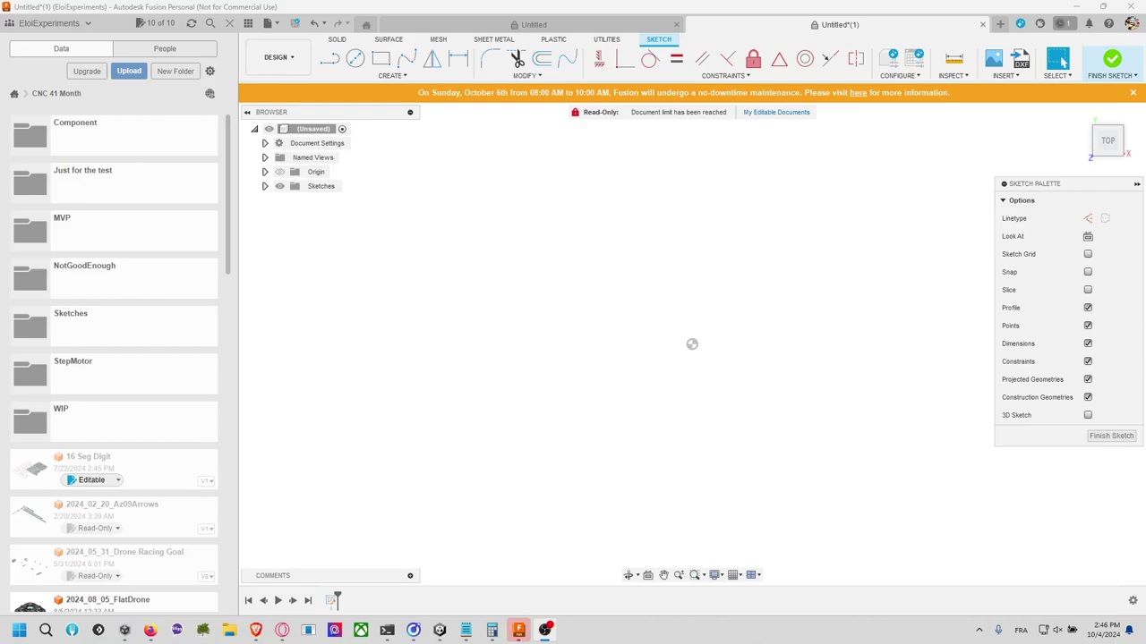
Step: Sketch a 256 × 256 mm center rectangle centered on the origin
{"action": "middle_click_drag", "start_coordinate": [785, 338], "coordinate": [695, 340]}
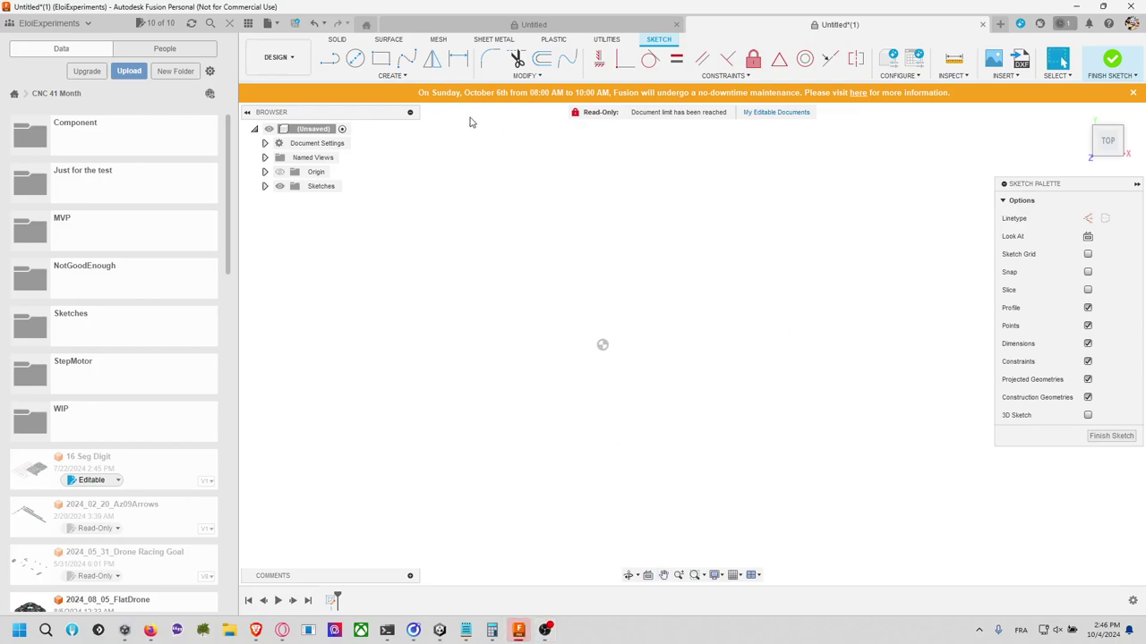
{"action": "left_click", "coordinate": [392, 76]}
{"action": "mouse_move", "coordinate": [407, 101]}
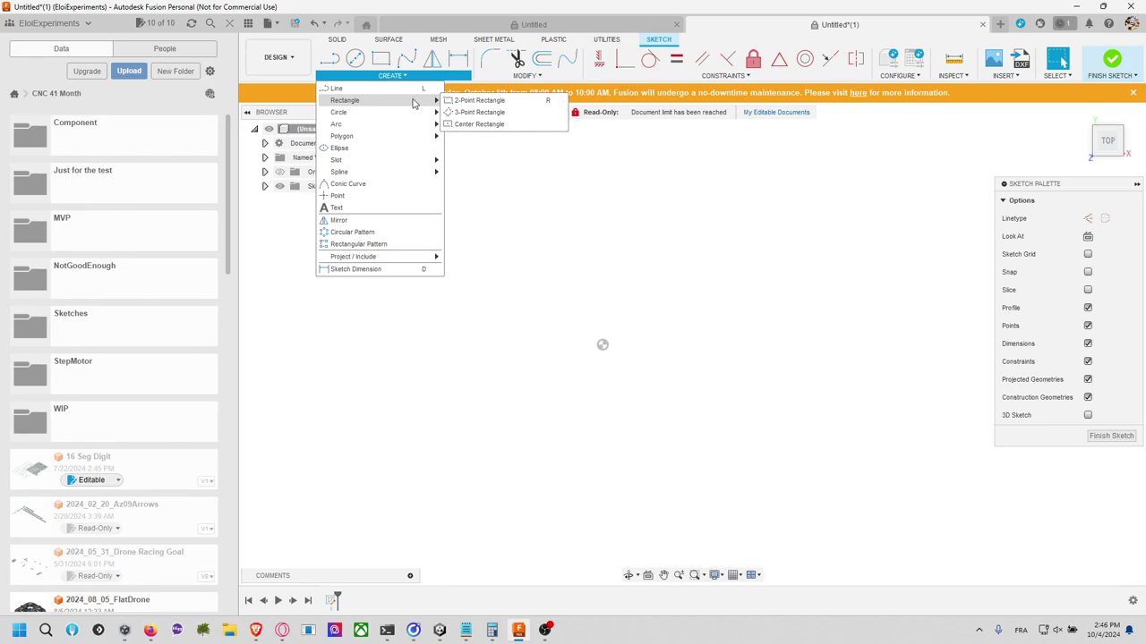
{"action": "left_click", "coordinate": [476, 123]}
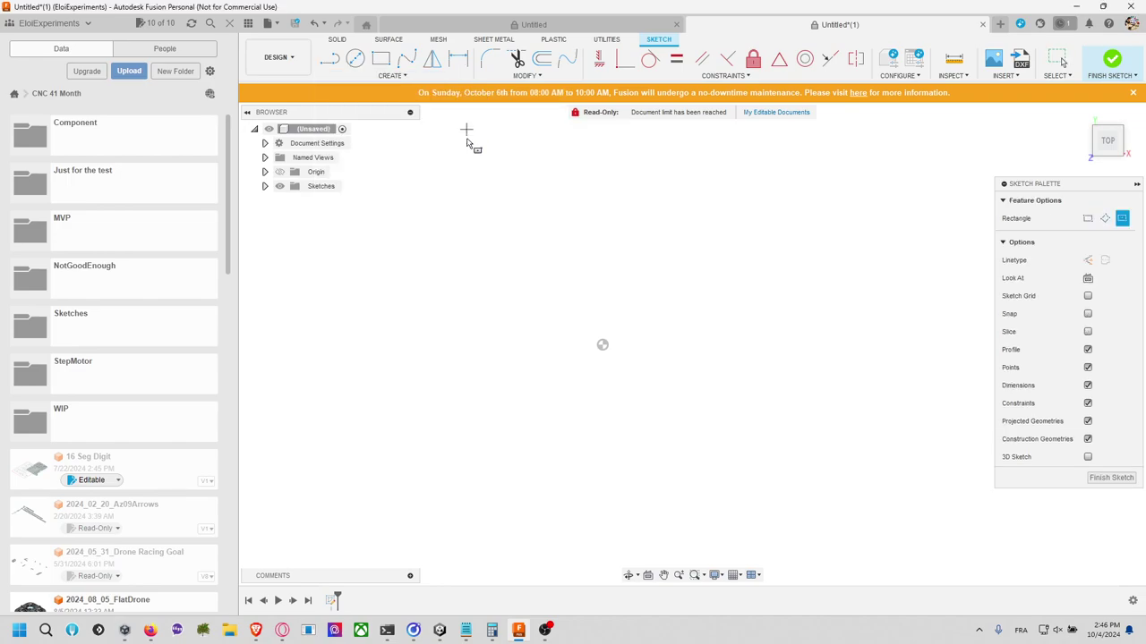
{"action": "left_click", "coordinate": [604, 345]}
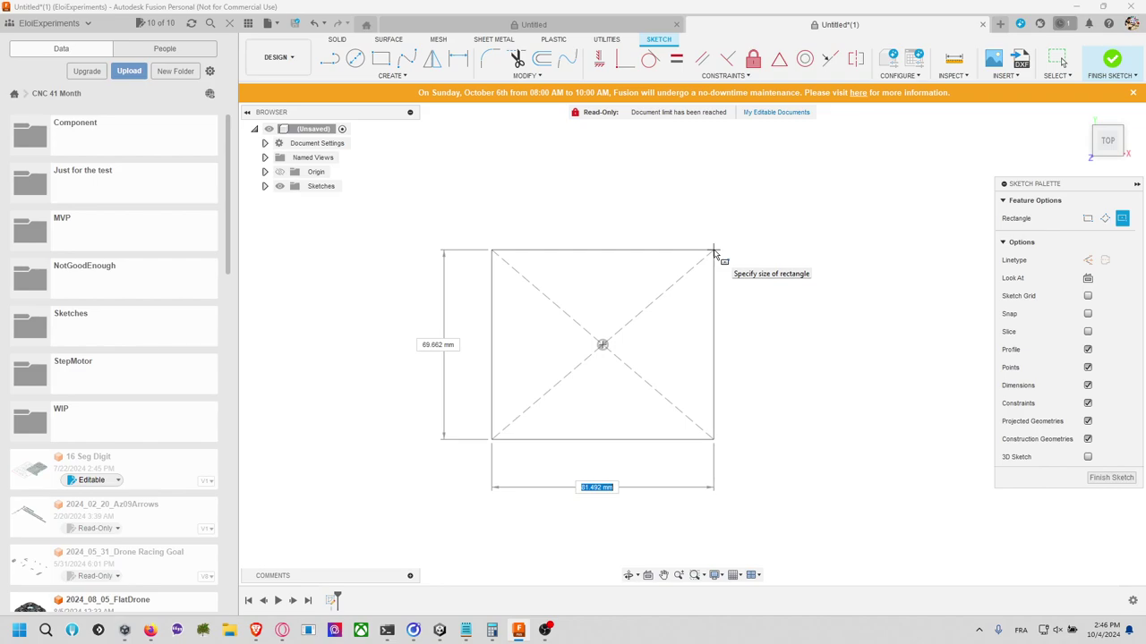
{"action": "type", "text": "256"}
{"action": "key", "text": "Tab"}
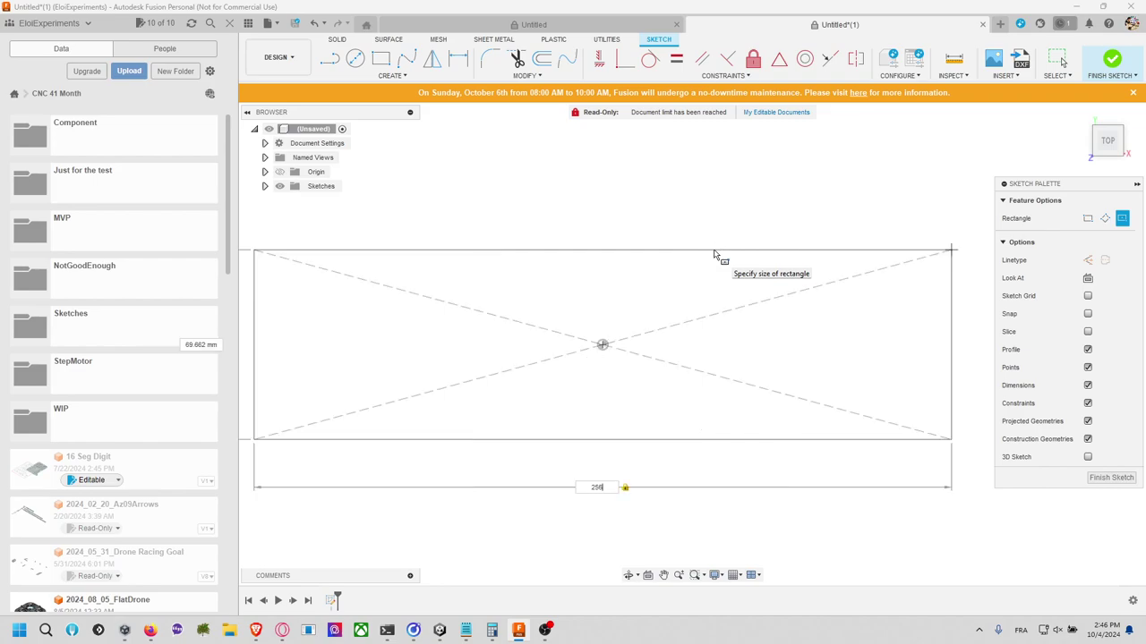
{"action": "key", "text": "Tab"}
{"action": "type", "text": "2"}
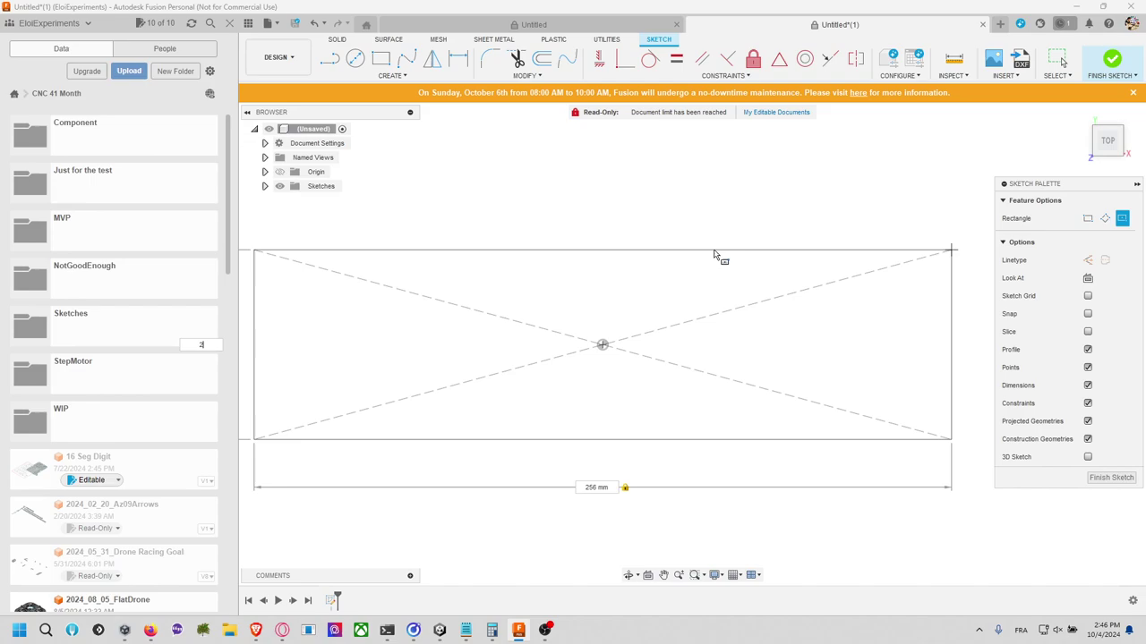
{"action": "type", "text": "56"}
{"action": "key", "text": "Return"}
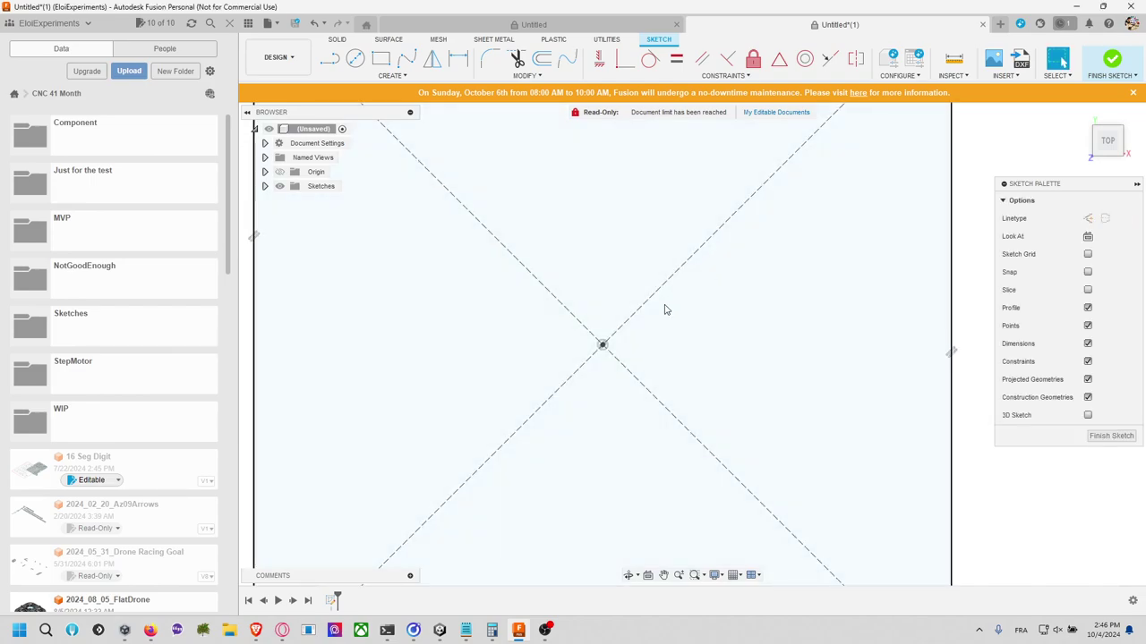
Step: Zoom out to frame the square, then switch to the drone video in Brave
{"action": "scroll", "coordinate": [664, 309], "scroll_direction": "down", "scroll_amount": 2}
{"action": "scroll", "coordinate": [665, 308], "scroll_direction": "down", "scroll_amount": 2}
{"action": "middle_click_drag", "start_coordinate": [797, 251], "coordinate": [759, 264]}
{"action": "key", "text": "alt+Tab"}
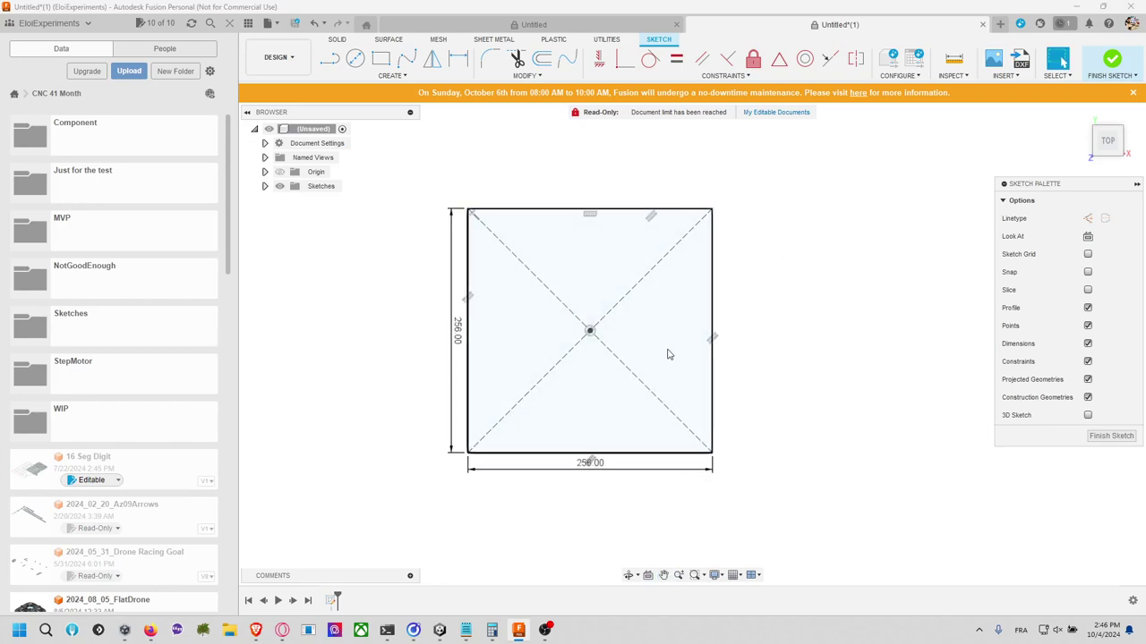
{"action": "key", "text": "alt+Tab"}
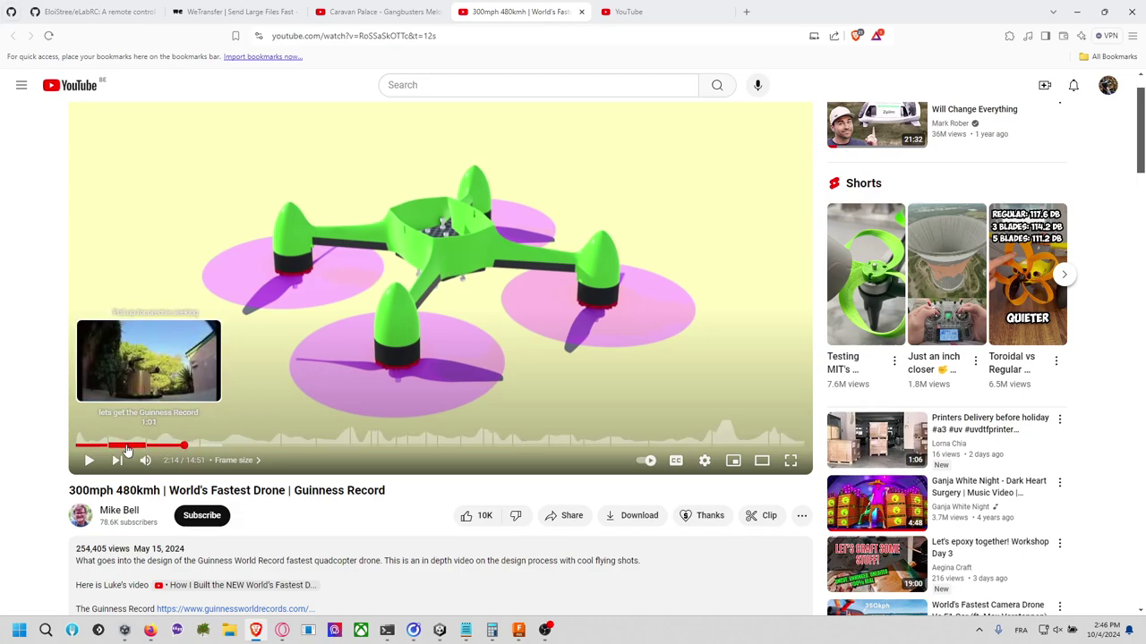
Step: Scrub the drone video to 2:23, the green frame on the printer bed, then return to Fusion
{"action": "left_click_drag", "start_coordinate": [141, 447], "coordinate": [106, 445]}
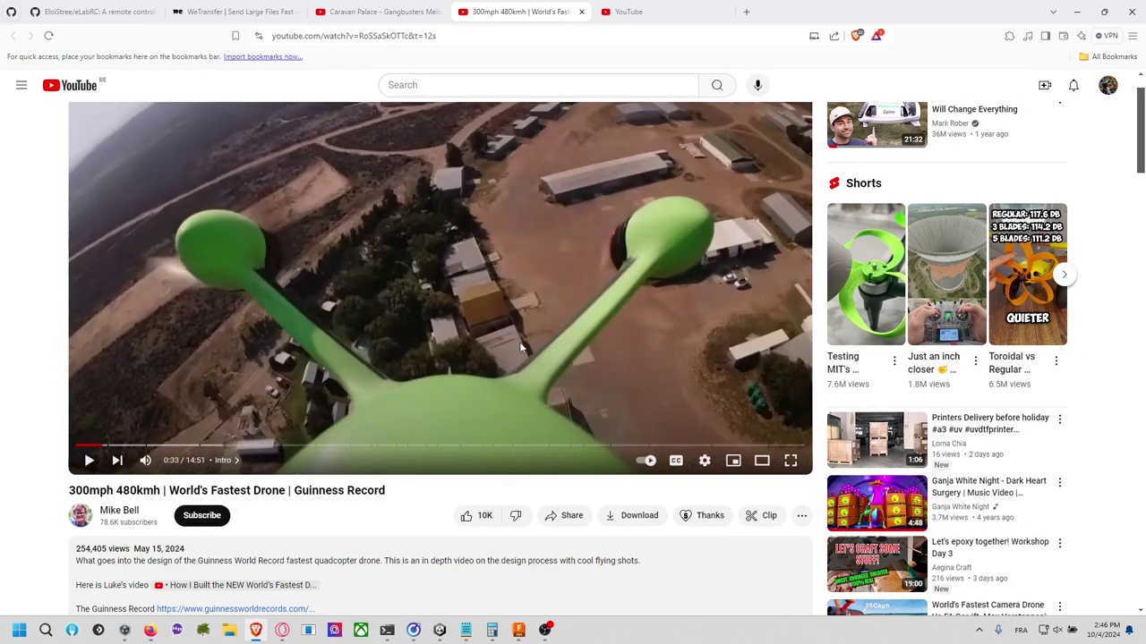
{"action": "left_click", "coordinate": [179, 445]}
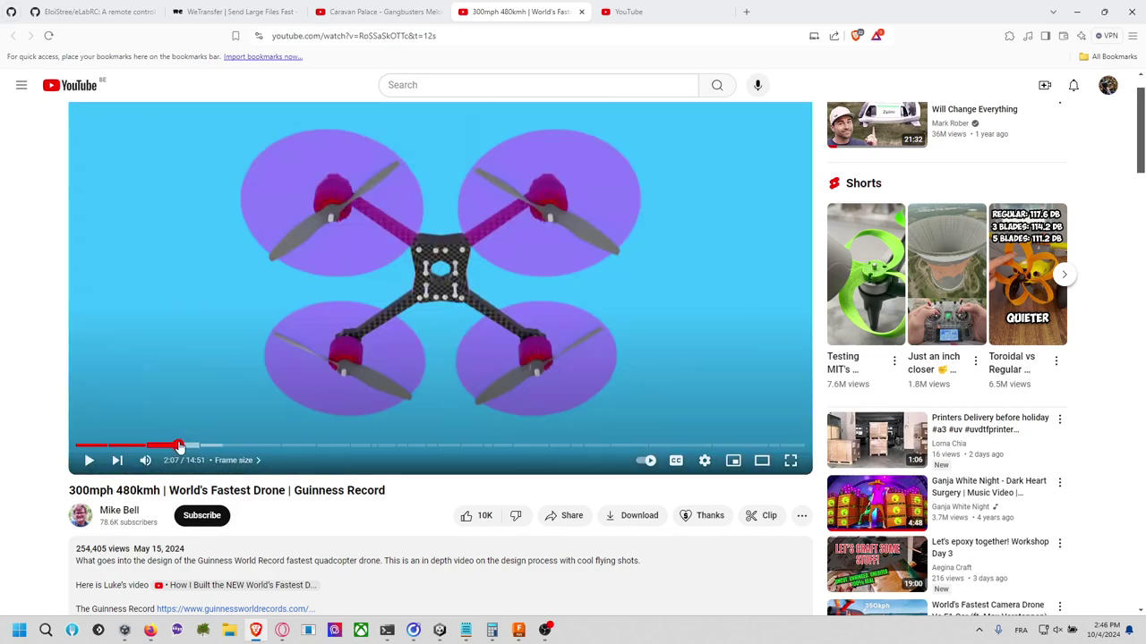
{"action": "left_click", "coordinate": [128, 444]}
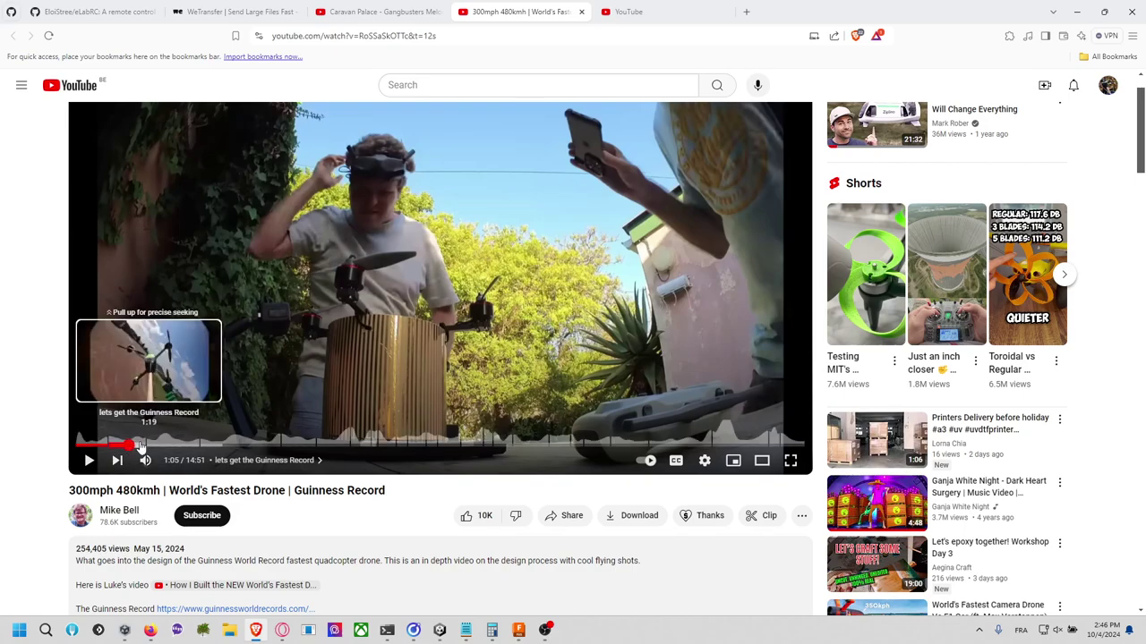
{"action": "left_click", "coordinate": [141, 445]}
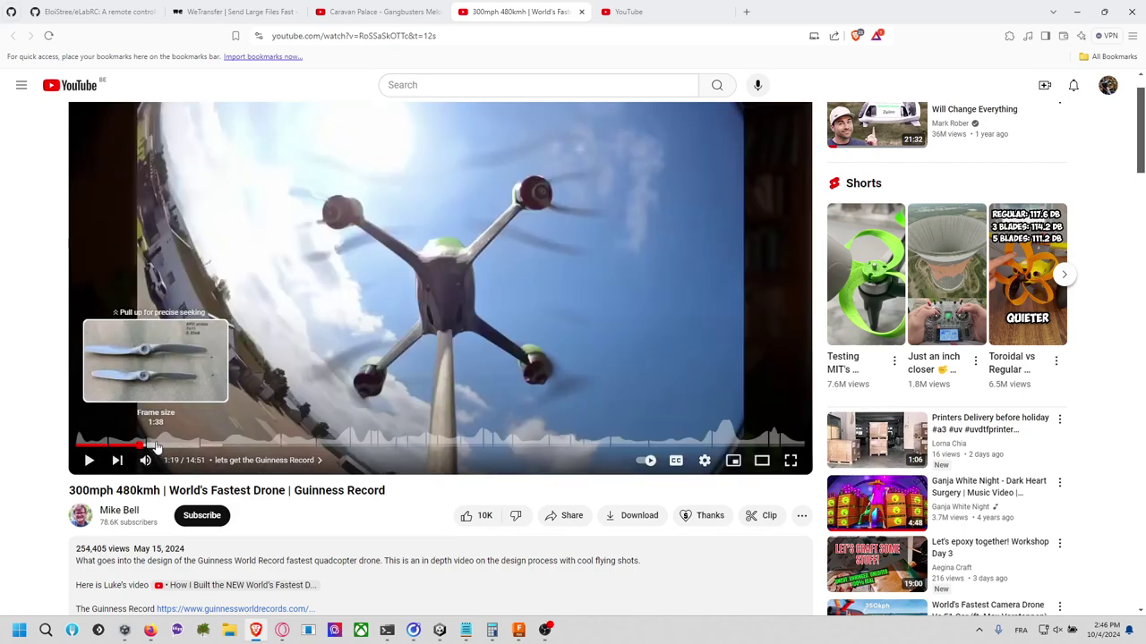
{"action": "left_click", "coordinate": [177, 445]}
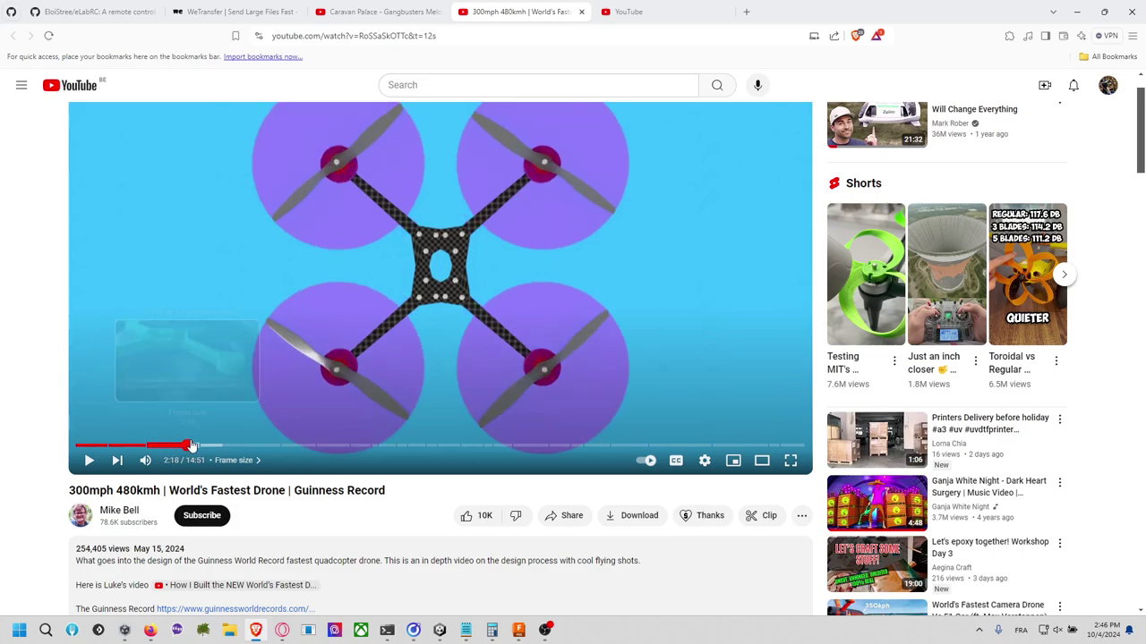
{"action": "left_click", "coordinate": [193, 445]}
{"action": "left_click", "coordinate": [194, 445]}
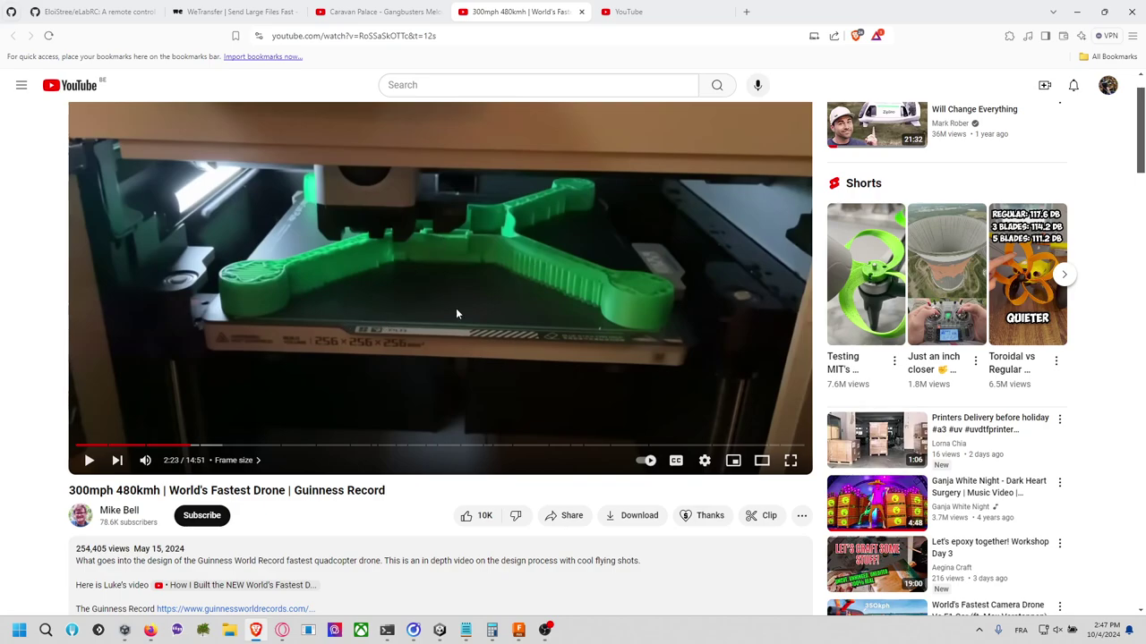
{"action": "key", "text": "alt+Tab"}
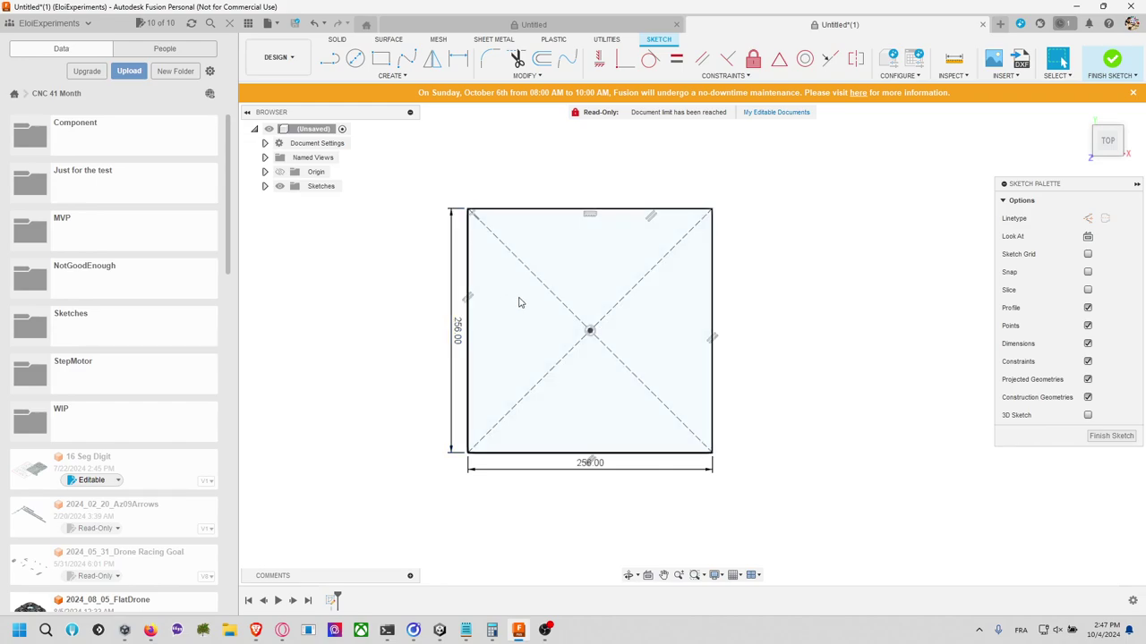
Step: Pan the square slightly left, then go back to the paused drone video in the browser
{"action": "middle_click_drag", "start_coordinate": [823, 284], "coordinate": [772, 278]}
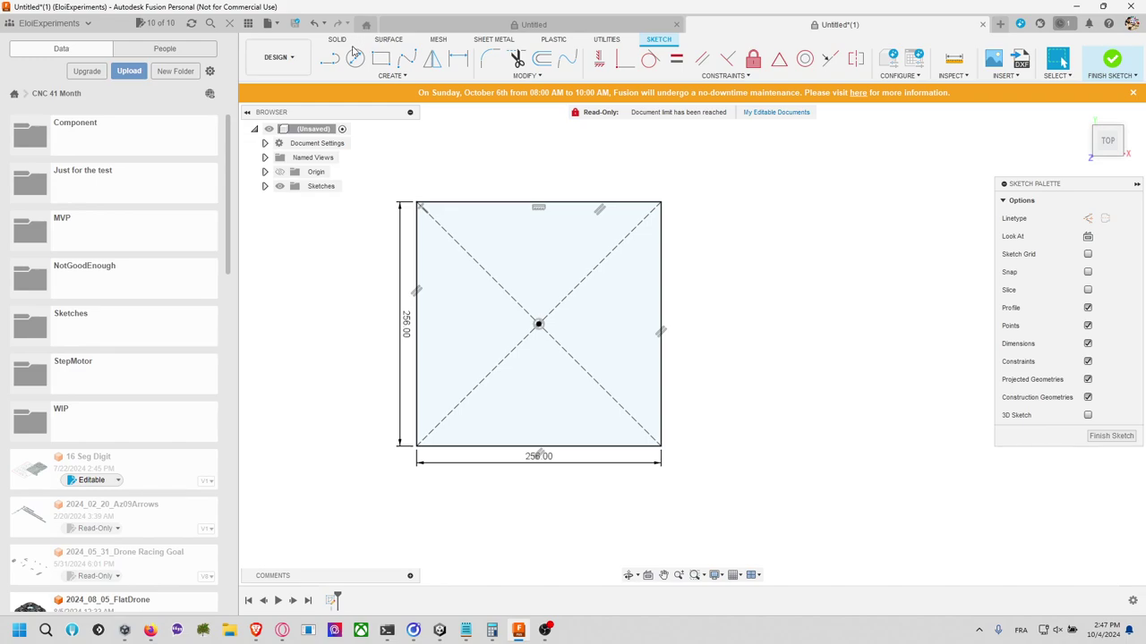
{"action": "left_click", "coordinate": [398, 78]}
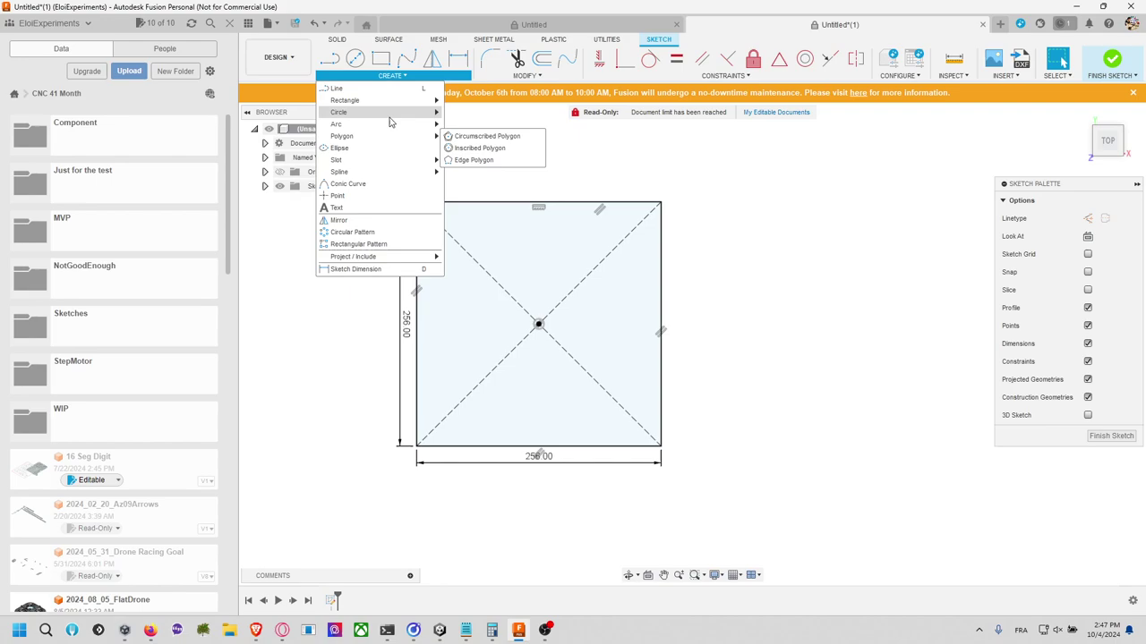
{"action": "mouse_move", "coordinate": [385, 116]}
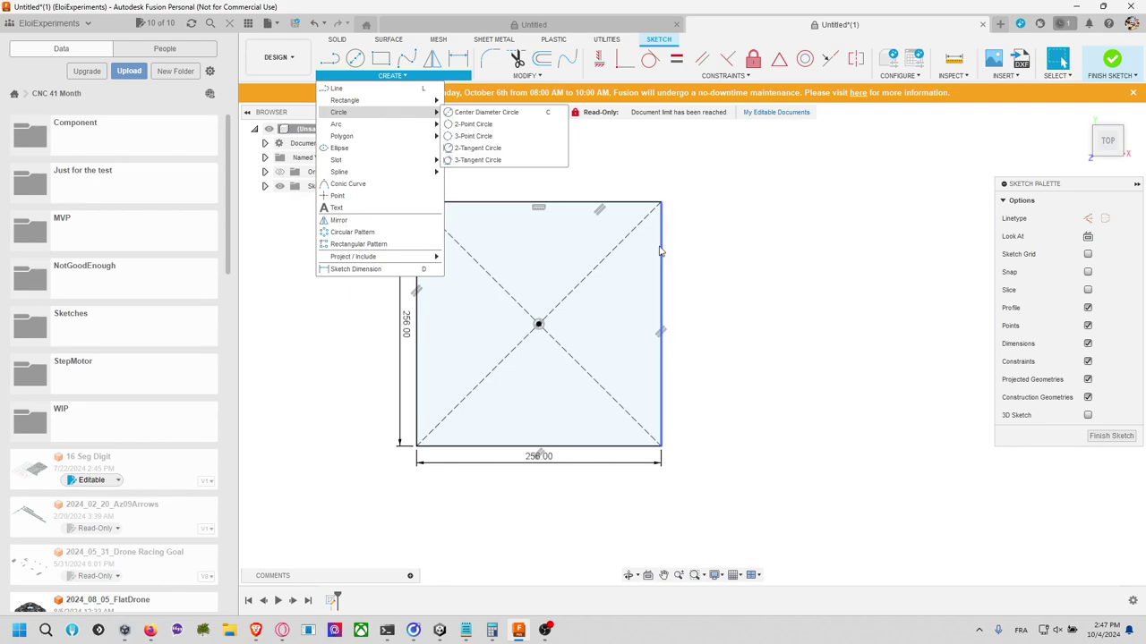
{"action": "key", "text": "alt+Tab"}
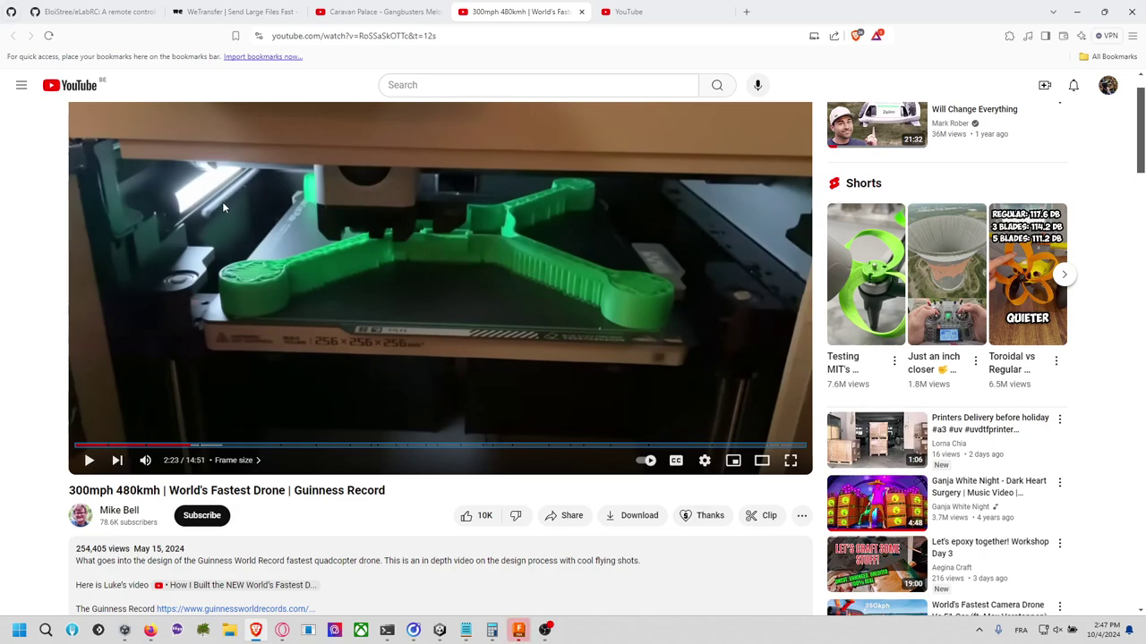
Step: Snip the video frame showing the printed green drone frame
{"action": "key", "text": "shift+super+s"}
{"action": "left_click_drag", "start_coordinate": [156, 159], "coordinate": [750, 416]}
{"action": "left_click", "coordinate": [1019, 494]}
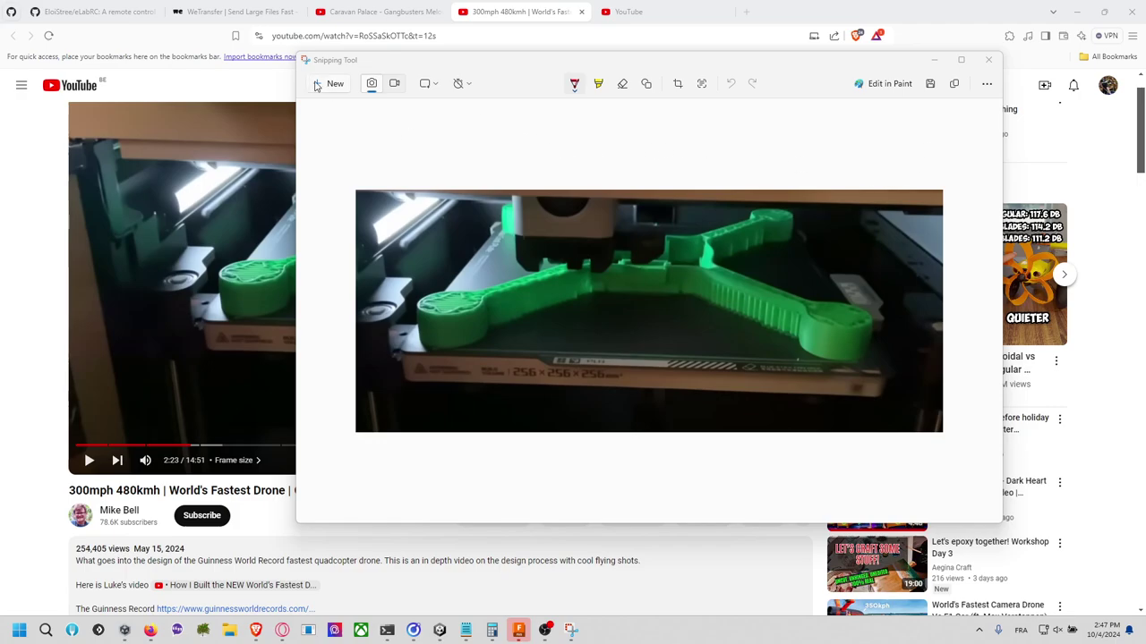
Step: Save the snip as BaseDroneFast and return to Fusion
{"action": "left_click", "coordinate": [930, 84]}
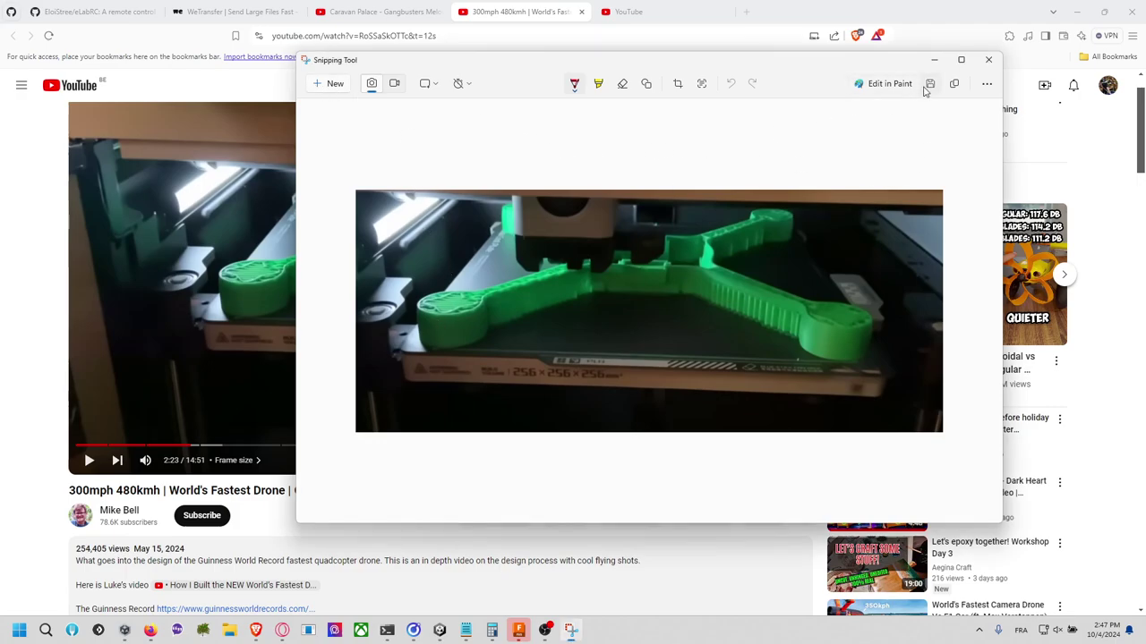
{"action": "type", "text": "B"}
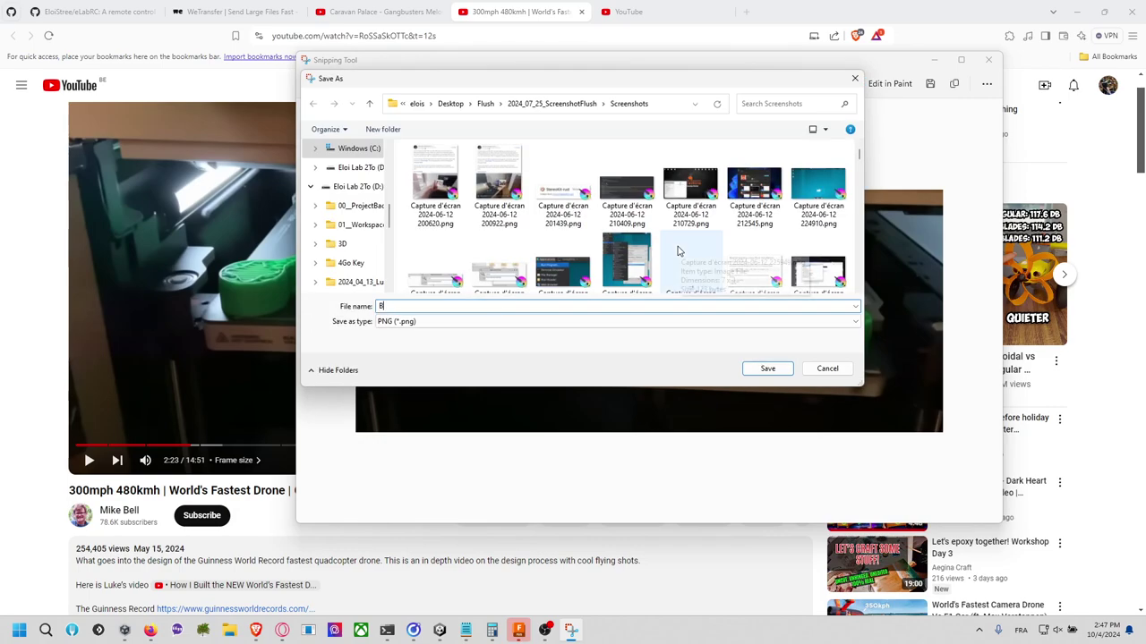
{"action": "type", "text": "aseD"}
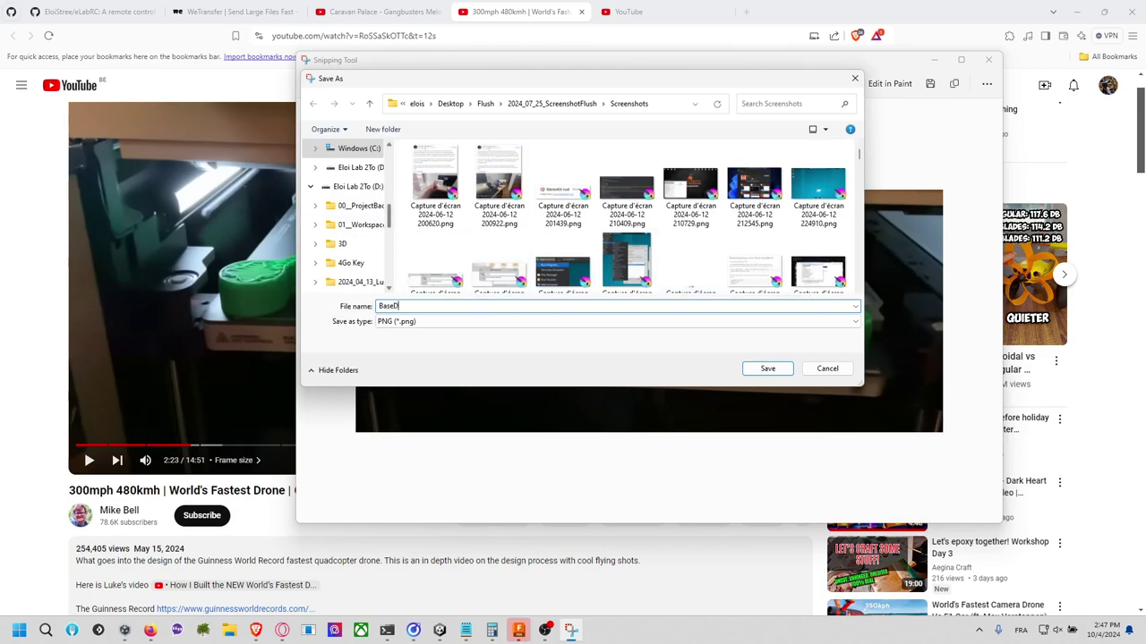
{"action": "type", "text": "roneFast"}
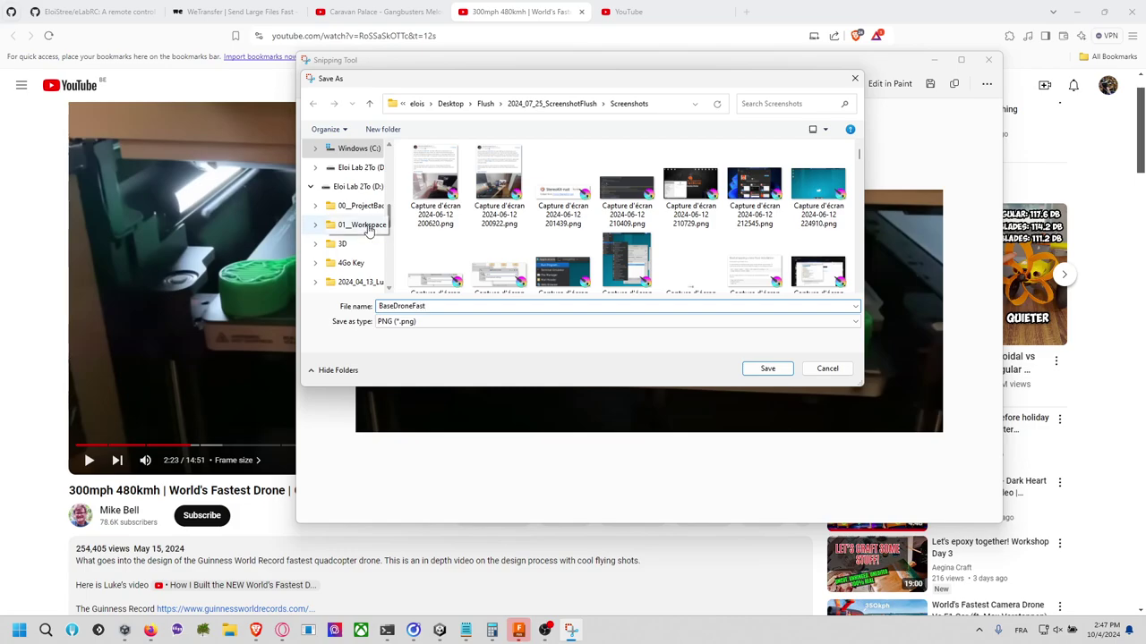
{"action": "scroll", "coordinate": [365, 219], "scroll_direction": "up", "scroll_amount": 3}
{"action": "left_click", "coordinate": [358, 170]}
{"action": "left_click", "coordinate": [774, 369]}
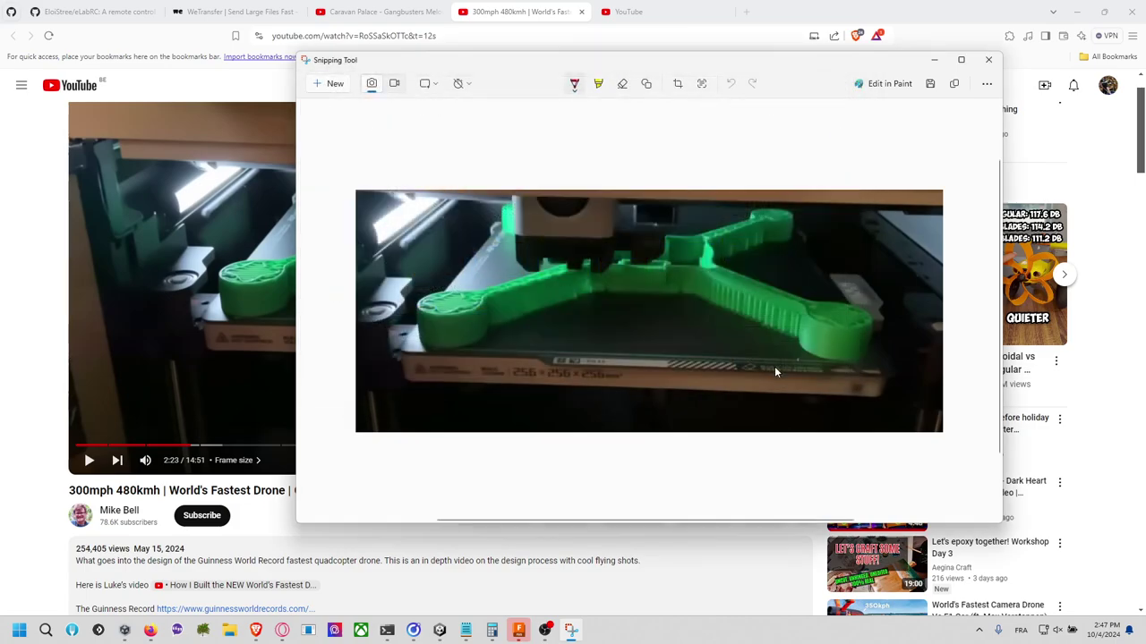
{"action": "key", "text": "alt+Tab"}
{"action": "key", "text": "alt+Tab"}
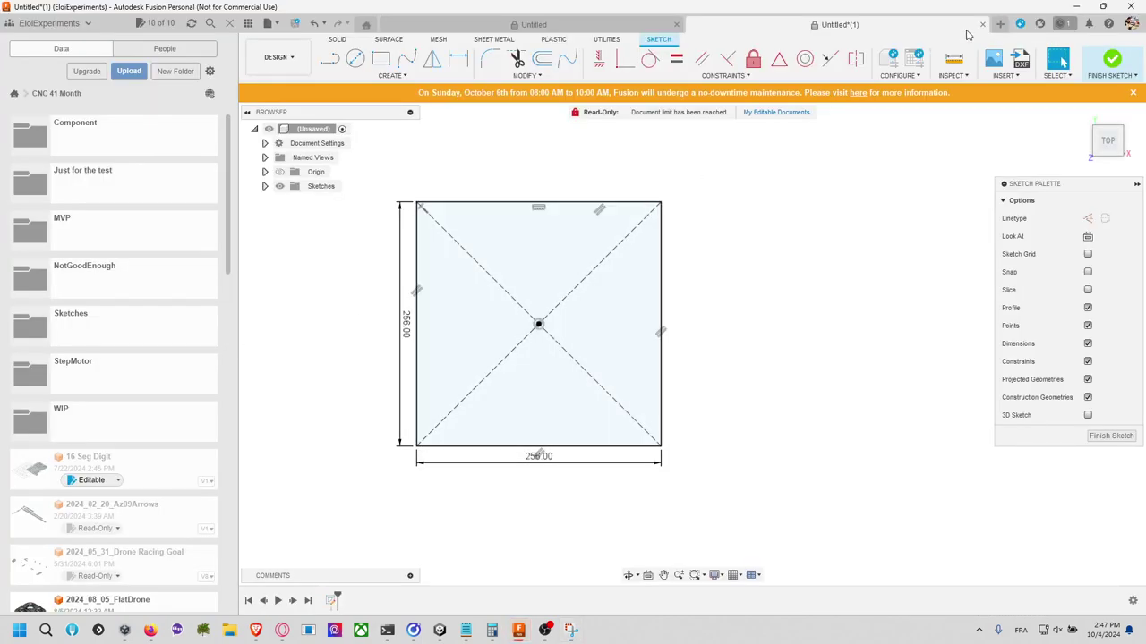
Step: Insert a canvas using BaseDroneFast.png from the Desktop
{"action": "left_click", "coordinate": [994, 59]}
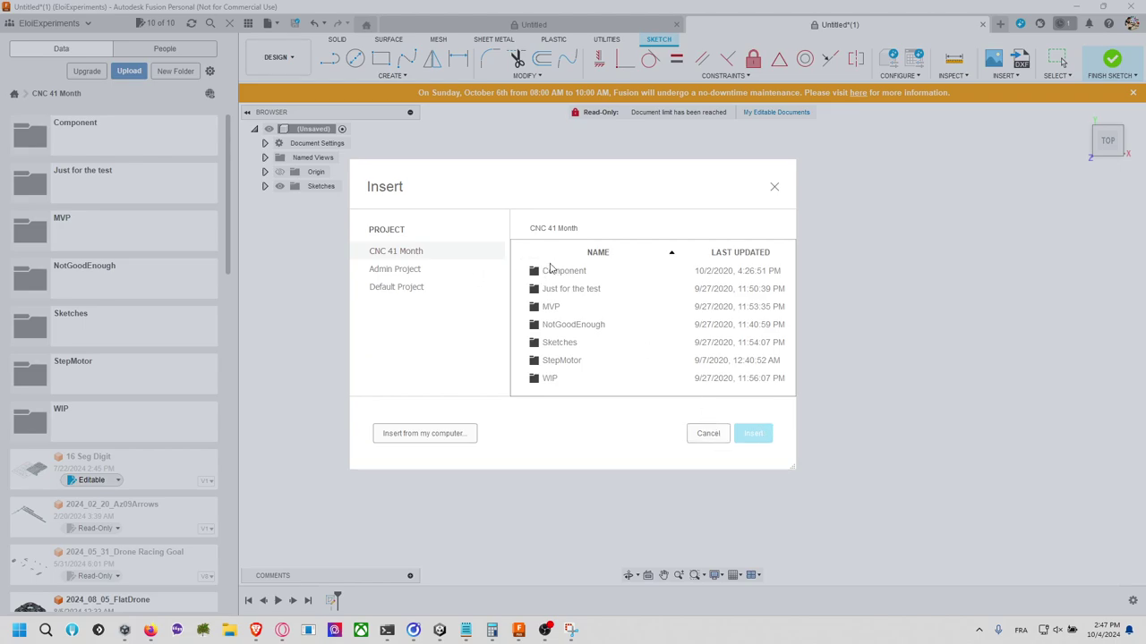
{"action": "left_click", "coordinate": [409, 435]}
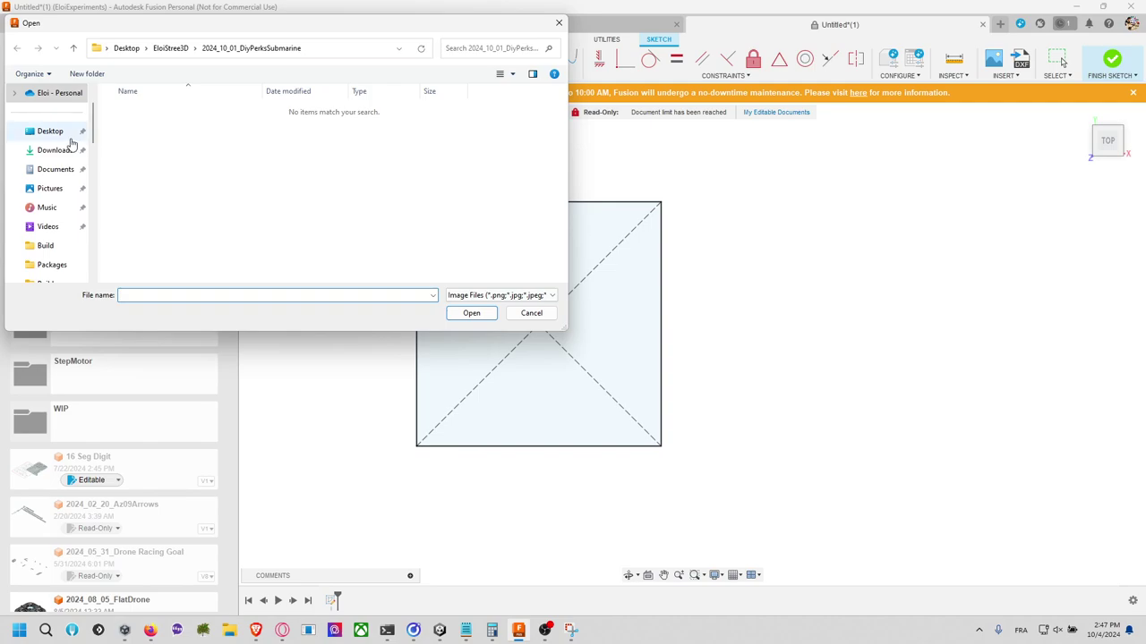
{"action": "left_click", "coordinate": [70, 136]}
{"action": "scroll", "coordinate": [260, 214], "scroll_direction": "down", "scroll_amount": 5}
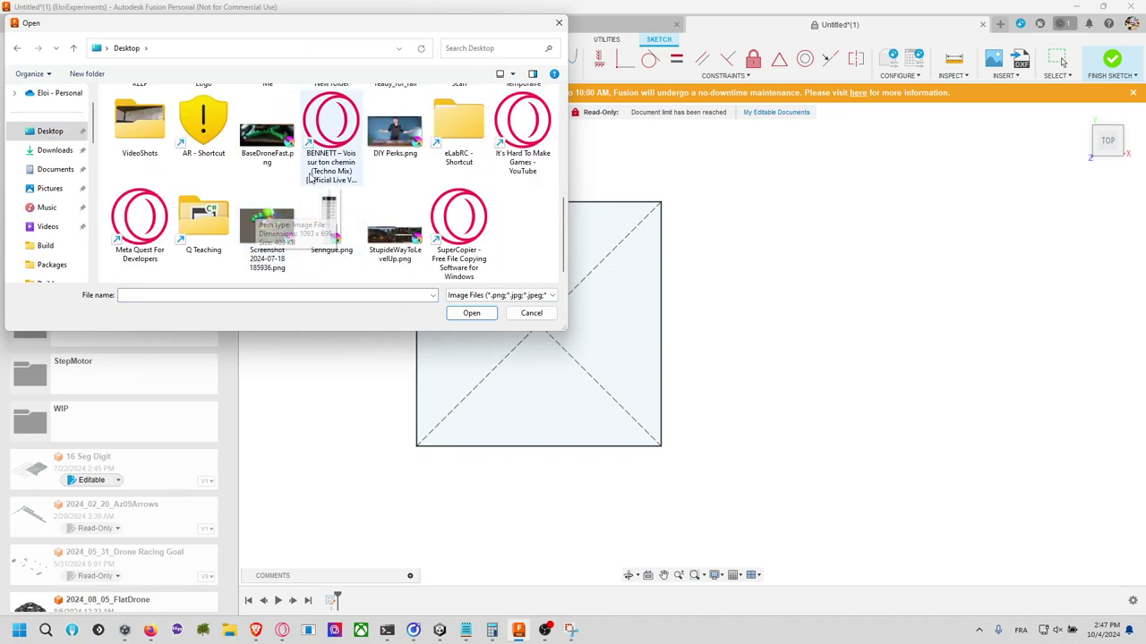
{"action": "left_click", "coordinate": [267, 135]}
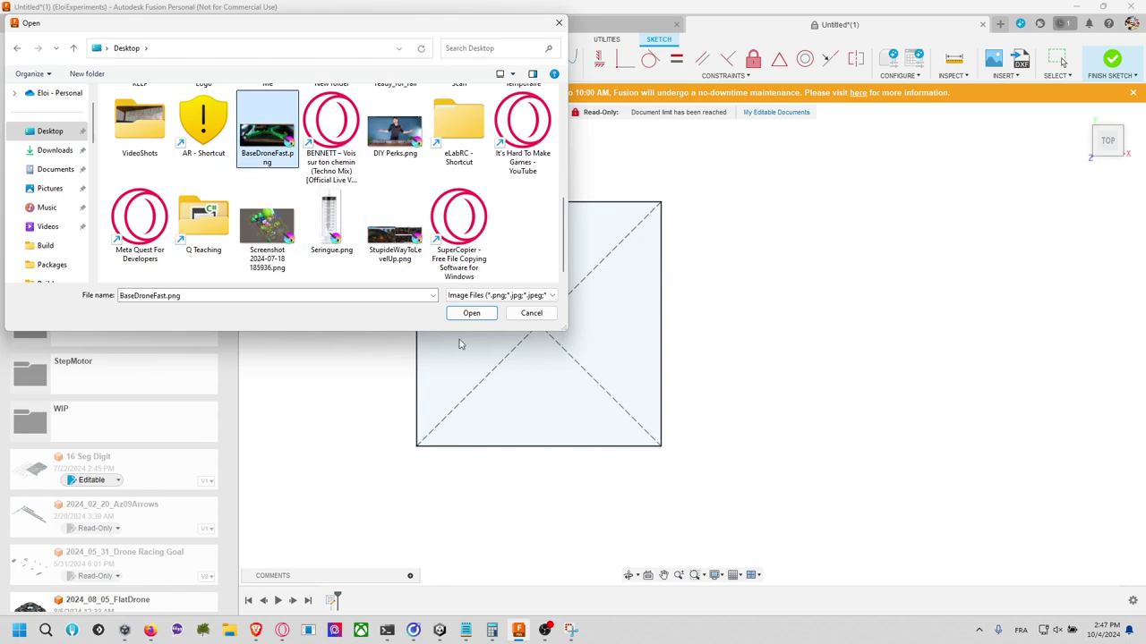
{"action": "left_click", "coordinate": [471, 313]}
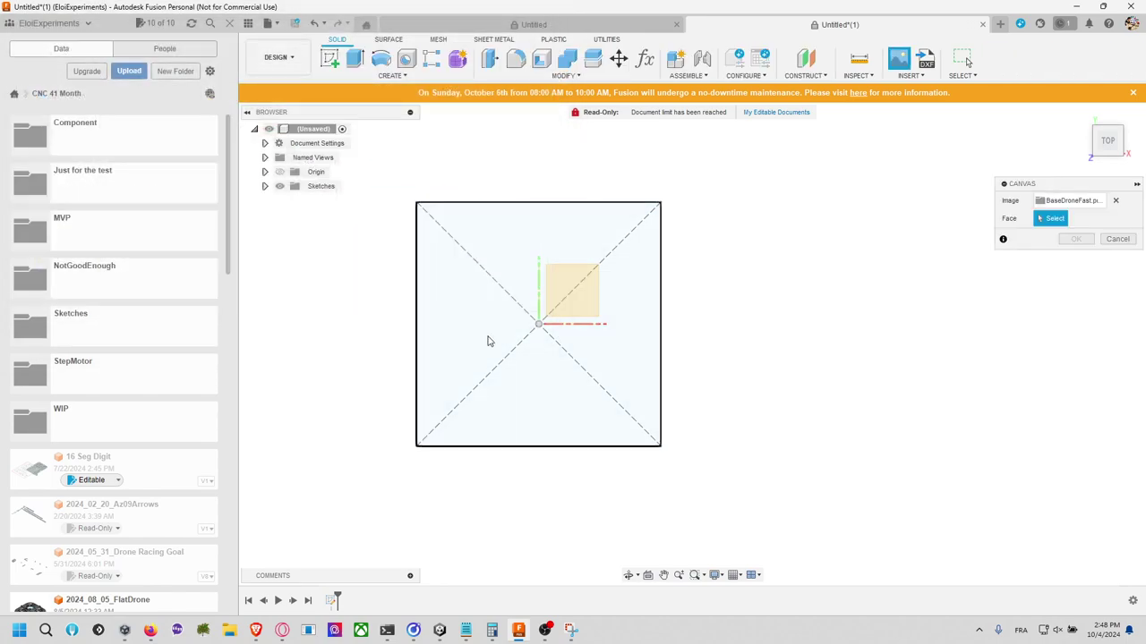
Step: Place the photo canvas on the sketch plane, shifted up-left over the square, and reopen the sketch
{"action": "left_click", "coordinate": [582, 285]}
{"action": "middle_click_drag", "start_coordinate": [712, 339], "coordinate": [741, 398]}
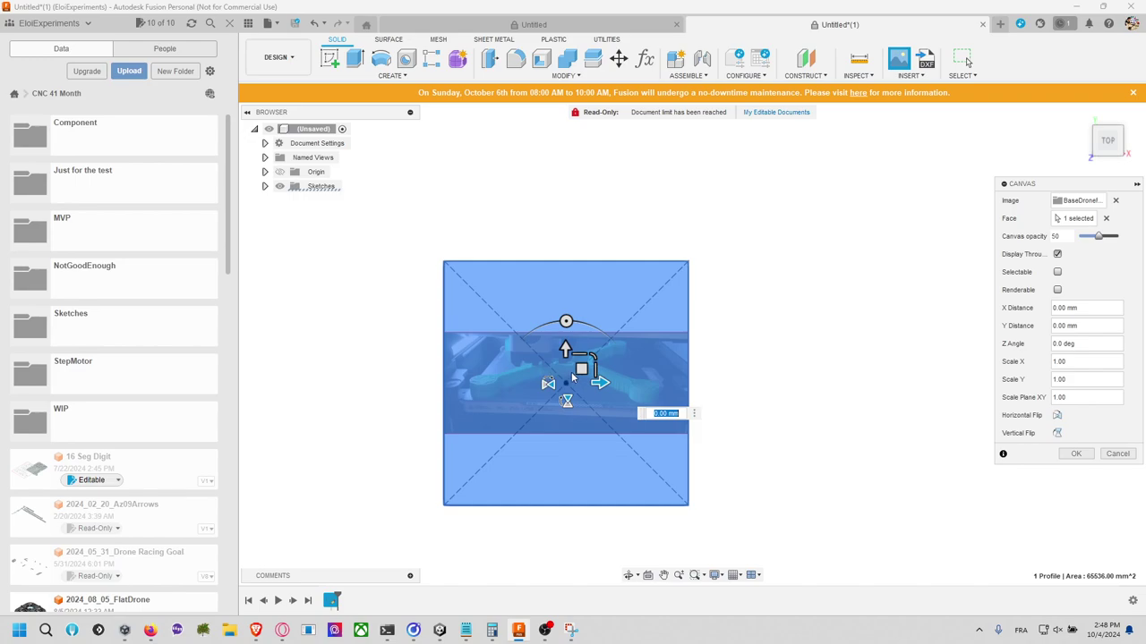
{"action": "left_click_drag", "start_coordinate": [581, 368], "coordinate": [606, 243]}
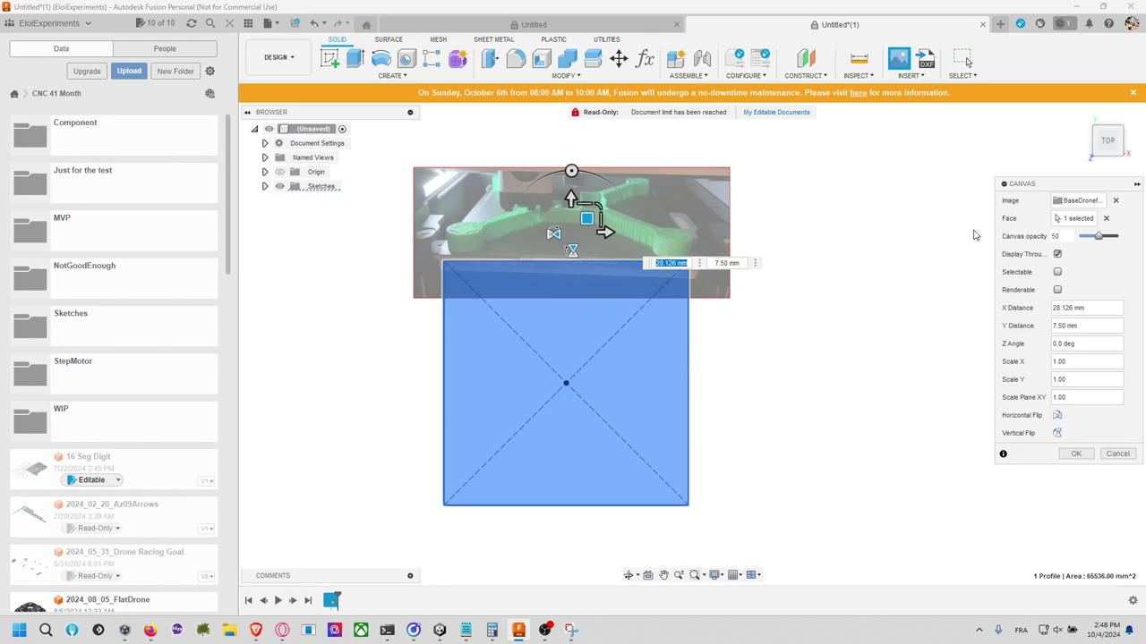
{"action": "key", "text": "Return"}
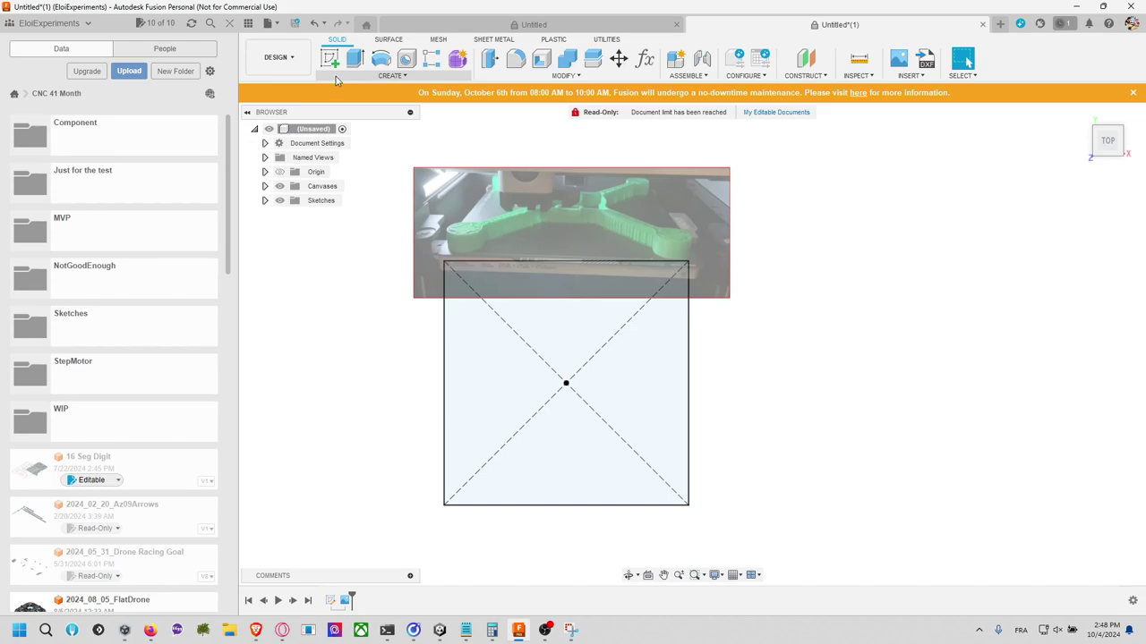
{"action": "right_click", "coordinate": [550, 261]}
{"action": "left_click", "coordinate": [546, 349]}
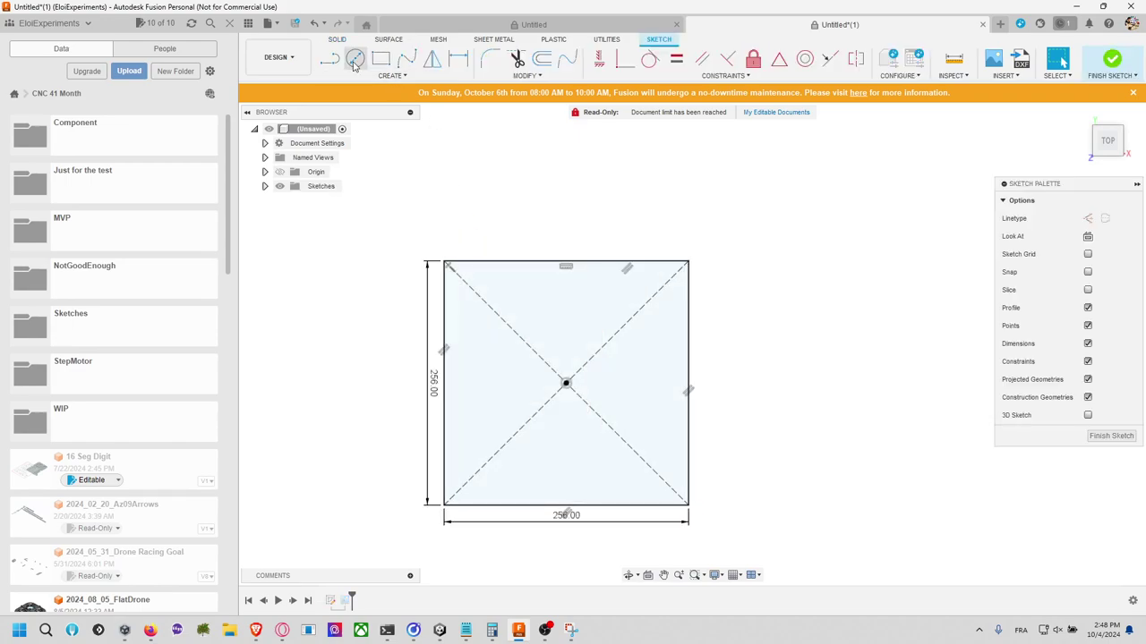
Step: Draw a 2-tangent circle of radius 25 mm touching the square's left and top edges
{"action": "left_click", "coordinate": [391, 76]}
{"action": "mouse_move", "coordinate": [407, 105]}
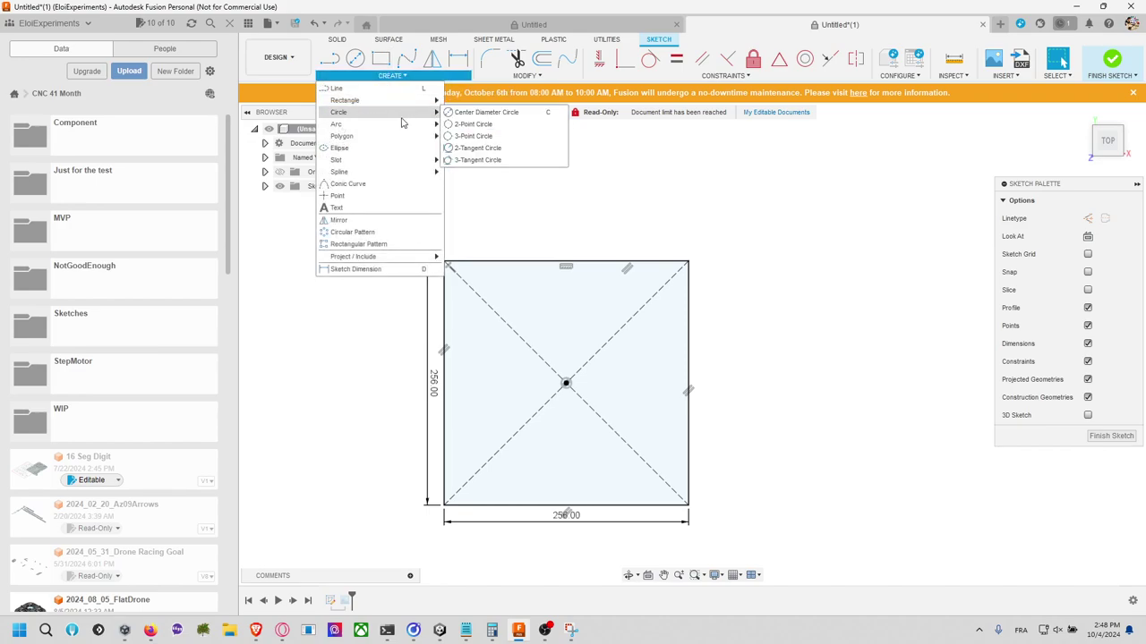
{"action": "left_click", "coordinate": [465, 149]}
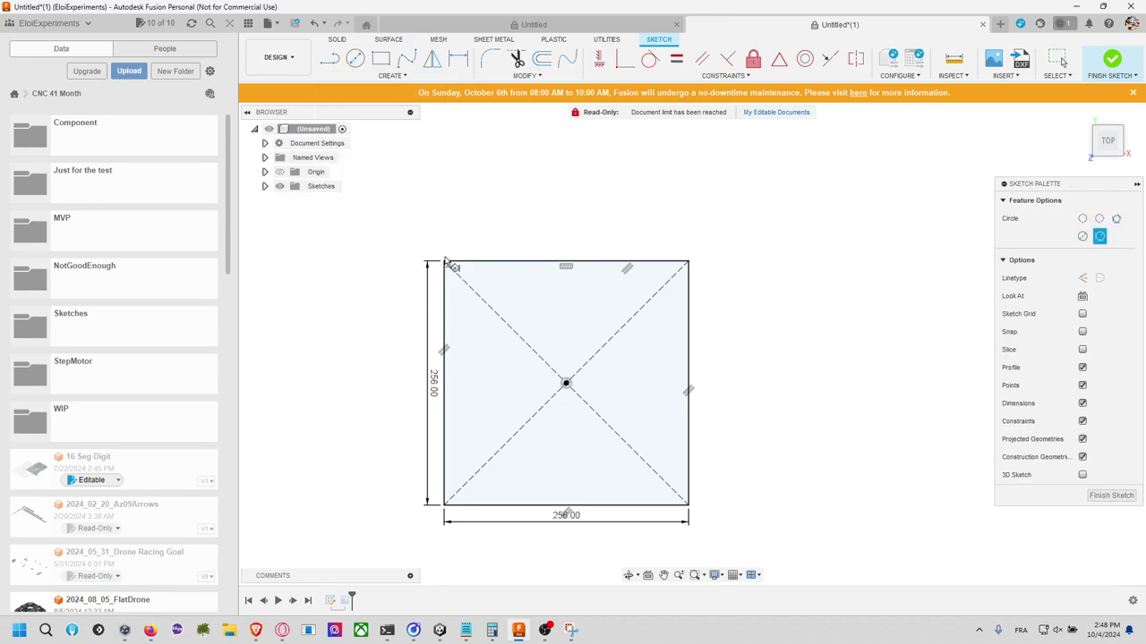
{"action": "left_click", "coordinate": [446, 295]}
{"action": "left_click", "coordinate": [487, 263]}
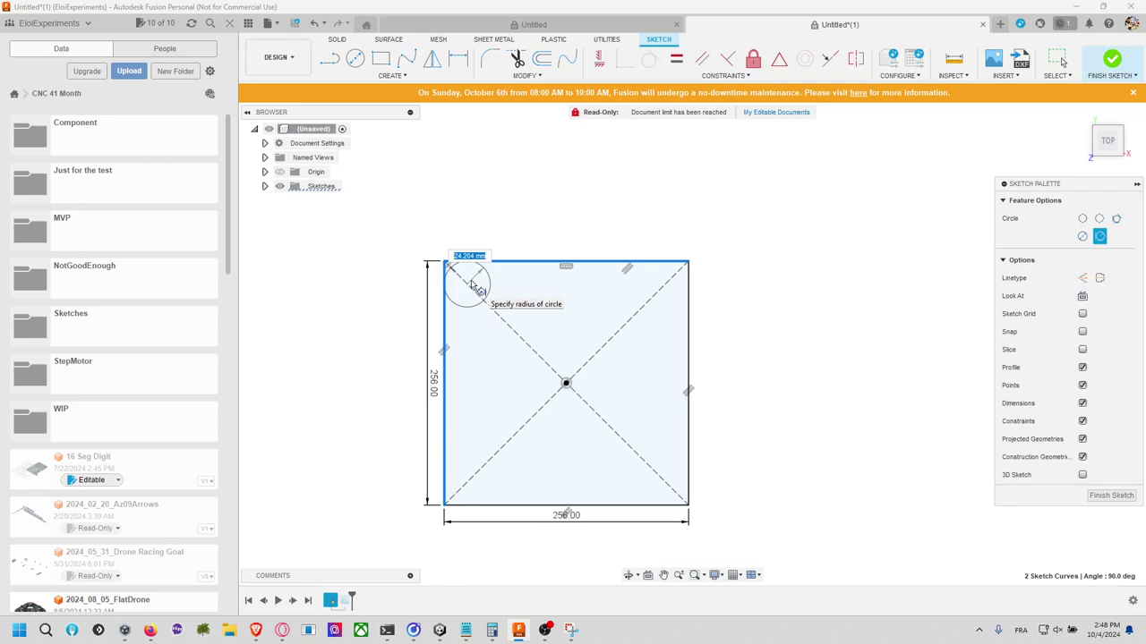
{"action": "key", "text": "Return"}
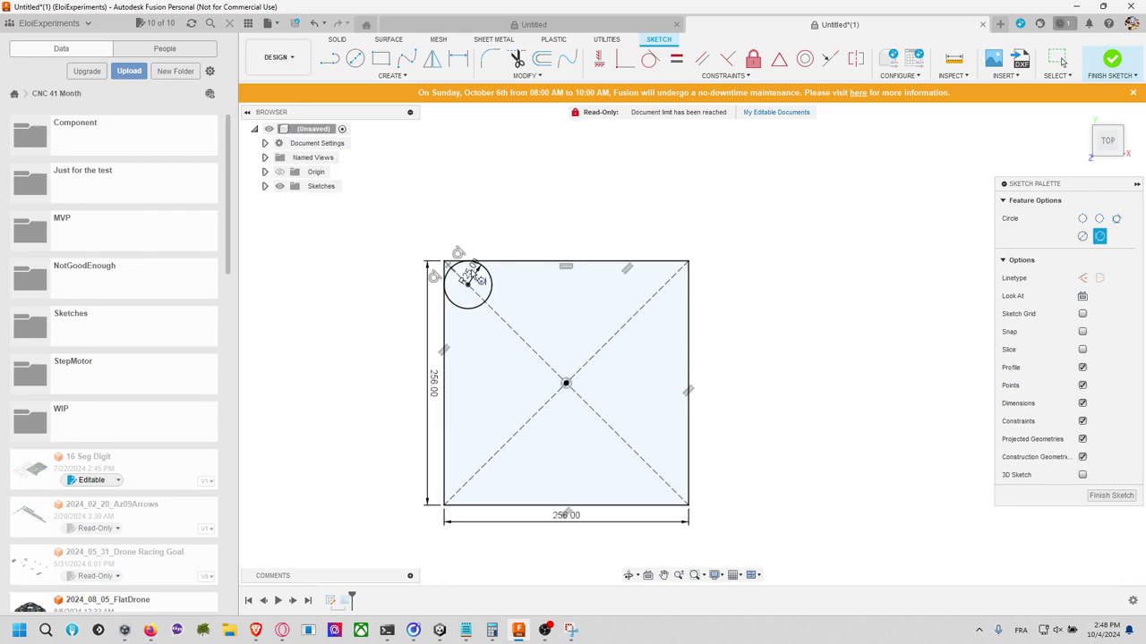
{"action": "key", "text": "Escape"}
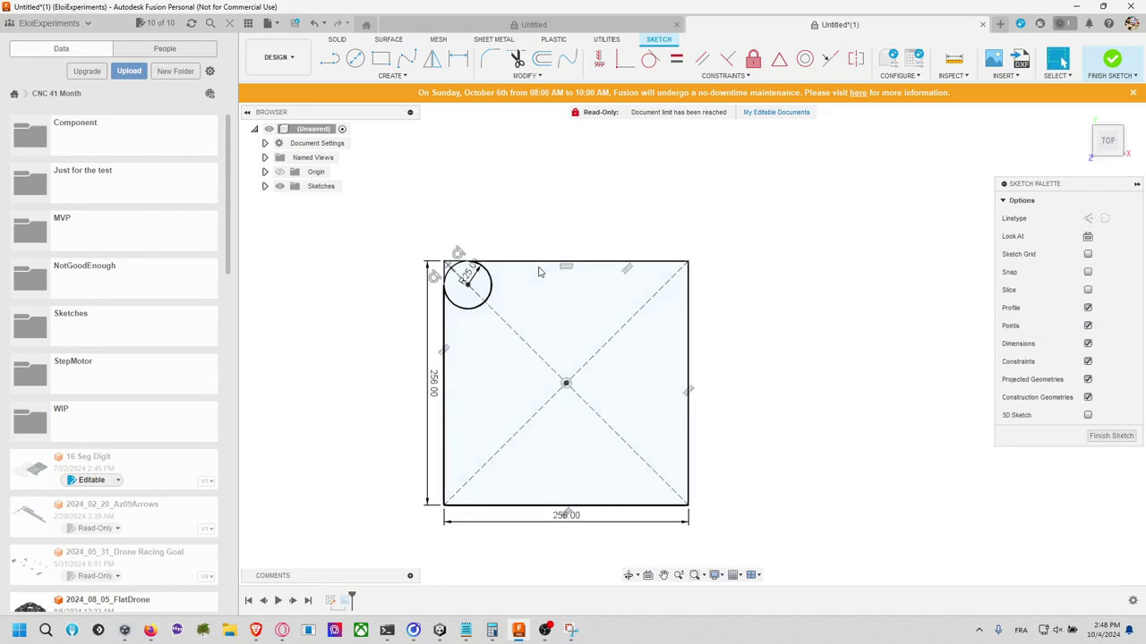
Step: Circular-pattern the corner circle 4 times around the square's center
{"action": "left_click", "coordinate": [391, 76]}
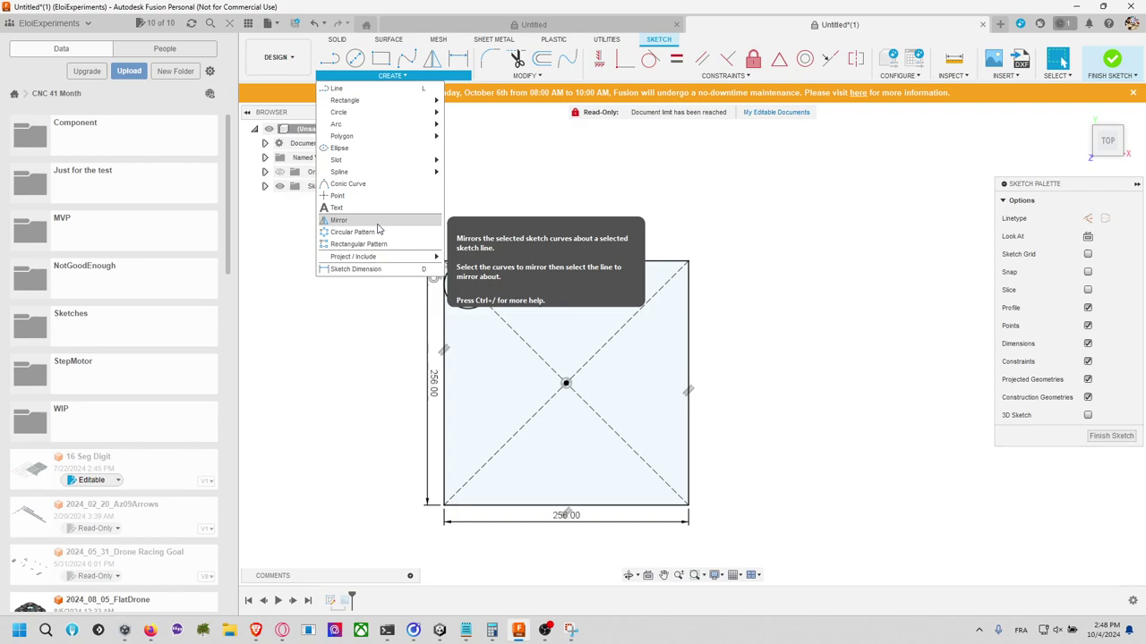
{"action": "left_click", "coordinate": [376, 232]}
{"action": "left_click", "coordinate": [485, 301]}
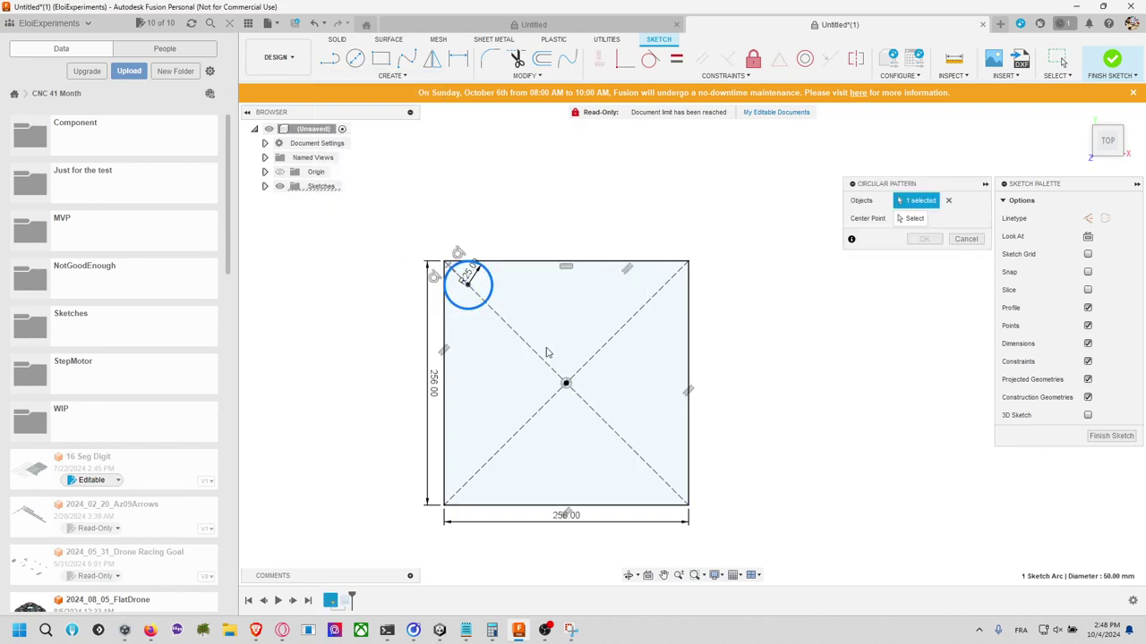
{"action": "left_click", "coordinate": [567, 385]}
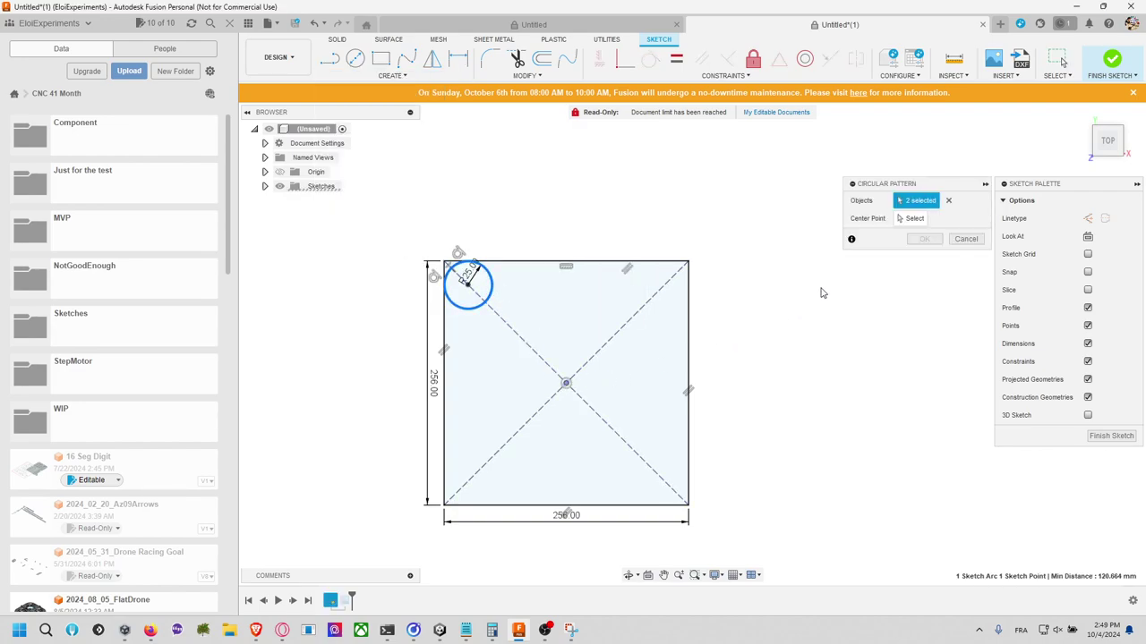
{"action": "left_click", "coordinate": [911, 219]}
{"action": "left_click", "coordinate": [568, 385]}
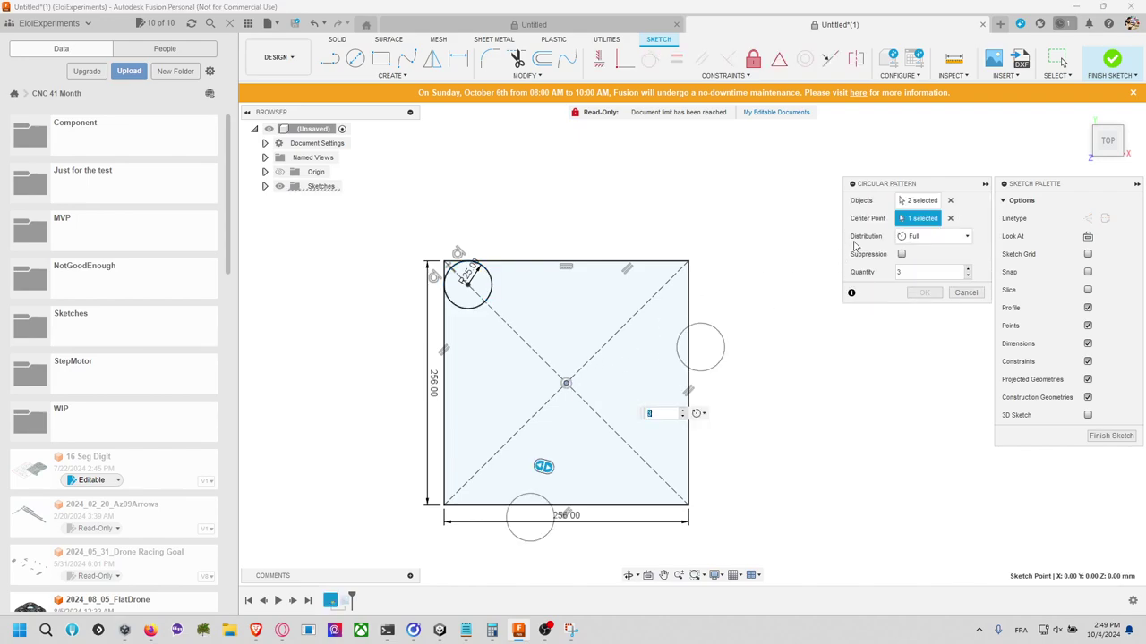
{"action": "left_click", "coordinate": [948, 202]}
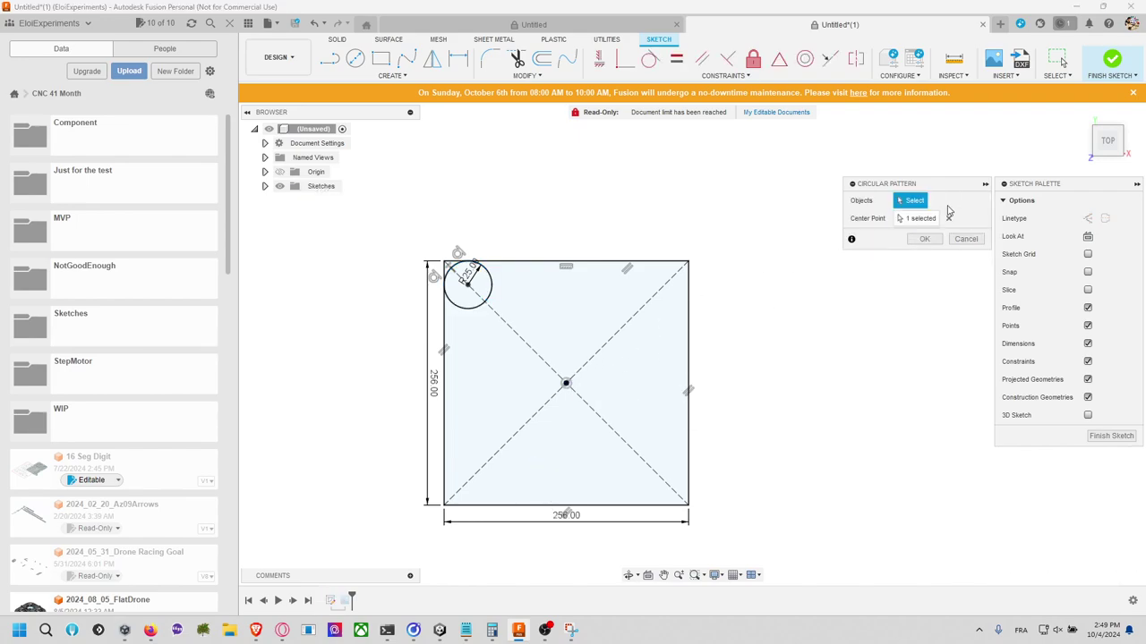
{"action": "left_click", "coordinate": [489, 295]}
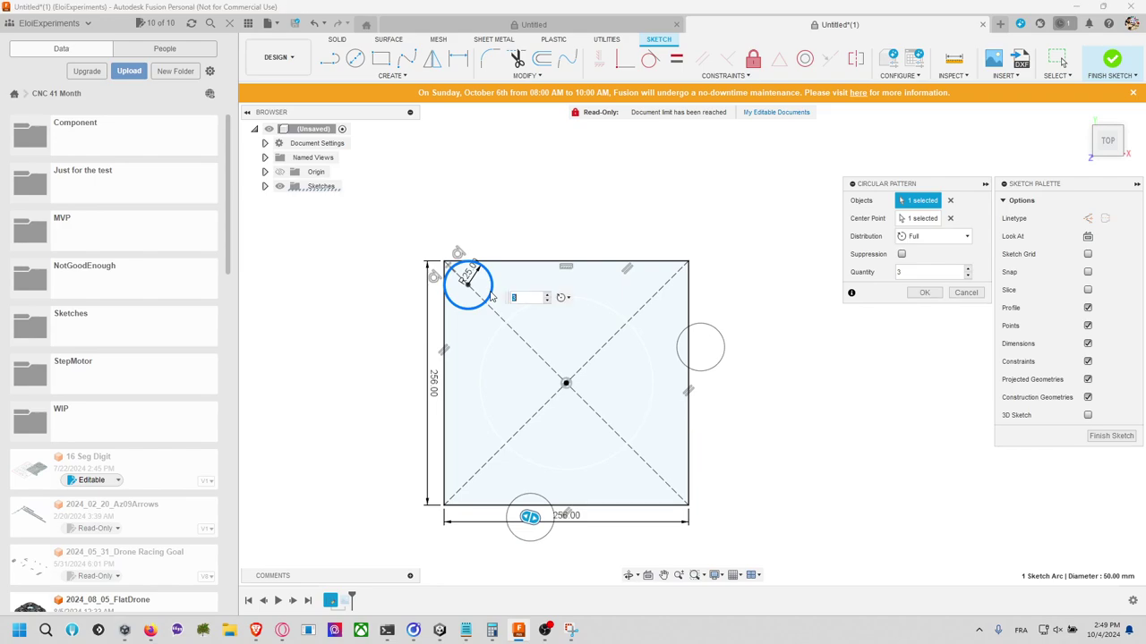
{"action": "left_click", "coordinate": [902, 272]}
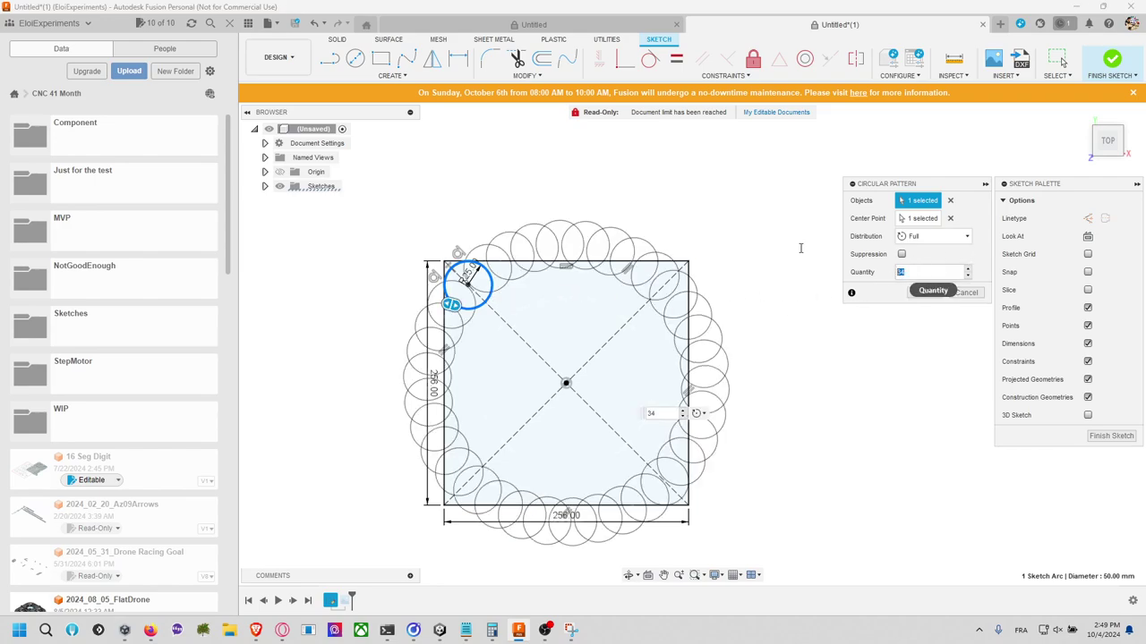
{"action": "key", "text": "BackSpace"}
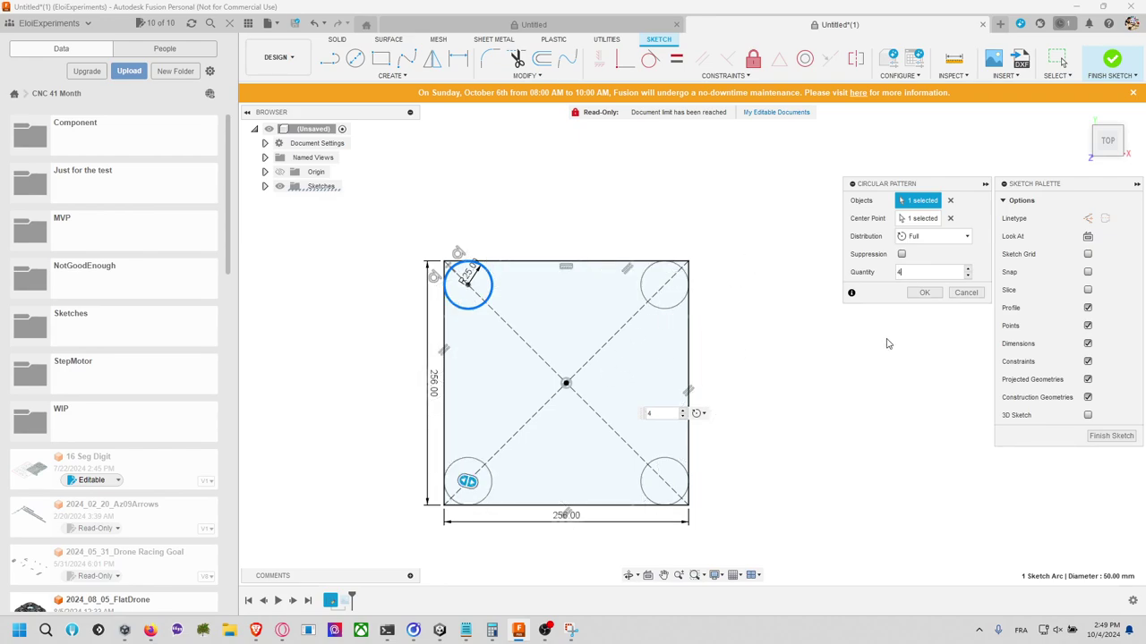
{"action": "left_click", "coordinate": [924, 292]}
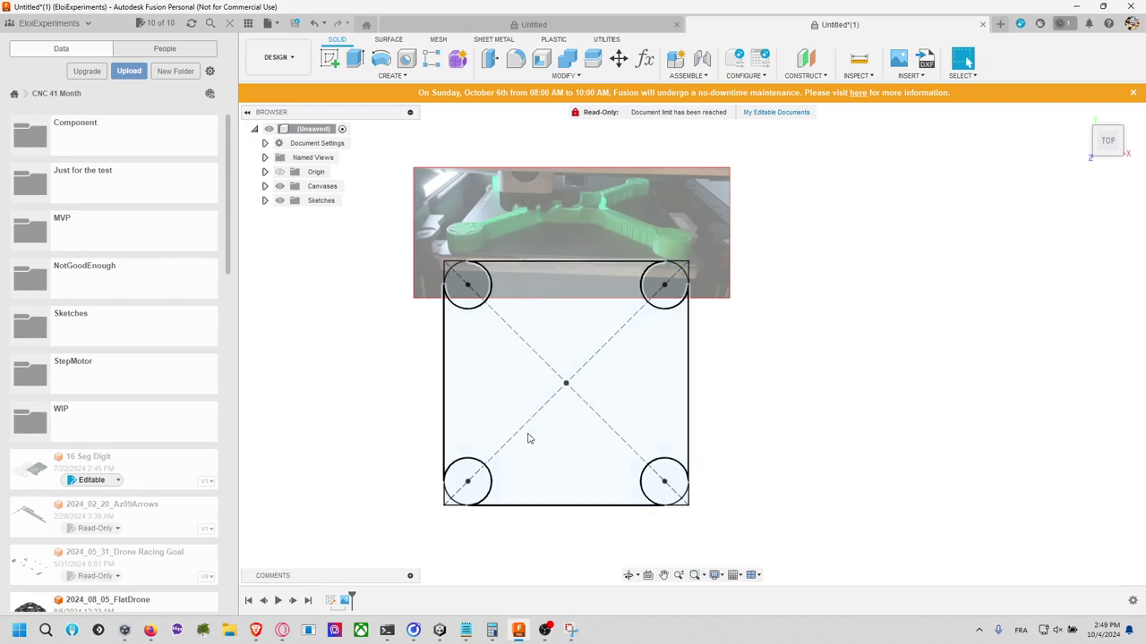
Step: Reopen the square sketch for editing
{"action": "right_click", "coordinate": [564, 262]}
{"action": "left_click", "coordinate": [542, 344]}
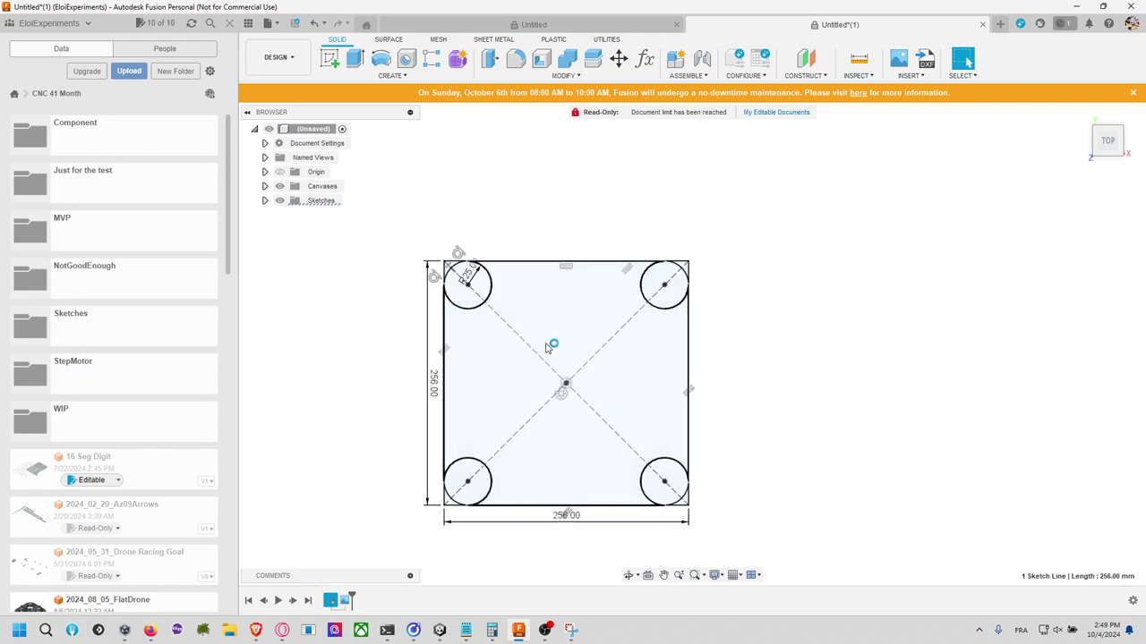
{"action": "left_click", "coordinate": [386, 75]}
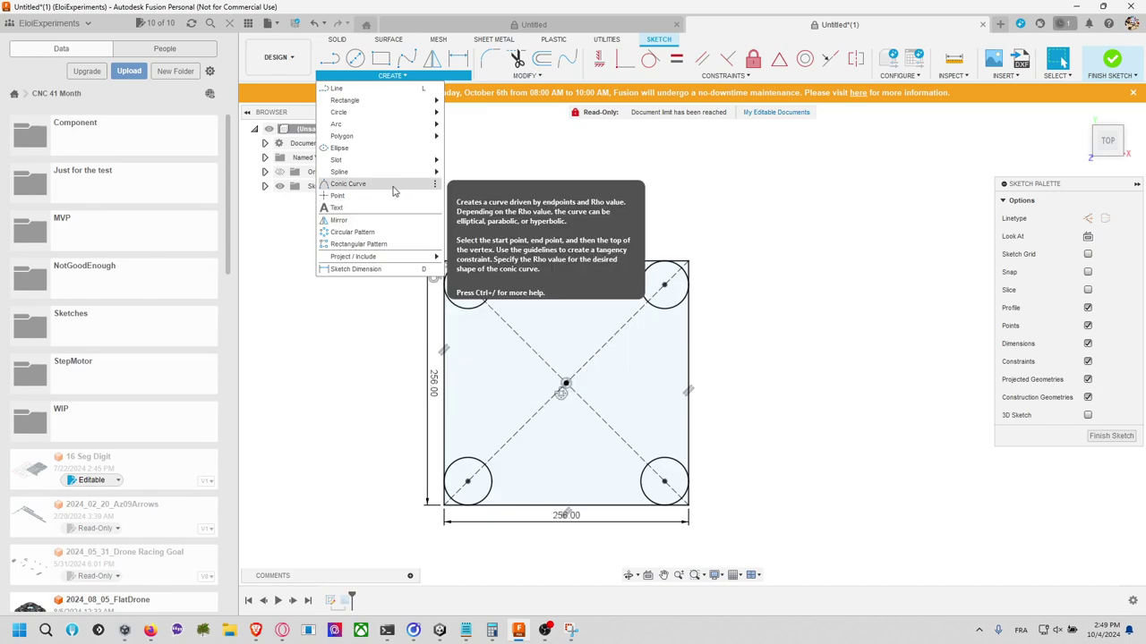
Step: Sketch a smaller centered square inside the corner circles, checking it against the drone photo
{"action": "mouse_move", "coordinate": [392, 104]}
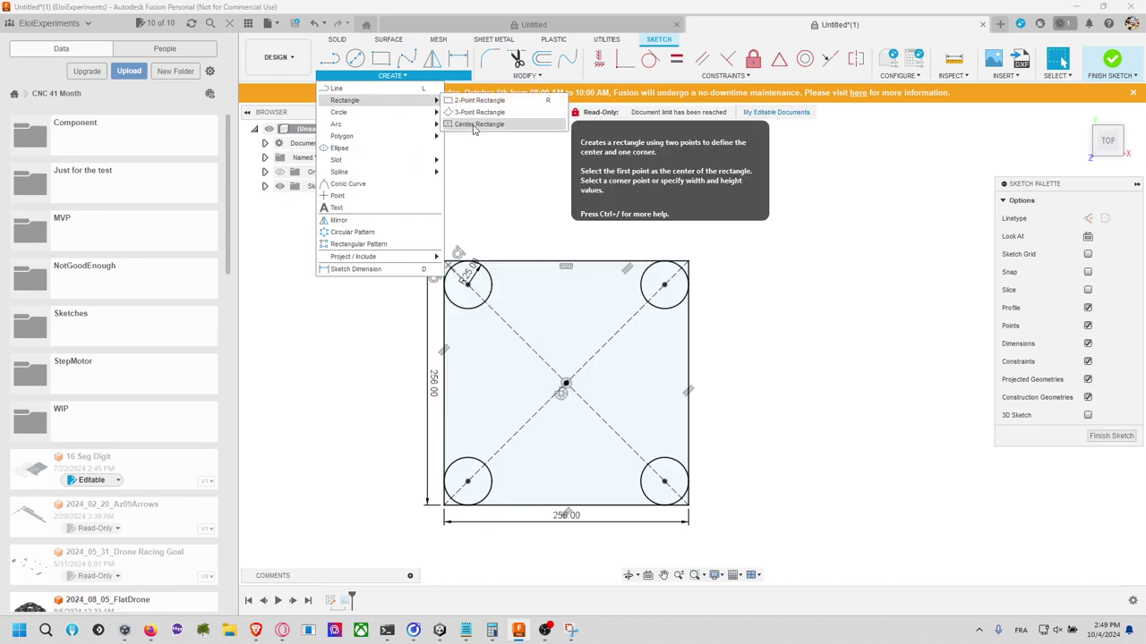
{"action": "left_click", "coordinate": [467, 121]}
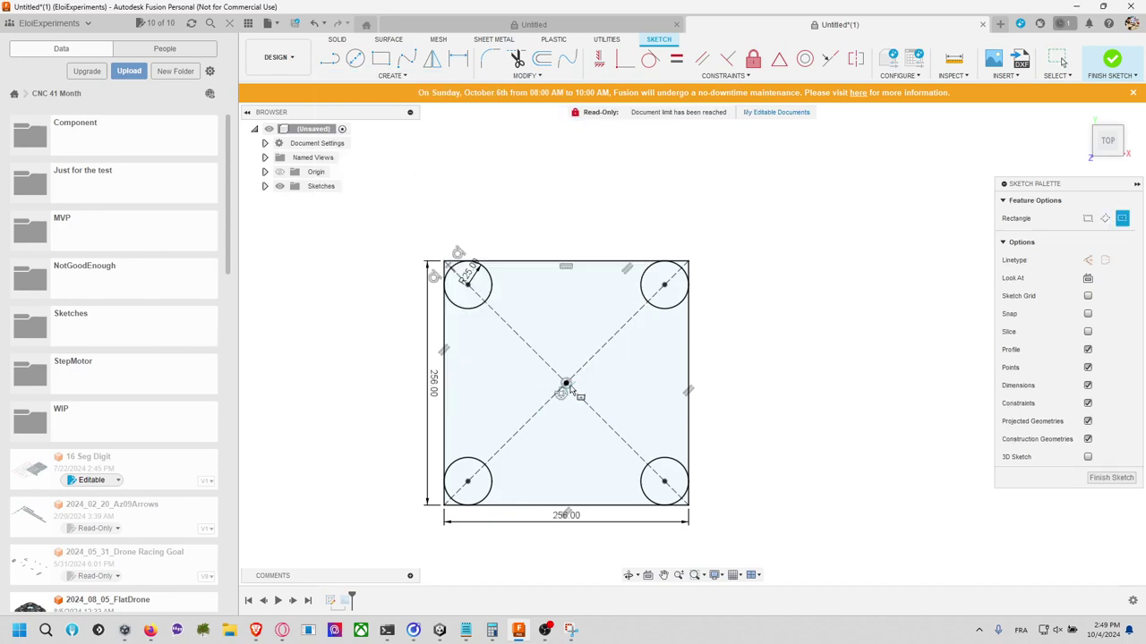
{"action": "left_click", "coordinate": [516, 335]}
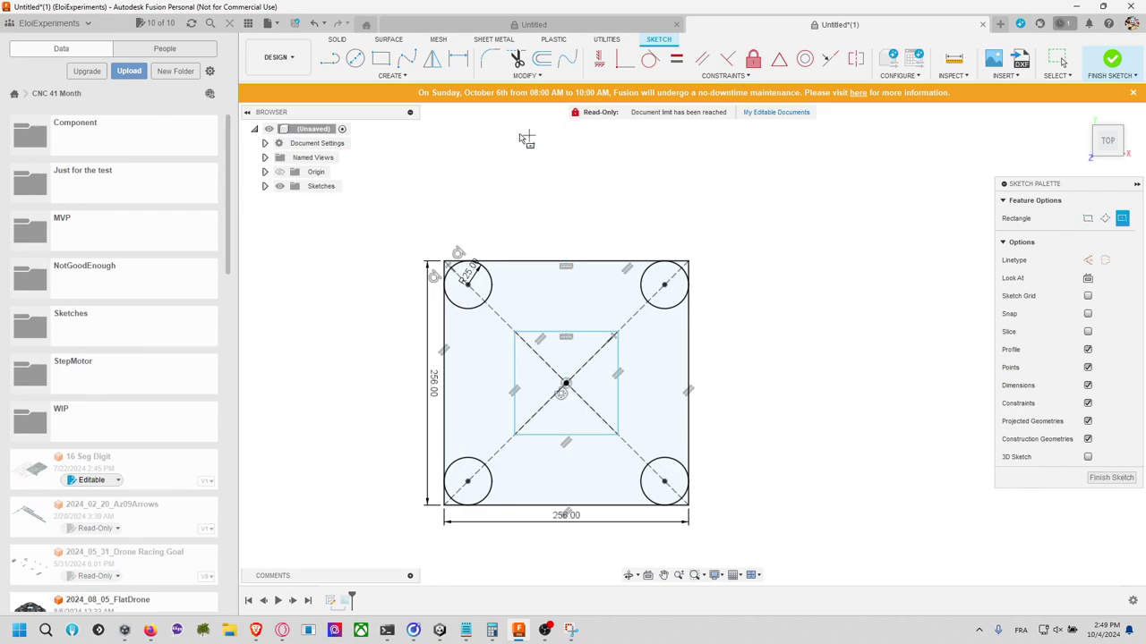
{"action": "key", "text": "alt+Tab"}
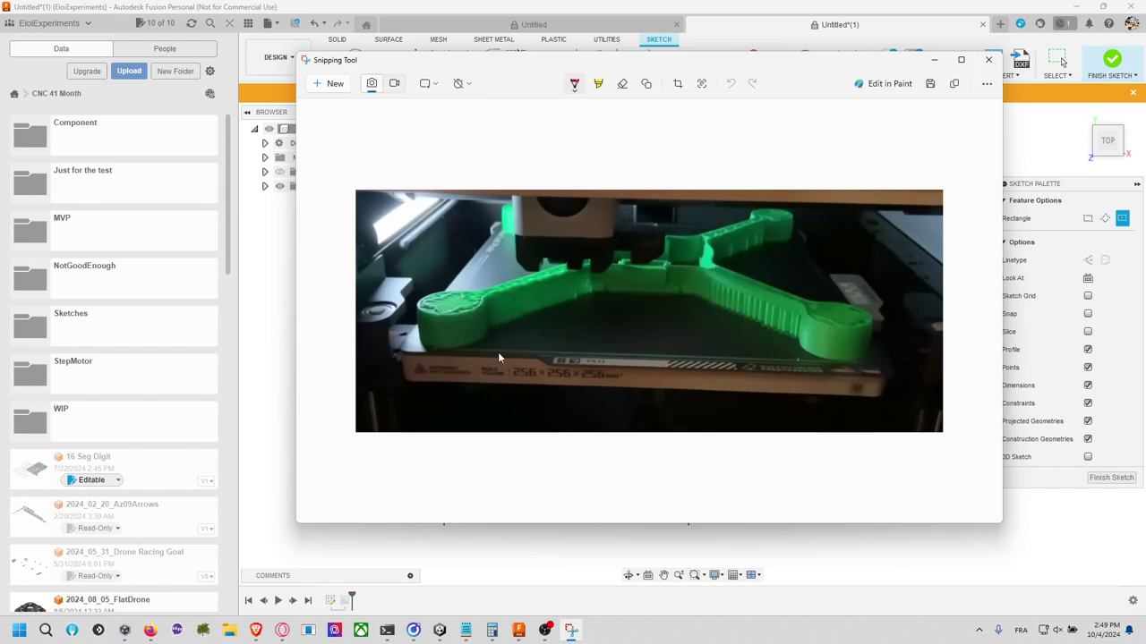
{"action": "key", "text": "alt+Tab"}
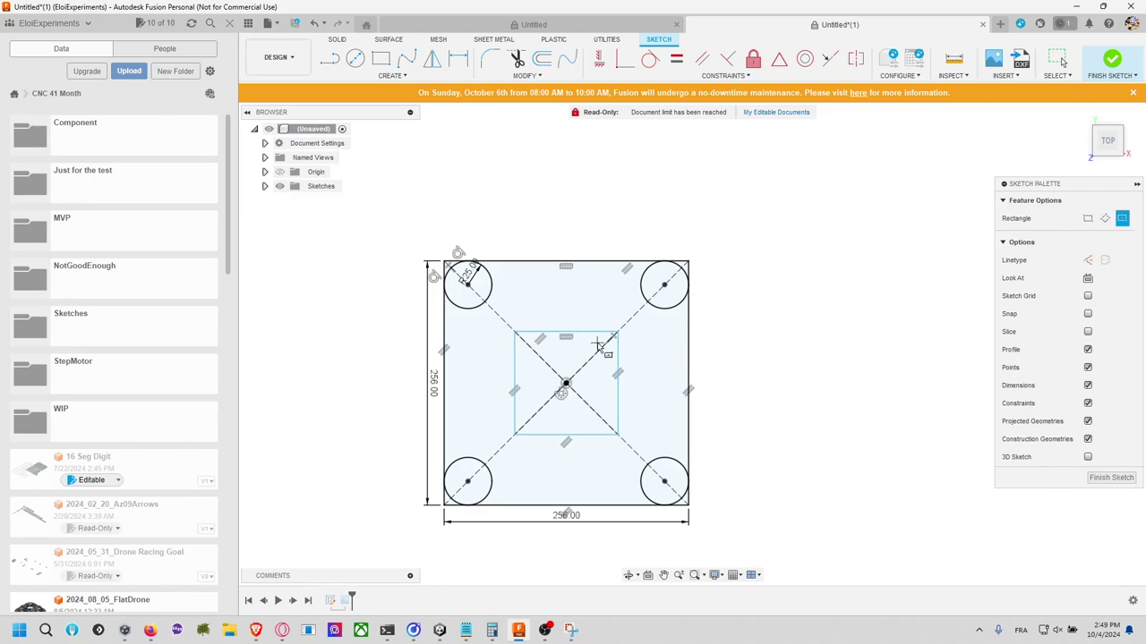
Step: Draw a 10 mm line from the inner square's top-left corner
{"action": "scroll", "coordinate": [582, 344], "scroll_direction": "up", "scroll_amount": 2}
{"action": "scroll", "coordinate": [574, 343], "scroll_direction": "down", "scroll_amount": 1}
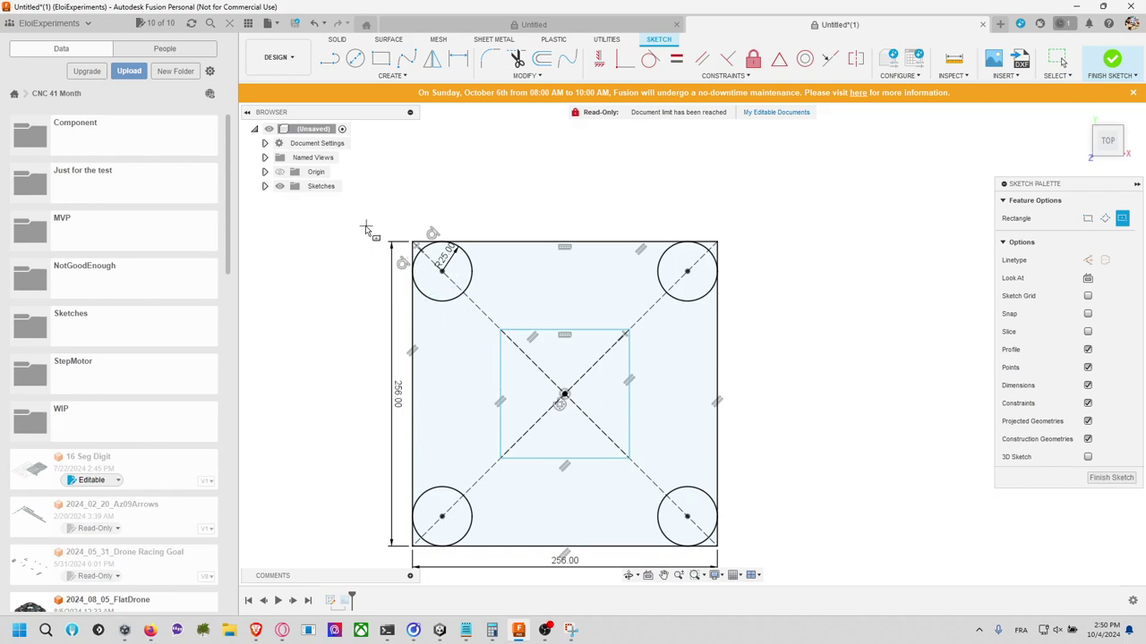
{"action": "left_click", "coordinate": [331, 63]}
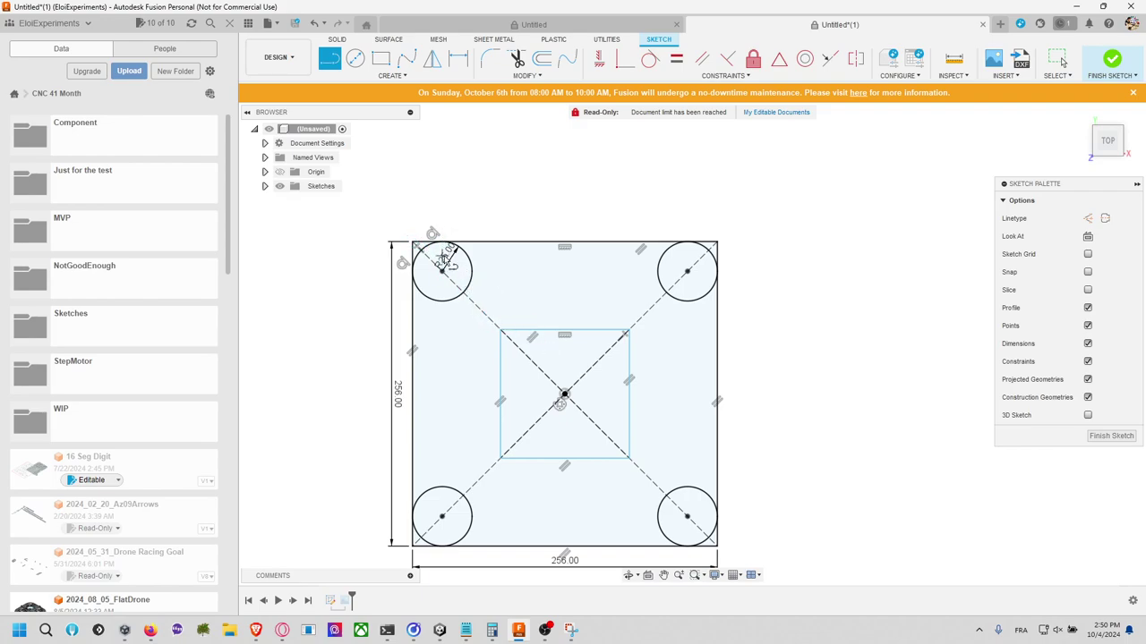
{"action": "left_click", "coordinate": [391, 76]}
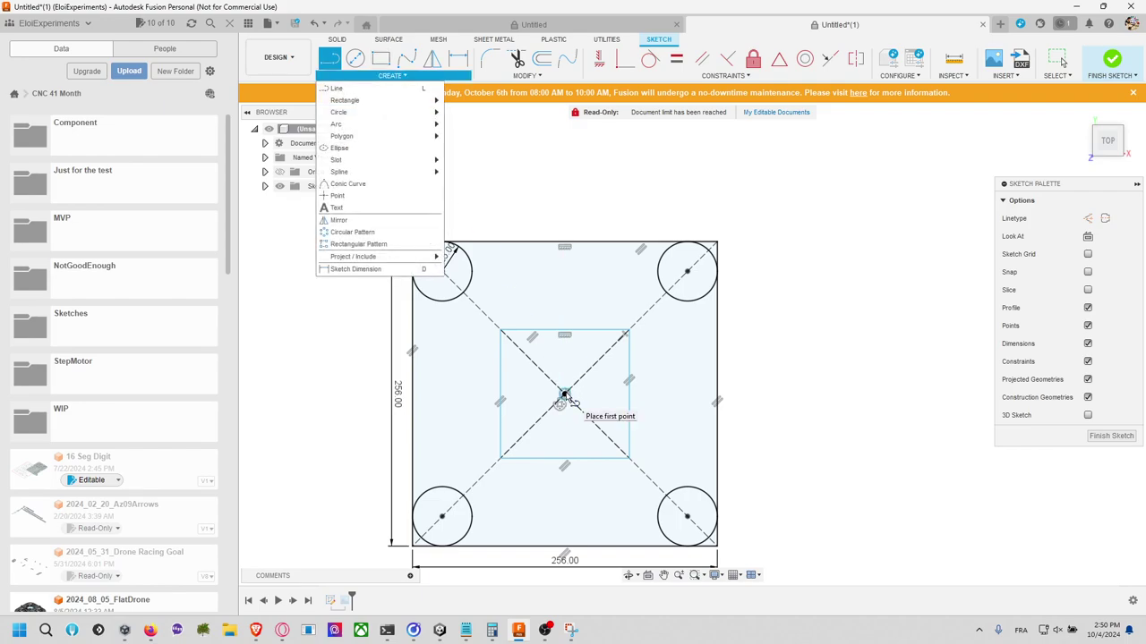
{"action": "left_click", "coordinate": [502, 334]}
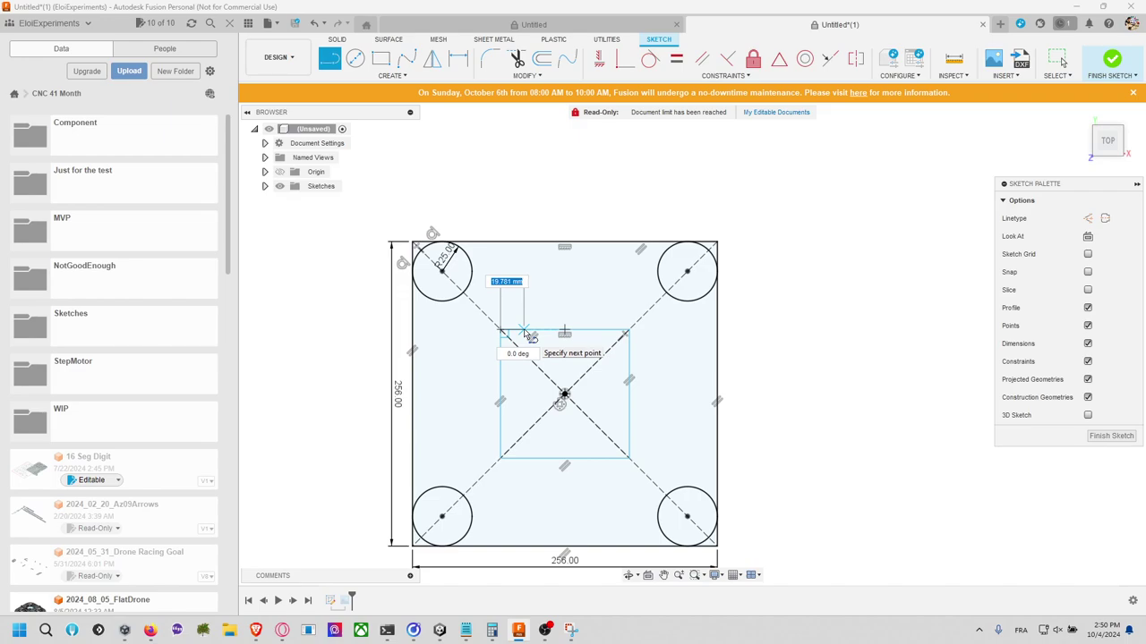
{"action": "key", "text": "Tab"}
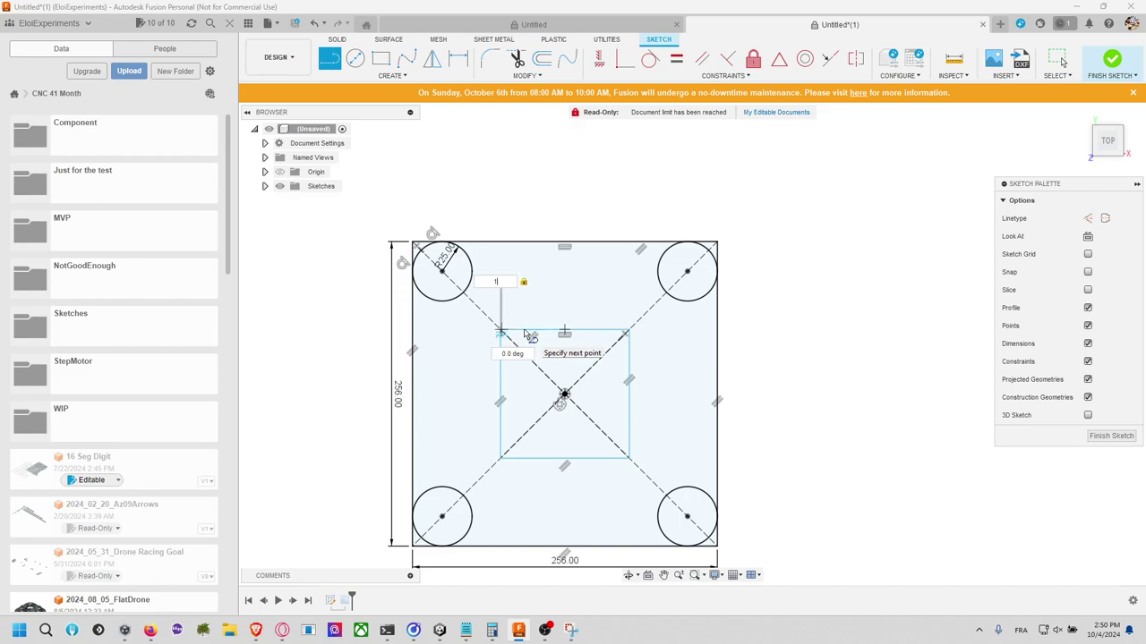
{"action": "key", "text": "Tab"}
{"action": "key", "text": "Return"}
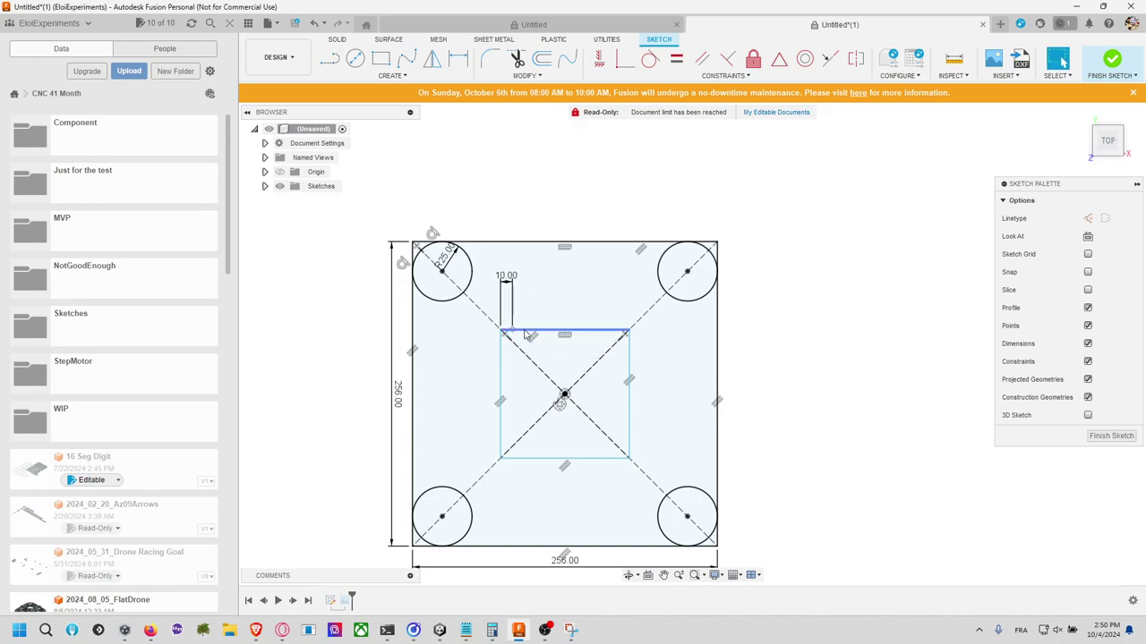
Step: Draw two parallel lines from the 10 mm line's end and the square's corner to the top-left circle
{"action": "left_click", "coordinate": [331, 60]}
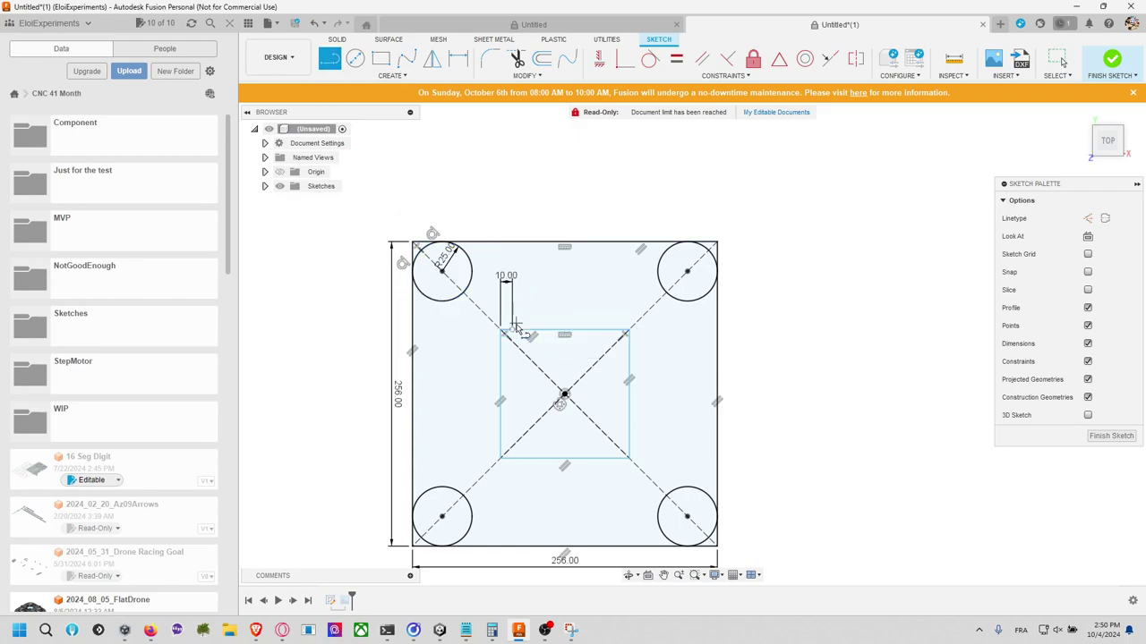
{"action": "left_click", "coordinate": [507, 330]}
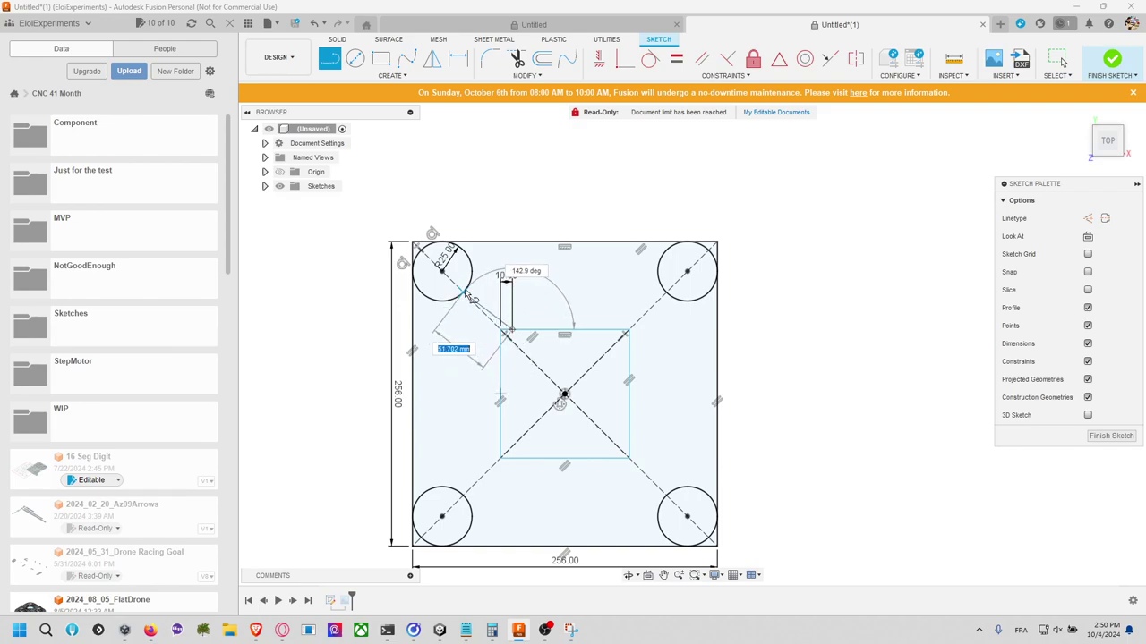
{"action": "left_click", "coordinate": [471, 288]}
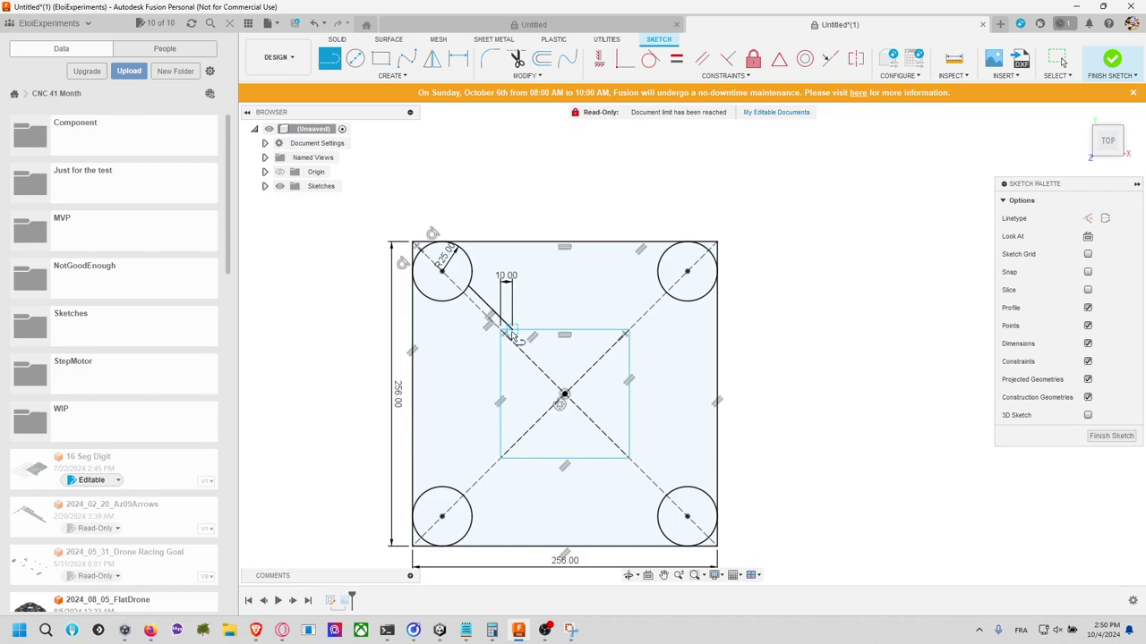
{"action": "scroll", "coordinate": [503, 354], "scroll_direction": "down", "scroll_amount": 2}
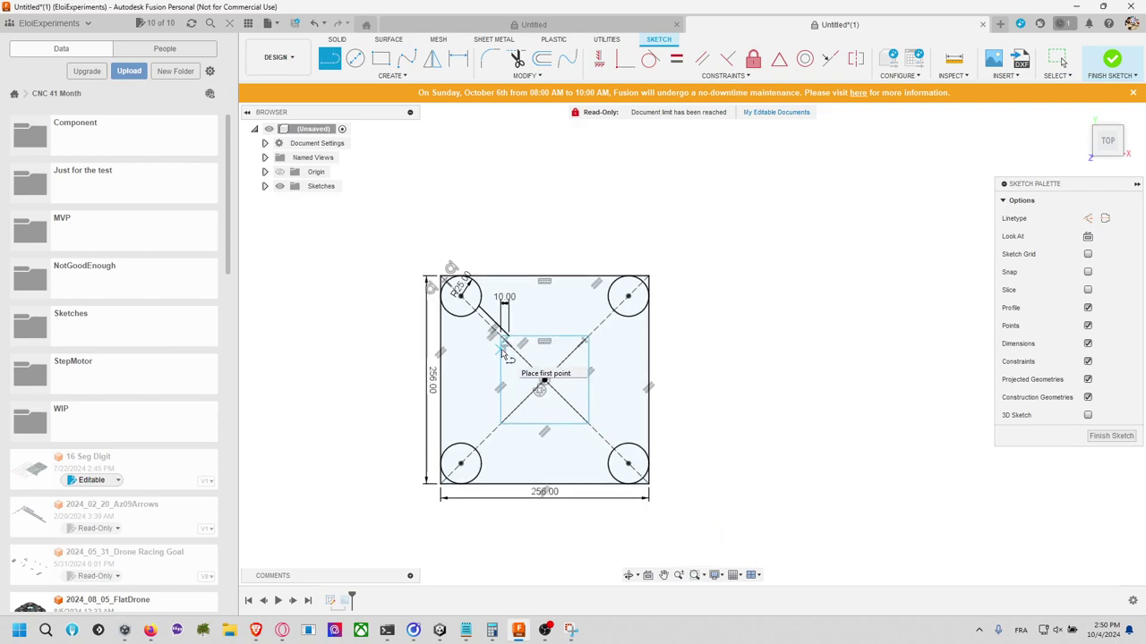
{"action": "scroll", "coordinate": [503, 353], "scroll_direction": "up", "scroll_amount": 5}
{"action": "left_click", "coordinate": [507, 323]}
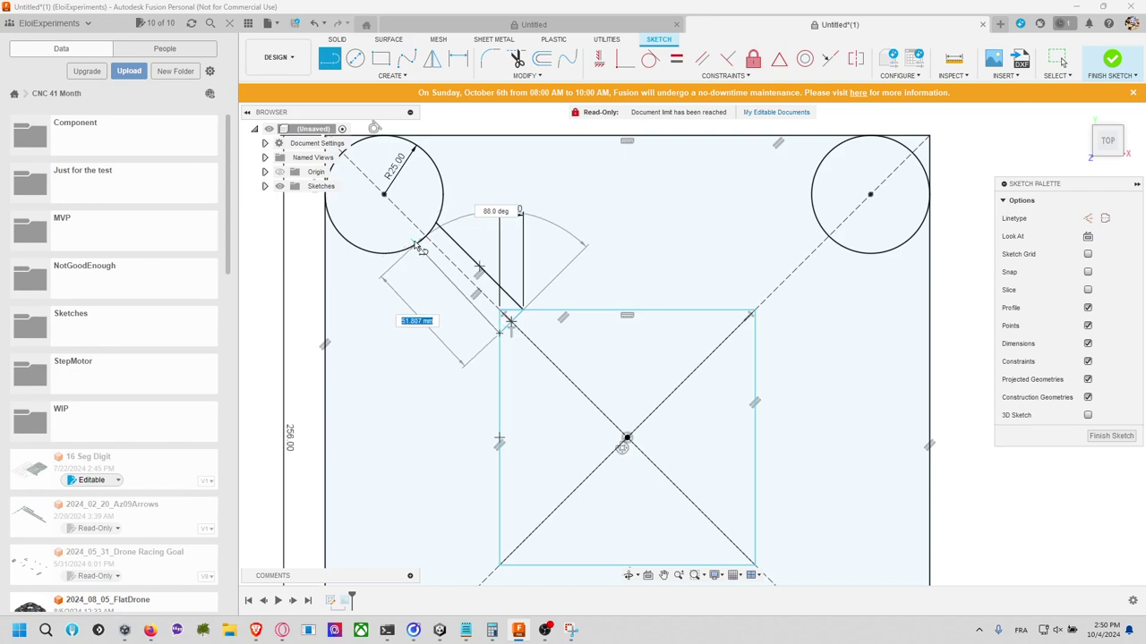
{"action": "left_click", "coordinate": [416, 247]}
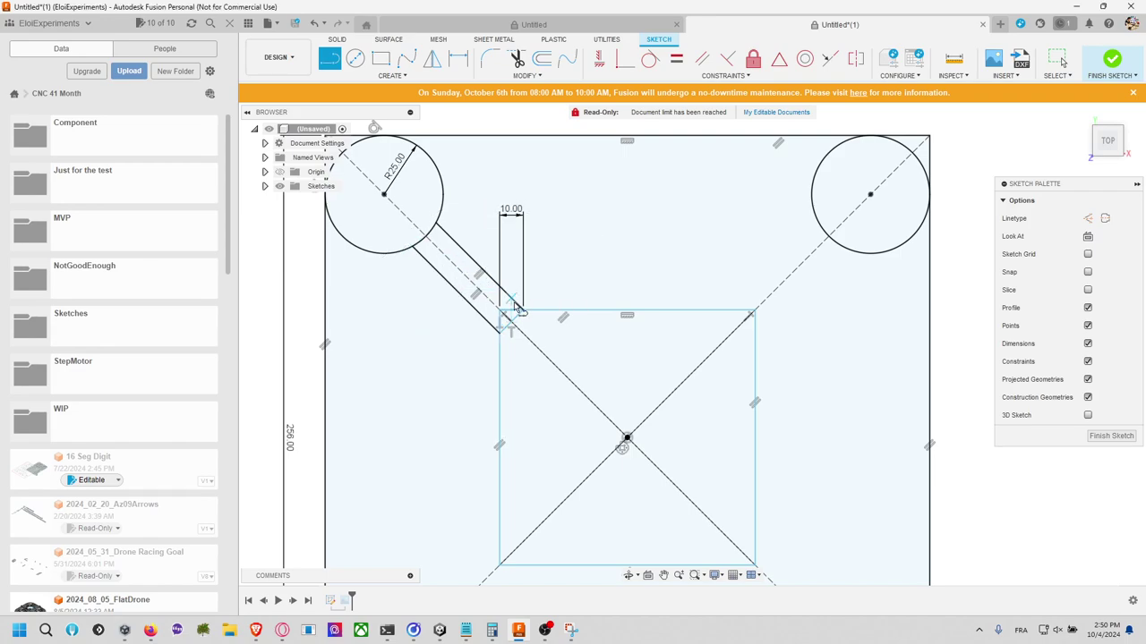
{"action": "scroll", "coordinate": [512, 314], "scroll_direction": "down", "scroll_amount": 1}
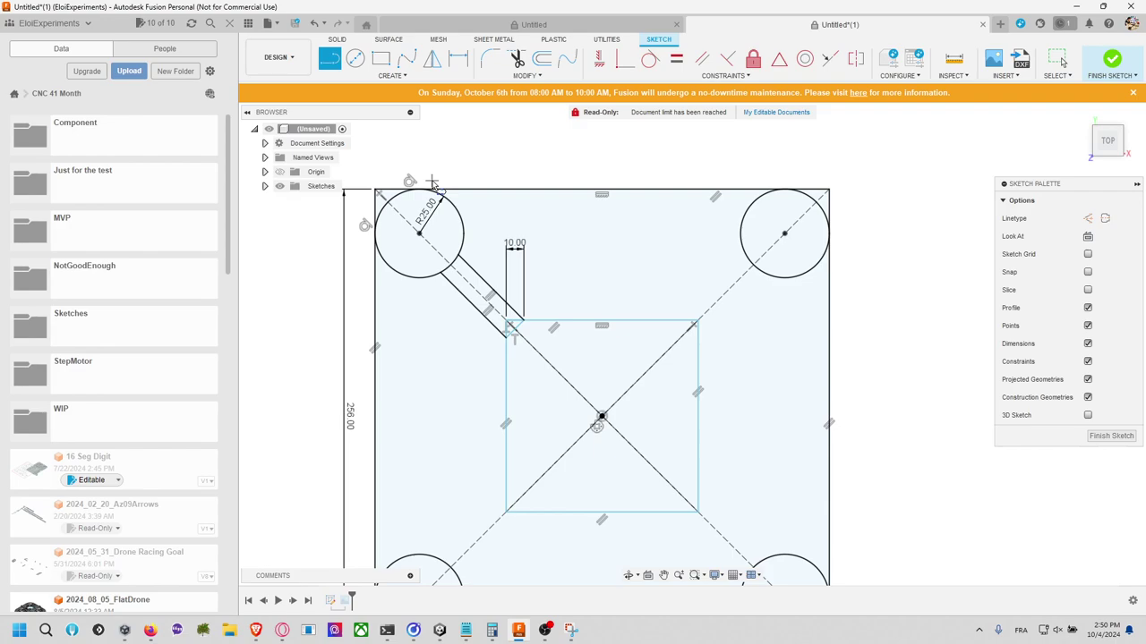
{"action": "left_click", "coordinate": [400, 77]}
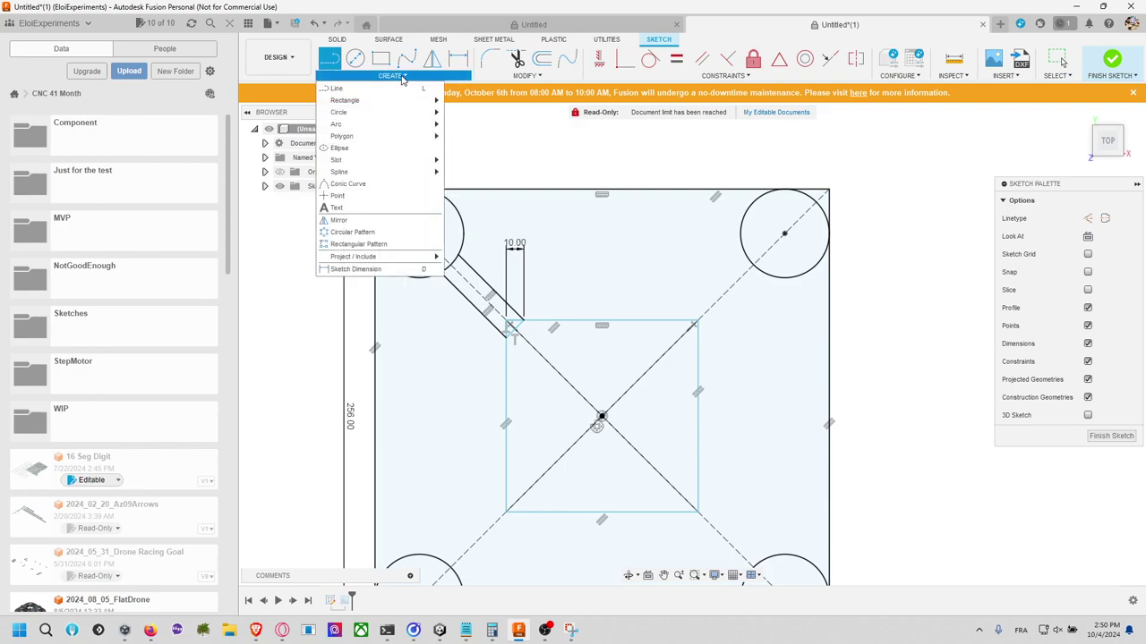
Step: Try Blend Curve and then Fillet between the upper arm line and top-left circle, cancelling both
{"action": "left_click", "coordinate": [527, 75]}
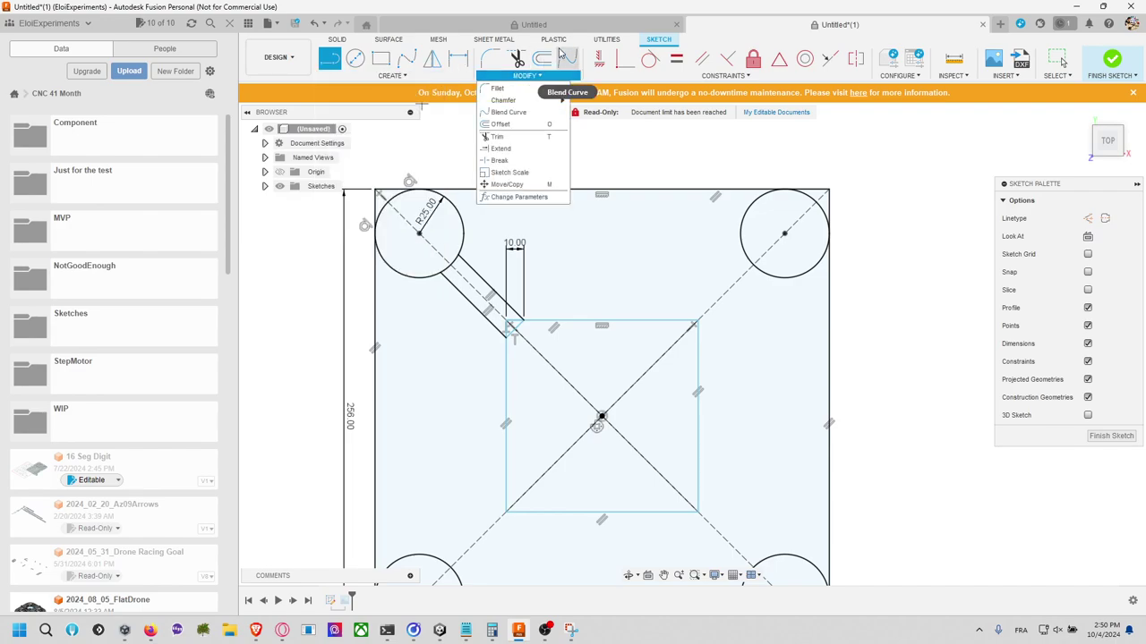
{"action": "left_click", "coordinate": [562, 56]}
{"action": "left_click", "coordinate": [469, 261]}
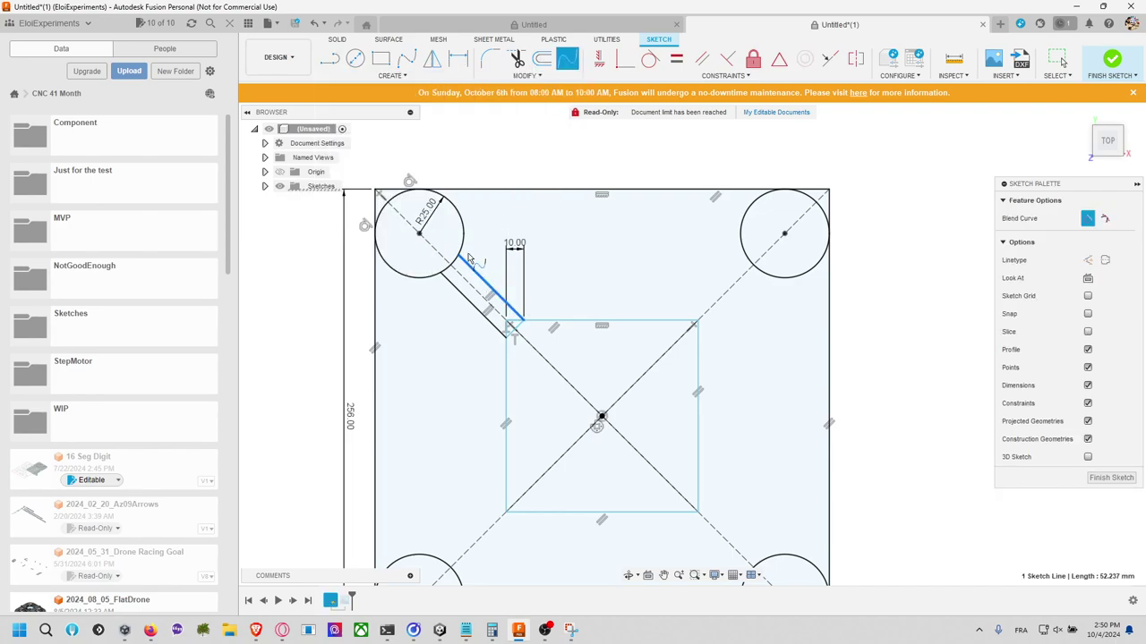
{"action": "key", "text": "Escape"}
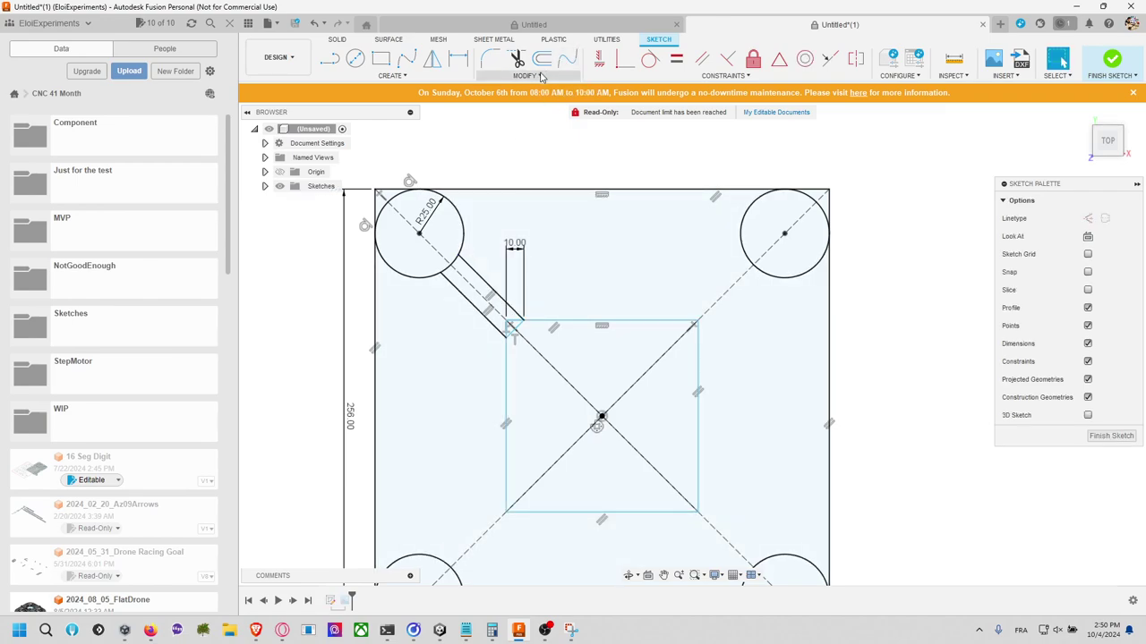
{"action": "left_click", "coordinate": [491, 58]}
{"action": "left_click", "coordinate": [472, 269]}
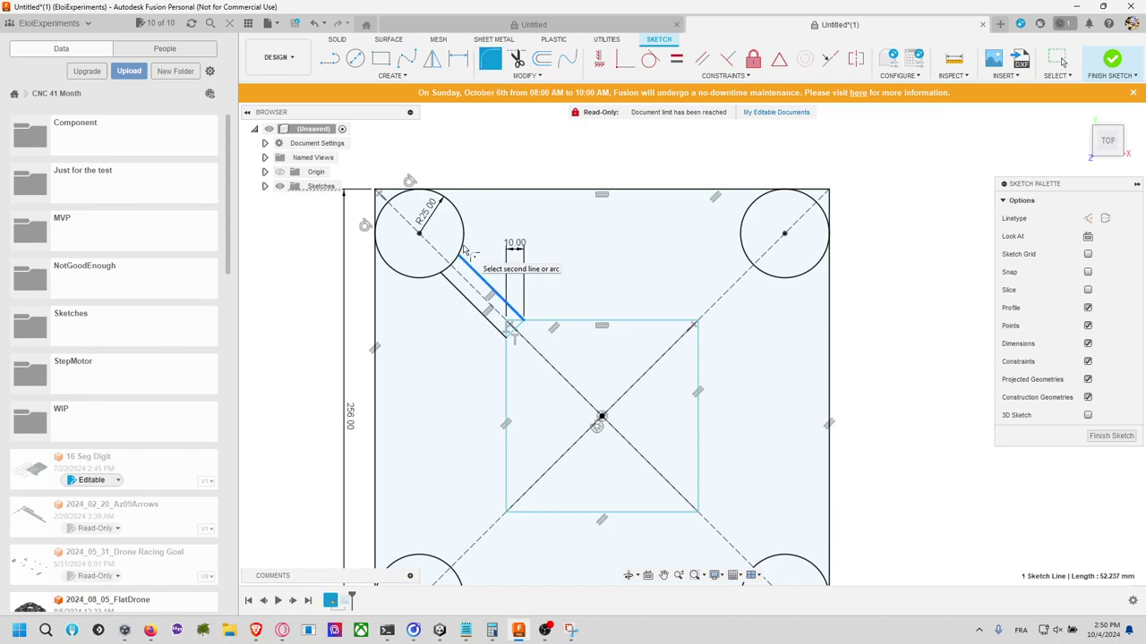
{"action": "left_click", "coordinate": [465, 252]}
{"action": "key", "text": "Escape"}
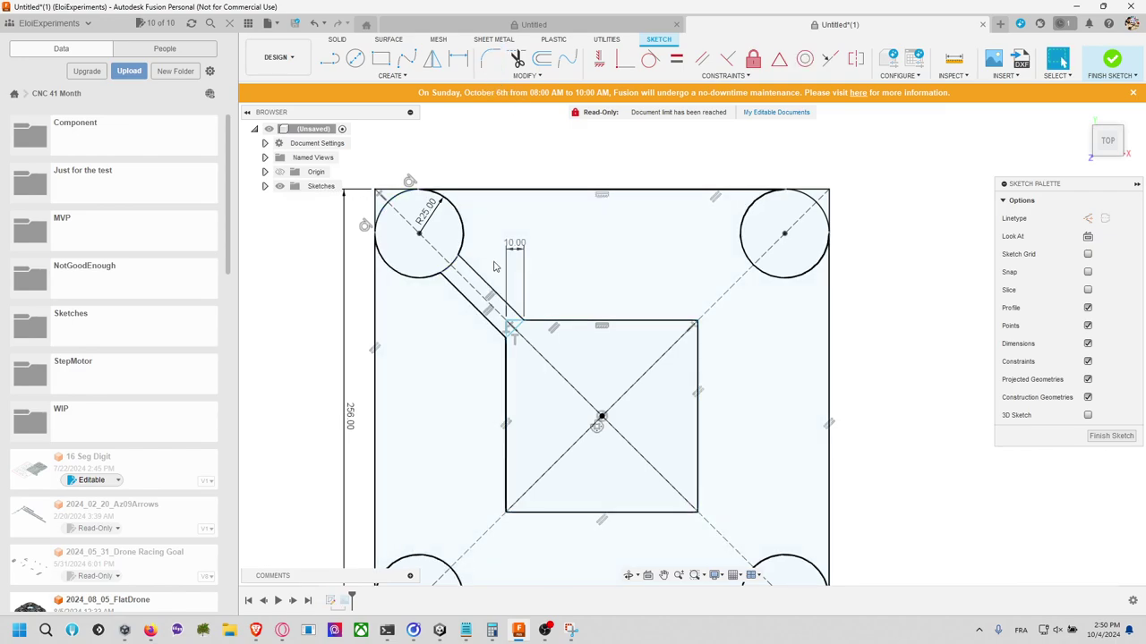
Step: Draw a new circle centred on the top-left motor circle's centre
{"action": "scroll", "coordinate": [494, 280], "scroll_direction": "up", "scroll_amount": 2}
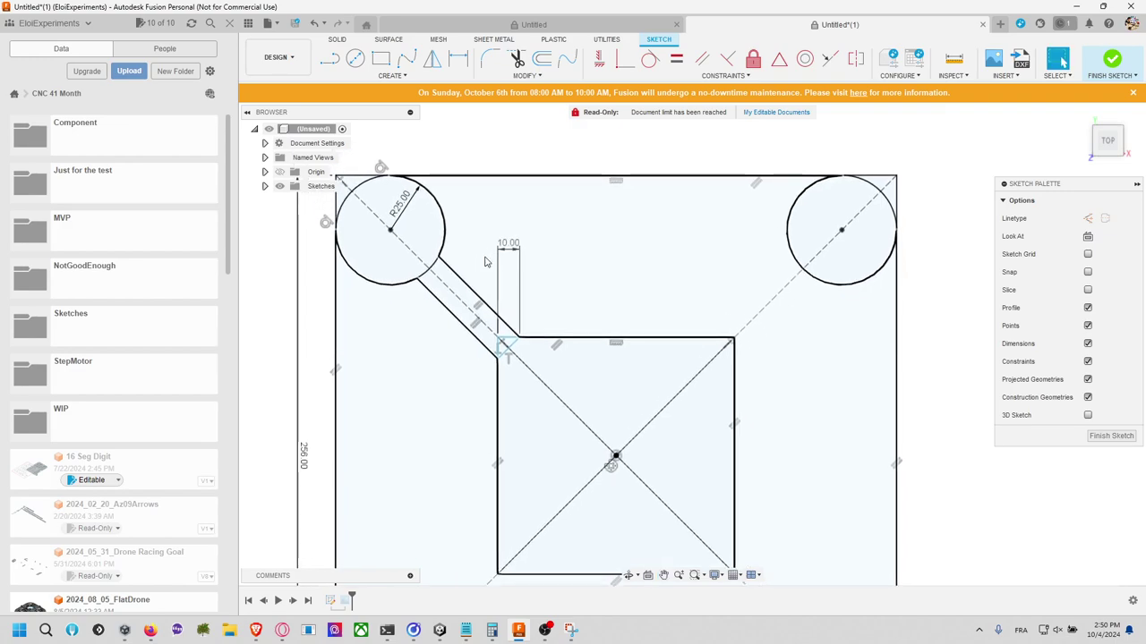
{"action": "left_click", "coordinate": [442, 268]}
{"action": "key", "text": "c"}
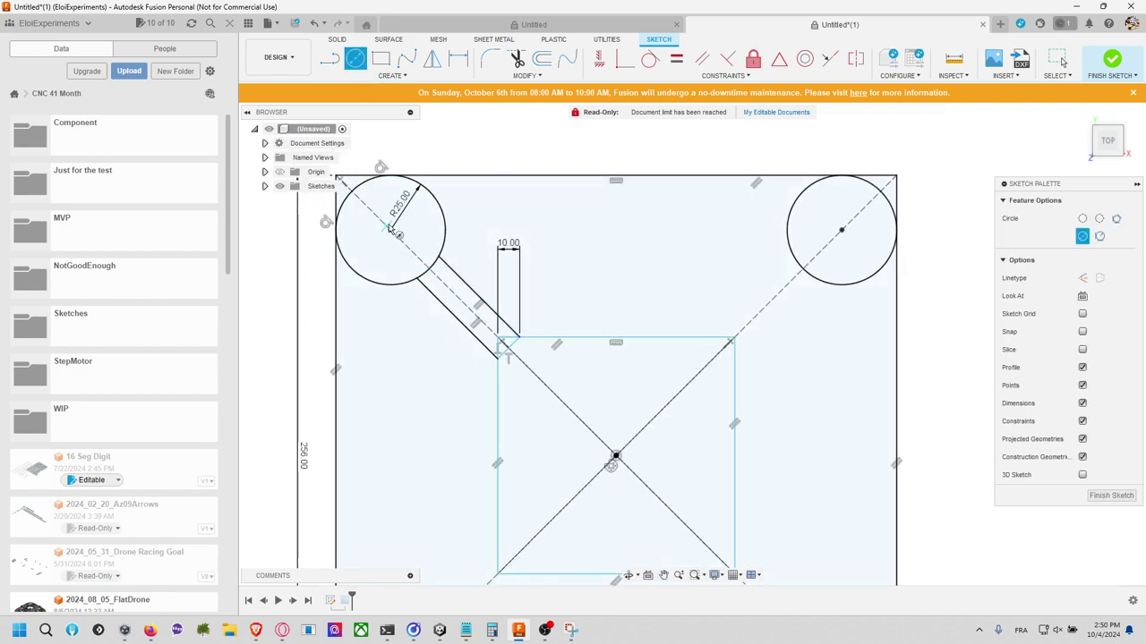
{"action": "left_click", "coordinate": [390, 230]}
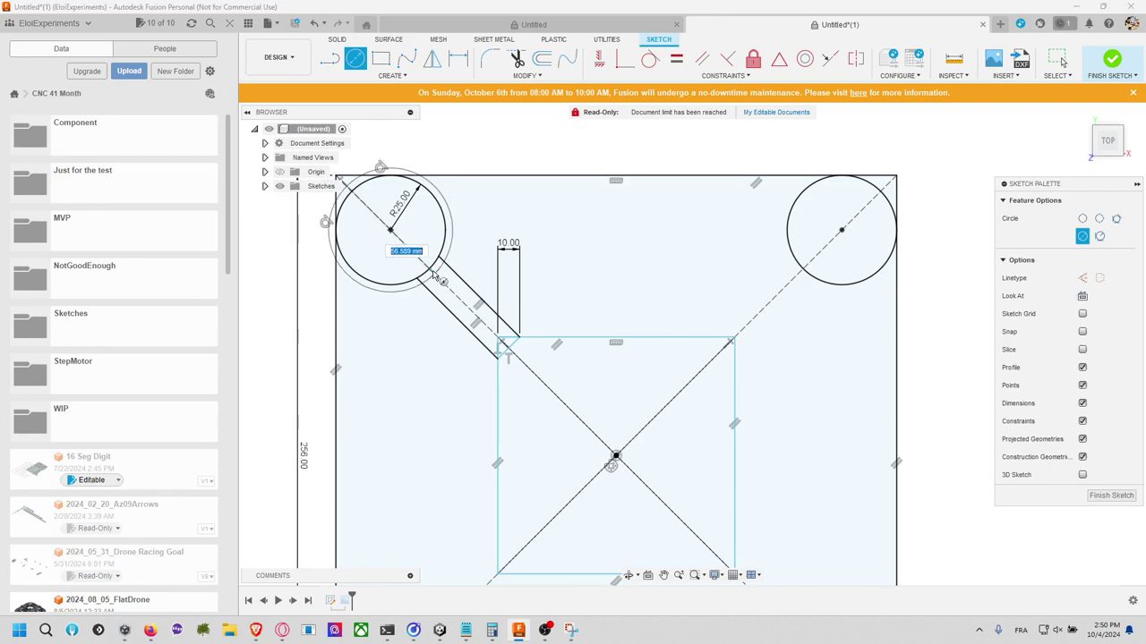
{"action": "key", "text": "Escape"}
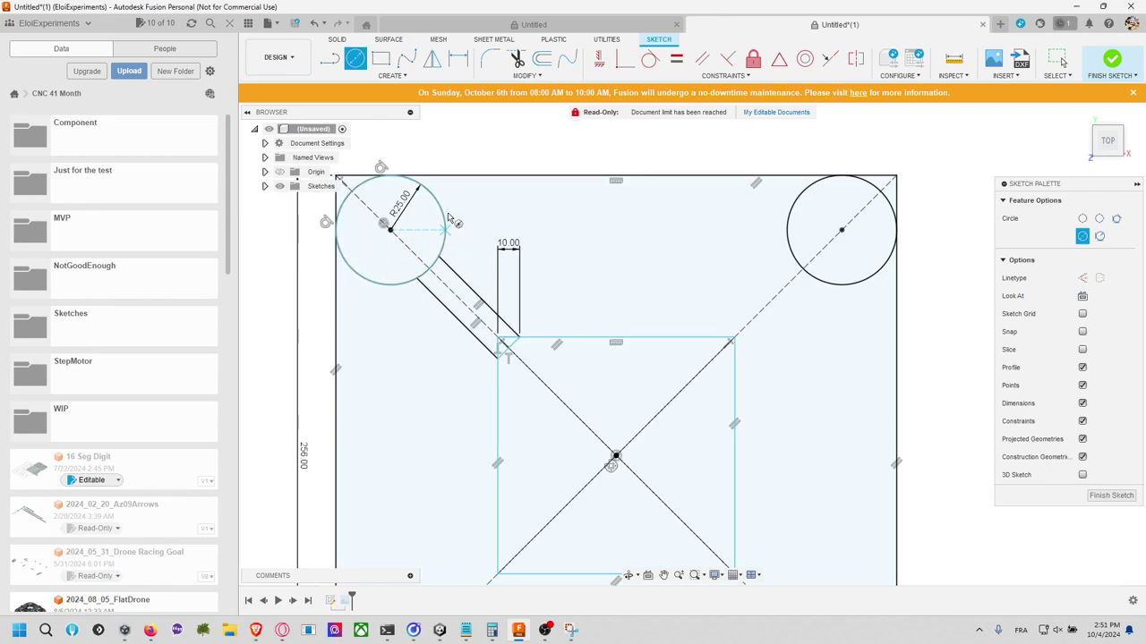
{"action": "left_click", "coordinate": [517, 58]}
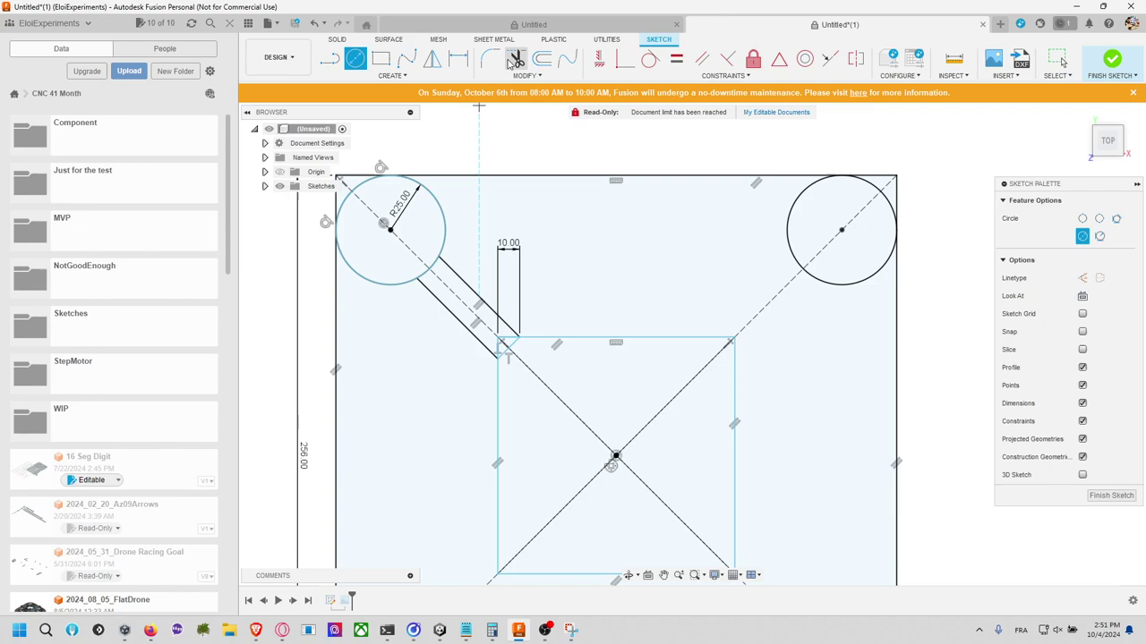
Step: Trim the arm line inside the top-left circle, fillet the lower line into it at 20 mm, and finish the sketch
{"action": "left_click", "coordinate": [429, 279]}
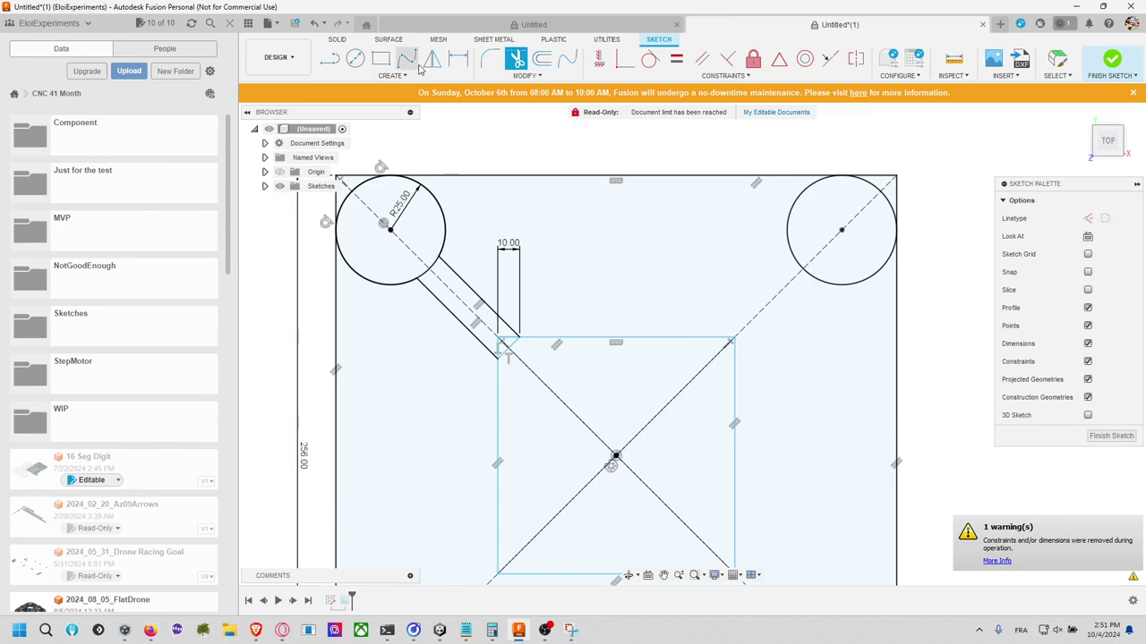
{"action": "left_click", "coordinate": [490, 58]}
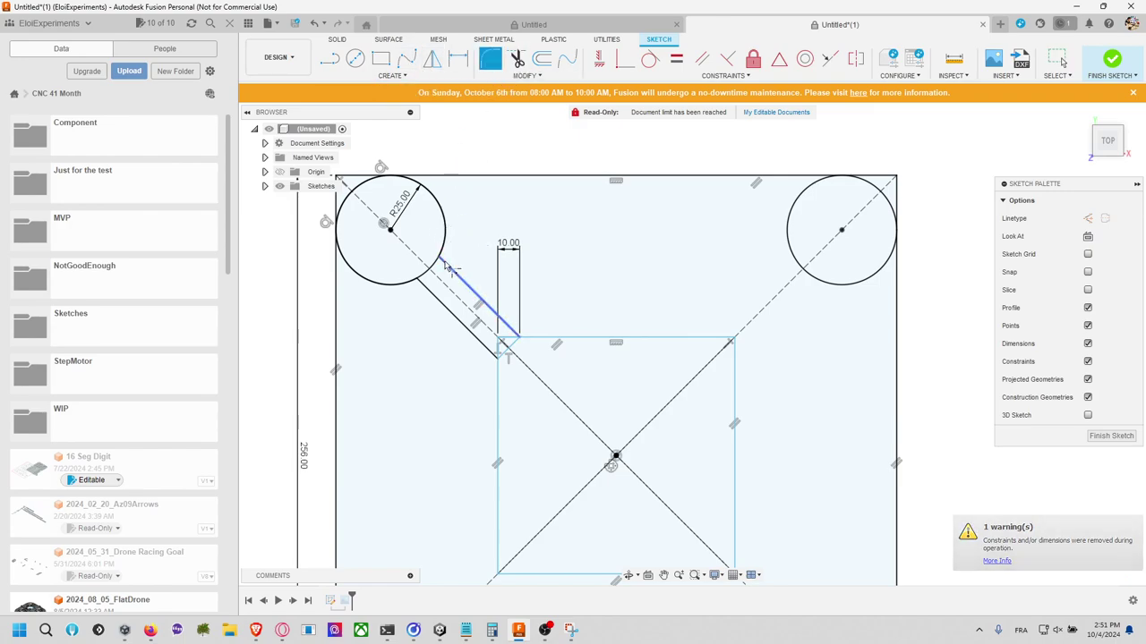
{"action": "left_click", "coordinate": [441, 254]}
{"action": "left_click", "coordinate": [440, 298]}
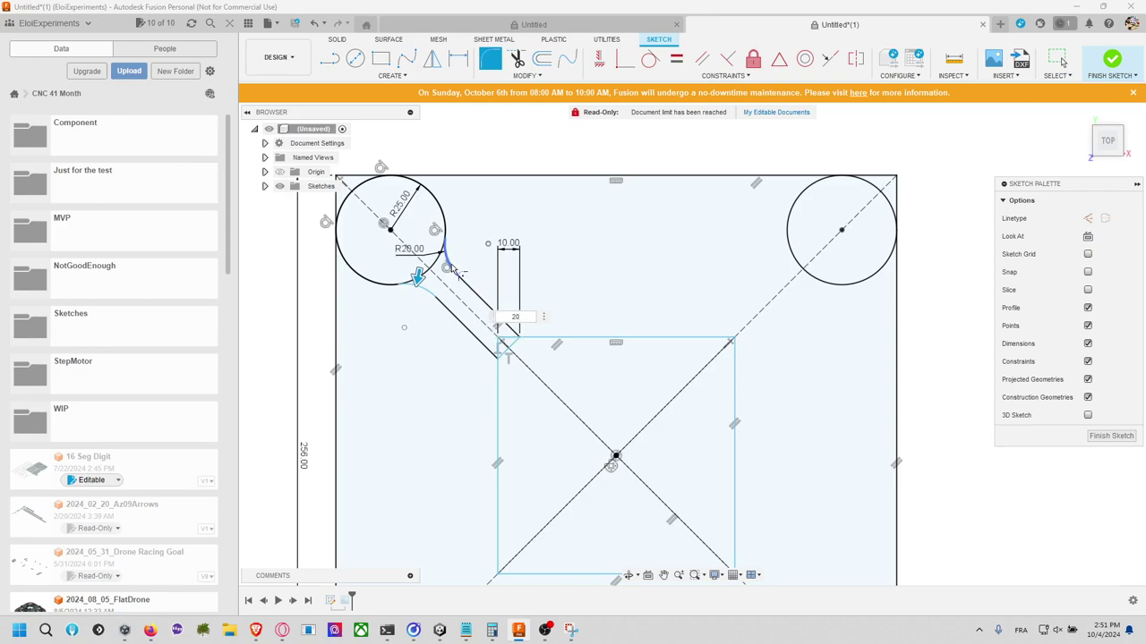
{"action": "left_click", "coordinate": [1111, 61]}
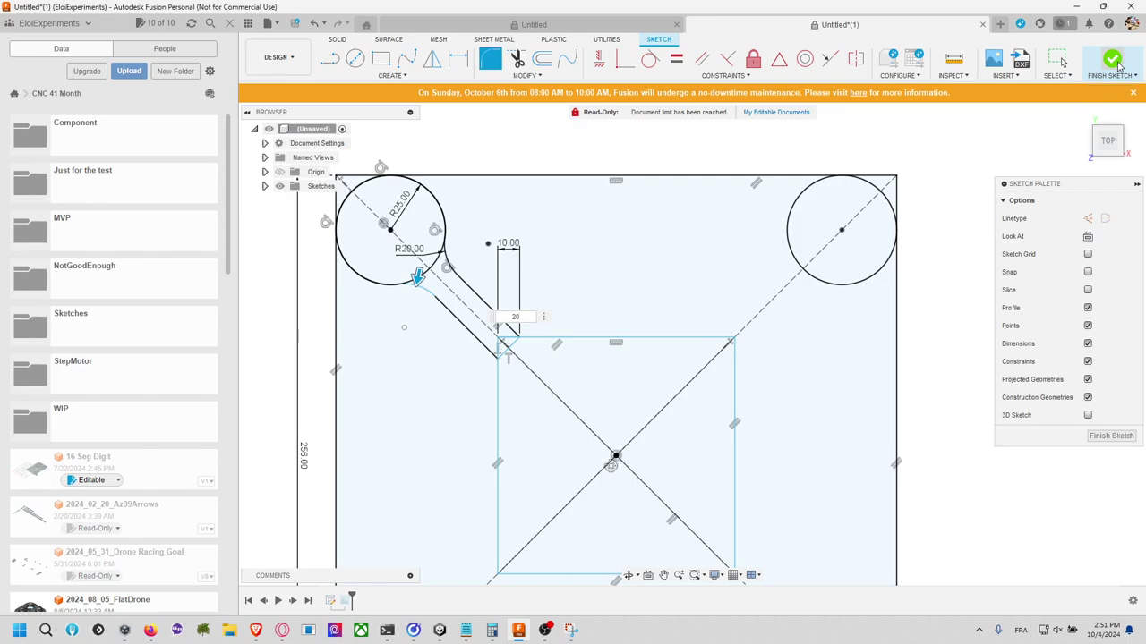
Step: Reopen the frame sketch via Edit Sketch, zoom in, and select the top-left arm's connected outline
{"action": "right_click", "coordinate": [483, 348]}
{"action": "left_click", "coordinate": [463, 434]}
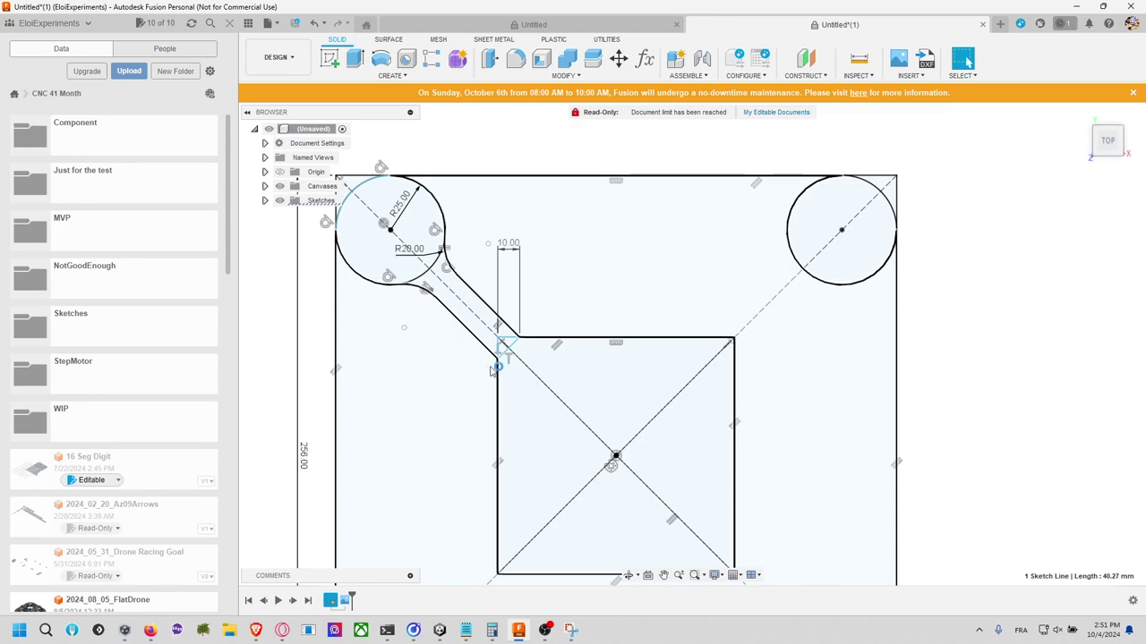
{"action": "scroll", "coordinate": [507, 382], "scroll_direction": "up", "scroll_amount": 2}
{"action": "scroll", "coordinate": [507, 382], "scroll_direction": "up", "scroll_amount": 2}
{"action": "scroll", "coordinate": [507, 378], "scroll_direction": "down", "scroll_amount": 2}
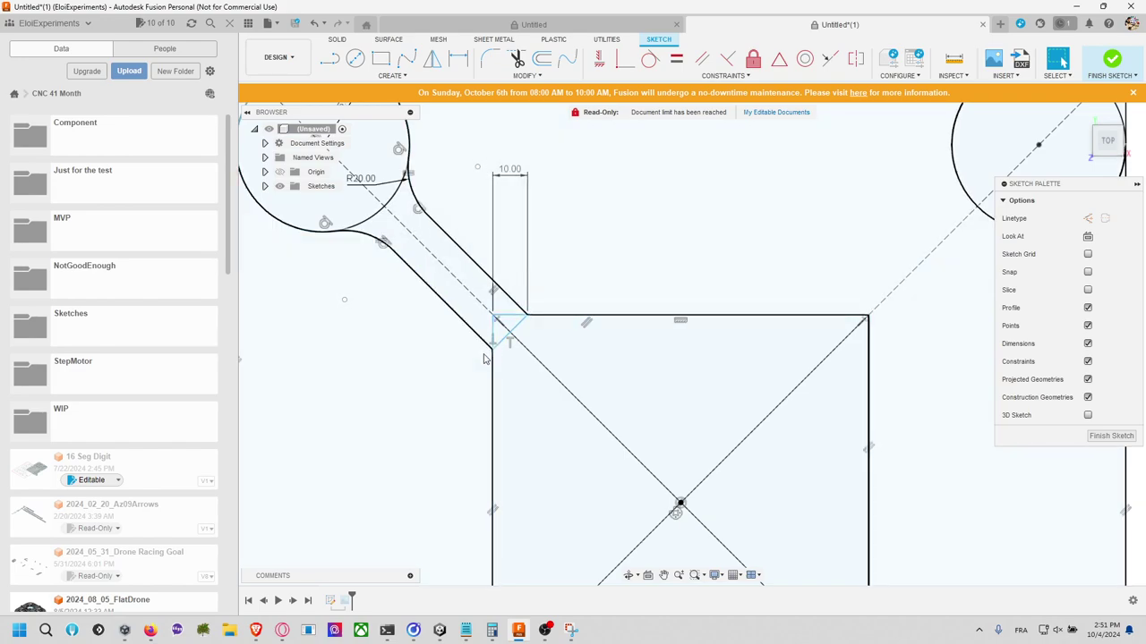
{"action": "double_click", "coordinate": [490, 358]}
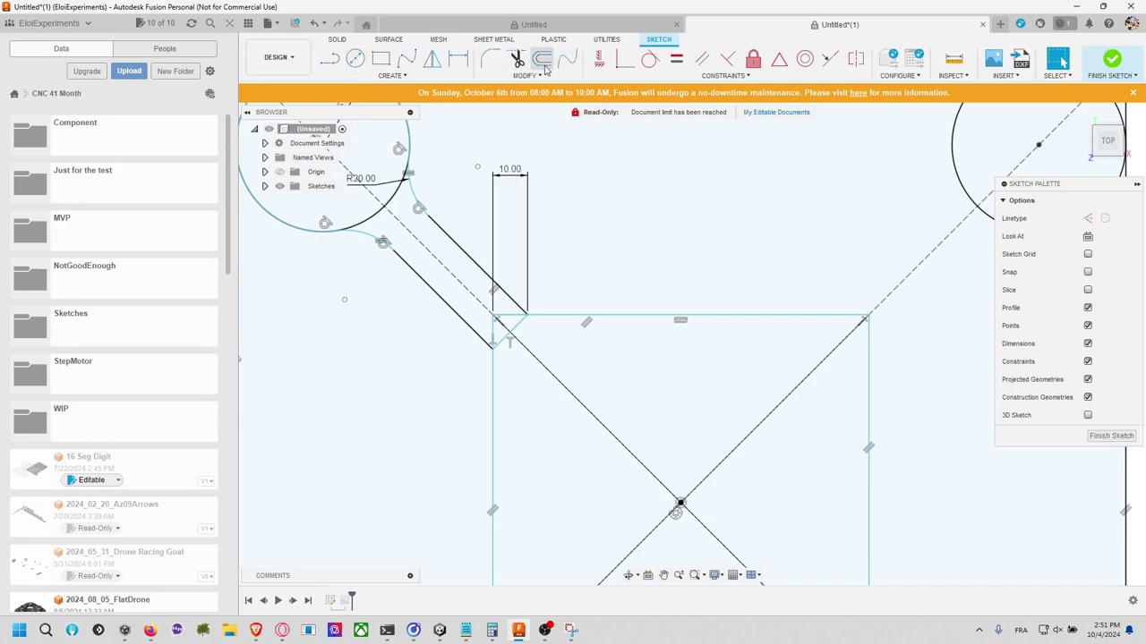
Step: Fillet the diagonal arm line into the inner square's edge with an 80 mm radius, then finish the sketch
{"action": "left_click", "coordinate": [490, 58]}
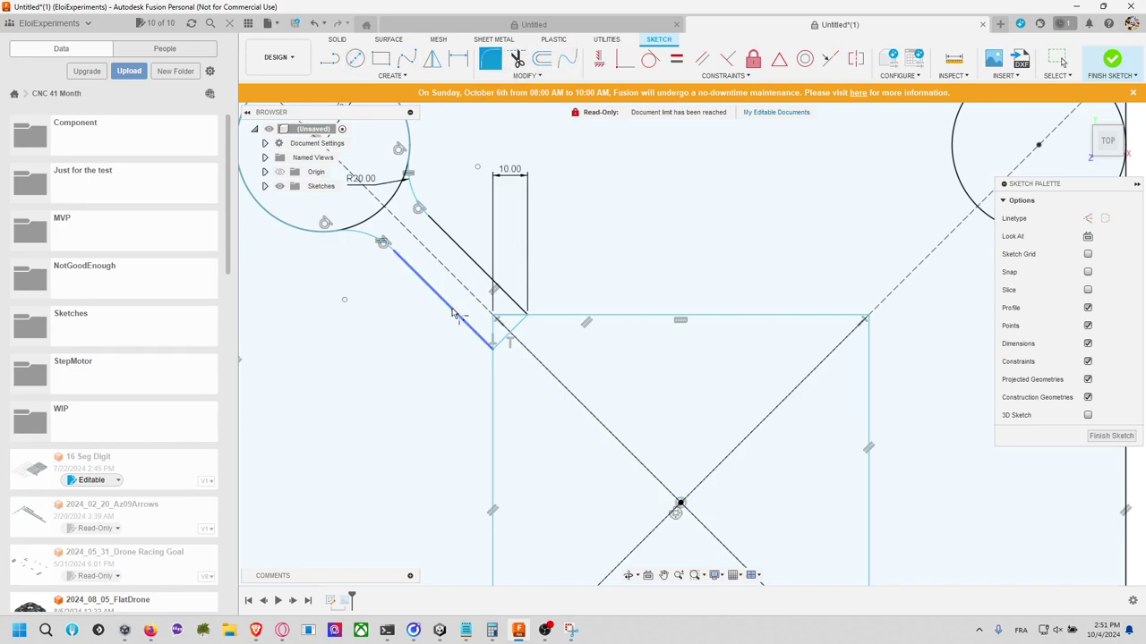
{"action": "left_click", "coordinate": [454, 314]}
{"action": "left_click", "coordinate": [493, 403]}
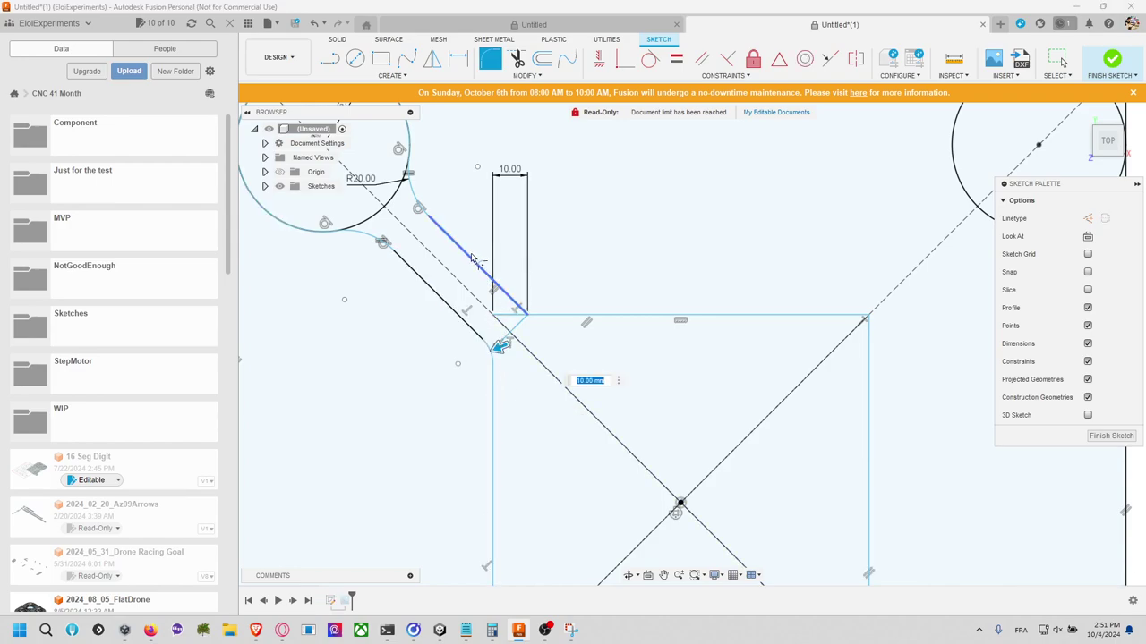
{"action": "left_click", "coordinate": [474, 259]}
{"action": "left_click", "coordinate": [525, 317]}
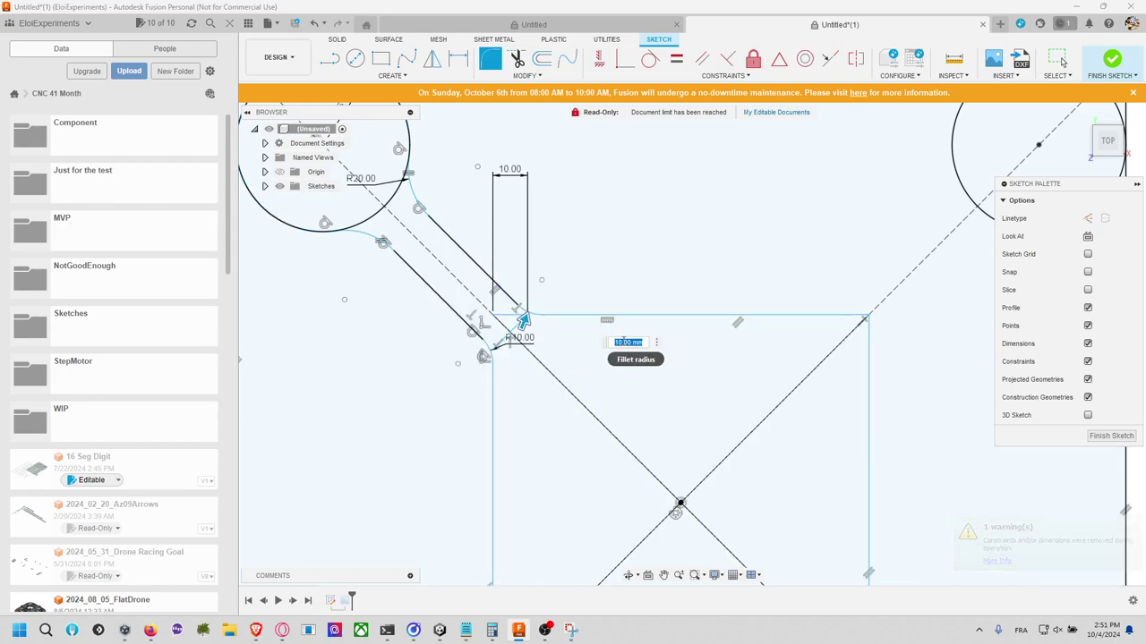
{"action": "type", "text": "20"}
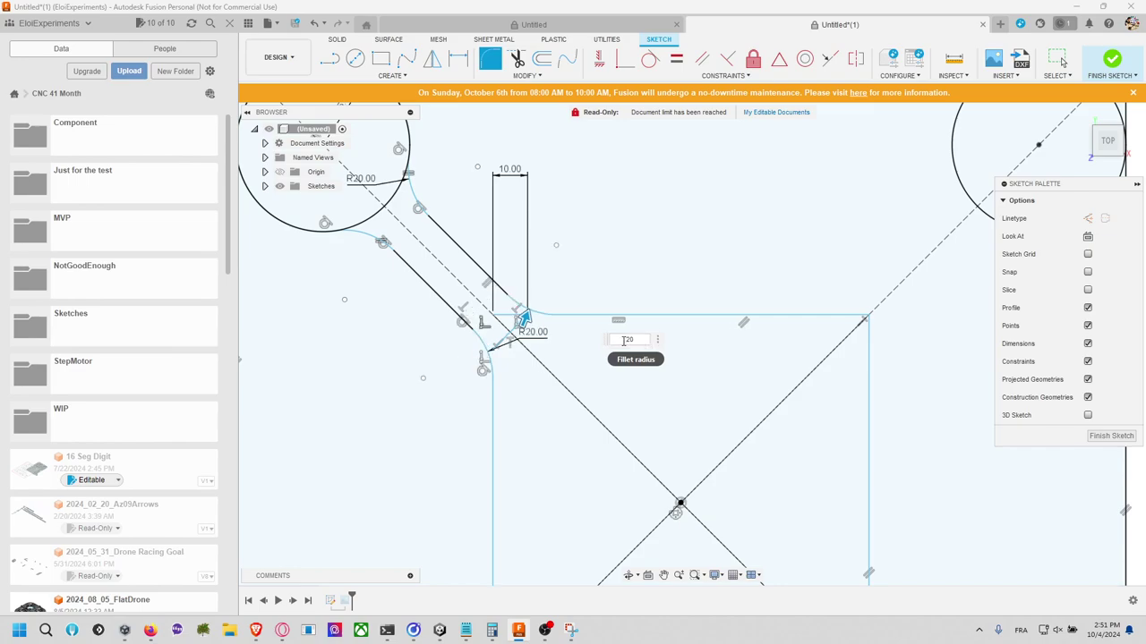
{"action": "type", "text": "3"}
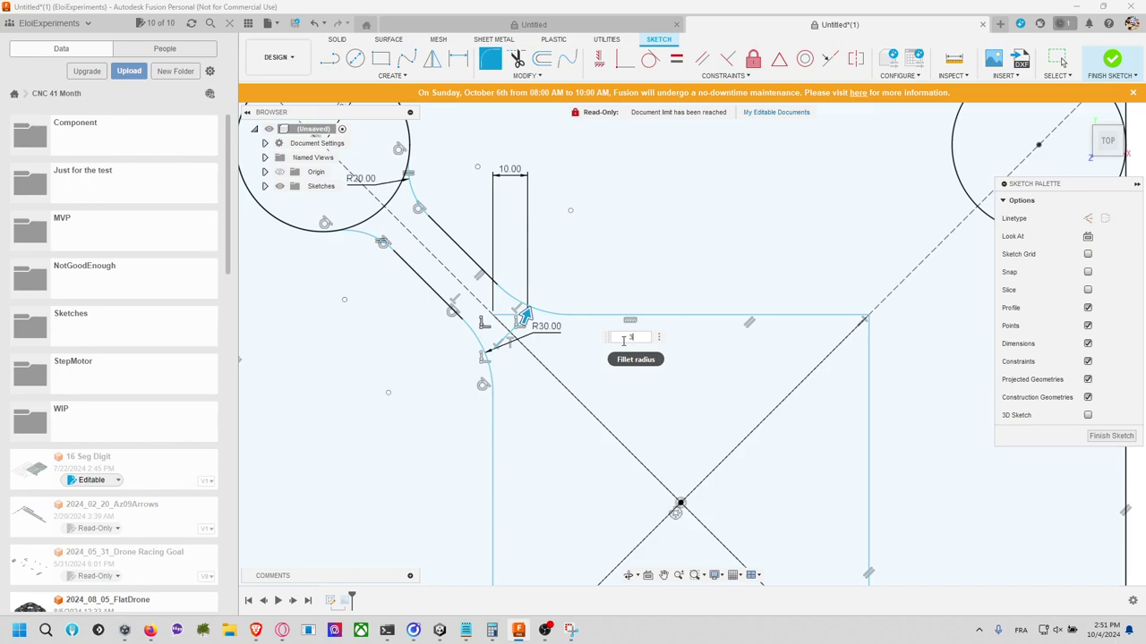
{"action": "type", "text": "050"}
{"action": "key", "text": "Return"}
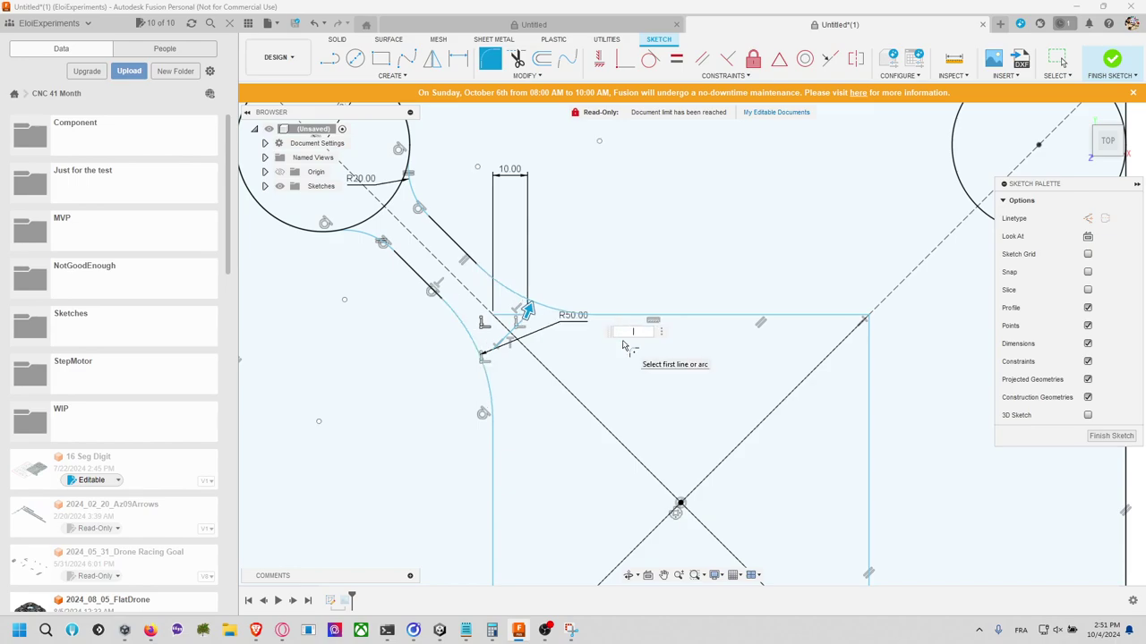
{"action": "type", "text": "80"}
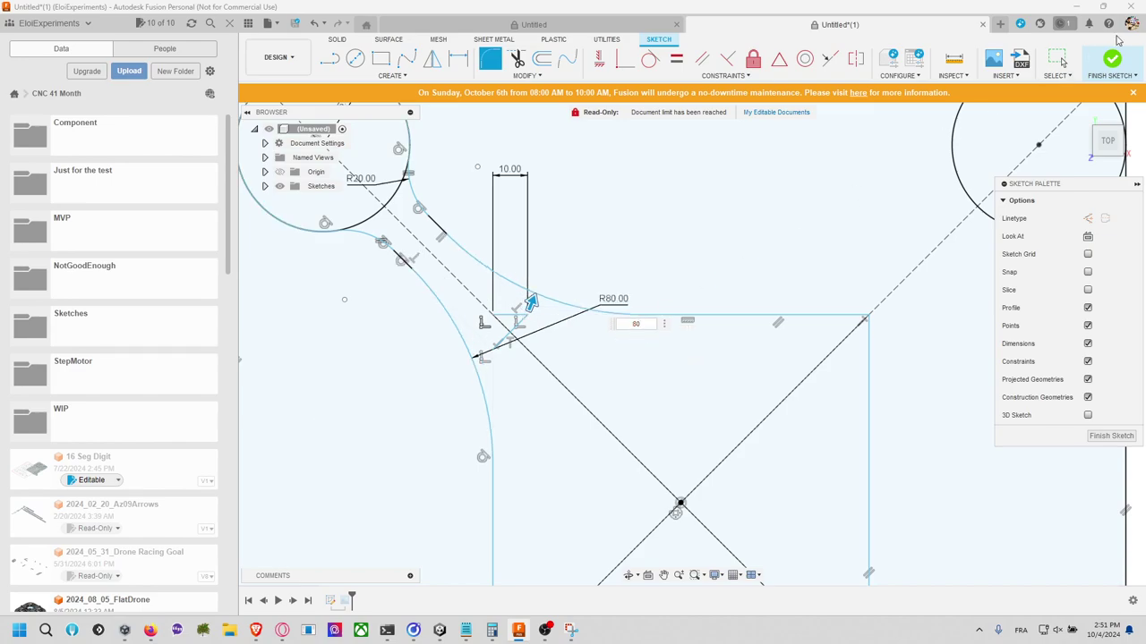
{"action": "left_click", "coordinate": [1111, 62]}
{"action": "scroll", "coordinate": [689, 286], "scroll_direction": "down", "scroll_amount": 2}
Step: Pan around the finished frame sketch to check the curved top-left arm against the reference photo
{"action": "scroll", "coordinate": [690, 286], "scroll_direction": "down", "scroll_amount": 2}
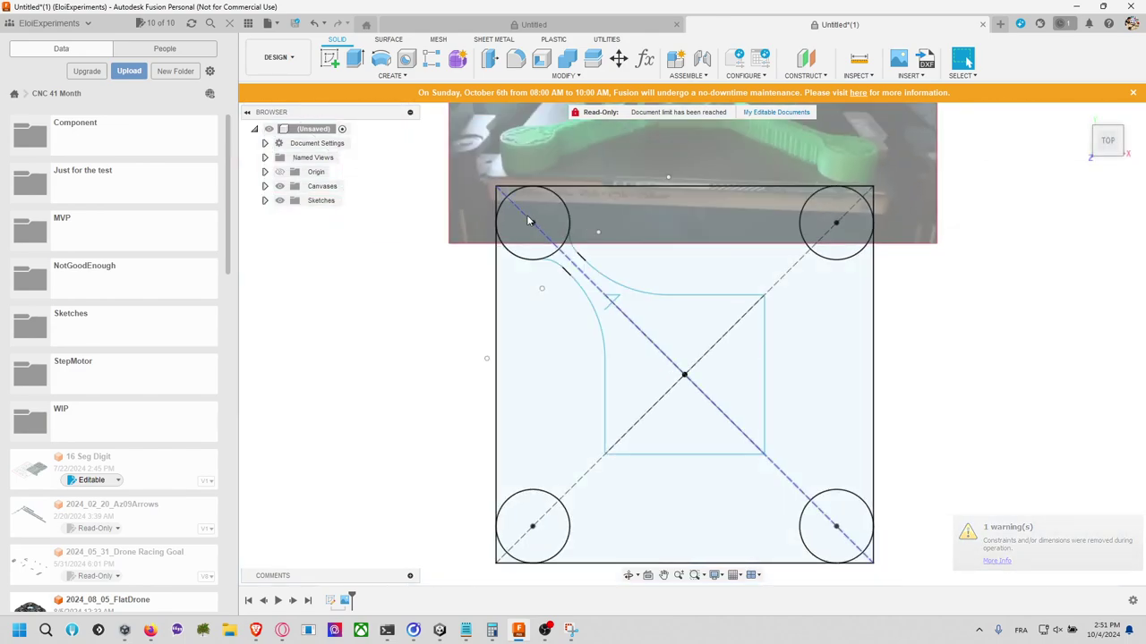
{"action": "middle_click_drag", "start_coordinate": [947, 331], "coordinate": [923, 409]}
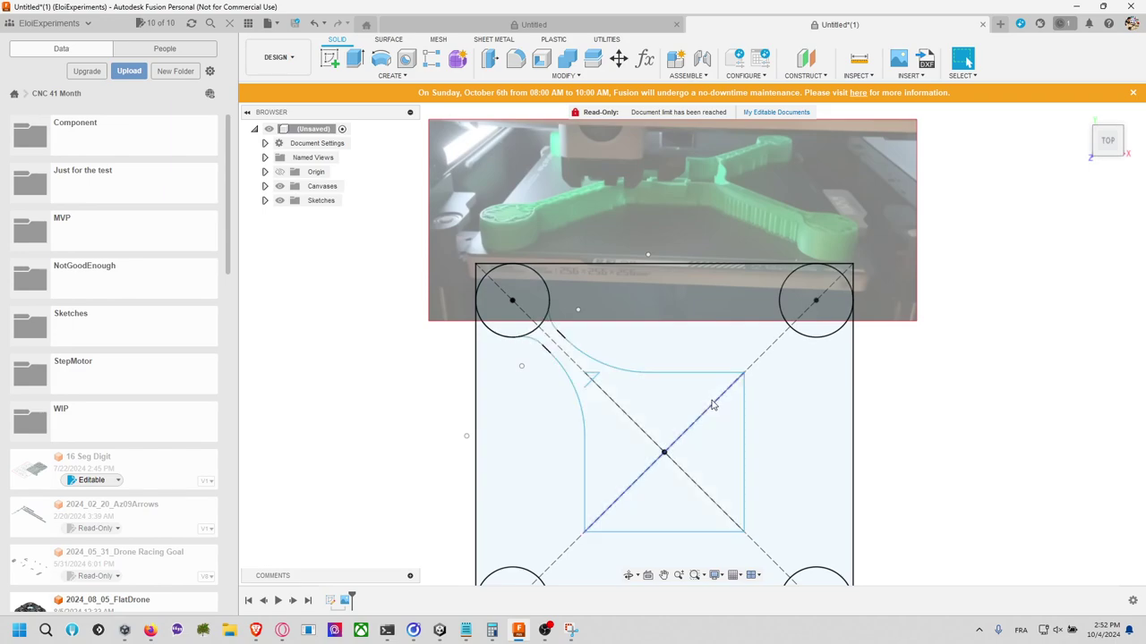
{"action": "mouse_move", "coordinate": [891, 424]}
{"action": "middle_mouse_down"}
{"action": "mouse_move", "coordinate": [865, 370]}
{"action": "mouse_move", "coordinate": [832, 355]}
{"action": "middle_mouse_up"}
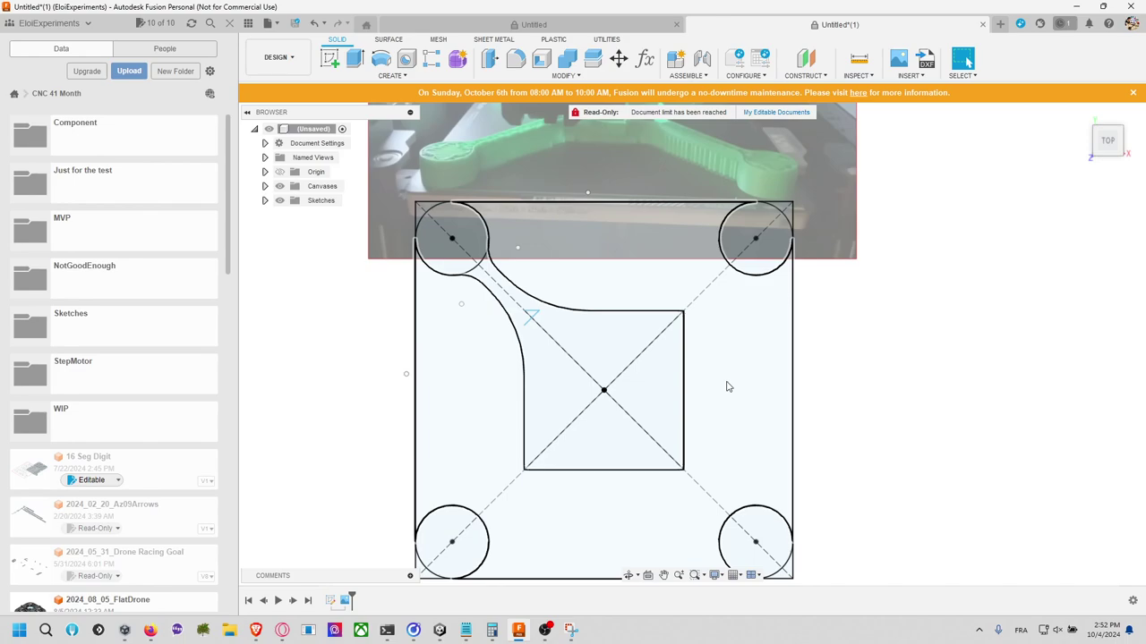
{"action": "middle_click_drag", "start_coordinate": [826, 389], "coordinate": [858, 379]}
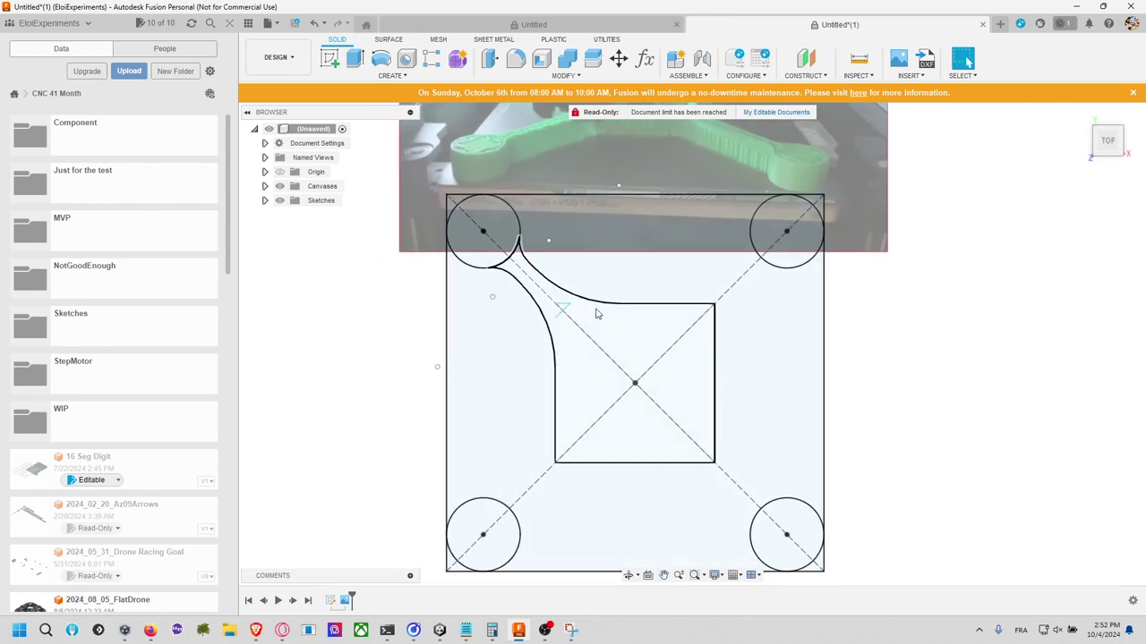
Step: Reopen the sketch, draw a Center Rectangle from the square's centre to its top-right corner, and finish
{"action": "right_click", "coordinate": [640, 305]}
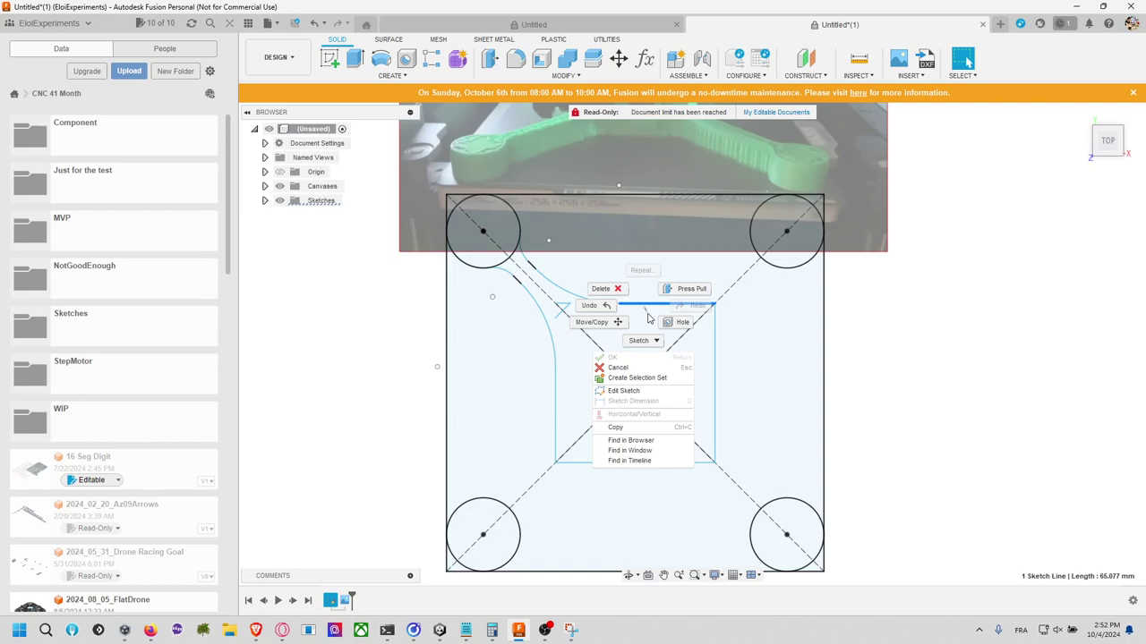
{"action": "left_click", "coordinate": [637, 392]}
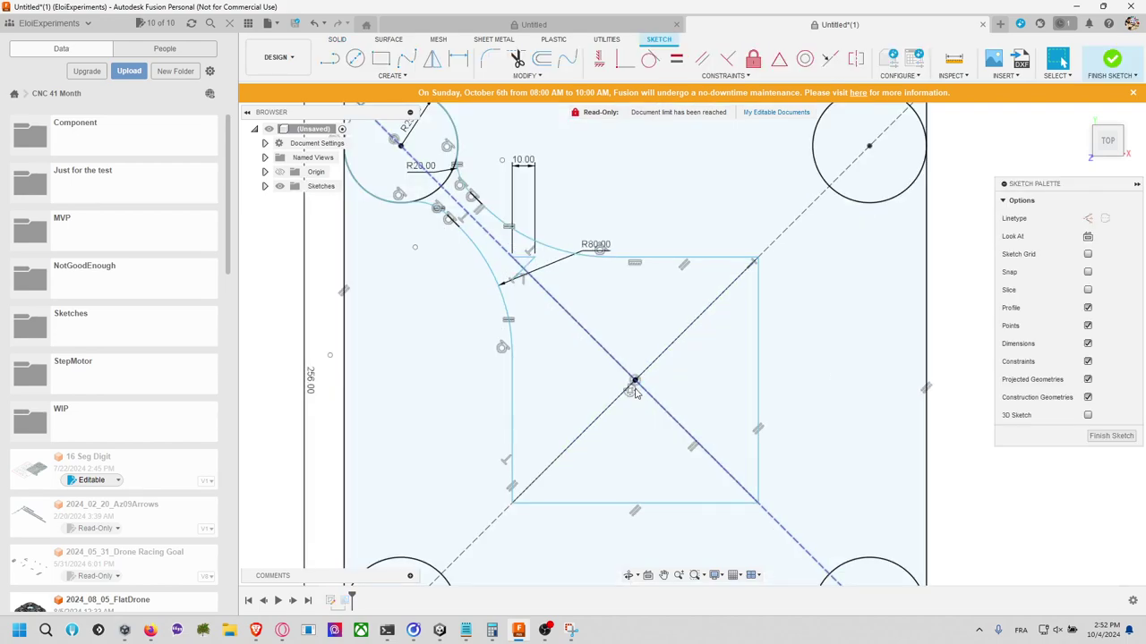
{"action": "left_click", "coordinate": [381, 58]}
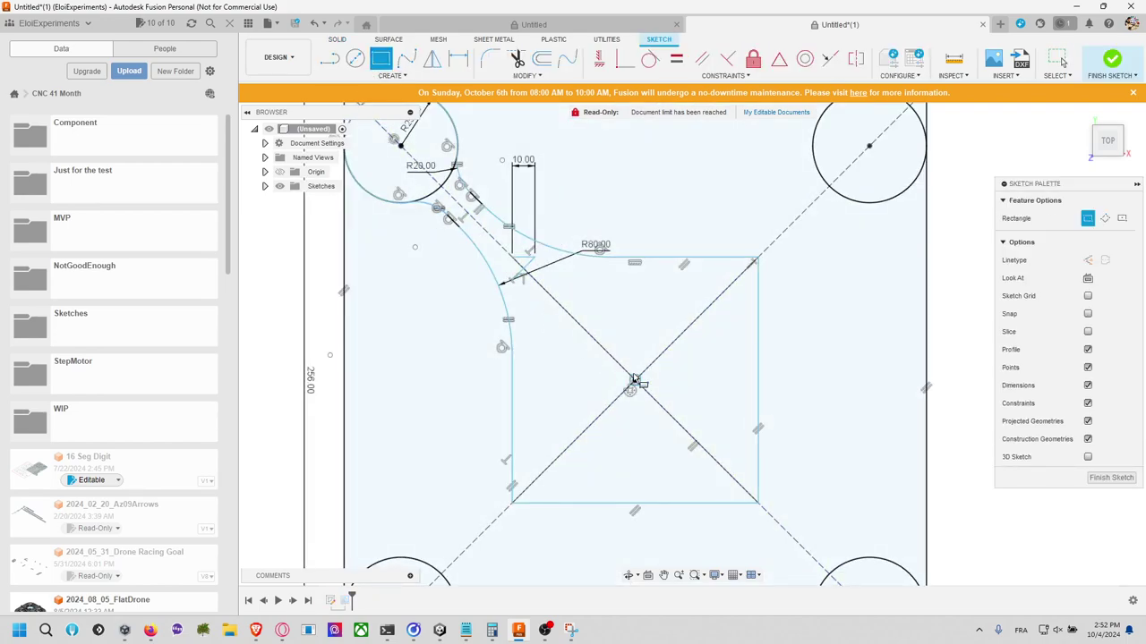
{"action": "left_click", "coordinate": [402, 77]}
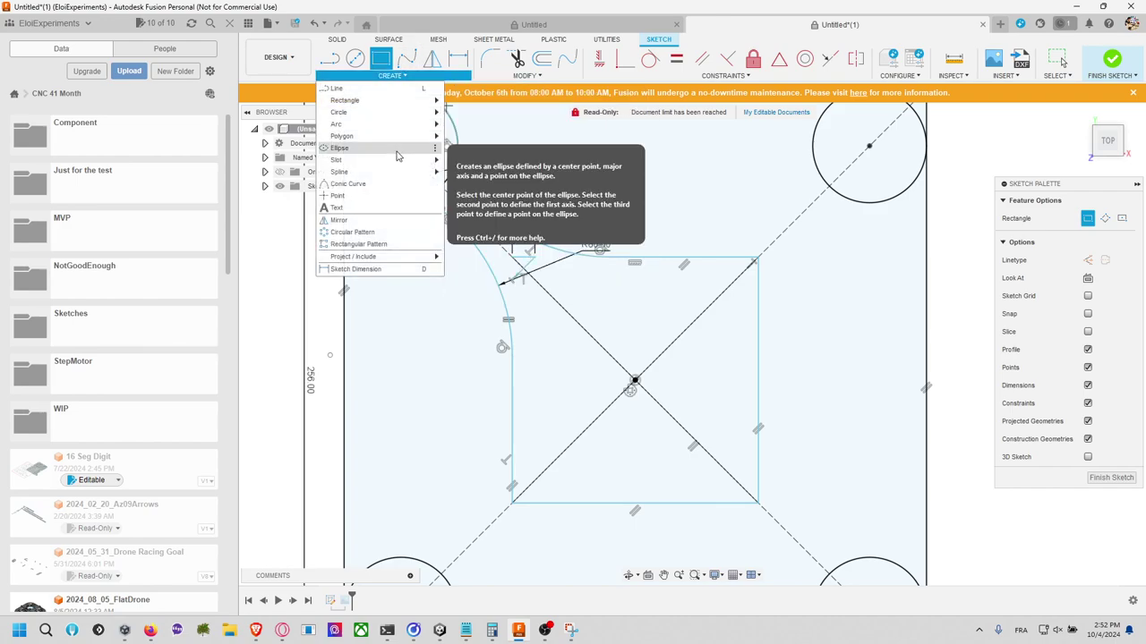
{"action": "mouse_move", "coordinate": [424, 101]}
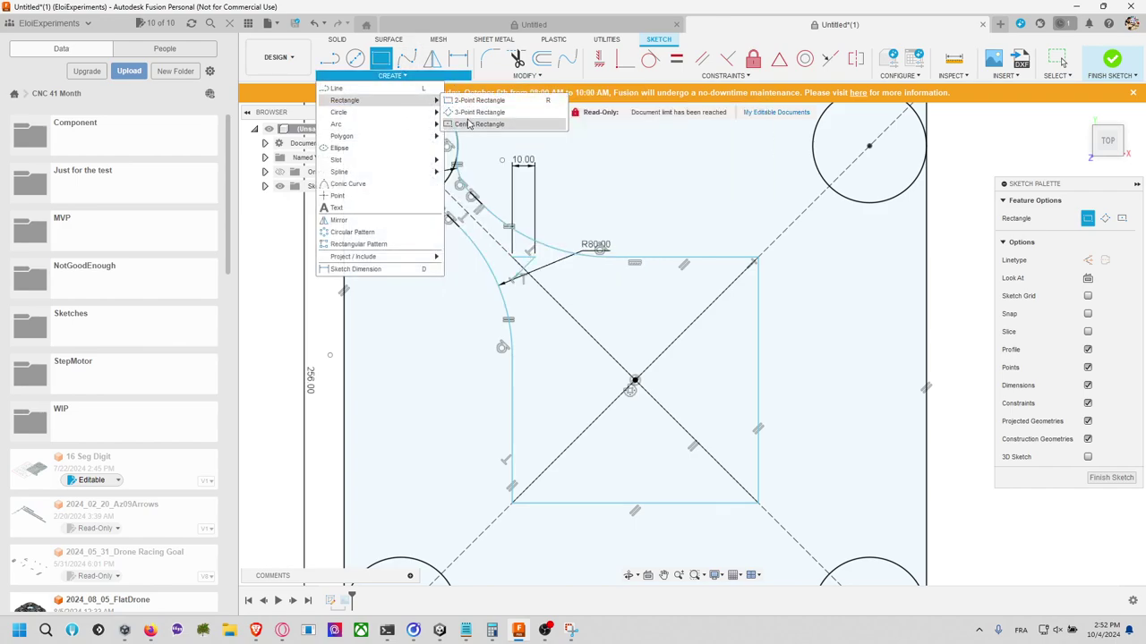
{"action": "left_click", "coordinate": [488, 125]}
{"action": "left_click", "coordinate": [634, 380]}
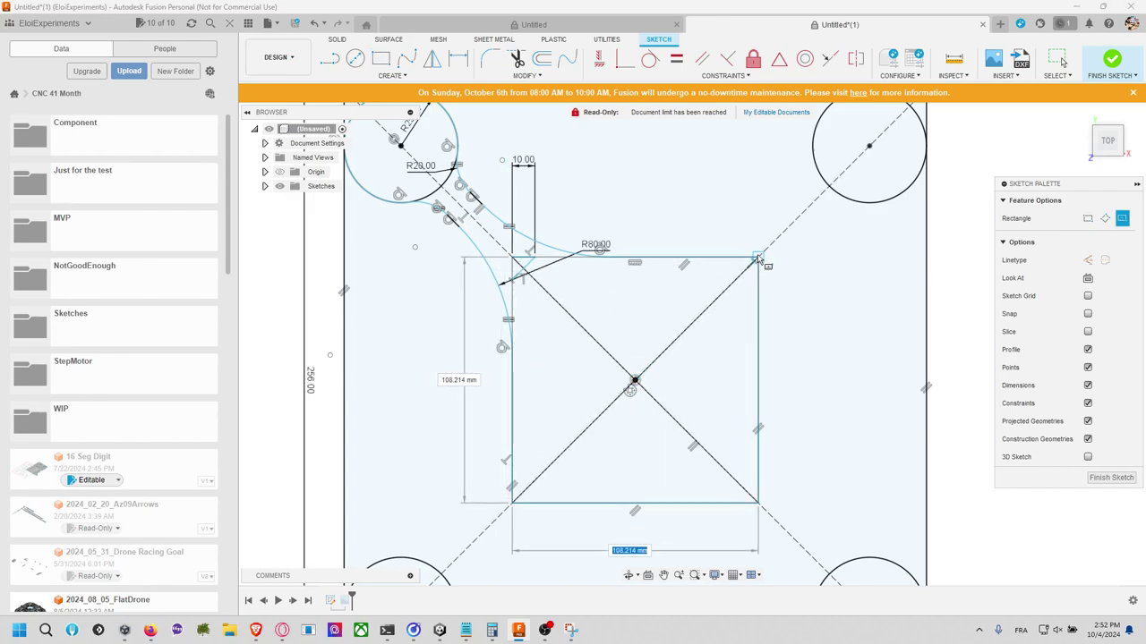
{"action": "left_click", "coordinate": [757, 259]}
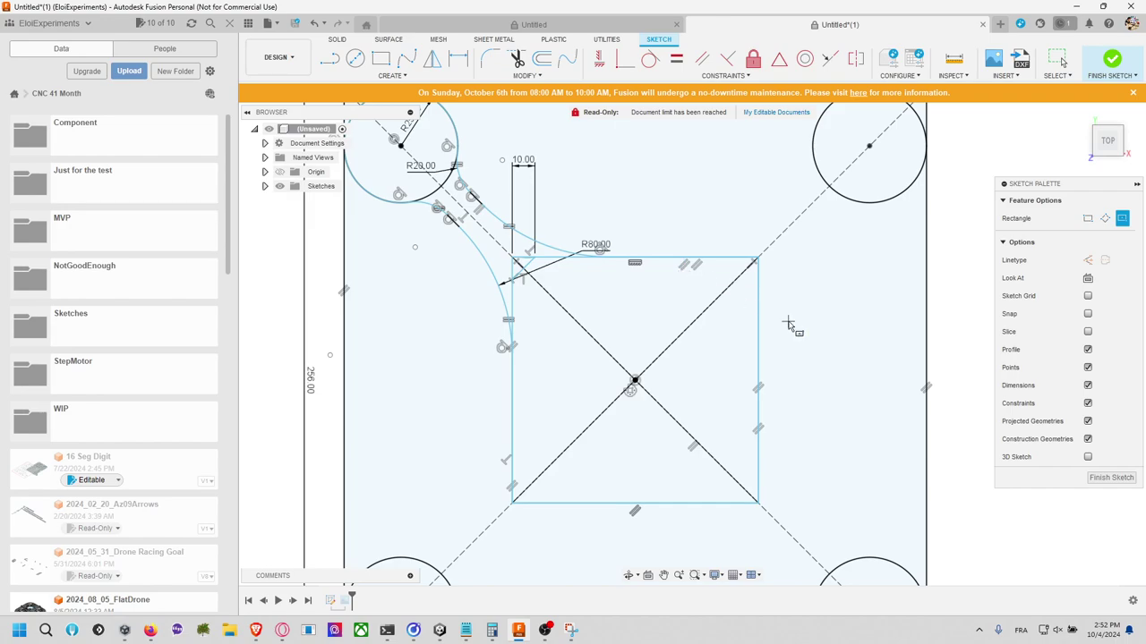
{"action": "left_click", "coordinate": [1111, 477]}
{"action": "scroll", "coordinate": [678, 336], "scroll_direction": "up", "scroll_amount": 2}
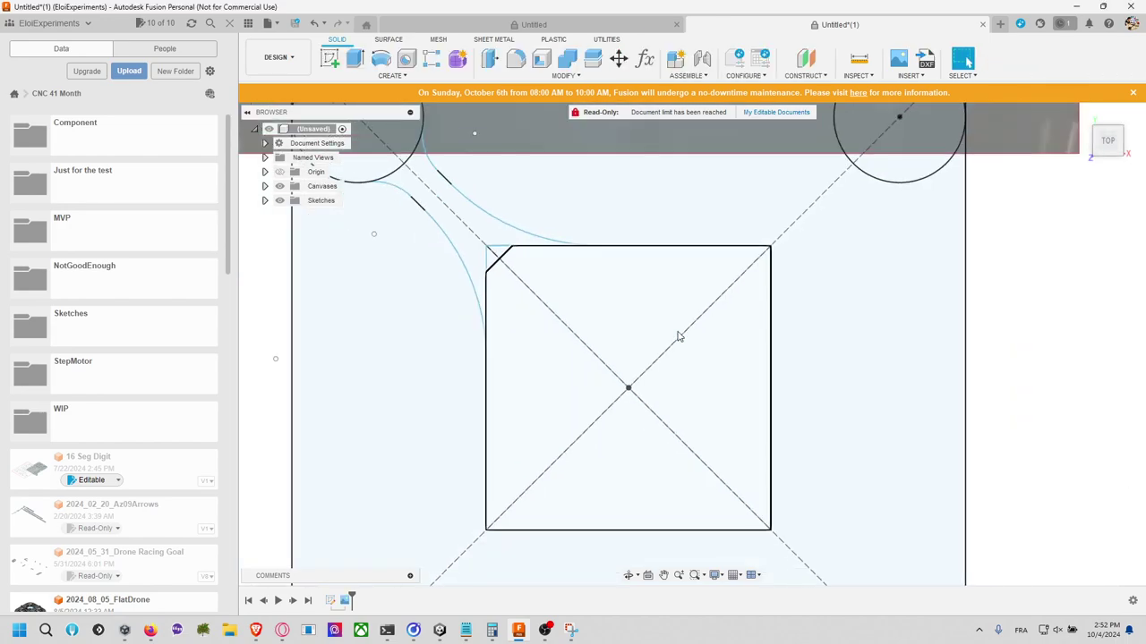
{"action": "scroll", "coordinate": [679, 336], "scroll_direction": "down", "scroll_amount": 3}
{"action": "scroll", "coordinate": [679, 336], "scroll_direction": "down", "scroll_amount": 2}
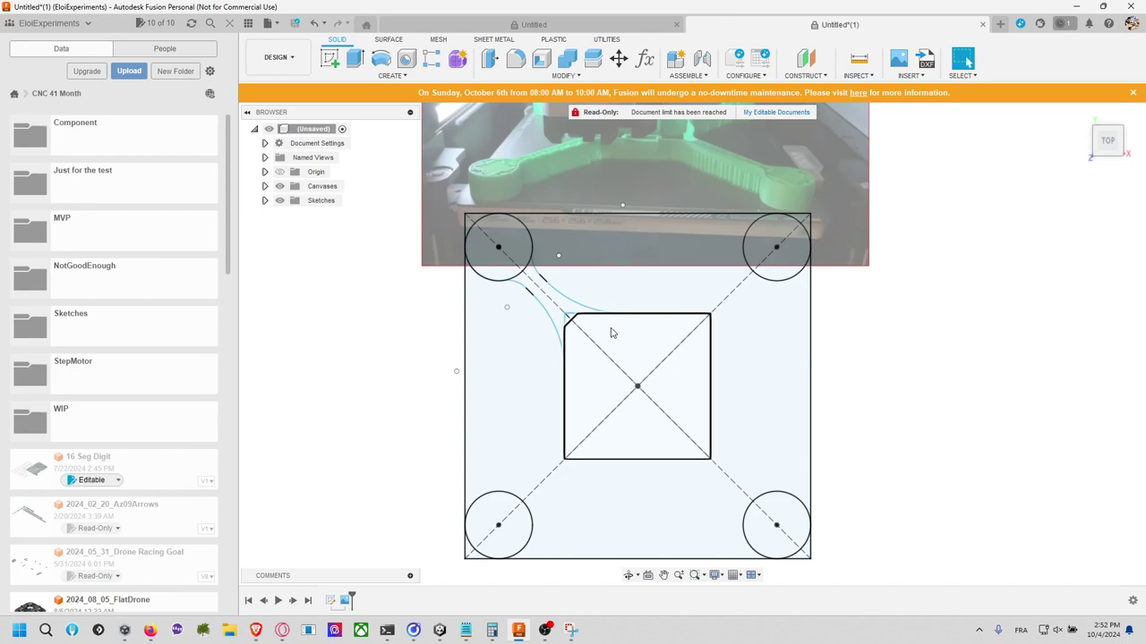
Step: Switch to the browser, play the drone video, and pause it at 2:33 on the green drone
{"action": "key", "text": "alt+Tab"}
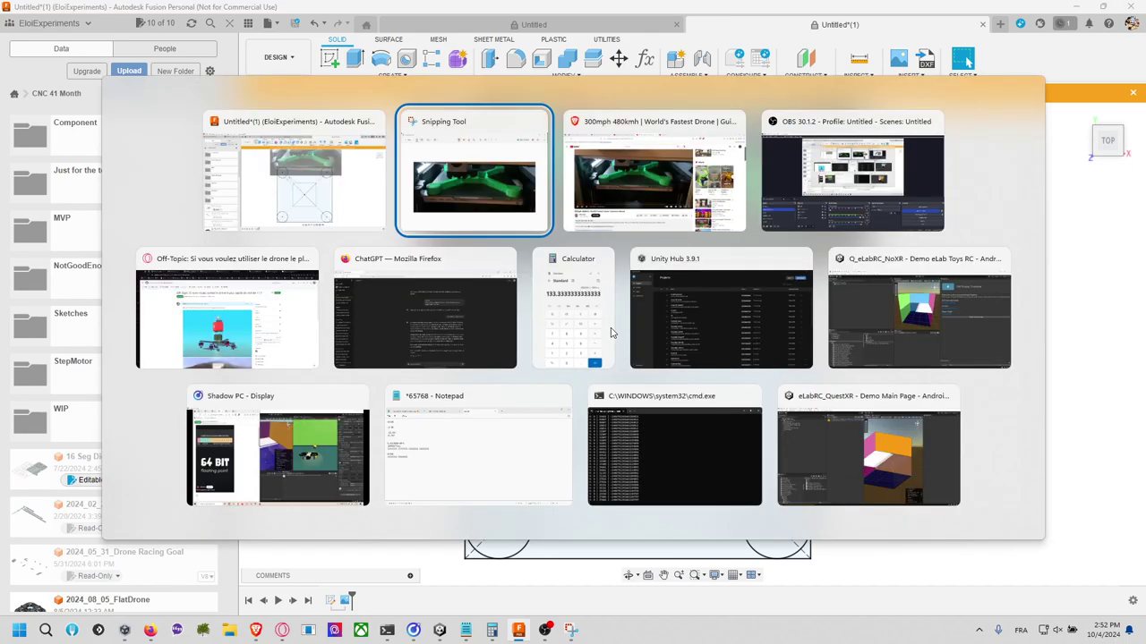
{"action": "key", "text": "alt+Tab"}
{"action": "left_click", "coordinate": [555, 284]}
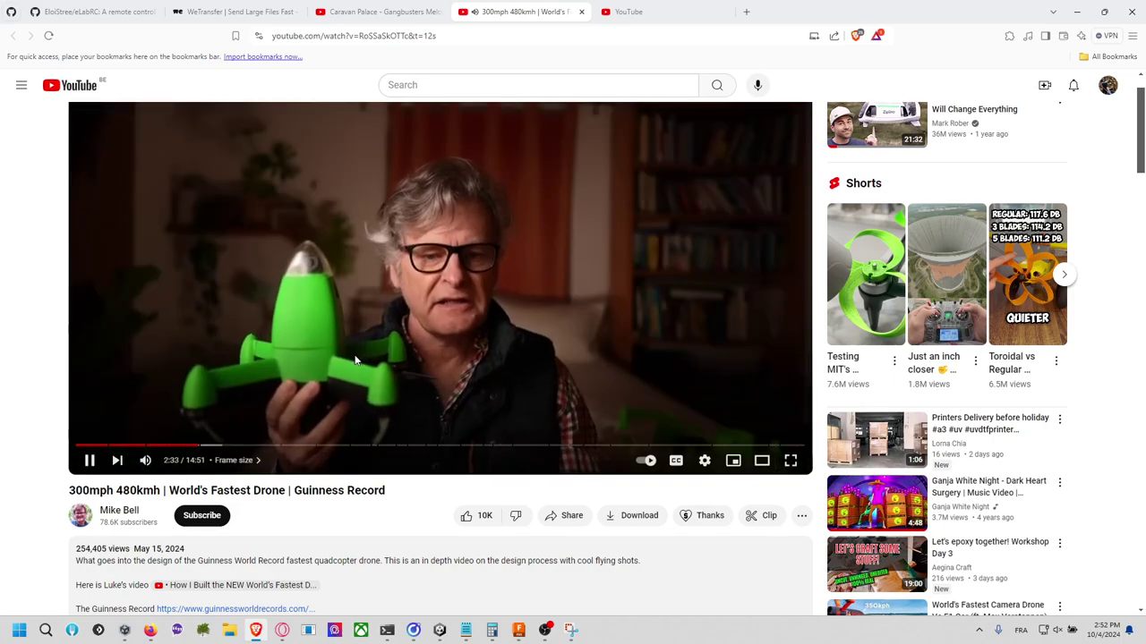
{"action": "left_click", "coordinate": [335, 347]}
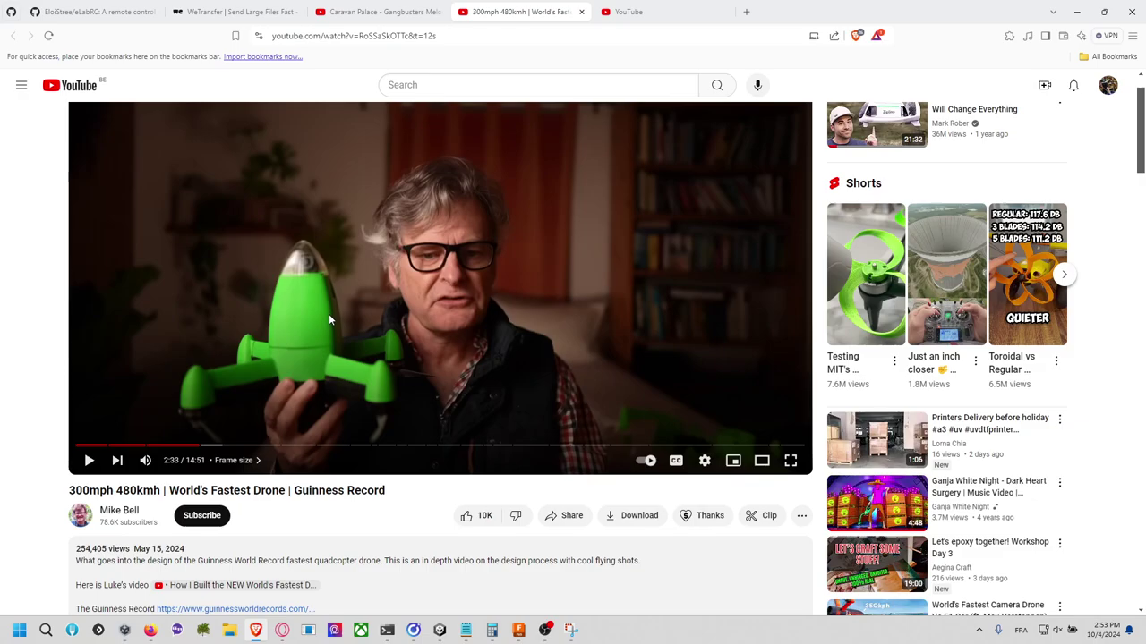
Step: Snip the drone area of the paused video with Win+Shift+S and open the capture
{"action": "key", "text": "super+shift+s"}
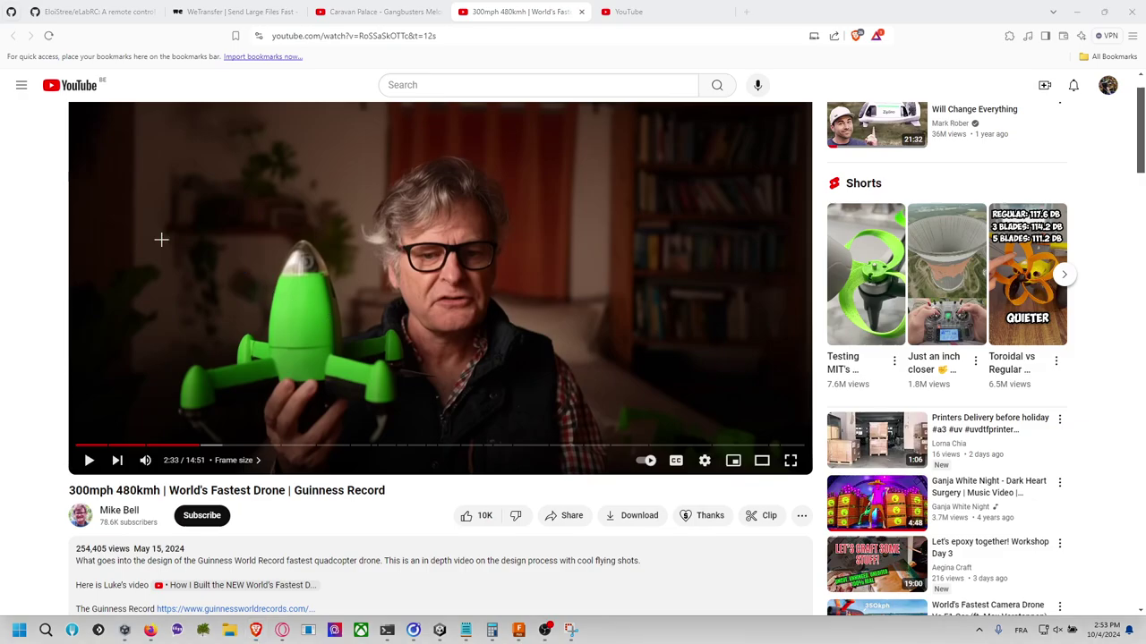
{"action": "left_click_drag", "start_coordinate": [150, 219], "coordinate": [479, 432]}
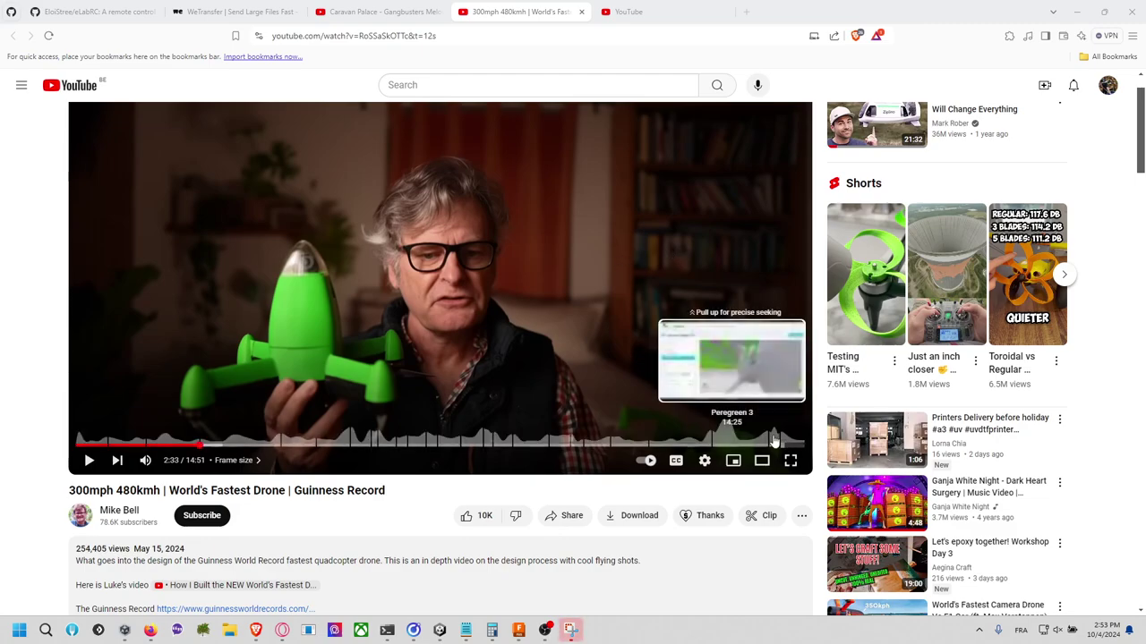
{"action": "left_click", "coordinate": [570, 630]}
Step: Save the snip to the Desktop as FrontView, close Snipping Tool, and return to Fusion
{"action": "key", "text": "ctrl+s"}
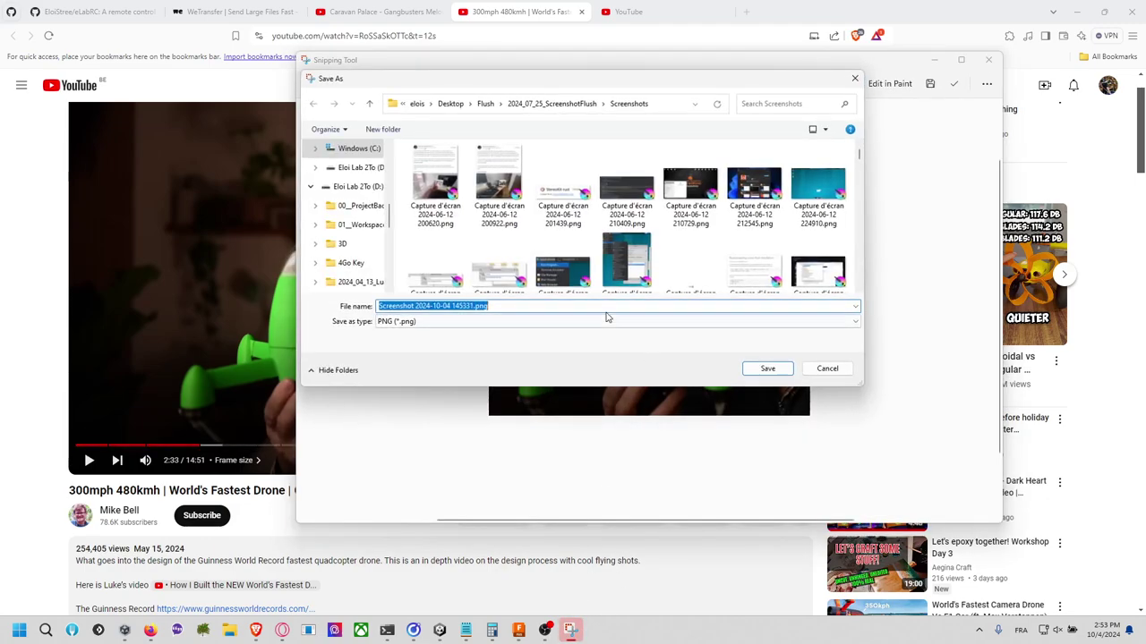
{"action": "scroll", "coordinate": [365, 175], "scroll_direction": "up", "scroll_amount": 5}
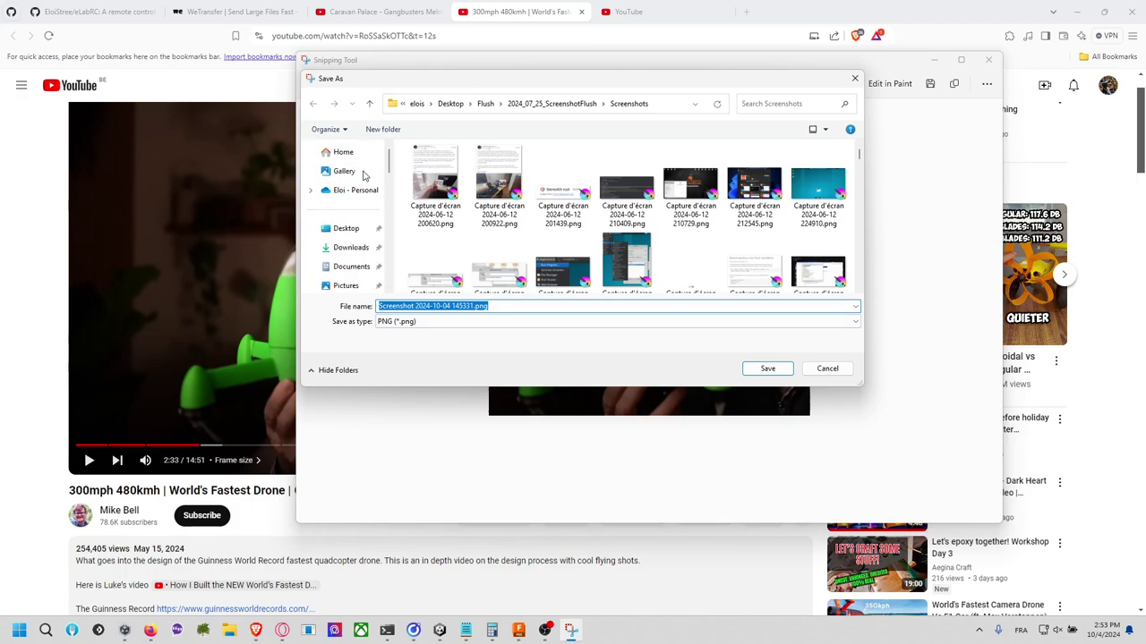
{"action": "left_click", "coordinate": [346, 228]}
{"action": "left_click", "coordinate": [479, 324]}
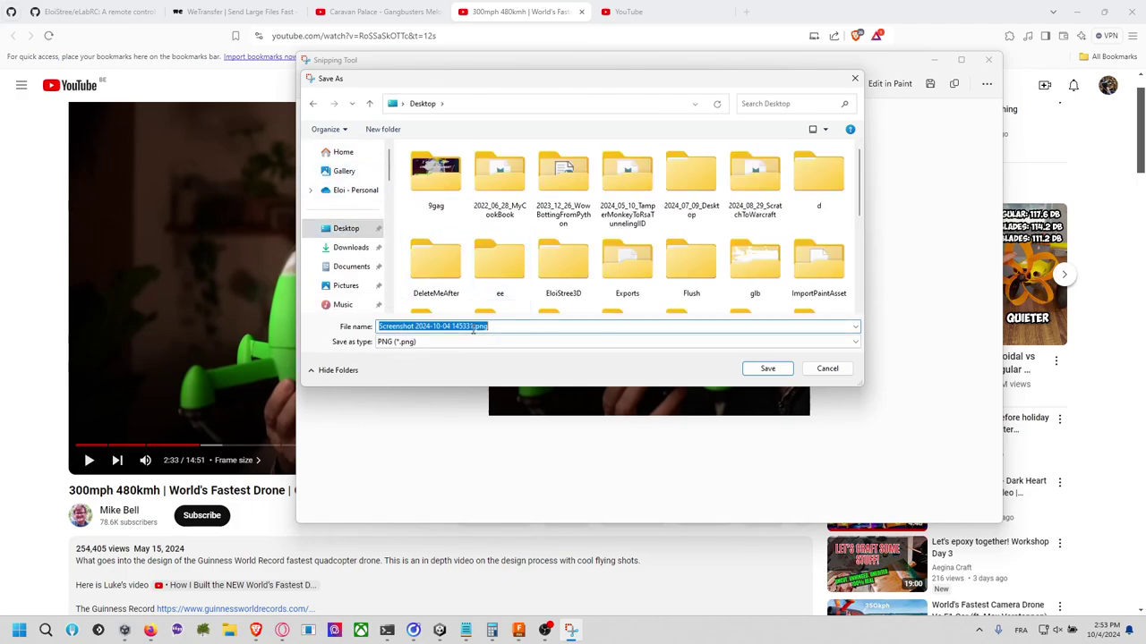
{"action": "type", "text": "FrontView"}
{"action": "key", "text": "Return"}
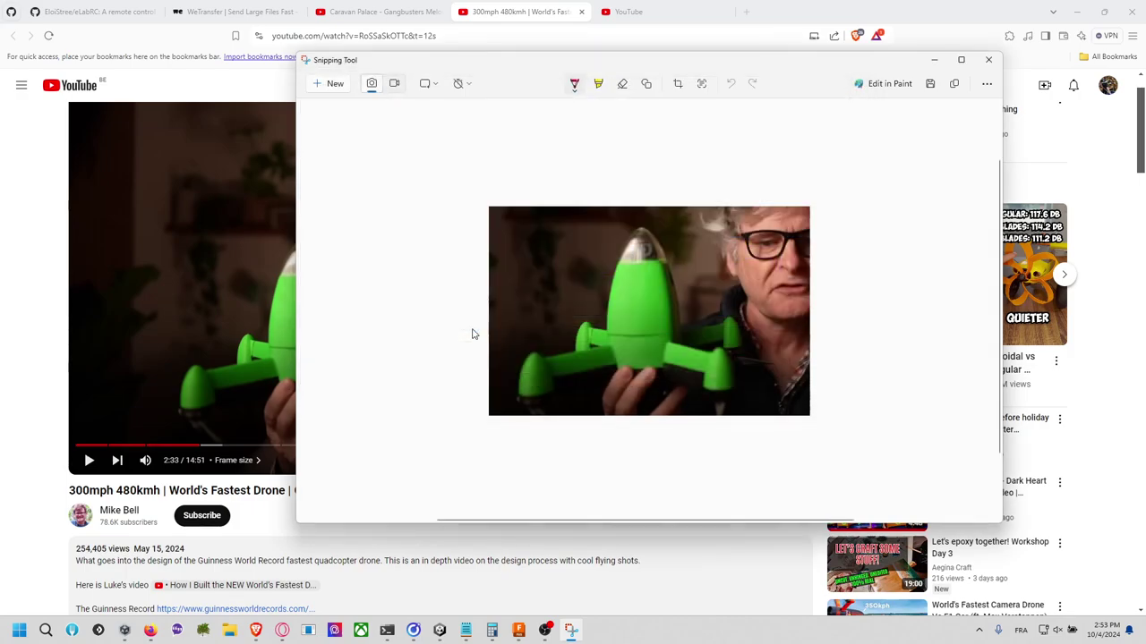
{"action": "left_click", "coordinate": [988, 59]}
{"action": "key", "text": "alt+Tab"}
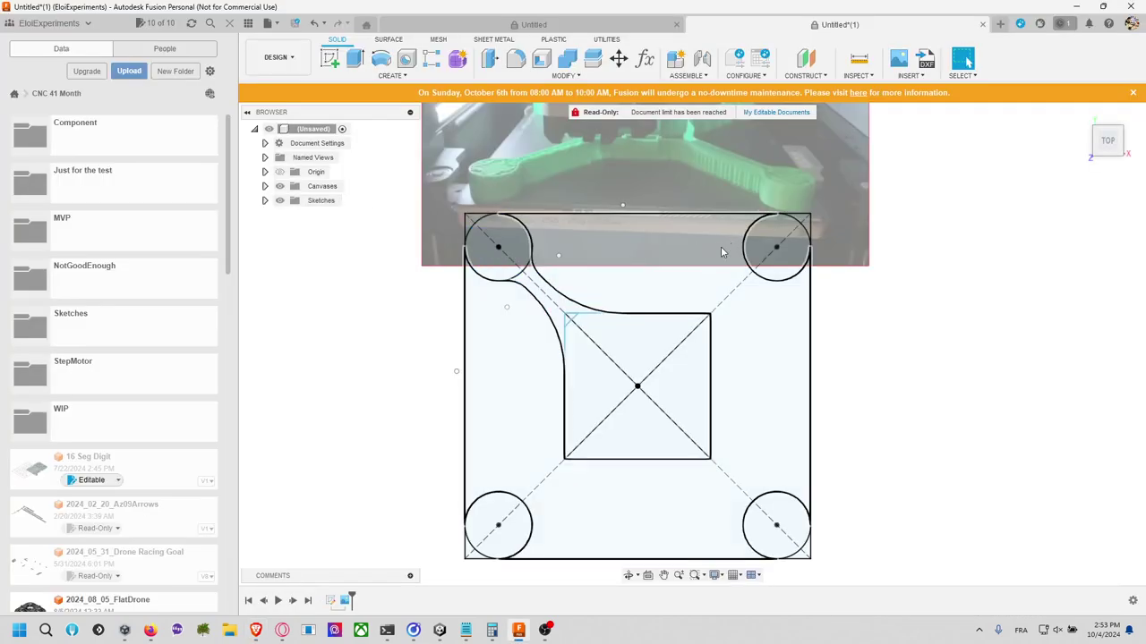
Step: Undo the last action, then pan and zoom the view onto the top-left motor circle under the photo canvas
{"action": "key", "text": "ctrl+z"}
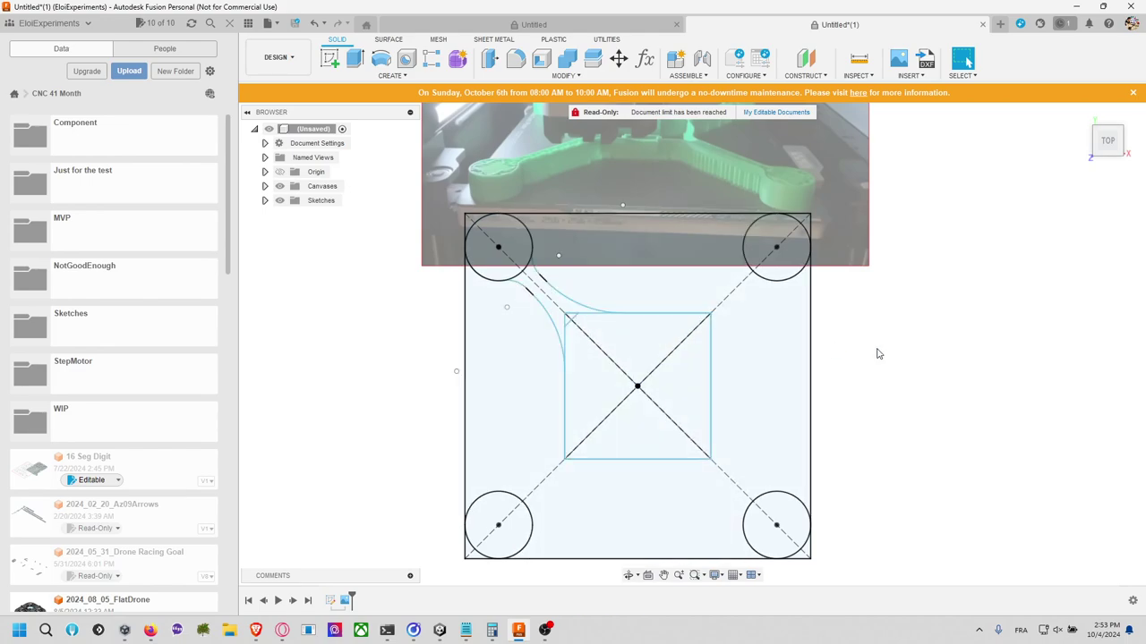
{"action": "scroll", "coordinate": [893, 373], "scroll_direction": "up", "scroll_amount": 2}
{"action": "scroll", "coordinate": [893, 373], "scroll_direction": "down", "scroll_amount": 3}
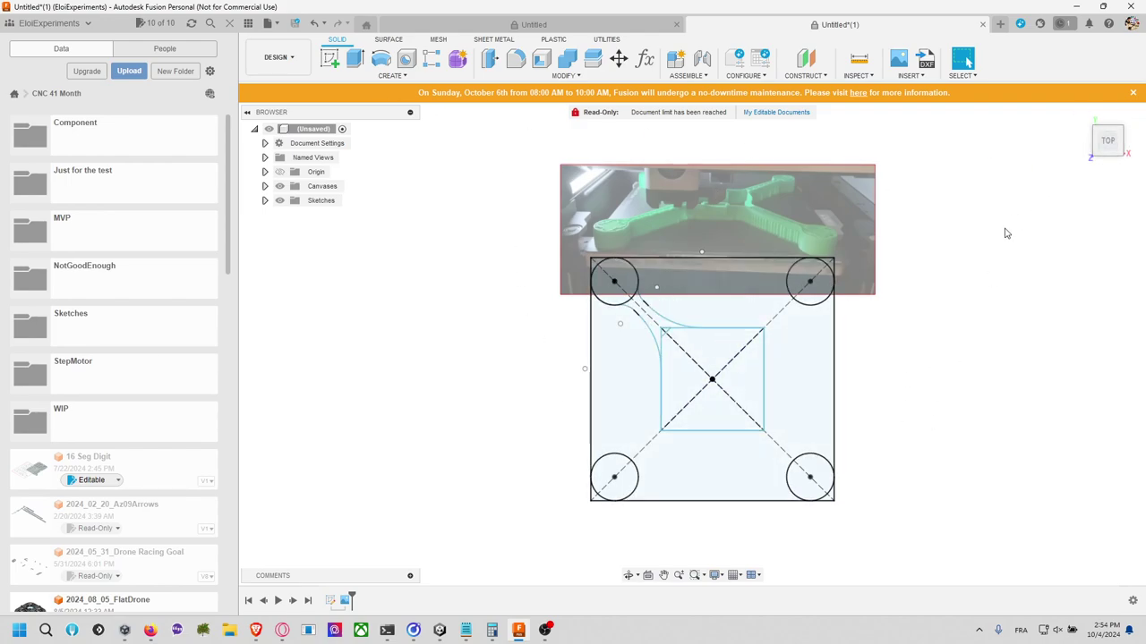
{"action": "mouse_move", "coordinate": [1000, 264]}
{"action": "middle_mouse_down"}
{"action": "mouse_move", "coordinate": [939, 256]}
{"action": "mouse_move", "coordinate": [928, 267]}
{"action": "middle_mouse_up"}
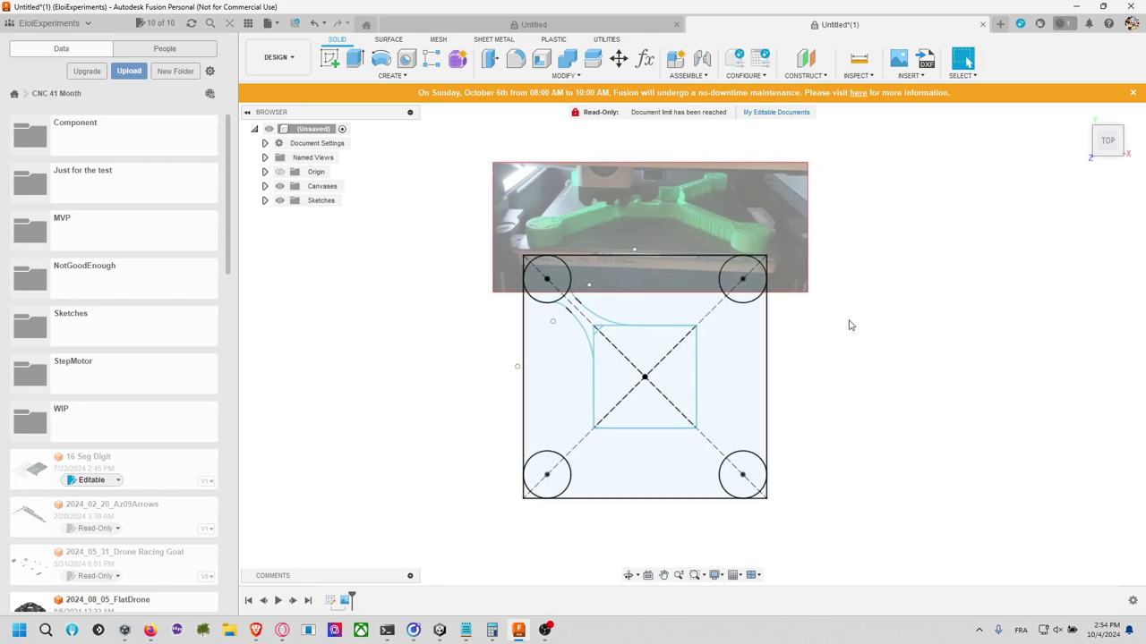
{"action": "scroll", "coordinate": [559, 286], "scroll_direction": "up", "scroll_amount": 5}
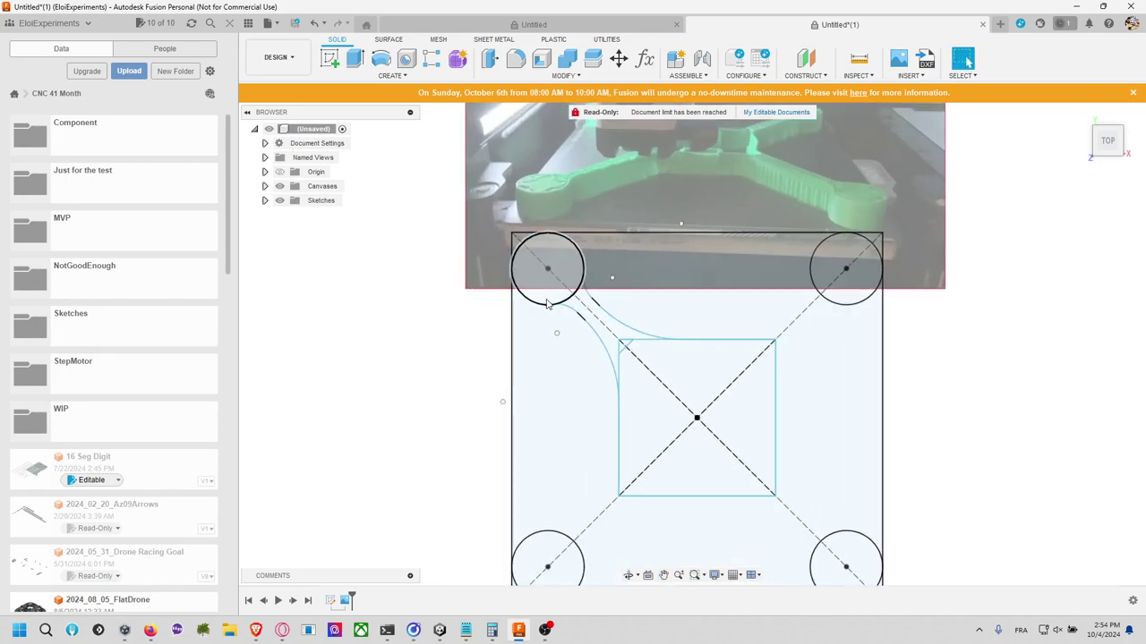
{"action": "middle_click_drag", "start_coordinate": [559, 287], "coordinate": [528, 290]}
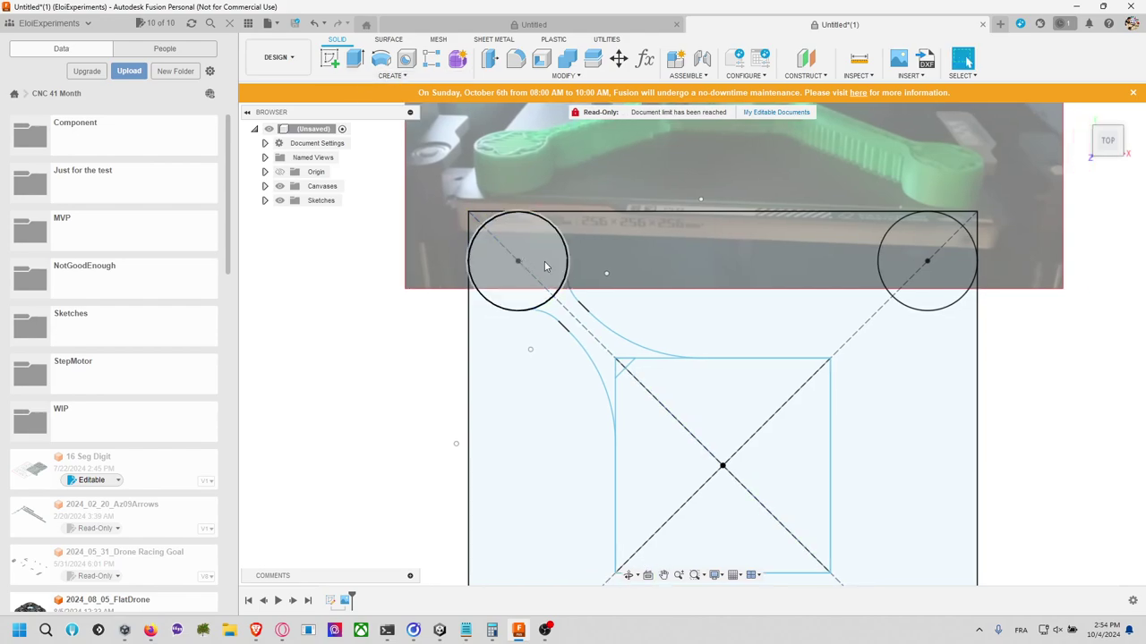
Step: Reopen the frame sketch for editing and start a circle at the top-left motor circle's centre
{"action": "right_click", "coordinate": [563, 288]}
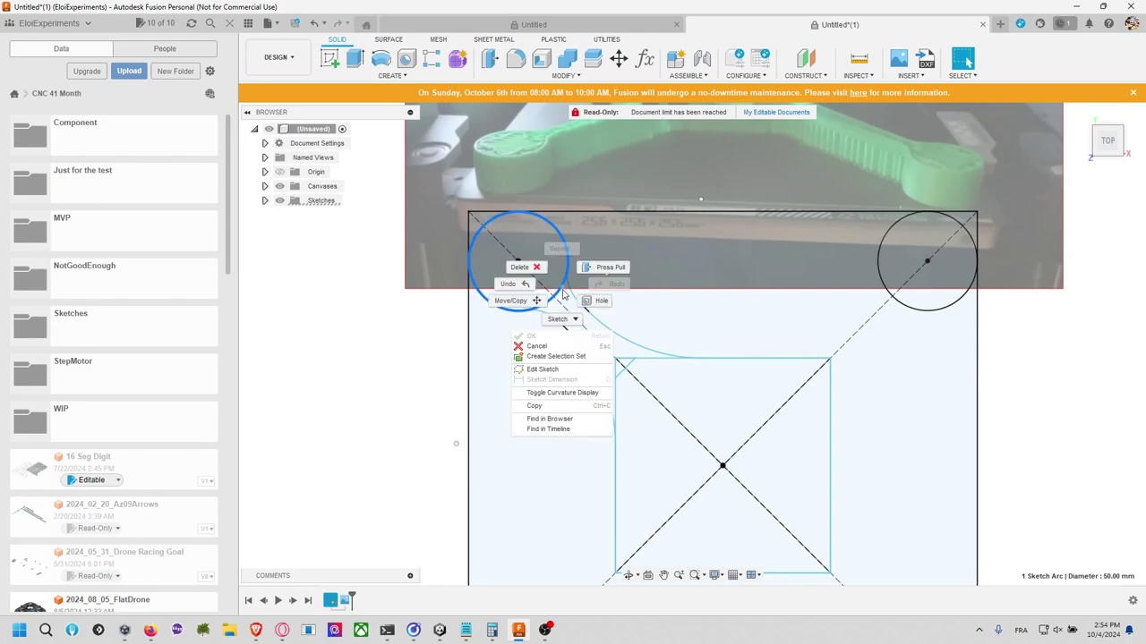
{"action": "left_click", "coordinate": [555, 363]}
{"action": "key", "text": "c"}
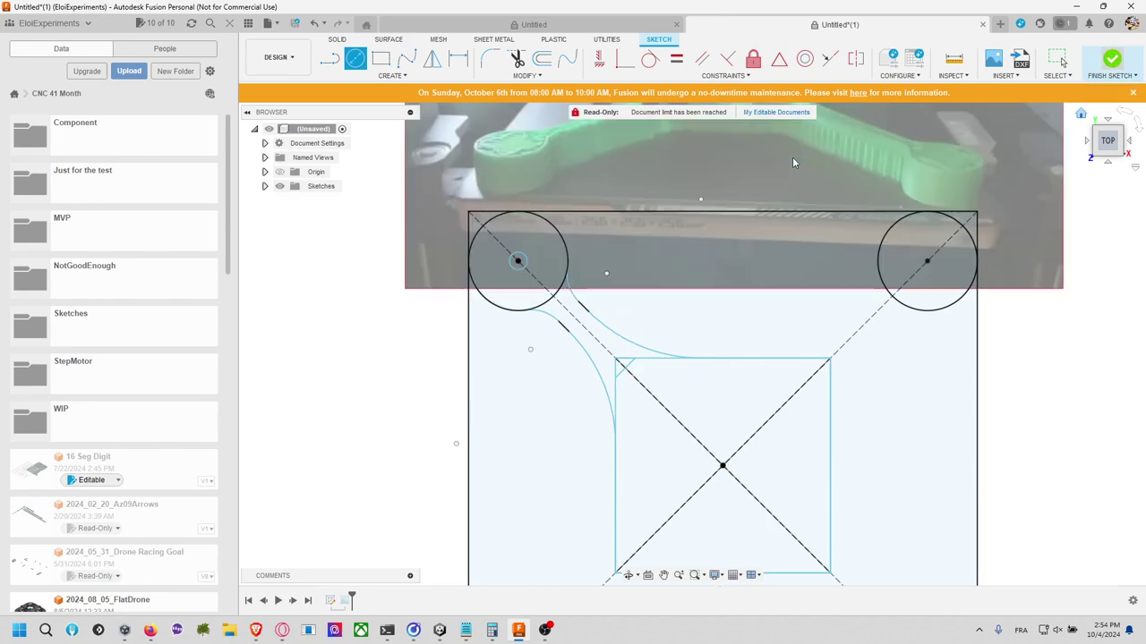
{"action": "scroll", "coordinate": [1067, 369], "scroll_direction": "down", "scroll_amount": 2}
{"action": "scroll", "coordinate": [1067, 369], "scroll_direction": "down", "scroll_amount": 2}
{"action": "mouse_move", "coordinate": [1068, 367]}
{"action": "middle_mouse_down"}
{"action": "mouse_move", "coordinate": [933, 307]}
{"action": "mouse_move", "coordinate": [840, 316]}
{"action": "mouse_move", "coordinate": [882, 307]}
{"action": "mouse_move", "coordinate": [882, 277]}
{"action": "middle_mouse_up"}
Step: Extrude the top-left motor circle and arm wedge profiles 25 mm into a new body
{"action": "key", "text": "e"}
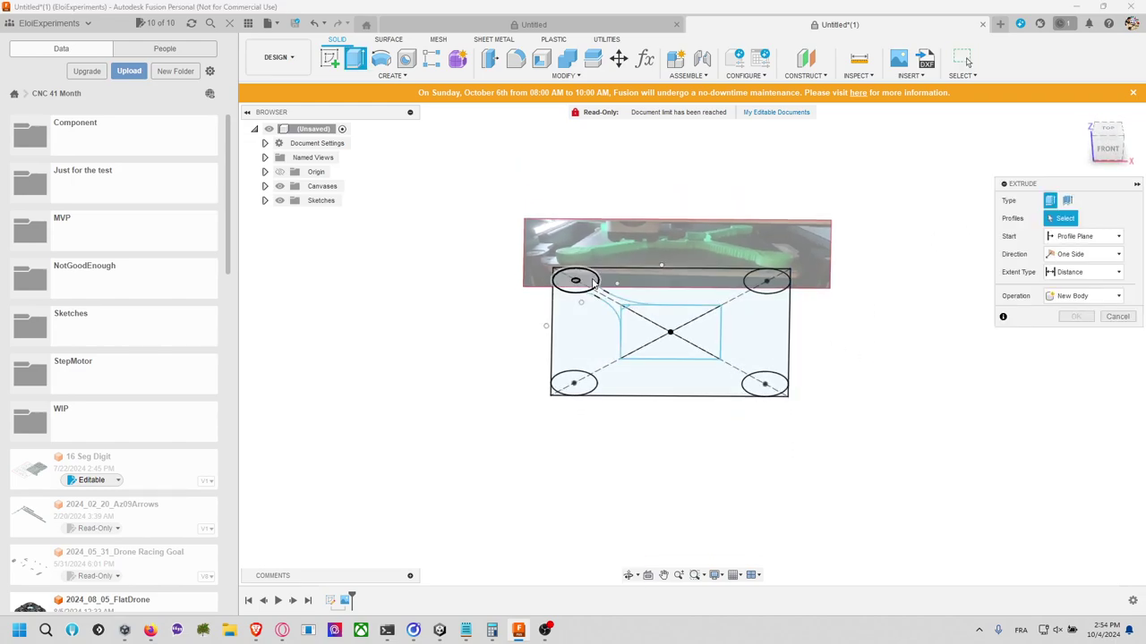
{"action": "left_click", "coordinate": [574, 281]}
{"action": "left_click", "coordinate": [600, 297]}
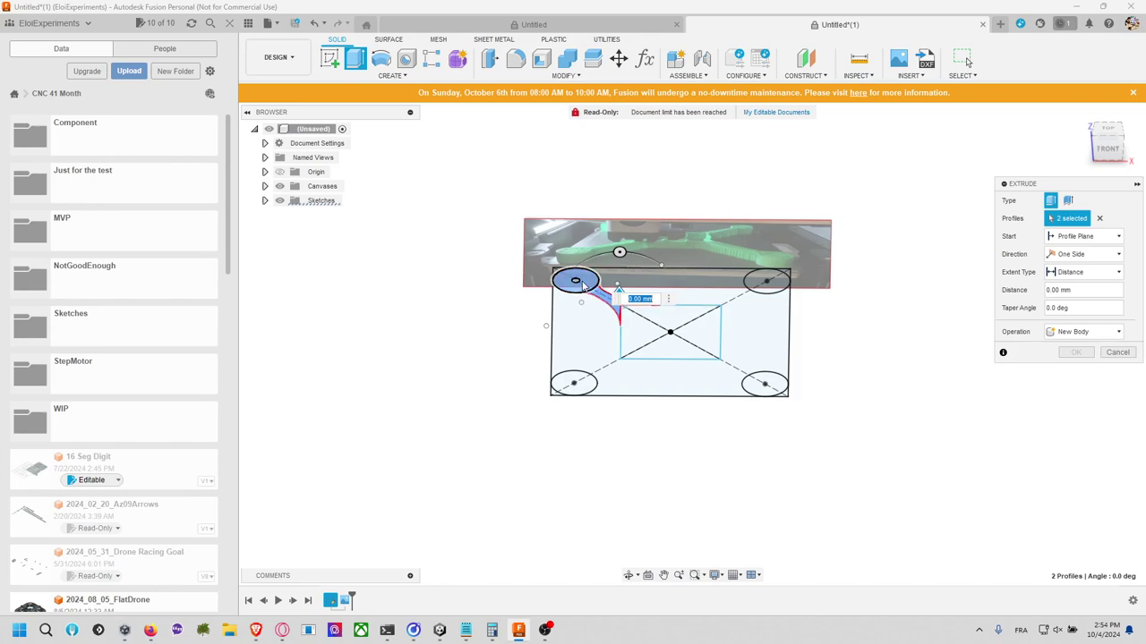
{"action": "left_click", "coordinate": [575, 273]}
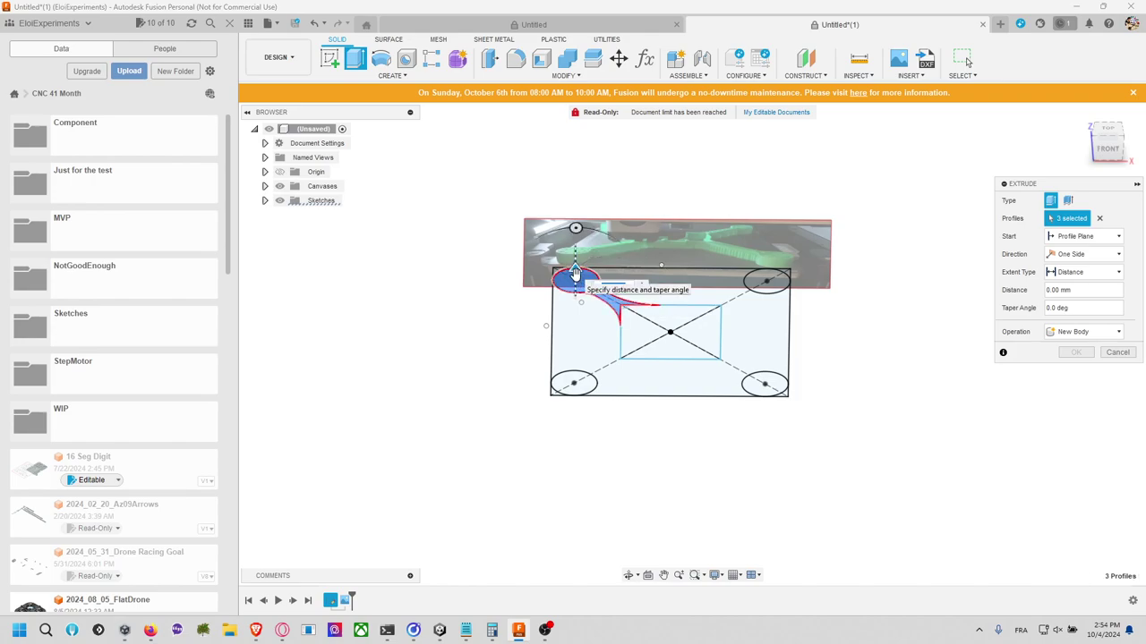
{"action": "left_click_drag", "start_coordinate": [576, 273], "coordinate": [578, 251]}
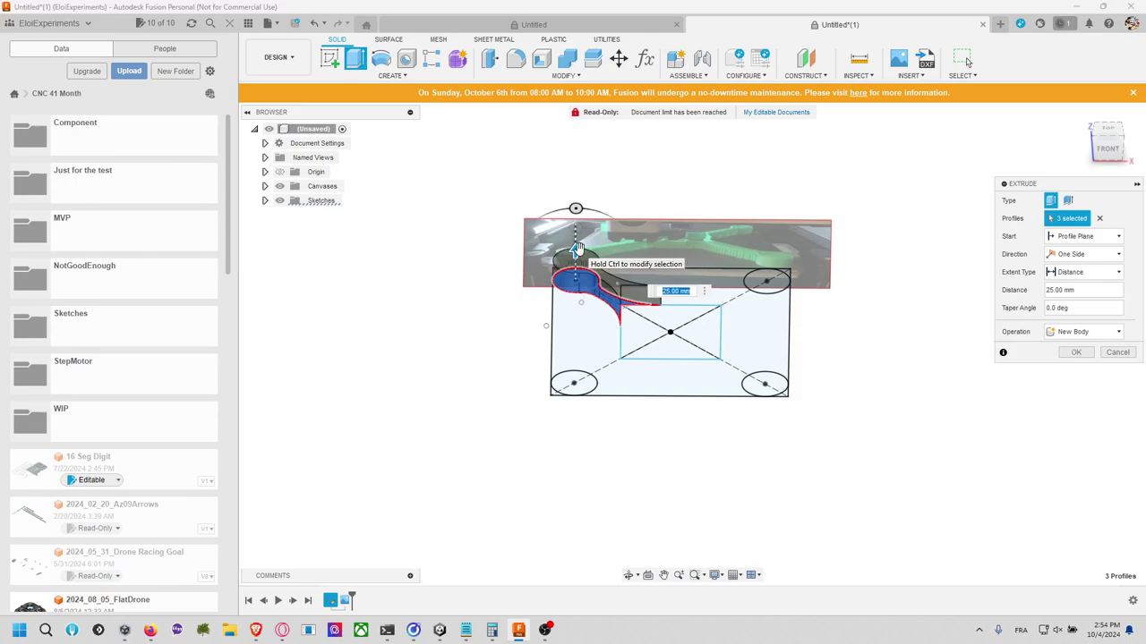
{"action": "key", "text": "Return"}
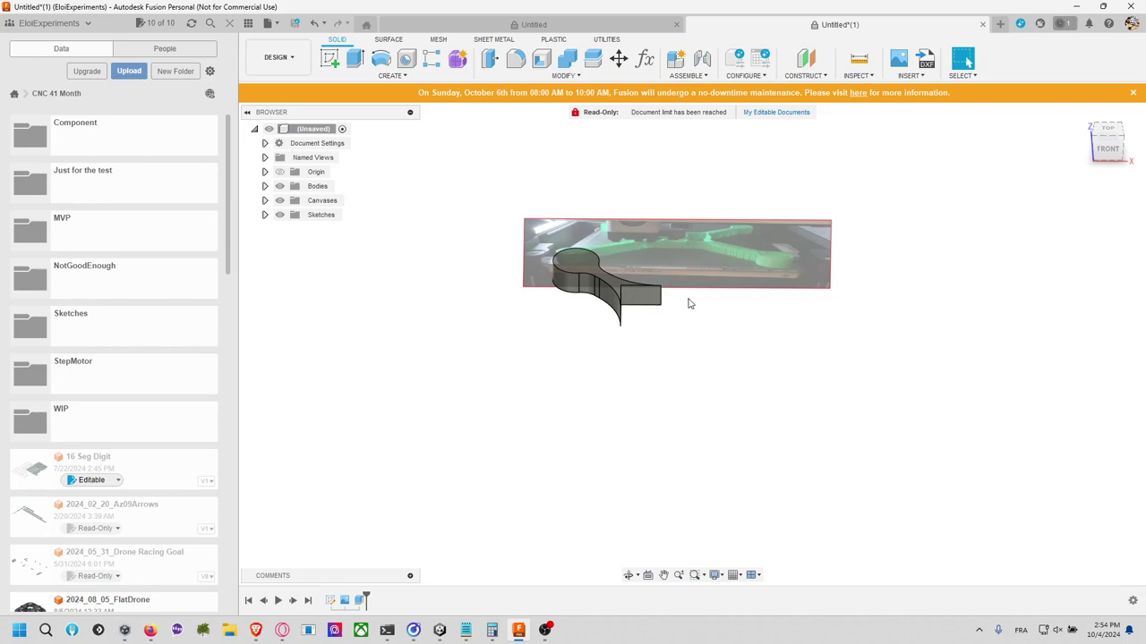
Step: Show the frame sketch again and extrude the motor pod circle up to 50 mm
{"action": "left_click", "coordinate": [265, 215]}
{"action": "left_click", "coordinate": [290, 229]}
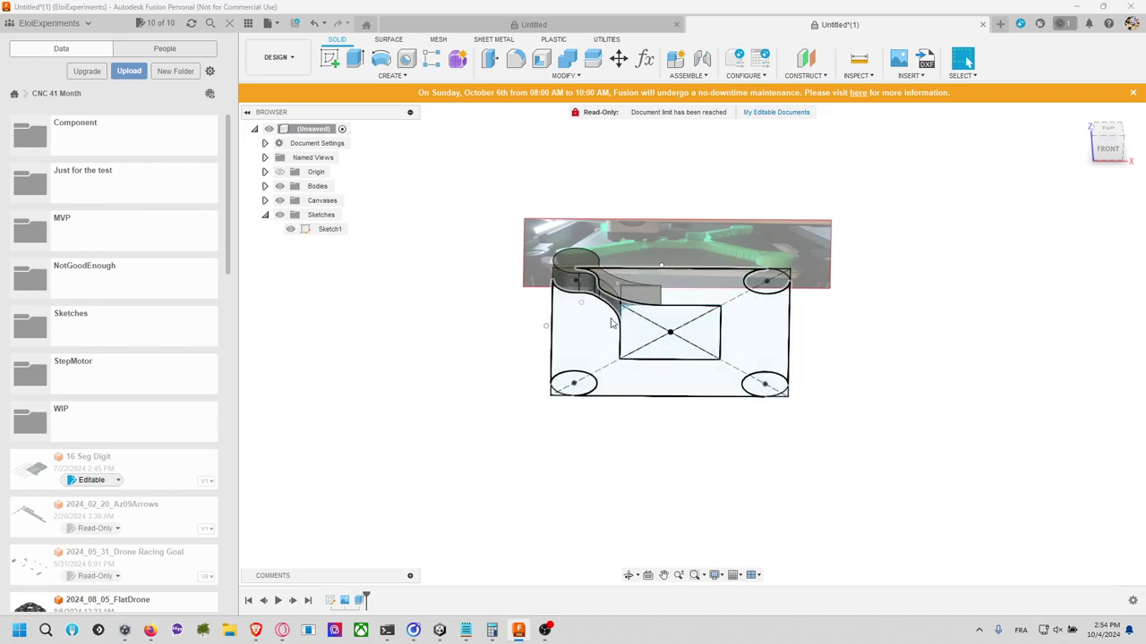
{"action": "key", "text": "e"}
{"action": "left_click", "coordinate": [576, 281]}
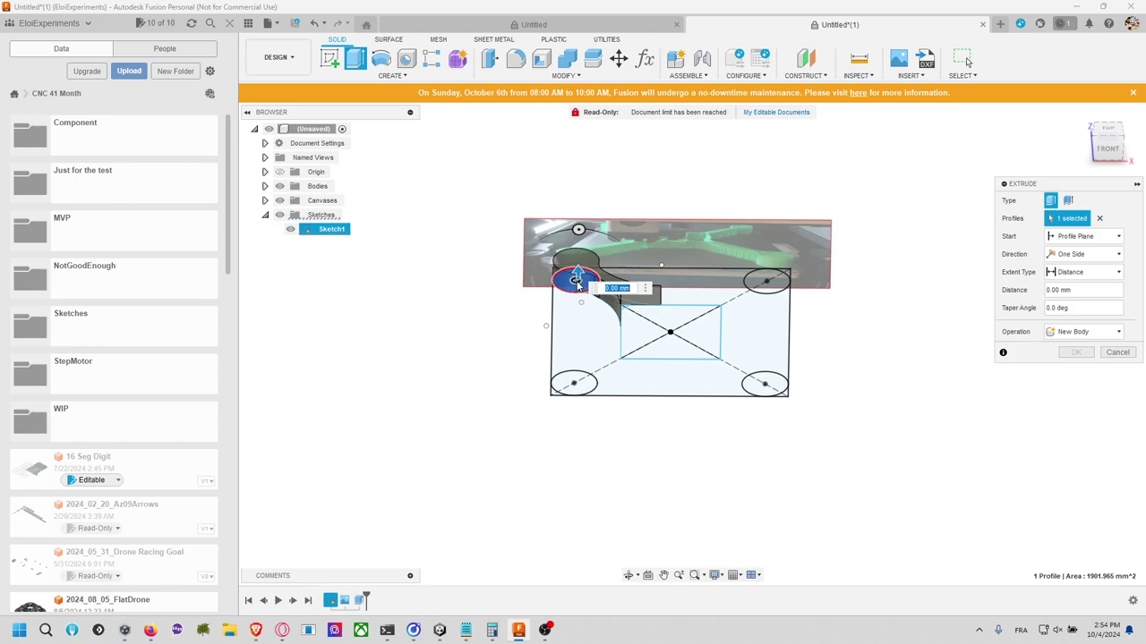
{"action": "left_click", "coordinate": [575, 281]}
{"action": "left_click_drag", "start_coordinate": [578, 274], "coordinate": [583, 235]}
{"action": "left_click", "coordinate": [1089, 337]}
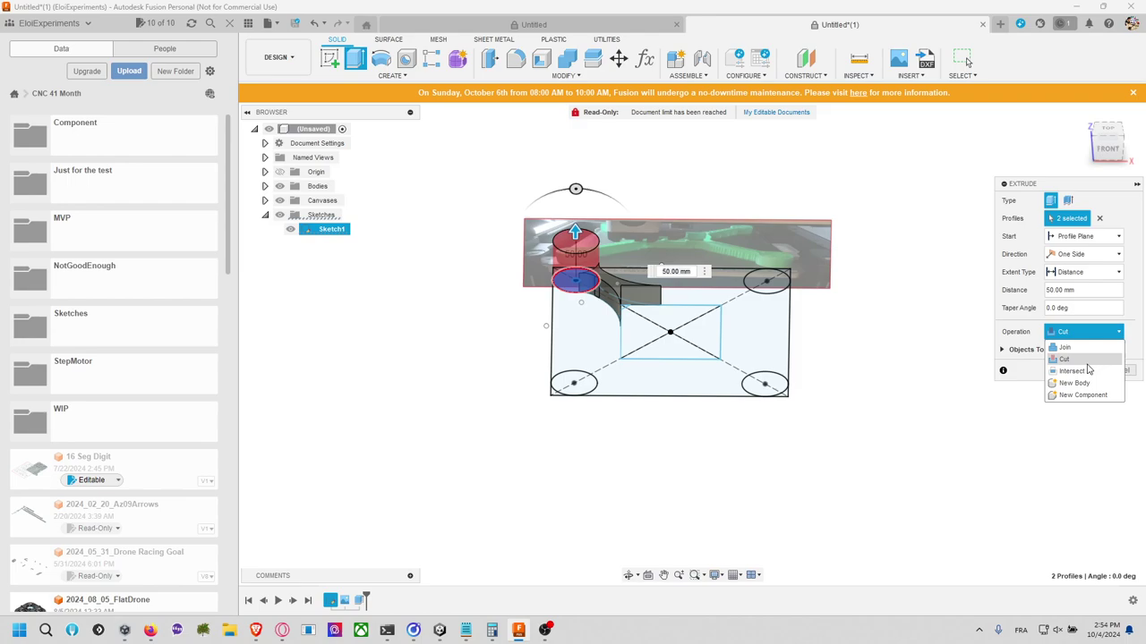
{"action": "left_click", "coordinate": [1088, 370]}
{"action": "left_click", "coordinate": [1006, 369]}
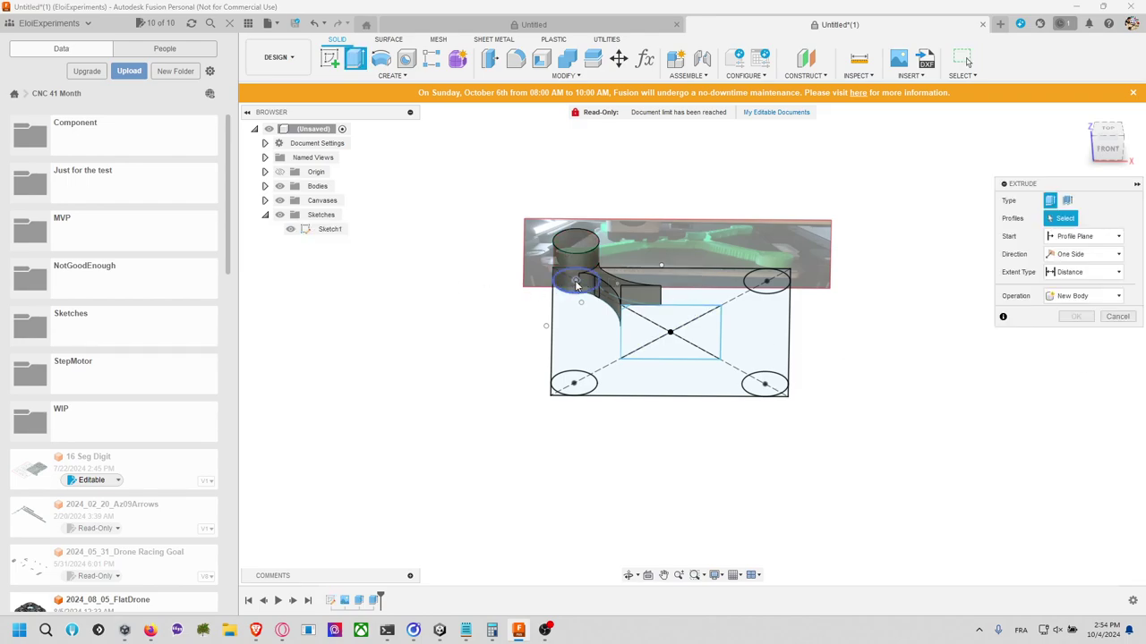
Step: Extrude the small centre circle 100 mm as a pin joined to the body
{"action": "key", "text": "e"}
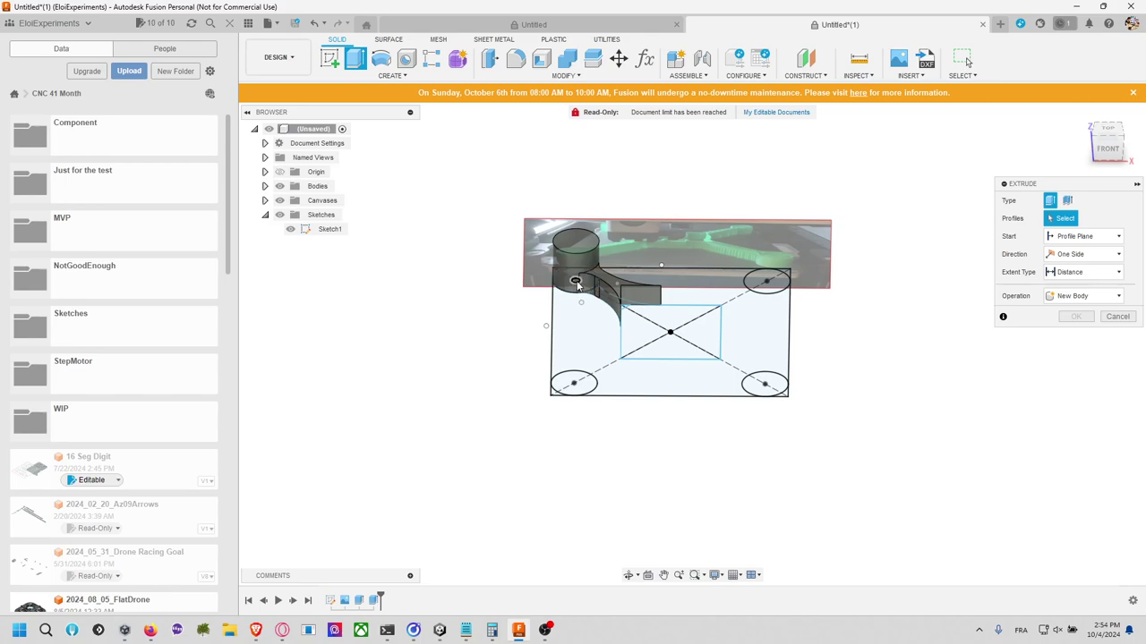
{"action": "left_click", "coordinate": [576, 283]}
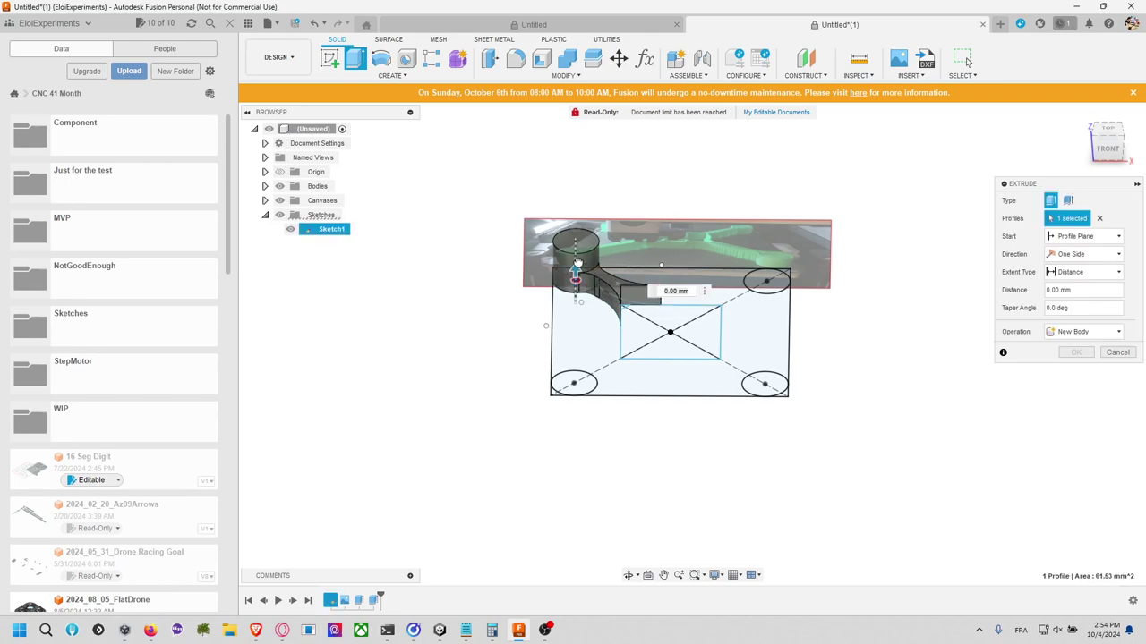
{"action": "left_click_drag", "start_coordinate": [577, 283], "coordinate": [591, 200]}
{"action": "left_click", "coordinate": [1087, 331]}
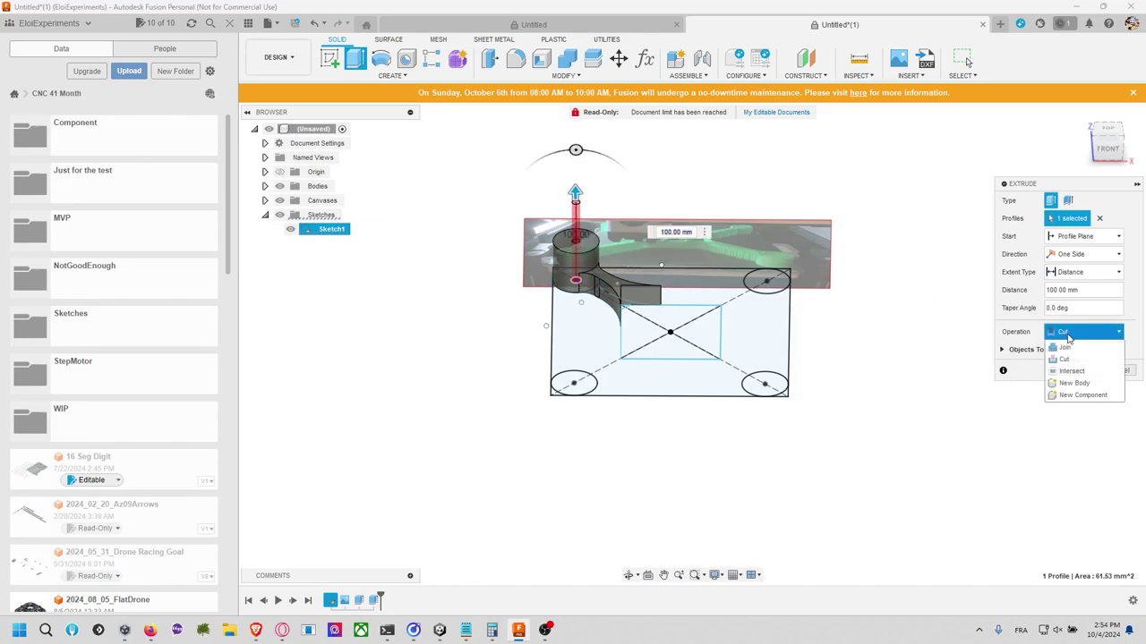
{"action": "left_click", "coordinate": [1069, 345]}
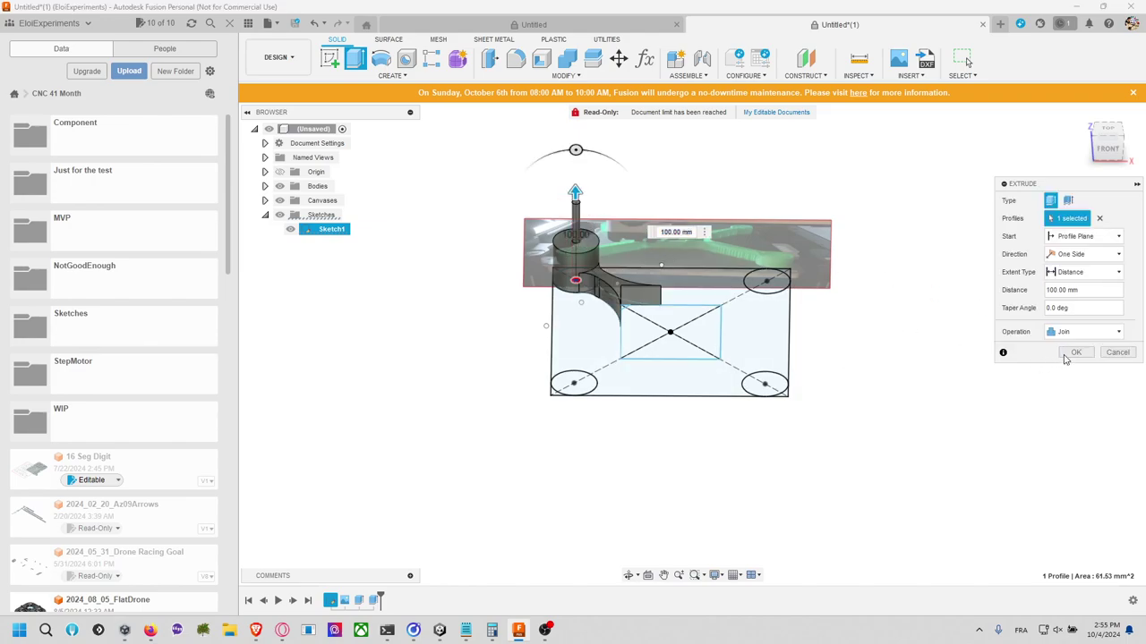
{"action": "left_click", "coordinate": [1074, 353]}
Step: Pan the view and open the Create menu to begin a loft
{"action": "middle_click_drag", "start_coordinate": [901, 283], "coordinate": [890, 309]}
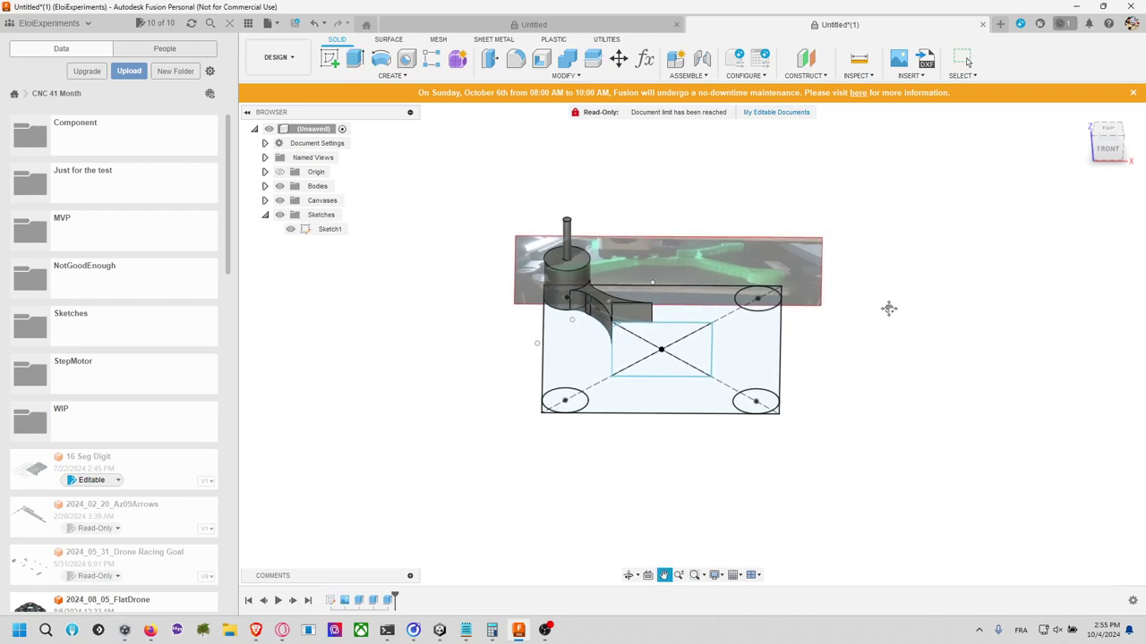
{"action": "left_click", "coordinate": [566, 75]}
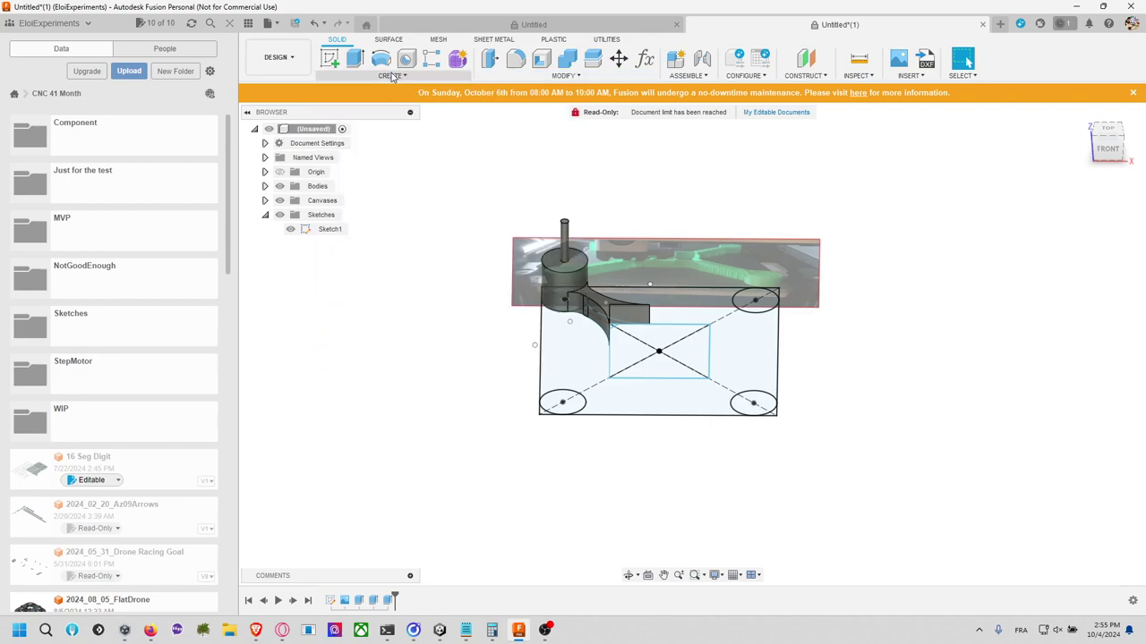
{"action": "left_click", "coordinate": [394, 75]}
Step: Attempt a loft from the motor pod top to the pin top, then cancel it after the error
{"action": "left_click", "coordinate": [335, 171]}
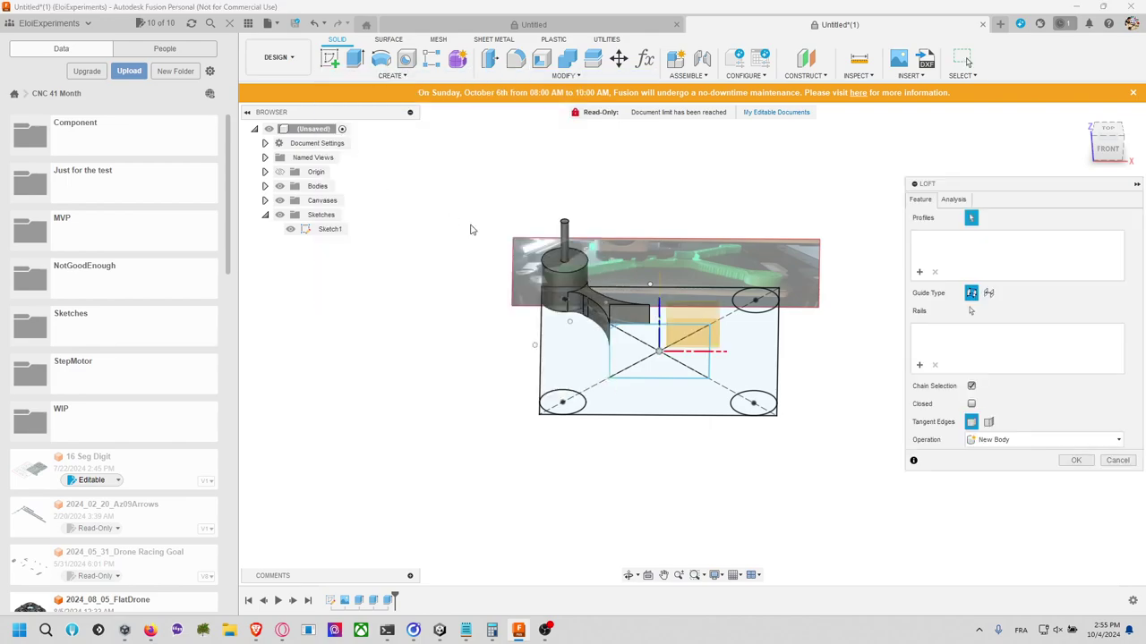
{"action": "left_click", "coordinate": [564, 260]}
{"action": "left_click", "coordinate": [564, 225]}
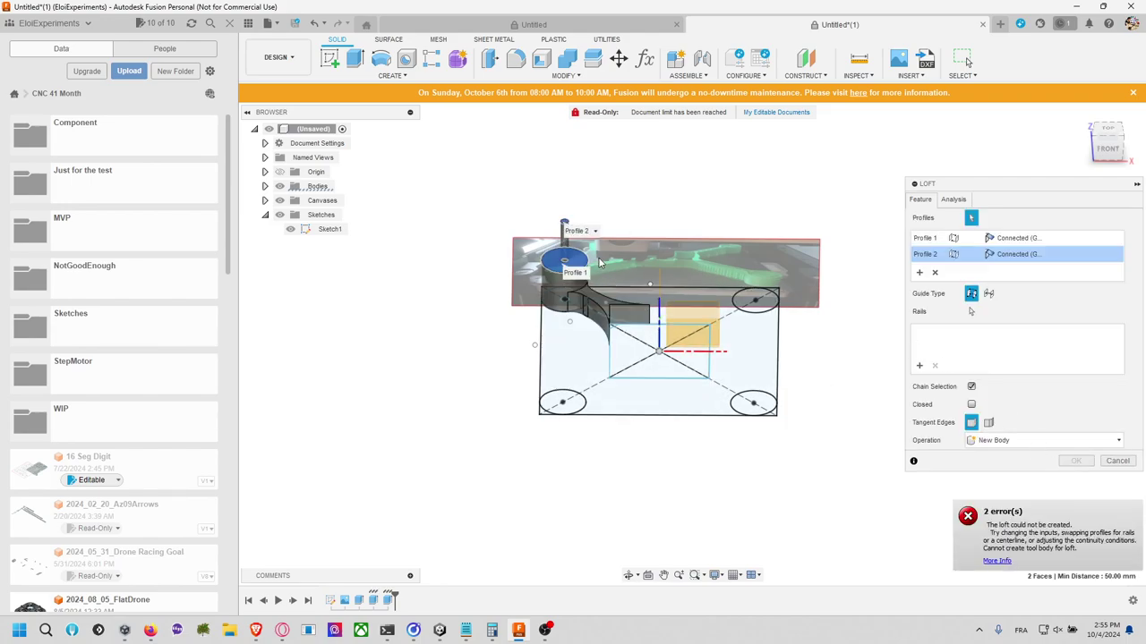
{"action": "scroll", "coordinate": [600, 265], "scroll_direction": "up", "scroll_amount": 4}
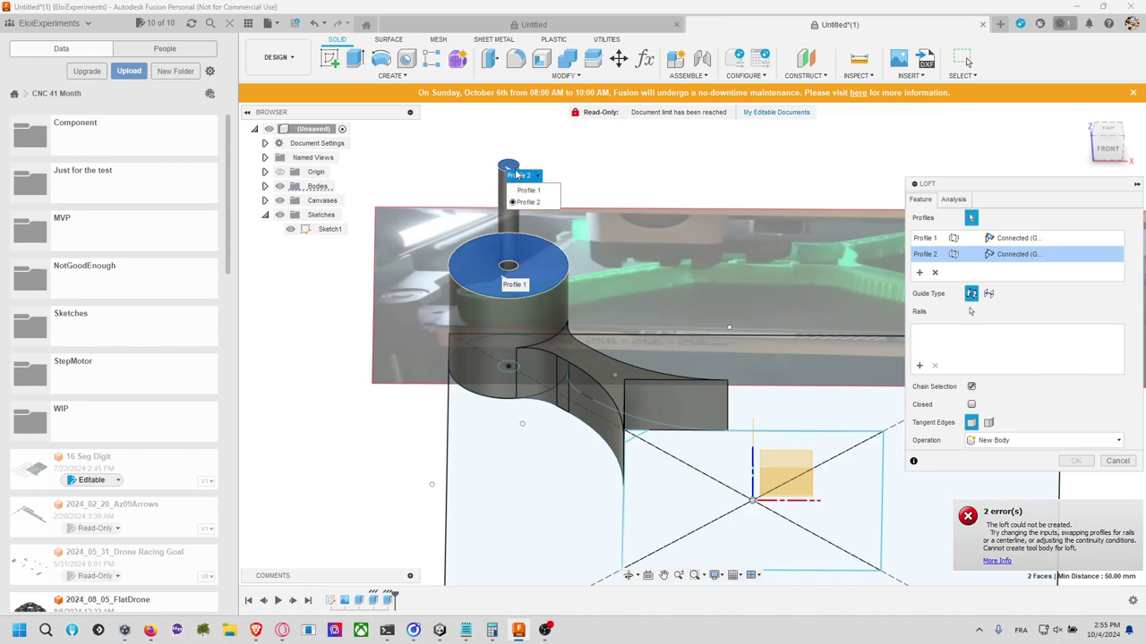
{"action": "left_click", "coordinate": [1117, 460]}
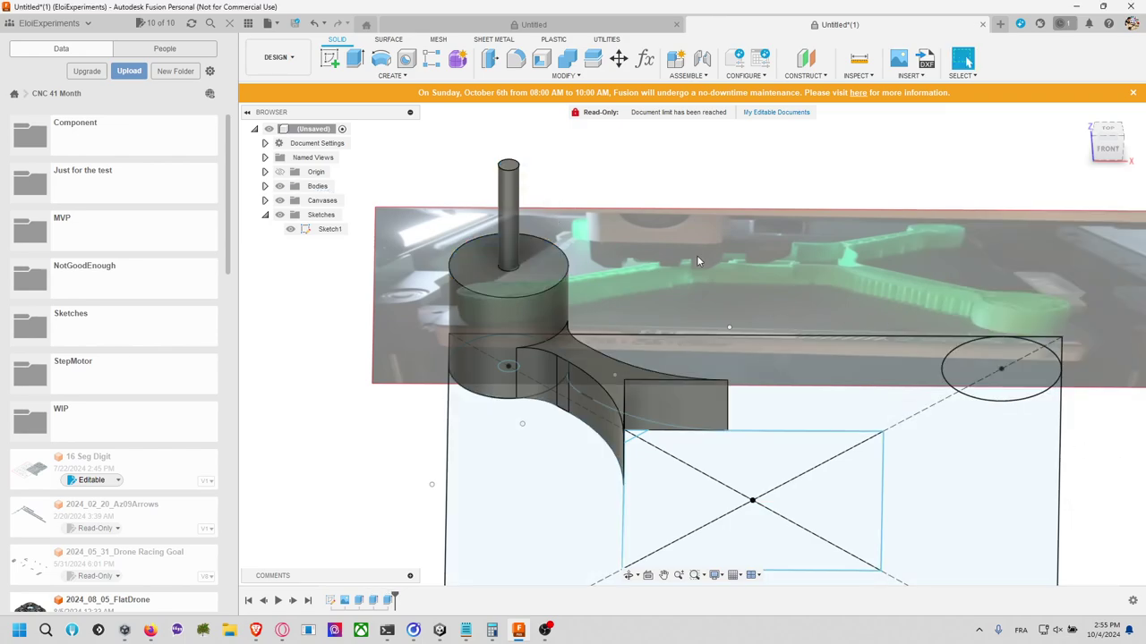
{"action": "left_click", "coordinate": [329, 58]}
Step: Create Sketch2, then try a Centerline-guided loft from pod top to pin tip and cancel it
{"action": "left_click", "coordinate": [511, 173]}
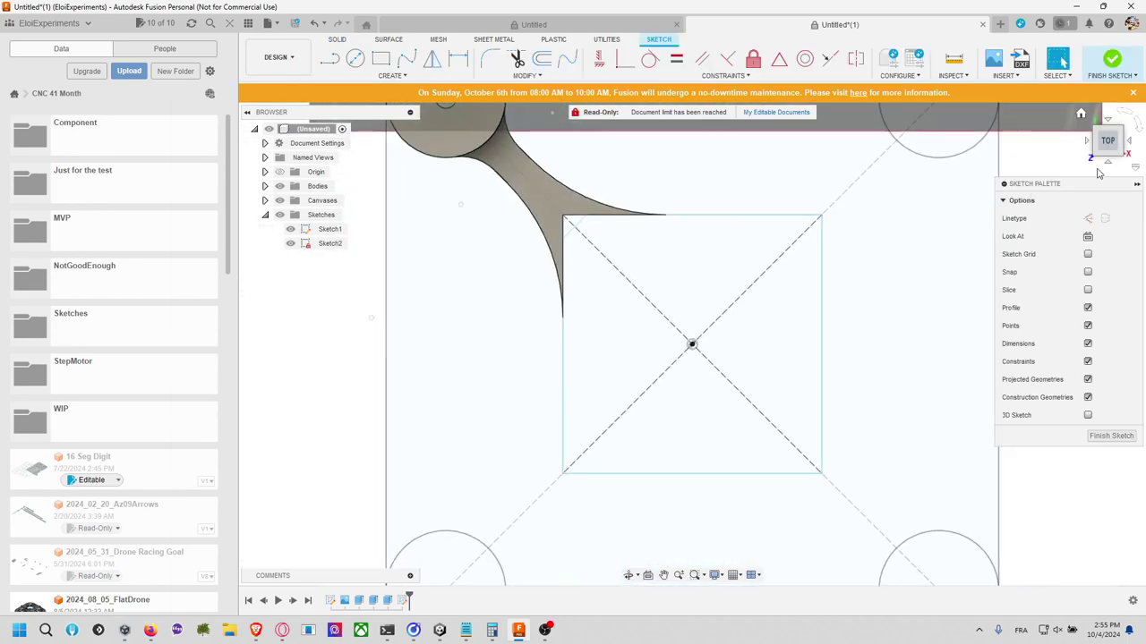
{"action": "left_click", "coordinate": [1111, 59]}
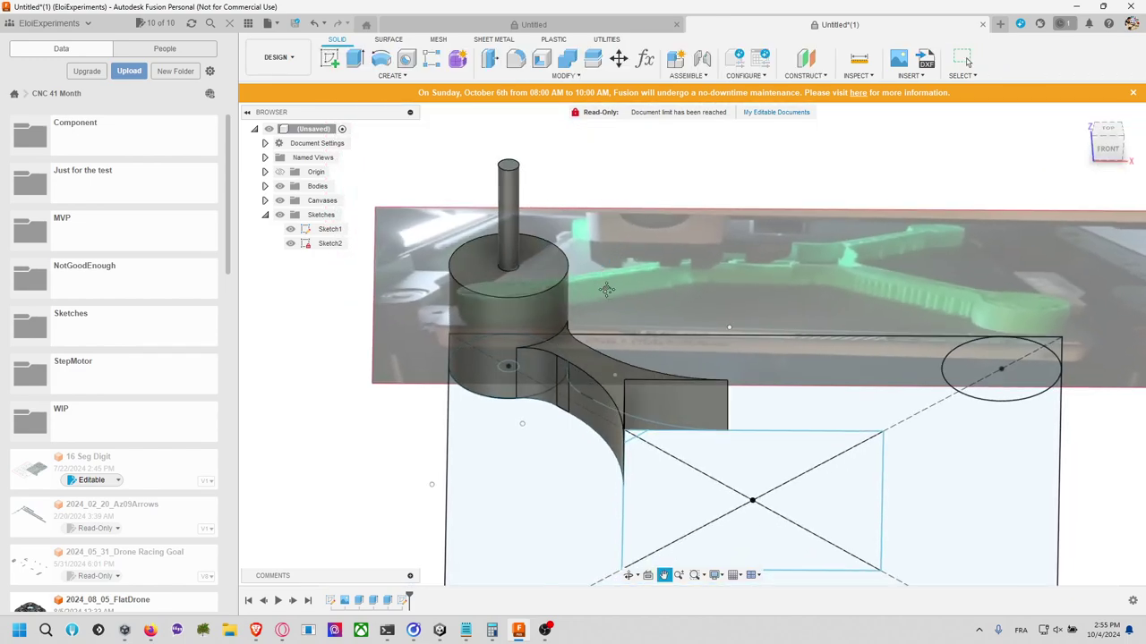
{"action": "left_click", "coordinate": [392, 76]}
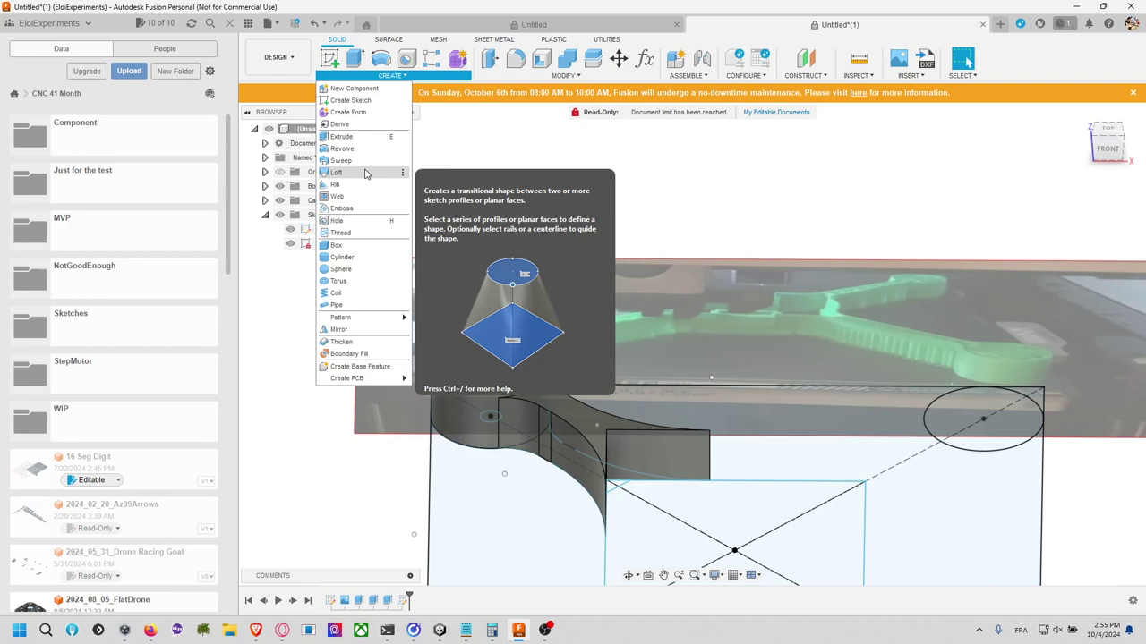
{"action": "left_click", "coordinate": [366, 172]}
{"action": "left_click", "coordinate": [511, 312]}
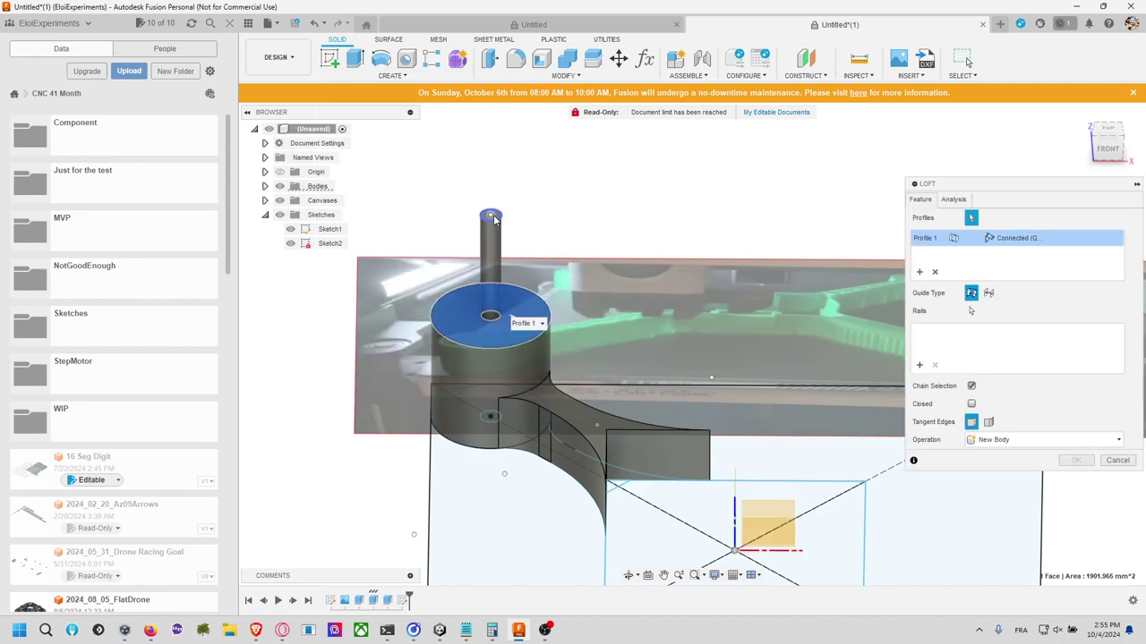
{"action": "left_click", "coordinate": [492, 217]}
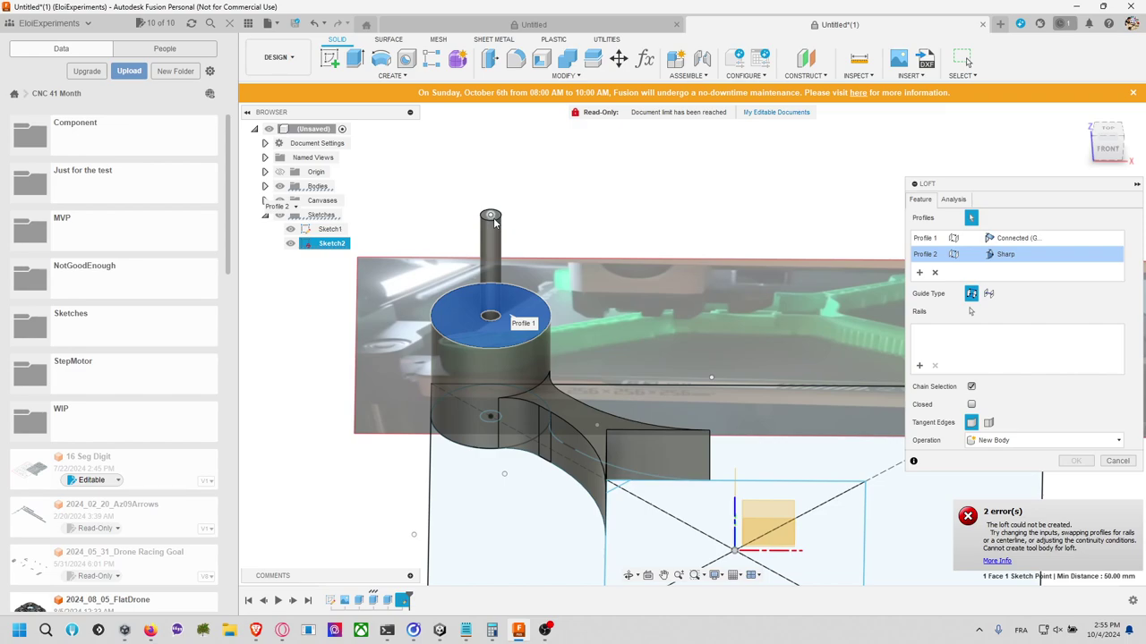
{"action": "left_click", "coordinate": [491, 218]}
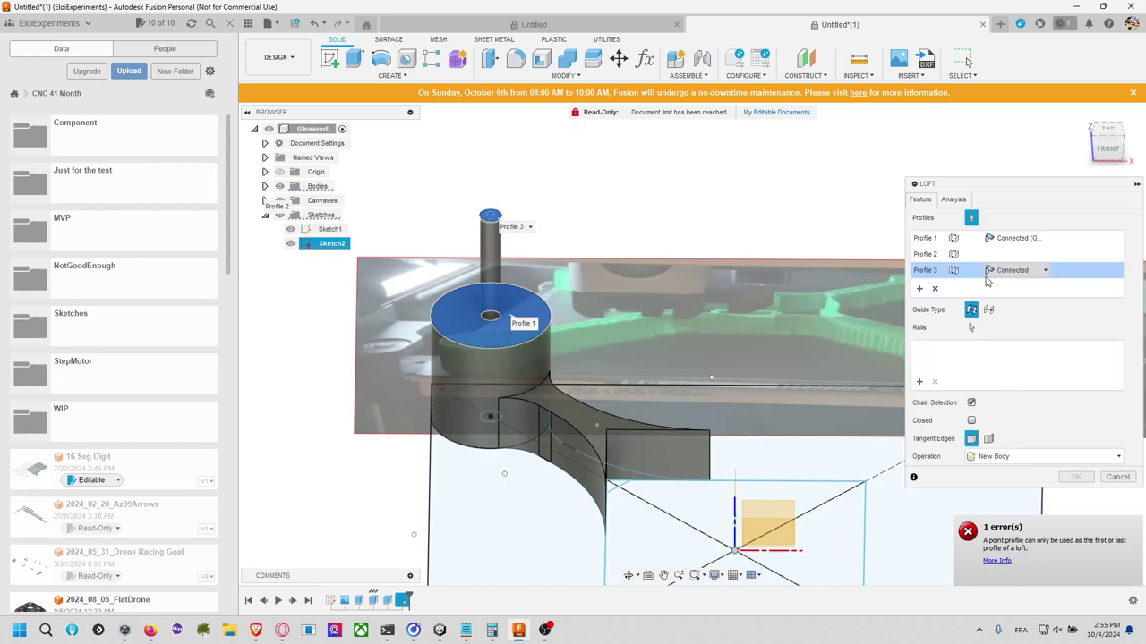
{"action": "left_click", "coordinate": [988, 310]}
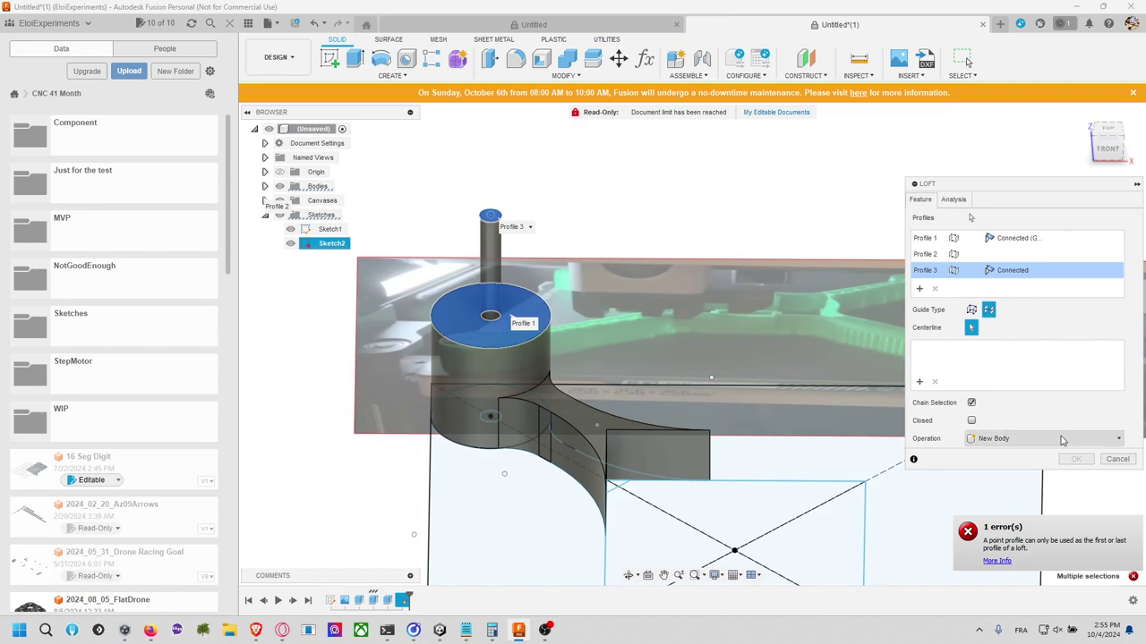
{"action": "left_click", "coordinate": [1118, 460]}
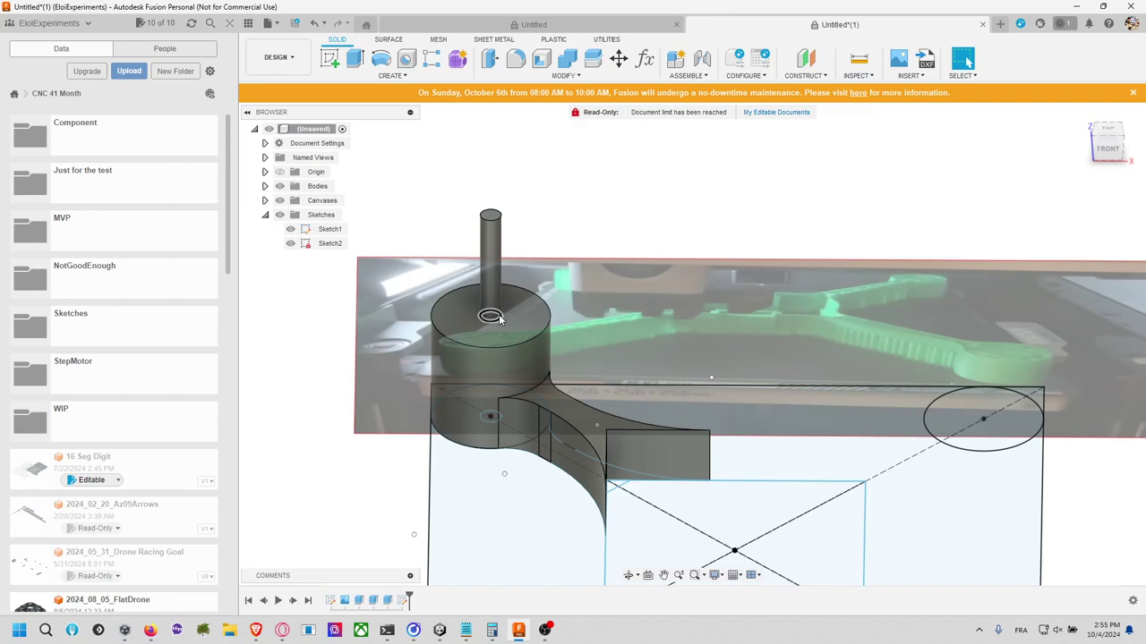
Step: Abandon a loft start and begin a sketch on the cylinder top, creating Sketch3
{"action": "left_click", "coordinate": [392, 76]}
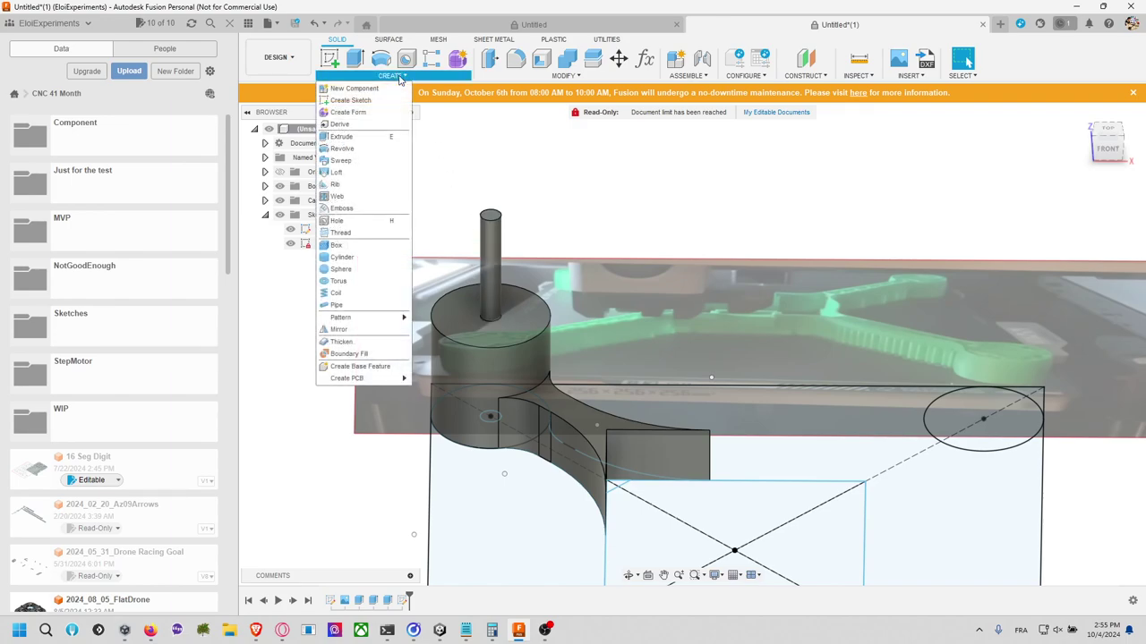
{"action": "left_click", "coordinate": [370, 174]}
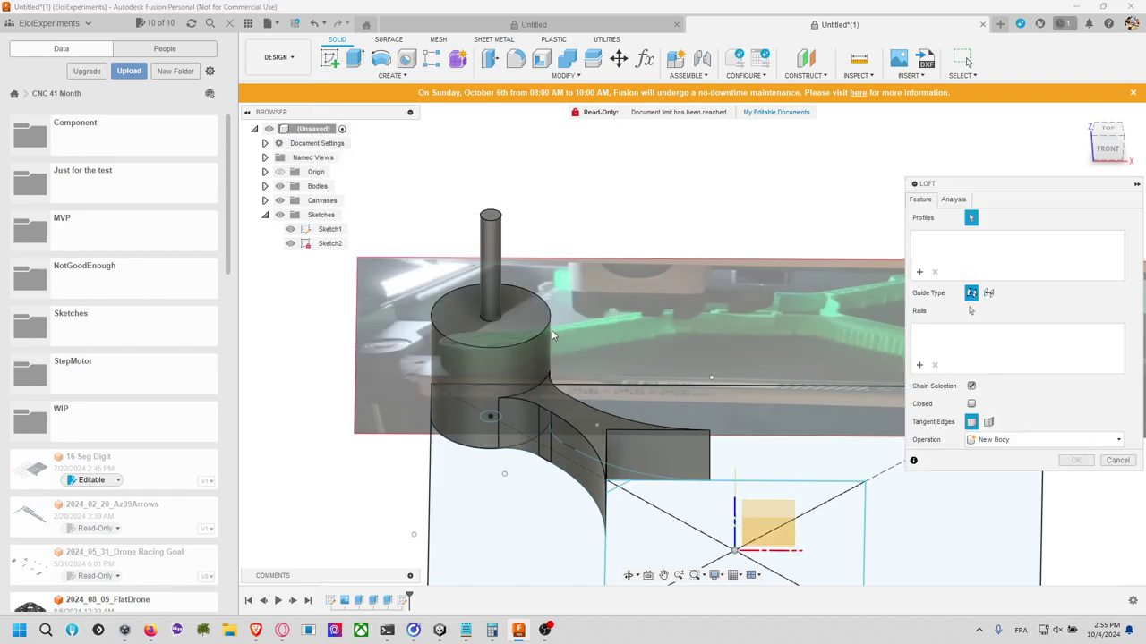
{"action": "key", "text": "Escape"}
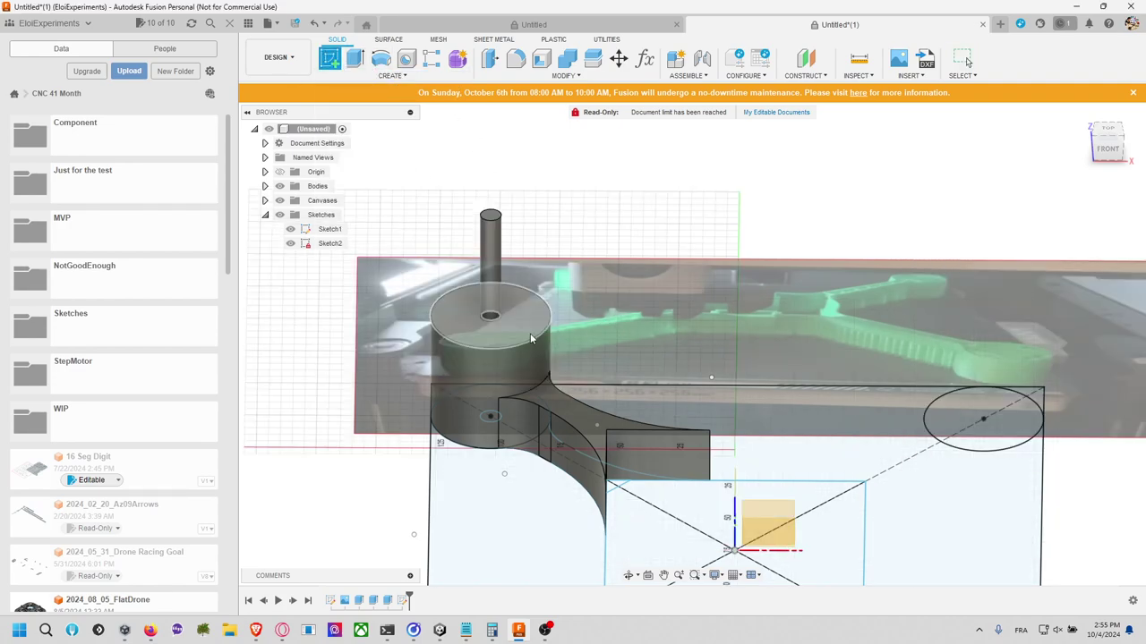
{"action": "left_click", "coordinate": [530, 338]}
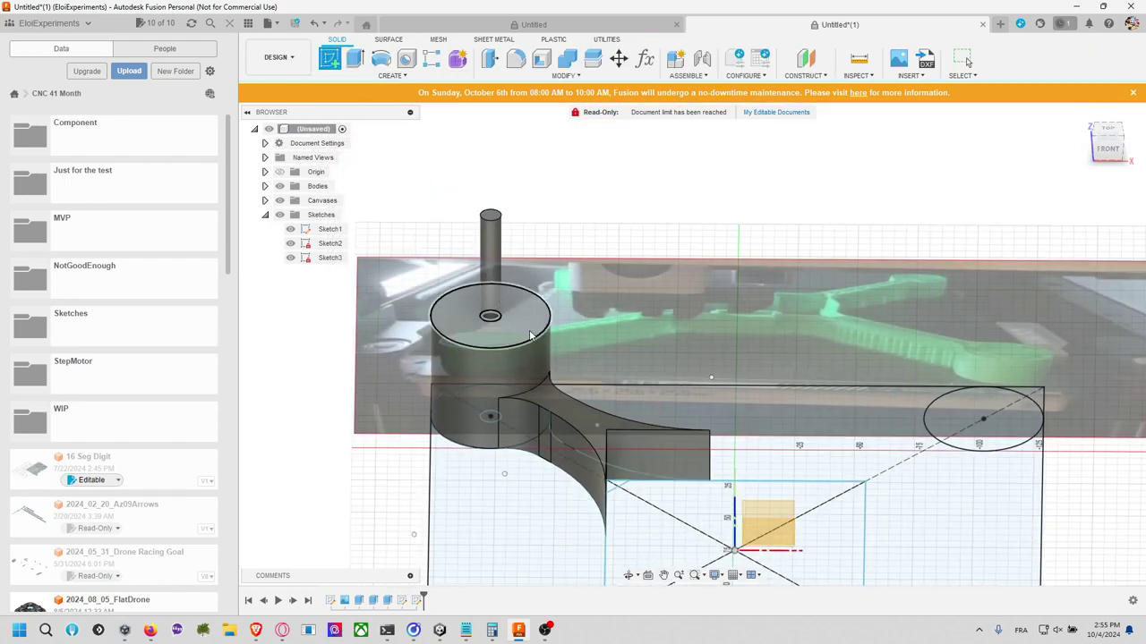
{"action": "key", "text": "Escape"}
Step: Preview a joined loft cone from the cylinder top to the rod-top circle, toggle tangent-edge merging, then cancel
{"action": "left_click", "coordinate": [391, 75]}
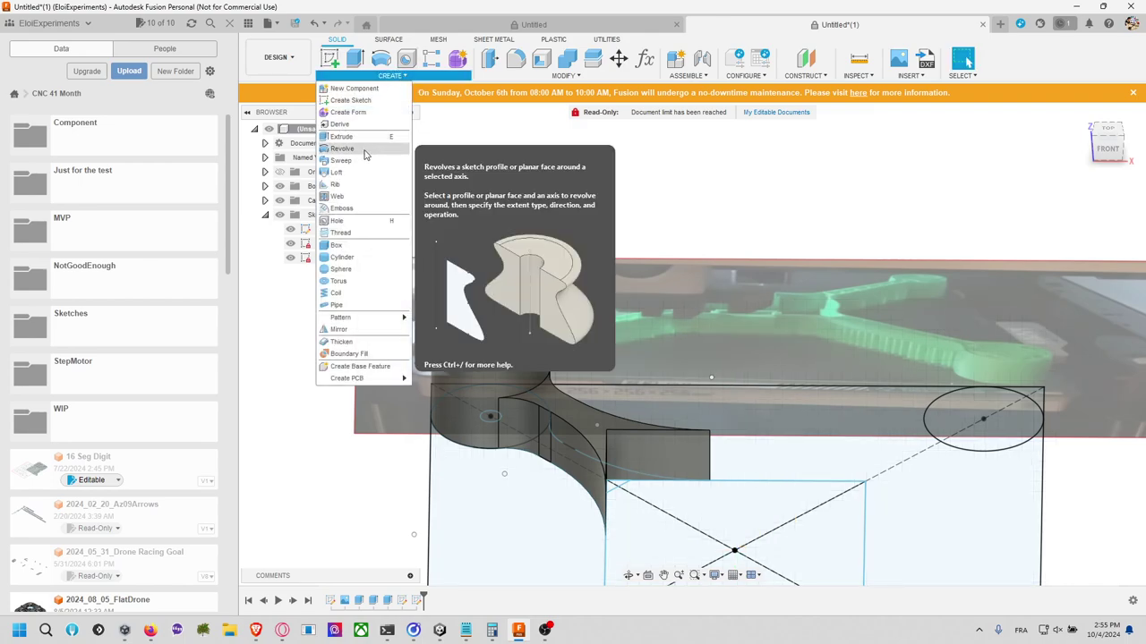
{"action": "left_click", "coordinate": [338, 172]}
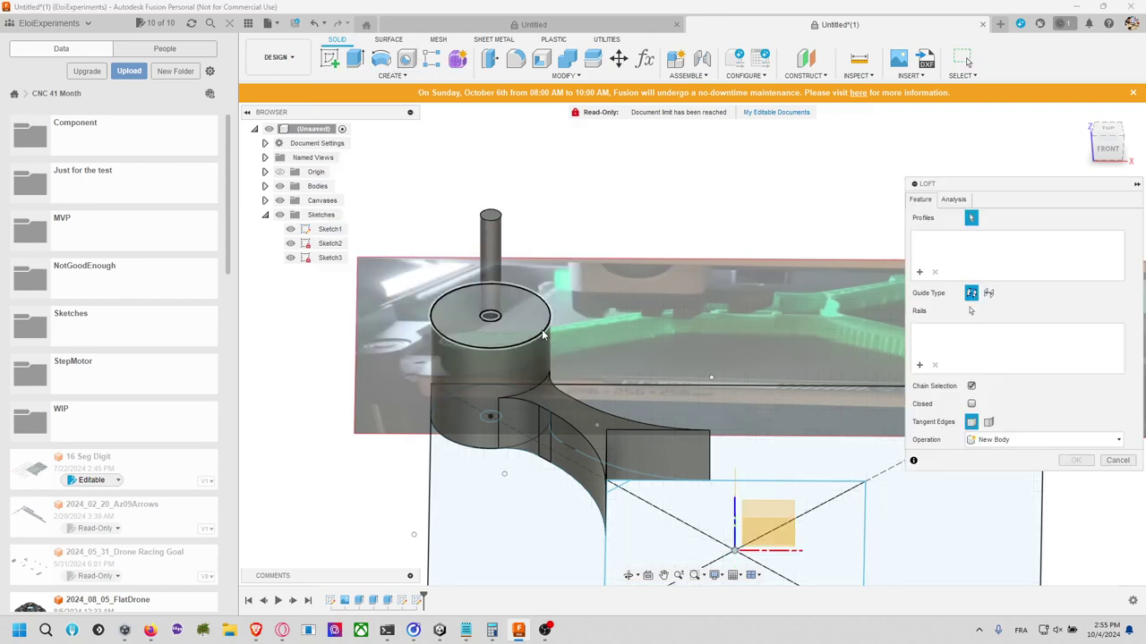
{"action": "left_click", "coordinate": [543, 335]}
{"action": "left_click", "coordinate": [495, 217]}
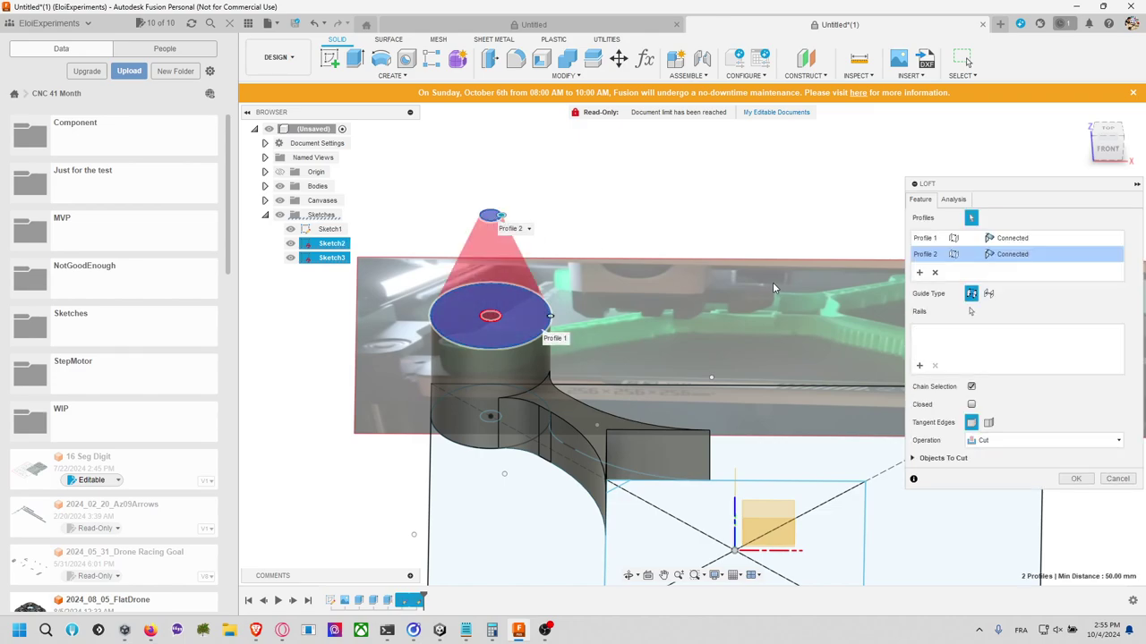
{"action": "left_click", "coordinate": [1025, 440]}
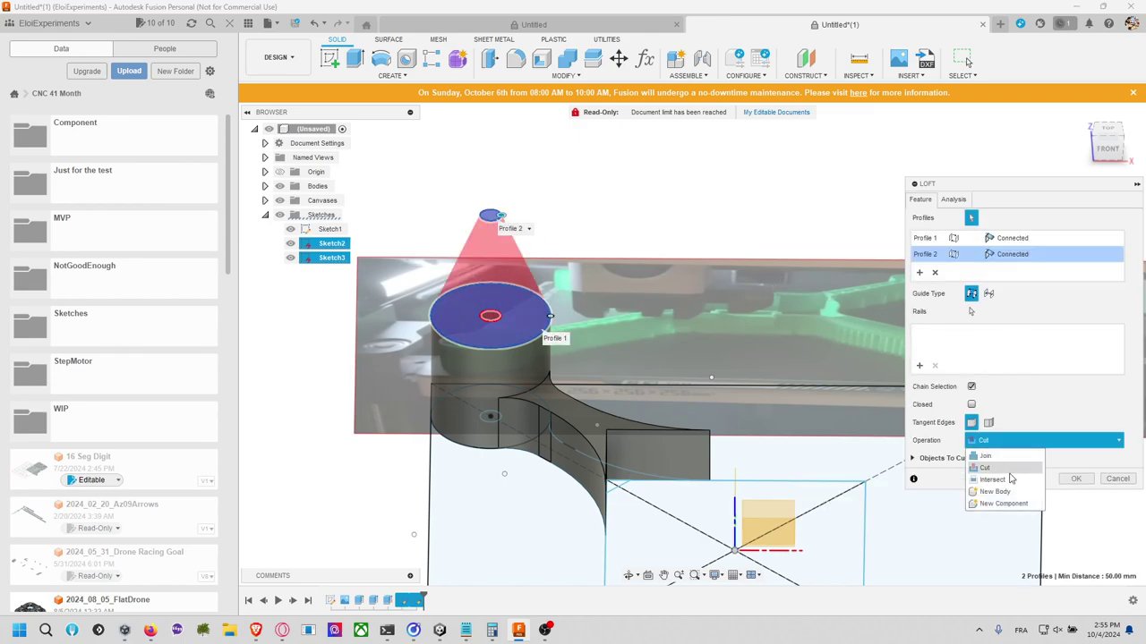
{"action": "left_click", "coordinate": [1016, 459]}
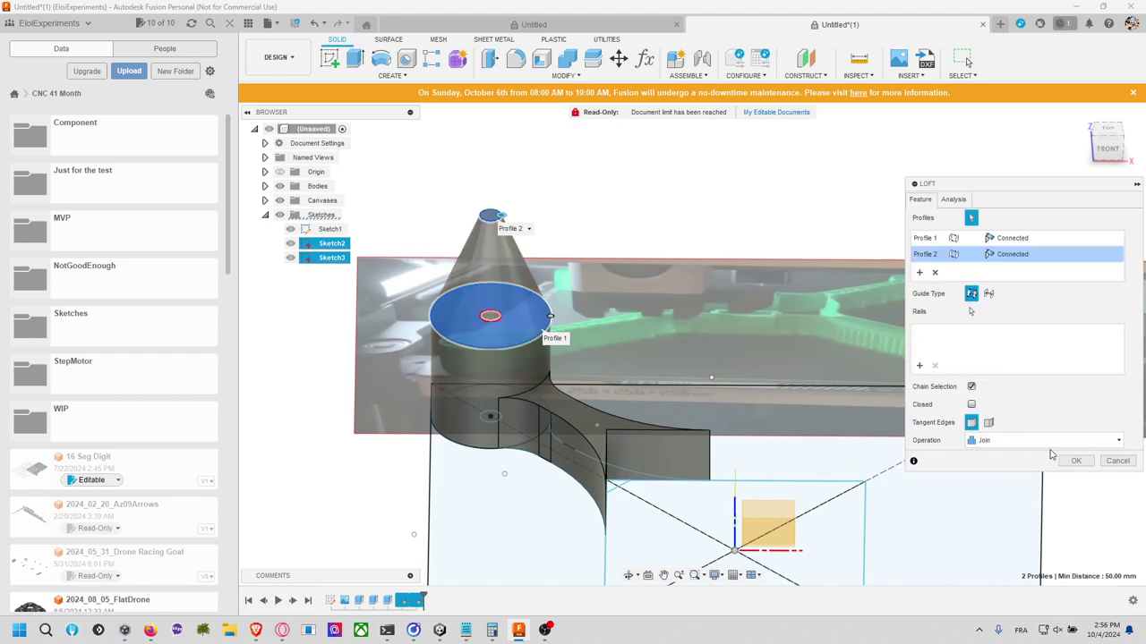
{"action": "left_click", "coordinate": [988, 424]}
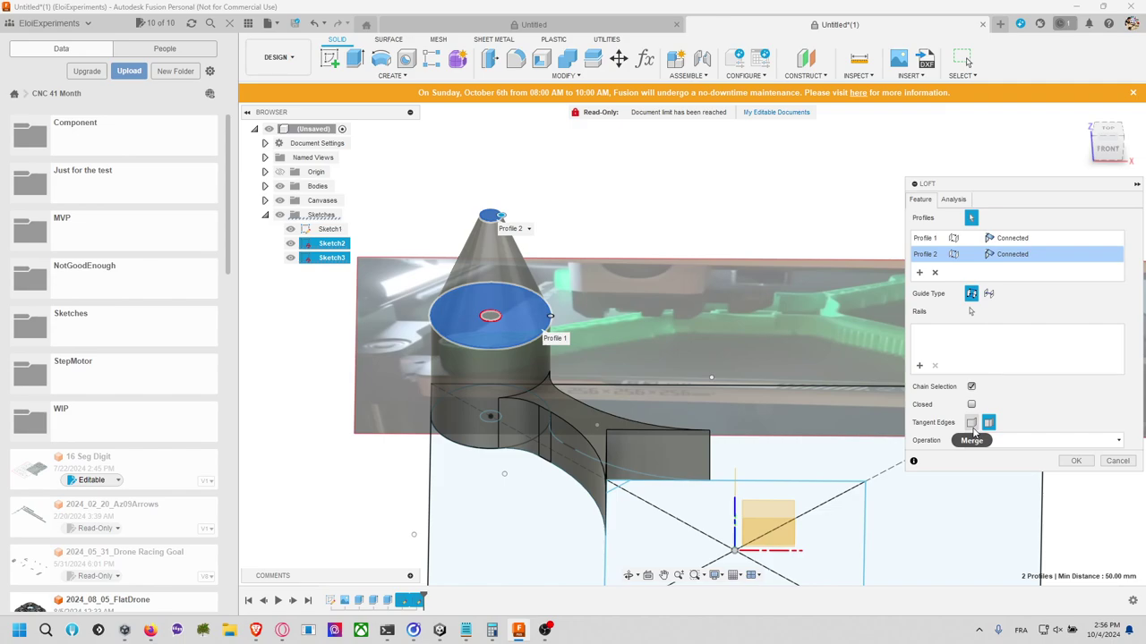
{"action": "left_click", "coordinate": [973, 426]}
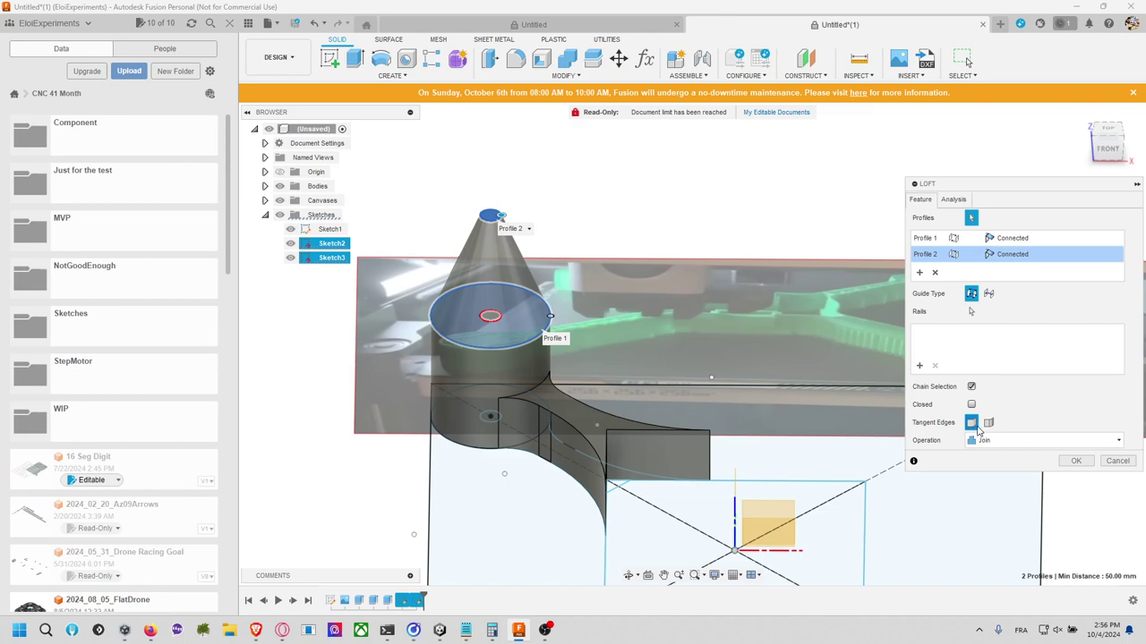
{"action": "left_click", "coordinate": [988, 424]}
{"action": "left_click", "coordinate": [1117, 461]}
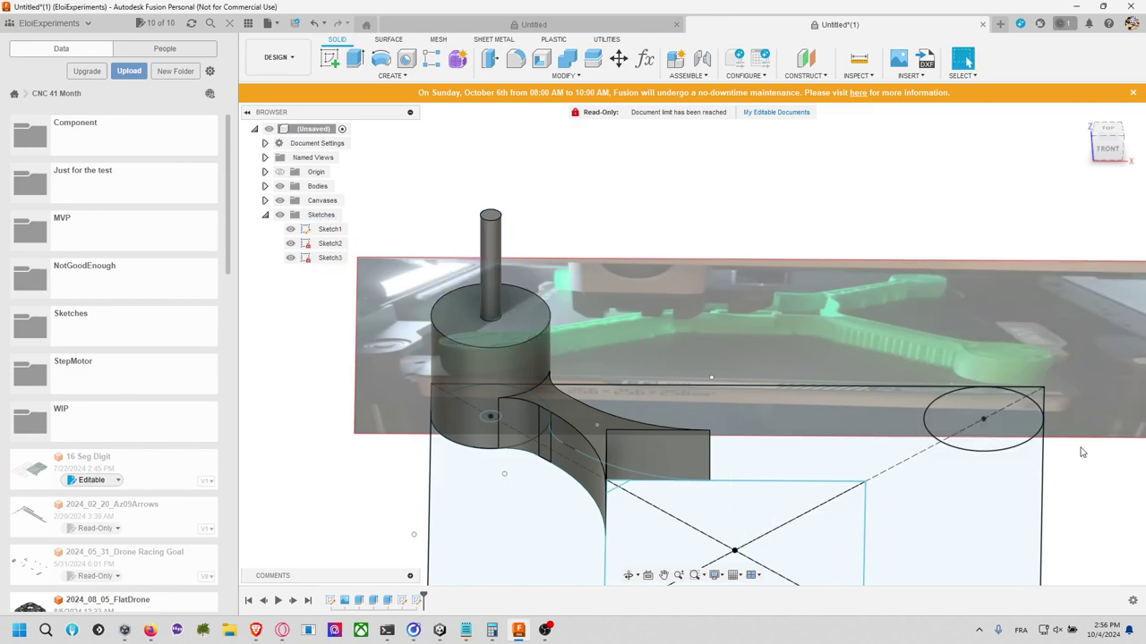
Step: In front view, sketch a vertical axis line to the rod top and a line across the cylinder top
{"action": "left_click", "coordinate": [1110, 150]}
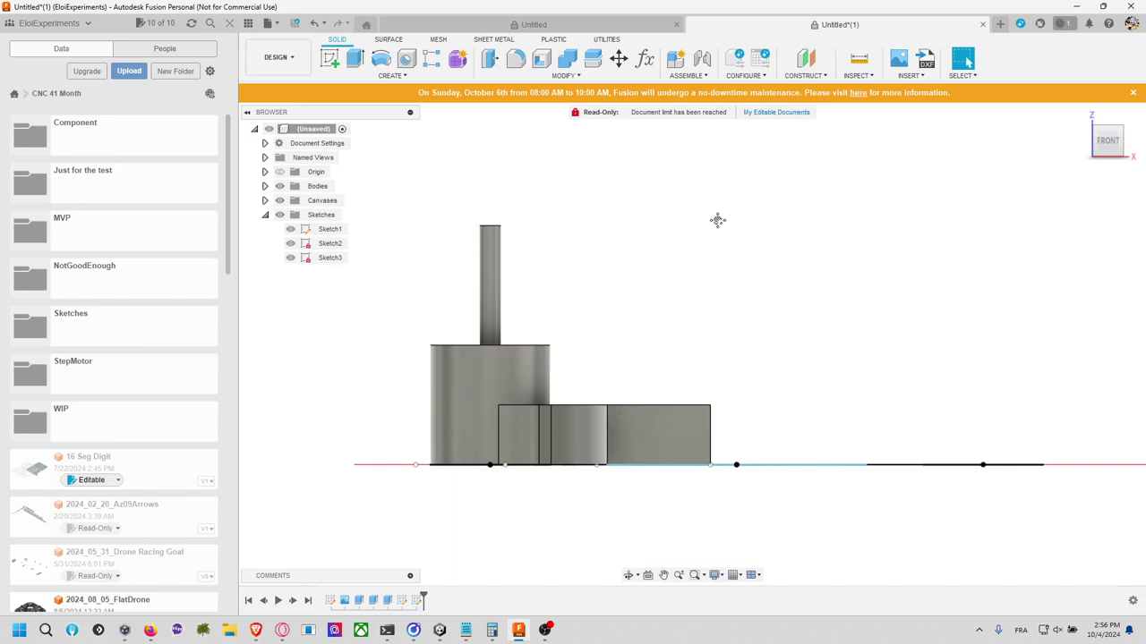
{"action": "middle_click_drag", "start_coordinate": [717, 220], "coordinate": [802, 266]}
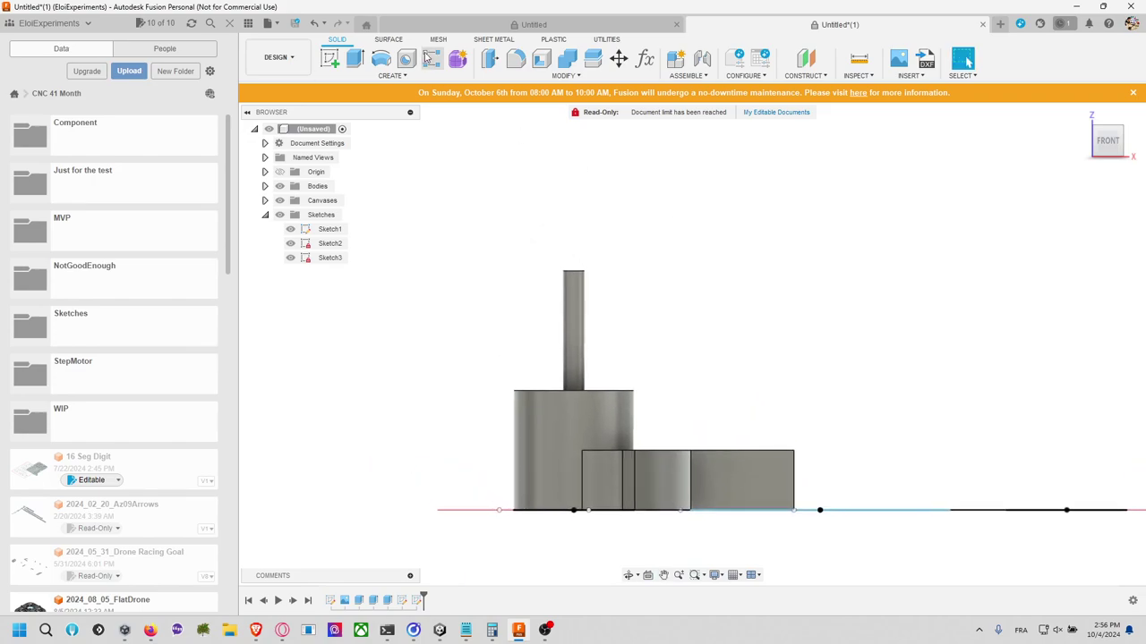
{"action": "left_click", "coordinate": [330, 59]}
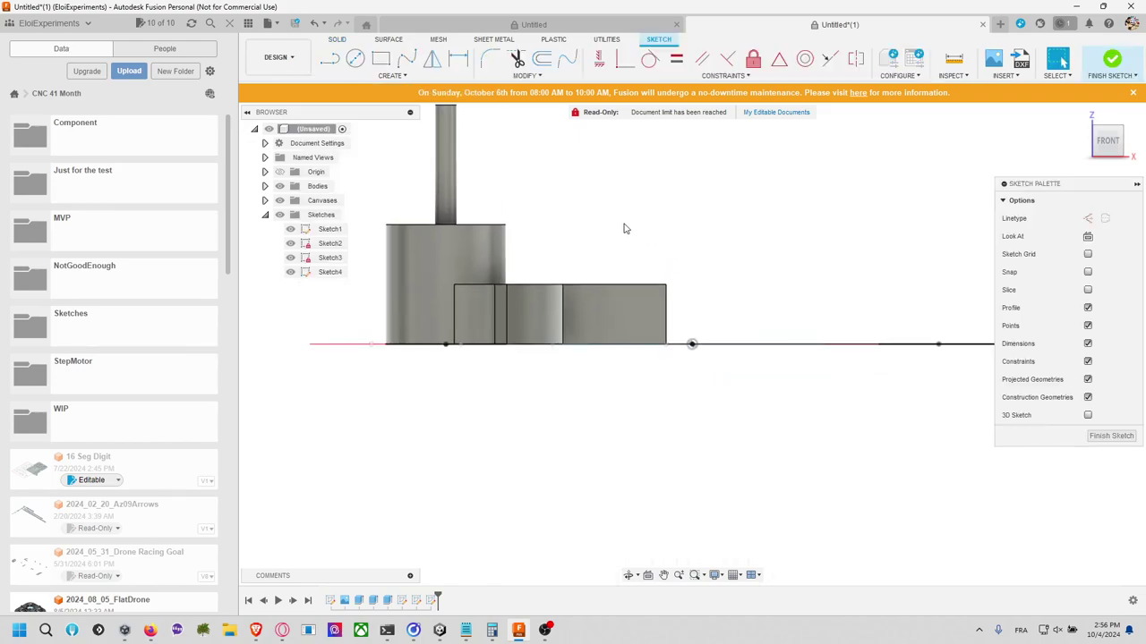
{"action": "key", "text": "l"}
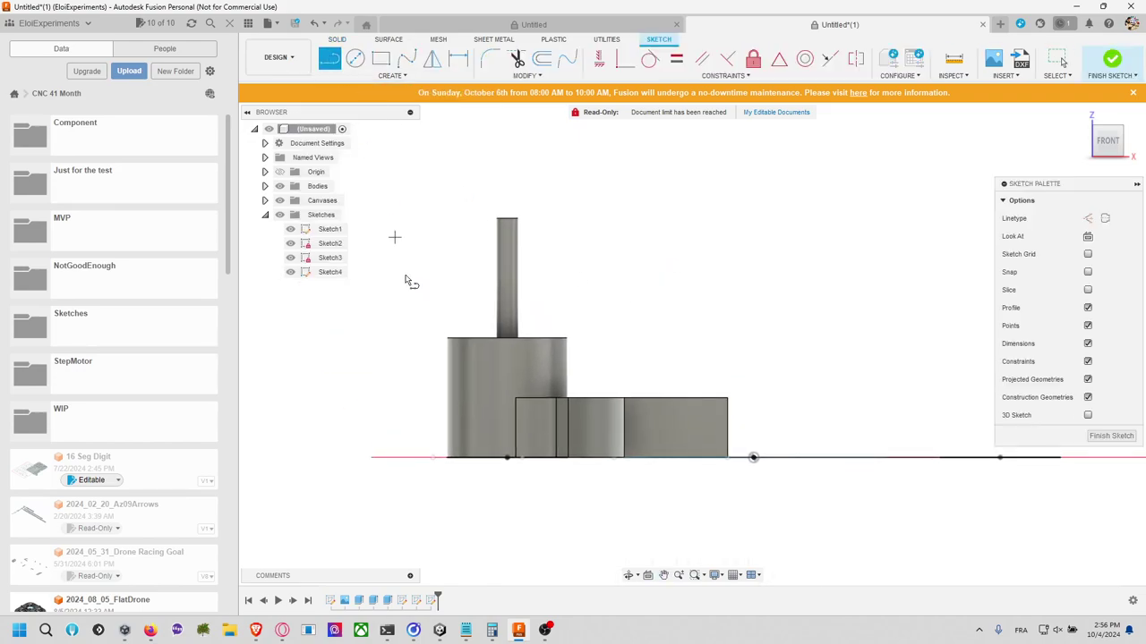
{"action": "left_click", "coordinate": [507, 458]}
{"action": "double_click", "coordinate": [507, 219]}
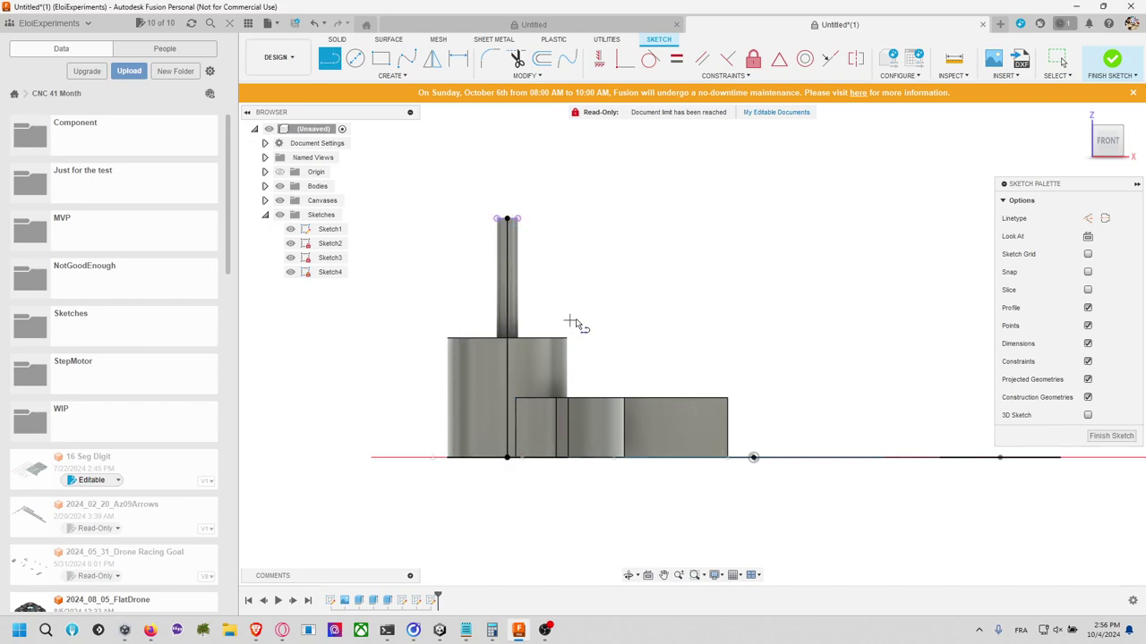
{"action": "left_click", "coordinate": [509, 336]}
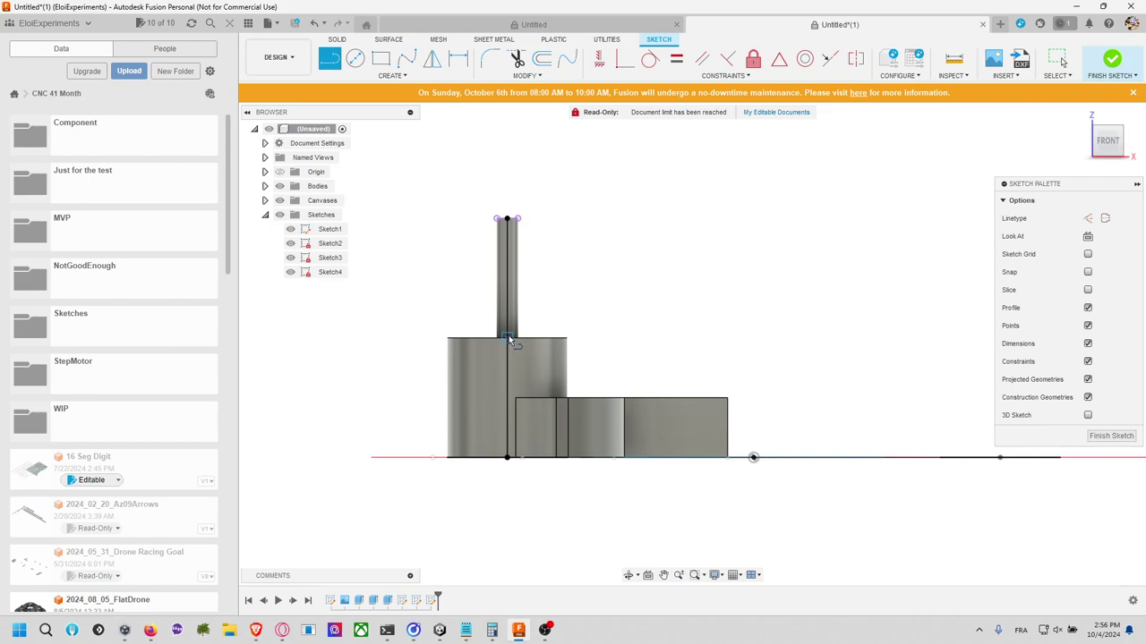
{"action": "double_click", "coordinate": [447, 338]}
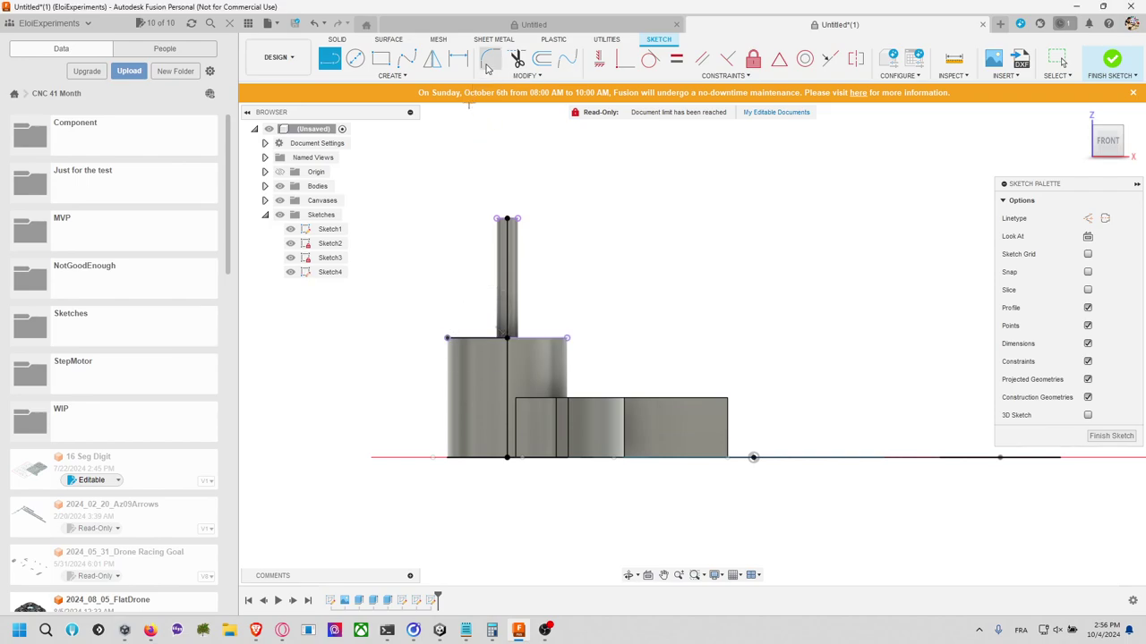
Step: Close the profile with a spline curving up to the rod top and finish Sketch4
{"action": "left_click", "coordinate": [406, 59]}
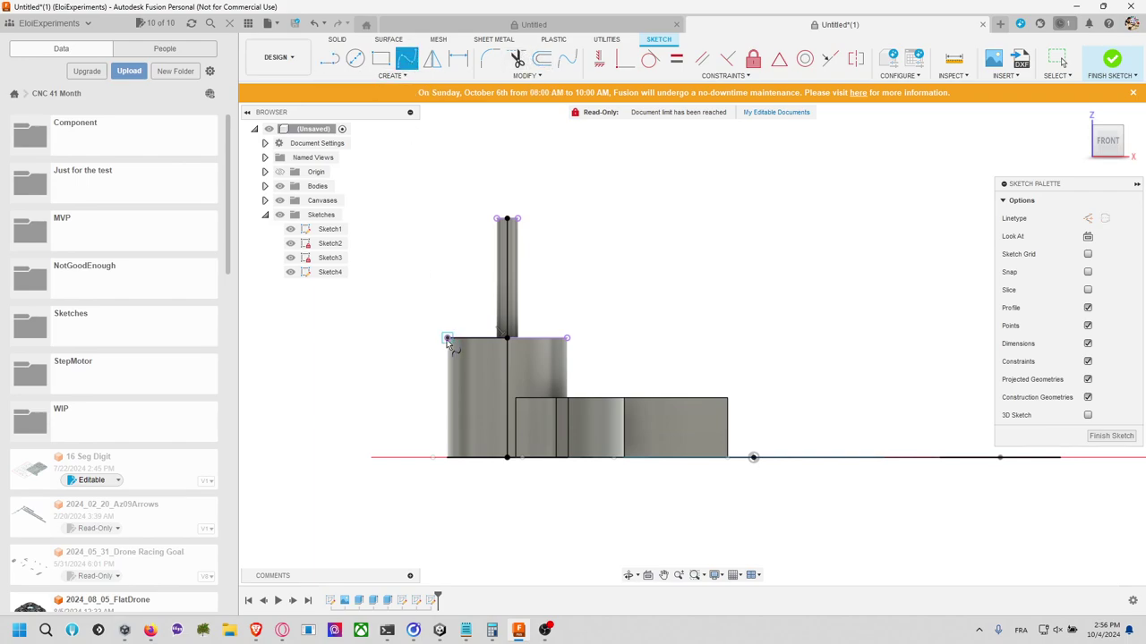
{"action": "left_click", "coordinate": [523, 232]}
{"action": "left_click", "coordinate": [463, 257]}
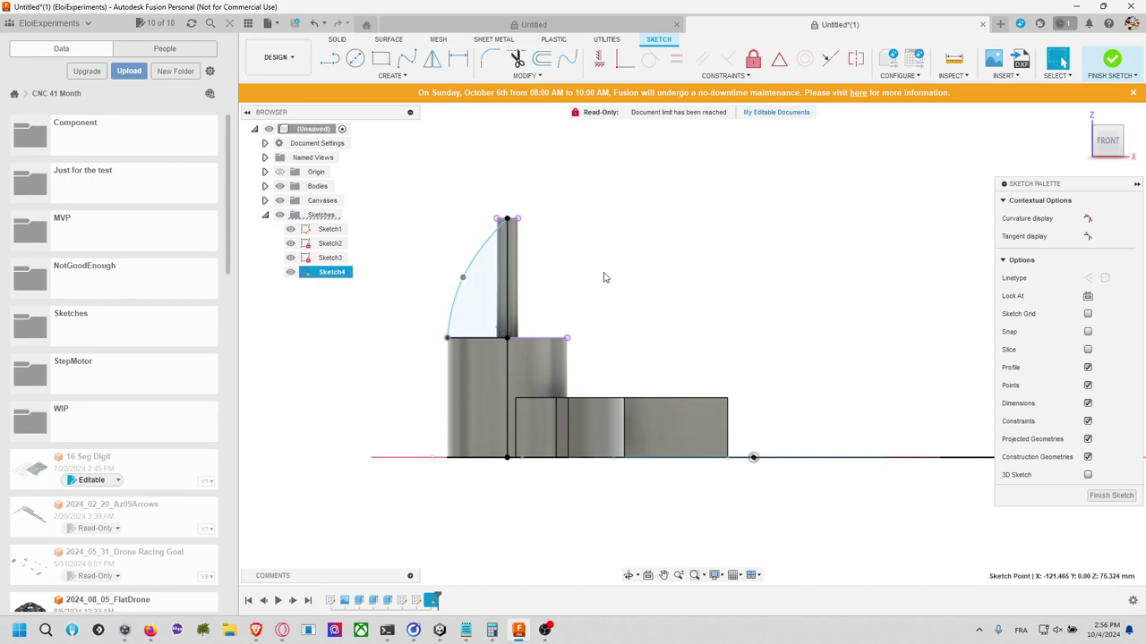
{"action": "mouse_move", "coordinate": [603, 278]}
{"action": "middle_mouse_down", "text": "shift"}
{"action": "mouse_move", "coordinate": [626, 290]}
{"action": "mouse_move", "coordinate": [577, 340]}
{"action": "middle_mouse_up", "text": "shift"}
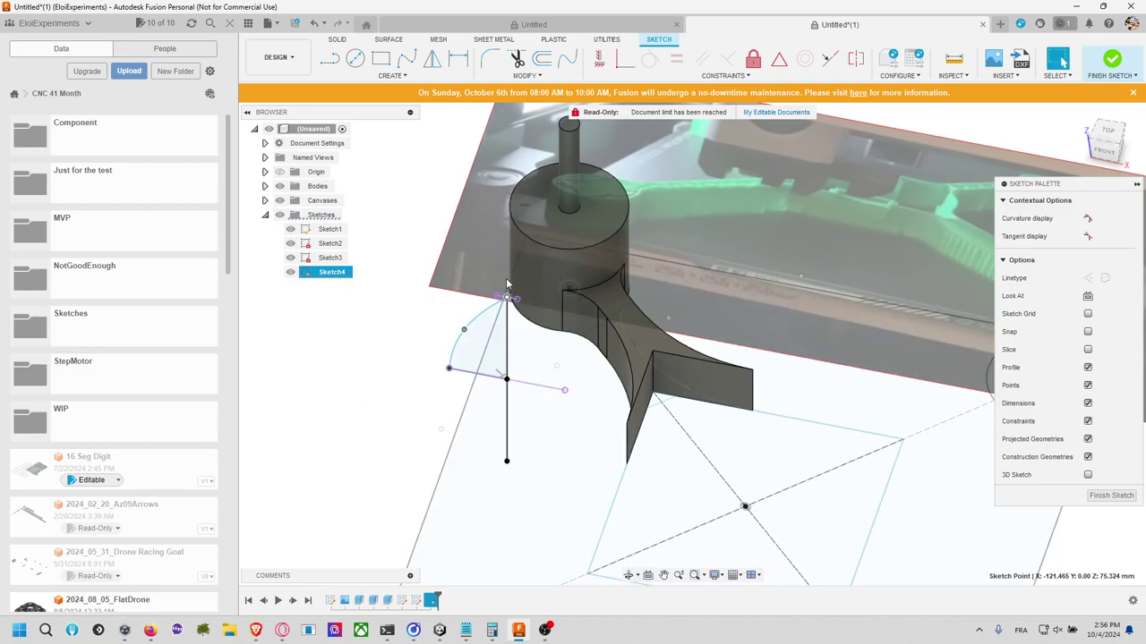
{"action": "left_click", "coordinate": [1108, 62]}
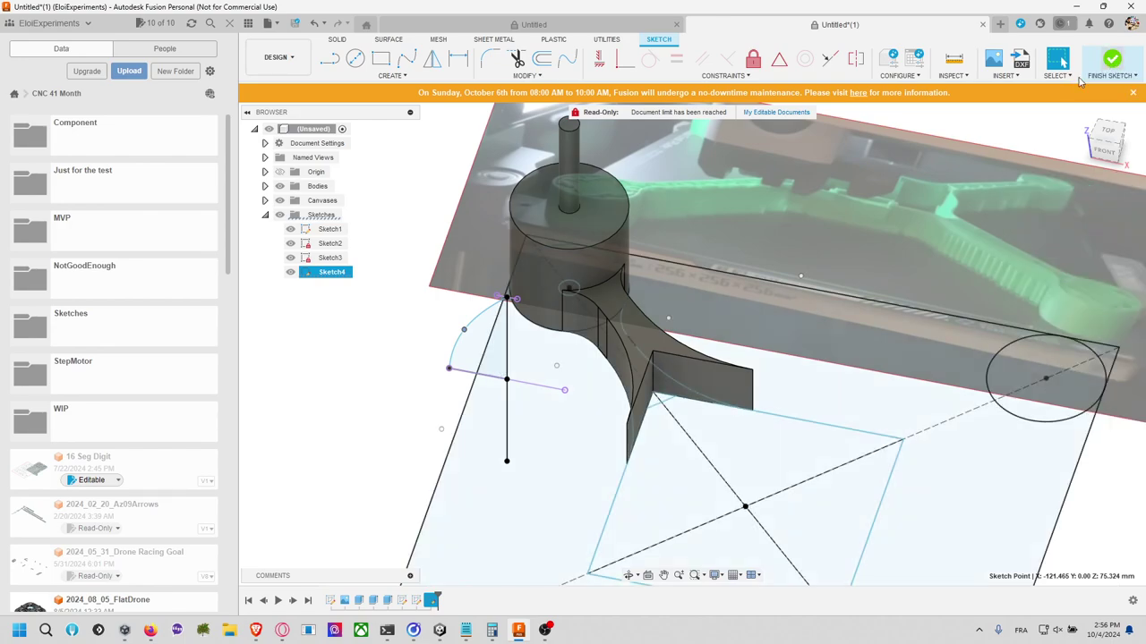
Step: Start a Revolve on the sketch profile, then cancel it
{"action": "left_click", "coordinate": [391, 75]}
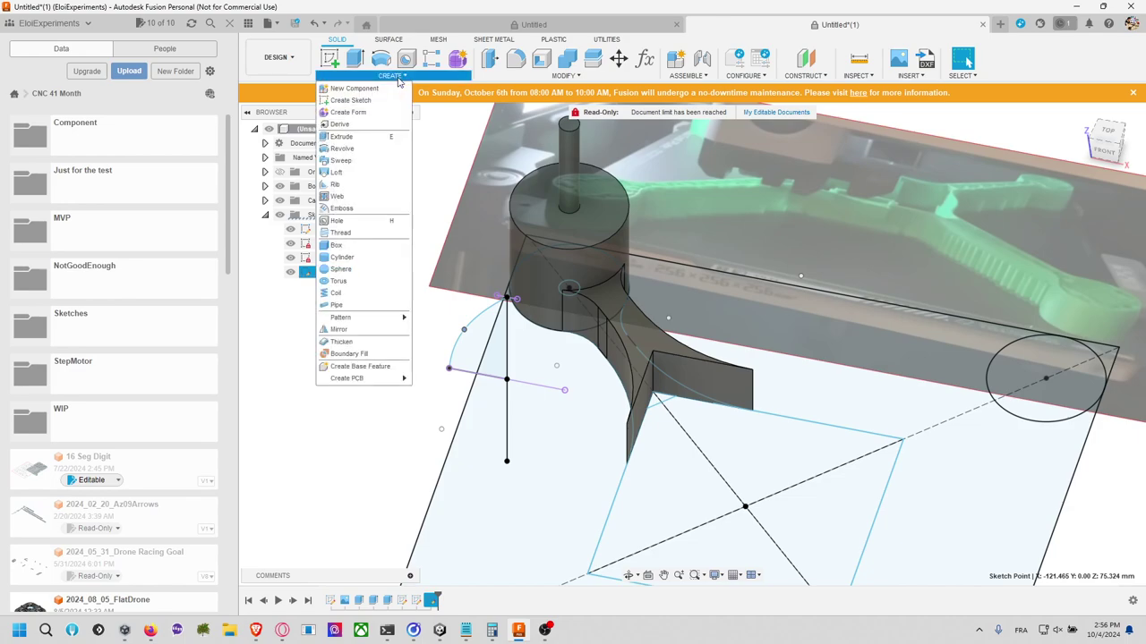
{"action": "left_click", "coordinate": [338, 148]}
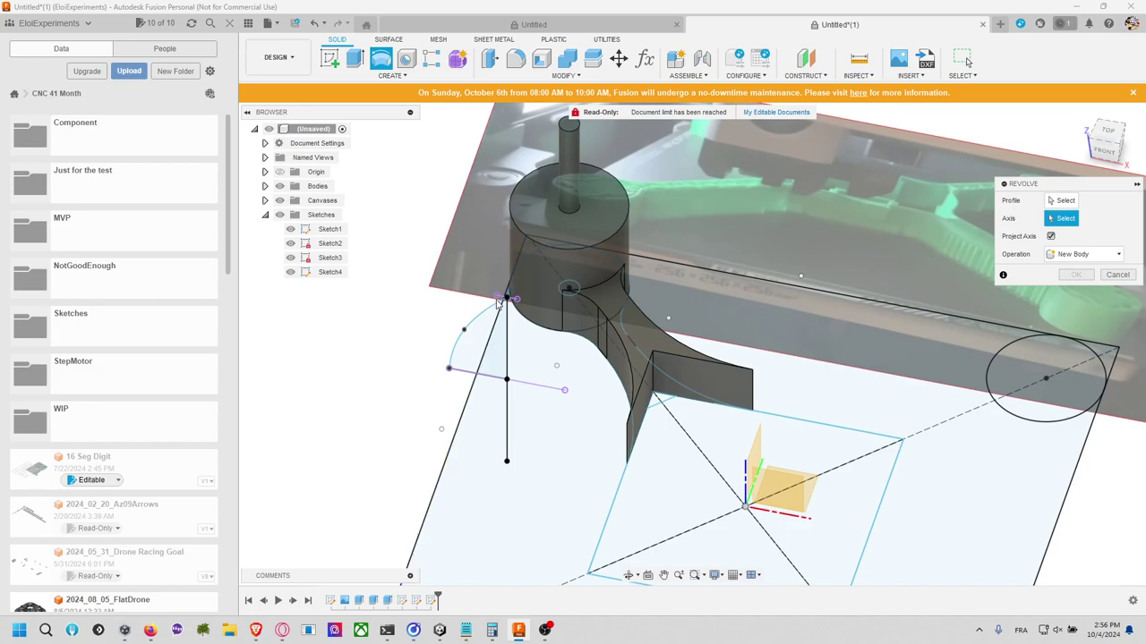
{"action": "mouse_move", "coordinate": [481, 352]}
{"action": "middle_mouse_down"}
{"action": "mouse_move", "coordinate": [497, 291]}
{"action": "mouse_move", "coordinate": [533, 304]}
{"action": "mouse_move", "coordinate": [517, 275]}
{"action": "middle_mouse_up"}
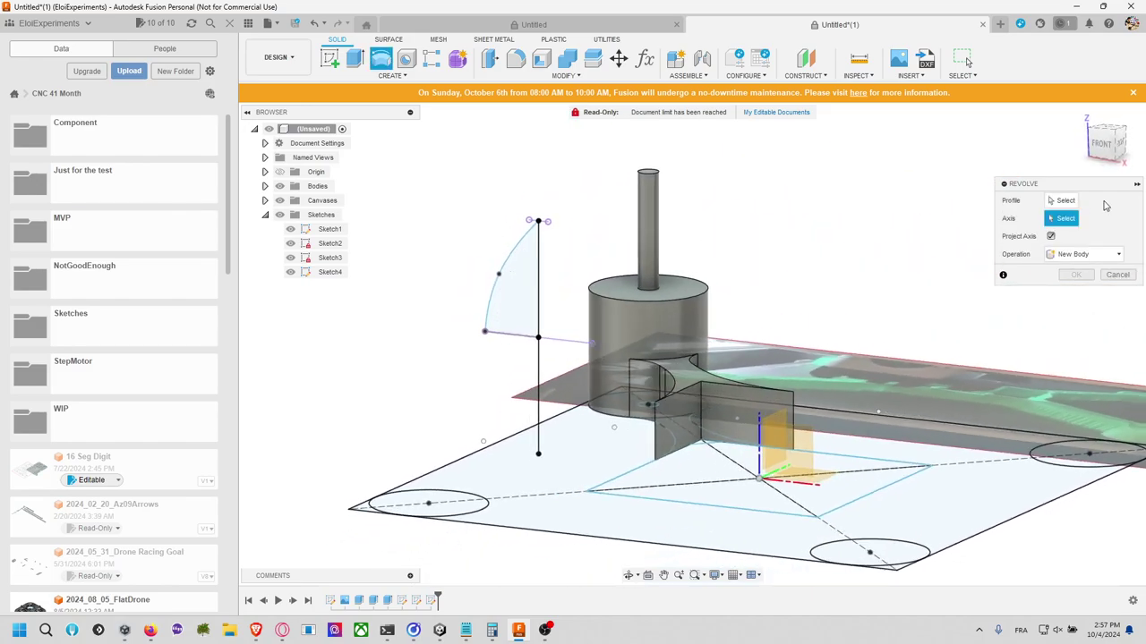
{"action": "left_click", "coordinate": [1118, 275]}
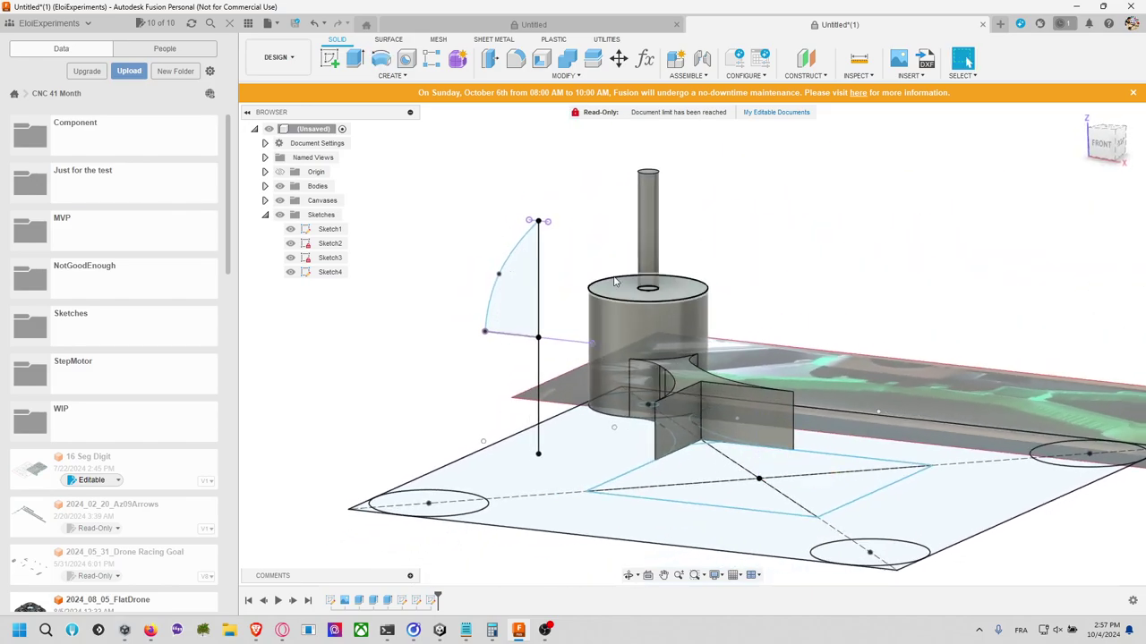
Step: Reopen the nose-cone sketch for editing and finish it without changes
{"action": "right_click", "coordinate": [539, 264]}
{"action": "left_click", "coordinate": [522, 344]}
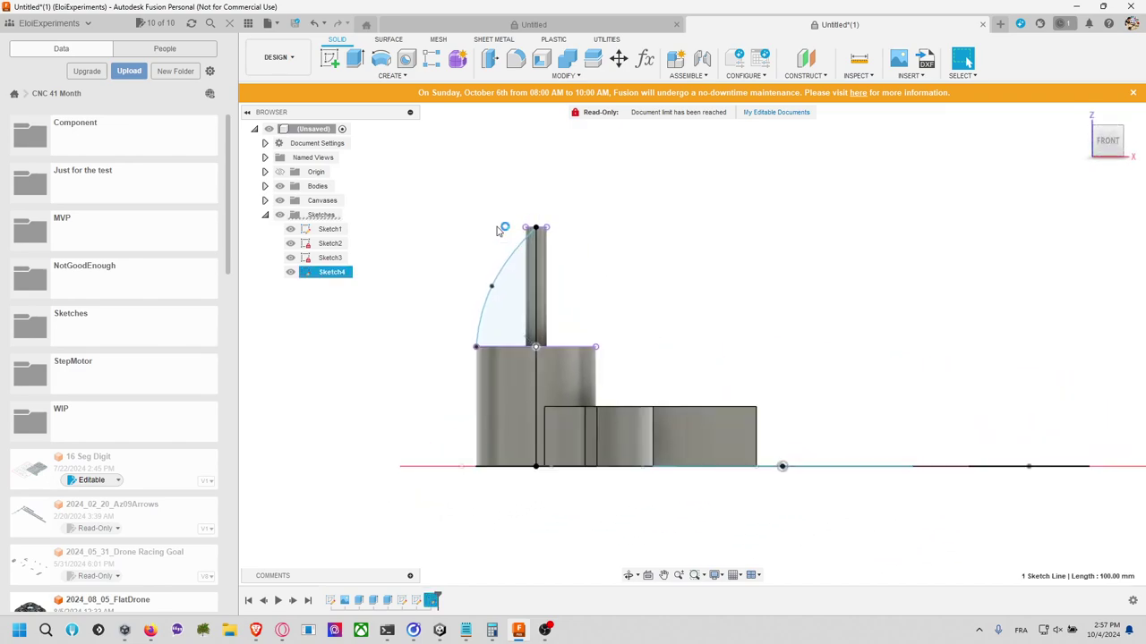
{"action": "left_click", "coordinate": [535, 346]}
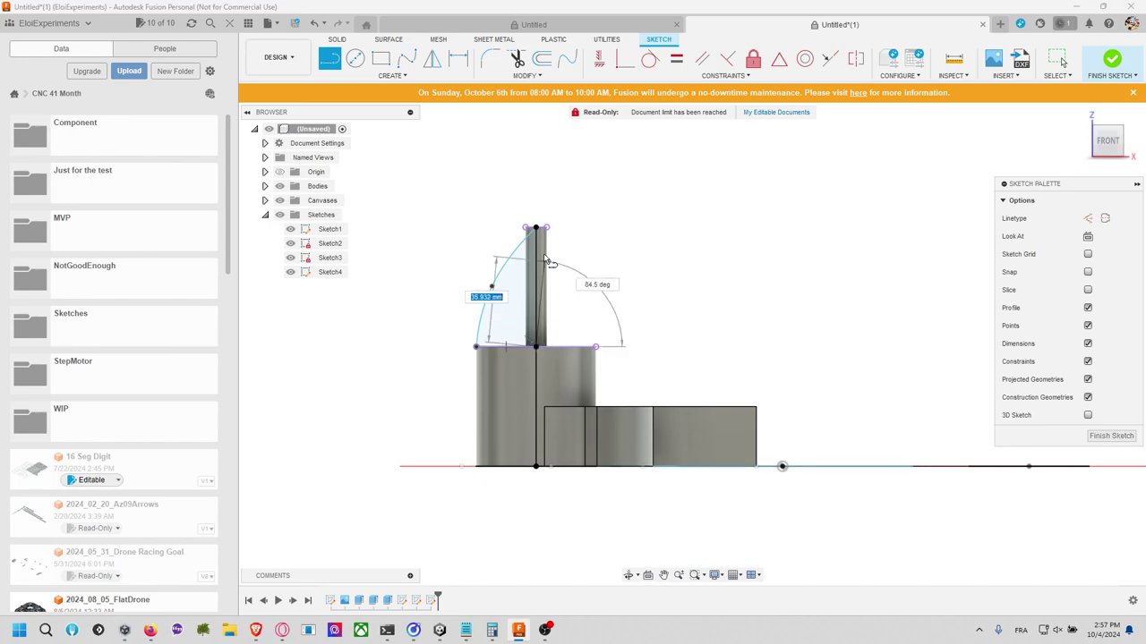
{"action": "key", "text": "Escape"}
{"action": "key", "text": "Escape"}
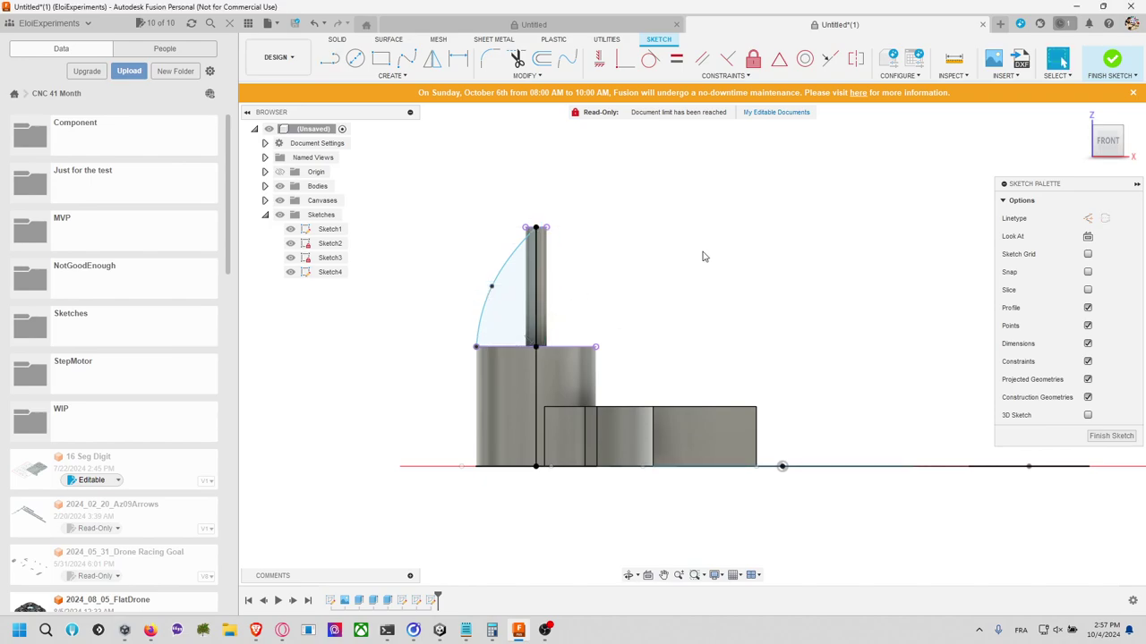
{"action": "middle_click_drag", "start_coordinate": [702, 257], "coordinate": [618, 300], "text": "shift"}
{"action": "left_click", "coordinate": [1112, 62]}
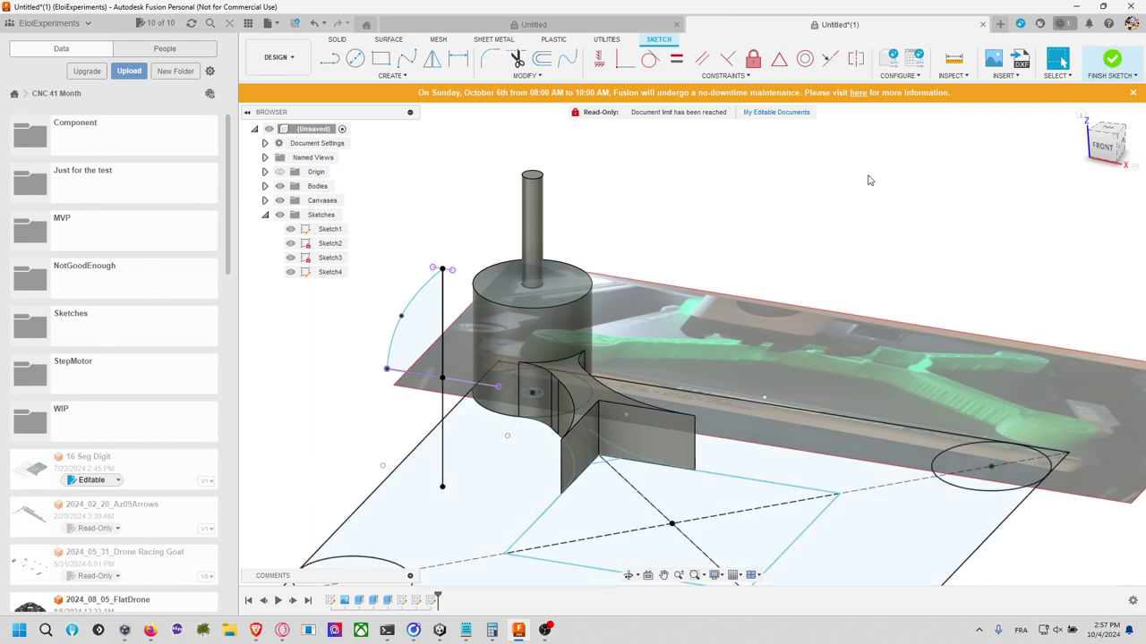
Step: Revolve the arc profile around the vertical line to create the nose cone body
{"action": "left_click", "coordinate": [389, 77]}
{"action": "left_click", "coordinate": [382, 61]}
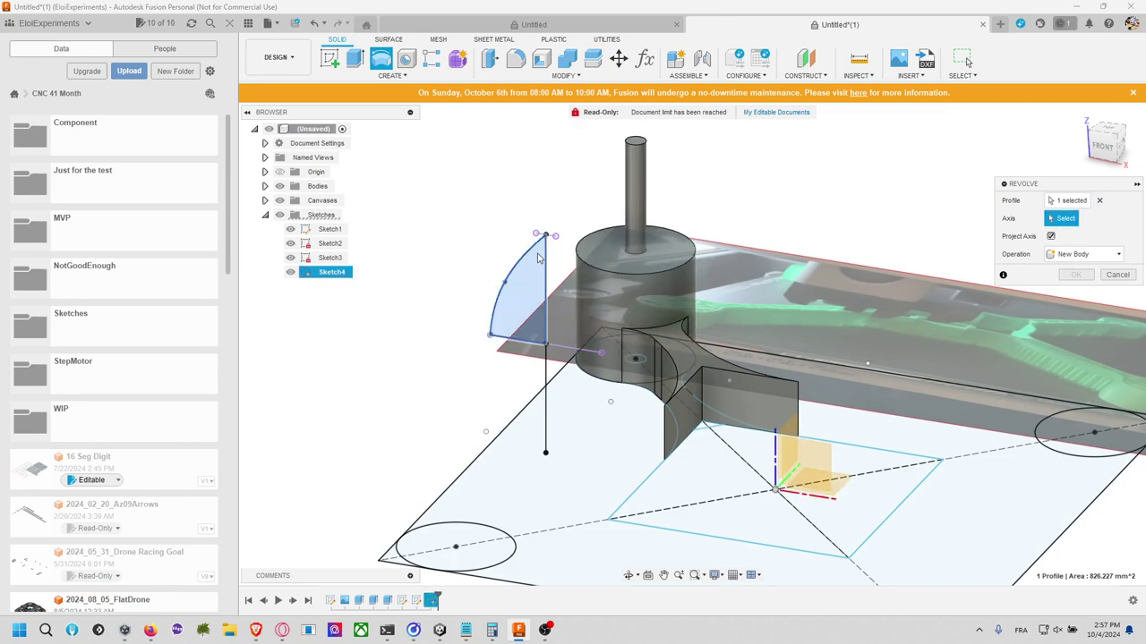
{"action": "left_click", "coordinate": [545, 394]}
{"action": "left_click", "coordinate": [1076, 329]}
{"action": "mouse_move", "coordinate": [999, 309]}
{"action": "middle_mouse_down", "text": "shift"}
{"action": "mouse_move", "coordinate": [869, 245]}
{"action": "mouse_move", "coordinate": [650, 105]}
{"action": "middle_mouse_up", "text": "shift"}
Step: Move the cone point-to-point from its bottom edge onto the cylinder's top edge
{"action": "left_click", "coordinate": [619, 59]}
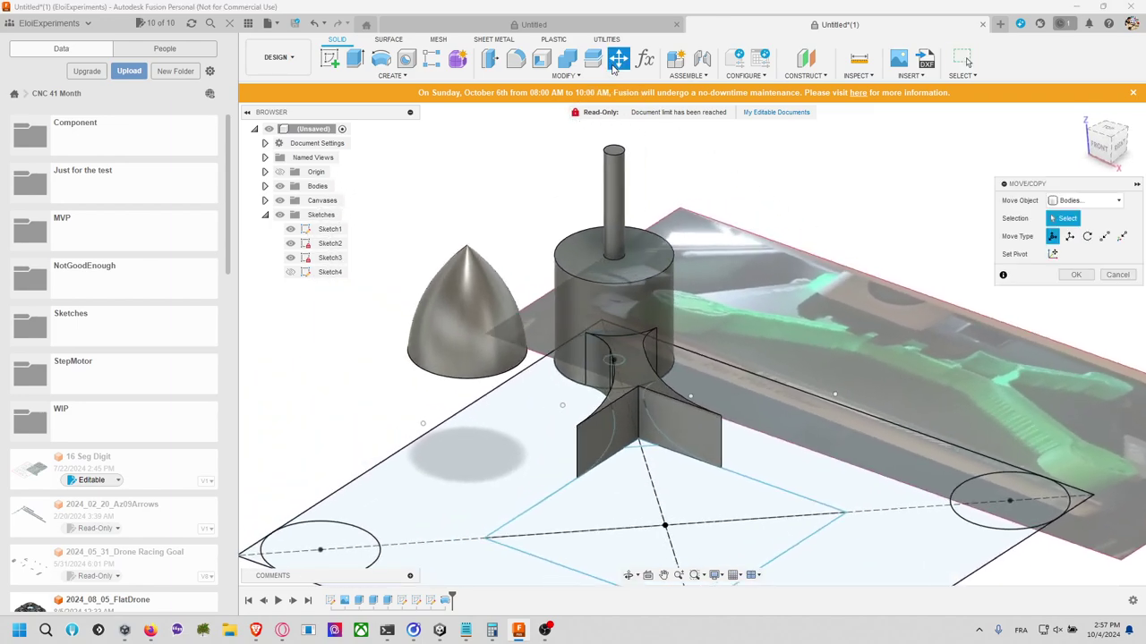
{"action": "left_click", "coordinate": [466, 309]}
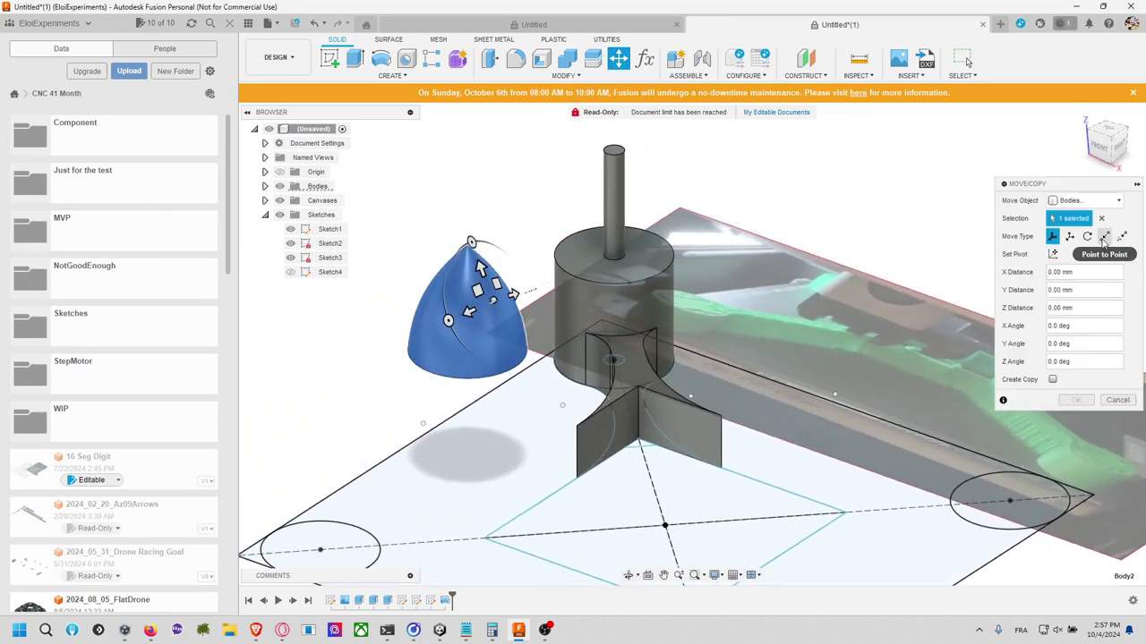
{"action": "left_click", "coordinate": [1104, 236]}
{"action": "middle_click_drag", "start_coordinate": [465, 313], "coordinate": [528, 323], "text": "shift"}
{"action": "left_click", "coordinate": [504, 177]}
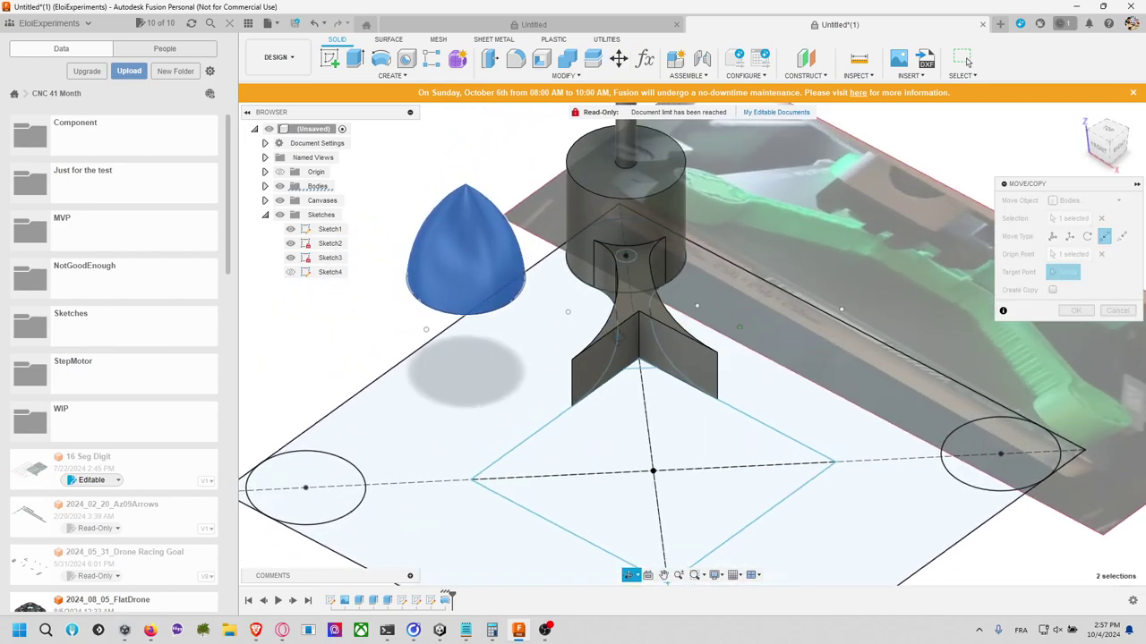
{"action": "left_click", "coordinate": [678, 188]}
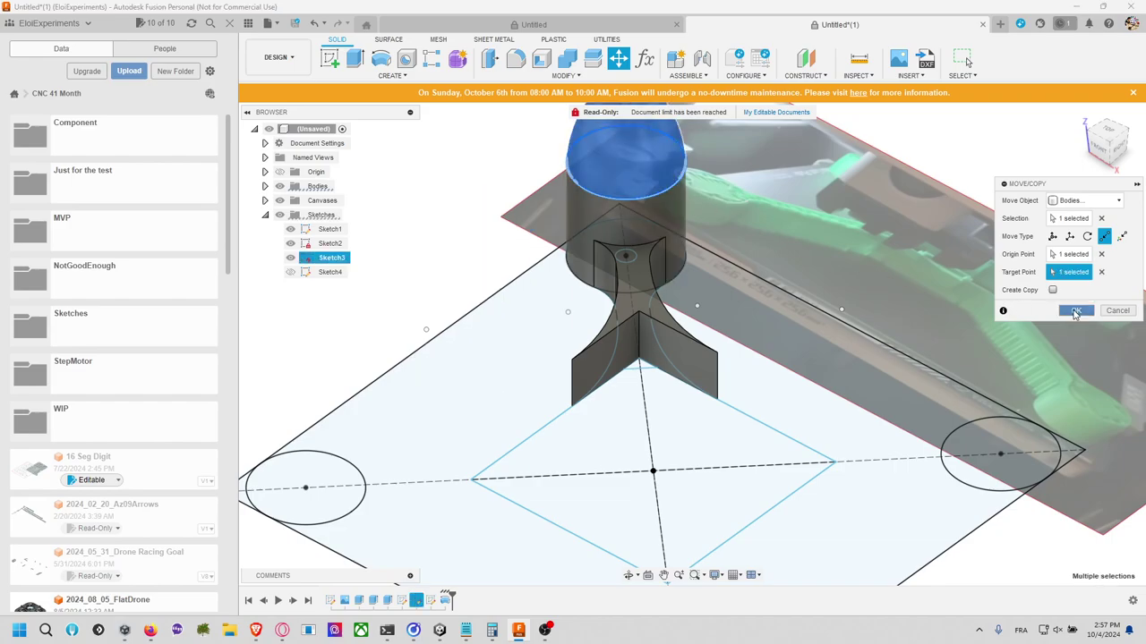
{"action": "left_click", "coordinate": [1076, 310]}
{"action": "middle_click_drag", "start_coordinate": [663, 375], "coordinate": [709, 364], "text": "shift"}
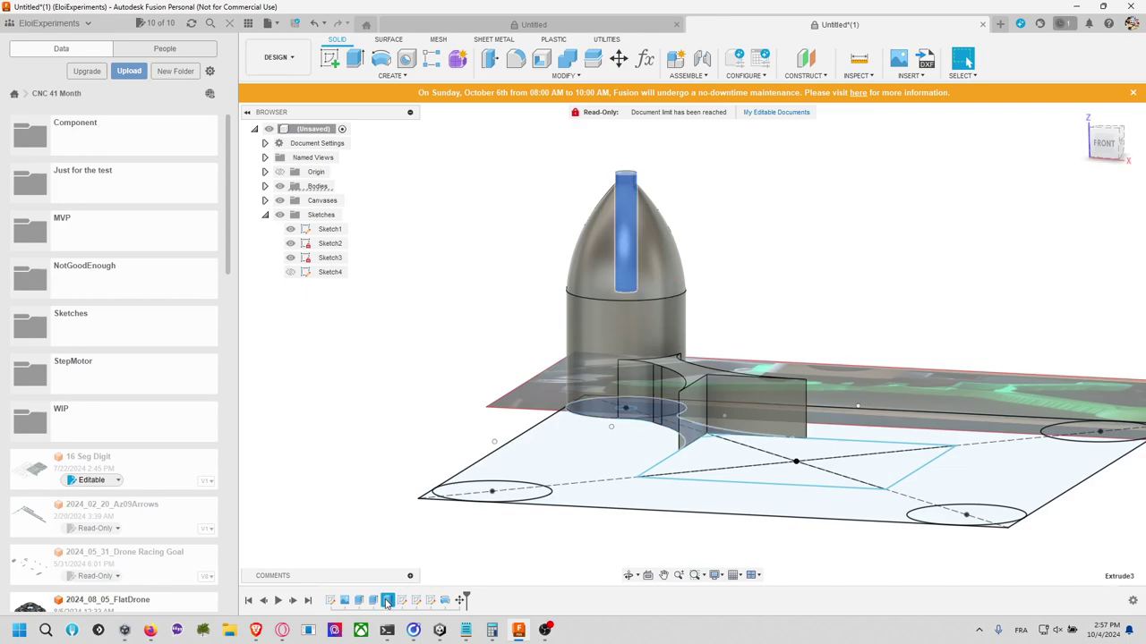
Step: Delete the Extrude3 shaft feature, then edit and finish Sketch2 again
{"action": "right_click", "coordinate": [387, 603]}
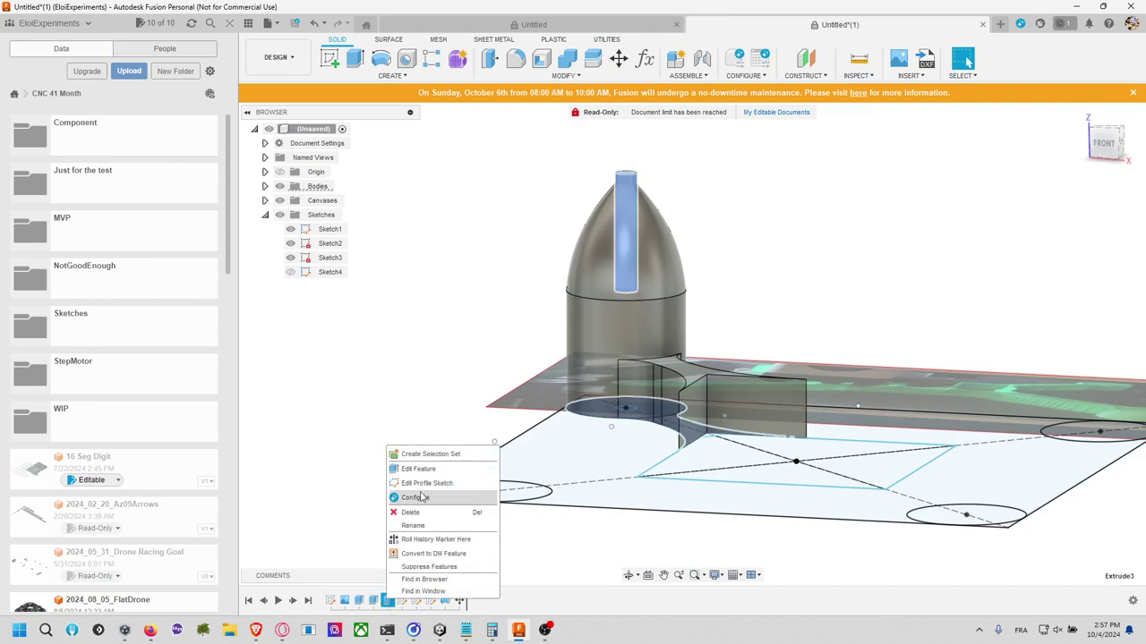
{"action": "left_click", "coordinate": [417, 513]}
{"action": "left_click", "coordinate": [525, 334]}
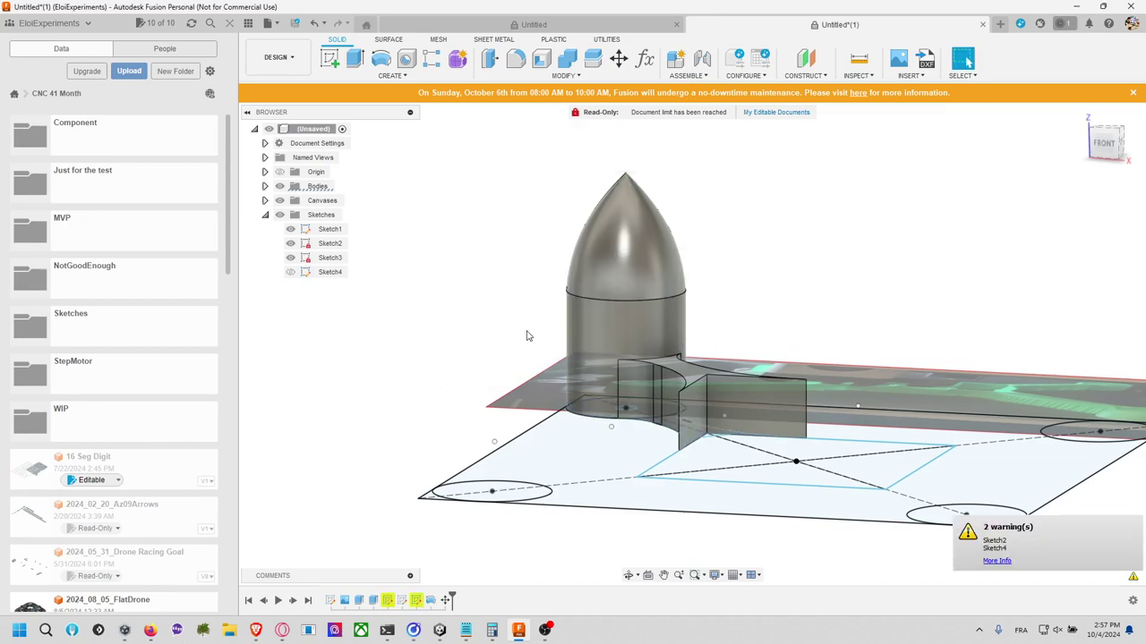
{"action": "left_click_drag", "start_coordinate": [503, 362], "coordinate": [468, 363]}
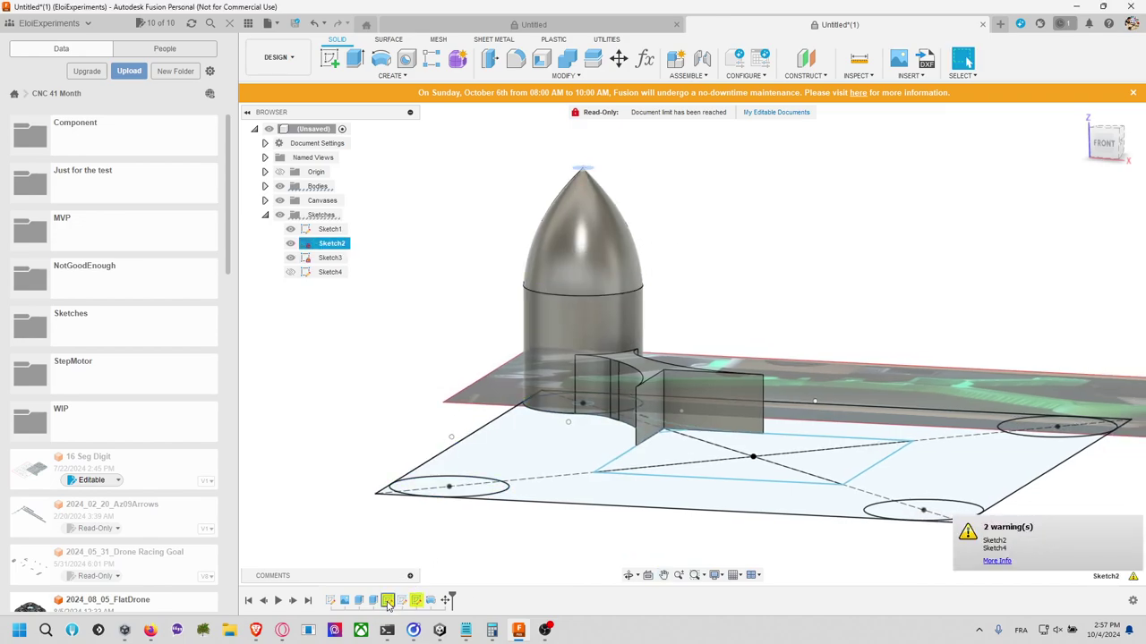
{"action": "right_click", "coordinate": [387, 601]}
{"action": "left_click", "coordinate": [418, 442]}
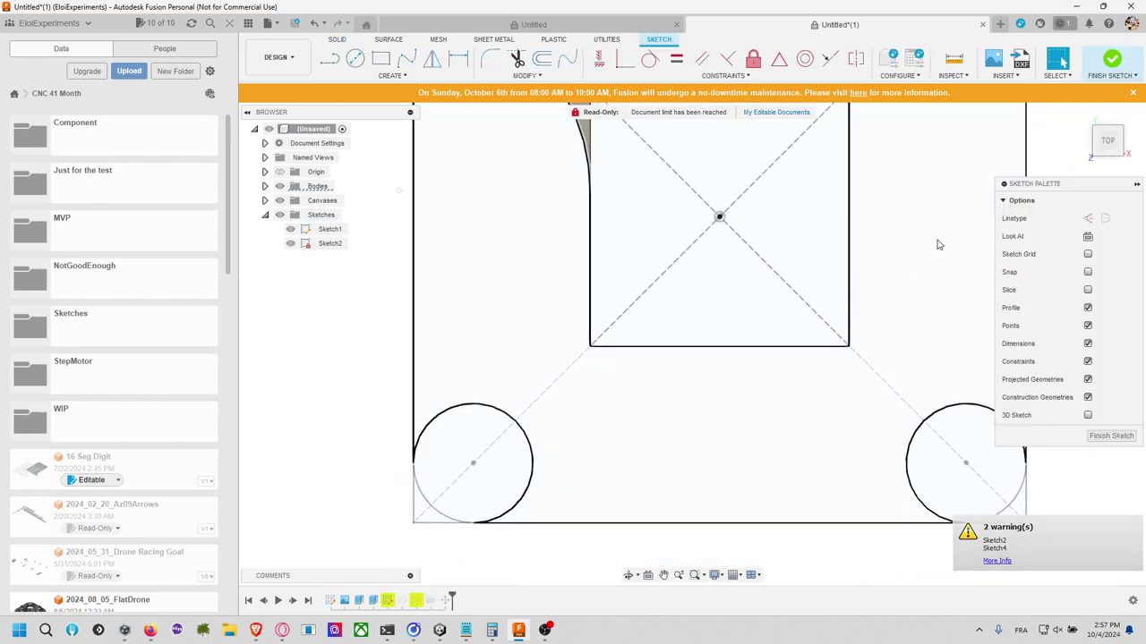
{"action": "left_click", "coordinate": [1110, 436]}
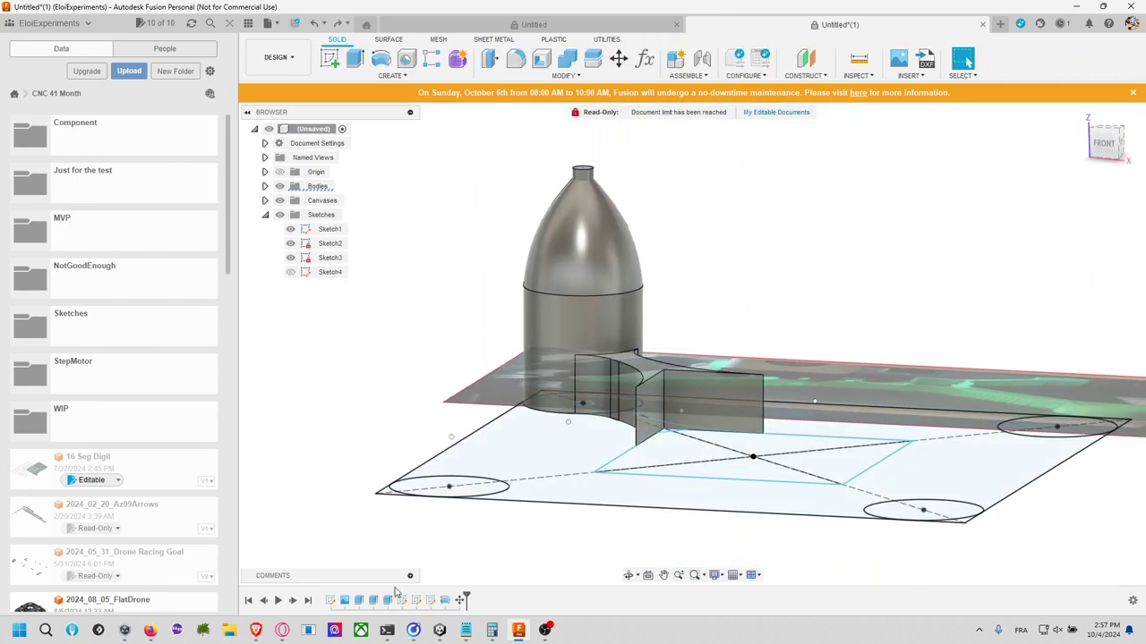
{"action": "left_click", "coordinate": [386, 600]}
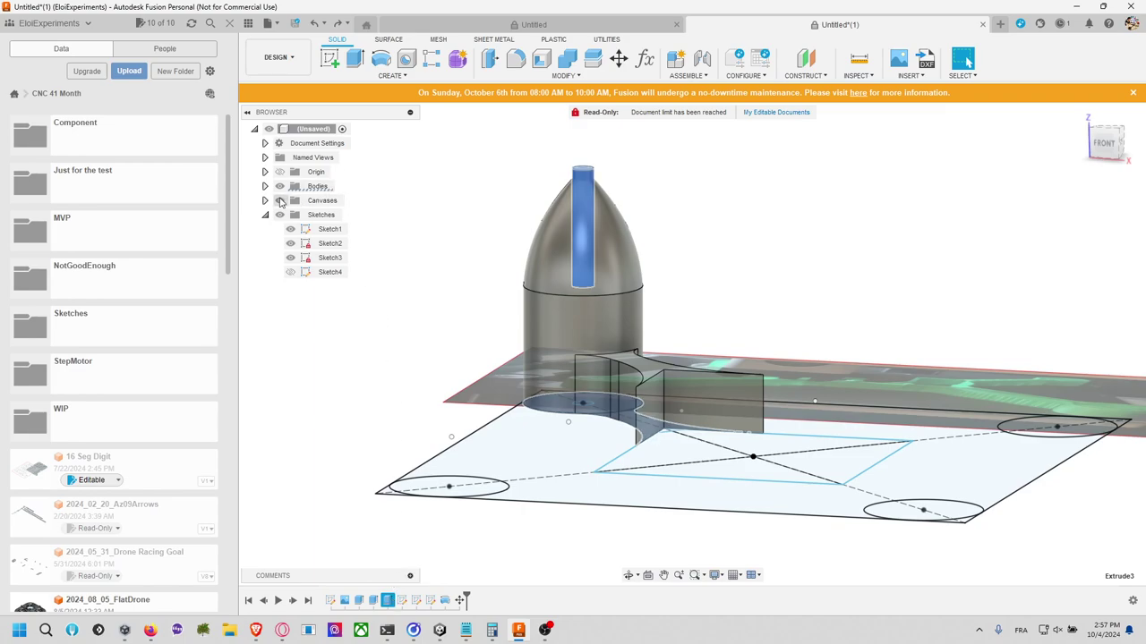
Step: Hide the nose cone Body2 and start an extrusion on the shaft's top circle
{"action": "left_click", "coordinate": [265, 186]}
{"action": "left_click", "coordinate": [328, 214]}
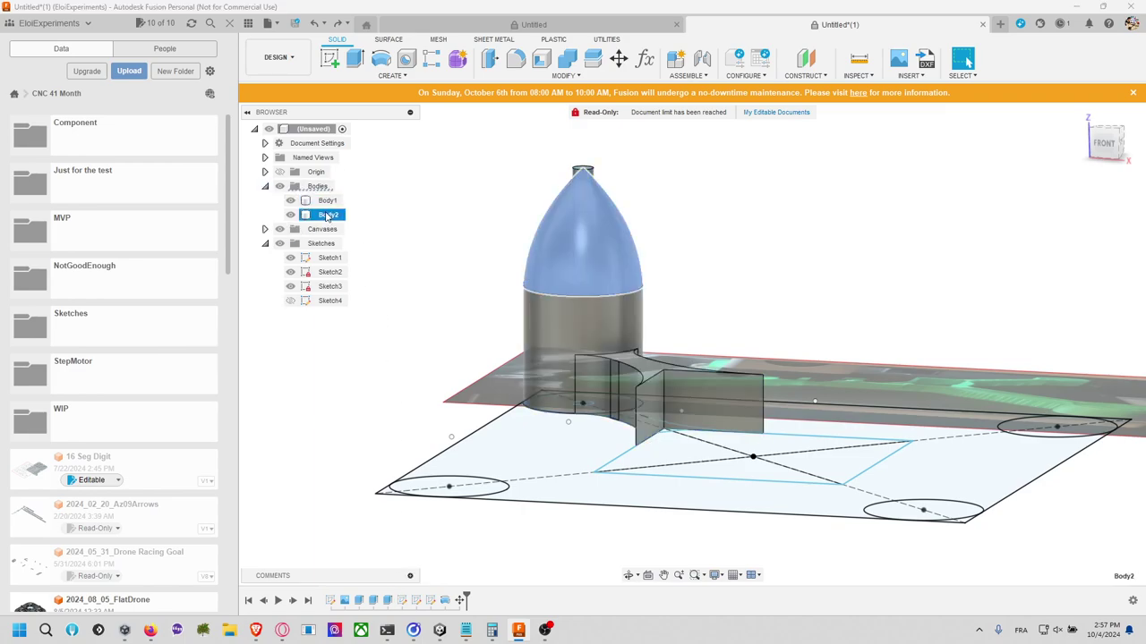
{"action": "left_click", "coordinate": [328, 200]}
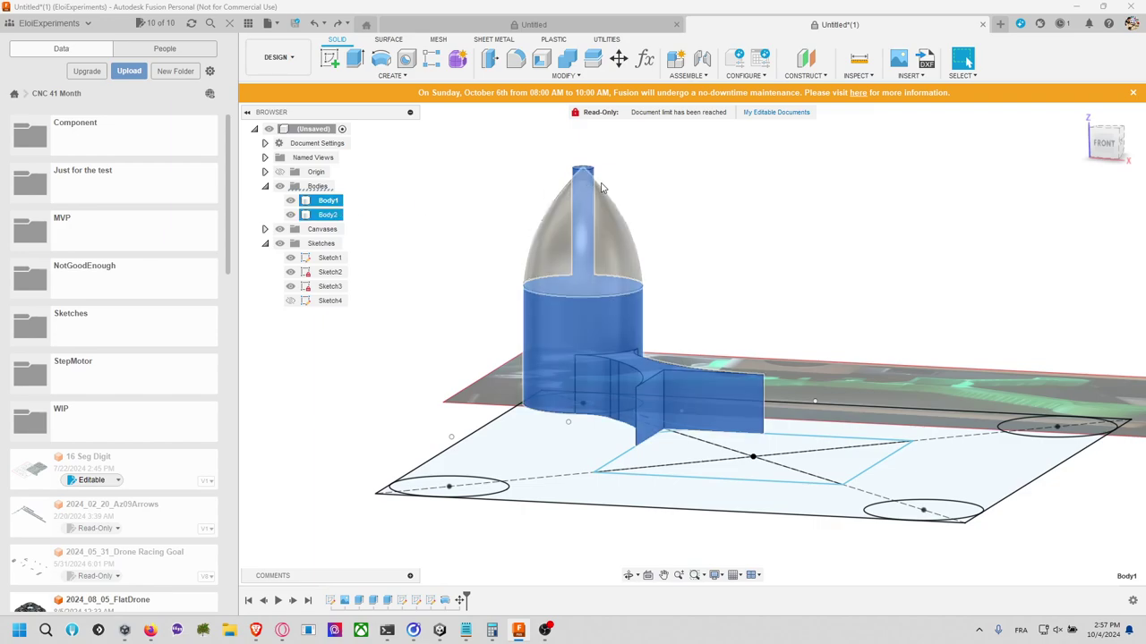
{"action": "left_click", "coordinate": [290, 215]}
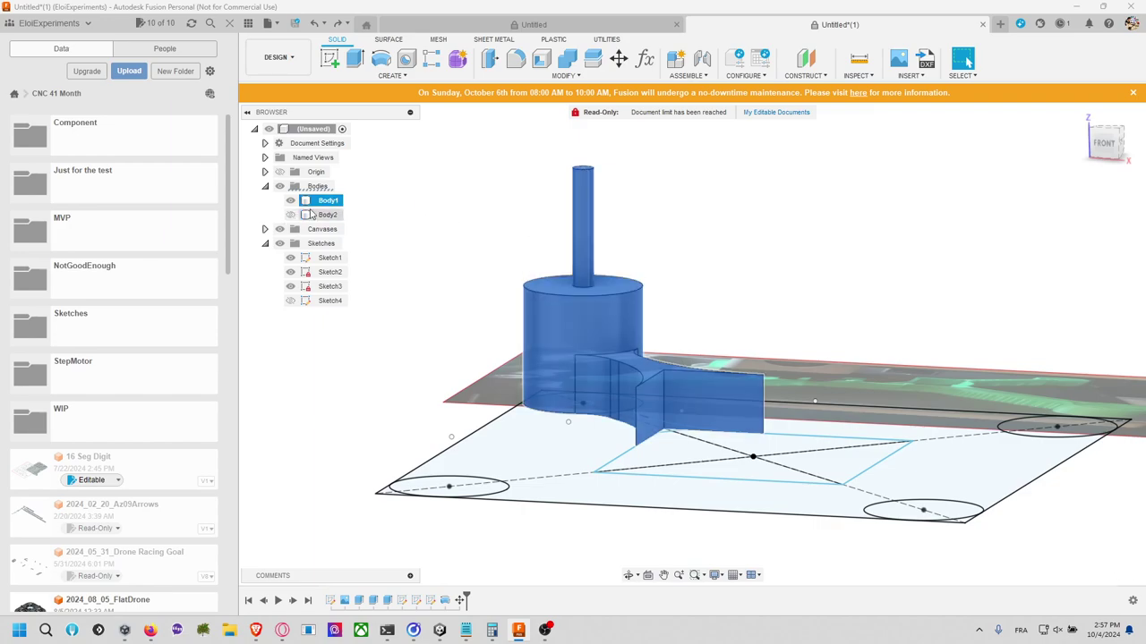
{"action": "key", "text": "e"}
{"action": "left_click", "coordinate": [583, 168]}
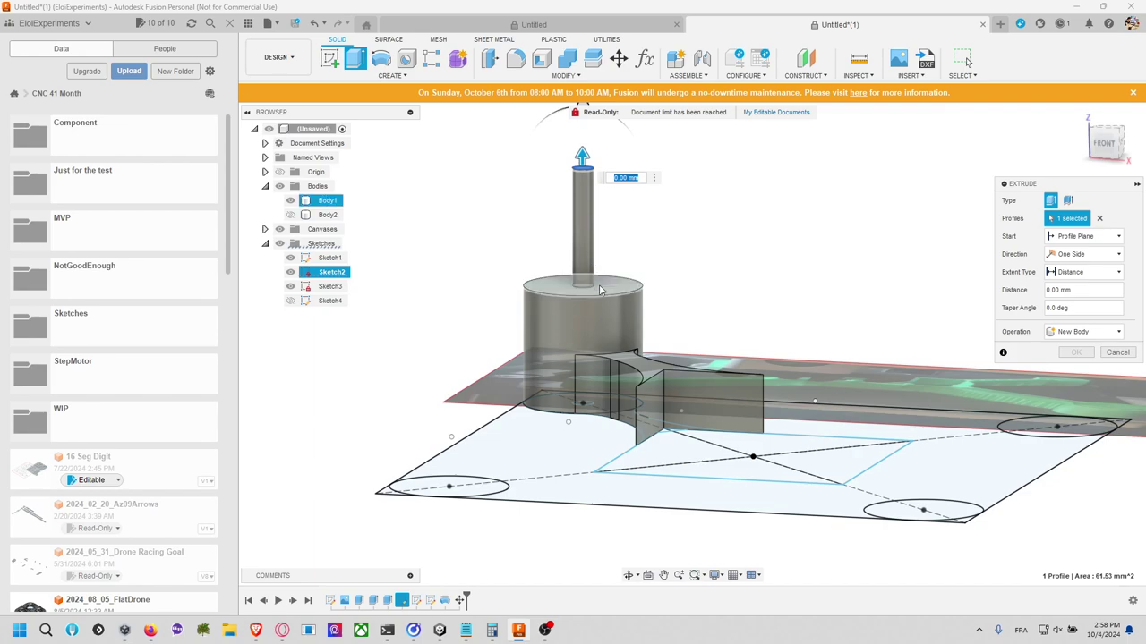
Step: Confirm the extrude cut removing the shaft, unhide Body2, and orbit to inspect the pod
{"action": "left_click", "coordinate": [1076, 371]}
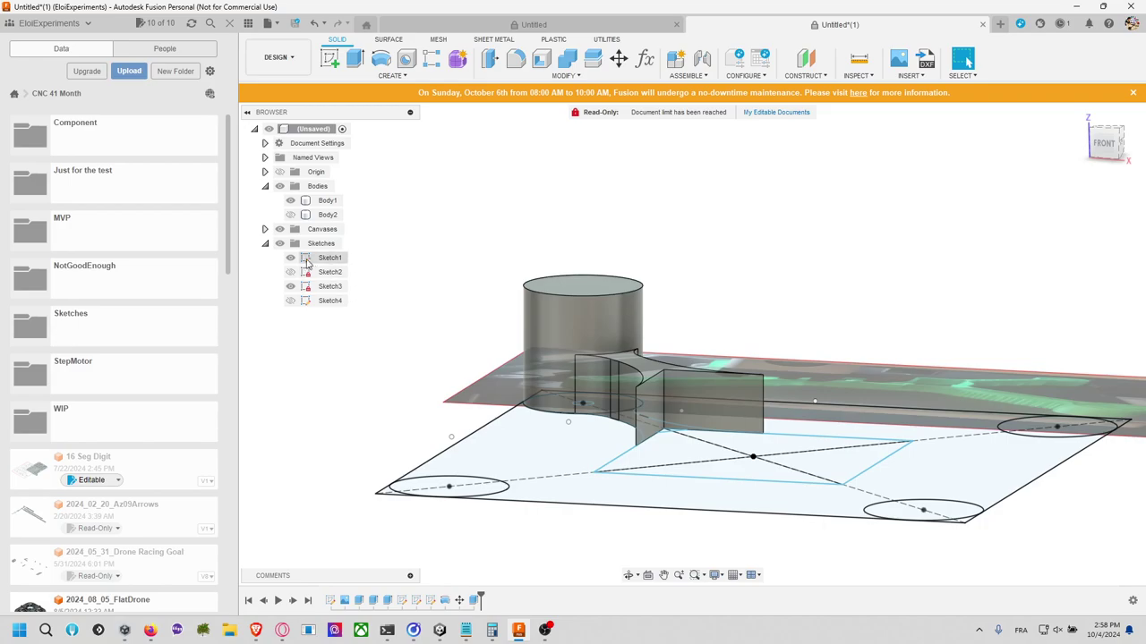
{"action": "left_click", "coordinate": [290, 215]}
{"action": "middle_click_drag", "start_coordinate": [788, 207], "coordinate": [701, 311], "text": "shift"}
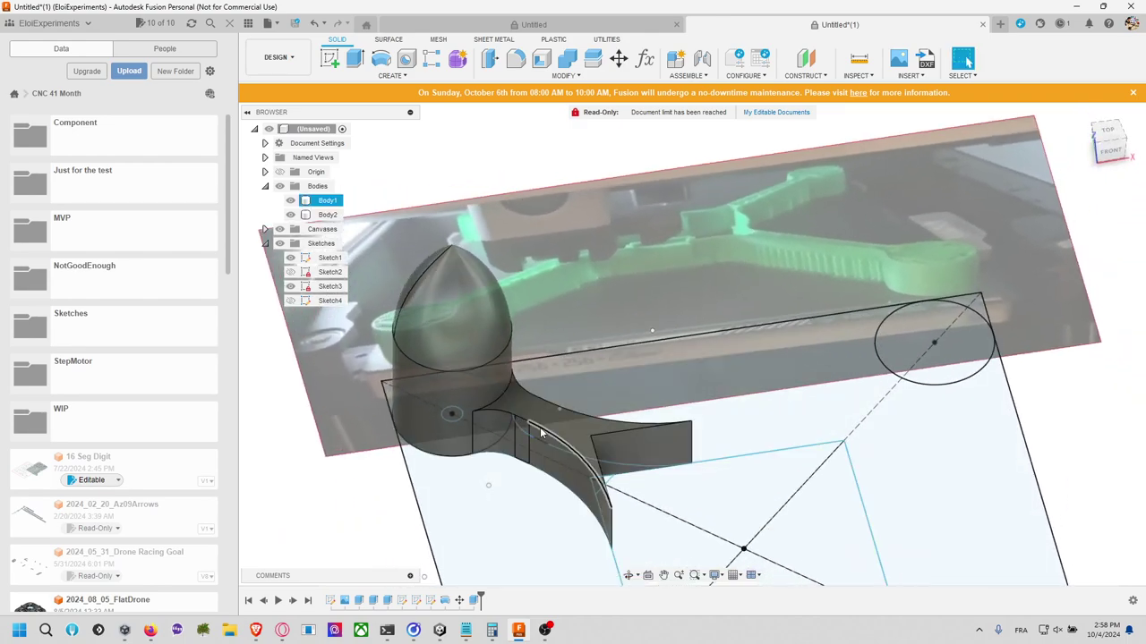
{"action": "mouse_move", "coordinate": [580, 432]}
{"action": "middle_mouse_down", "text": "shift"}
{"action": "mouse_move", "coordinate": [642, 337]}
{"action": "mouse_move", "coordinate": [702, 308]}
{"action": "mouse_move", "coordinate": [689, 252]}
{"action": "mouse_move", "coordinate": [677, 280]}
{"action": "mouse_move", "coordinate": [683, 328]}
{"action": "mouse_move", "coordinate": [688, 309]}
{"action": "mouse_move", "coordinate": [617, 140]}
{"action": "middle_mouse_up", "text": "shift"}
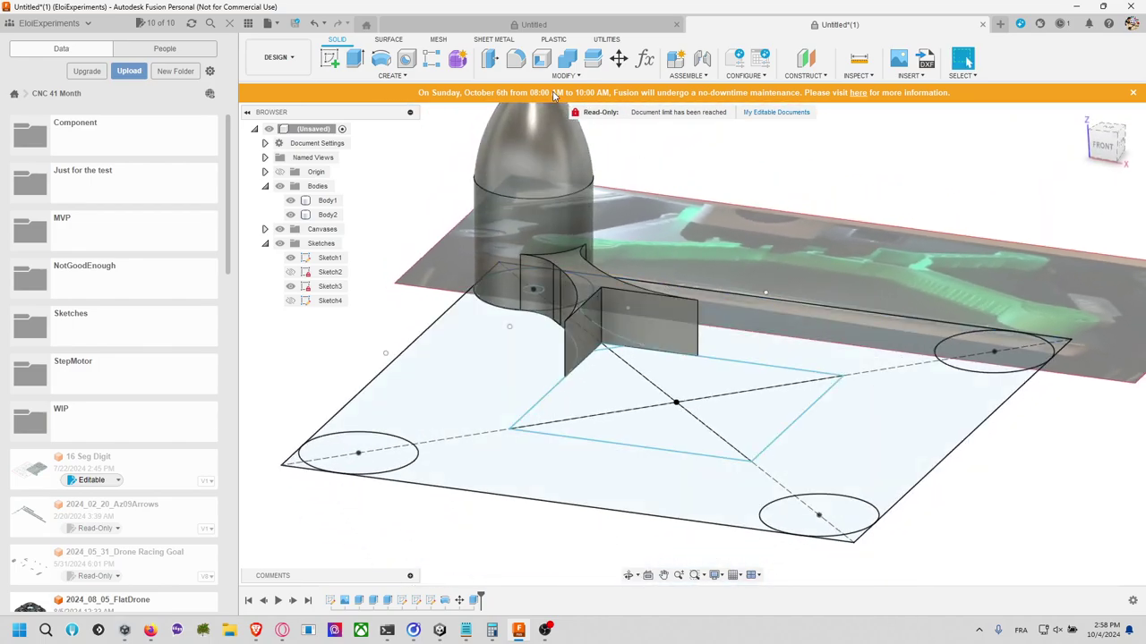
Step: Try a 5 mm fillet on the arm's top edge chain; Fusion reports it fails
{"action": "left_click", "coordinate": [515, 59]}
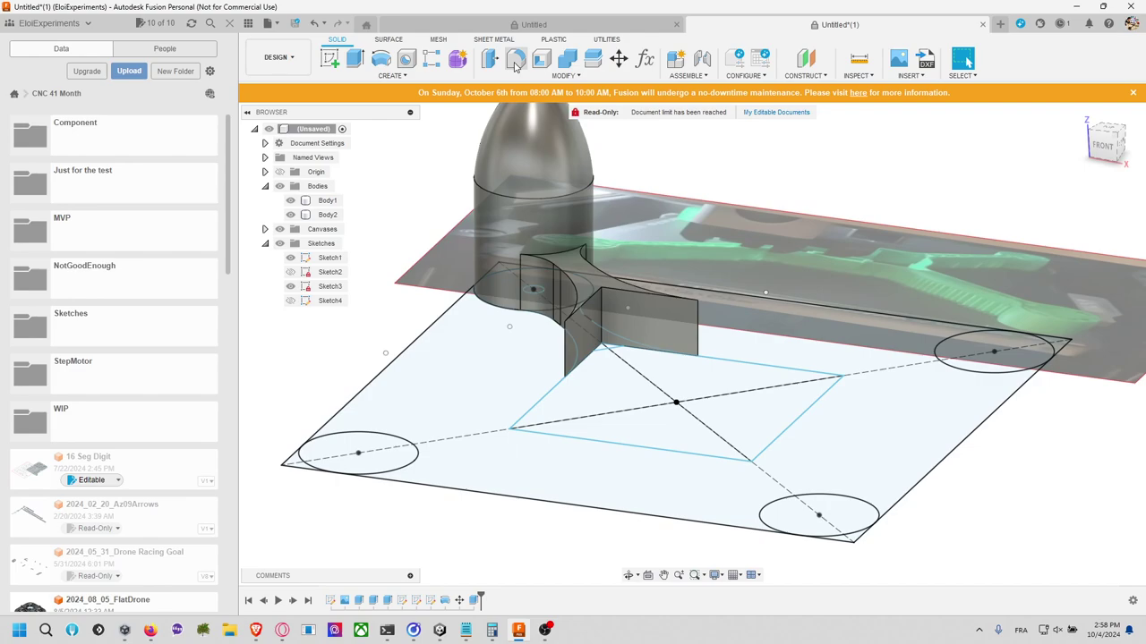
{"action": "left_click", "coordinate": [552, 269]}
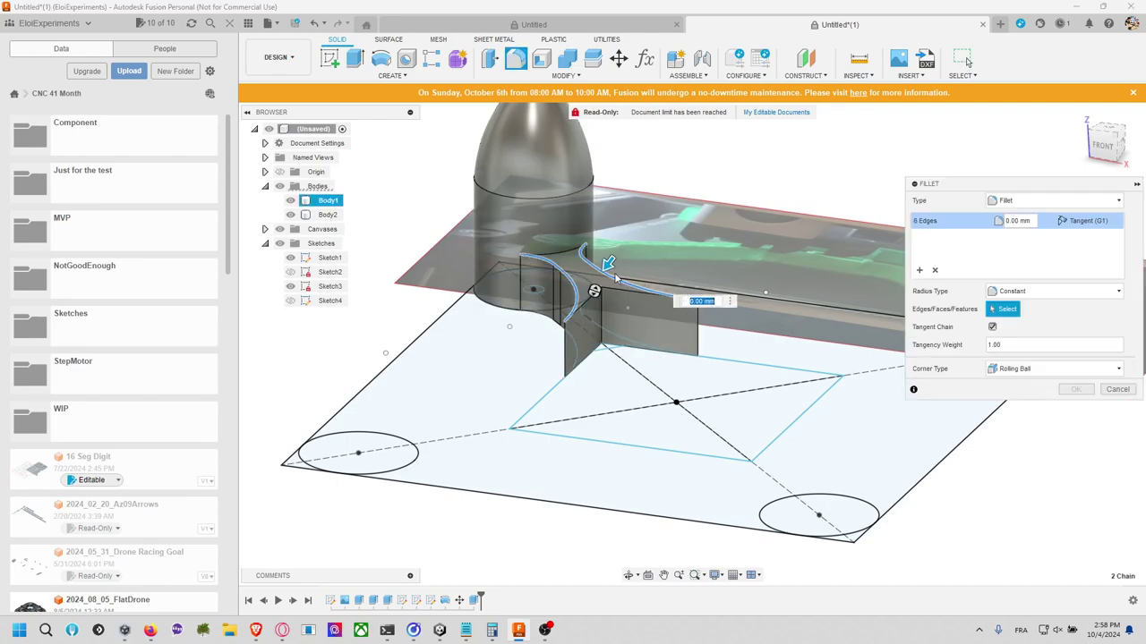
{"action": "type", "text": "5"}
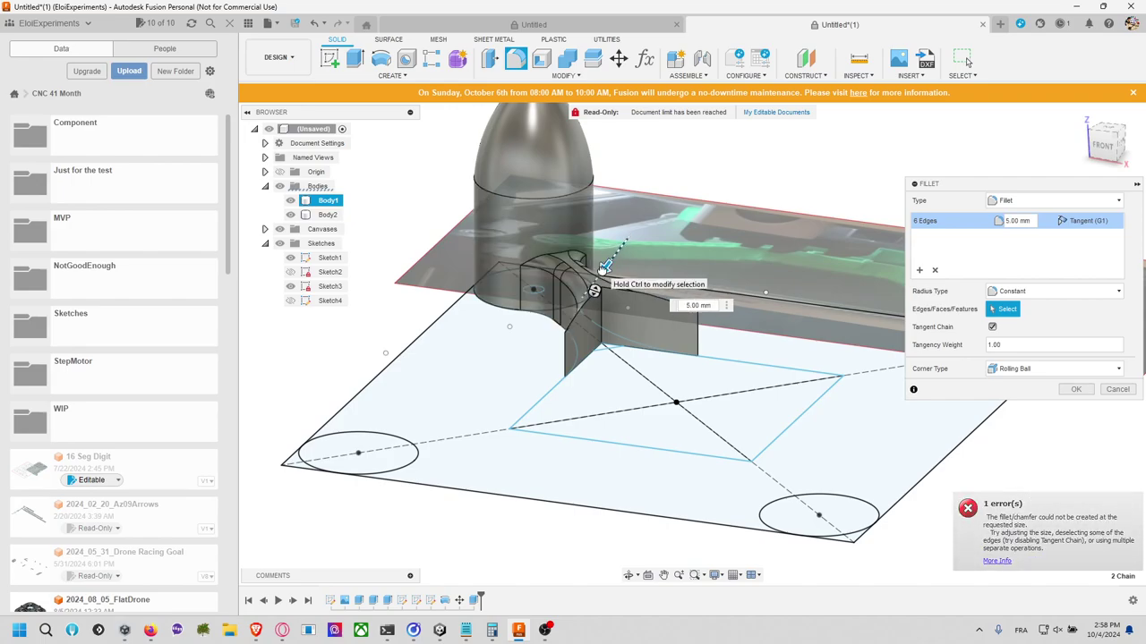
{"action": "left_click", "coordinate": [1117, 390]}
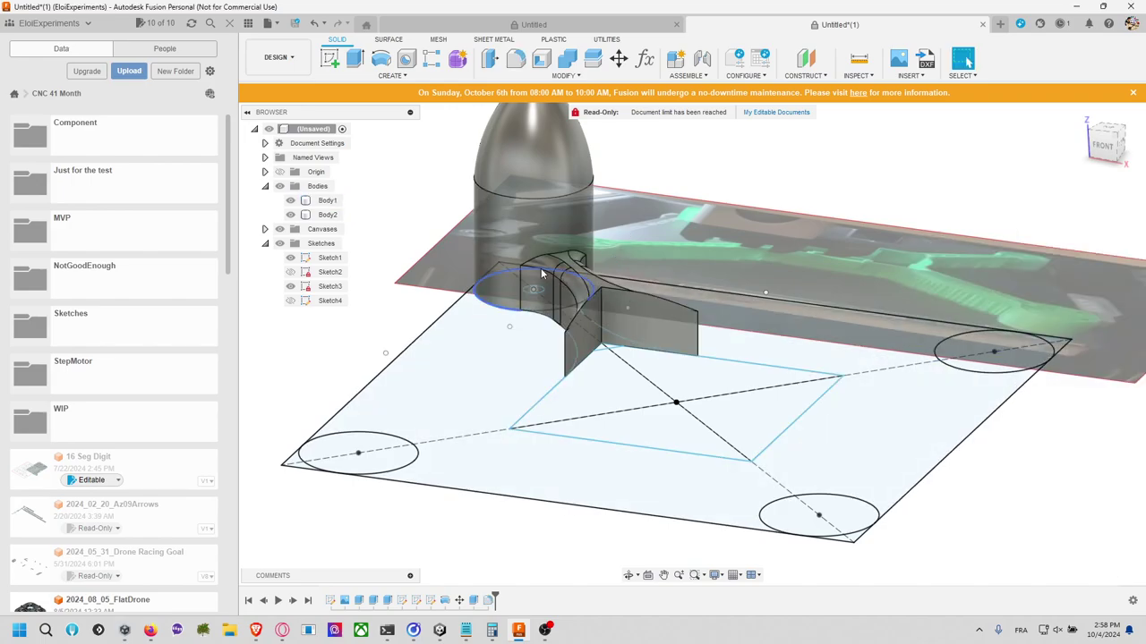
{"action": "mouse_move", "coordinate": [541, 268]}
{"action": "middle_mouse_down"}
{"action": "mouse_move", "coordinate": [483, 285]}
{"action": "mouse_move", "coordinate": [486, 333]}
{"action": "mouse_move", "coordinate": [402, 307]}
{"action": "mouse_move", "coordinate": [528, 304]}
{"action": "mouse_move", "coordinate": [657, 253]}
{"action": "mouse_move", "coordinate": [540, 282]}
{"action": "mouse_move", "coordinate": [646, 242]}
{"action": "mouse_move", "coordinate": [622, 322]}
{"action": "mouse_move", "coordinate": [586, 368]}
{"action": "middle_mouse_up"}
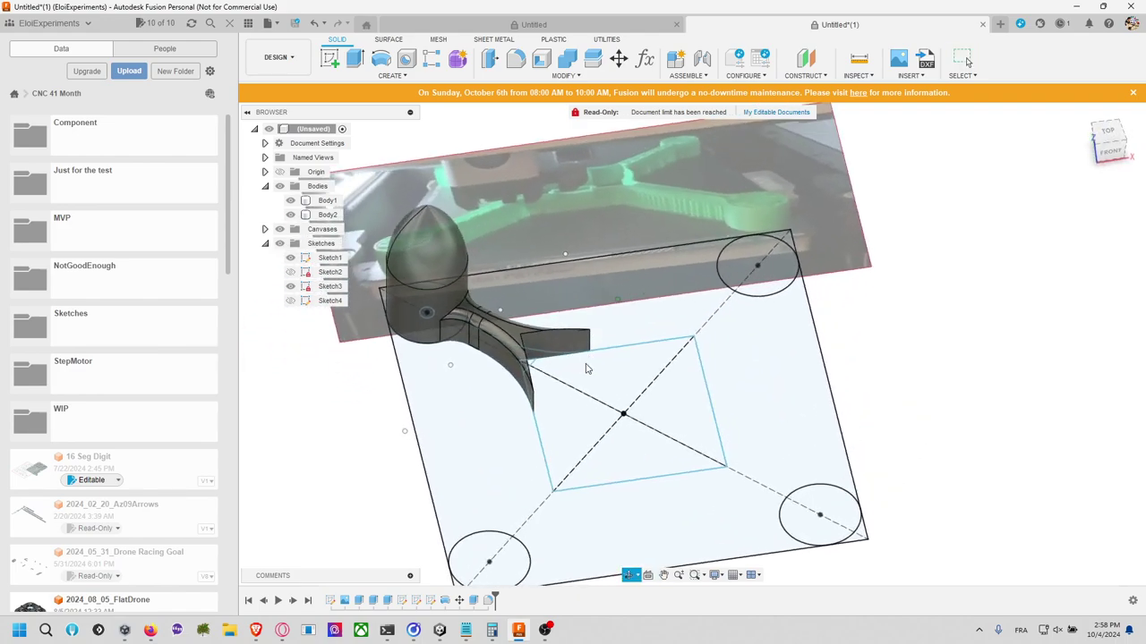
{"action": "key", "text": "Escape"}
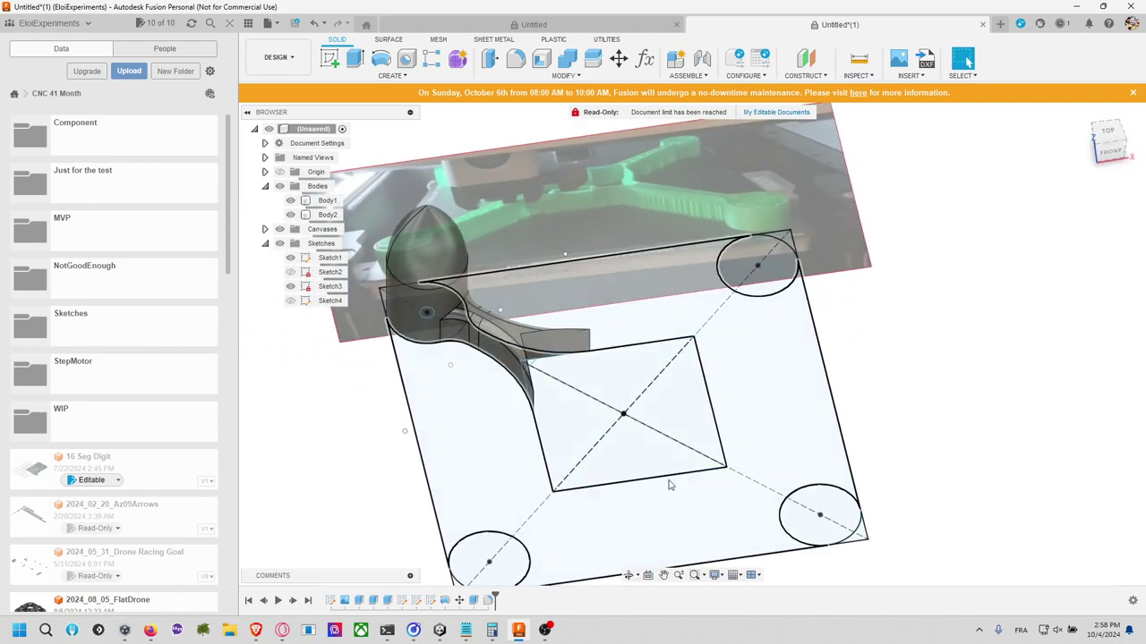
Step: Combine the bullet pod and the arm into a single body
{"action": "mouse_move", "coordinate": [669, 484]}
{"action": "middle_mouse_down", "text": "shift"}
{"action": "mouse_move", "coordinate": [813, 384]}
{"action": "mouse_move", "coordinate": [770, 399]}
{"action": "mouse_move", "coordinate": [829, 399]}
{"action": "mouse_move", "coordinate": [817, 417]}
{"action": "mouse_move", "coordinate": [836, 404]}
{"action": "mouse_move", "coordinate": [806, 376]}
{"action": "middle_mouse_up", "text": "shift"}
{"action": "left_click", "coordinate": [621, 66]}
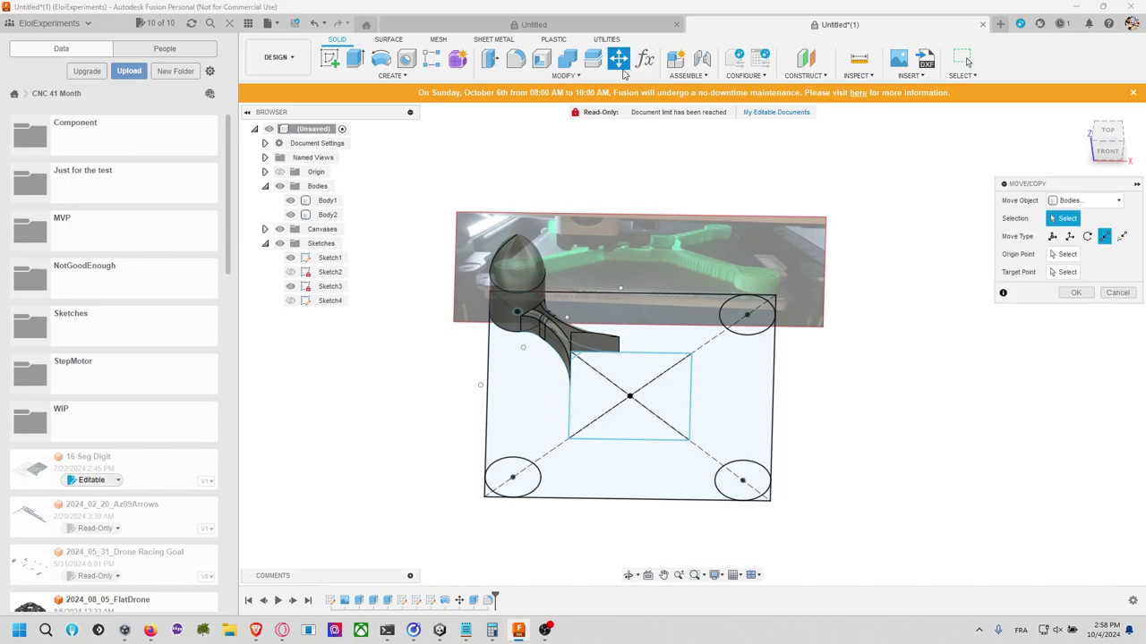
{"action": "left_click", "coordinate": [564, 75]}
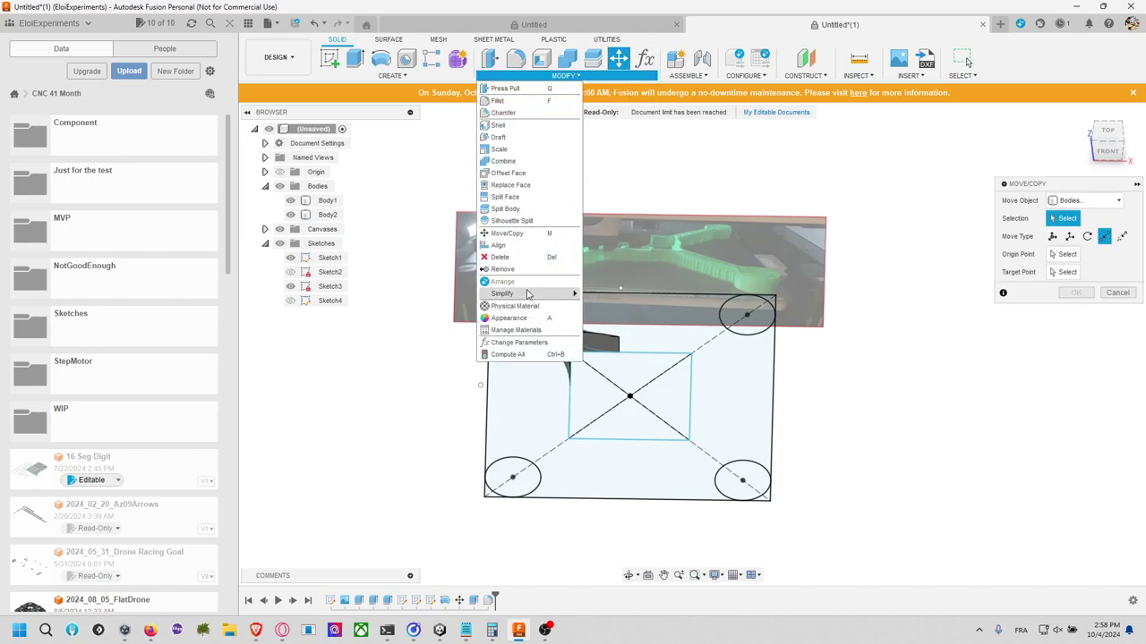
{"action": "left_click", "coordinate": [391, 75]}
{"action": "mouse_move", "coordinate": [340, 321]}
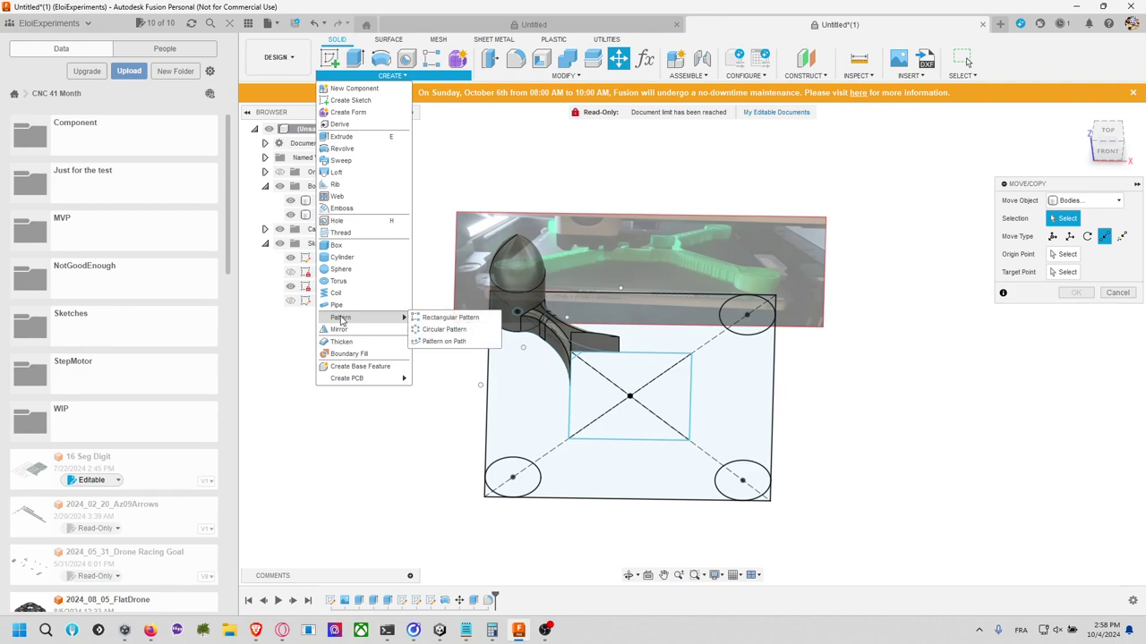
{"action": "left_click", "coordinate": [438, 329]}
{"action": "left_click", "coordinate": [591, 321]}
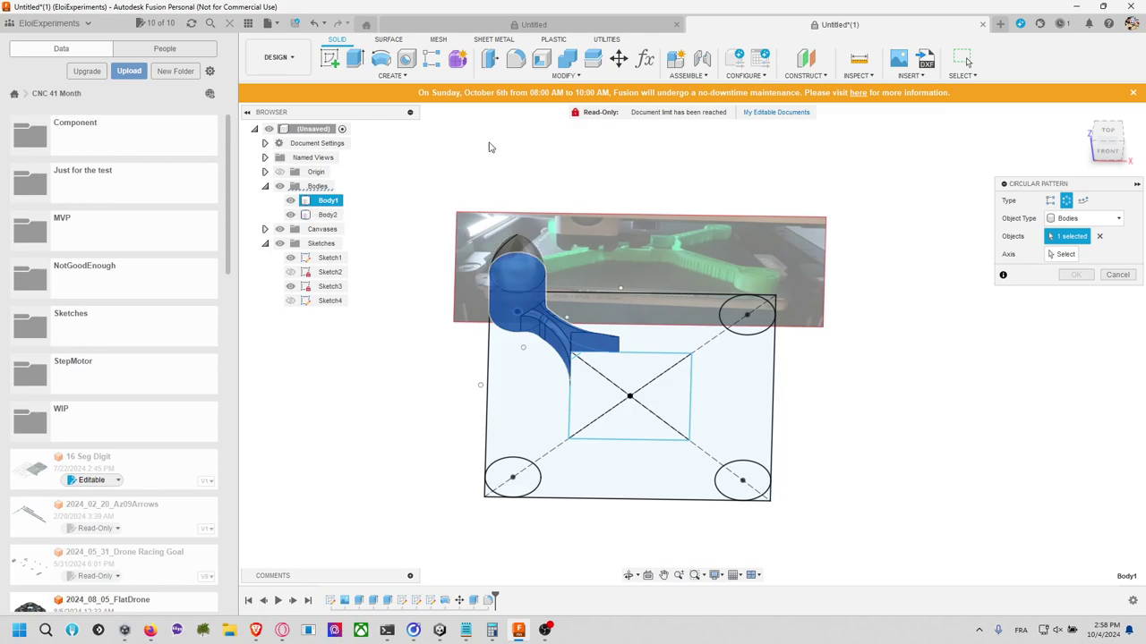
{"action": "key", "text": "Escape"}
{"action": "left_click", "coordinate": [571, 63]}
{"action": "left_click", "coordinate": [525, 284]}
{"action": "left_click", "coordinate": [586, 342]}
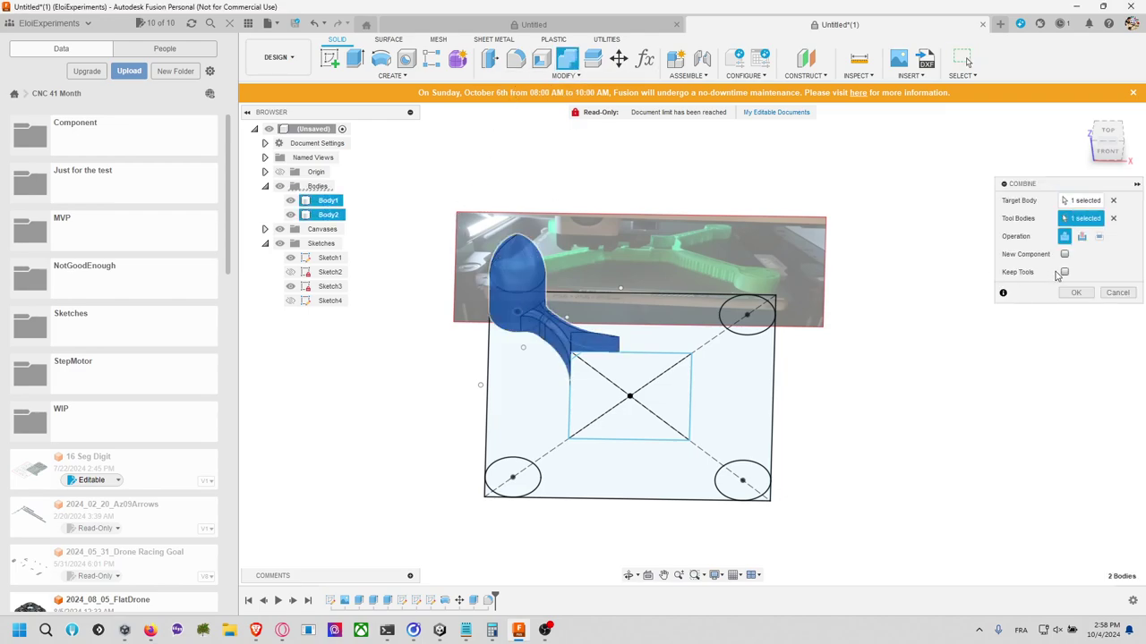
{"action": "left_click", "coordinate": [1075, 292]}
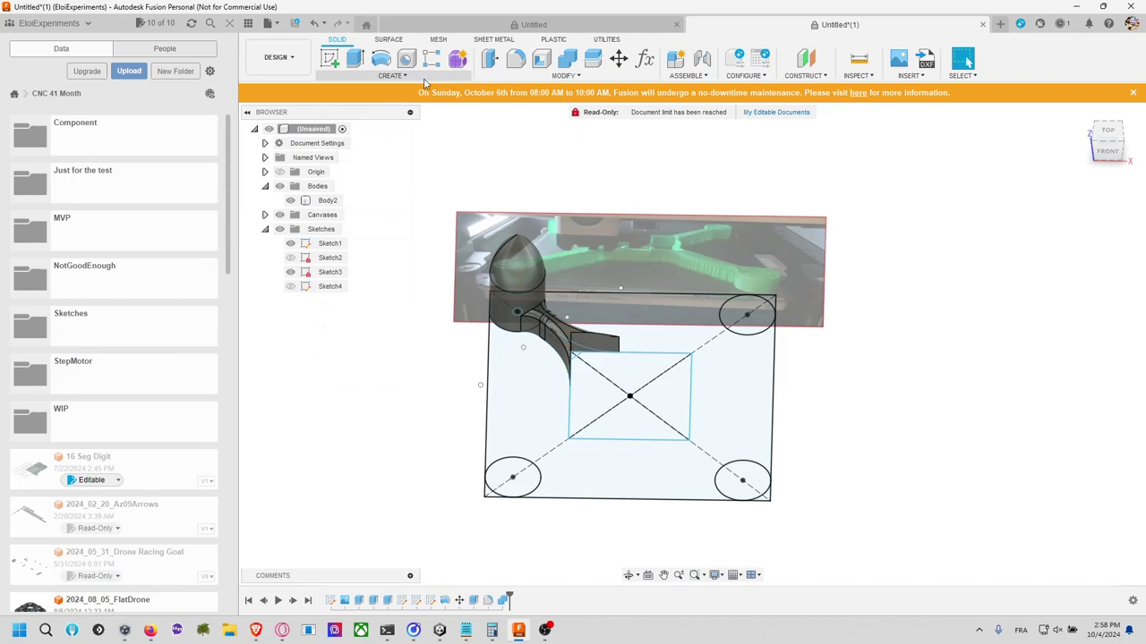
Step: Circular-pattern the merged pod-and-arm body, quantity 4, around the vertical centre axis
{"action": "left_click", "coordinate": [392, 75]}
{"action": "mouse_move", "coordinate": [388, 320]}
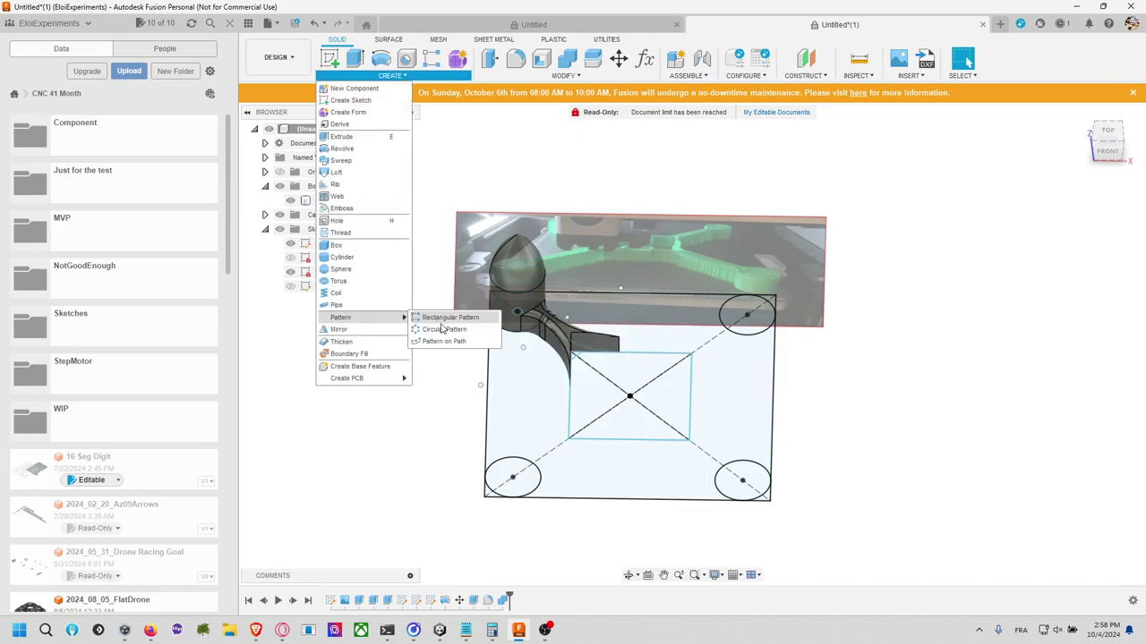
{"action": "left_click", "coordinate": [439, 330]}
{"action": "left_click", "coordinate": [594, 330]}
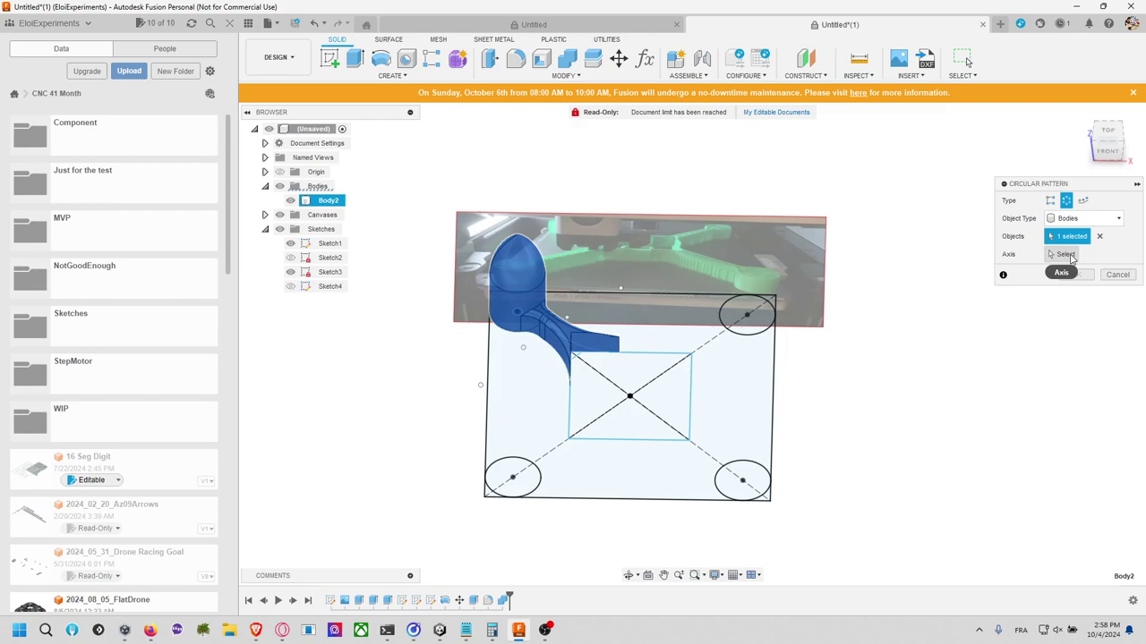
{"action": "left_click", "coordinate": [1070, 256]}
{"action": "left_click", "coordinate": [629, 387]}
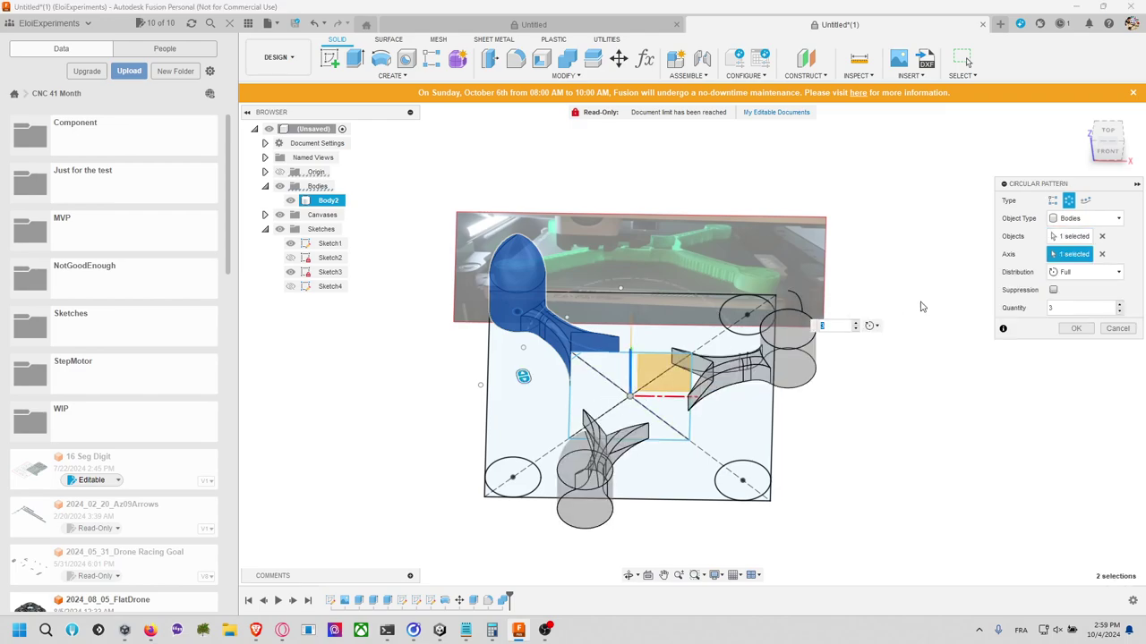
{"action": "type", "text": "4"}
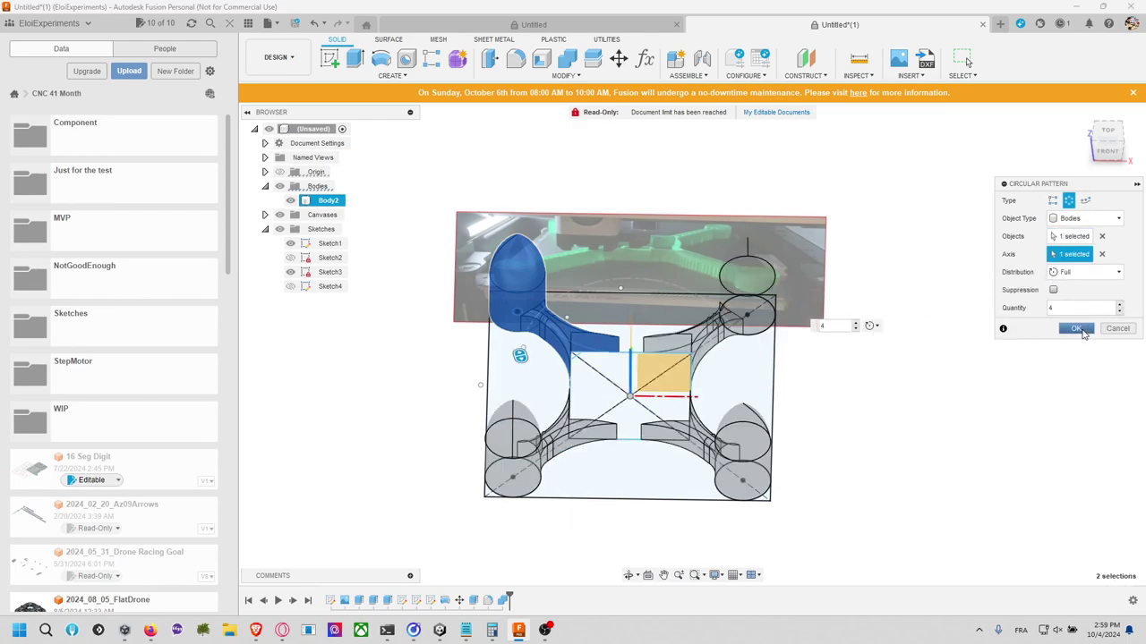
{"action": "key", "text": "Return"}
{"action": "middle_click_drag", "start_coordinate": [924, 397], "coordinate": [847, 382], "text": "shift"}
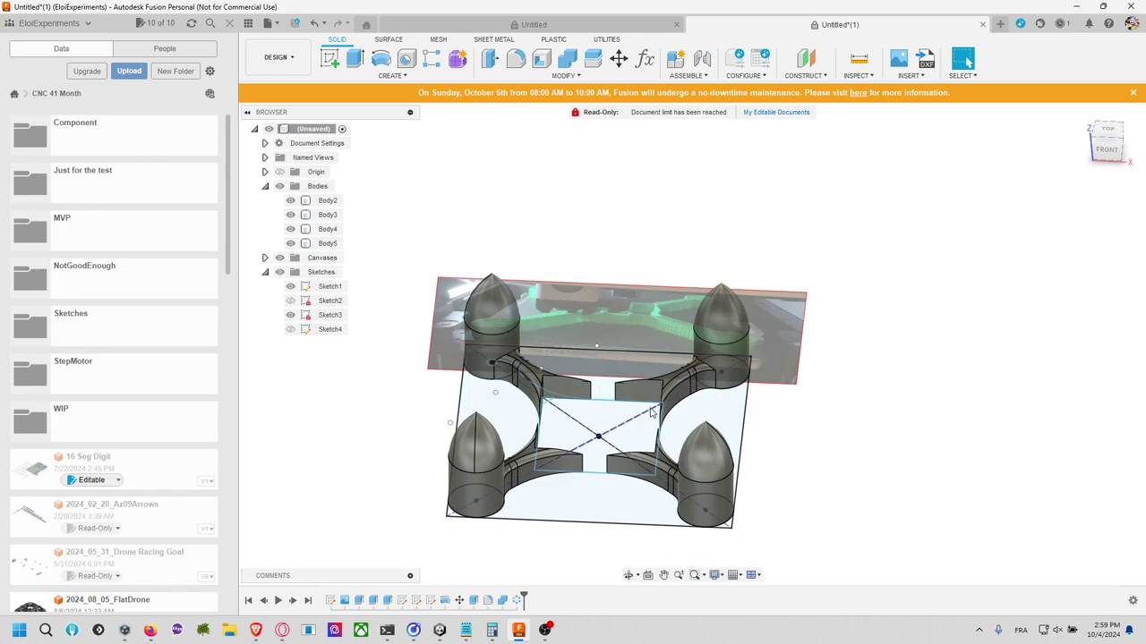
Step: From the front view, insert FrontView.png as a canvas on the front plane
{"action": "left_click", "coordinate": [1101, 146]}
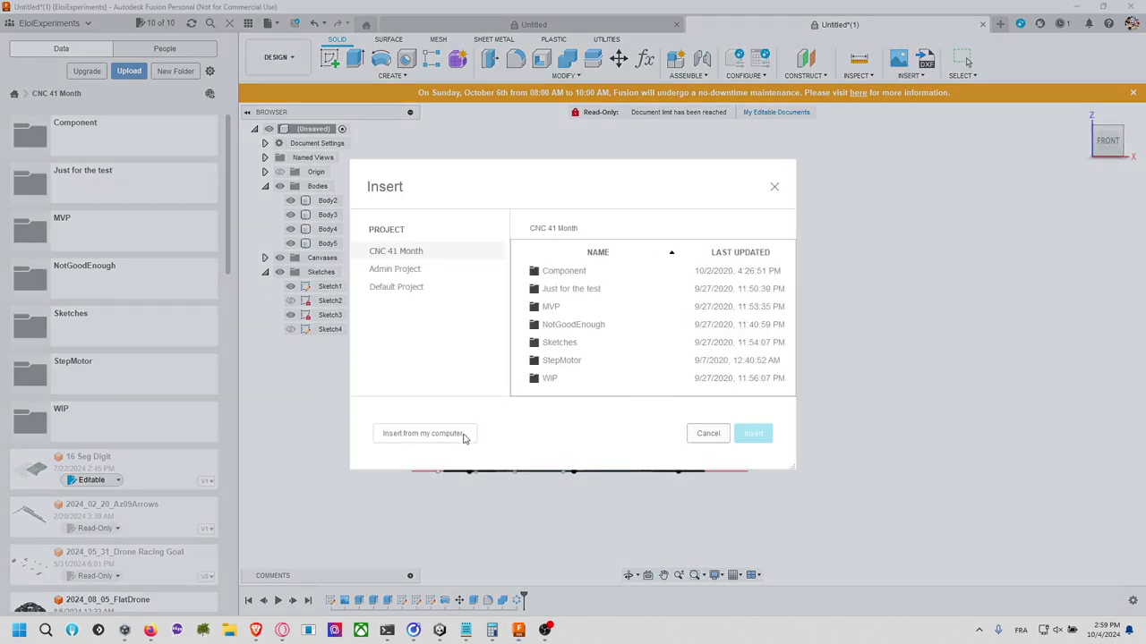
{"action": "left_click", "coordinate": [464, 438]}
{"action": "scroll", "coordinate": [452, 152], "scroll_direction": "down", "scroll_amount": 10}
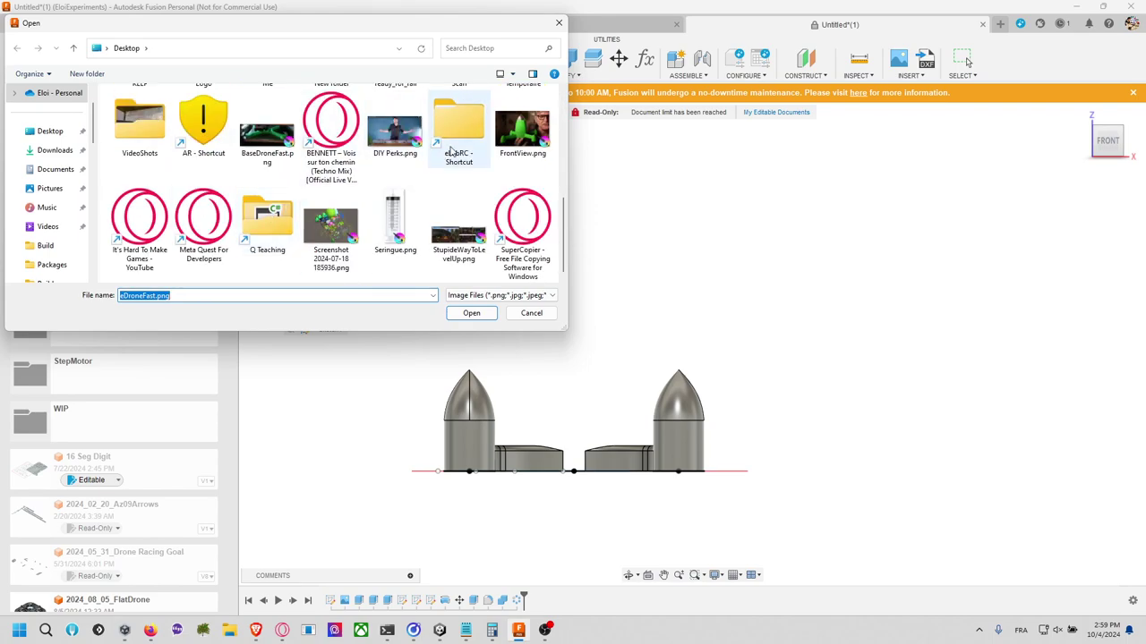
{"action": "left_click", "coordinate": [522, 130]}
{"action": "left_click", "coordinate": [472, 313]}
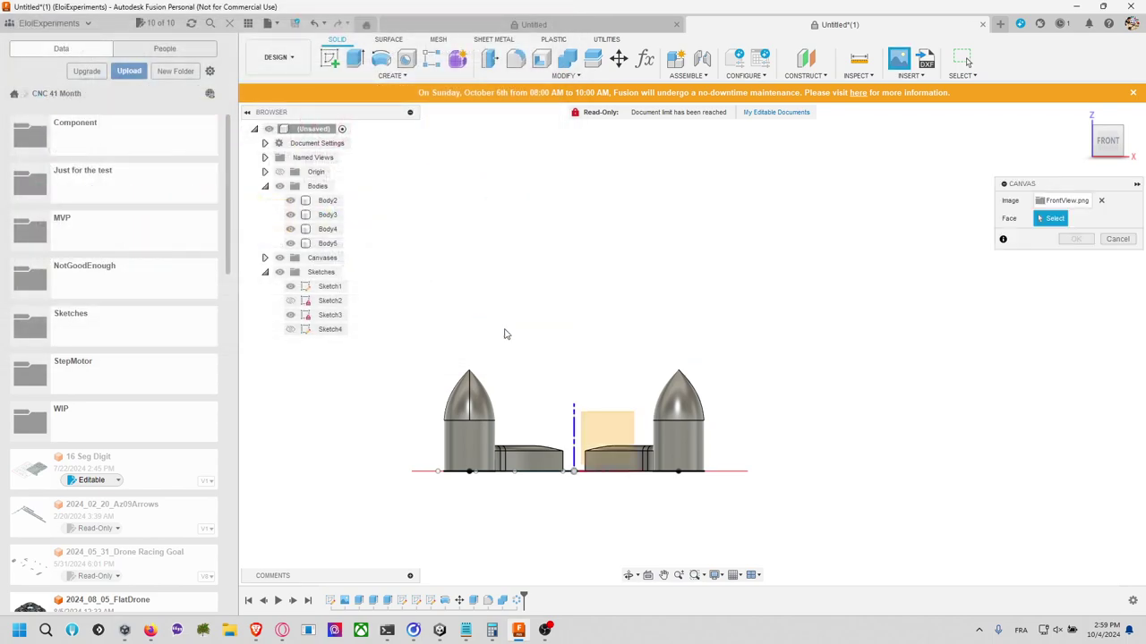
{"action": "left_click", "coordinate": [603, 426]}
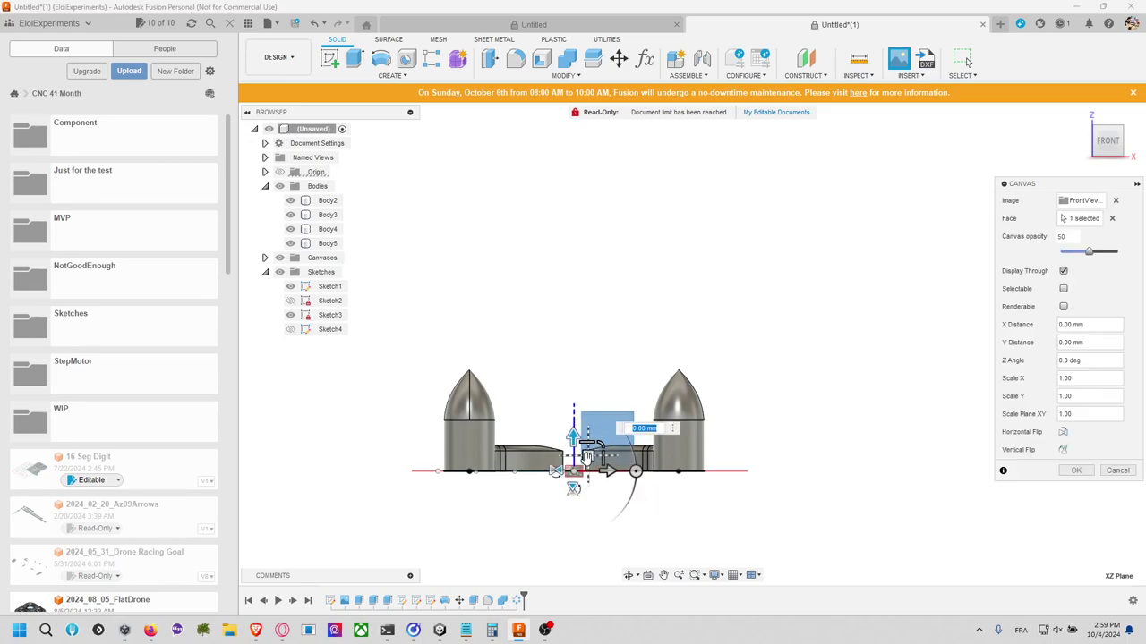
Step: Scale the photo to 0.73 and shift it to line up behind the motor pods
{"action": "left_click_drag", "start_coordinate": [589, 456], "coordinate": [589, 383]}
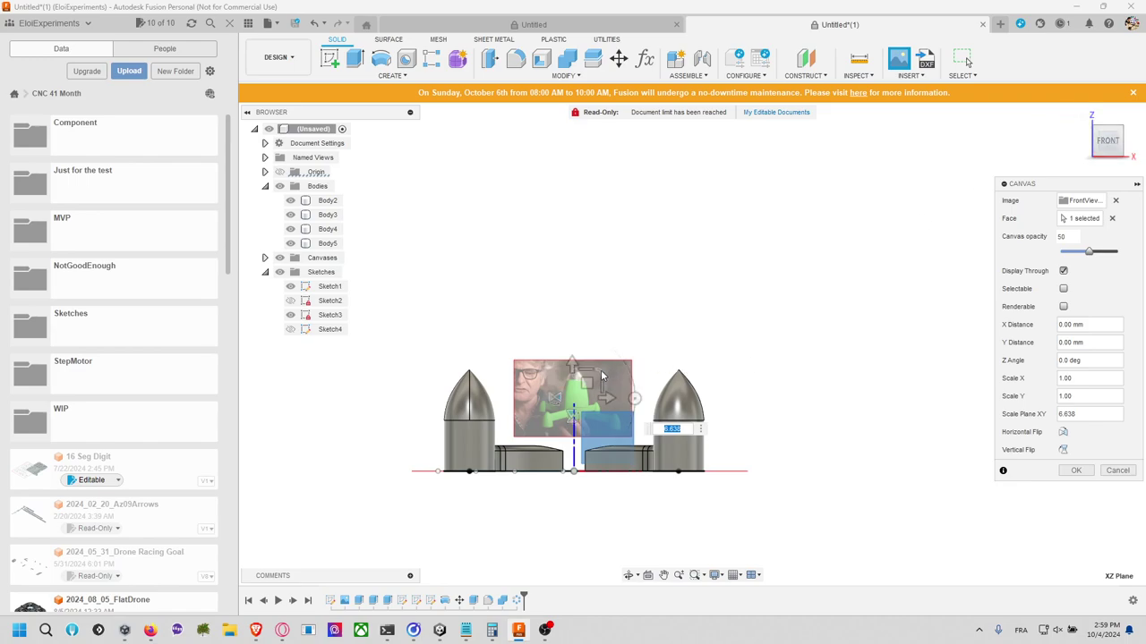
{"action": "left_click_drag", "start_coordinate": [600, 371], "coordinate": [753, 275]}
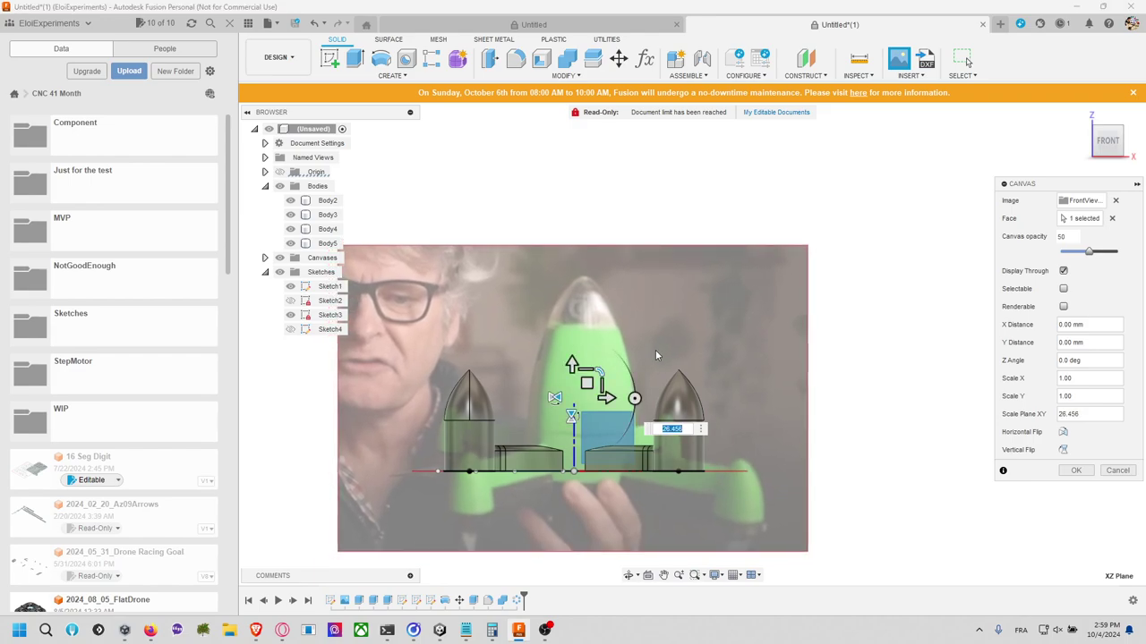
{"action": "left_click_drag", "start_coordinate": [587, 383], "coordinate": [568, 383]}
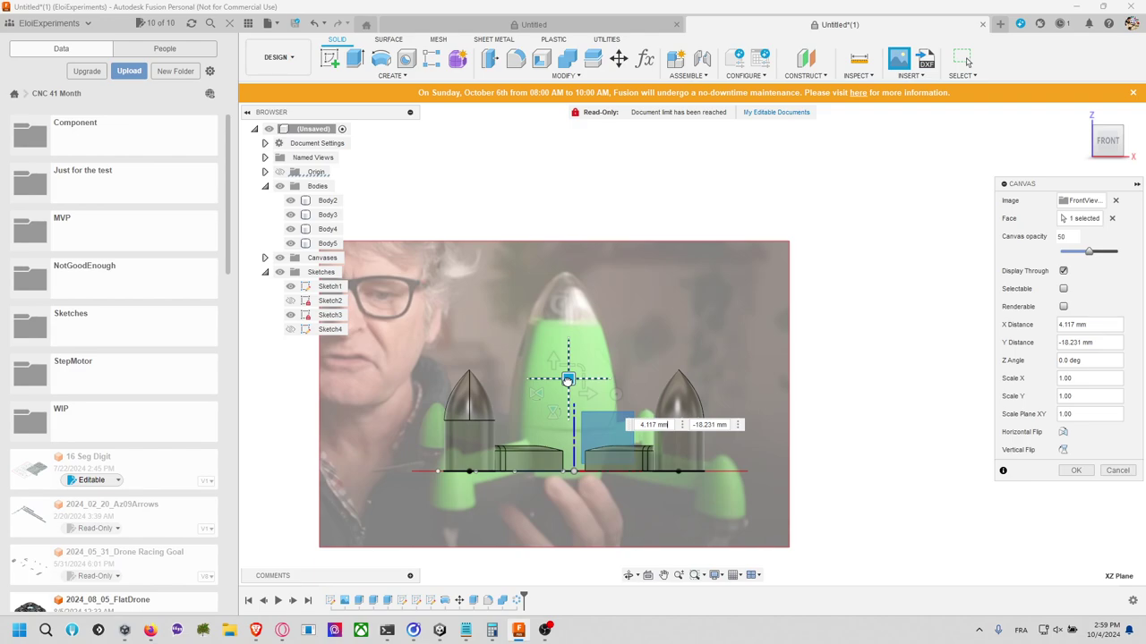
{"action": "left_click_drag", "start_coordinate": [567, 379], "coordinate": [580, 370]}
{"action": "type", "text": "0.73"}
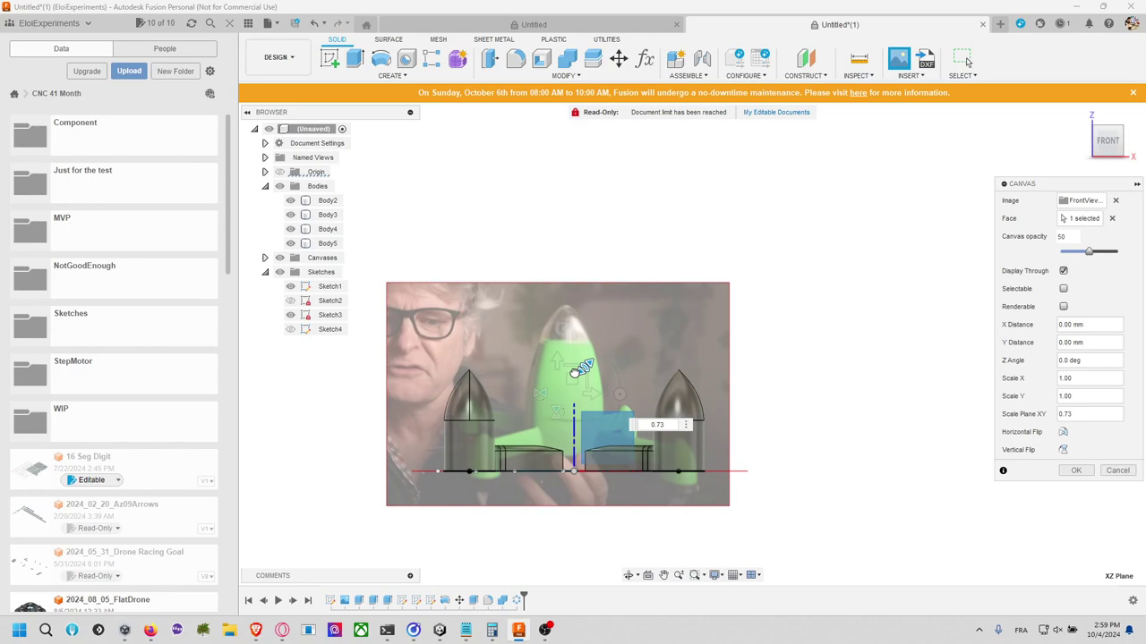
{"action": "key", "text": "Return"}
{"action": "mouse_move", "coordinate": [584, 387]}
{"action": "left_mouse_down"}
{"action": "mouse_move", "coordinate": [565, 380]}
{"action": "mouse_move", "coordinate": [577, 353]}
{"action": "mouse_move", "coordinate": [562, 352]}
{"action": "mouse_move", "coordinate": [574, 344]}
{"action": "mouse_move", "coordinate": [560, 359]}
{"action": "mouse_move", "coordinate": [578, 390]}
{"action": "left_mouse_up"}
{"action": "key", "text": "Return"}
{"action": "key", "text": "Return"}
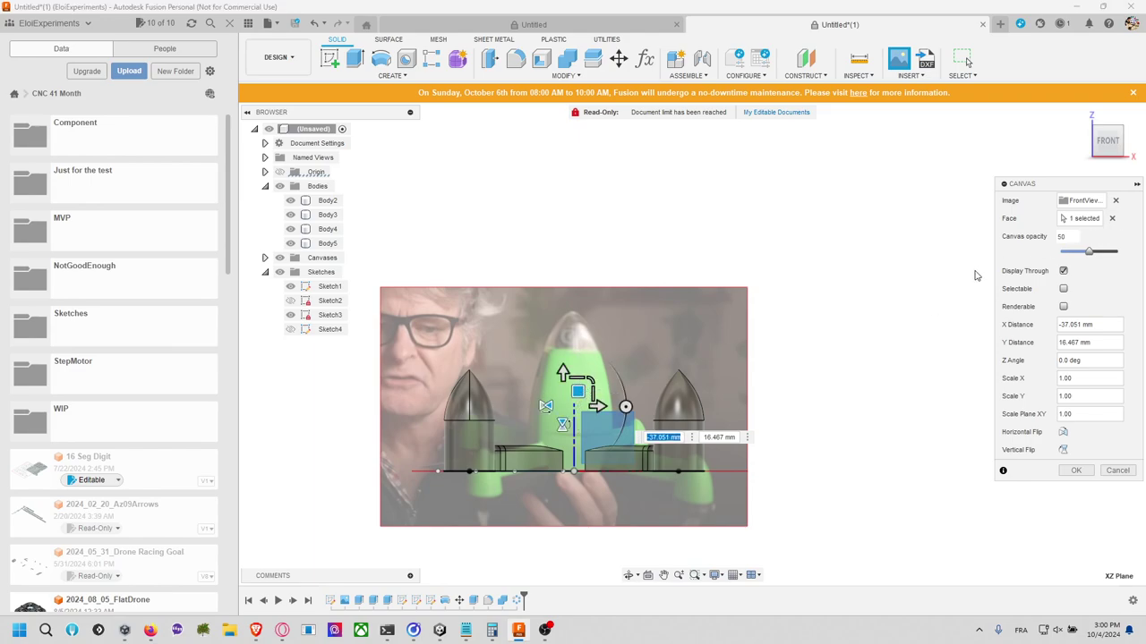
{"action": "left_click", "coordinate": [1075, 471]}
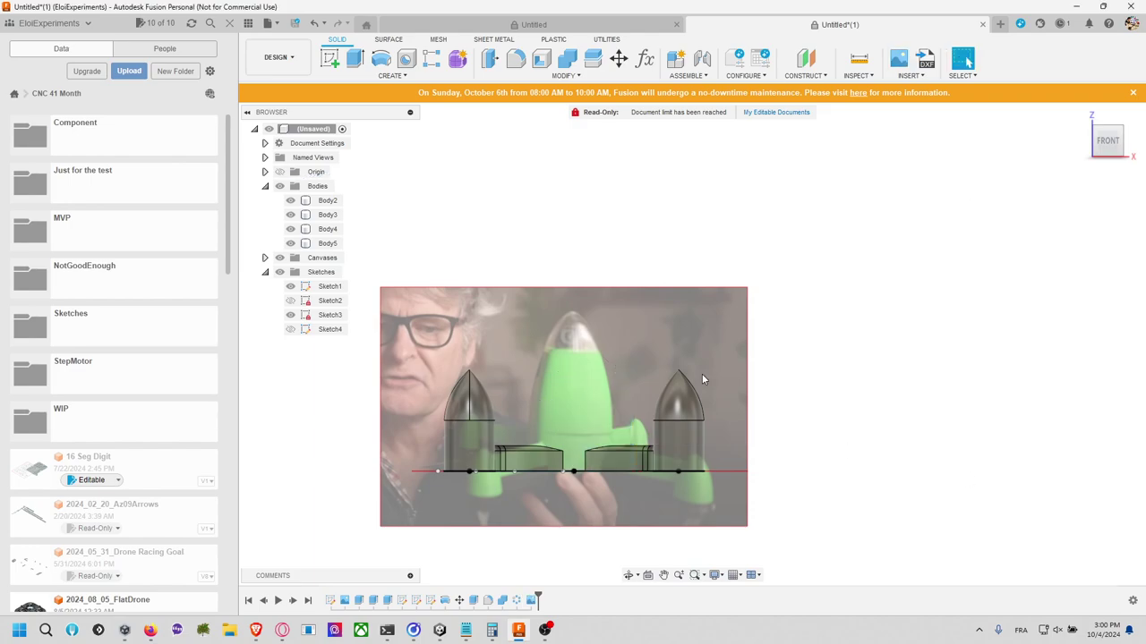
{"action": "middle_click_drag", "start_coordinate": [602, 448], "coordinate": [600, 436]}
{"action": "scroll", "coordinate": [599, 436], "scroll_direction": "up", "scroll_amount": 6}
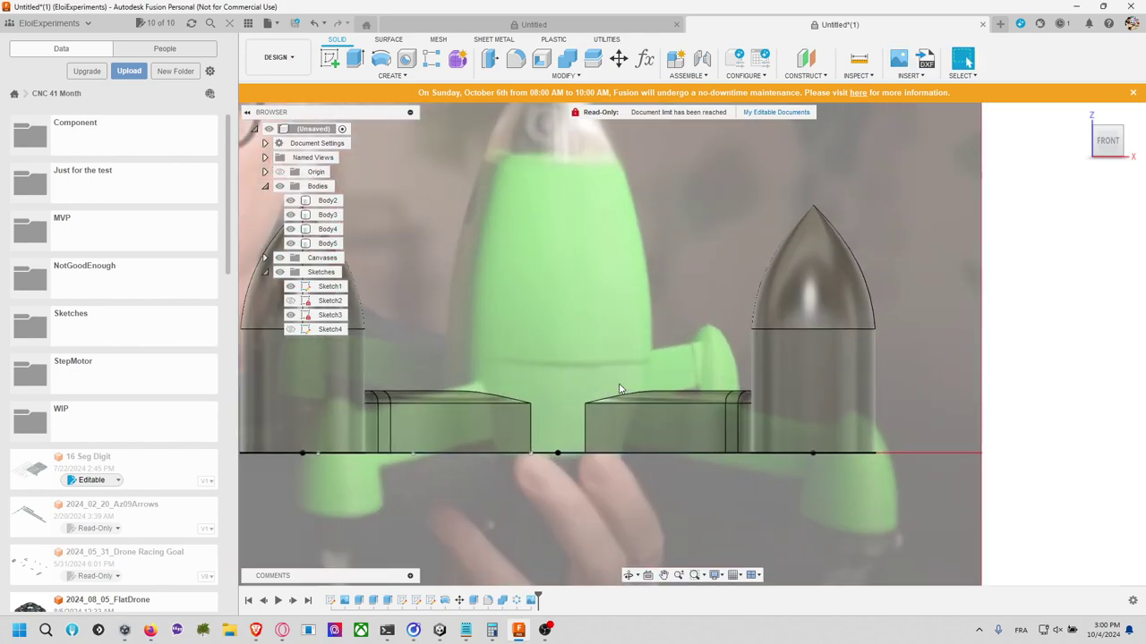
{"action": "scroll", "coordinate": [696, 395], "scroll_direction": "up", "scroll_amount": 4}
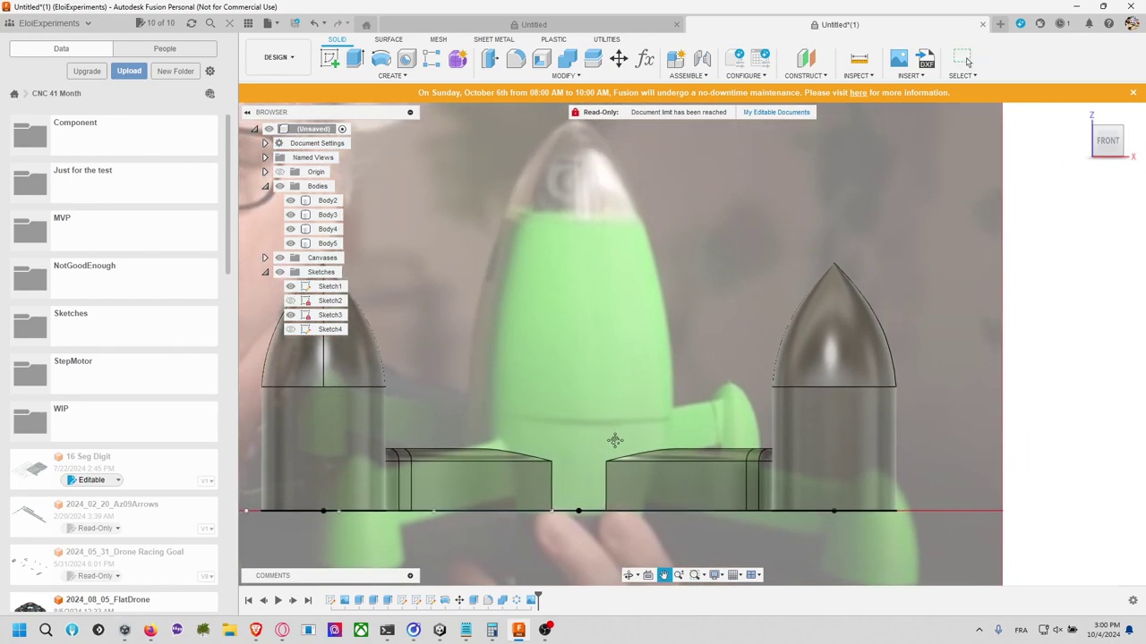
{"action": "scroll", "coordinate": [622, 448], "scroll_direction": "down", "scroll_amount": 5}
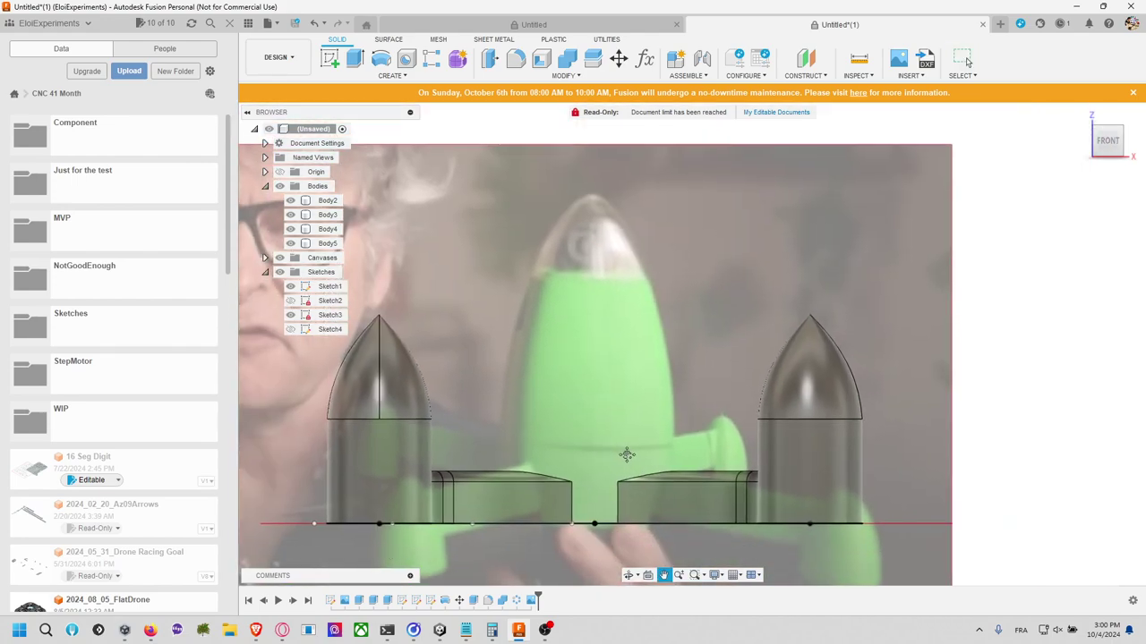
{"action": "middle_click_drag", "start_coordinate": [622, 390], "coordinate": [613, 417]}
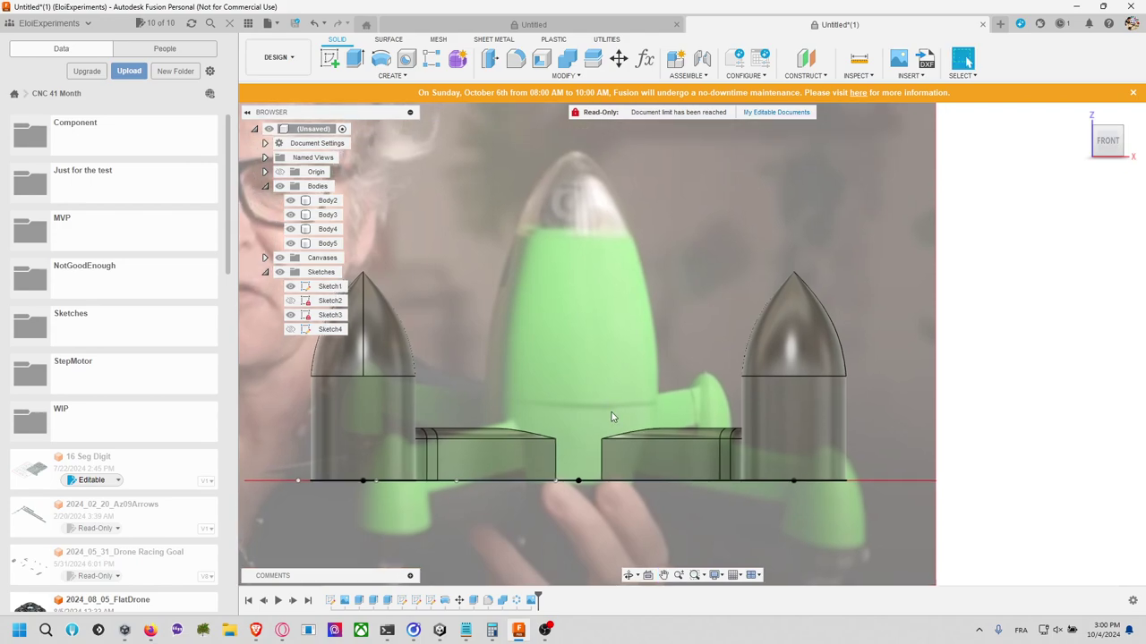
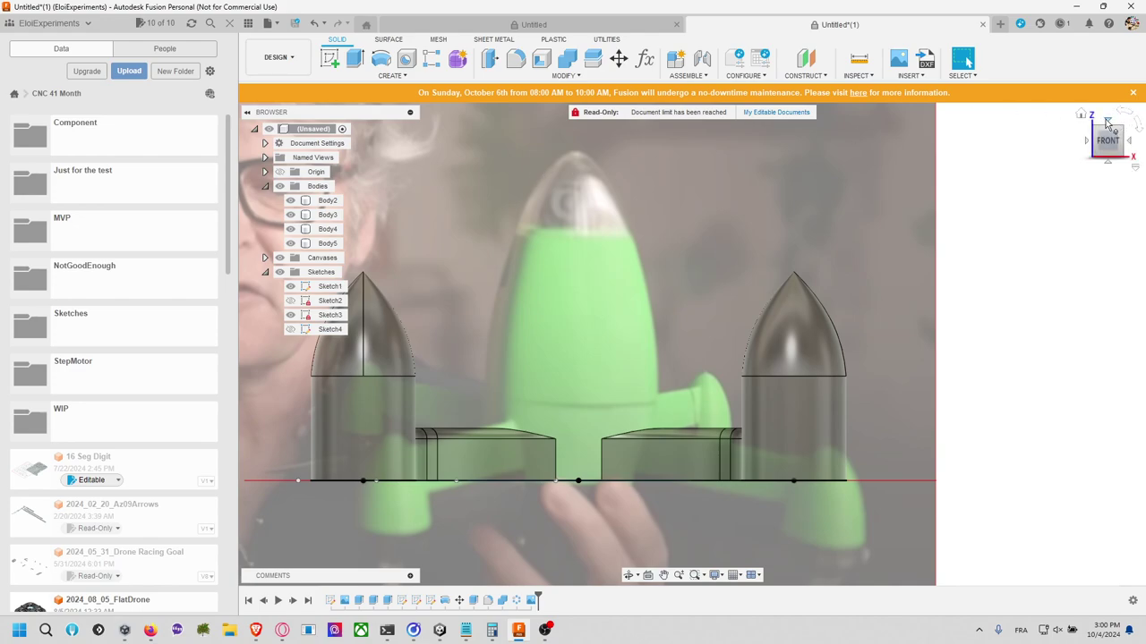
Step: Switch to the top view, recentre the drone frame, and start a new sketch
{"action": "left_click", "coordinate": [1107, 123]}
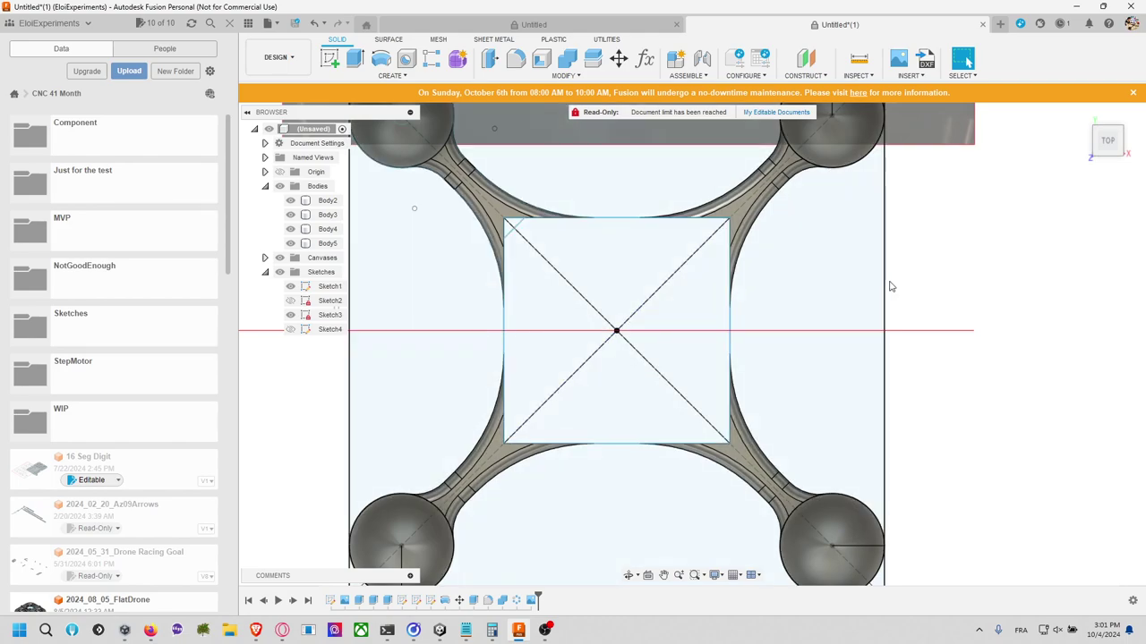
{"action": "mouse_move", "coordinate": [915, 284]}
{"action": "middle_mouse_down"}
{"action": "mouse_move", "coordinate": [927, 334]}
{"action": "mouse_move", "coordinate": [911, 307]}
{"action": "mouse_move", "coordinate": [895, 310]}
{"action": "middle_mouse_up"}
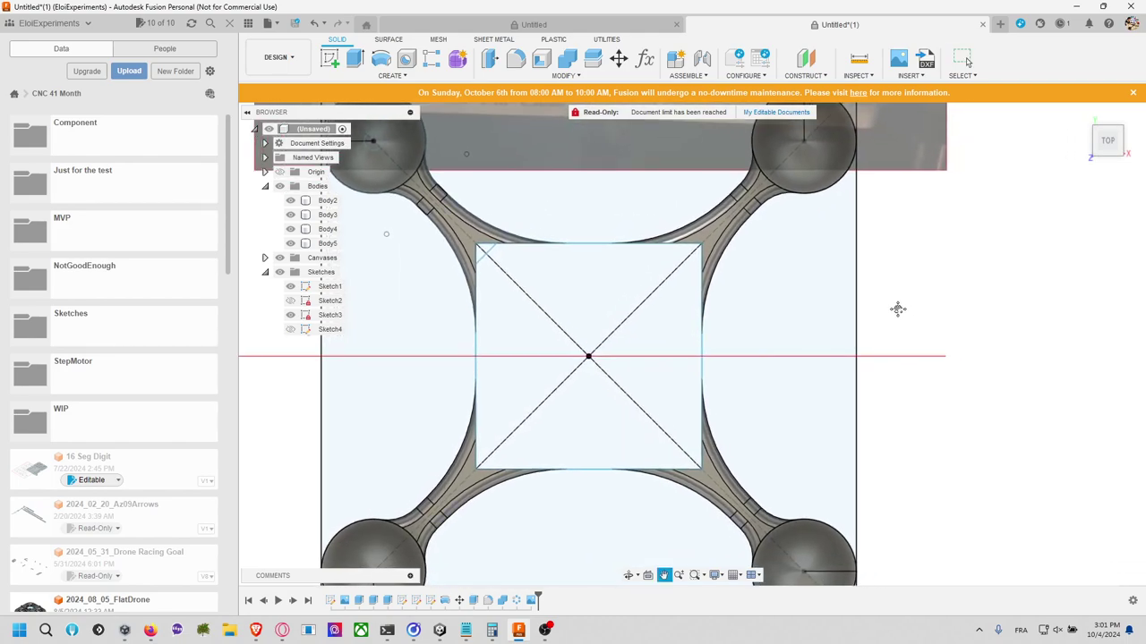
{"action": "left_click", "coordinate": [332, 60]}
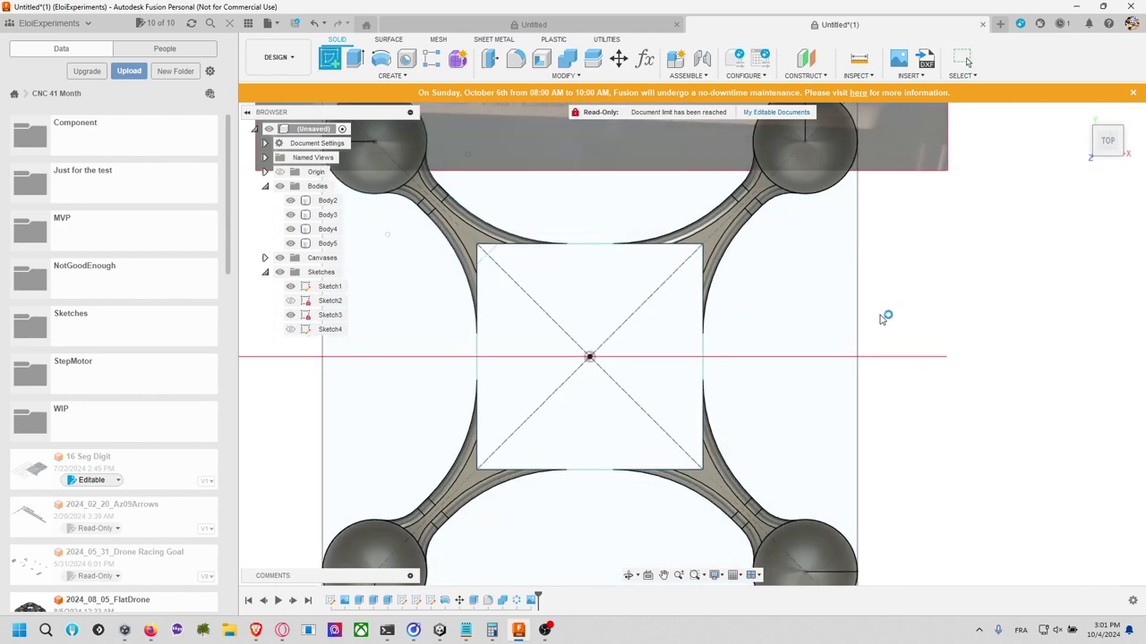
Step: Place the sketch on the frame's plane, then abandon a started spline
{"action": "left_click", "coordinate": [723, 315]}
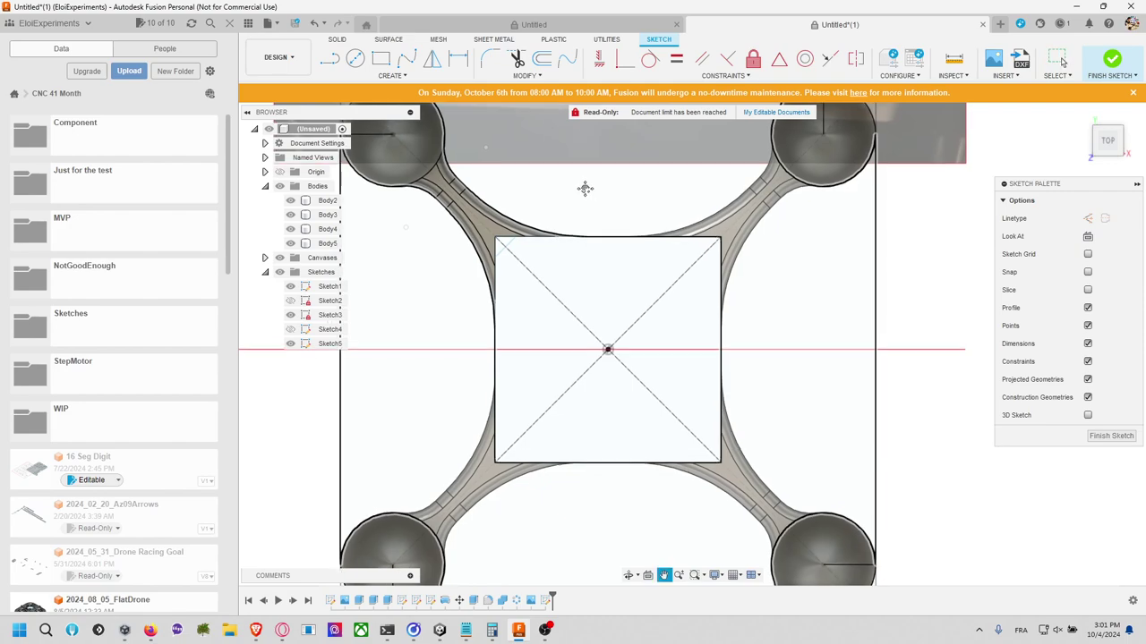
{"action": "left_click", "coordinate": [412, 68]}
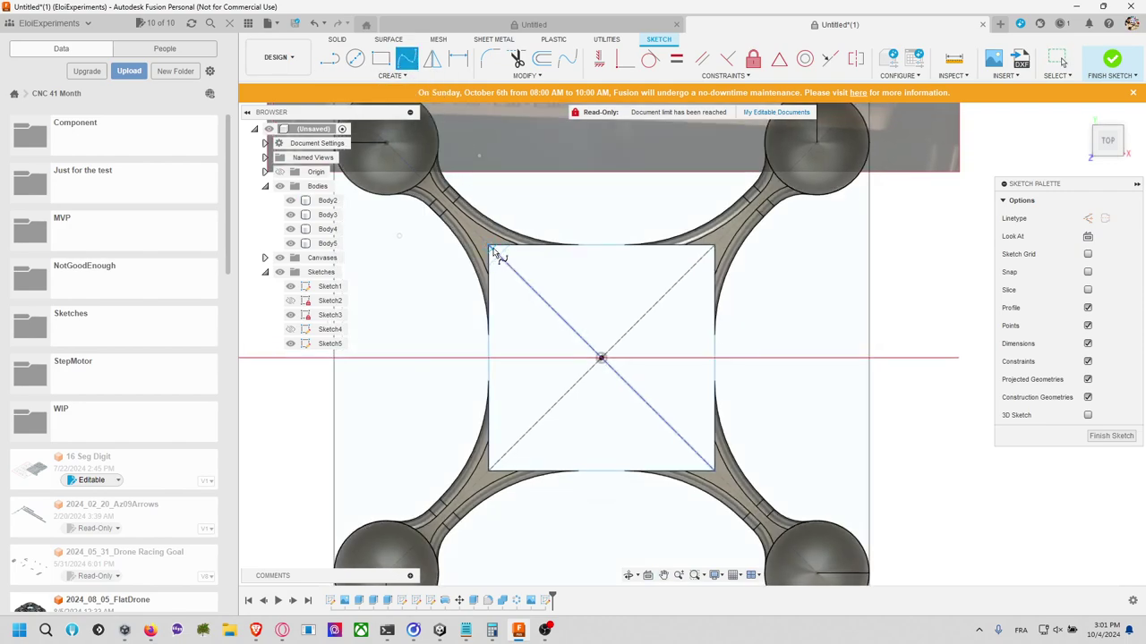
{"action": "left_click", "coordinate": [489, 245]}
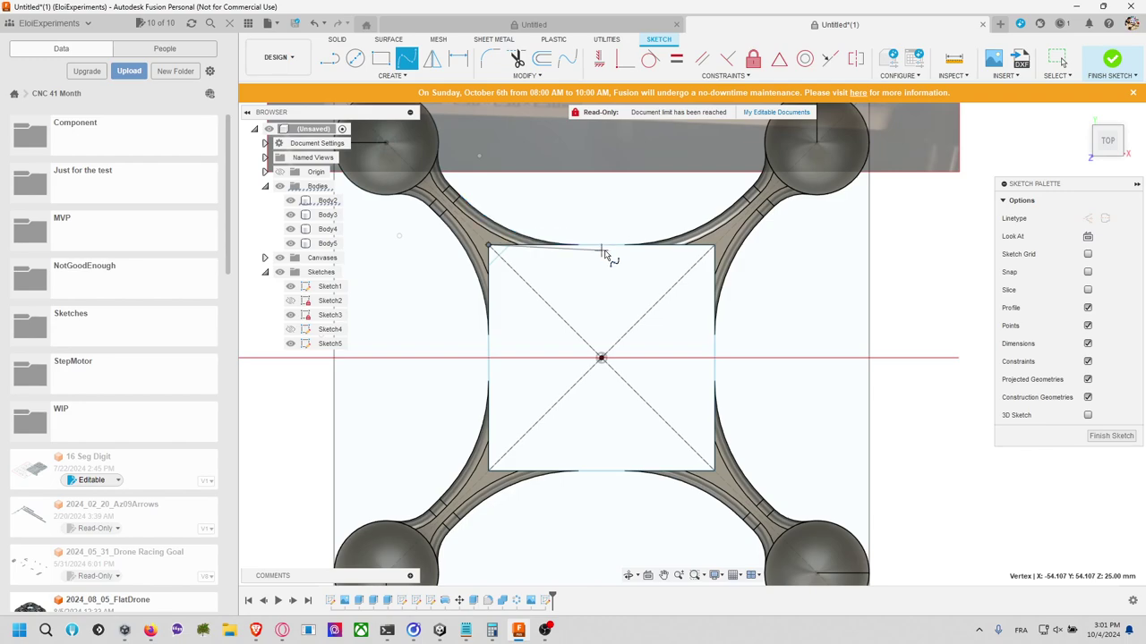
{"action": "left_click", "coordinate": [602, 215]}
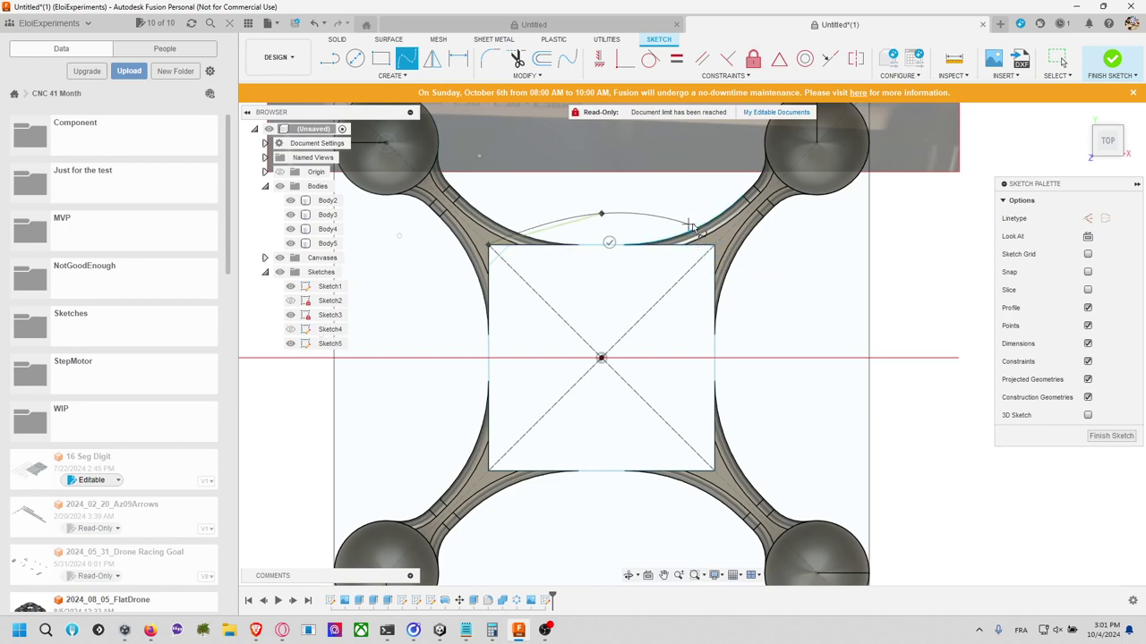
{"action": "key", "text": "Escape"}
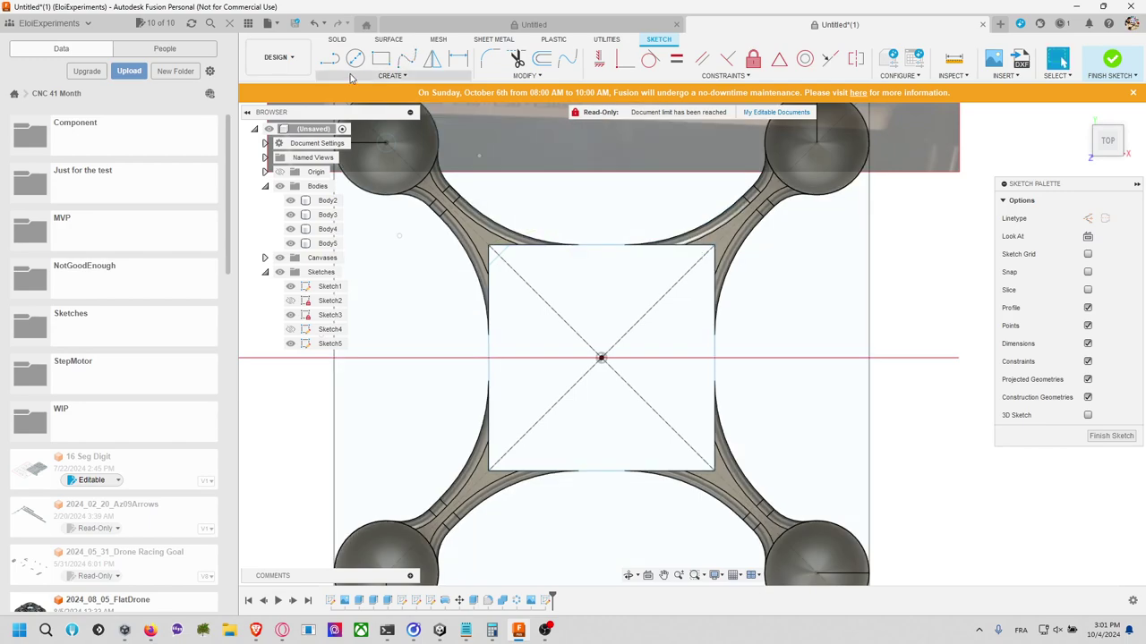
Step: Draw 20 mm line segments inward from the square's top-left and top-right corners
{"action": "key", "text": "l"}
{"action": "left_click", "coordinate": [490, 246]}
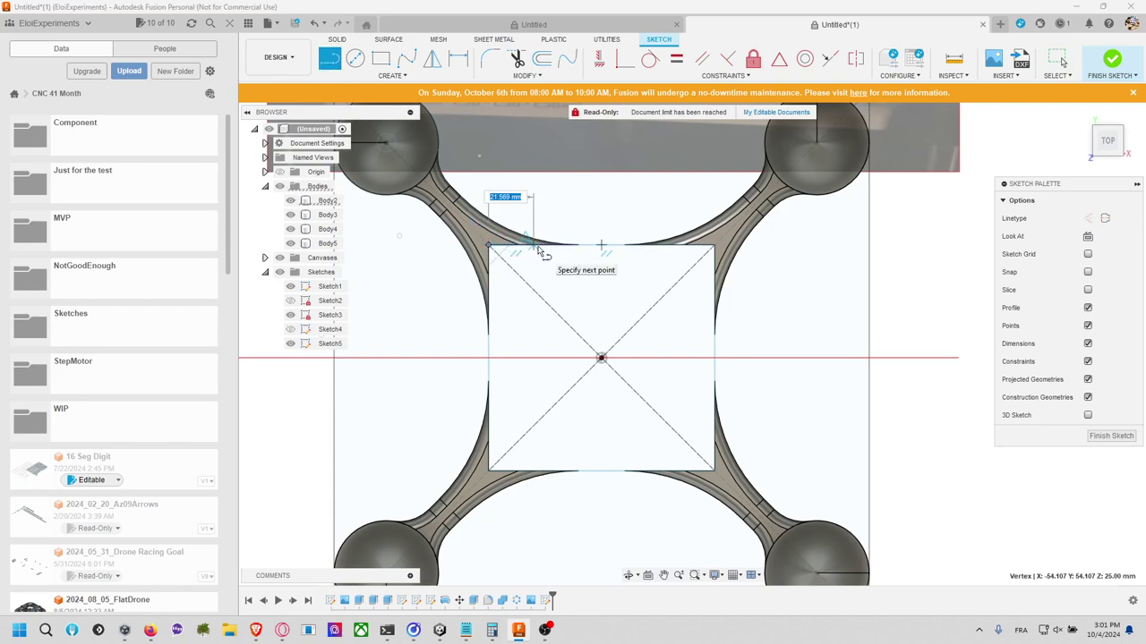
{"action": "type", "text": "20"}
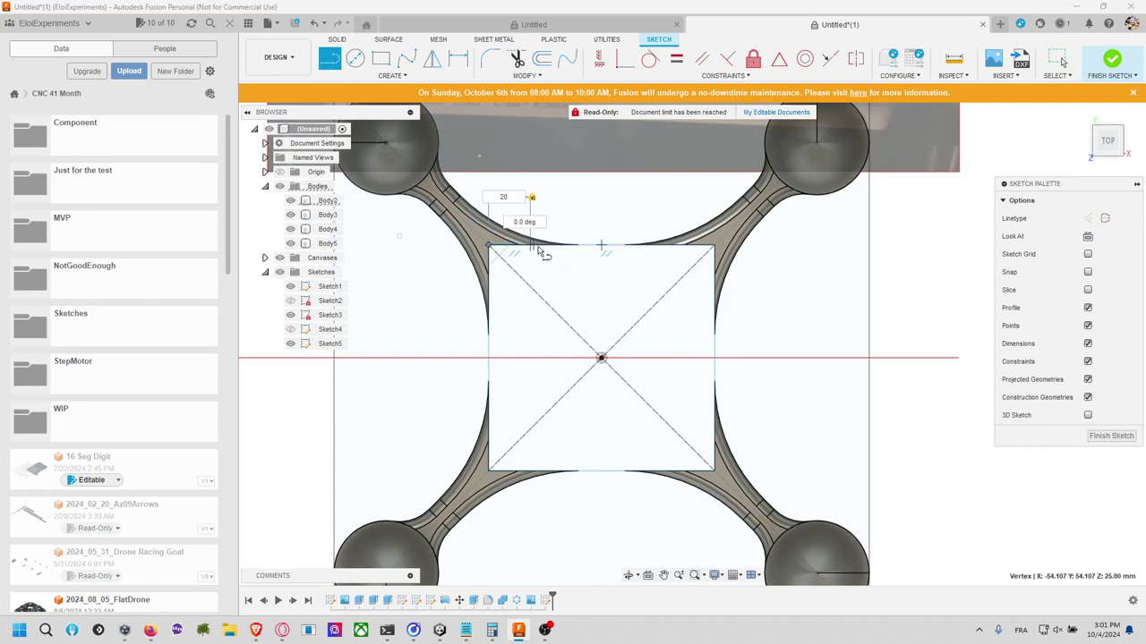
{"action": "key", "text": "Return"}
{"action": "left_click", "coordinate": [715, 247]}
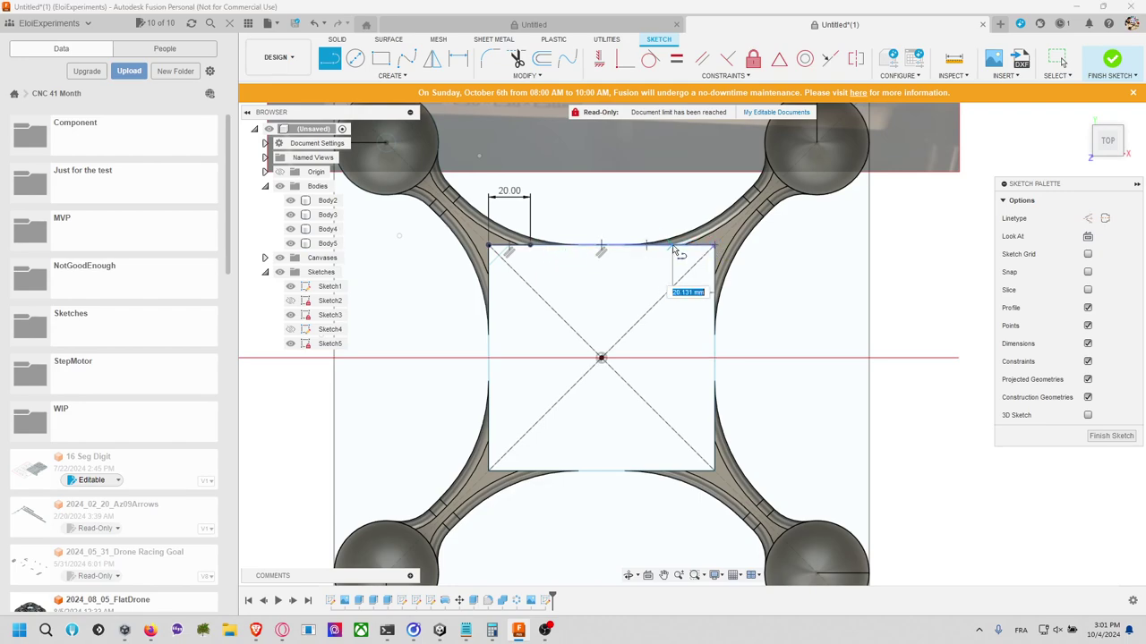
{"action": "type", "text": "20"}
{"action": "key", "text": "Return"}
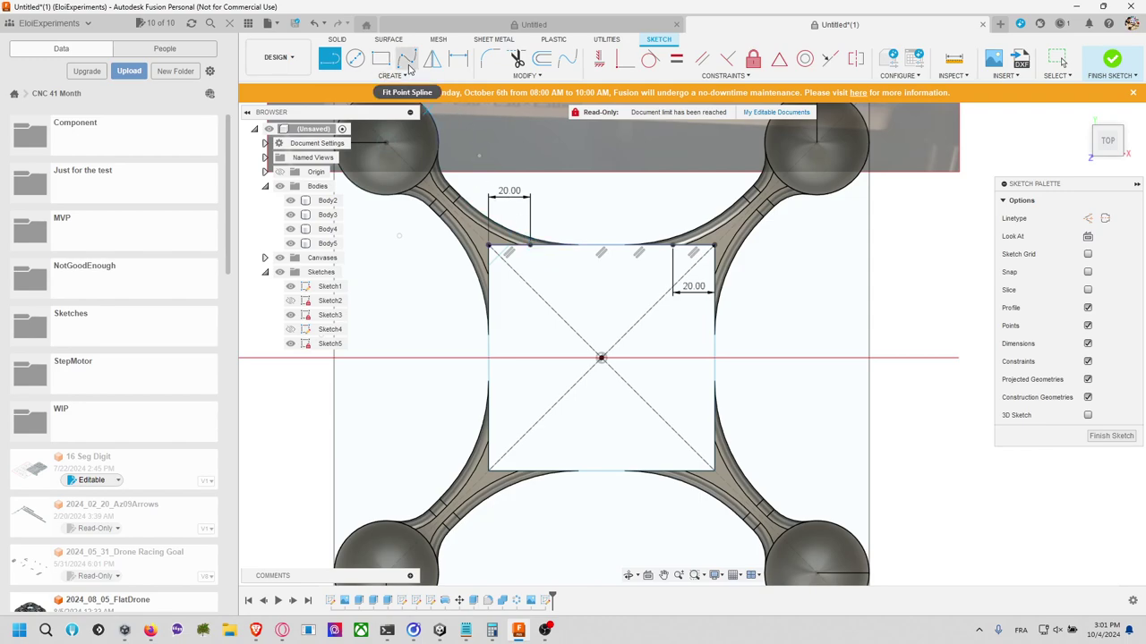
Step: Draw a raised up-across-down step above the top edge between the two 20 mm segments
{"action": "left_click", "coordinate": [530, 244]}
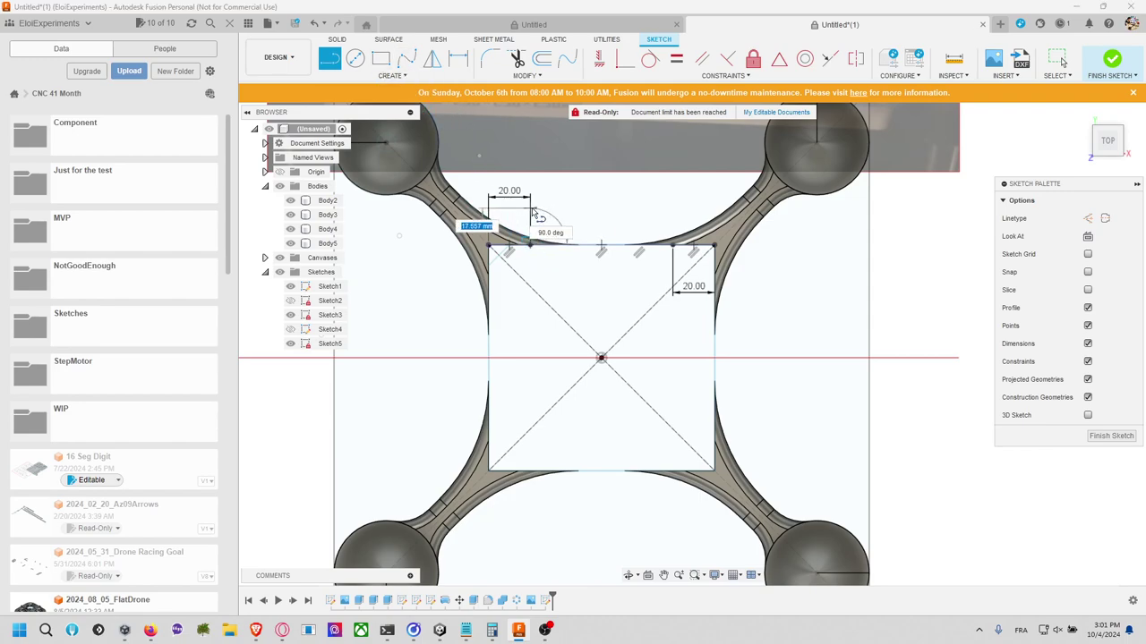
{"action": "left_click", "coordinate": [529, 224]}
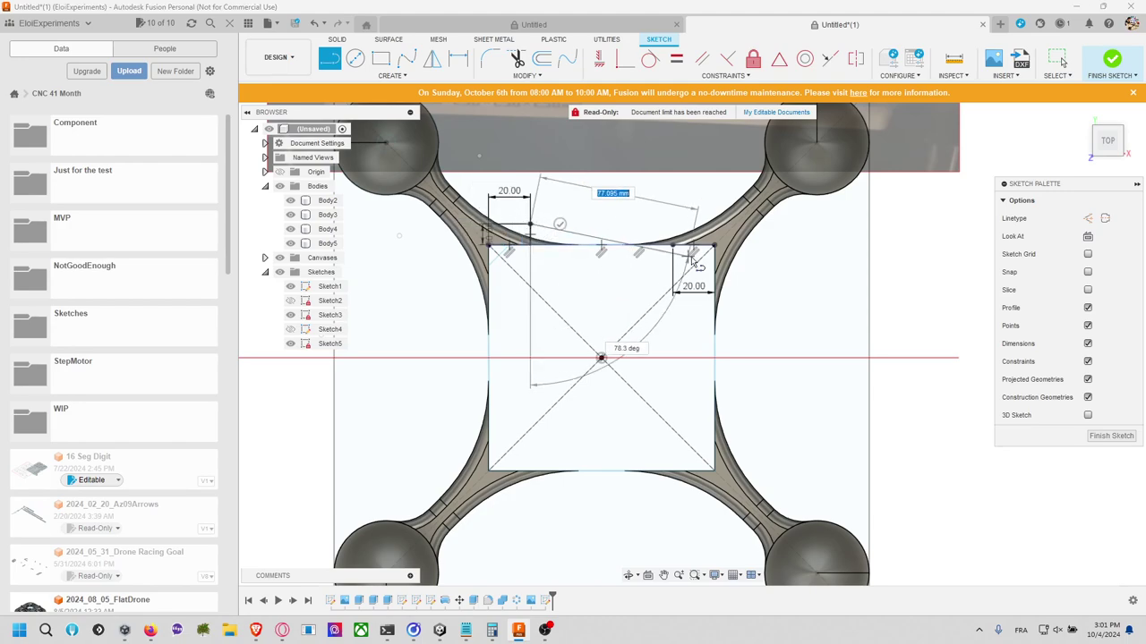
{"action": "left_click", "coordinate": [672, 223]}
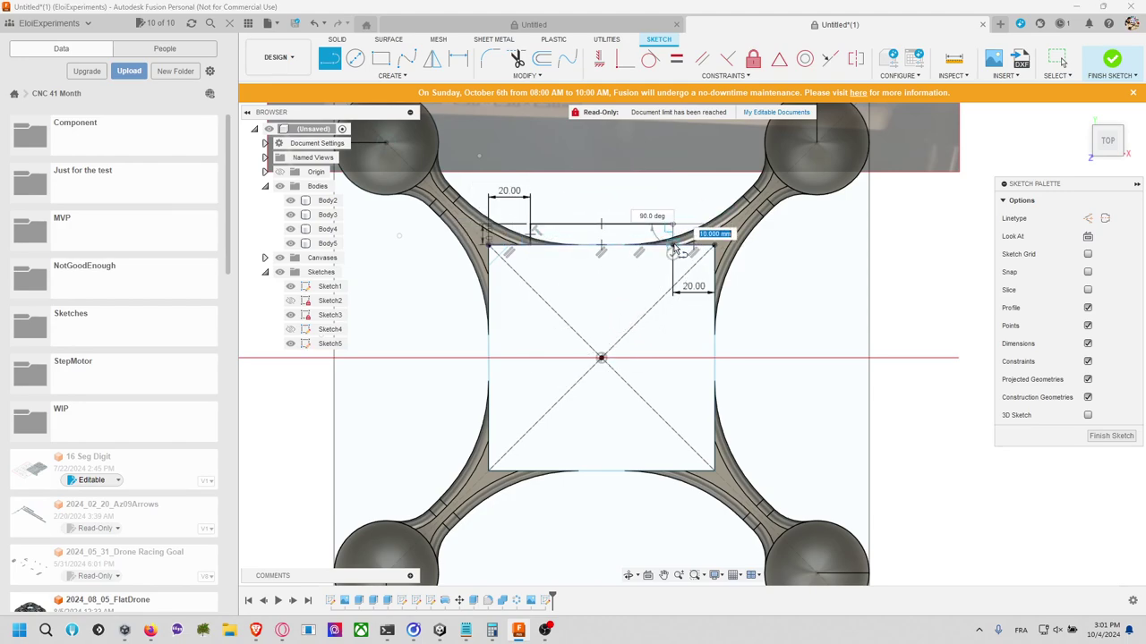
{"action": "left_click", "coordinate": [672, 244]}
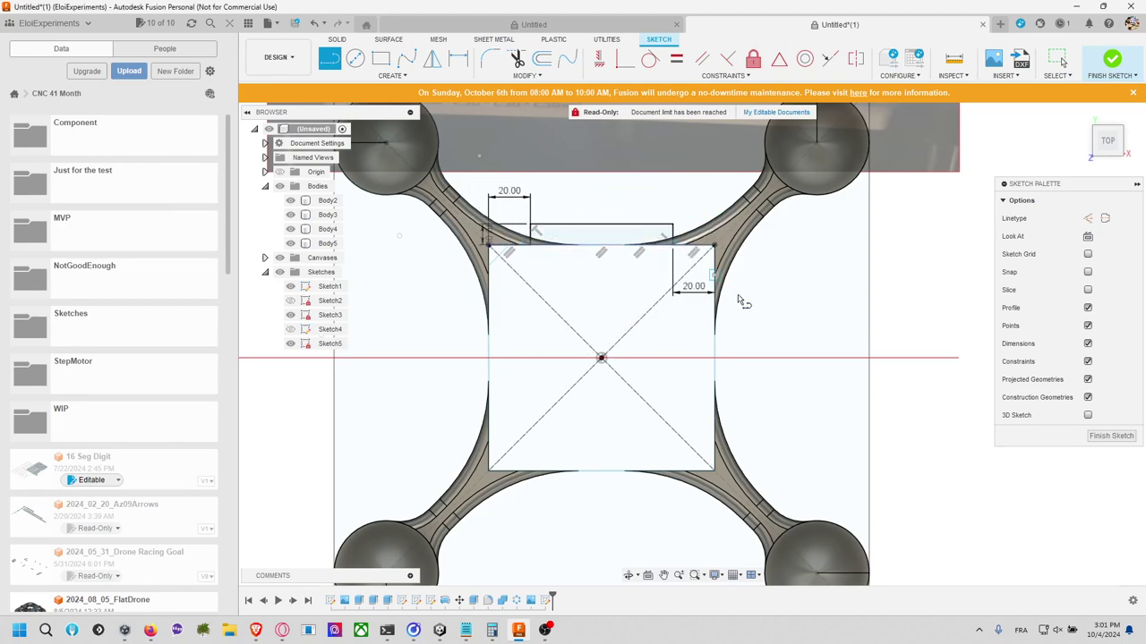
Step: Draw a fit-point spline arc from corner to corner through both step corners and a central peak
{"action": "left_click", "coordinate": [406, 58]}
{"action": "left_click", "coordinate": [486, 241]}
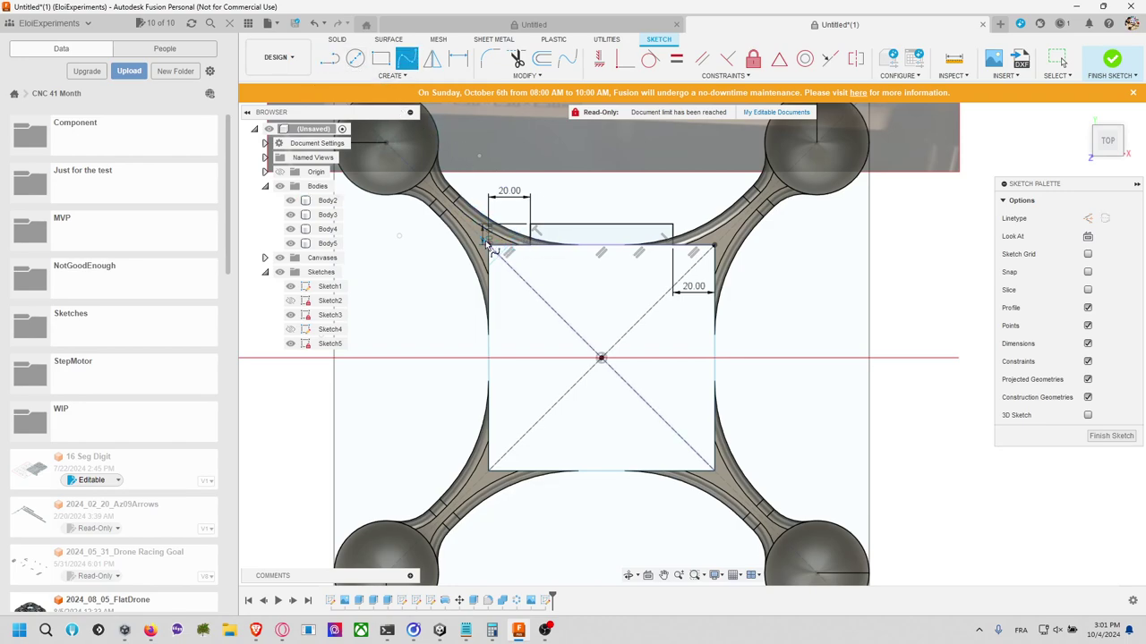
{"action": "left_click", "coordinate": [530, 224]}
{"action": "left_click", "coordinate": [600, 204]}
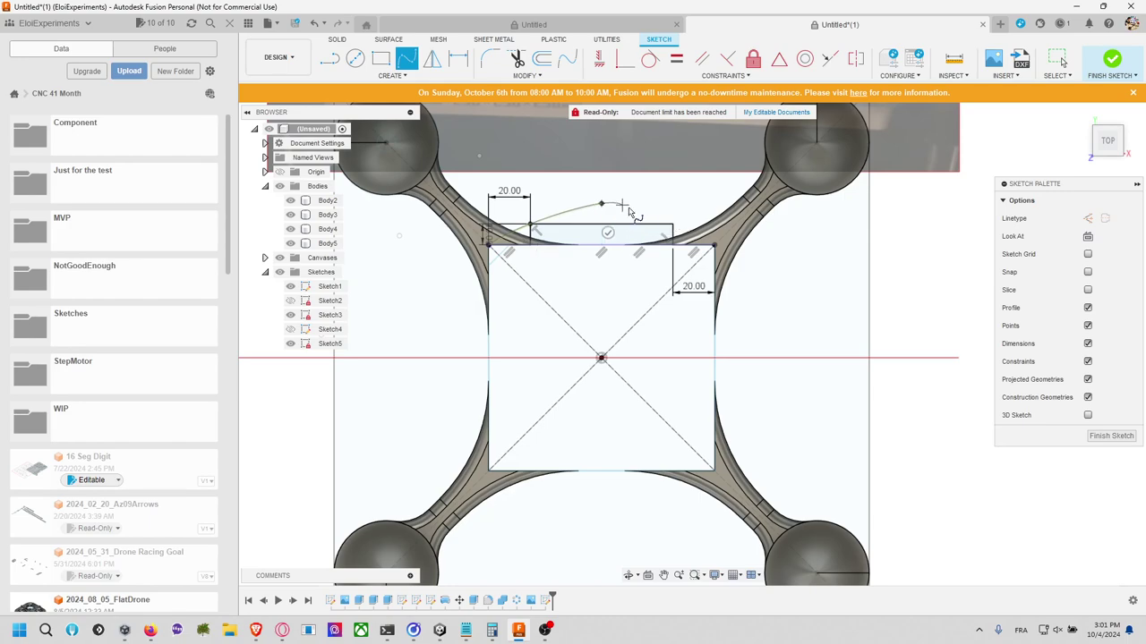
{"action": "left_click", "coordinate": [672, 224]}
{"action": "left_click", "coordinate": [714, 244]}
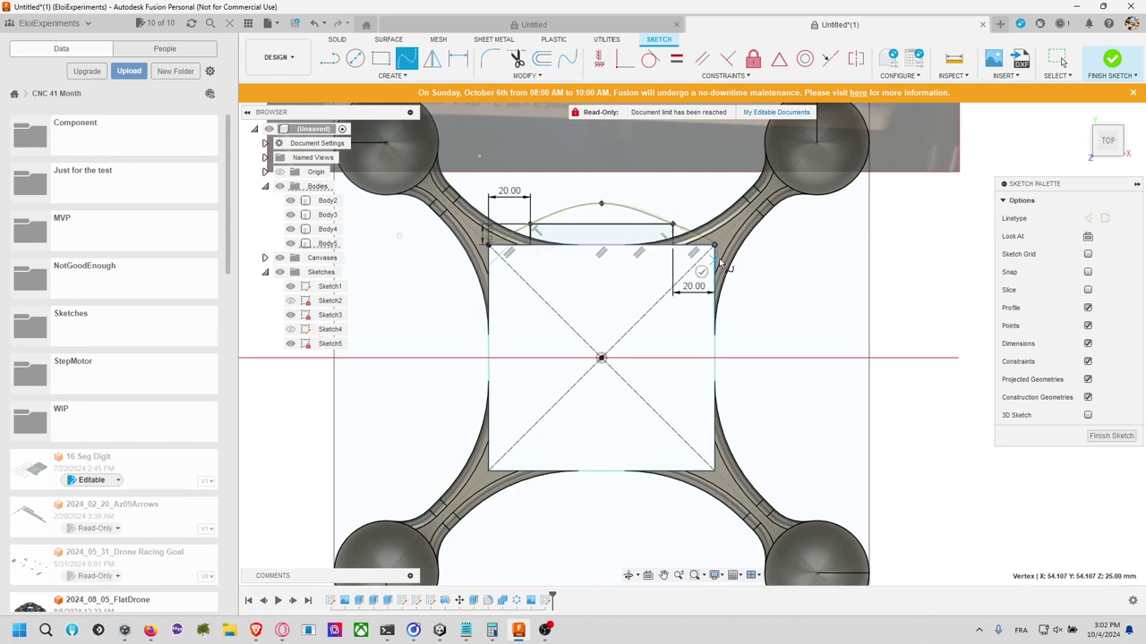
{"action": "key", "text": "Escape"}
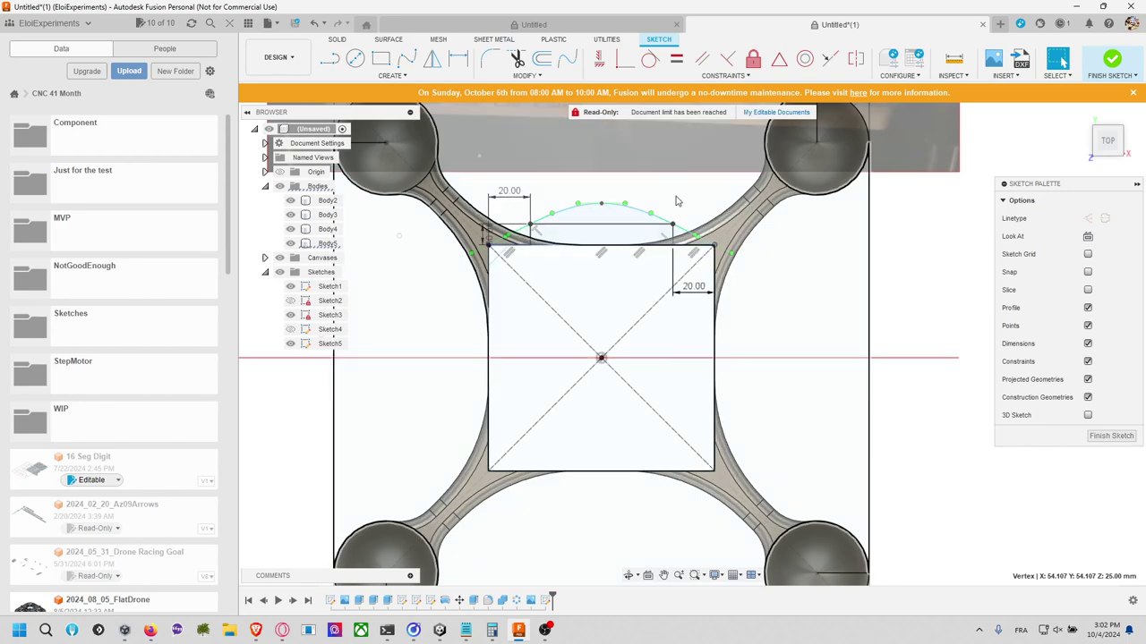
{"action": "left_click", "coordinate": [601, 212]}
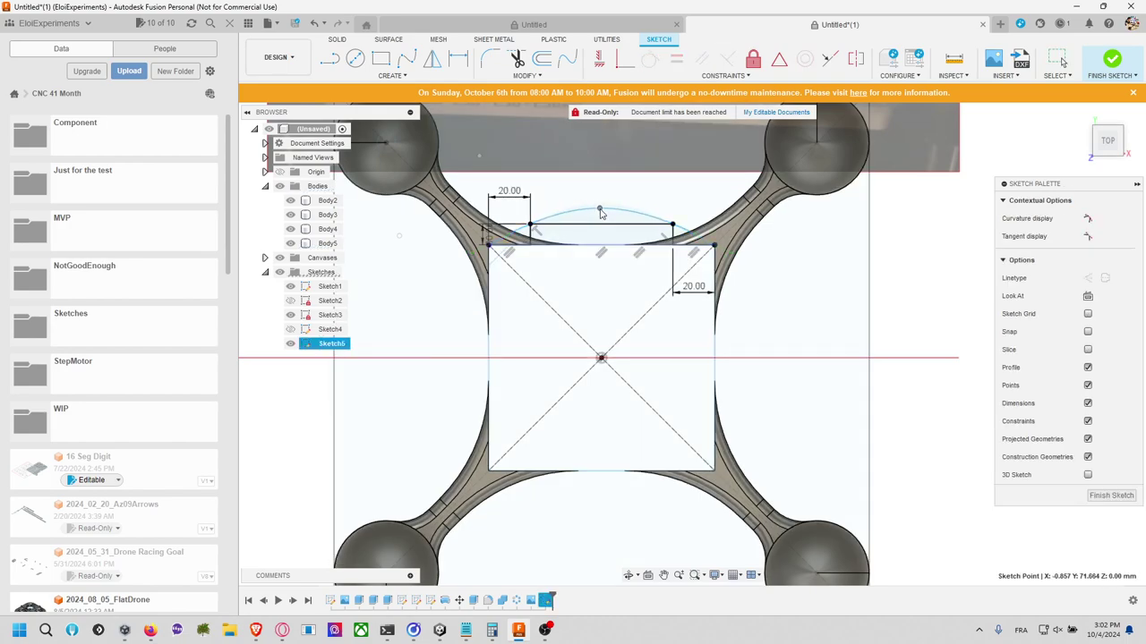
{"action": "left_click_drag", "start_coordinate": [601, 212], "coordinate": [599, 222]}
{"action": "key", "text": "ctrl+z"}
Step: Add a vertical line from the top edge's midpoint to the arc's peak, then lower the peak
{"action": "key", "text": "l"}
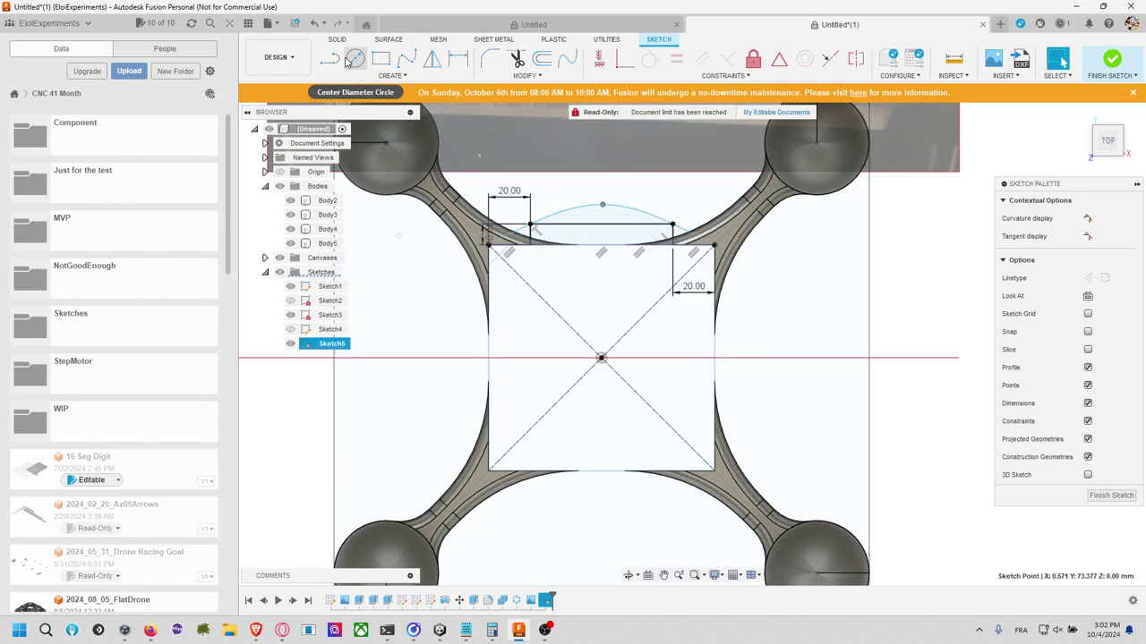
{"action": "left_click", "coordinate": [601, 247]}
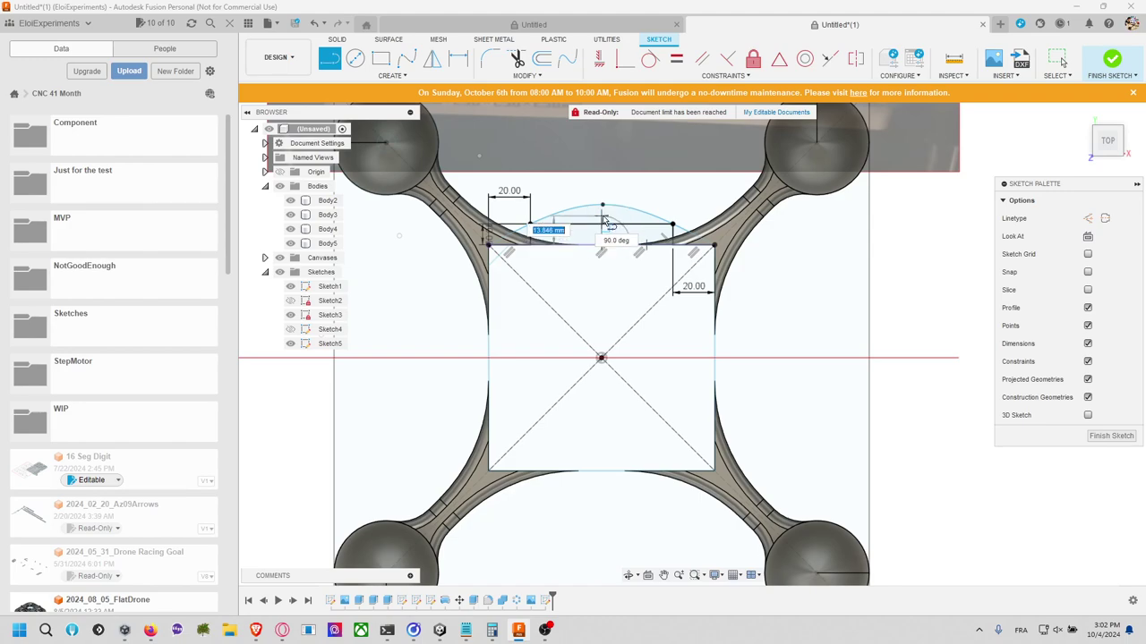
{"action": "left_click", "coordinate": [603, 217]}
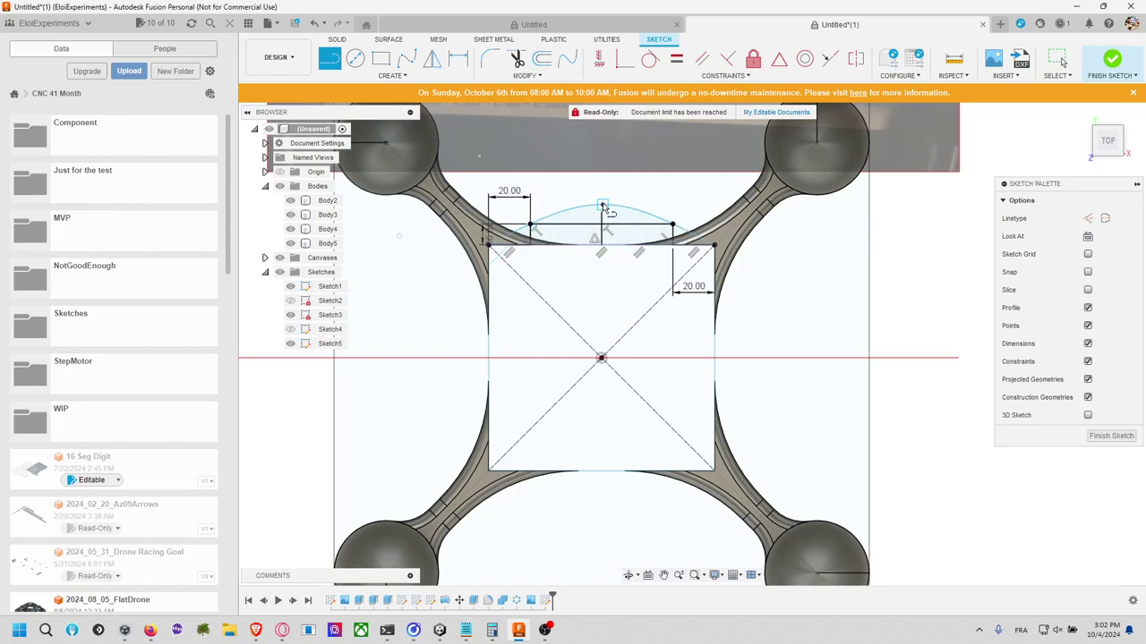
{"action": "key", "text": "Escape"}
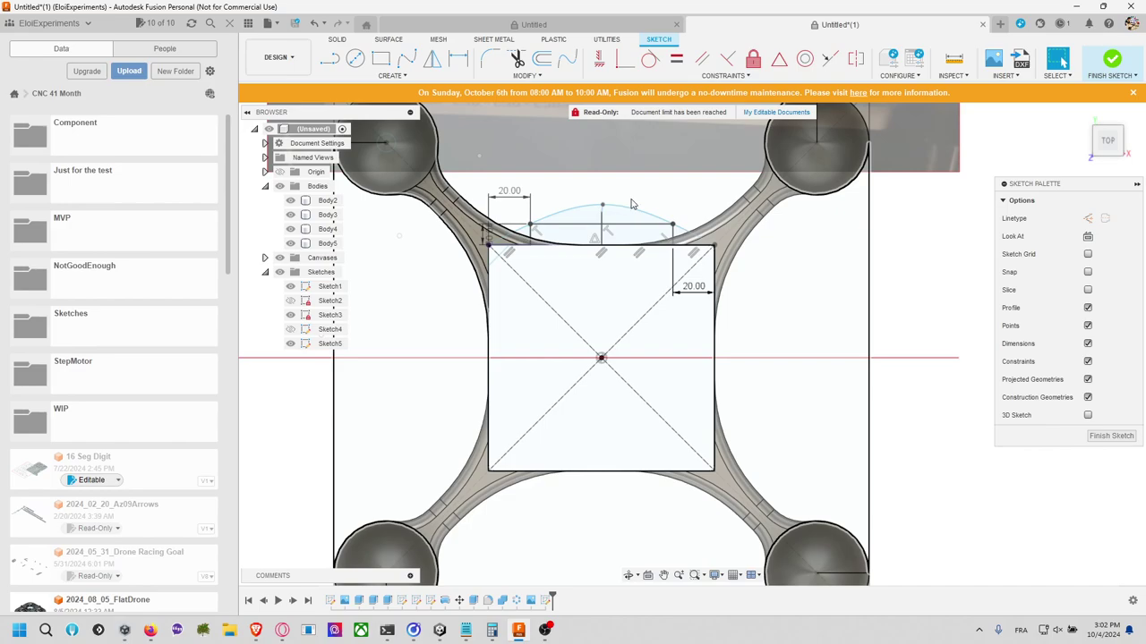
{"action": "scroll", "coordinate": [621, 199], "scroll_direction": "up", "scroll_amount": 5}
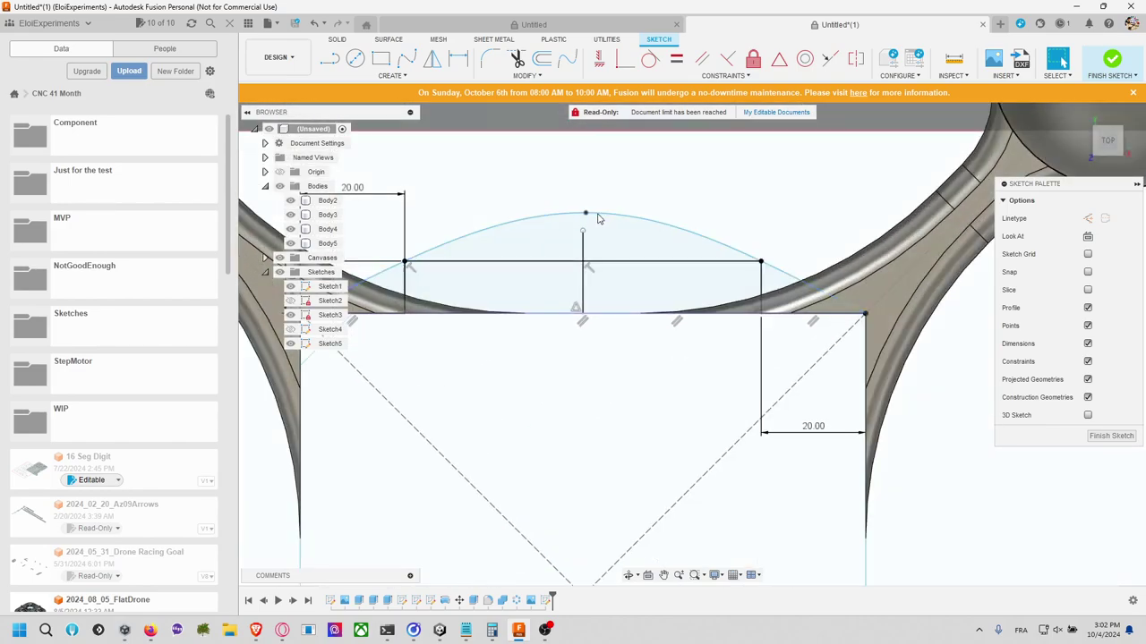
{"action": "left_click_drag", "start_coordinate": [586, 214], "coordinate": [584, 233]}
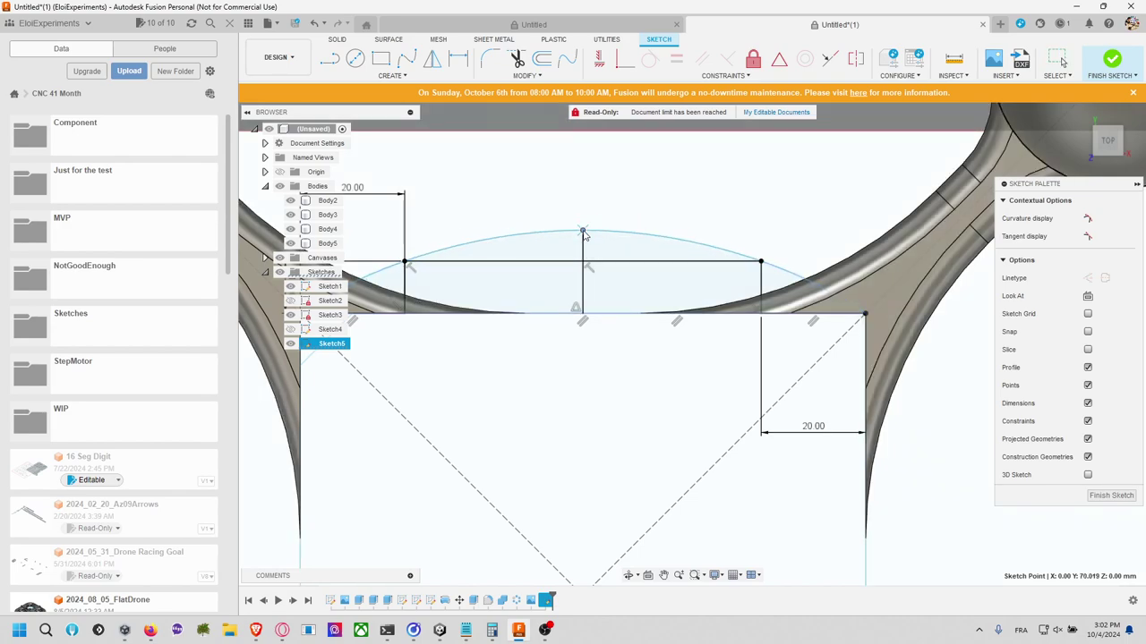
Step: Delete the right-hand 20 mm dimension
{"action": "left_click", "coordinate": [650, 200]}
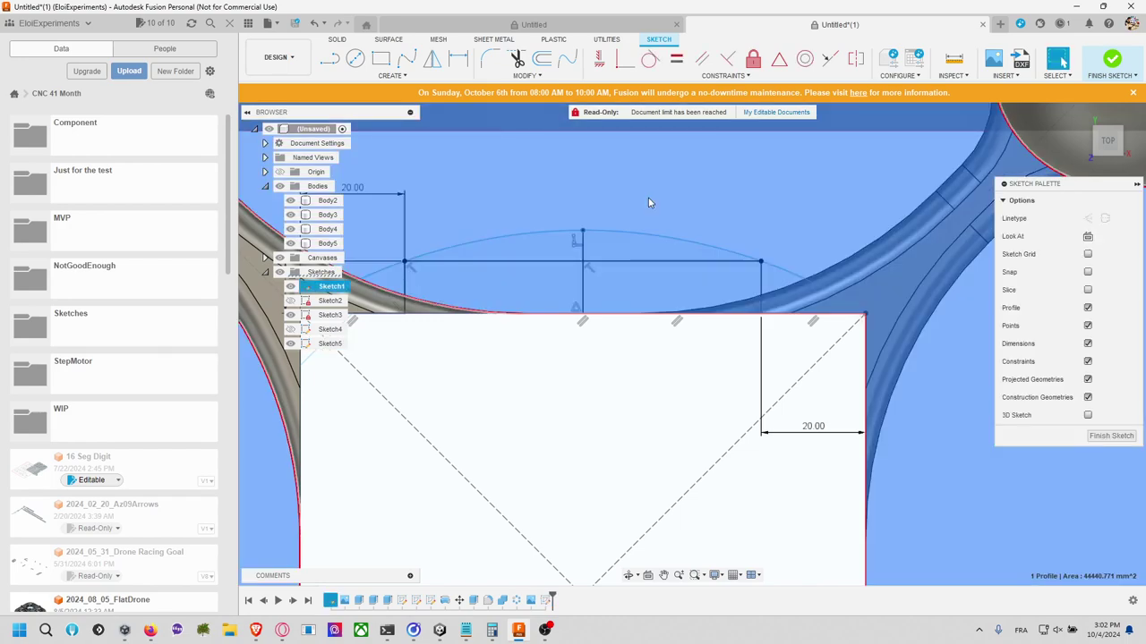
{"action": "scroll", "coordinate": [650, 200], "scroll_direction": "down", "scroll_amount": 3}
{"action": "middle_click_drag", "start_coordinate": [683, 187], "coordinate": [629, 188]}
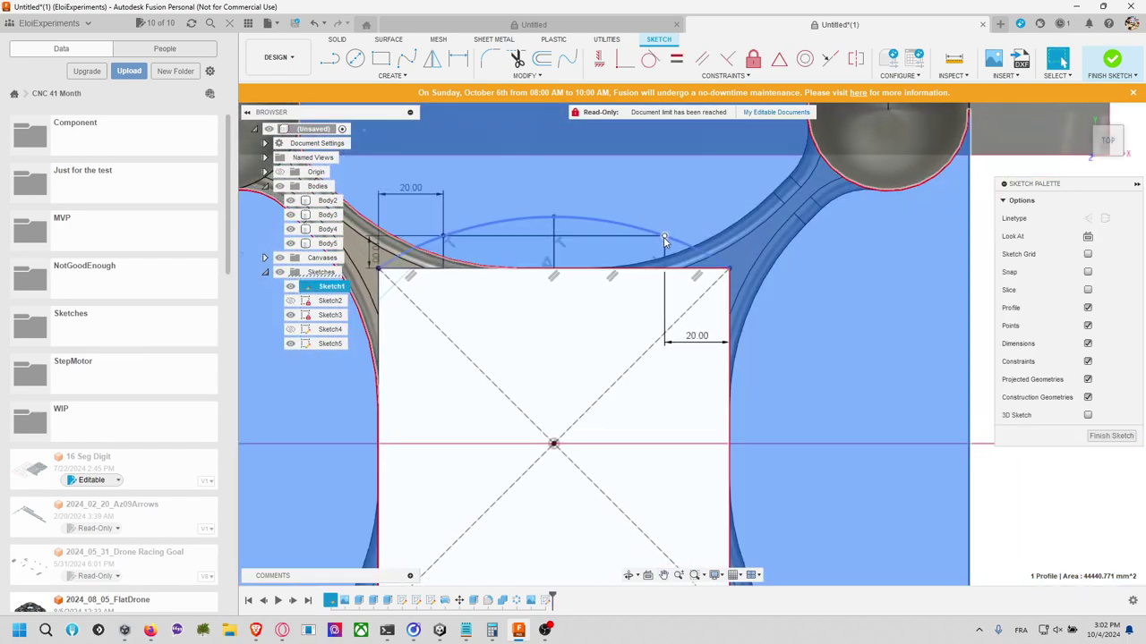
{"action": "left_click", "coordinate": [664, 235]}
{"action": "double_click", "coordinate": [697, 337]}
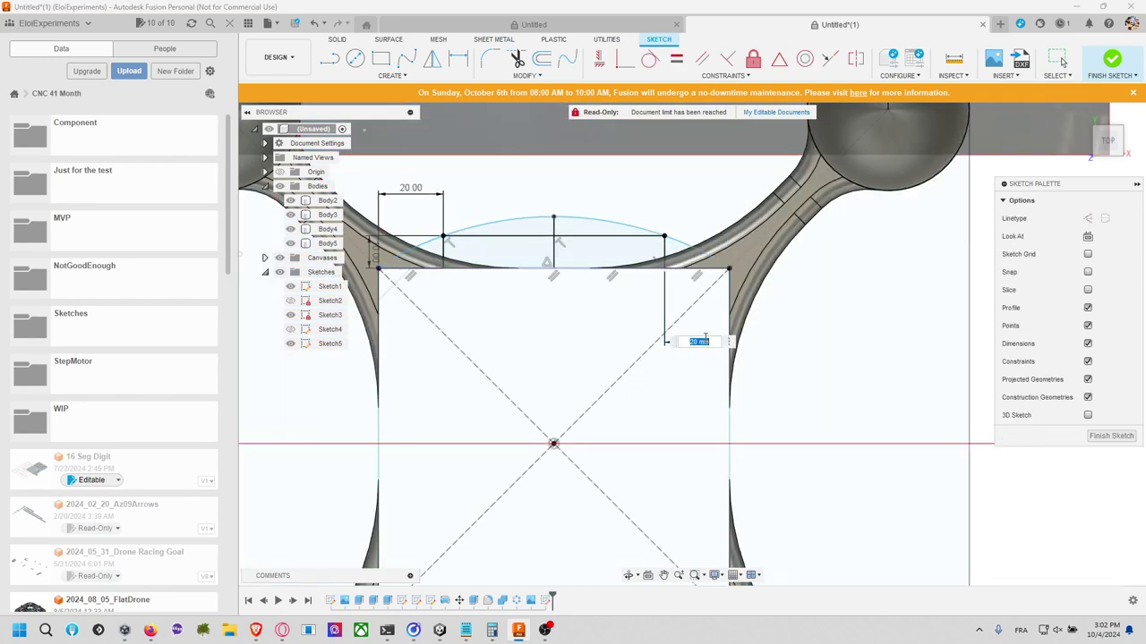
{"action": "left_click", "coordinate": [676, 59]}
{"action": "key", "text": "Escape"}
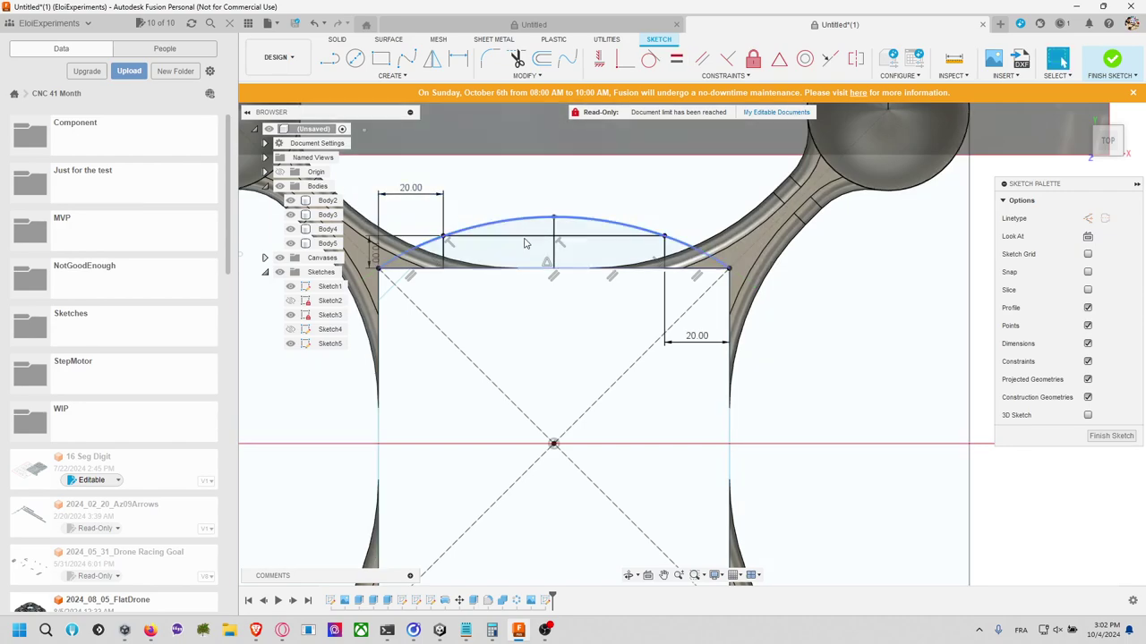
{"action": "double_click", "coordinate": [698, 337]}
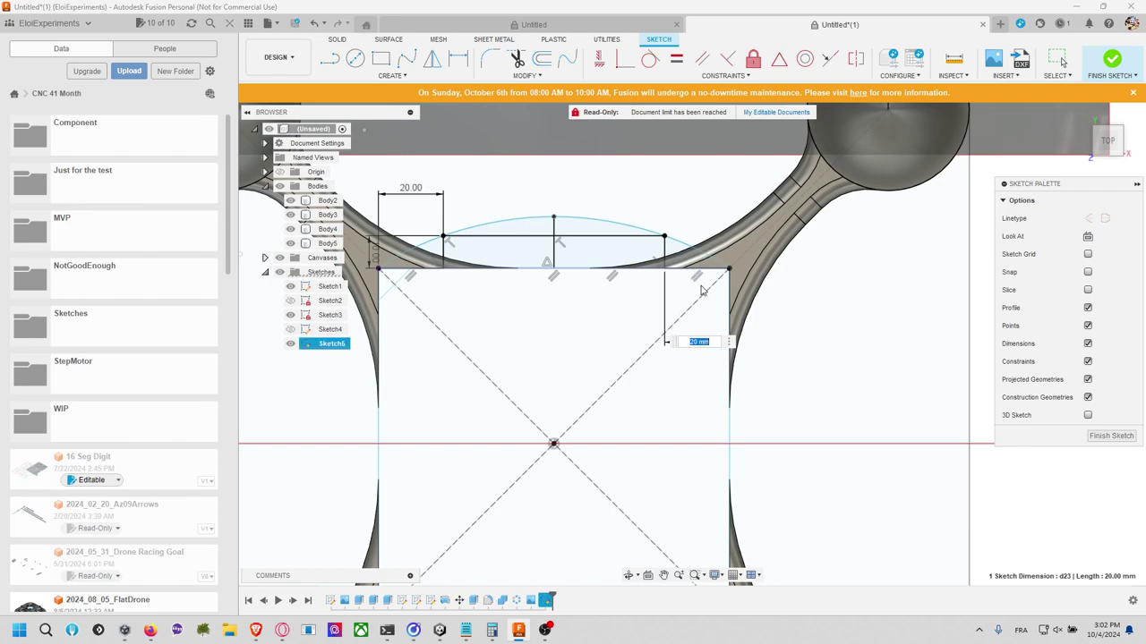
{"action": "key", "text": "BackSpace"}
{"action": "key", "text": "Escape"}
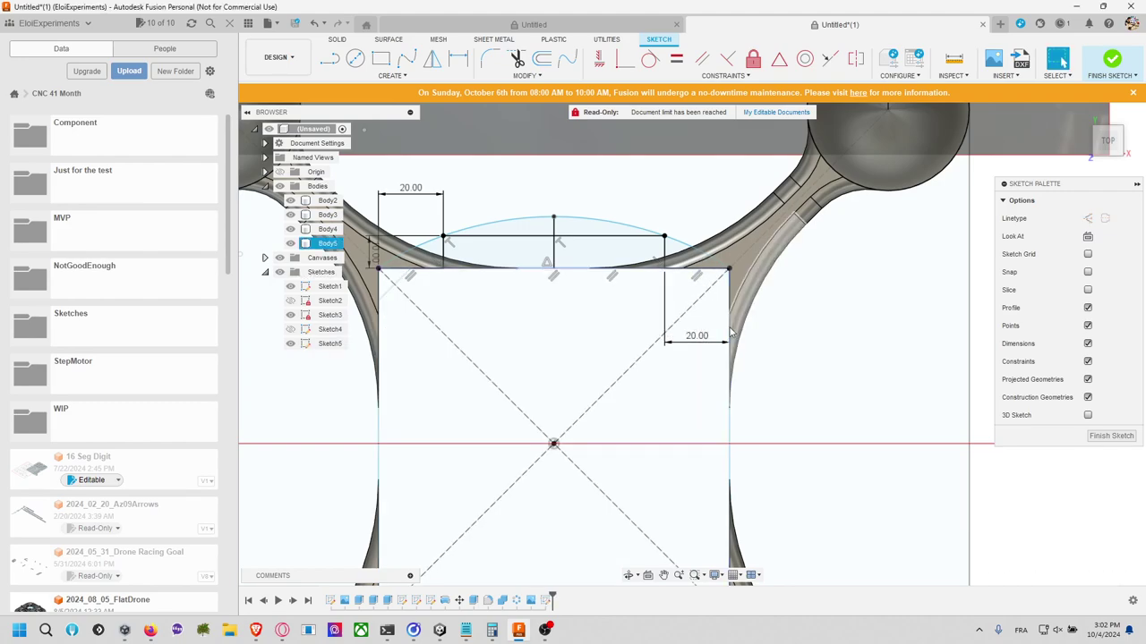
{"action": "right_click", "coordinate": [698, 336]}
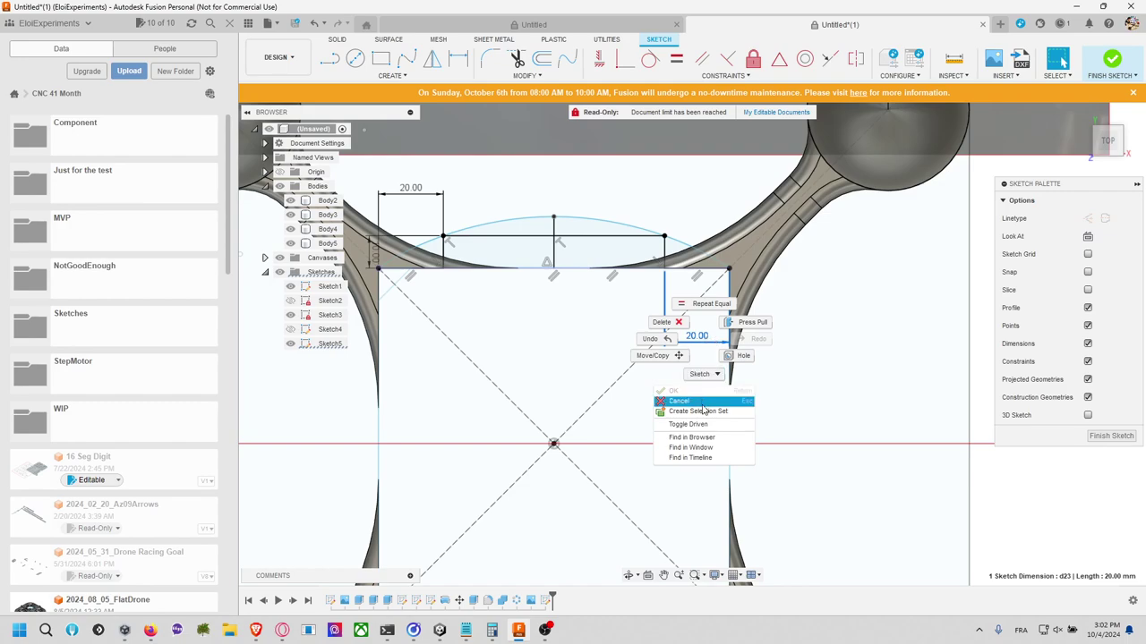
{"action": "left_click", "coordinate": [667, 322]}
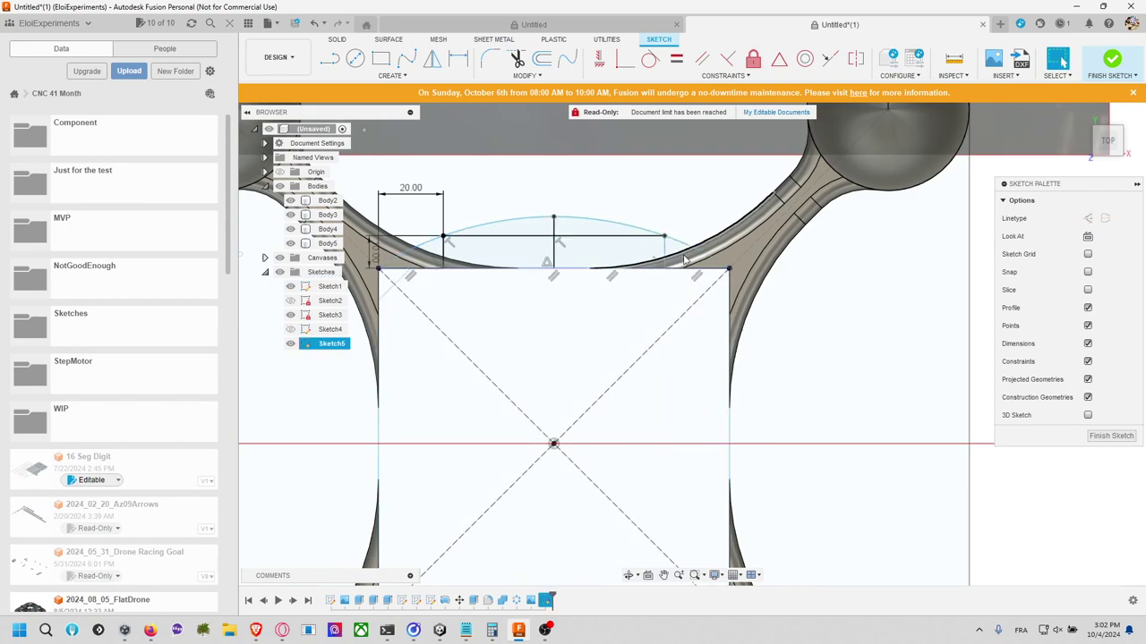
Step: Try an equal-length constraint on the top segments, then undo it
{"action": "left_click", "coordinate": [675, 59]}
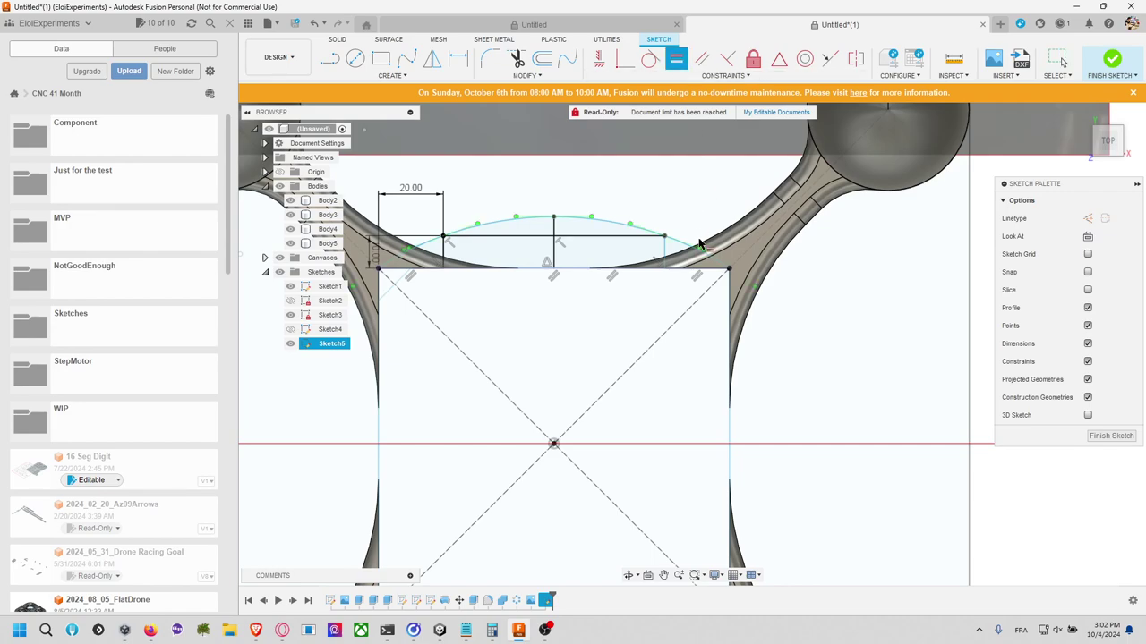
{"action": "left_click", "coordinate": [689, 275]}
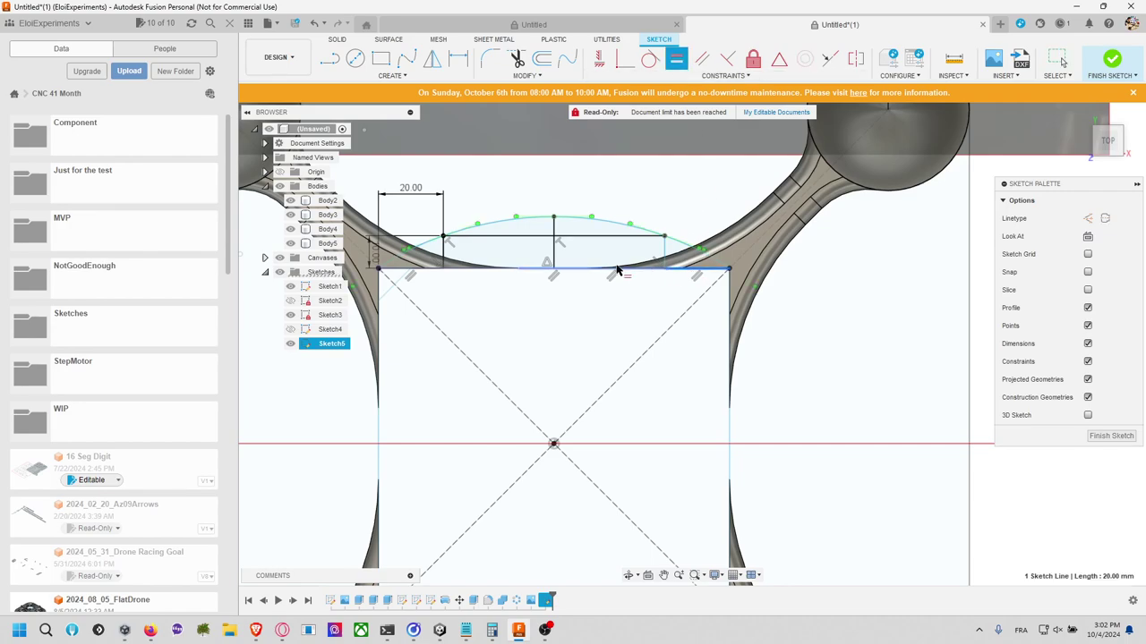
{"action": "left_click", "coordinate": [422, 271]}
{"action": "key", "text": "Escape"}
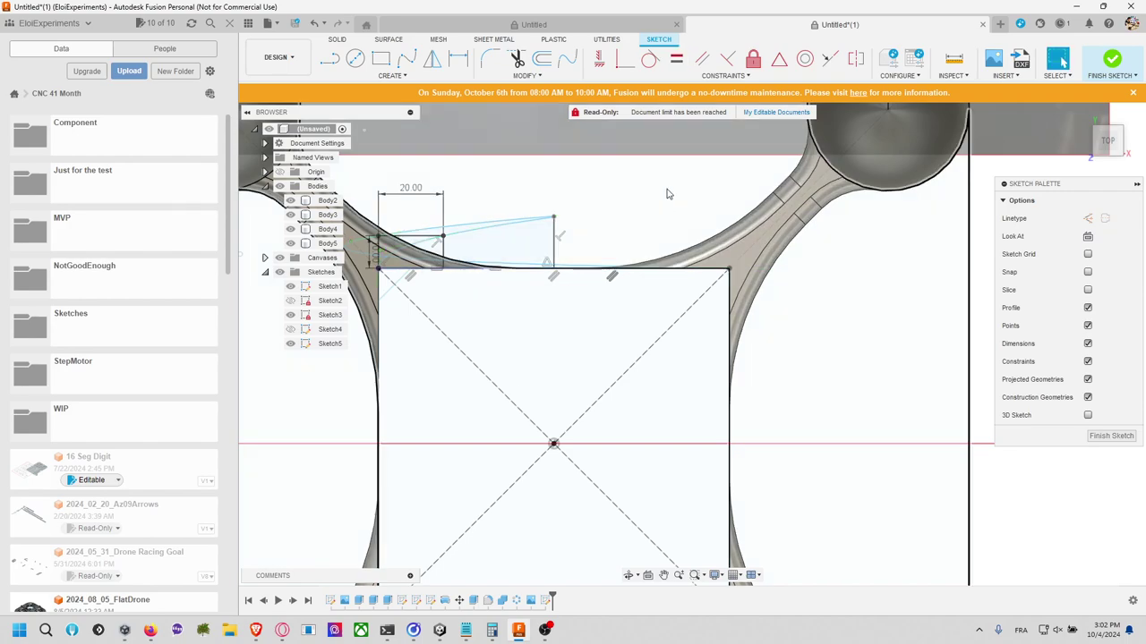
{"action": "key", "text": "ctrl+z"}
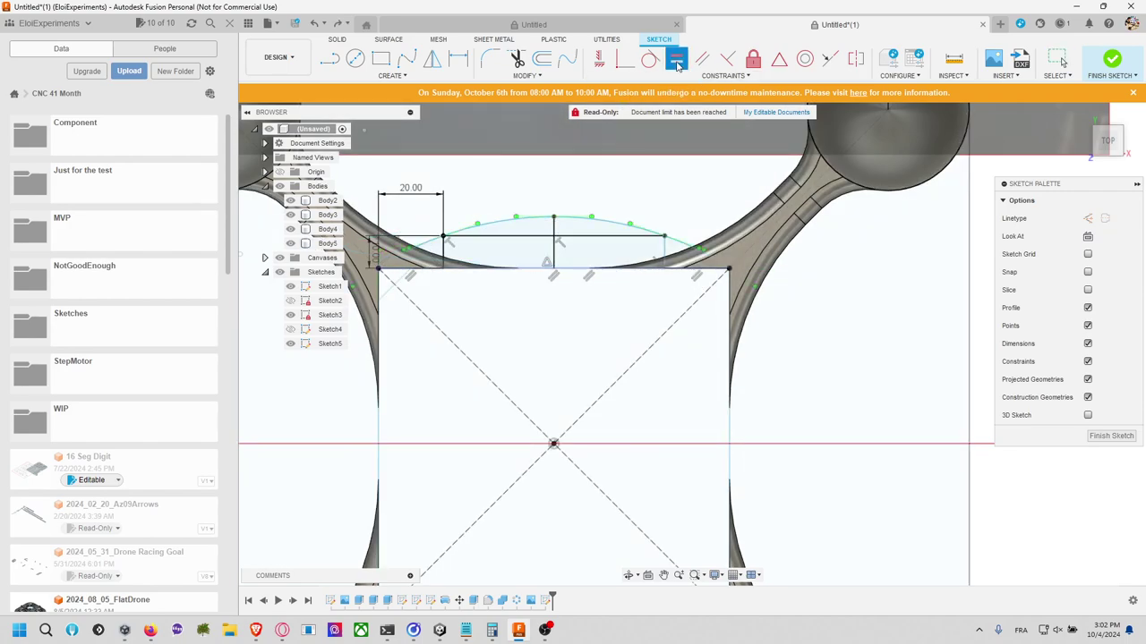
{"action": "left_click", "coordinate": [676, 59]}
{"action": "left_click", "coordinate": [676, 274]}
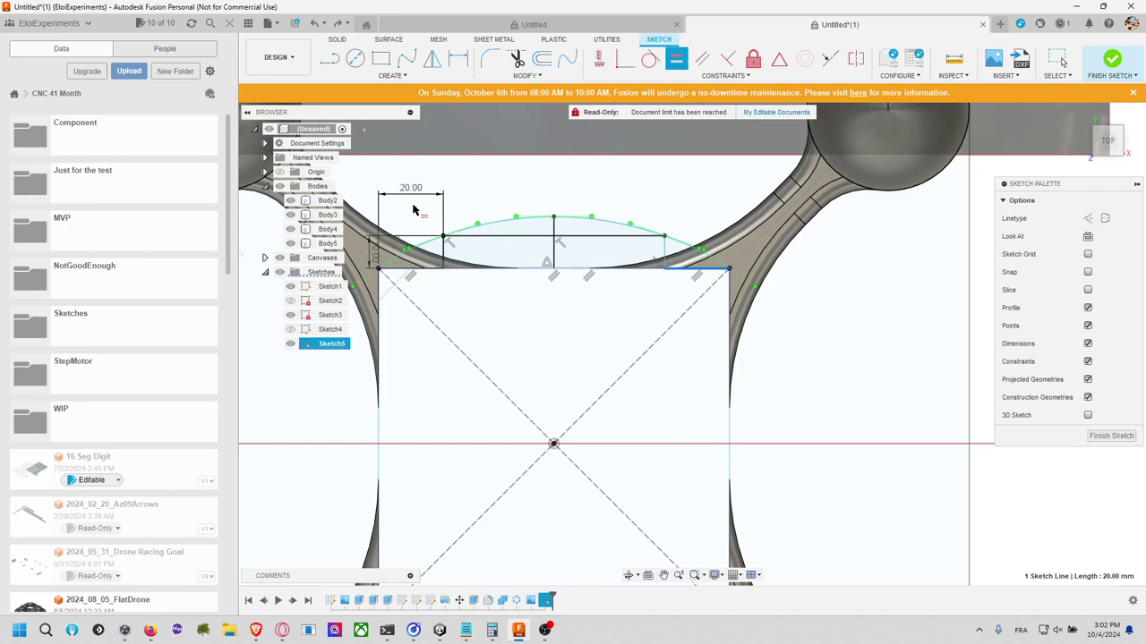
{"action": "key", "text": "Escape"}
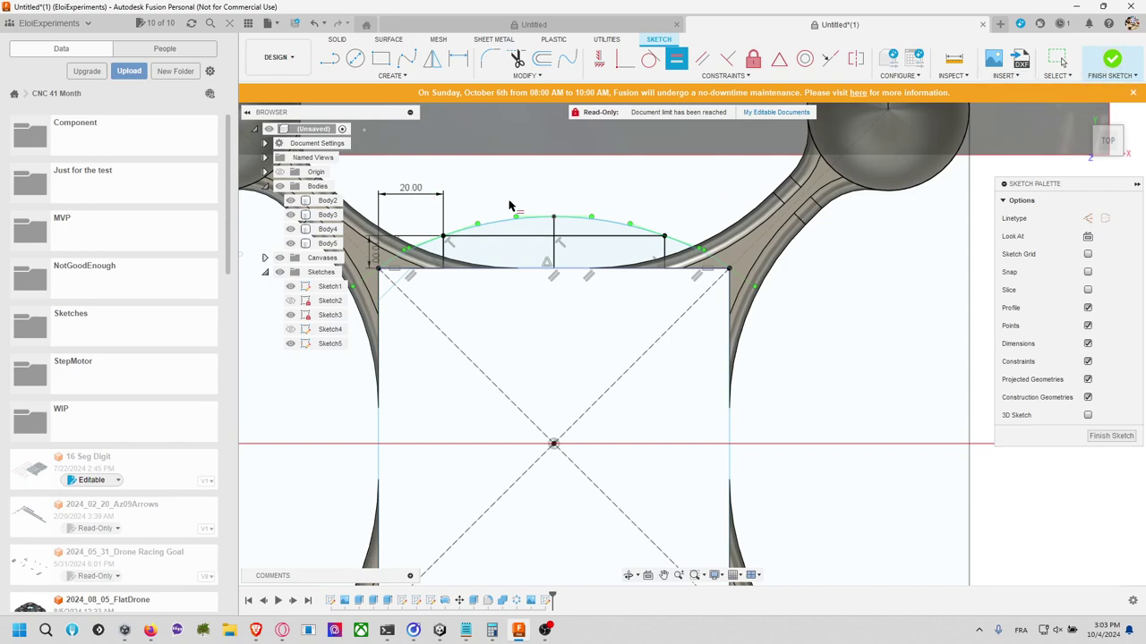
Step: Change the top-left 20 mm dimension to 15 mm
{"action": "double_click", "coordinate": [411, 189]}
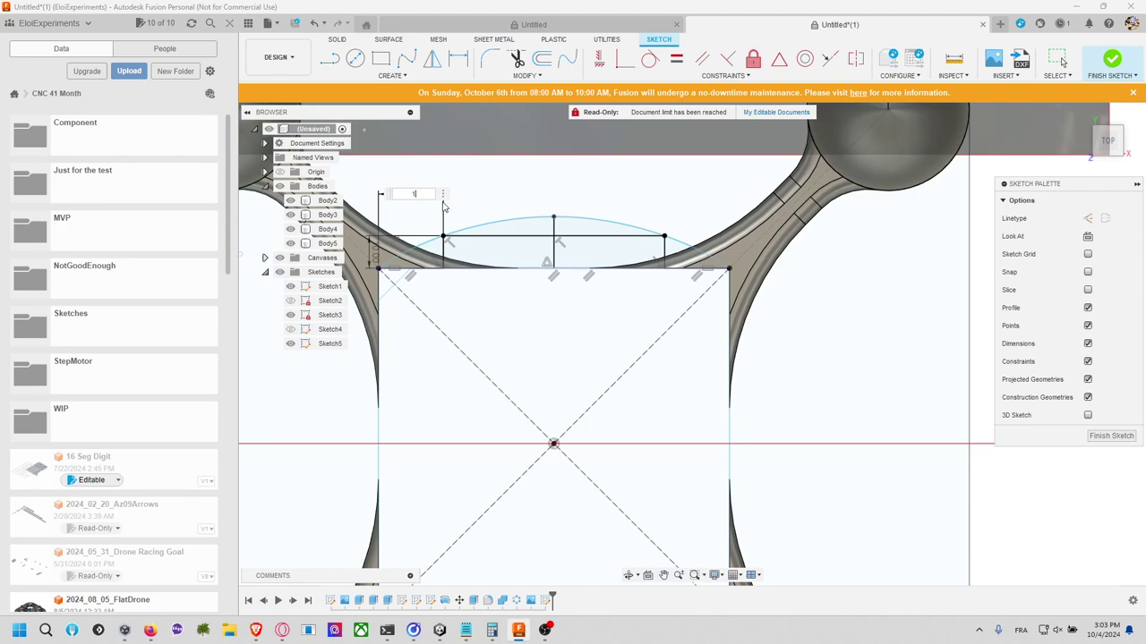
{"action": "key", "text": "Return"}
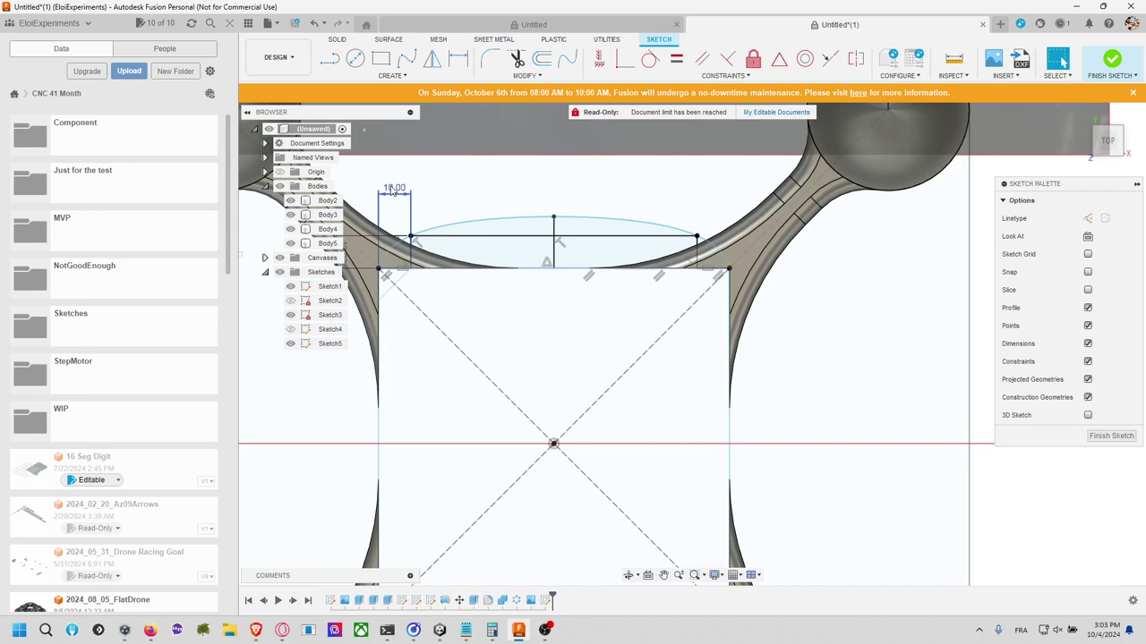
{"action": "double_click", "coordinate": [392, 189]}
{"action": "type", "text": "15"}
{"action": "key", "text": "Return"}
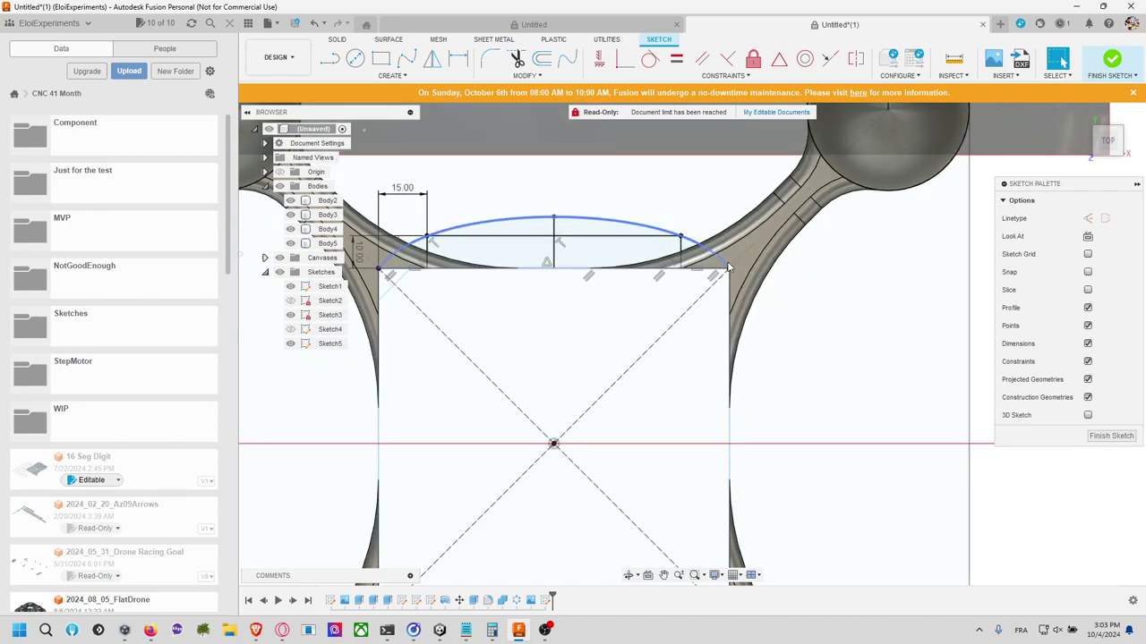
Step: Hide the four motor-pod bodies and tilt the view toward the sketch
{"action": "scroll", "coordinate": [803, 330], "scroll_direction": "down", "scroll_amount": 5}
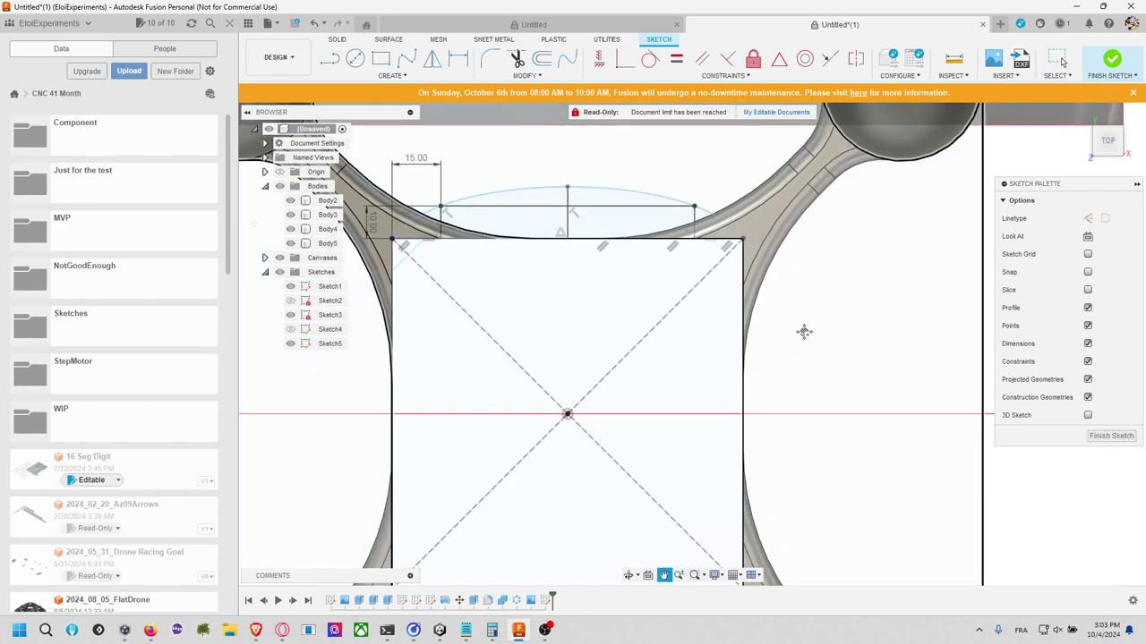
{"action": "middle_click_drag", "start_coordinate": [819, 325], "coordinate": [767, 299]}
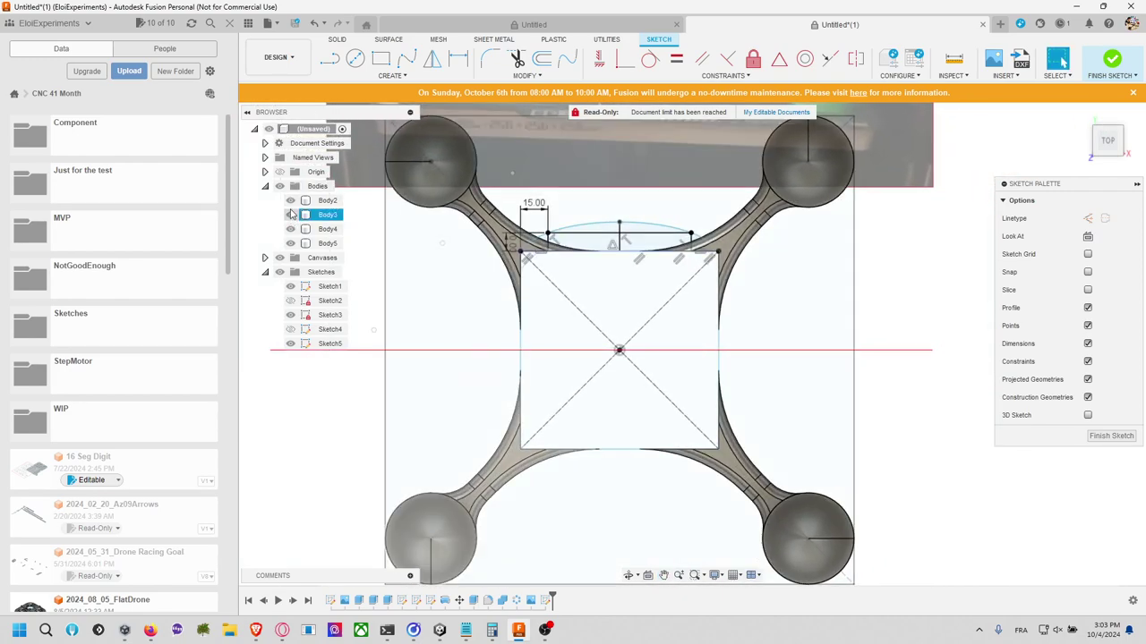
{"action": "left_click", "coordinate": [290, 201]}
{"action": "left_click", "coordinate": [290, 215]}
{"action": "left_click", "coordinate": [290, 229]}
{"action": "left_click", "coordinate": [290, 243]}
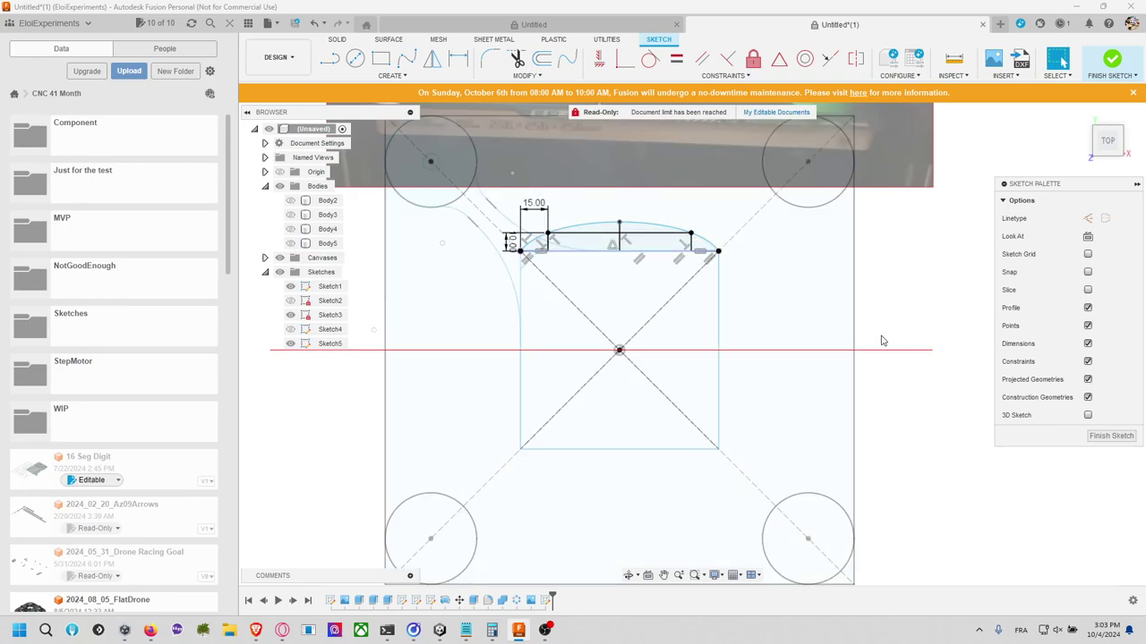
{"action": "mouse_move", "coordinate": [882, 340]}
{"action": "middle_mouse_down", "text": "shift"}
{"action": "mouse_move", "coordinate": [847, 308]}
{"action": "mouse_move", "coordinate": [674, 244]}
{"action": "middle_mouse_up", "text": "shift"}
Step: Reopen Sketch5 to select the traced spline, then back out of an arc extrude
{"action": "key", "text": "e"}
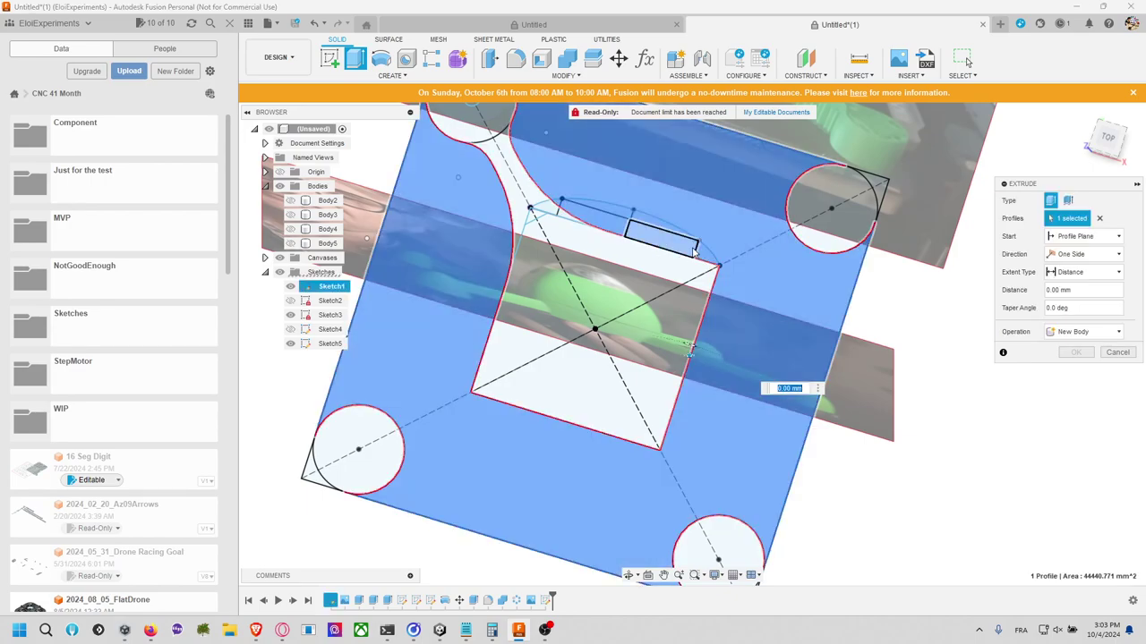
{"action": "double_click", "coordinate": [691, 249]}
{"action": "left_click", "coordinate": [702, 253]}
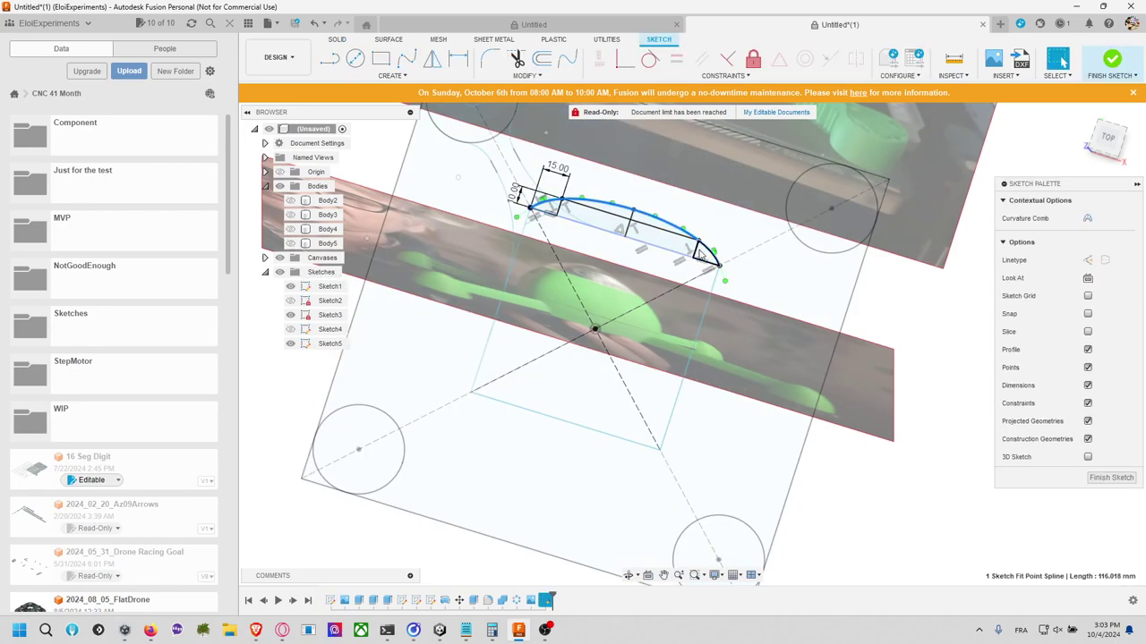
{"action": "scroll", "coordinate": [693, 250], "scroll_direction": "up", "scroll_amount": 3}
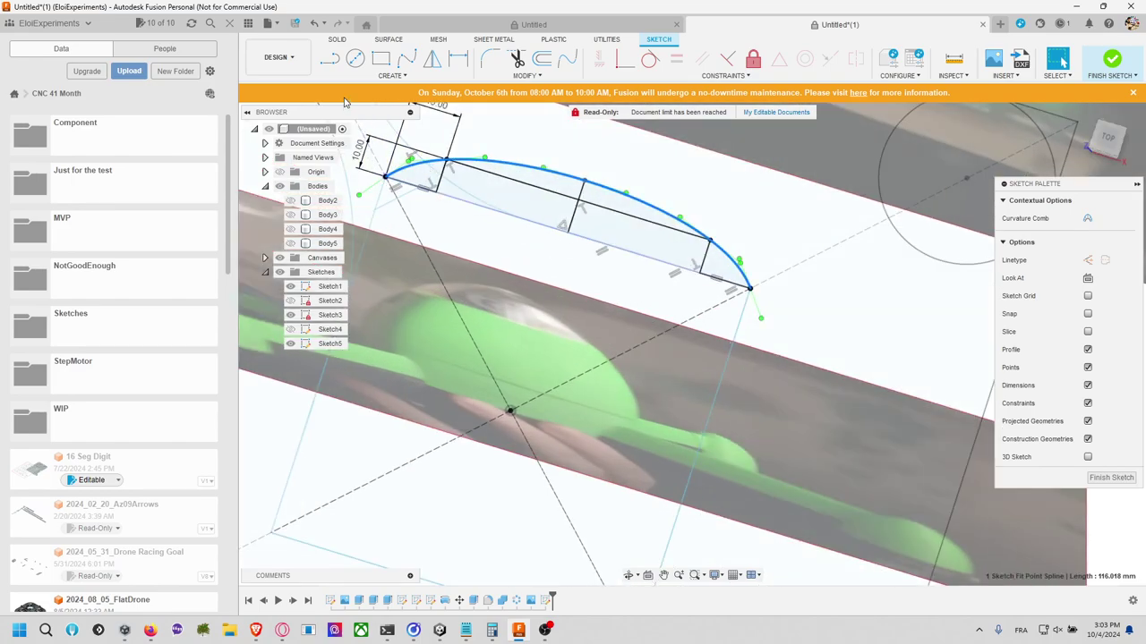
{"action": "left_click", "coordinate": [329, 58]}
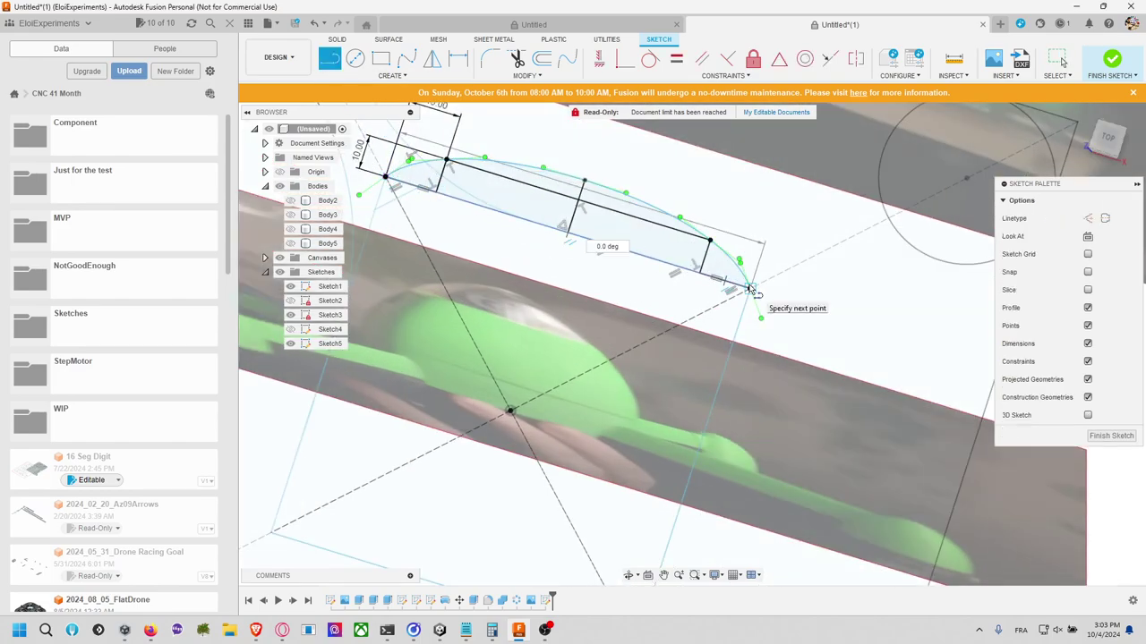
{"action": "key", "text": "e"}
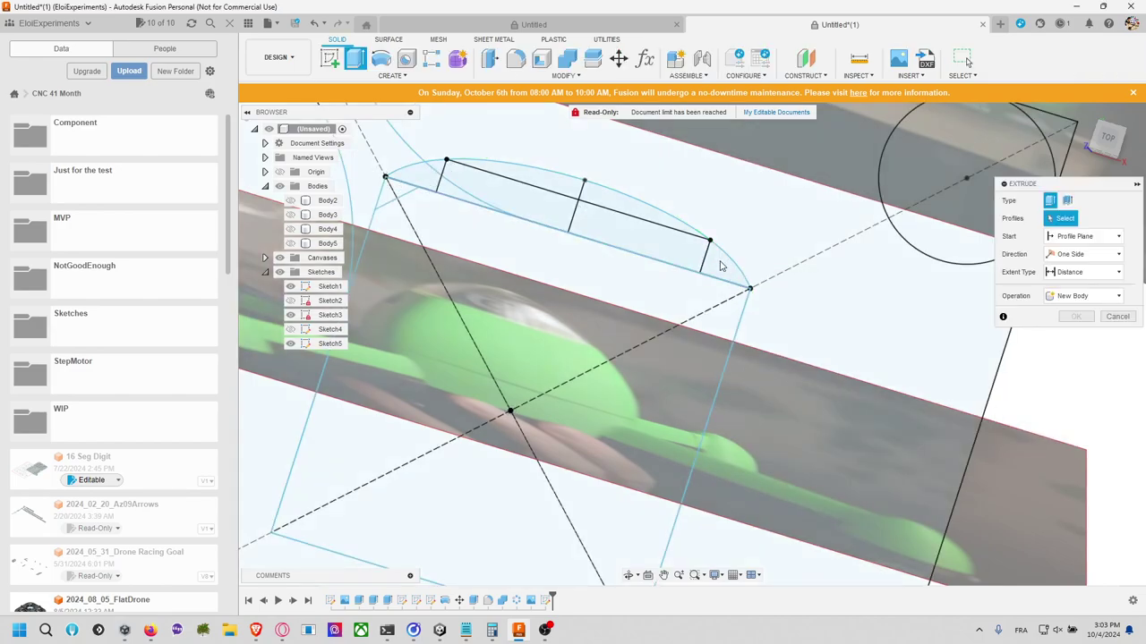
{"action": "left_click", "coordinate": [697, 259]}
{"action": "key", "text": "Escape"}
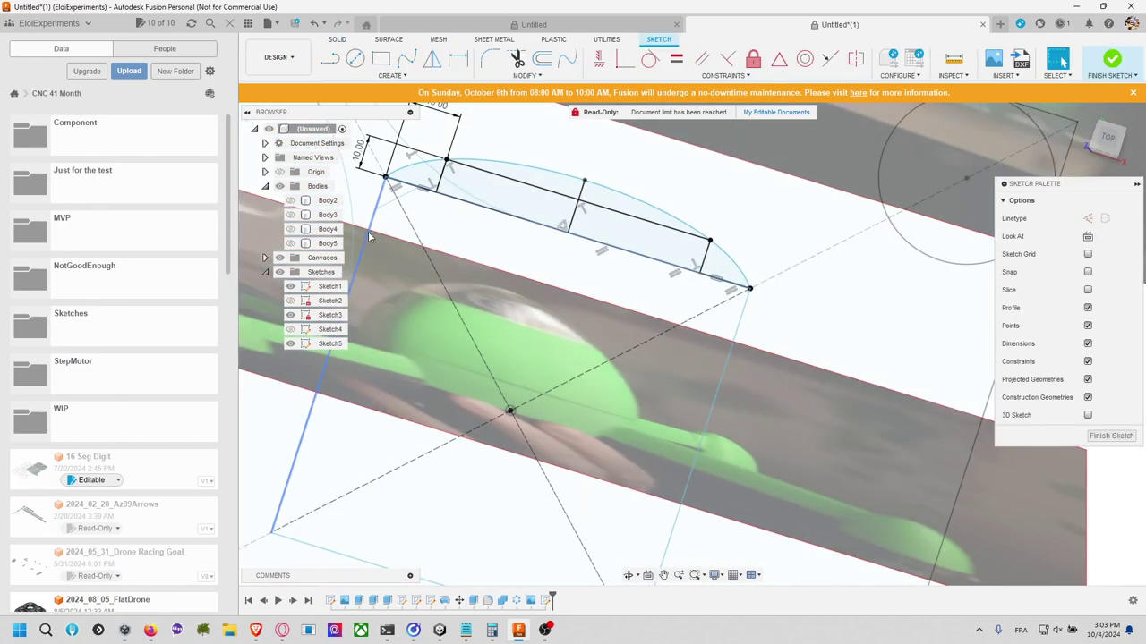
Step: Extrude the six arc-shaped profiles 2 mm into a new body
{"action": "key", "text": "e"}
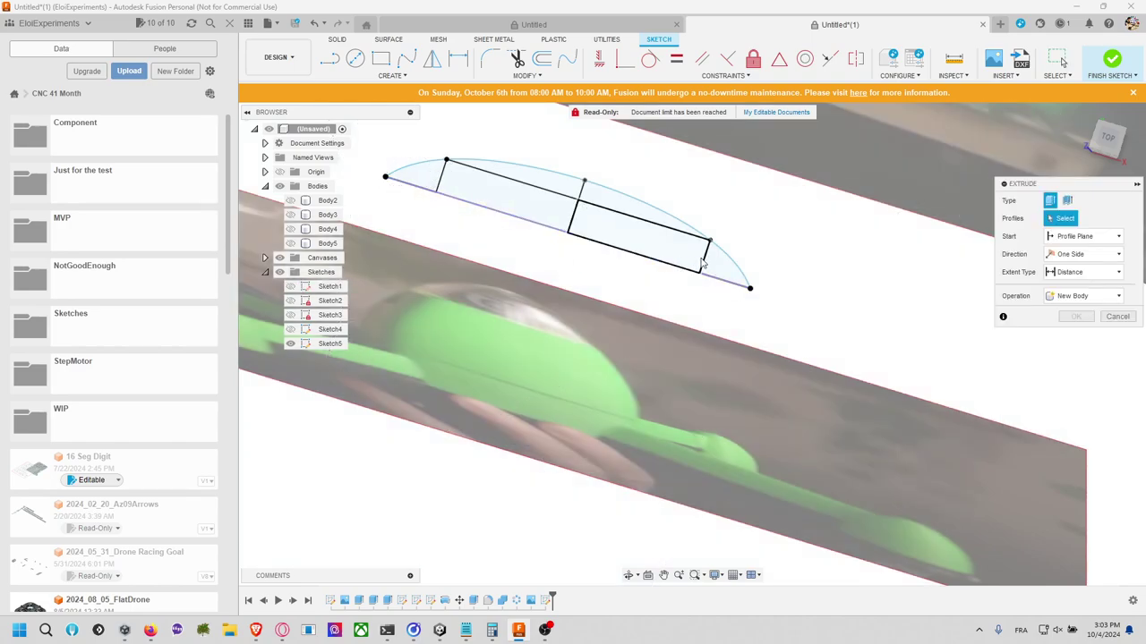
{"action": "left_click", "coordinate": [693, 259]}
{"action": "left_click", "coordinate": [667, 234]}
{"action": "left_click", "coordinate": [631, 204]}
{"action": "left_click", "coordinate": [537, 179]}
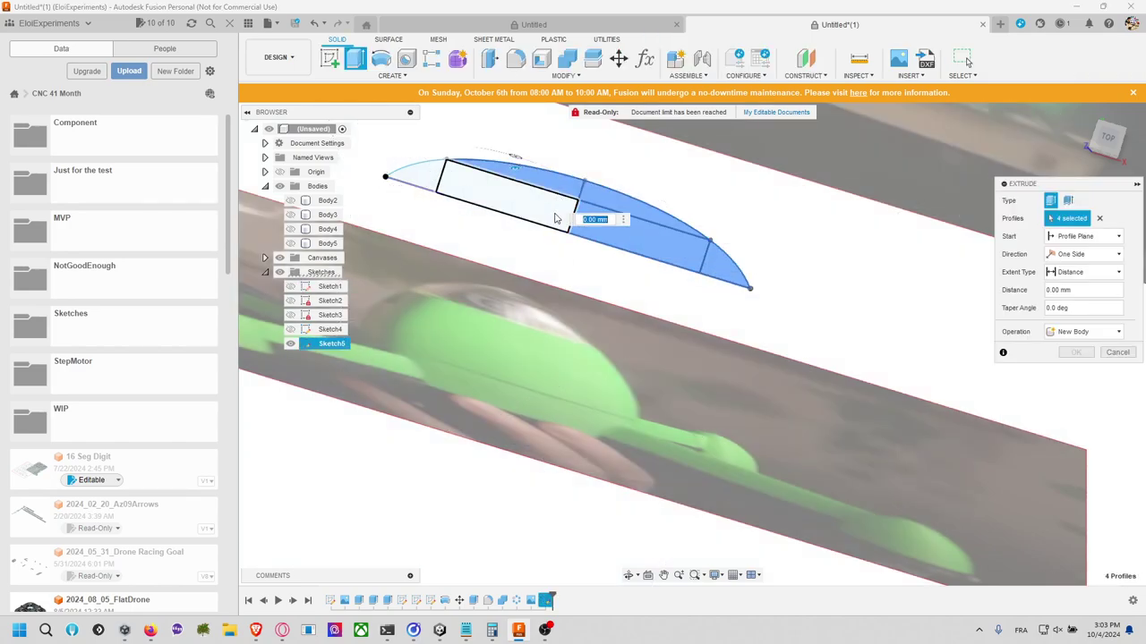
{"action": "left_click", "coordinate": [466, 194]}
{"action": "left_click", "coordinate": [416, 170]}
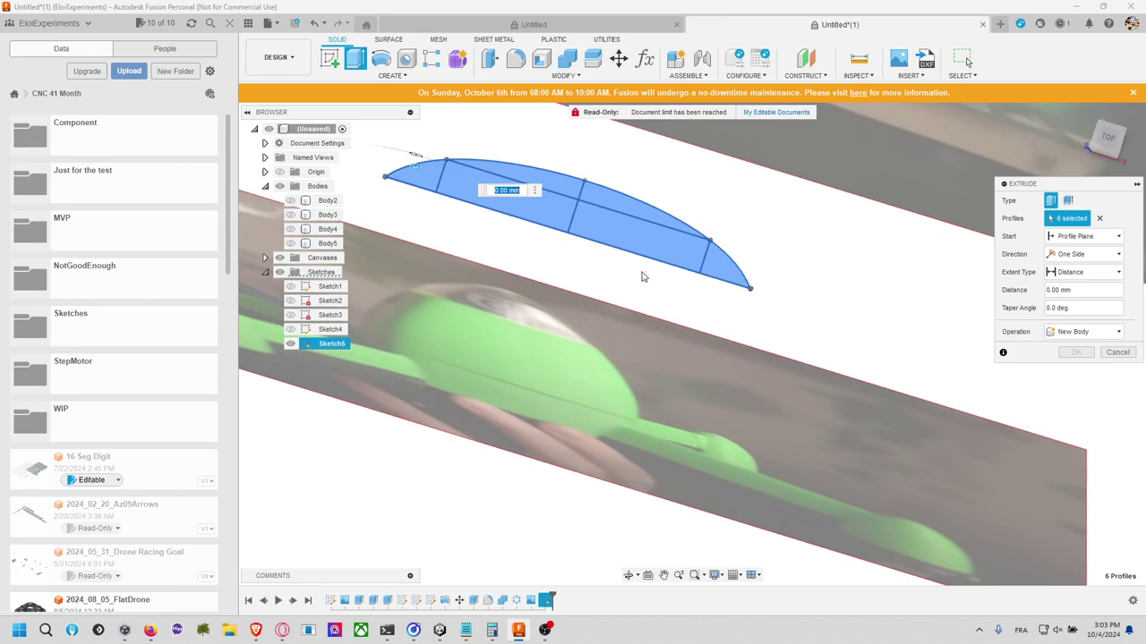
{"action": "type", "text": "2"}
{"action": "key", "text": "Return"}
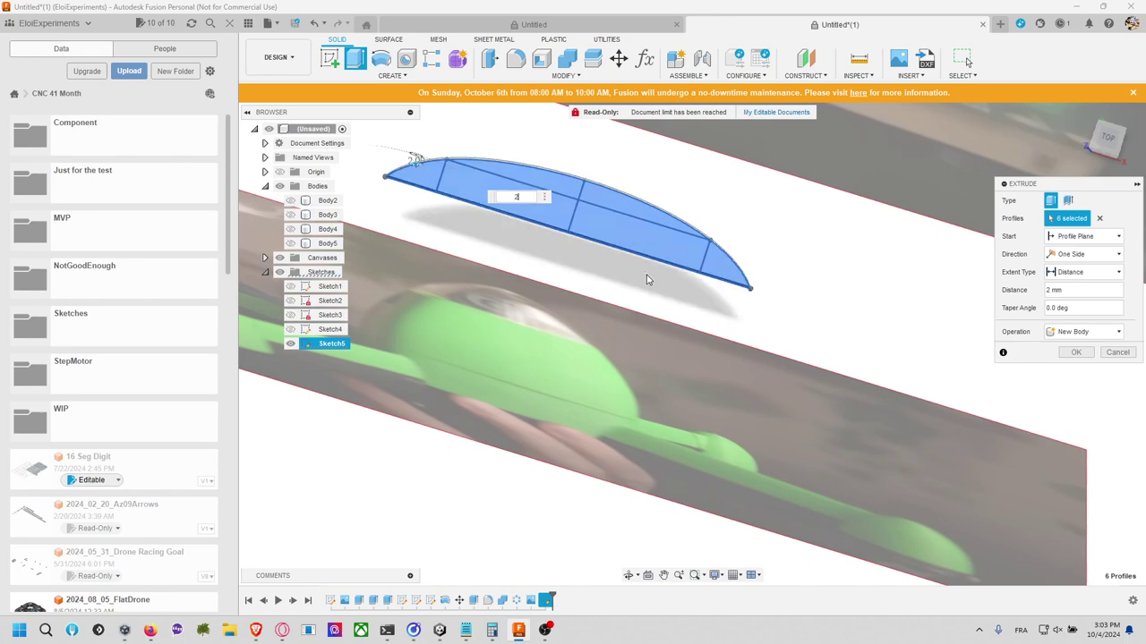
{"action": "left_click", "coordinate": [1078, 352]}
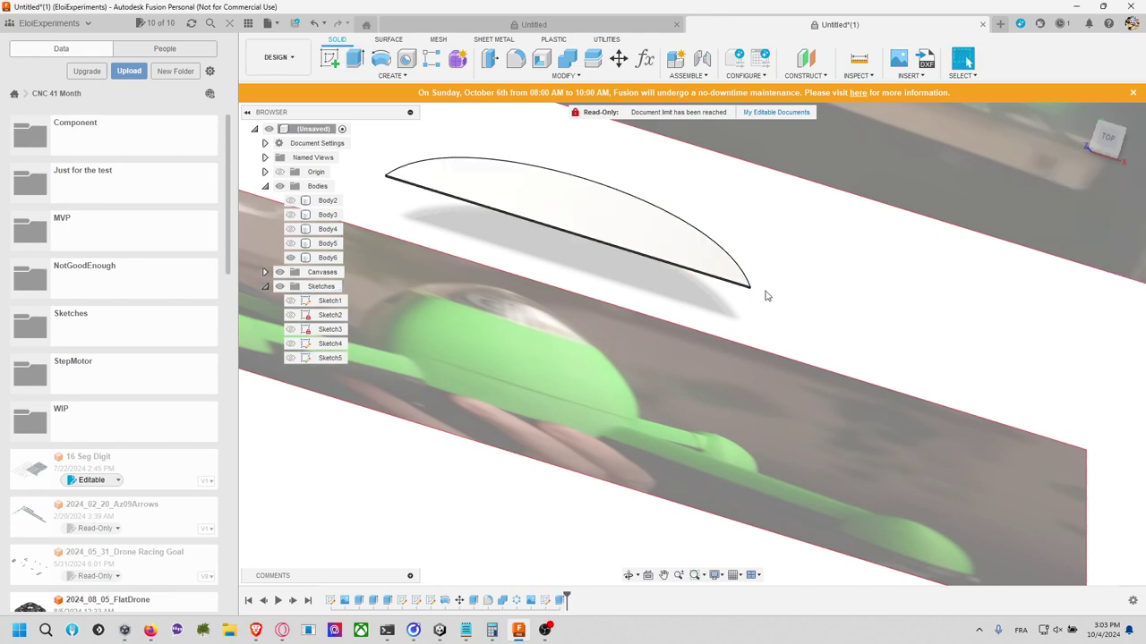
{"action": "scroll", "coordinate": [760, 291], "scroll_direction": "down", "scroll_amount": 4}
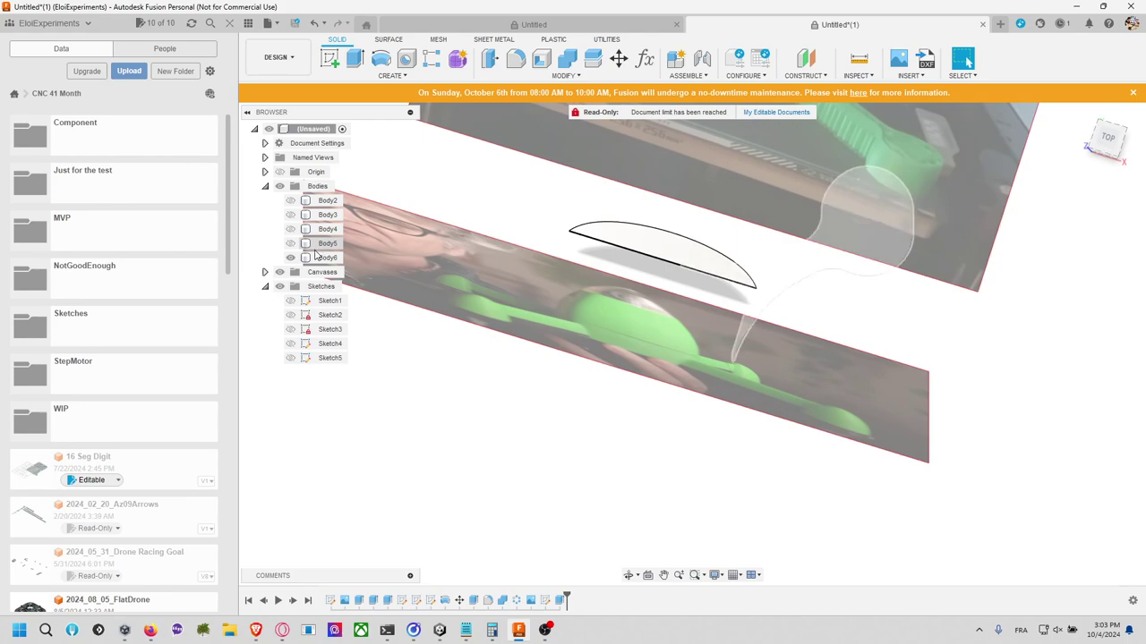
Step: Show Sketch1 and extrude both central square profiles 2 mm, joined to the arc body
{"action": "left_click", "coordinate": [290, 345]}
{"action": "left_click", "coordinate": [290, 345]}
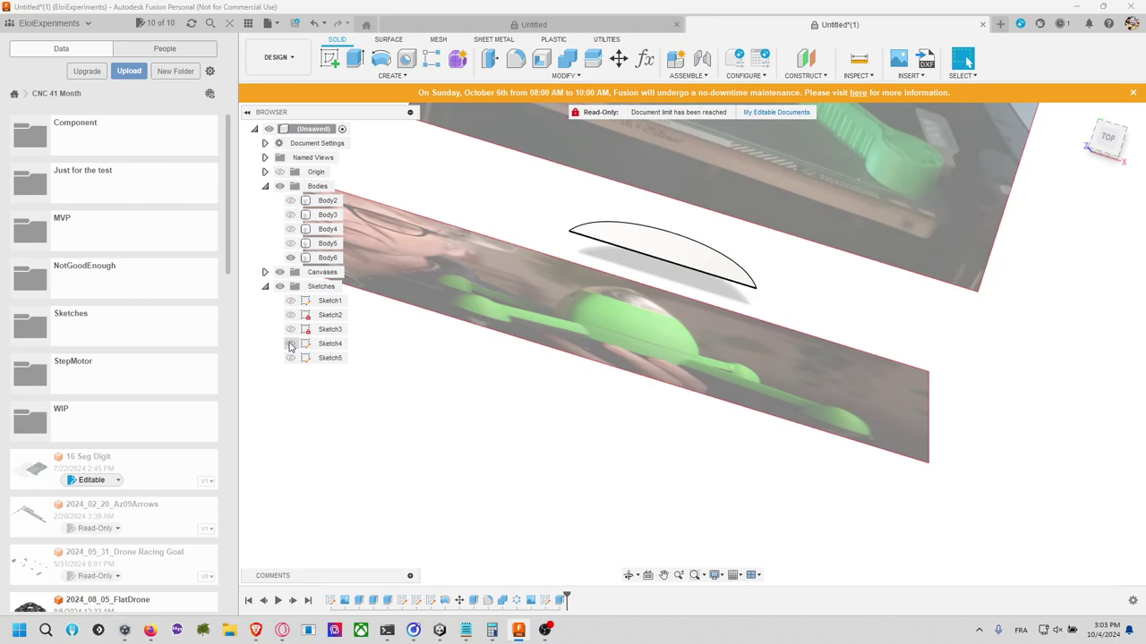
{"action": "left_click", "coordinate": [290, 301]}
{"action": "key", "text": "e"}
{"action": "left_click", "coordinate": [703, 323]}
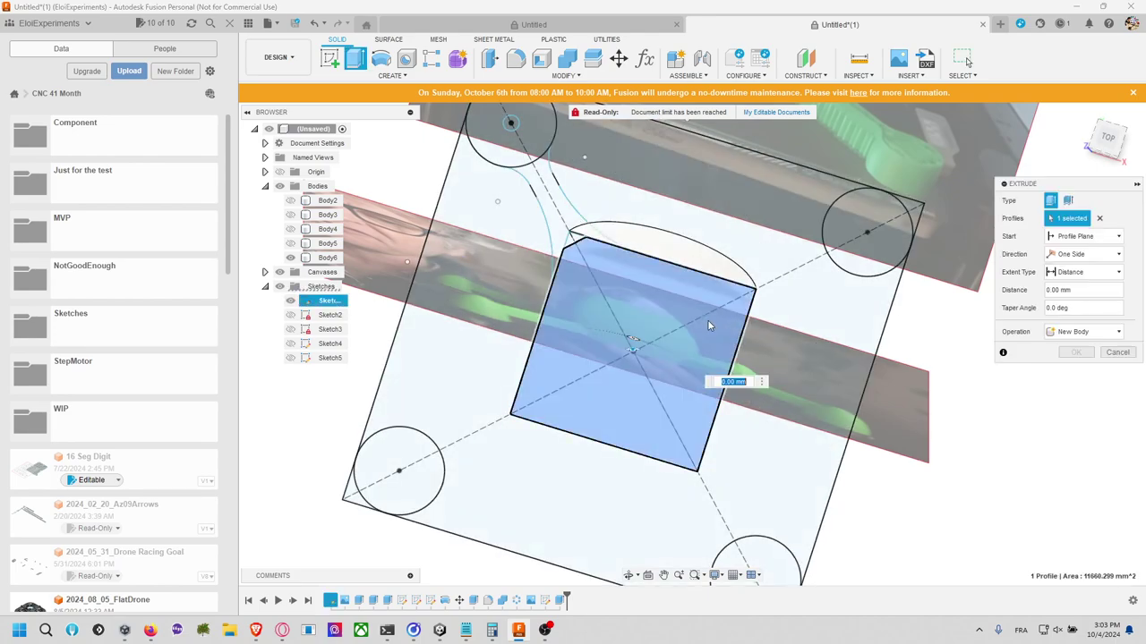
{"action": "left_click", "coordinate": [577, 248]}
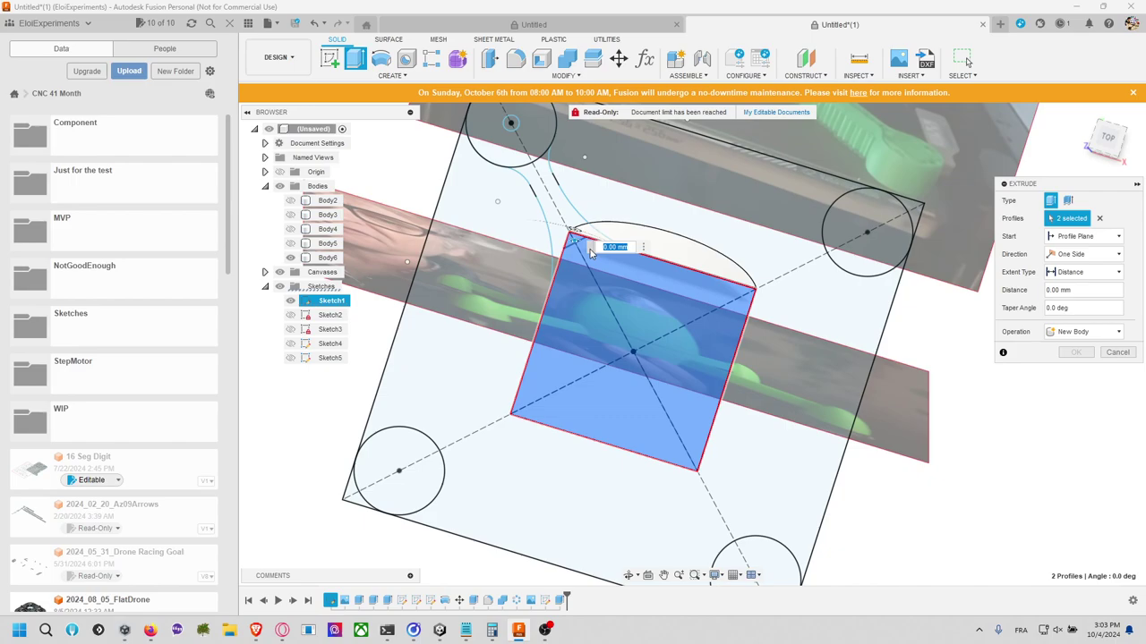
{"action": "type", "text": "20"}
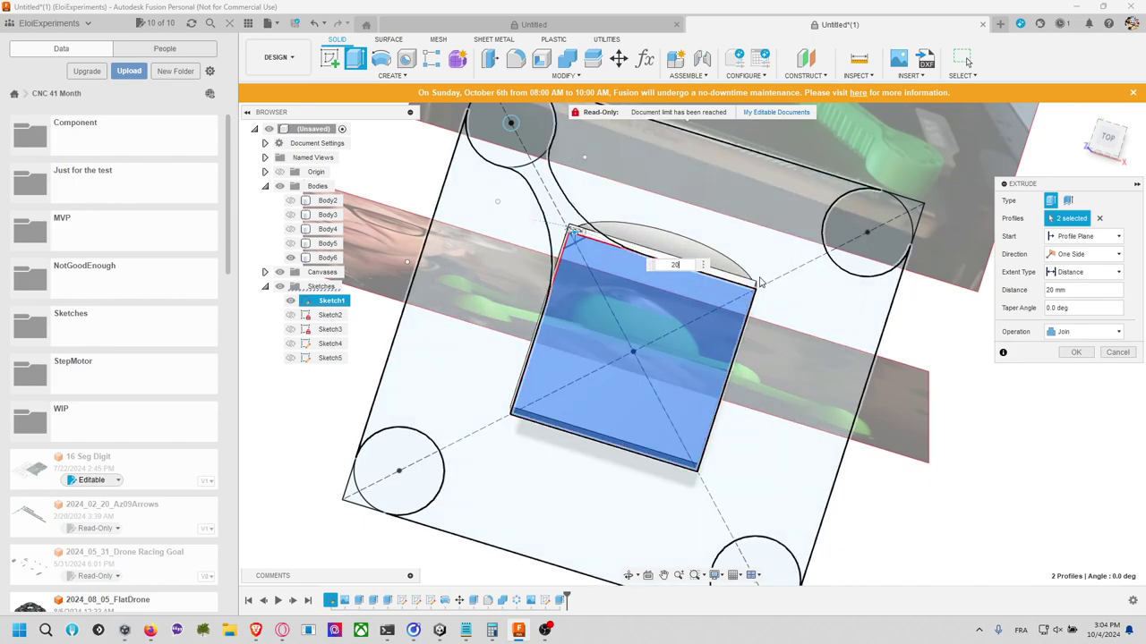
{"action": "key", "text": "BackSpace"}
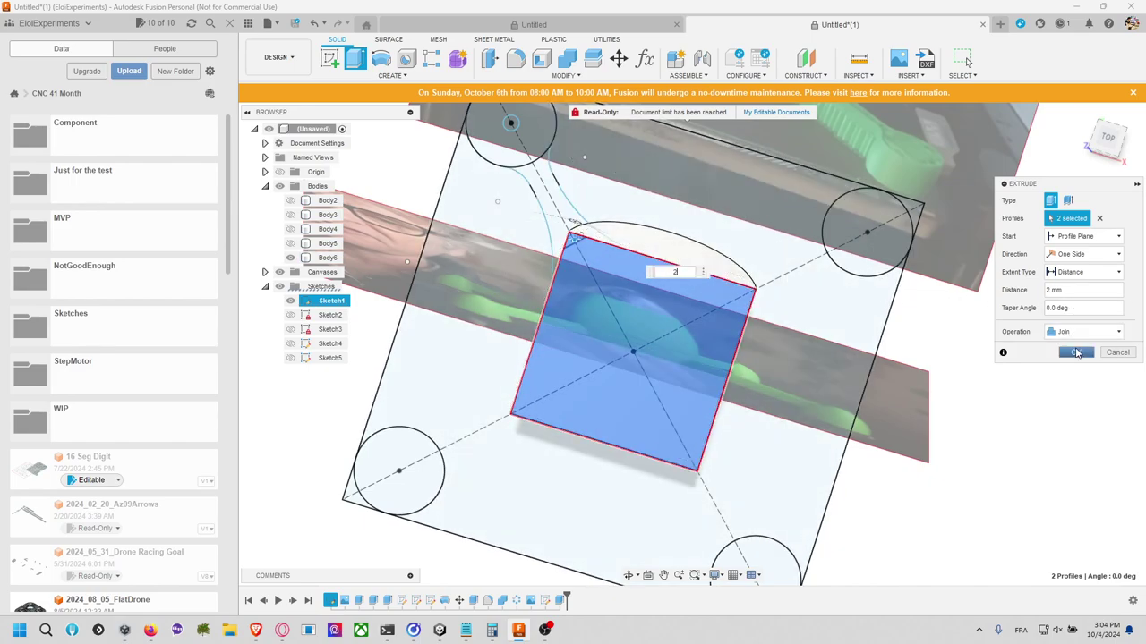
{"action": "left_click", "coordinate": [1076, 353]}
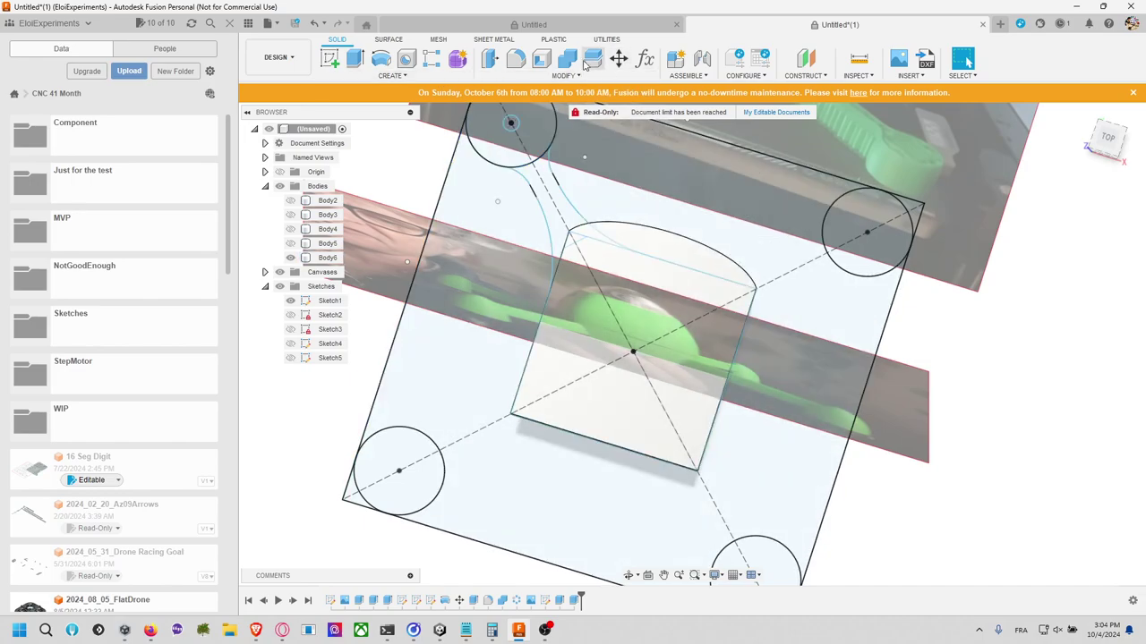
Step: Circular-pattern Body6 around the central vertical axis
{"action": "left_click", "coordinate": [431, 58]}
{"action": "left_click", "coordinate": [422, 76]}
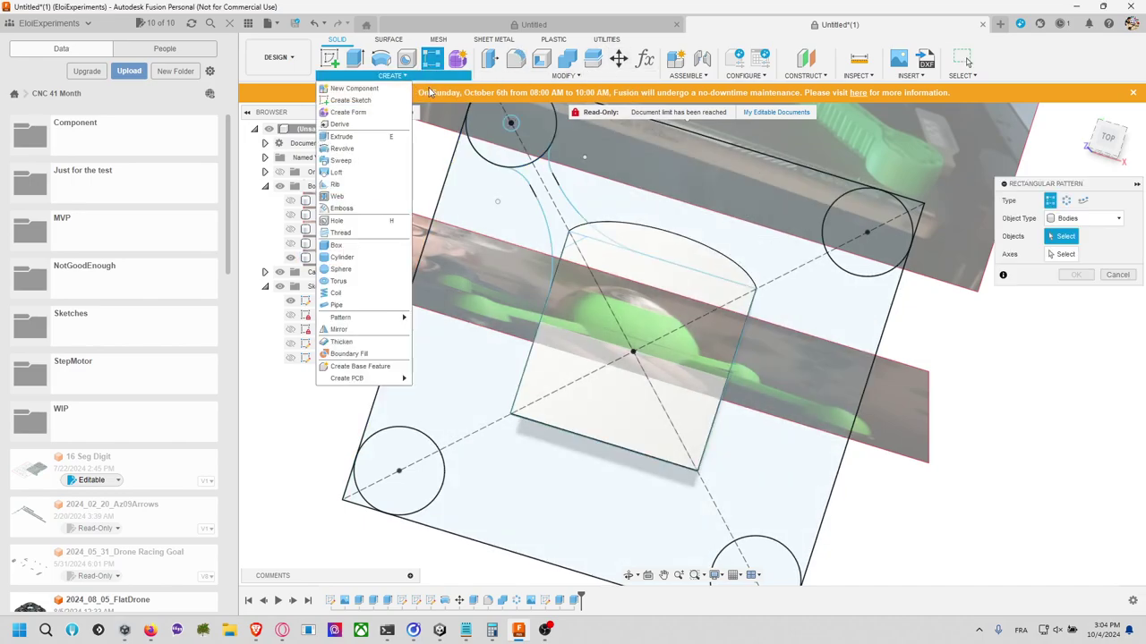
{"action": "mouse_move", "coordinate": [376, 317]}
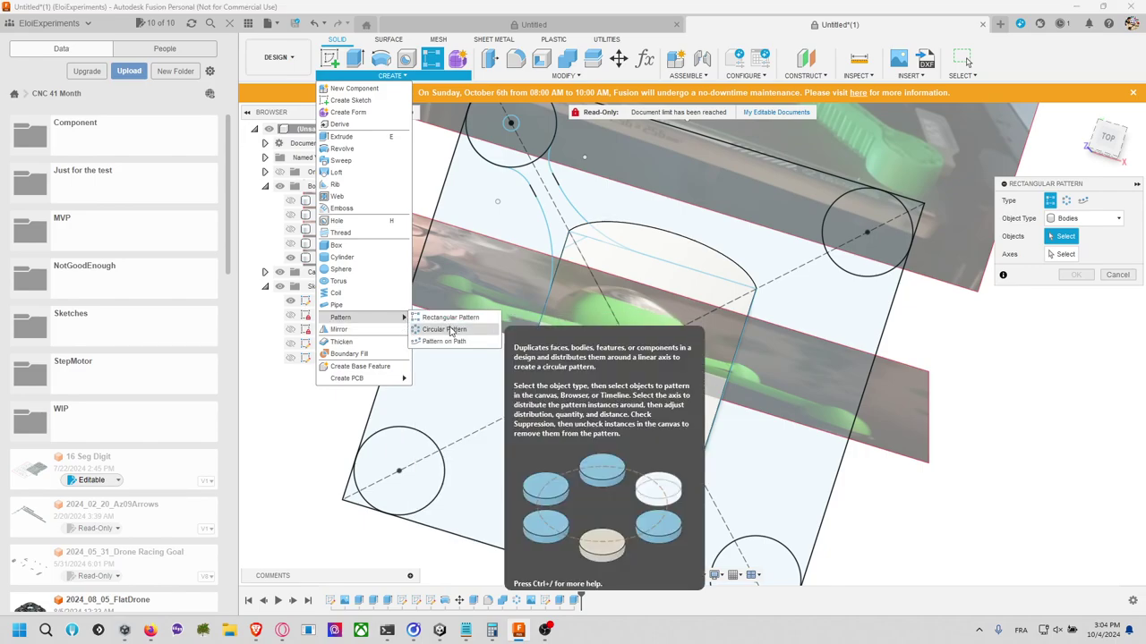
{"action": "left_click", "coordinate": [450, 331]}
{"action": "left_click", "coordinate": [685, 247]}
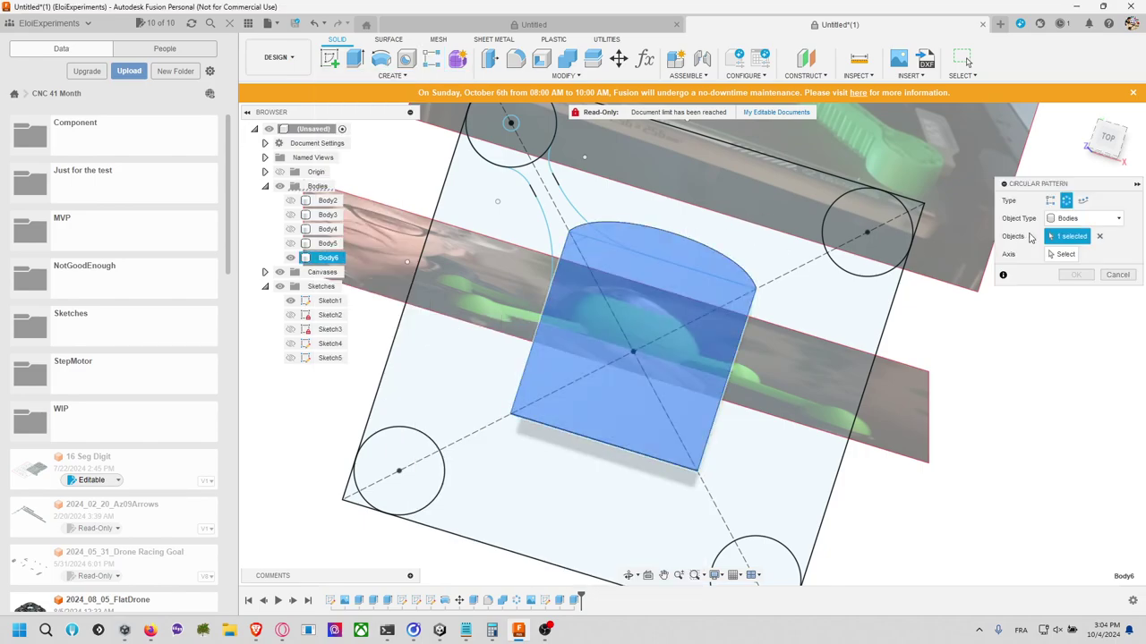
{"action": "left_click", "coordinate": [1061, 254]}
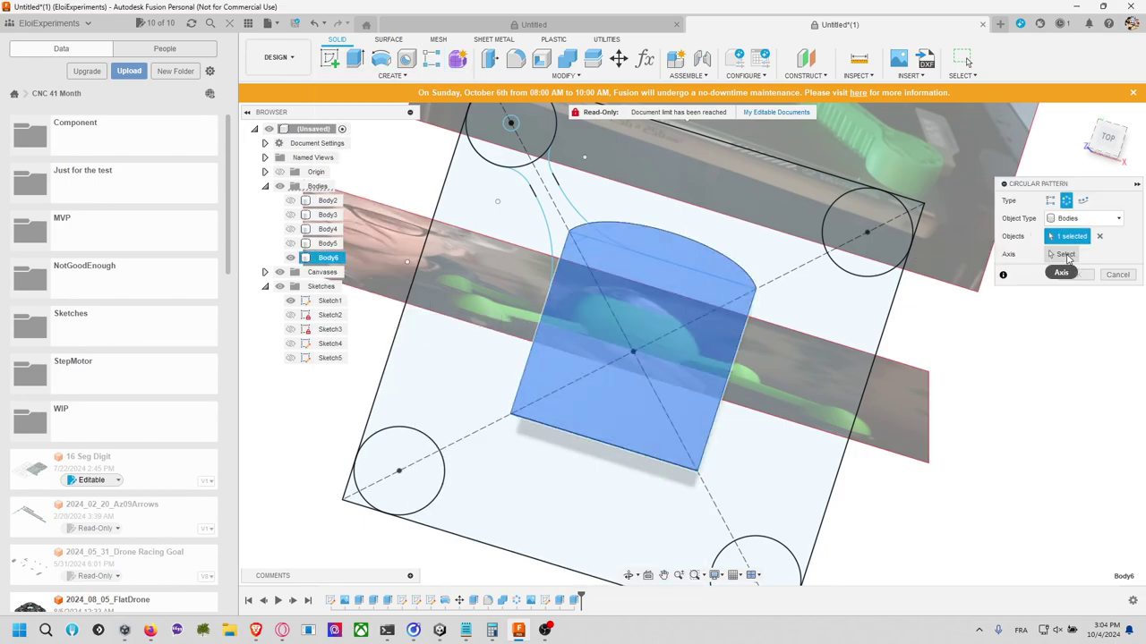
{"action": "left_click", "coordinate": [634, 348]}
{"action": "key", "text": "Return"}
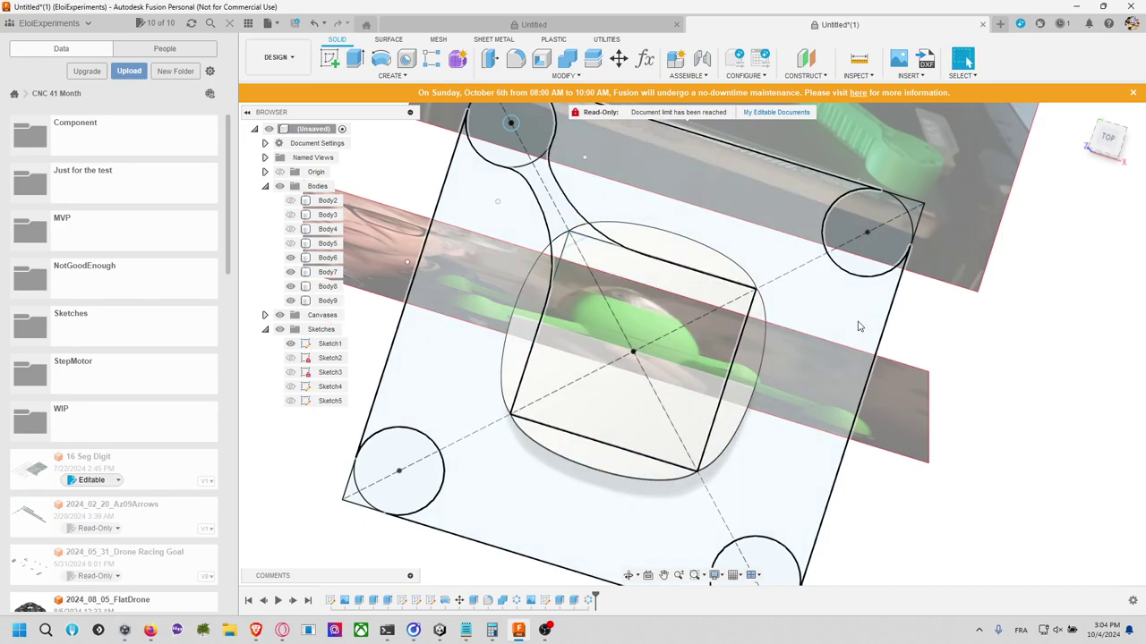
{"action": "middle_click_drag", "start_coordinate": [775, 346], "coordinate": [708, 295], "text": "shift"}
{"action": "scroll", "coordinate": [708, 293], "scroll_direction": "down", "scroll_amount": 5}
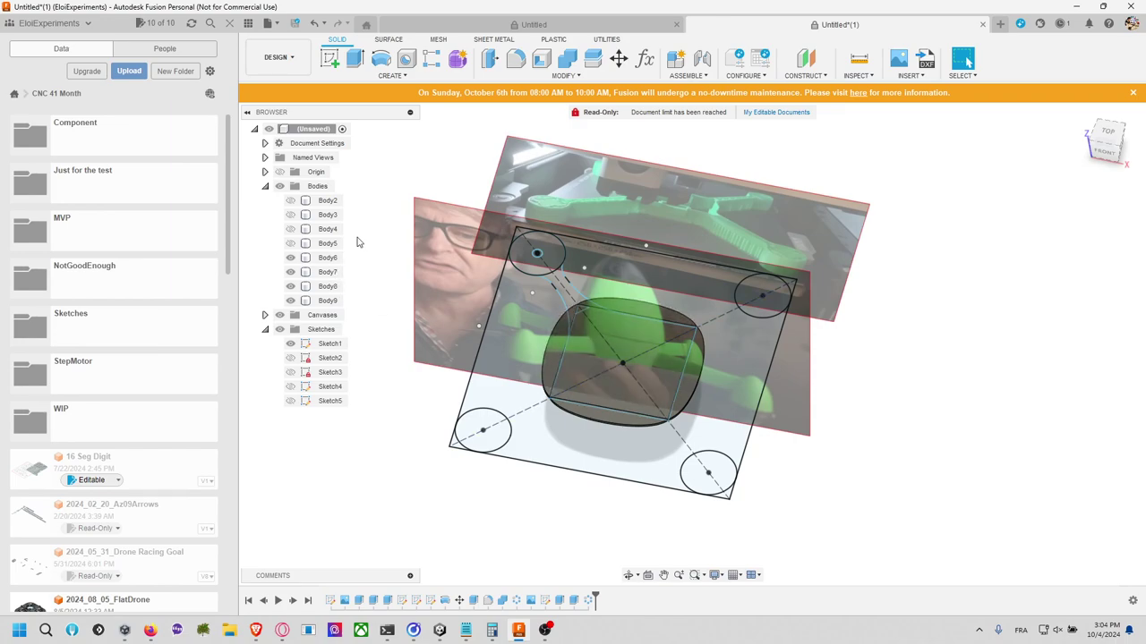
Step: Combine Body7, Body8 and Body9 into target Body6 with Join
{"action": "left_click", "coordinate": [566, 59]}
{"action": "left_click", "coordinate": [328, 257]}
{"action": "left_click", "coordinate": [327, 271]}
{"action": "left_click", "coordinate": [328, 286]}
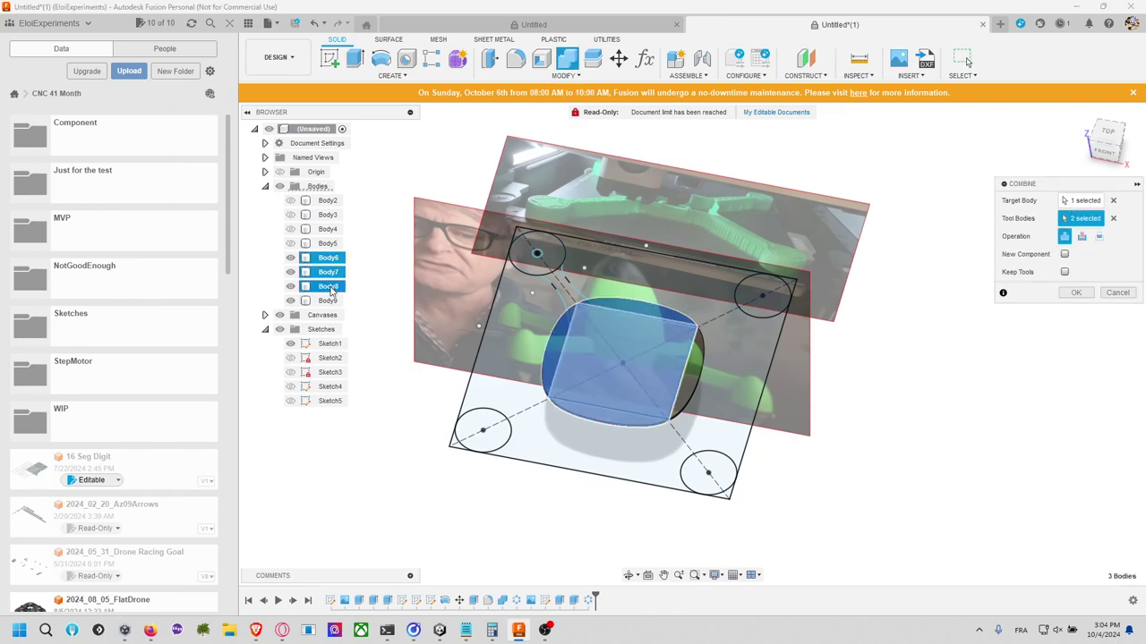
{"action": "left_click", "coordinate": [328, 300]}
{"action": "left_click", "coordinate": [1076, 293]}
{"action": "scroll", "coordinate": [666, 361], "scroll_direction": "down", "scroll_amount": 2}
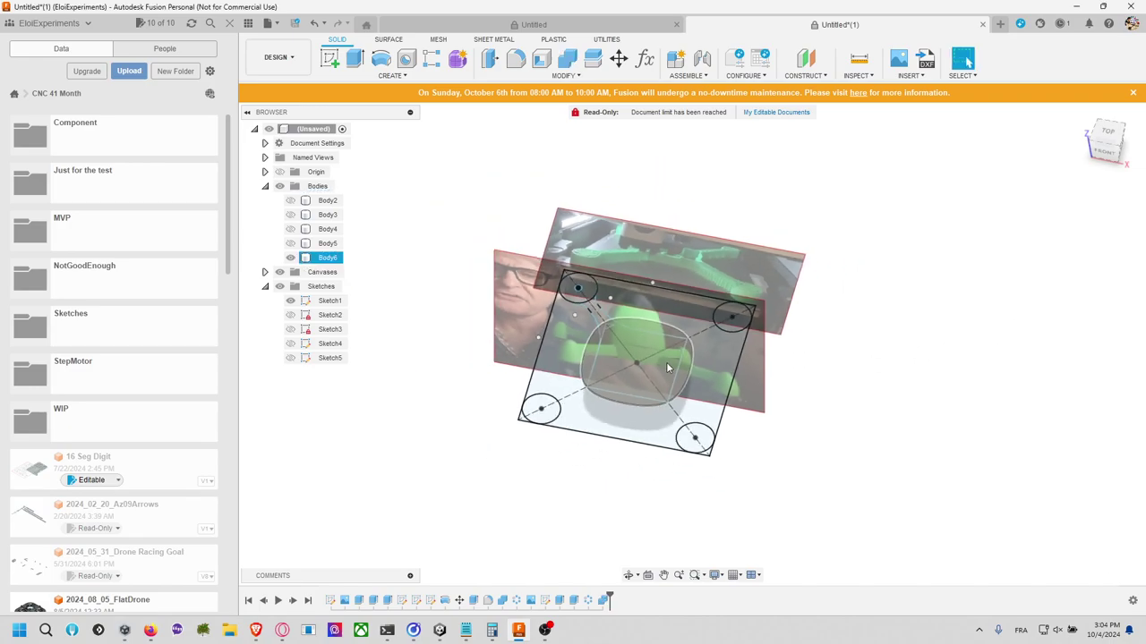
{"action": "scroll", "coordinate": [666, 362], "scroll_direction": "up", "scroll_amount": 4}
{"action": "mouse_move", "coordinate": [664, 363]}
{"action": "middle_mouse_down", "text": "shift"}
{"action": "mouse_move", "coordinate": [693, 335]}
{"action": "mouse_move", "coordinate": [711, 268]}
{"action": "mouse_move", "coordinate": [671, 276]}
{"action": "mouse_move", "coordinate": [678, 237]}
{"action": "mouse_move", "coordinate": [663, 321]}
{"action": "mouse_move", "coordinate": [742, 286]}
{"action": "mouse_move", "coordinate": [711, 312]}
{"action": "middle_mouse_up", "text": "shift"}
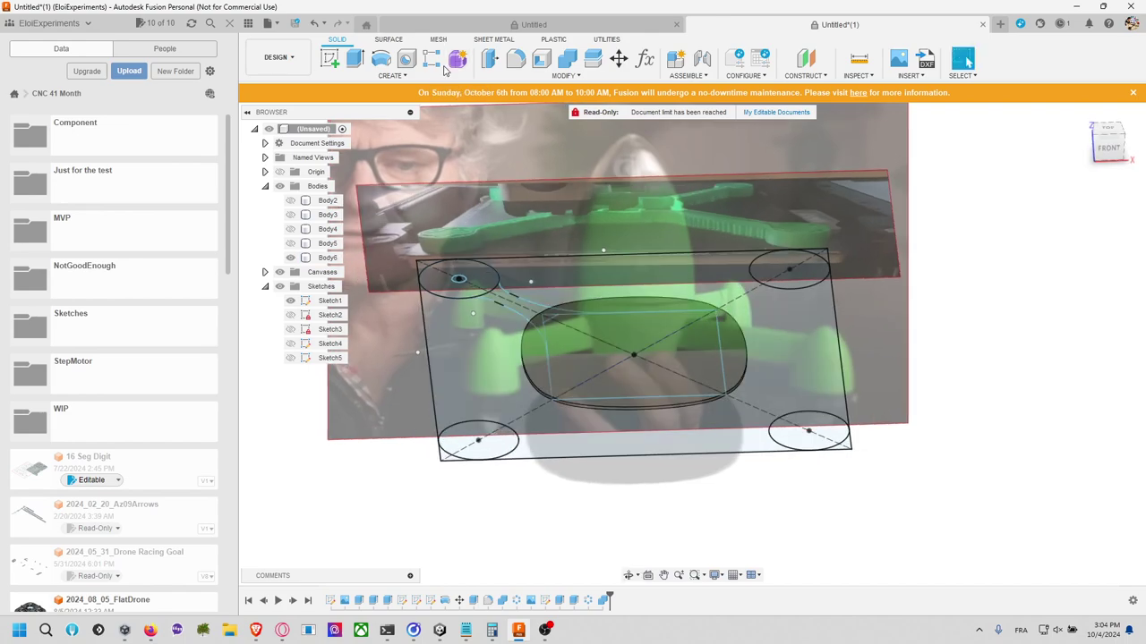
Step: Open the CREATE dropdown in the Solid toolbar
{"action": "left_click", "coordinate": [418, 76]}
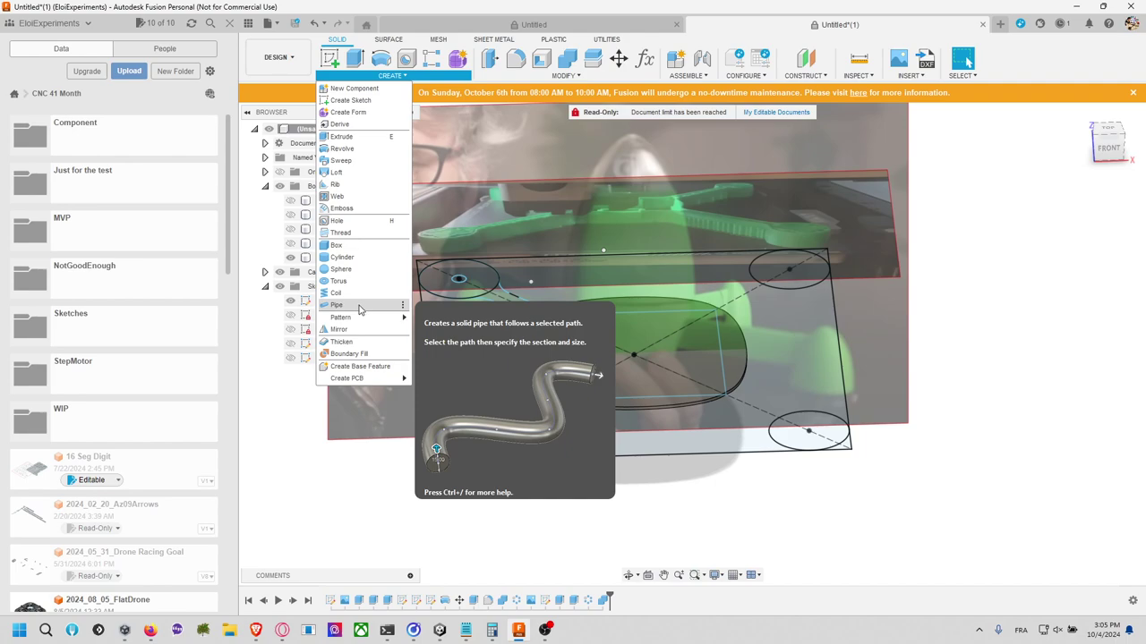
Step: Open the Modify feature list and dismiss it without choosing anything
{"action": "mouse_move", "coordinate": [359, 319]}
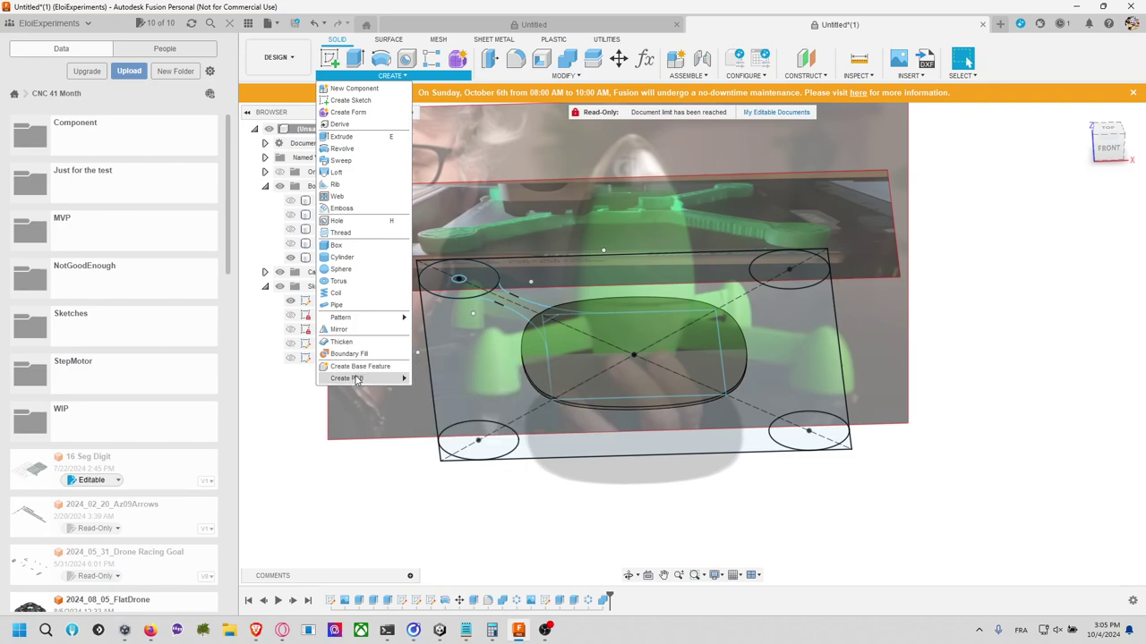
{"action": "left_click", "coordinate": [564, 75]}
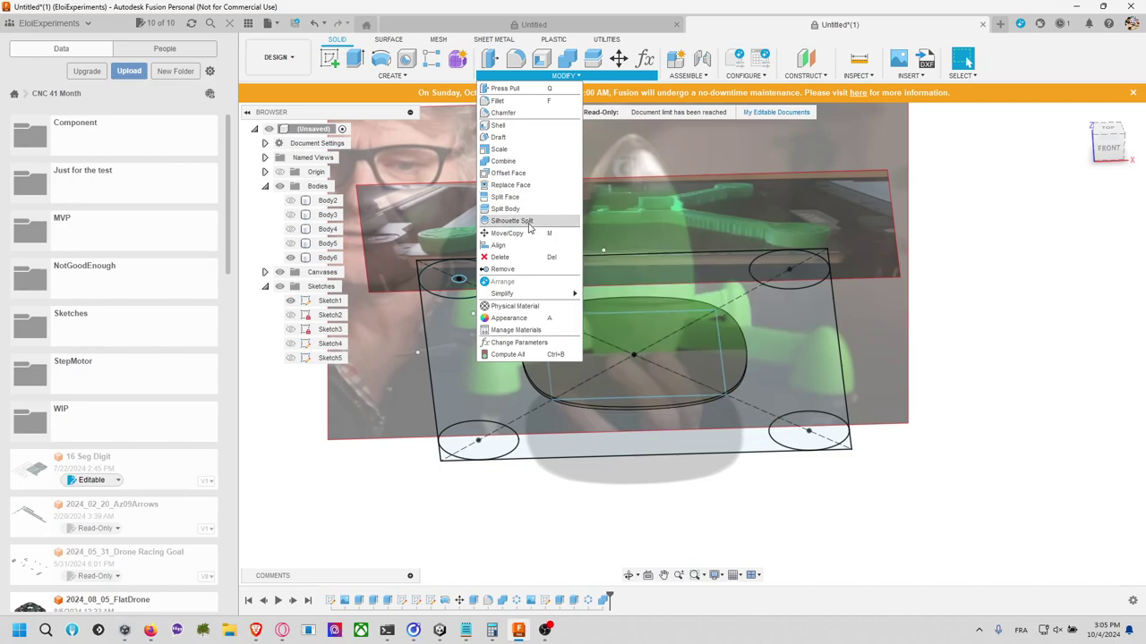
{"action": "left_click", "coordinate": [1004, 384]}
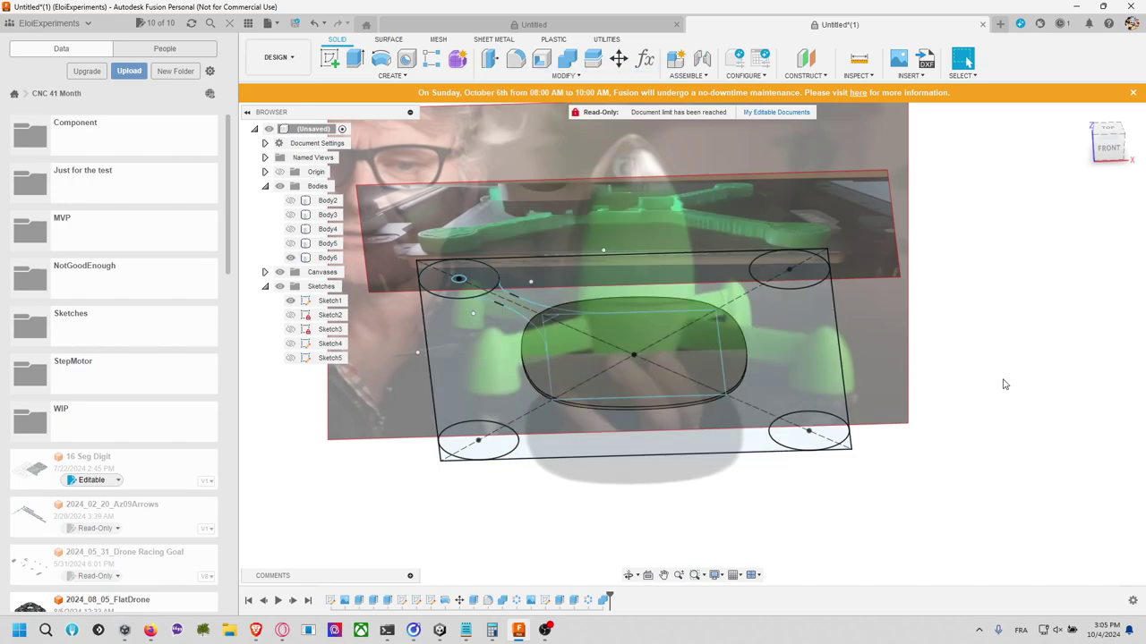
{"action": "scroll", "coordinate": [992, 365], "scroll_direction": "up", "scroll_amount": 3}
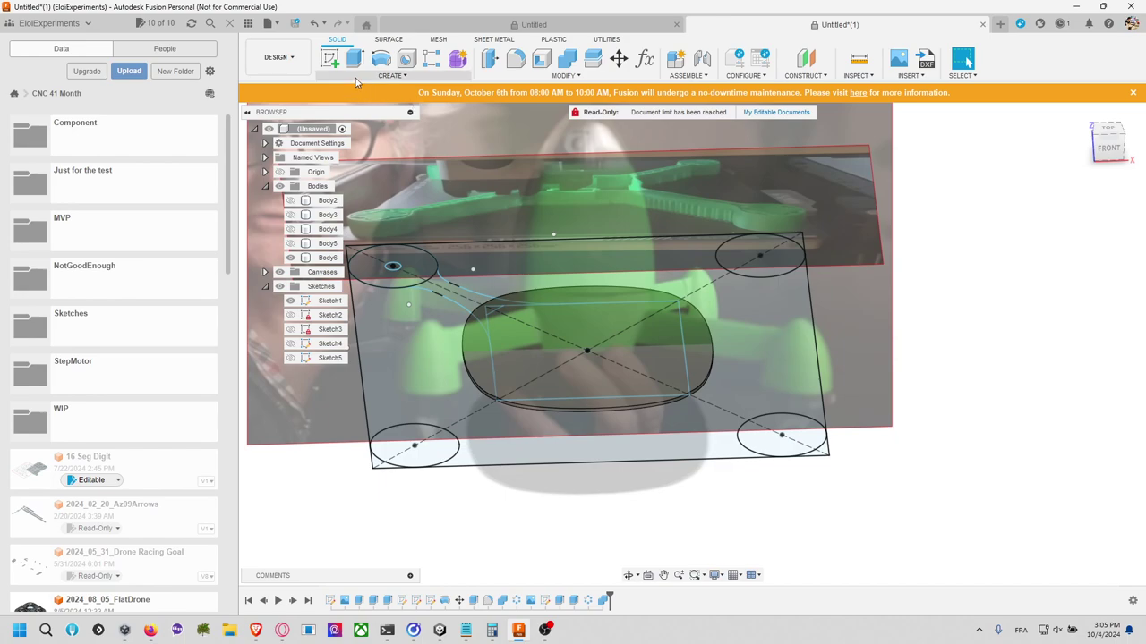
Step: Start a Pipe, review its section shapes, cancel it, and face the model from the front
{"action": "left_click", "coordinate": [358, 76]}
{"action": "left_click", "coordinate": [376, 309]}
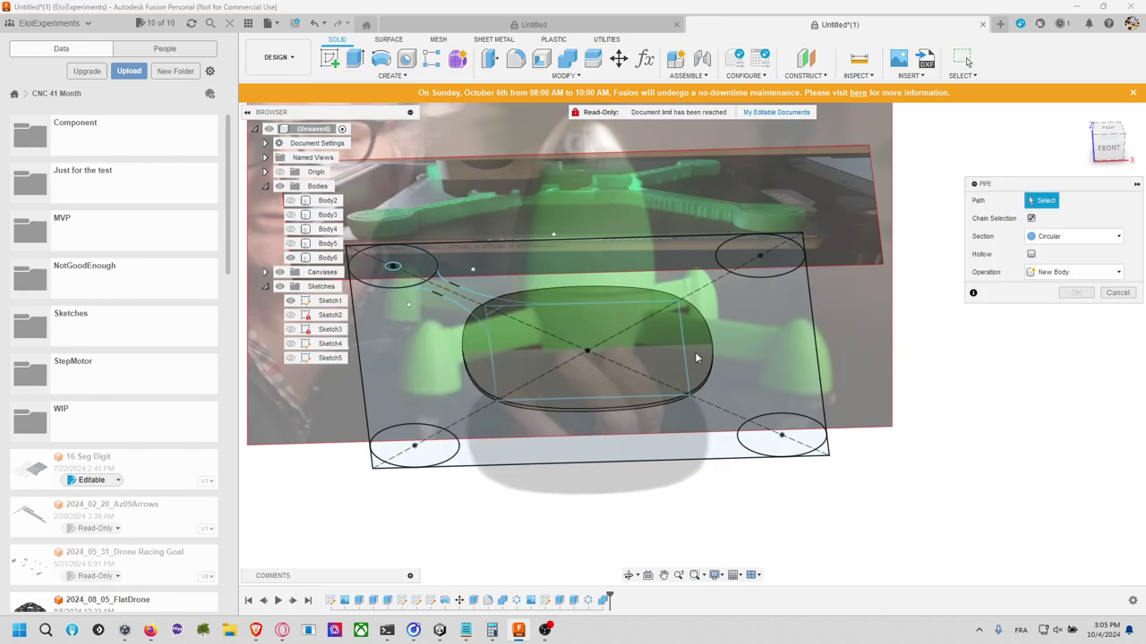
{"action": "left_click", "coordinate": [1075, 243]}
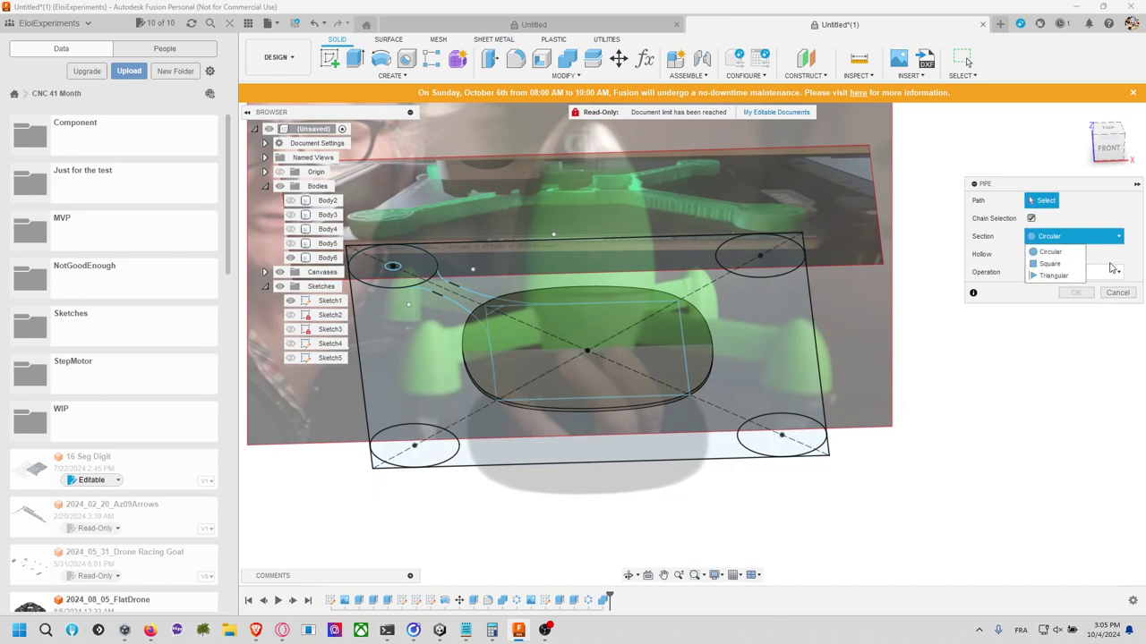
{"action": "left_click", "coordinate": [1116, 293]}
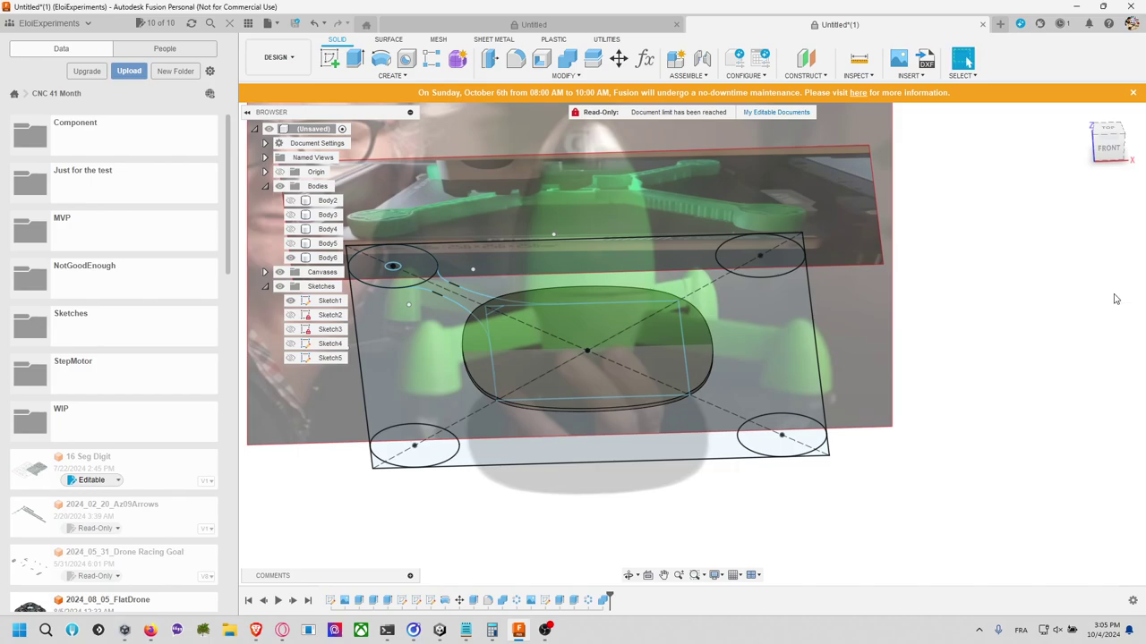
{"action": "left_click", "coordinate": [1107, 145]}
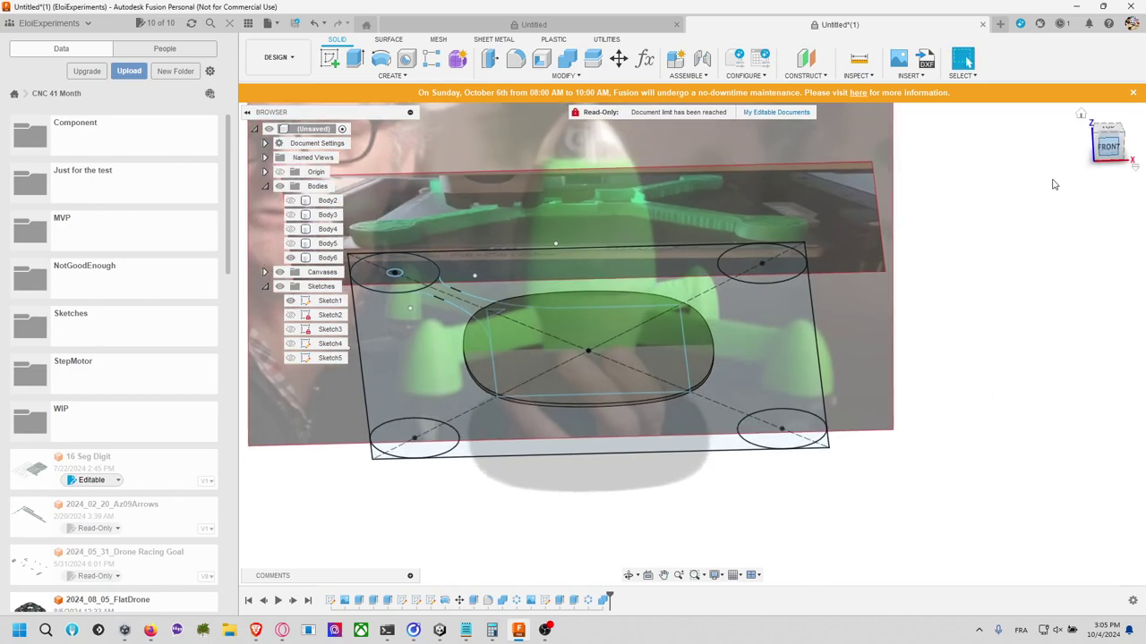
Step: Start a sketch on the front plane and draw a vertical centre line from the baseline to the rocket tip
{"action": "left_click", "coordinate": [331, 58]}
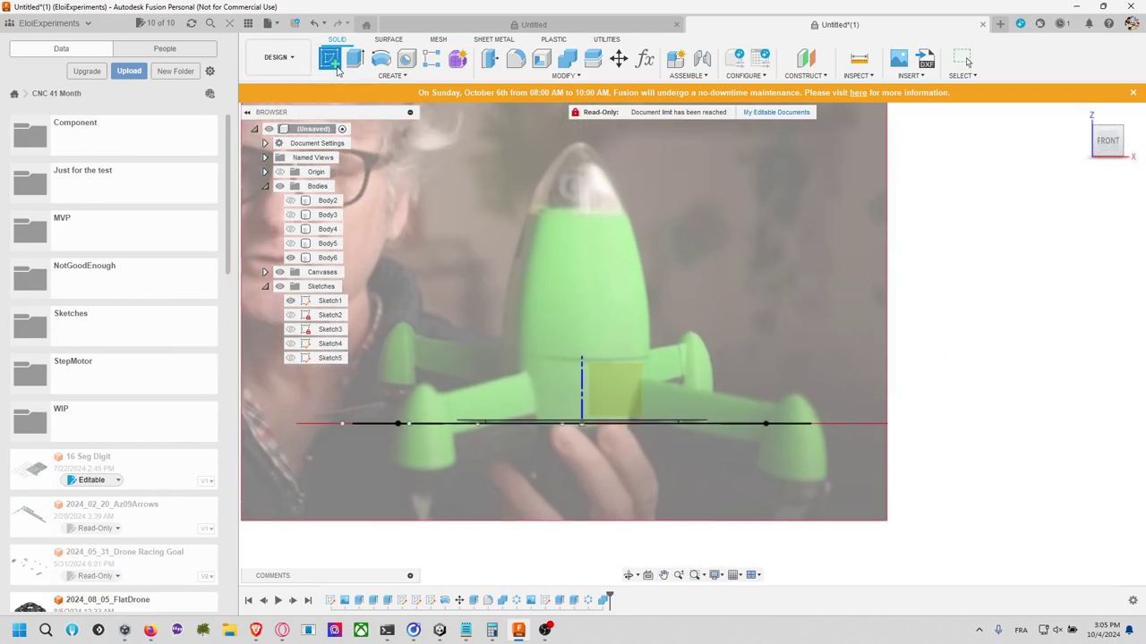
{"action": "left_click", "coordinate": [616, 391]}
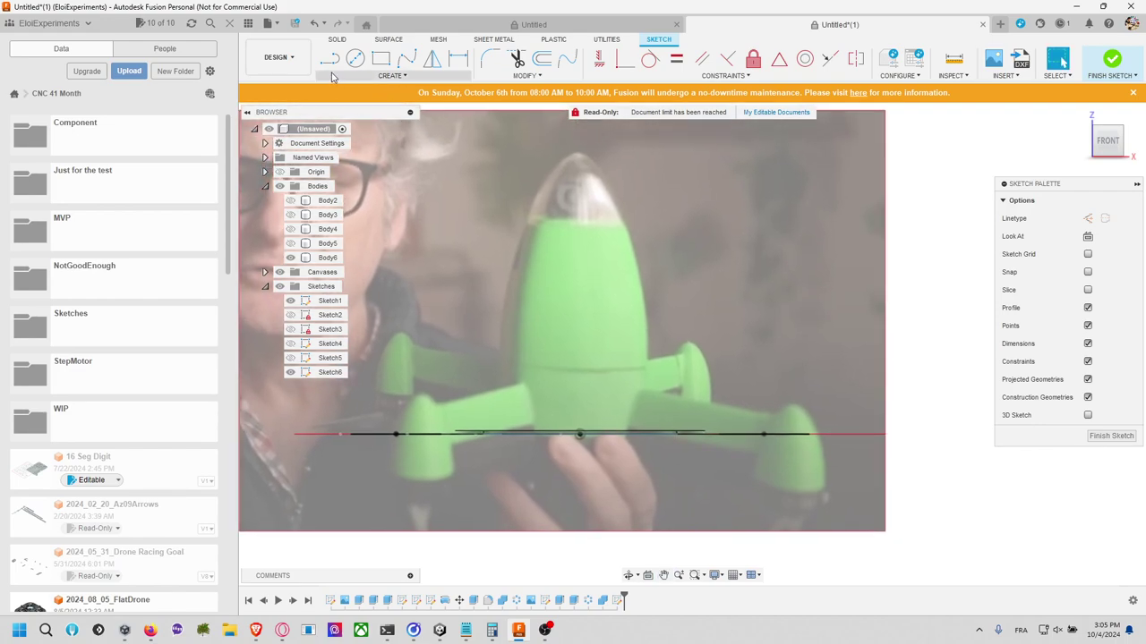
{"action": "left_click", "coordinate": [329, 58]}
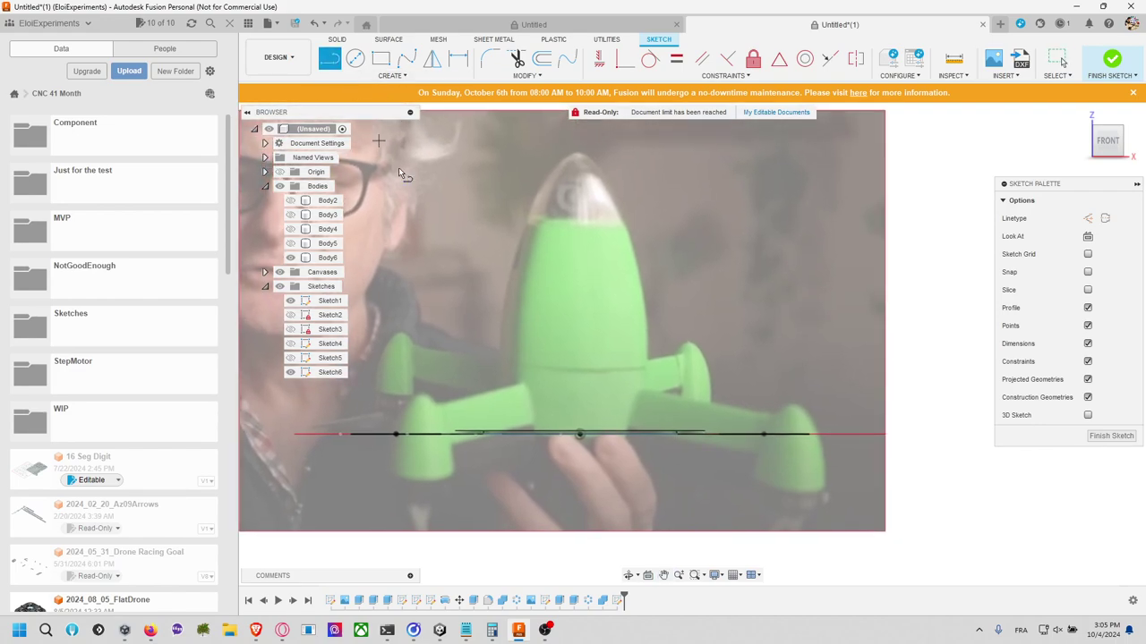
{"action": "left_click", "coordinate": [580, 436]}
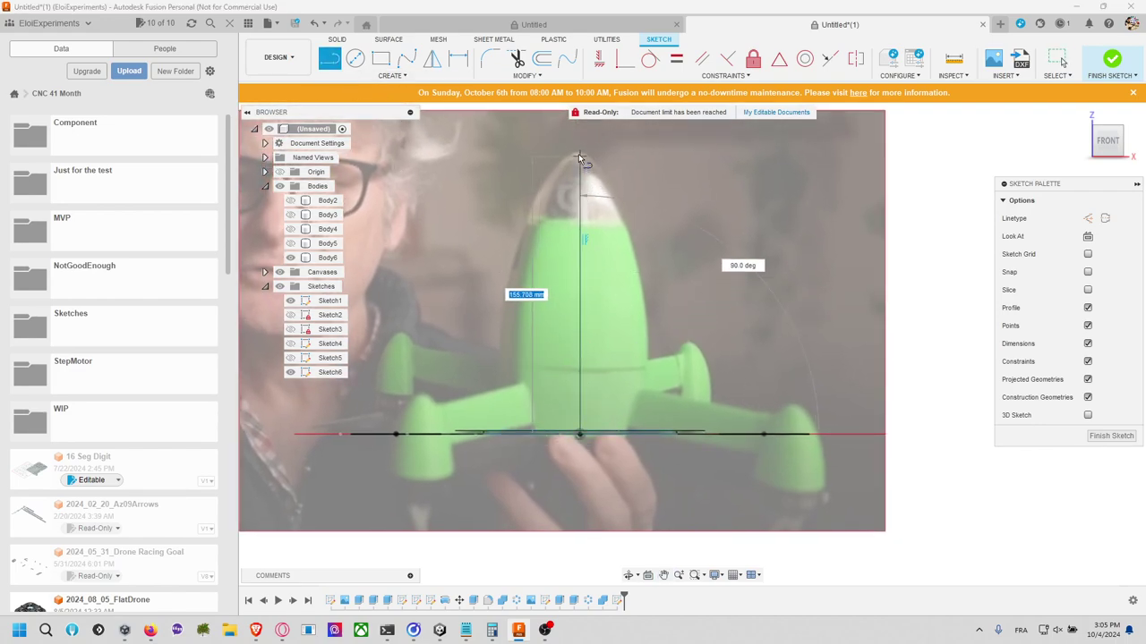
{"action": "left_click", "coordinate": [580, 153]}
Step: Trace a first spline down the rocket's left side, then discard it and cancel a stray blend curve
{"action": "left_click", "coordinate": [407, 58]}
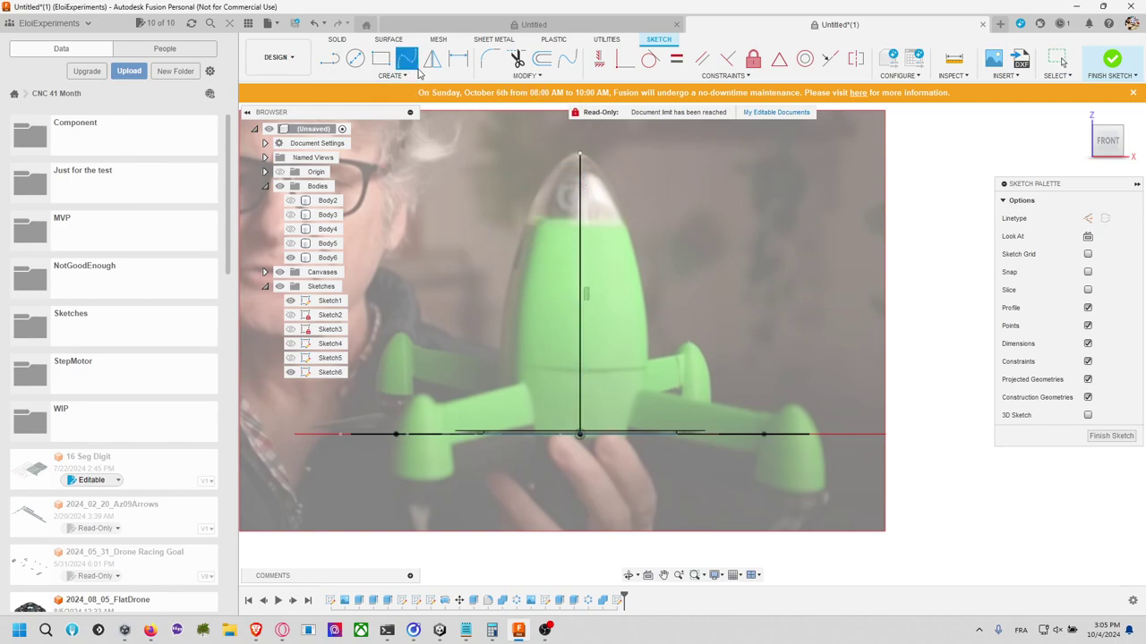
{"action": "left_click", "coordinate": [539, 184]}
{"action": "left_click", "coordinate": [516, 248]}
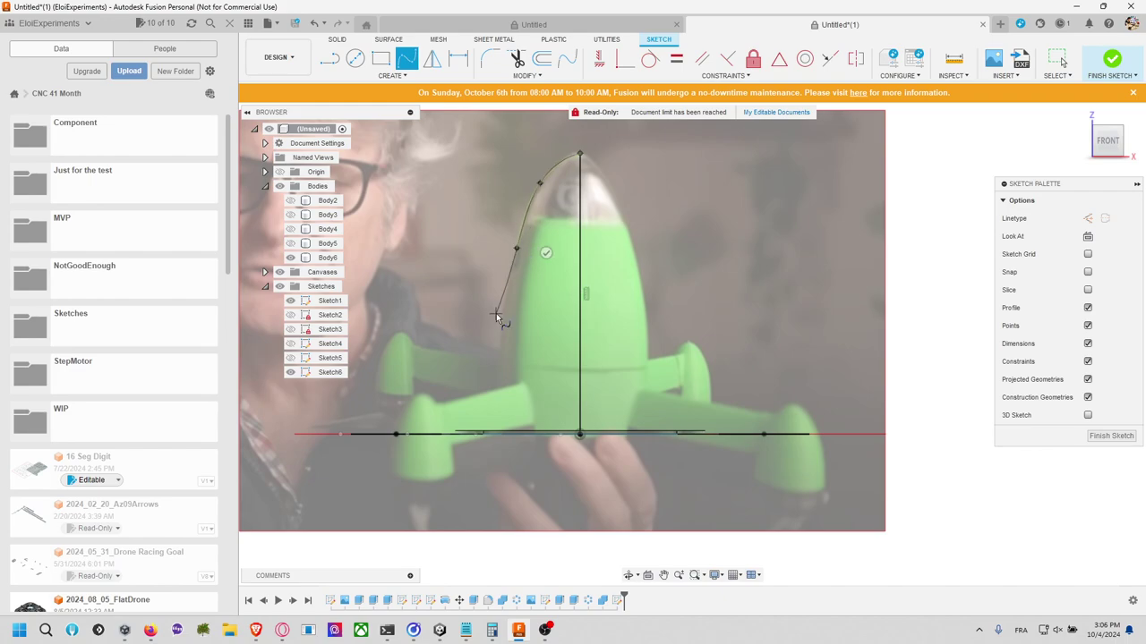
{"action": "left_click", "coordinate": [503, 351]}
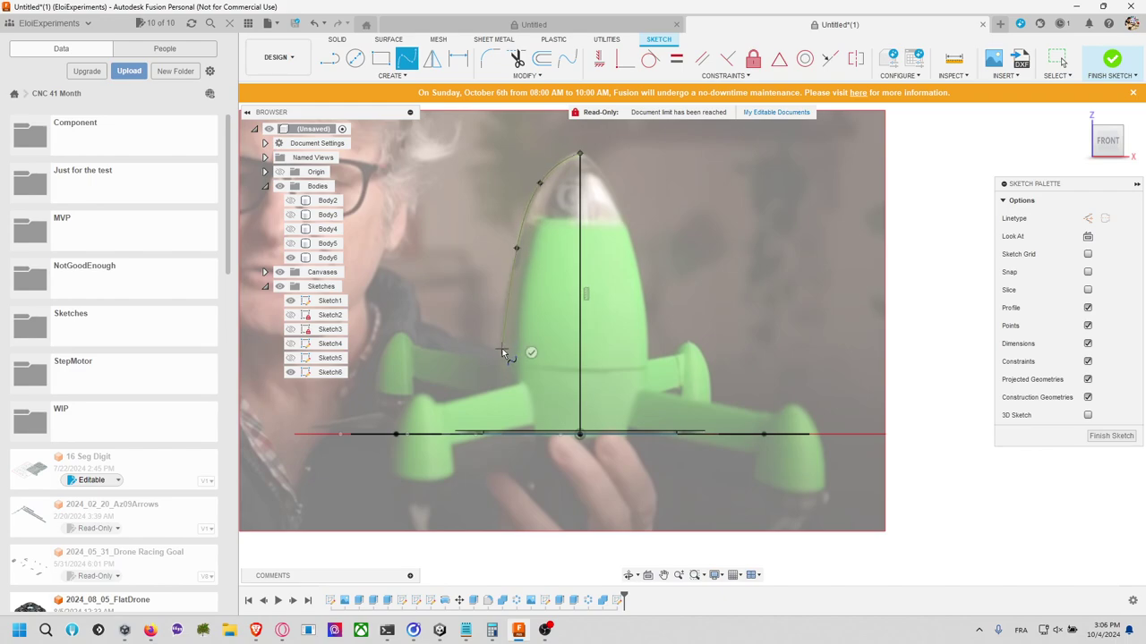
{"action": "left_click", "coordinate": [510, 431]}
{"action": "key", "text": "Escape"}
{"action": "key", "text": "l"}
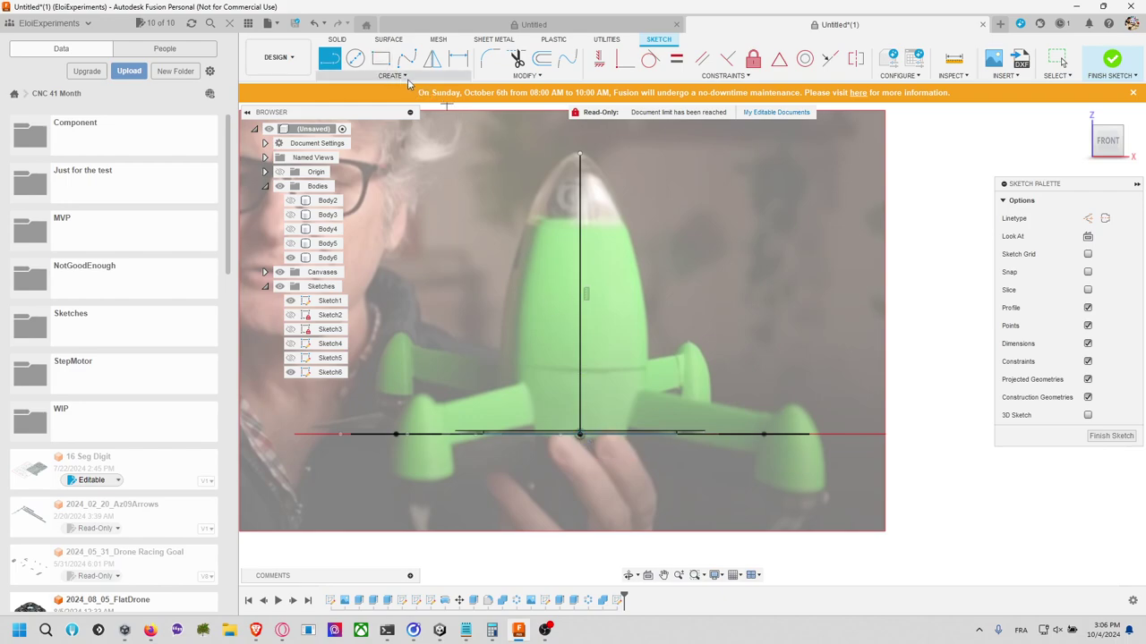
{"action": "left_click", "coordinate": [566, 63]}
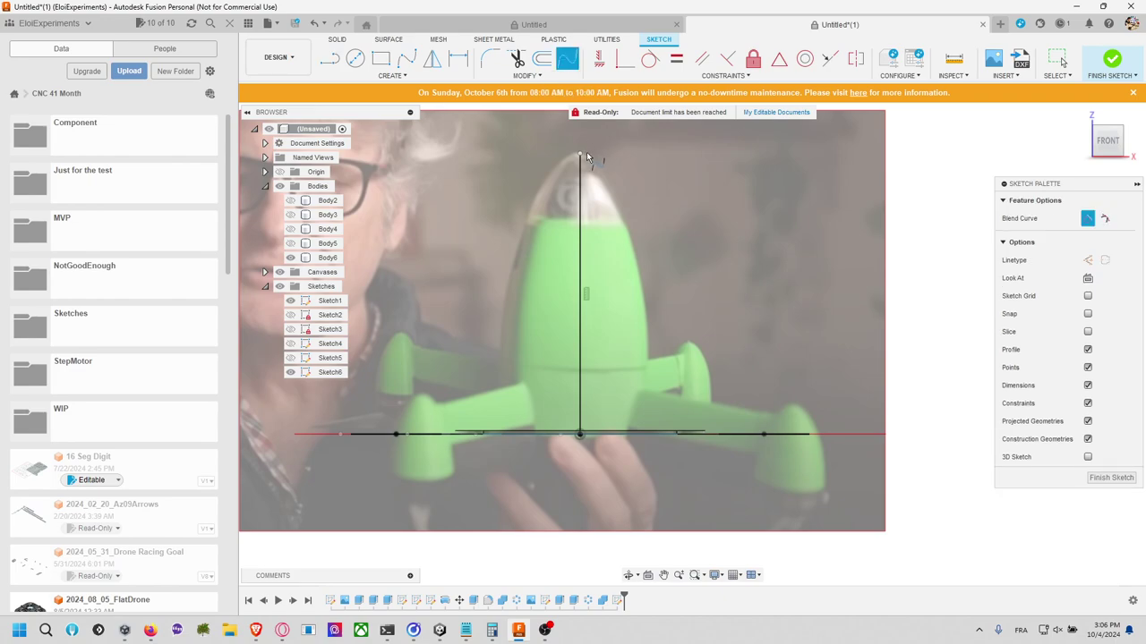
{"action": "key", "text": "Escape"}
Step: Redraw the spline from the rocket's nose down its left edge to the baseline and finish the sketch
{"action": "left_click", "coordinate": [395, 59]}
{"action": "left_click", "coordinate": [404, 59]}
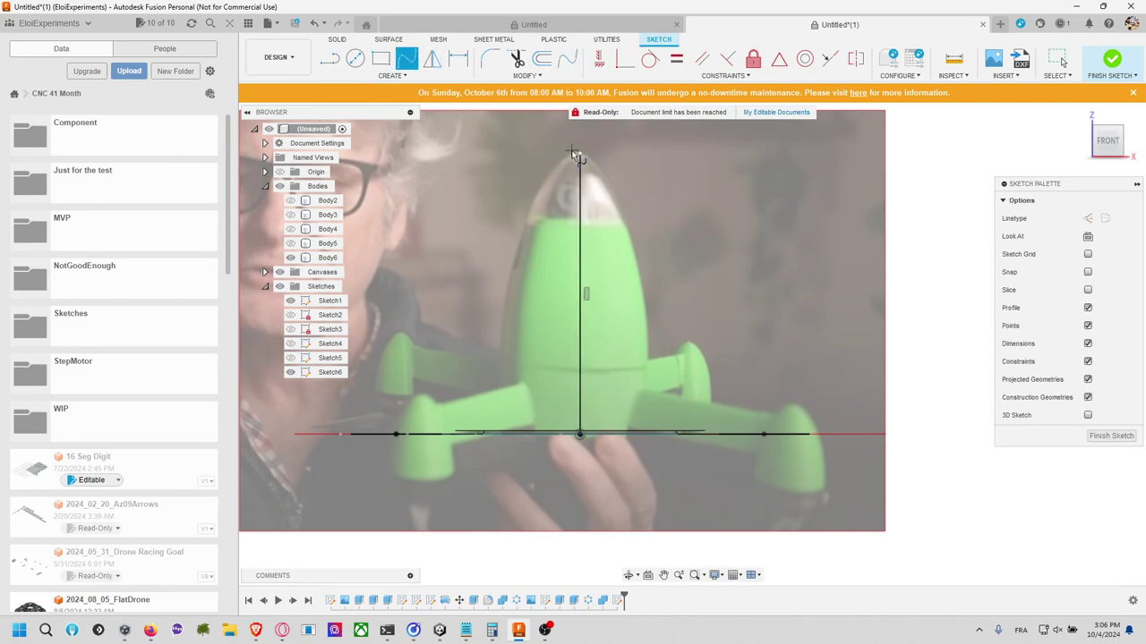
{"action": "left_click", "coordinate": [540, 187]}
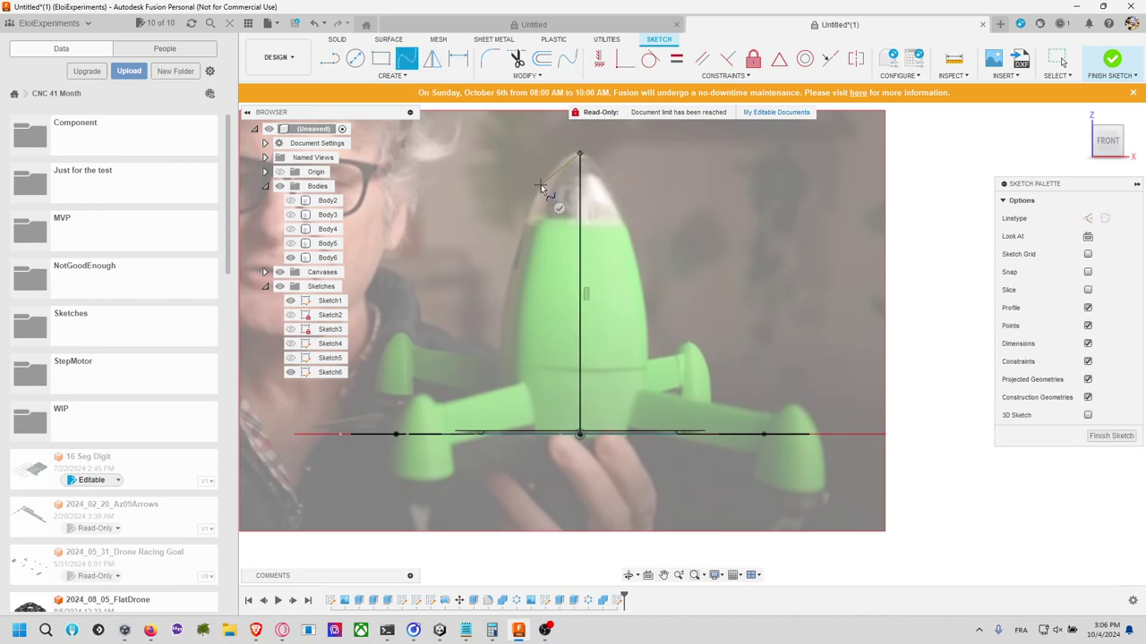
{"action": "left_click", "coordinate": [511, 266]}
{"action": "left_click", "coordinate": [502, 358]}
{"action": "left_click", "coordinate": [513, 434]}
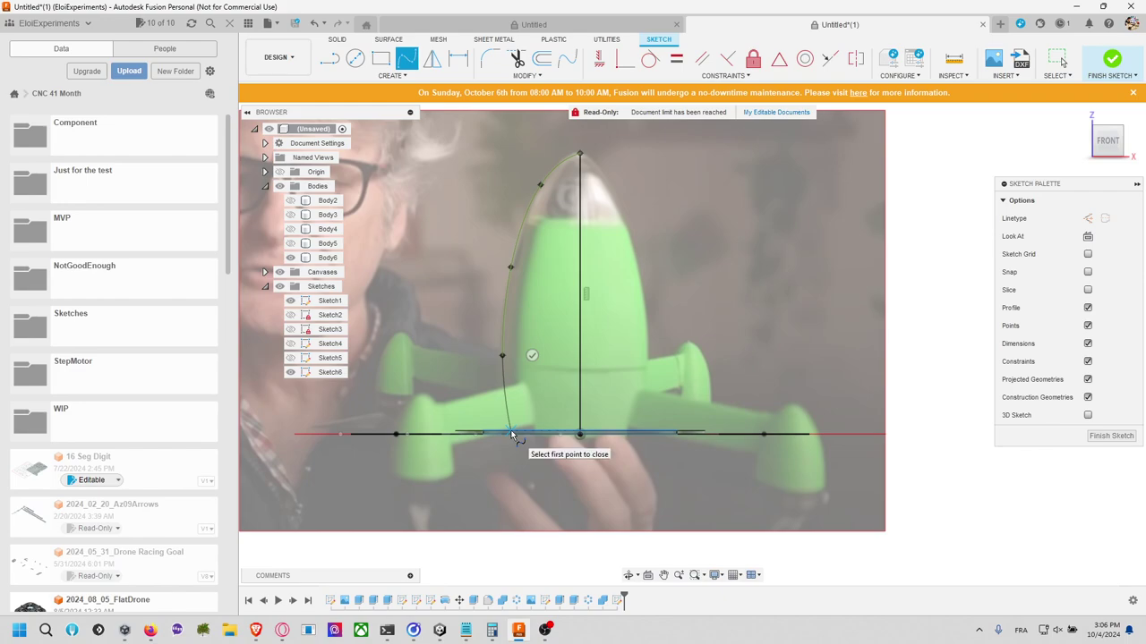
{"action": "key", "text": "Escape"}
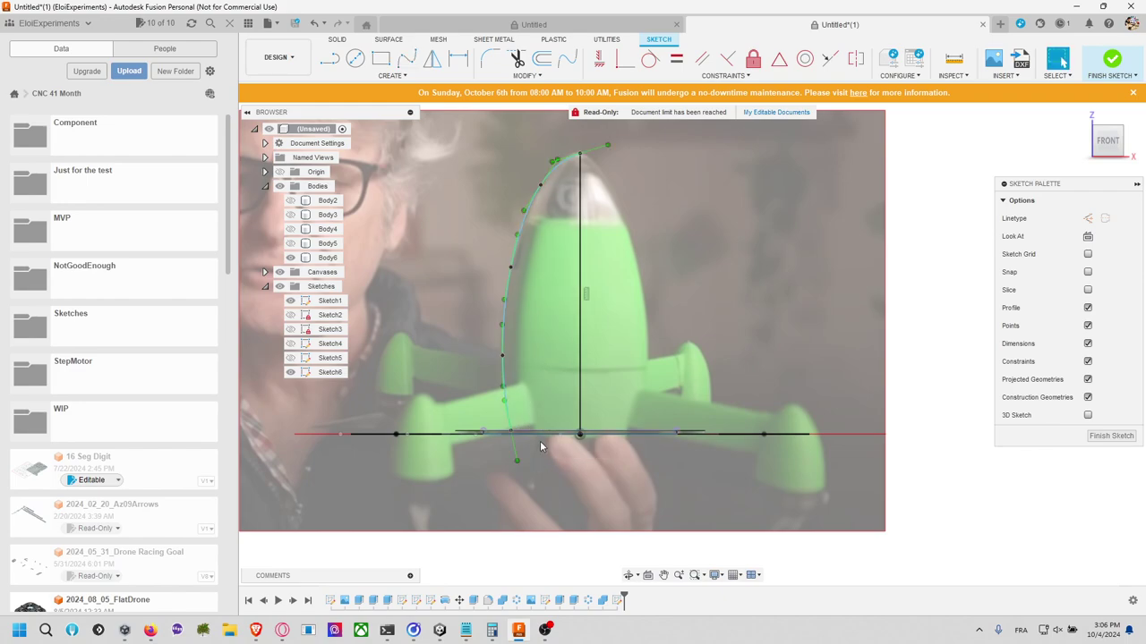
{"action": "middle_click_drag", "start_coordinate": [701, 296], "coordinate": [701, 242], "text": "shift"}
{"action": "middle_click_drag", "start_coordinate": [700, 319], "coordinate": [702, 287], "text": "shift"}
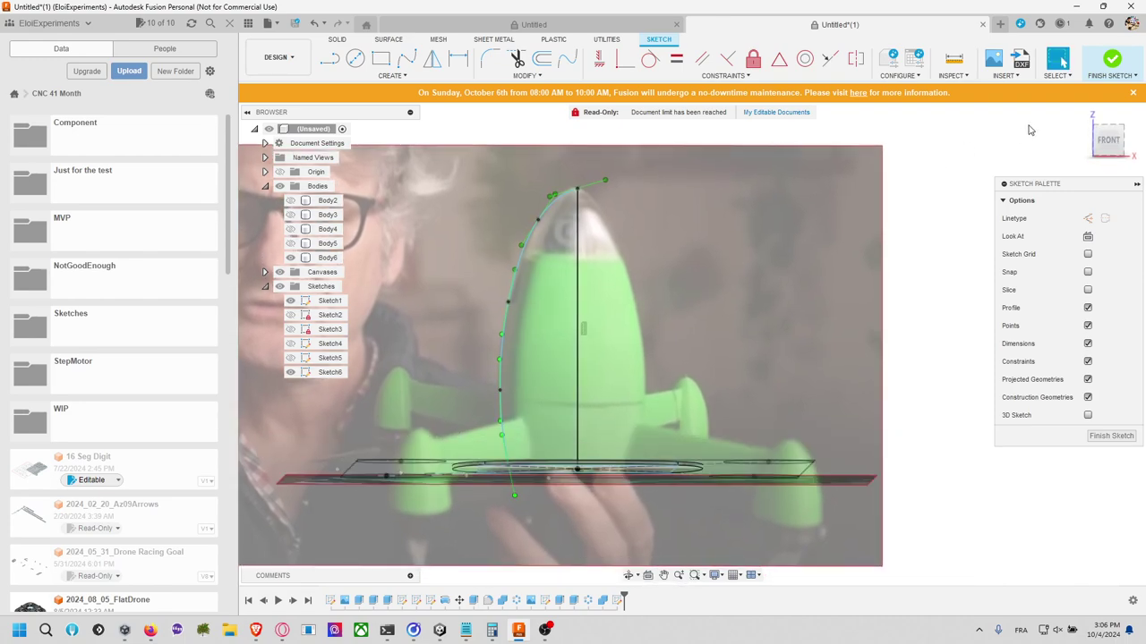
{"action": "left_click", "coordinate": [1111, 60]}
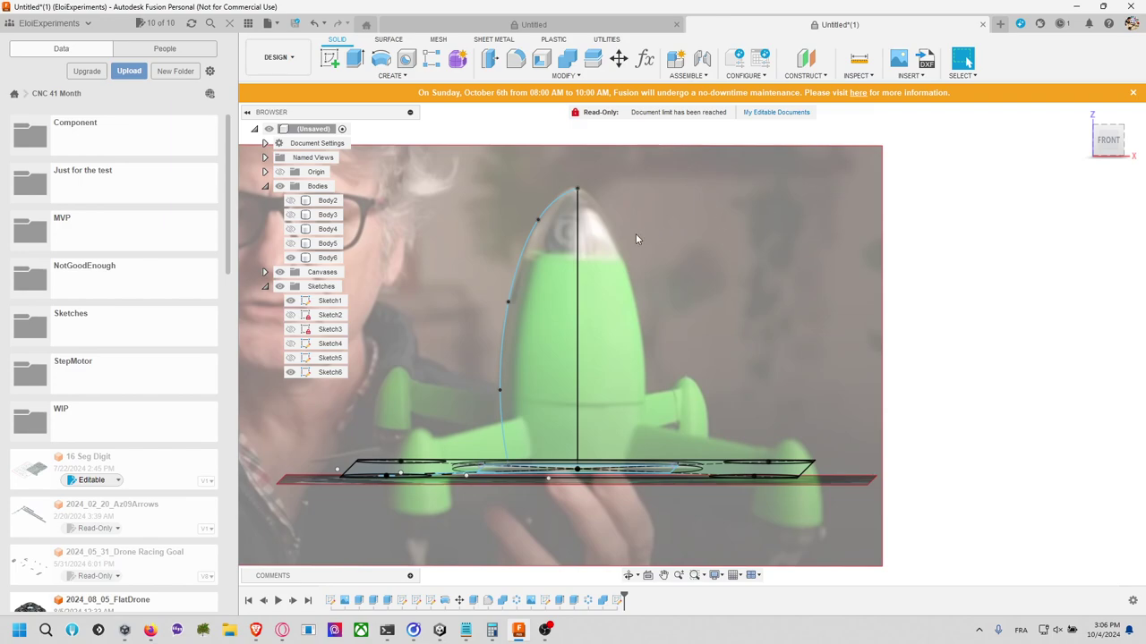
Step: Try a pipe along the traced outline curve, cancel it, and delete the outline curve
{"action": "left_click", "coordinate": [391, 76]}
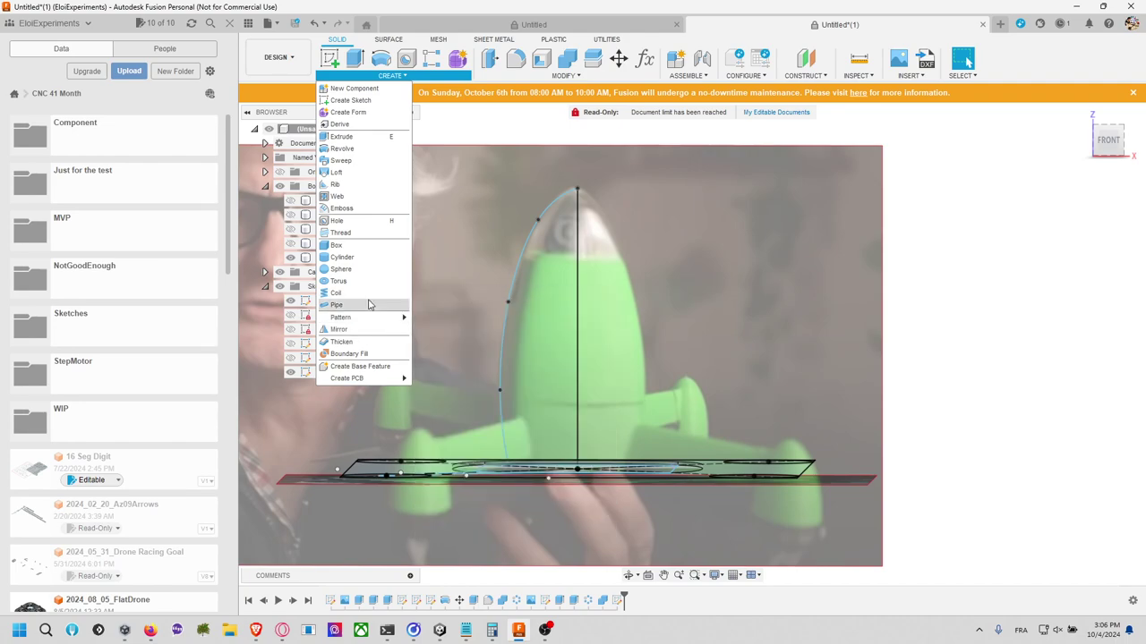
{"action": "left_click", "coordinate": [338, 305]}
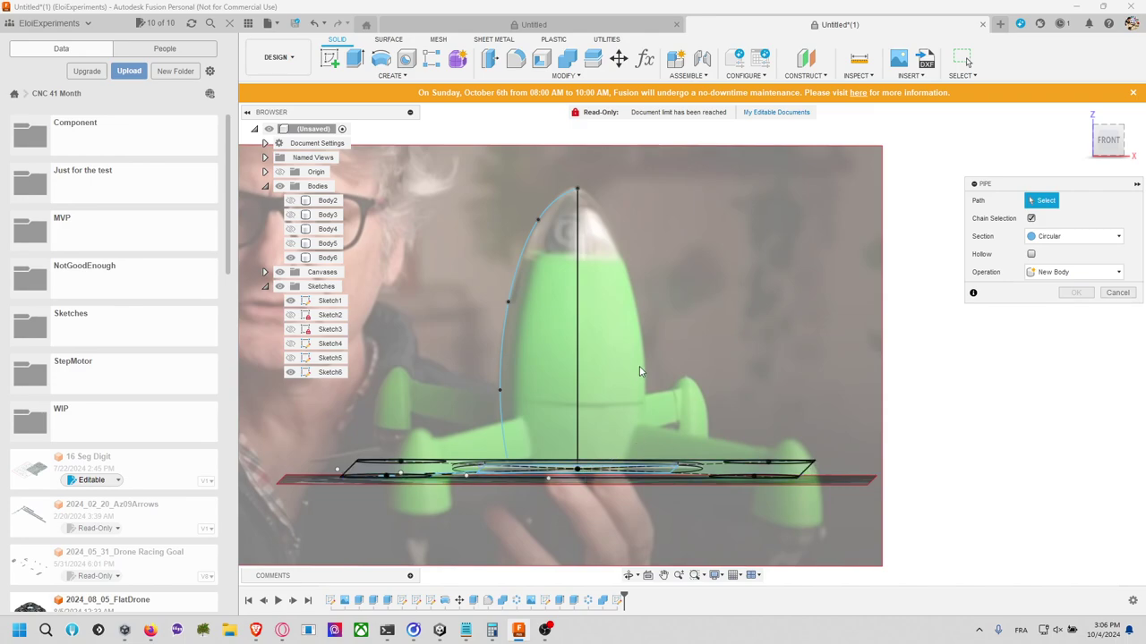
{"action": "middle_click_drag", "start_coordinate": [656, 319], "coordinate": [651, 306]}
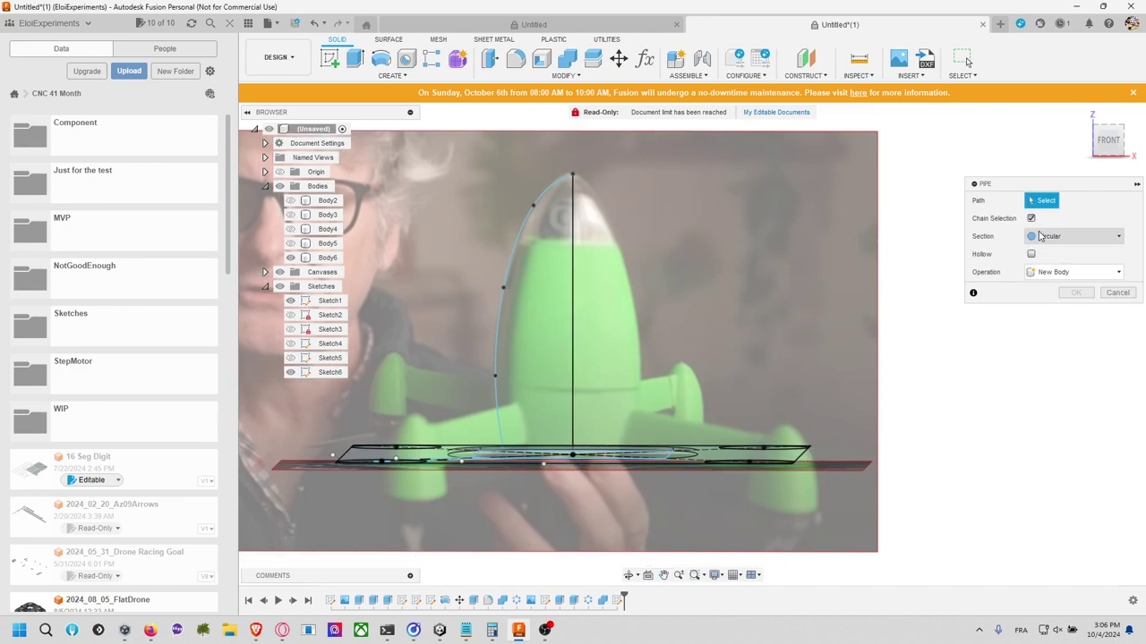
{"action": "left_click", "coordinate": [574, 296]}
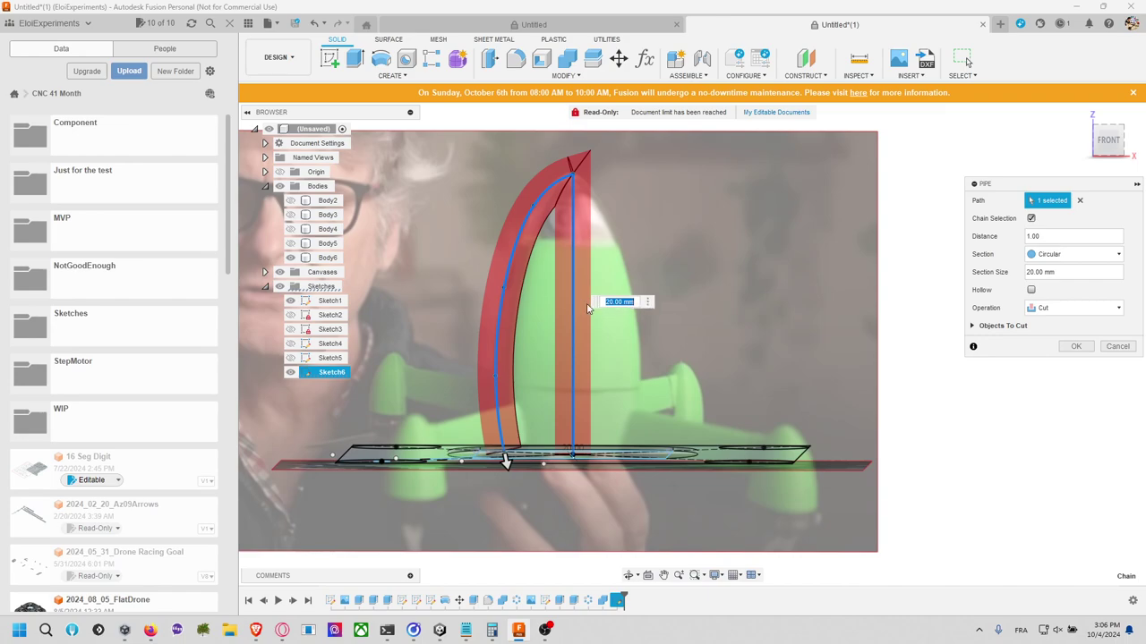
{"action": "left_click", "coordinate": [1109, 349]}
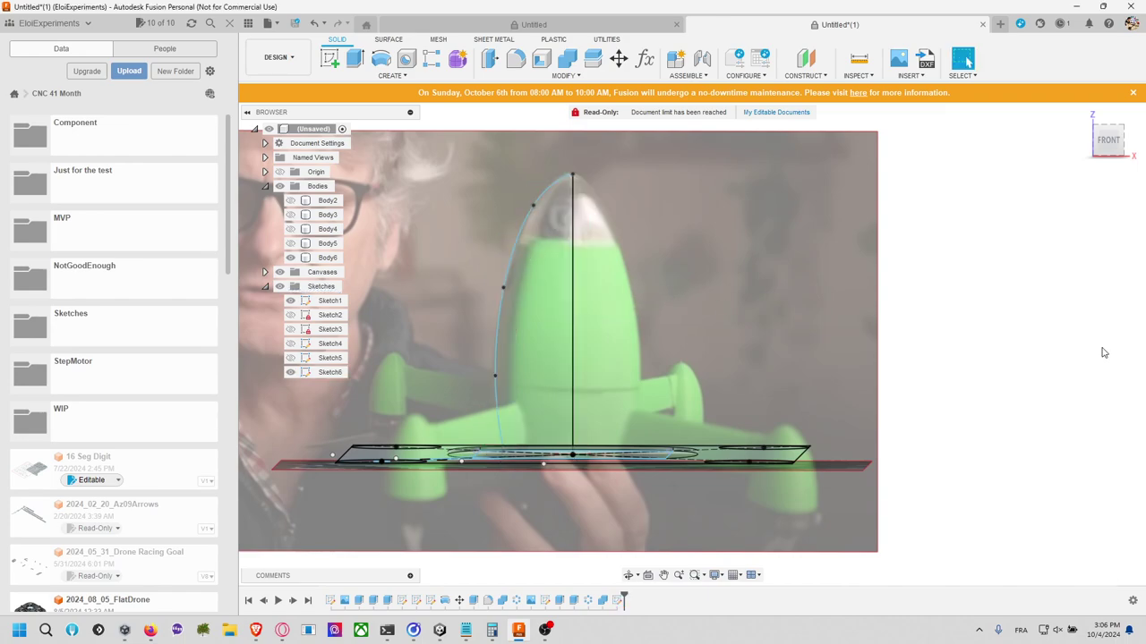
{"action": "left_click", "coordinate": [519, 242]}
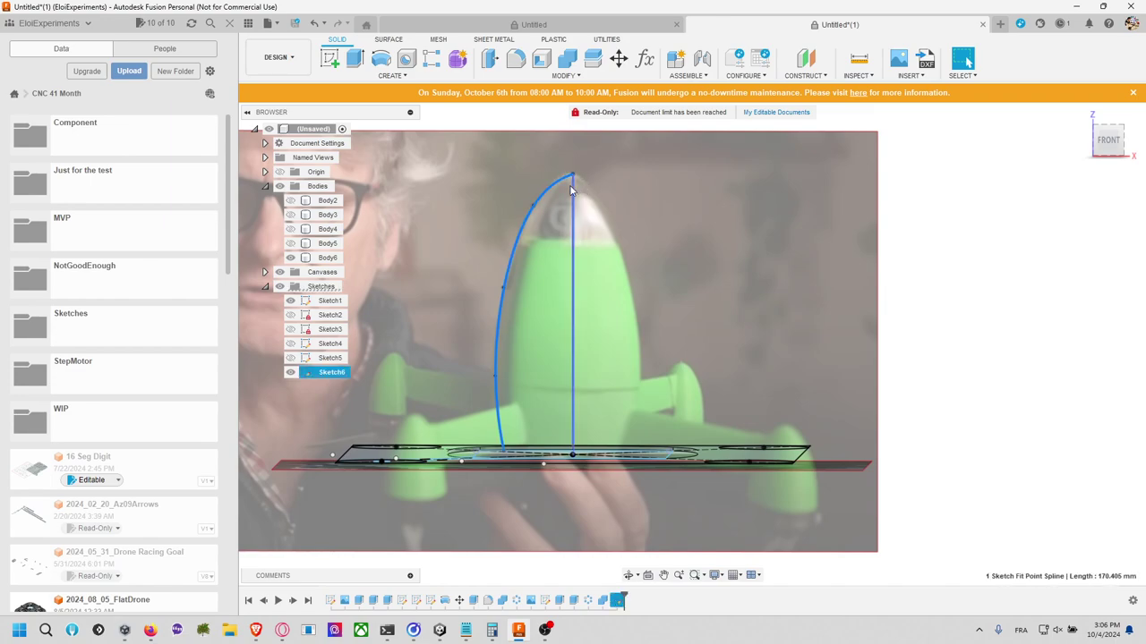
{"action": "key", "text": "Delete"}
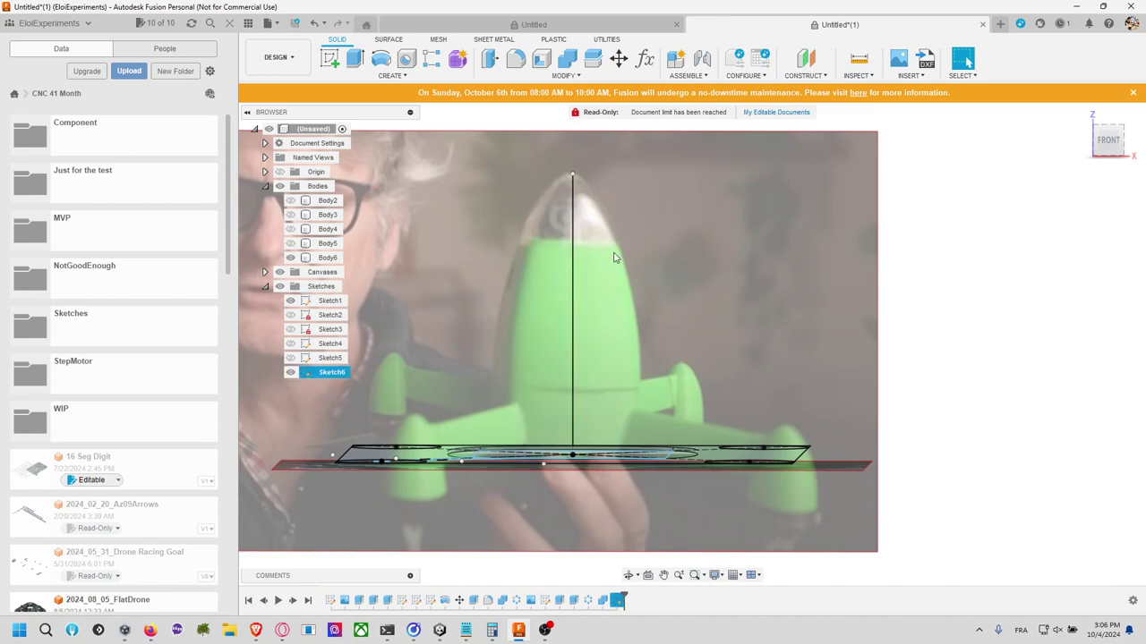
Step: Try a pipe along the vertical centre line, review its section shapes, and cancel
{"action": "left_click", "coordinate": [391, 75]}
{"action": "key", "text": "Escape"}
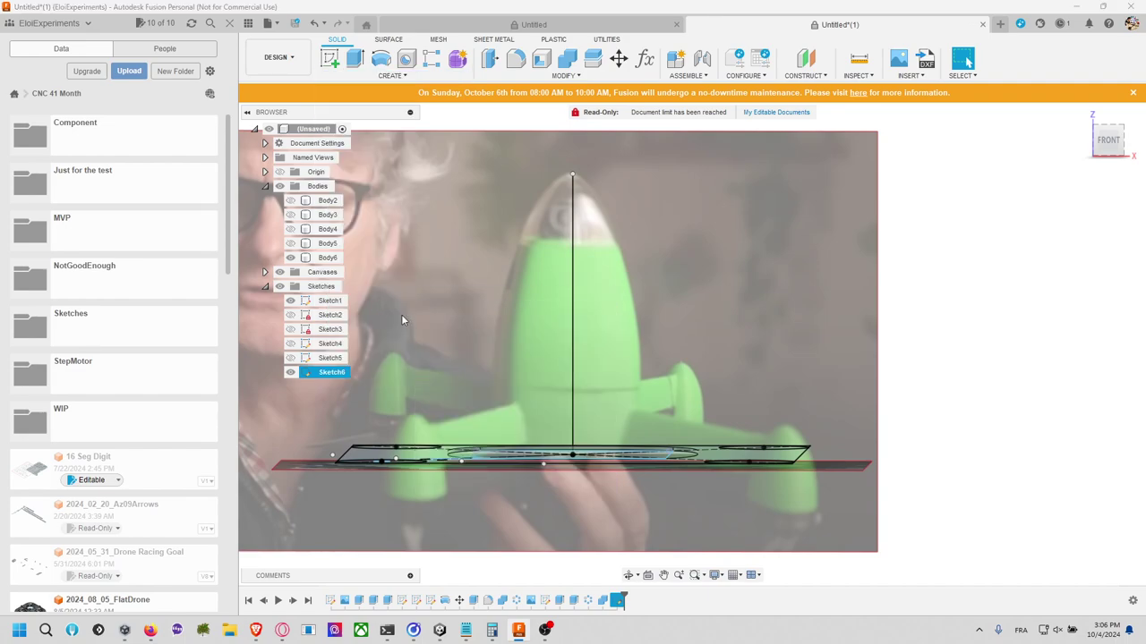
{"action": "left_click", "coordinate": [573, 326]}
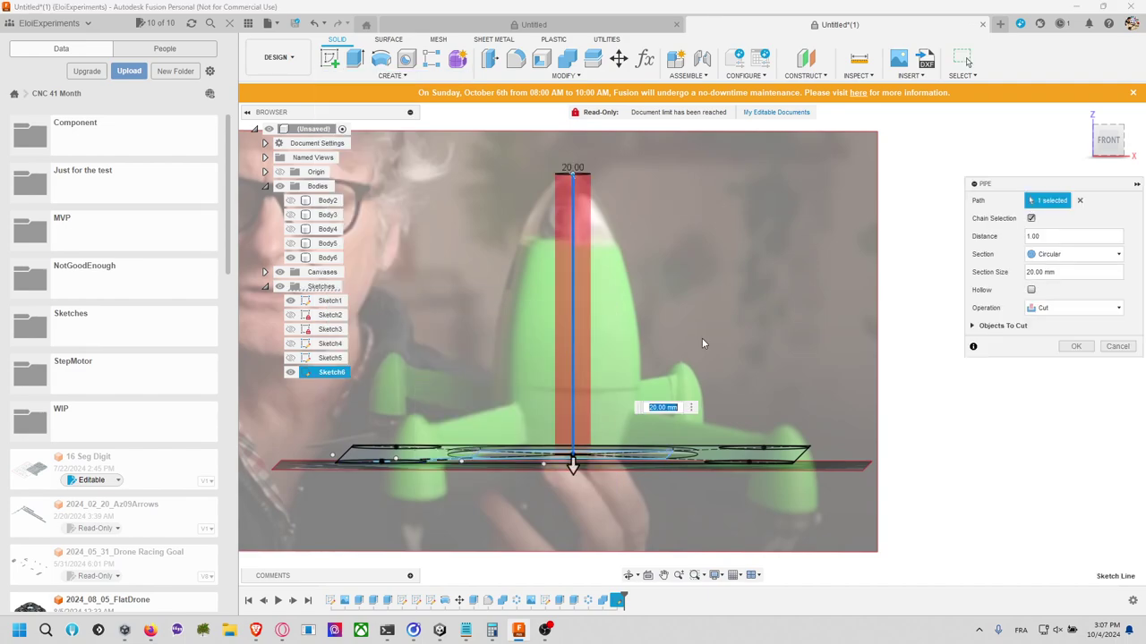
{"action": "left_click", "coordinate": [1063, 257]}
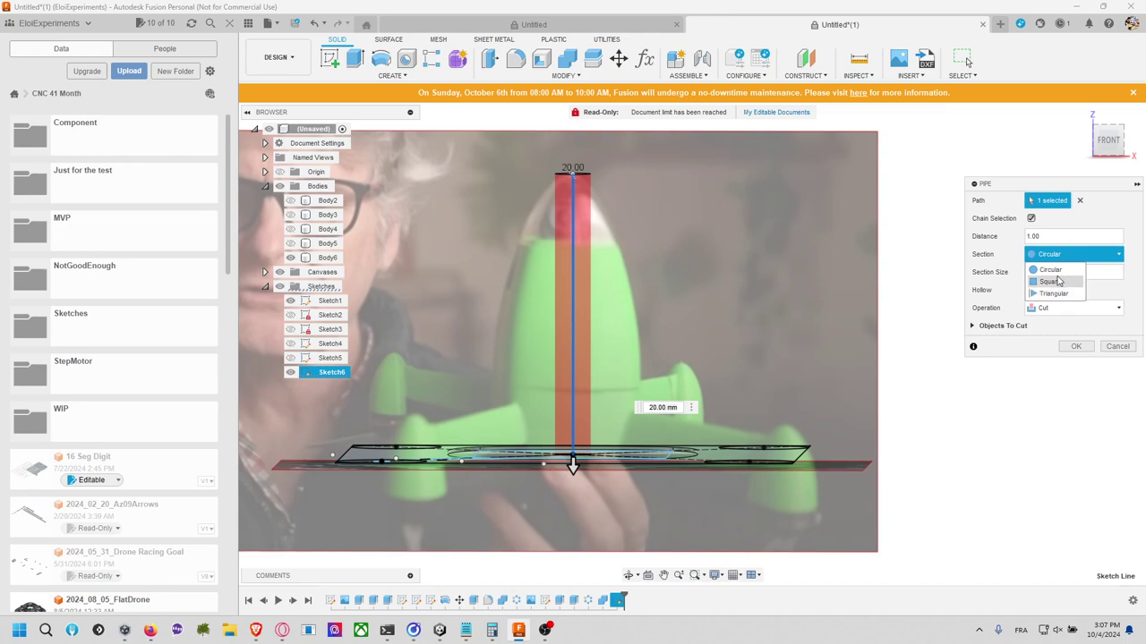
{"action": "left_click", "coordinate": [1115, 347]}
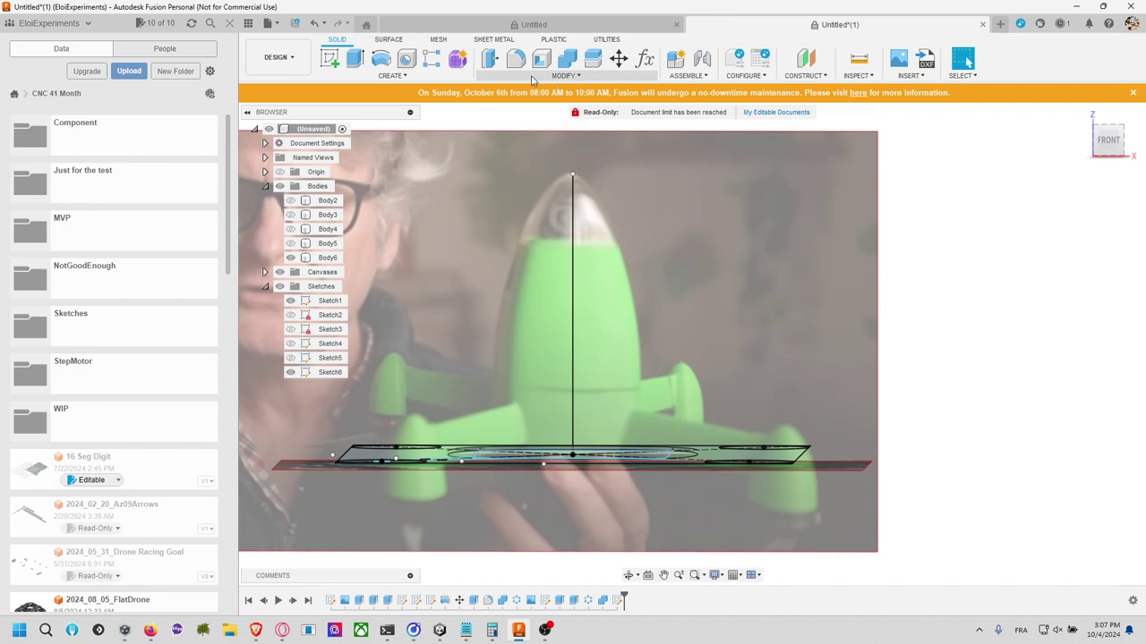
Step: Sweep the oval body profile along the vertical centre line as Path + Guide Rail, then abandon it
{"action": "left_click", "coordinate": [429, 78]}
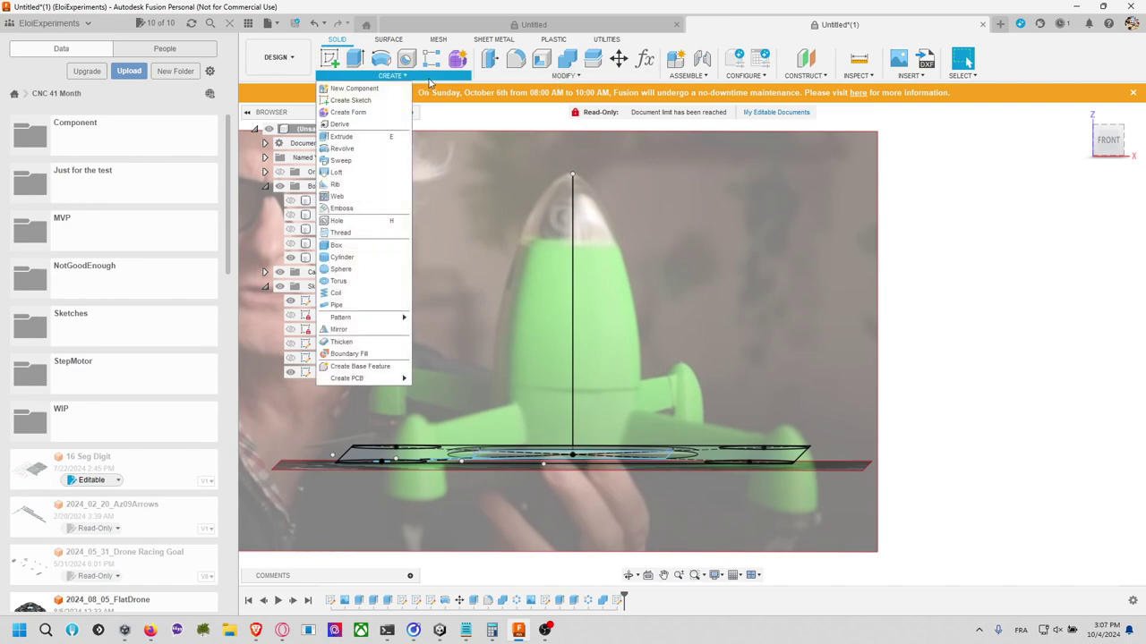
{"action": "left_click", "coordinate": [357, 162]}
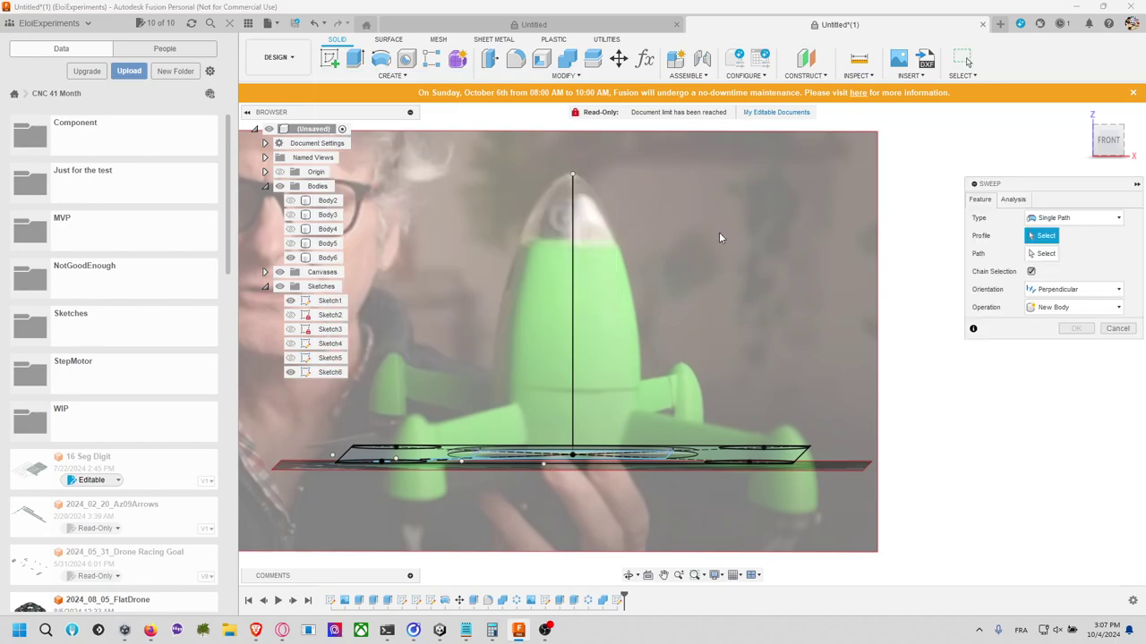
{"action": "middle_click_drag", "start_coordinate": [710, 241], "coordinate": [700, 288], "text": "shift"}
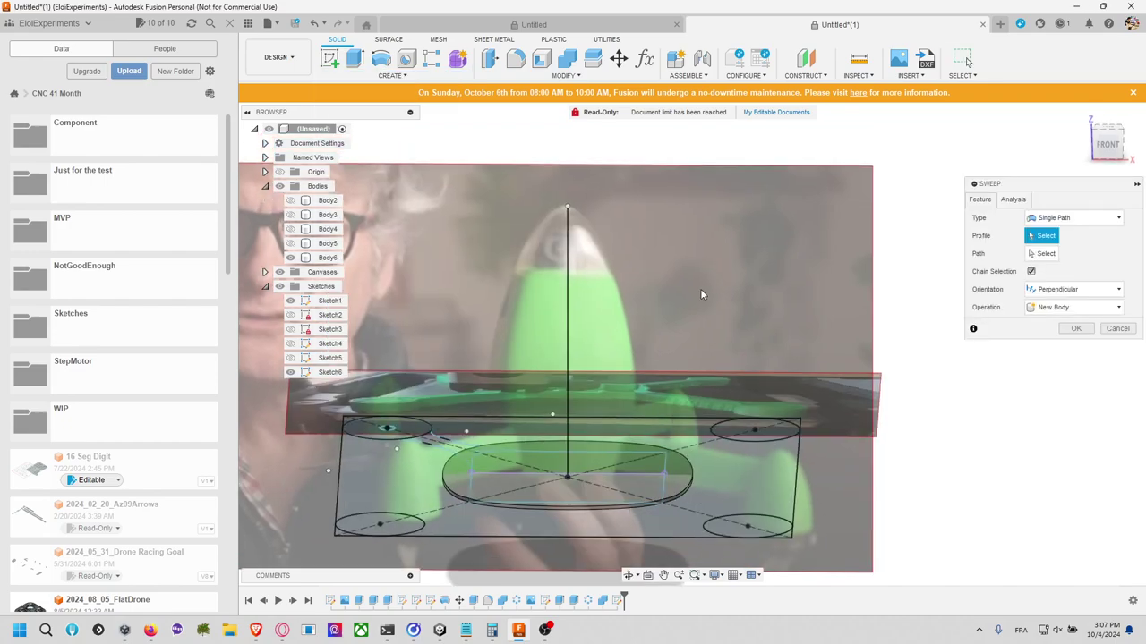
{"action": "left_click", "coordinate": [685, 471]}
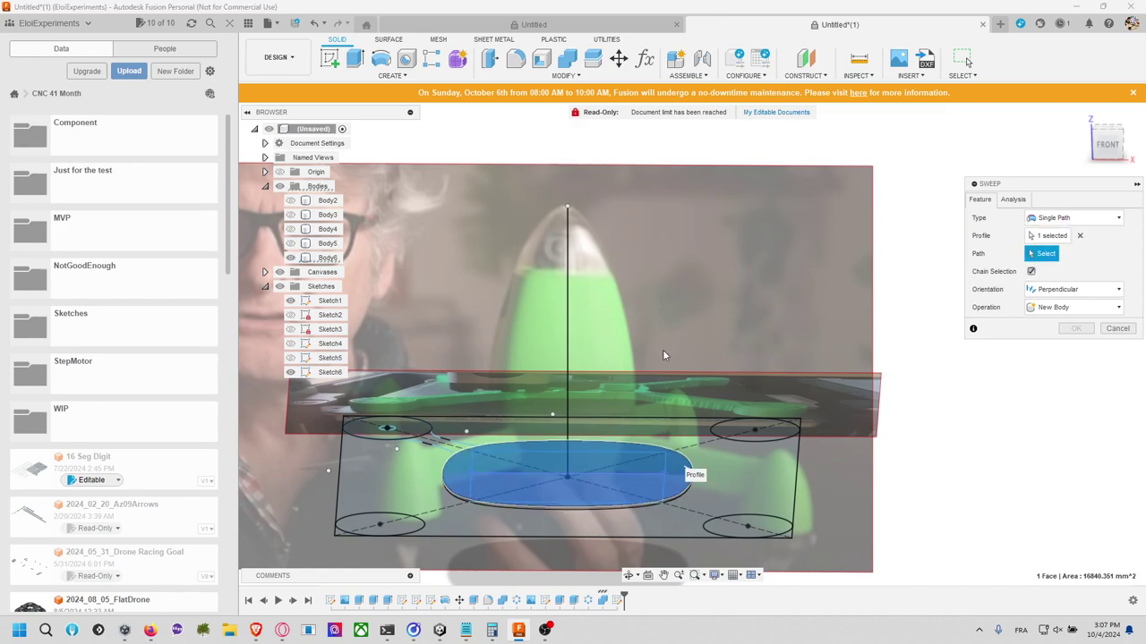
{"action": "left_click", "coordinate": [567, 405]}
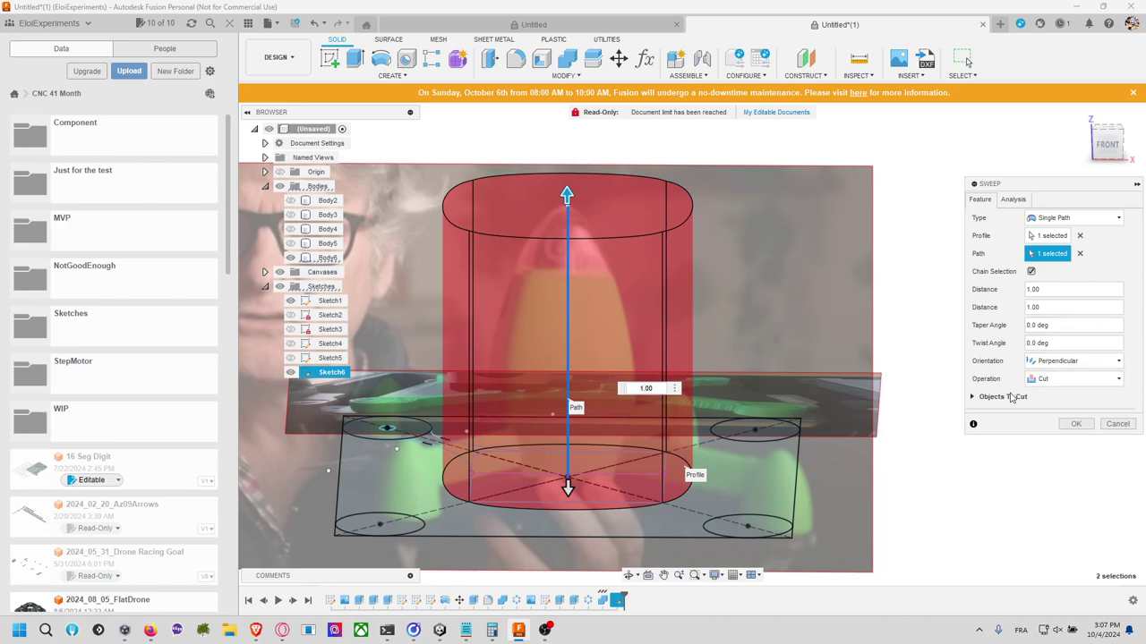
{"action": "left_click", "coordinate": [974, 399]}
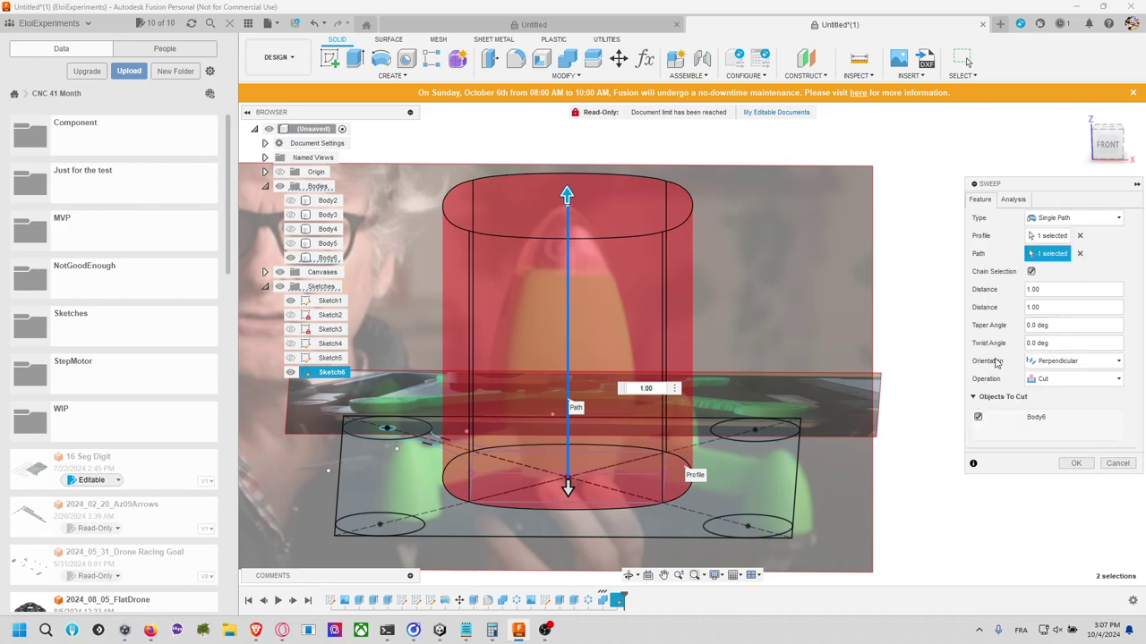
{"action": "left_click", "coordinate": [1079, 220]}
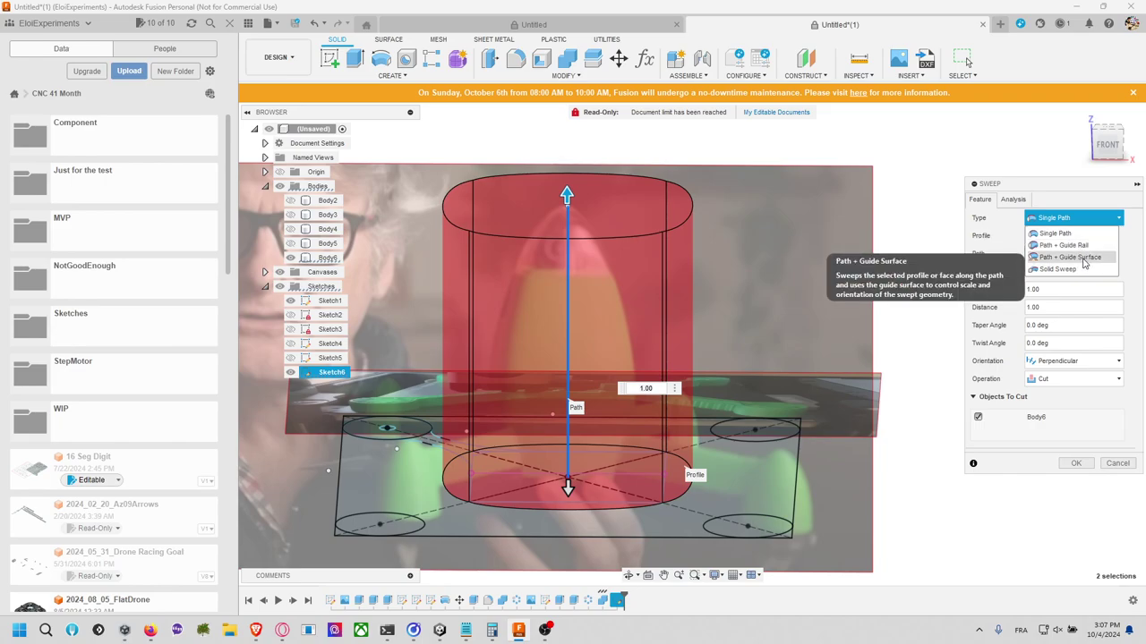
{"action": "left_click", "coordinate": [1074, 245]}
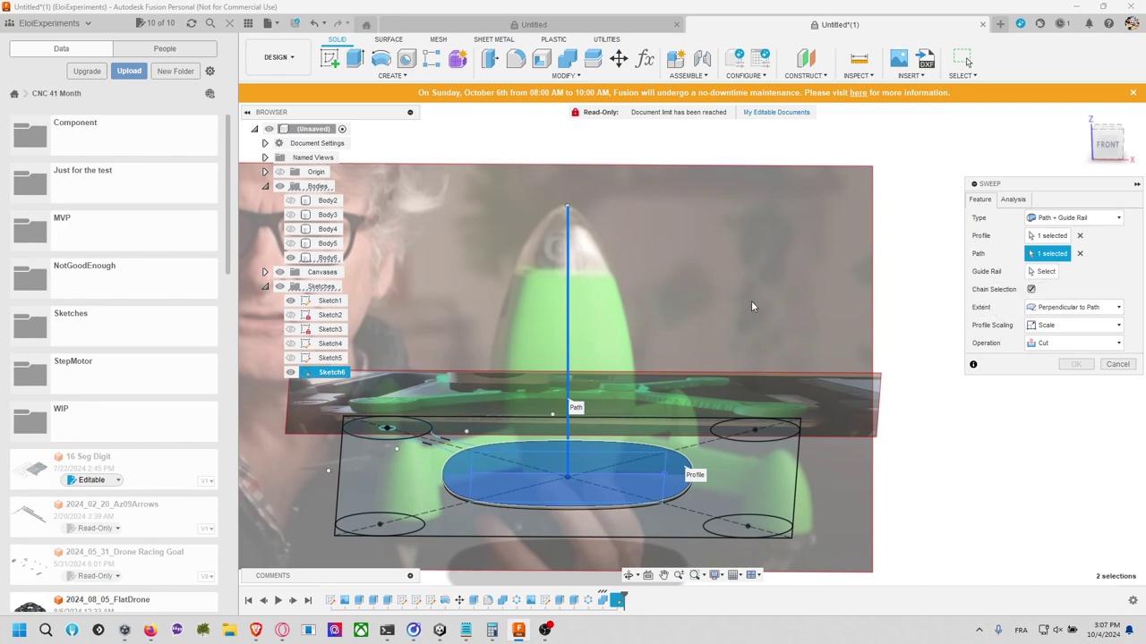
{"action": "middle_click_drag", "start_coordinate": [798, 305], "coordinate": [755, 296]}
{"action": "left_click", "coordinate": [1116, 329]}
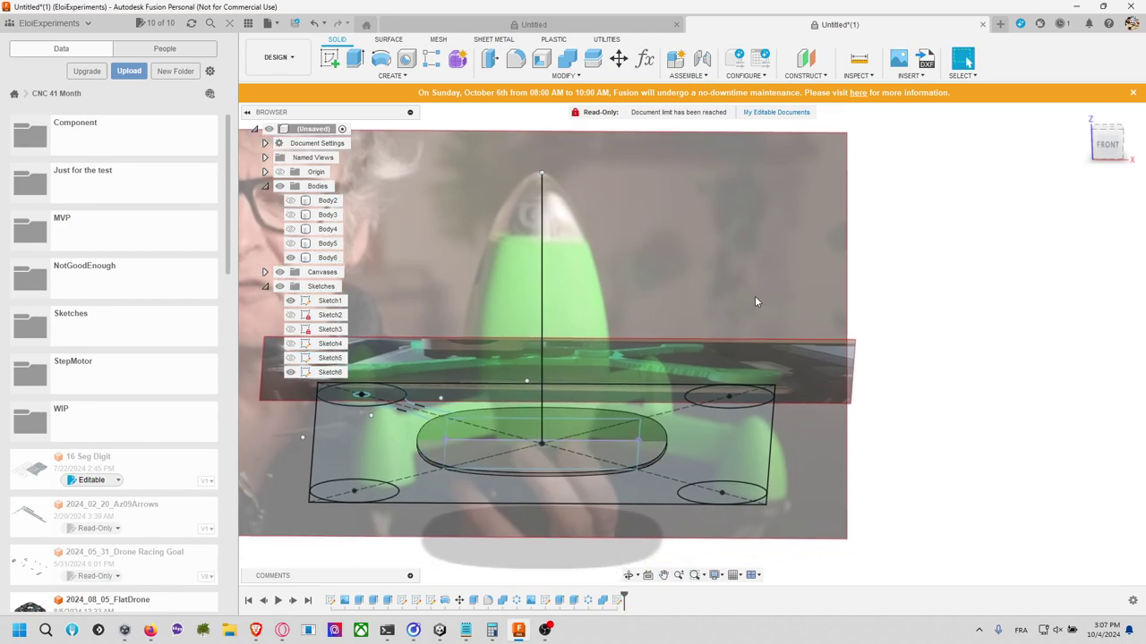
Step: Create a new sketch, Sketch7, on the front plane
{"action": "right_click", "coordinate": [755, 296]}
{"action": "left_click", "coordinate": [729, 212]}
{"action": "left_click", "coordinate": [330, 58]}
{"action": "left_click", "coordinate": [732, 296]}
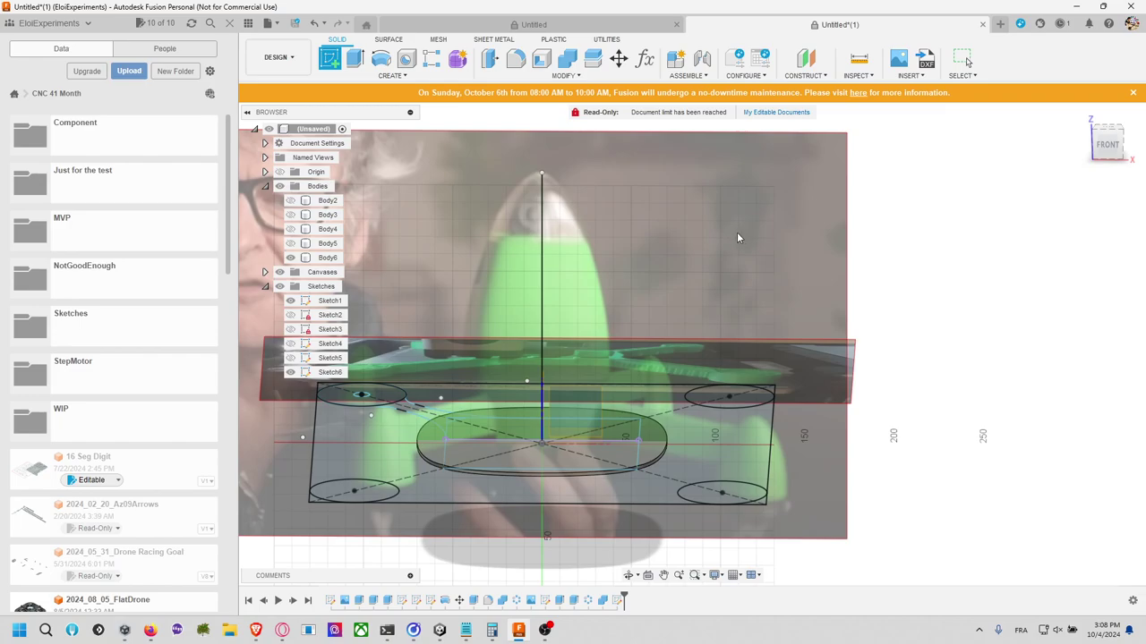
{"action": "left_click", "coordinate": [541, 316]}
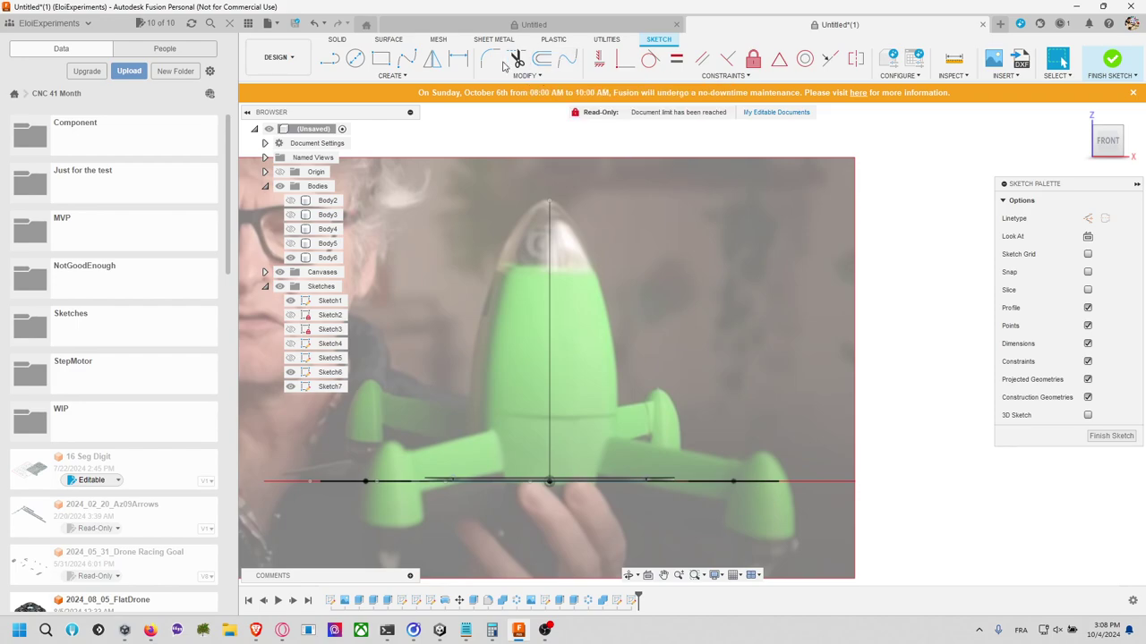
Step: Draw a straight line from the sketch centre out to beside the oval body
{"action": "left_click", "coordinate": [407, 59]}
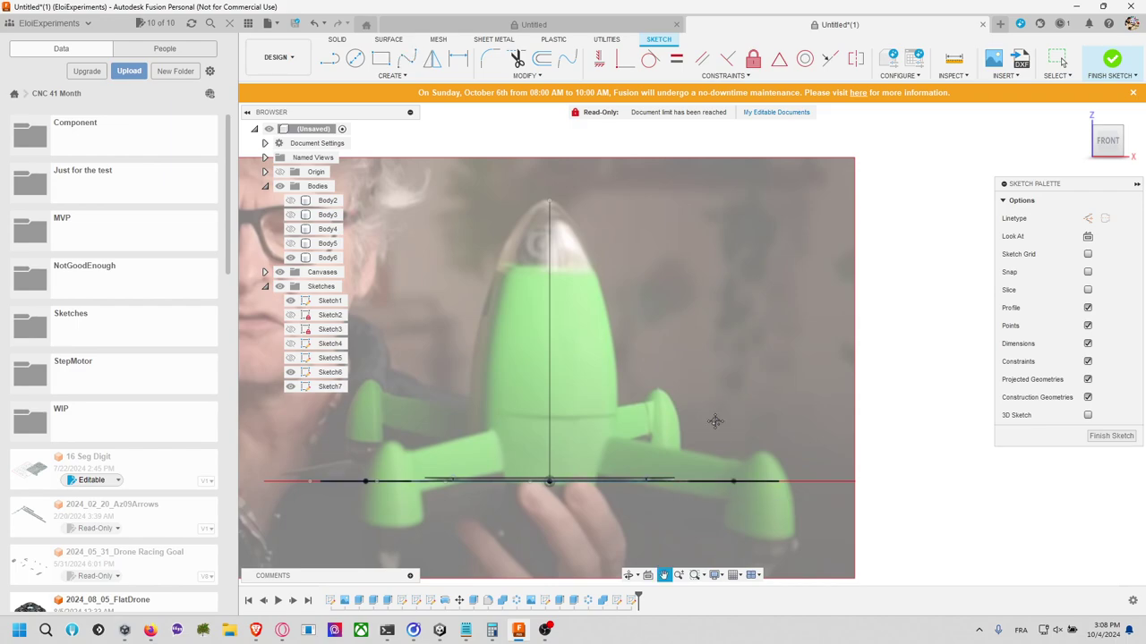
{"action": "middle_click_drag", "start_coordinate": [710, 420], "coordinate": [696, 418], "text": "shift"}
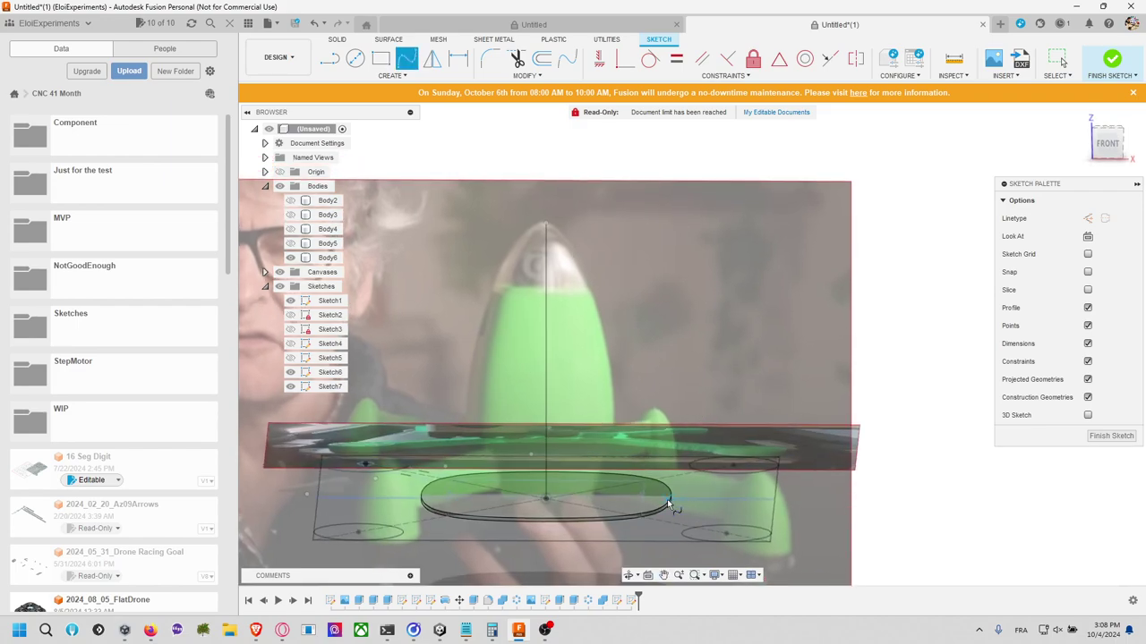
{"action": "left_click", "coordinate": [340, 77]}
{"action": "left_click", "coordinate": [340, 56]}
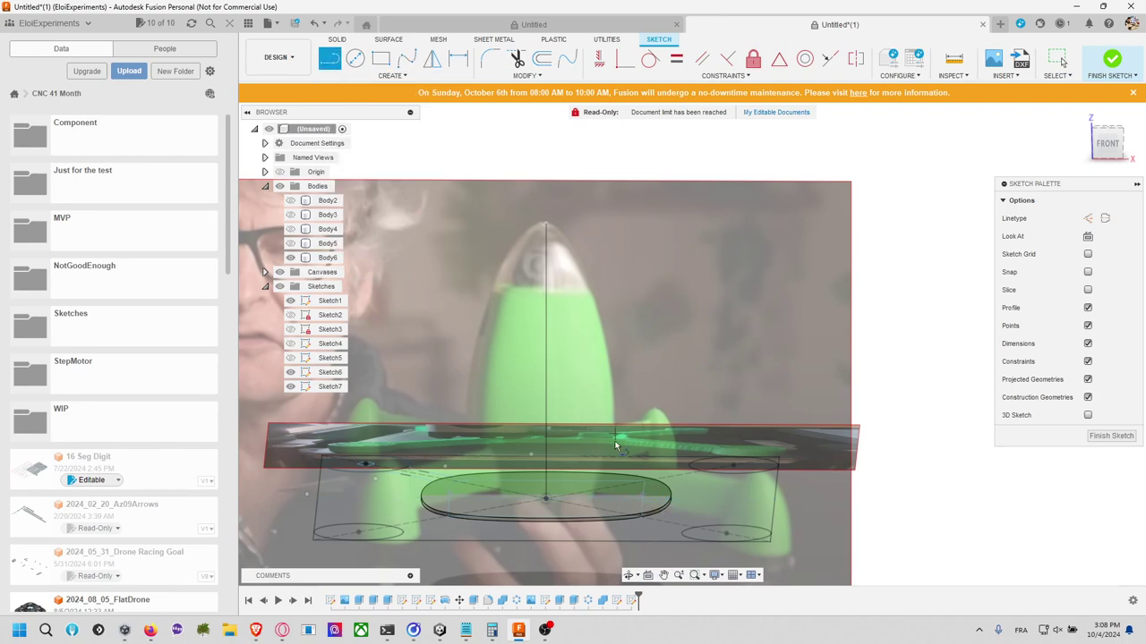
{"action": "left_click", "coordinate": [547, 500]}
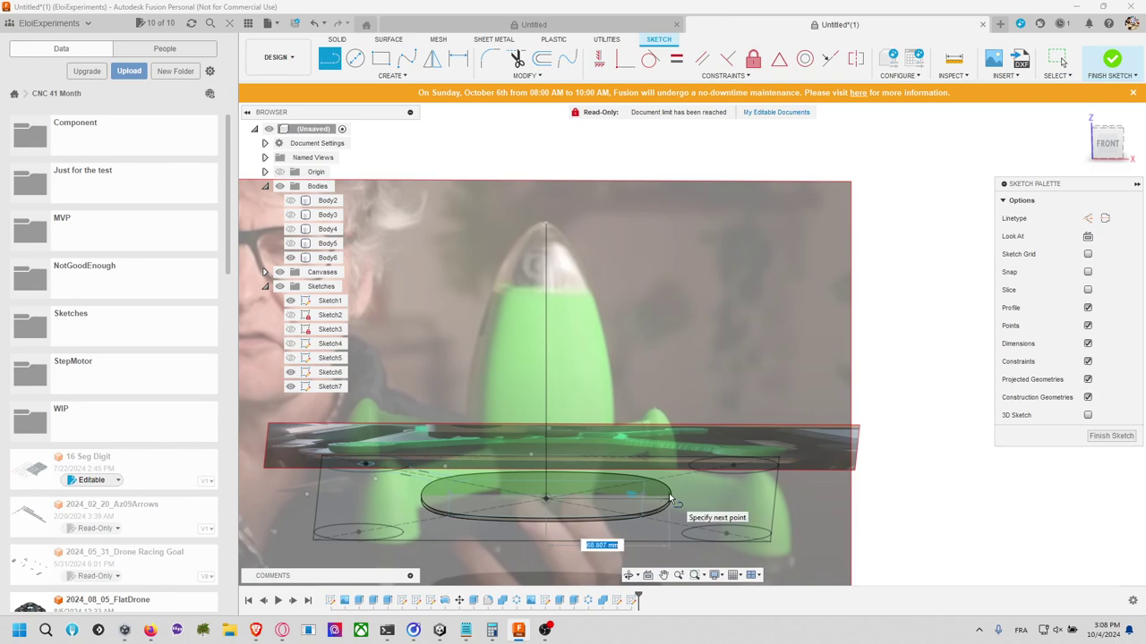
{"action": "left_click", "coordinate": [670, 500]}
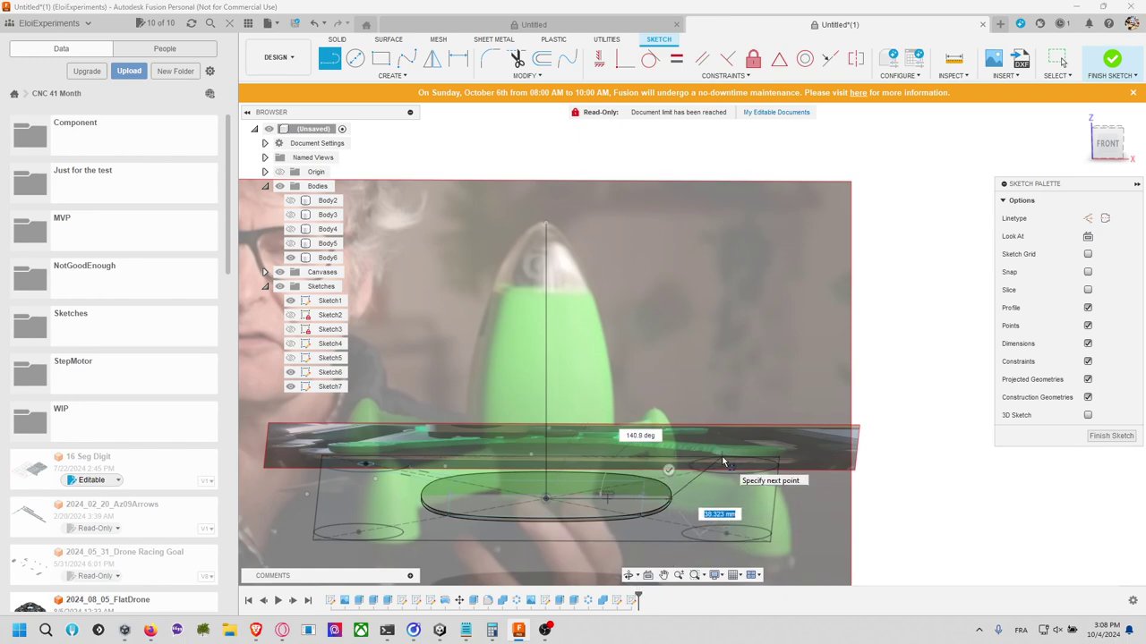
{"action": "key", "text": "Escape"}
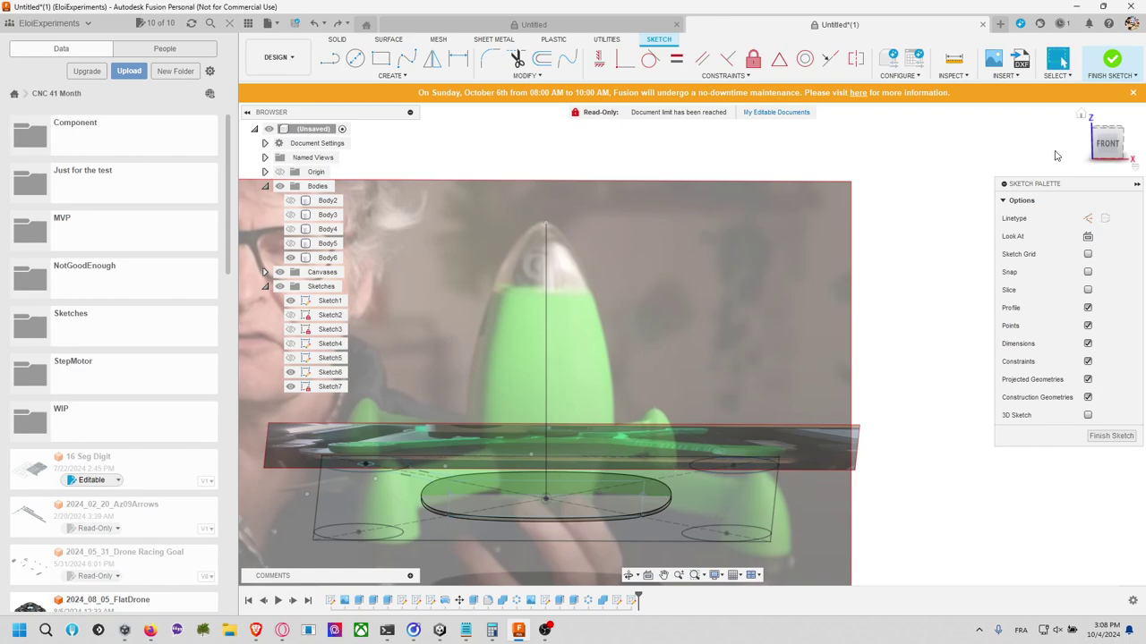
Step: Finish Sketch7, then create and finish an empty Sketch8
{"action": "left_click", "coordinate": [1111, 59]}
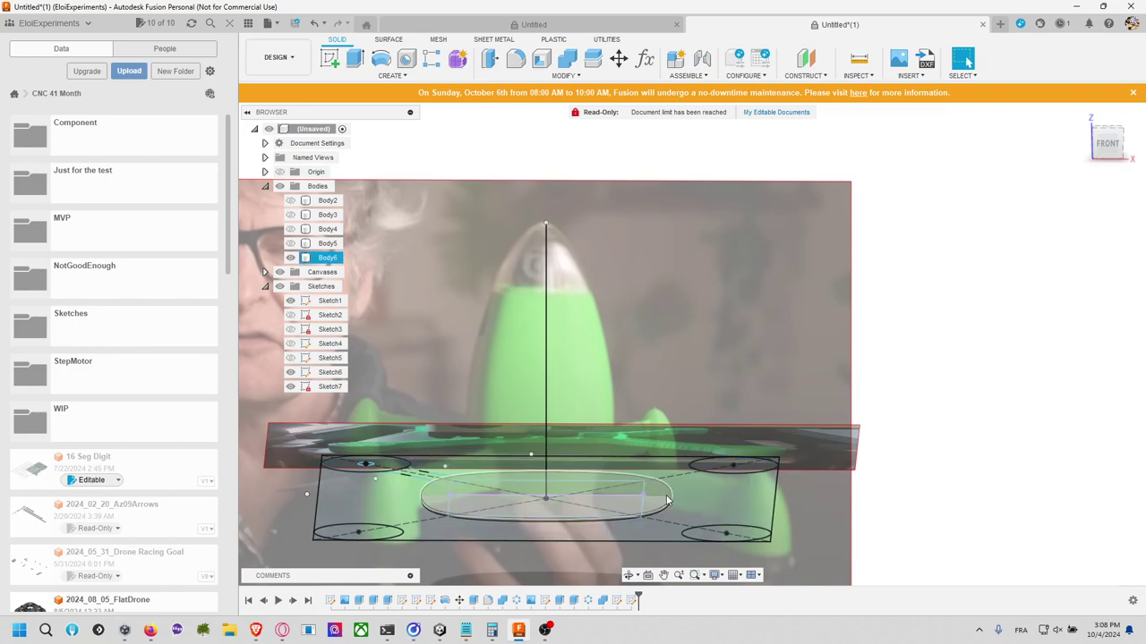
{"action": "key", "text": "Return"}
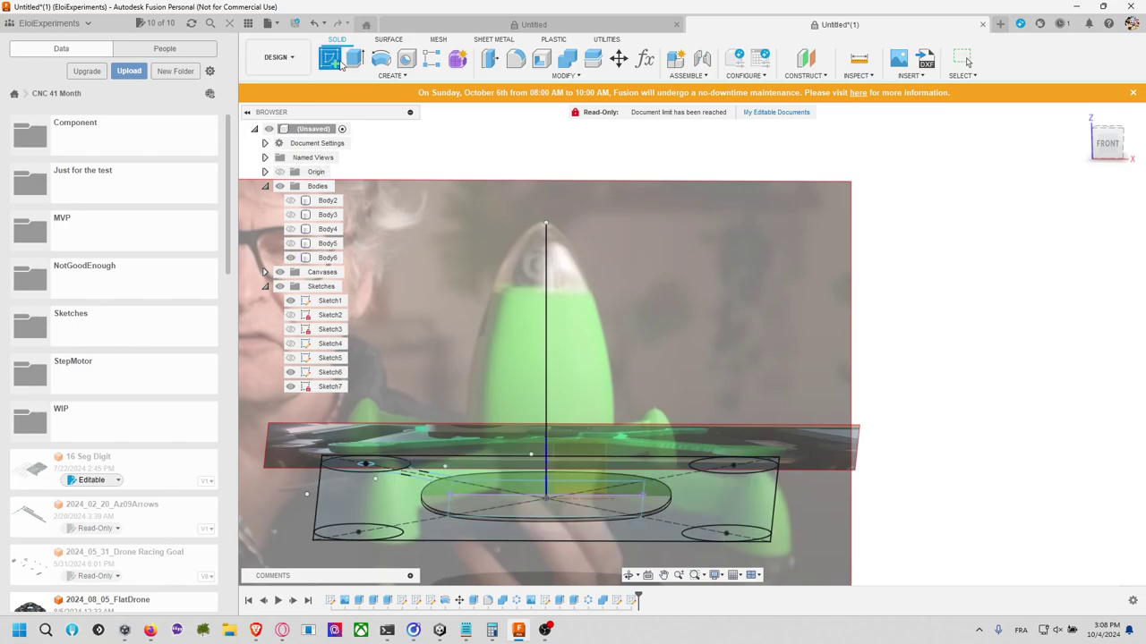
{"action": "left_click", "coordinate": [655, 499]}
{"action": "left_click", "coordinate": [1111, 59]}
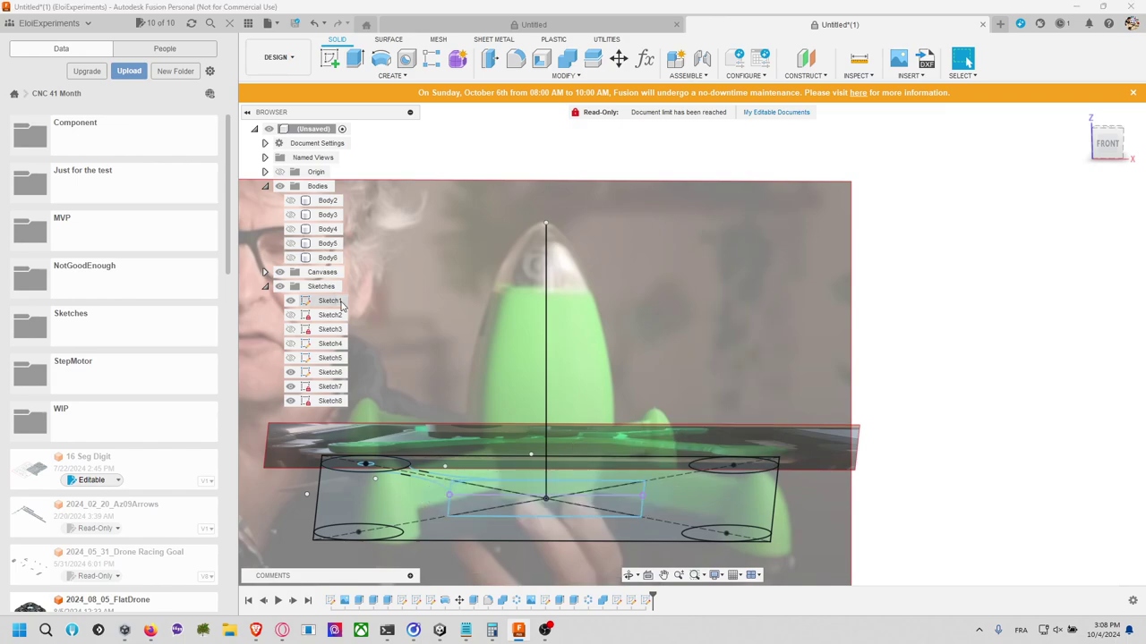
Step: Create Sketch9 on the oval body profile and finish it
{"action": "left_click", "coordinate": [658, 509]}
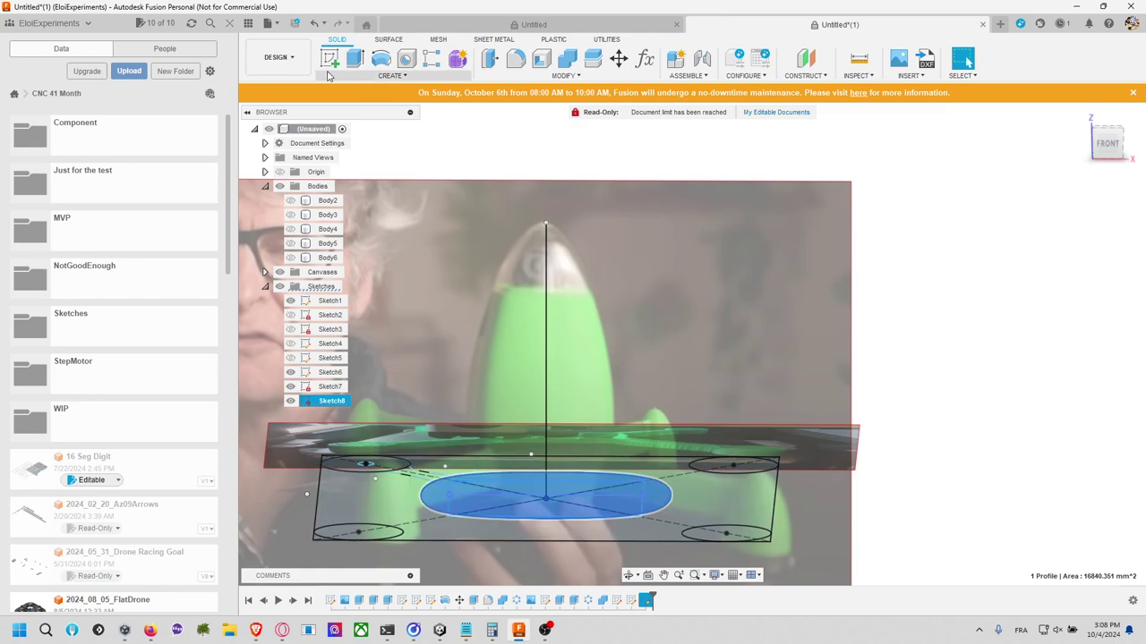
{"action": "right_click", "coordinate": [334, 405]}
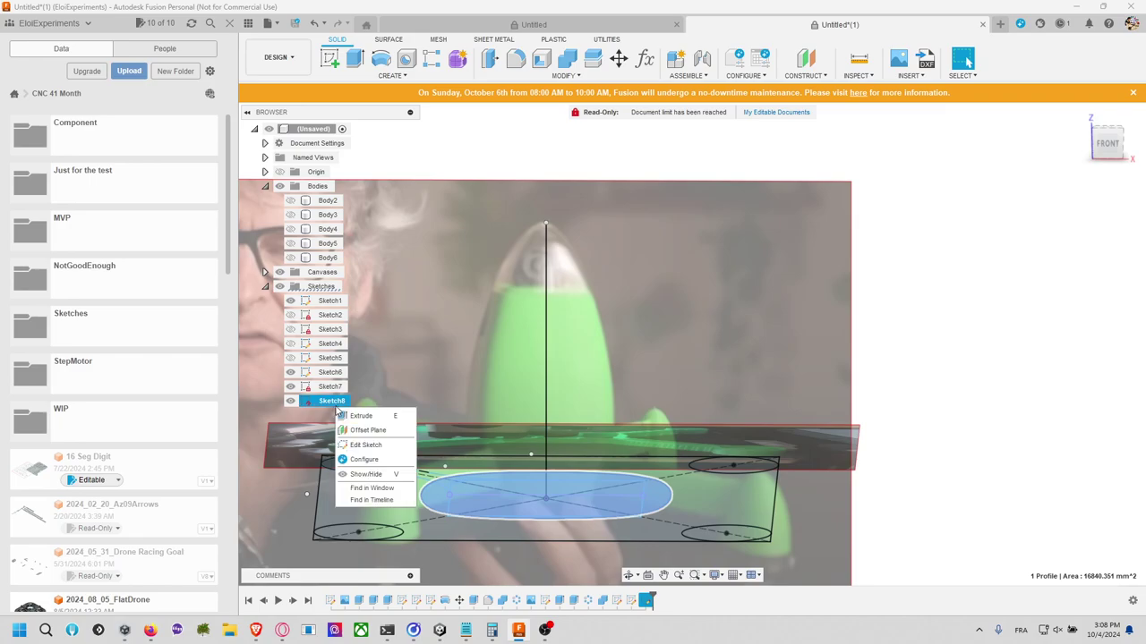
{"action": "left_click", "coordinate": [356, 417]}
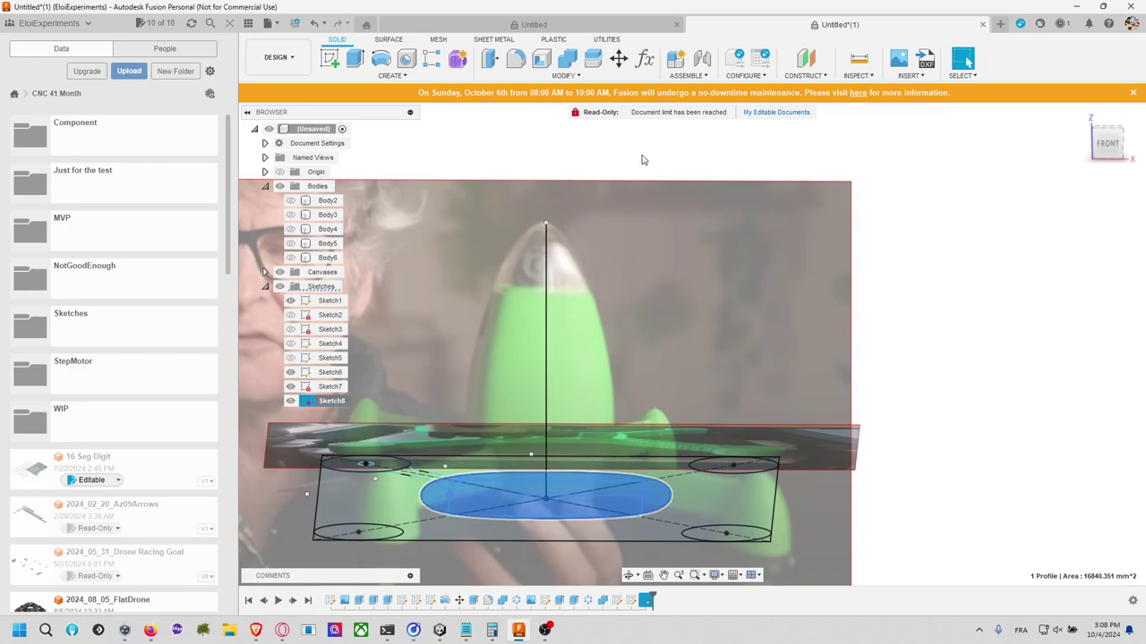
{"action": "left_click", "coordinate": [330, 58]}
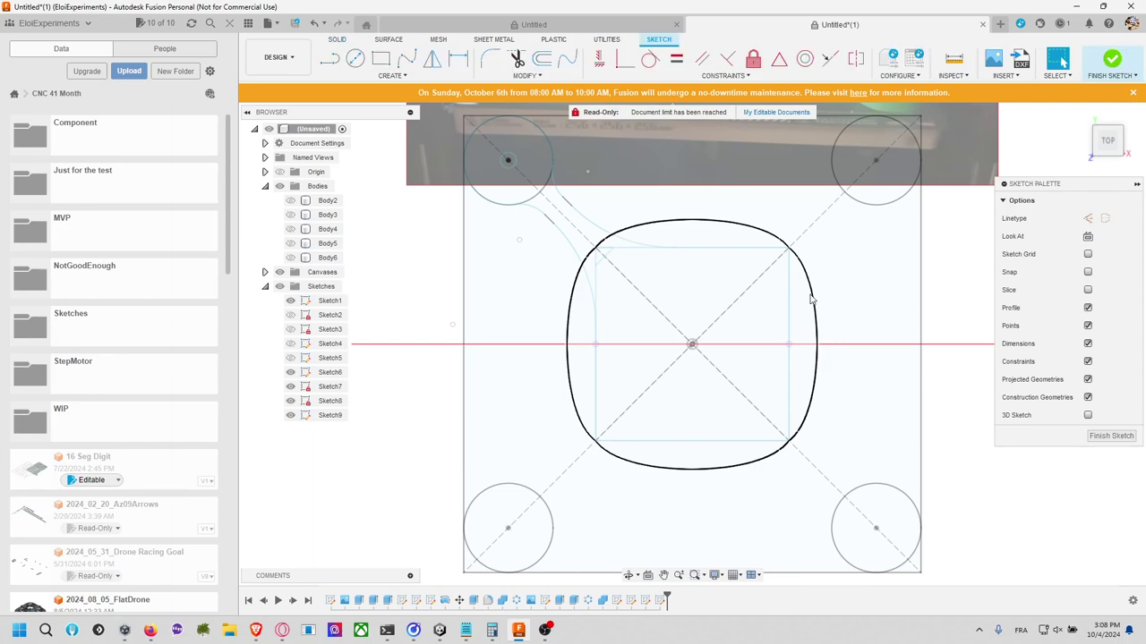
{"action": "left_click", "coordinate": [1099, 78]}
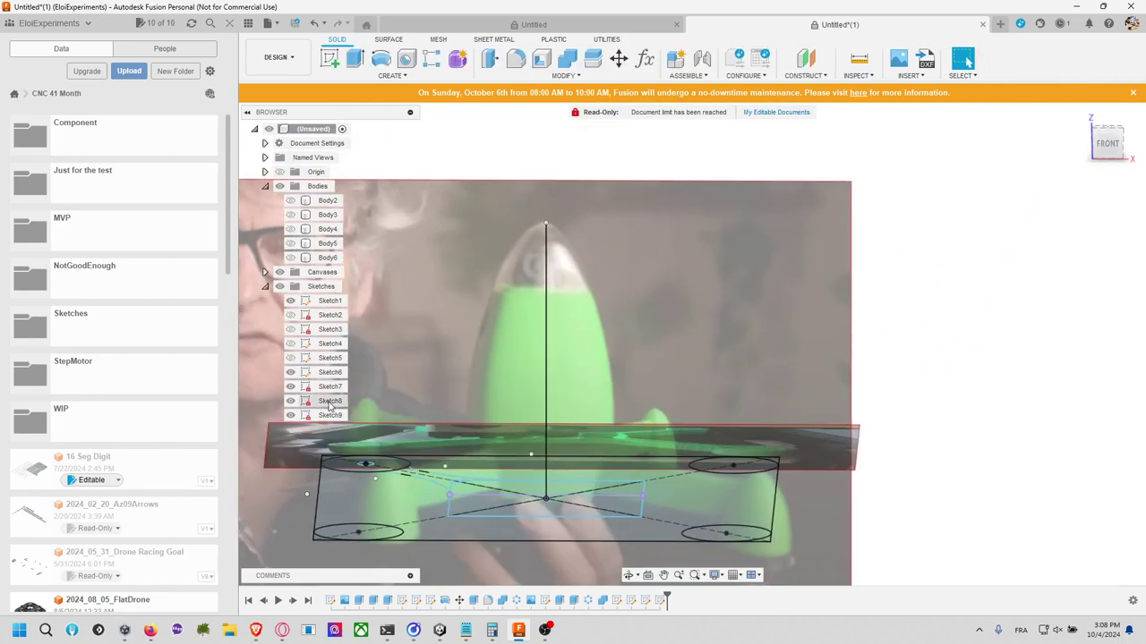
Step: Hide the sketches in the browser and reopen Sketch9 for editing
{"action": "left_click_drag", "start_coordinate": [289, 305], "coordinate": [291, 418]}
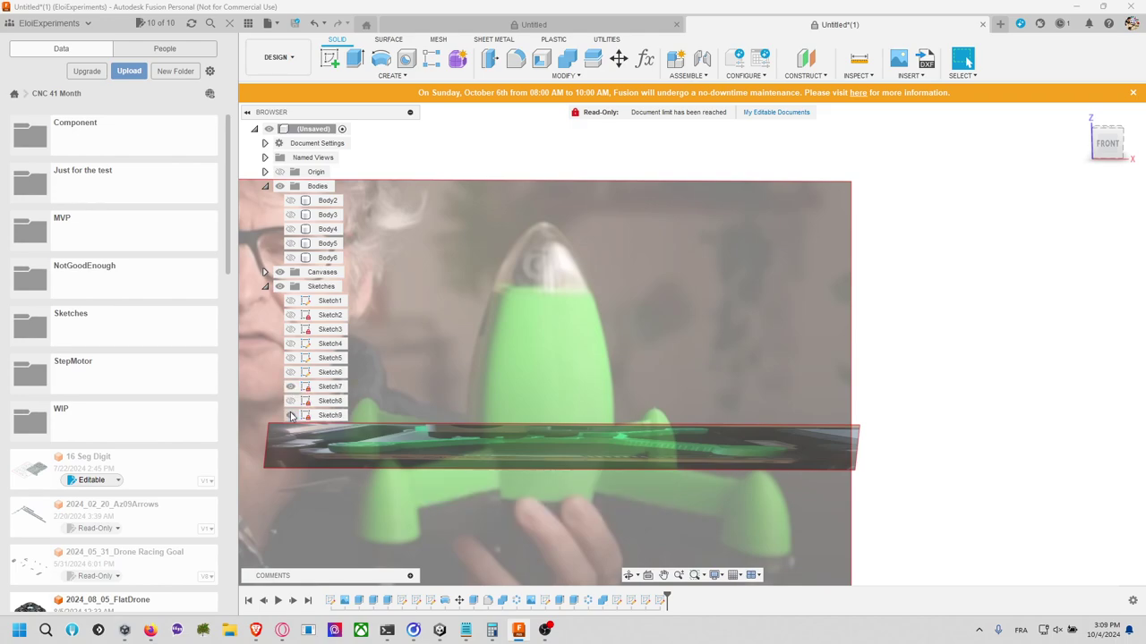
{"action": "right_click", "coordinate": [334, 417]}
{"action": "left_click", "coordinate": [364, 227]}
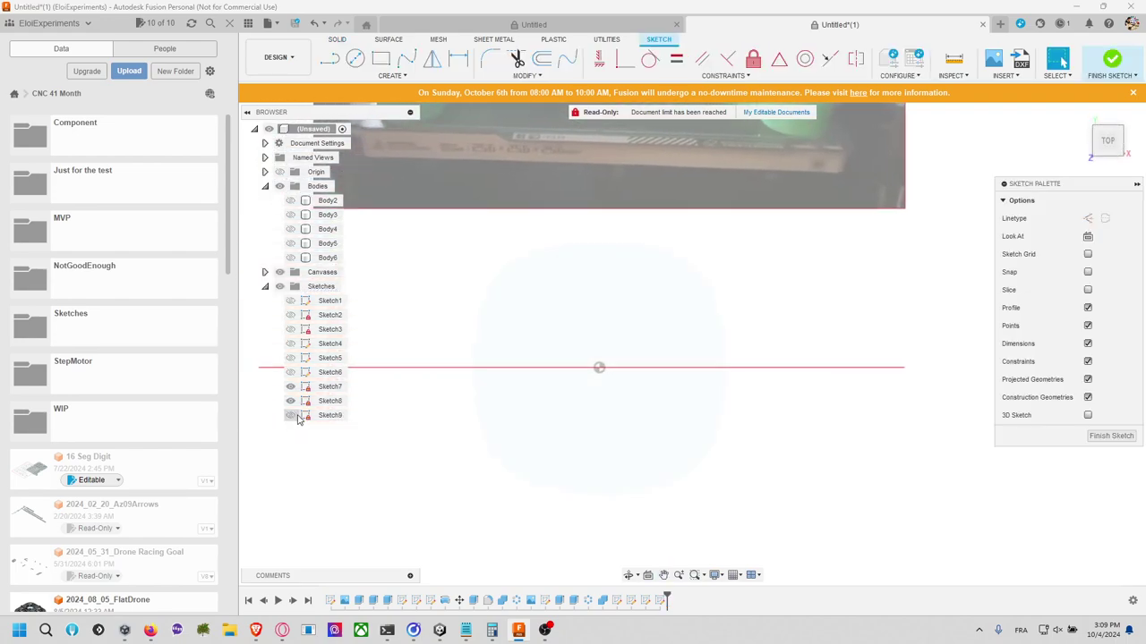
Step: Edit Sketch8, run Move/Copy on its rounded outline, and finish the sketch
{"action": "right_click", "coordinate": [325, 409]}
{"action": "left_click", "coordinate": [374, 206]}
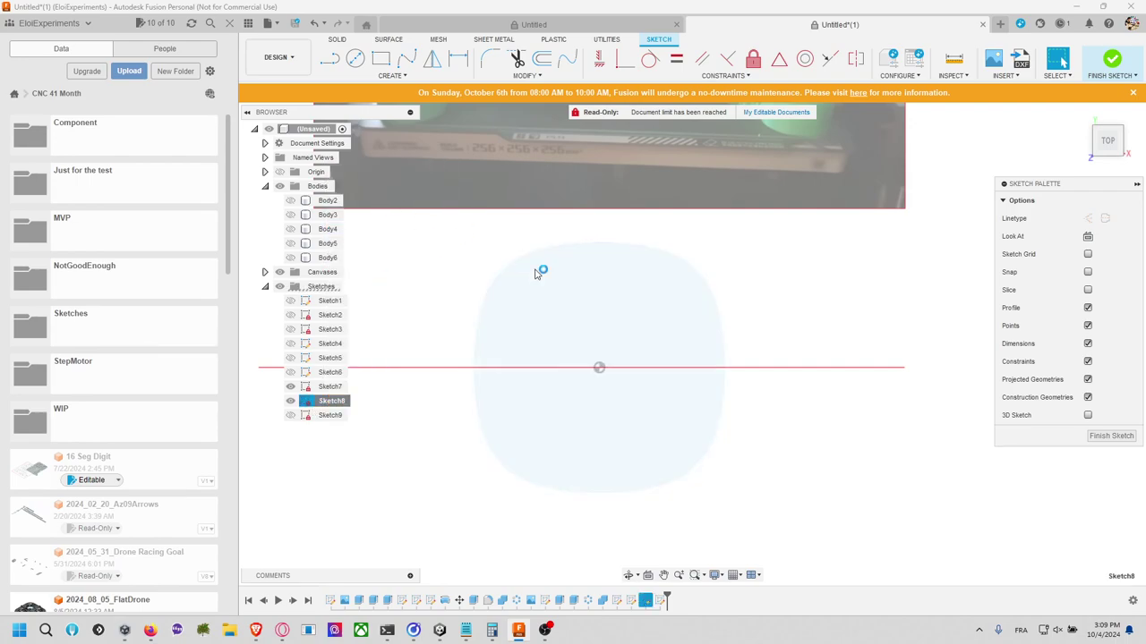
{"action": "double_click", "coordinate": [719, 321]}
{"action": "key", "text": "m"}
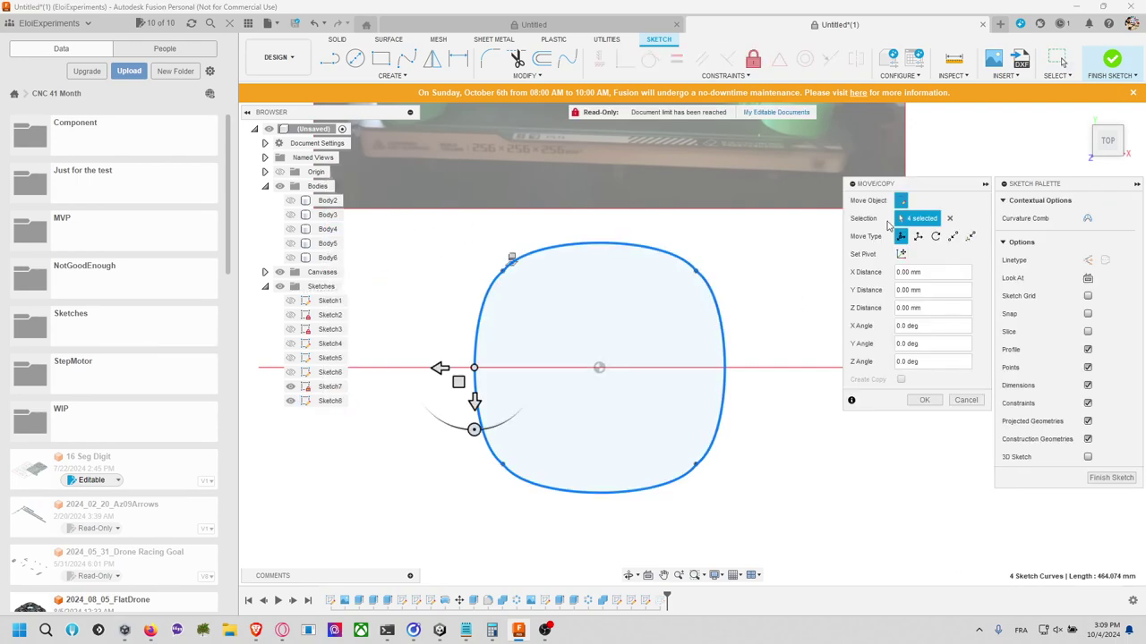
{"action": "left_click", "coordinate": [923, 400]}
{"action": "left_click", "coordinate": [1112, 59]}
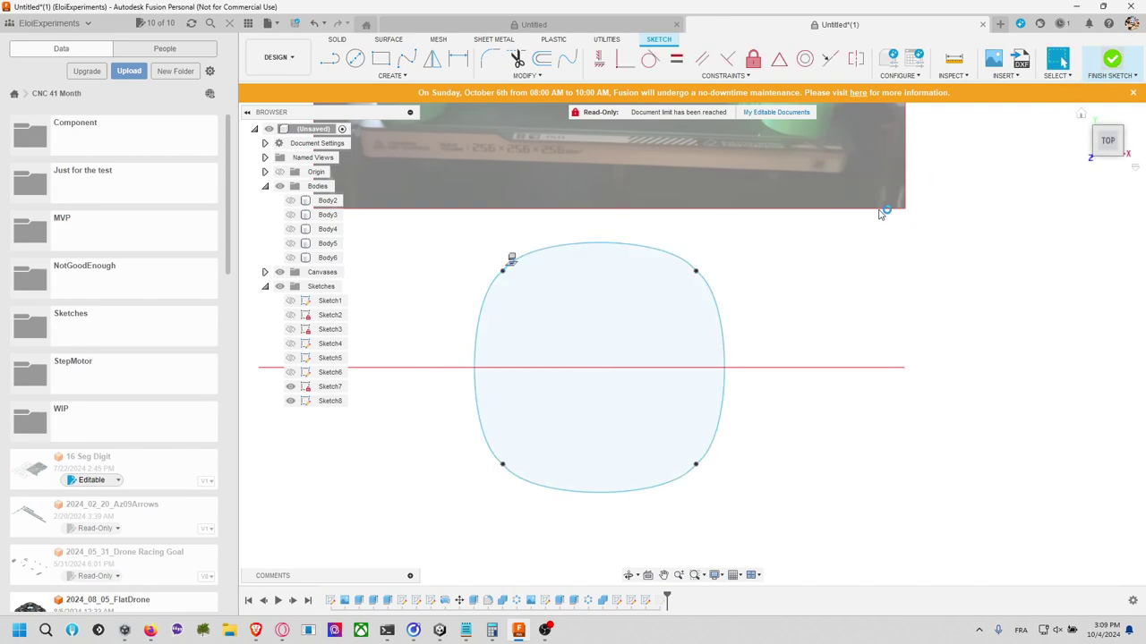
Step: Show Sketch6 again and tilt the front view to see its vertical guide line
{"action": "mouse_move", "coordinate": [865, 331]}
{"action": "middle_mouse_down", "text": "shift"}
{"action": "mouse_move", "coordinate": [872, 248]}
{"action": "mouse_move", "coordinate": [865, 264]}
{"action": "mouse_move", "coordinate": [817, 260]}
{"action": "middle_mouse_up", "text": "shift"}
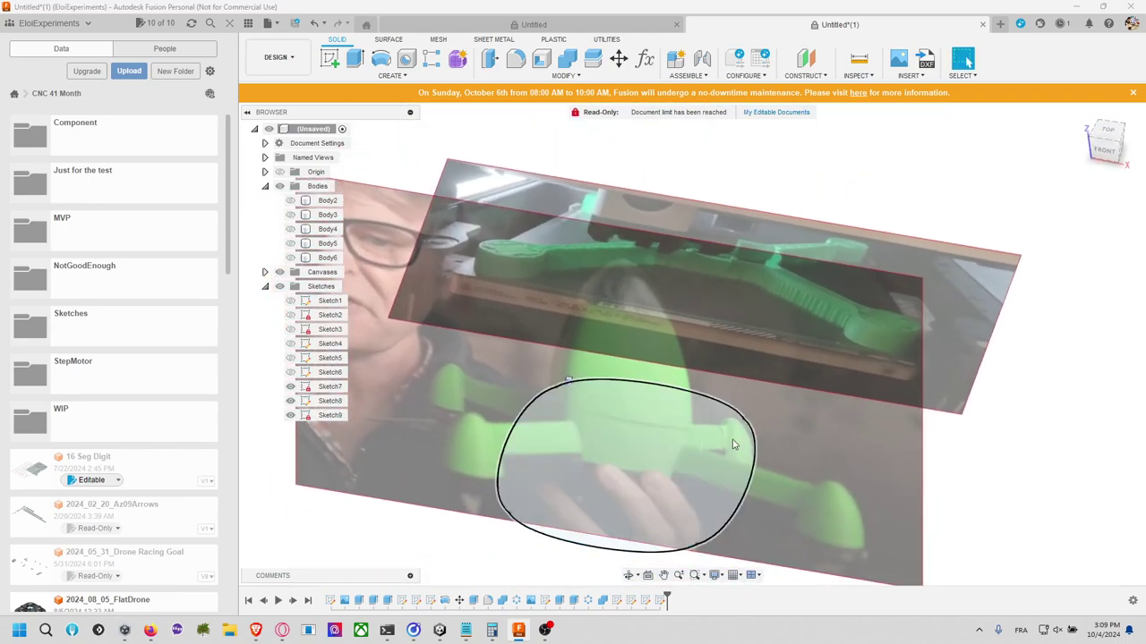
{"action": "mouse_move", "coordinate": [731, 444]}
{"action": "middle_mouse_down", "text": "shift"}
{"action": "mouse_move", "coordinate": [775, 341]}
{"action": "mouse_move", "coordinate": [569, 348]}
{"action": "middle_mouse_up", "text": "shift"}
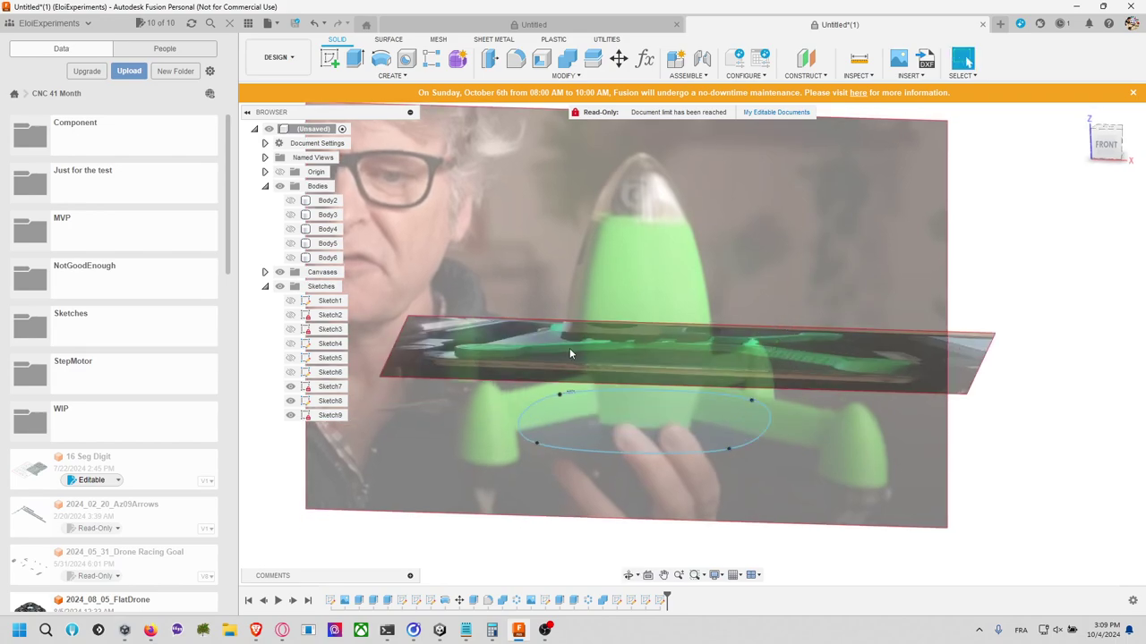
{"action": "left_click", "coordinate": [292, 373]}
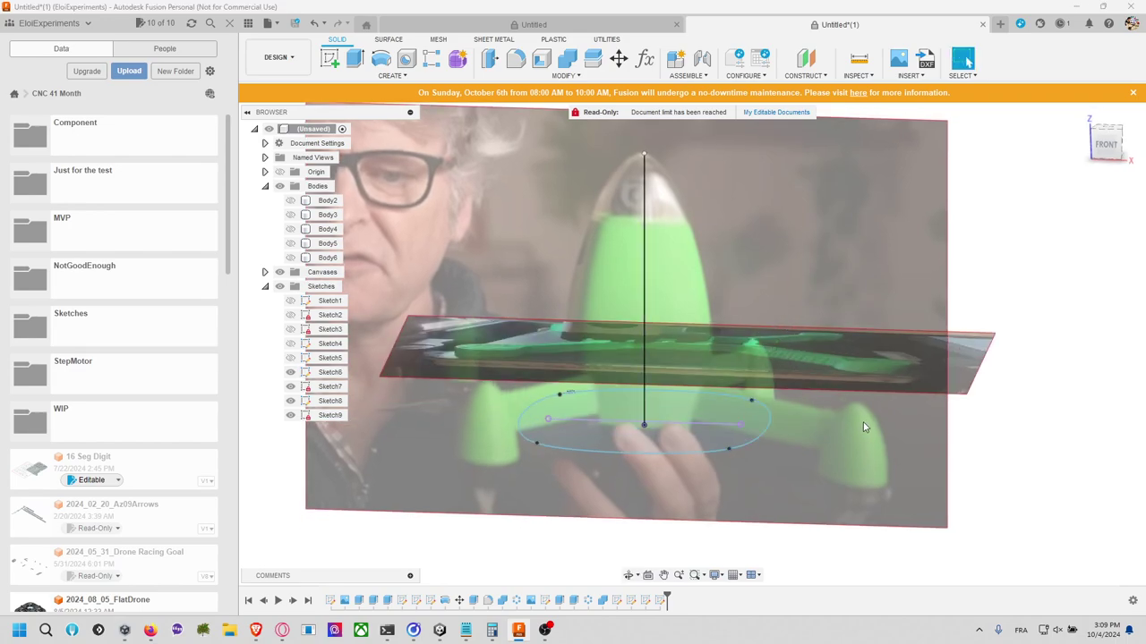
{"action": "left_click", "coordinate": [1108, 153]}
{"action": "middle_click_drag", "start_coordinate": [869, 261], "coordinate": [848, 258]}
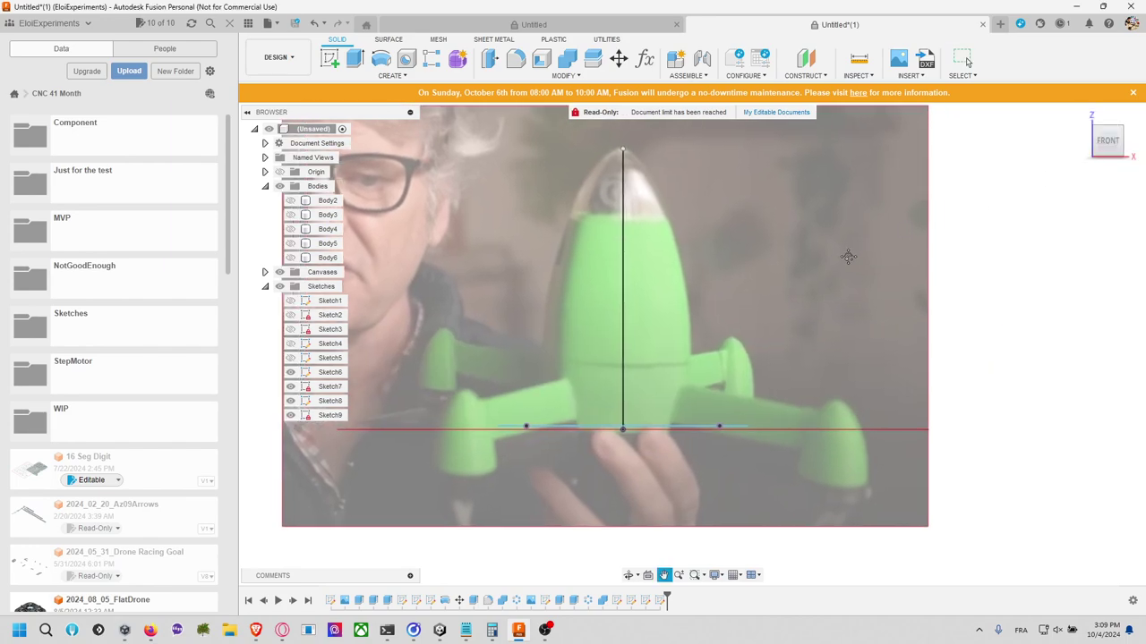
{"action": "scroll", "coordinate": [848, 258], "scroll_direction": "up", "scroll_amount": 1}
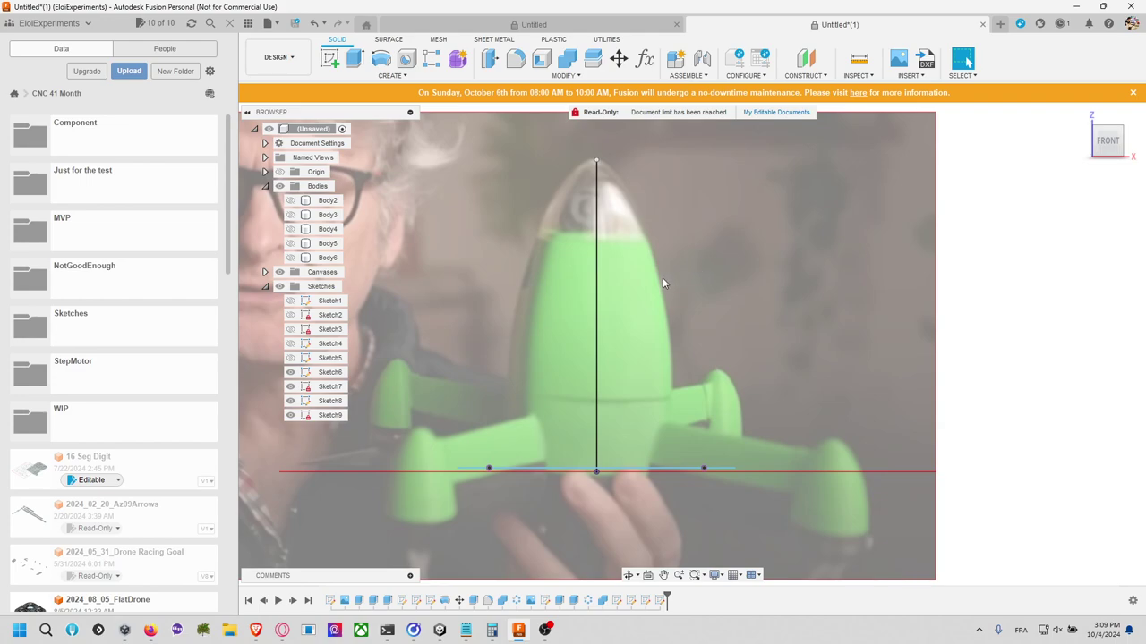
{"action": "mouse_move", "coordinate": [661, 284]}
{"action": "middle_mouse_down", "text": "shift"}
{"action": "mouse_move", "coordinate": [648, 314]}
{"action": "mouse_move", "coordinate": [665, 339]}
{"action": "mouse_move", "coordinate": [679, 280]}
{"action": "middle_mouse_up", "text": "shift"}
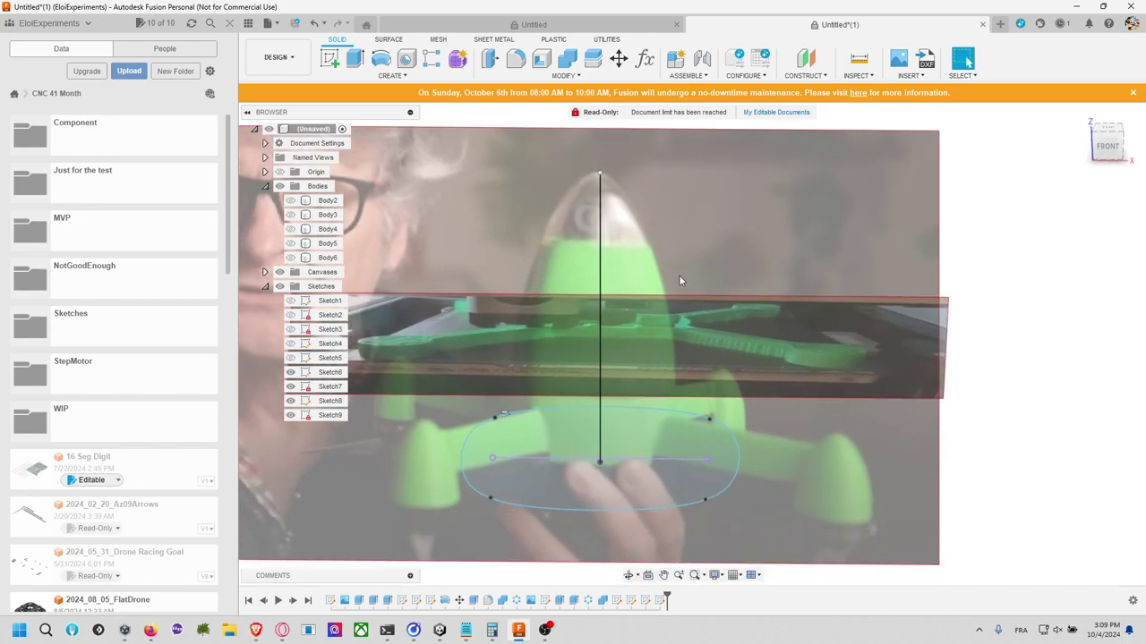
Step: Reopen Sketch8, discard a trial line from the profile centre, and finish the sketch
{"action": "double_click", "coordinate": [739, 476]}
{"action": "right_click", "coordinate": [740, 476]}
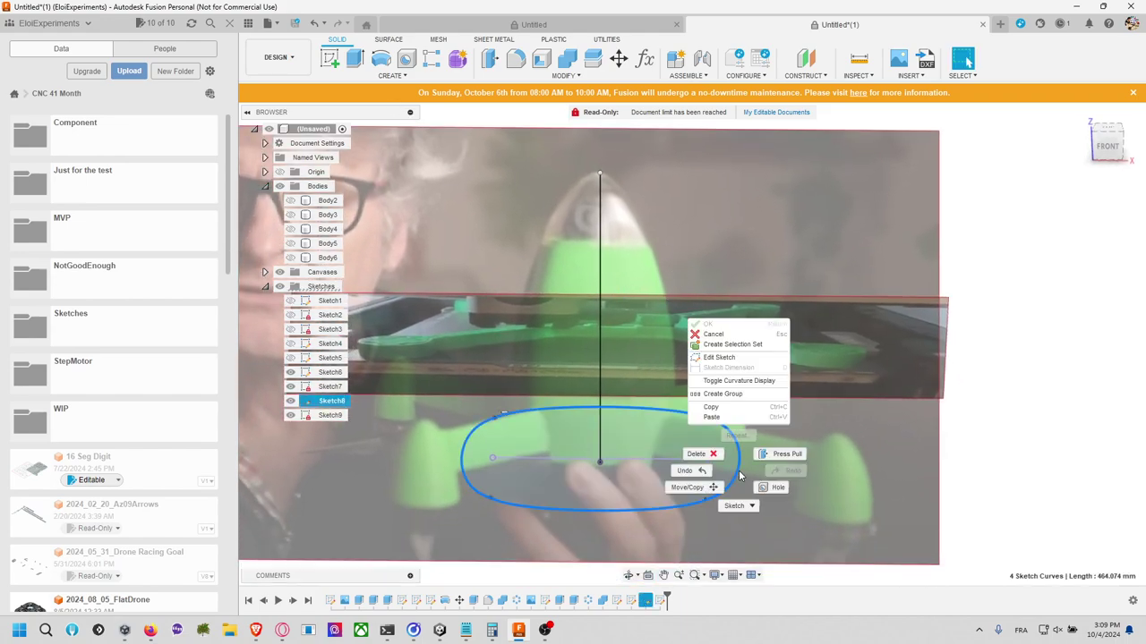
{"action": "left_click", "coordinate": [720, 357]}
{"action": "key", "text": "l"}
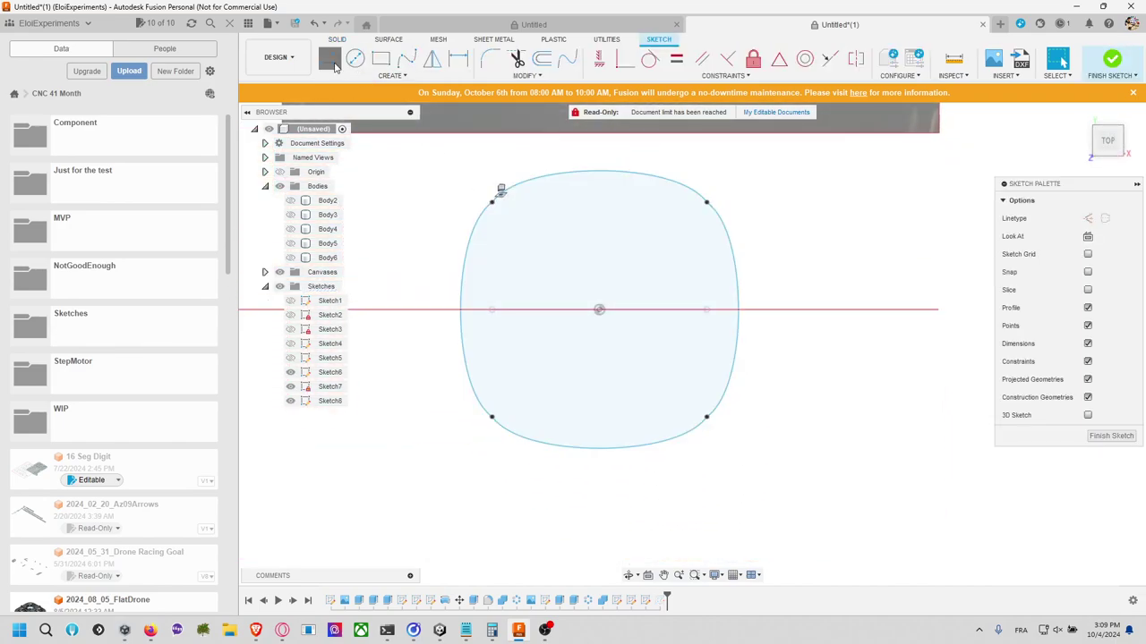
{"action": "left_click_drag", "start_coordinate": [599, 310], "coordinate": [740, 322]}
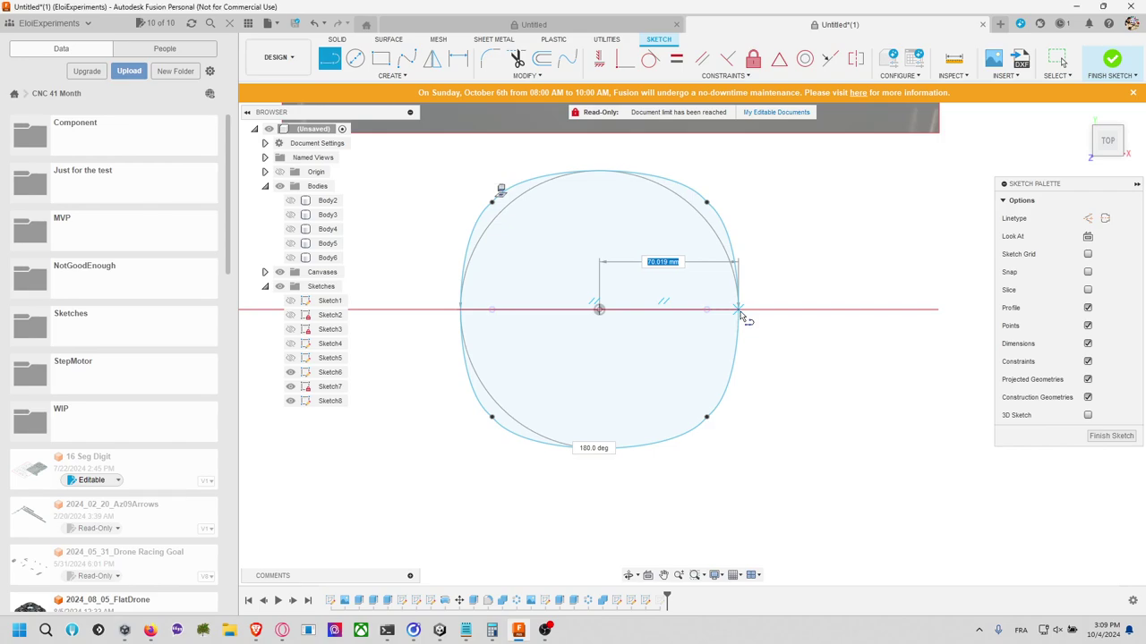
{"action": "key", "text": "Escape"}
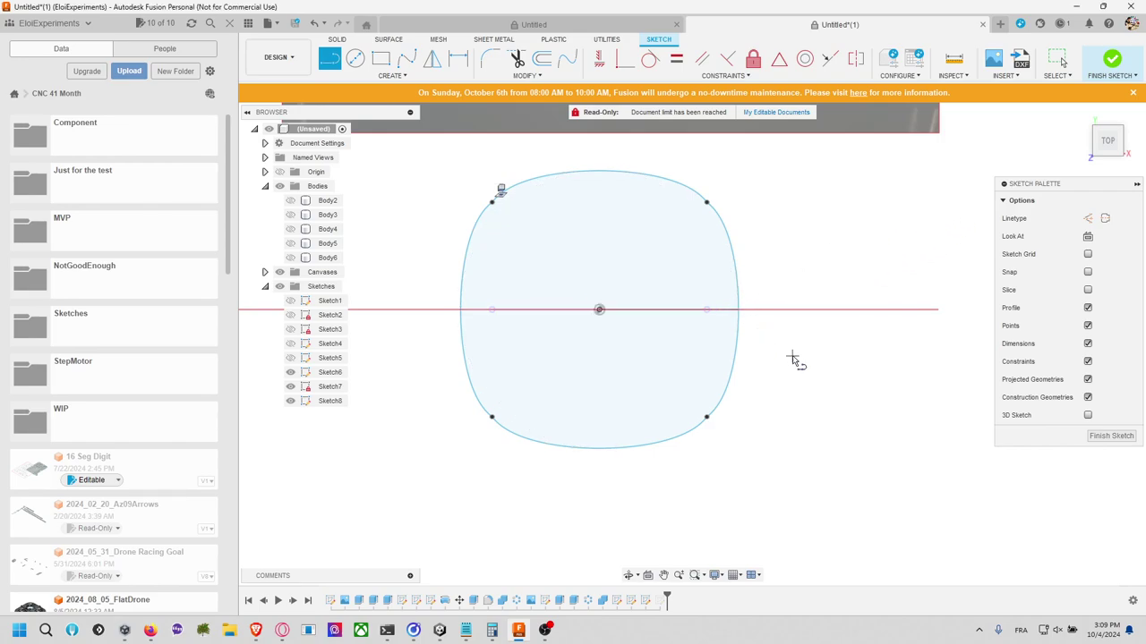
{"action": "middle_click_drag", "start_coordinate": [793, 358], "coordinate": [793, 460], "text": "shift"}
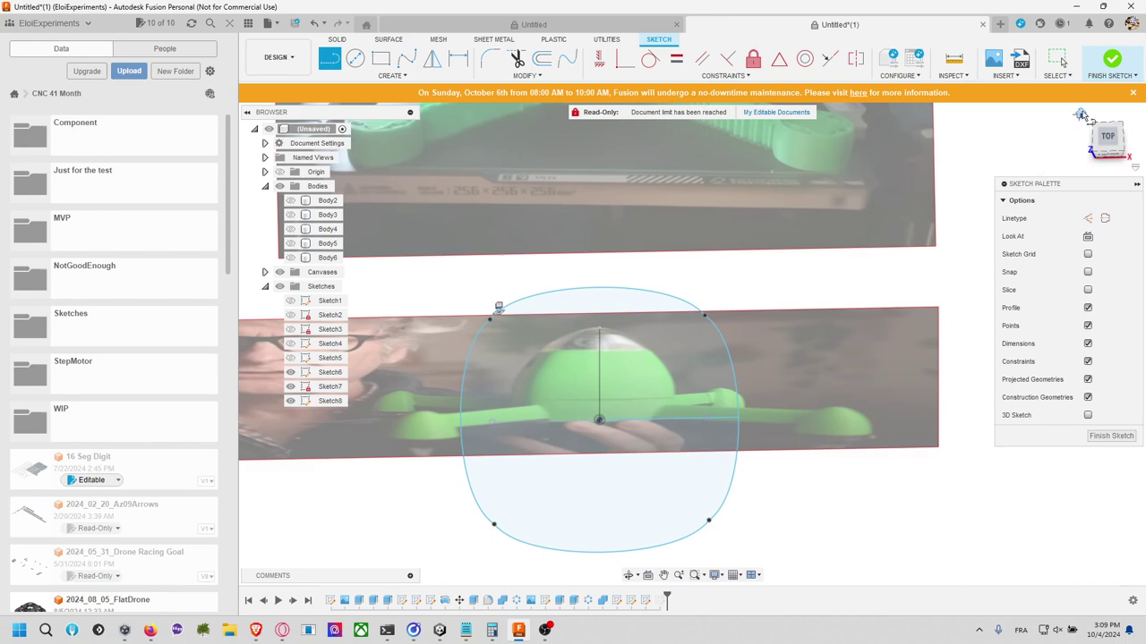
{"action": "left_click", "coordinate": [1111, 61]}
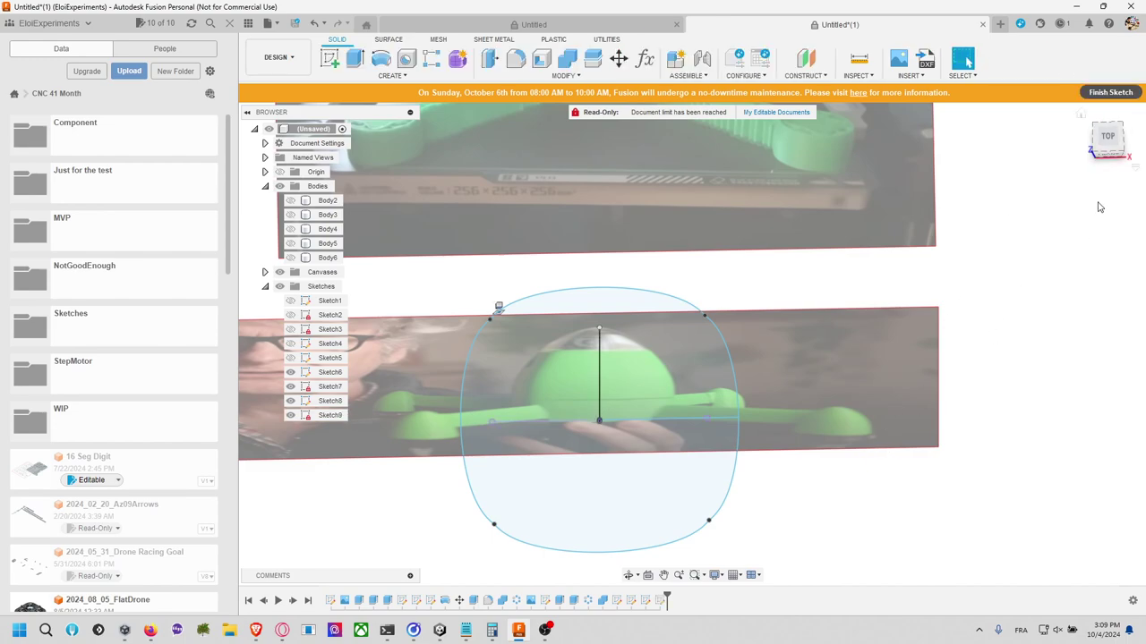
Step: Face the front view and start Sketch10 on the vertical front plane
{"action": "left_click", "coordinate": [1110, 157]}
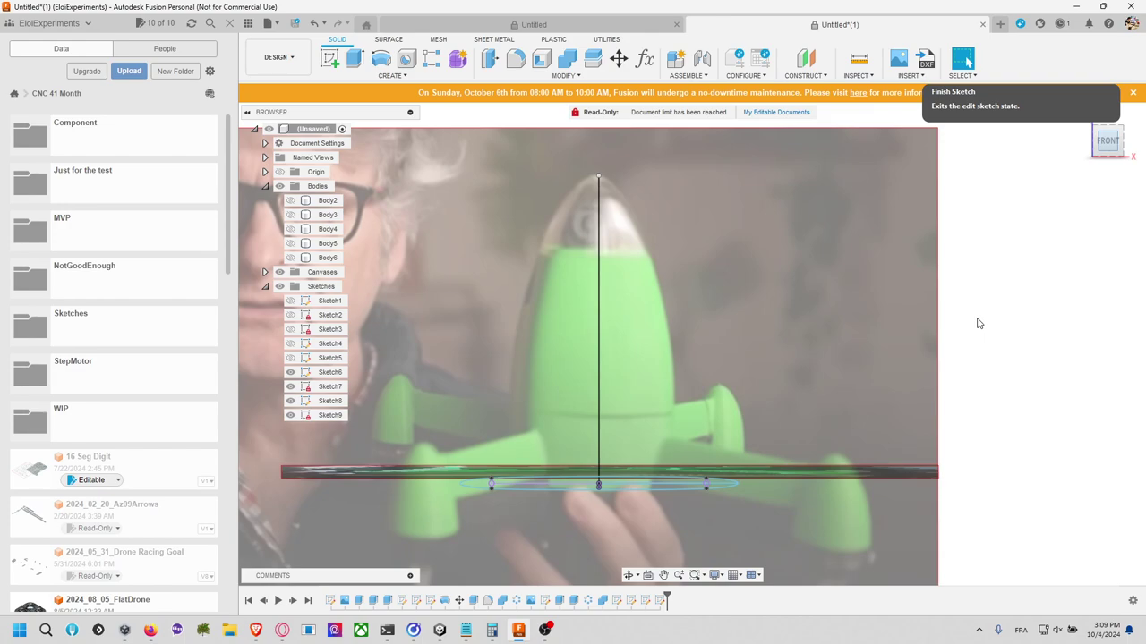
{"action": "left_click", "coordinate": [330, 58]}
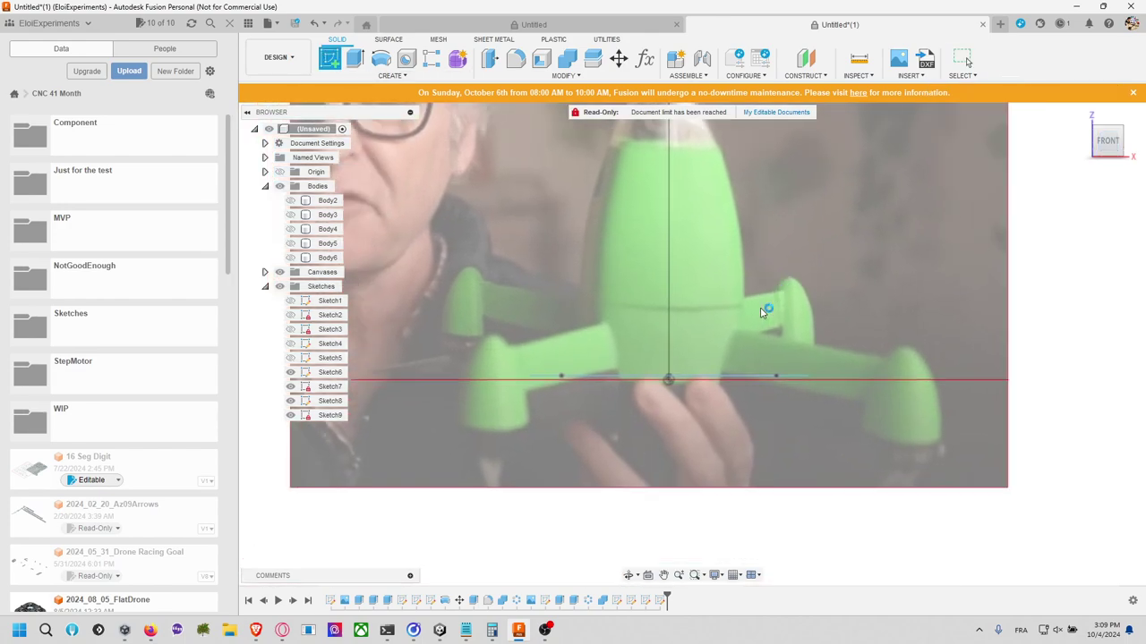
{"action": "left_click", "coordinate": [759, 311]}
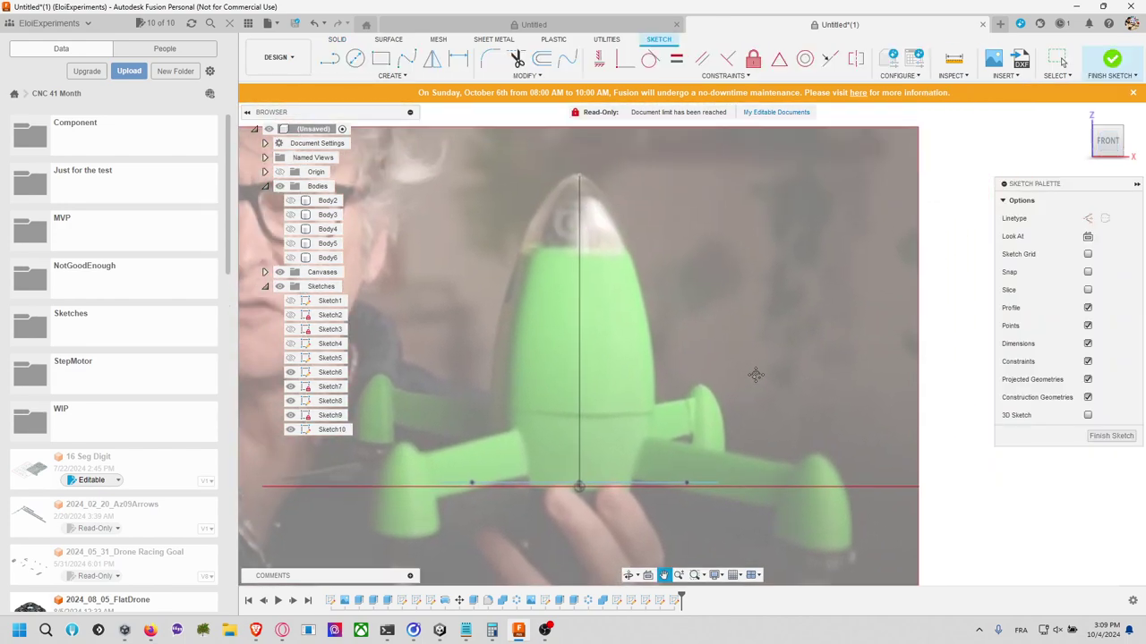
Step: Start a spline up the rocket's right side from its base, then cancel it
{"action": "left_click", "coordinate": [407, 59]}
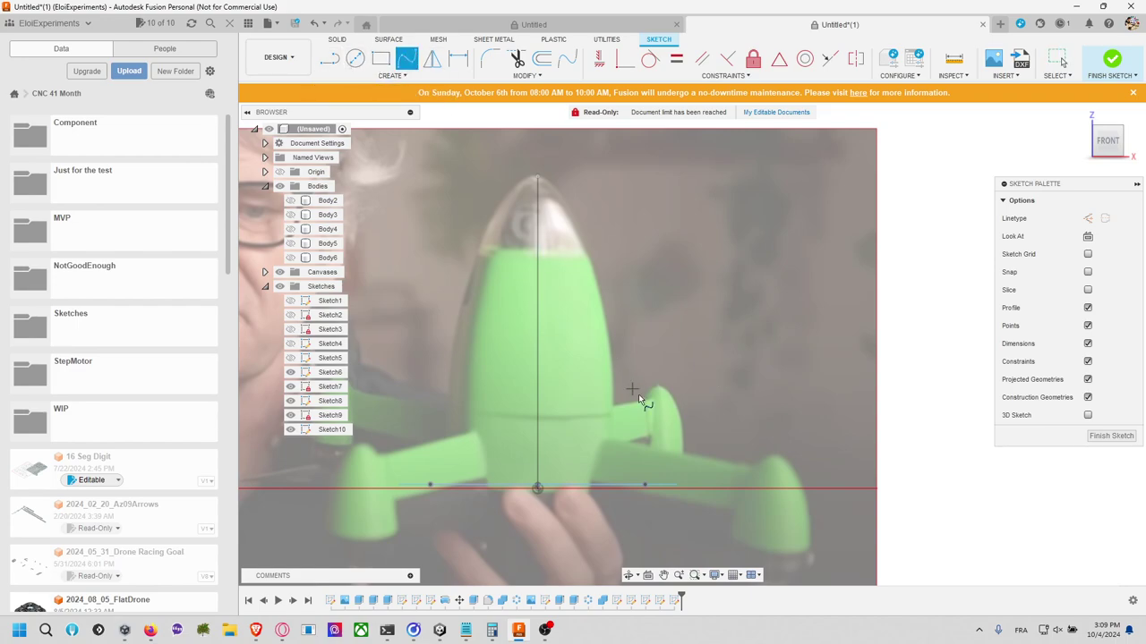
{"action": "left_click", "coordinate": [676, 485]}
{"action": "left_click", "coordinate": [689, 415]}
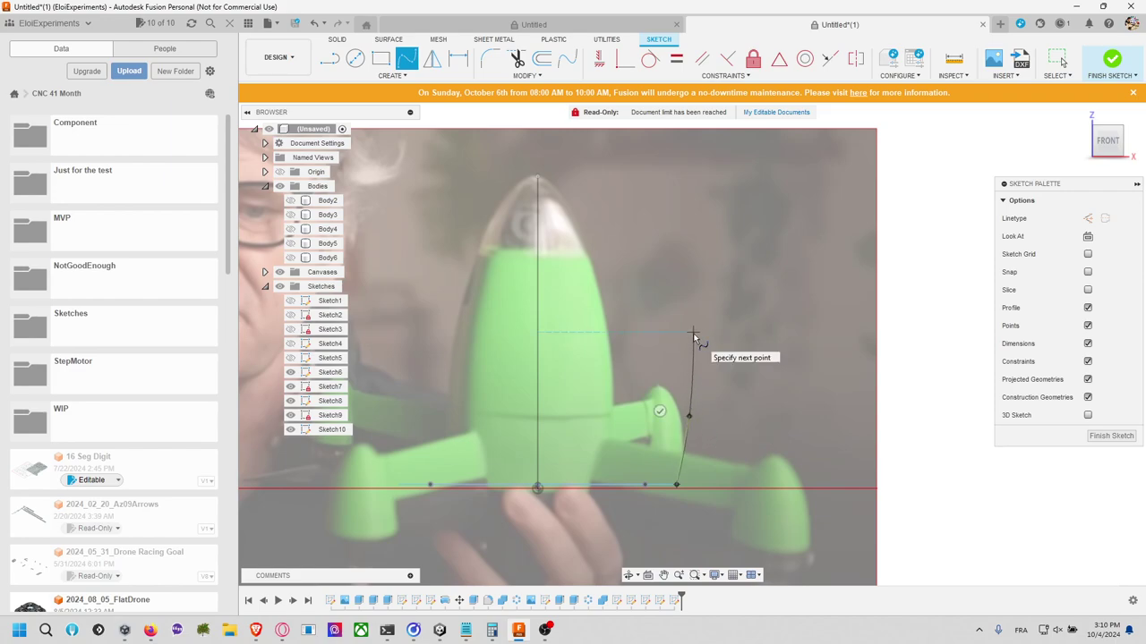
{"action": "left_click", "coordinate": [693, 332]}
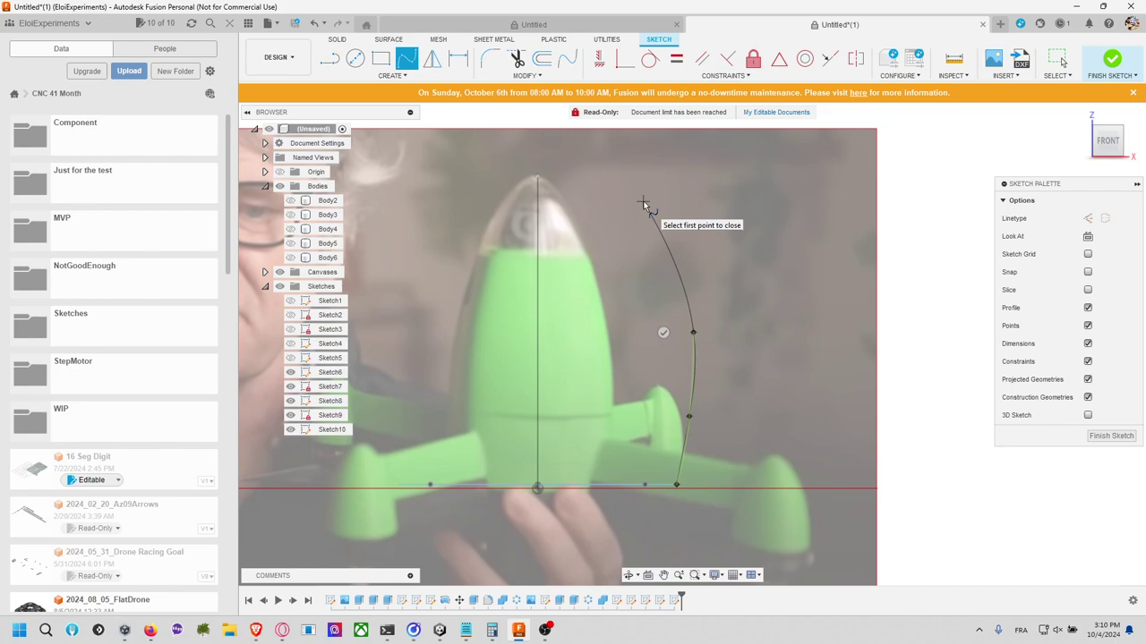
{"action": "key", "text": "Escape"}
Step: Return to the straight front view and finish the front-plane sketch
{"action": "mouse_move", "coordinate": [654, 267]}
{"action": "middle_mouse_down"}
{"action": "mouse_move", "coordinate": [715, 247]}
{"action": "mouse_move", "coordinate": [747, 182]}
{"action": "middle_mouse_up"}
{"action": "mouse_move", "coordinate": [743, 228]}
{"action": "middle_mouse_down"}
{"action": "mouse_move", "coordinate": [727, 267]}
{"action": "mouse_move", "coordinate": [600, 313]}
{"action": "middle_mouse_up"}
{"action": "left_click", "coordinate": [1107, 150]}
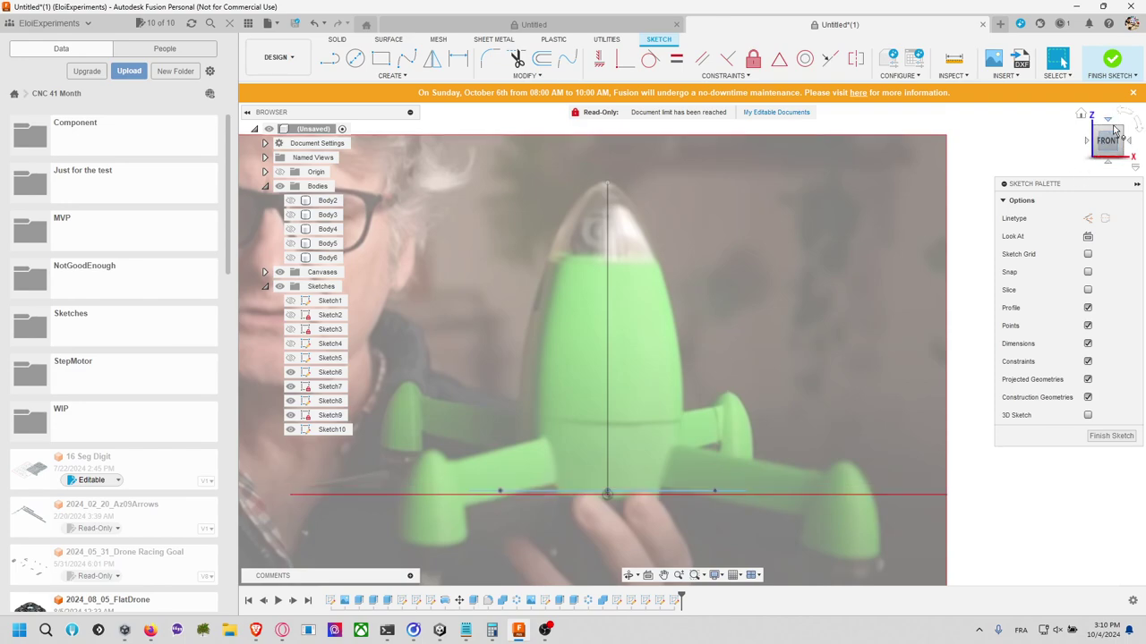
{"action": "left_click", "coordinate": [1111, 60]}
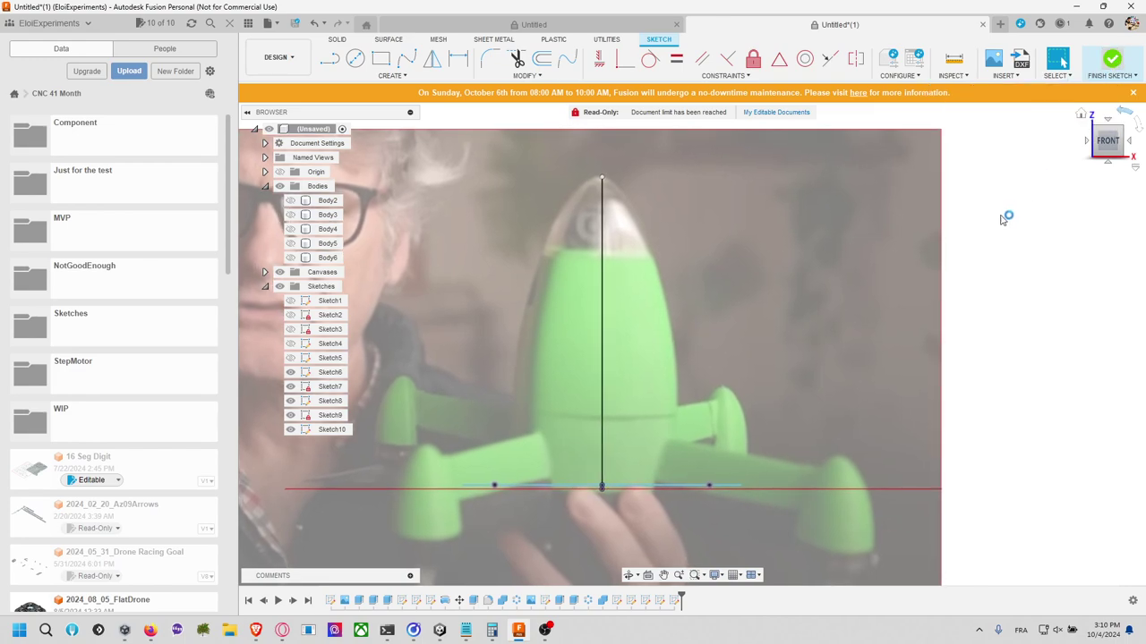
Step: Show the hidden left nose-cone and box bodies
{"action": "right_click", "coordinate": [655, 319]}
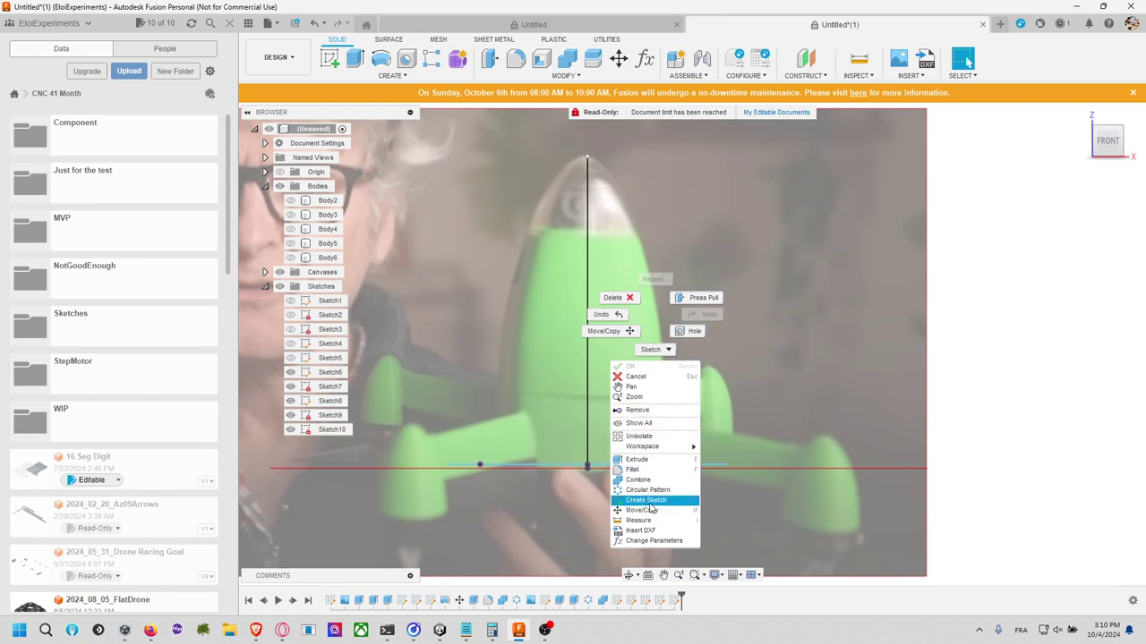
{"action": "left_click", "coordinate": [289, 201]}
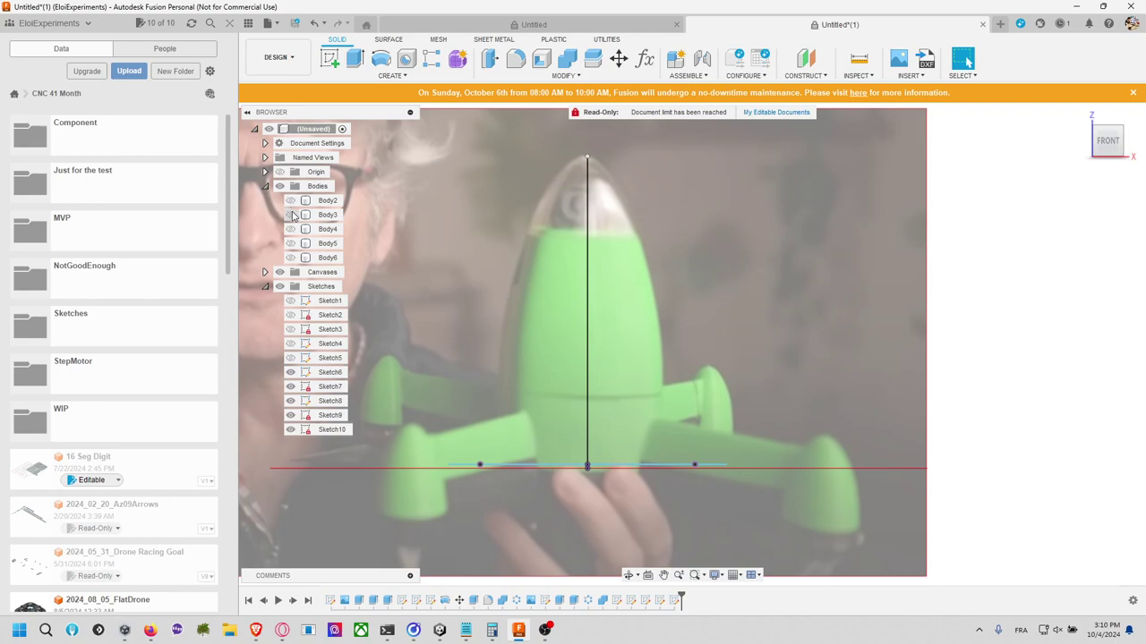
{"action": "left_click", "coordinate": [290, 202]}
{"action": "middle_click_drag", "start_coordinate": [541, 296], "coordinate": [577, 302]}
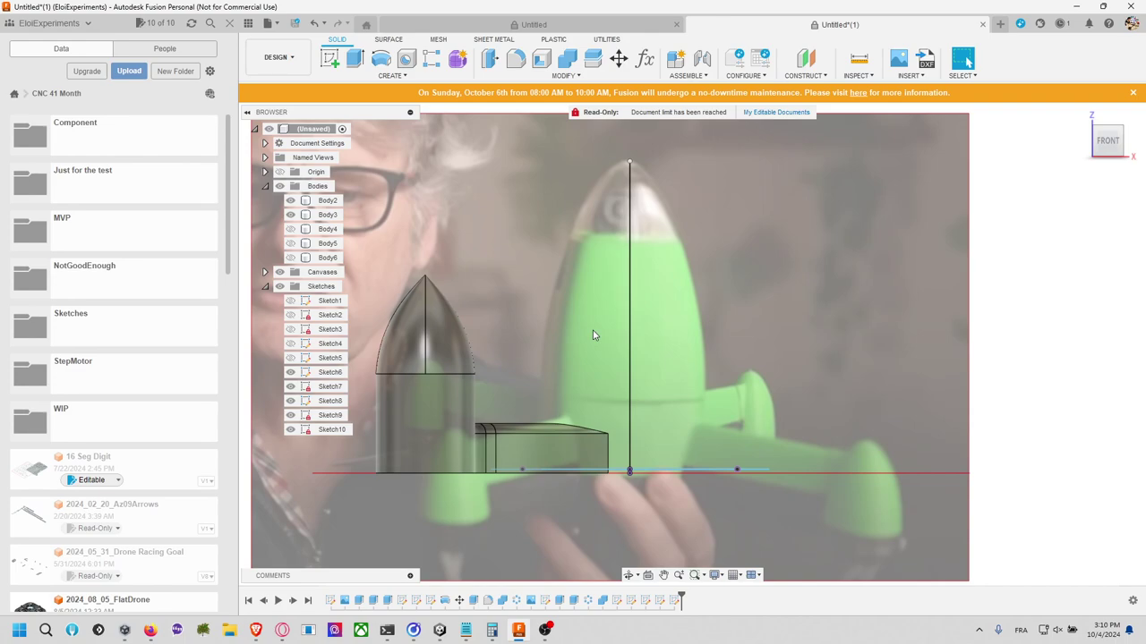
{"action": "middle_click_drag", "start_coordinate": [689, 314], "coordinate": [677, 320]}
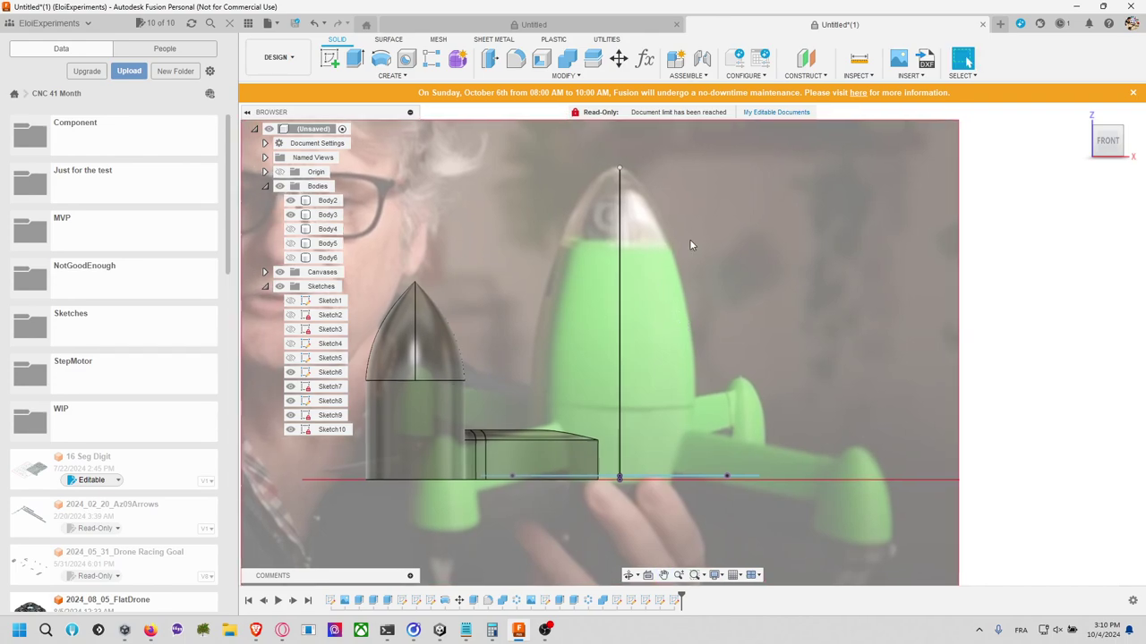
{"action": "scroll", "coordinate": [689, 242], "scroll_direction": "up", "scroll_amount": 2}
{"action": "scroll", "coordinate": [689, 242], "scroll_direction": "down", "scroll_amount": 4}
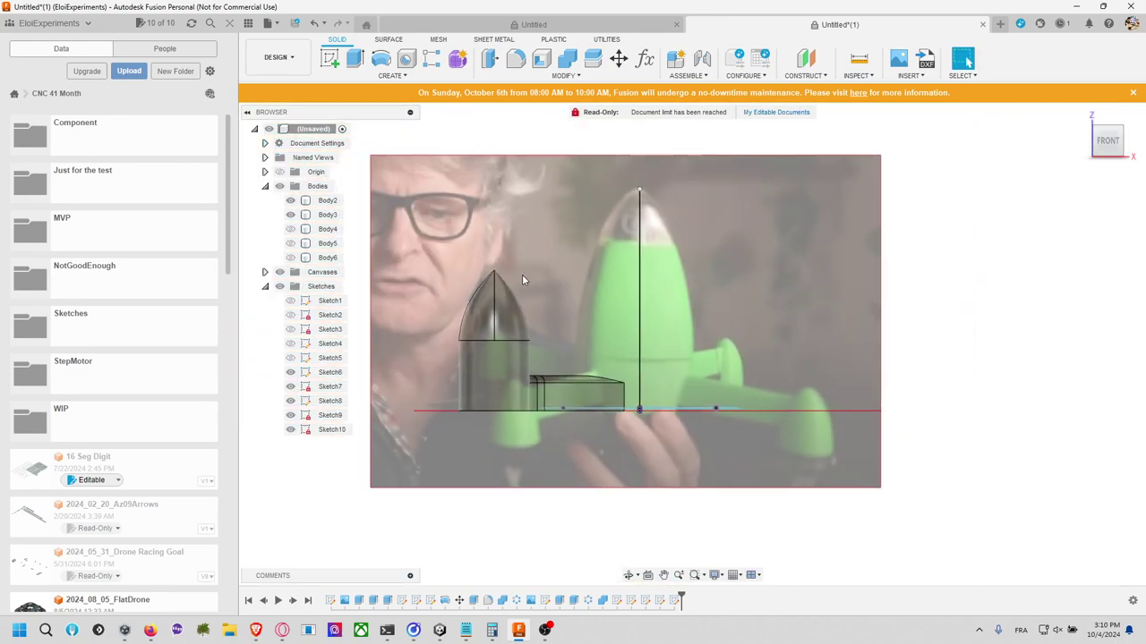
Step: Show Body4 on the right, select Body5, and open its Move/Copy settings
{"action": "left_click", "coordinate": [290, 216]}
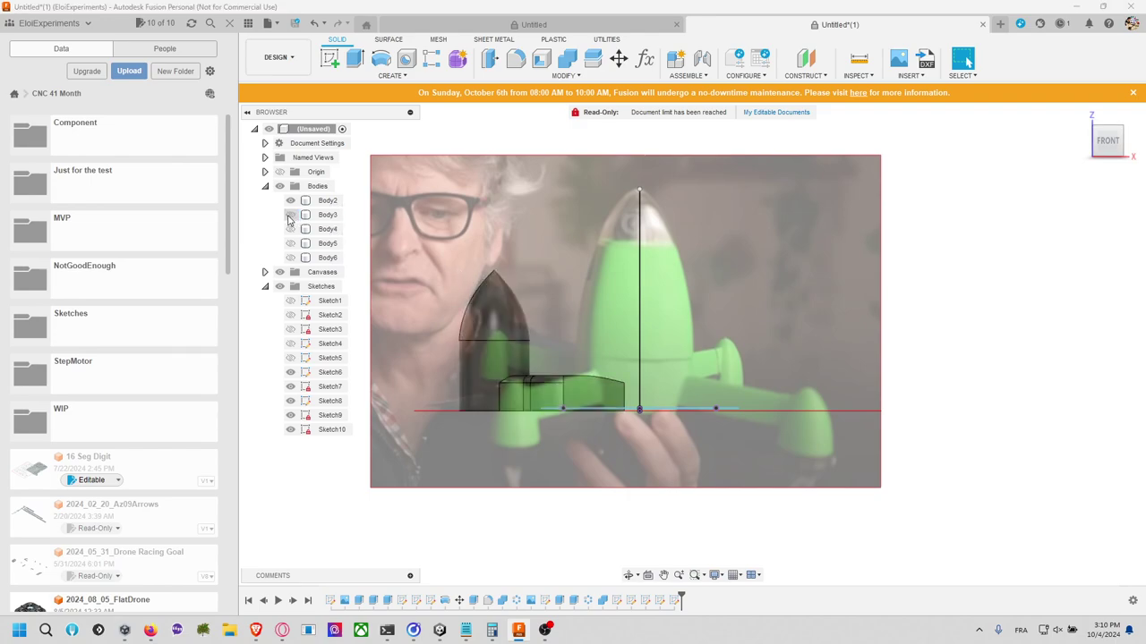
{"action": "left_click", "coordinate": [290, 229]}
{"action": "left_click", "coordinate": [293, 243]}
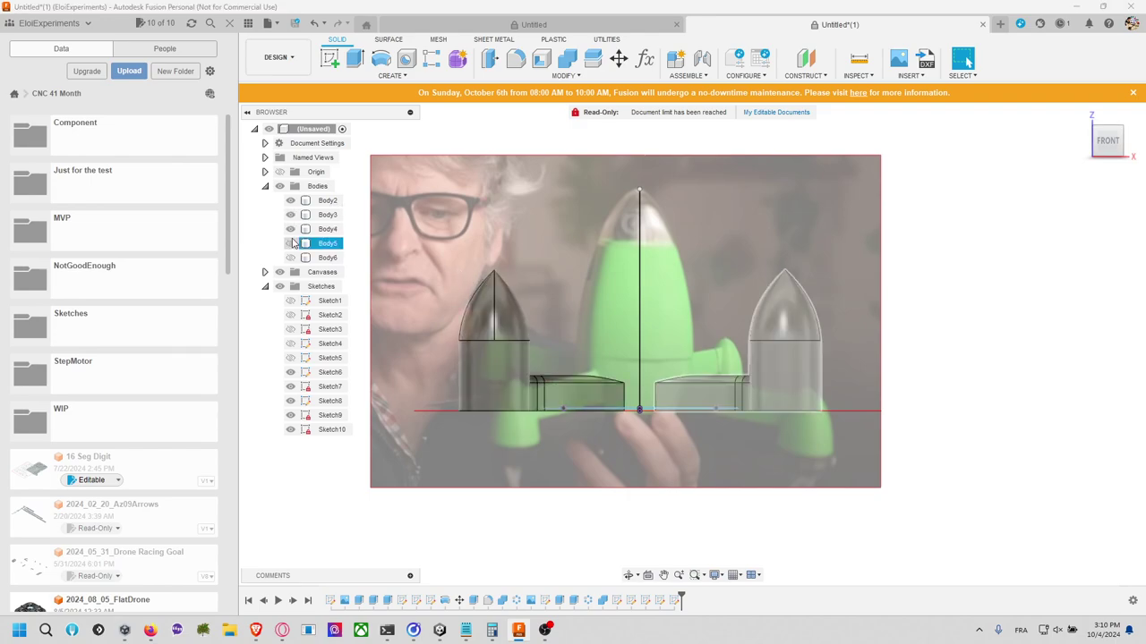
{"action": "right_click", "coordinate": [758, 230]}
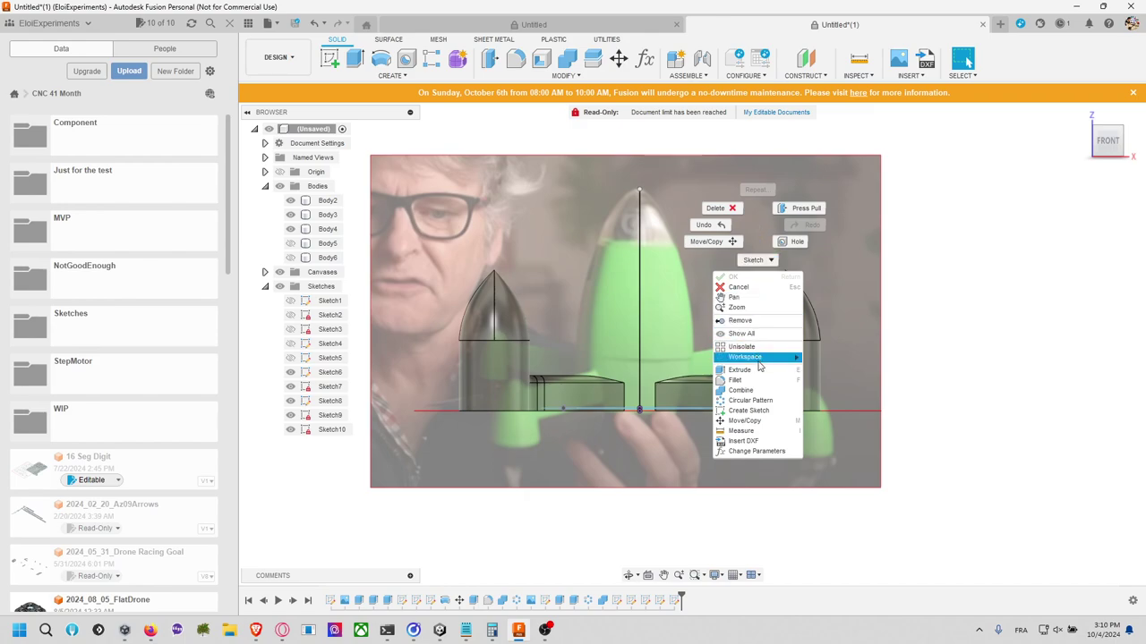
{"action": "left_click", "coordinate": [759, 421]}
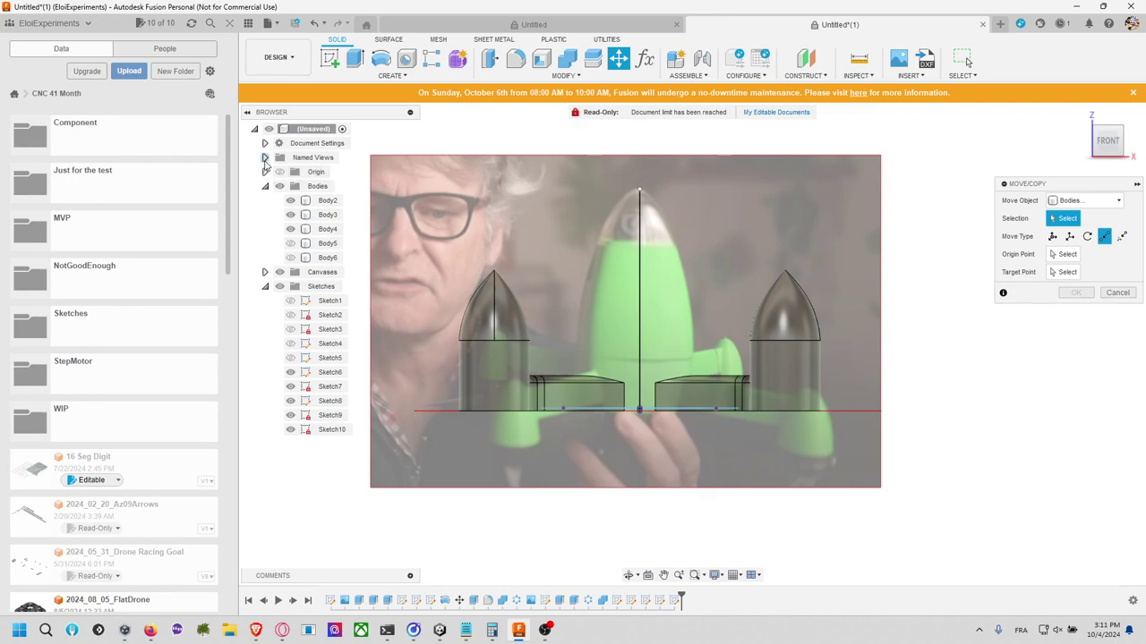
Step: Cancel Move/Copy and calibrate the FrontView canvas between the body bases to 20
{"action": "left_click", "coordinate": [1117, 292]}
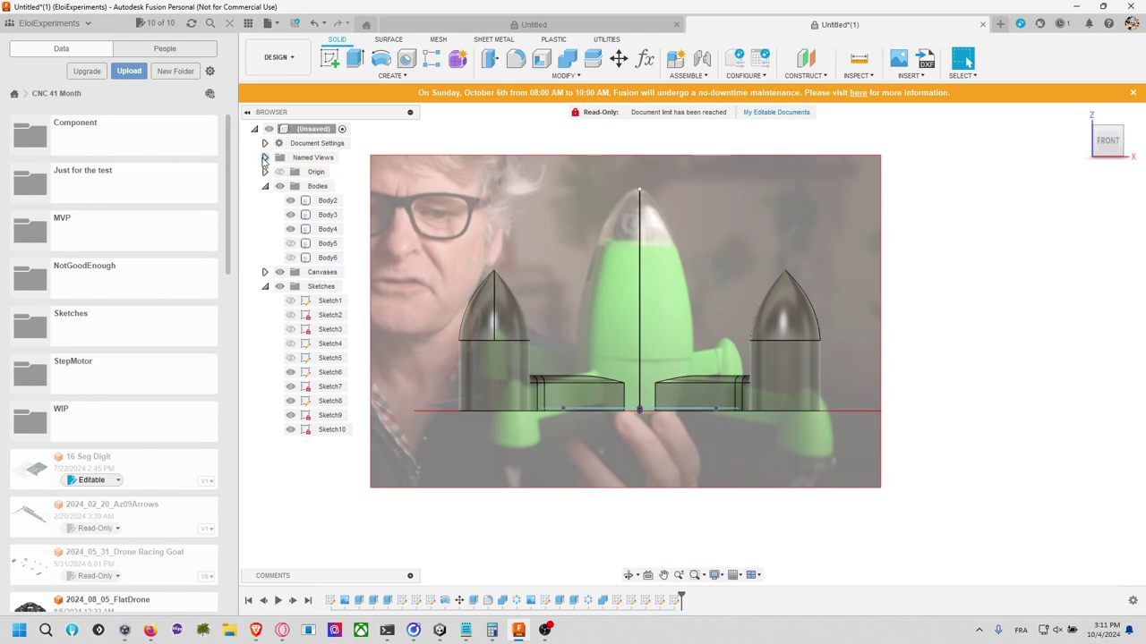
{"action": "left_click", "coordinate": [265, 272]}
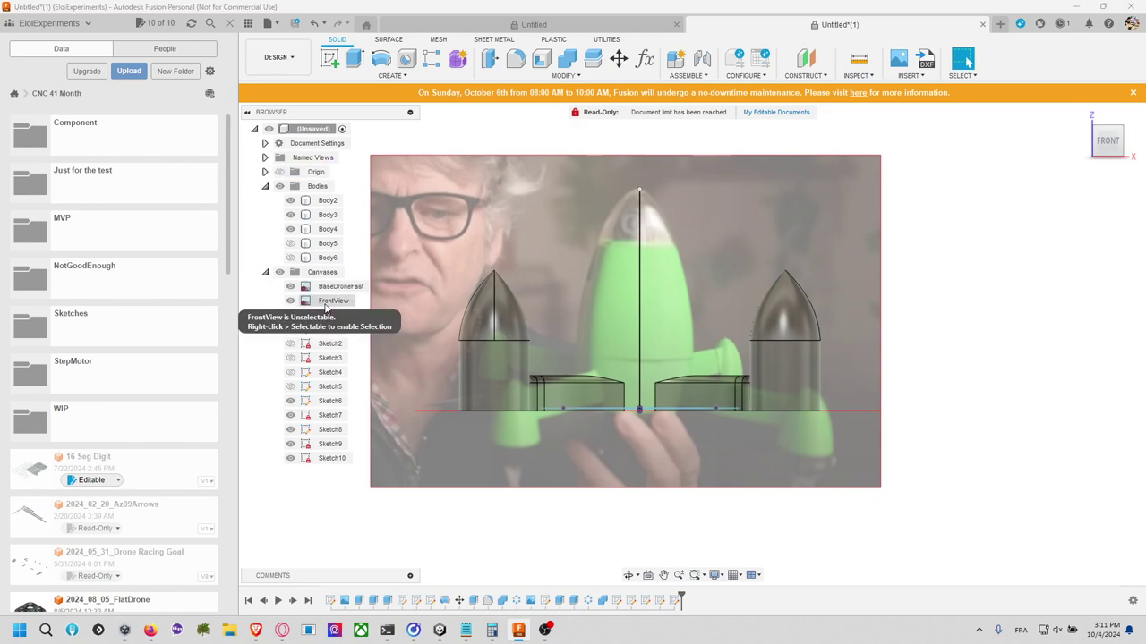
{"action": "right_click", "coordinate": [333, 301]}
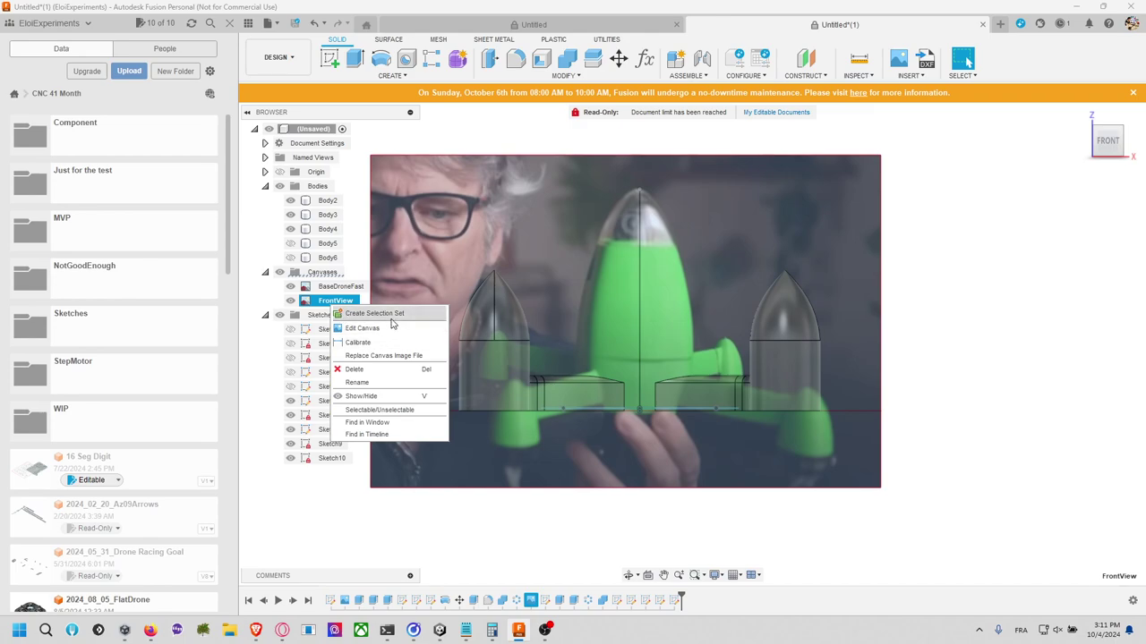
{"action": "left_click", "coordinate": [358, 342]}
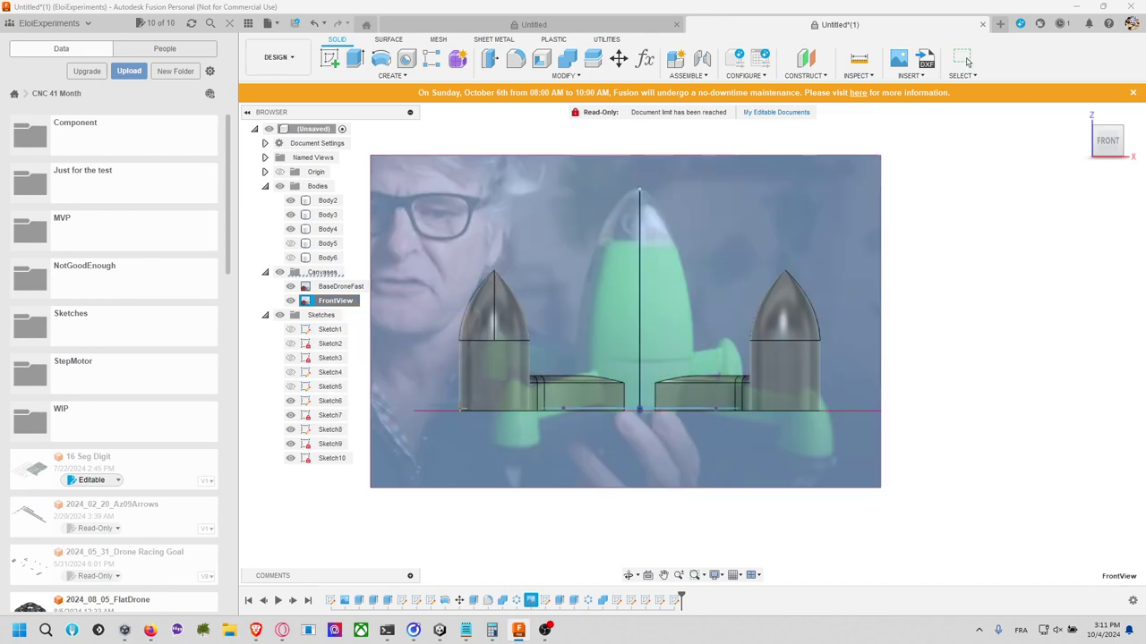
{"action": "left_click", "coordinate": [459, 410]}
{"action": "left_click", "coordinate": [820, 410]}
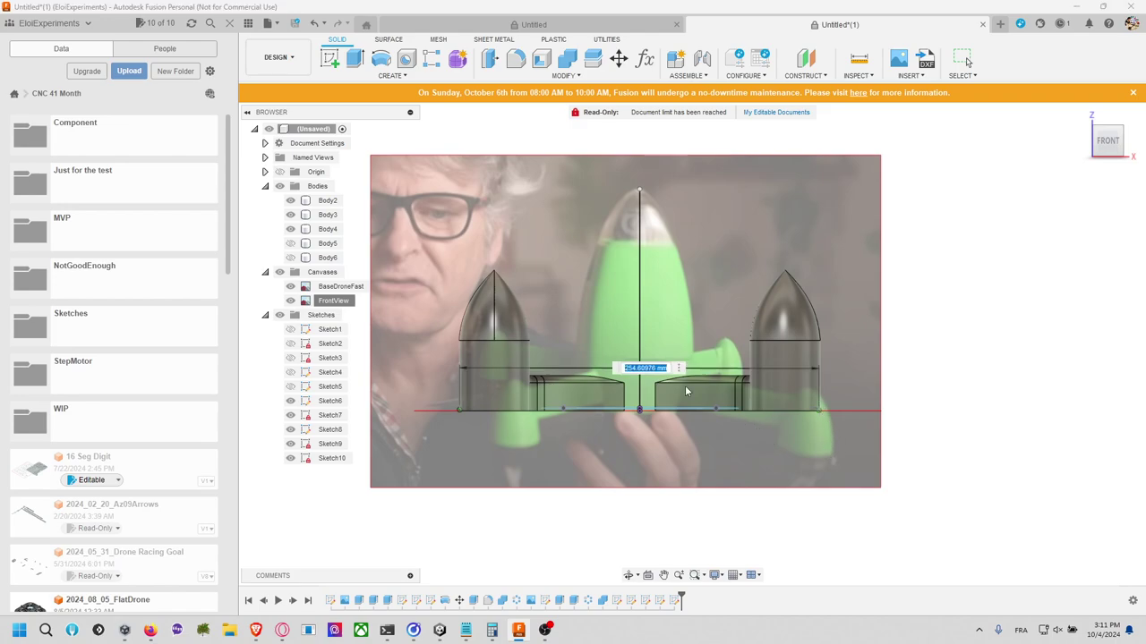
{"action": "type", "text": "20"}
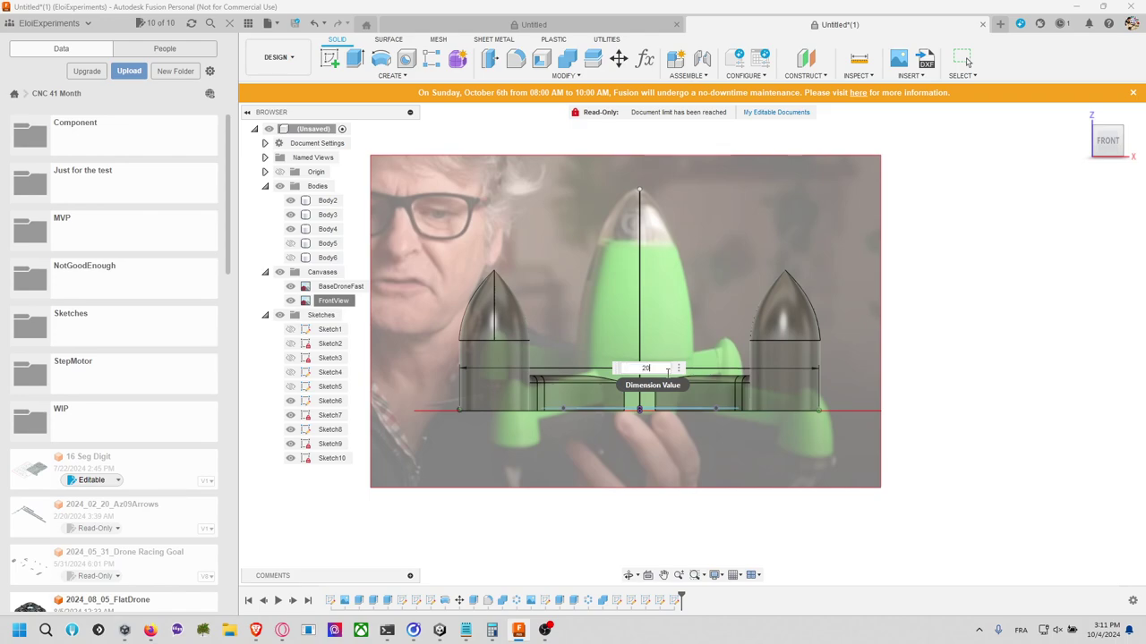
{"action": "key", "text": "Return"}
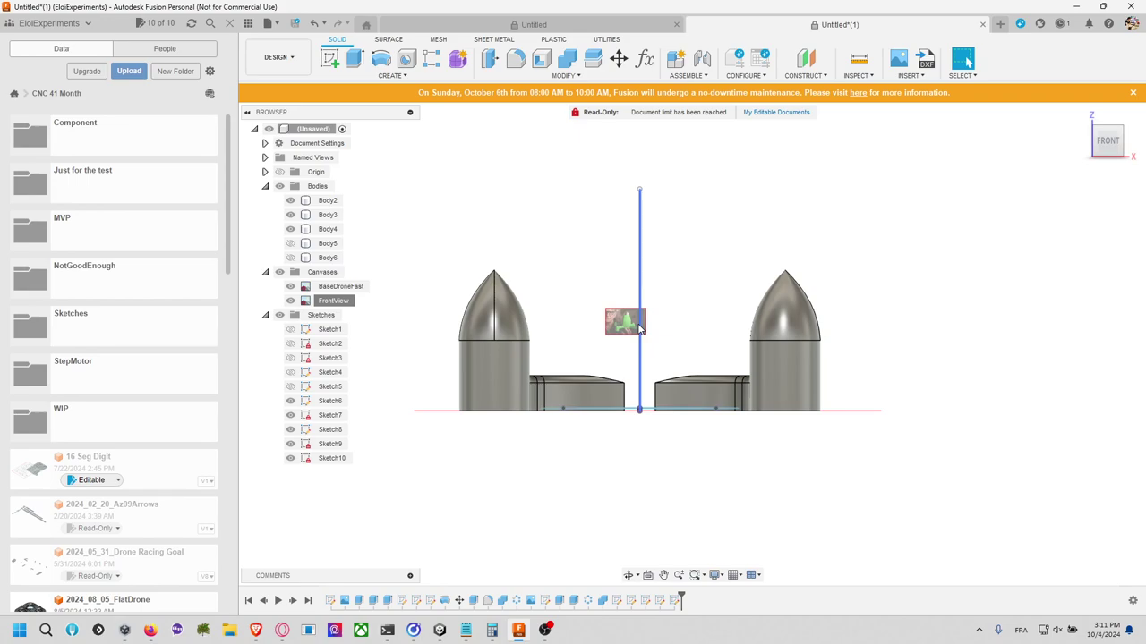
Step: Recalibrate the FrontView canvas with two lower points set to 256 mm
{"action": "right_click", "coordinate": [610, 283]}
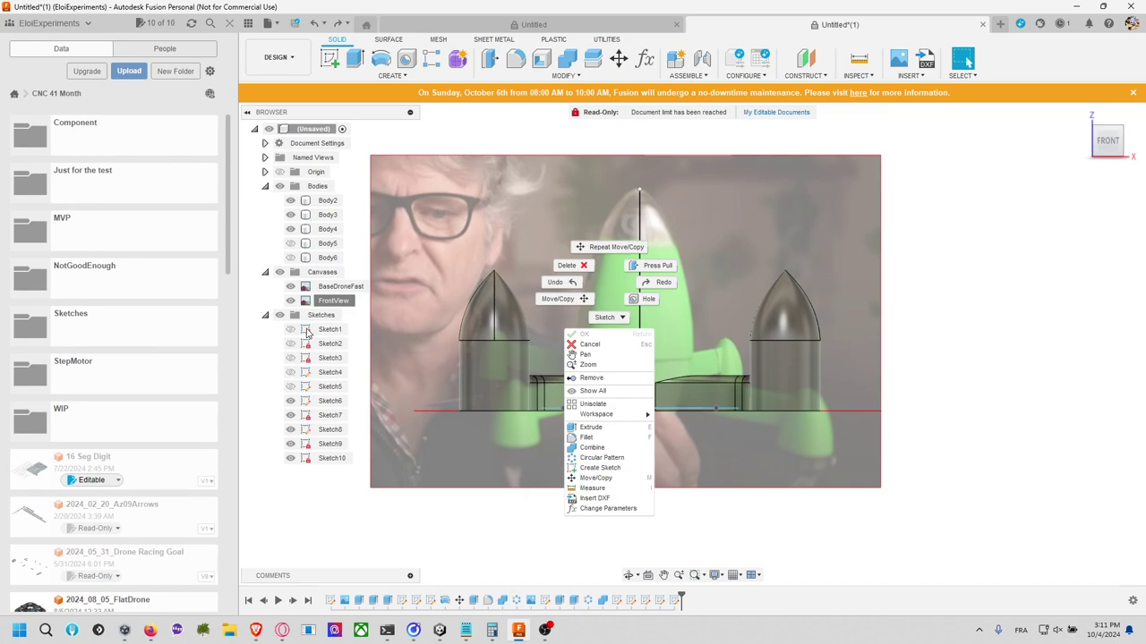
{"action": "left_click", "coordinate": [326, 302]}
{"action": "right_click", "coordinate": [315, 306]}
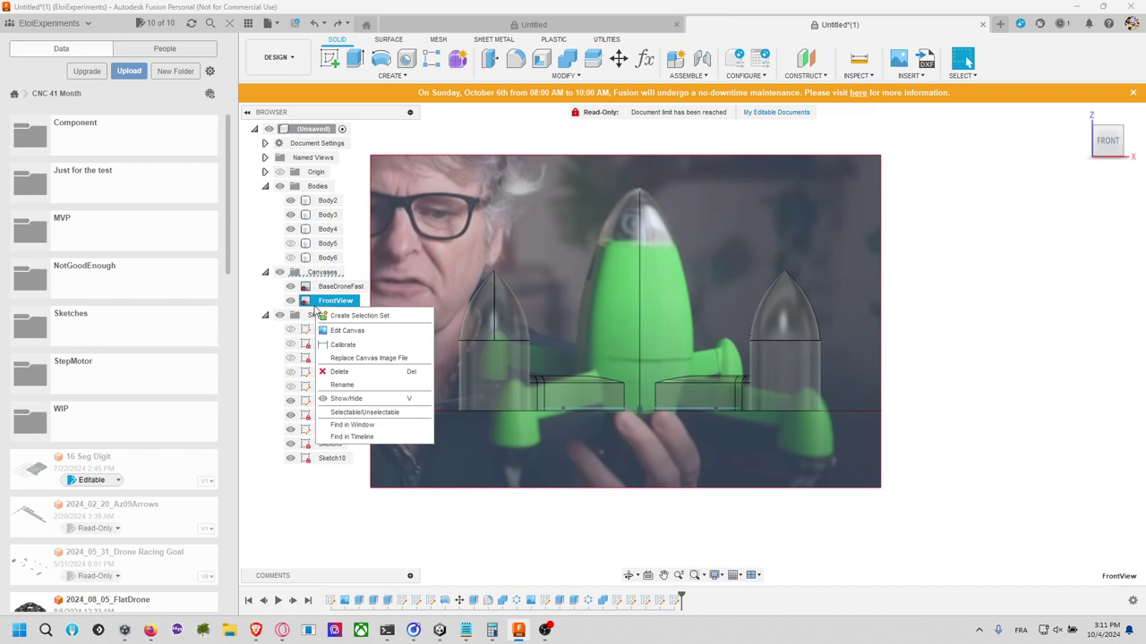
{"action": "key", "text": "Escape"}
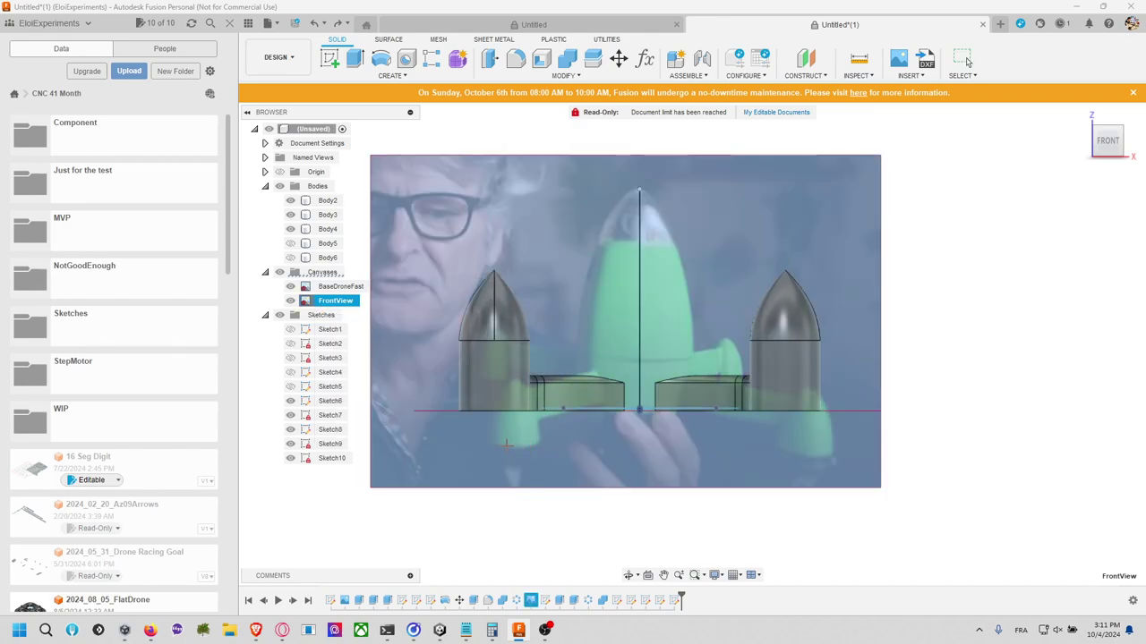
{"action": "left_click", "coordinate": [965, 60]}
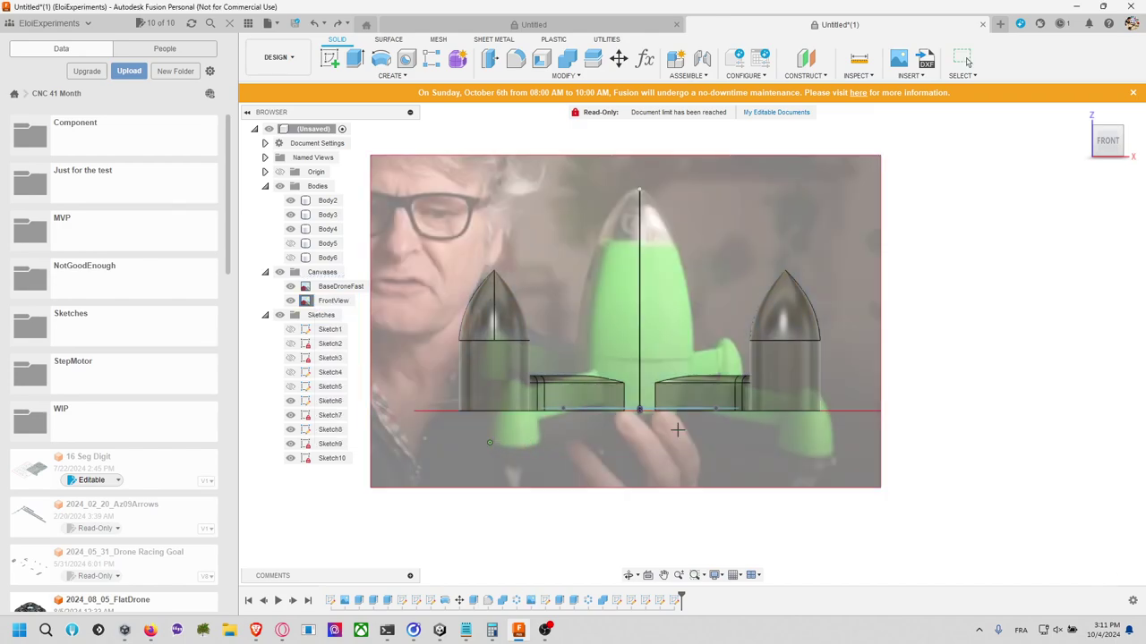
{"action": "left_click", "coordinate": [835, 452]}
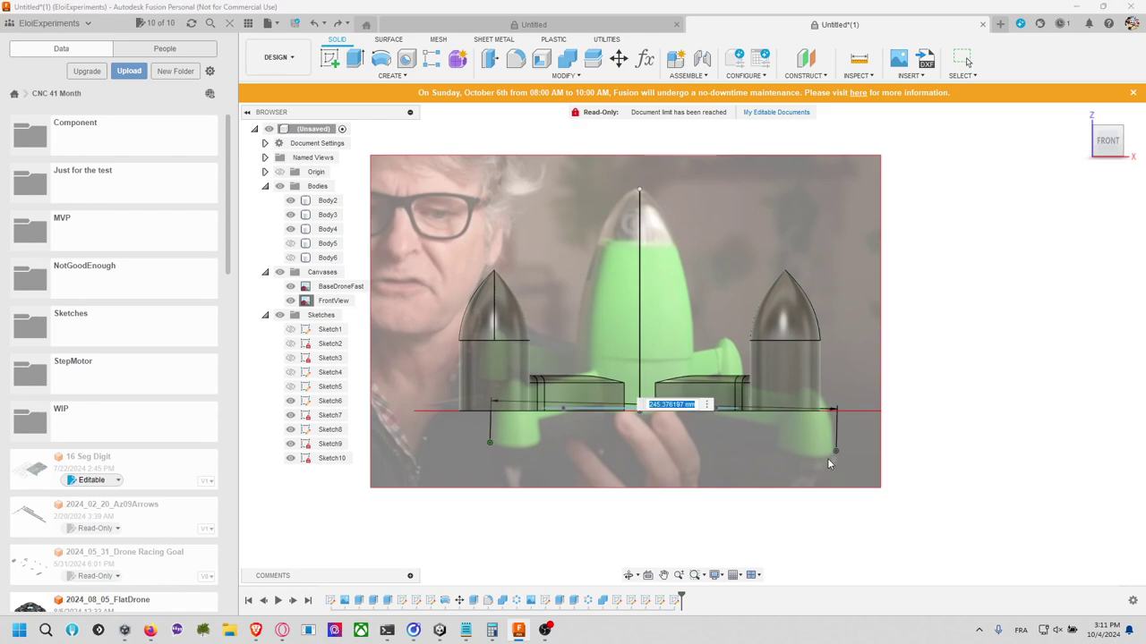
{"action": "type", "text": "256"}
{"action": "key", "text": "Return"}
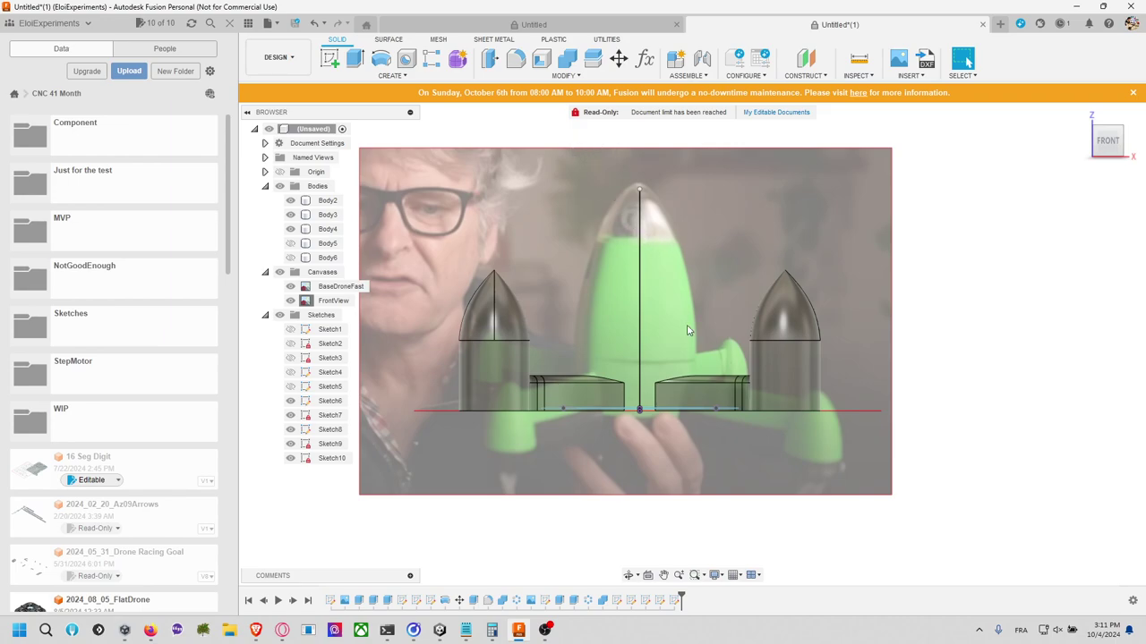
{"action": "left_click", "coordinate": [617, 59]}
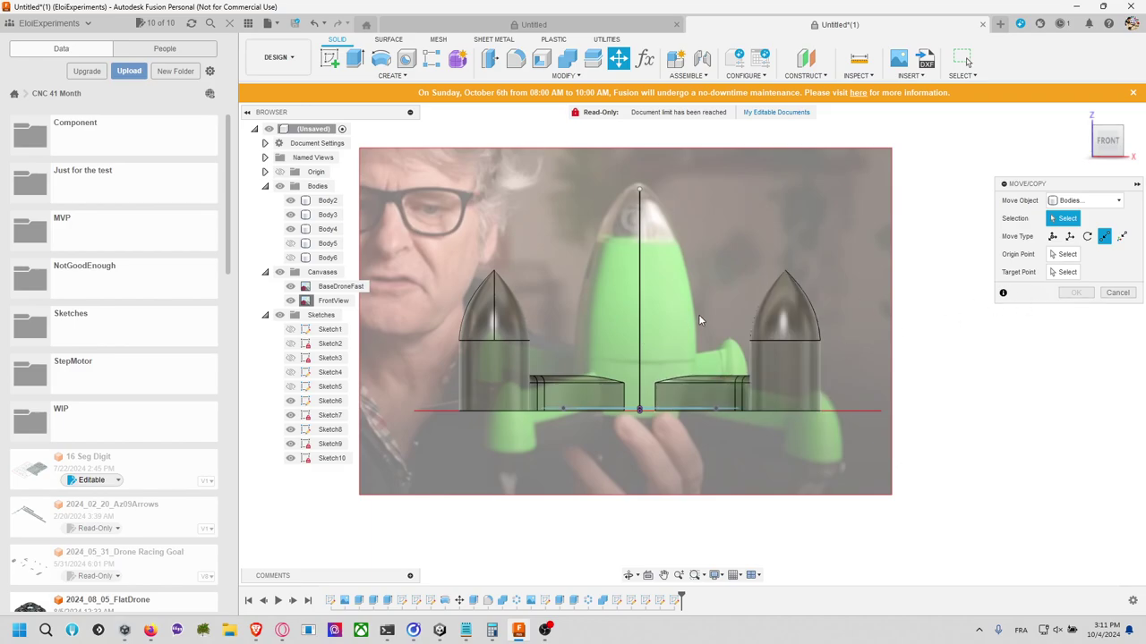
{"action": "middle_click_drag", "start_coordinate": [693, 277], "coordinate": [687, 343]}
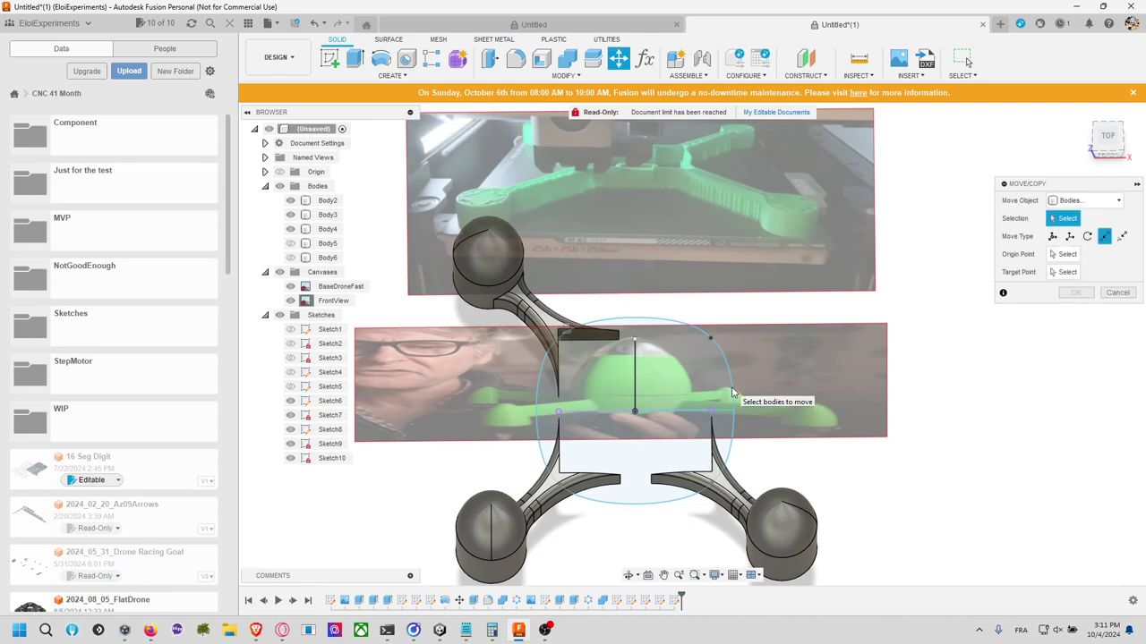
{"action": "left_click", "coordinate": [1117, 293]}
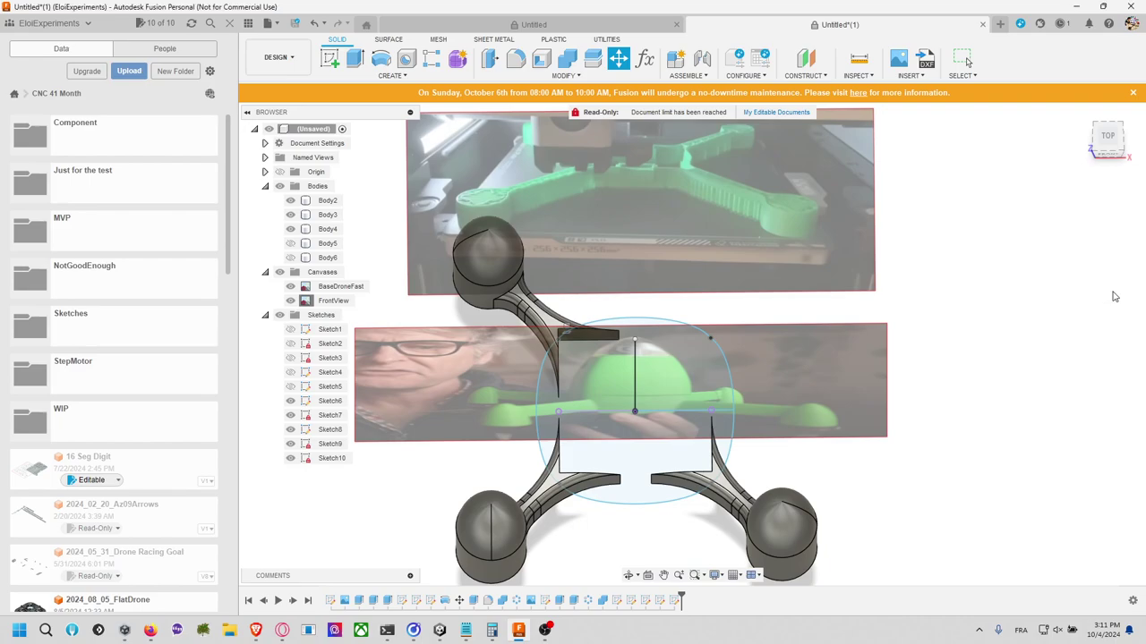
{"action": "middle_click_drag", "start_coordinate": [895, 350], "coordinate": [893, 331]}
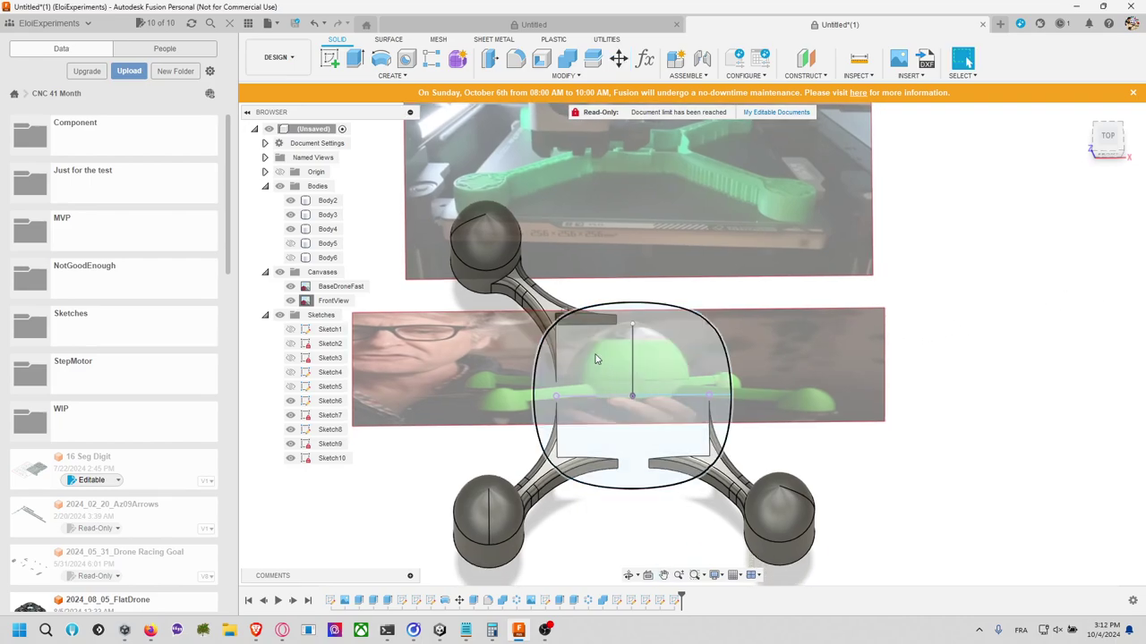
{"action": "mouse_move", "coordinate": [682, 597]}
{"action": "left_mouse_down"}
{"action": "mouse_move", "coordinate": [614, 600]}
{"action": "mouse_move", "coordinate": [682, 598]}
{"action": "left_mouse_up"}
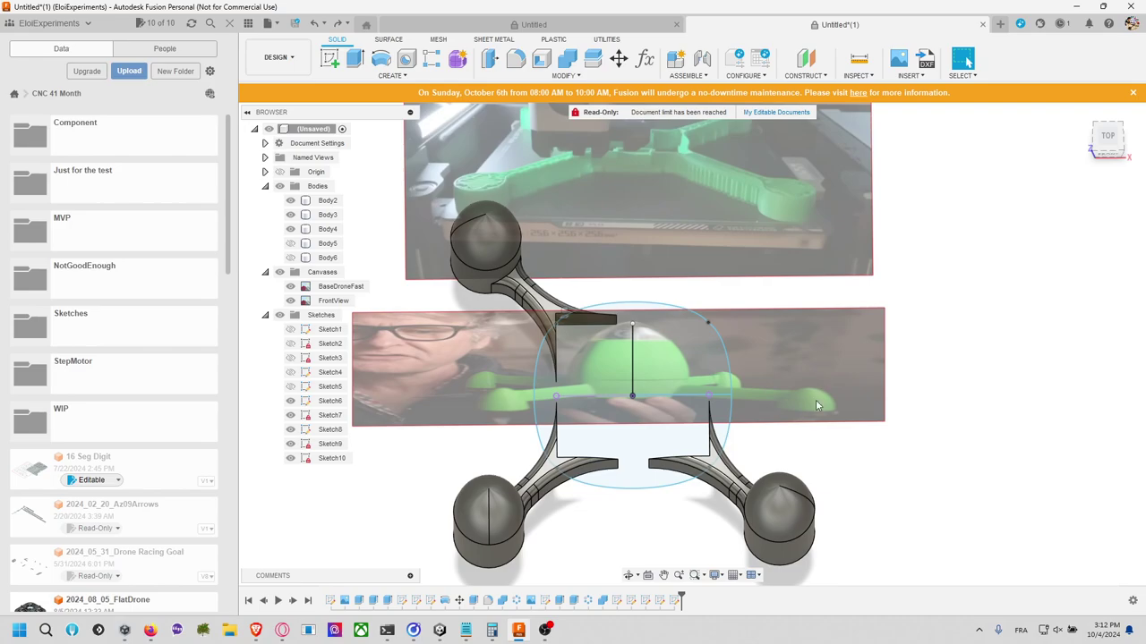
{"action": "left_click", "coordinate": [1108, 155]}
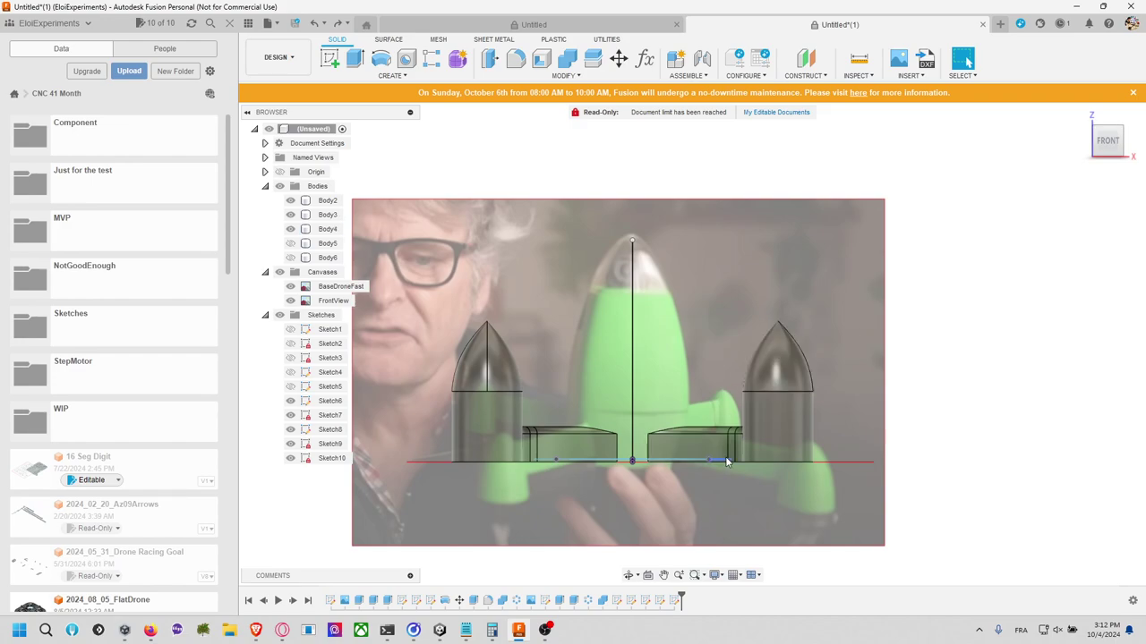
Step: Reopen Sketch10 for editing
{"action": "scroll", "coordinate": [721, 361], "scroll_direction": "up", "scroll_amount": 3}
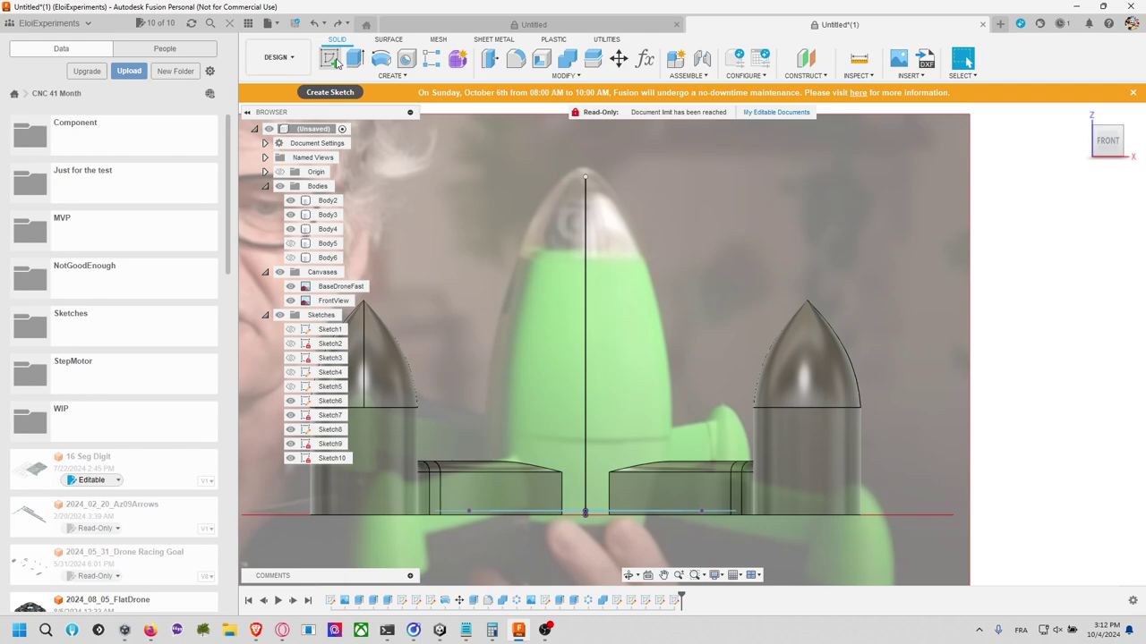
{"action": "right_click", "coordinate": [332, 458]}
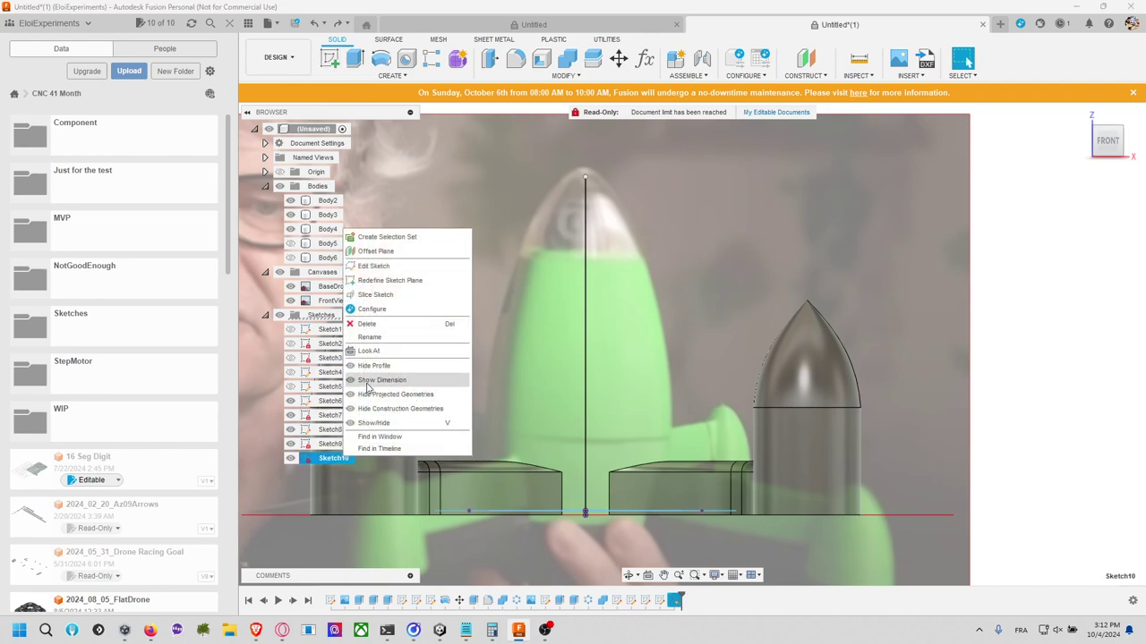
{"action": "left_click", "coordinate": [397, 267]}
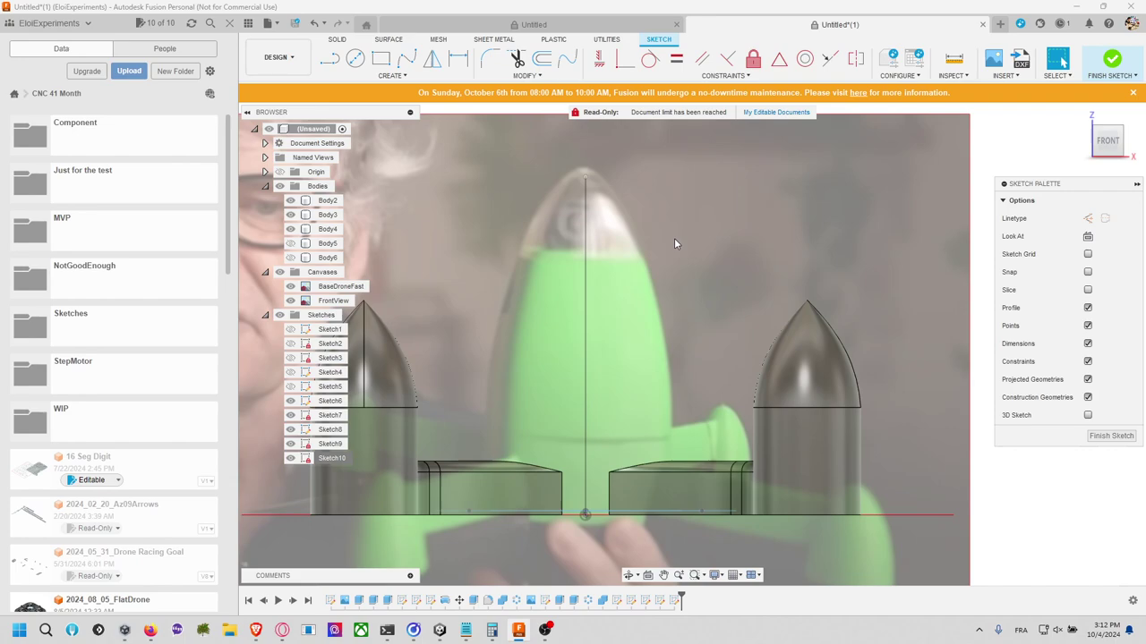
Step: Draw a spline from the baseline beside the right pod up the rocket outline to the centre line's top
{"action": "left_click", "coordinate": [406, 59]}
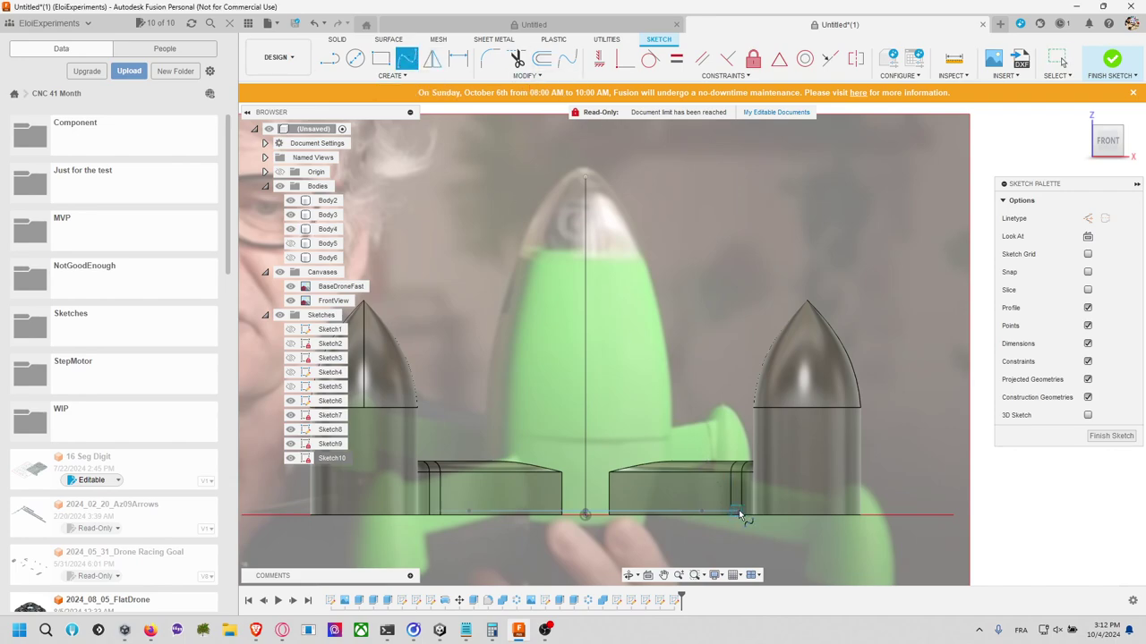
{"action": "left_click", "coordinate": [737, 509]}
{"action": "left_click", "coordinate": [748, 415]}
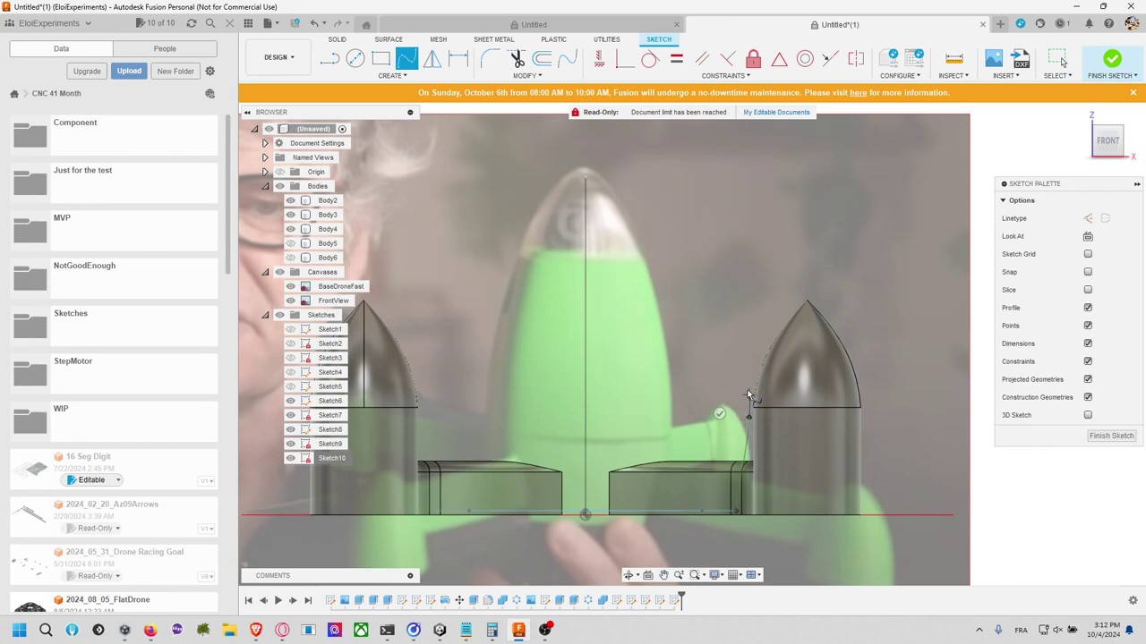
{"action": "left_click", "coordinate": [750, 343]}
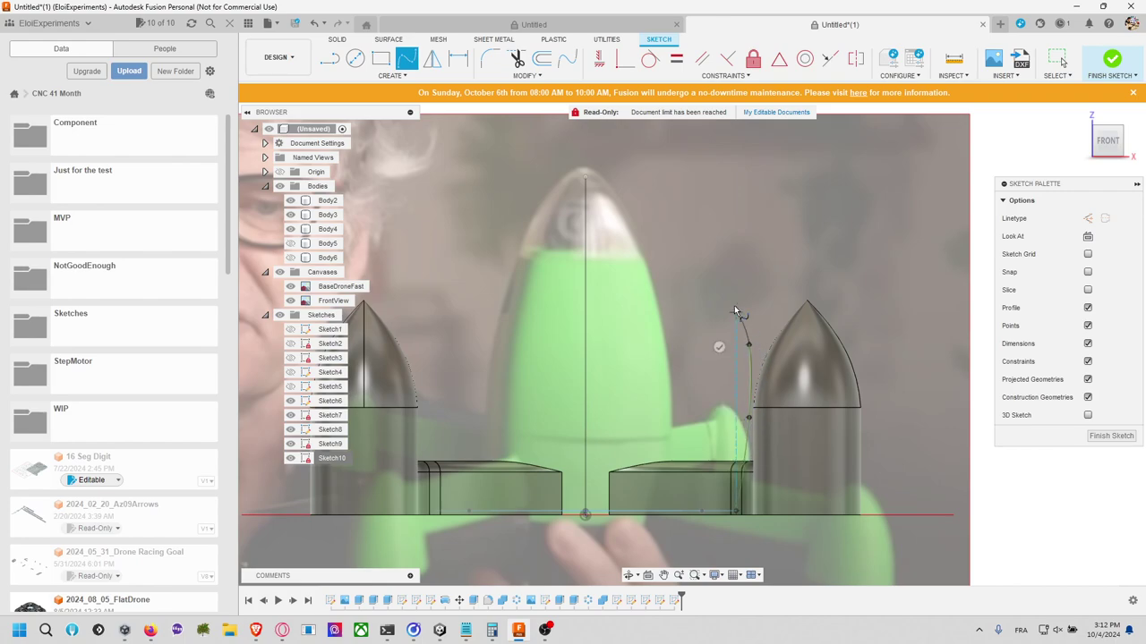
{"action": "left_click", "coordinate": [713, 224]}
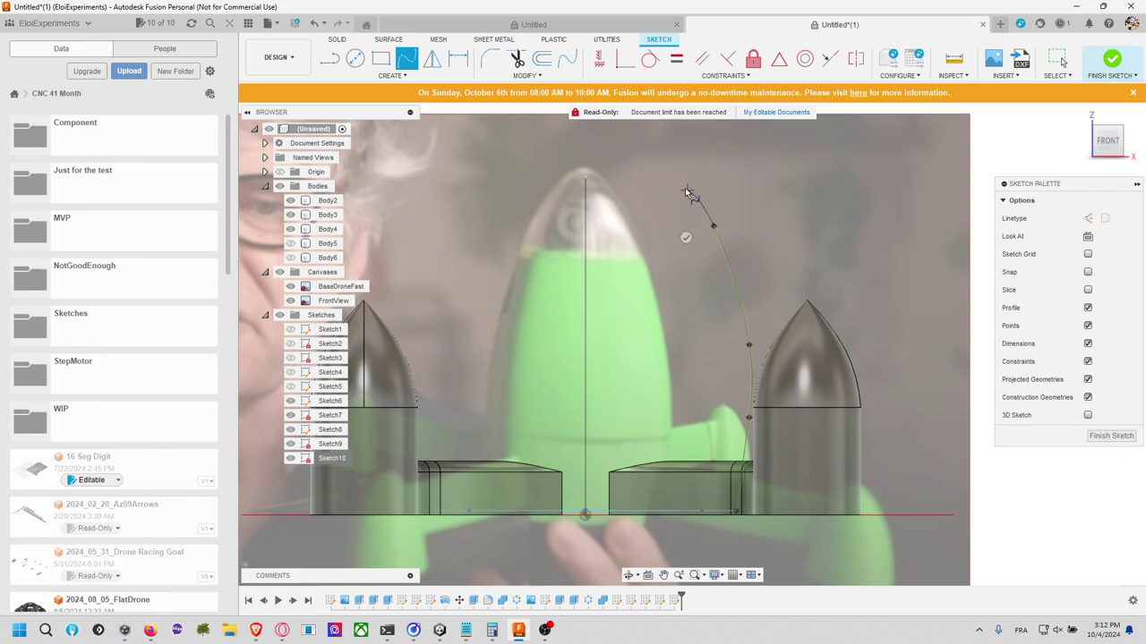
{"action": "left_click", "coordinate": [643, 139]}
{"action": "middle_click_drag", "start_coordinate": [643, 139], "coordinate": [689, 231]}
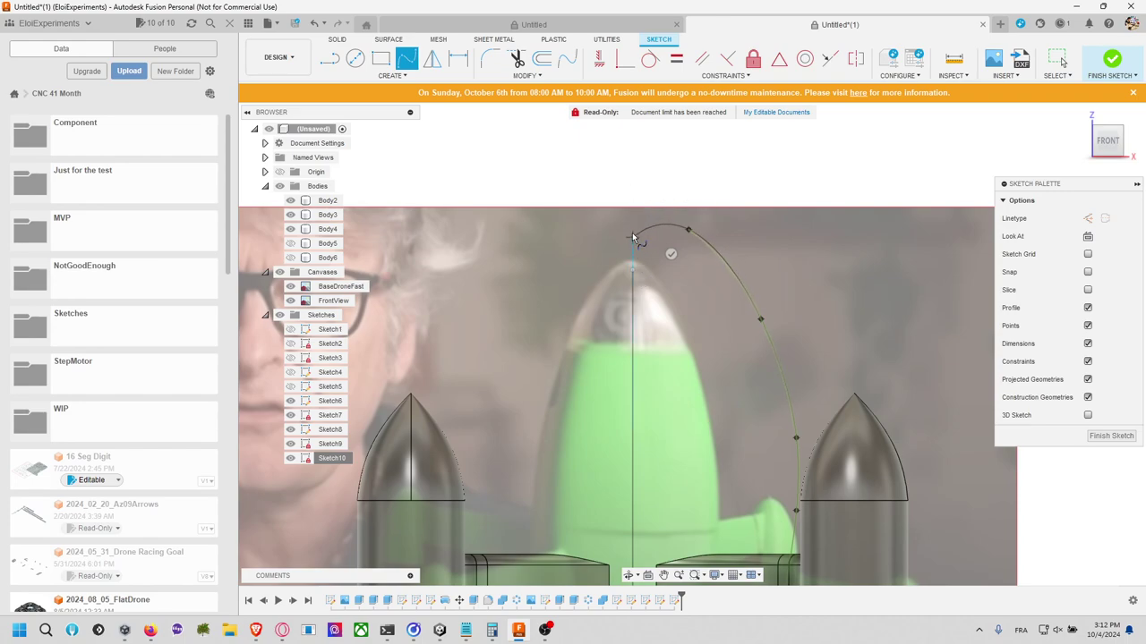
{"action": "left_click", "coordinate": [633, 192]}
{"action": "key", "text": "Escape"}
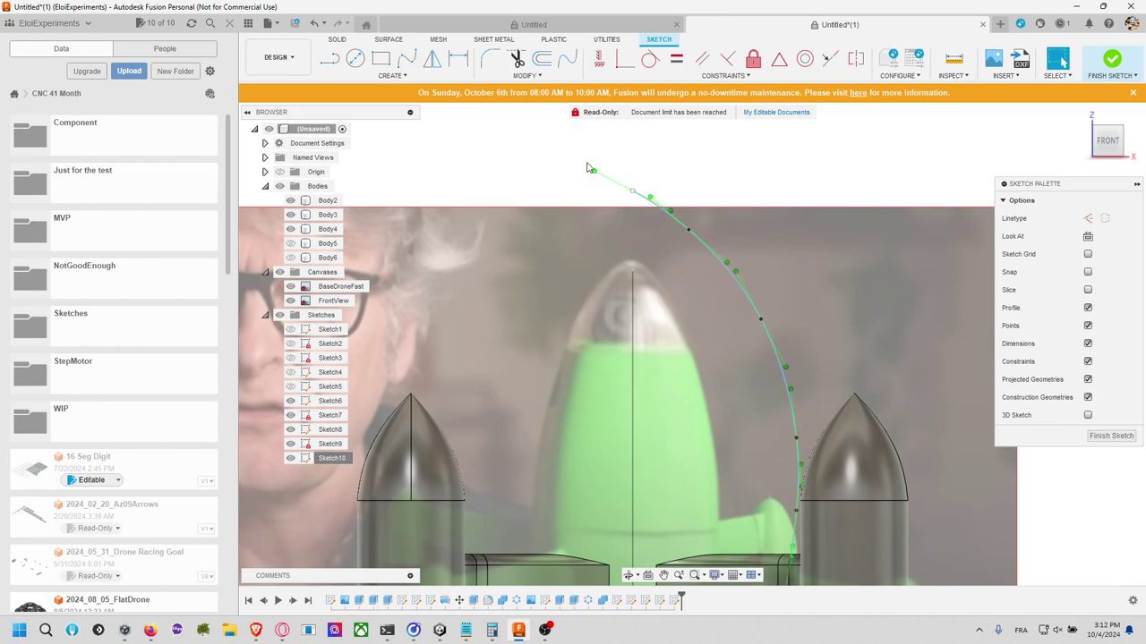
Step: Drag the spline's fit points so its lower end snaps onto the right pod's corner
{"action": "left_click", "coordinate": [690, 232]}
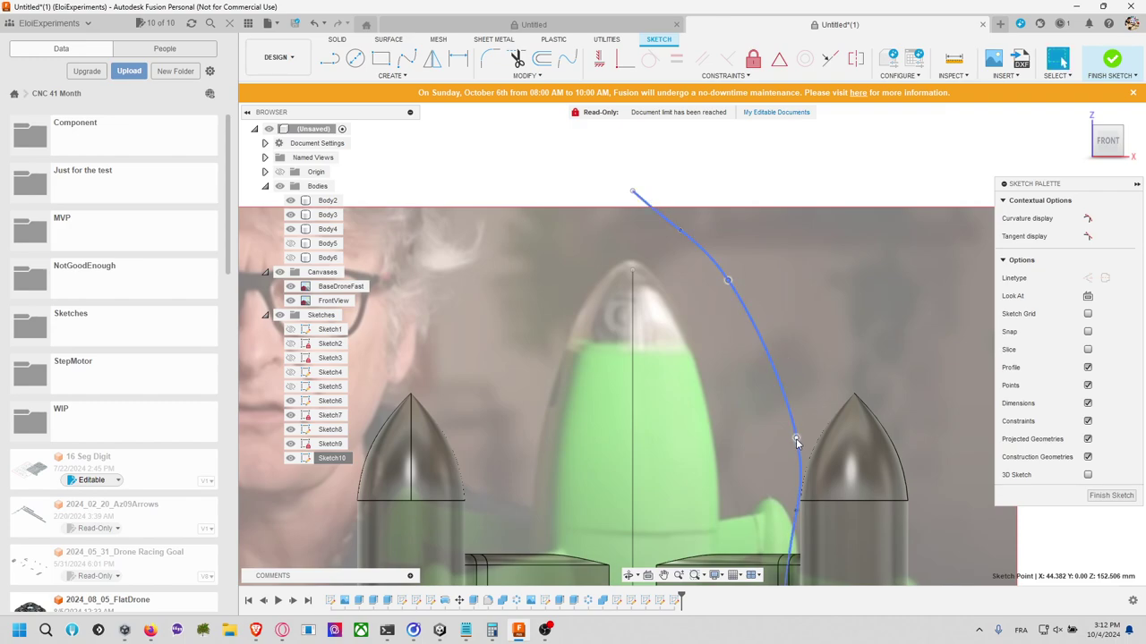
{"action": "left_click_drag", "start_coordinate": [796, 438], "coordinate": [777, 366]}
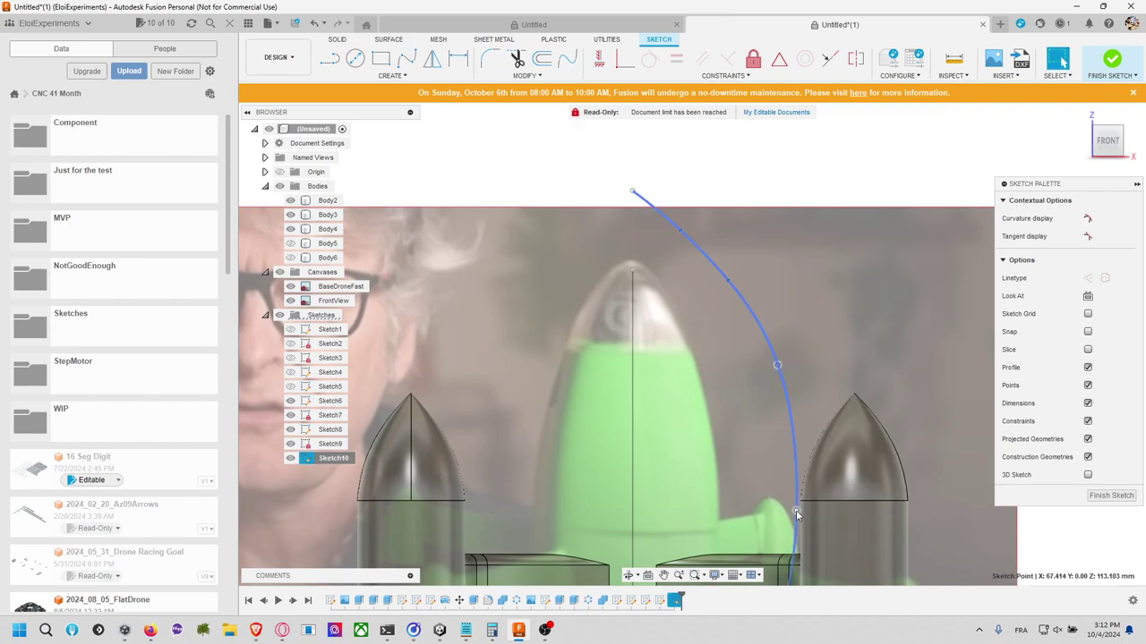
{"action": "left_click_drag", "start_coordinate": [793, 508], "coordinate": [796, 499]}
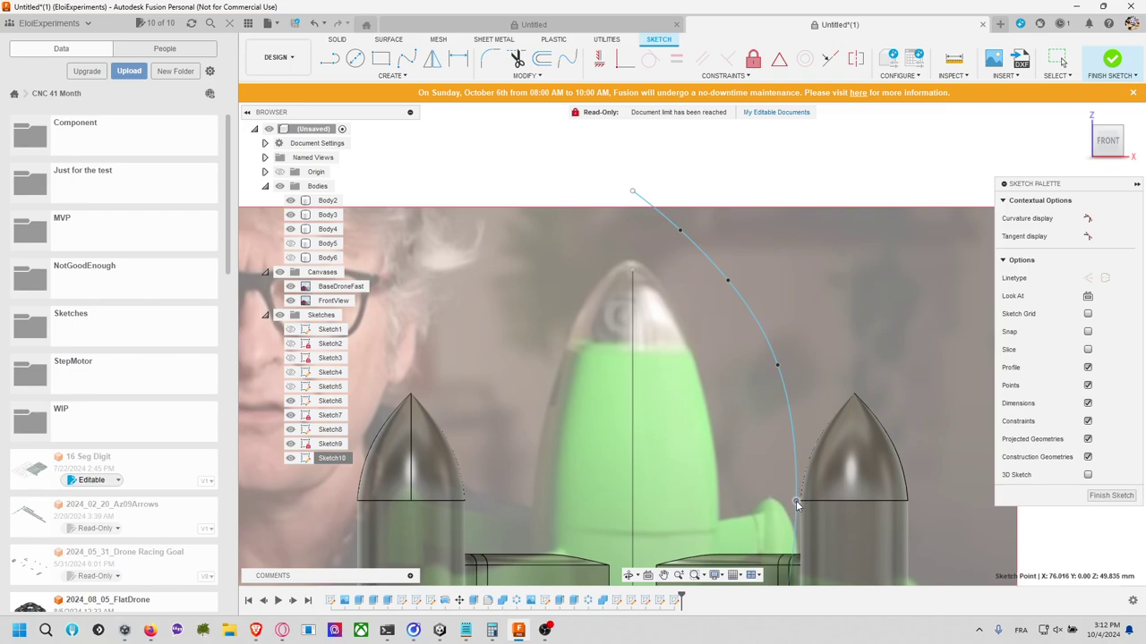
{"action": "scroll", "coordinate": [792, 488], "scroll_direction": "up", "scroll_amount": 3}
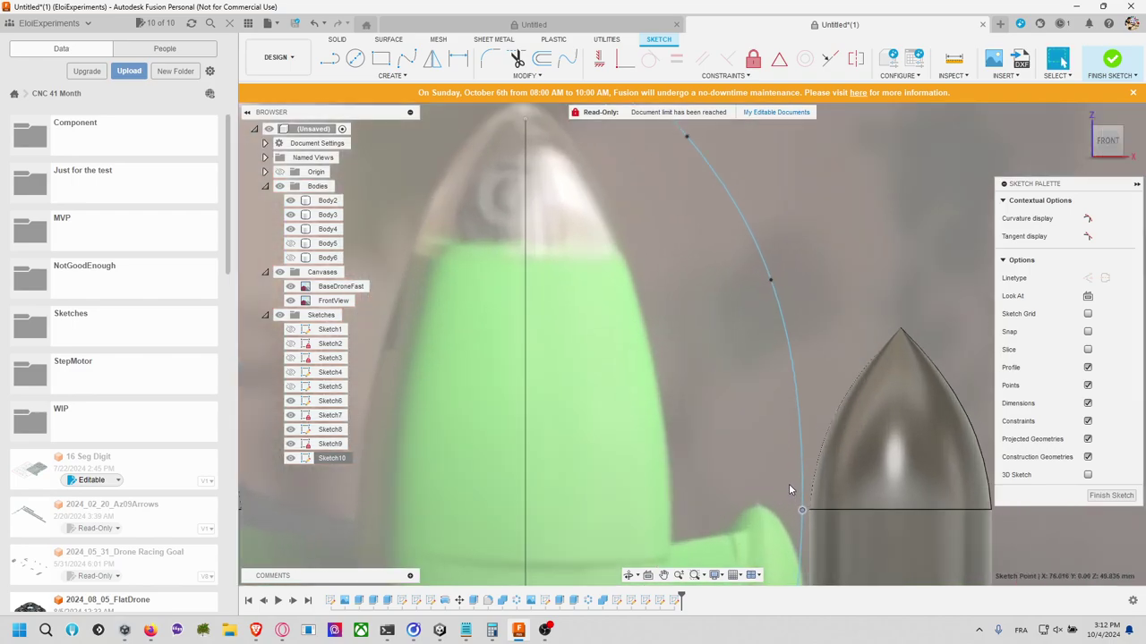
{"action": "scroll", "coordinate": [790, 481], "scroll_direction": "down", "scroll_amount": 5}
{"action": "left_click_drag", "start_coordinate": [810, 321], "coordinate": [793, 304]}
{"action": "key", "text": "Escape"}
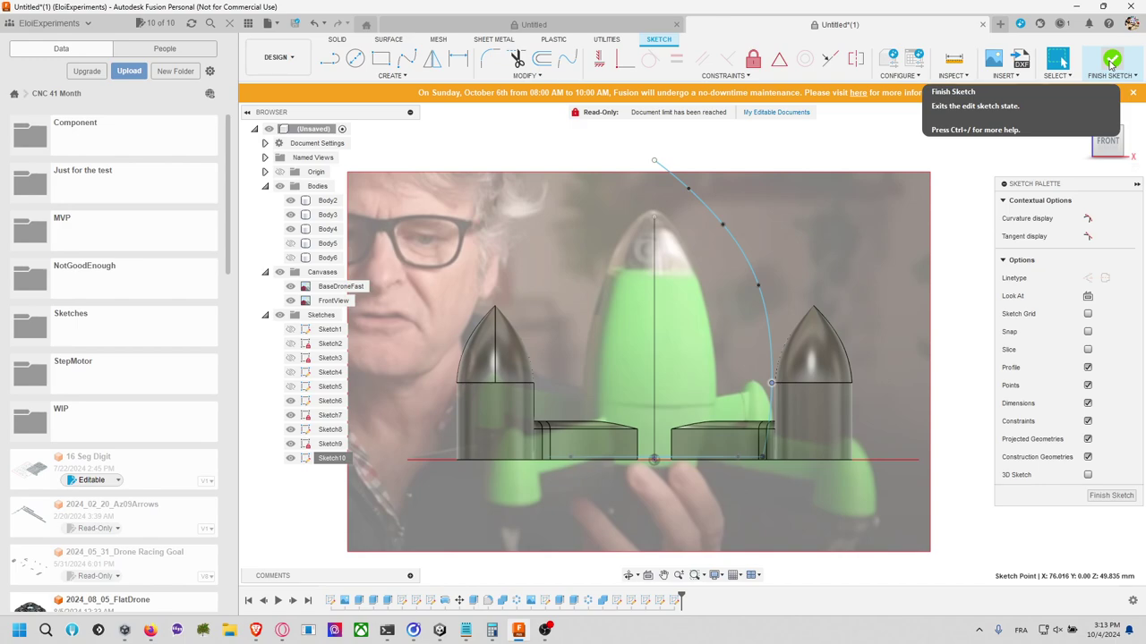
Step: Move the spline's top end onto the centre line and its bottom end inward onto the baseline
{"action": "mouse_move", "coordinate": [654, 161]}
{"action": "left_mouse_down"}
{"action": "mouse_move", "coordinate": [653, 217]}
{"action": "mouse_move", "coordinate": [677, 224]}
{"action": "mouse_move", "coordinate": [701, 281]}
{"action": "mouse_move", "coordinate": [767, 243]}
{"action": "mouse_move", "coordinate": [714, 329]}
{"action": "left_mouse_up"}
{"action": "left_click", "coordinate": [723, 227]}
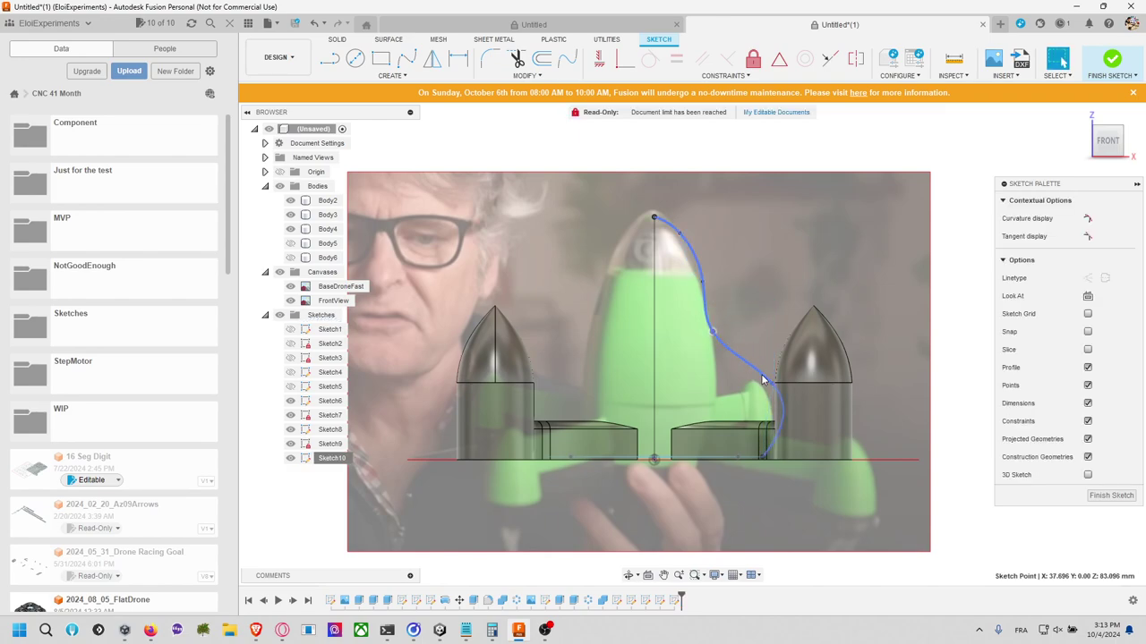
{"action": "left_click_drag", "start_coordinate": [763, 379], "coordinate": [716, 376]}
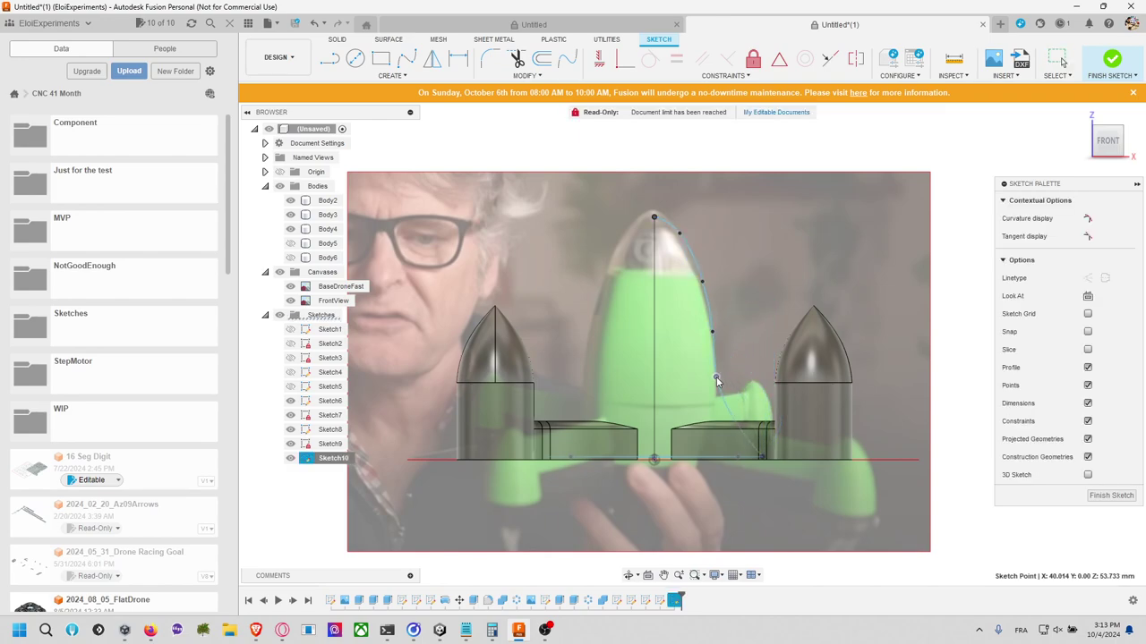
{"action": "left_click", "coordinate": [653, 217]}
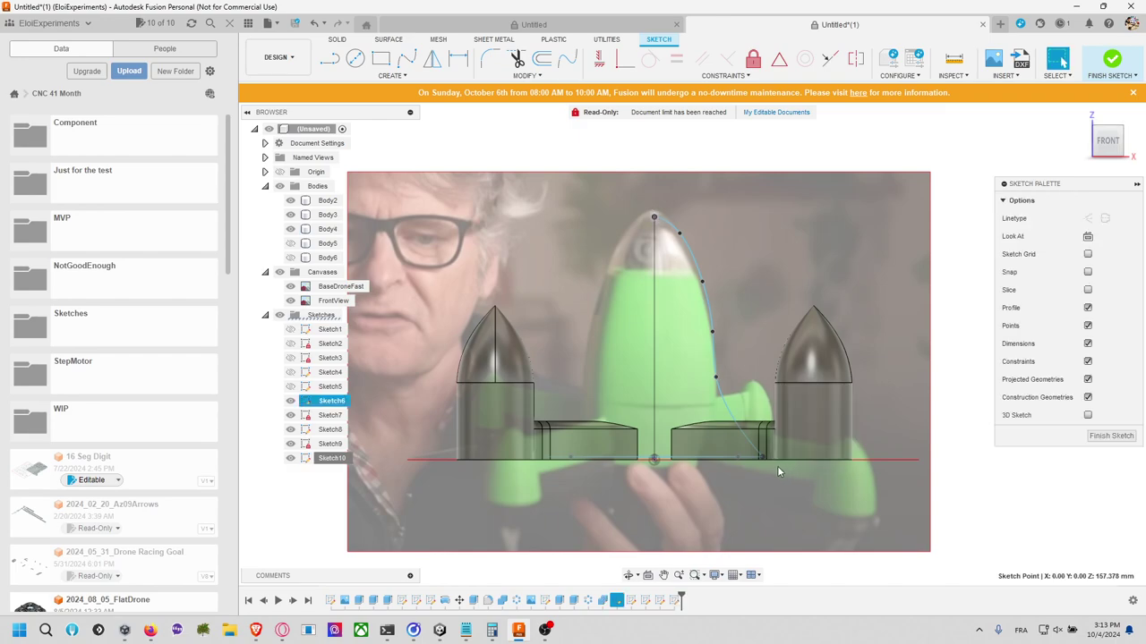
{"action": "left_click", "coordinate": [762, 460]}
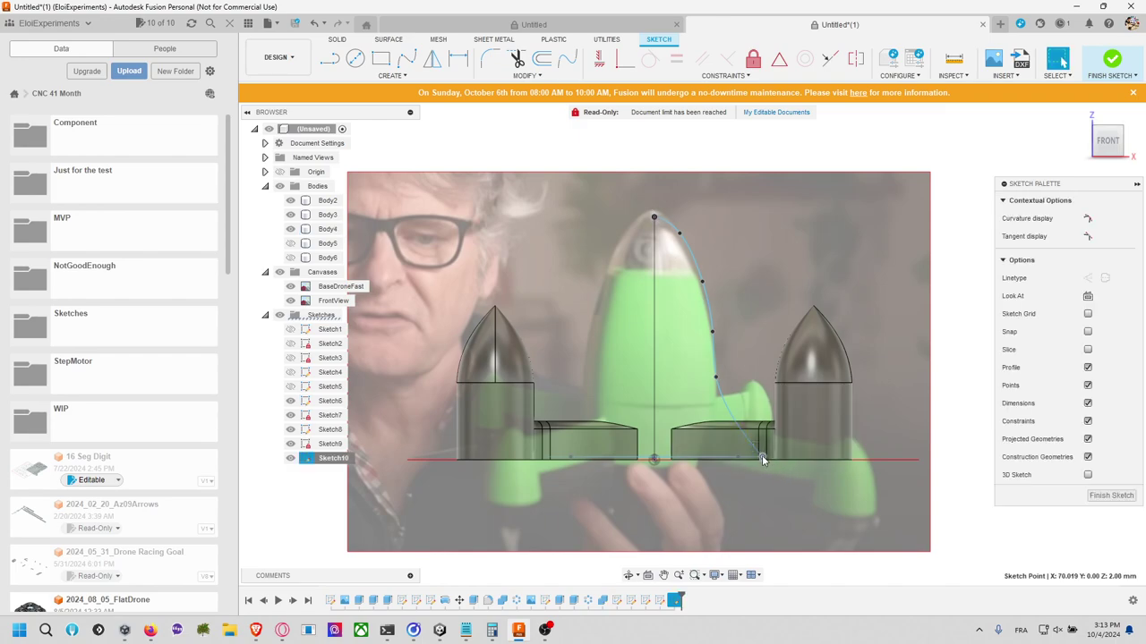
{"action": "scroll", "coordinate": [763, 459], "scroll_direction": "up", "scroll_amount": 3}
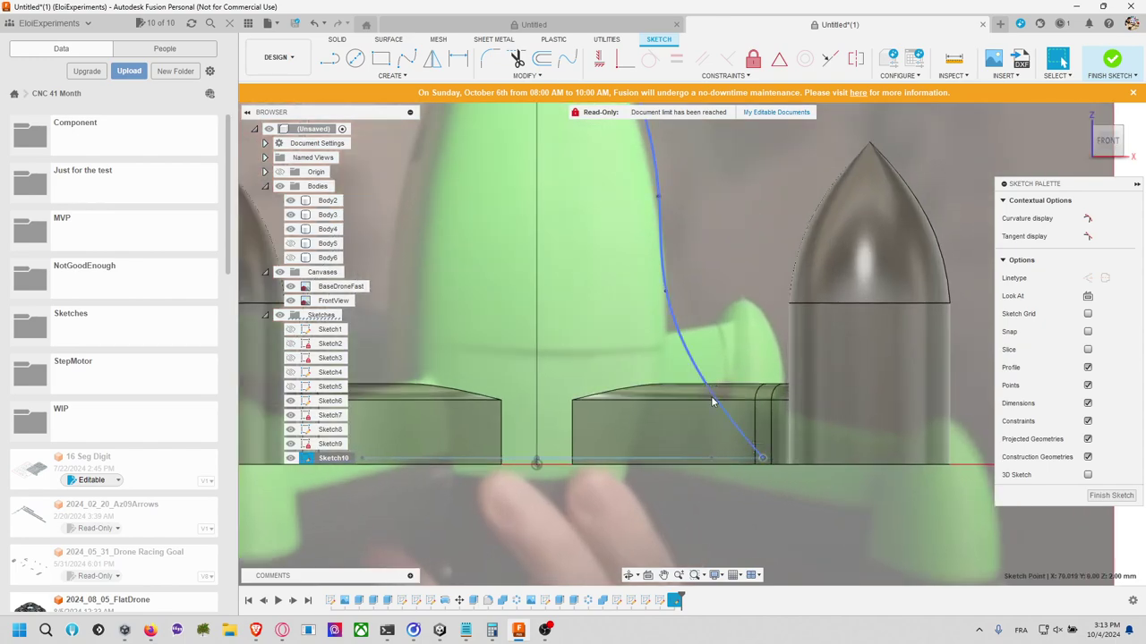
{"action": "left_click", "coordinate": [752, 446]}
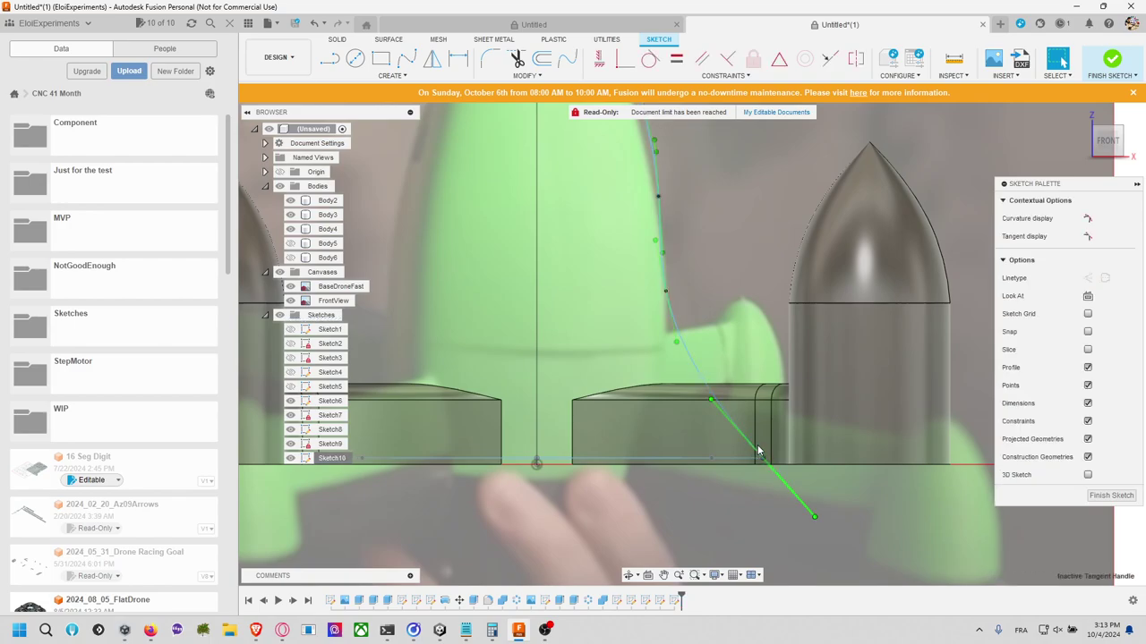
{"action": "scroll", "coordinate": [760, 453], "scroll_direction": "up", "scroll_amount": 6}
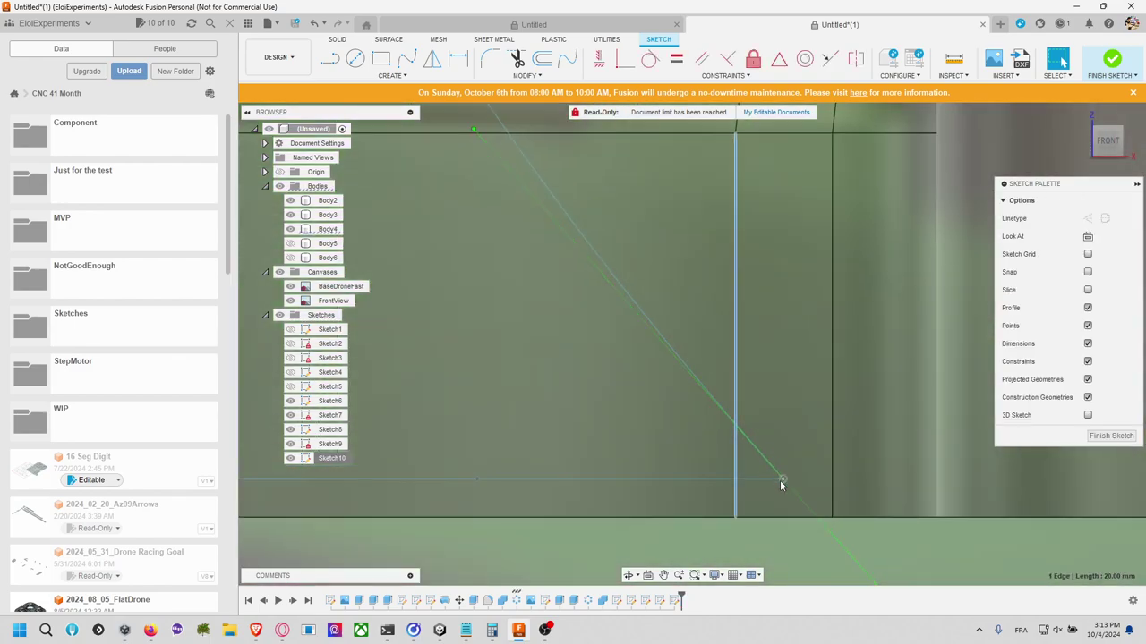
{"action": "key", "text": "Escape"}
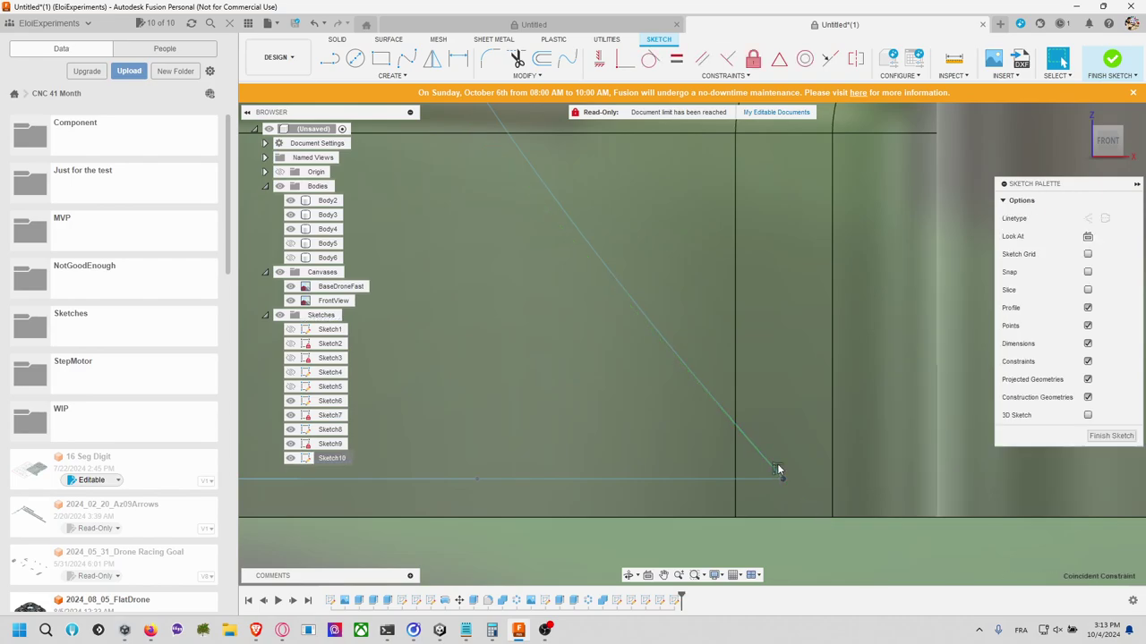
{"action": "mouse_move", "coordinate": [781, 474]}
{"action": "left_mouse_down"}
{"action": "mouse_move", "coordinate": [688, 446]}
{"action": "mouse_move", "coordinate": [529, 440]}
{"action": "mouse_move", "coordinate": [594, 410]}
{"action": "left_mouse_up"}
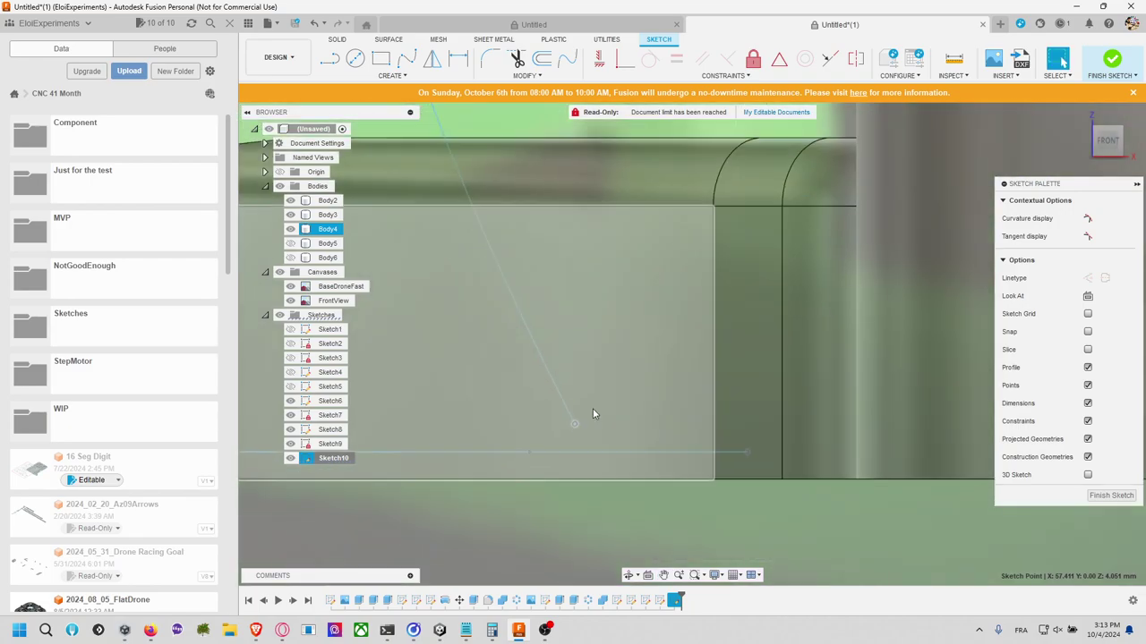
{"action": "scroll", "coordinate": [592, 410], "scroll_direction": "down", "scroll_amount": 5}
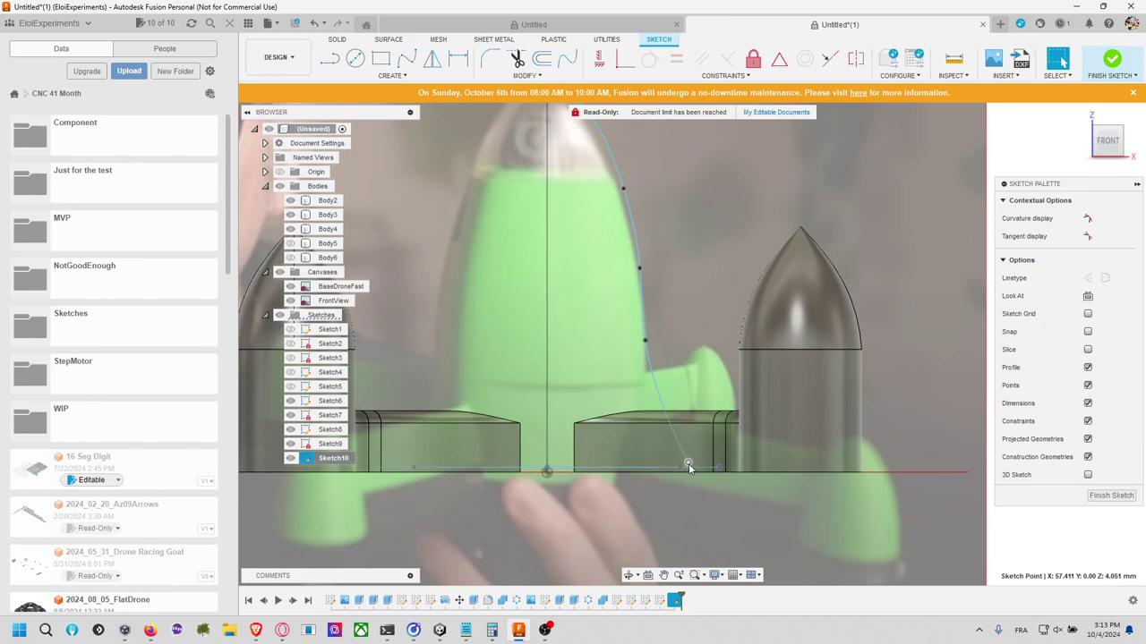
{"action": "left_click_drag", "start_coordinate": [688, 464], "coordinate": [611, 483]}
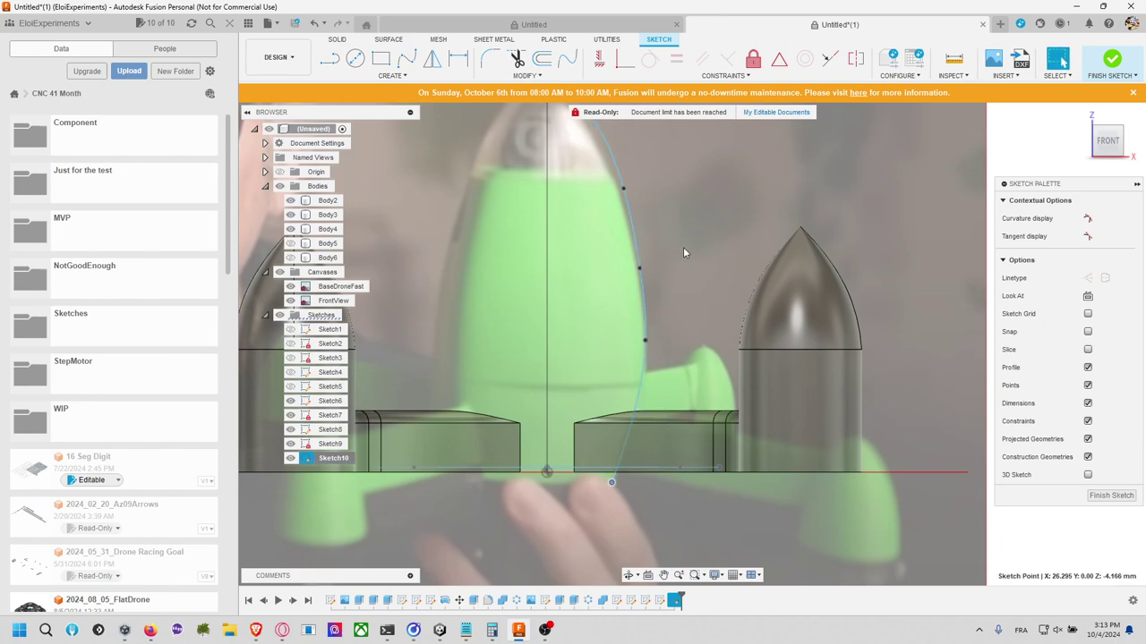
Step: Adjust the spline's middle and lower fit points to follow the rocket's nose and body outline
{"action": "middle_click_drag", "start_coordinate": [683, 247], "coordinate": [755, 324]}
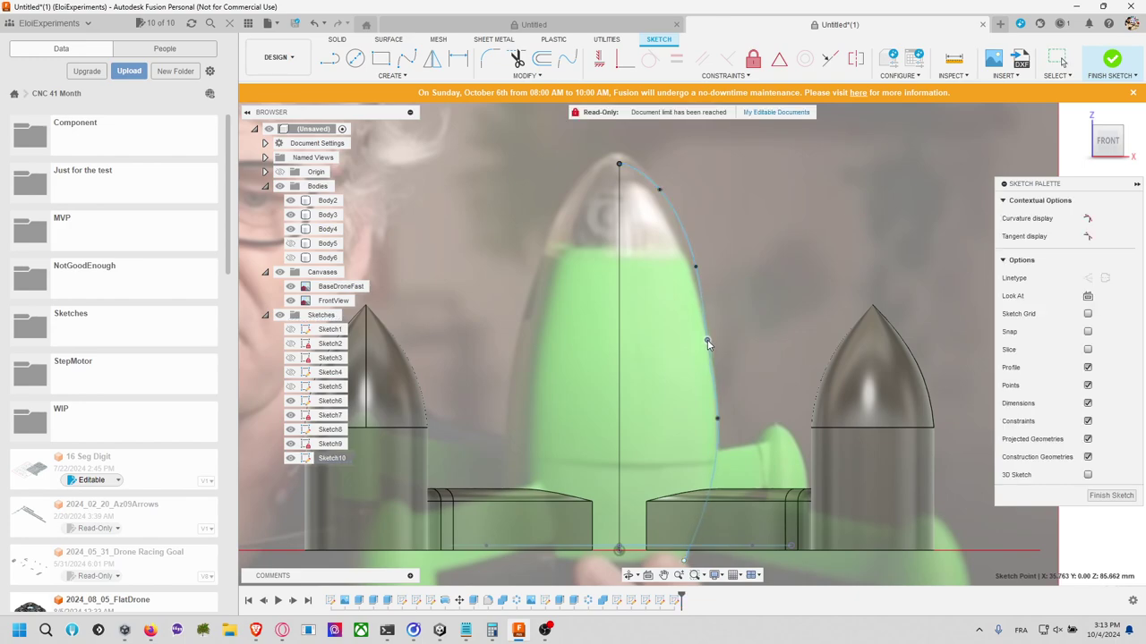
{"action": "left_click_drag", "start_coordinate": [705, 345], "coordinate": [707, 332]}
{"action": "left_click_drag", "start_coordinate": [696, 268], "coordinate": [690, 266]}
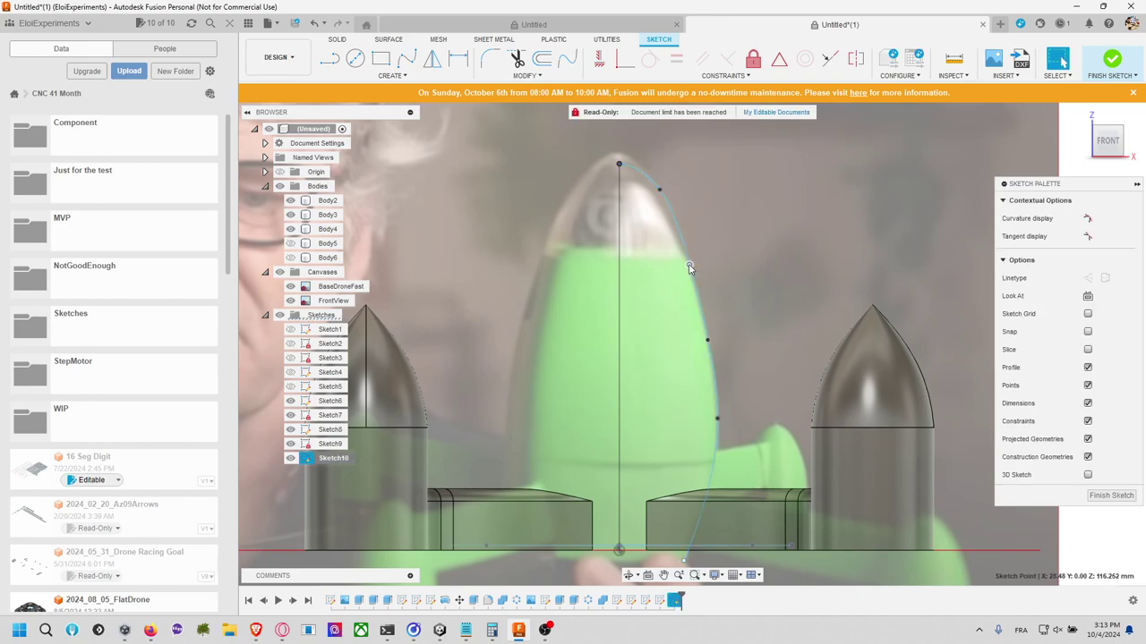
{"action": "left_click_drag", "start_coordinate": [659, 190], "coordinate": [660, 201]}
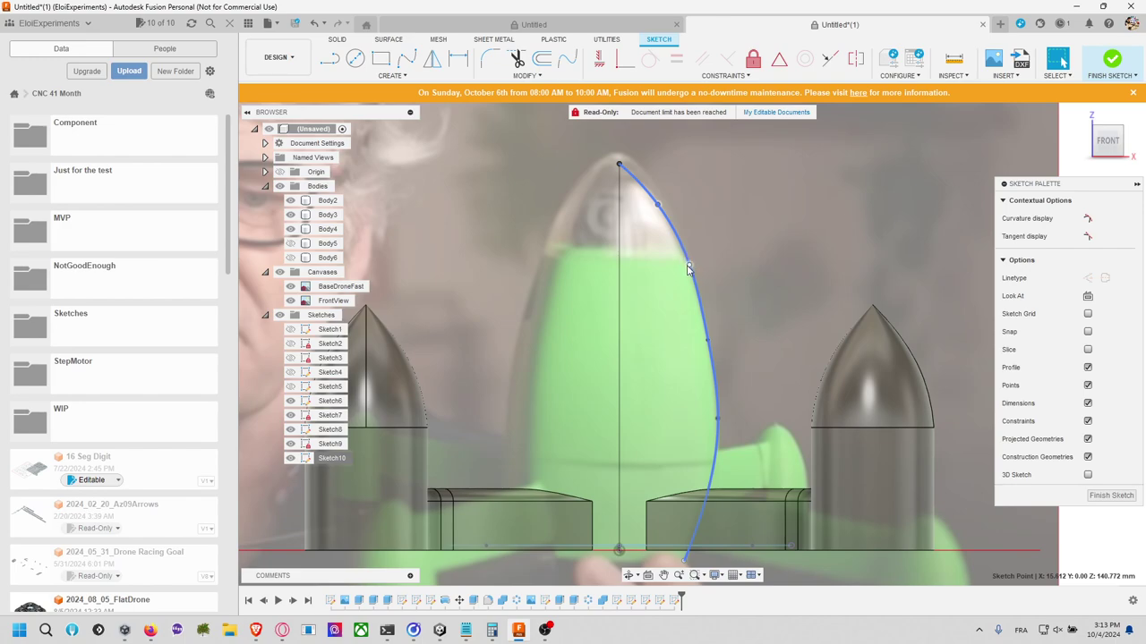
{"action": "left_click_drag", "start_coordinate": [688, 266], "coordinate": [682, 256]}
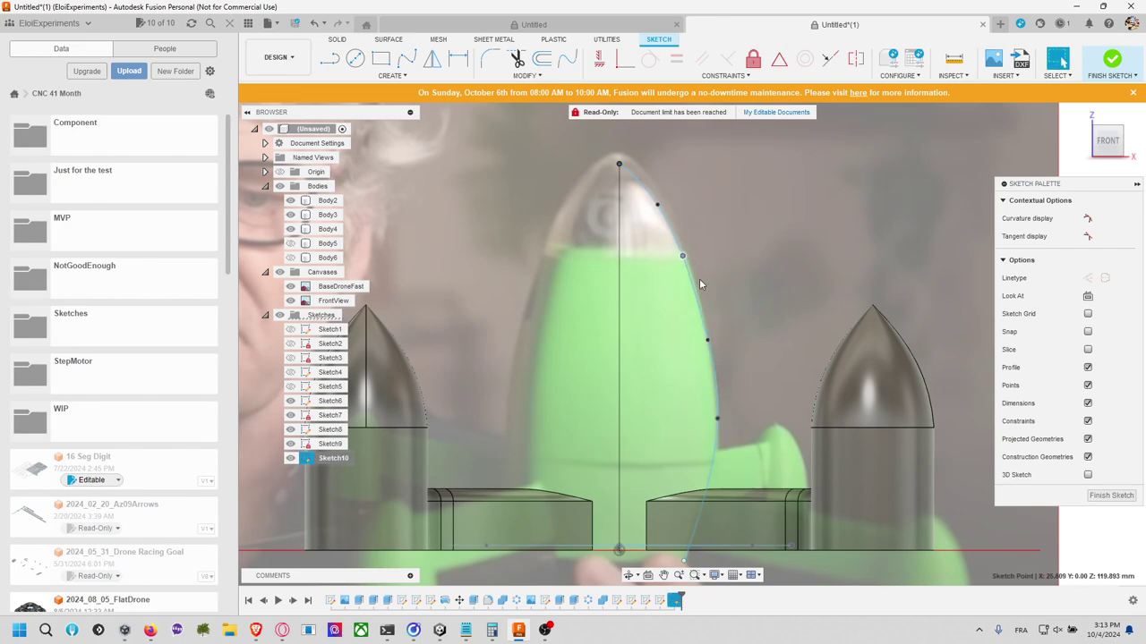
{"action": "left_click_drag", "start_coordinate": [718, 418], "coordinate": [706, 457]}
{"action": "middle_click_drag", "start_coordinate": [731, 378], "coordinate": [729, 360]}
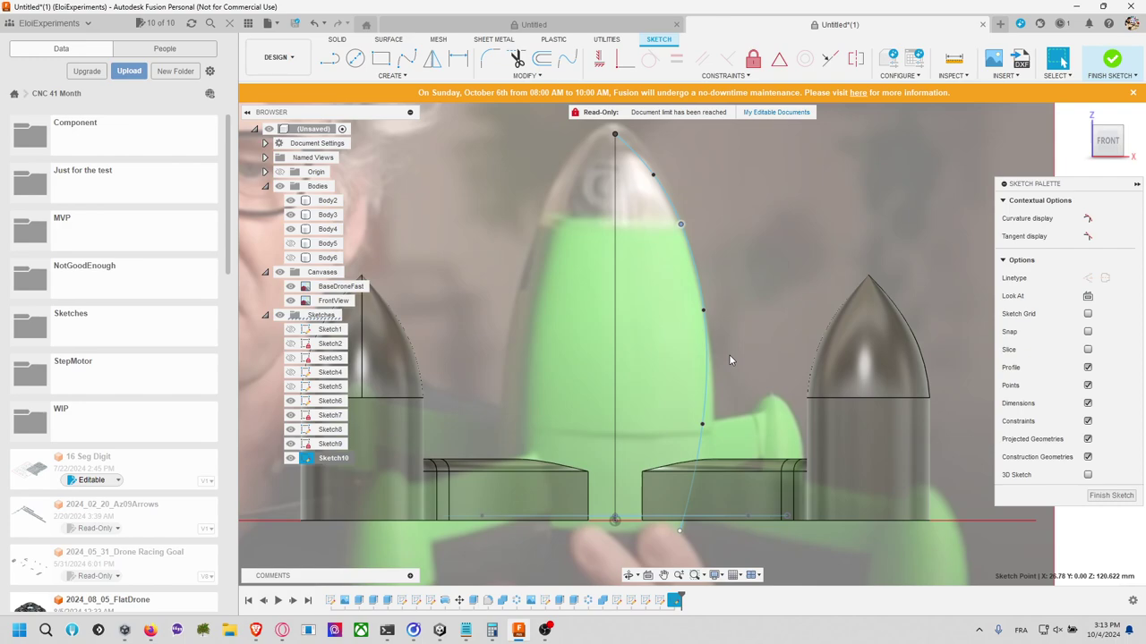
{"action": "left_click_drag", "start_coordinate": [702, 424], "coordinate": [709, 427]}
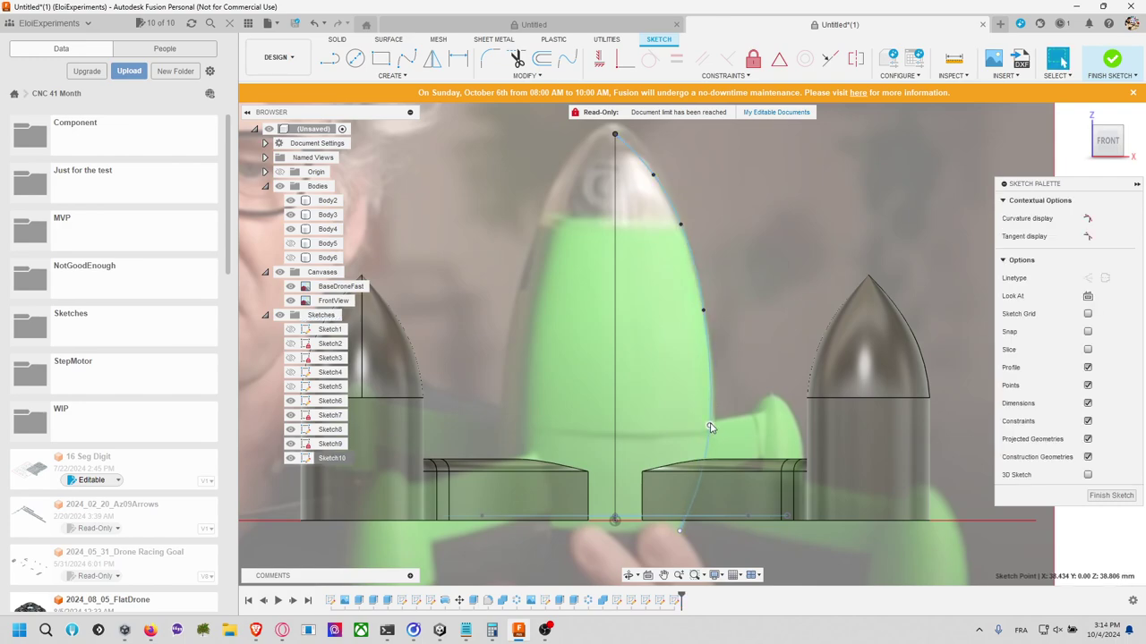
{"action": "middle_click_drag", "start_coordinate": [716, 385], "coordinate": [724, 357]}
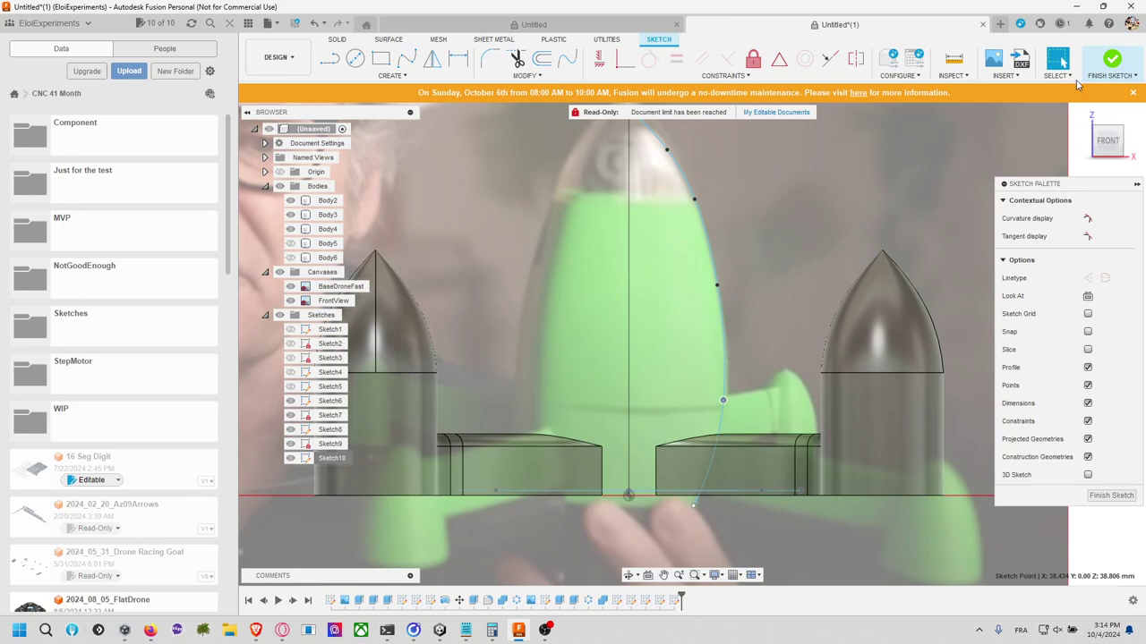
Step: Finish Sketch10 and reframe the view around the rocket outline spline
{"action": "left_click", "coordinate": [1111, 61]}
{"action": "mouse_move", "coordinate": [834, 339]}
{"action": "middle_mouse_down"}
{"action": "mouse_move", "coordinate": [886, 315]}
{"action": "mouse_move", "coordinate": [863, 360]}
{"action": "middle_mouse_up"}
{"action": "scroll", "coordinate": [863, 359], "scroll_direction": "down", "scroll_amount": 3}
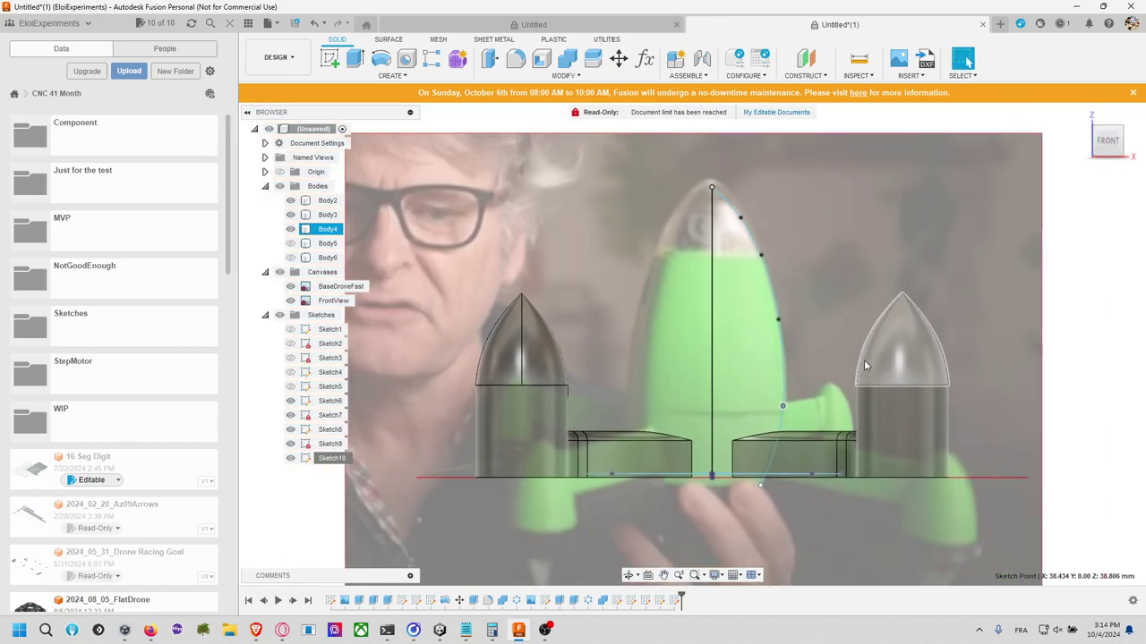
{"action": "scroll", "coordinate": [865, 360], "scroll_direction": "up", "scroll_amount": 2}
{"action": "middle_click_drag", "start_coordinate": [834, 397], "coordinate": [798, 330]}
{"action": "middle_click_drag", "start_coordinate": [691, 237], "coordinate": [674, 260]}
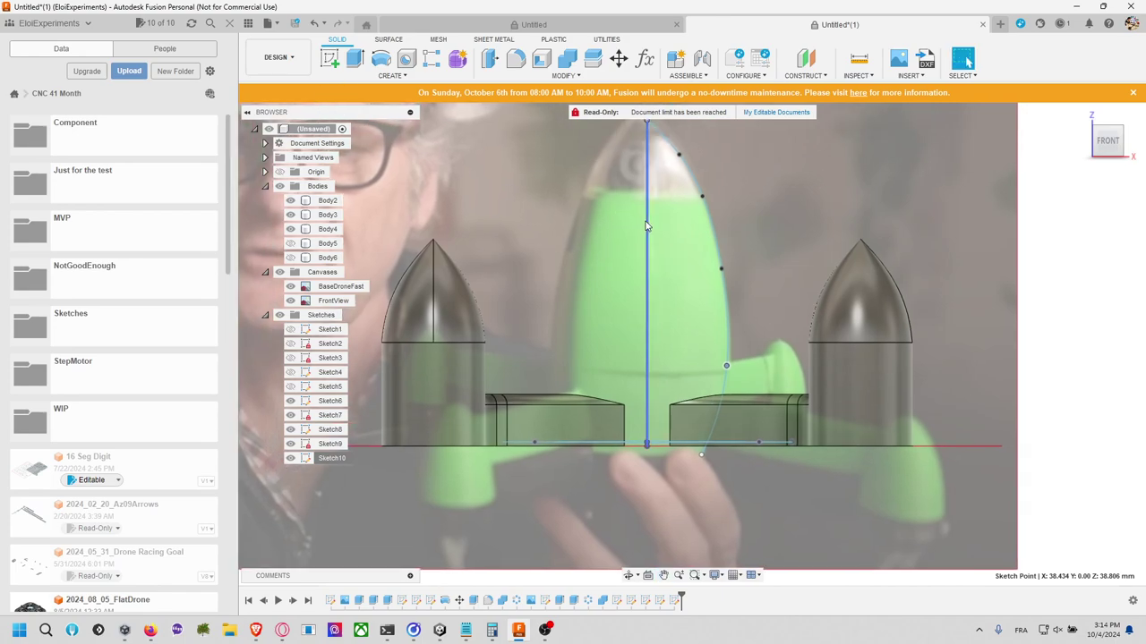
{"action": "left_click", "coordinate": [704, 180]}
Step: Orbit to an angled top view and edit Sketch8 through its rounded body outline curve
{"action": "right_click", "coordinate": [695, 181]}
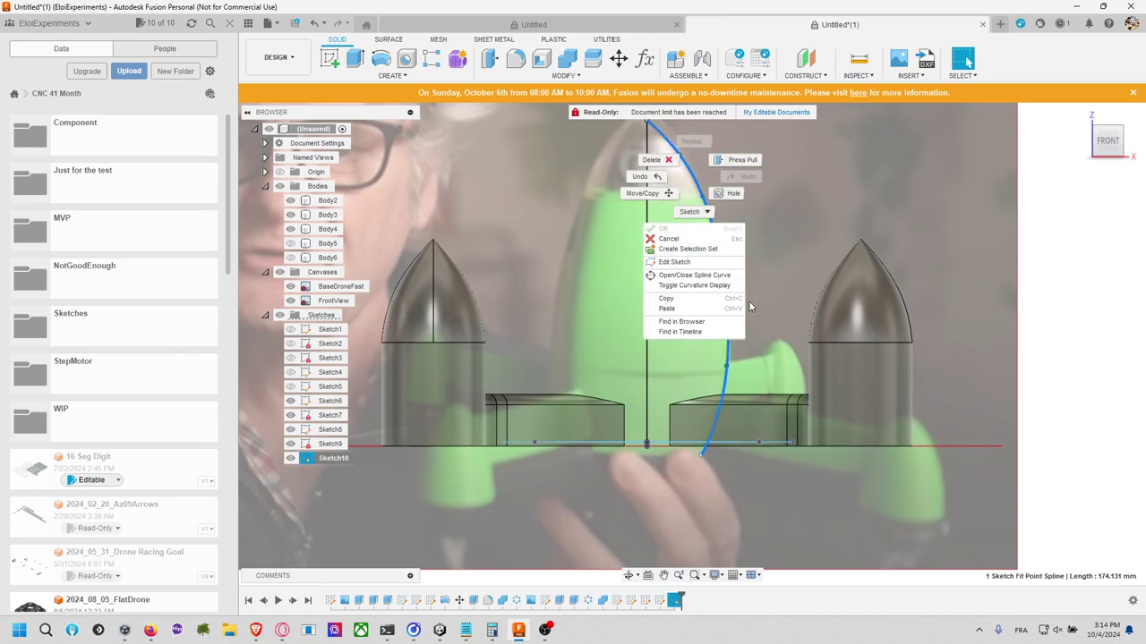
{"action": "left_click", "coordinate": [1056, 315]}
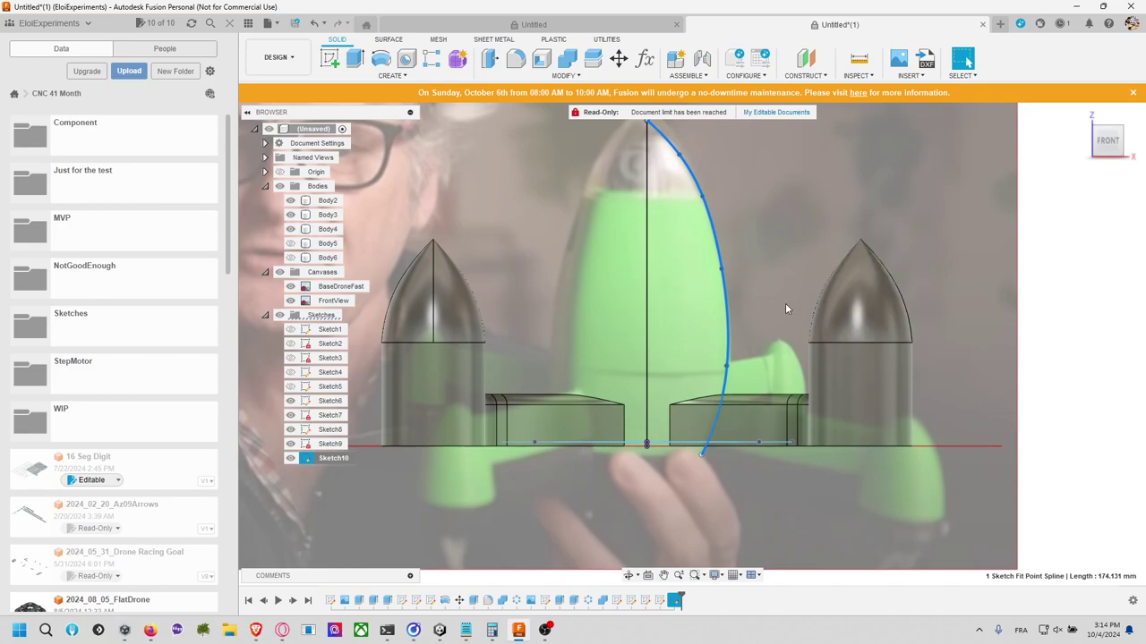
{"action": "middle_click_drag", "start_coordinate": [815, 273], "coordinate": [836, 319], "text": "shift"}
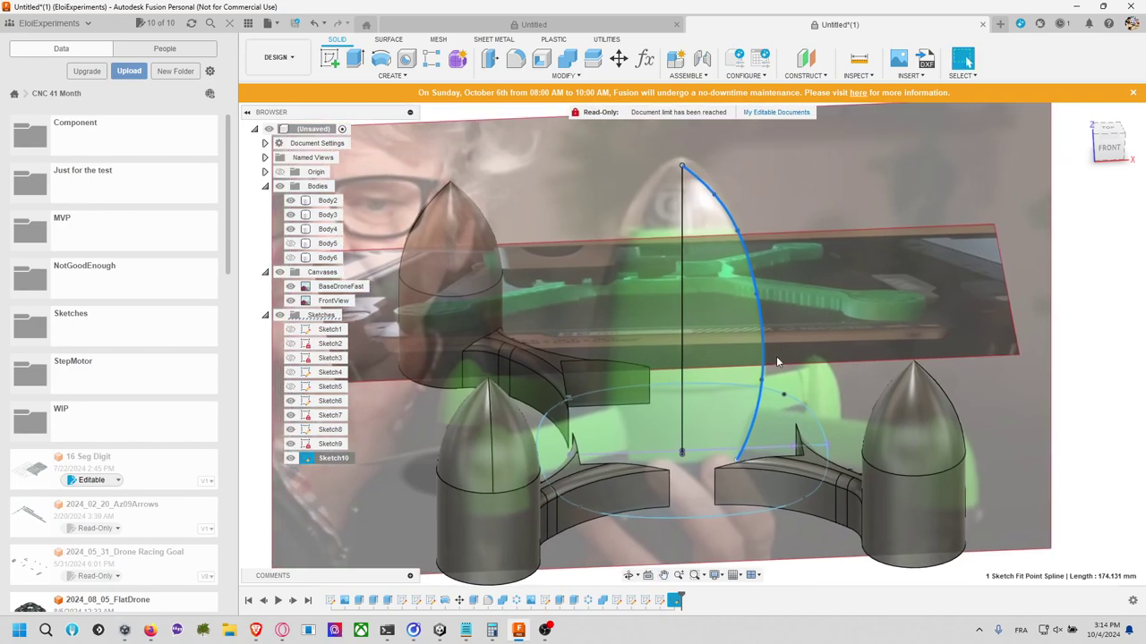
{"action": "left_click", "coordinate": [822, 430]}
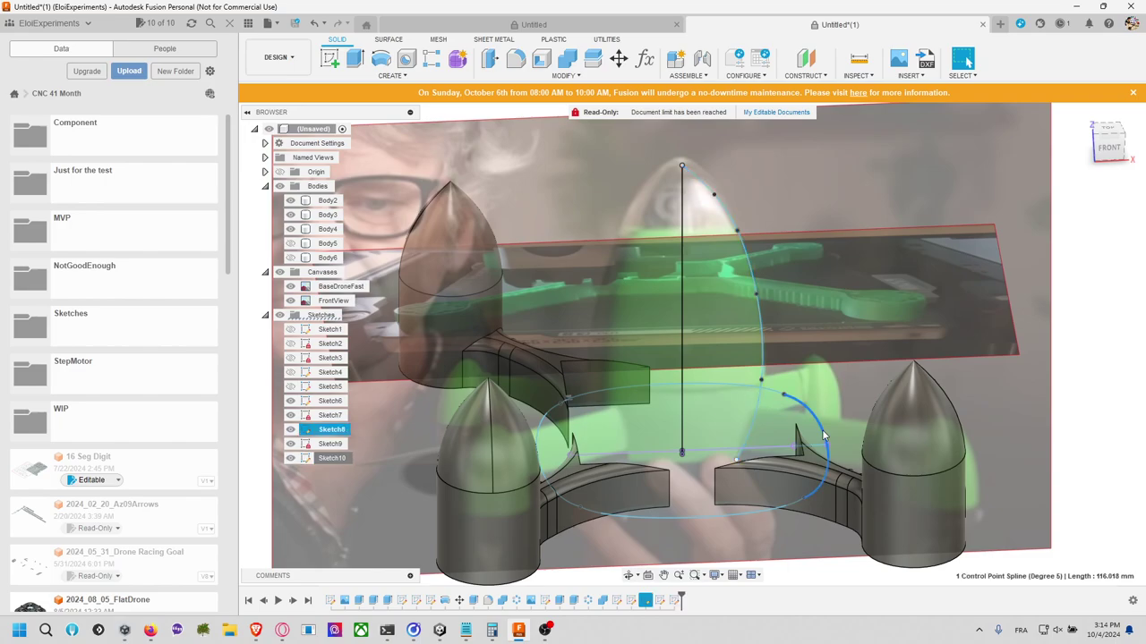
{"action": "right_click", "coordinate": [823, 436]}
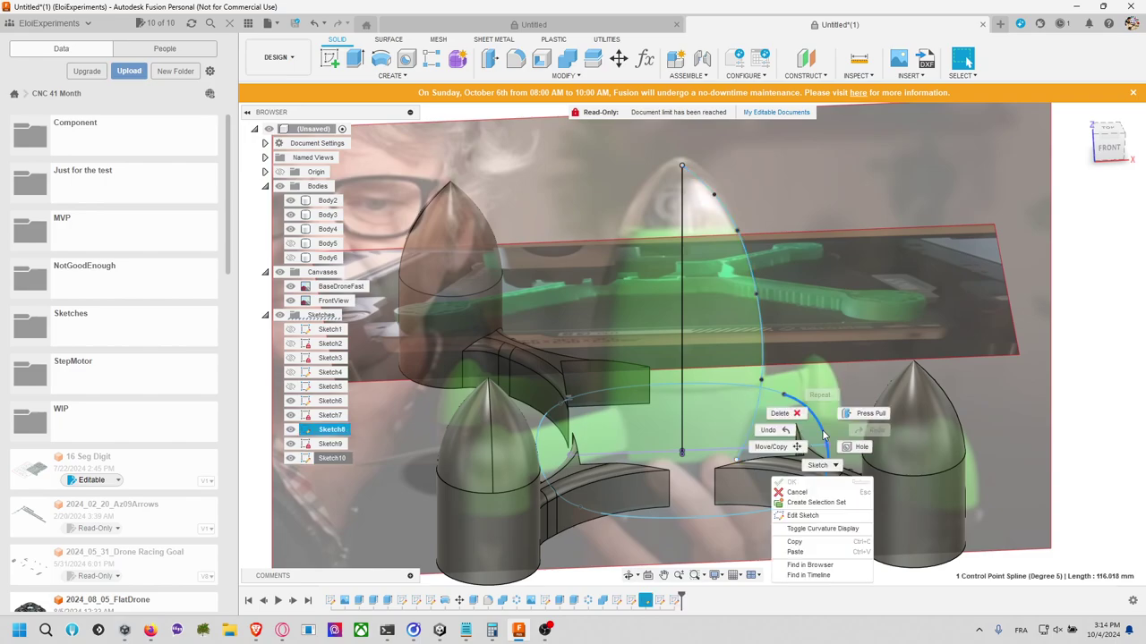
{"action": "left_click", "coordinate": [802, 515]}
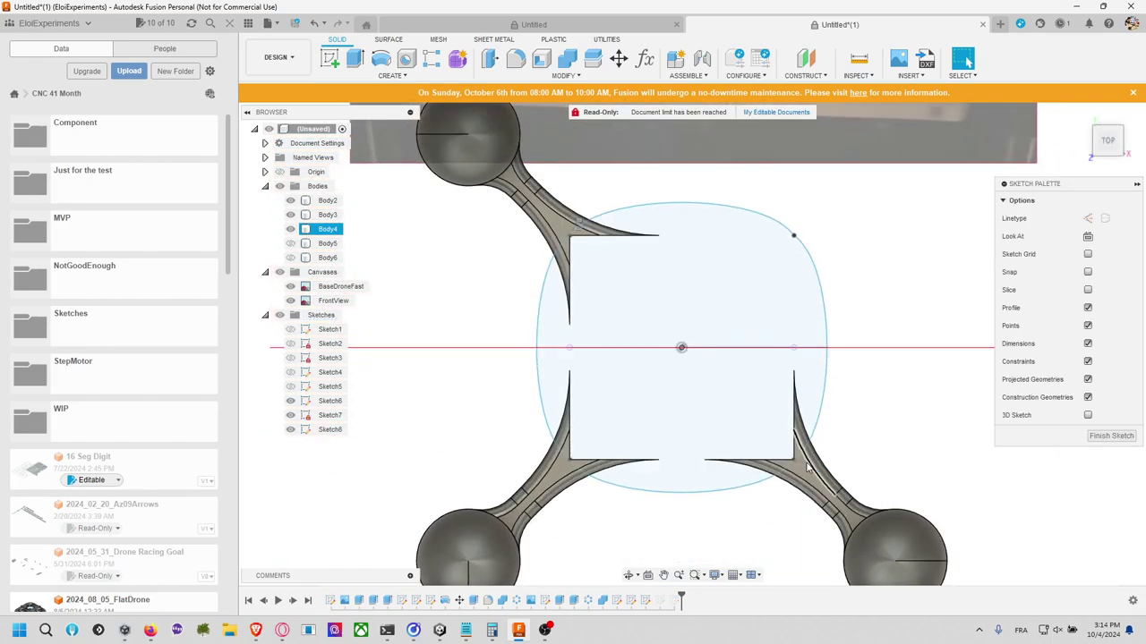
Step: Offset the rounded body outline 9.24 mm inward
{"action": "key", "text": "o"}
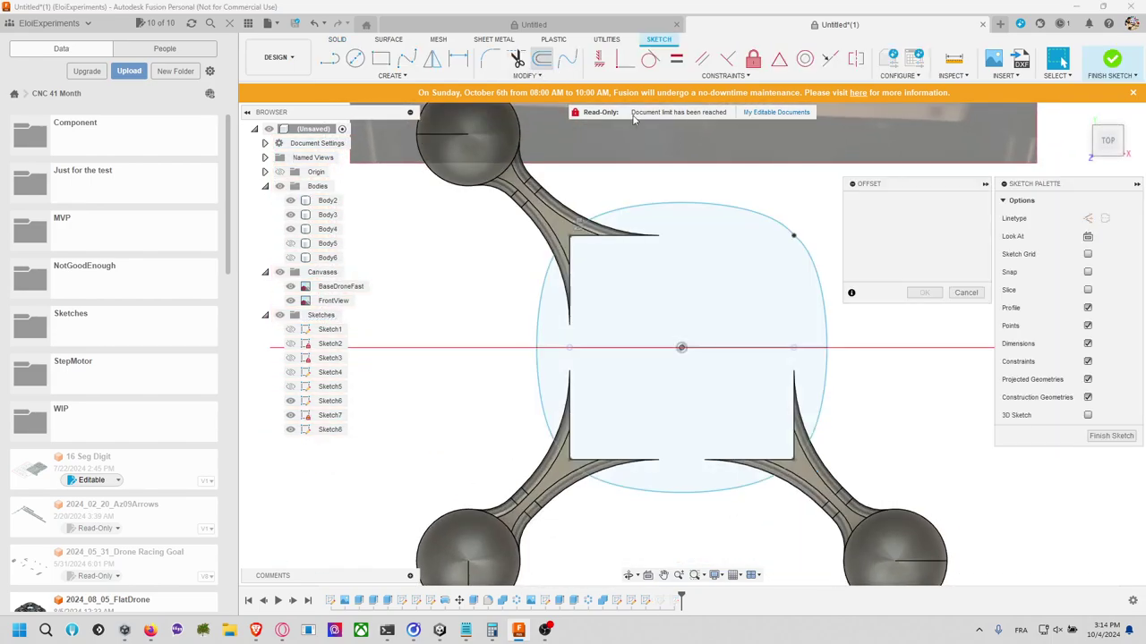
{"action": "left_click", "coordinate": [756, 215]}
{"action": "left_click_drag", "start_coordinate": [757, 220], "coordinate": [746, 242]}
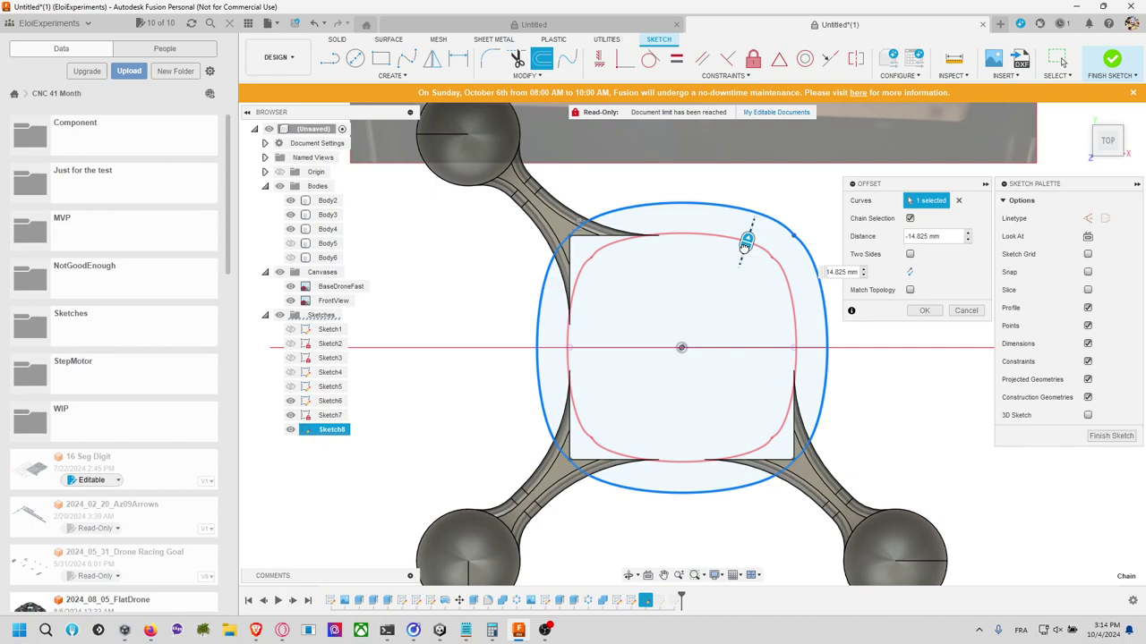
{"action": "left_click_drag", "start_coordinate": [746, 245], "coordinate": [752, 234]}
{"action": "left_click", "coordinate": [925, 311]}
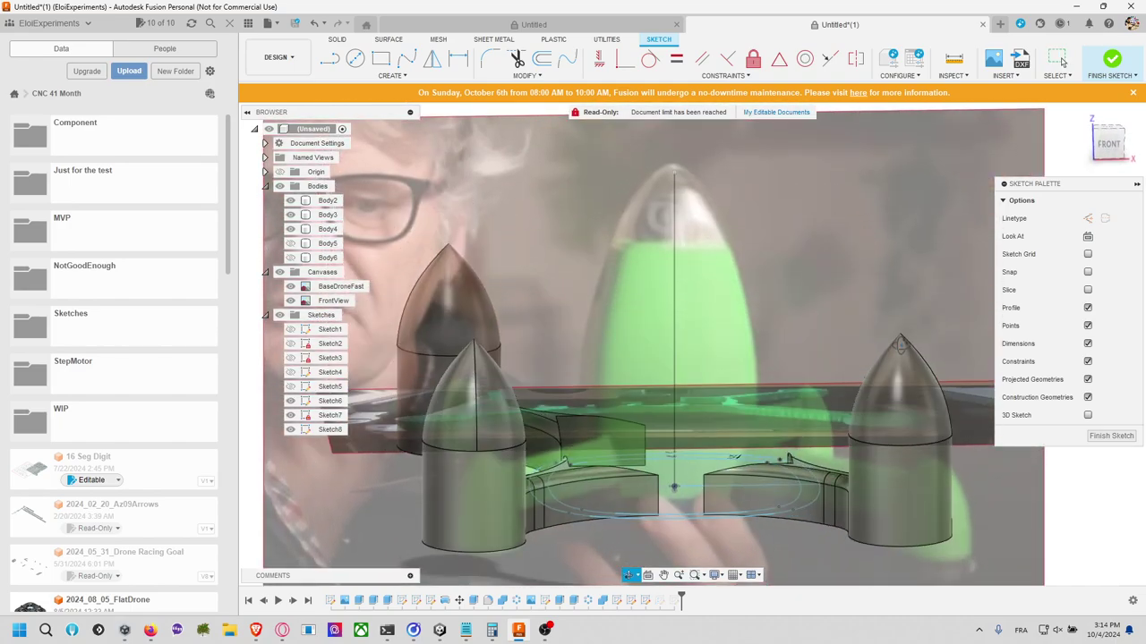
Step: Return to the front view and finish Sketch8
{"action": "left_click", "coordinate": [1108, 143]}
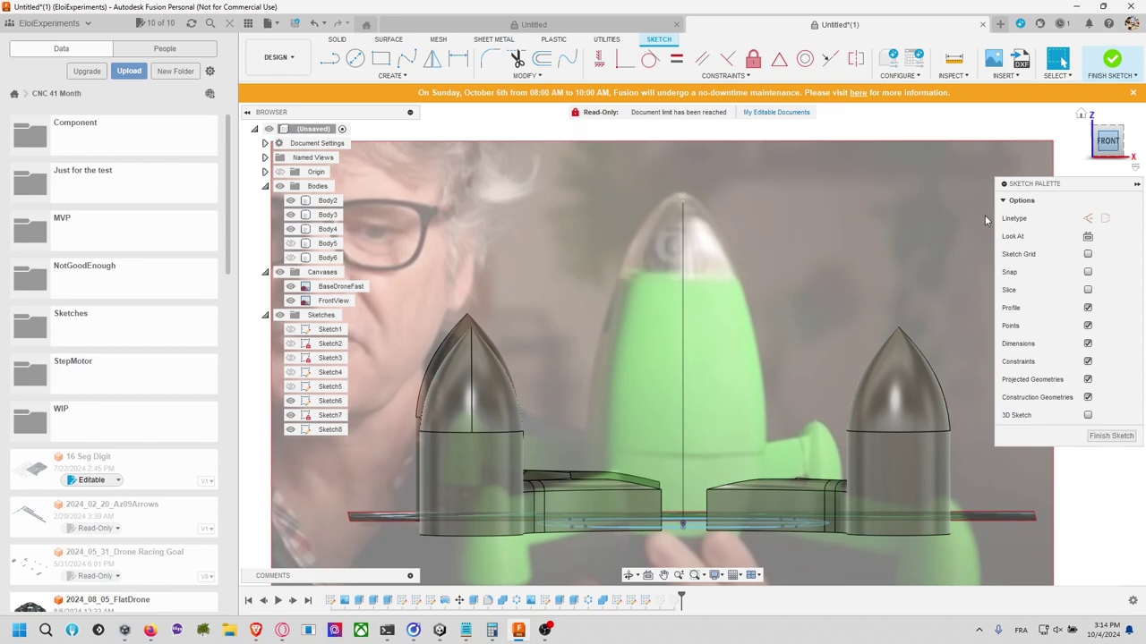
{"action": "middle_click_drag", "start_coordinate": [835, 309], "coordinate": [771, 258]}
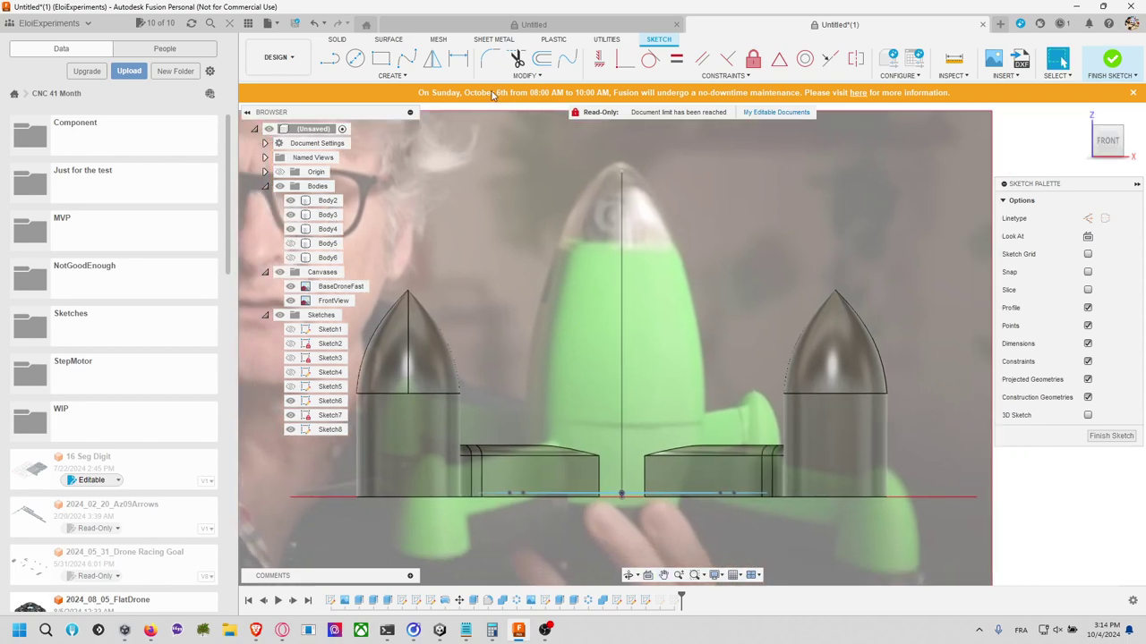
{"action": "left_click", "coordinate": [1111, 61]}
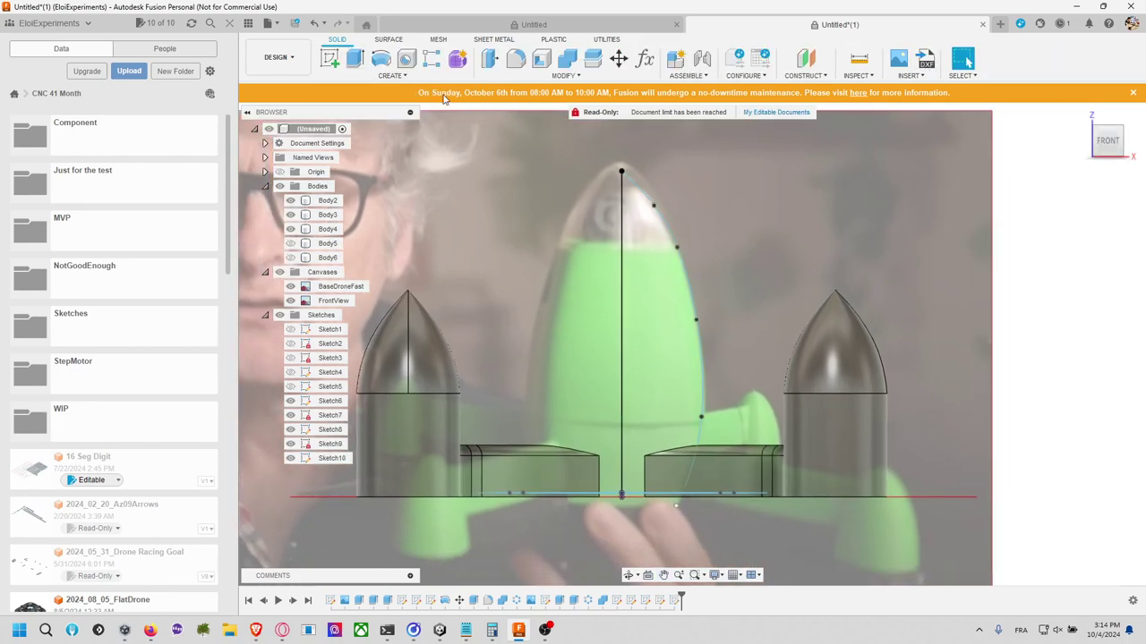
{"action": "left_click", "coordinate": [421, 77]}
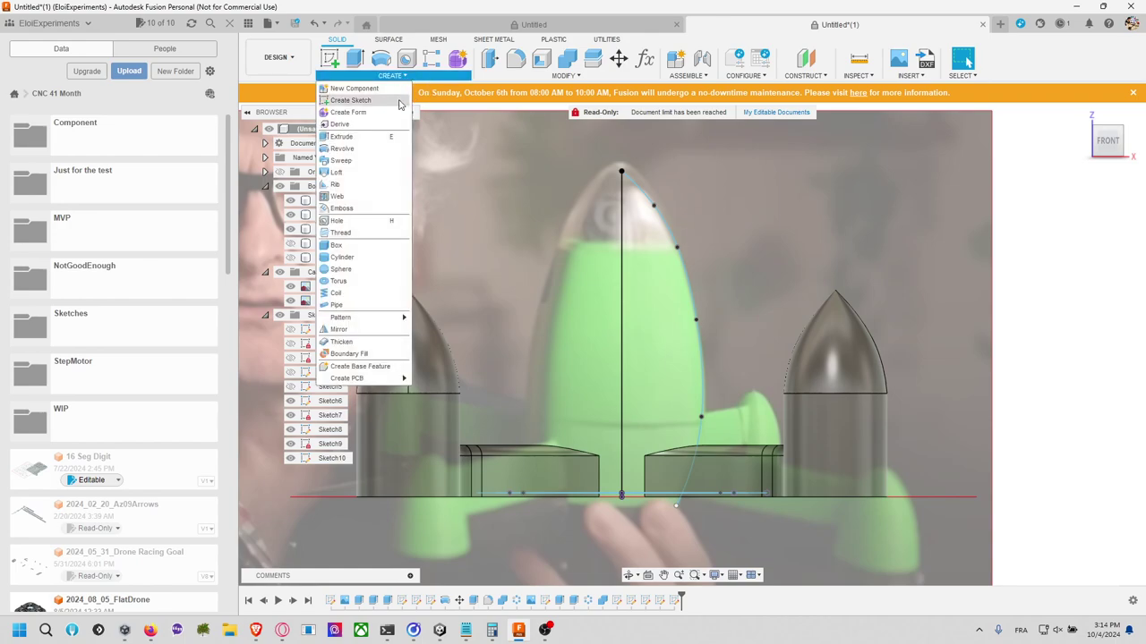
Step: Sweep the oval profile as Path + Guide Rail along the centre line and rocket outline
{"action": "left_click", "coordinate": [380, 161]}
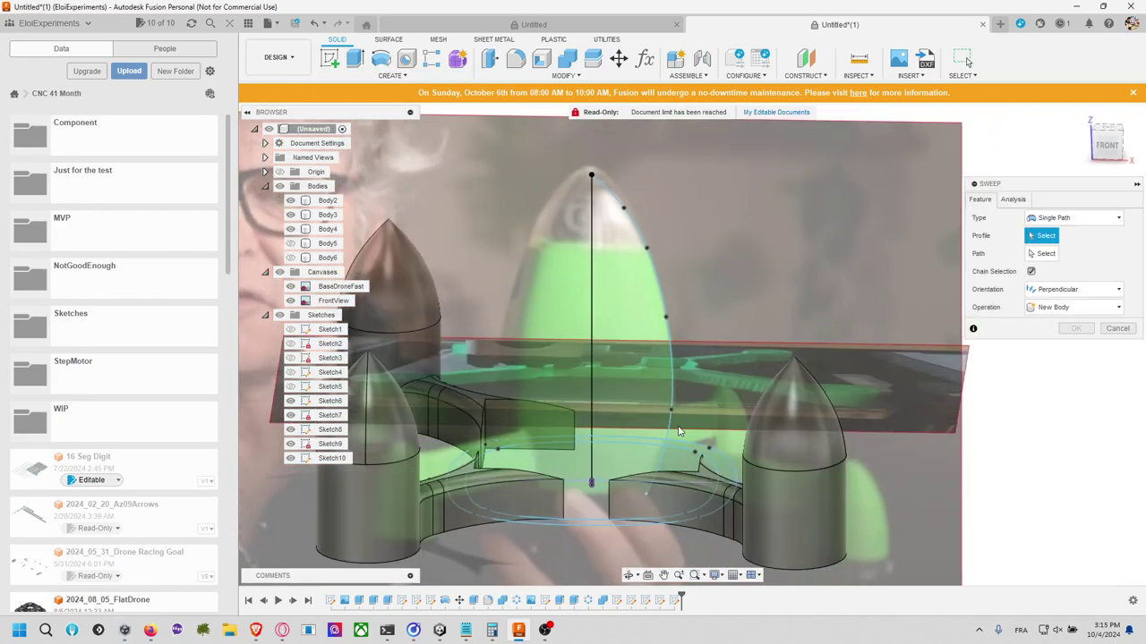
{"action": "left_click", "coordinate": [709, 495]}
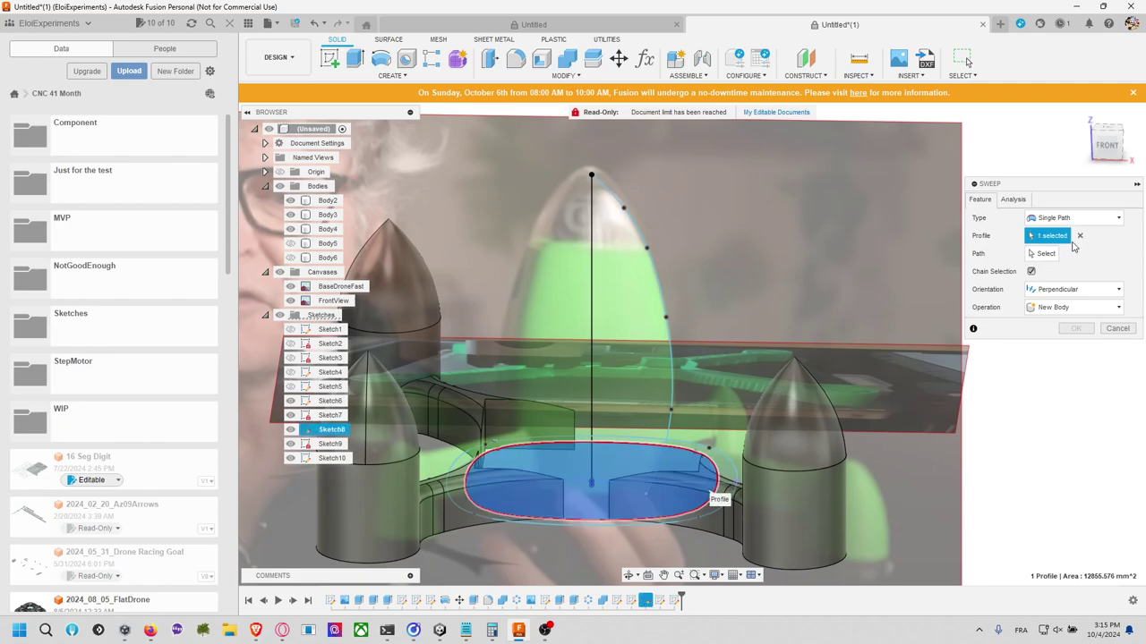
{"action": "left_click", "coordinate": [1074, 218]}
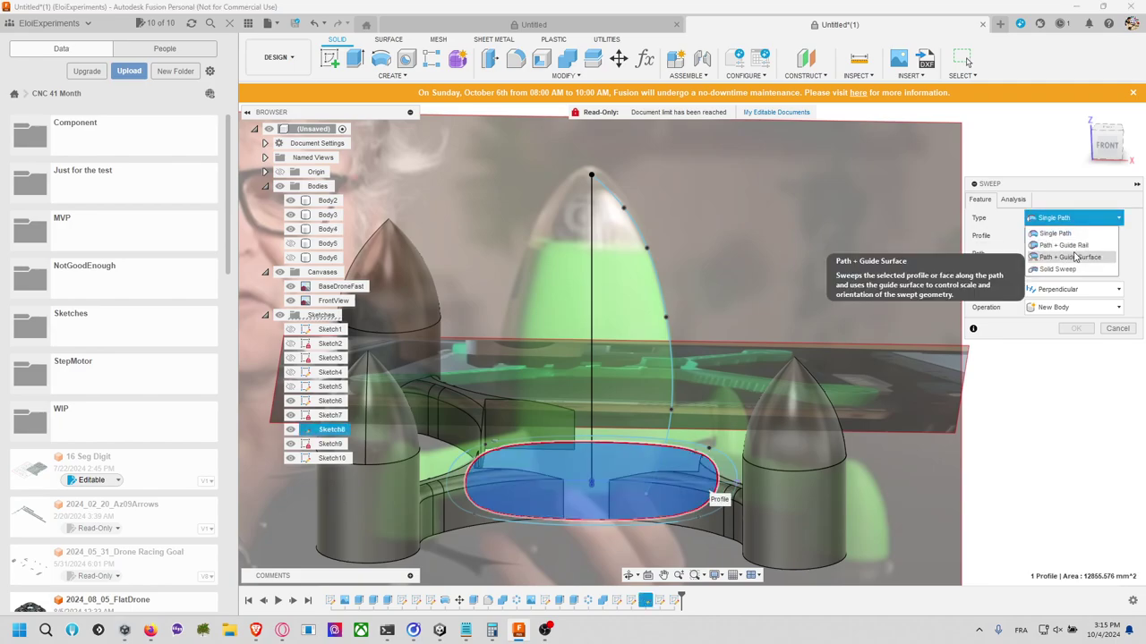
{"action": "left_click", "coordinate": [1065, 245]}
{"action": "left_click", "coordinate": [1031, 257]}
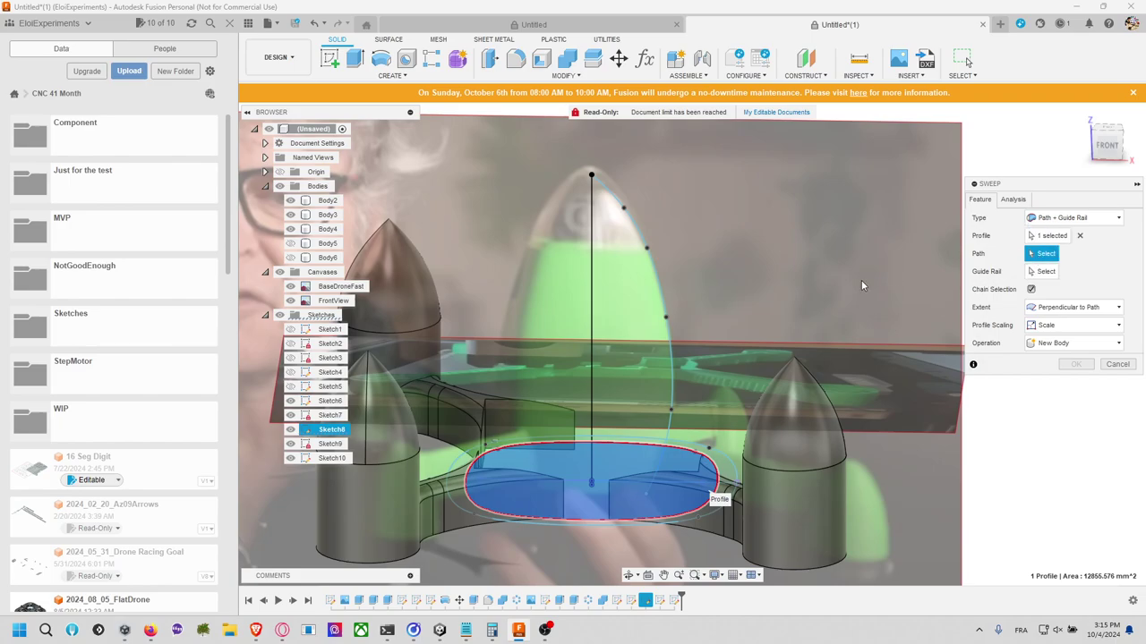
{"action": "left_click", "coordinate": [592, 335]}
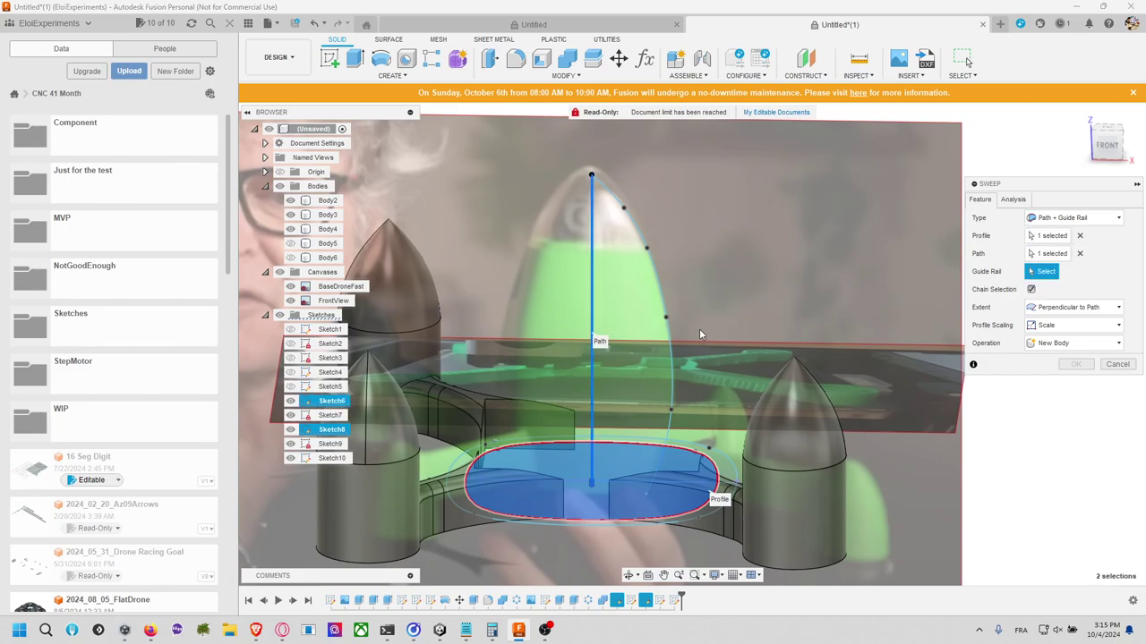
{"action": "left_click", "coordinate": [667, 337]}
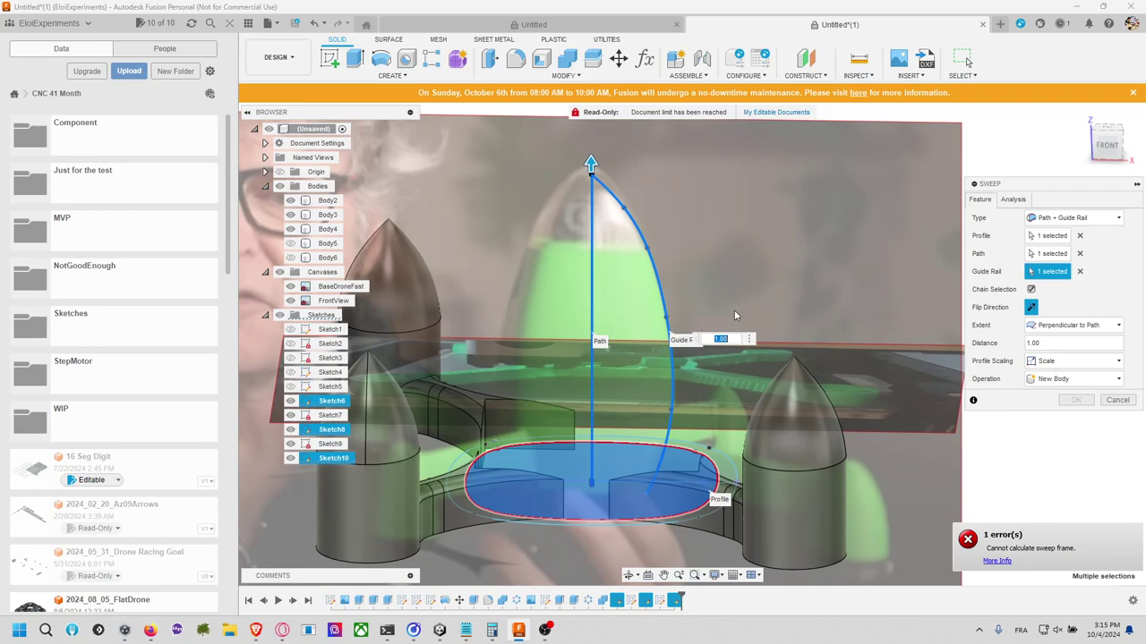
{"action": "left_click", "coordinate": [1034, 291]}
{"action": "left_click", "coordinate": [1074, 325]}
{"action": "left_click", "coordinate": [1058, 343]}
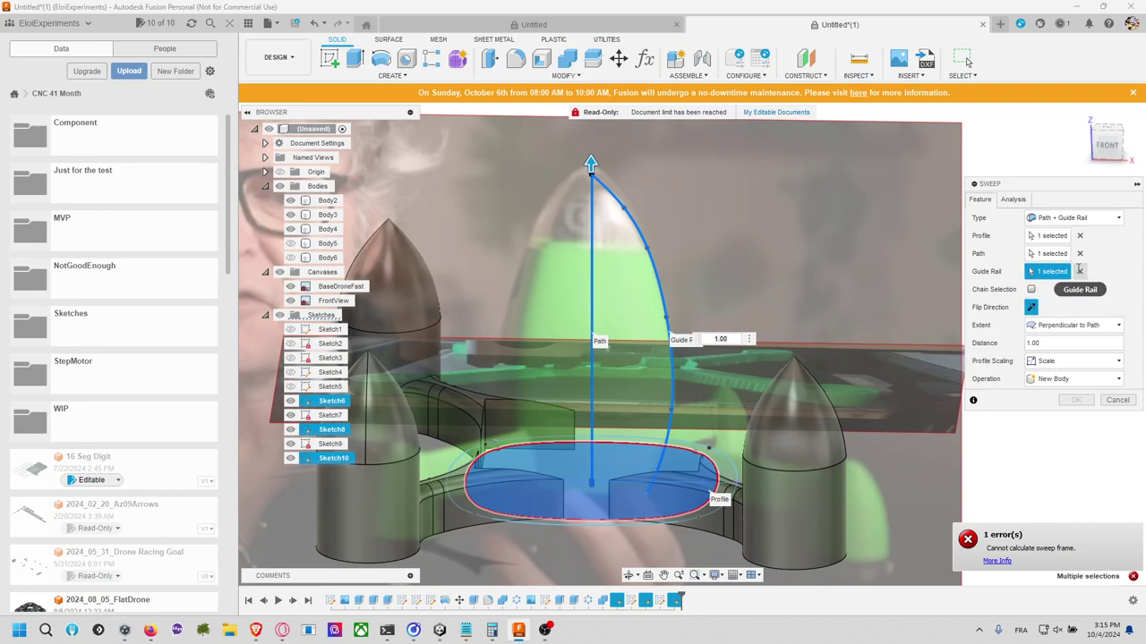
Step: Try the Path + Guide Surface sweep type, then revert the sweep to Single Path
{"action": "left_click", "coordinate": [1067, 219]}
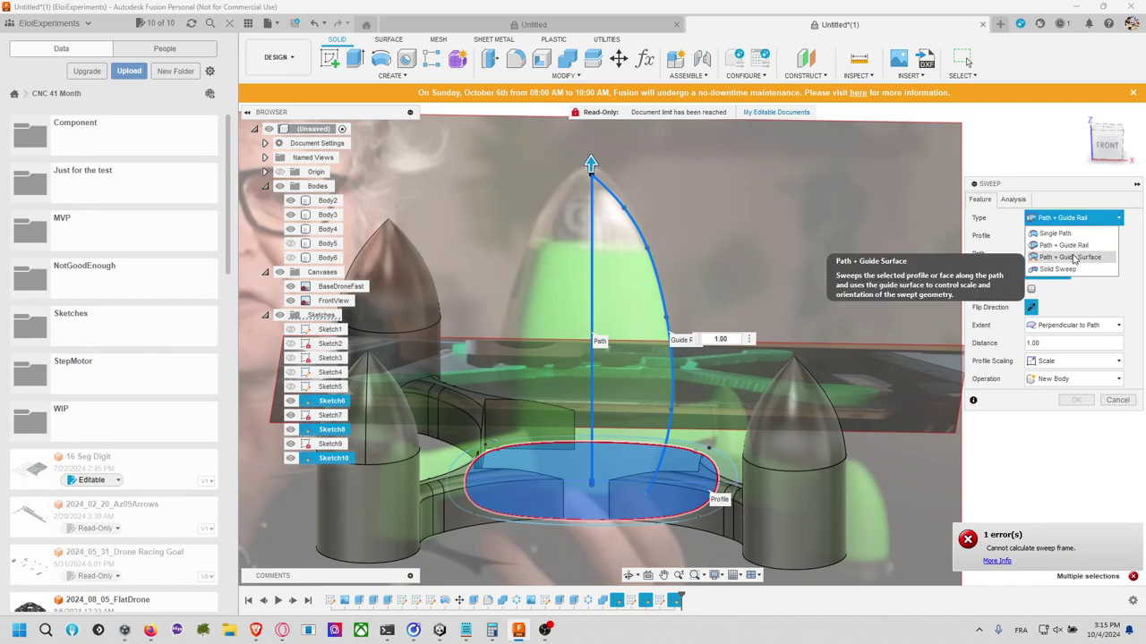
{"action": "left_click", "coordinate": [1075, 259]}
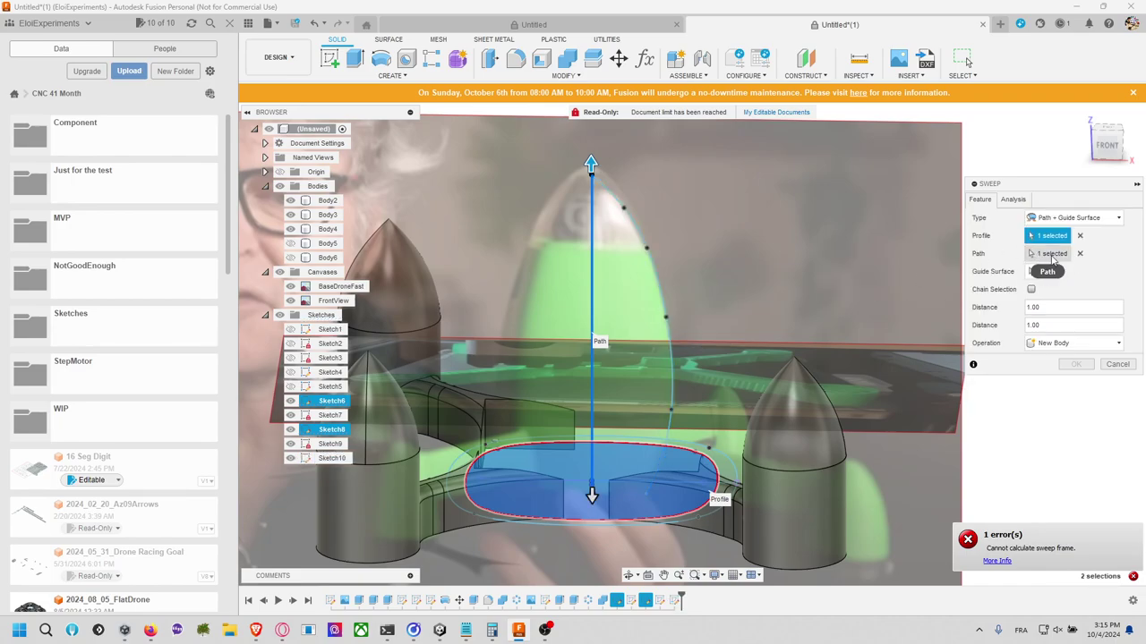
{"action": "left_click", "coordinate": [1047, 272]}
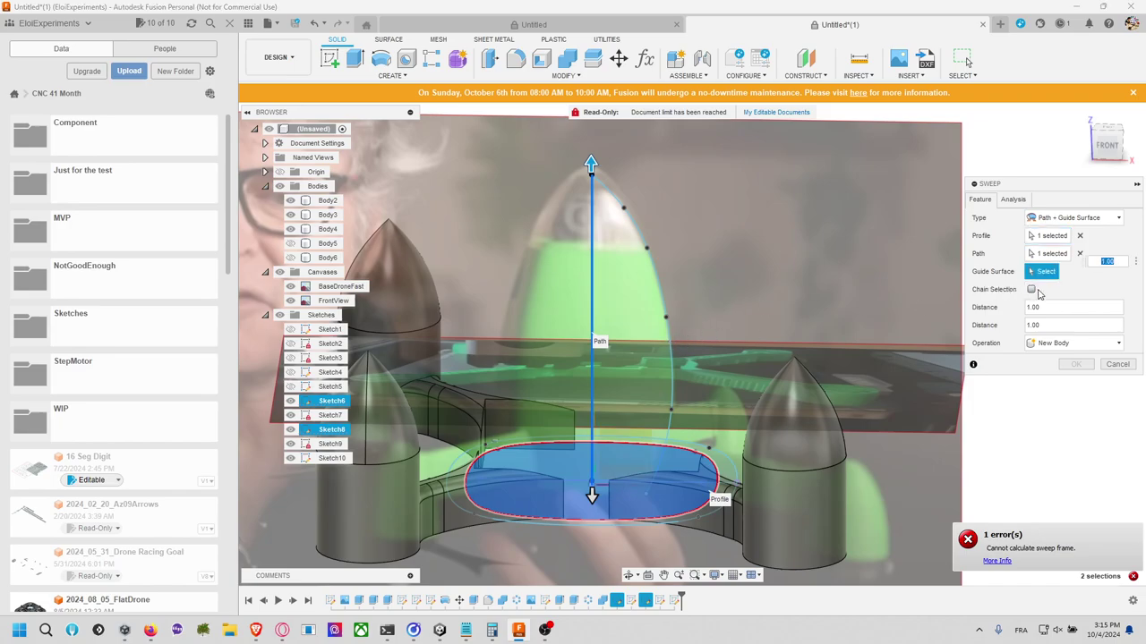
{"action": "left_click", "coordinate": [1074, 218]}
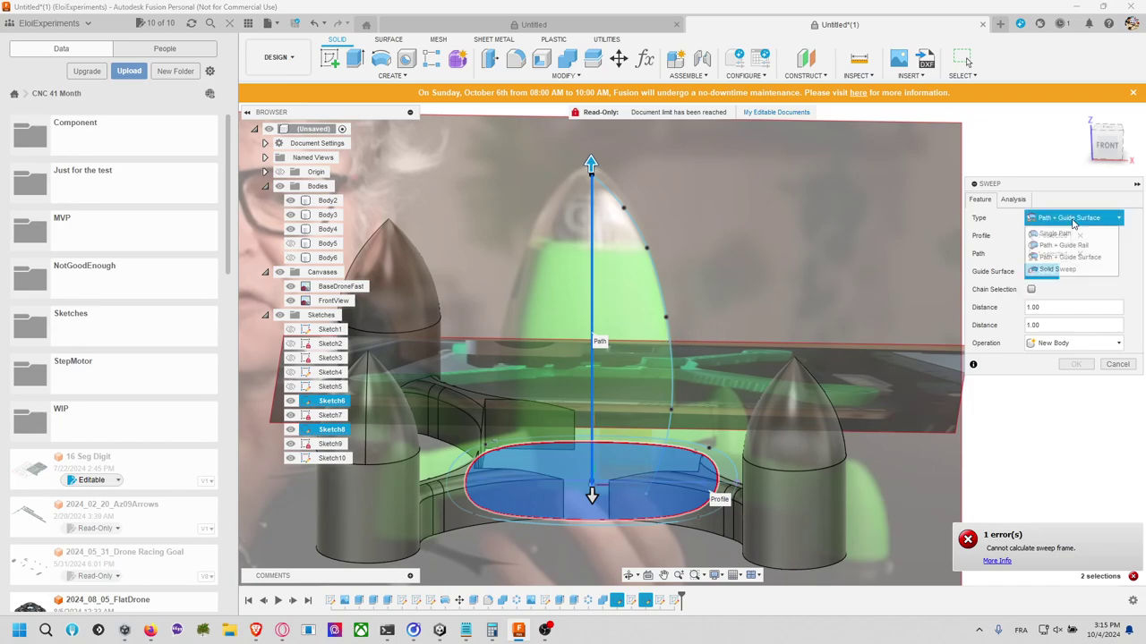
{"action": "left_click", "coordinate": [1065, 269]}
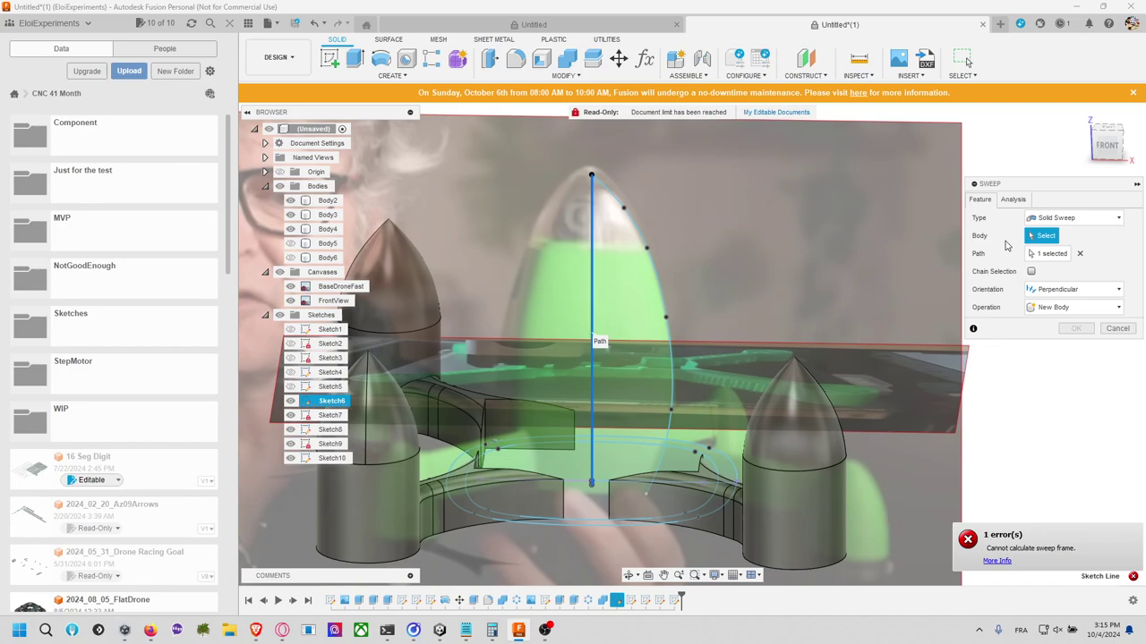
{"action": "left_click", "coordinate": [1055, 219]}
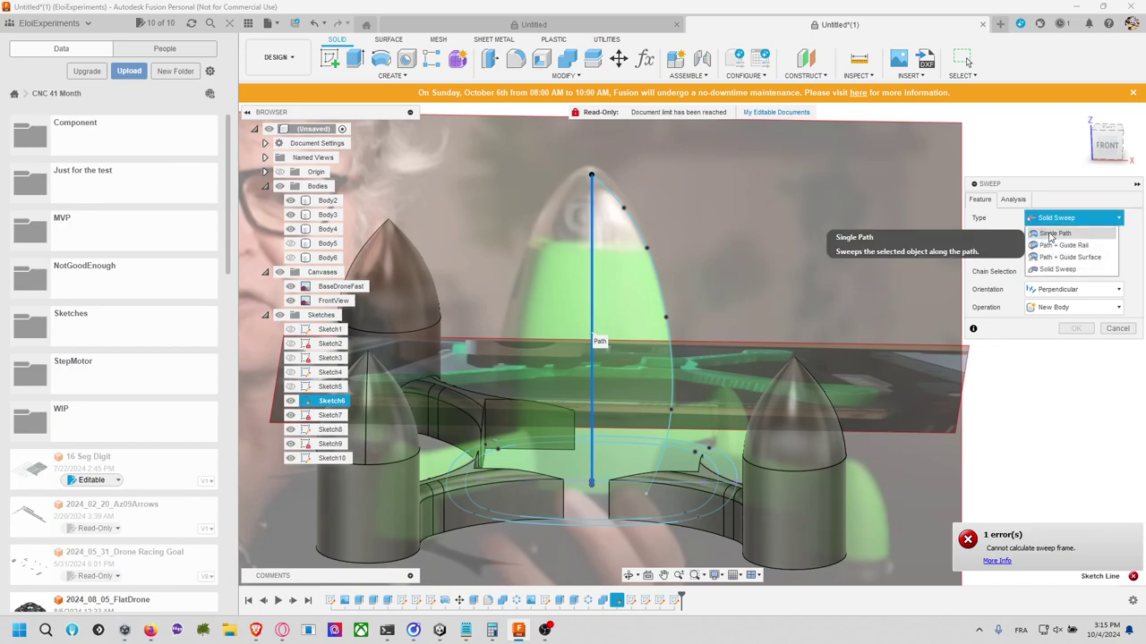
{"action": "left_click", "coordinate": [1052, 234]}
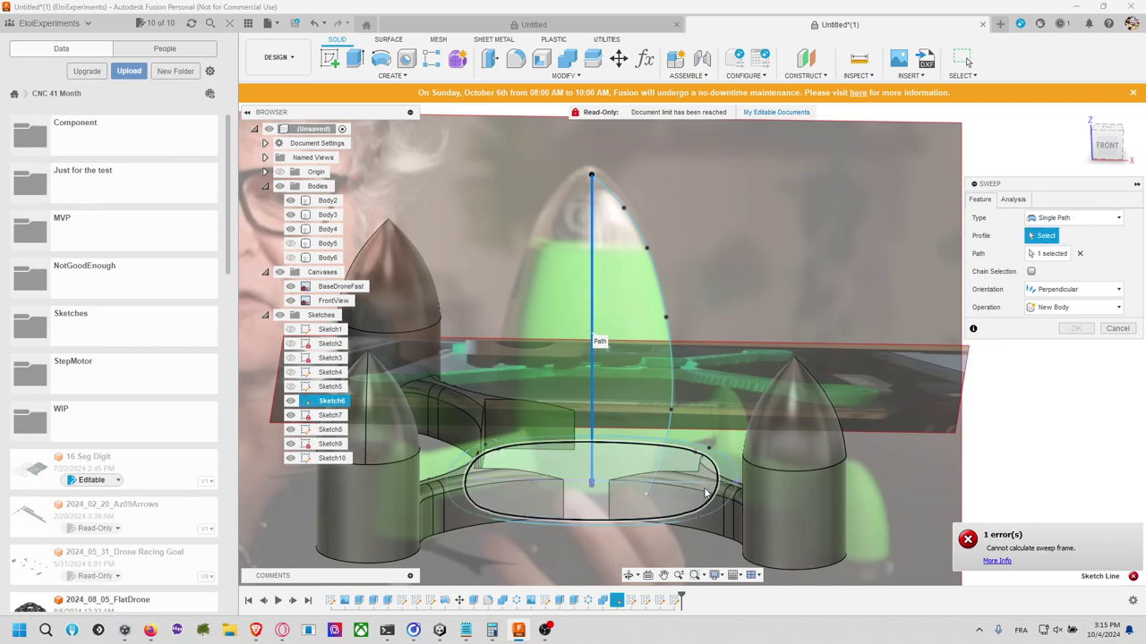
Step: Select the oval profile and set the first sweep distance to 1
{"action": "left_click", "coordinate": [680, 474]}
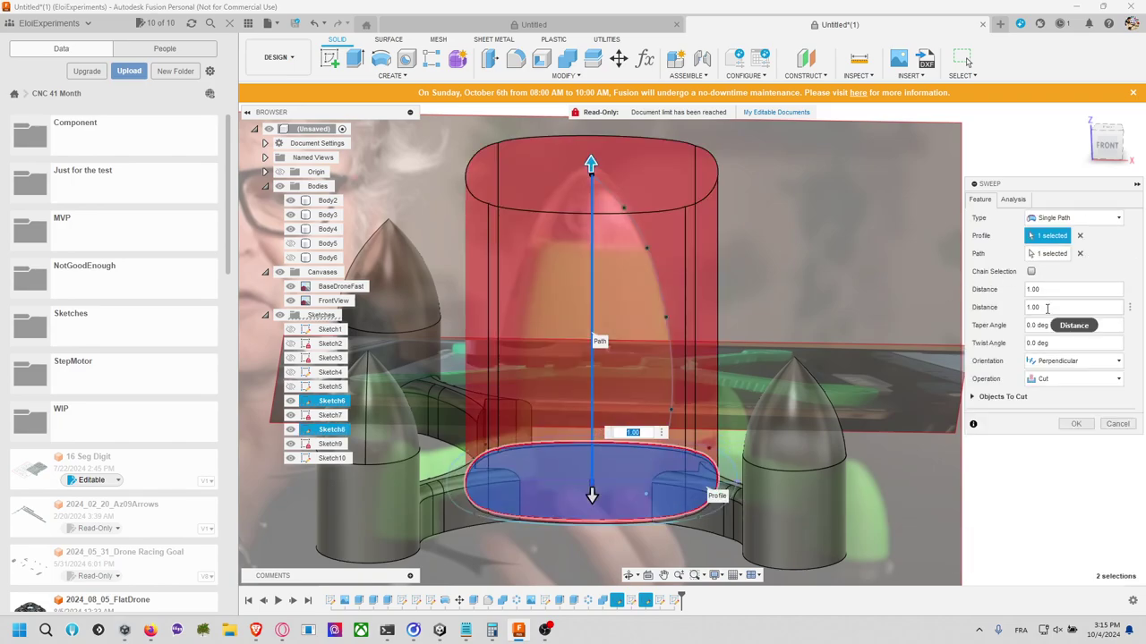
{"action": "left_click", "coordinate": [1069, 291]}
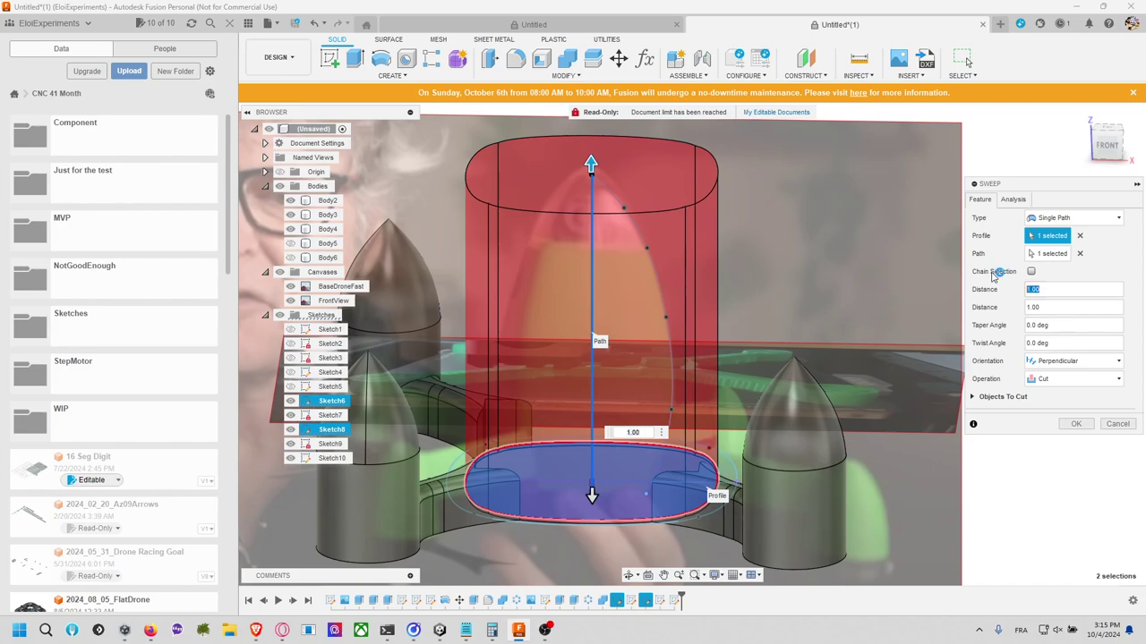
{"action": "type", "text": "0.1"}
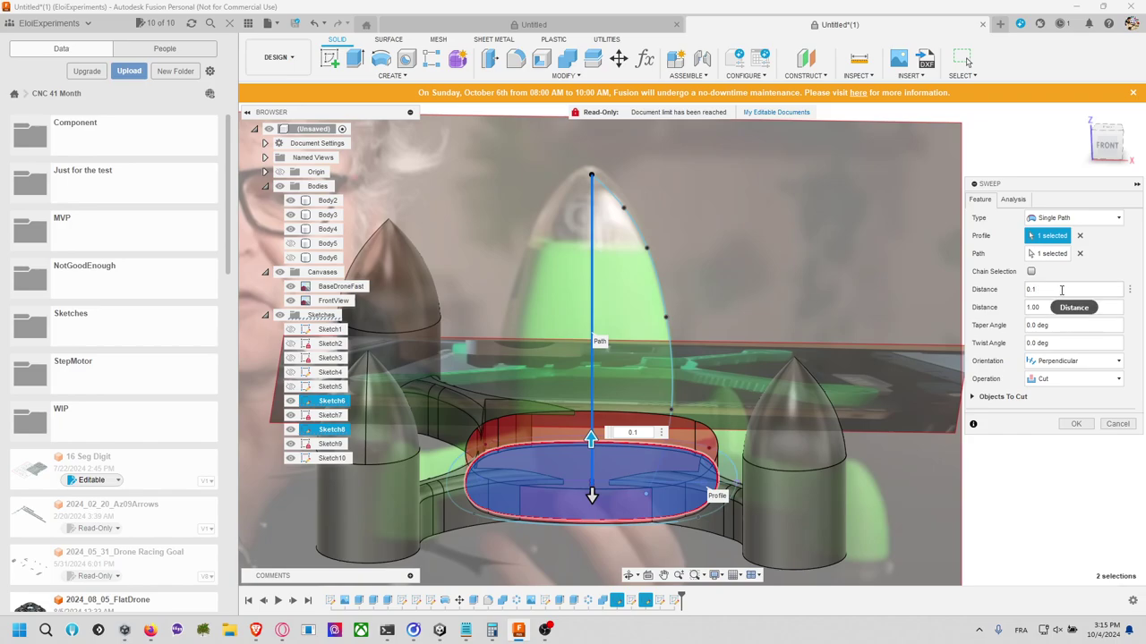
{"action": "left_click", "coordinate": [1062, 289]}
{"action": "type", "text": "0."}
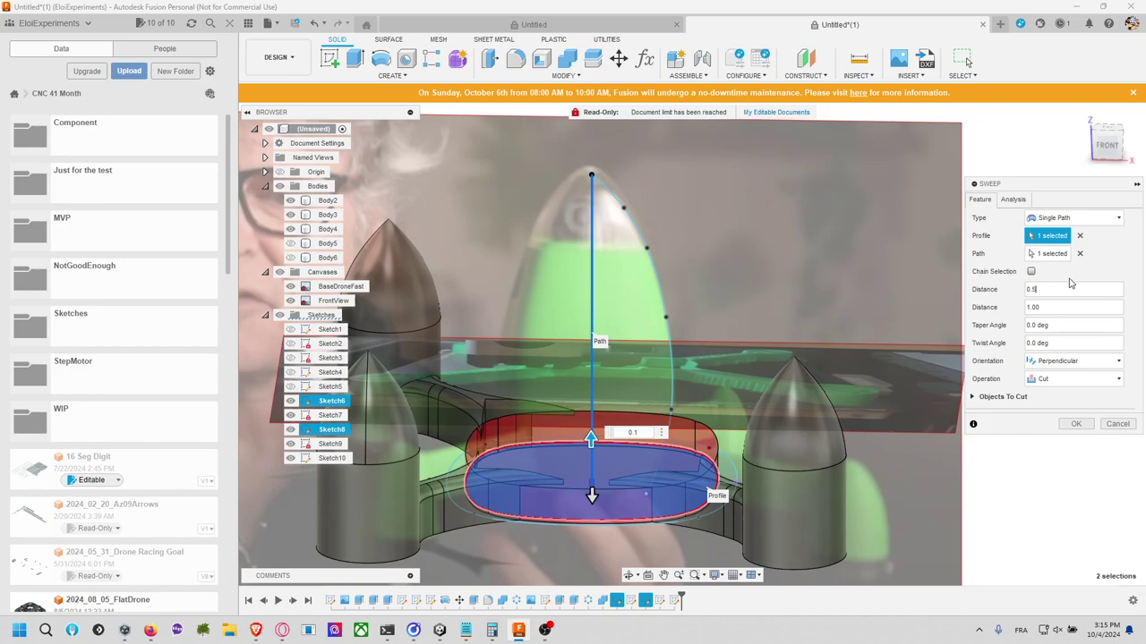
{"action": "type", "text": "5"}
{"action": "type", "text": "1"}
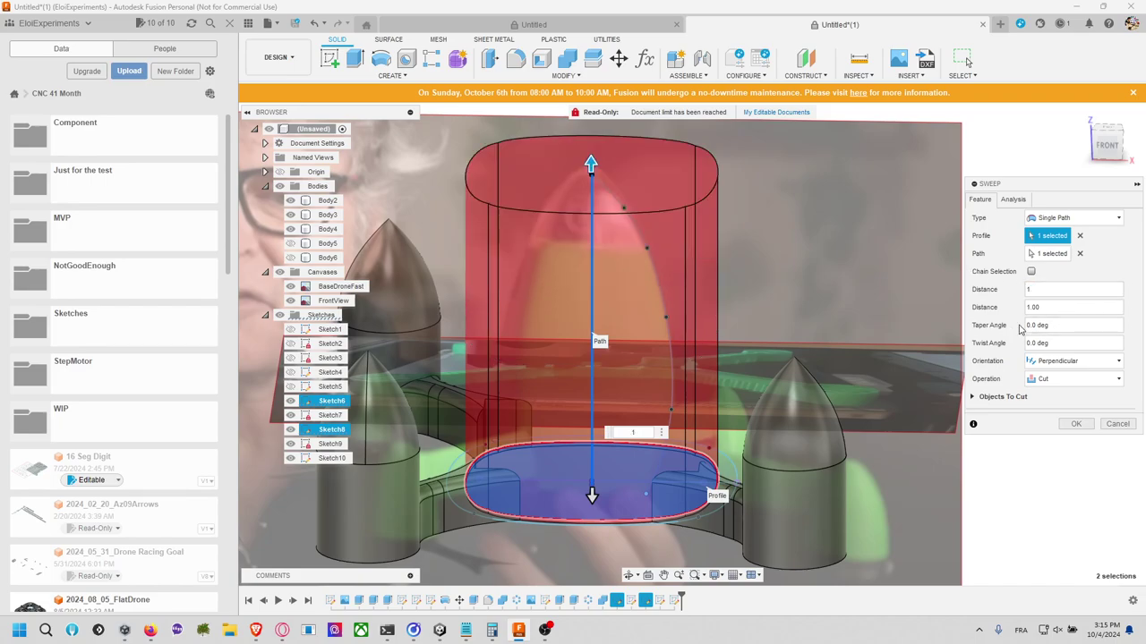
Step: Set the sweep taper angle to -10°, keeping the Cut operation and Single Path type
{"action": "left_click", "coordinate": [1064, 327]}
{"action": "type", "text": "20"}
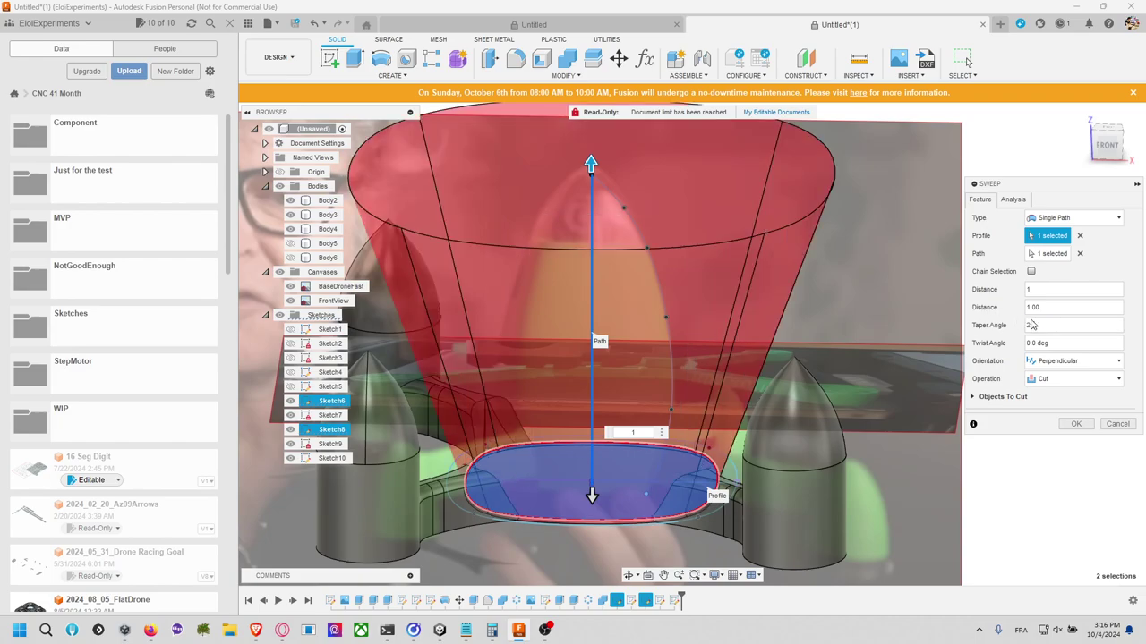
{"action": "key", "text": "BackSpace"}
{"action": "key", "text": "BackSpace"}
{"action": "type", "text": "10"}
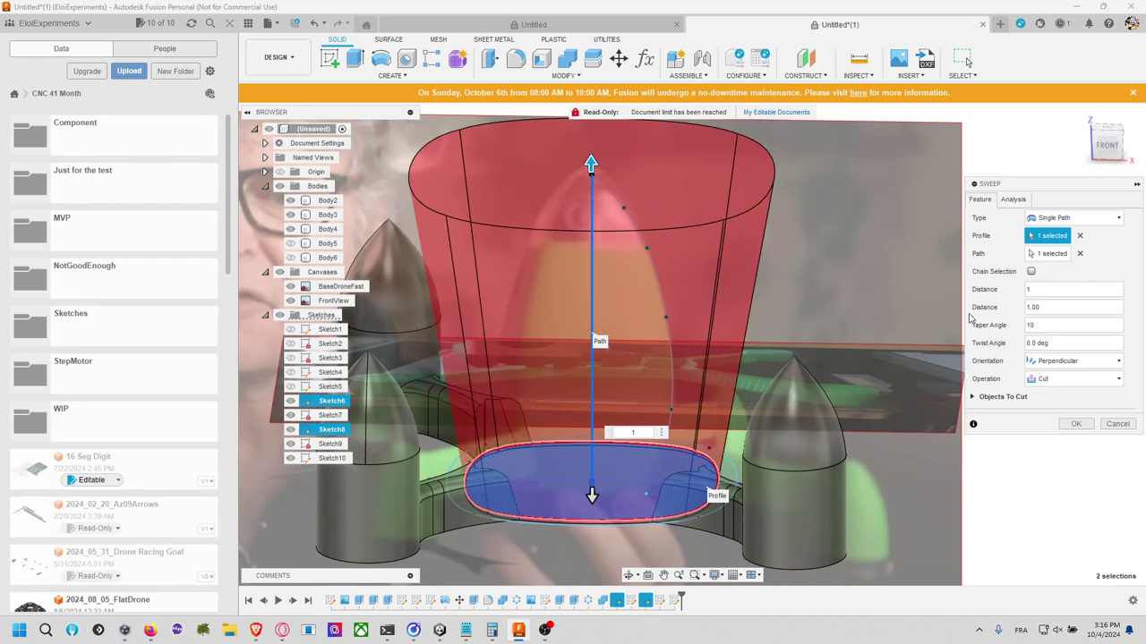
{"action": "left_click", "coordinate": [1029, 378]}
{"action": "left_click", "coordinate": [1064, 322]}
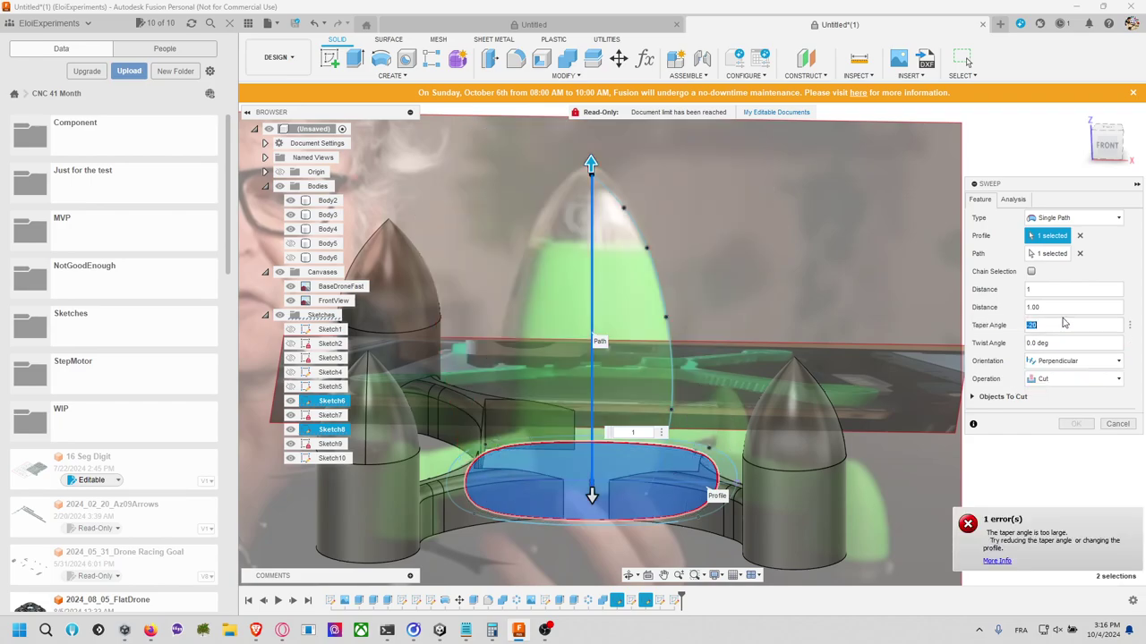
{"action": "type", "text": "-10"}
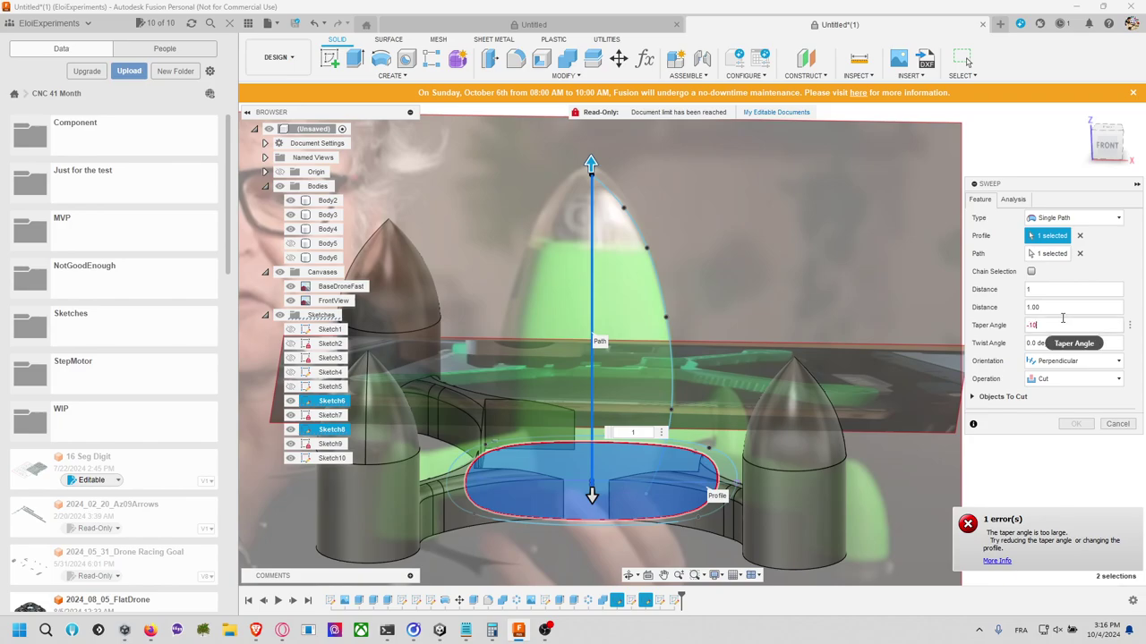
{"action": "left_click", "coordinate": [1079, 379]}
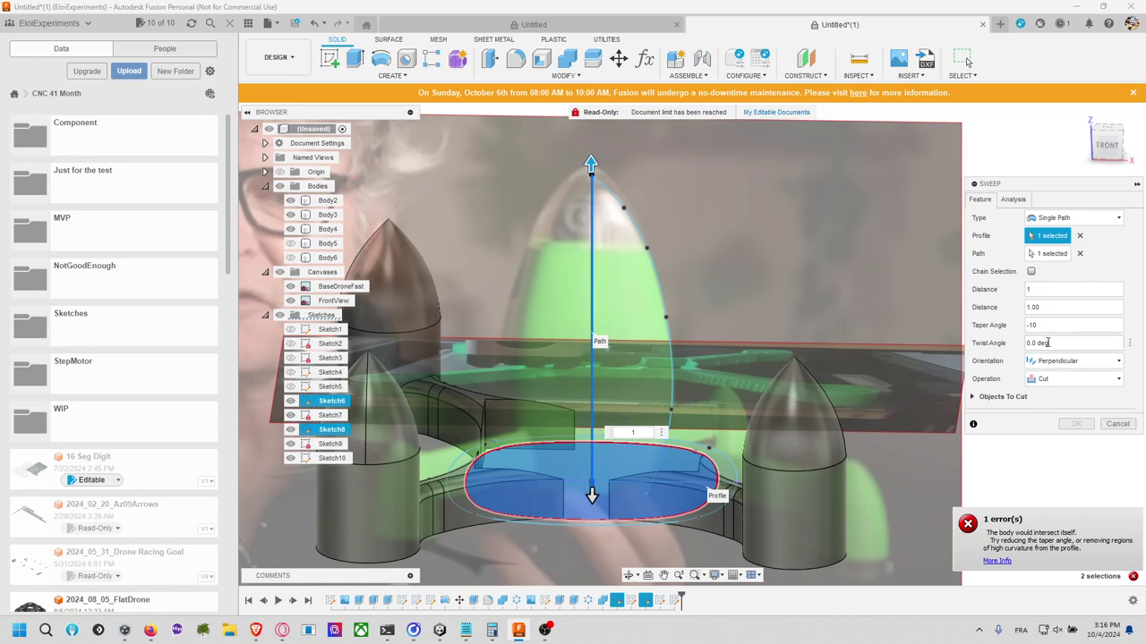
{"action": "left_click", "coordinate": [1065, 217]}
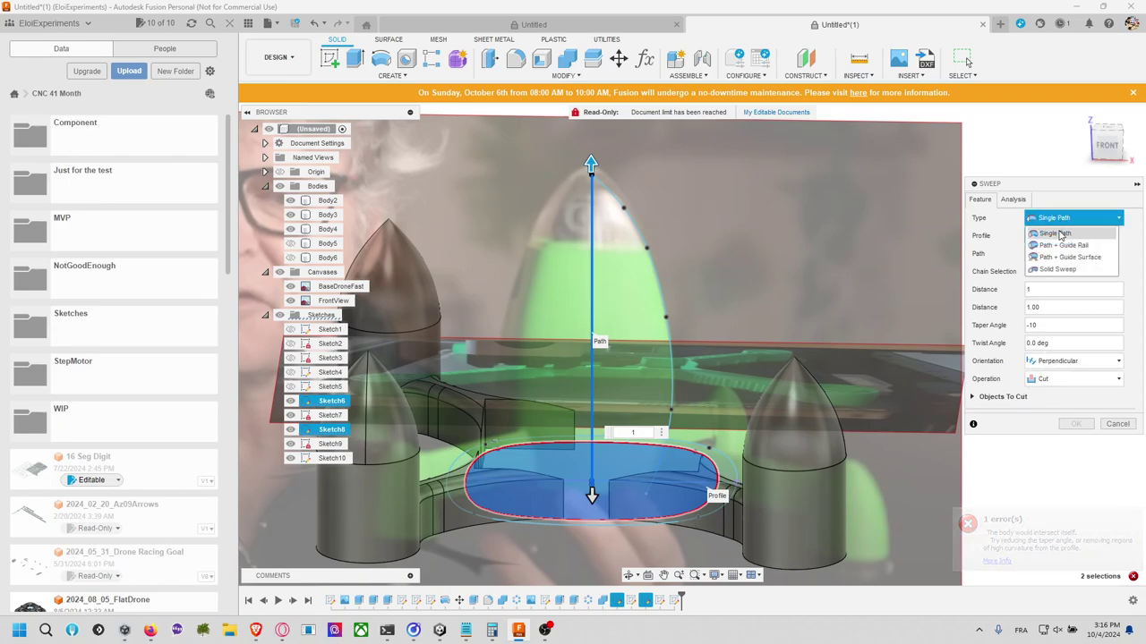
{"action": "left_click", "coordinate": [1060, 234]}
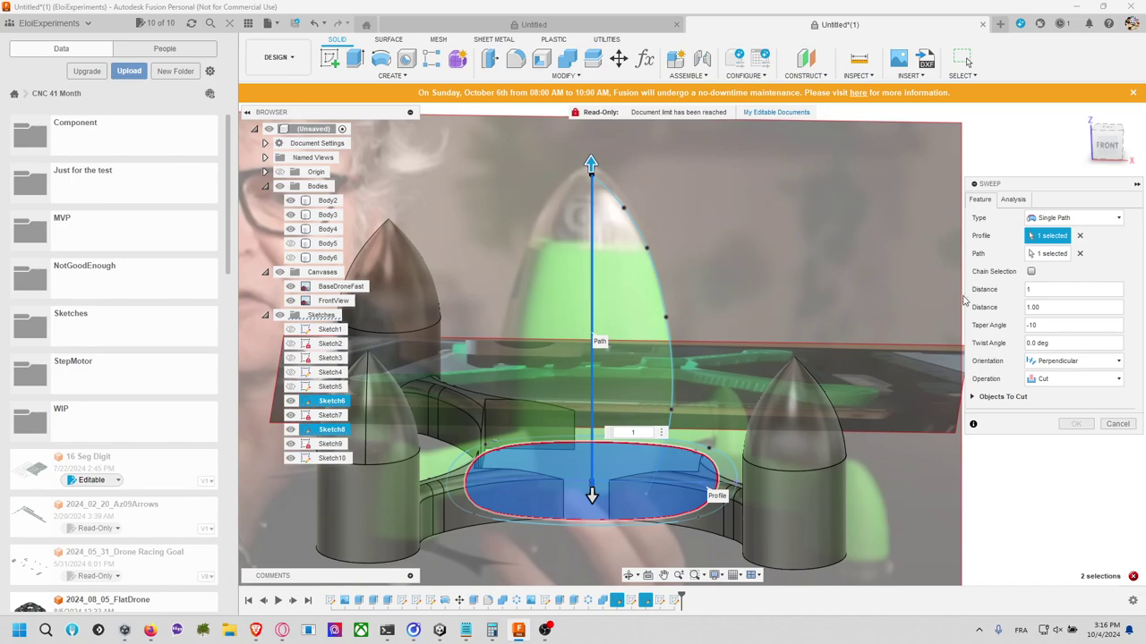
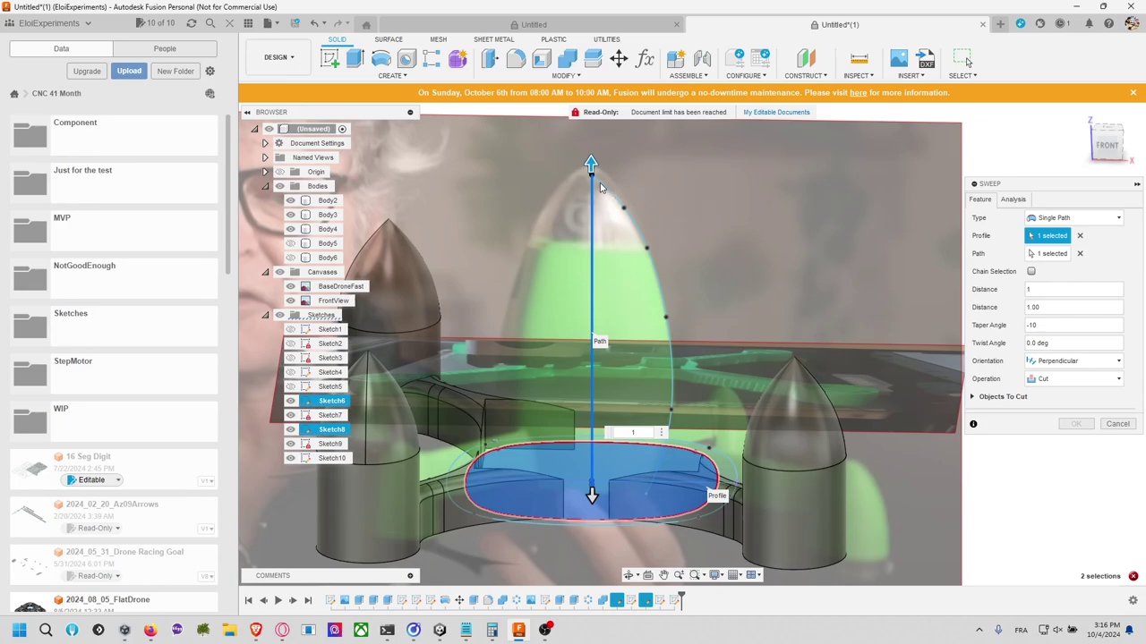
Step: Cancel the sweep cut and reopen the nose-cone spline's sketch for editing
{"action": "left_click", "coordinate": [1117, 424]}
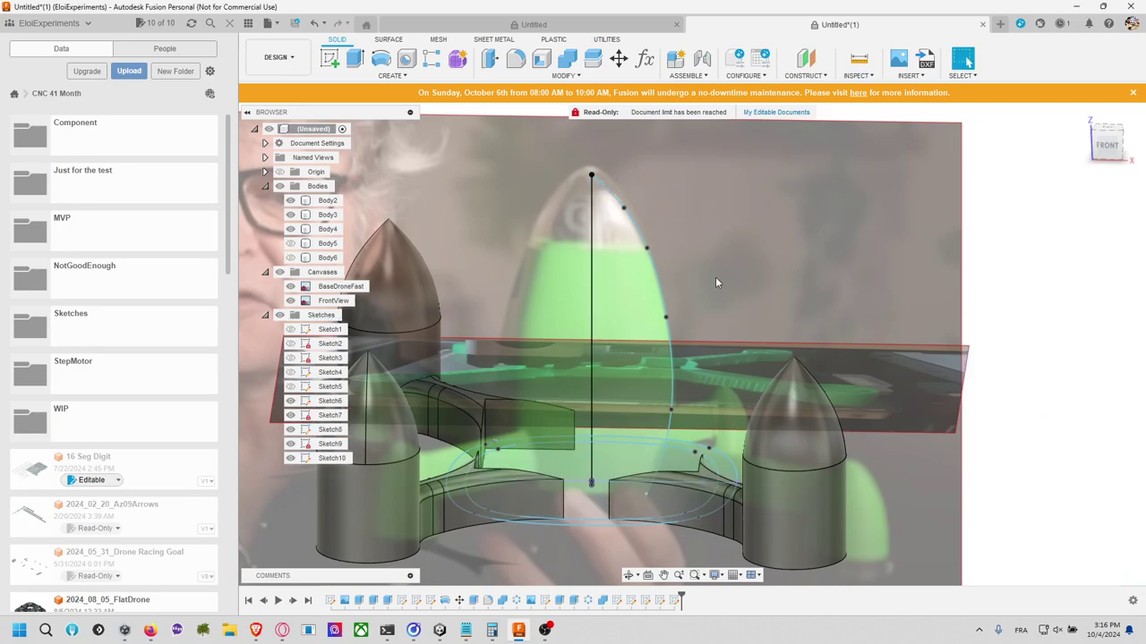
{"action": "left_click", "coordinate": [622, 206]}
{"action": "right_click", "coordinate": [622, 205]}
{"action": "left_click", "coordinate": [639, 271]}
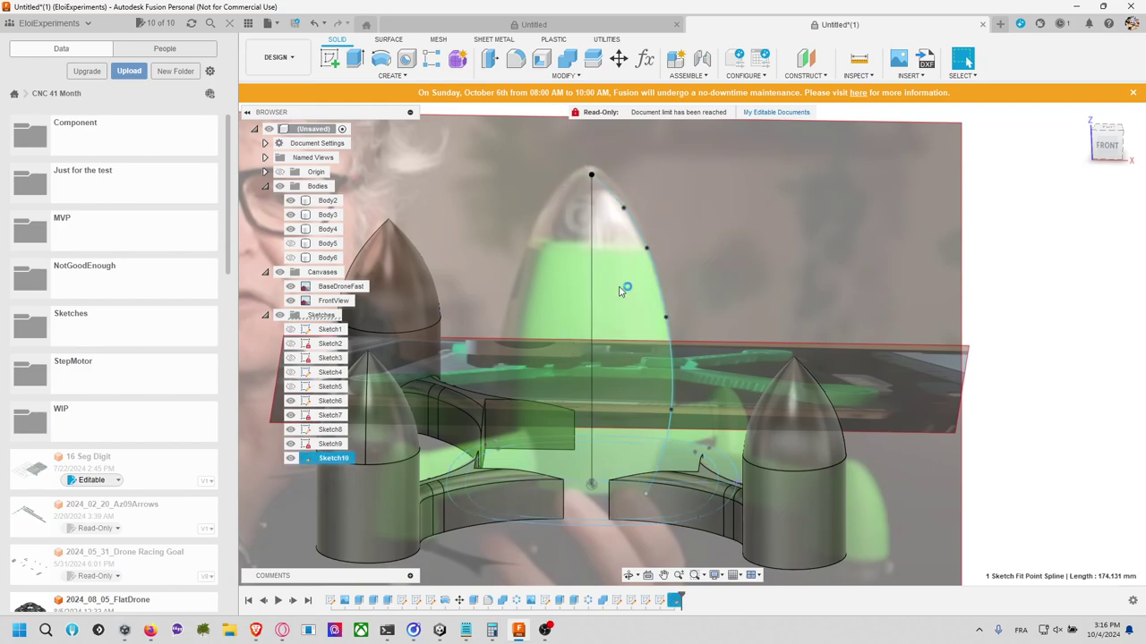
Step: Trim the spline, then undo the trim to restore it
{"action": "left_click", "coordinate": [583, 219]}
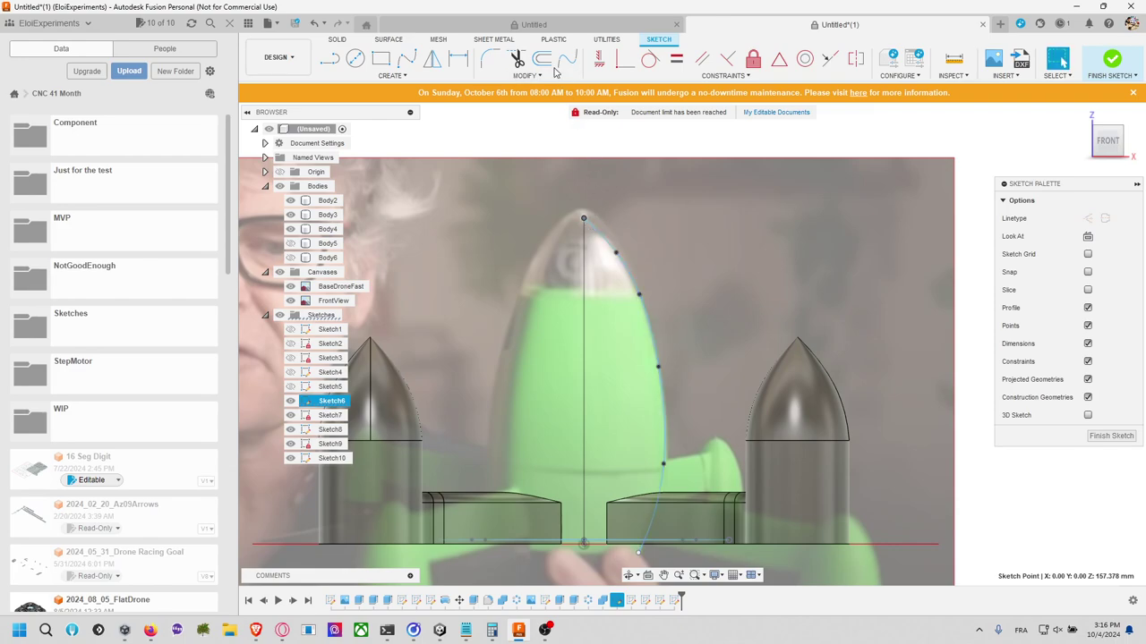
{"action": "key", "text": "t"}
{"action": "left_click", "coordinate": [617, 250]}
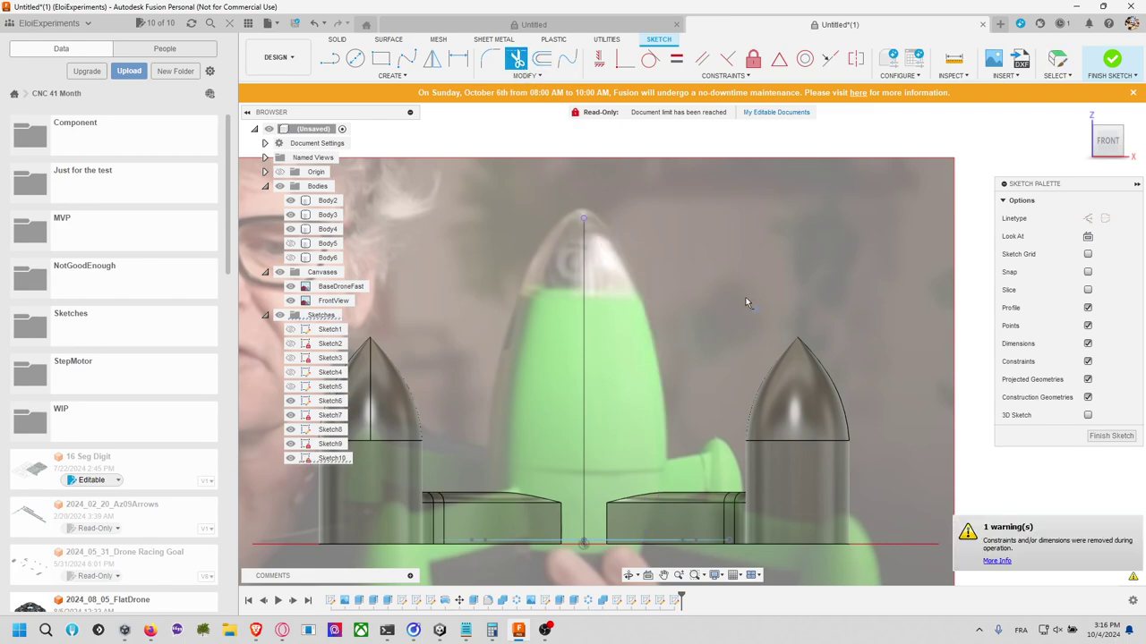
{"action": "key", "text": "Escape"}
{"action": "key", "text": "ctrl+z"}
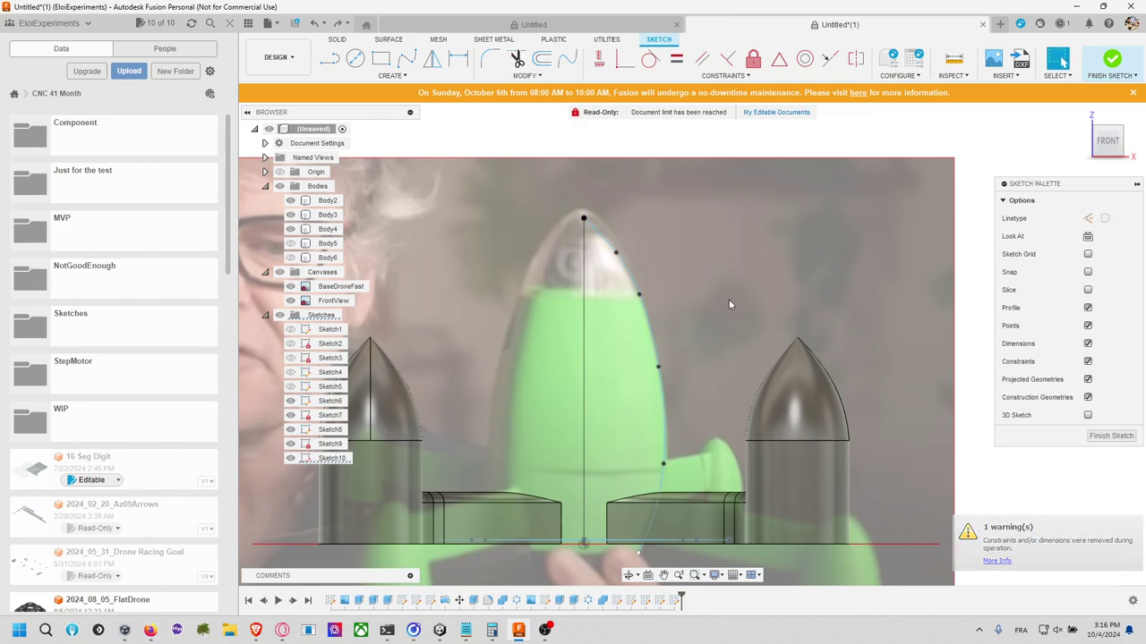
Step: Reselect the nose-cone spline and review its context options
{"action": "left_click", "coordinate": [584, 220]}
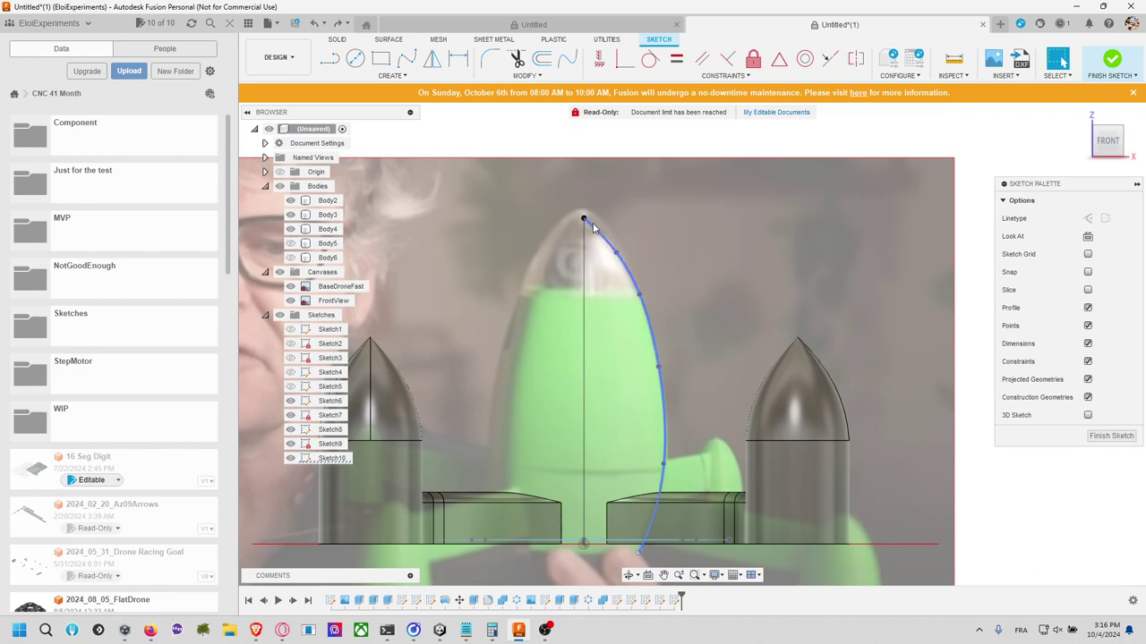
{"action": "right_click", "coordinate": [587, 223]}
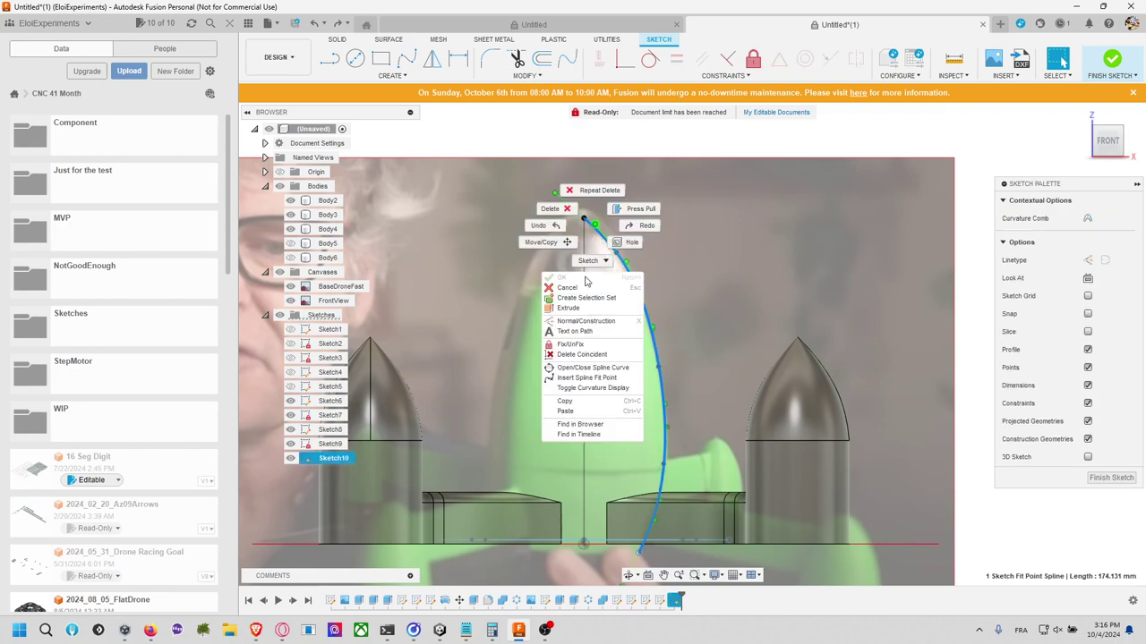
{"action": "left_click", "coordinate": [584, 218]}
{"action": "right_click", "coordinate": [584, 218]}
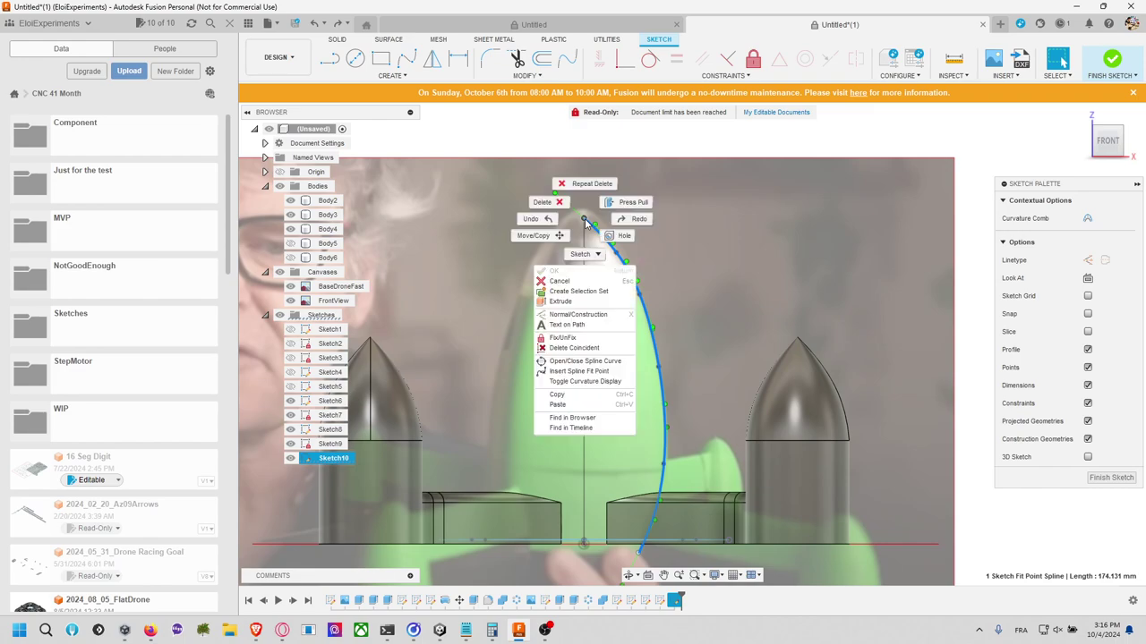
{"action": "key", "text": "Escape"}
{"action": "left_click", "coordinate": [558, 199]}
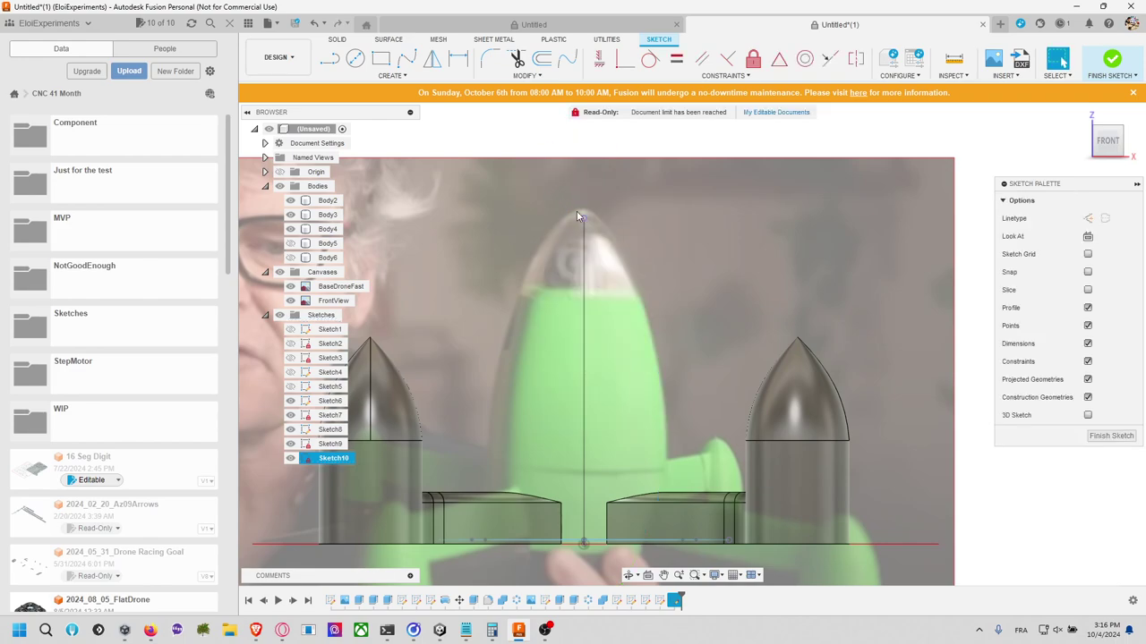
{"action": "left_click", "coordinate": [589, 224]}
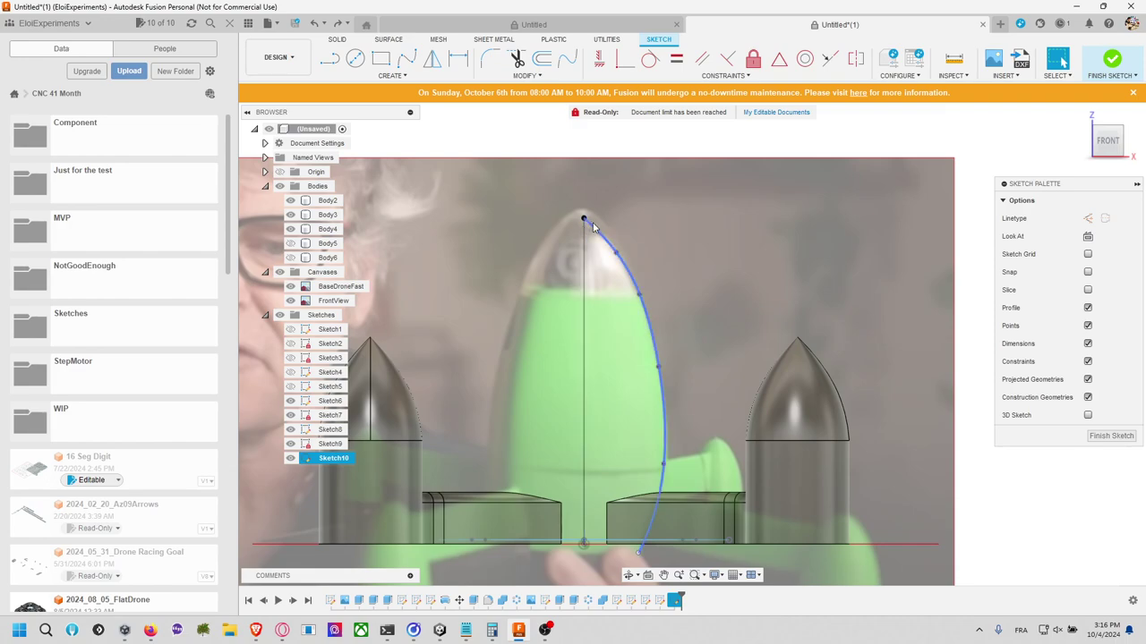
{"action": "right_click", "coordinate": [590, 224]}
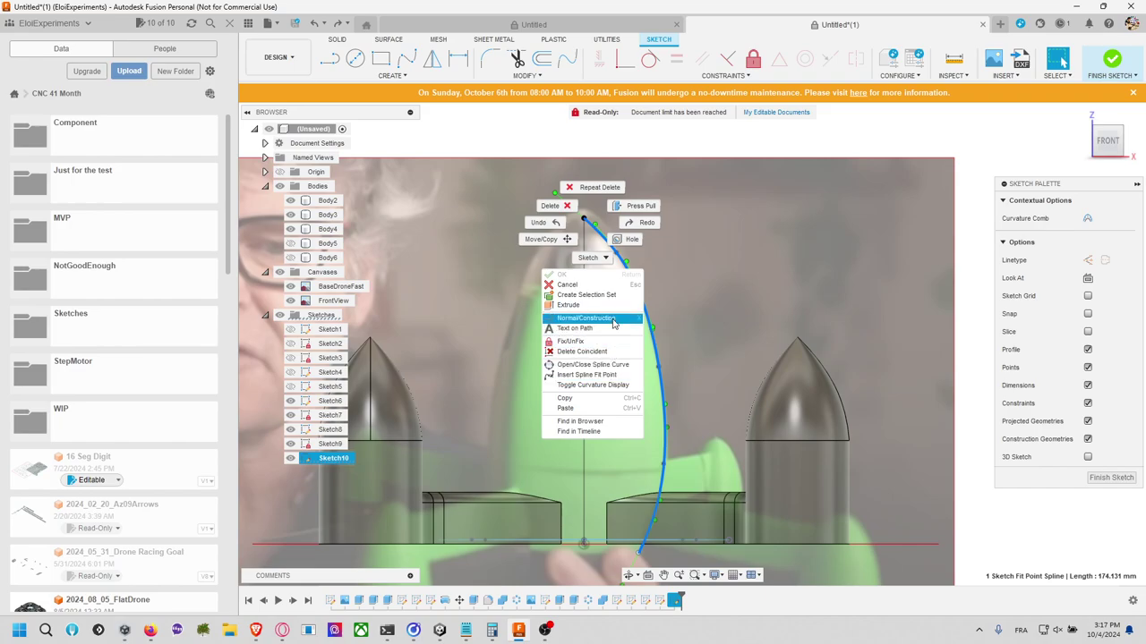
Step: Inspect the spline's top and base points, then finish the sketch unchanged
{"action": "left_click", "coordinate": [586, 216]}
{"action": "left_click", "coordinate": [586, 216]}
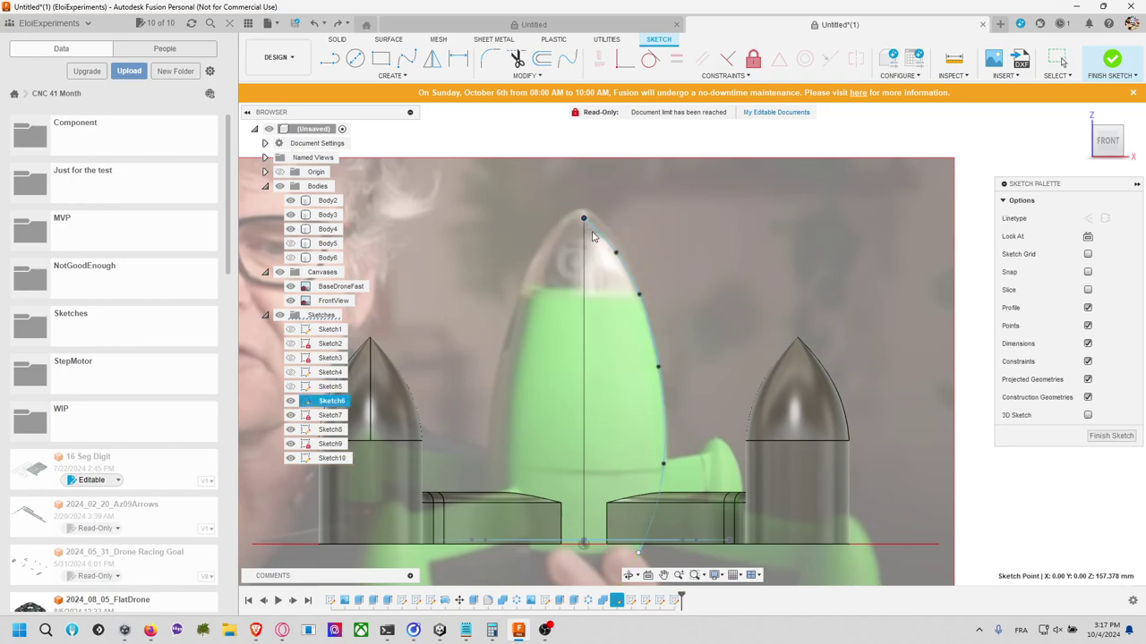
{"action": "left_click", "coordinate": [591, 229]}
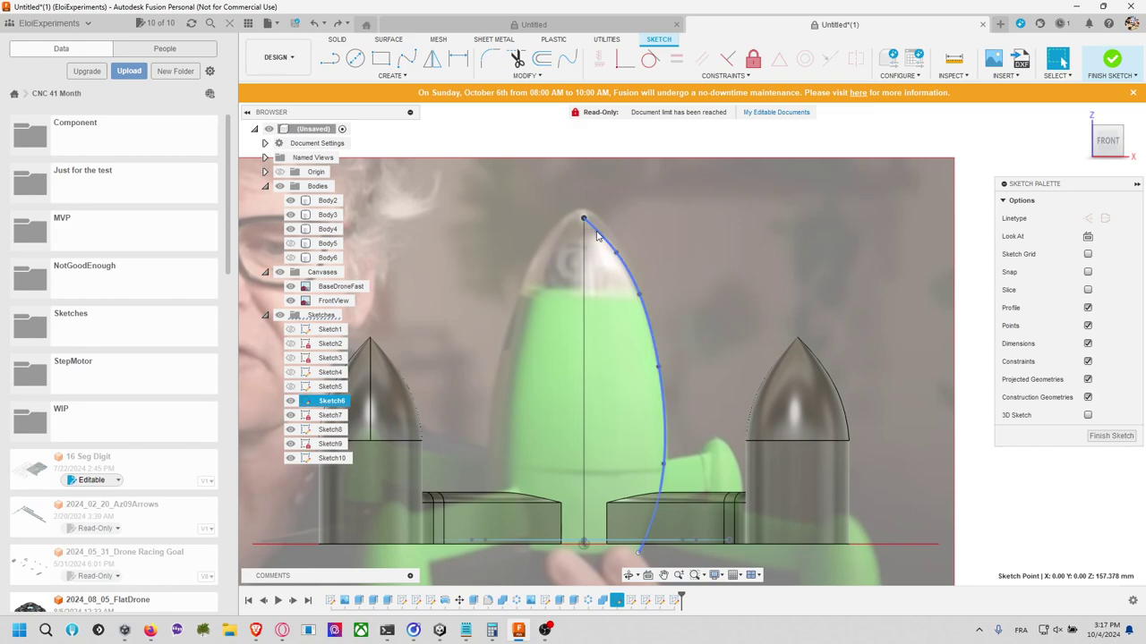
{"action": "right_click", "coordinate": [597, 234]}
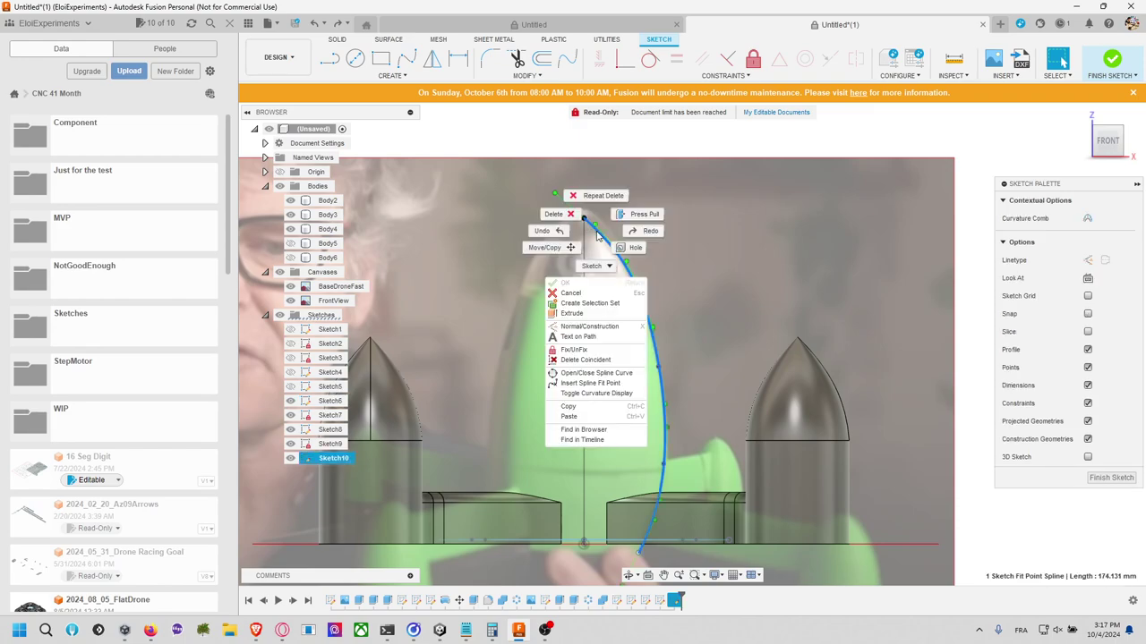
{"action": "left_click", "coordinate": [639, 554]}
{"action": "left_click", "coordinate": [639, 554]}
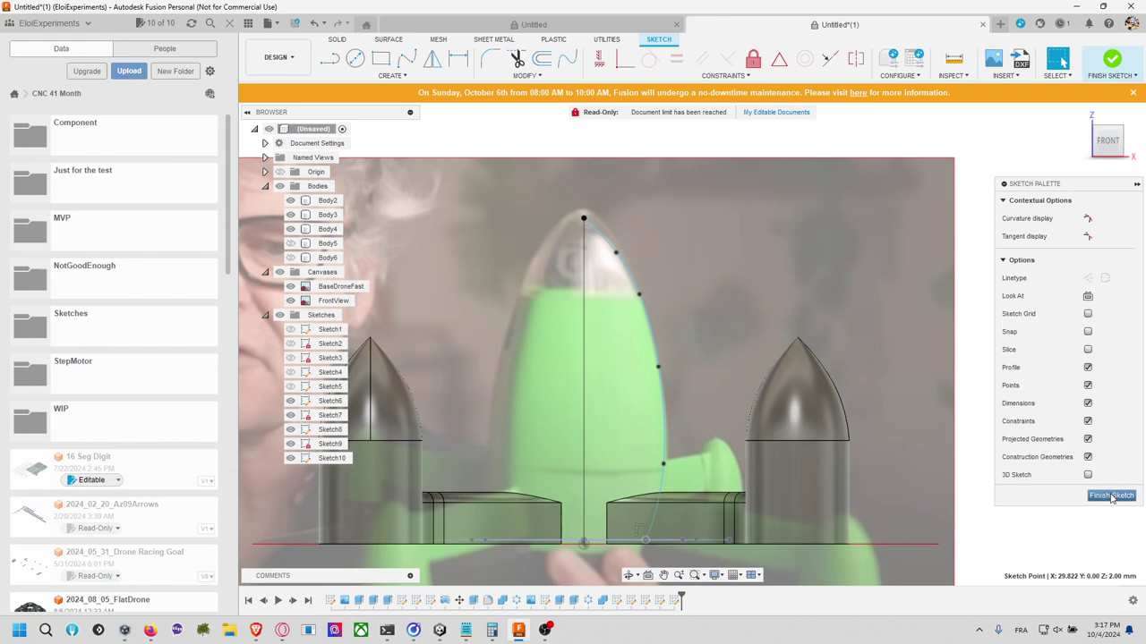
{"action": "left_click", "coordinate": [1111, 496]}
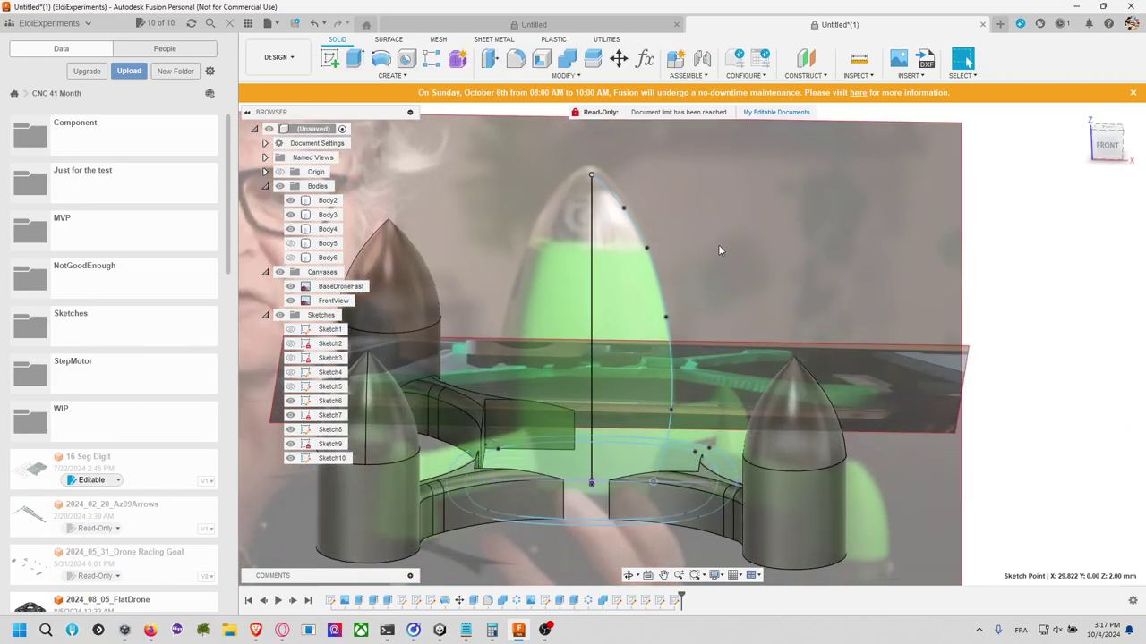
Step: Switch to the front view and bring up the Modify, then Create, feature lists
{"action": "left_click", "coordinate": [1107, 145]}
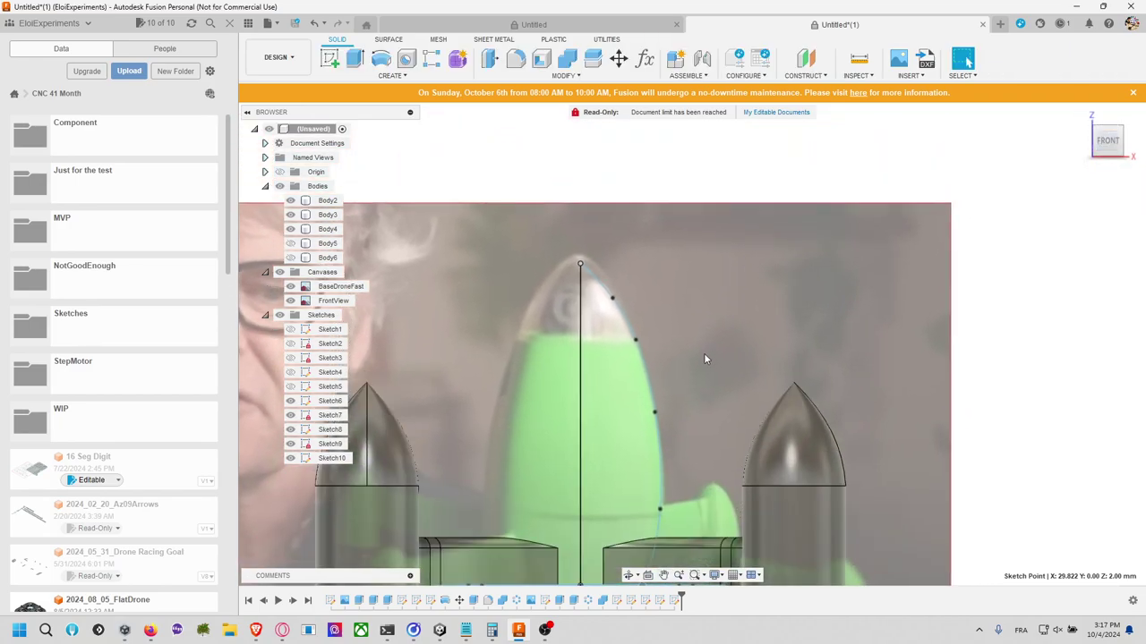
{"action": "key", "text": "Escape"}
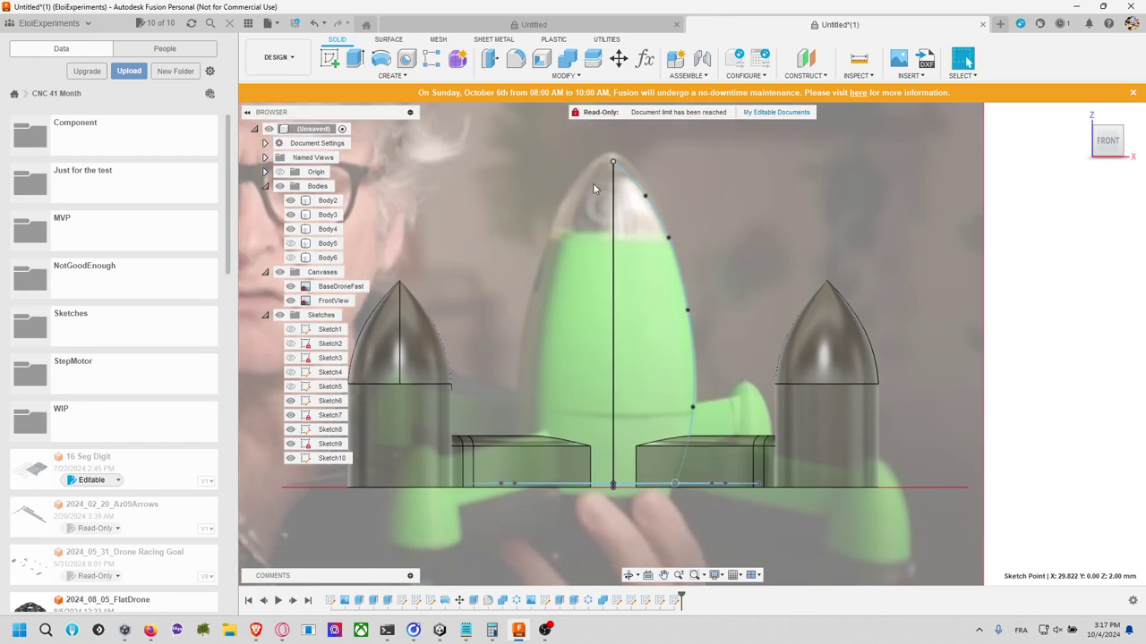
{"action": "left_click", "coordinate": [565, 77]}
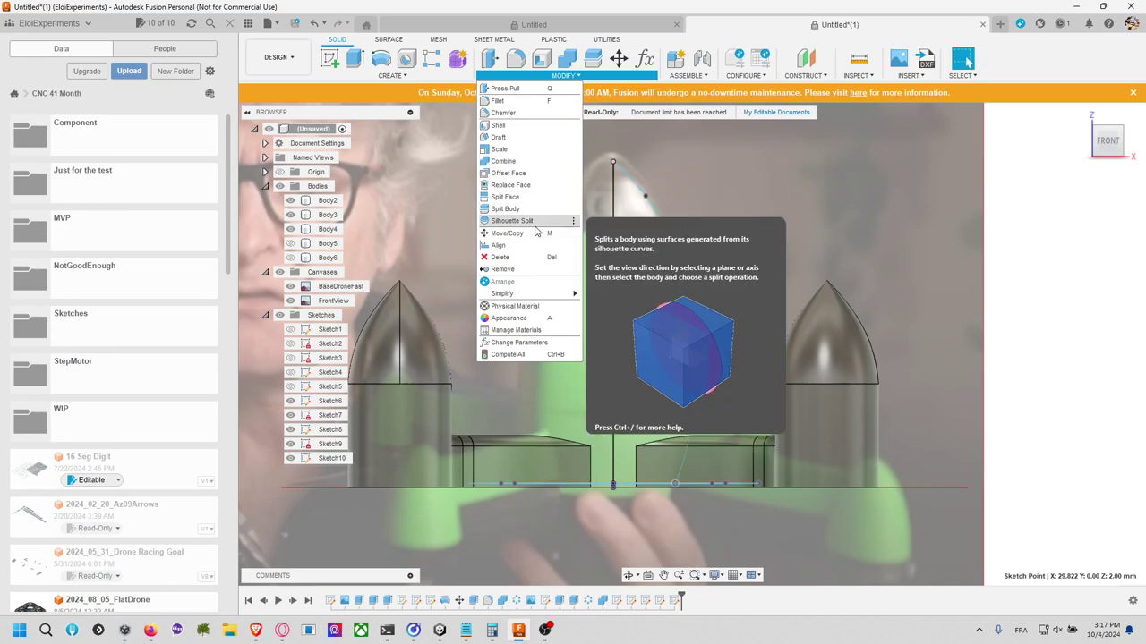
{"action": "left_click", "coordinate": [396, 76]}
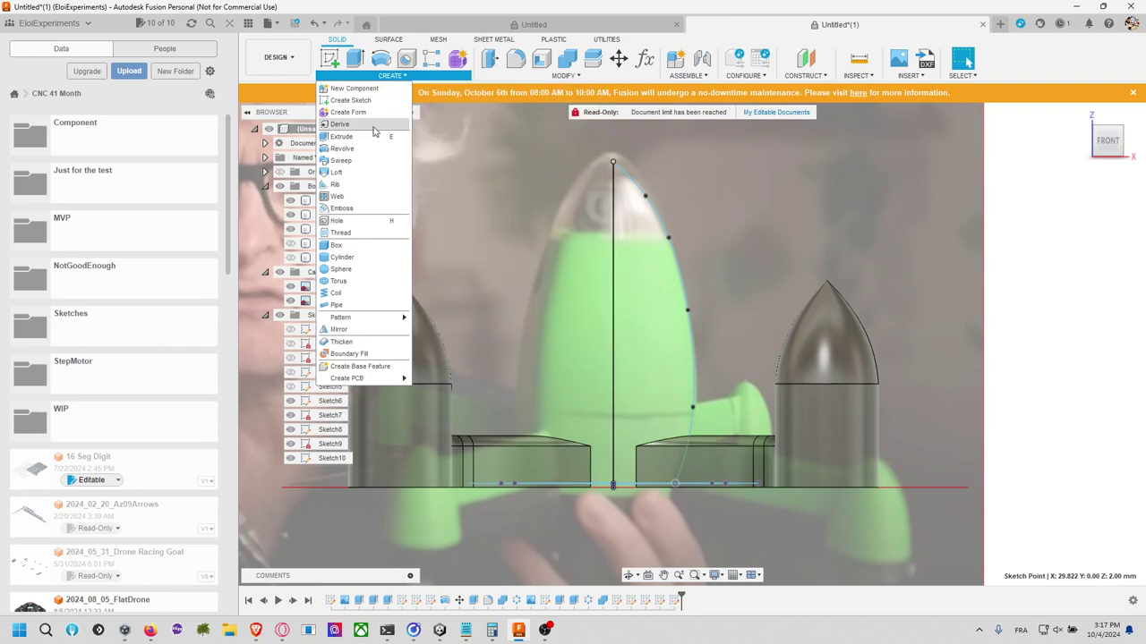
Step: Try a loft from the rounded body outline to the nose-cone apex with the spline rail, then cancel
{"action": "left_click", "coordinate": [368, 173]}
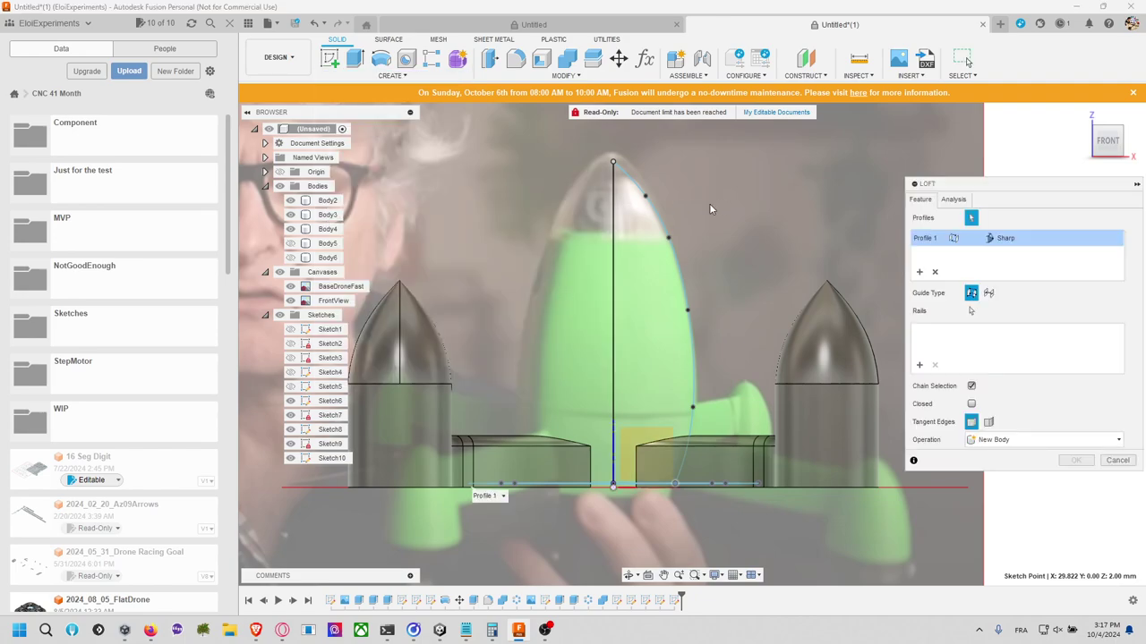
{"action": "middle_click_drag", "start_coordinate": [689, 391], "coordinate": [624, 376], "text": "shift"}
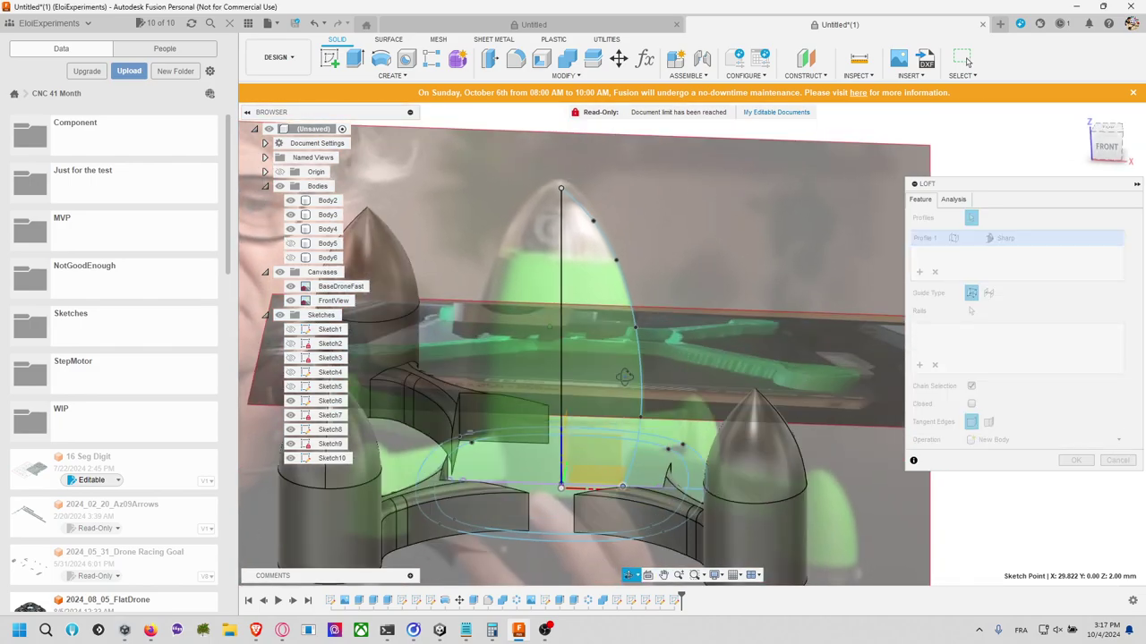
{"action": "left_click", "coordinate": [646, 456]}
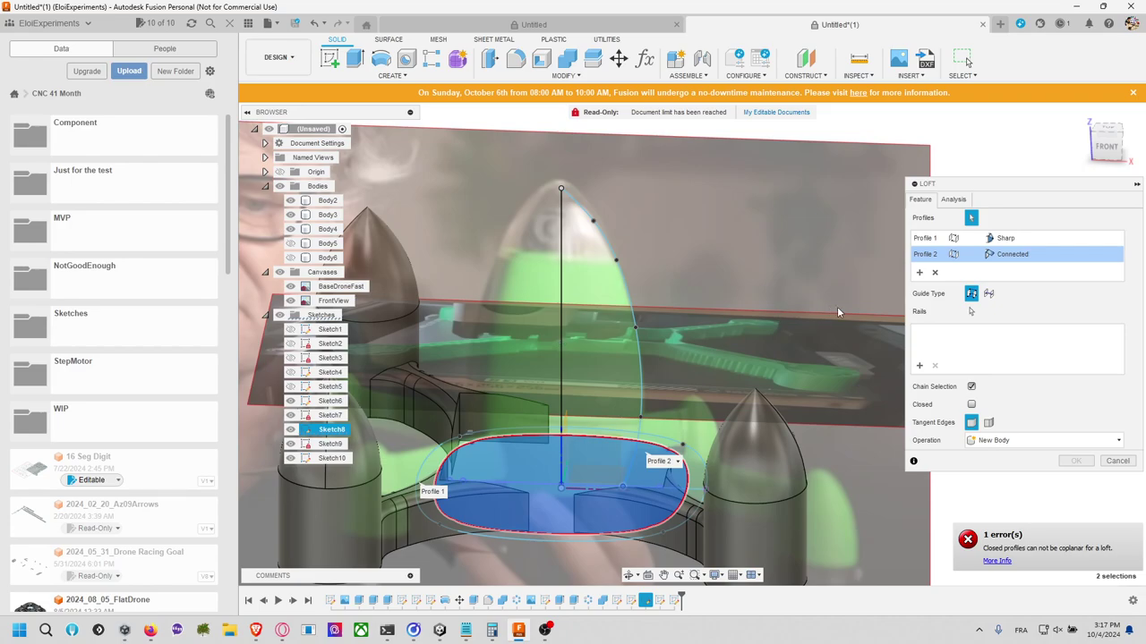
{"action": "left_click", "coordinate": [560, 189]}
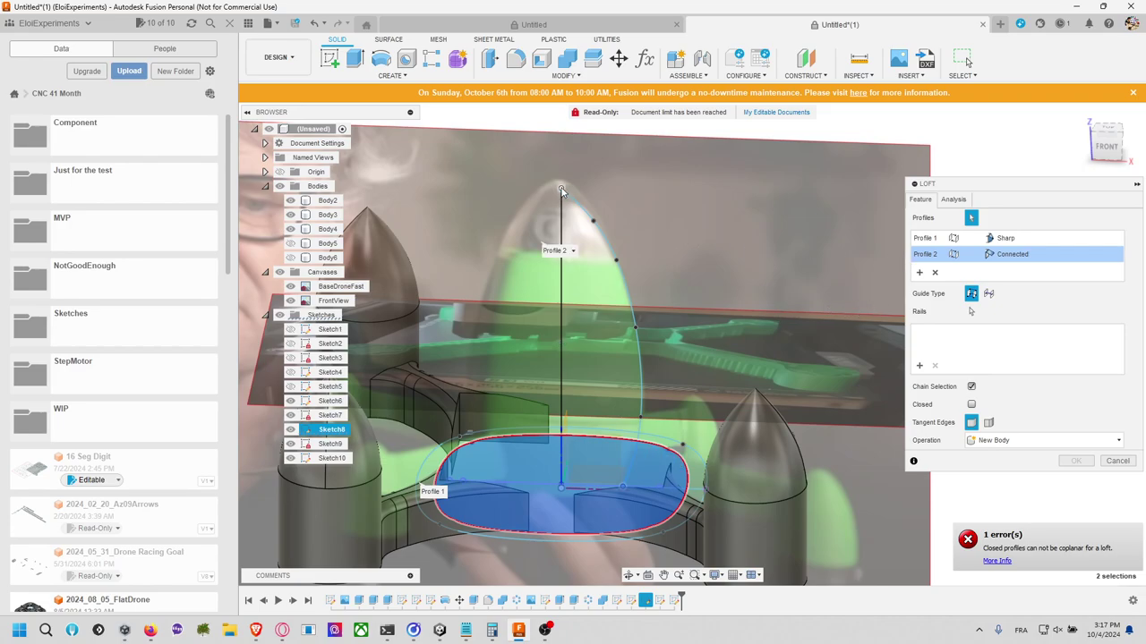
{"action": "middle_click_drag", "start_coordinate": [761, 268], "coordinate": [782, 291], "text": "shift"}
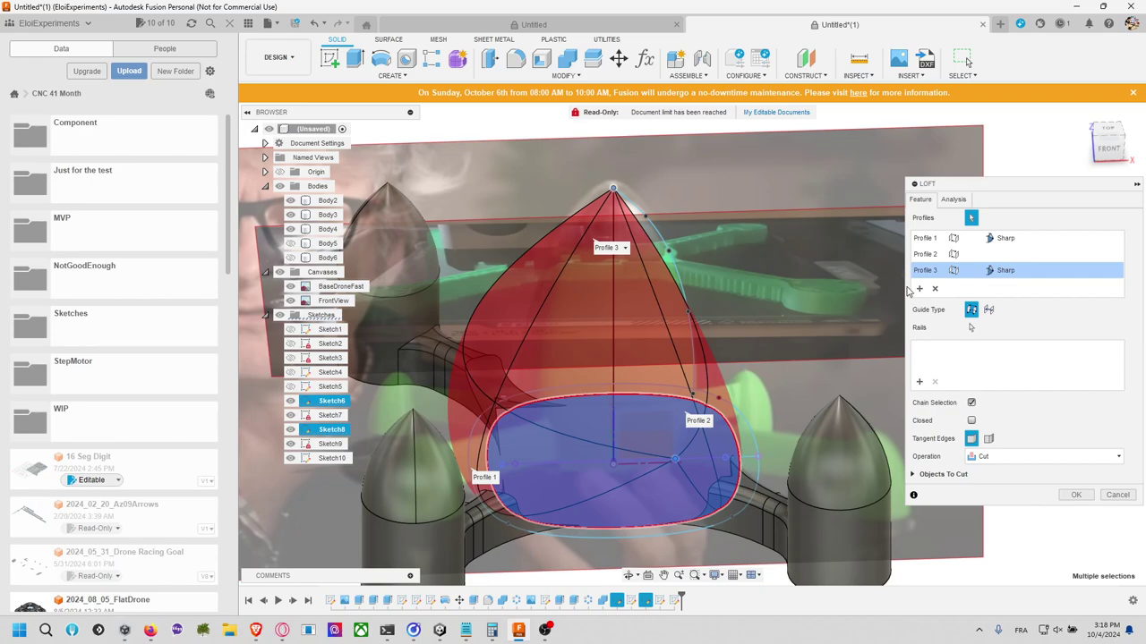
{"action": "left_click", "coordinate": [919, 381]}
{"action": "left_click", "coordinate": [680, 281]}
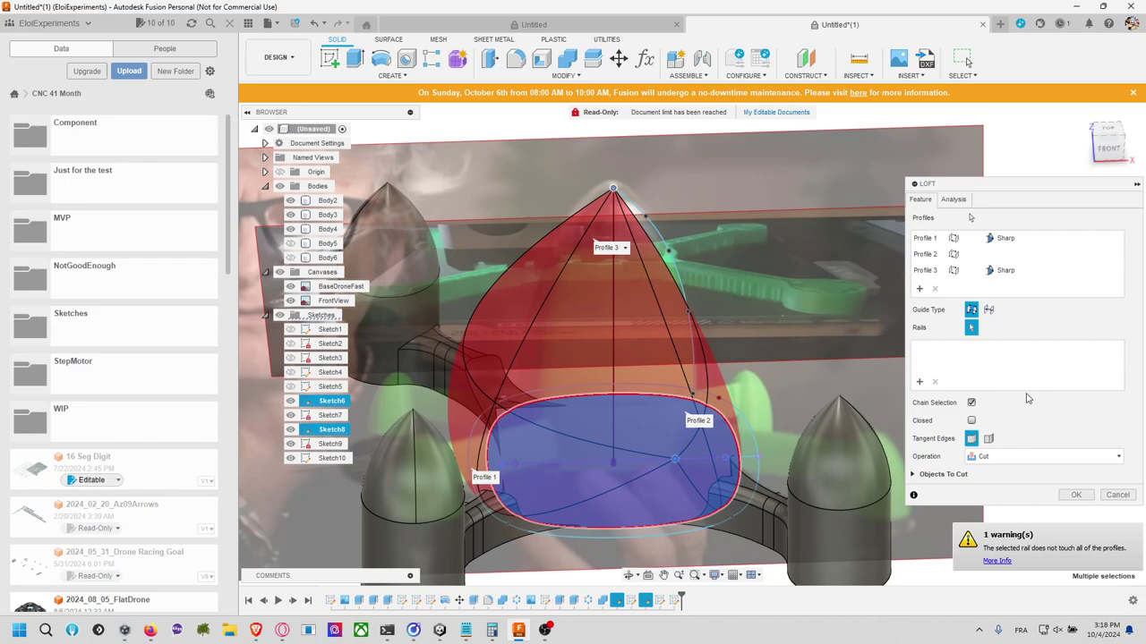
{"action": "left_click", "coordinate": [1118, 496]}
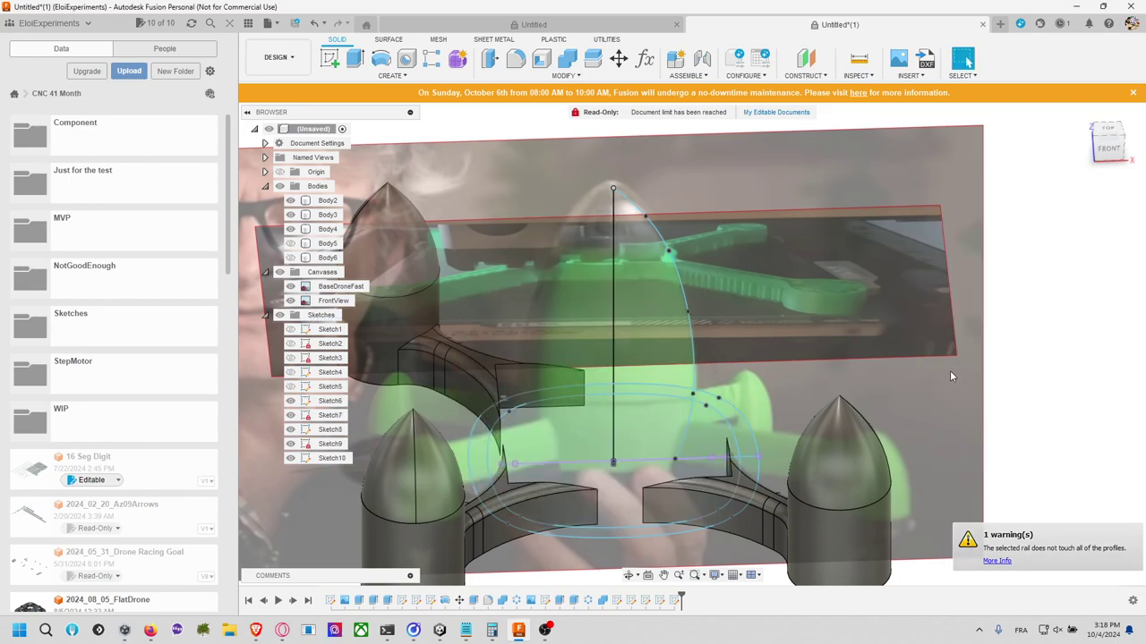
Step: Restart the loft with the oval outline as profile and the curved side spline as rail
{"action": "left_click", "coordinate": [410, 77]}
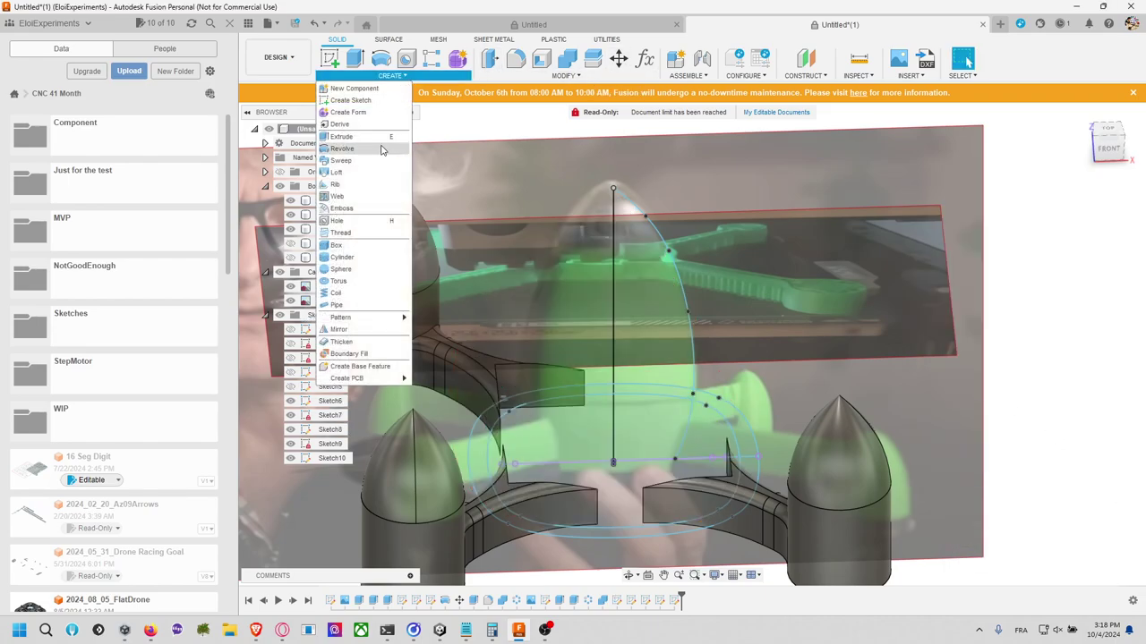
{"action": "left_click", "coordinate": [369, 172]}
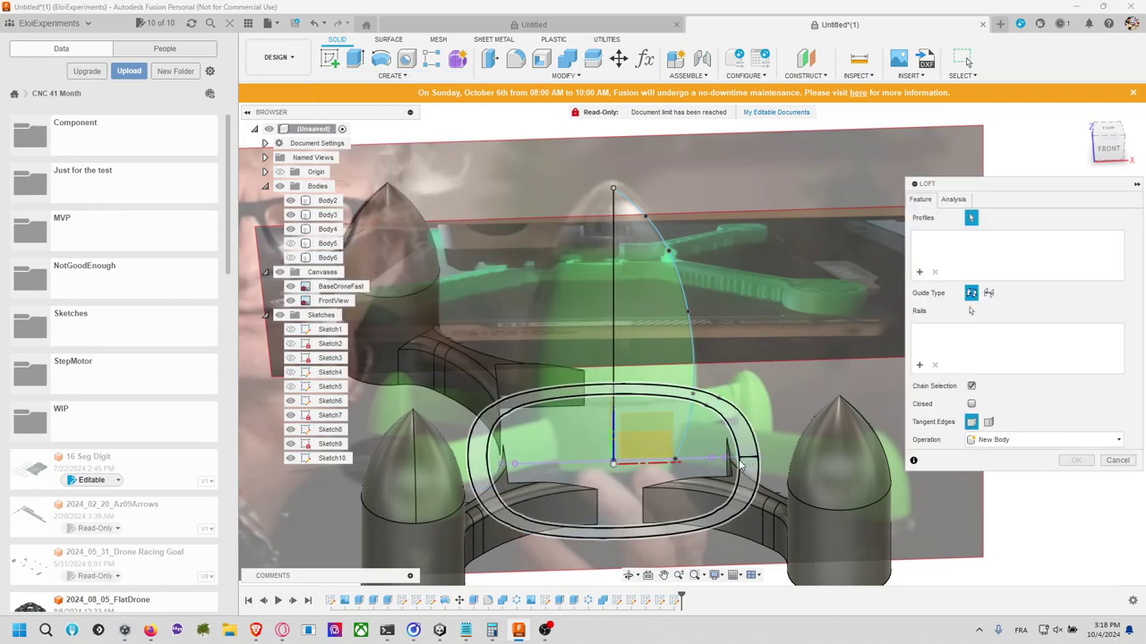
{"action": "left_click", "coordinate": [725, 448]}
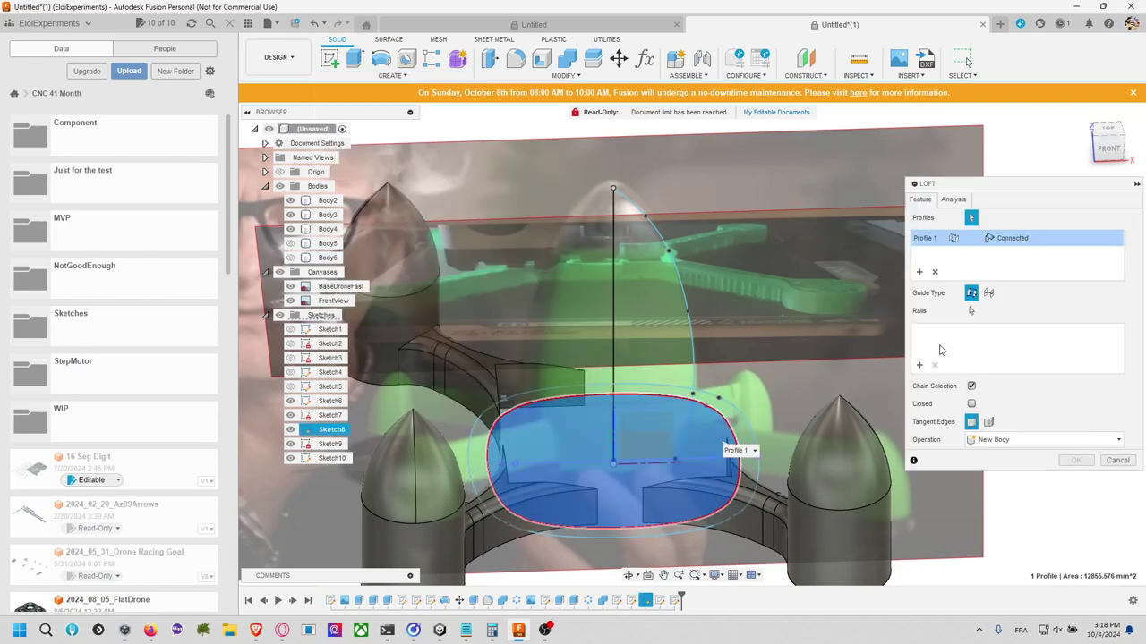
{"action": "left_click", "coordinate": [971, 311]}
{"action": "left_click", "coordinate": [686, 296]}
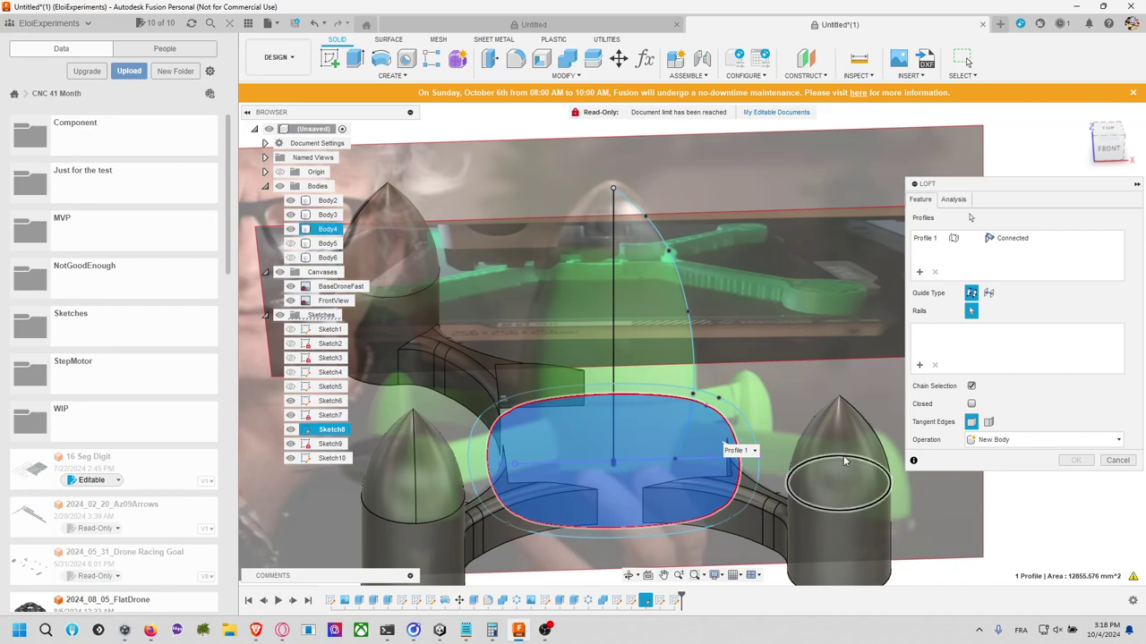
{"action": "middle_click_drag", "start_coordinate": [678, 463], "coordinate": [681, 430]}
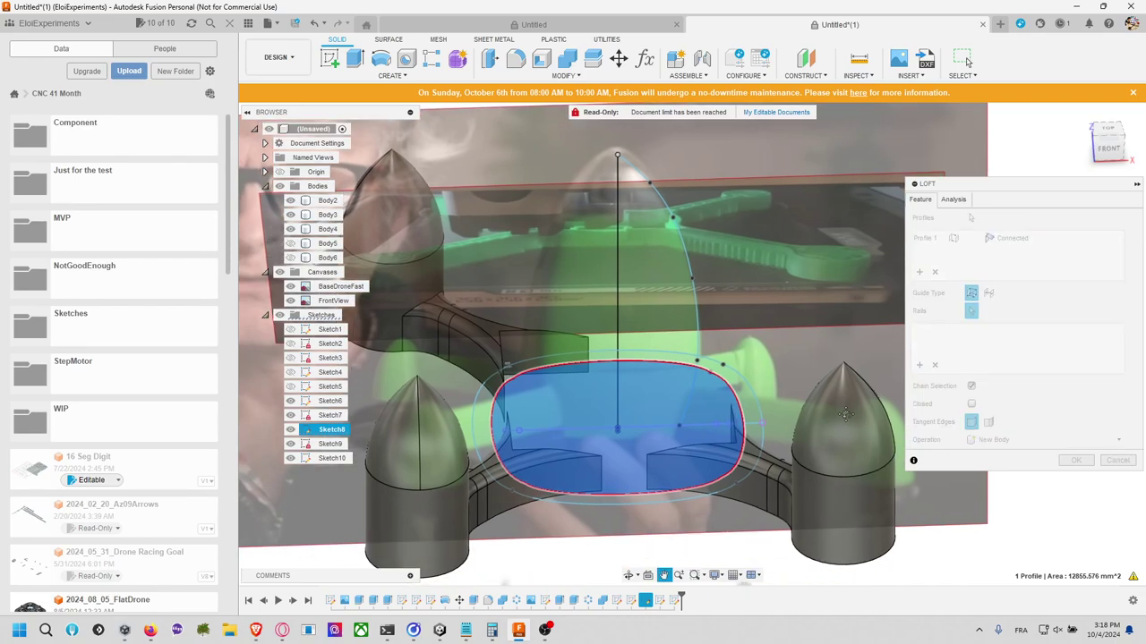
{"action": "left_click", "coordinate": [679, 423]}
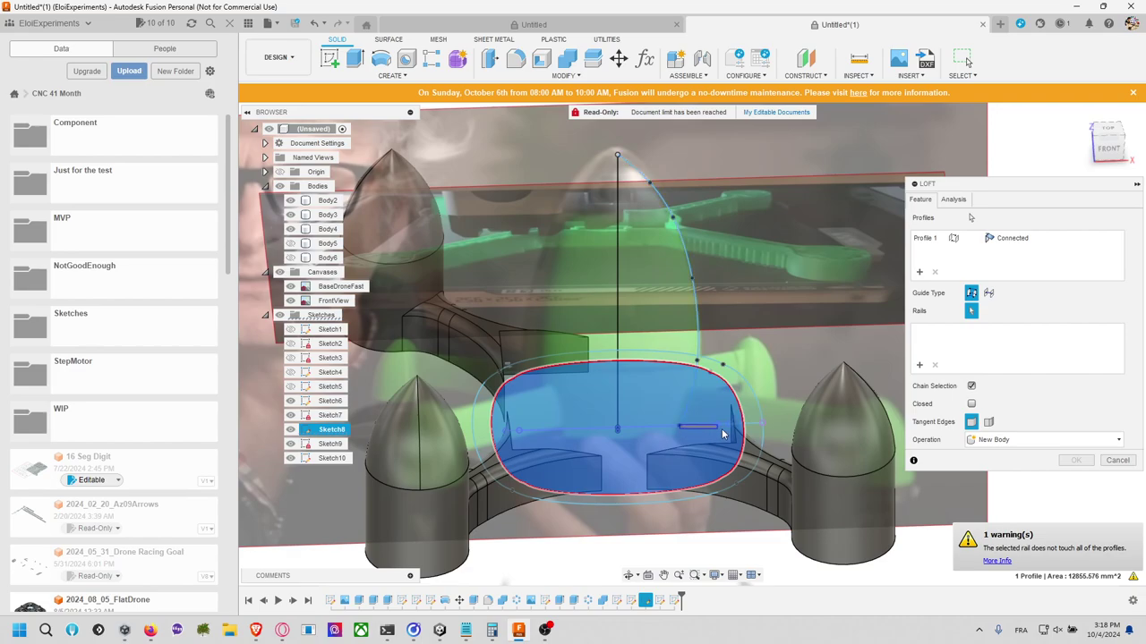
Step: Cancel the loft, reopen Sketch8 from its curved spline, and finish it without changes
{"action": "left_click", "coordinate": [1117, 460]}
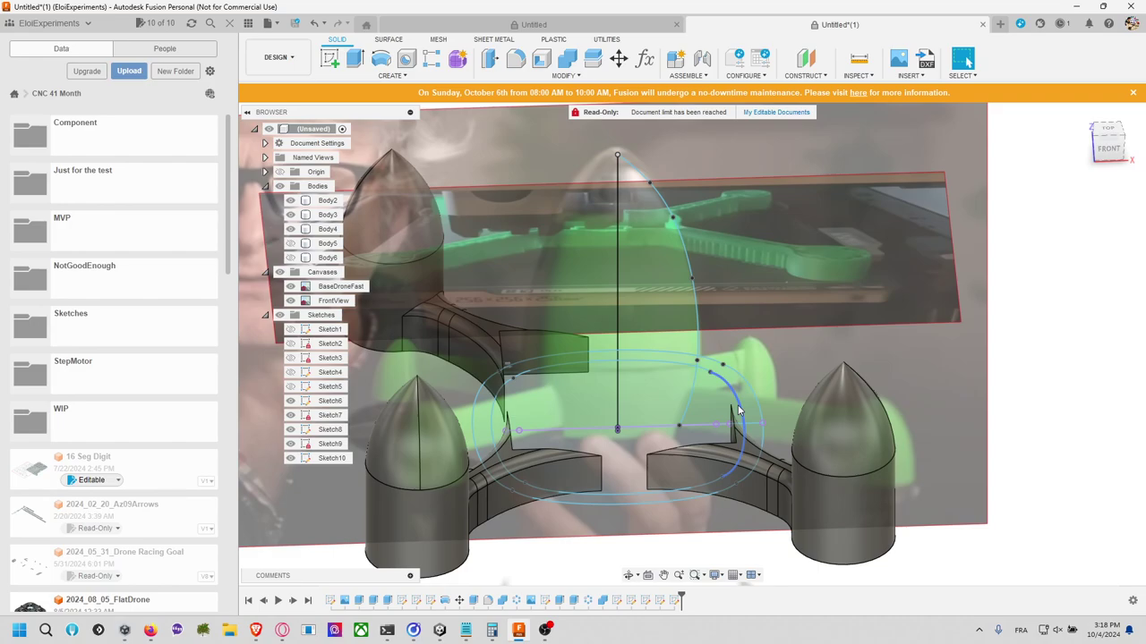
{"action": "left_click", "coordinate": [739, 410]}
{"action": "right_click", "coordinate": [738, 410]}
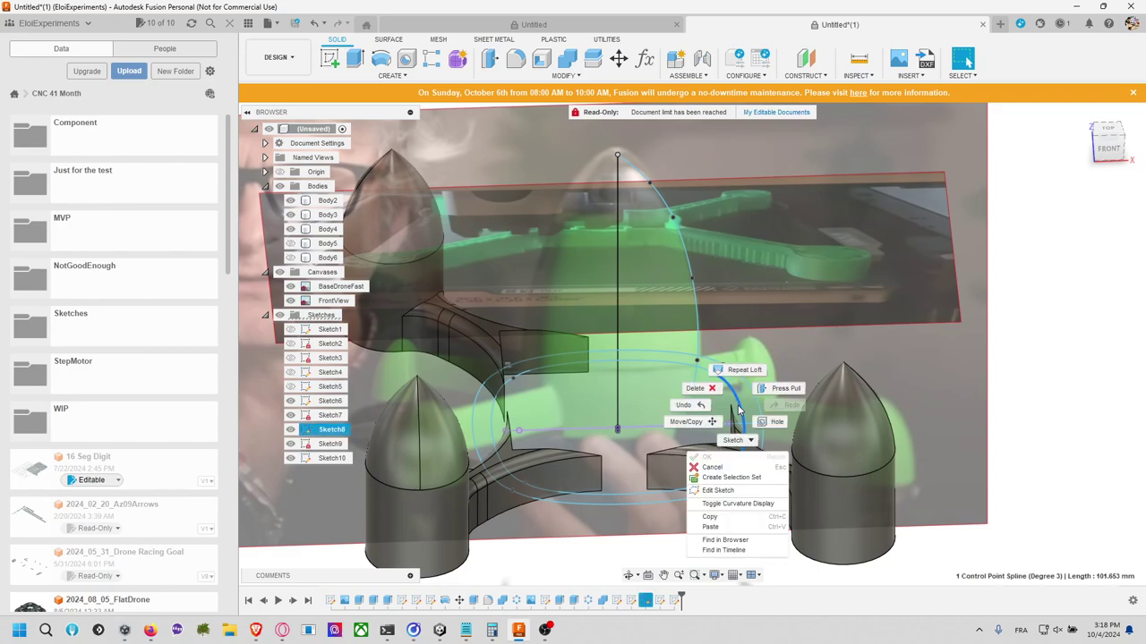
{"action": "left_click", "coordinate": [732, 490]}
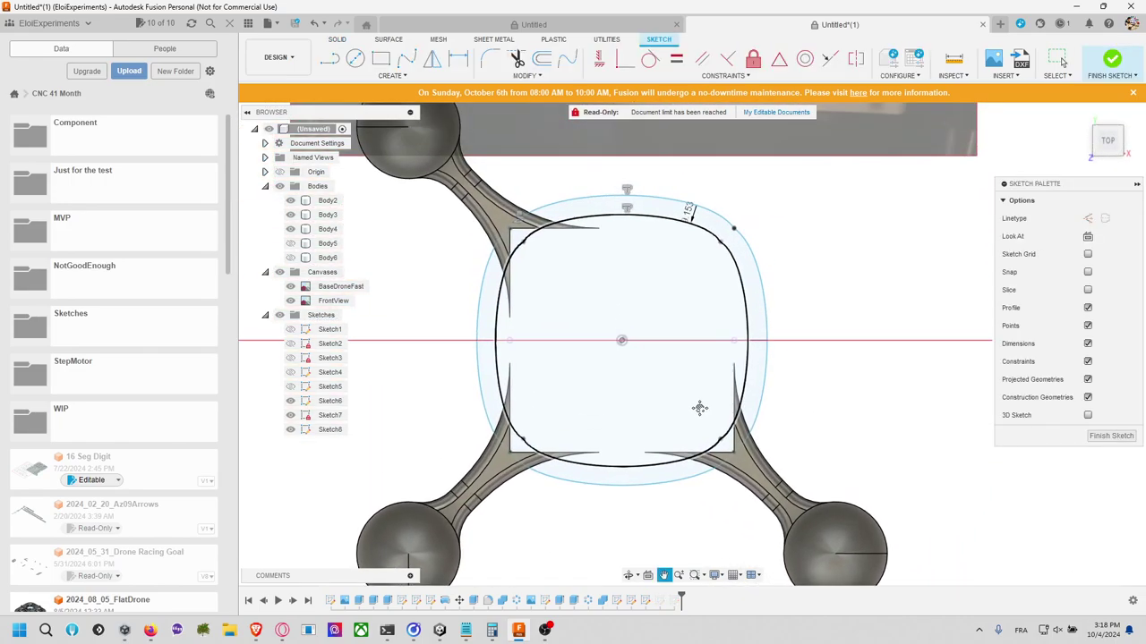
{"action": "left_click", "coordinate": [1119, 437]}
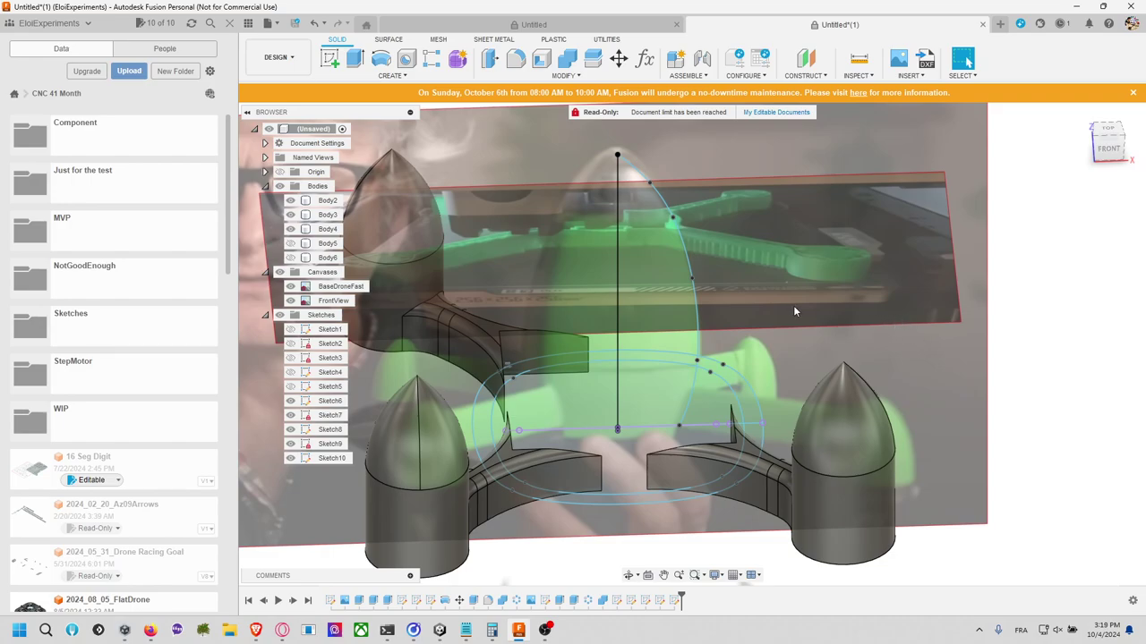
Step: Reopen Sketch10 and draw a vertical axis line from the top vertex down to the origin
{"action": "left_click", "coordinate": [686, 285]}
{"action": "right_click", "coordinate": [687, 285]}
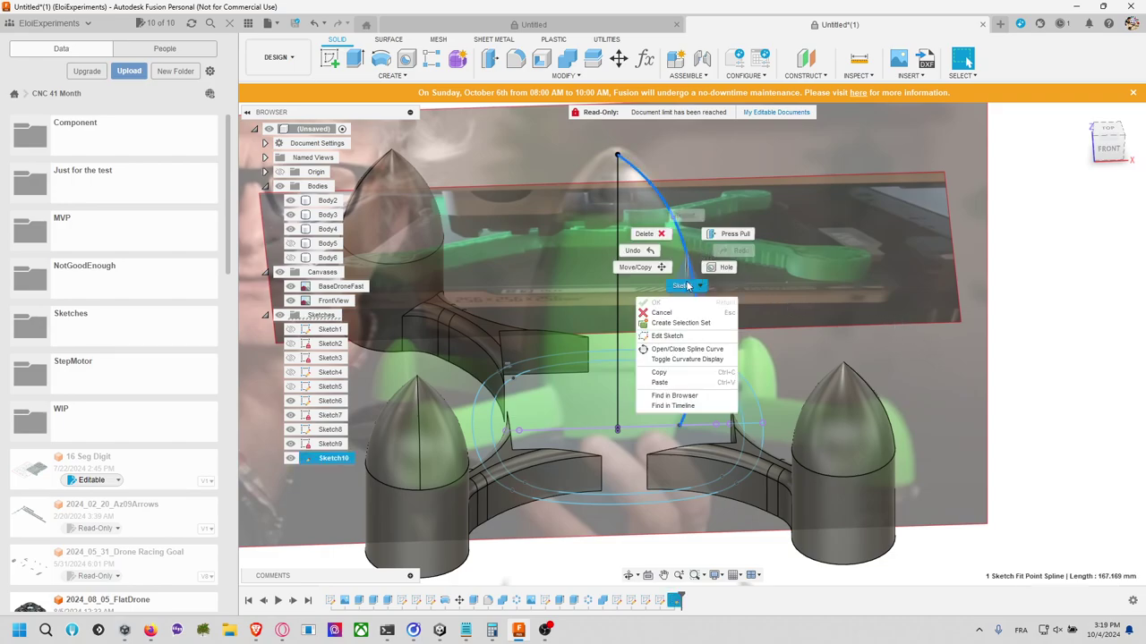
{"action": "left_click", "coordinate": [677, 335]}
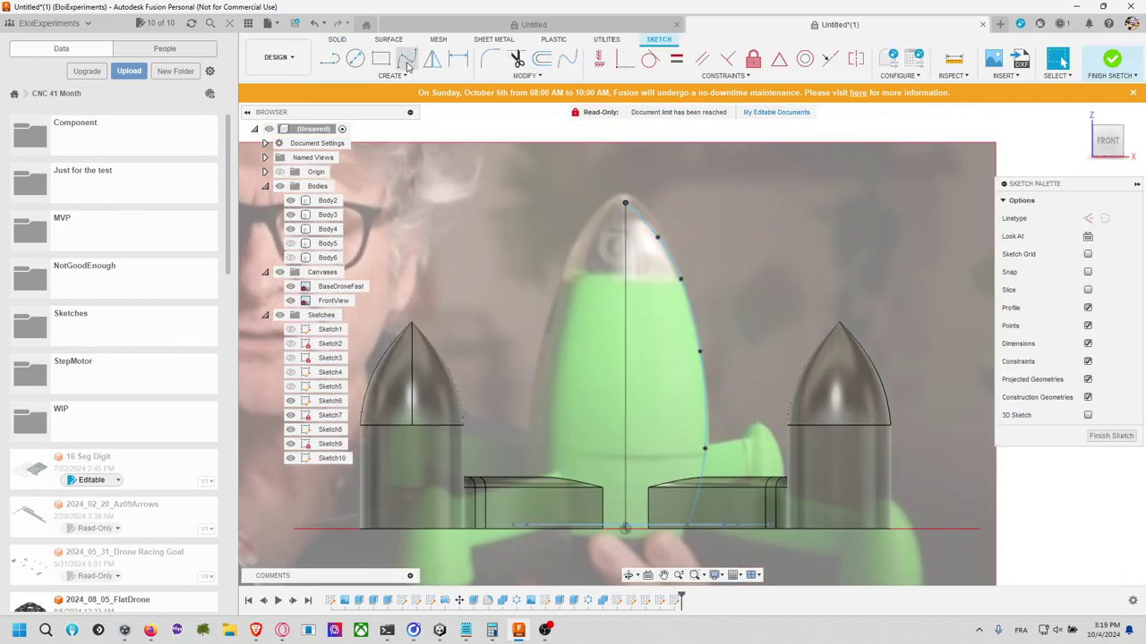
{"action": "left_click", "coordinate": [329, 58]}
{"action": "left_click", "coordinate": [625, 205]}
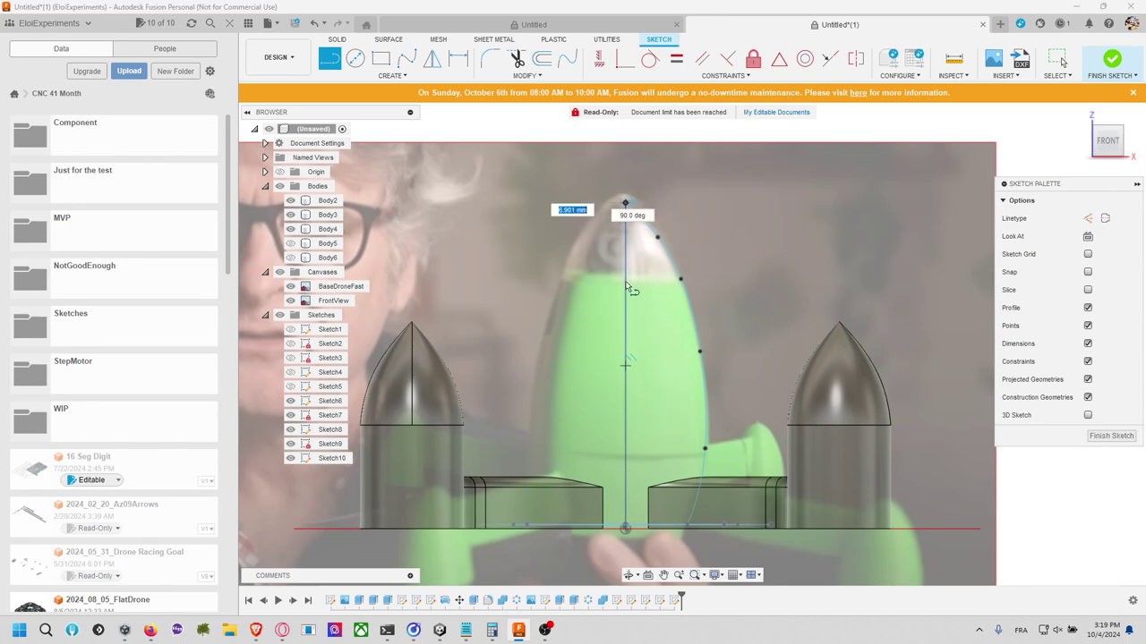
{"action": "left_click", "coordinate": [627, 530]}
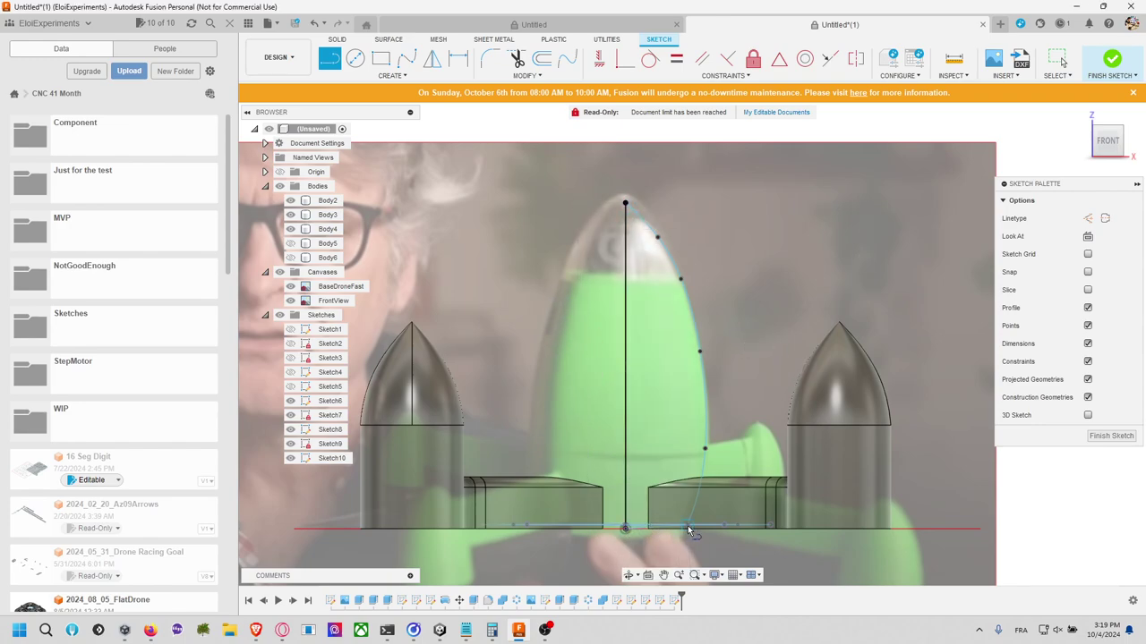
Step: Close the nose tip with a horizontal line from the spline to the axis and select that profile
{"action": "left_click", "coordinate": [680, 279]}
{"action": "left_click", "coordinate": [625, 279]}
{"action": "left_click", "coordinate": [1111, 59]}
{"action": "middle_click_drag", "start_coordinate": [738, 193], "coordinate": [756, 313], "text": "shift"}
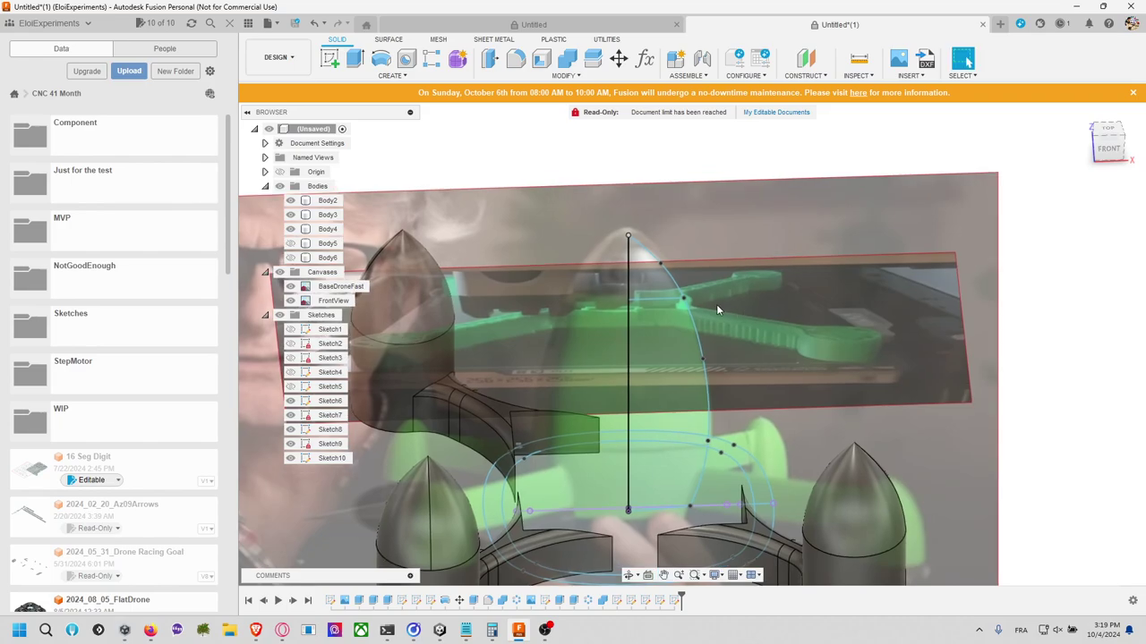
{"action": "scroll", "coordinate": [716, 304], "scroll_direction": "up", "scroll_amount": 2}
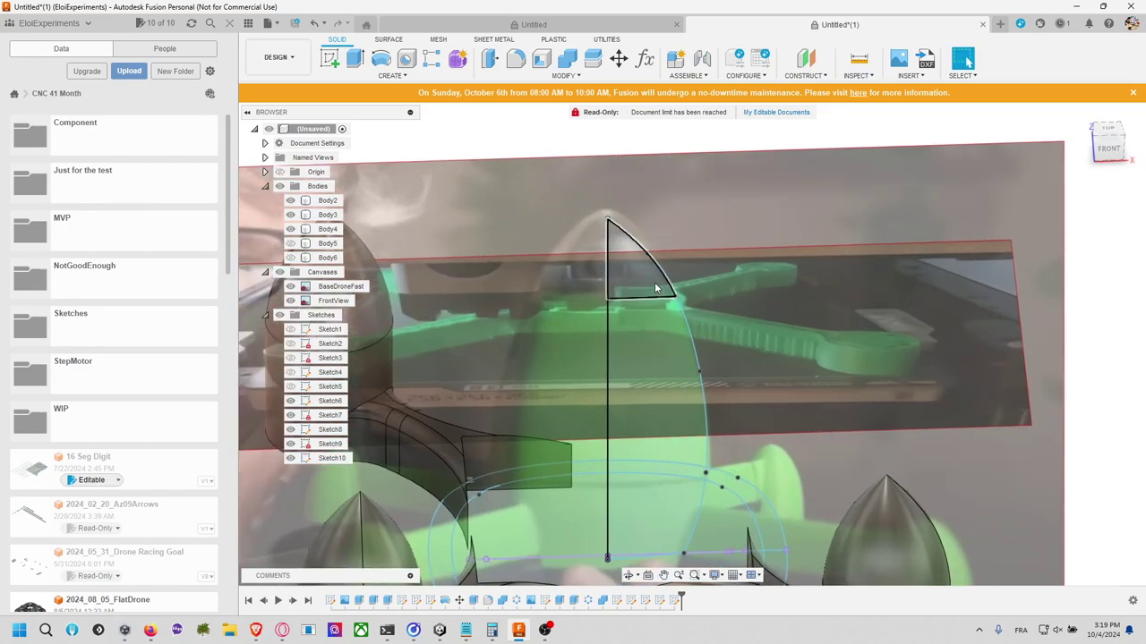
{"action": "left_click", "coordinate": [655, 288]}
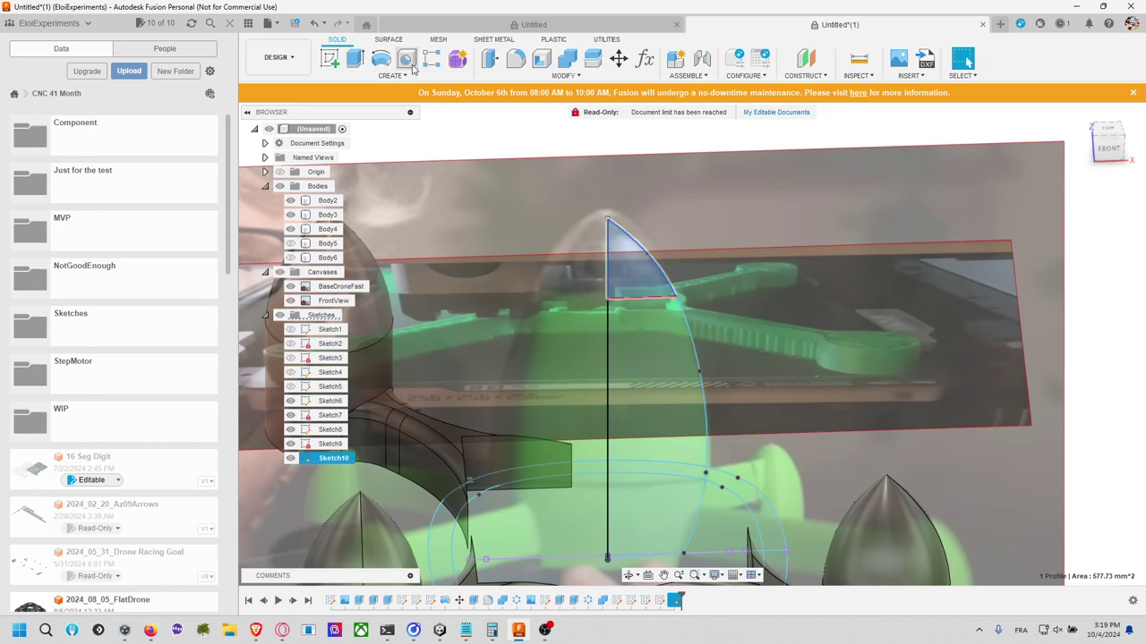
Step: Revolve the nose-tip profile a full 360° around the vertical axis line
{"action": "left_click", "coordinate": [380, 59]}
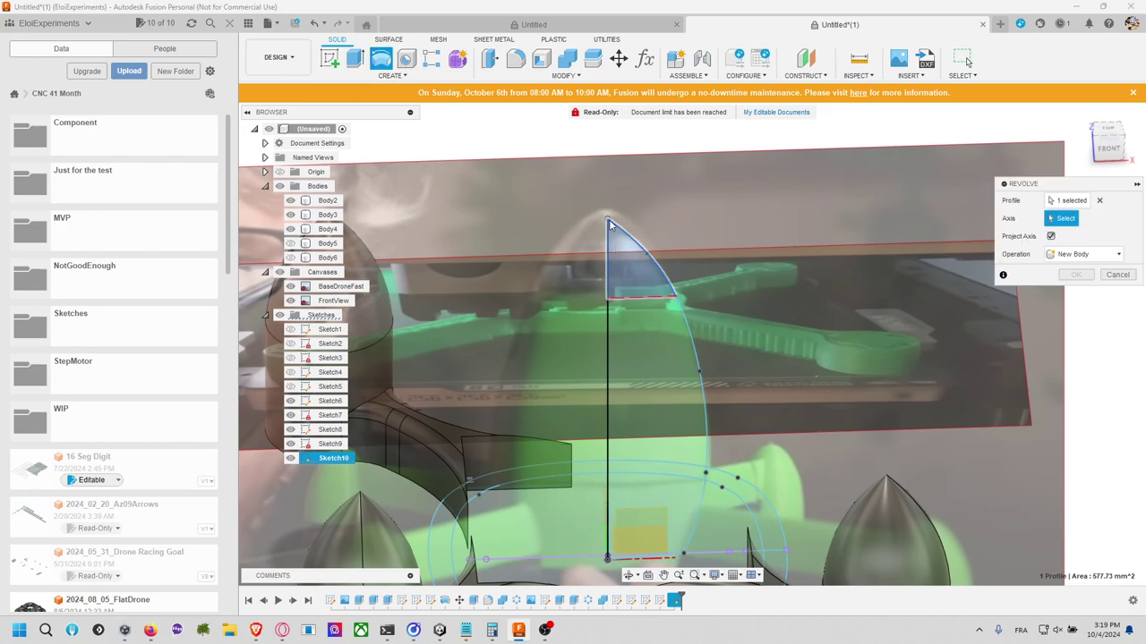
{"action": "left_click", "coordinate": [607, 254]}
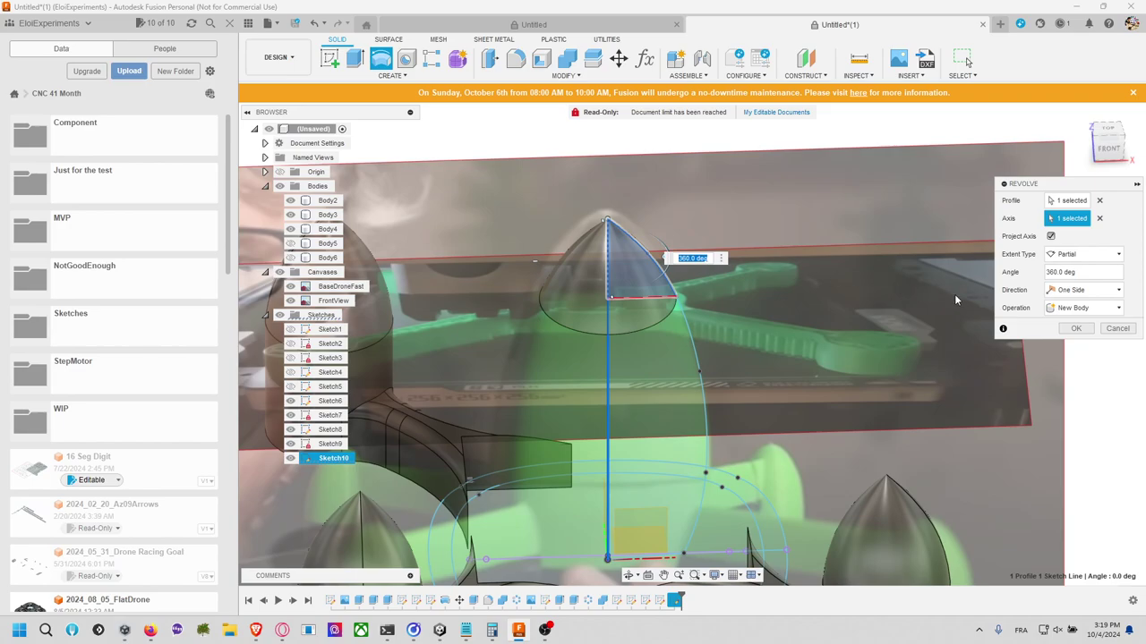
{"action": "left_click", "coordinate": [1076, 328]}
{"action": "middle_click_drag", "start_coordinate": [845, 322], "coordinate": [810, 271], "text": "shift"}
{"action": "key", "text": "Escape"}
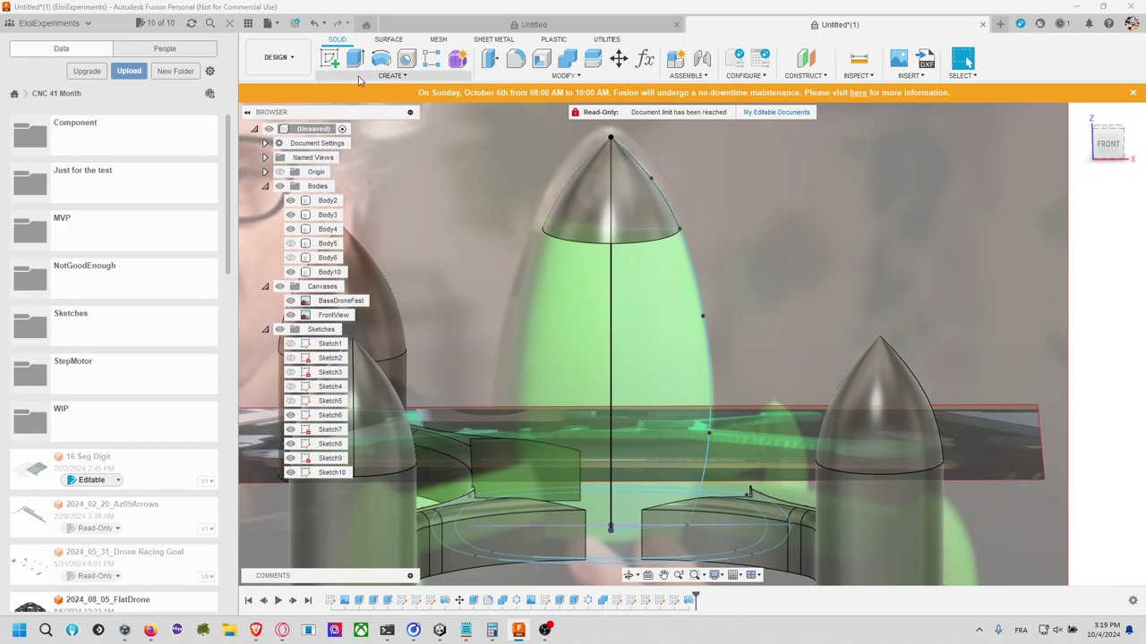
Step: Revolve the lower half profile 360° about the same axis as a New Body
{"action": "left_click", "coordinate": [670, 271]}
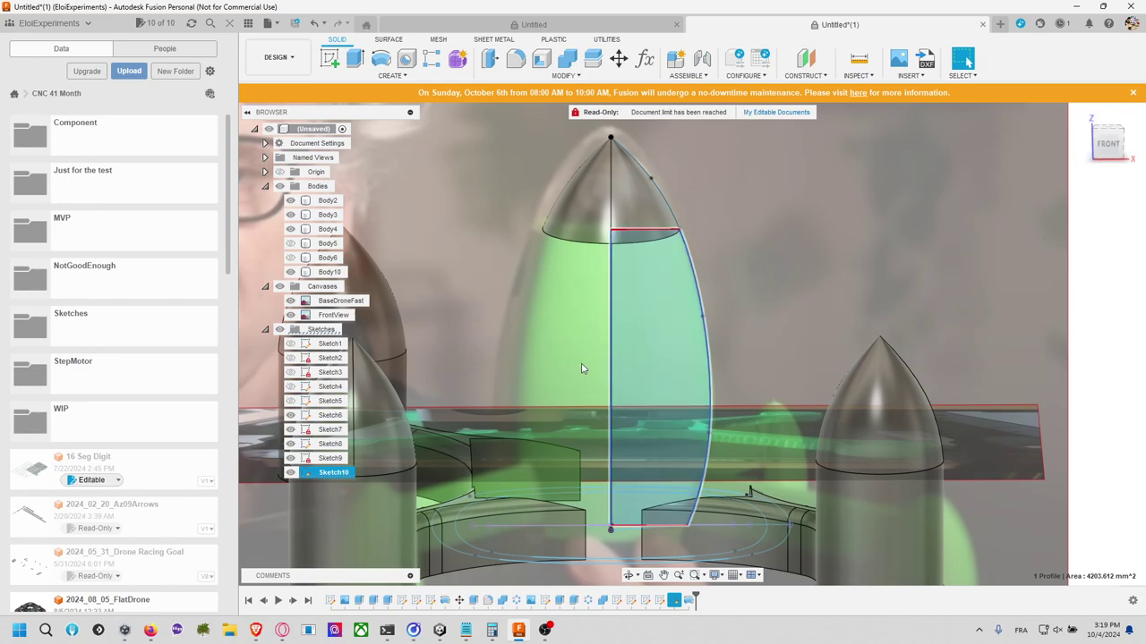
{"action": "left_click", "coordinate": [610, 343]}
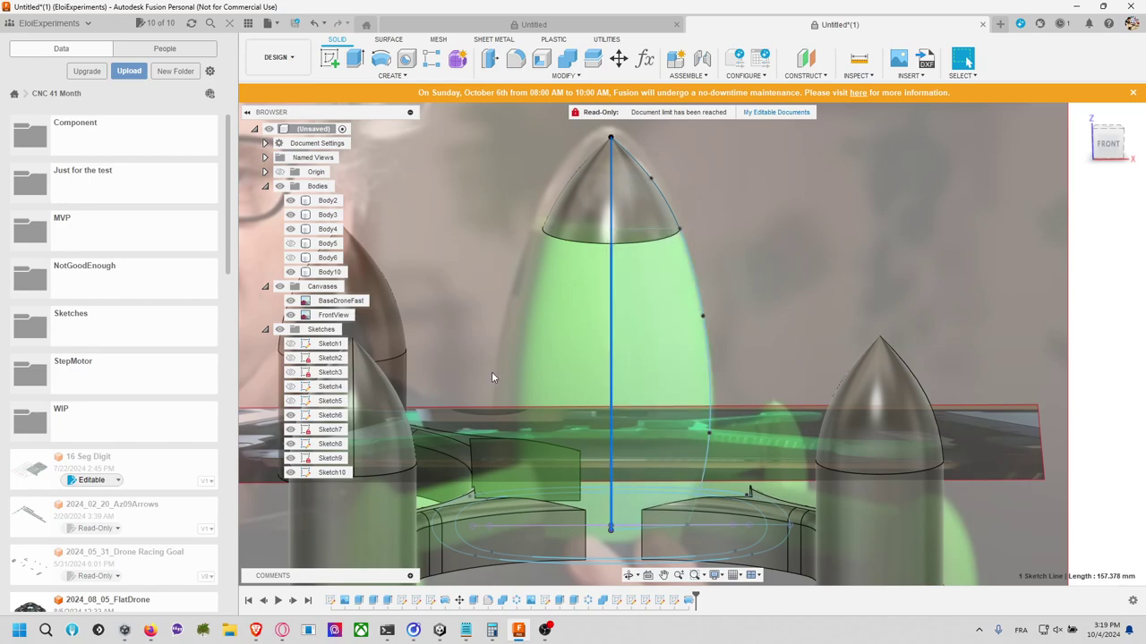
{"action": "left_click", "coordinate": [384, 63]}
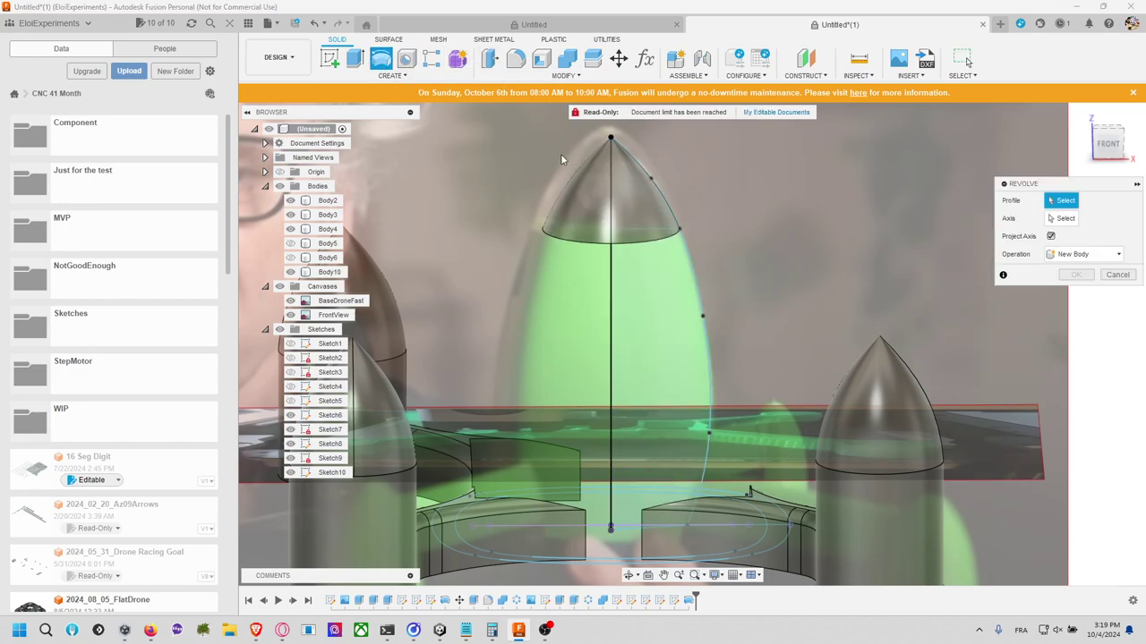
{"action": "left_click", "coordinate": [662, 321]}
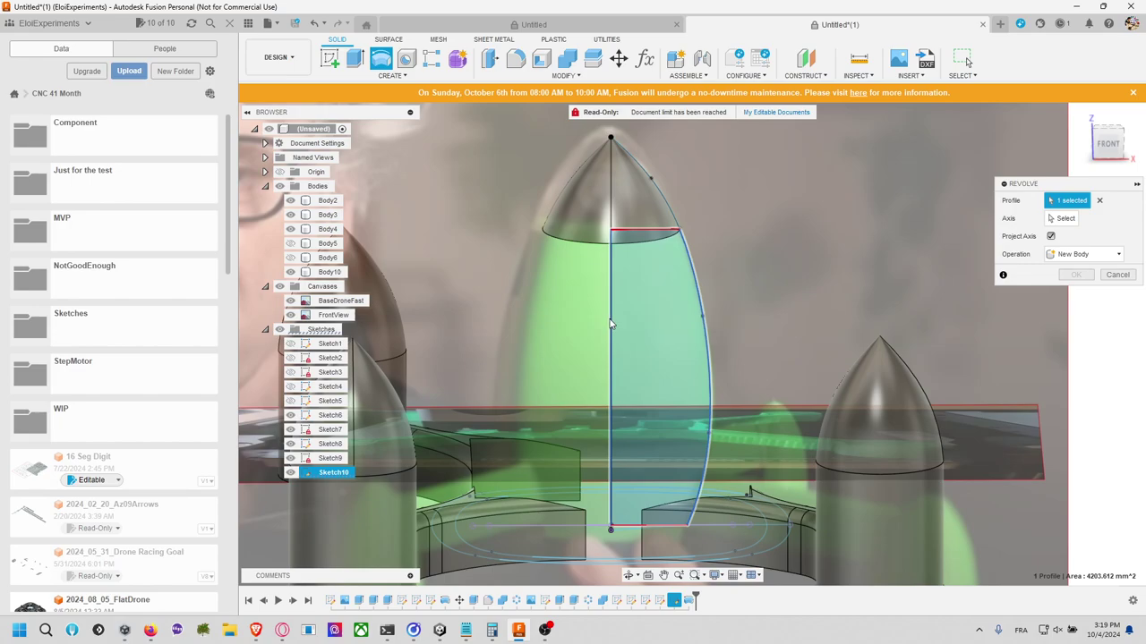
{"action": "left_click", "coordinate": [1065, 220]}
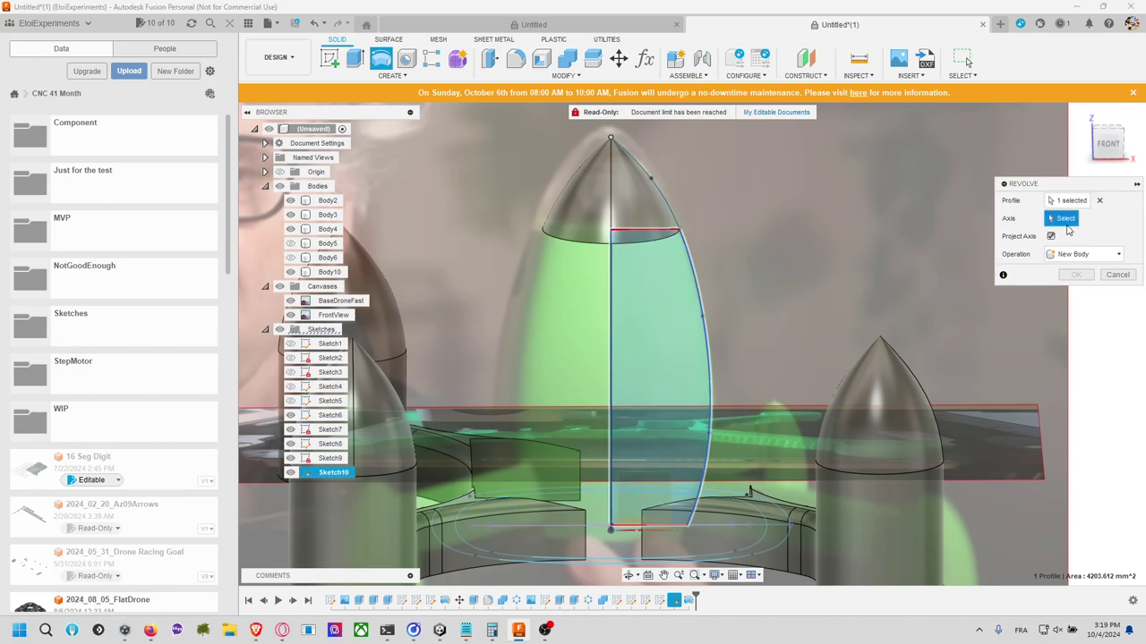
{"action": "left_click", "coordinate": [610, 310]}
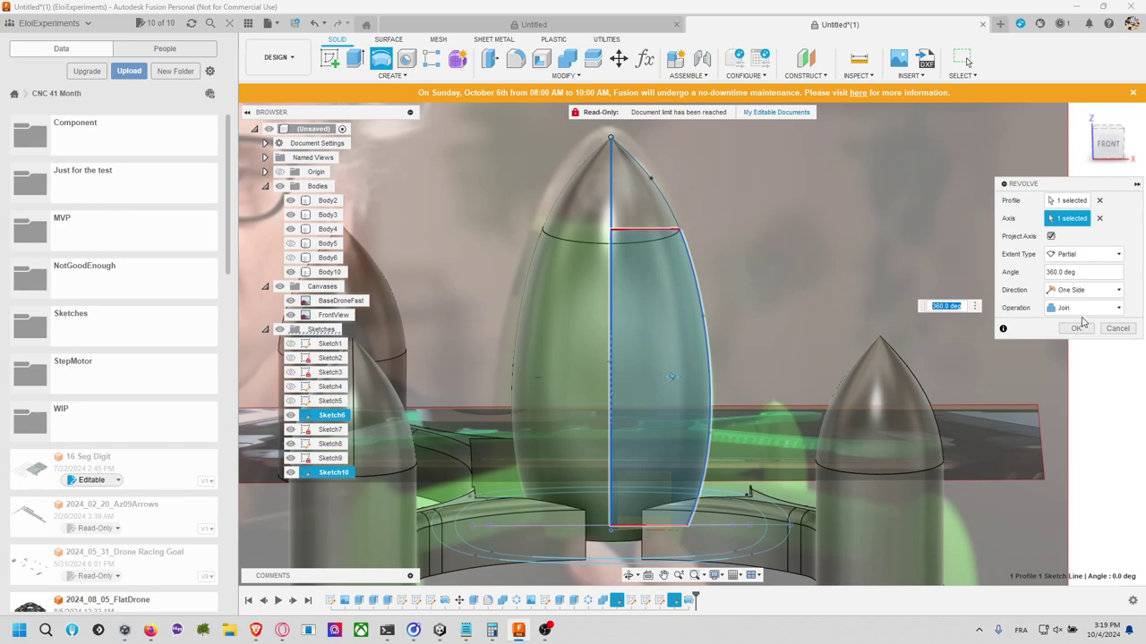
{"action": "left_click", "coordinate": [1083, 307]}
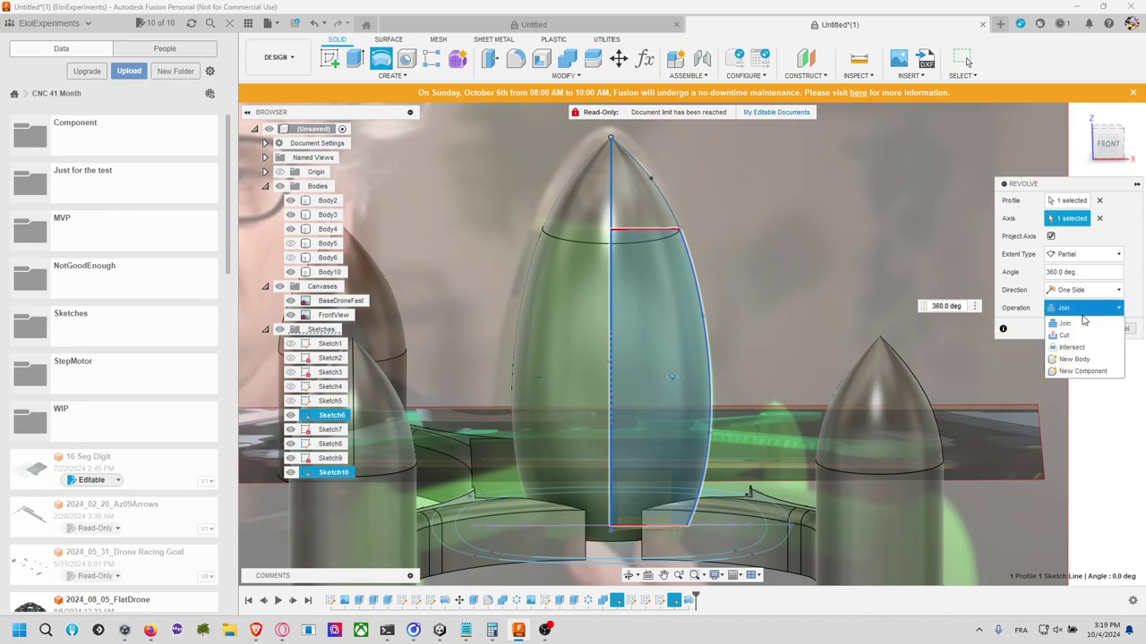
{"action": "left_click", "coordinate": [1080, 360]}
{"action": "left_click", "coordinate": [1076, 328]}
{"action": "scroll", "coordinate": [801, 294], "scroll_direction": "up", "scroll_amount": 2}
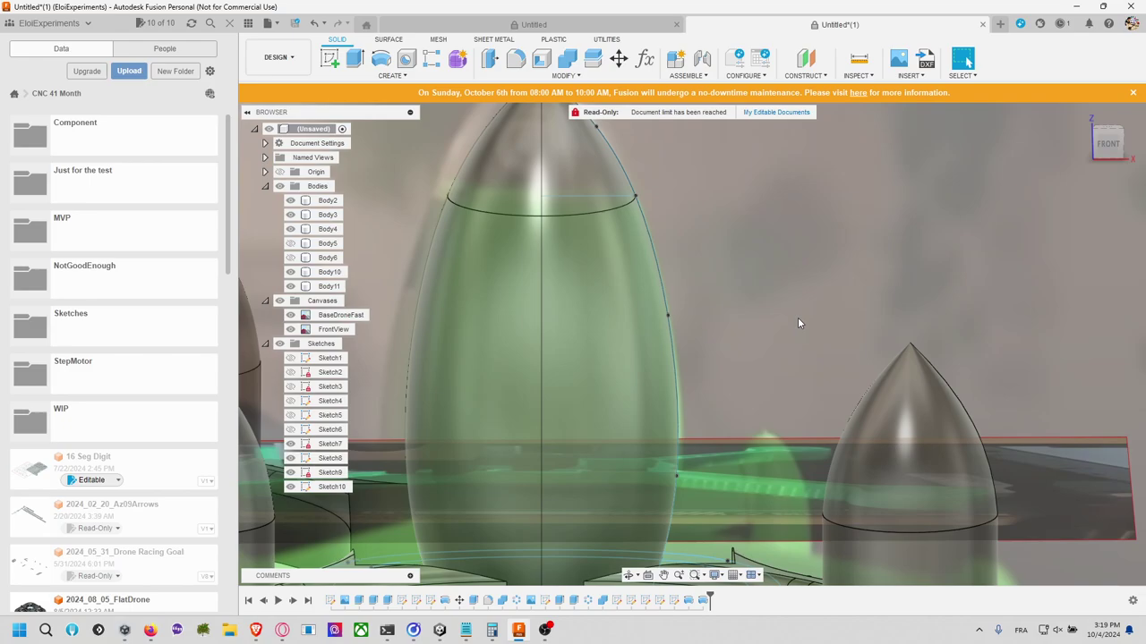
{"action": "scroll", "coordinate": [810, 304], "scroll_direction": "down", "scroll_amount": 3}
{"action": "middle_click_drag", "start_coordinate": [817, 303], "coordinate": [967, 61], "text": "shift"}
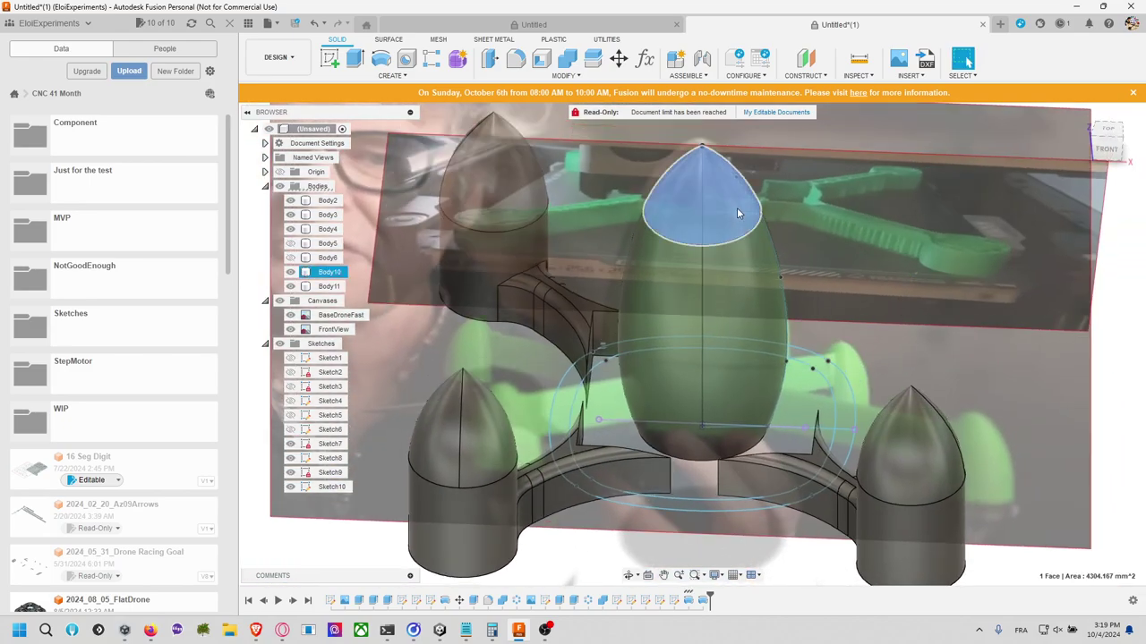
Step: Select the nose-cone and lower bodies and enlarge them with a first Scale
{"action": "left_click", "coordinate": [736, 208]}
{"action": "left_click", "coordinate": [746, 276], "text": "shift"}
{"action": "left_click", "coordinate": [1108, 148]}
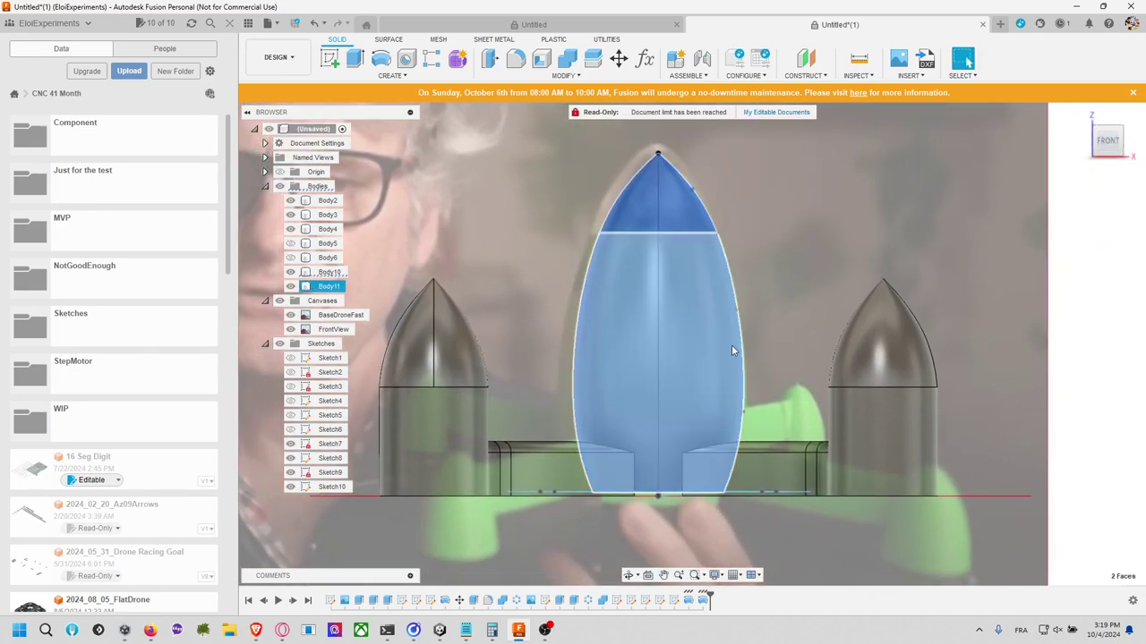
{"action": "type", "text": "ssca"}
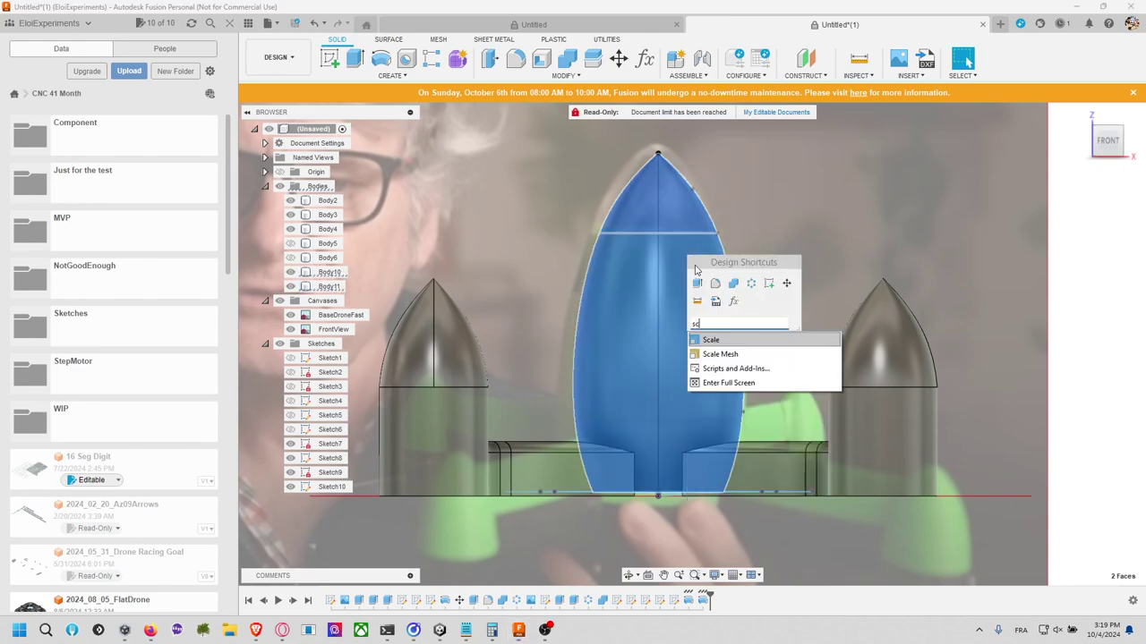
{"action": "left_click", "coordinate": [725, 337]}
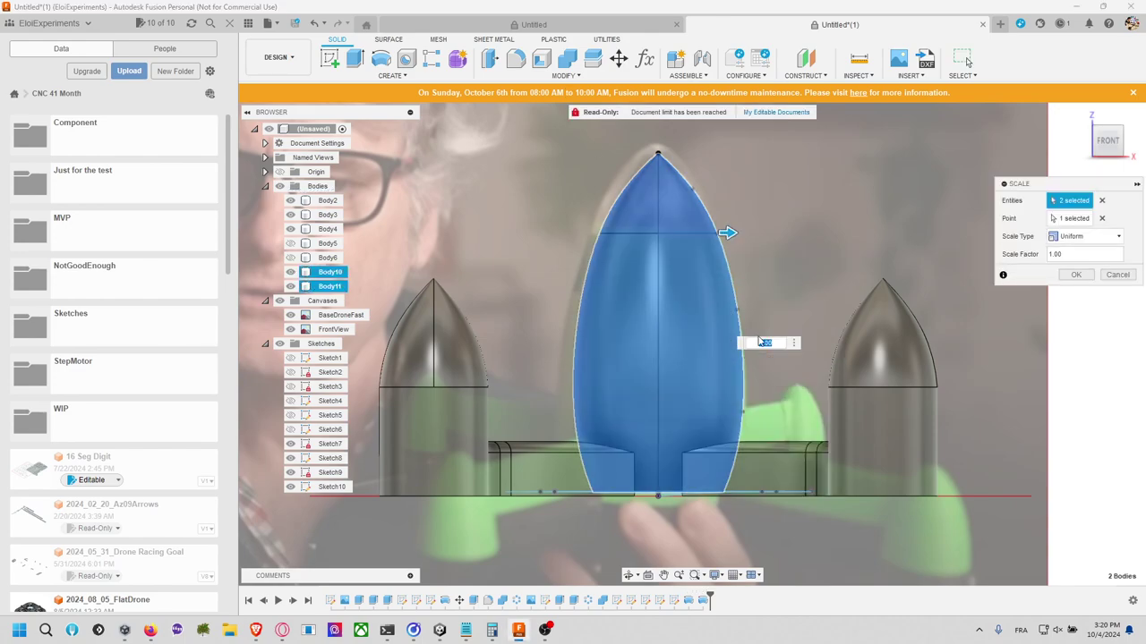
{"action": "mouse_move", "coordinate": [729, 233]}
{"action": "left_mouse_down"}
{"action": "mouse_move", "coordinate": [762, 232]}
{"action": "mouse_move", "coordinate": [736, 241]}
{"action": "left_mouse_up"}
{"action": "left_click", "coordinate": [1076, 275]}
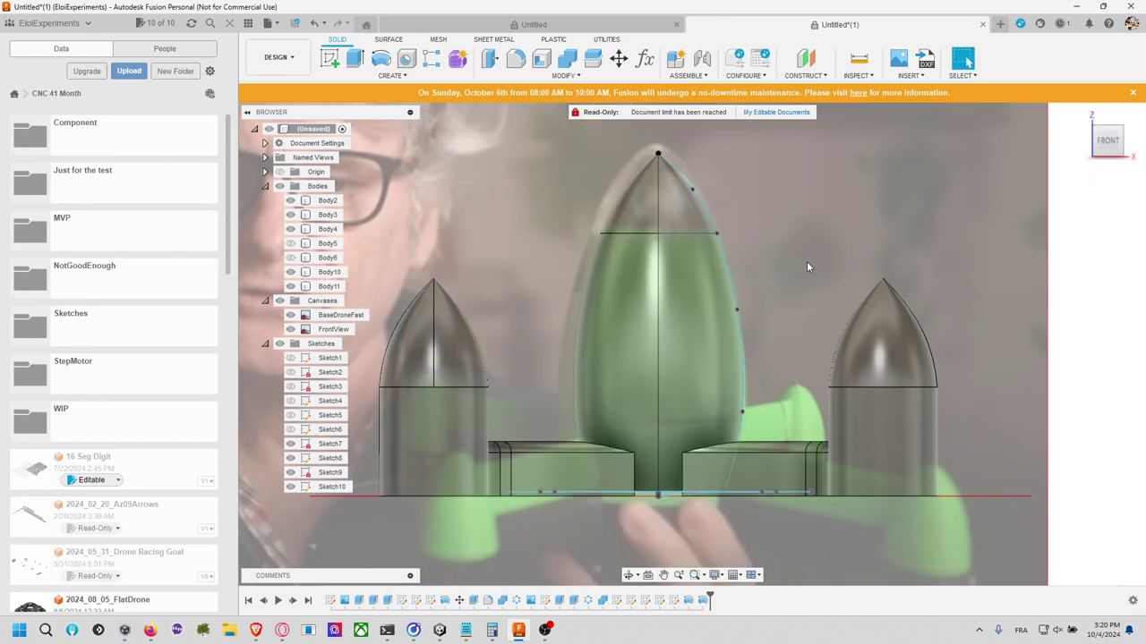
Step: Rescale both rocket bodies about the origin sketch point with a factor of 1.144
{"action": "key", "text": "s"}
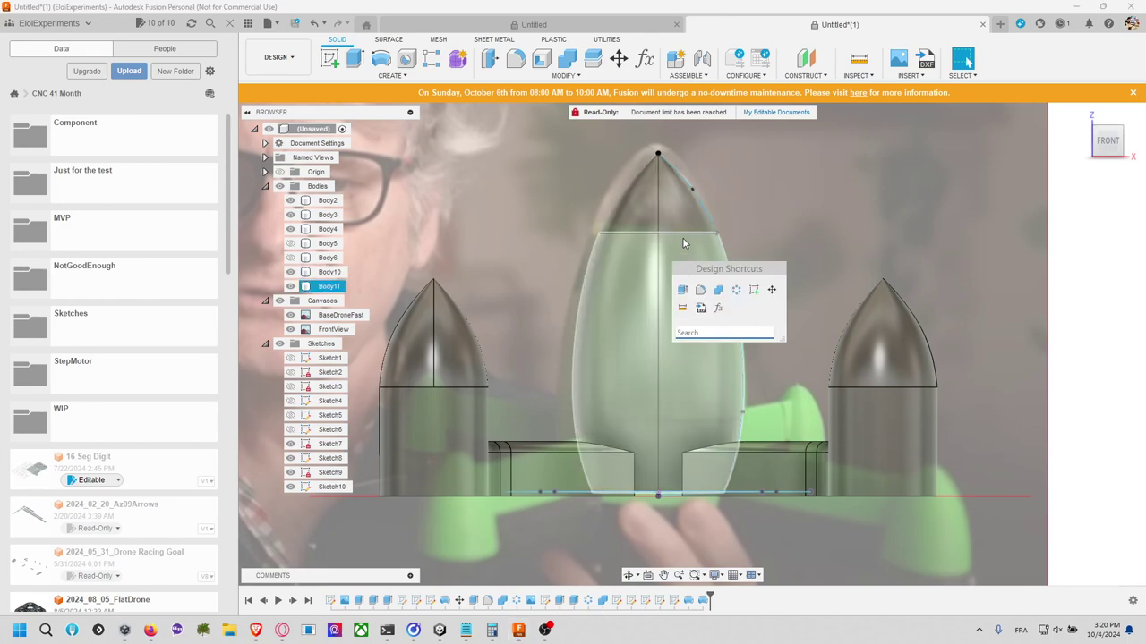
{"action": "left_click", "coordinate": [658, 197]}
{"action": "left_click", "coordinate": [689, 273], "text": "ctrl"}
{"action": "type", "text": "s"}
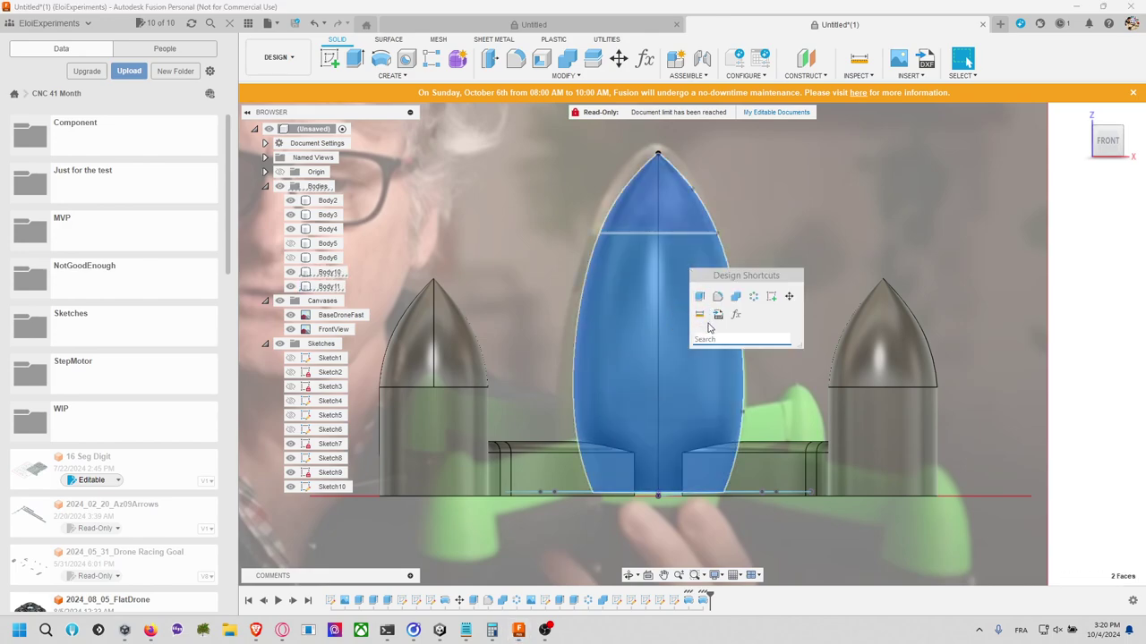
{"action": "type", "text": "scale"}
{"action": "key", "text": "Return"}
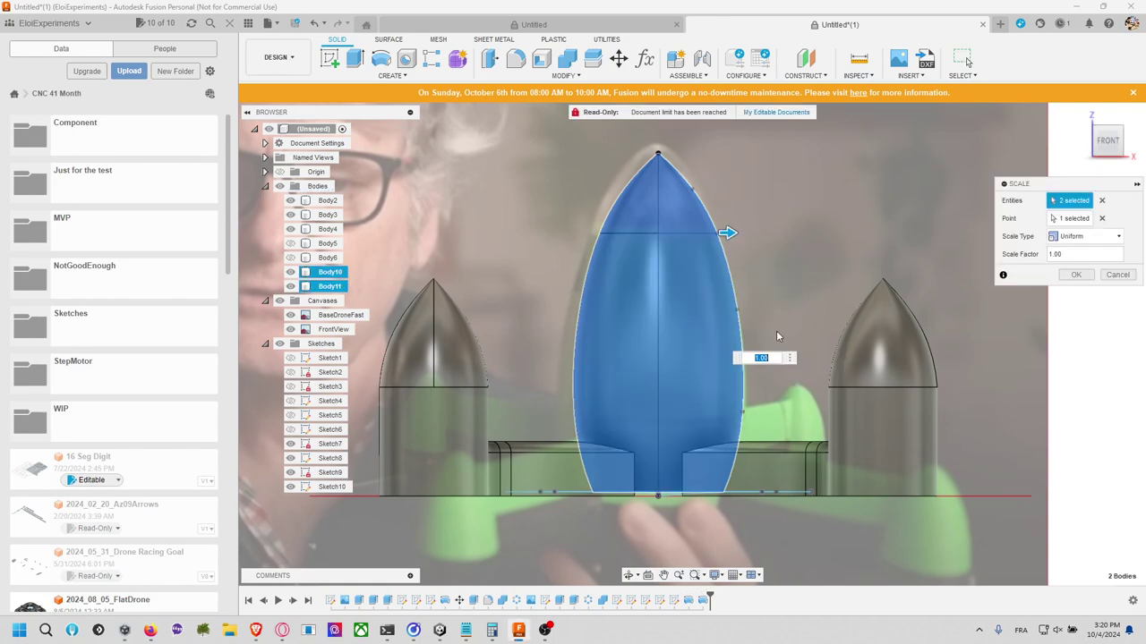
{"action": "left_click", "coordinate": [1073, 218]}
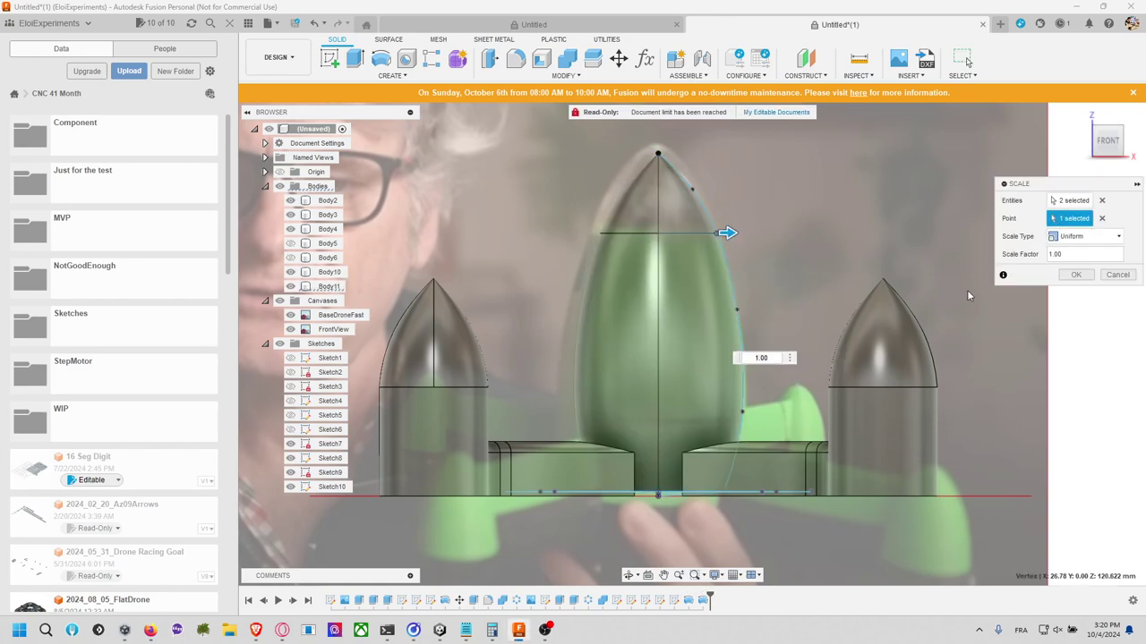
{"action": "left_click", "coordinate": [658, 496]}
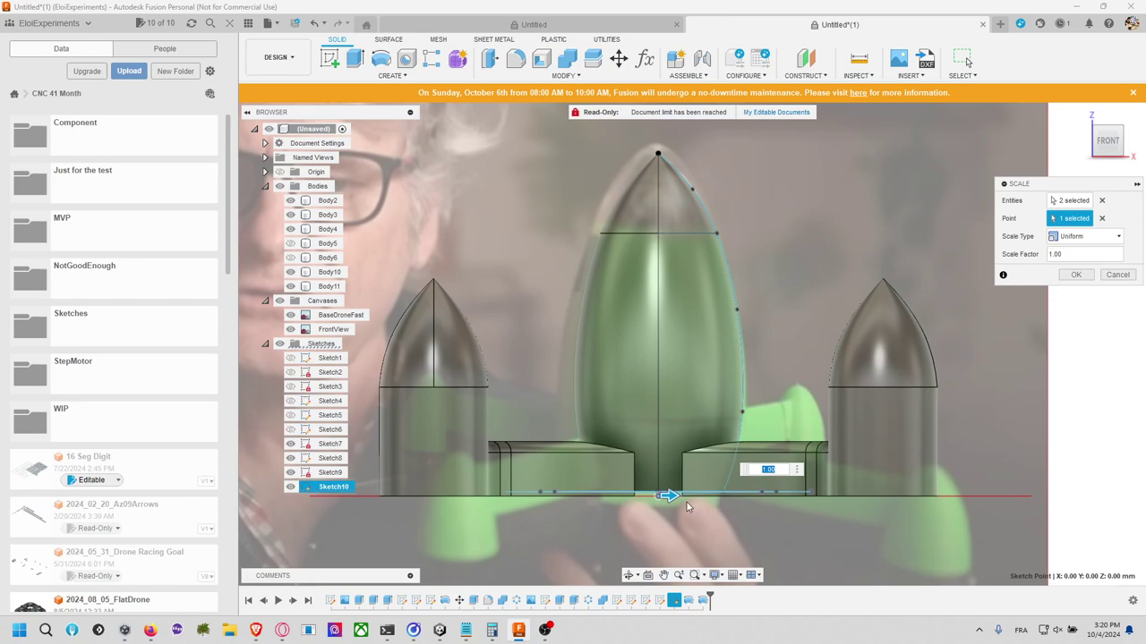
{"action": "left_click_drag", "start_coordinate": [670, 497], "coordinate": [683, 501]}
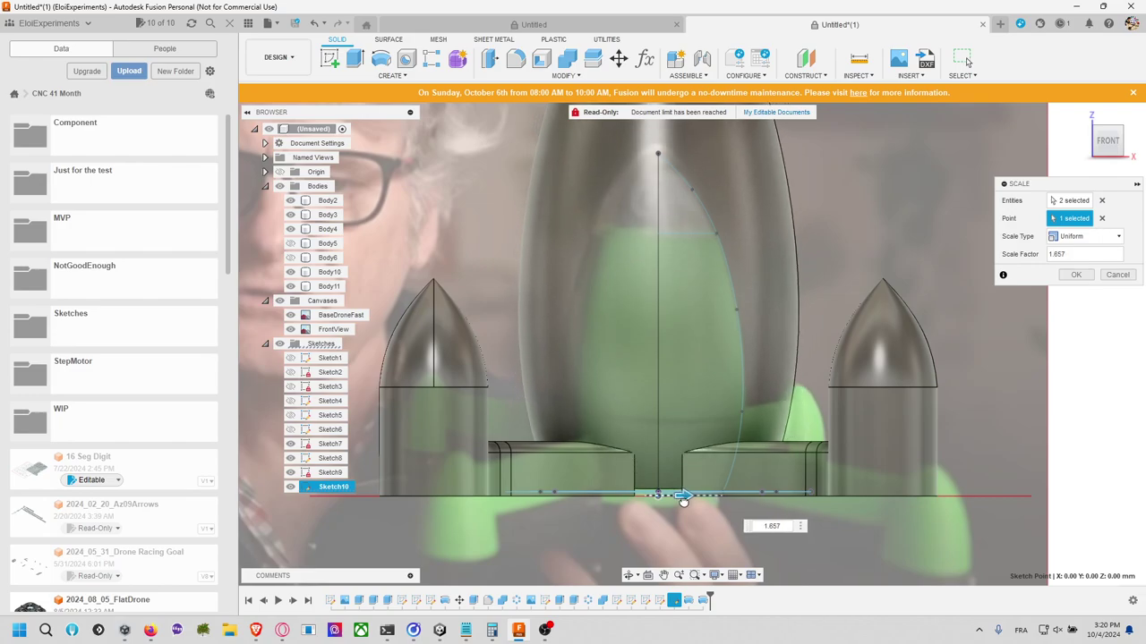
{"action": "scroll", "coordinate": [734, 374], "scroll_direction": "down", "scroll_amount": 5}
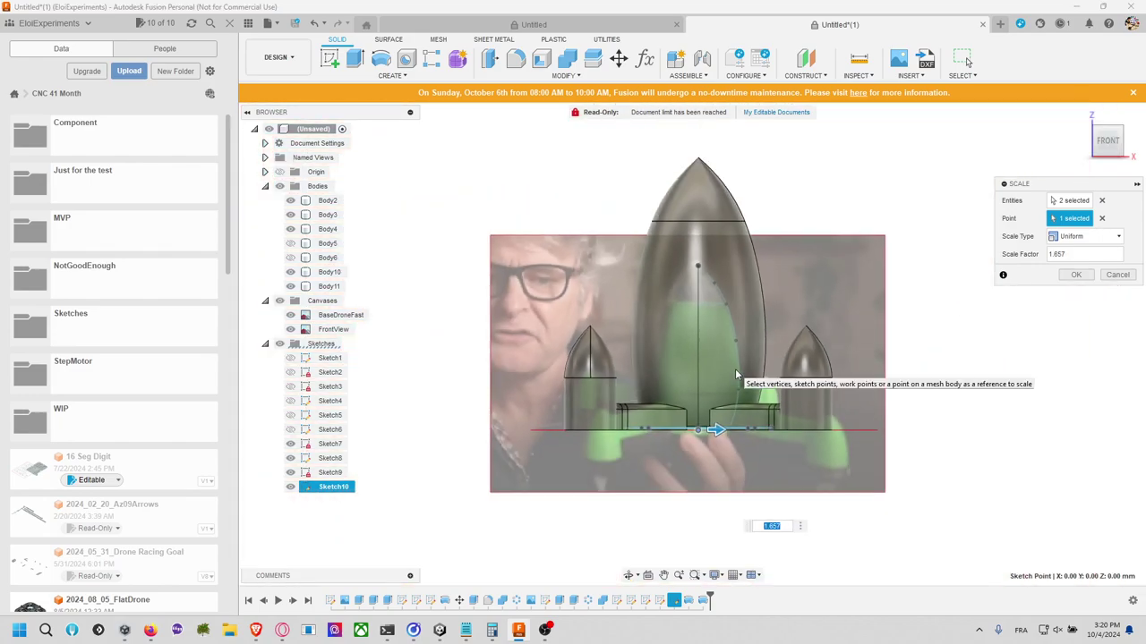
{"action": "scroll", "coordinate": [736, 374], "scroll_direction": "down", "scroll_amount": 2}
{"action": "scroll", "coordinate": [736, 375], "scroll_direction": "up", "scroll_amount": 3}
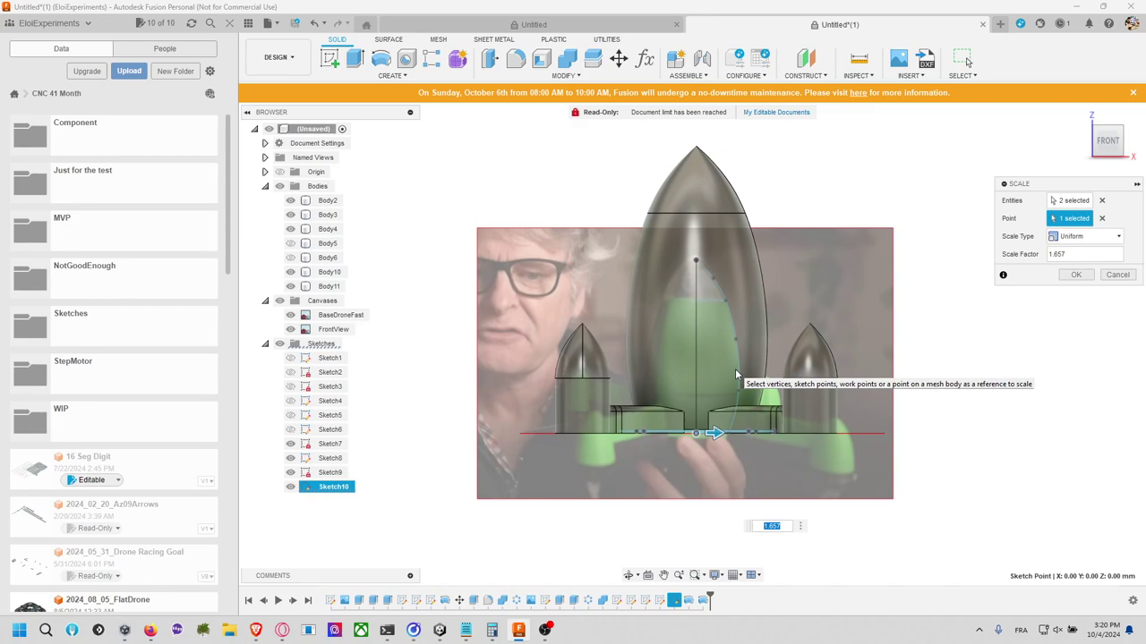
{"action": "scroll", "coordinate": [735, 375], "scroll_direction": "up", "scroll_amount": 2}
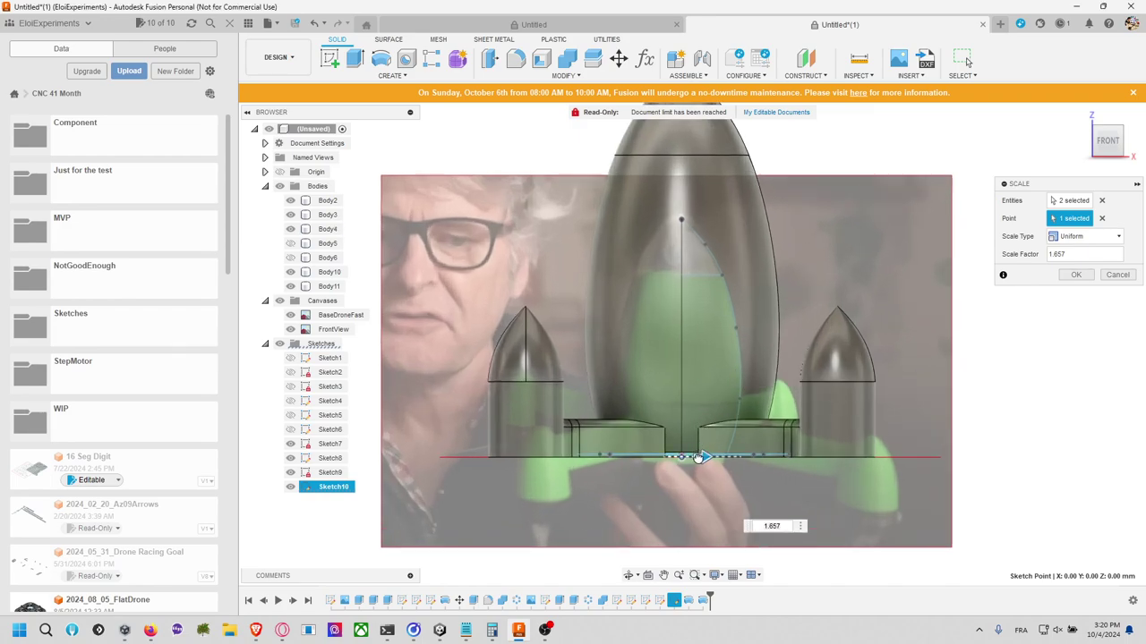
{"action": "left_click_drag", "start_coordinate": [701, 457], "coordinate": [691, 461]}
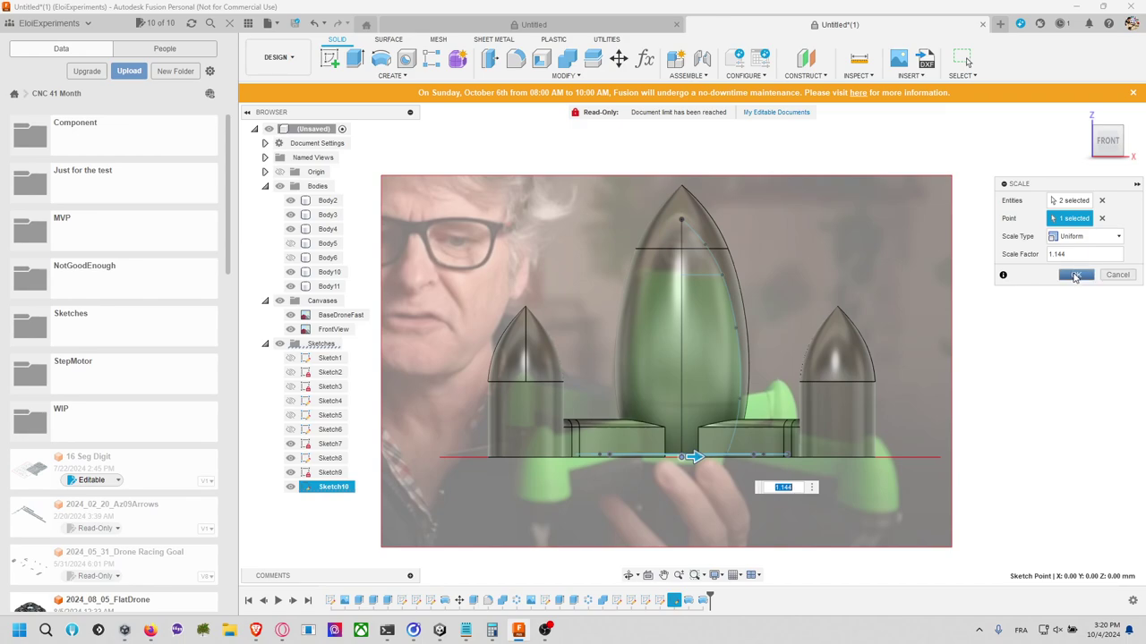
{"action": "left_click", "coordinate": [1075, 277]}
Step: Undo back past the scale and revolve features, then return to the front view
{"action": "middle_click_drag", "start_coordinate": [966, 277], "coordinate": [832, 283], "text": "shift"}
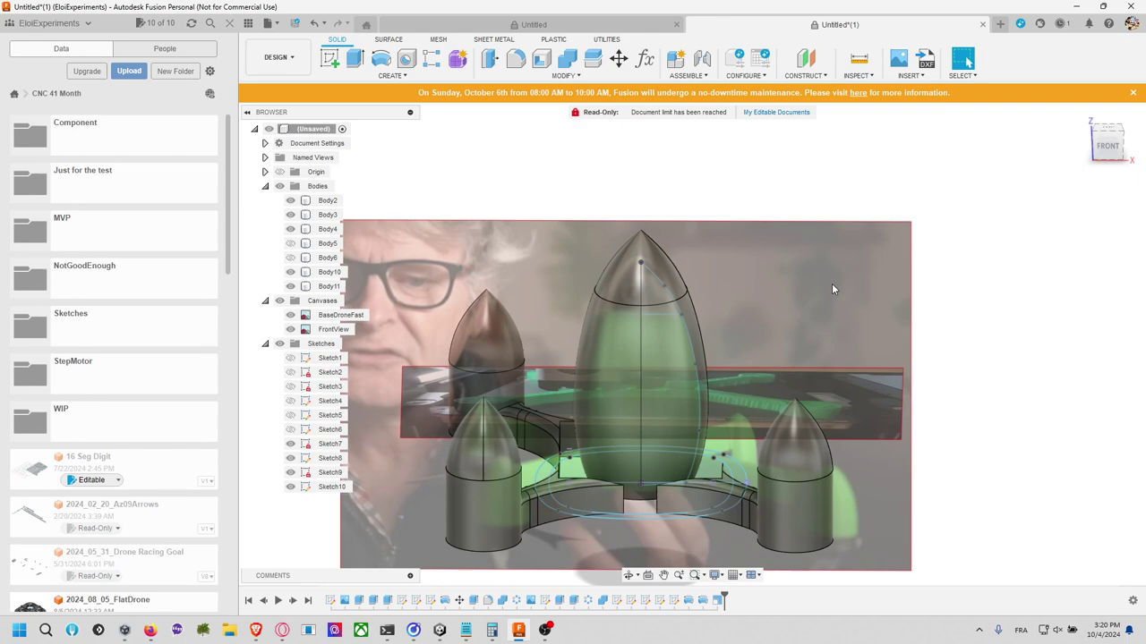
{"action": "key", "text": "ctrl+z"}
{"action": "key", "text": "ctrl+z"}
{"action": "key", "text": "ctrl+z"}
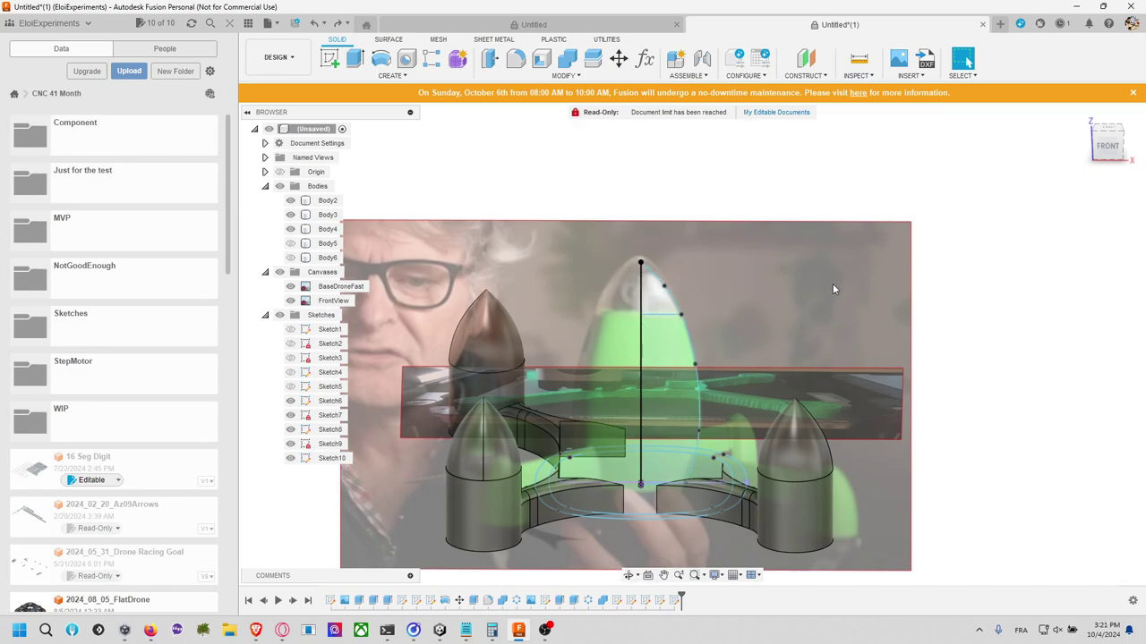
{"action": "left_click", "coordinate": [1108, 148]}
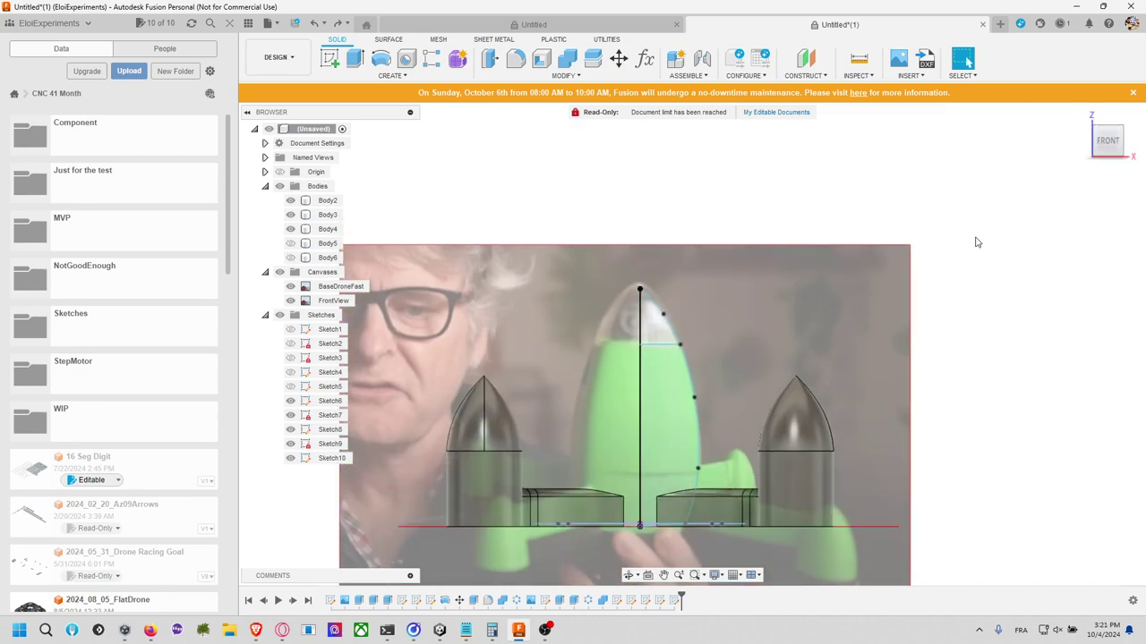
Step: Extrude the rounded Sketch8 profile 50 mm upward as a New Body
{"action": "middle_click_drag", "start_coordinate": [860, 304], "coordinate": [822, 325]}
{"action": "middle_click_drag", "start_coordinate": [801, 238], "coordinate": [849, 266], "text": "shift"}
{"action": "key", "text": "e"}
{"action": "left_click", "coordinate": [707, 448]}
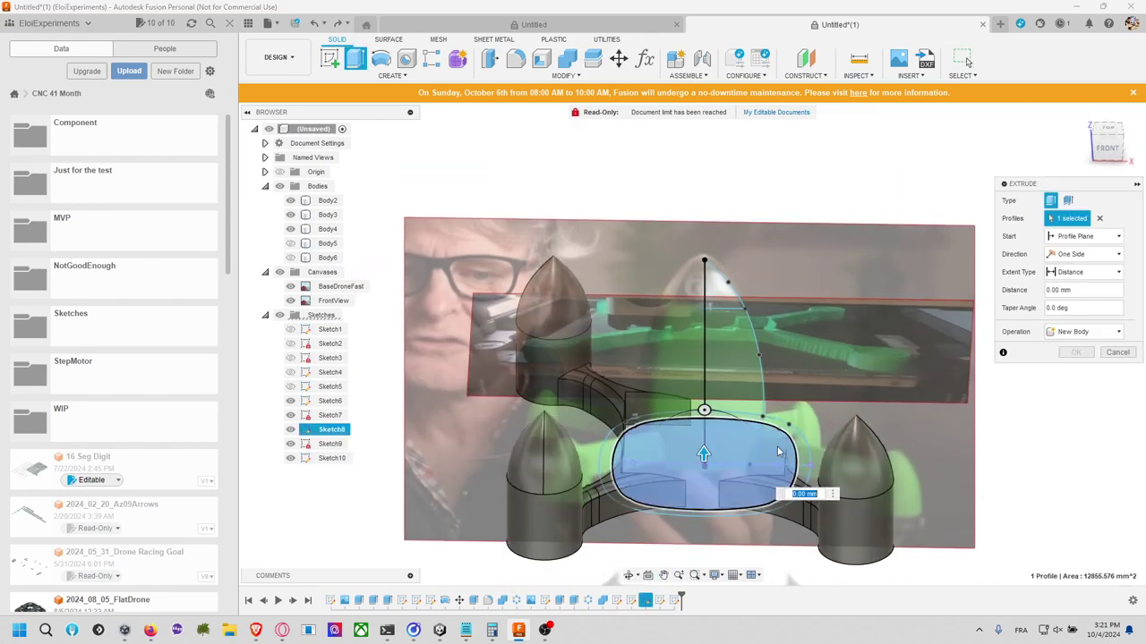
{"action": "left_click_drag", "start_coordinate": [707, 443], "coordinate": [707, 385]}
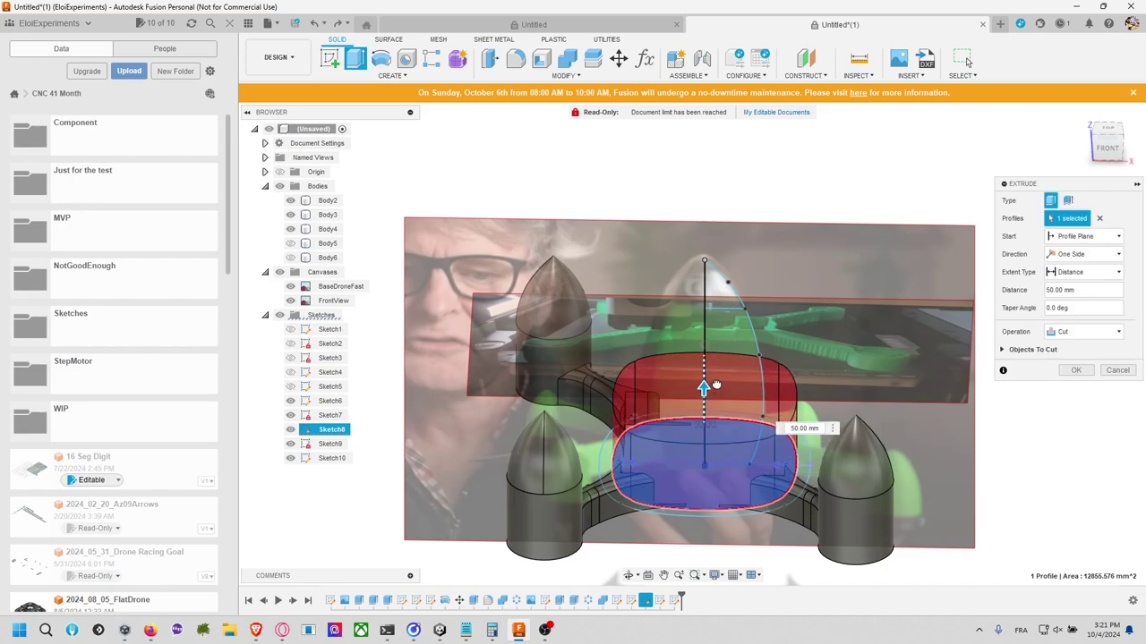
{"action": "left_click", "coordinate": [1083, 332]}
{"action": "left_click", "coordinate": [1073, 383]}
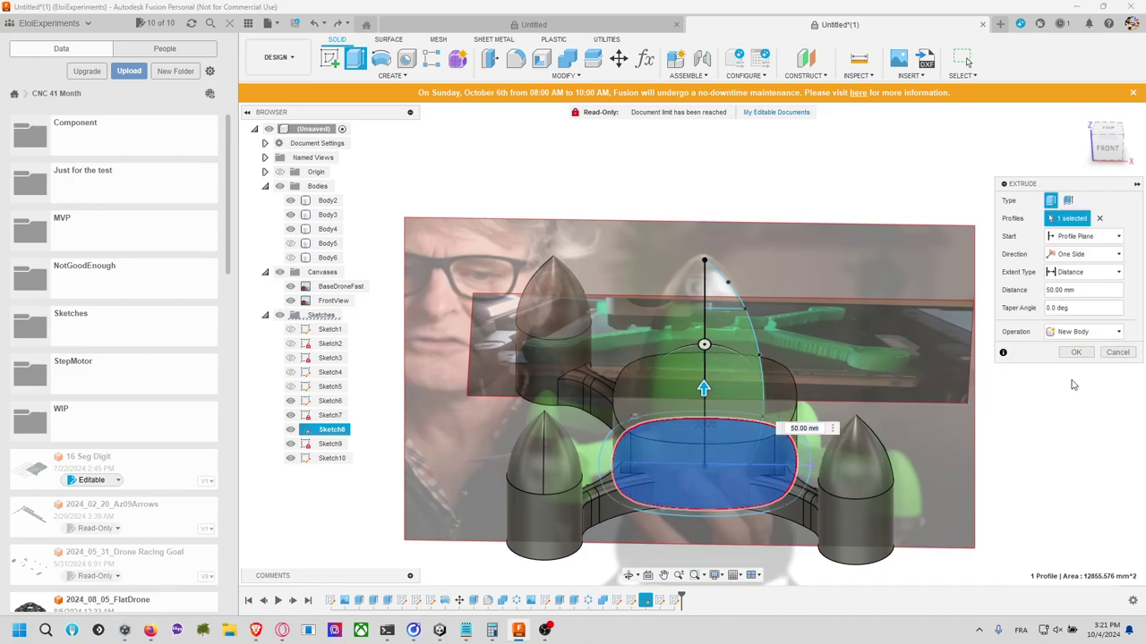
{"action": "mouse_move", "coordinate": [831, 375]}
{"action": "middle_mouse_down", "text": "shift"}
{"action": "mouse_move", "coordinate": [817, 374]}
{"action": "mouse_move", "coordinate": [819, 357]}
{"action": "mouse_move", "coordinate": [877, 417]}
{"action": "mouse_move", "coordinate": [810, 374]}
{"action": "mouse_move", "coordinate": [820, 370]}
{"action": "middle_mouse_up", "text": "shift"}
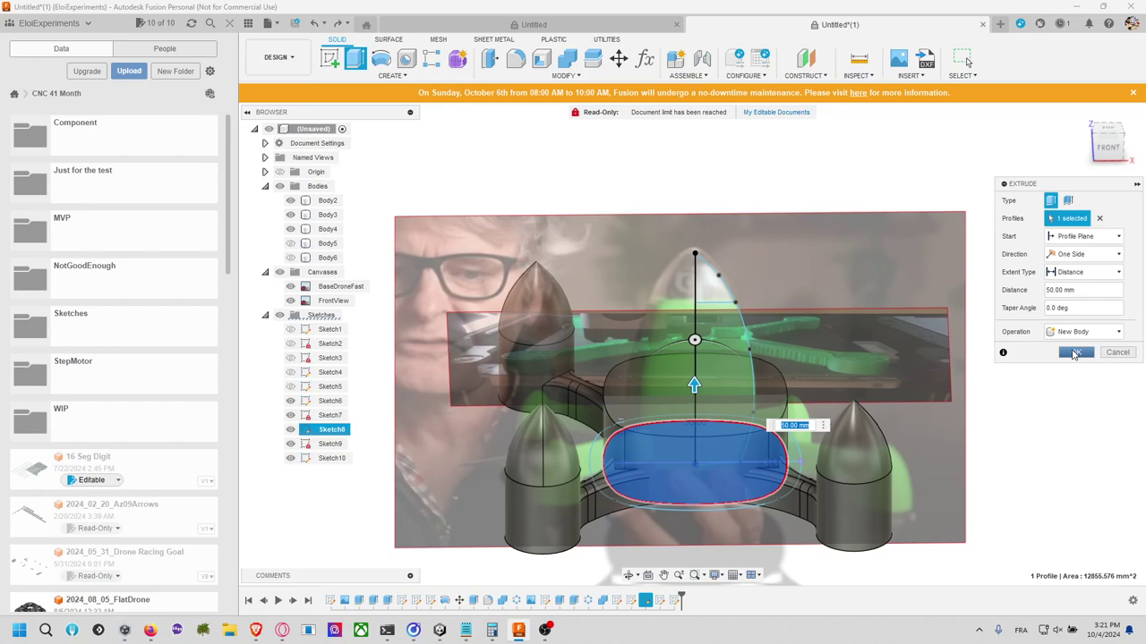
{"action": "left_click", "coordinate": [1074, 352]}
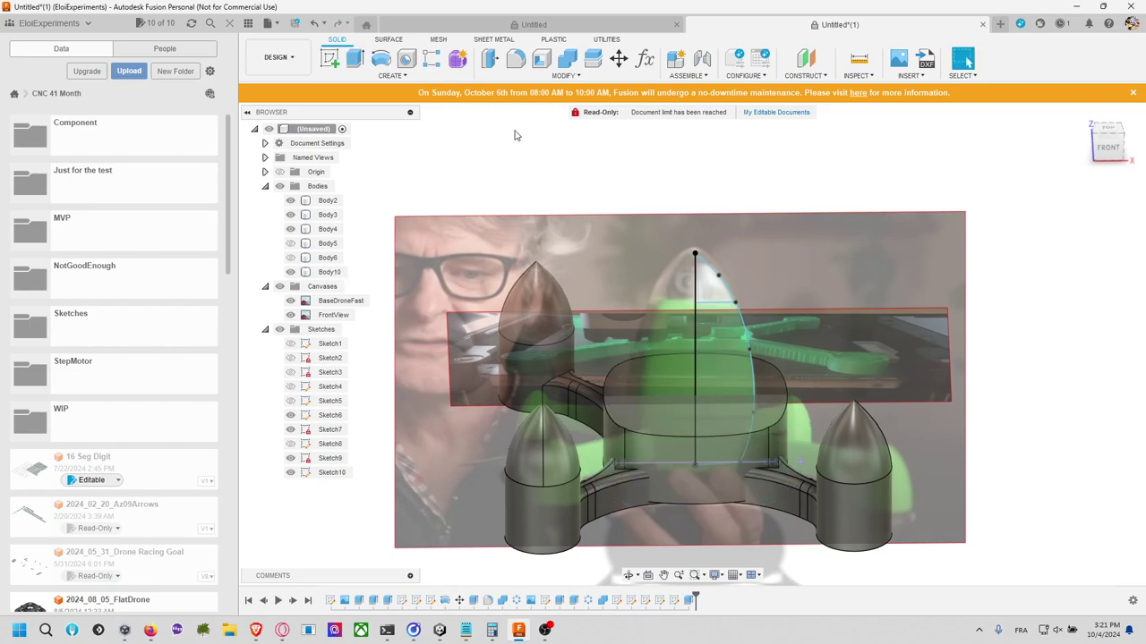
Step: Try scaling the extruded hub, then cancel the scale
{"action": "left_click", "coordinate": [772, 393]}
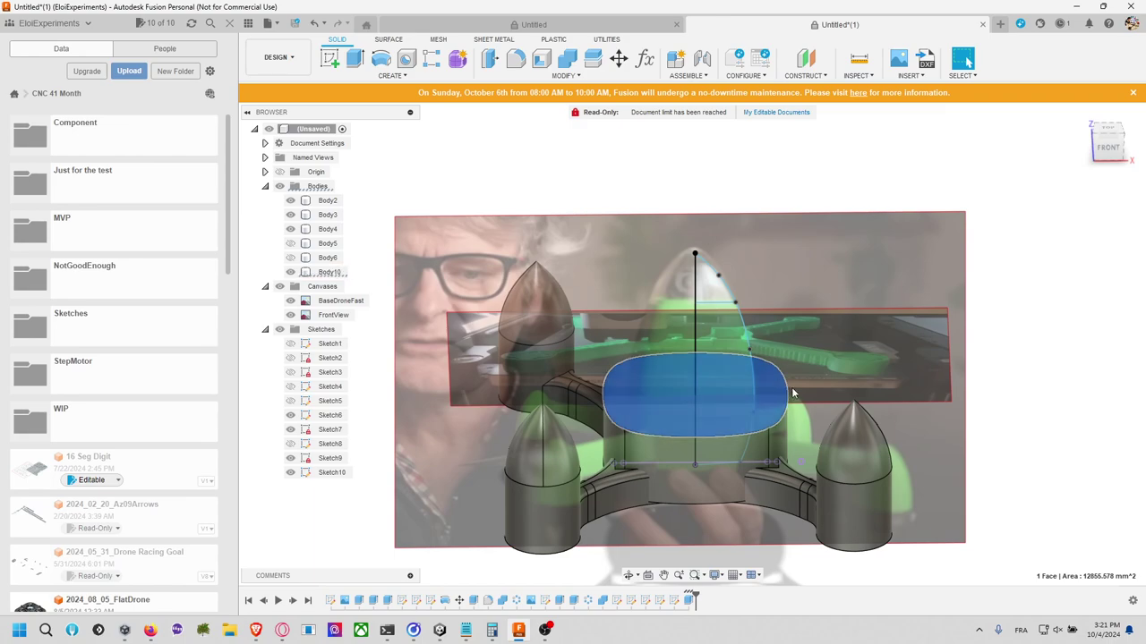
{"action": "type", "text": "sca"}
{"action": "left_click", "coordinate": [824, 477]}
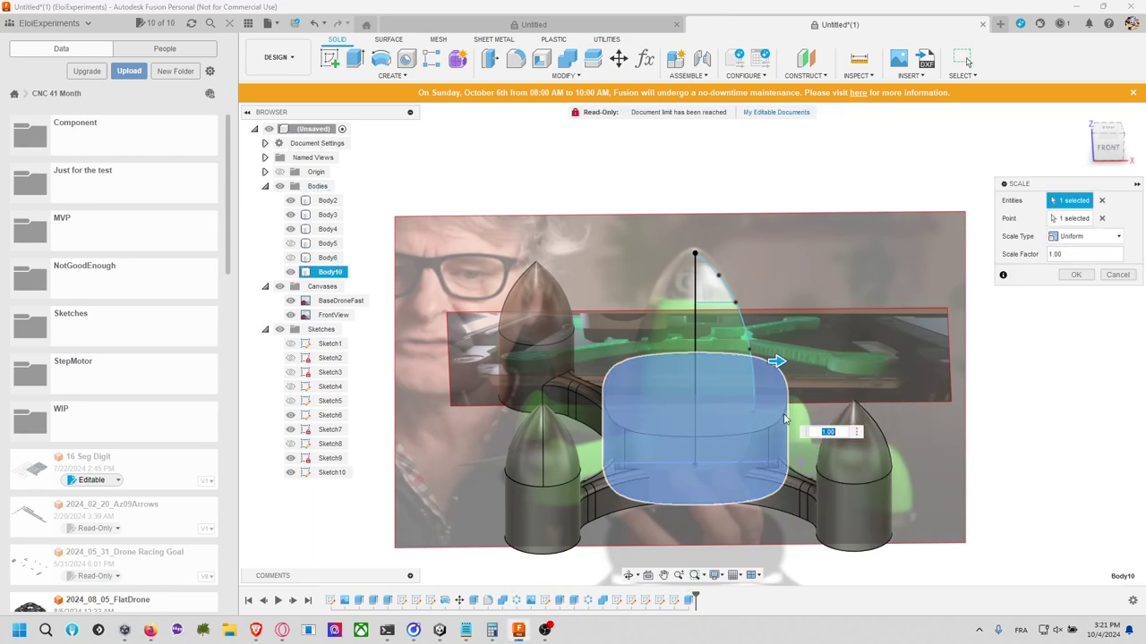
{"action": "left_click_drag", "start_coordinate": [768, 360], "coordinate": [786, 363]}
{"action": "key", "text": "Escape"}
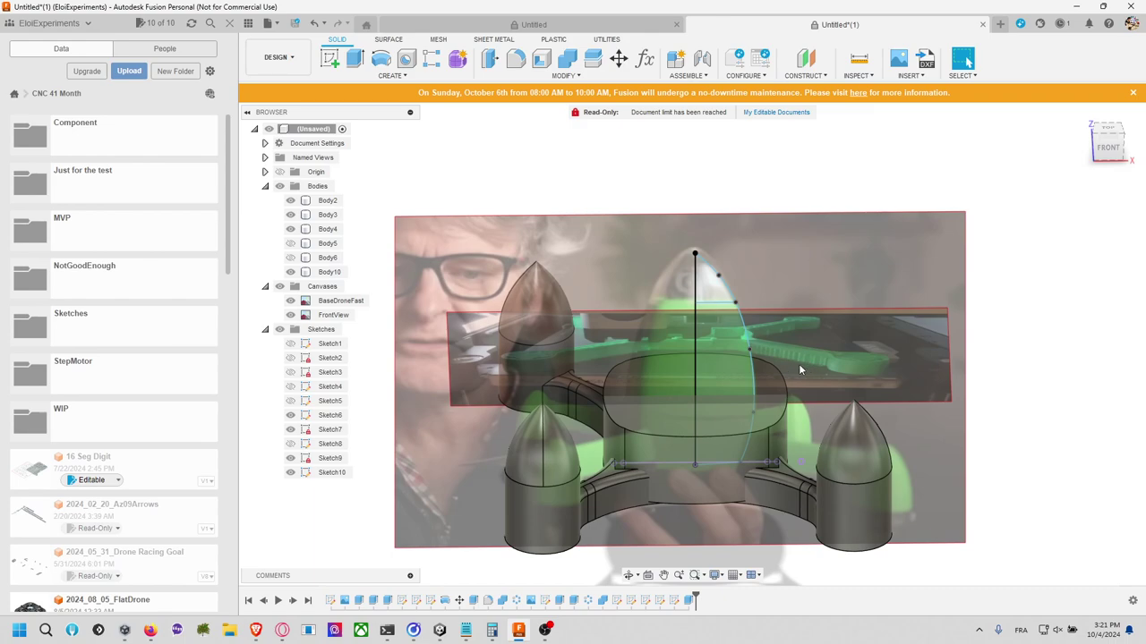
{"action": "middle_click_drag", "start_coordinate": [805, 363], "coordinate": [586, 171], "text": "shift"}
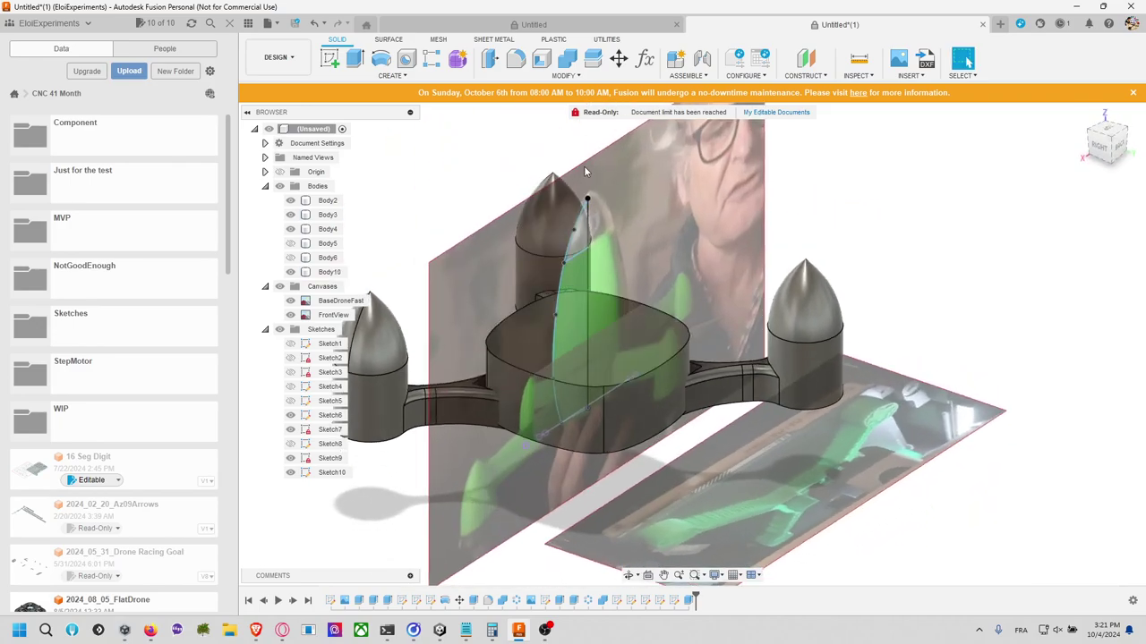
Step: Start a Draft on the hub with the bottom face as pull direction, tilting one wall -55°
{"action": "left_click", "coordinate": [573, 77]}
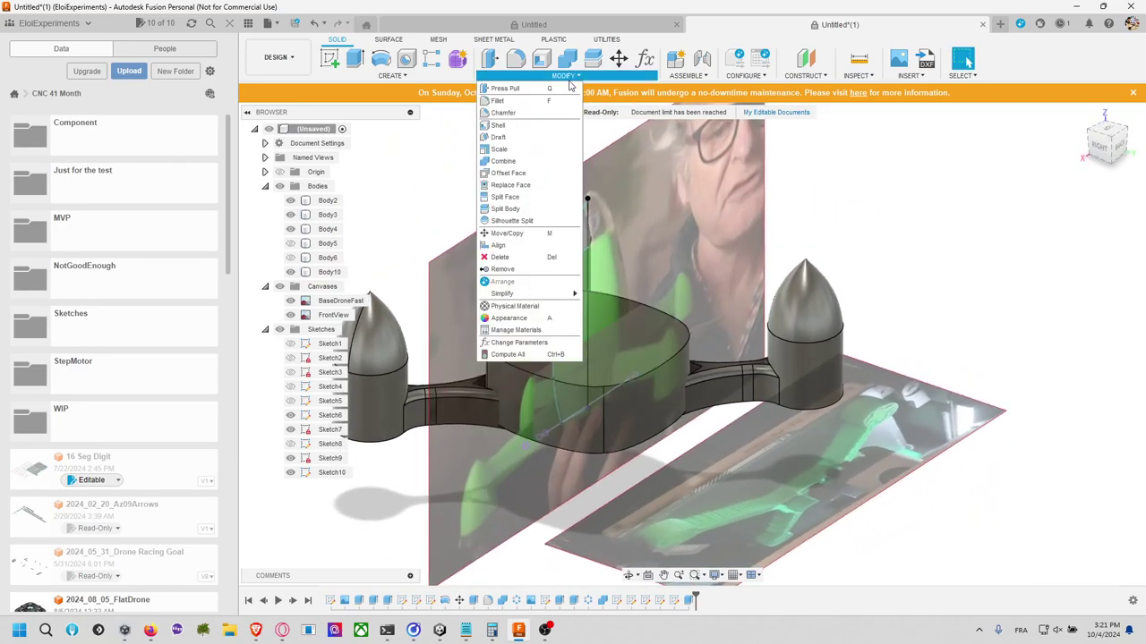
{"action": "left_click", "coordinate": [537, 142]}
{"action": "middle_click_drag", "start_coordinate": [639, 319], "coordinate": [655, 230], "text": "shift"}
{"action": "left_click", "coordinate": [663, 327]}
{"action": "left_click", "coordinate": [668, 353]}
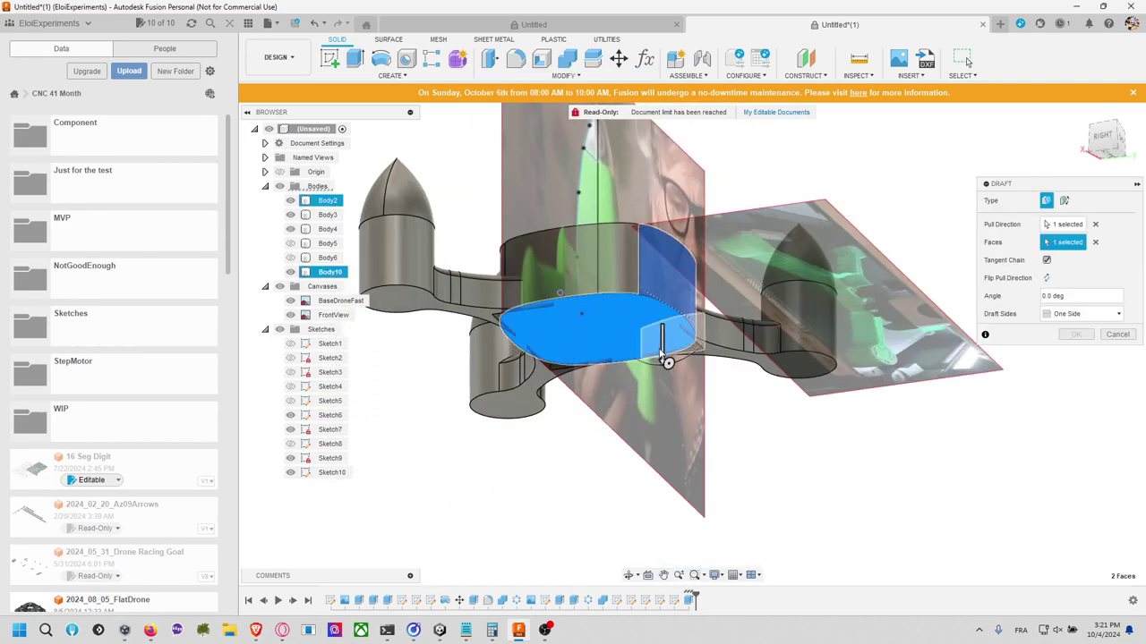
{"action": "left_click_drag", "start_coordinate": [664, 367], "coordinate": [735, 342]}
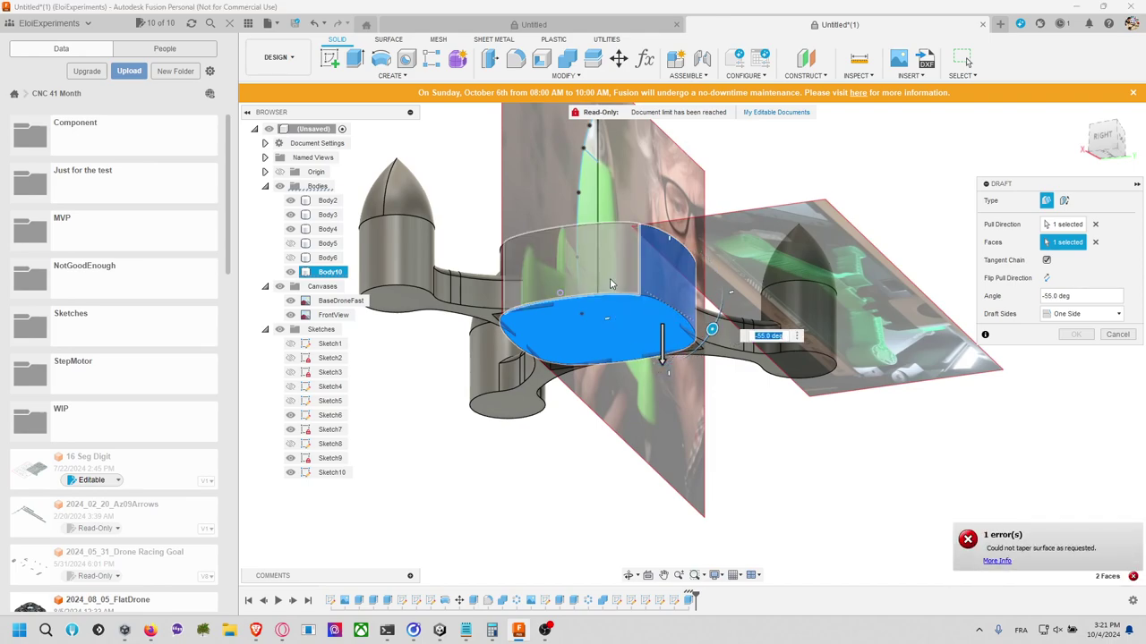
Step: Add more hub walls, increase the draft to -80°, then cancel after the taper fails
{"action": "left_click", "coordinate": [608, 287]}
{"action": "middle_click_drag", "start_coordinate": [609, 287], "coordinate": [626, 331], "text": "shift"}
{"action": "left_click", "coordinate": [609, 281]}
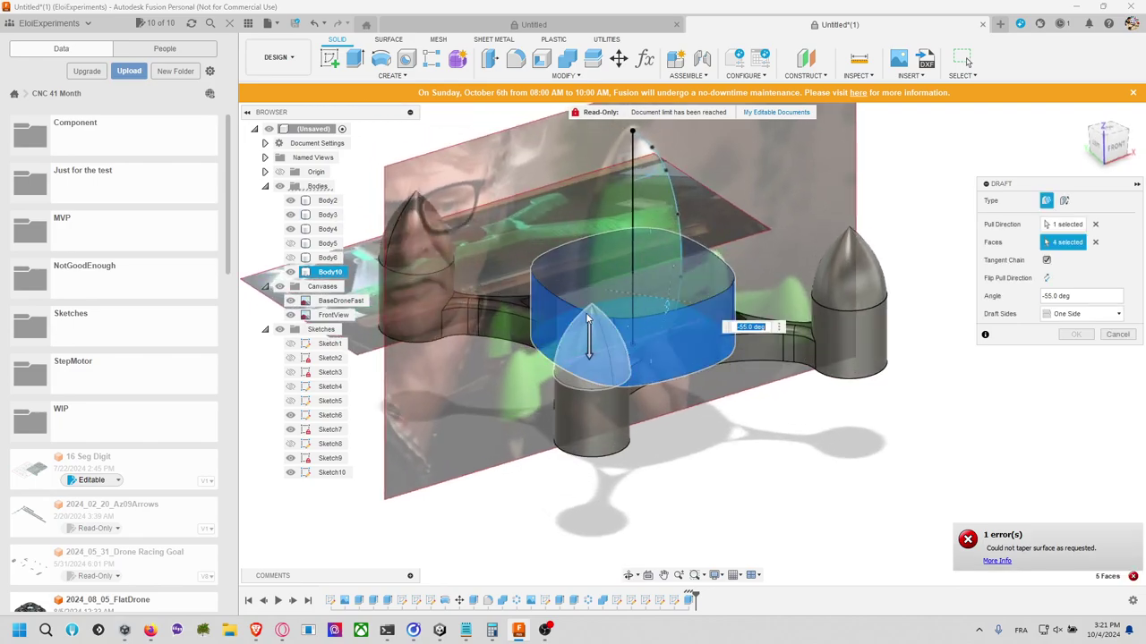
{"action": "middle_click_drag", "start_coordinate": [707, 369], "coordinate": [694, 309], "text": "shift"}
{"action": "left_click_drag", "start_coordinate": [828, 359], "coordinate": [868, 352]}
{"action": "left_click", "coordinate": [1117, 334]}
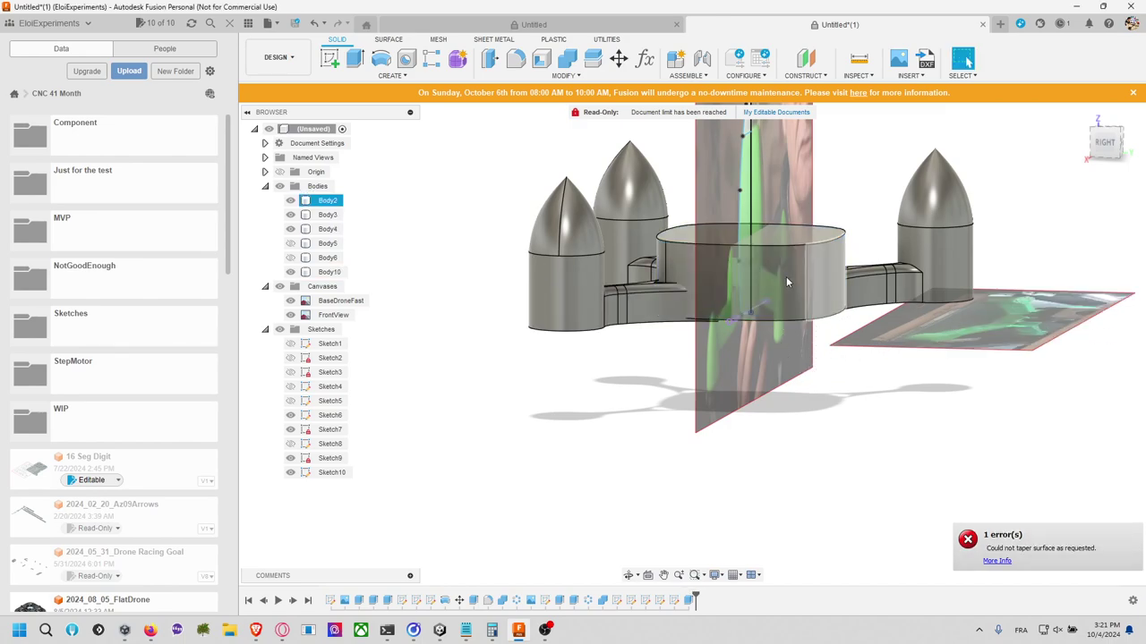
{"action": "middle_click_drag", "start_coordinate": [785, 276], "coordinate": [860, 348], "text": "shift"}
Step: Roll the timeline back before the fin, review the Sketch10 nose-cone splines, and finish the sketch
{"action": "left_click", "coordinate": [1110, 152]}
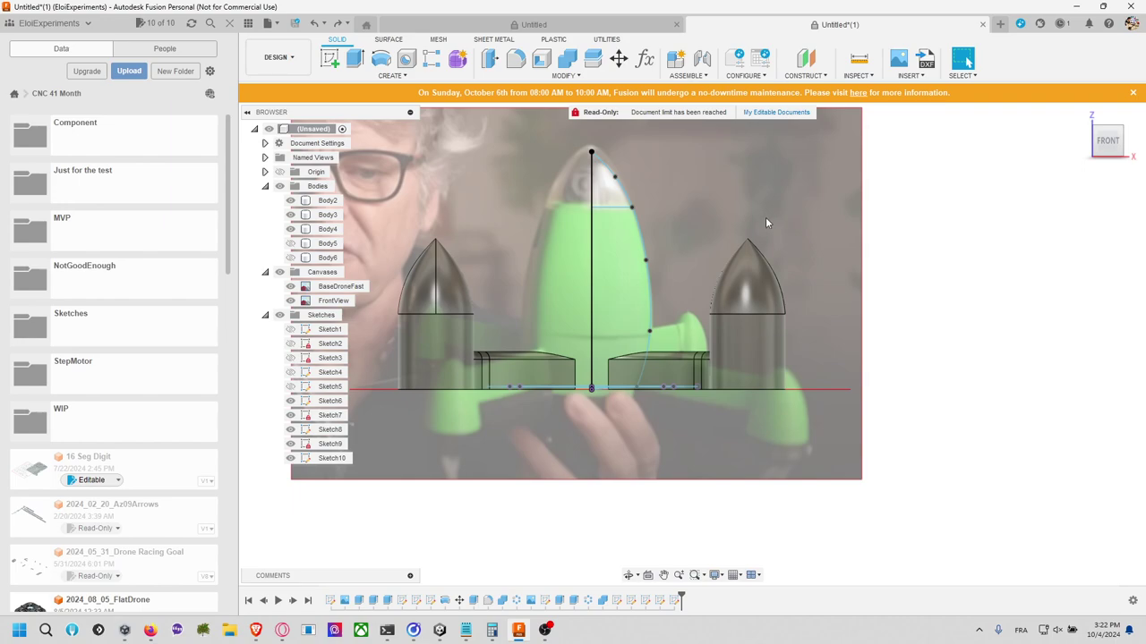
{"action": "scroll", "coordinate": [782, 227], "scroll_direction": "up", "scroll_amount": 3}
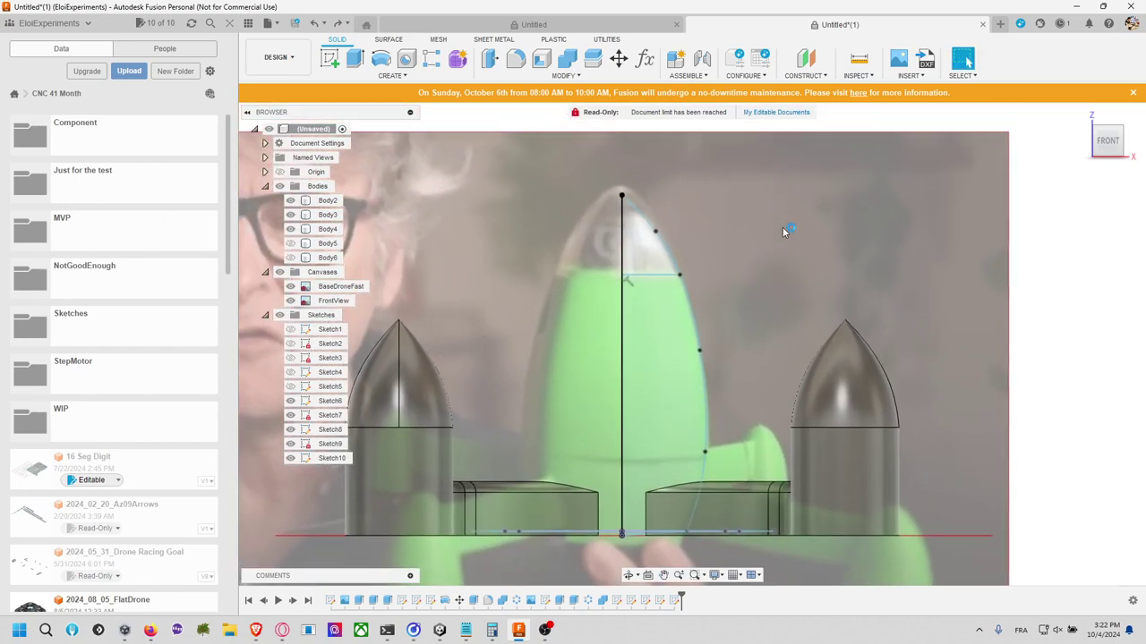
{"action": "mouse_move", "coordinate": [793, 240]}
{"action": "middle_mouse_down"}
{"action": "mouse_move", "coordinate": [728, 199]}
{"action": "mouse_move", "coordinate": [725, 223]}
{"action": "middle_mouse_up"}
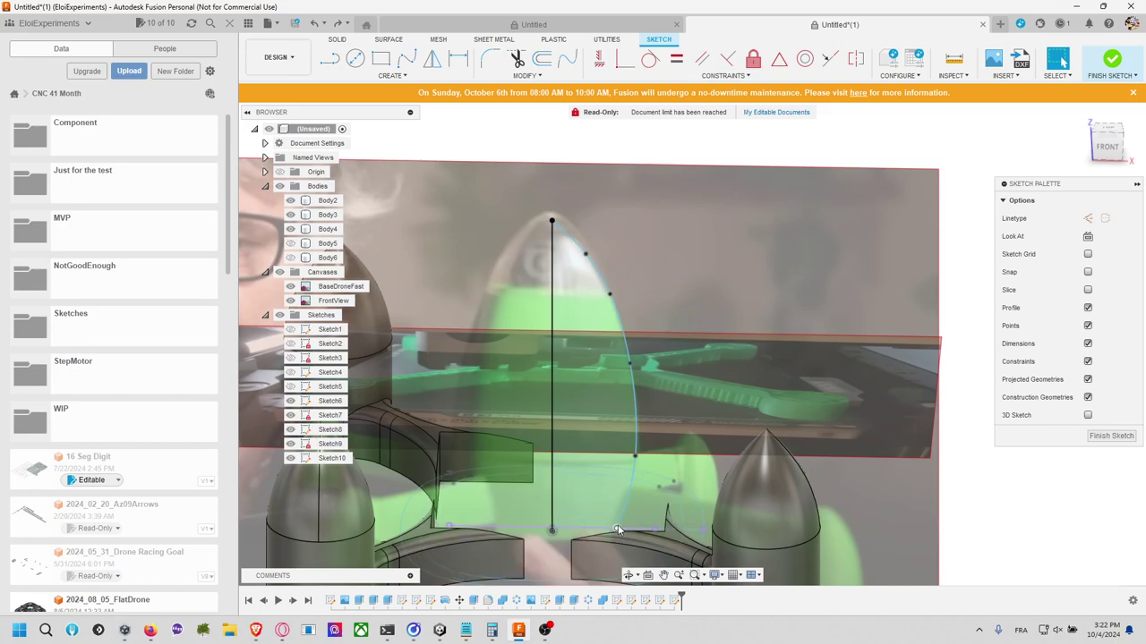
{"action": "left_click", "coordinate": [682, 529]}
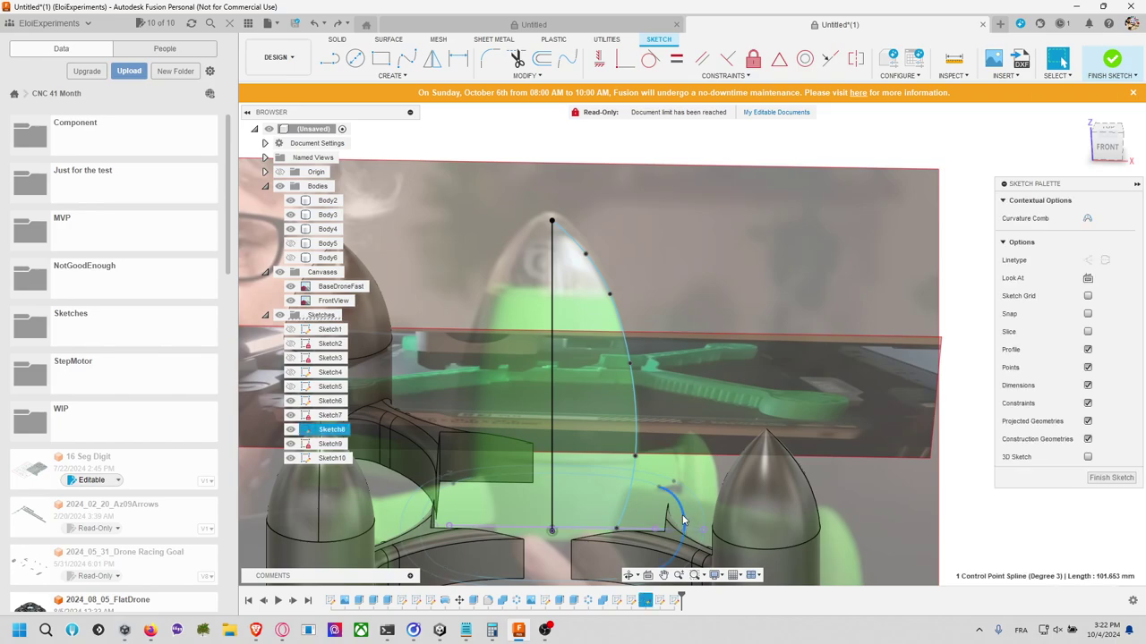
{"action": "left_click", "coordinate": [627, 506]}
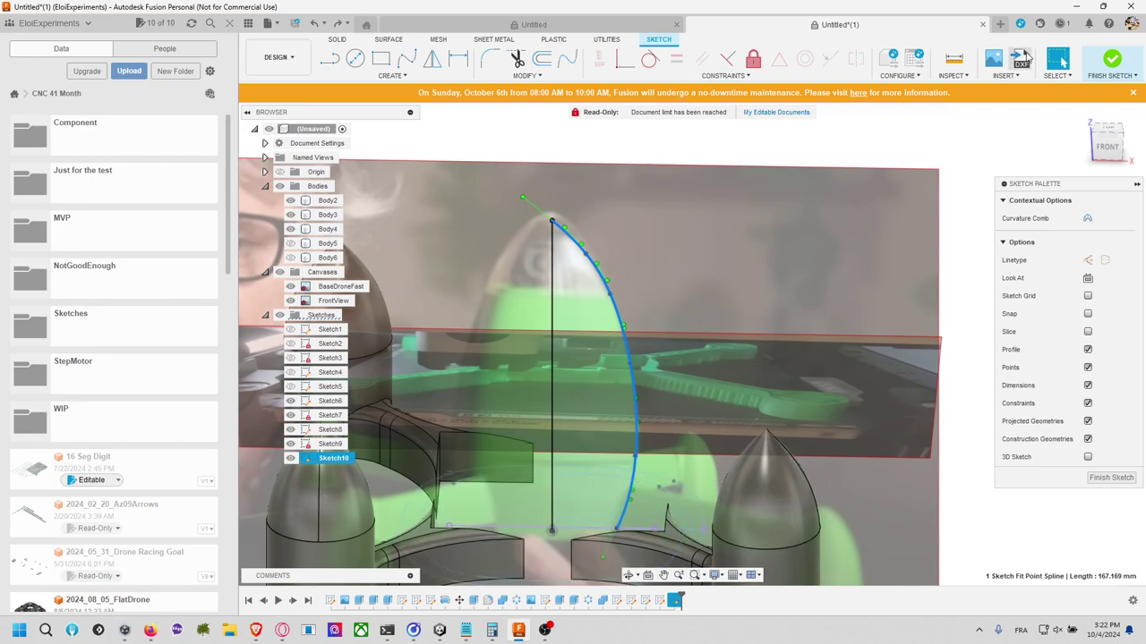
{"action": "left_click", "coordinate": [1112, 59]}
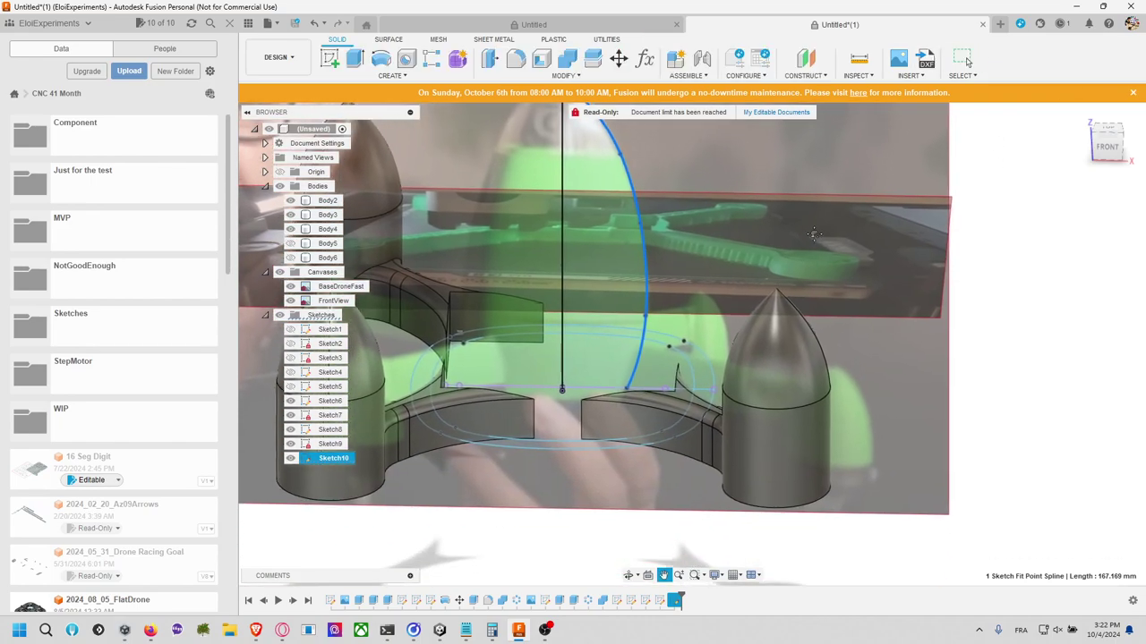
Step: Make the translucent centre plate Body6 visible again and bring up the Create menu
{"action": "middle_click_drag", "start_coordinate": [827, 217], "coordinate": [828, 288]}
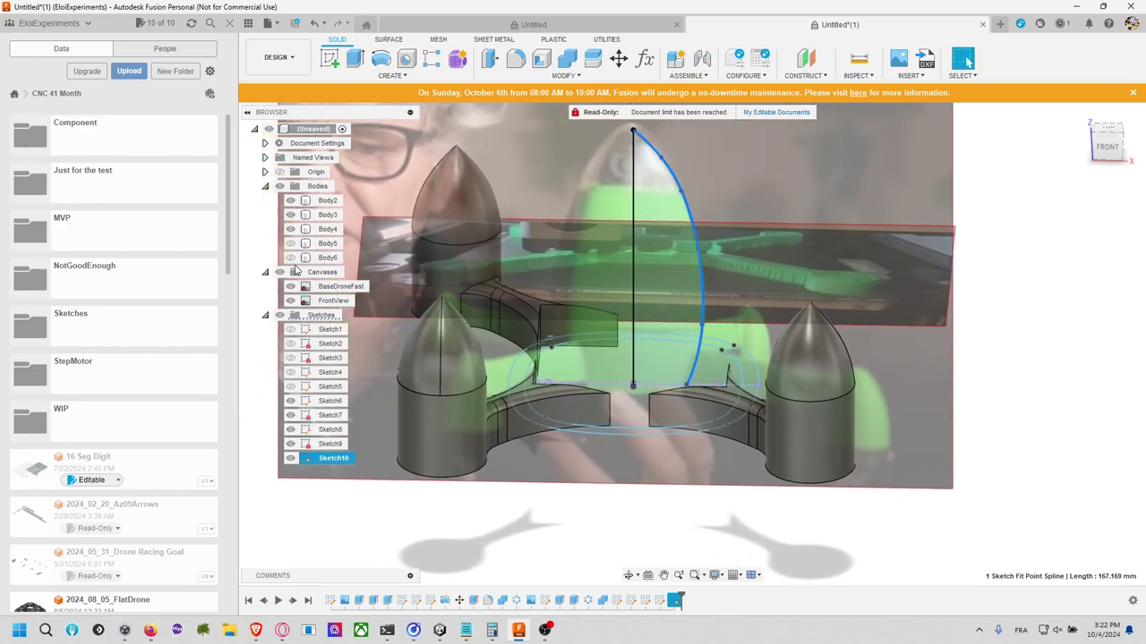
{"action": "left_click", "coordinate": [291, 257]}
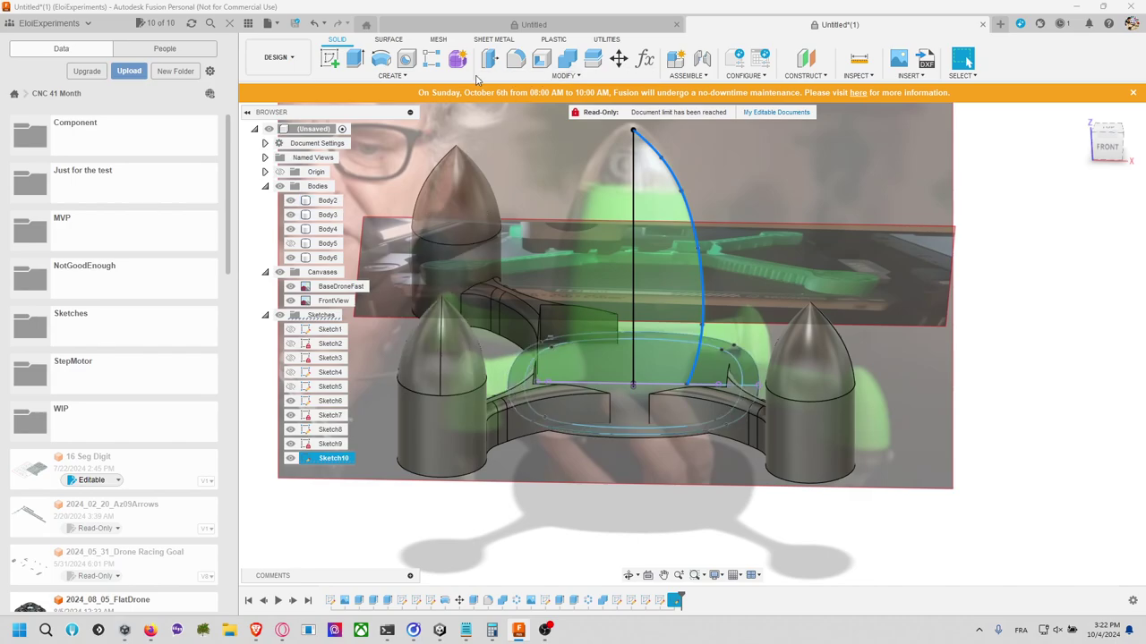
{"action": "left_click", "coordinate": [392, 75]}
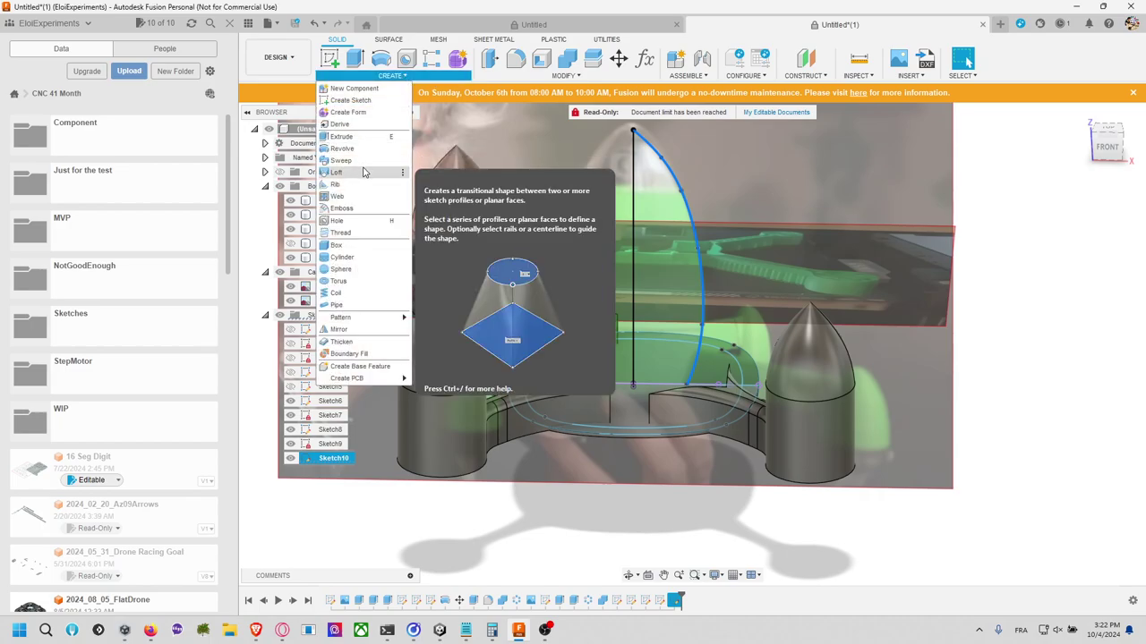
{"action": "left_click", "coordinate": [365, 172]}
{"action": "left_click", "coordinate": [731, 359]}
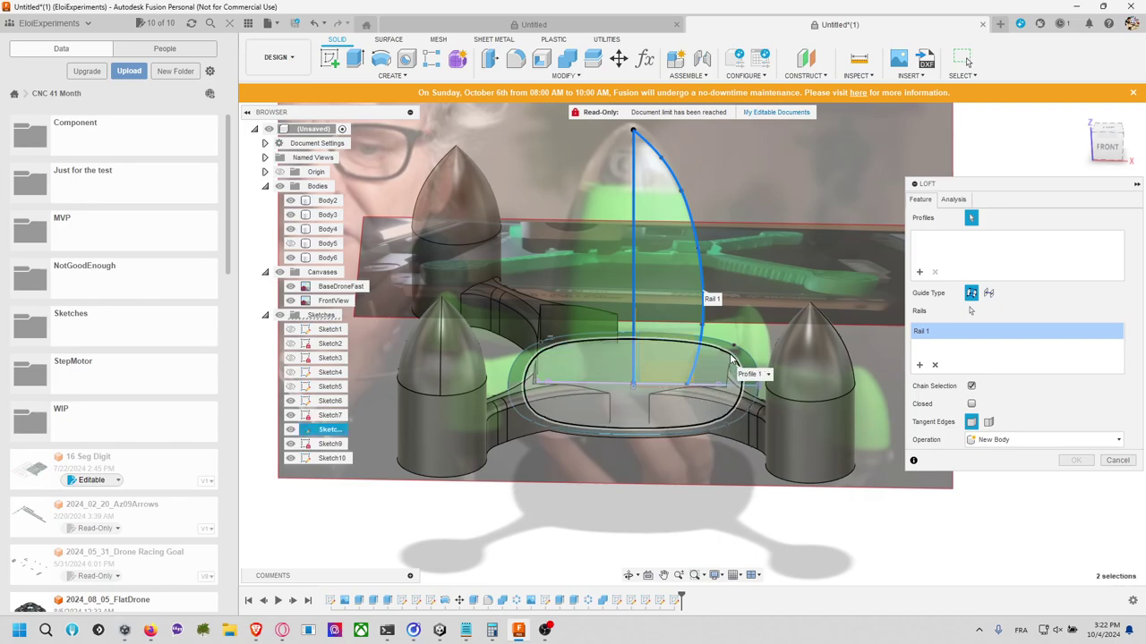
{"action": "left_click", "coordinate": [651, 154]}
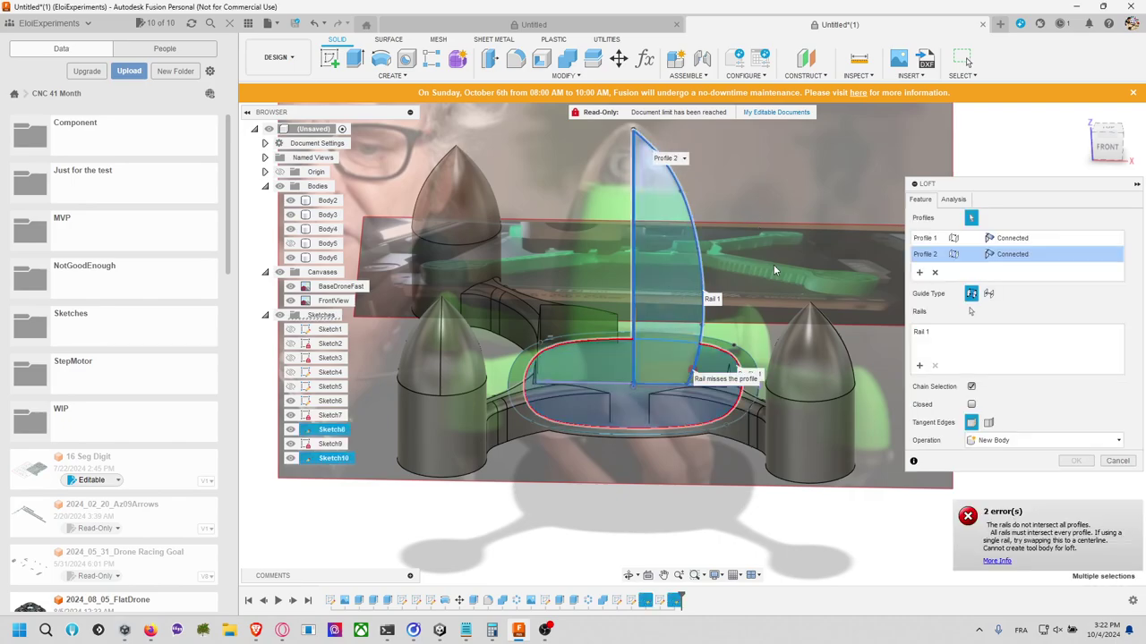
{"action": "left_click", "coordinate": [634, 299]}
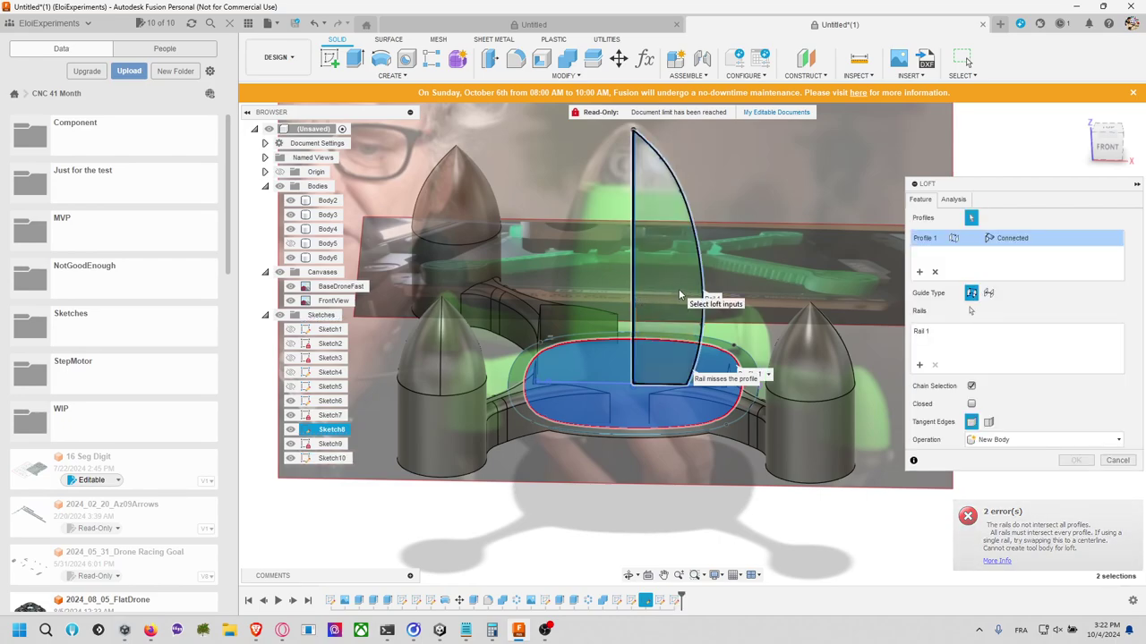
{"action": "left_click", "coordinate": [1117, 461]}
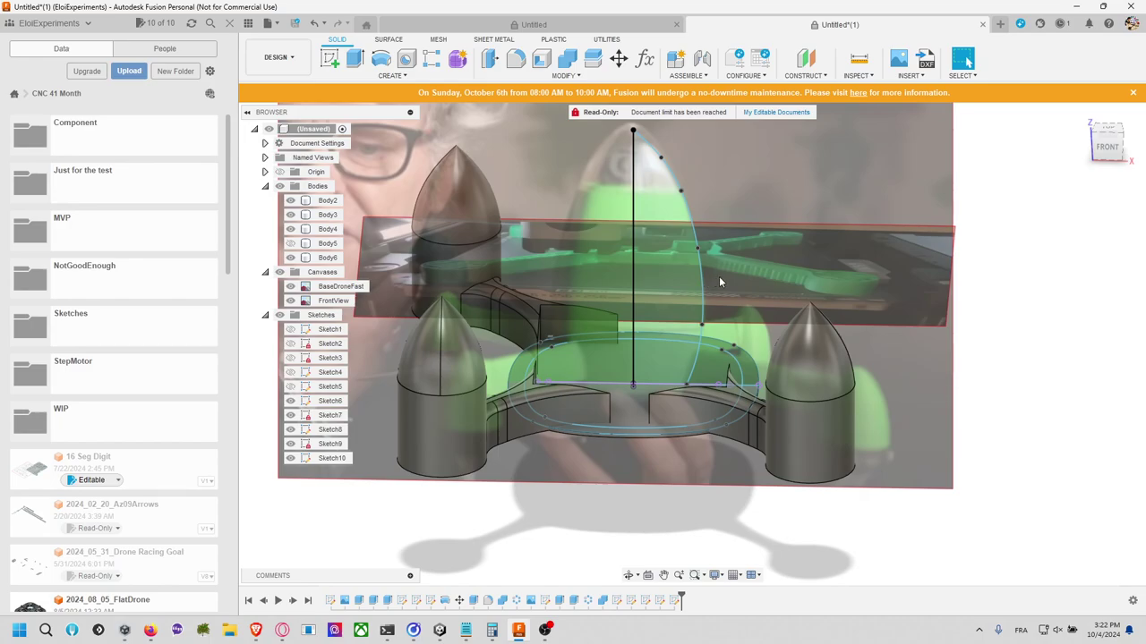
Step: Extrude the sail-shaped profile two-sided, 1 mm in each direction
{"action": "scroll", "coordinate": [730, 341], "scroll_direction": "up", "scroll_amount": 3}
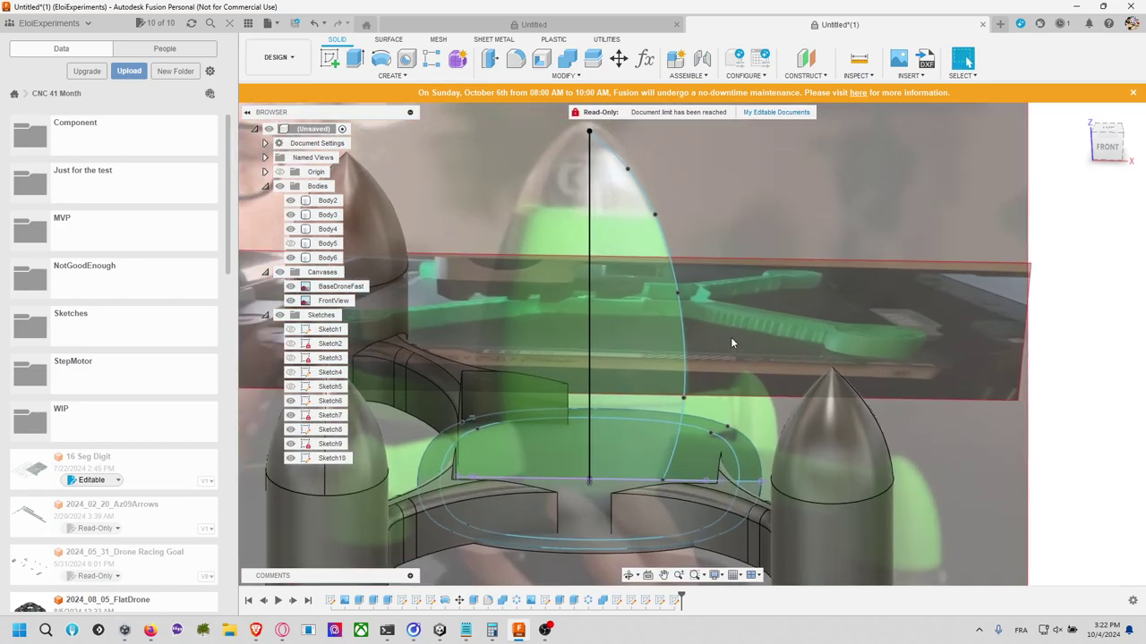
{"action": "scroll", "coordinate": [731, 343], "scroll_direction": "up", "scroll_amount": 1}
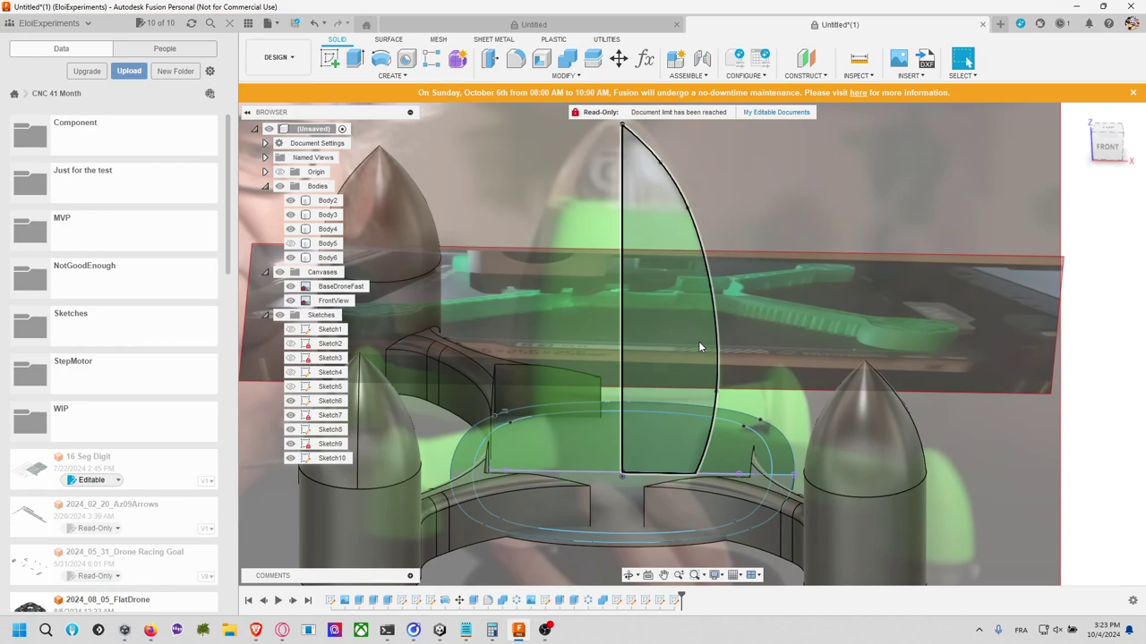
{"action": "key", "text": "e"}
{"action": "left_click", "coordinate": [678, 315]}
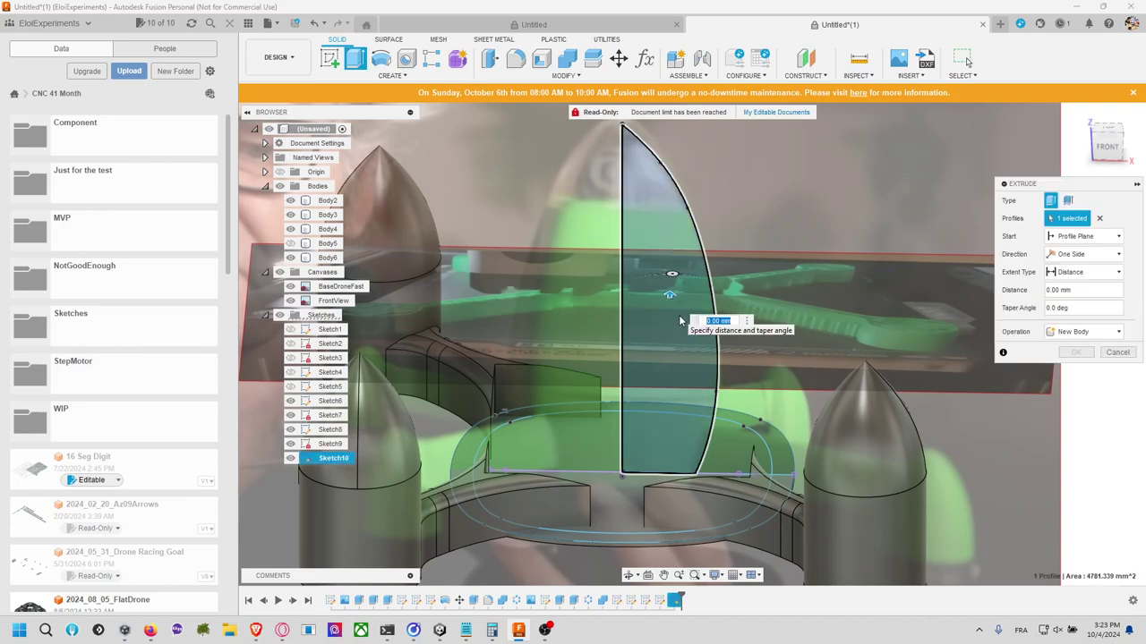
{"action": "type", "text": "1"}
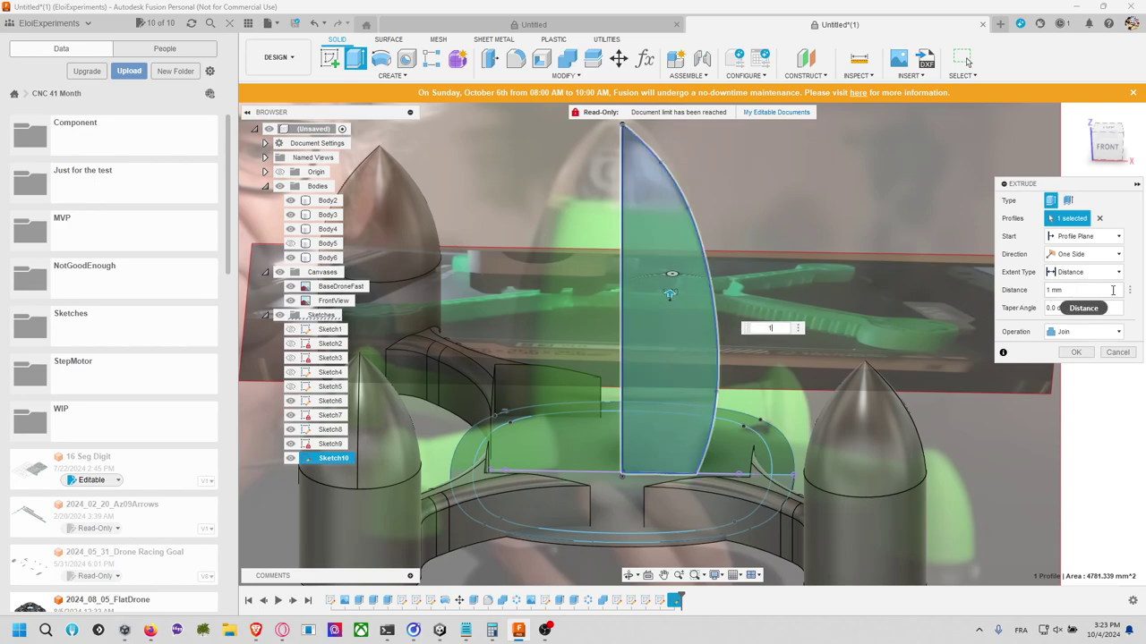
{"action": "left_click", "coordinate": [1101, 254]}
{"action": "left_click", "coordinate": [1079, 279]}
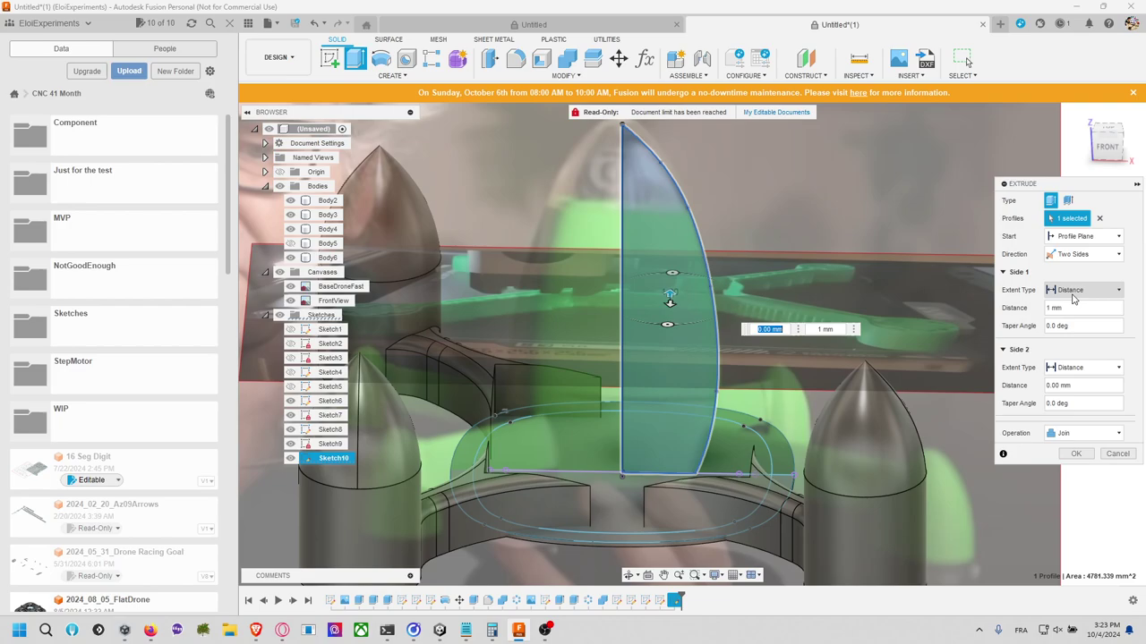
{"action": "left_click", "coordinate": [1074, 386]}
{"action": "type", "text": "1"}
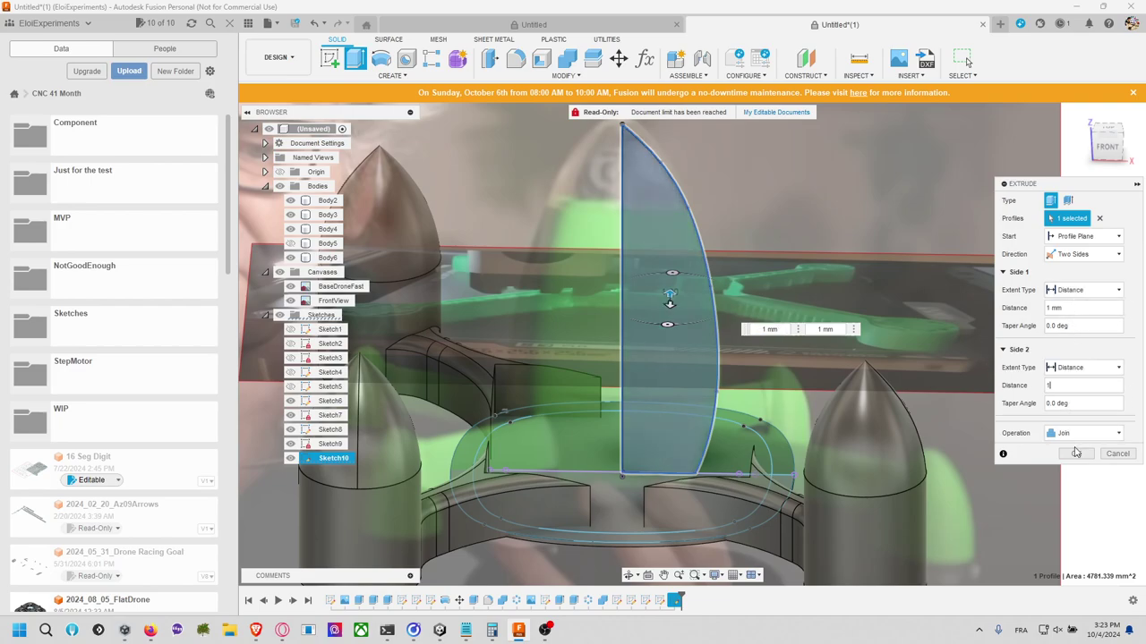
{"action": "left_click", "coordinate": [1075, 453]}
Step: Edit the fin extrusion so its operation is New Body
{"action": "middle_click_drag", "start_coordinate": [887, 286], "coordinate": [854, 311], "text": "shift"}
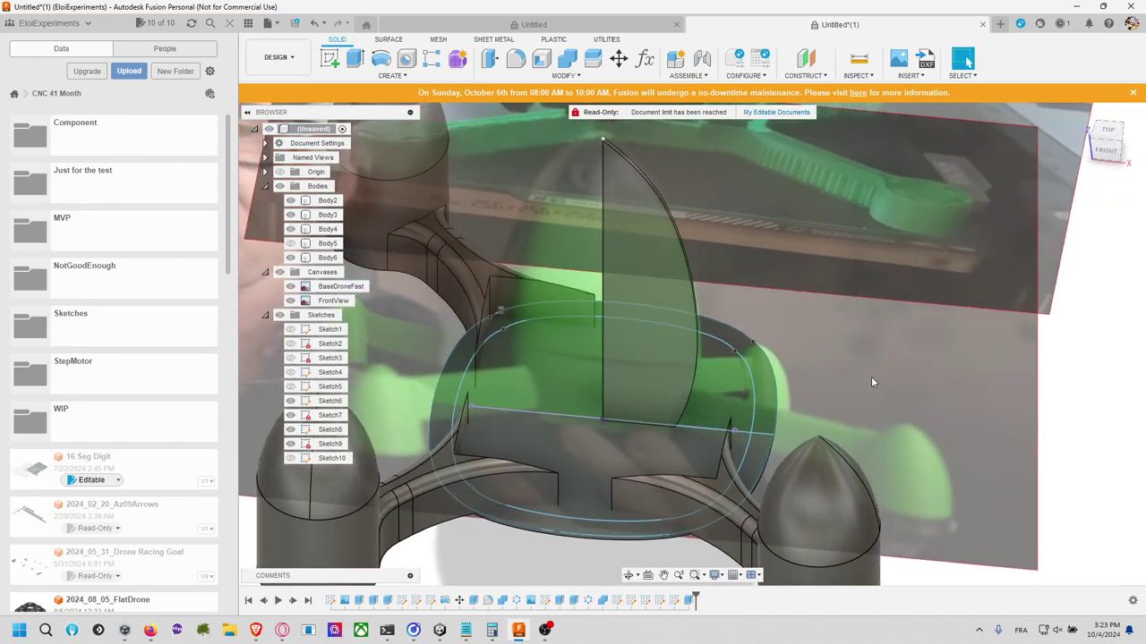
{"action": "right_click", "coordinate": [689, 602]}
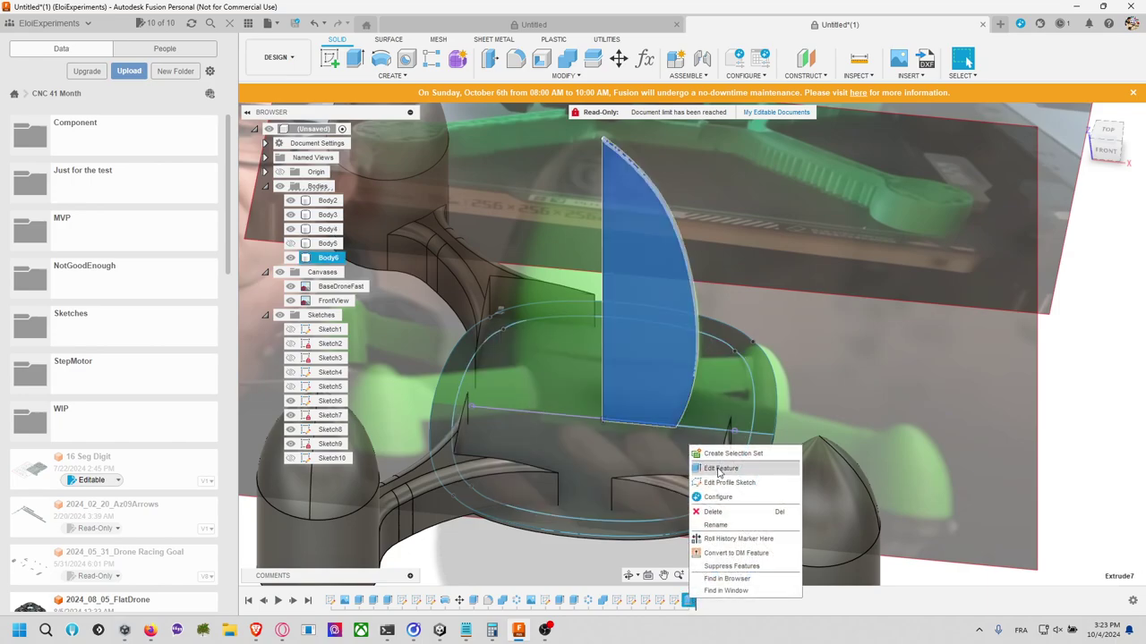
{"action": "left_click", "coordinate": [721, 473]}
{"action": "left_click", "coordinate": [1083, 432]}
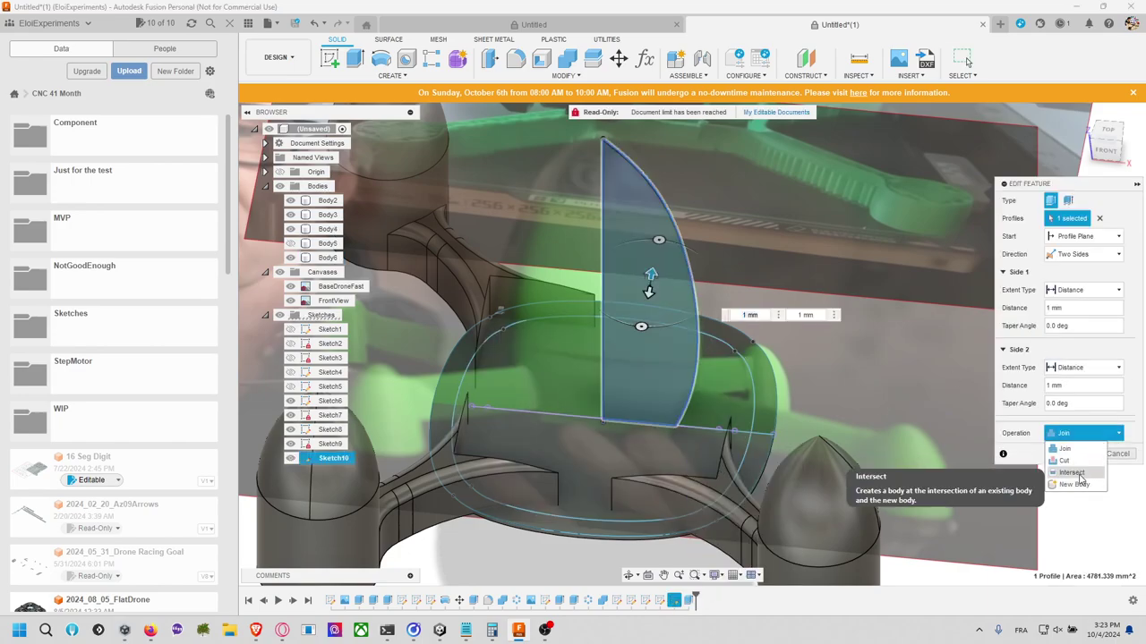
{"action": "left_click", "coordinate": [1070, 470]}
{"action": "left_click", "coordinate": [1075, 454]}
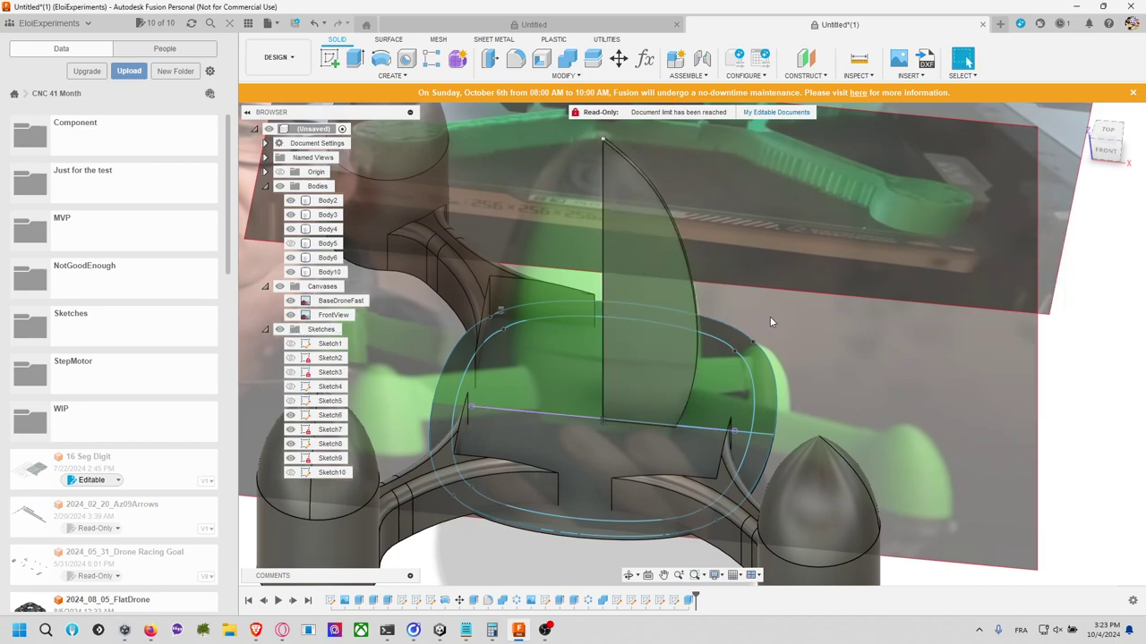
Step: Rotate the fin body 45 degrees about its vertical edge with Move
{"action": "left_click", "coordinate": [618, 58]}
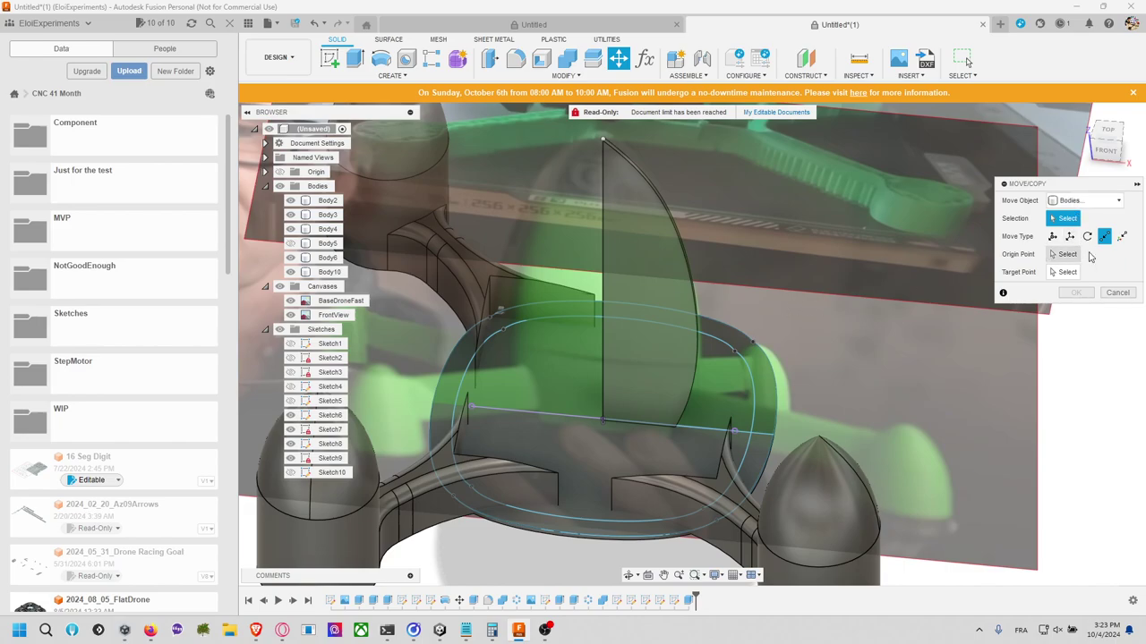
{"action": "left_click", "coordinate": [1086, 236]}
{"action": "left_click", "coordinate": [653, 276]}
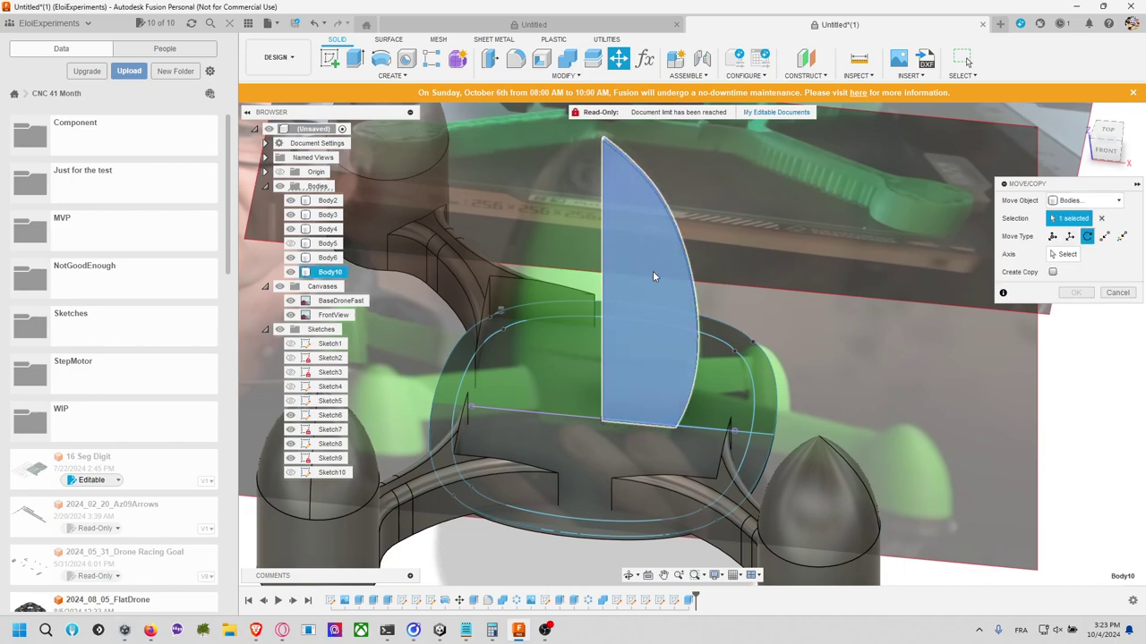
{"action": "left_click", "coordinate": [604, 270]}
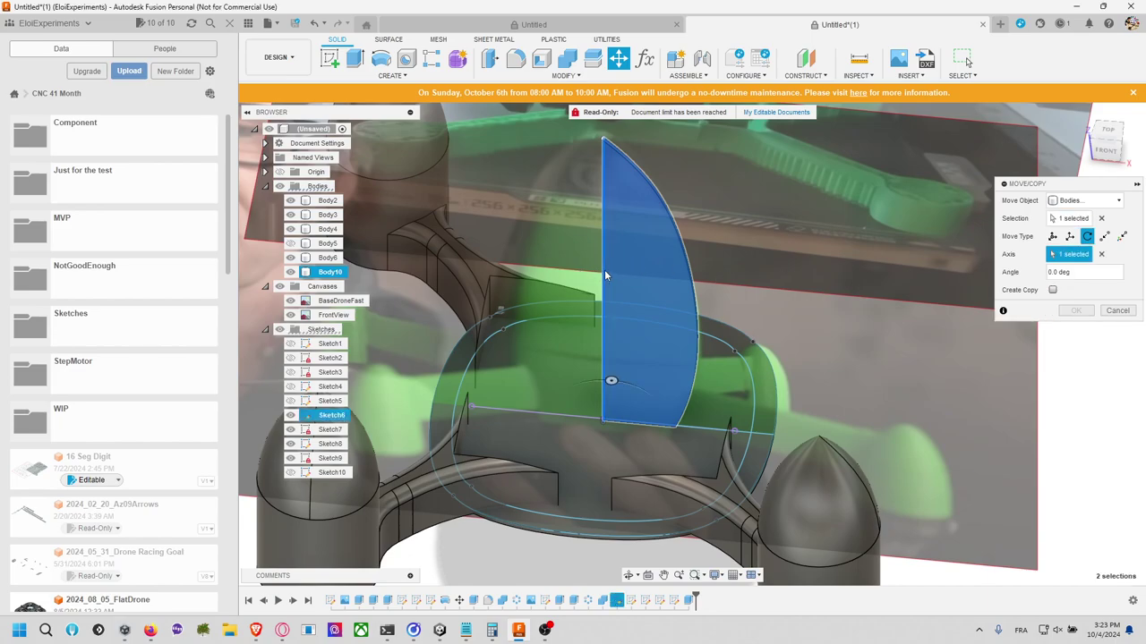
{"action": "left_click", "coordinate": [1076, 273]}
{"action": "type", "text": "45"}
{"action": "left_click", "coordinate": [1075, 311]}
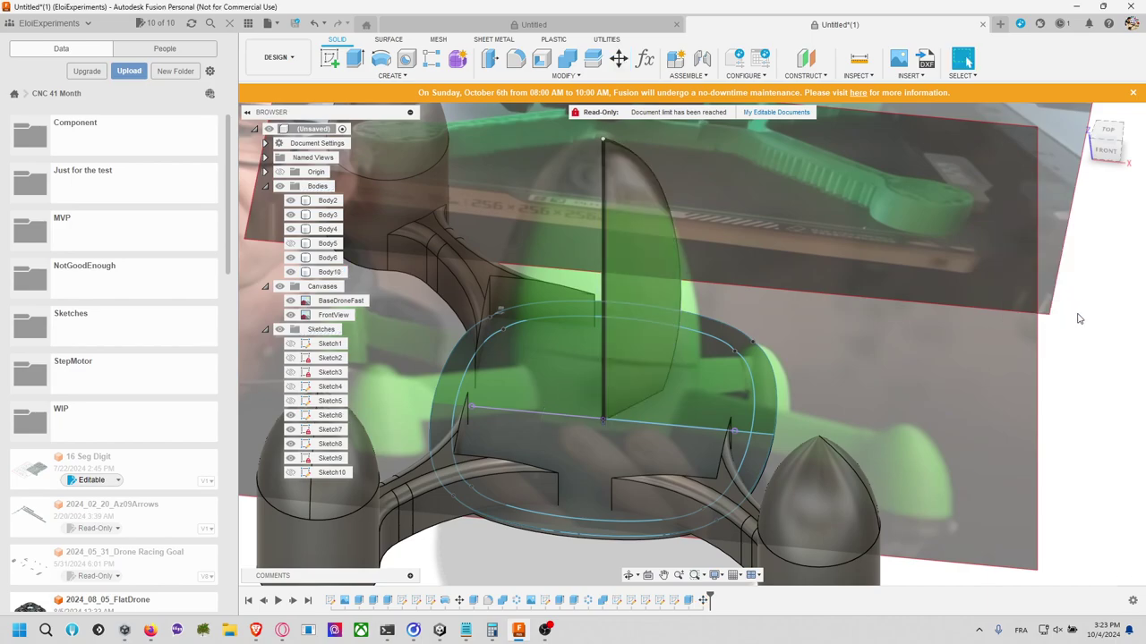
{"action": "mouse_move", "coordinate": [793, 269]}
{"action": "middle_mouse_down", "text": "shift"}
{"action": "mouse_move", "coordinate": [816, 282]}
{"action": "mouse_move", "coordinate": [777, 272]}
{"action": "mouse_move", "coordinate": [780, 322]}
{"action": "middle_mouse_up", "text": "shift"}
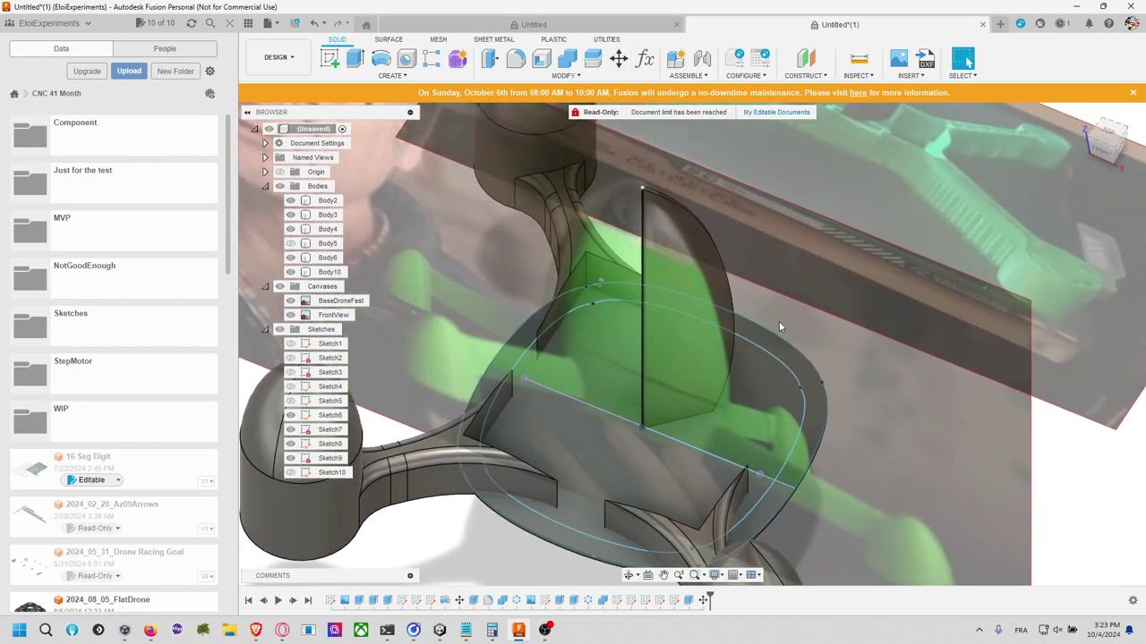
Step: Circular-pattern Body10 four times, full circle, around its vertical edge
{"action": "left_click", "coordinate": [573, 78]}
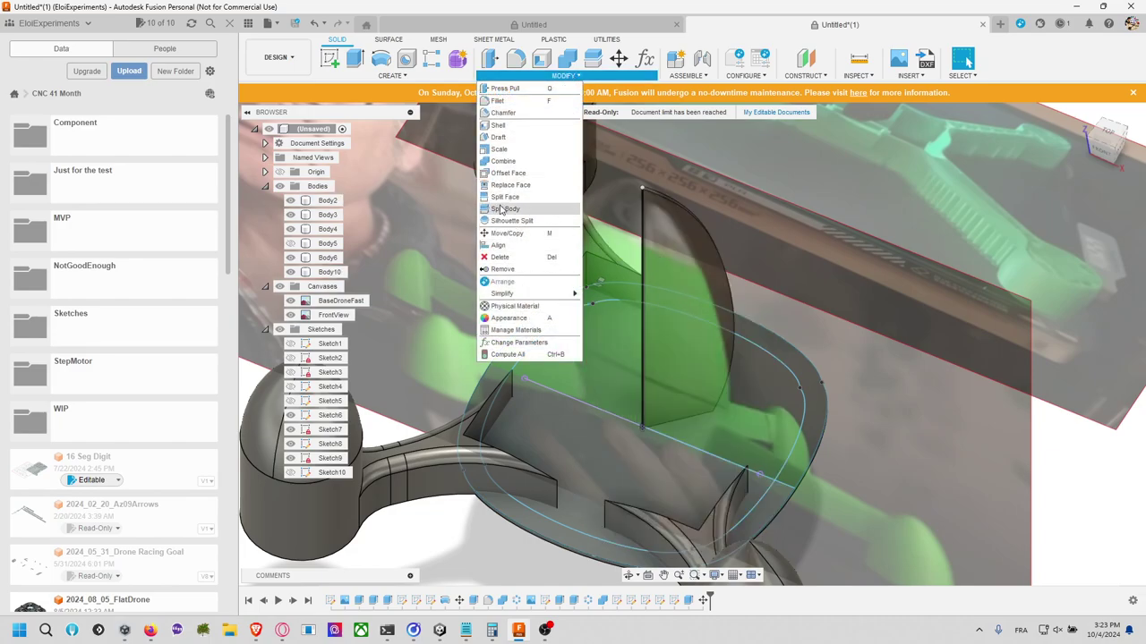
{"action": "mouse_move", "coordinate": [415, 76]}
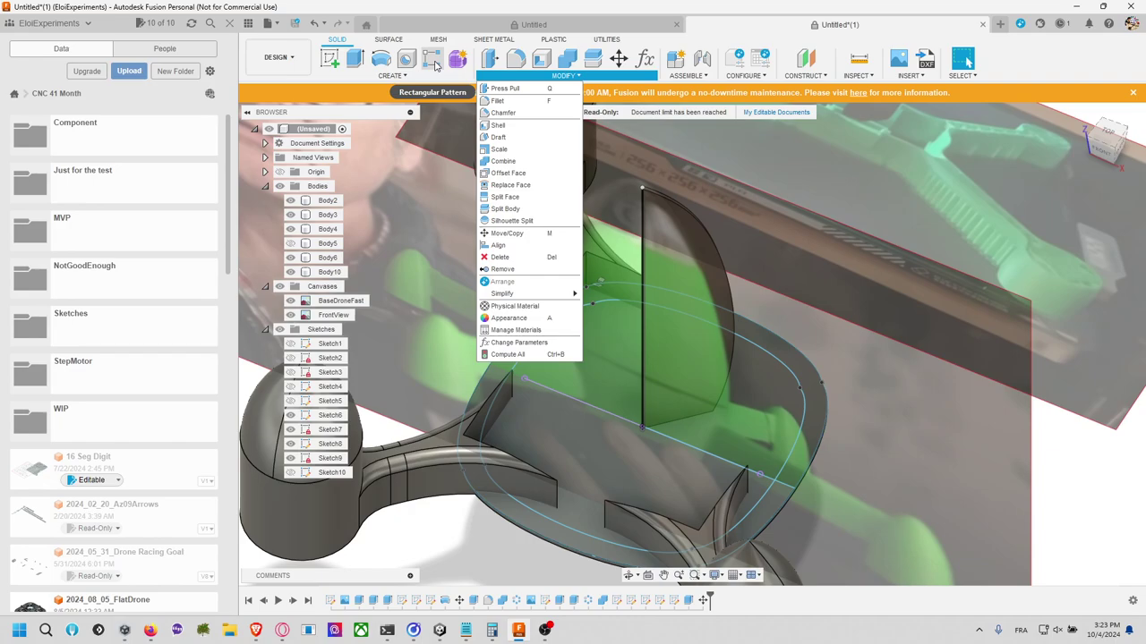
{"action": "left_click", "coordinate": [390, 75]}
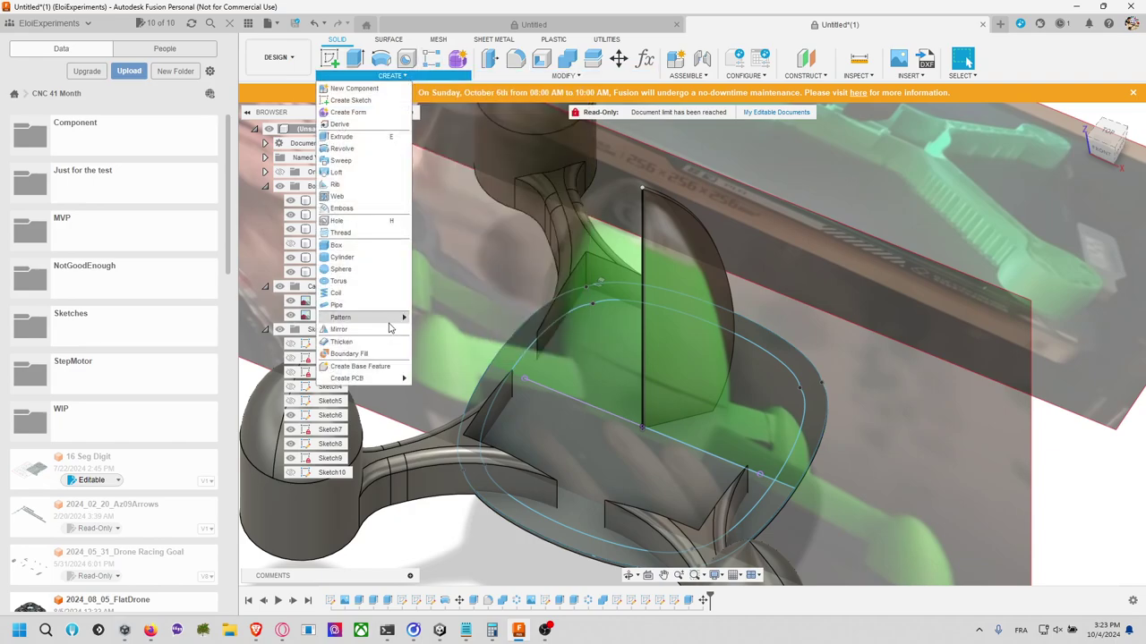
{"action": "mouse_move", "coordinate": [390, 322]}
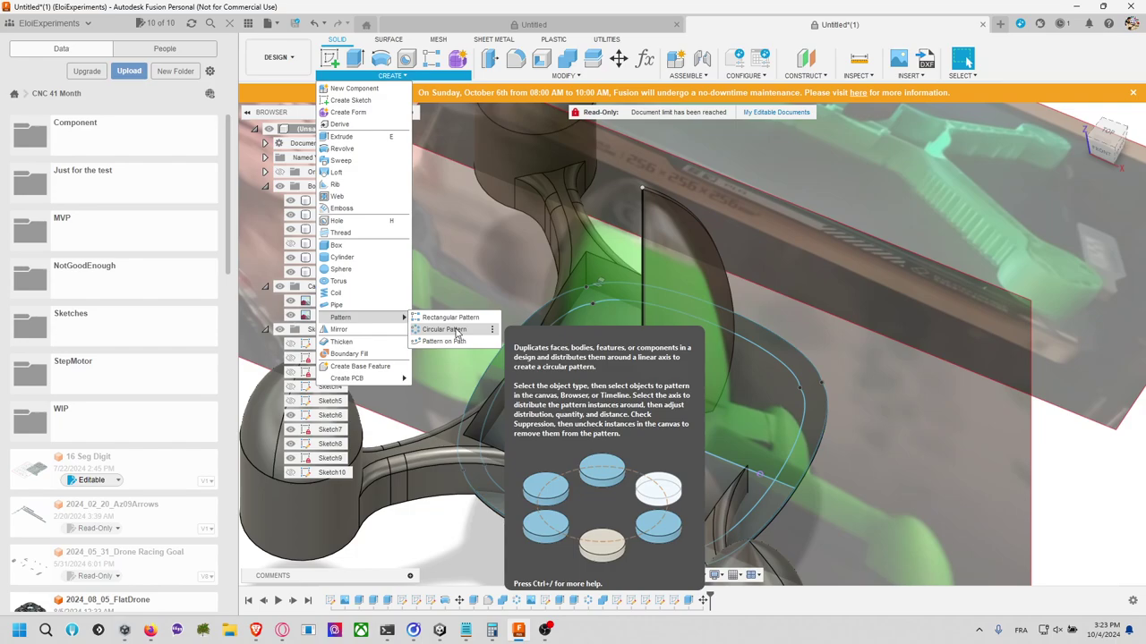
{"action": "left_click", "coordinate": [445, 330]}
{"action": "left_click", "coordinate": [649, 309]}
{"action": "left_click", "coordinate": [1062, 255]}
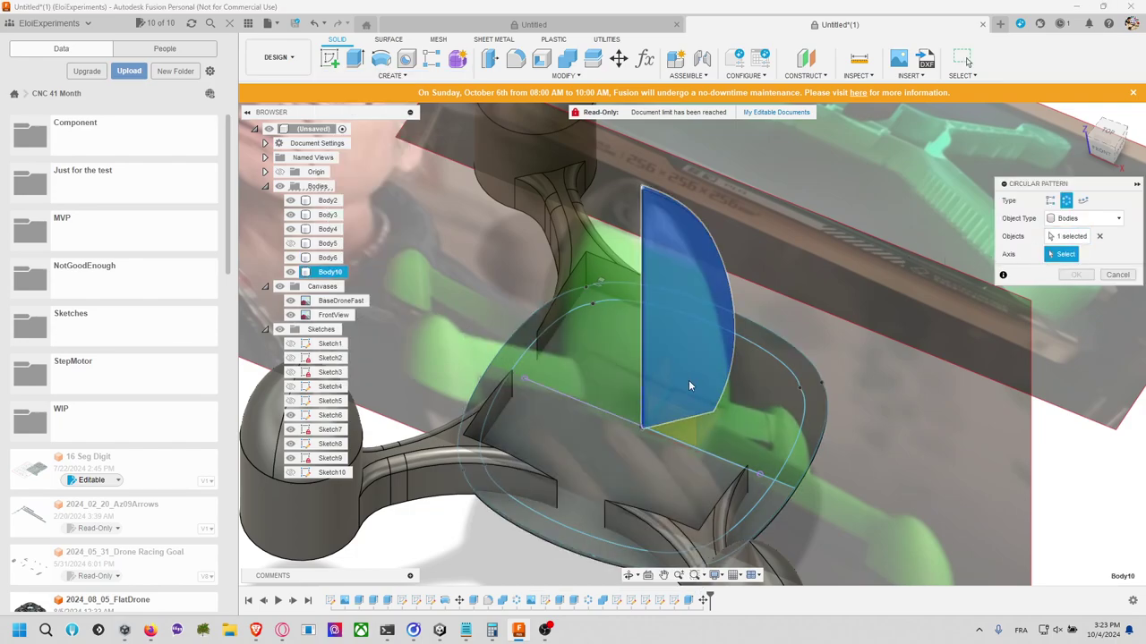
{"action": "left_click", "coordinate": [642, 353]}
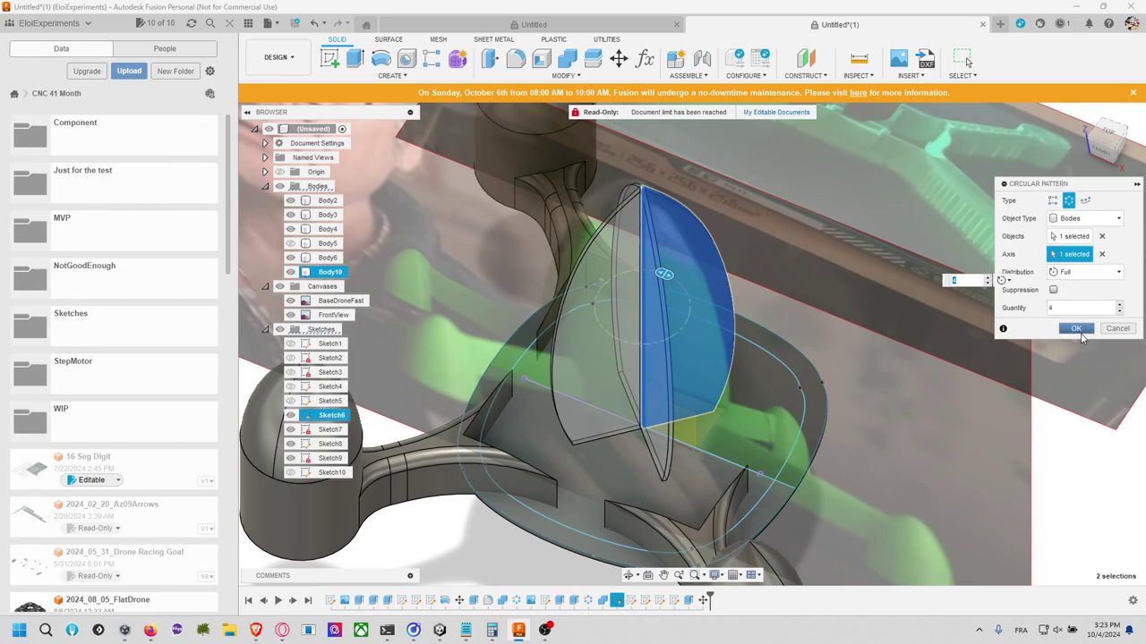
{"action": "left_click", "coordinate": [1078, 330]}
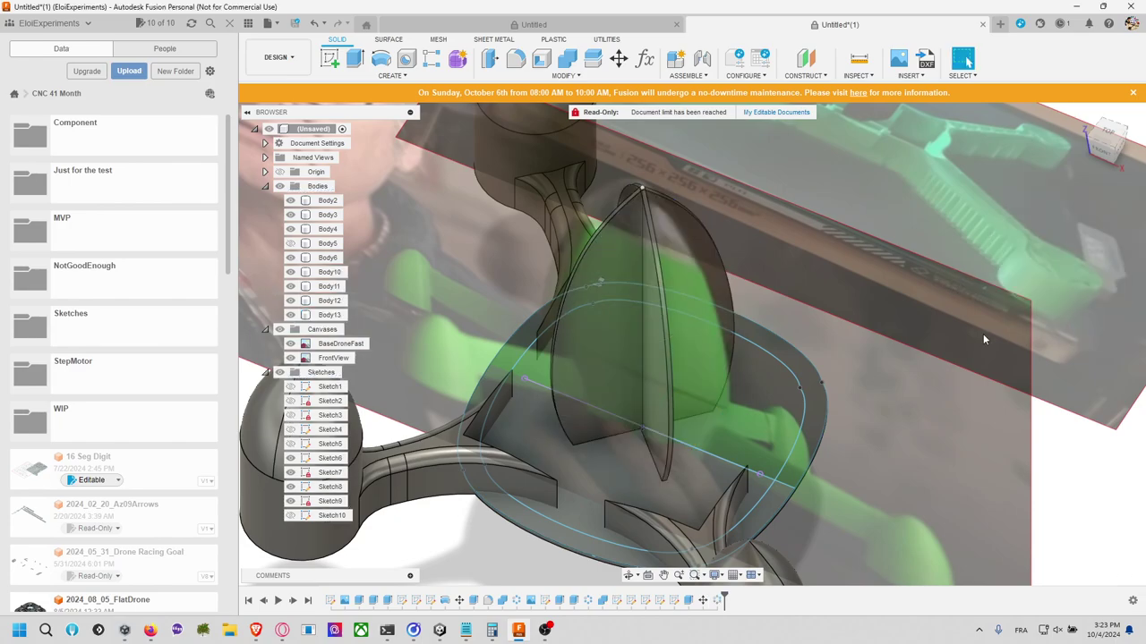
Step: Loft between two adjacent fin faces with a Join operation
{"action": "left_click", "coordinate": [499, 79]}
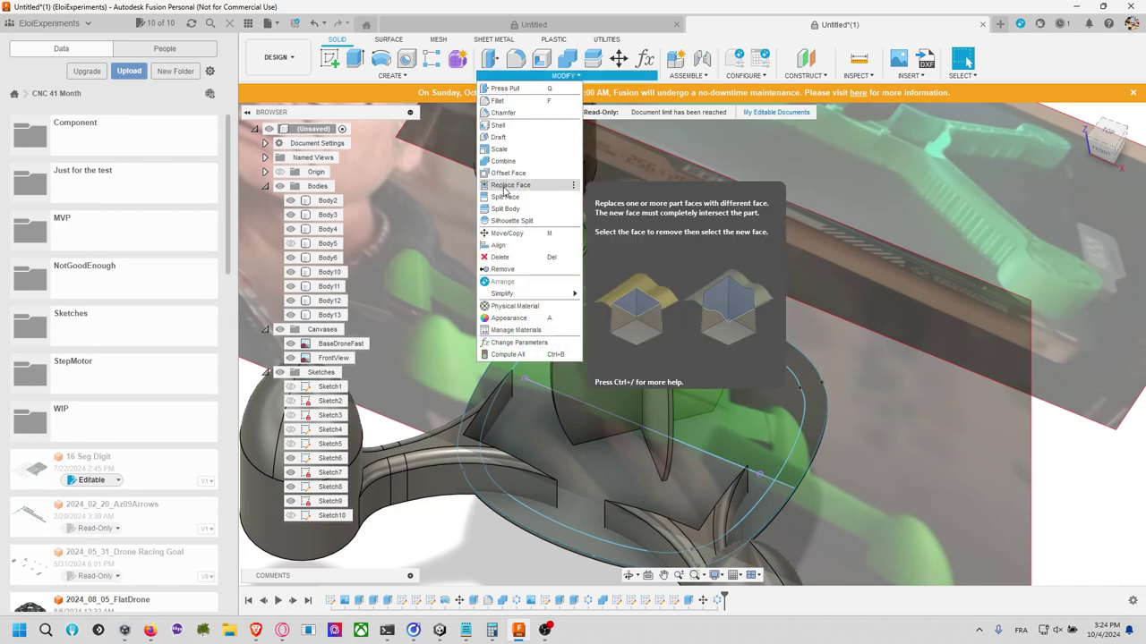
{"action": "mouse_move", "coordinate": [452, 80]}
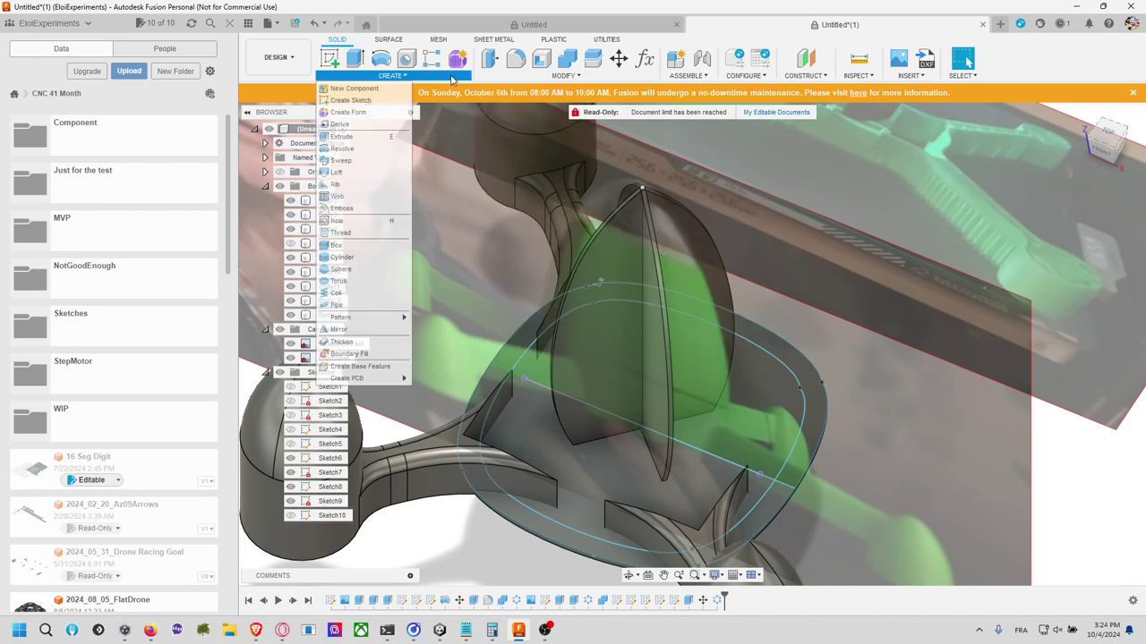
{"action": "left_click", "coordinate": [340, 172]}
{"action": "left_click", "coordinate": [627, 410]}
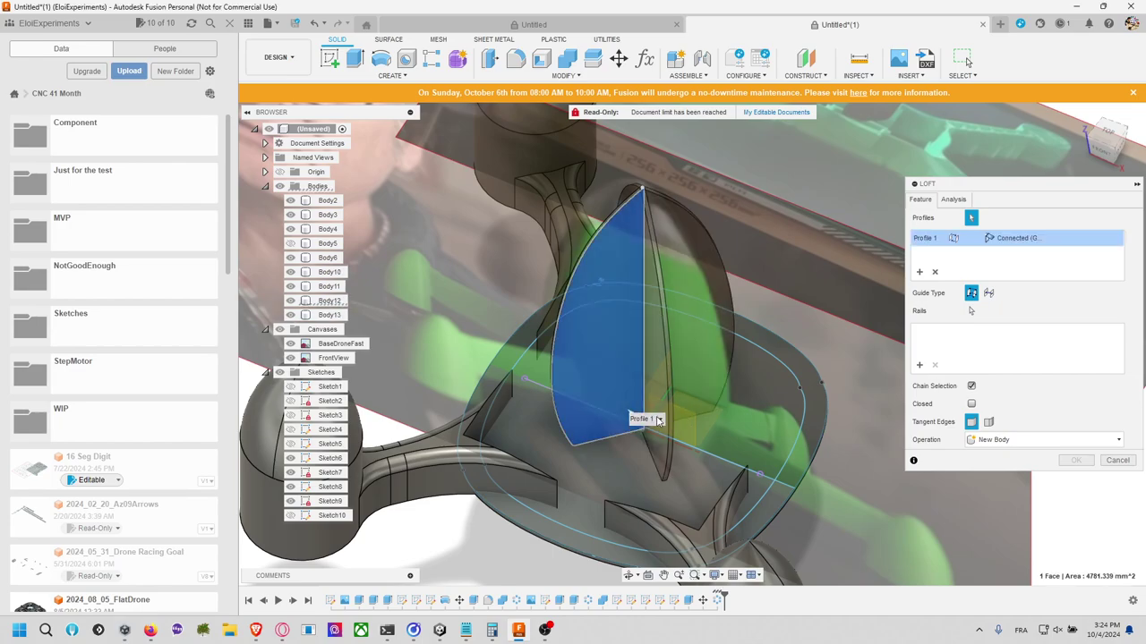
{"action": "left_click", "coordinate": [664, 399]}
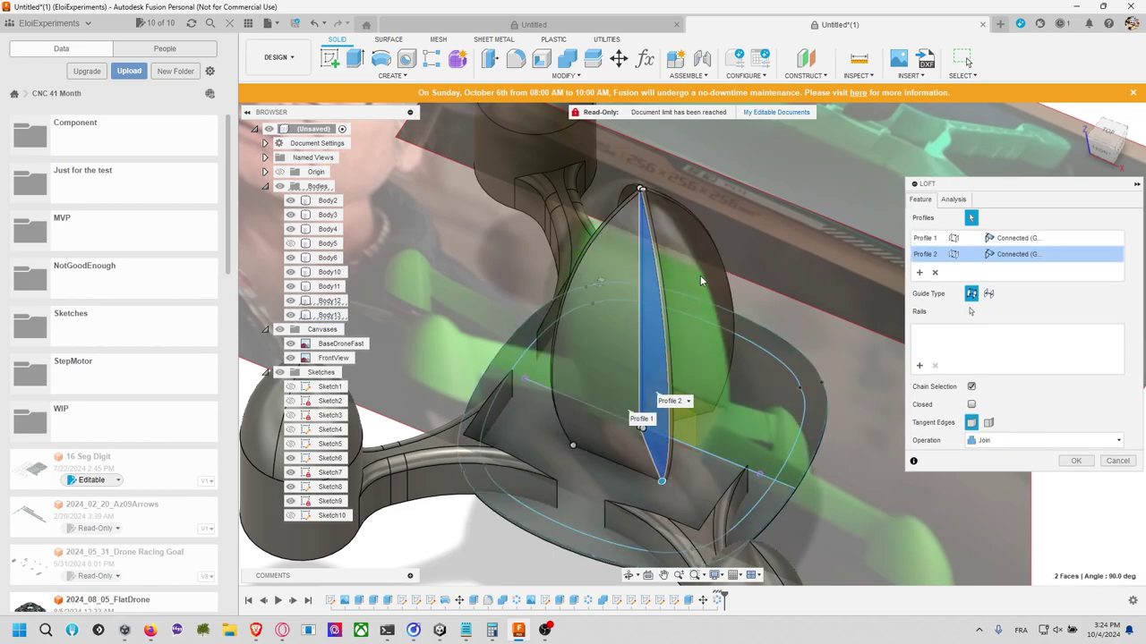
{"action": "middle_click_drag", "start_coordinate": [700, 278], "coordinate": [700, 342], "text": "shift"}
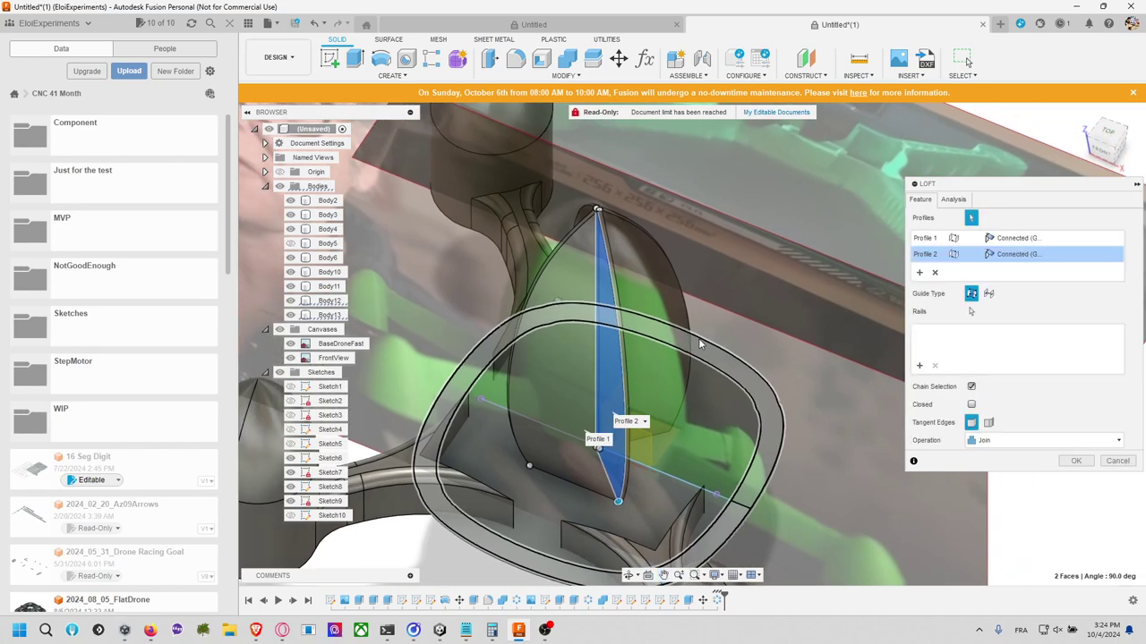
{"action": "left_click", "coordinate": [1077, 462]}
{"action": "middle_click_drag", "start_coordinate": [892, 379], "coordinate": [435, 123], "text": "shift"}
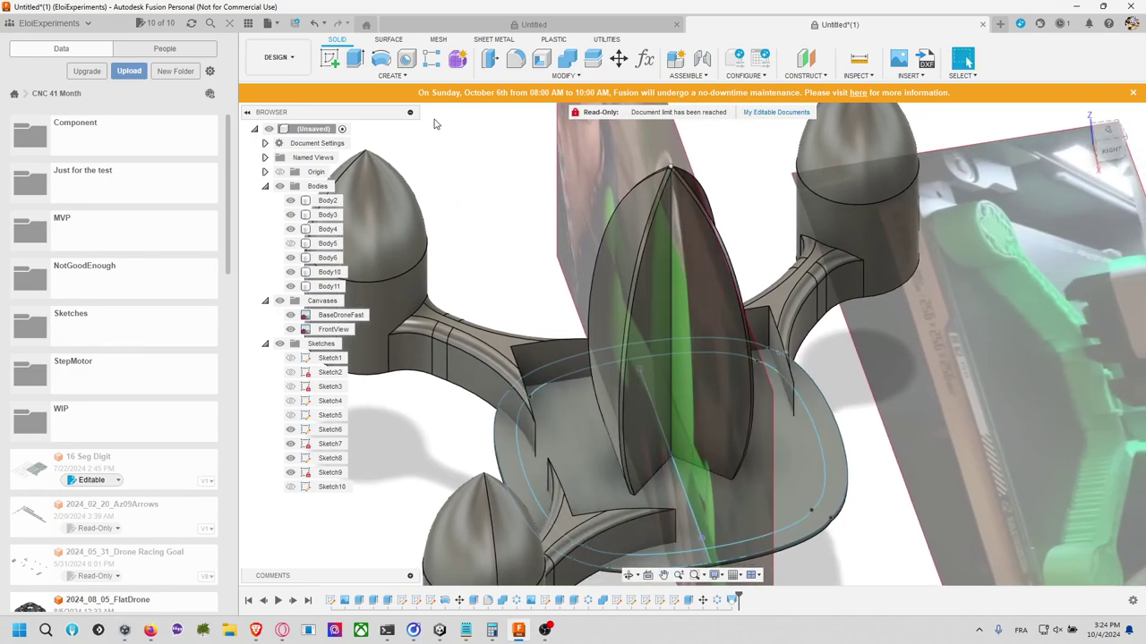
Step: Pick profiles for a second loft between the lofted face and the other half, then cancel it
{"action": "left_click", "coordinate": [392, 76]}
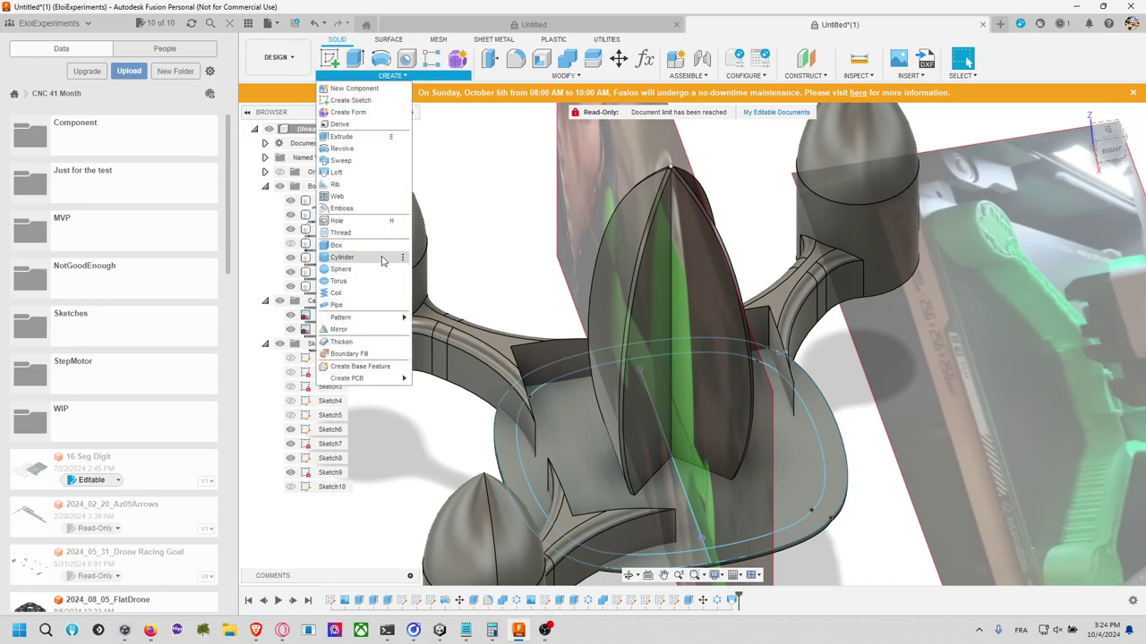
{"action": "left_click", "coordinate": [358, 172]}
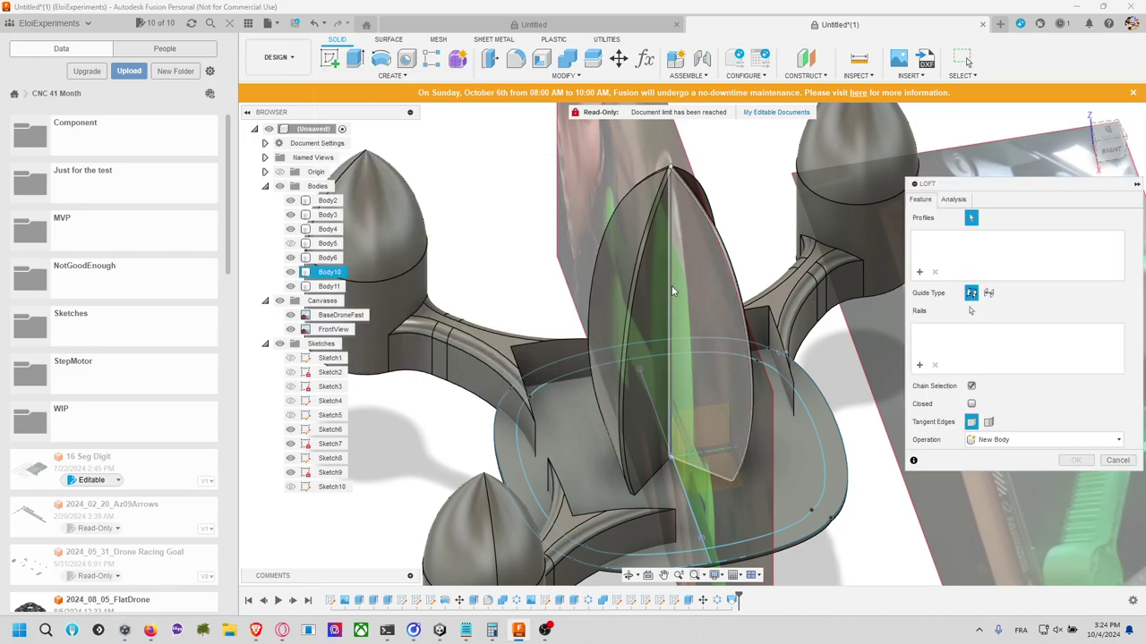
{"action": "left_click", "coordinate": [674, 281]}
{"action": "middle_click_drag", "start_coordinate": [674, 281], "coordinate": [855, 311], "text": "shift"}
{"action": "scroll", "coordinate": [647, 243], "scroll_direction": "up", "scroll_amount": 3}
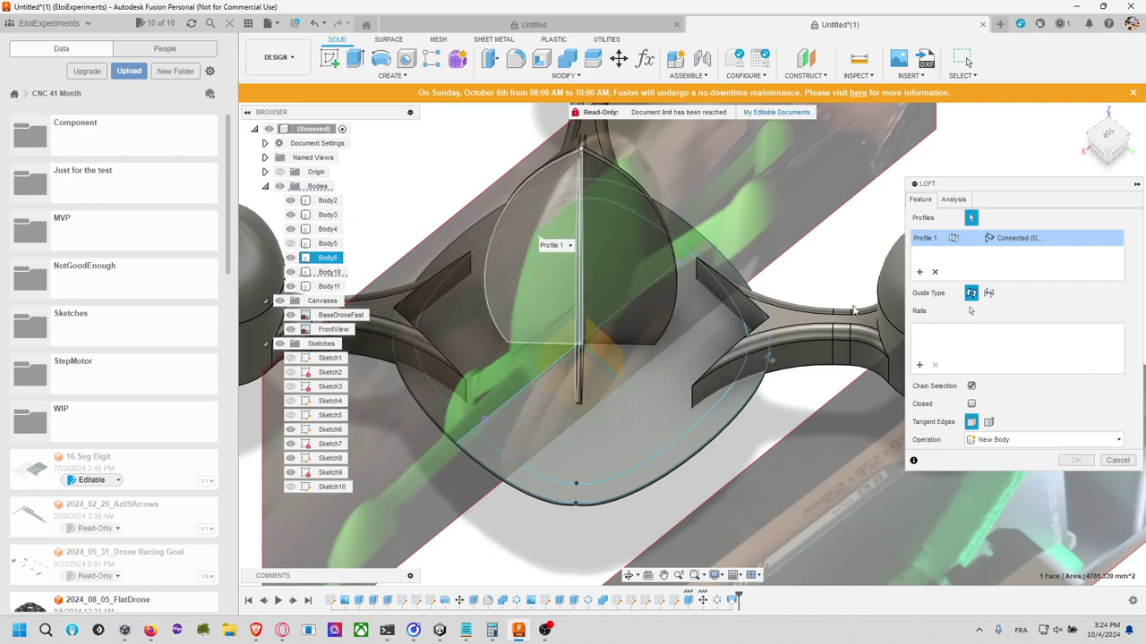
{"action": "left_click", "coordinate": [528, 268]}
{"action": "middle_click_drag", "start_coordinate": [528, 268], "coordinate": [689, 302], "text": "shift"}
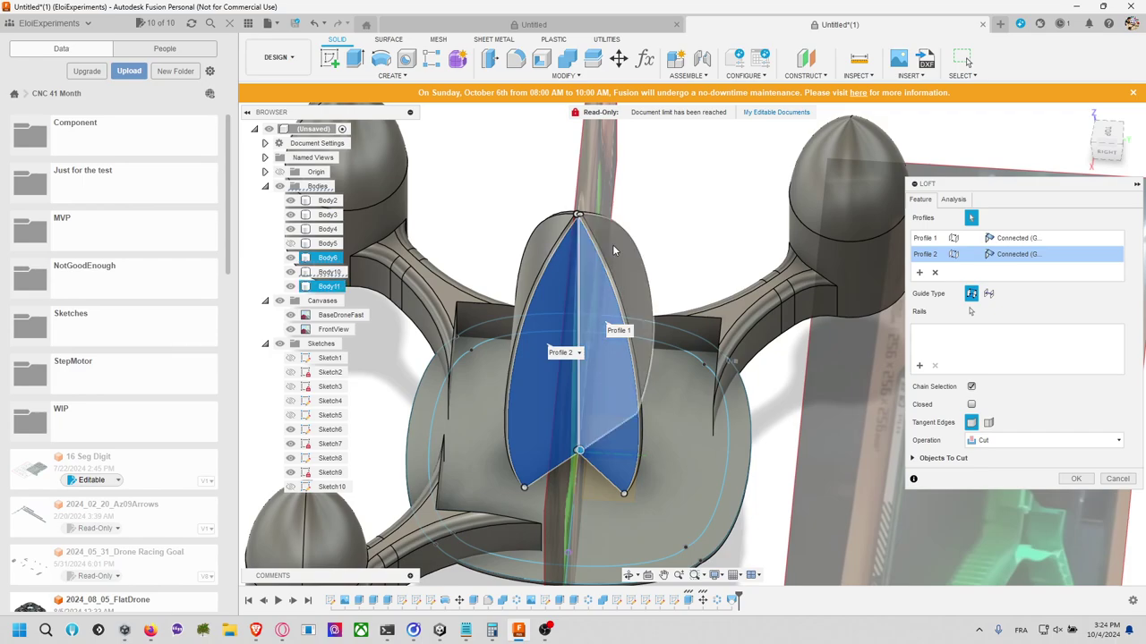
{"action": "left_click", "coordinate": [384, 76]}
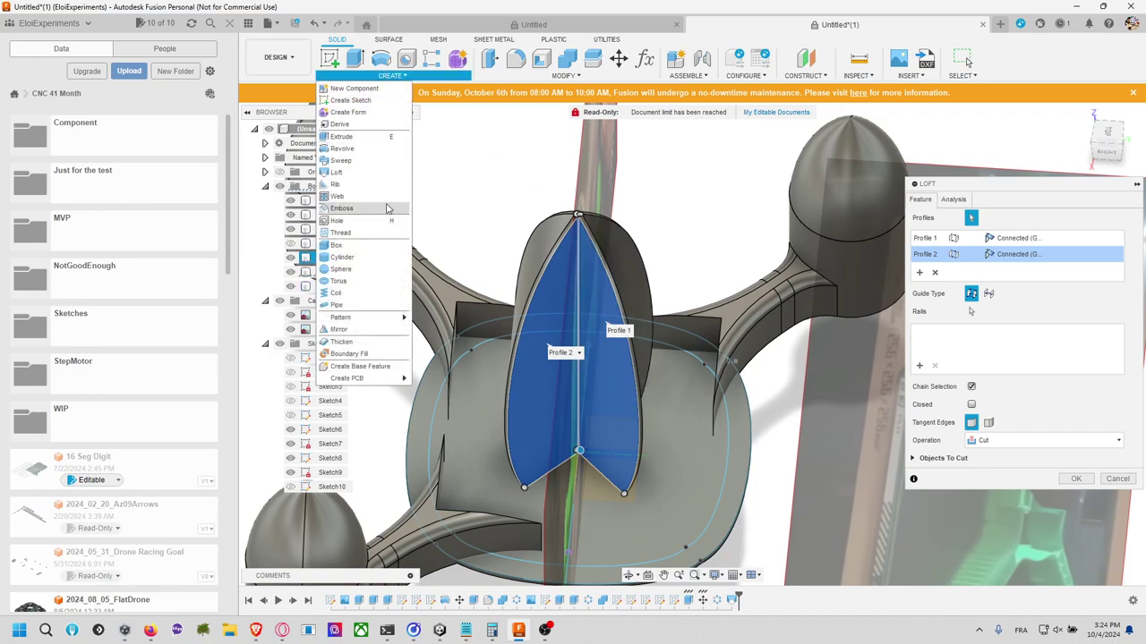
{"action": "left_click", "coordinate": [1120, 480]}
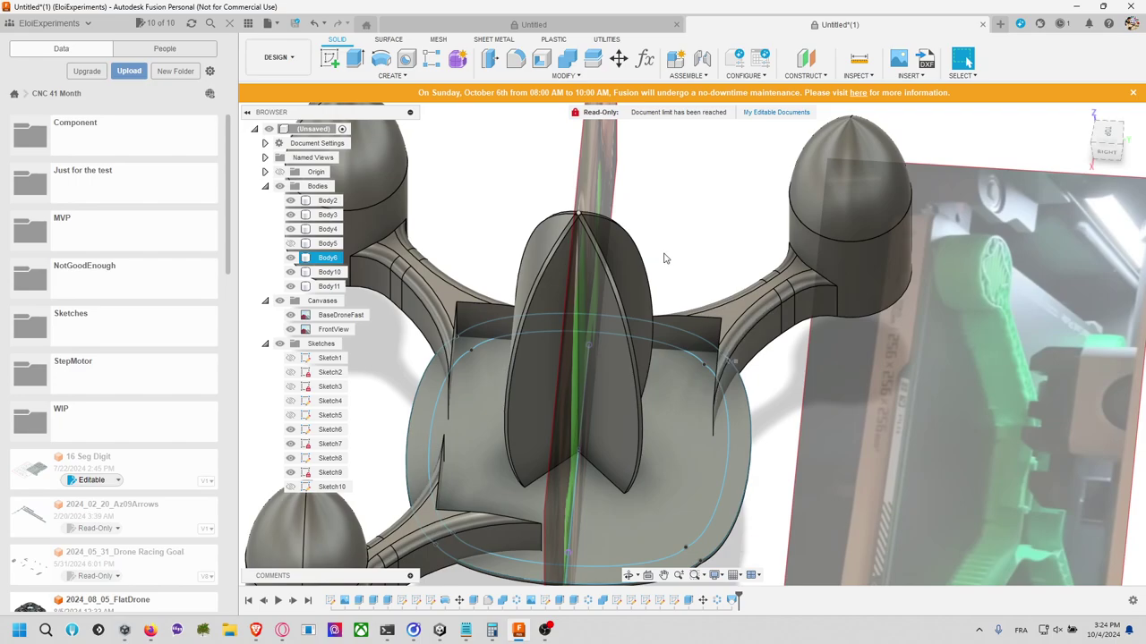
{"action": "right_click", "coordinate": [732, 600]}
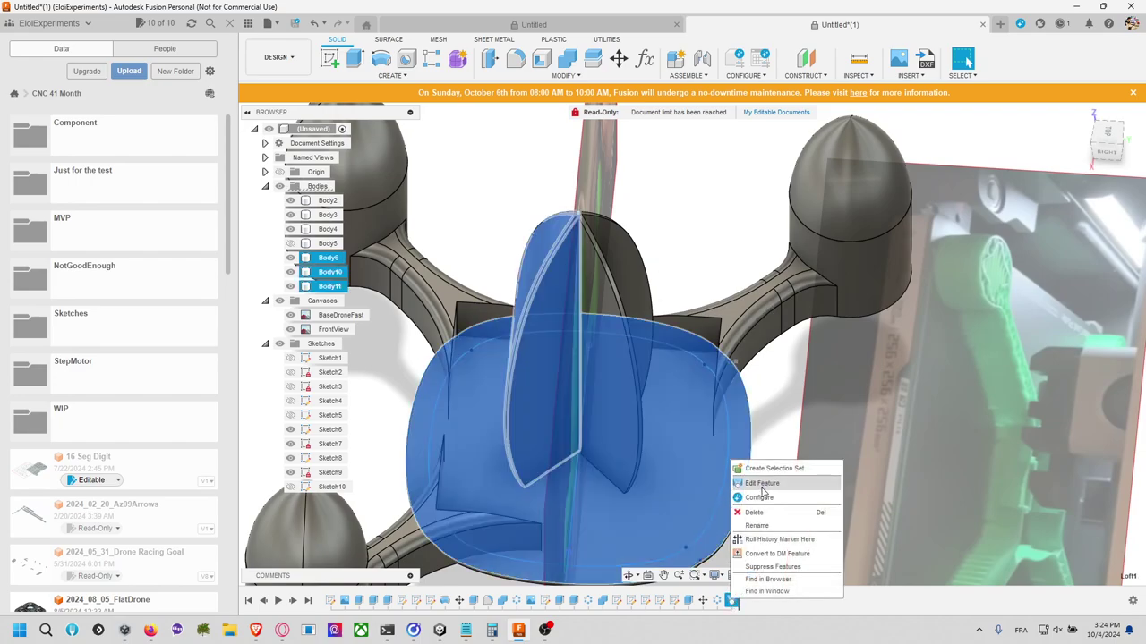
{"action": "left_click", "coordinate": [761, 484]}
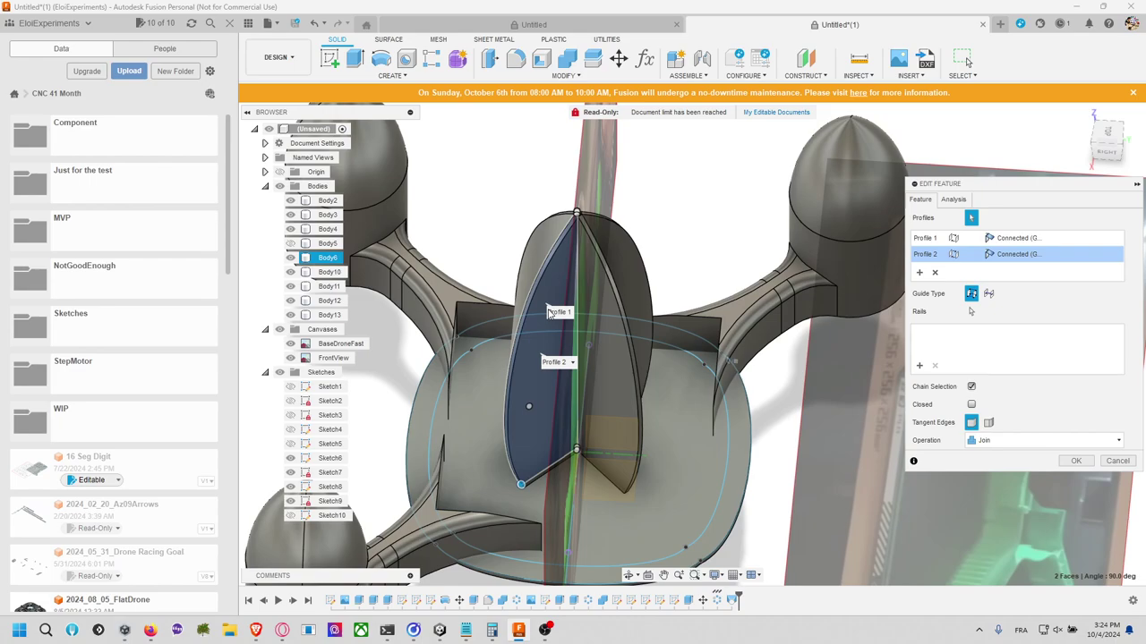
{"action": "left_click", "coordinate": [552, 312]}
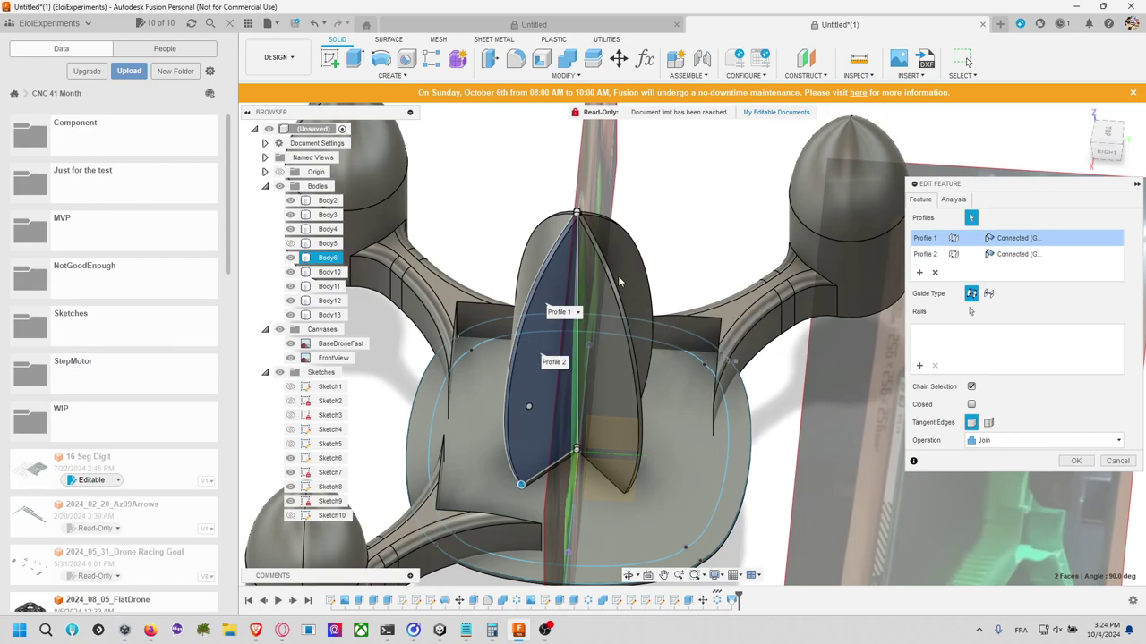
{"action": "middle_click_drag", "start_coordinate": [644, 282], "coordinate": [655, 312], "text": "shift"}
{"action": "key", "text": "Return"}
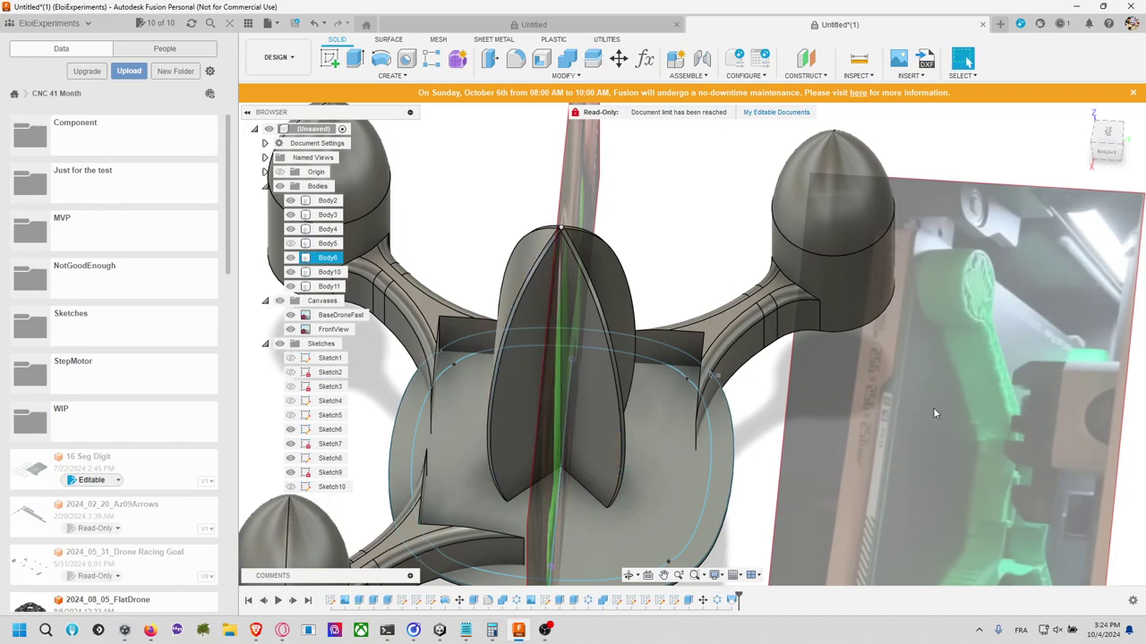
{"action": "left_click", "coordinate": [392, 75]}
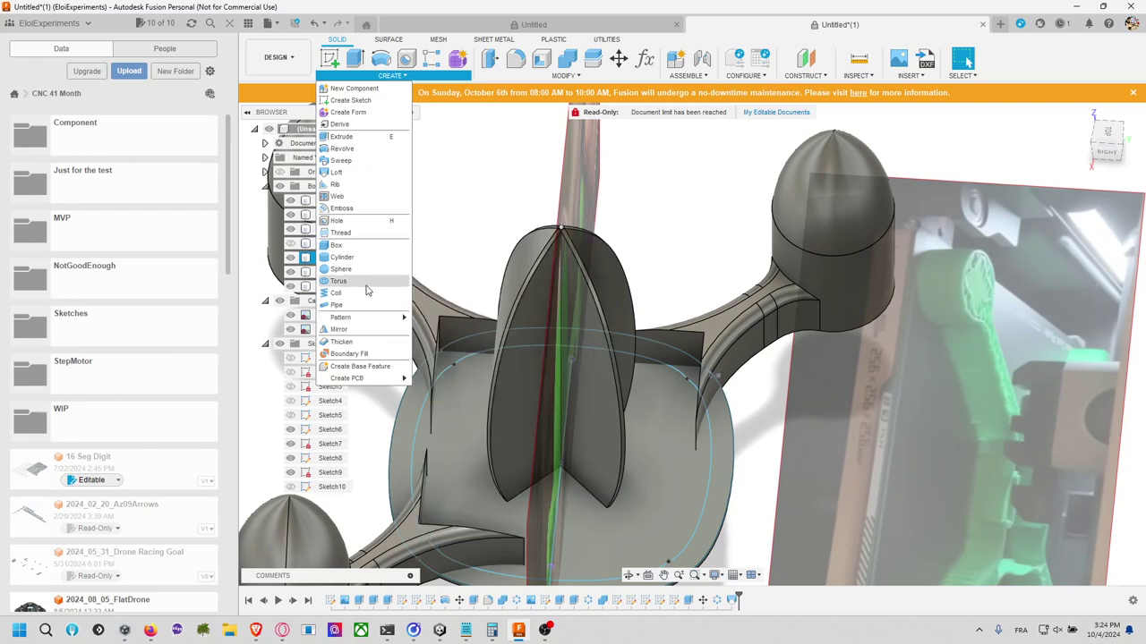
{"action": "left_click", "coordinate": [348, 172]}
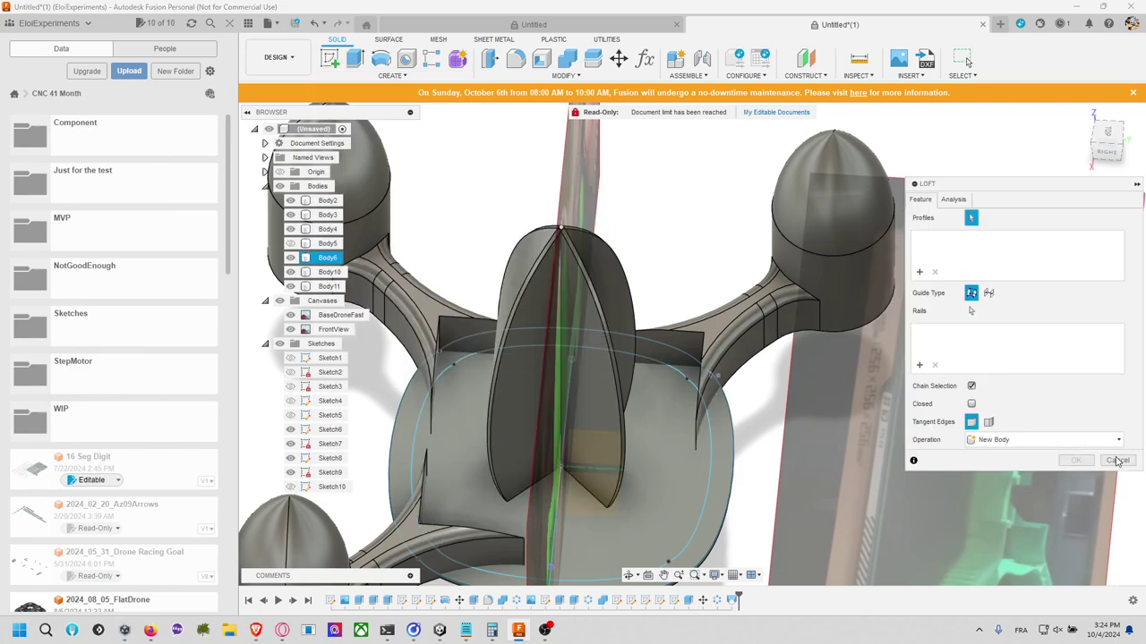
{"action": "key", "text": "Escape"}
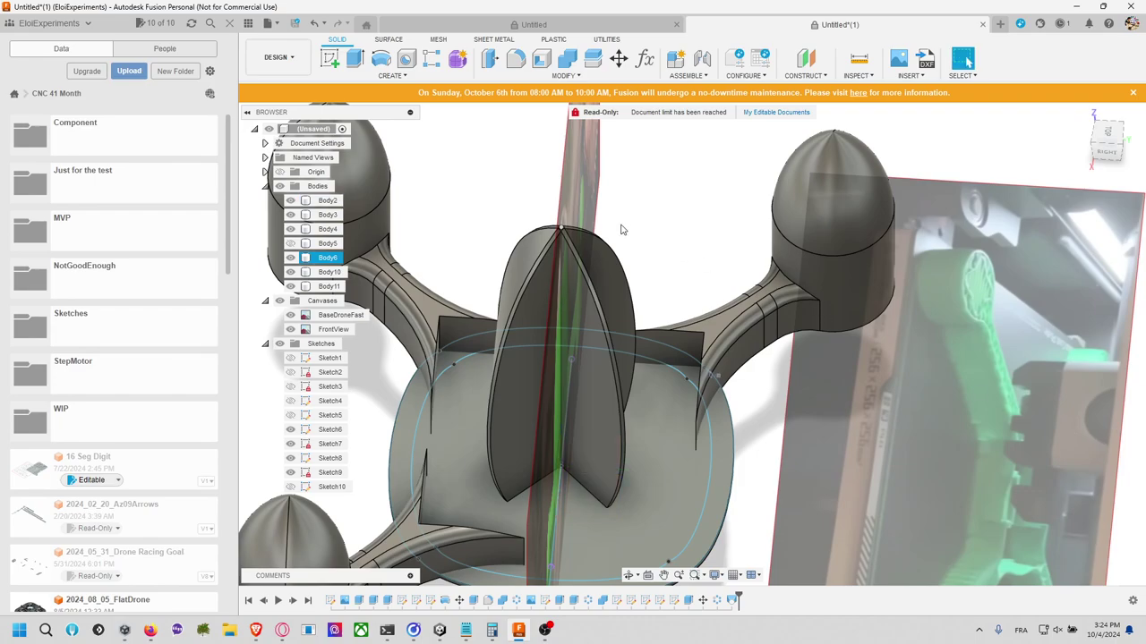
{"action": "left_click", "coordinate": [531, 259]}
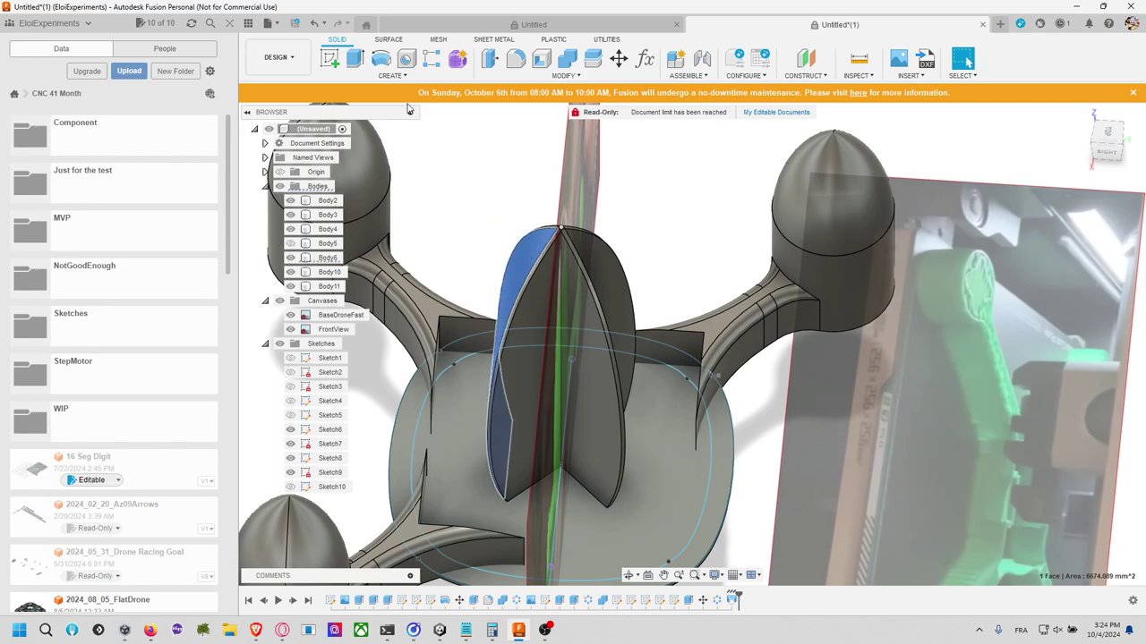
Step: Try a circular pattern of Body6 with Object Type Bodies, cancel it, and select the last Loft in the timeline
{"action": "left_click", "coordinate": [400, 76]}
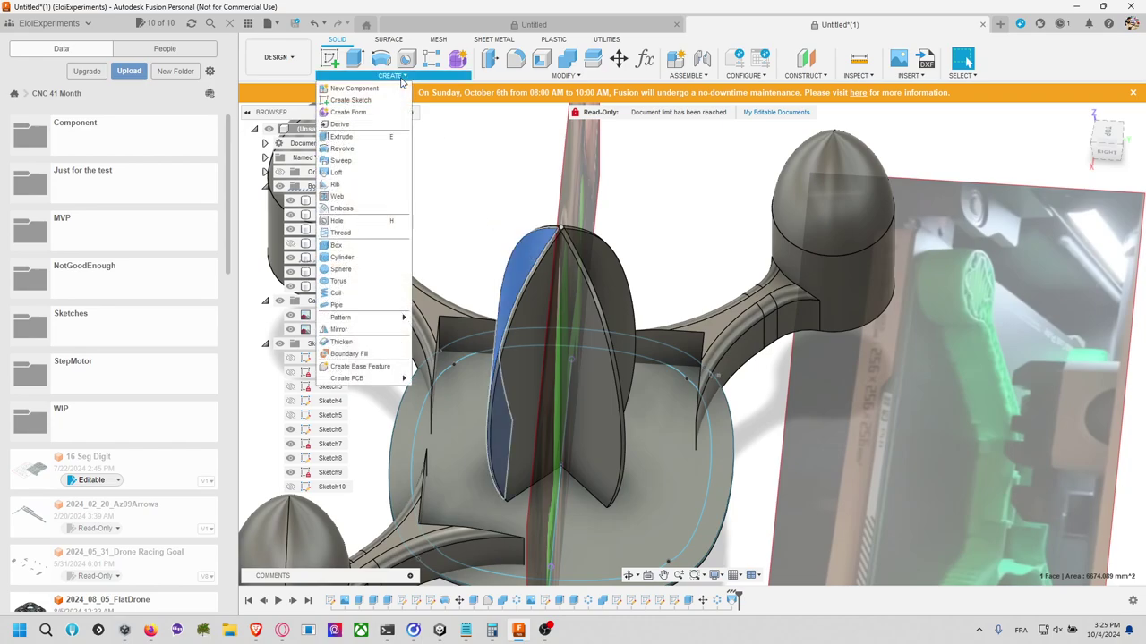
{"action": "mouse_move", "coordinate": [402, 318]}
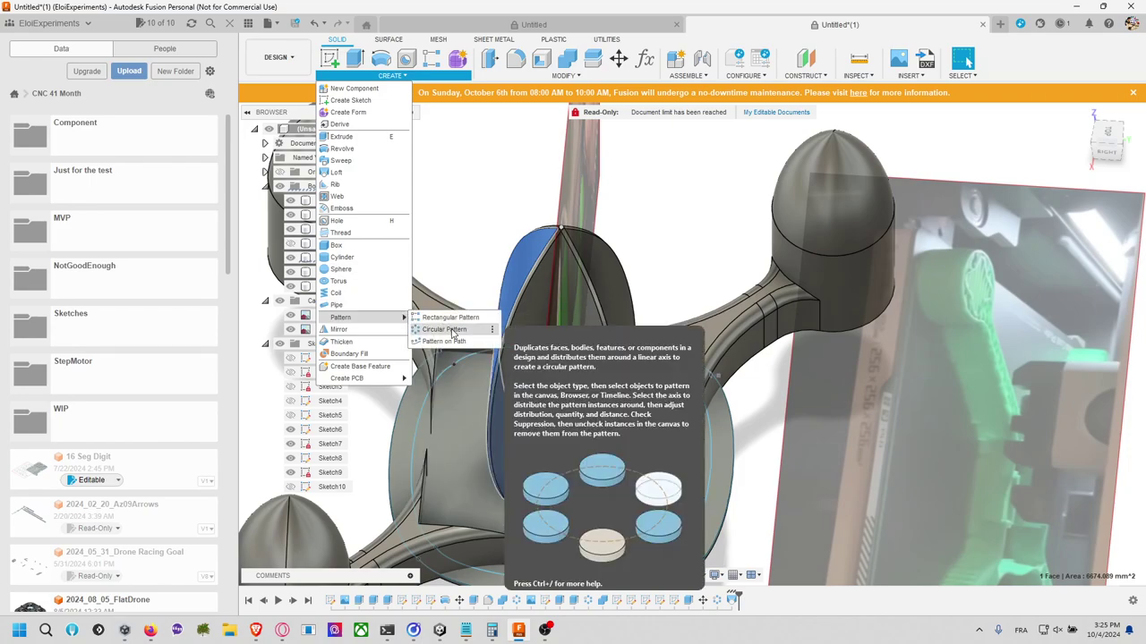
{"action": "left_click", "coordinate": [452, 329]}
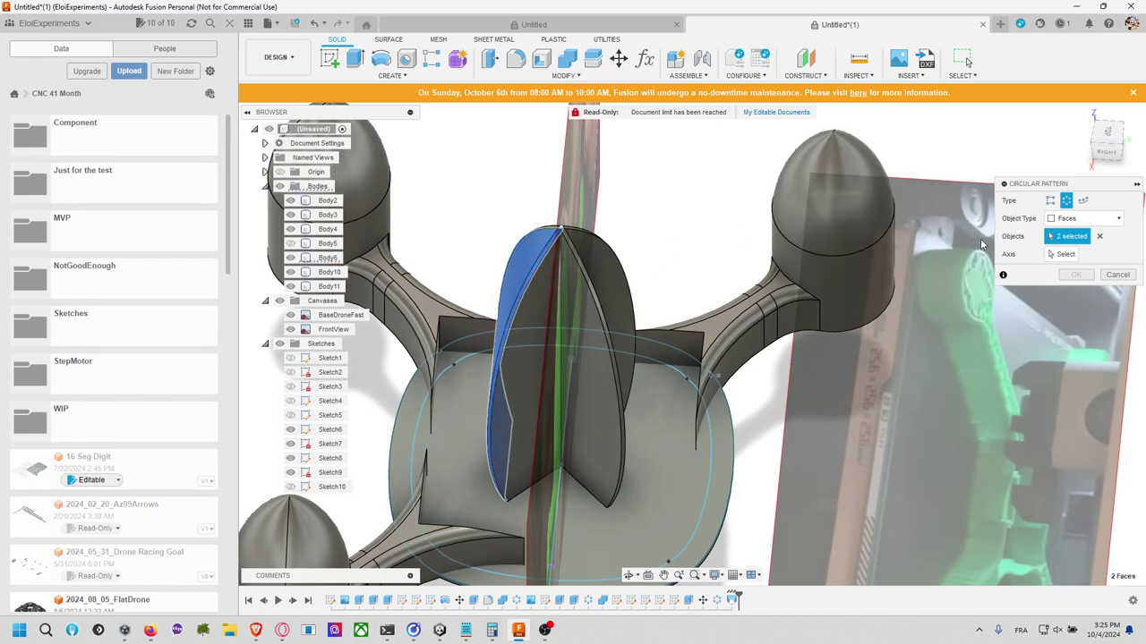
{"action": "left_click", "coordinate": [1080, 222]}
{"action": "left_click", "coordinate": [1069, 234]}
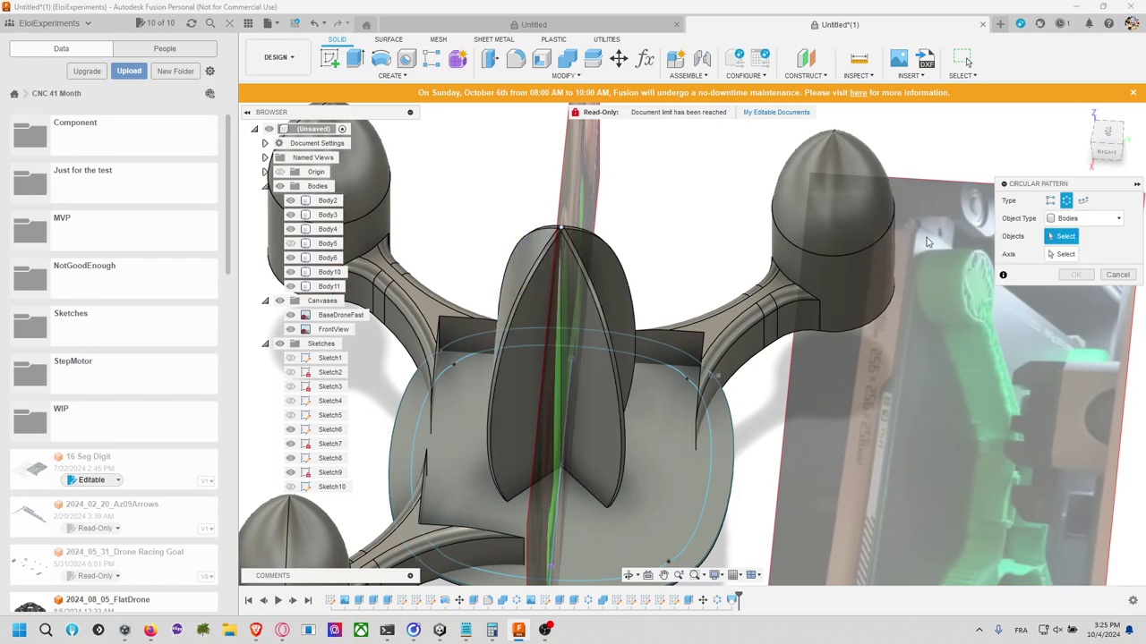
{"action": "left_click", "coordinate": [542, 266]}
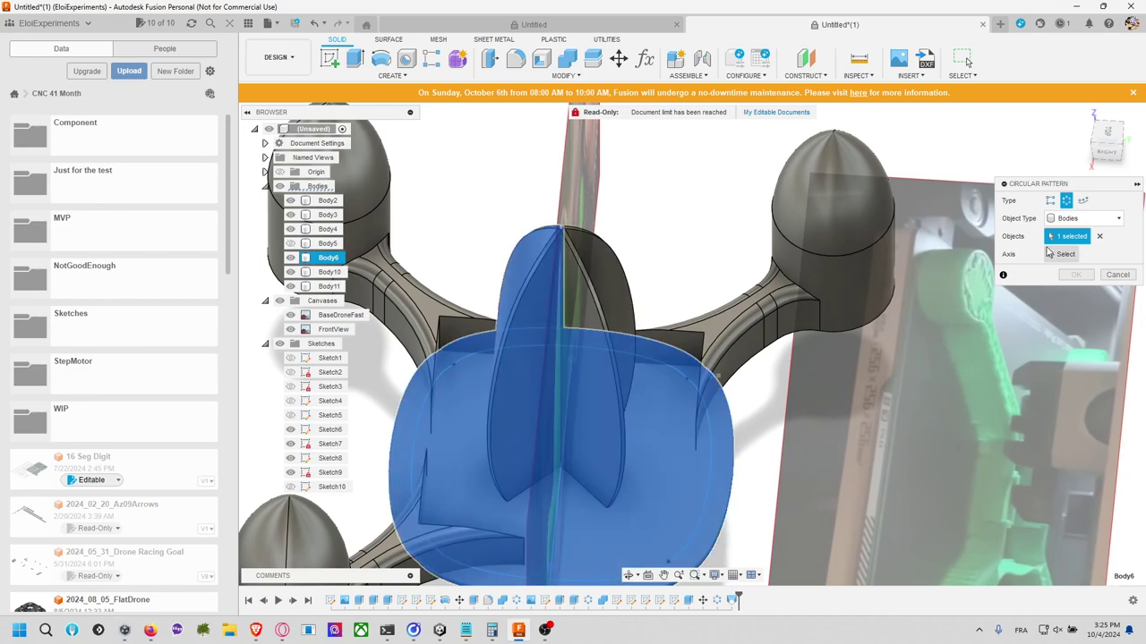
{"action": "left_click", "coordinate": [1062, 255]}
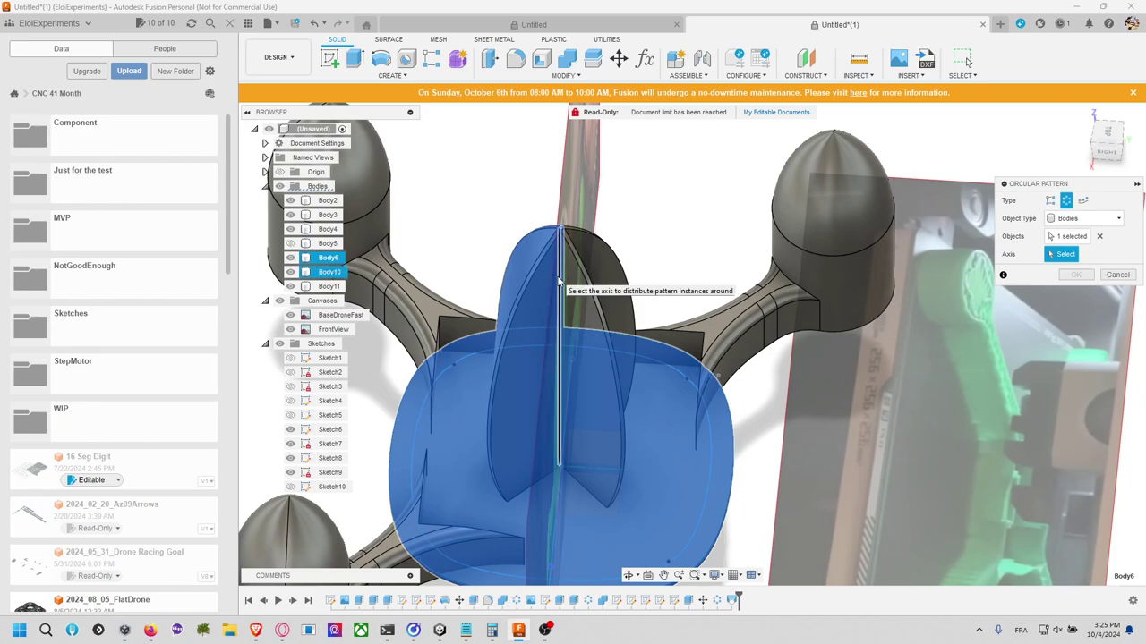
{"action": "left_click", "coordinate": [1117, 275]}
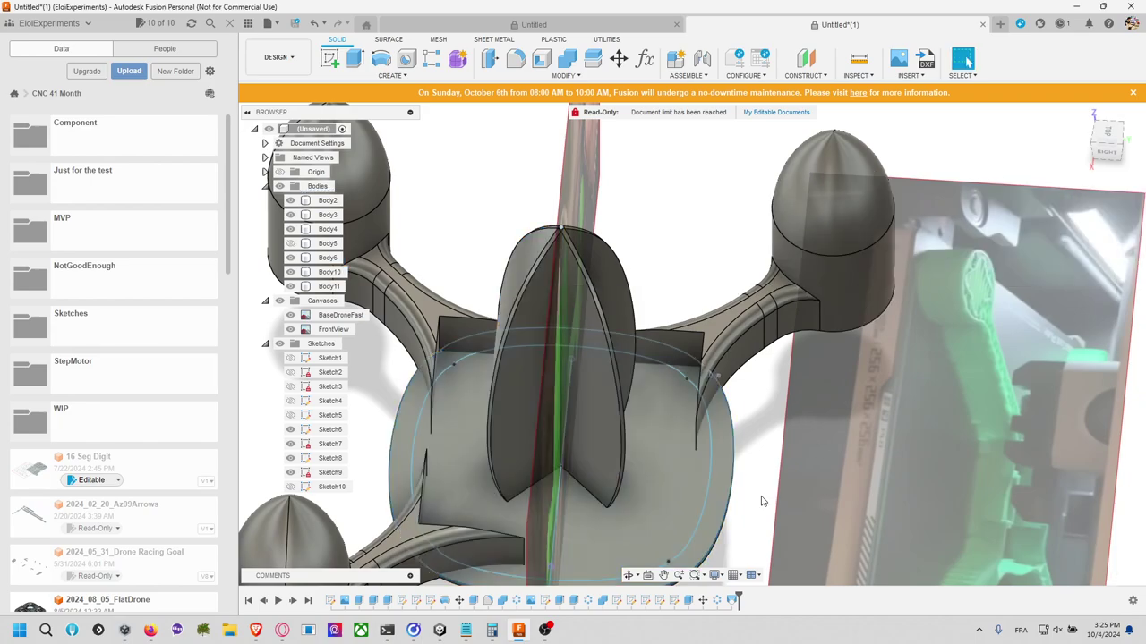
{"action": "left_click", "coordinate": [731, 600]}
Step: Edit the last loft so its operation is New Body
{"action": "right_click", "coordinate": [731, 600]}
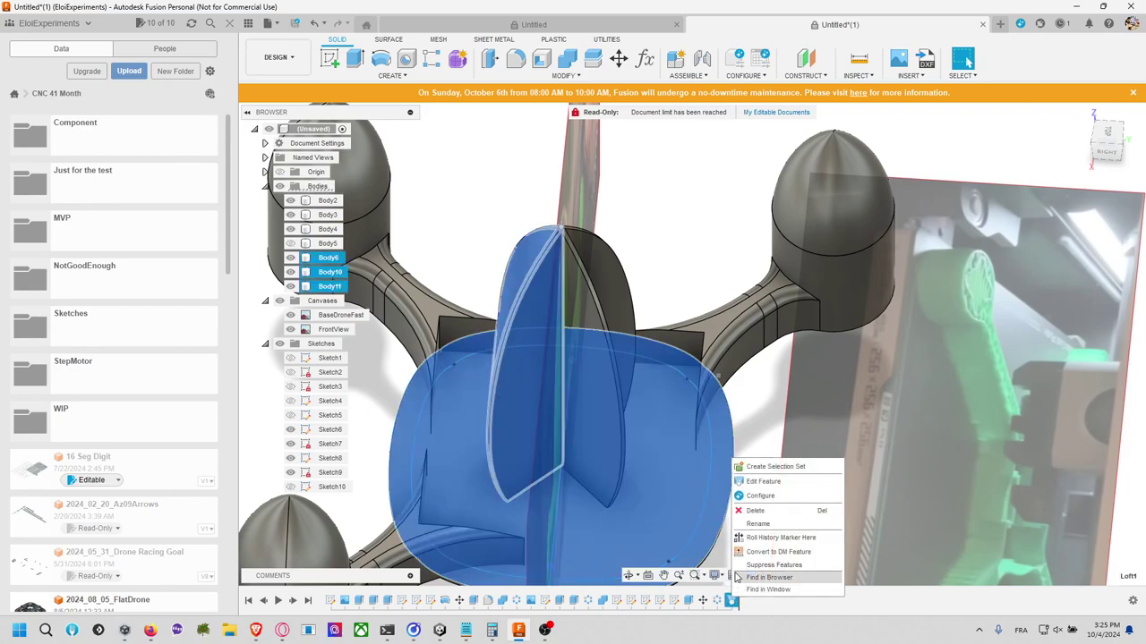
{"action": "left_click", "coordinate": [761, 488]}
{"action": "left_click", "coordinate": [994, 440]}
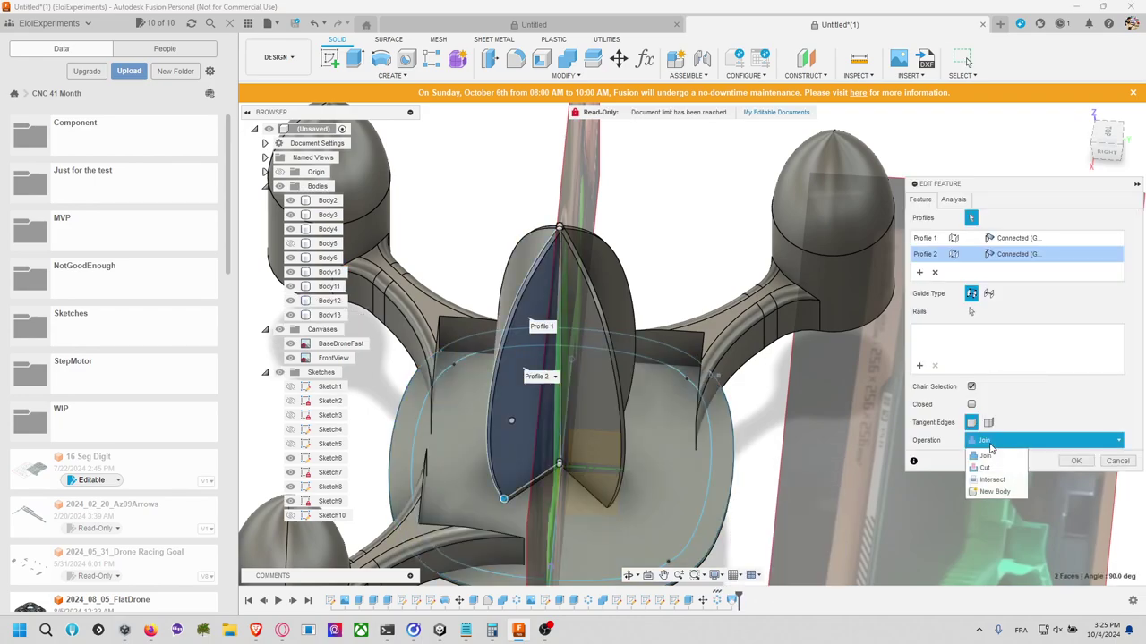
{"action": "left_click", "coordinate": [994, 491]}
{"action": "left_click", "coordinate": [1076, 460]}
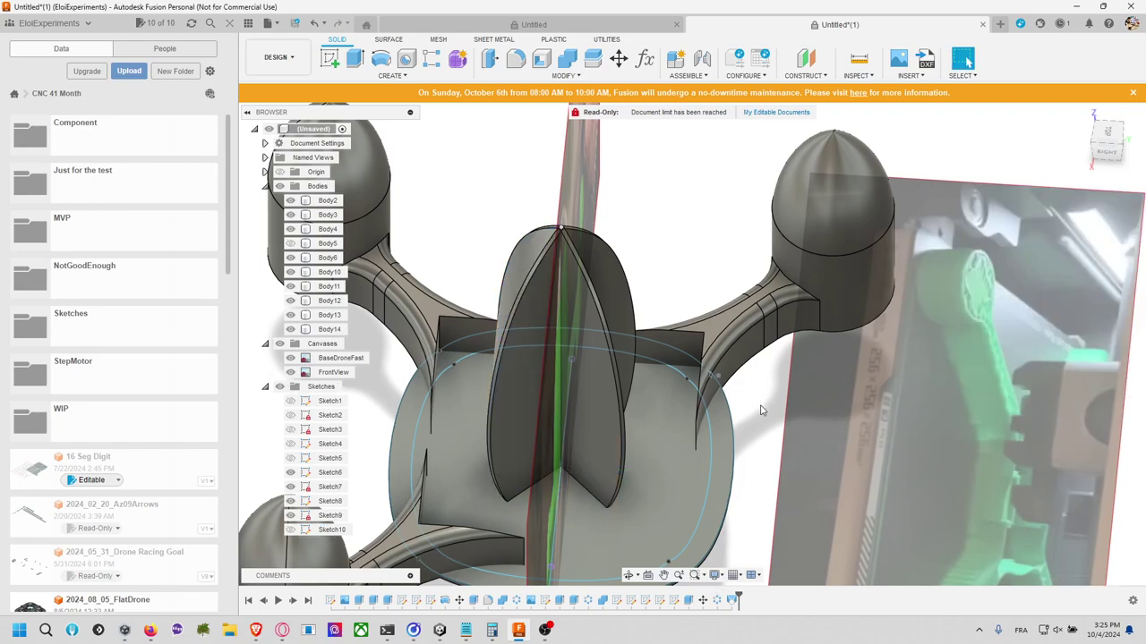
Step: Circular-pattern Body14 four times around the vertical centre line
{"action": "left_click", "coordinate": [581, 78]}
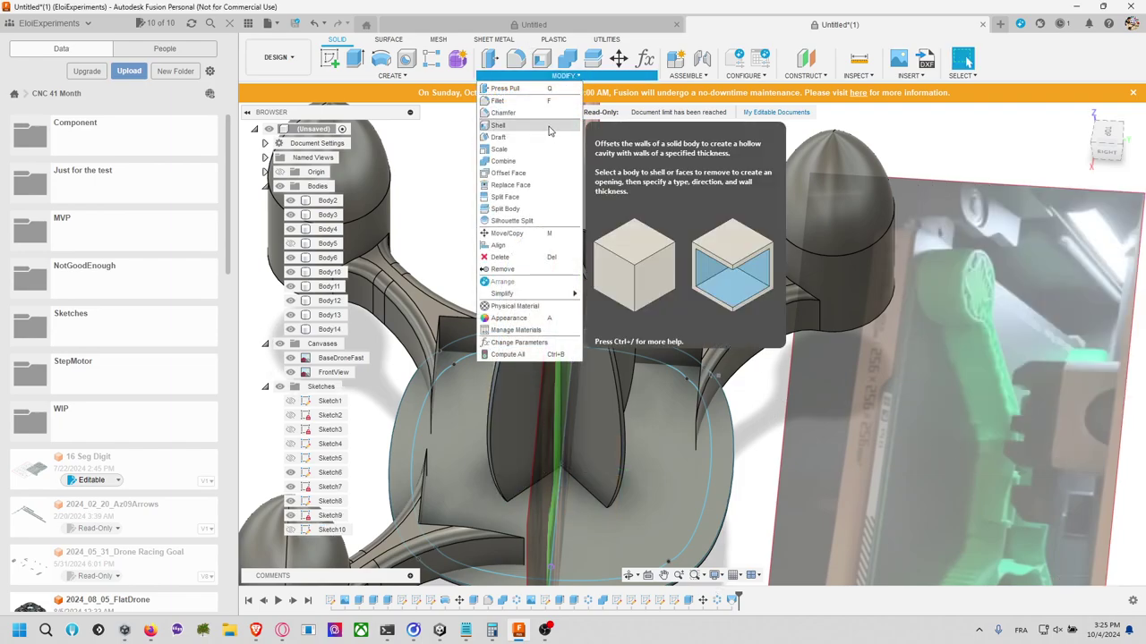
{"action": "left_click", "coordinate": [391, 75]}
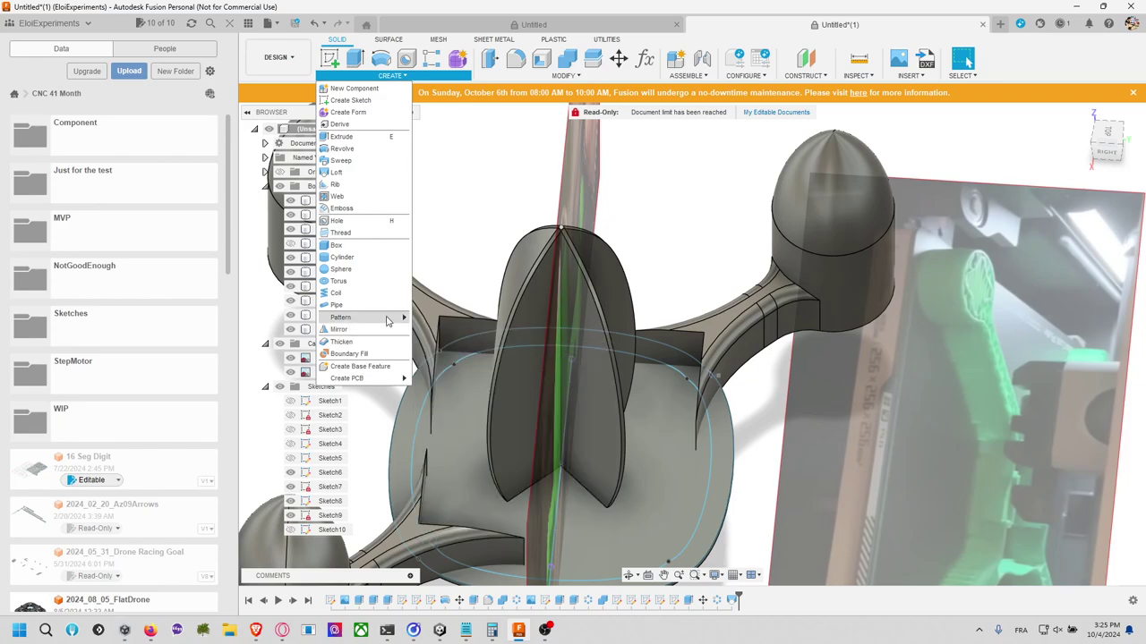
{"action": "mouse_move", "coordinate": [389, 318]}
{"action": "left_click", "coordinate": [435, 330]}
{"action": "left_click", "coordinate": [533, 263]}
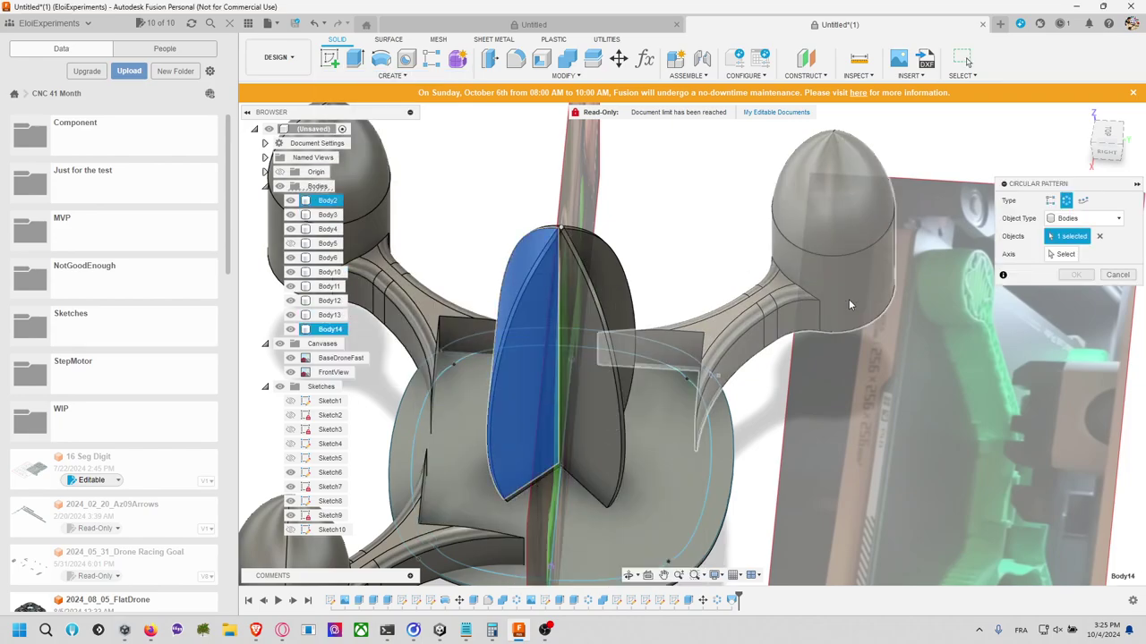
{"action": "left_click", "coordinate": [1063, 256]}
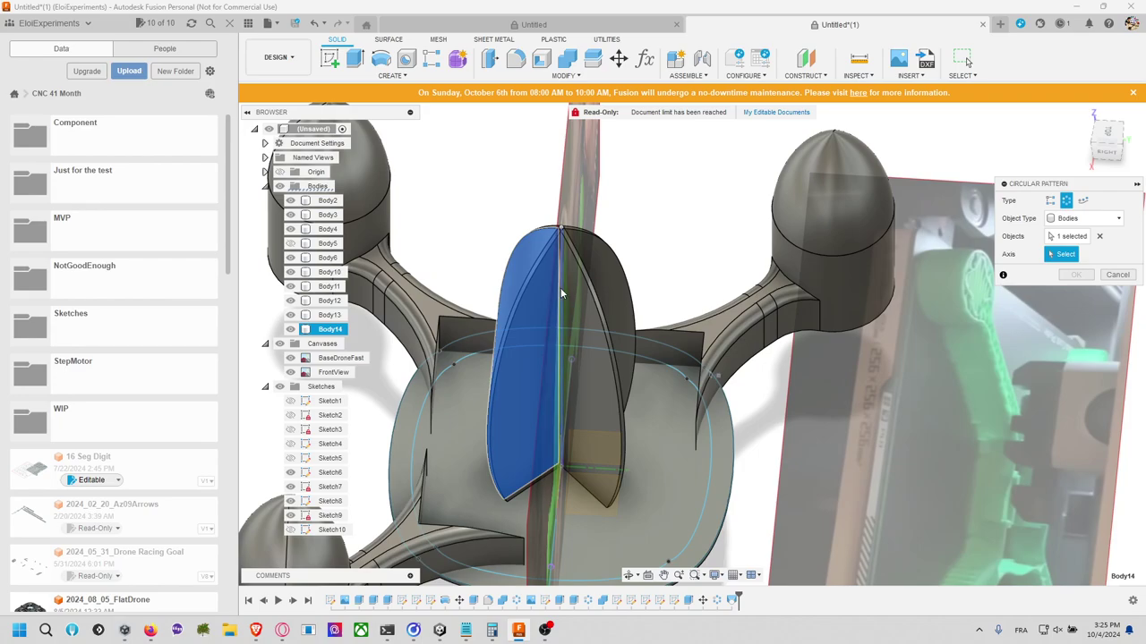
{"action": "scroll", "coordinate": [560, 293], "scroll_direction": "up", "scroll_amount": 2}
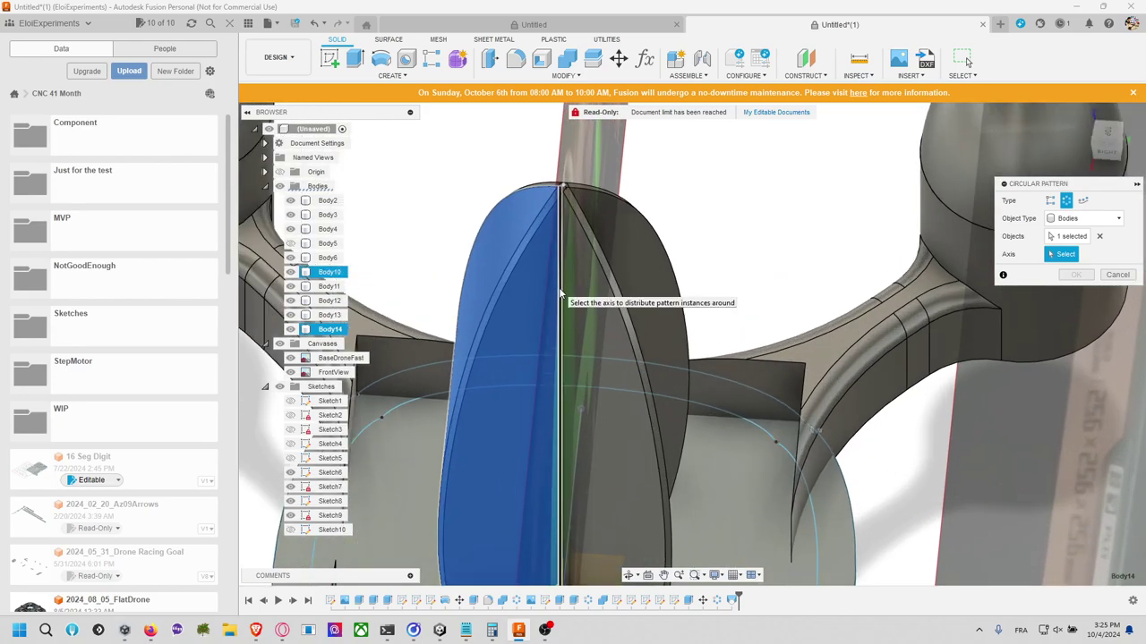
{"action": "scroll", "coordinate": [560, 294], "scroll_direction": "up", "scroll_amount": 1}
{"action": "scroll", "coordinate": [601, 434], "scroll_direction": "down", "scroll_amount": 3}
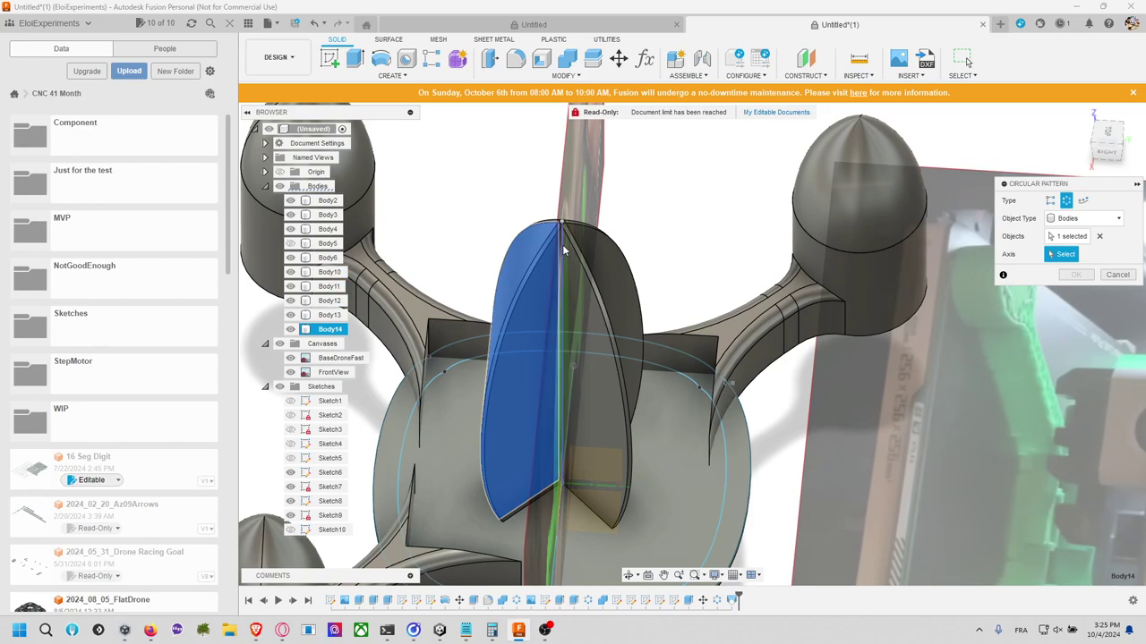
{"action": "left_click", "coordinate": [280, 186]}
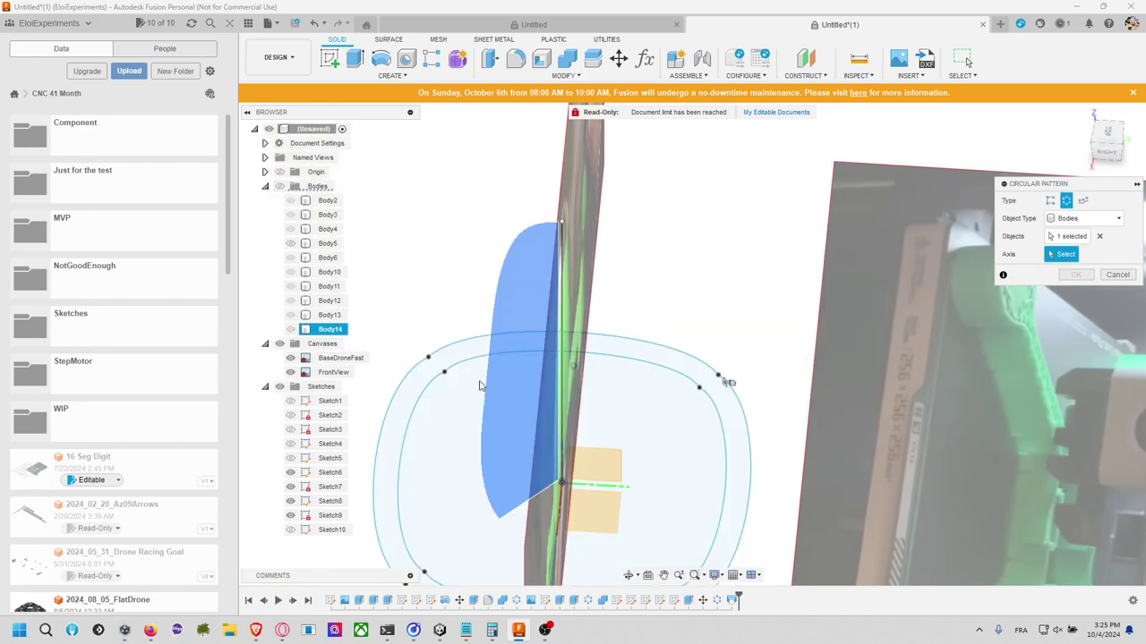
{"action": "left_click", "coordinate": [562, 460]}
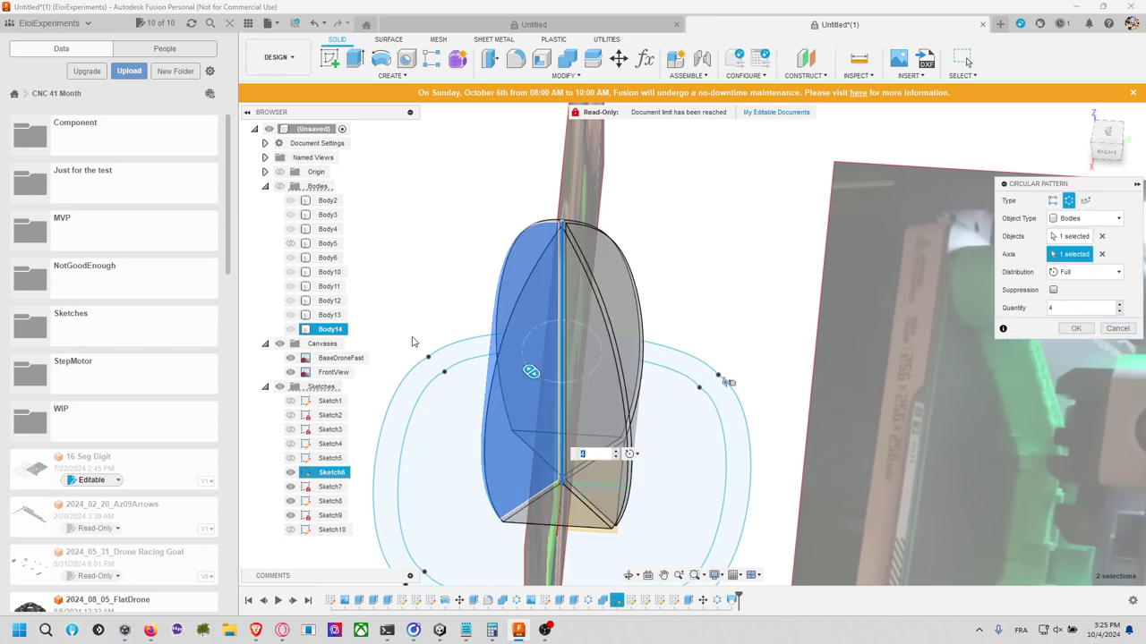
{"action": "left_click", "coordinate": [280, 186]}
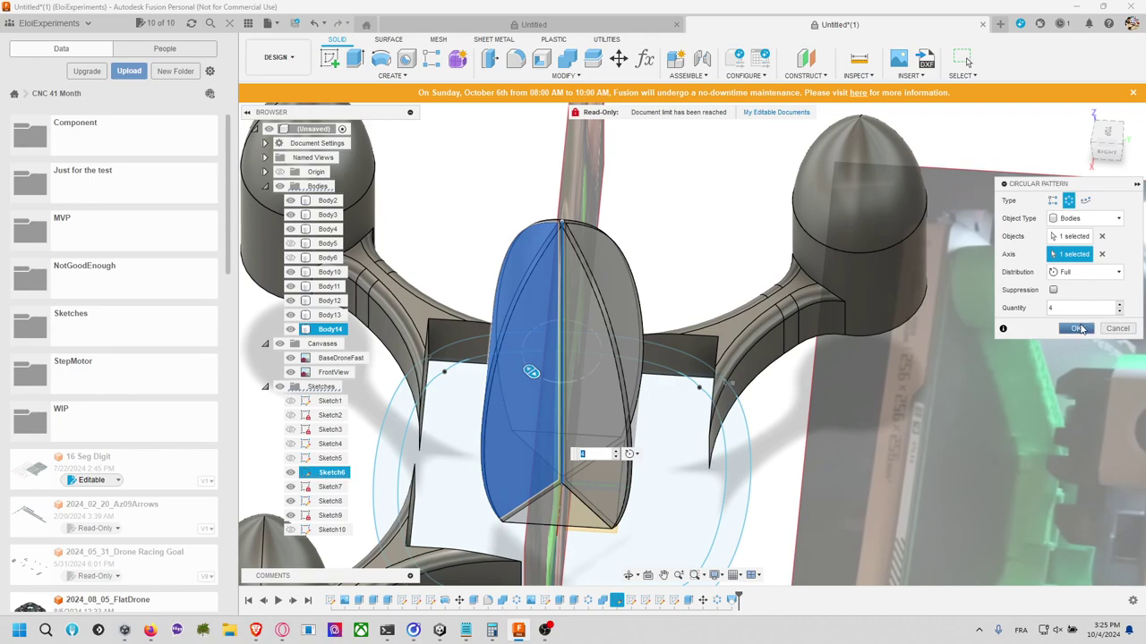
{"action": "left_click", "coordinate": [1076, 328]}
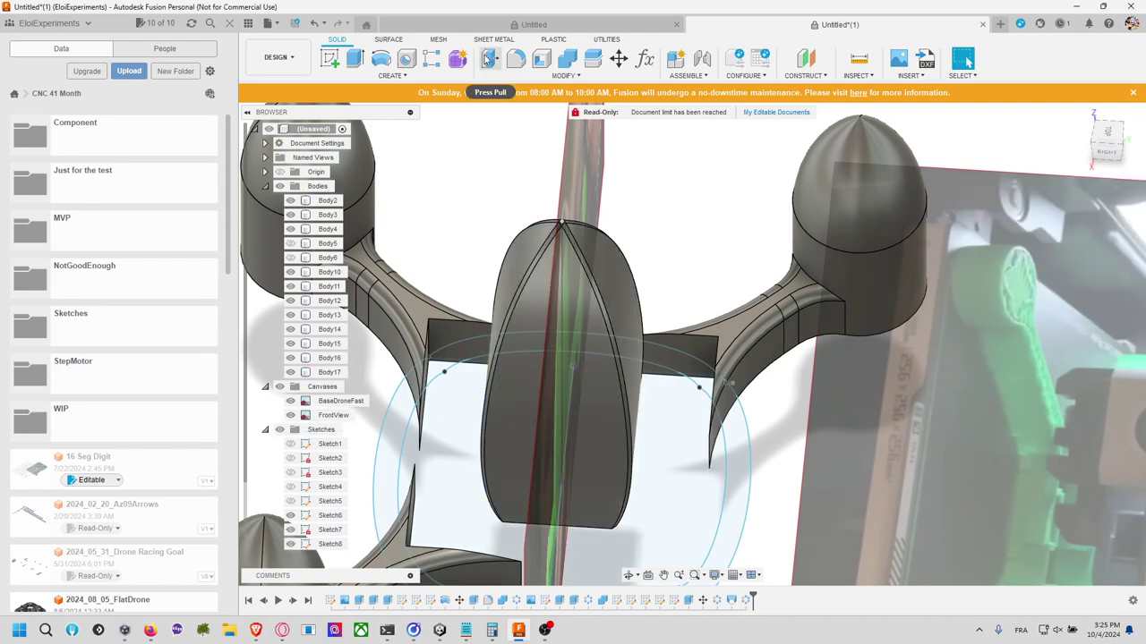
Step: Combine the right hull half with the left half, rear piece, Body10 and a central piece using Join
{"action": "left_click", "coordinate": [566, 63]}
{"action": "left_click", "coordinate": [620, 269]}
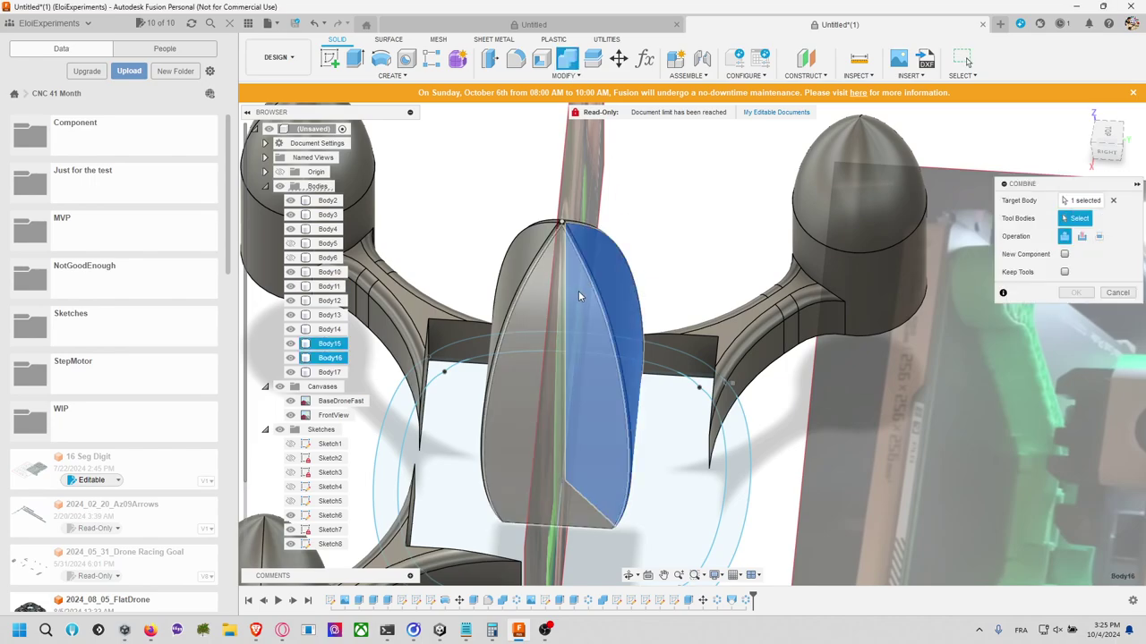
{"action": "left_click", "coordinate": [526, 266]}
{"action": "left_click", "coordinate": [526, 266]}
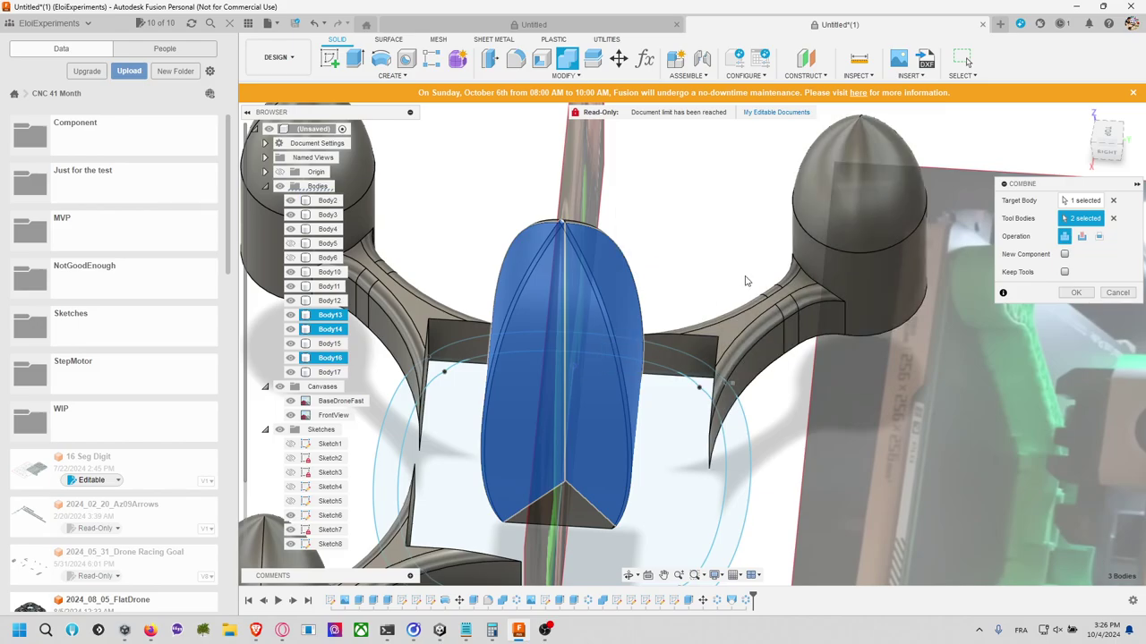
{"action": "middle_click_drag", "start_coordinate": [757, 338], "coordinate": [662, 269], "text": "shift"}
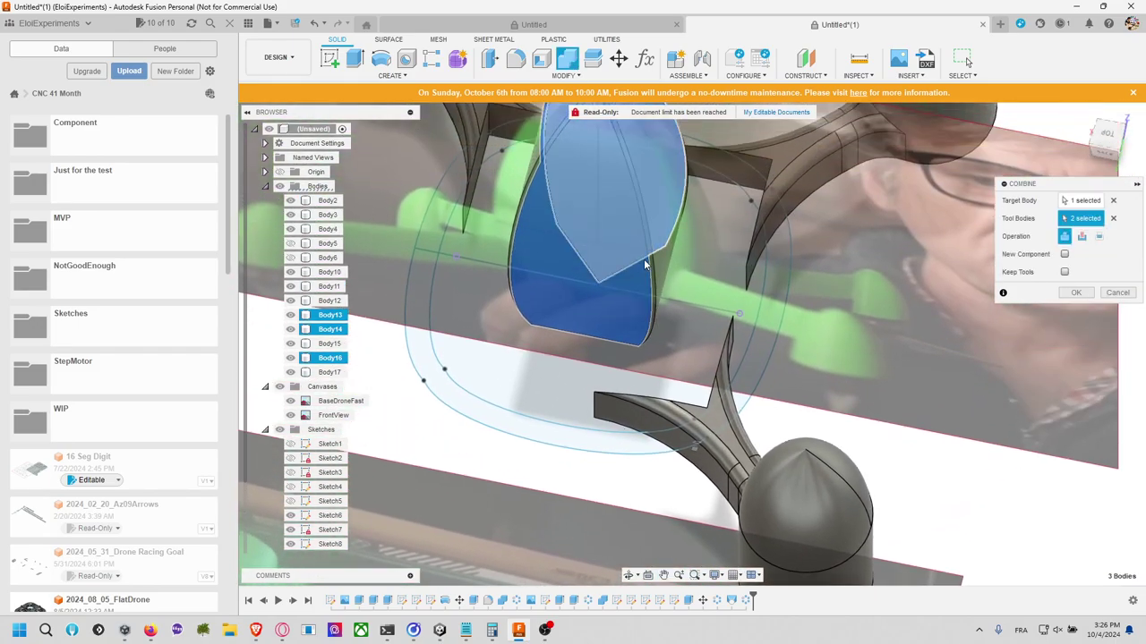
{"action": "left_click", "coordinate": [533, 216]}
{"action": "middle_click_drag", "start_coordinate": [536, 218], "coordinate": [577, 503], "text": "shift"}
{"action": "left_click", "coordinate": [738, 405]}
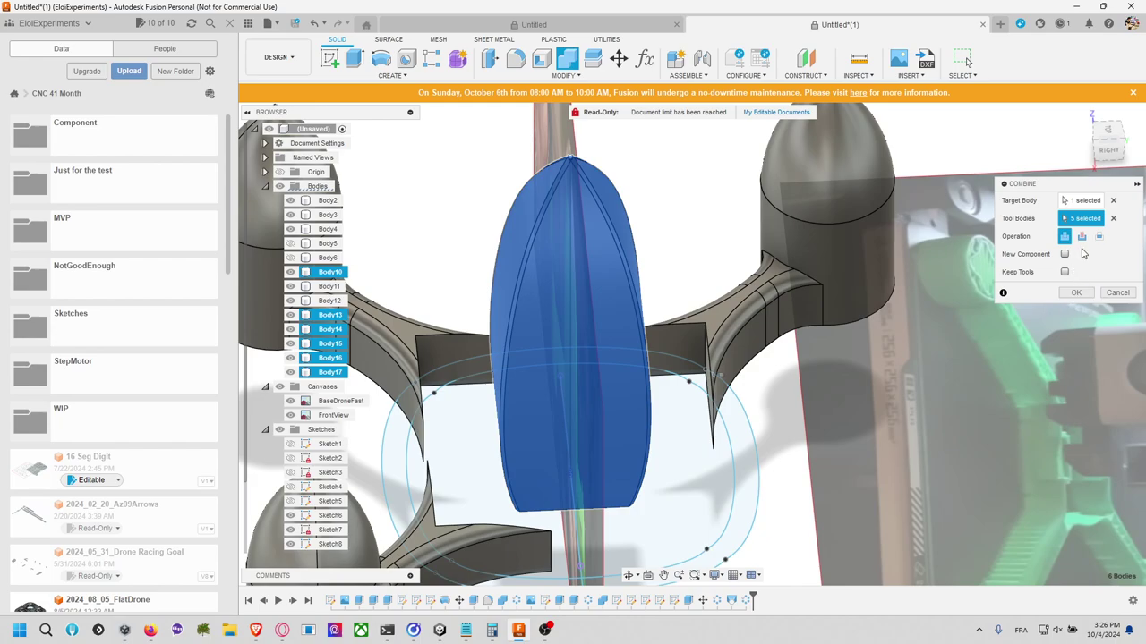
{"action": "left_click", "coordinate": [1076, 296]}
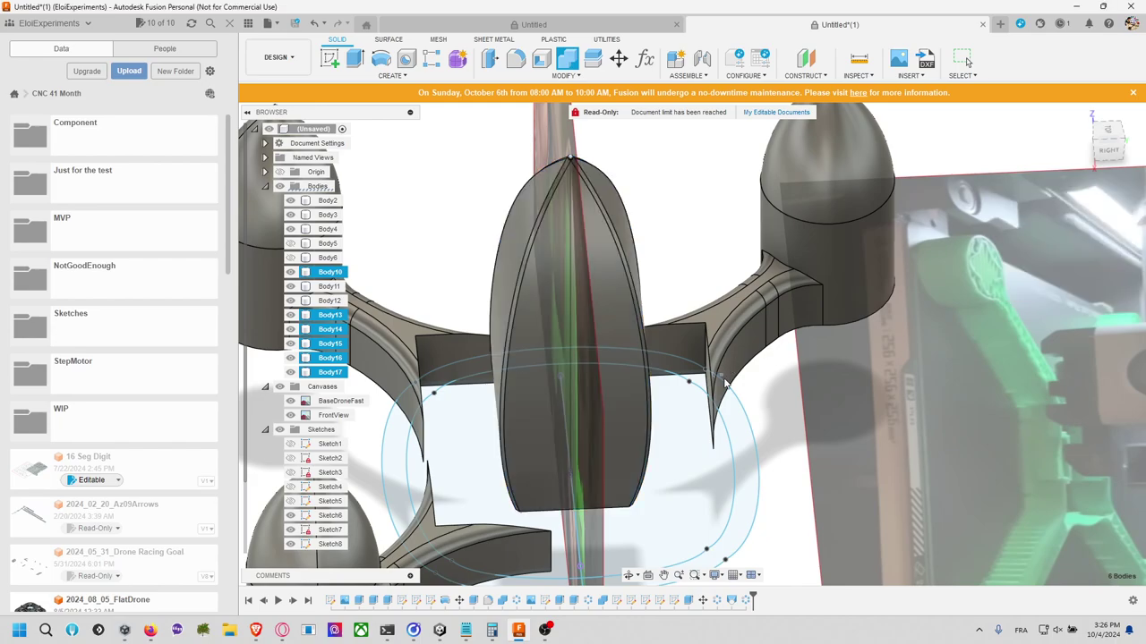
{"action": "middle_click_drag", "start_coordinate": [738, 371], "coordinate": [774, 405], "text": "shift"}
{"action": "mouse_move", "coordinate": [626, 376]}
{"action": "middle_mouse_down", "text": "shift"}
{"action": "mouse_move", "coordinate": [690, 397]}
{"action": "mouse_move", "coordinate": [686, 316]}
{"action": "middle_mouse_up", "text": "shift"}
{"action": "left_click", "coordinate": [690, 397]}
Step: Start a fillet on the nose-cone body, selecting its top seam, curved side and other edges
{"action": "left_click", "coordinate": [607, 213]}
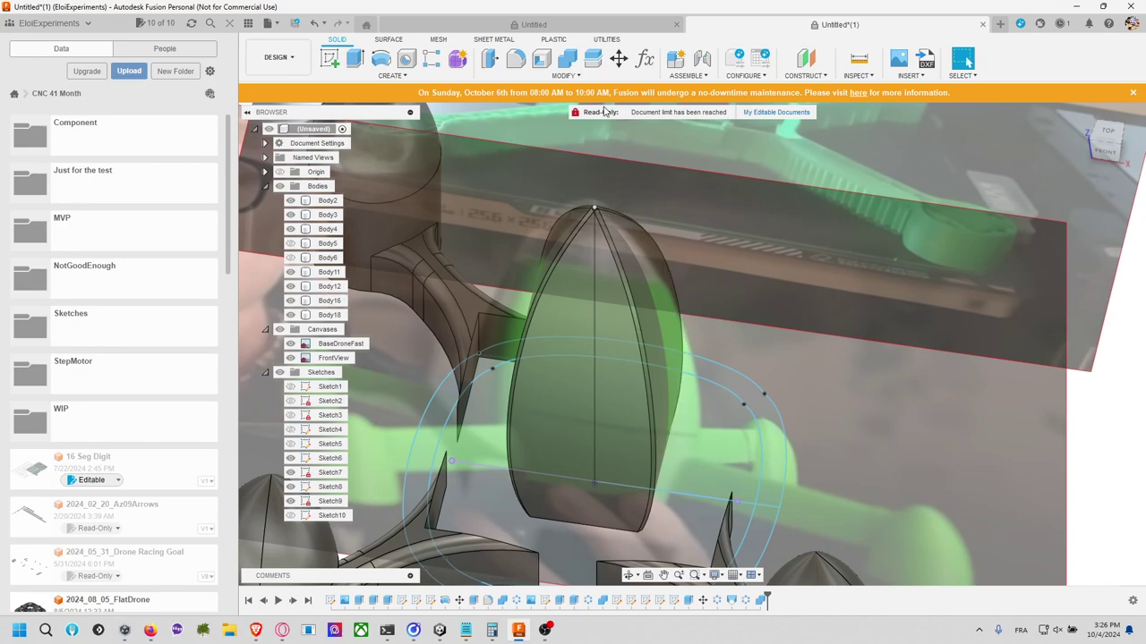
{"action": "left_click", "coordinate": [606, 218]}
{"action": "left_click", "coordinate": [605, 225]}
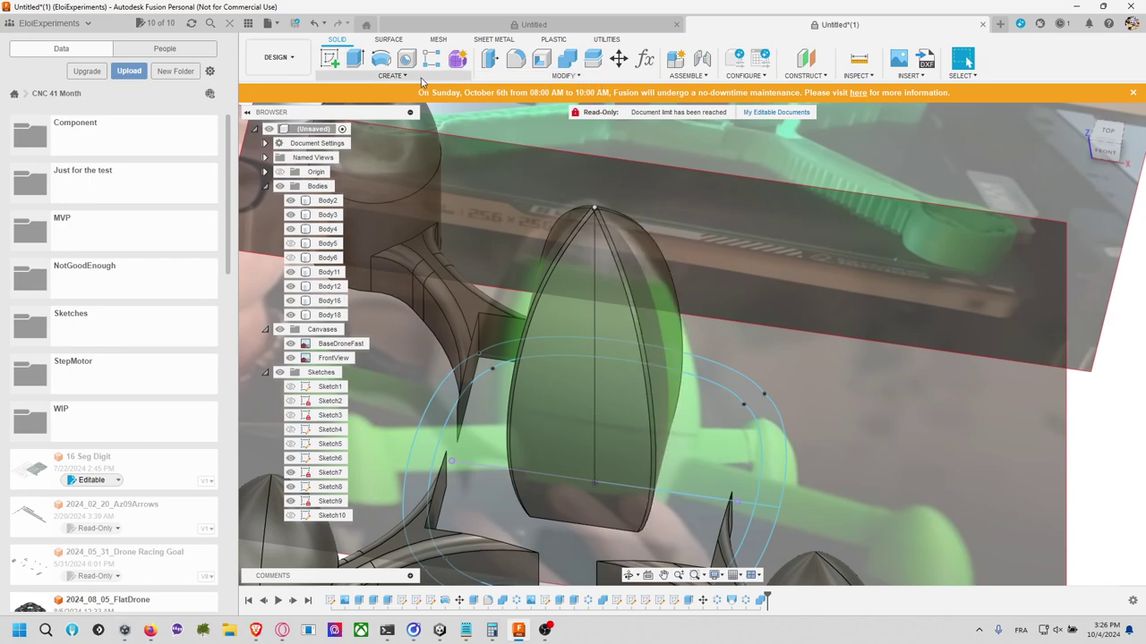
{"action": "left_click", "coordinate": [515, 59]}
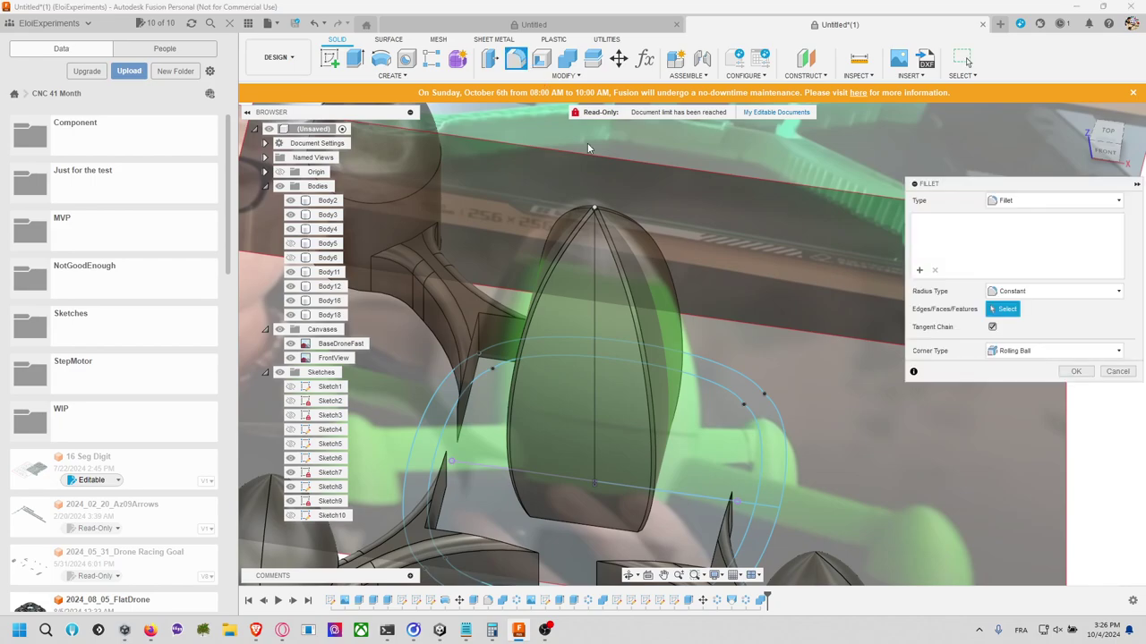
{"action": "scroll", "coordinate": [612, 243], "scroll_direction": "up", "scroll_amount": 2}
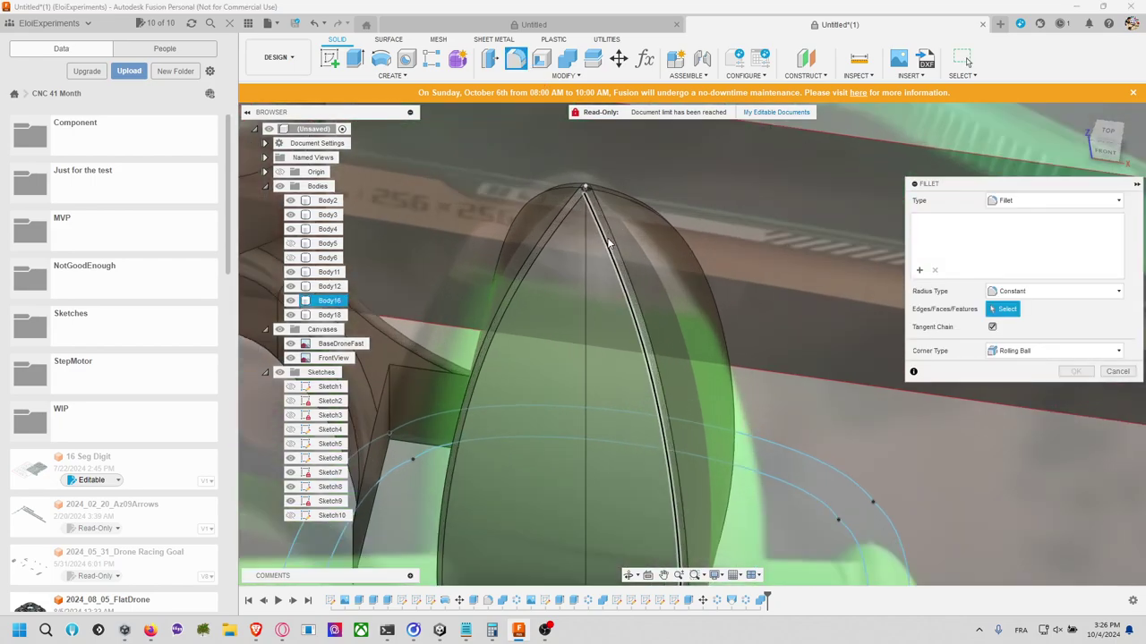
{"action": "left_click", "coordinate": [592, 208]}
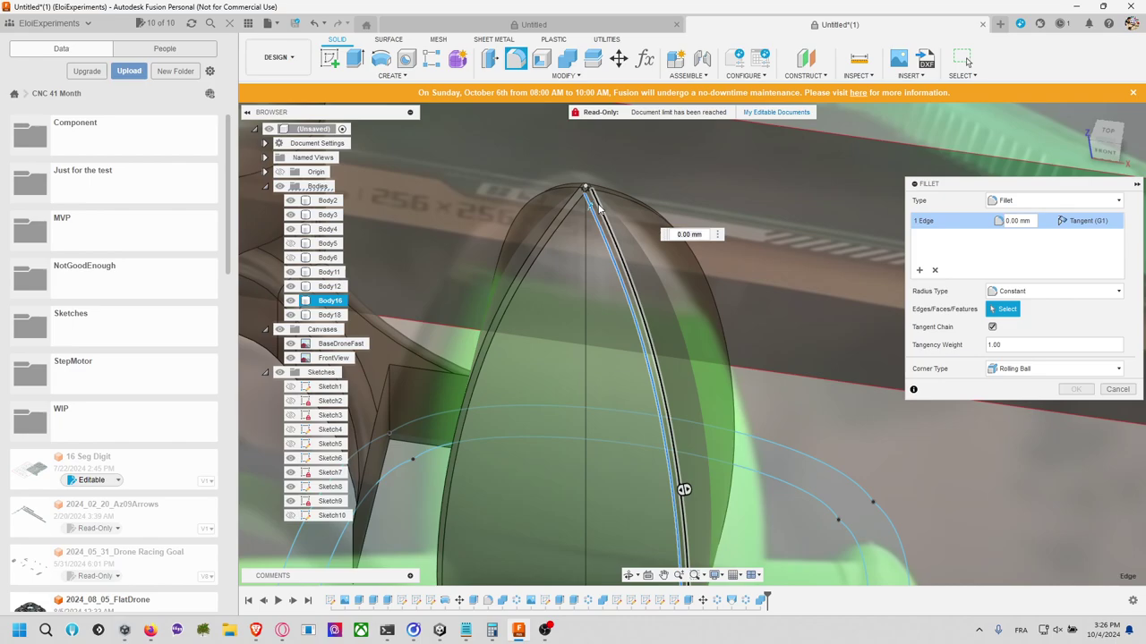
{"action": "middle_click_drag", "start_coordinate": [671, 185], "coordinate": [627, 184], "text": "shift"}
{"action": "left_click", "coordinate": [625, 182]}
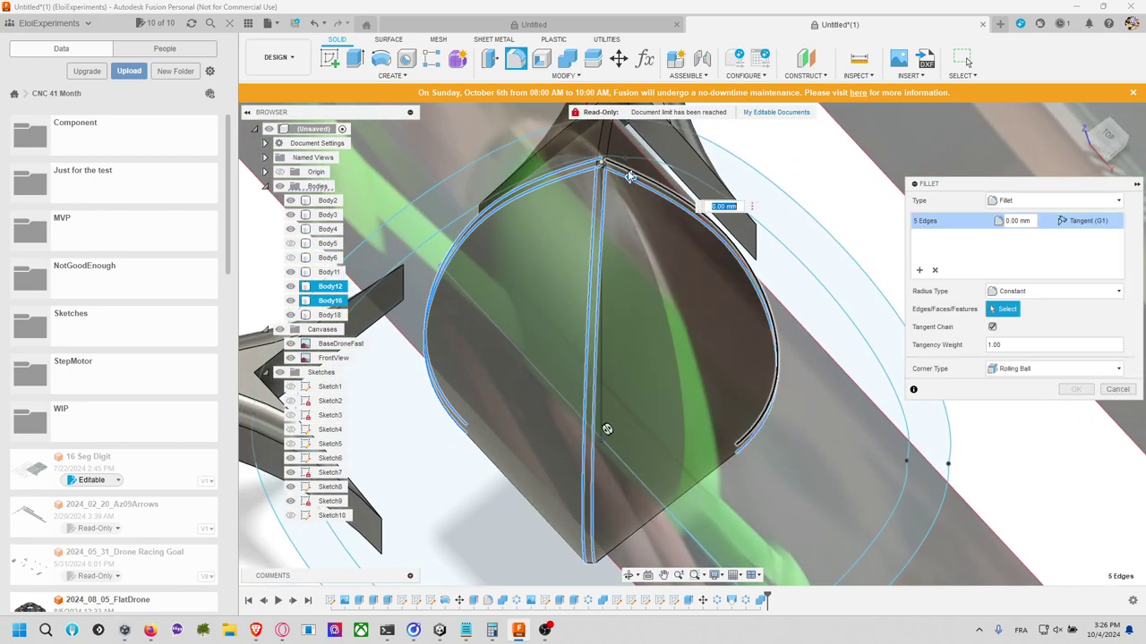
{"action": "left_click", "coordinate": [610, 148]}
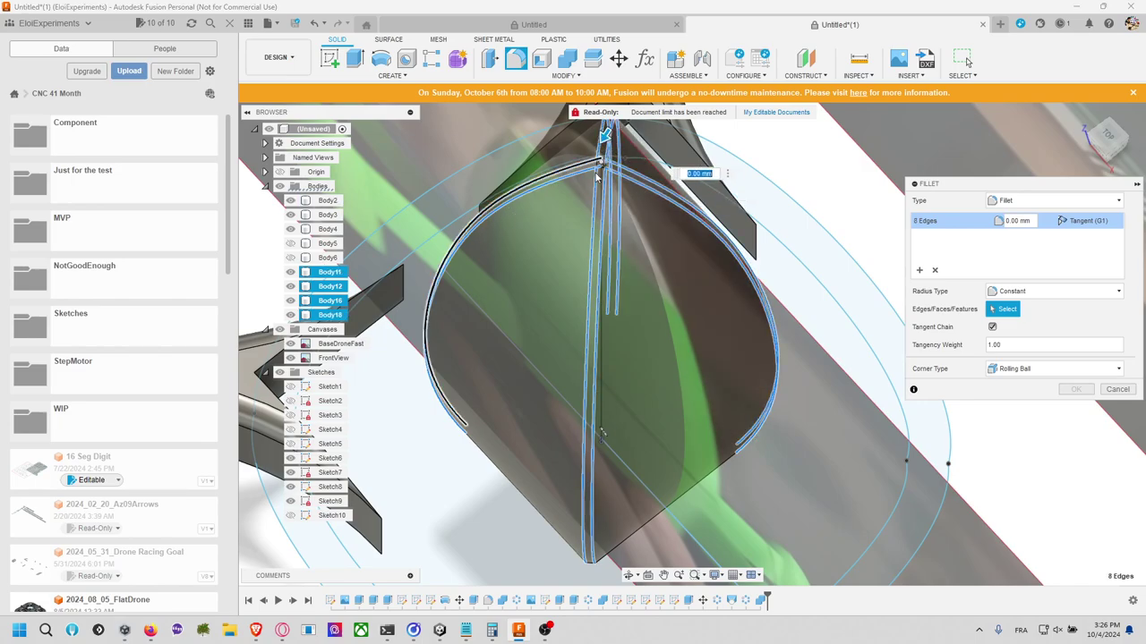
{"action": "middle_click_drag", "start_coordinate": [610, 153], "coordinate": [635, 167], "text": "shift"}
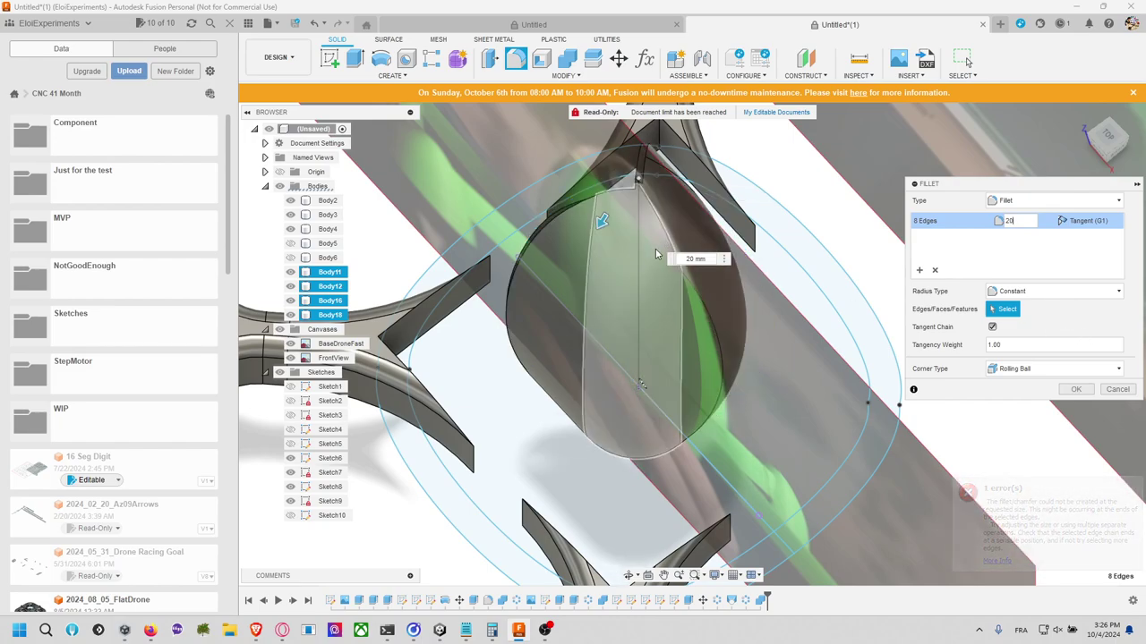
{"action": "middle_click_drag", "start_coordinate": [655, 255], "coordinate": [799, 349], "text": "shift"}
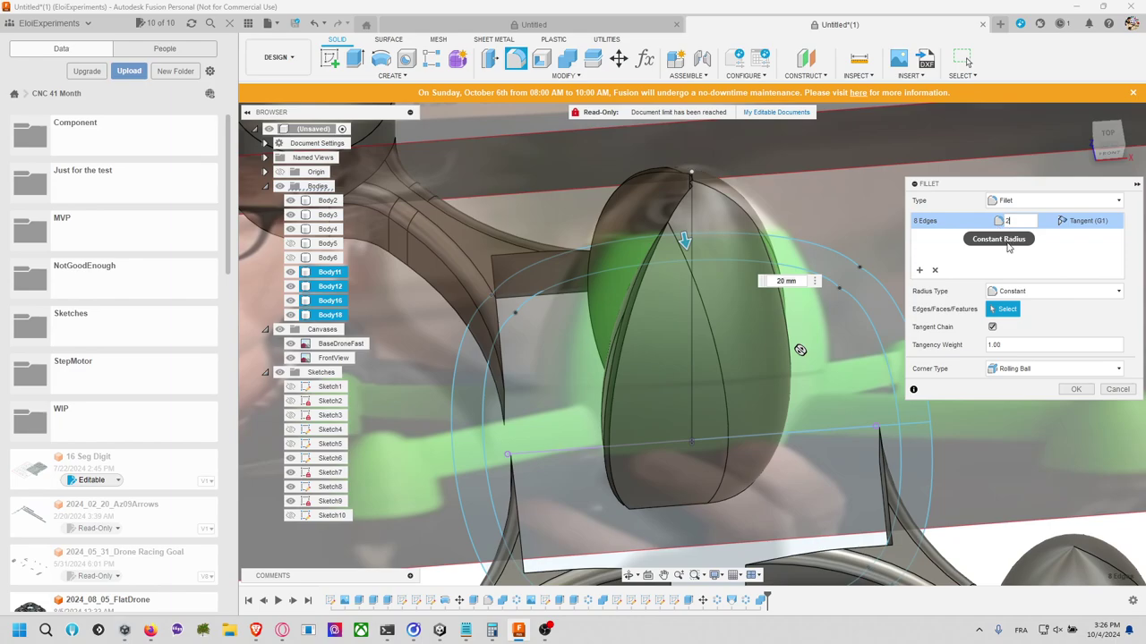
Step: Set the fillet radius to 4 mm, check the preview, and open the Radius Type options
{"action": "key", "text": "BackSpace"}
{"action": "type", "text": "4"}
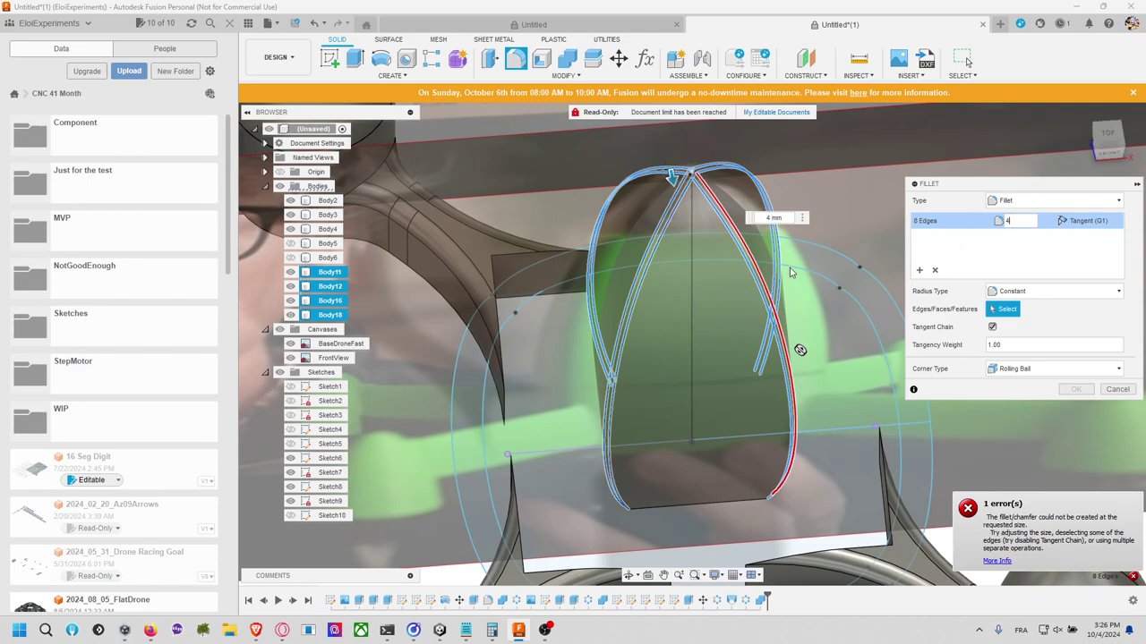
{"action": "middle_click_drag", "start_coordinate": [791, 273], "coordinate": [752, 261], "text": "shift"}
{"action": "right_click", "coordinate": [737, 272]}
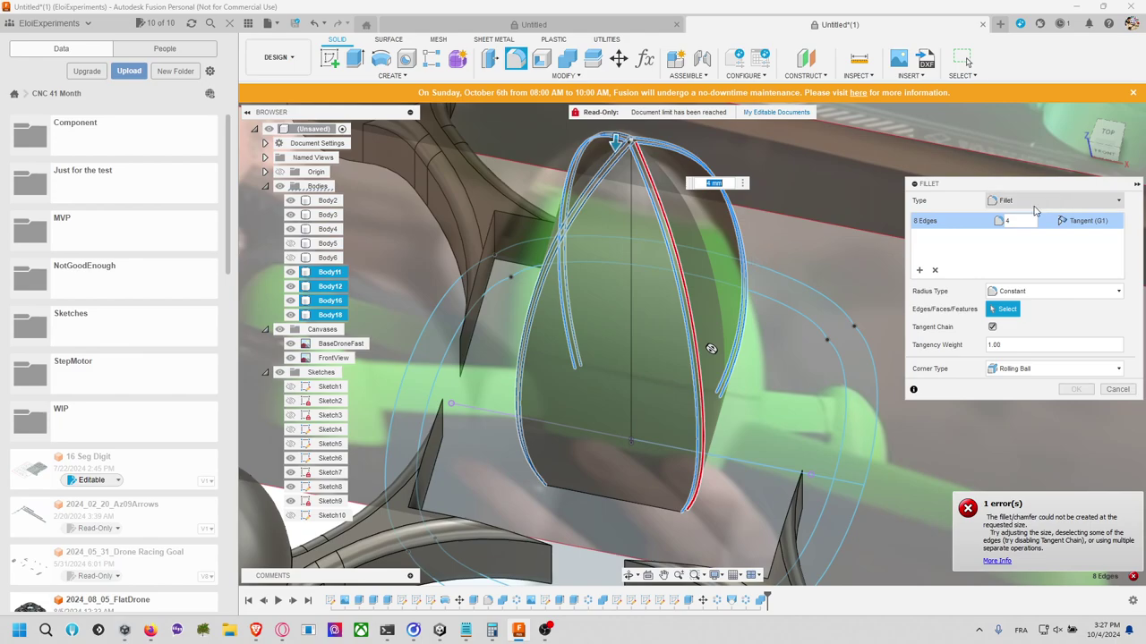
{"action": "left_click", "coordinate": [1038, 292]}
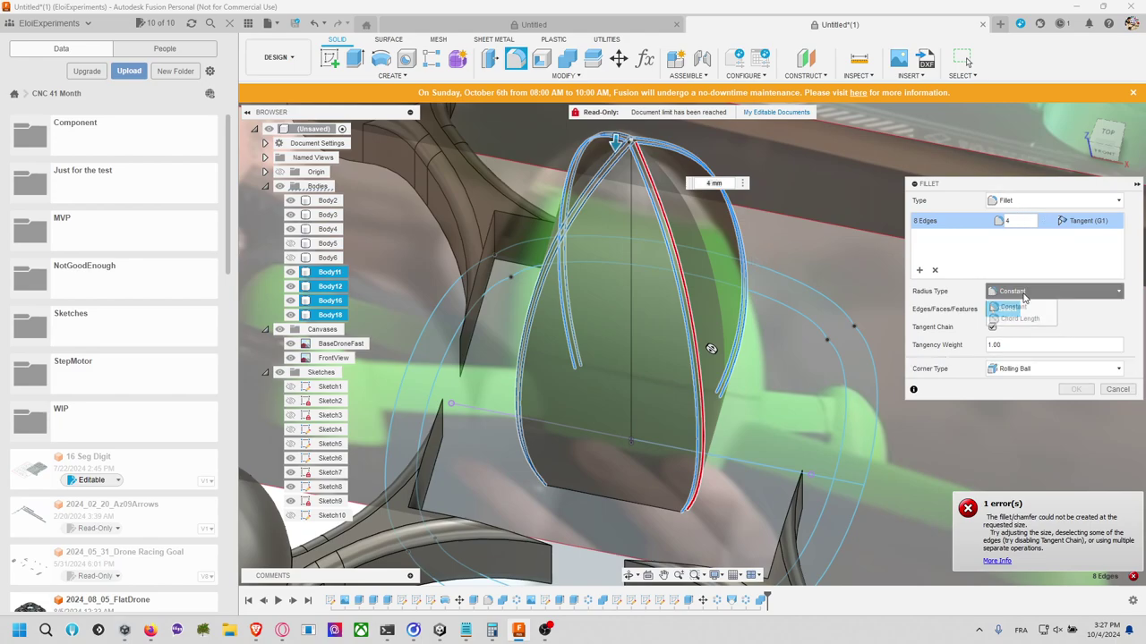
{"action": "left_click", "coordinate": [1117, 389]}
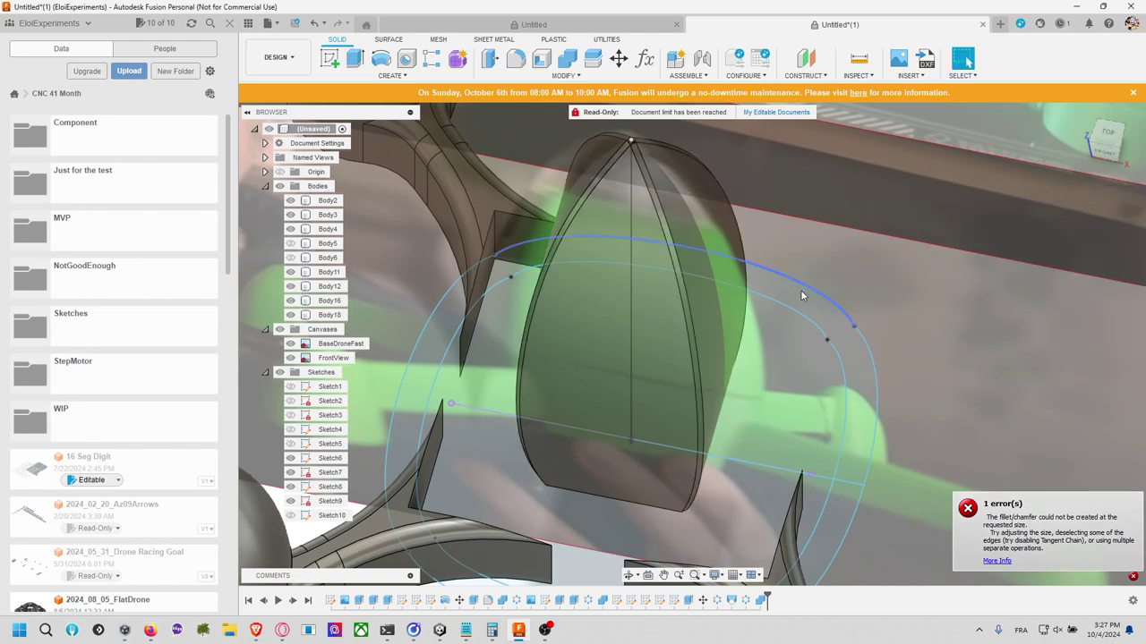
{"action": "middle_click_drag", "start_coordinate": [800, 290], "coordinate": [747, 292], "text": "shift"}
{"action": "scroll", "coordinate": [738, 264], "scroll_direction": "down", "scroll_amount": 3}
{"action": "scroll", "coordinate": [748, 292], "scroll_direction": "up", "scroll_amount": 2}
{"action": "key", "text": "Escape"}
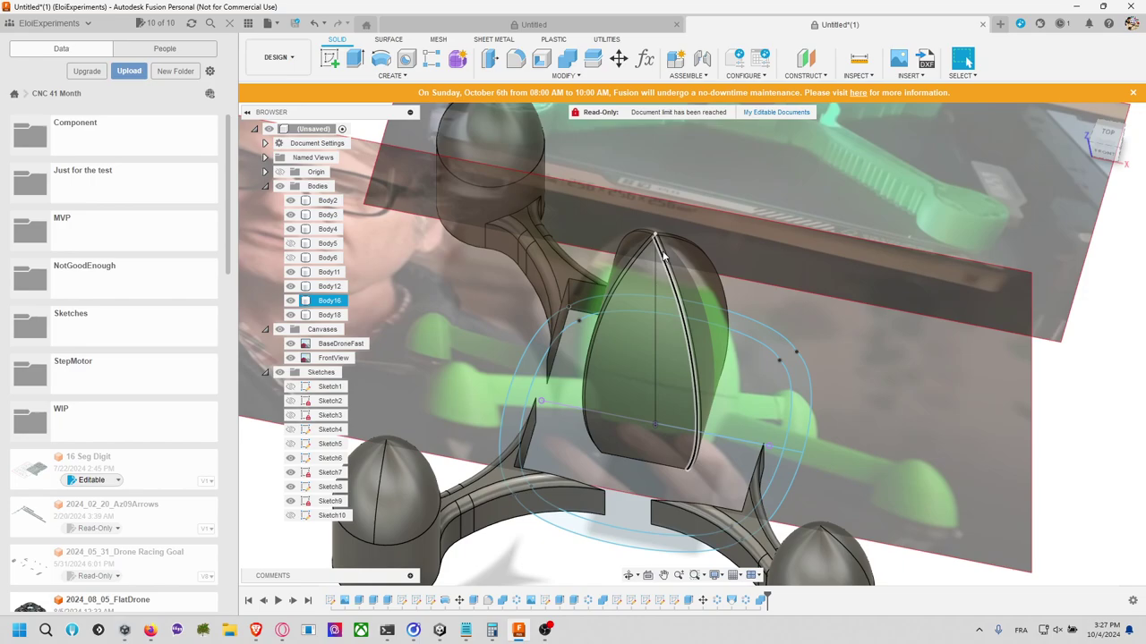
{"action": "left_click", "coordinate": [672, 251]}
{"action": "left_click", "coordinate": [657, 309]}
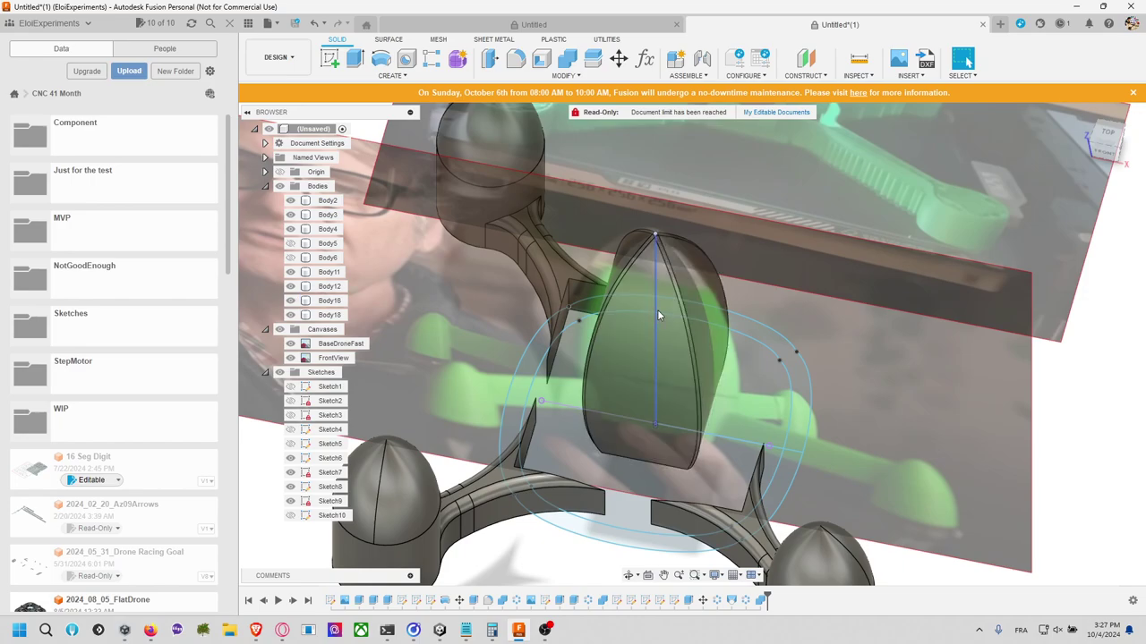
{"action": "left_click", "coordinate": [566, 75]}
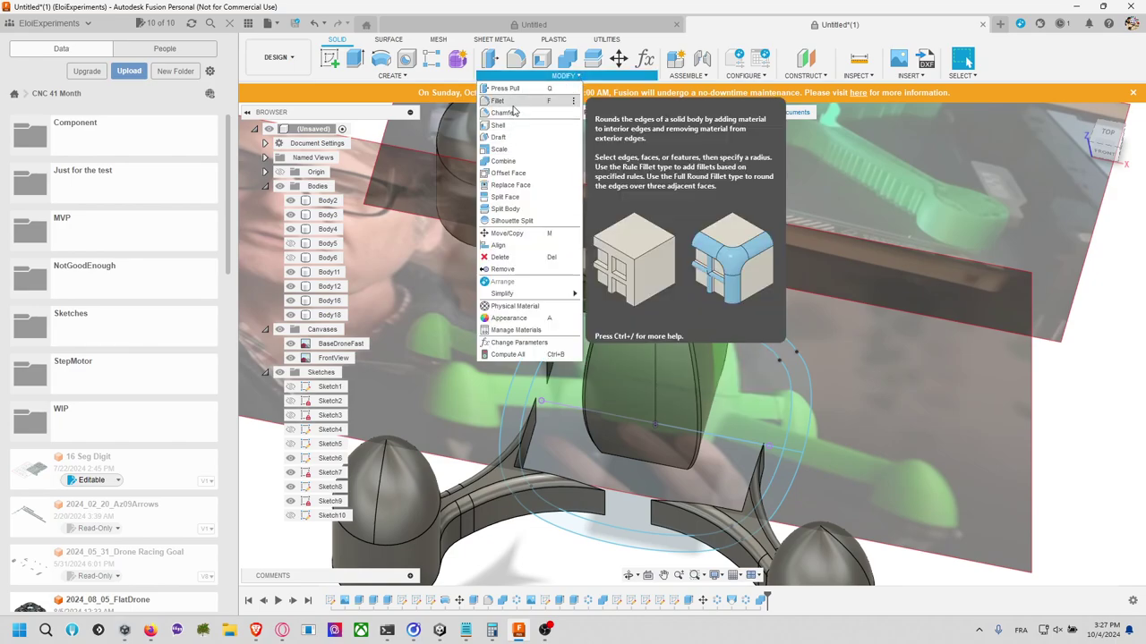
{"action": "left_click", "coordinate": [498, 100]}
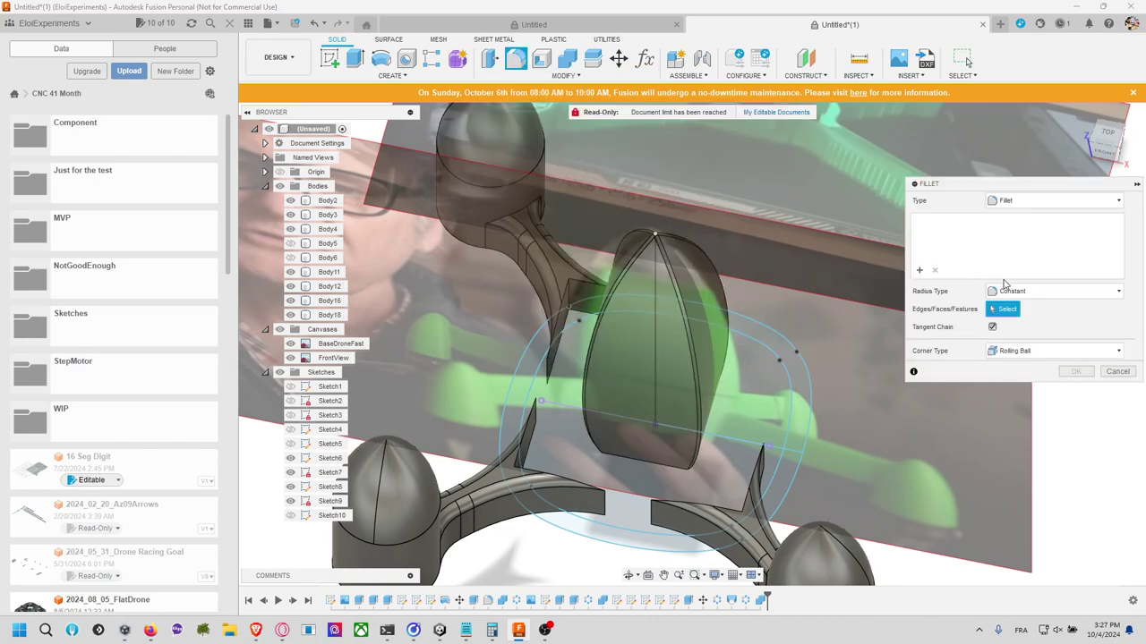
{"action": "left_click", "coordinate": [1010, 202]}
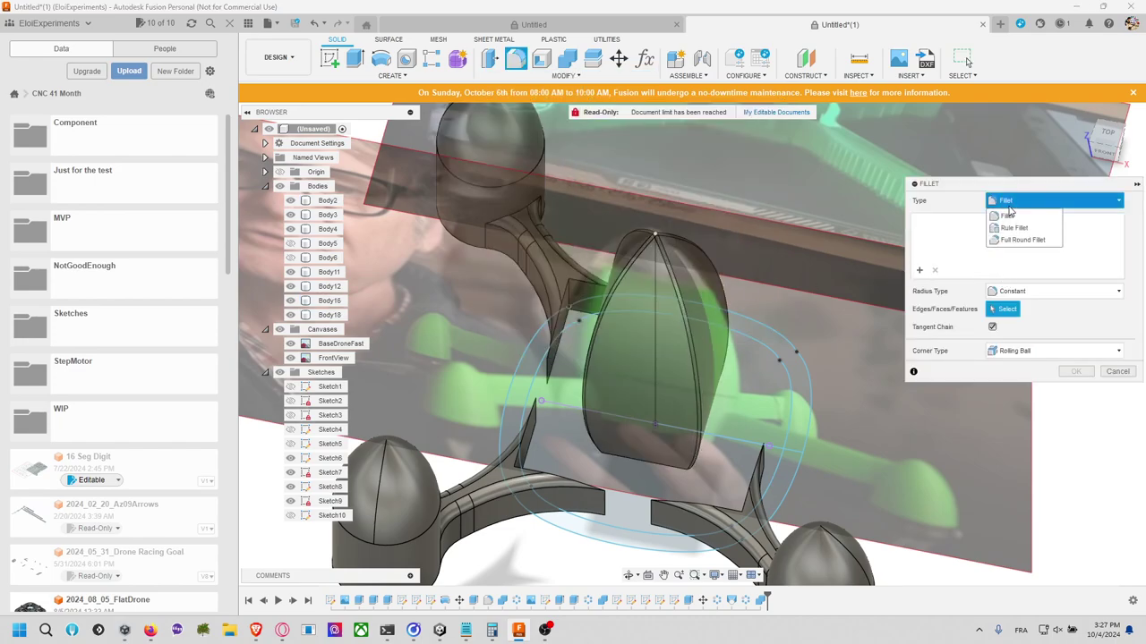
{"action": "left_click", "coordinate": [1020, 240]}
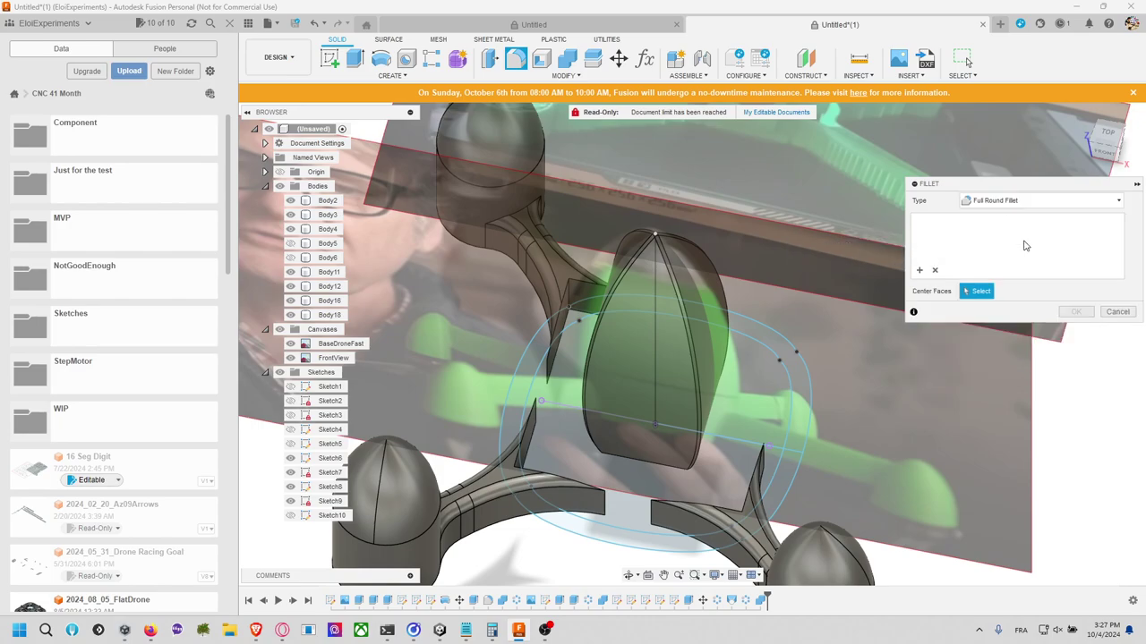
{"action": "left_click", "coordinate": [666, 295]}
{"action": "left_click", "coordinate": [713, 274]}
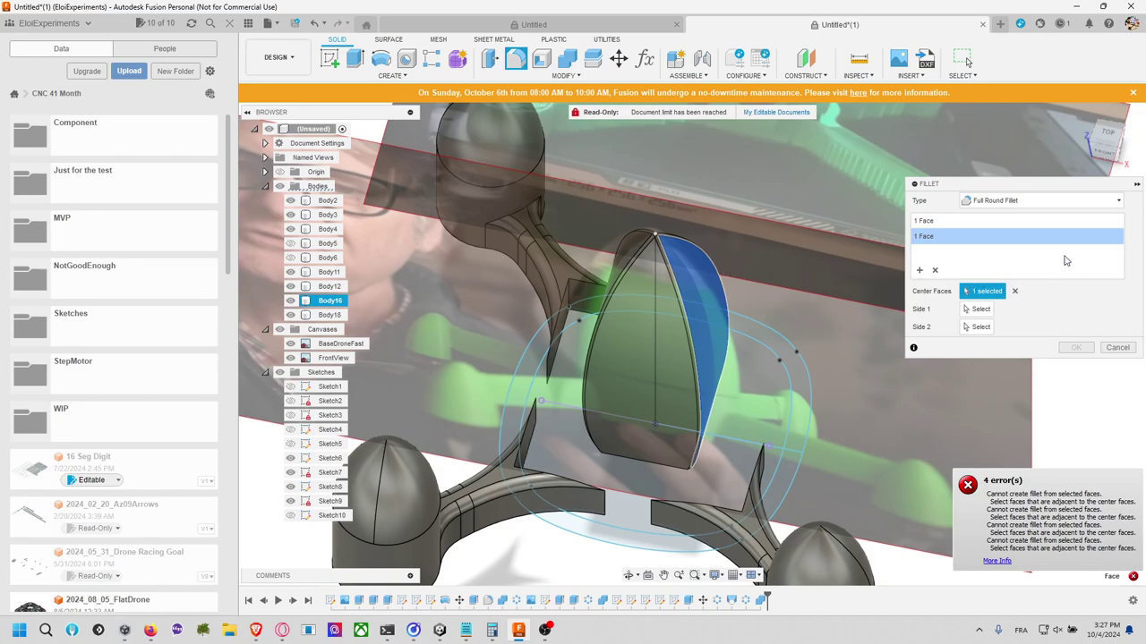
{"action": "left_click", "coordinate": [939, 224]}
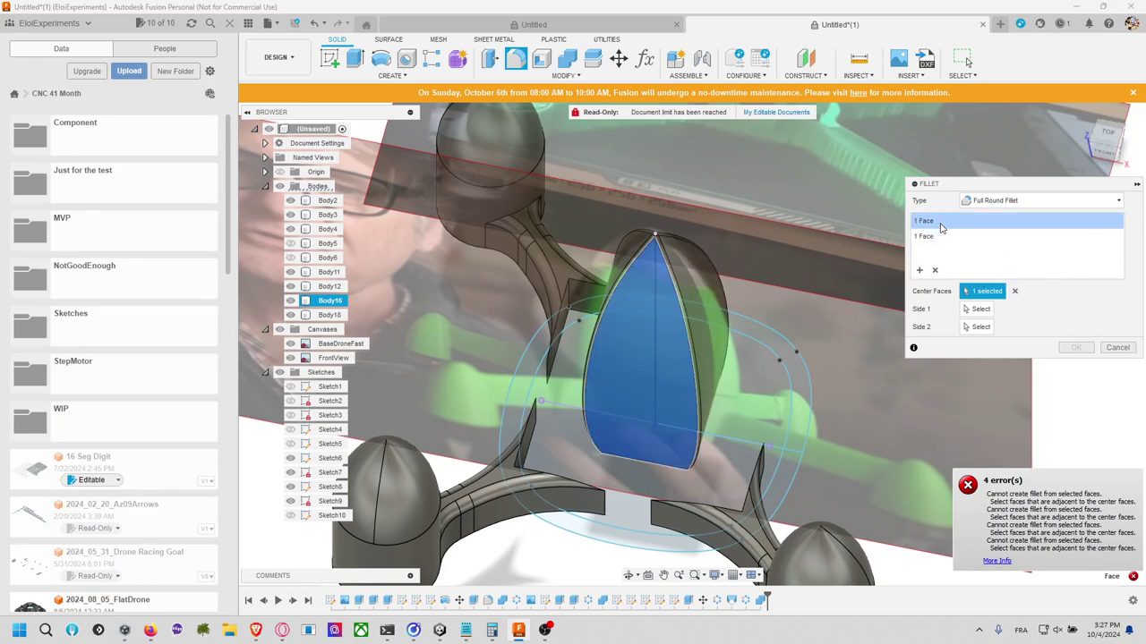
{"action": "key", "text": "Escape"}
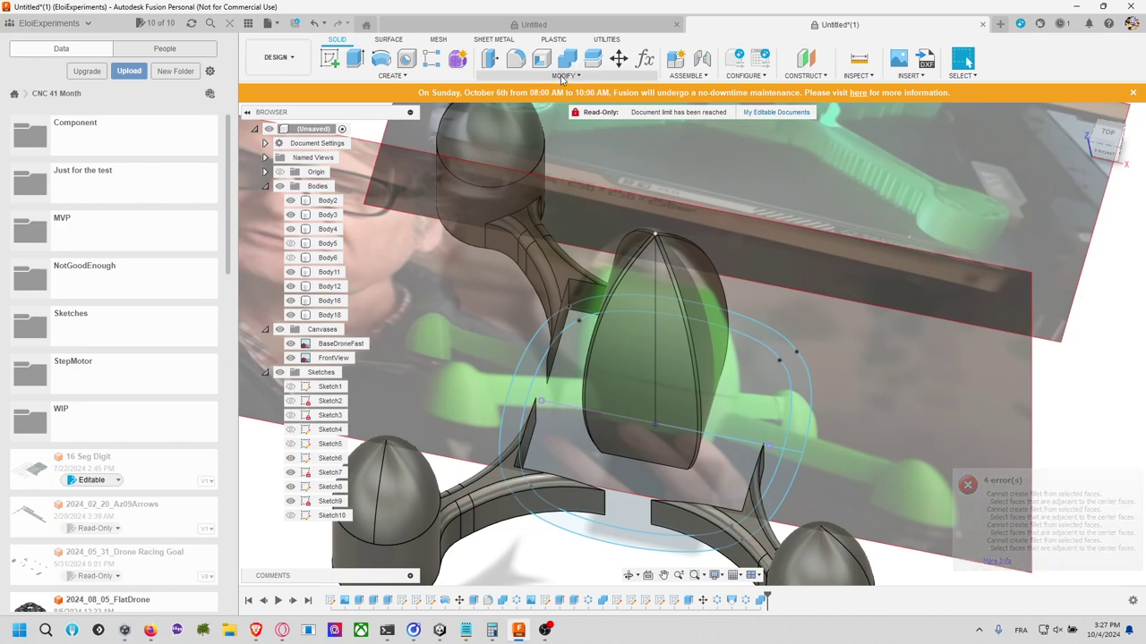
{"action": "left_click", "coordinate": [562, 77]}
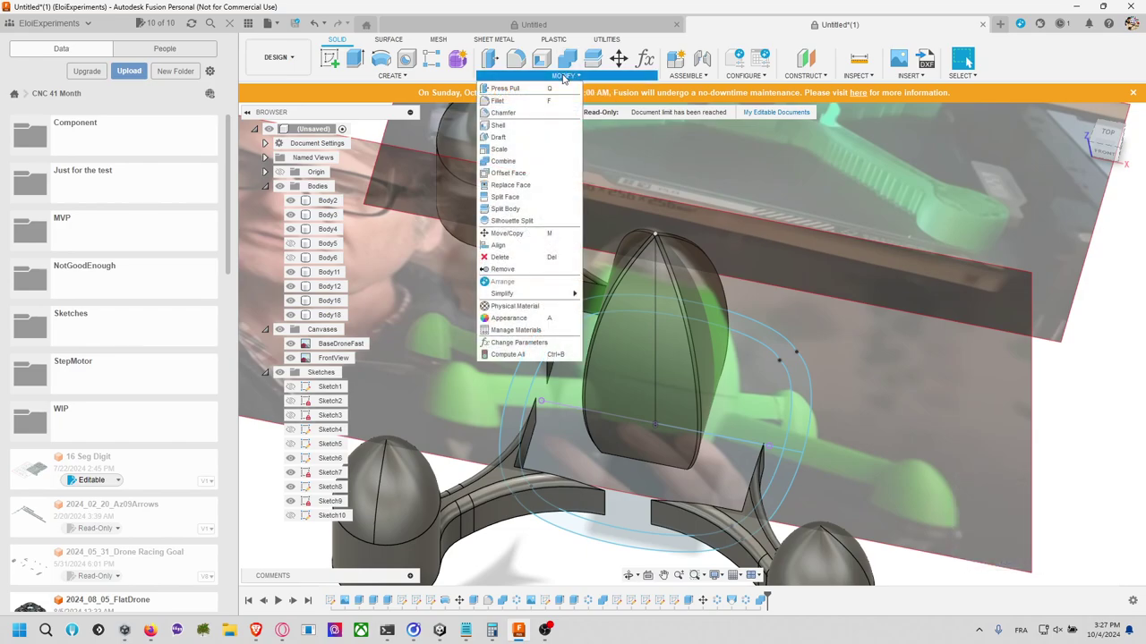
{"action": "left_click", "coordinate": [396, 76]}
{"action": "left_click", "coordinate": [395, 76]}
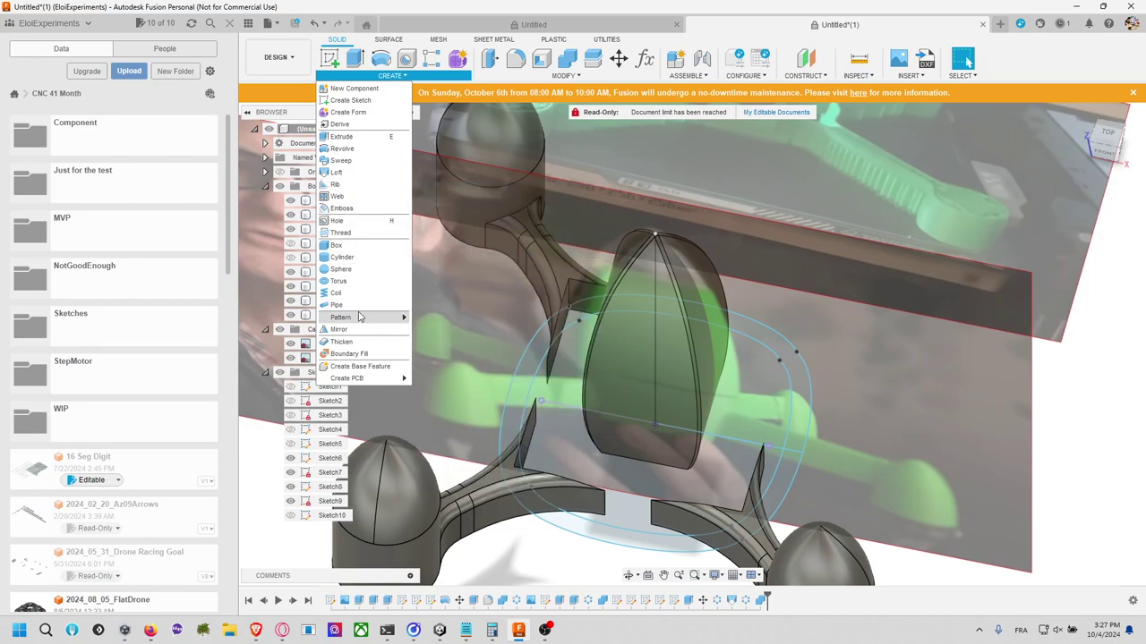
{"action": "mouse_move", "coordinate": [361, 319]}
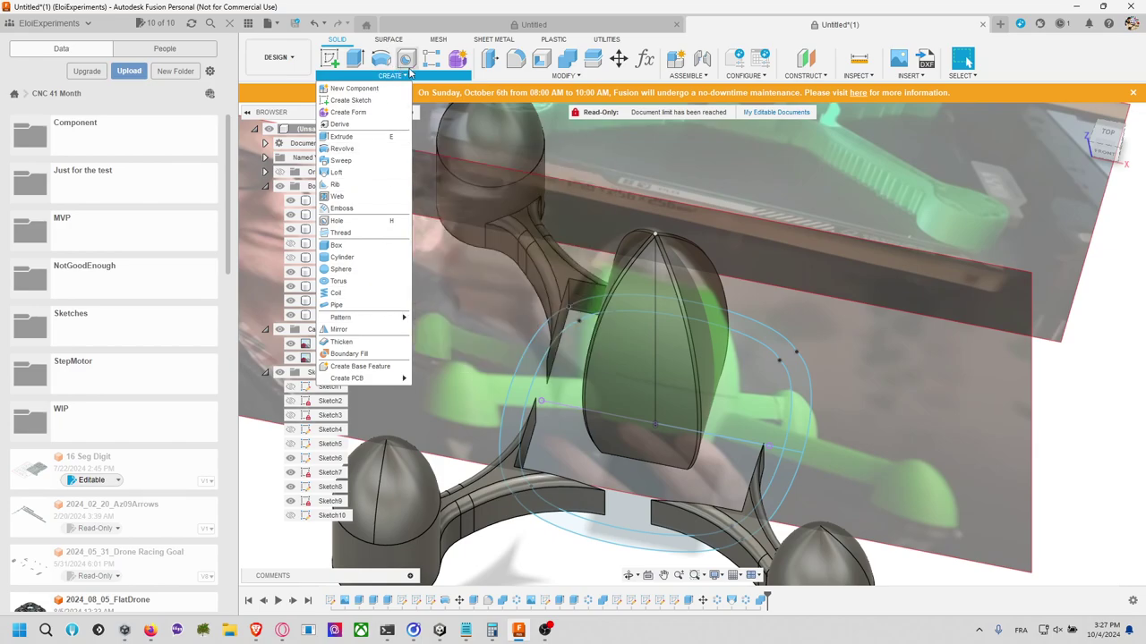
{"action": "mouse_move", "coordinate": [565, 76]}
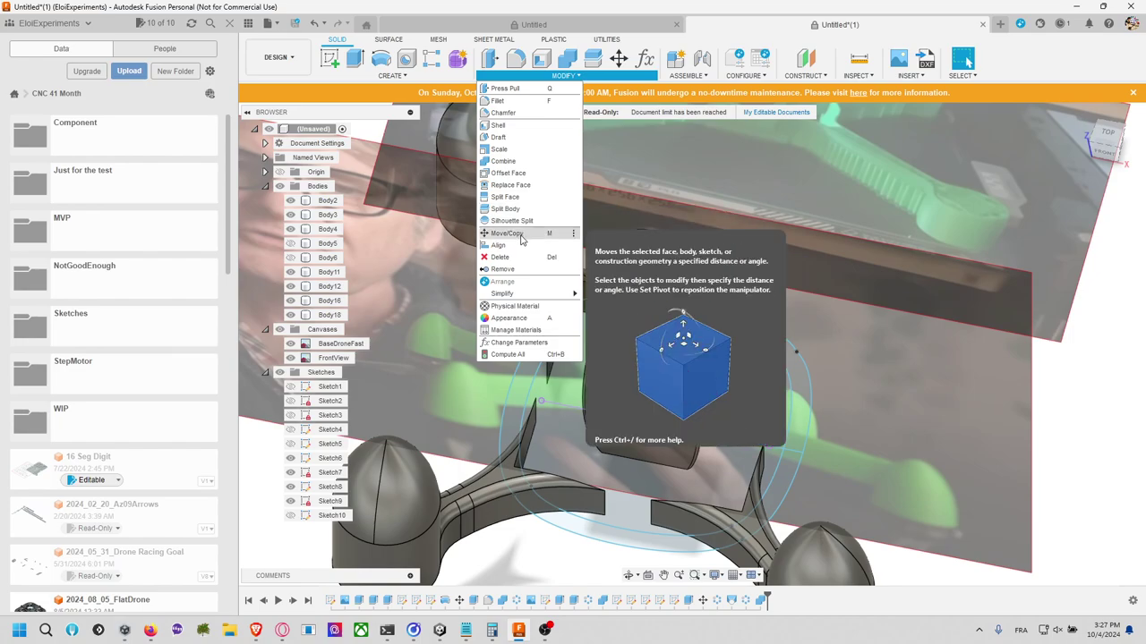
{"action": "left_click", "coordinate": [1079, 414]}
{"action": "middle_click_drag", "start_coordinate": [750, 315], "coordinate": [717, 305], "text": "shift"}
{"action": "scroll", "coordinate": [716, 303], "scroll_direction": "down", "scroll_amount": 5}
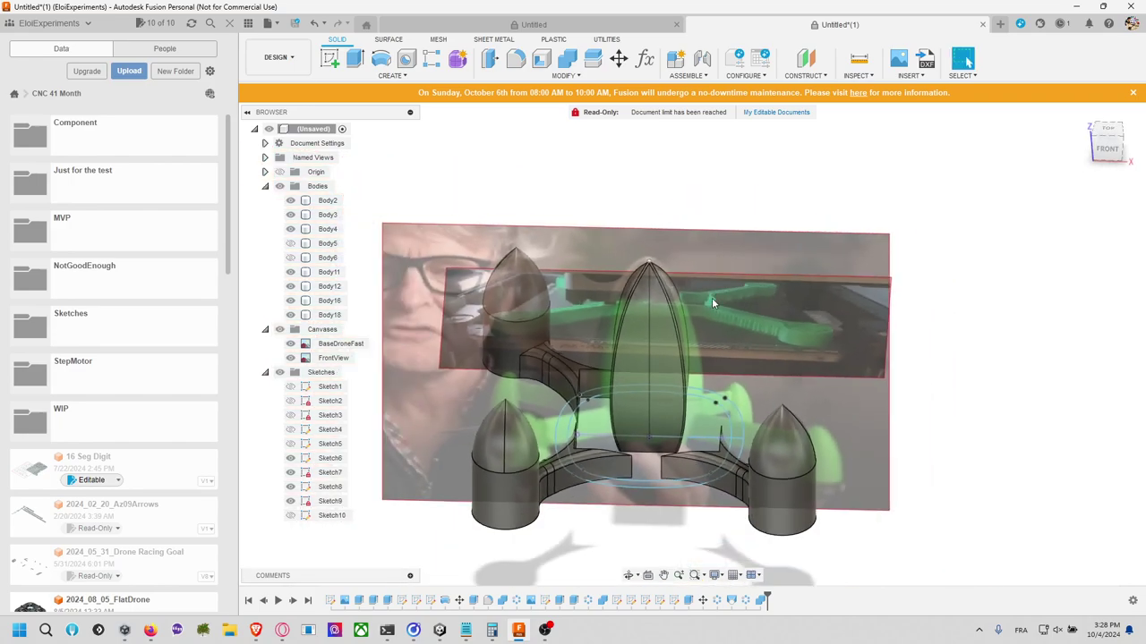
{"action": "middle_click_drag", "start_coordinate": [708, 310], "coordinate": [967, 61], "text": "shift"}
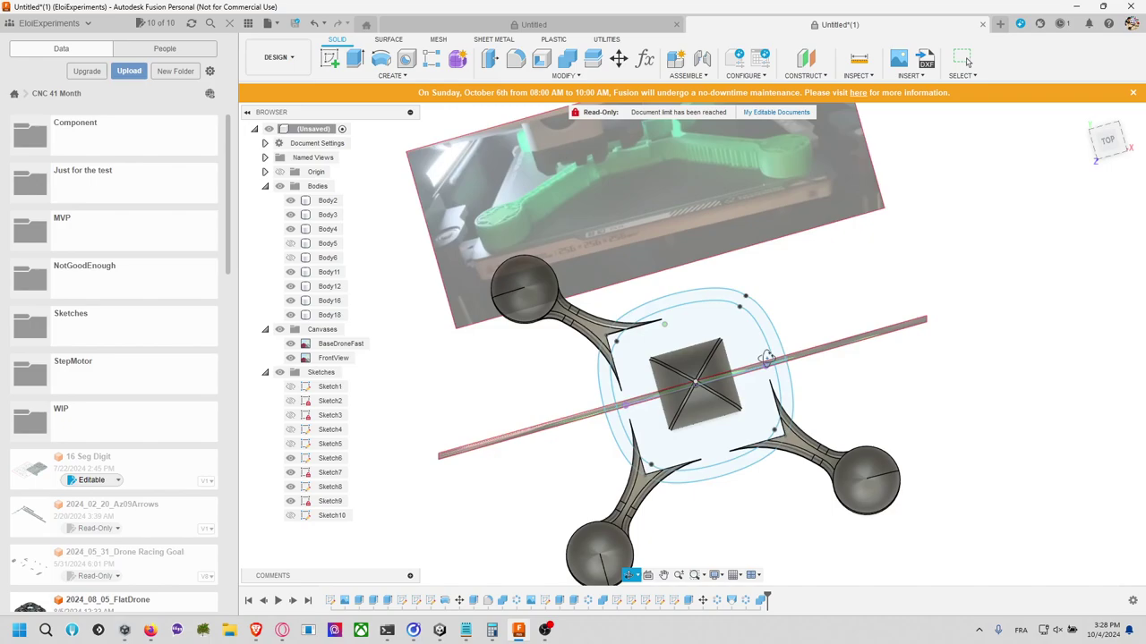
{"action": "middle_click_drag", "start_coordinate": [767, 358], "coordinate": [671, 191], "text": "shift"}
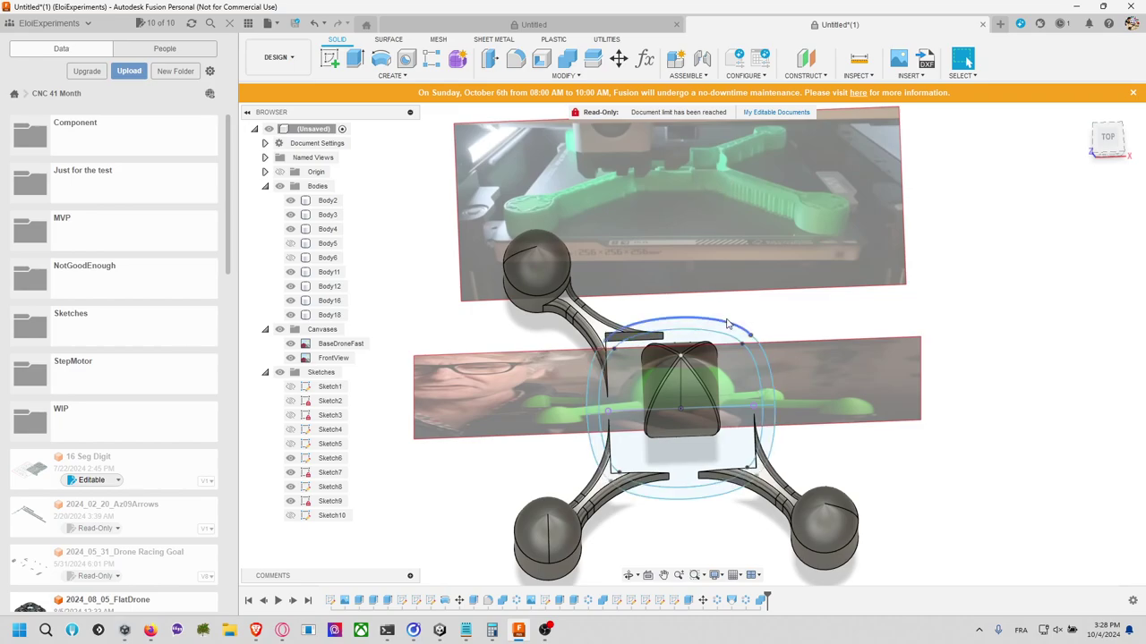
{"action": "left_click", "coordinate": [756, 470]}
{"action": "left_click", "coordinate": [758, 471]}
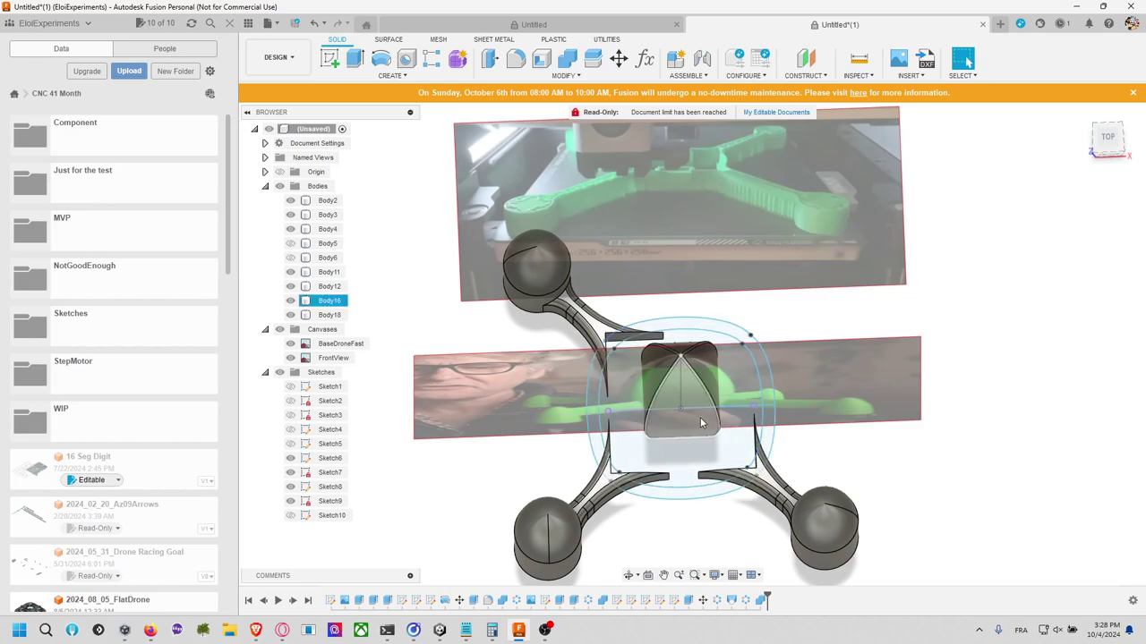
Step: Edit Sketch1, change the R80 arm arc dimension to 40 mm, and finish the sketch
{"action": "right_click", "coordinate": [332, 602]}
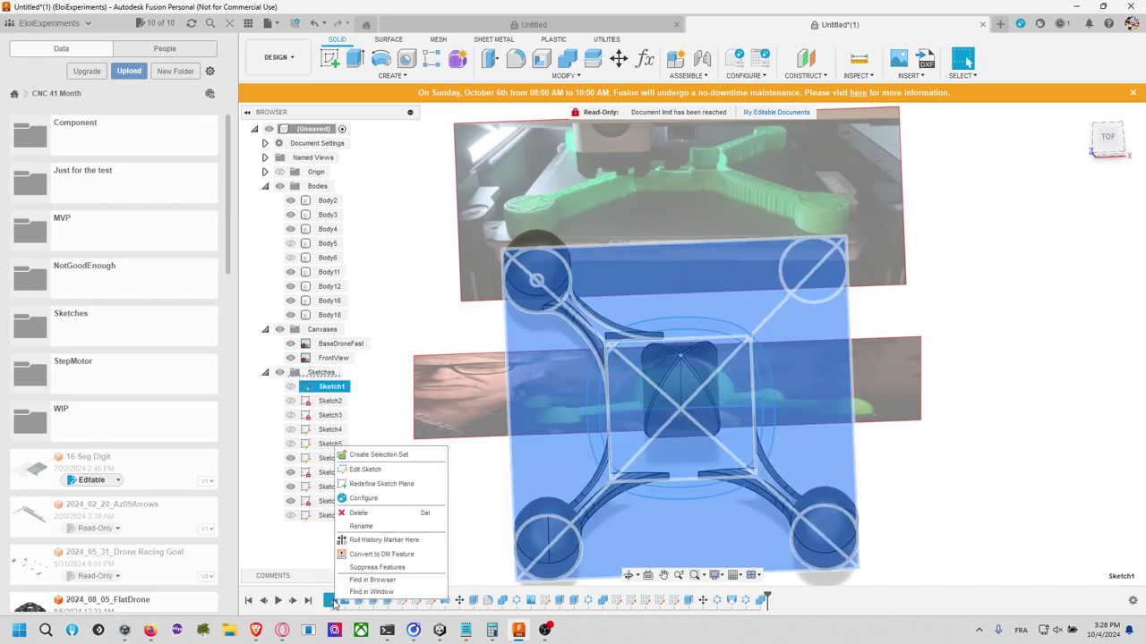
{"action": "left_click", "coordinate": [376, 474]}
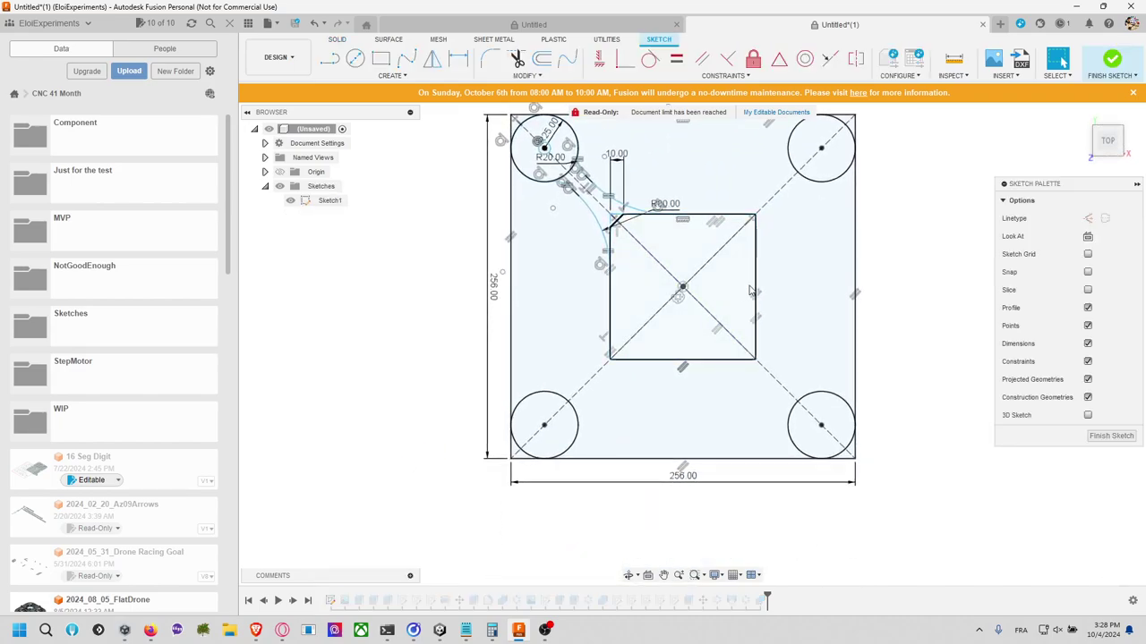
{"action": "double_click", "coordinate": [678, 208]}
{"action": "scroll", "coordinate": [678, 209], "scroll_direction": "up", "scroll_amount": 2}
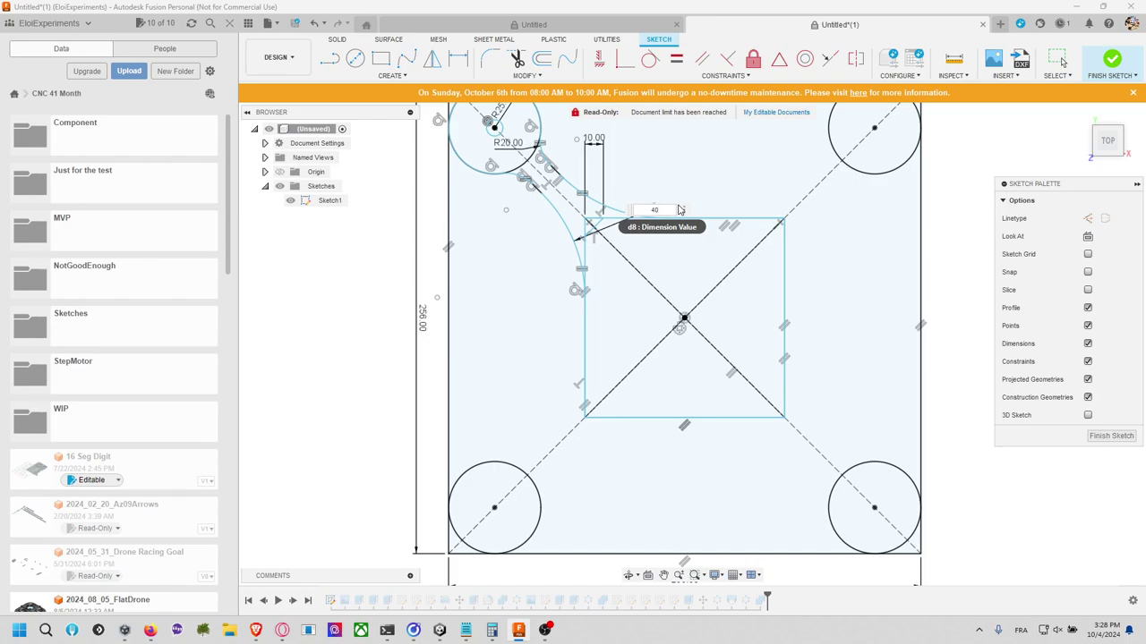
{"action": "type", "text": "40"}
{"action": "key", "text": "Return"}
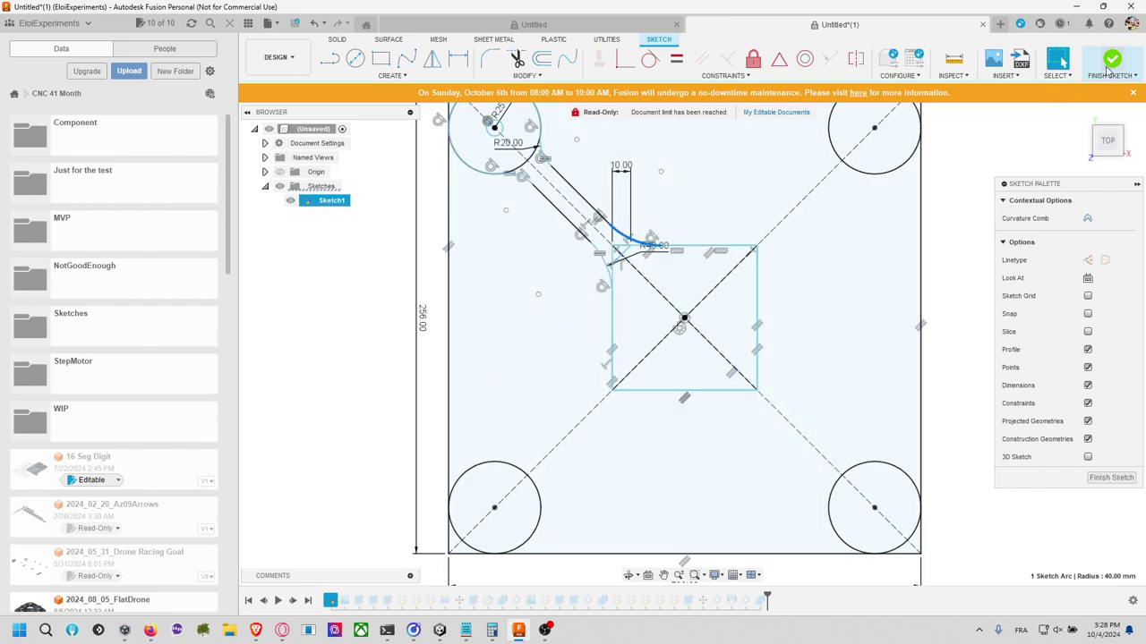
{"action": "key", "text": "Escape"}
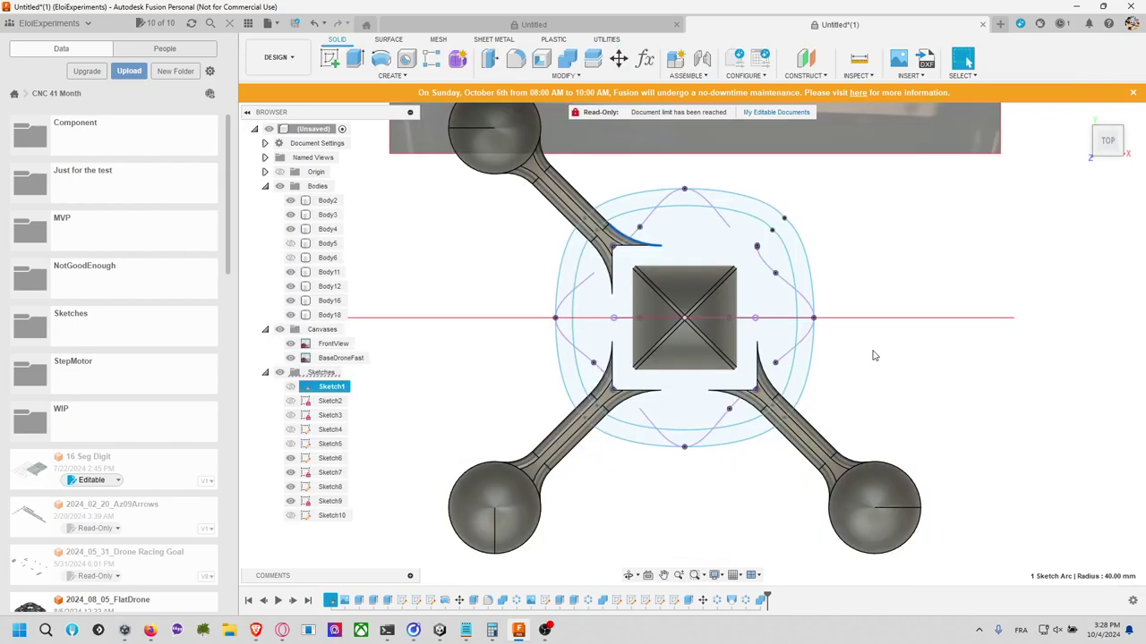
Step: Zoom out and orbit to a tilted three-quarter view of the whole drone
{"action": "middle_click_drag", "start_coordinate": [874, 355], "coordinate": [890, 316], "text": "shift"}
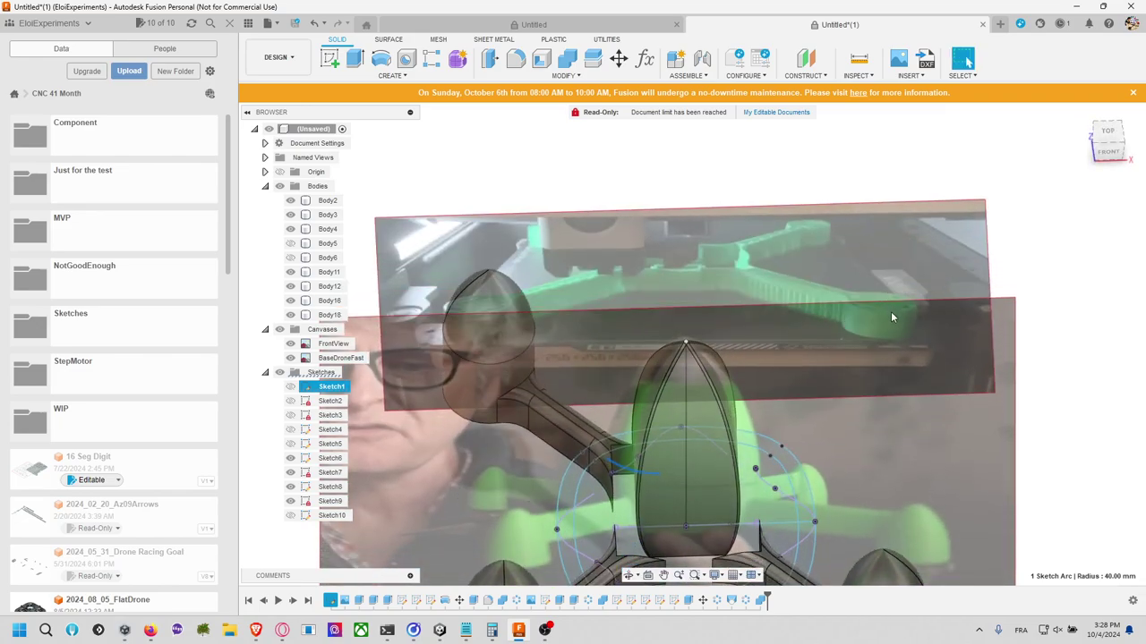
{"action": "scroll", "coordinate": [890, 316], "scroll_direction": "up", "scroll_amount": 5}
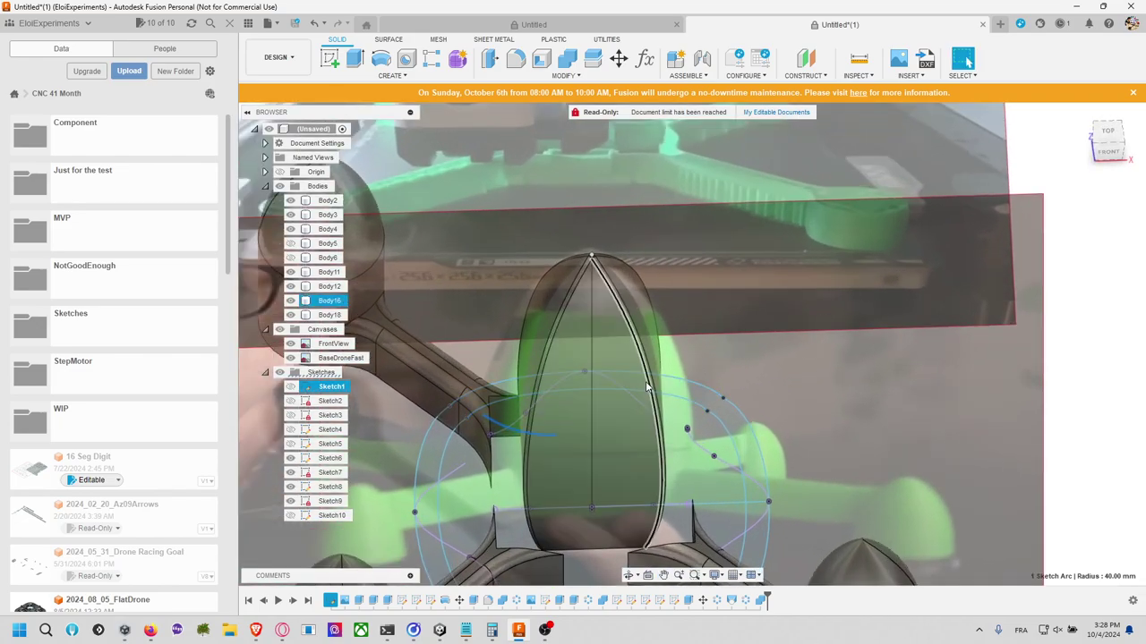
{"action": "scroll", "coordinate": [647, 387], "scroll_direction": "down", "scroll_amount": 4}
{"action": "middle_click_drag", "start_coordinate": [646, 387], "coordinate": [762, 327], "text": "shift"}
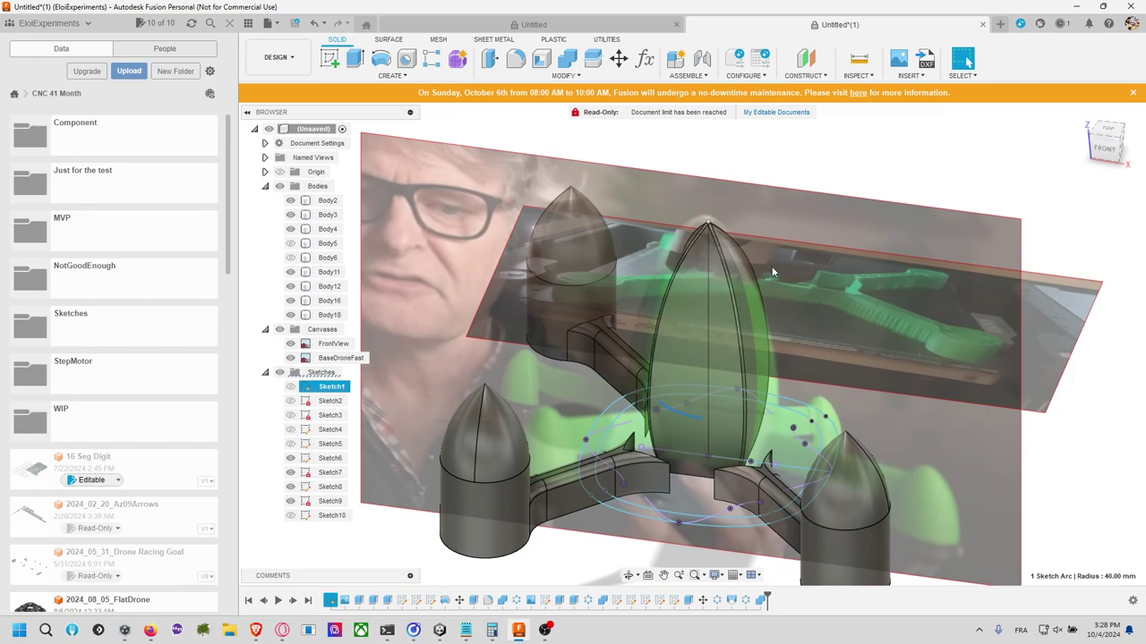
Step: Pick a face of the pointed central body and start a Single Path Sweep
{"action": "left_click", "coordinate": [719, 296]}
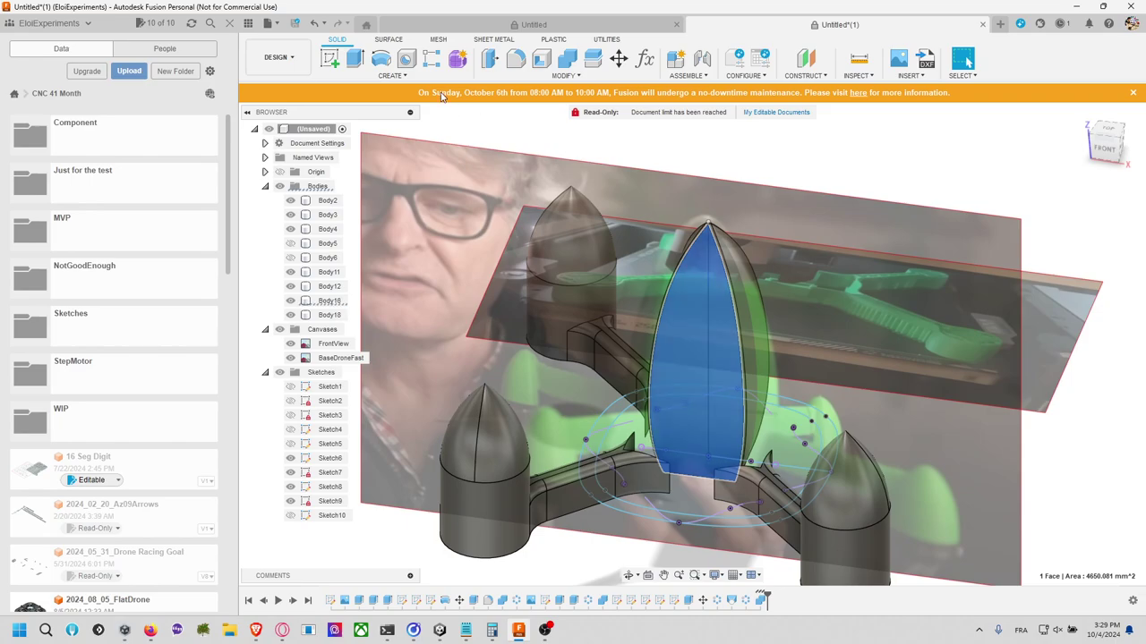
{"action": "left_click", "coordinate": [581, 79]}
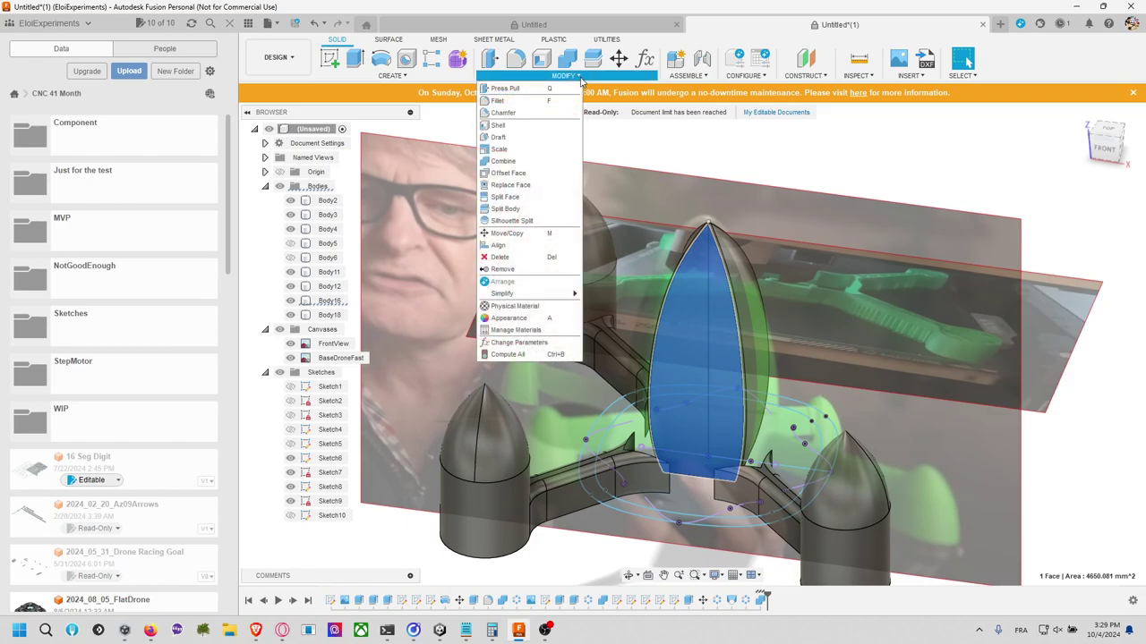
{"action": "left_click", "coordinate": [447, 77]}
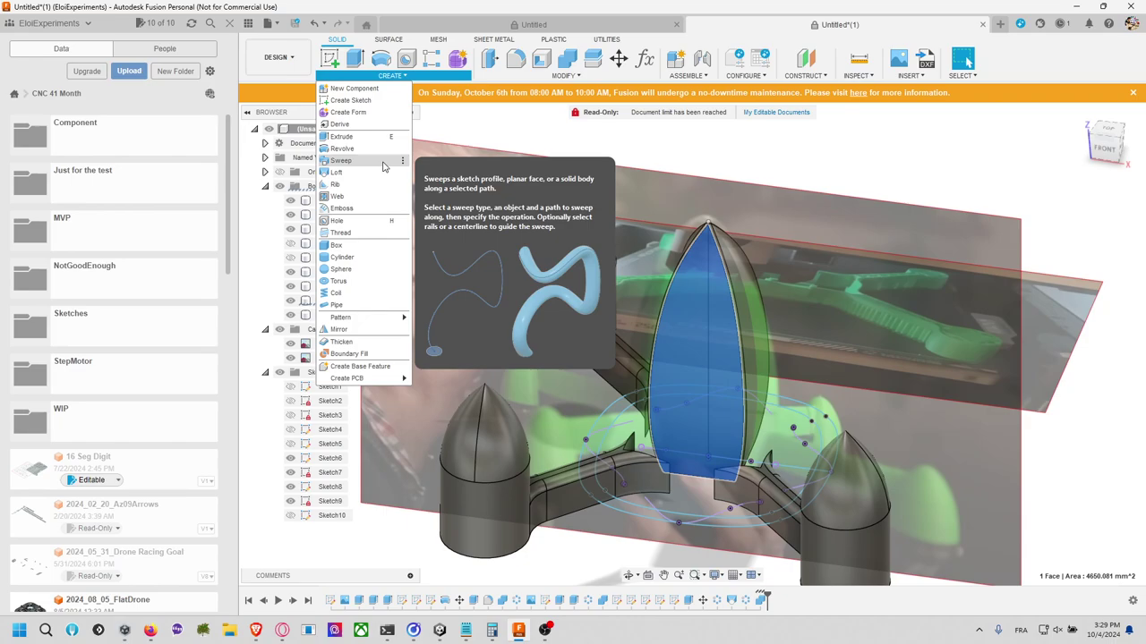
{"action": "left_click", "coordinate": [382, 164]}
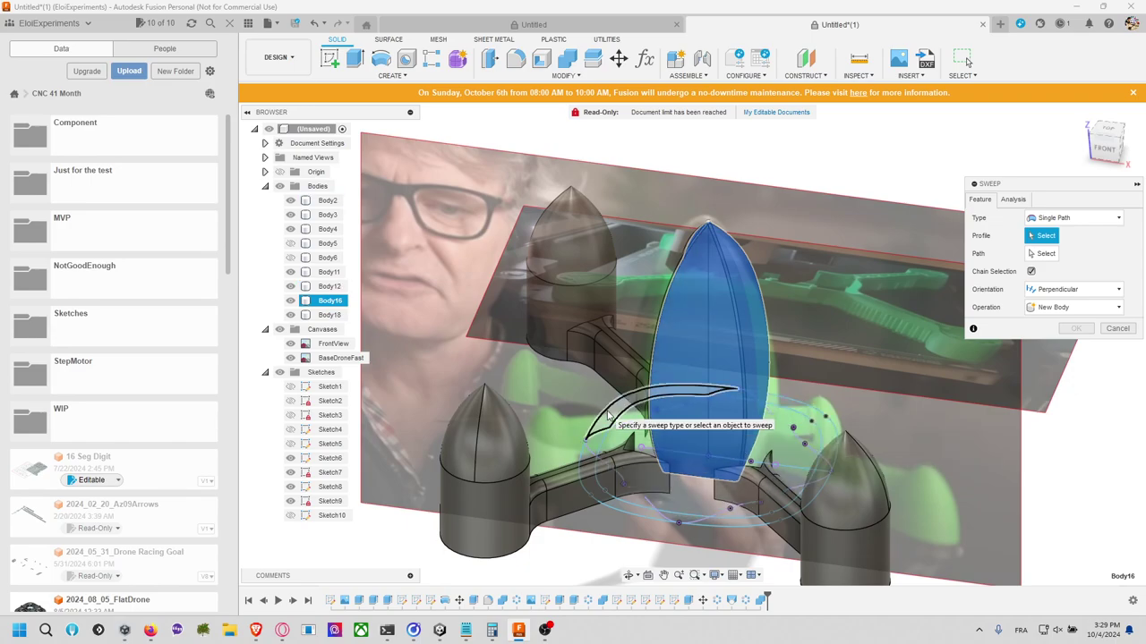
Step: Toggle the ellipse, line, arc and base sketches' visibility, then cancel the Sweep
{"action": "left_click", "coordinate": [293, 486]}
{"action": "left_click", "coordinate": [290, 444]}
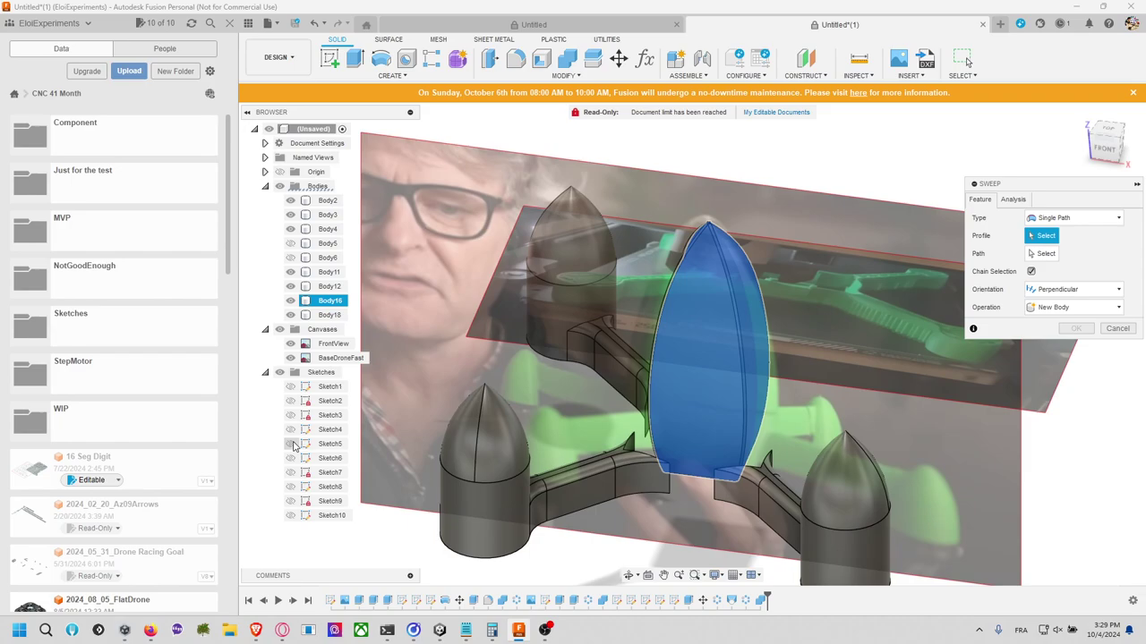
{"action": "left_click", "coordinate": [291, 444]}
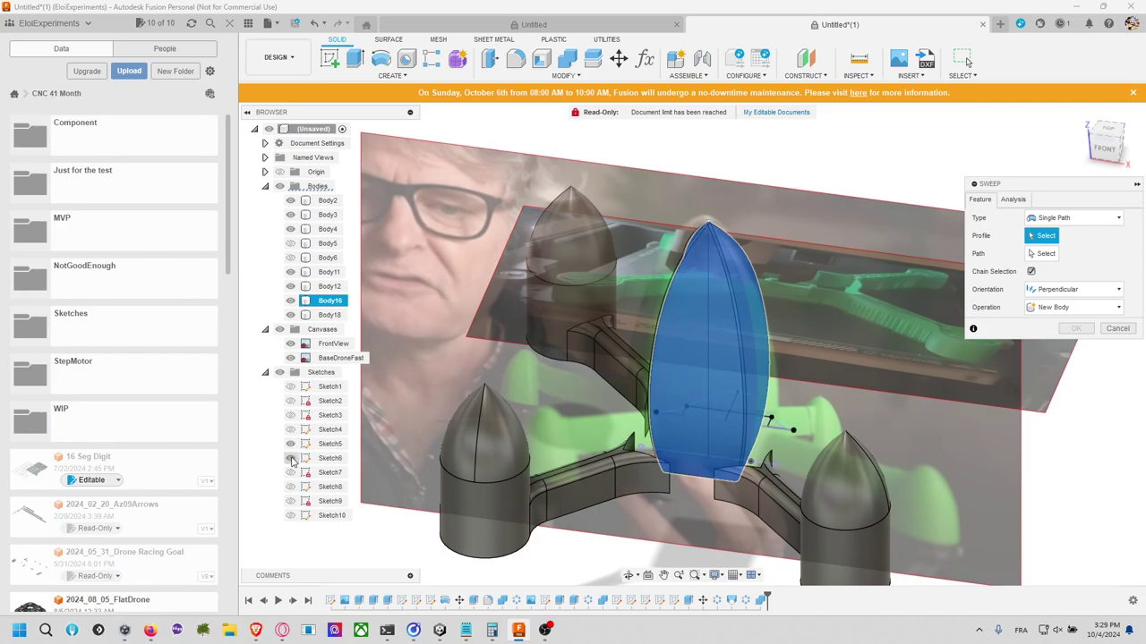
{"action": "left_click", "coordinate": [291, 486]}
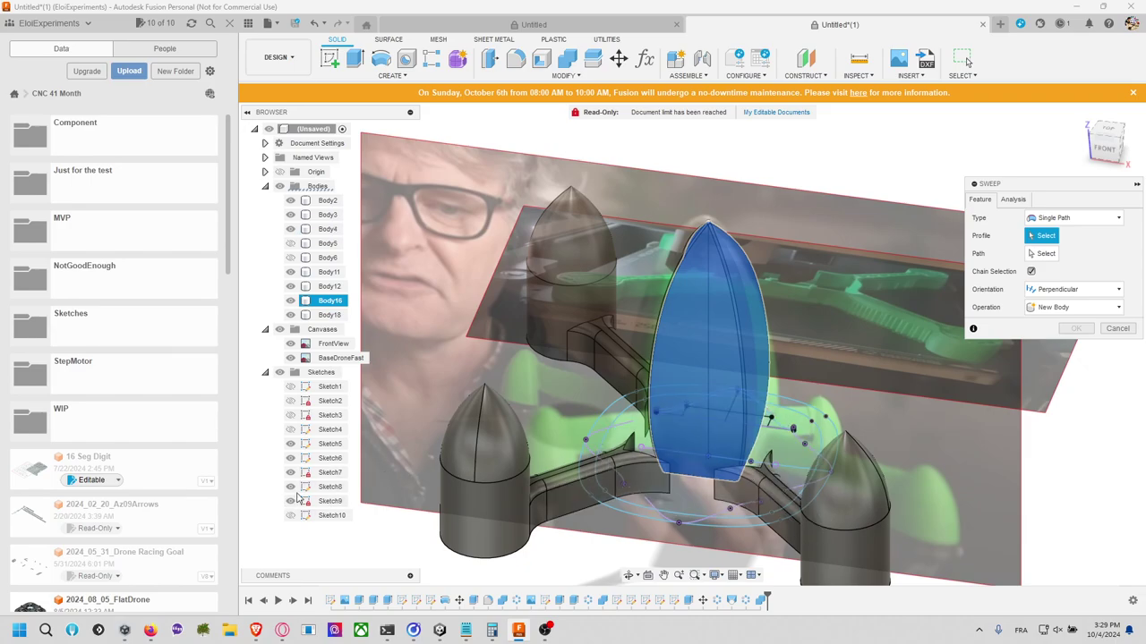
{"action": "left_click", "coordinate": [291, 414]}
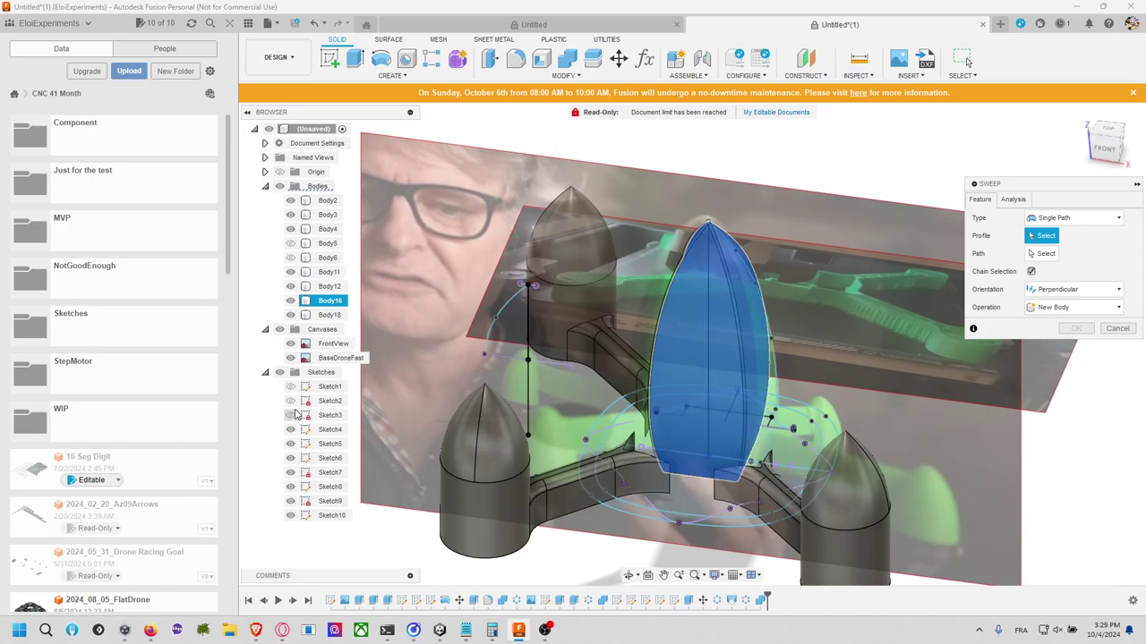
{"action": "left_click", "coordinate": [290, 385]}
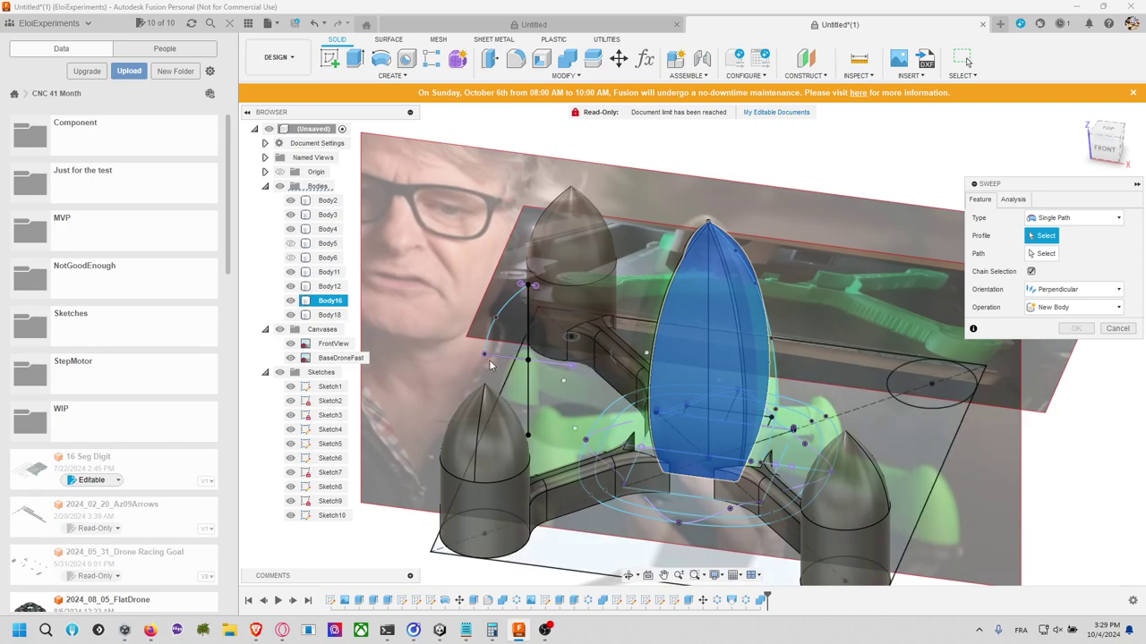
{"action": "left_click", "coordinate": [1117, 329]}
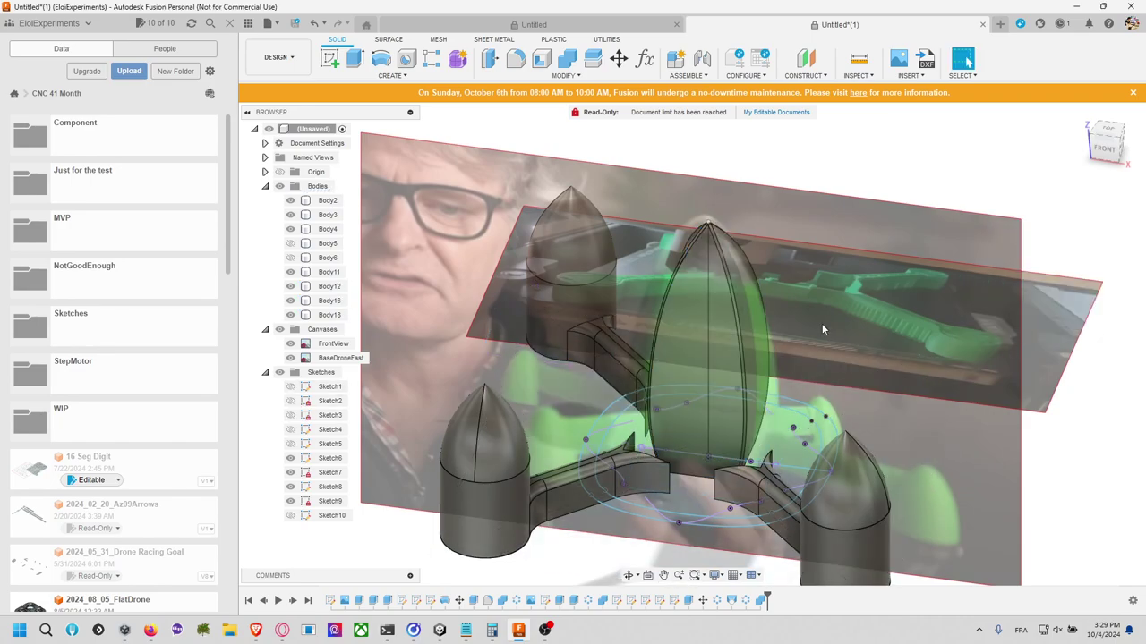
Step: In Sketch1, change the R80 radius dimension to 40 mm
{"action": "double_click", "coordinate": [824, 329]}
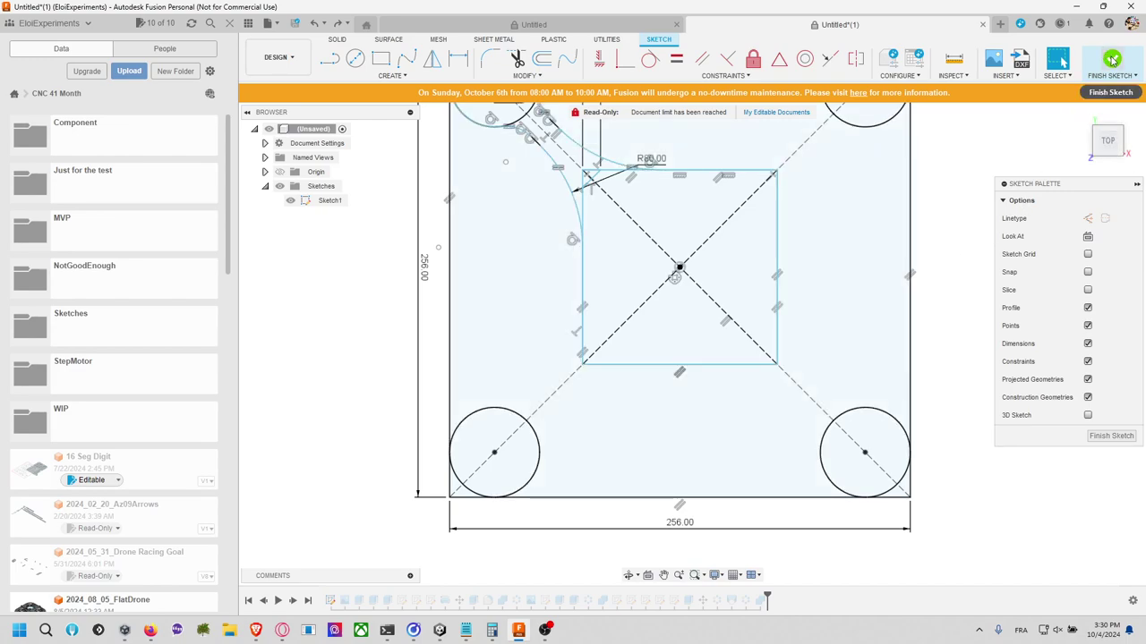
{"action": "double_click", "coordinate": [660, 160]}
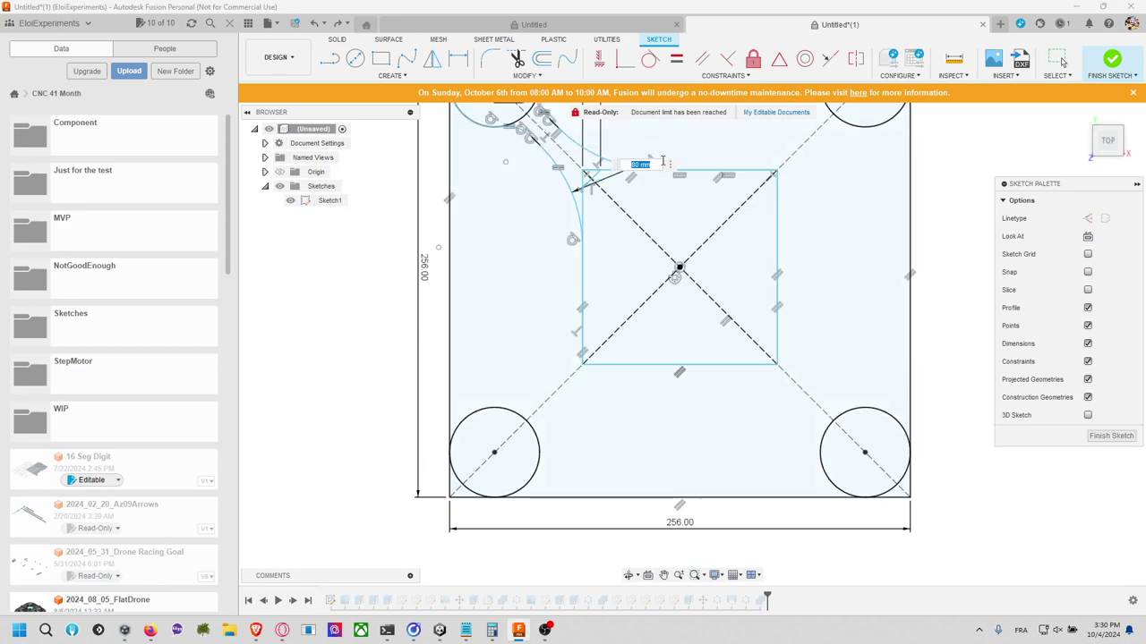
{"action": "type", "text": "40"}
{"action": "key", "text": "Return"}
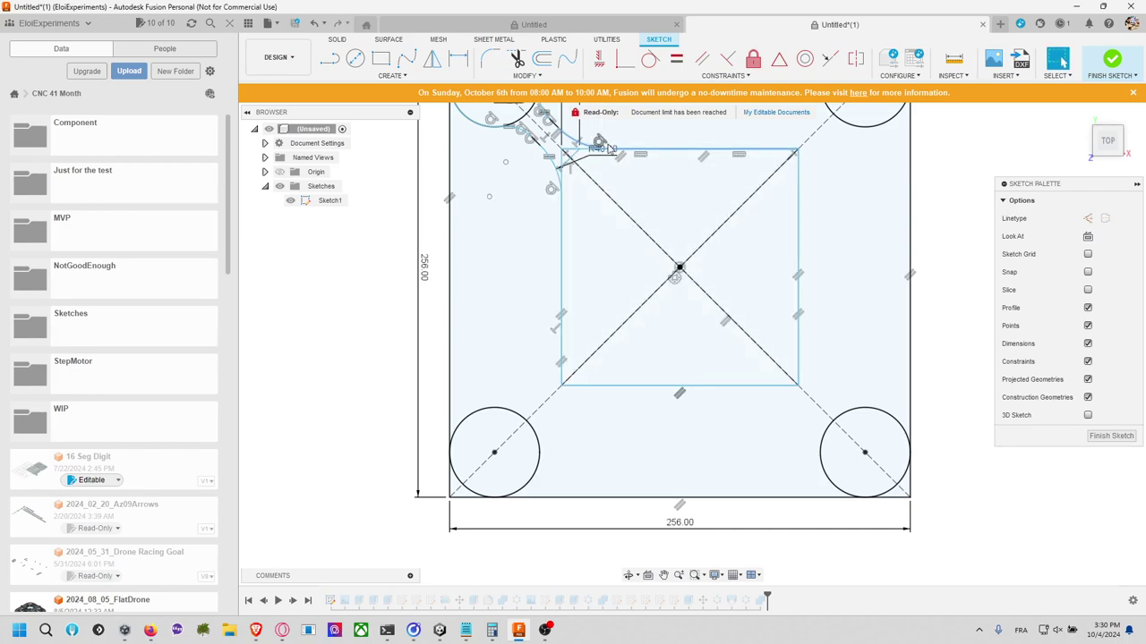
Step: Drag the central square's top edge down to shrink it to roughly 50.7 mm sides
{"action": "key", "text": "m"}
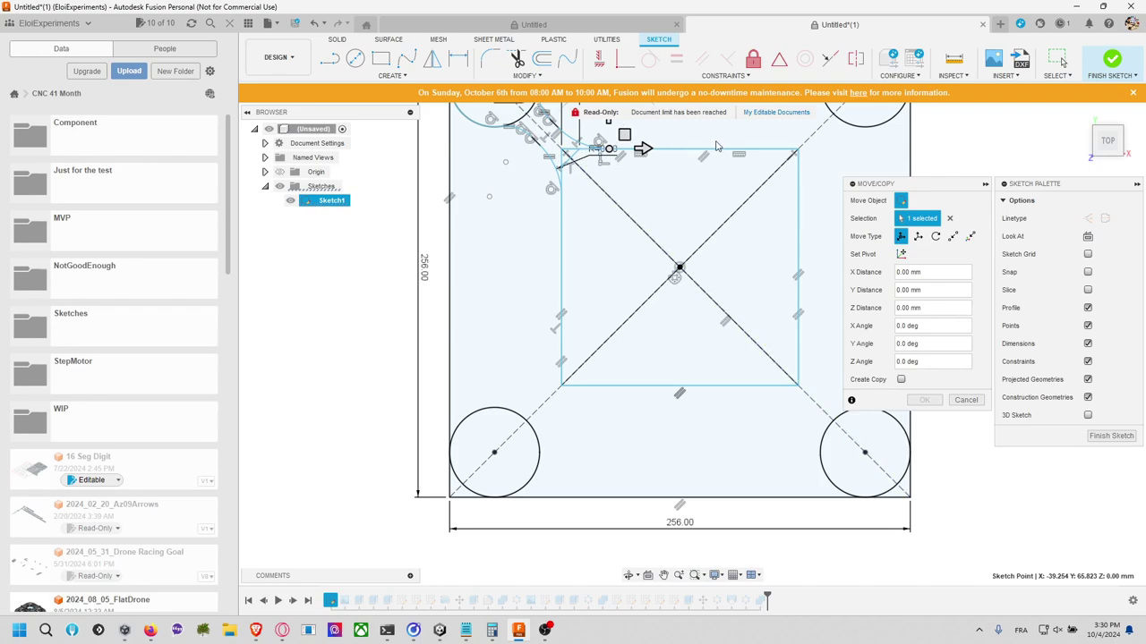
{"action": "key", "text": "Escape"}
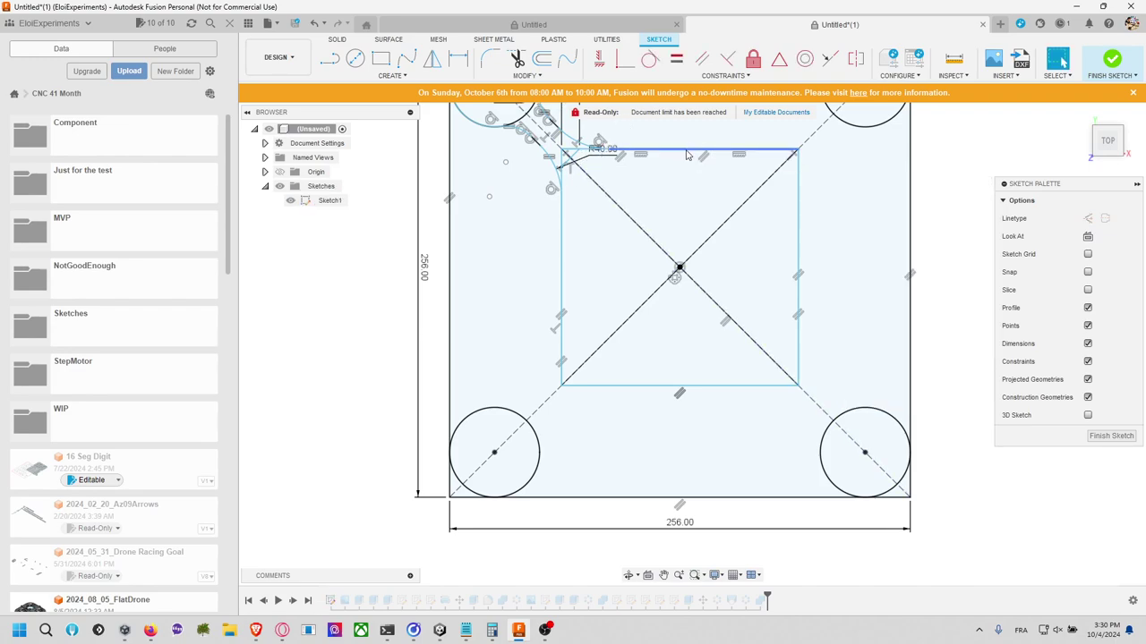
{"action": "left_click_drag", "start_coordinate": [679, 161], "coordinate": [679, 199]}
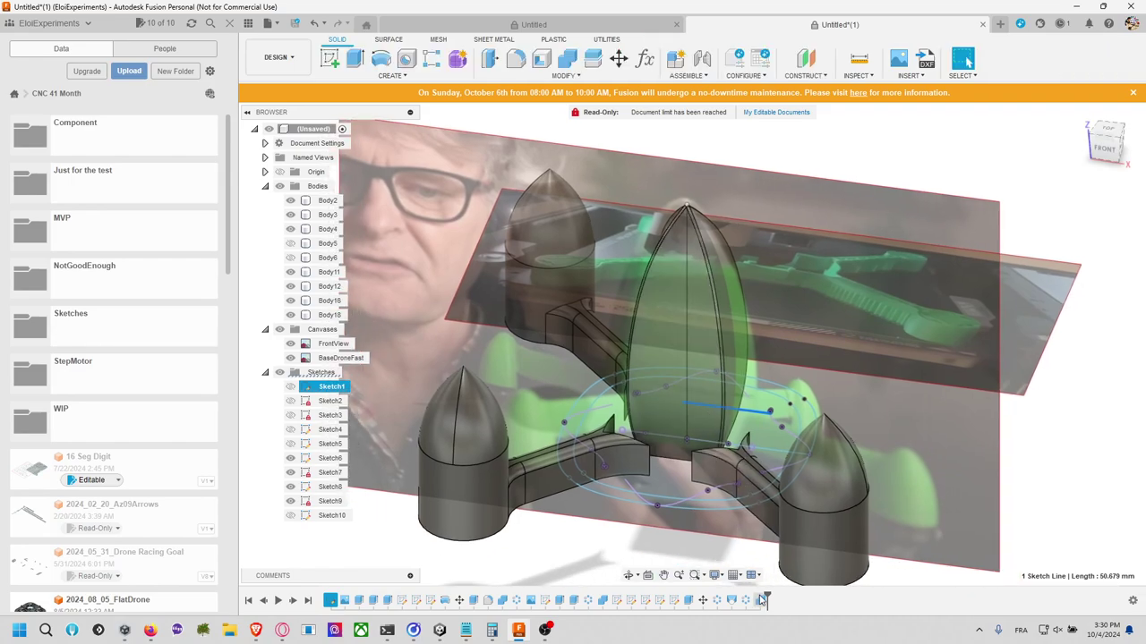
Step: Roll the timeline back to just after Sketch5 and start a new sketch from Top view
{"action": "left_click_drag", "start_coordinate": [762, 600], "coordinate": [680, 601]}
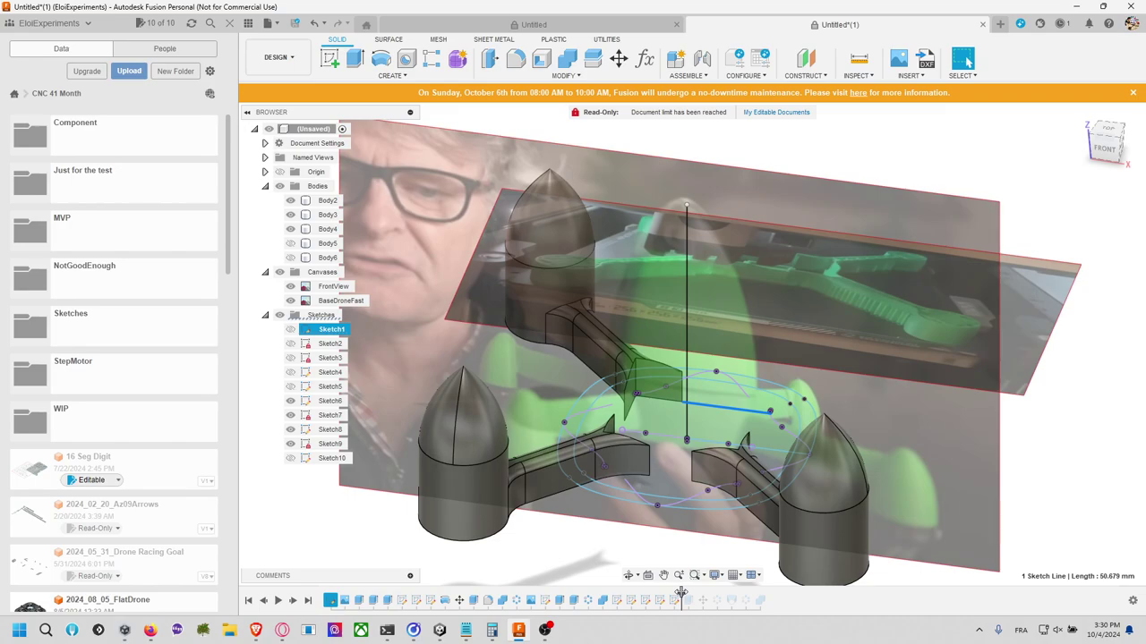
{"action": "left_click_drag", "start_coordinate": [670, 592], "coordinate": [621, 587]}
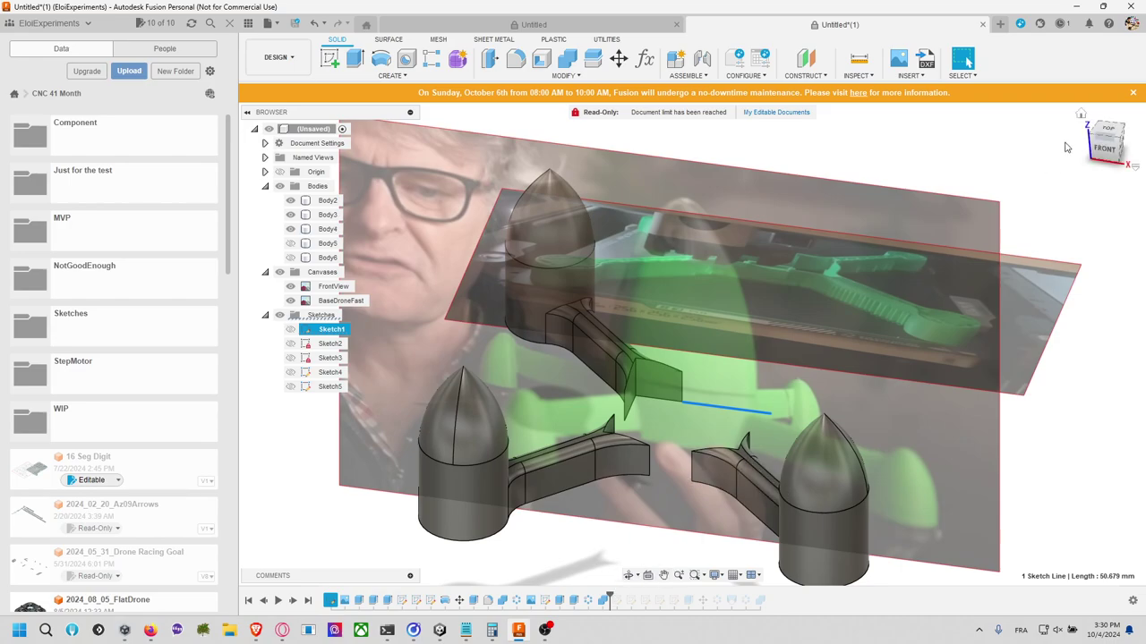
{"action": "left_click", "coordinate": [1108, 131]}
{"action": "mouse_move", "coordinate": [886, 179]}
{"action": "middle_mouse_down"}
{"action": "mouse_move", "coordinate": [895, 397]}
{"action": "mouse_move", "coordinate": [877, 421]}
{"action": "mouse_move", "coordinate": [911, 433]}
{"action": "middle_mouse_up"}
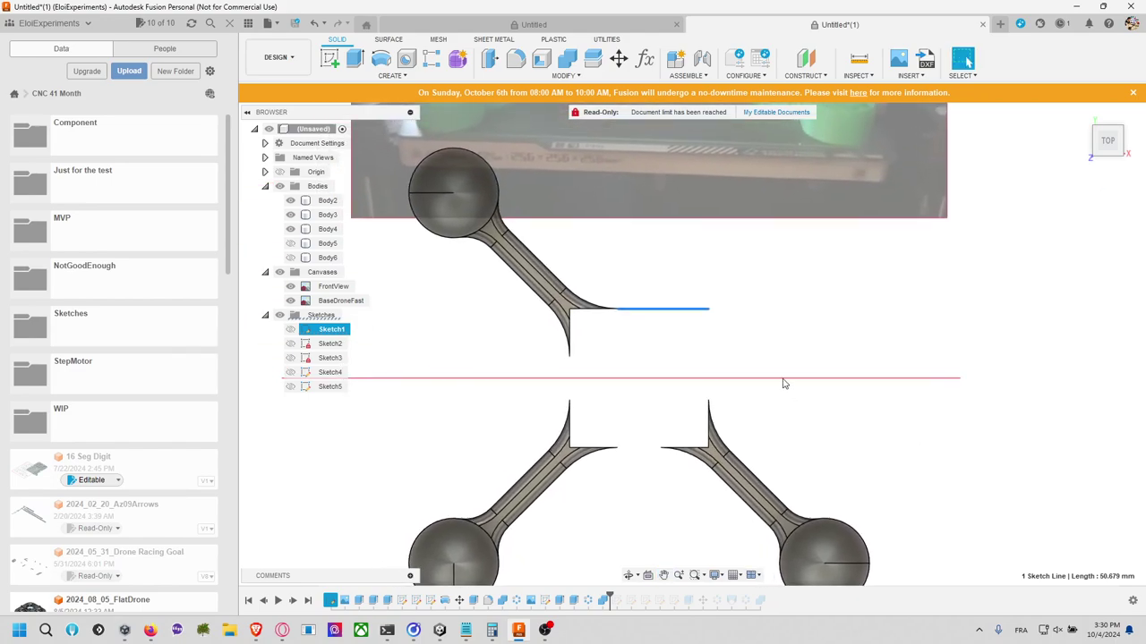
{"action": "left_click", "coordinate": [330, 59]}
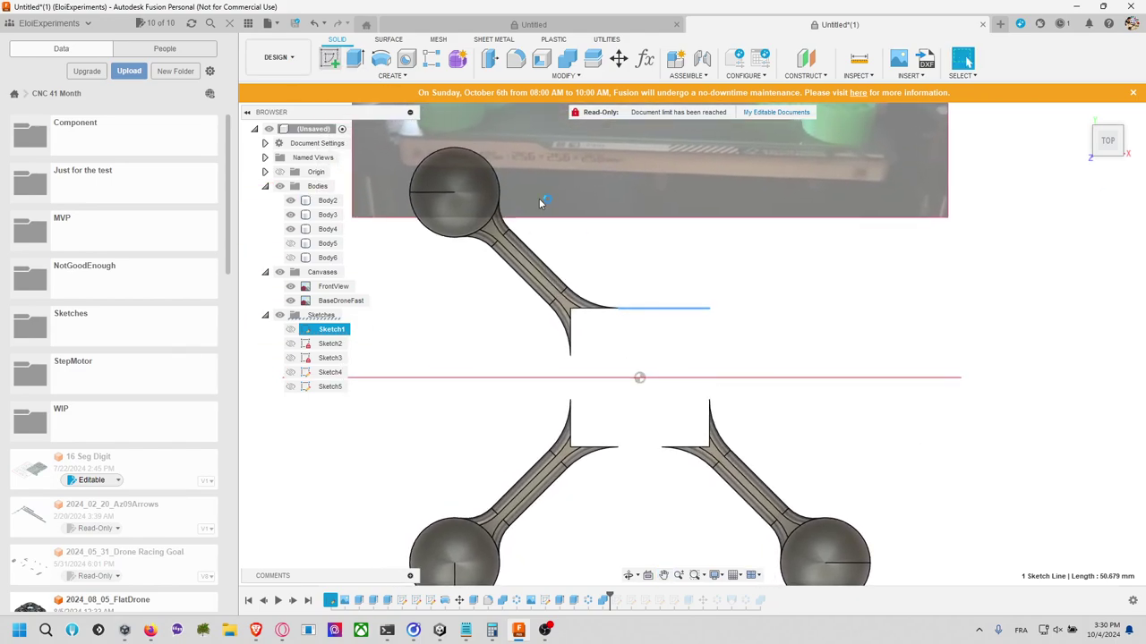
{"action": "left_click", "coordinate": [539, 198]}
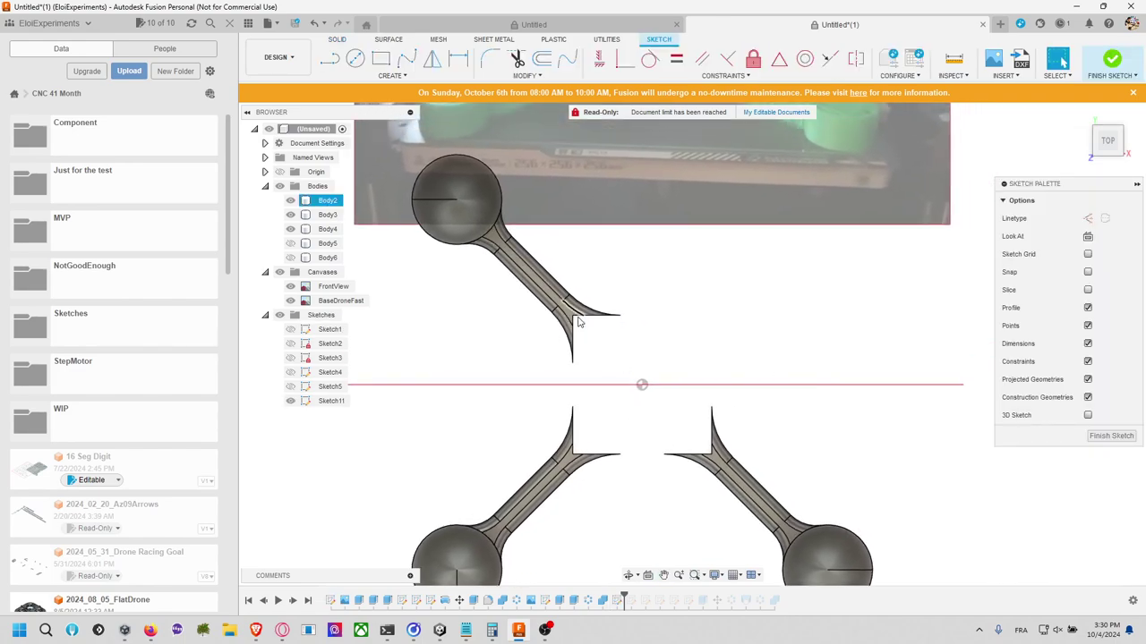
Step: Draw a roughly 109 mm circle on the origin reaching the inner arm corners, then finish the sketch
{"action": "key", "text": "c"}
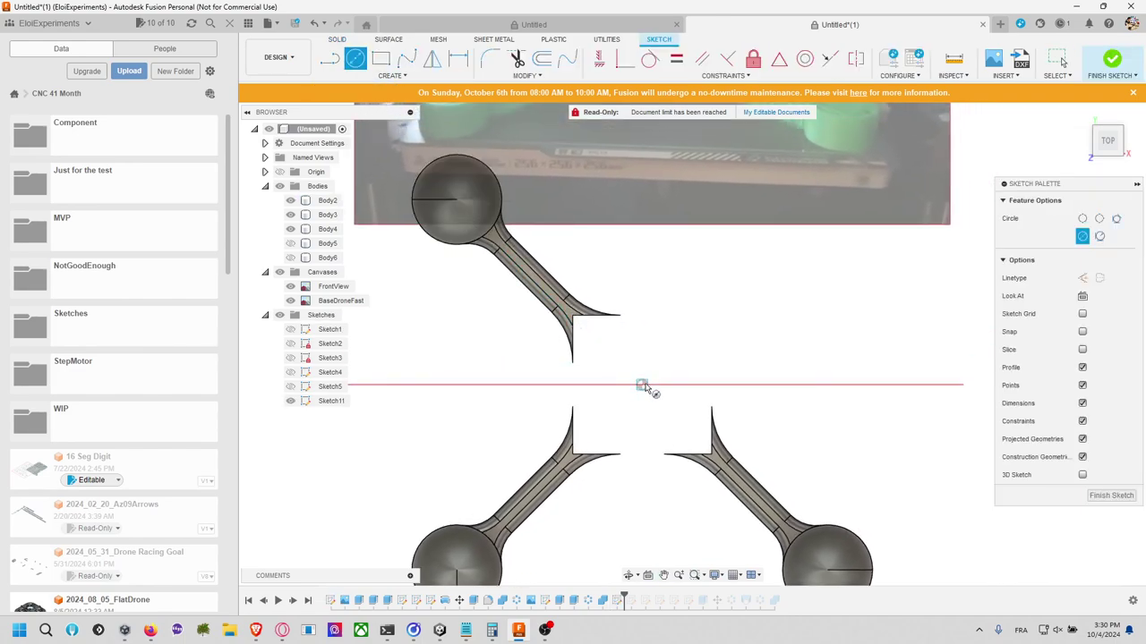
{"action": "left_click", "coordinate": [641, 385]}
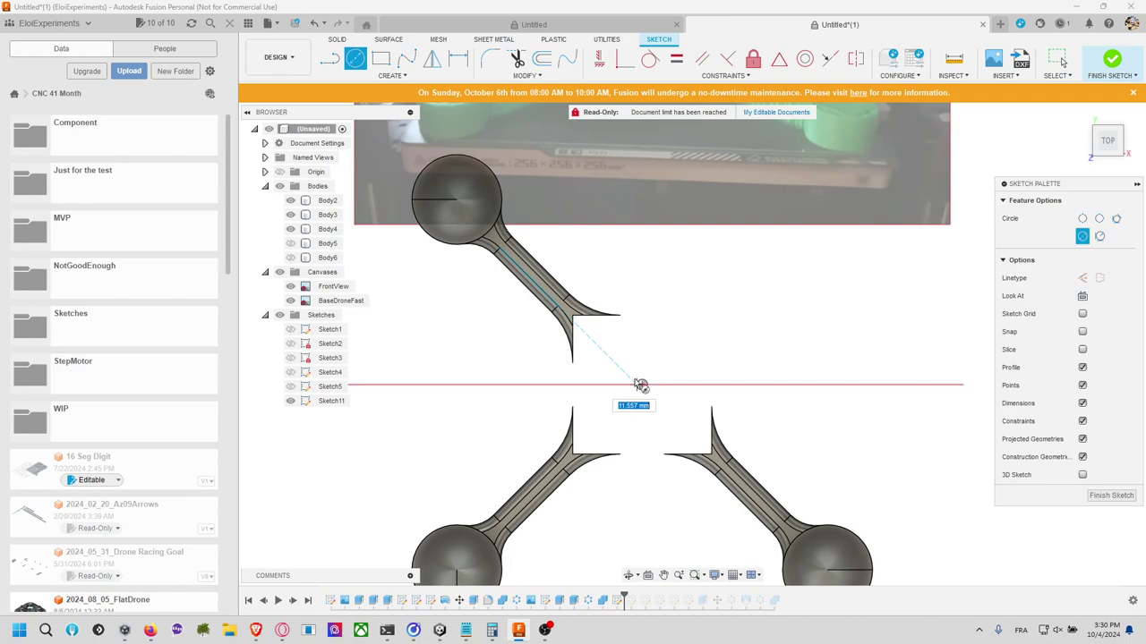
{"action": "left_click", "coordinate": [575, 320]}
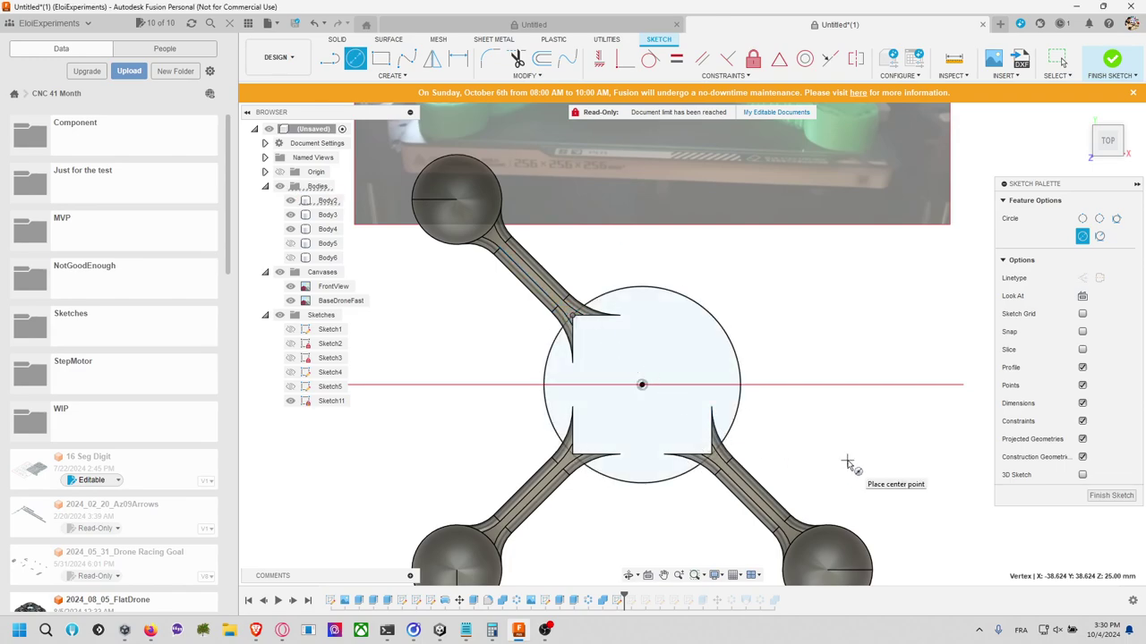
{"action": "left_click", "coordinate": [1112, 59]}
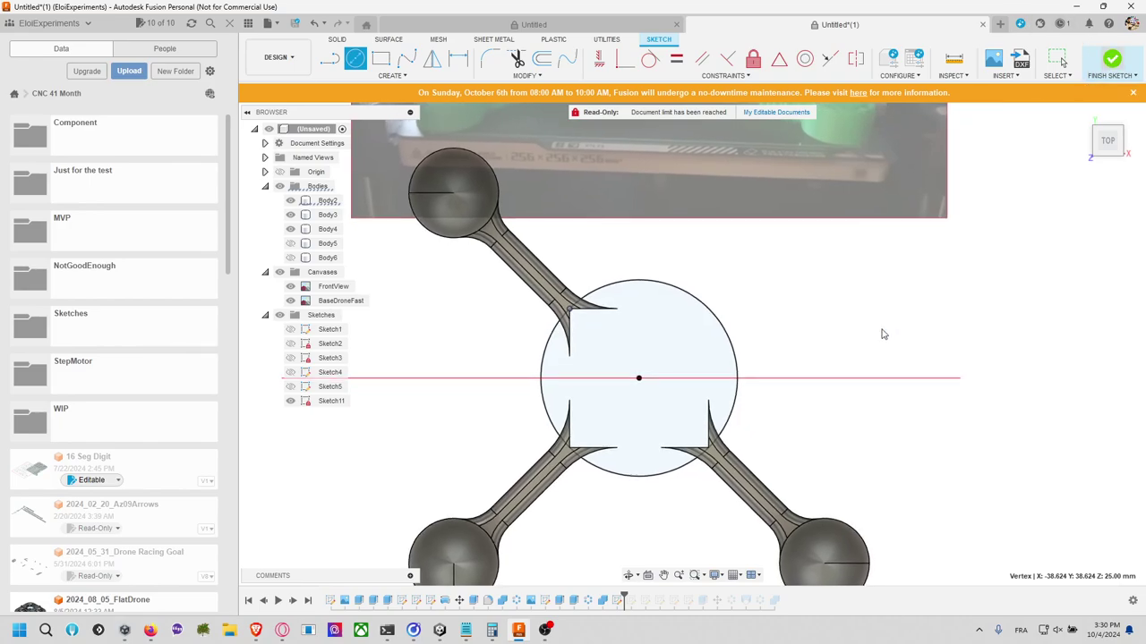
{"action": "mouse_move", "coordinate": [883, 332]}
{"action": "middle_mouse_down", "text": "shift"}
{"action": "mouse_move", "coordinate": [880, 247]}
{"action": "mouse_move", "coordinate": [880, 304]}
{"action": "middle_mouse_up", "text": "shift"}
Step: Extrude the central circle as a 100 mm cut, adjusting the distance in Front view
{"action": "key", "text": "e"}
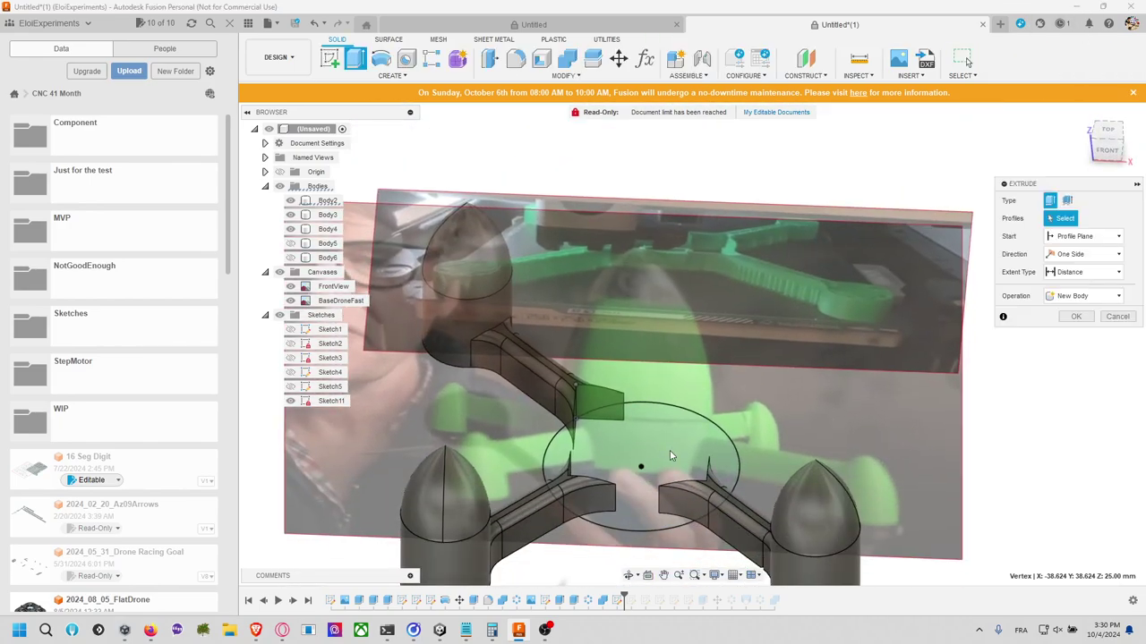
{"action": "left_click_drag", "start_coordinate": [649, 448], "coordinate": [642, 308]}
{"action": "left_click", "coordinate": [1107, 148]}
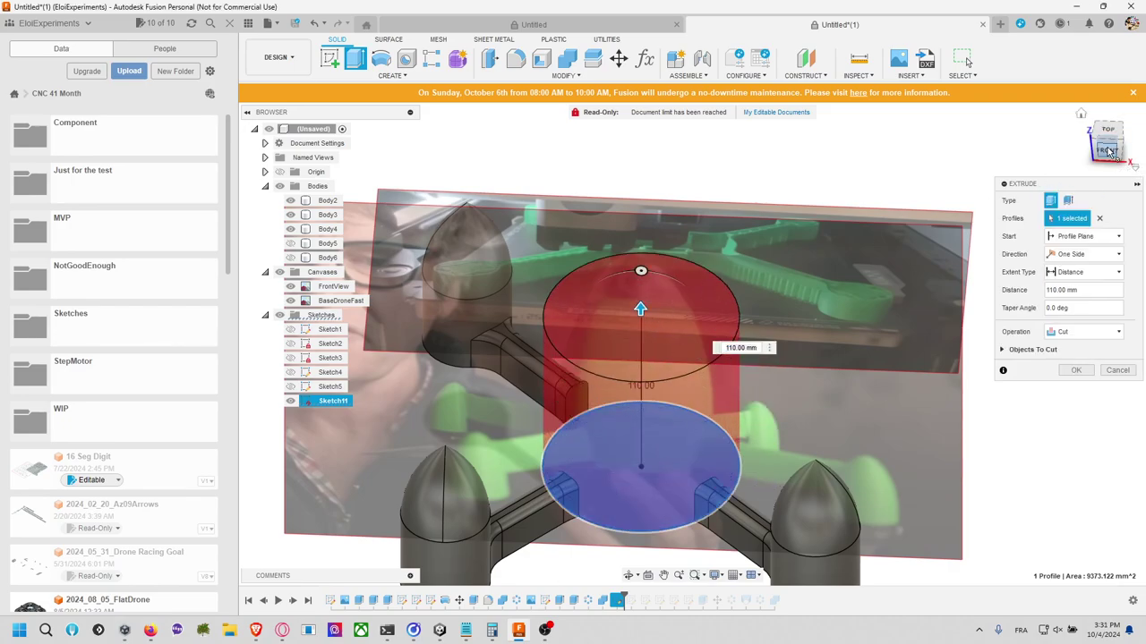
{"action": "left_click_drag", "start_coordinate": [633, 409], "coordinate": [633, 390]}
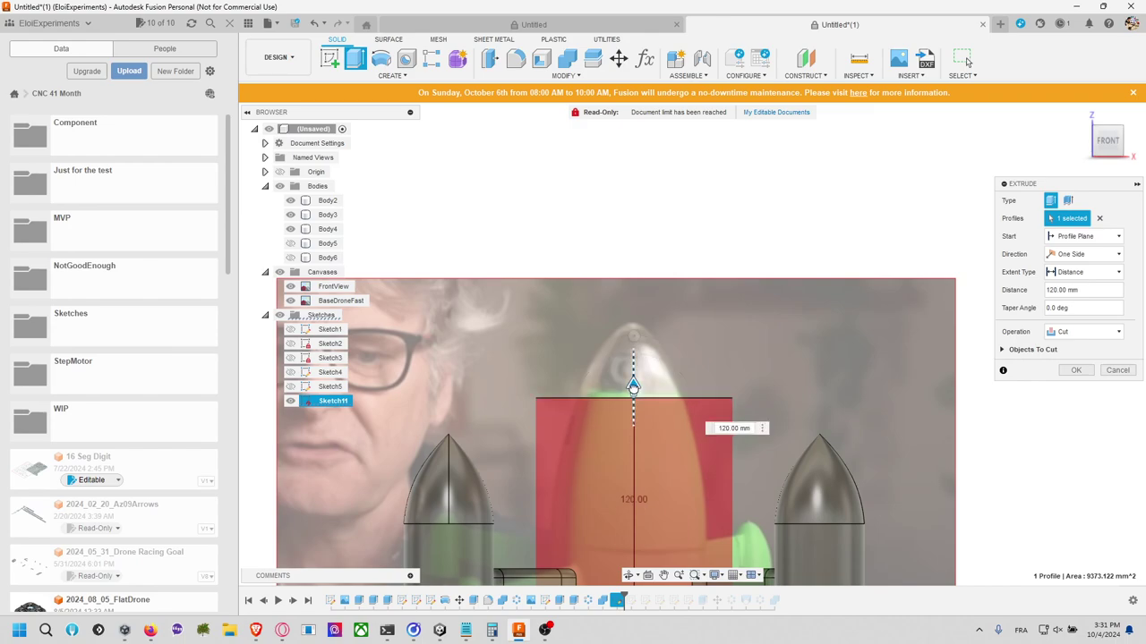
{"action": "scroll", "coordinate": [633, 390], "scroll_direction": "up", "scroll_amount": 2}
{"action": "scroll", "coordinate": [633, 385], "scroll_direction": "down", "scroll_amount": 2}
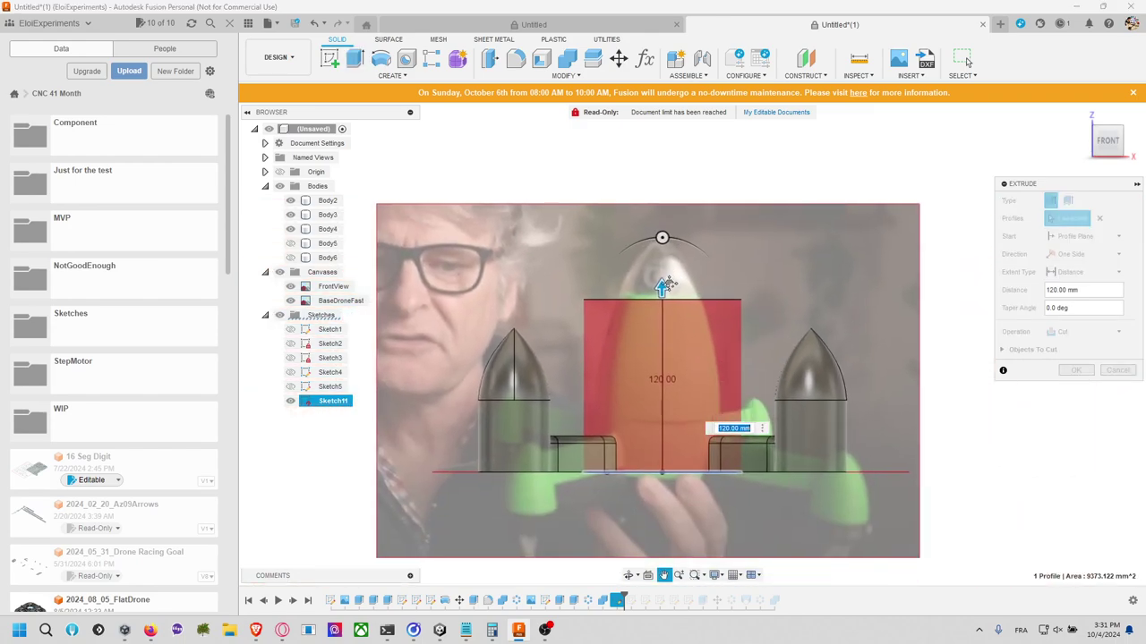
{"action": "left_click_drag", "start_coordinate": [657, 290], "coordinate": [657, 317]}
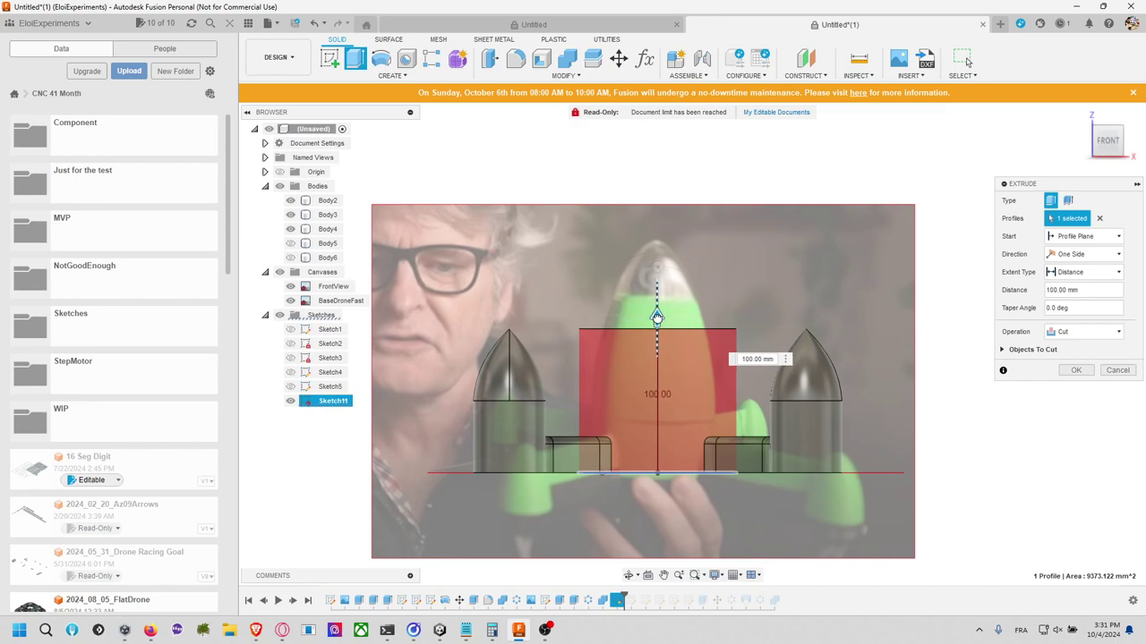
{"action": "left_click", "coordinate": [1077, 370]}
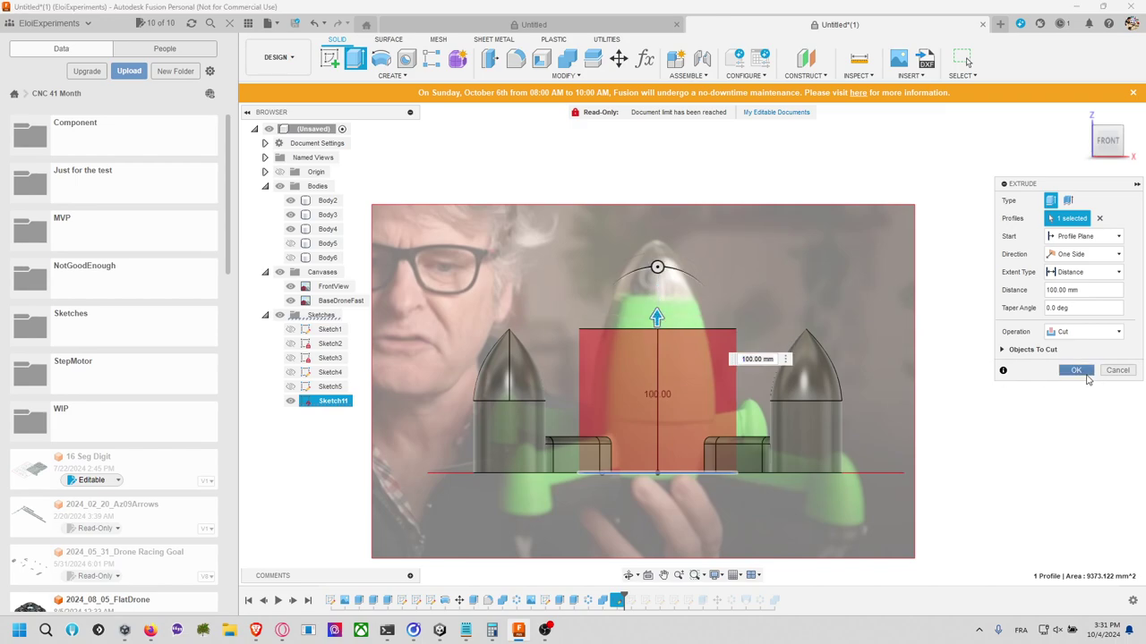
{"action": "middle_click_drag", "start_coordinate": [977, 332], "coordinate": [946, 358], "text": "shift"}
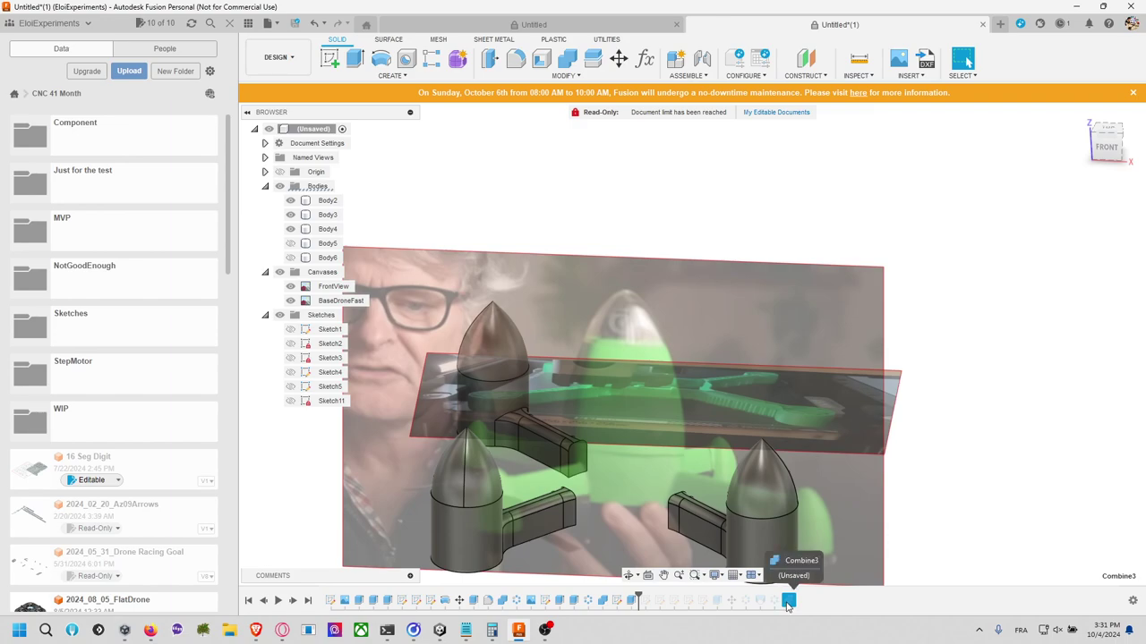
Step: Edit Extrude8 to switch its operation from Cut to Join, forming a cylindrical hub
{"action": "right_click", "coordinate": [634, 600]}
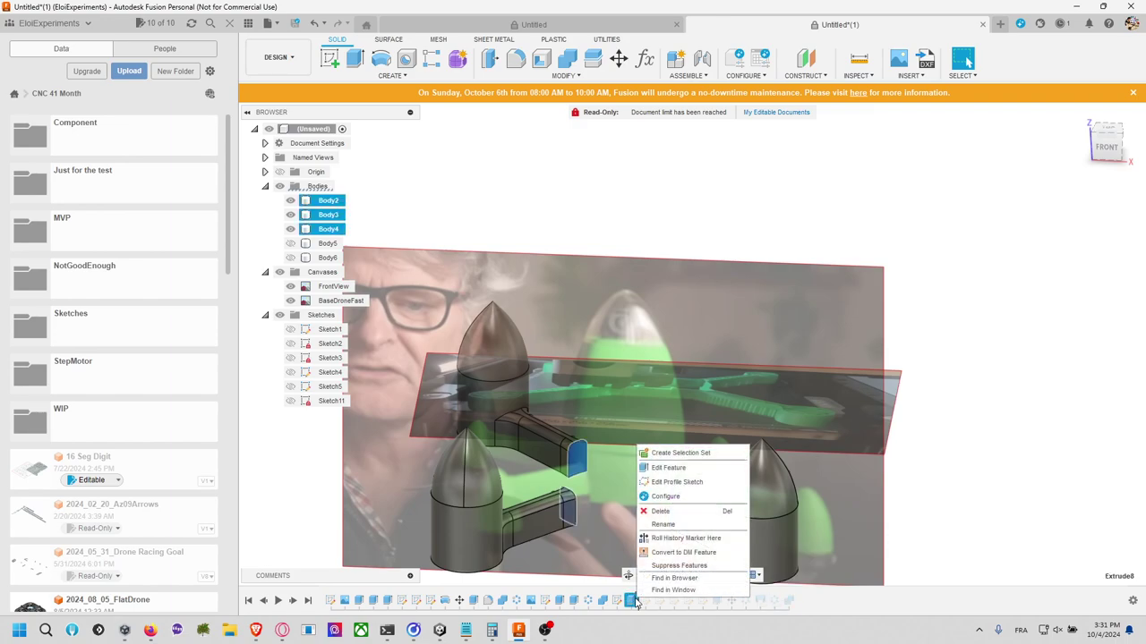
{"action": "left_click", "coordinate": [687, 469]}
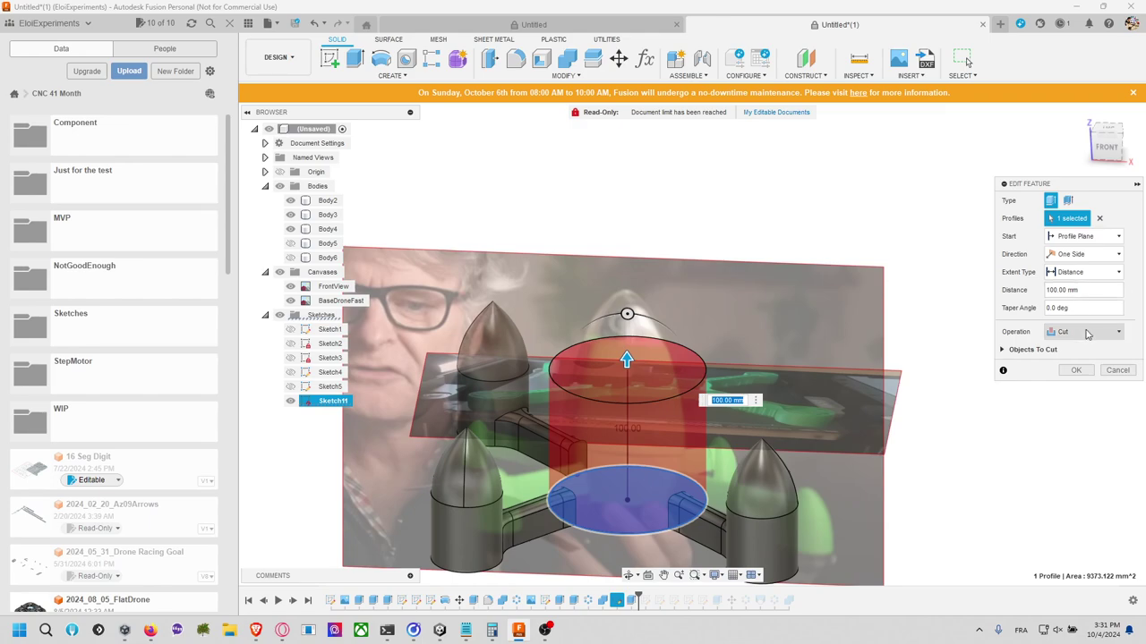
{"action": "left_click", "coordinate": [1087, 333]}
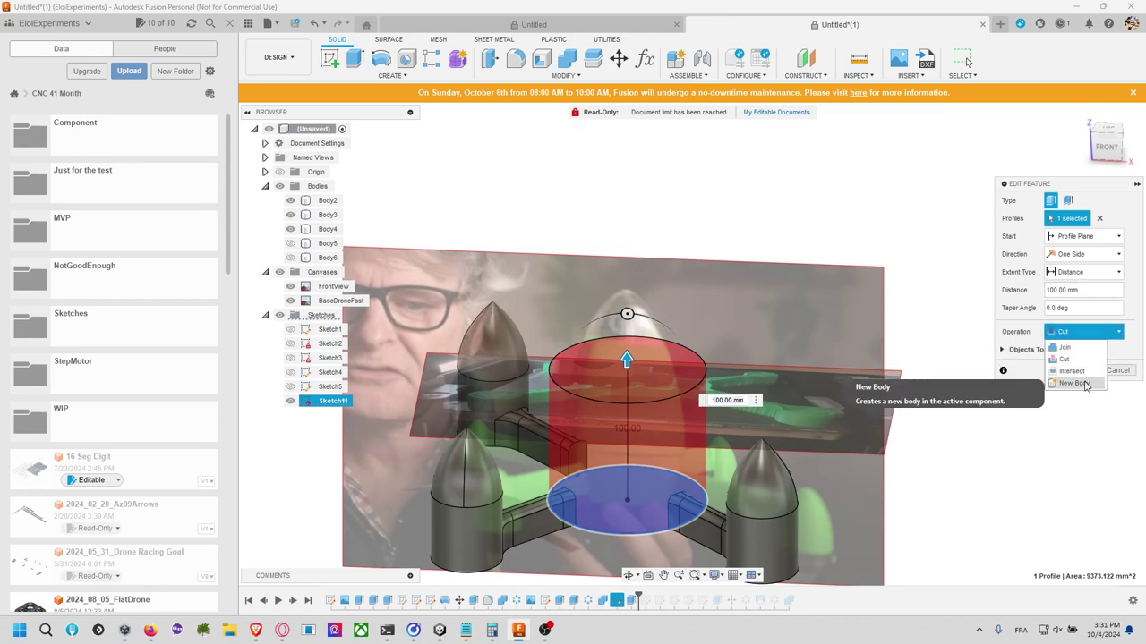
{"action": "left_click", "coordinate": [1066, 347]}
{"action": "left_click", "coordinate": [1079, 358]}
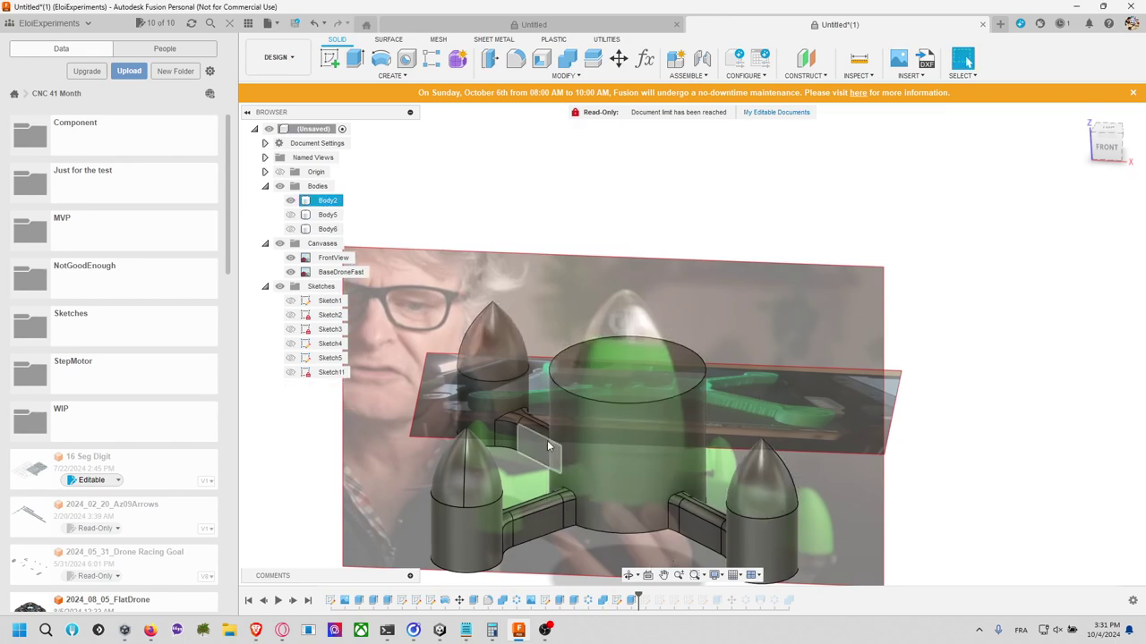
{"action": "left_click", "coordinate": [618, 59]}
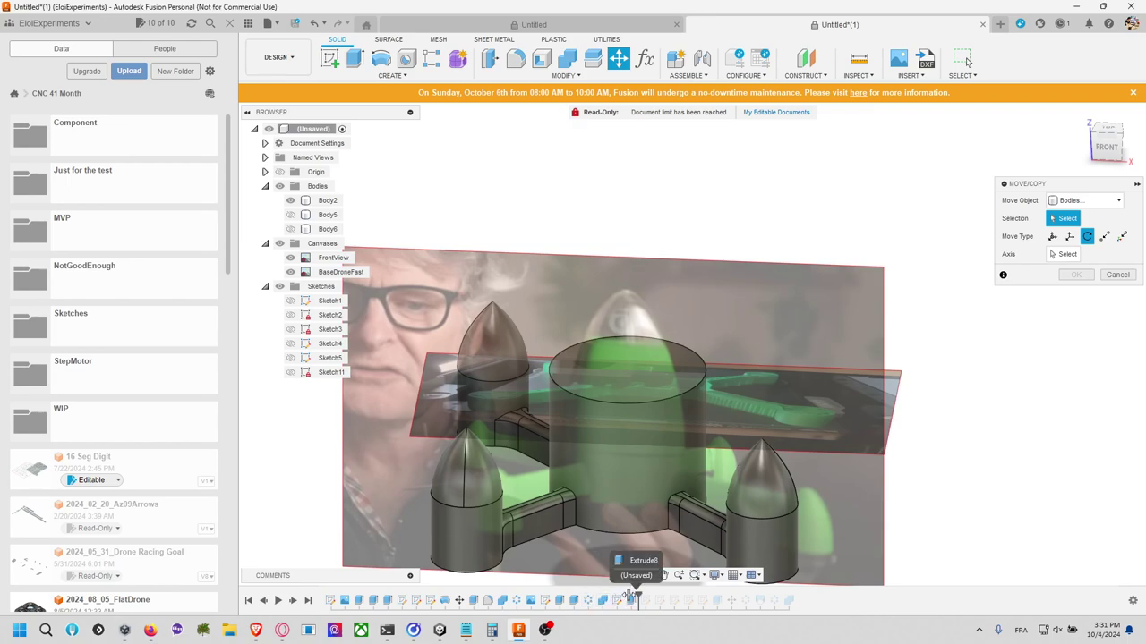
Step: Roll the timeline back before Extrude8 and C-Pattern1, then forward to the end again
{"action": "left_click_drag", "start_coordinate": [631, 595], "coordinate": [582, 598]}
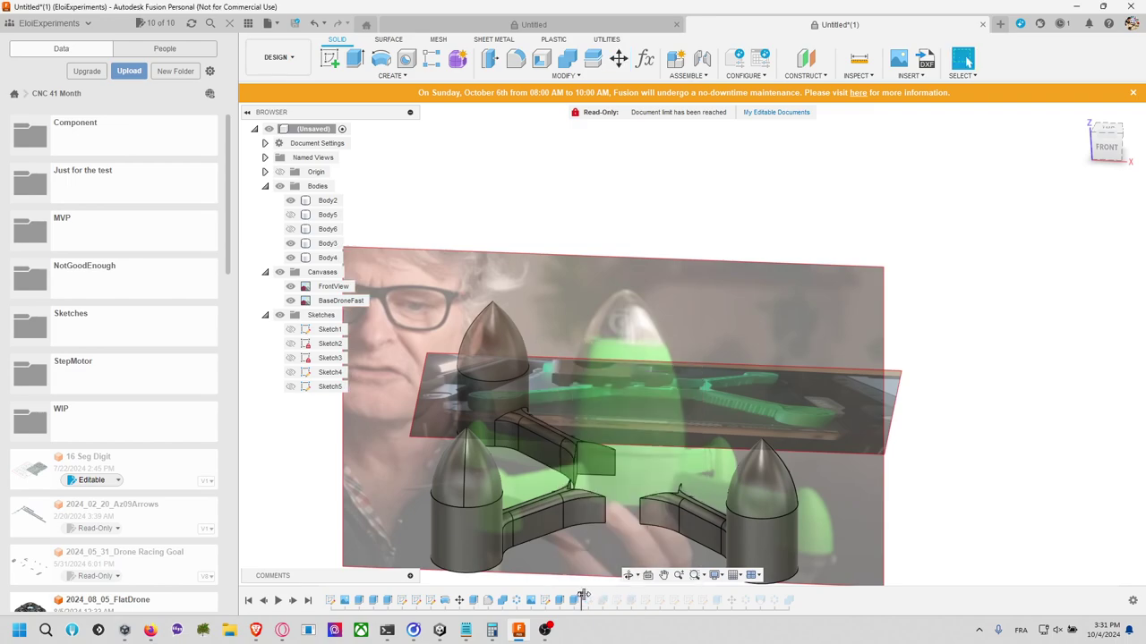
{"action": "left_click", "coordinate": [516, 600]}
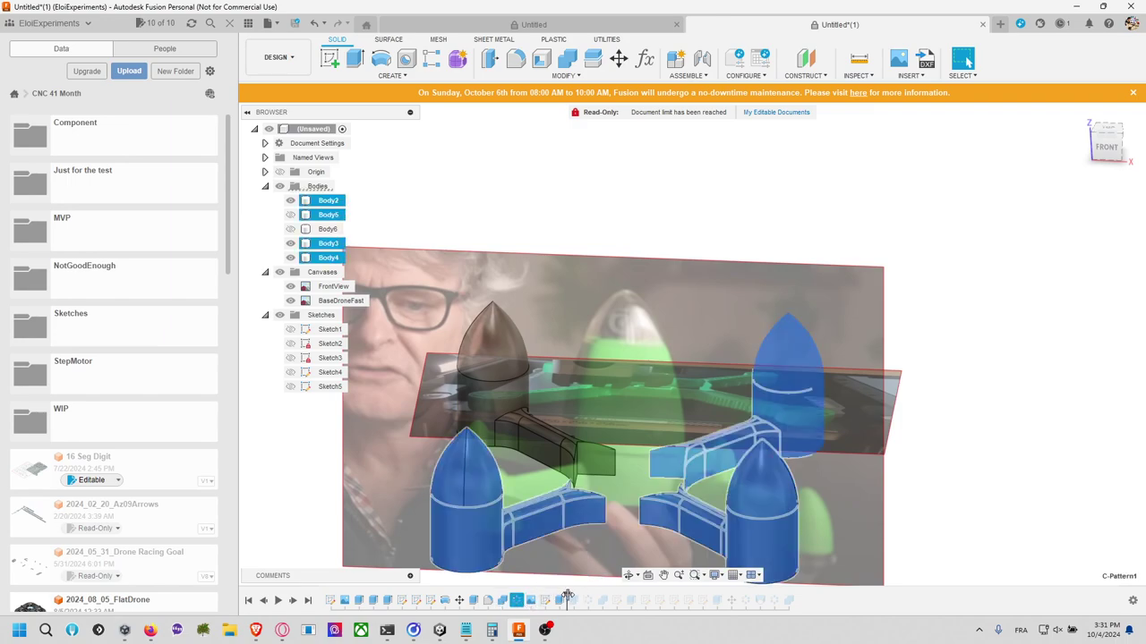
{"action": "left_click_drag", "start_coordinate": [567, 596], "coordinate": [553, 598]}
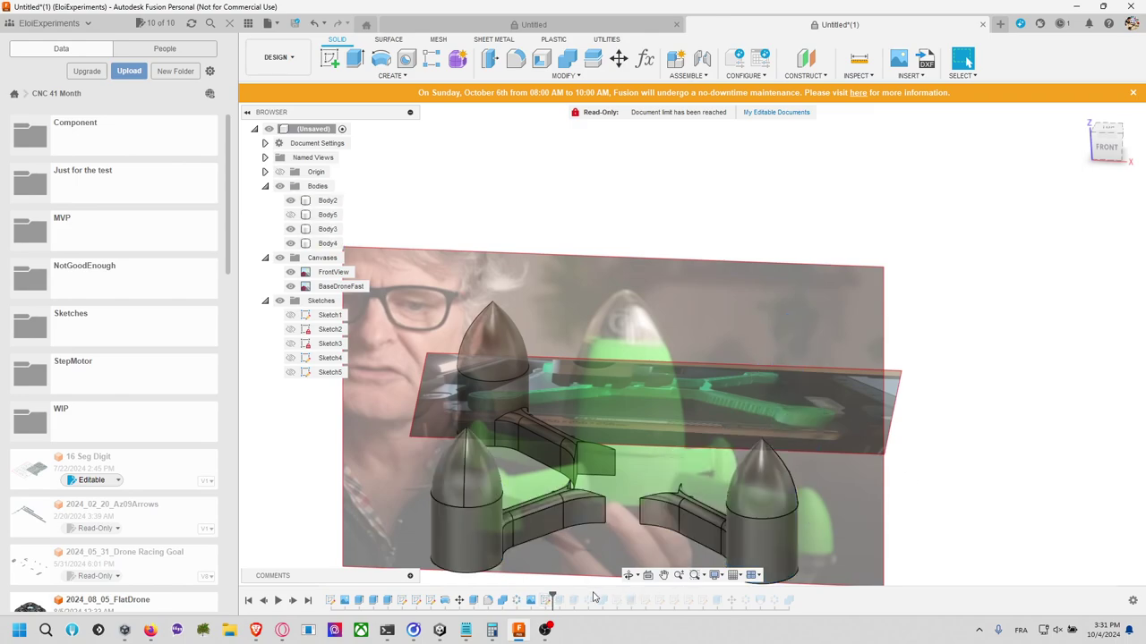
{"action": "left_click", "coordinate": [522, 600]}
{"action": "mouse_move", "coordinate": [553, 598]}
{"action": "left_mouse_down"}
{"action": "mouse_move", "coordinate": [509, 597]}
{"action": "mouse_move", "coordinate": [524, 598]}
{"action": "left_mouse_up"}
{"action": "left_click", "coordinate": [519, 601]}
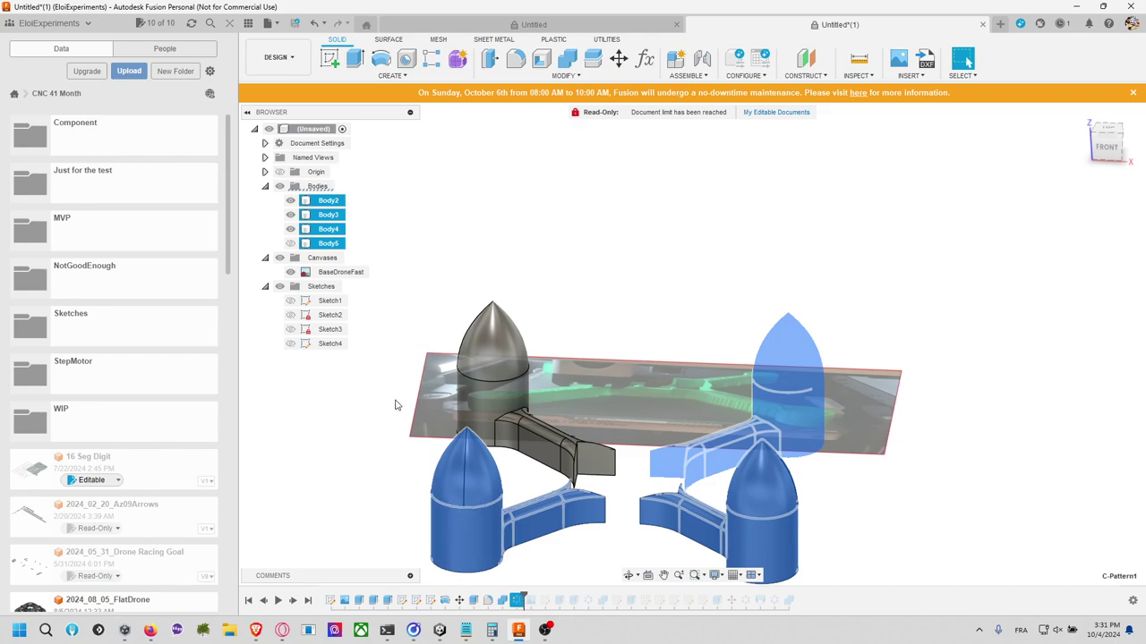
{"action": "left_click", "coordinate": [328, 244], "text": "ctrl"}
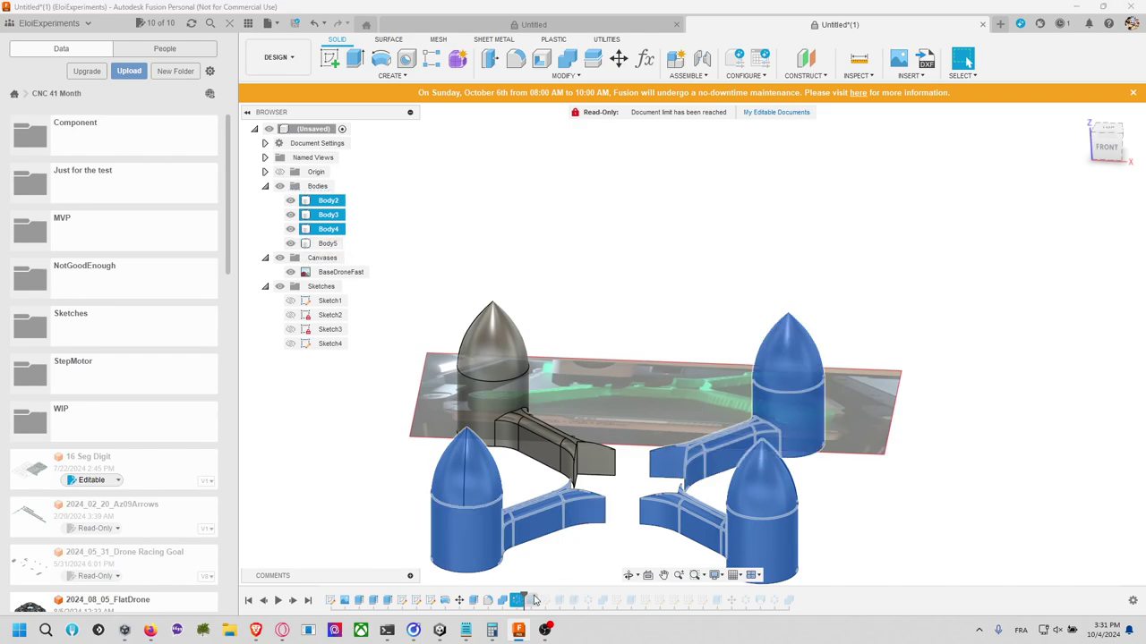
{"action": "left_click_drag", "start_coordinate": [535, 600], "coordinate": [828, 595]}
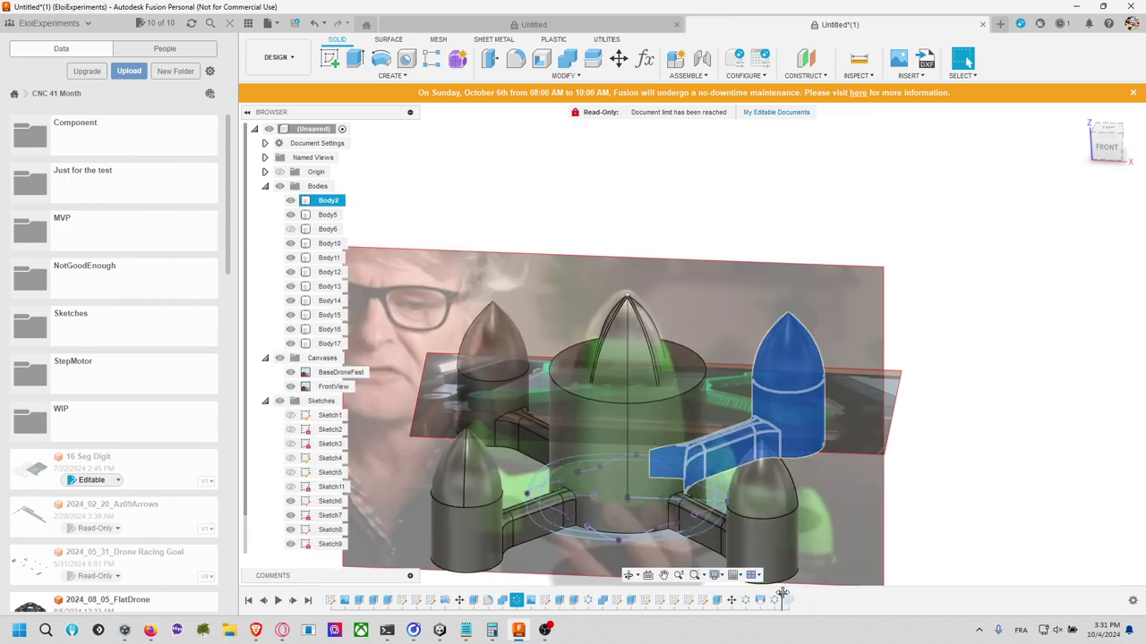
Step: Delete the trailing timeline features, removing Body10–Body17 and Sketch6–Sketch9
{"action": "left_click", "coordinate": [787, 599]}
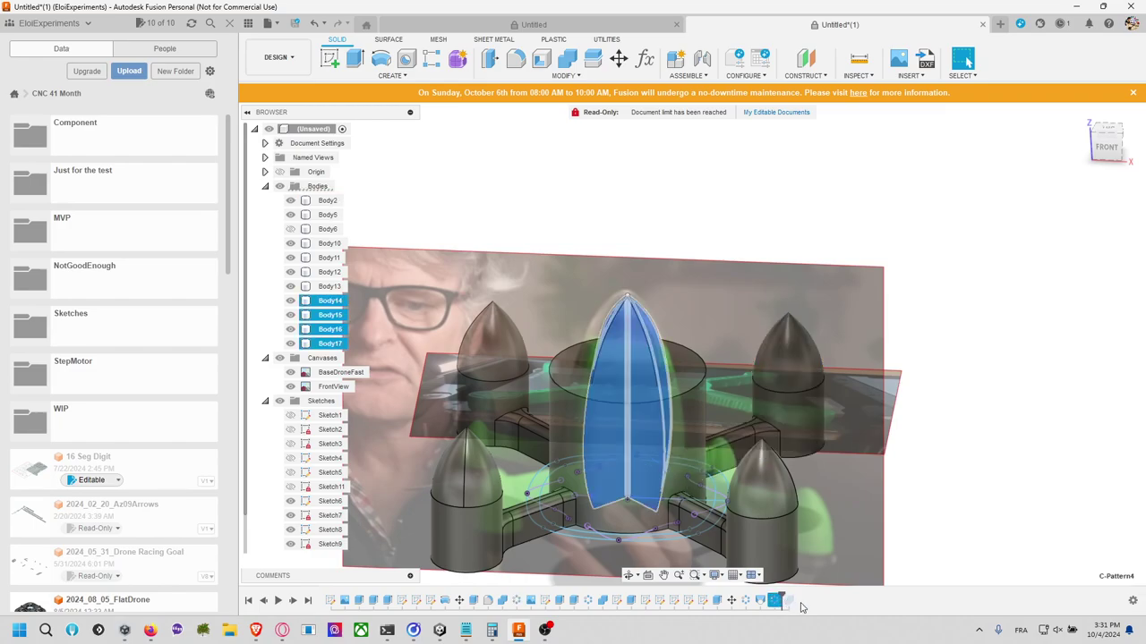
{"action": "left_click", "coordinate": [644, 600], "text": "shift"}
{"action": "right_click", "coordinate": [644, 601]}
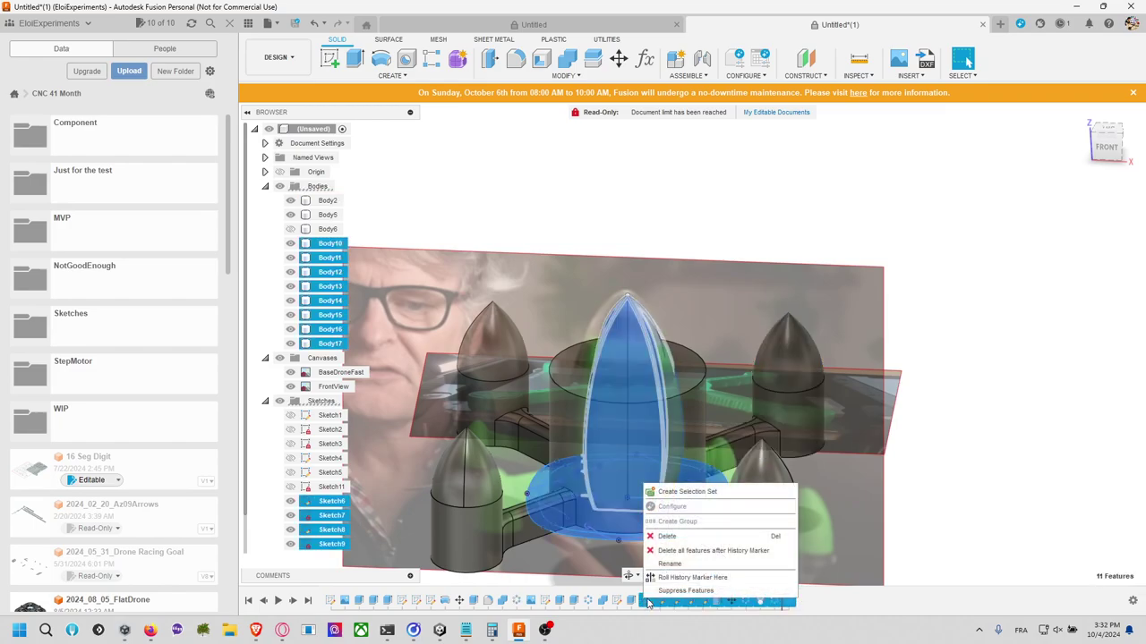
{"action": "left_click", "coordinate": [667, 536]}
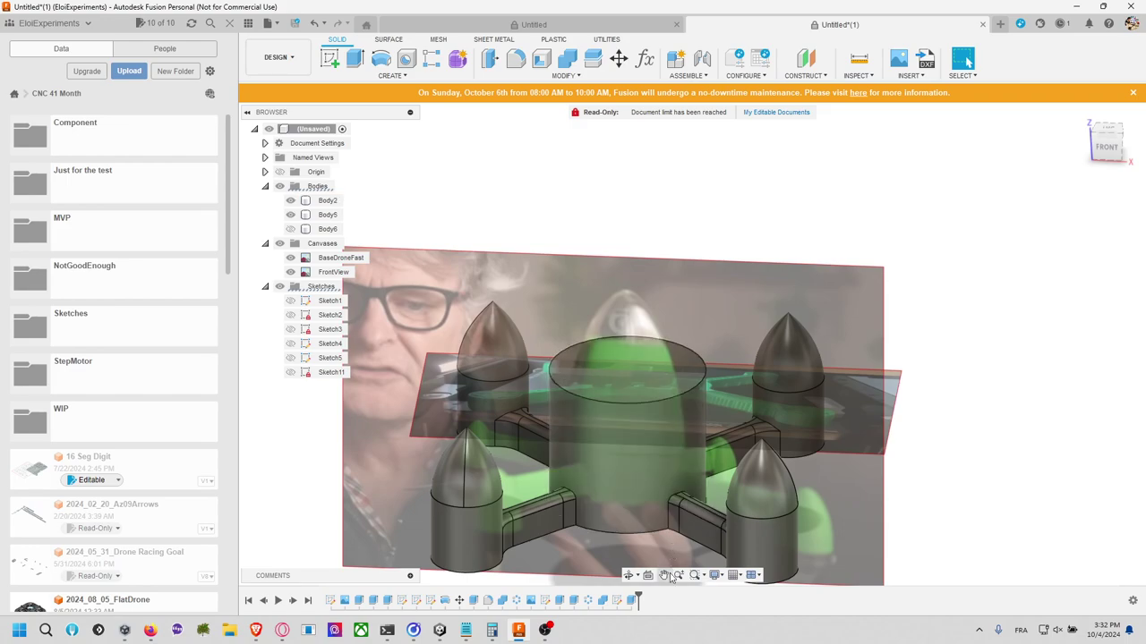
{"action": "left_click_drag", "start_coordinate": [637, 597], "coordinate": [624, 599]}
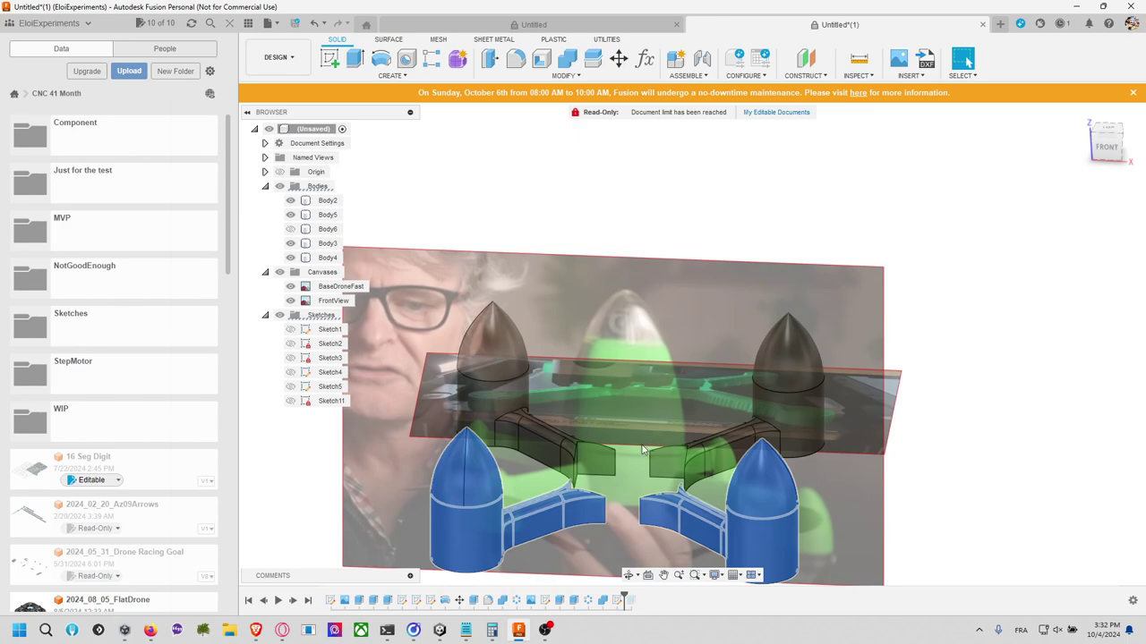
Step: Roll forward to Extrude8 to restore the central cylinder and fit the whole model in view
{"action": "left_click_drag", "start_coordinate": [624, 598], "coordinate": [642, 599]}
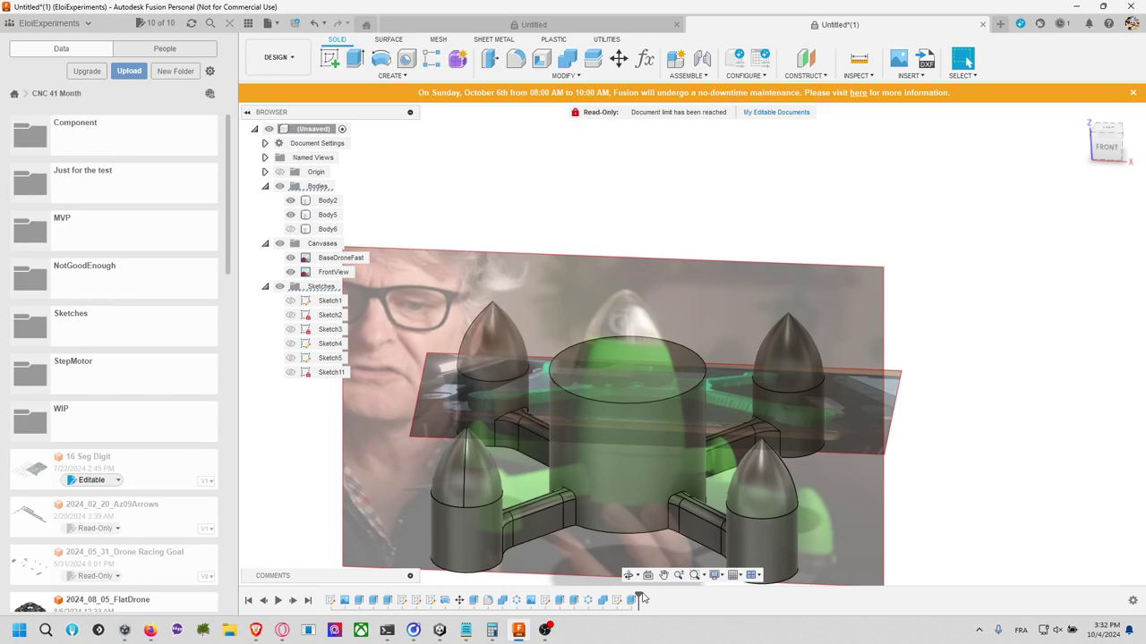
{"action": "left_click", "coordinate": [679, 489]}
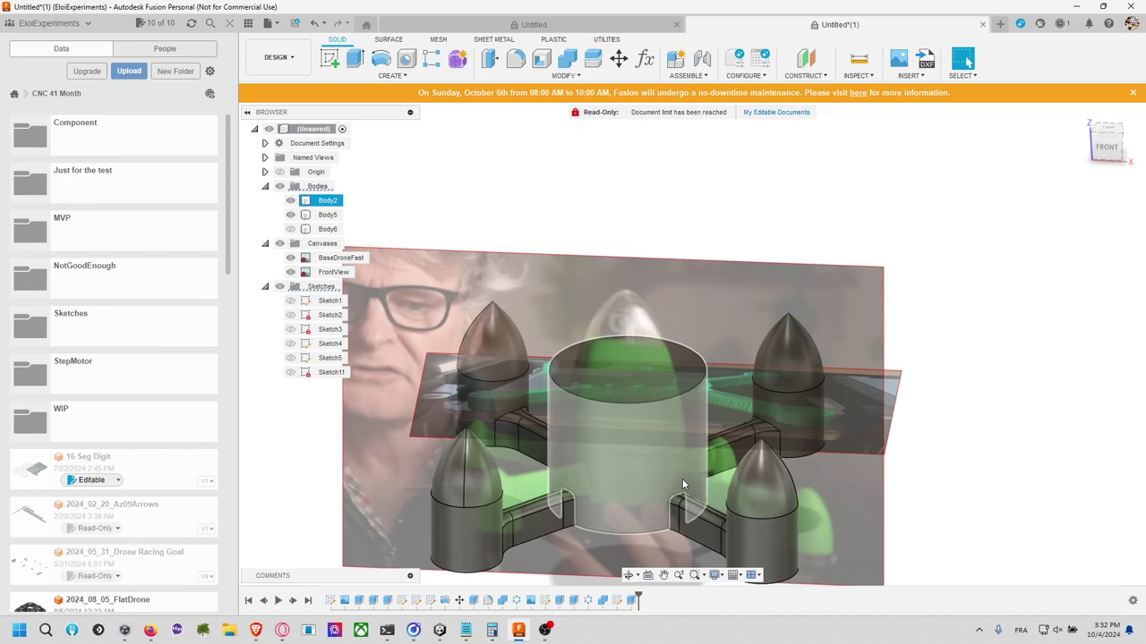
{"action": "key", "text": "Escape"}
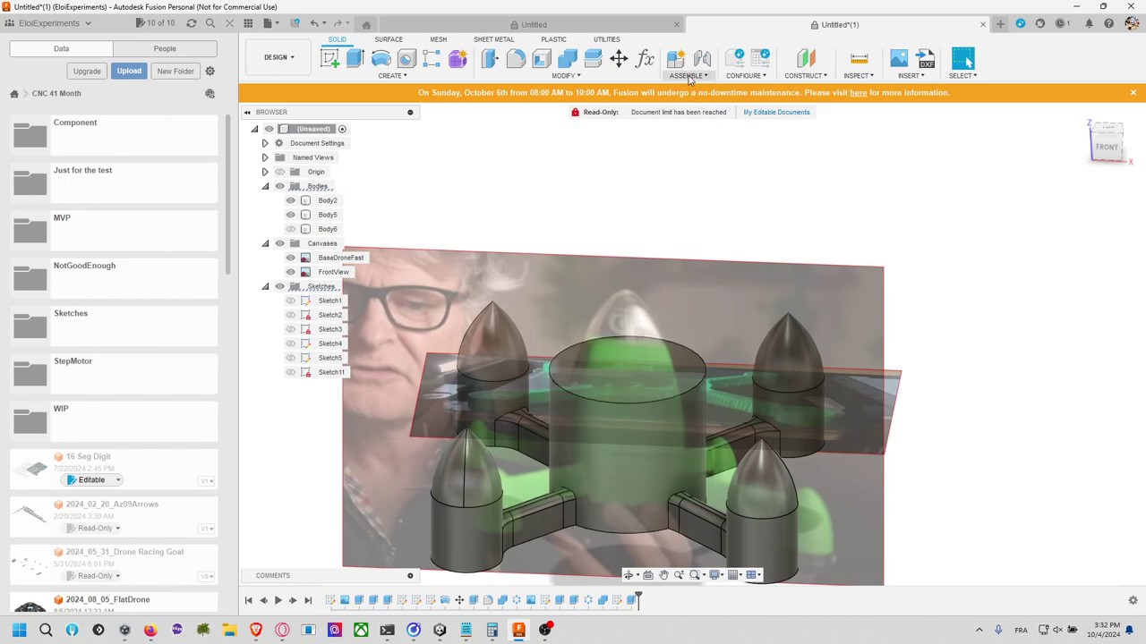
{"action": "left_click", "coordinate": [592, 348]}
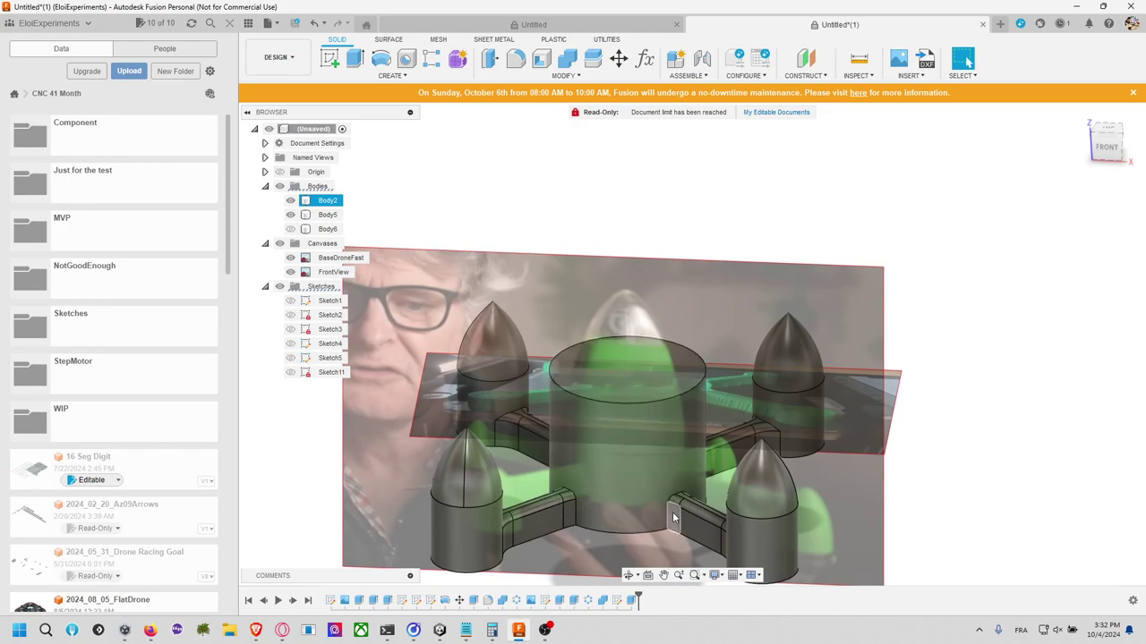
{"action": "key", "text": "Escape"}
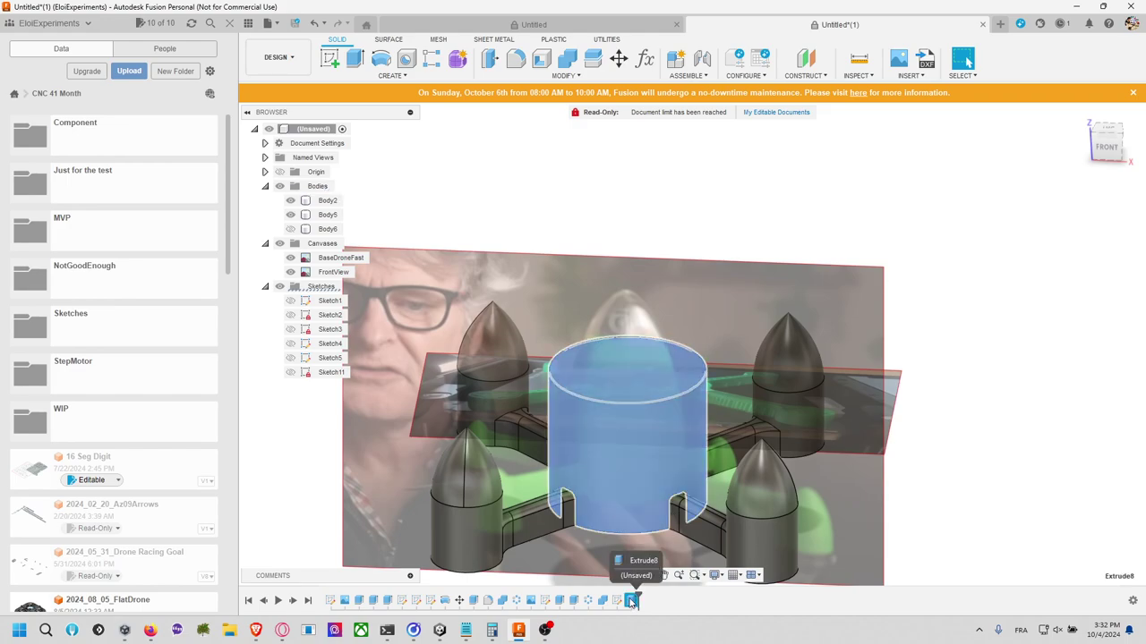
{"action": "left_click", "coordinate": [631, 600]}
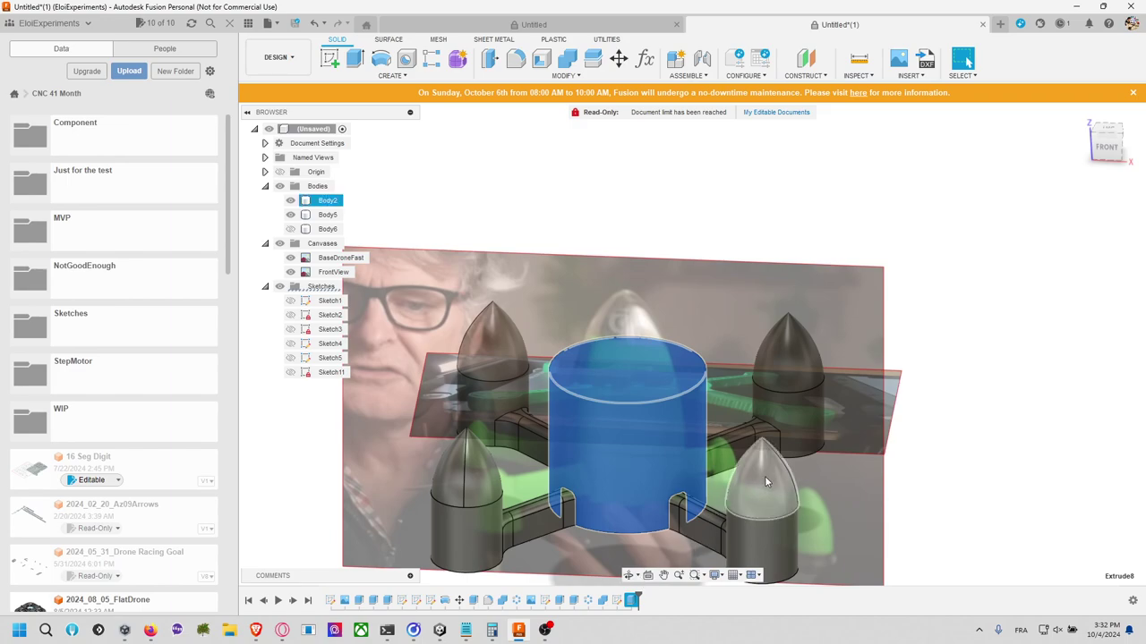
{"action": "key", "text": "F6"}
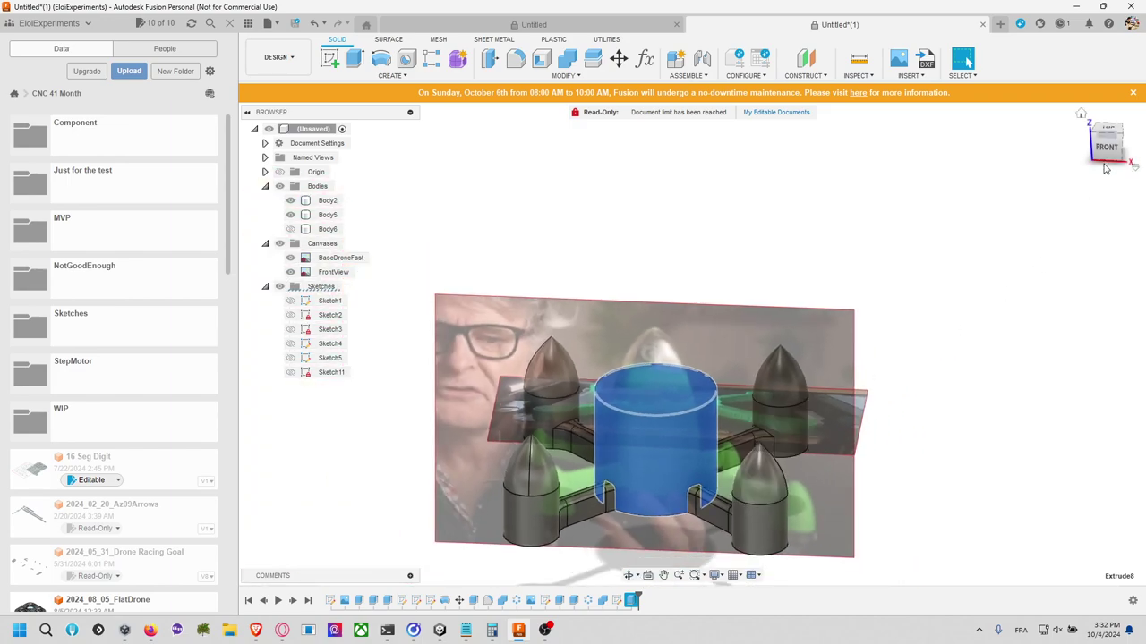
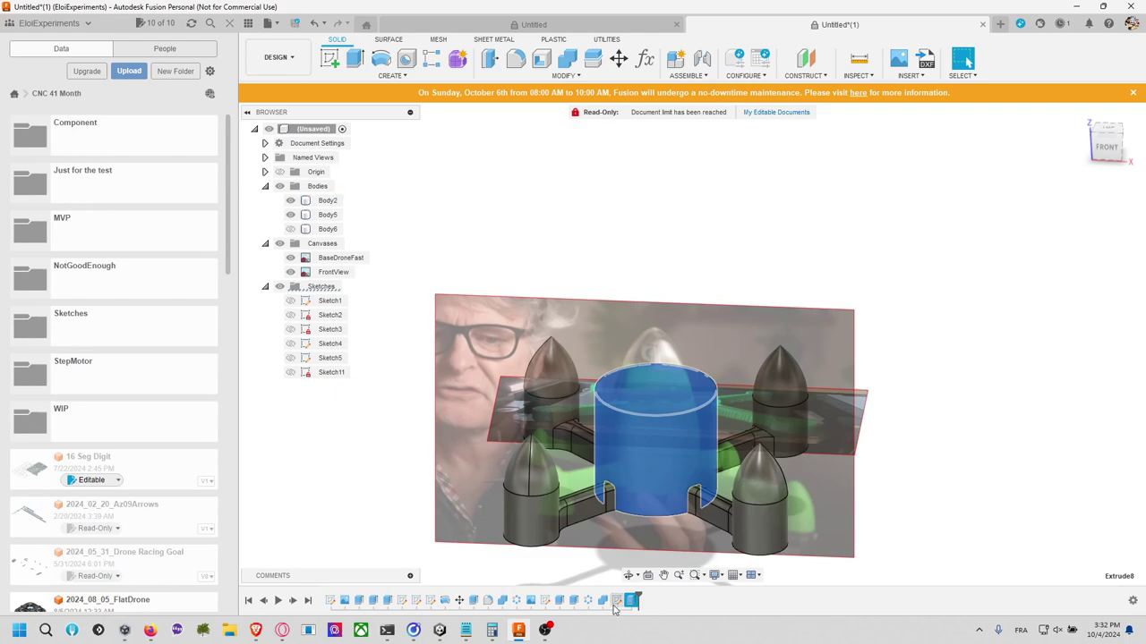
Step: Open Sketch11 for editing from the timeline and select the large hub circle
{"action": "right_click", "coordinate": [617, 603]}
{"action": "left_click", "coordinate": [646, 472]}
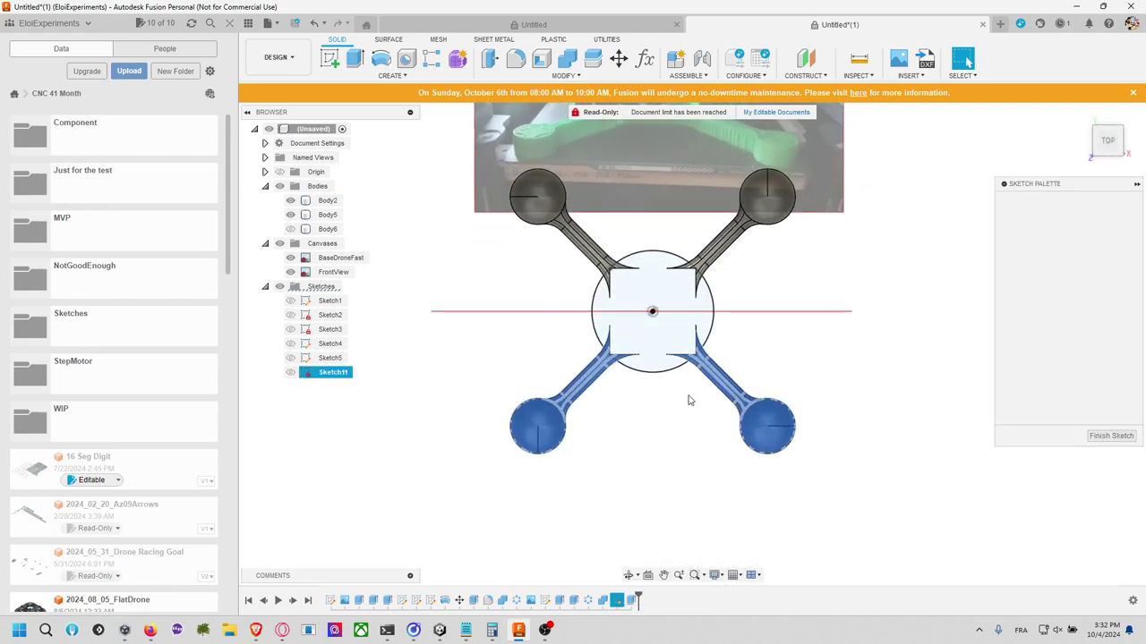
{"action": "left_click", "coordinate": [727, 430]}
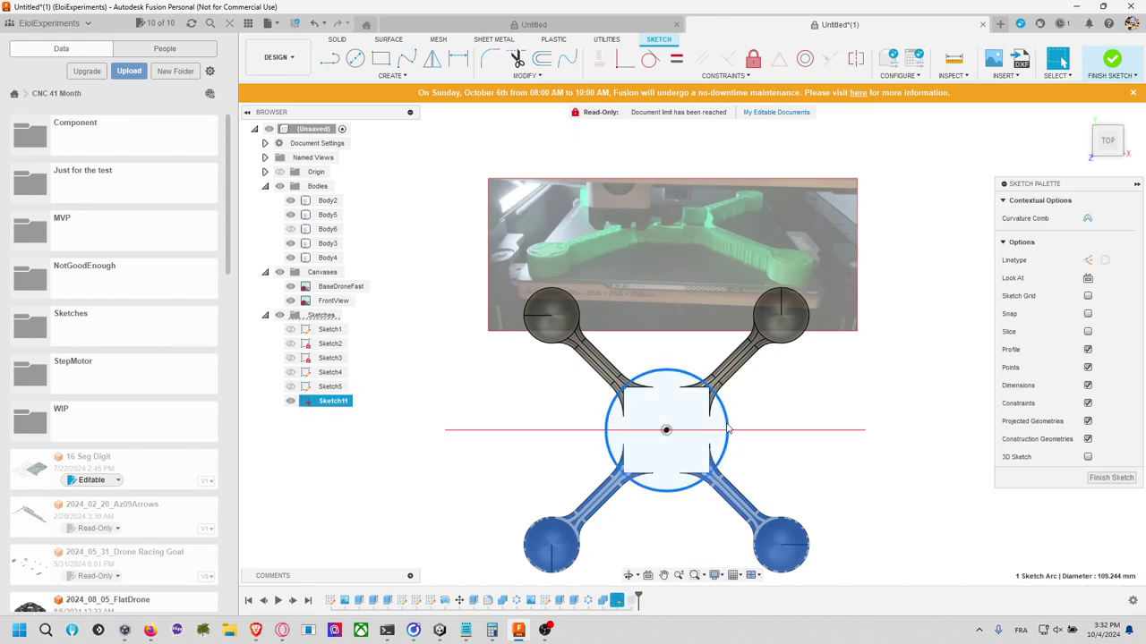
{"action": "scroll", "coordinate": [730, 428], "scroll_direction": "up", "scroll_amount": 5}
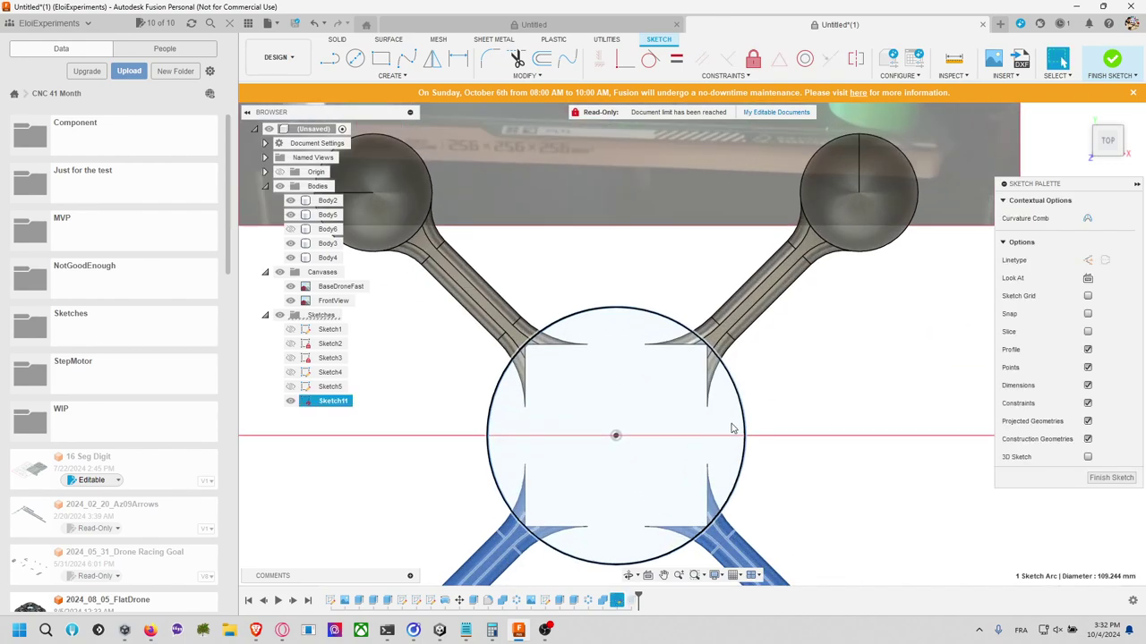
Step: Try dimensioning the hub circle's diameter, then dismiss the over-constrained sketch warning
{"action": "right_click", "coordinate": [747, 426]}
{"action": "left_click", "coordinate": [737, 515]}
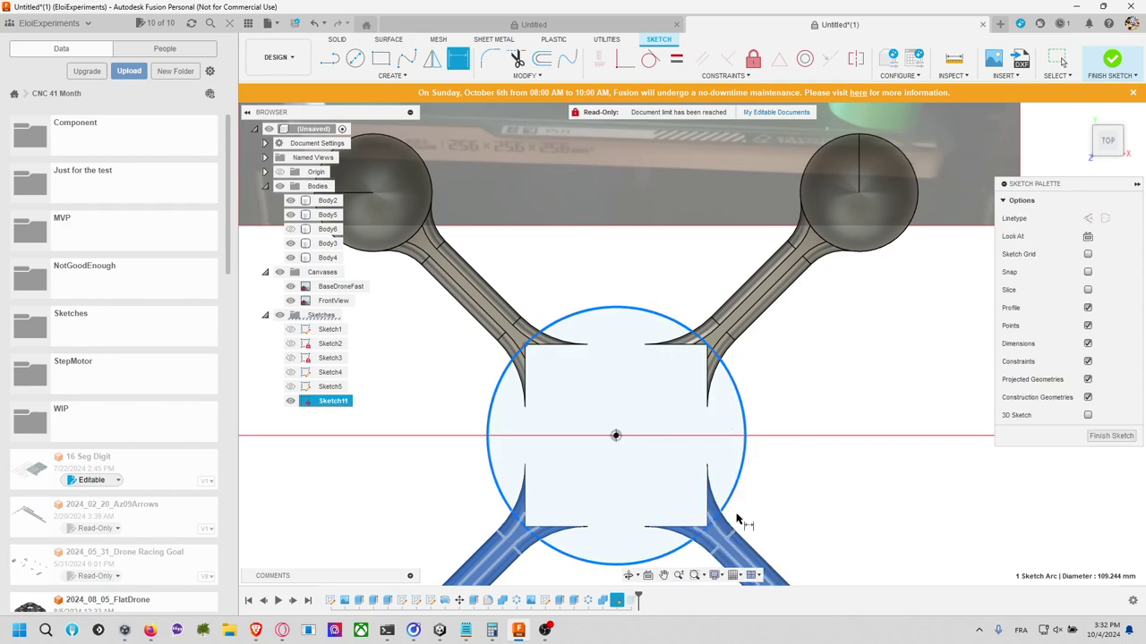
{"action": "left_click", "coordinate": [742, 456]}
{"action": "left_click", "coordinate": [740, 421]}
{"action": "left_click", "coordinate": [682, 347]}
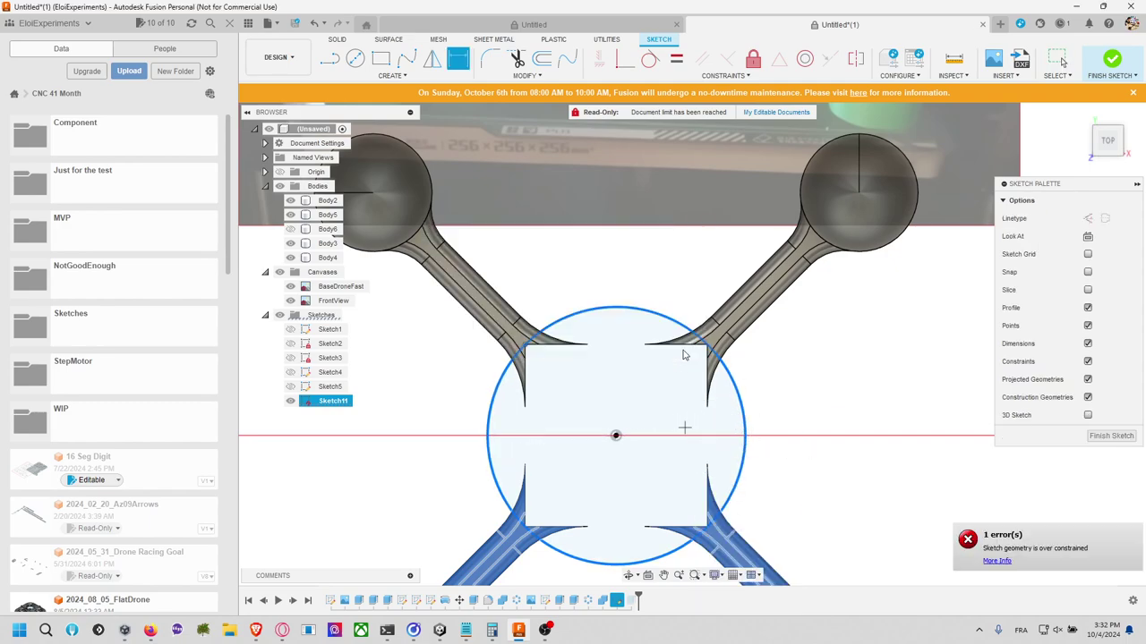
{"action": "right_click", "coordinate": [616, 600]}
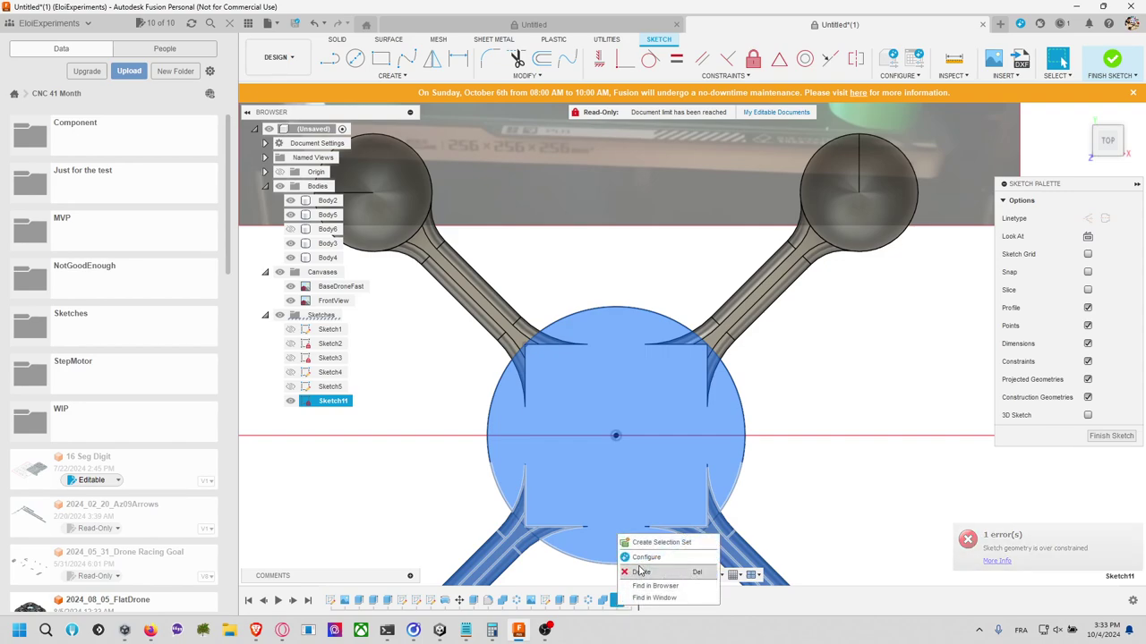
{"action": "key", "text": "Escape"}
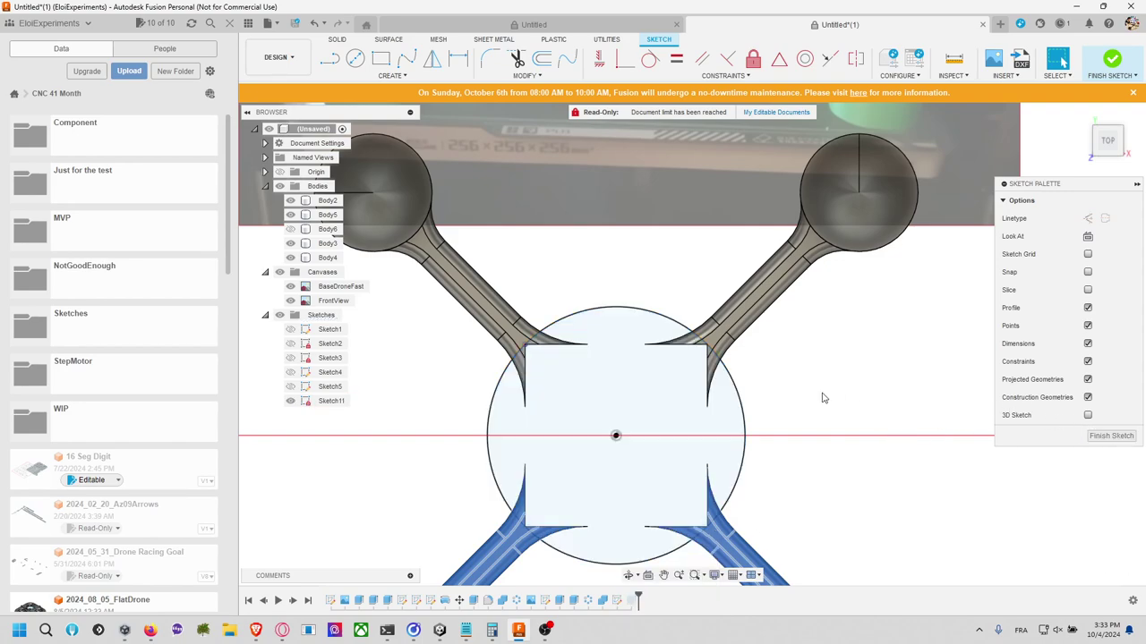
Step: Abandon a new circle, then delete the 109.244 mm hub circle from Sketch11
{"action": "key", "text": "c"}
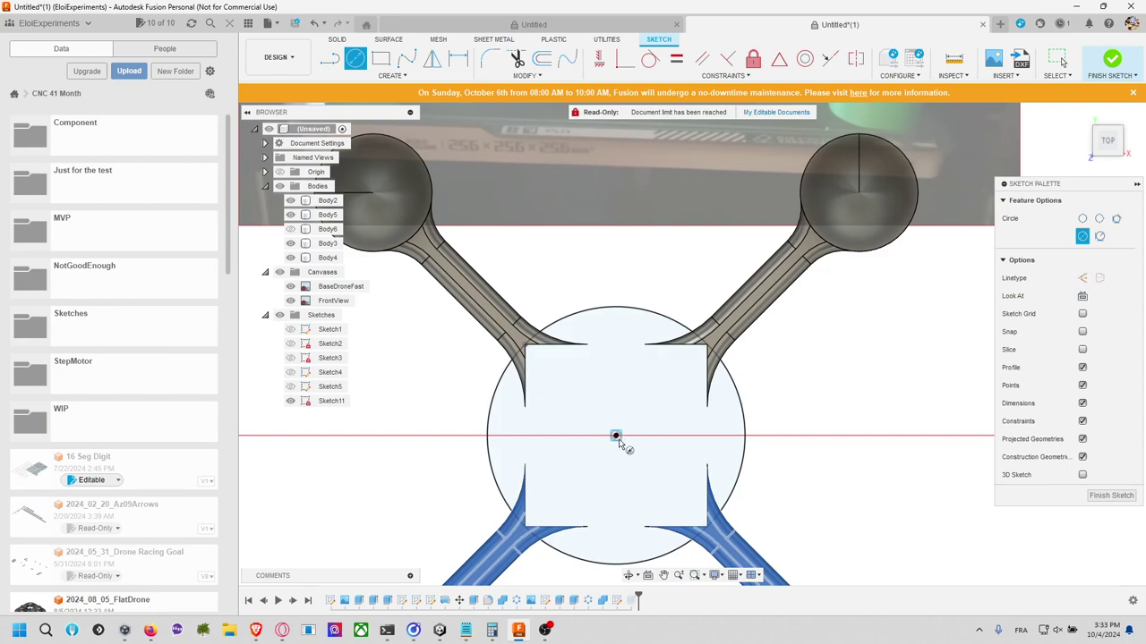
{"action": "left_click", "coordinate": [616, 436]}
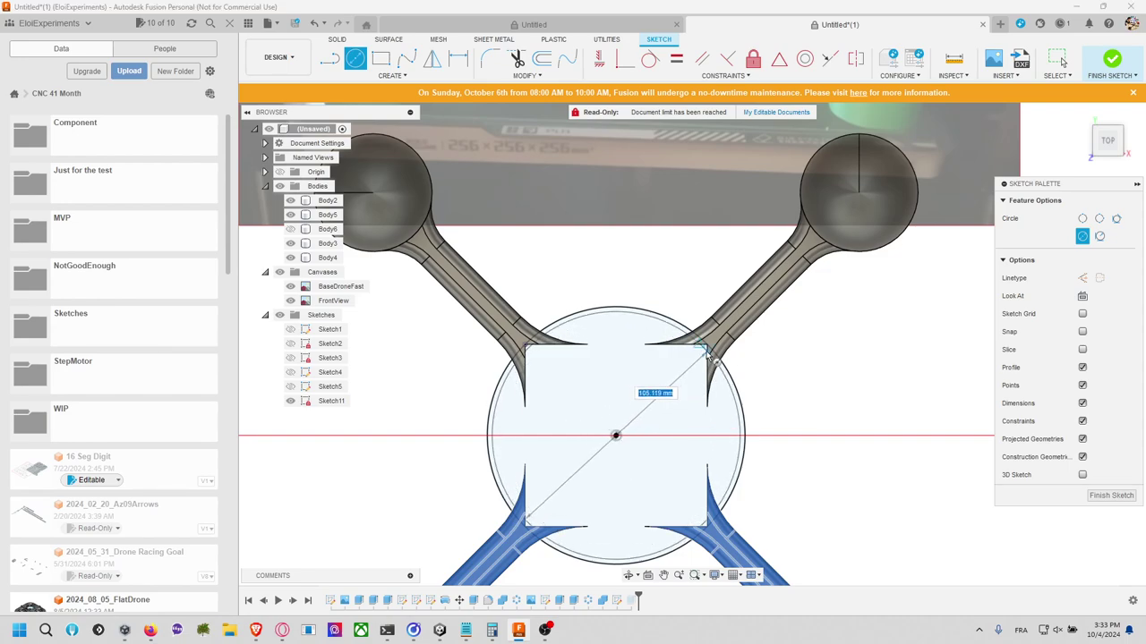
{"action": "key", "text": "Escape"}
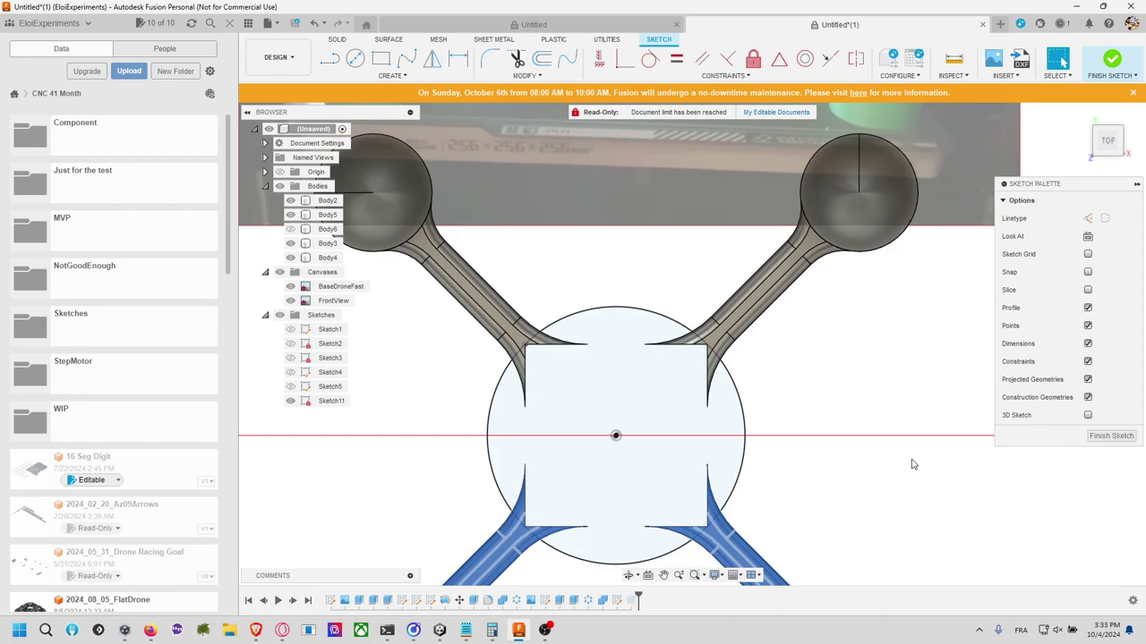
{"action": "left_click", "coordinate": [746, 434]}
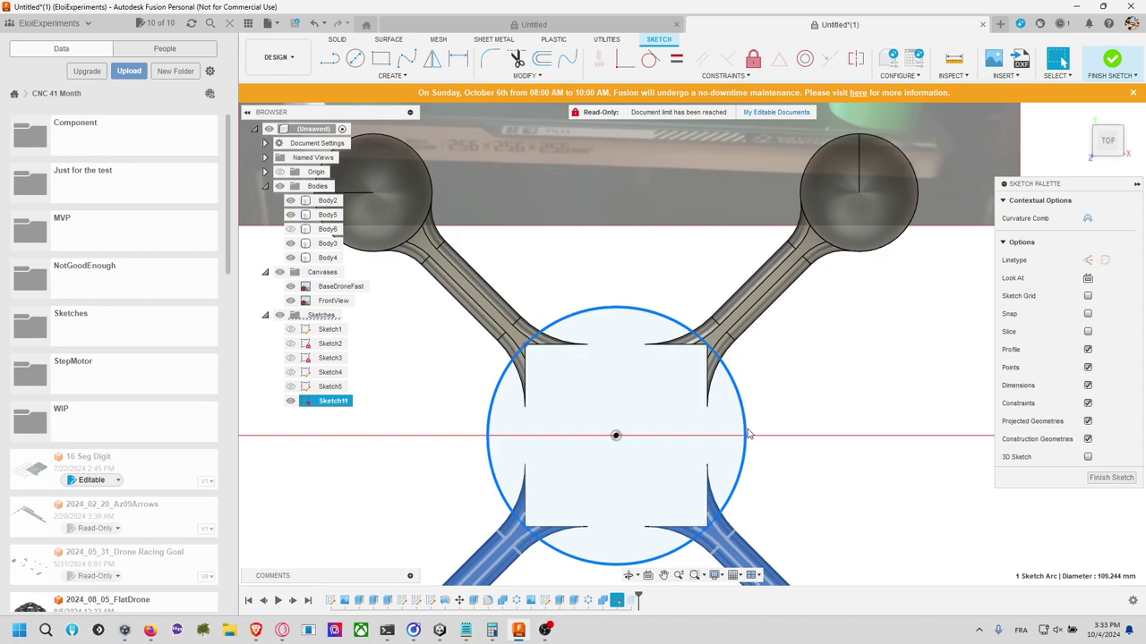
{"action": "key", "text": "Delete"}
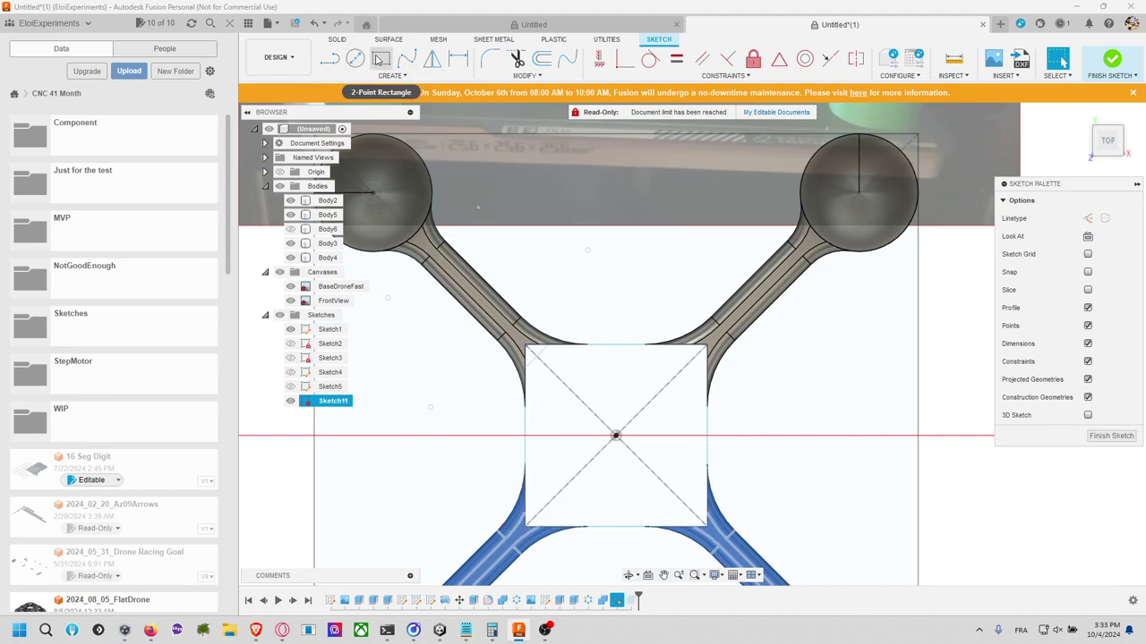
Step: Abandon a started rectangle and finish Sketch11 so the hub recomputes
{"action": "left_click", "coordinate": [379, 59]}
{"action": "left_click", "coordinate": [391, 76]}
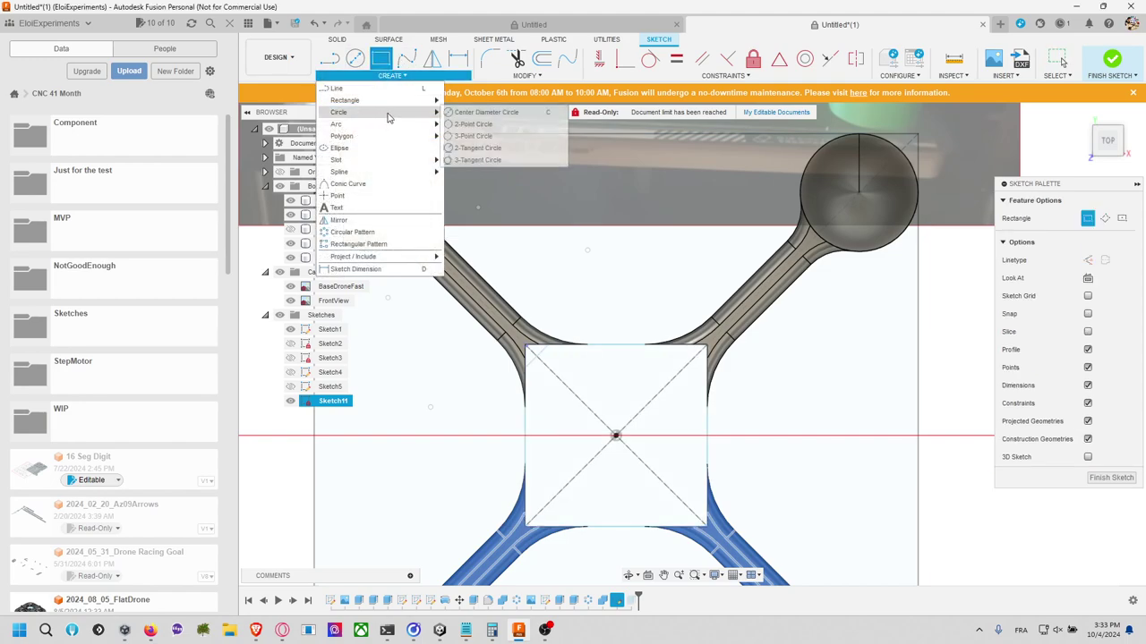
{"action": "left_click", "coordinate": [949, 326]}
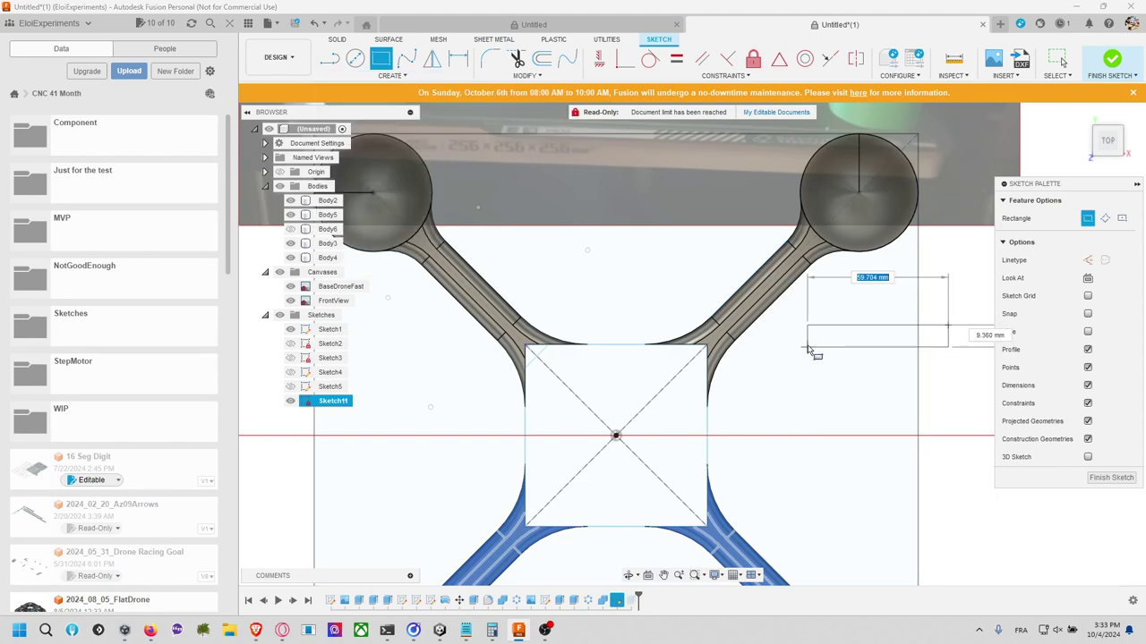
{"action": "key", "text": "Escape"}
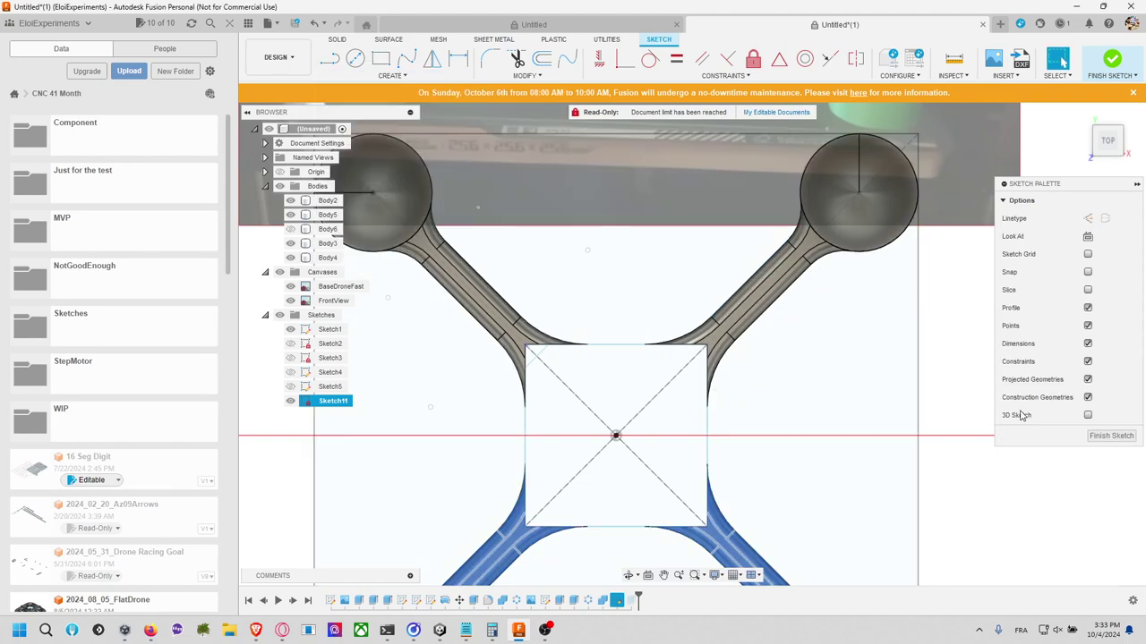
{"action": "left_click", "coordinate": [1111, 60]}
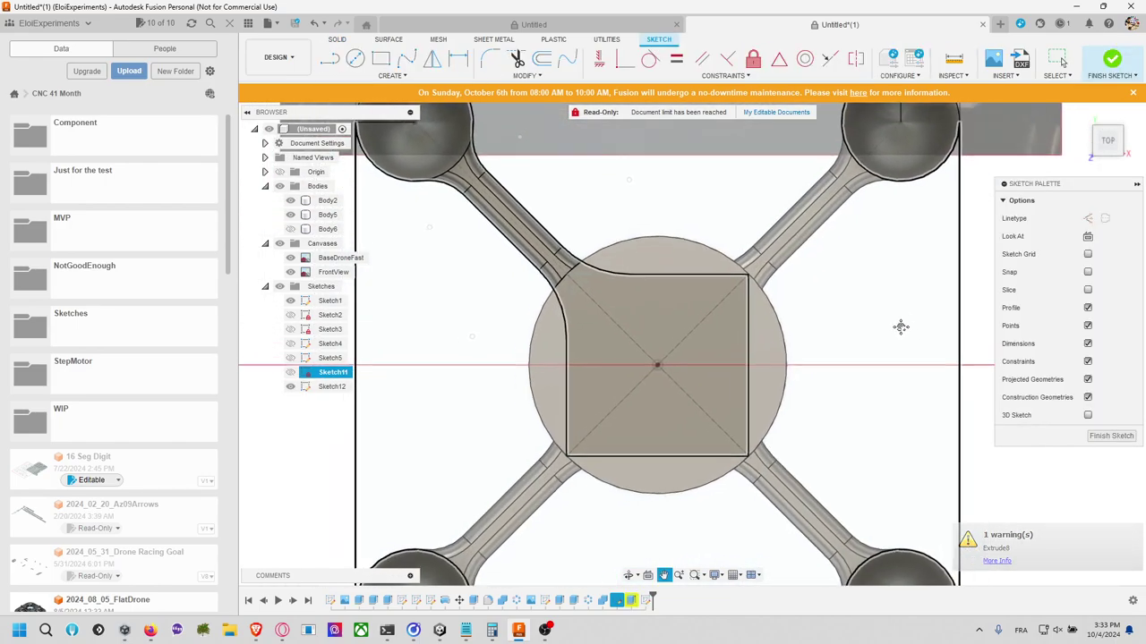
Step: Draw two center rectangles centred on the hub circle, one enclosing the circle
{"action": "left_click", "coordinate": [392, 75]}
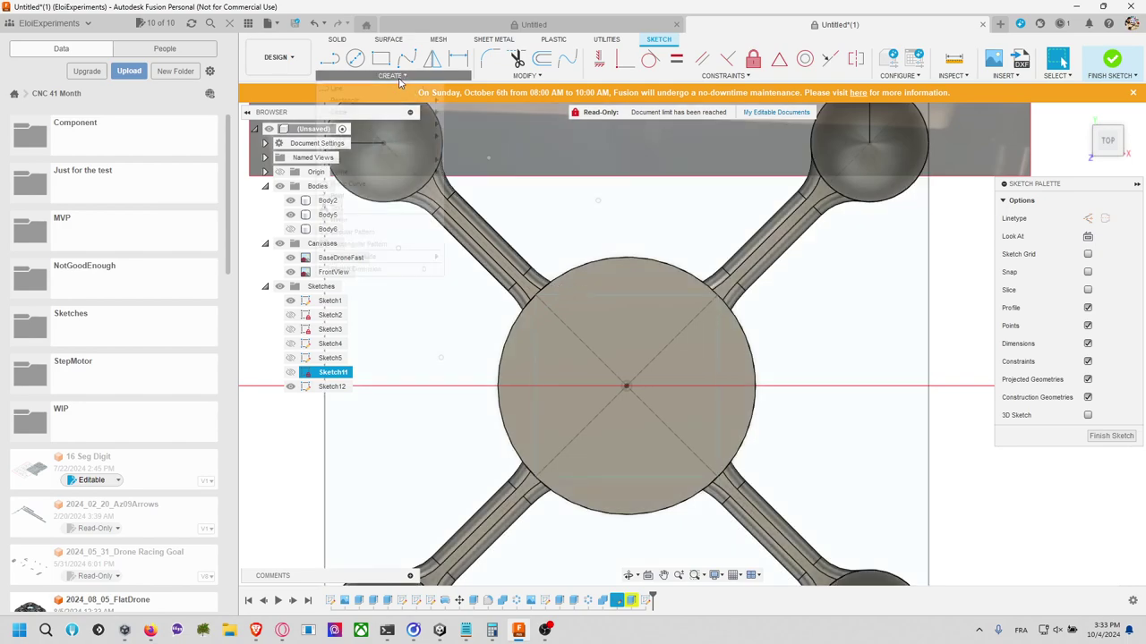
{"action": "mouse_move", "coordinate": [390, 124]}
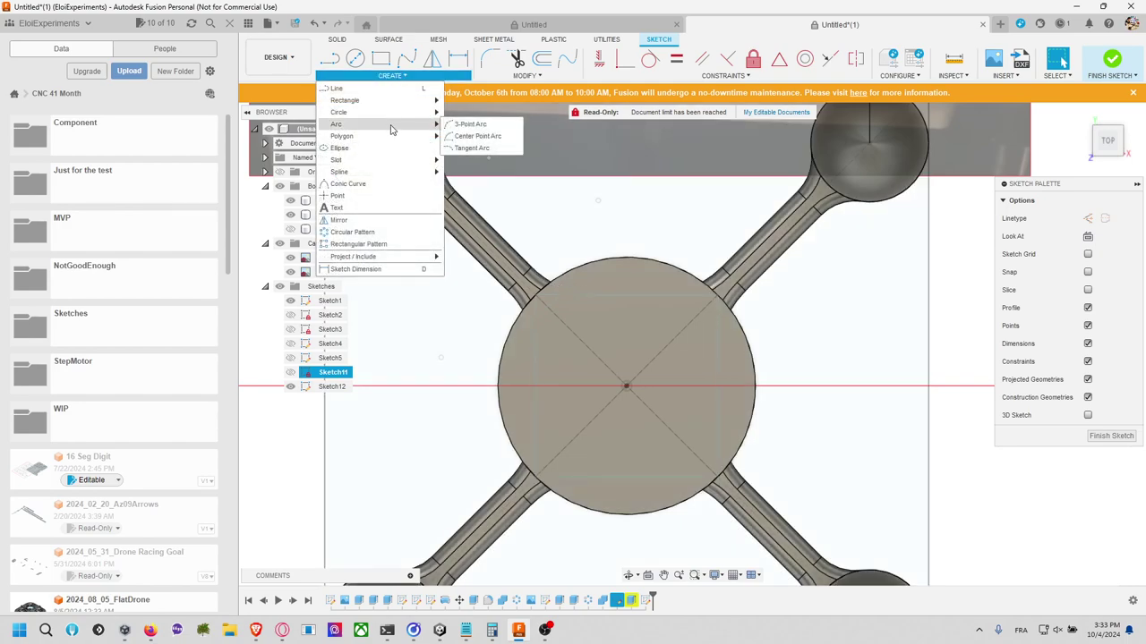
{"action": "mouse_move", "coordinate": [412, 105]}
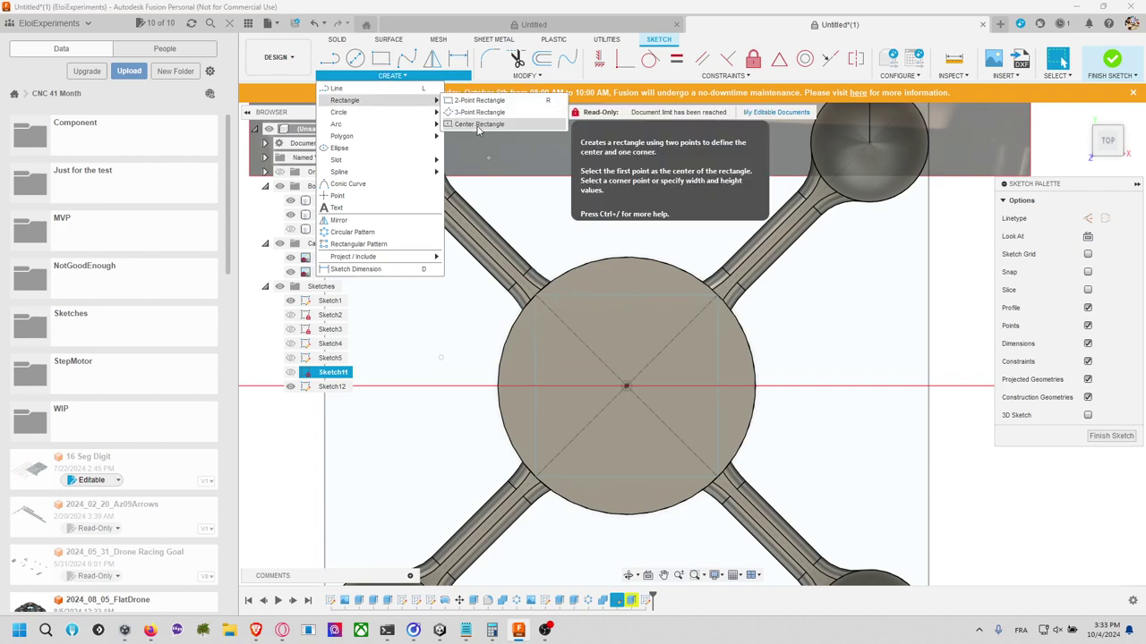
{"action": "left_click", "coordinate": [478, 124]}
{"action": "left_click", "coordinate": [627, 386]}
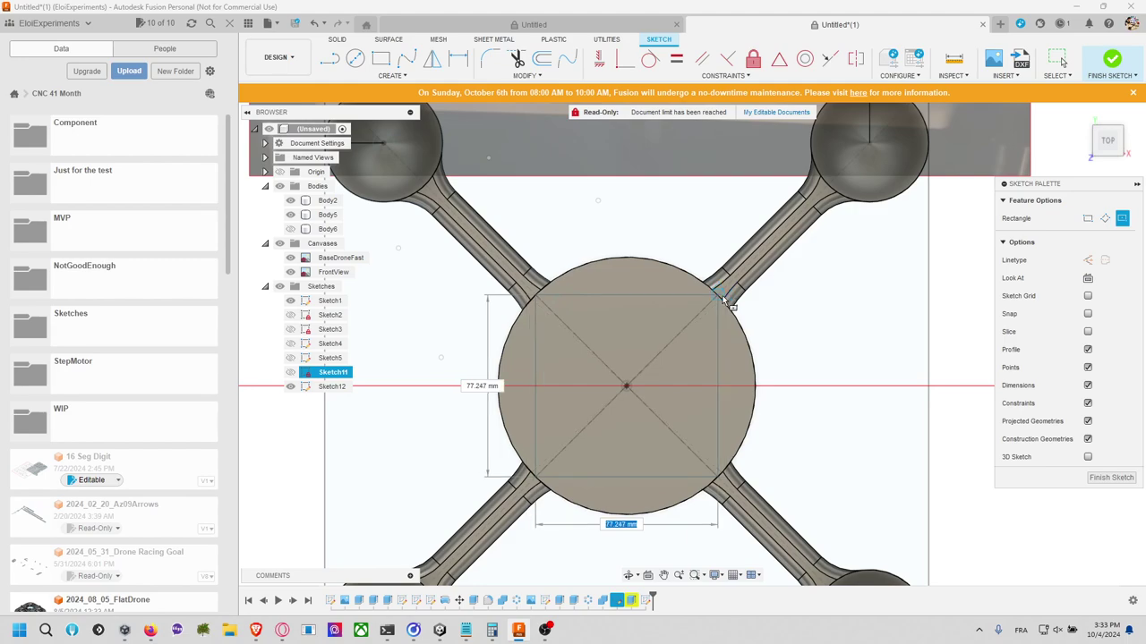
{"action": "left_click", "coordinate": [717, 295]}
{"action": "left_click", "coordinate": [625, 387]}
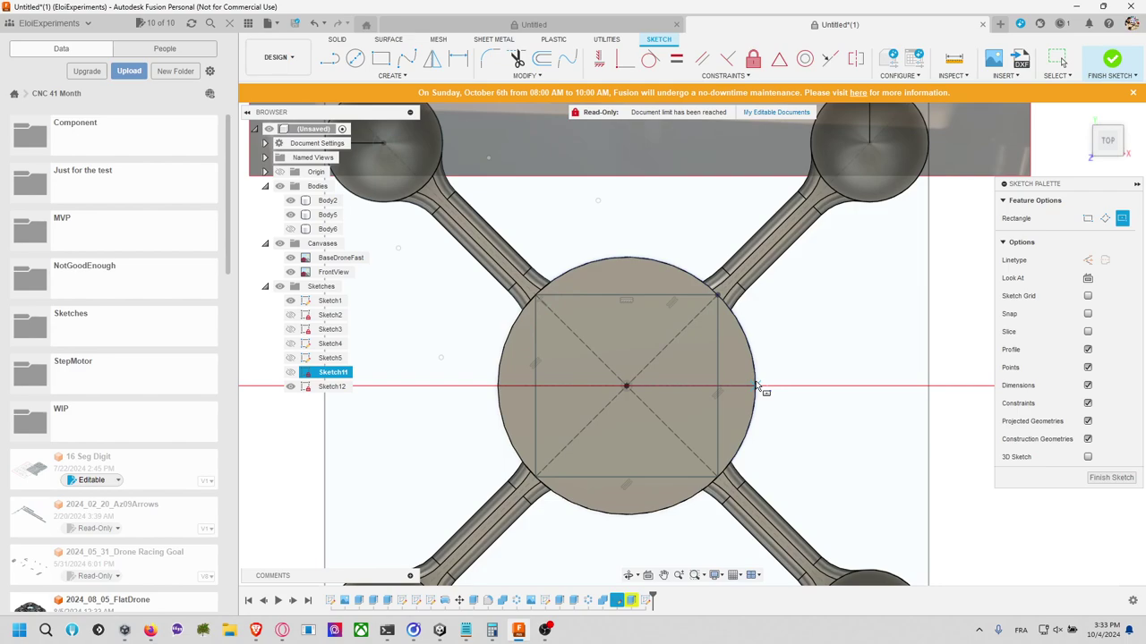
{"action": "left_click", "coordinate": [759, 256]}
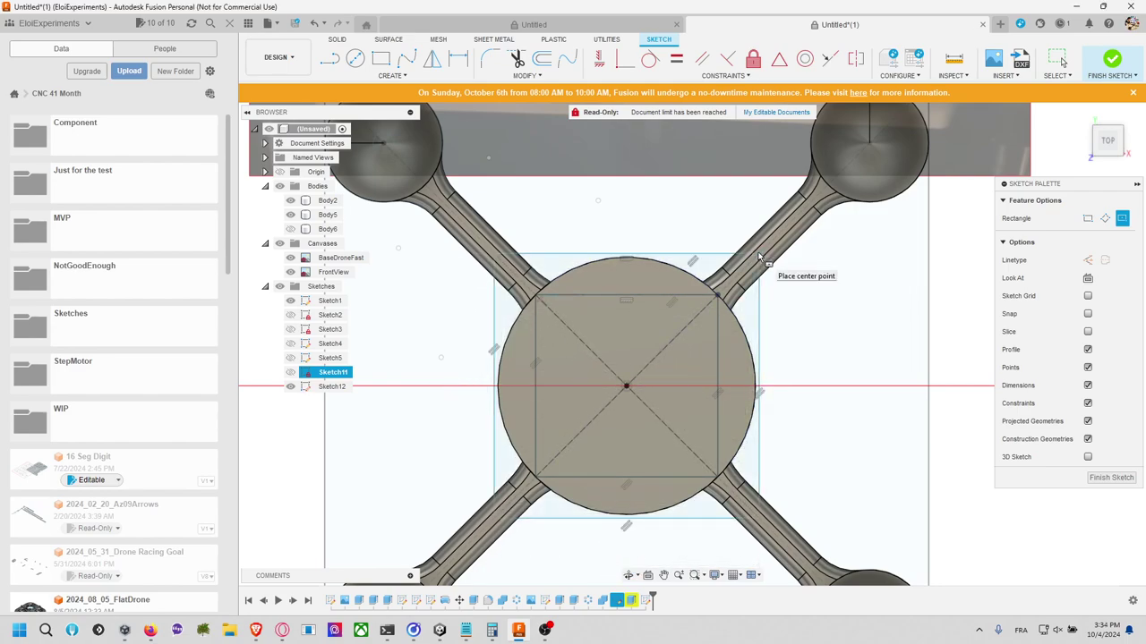
{"action": "left_click", "coordinate": [626, 386]}
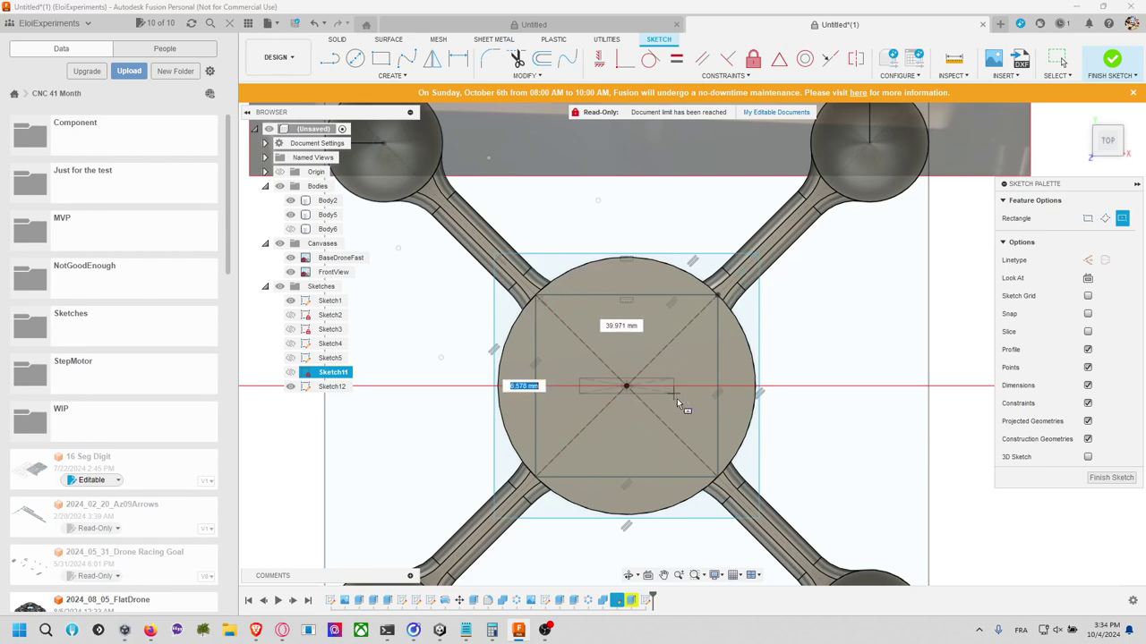
{"action": "key", "text": "Escape"}
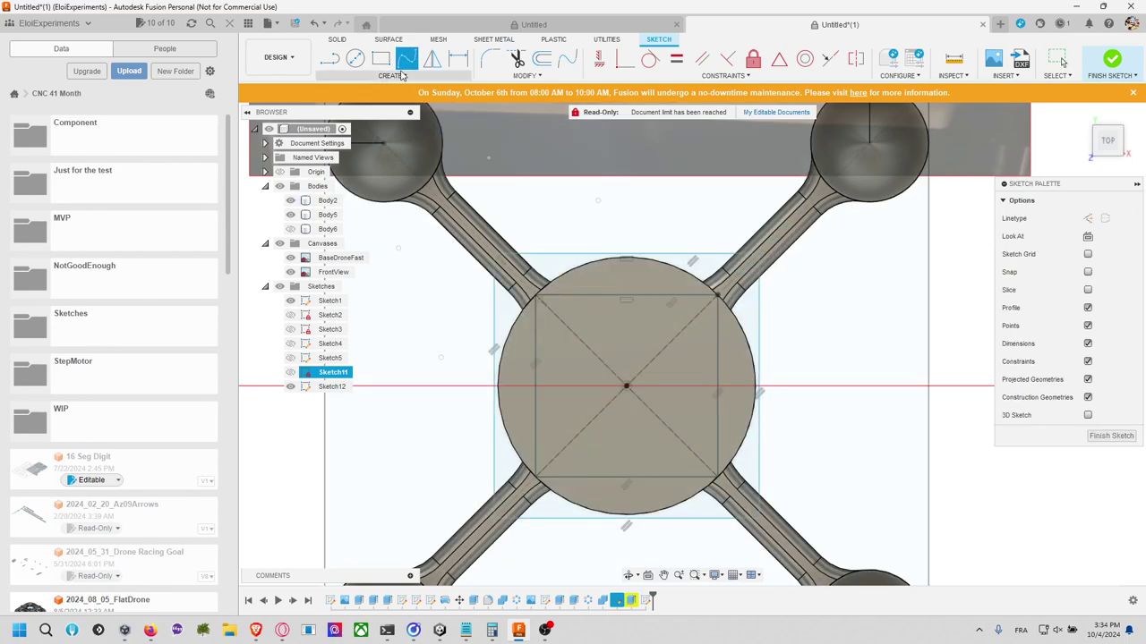
Step: Add a 95.374 mm centred square and a smaller centred square, then finish the sketch
{"action": "left_click", "coordinate": [392, 75]}
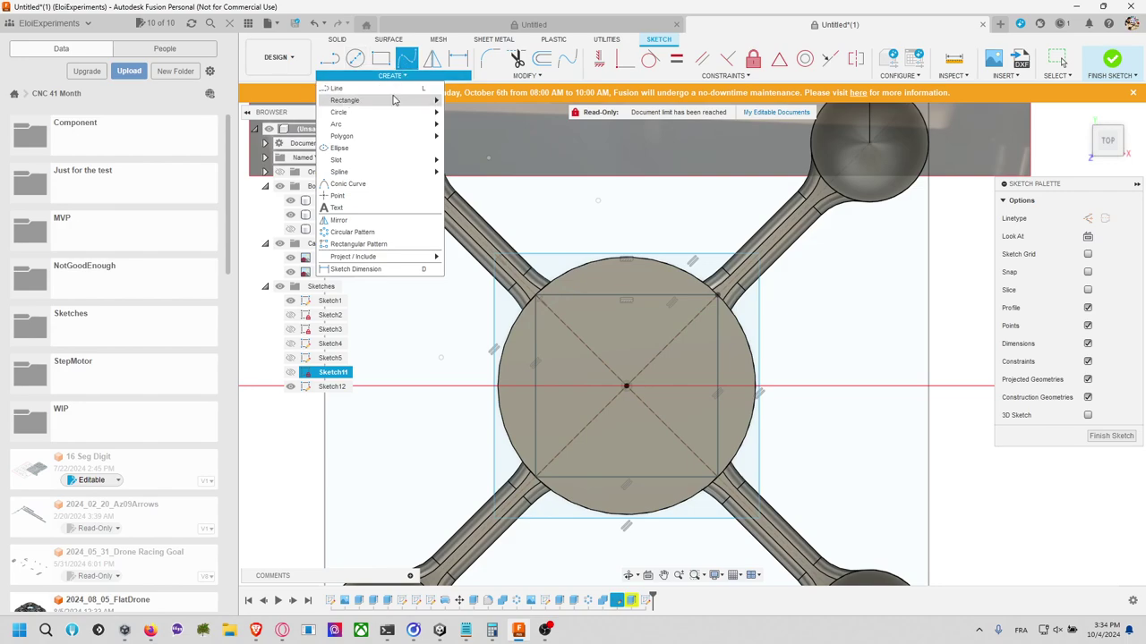
{"action": "mouse_move", "coordinate": [394, 101]}
{"action": "left_click", "coordinate": [494, 125]}
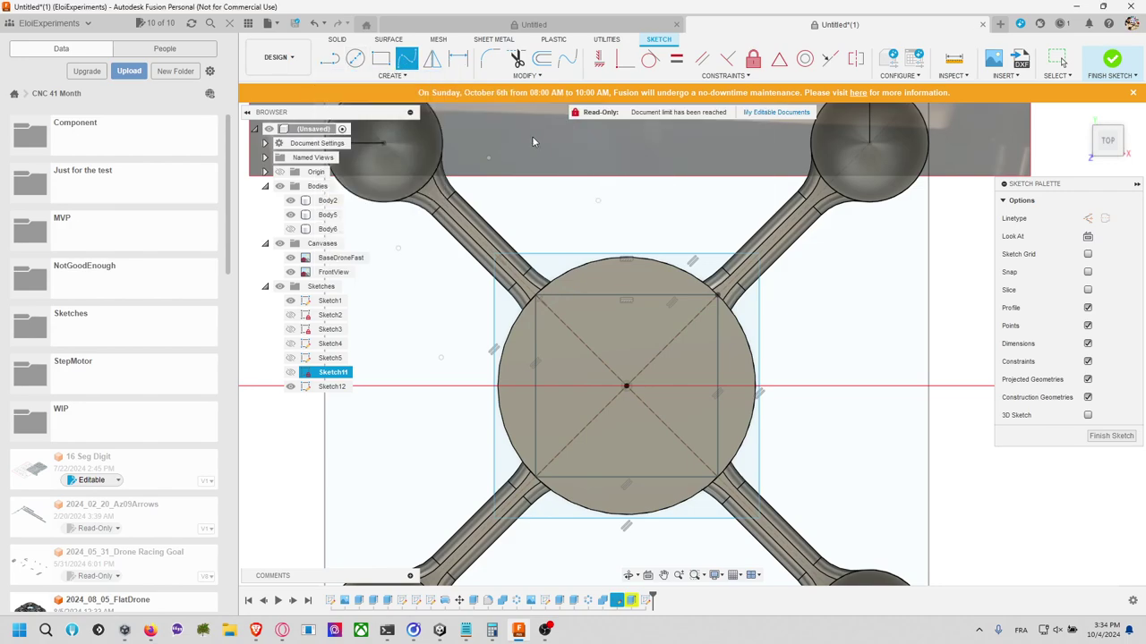
{"action": "left_click", "coordinate": [626, 387]}
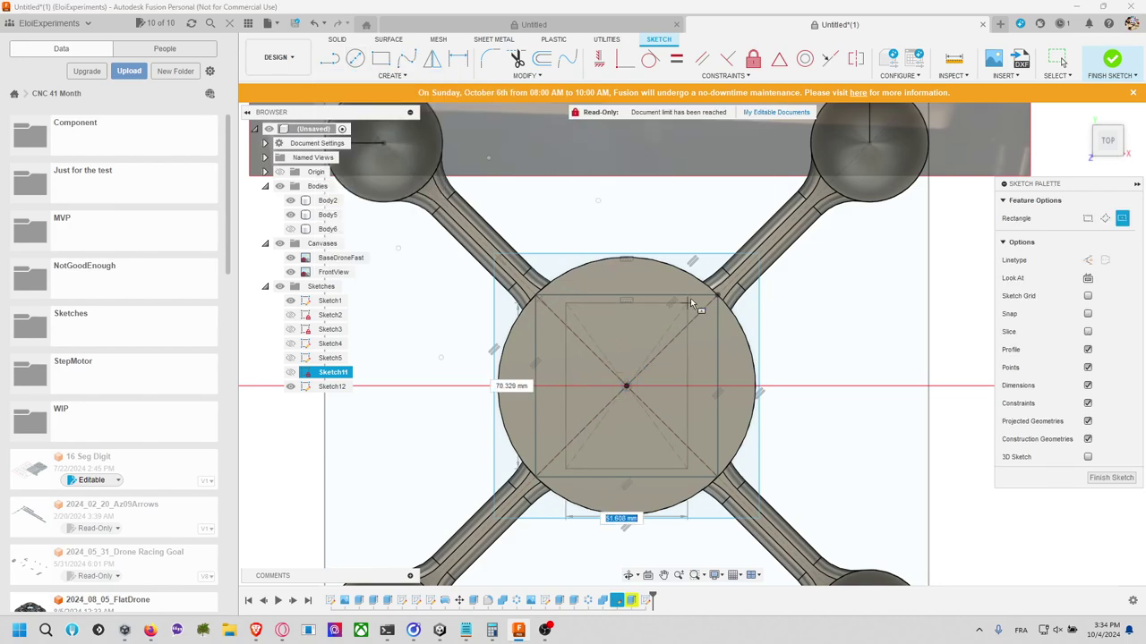
{"action": "left_click", "coordinate": [739, 273]}
{"action": "left_click", "coordinate": [626, 387]}
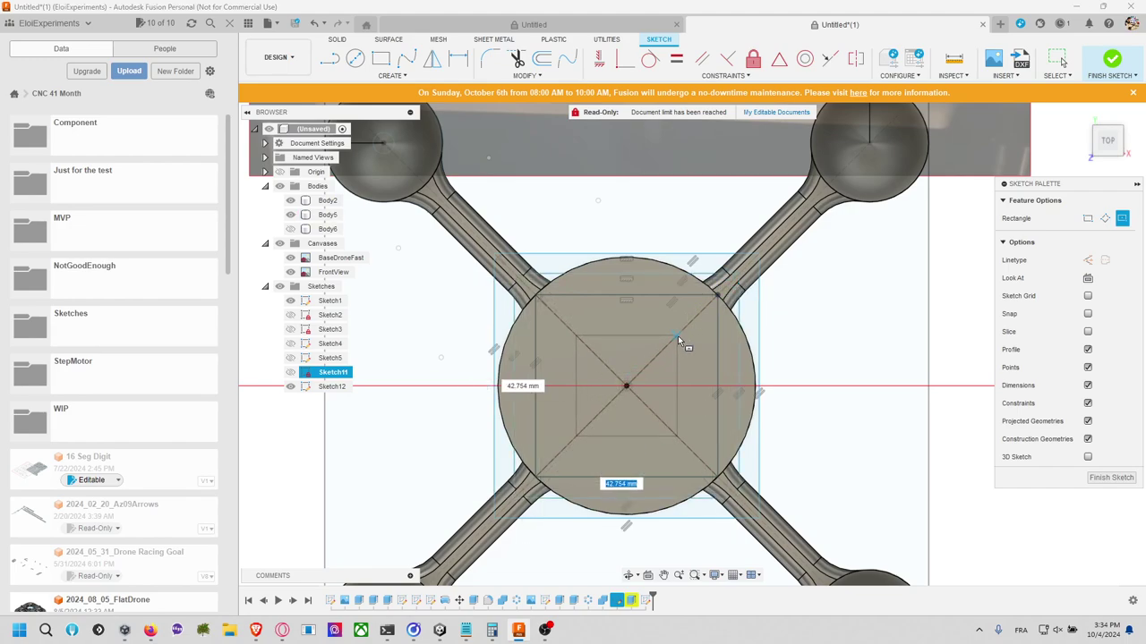
{"action": "left_click", "coordinate": [678, 336]}
{"action": "left_click", "coordinate": [626, 387]}
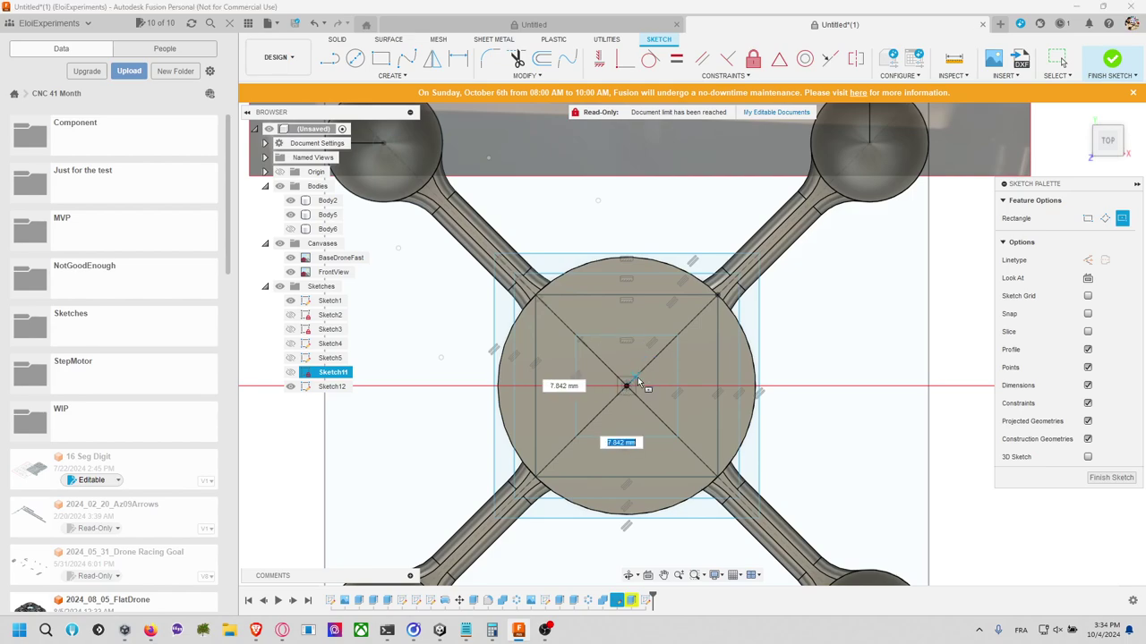
{"action": "key", "text": "Escape"}
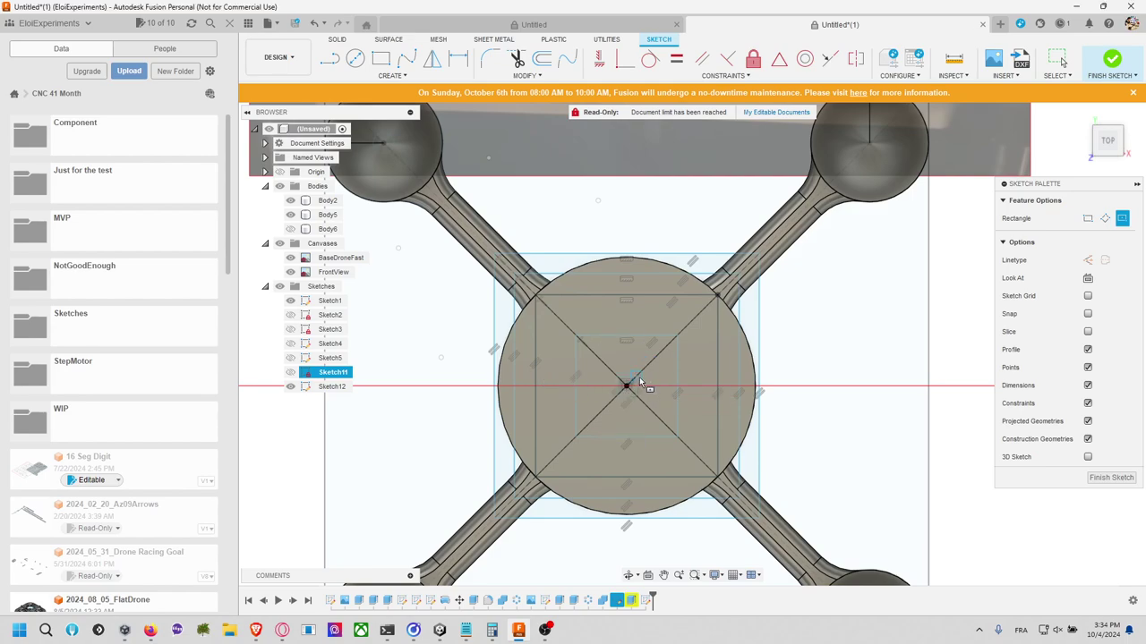
{"action": "left_click", "coordinate": [1123, 60]}
{"action": "mouse_move", "coordinate": [992, 450]}
{"action": "middle_mouse_down", "text": "shift"}
{"action": "mouse_move", "coordinate": [974, 332]}
{"action": "mouse_move", "coordinate": [969, 382]}
{"action": "middle_mouse_up", "text": "shift"}
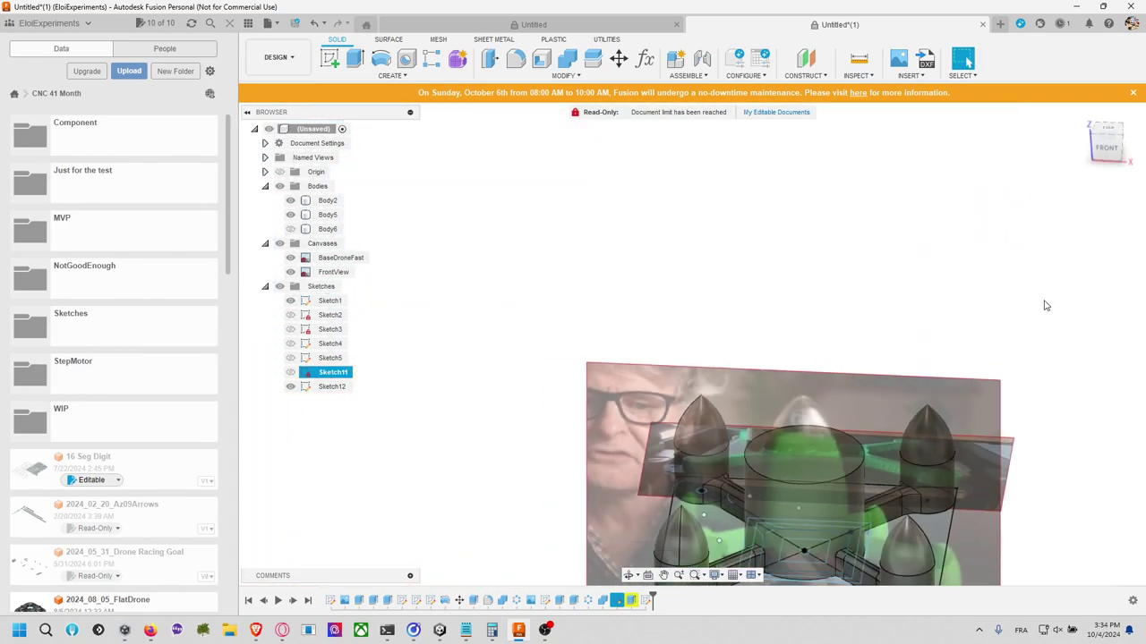
Step: Check the model against the front reference by briefly hiding and showing Body2
{"action": "left_click", "coordinate": [1110, 155]}
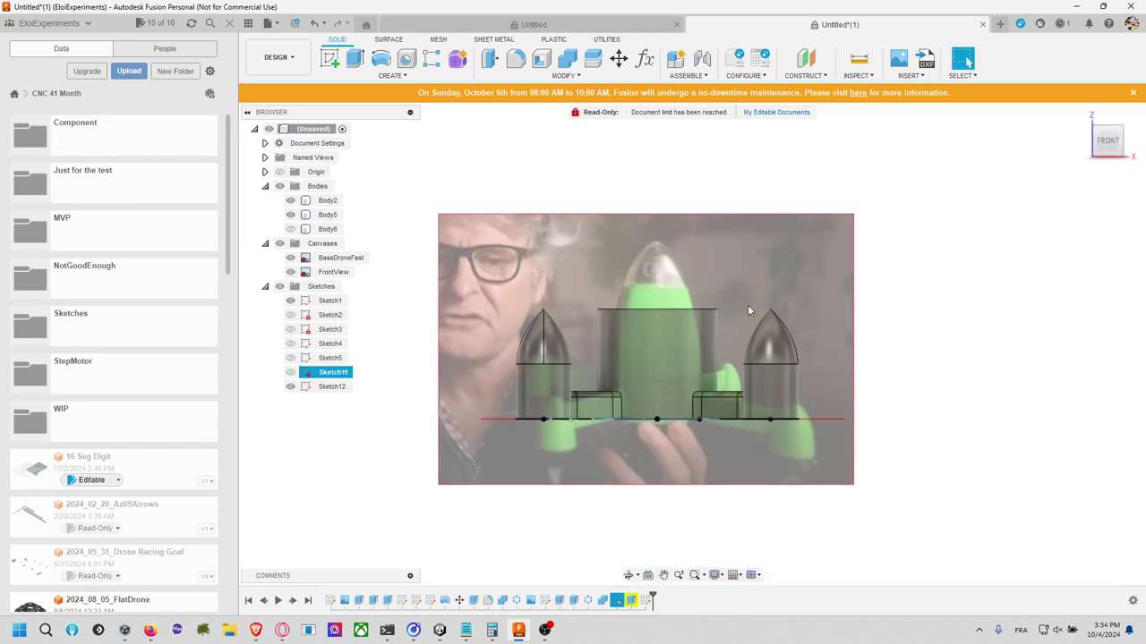
{"action": "left_click", "coordinate": [292, 202]}
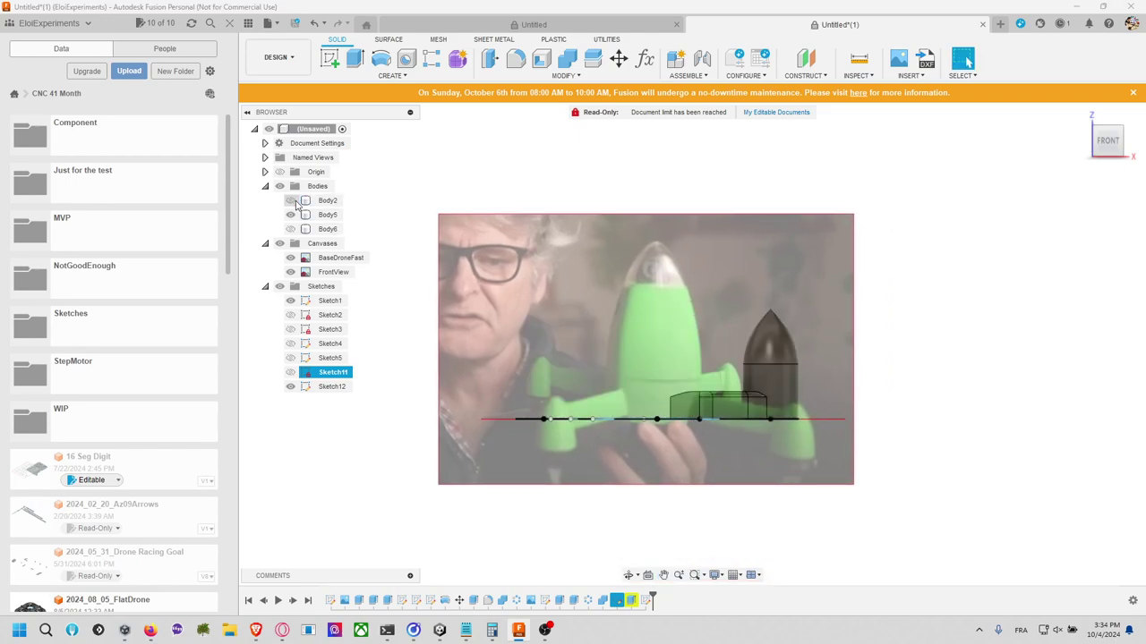
{"action": "left_click", "coordinate": [292, 202]}
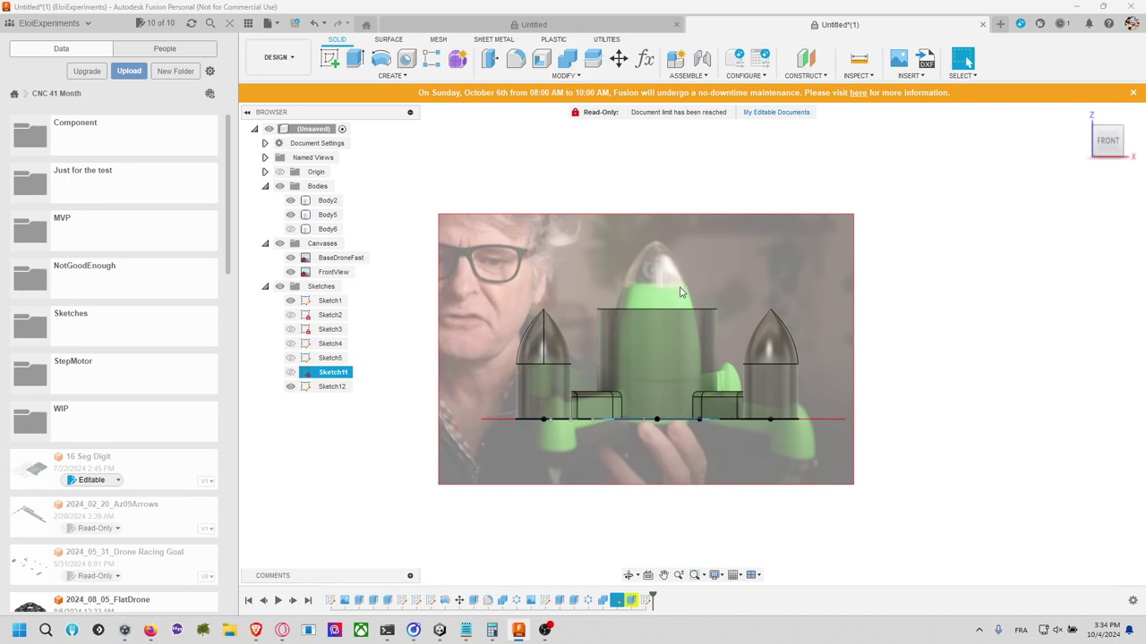
{"action": "middle_click_drag", "start_coordinate": [621, 179], "coordinate": [631, 241], "text": "shift"}
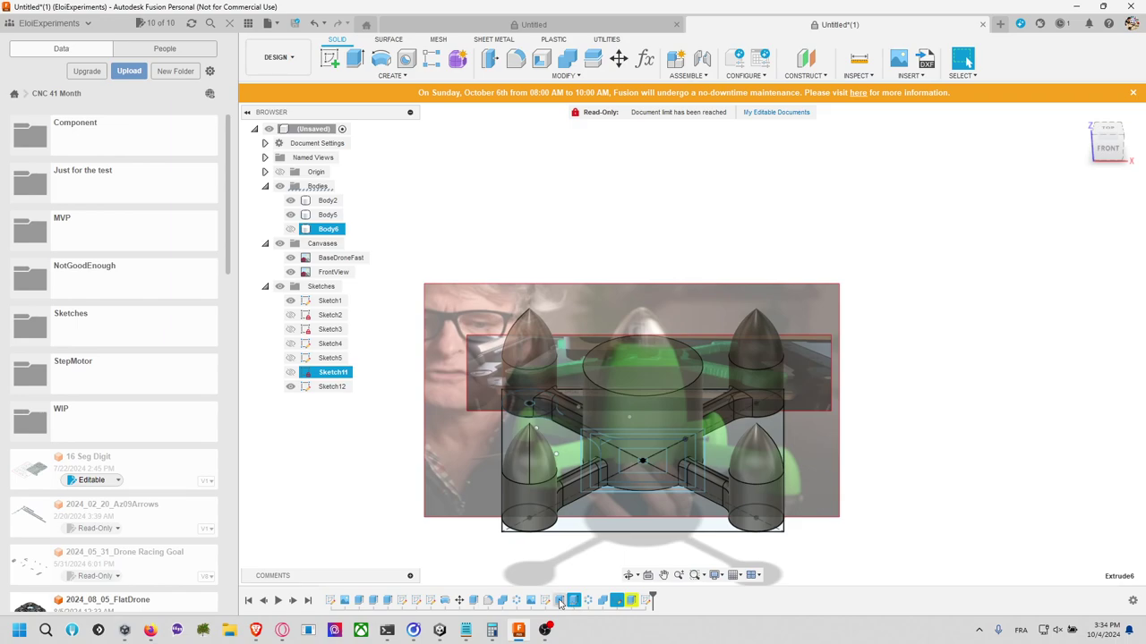
Step: Try editing the extrude feature, cancel, and roll the history marker back to it
{"action": "right_click", "coordinate": [633, 601]}
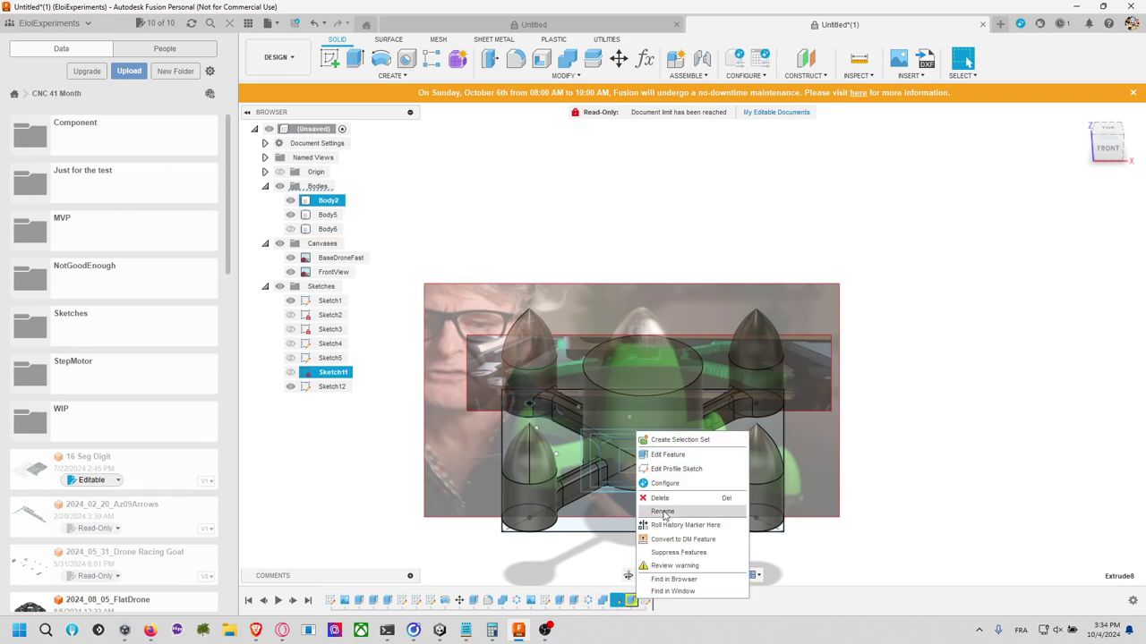
{"action": "left_click", "coordinate": [730, 455]}
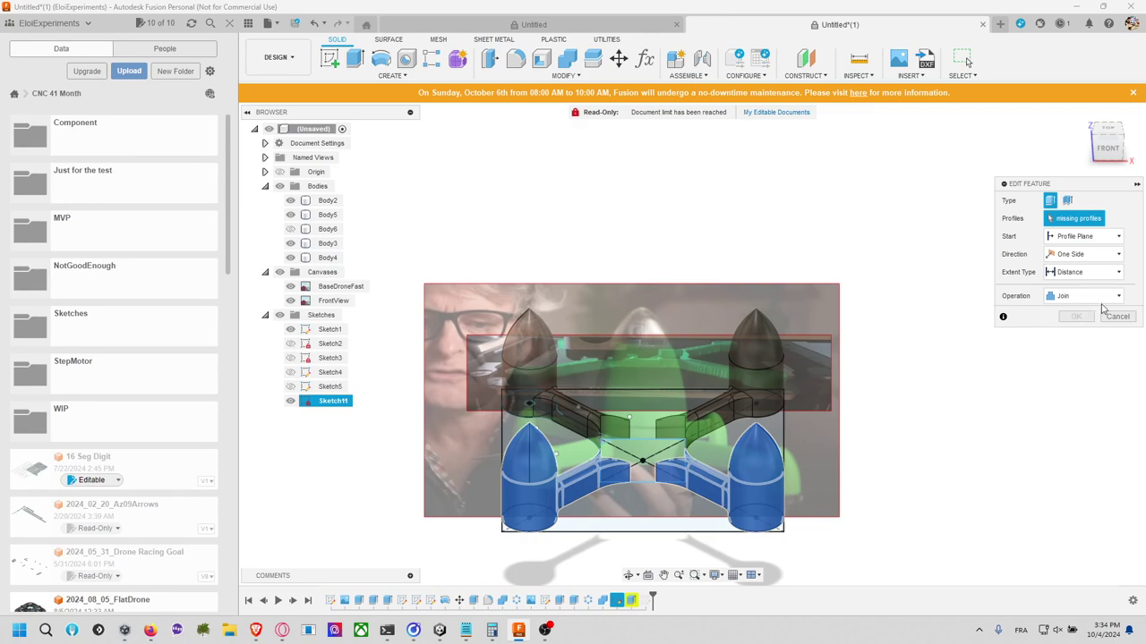
{"action": "left_click", "coordinate": [1117, 316]}
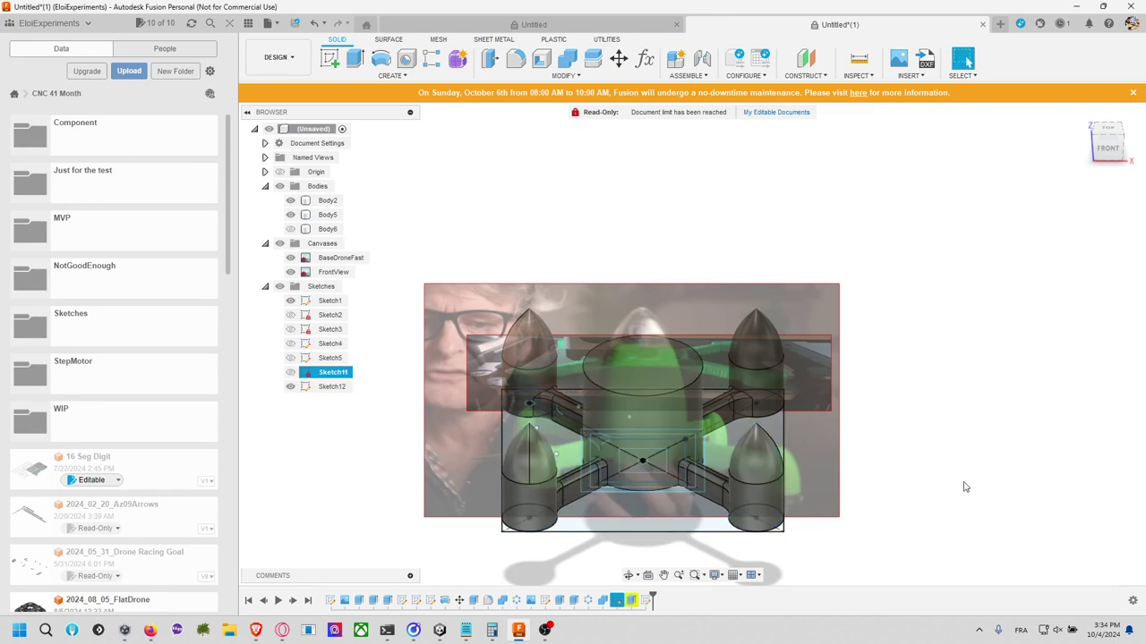
{"action": "right_click", "coordinate": [633, 603]}
{"action": "left_click", "coordinate": [671, 499]}
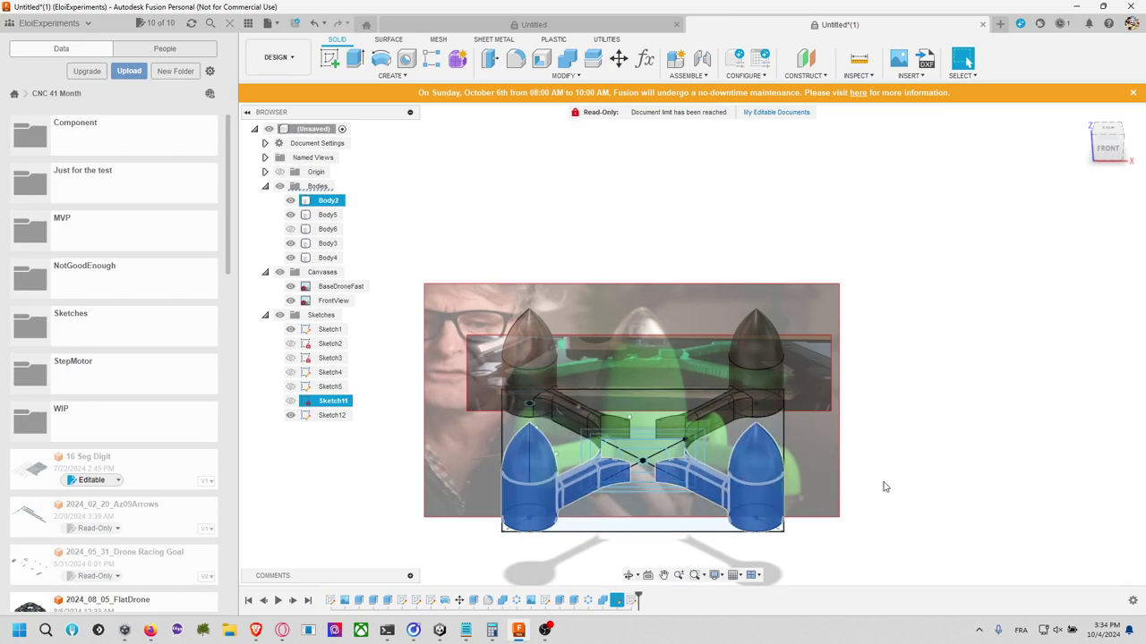
{"action": "middle_click_drag", "start_coordinate": [922, 395], "coordinate": [1027, 414], "text": "shift"}
{"action": "scroll", "coordinate": [926, 448], "scroll_direction": "up", "scroll_amount": 2}
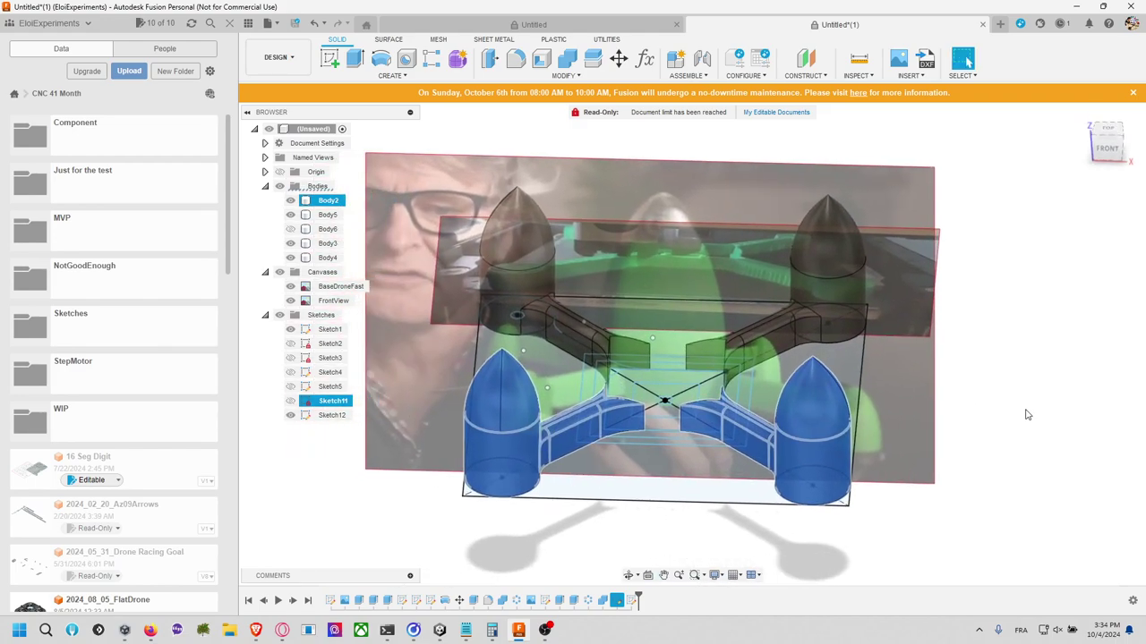
{"action": "left_click", "coordinate": [1107, 152]}
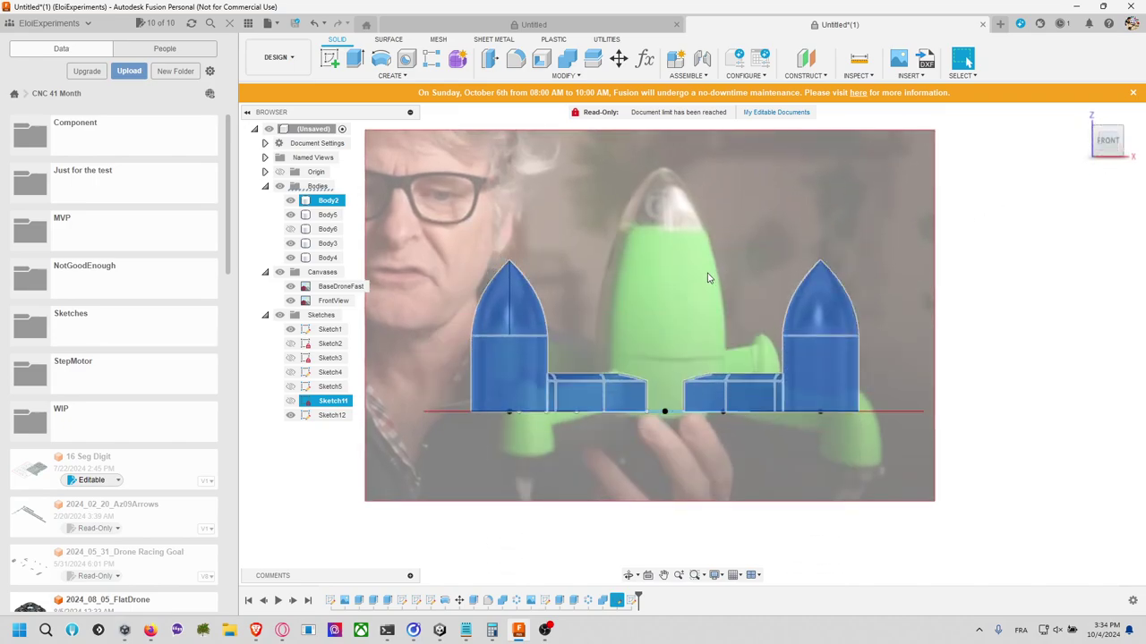
{"action": "middle_click_drag", "start_coordinate": [670, 399], "coordinate": [690, 304], "text": "shift"}
Step: Hide Sketch2 and extrude the central profiles 20 mm downward as a new body
{"action": "key", "text": "e"}
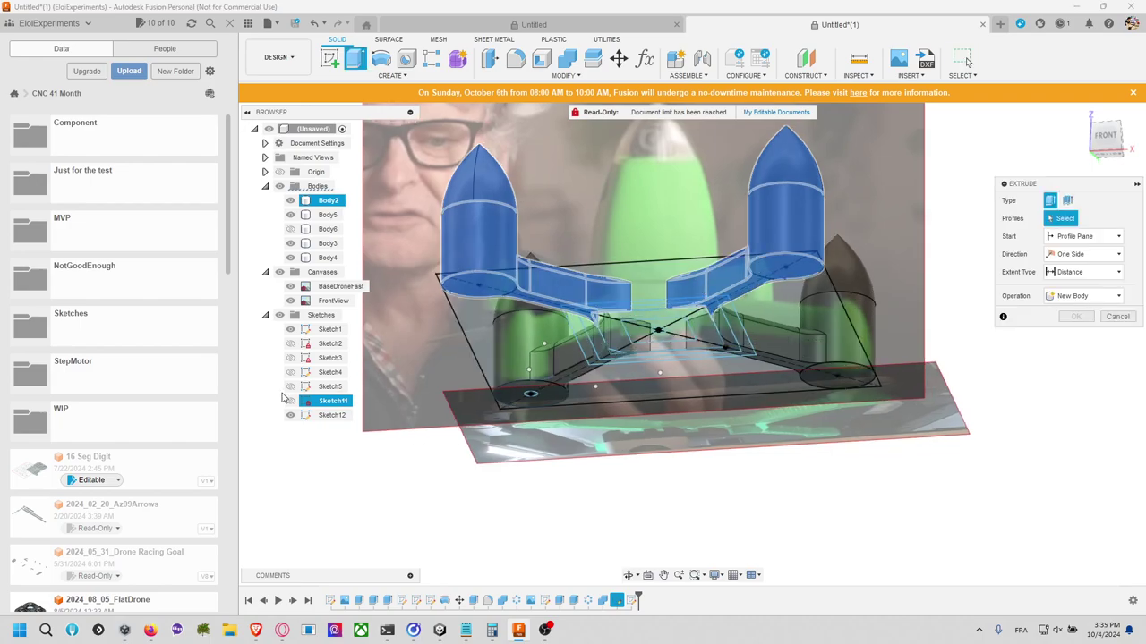
{"action": "left_click", "coordinate": [291, 344]}
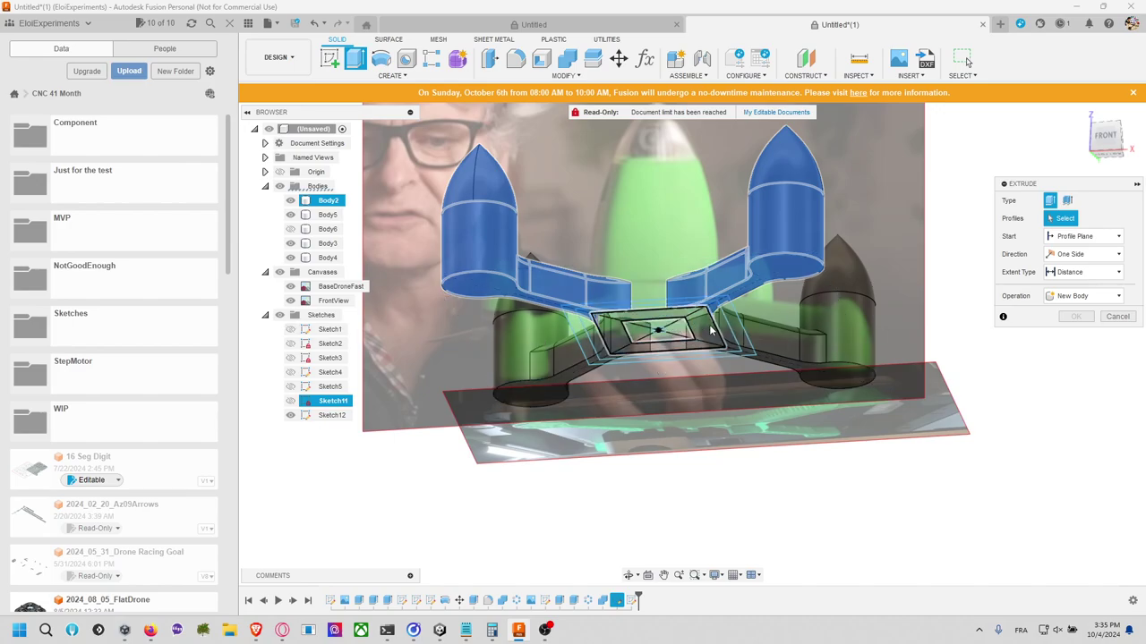
{"action": "left_click", "coordinate": [712, 331]}
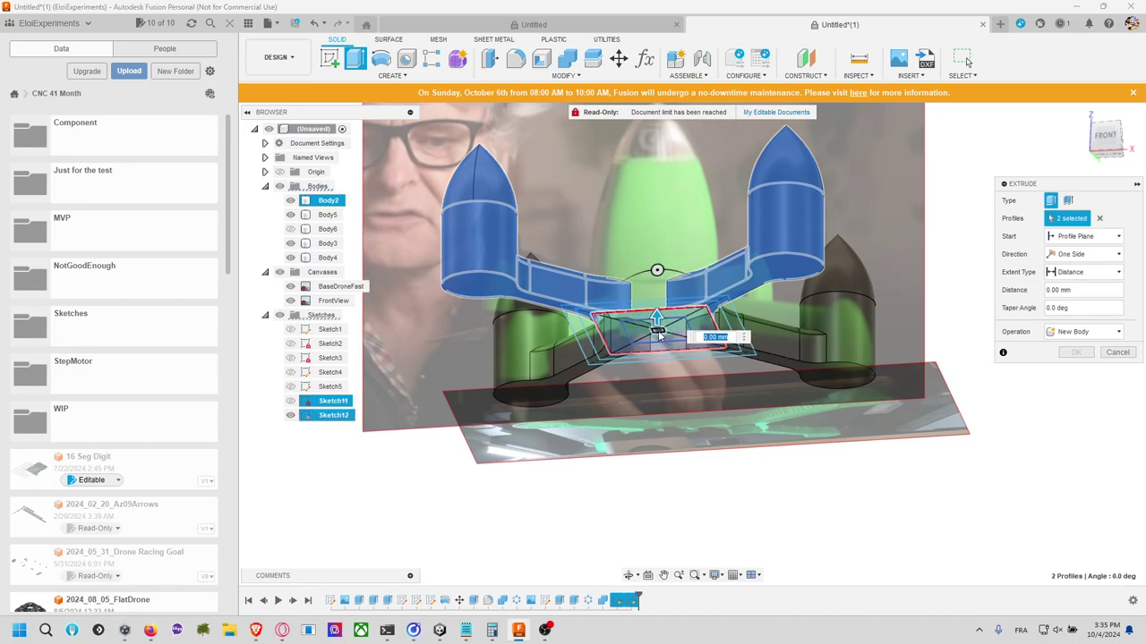
{"action": "left_click_drag", "start_coordinate": [658, 323], "coordinate": [658, 353]}
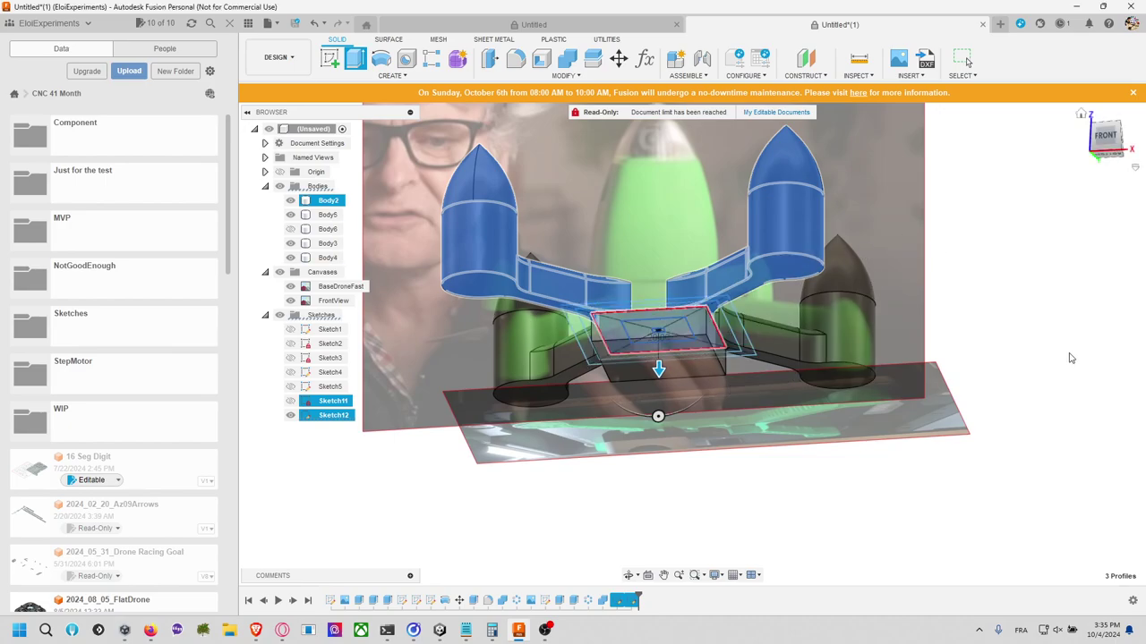
{"action": "left_click", "coordinate": [1076, 352]}
{"action": "left_click", "coordinate": [850, 319], "text": "ctrl"}
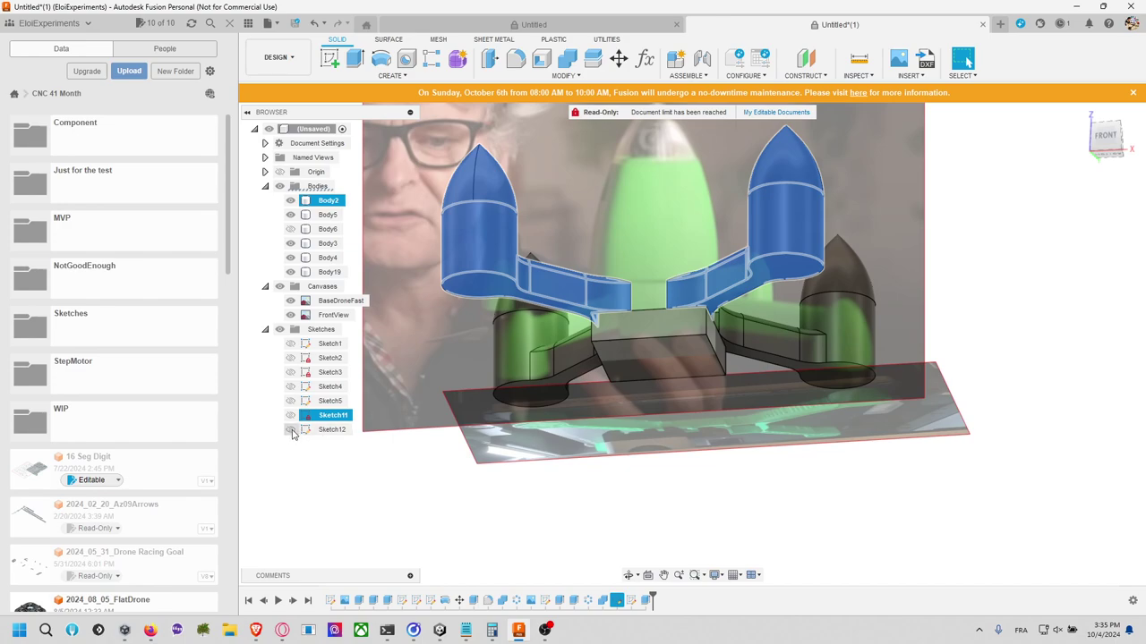
Step: Extrude four Sketch12 hub profiles 40 mm upward as a New Body
{"action": "key", "text": "e"}
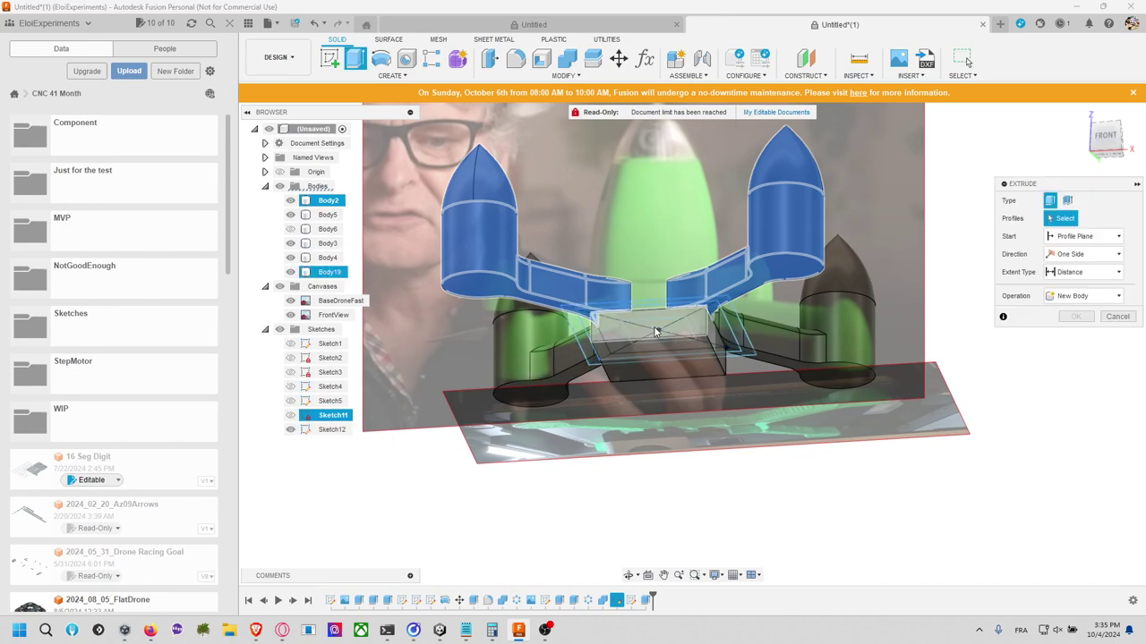
{"action": "key", "text": "Escape"}
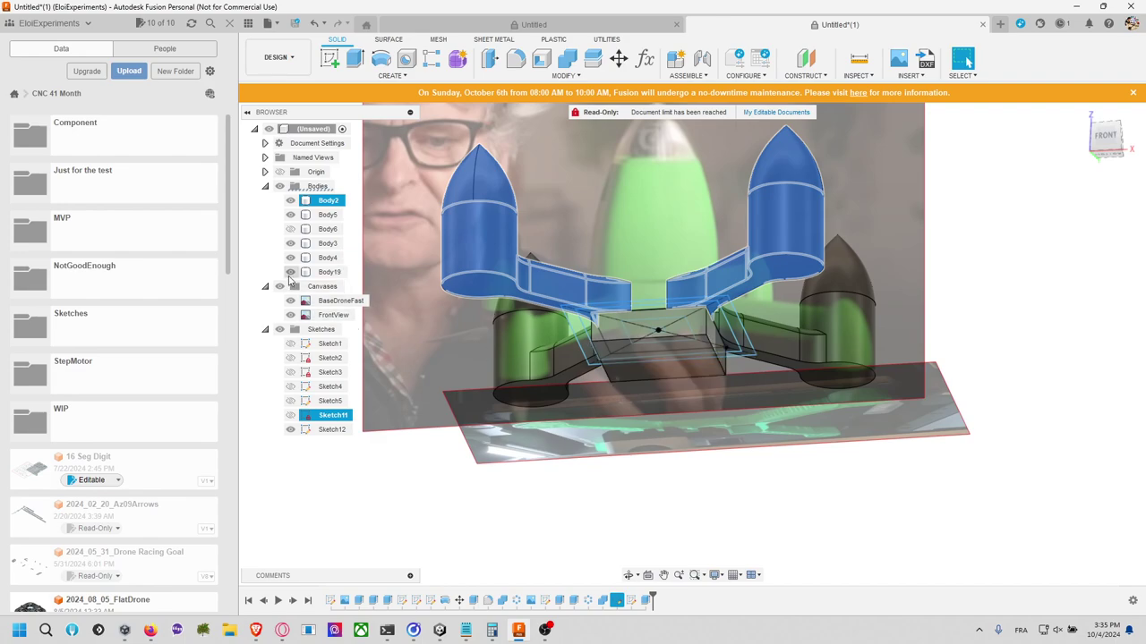
{"action": "key", "text": "e"}
{"action": "left_click", "coordinate": [658, 349]}
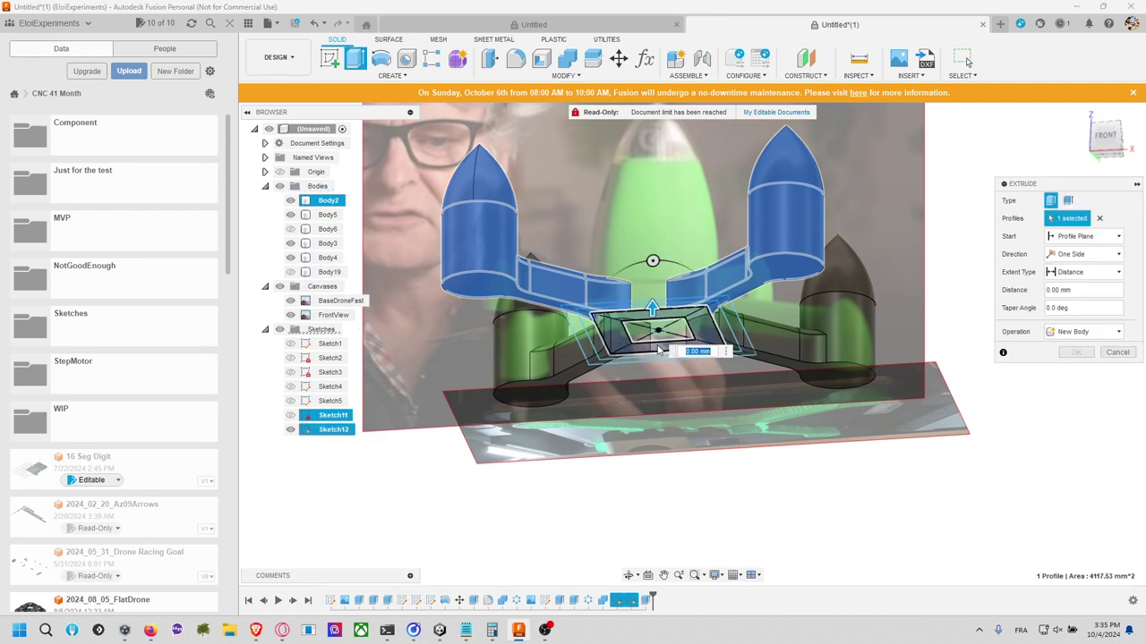
{"action": "left_click", "coordinate": [707, 340]}
{"action": "left_click", "coordinate": [730, 328]}
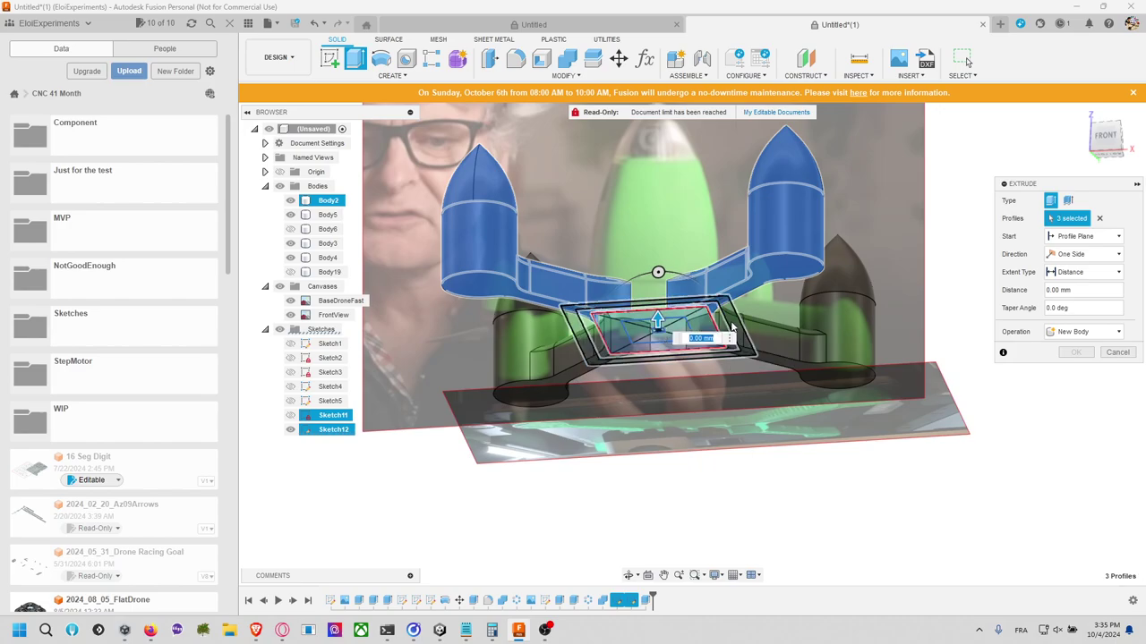
{"action": "left_click", "coordinate": [689, 324]}
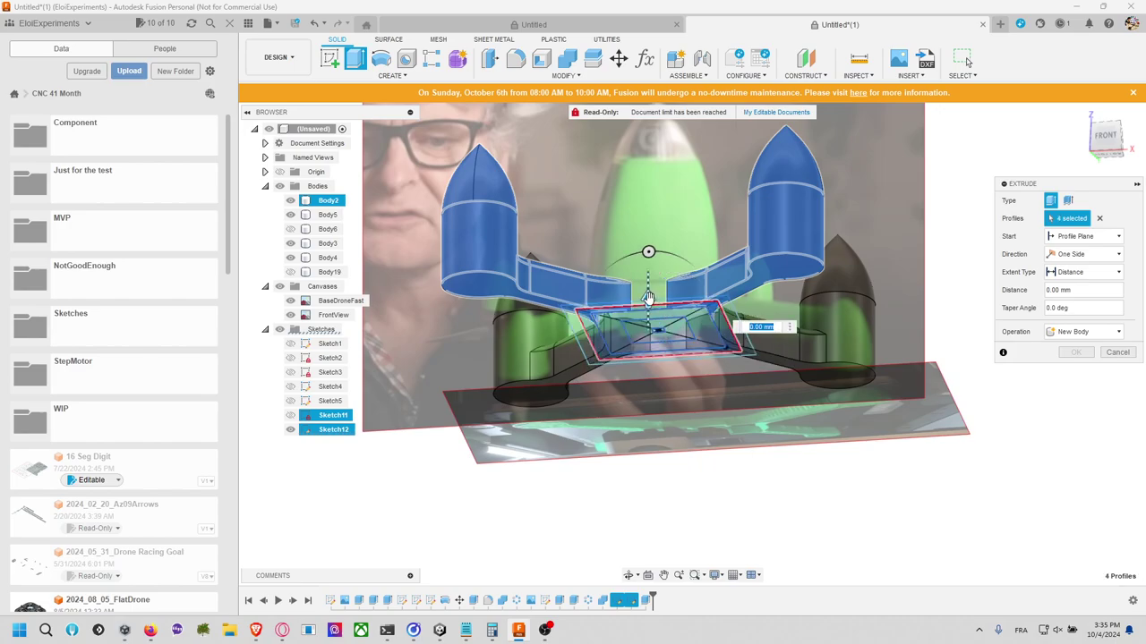
{"action": "left_click_drag", "start_coordinate": [648, 297], "coordinate": [677, 247]}
{"action": "left_click", "coordinate": [1083, 331]}
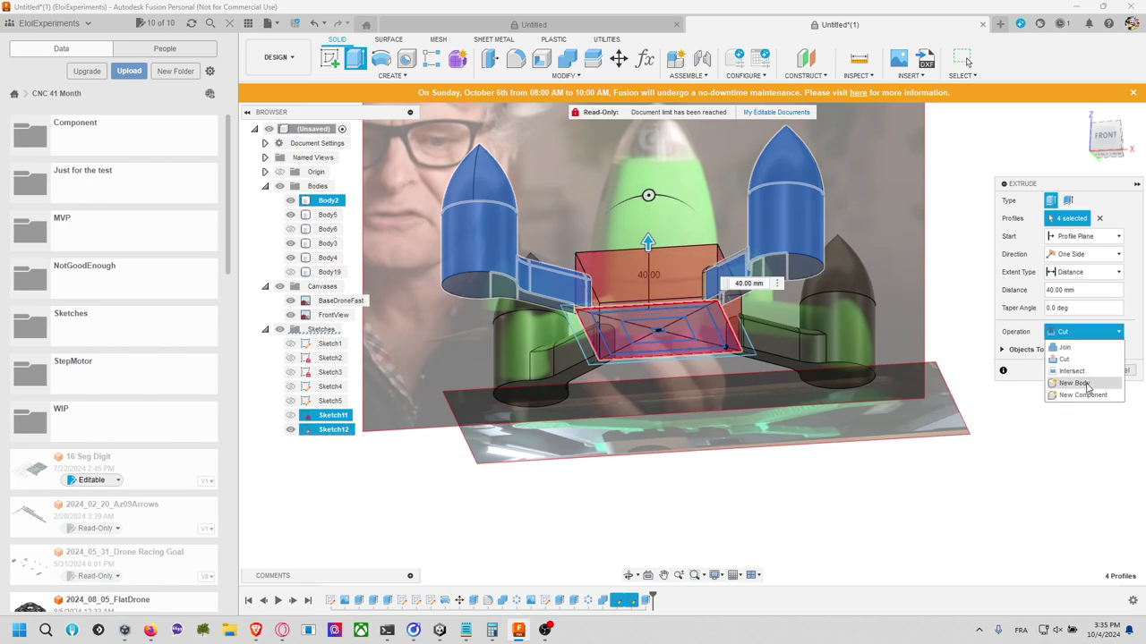
{"action": "left_click", "coordinate": [1089, 388]}
Step: Confirm the 40 mm extrusion and hide Body2, Body5, Body3 and Body4
{"action": "left_click", "coordinate": [1076, 353]}
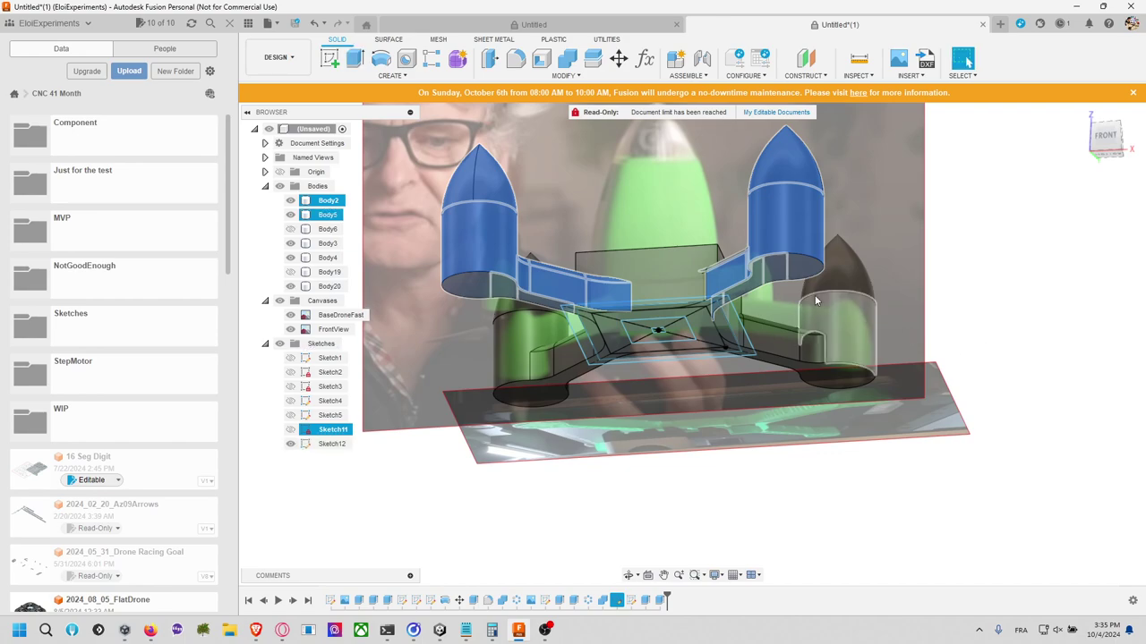
{"action": "left_click", "coordinate": [290, 201]}
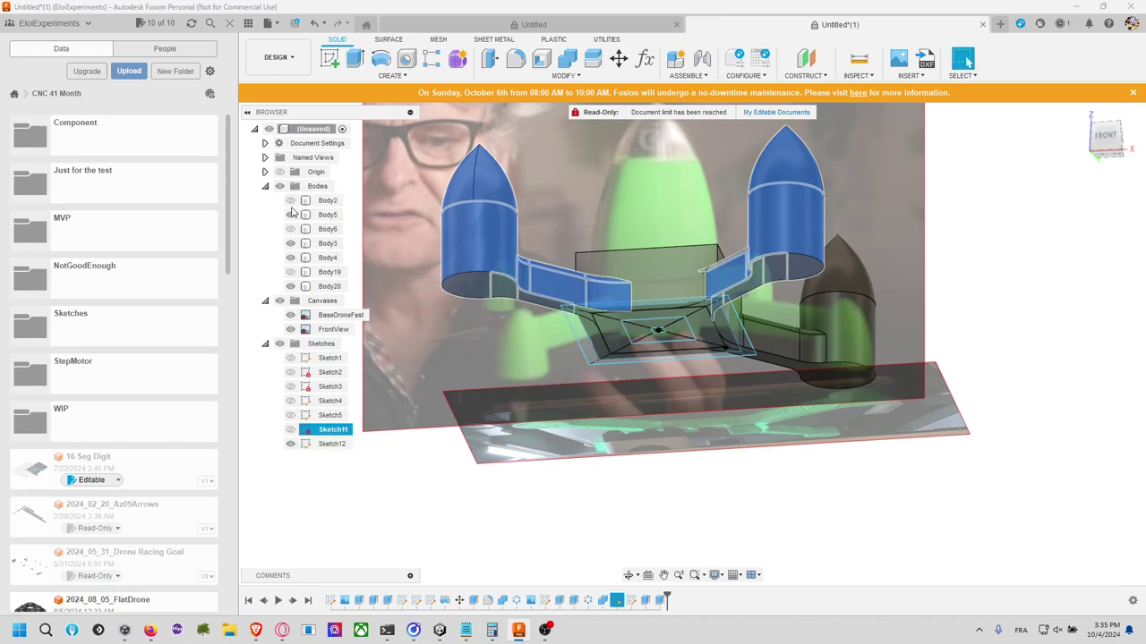
{"action": "left_click", "coordinate": [290, 215]}
{"action": "left_click", "coordinate": [290, 243]}
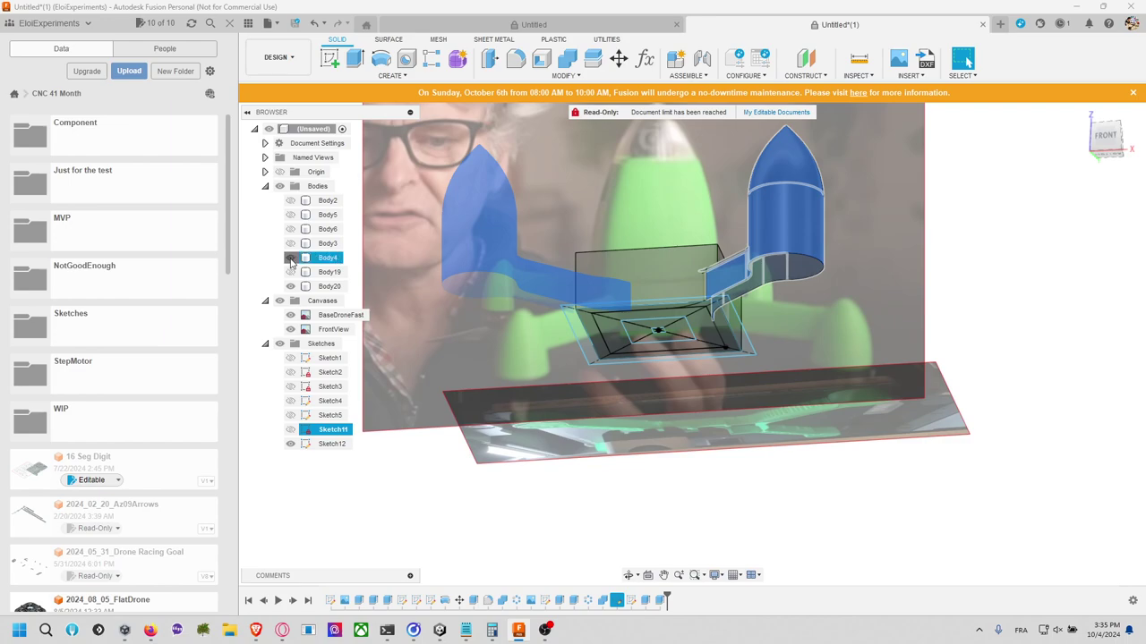
{"action": "left_click", "coordinate": [290, 258]}
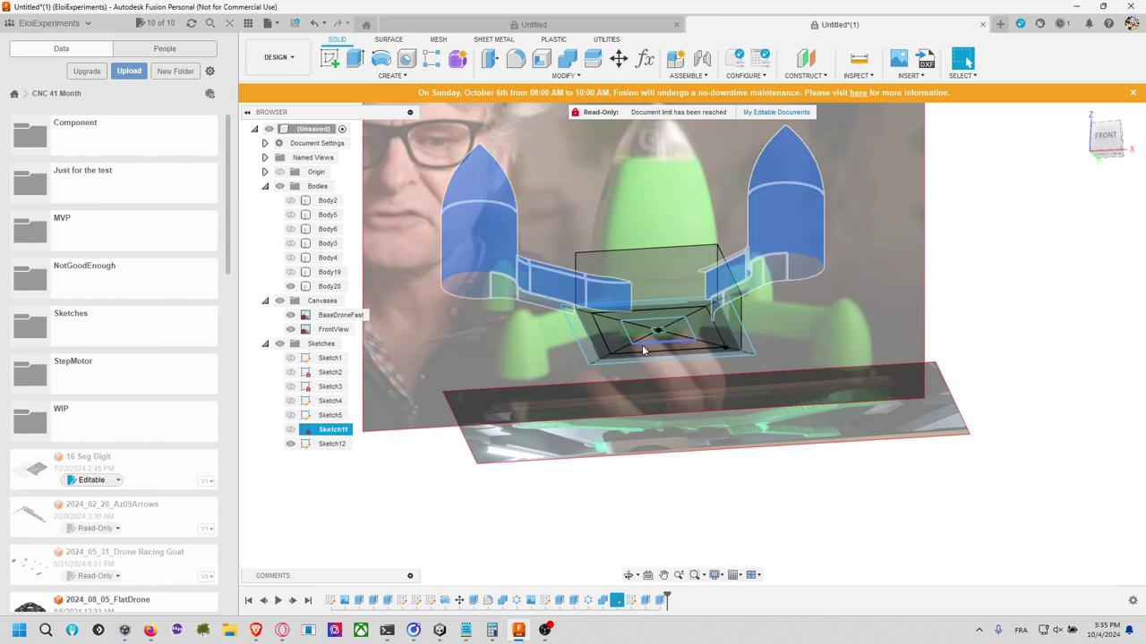
{"action": "left_click", "coordinate": [1116, 144]}
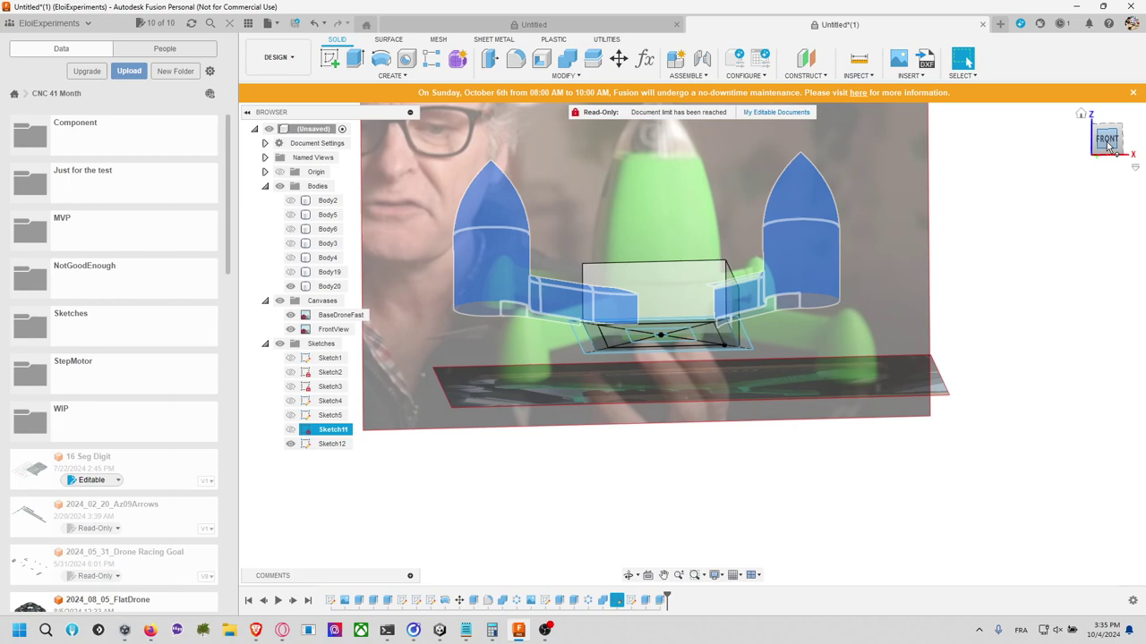
{"action": "middle_click_drag", "start_coordinate": [946, 246], "coordinate": [781, 374], "text": "shift"}
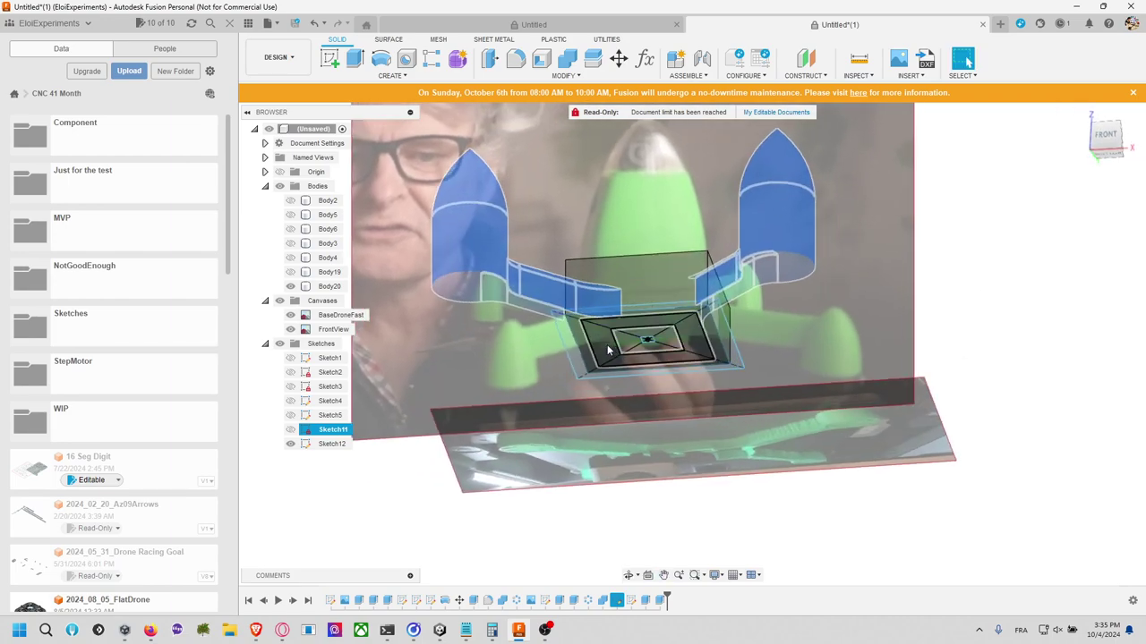
Step: Extrude three Sketch12 profiles 80 mm upward, joined to the hub body
{"action": "left_click", "coordinate": [653, 350]}
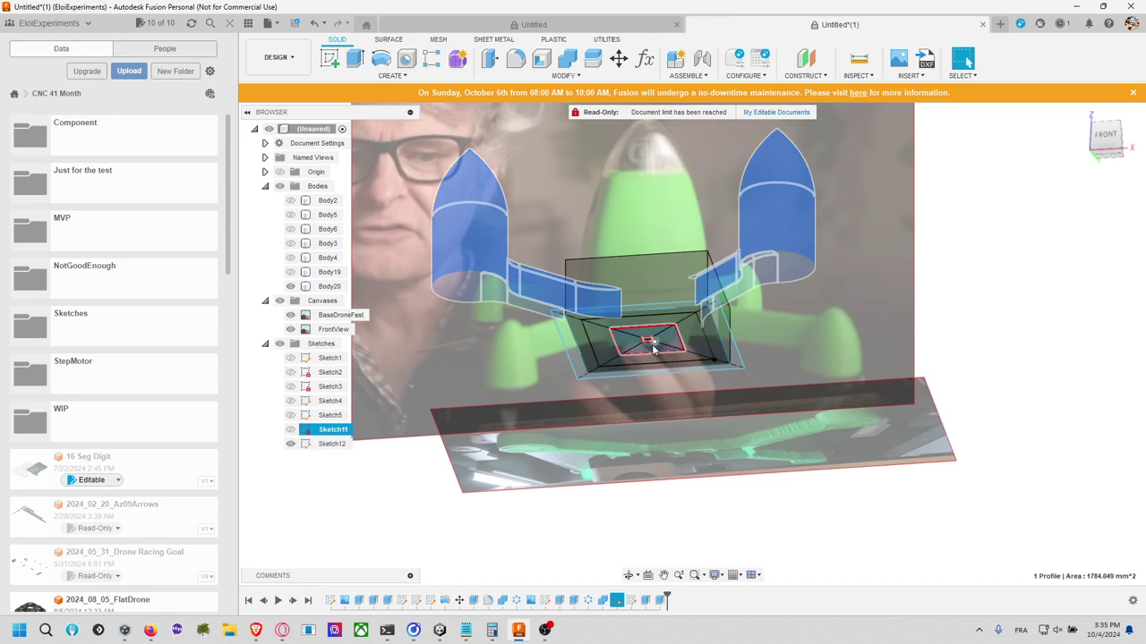
{"action": "left_click", "coordinate": [694, 343]}
{"action": "key", "text": "e"}
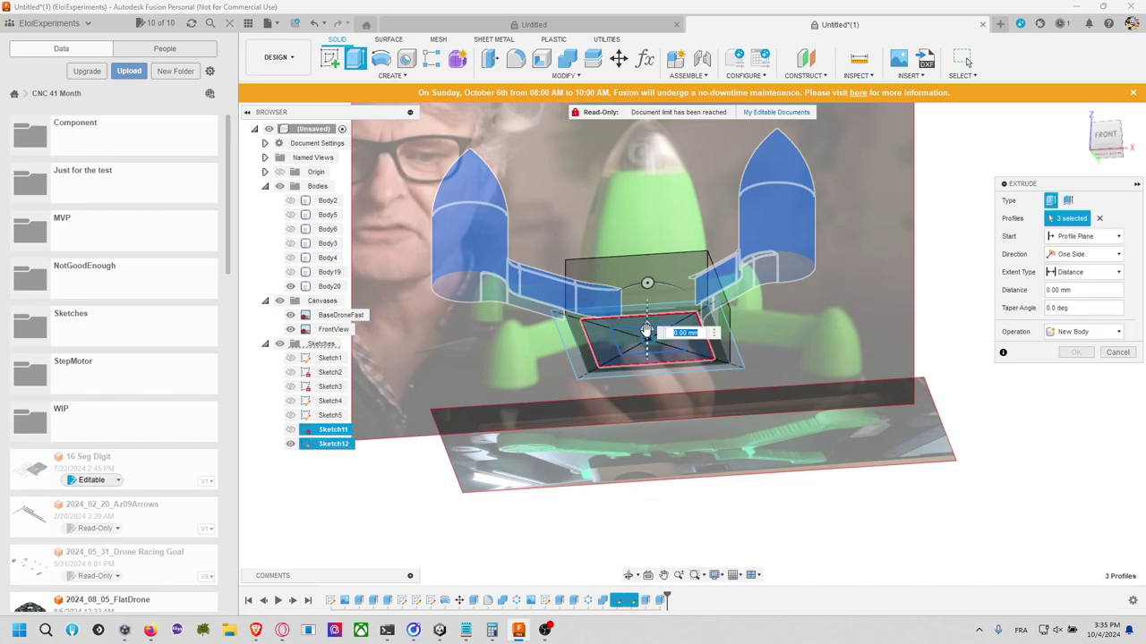
{"action": "left_click_drag", "start_coordinate": [650, 336], "coordinate": [673, 214]}
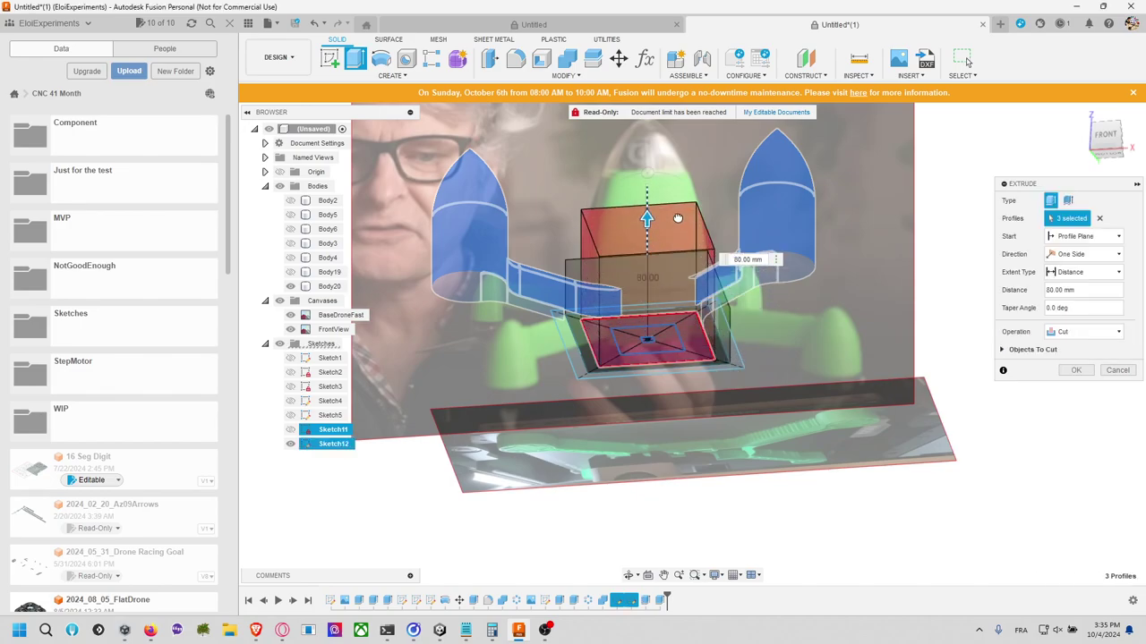
{"action": "left_click", "coordinate": [1103, 141]}
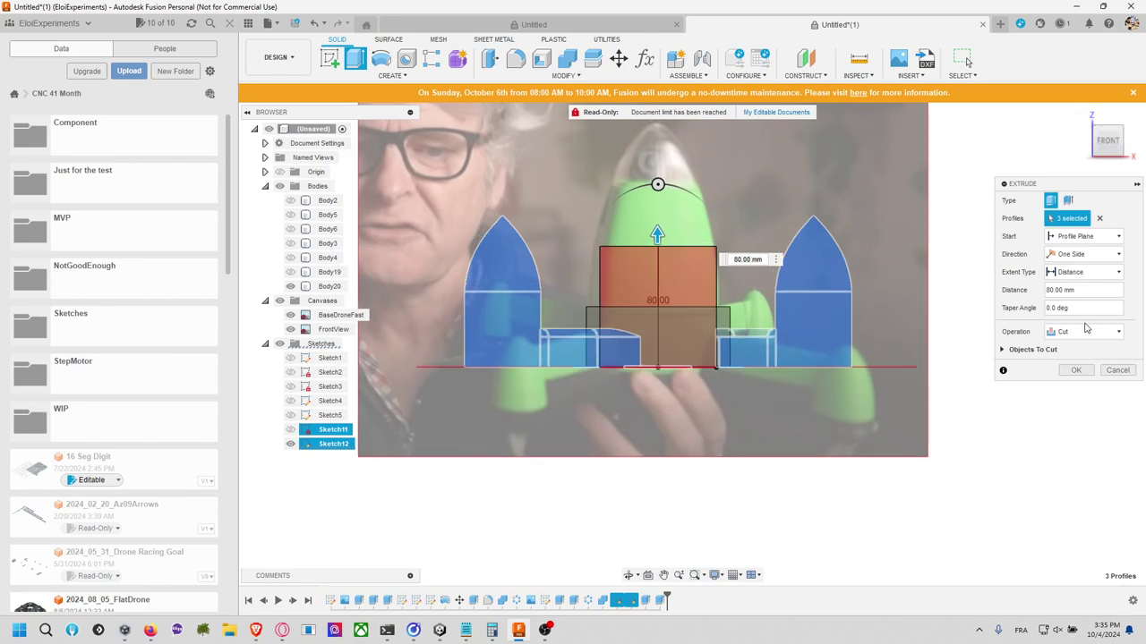
{"action": "left_click", "coordinate": [1085, 332]}
{"action": "left_click", "coordinate": [1093, 345]}
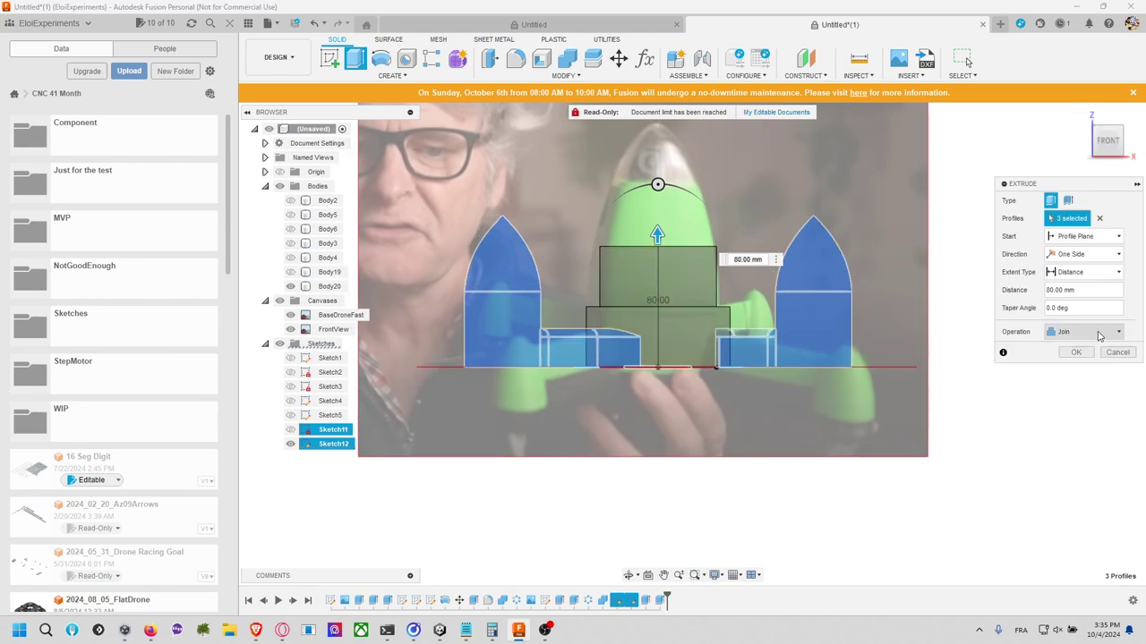
{"action": "left_click", "coordinate": [1076, 352]}
{"action": "middle_click_drag", "start_coordinate": [1009, 337], "coordinate": [905, 327]}
Step: Extrude two more profiles up to 120 mm as a Join, checked from the front
{"action": "key", "text": "e"}
{"action": "left_click", "coordinate": [633, 336]}
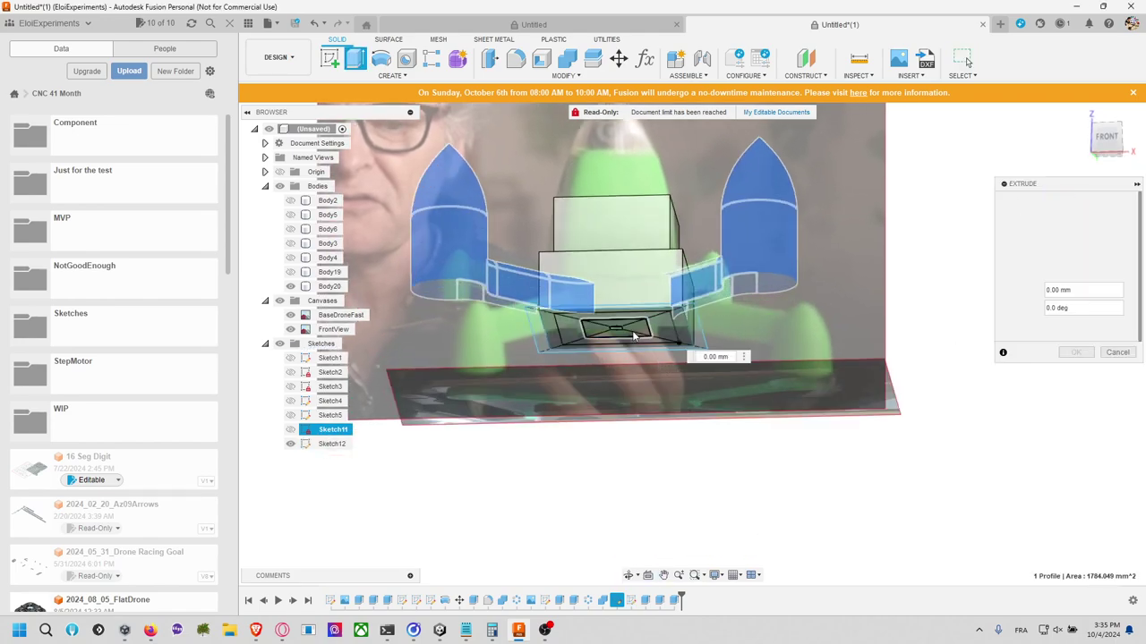
{"action": "left_click", "coordinate": [667, 342]}
{"action": "left_click", "coordinate": [1107, 136]}
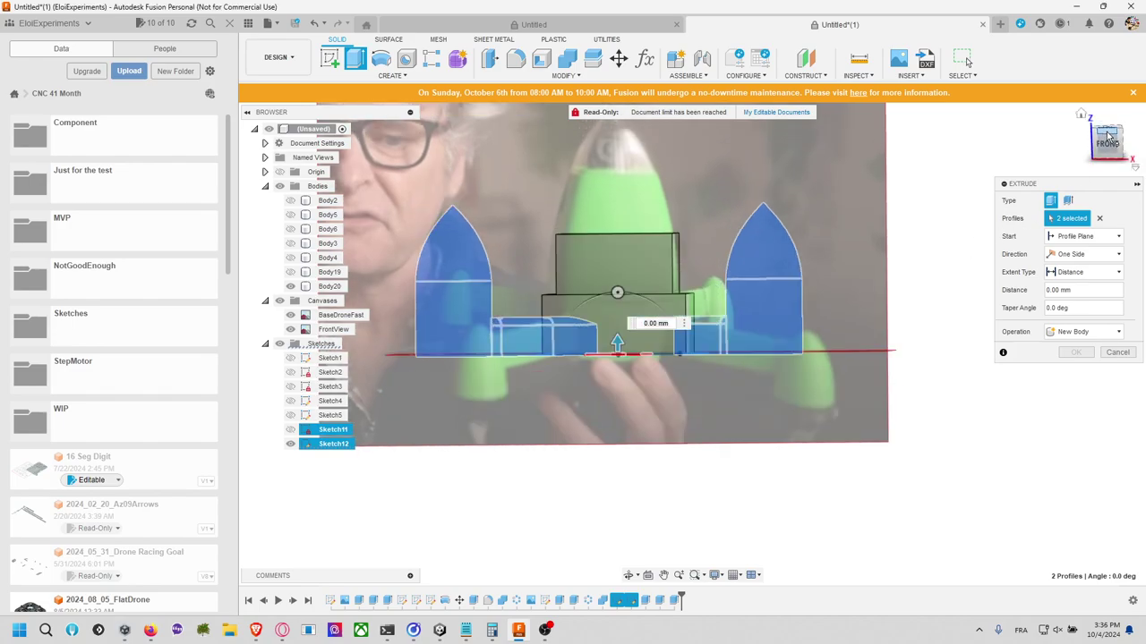
{"action": "left_click", "coordinate": [1109, 139]}
{"action": "left_click", "coordinate": [1108, 152]}
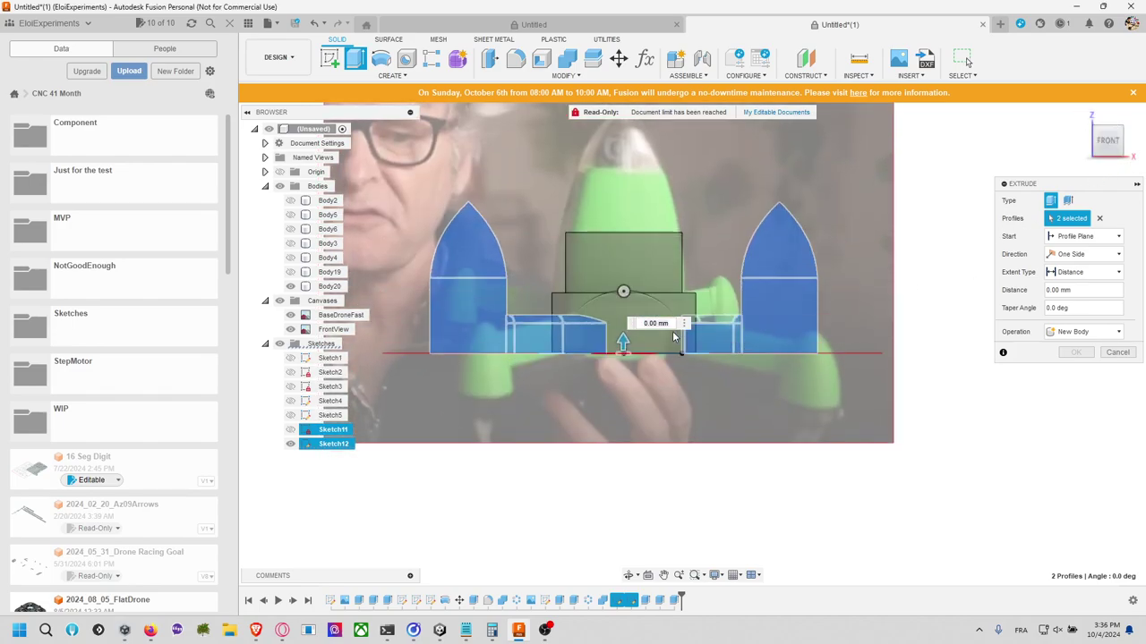
{"action": "left_click_drag", "start_coordinate": [623, 340], "coordinate": [670, 162]}
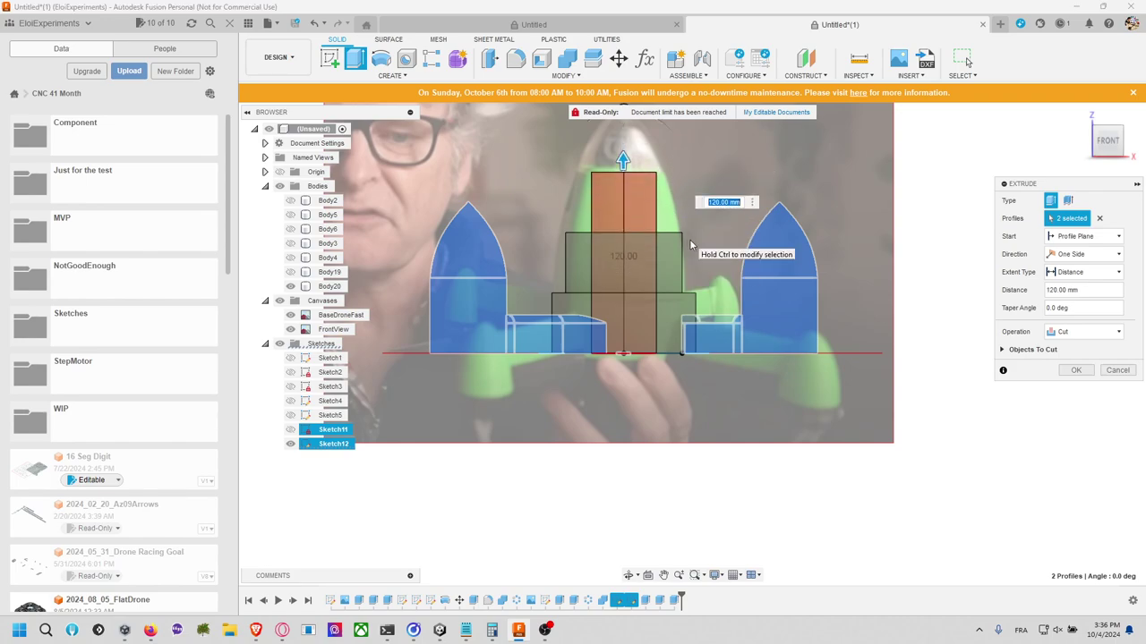
{"action": "left_click", "coordinate": [1083, 331]}
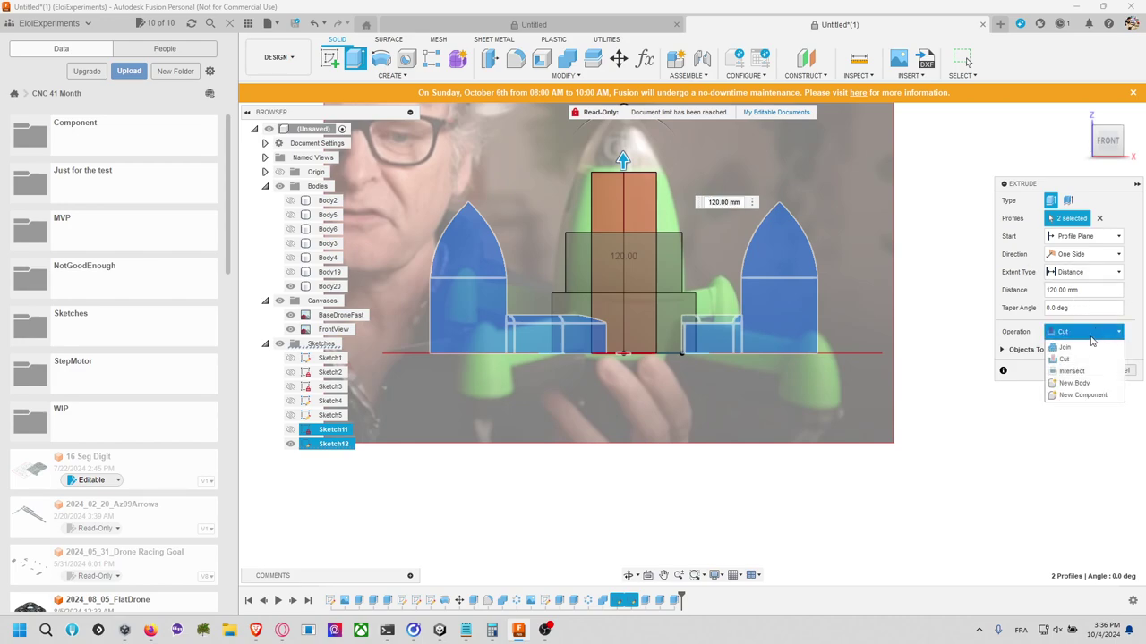
{"action": "left_click", "coordinate": [1075, 345]}
{"action": "left_click", "coordinate": [1077, 352]}
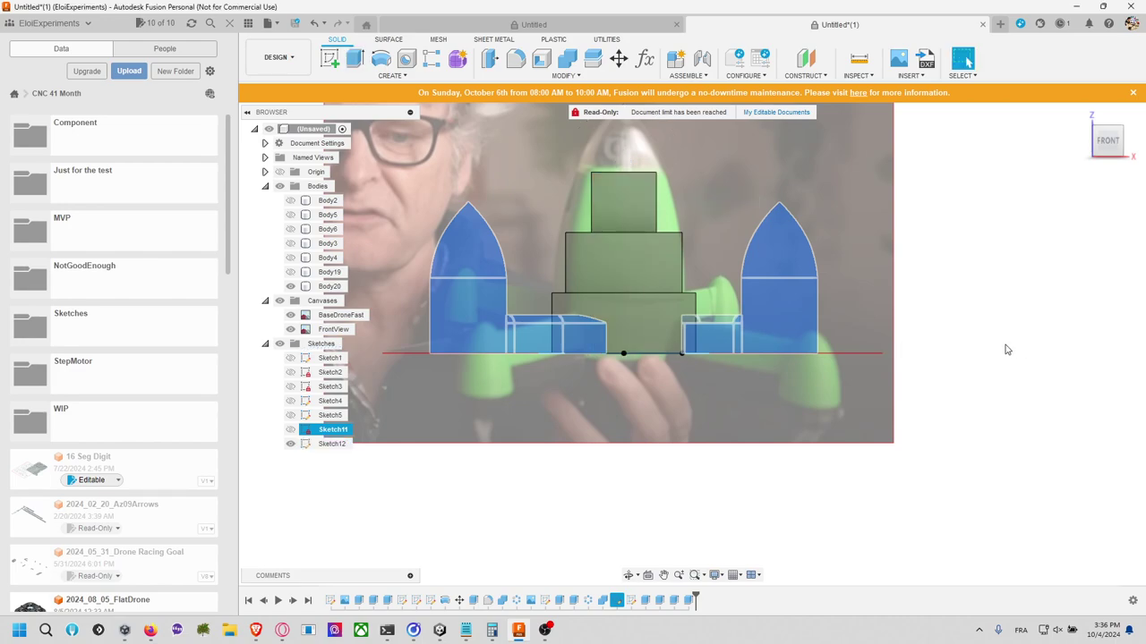
{"action": "mouse_move", "coordinate": [1005, 340]}
{"action": "middle_mouse_down"}
{"action": "mouse_move", "coordinate": [1031, 380]}
{"action": "mouse_move", "coordinate": [1000, 358]}
{"action": "middle_mouse_up"}
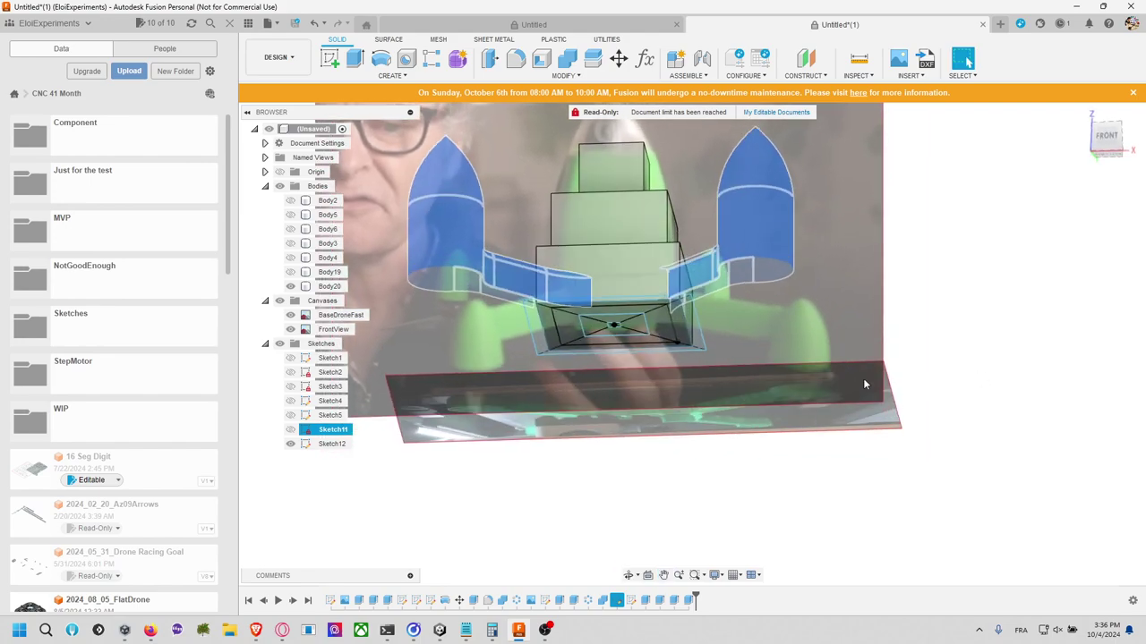
Step: Extrude the narrow central profile 150 mm upward as a joined spike
{"action": "key", "text": "e"}
{"action": "left_click", "coordinate": [616, 330]}
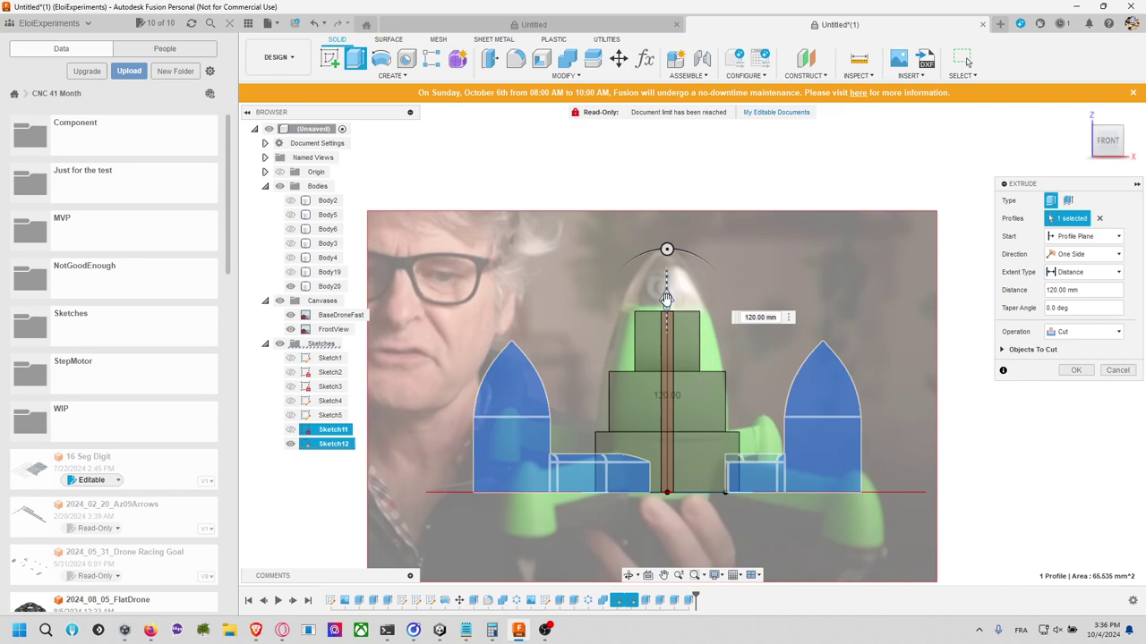
{"action": "left_click_drag", "start_coordinate": [666, 290], "coordinate": [683, 248]}
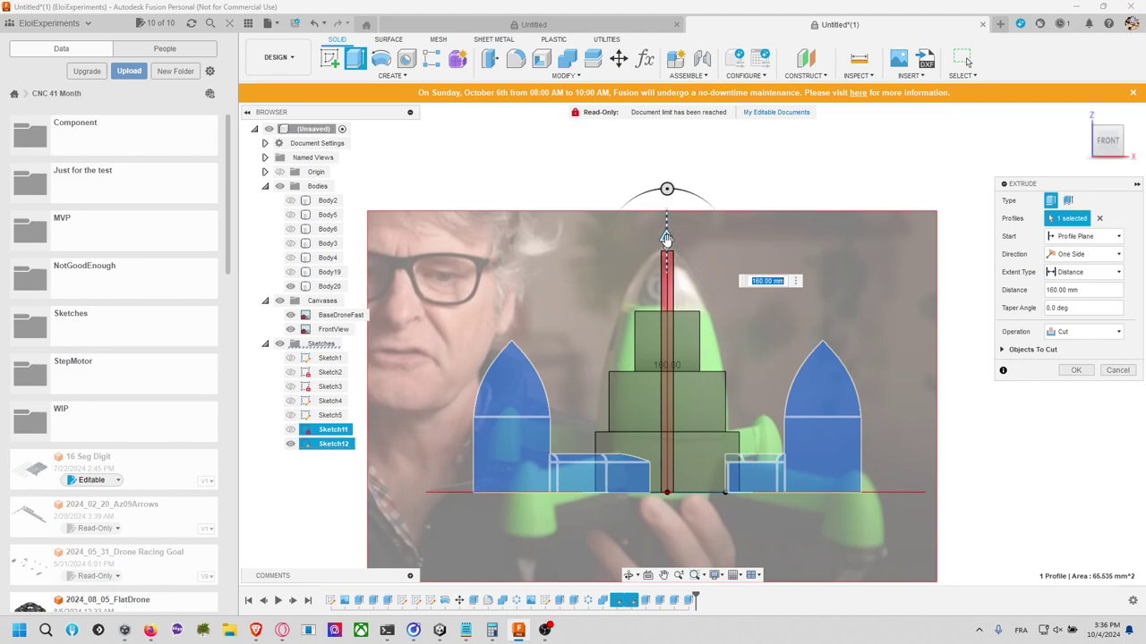
{"action": "left_click_drag", "start_coordinate": [666, 239], "coordinate": [665, 255]}
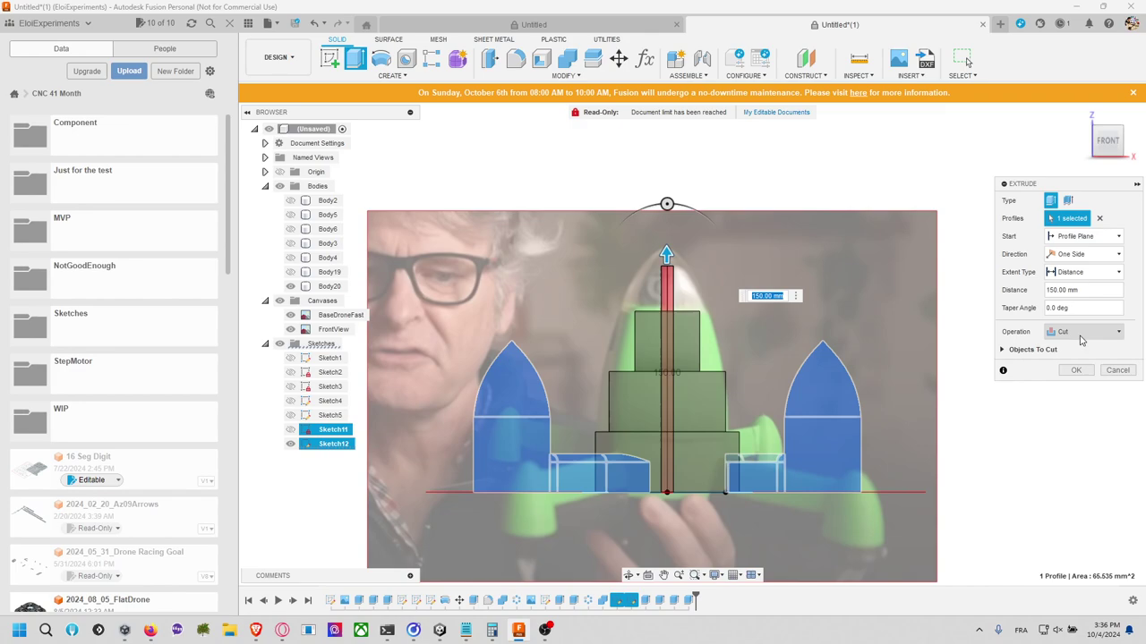
{"action": "left_click", "coordinate": [1080, 332]}
{"action": "left_click", "coordinate": [1091, 347]}
{"action": "key", "text": "Return"}
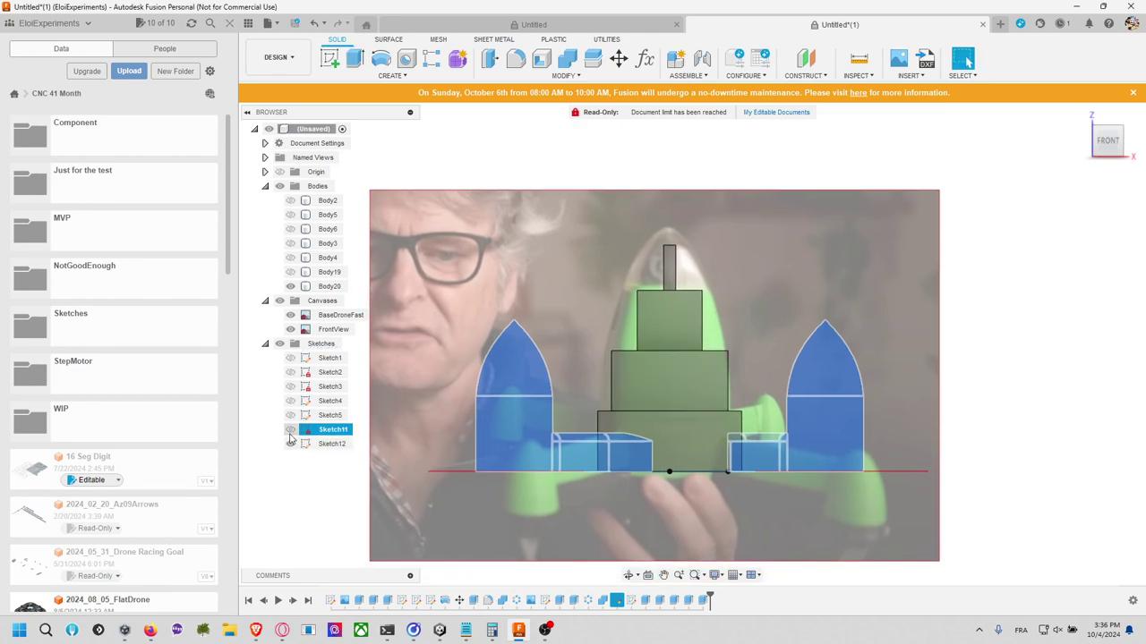
{"action": "middle_click_drag", "start_coordinate": [1011, 440], "coordinate": [949, 403], "text": "shift"}
Step: Show Body20 and combine Body19 into it, with Body20 as the target
{"action": "left_click", "coordinate": [289, 281]}
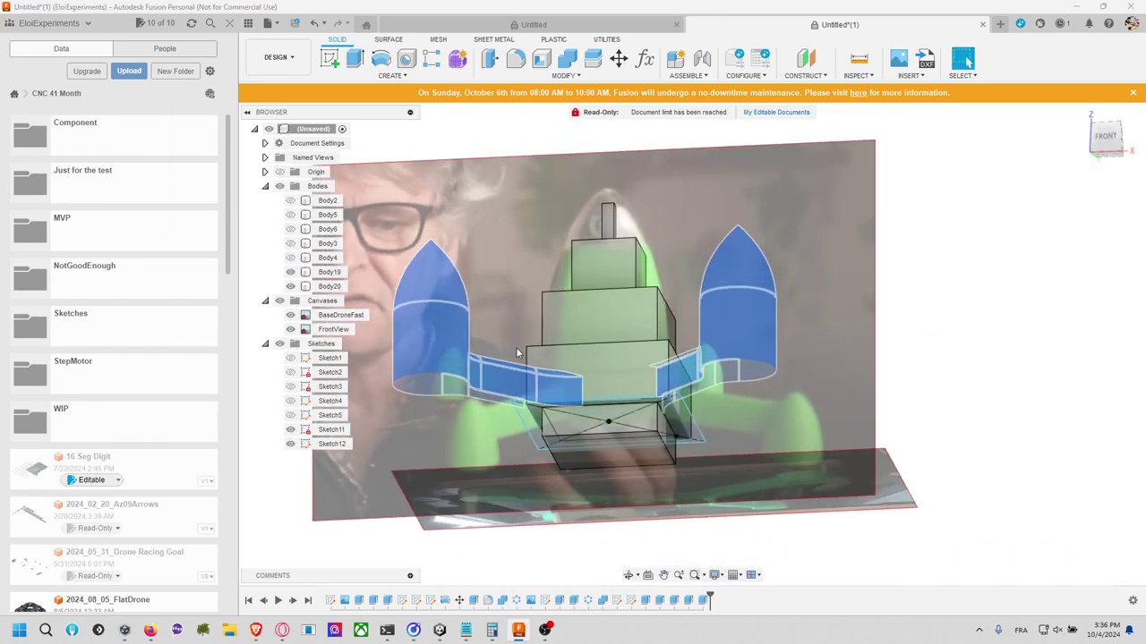
{"action": "left_click", "coordinate": [566, 58]}
{"action": "left_click", "coordinate": [329, 286]}
{"action": "left_click", "coordinate": [330, 271]}
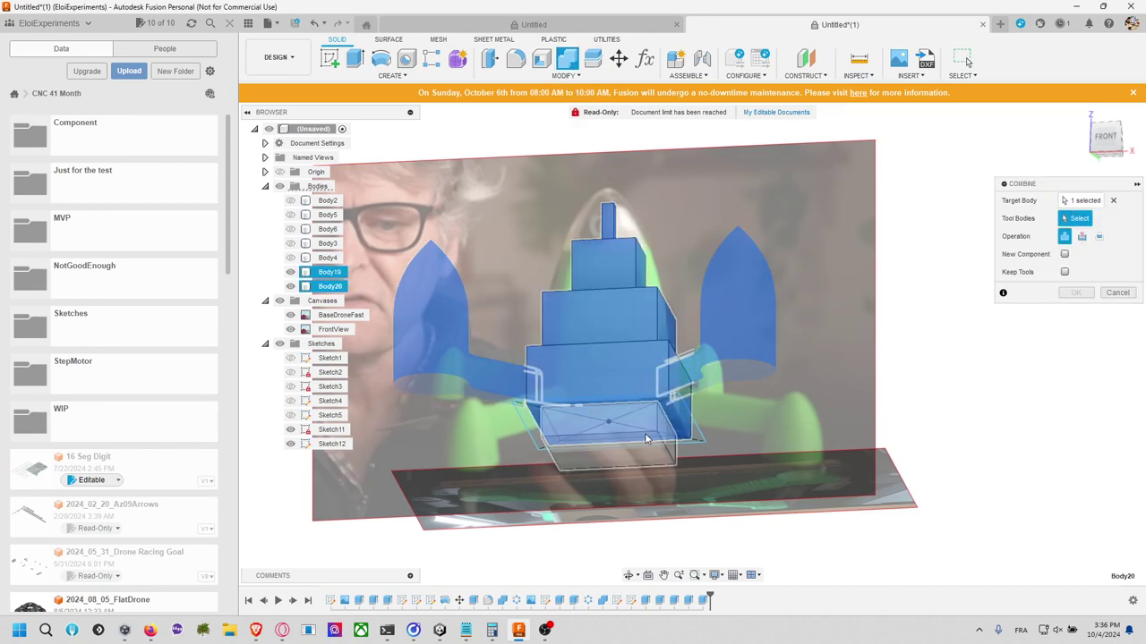
{"action": "left_click", "coordinate": [1076, 301]}
{"action": "scroll", "coordinate": [1018, 314], "scroll_direction": "up", "scroll_amount": 5}
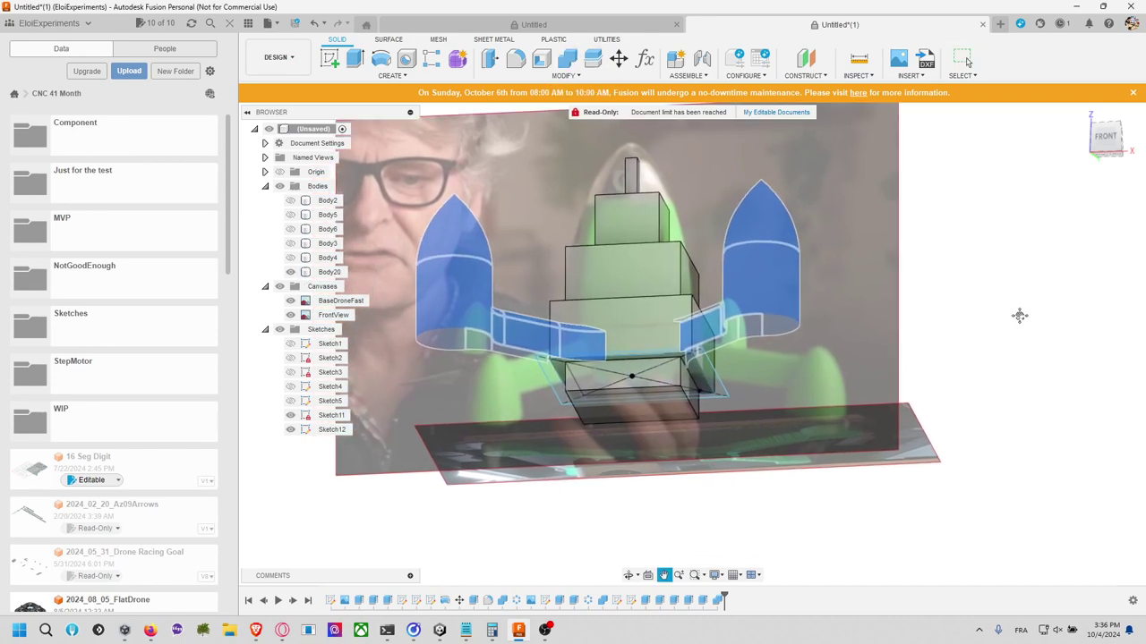
{"action": "middle_click_drag", "start_coordinate": [1014, 325], "coordinate": [1136, 292]}
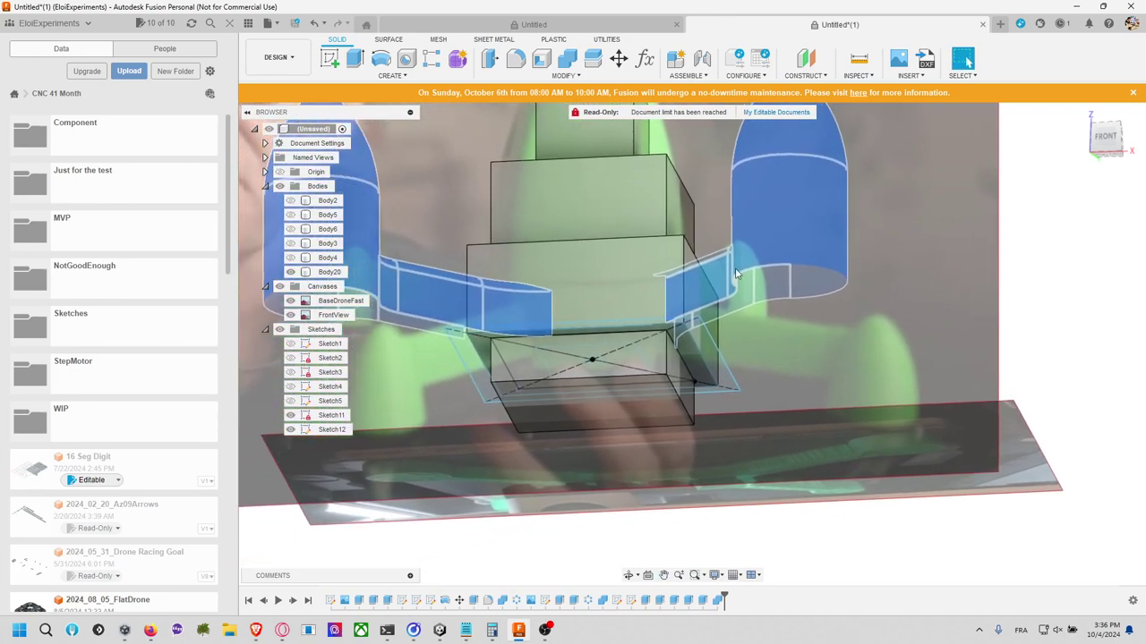
Step: Relaunch Loft via the 'sloft' search and pick the two rectangular profiles
{"action": "left_click", "coordinate": [414, 82]}
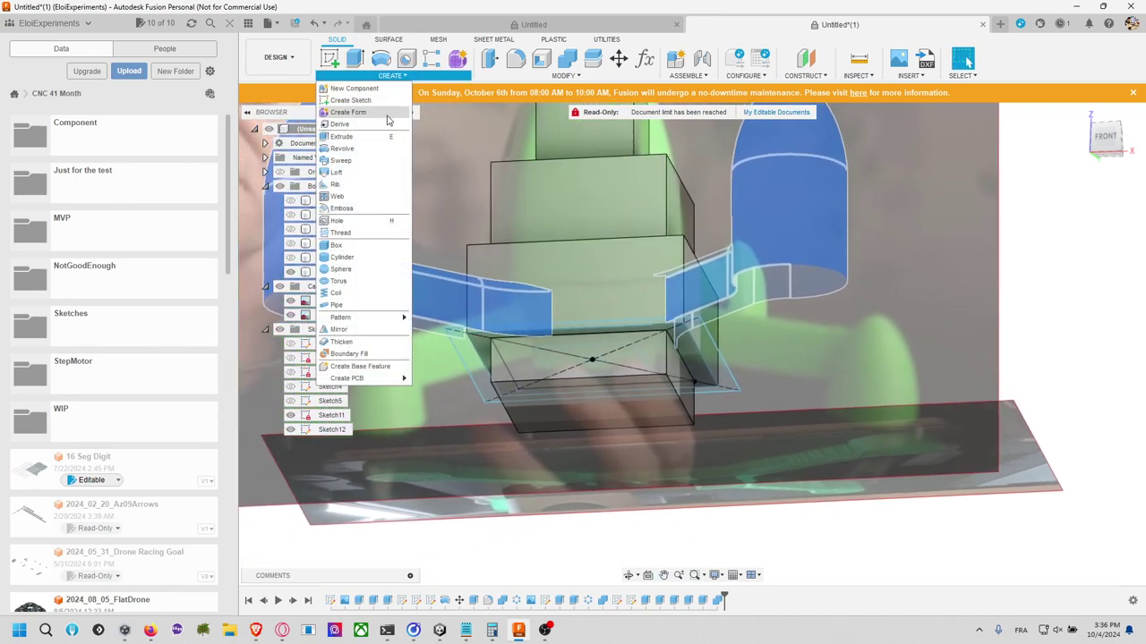
{"action": "left_click", "coordinate": [355, 173]}
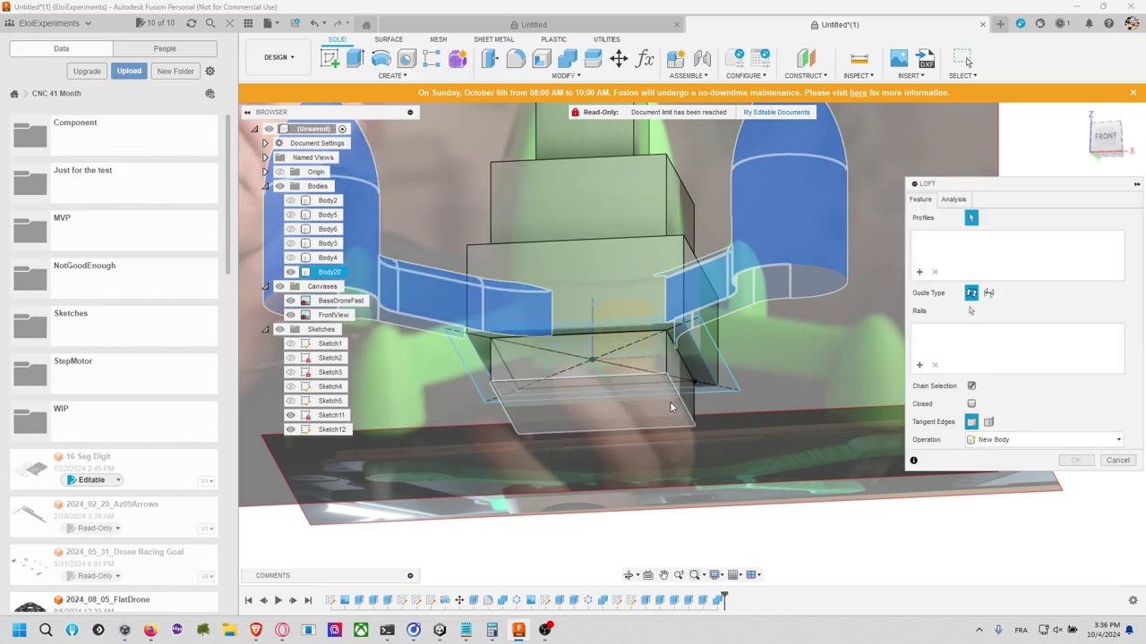
{"action": "left_click", "coordinate": [376, 75]}
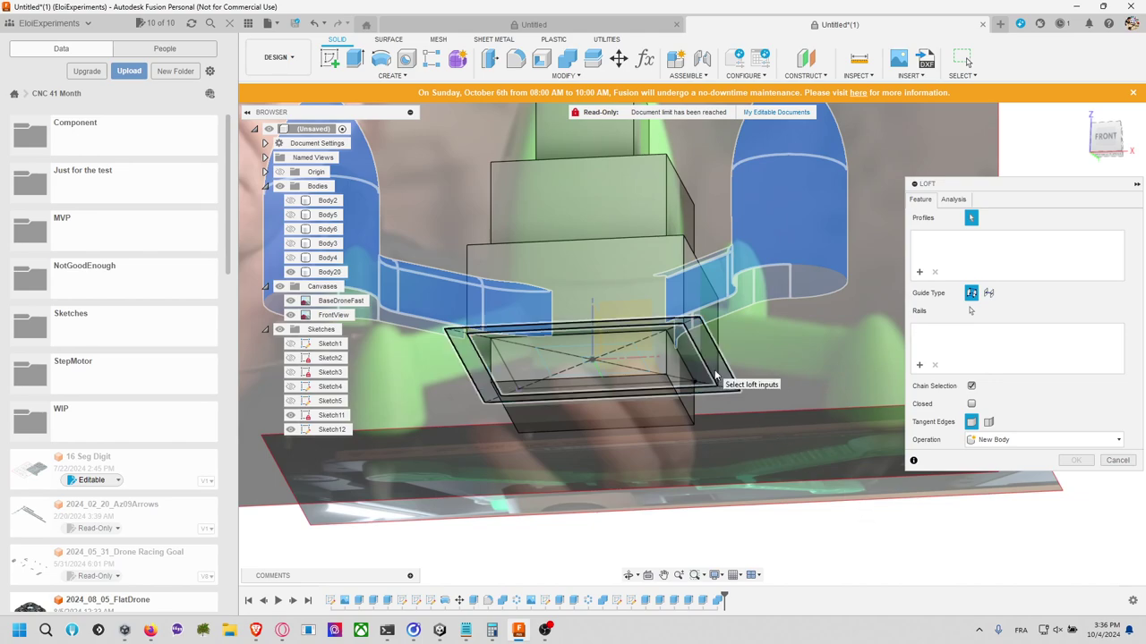
{"action": "left_click", "coordinate": [1118, 461]}
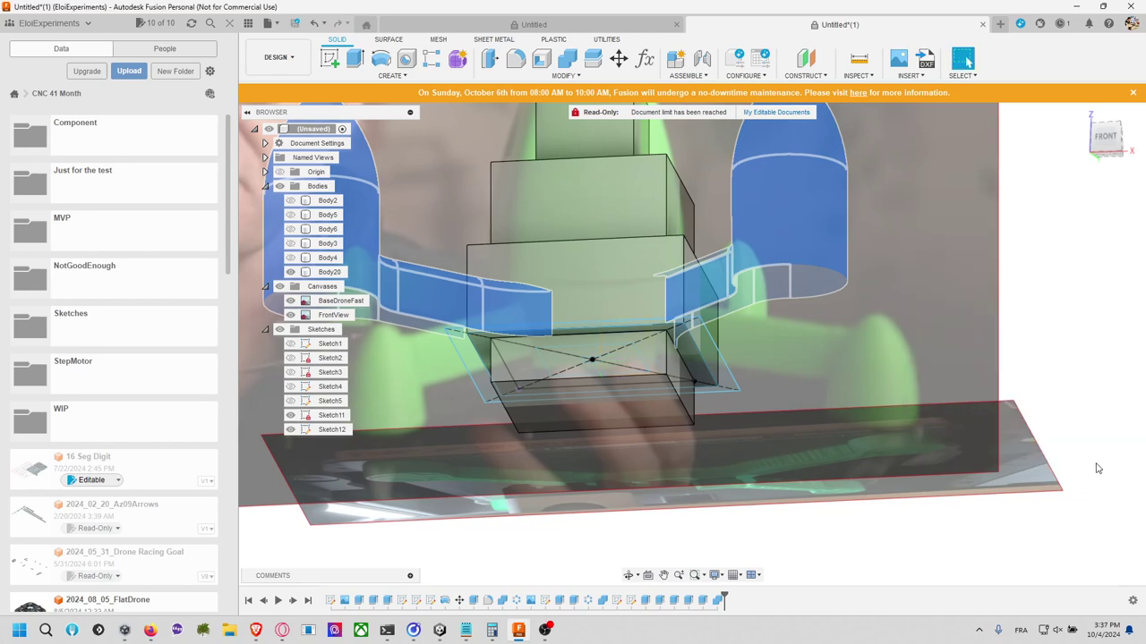
{"action": "type", "text": "s"}
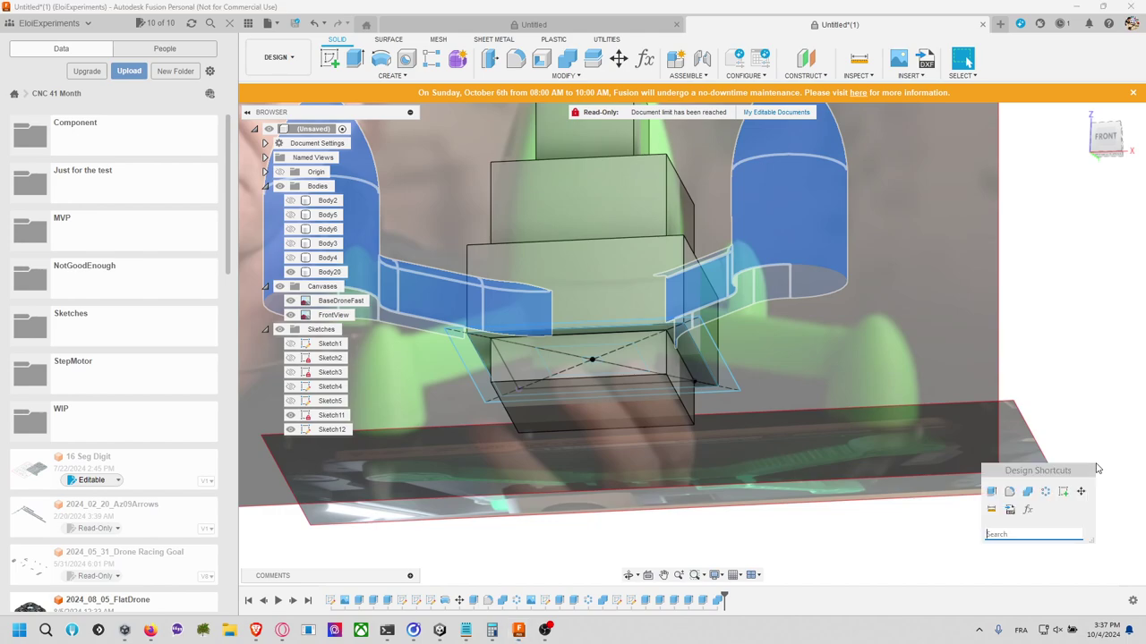
{"action": "type", "text": "loft"}
{"action": "key", "text": "Return"}
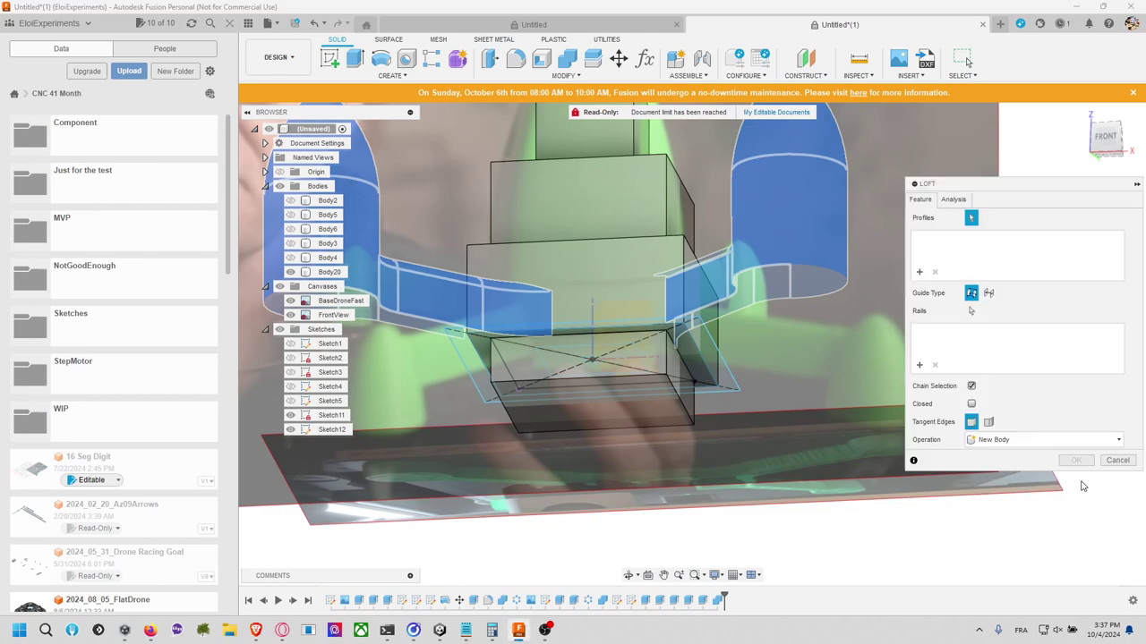
{"action": "left_click", "coordinate": [654, 383]}
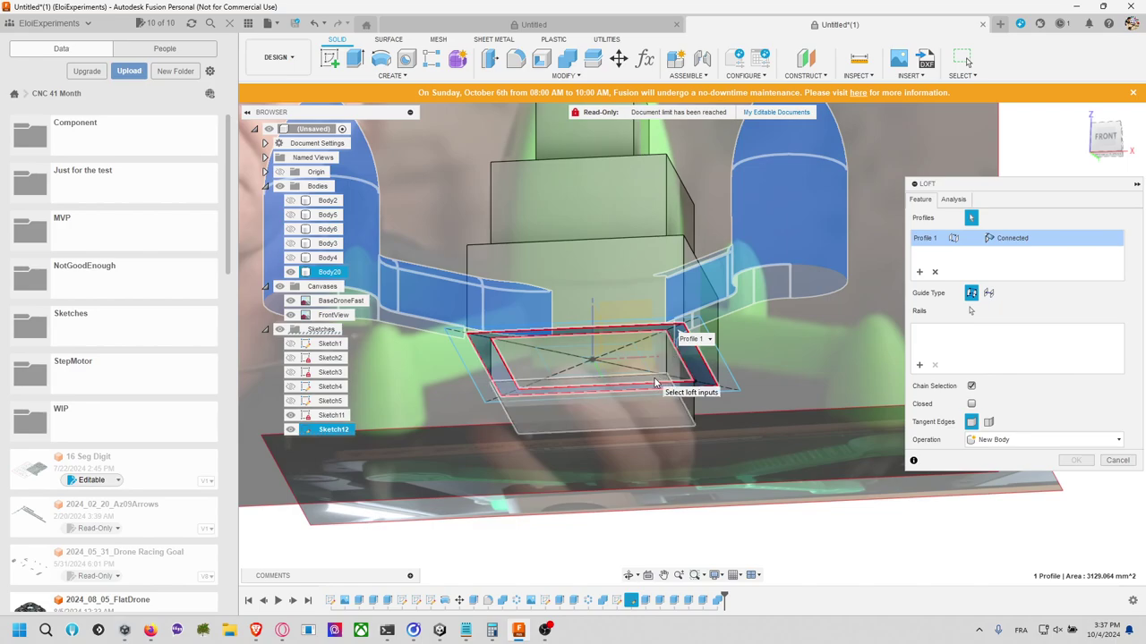
{"action": "left_click", "coordinate": [655, 383]}
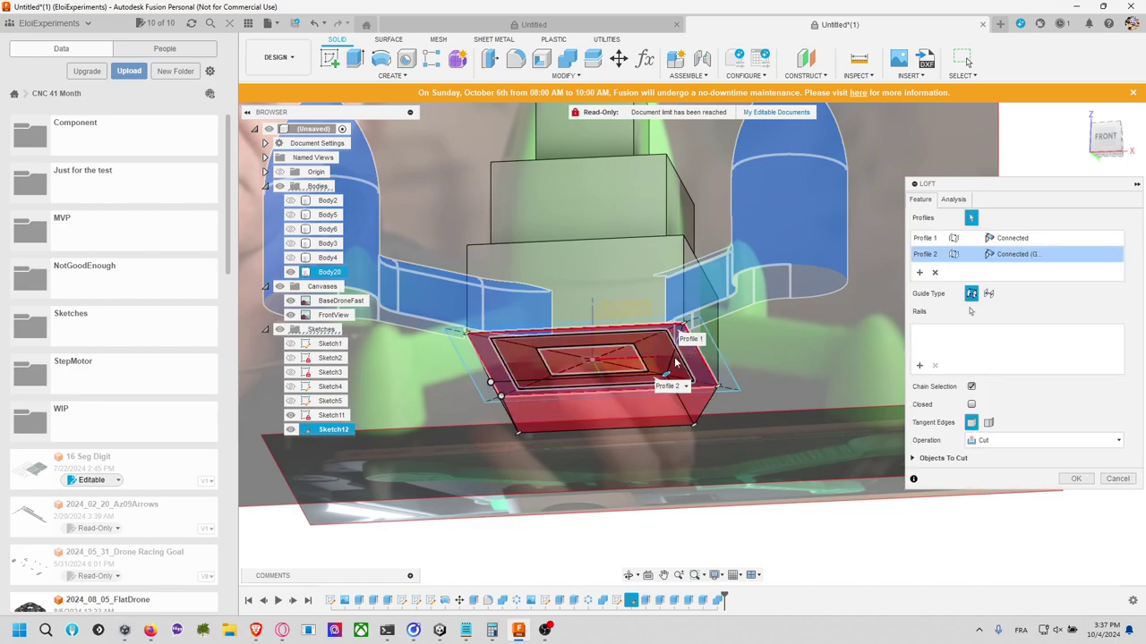
{"action": "scroll", "coordinate": [672, 359], "scroll_direction": "up", "scroll_amount": 5}
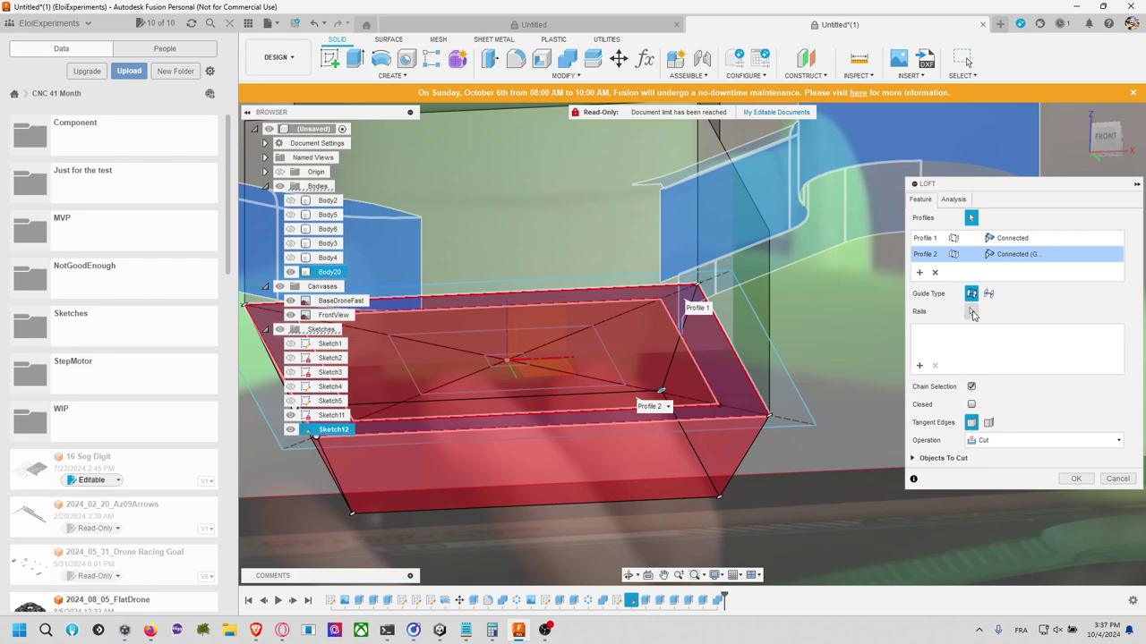
Step: Set the loft to Join, realign Profile 2's alignment point, and commit the tapered section
{"action": "left_click", "coordinate": [989, 424]}
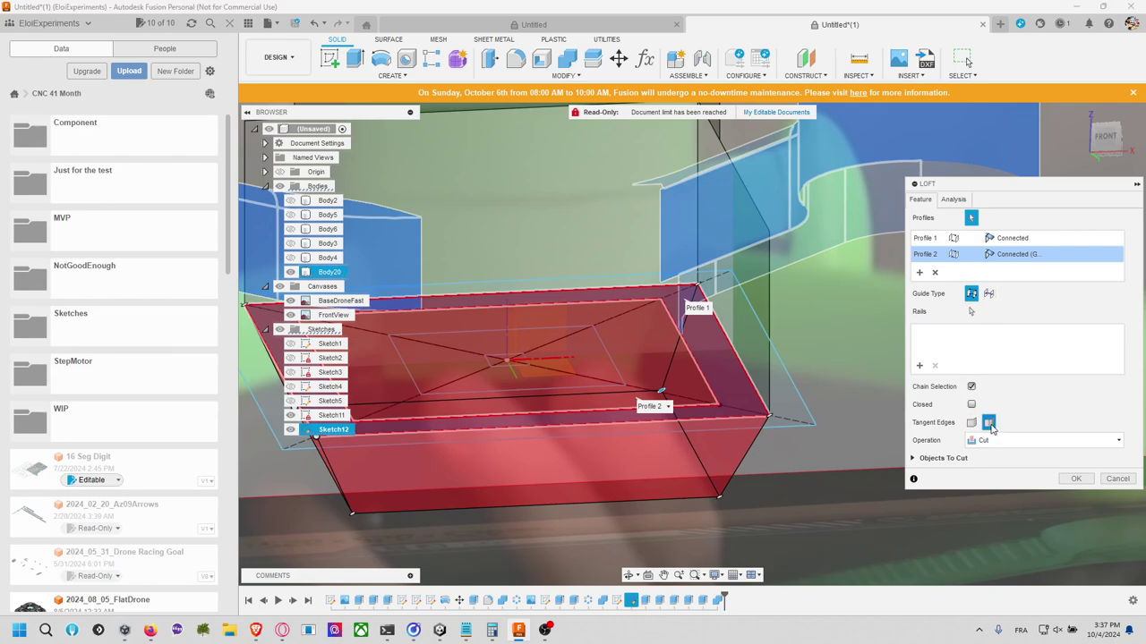
{"action": "middle_click_drag", "start_coordinate": [803, 337], "coordinate": [863, 340]}
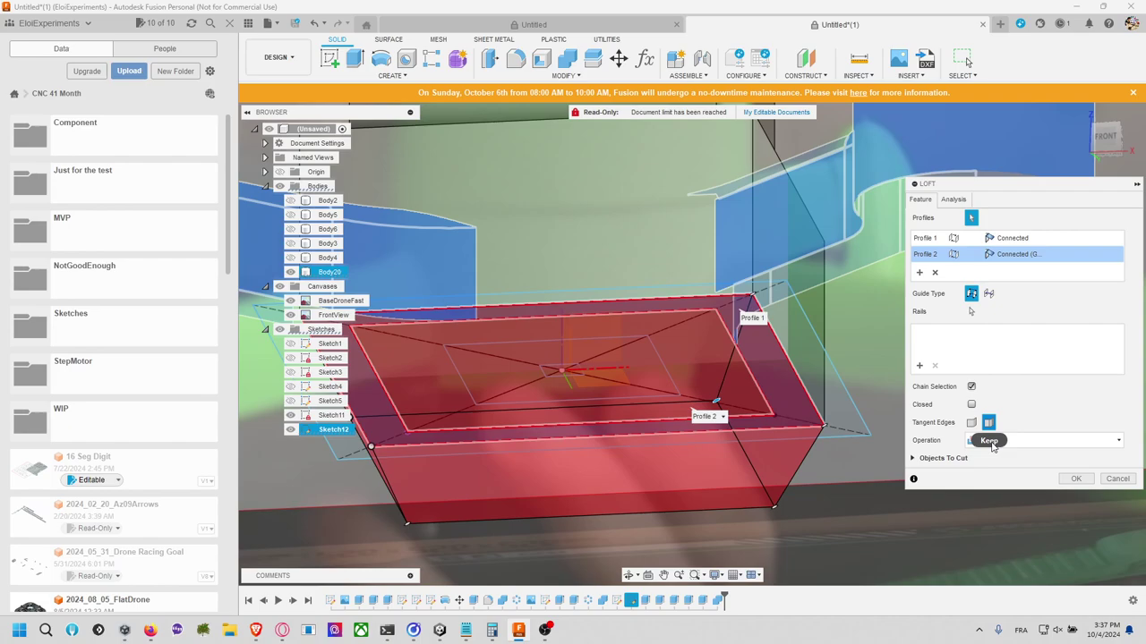
{"action": "left_click", "coordinate": [1027, 442]}
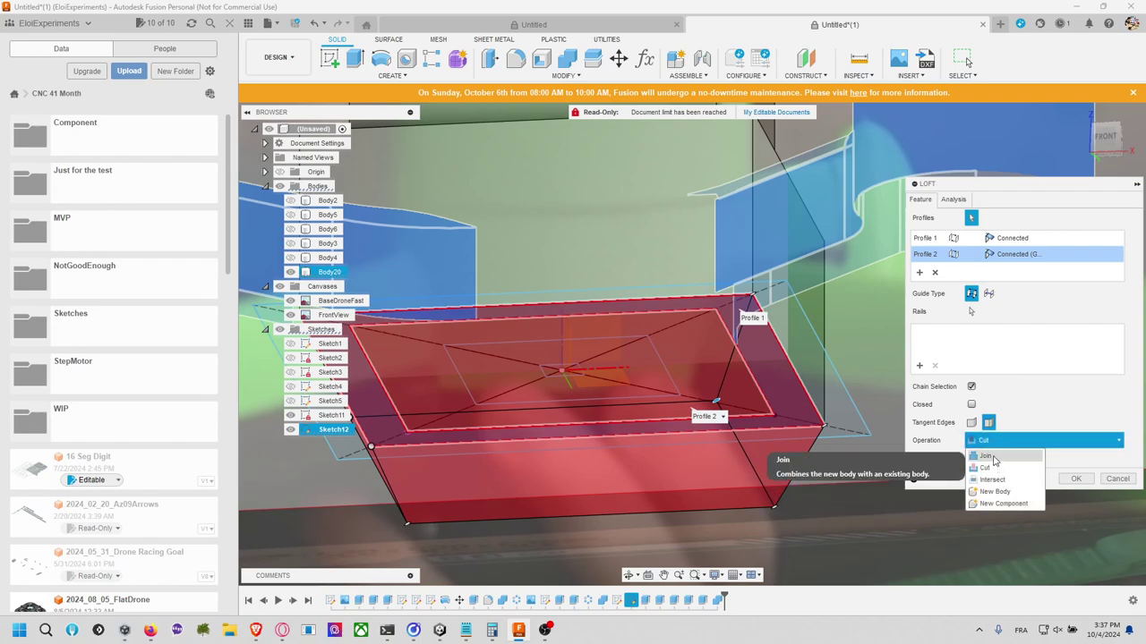
{"action": "left_click", "coordinate": [992, 459]}
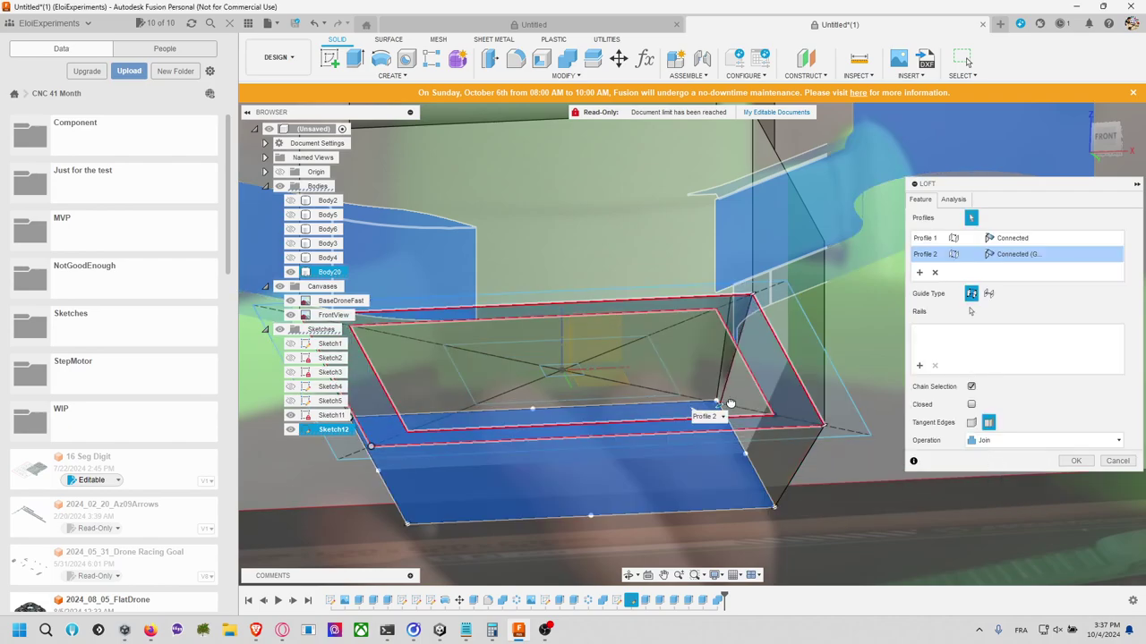
{"action": "left_click_drag", "start_coordinate": [757, 396], "coordinate": [663, 375]}
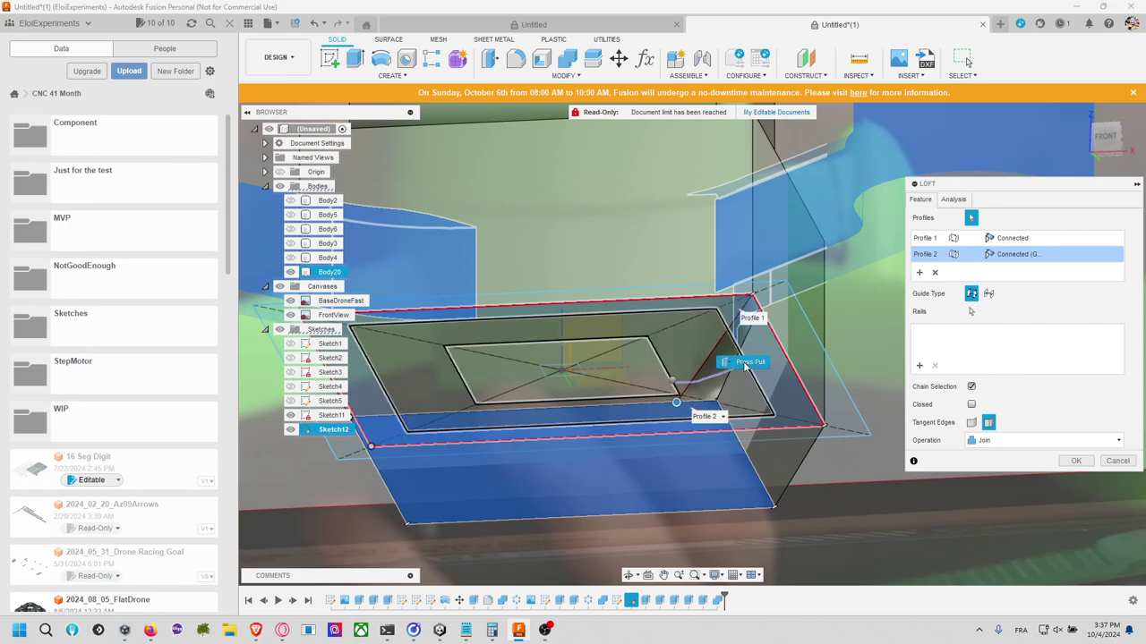
{"action": "key", "text": "q"}
{"action": "middle_click_drag", "start_coordinate": [712, 334], "coordinate": [793, 436], "text": "shift"}
{"action": "key", "text": "Escape"}
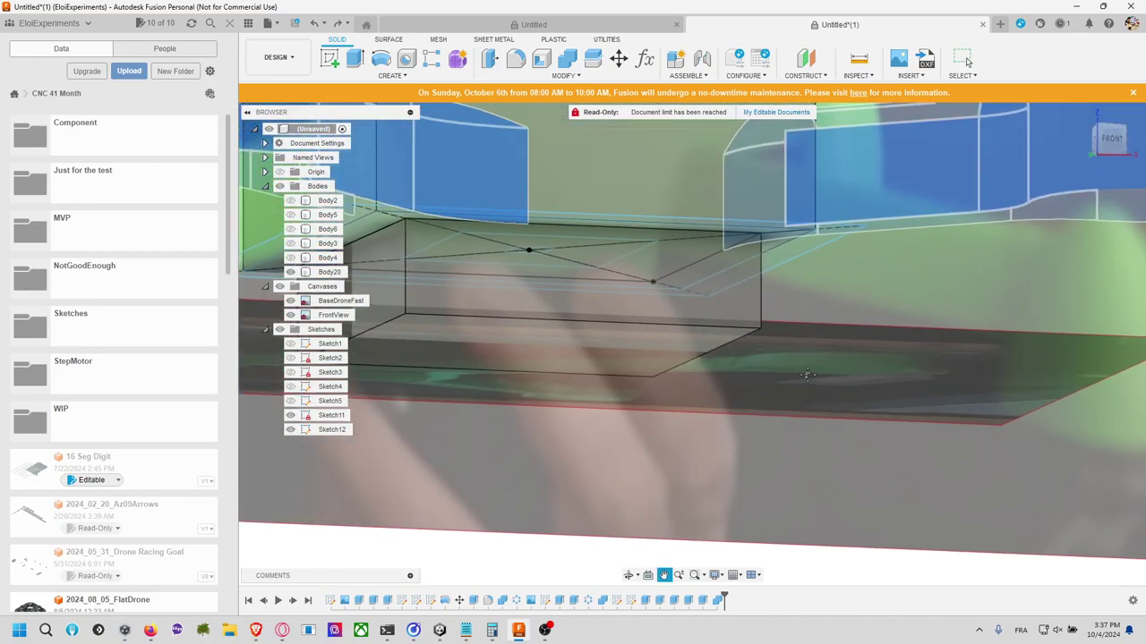
{"action": "middle_click_drag", "start_coordinate": [807, 375], "coordinate": [785, 424]}
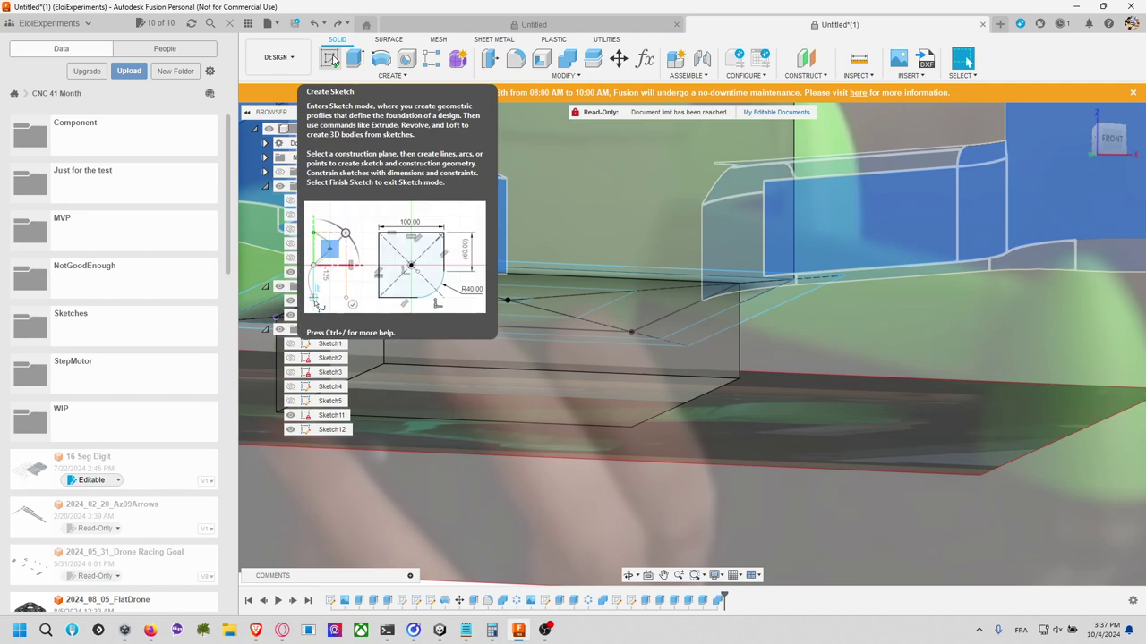
Step: Loft from the bottom profile to the upper one, Profile 2 set to Direction, joined to the body
{"action": "left_click", "coordinate": [391, 75]}
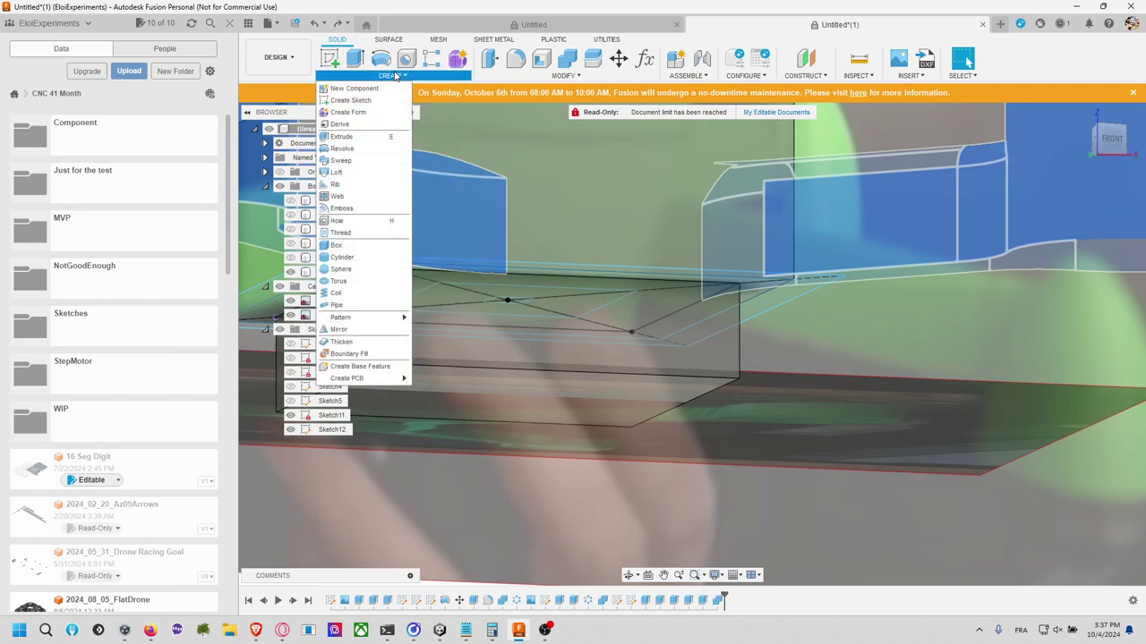
{"action": "left_click", "coordinate": [363, 173]}
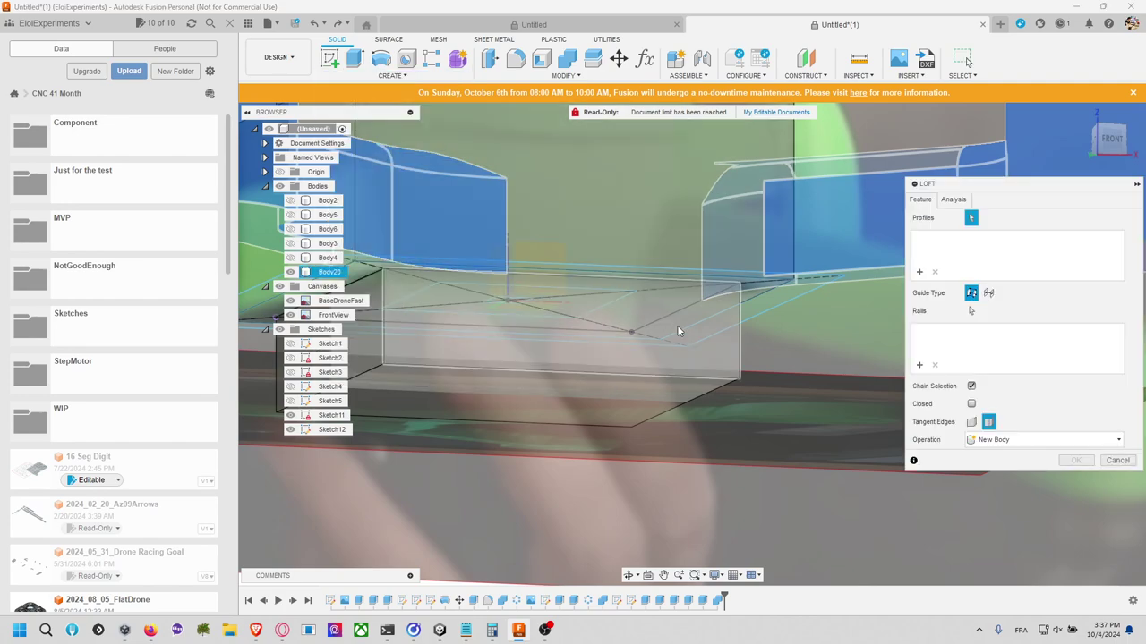
{"action": "left_click", "coordinate": [727, 379]}
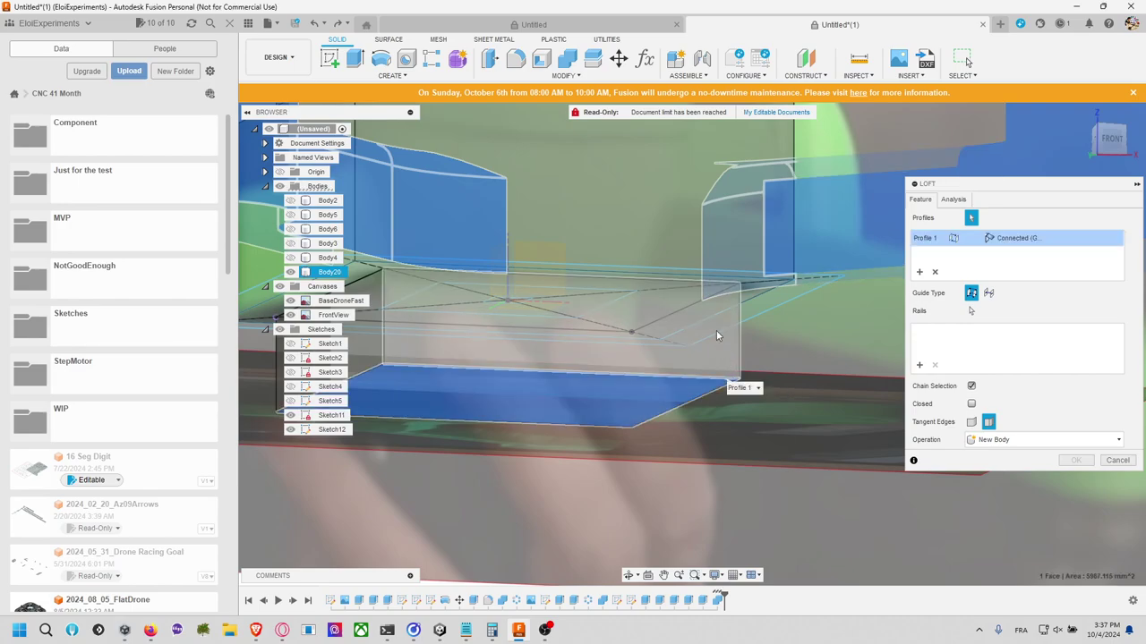
{"action": "left_click", "coordinate": [673, 277]}
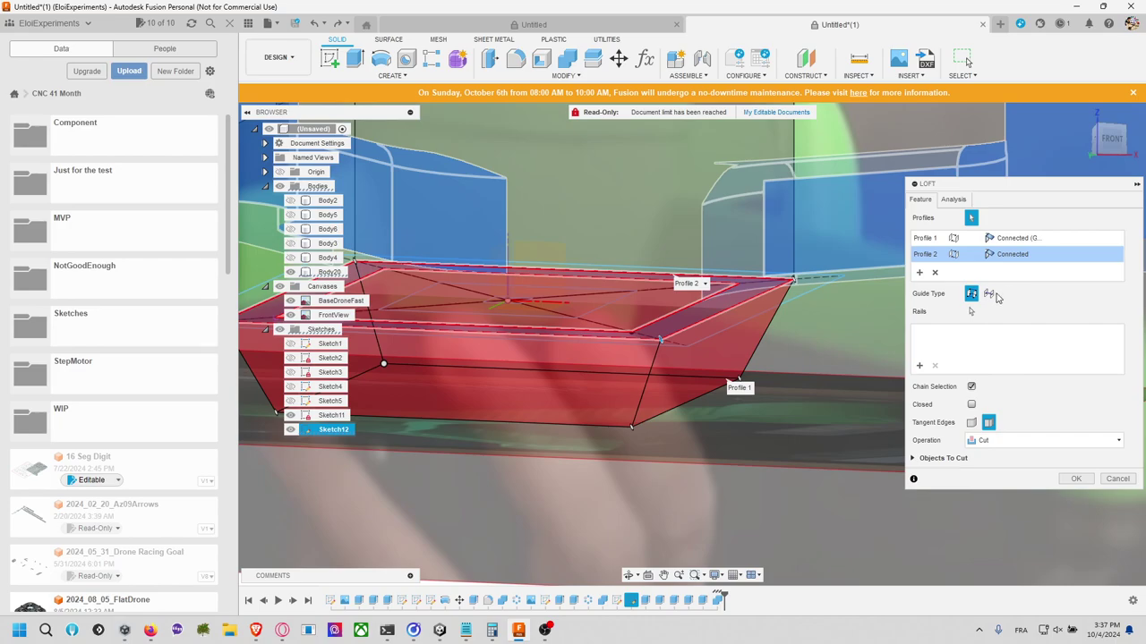
{"action": "left_click", "coordinate": [1045, 255]}
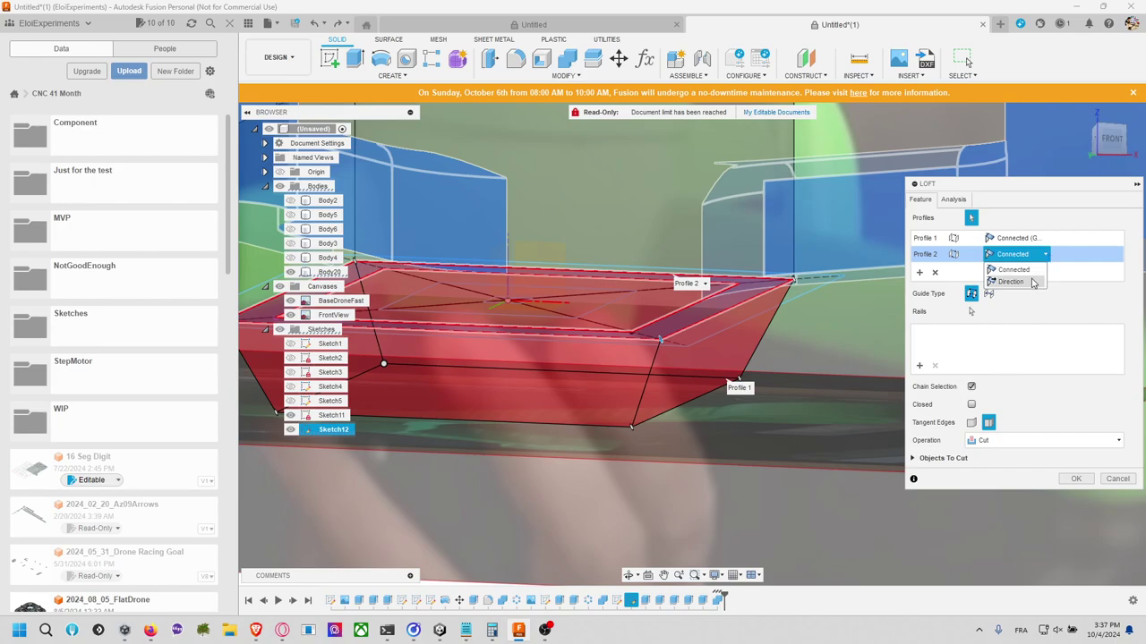
{"action": "left_click", "coordinate": [1032, 282]}
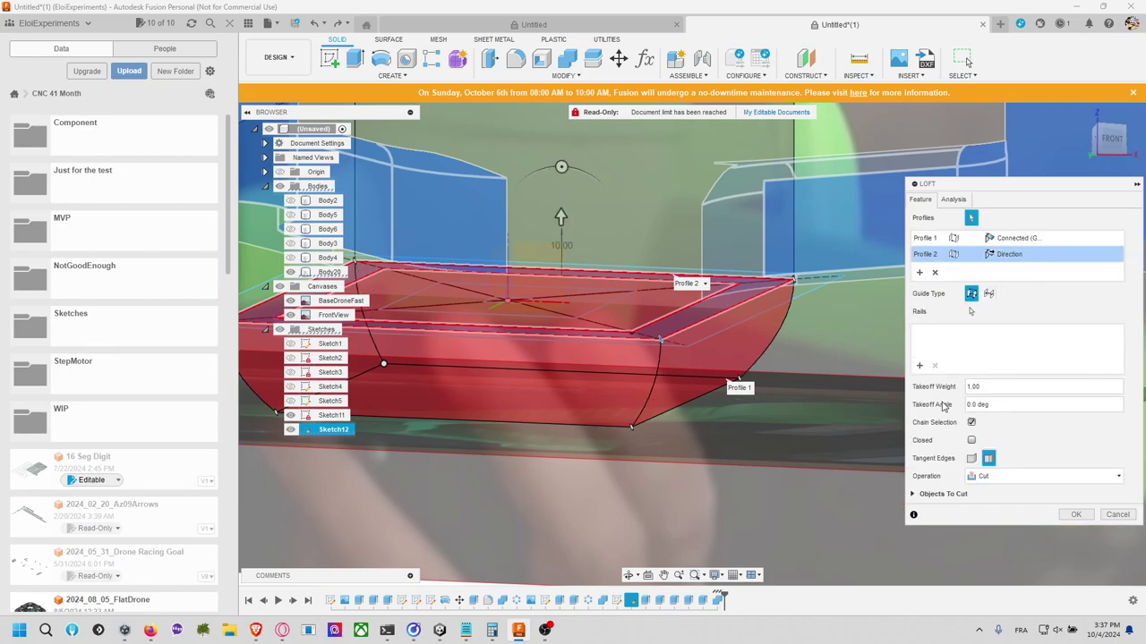
{"action": "left_click", "coordinate": [1018, 477]}
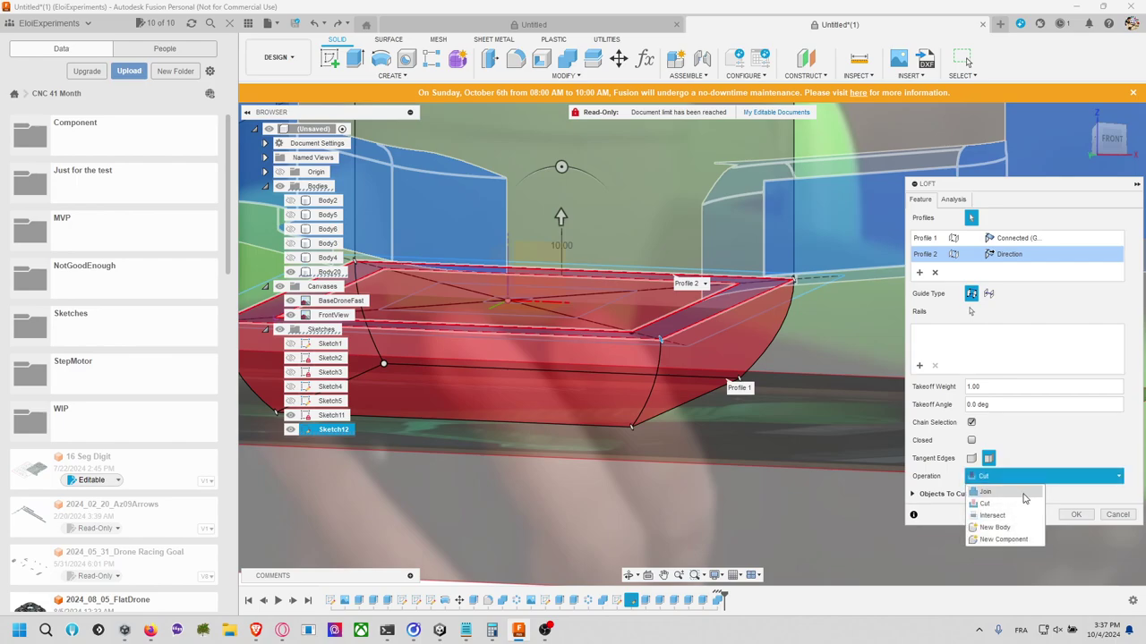
{"action": "left_click", "coordinate": [1022, 498]}
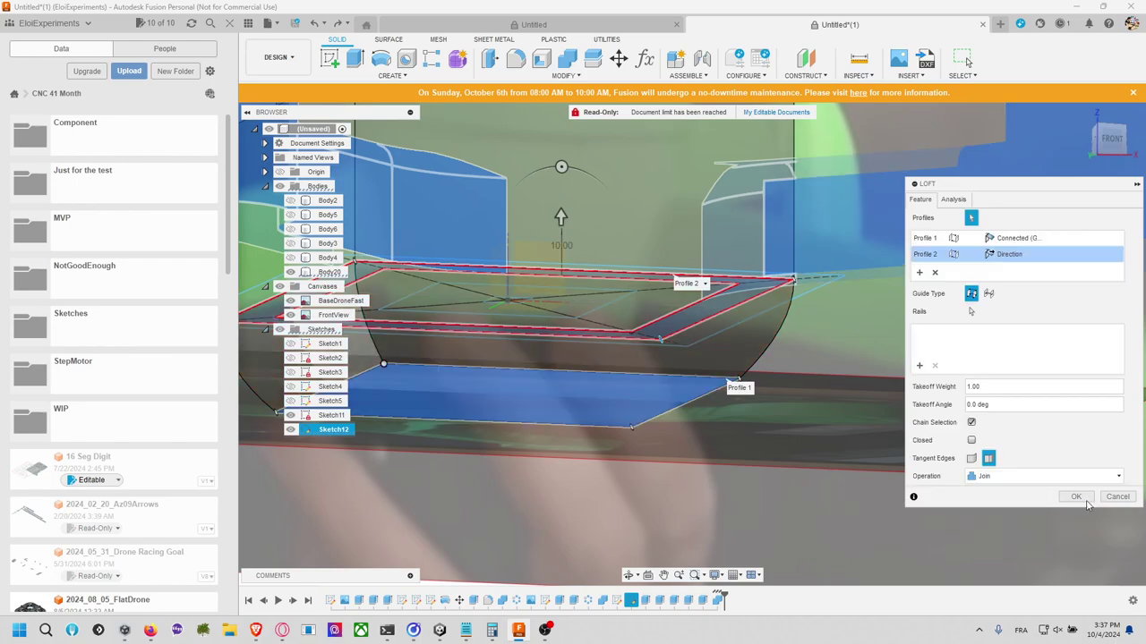
{"action": "left_click", "coordinate": [1076, 496]}
{"action": "middle_click_drag", "start_coordinate": [999, 451], "coordinate": [859, 363], "text": "shift"}
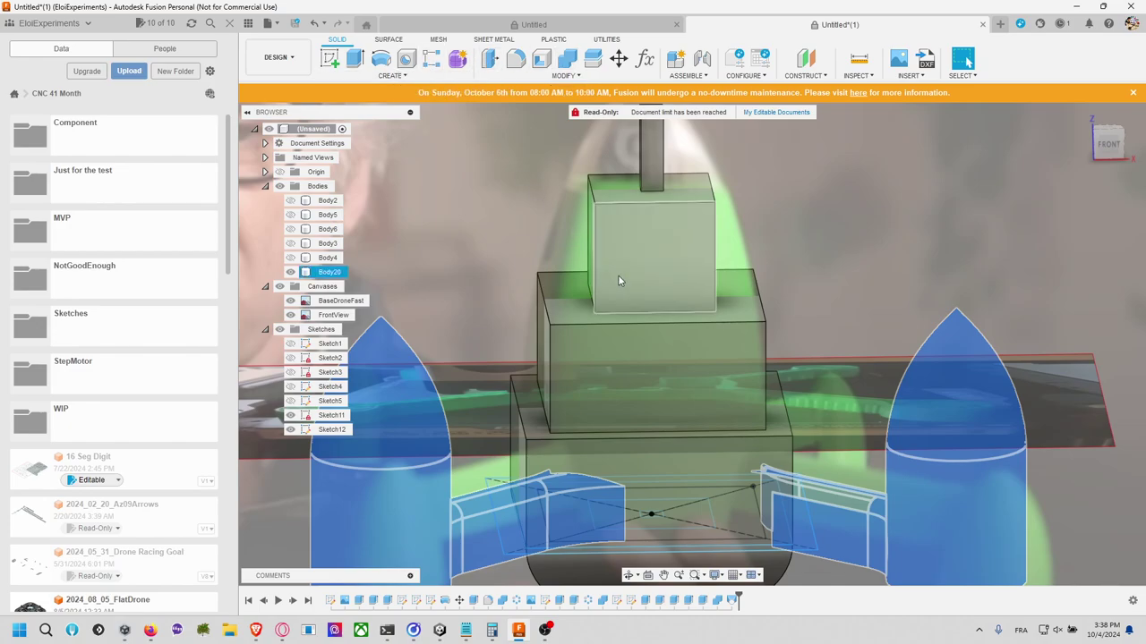
Step: Attempt a loft between the lower and upper faces, then cancel the failed loft
{"action": "left_click", "coordinate": [391, 75]}
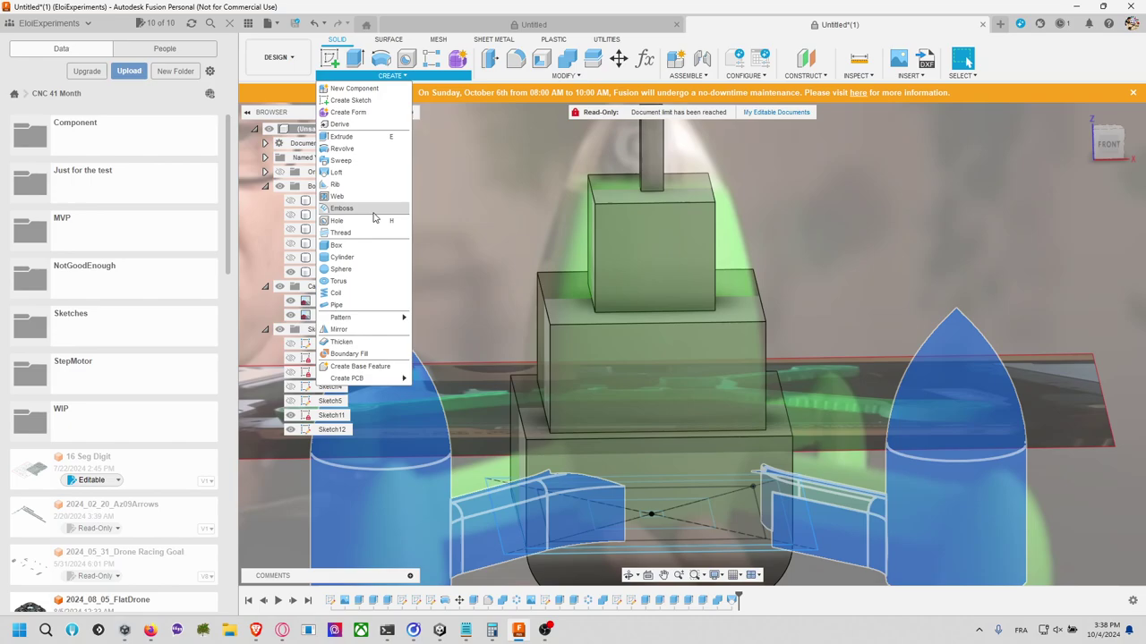
{"action": "left_click", "coordinate": [337, 172]}
{"action": "left_click", "coordinate": [762, 409]}
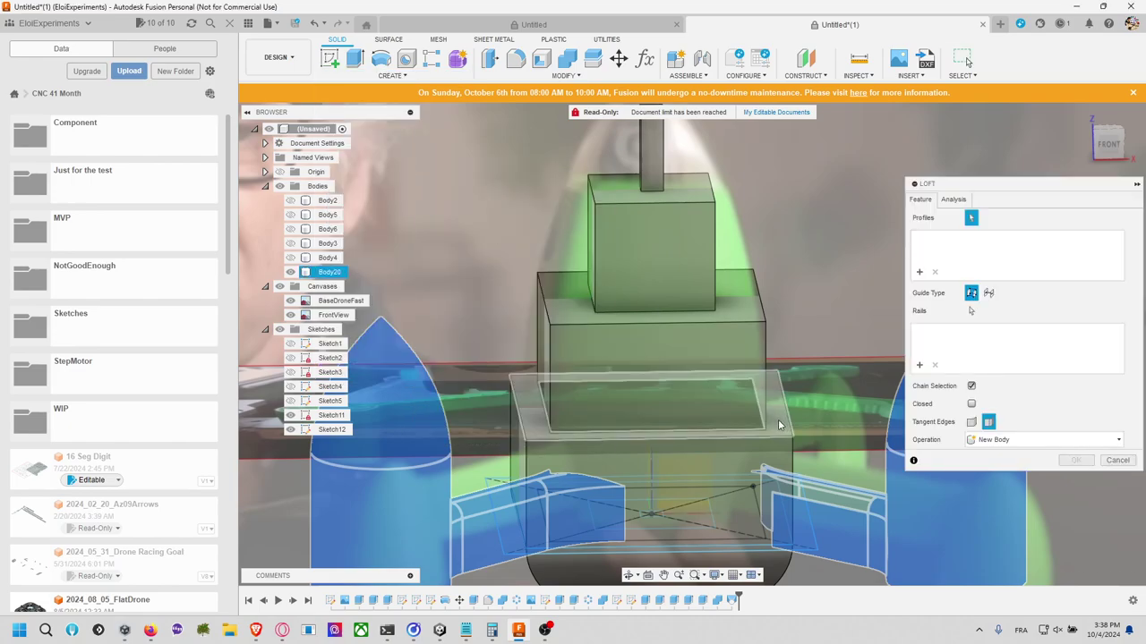
{"action": "left_click", "coordinate": [753, 300]}
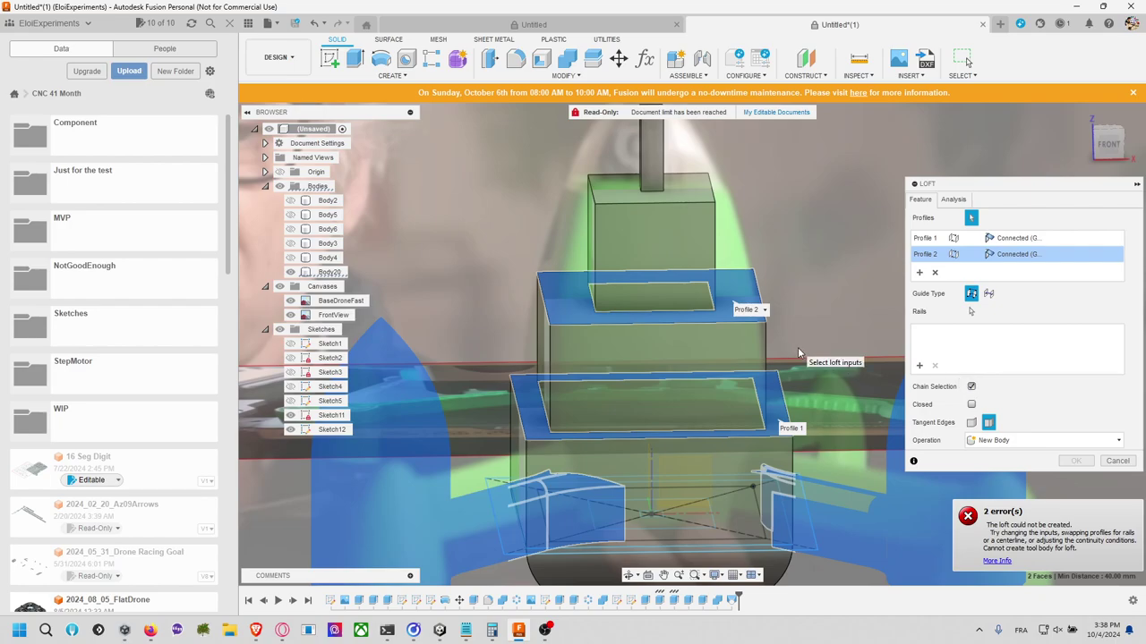
{"action": "key", "text": "Escape"}
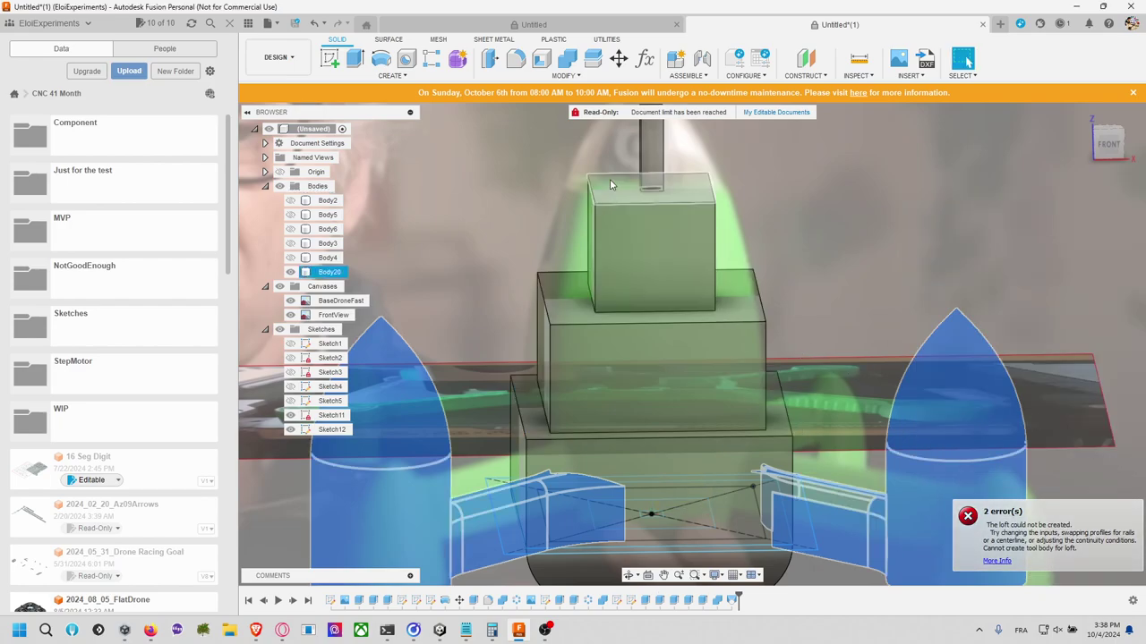
Step: Add empty sketches Sketch13 and Sketch14 on the top faces of the lower blocks
{"action": "left_click", "coordinate": [329, 58]}
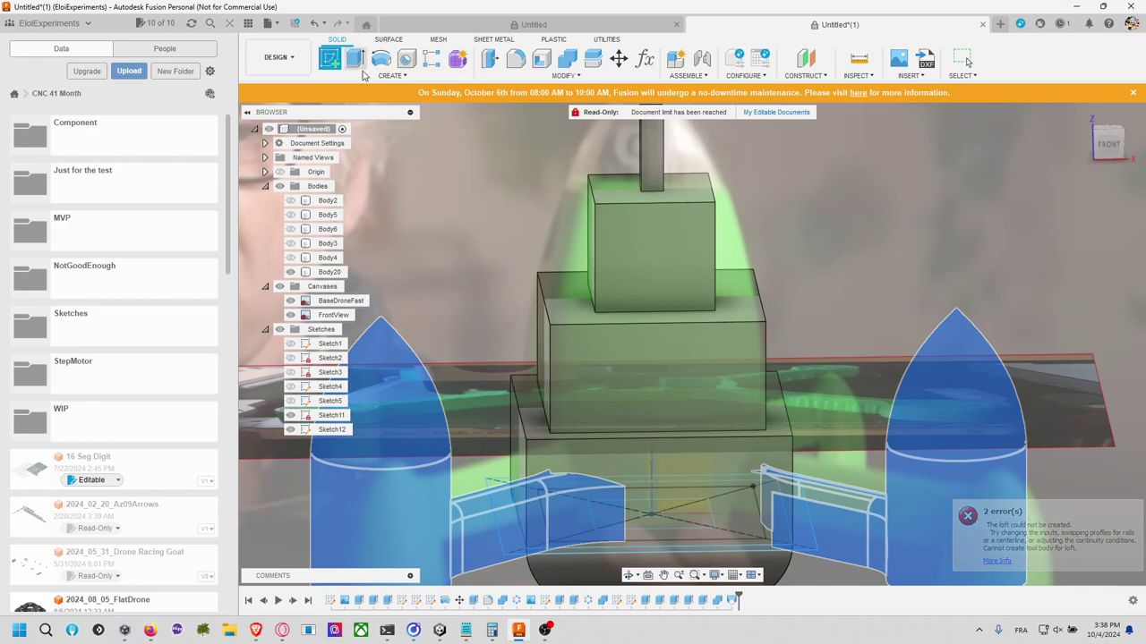
{"action": "left_click", "coordinate": [785, 411]}
{"action": "left_click", "coordinate": [1119, 441]}
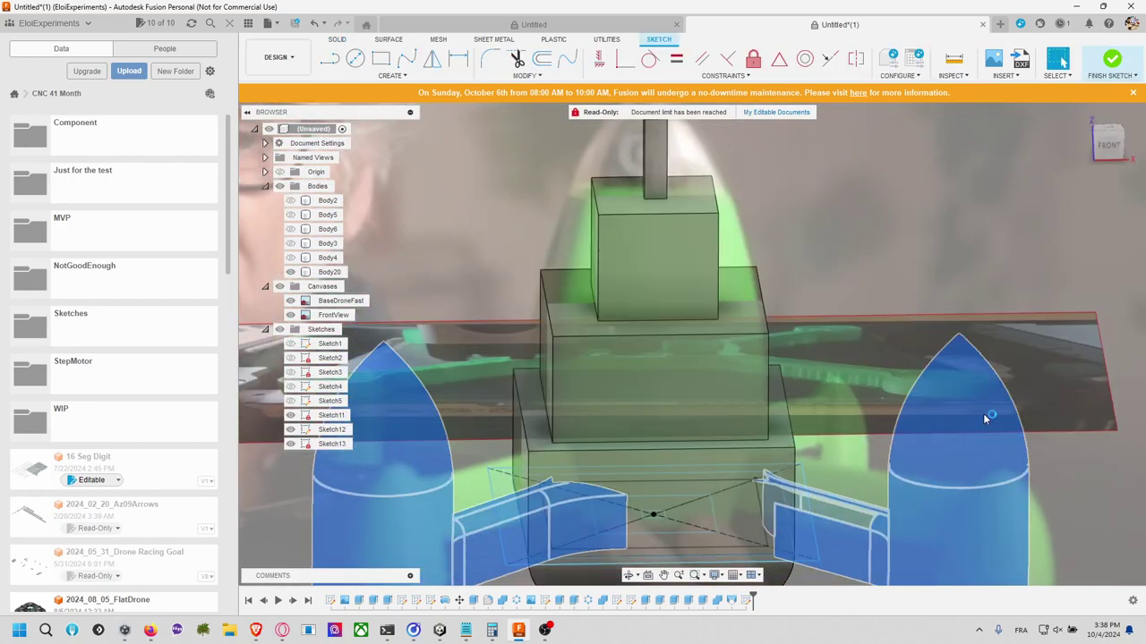
{"action": "left_click", "coordinate": [329, 58]}
{"action": "left_click", "coordinate": [734, 301]}
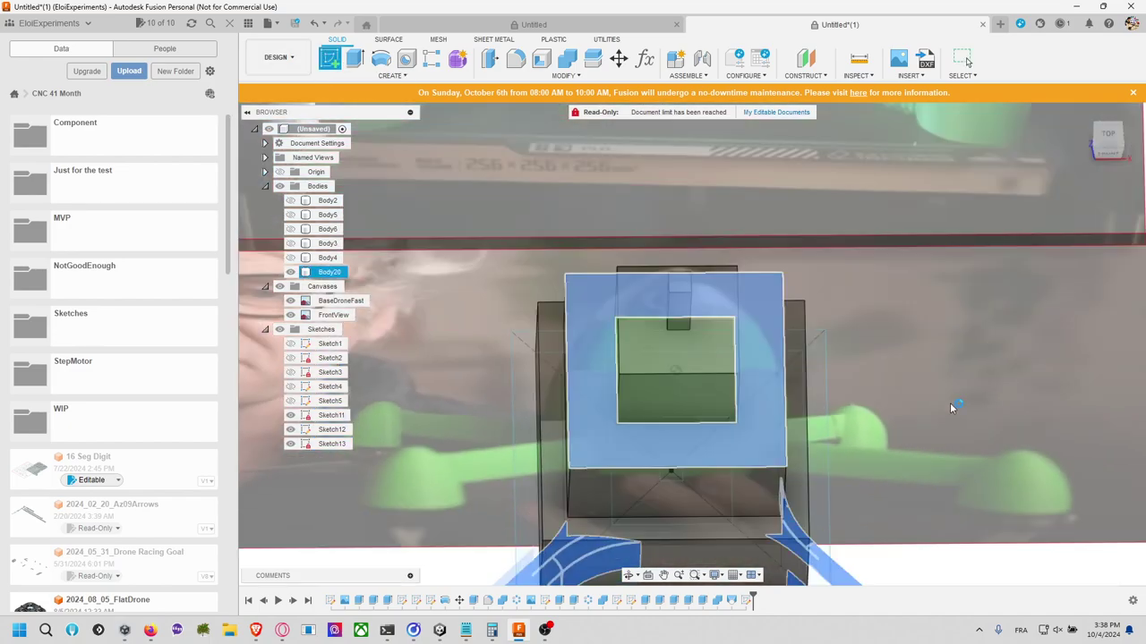
{"action": "left_click", "coordinate": [1111, 436]}
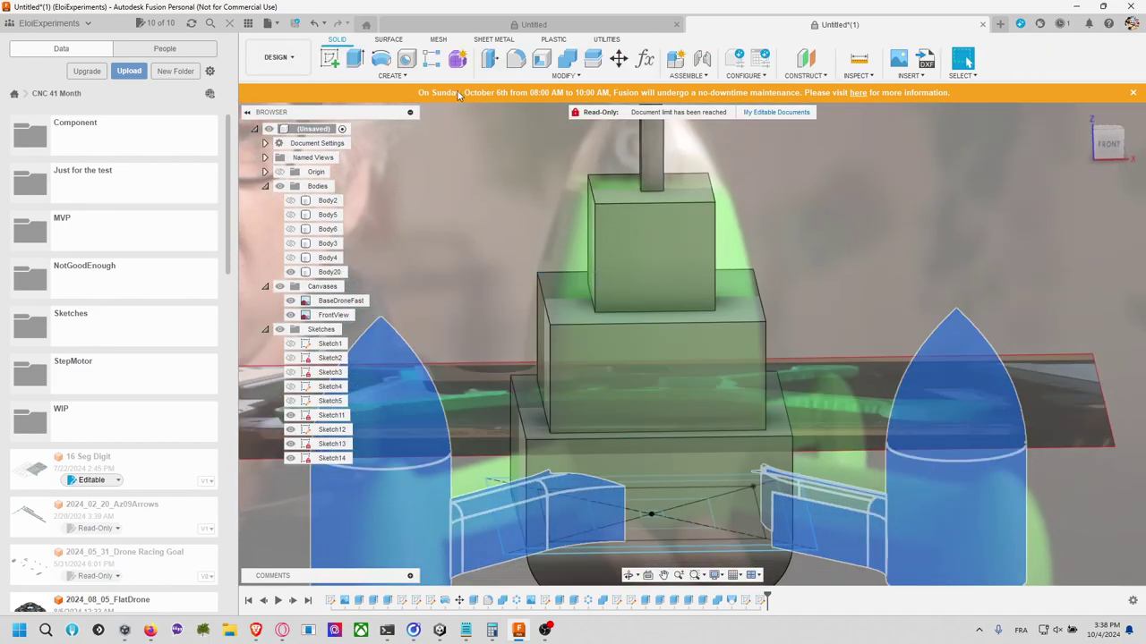
Step: Add empty sketches Sketch15 and Sketch16 on the upper block and thin pillar tops
{"action": "left_click", "coordinate": [329, 58]}
{"action": "left_click", "coordinate": [662, 224]}
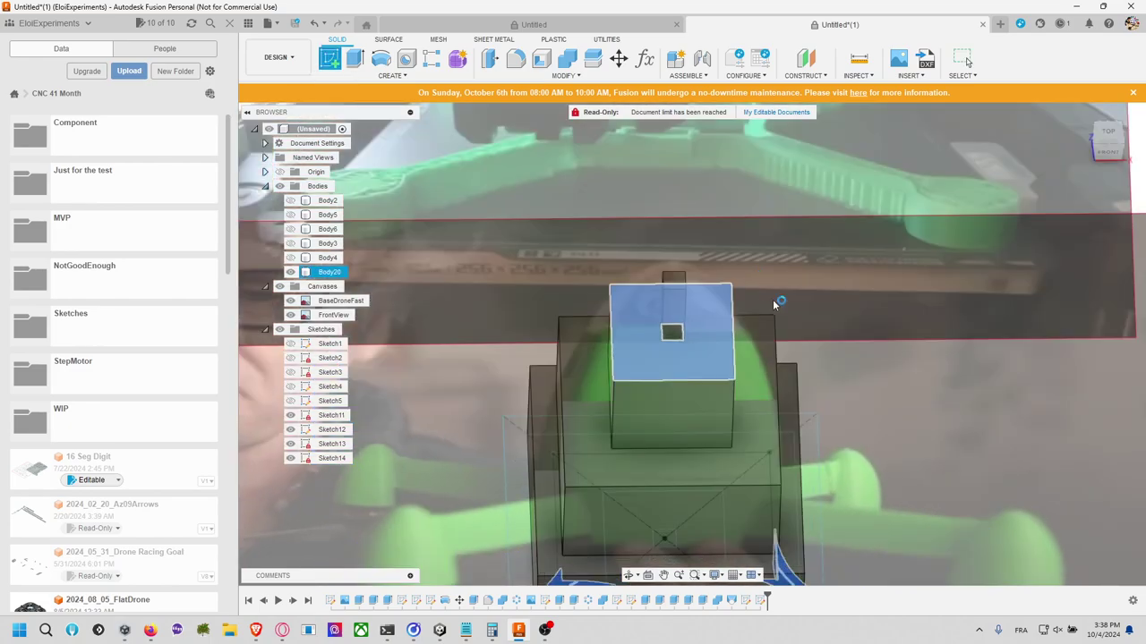
{"action": "left_click", "coordinate": [1111, 436]}
{"action": "left_click", "coordinate": [330, 58]}
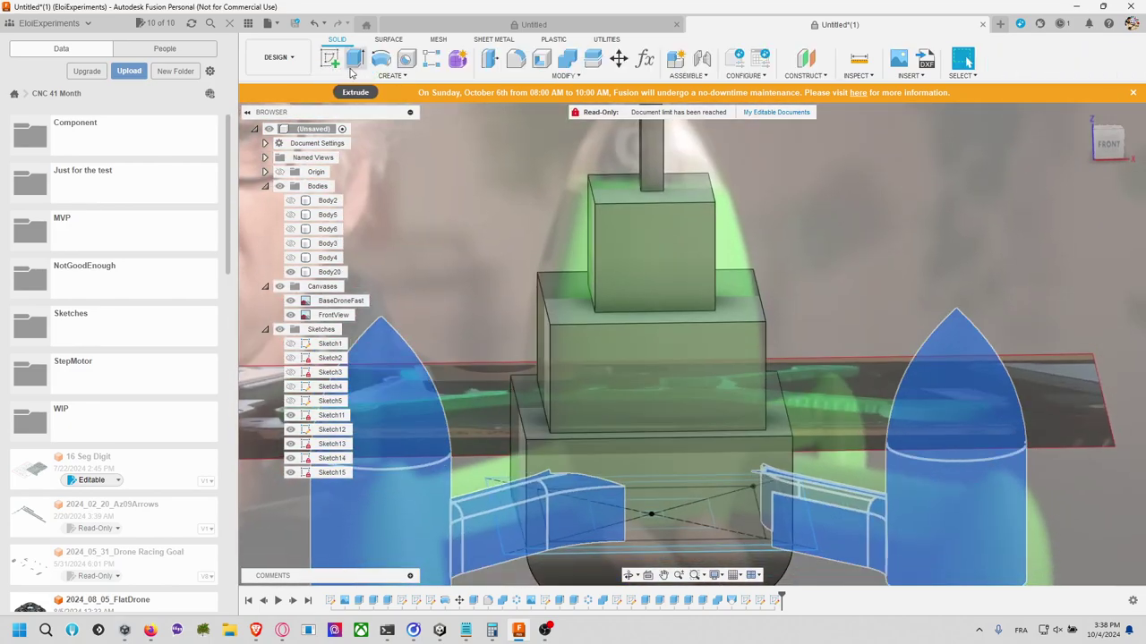
{"action": "left_click", "coordinate": [660, 173]}
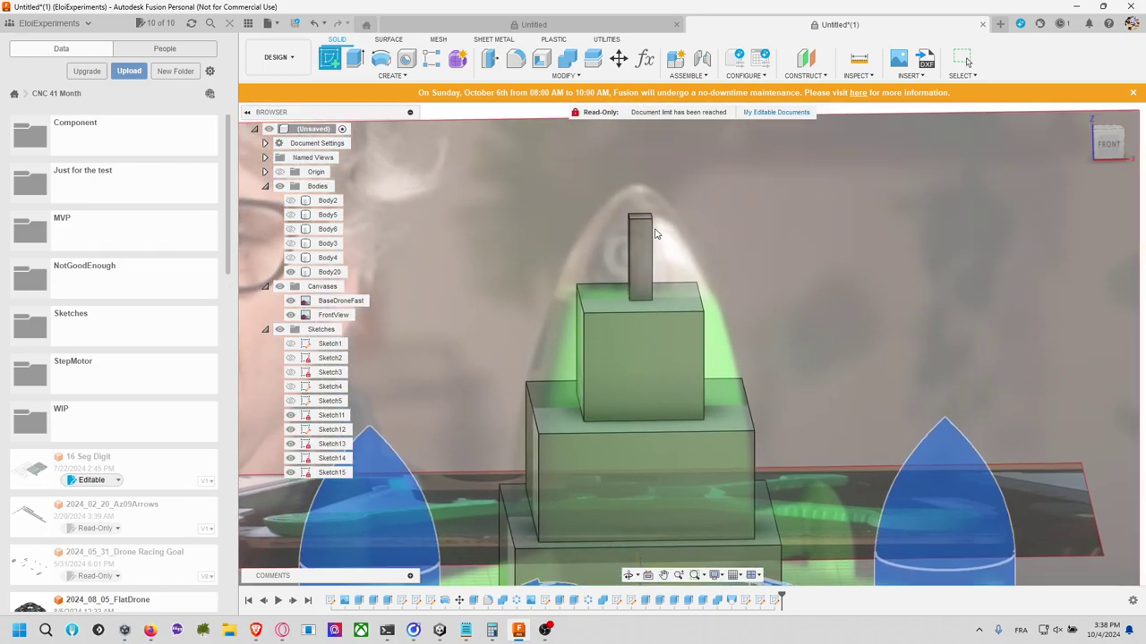
{"action": "left_click", "coordinate": [642, 223]}
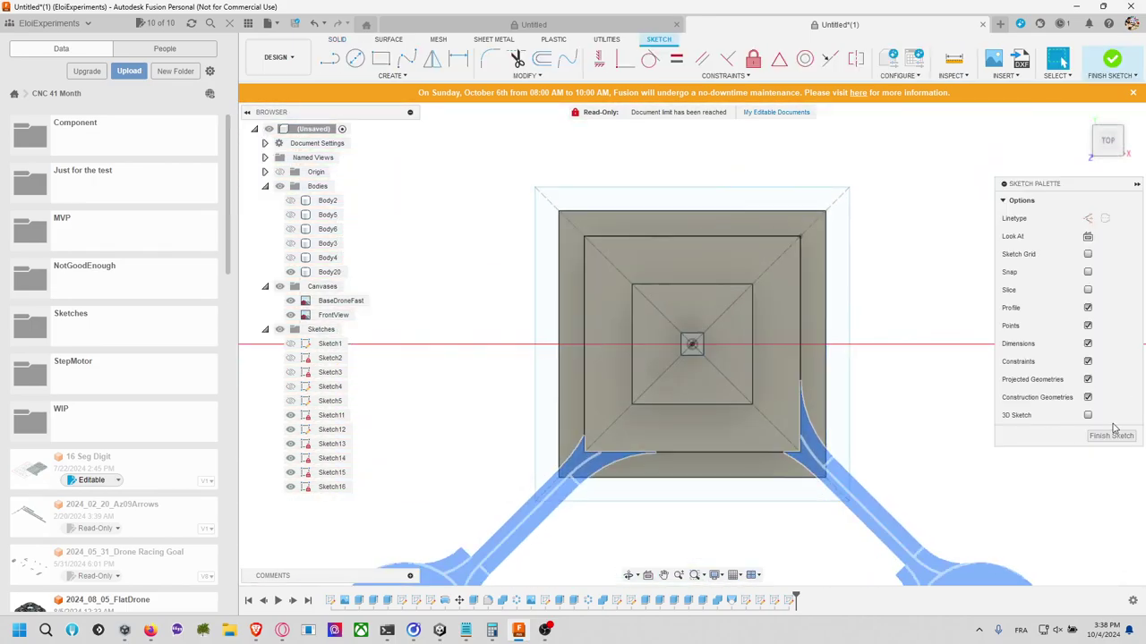
{"action": "left_click", "coordinate": [1111, 435]}
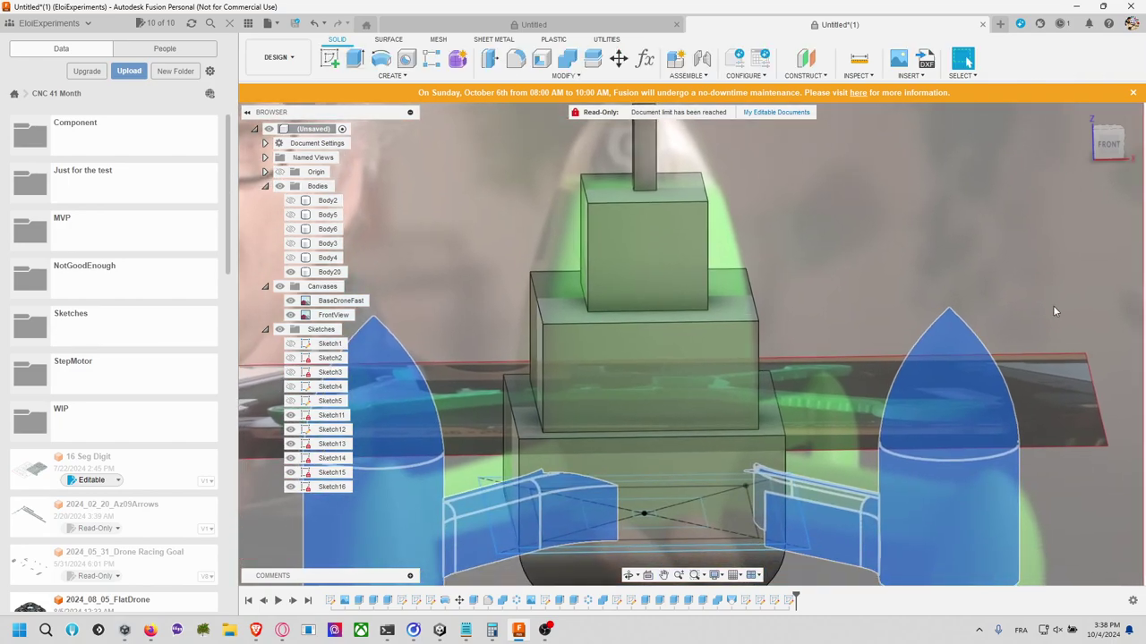
{"action": "left_click", "coordinate": [392, 75]}
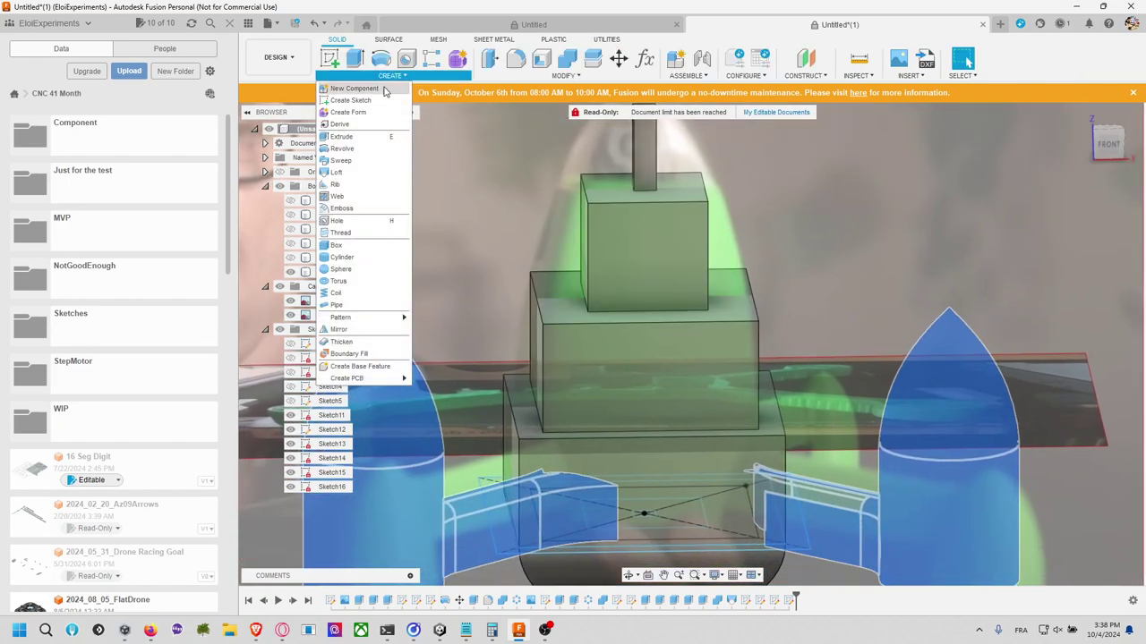
Step: Loft from the lower Sketch13 outline to the upper Sketch14 outline, Profile 2 set to Direction
{"action": "left_click", "coordinate": [368, 173]}
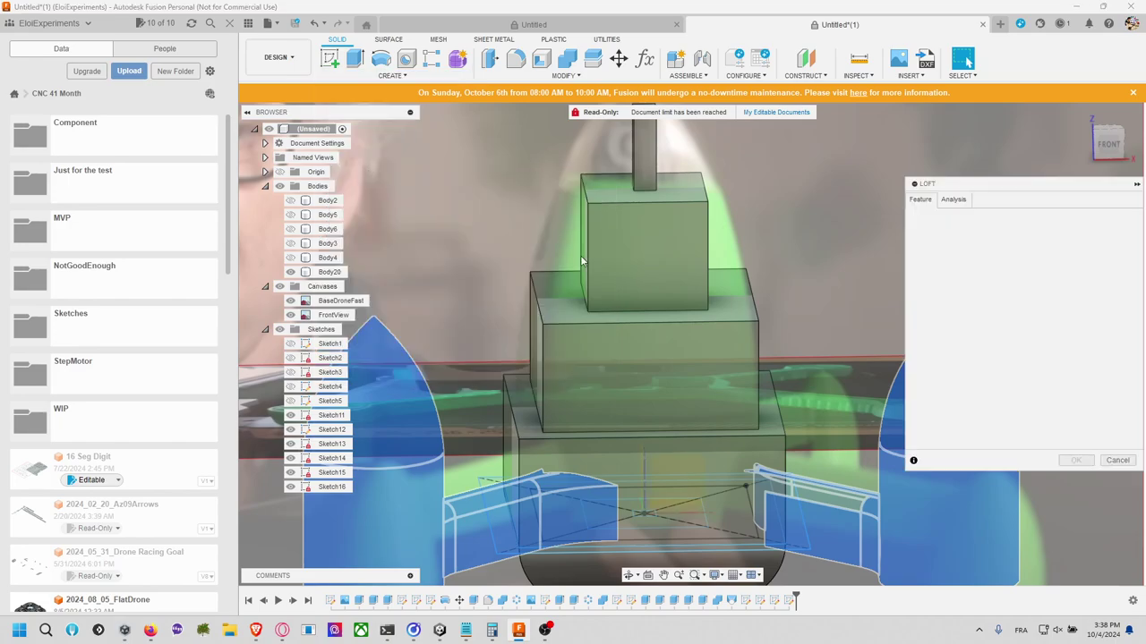
{"action": "left_click", "coordinate": [680, 405]}
{"action": "left_click", "coordinate": [738, 313]}
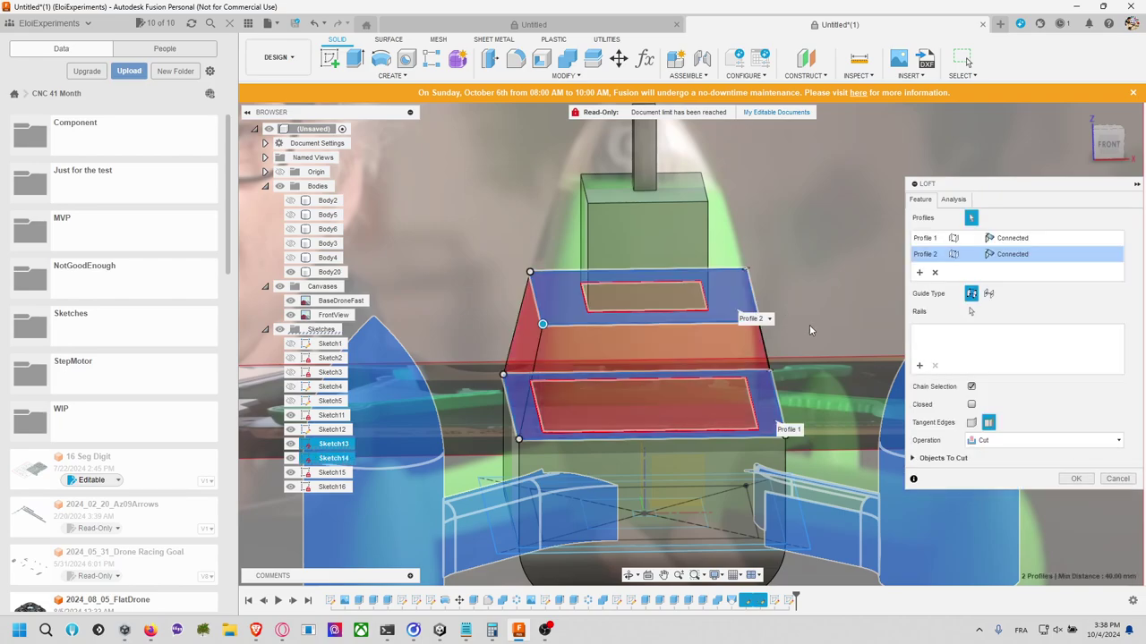
{"action": "left_click", "coordinate": [1010, 258]}
{"action": "left_click", "coordinate": [1019, 282]}
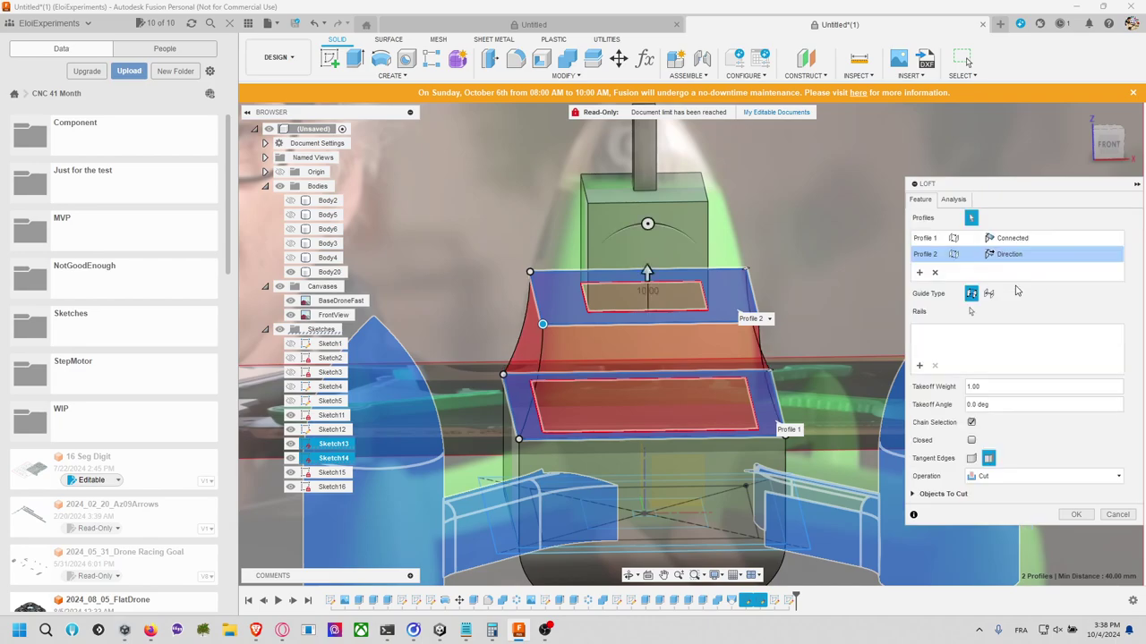
{"action": "left_click", "coordinate": [1012, 258]}
{"action": "left_click", "coordinate": [1019, 270]}
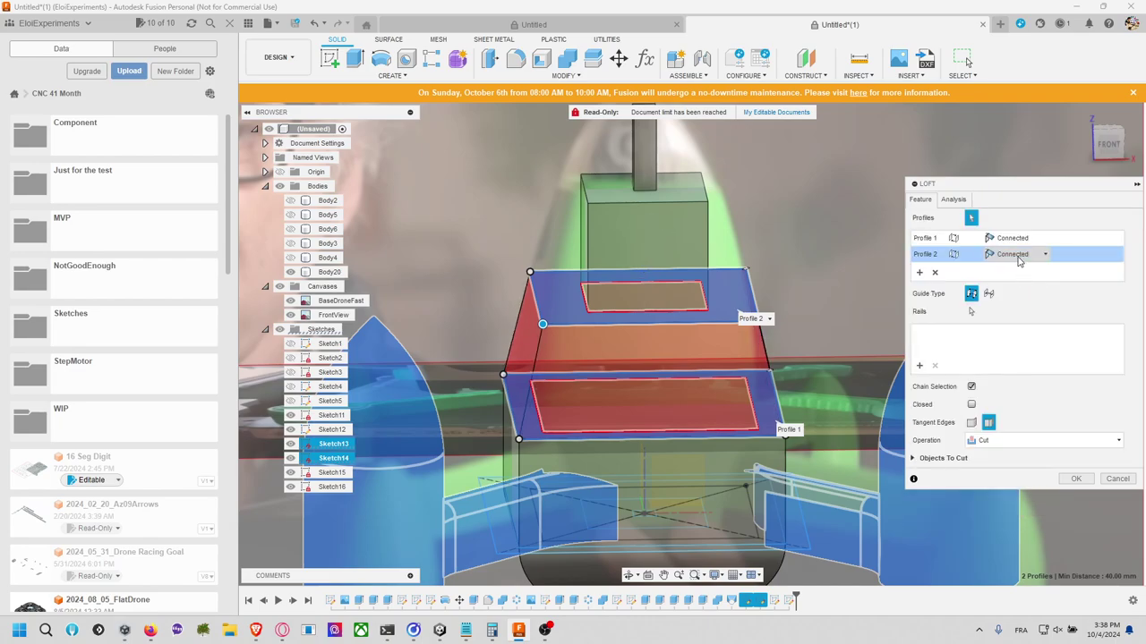
{"action": "left_click", "coordinate": [1018, 257]}
{"action": "left_click", "coordinate": [1018, 282]}
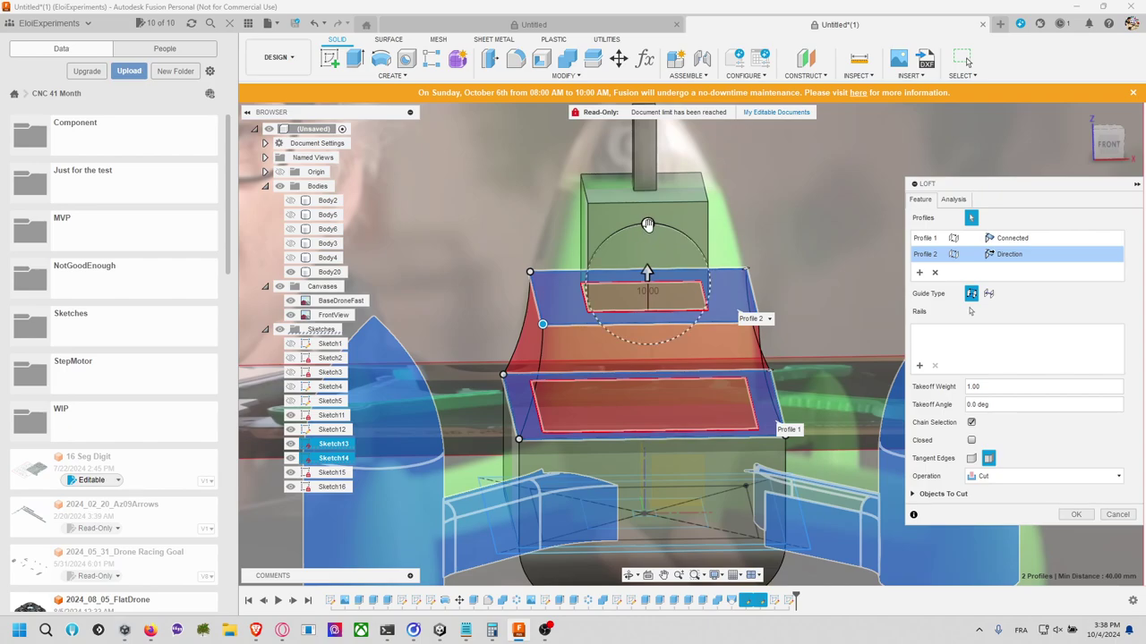
Step: Tilt the takeoff angle to -340 deg and join the loft to the body
{"action": "left_click_drag", "start_coordinate": [648, 224], "coordinate": [641, 267]}
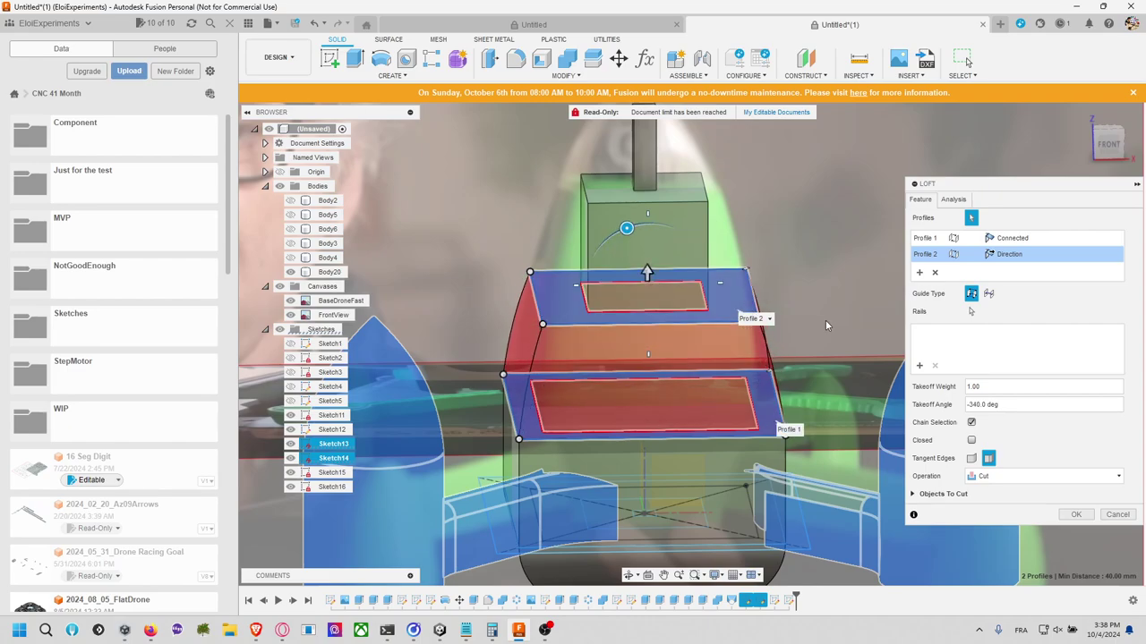
{"action": "left_click", "coordinate": [1045, 478]}
{"action": "left_click", "coordinate": [1028, 494]}
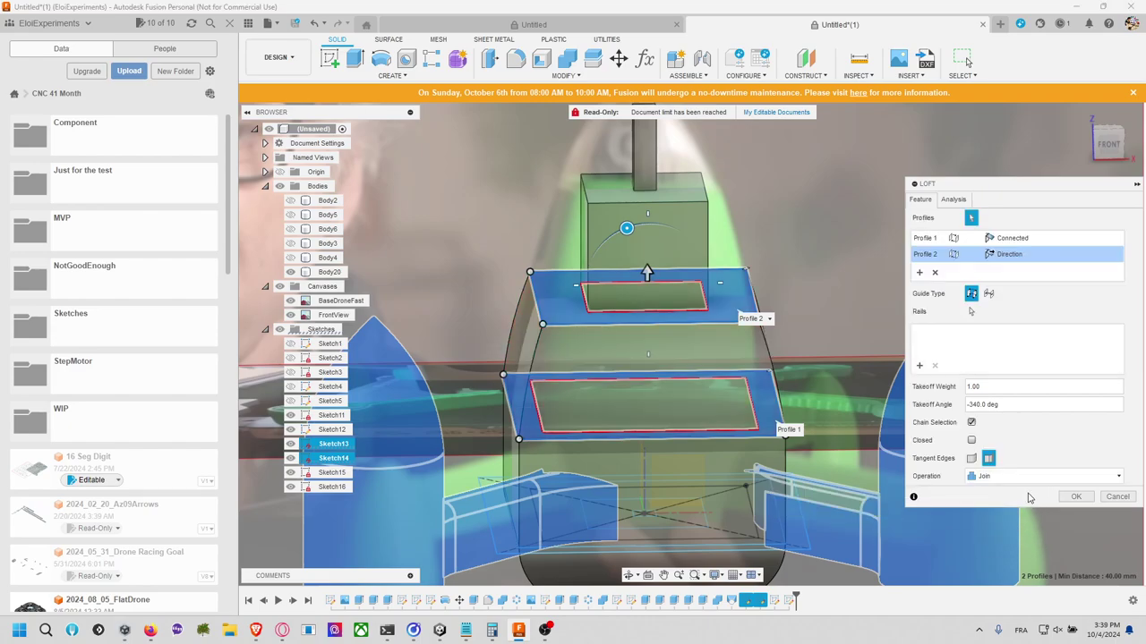
{"action": "left_click", "coordinate": [1074, 498]}
{"action": "middle_click_drag", "start_coordinate": [847, 374], "coordinate": [605, 209], "text": "shift"}
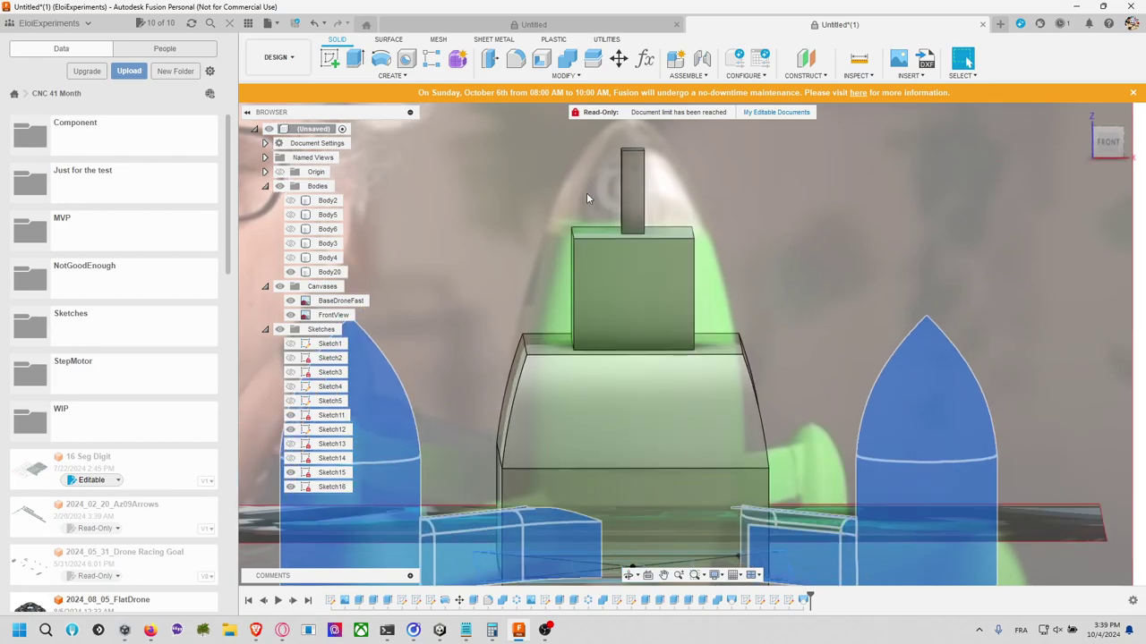
{"action": "left_click", "coordinate": [391, 75]}
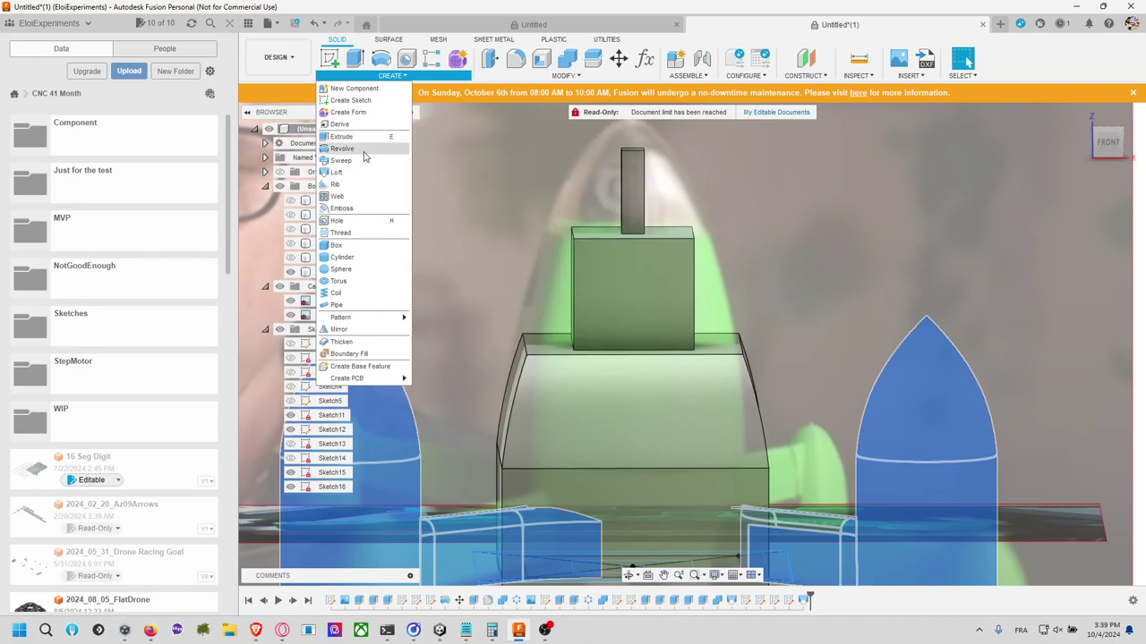
{"action": "left_click", "coordinate": [358, 171]}
{"action": "left_click", "coordinate": [680, 343]}
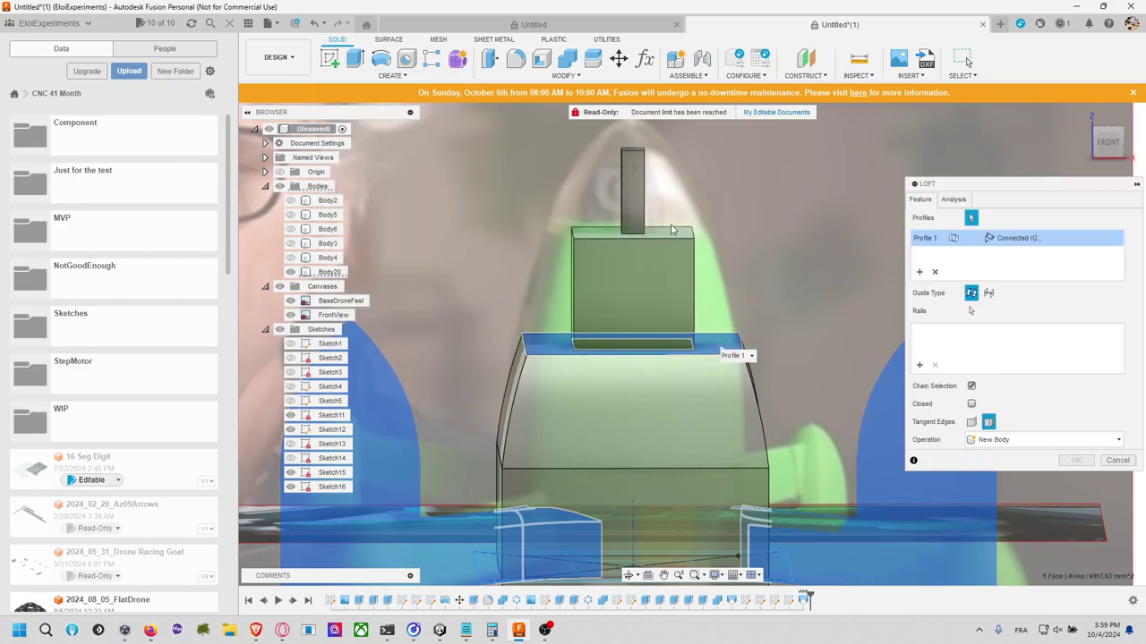
{"action": "left_click", "coordinate": [675, 236]}
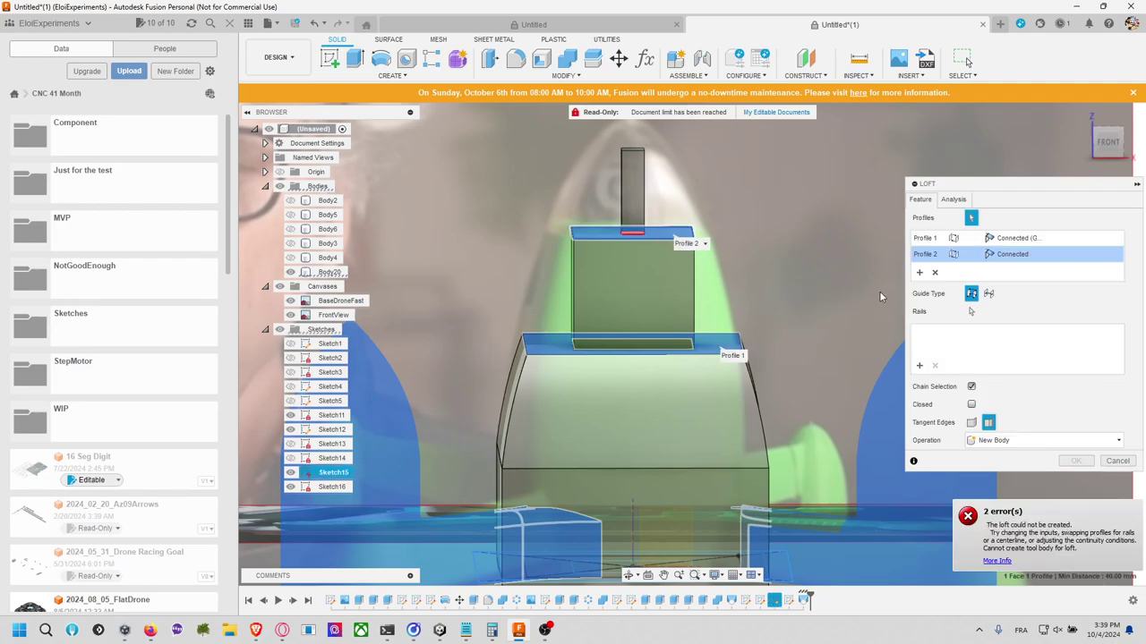
{"action": "key", "text": "Escape"}
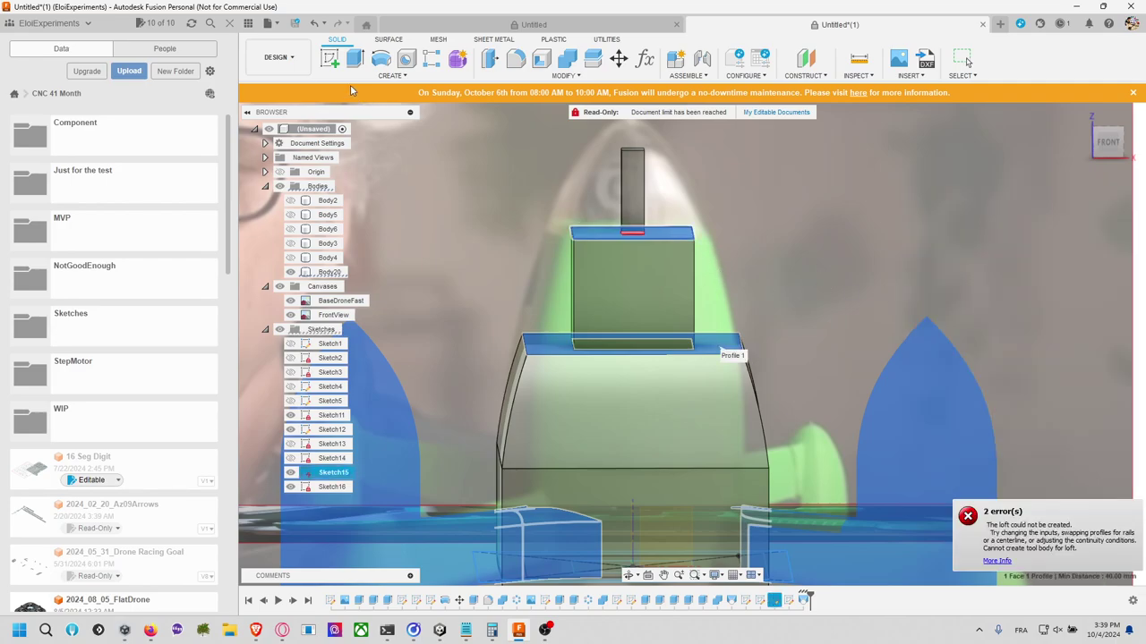
{"action": "left_click", "coordinate": [358, 75]}
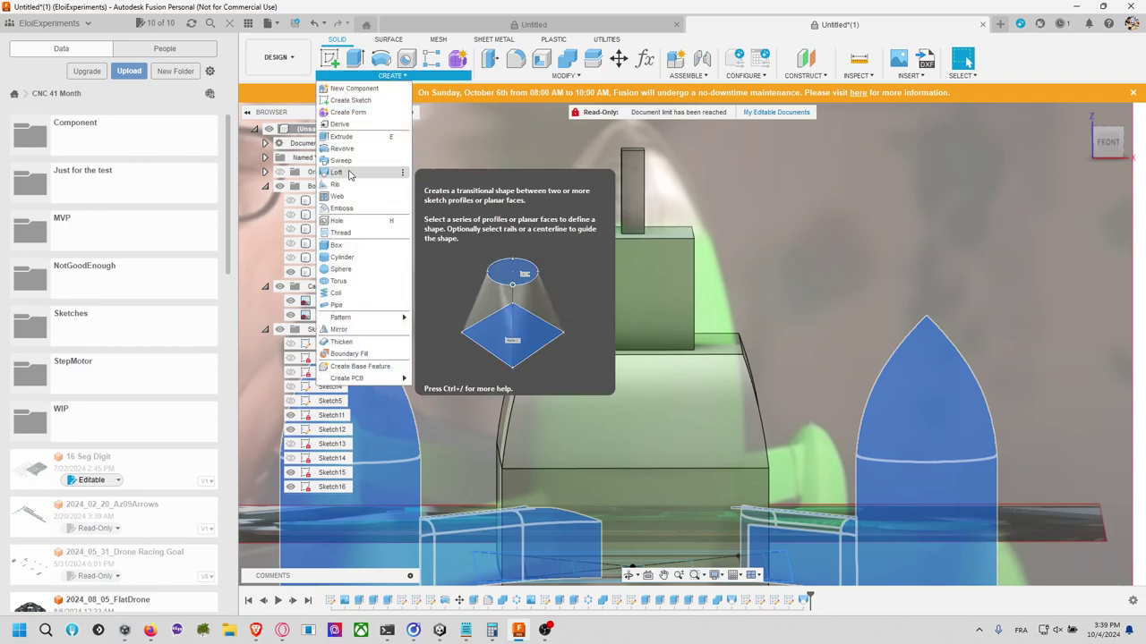
{"action": "left_click", "coordinate": [336, 172]}
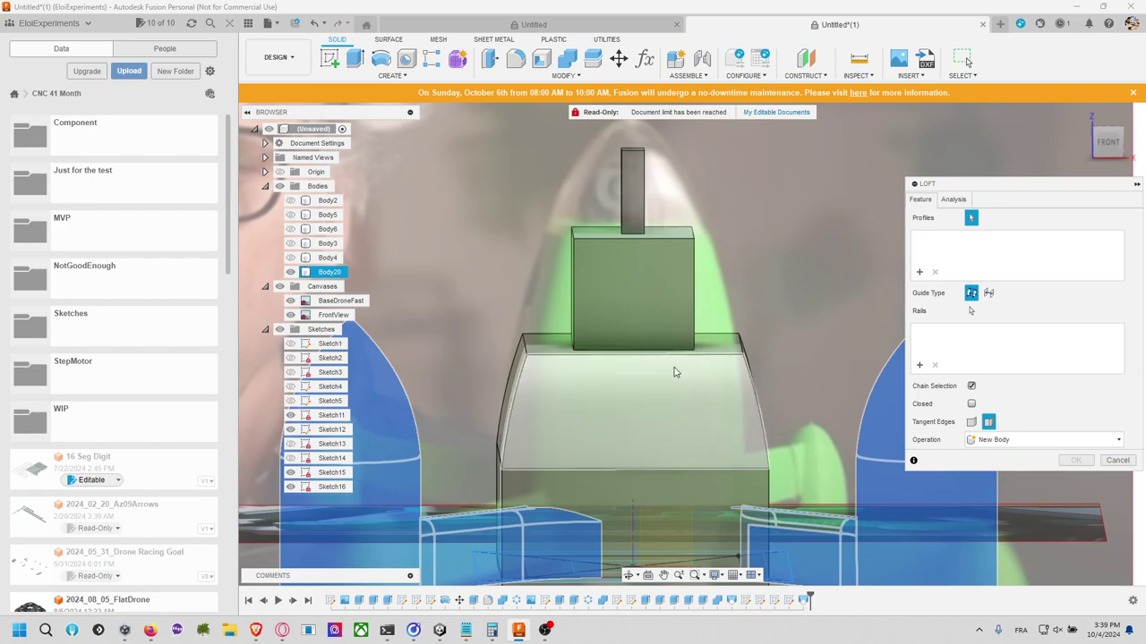
{"action": "left_click", "coordinate": [729, 355]}
{"action": "left_click", "coordinate": [685, 236]}
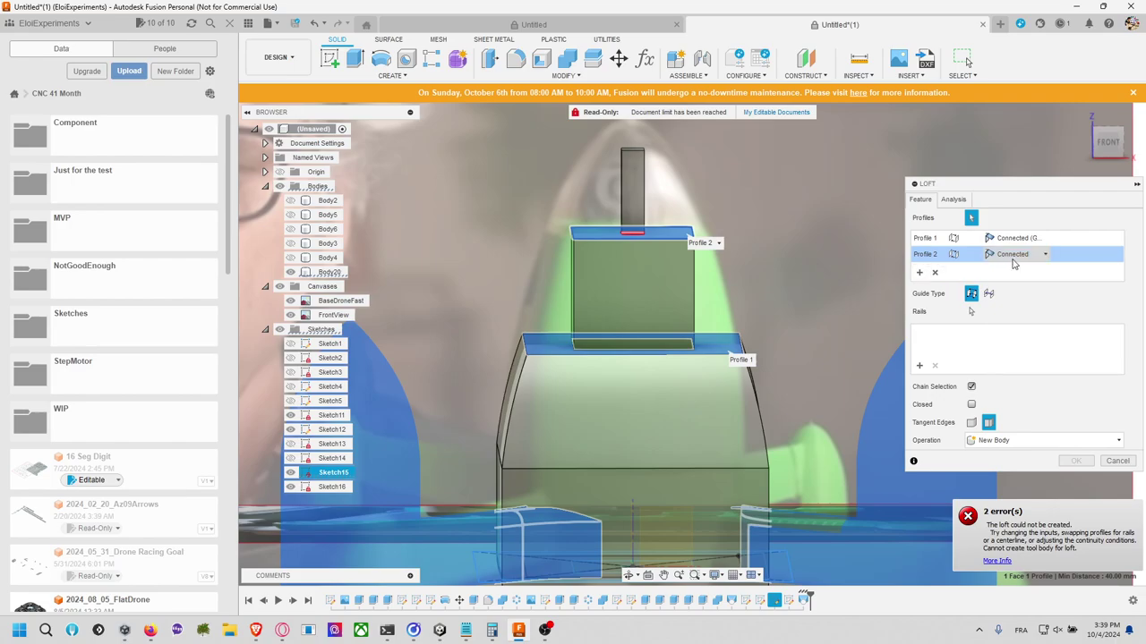
{"action": "left_click", "coordinate": [1014, 258]}
{"action": "left_click", "coordinate": [1017, 283]}
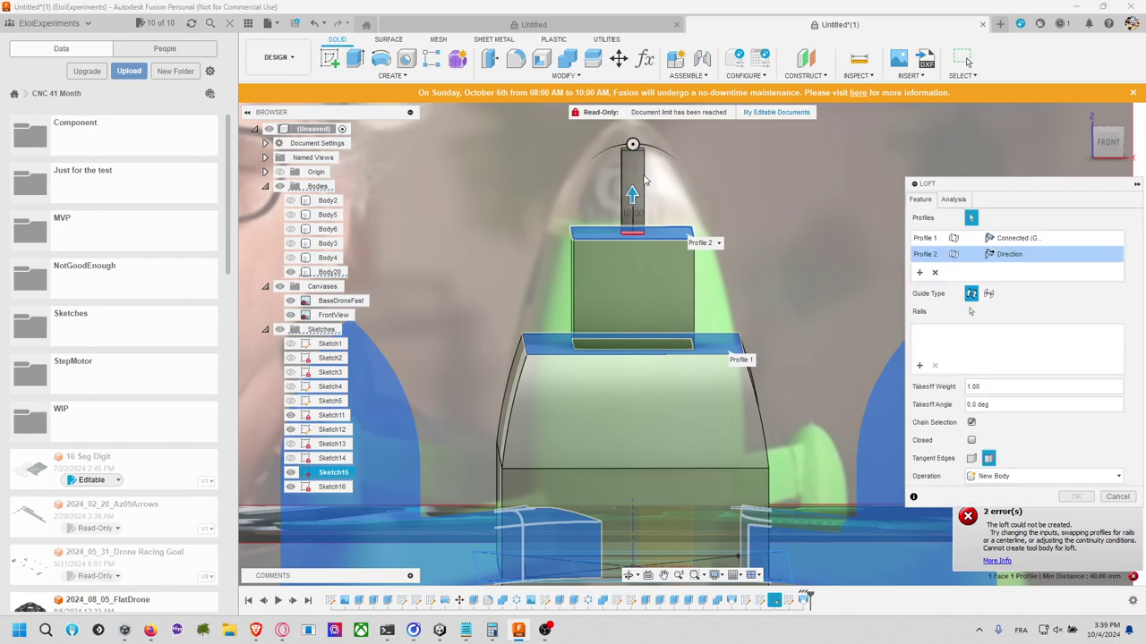
{"action": "left_click_drag", "start_coordinate": [632, 145], "coordinate": [692, 195]}
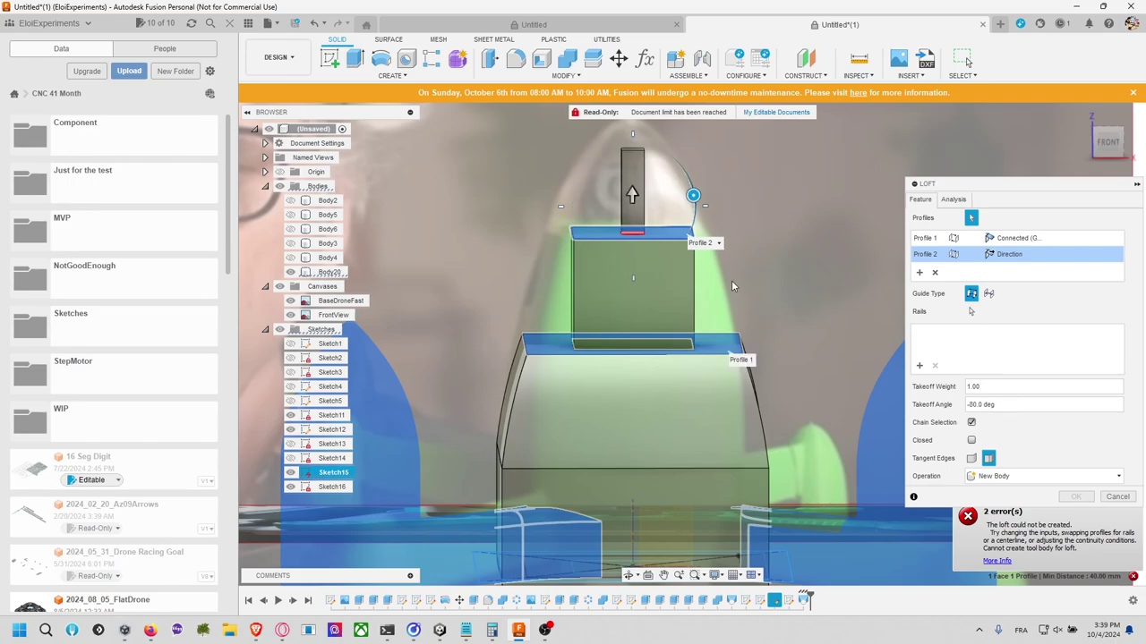
{"action": "left_click", "coordinate": [1117, 496]}
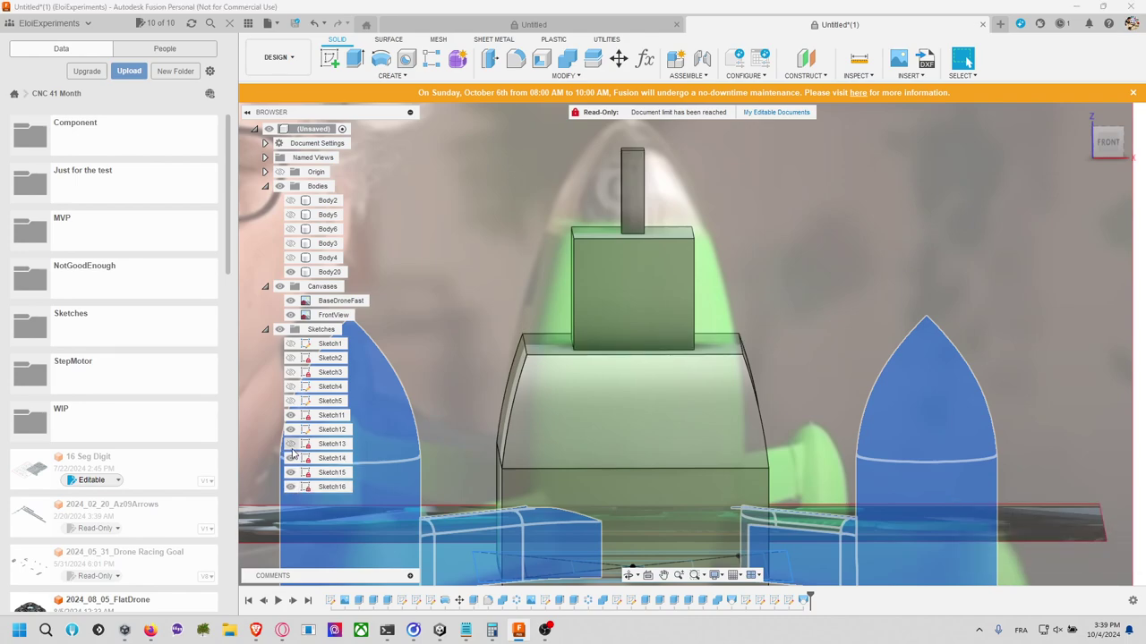
Step: Loft from the body's top face to the upper block, Profile 2 Direction at 330 deg
{"action": "left_click", "coordinate": [391, 75]}
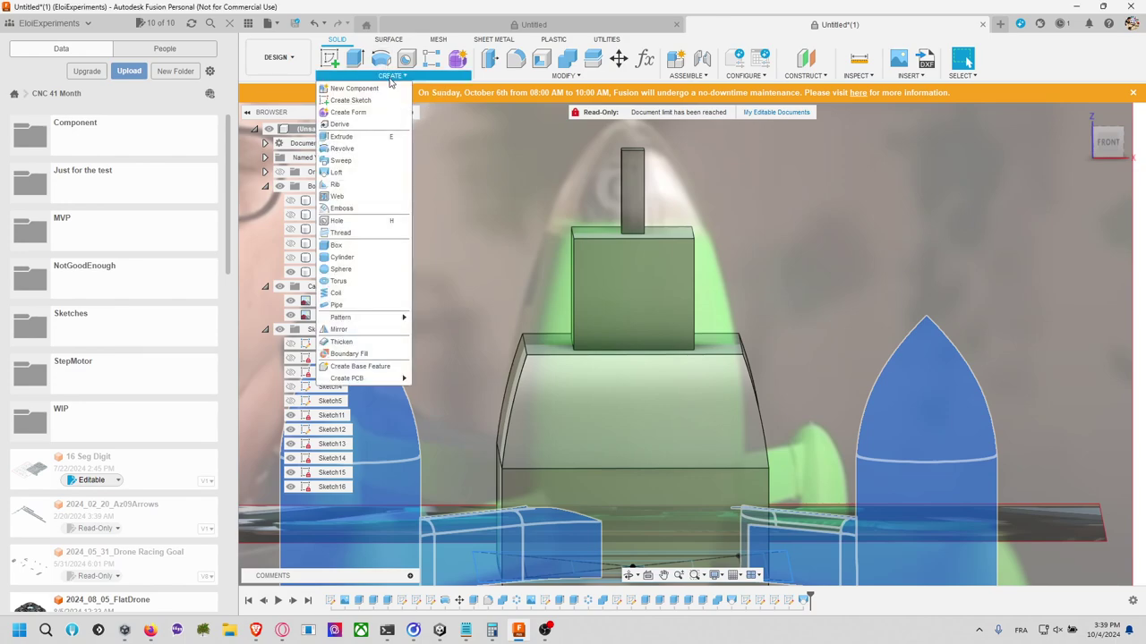
{"action": "left_click", "coordinate": [351, 173]}
{"action": "left_click", "coordinate": [675, 247]}
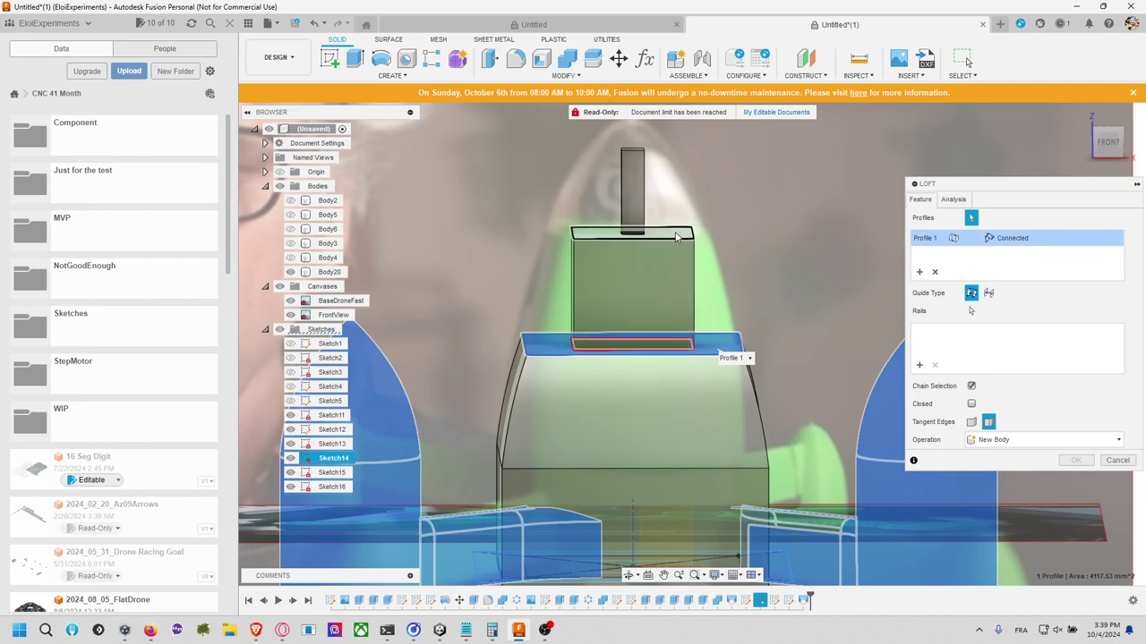
{"action": "left_click", "coordinate": [677, 233]}
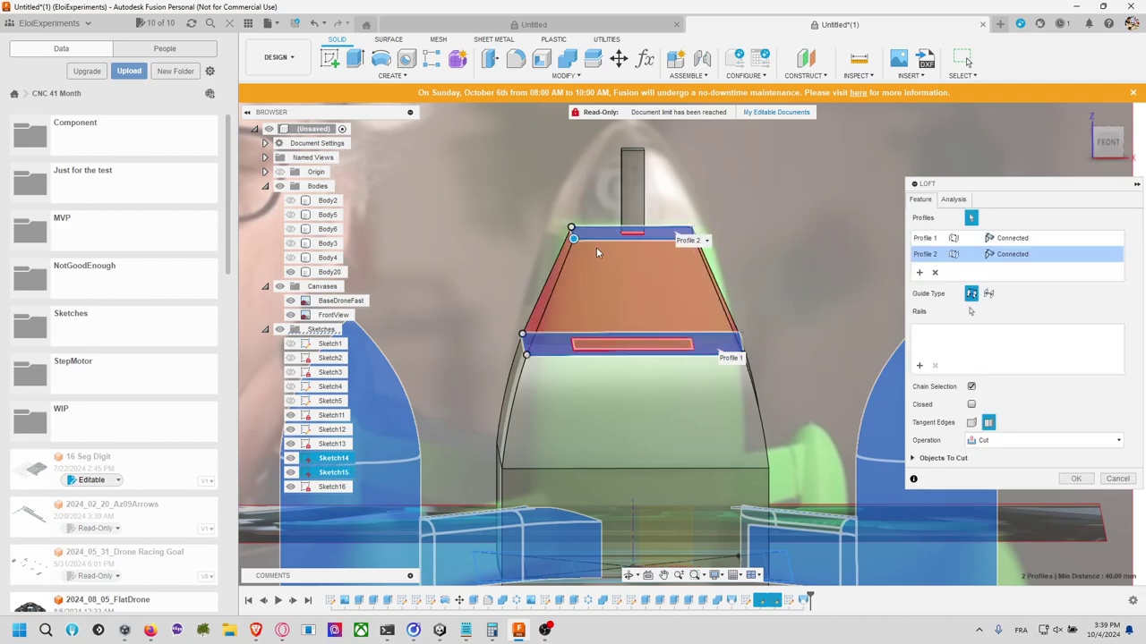
{"action": "left_click", "coordinate": [1011, 254]}
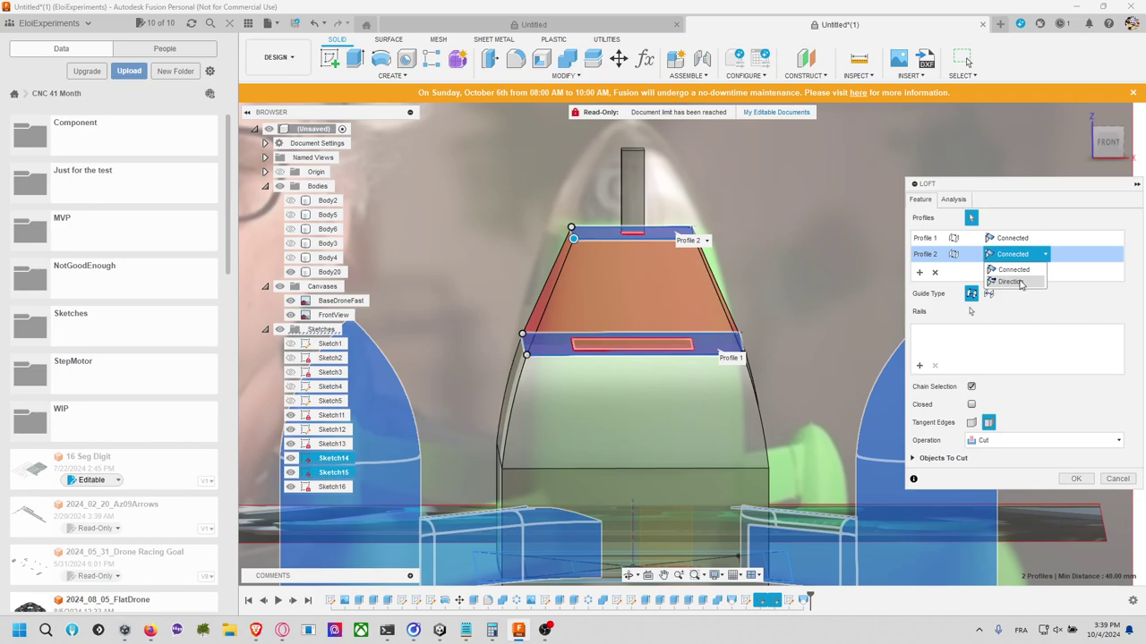
{"action": "left_click", "coordinate": [1019, 279]}
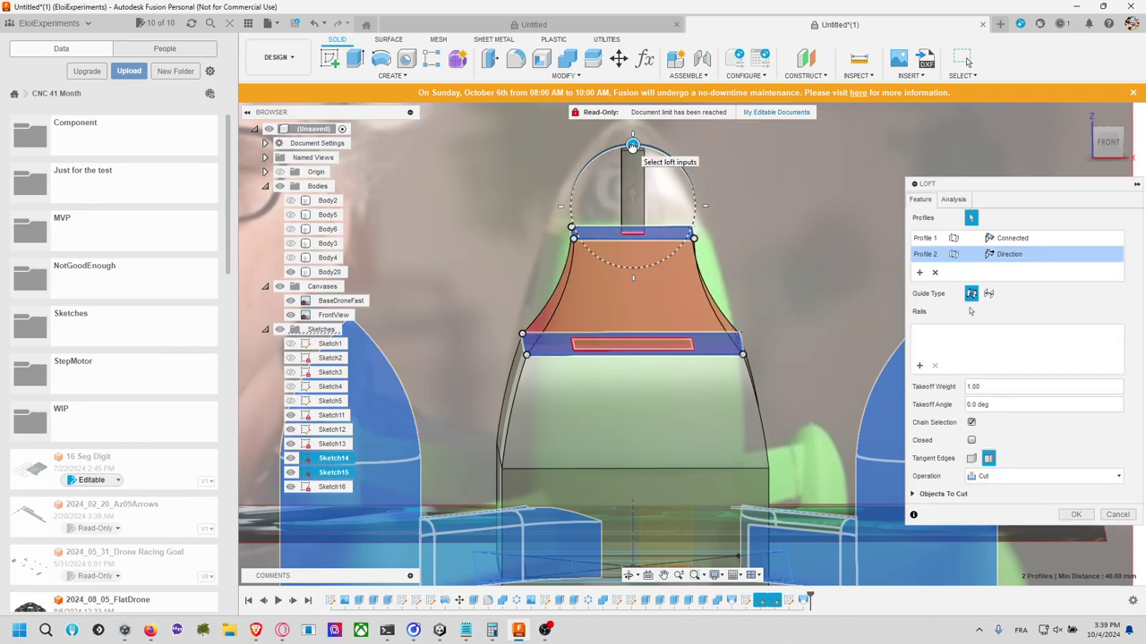
{"action": "mouse_move", "coordinate": [632, 159]}
{"action": "left_mouse_down"}
{"action": "mouse_move", "coordinate": [679, 164]}
{"action": "mouse_move", "coordinate": [570, 165]}
{"action": "mouse_move", "coordinate": [691, 198]}
{"action": "mouse_move", "coordinate": [689, 188]}
{"action": "mouse_move", "coordinate": [636, 184]}
{"action": "mouse_move", "coordinate": [645, 176]}
{"action": "left_mouse_up"}
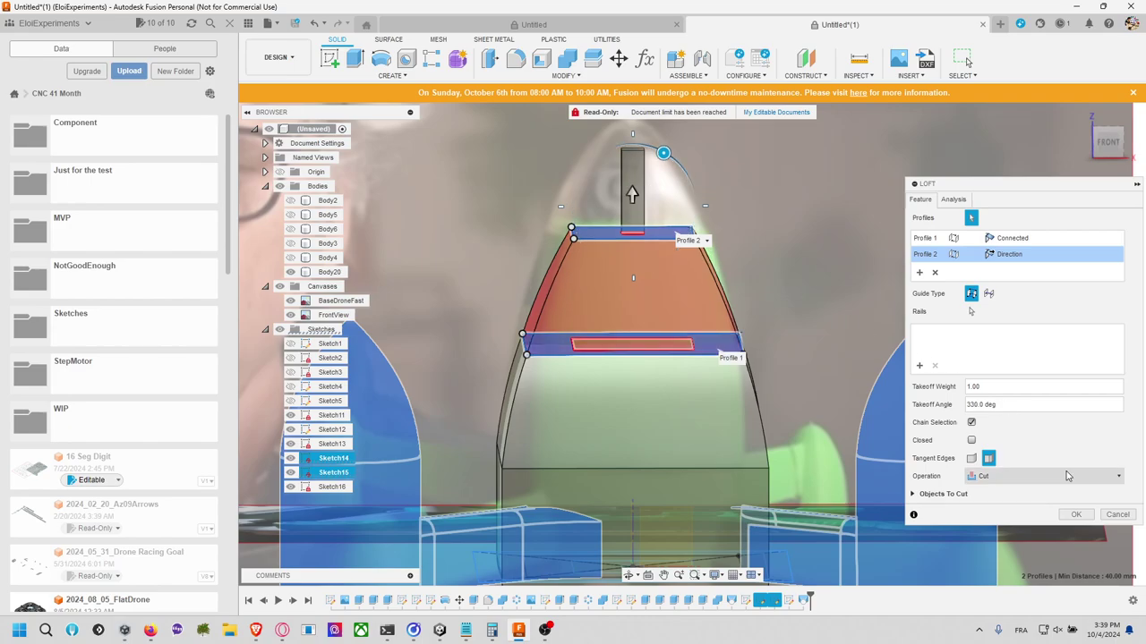
{"action": "left_click", "coordinate": [1078, 515]}
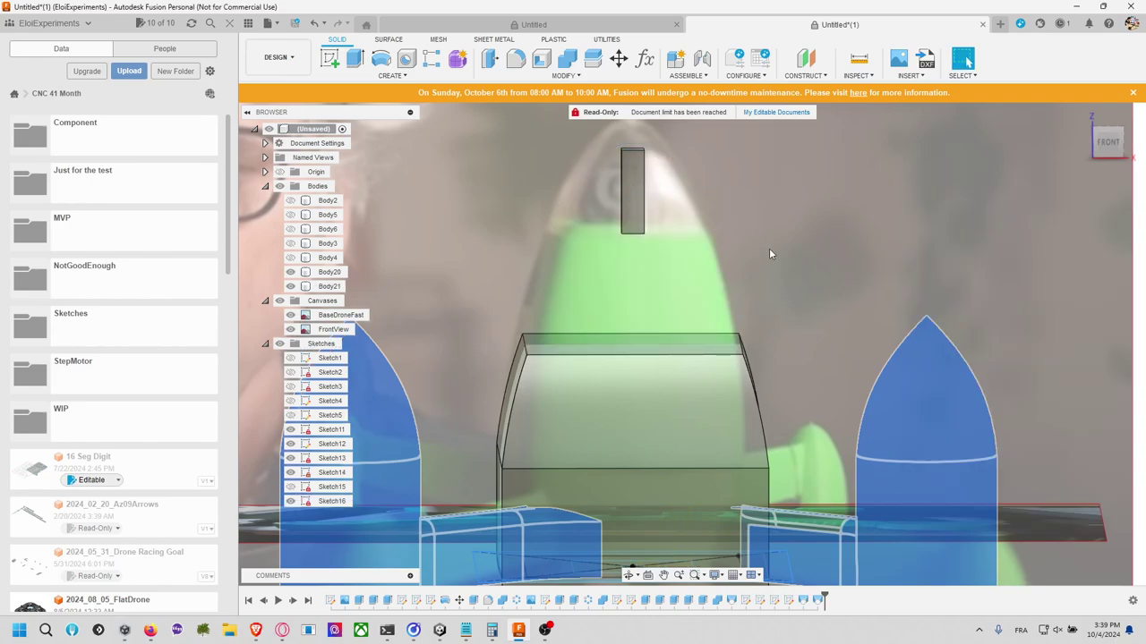
Step: Edit the new loft feature so its operation is Join instead of Cut
{"action": "right_click", "coordinate": [817, 601]}
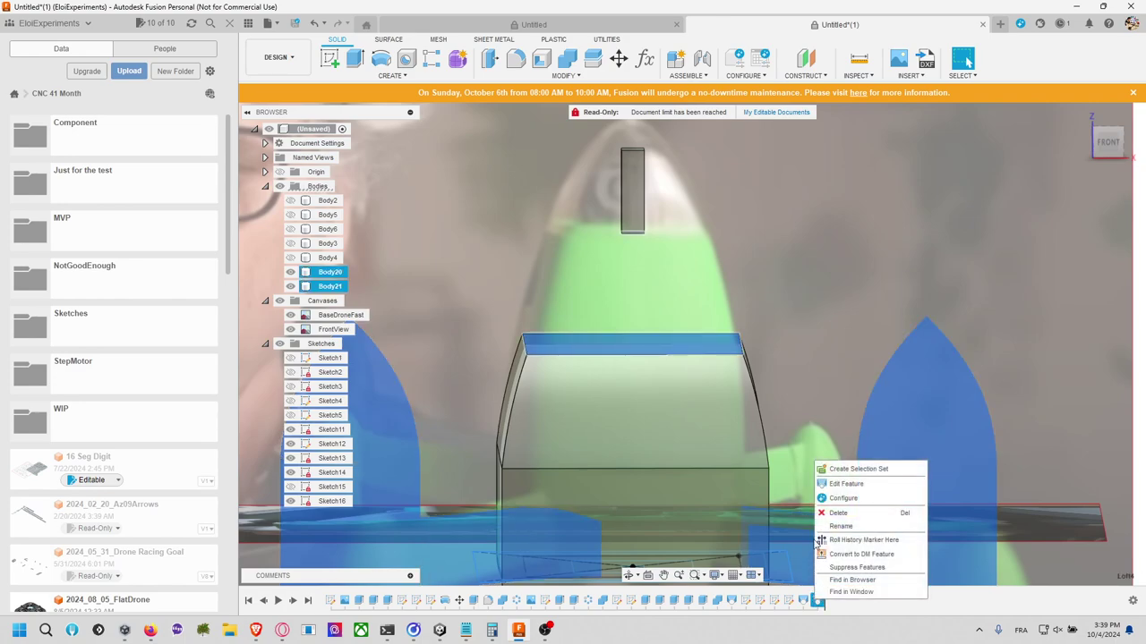
{"action": "left_click", "coordinate": [837, 484]}
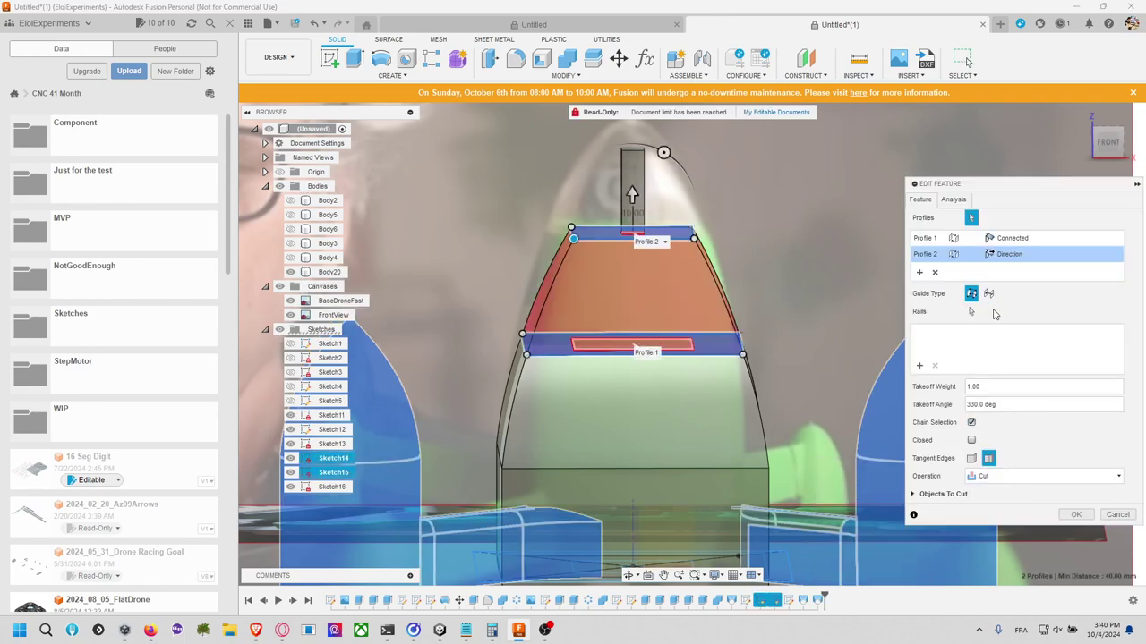
{"action": "left_click", "coordinate": [1003, 477]}
{"action": "left_click", "coordinate": [998, 489]}
{"action": "left_click", "coordinate": [1076, 498]}
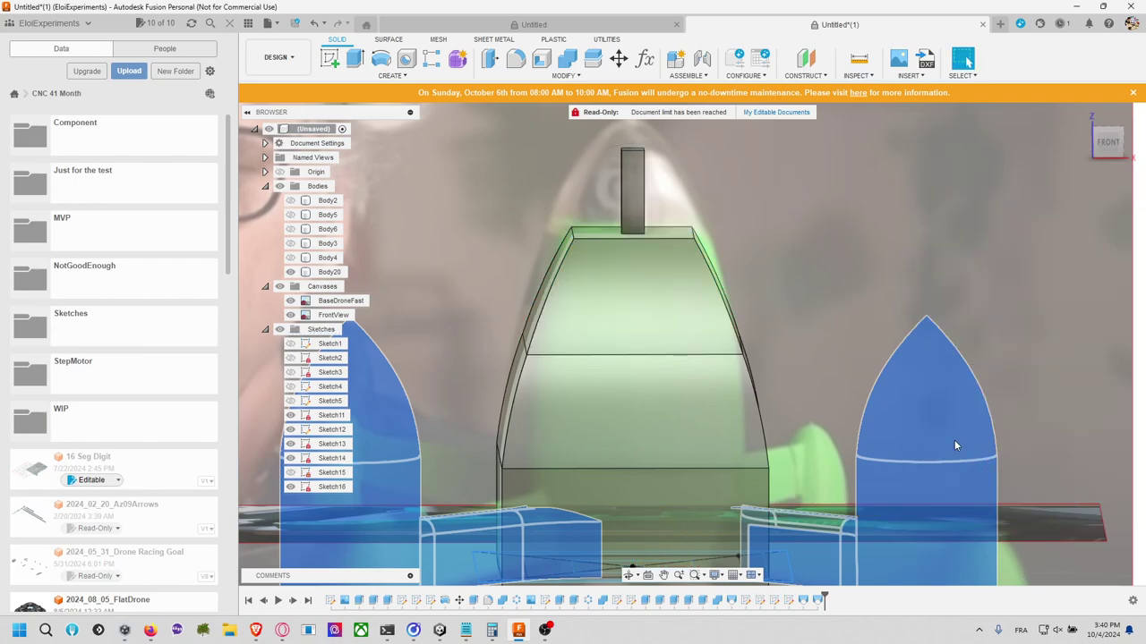
{"action": "middle_click_drag", "start_coordinate": [813, 293], "coordinate": [804, 365]}
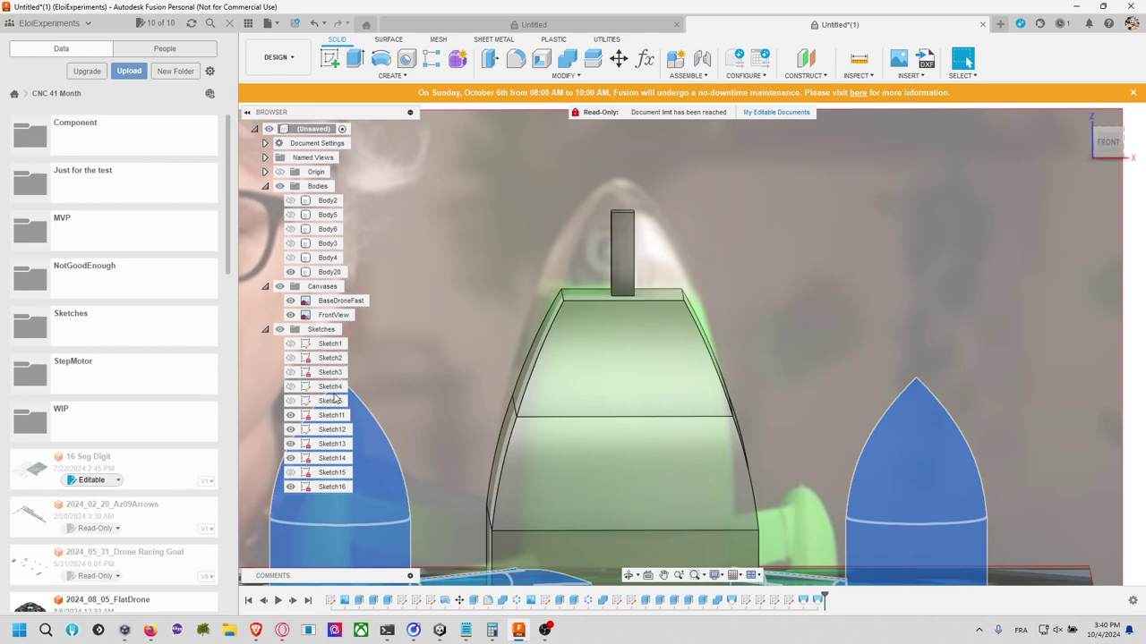
Step: Undo the last modelling steps with Ctrl+Z until the stepped boxes return
{"action": "left_click", "coordinate": [414, 78]}
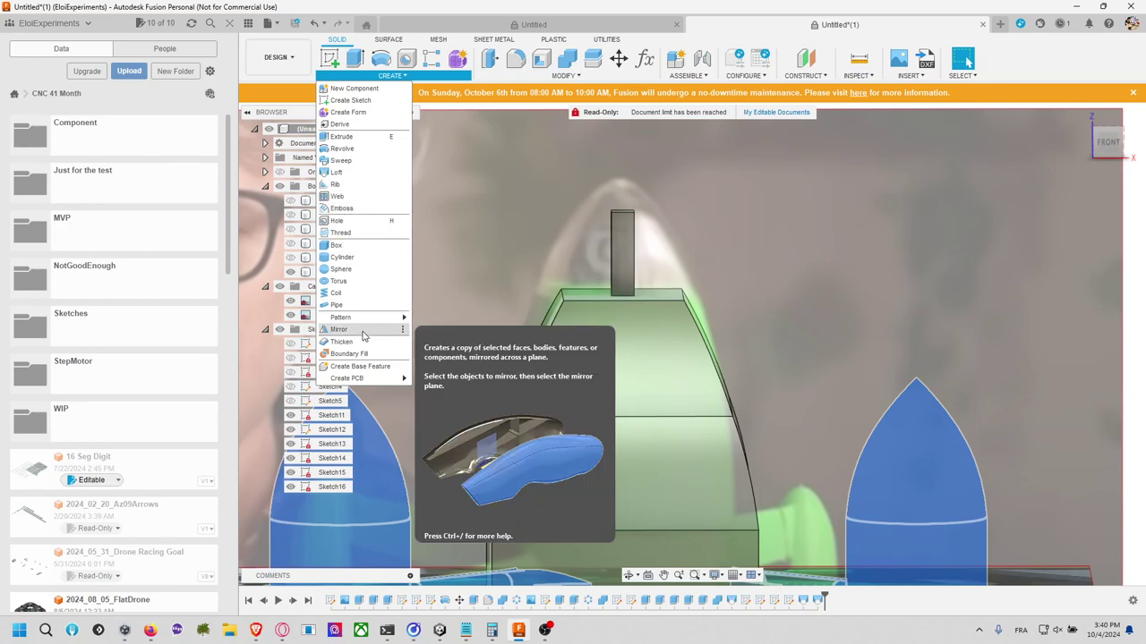
{"action": "scroll", "coordinate": [680, 329], "scroll_direction": "up", "scroll_amount": 2}
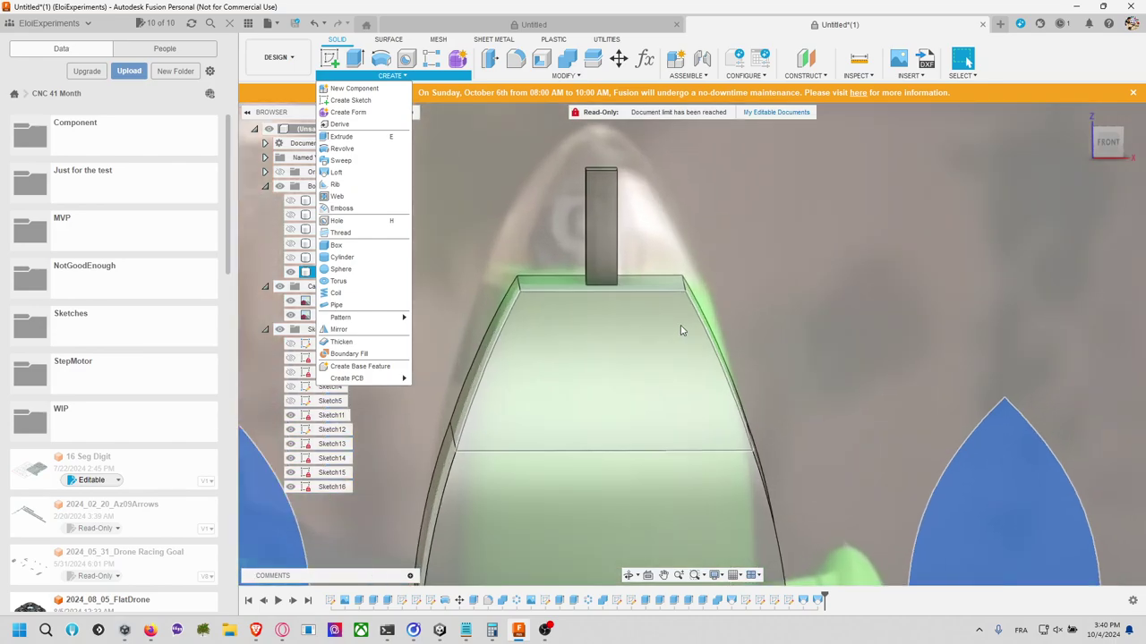
{"action": "scroll", "coordinate": [680, 328], "scroll_direction": "down", "scroll_amount": 4}
{"action": "left_click", "coordinate": [811, 336]}
{"action": "scroll", "coordinate": [808, 271], "scroll_direction": "up", "scroll_amount": 2}
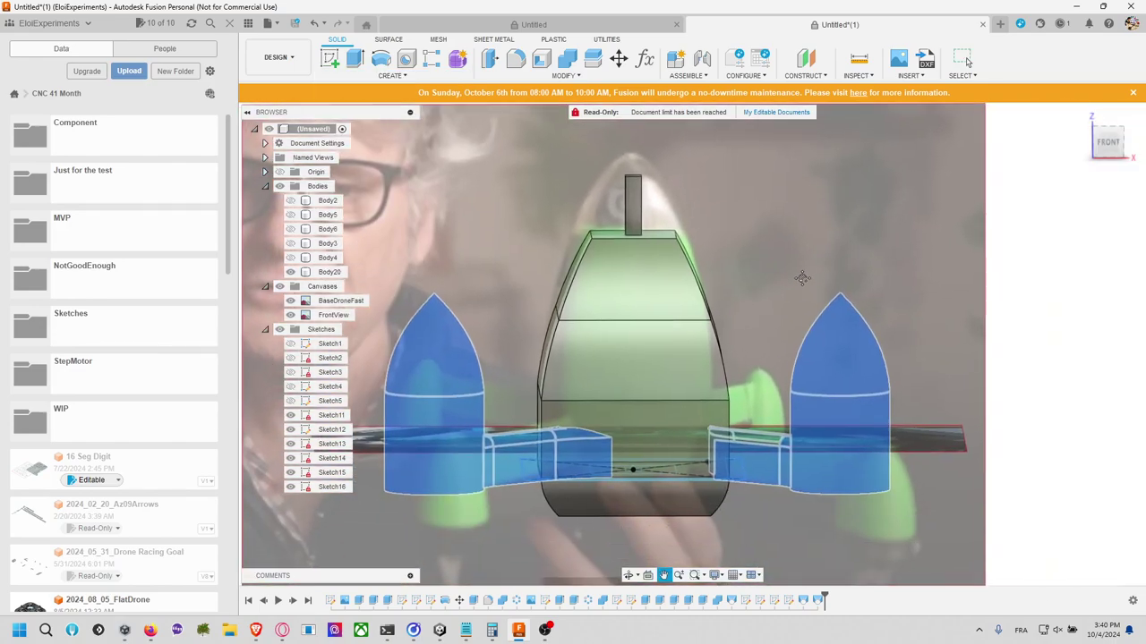
{"action": "scroll", "coordinate": [799, 260], "scroll_direction": "down", "scroll_amount": 2}
{"action": "key", "text": "Escape"}
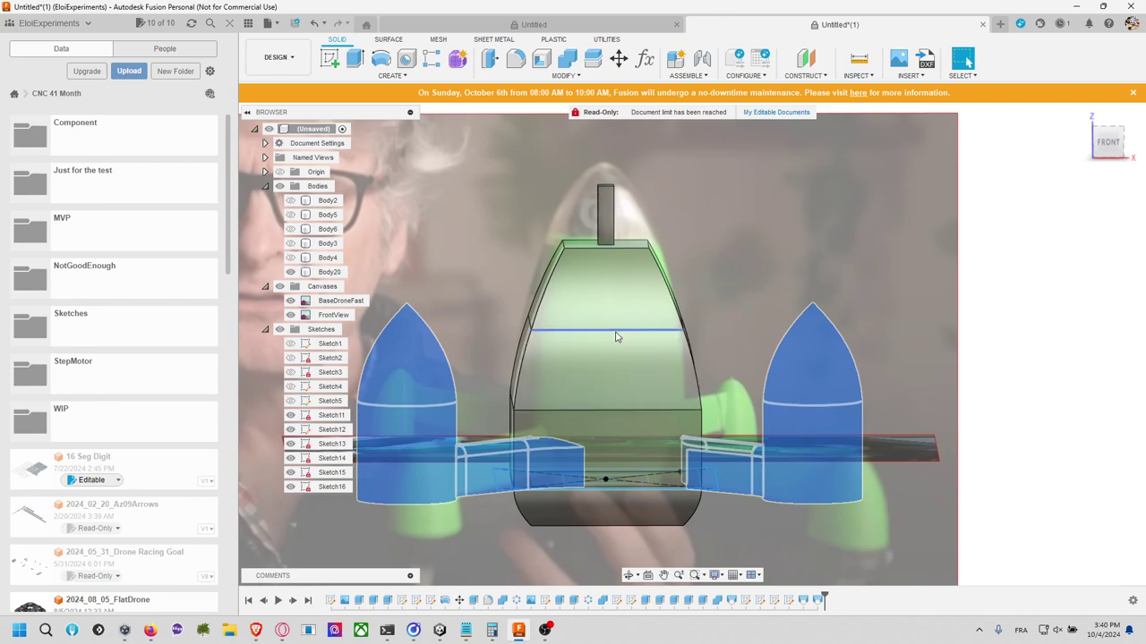
{"action": "key", "text": "ctrl+z"}
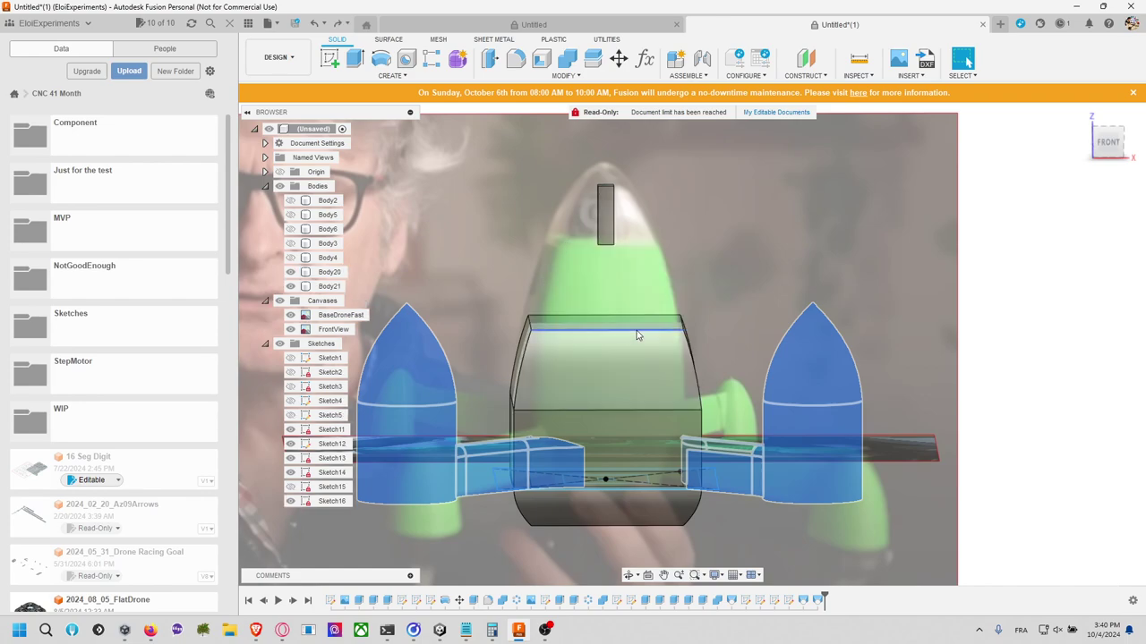
{"action": "left_click", "coordinate": [637, 336]}
{"action": "key", "text": "ctrl+z"}
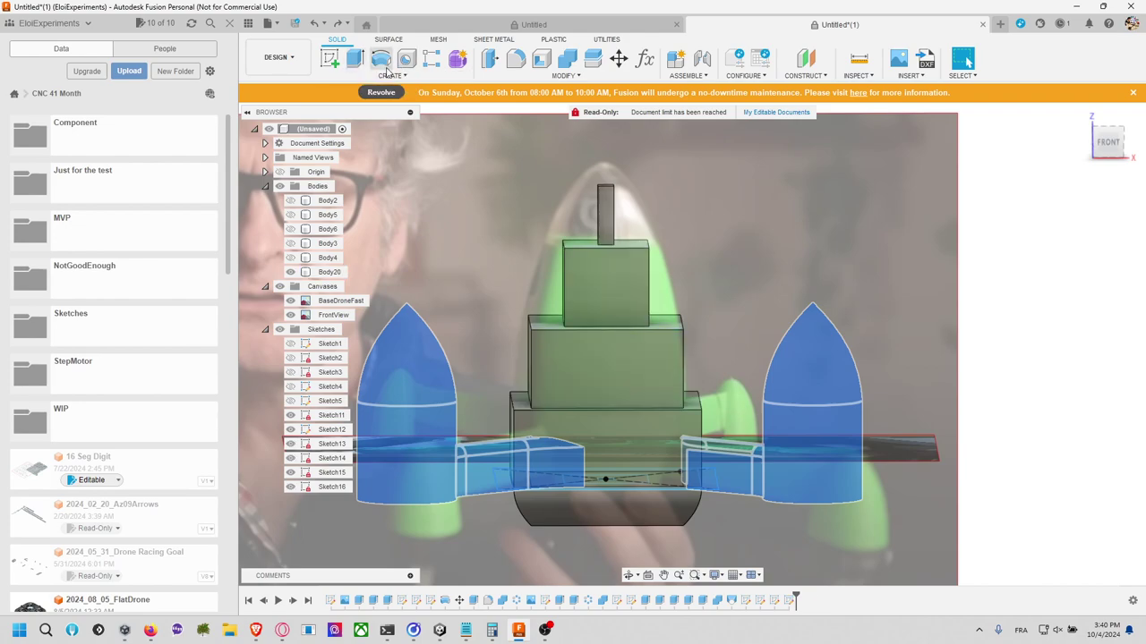
{"action": "left_click", "coordinate": [390, 75]}
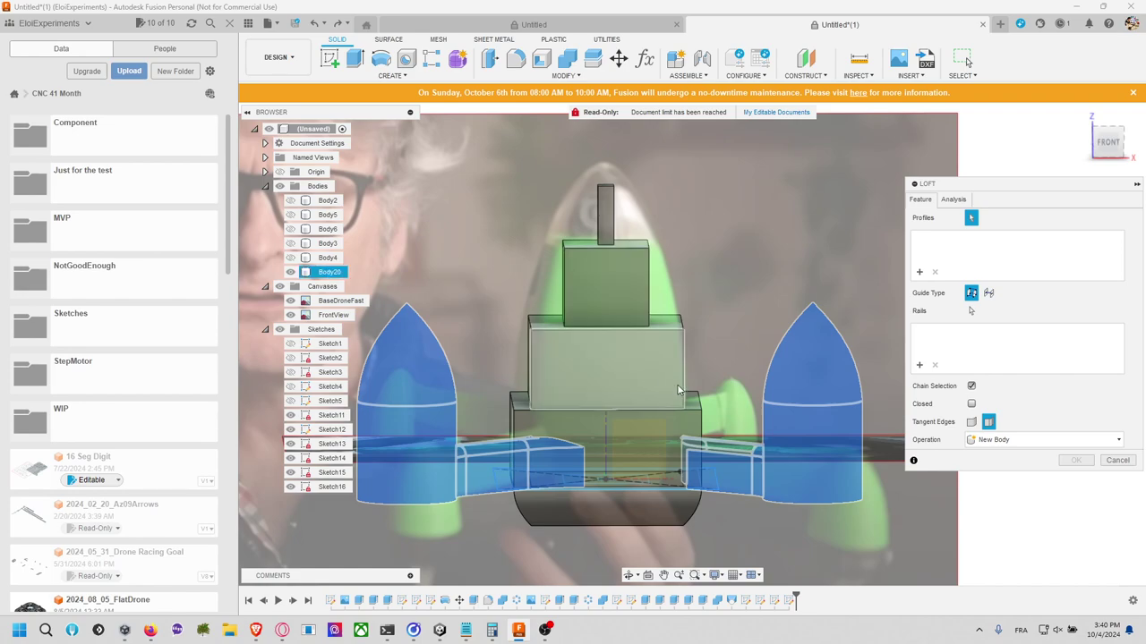
{"action": "left_click", "coordinate": [699, 408]}
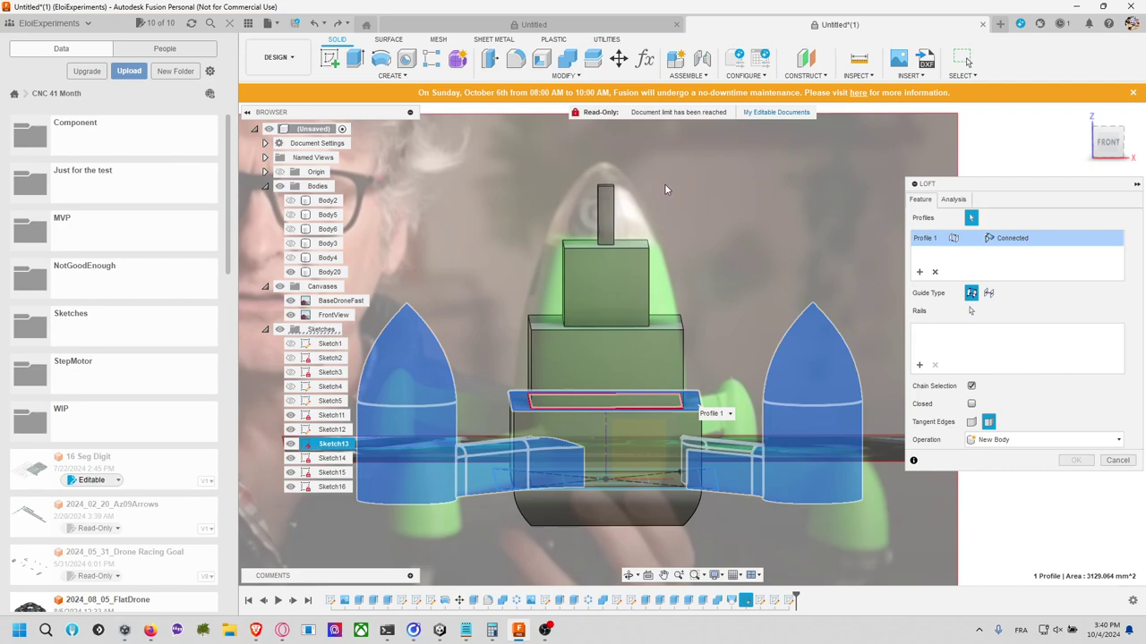
{"action": "middle_click_drag", "start_coordinate": [664, 183], "coordinate": [617, 259], "text": "shift"}
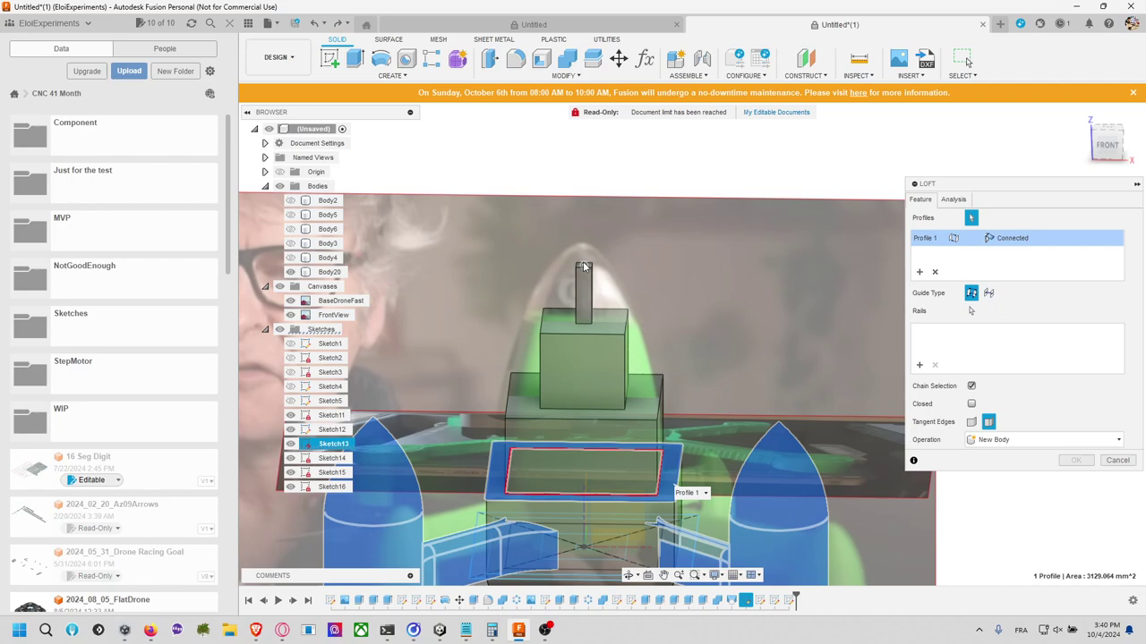
{"action": "left_click", "coordinate": [583, 266]}
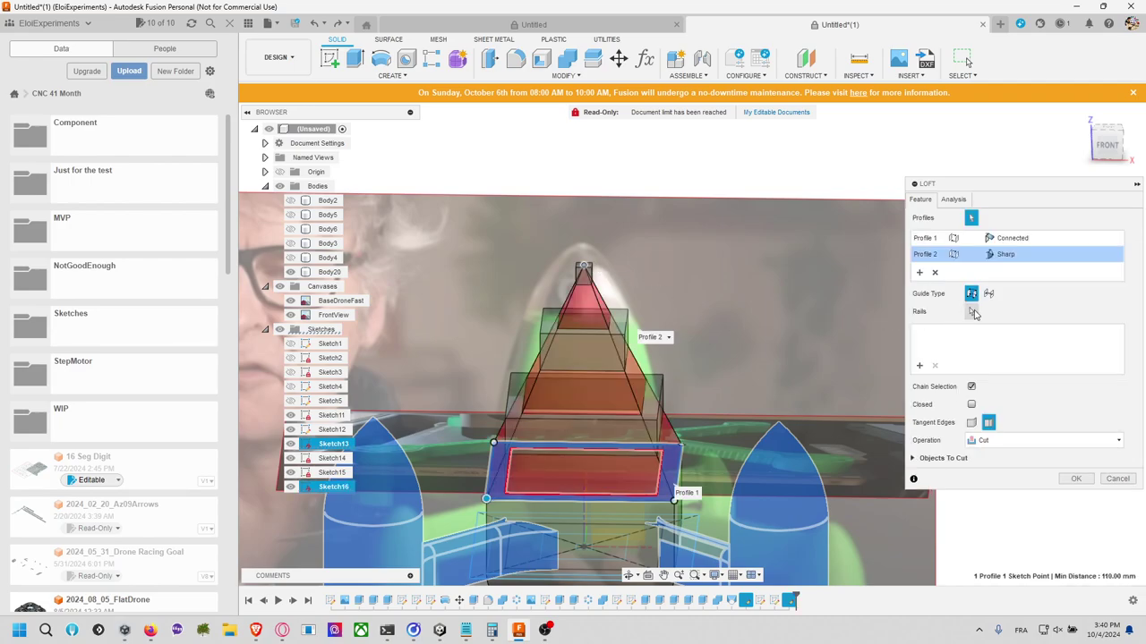
{"action": "left_click", "coordinate": [1007, 254]}
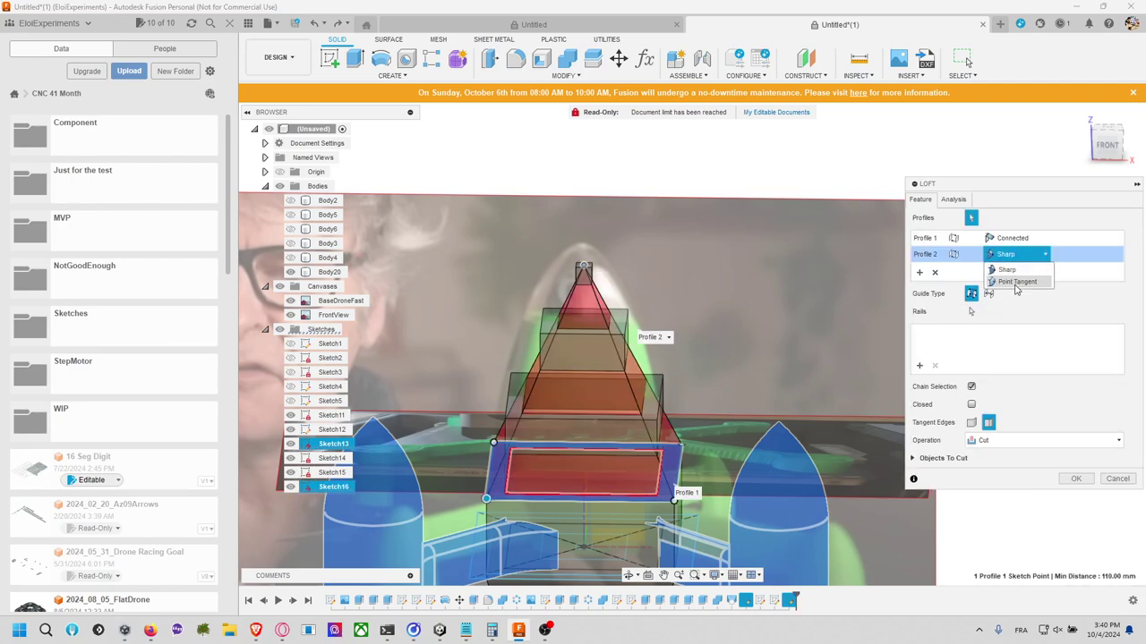
{"action": "left_click", "coordinate": [1016, 282]}
{"action": "middle_click_drag", "start_coordinate": [633, 291], "coordinate": [677, 277]}
{"action": "mouse_move", "coordinate": [628, 231]}
{"action": "left_mouse_down"}
{"action": "mouse_move", "coordinate": [629, 251]}
{"action": "mouse_move", "coordinate": [632, 225]}
{"action": "left_mouse_up"}
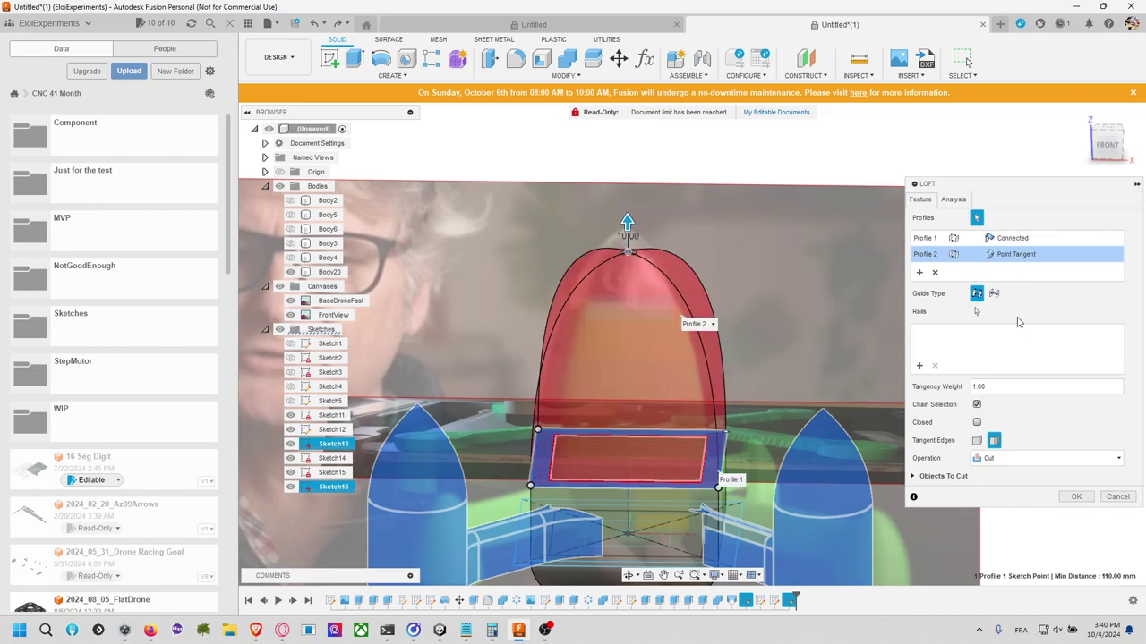
{"action": "left_click", "coordinate": [1011, 238]}
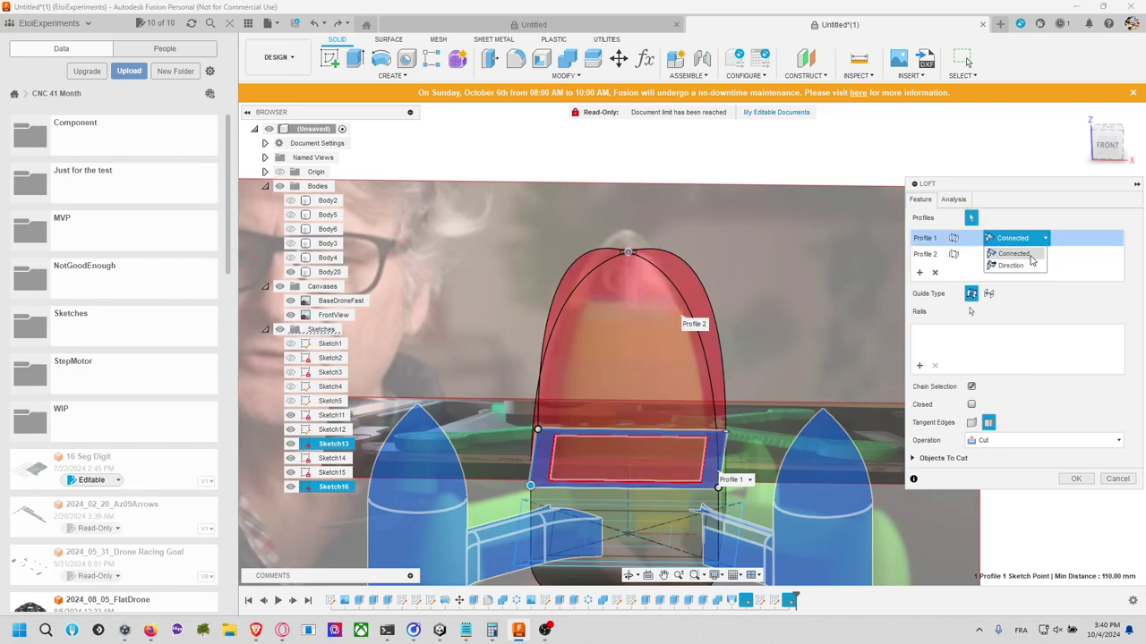
{"action": "left_click", "coordinate": [1032, 260]}
{"action": "left_click", "coordinate": [1012, 238]}
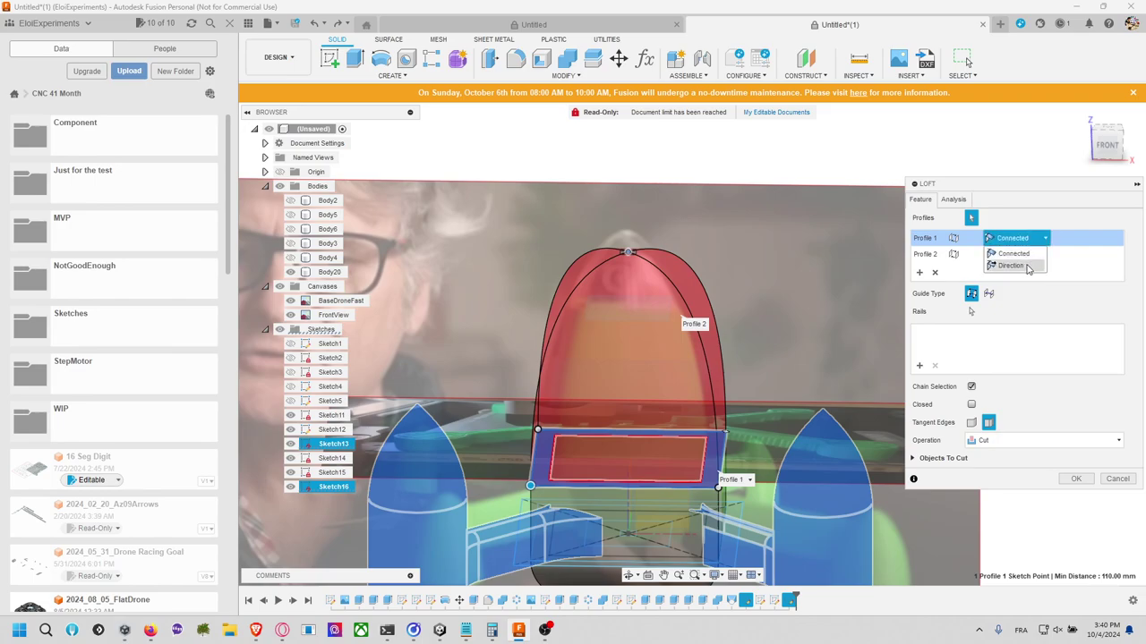
{"action": "left_click", "coordinate": [1006, 262]}
{"action": "mouse_move", "coordinate": [626, 403]}
{"action": "left_mouse_down"}
{"action": "mouse_move", "coordinate": [606, 409]}
{"action": "mouse_move", "coordinate": [660, 412]}
{"action": "mouse_move", "coordinate": [634, 410]}
{"action": "left_mouse_up"}
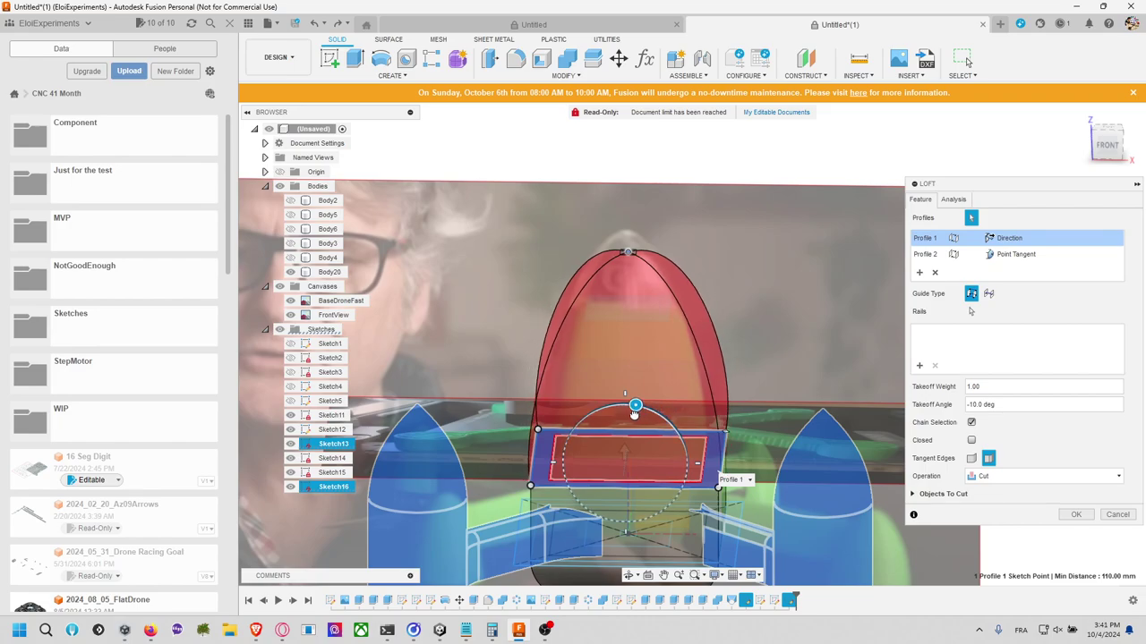
{"action": "left_click", "coordinate": [1016, 254]}
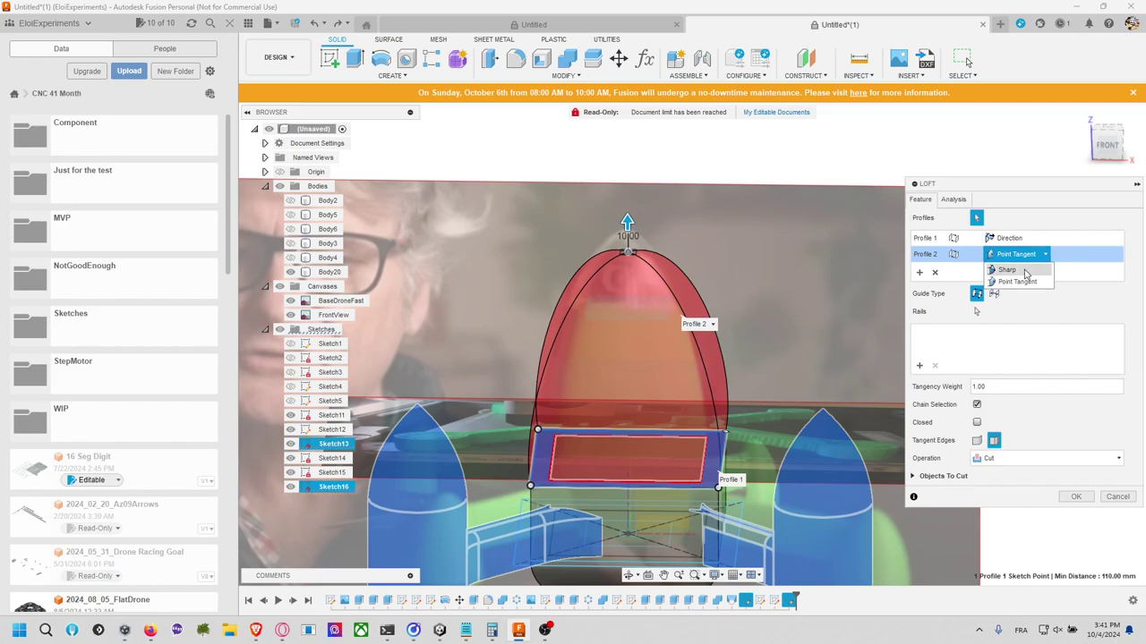
{"action": "left_click", "coordinate": [1026, 271]}
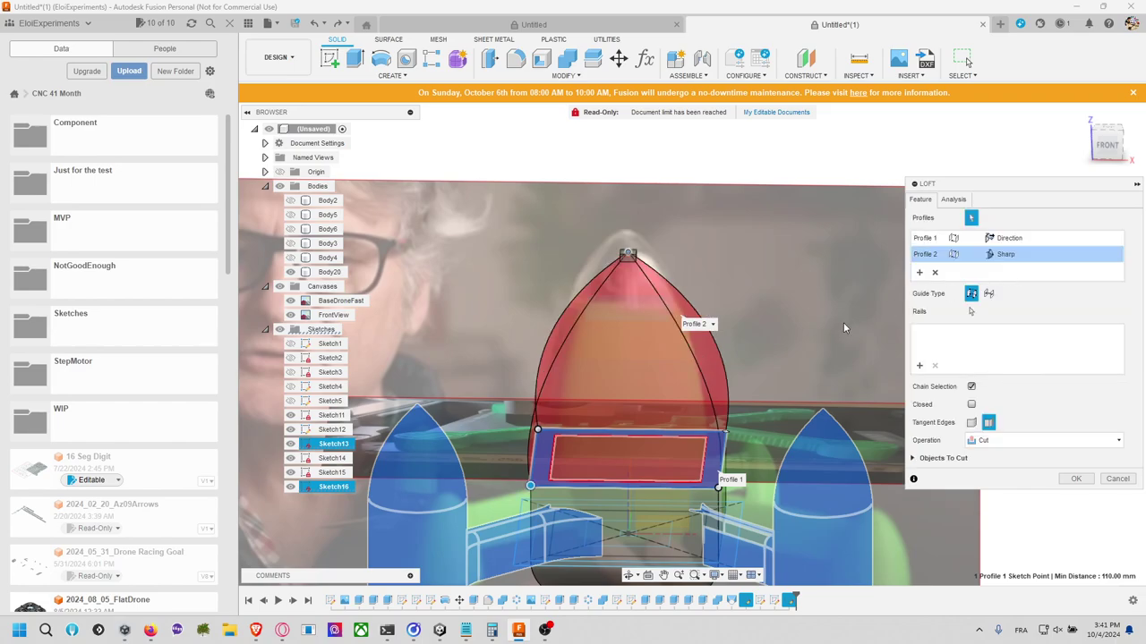
{"action": "middle_click_drag", "start_coordinate": [843, 322], "coordinate": [855, 265]}
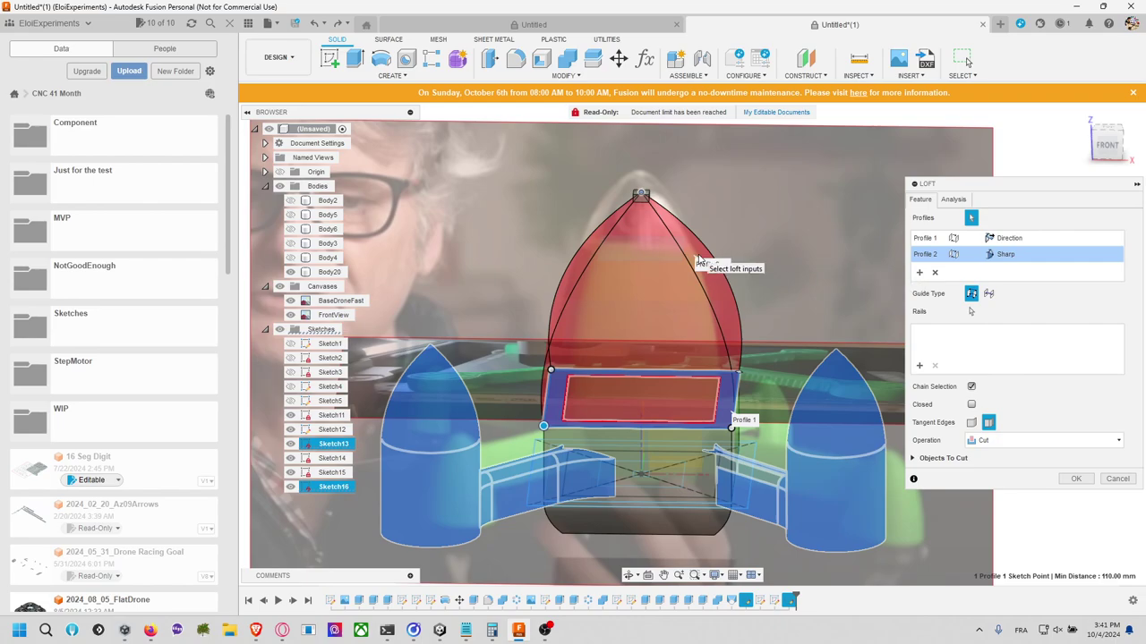
{"action": "left_click", "coordinate": [1014, 239]}
{"action": "mouse_move", "coordinate": [649, 344]}
{"action": "left_mouse_down"}
{"action": "mouse_move", "coordinate": [678, 348]}
{"action": "mouse_move", "coordinate": [632, 355]}
{"action": "mouse_move", "coordinate": [654, 355]}
{"action": "mouse_move", "coordinate": [642, 357]}
{"action": "left_mouse_up"}
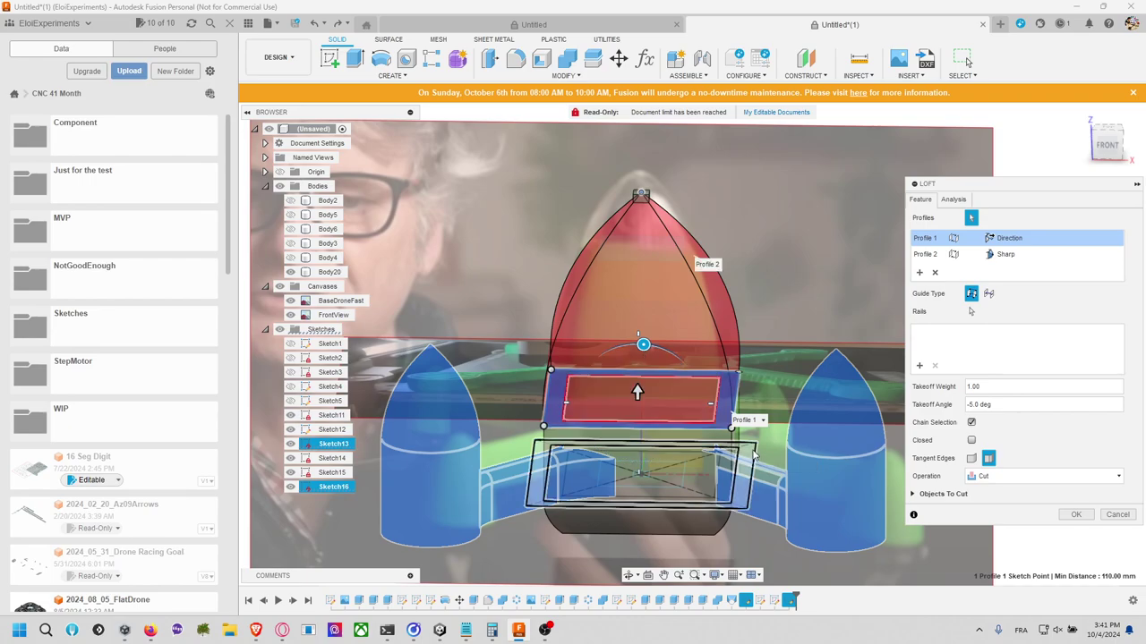
{"action": "left_click", "coordinate": [1117, 514]}
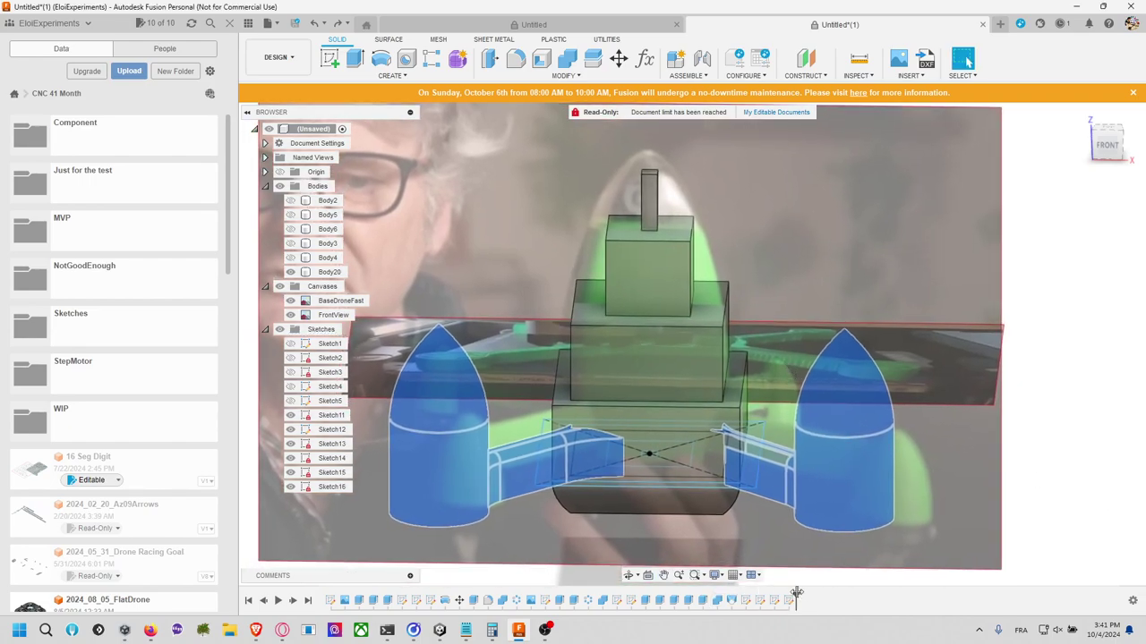
Step: Roll the timeline back and reopen Extrude9 for editing
{"action": "left_click_drag", "start_coordinate": [796, 593], "coordinate": [723, 598]}
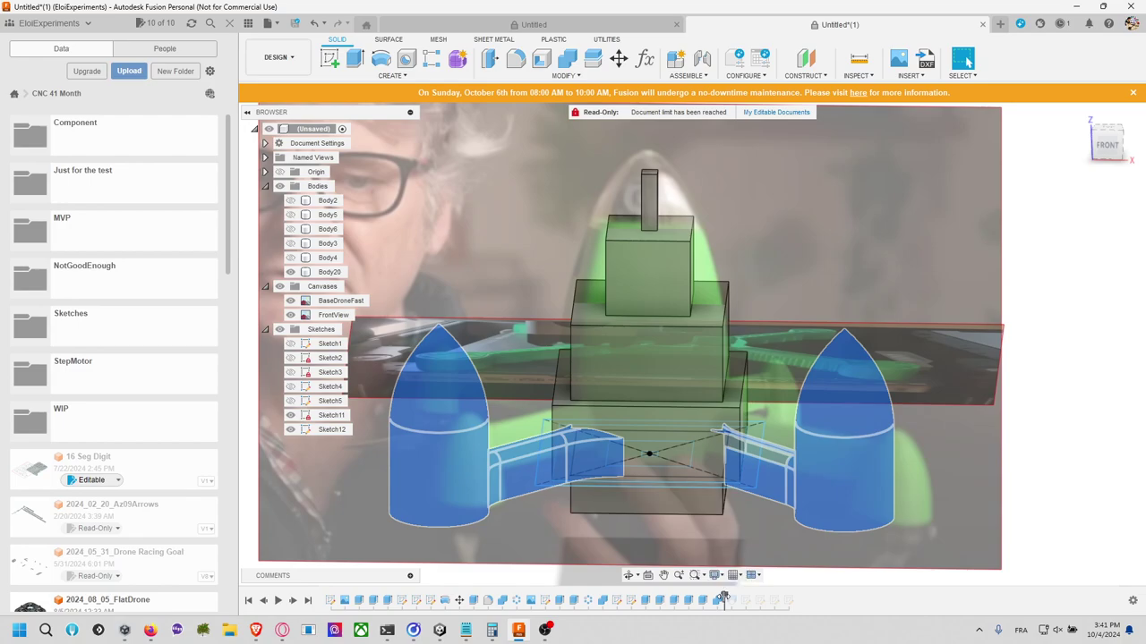
{"action": "left_click_drag", "start_coordinate": [723, 597], "coordinate": [651, 602]}
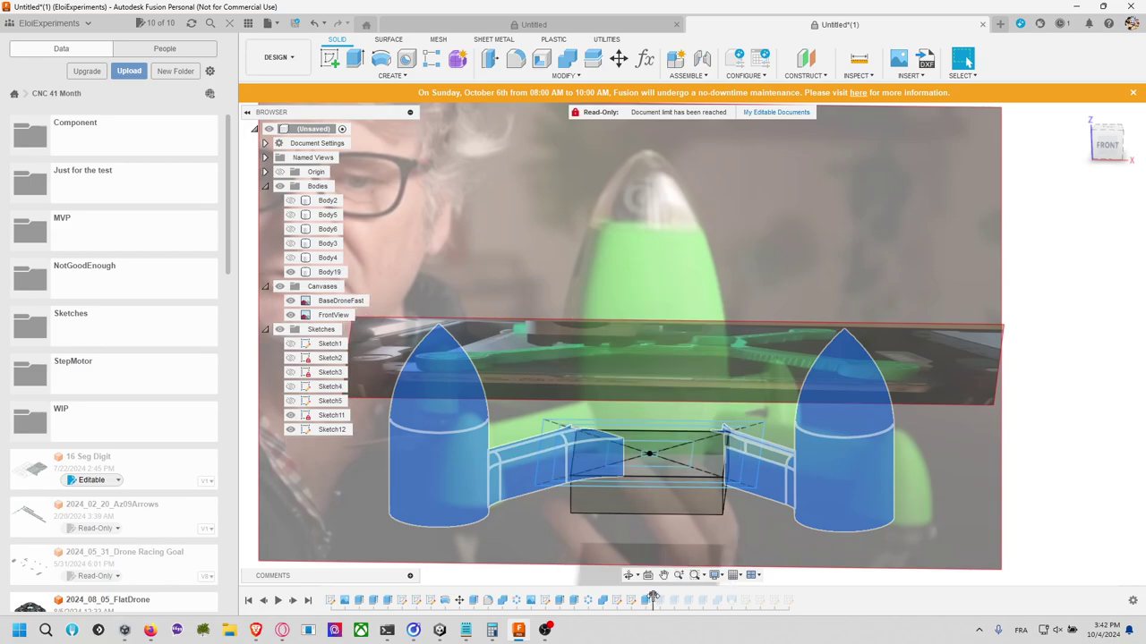
{"action": "left_click", "coordinate": [647, 601]}
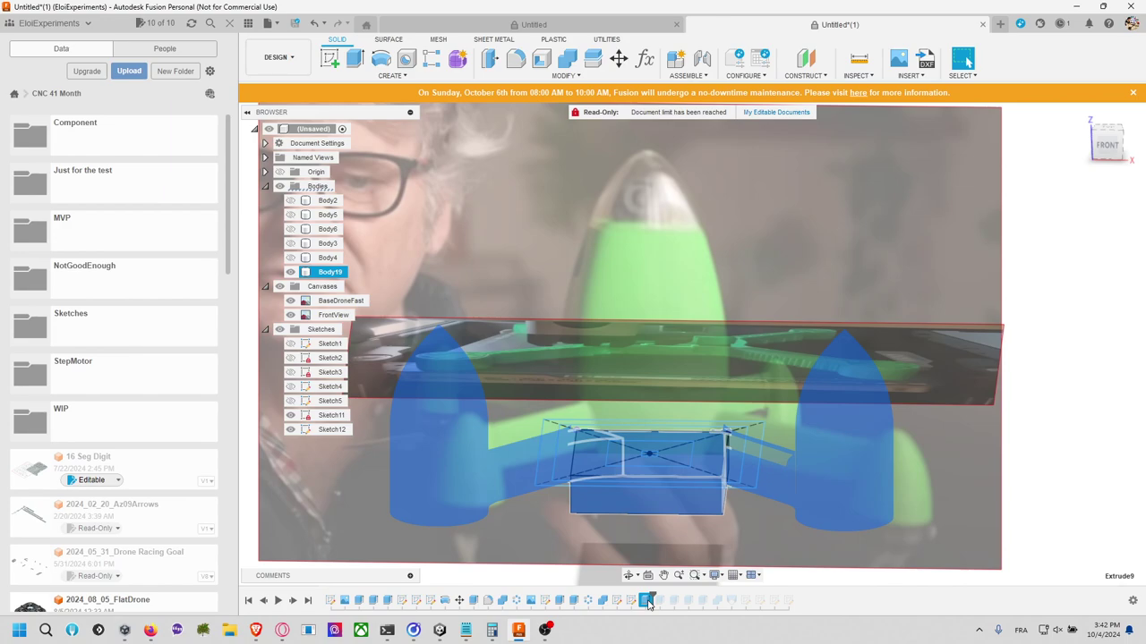
{"action": "right_click", "coordinate": [648, 601]}
{"action": "left_click", "coordinate": [687, 488]}
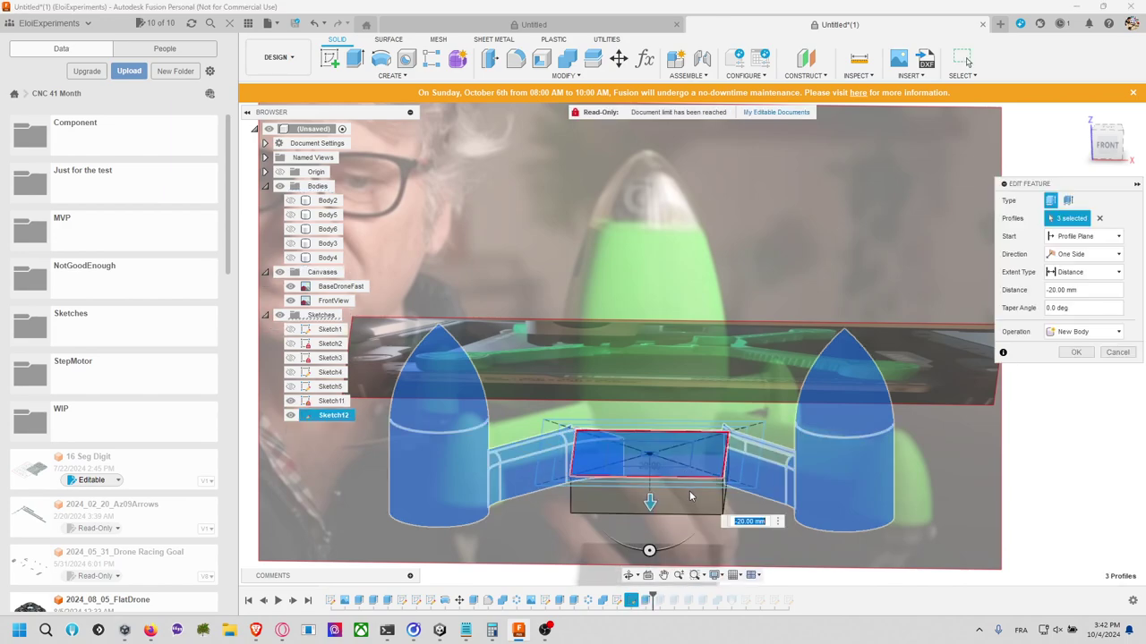
Step: Keep a single profile in Extrude9 and extrude it to 160 mm
{"action": "left_click", "coordinate": [716, 490]}
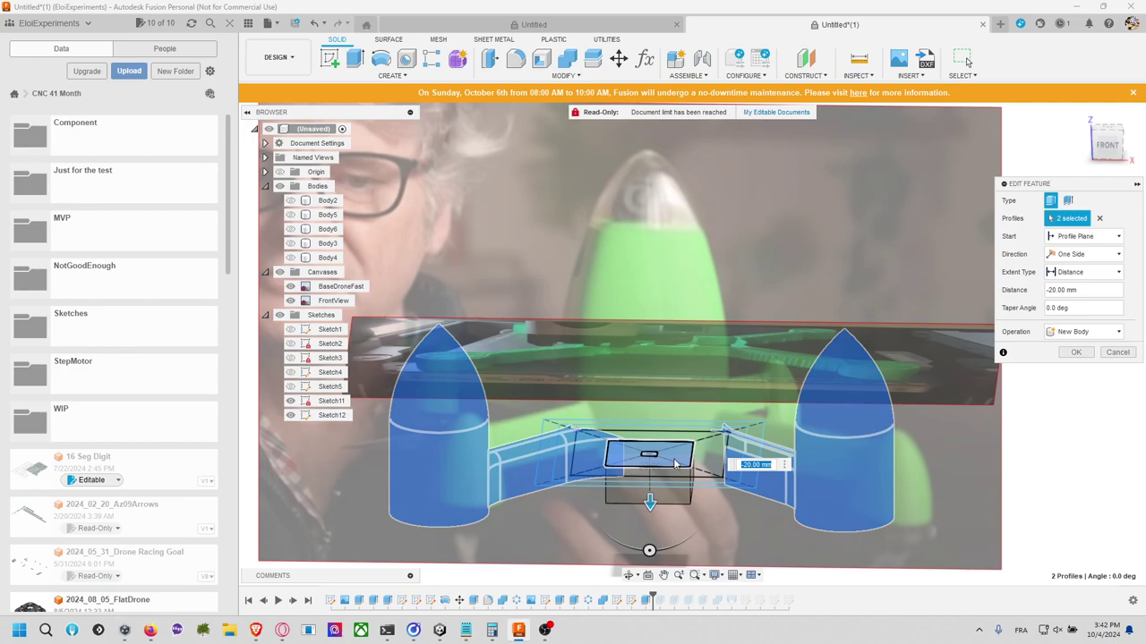
{"action": "left_click", "coordinate": [676, 463]}
{"action": "left_click_drag", "start_coordinate": [650, 500], "coordinate": [649, 166]}
{"action": "left_click", "coordinate": [1107, 145]}
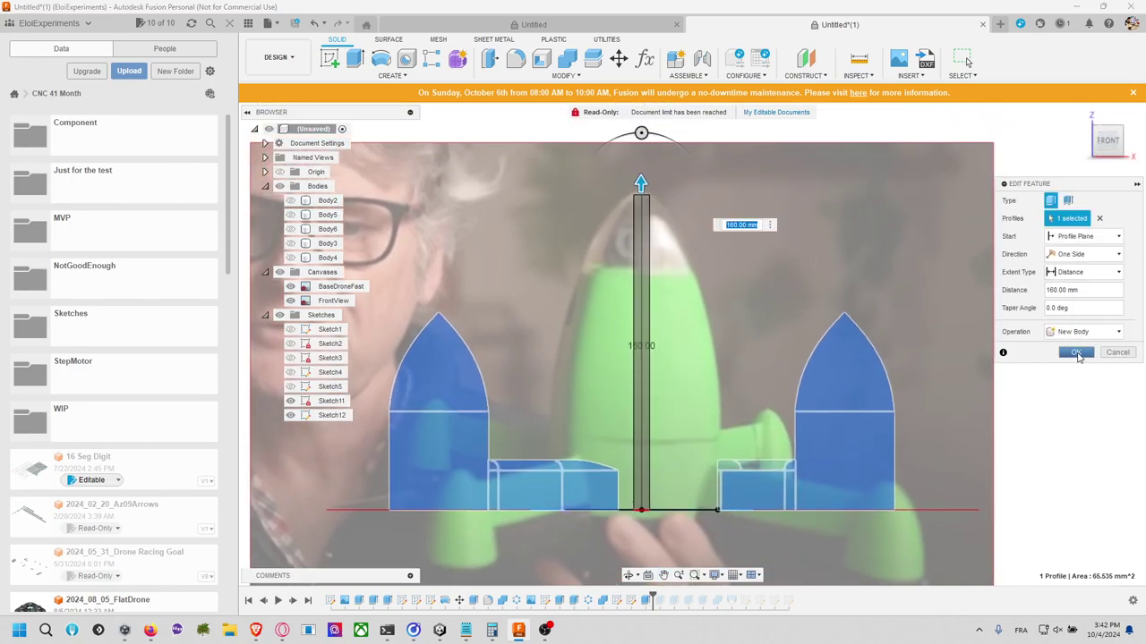
{"action": "left_click", "coordinate": [1076, 352]}
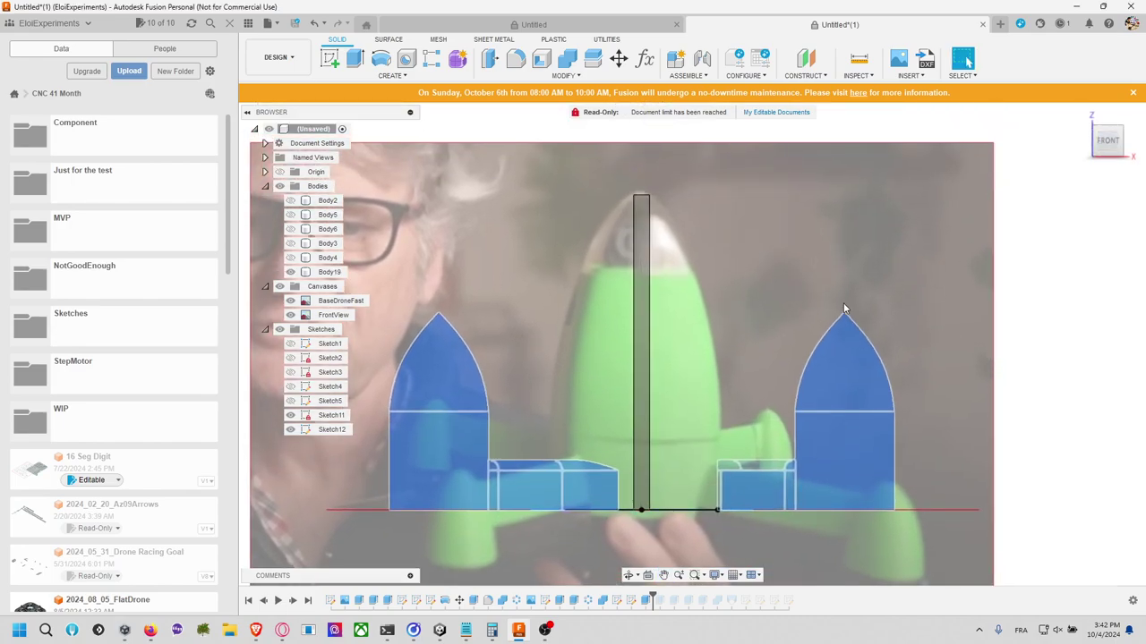
{"action": "middle_click_drag", "start_coordinate": [843, 303], "coordinate": [807, 364], "text": "shift"}
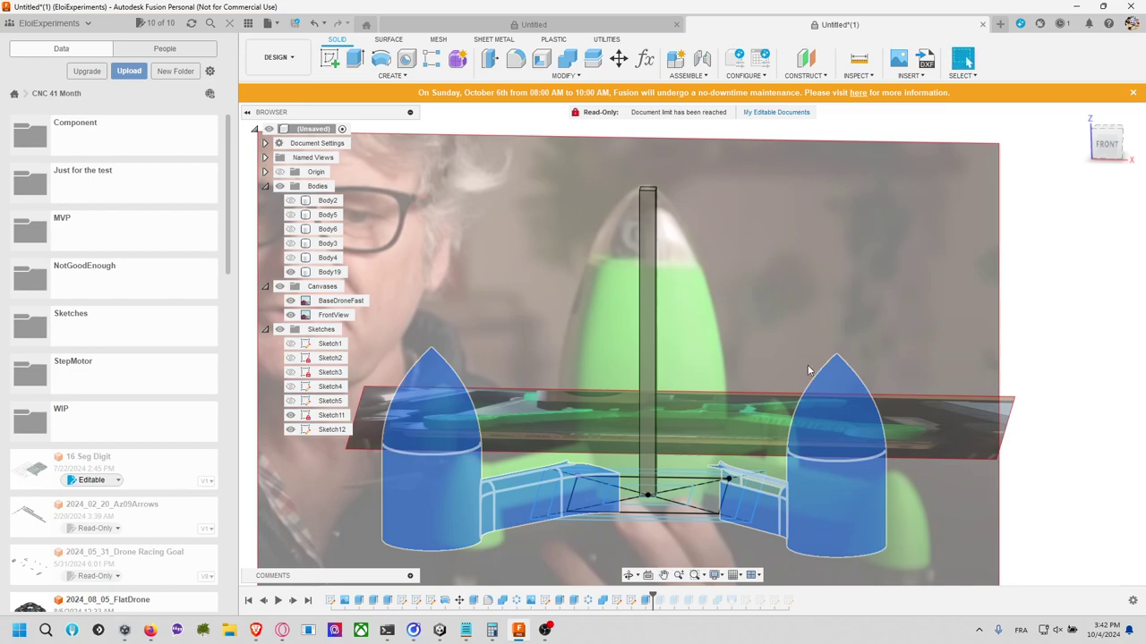
Step: Delete the rolled-back later features from the timeline
{"action": "left_click_drag", "start_coordinate": [655, 598], "coordinate": [796, 607]}
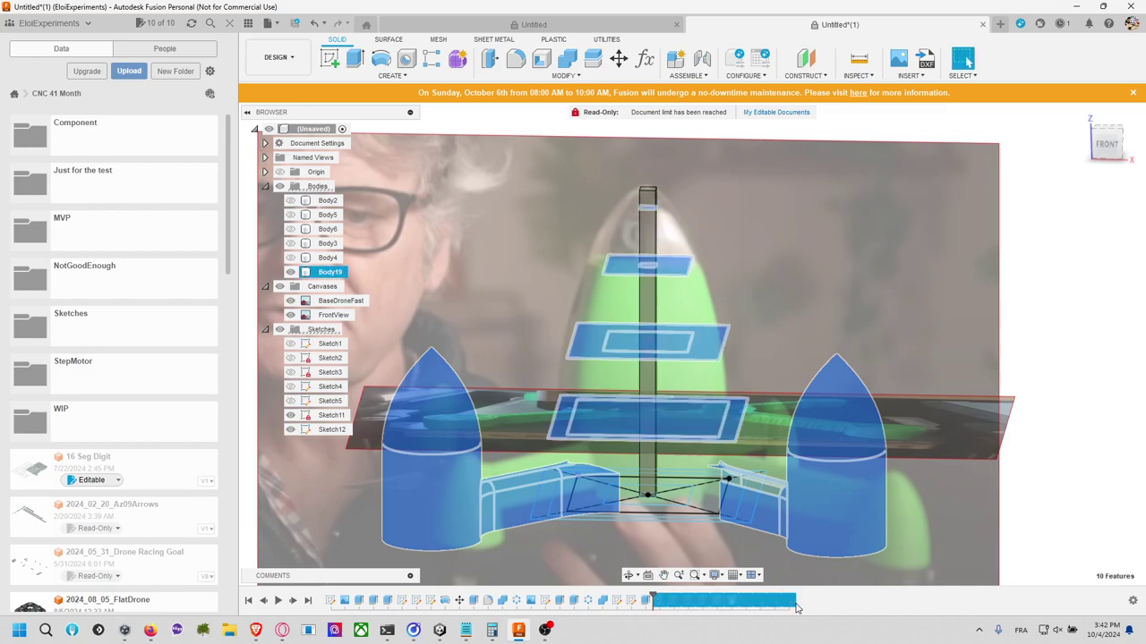
{"action": "key", "text": "Delete"}
{"action": "left_click", "coordinate": [330, 58]}
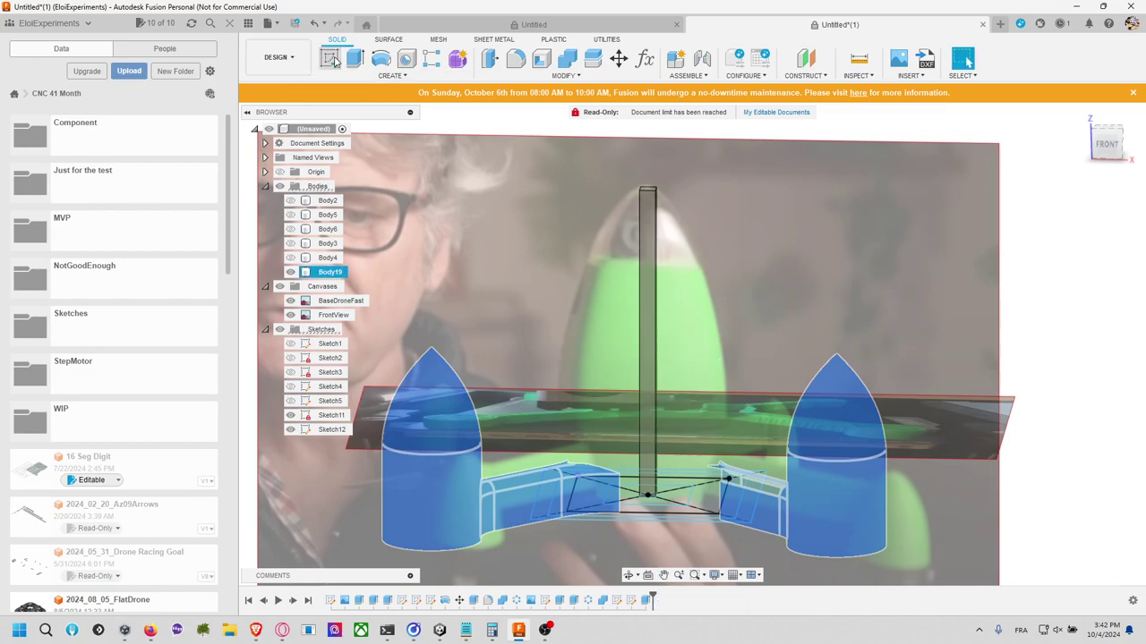
Step: Sketch on the column top, then loft from the base profile to the rod-top point
{"action": "left_click", "coordinate": [648, 188]}
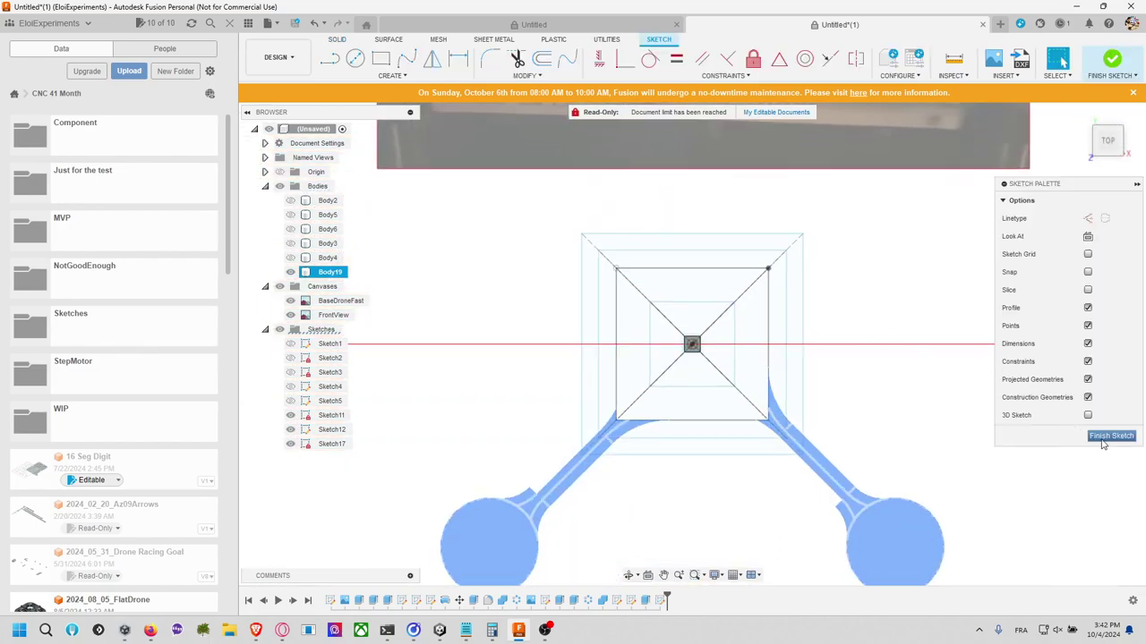
{"action": "left_click", "coordinate": [1107, 439]}
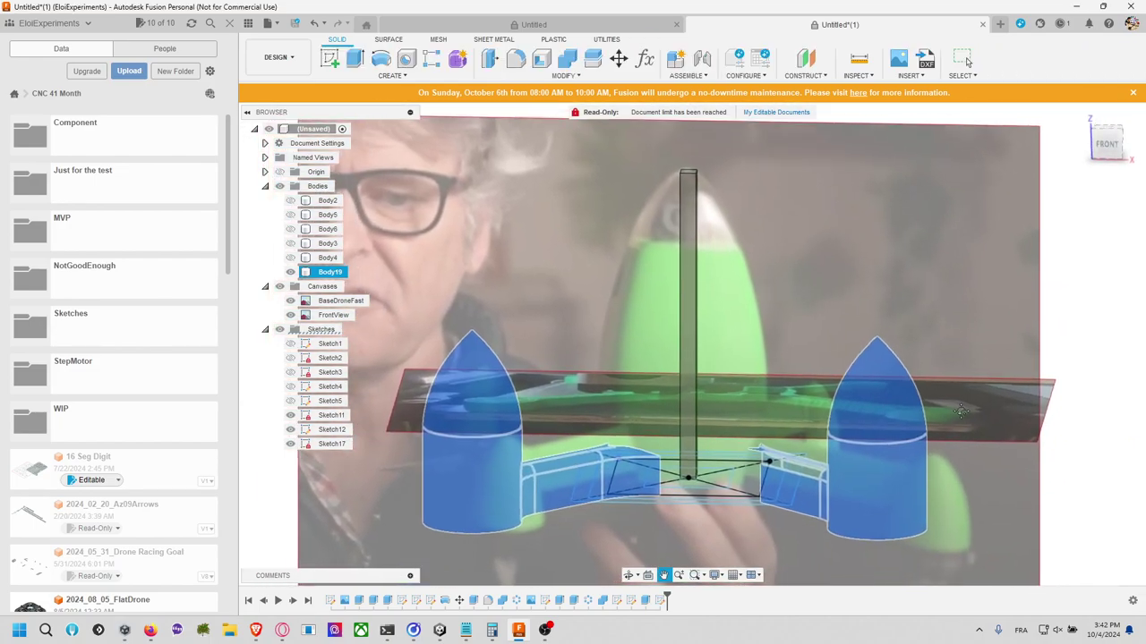
{"action": "left_click", "coordinate": [392, 76]}
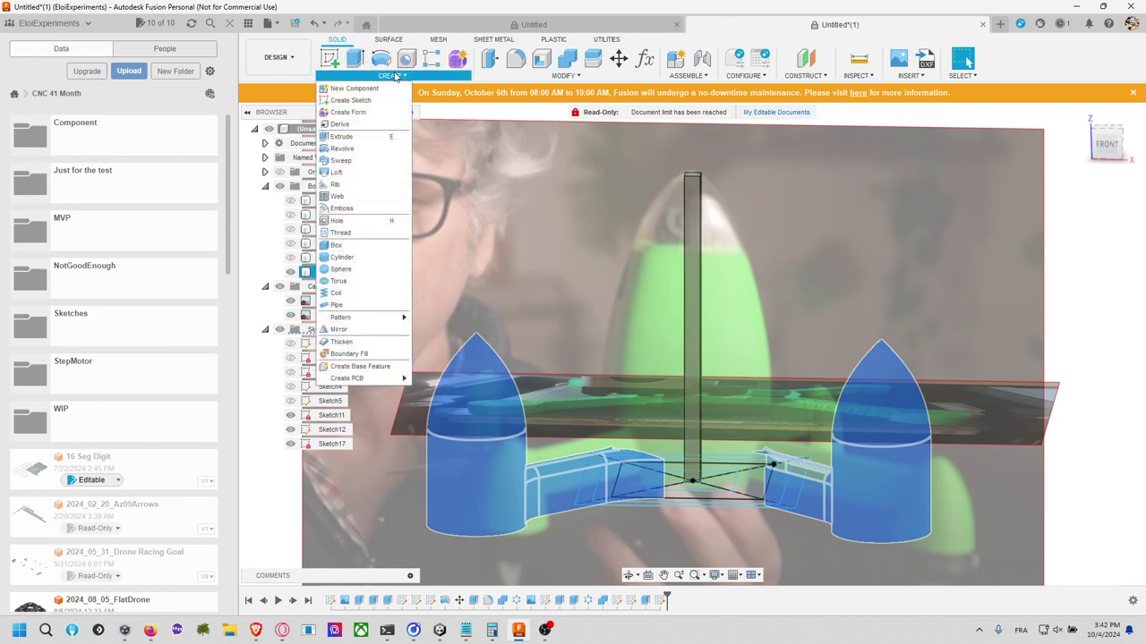
{"action": "left_click", "coordinate": [361, 172]}
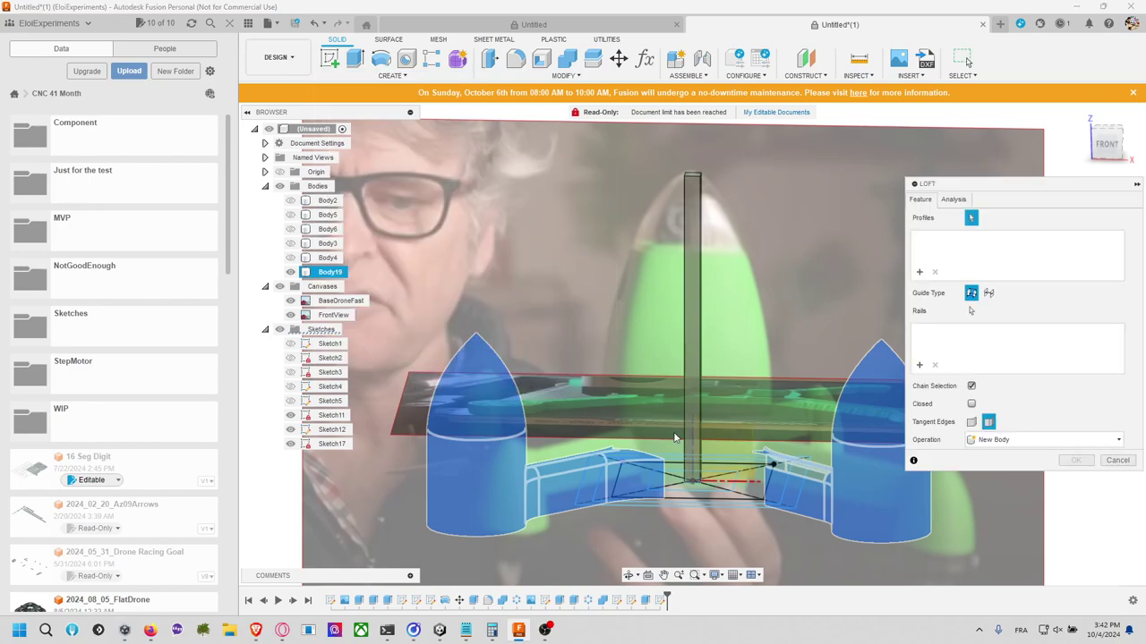
{"action": "left_click", "coordinate": [791, 496]}
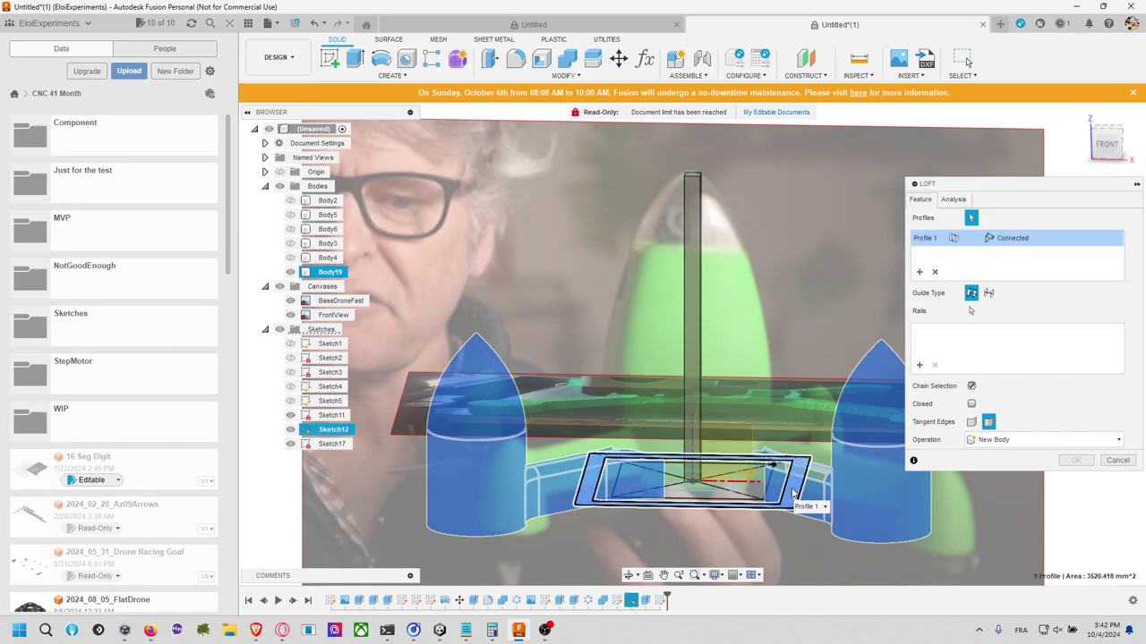
{"action": "left_click", "coordinate": [692, 177]}
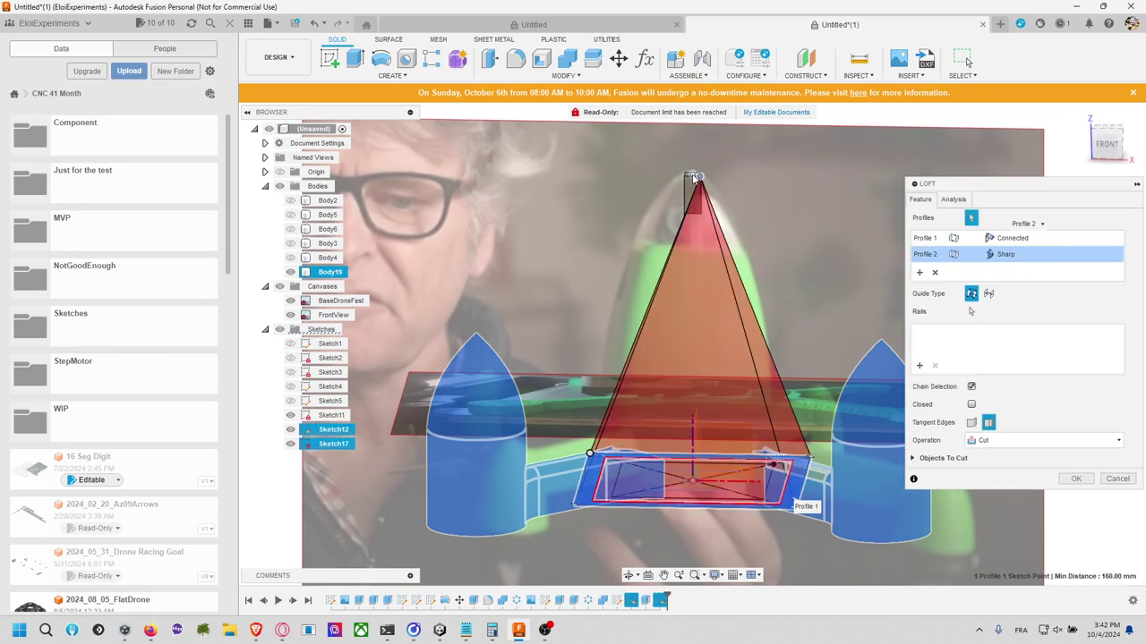
{"action": "left_click", "coordinate": [694, 177]}
{"action": "left_click", "coordinate": [695, 177]}
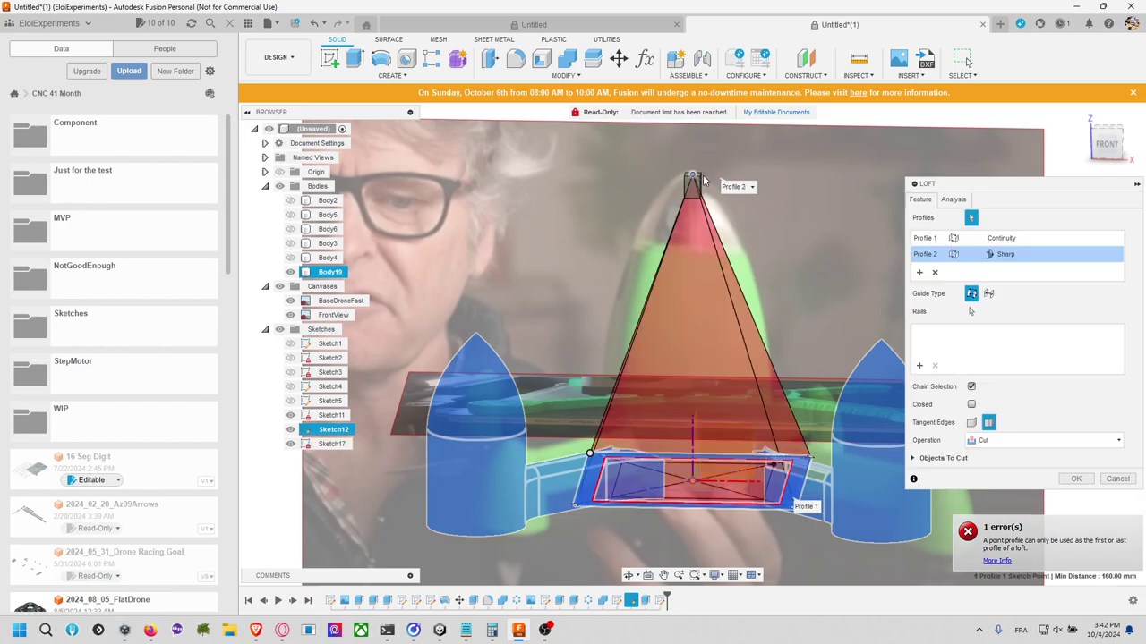
Step: Keep the loft tip sharp and give the base profile a Direction condition
{"action": "left_click", "coordinate": [1007, 256]}
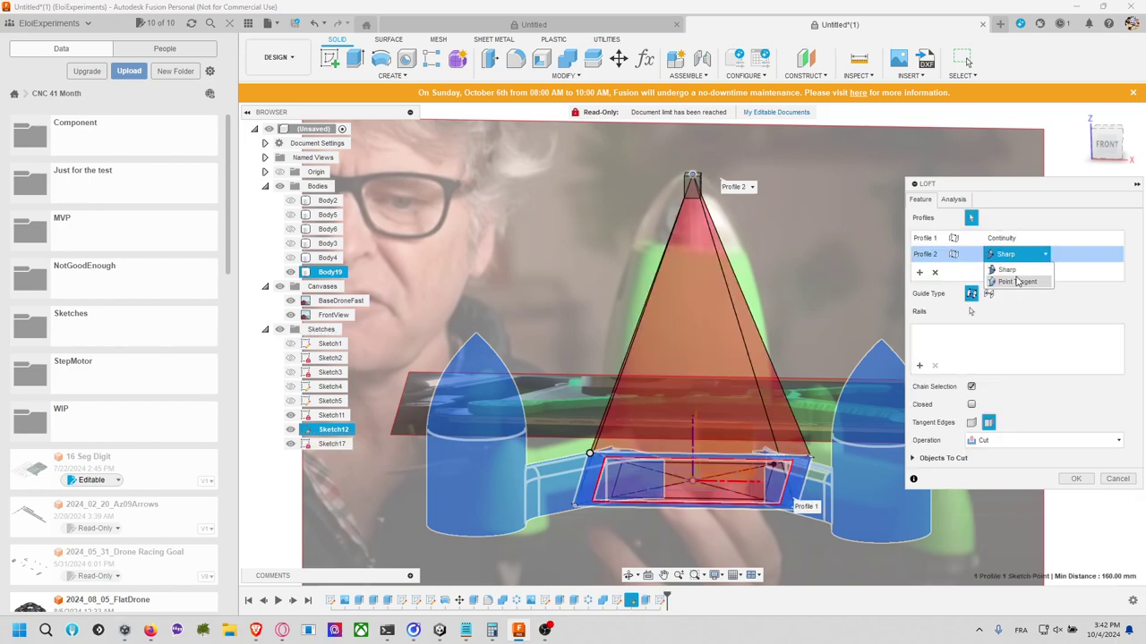
{"action": "left_click", "coordinate": [1017, 281]}
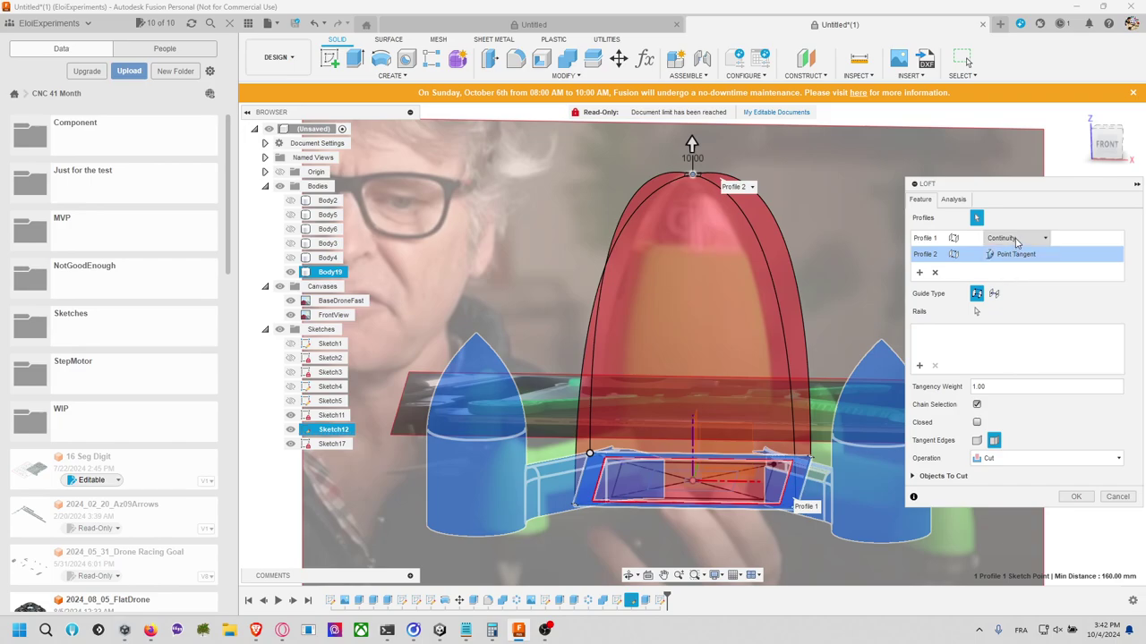
{"action": "left_click", "coordinate": [1016, 255]}
{"action": "left_click", "coordinate": [1010, 268]}
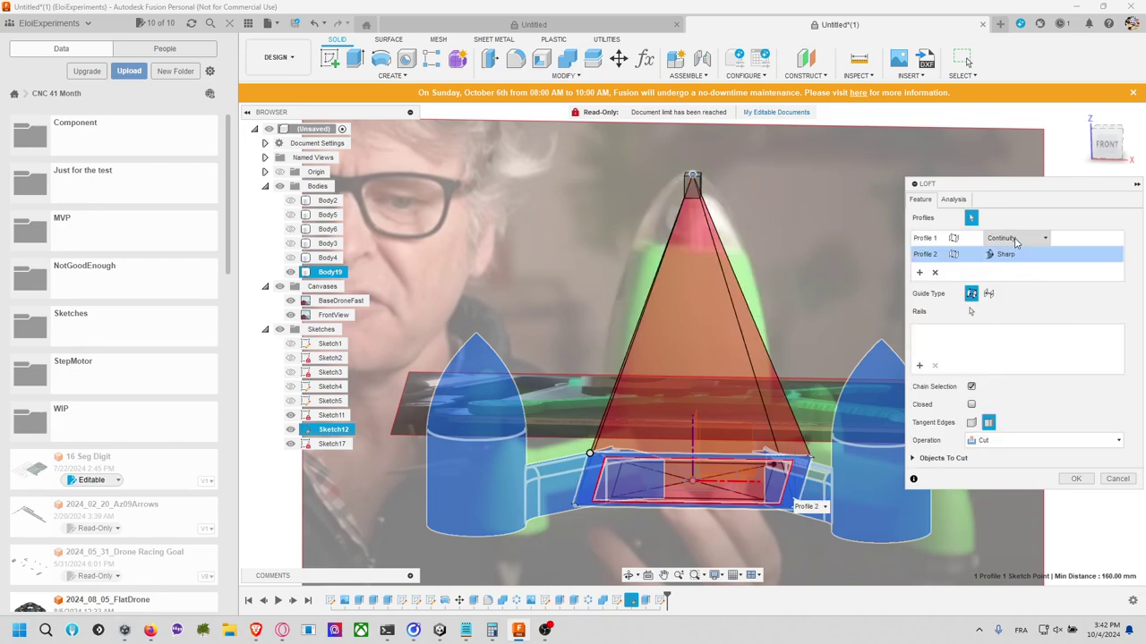
{"action": "left_click", "coordinate": [1016, 239]}
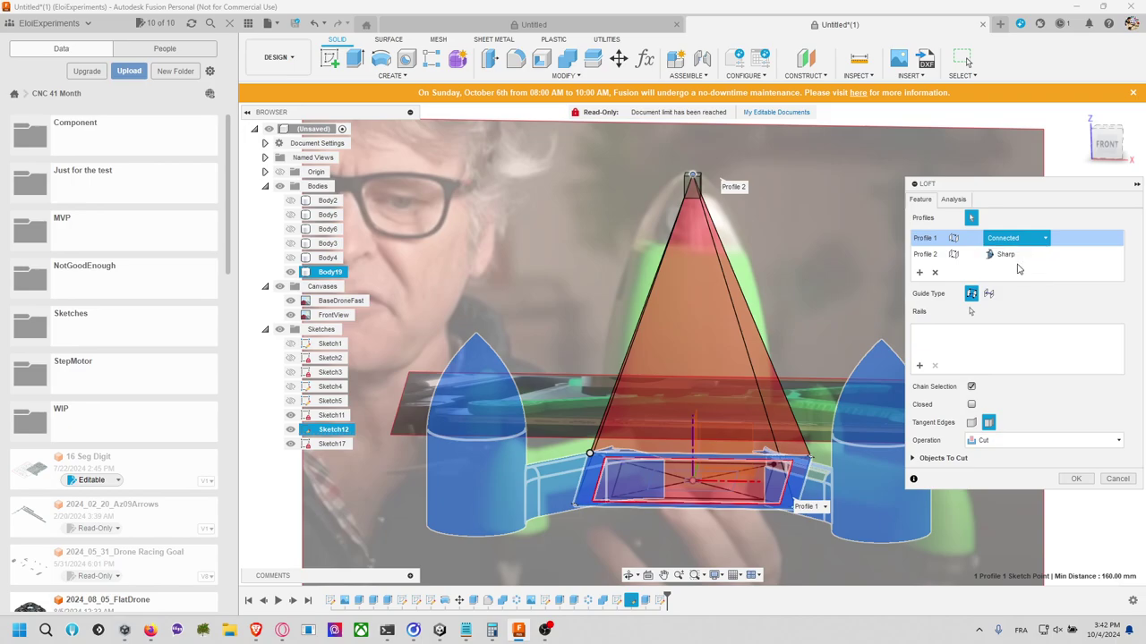
{"action": "left_click", "coordinate": [1012, 265]}
Step: Flare the base to a -10 deg takeoff, keeping the tip Sharp after testing Tangent
{"action": "mouse_move", "coordinate": [687, 425]}
{"action": "left_mouse_down"}
{"action": "mouse_move", "coordinate": [709, 417]}
{"action": "mouse_move", "coordinate": [702, 411]}
{"action": "left_mouse_up"}
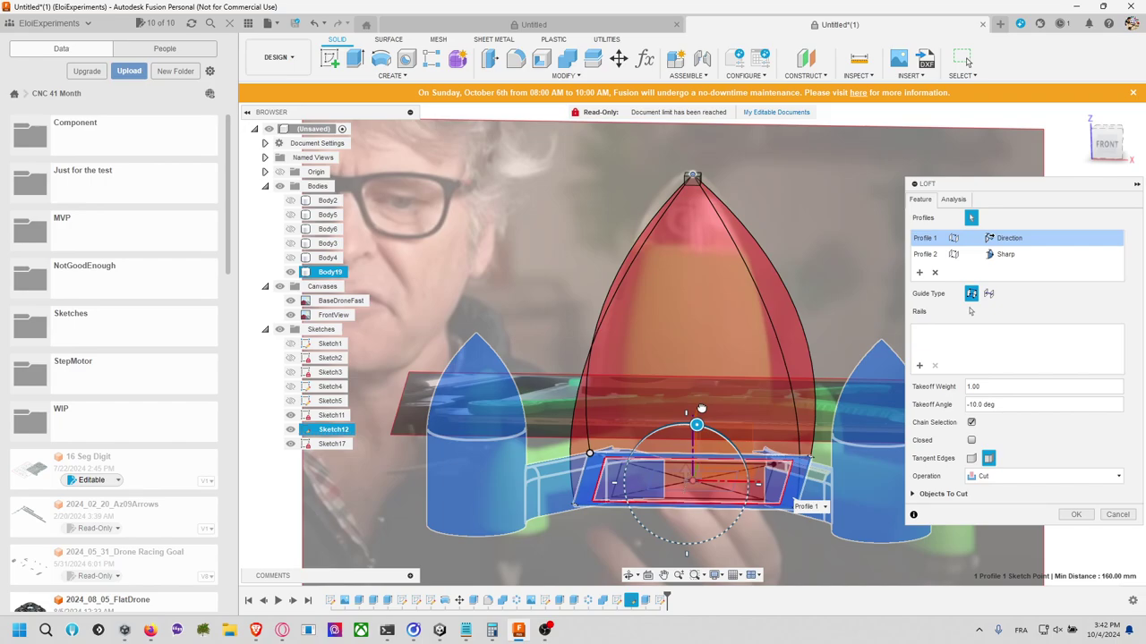
{"action": "left_click", "coordinate": [999, 258]}
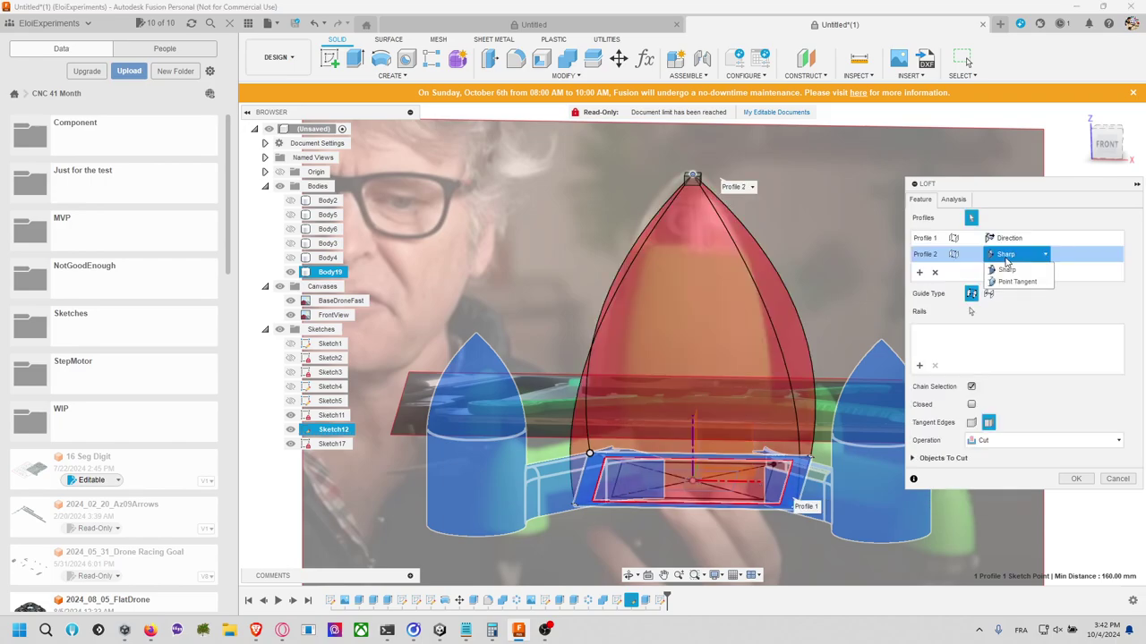
{"action": "left_click", "coordinate": [1016, 282]}
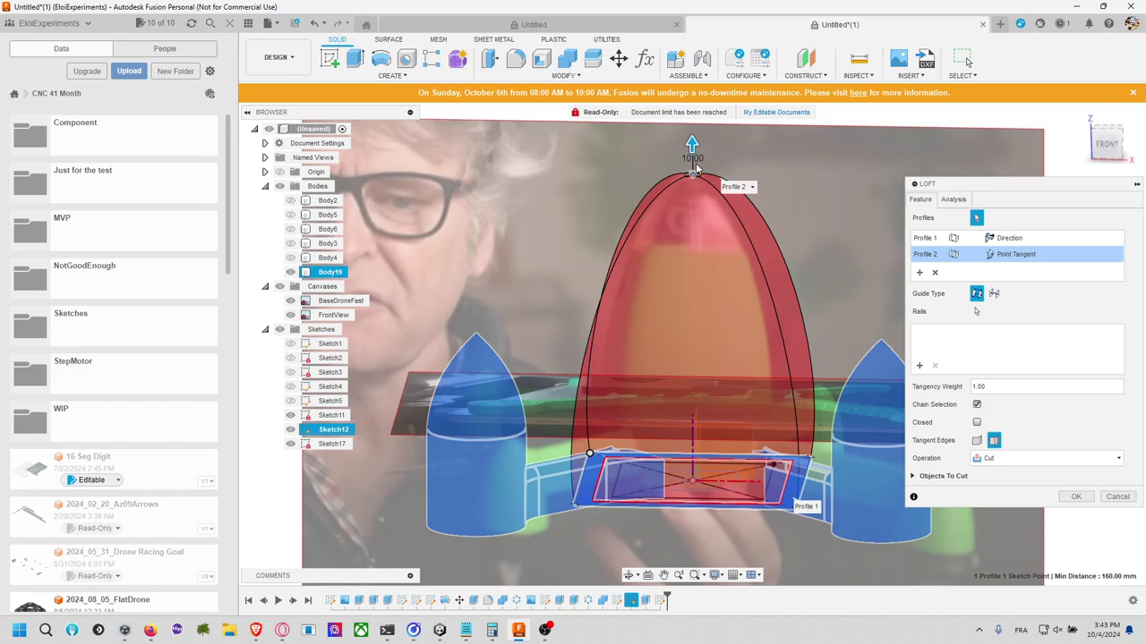
{"action": "scroll", "coordinate": [689, 175], "scroll_direction": "up", "scroll_amount": 3}
{"action": "scroll", "coordinate": [698, 170], "scroll_direction": "down", "scroll_amount": 3}
{"action": "scroll", "coordinate": [701, 167], "scroll_direction": "down", "scroll_amount": 5}
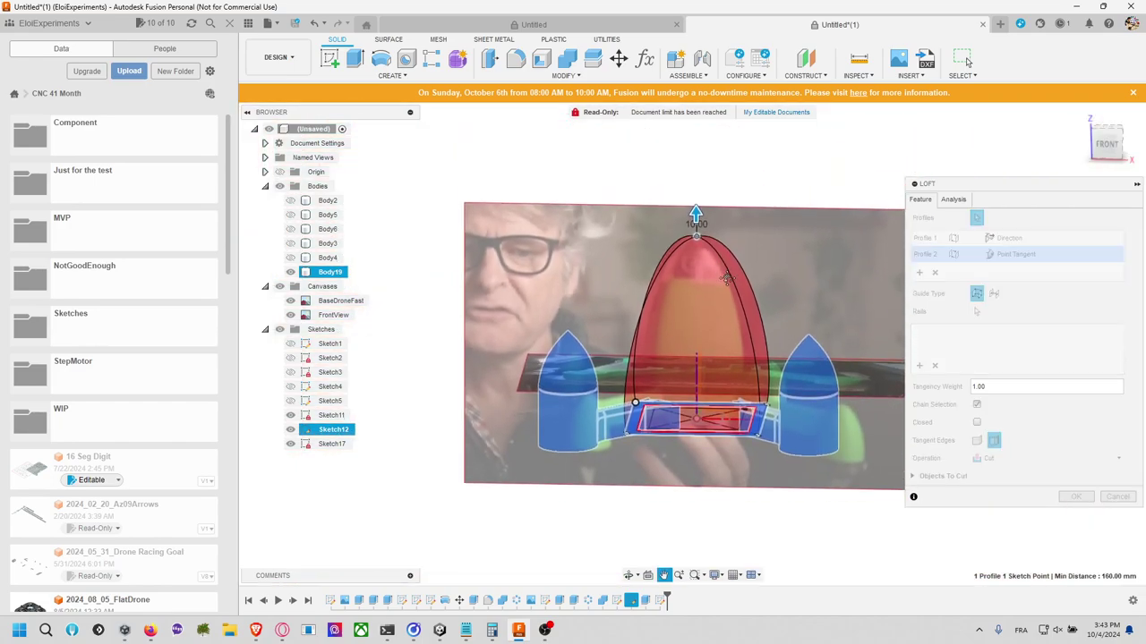
{"action": "left_click", "coordinate": [1015, 255]}
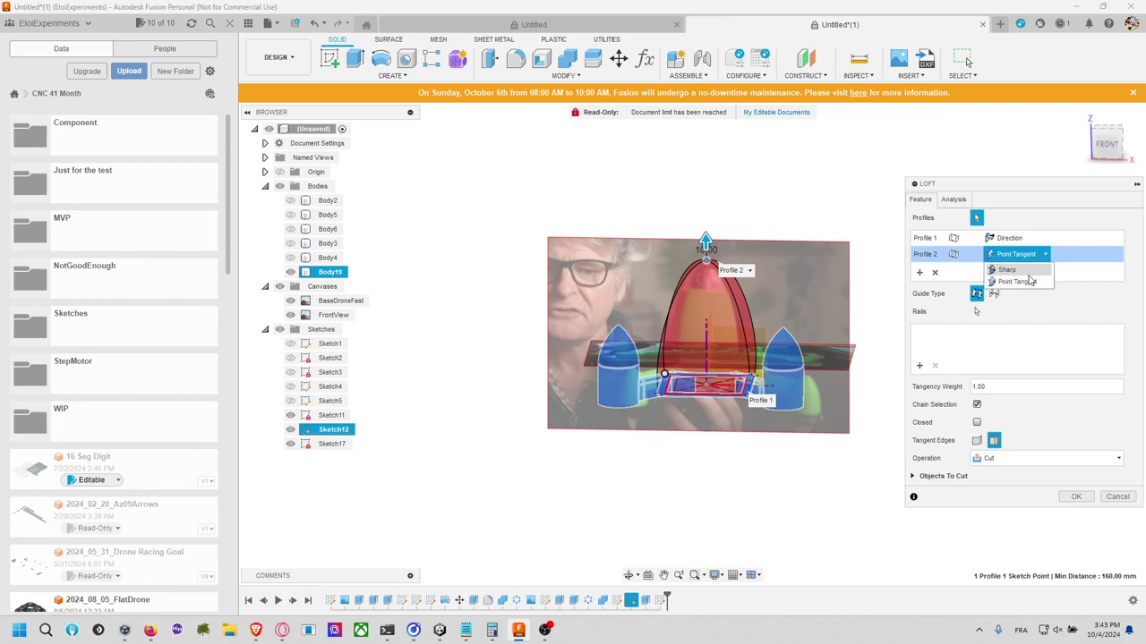
{"action": "left_click", "coordinate": [1029, 270]}
{"action": "scroll", "coordinate": [734, 278], "scroll_direction": "up", "scroll_amount": 4}
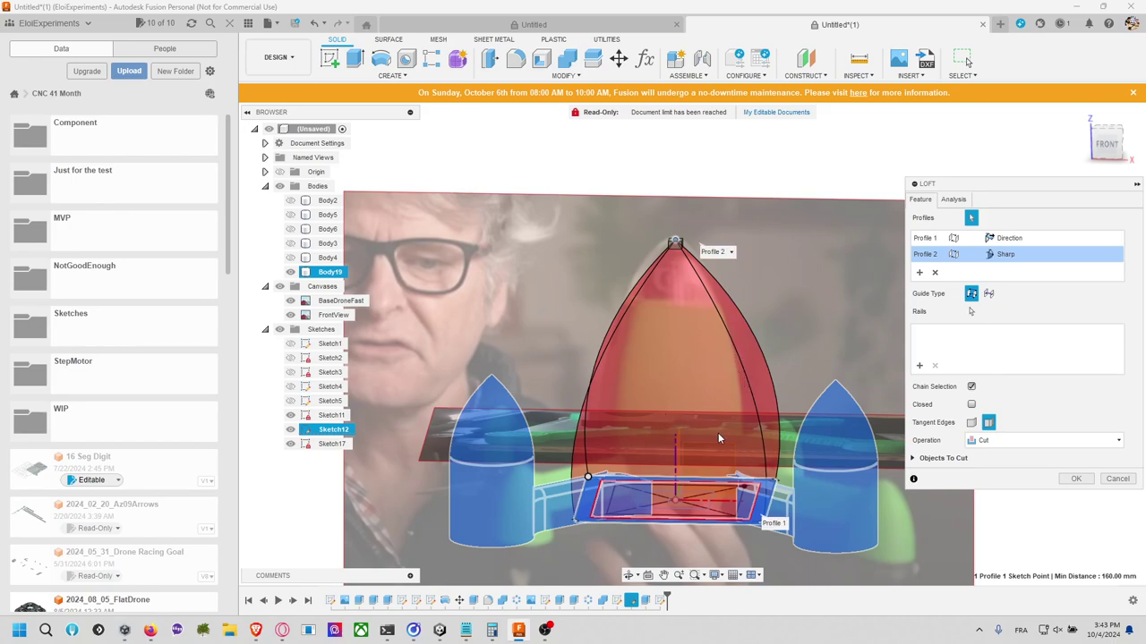
Step: Set the loft guide type to Centerline and create it as new body Body21
{"action": "left_click", "coordinate": [990, 296]}
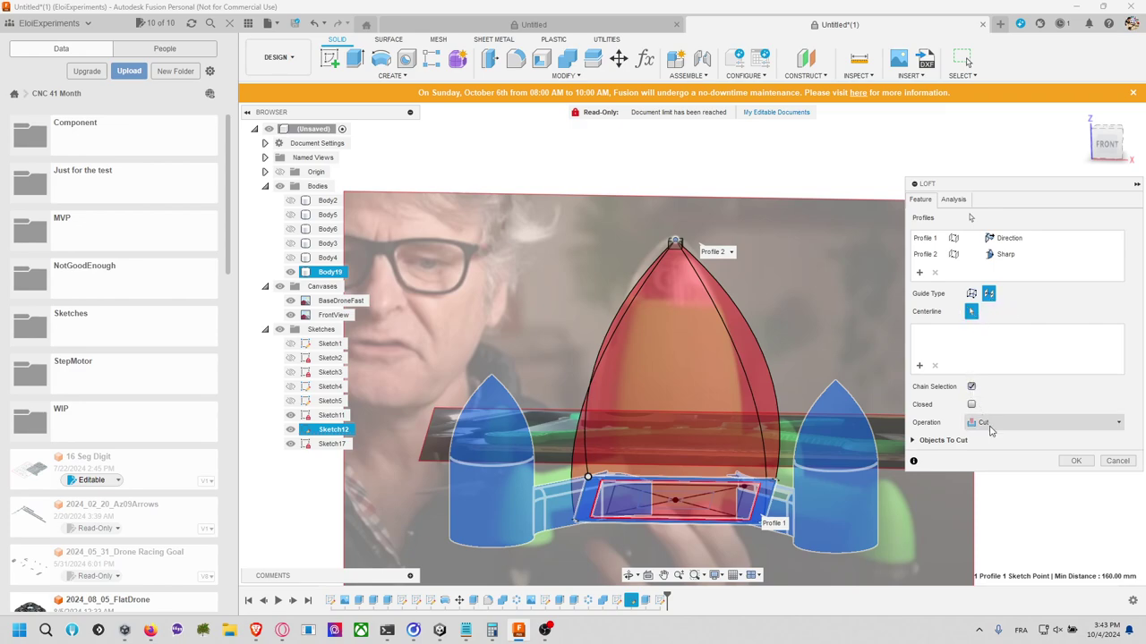
{"action": "left_click", "coordinate": [989, 424]}
{"action": "left_click", "coordinate": [999, 434]}
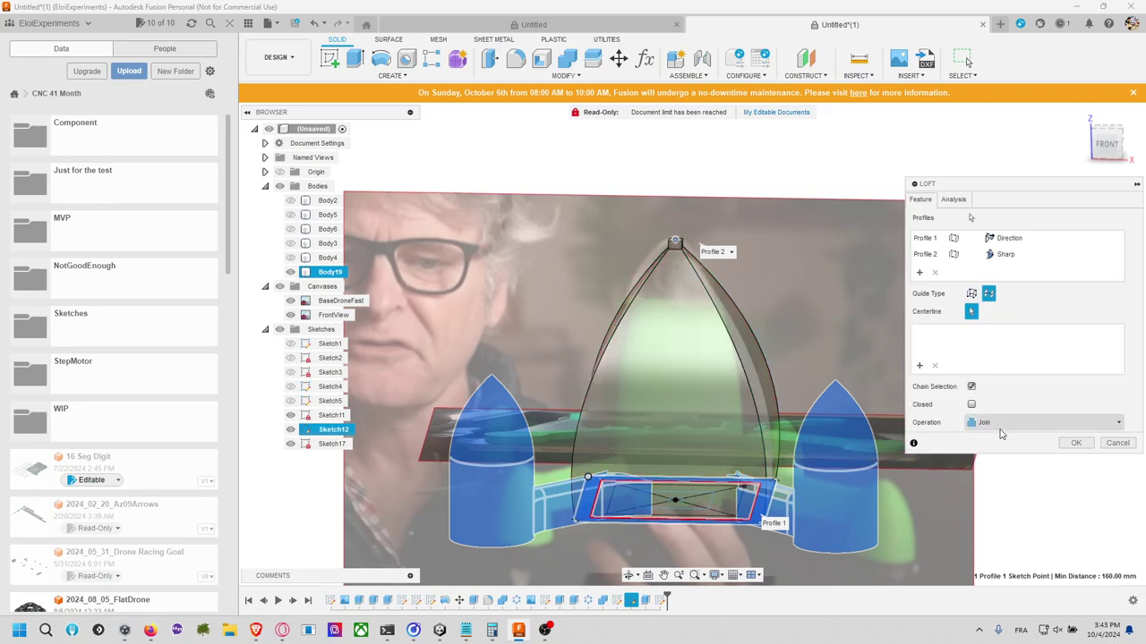
{"action": "middle_click_drag", "start_coordinate": [826, 309], "coordinate": [830, 347]}
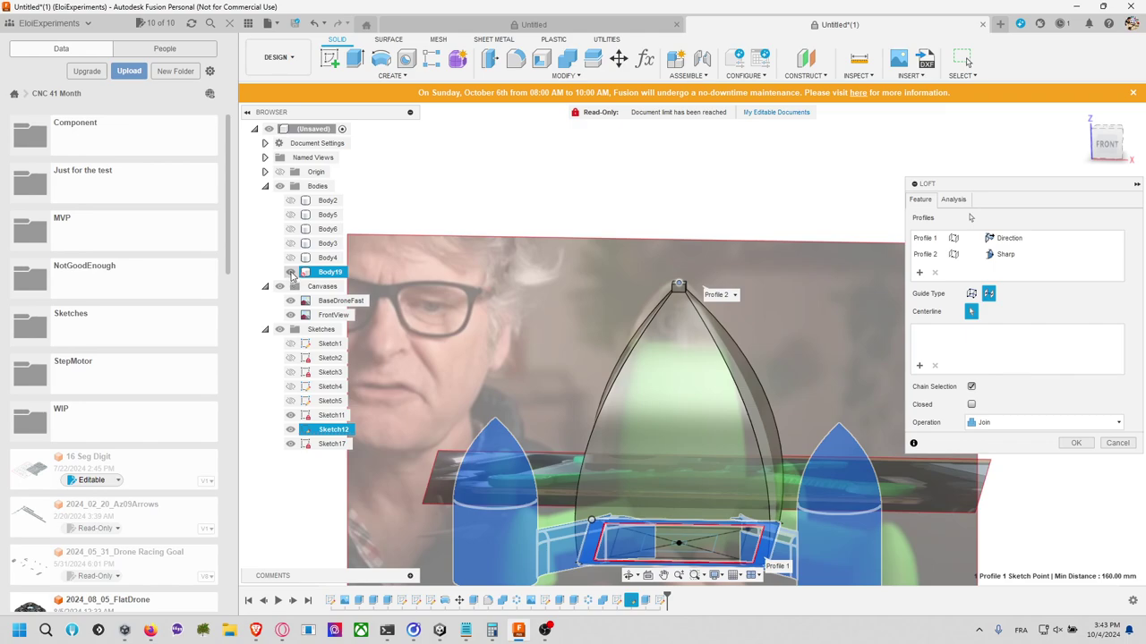
{"action": "left_click", "coordinate": [990, 428]}
{"action": "left_click", "coordinate": [995, 473]}
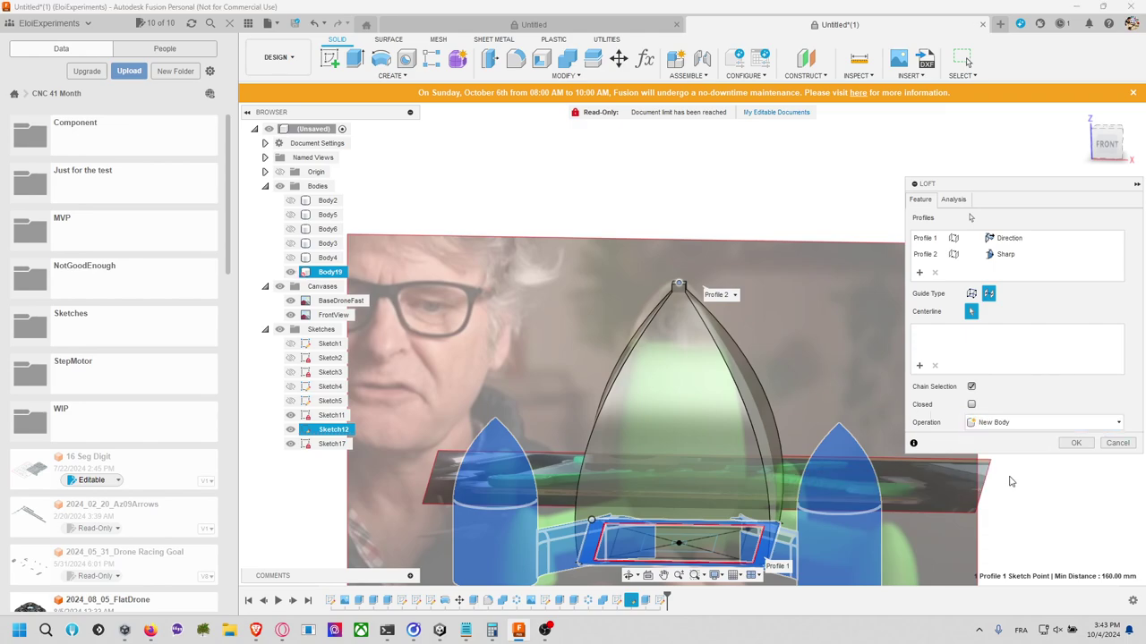
{"action": "left_click", "coordinate": [1076, 443]}
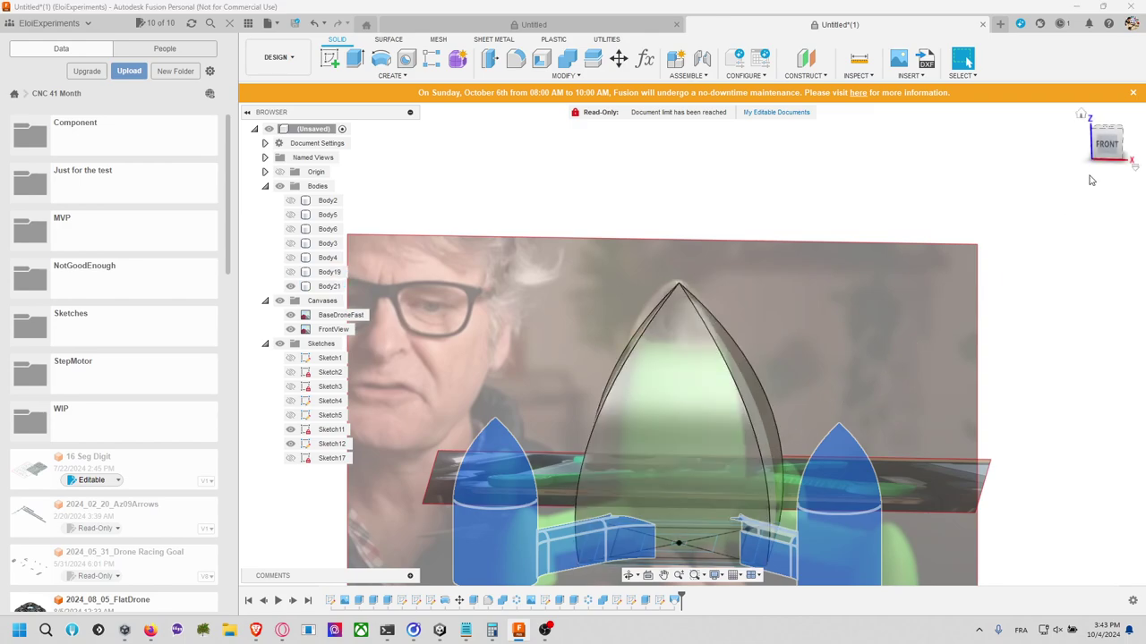
Step: Select the four long edges of Body21 for a fillet
{"action": "left_click", "coordinate": [1106, 145]}
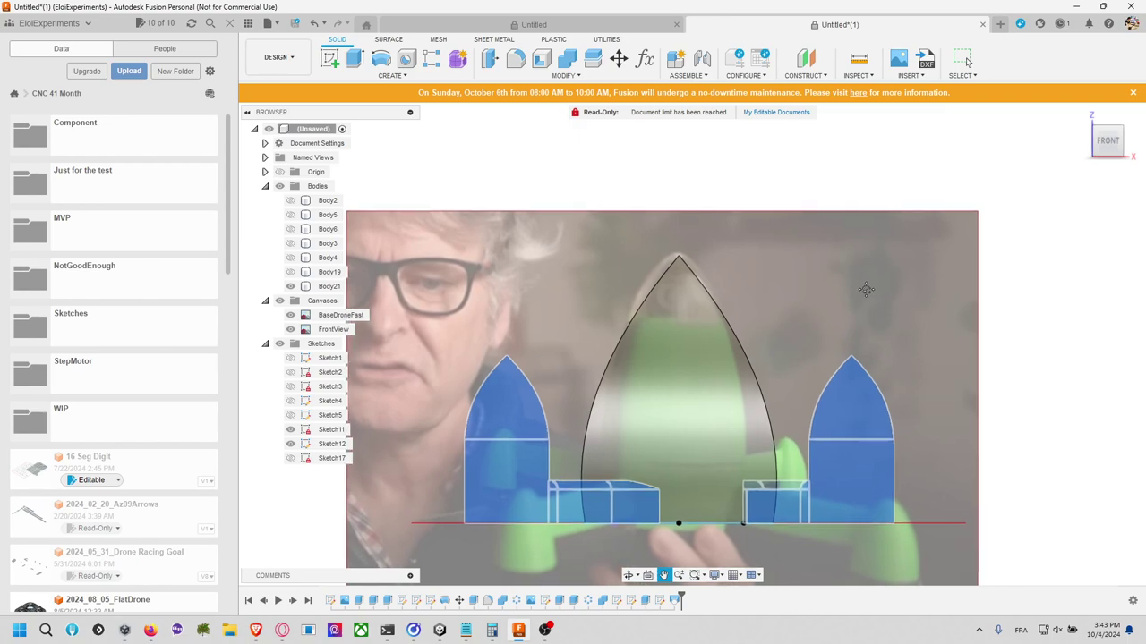
{"action": "key", "text": "Escape"}
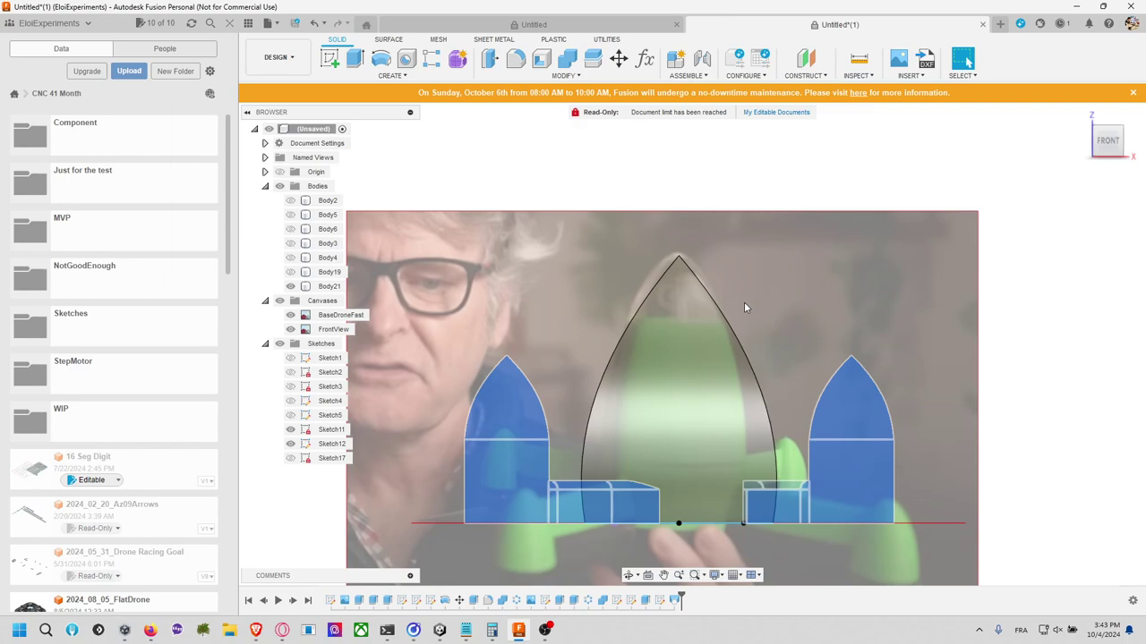
{"action": "left_click", "coordinate": [515, 59]}
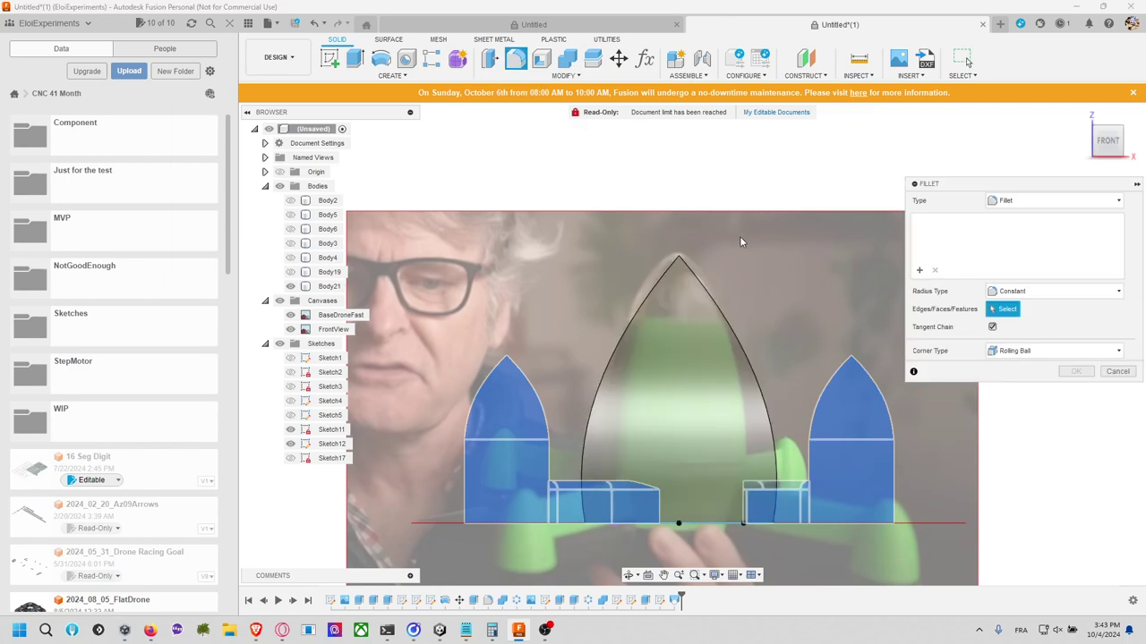
{"action": "middle_click_drag", "start_coordinate": [739, 240], "coordinate": [693, 299], "text": "shift"}
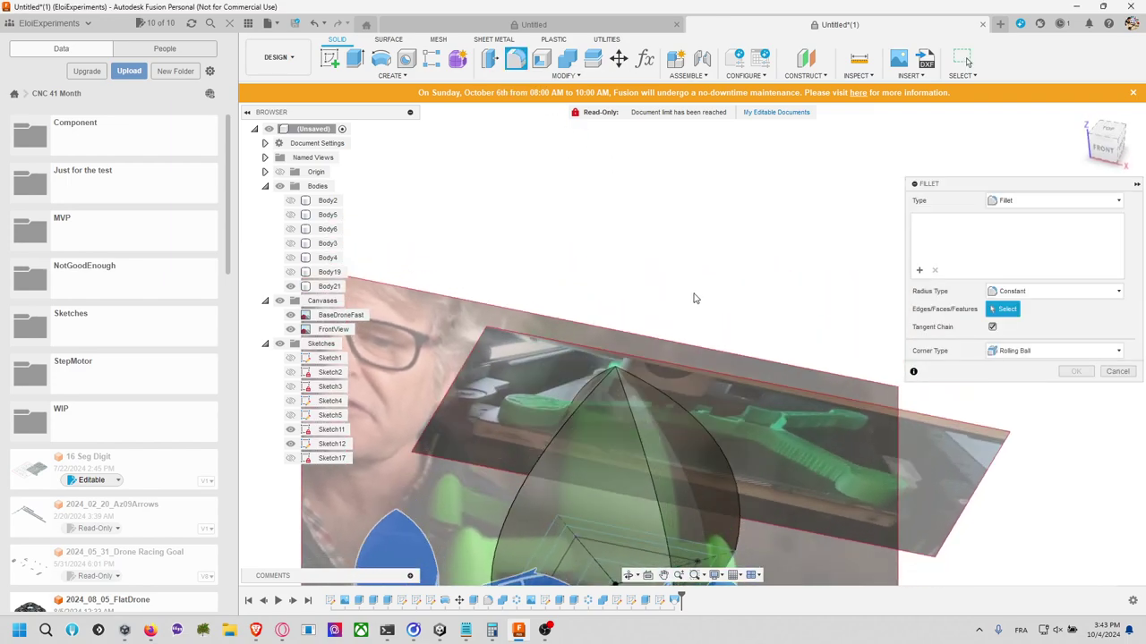
{"action": "left_click", "coordinate": [634, 424]}
{"action": "left_click", "coordinate": [645, 377]}
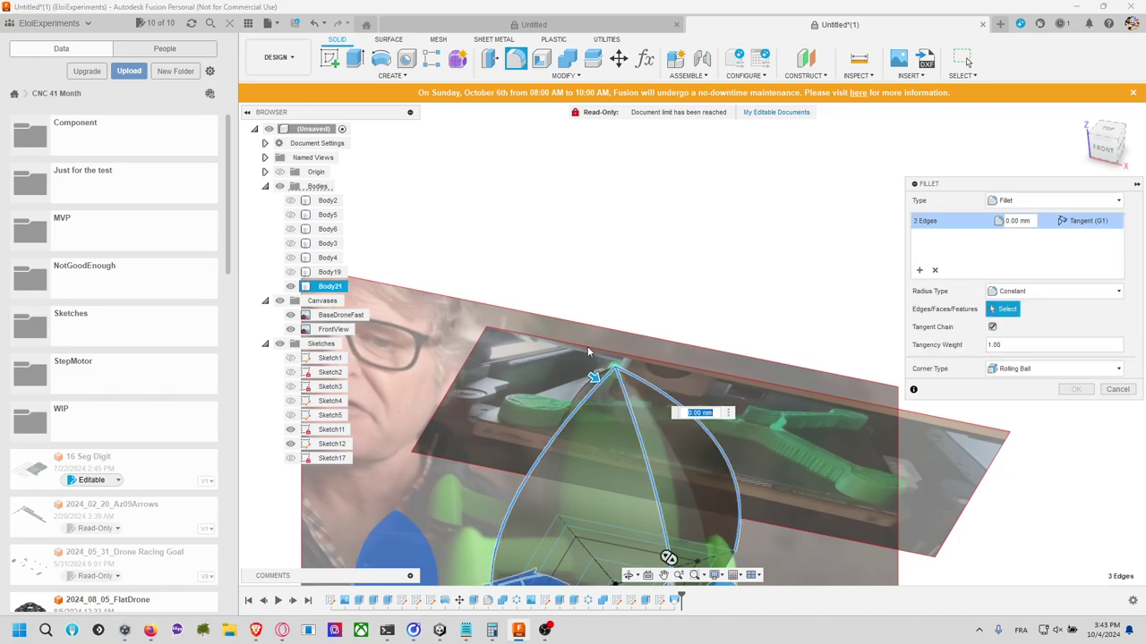
{"action": "middle_click_drag", "start_coordinate": [587, 351], "coordinate": [613, 355], "text": "shift"}
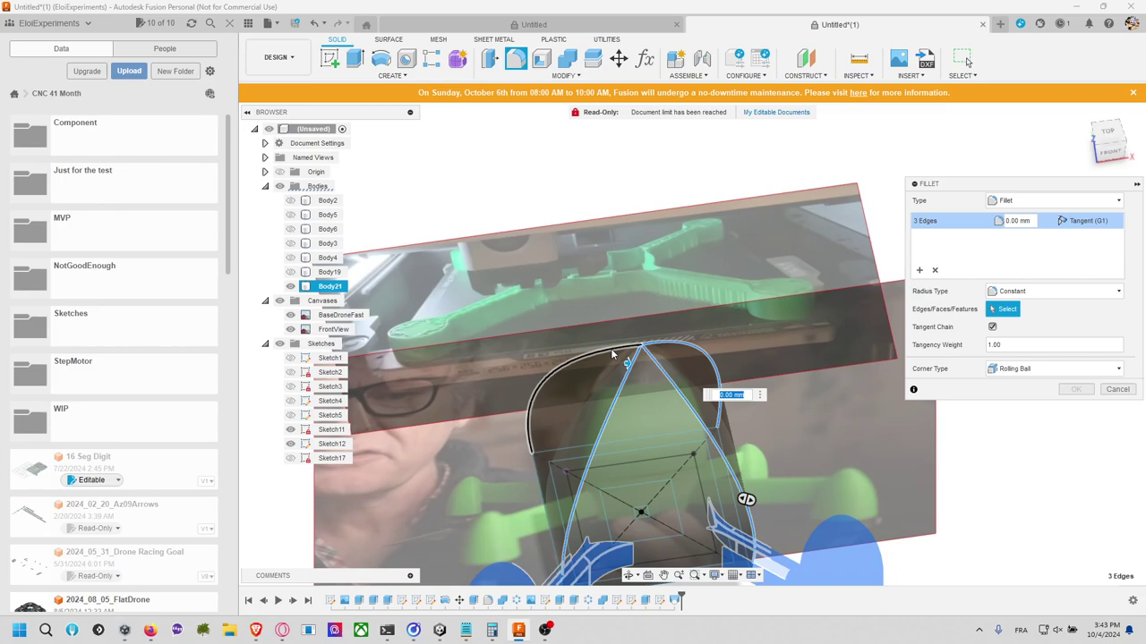
{"action": "left_click", "coordinate": [612, 355]}
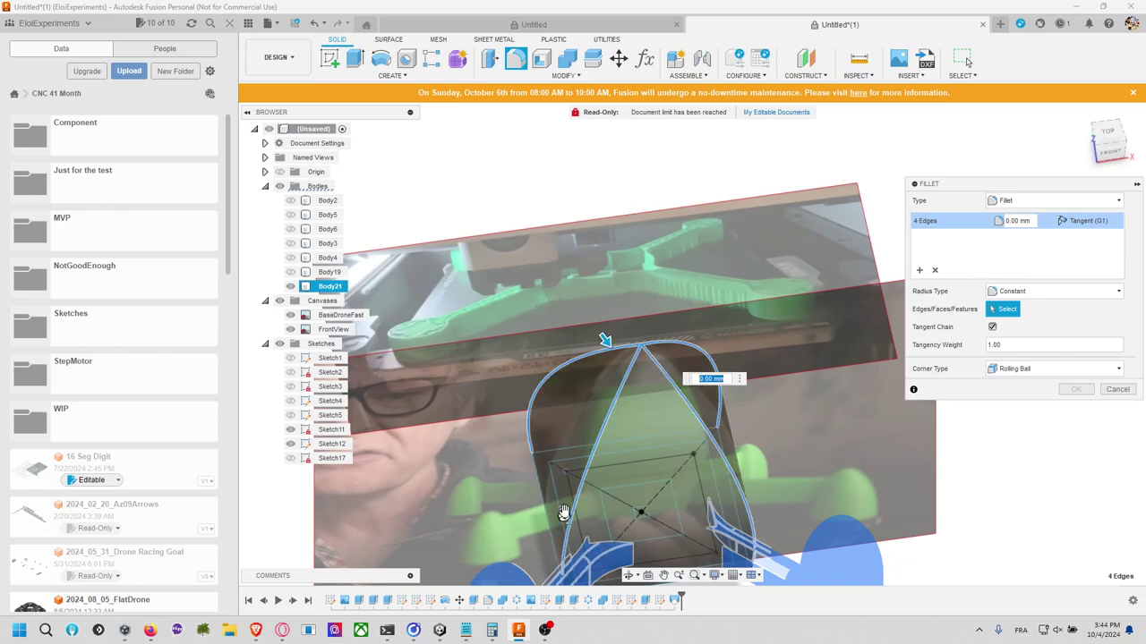
{"action": "middle_click_drag", "start_coordinate": [603, 340], "coordinate": [596, 230], "text": "shift"}
Step: Set the fillet radius to 10 mm after trying 20 mm
{"action": "left_click", "coordinate": [1013, 221]}
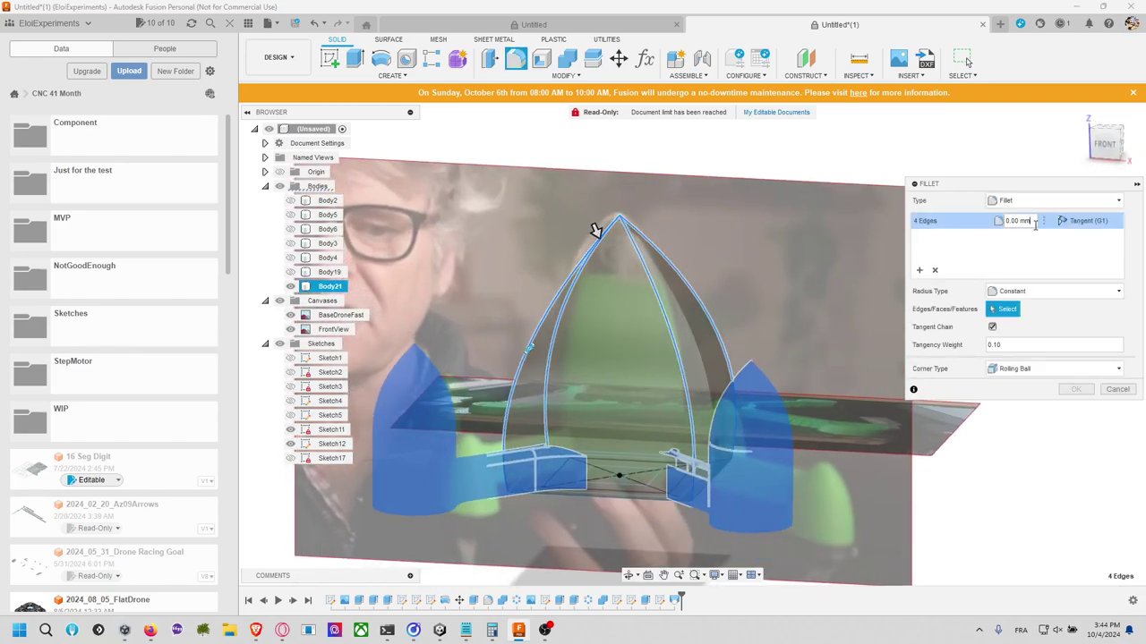
{"action": "type", "text": "20"}
{"action": "key", "text": "Return"}
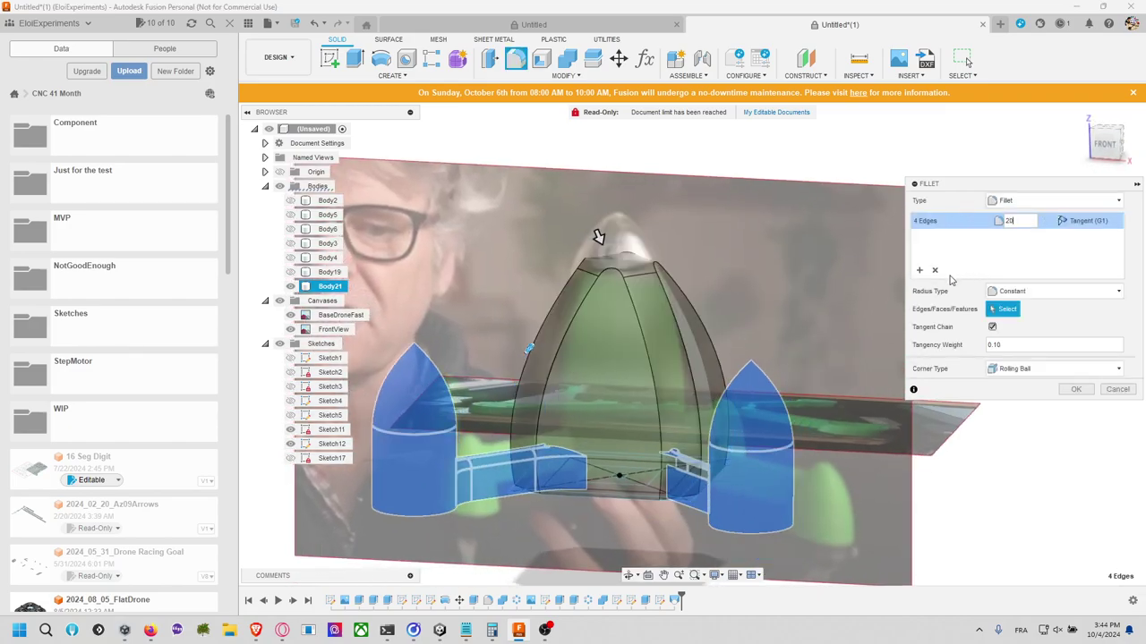
{"action": "double_click", "coordinate": [1014, 220]}
{"action": "type", "text": "1"}
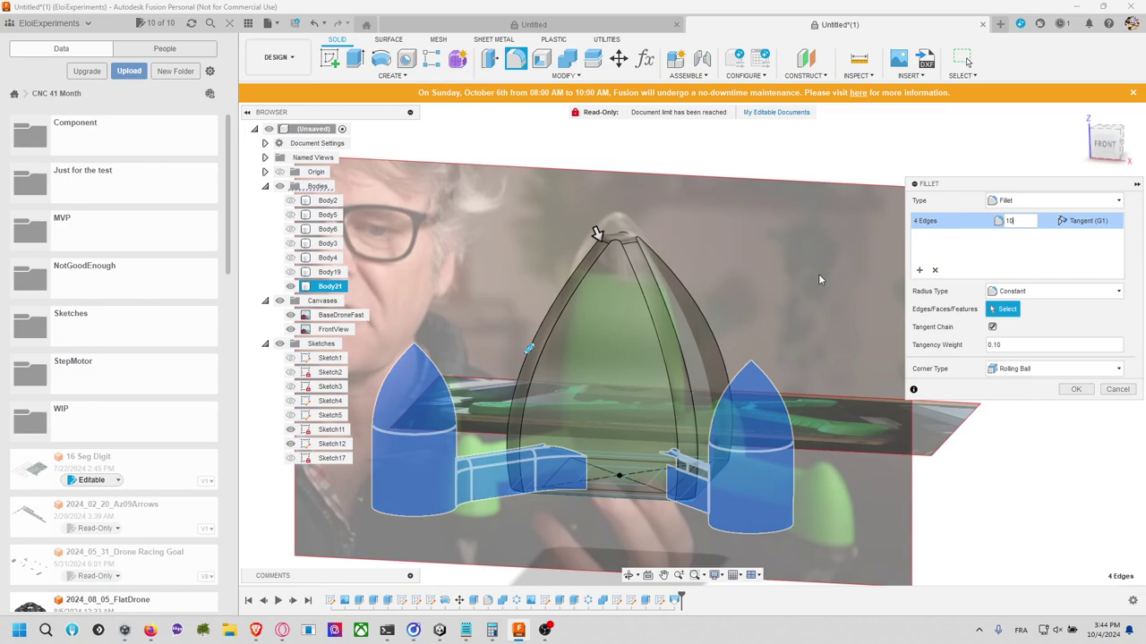
{"action": "middle_click_drag", "start_coordinate": [821, 274], "coordinate": [799, 283]}
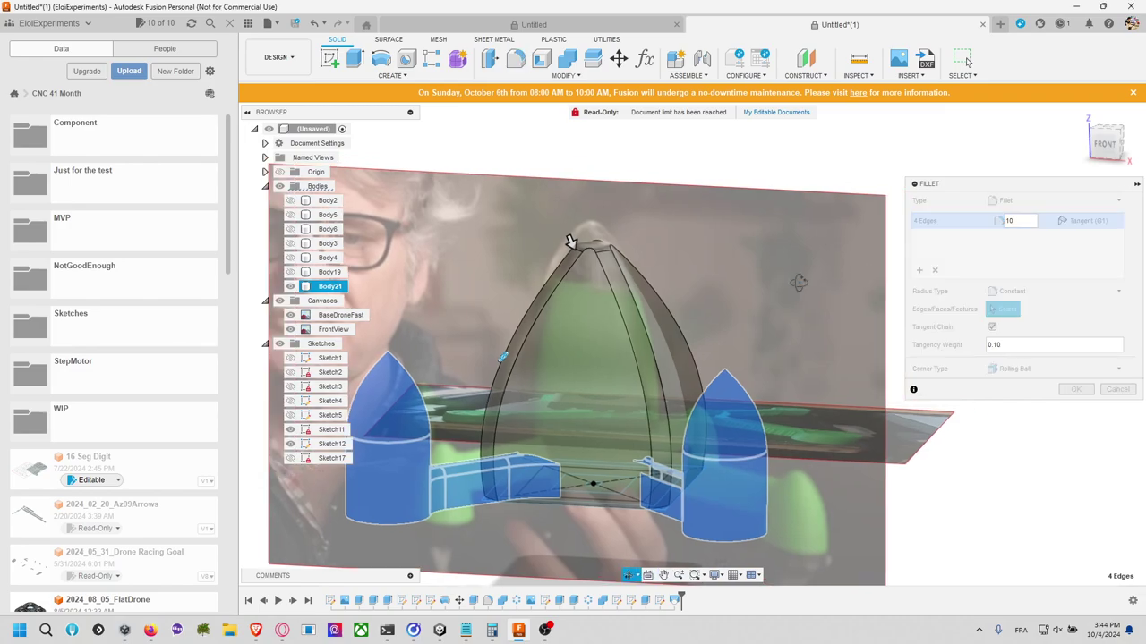
{"action": "middle_click_drag", "start_coordinate": [570, 242], "coordinate": [394, 320], "text": "shift"}
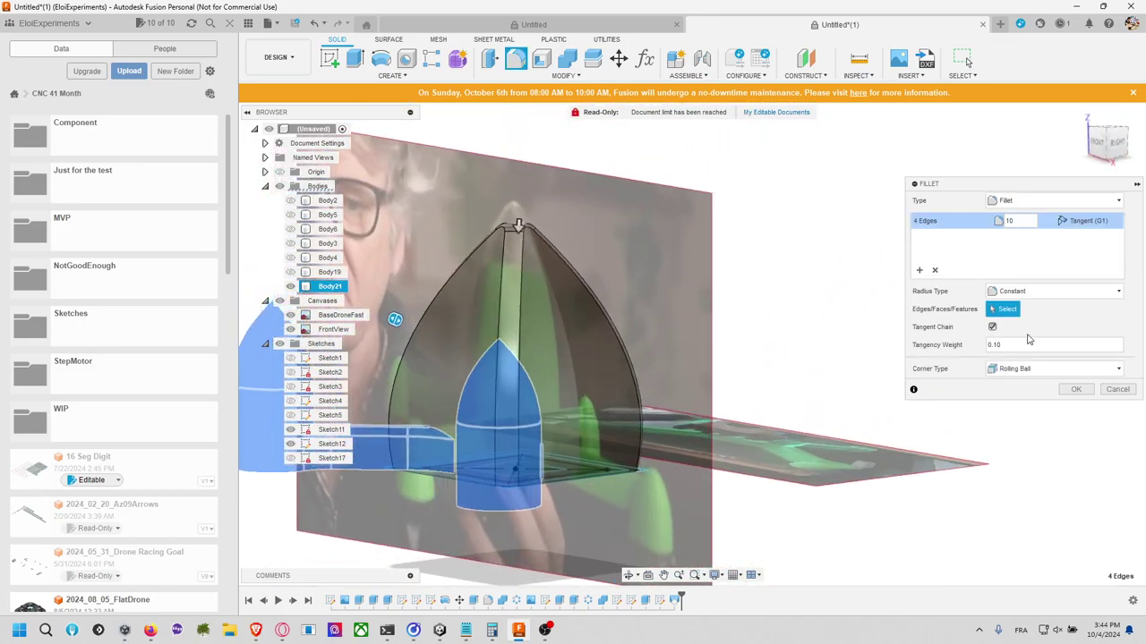
Step: Try a chord-length fillet with Setback corners and 0.4 tangency weight
{"action": "left_click", "coordinate": [1020, 291]}
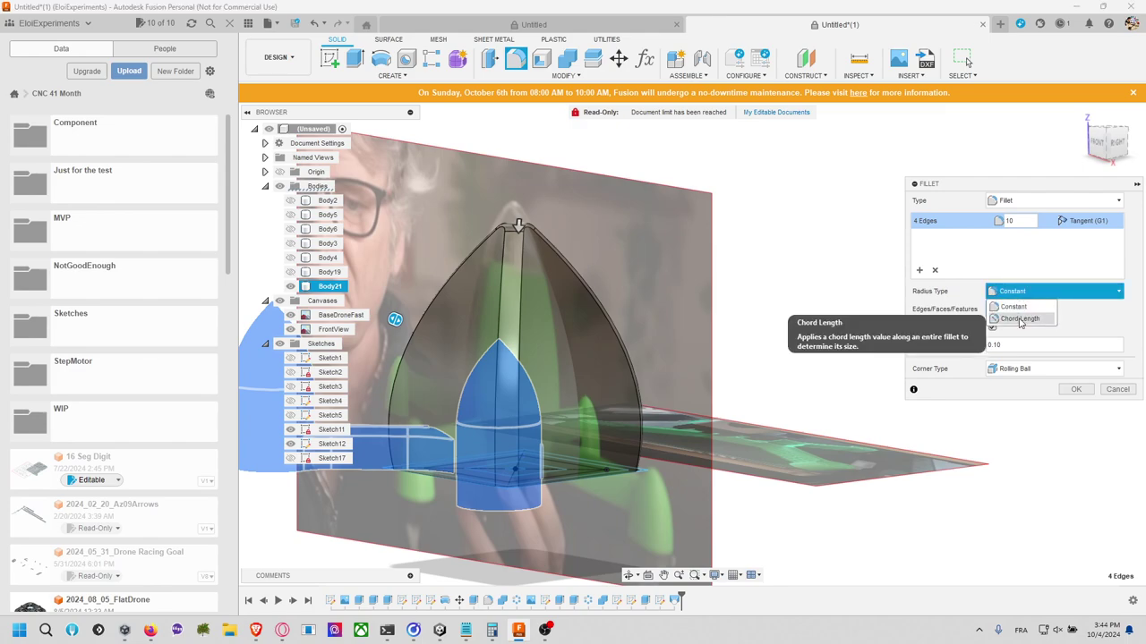
{"action": "left_click", "coordinate": [1019, 319]}
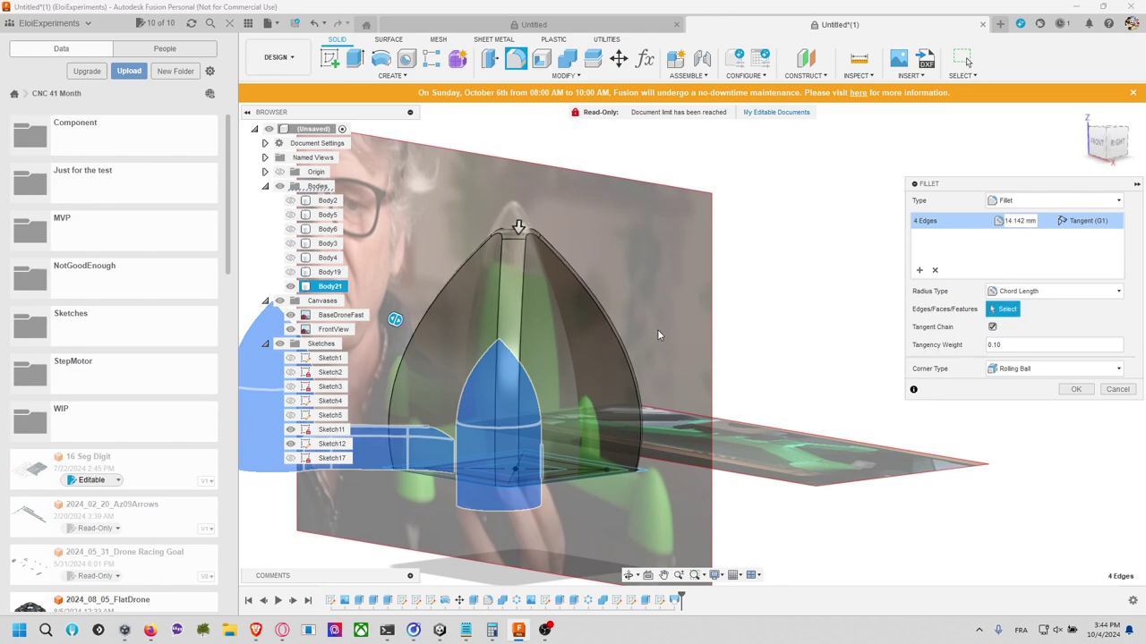
{"action": "left_click", "coordinate": [1043, 369]}
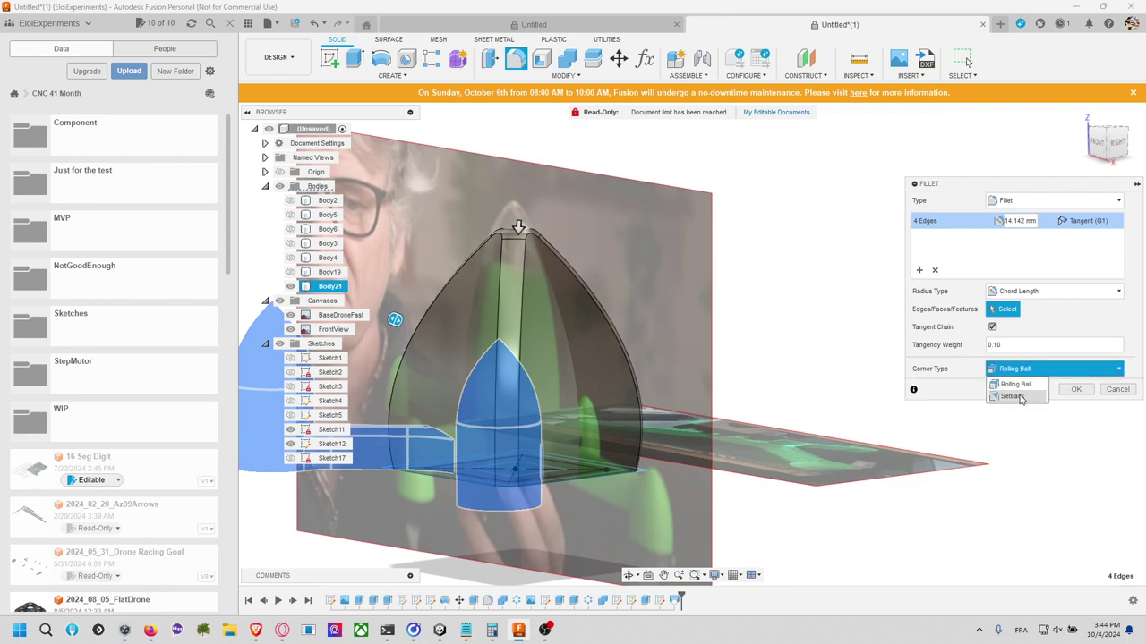
{"action": "left_click", "coordinate": [1021, 386]}
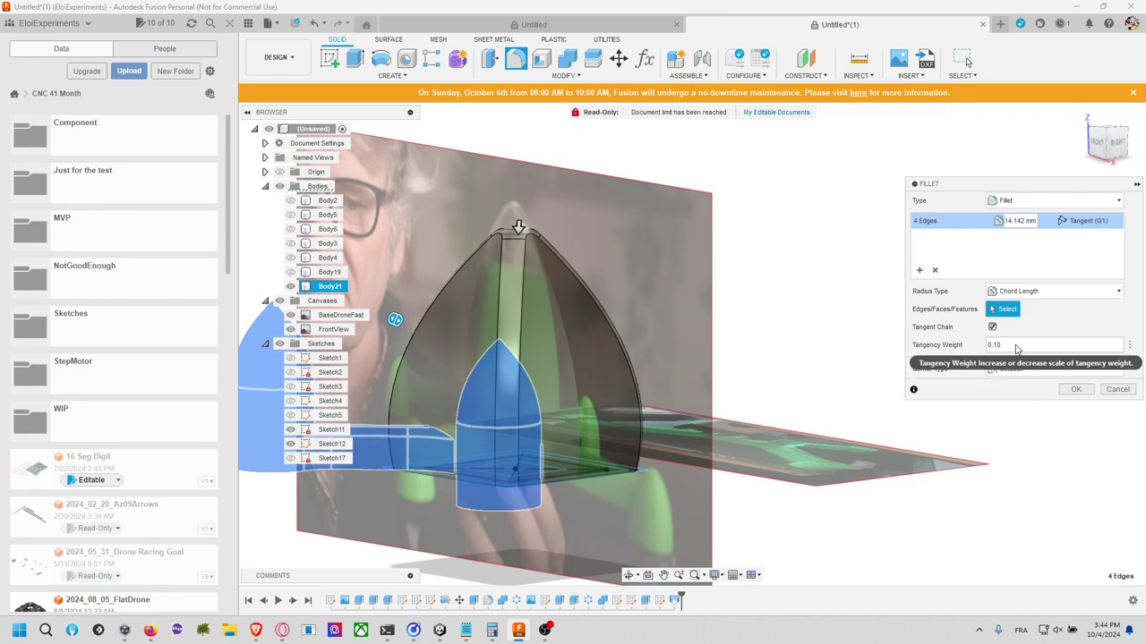
{"action": "left_click", "coordinate": [949, 340]}
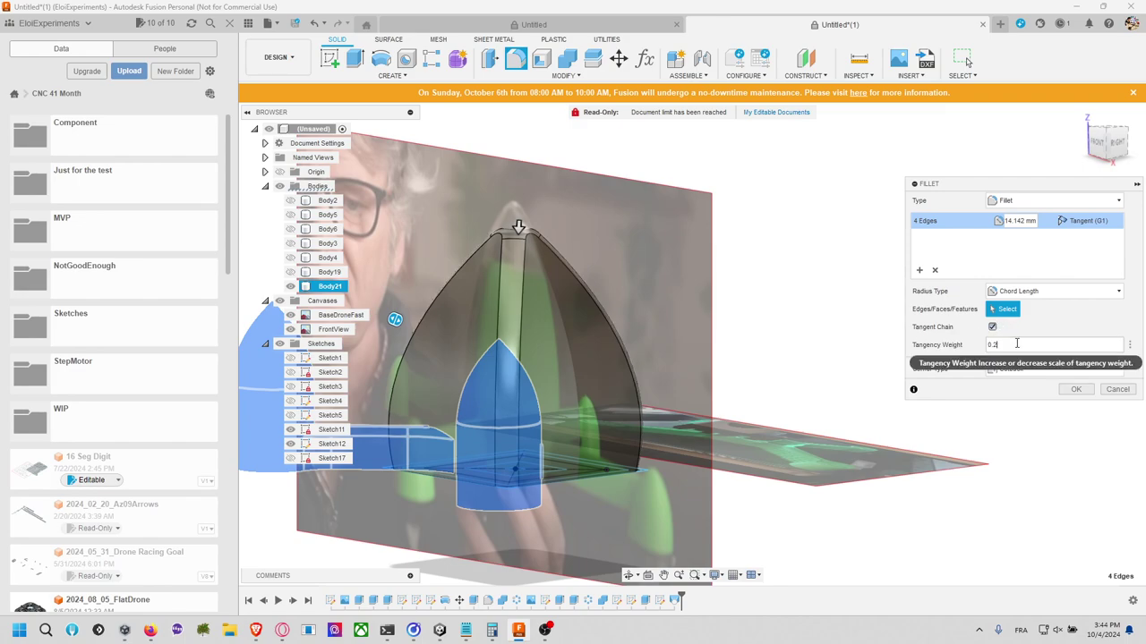
{"action": "key", "text": "BackSpace"}
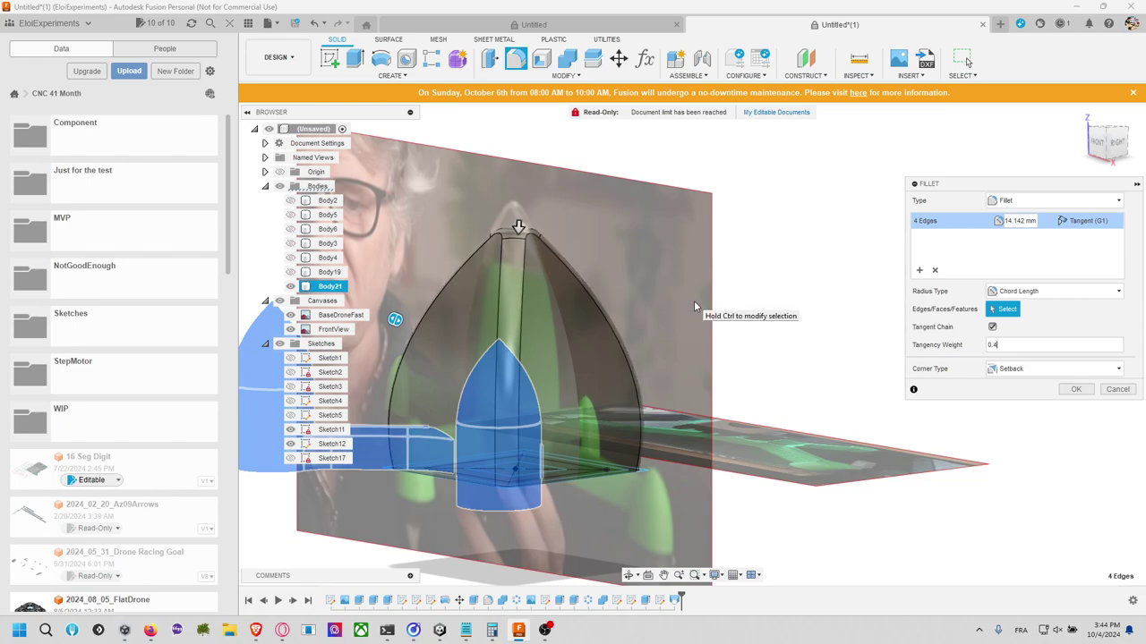
{"action": "middle_click_drag", "start_coordinate": [666, 307], "coordinate": [700, 327], "text": "shift"}
{"action": "middle_click_drag", "start_coordinate": [605, 257], "coordinate": [650, 266], "text": "shift"}
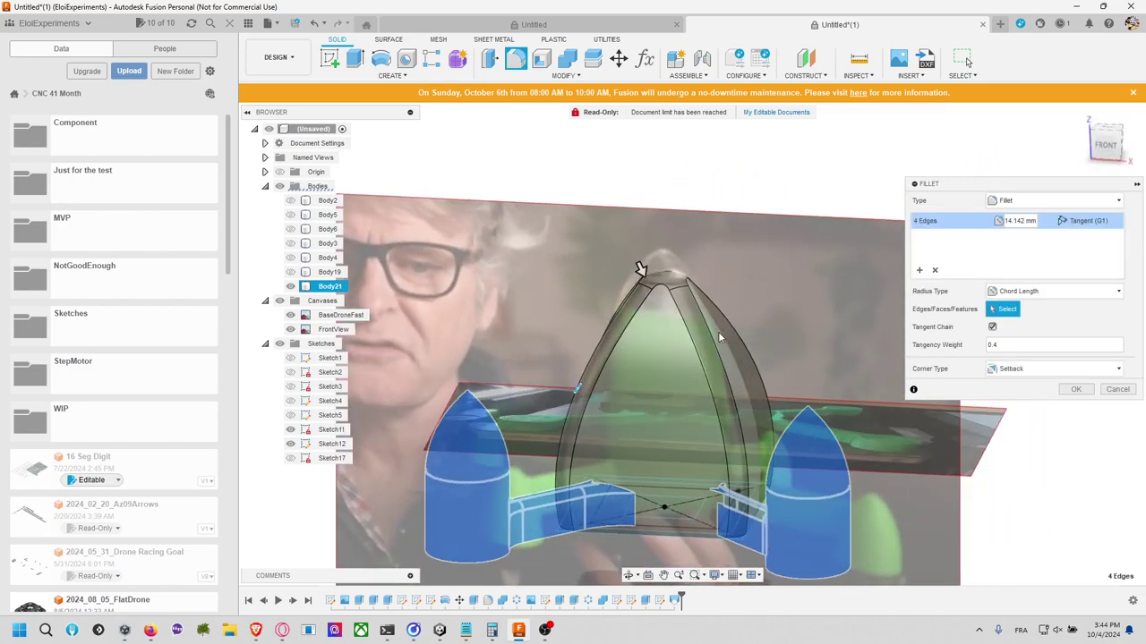
Step: Return to a constant 10 mm radius and commit the fillet
{"action": "left_click", "coordinate": [1034, 294]}
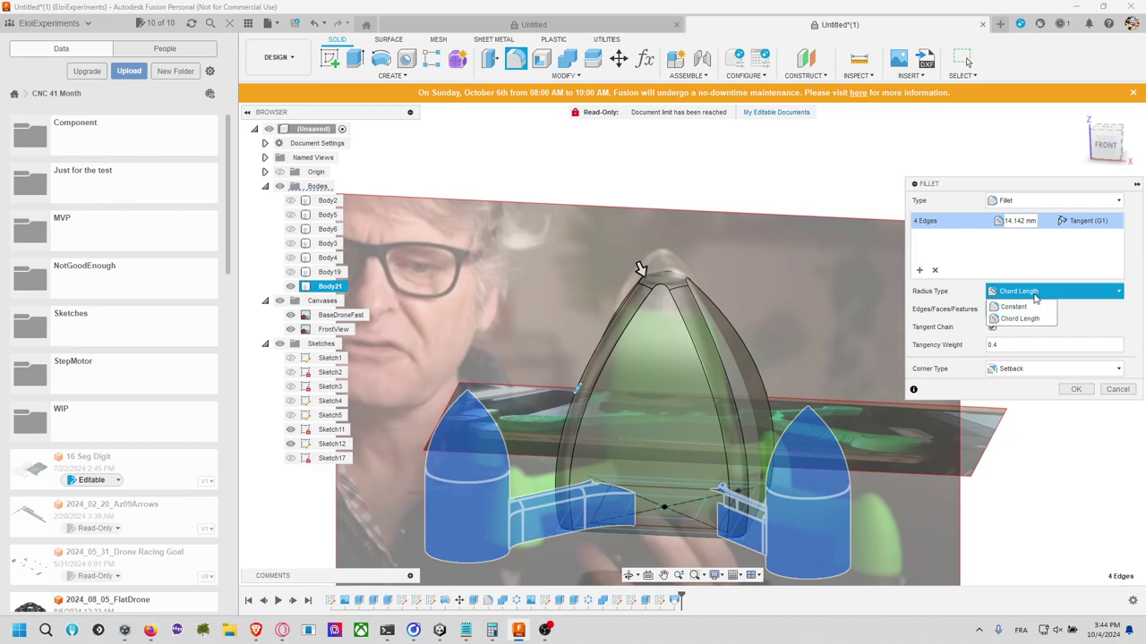
{"action": "left_click", "coordinate": [1029, 308]}
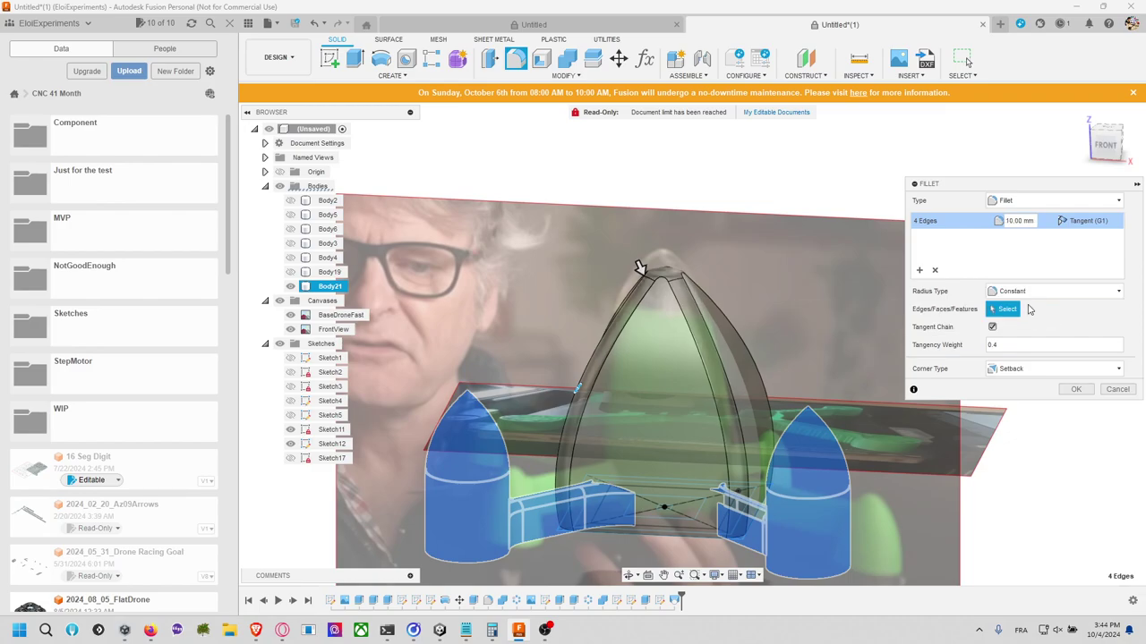
{"action": "left_click", "coordinate": [1076, 390]}
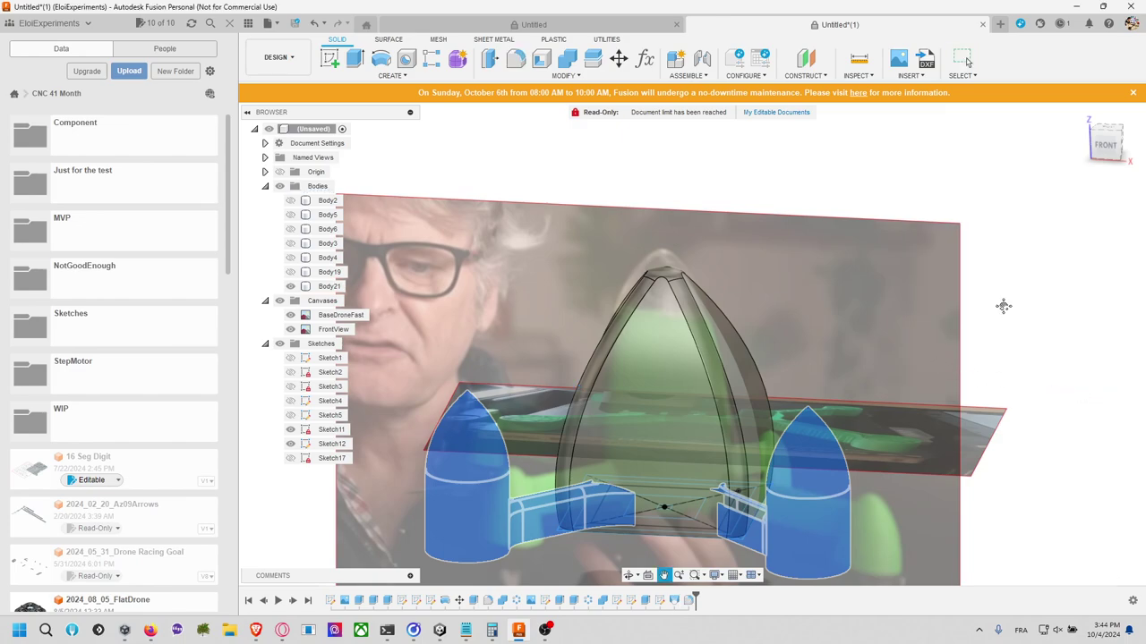
Step: Hide the reference canvases and bring the model to a straight front view
{"action": "middle_click_drag", "start_coordinate": [1002, 309], "coordinate": [975, 284]}
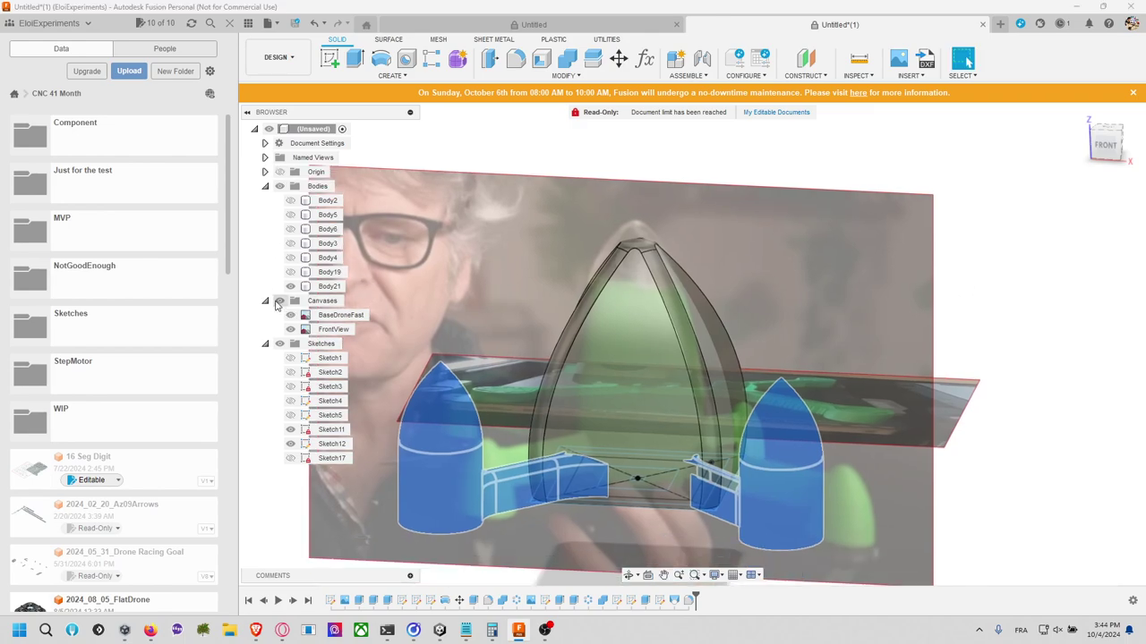
{"action": "left_click", "coordinate": [279, 301]}
{"action": "middle_click_drag", "start_coordinate": [832, 310], "coordinate": [873, 314]}
{"action": "left_click", "coordinate": [1103, 159]}
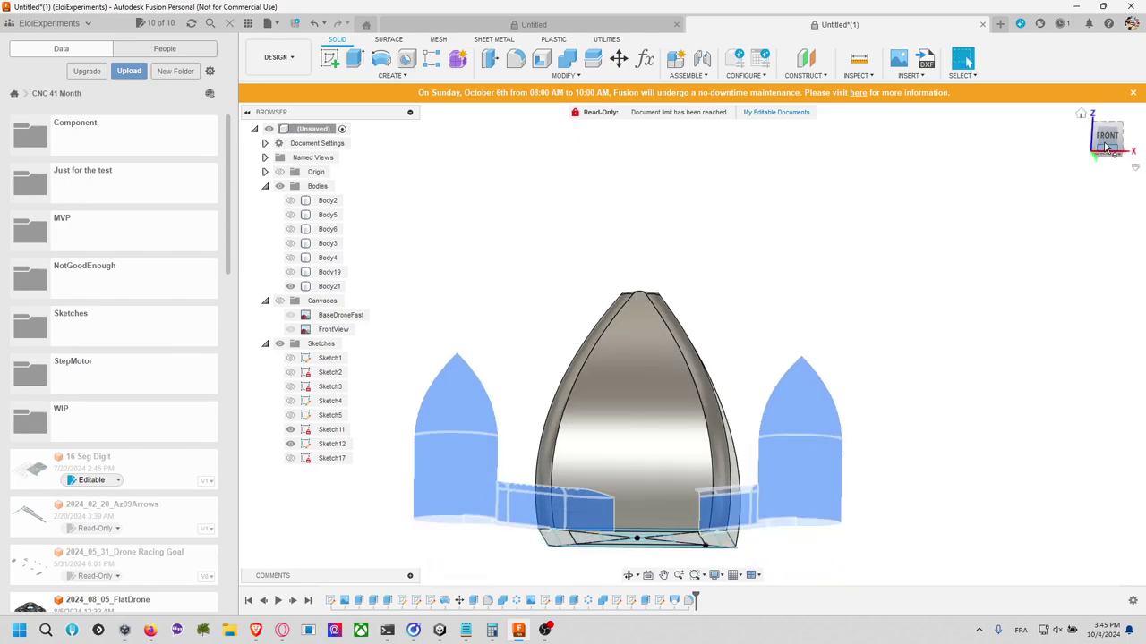
{"action": "left_click", "coordinate": [1108, 131]}
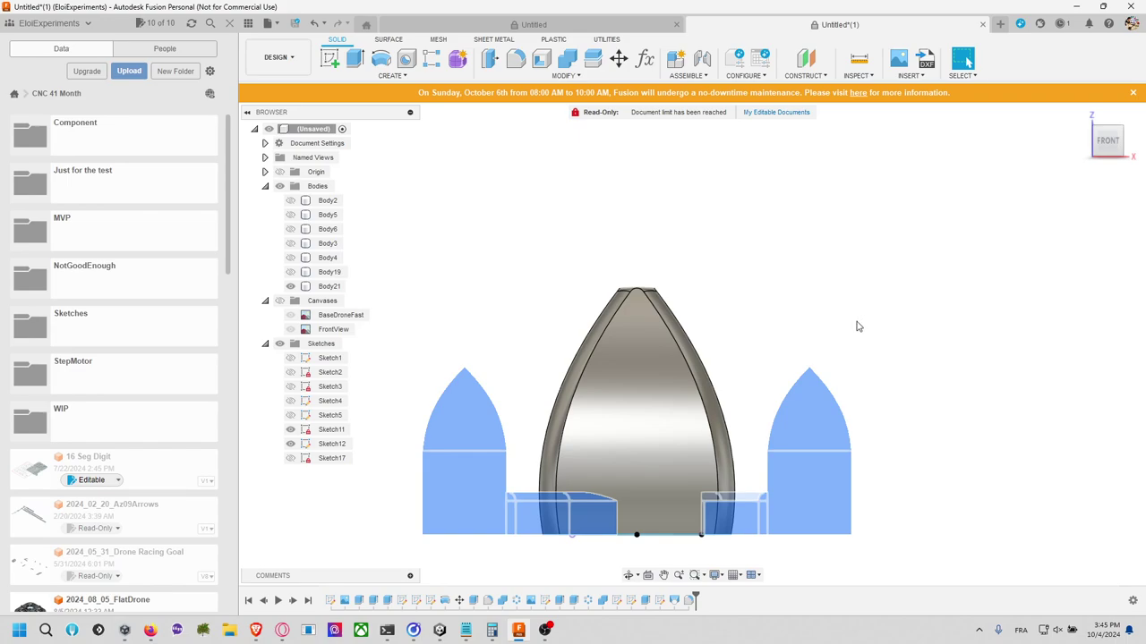
{"action": "scroll", "coordinate": [856, 327], "scroll_direction": "up", "scroll_amount": 2}
{"action": "scroll", "coordinate": [857, 326], "scroll_direction": "down", "scroll_amount": 3}
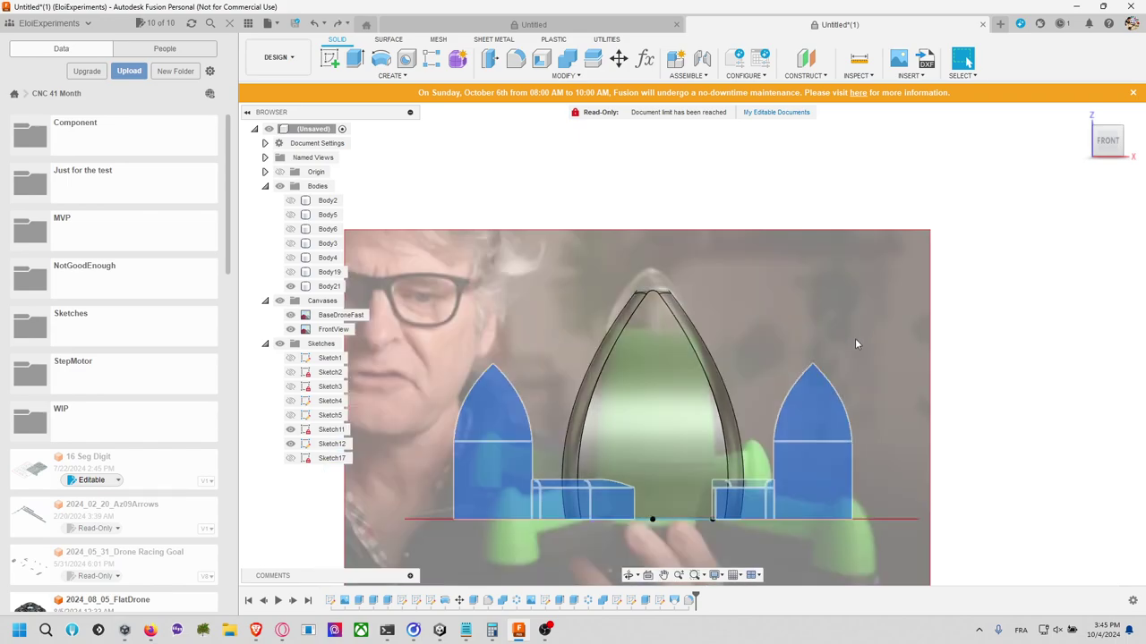
Step: Step the body and fillet features back and forward to compare, then hide Body21
{"action": "key", "text": "ctrl+z"}
{"action": "key", "text": "ctrl+z"}
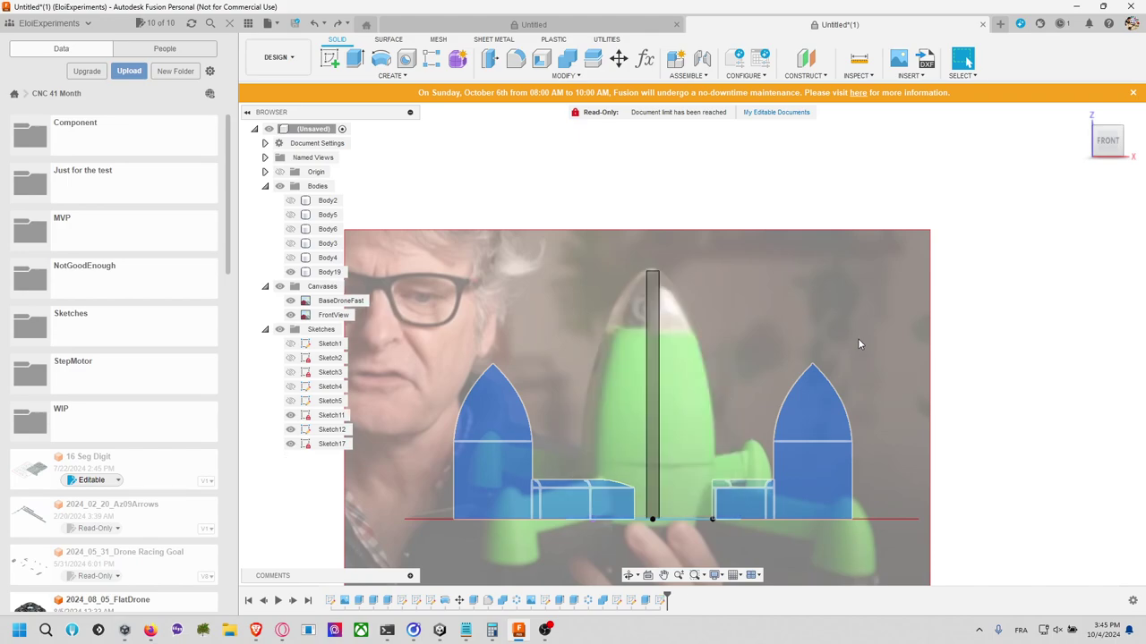
{"action": "key", "text": "ctrl+y"}
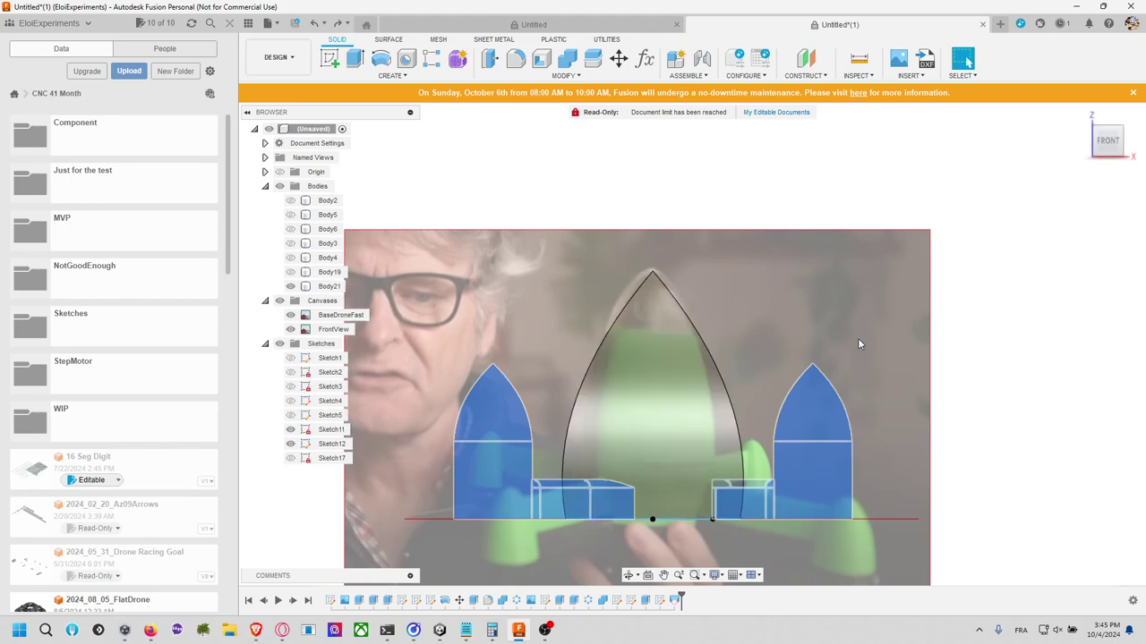
{"action": "key", "text": "ctrl+y"}
{"action": "left_click", "coordinate": [290, 286]}
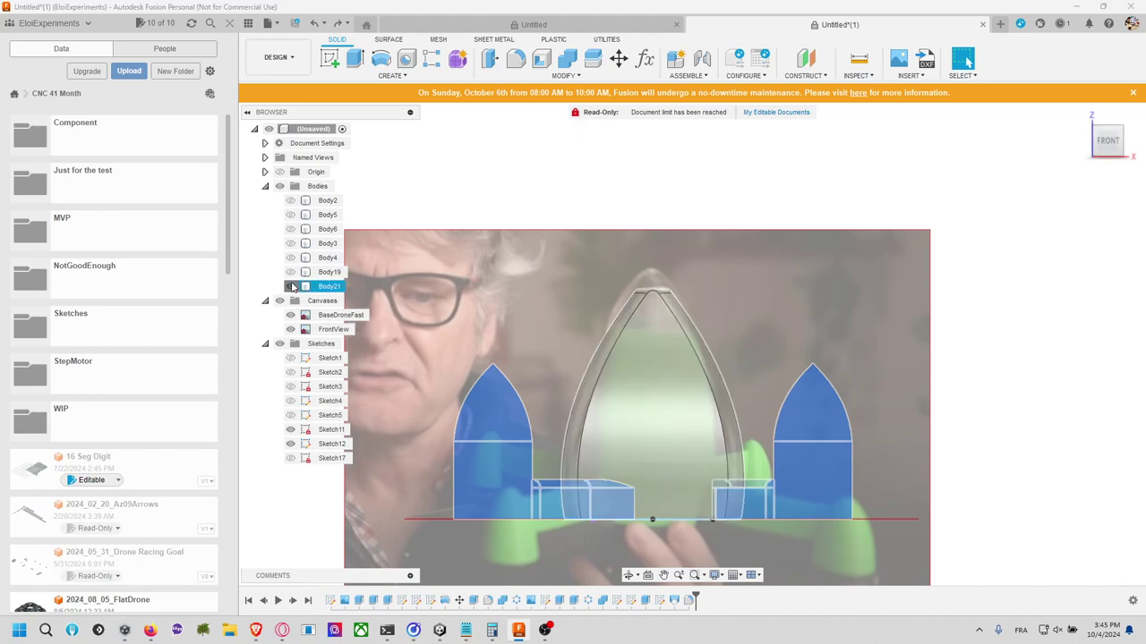
{"action": "middle_click_drag", "start_coordinate": [824, 212], "coordinate": [900, 184]}
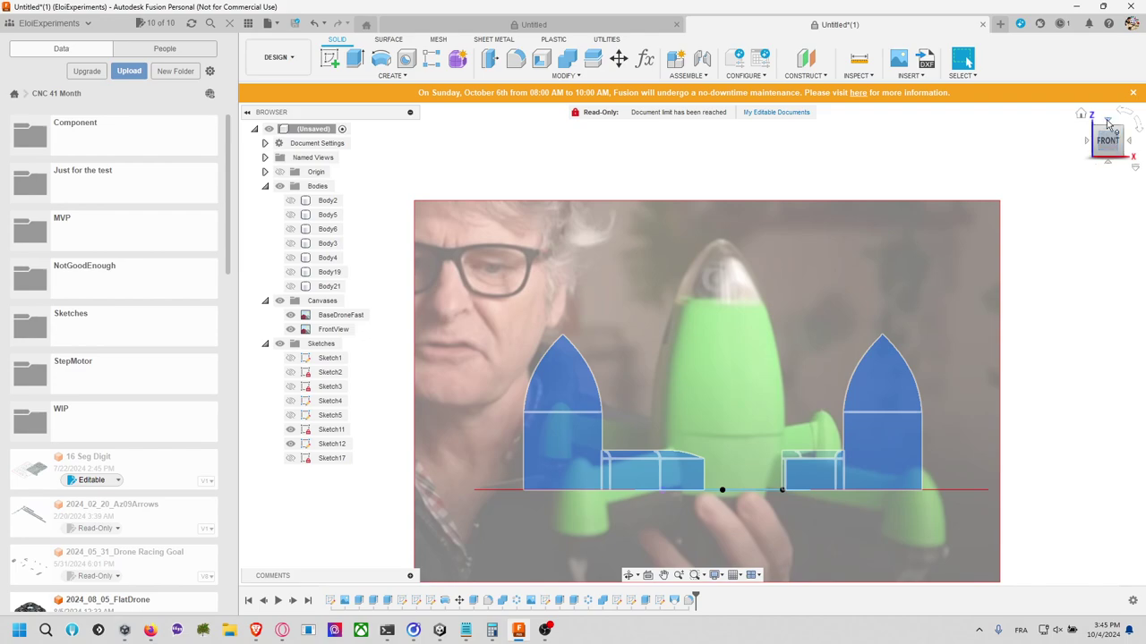
Step: Switch to the top view and recentre the model
{"action": "left_click", "coordinate": [1107, 120]}
{"action": "middle_click_drag", "start_coordinate": [964, 221], "coordinate": [931, 283]}
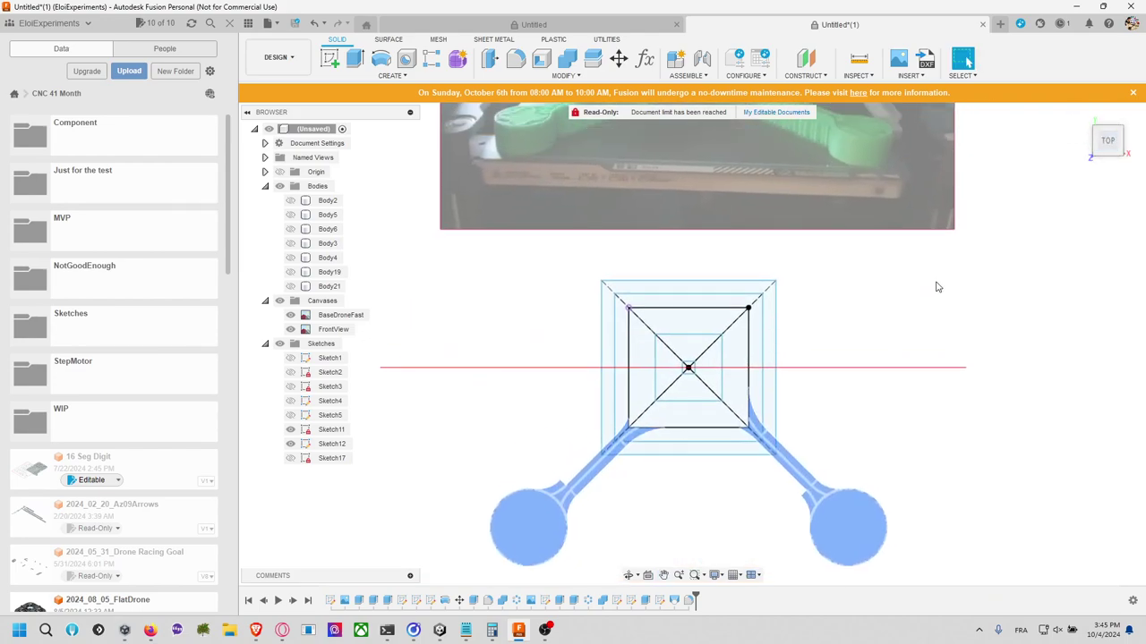
{"action": "scroll", "coordinate": [939, 287], "scroll_direction": "up", "scroll_amount": 2}
{"action": "scroll", "coordinate": [940, 287], "scroll_direction": "down", "scroll_amount": 4}
{"action": "key", "text": "Escape"}
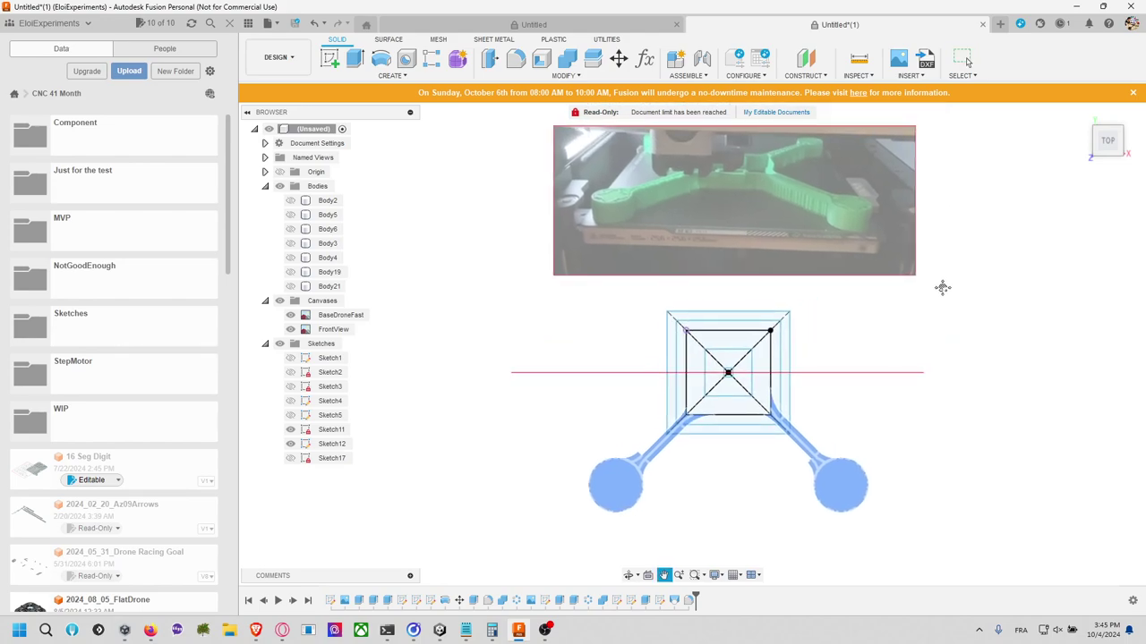
Step: Hide Sketch12 and show the two arm bodies and the central plate Body3
{"action": "left_click", "coordinate": [290, 443]}
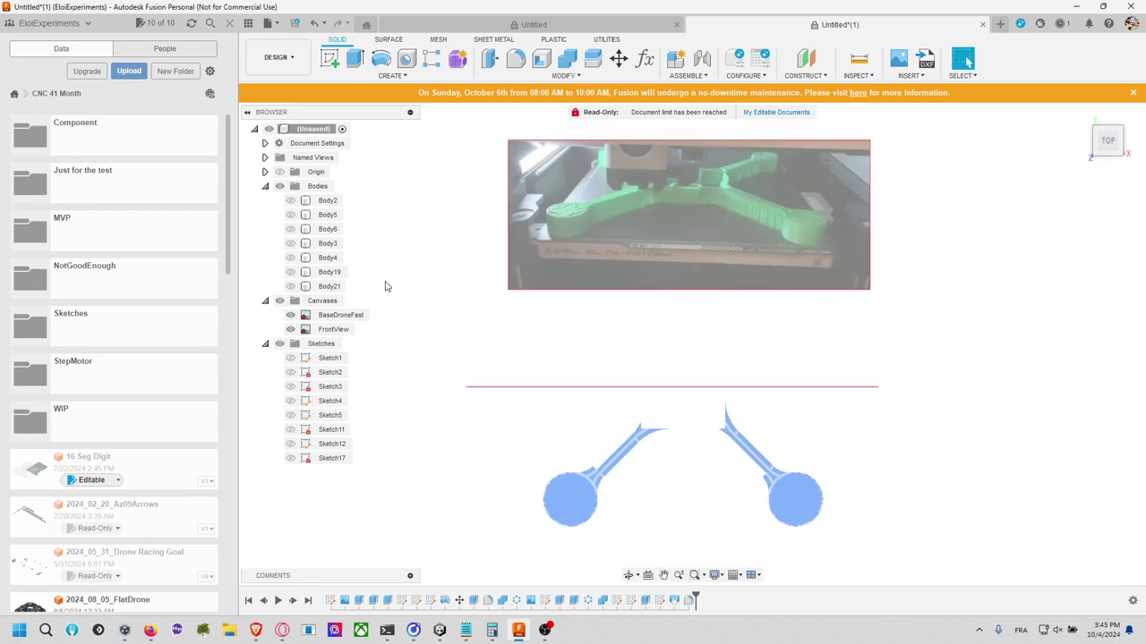
{"action": "left_click", "coordinate": [290, 200]}
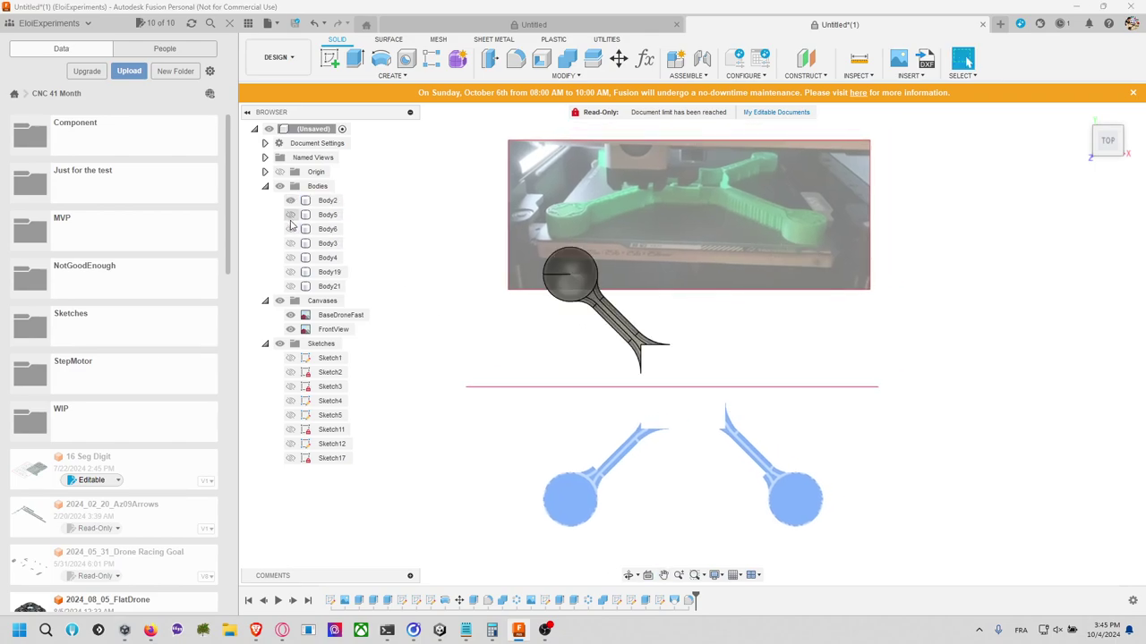
{"action": "left_click", "coordinate": [290, 216]}
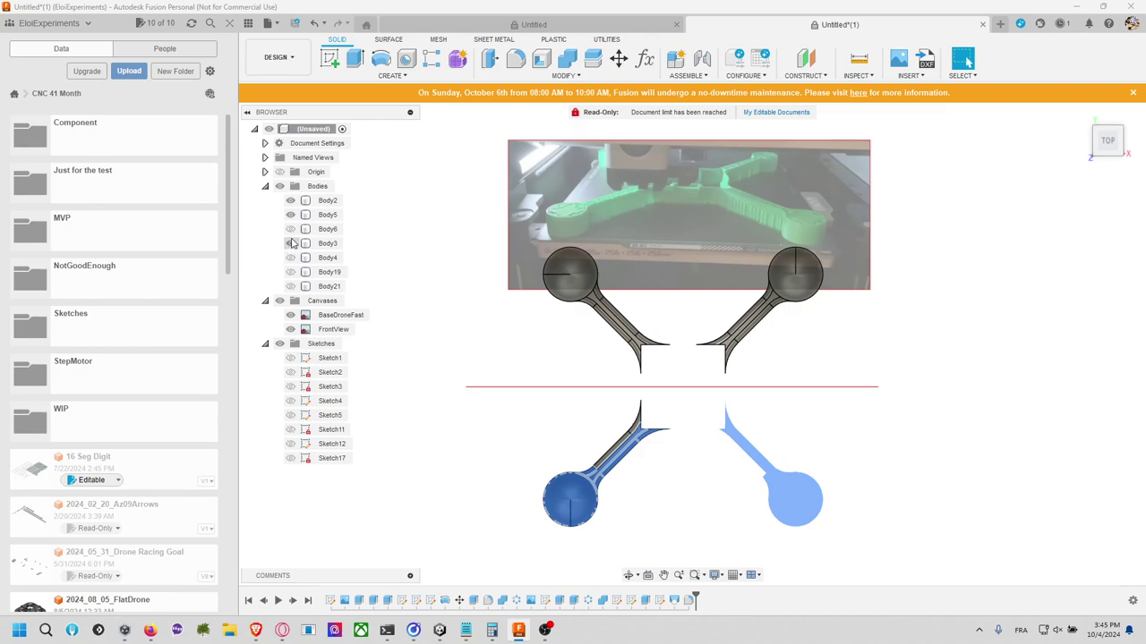
{"action": "left_click", "coordinate": [290, 243]}
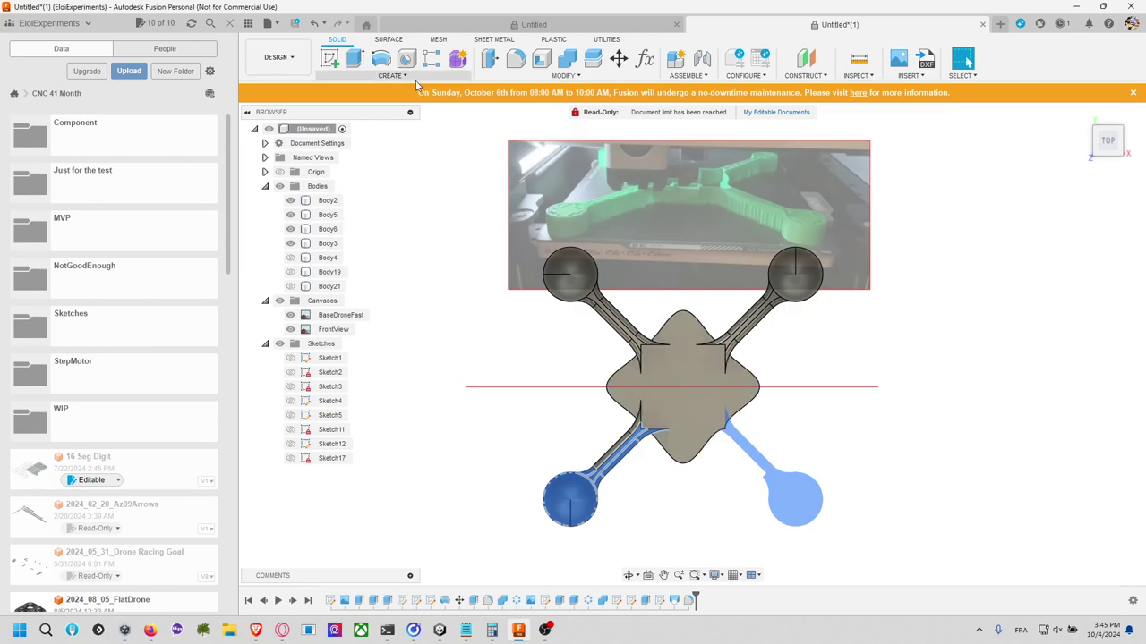
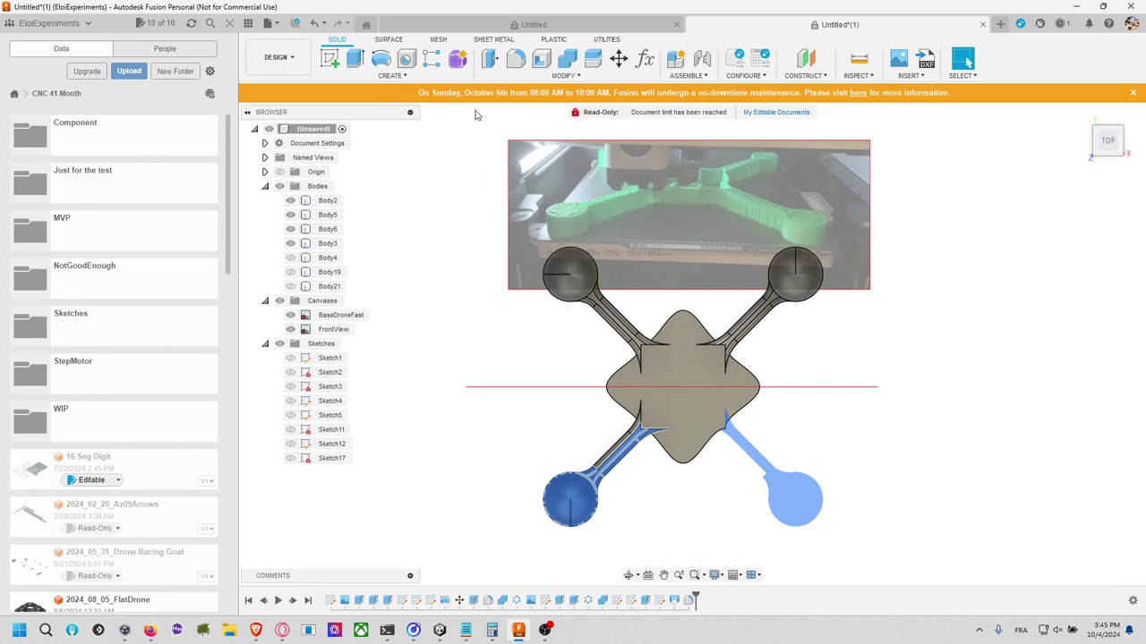
Step: Switch to the front view and start a new sketch on the front plane
{"action": "left_click", "coordinate": [1110, 168]}
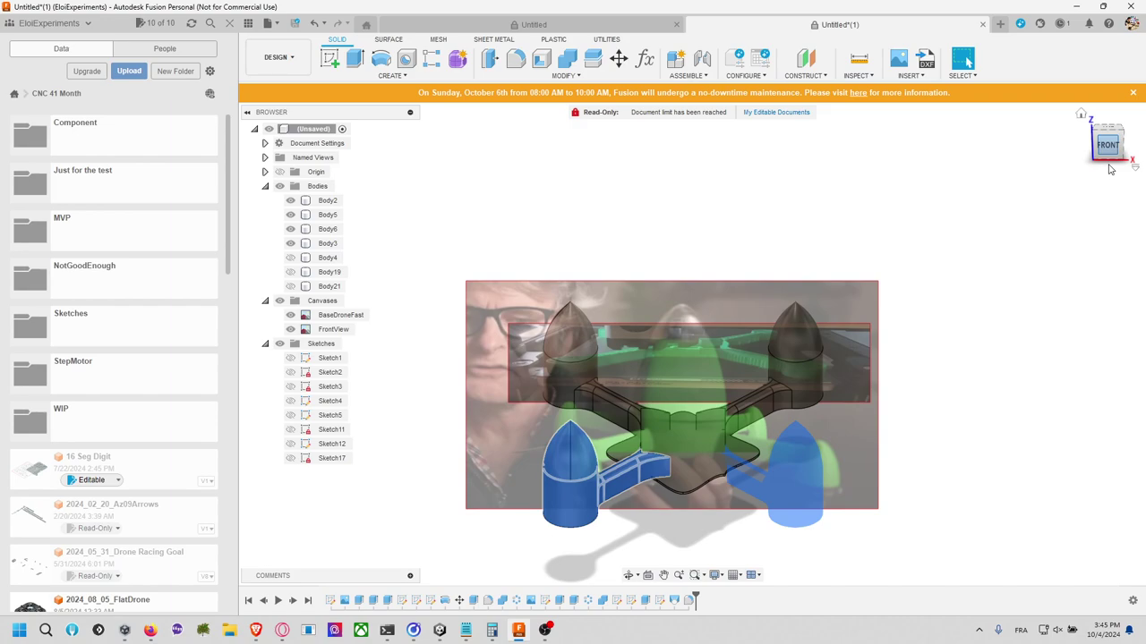
{"action": "left_click", "coordinate": [325, 66]}
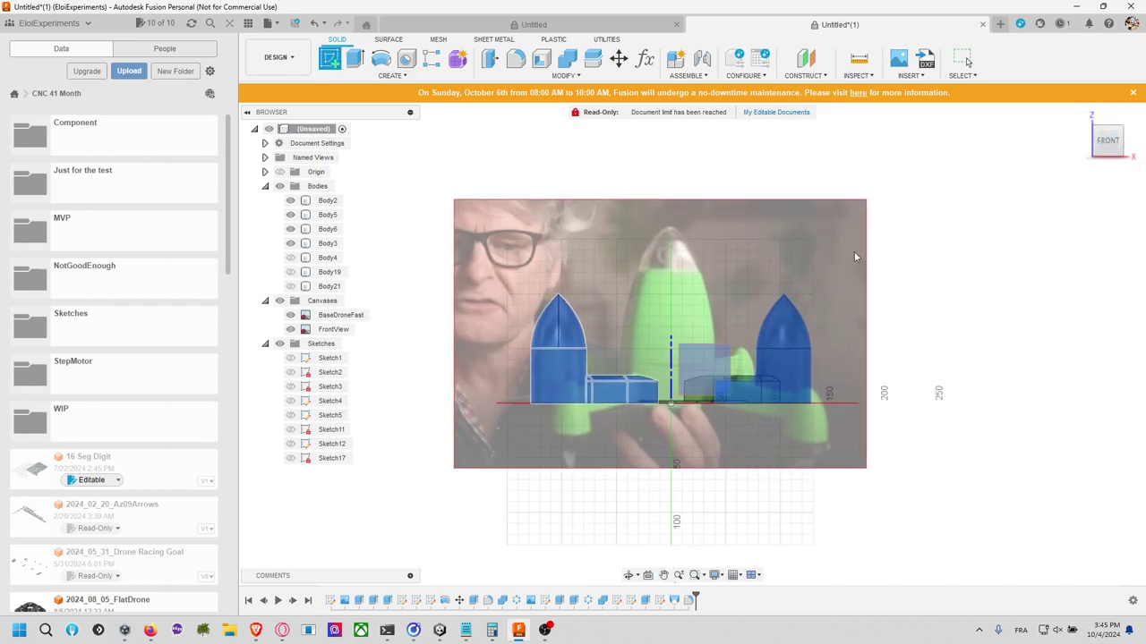
{"action": "left_click", "coordinate": [938, 256]}
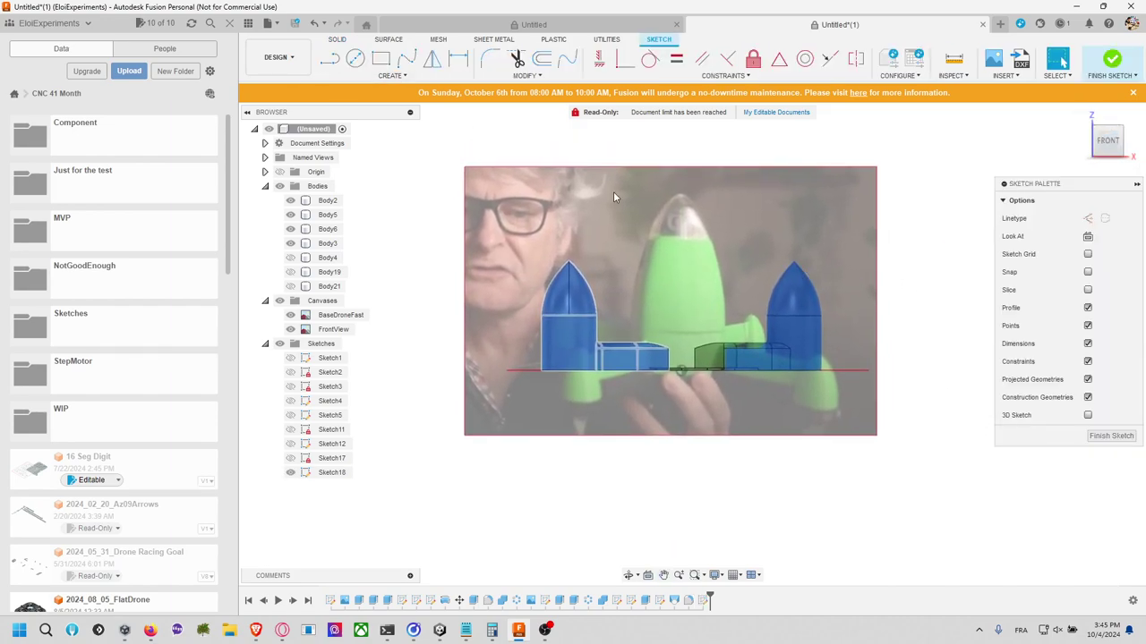
{"action": "left_click", "coordinate": [406, 58]}
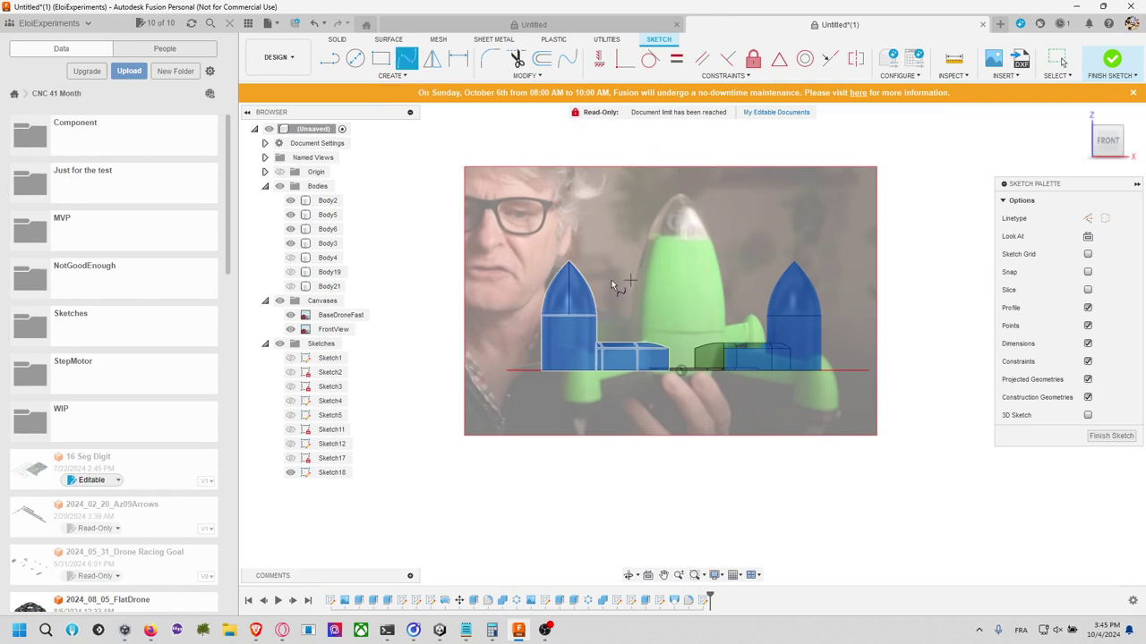
Step: Draw the rocket profile's vertical centre line and its short horizontal base line
{"action": "key", "text": "l"}
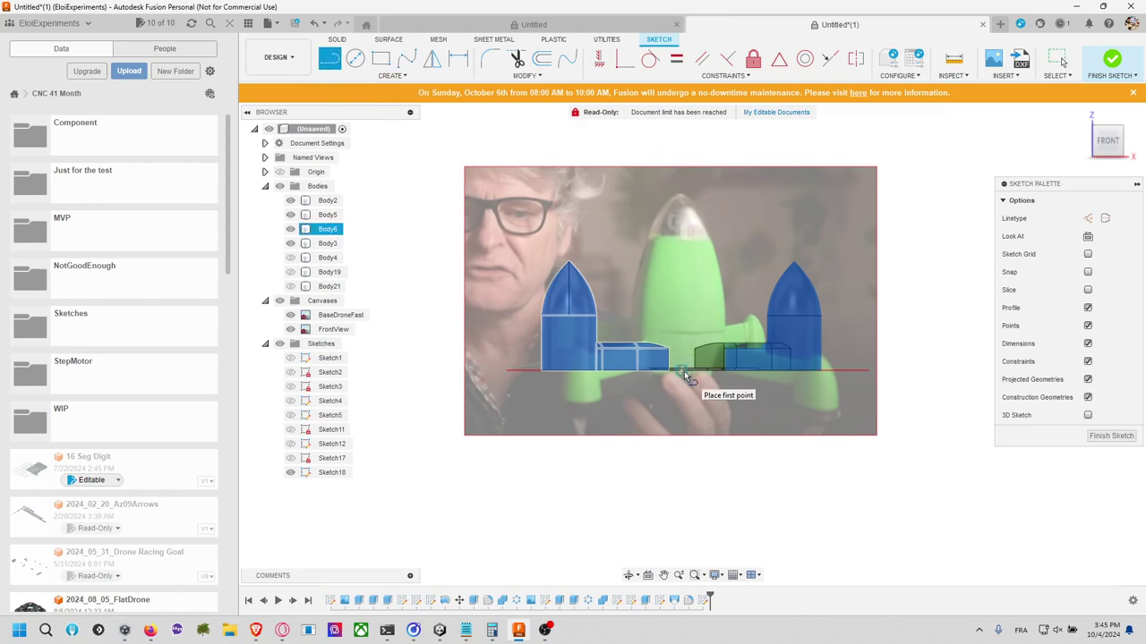
{"action": "scroll", "coordinate": [681, 365], "scroll_direction": "up", "scroll_amount": 5}
{"action": "scroll", "coordinate": [683, 367], "scroll_direction": "up", "scroll_amount": 3}
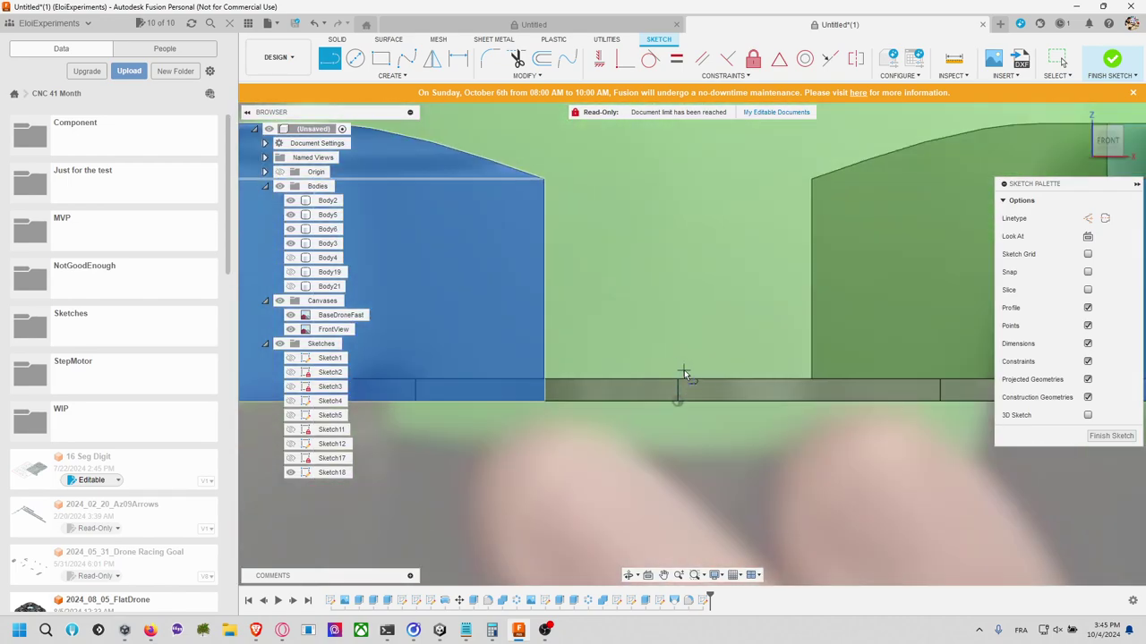
{"action": "left_click", "coordinate": [638, 356]}
{"action": "scroll", "coordinate": [686, 362], "scroll_direction": "down", "scroll_amount": 8}
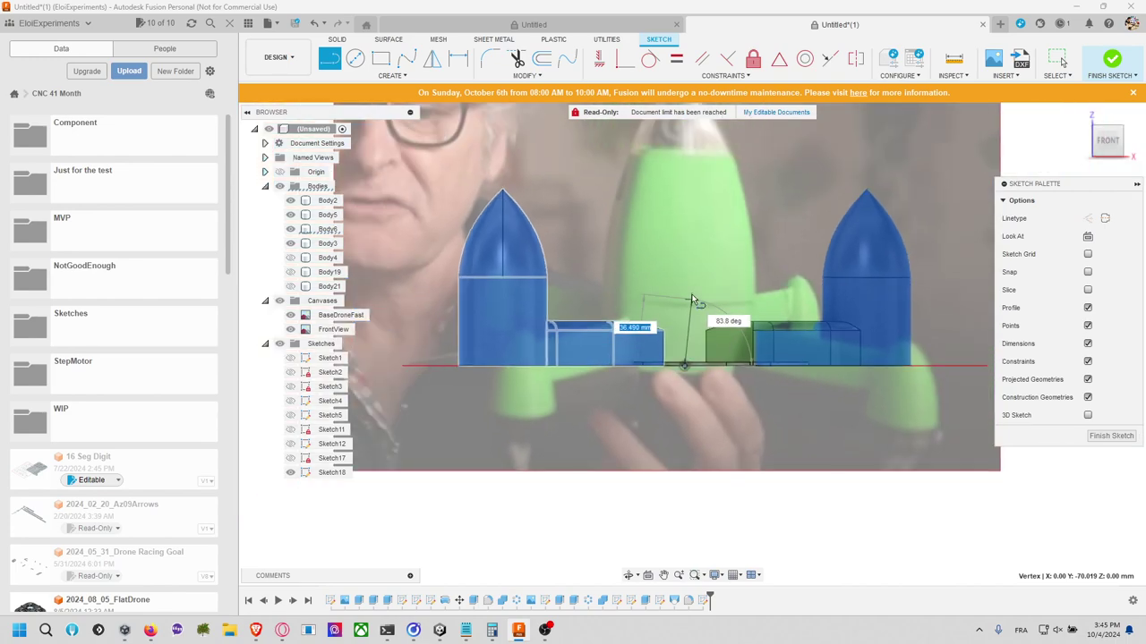
{"action": "middle_click_drag", "start_coordinate": [685, 272], "coordinate": [662, 370]}
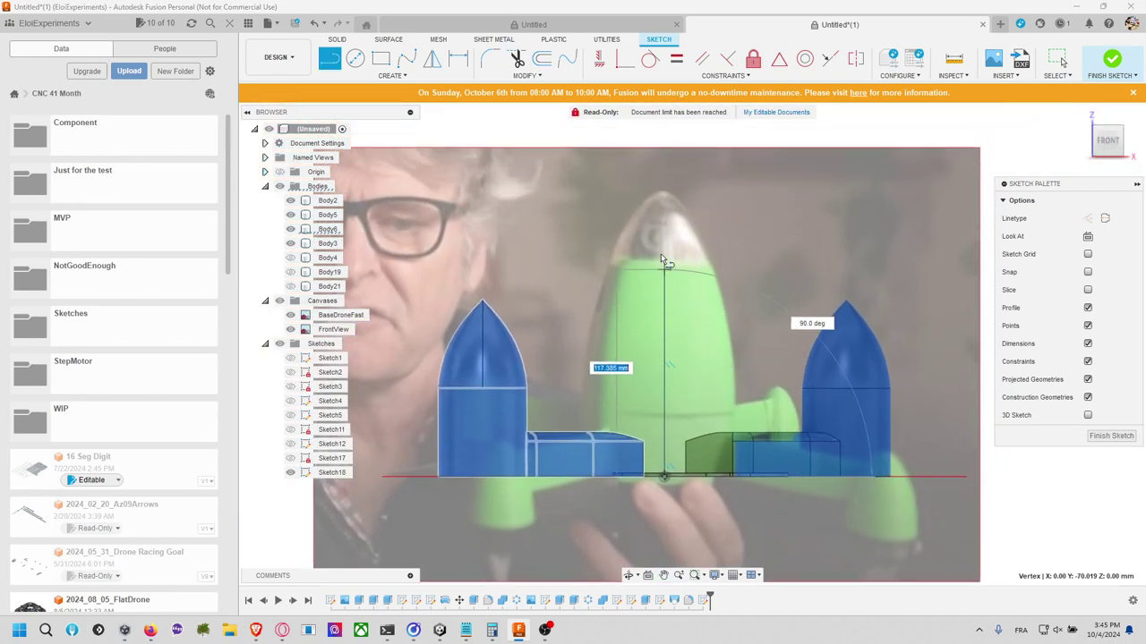
{"action": "left_click", "coordinate": [663, 190]}
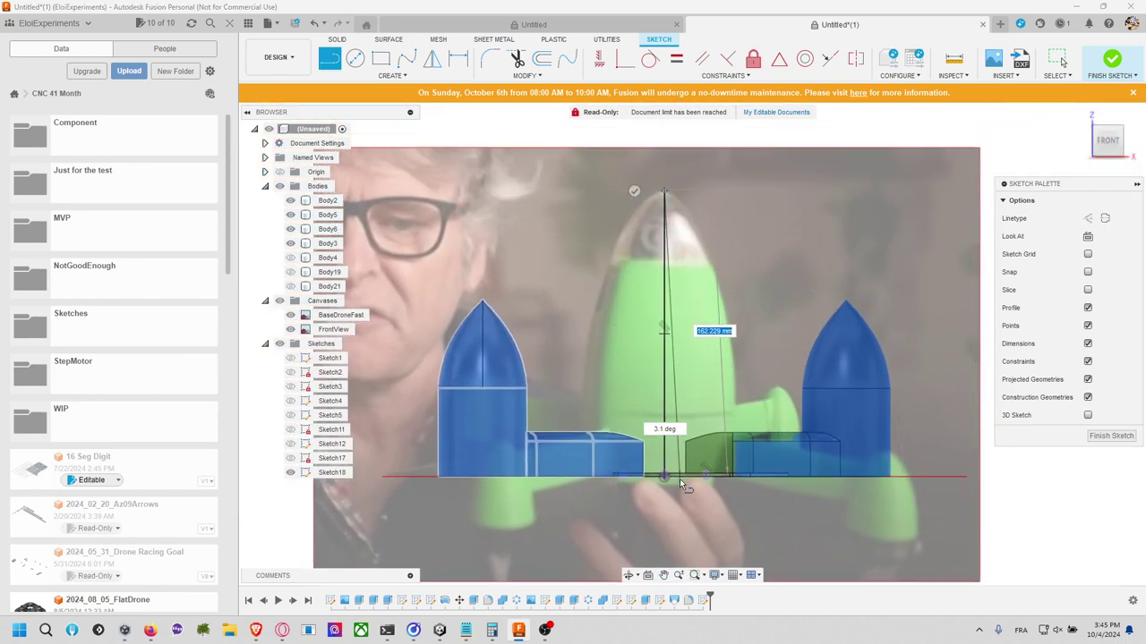
{"action": "middle_click_drag", "start_coordinate": [680, 479], "coordinate": [686, 306]}
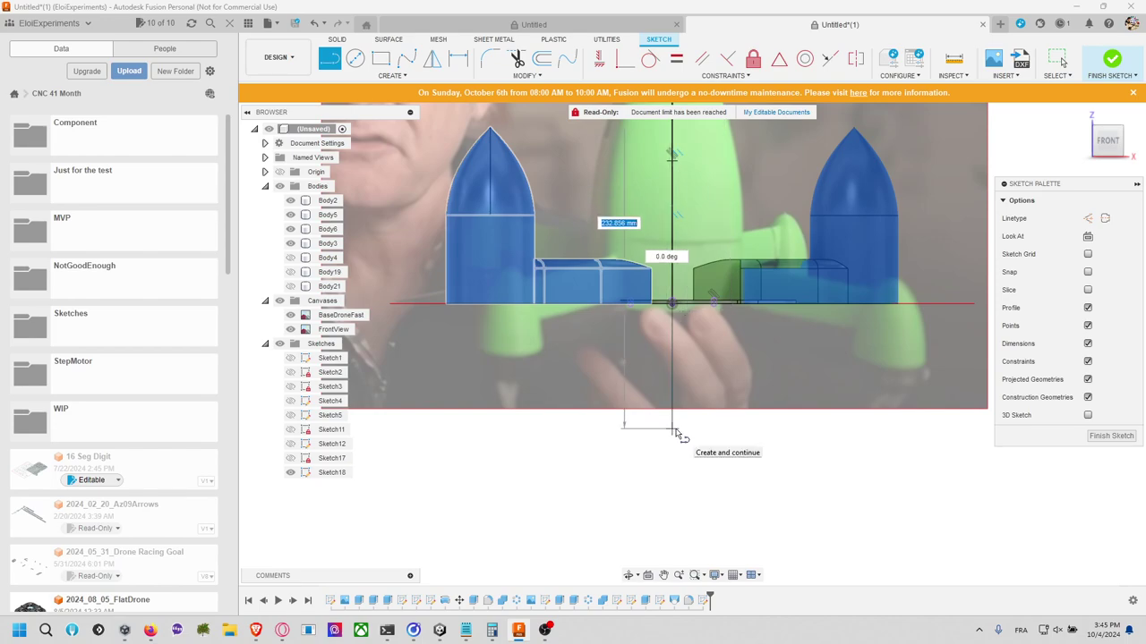
{"action": "left_click", "coordinate": [672, 442]}
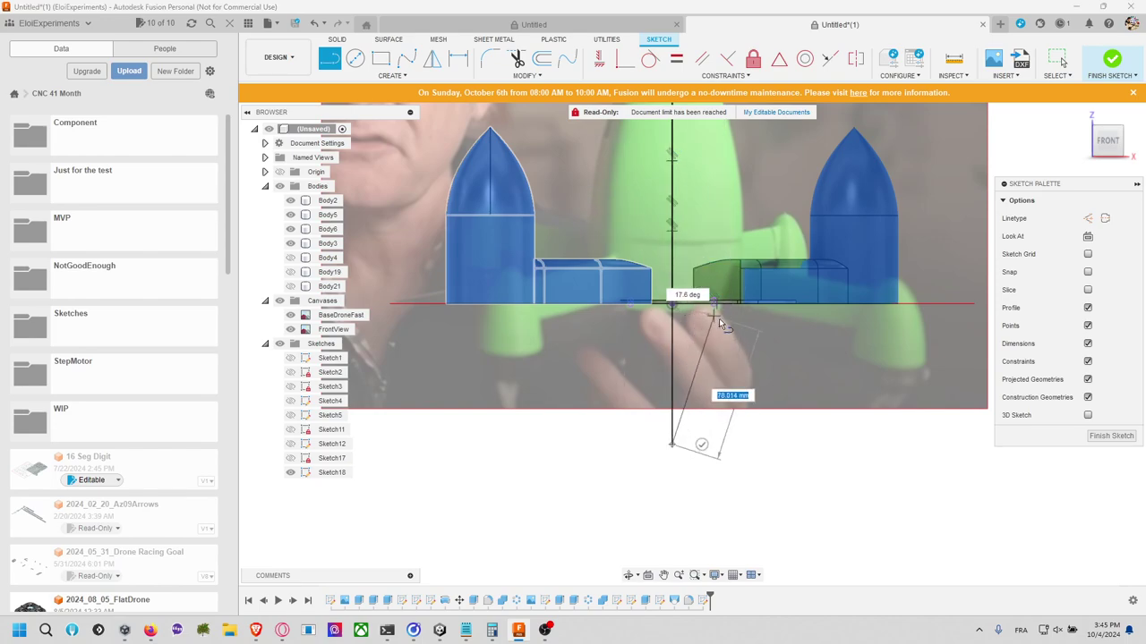
{"action": "scroll", "coordinate": [719, 318], "scroll_direction": "down", "scroll_amount": 4}
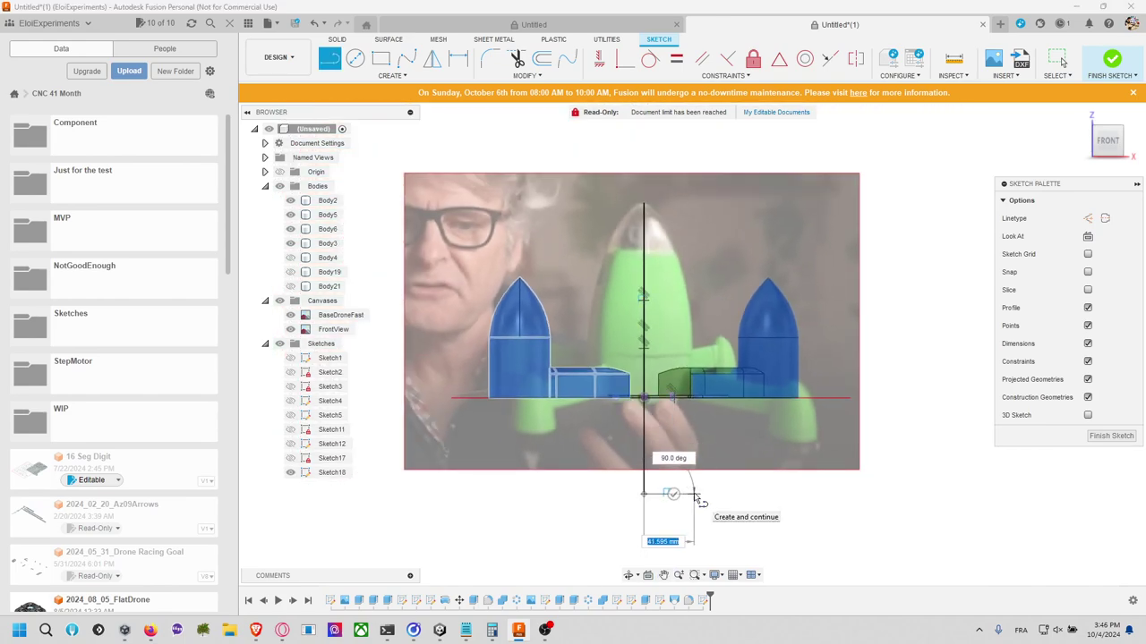
{"action": "left_click", "coordinate": [694, 493]}
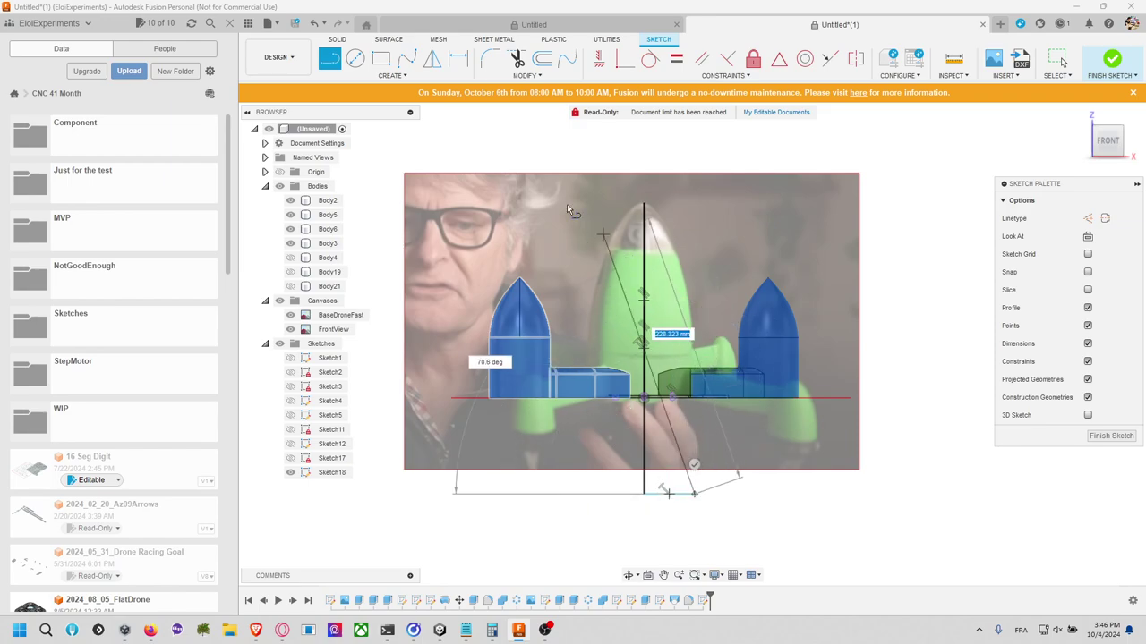
{"action": "key", "text": "Escape"}
Step: Draw a fit-point spline from the base end to the centre line's top, tracing the rocket's nose
{"action": "left_click", "coordinate": [407, 58]}
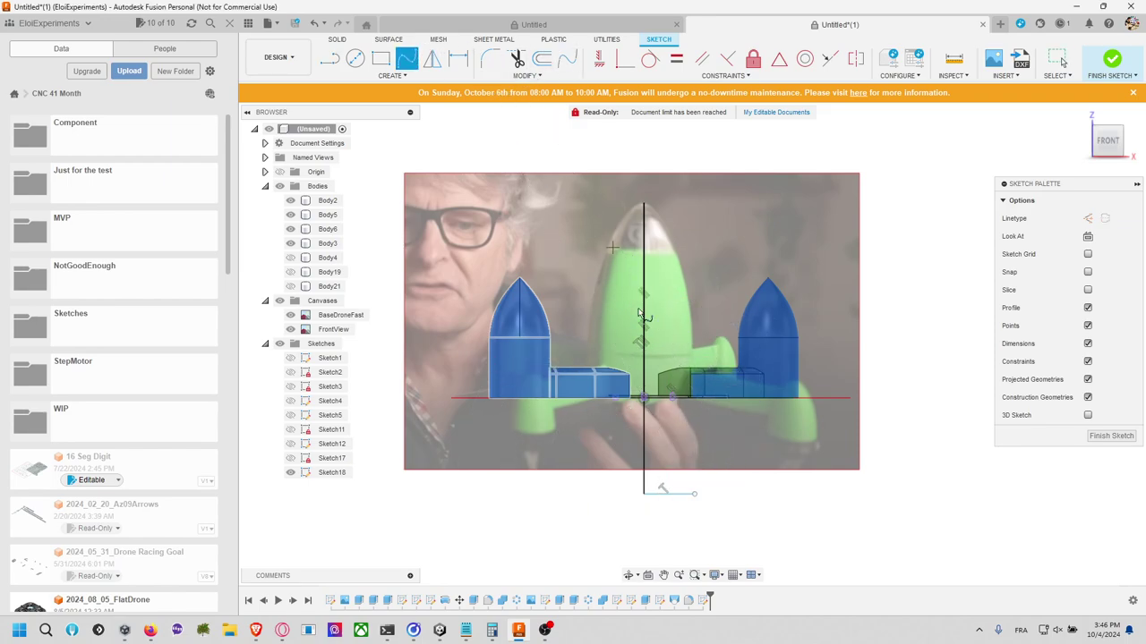
{"action": "left_click", "coordinate": [694, 492]}
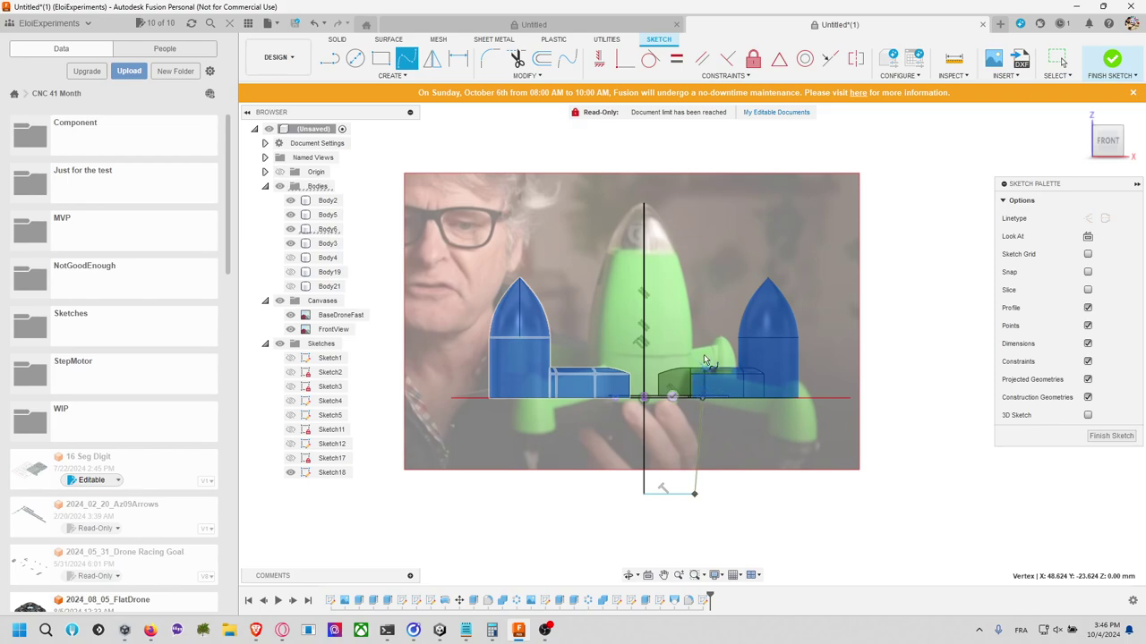
{"action": "left_click", "coordinate": [694, 289]}
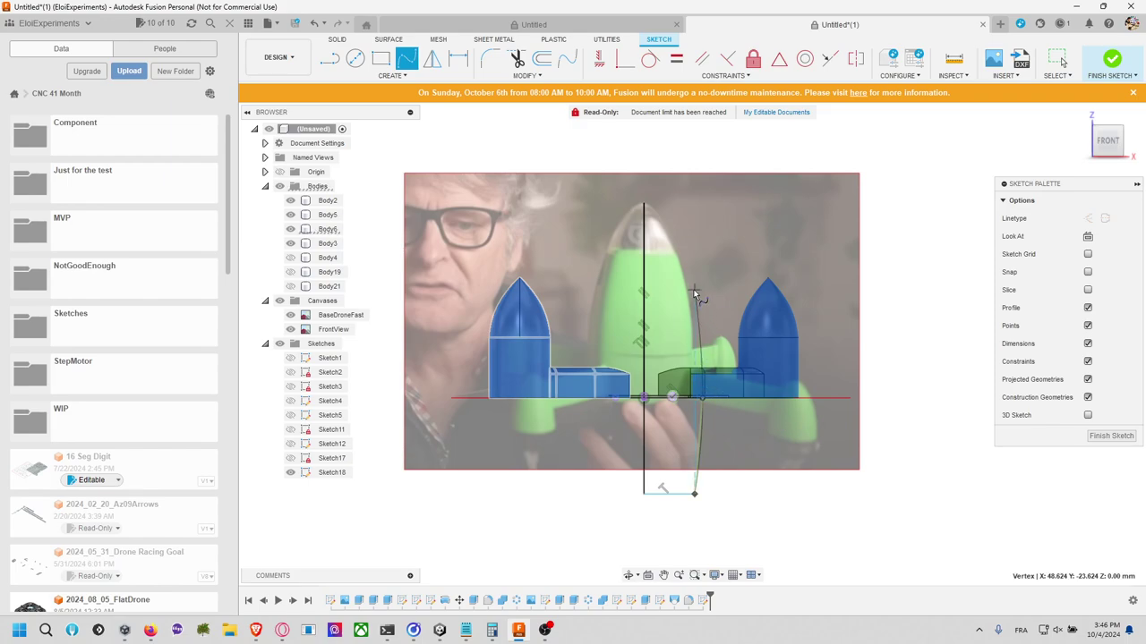
{"action": "left_click", "coordinate": [668, 216]}
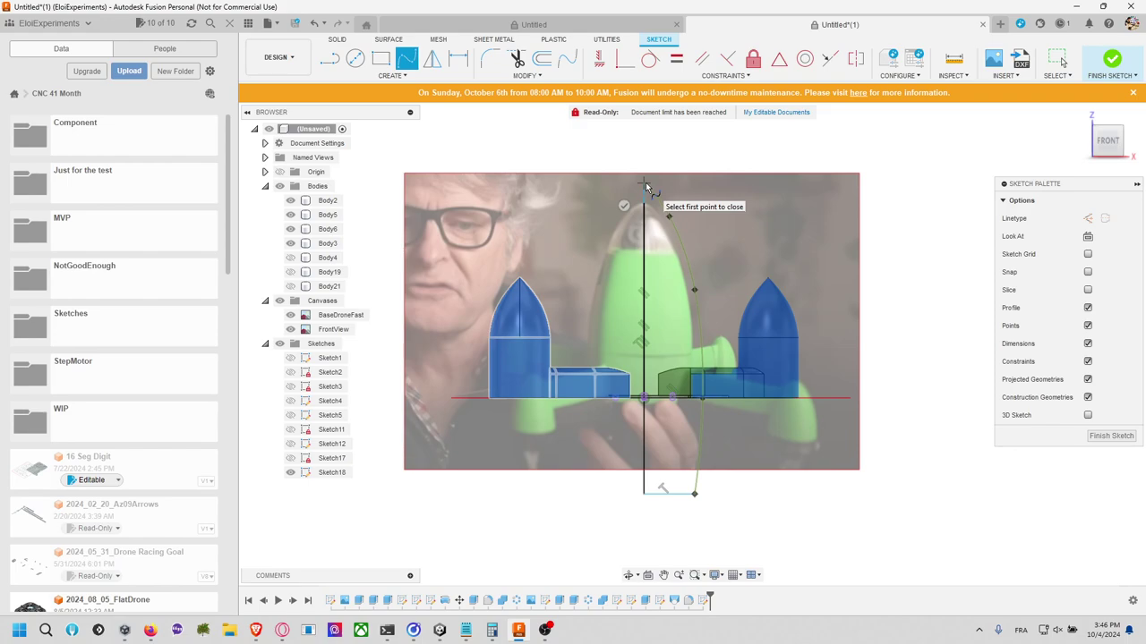
{"action": "double_click", "coordinate": [645, 181]}
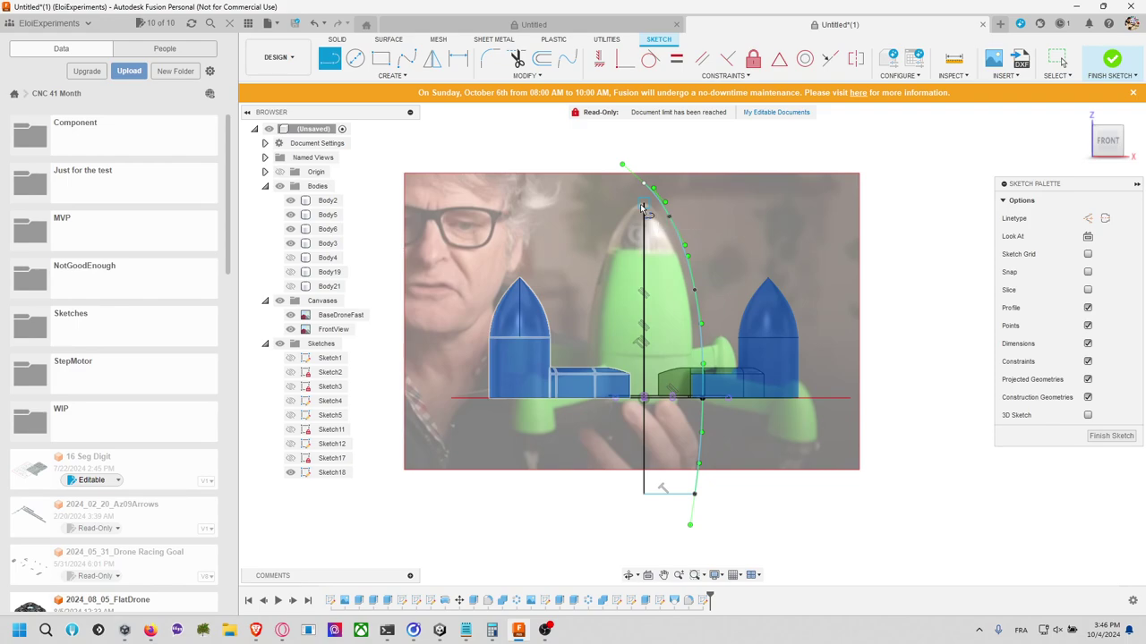
{"action": "key", "text": "Escape"}
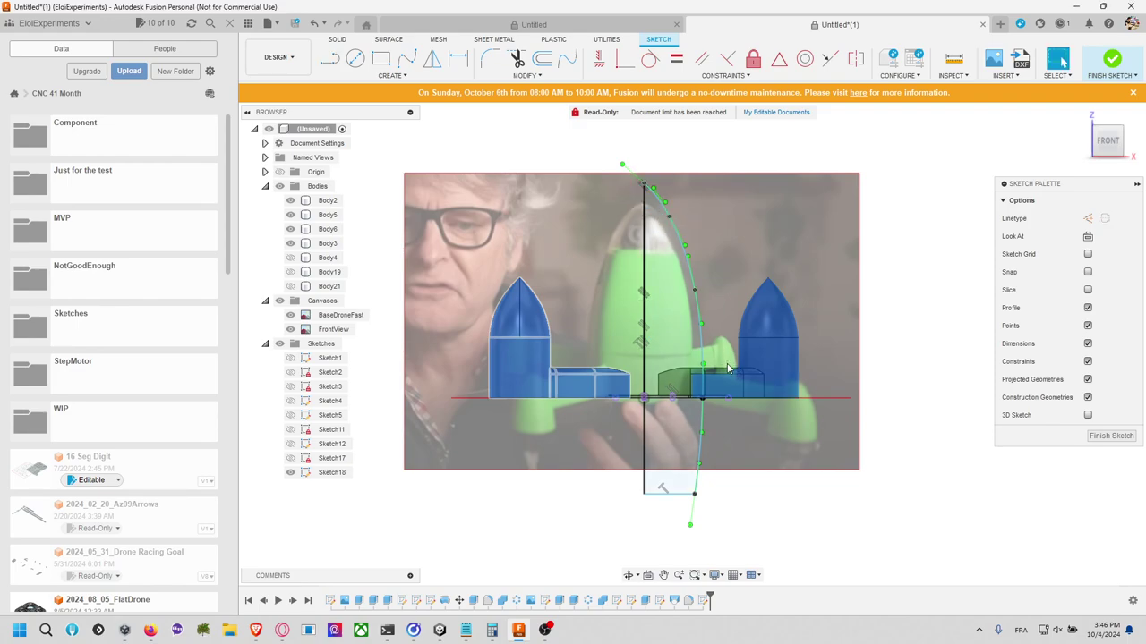
{"action": "middle_click_drag", "start_coordinate": [774, 461], "coordinate": [801, 427]}
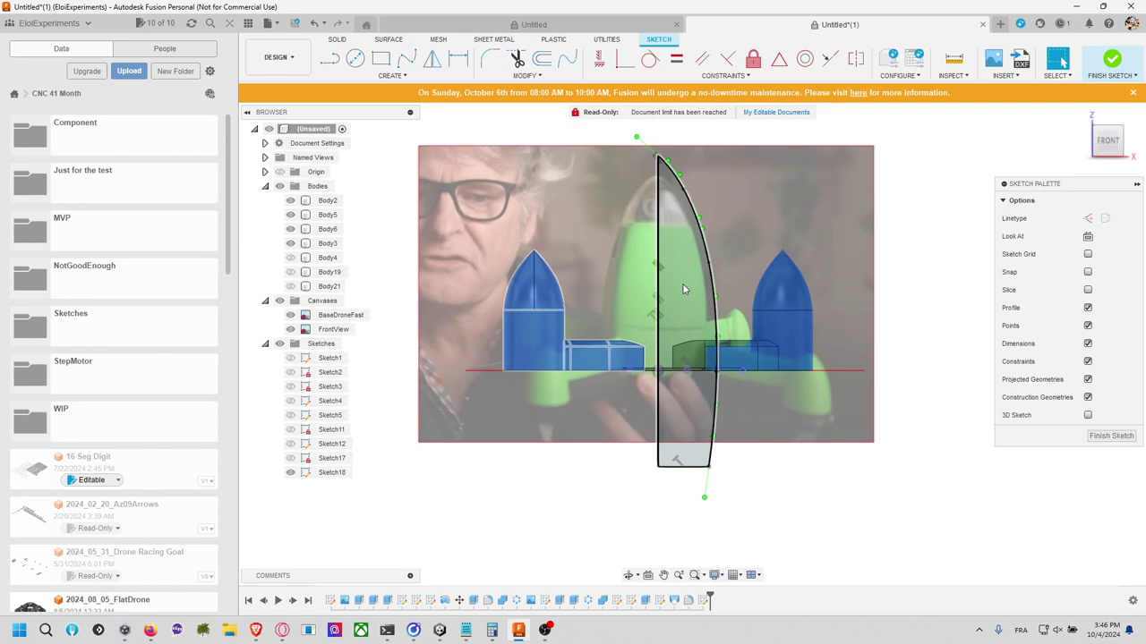
Step: Finish the sketch and revolve the half-profile around the centre line as a new body
{"action": "left_click", "coordinate": [404, 76]}
{"action": "left_click", "coordinate": [1112, 60]}
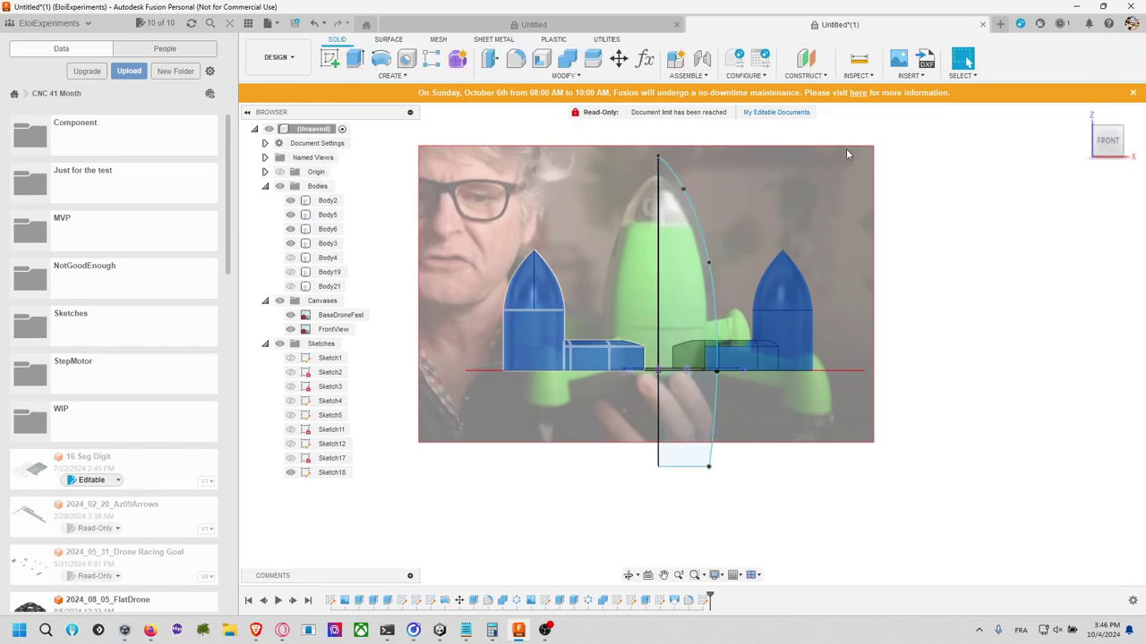
{"action": "left_click", "coordinate": [380, 59]}
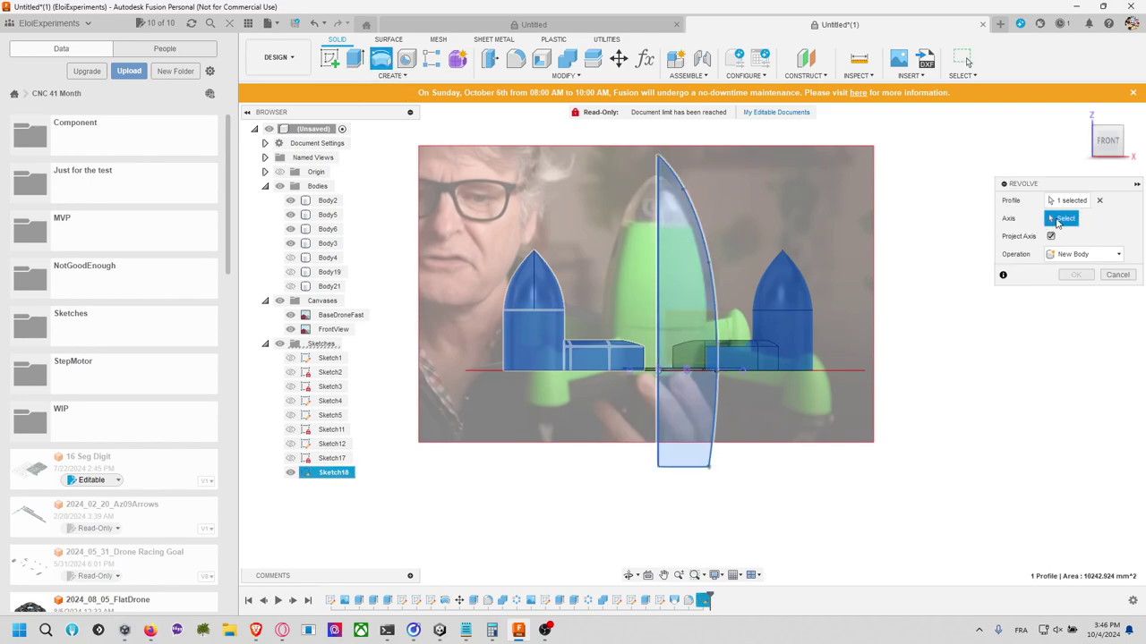
{"action": "left_click", "coordinate": [657, 256]}
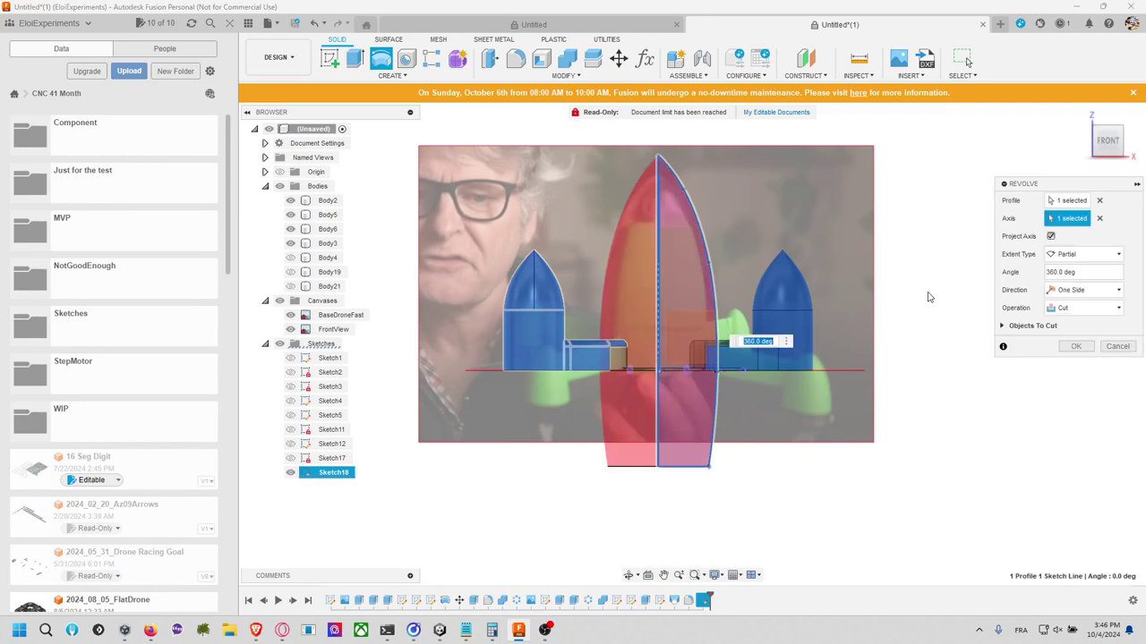
{"action": "left_click", "coordinate": [1083, 308]}
{"action": "left_click", "coordinate": [1074, 359]}
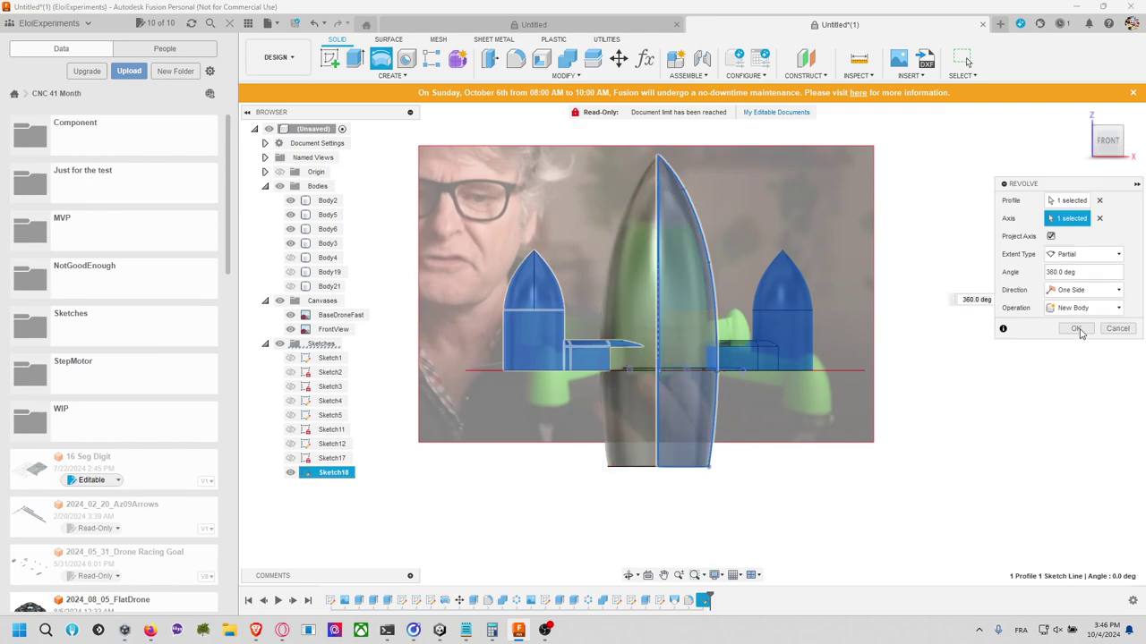
{"action": "left_click", "coordinate": [1078, 328]}
{"action": "middle_click_drag", "start_coordinate": [777, 271], "coordinate": [704, 364], "text": "shift"}
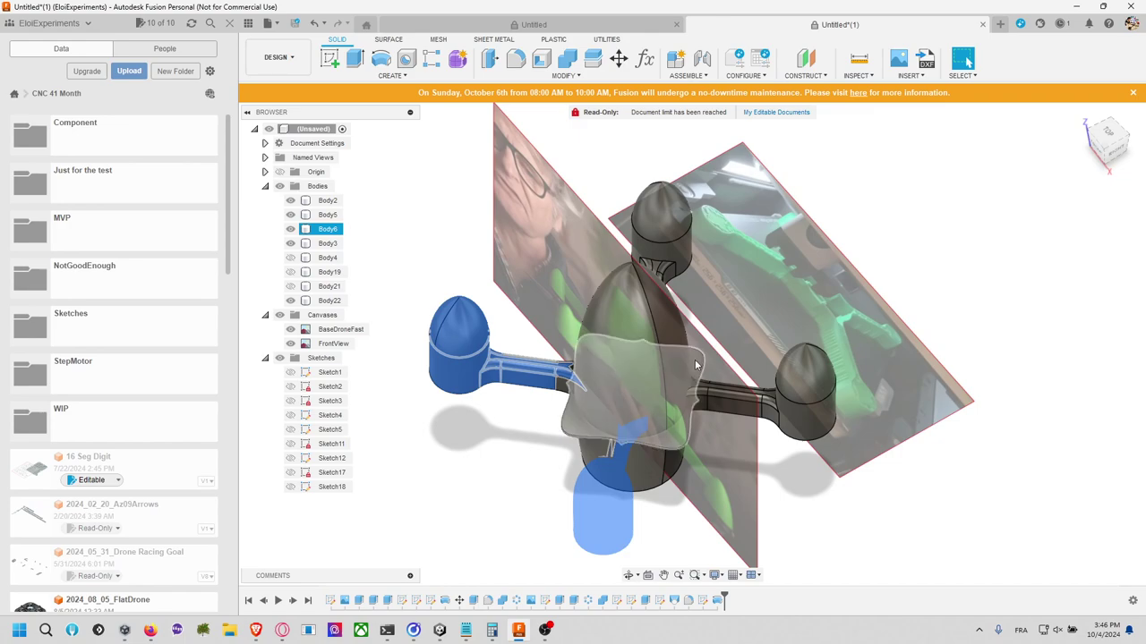
Step: Roll the timeline back one step and remove the Body6 hub body
{"action": "left_click", "coordinate": [696, 364]}
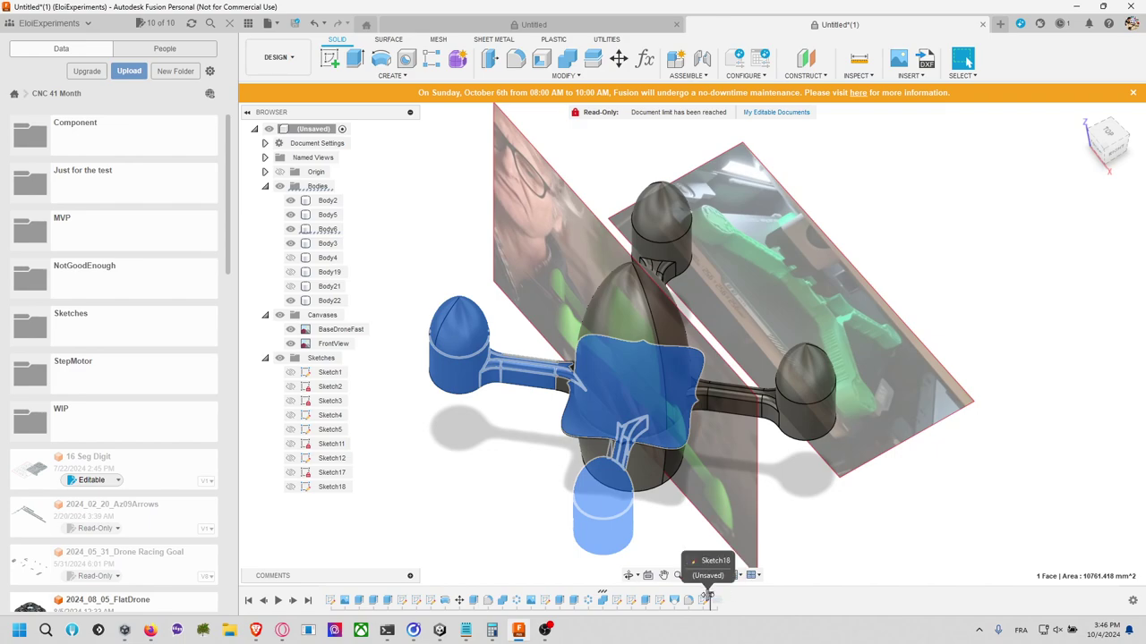
{"action": "left_click_drag", "start_coordinate": [727, 595], "coordinate": [711, 594]}
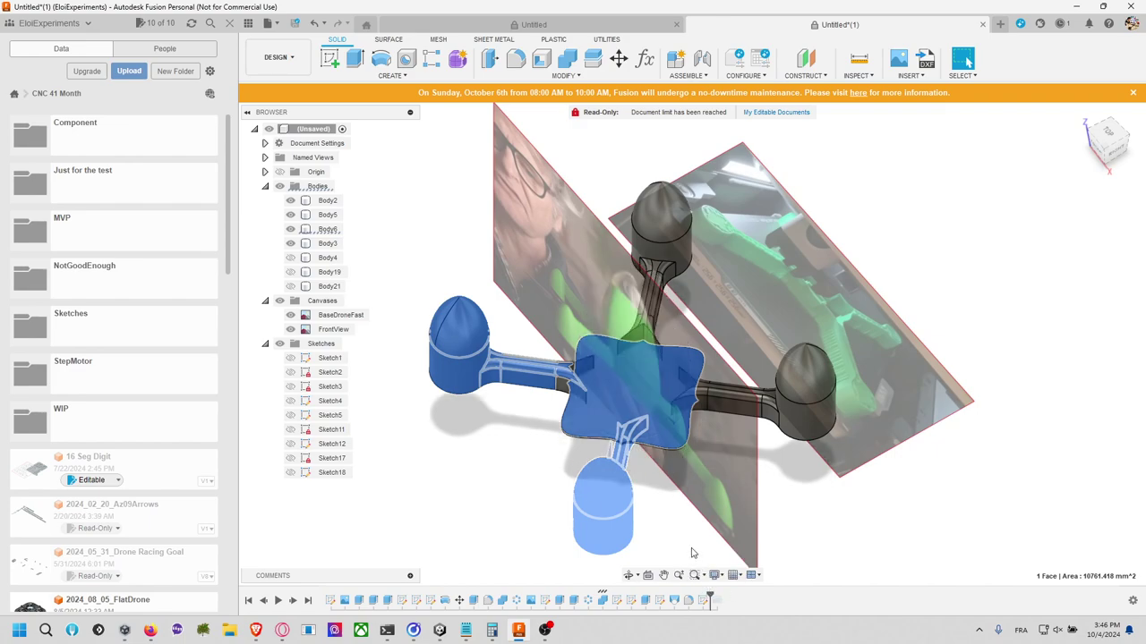
{"action": "right_click", "coordinate": [315, 230]}
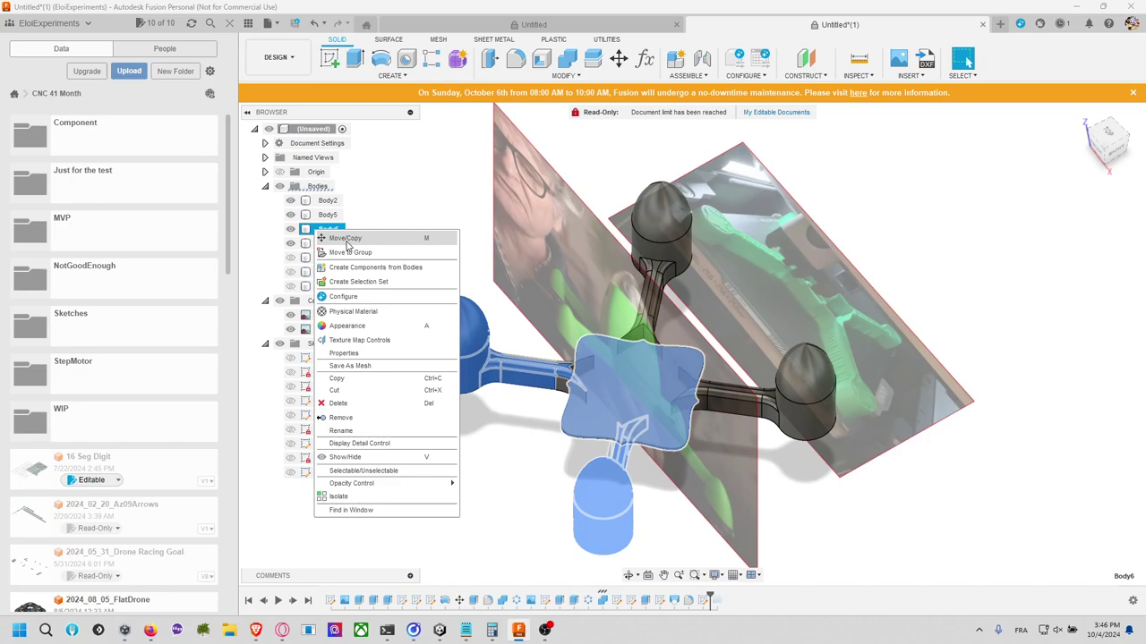
{"action": "left_click", "coordinate": [380, 417]}
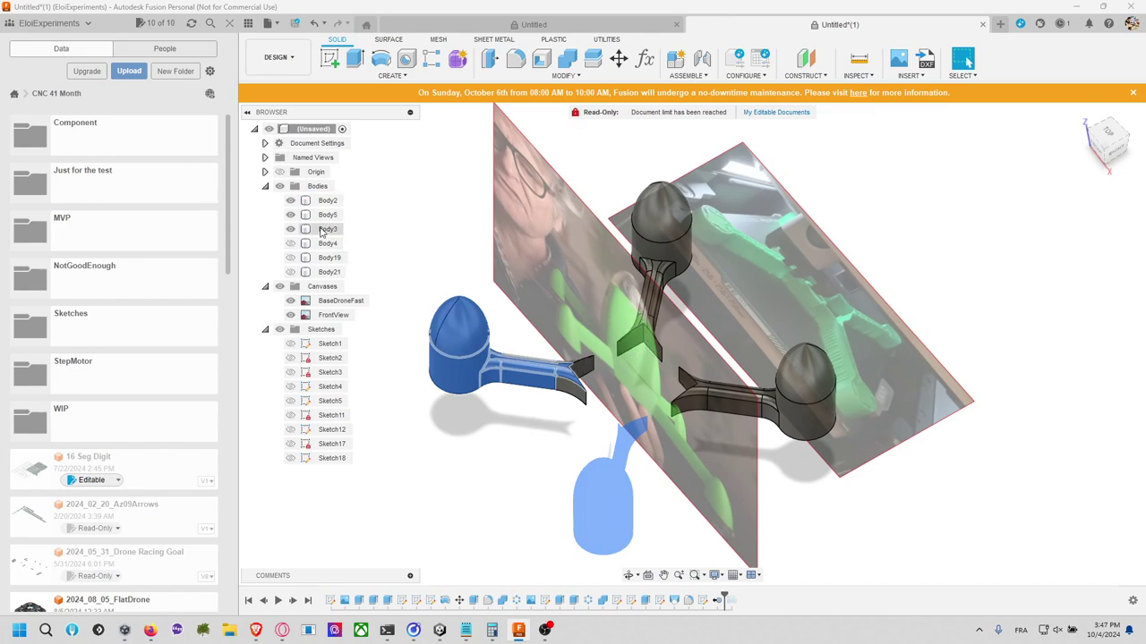
Step: Open Sketch1 for editing and move the 10.00 offset dimension label aside
{"action": "left_click", "coordinate": [330, 600]}
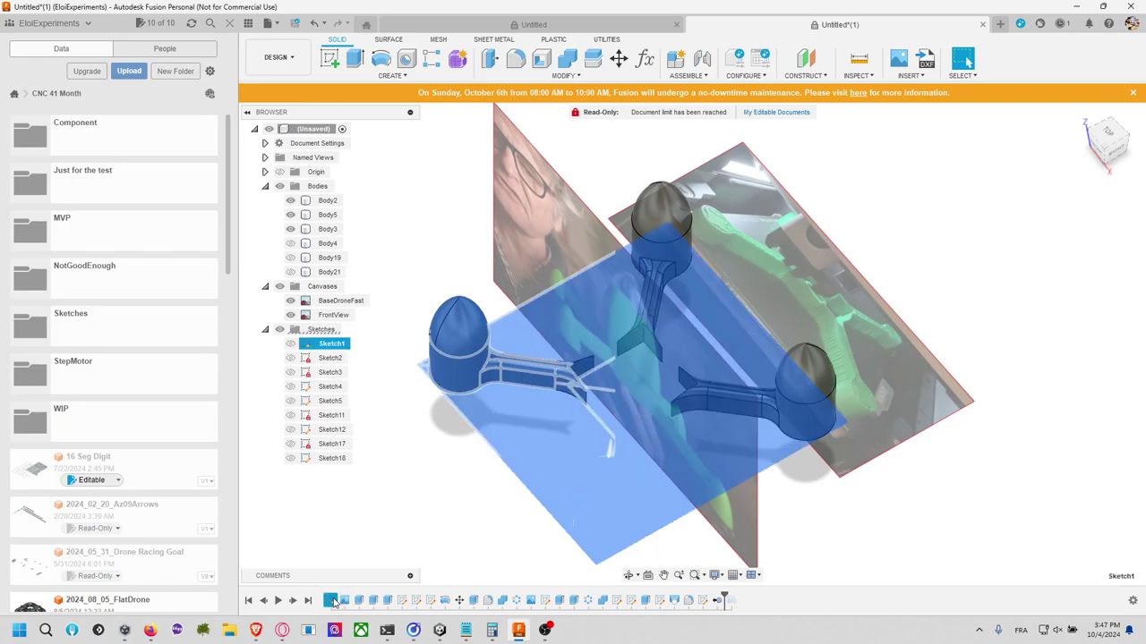
{"action": "right_click", "coordinate": [333, 601]}
{"action": "left_click", "coordinate": [383, 464]}
{"action": "left_click_drag", "start_coordinate": [694, 388], "coordinate": [684, 389]}
{"action": "scroll", "coordinate": [648, 350], "scroll_direction": "up", "scroll_amount": 2}
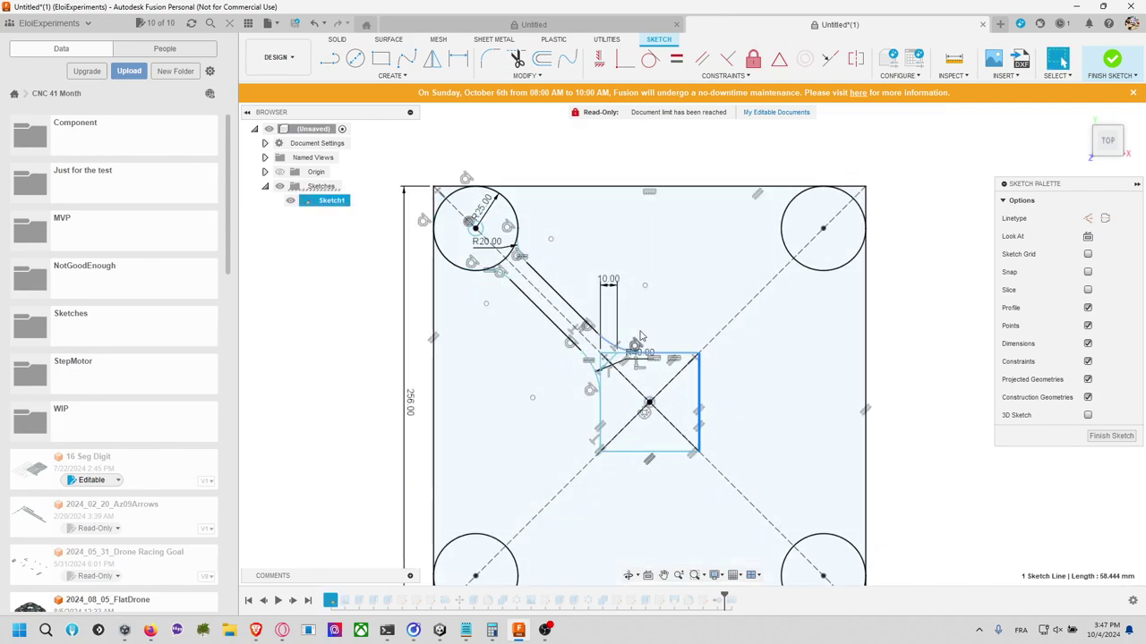
{"action": "left_click", "coordinate": [614, 285]}
{"action": "left_click_drag", "start_coordinate": [614, 284], "coordinate": [647, 259]}
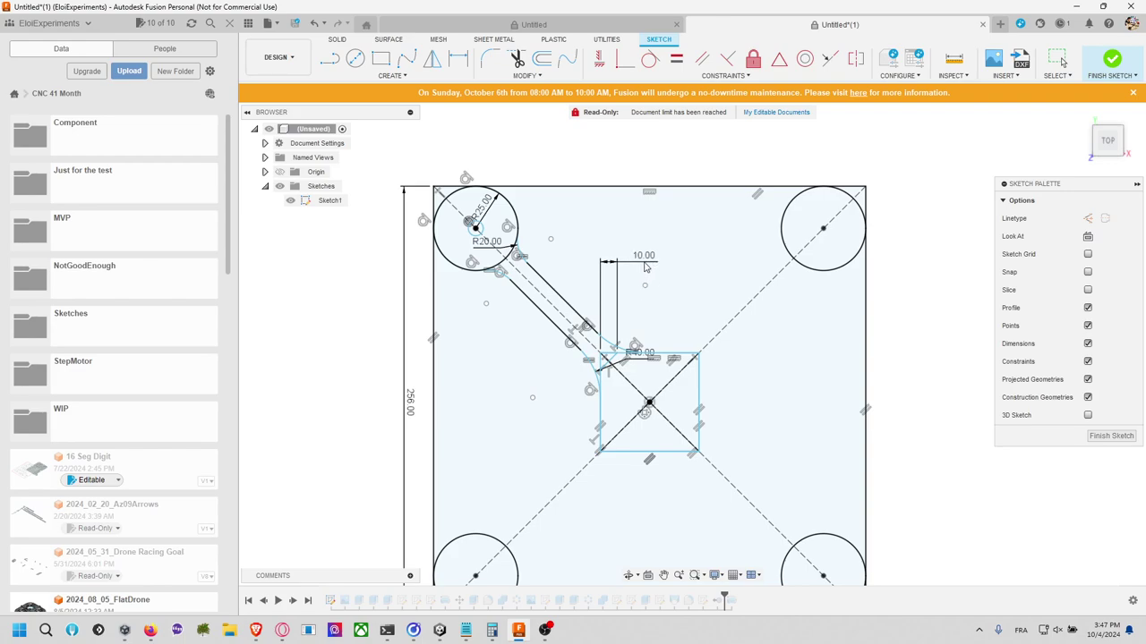
Step: Change the offset dimension to 15 mm, after trying 40 and 20
{"action": "double_click", "coordinate": [647, 260]}
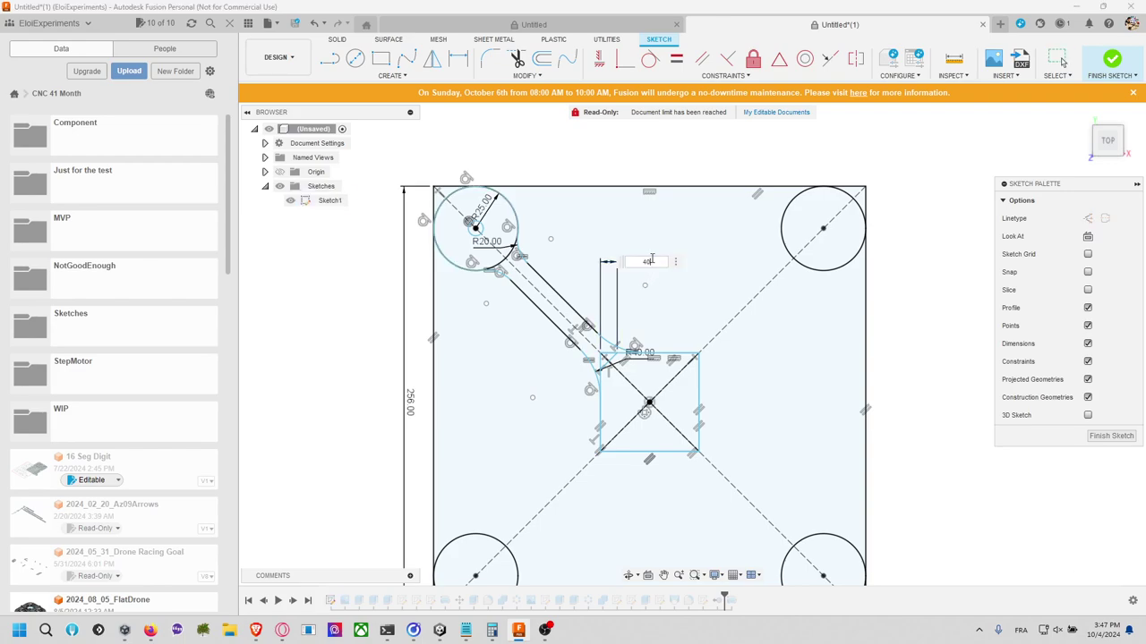
{"action": "key", "text": "Return"}
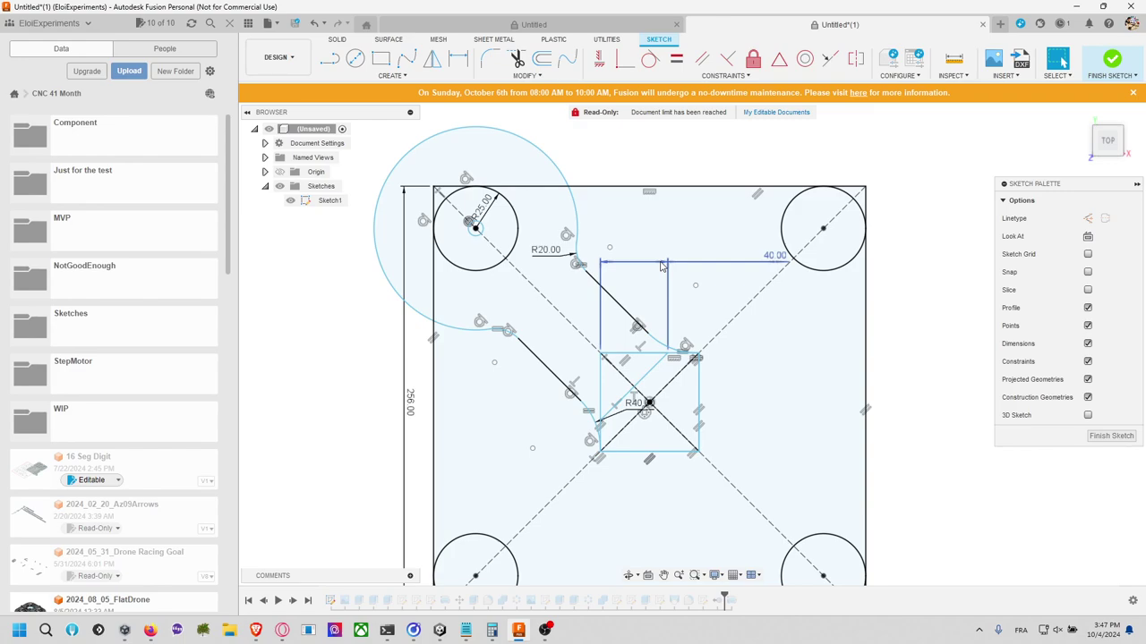
{"action": "key", "text": "ctrl+z"}
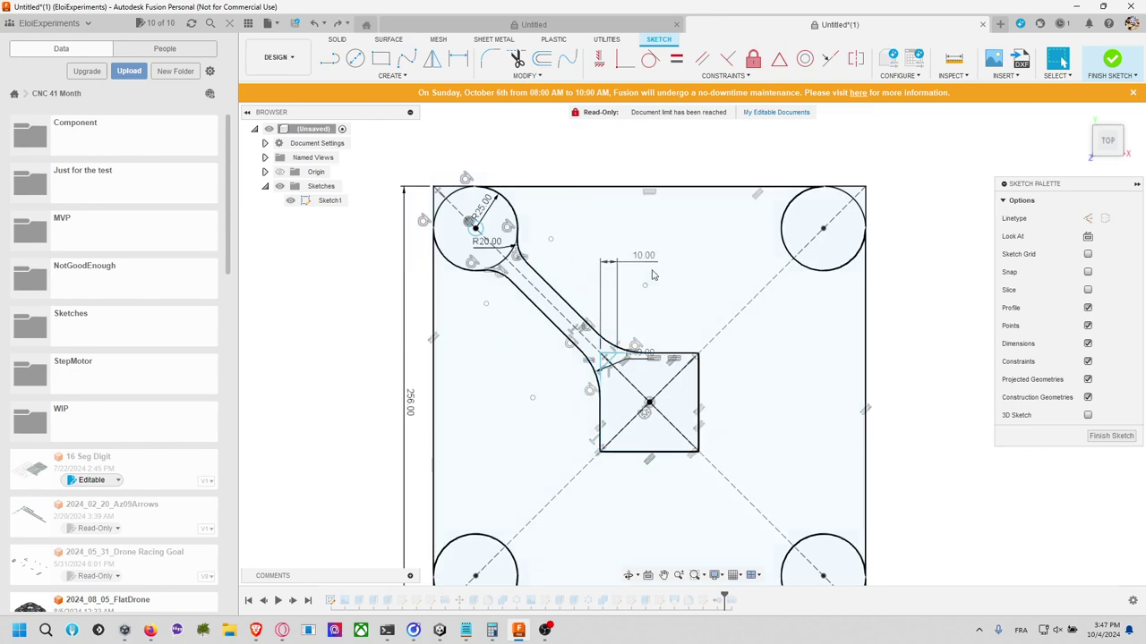
{"action": "double_click", "coordinate": [643, 257]}
{"action": "type", "text": "20"}
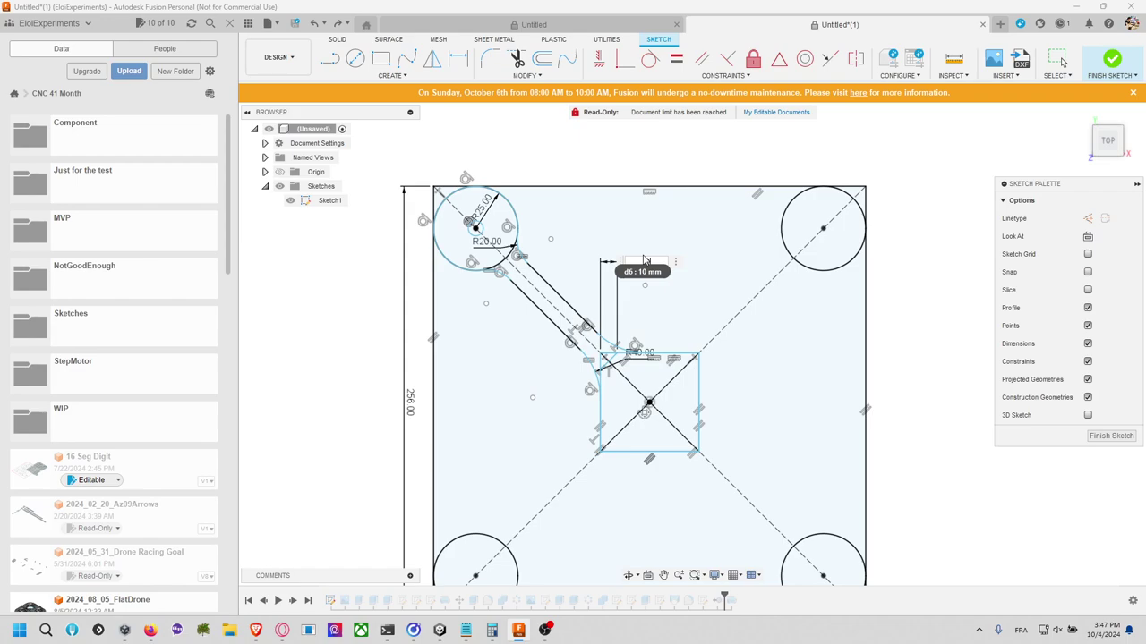
{"action": "key", "text": "Return"}
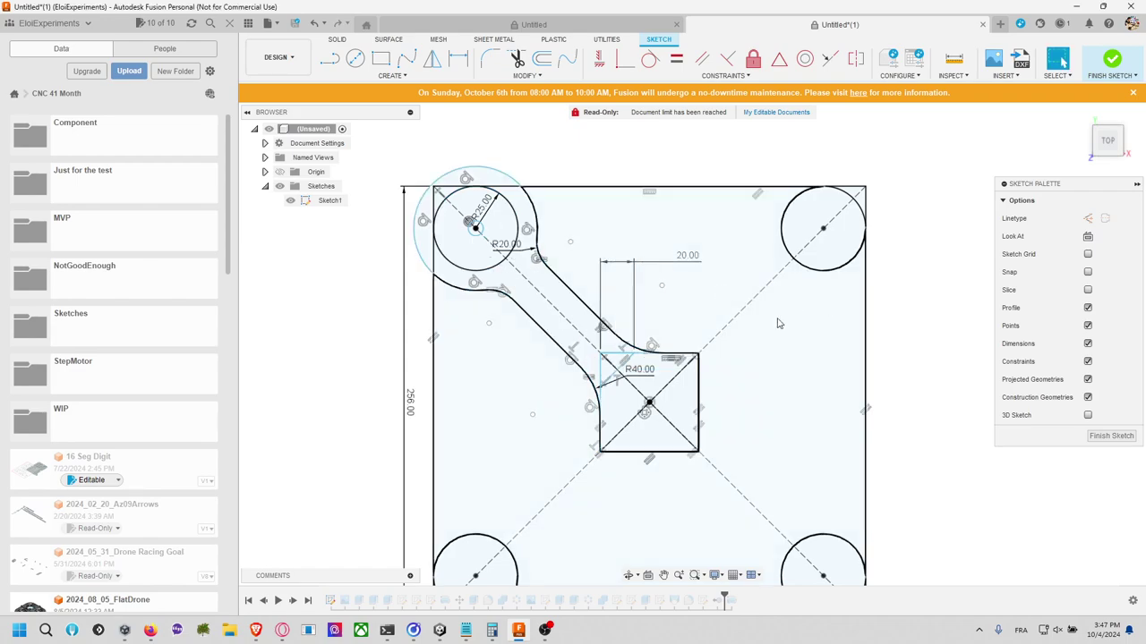
{"action": "double_click", "coordinate": [690, 261]}
{"action": "type", "text": "15"}
{"action": "key", "text": "Return"}
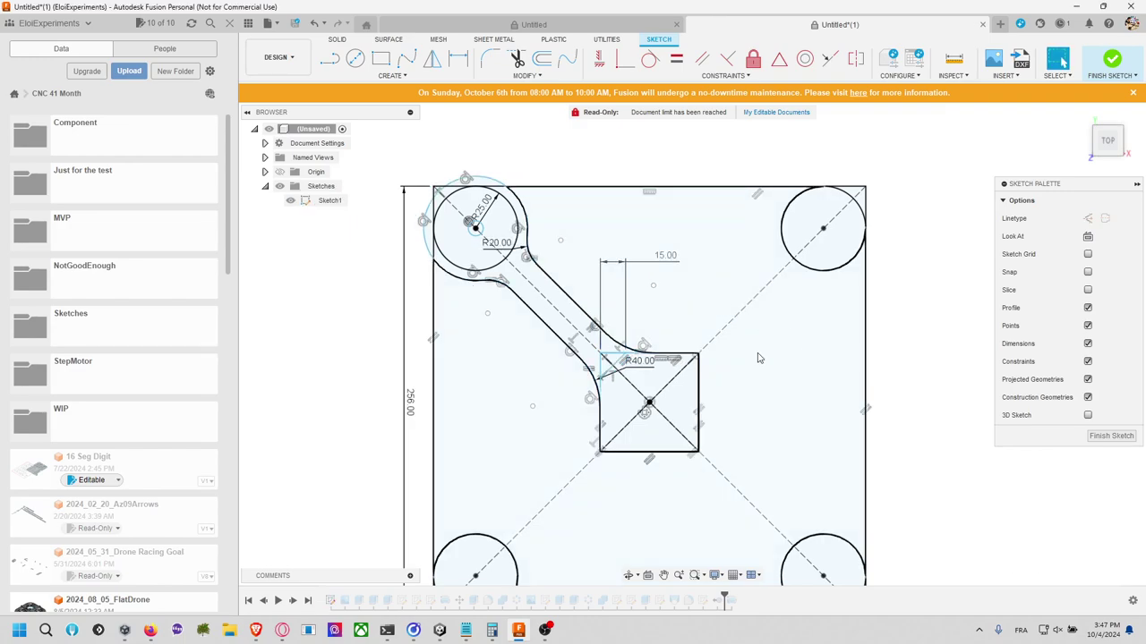
Step: Set the fillet radius to 80 mm and the centre square to 45 mm
{"action": "scroll", "coordinate": [646, 351], "scroll_direction": "up", "scroll_amount": 4}
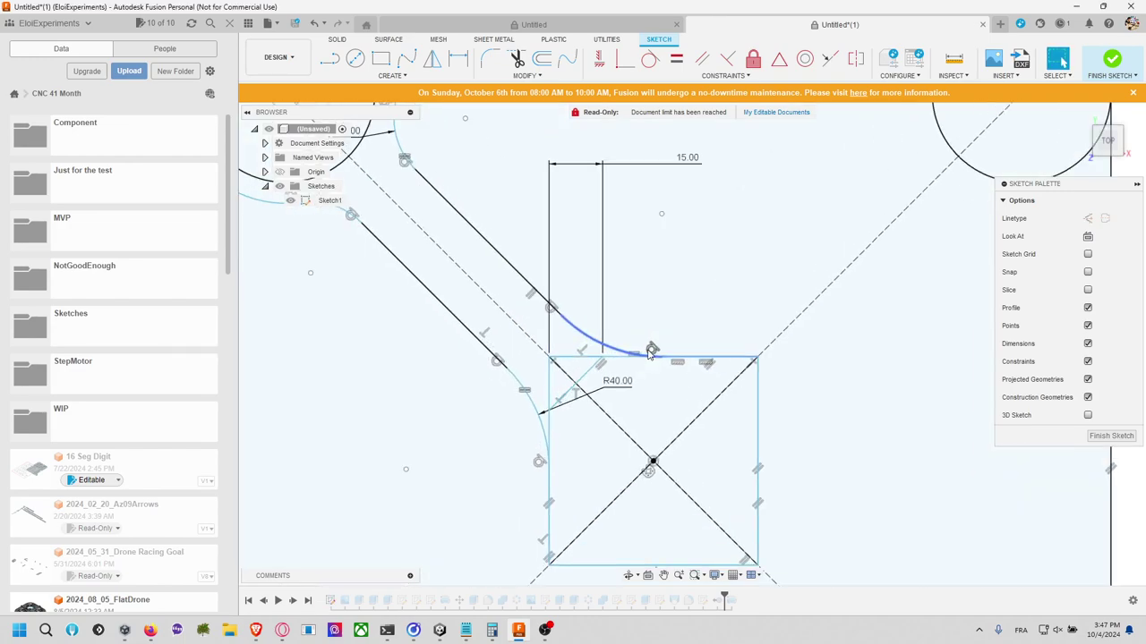
{"action": "double_click", "coordinate": [619, 382]}
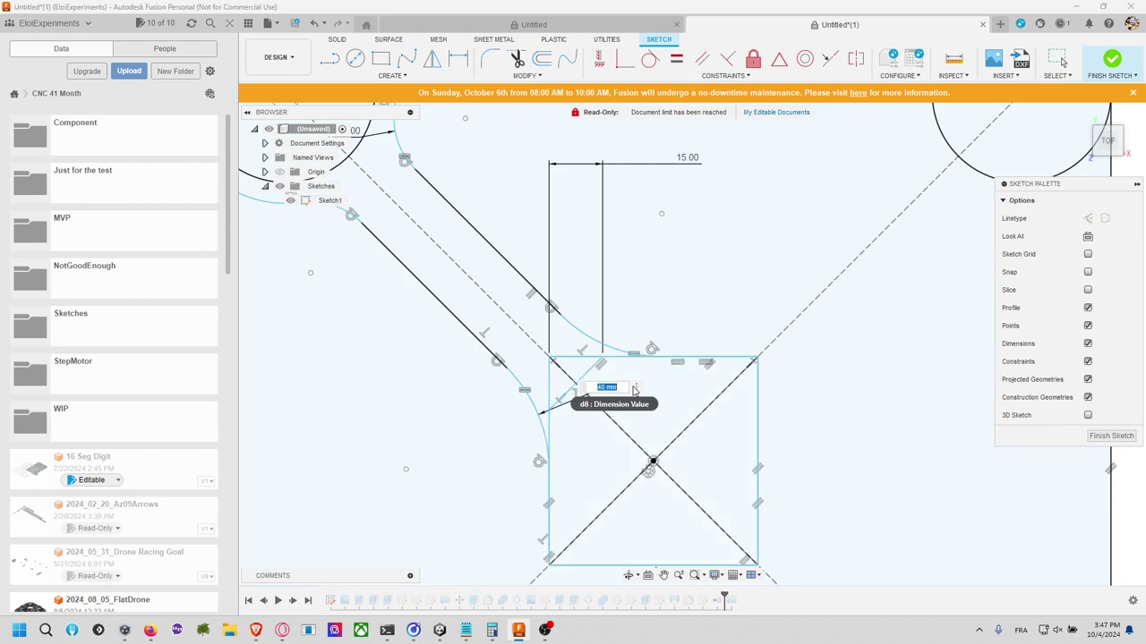
{"action": "type", "text": "80"}
{"action": "key", "text": "Return"}
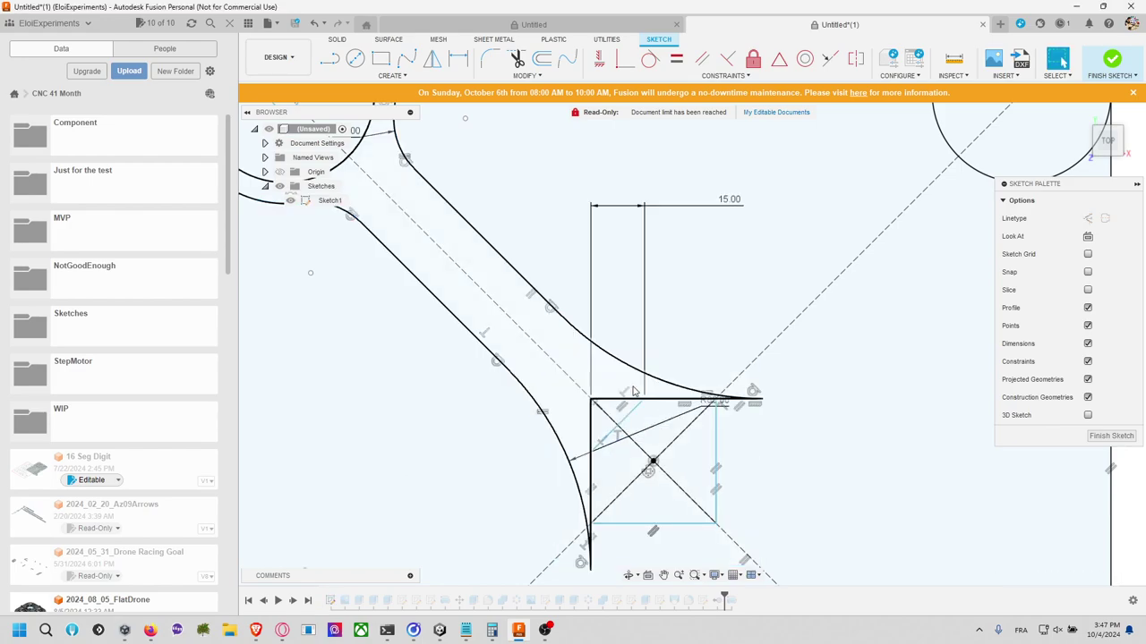
{"action": "scroll", "coordinate": [633, 394], "scroll_direction": "down", "scroll_amount": 3}
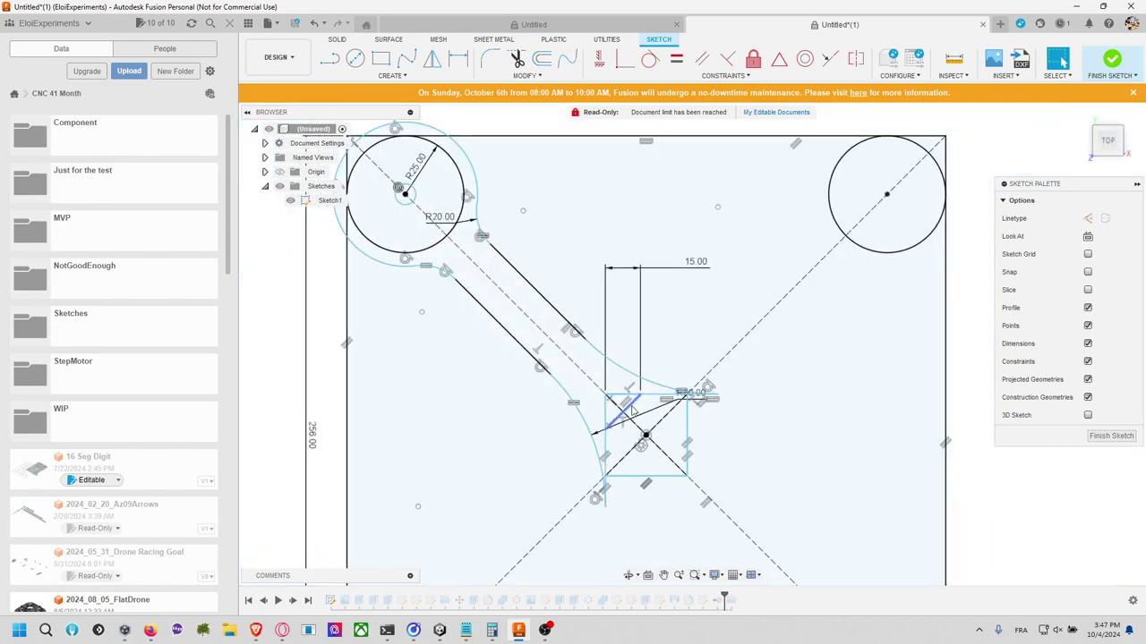
{"action": "double_click", "coordinate": [622, 385]}
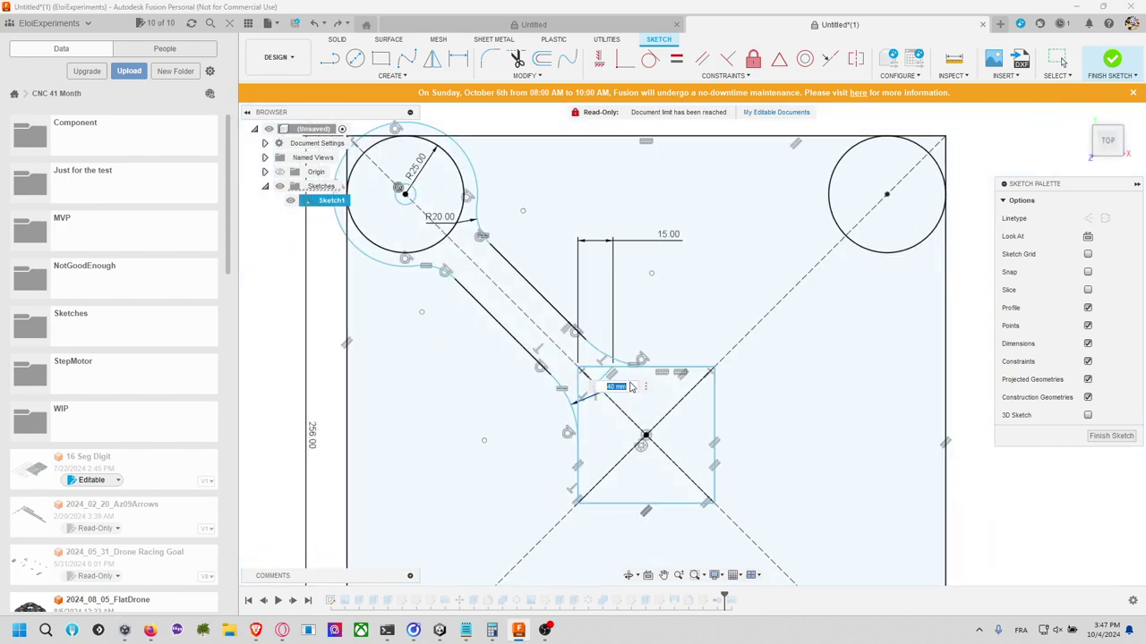
{"action": "type", "text": "45"}
{"action": "key", "text": "Return"}
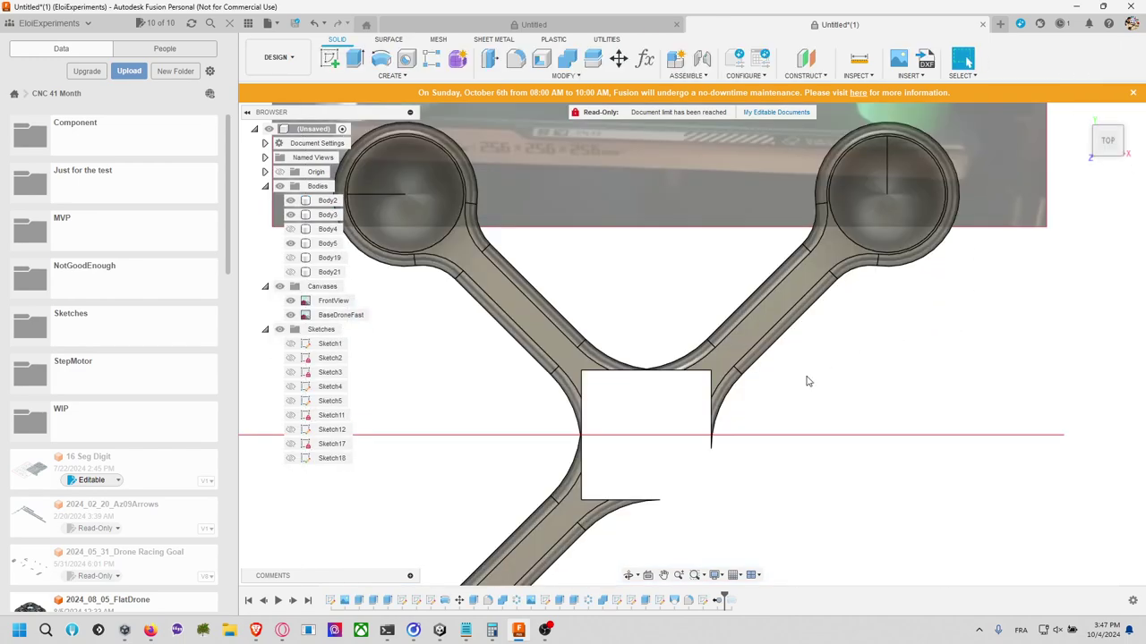
Step: Make the Body4 leg cone visible again, leaving the Body21 canopy hidden
{"action": "scroll", "coordinate": [821, 401], "scroll_direction": "down", "scroll_amount": 3}
{"action": "mouse_move", "coordinate": [809, 379]}
{"action": "middle_mouse_down"}
{"action": "mouse_move", "coordinate": [800, 425]}
{"action": "mouse_move", "coordinate": [801, 385]}
{"action": "middle_mouse_up"}
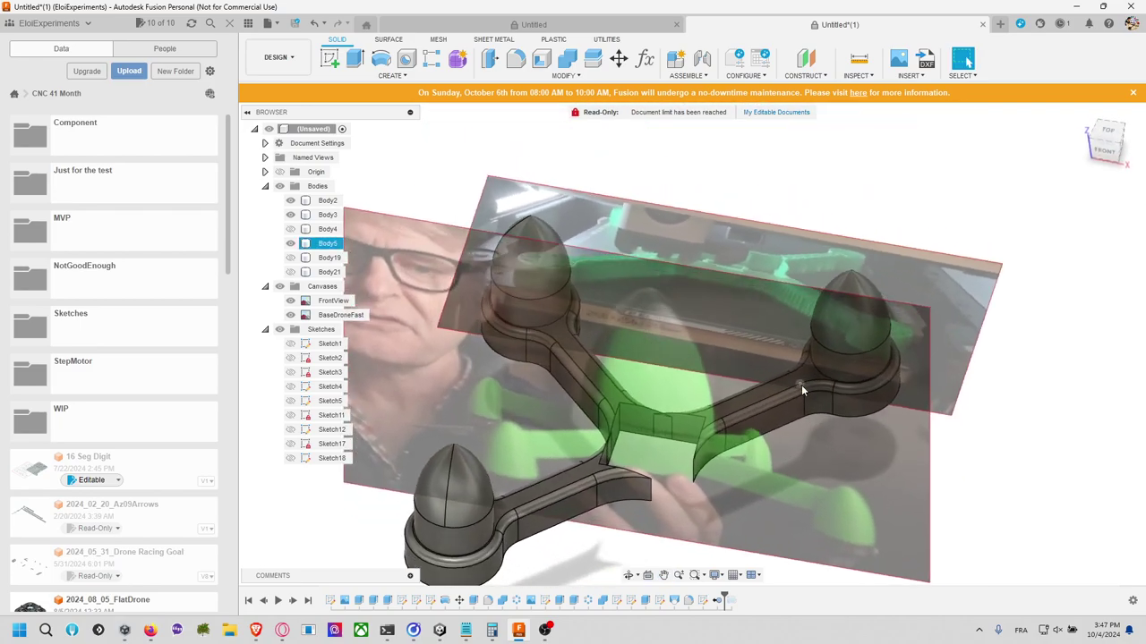
{"action": "left_click", "coordinate": [291, 230]}
{"action": "middle_click_drag", "start_coordinate": [747, 421], "coordinate": [883, 331], "text": "shift"}
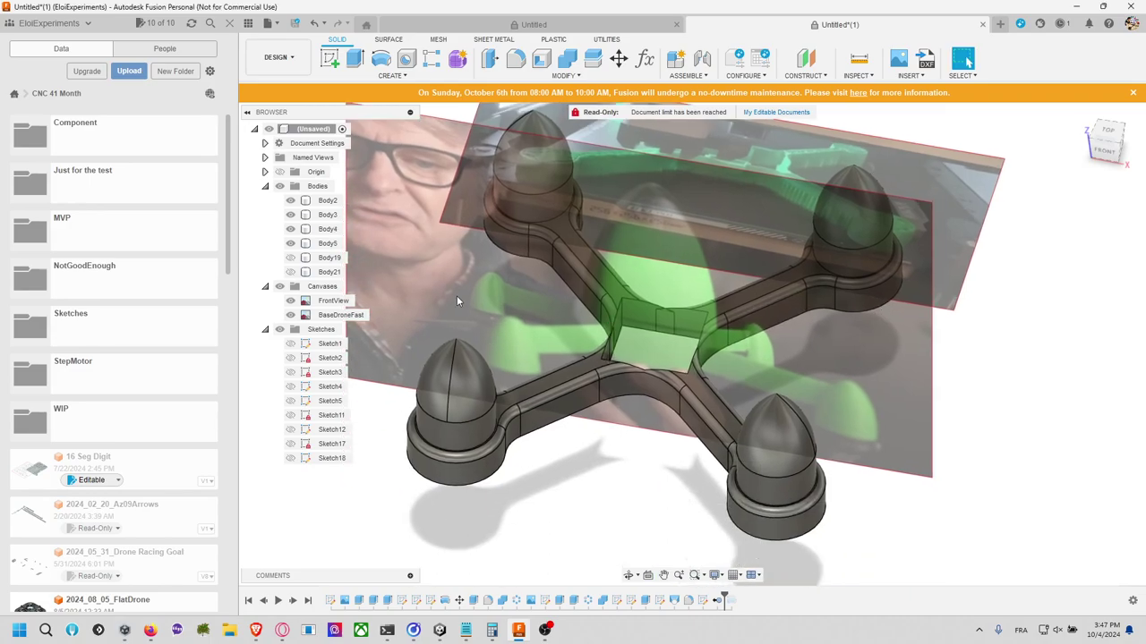
{"action": "left_click", "coordinate": [290, 272]}
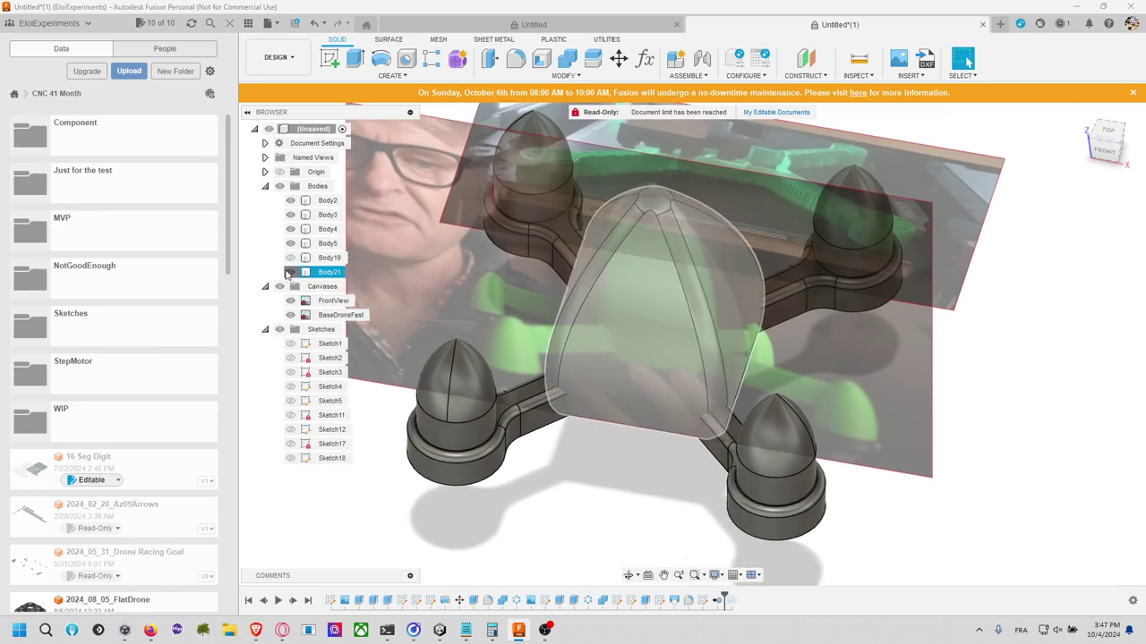
{"action": "left_click", "coordinate": [290, 272]}
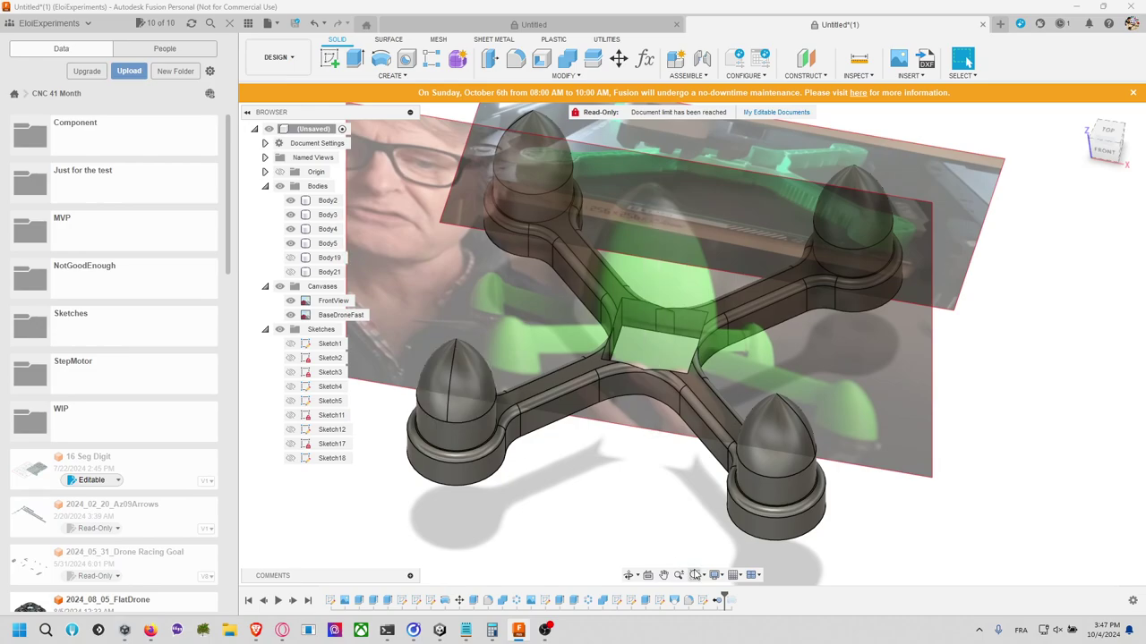
Step: Roll the timeline forward to include Body22 and view the drone from the front
{"action": "left_click_drag", "start_coordinate": [727, 596], "coordinate": [737, 600]}
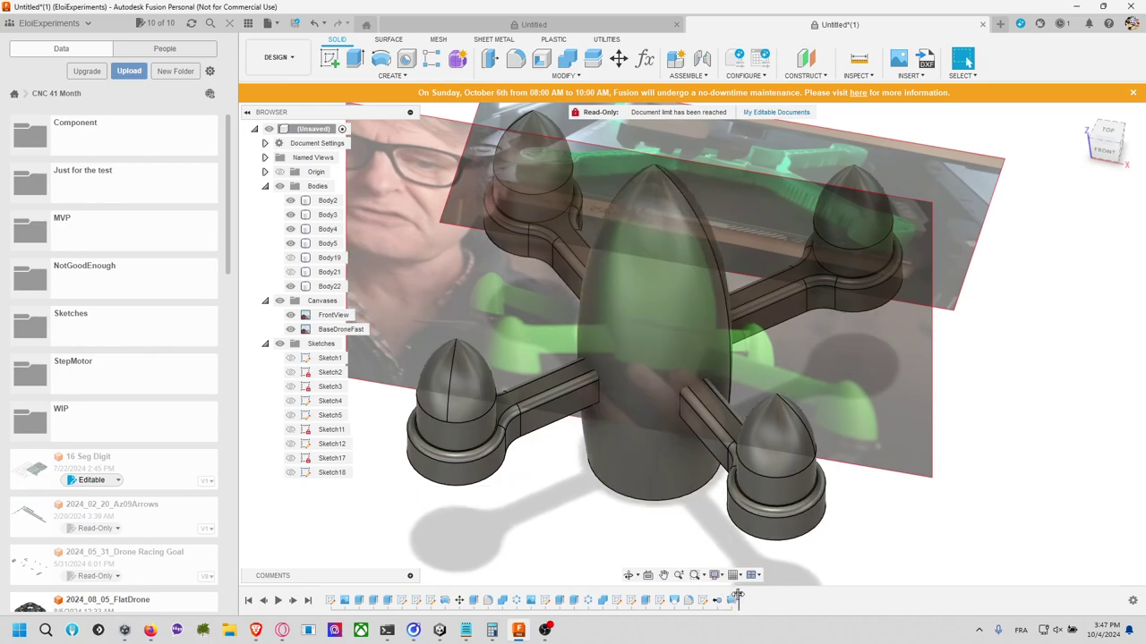
{"action": "middle_click_drag", "start_coordinate": [736, 573], "coordinate": [904, 412], "text": "shift"}
{"action": "scroll", "coordinate": [905, 408], "scroll_direction": "up", "scroll_amount": 3}
{"action": "scroll", "coordinate": [904, 410], "scroll_direction": "down", "scroll_amount": 5}
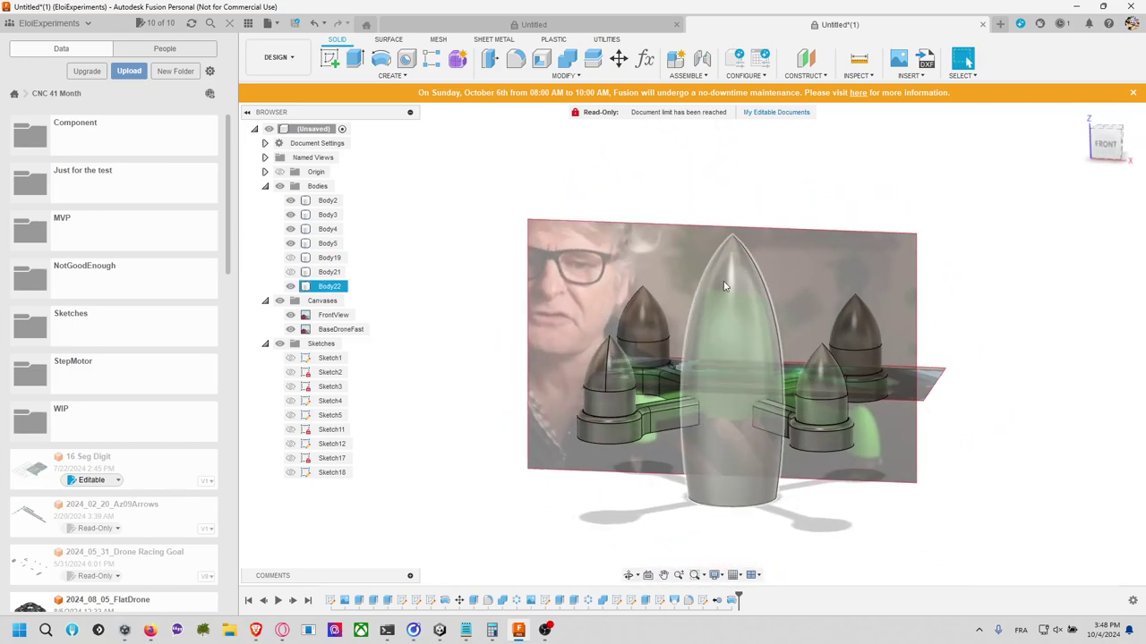
{"action": "left_click", "coordinate": [1106, 142]}
{"action": "scroll", "coordinate": [850, 293], "scroll_direction": "down", "scroll_amount": 2}
{"action": "scroll", "coordinate": [850, 294], "scroll_direction": "up", "scroll_amount": 4}
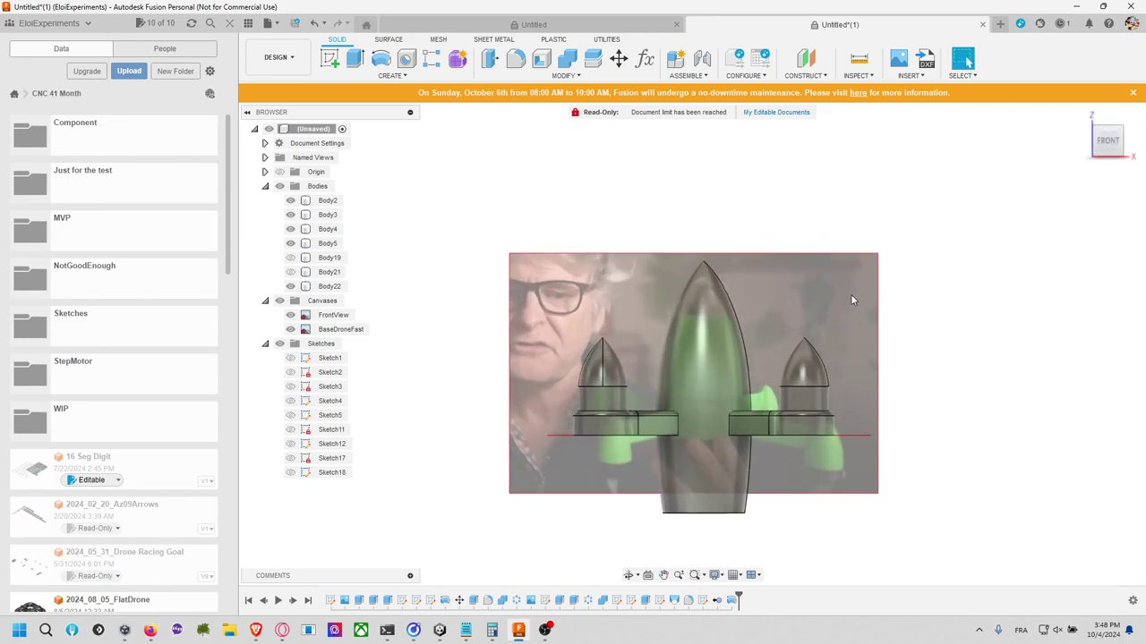
{"action": "middle_click_drag", "start_coordinate": [851, 293], "coordinate": [940, 298]}
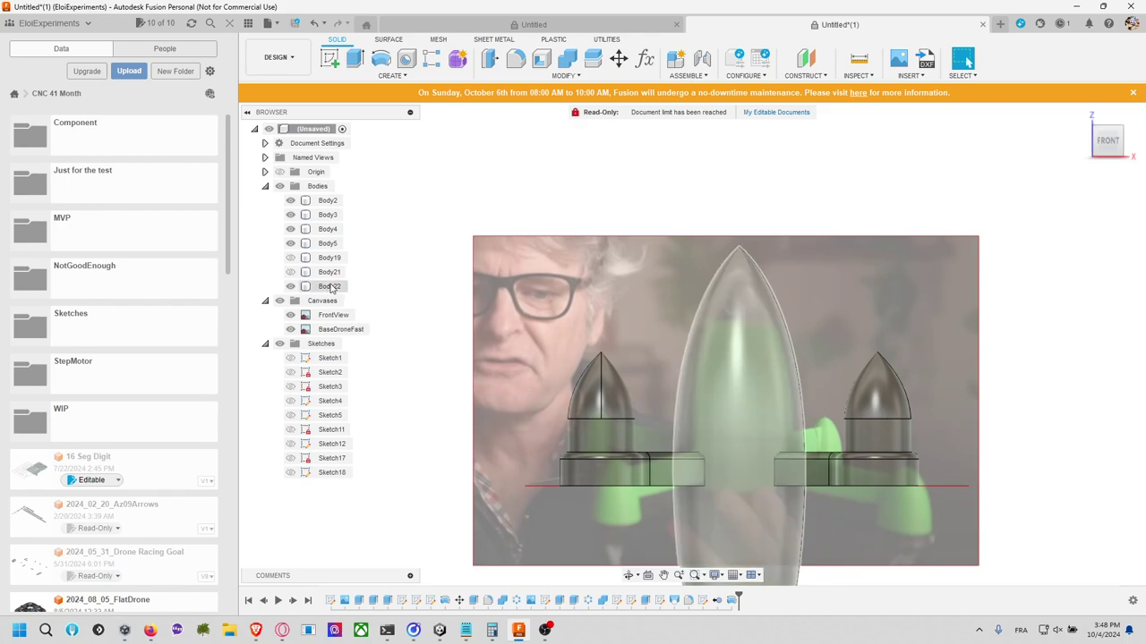
Step: In Sketch18, add a horizontal line from the vertical centre line to the arc
{"action": "right_click", "coordinate": [707, 605]}
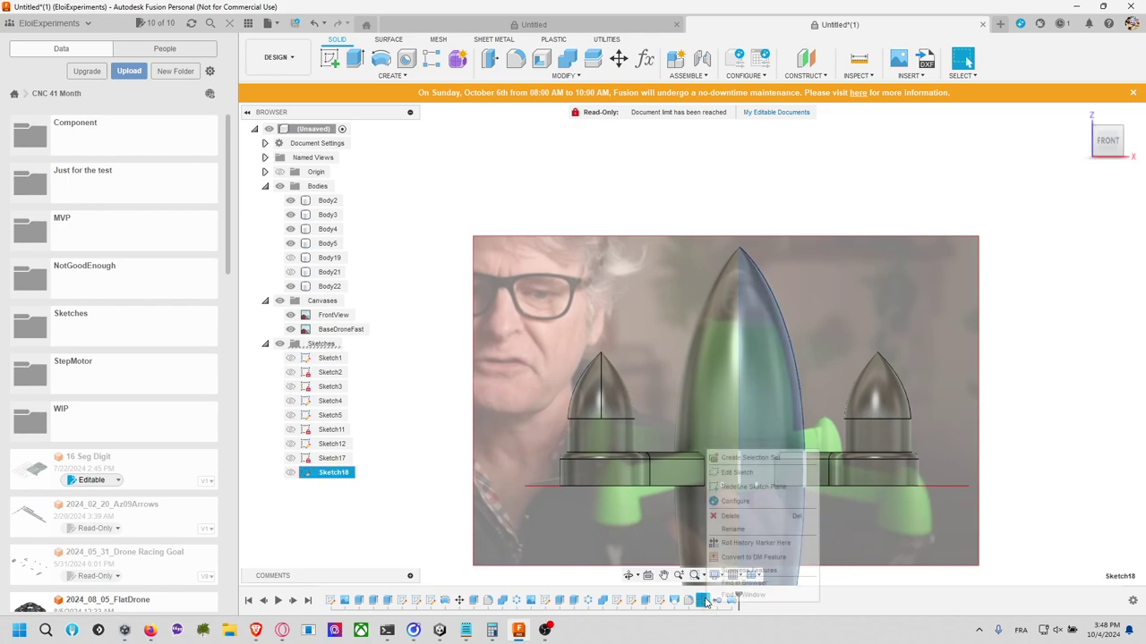
{"action": "left_click", "coordinate": [725, 473]}
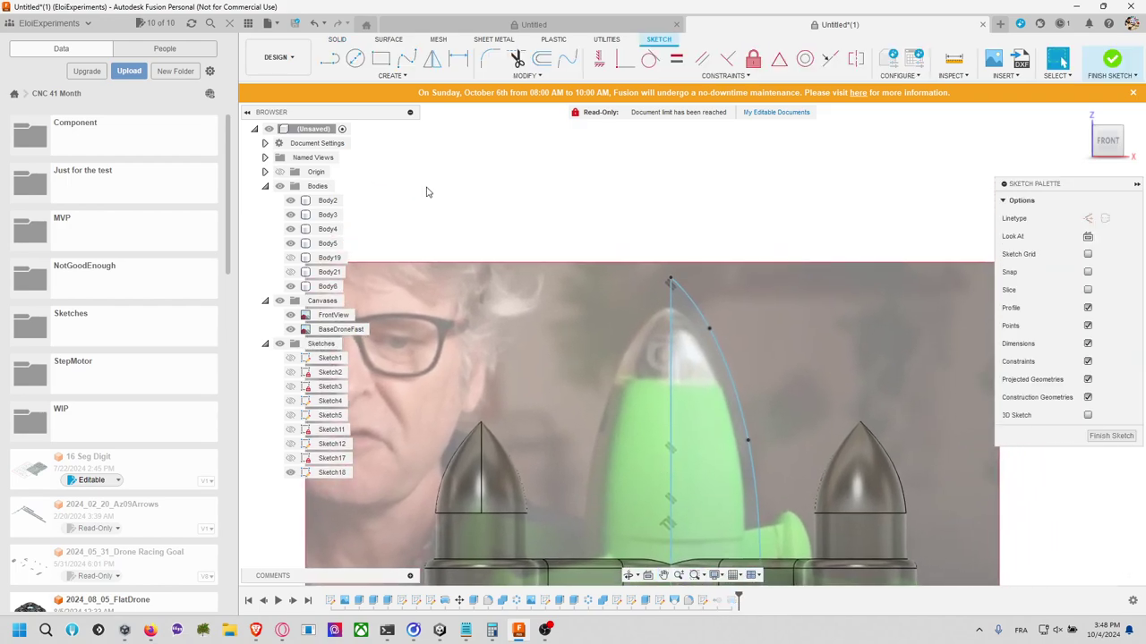
{"action": "left_click", "coordinate": [322, 59]}
{"action": "left_click", "coordinate": [672, 389]}
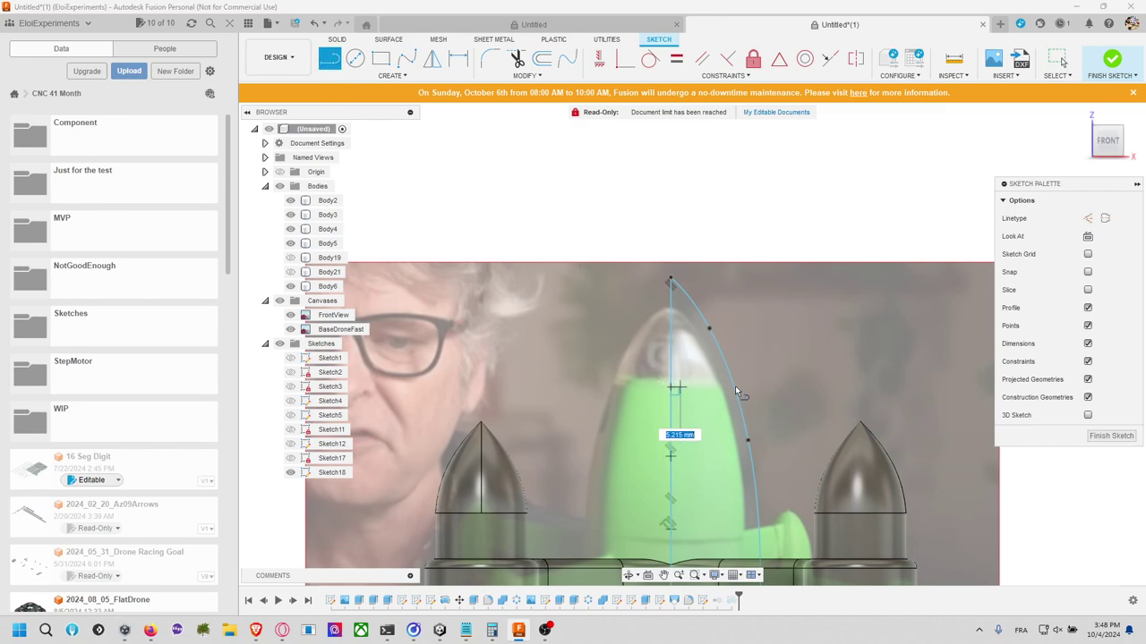
{"action": "left_click", "coordinate": [735, 388]}
{"action": "left_click", "coordinate": [1111, 435]}
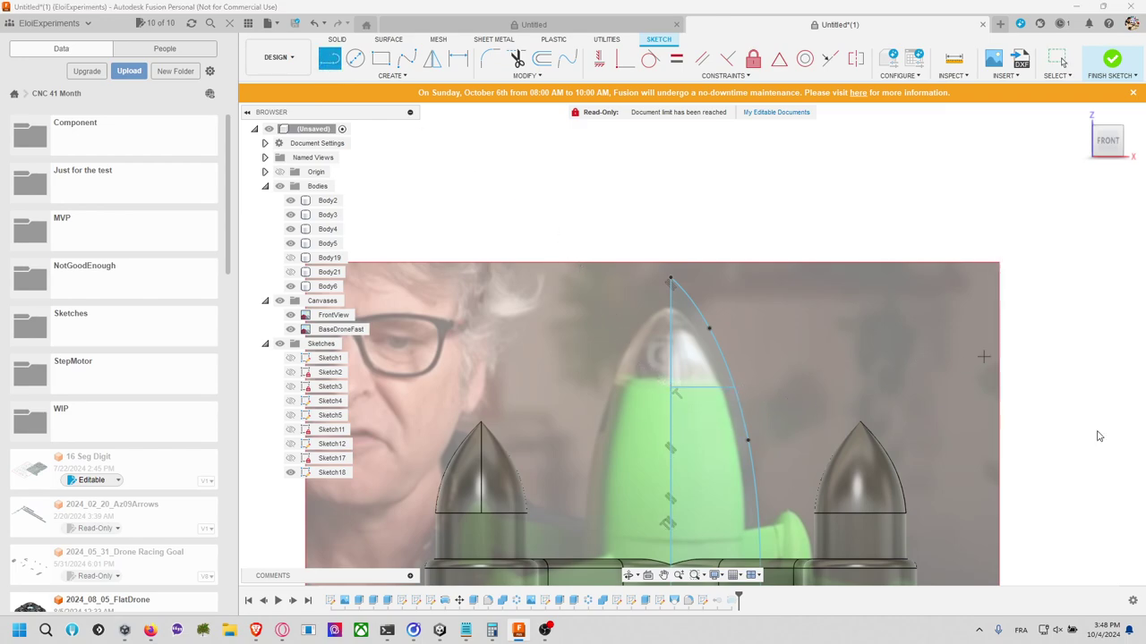
Step: Re-edit the Revolve2 feature that made Body22 and confirm it
{"action": "scroll", "coordinate": [870, 370], "scroll_direction": "down", "scroll_amount": 5}
{"action": "left_click_drag", "start_coordinate": [831, 307], "coordinate": [809, 312]}
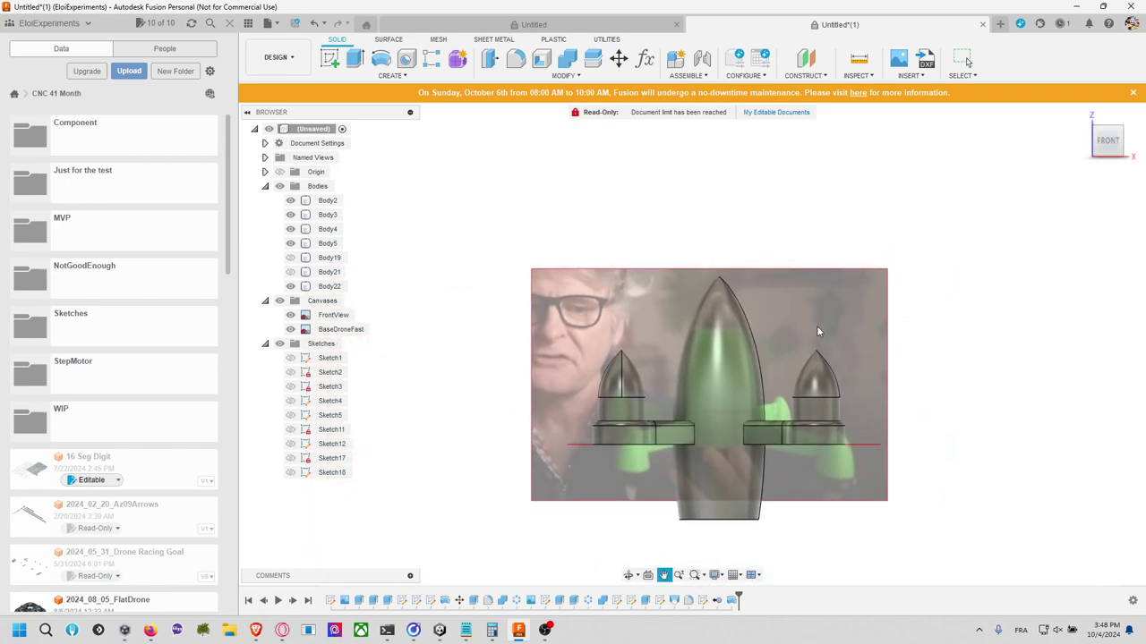
{"action": "key", "text": "Escape"}
{"action": "left_click", "coordinate": [733, 600]}
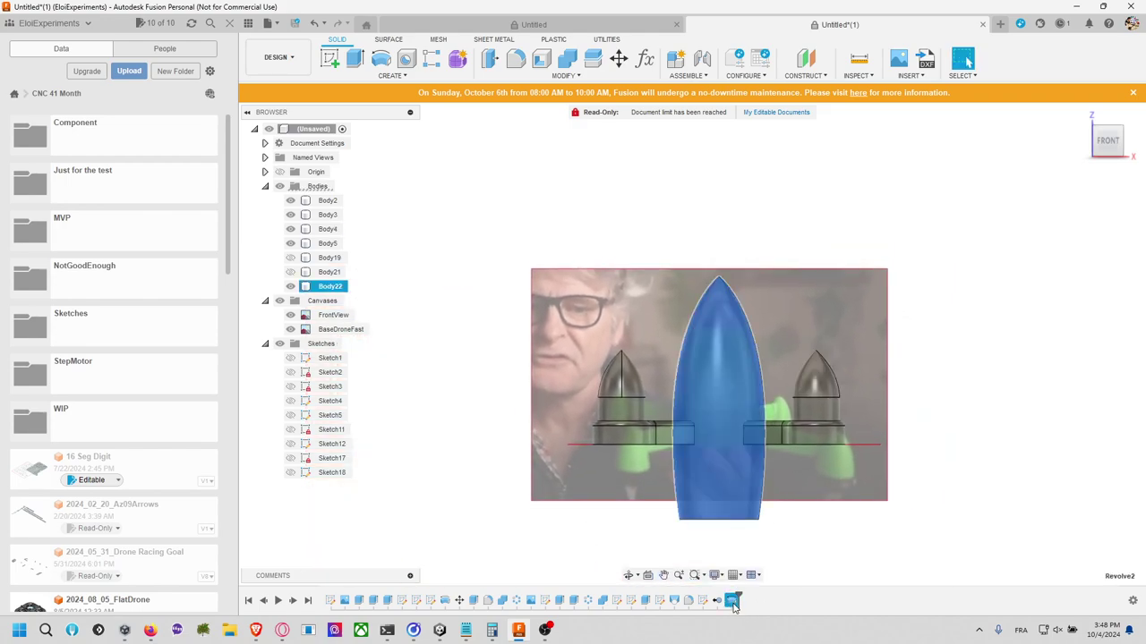
{"action": "right_click", "coordinate": [733, 600]}
{"action": "left_click", "coordinate": [721, 469]}
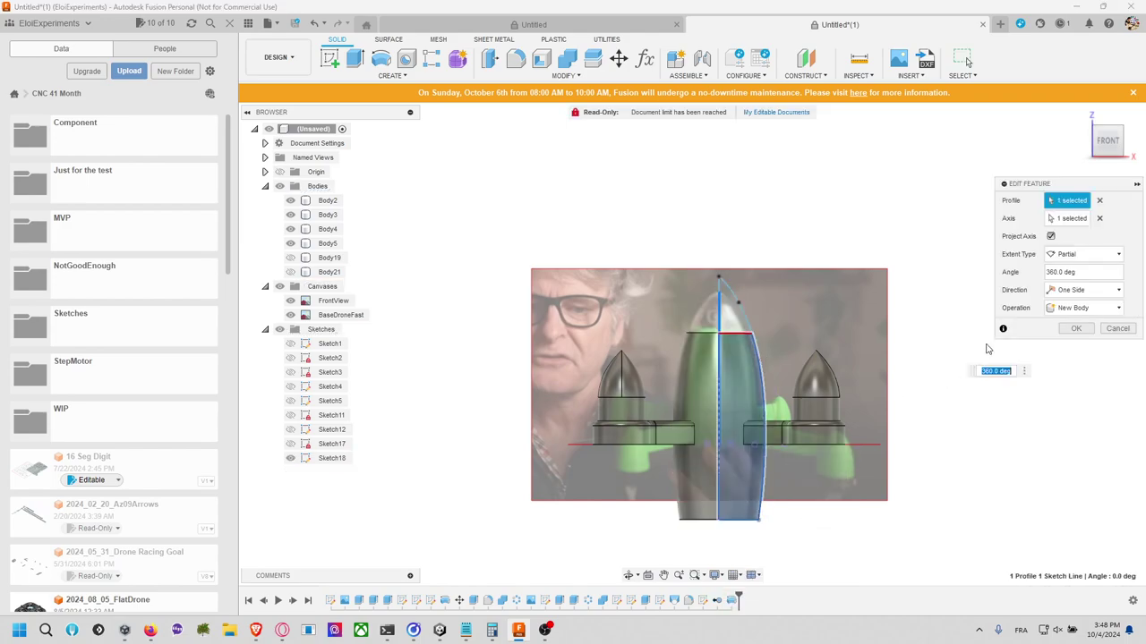
{"action": "left_click", "coordinate": [1077, 325]}
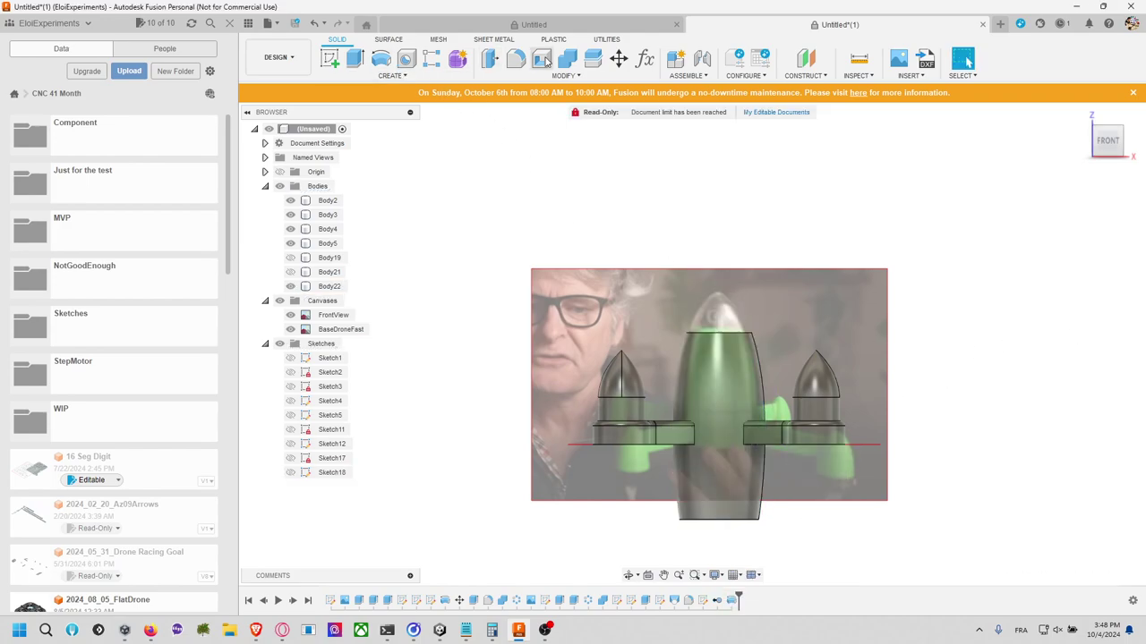
Step: Revolve Sketch18's nose-cone profile around the vertical centre line as a new body
{"action": "left_click", "coordinate": [382, 59]}
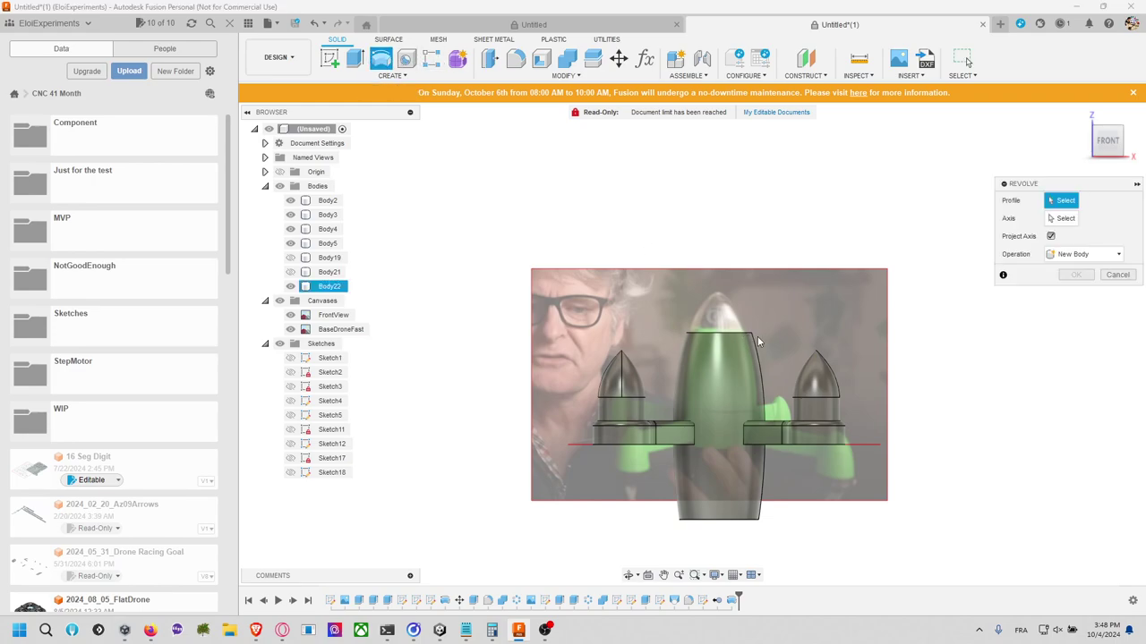
{"action": "left_click", "coordinate": [290, 473]}
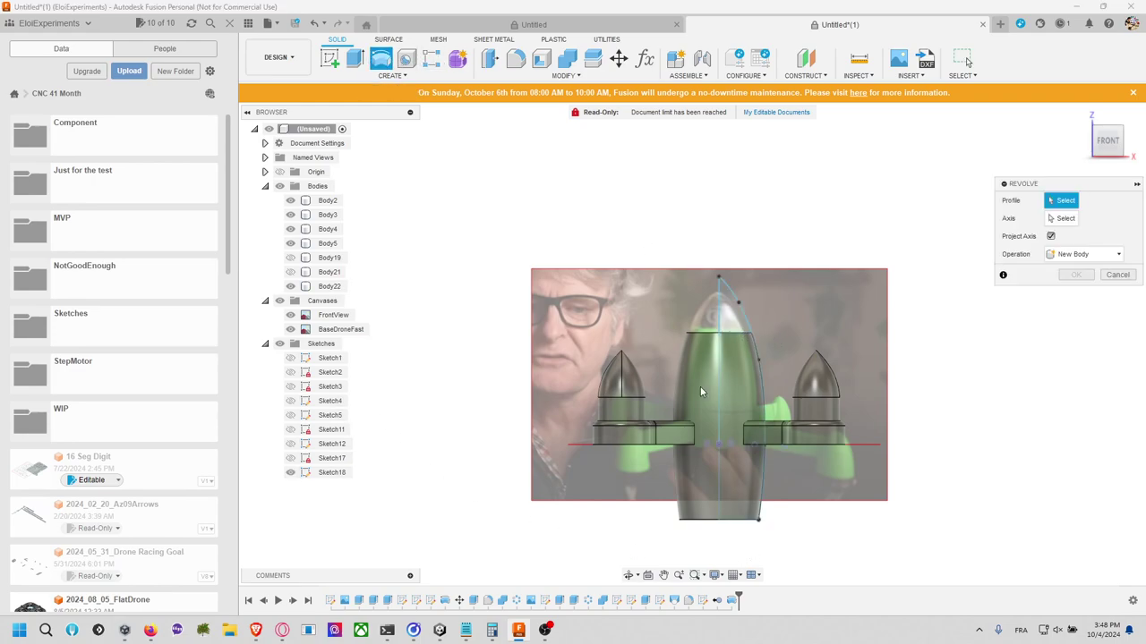
{"action": "left_click", "coordinate": [722, 313]}
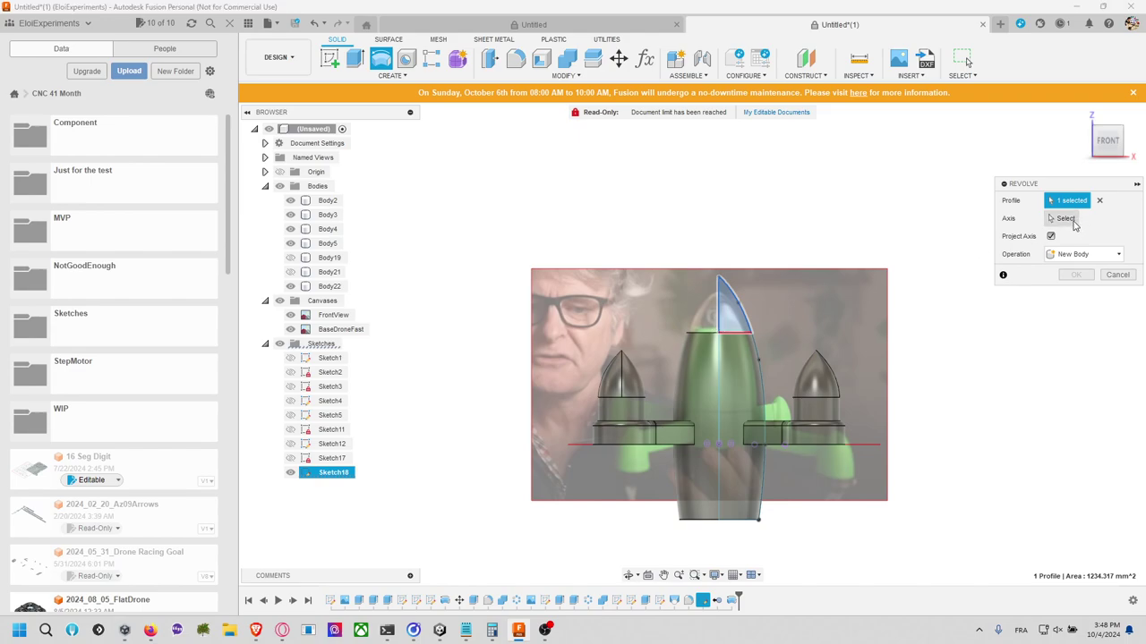
{"action": "left_click", "coordinate": [1064, 219]}
{"action": "left_click", "coordinate": [721, 308]}
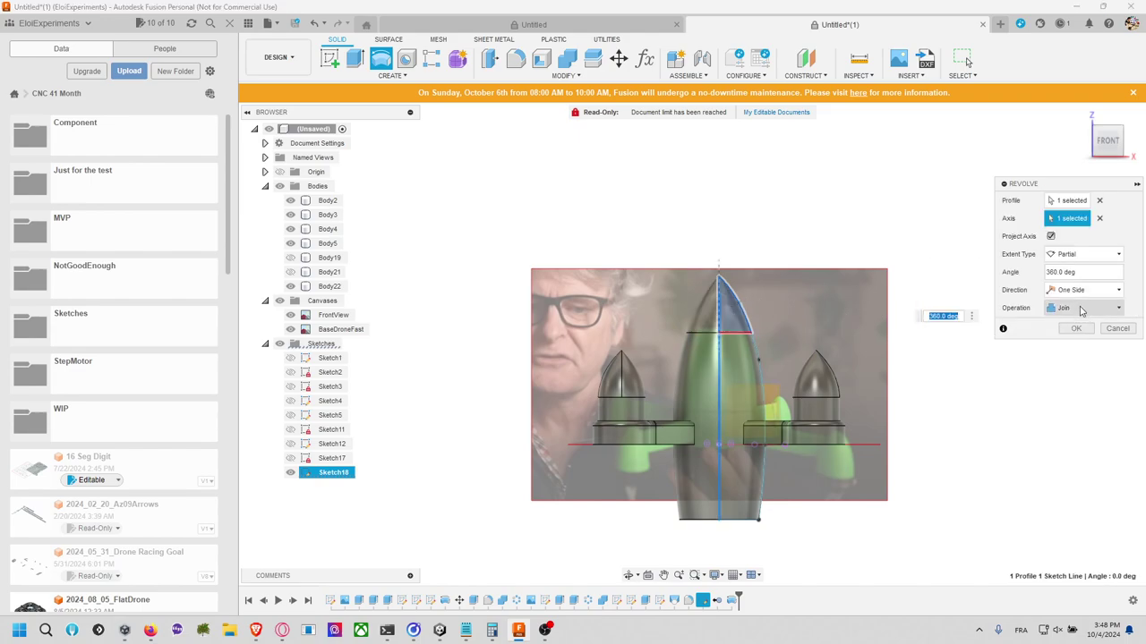
{"action": "left_click", "coordinate": [1088, 308]}
{"action": "left_click", "coordinate": [1077, 357]}
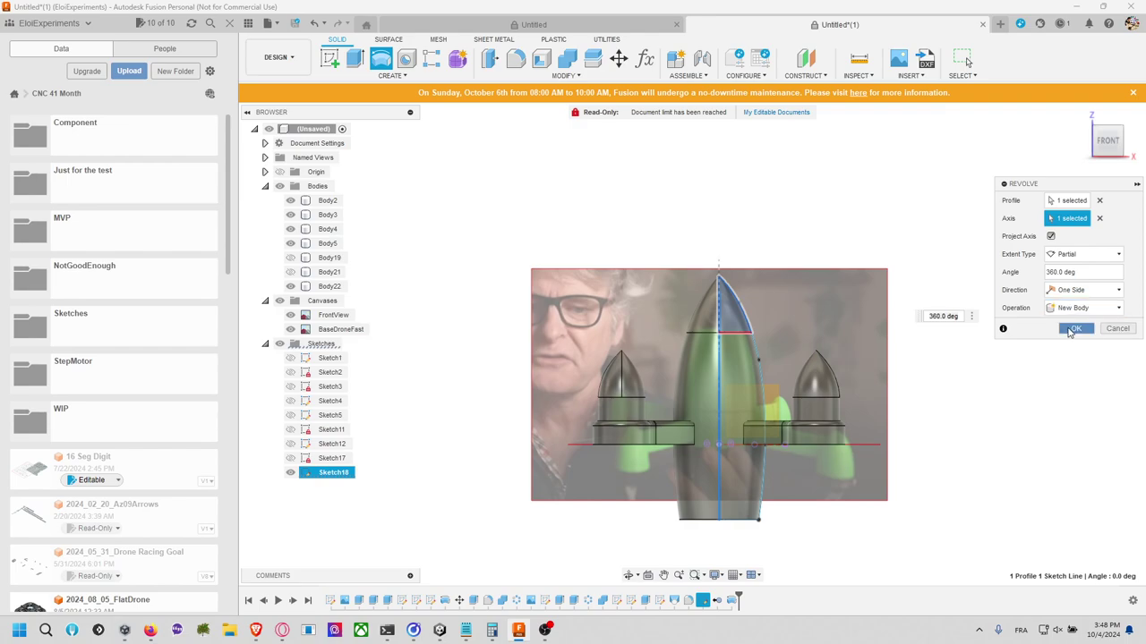
{"action": "left_click", "coordinate": [1075, 328]}
{"action": "middle_click_drag", "start_coordinate": [980, 343], "coordinate": [1011, 347], "text": "shift"}
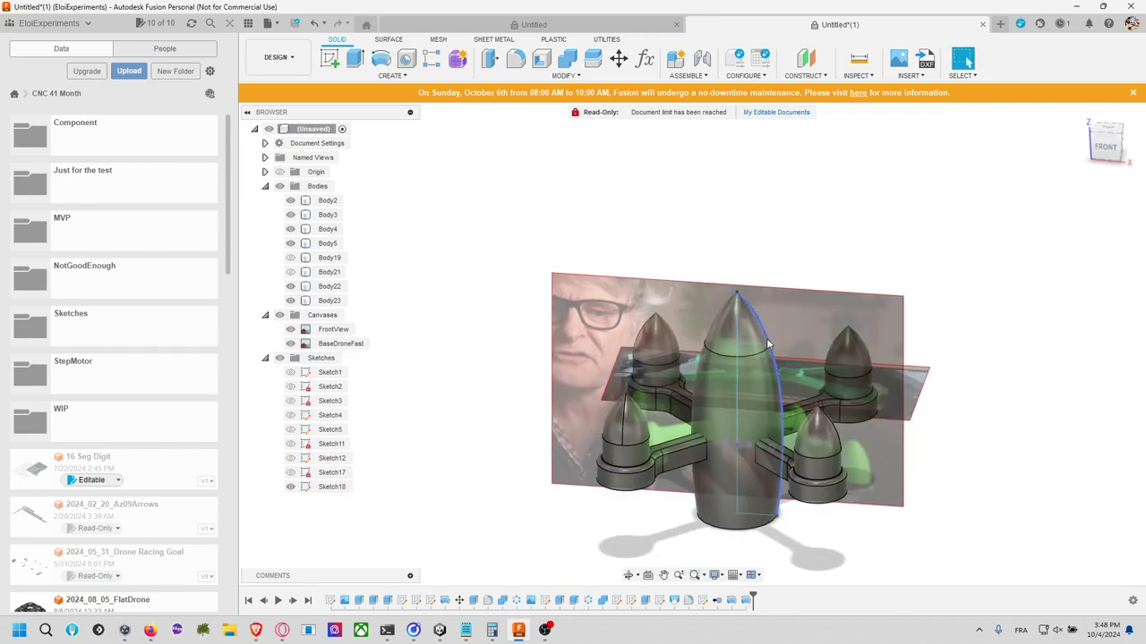
Step: Select the nose cone and central fuselage to inspect them, then clear the selection
{"action": "left_click", "coordinate": [727, 337]}
{"action": "left_click", "coordinate": [712, 375]}
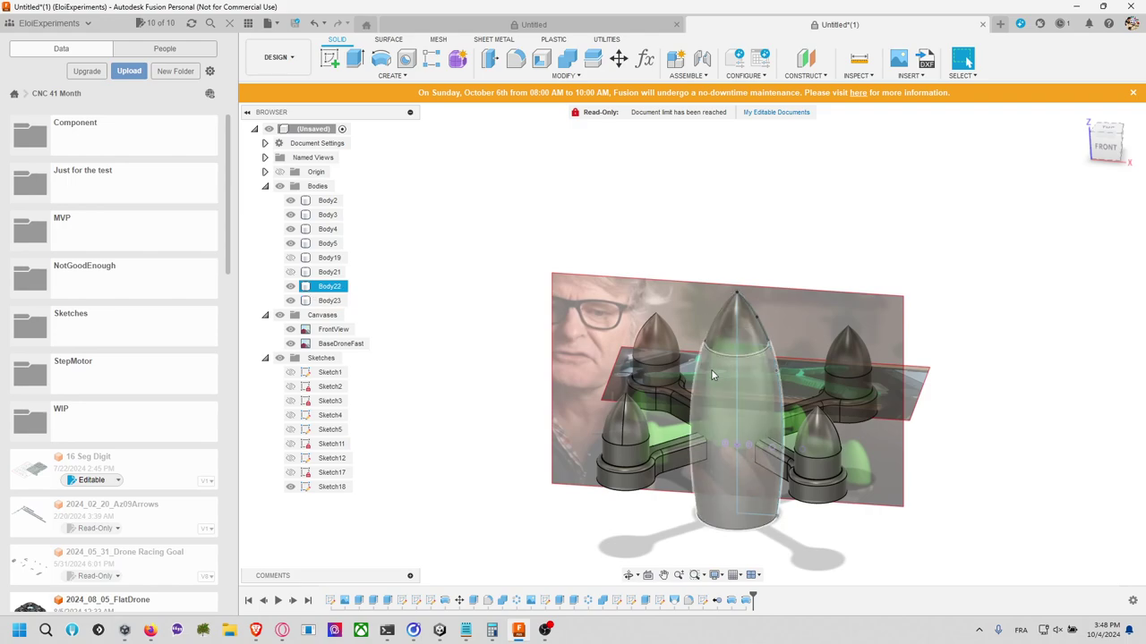
{"action": "key", "text": "Escape"}
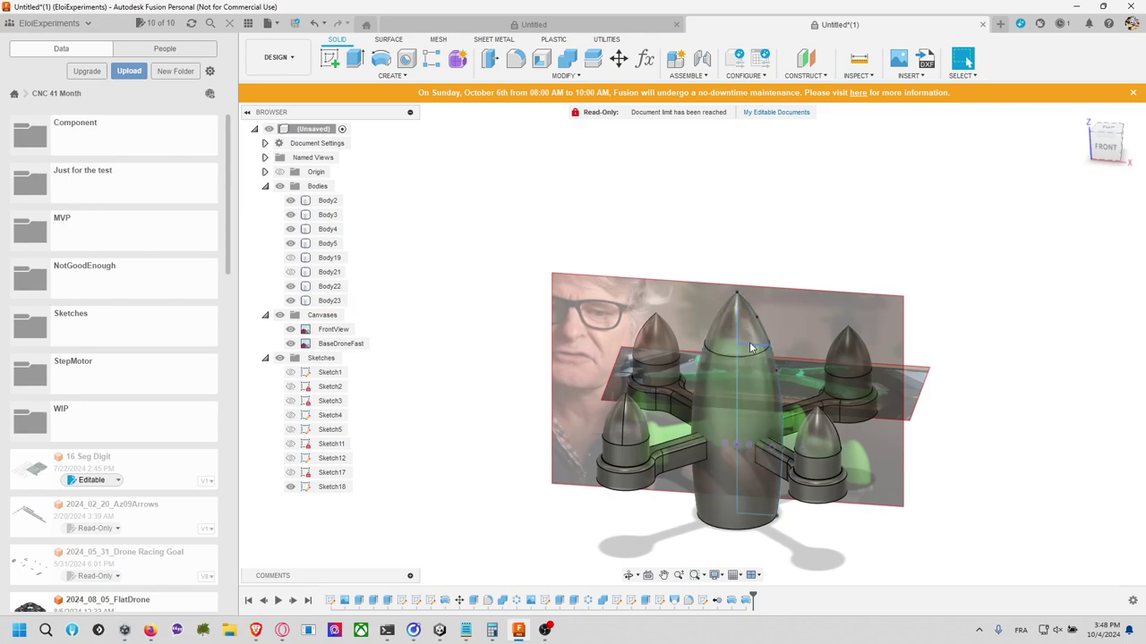
{"action": "left_click", "coordinate": [752, 349]}
{"action": "middle_click_drag", "start_coordinate": [698, 374], "coordinate": [632, 375]}
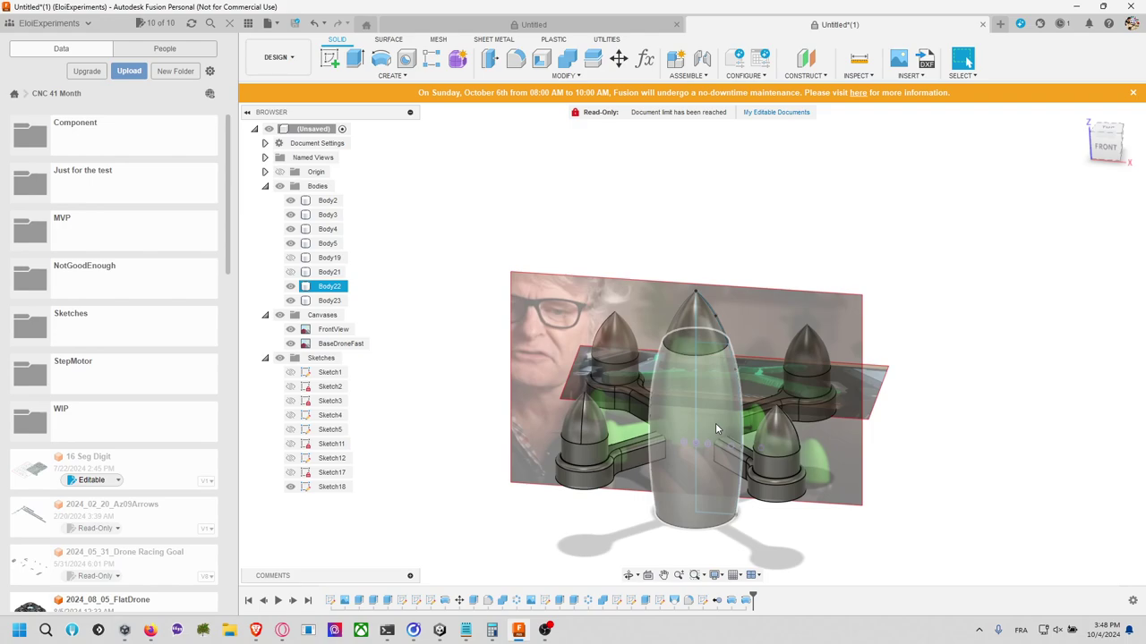
{"action": "key", "text": "Escape"}
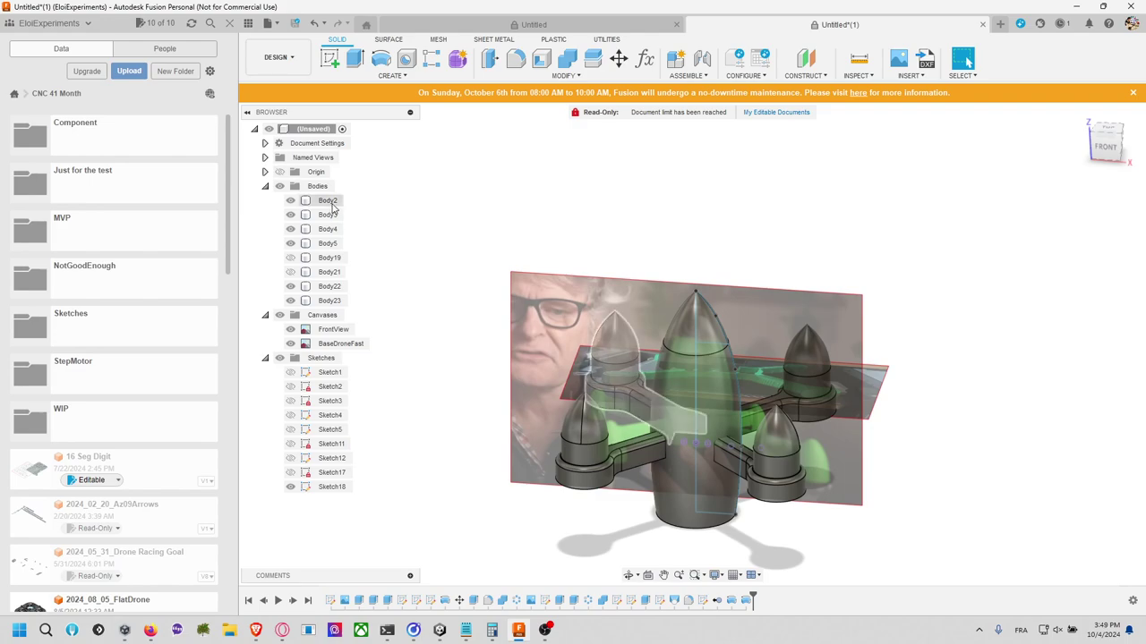
Step: Combine Body5 with the central fuselage and three motor pods, then start renaming it
{"action": "left_click", "coordinate": [567, 58]}
{"action": "left_click", "coordinate": [804, 393]}
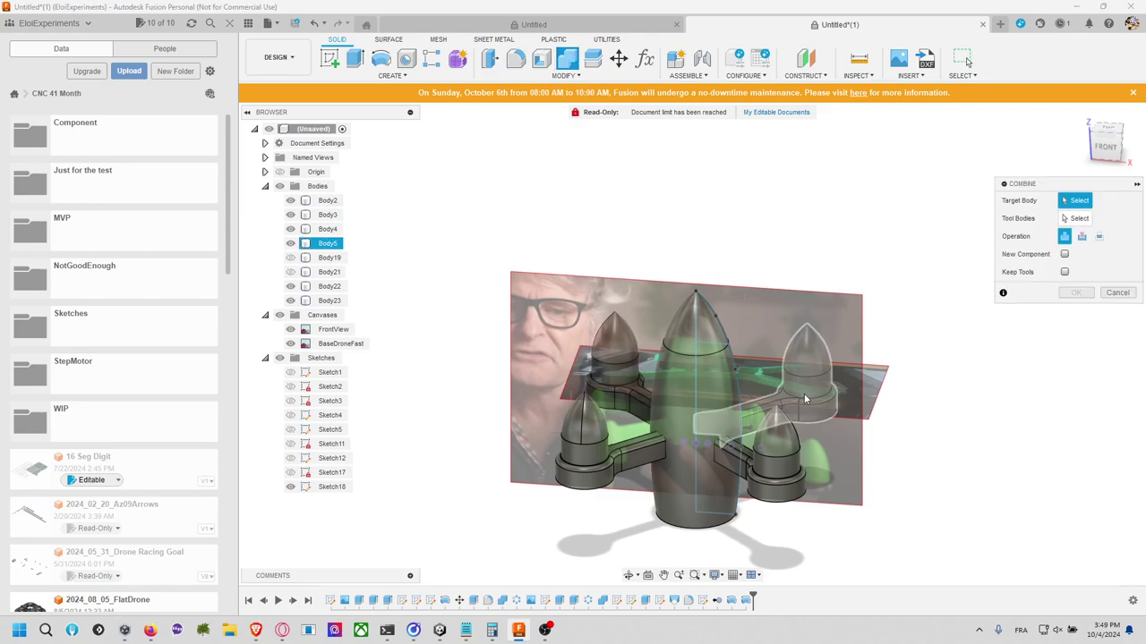
{"action": "left_click", "coordinate": [702, 394]}
{"action": "left_click", "coordinate": [614, 345]}
{"action": "left_click", "coordinate": [586, 420]}
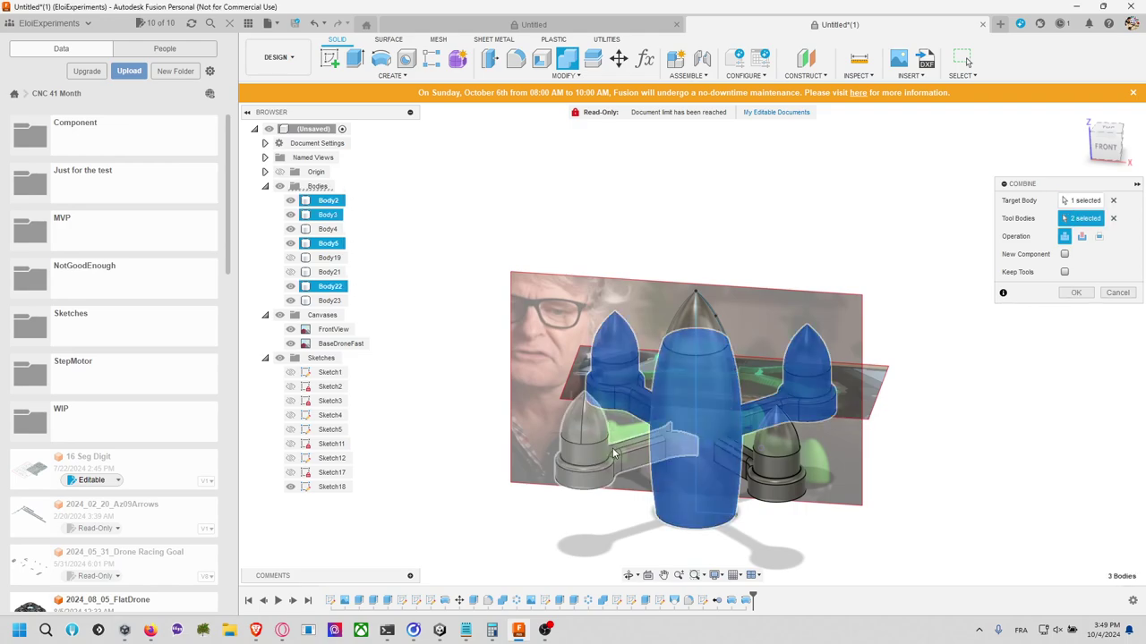
{"action": "left_click", "coordinate": [775, 468]}
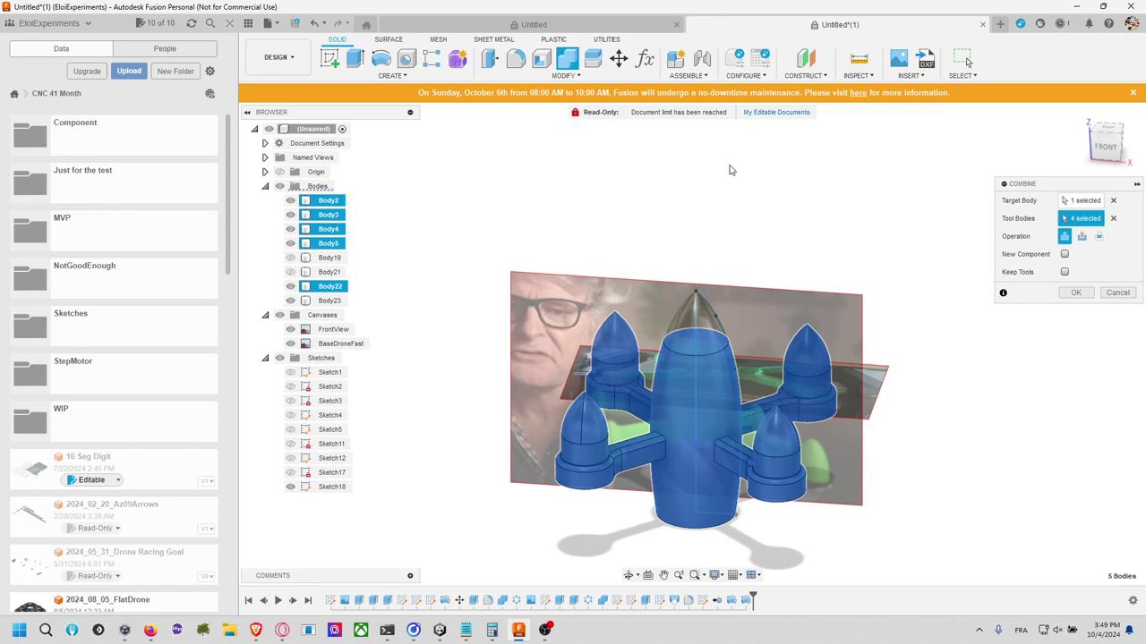
{"action": "left_click", "coordinate": [1076, 293]}
{"action": "double_click", "coordinate": [329, 200]}
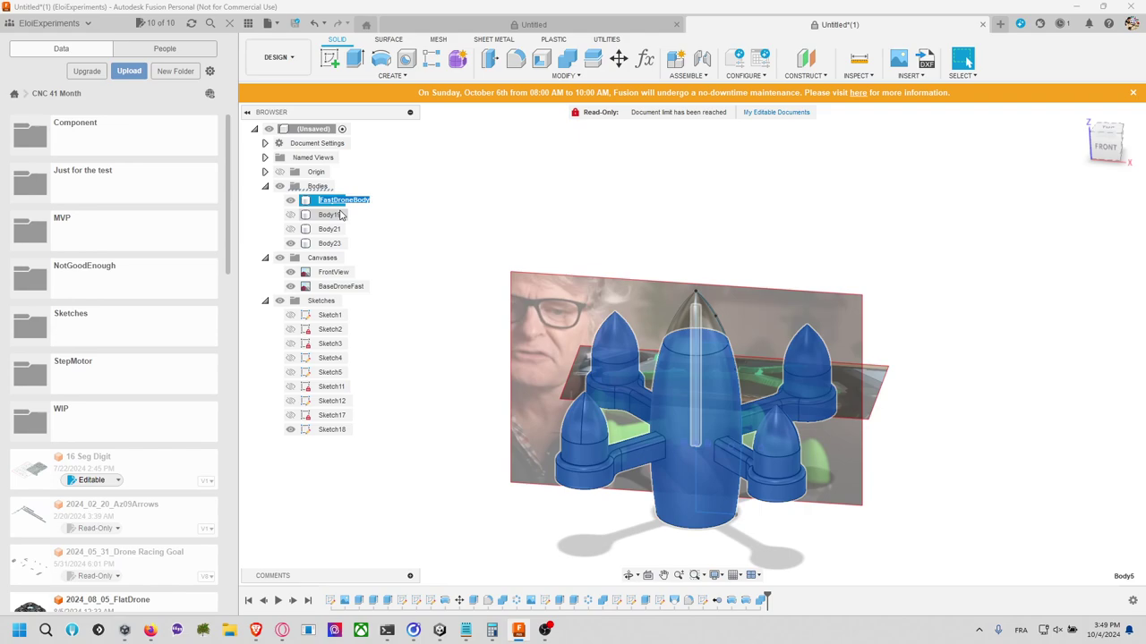
Step: Commit the name FastDroneBody and rename Body23 to FastDroneCameraTip
{"action": "key", "text": "Return"}
{"action": "left_click", "coordinate": [330, 244]}
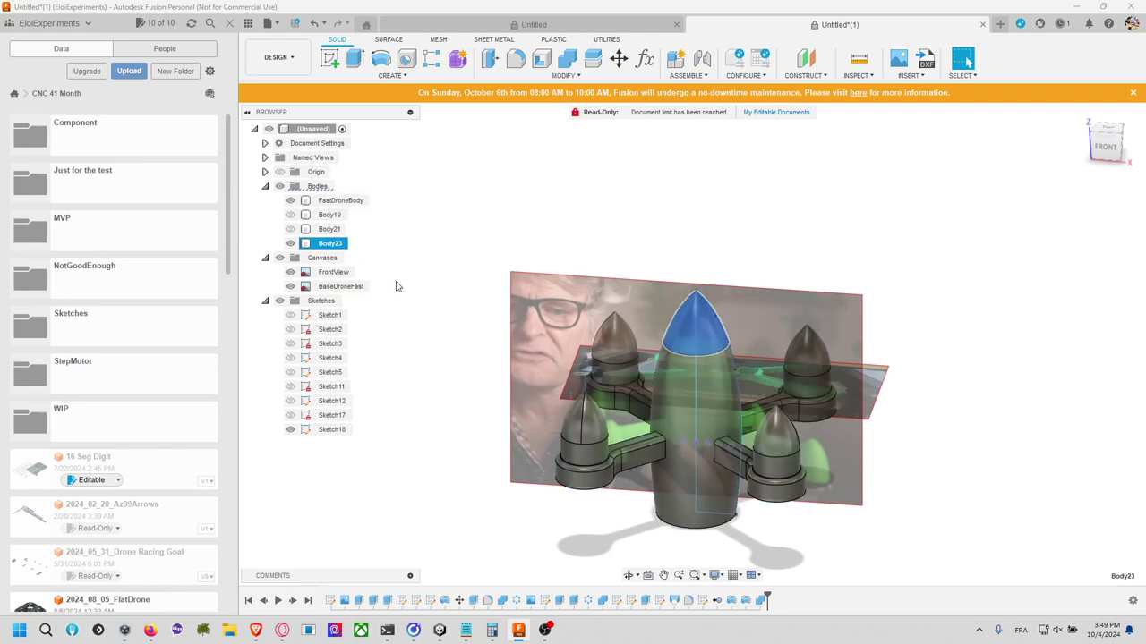
{"action": "type", "text": "FastDroneBody"}
{"action": "key", "text": "Return"}
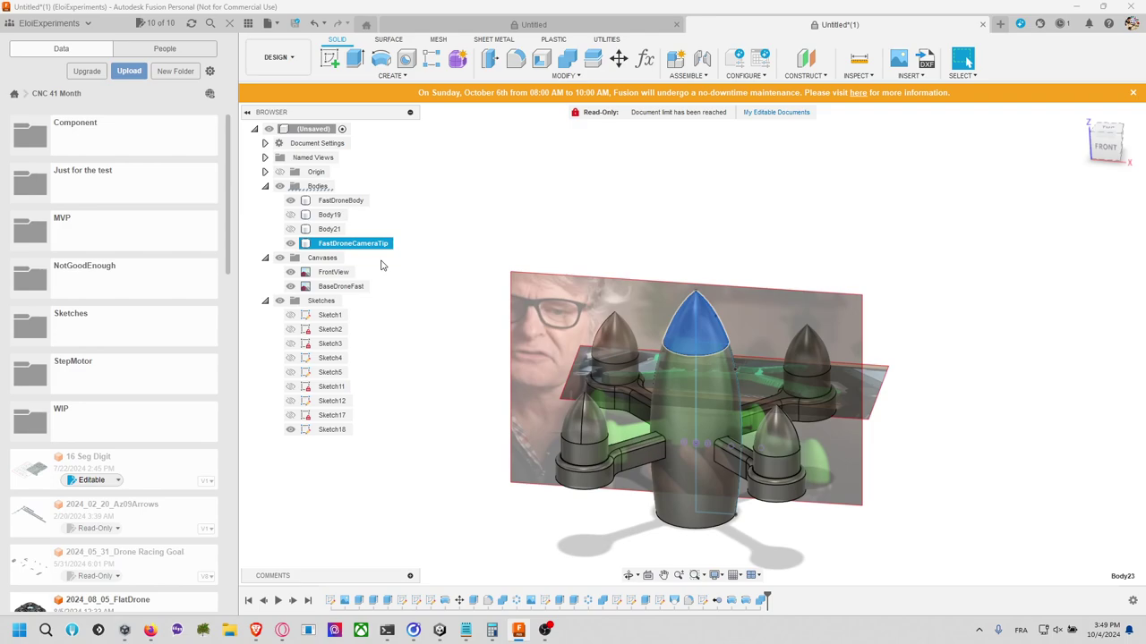
Step: Orbit to a side view and briefly select FastDroneBody to inspect the model
{"action": "scroll", "coordinate": [721, 299], "scroll_direction": "up", "scroll_amount": 3}
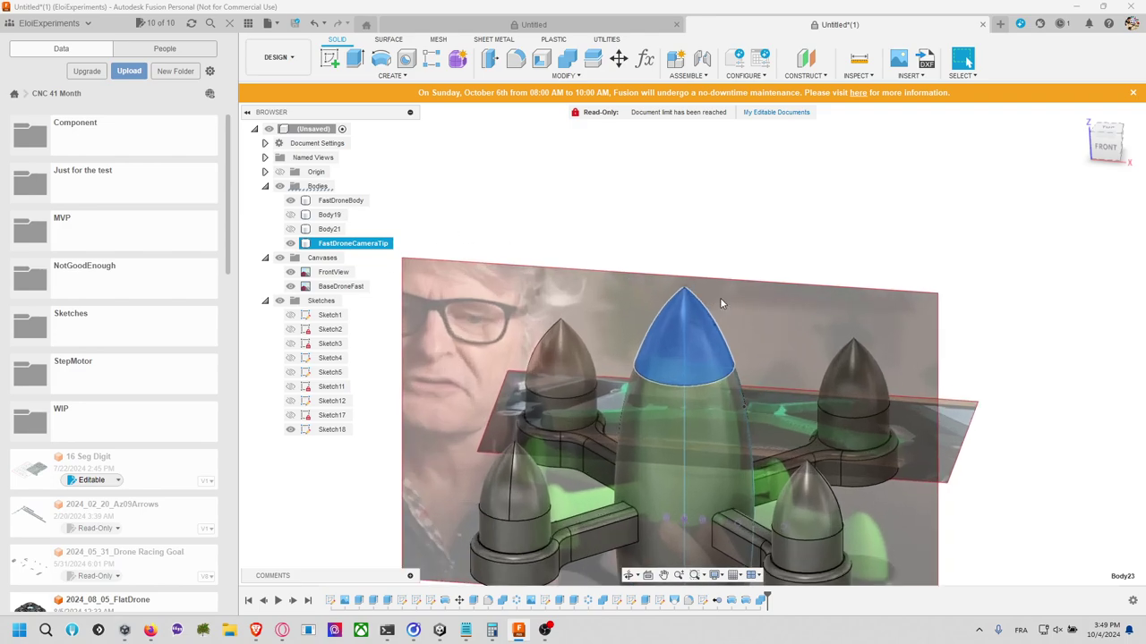
{"action": "scroll", "coordinate": [716, 313], "scroll_direction": "down", "scroll_amount": 4}
{"action": "middle_click_drag", "start_coordinate": [711, 338], "coordinate": [573, 390], "text": "shift"}
{"action": "left_click", "coordinate": [567, 391], "text": "shift"}
{"action": "left_click", "coordinate": [582, 408], "text": "ctrl"}
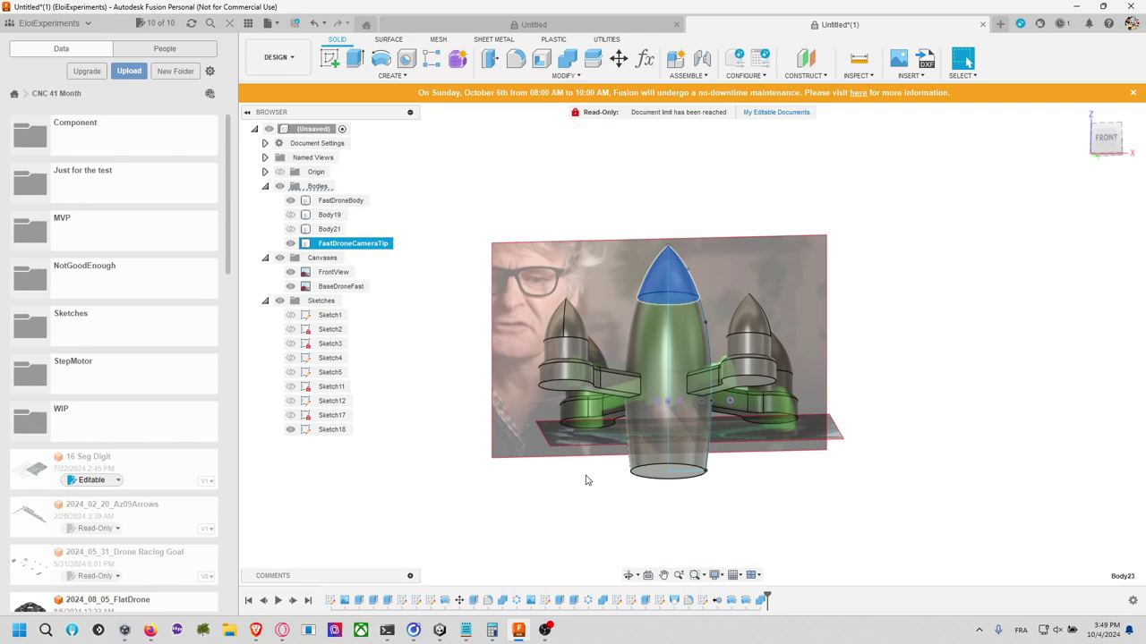
Step: View the drone from below and start a sketch on the left motor pad's underside face
{"action": "left_click", "coordinate": [1110, 154]}
{"action": "left_click", "coordinate": [1112, 166]}
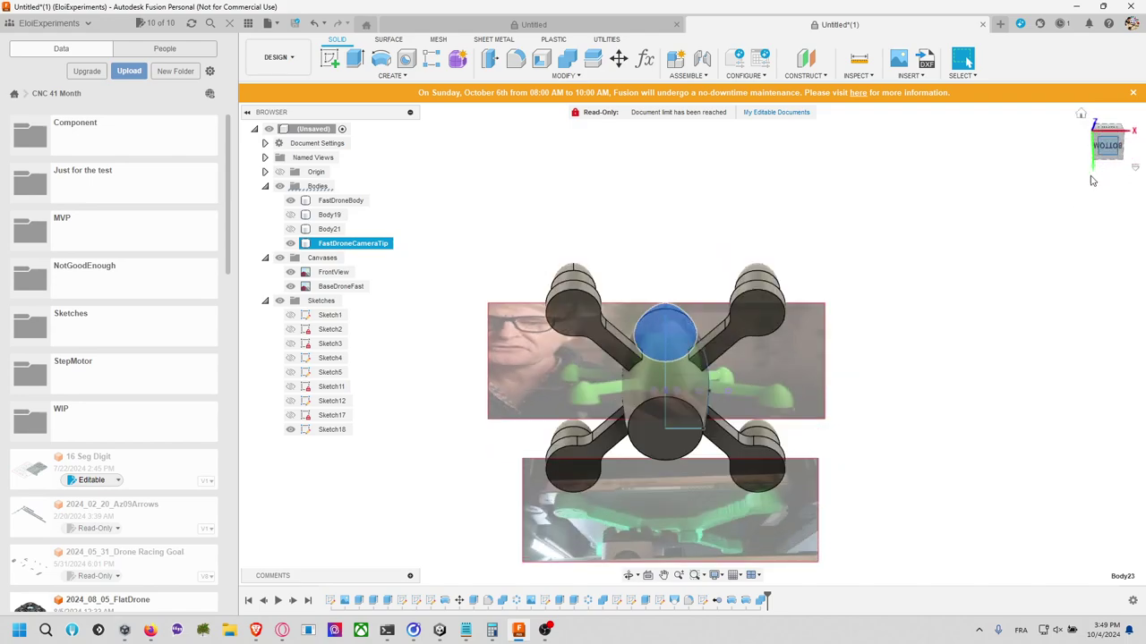
{"action": "middle_click_drag", "start_coordinate": [633, 188], "coordinate": [770, 256]}
{"action": "scroll", "coordinate": [755, 256], "scroll_direction": "up", "scroll_amount": 3}
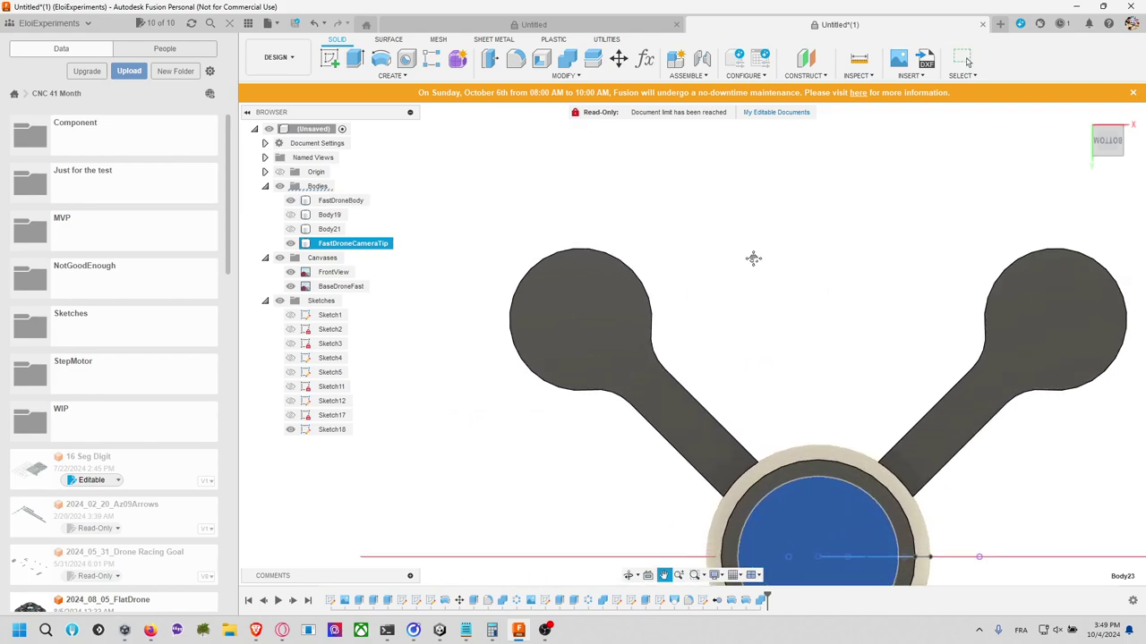
{"action": "scroll", "coordinate": [627, 186], "scroll_direction": "down", "scroll_amount": 1}
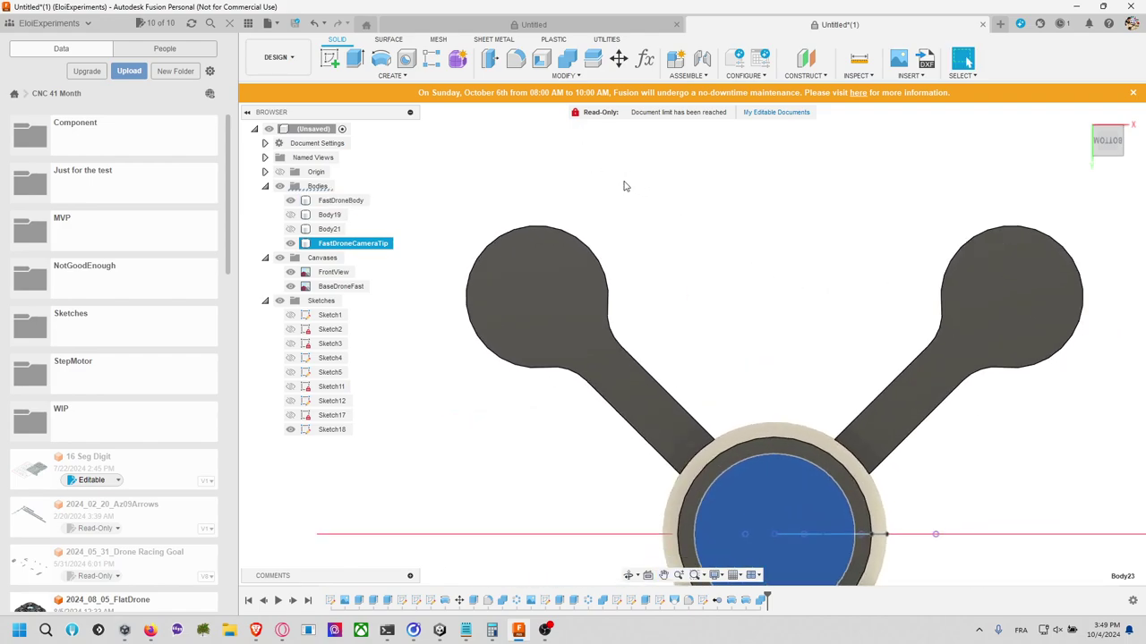
{"action": "left_click", "coordinate": [558, 306]}
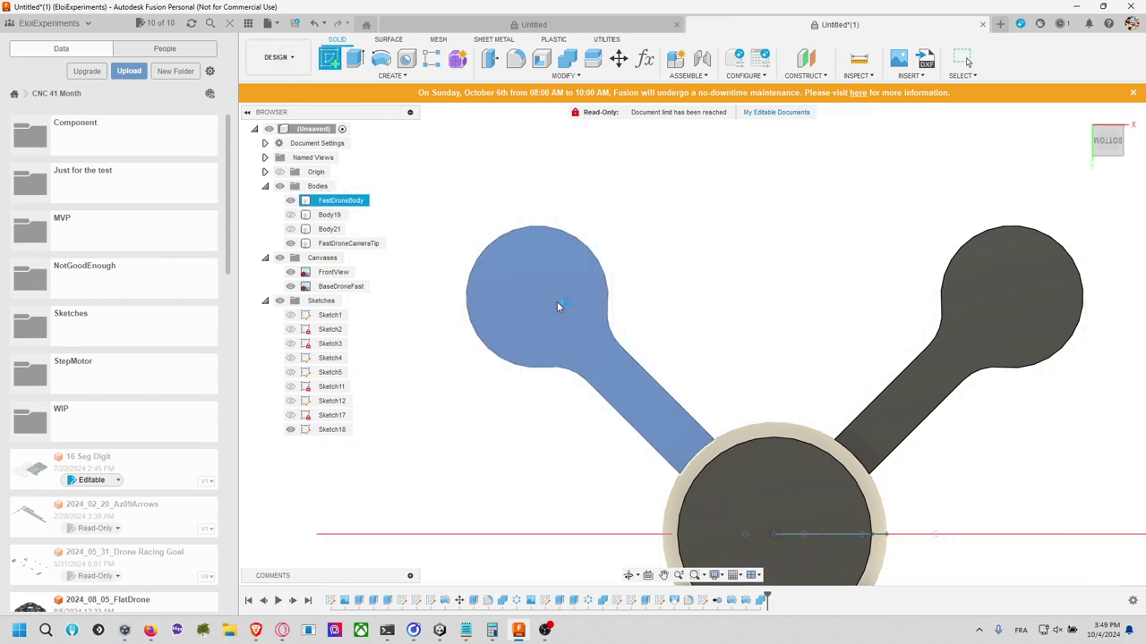
{"action": "right_click", "coordinate": [557, 306]}
{"action": "left_click", "coordinate": [672, 230]}
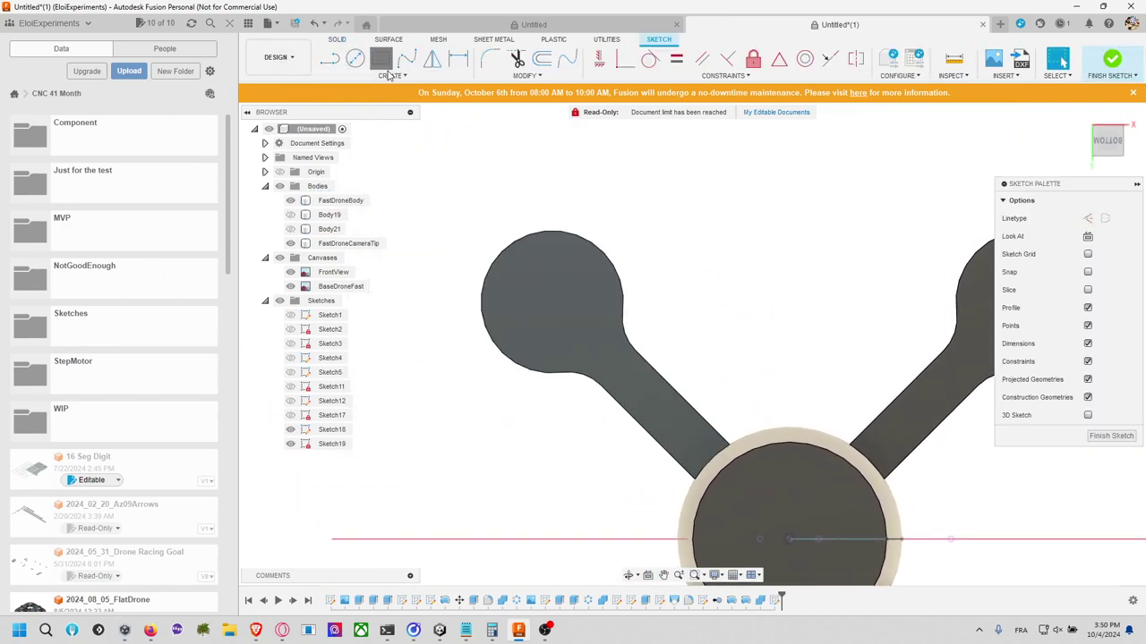
Step: Draw a 3-point circle matching the pad's outer edge
{"action": "left_click", "coordinate": [390, 75]}
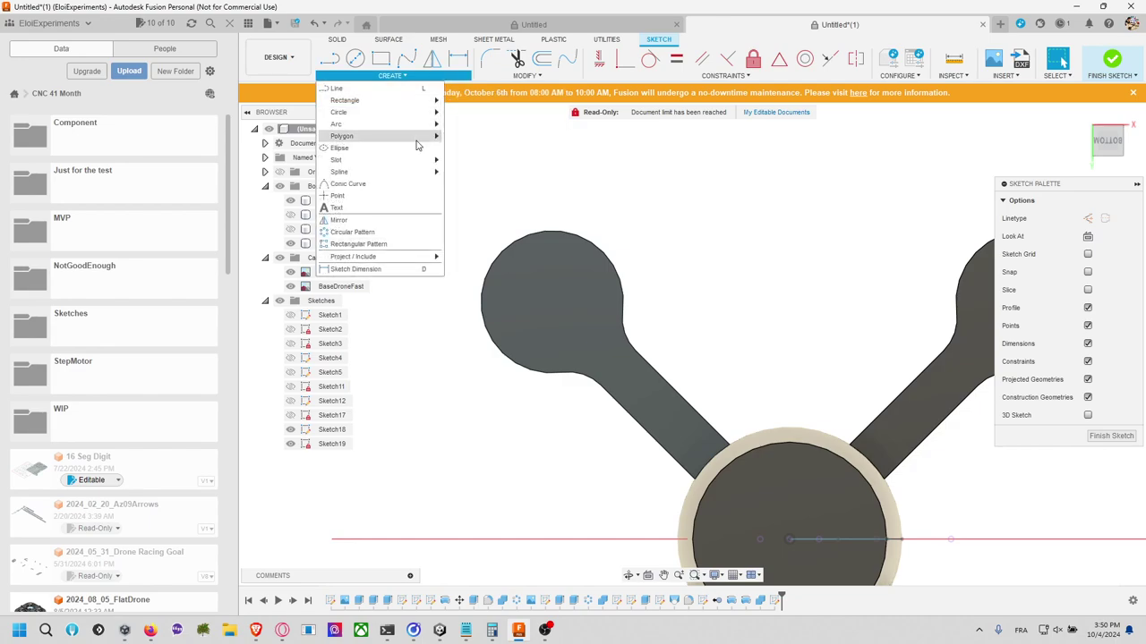
{"action": "mouse_move", "coordinate": [415, 114]}
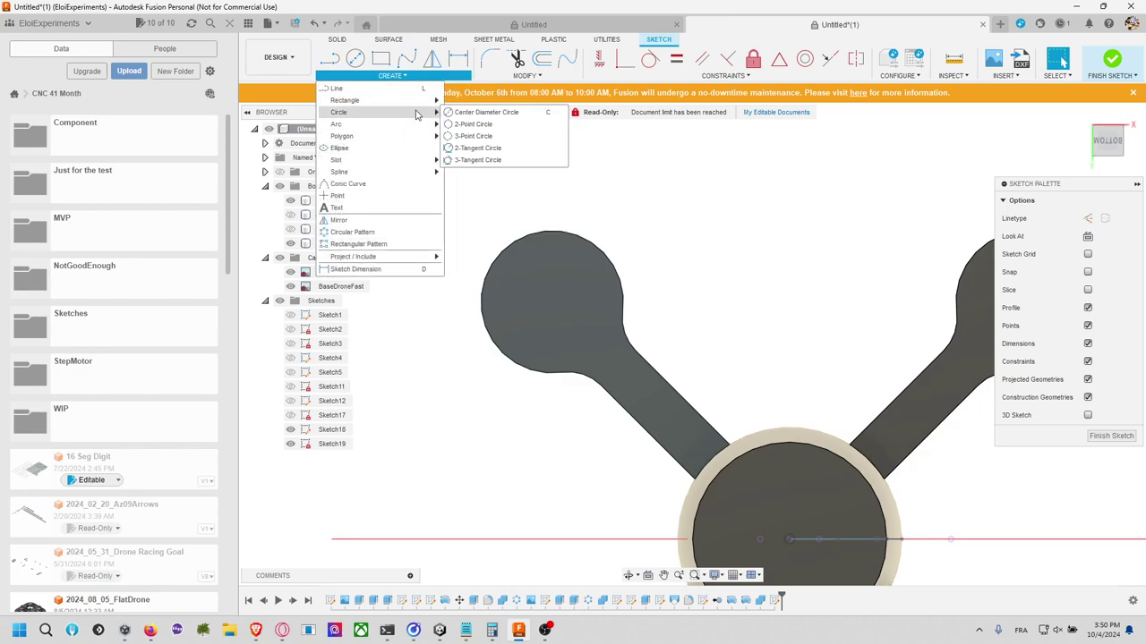
{"action": "left_click", "coordinate": [472, 135]}
{"action": "left_click", "coordinate": [530, 369]}
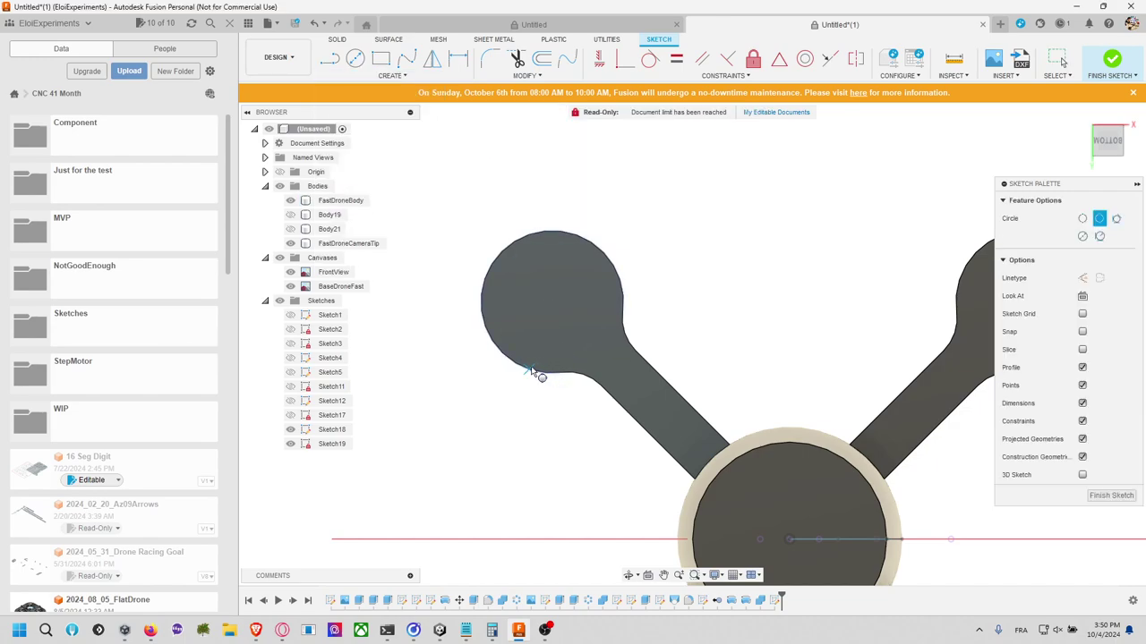
{"action": "left_click", "coordinate": [621, 278]}
{"action": "left_click", "coordinate": [503, 250]}
Step: Draw a concentric centre-diameter circle inside it at the pad centre and finish the sketch
{"action": "key", "text": "c"}
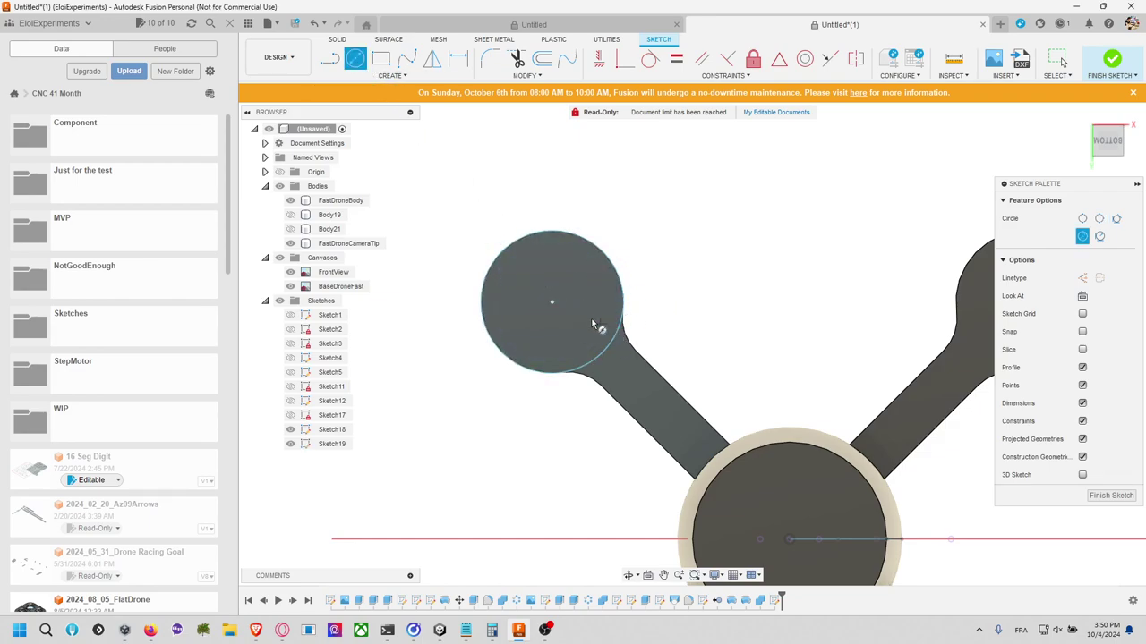
{"action": "middle_click_drag", "start_coordinate": [552, 315], "coordinate": [602, 307]}
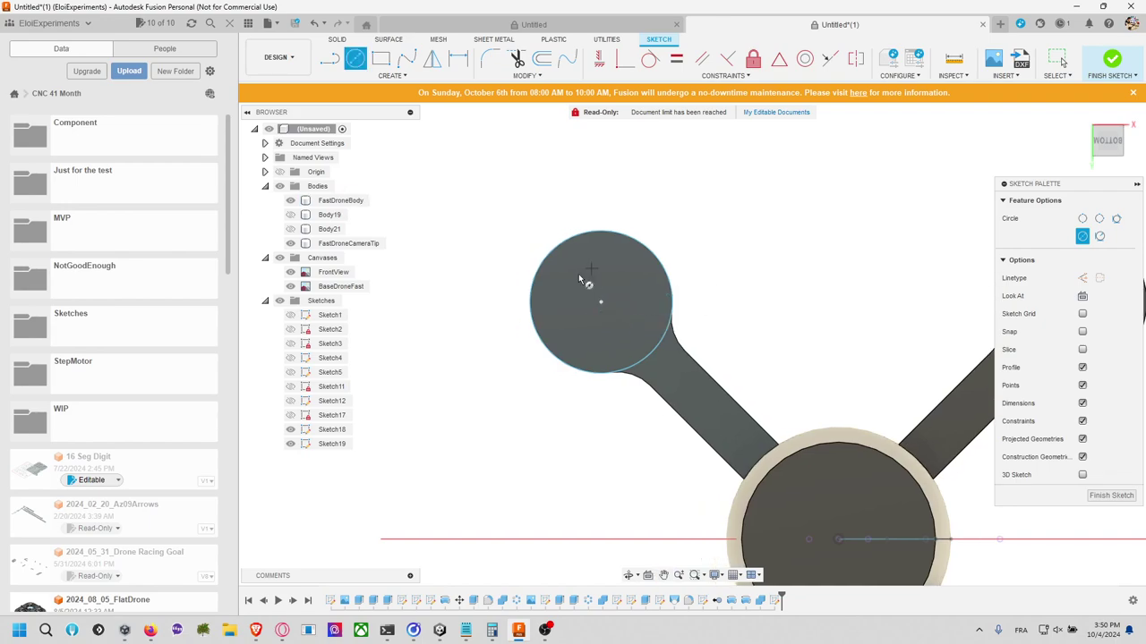
{"action": "left_click", "coordinate": [600, 299]}
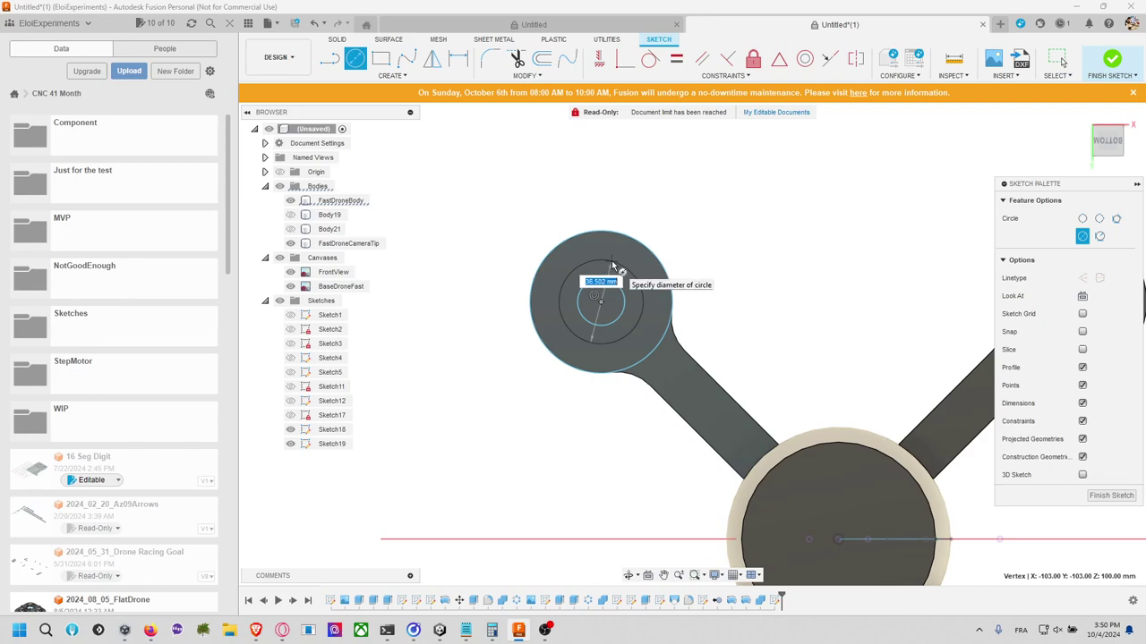
{"action": "left_click", "coordinate": [612, 266]}
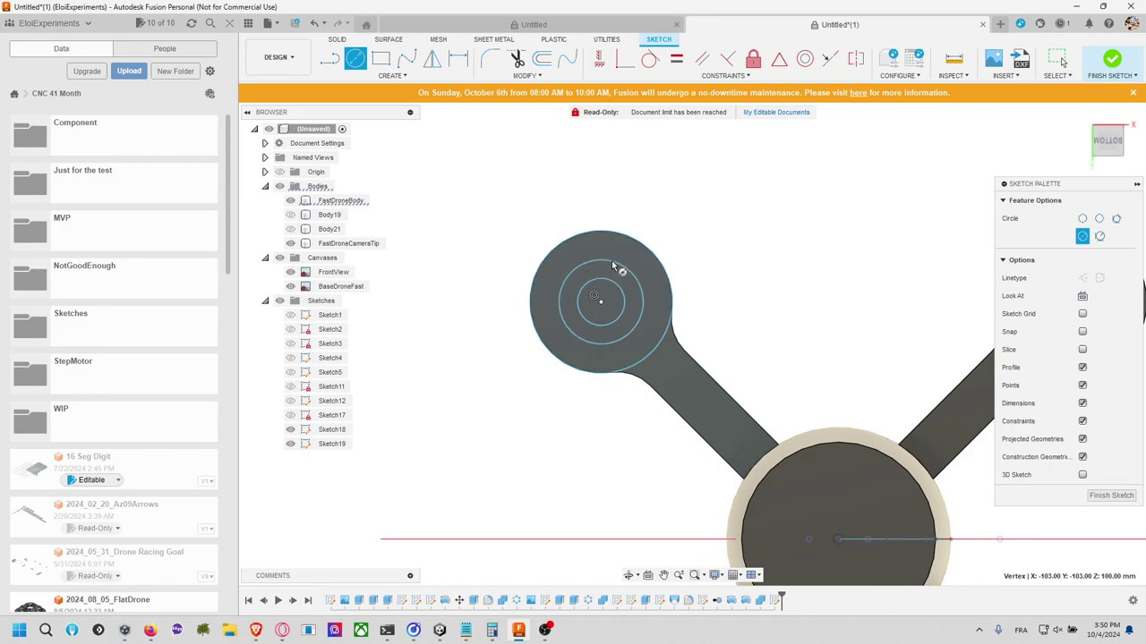
{"action": "left_click", "coordinate": [1113, 60]}
Step: Try extruding the ring and inner disc profiles joined to FastDroneBody, then undo it
{"action": "key", "text": "e"}
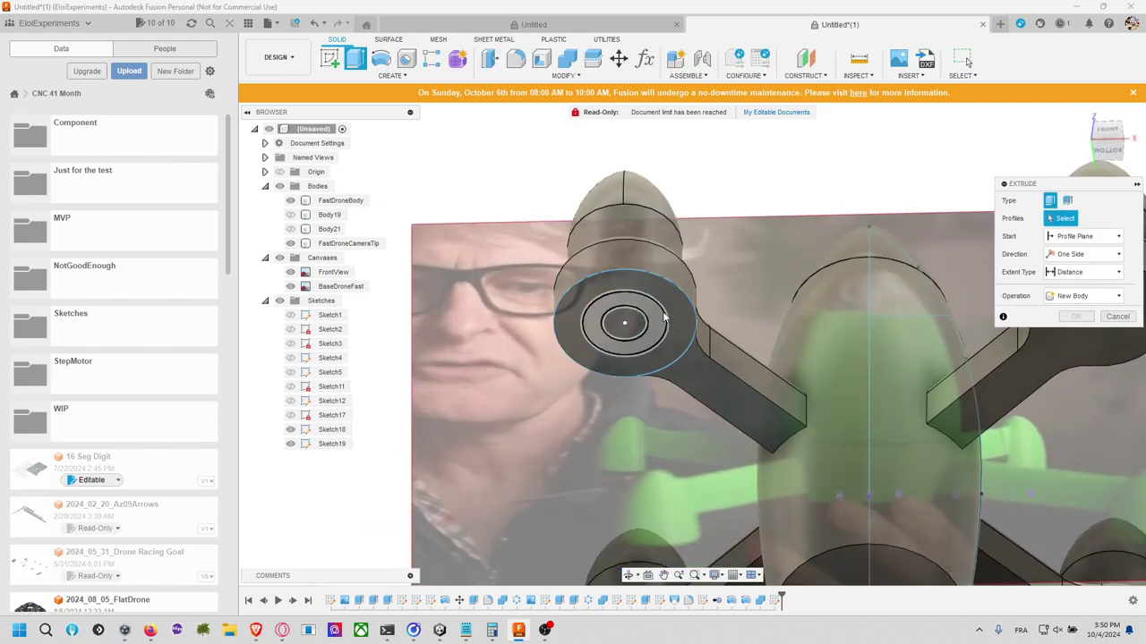
{"action": "left_click", "coordinate": [664, 317]}
{"action": "left_click", "coordinate": [626, 331]}
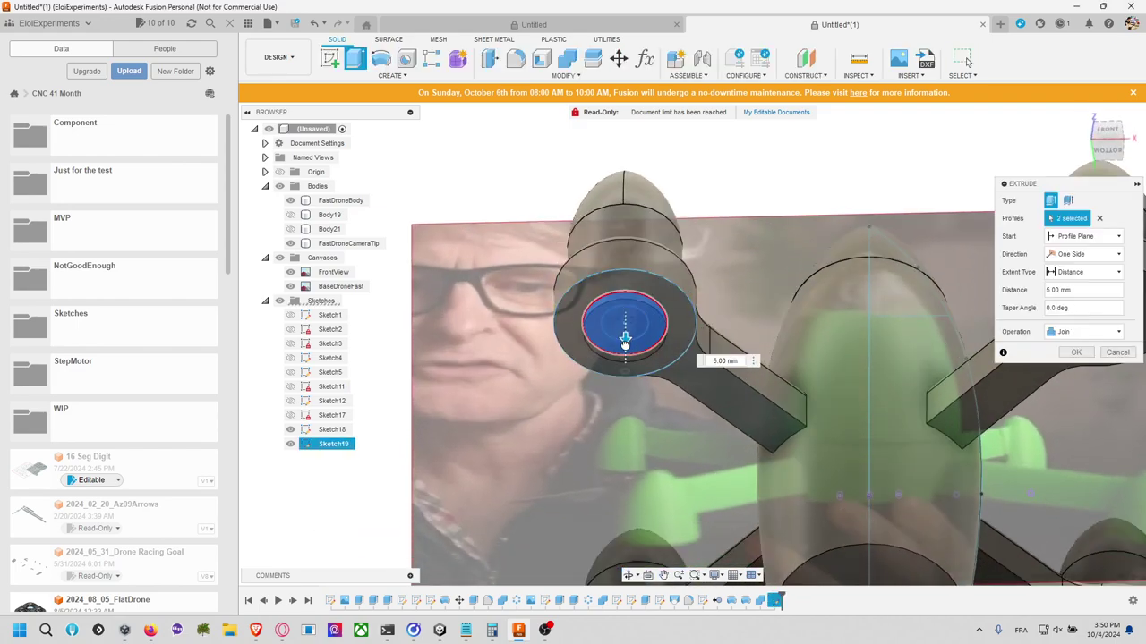
{"action": "left_click", "coordinate": [1076, 352]}
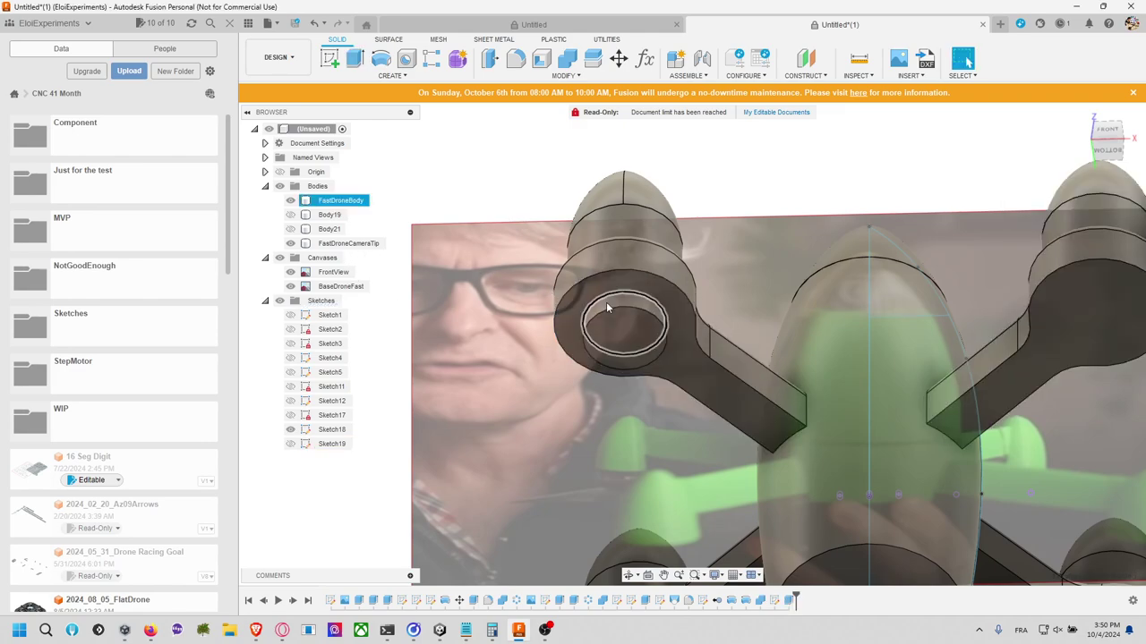
{"action": "key", "text": "ctrl+z"}
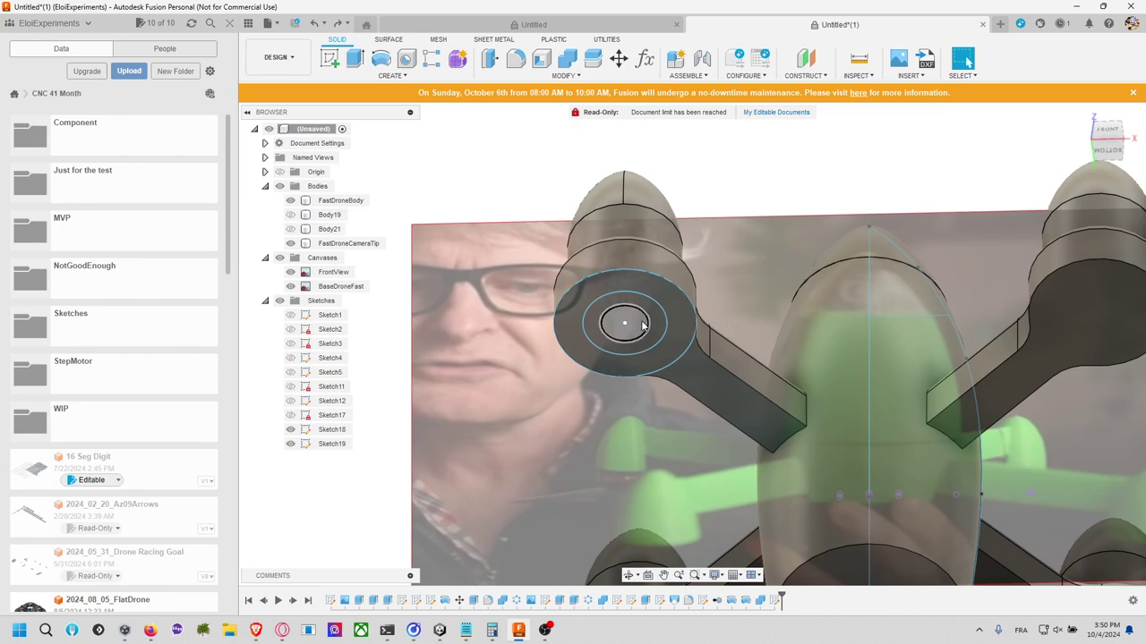
Step: Extrude only the ring profile under the left motor pod 20 mm, joined to the body
{"action": "left_click", "coordinate": [635, 325]}
{"action": "key", "text": "e"}
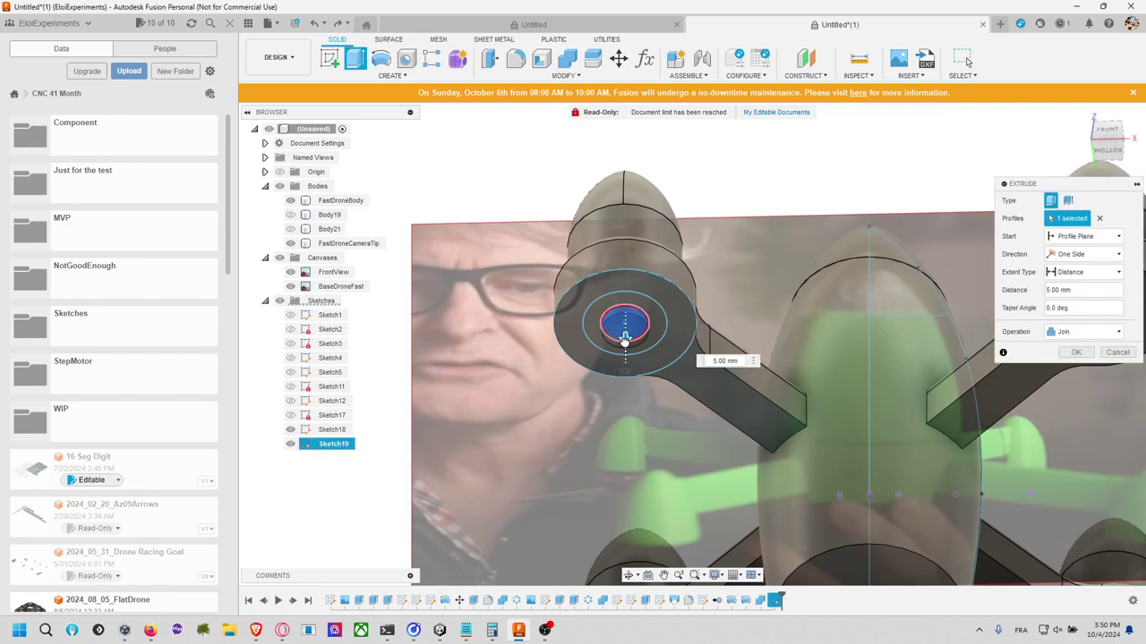
{"action": "left_click", "coordinate": [650, 319]}
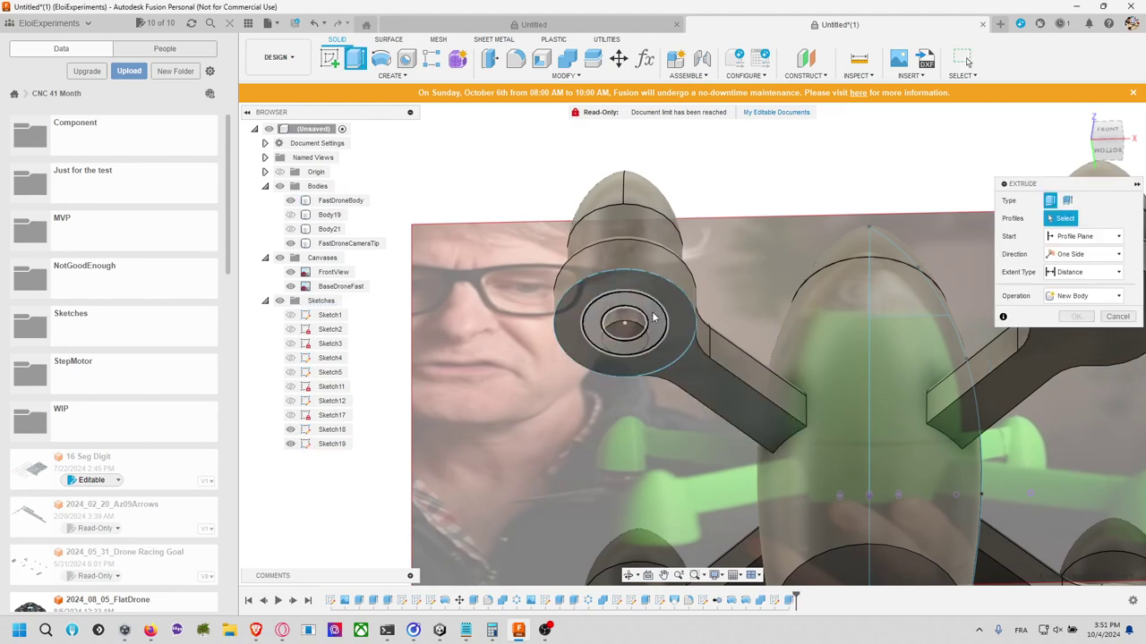
{"action": "left_click", "coordinate": [654, 316]}
{"action": "left_click_drag", "start_coordinate": [647, 342], "coordinate": [647, 361]}
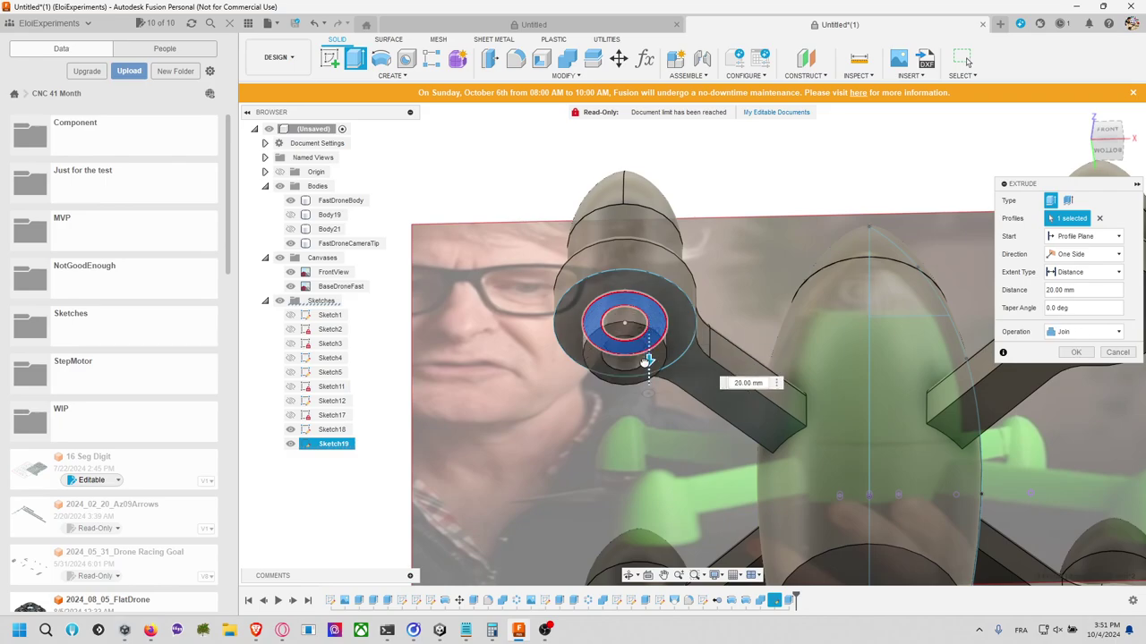
{"action": "key", "text": "Return"}
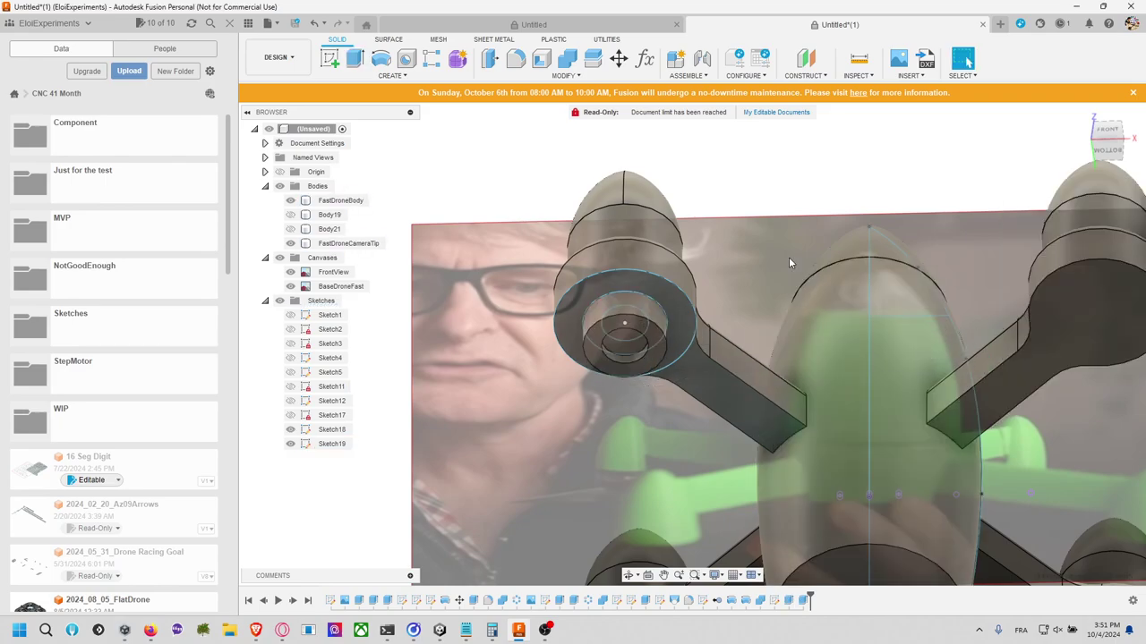
{"action": "middle_click_drag", "start_coordinate": [789, 263], "coordinate": [666, 427], "text": "shift"}
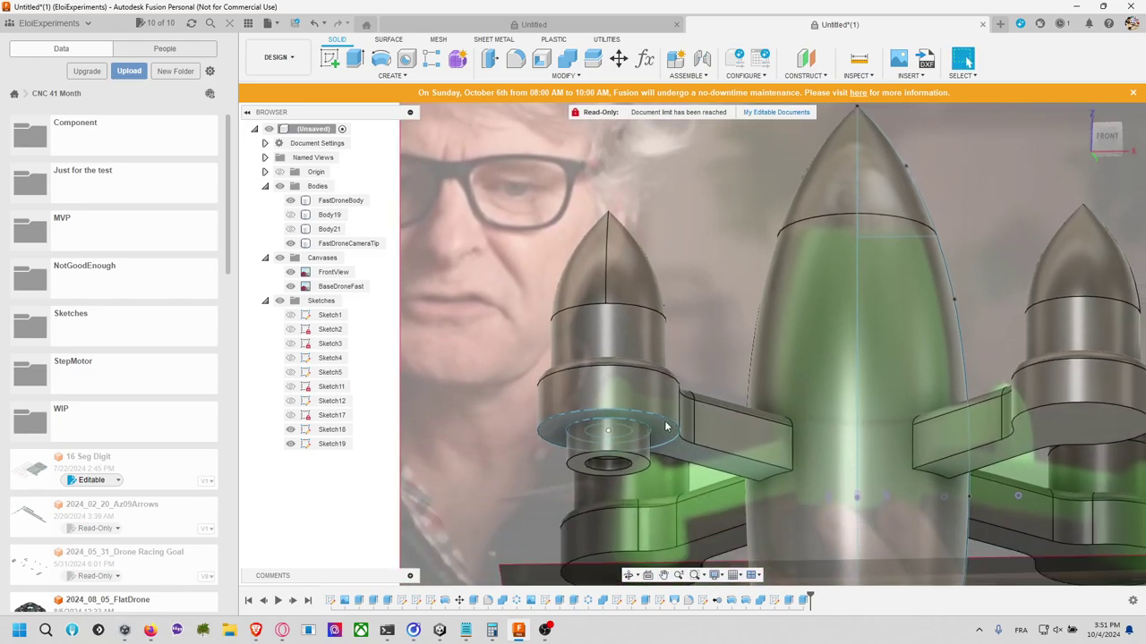
{"action": "left_click", "coordinate": [1110, 139]}
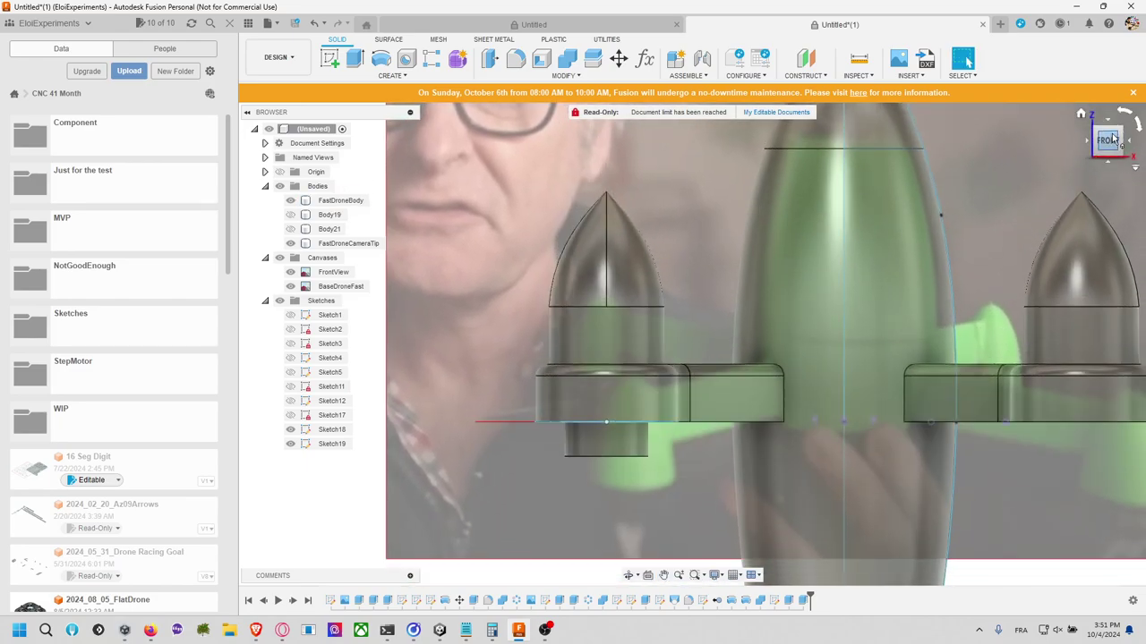
{"action": "scroll", "coordinate": [641, 406], "scroll_direction": "up", "scroll_amount": 5}
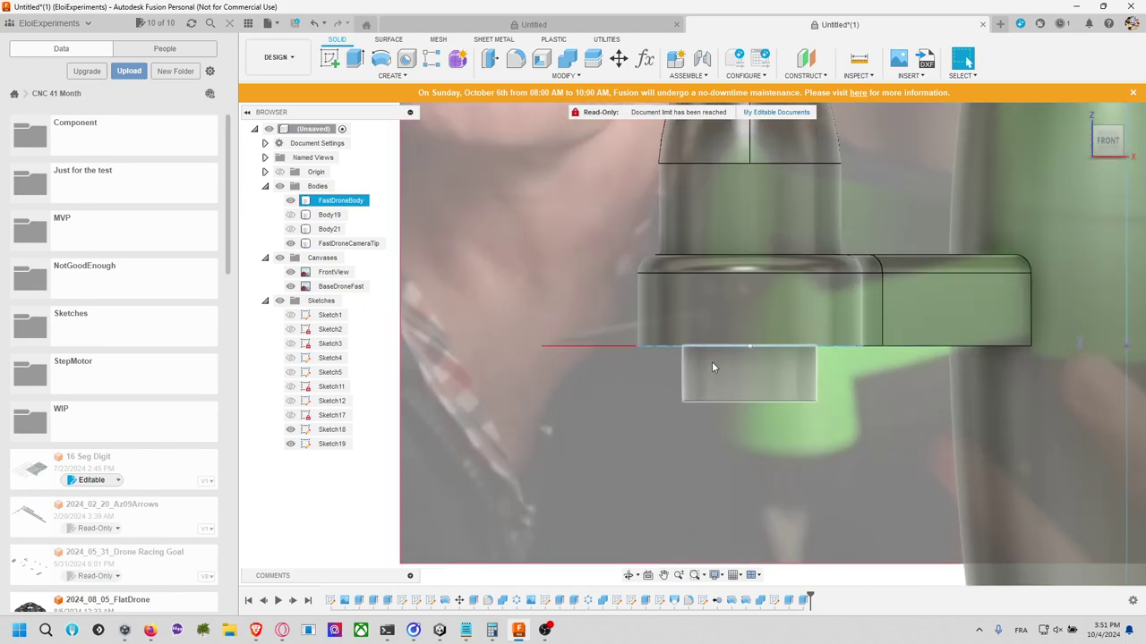
{"action": "scroll", "coordinate": [714, 367], "scroll_direction": "up", "scroll_amount": 1}
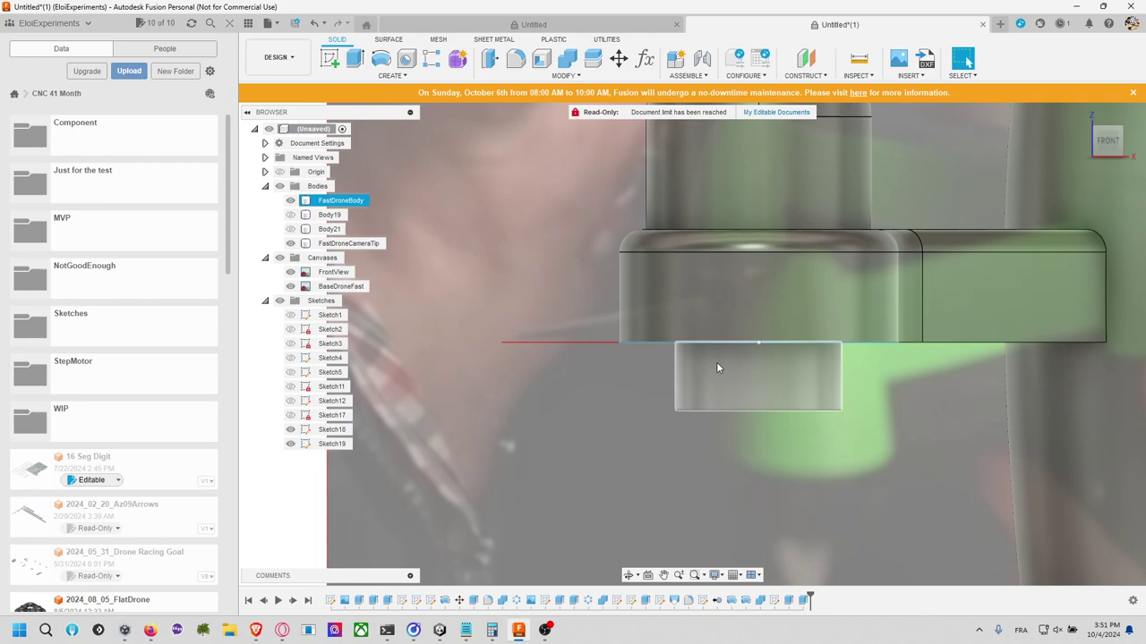
{"action": "scroll", "coordinate": [718, 367], "scroll_direction": "up", "scroll_amount": 1}
{"action": "scroll", "coordinate": [720, 367], "scroll_direction": "down", "scroll_amount": 3}
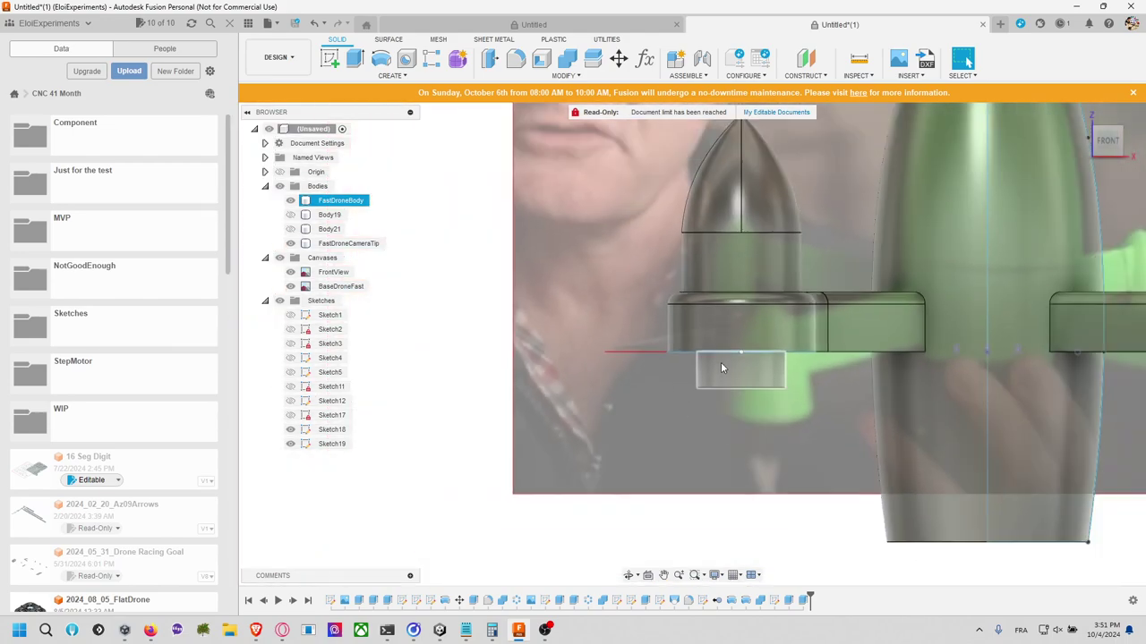
{"action": "scroll", "coordinate": [723, 367], "scroll_direction": "down", "scroll_amount": 3}
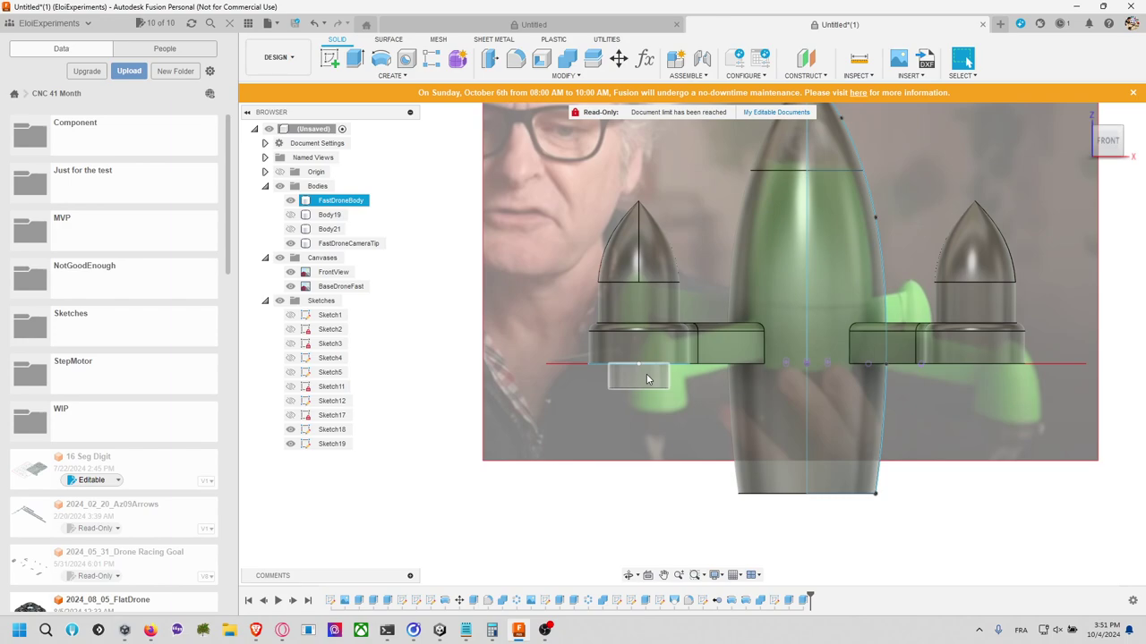
{"action": "key", "text": "Escape"}
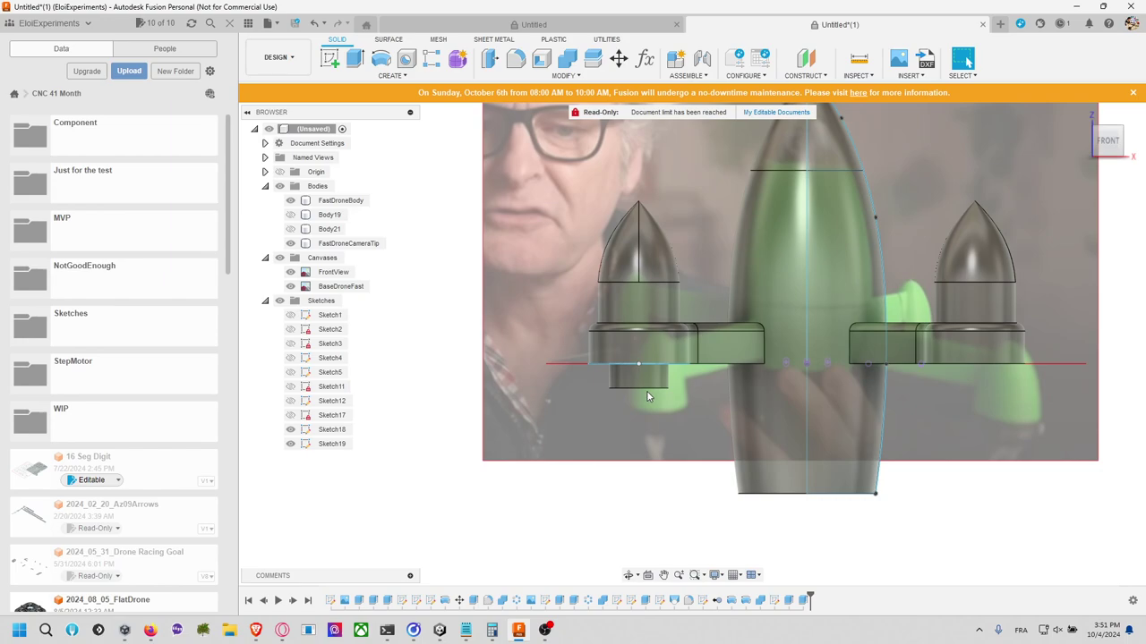
{"action": "scroll", "coordinate": [648, 396], "scroll_direction": "up", "scroll_amount": 2}
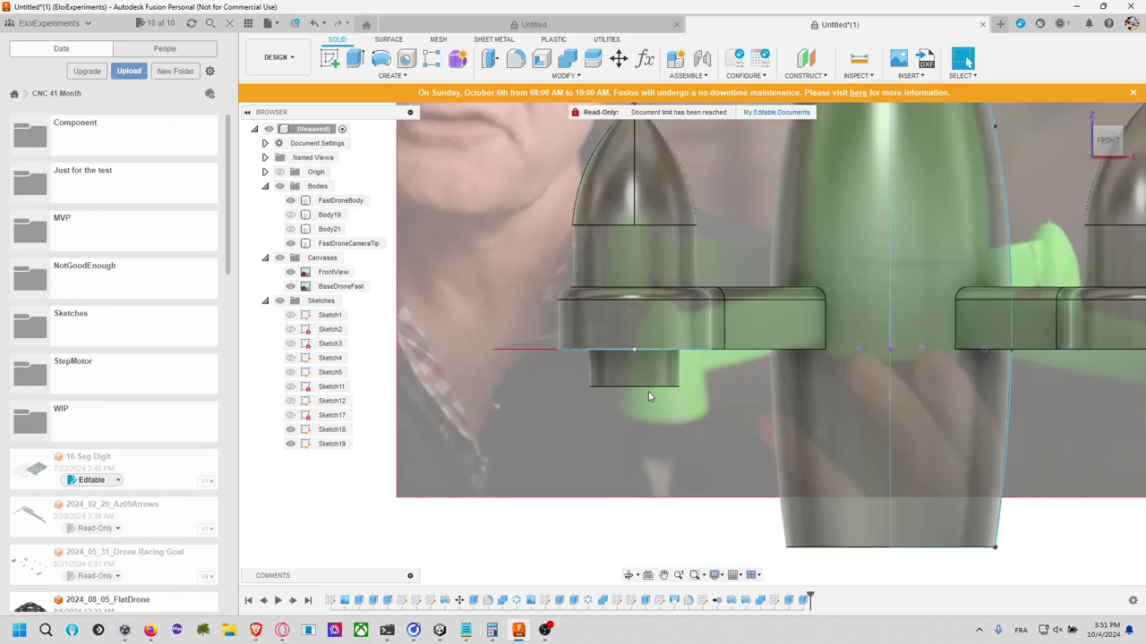
{"action": "scroll", "coordinate": [650, 396], "scroll_direction": "down", "scroll_amount": 2}
{"action": "scroll", "coordinate": [650, 397], "scroll_direction": "down", "scroll_amount": 2}
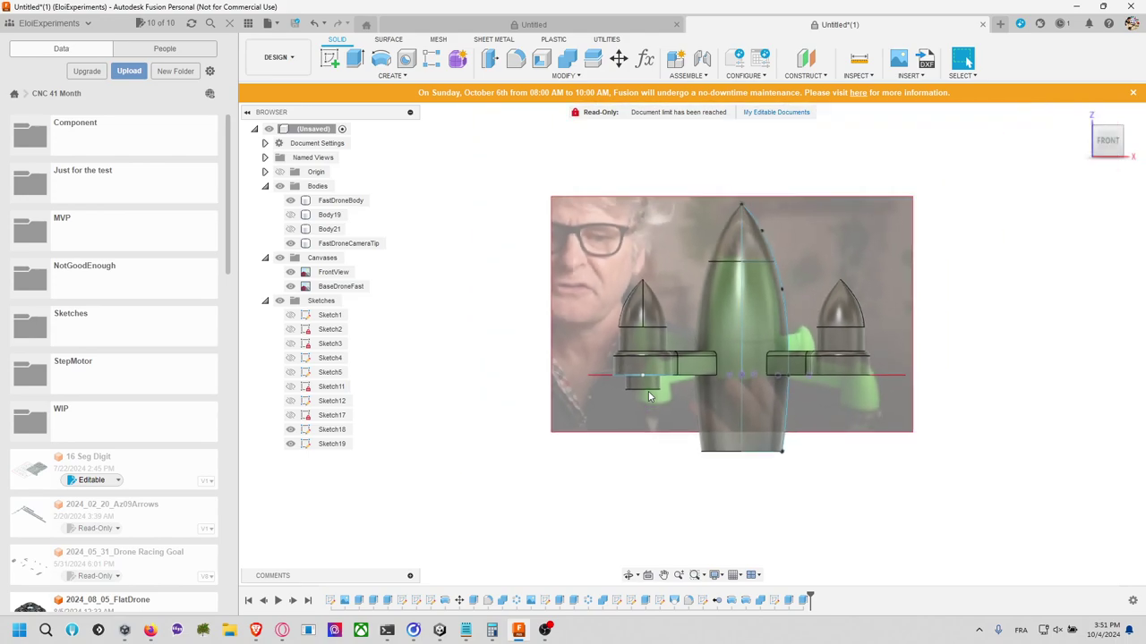
{"action": "scroll", "coordinate": [650, 396], "scroll_direction": "up", "scroll_amount": 3}
{"action": "middle_click_drag", "start_coordinate": [650, 397], "coordinate": [664, 441]}
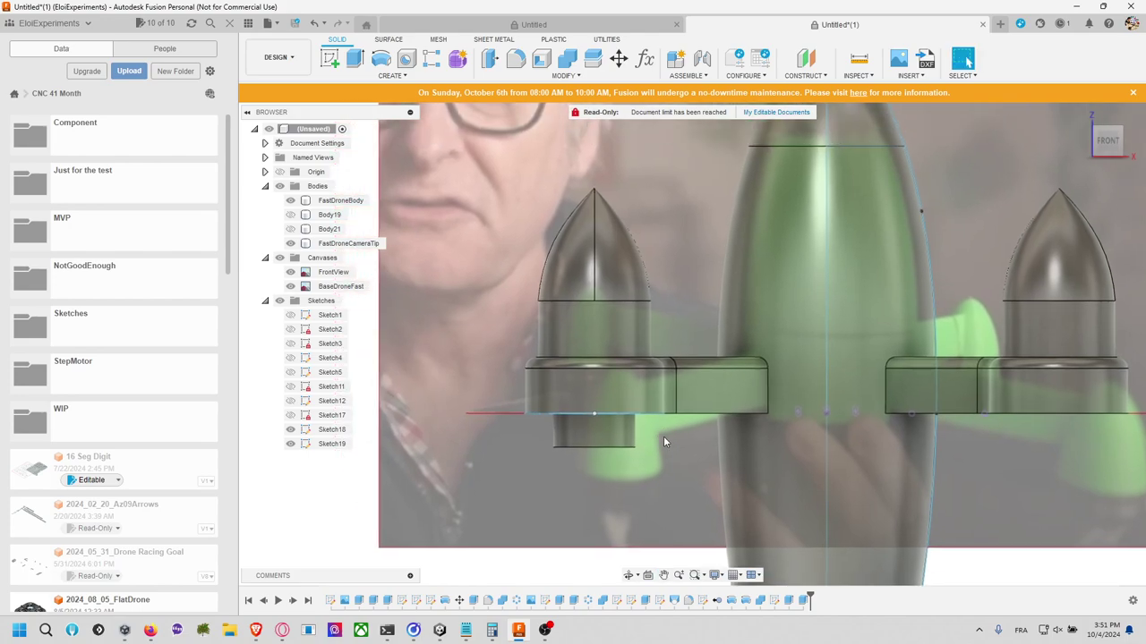
{"action": "left_click", "coordinate": [619, 442]}
{"action": "left_click", "coordinate": [618, 442]}
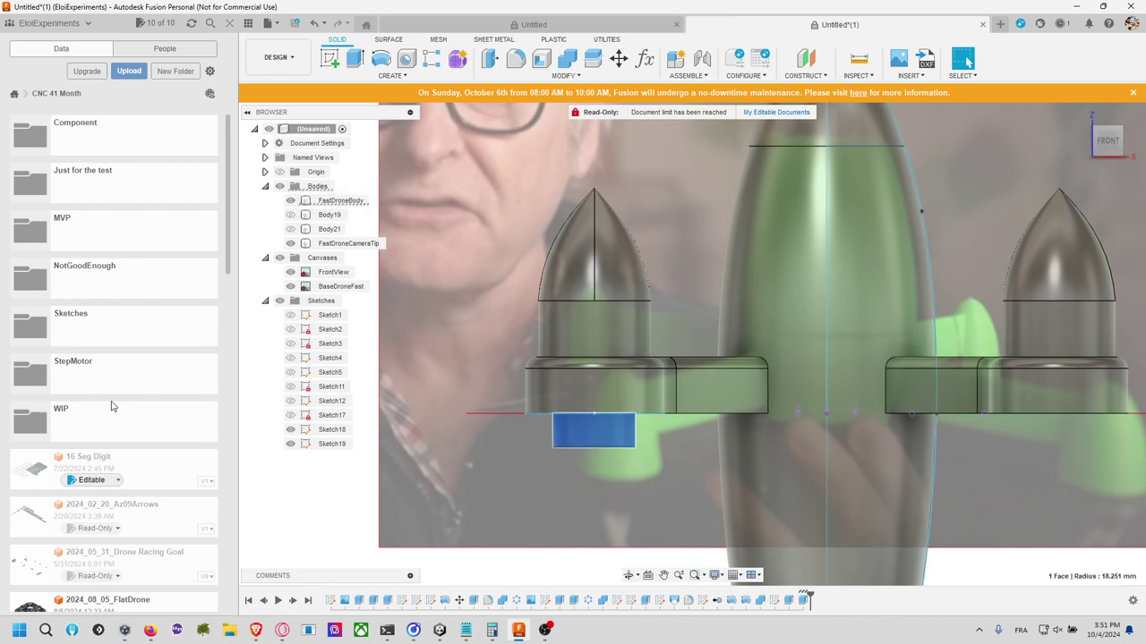
{"action": "scroll", "coordinate": [153, 397], "scroll_direction": "down", "scroll_amount": 8}
{"action": "scroll", "coordinate": [154, 397], "scroll_direction": "down", "scroll_amount": 8}
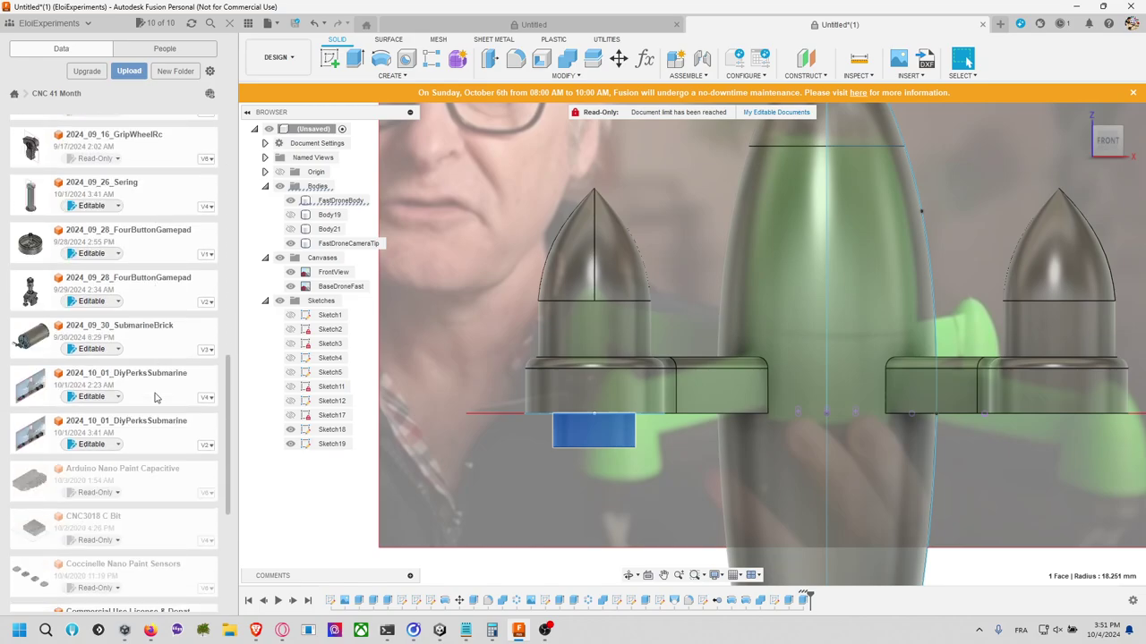
{"action": "scroll", "coordinate": [153, 397], "scroll_direction": "down", "scroll_amount": 7}
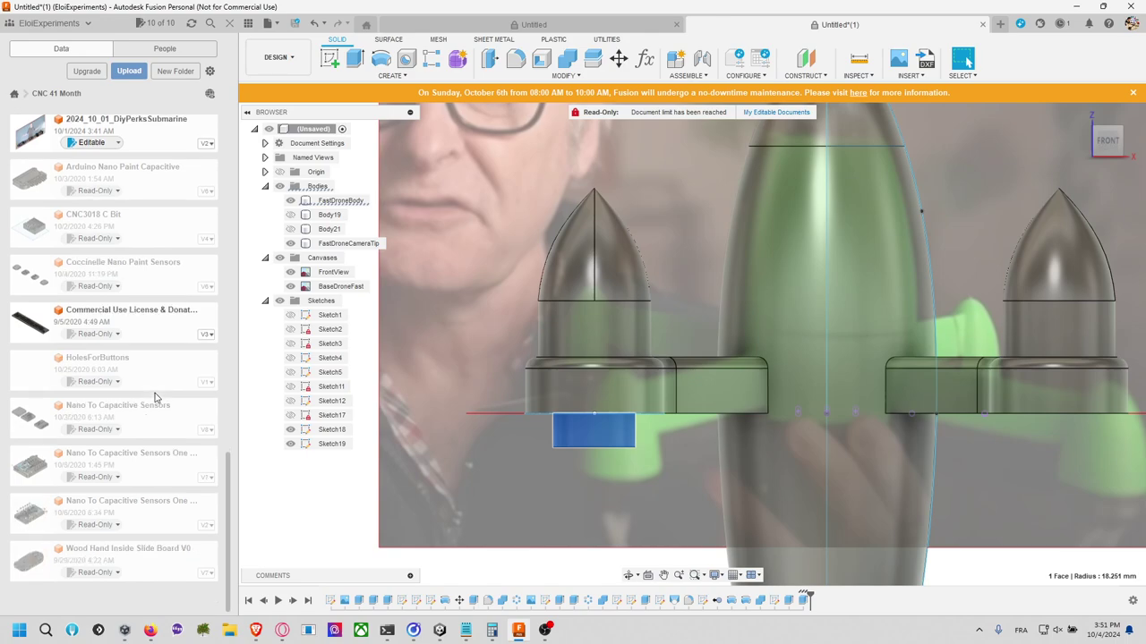
{"action": "scroll", "coordinate": [154, 397], "scroll_direction": "up", "scroll_amount": 7}
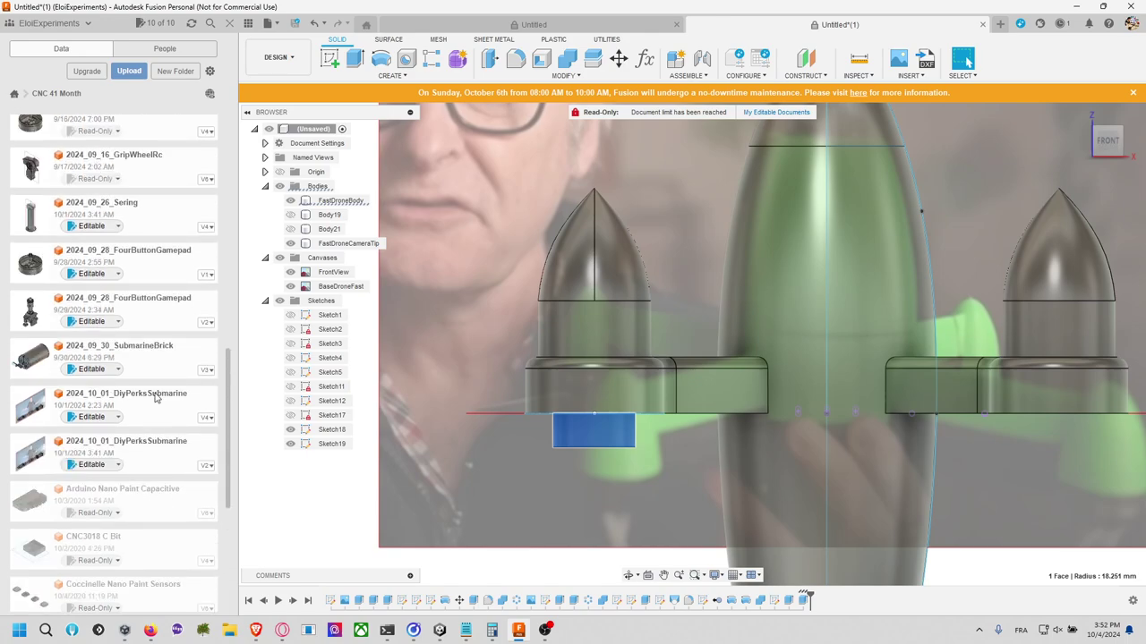
{"action": "scroll", "coordinate": [154, 398], "scroll_direction": "up", "scroll_amount": 7}
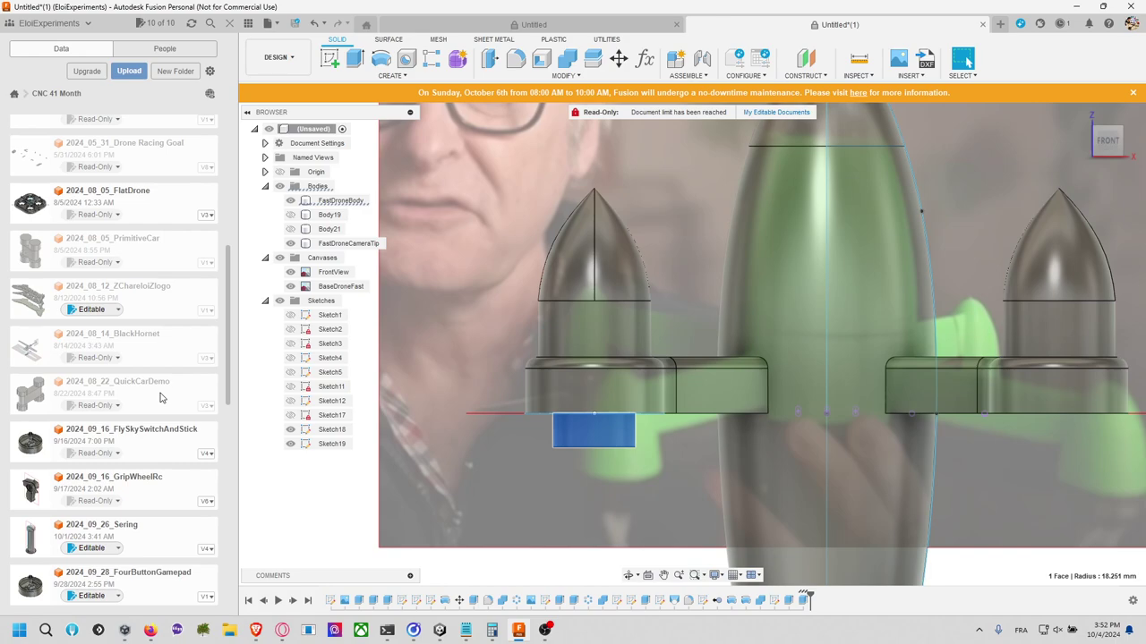
{"action": "scroll", "coordinate": [161, 398], "scroll_direction": "up", "scroll_amount": 2}
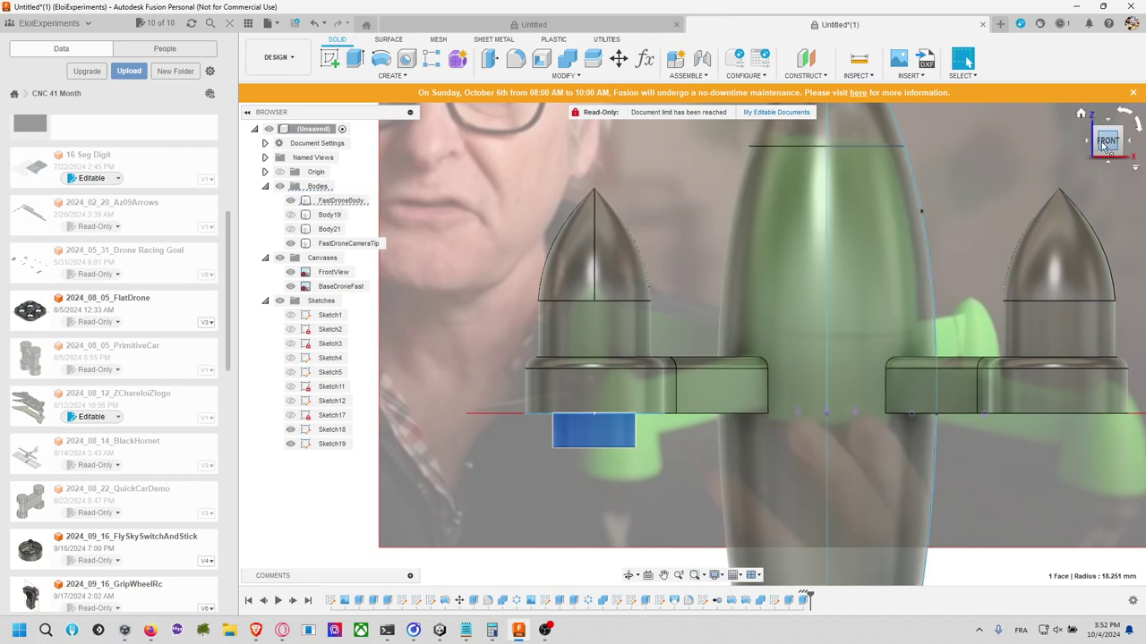
{"action": "middle_click_drag", "start_coordinate": [671, 243], "coordinate": [738, 206]}
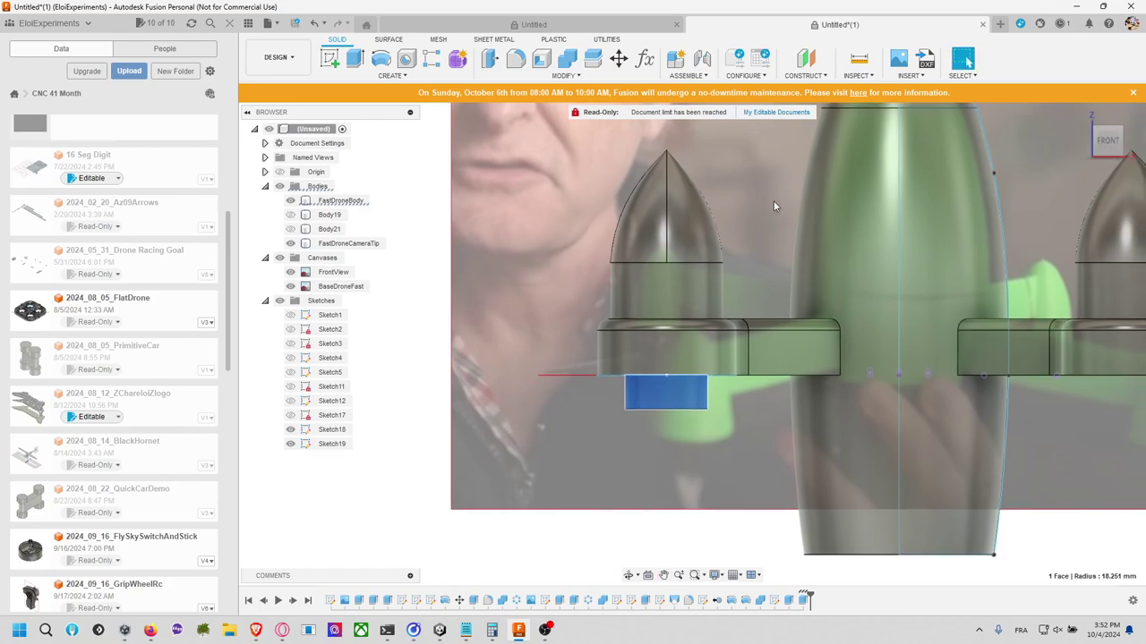
Step: Switch to the top view and start a new sketch on a plane over the motor pod
{"action": "left_click", "coordinate": [1107, 125]}
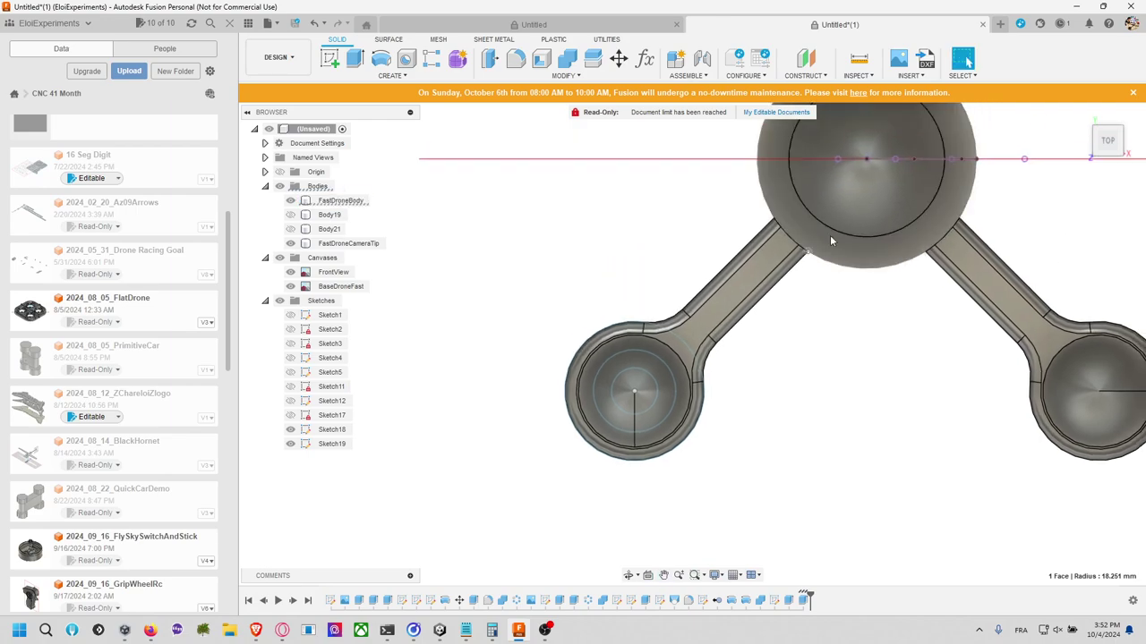
{"action": "left_click", "coordinate": [328, 57]}
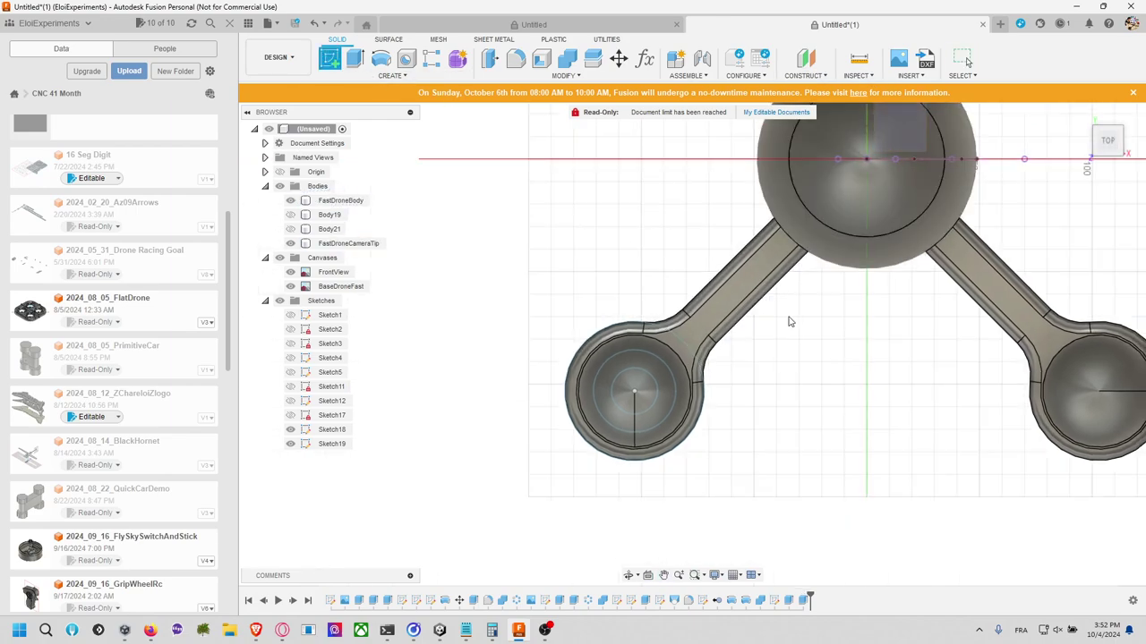
{"action": "left_click", "coordinate": [786, 269]}
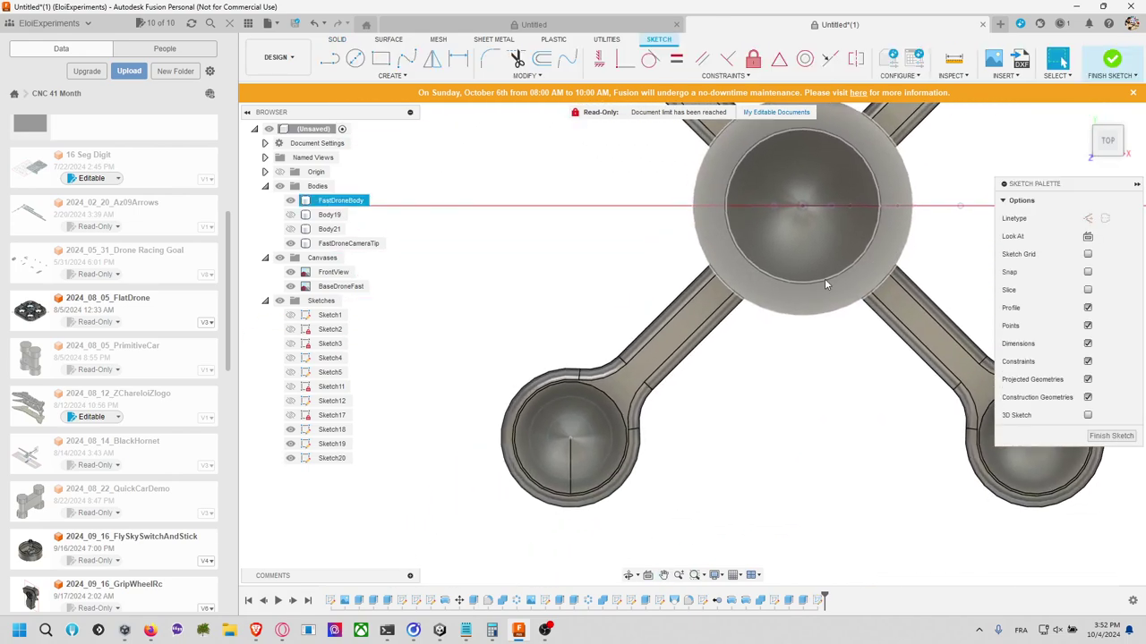
Step: Begin a sketch dimension on the motor-pod circle, then cancel it
{"action": "left_click", "coordinate": [607, 423]}
{"action": "right_click", "coordinate": [607, 423]}
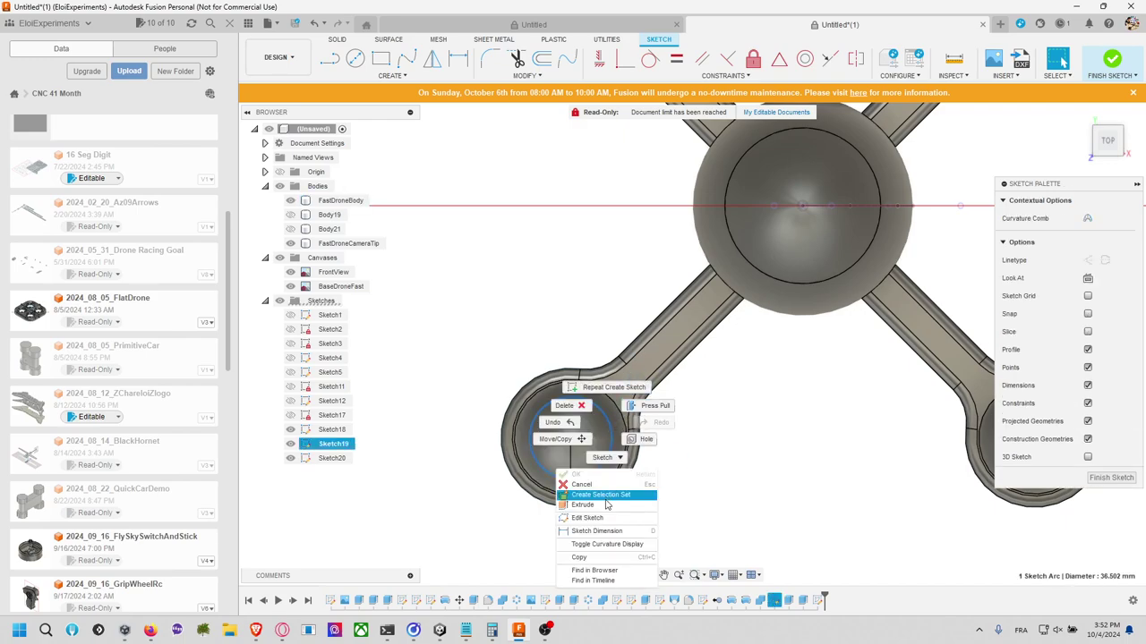
{"action": "left_click", "coordinate": [596, 531]}
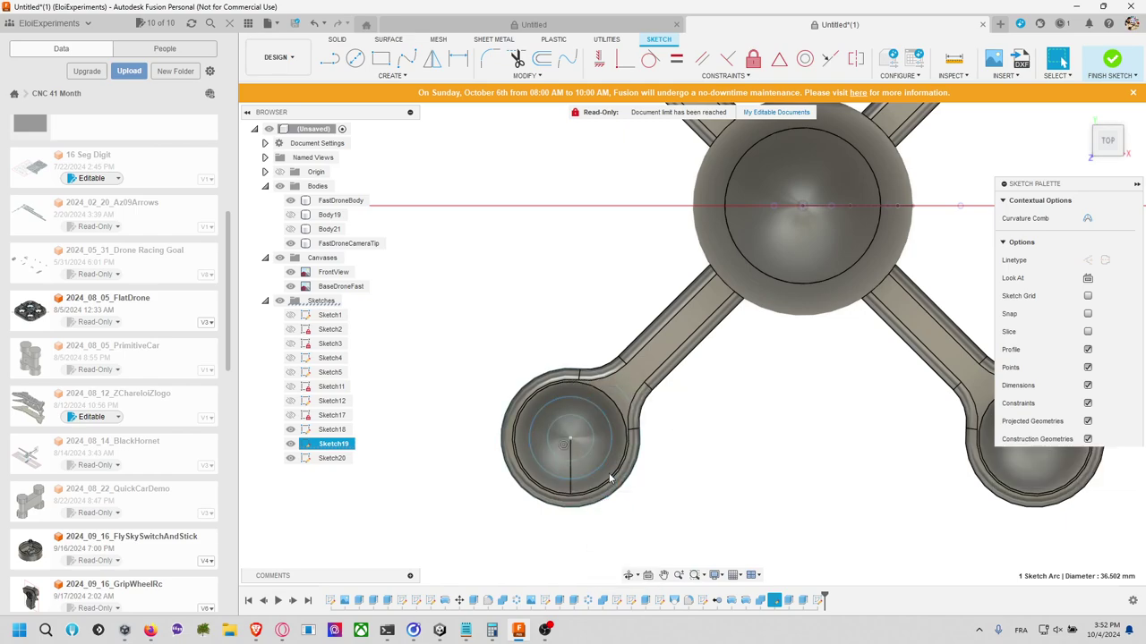
{"action": "key", "text": "Escape"}
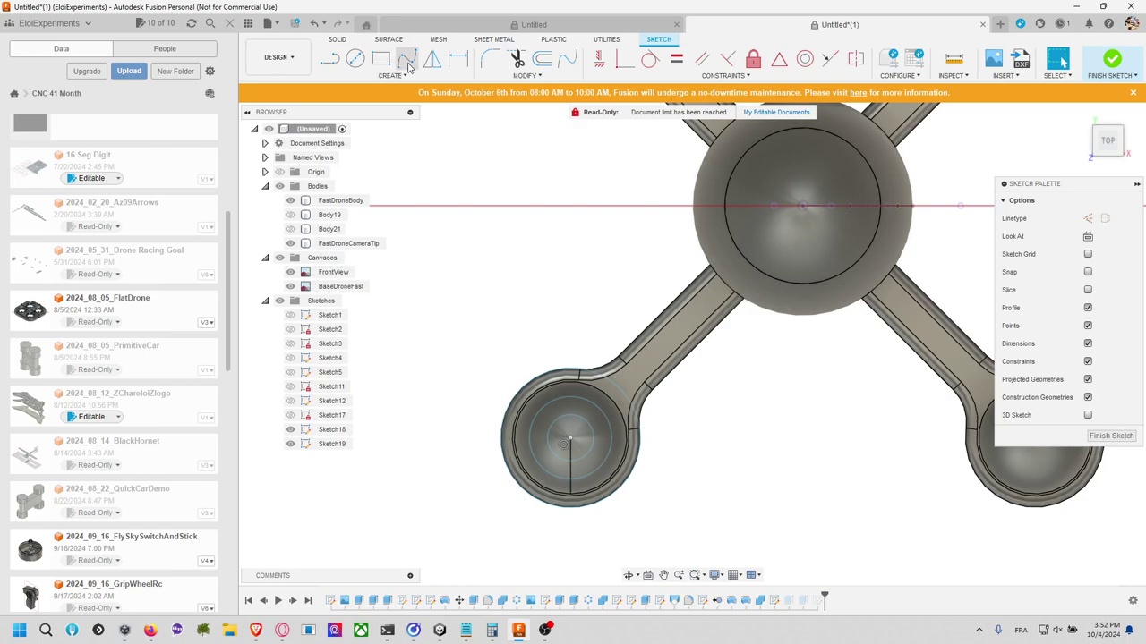
Step: Draw a large construction circle centred on the motor pod
{"action": "left_click", "coordinate": [407, 62]}
{"action": "middle_click_drag", "start_coordinate": [707, 421], "coordinate": [604, 381]}
{"action": "left_click", "coordinate": [528, 389]}
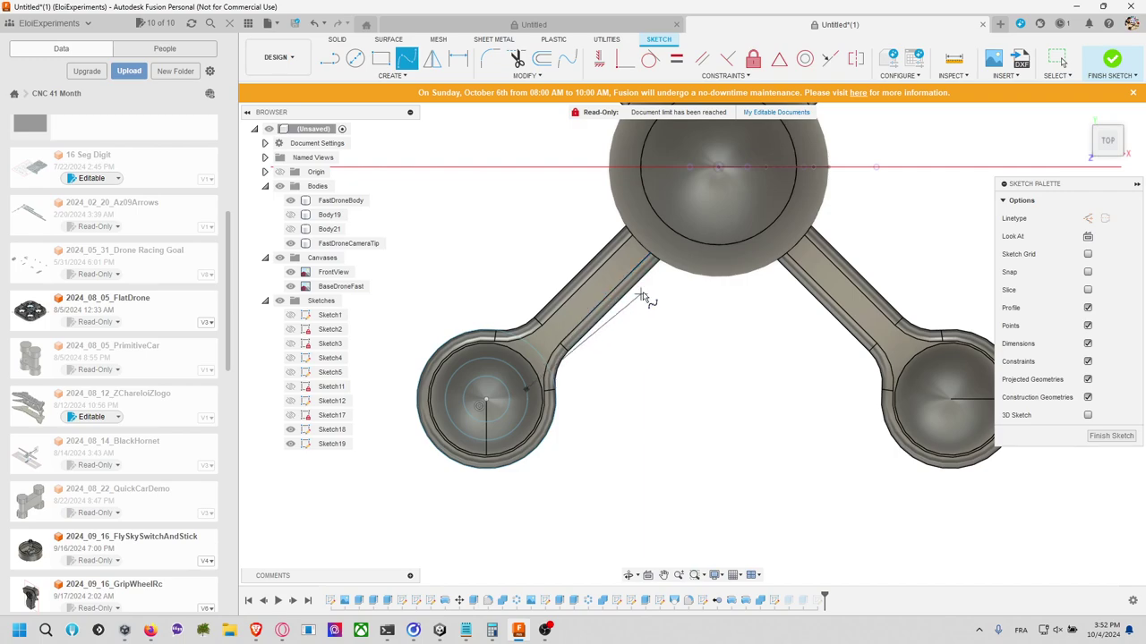
{"action": "key", "text": "c"}
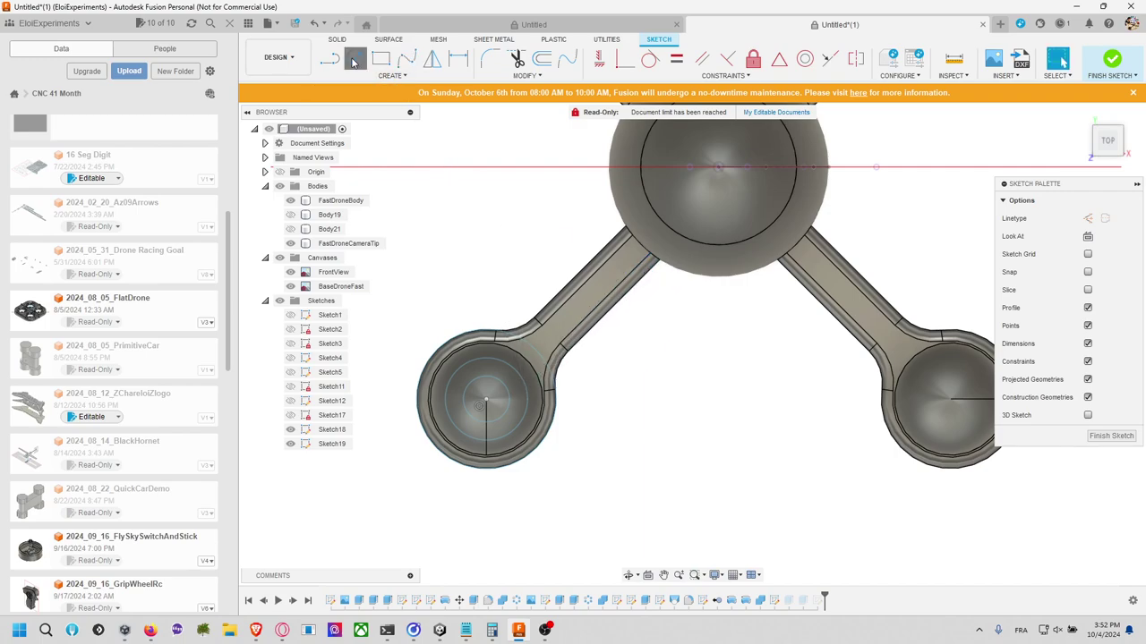
{"action": "left_click", "coordinate": [629, 256]}
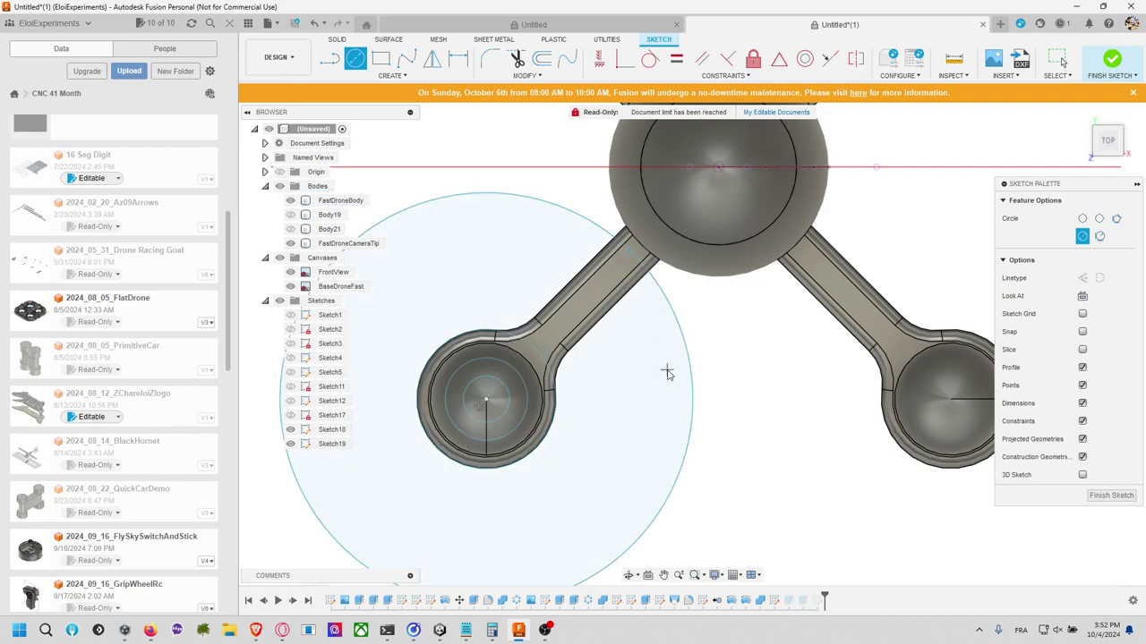
{"action": "key", "text": "Escape"}
{"action": "left_click", "coordinate": [686, 340]}
{"action": "left_click", "coordinate": [1088, 259]}
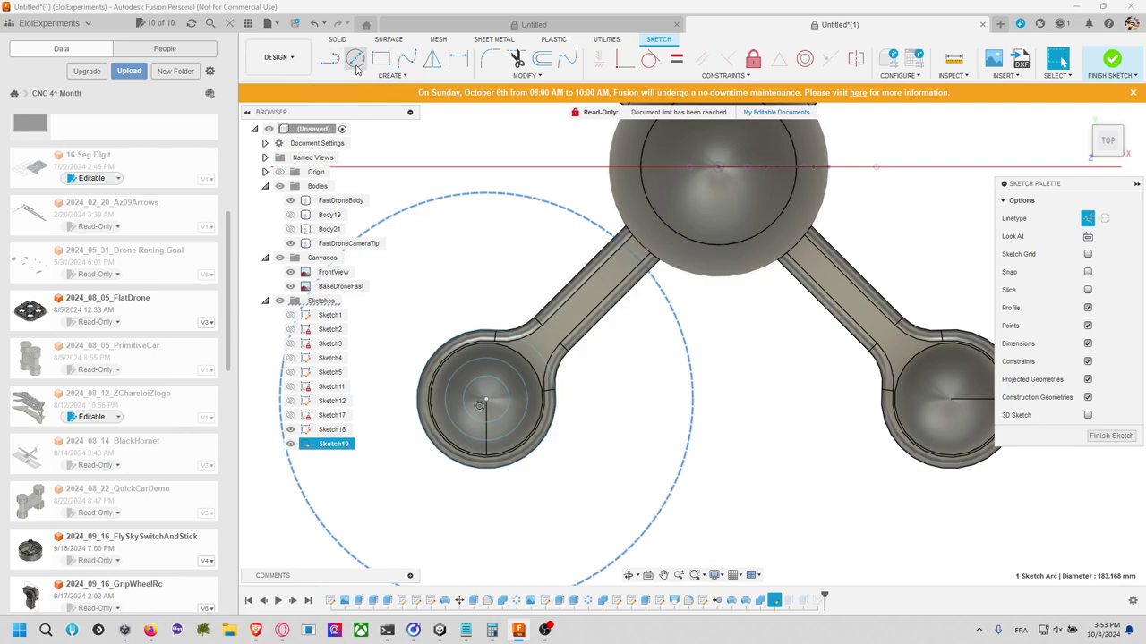
Step: Draw a closed spline blade outline from the motor pod and finish the sketch
{"action": "left_click", "coordinate": [407, 59]}
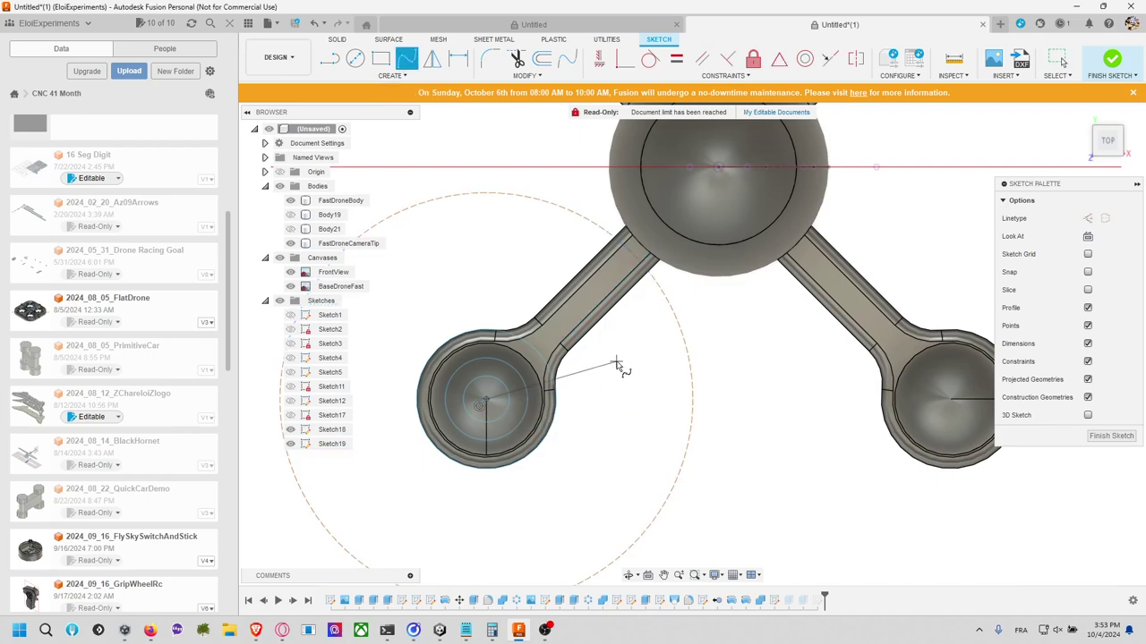
{"action": "left_click", "coordinate": [690, 362]}
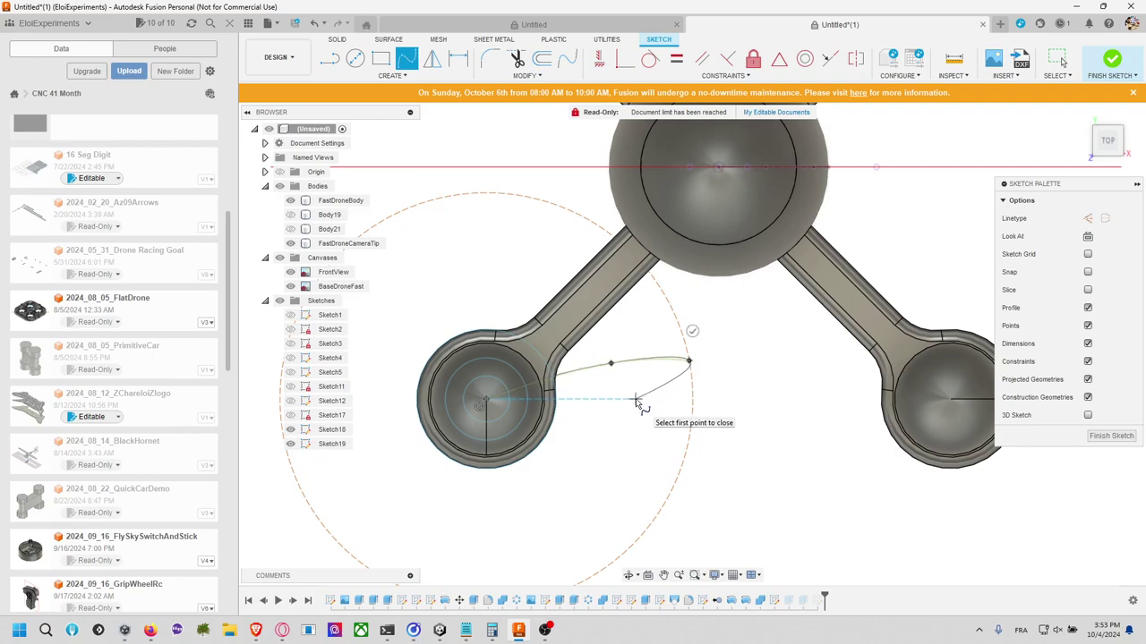
{"action": "left_click", "coordinate": [584, 411]}
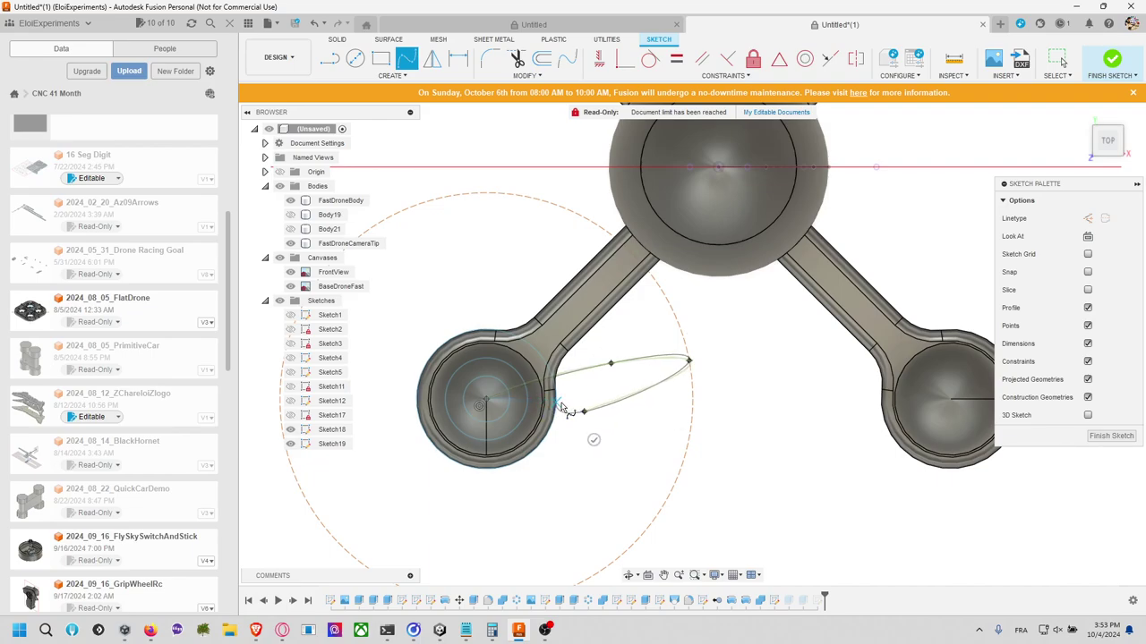
{"action": "left_click", "coordinate": [489, 402]}
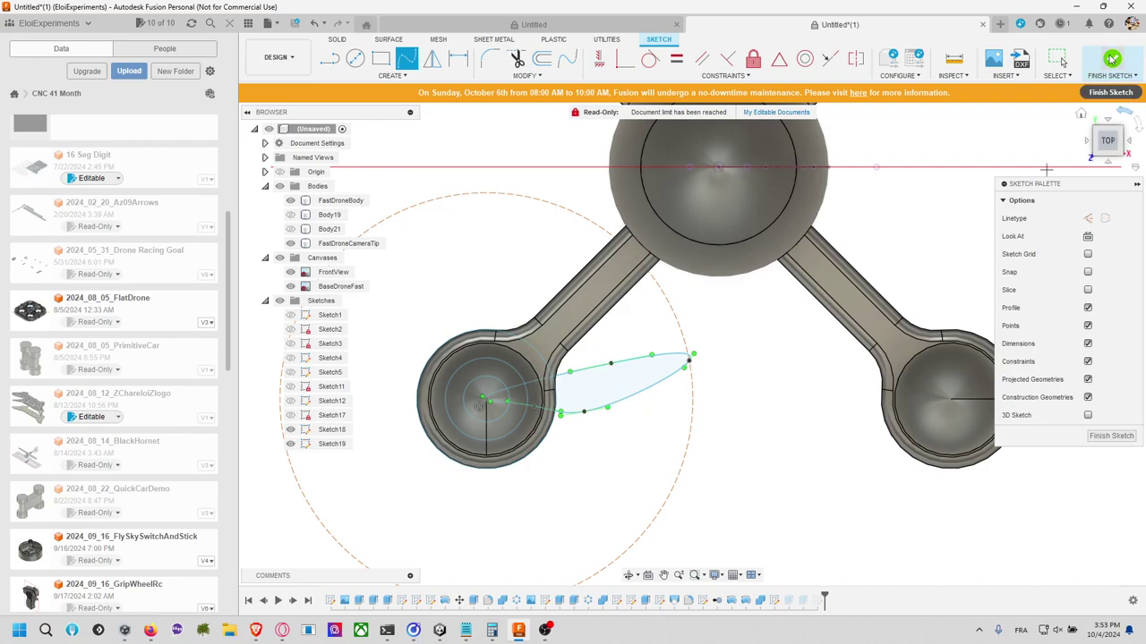
{"action": "left_click", "coordinate": [1110, 61]}
Step: Extrude the blade root and blade profiles 2 mm as a new body, Body24
{"action": "key", "text": "e"}
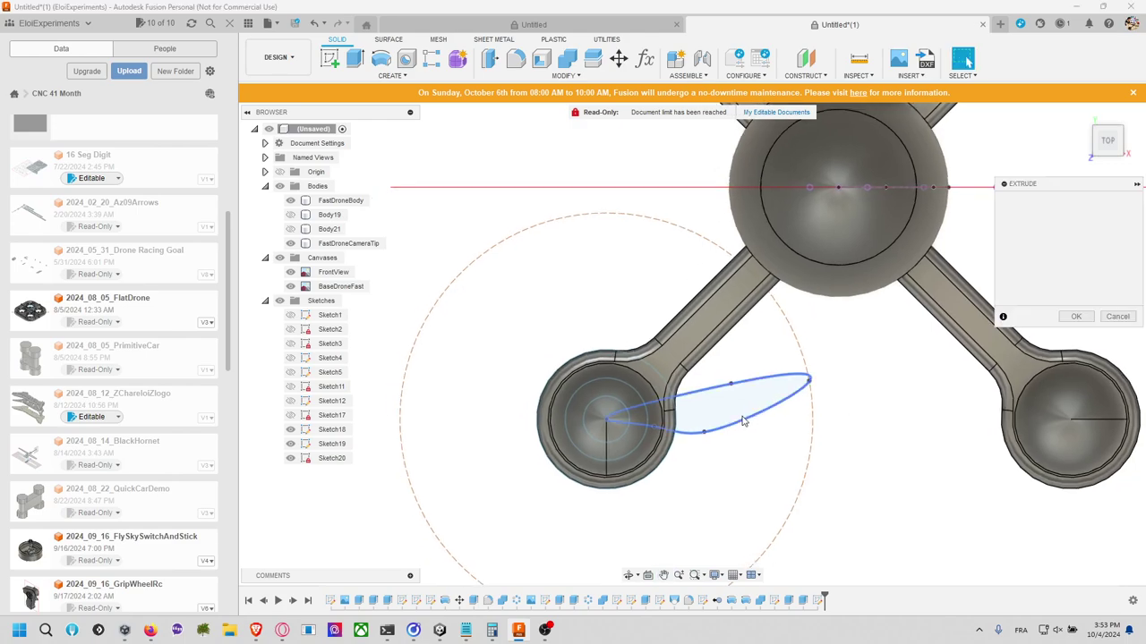
{"action": "left_click", "coordinate": [664, 419]}
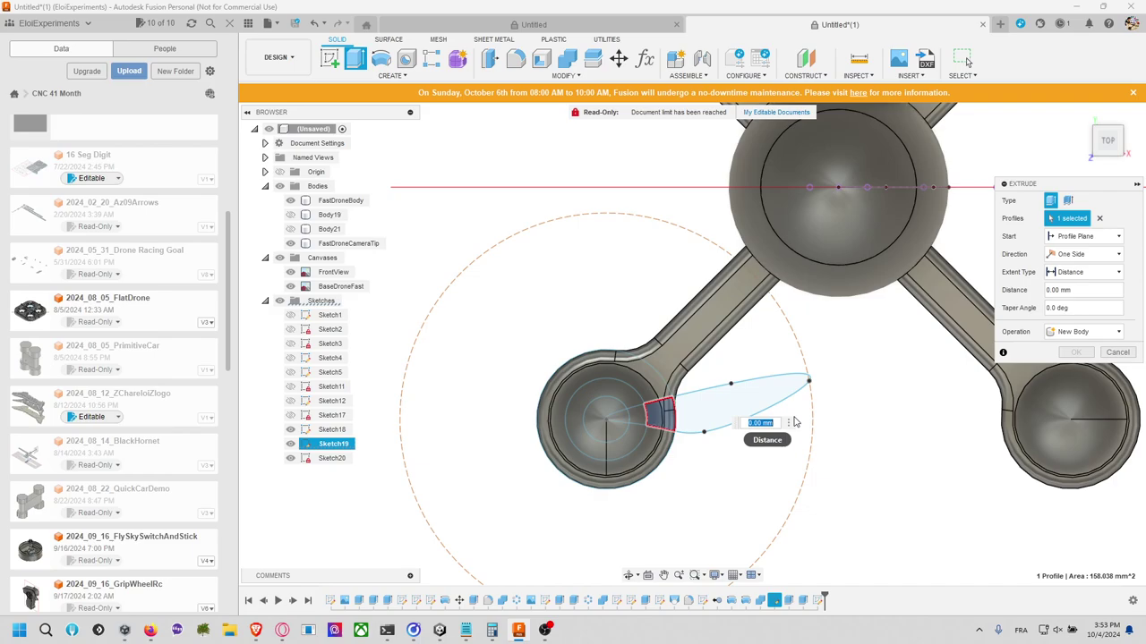
{"action": "type", "text": "2"}
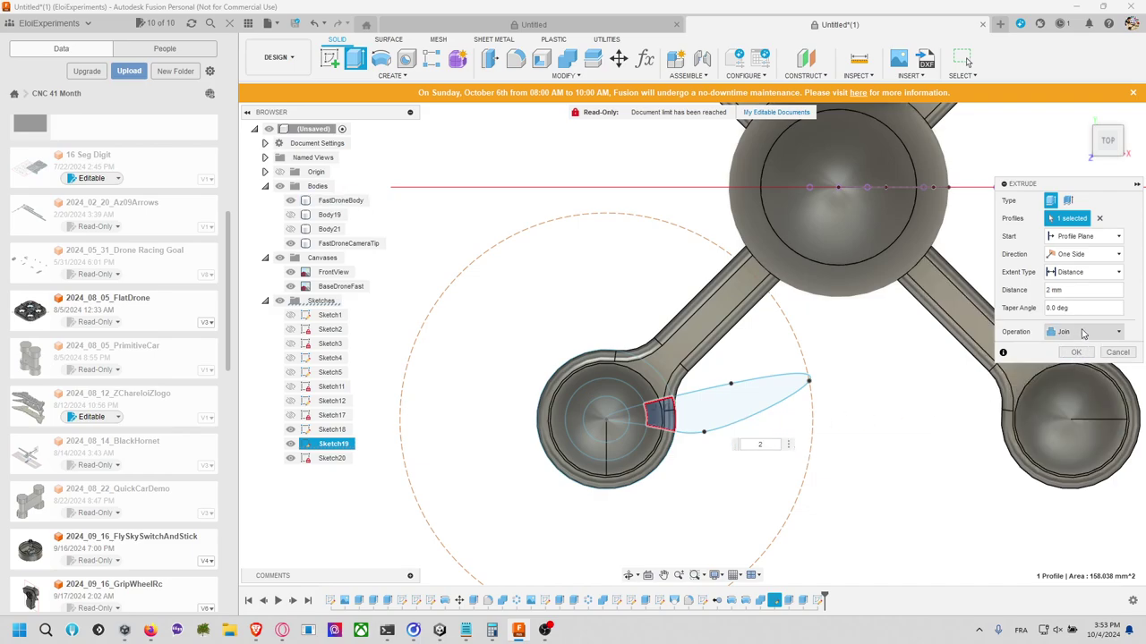
{"action": "left_click", "coordinate": [1082, 332]}
{"action": "left_click", "coordinate": [1074, 382]}
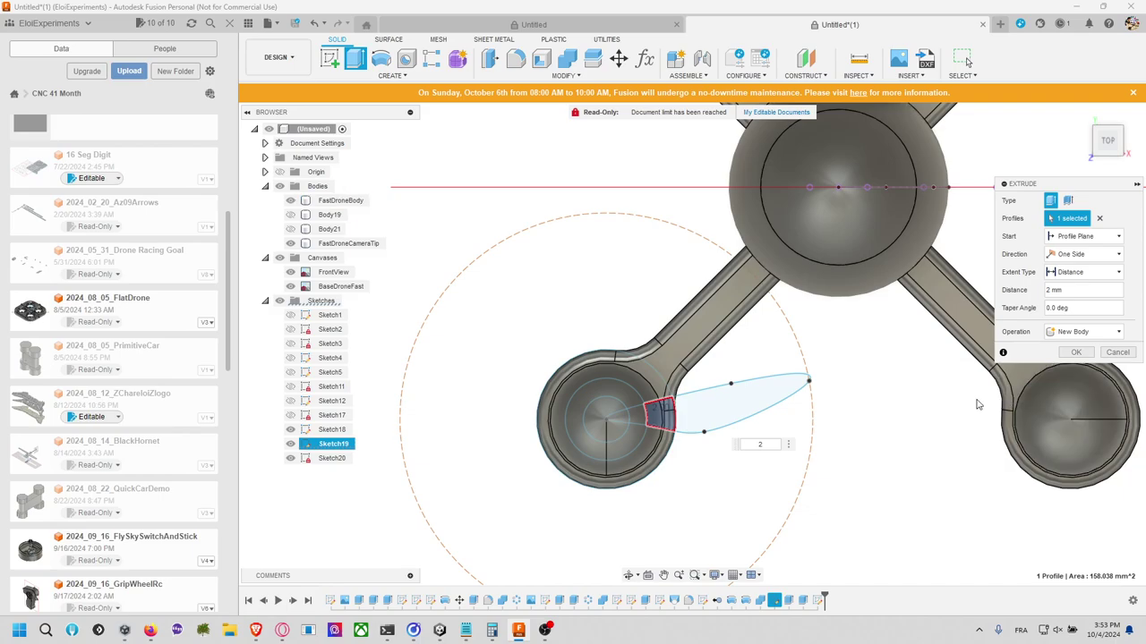
{"action": "left_click", "coordinate": [770, 396]}
{"action": "left_click", "coordinate": [1074, 353]}
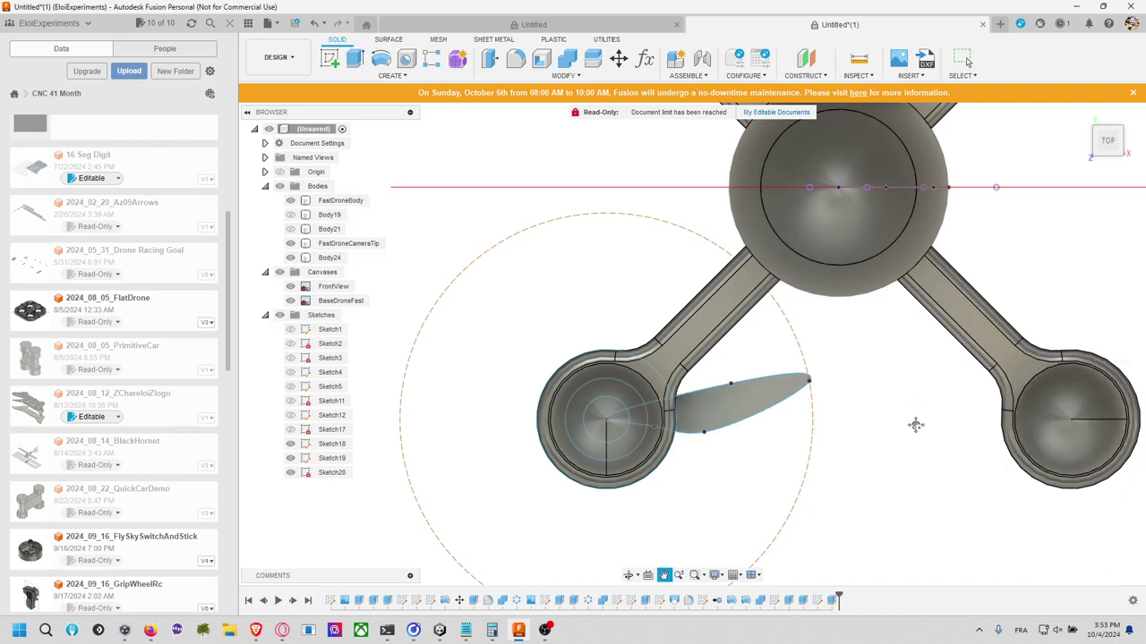
{"action": "middle_click_drag", "start_coordinate": [916, 424], "coordinate": [957, 347], "text": "shift"}
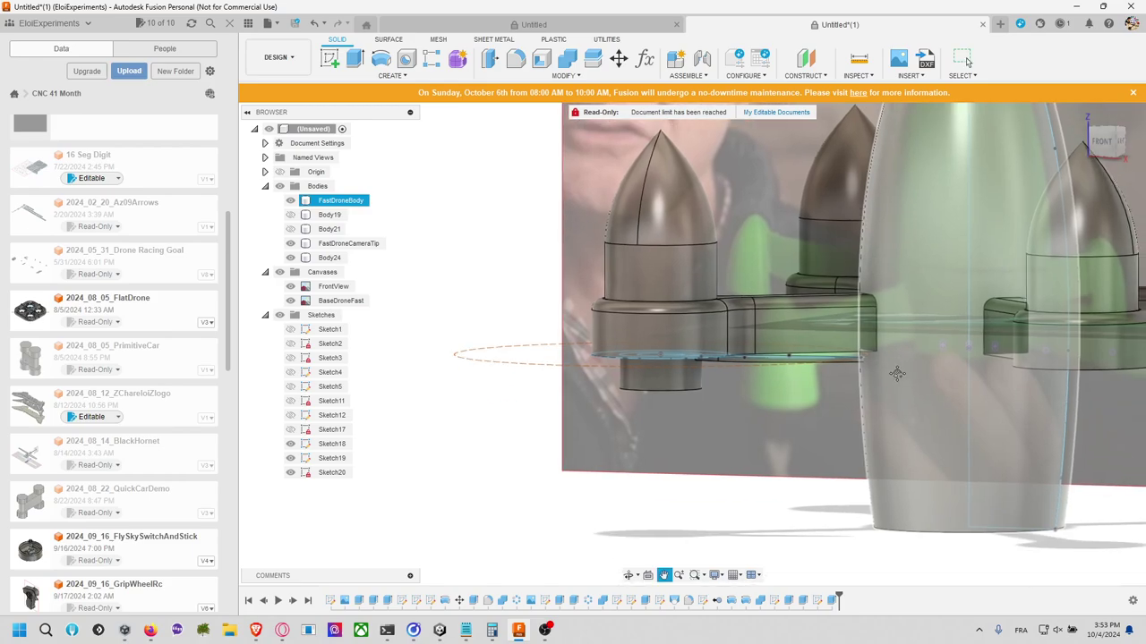
Step: Move Body24 down 5 mm along Z
{"action": "scroll", "coordinate": [846, 332], "scroll_direction": "up", "scroll_amount": 5}
{"action": "middle_click_drag", "start_coordinate": [829, 335], "coordinate": [708, 475]}
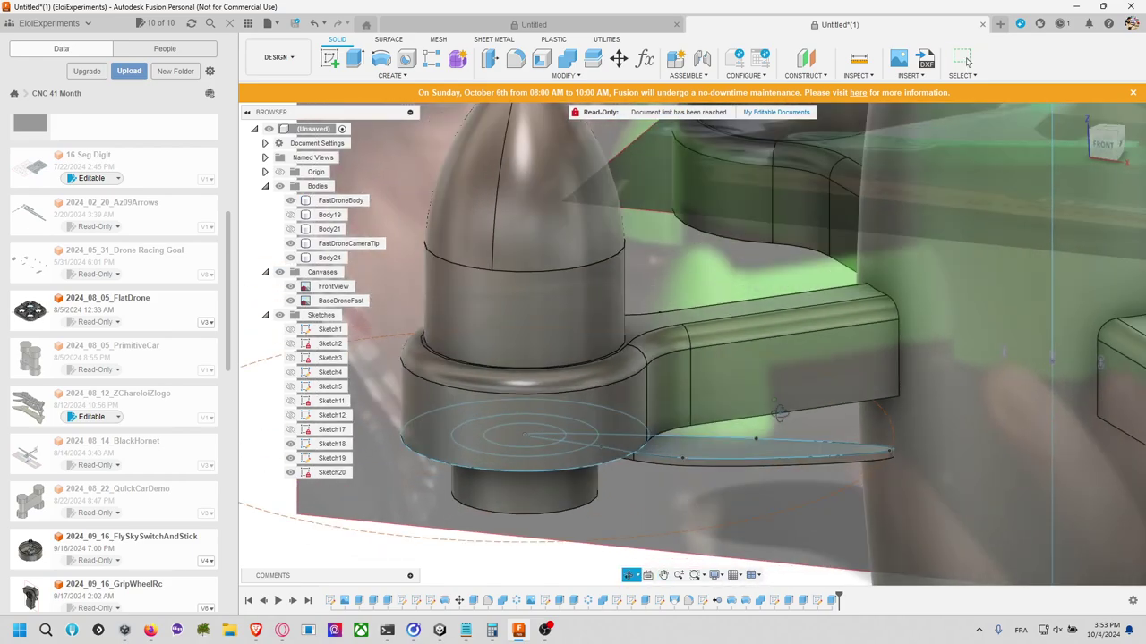
{"action": "left_click", "coordinate": [617, 58]}
{"action": "left_click", "coordinate": [691, 441]}
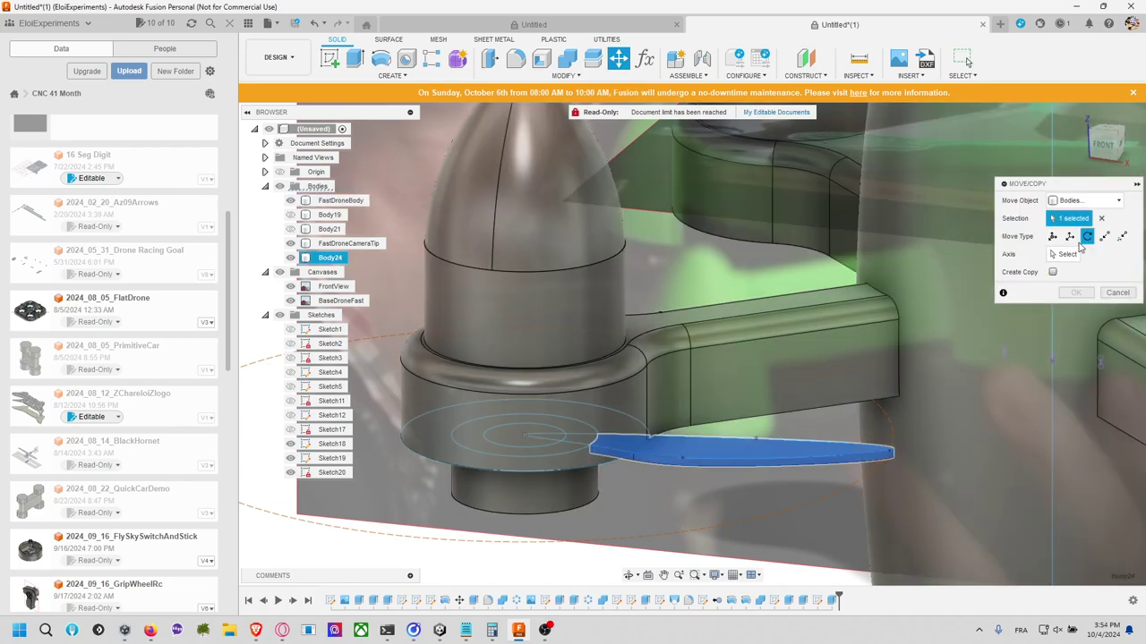
{"action": "left_click_drag", "start_coordinate": [739, 426], "coordinate": [741, 452]}
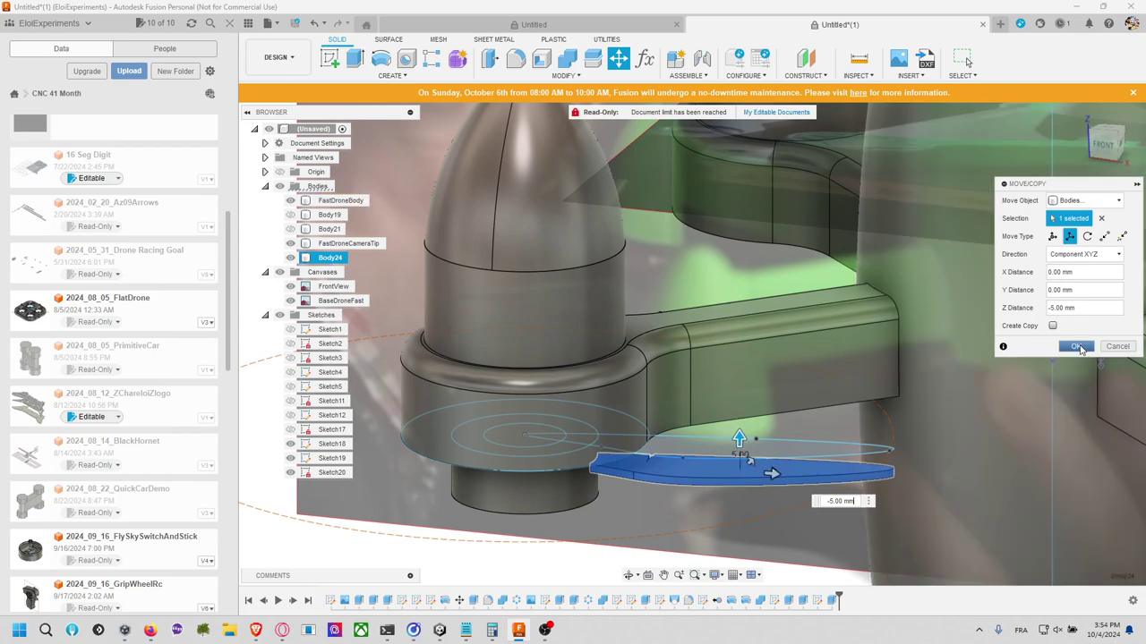
{"action": "left_click", "coordinate": [1078, 348]}
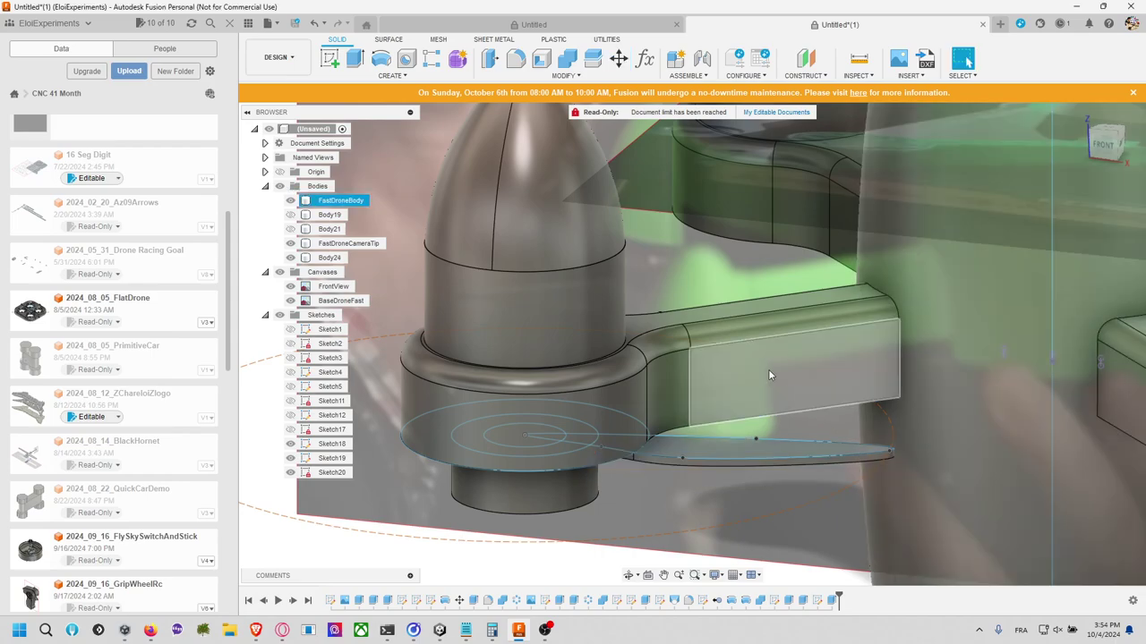
Step: Start and cancel another move of Body24, then bring up the options for the Sketch19 blade spline
{"action": "left_click", "coordinate": [618, 59]}
{"action": "left_click", "coordinate": [756, 469]}
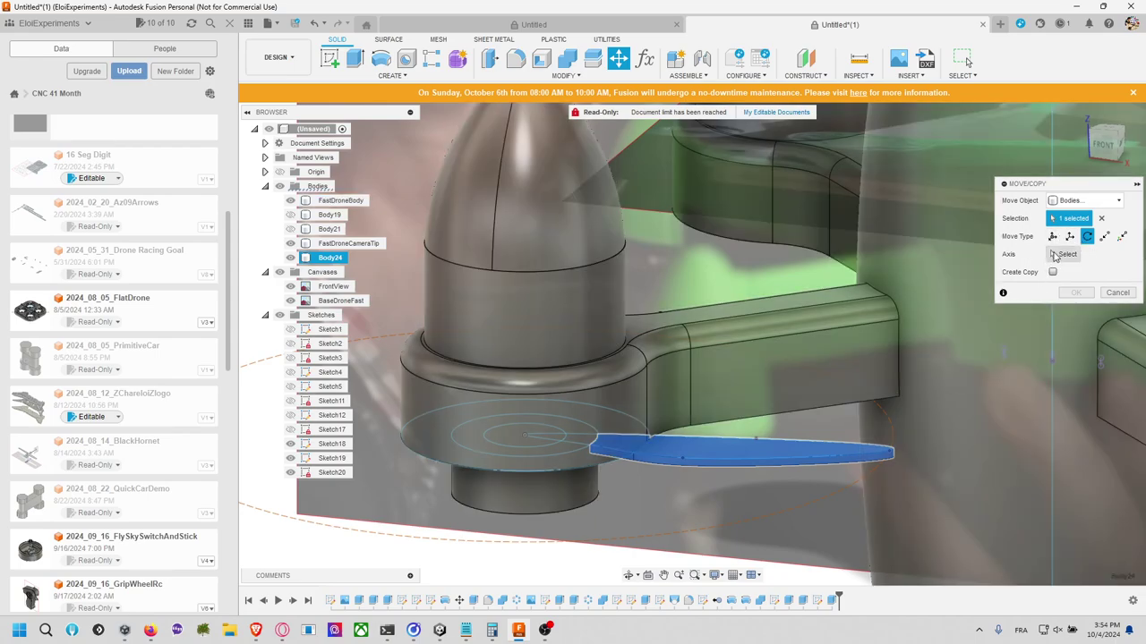
{"action": "left_click", "coordinate": [1060, 255]}
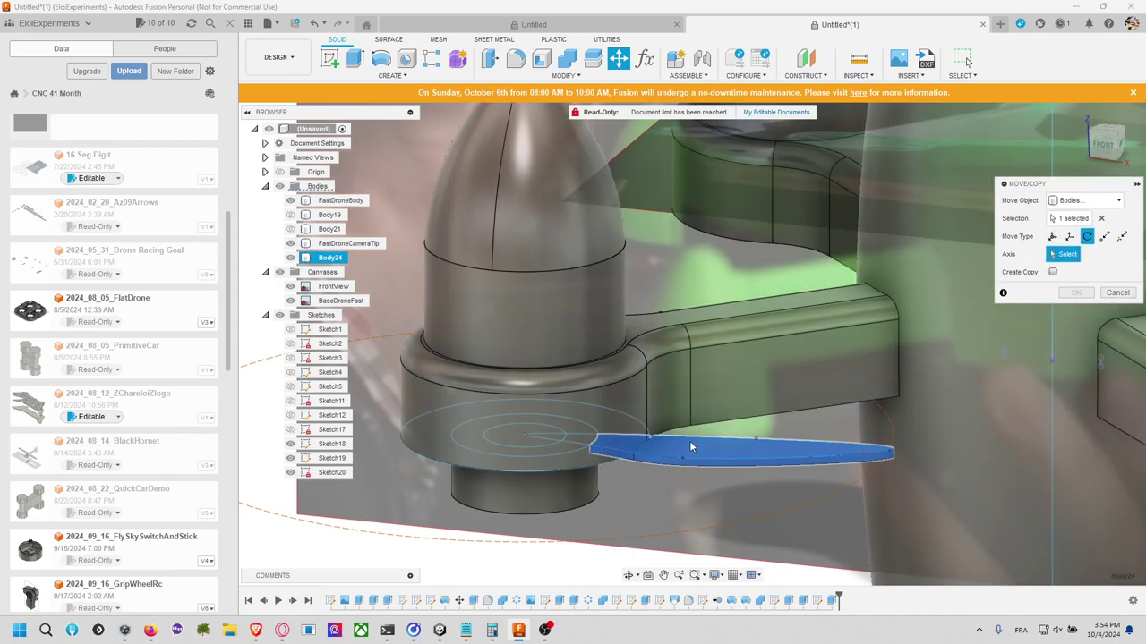
{"action": "key", "text": "Escape"}
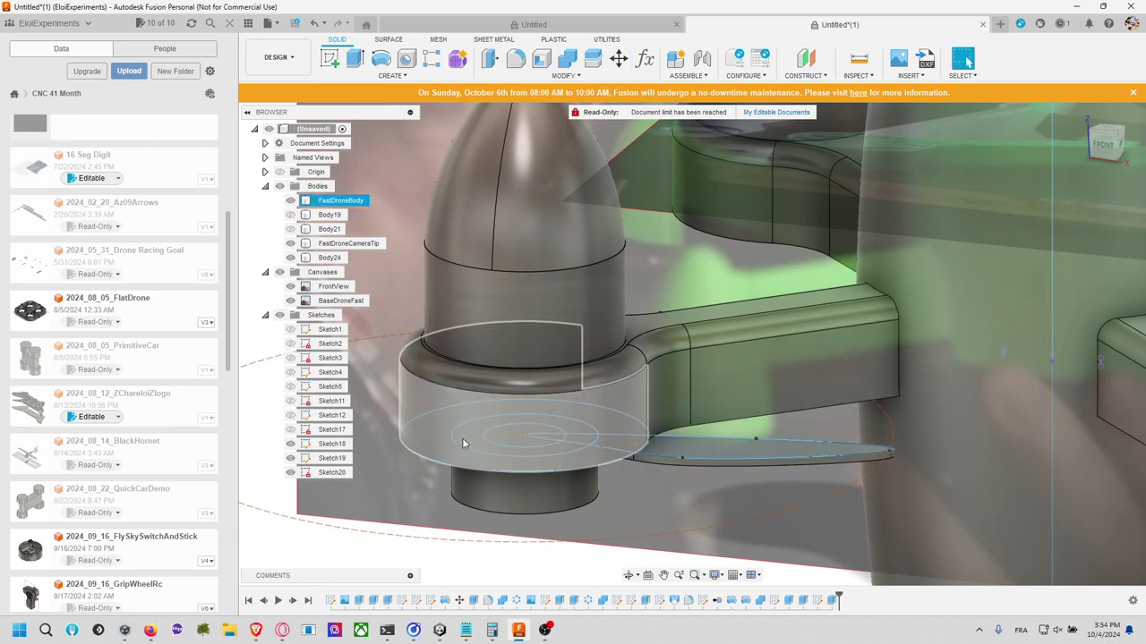
{"action": "left_click", "coordinate": [700, 460]}
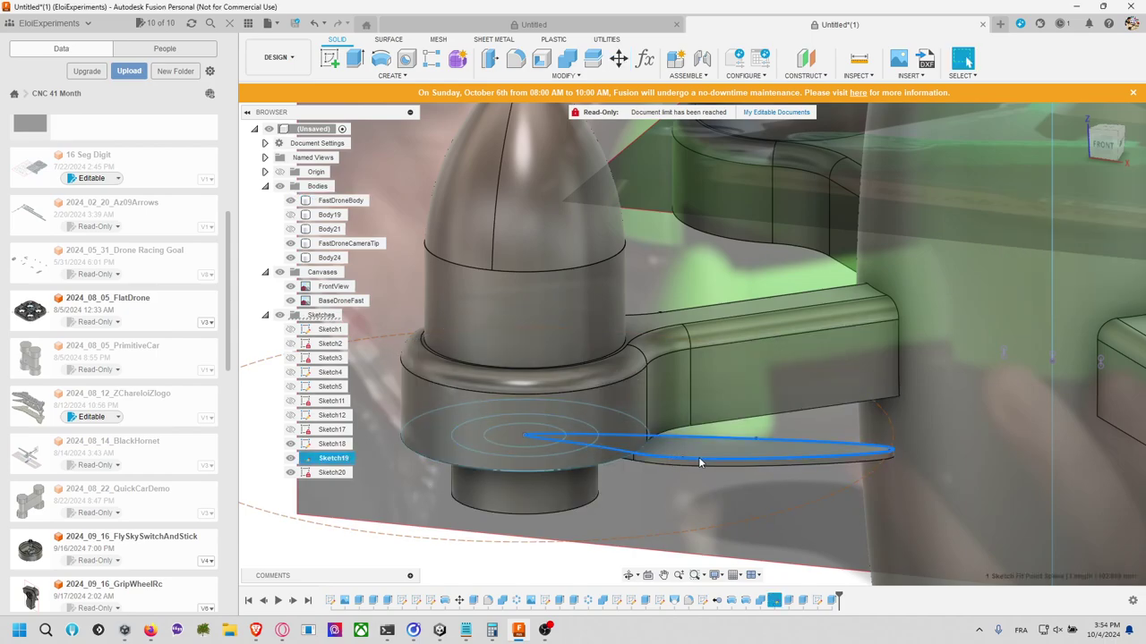
{"action": "right_click", "coordinate": [699, 461]}
Step: In Sketch19, draw a roughly 91.6 mm line from the circle centre to the blade tip, then finish
{"action": "left_click", "coordinate": [707, 550]}
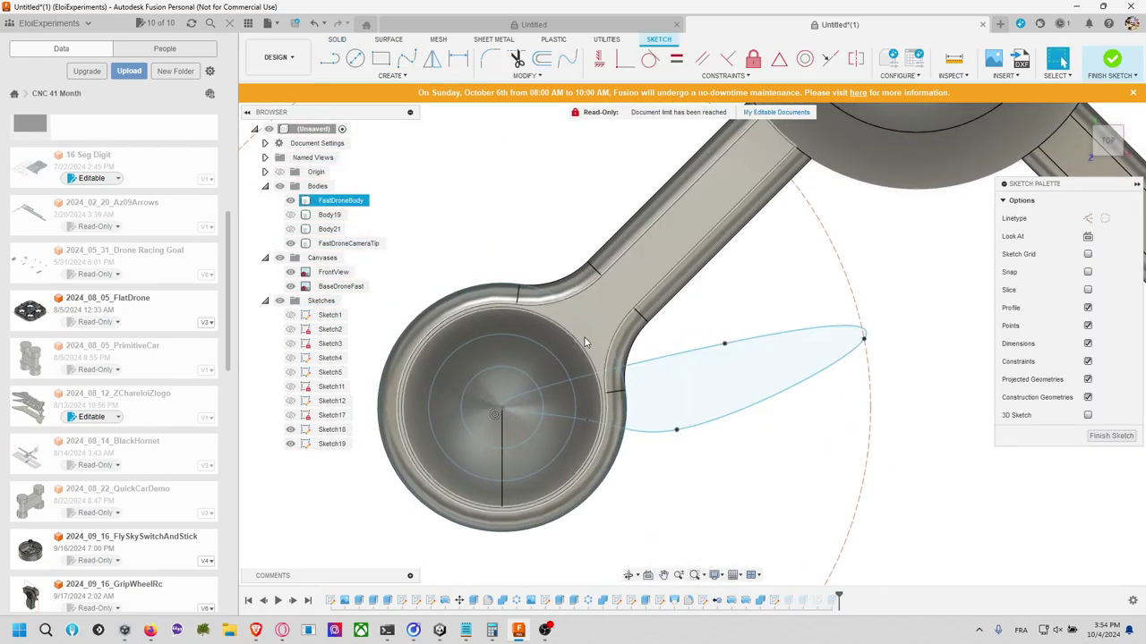
{"action": "key", "text": "l"}
{"action": "left_click", "coordinate": [495, 414]}
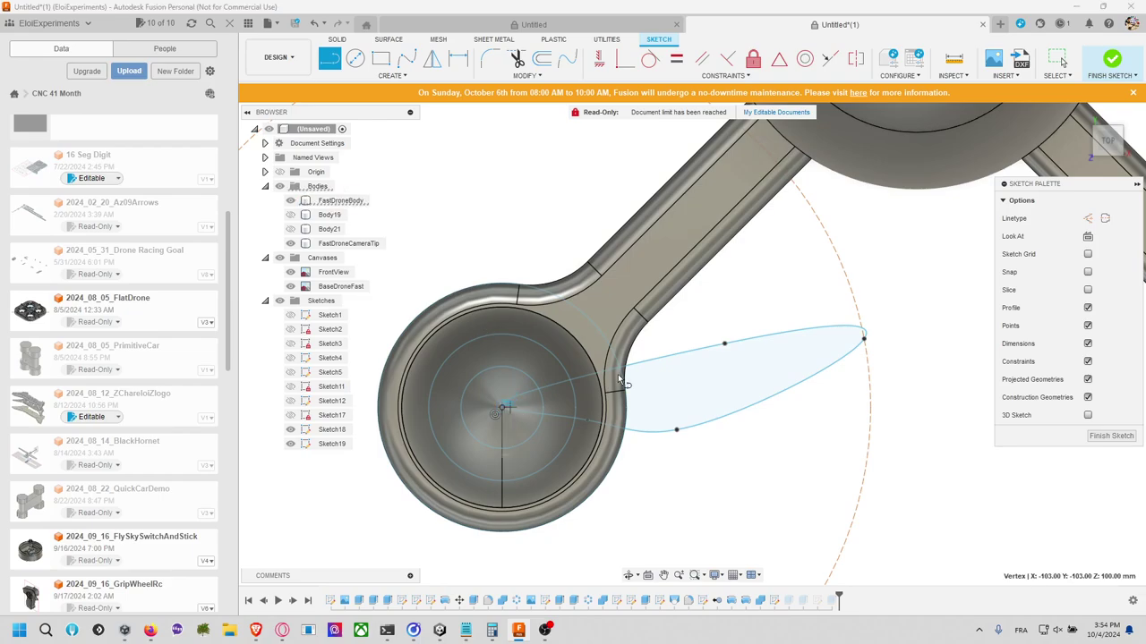
{"action": "left_click", "coordinate": [863, 337]}
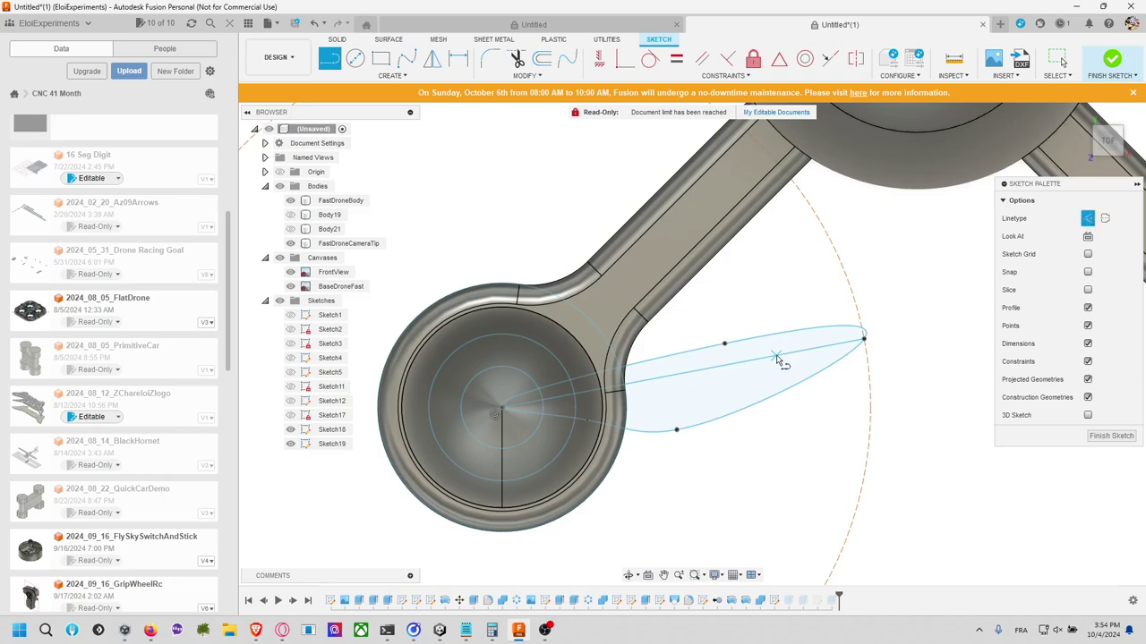
{"action": "key", "text": "Escape"}
{"action": "left_click", "coordinate": [820, 351]}
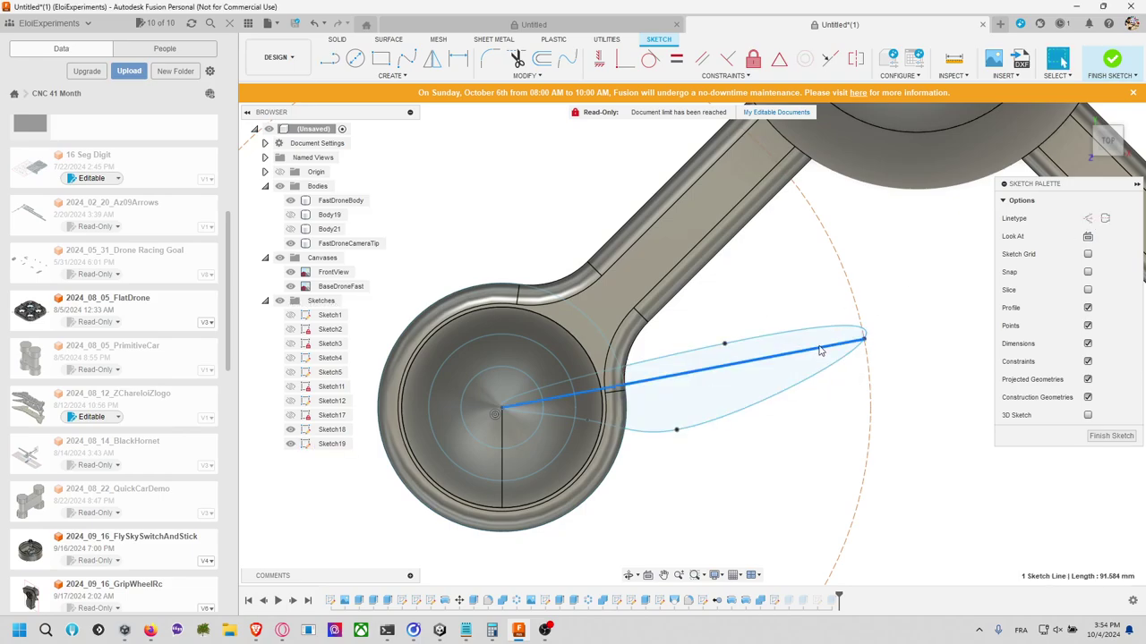
{"action": "left_click", "coordinate": [1111, 436]}
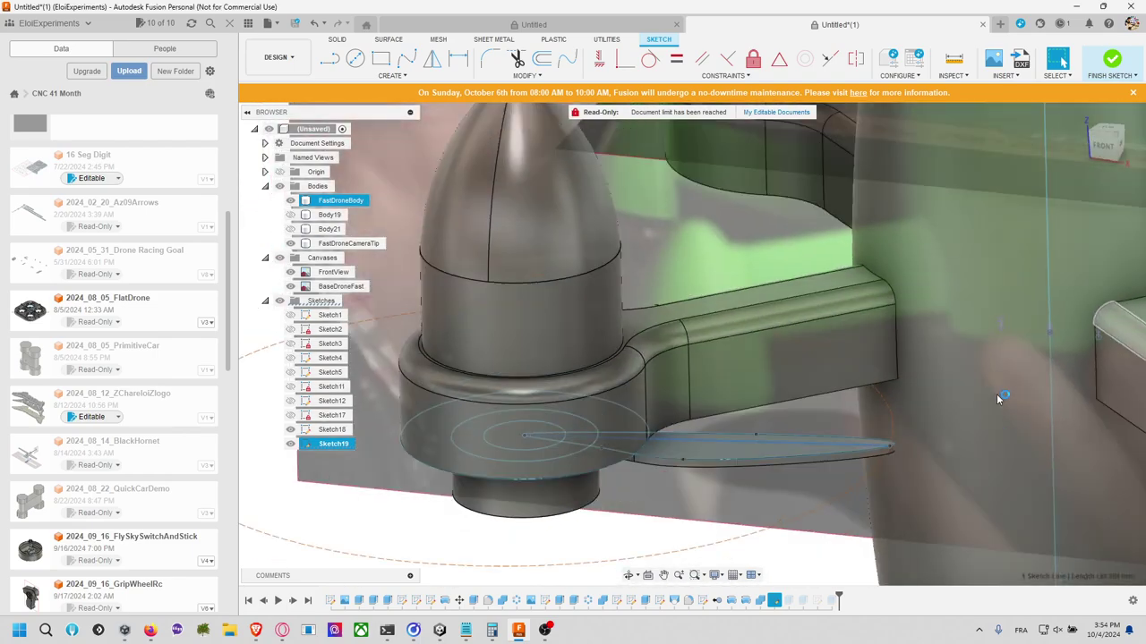
{"action": "middle_click_drag", "start_coordinate": [886, 461], "coordinate": [950, 356]}
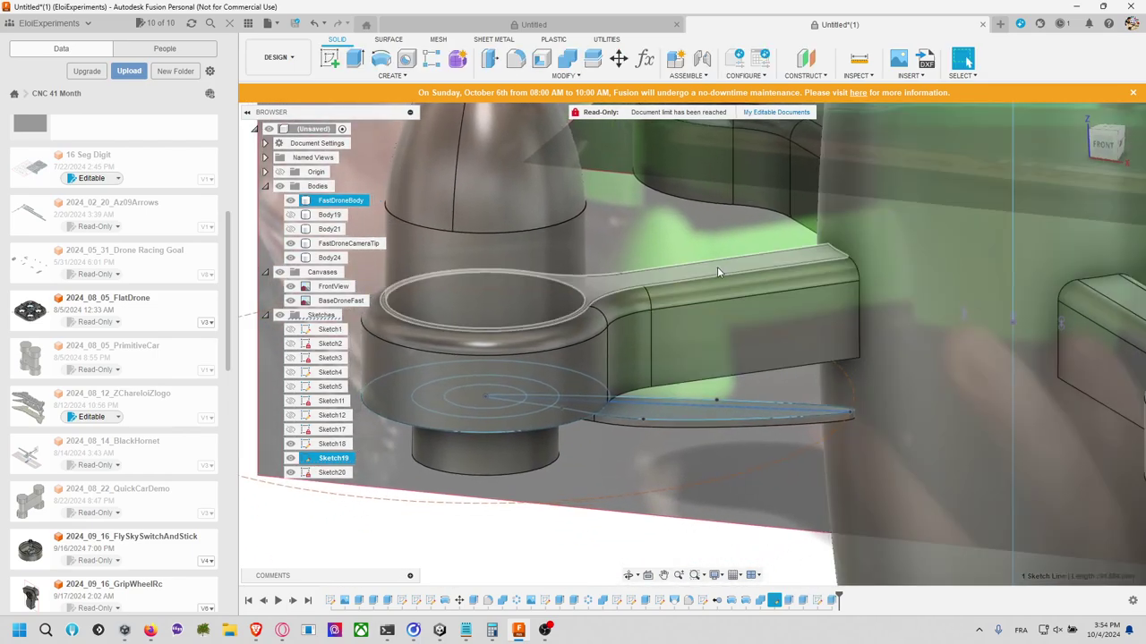
Step: Change the blade extrude to Two Sides with 1 mm on each side
{"action": "right_click", "coordinate": [837, 605]}
{"action": "left_click", "coordinate": [882, 514]}
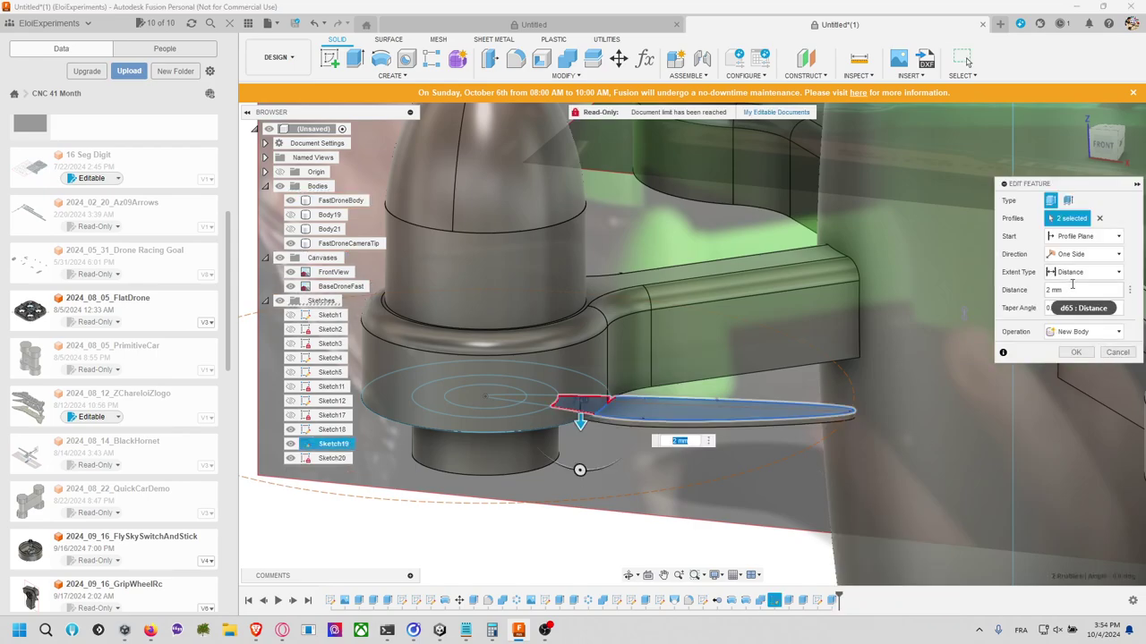
{"action": "left_click", "coordinate": [1079, 257]}
{"action": "left_click", "coordinate": [1076, 279]}
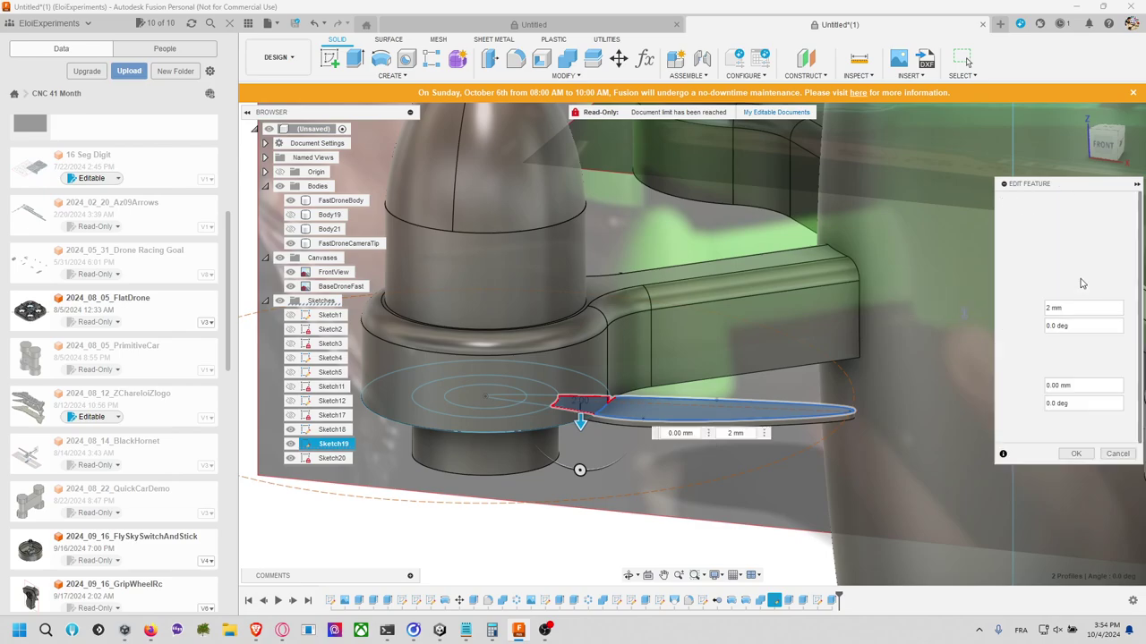
{"action": "left_click", "coordinate": [1071, 308]}
{"action": "type", "text": "1"}
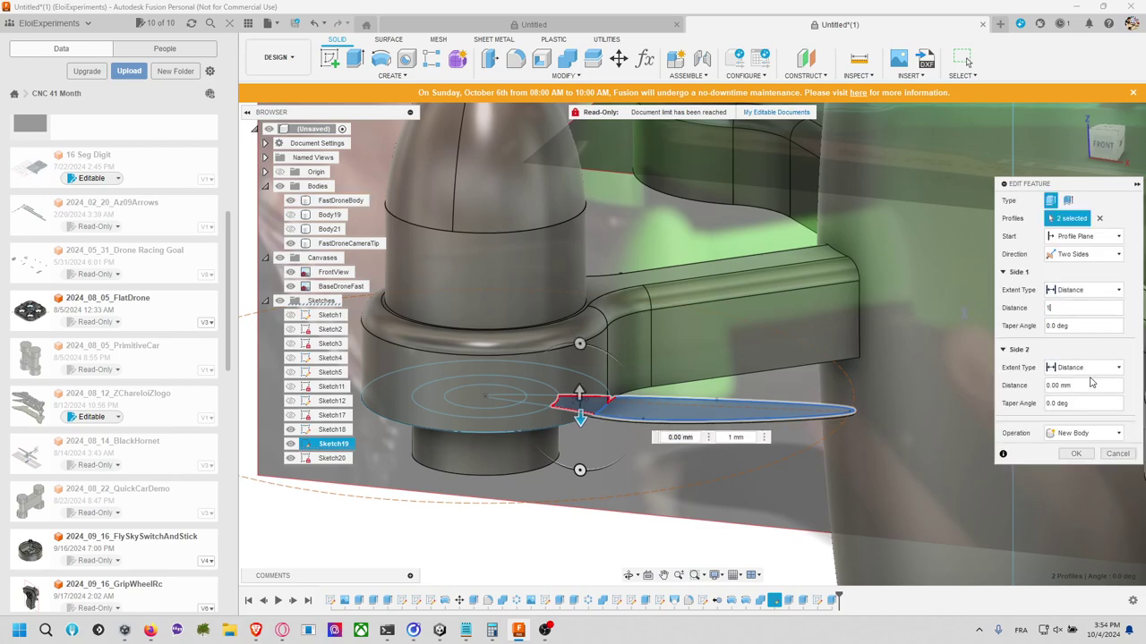
{"action": "left_click", "coordinate": [1061, 385]}
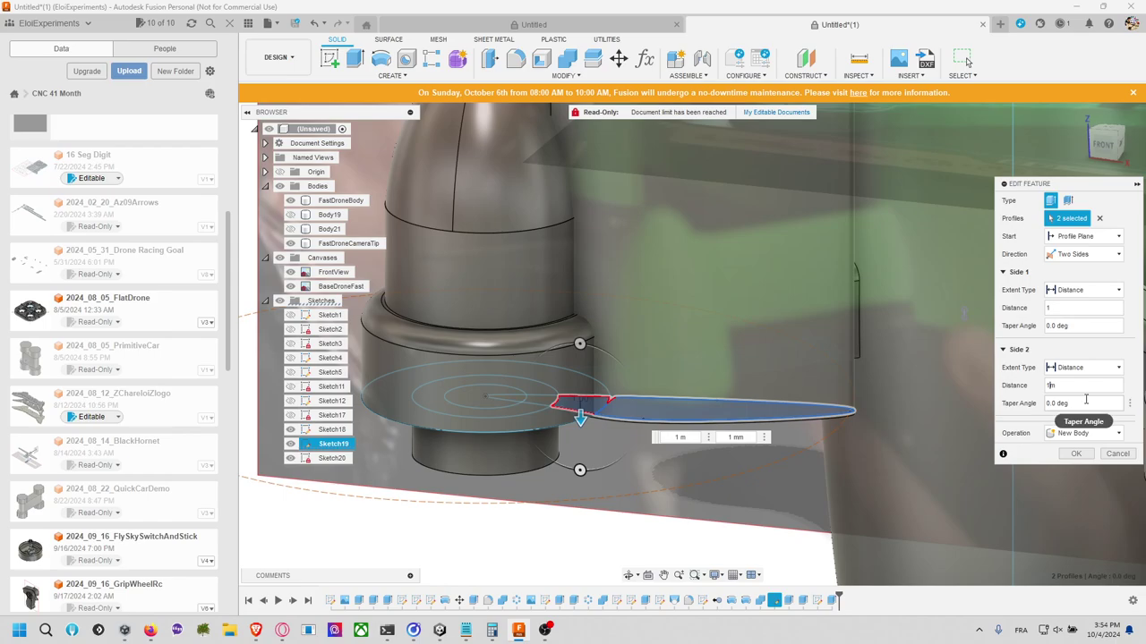
{"action": "left_click", "coordinate": [1076, 454]}
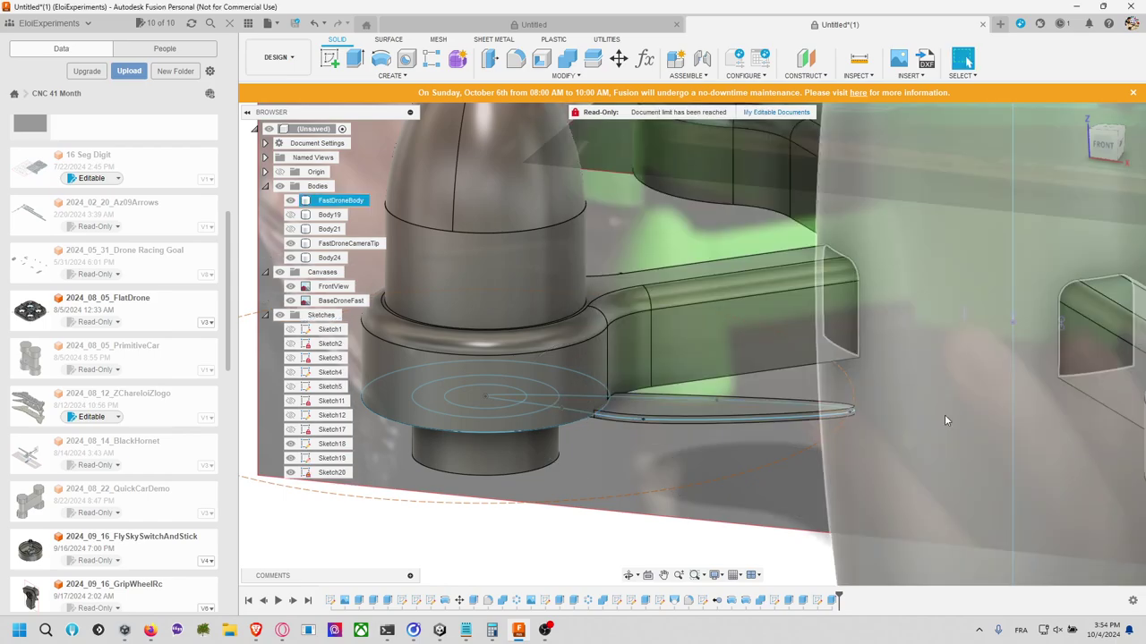
Step: Rotate Body24 35° about Sketch19's centre-to-tip line
{"action": "left_click", "coordinate": [617, 59]}
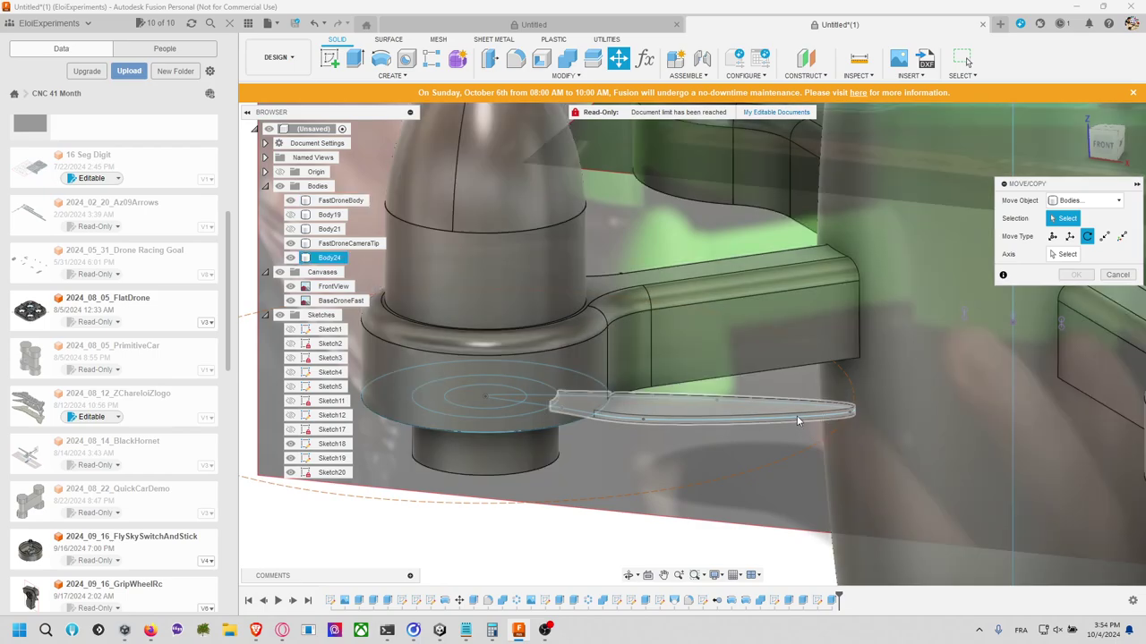
{"action": "left_click", "coordinate": [799, 419]}
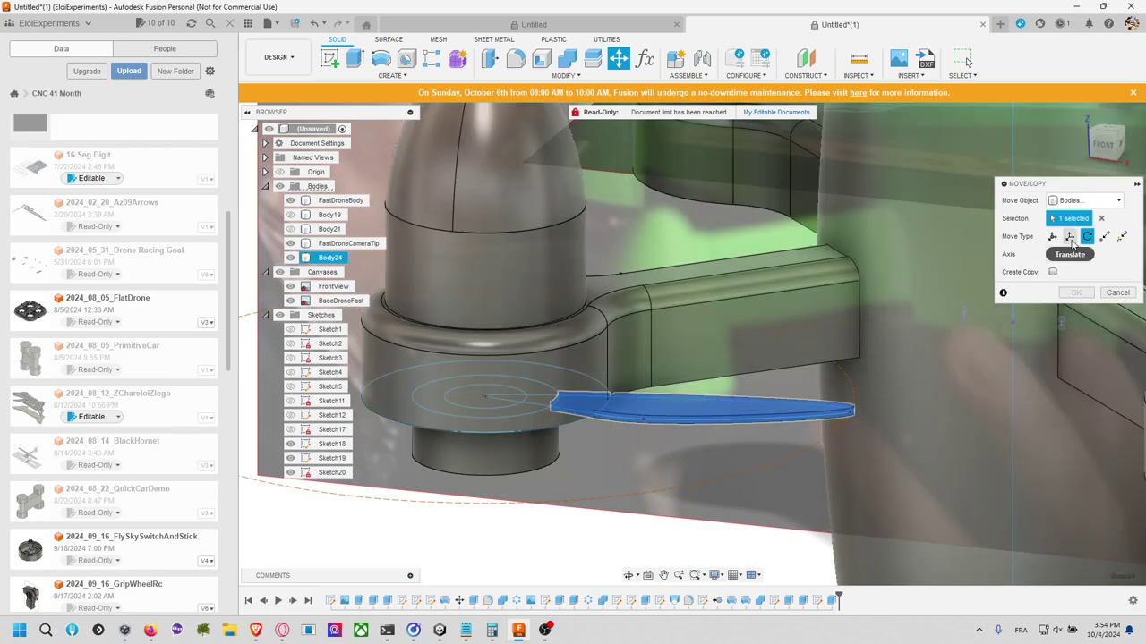
{"action": "left_click", "coordinate": [1085, 238]}
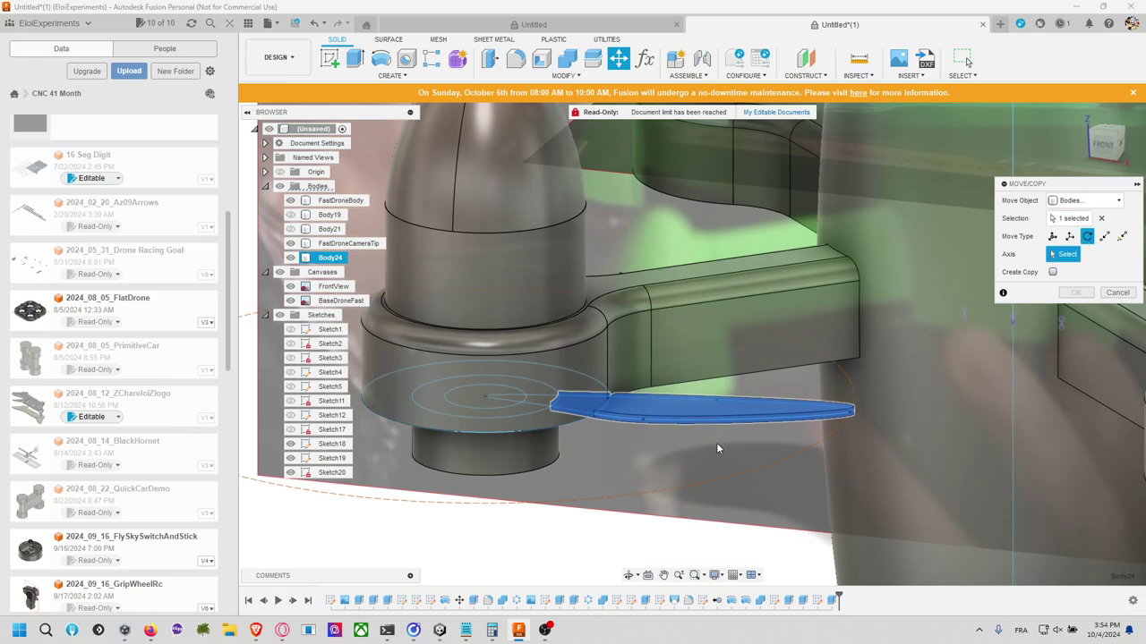
{"action": "left_click", "coordinate": [631, 405]}
{"action": "middle_click_drag", "start_coordinate": [801, 401], "coordinate": [823, 432], "text": "shift"}
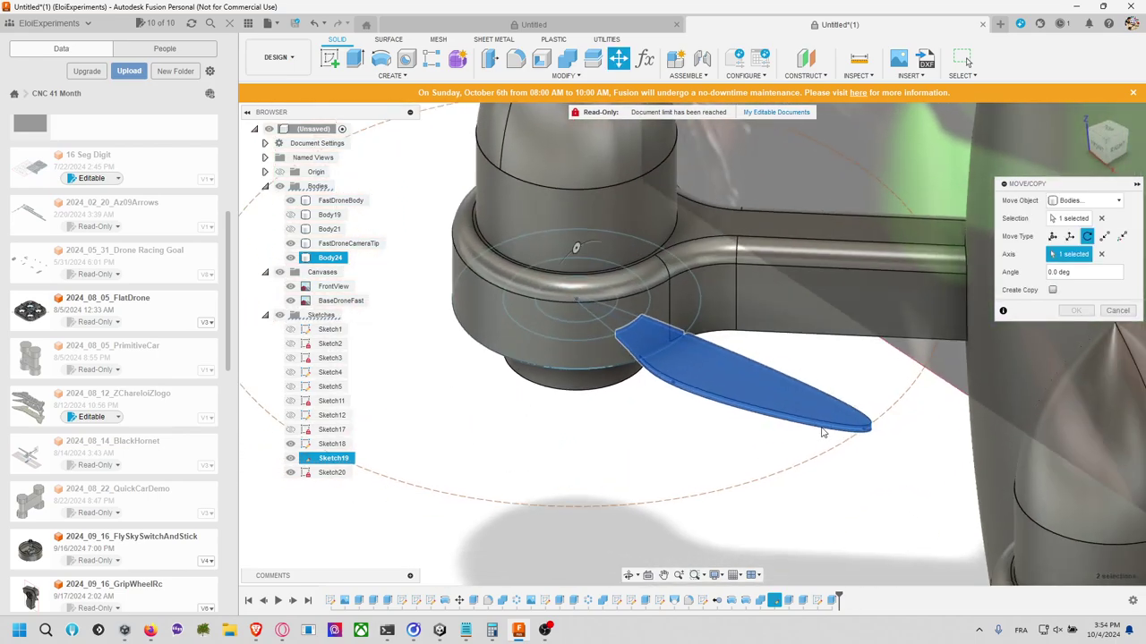
{"action": "left_click", "coordinate": [712, 361]}
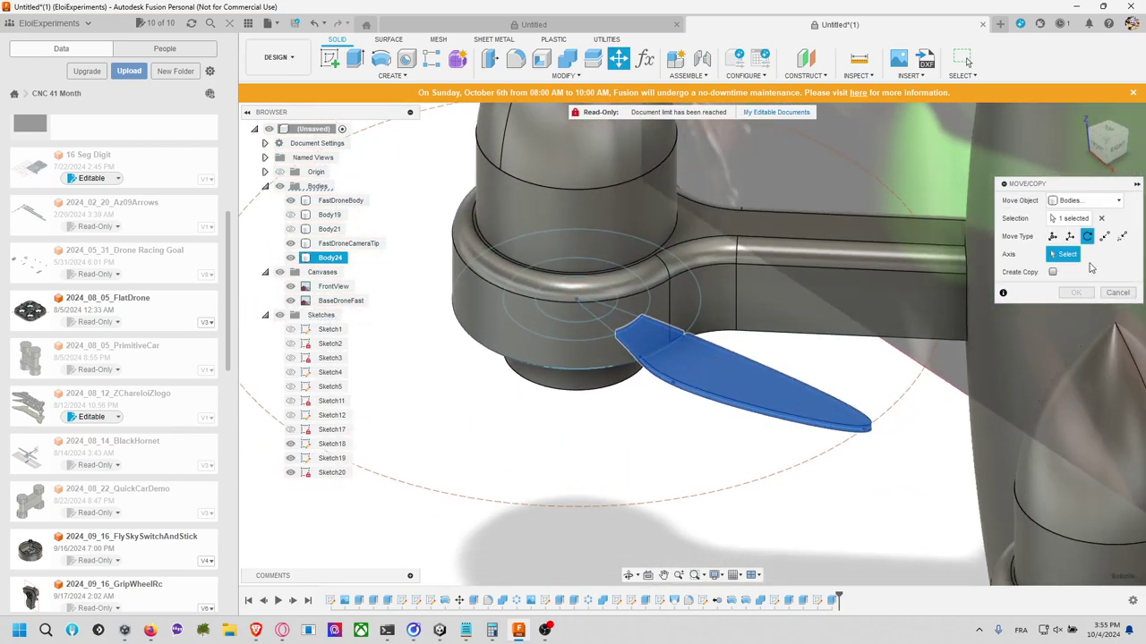
{"action": "left_click", "coordinate": [722, 363]}
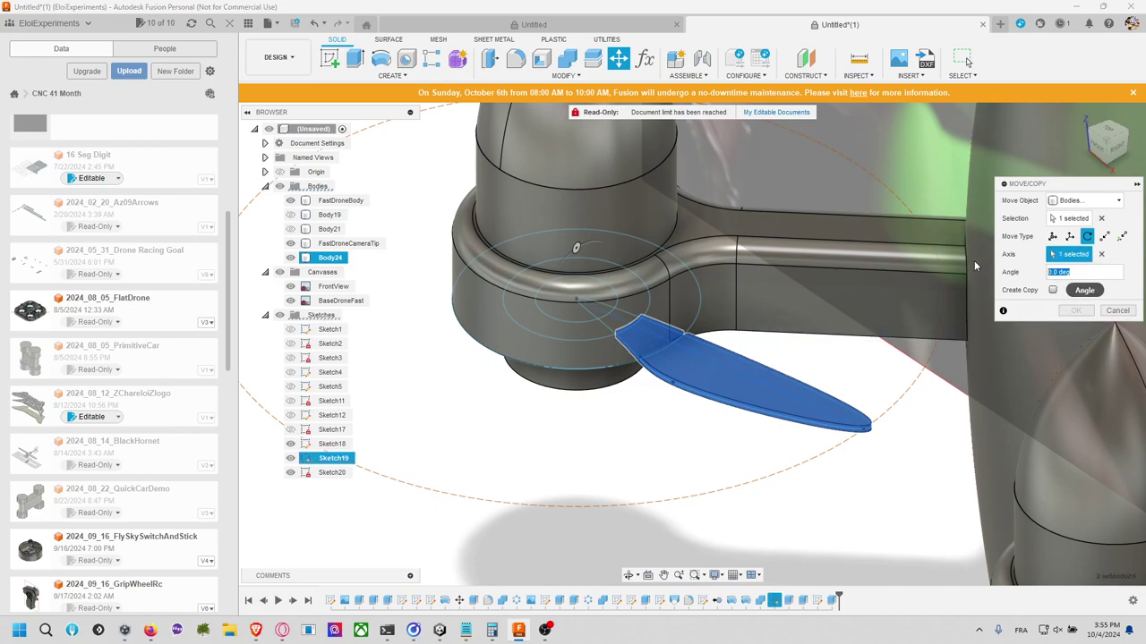
{"action": "left_click_drag", "start_coordinate": [575, 248], "coordinate": [559, 280]}
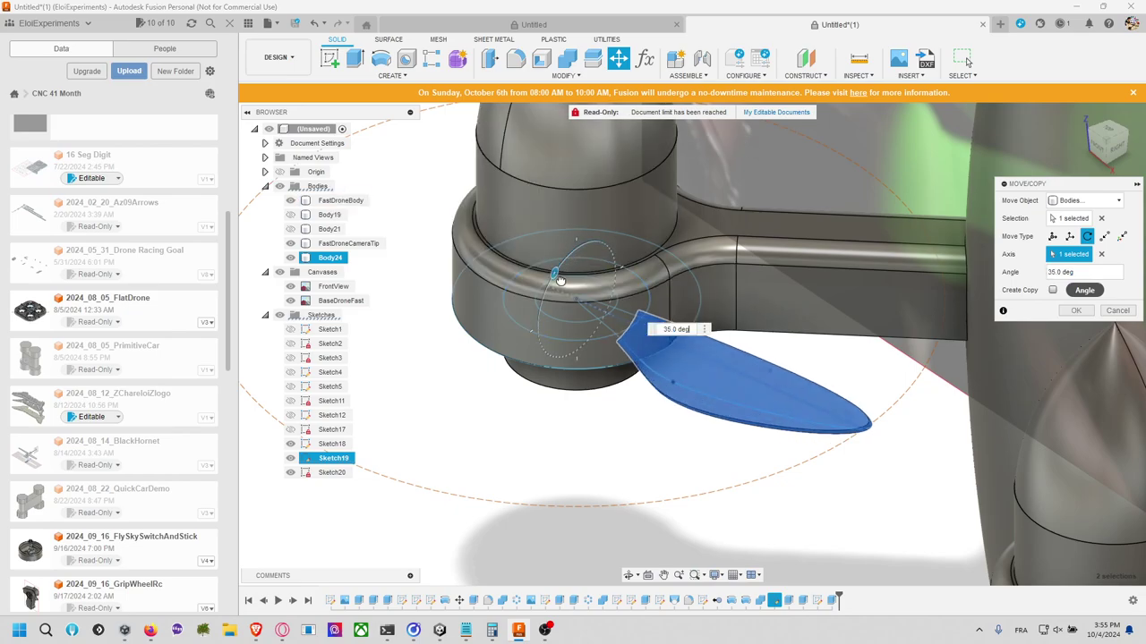
{"action": "left_click", "coordinate": [1075, 311]}
{"action": "middle_click_drag", "start_coordinate": [1065, 331], "coordinate": [934, 373], "text": "shift"}
Step: Move the blade body Body24 down 8 mm along Z, beneath the motor arm
{"action": "key", "text": "m"}
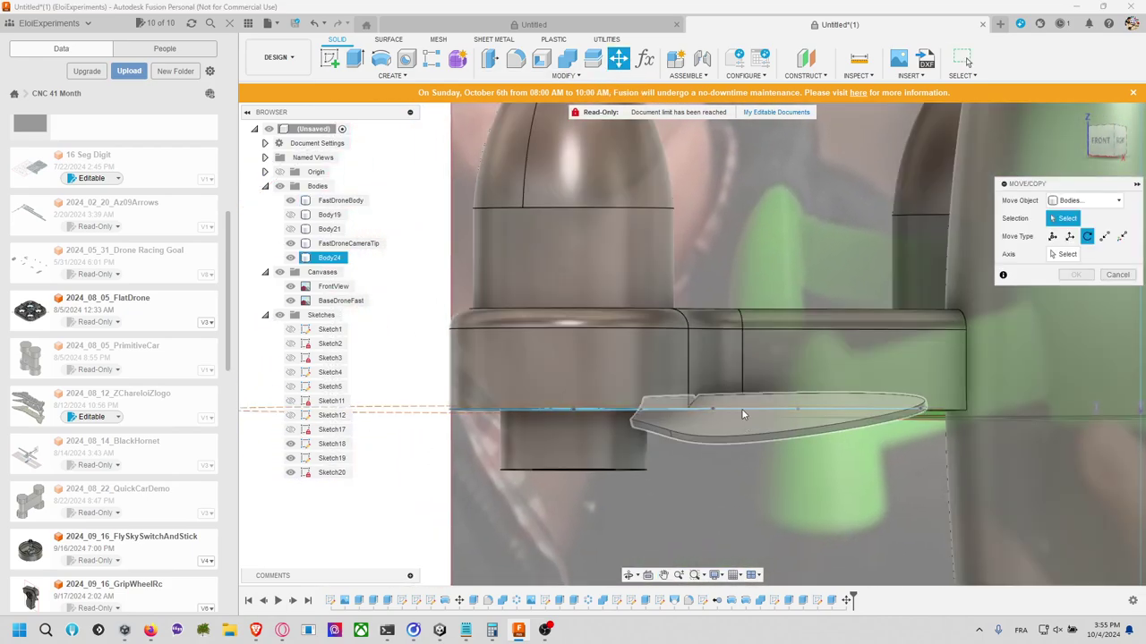
{"action": "left_click", "coordinate": [741, 414]}
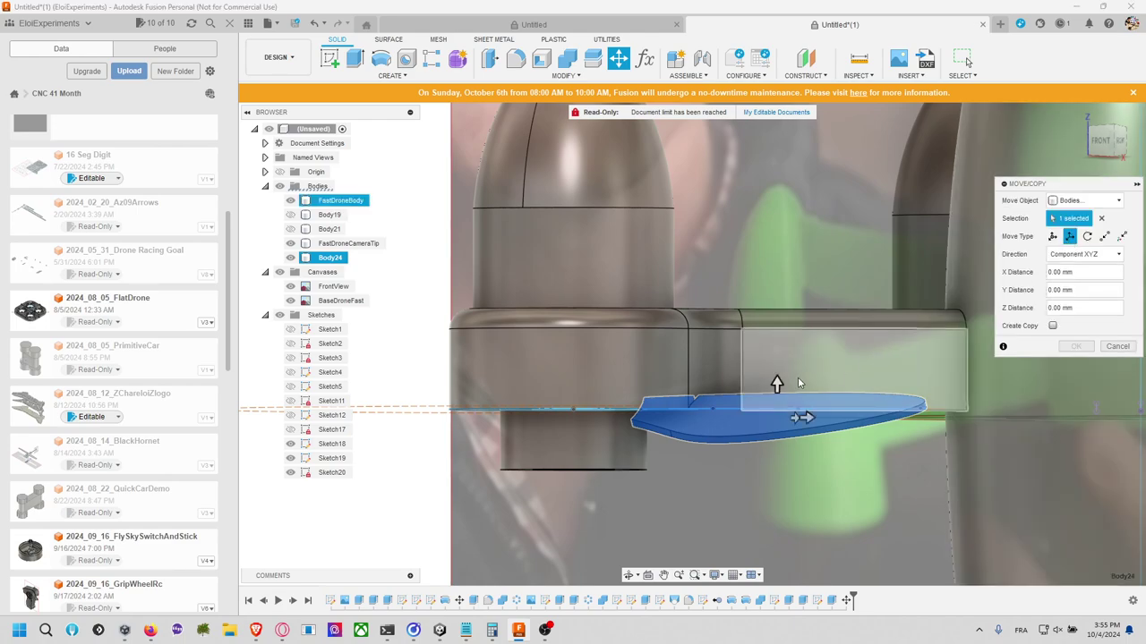
{"action": "left_click_drag", "start_coordinate": [777, 385], "coordinate": [770, 419]}
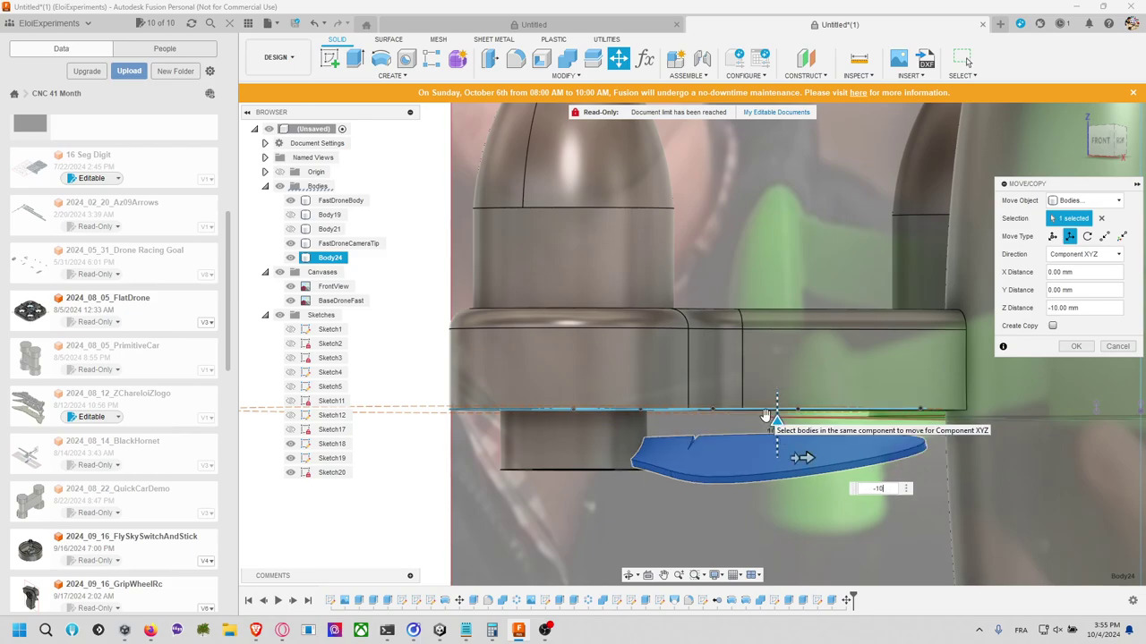
{"action": "type", "text": "8"}
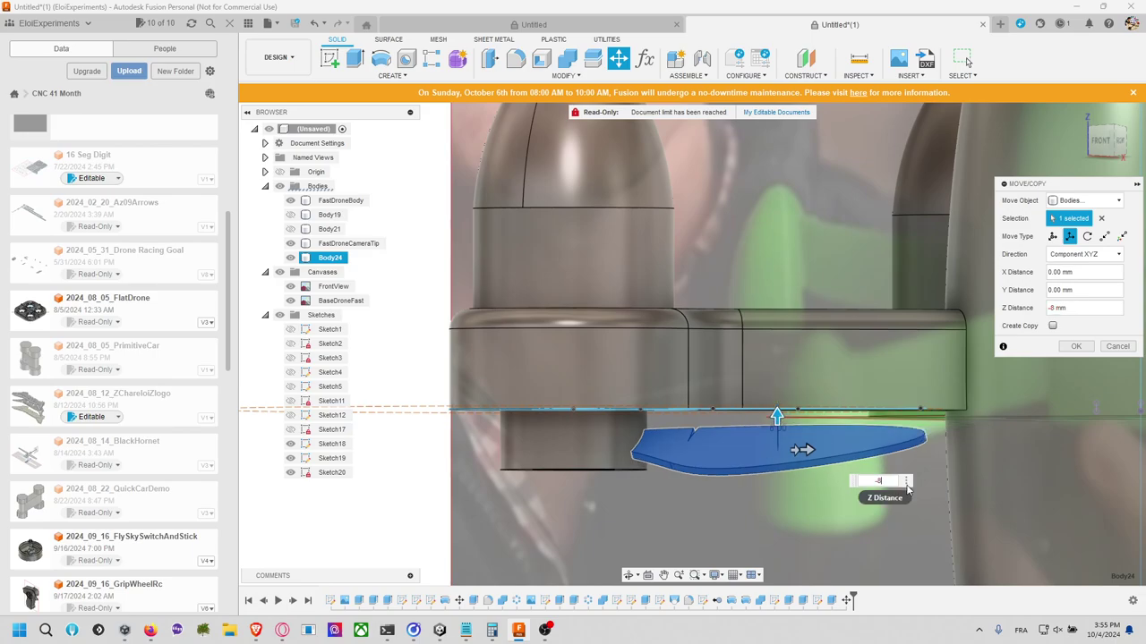
{"action": "key", "text": "Return"}
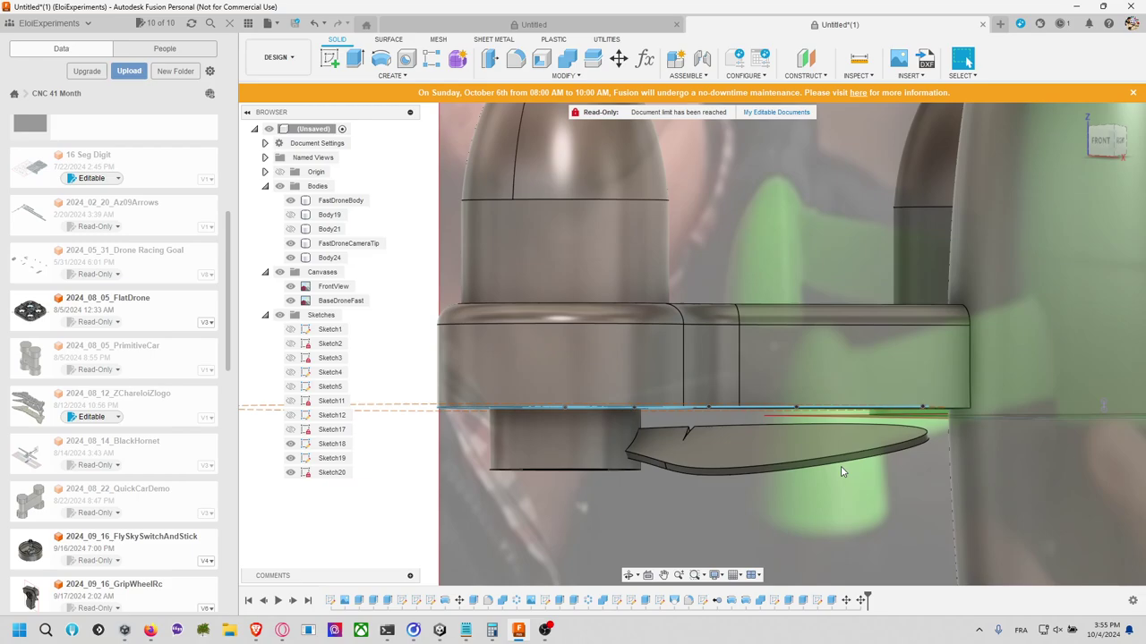
{"action": "middle_click_drag", "start_coordinate": [844, 468], "coordinate": [924, 426]}
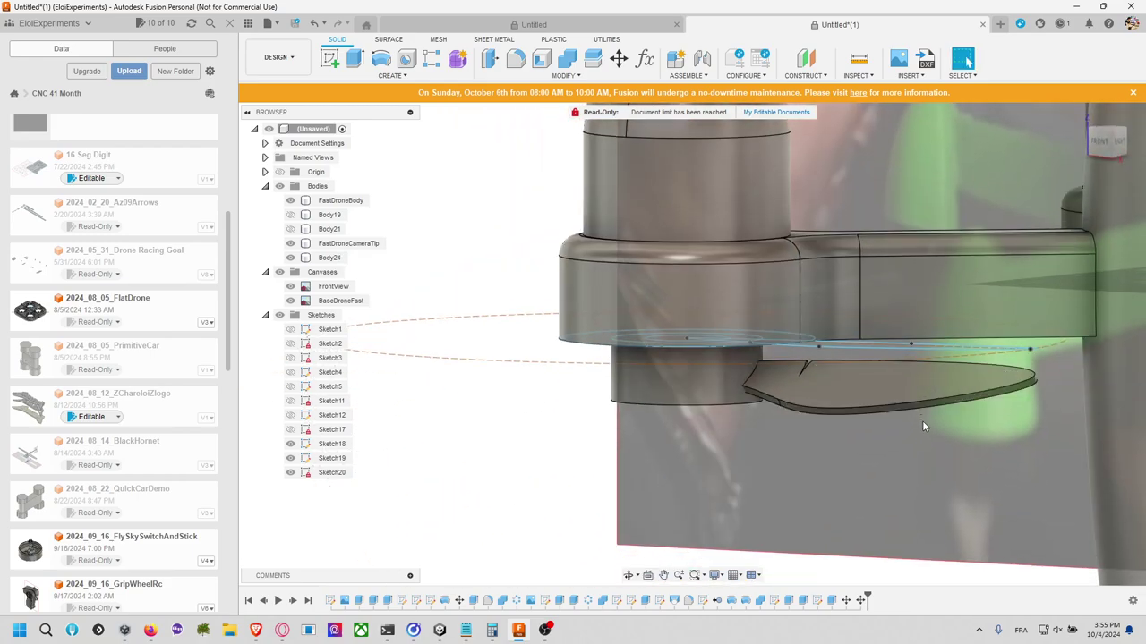
Step: Edit the blade extrude, flip the first side to -1 mm, add a profile, then cancel
{"action": "right_click", "coordinate": [832, 601]}
{"action": "left_click", "coordinate": [872, 484]}
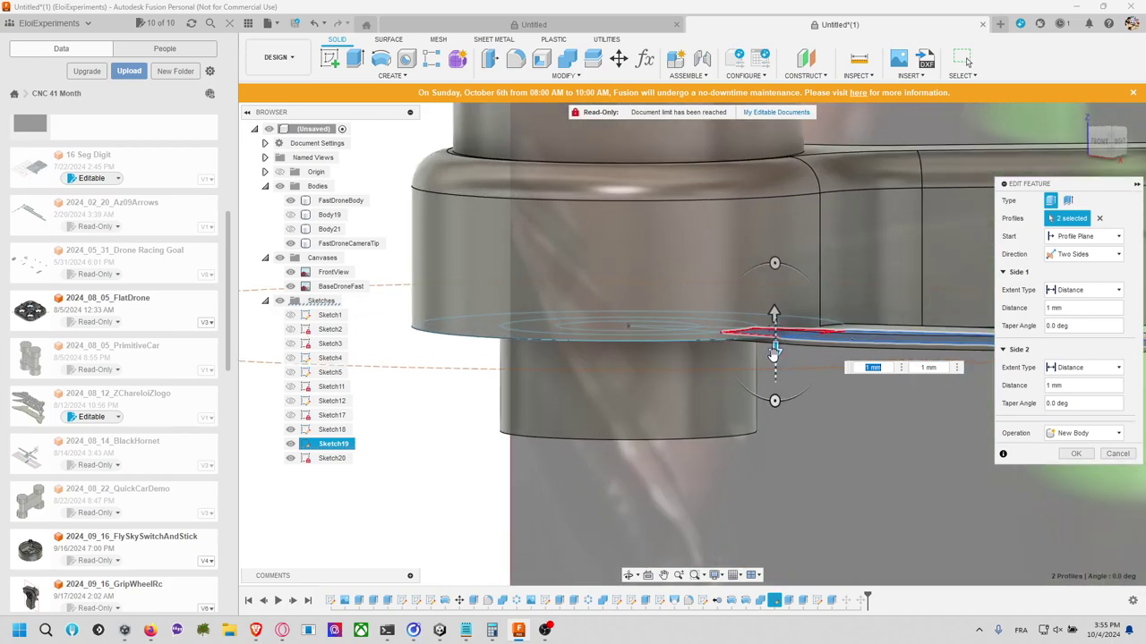
{"action": "middle_click_drag", "start_coordinate": [774, 351], "coordinate": [796, 414], "text": "shift"}
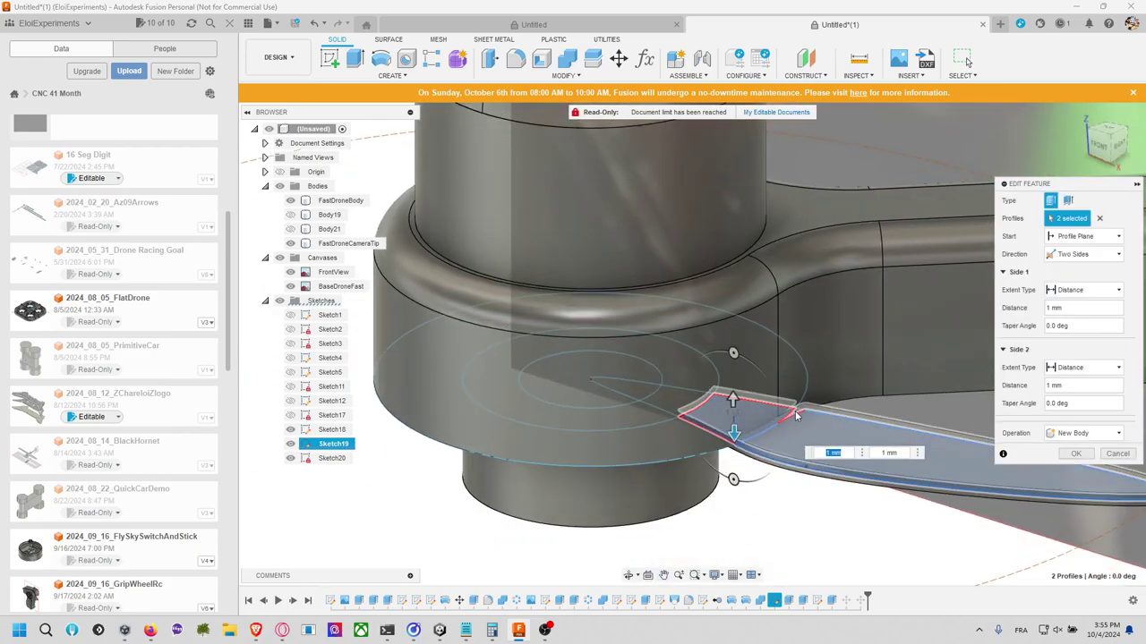
{"action": "type", "text": "-1"}
{"action": "key", "text": "Return"}
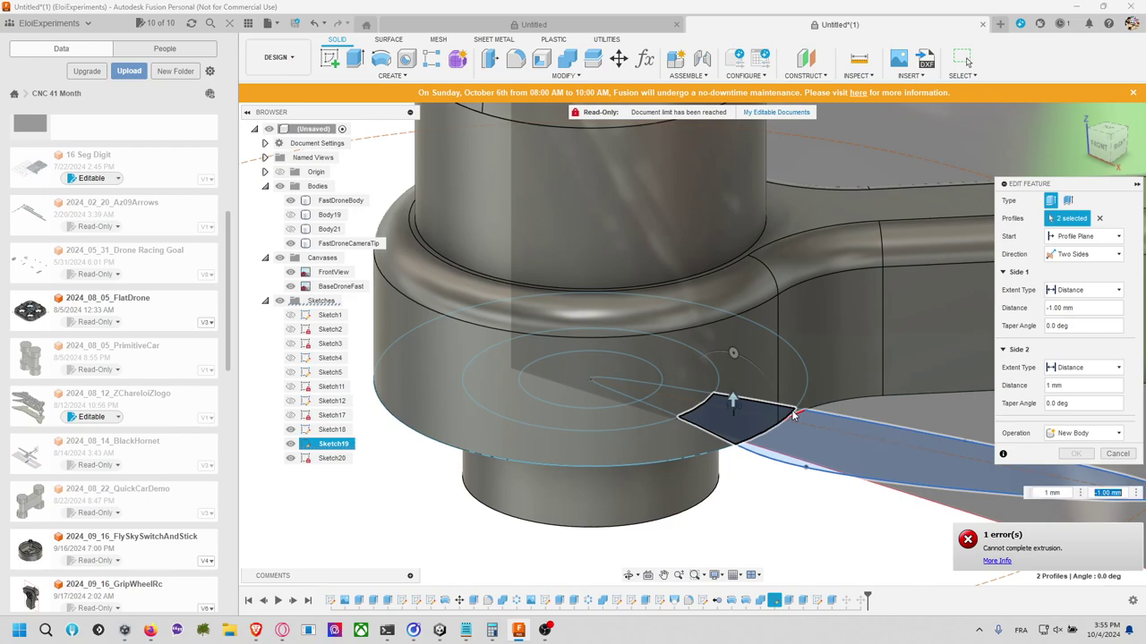
{"action": "left_click", "coordinate": [789, 418]}
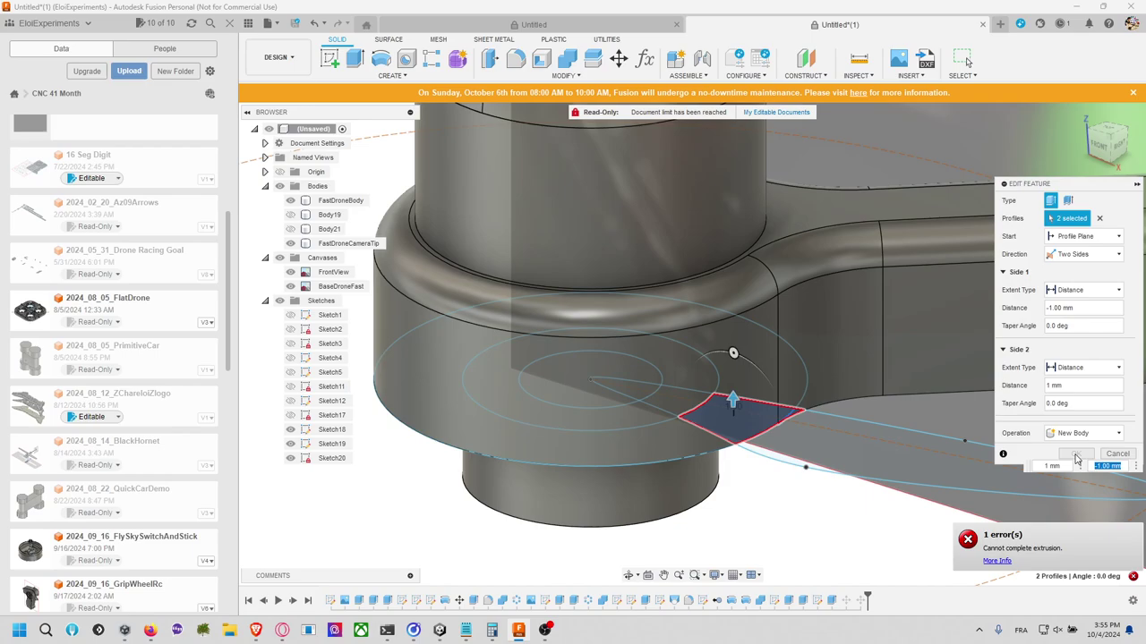
{"action": "left_click", "coordinate": [1105, 456]}
Step: Reopen the blade extrude, add the blade root profile near the motor hub, and confirm
{"action": "right_click", "coordinate": [832, 599]}
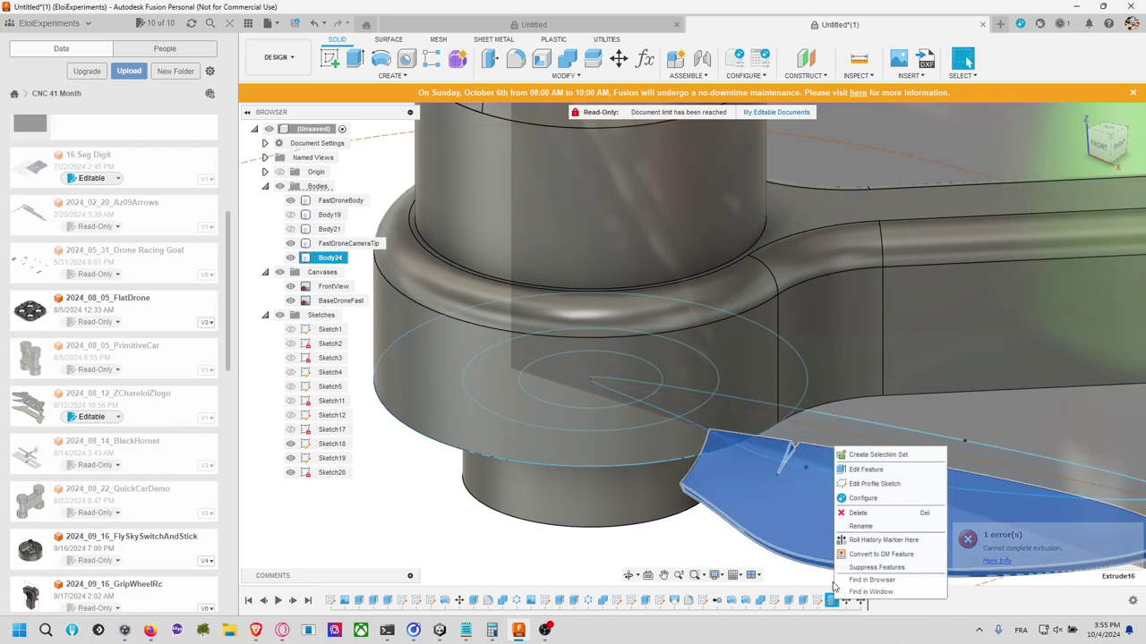
{"action": "left_click", "coordinate": [864, 469]}
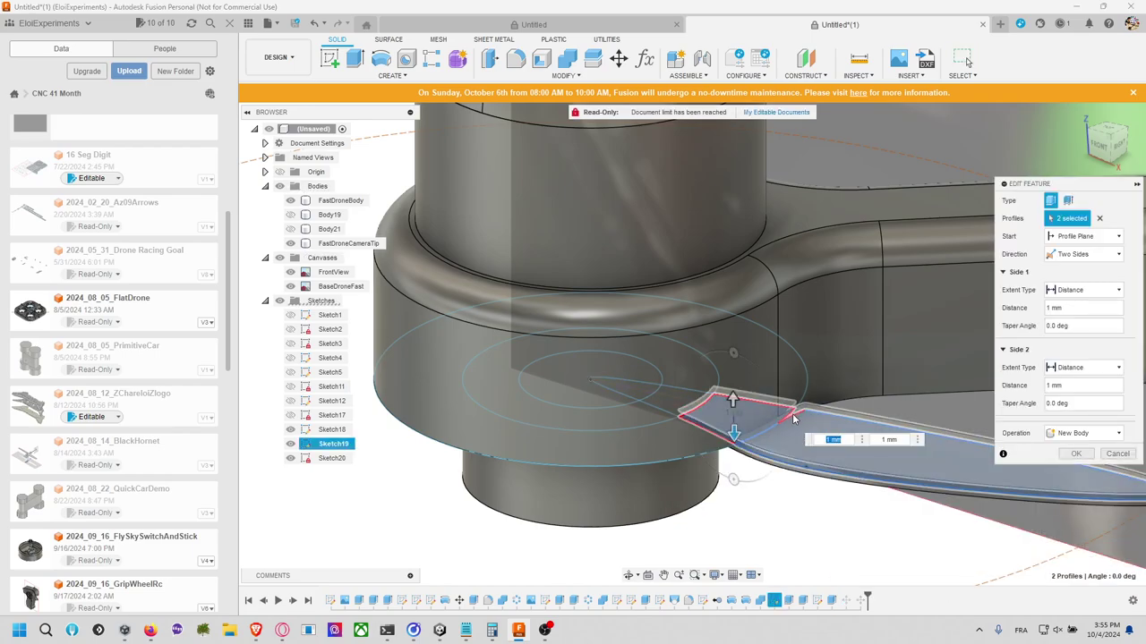
{"action": "middle_click_drag", "start_coordinate": [820, 418], "coordinate": [790, 462], "text": "shift"}
{"action": "left_click", "coordinate": [788, 438]}
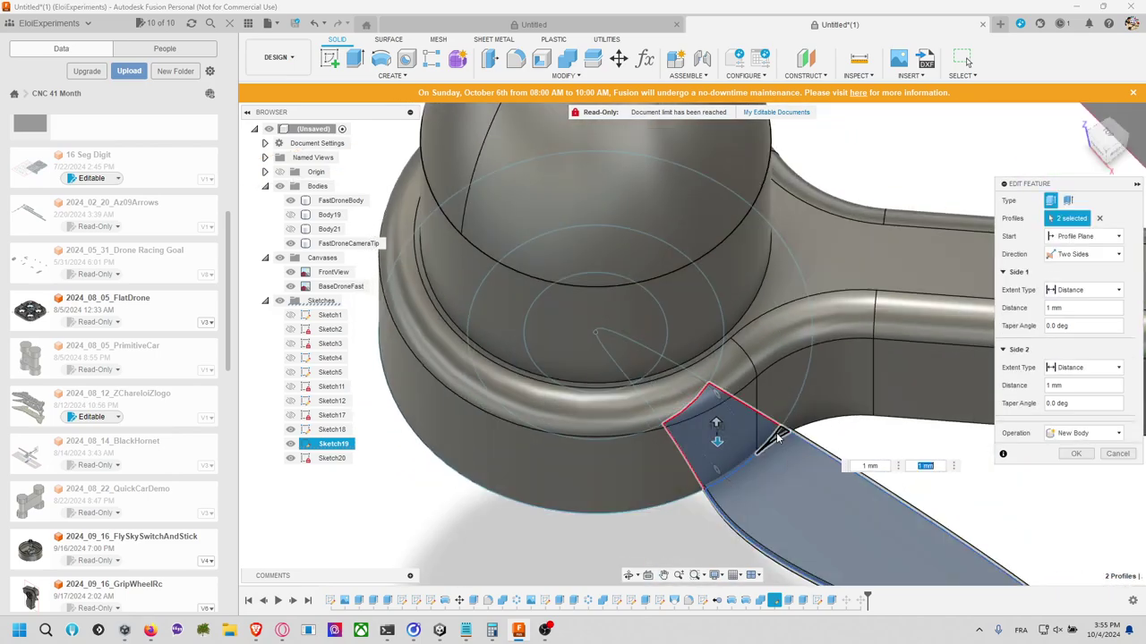
{"action": "left_click", "coordinate": [1069, 457]}
{"action": "middle_click_drag", "start_coordinate": [975, 463], "coordinate": [906, 450], "text": "shift"}
{"action": "scroll", "coordinate": [906, 450], "scroll_direction": "down", "scroll_amount": 3}
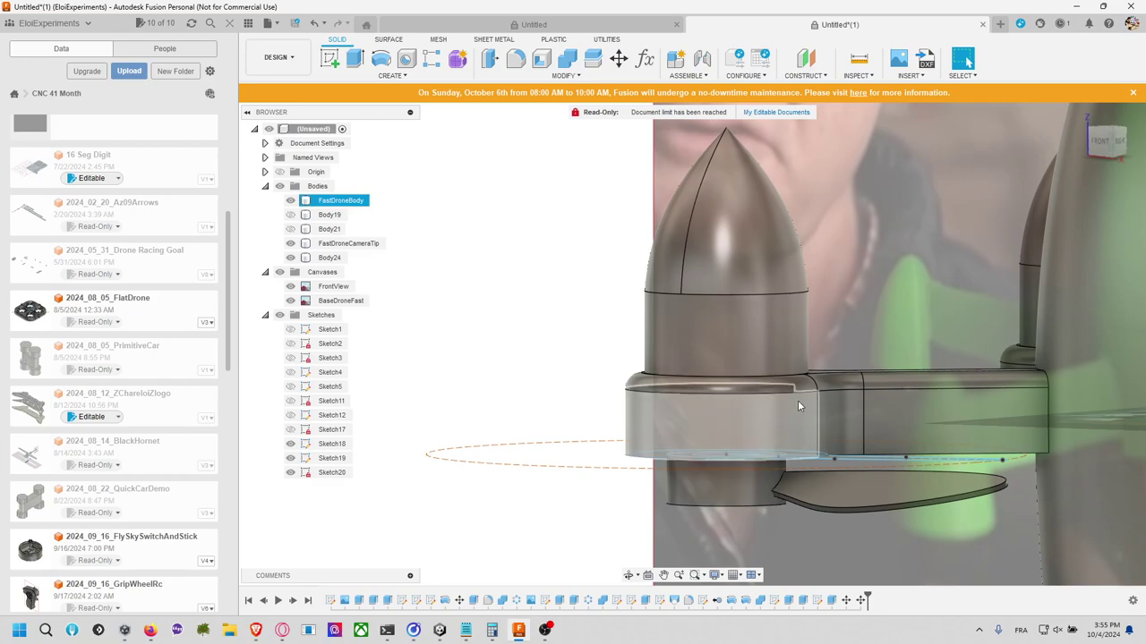
Step: Switch to the top view of the drone and select the blade body
{"action": "left_click", "coordinate": [1080, 116]}
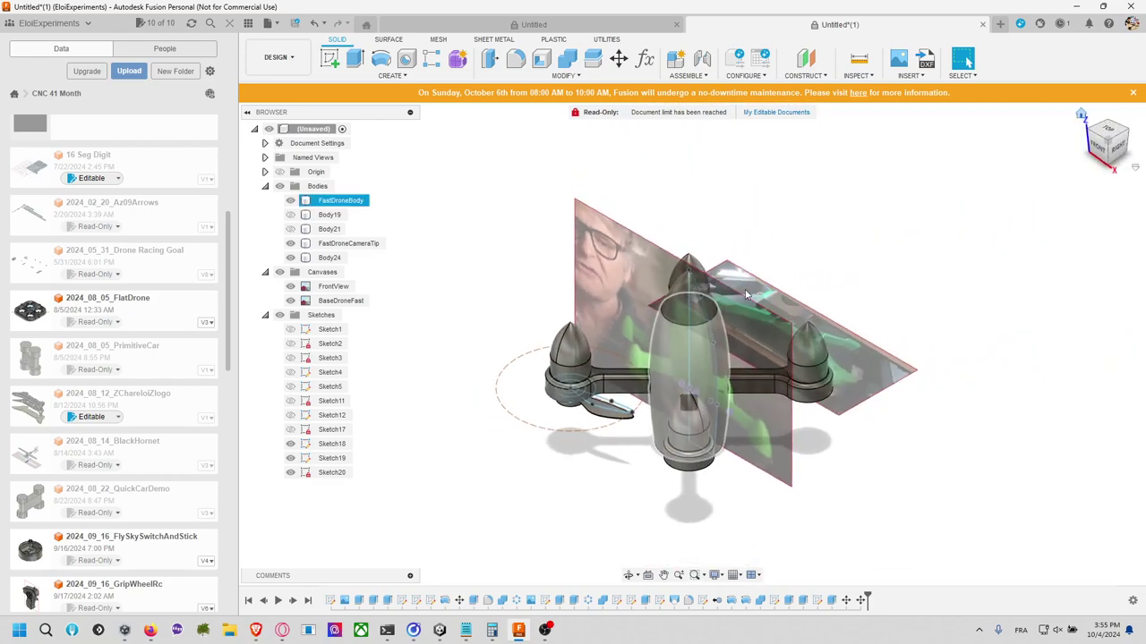
{"action": "left_click", "coordinate": [1110, 132]}
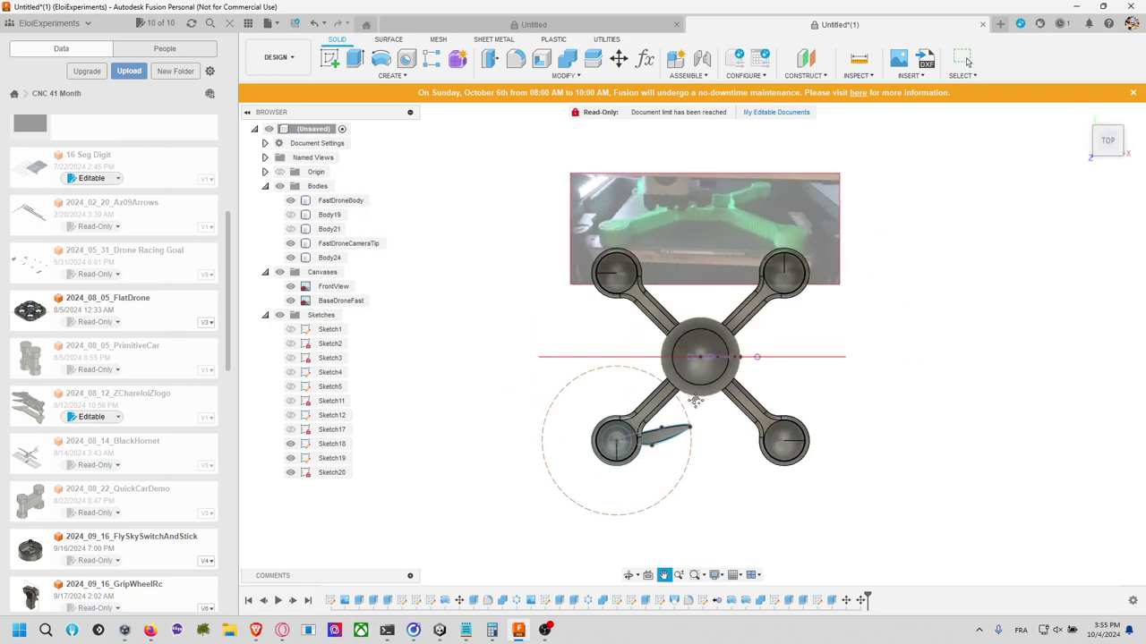
{"action": "left_click", "coordinate": [619, 58]}
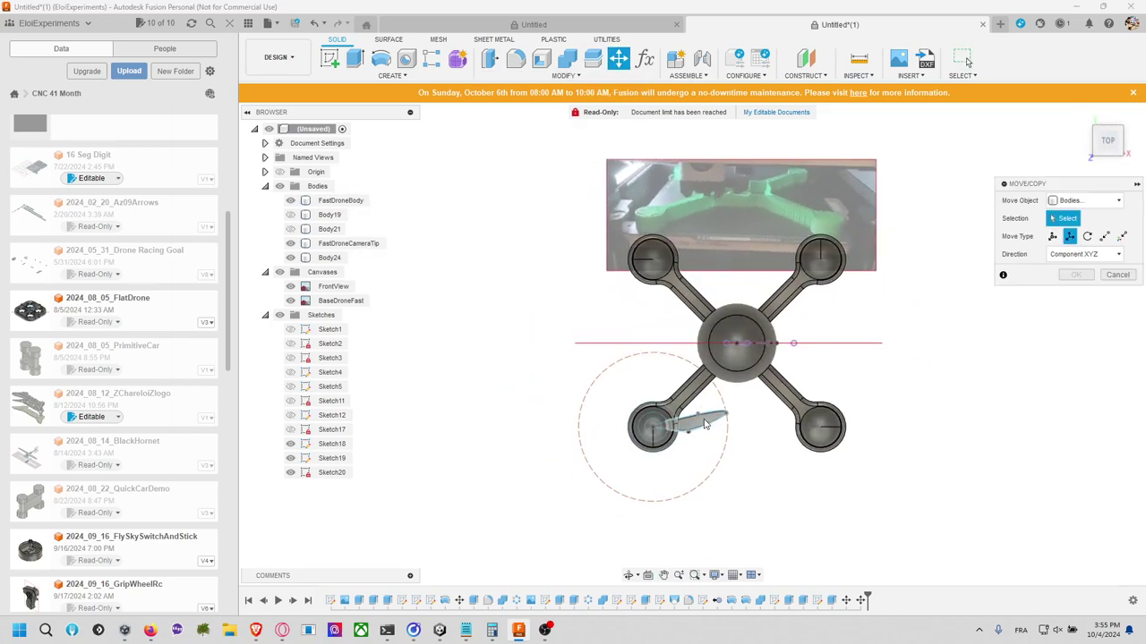
{"action": "left_click", "coordinate": [712, 422]}
{"action": "scroll", "coordinate": [719, 426], "scroll_direction": "up", "scroll_amount": 5}
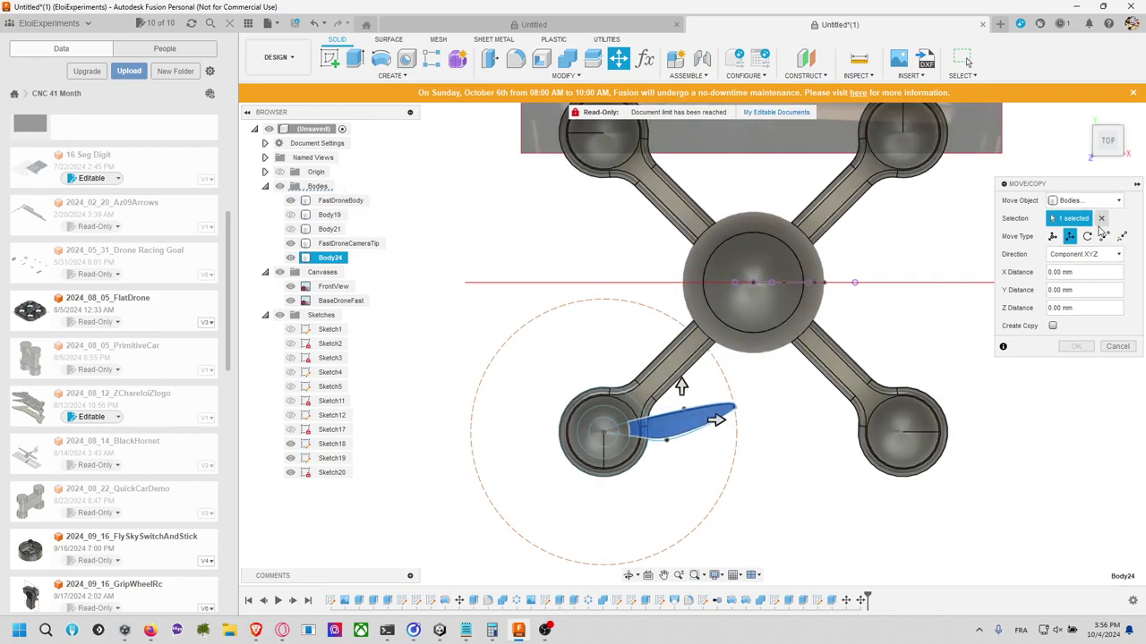
Step: Circular-pattern the blade around the motor circle axis with a quantity of 6
{"action": "left_click", "coordinate": [394, 75]}
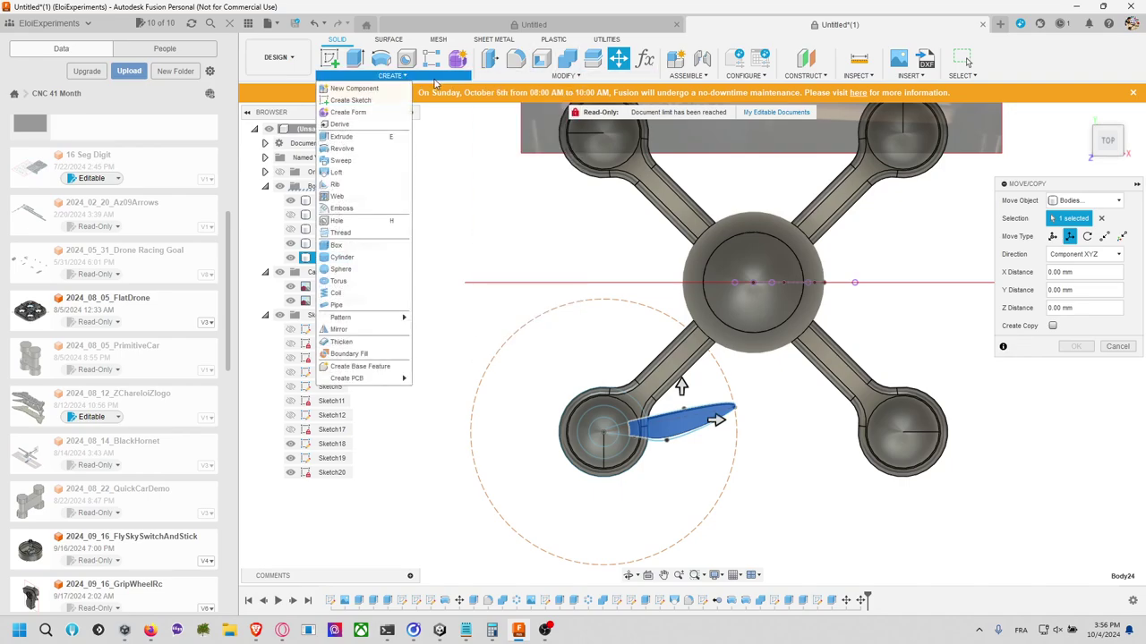
{"action": "mouse_move", "coordinate": [375, 318]}
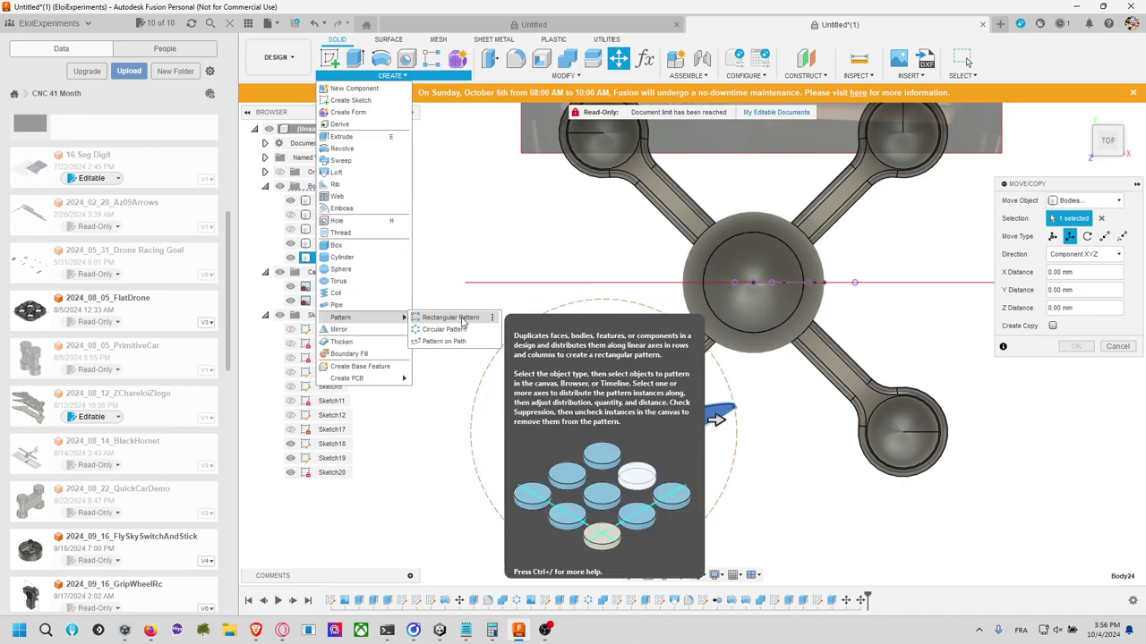
{"action": "left_click", "coordinate": [444, 329]}
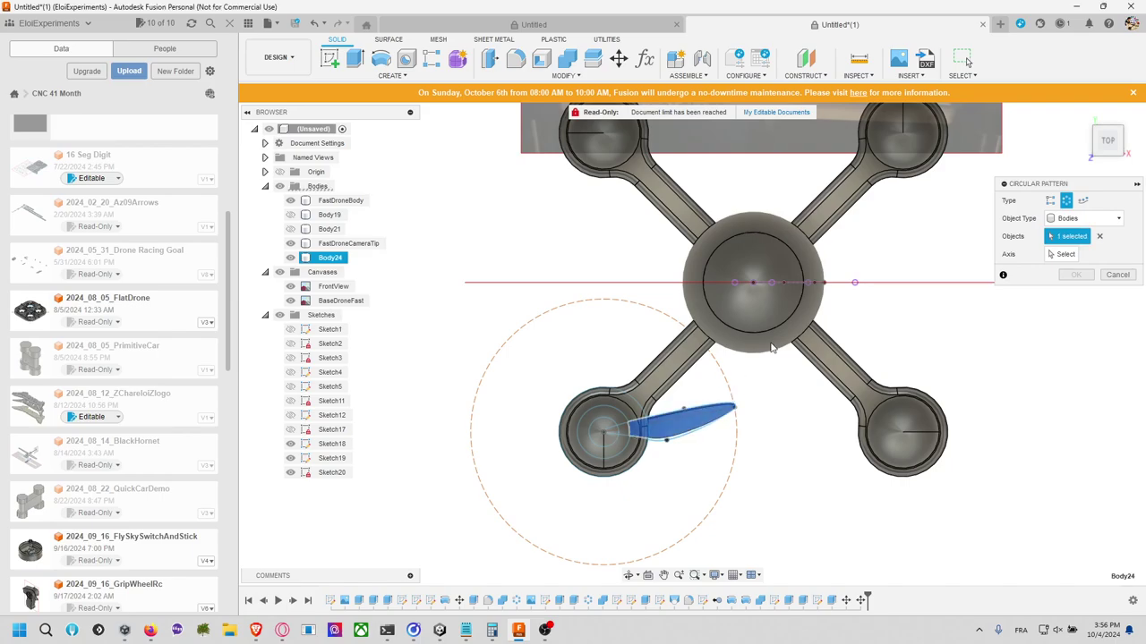
{"action": "left_click", "coordinate": [1065, 254]}
{"action": "left_click", "coordinate": [736, 391]}
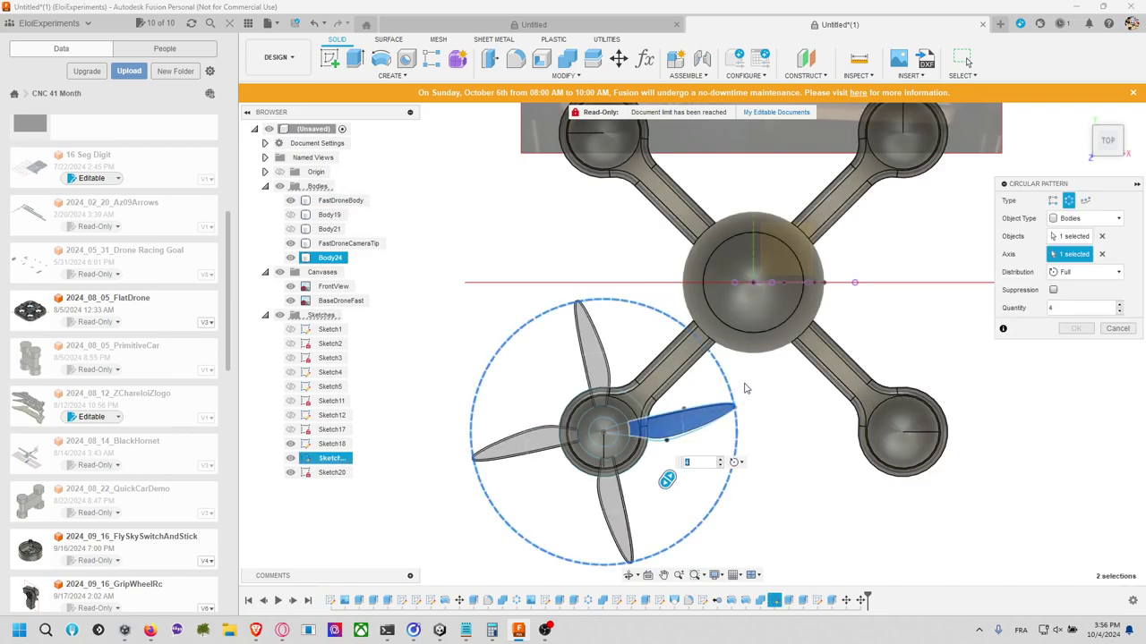
{"action": "double_click", "coordinate": [1053, 308]}
{"action": "type", "text": "5"}
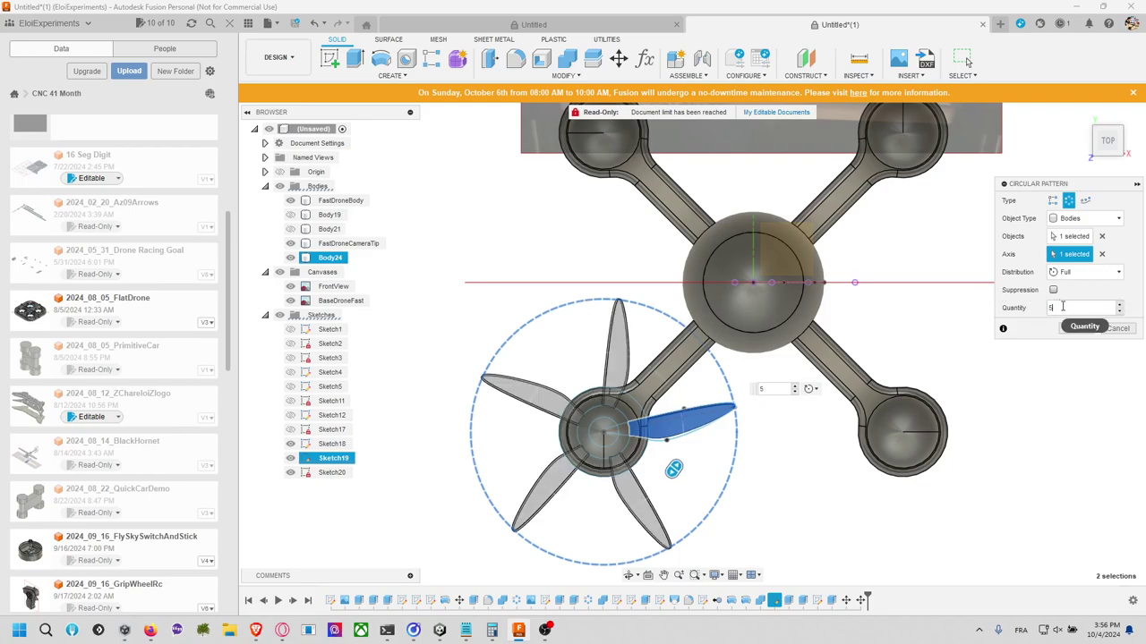
{"action": "key", "text": "Up"}
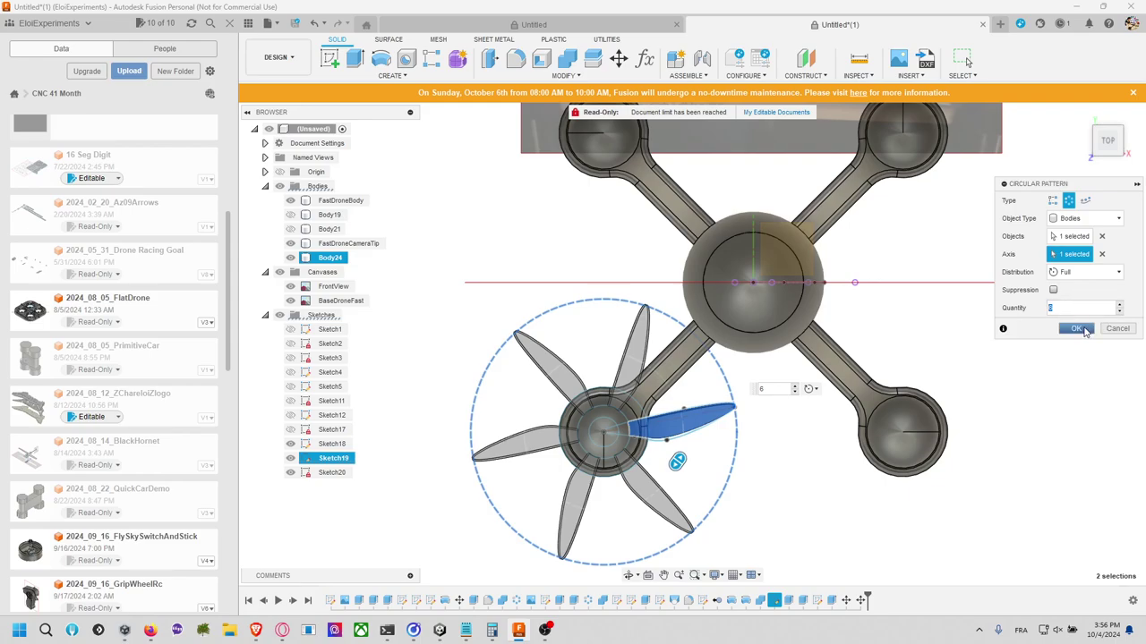
{"action": "left_click", "coordinate": [1077, 329]}
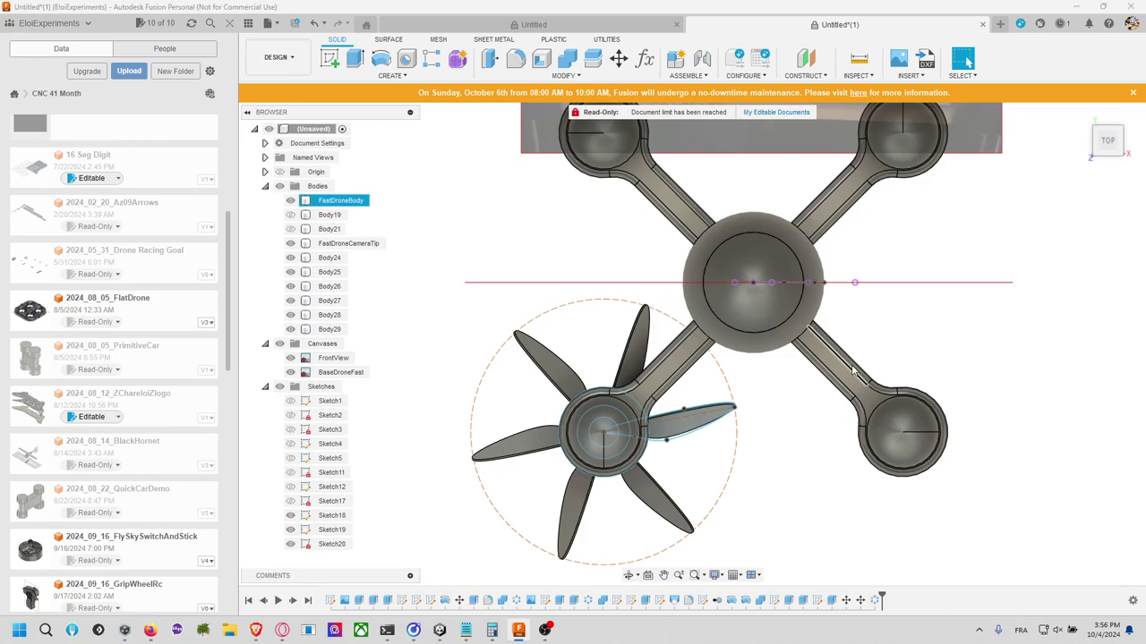
{"action": "key", "text": "alt+Tab"}
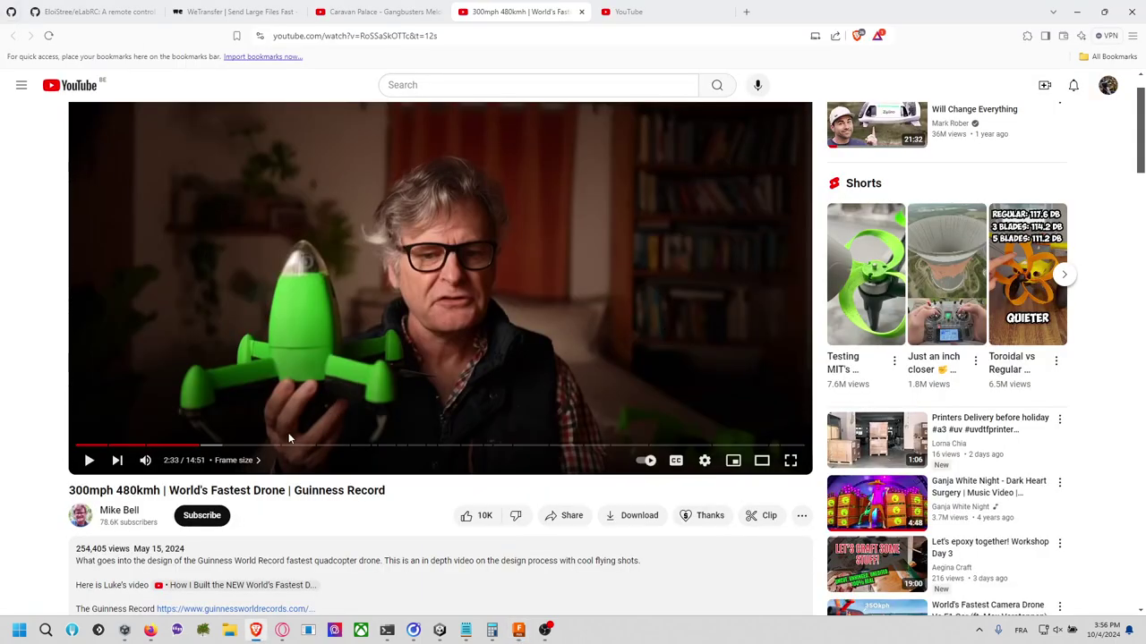
Step: Scrub the World's Fastest Drone video past the 4:51 test flights to 4:59, then return to Fusion
{"action": "left_click_drag", "start_coordinate": [288, 442], "coordinate": [265, 447]}
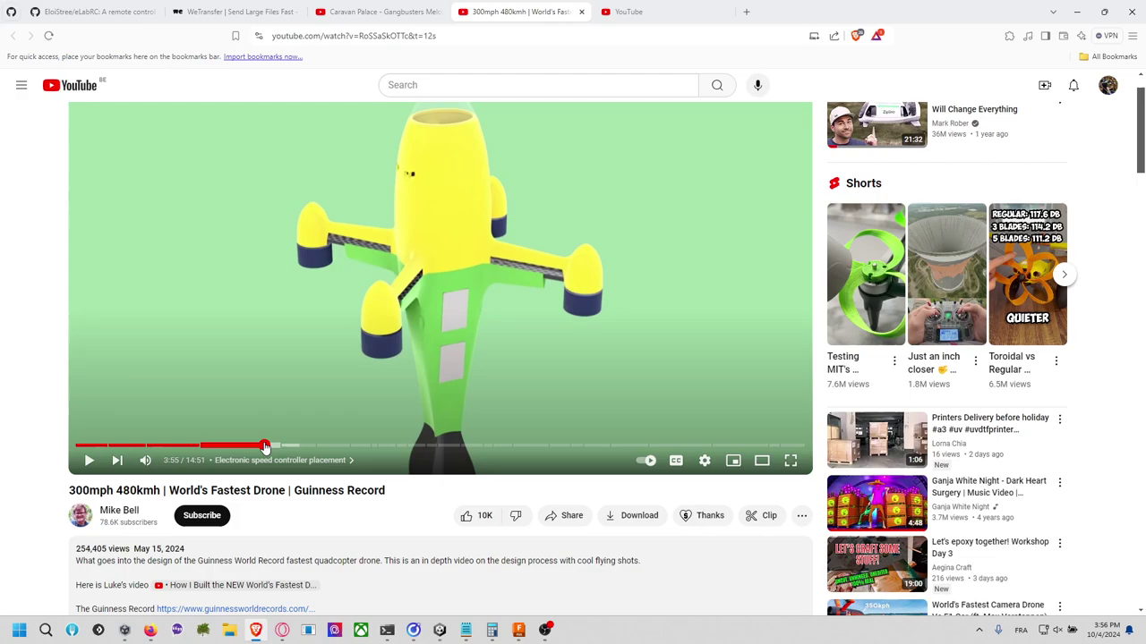
{"action": "left_click", "coordinate": [309, 448]}
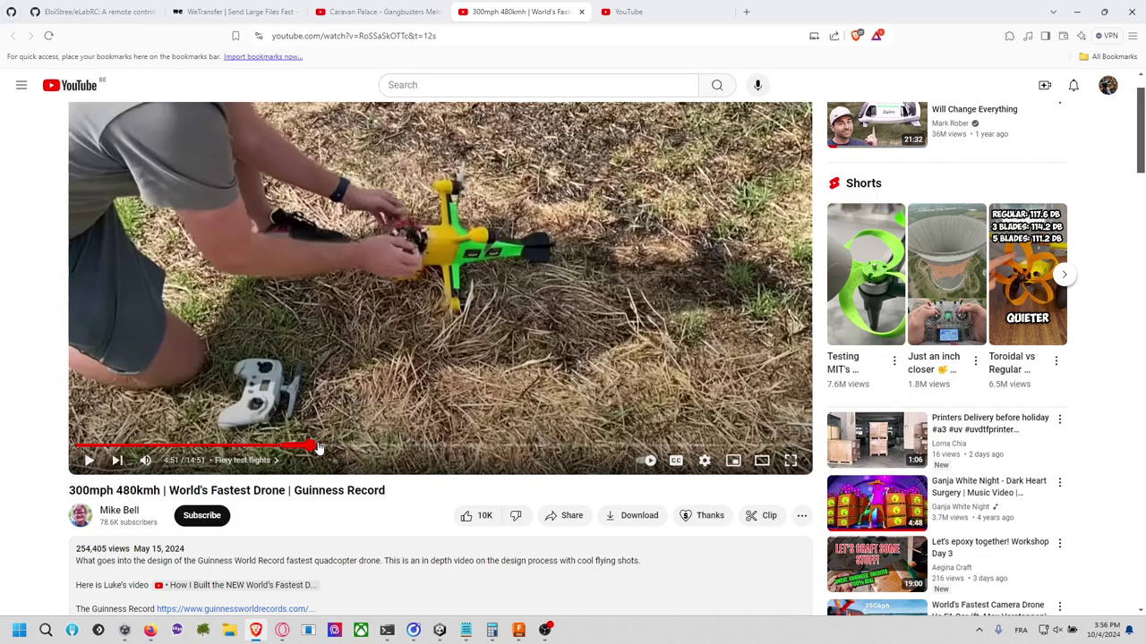
{"action": "left_click", "coordinate": [320, 447]}
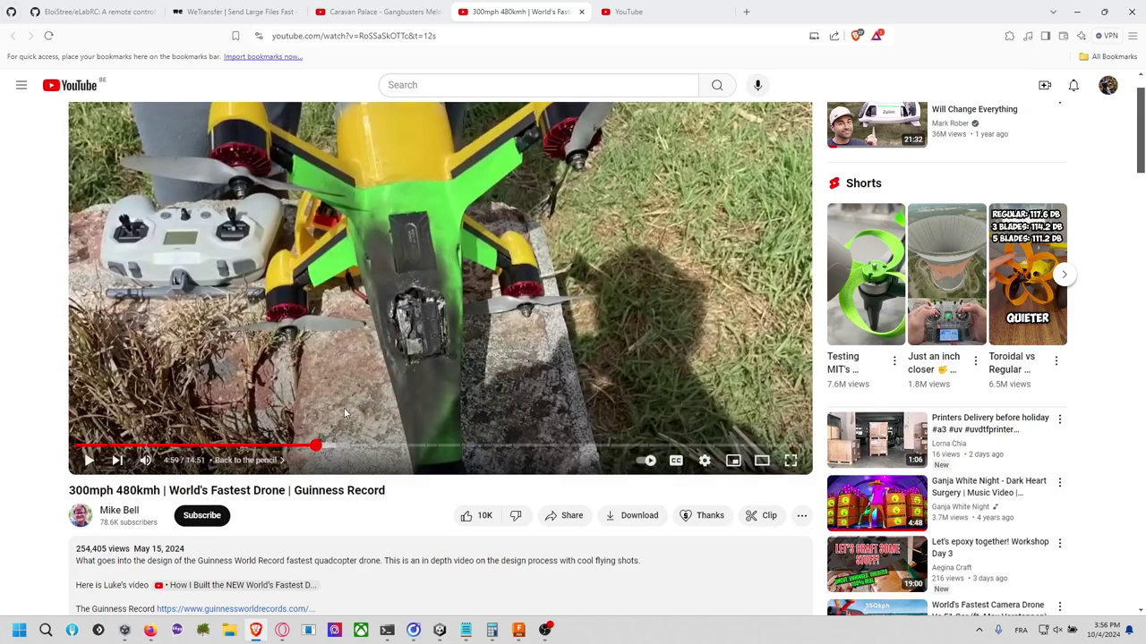
{"action": "key", "text": "alt+Tab"}
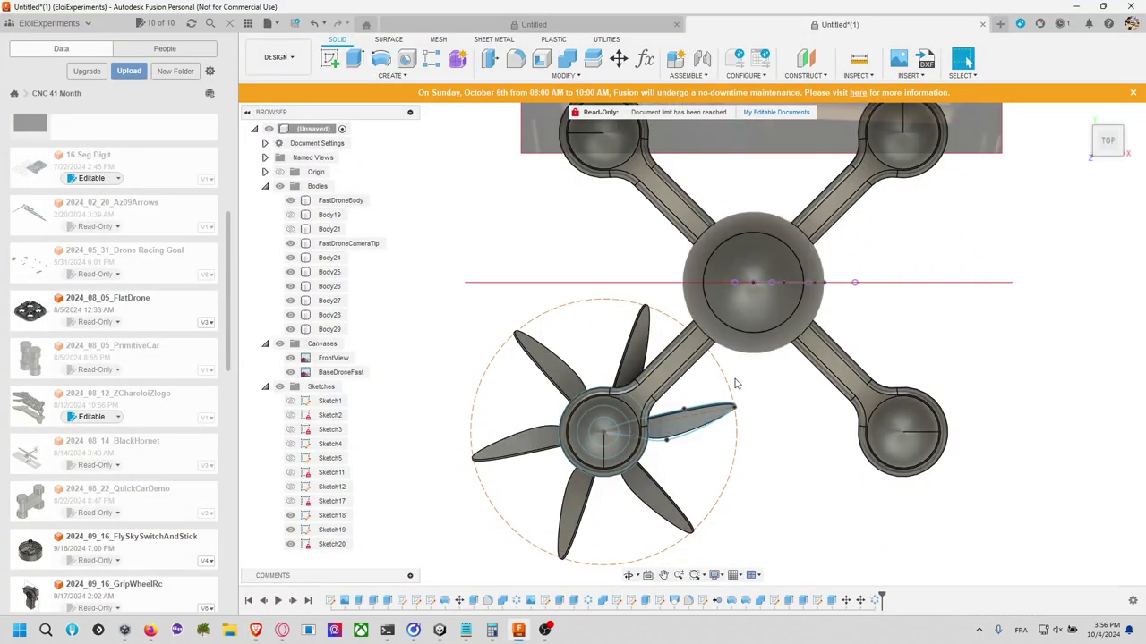
{"action": "key", "text": "alt+Tab"}
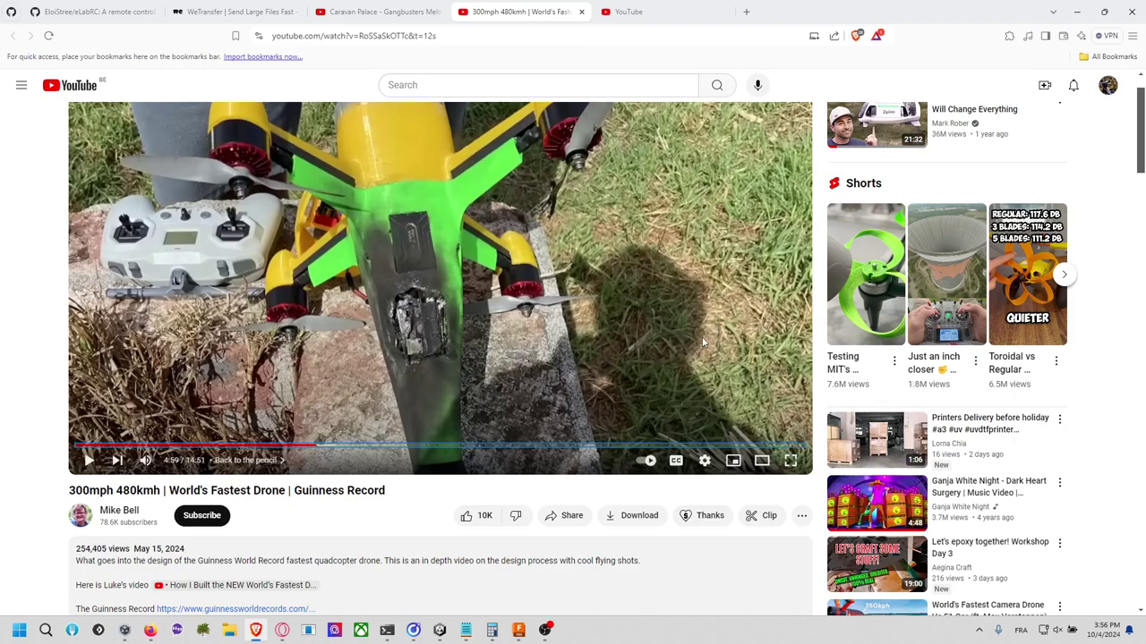
{"action": "key", "text": "alt+Tab"}
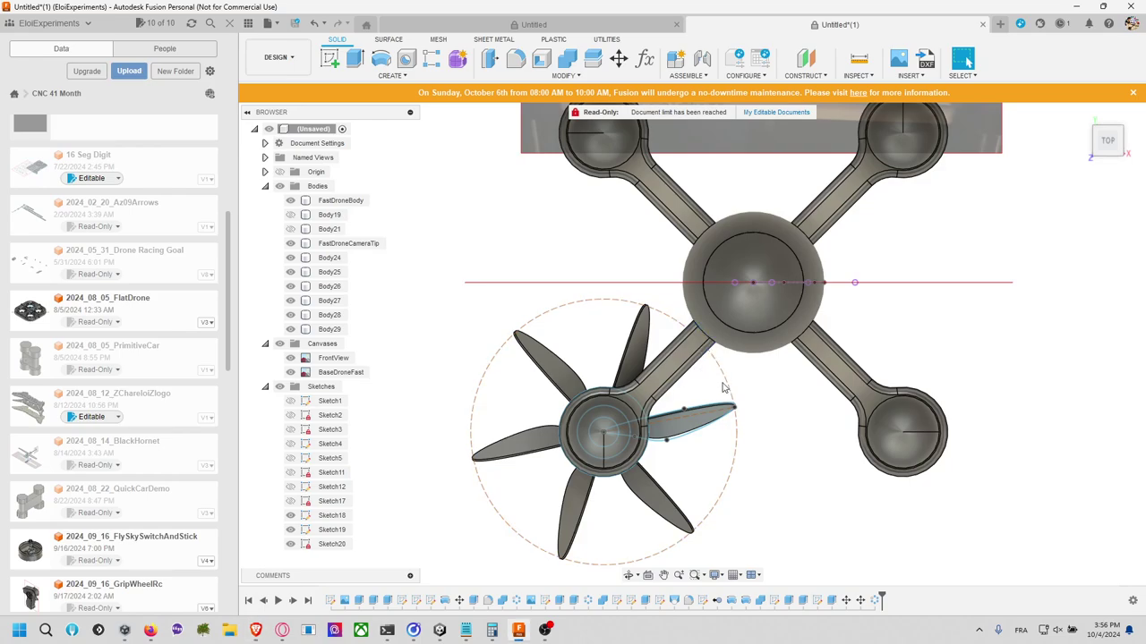
Step: Undo the last pattern step and cancel a trial move of blade Body24
{"action": "key", "text": "ctrl+z"}
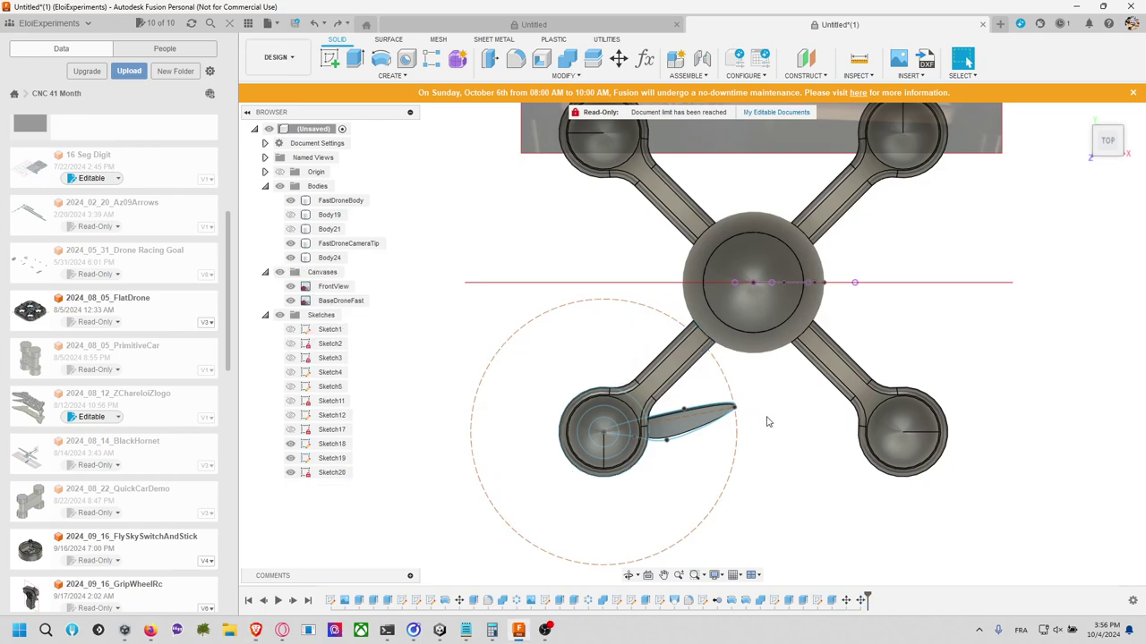
{"action": "left_click", "coordinate": [615, 59]}
{"action": "left_click", "coordinate": [707, 423]}
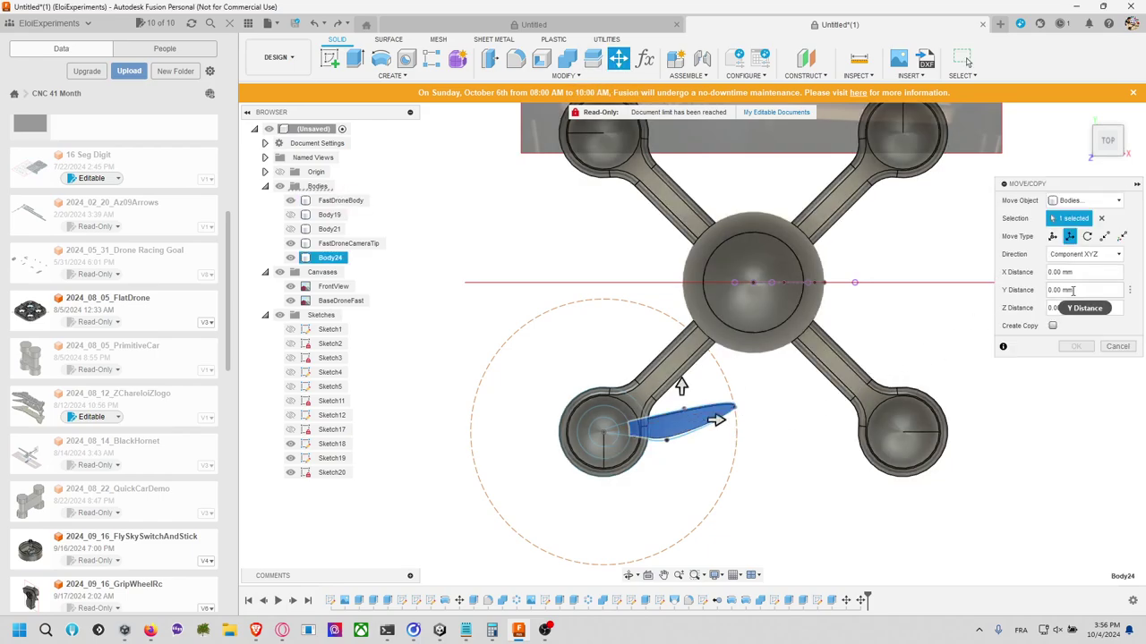
{"action": "left_click", "coordinate": [1077, 347]}
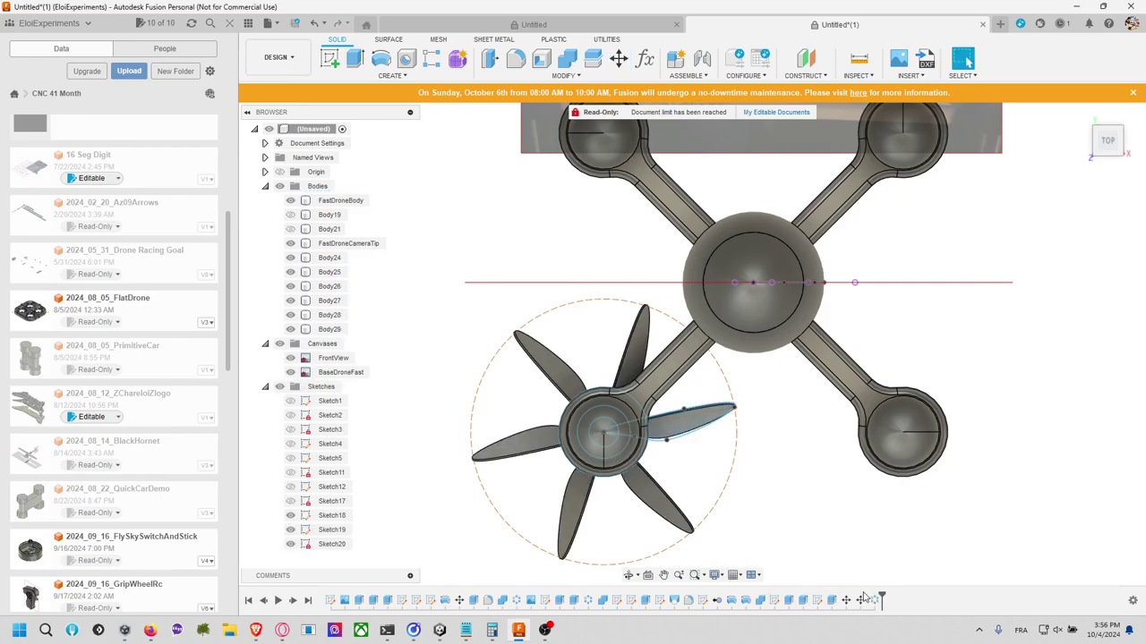
Step: Edit the blade circular pattern to a quantity of 2 and view it from the top
{"action": "right_click", "coordinate": [875, 600]}
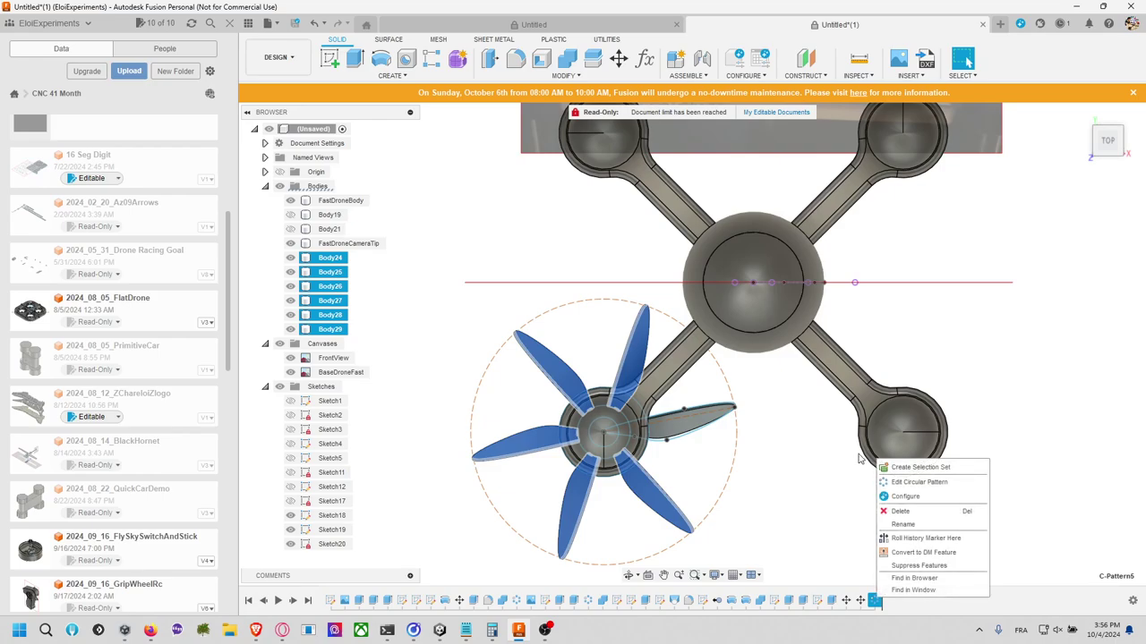
{"action": "left_click", "coordinate": [899, 483]}
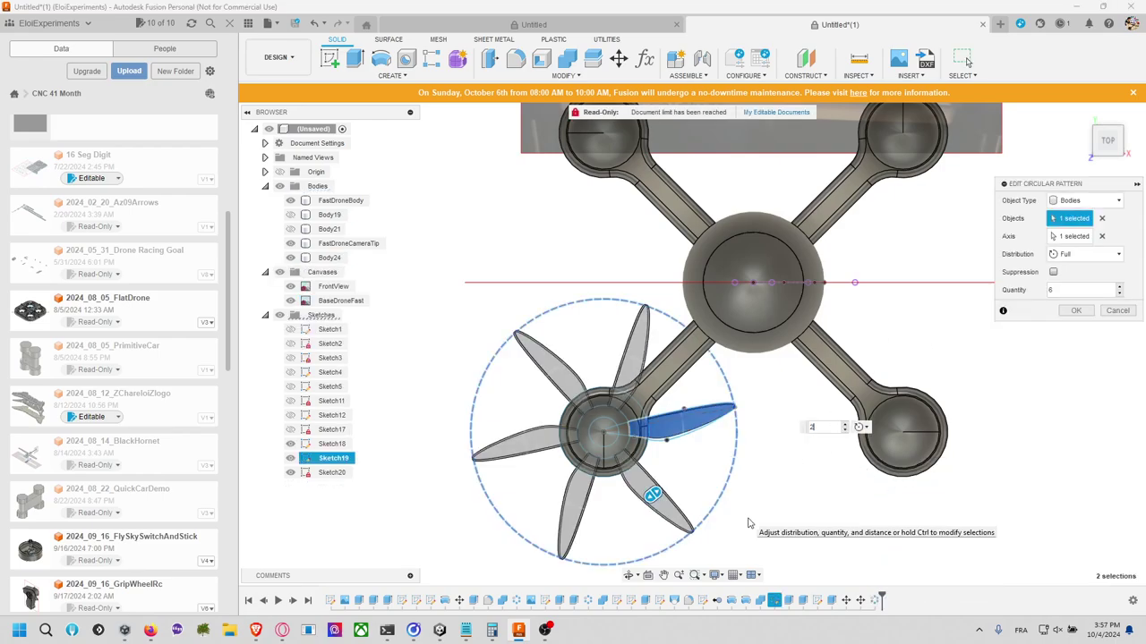
{"action": "type", "text": "2"}
{"action": "key", "text": "Return"}
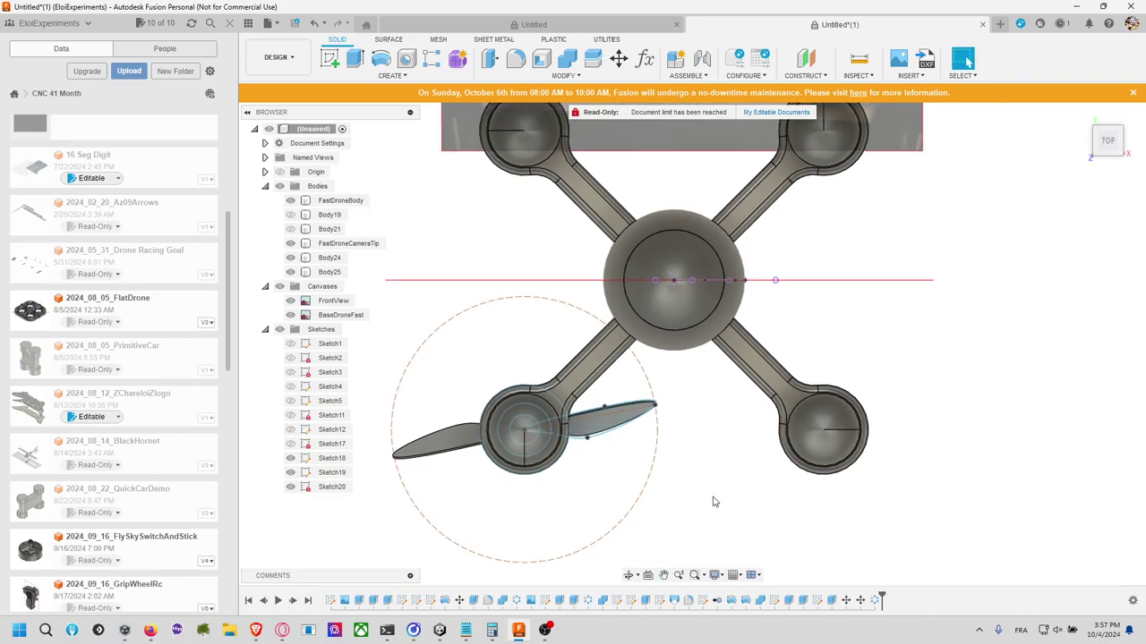
{"action": "middle_click_drag", "start_coordinate": [967, 61], "coordinate": [1071, 158], "text": "shift"}
{"action": "left_click", "coordinate": [1118, 140]}
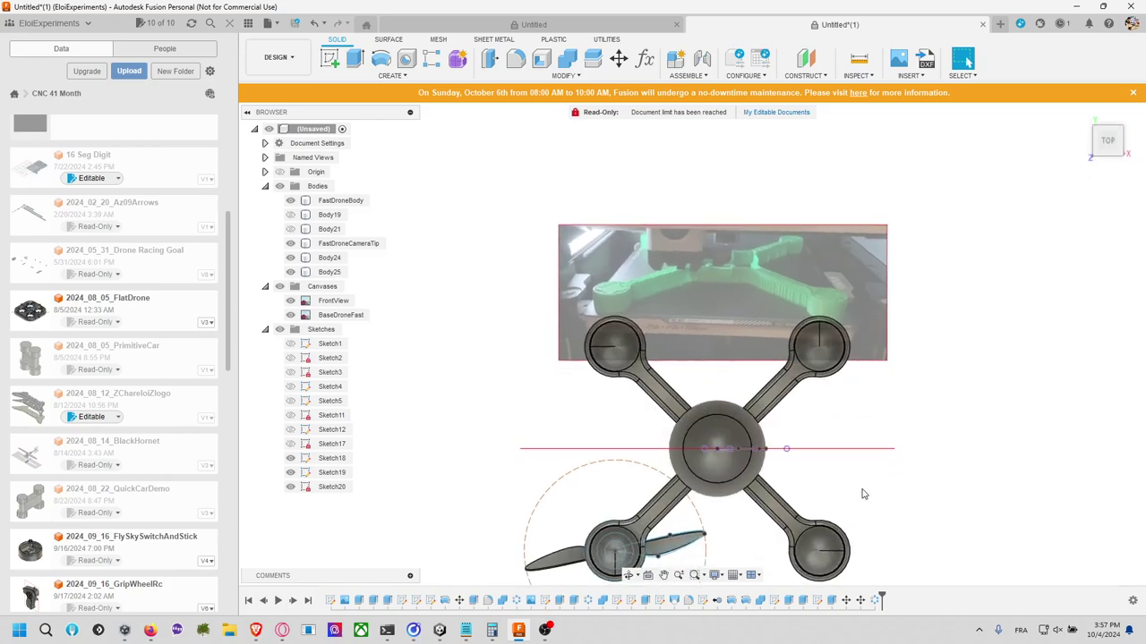
{"action": "middle_click_drag", "start_coordinate": [857, 518], "coordinate": [803, 446]}
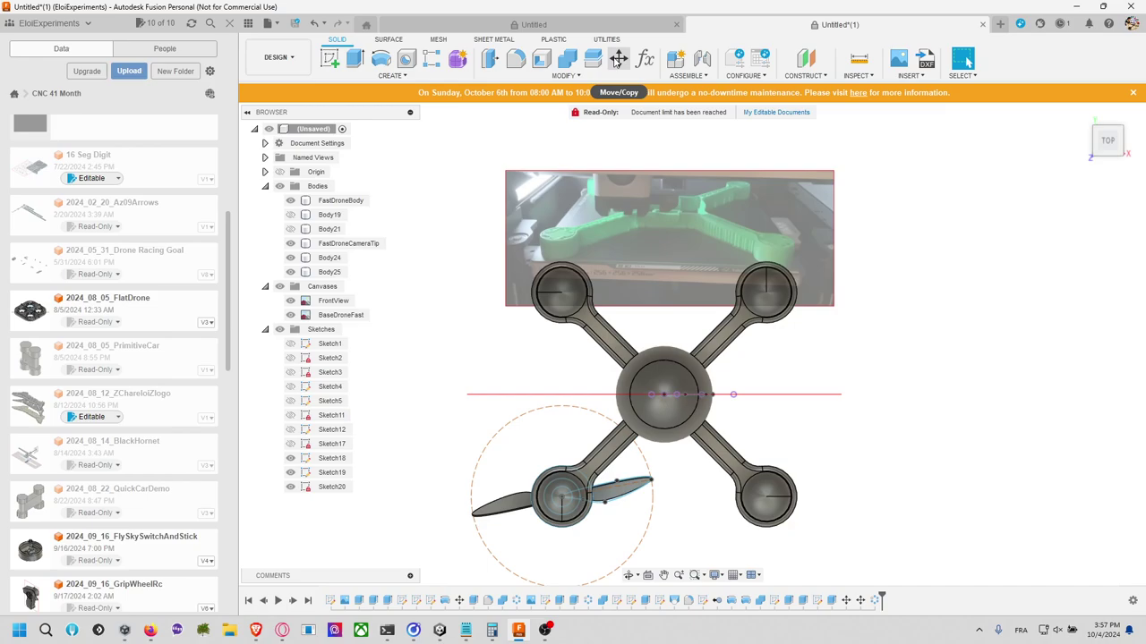
Step: Try combining Body24, Body25 and FastDroneCameraTip, then cancel without merging
{"action": "left_click", "coordinate": [566, 58]}
{"action": "middle_click_drag", "start_coordinate": [852, 332], "coordinate": [573, 376], "text": "shift"}
{"action": "scroll", "coordinate": [529, 381], "scroll_direction": "up", "scroll_amount": 2}
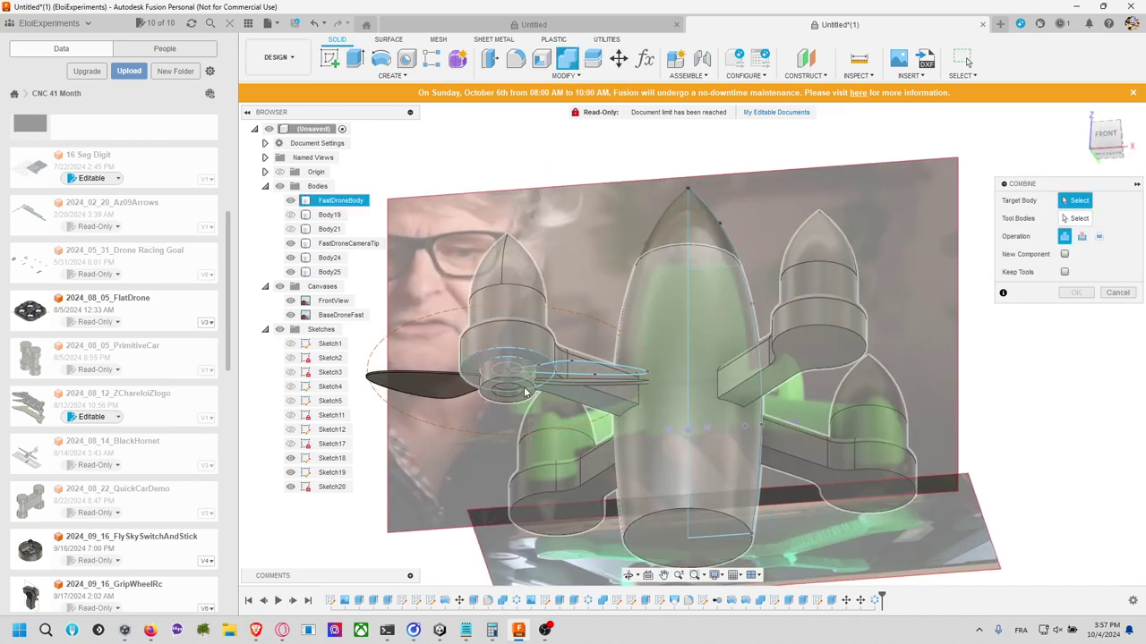
{"action": "left_click", "coordinate": [329, 258]}
{"action": "left_click", "coordinate": [329, 272]}
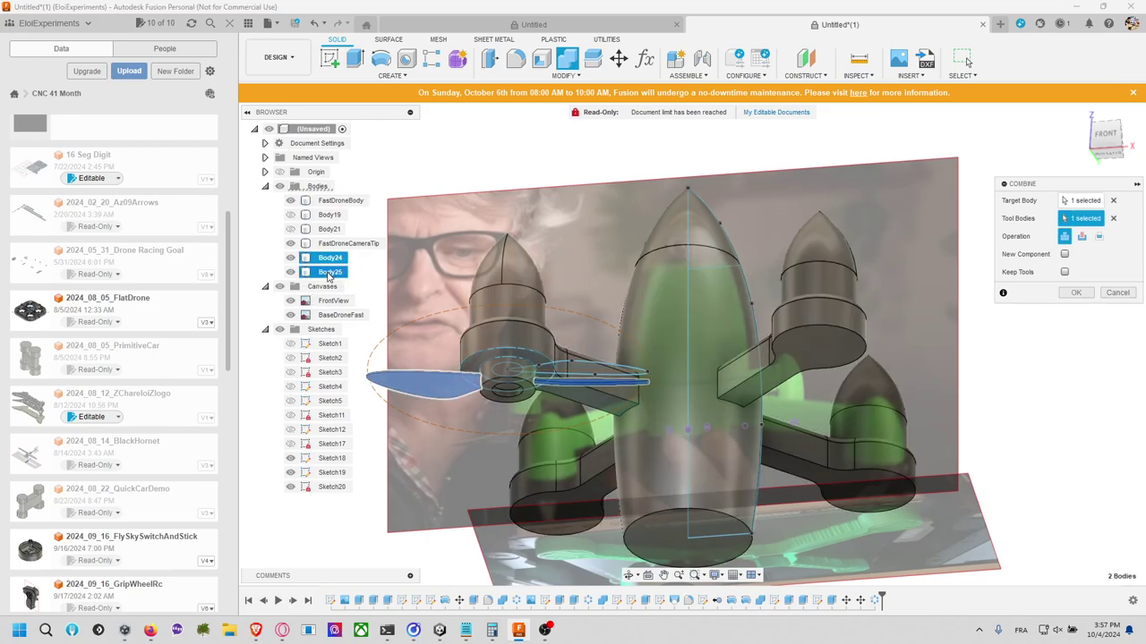
{"action": "left_click", "coordinate": [351, 243]}
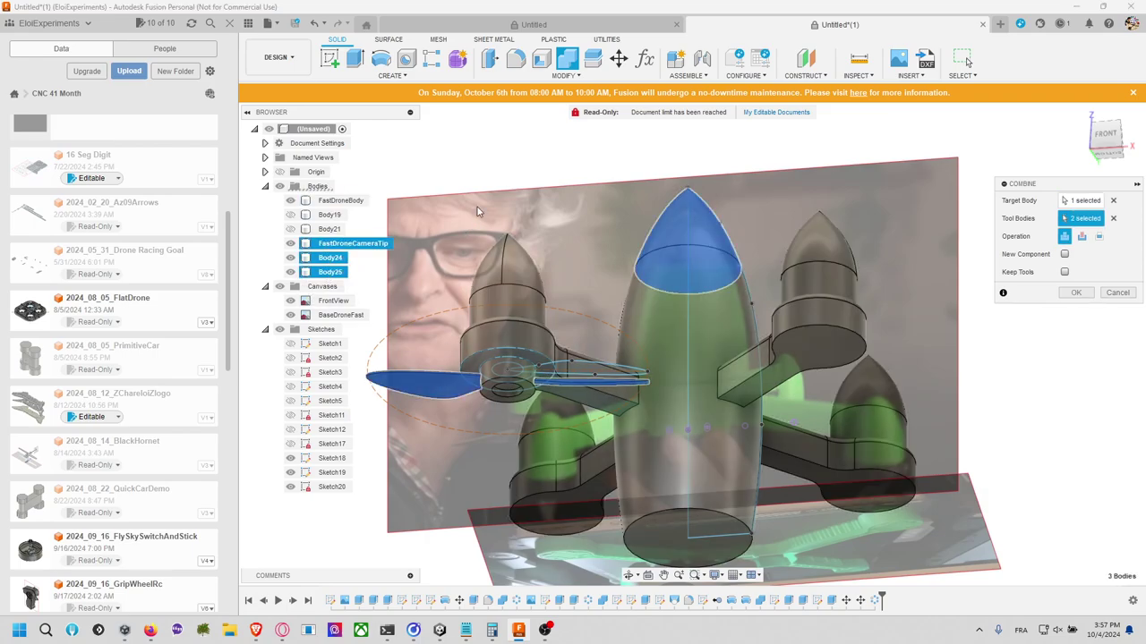
{"action": "middle_click_drag", "start_coordinate": [478, 166], "coordinate": [558, 166]}
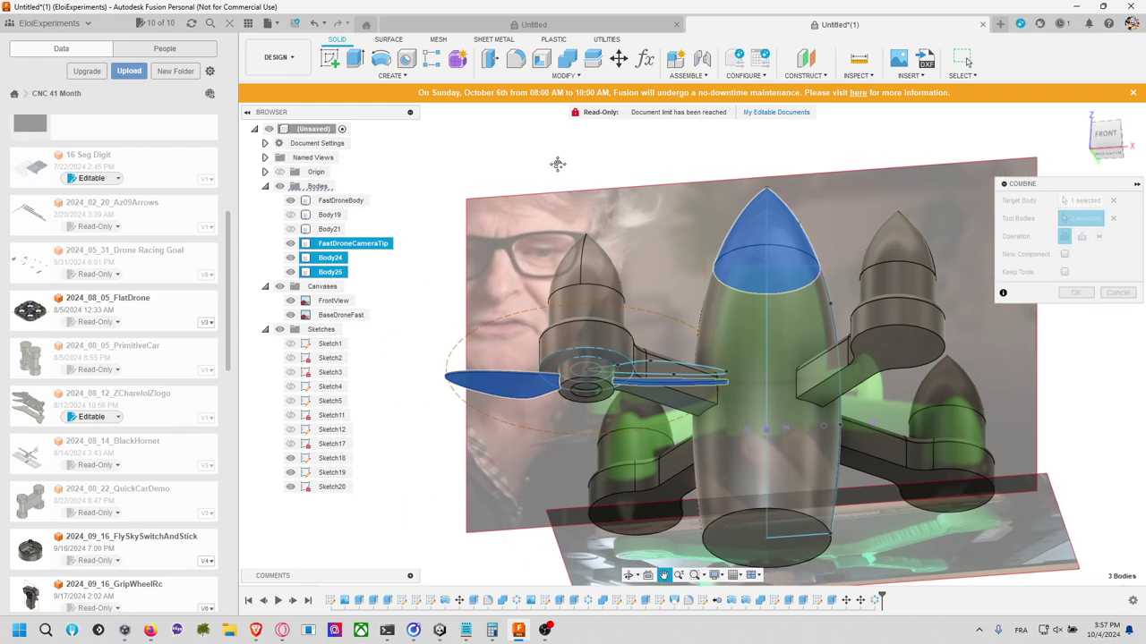
{"action": "left_click", "coordinate": [1118, 293]}
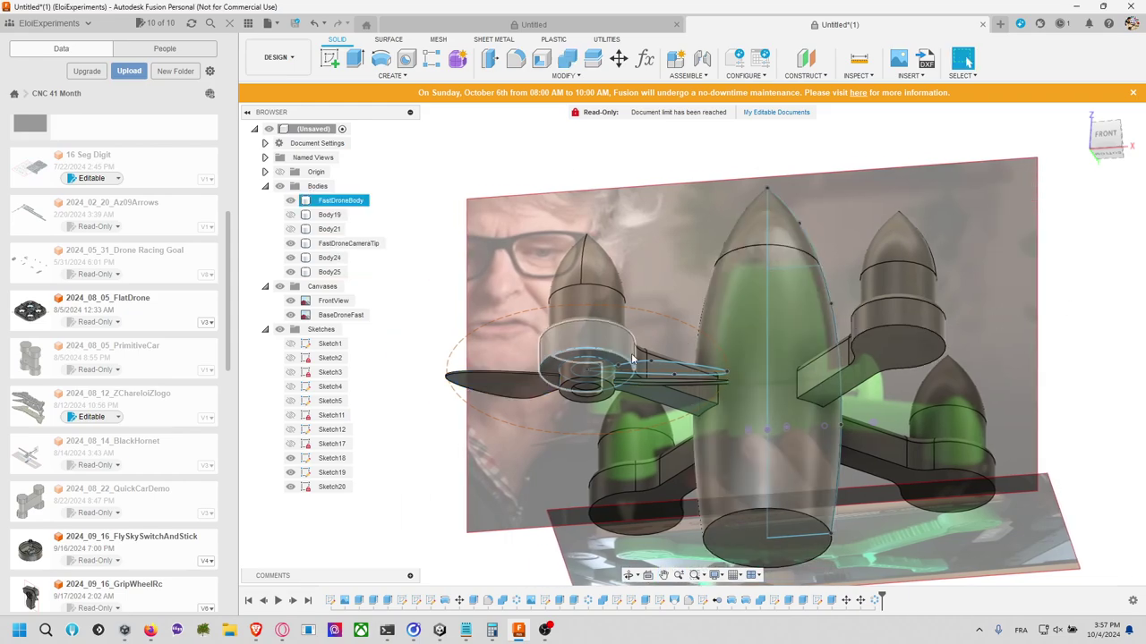
Step: Change the Extrude15 feature's operation to New Body
{"action": "right_click", "coordinate": [804, 608]}
{"action": "left_click", "coordinate": [841, 474]}
{"action": "left_click", "coordinate": [1065, 332]}
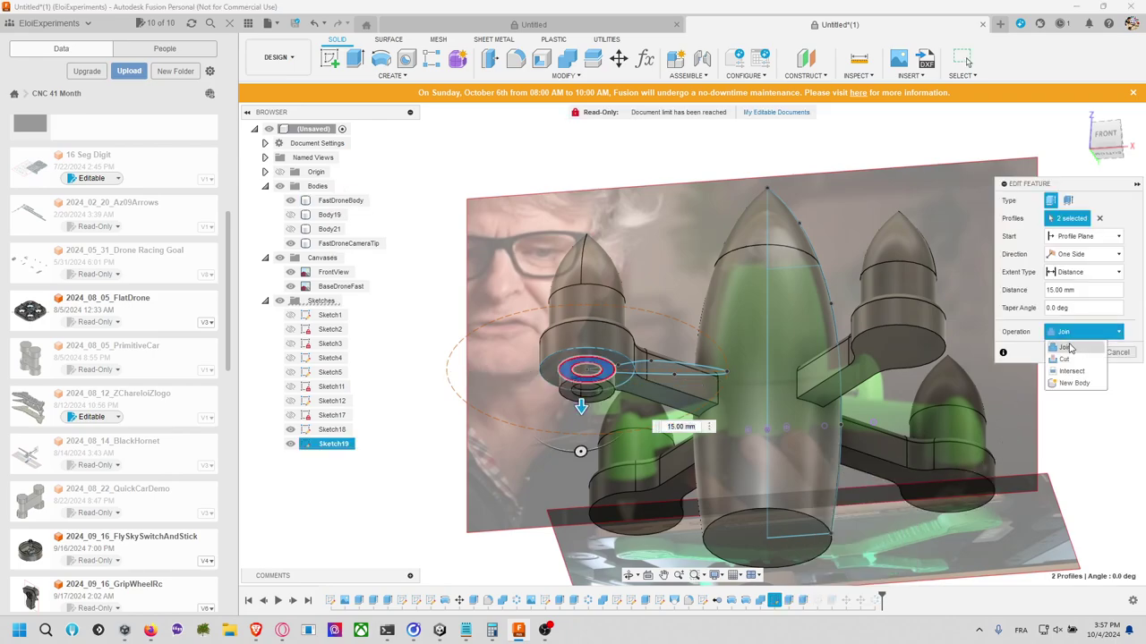
{"action": "left_click", "coordinate": [1074, 383]}
{"action": "left_click", "coordinate": [1076, 352]}
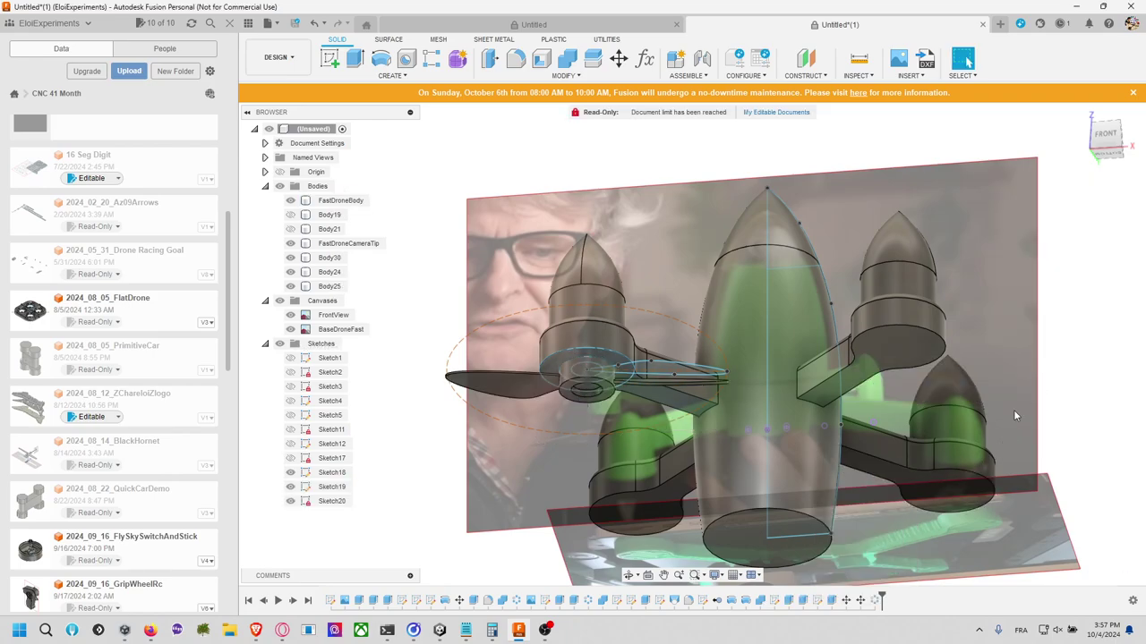
Step: Change the hub's Extrude14 feature operation to New Body
{"action": "right_click", "coordinate": [762, 606]}
{"action": "left_click", "coordinate": [754, 607]}
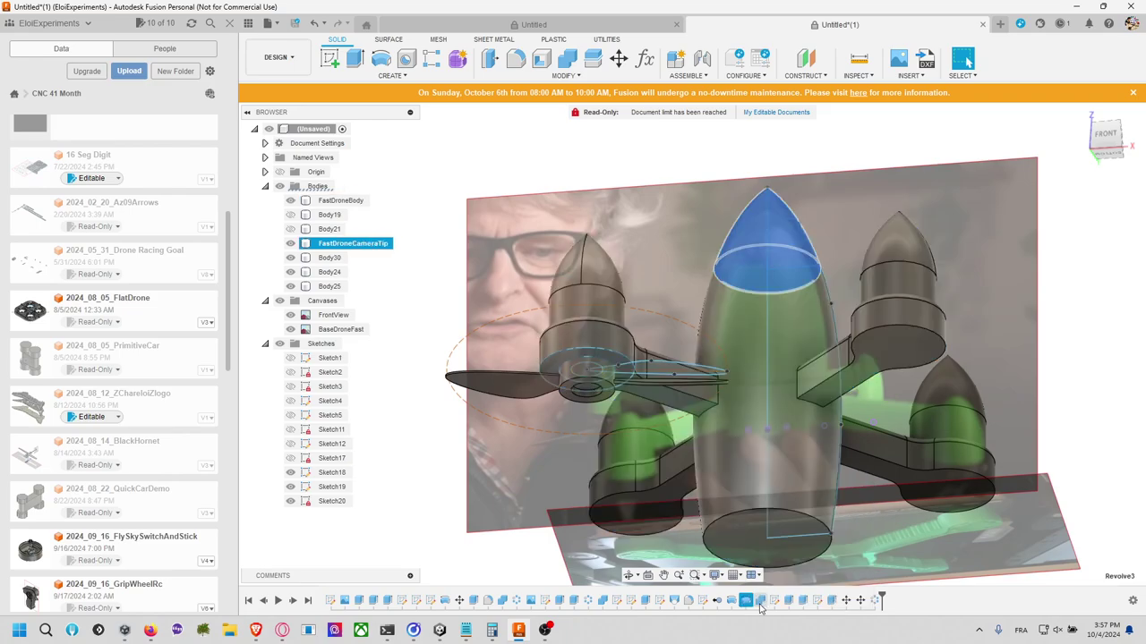
{"action": "left_click", "coordinate": [788, 601]}
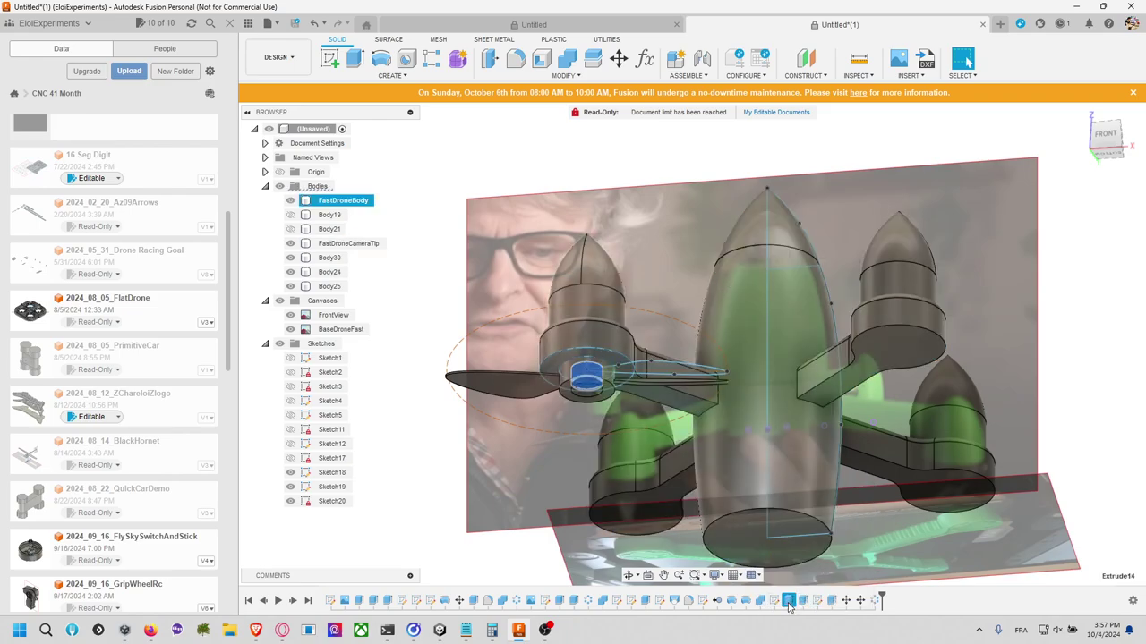
{"action": "right_click", "coordinate": [788, 601]}
{"action": "left_click", "coordinate": [821, 473]}
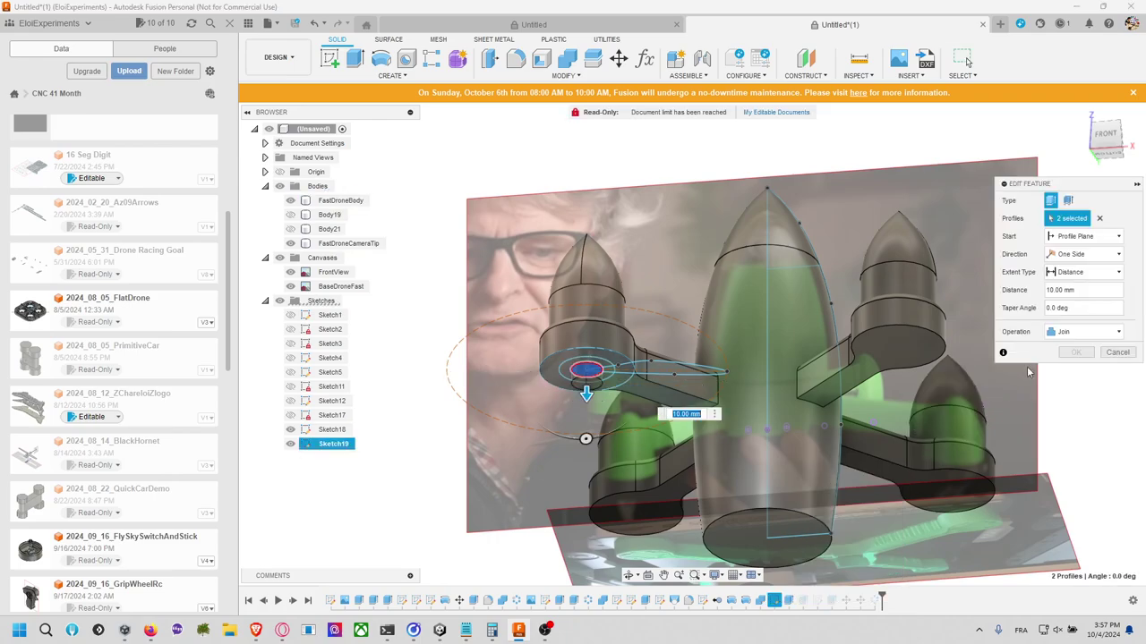
{"action": "left_click", "coordinate": [1083, 331]}
{"action": "left_click", "coordinate": [1077, 383]}
{"action": "left_click", "coordinate": [1080, 353]}
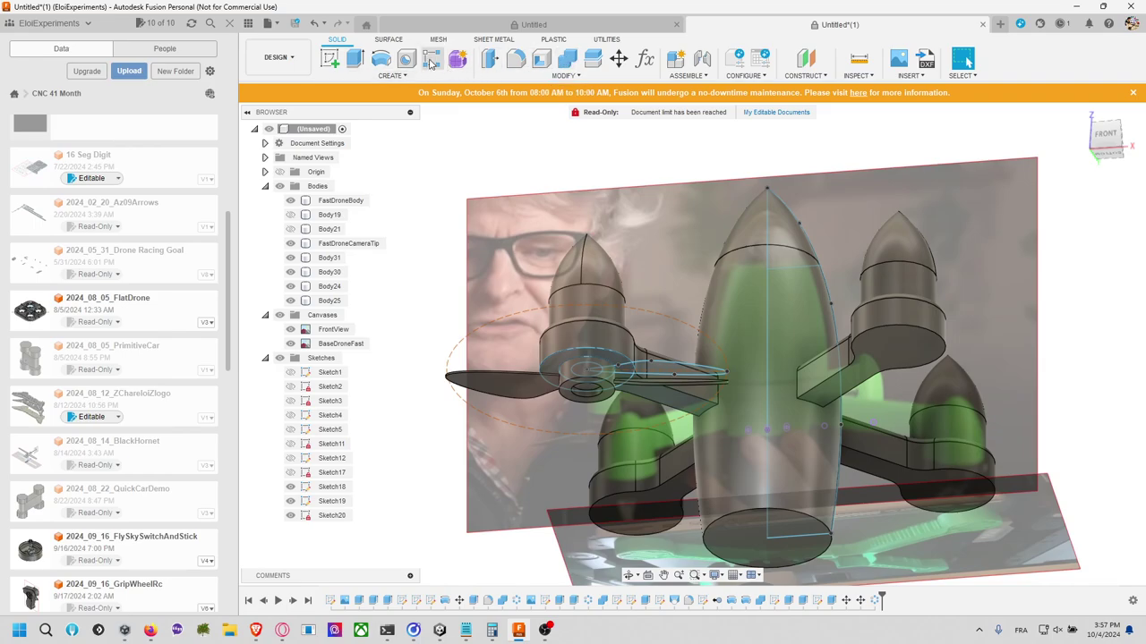
Step: Combine the hub disc with both blades into one propeller body
{"action": "left_click", "coordinate": [566, 58]}
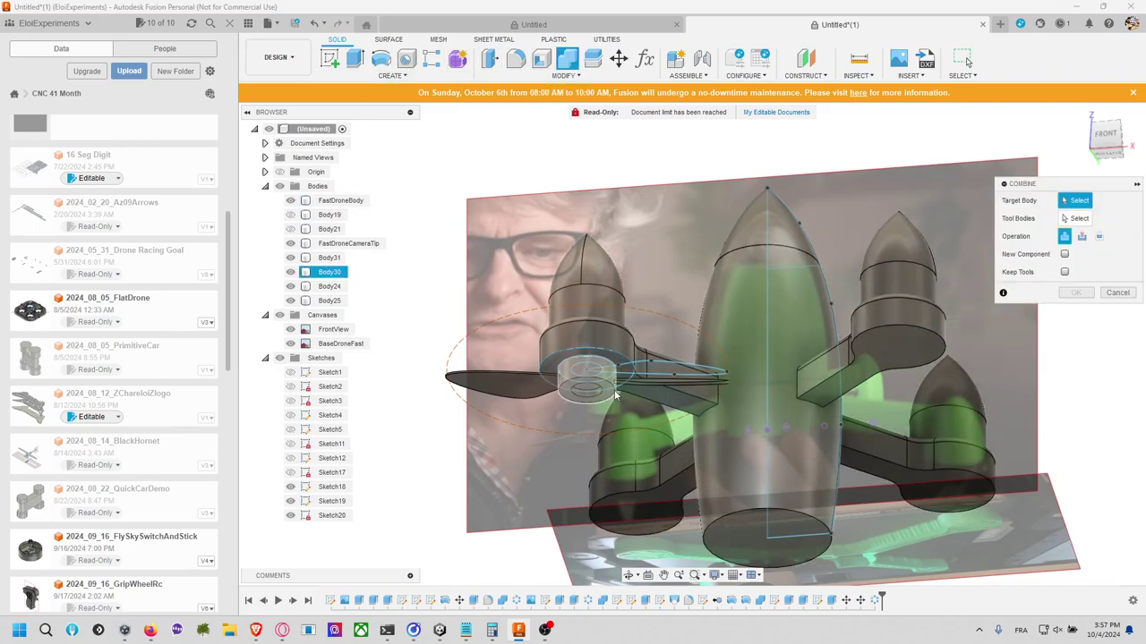
{"action": "left_click", "coordinate": [586, 392]}
{"action": "left_click", "coordinate": [586, 394]}
{"action": "left_click", "coordinate": [650, 386]}
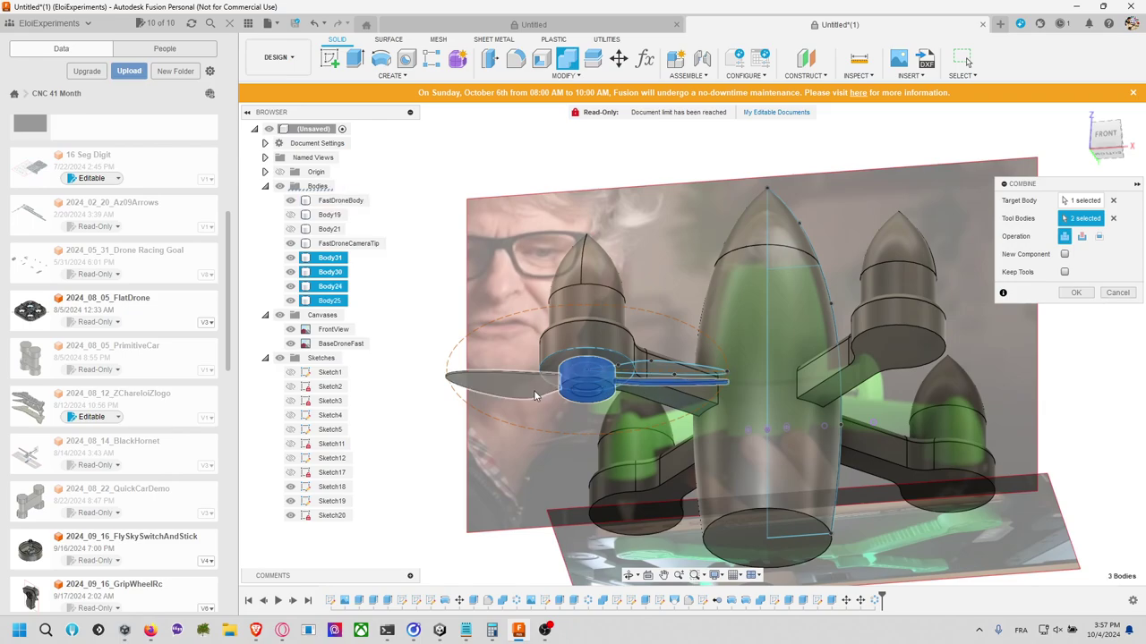
{"action": "left_click", "coordinate": [501, 383]}
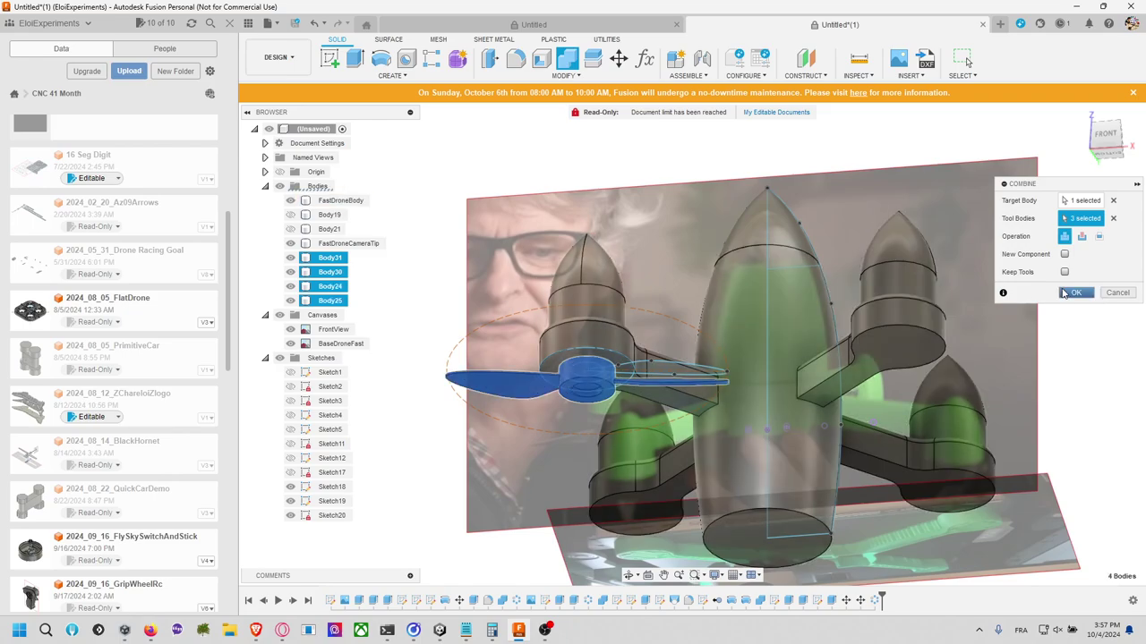
{"action": "left_click", "coordinate": [1074, 293]}
{"action": "middle_click_drag", "start_coordinate": [617, 259], "coordinate": [678, 376], "text": "shift"}
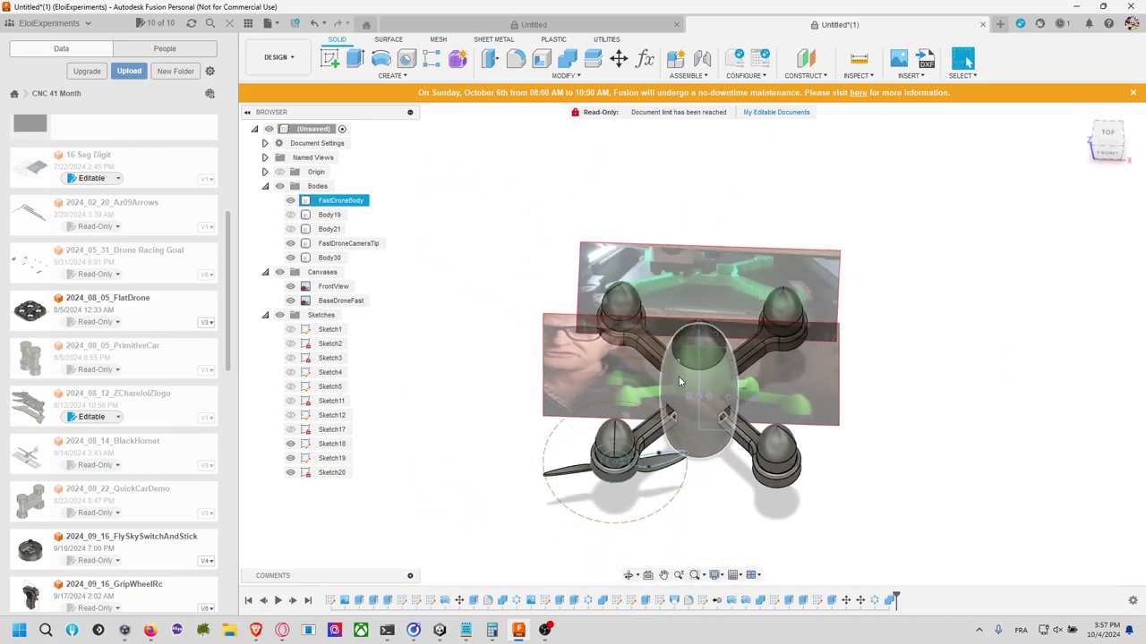
Step: Mirror propeller body Body30 across a plane to create a second propeller
{"action": "left_click", "coordinate": [1097, 137]}
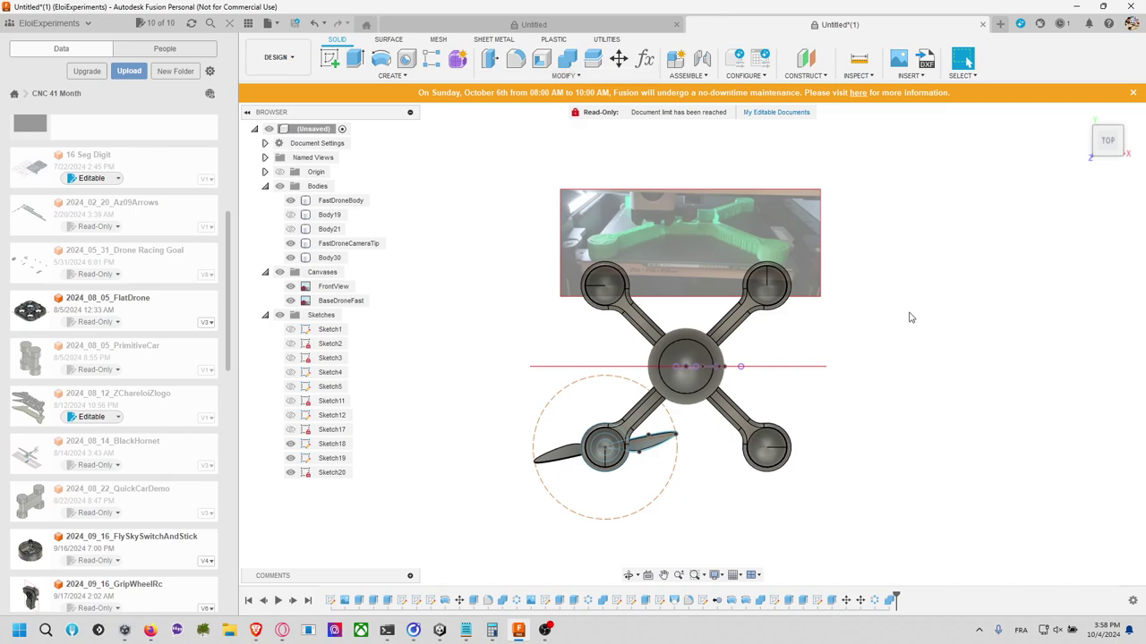
{"action": "type", "text": "smir"}
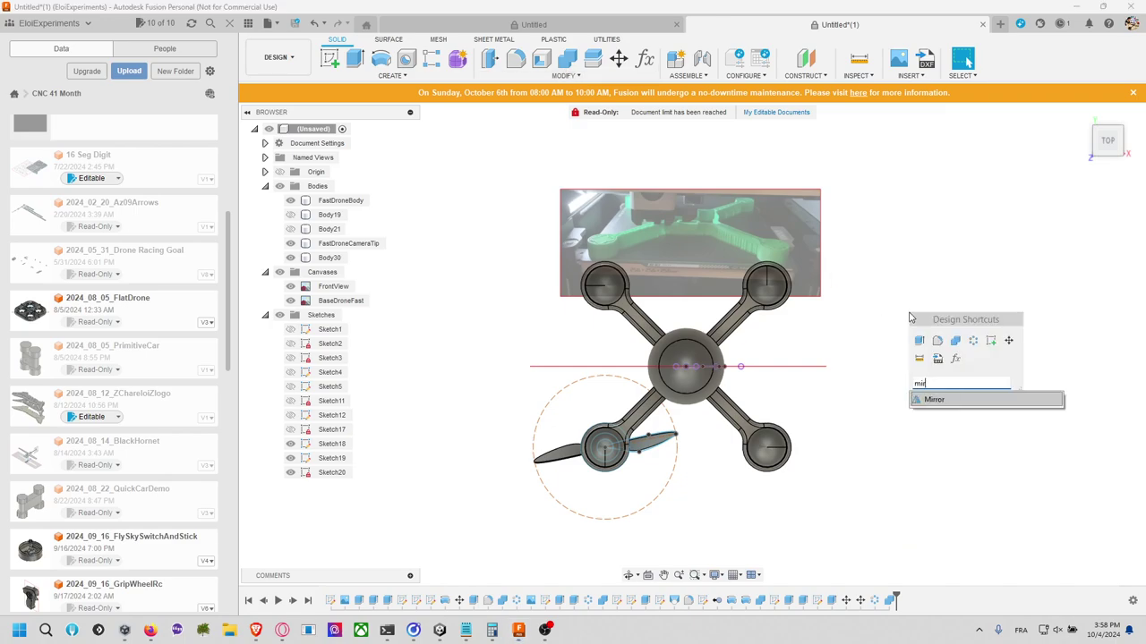
{"action": "key", "text": "Return"}
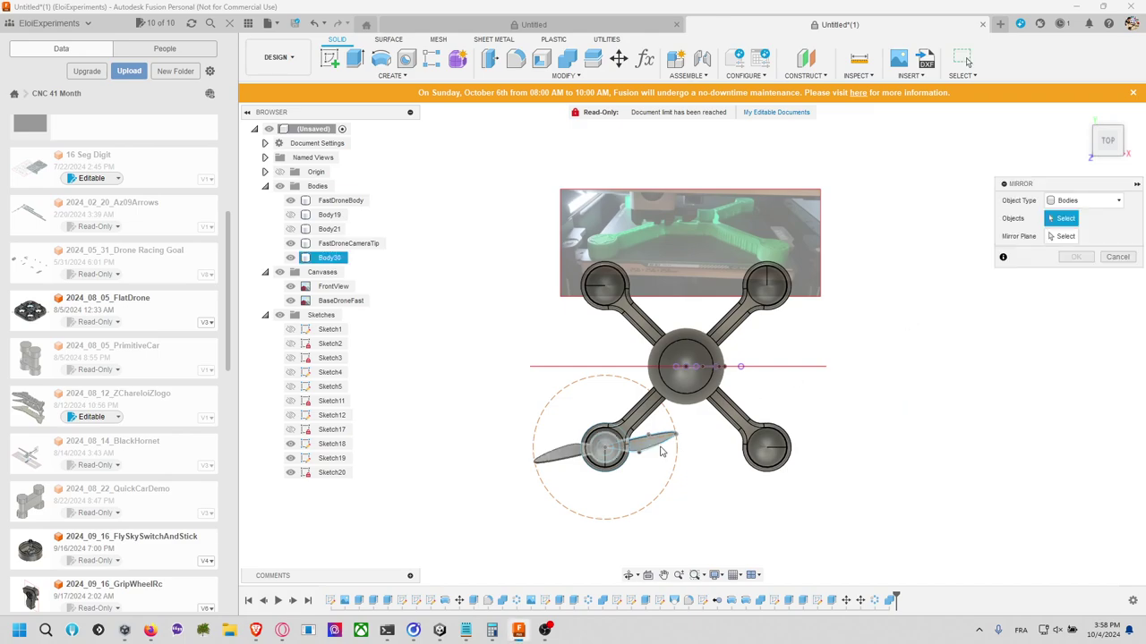
{"action": "left_click", "coordinate": [662, 449]}
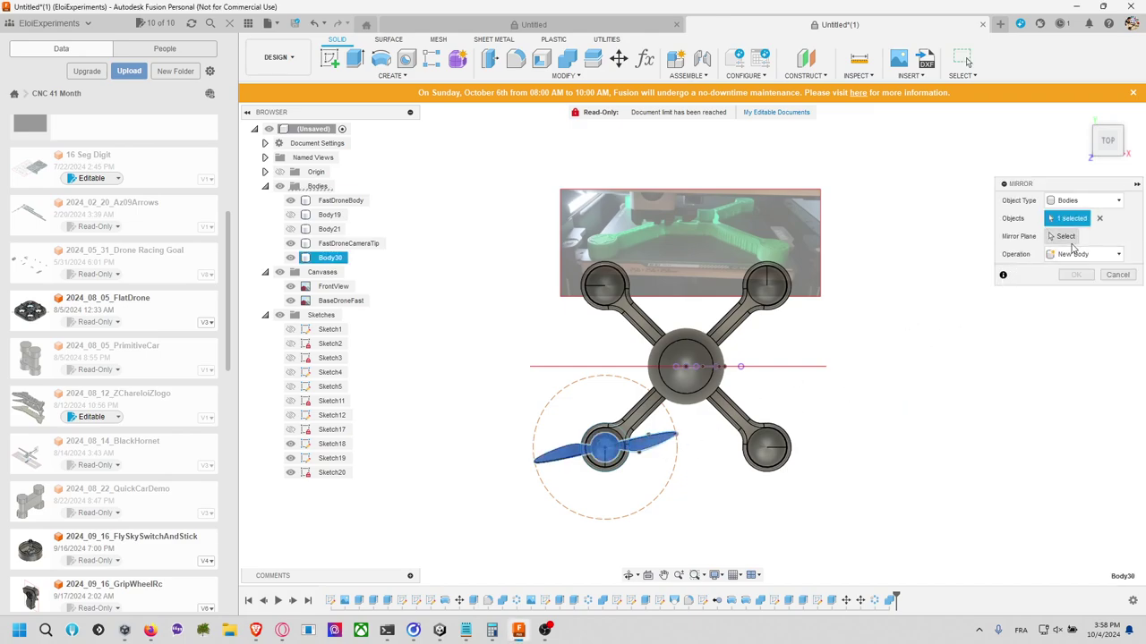
{"action": "left_click", "coordinate": [1068, 238]}
{"action": "left_click", "coordinate": [787, 366]}
{"action": "middle_click_drag", "start_coordinate": [785, 358], "coordinate": [676, 353], "text": "shift"}
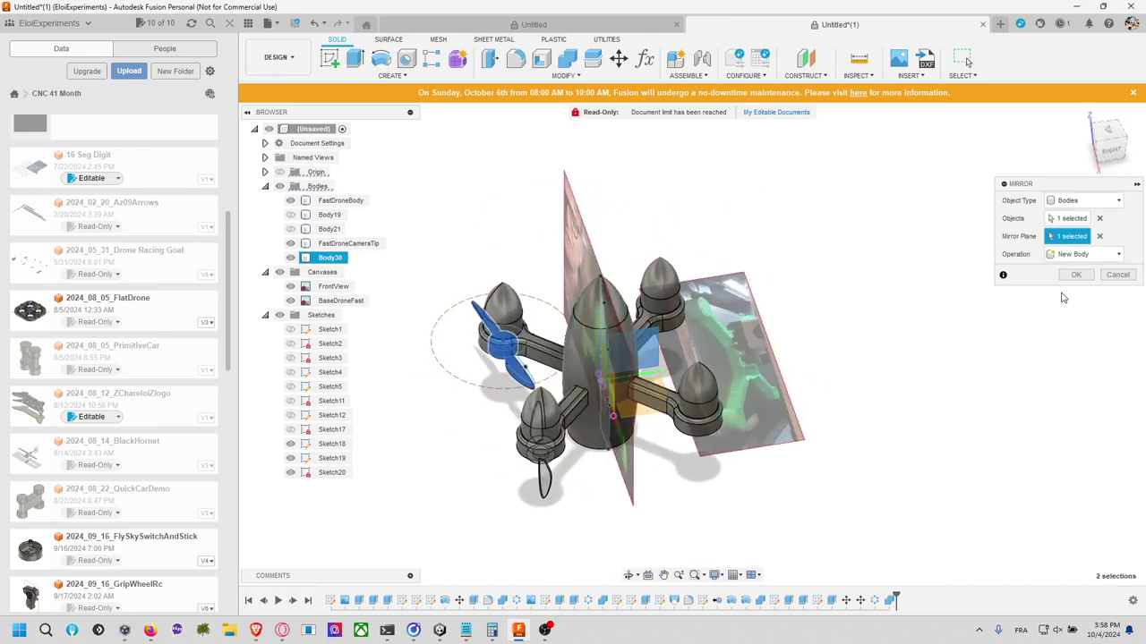
{"action": "middle_click_drag", "start_coordinate": [787, 380], "coordinate": [882, 404], "text": "shift"}
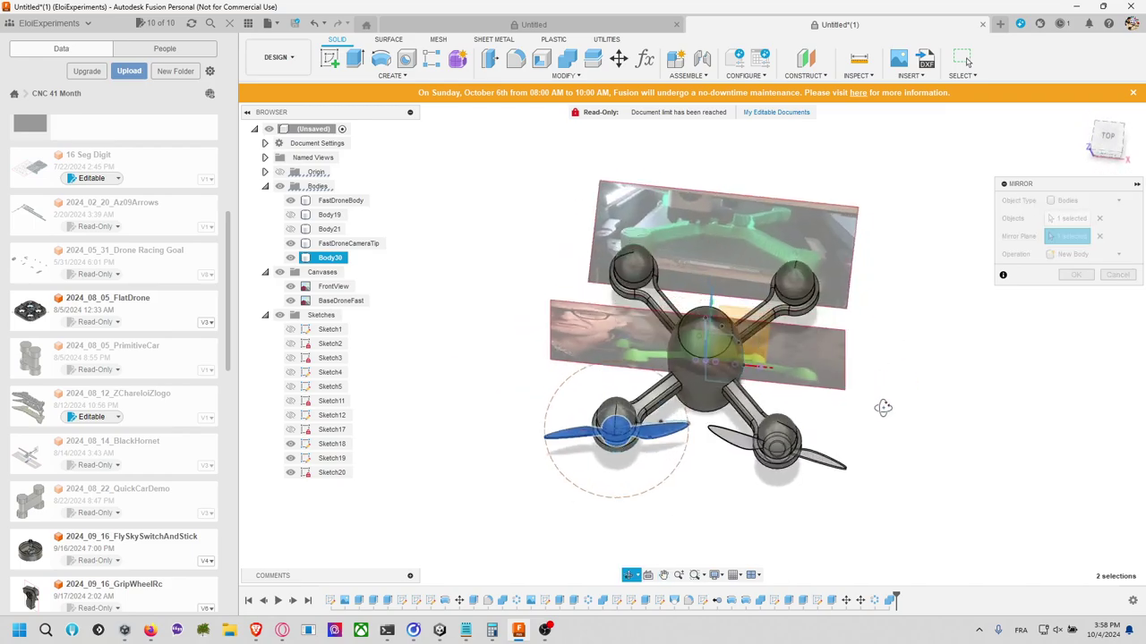
{"action": "left_click", "coordinate": [1076, 275]}
{"action": "middle_click_drag", "start_coordinate": [927, 308], "coordinate": [910, 286], "text": "shift"}
{"action": "left_click", "coordinate": [1109, 149]}
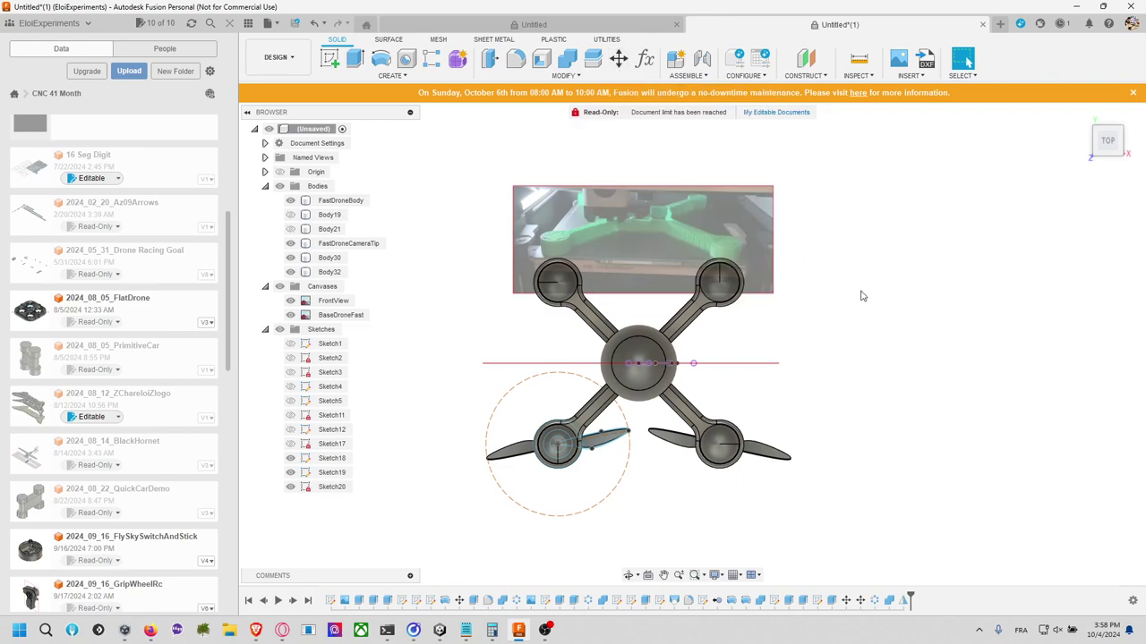
Step: Mirror the right and left propeller bodies across the drone's centre plane
{"action": "type", "text": "smirror"}
{"action": "key", "text": "Return"}
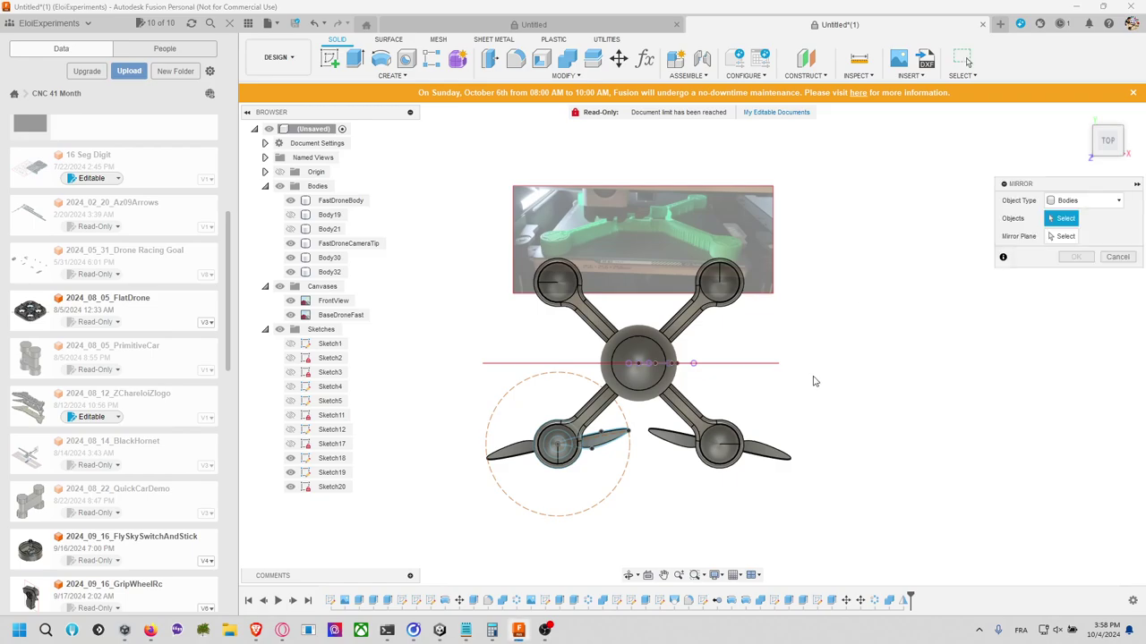
{"action": "left_click", "coordinate": [668, 440]}
{"action": "left_click", "coordinate": [609, 438]}
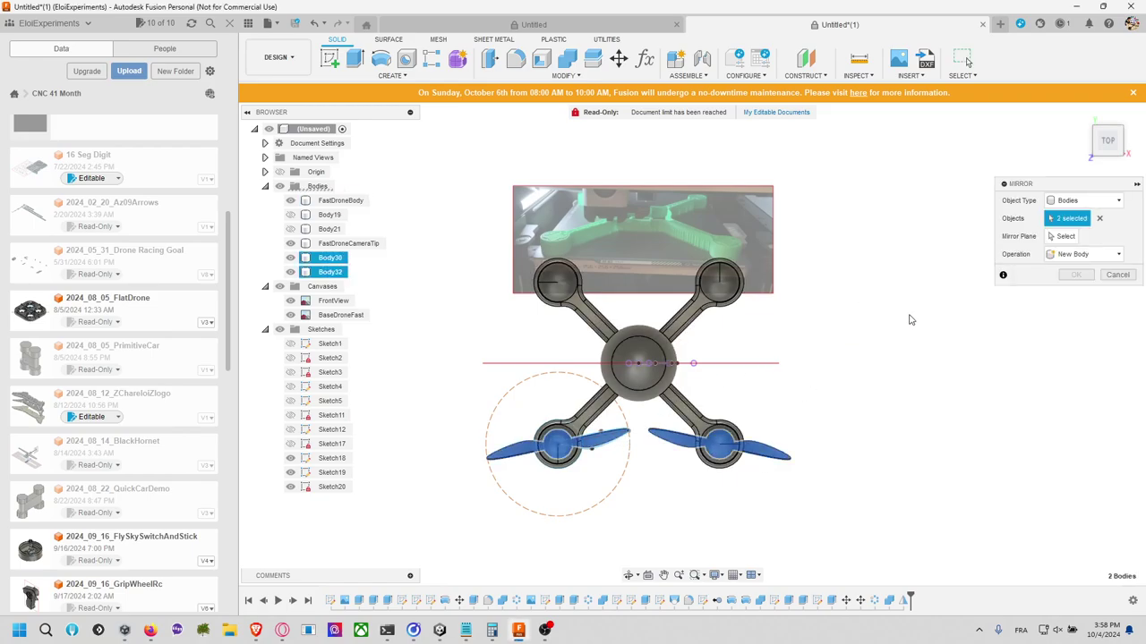
{"action": "middle_click_drag", "start_coordinate": [909, 320], "coordinate": [609, 299], "text": "shift"}
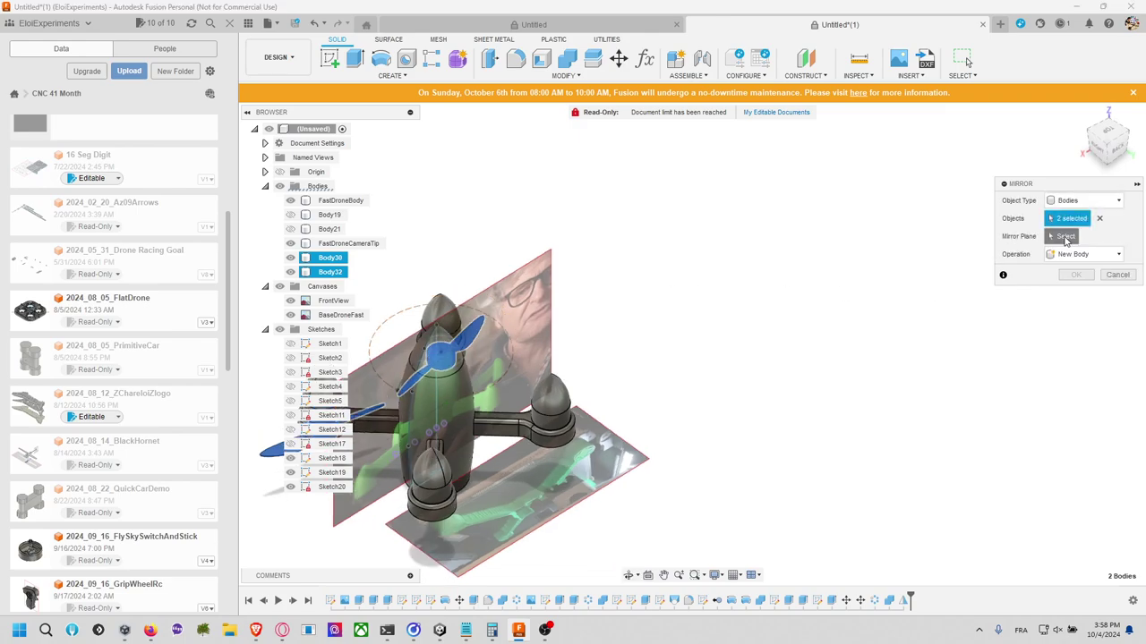
{"action": "left_click", "coordinate": [1065, 237]}
{"action": "left_click", "coordinate": [620, 416]}
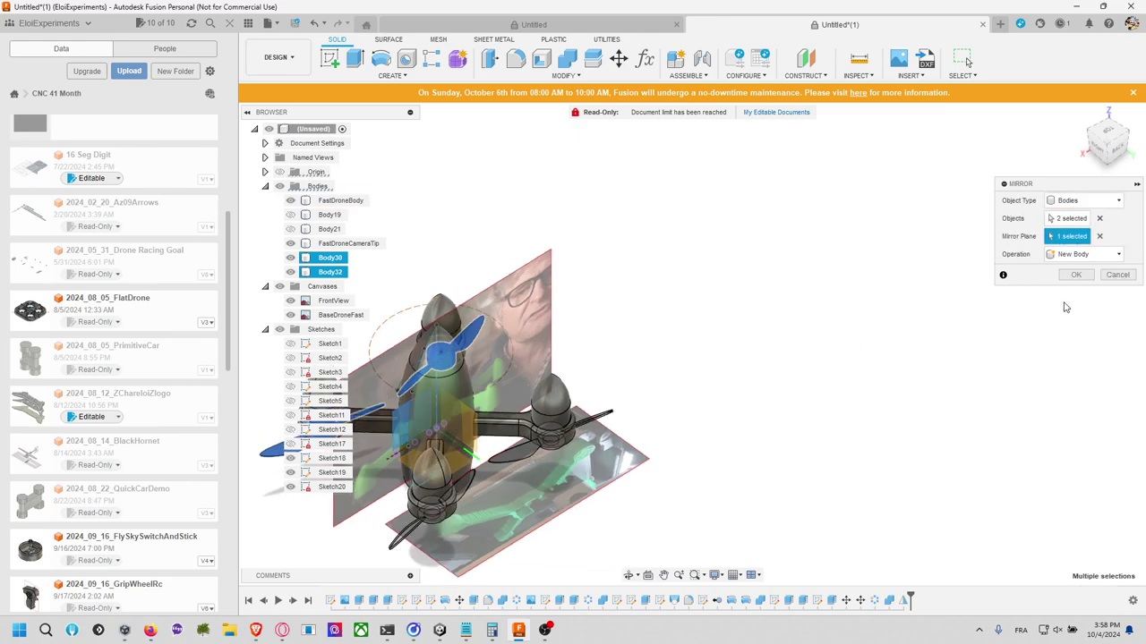
{"action": "left_click", "coordinate": [1075, 275]}
{"action": "middle_click_drag", "start_coordinate": [842, 381], "coordinate": [958, 292], "text": "shift"}
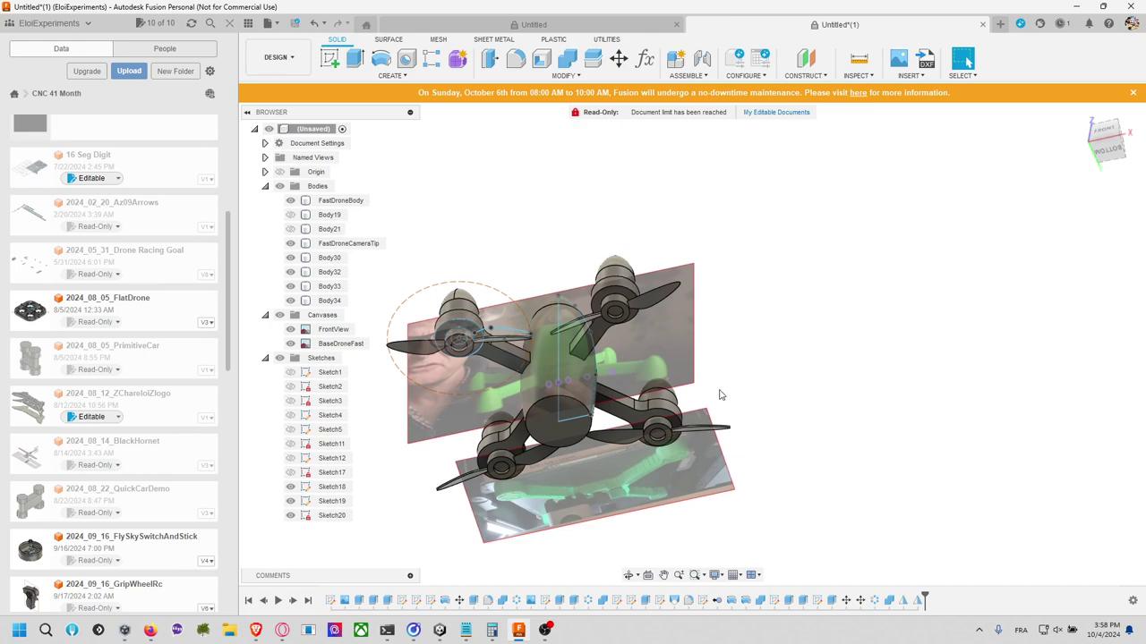
{"action": "scroll", "coordinate": [721, 395], "scroll_direction": "up", "scroll_amount": 2}
{"action": "middle_click_drag", "start_coordinate": [721, 396], "coordinate": [924, 279]}
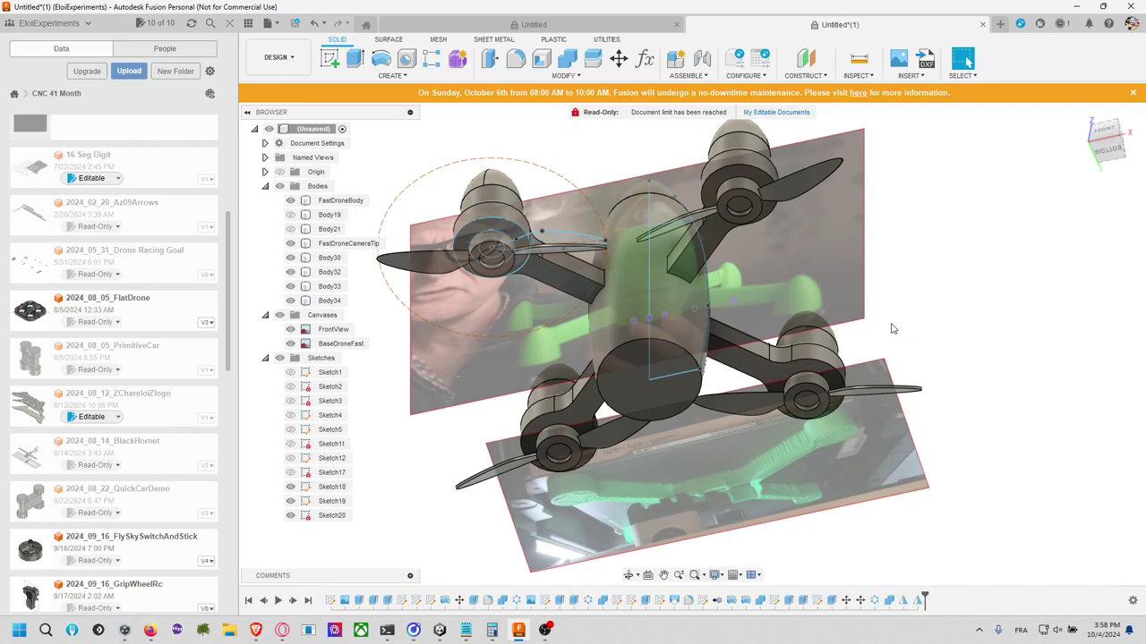
{"action": "middle_click_drag", "start_coordinate": [908, 322], "coordinate": [949, 360], "text": "shift"}
{"action": "scroll", "coordinate": [883, 376], "scroll_direction": "up", "scroll_amount": 4}
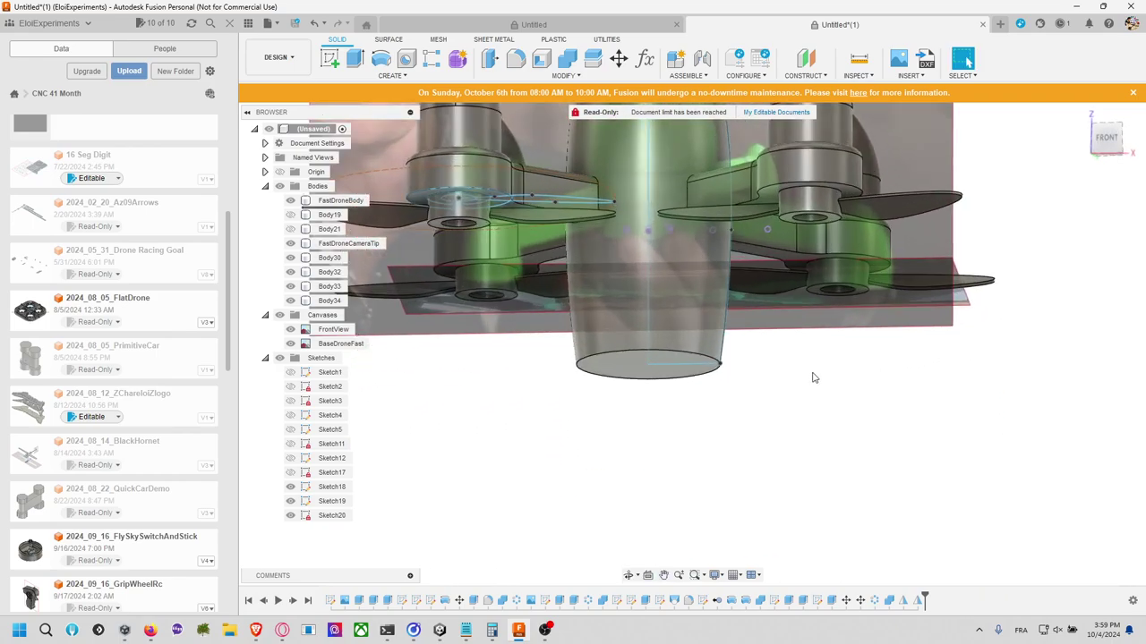
{"action": "middle_click_drag", "start_coordinate": [928, 413], "coordinate": [773, 387], "text": "shift"}
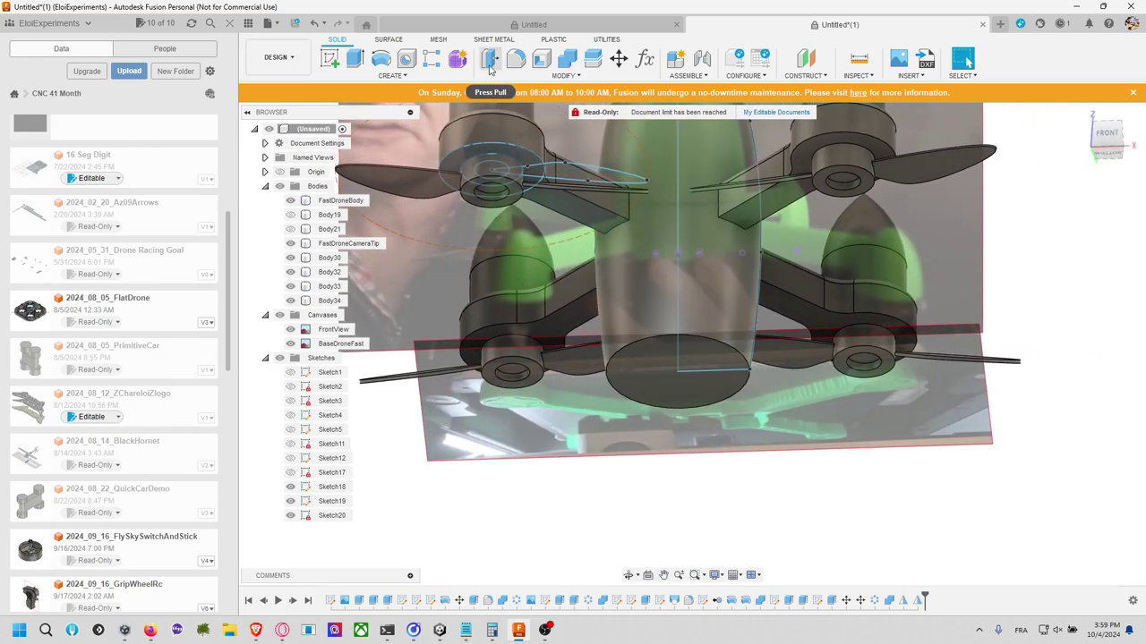
Step: Sketch an inward offset of the bottom circle on the drone body's bottom disc face
{"action": "left_click", "coordinate": [329, 59]}
{"action": "left_click", "coordinate": [716, 356]}
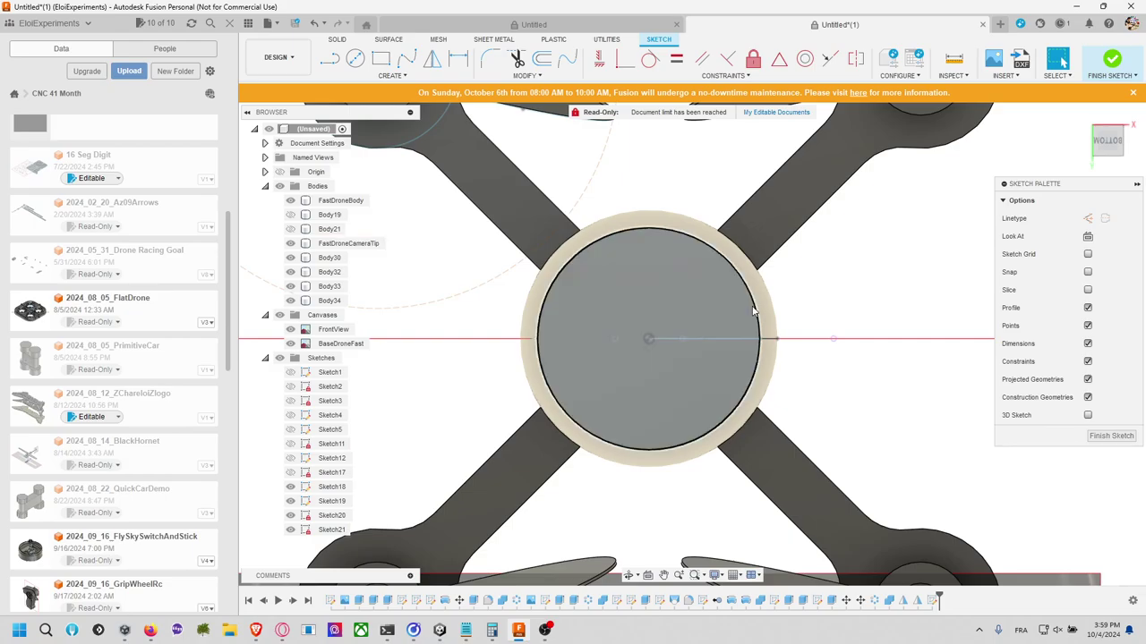
{"action": "middle_click_drag", "start_coordinate": [740, 328], "coordinate": [648, 433], "text": "shift"}
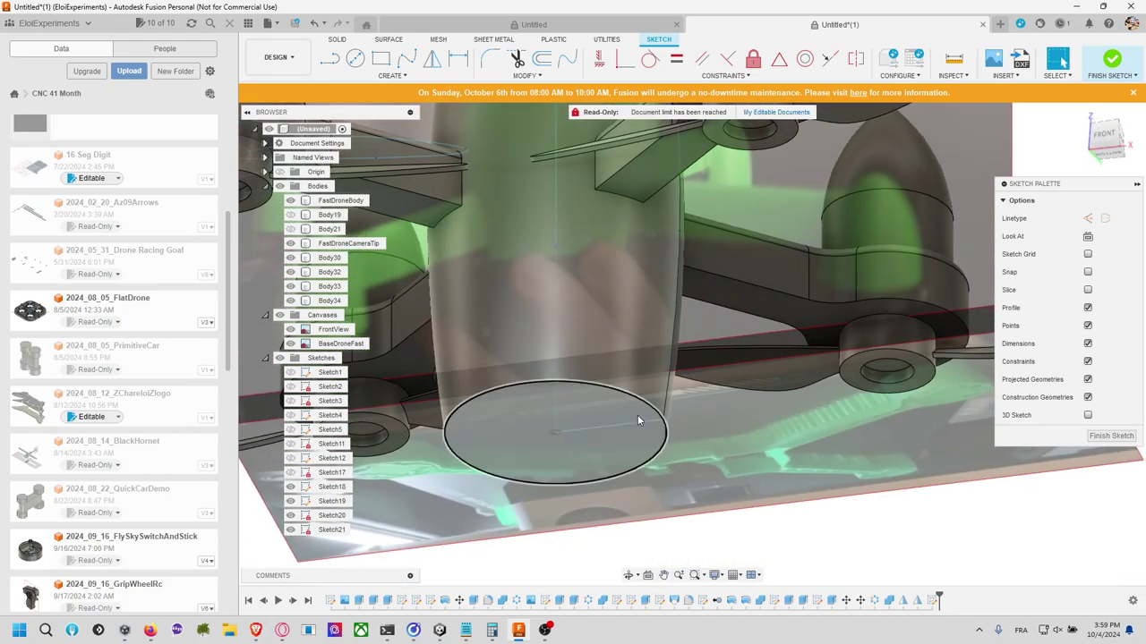
{"action": "left_click", "coordinate": [637, 410]}
{"action": "left_click", "coordinate": [356, 58]}
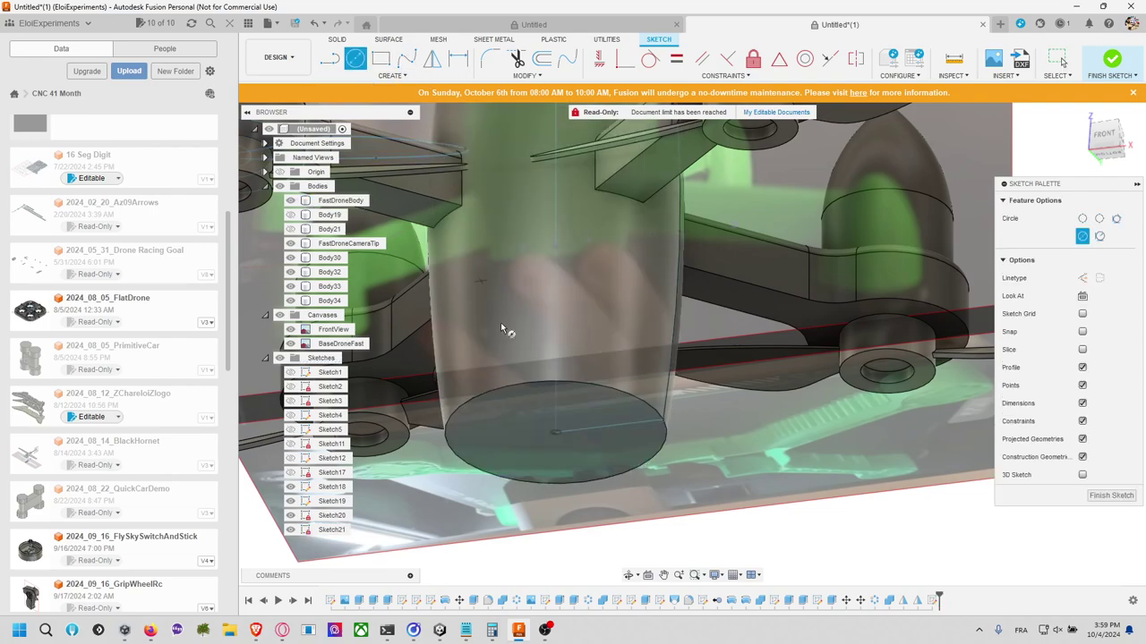
{"action": "left_click", "coordinate": [555, 434]}
{"action": "key", "text": "Escape"}
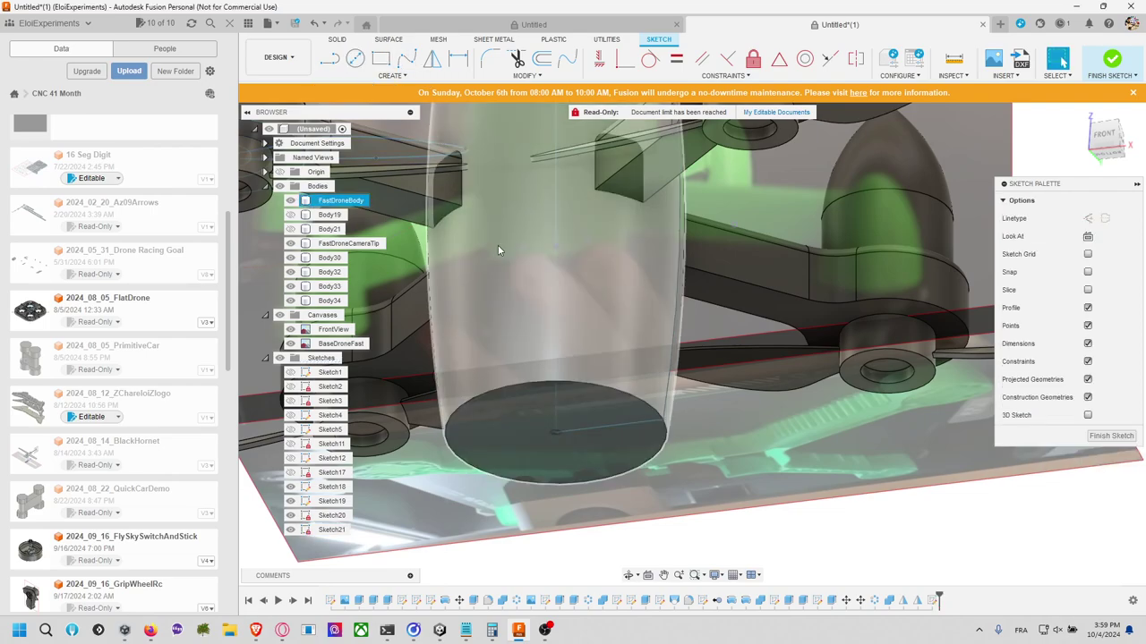
{"action": "left_click", "coordinate": [542, 59]}
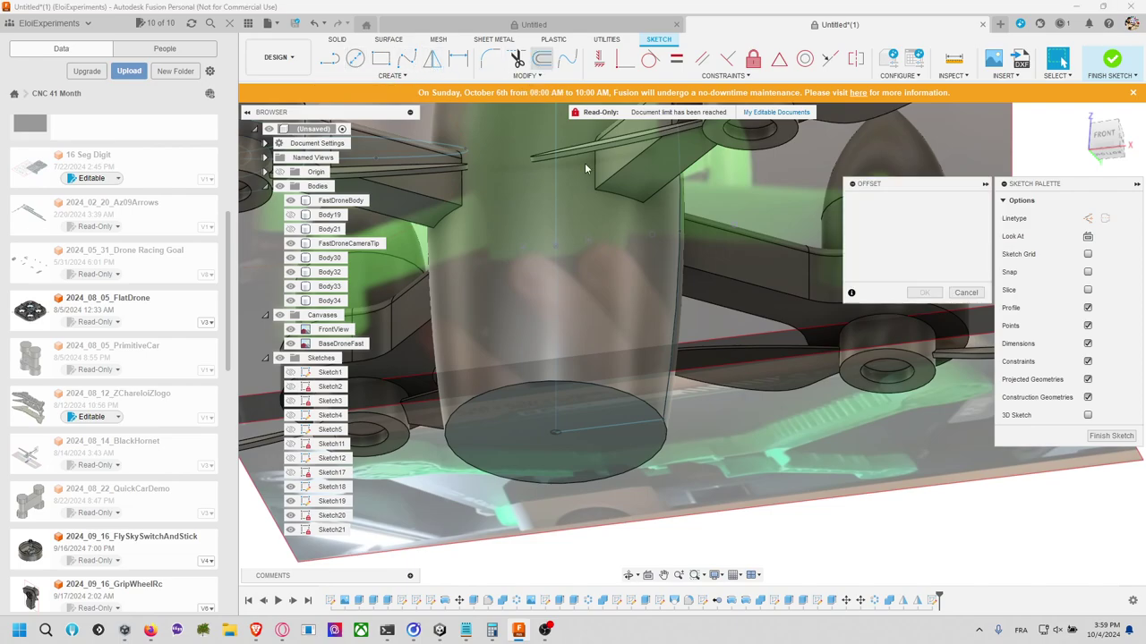
{"action": "left_click", "coordinate": [626, 395]}
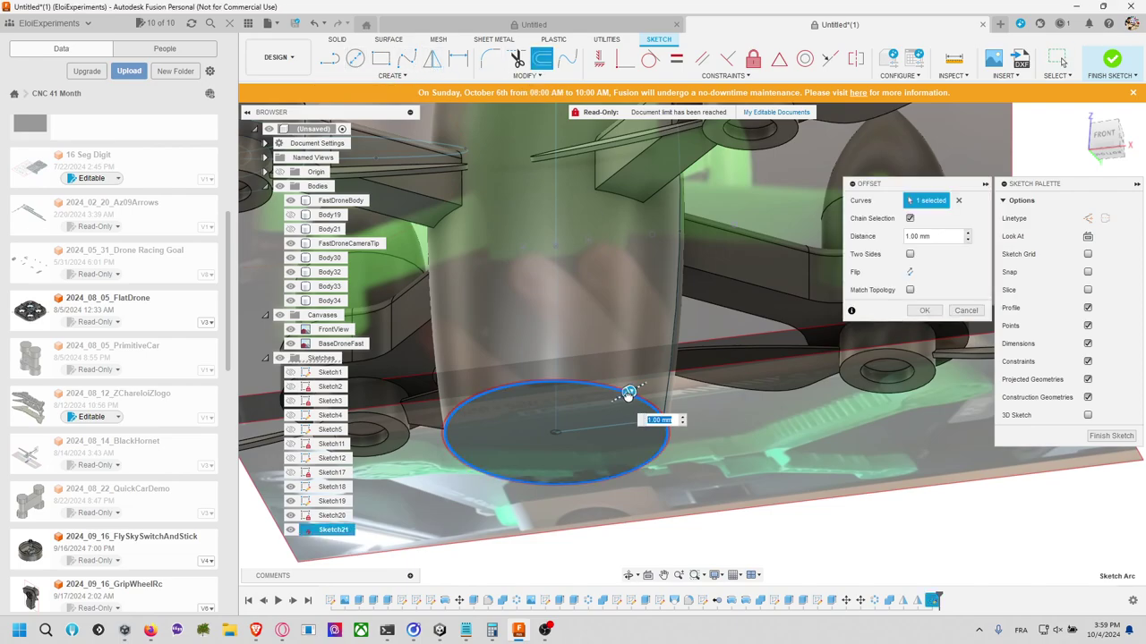
{"action": "left_click_drag", "start_coordinate": [616, 416], "coordinate": [693, 397]}
{"action": "left_click", "coordinate": [935, 312]}
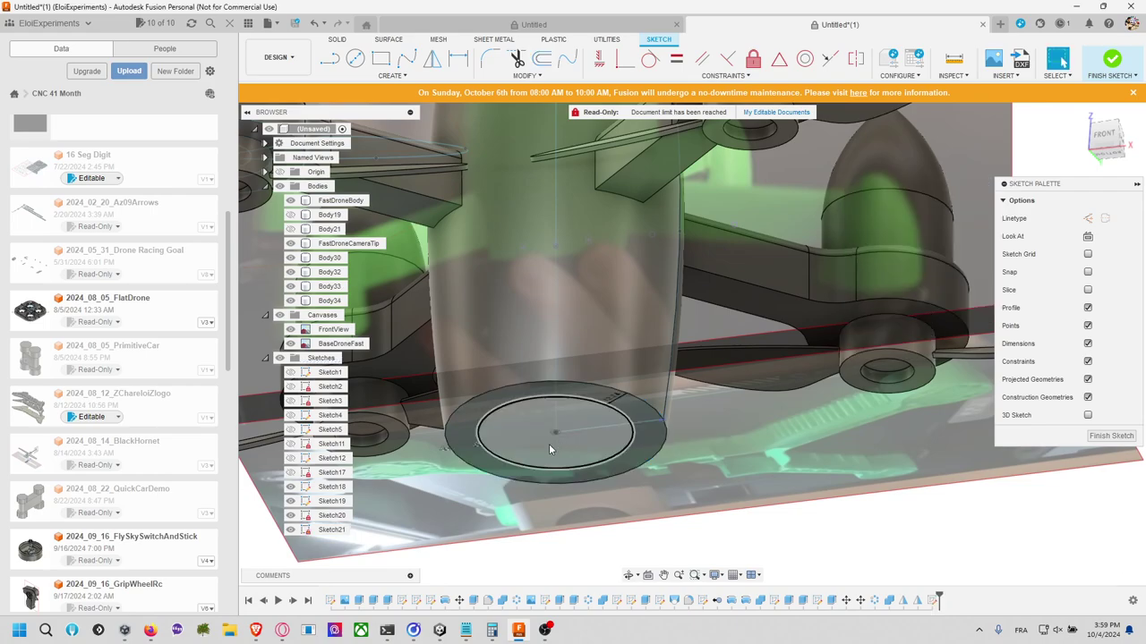
Step: Extrude-cut the inner circle profile 15 mm into the body and inspect the pocket
{"action": "key", "text": "e"}
{"action": "left_click", "coordinate": [558, 443]}
{"action": "left_click_drag", "start_coordinate": [555, 445], "coordinate": [563, 410]}
{"action": "left_click", "coordinate": [1077, 370]}
{"action": "scroll", "coordinate": [708, 401], "scroll_direction": "down", "scroll_amount": 8}
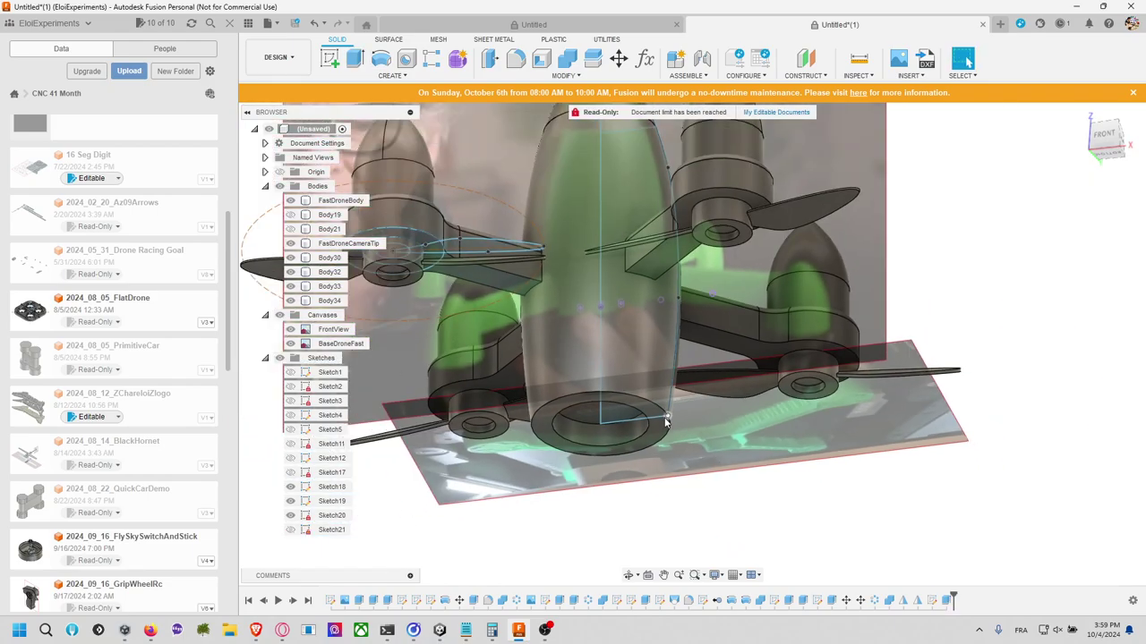
{"action": "middle_click_drag", "start_coordinate": [784, 356], "coordinate": [713, 418], "text": "shift"}
{"action": "middle_click_drag", "start_coordinate": [752, 367], "coordinate": [700, 418], "text": "shift"}
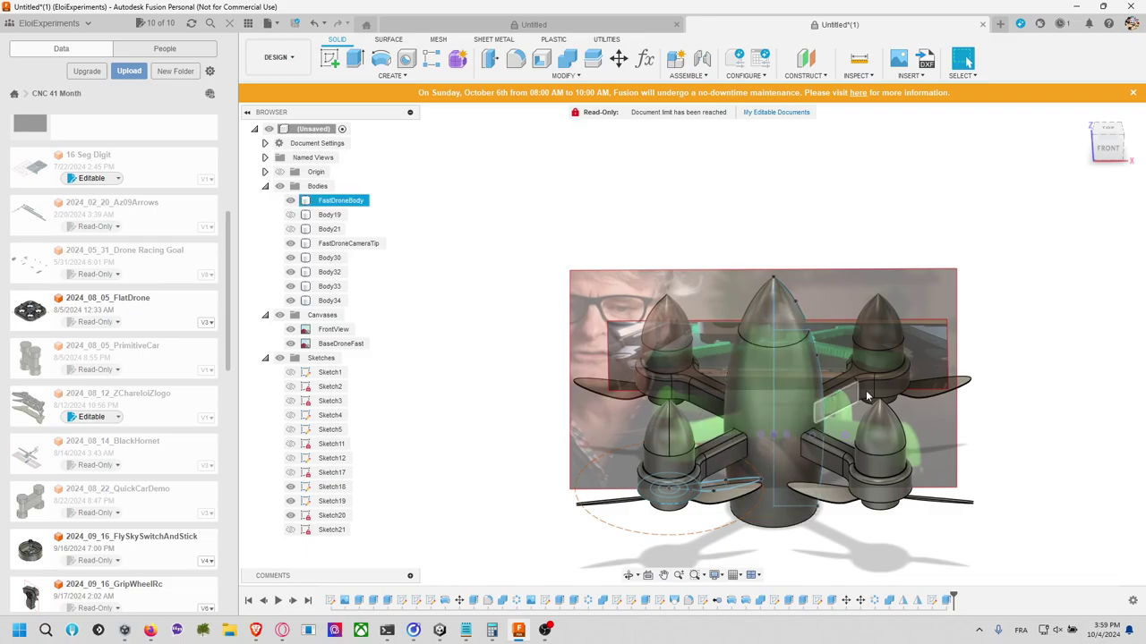
{"action": "middle_click_drag", "start_coordinate": [973, 334], "coordinate": [857, 320], "text": "shift"}
Step: Dismiss the document-limit warning and set 2024_08_12_ZCharleiZlogo to Read-Only
{"action": "middle_click_drag", "start_coordinate": [787, 275], "coordinate": [703, 342], "text": "shift"}
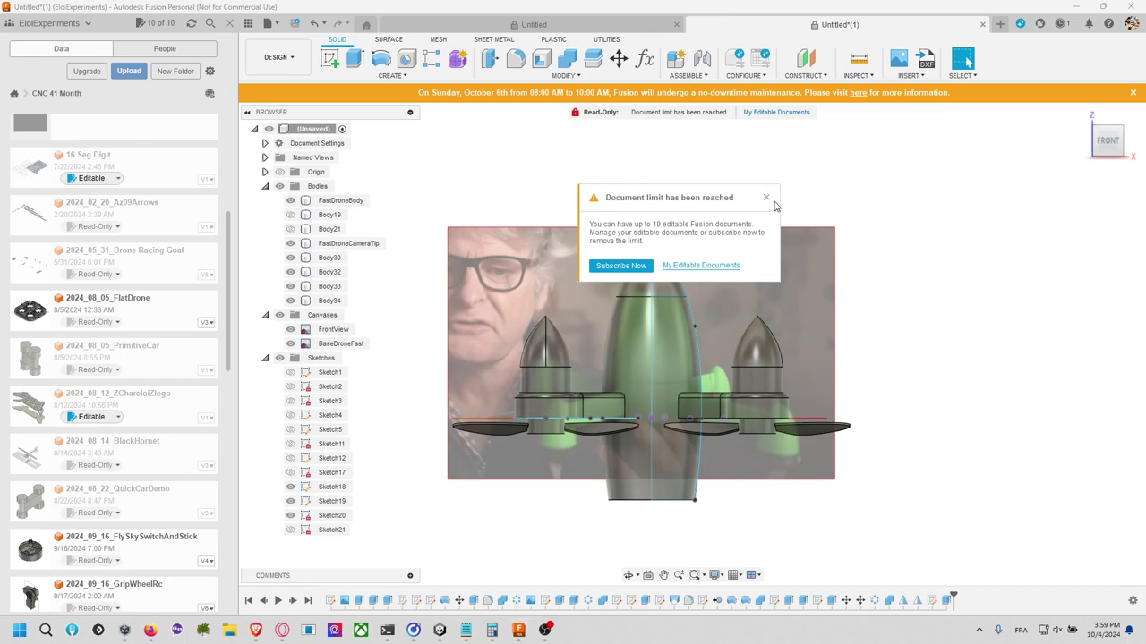
{"action": "left_click", "coordinate": [767, 196]}
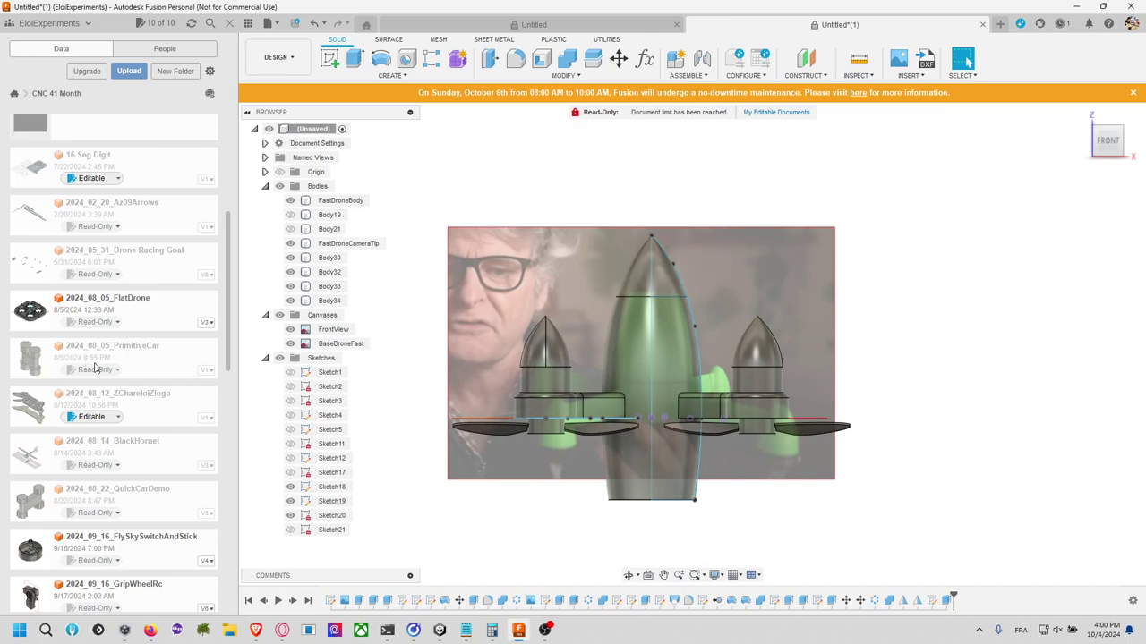
{"action": "left_click", "coordinate": [105, 416]}
{"action": "left_click", "coordinate": [108, 446]}
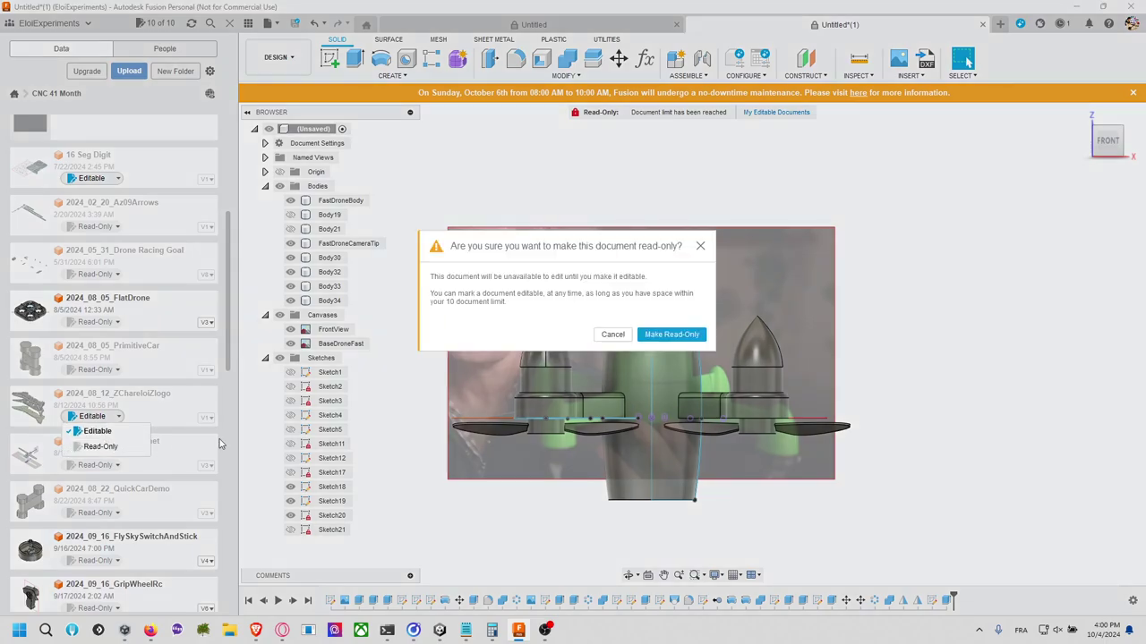
{"action": "left_click", "coordinate": [657, 340]}
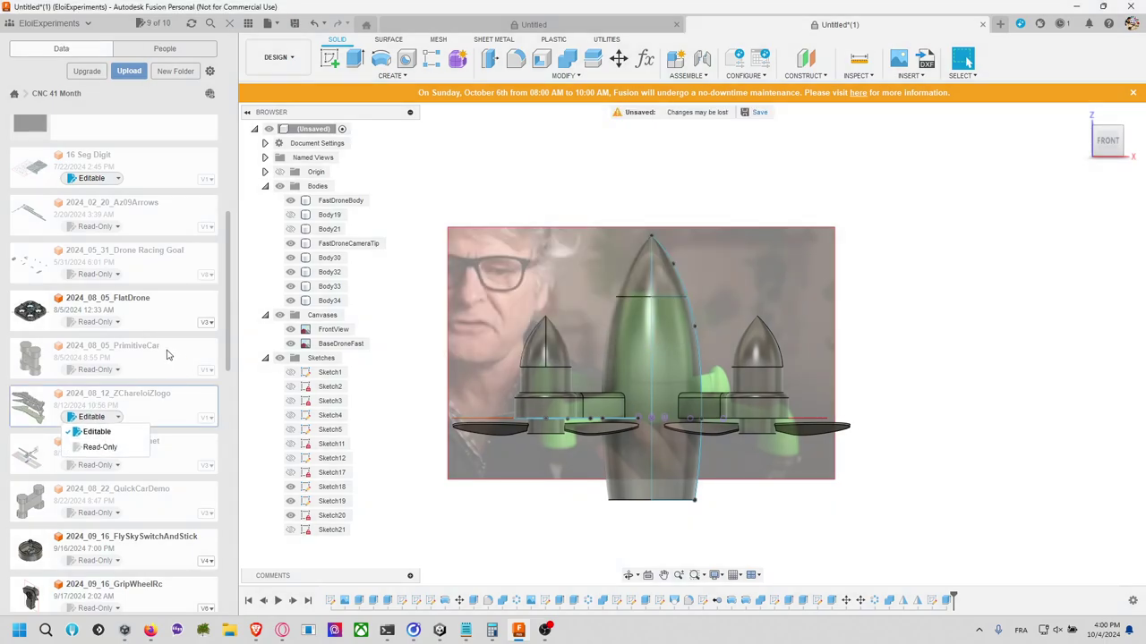
Step: Set the 16 Seg Digit document to Read-Only as well
{"action": "left_click", "coordinate": [117, 178]}
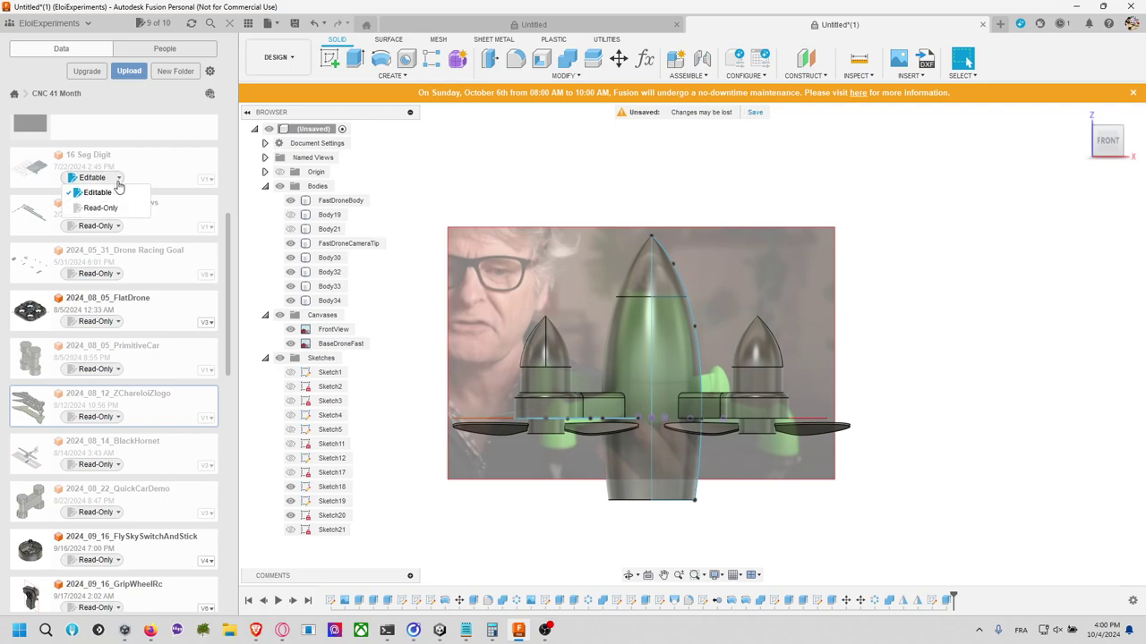
{"action": "left_click", "coordinate": [103, 209]}
{"action": "left_click", "coordinate": [671, 334]}
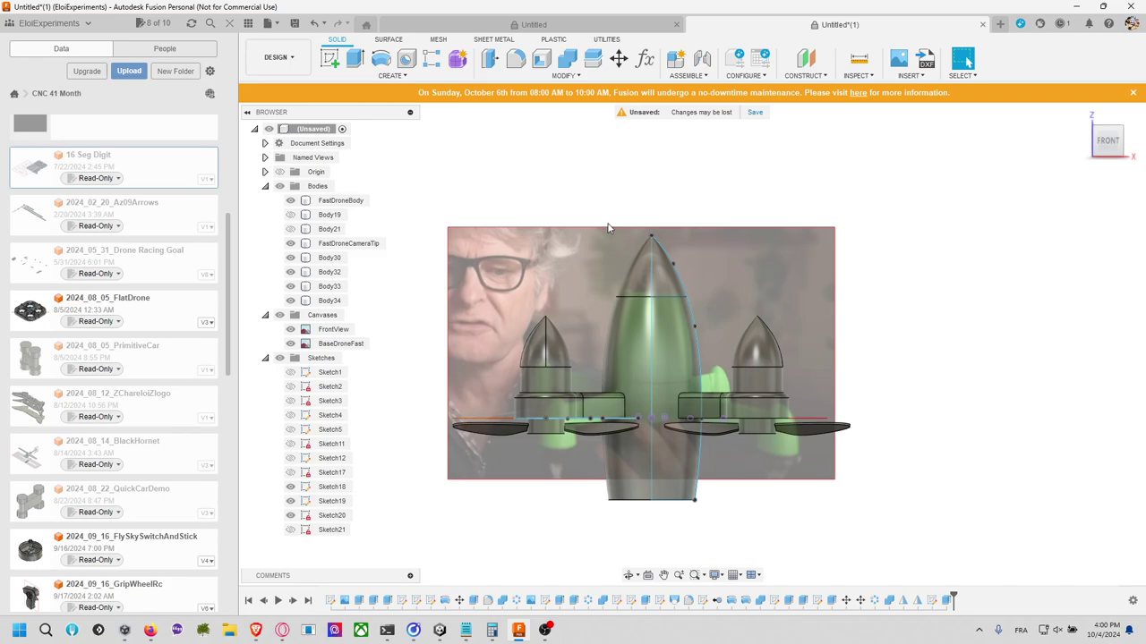
Step: Save the design with Ctrl+S as 2024_10_04_FastDrone450, location CNC 41 Month
{"action": "key", "text": "ctrl+s"}
{"action": "type", "text": "20"}
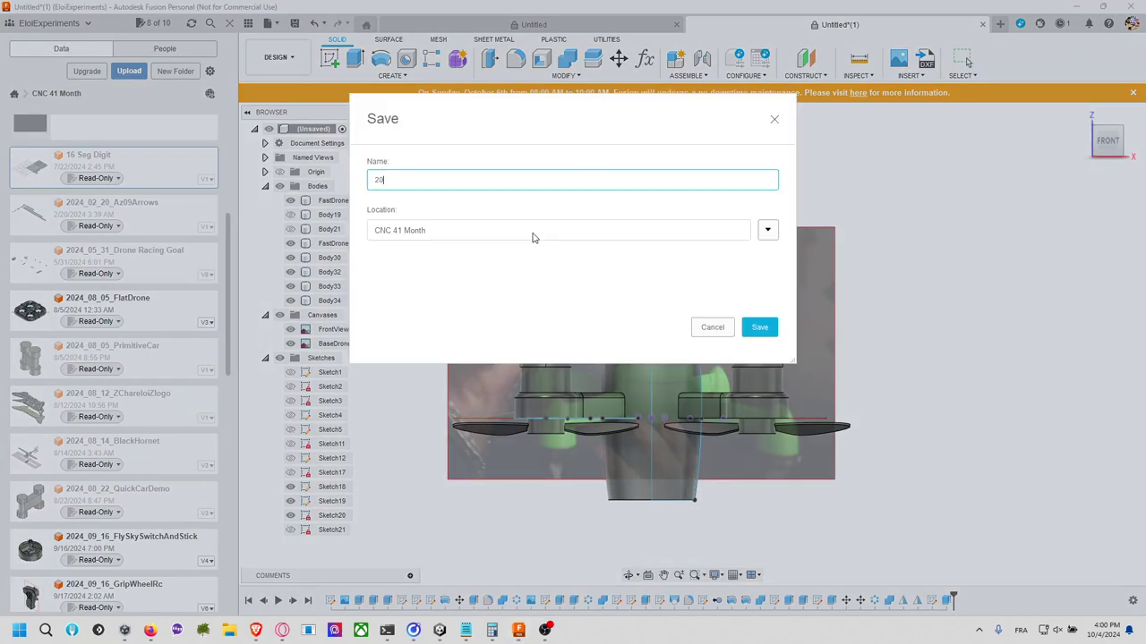
{"action": "type", "text": "24_10_04_FastDrone450"}
{"action": "left_click", "coordinate": [767, 232]}
{"action": "scroll", "coordinate": [580, 385], "scroll_direction": "down", "scroll_amount": 10}
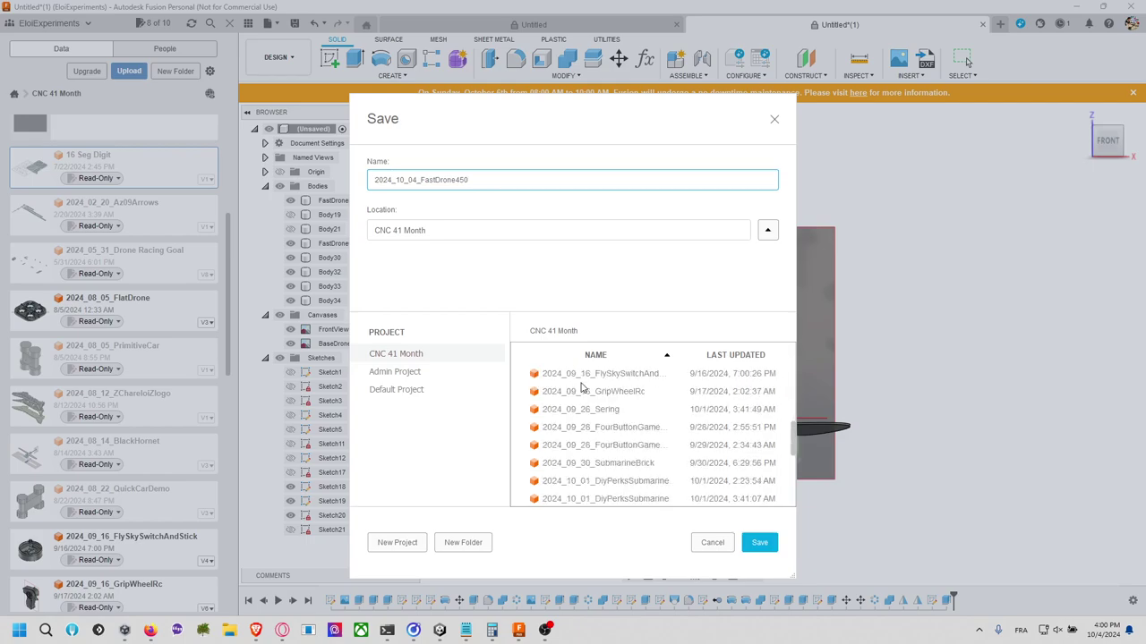
{"action": "scroll", "coordinate": [580, 384], "scroll_direction": "up", "scroll_amount": 10}
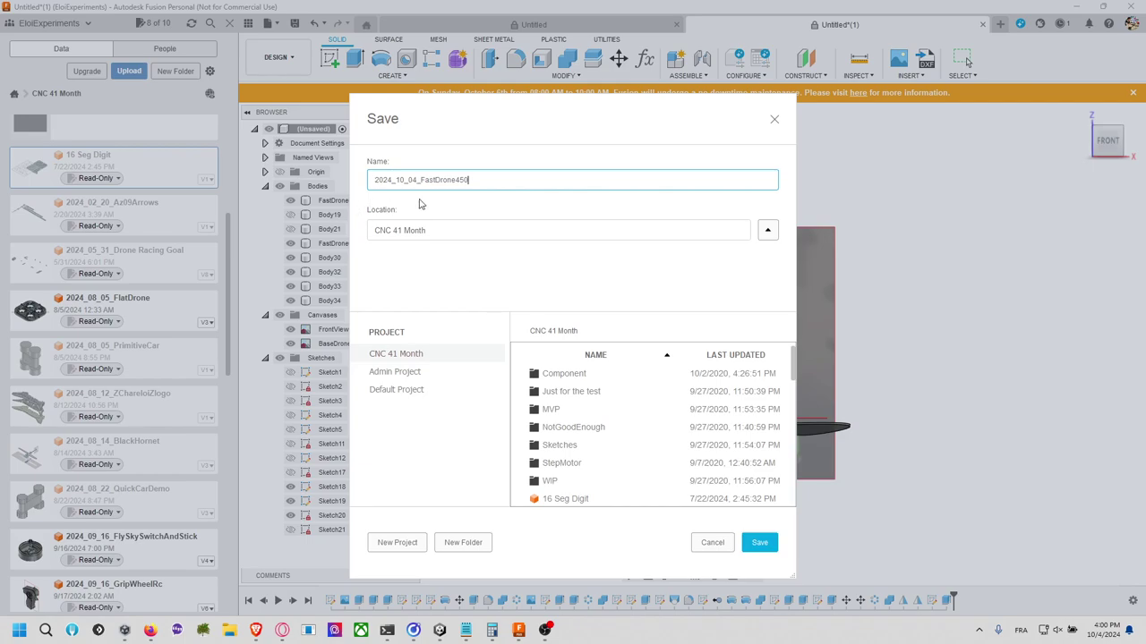
{"action": "double_click", "coordinate": [524, 179]}
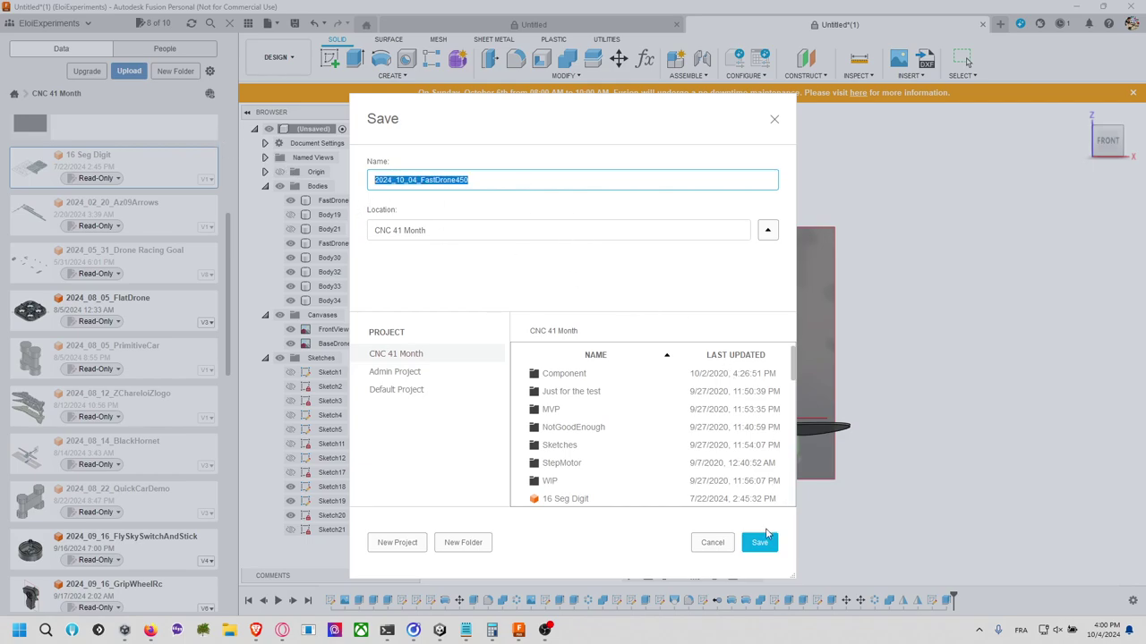
{"action": "left_click", "coordinate": [759, 541]}
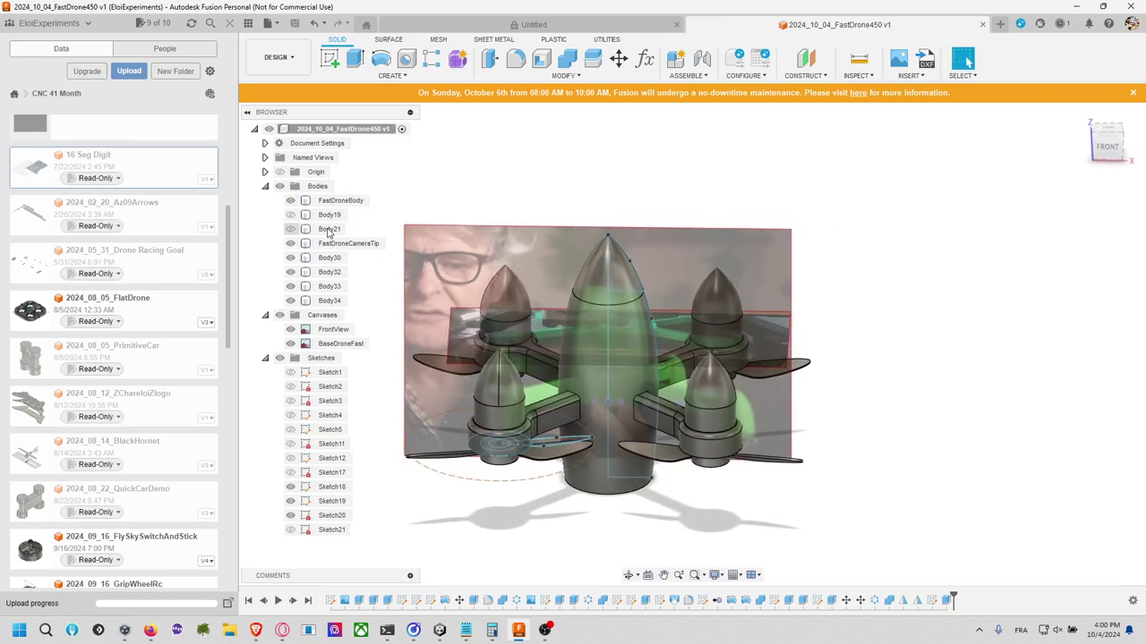
Step: Identify bodies in the browser, then delete Body19 and Body21 together
{"action": "left_click", "coordinate": [340, 201]}
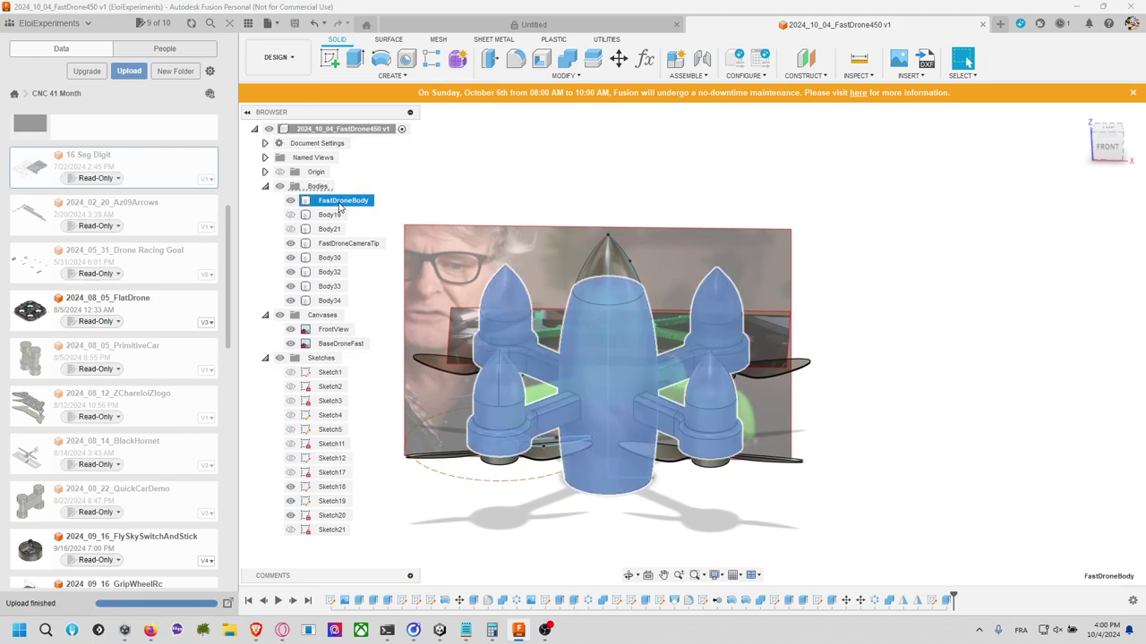
{"action": "left_click", "coordinate": [342, 200]}
{"action": "left_click", "coordinate": [329, 230]}
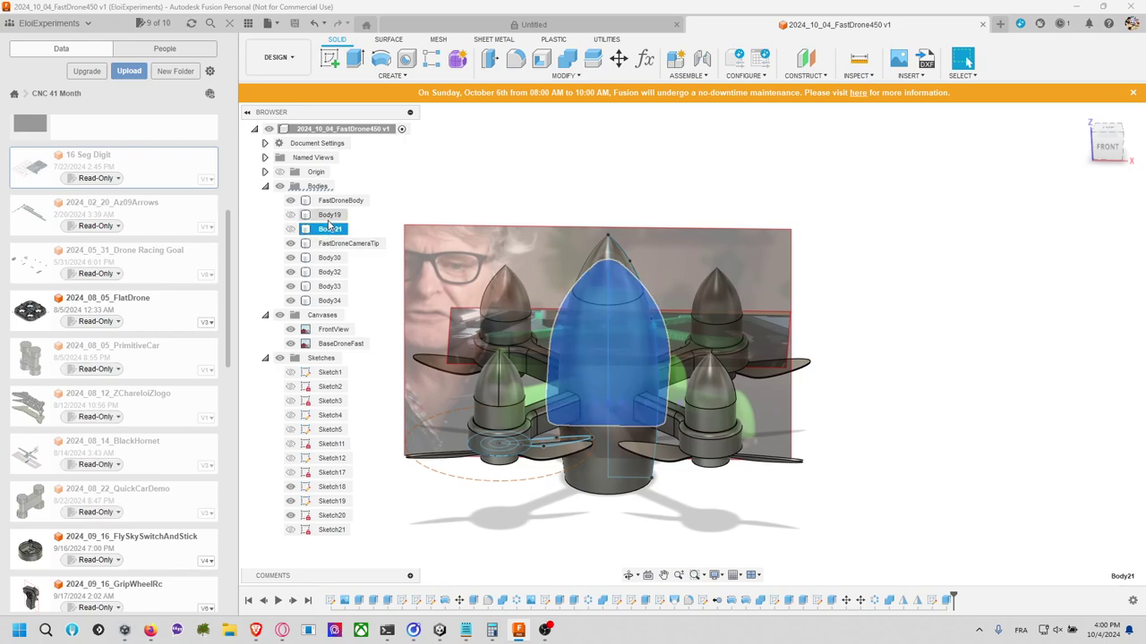
{"action": "left_click", "coordinate": [331, 216], "text": "ctrl"}
{"action": "right_click", "coordinate": [331, 215]}
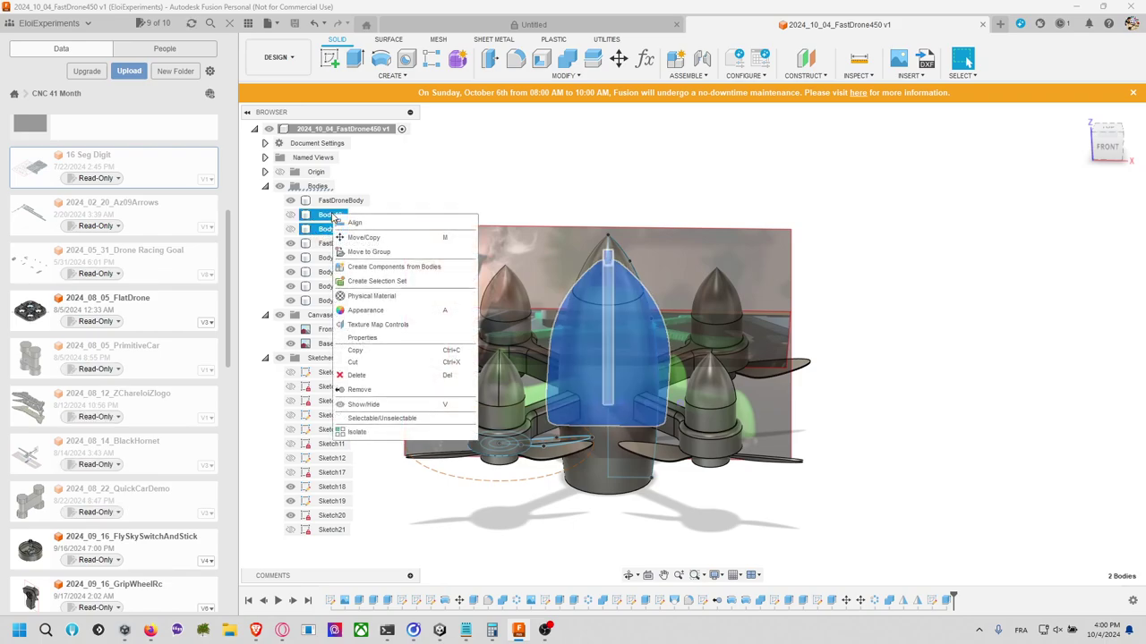
{"action": "left_click", "coordinate": [383, 398]}
{"action": "left_click", "coordinate": [330, 230]}
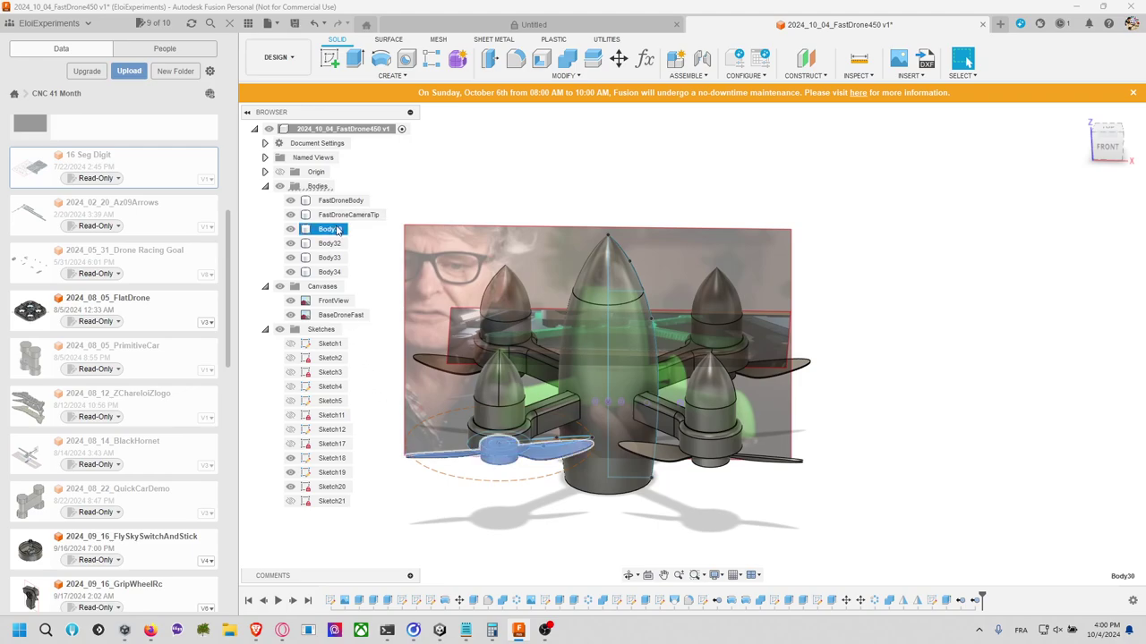
Step: Rename Body30 to BladeLeftDown and Body32 to BladeRightDown in the Bodies folder
{"action": "double_click", "coordinate": [330, 230]}
{"action": "type", "text": "BladeLeftDown"}
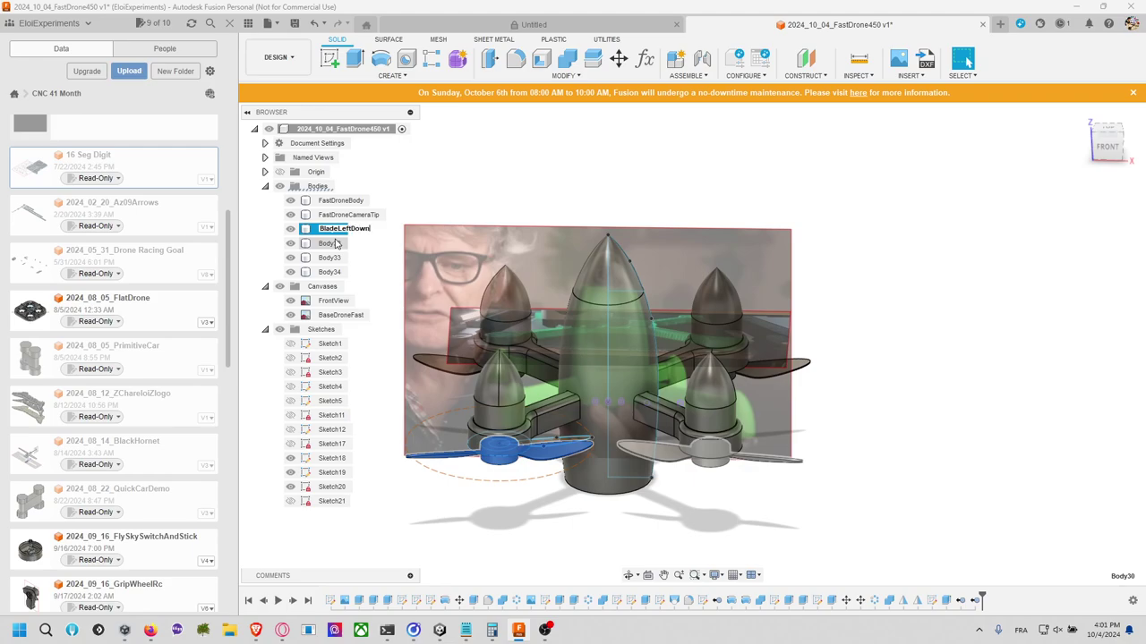
{"action": "key", "text": "Return"}
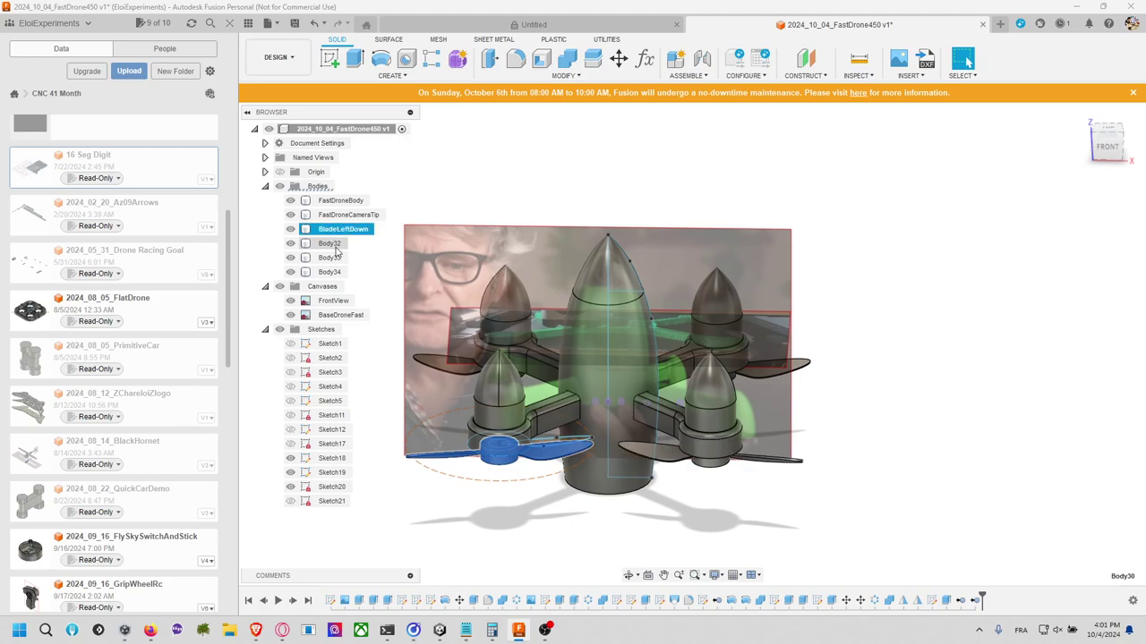
{"action": "left_click", "coordinate": [330, 243]}
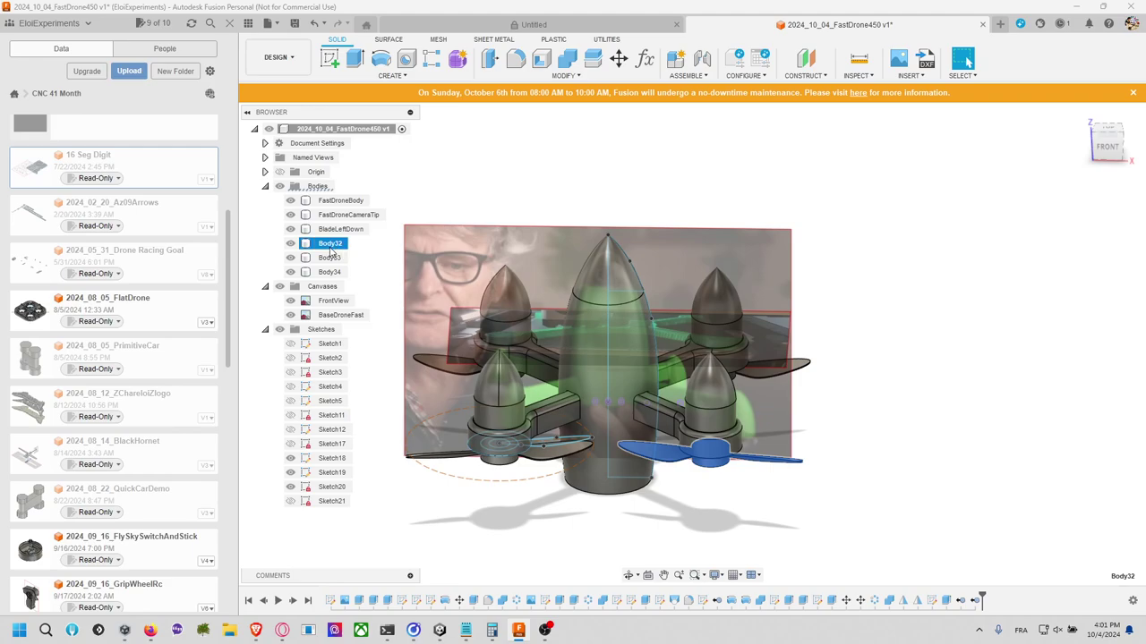
{"action": "double_click", "coordinate": [329, 243]}
{"action": "type", "text": "BladeRightDown"}
{"action": "key", "text": "Return"}
Step: Rename Body33 to BladeLeftTop and Body34 to BladeNE
{"action": "left_click", "coordinate": [330, 257]}
{"action": "double_click", "coordinate": [330, 258]}
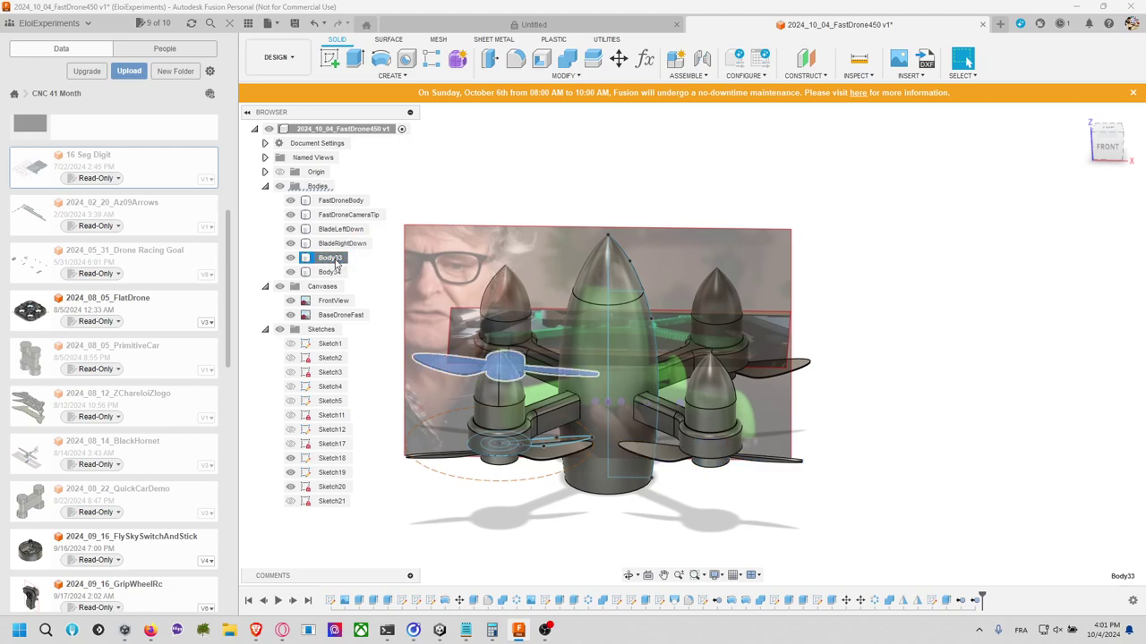
{"action": "type", "text": "BladeLeftTop"}
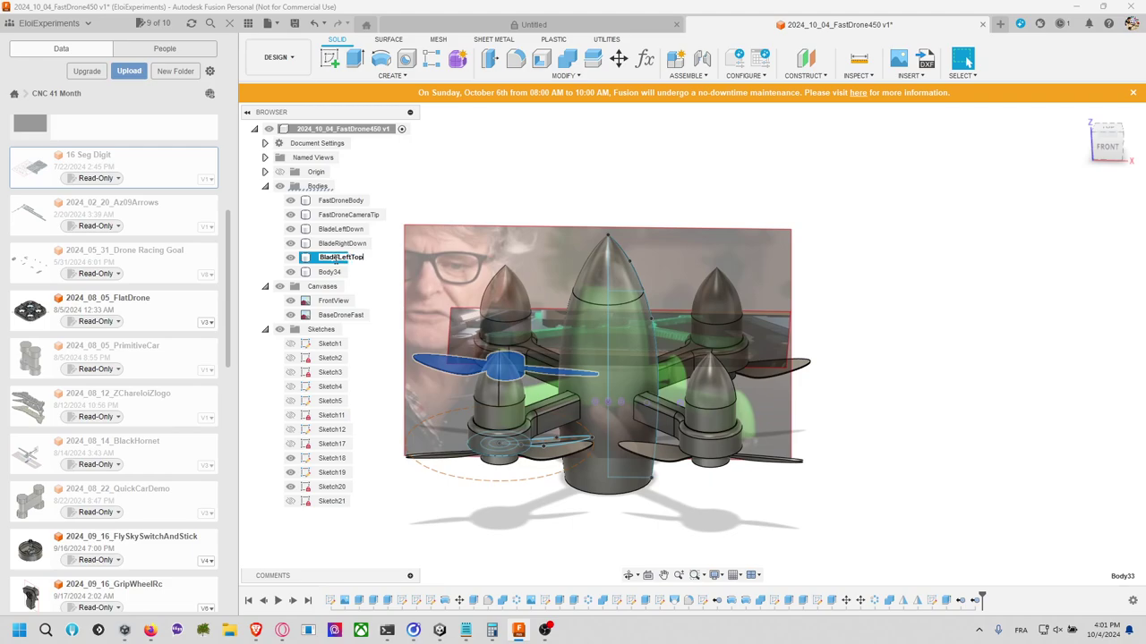
{"action": "key", "text": "Return"}
{"action": "left_click", "coordinate": [329, 272]}
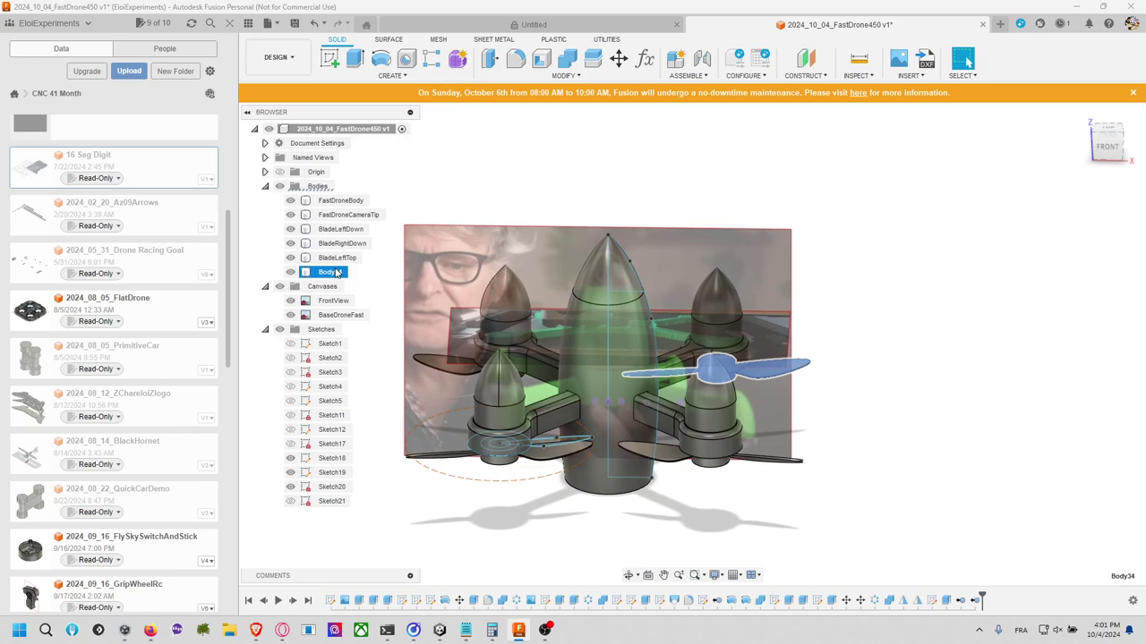
{"action": "double_click", "coordinate": [330, 272]}
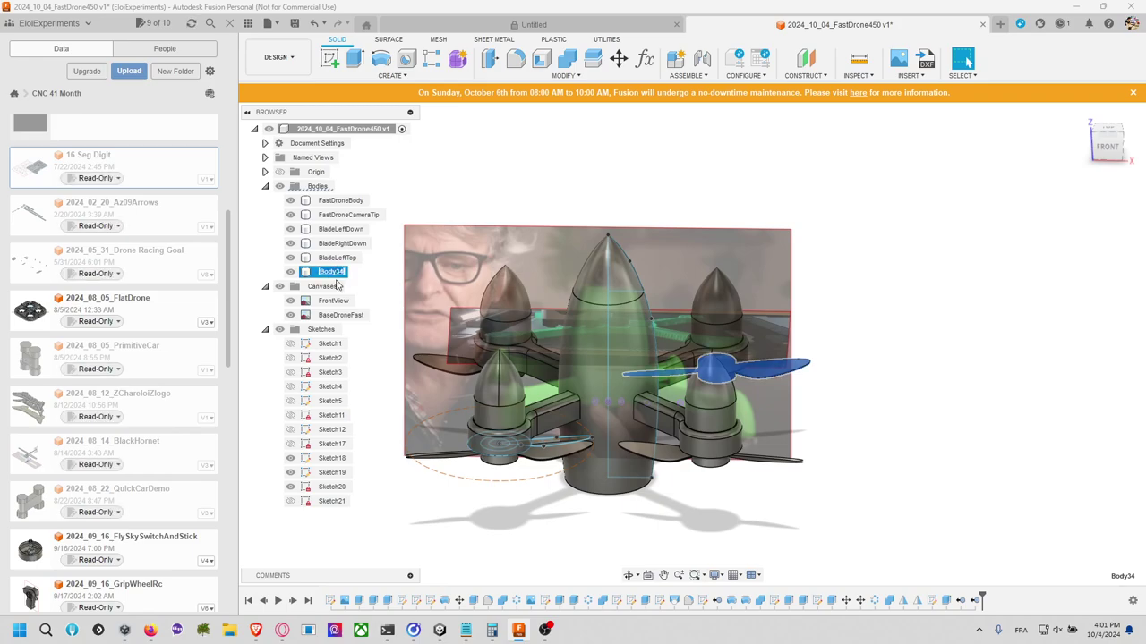
{"action": "type", "text": "B"}
{"action": "key", "text": "BackSpace"}
{"action": "key", "text": "BackSpace"}
{"action": "key", "text": "BackSpace"}
{"action": "key", "text": "BackSpace"}
{"action": "key", "text": "BackSpace"}
{"action": "key", "text": "BackSpace"}
{"action": "key", "text": "BackSpace"}
{"action": "key", "text": "BackSpace"}
{"action": "key", "text": "BackSpace"}
{"action": "left_click", "coordinate": [345, 258]}
Step: Rename the BladeLeftTop body to BladeNO
{"action": "double_click", "coordinate": [344, 257]}
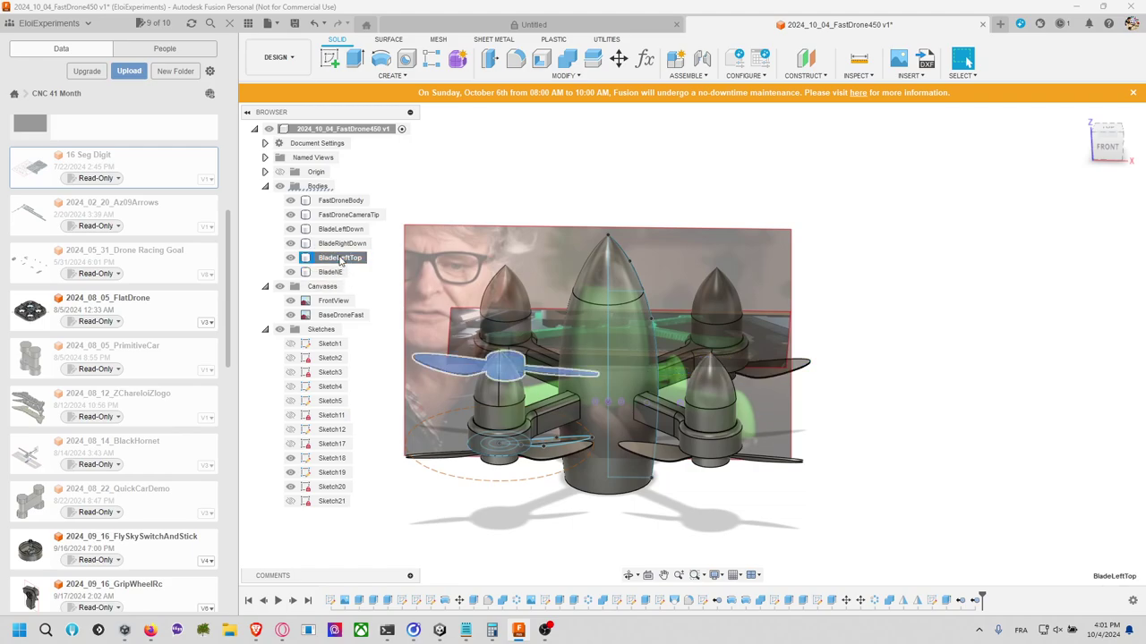
{"action": "left_click_drag", "start_coordinate": [341, 258], "coordinate": [364, 258]}
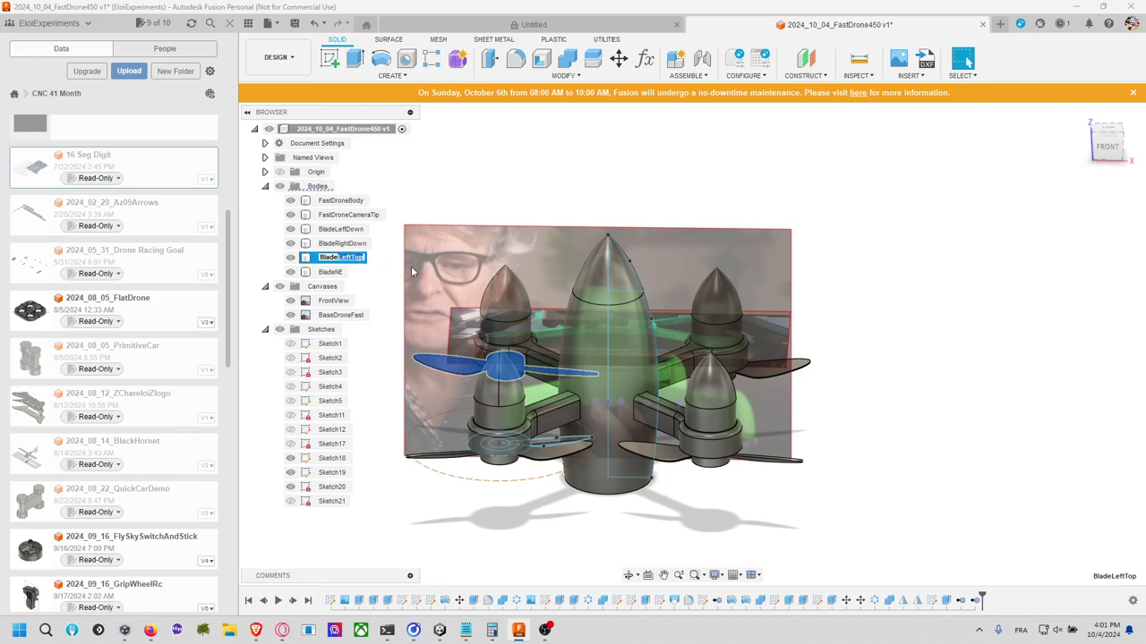
{"action": "type", "text": "NW"}
{"action": "key", "text": "BackSpace"}
{"action": "type", "text": "O"}
{"action": "key", "text": "Return"}
Step: Rename BladeRightDown to BladeSE and BladeLeftDown to BladeSO
{"action": "double_click", "coordinate": [344, 242]}
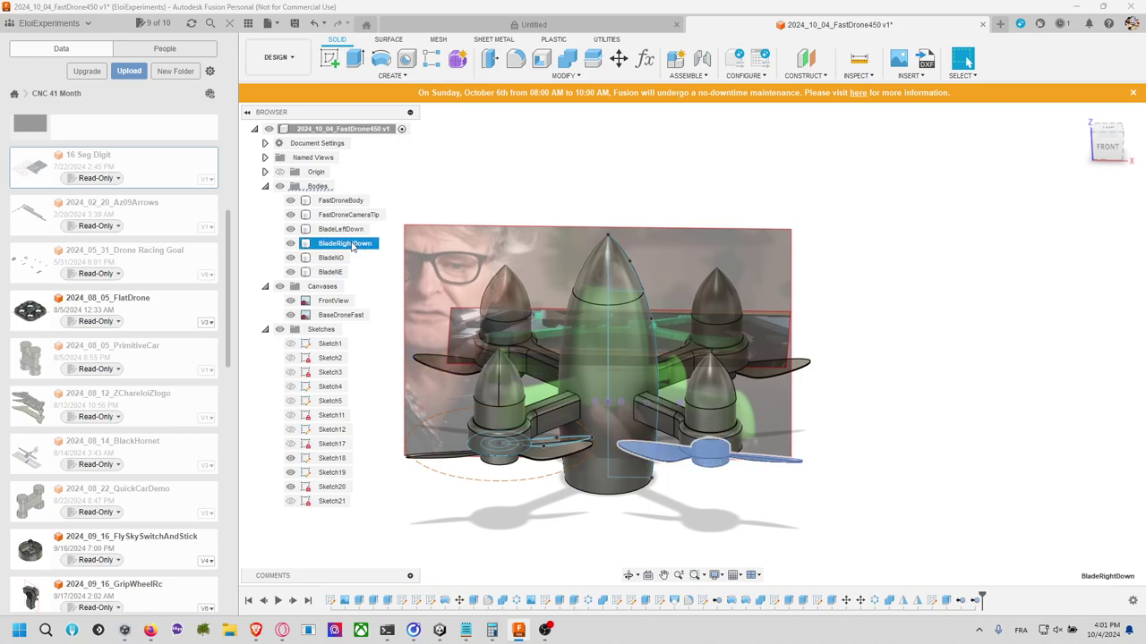
{"action": "left_click_drag", "start_coordinate": [337, 243], "coordinate": [409, 247]}
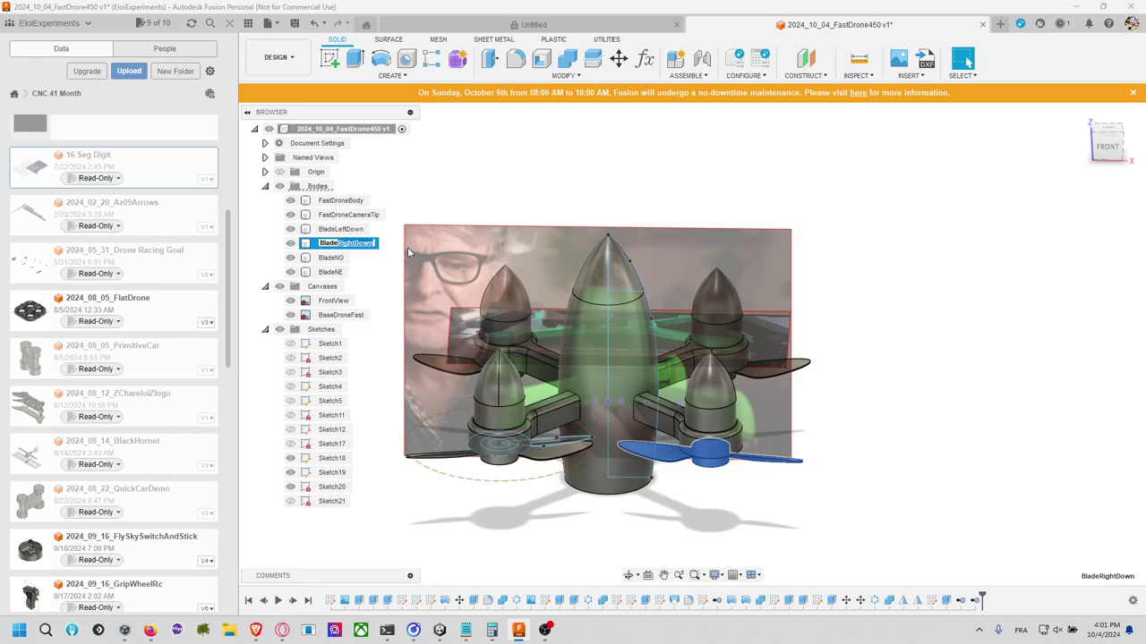
{"action": "key", "text": "BackSpace"}
{"action": "type", "text": "SE"}
{"action": "key", "text": "Return"}
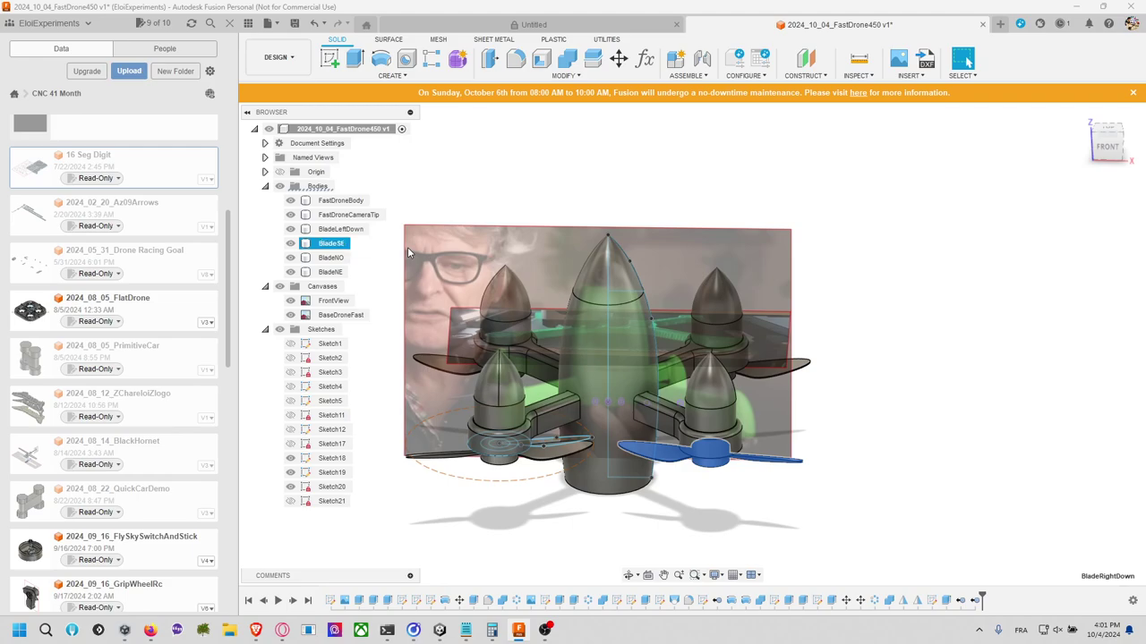
{"action": "left_click", "coordinate": [353, 232]}
{"action": "left_click", "coordinate": [338, 230]}
{"action": "left_click_drag", "start_coordinate": [338, 229], "coordinate": [400, 234]}
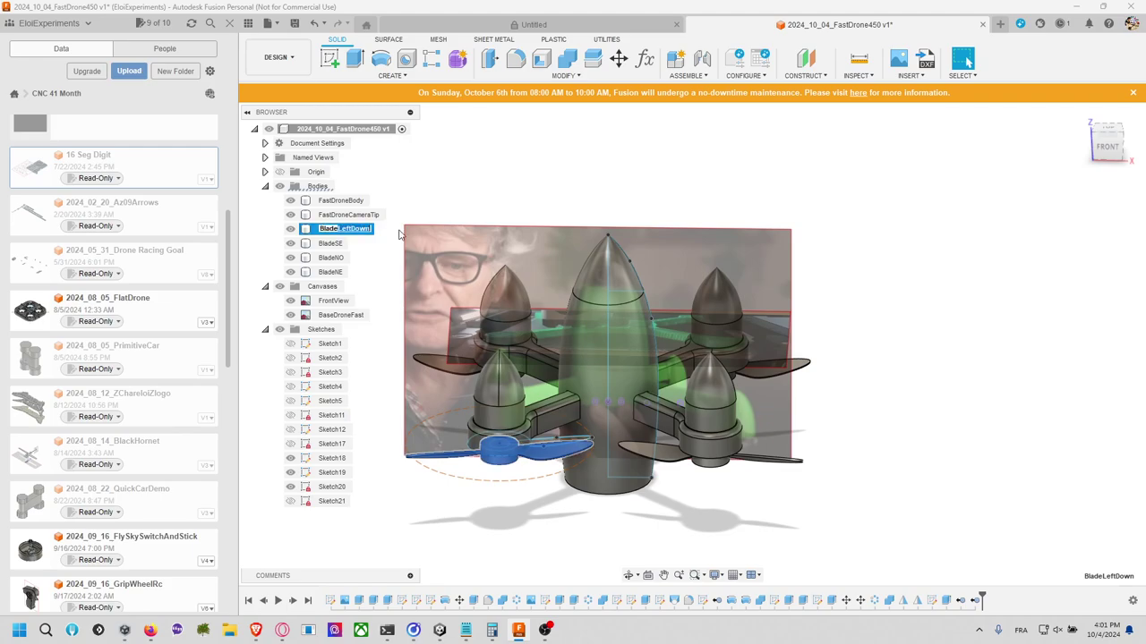
{"action": "type", "text": "SO"}
{"action": "key", "text": "Return"}
Step: Save the design as version v2 of 2024_10_04_FastDrone450 with Ctrl+S
{"action": "key", "text": "ctrl+s"}
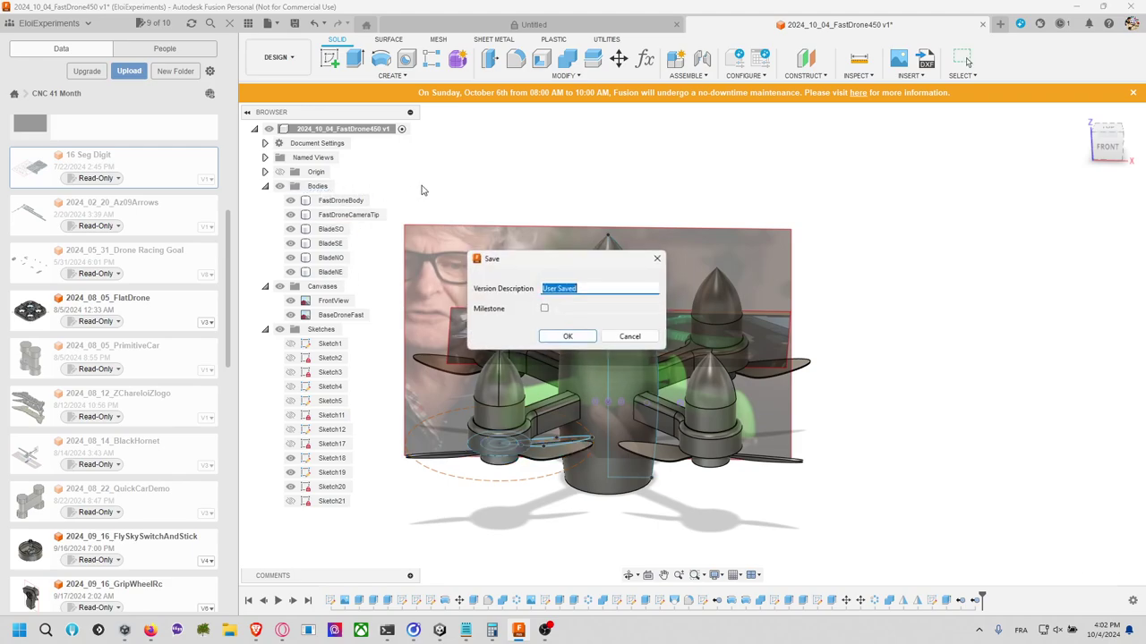
{"action": "left_click", "coordinate": [570, 337]}
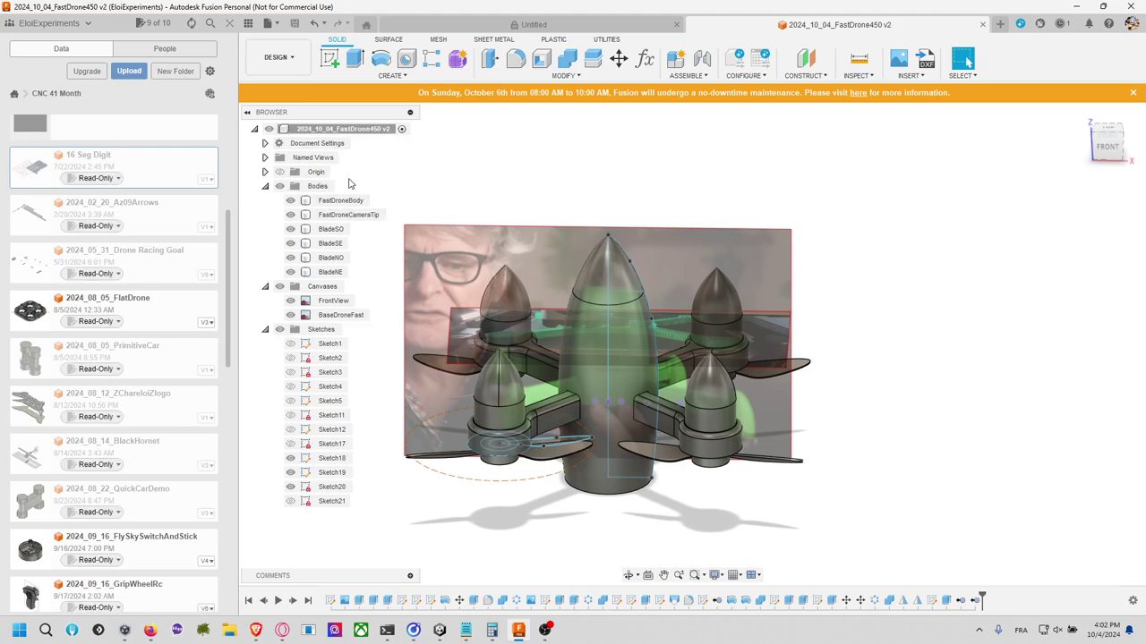
{"action": "left_click", "coordinate": [266, 24]}
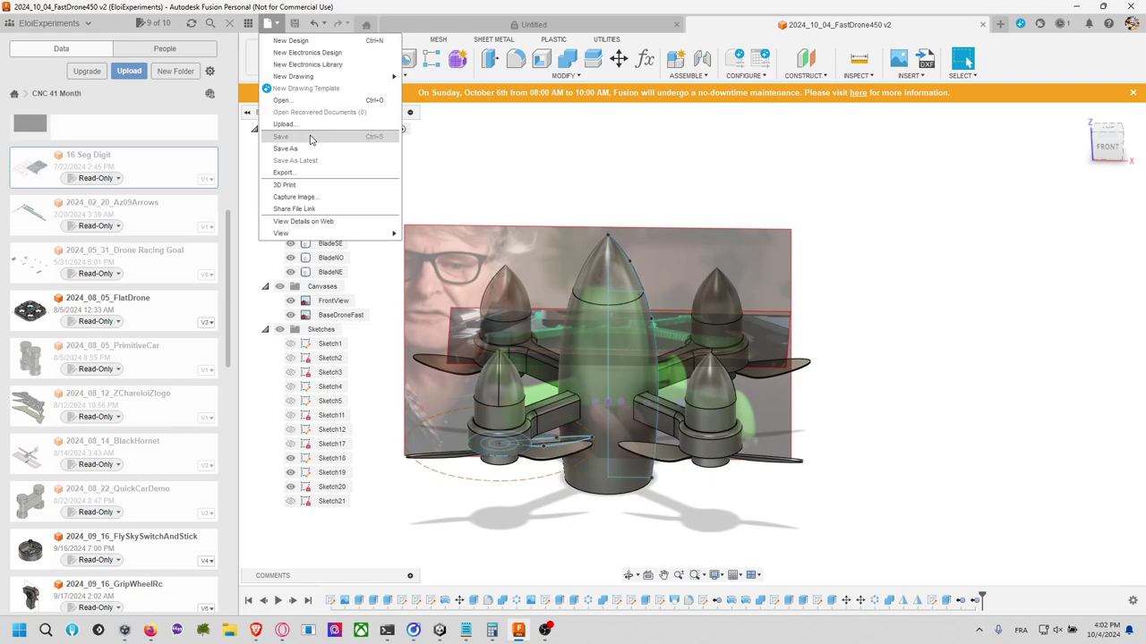
Step: Start an export and browse to the Desktop folder holding the dated project folders
{"action": "left_click", "coordinate": [329, 171]}
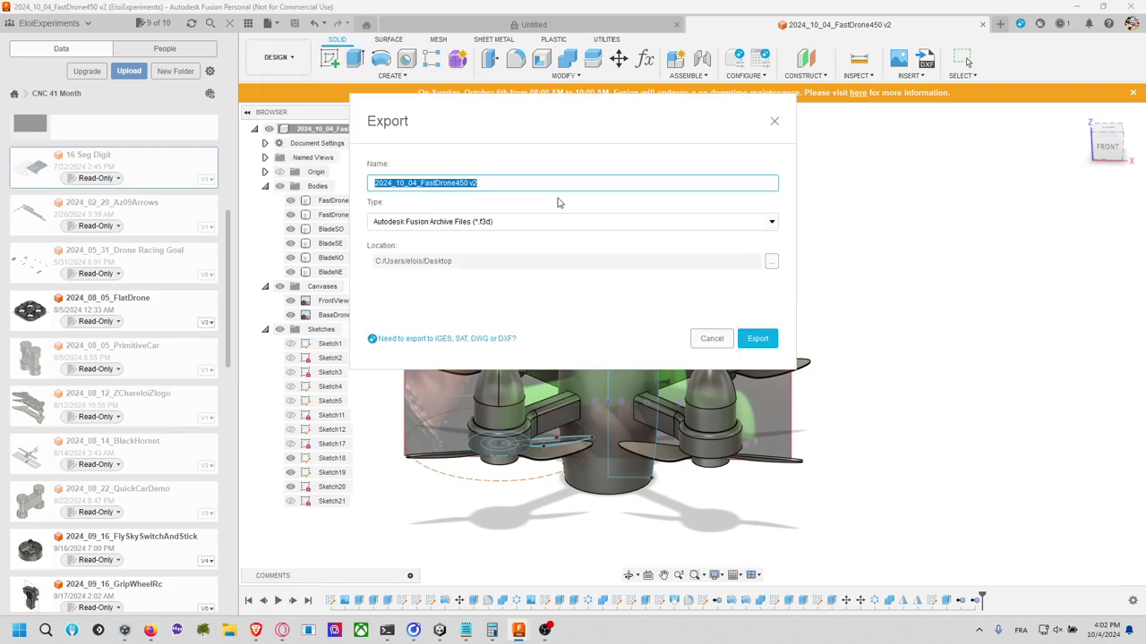
{"action": "left_click", "coordinate": [770, 260]}
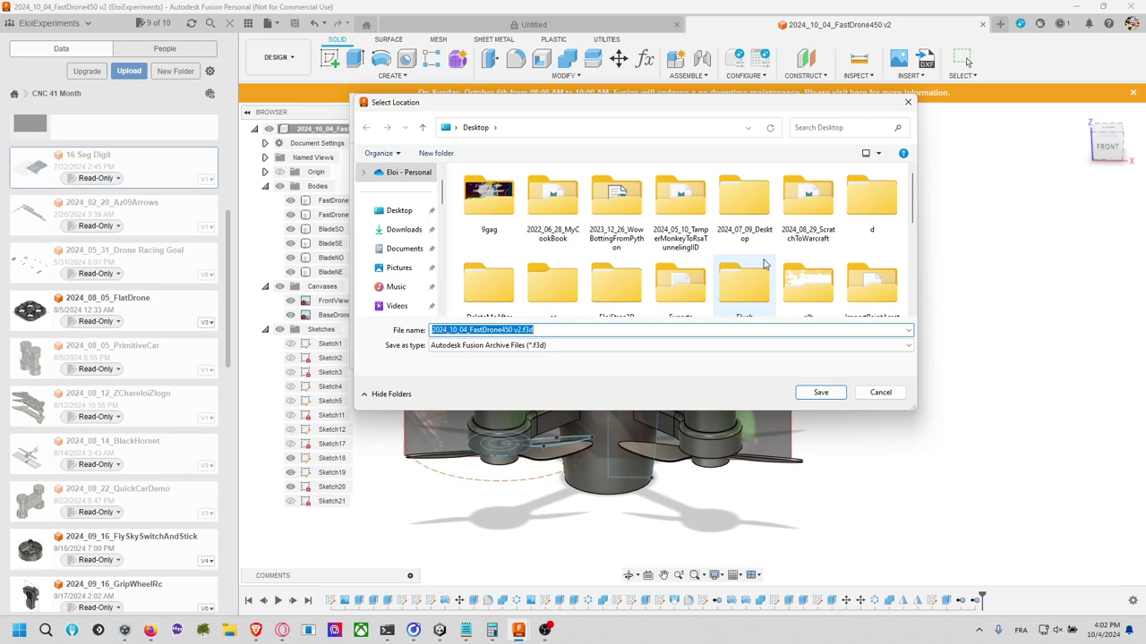
{"action": "scroll", "coordinate": [621, 205], "scroll_direction": "down", "scroll_amount": 1}
{"action": "double_click", "coordinate": [616, 195]}
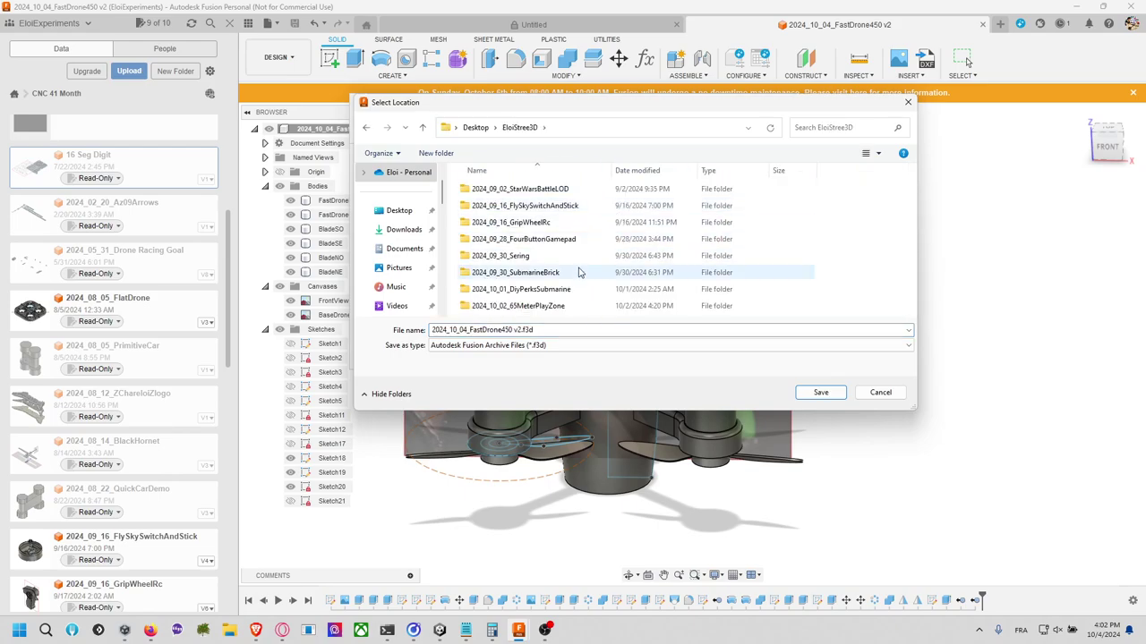
Step: Create a new folder 2024_10_04_FastDrone450 and export the F3D archive into it
{"action": "left_click", "coordinate": [578, 329]}
{"action": "key", "text": "ctrl+c"}
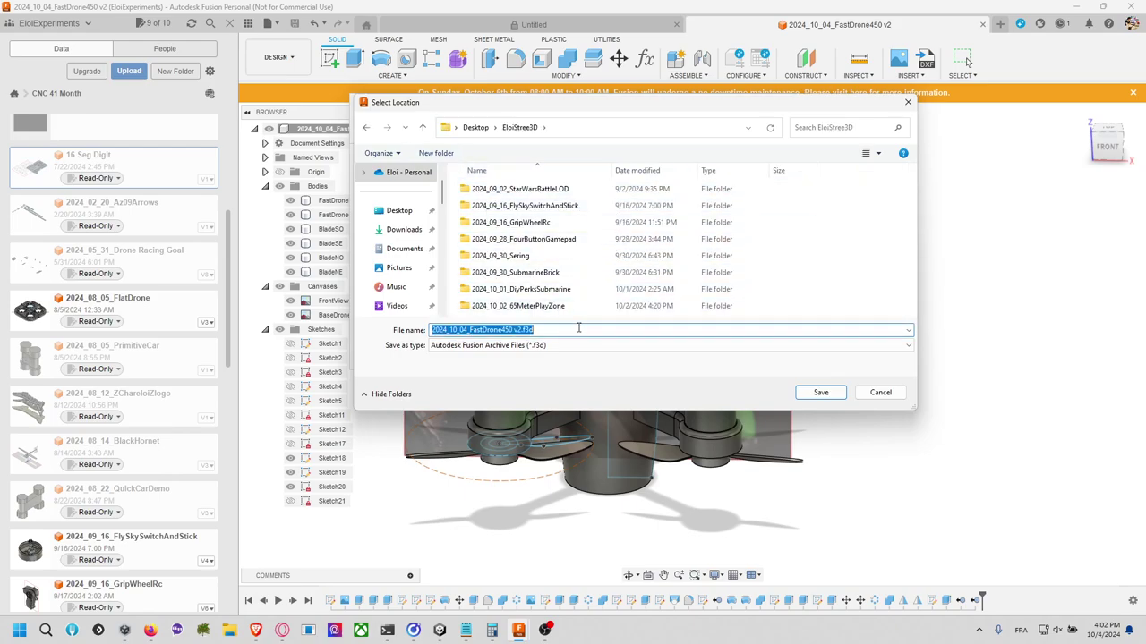
{"action": "left_click", "coordinate": [436, 153]}
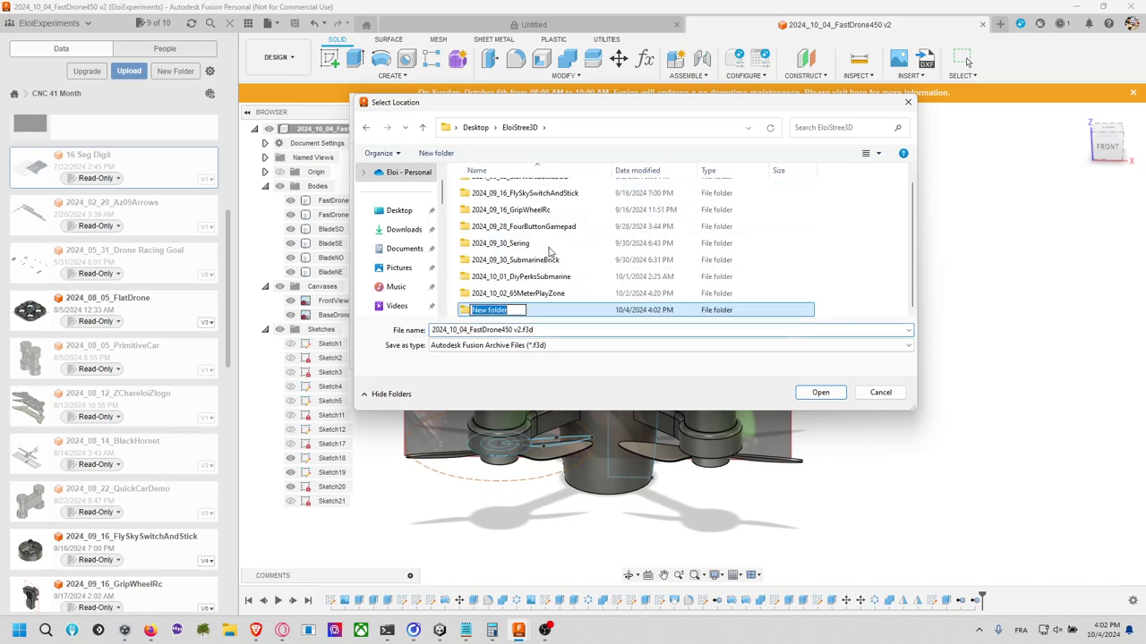
{"action": "key", "text": "ctrl+v"}
{"action": "key", "text": "BackSpace"}
{"action": "key", "text": "BackSpace"}
{"action": "key", "text": "BackSpace"}
{"action": "key", "text": "BackSpace"}
{"action": "key", "text": "BackSpace"}
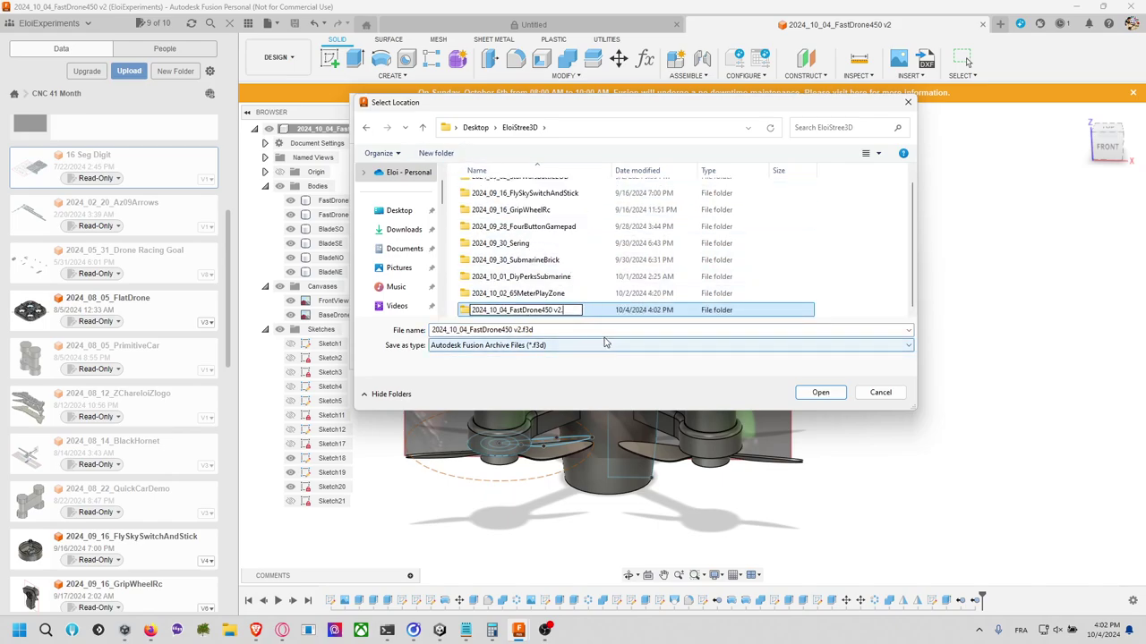
{"action": "key", "text": "Return"}
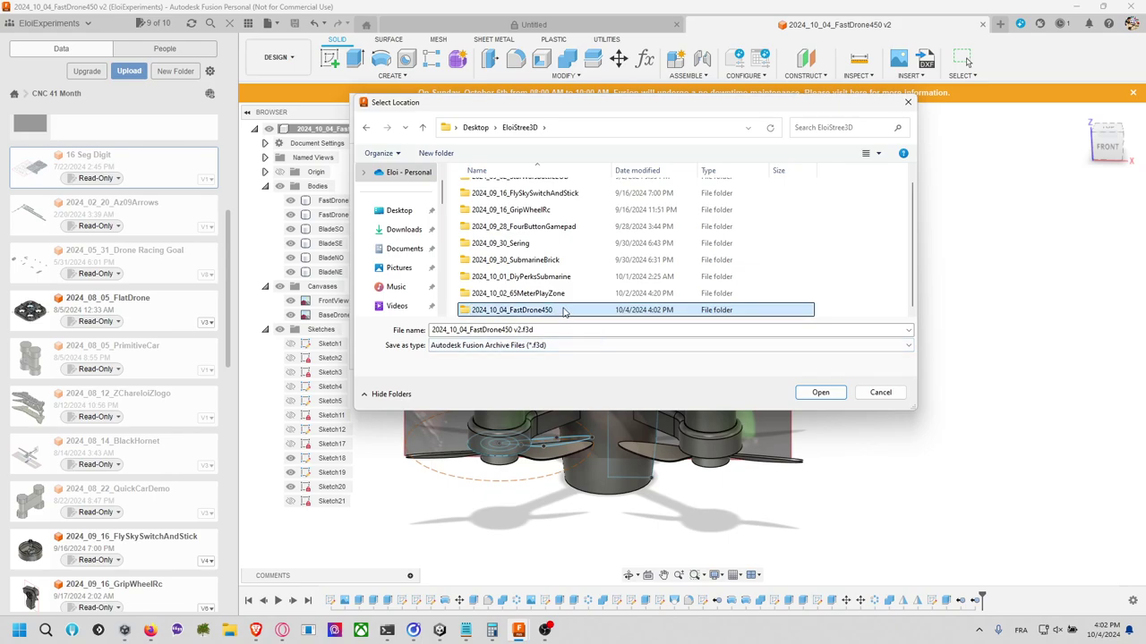
{"action": "double_click", "coordinate": [565, 311]}
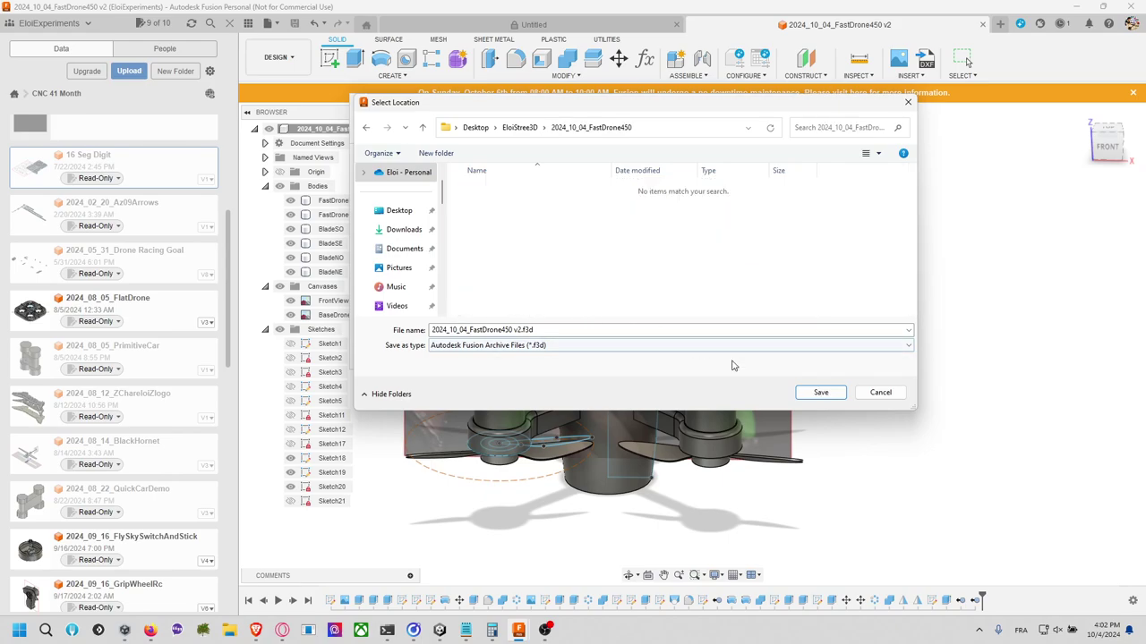
{"action": "left_click", "coordinate": [820, 392]}
{"action": "left_click", "coordinate": [757, 339]}
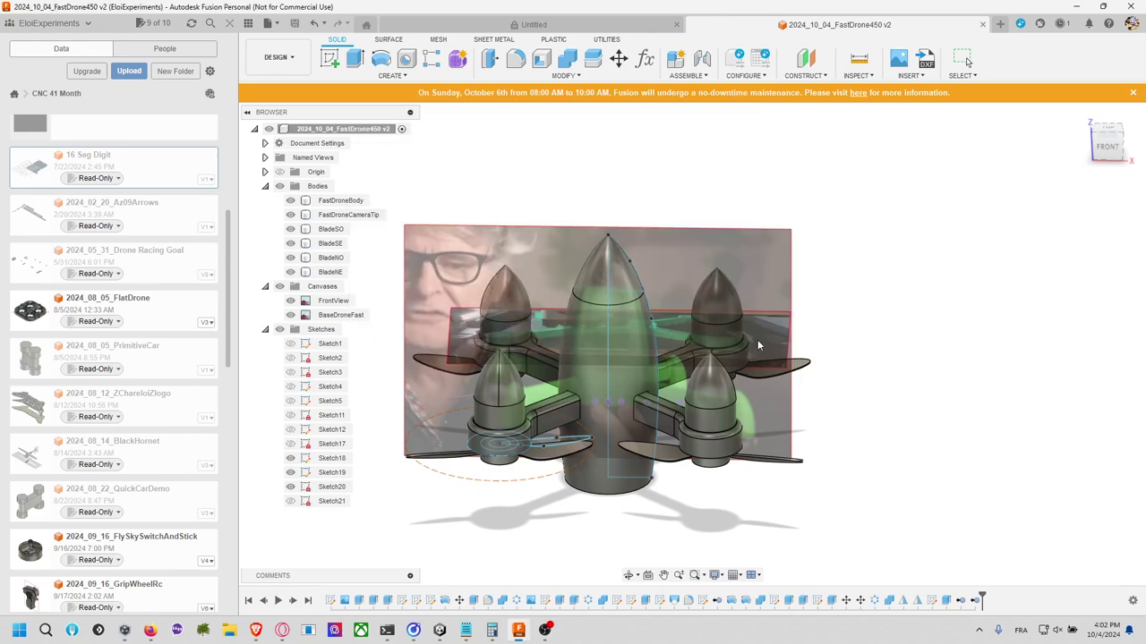
Step: Export the drone again with Type set to FBX Files (*.fbx)
{"action": "left_click", "coordinate": [269, 23]}
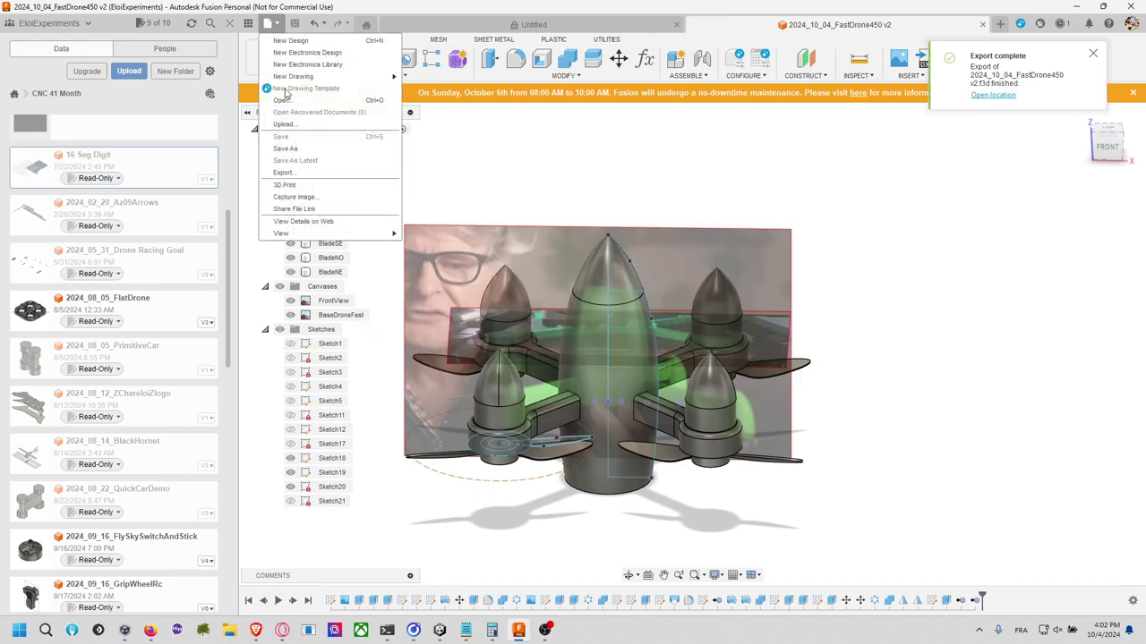
{"action": "left_click", "coordinate": [329, 173]}
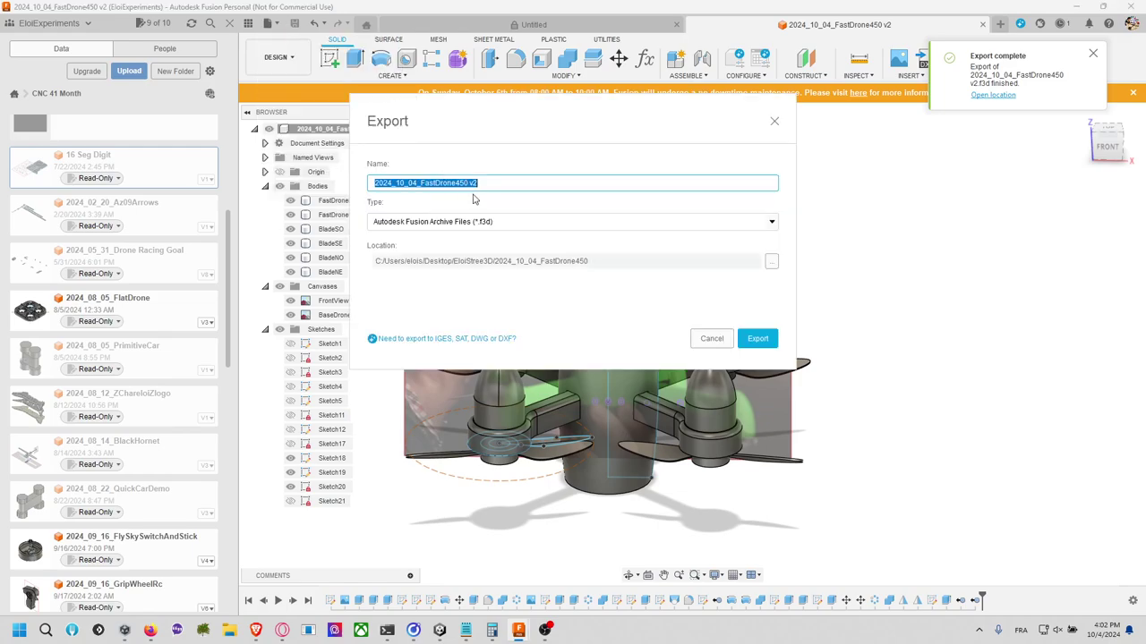
{"action": "left_click", "coordinate": [662, 224]}
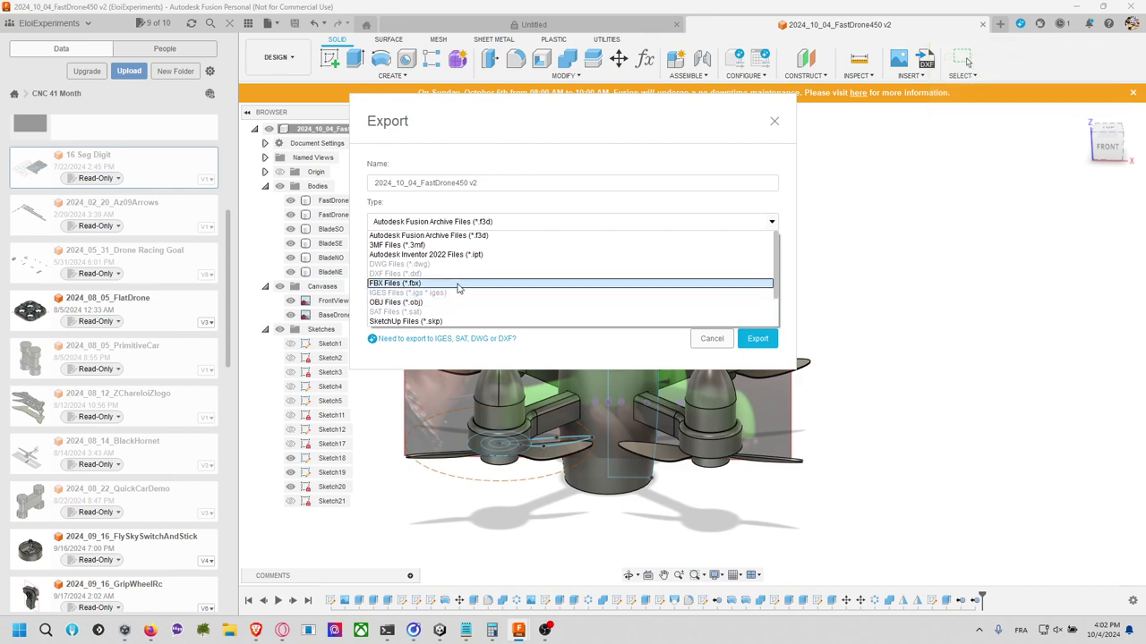
{"action": "left_click", "coordinate": [458, 284]}
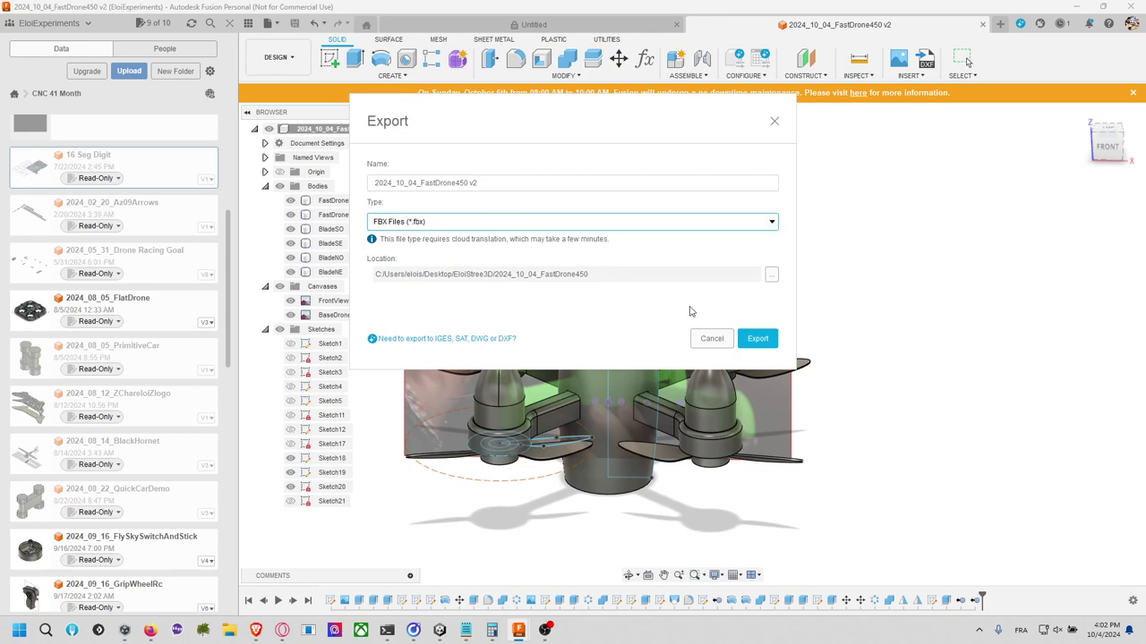
{"action": "left_click", "coordinate": [758, 337]}
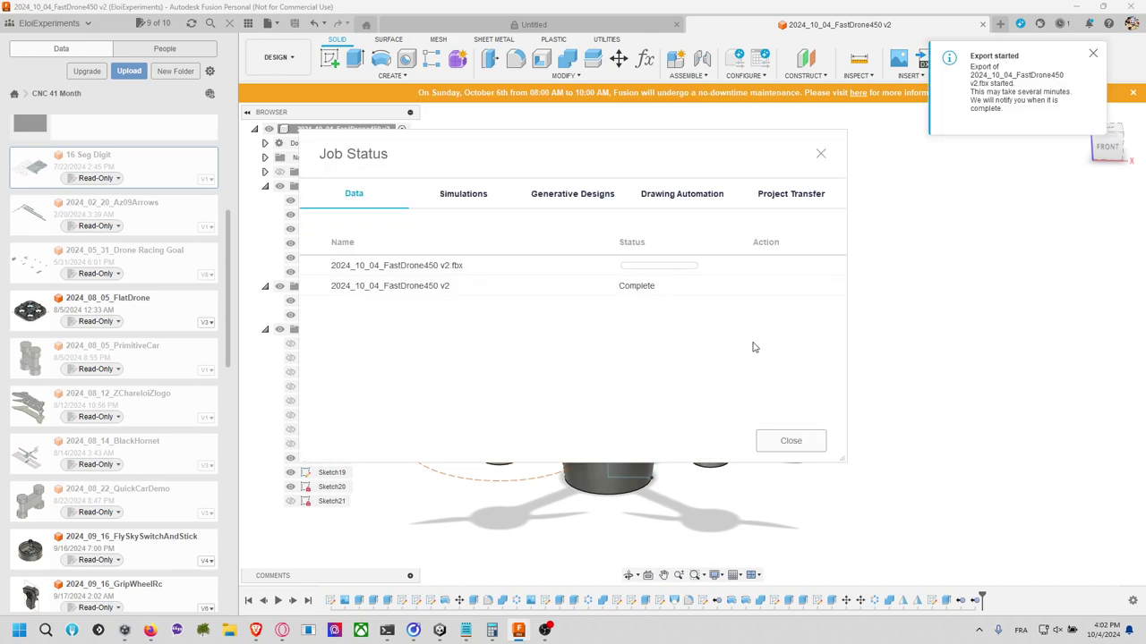
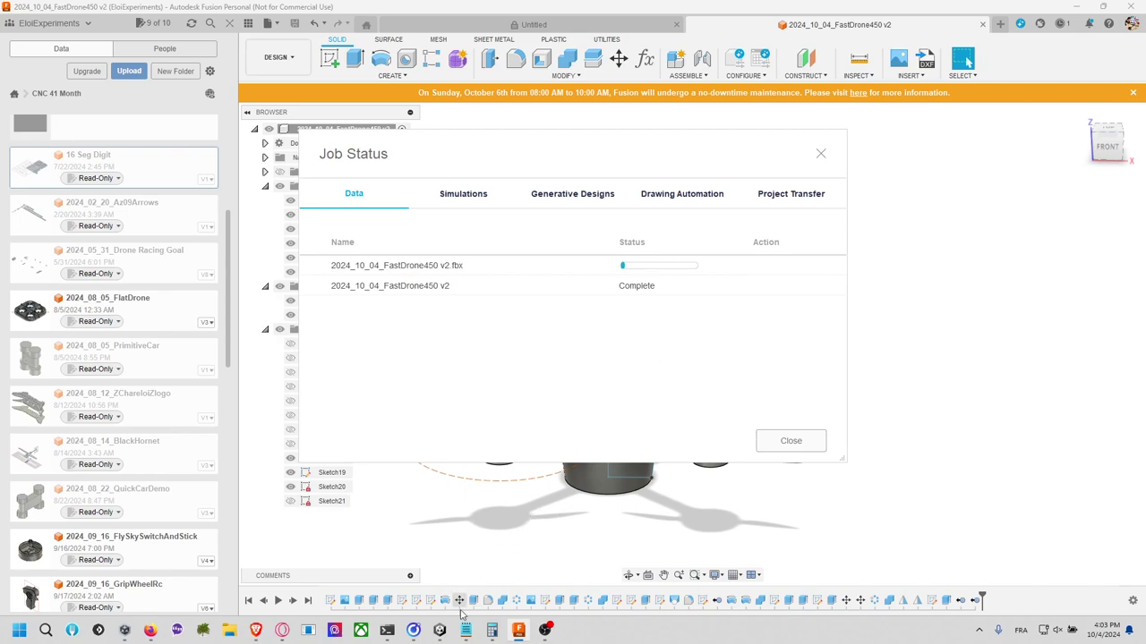
Step: Switch to the Q_eLabRC_NoXR Unity window showing the Demo eLab Toys RC scene
{"action": "mouse_move", "coordinate": [441, 628]}
{"action": "left_click", "coordinate": [512, 582]}
Step: Browse the P folder's SkyRidingPath and KidToyFpvDronerModeCode folders and expand Toy
{"action": "left_click", "coordinate": [405, 559]}
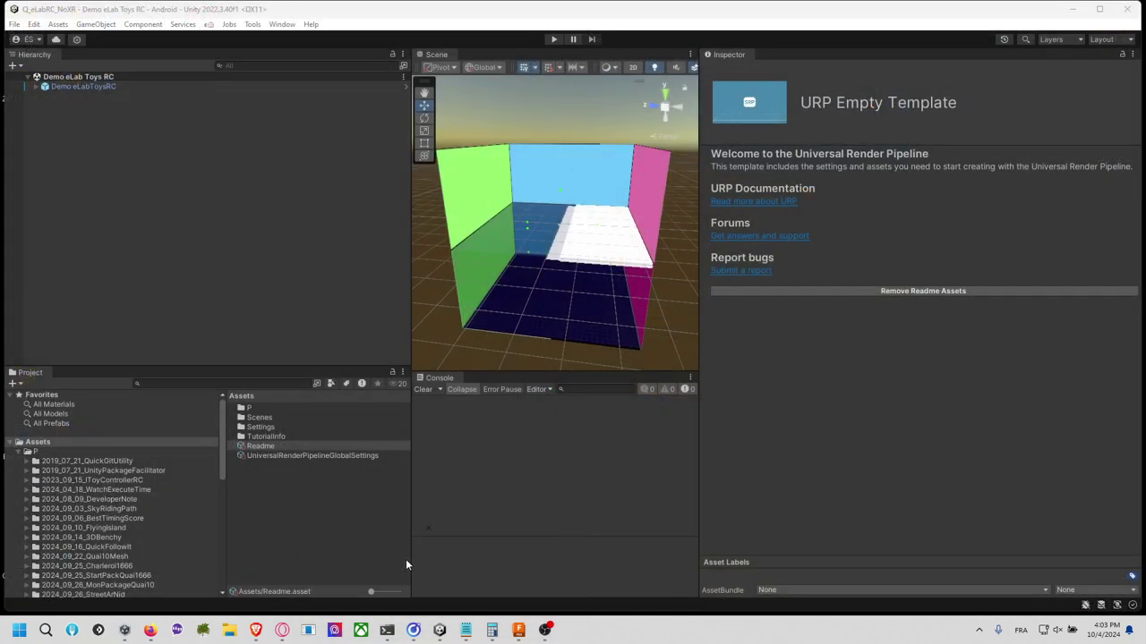
{"action": "left_click", "coordinate": [130, 453]}
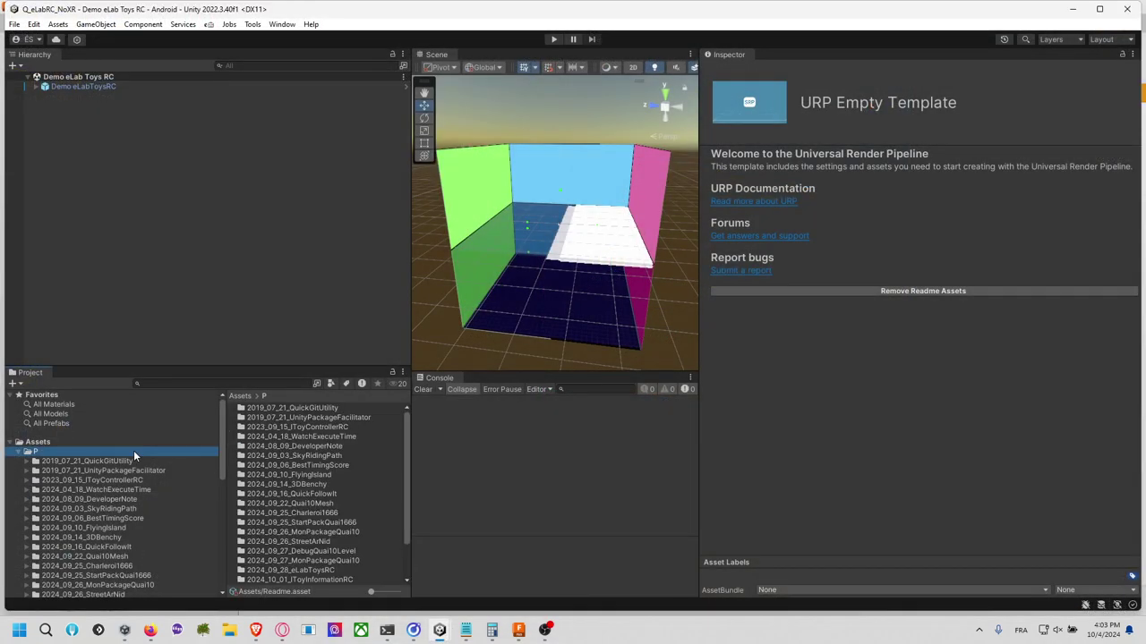
{"action": "right_click", "coordinate": [134, 451]}
{"action": "left_click", "coordinate": [160, 508]}
{"action": "scroll", "coordinate": [161, 506], "scroll_direction": "down", "scroll_amount": 3}
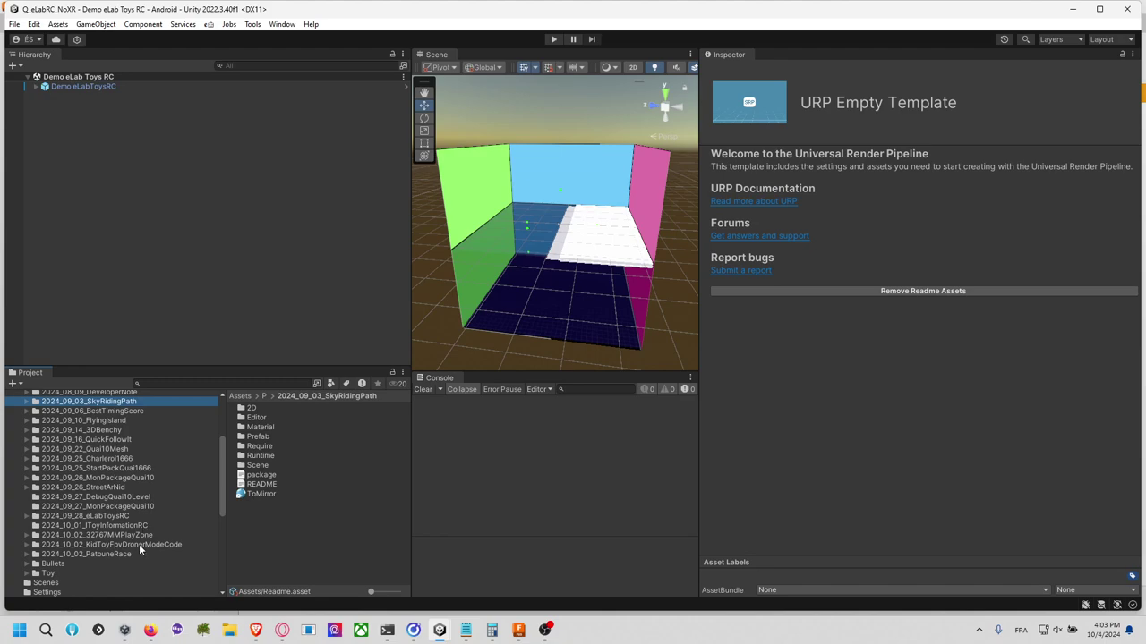
{"action": "left_click", "coordinate": [138, 544]}
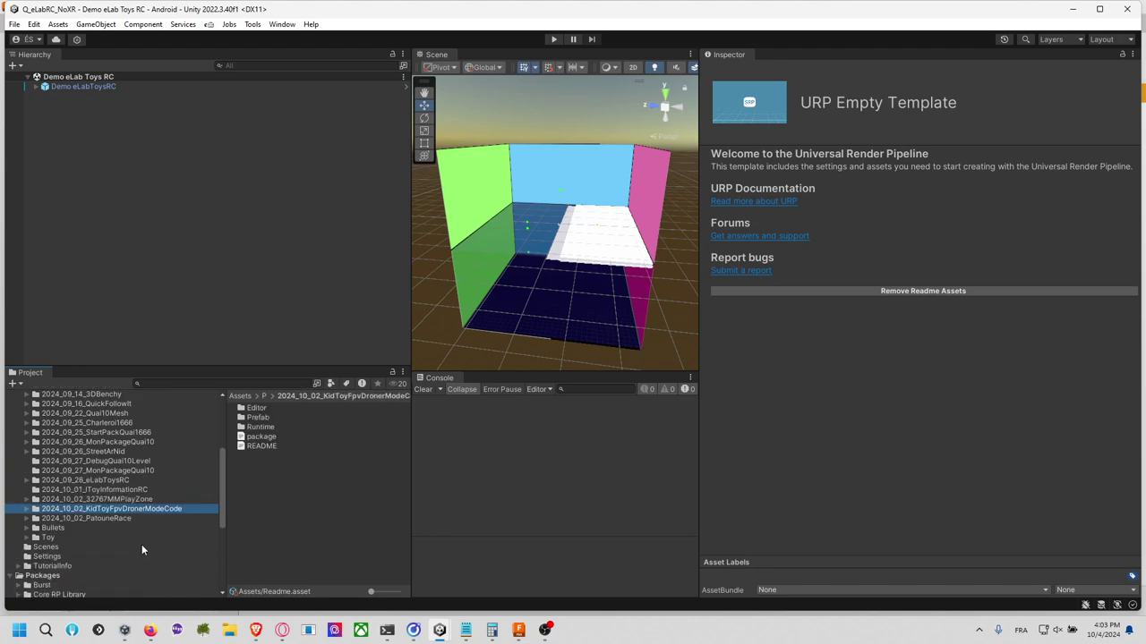
{"action": "left_click", "coordinate": [27, 538]}
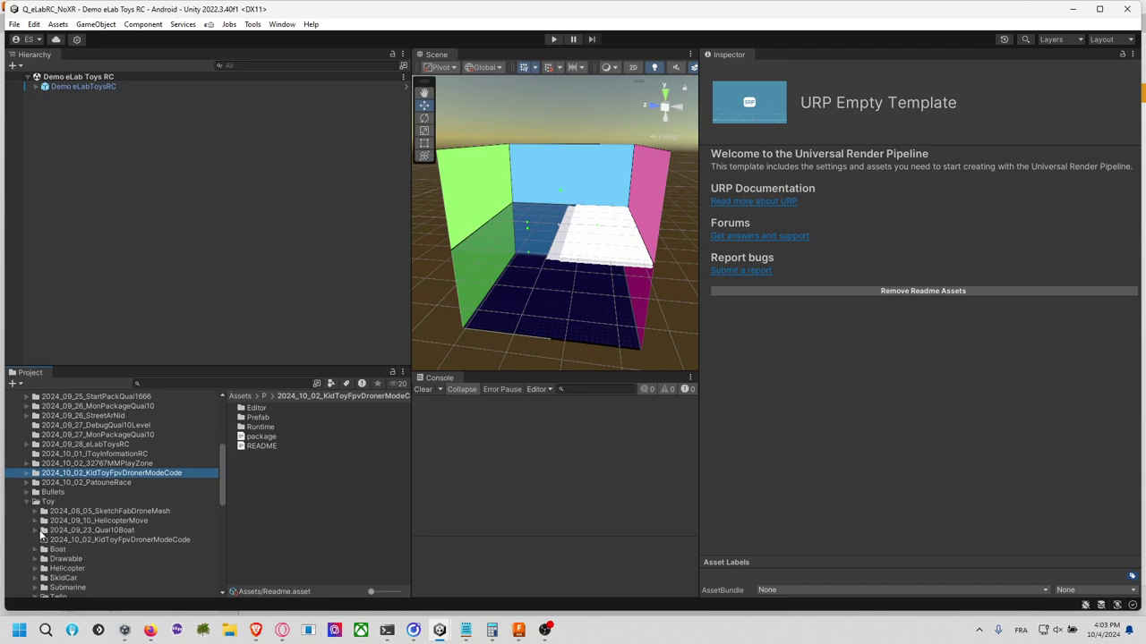
{"action": "scroll", "coordinate": [40, 534], "scroll_direction": "down", "scroll_amount": 2}
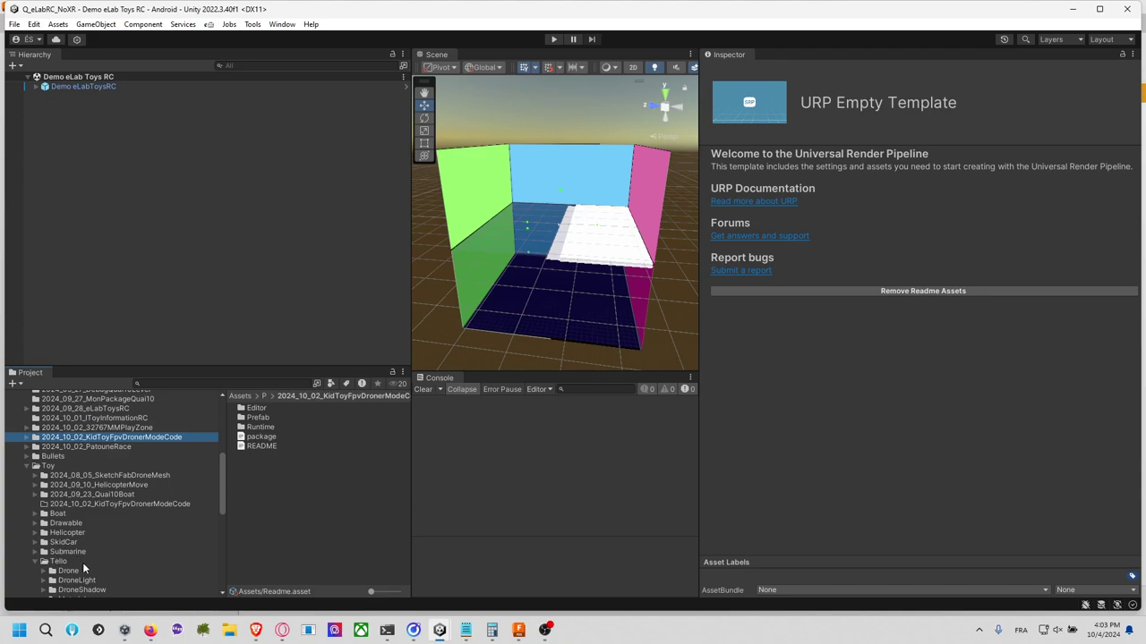
Step: Look through the HelicopterMove, Helicopter and Tello folders, expanding Tello's Drone folder
{"action": "left_click", "coordinate": [143, 485]}
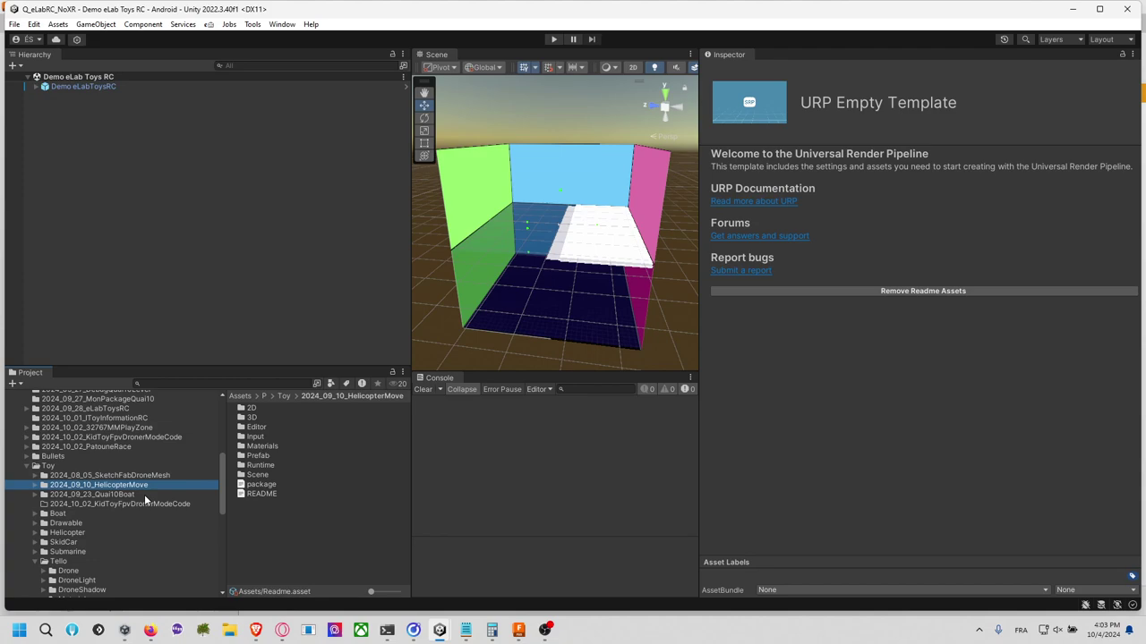
{"action": "left_click", "coordinate": [98, 532]}
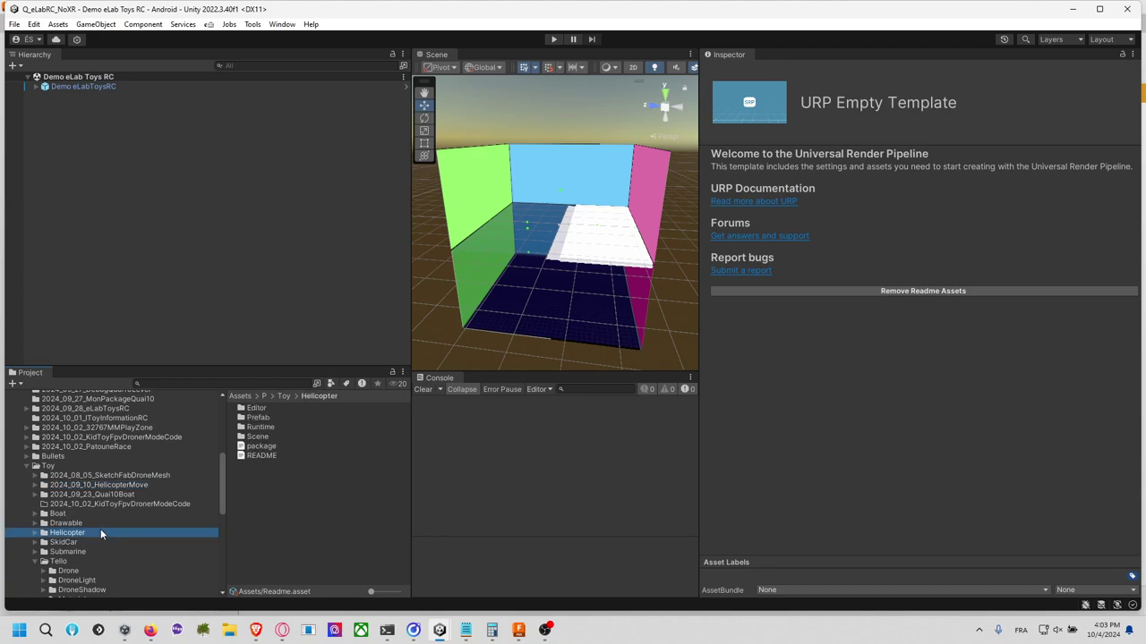
{"action": "scroll", "coordinate": [100, 528], "scroll_direction": "down", "scroll_amount": 2}
{"action": "left_click", "coordinate": [100, 528]}
{"action": "scroll", "coordinate": [102, 529], "scroll_direction": "down", "scroll_amount": 4}
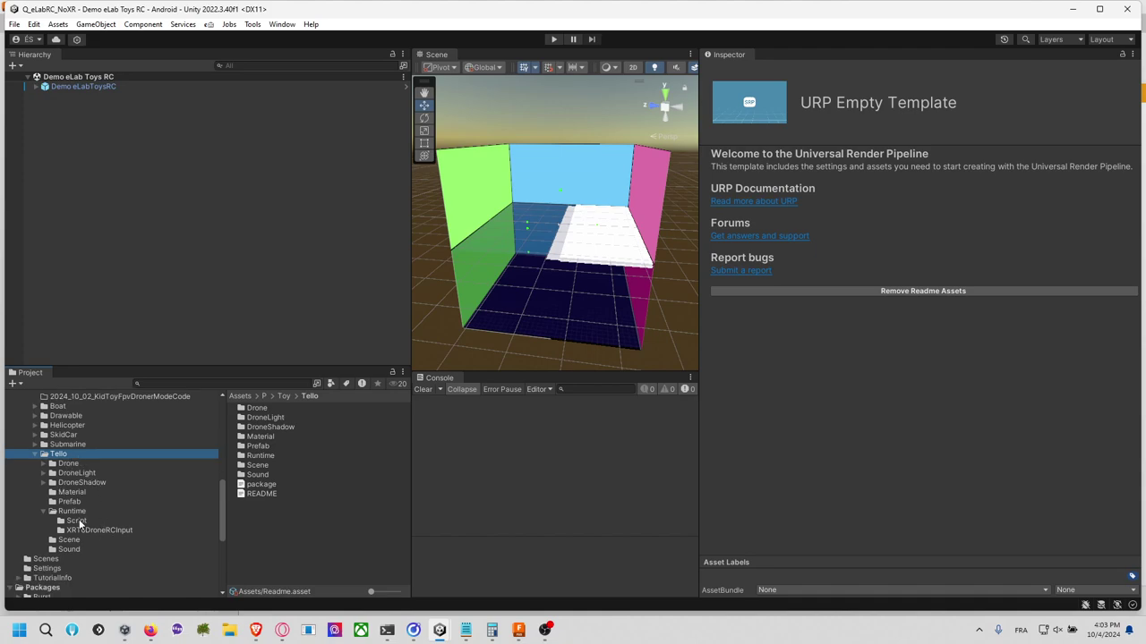
{"action": "left_click", "coordinate": [43, 464]}
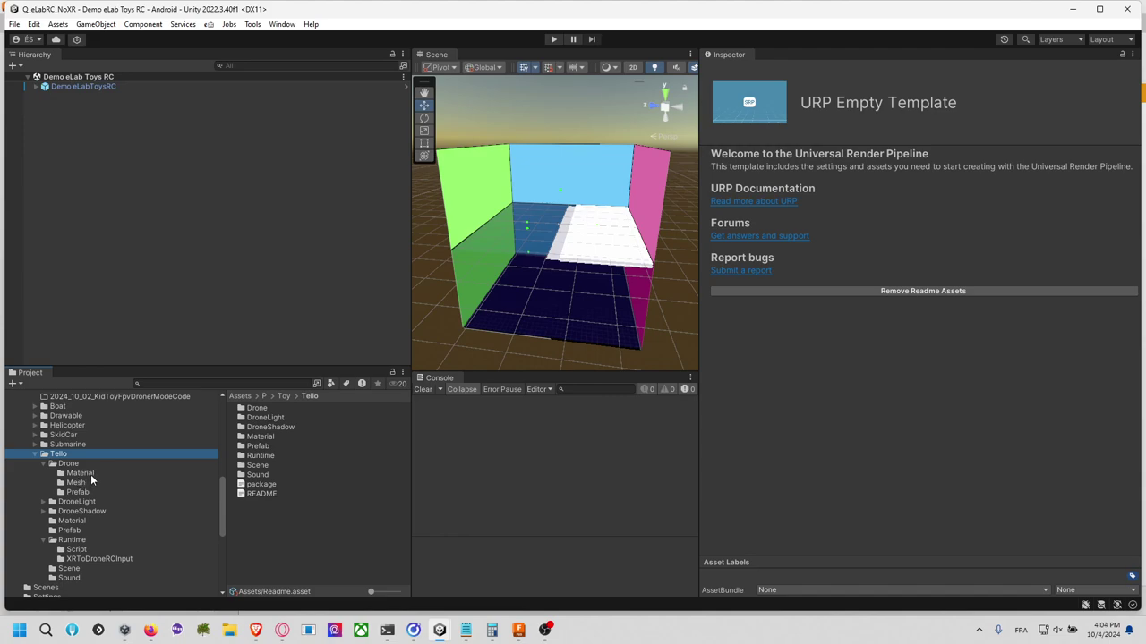
{"action": "scroll", "coordinate": [91, 475], "scroll_direction": "up", "scroll_amount": 3}
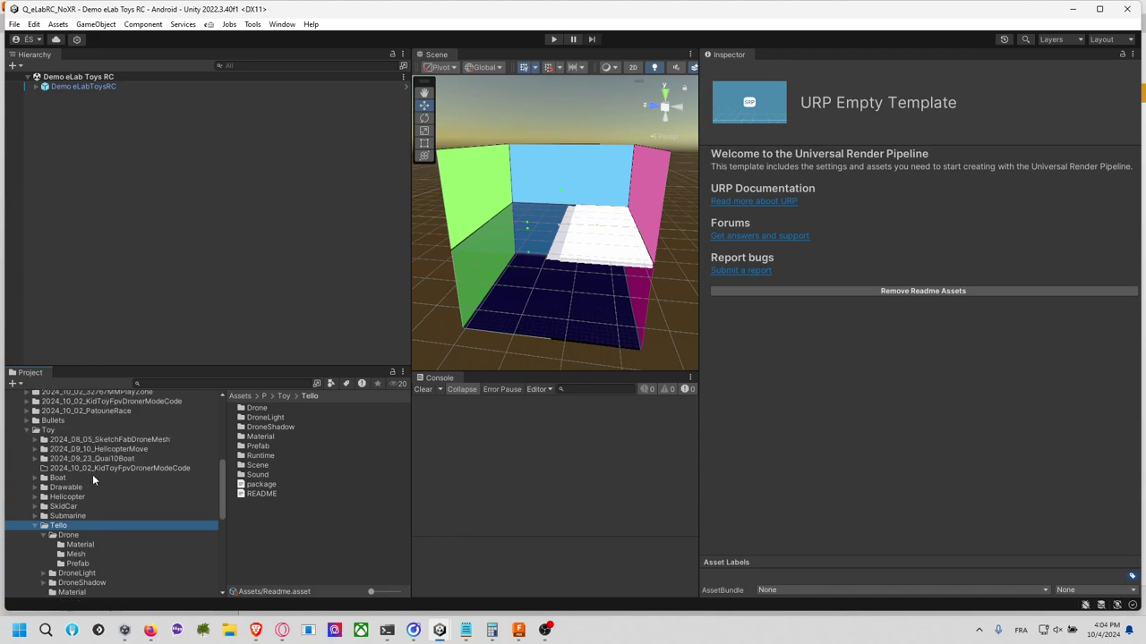
{"action": "scroll", "coordinate": [94, 475], "scroll_direction": "up", "scroll_amount": 2}
{"action": "scroll", "coordinate": [99, 477], "scroll_direction": "up", "scroll_amount": 2}
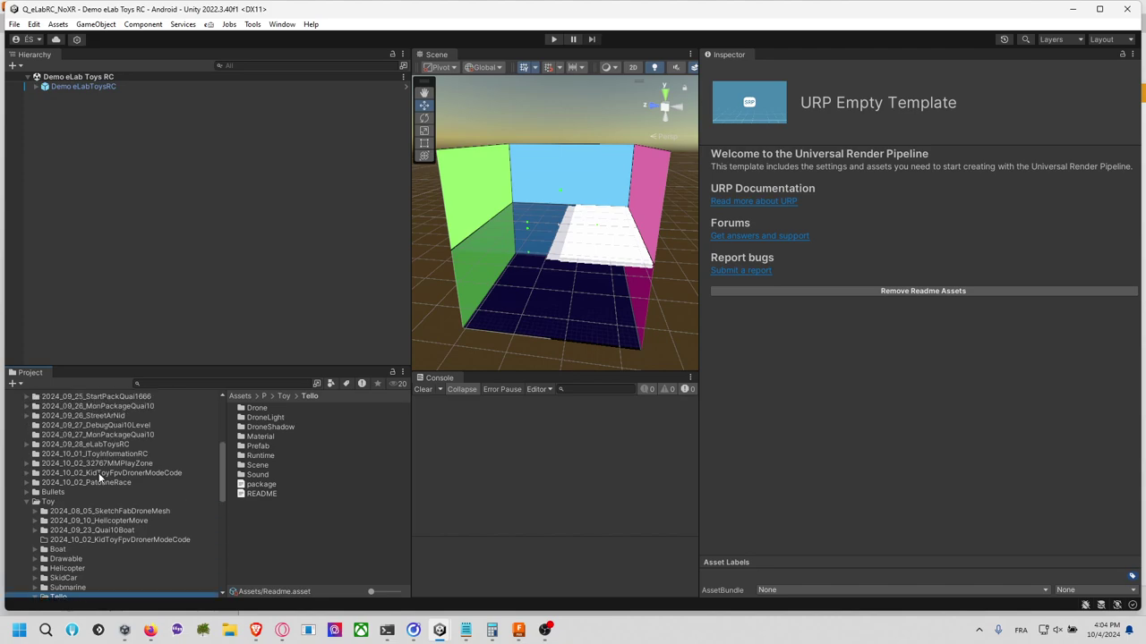
Step: Revisit Toy's KidToyFpvDronerModeCode and HelicopterMove, then select 2024_10_02_KidToyFpvDronerModeCode
{"action": "left_click", "coordinate": [135, 541]}
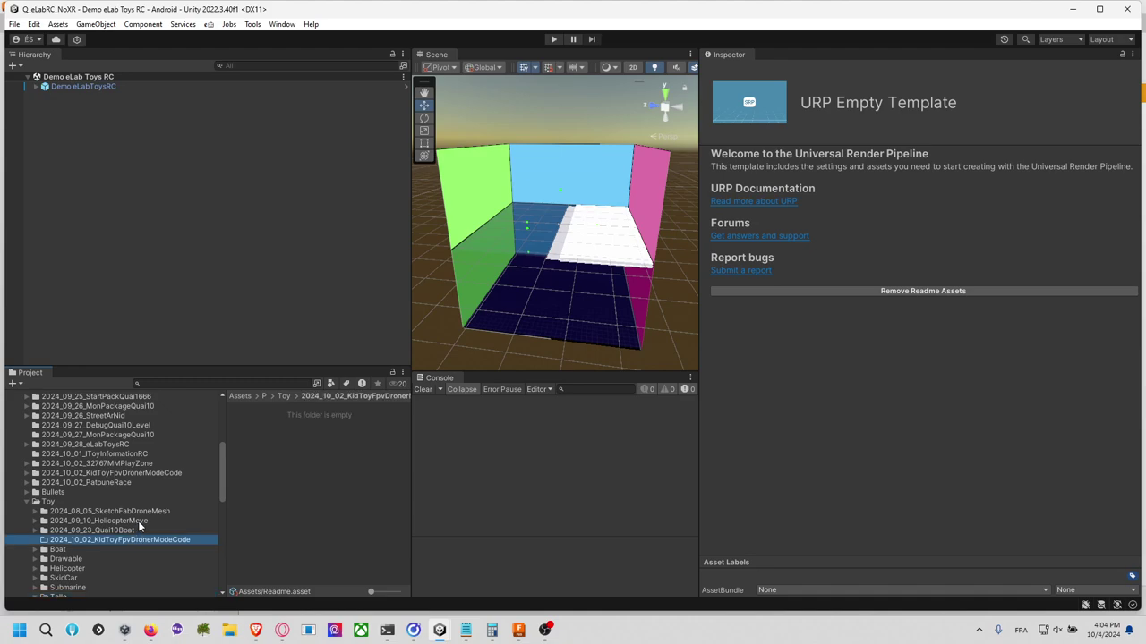
{"action": "left_click", "coordinate": [138, 521]}
{"action": "scroll", "coordinate": [139, 521], "scroll_direction": "up", "scroll_amount": 2}
{"action": "left_click", "coordinate": [123, 509]}
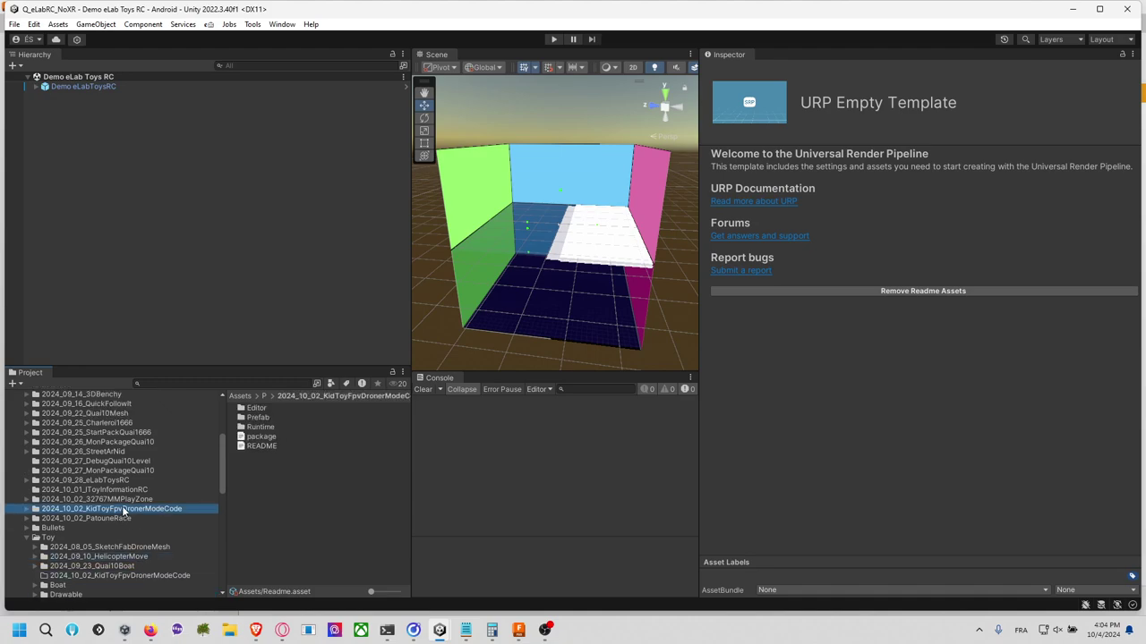
{"action": "scroll", "coordinate": [123, 509], "scroll_direction": "up", "scroll_amount": 8}
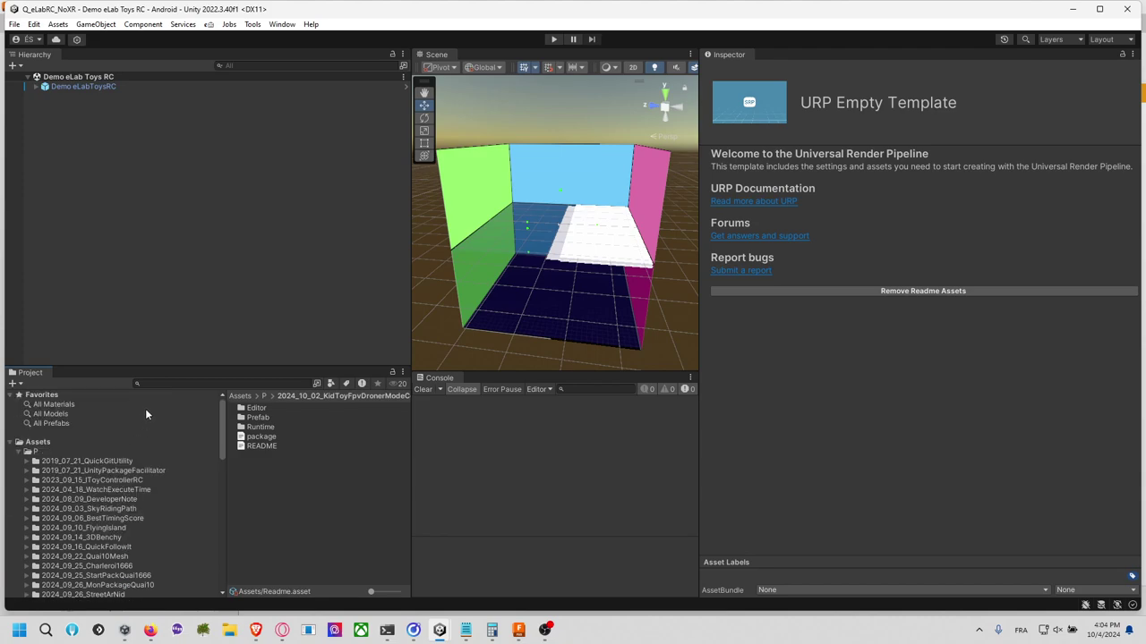
Step: Search the project for 'fps', reselect the package folder, then clear the search
{"action": "left_click", "coordinate": [163, 385]}
{"action": "type", "text": "fps"}
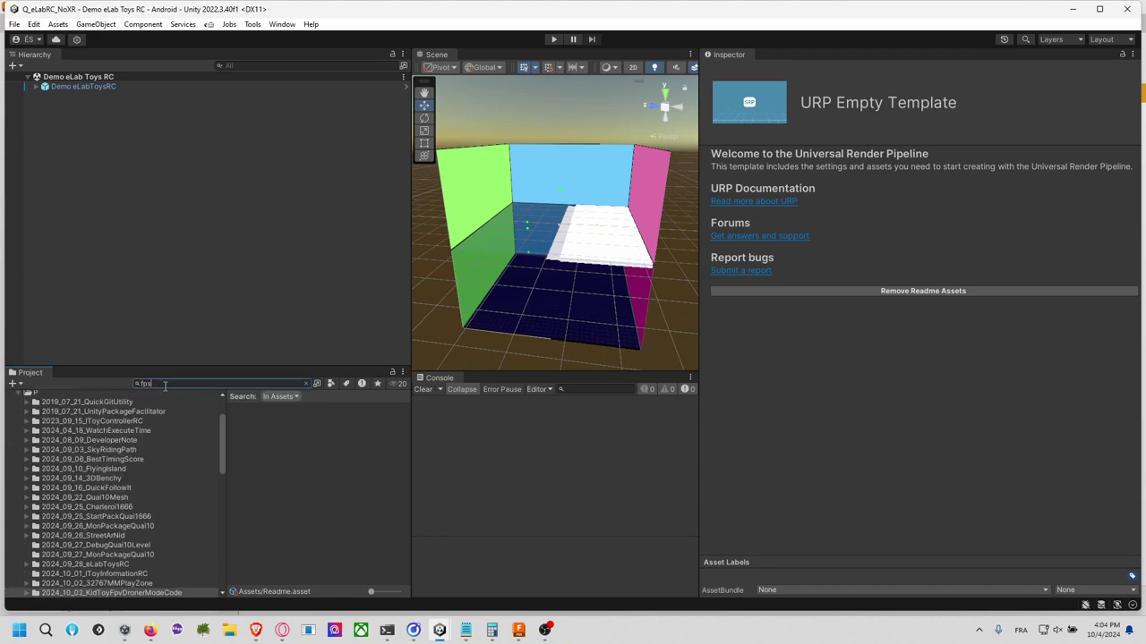
{"action": "left_click", "coordinate": [151, 595]}
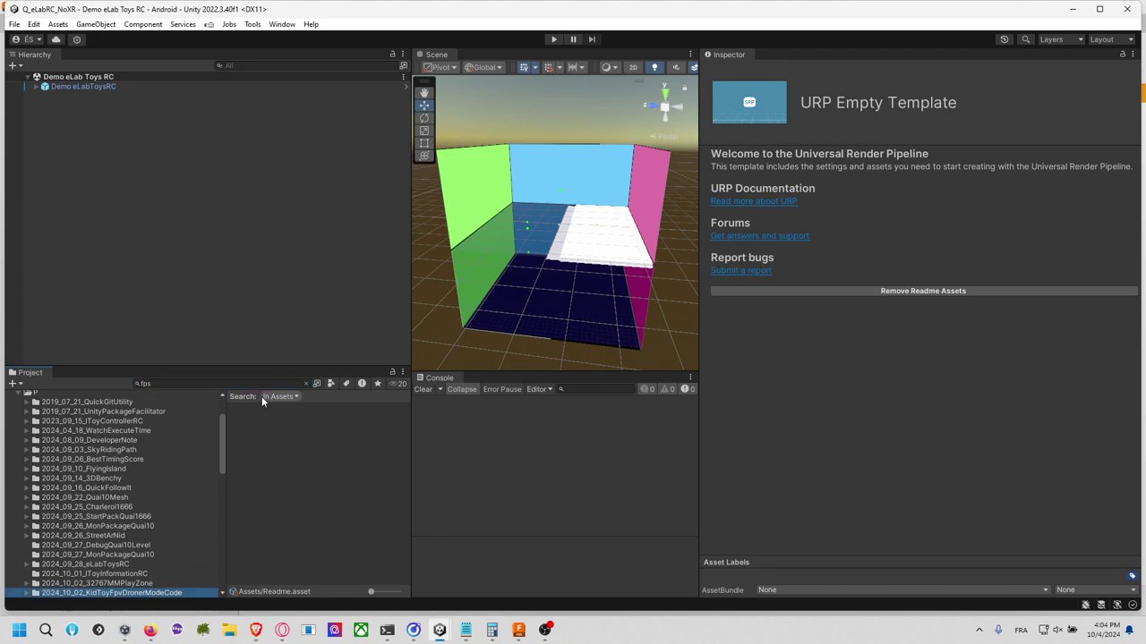
{"action": "left_click", "coordinate": [224, 383]}
{"action": "key", "text": "BackSpace"}
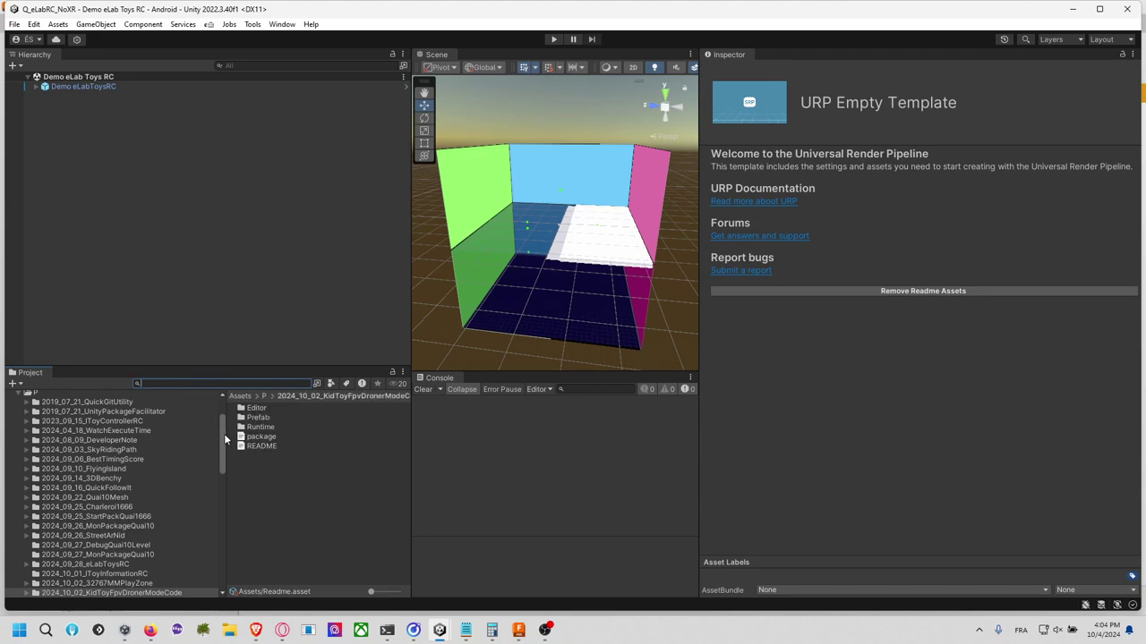
Step: Widen the Project panel, expand 2024_10_02_KidToyFpvDronerModeCode's subfolders, and return to Fusion
{"action": "left_click_drag", "start_coordinate": [410, 484], "coordinate": [502, 484]}
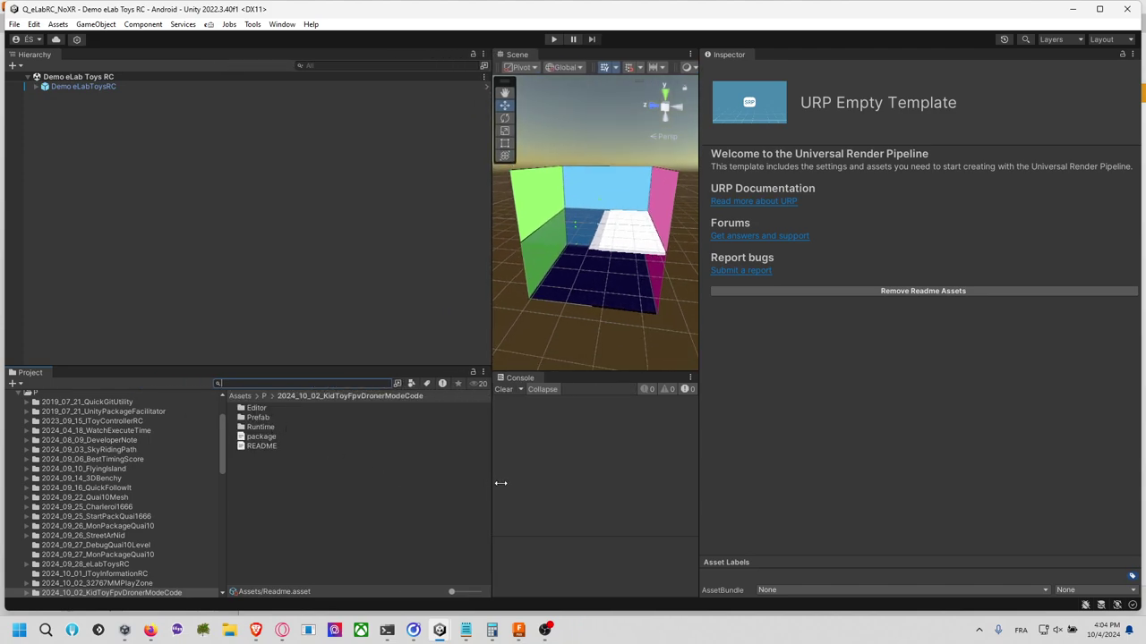
{"action": "scroll", "coordinate": [120, 541], "scroll_direction": "down", "scroll_amount": 3}
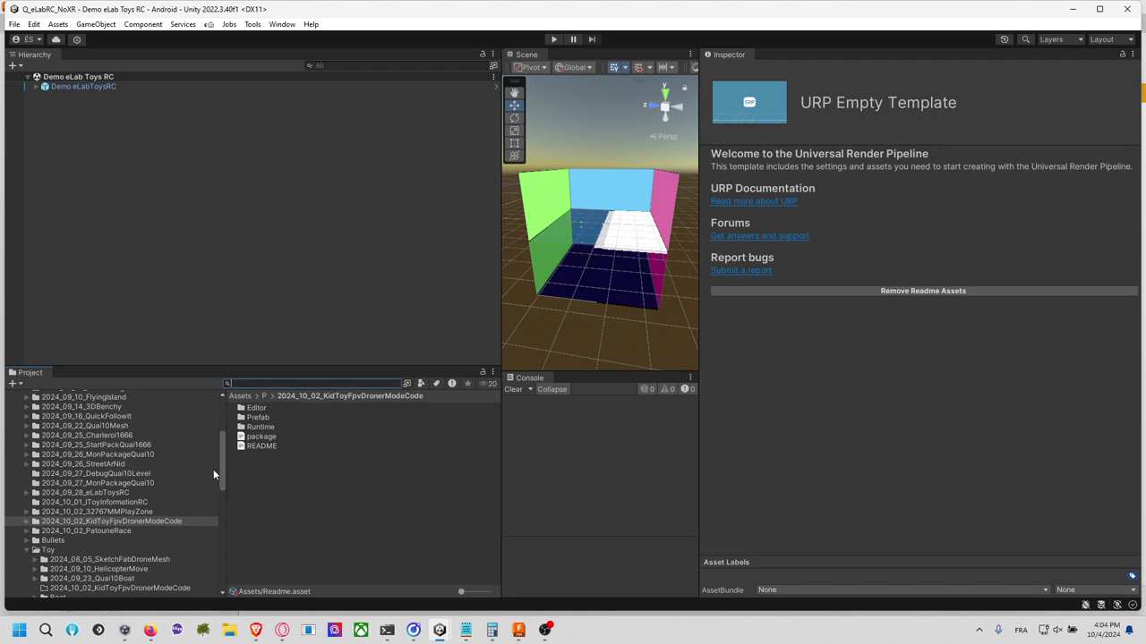
{"action": "left_click", "coordinate": [27, 522]}
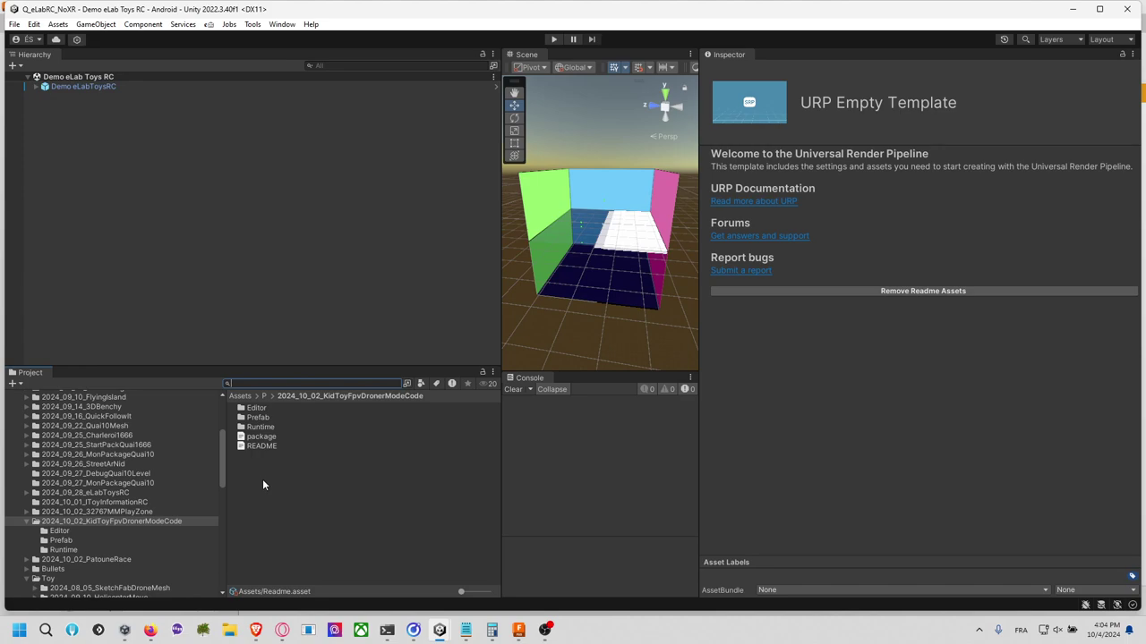
{"action": "scroll", "coordinate": [127, 487], "scroll_direction": "down", "scroll_amount": 4}
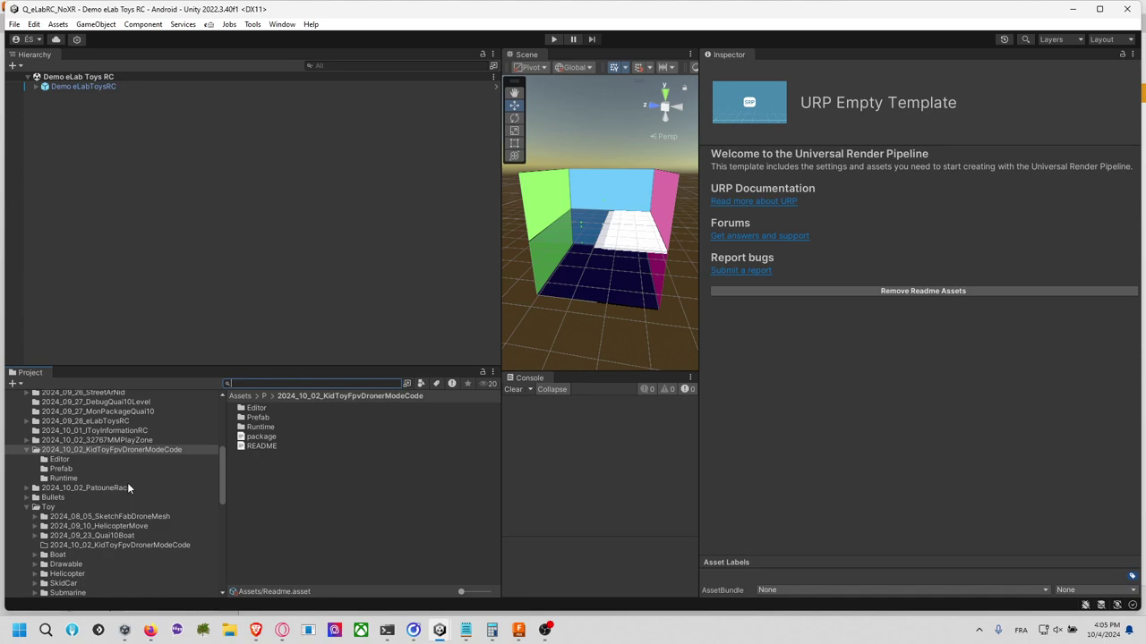
{"action": "key", "text": "alt+Tab"}
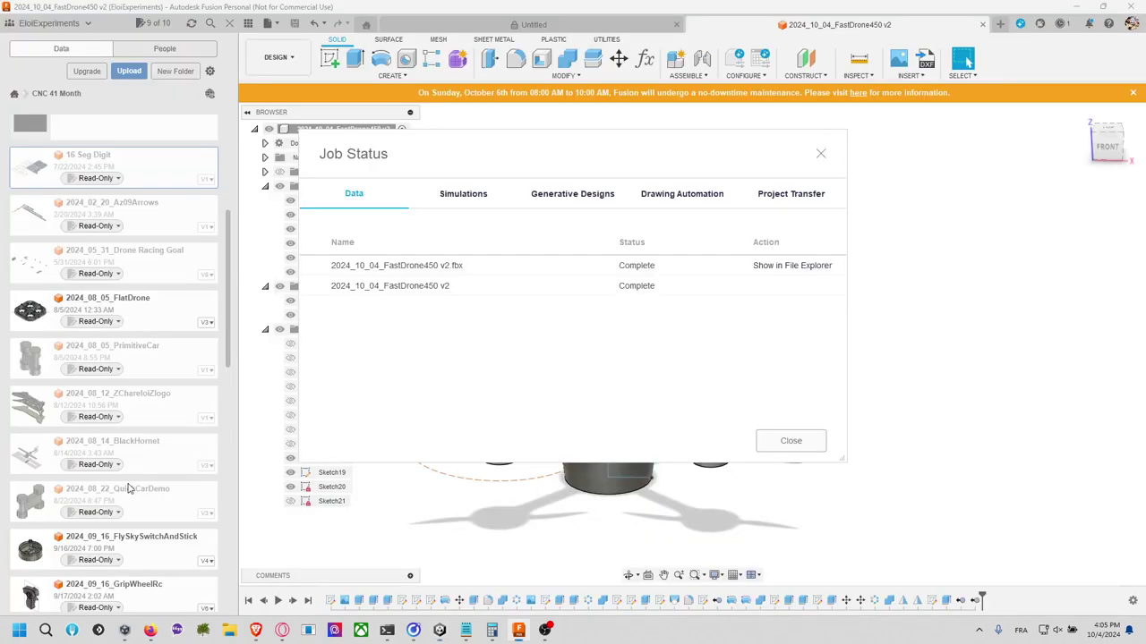
Step: Close Fusion's Job Status list, select then deselect FastDroneBody, and return to Unity
{"action": "left_click", "coordinate": [820, 154]}
{"action": "left_click", "coordinate": [615, 357]}
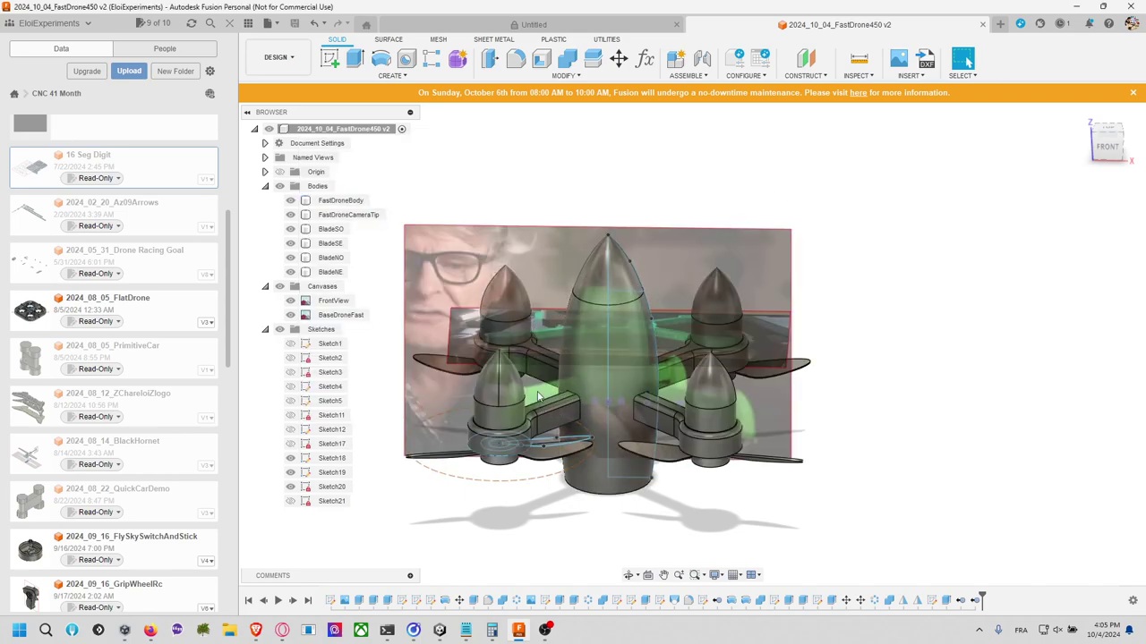
{"action": "left_click", "coordinate": [787, 407]}
{"action": "key", "text": "alt+Tab"}
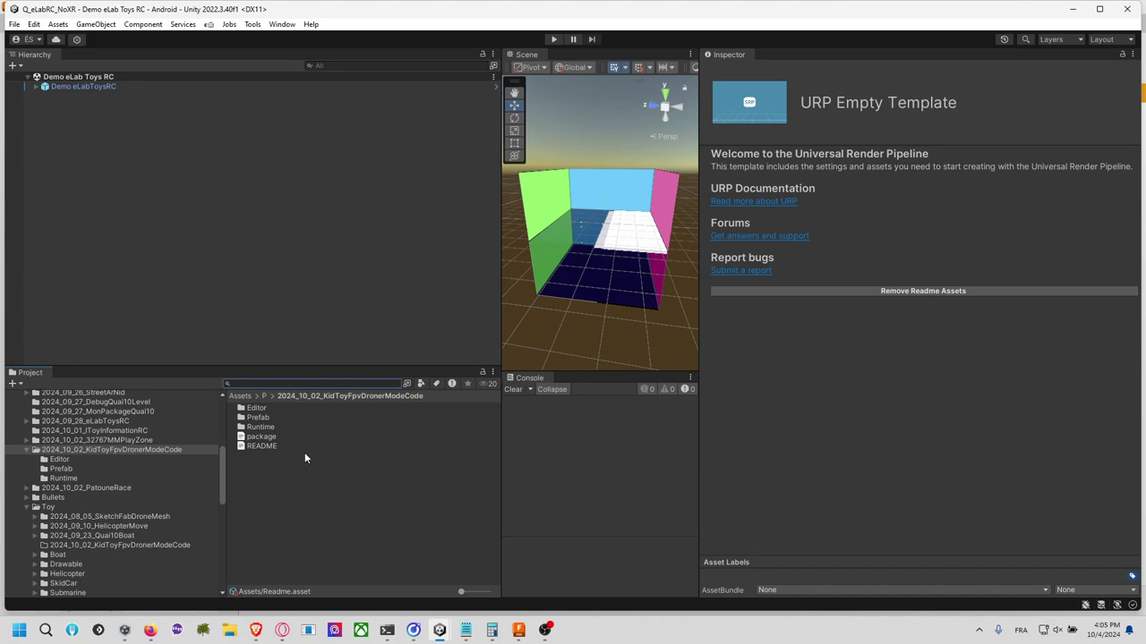
Step: Open the empty Toy > 2024_10_02_KidToyFpvDronerModeCode folder and scroll through the Tello subfolders
{"action": "key", "text": "Down"}
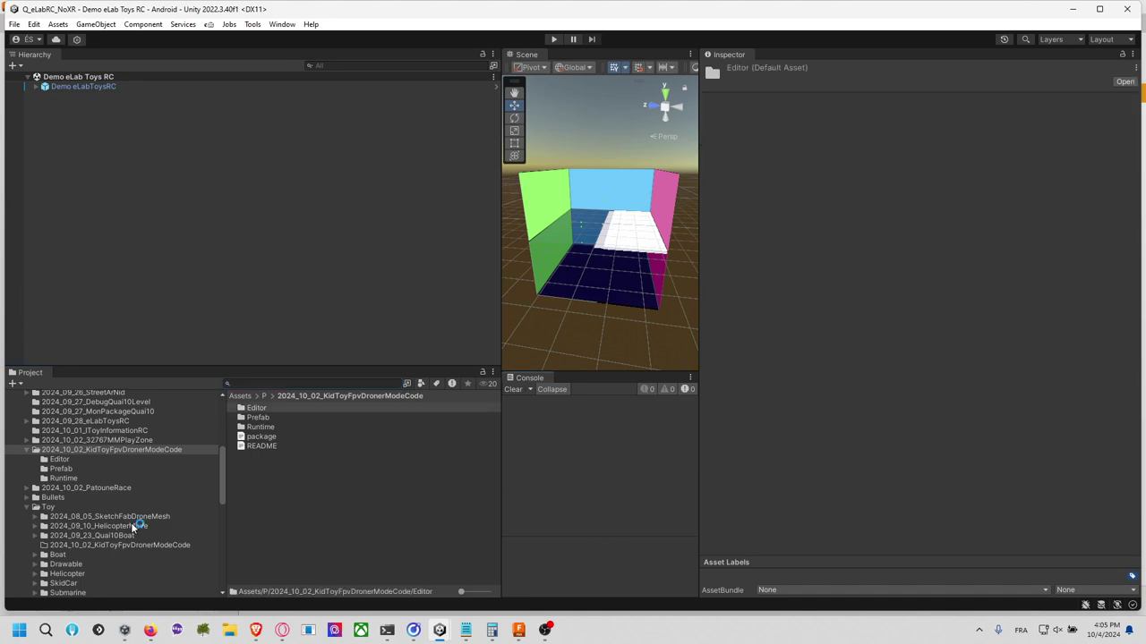
{"action": "left_click", "coordinate": [143, 544]}
{"action": "scroll", "coordinate": [134, 526], "scroll_direction": "down", "scroll_amount": 3}
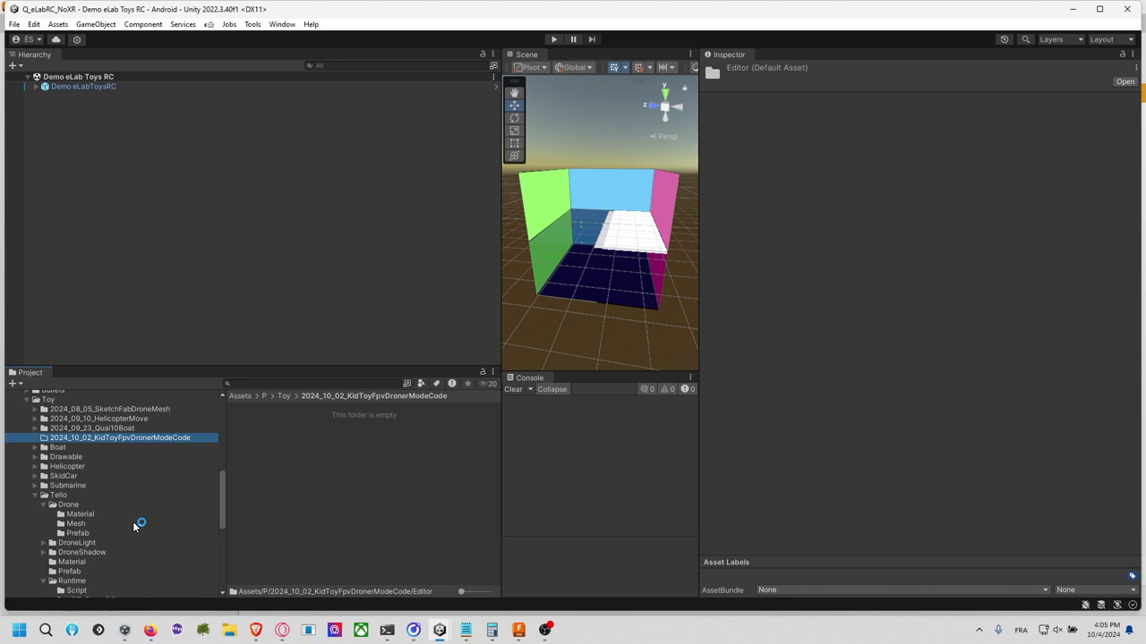
{"action": "scroll", "coordinate": [134, 526], "scroll_direction": "down", "scroll_amount": 3}
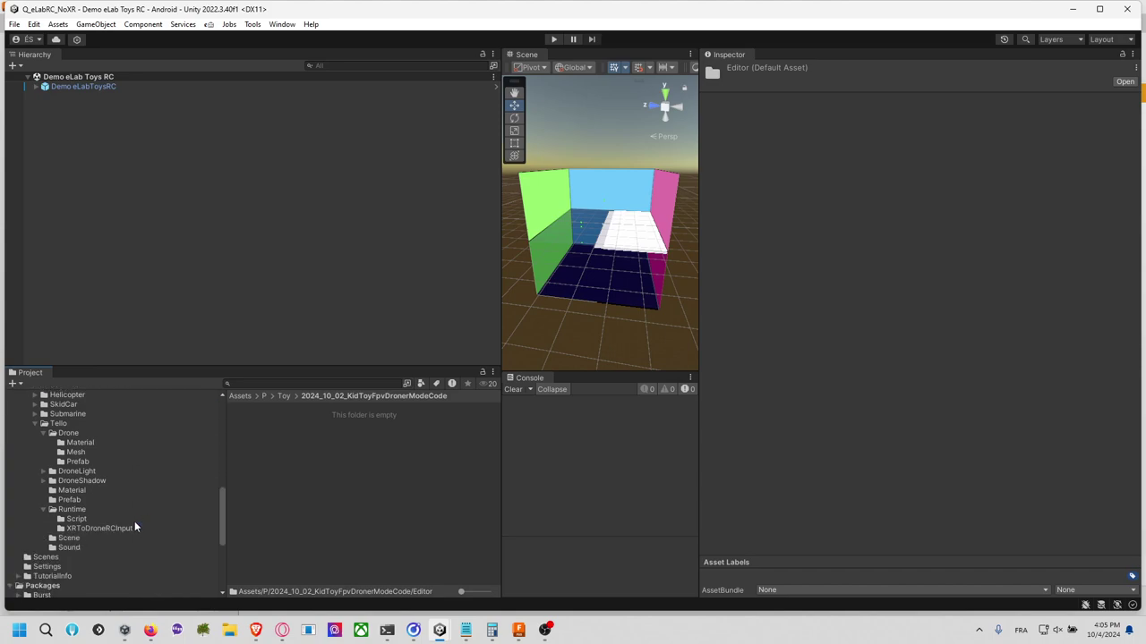
{"action": "scroll", "coordinate": [132, 523], "scroll_direction": "up", "scroll_amount": 5}
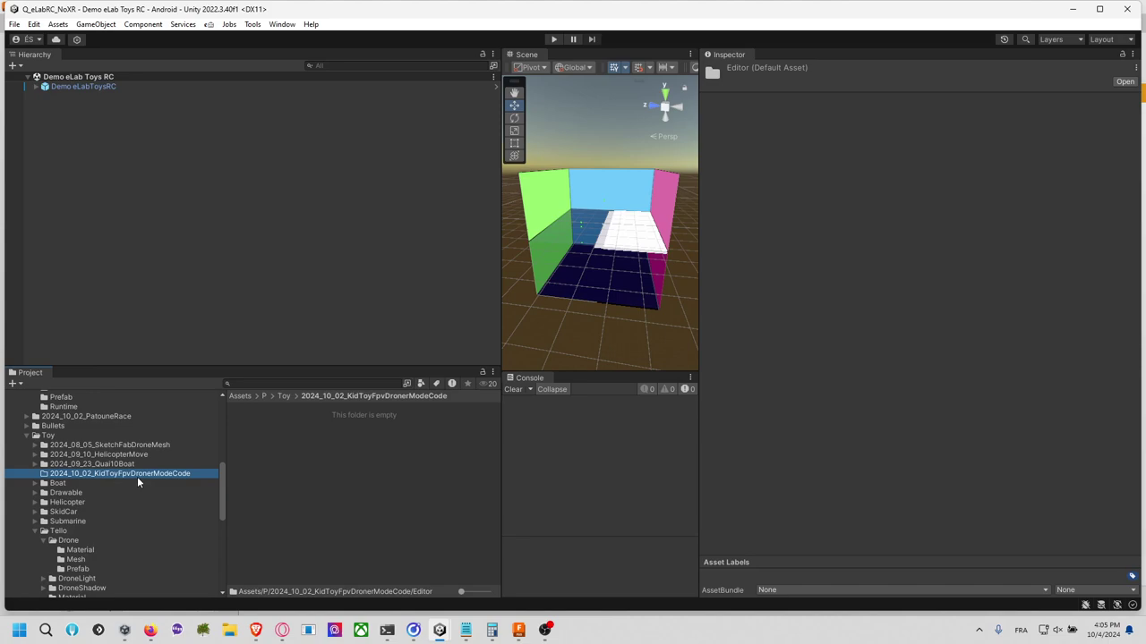
Step: In Fusion, zoom on the drone, select BladeNE then FastDroneBody, deselect, and return to Unity
{"action": "key", "text": "alt+Tab"}
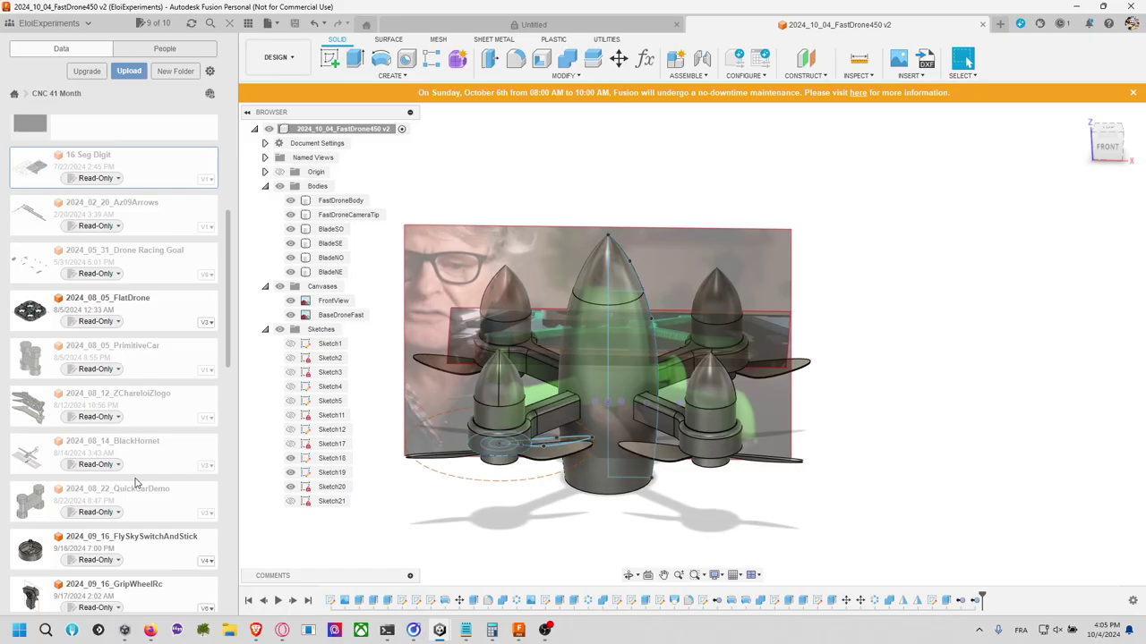
{"action": "scroll", "coordinate": [666, 383], "scroll_direction": "down", "scroll_amount": 2}
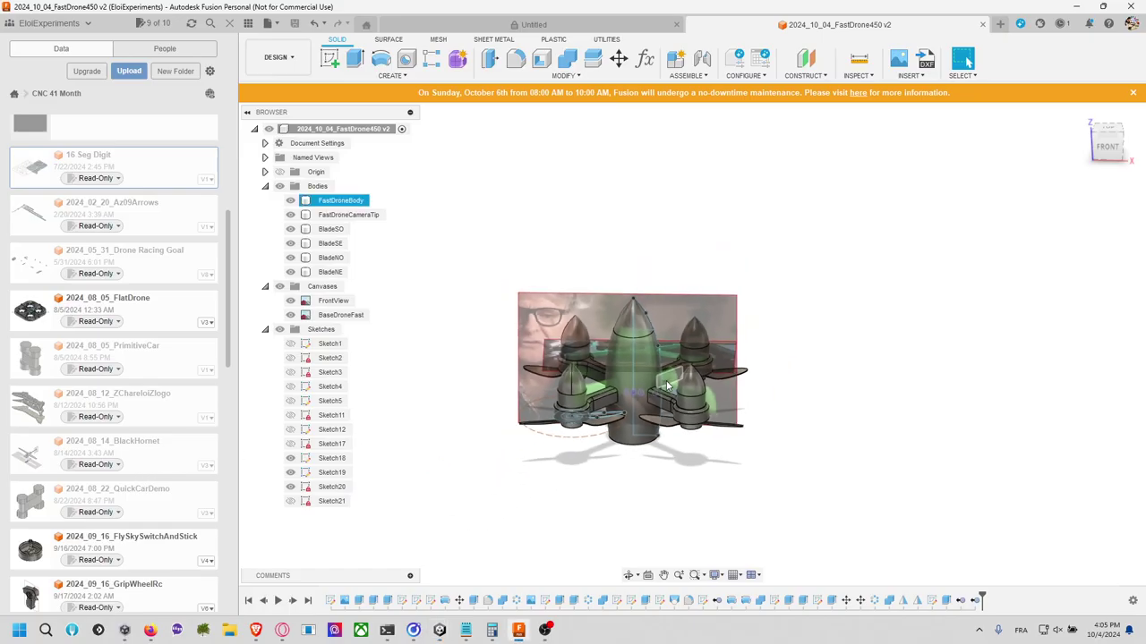
{"action": "scroll", "coordinate": [667, 382], "scroll_direction": "up", "scroll_amount": 5}
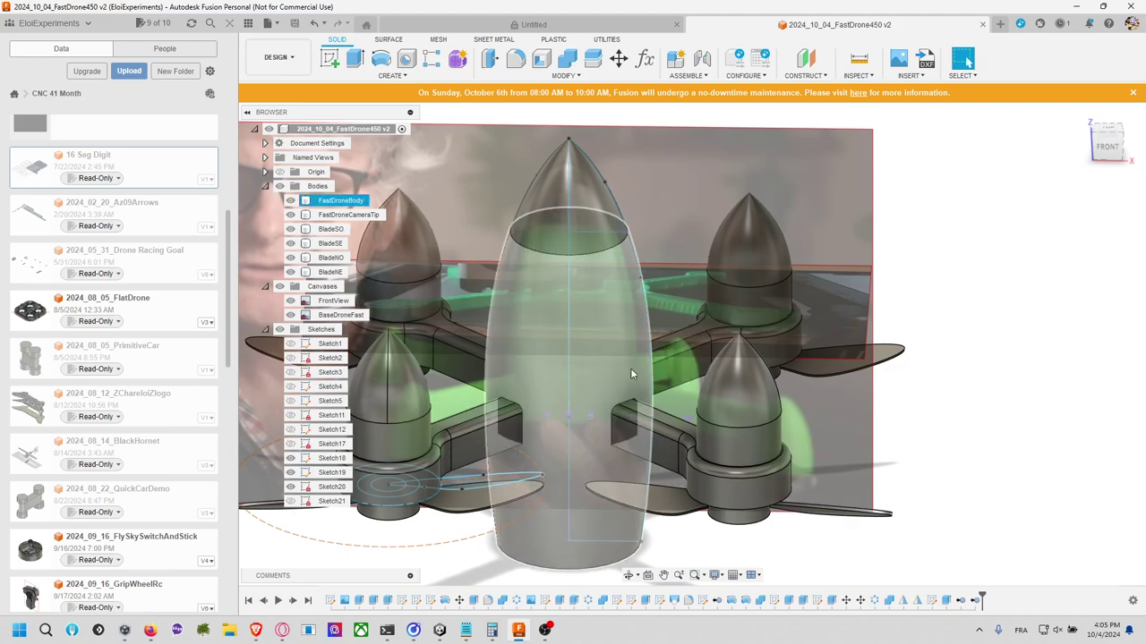
{"action": "scroll", "coordinate": [561, 302], "scroll_direction": "up", "scroll_amount": 2}
{"action": "scroll", "coordinate": [562, 302], "scroll_direction": "down", "scroll_amount": 4}
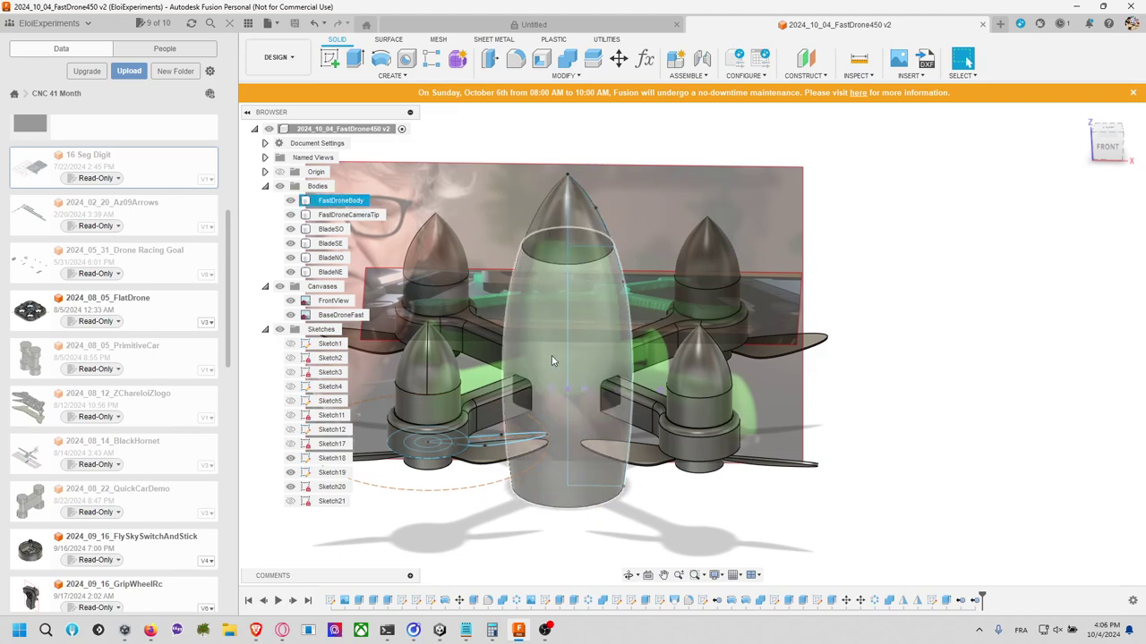
{"action": "scroll", "coordinate": [690, 448], "scroll_direction": "down", "scroll_amount": 2}
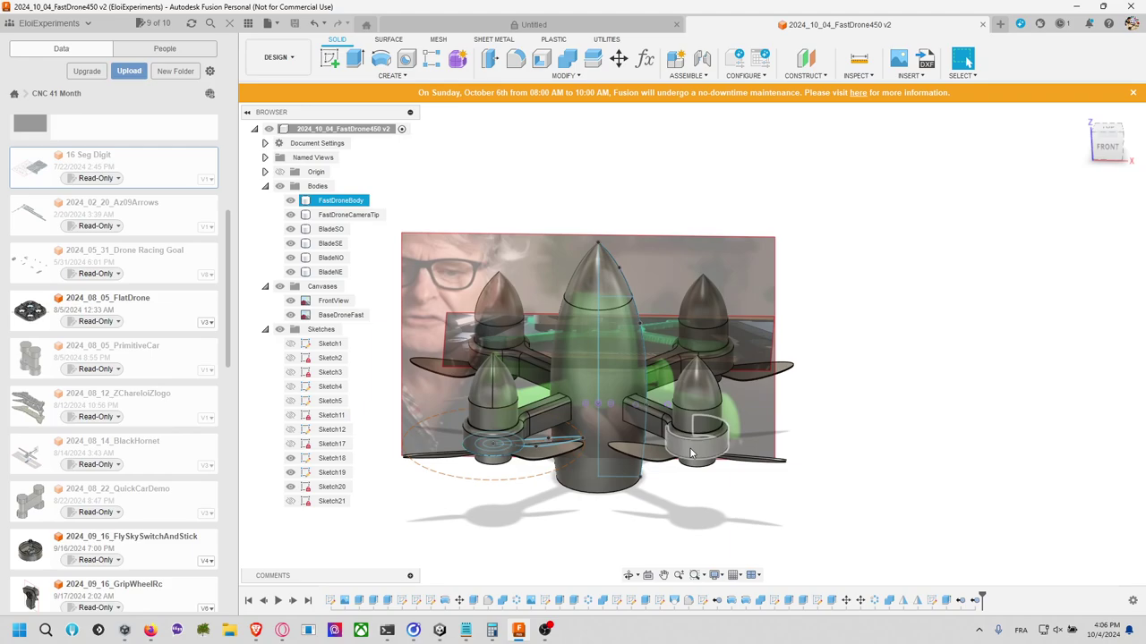
{"action": "left_click", "coordinate": [749, 382]}
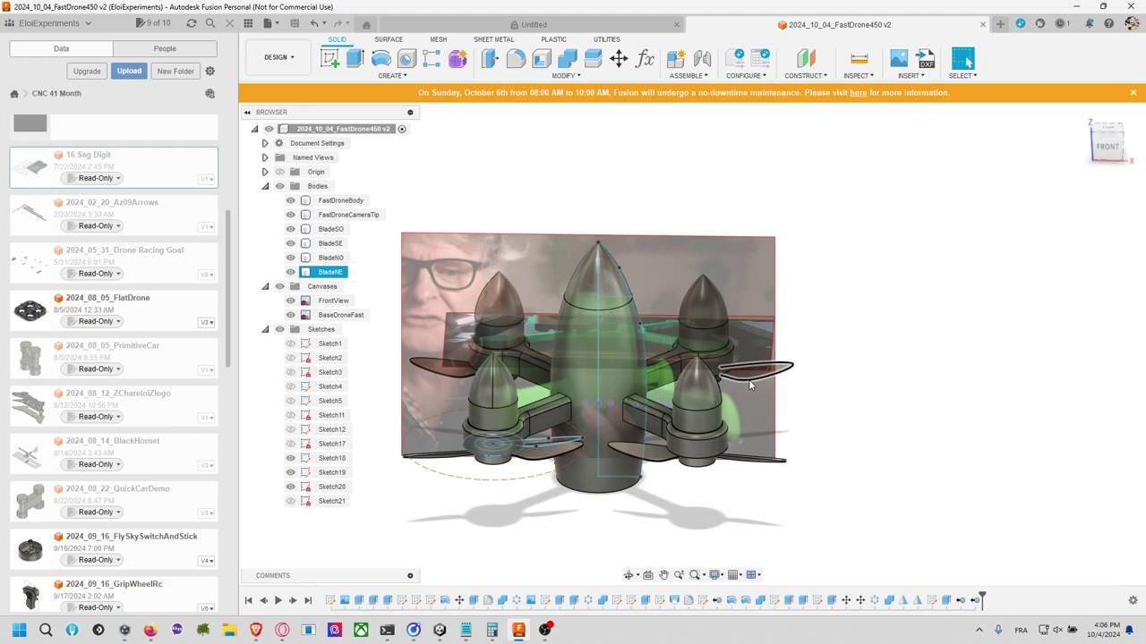
{"action": "left_click", "coordinate": [727, 384]}
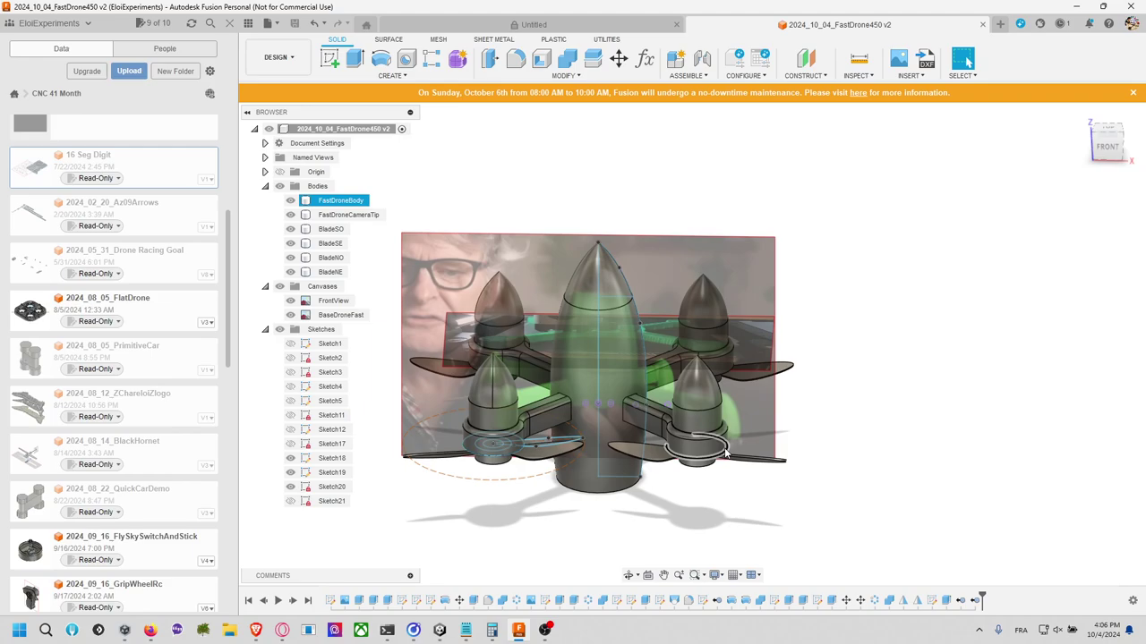
{"action": "left_click", "coordinate": [736, 441]}
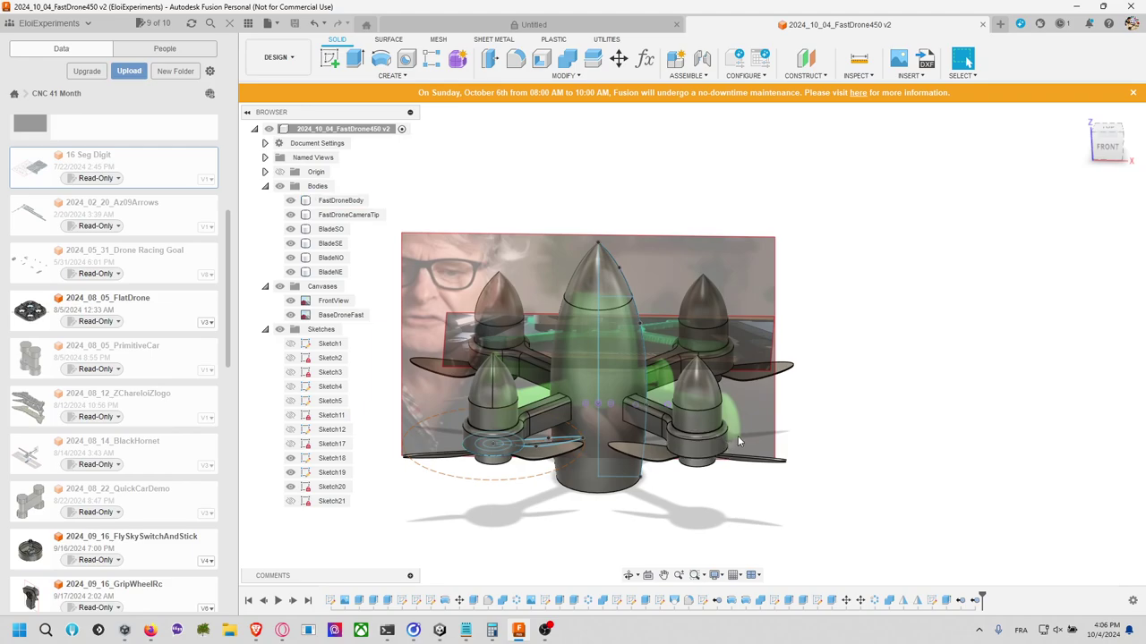
{"action": "key", "text": "alt+Tab"}
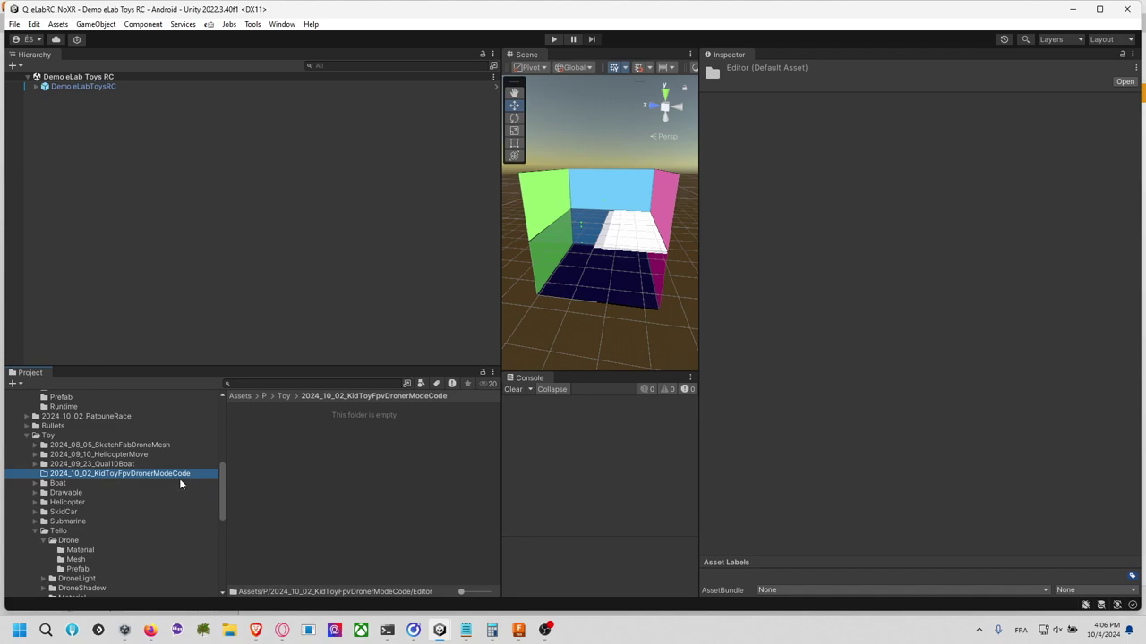
Step: Show the Boat folder, then the 2024_10_02_KidToyFpvDronerModeCode folder contents
{"action": "left_click", "coordinate": [155, 487]}
{"action": "scroll", "coordinate": [154, 492], "scroll_direction": "down", "scroll_amount": 2}
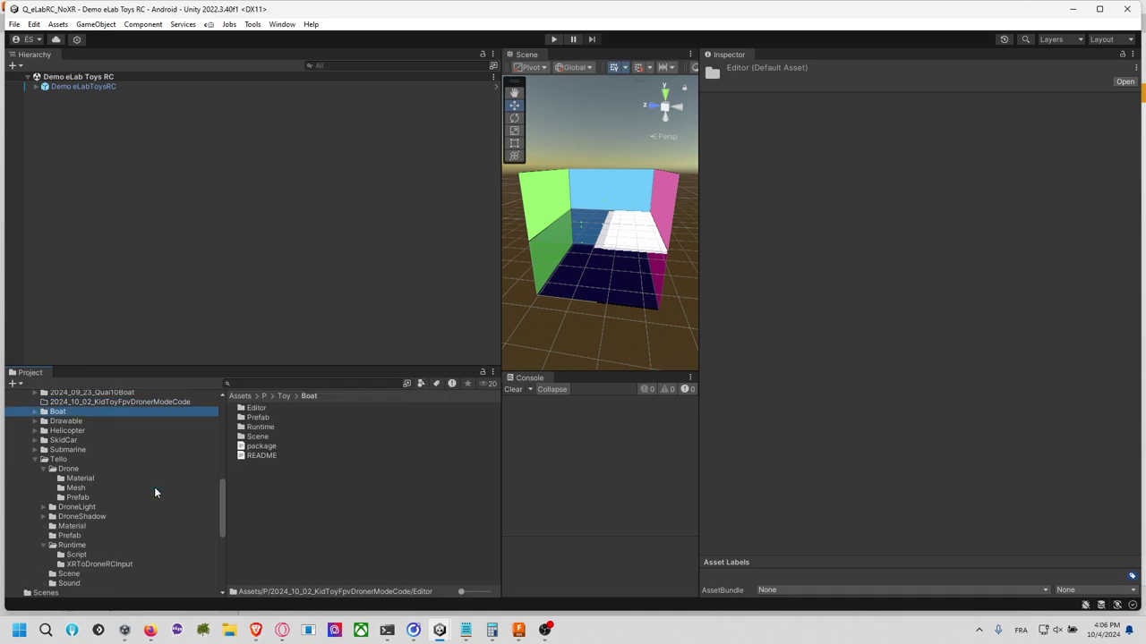
{"action": "scroll", "coordinate": [166, 489], "scroll_direction": "up", "scroll_amount": 2}
{"action": "scroll", "coordinate": [166, 489], "scroll_direction": "up", "scroll_amount": 2}
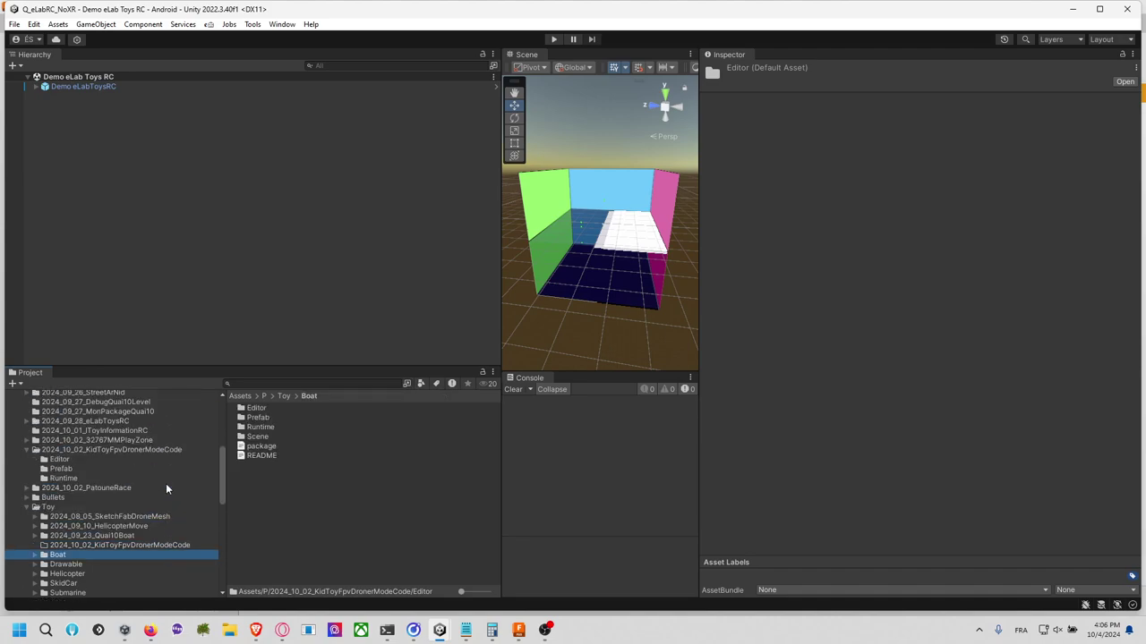
{"action": "left_click", "coordinate": [135, 450]}
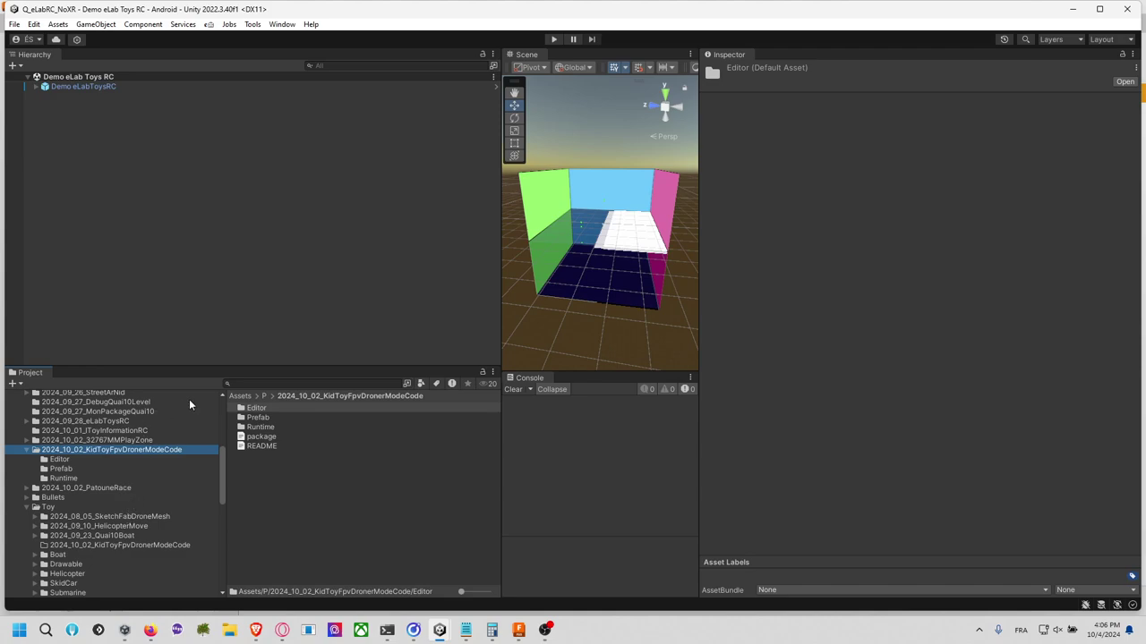
Step: Search assets for 'draw', pick the Drawable folder, then try '-' and 'uv' searches
{"action": "left_click", "coordinate": [259, 383]}
{"action": "type", "text": "draw"}
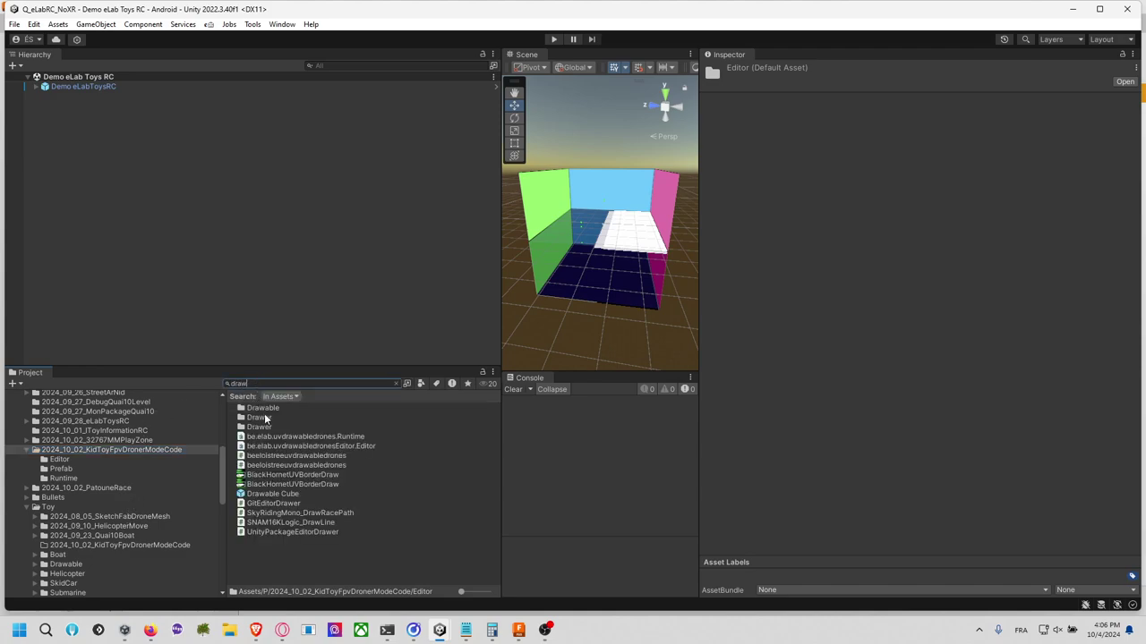
{"action": "left_click", "coordinate": [281, 408]}
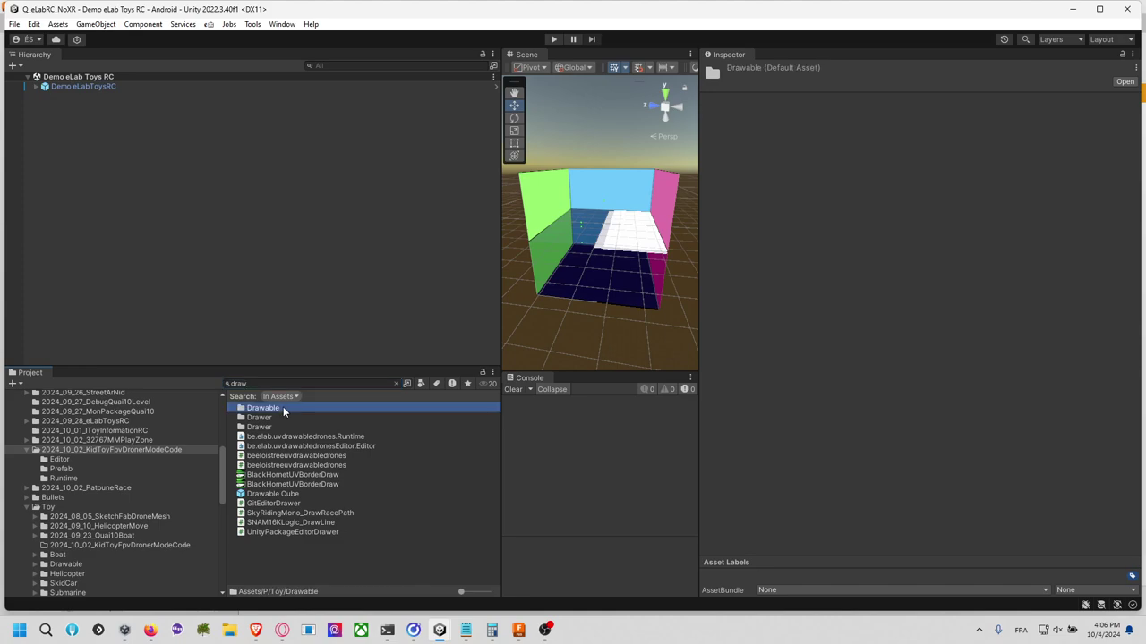
{"action": "left_click", "coordinate": [288, 385]}
{"action": "type", "text": "-"}
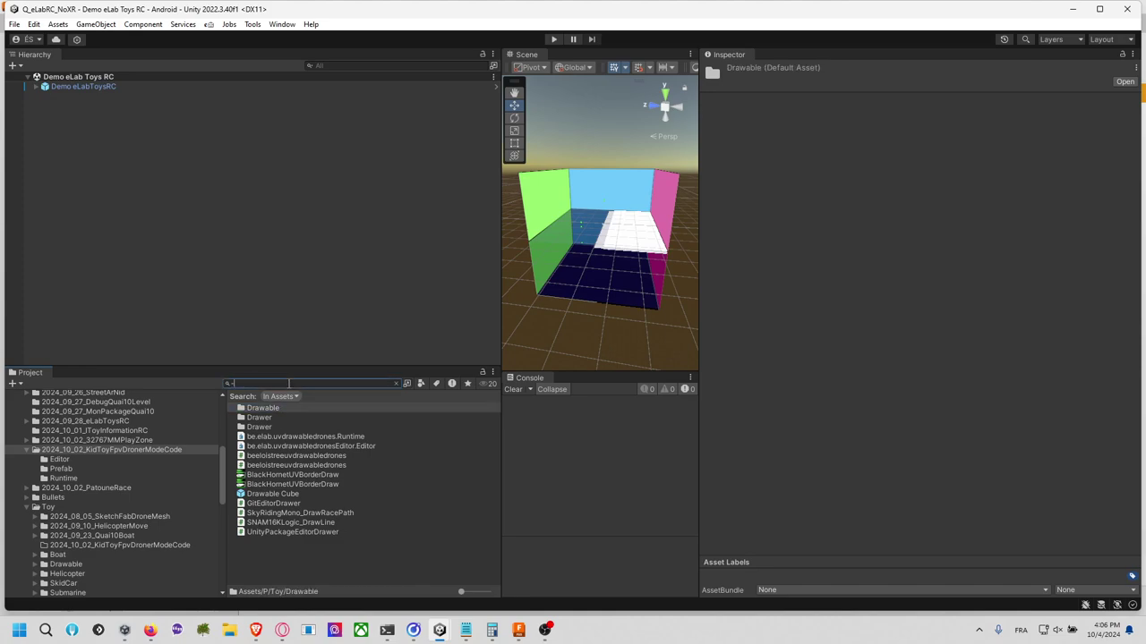
{"action": "scroll", "coordinate": [295, 488], "scroll_direction": "down", "scroll_amount": 5}
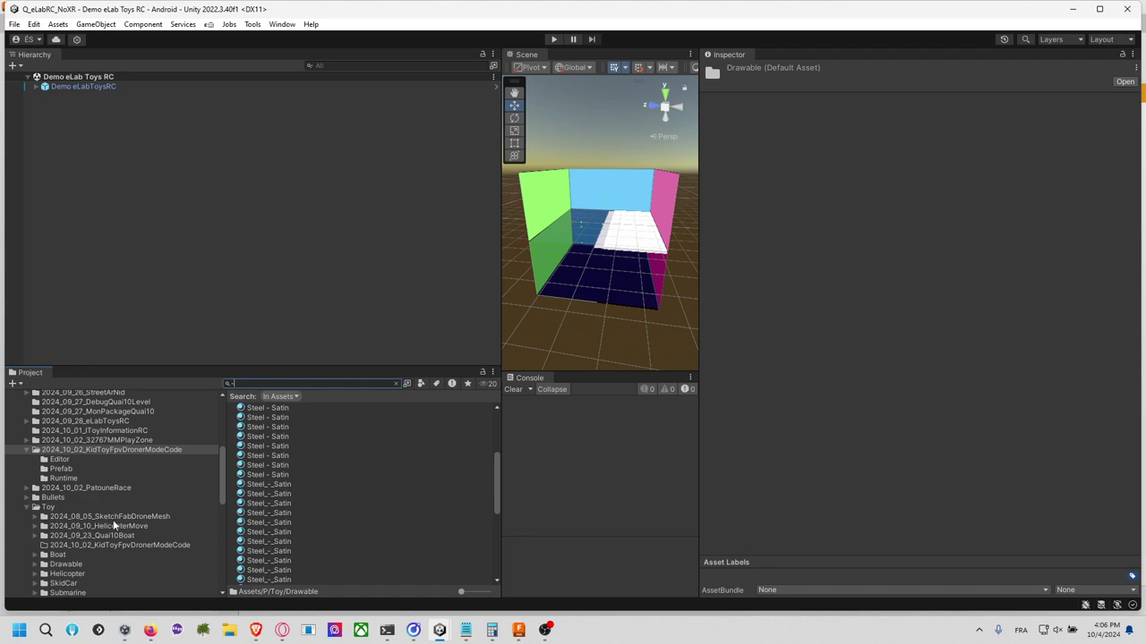
{"action": "scroll", "coordinate": [113, 525], "scroll_direction": "up", "scroll_amount": 3}
{"action": "scroll", "coordinate": [113, 519], "scroll_direction": "up", "scroll_amount": 2}
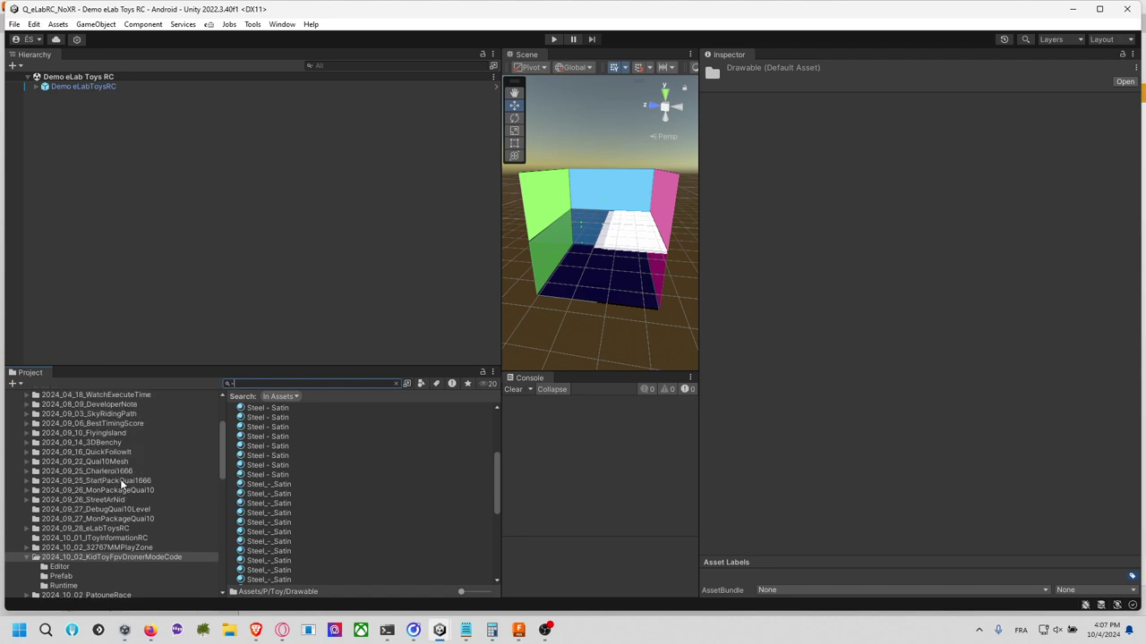
{"action": "key", "text": "BackSpace"}
{"action": "type", "text": "uv"}
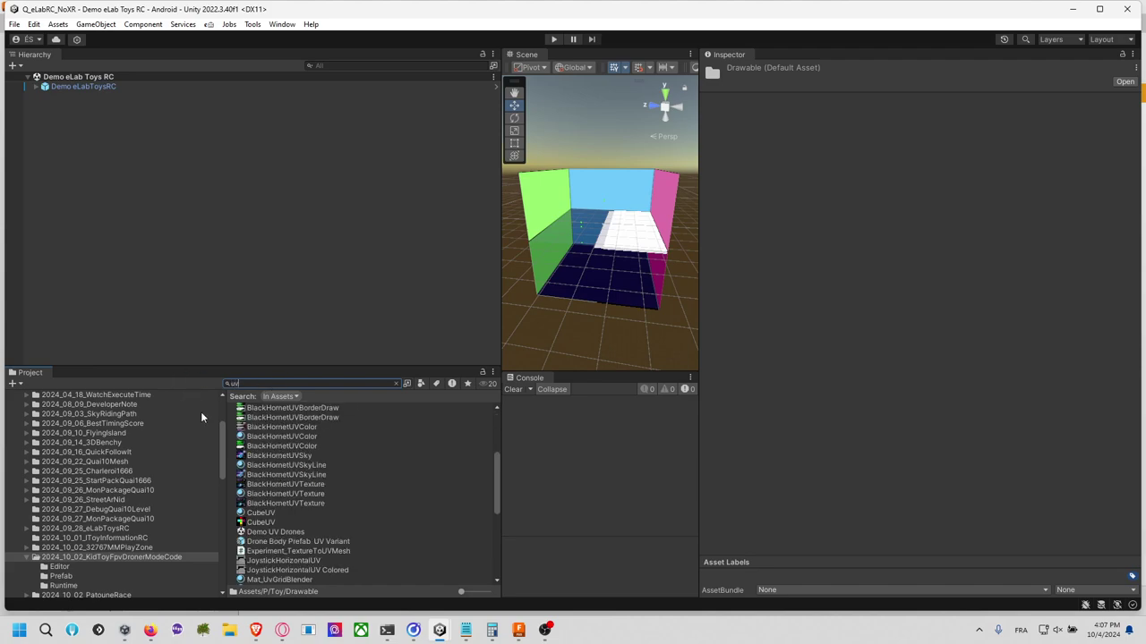
Step: Open Toy > Drawable > 3D, showing BlackHornetDrone, DualSideDrone, QuadroDrone and QuickSkidCar
{"action": "scroll", "coordinate": [304, 475], "scroll_direction": "up", "scroll_amount": 5}
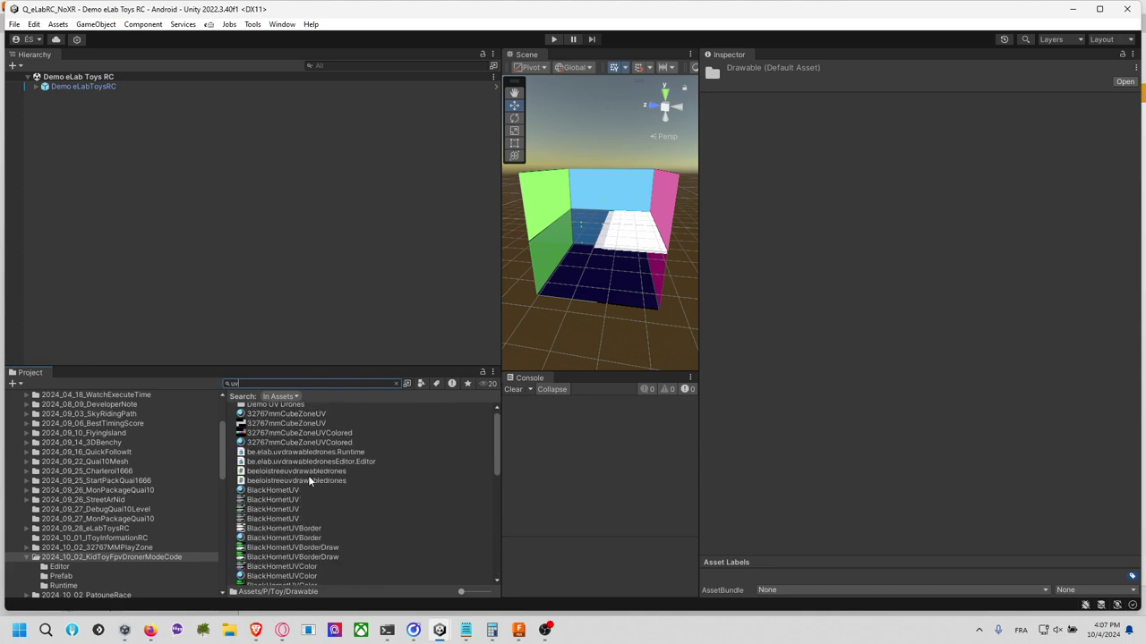
{"action": "scroll", "coordinate": [168, 465], "scroll_direction": "down", "scroll_amount": 4}
{"action": "scroll", "coordinate": [339, 499], "scroll_direction": "down", "scroll_amount": 10}
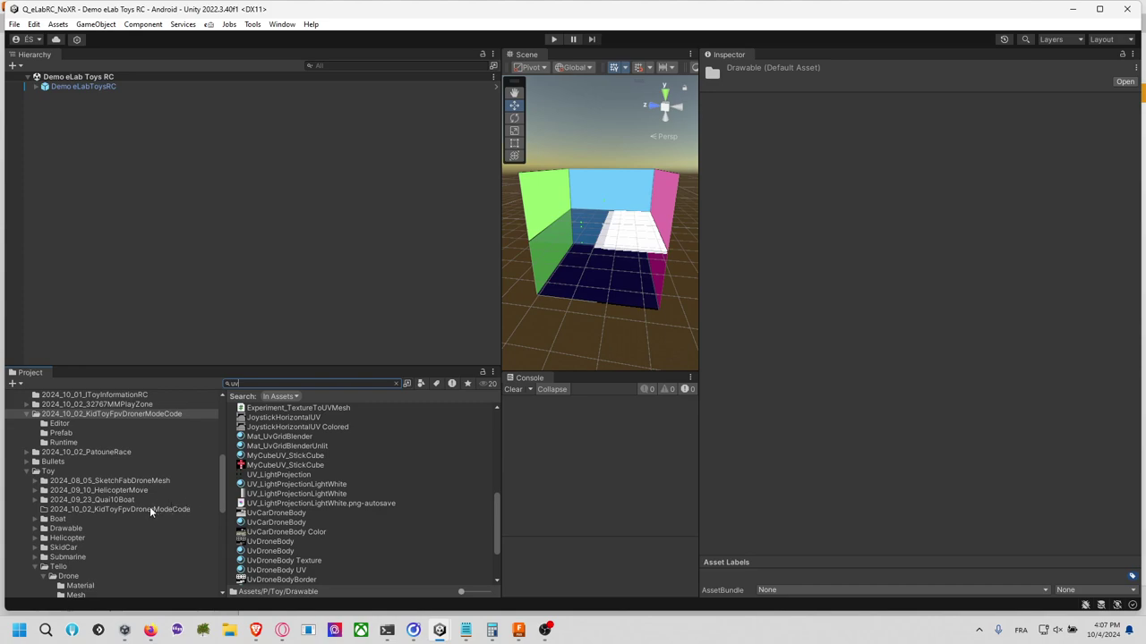
{"action": "scroll", "coordinate": [152, 499], "scroll_direction": "down", "scroll_amount": 10}
{"action": "scroll", "coordinate": [143, 515], "scroll_direction": "down", "scroll_amount": 2}
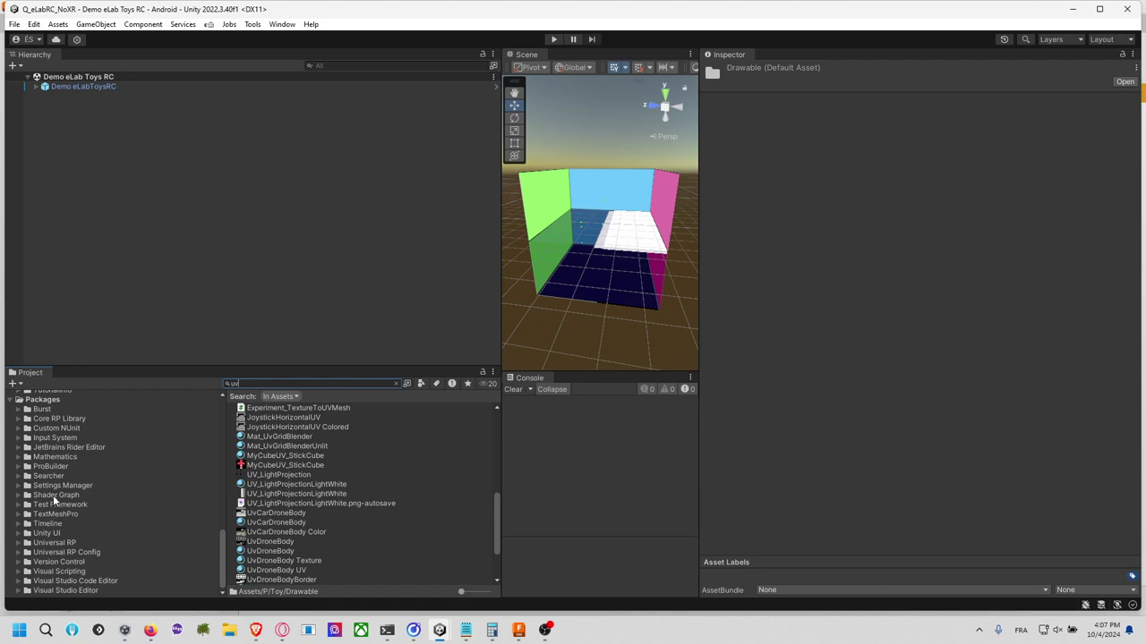
{"action": "scroll", "coordinate": [63, 483], "scroll_direction": "up", "scroll_amount": 3}
{"action": "scroll", "coordinate": [63, 484], "scroll_direction": "up", "scroll_amount": 2}
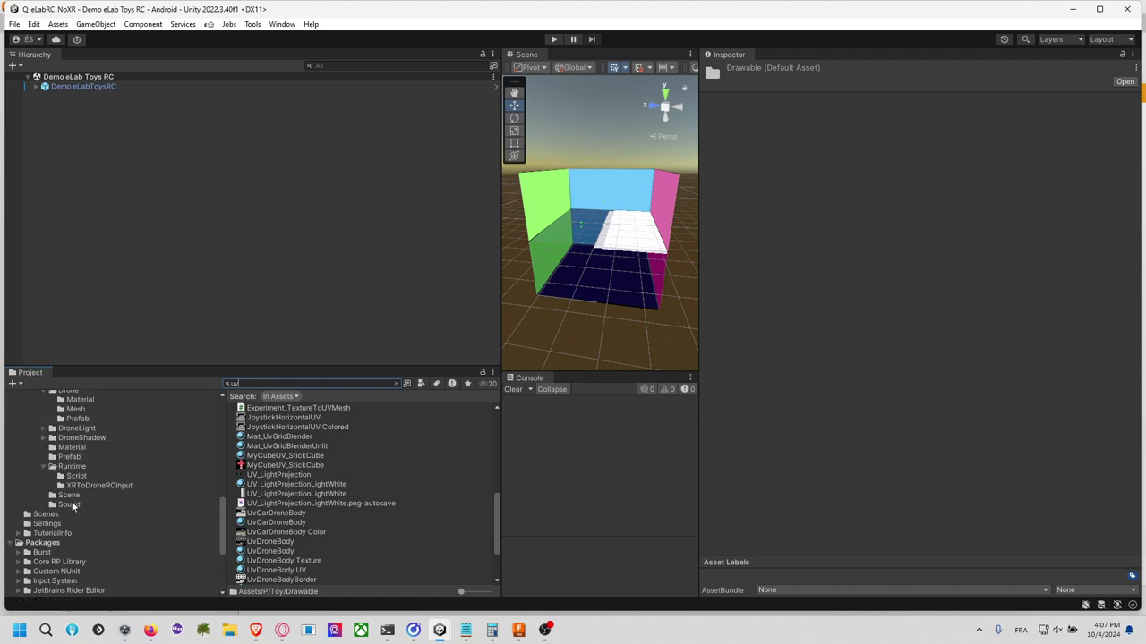
{"action": "scroll", "coordinate": [72, 501], "scroll_direction": "up", "scroll_amount": 2}
{"action": "scroll", "coordinate": [75, 507], "scroll_direction": "up", "scroll_amount": 3}
{"action": "scroll", "coordinate": [75, 507], "scroll_direction": "up", "scroll_amount": 2}
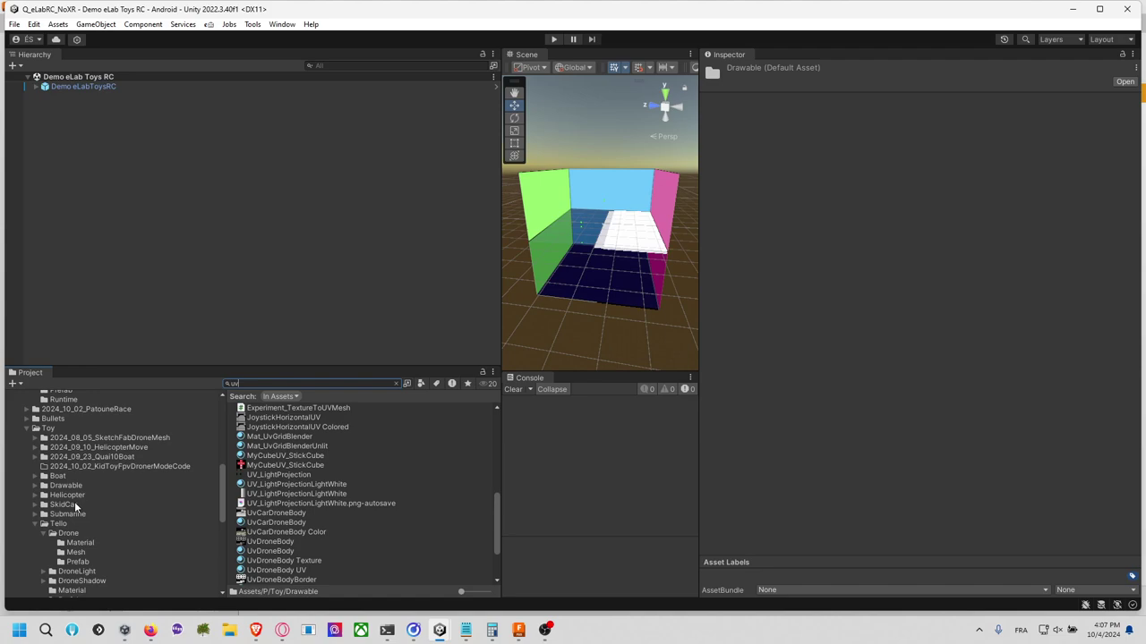
{"action": "left_click", "coordinate": [70, 486]}
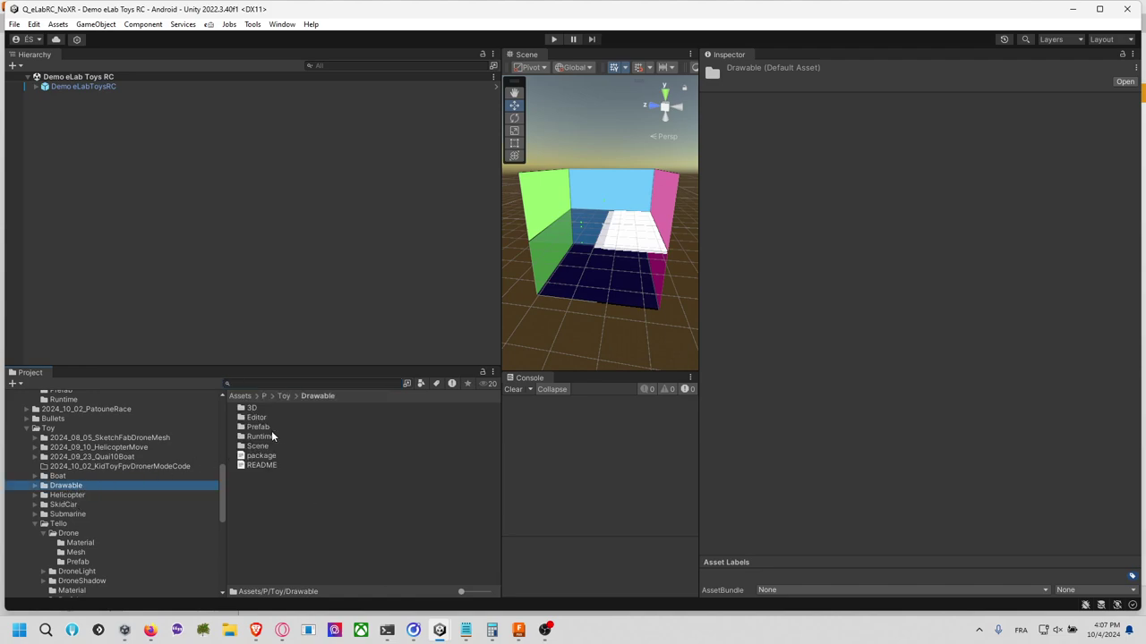
{"action": "double_click", "coordinate": [261, 409]}
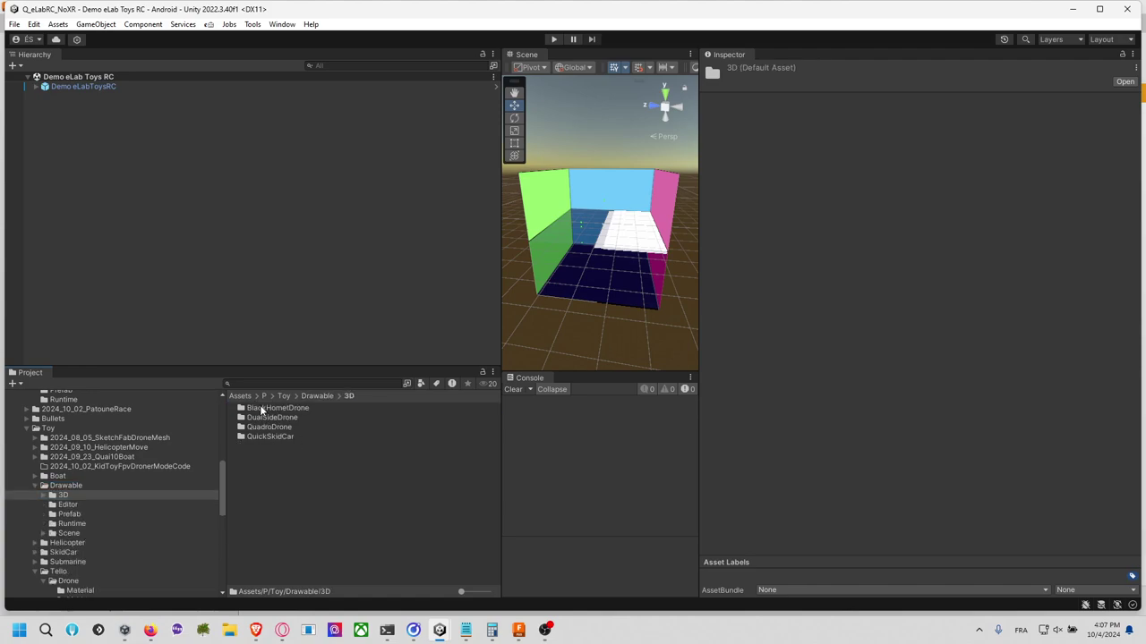
{"action": "left_click", "coordinate": [276, 498]}
Step: Create a new FastFPV folder inside Toy/Drawable/3D and open it
{"action": "right_click", "coordinate": [271, 499]}
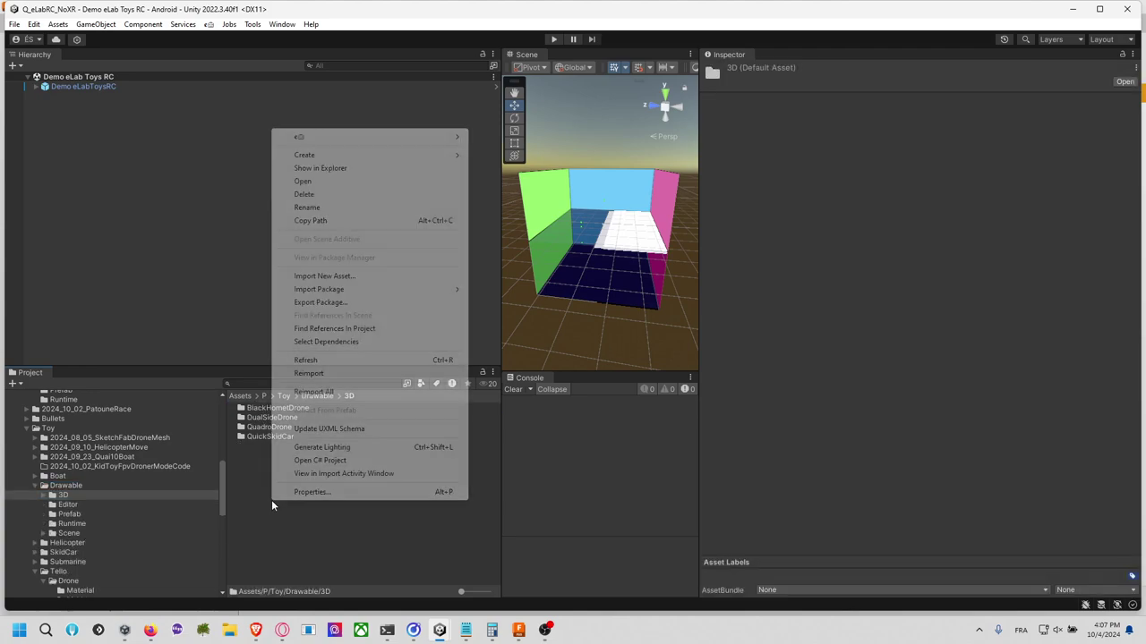
{"action": "mouse_move", "coordinate": [307, 153]}
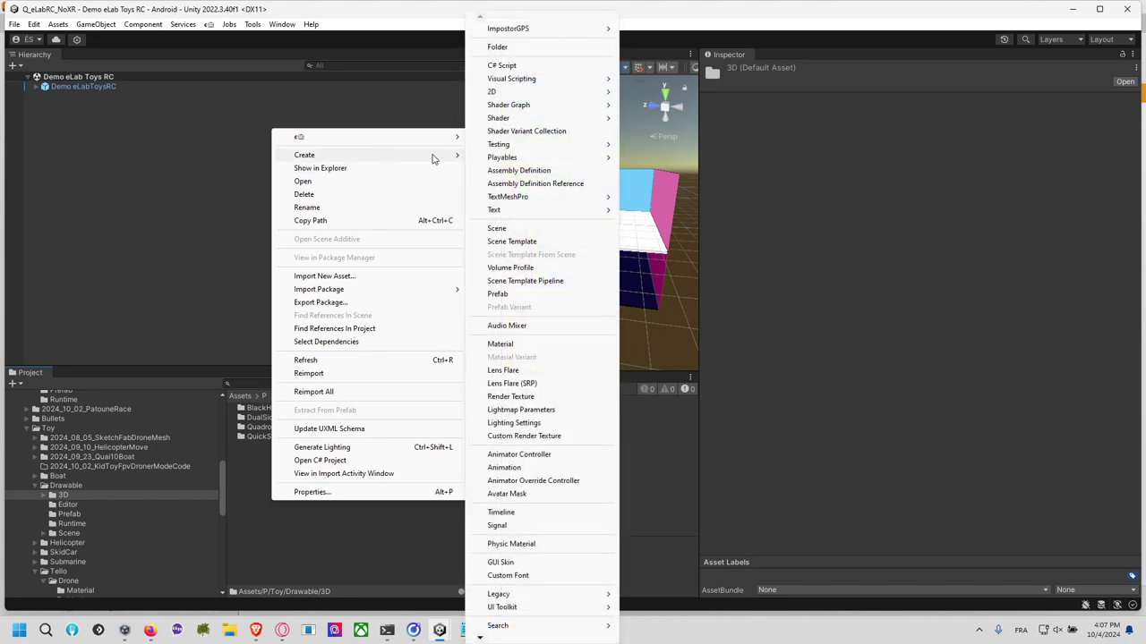
{"action": "left_click", "coordinate": [498, 46]}
{"action": "type", "text": "FastFPV"}
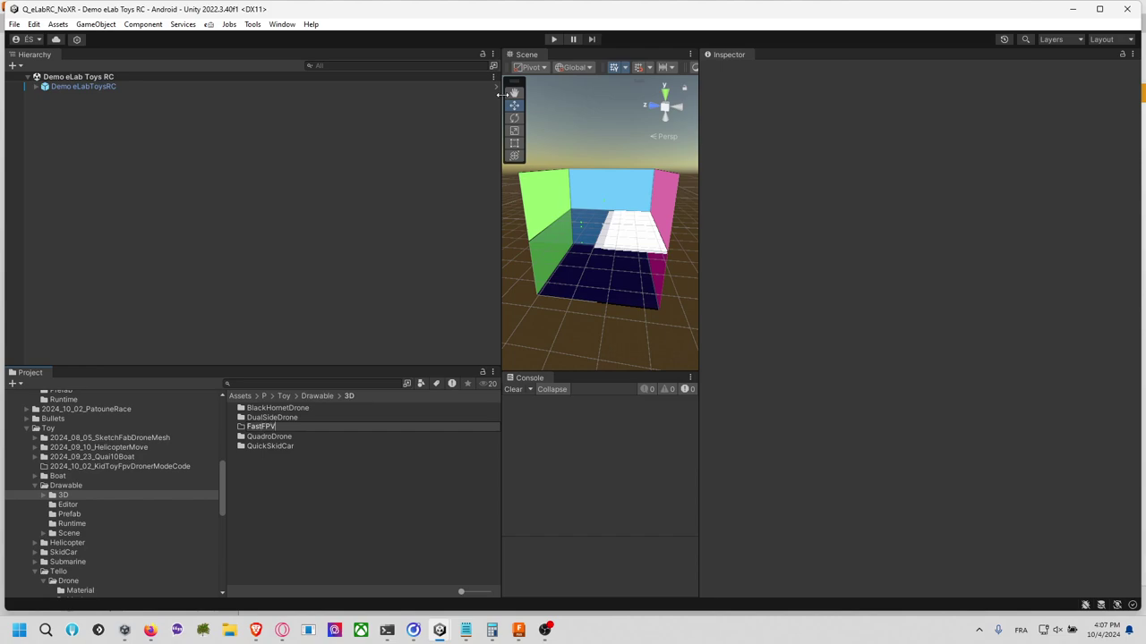
{"action": "key", "text": "Return"}
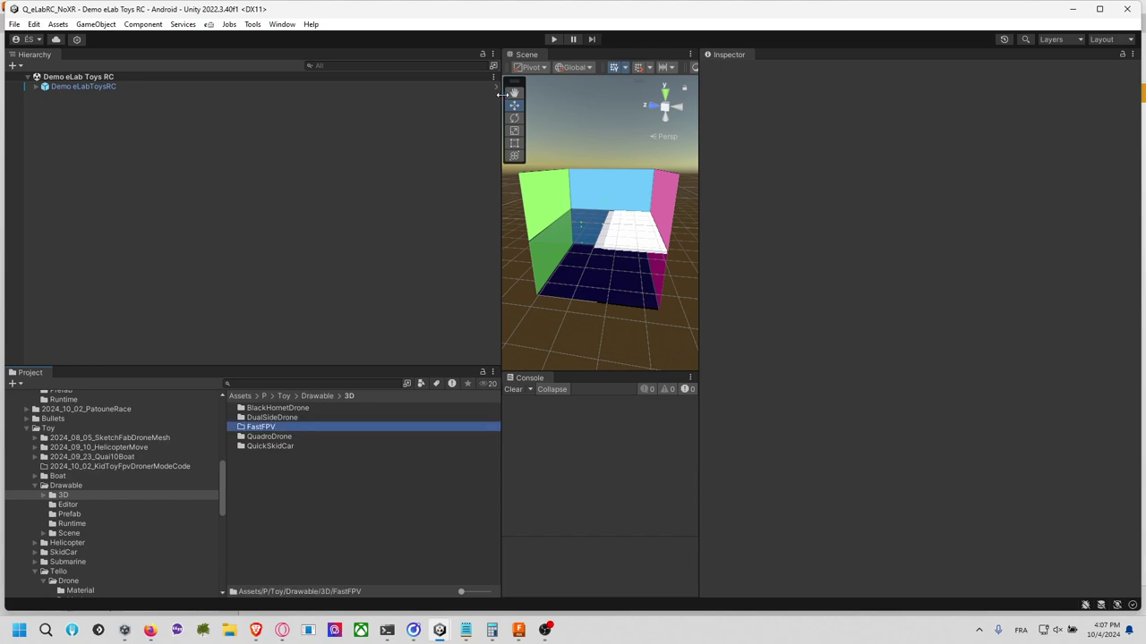
{"action": "double_click", "coordinate": [288, 430]}
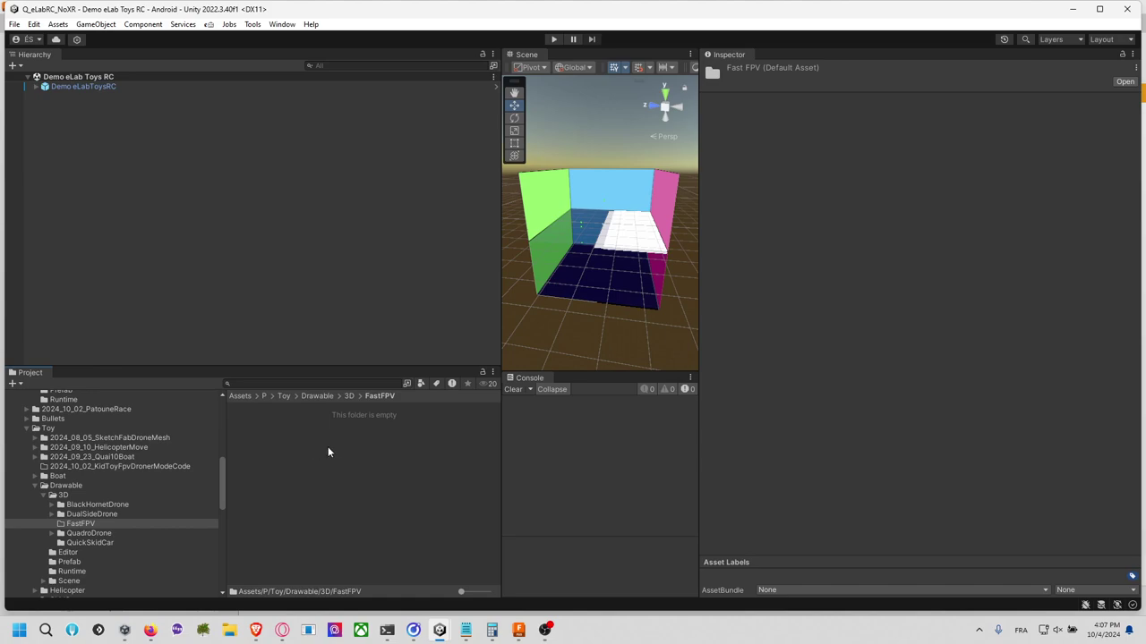
Step: Return to Unity and bring up the context menu for the FastFPV folder
{"action": "key", "text": "alt+Tab"}
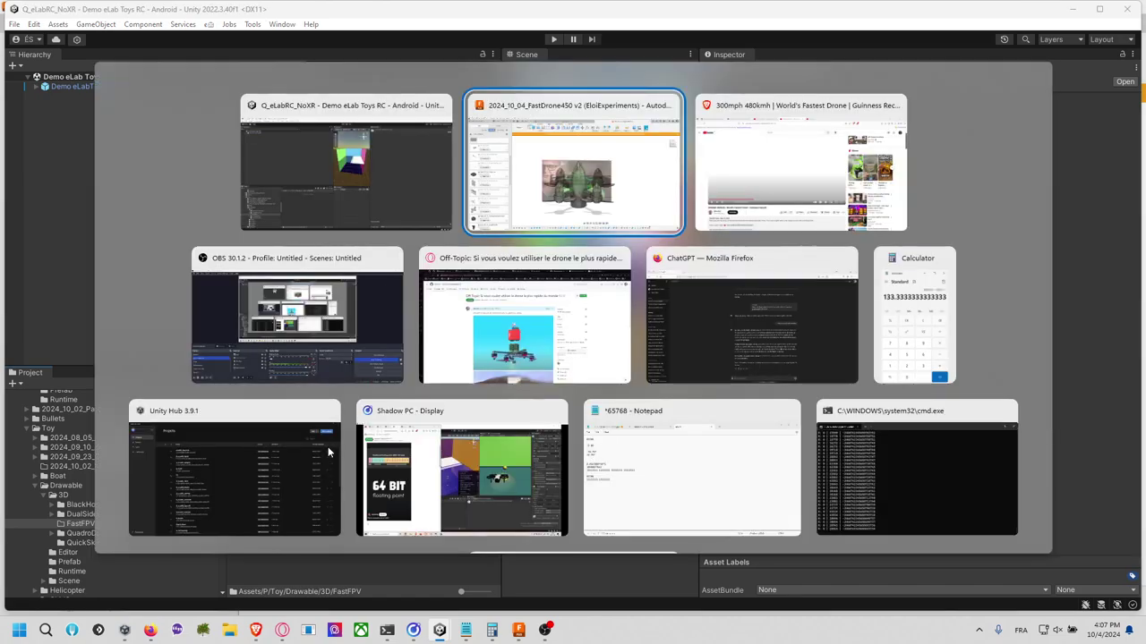
{"action": "left_click", "coordinate": [492, 275]}
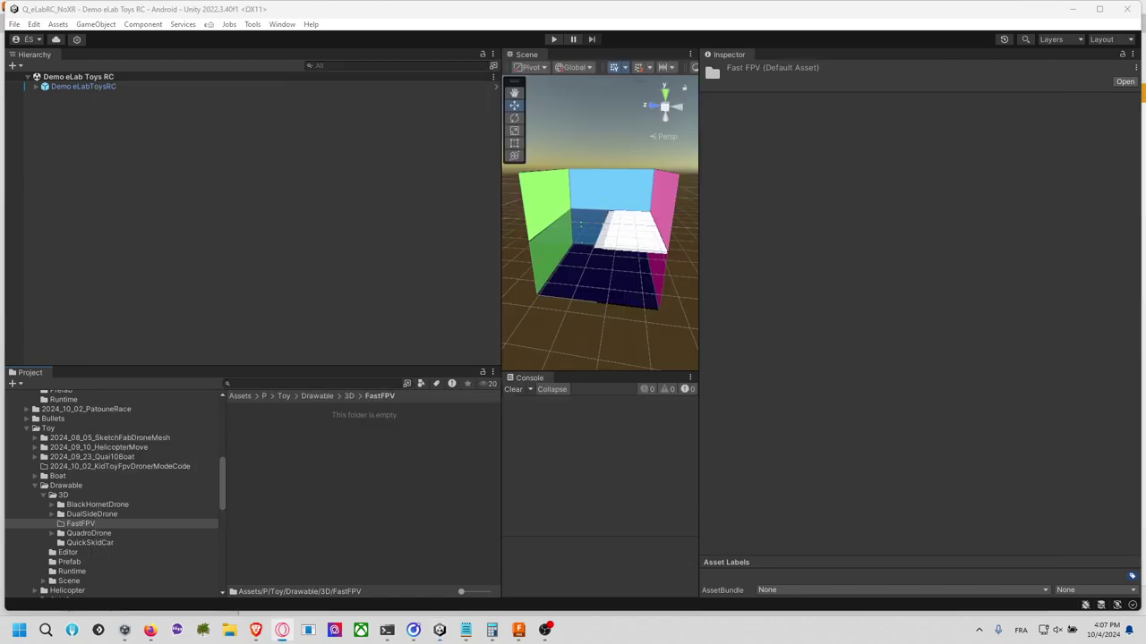
{"action": "right_click", "coordinate": [347, 464]}
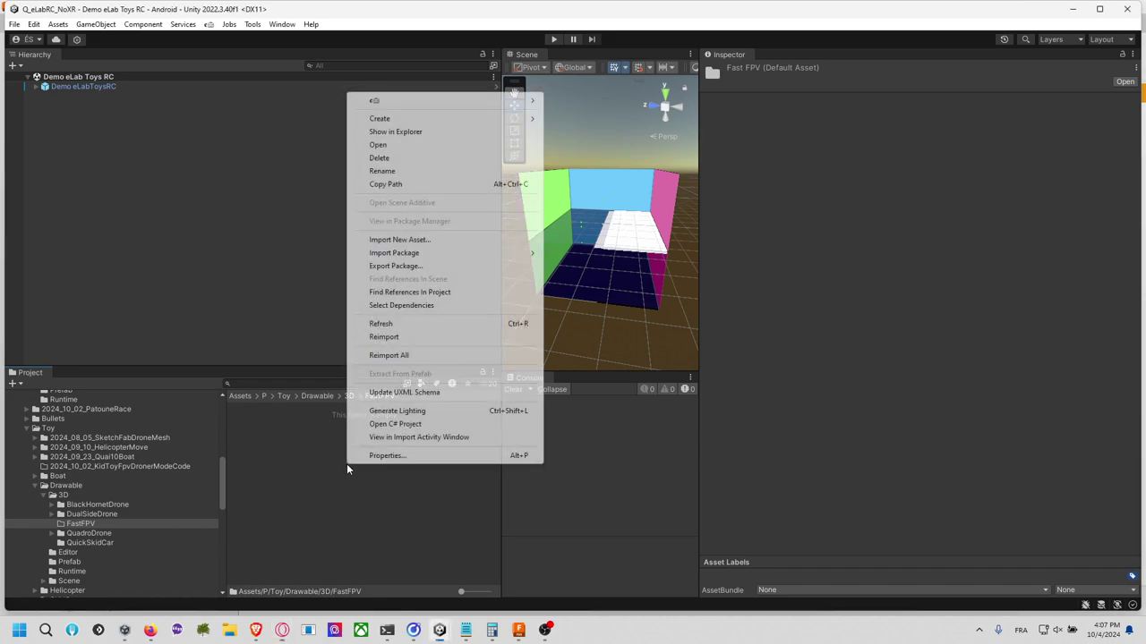
Step: Reveal FastFPV in File Explorer, create a Source.txt text document there and open it
{"action": "left_click", "coordinate": [447, 135]}
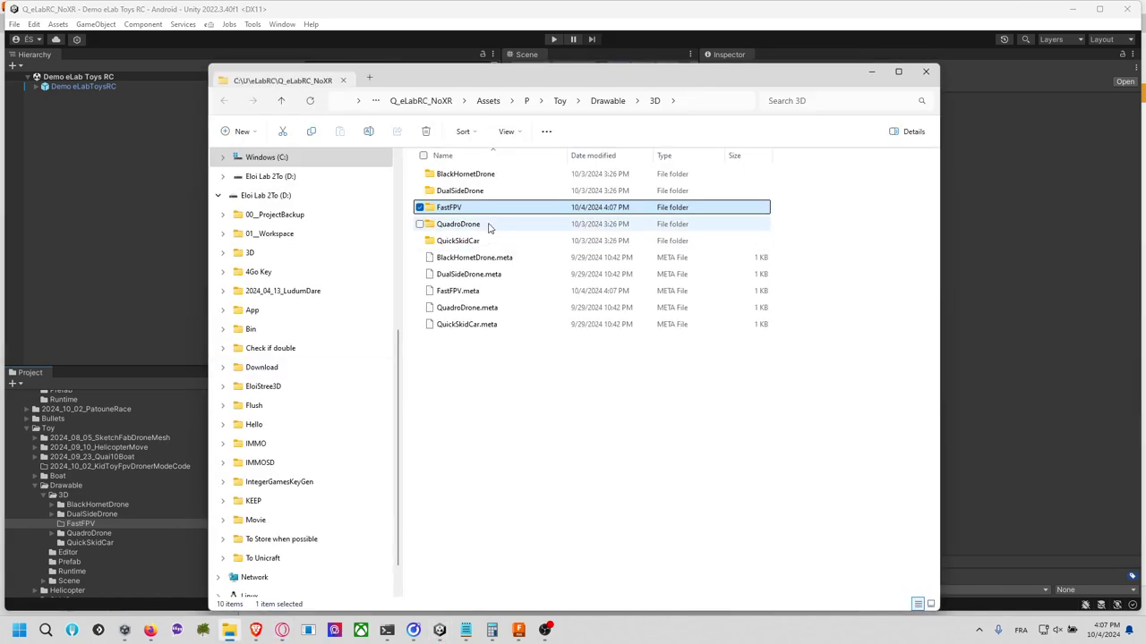
{"action": "double_click", "coordinate": [491, 208]}
{"action": "right_click", "coordinate": [460, 322]}
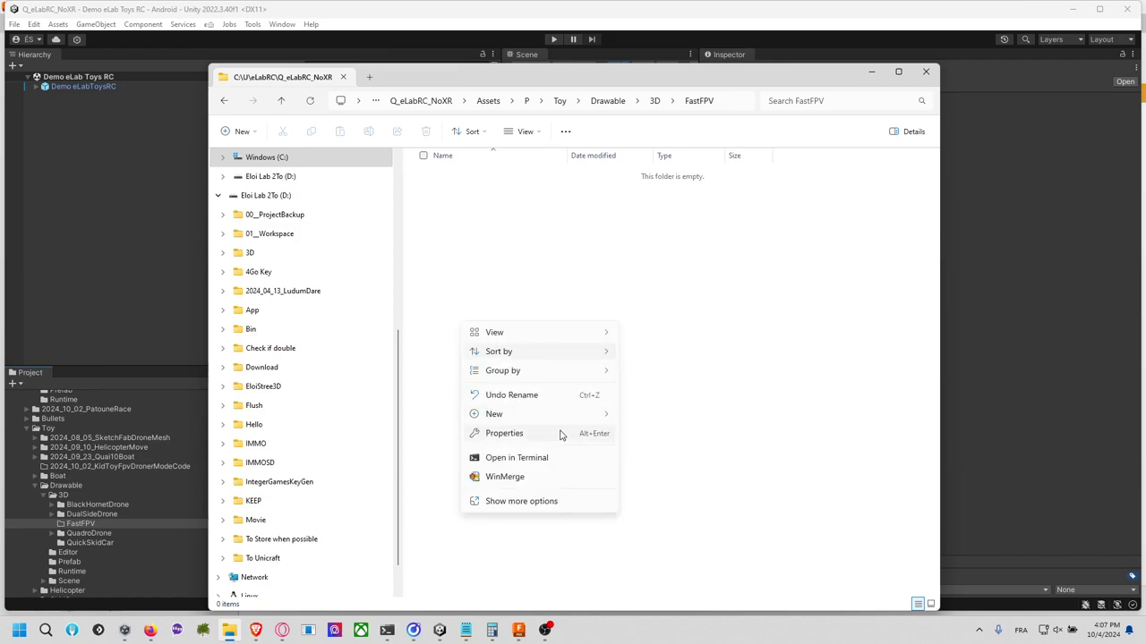
{"action": "mouse_move", "coordinate": [597, 423]}
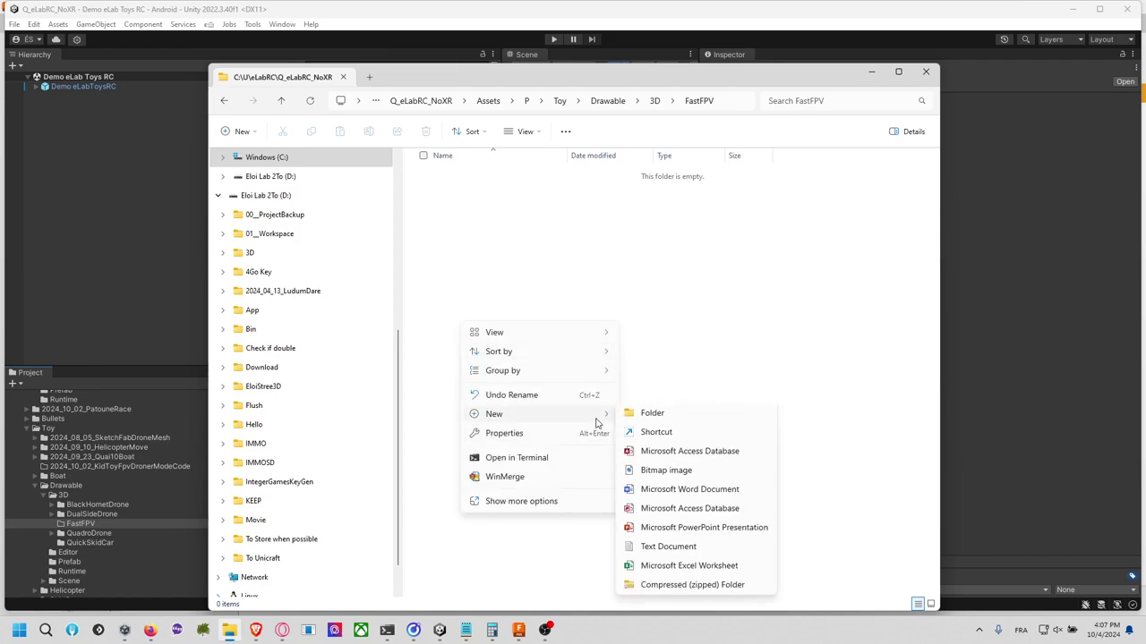
{"action": "left_click", "coordinate": [671, 545]}
{"action": "type", "text": "Source.txt"}
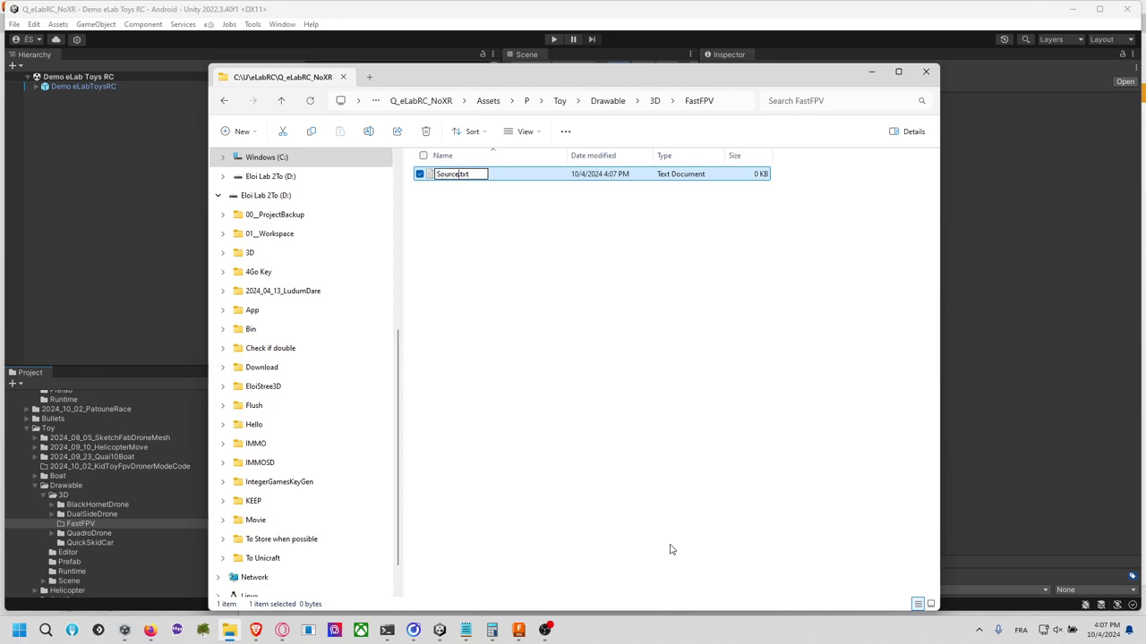
{"action": "key", "text": "Return"}
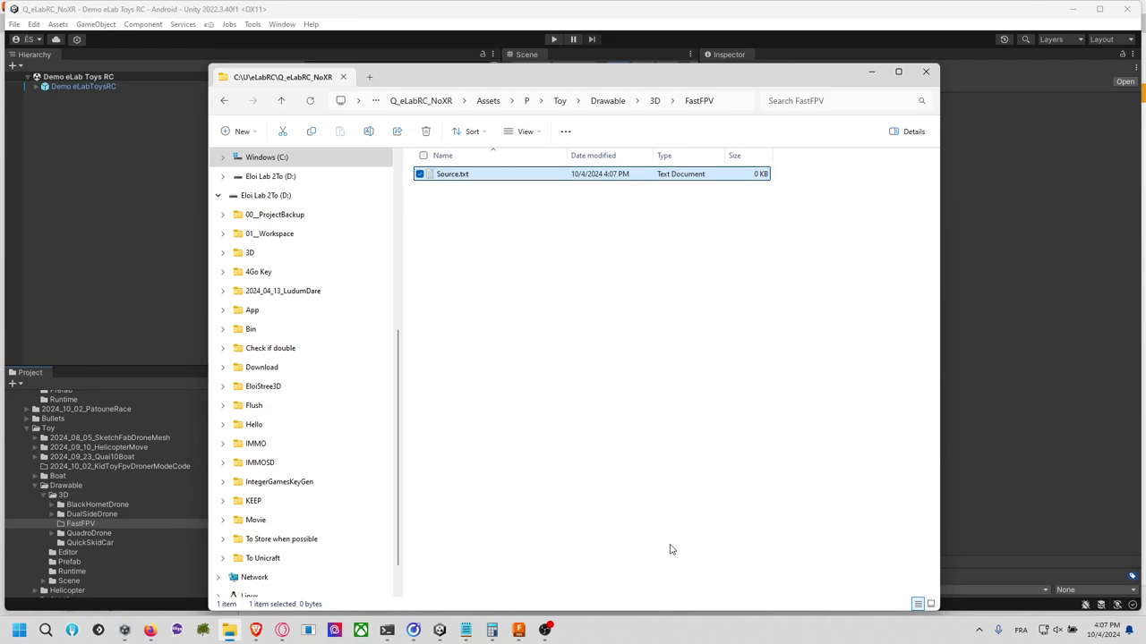
{"action": "double_click", "coordinate": [499, 178]}
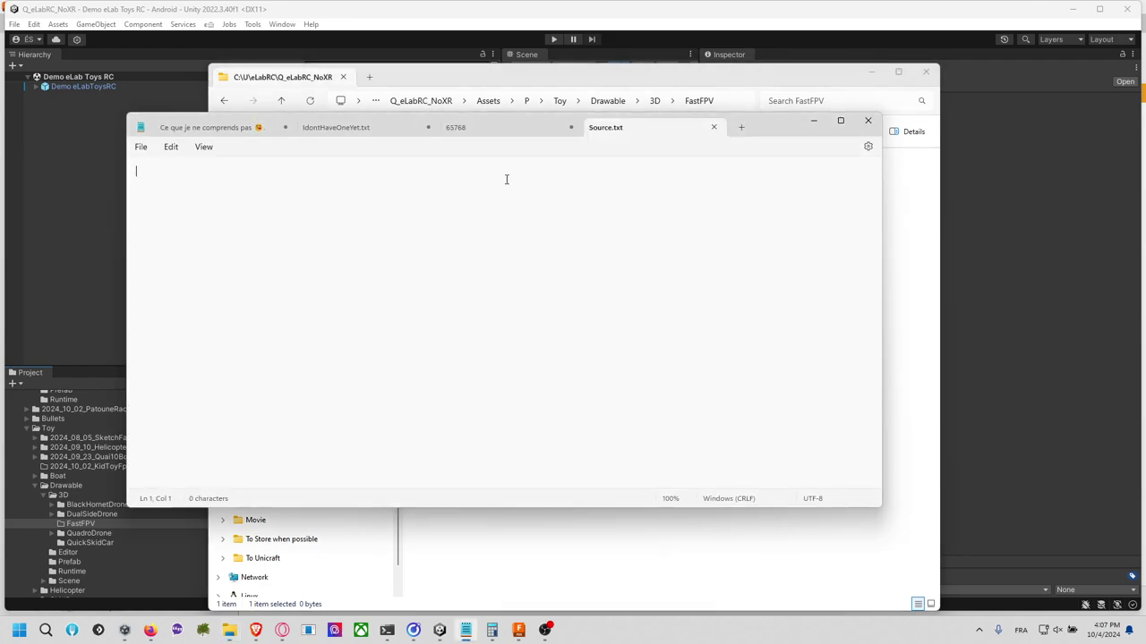
Step: Paste the GitHub issue link and a YouTube video link onto two lines of Source.txt
{"action": "key", "text": "alt+Tab"}
{"action": "key", "text": "alt+Tab"}
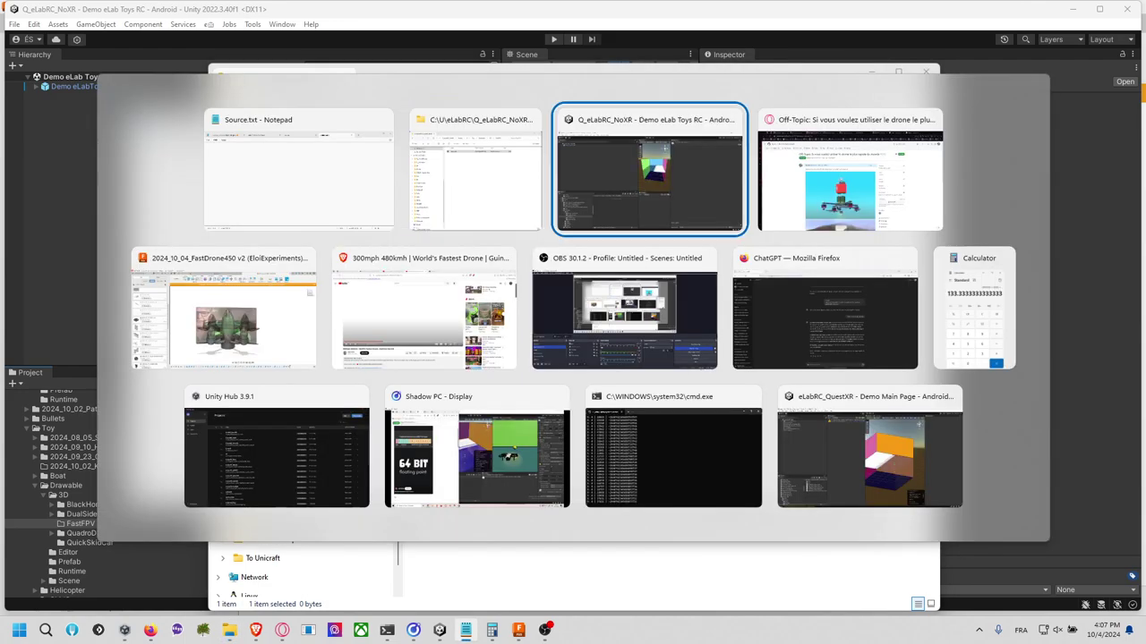
{"action": "key", "text": "Escape"}
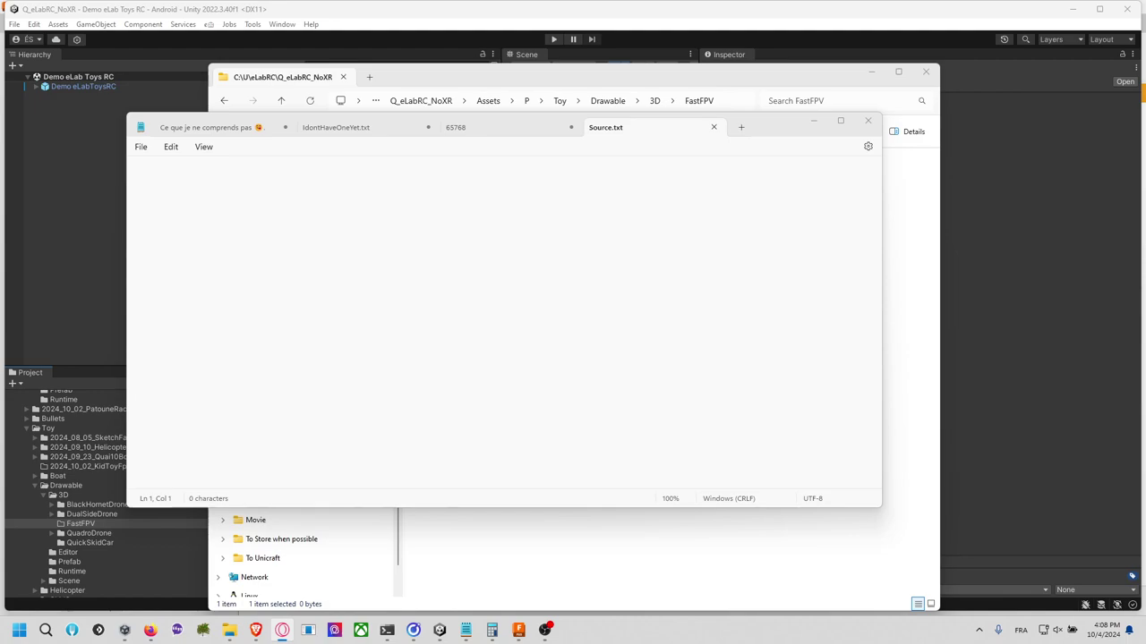
{"action": "type", "text": "https://github.com/EloiStree/2024_07_19_CharleroiStreetAR/issues/218"}
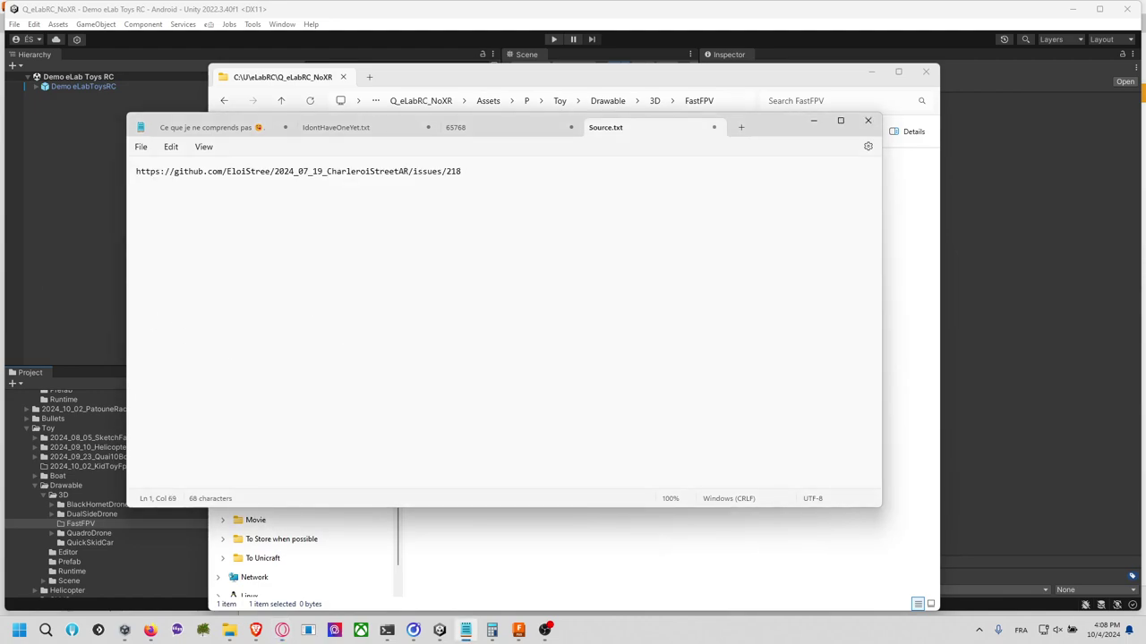
{"action": "key", "text": "super+9"}
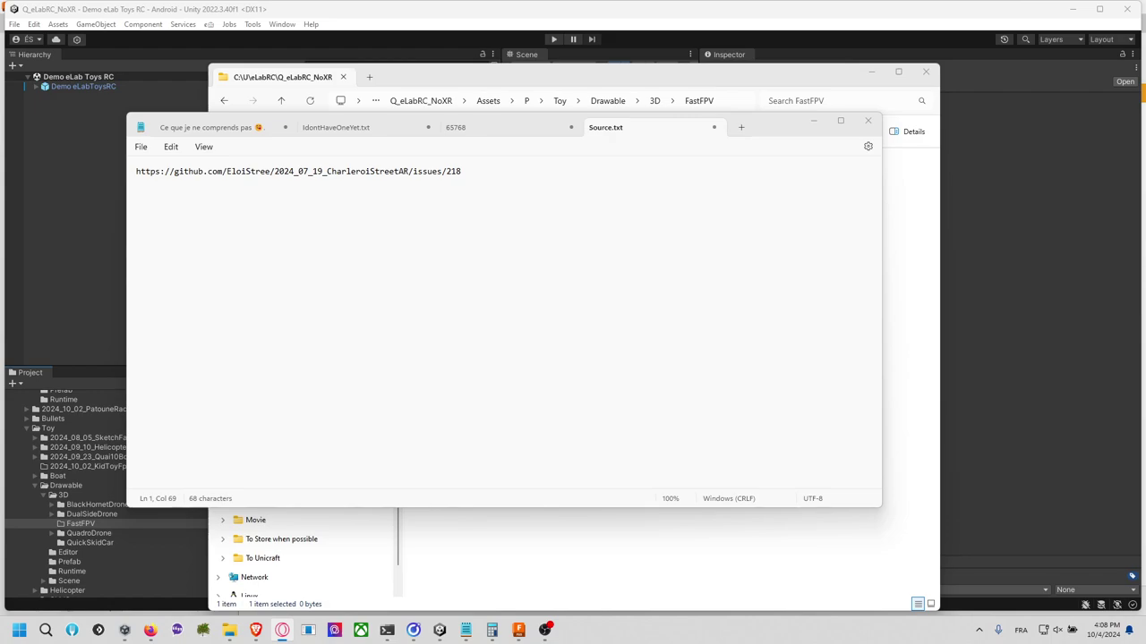
{"action": "left_click", "coordinate": [436, 278]}
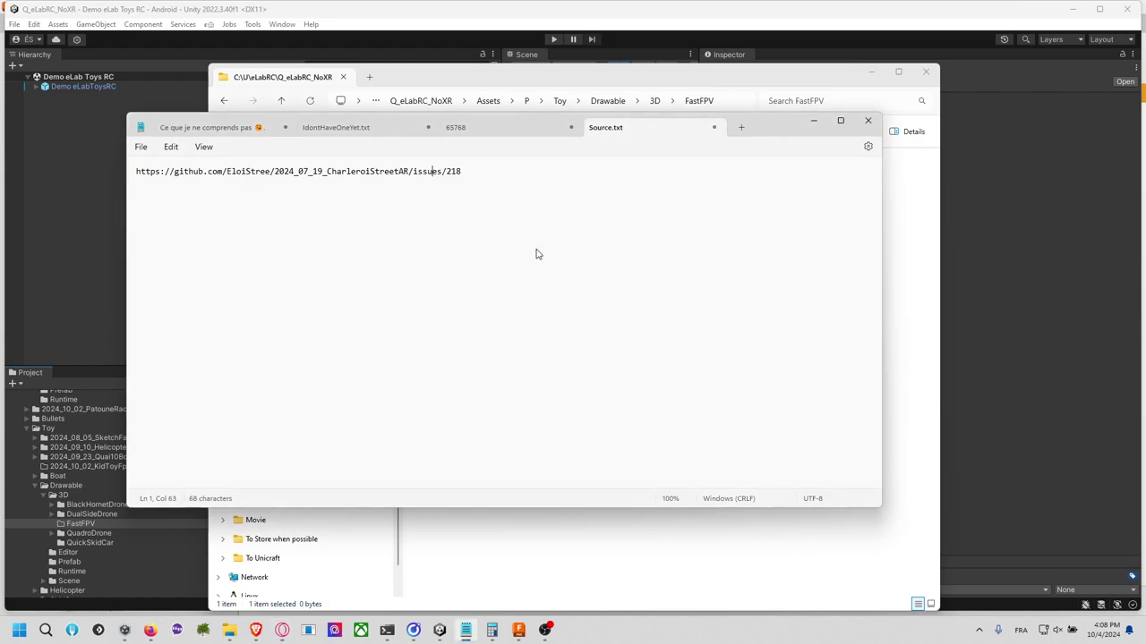
{"action": "key", "text": "Return"}
{"action": "type", "text": "https://www.youtube.com/watch?t=31&v=PEwD7wppkJw&feature=youtu.be"}
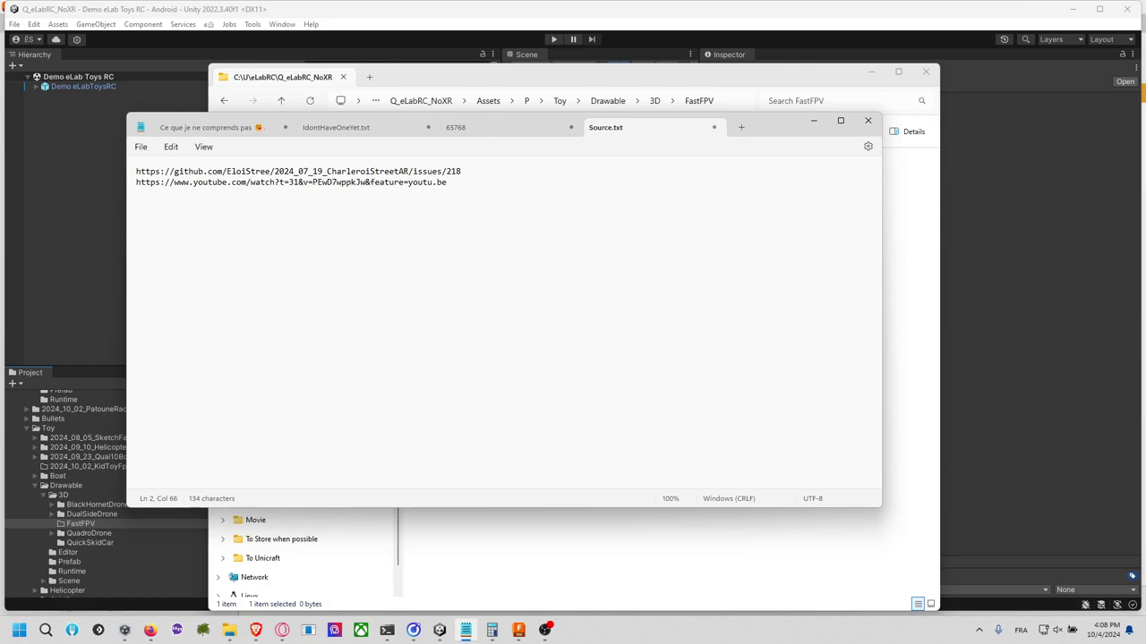
{"action": "key", "text": "super+9"}
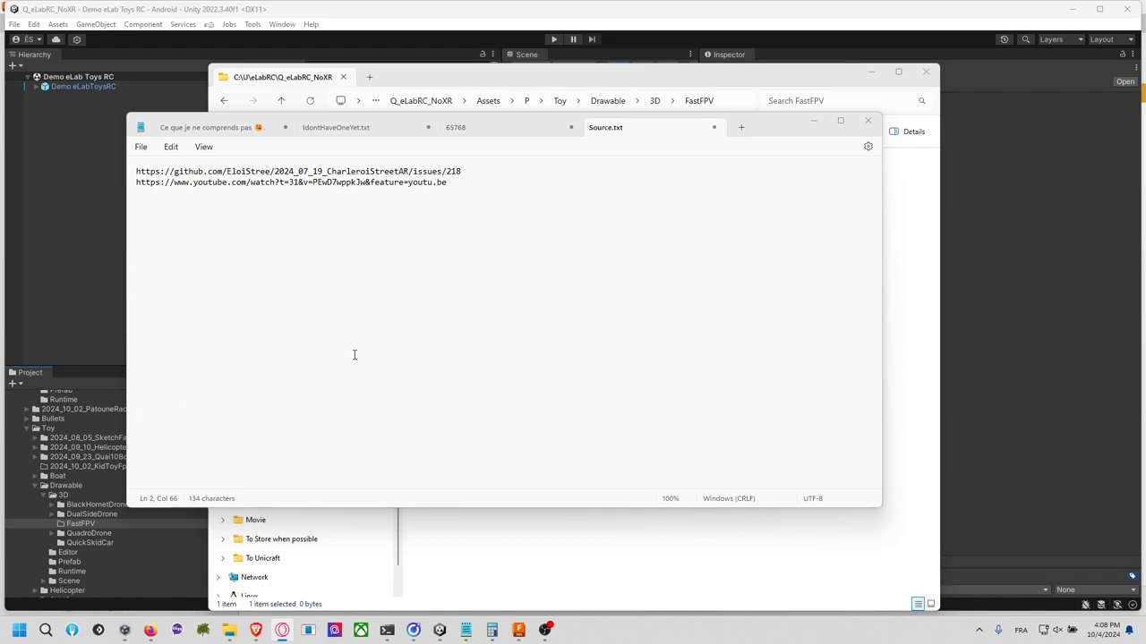
{"action": "left_click", "coordinate": [504, 289]}
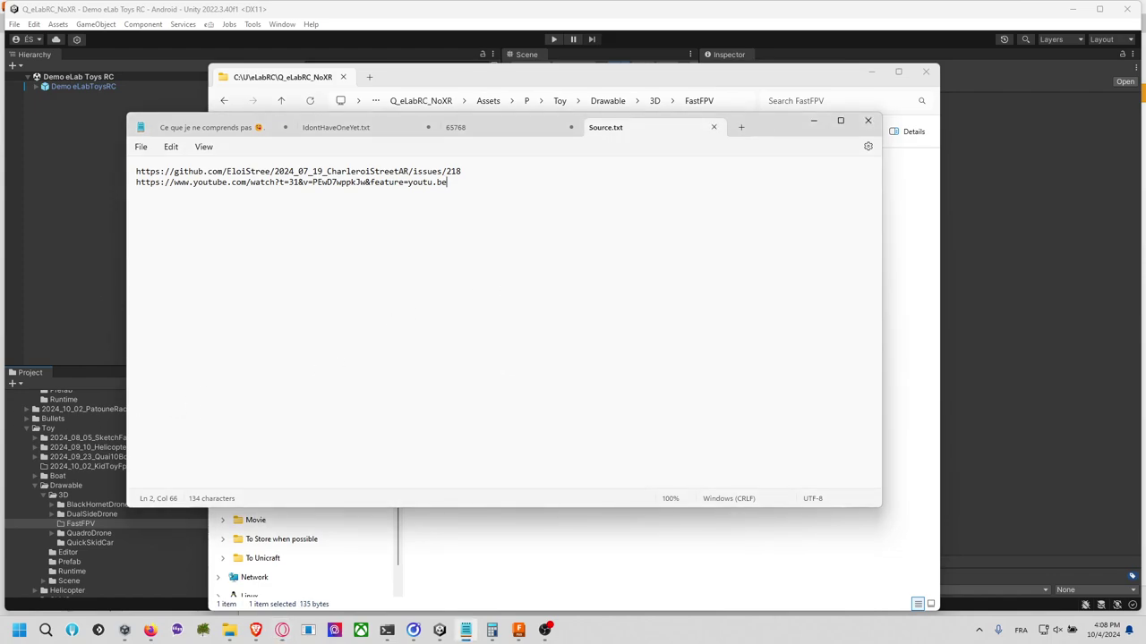
{"action": "key", "text": "super+shift+s"}
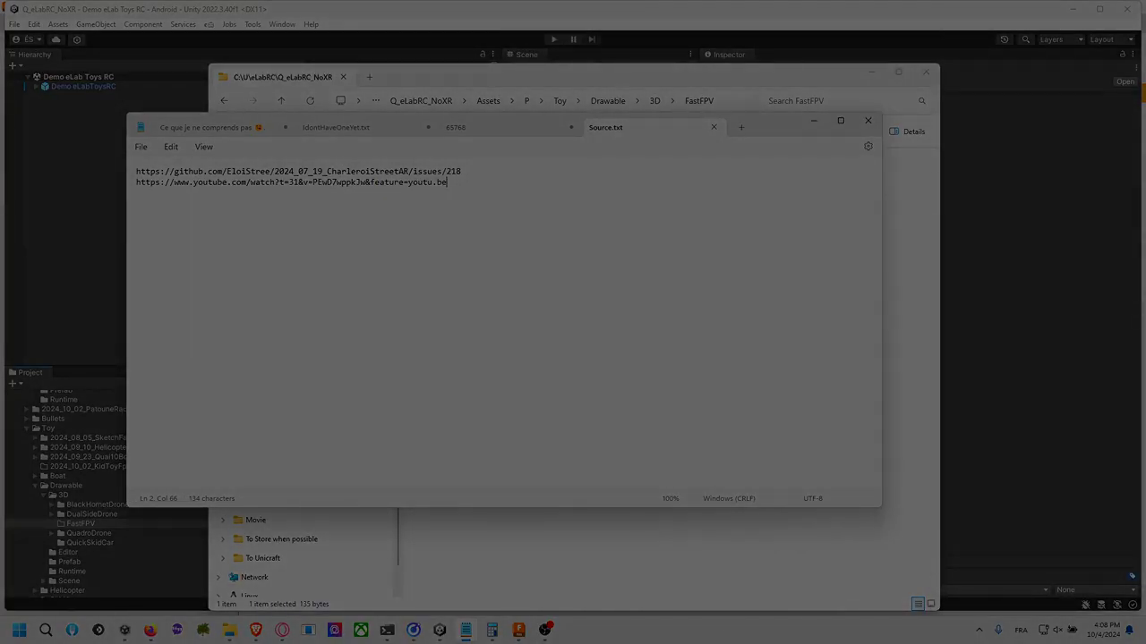
Step: Capture a snip of the drone render and copy the FastFPV folder path
{"action": "left_click", "coordinate": [617, 373]}
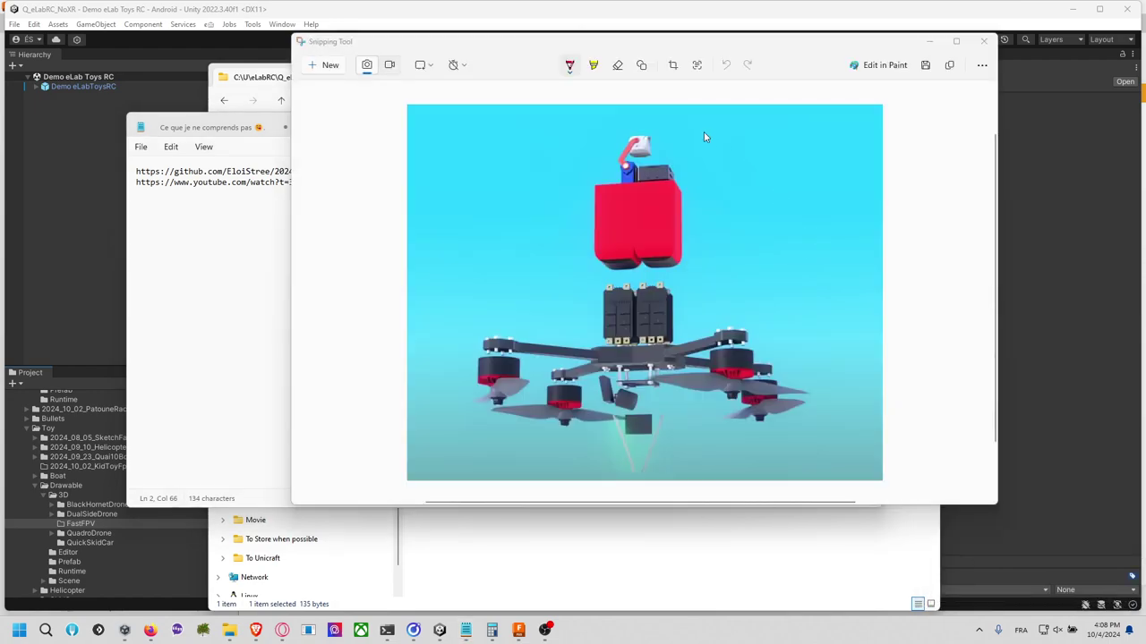
{"action": "left_click", "coordinate": [840, 577]}
{"action": "left_click", "coordinate": [734, 100]}
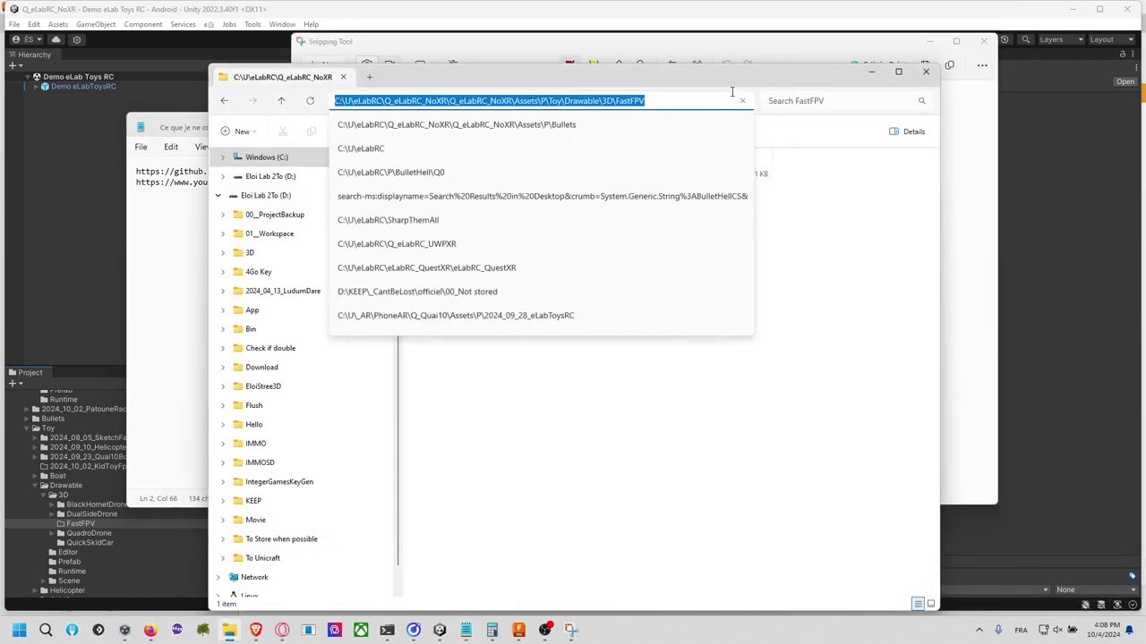
{"action": "left_click", "coordinate": [763, 46]}
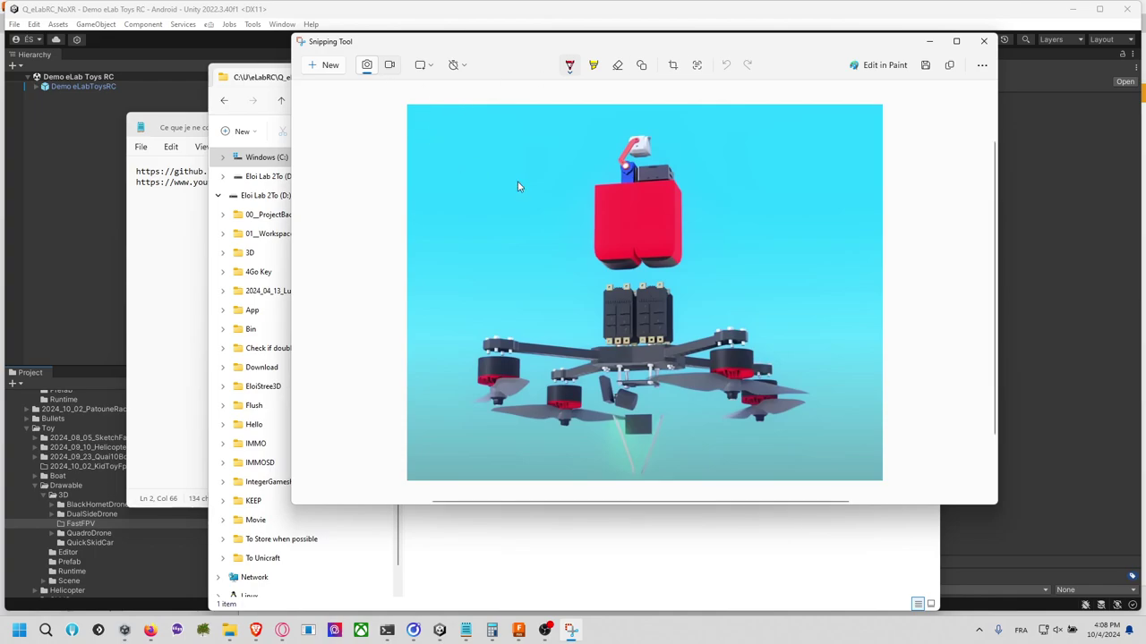
Step: Save the snip as SourceConcept.png in the FastFPV folder and close Snipping Tool
{"action": "key", "text": "ctrl+s"}
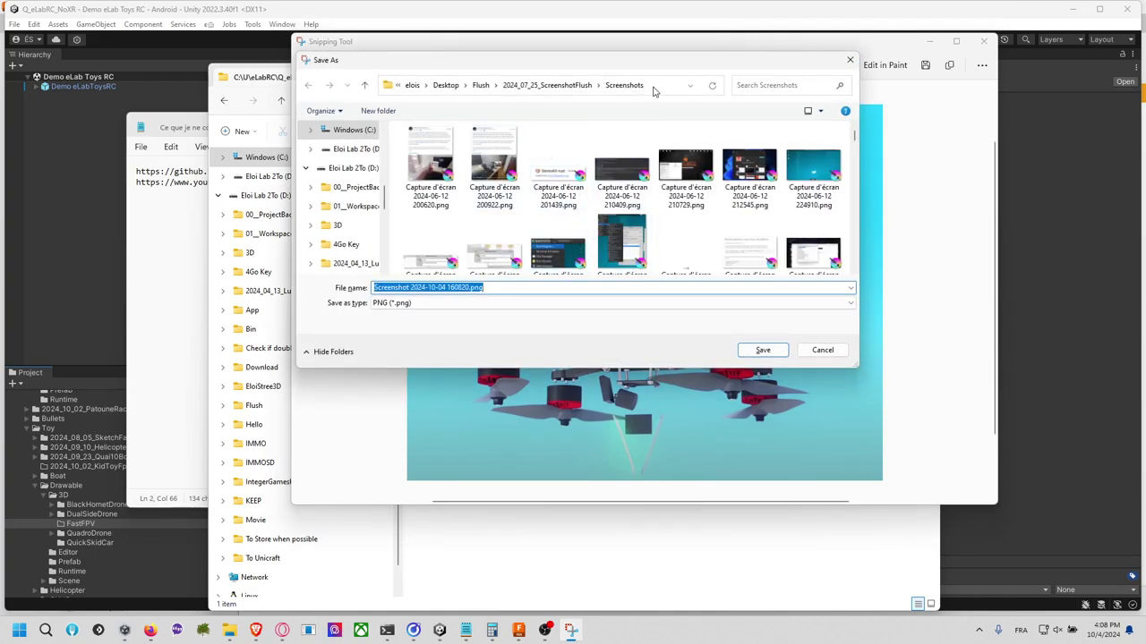
{"action": "key", "text": "alt+d"}
{"action": "key", "text": "ctrl+v"}
{"action": "key", "text": "Return"}
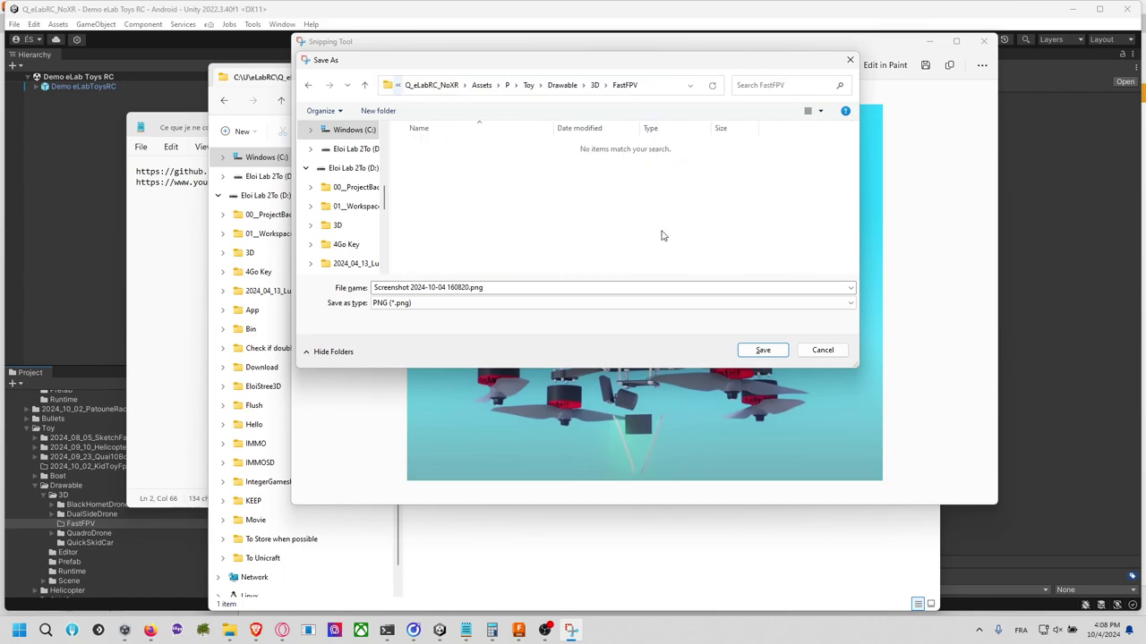
{"action": "left_click", "coordinate": [591, 287]}
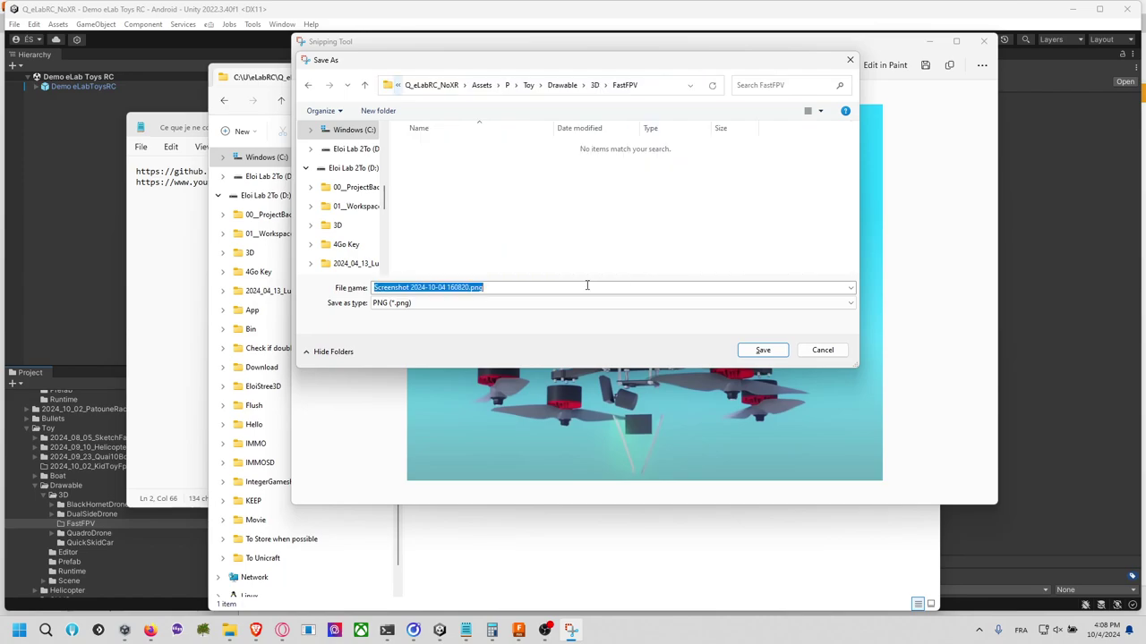
{"action": "key", "text": "BackSpace"}
{"action": "type", "text": "SourceConcept"}
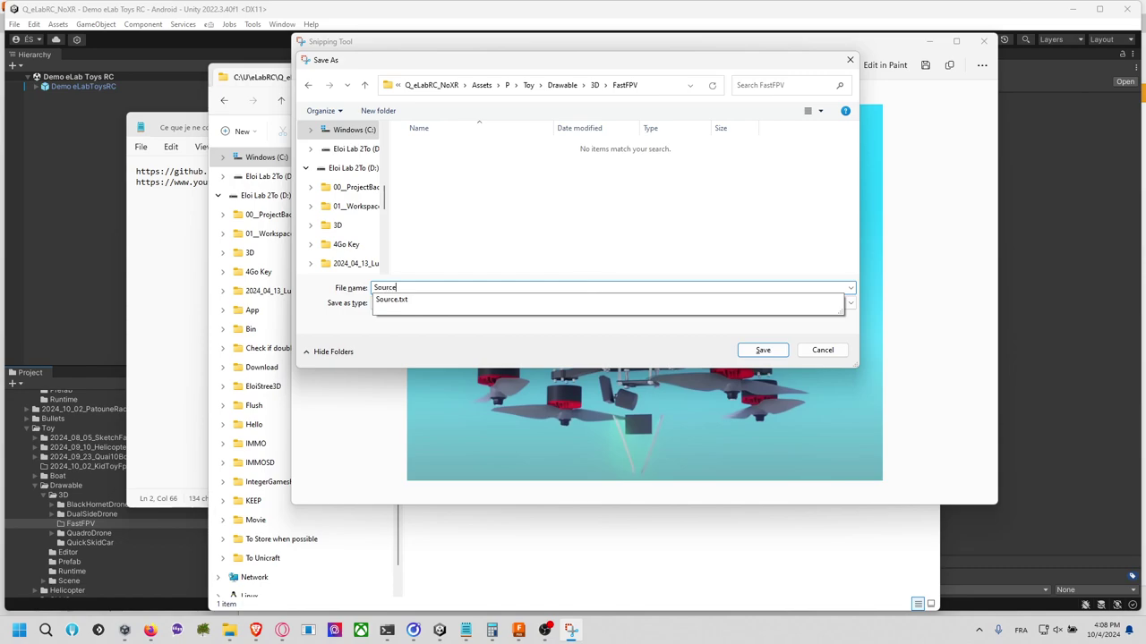
{"action": "key", "text": "Return"}
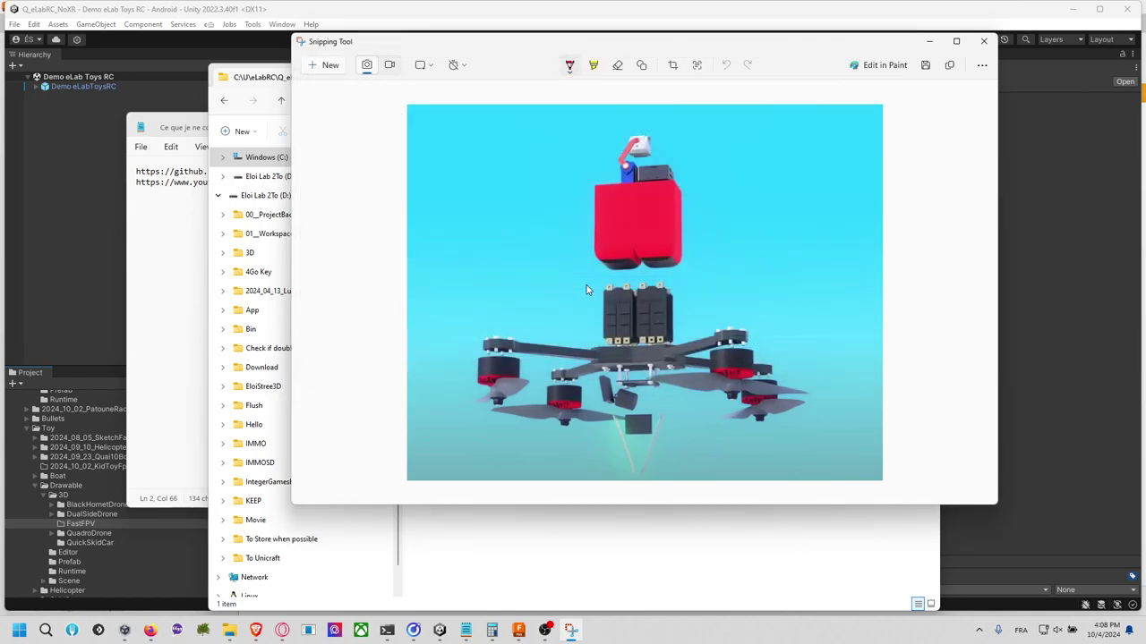
{"action": "left_click", "coordinate": [983, 41]}
{"action": "left_click", "coordinate": [742, 101]}
Step: Recheck the links in Source.txt, then minimize the FastFPV folder window
{"action": "left_click", "coordinate": [813, 225]}
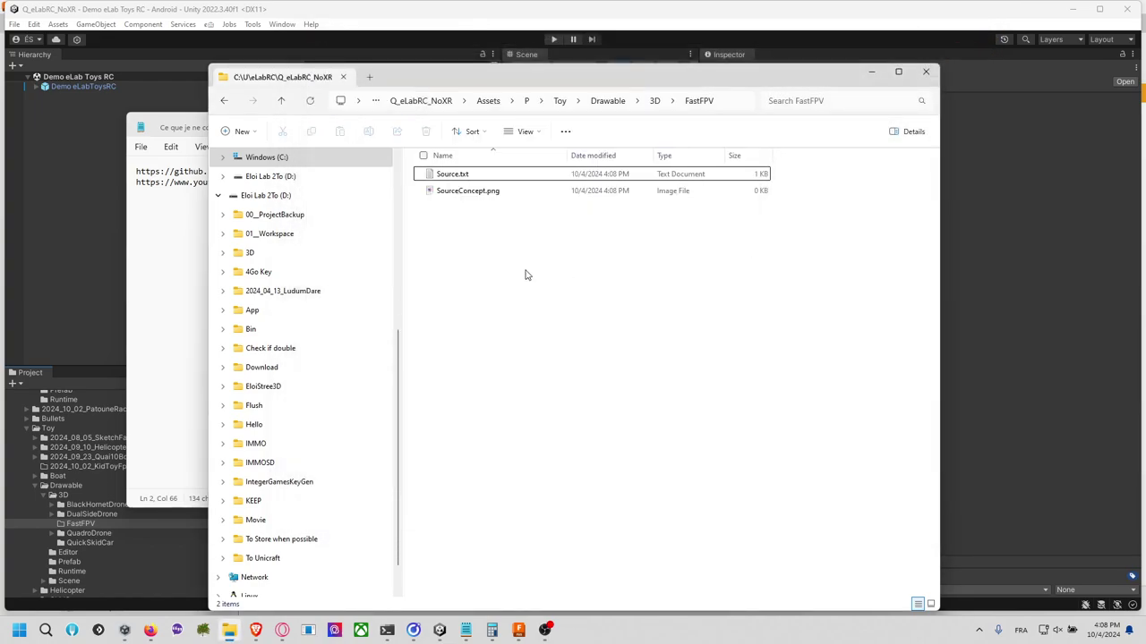
{"action": "double_click", "coordinate": [465, 175]}
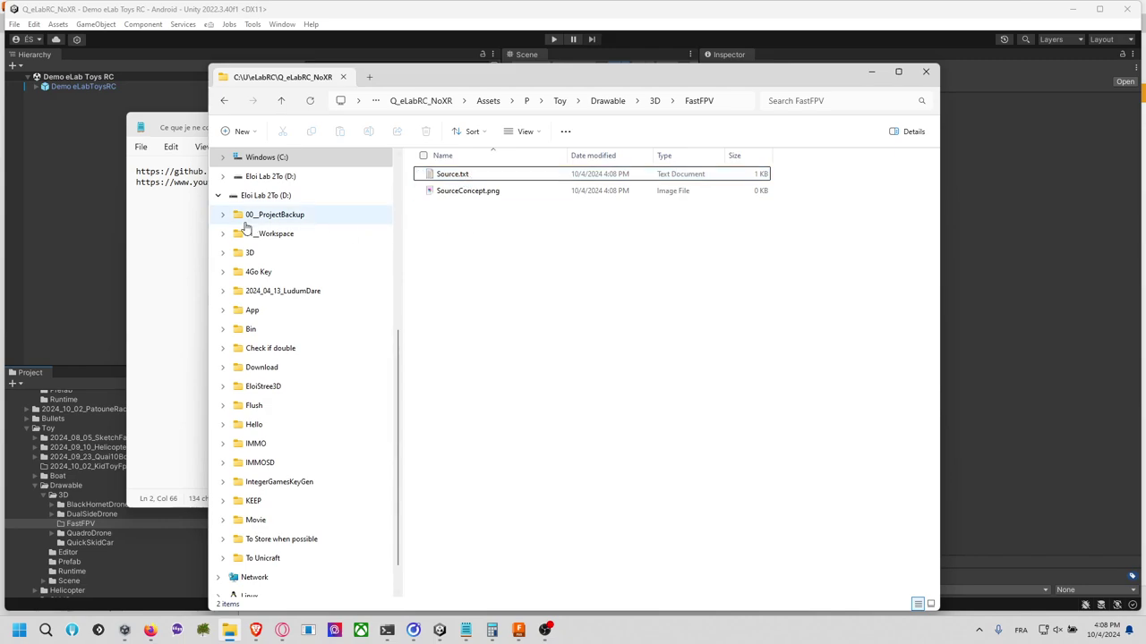
{"action": "left_click", "coordinate": [850, 114]}
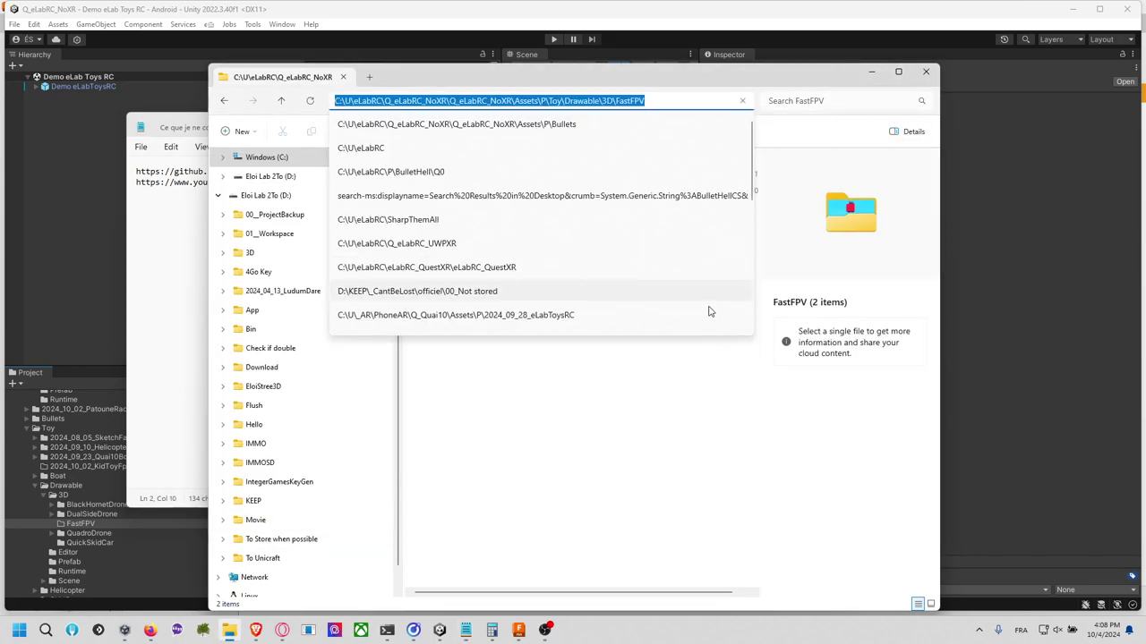
{"action": "key", "text": "Escape"}
{"action": "left_click", "coordinate": [229, 632]}
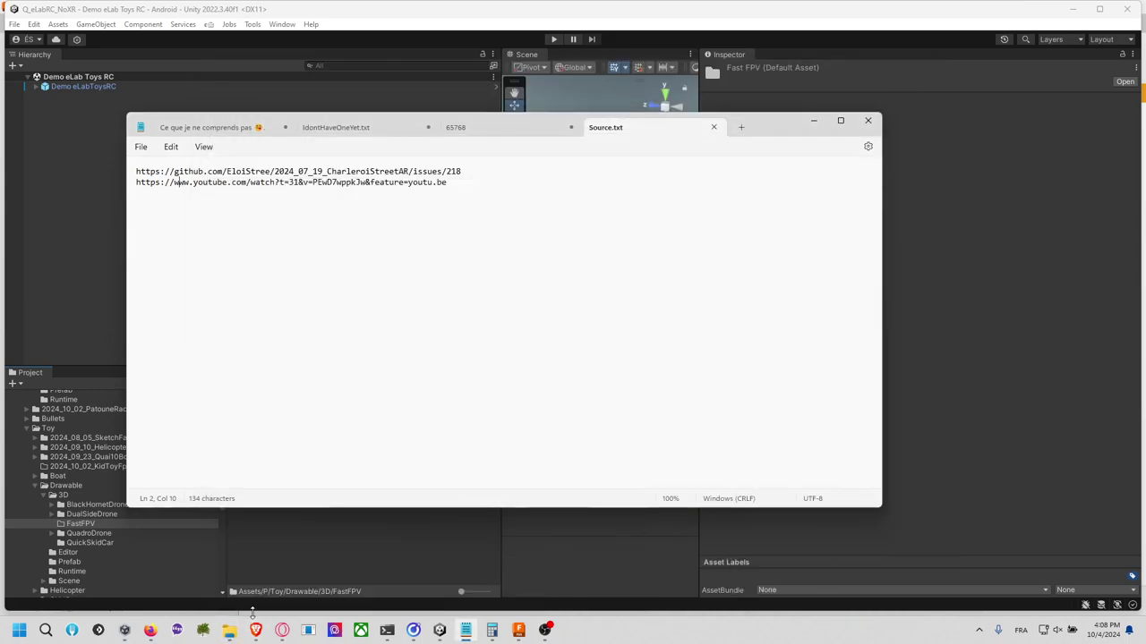
{"action": "left_click", "coordinate": [229, 632]}
{"action": "scroll", "coordinate": [318, 376], "scroll_direction": "up", "scroll_amount": 5}
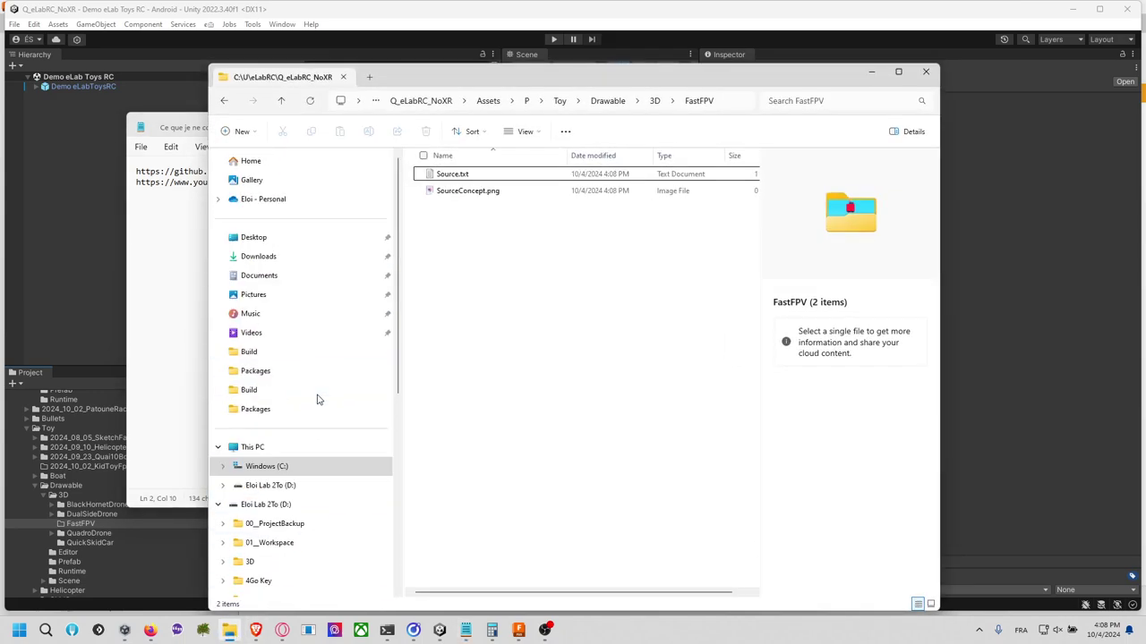
Step: Browse to Desktop > EloiStree3D > 2024_10_04_FastDrone450 in File Explorer
{"action": "left_click", "coordinate": [309, 238]}
{"action": "left_click", "coordinate": [578, 273]}
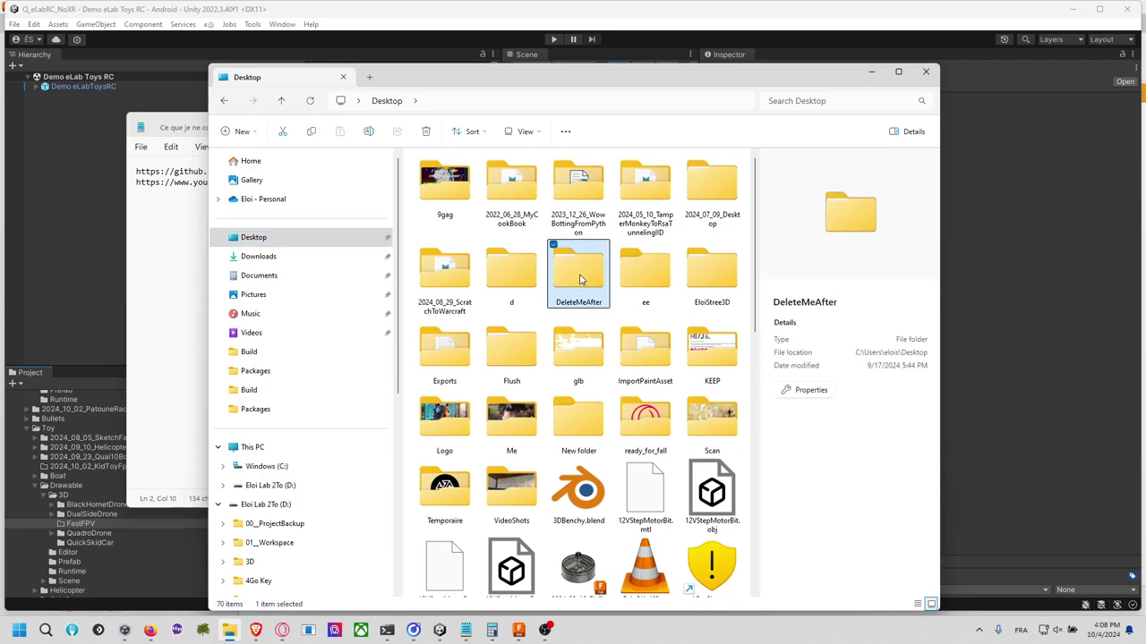
{"action": "key", "text": "Right"}
{"action": "key", "text": "Right"}
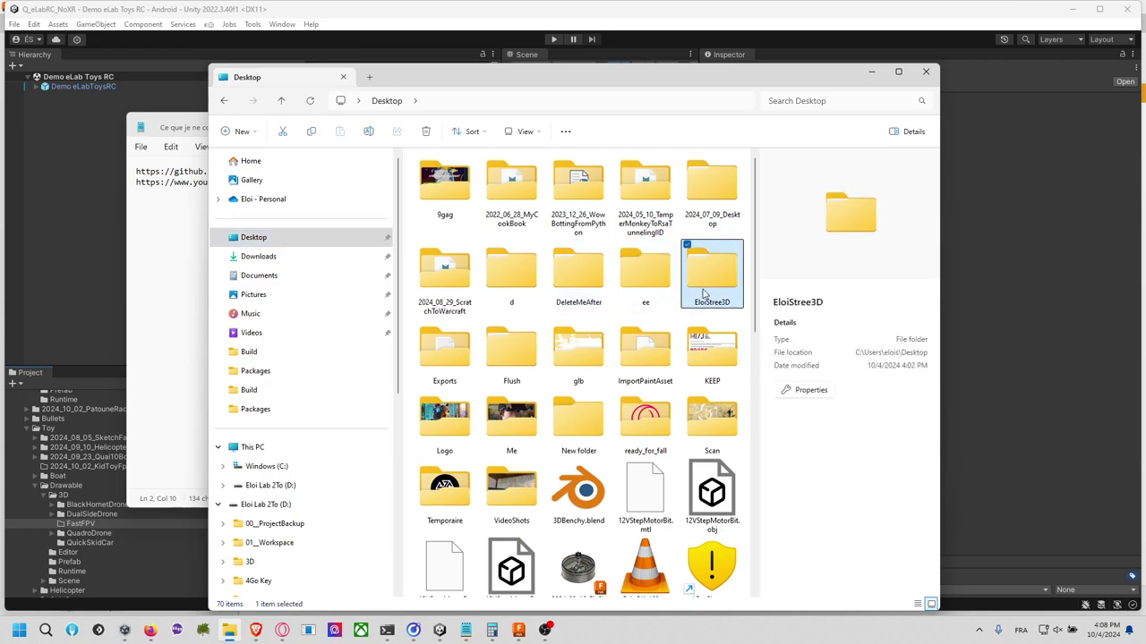
{"action": "key", "text": "Return"}
{"action": "double_click", "coordinate": [515, 307]}
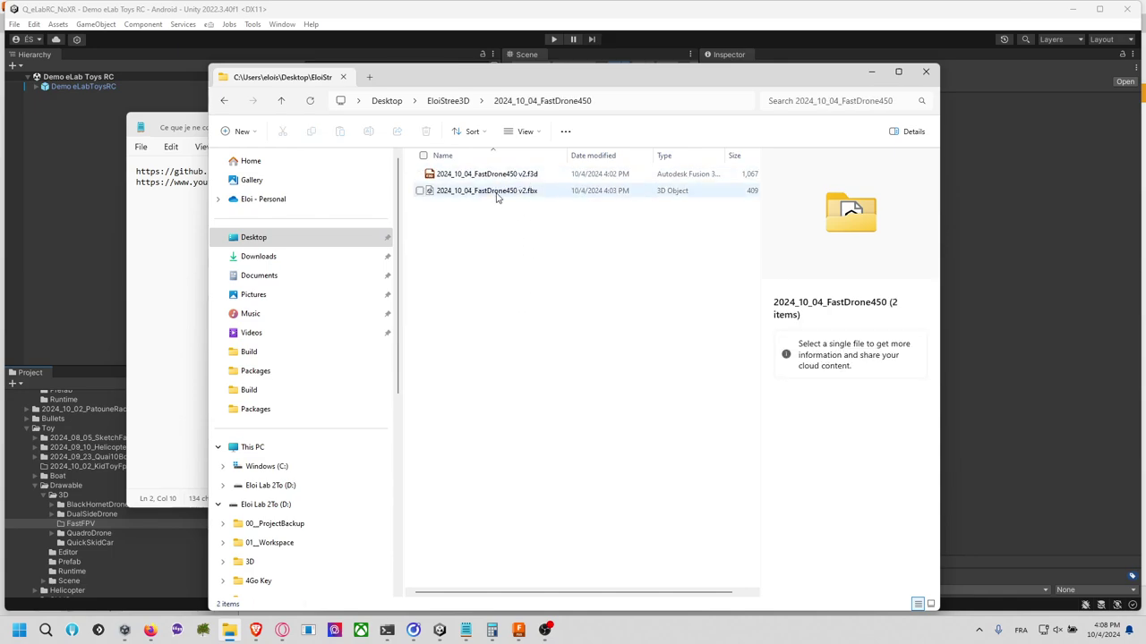
Step: Drag 2024_10_04_FastDrone450 v2.fbx into Unity's FastFPV assets folder
{"action": "left_click", "coordinate": [468, 199]}
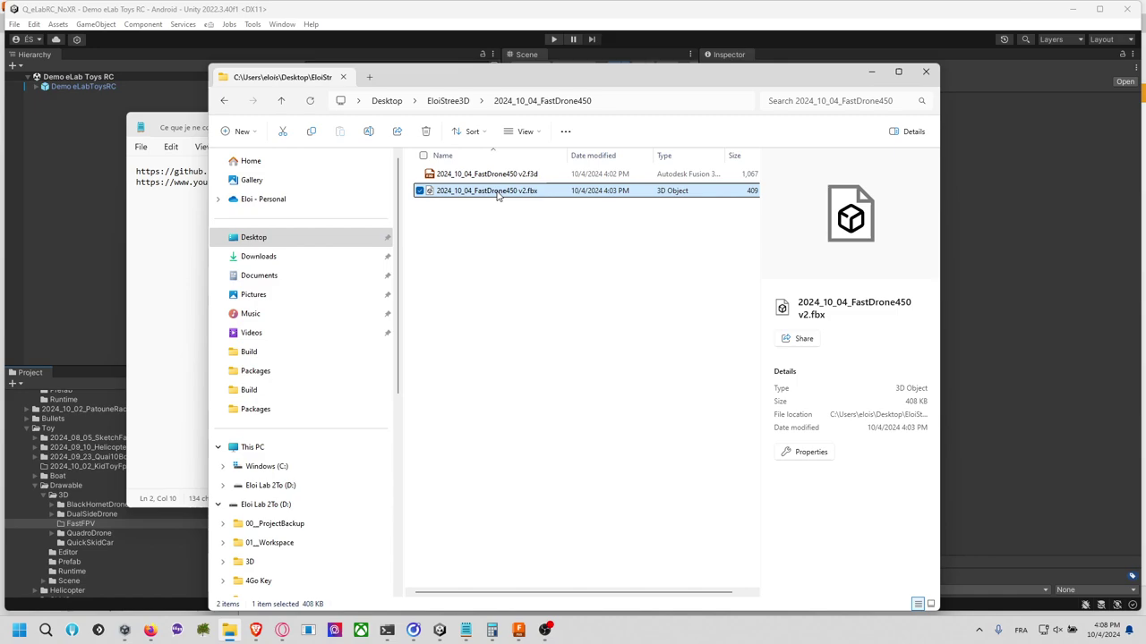
{"action": "left_click_drag", "start_coordinate": [468, 198], "coordinate": [575, 229]}
{"action": "key", "text": "alt+Tab"}
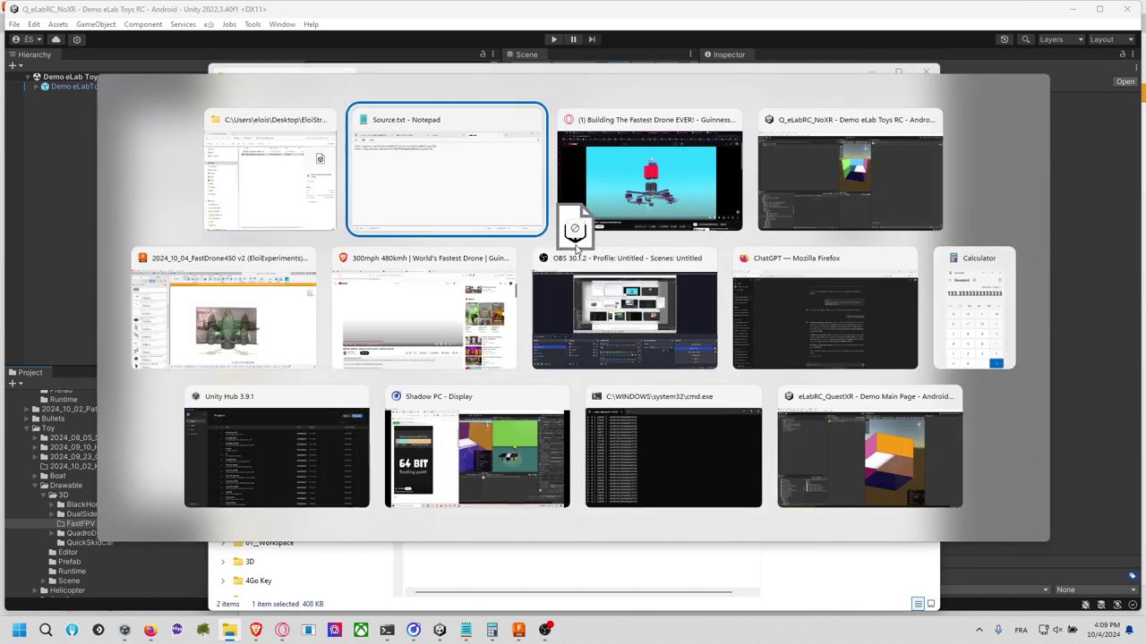
{"action": "key", "text": "alt+Tab"}
{"action": "key", "text": "alt+Tab"}
{"action": "left_click_drag", "start_coordinate": [576, 229], "coordinate": [349, 480]}
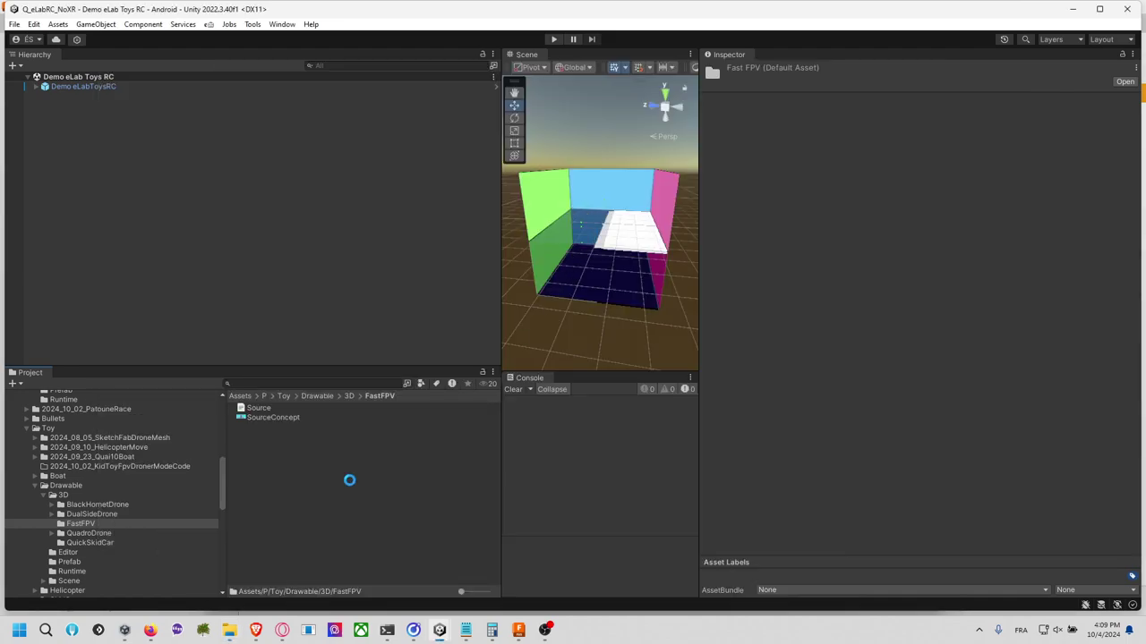
Step: Strip the date prefix and ' v2' to name the asset FastDrone450, then drag it into the scene
{"action": "left_click", "coordinate": [302, 409]}
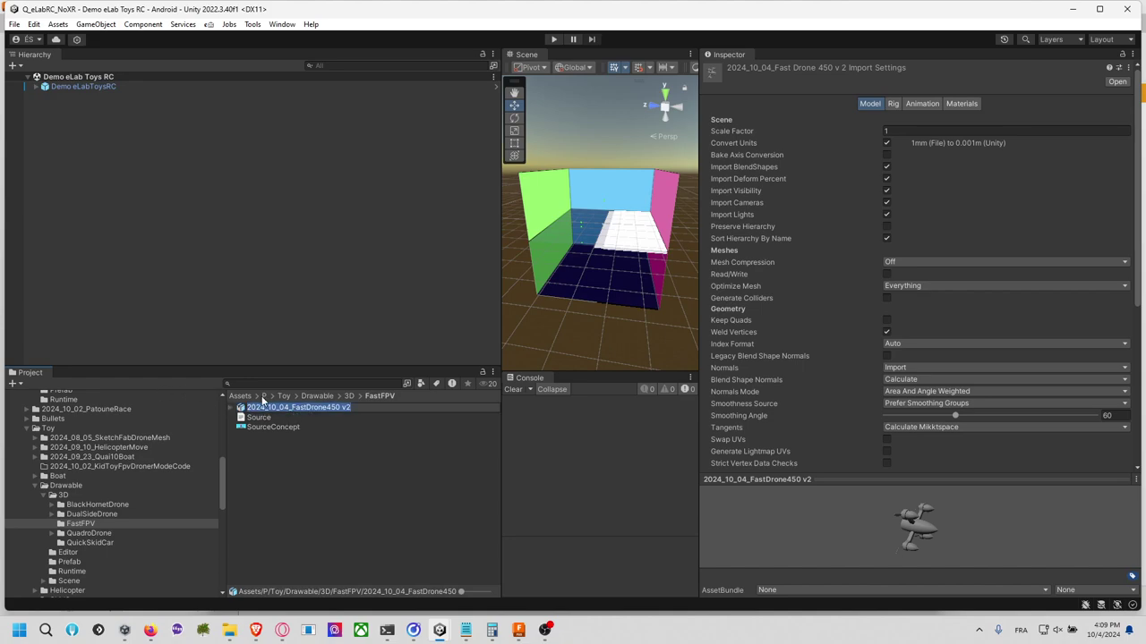
{"action": "left_click", "coordinate": [289, 407]}
{"action": "left_click_drag", "start_coordinate": [290, 407], "coordinate": [190, 404]}
{"action": "key", "text": "BackSpace"}
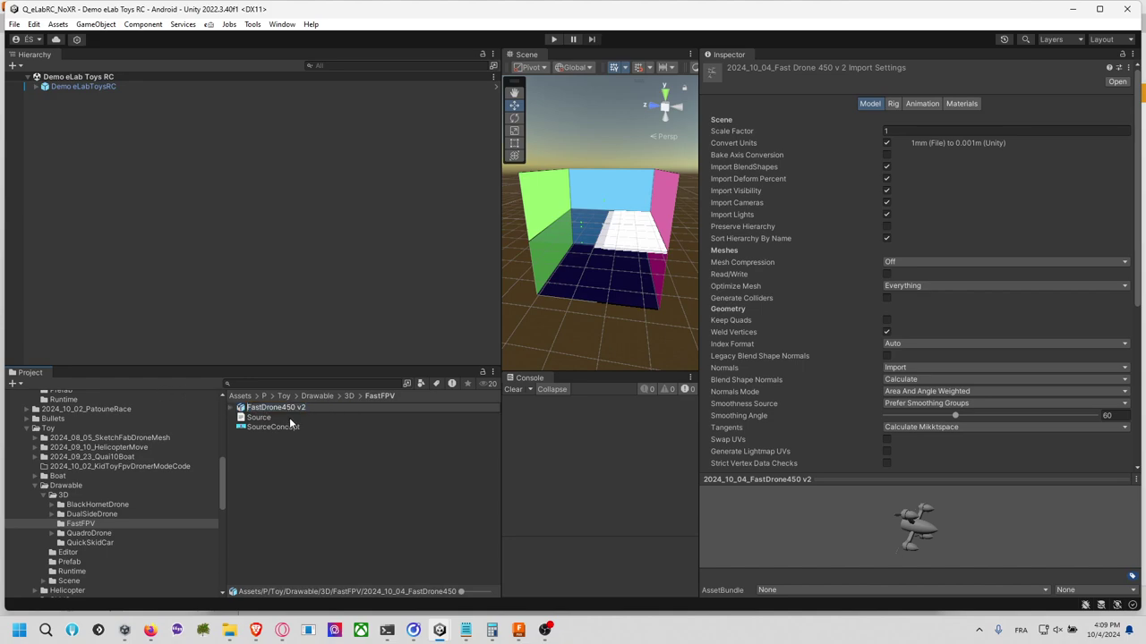
{"action": "key", "text": "Return"}
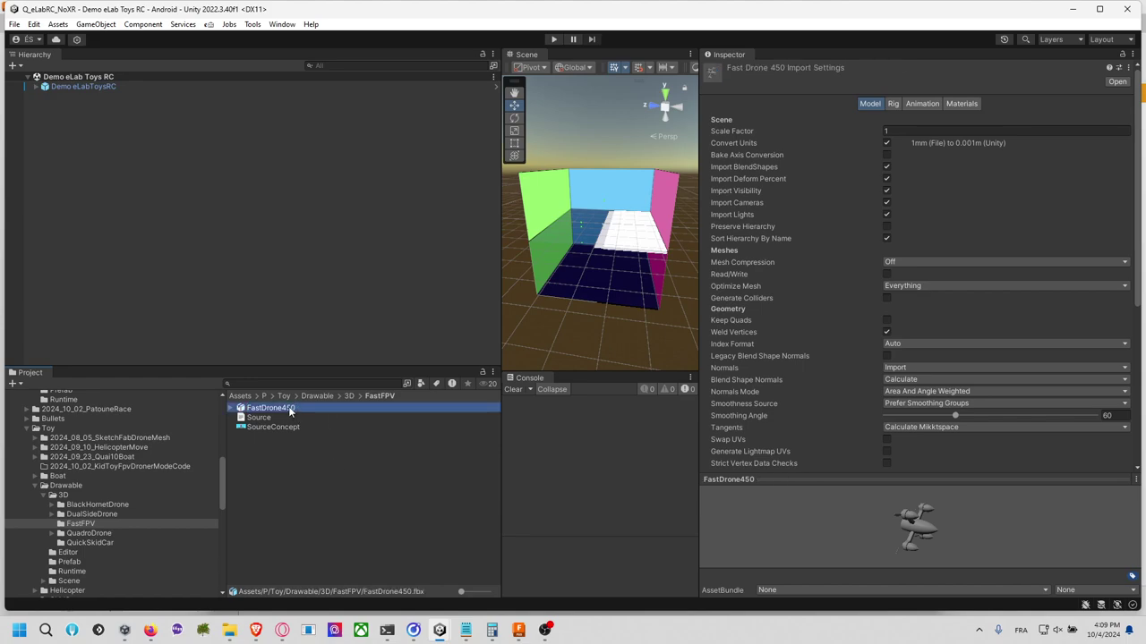
{"action": "left_click_drag", "start_coordinate": [290, 409], "coordinate": [281, 319]}
{"action": "left_click", "coordinate": [95, 119]}
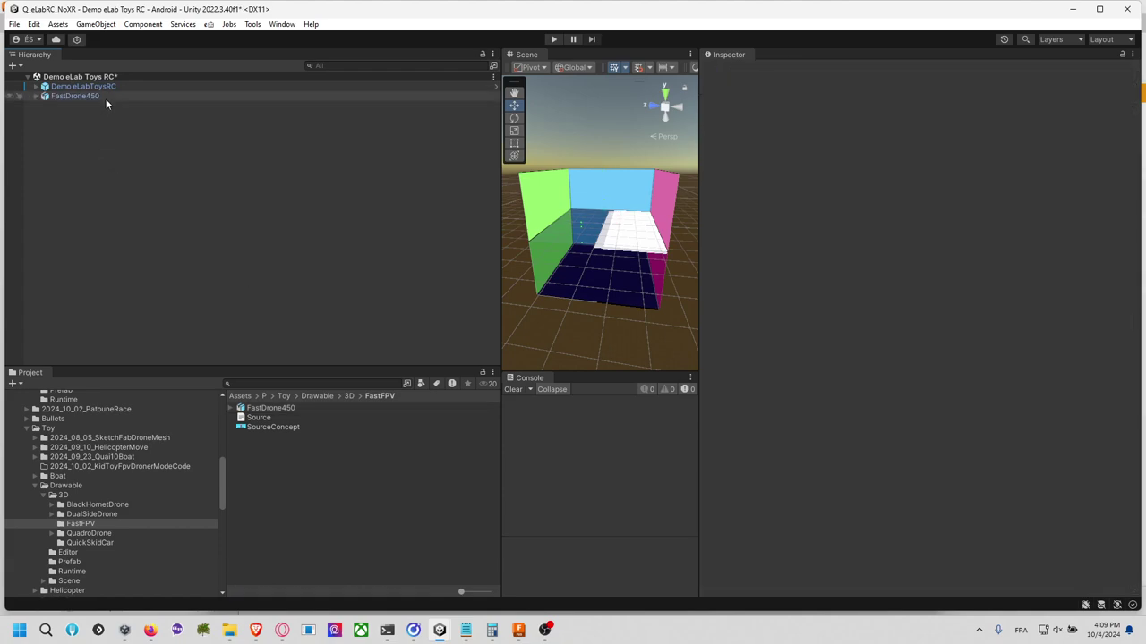
Step: Create an empty object in the Hierarchy named 'Fast Drone 450'
{"action": "double_click", "coordinate": [105, 101]}
{"action": "right_click_drag", "start_coordinate": [576, 228], "coordinate": [466, 251]}
{"action": "right_click", "coordinate": [111, 191]}
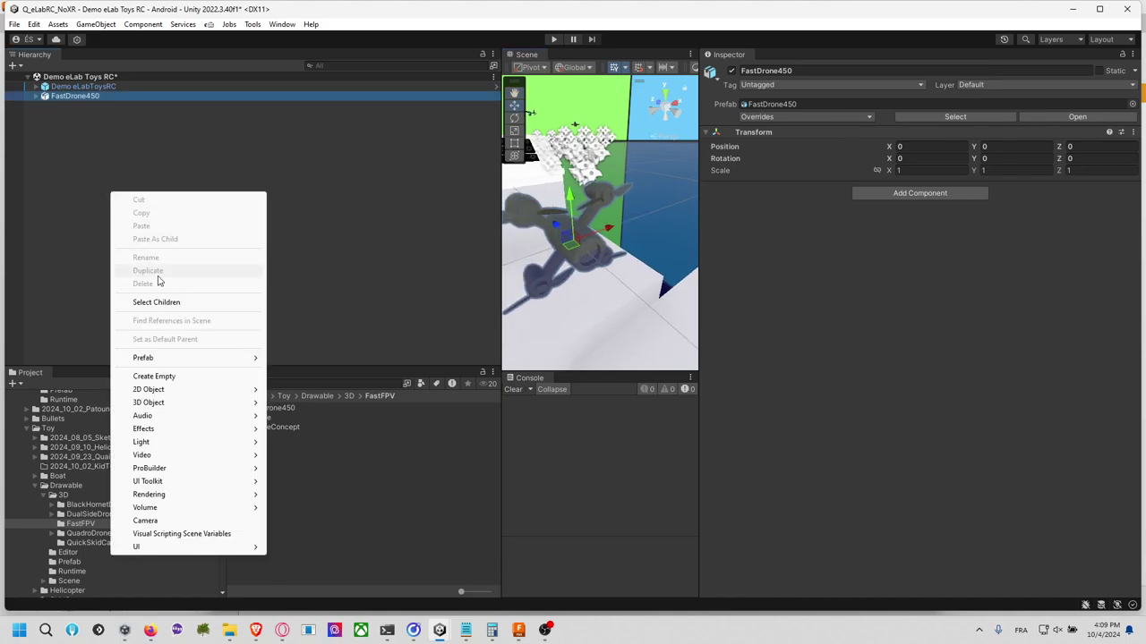
{"action": "left_click", "coordinate": [157, 376]}
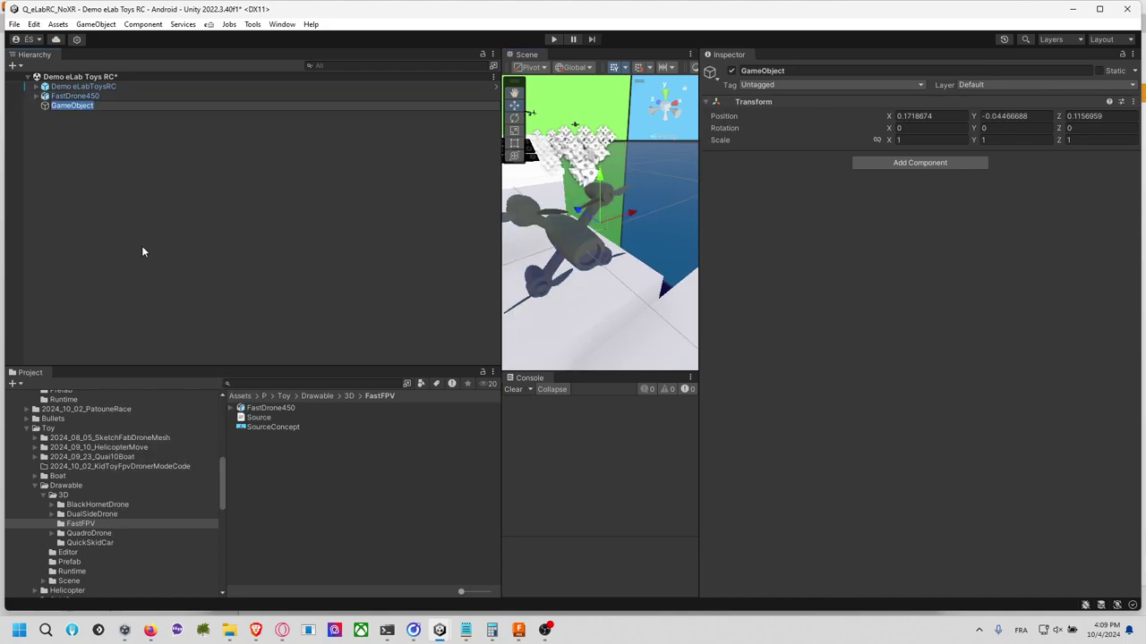
{"action": "type", "text": "D"}
{"action": "key", "text": "BackSpace"}
{"action": "type", "text": "Fast Drone D"}
{"action": "key", "text": "BackSpace"}
{"action": "type", "text": "450"}
{"action": "key", "text": "Return"}
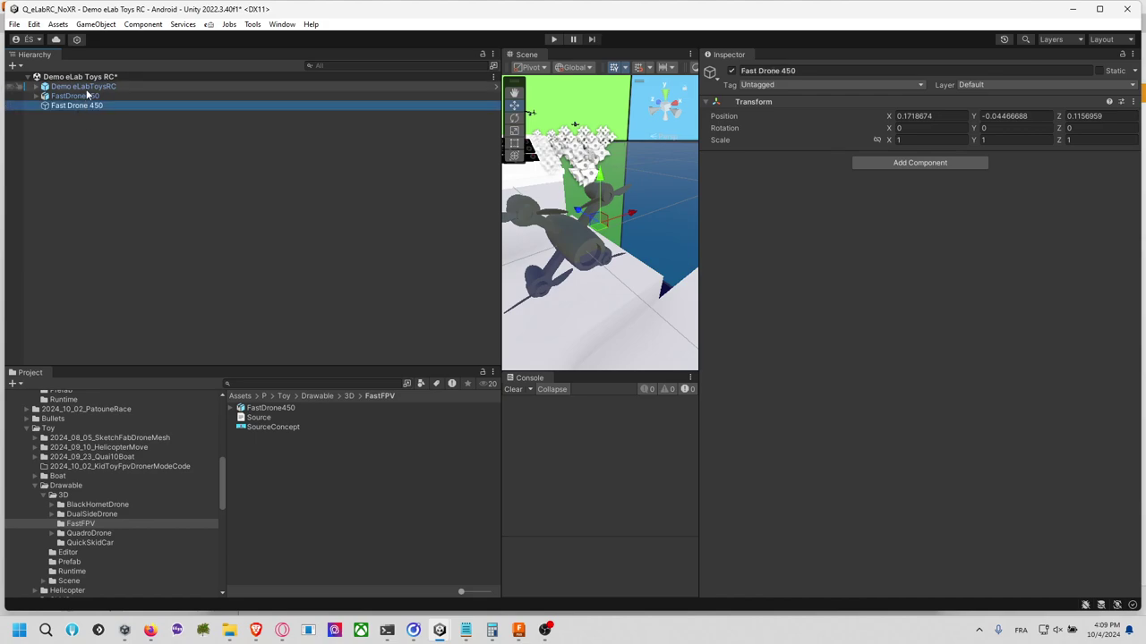
Step: Set Fast Drone 450's position to 0, 0, 0
{"action": "left_click", "coordinate": [931, 116]}
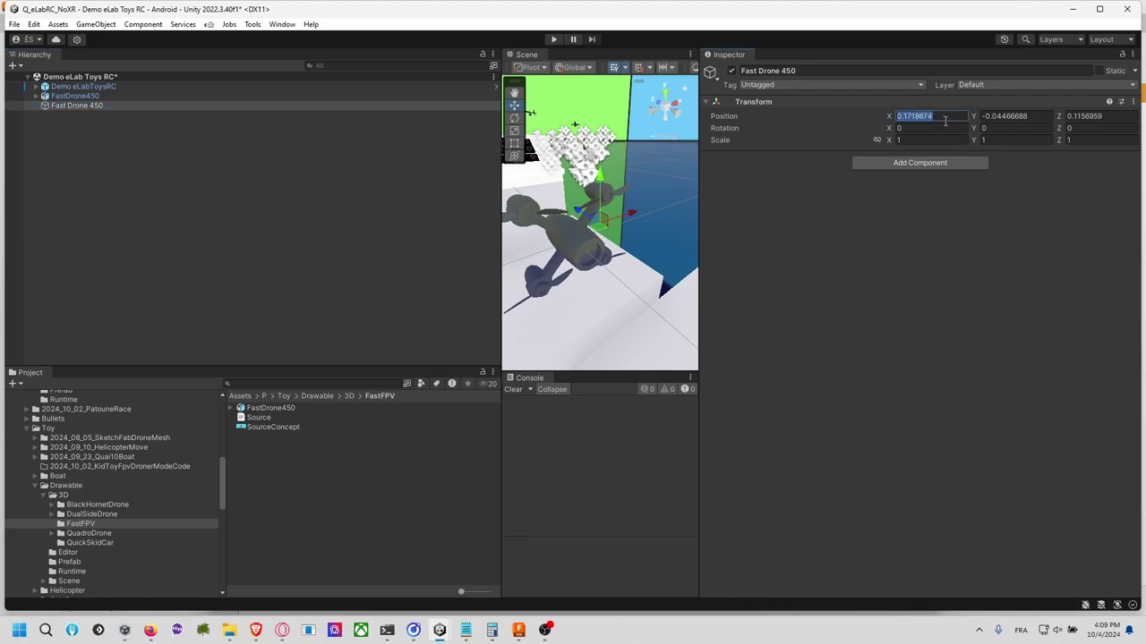
{"action": "type", "text": "0"}
{"action": "key", "text": "Tab"}
{"action": "type", "text": "0"}
{"action": "key", "text": "Tab"}
{"action": "type", "text": "0"}
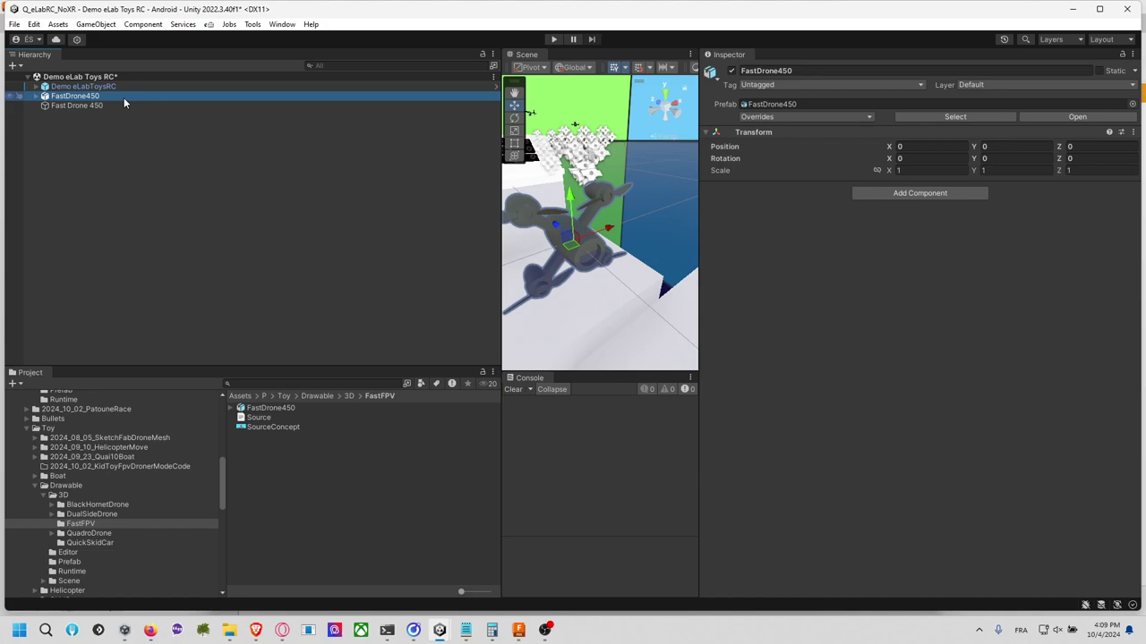
Step: Parent FastDrone450 under Fast Drone 450 and rotate it -90 on X
{"action": "left_click_drag", "start_coordinate": [124, 98], "coordinate": [114, 106]}
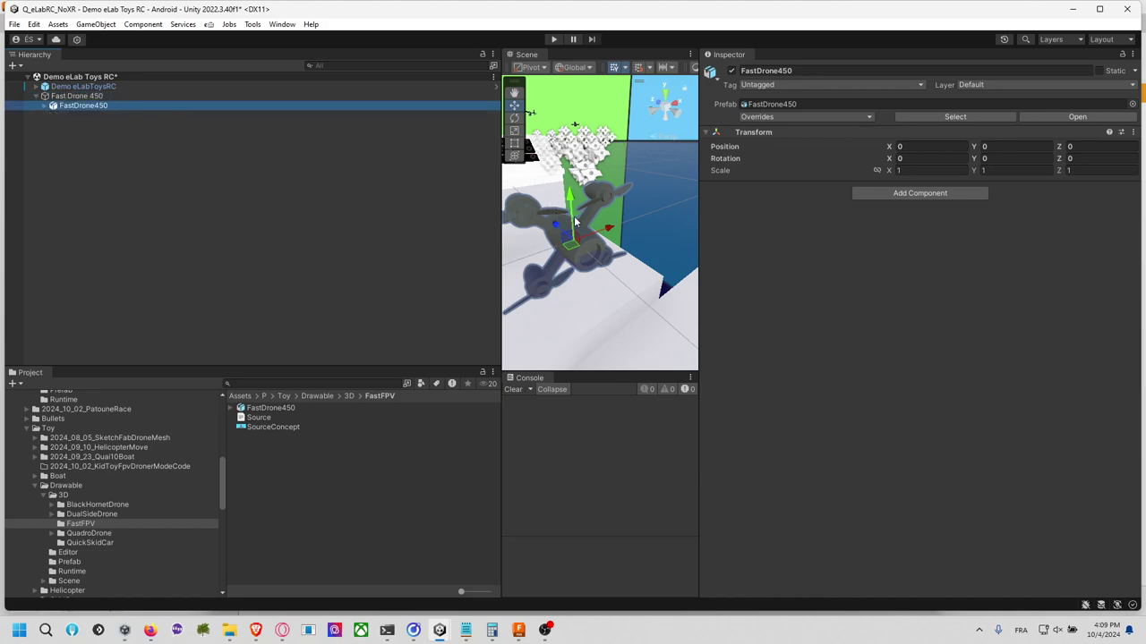
{"action": "right_click_drag", "start_coordinate": [617, 223], "coordinate": [649, 231]}
{"action": "key", "text": "e"}
{"action": "left_click_drag", "start_coordinate": [656, 229], "coordinate": [733, 264]}
{"action": "right_click_drag", "start_coordinate": [608, 261], "coordinate": [694, 268]}
{"action": "key", "text": "f"}
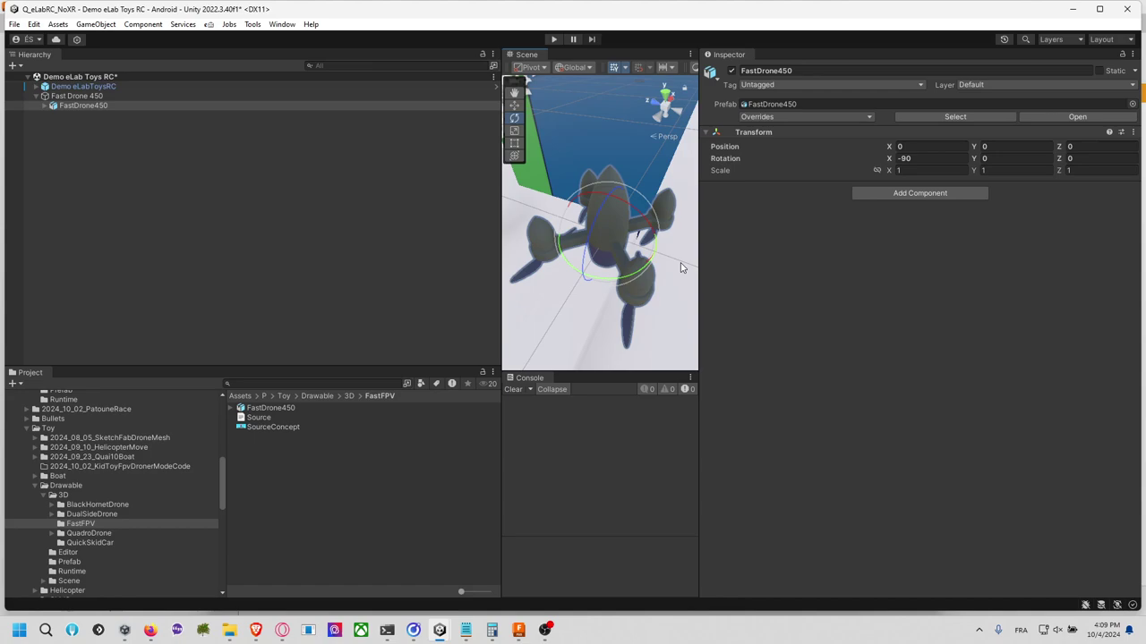
Step: Expand FastDrone450 and inspect the BladeSE, BladeSO and BladeNE blades
{"action": "left_click", "coordinate": [41, 108]}
{"action": "left_click", "coordinate": [42, 106]}
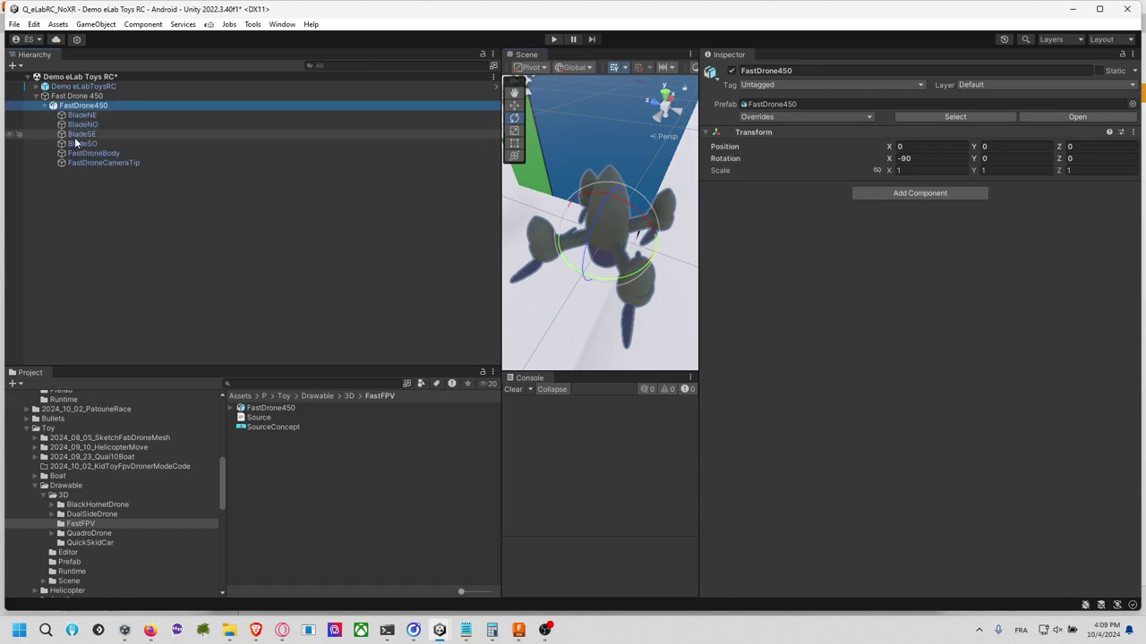
{"action": "left_click", "coordinate": [90, 135]}
{"action": "left_click", "coordinate": [94, 145]}
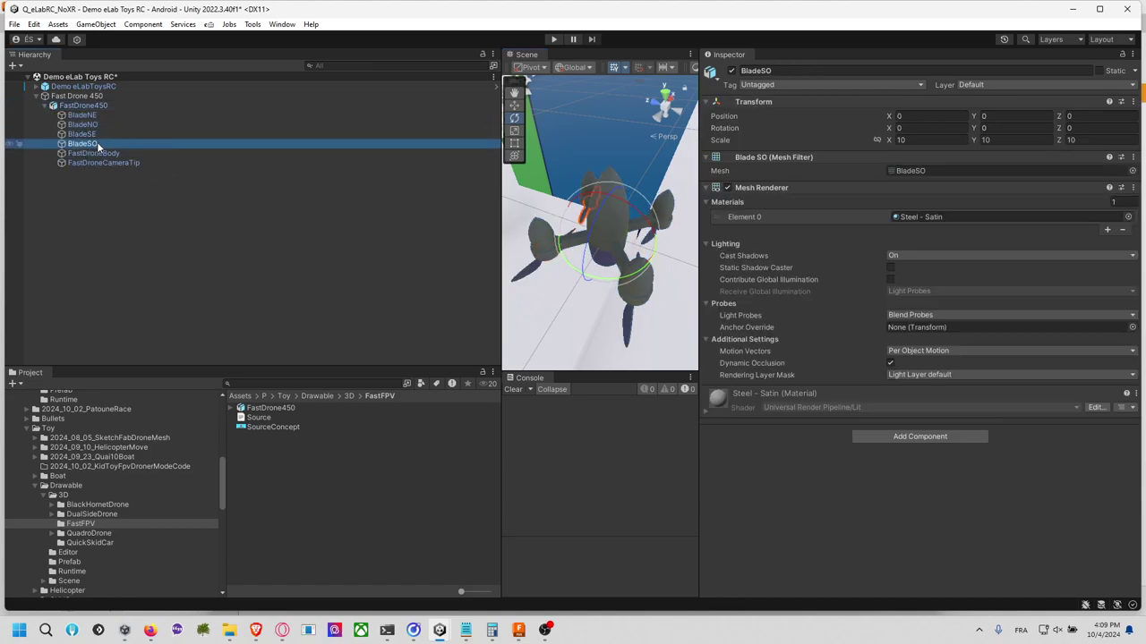
{"action": "left_click", "coordinate": [104, 115]}
{"action": "left_click", "coordinate": [95, 143]}
{"action": "left_click", "coordinate": [100, 133]}
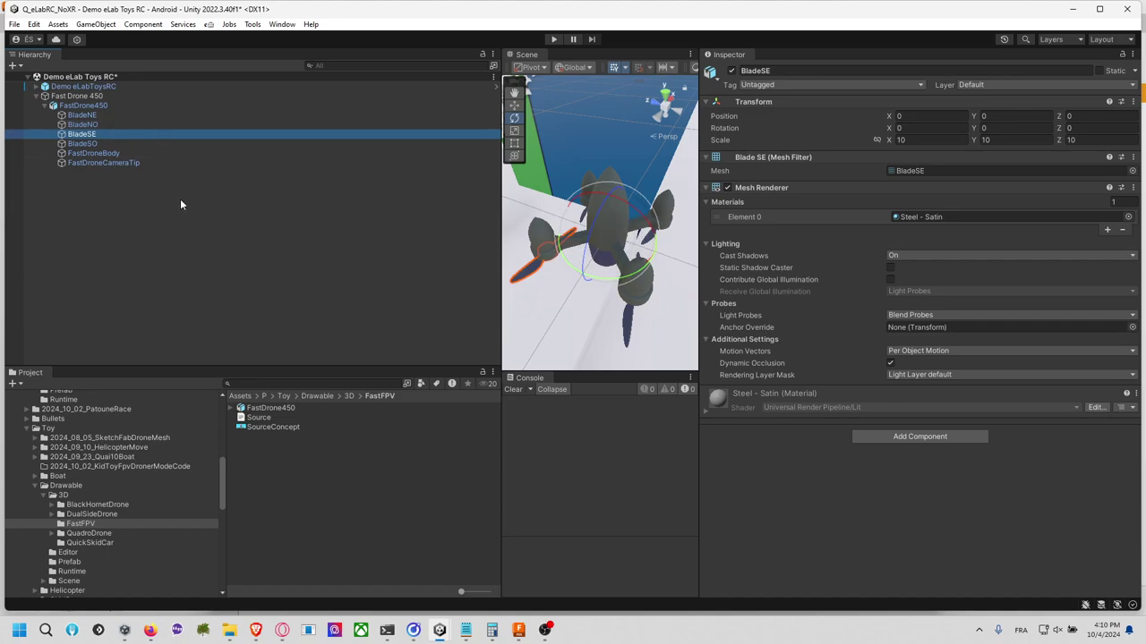
Step: Create a new material named Mat_FastDroneBody in FastFPV
{"action": "right_click", "coordinate": [290, 479]}
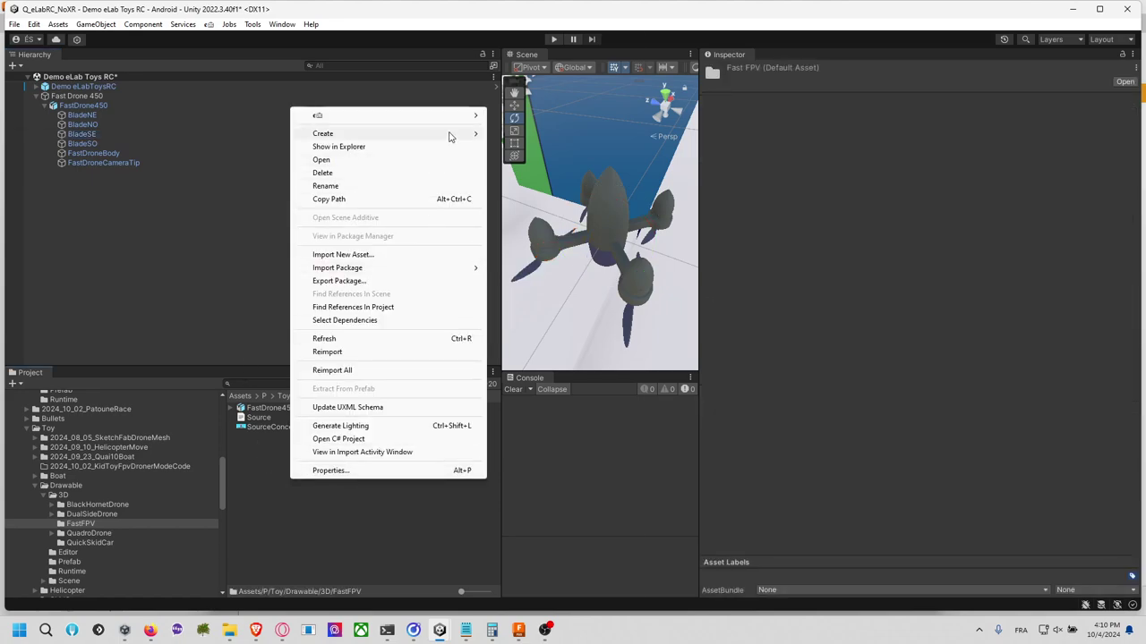
{"action": "mouse_move", "coordinate": [447, 134]}
{"action": "left_click", "coordinate": [577, 346]}
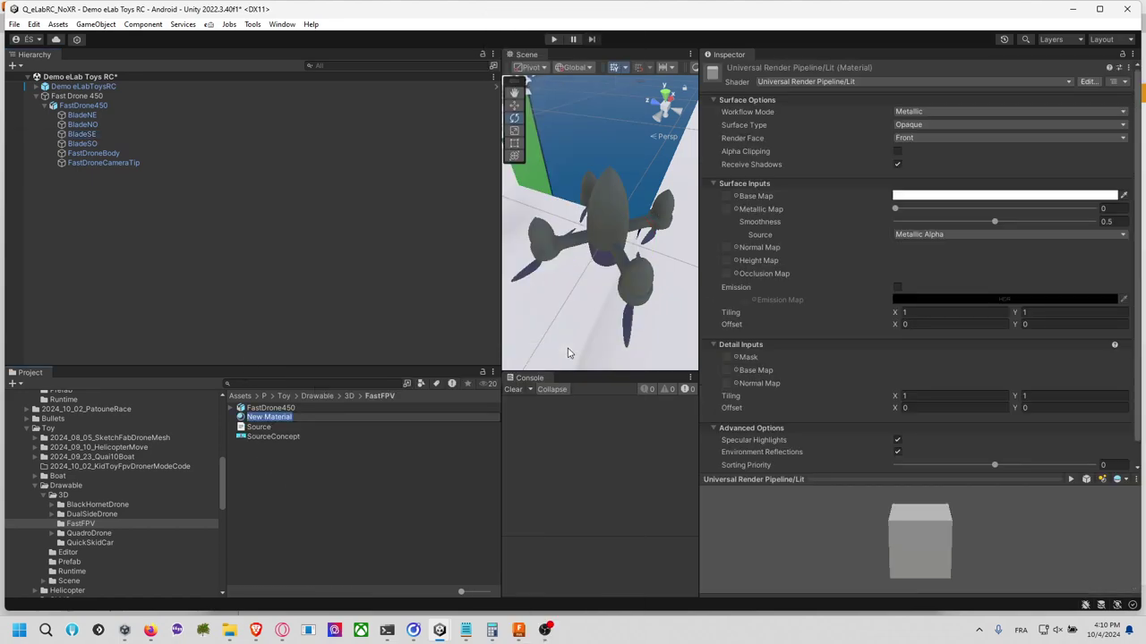
{"action": "type", "text": "Body"}
{"action": "key", "text": "Return"}
Step: Duplicate Mat_FastDroneBody and rename the first copy Mat_FastDroneTip
{"action": "key", "text": "ctrl+shift+n"}
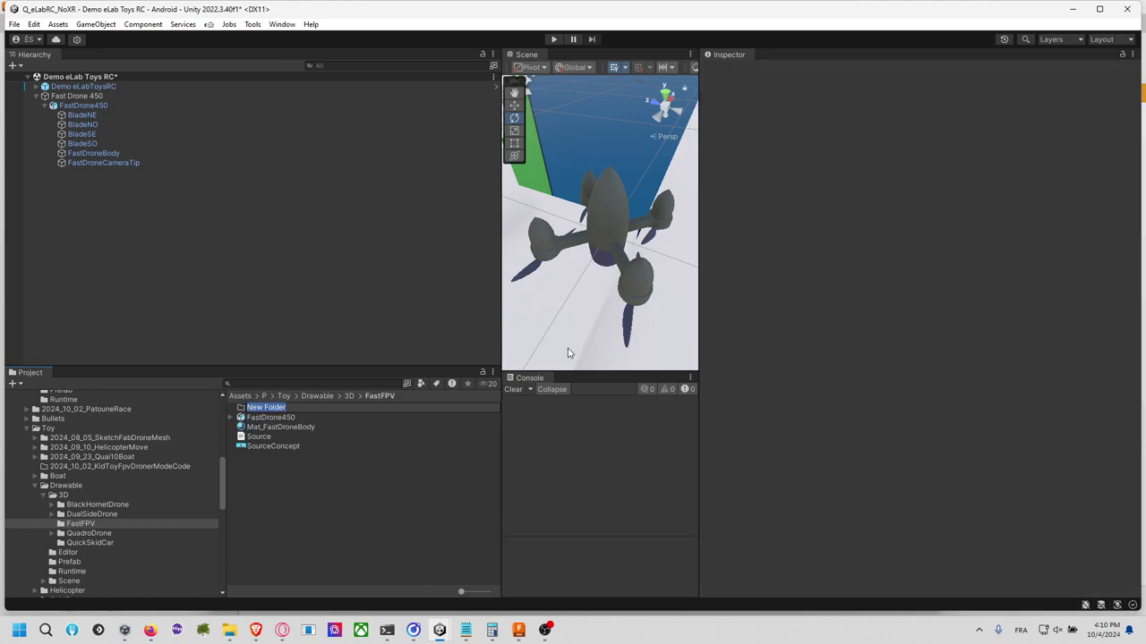
{"action": "key", "text": "Escape"}
{"action": "left_click", "coordinate": [304, 418]}
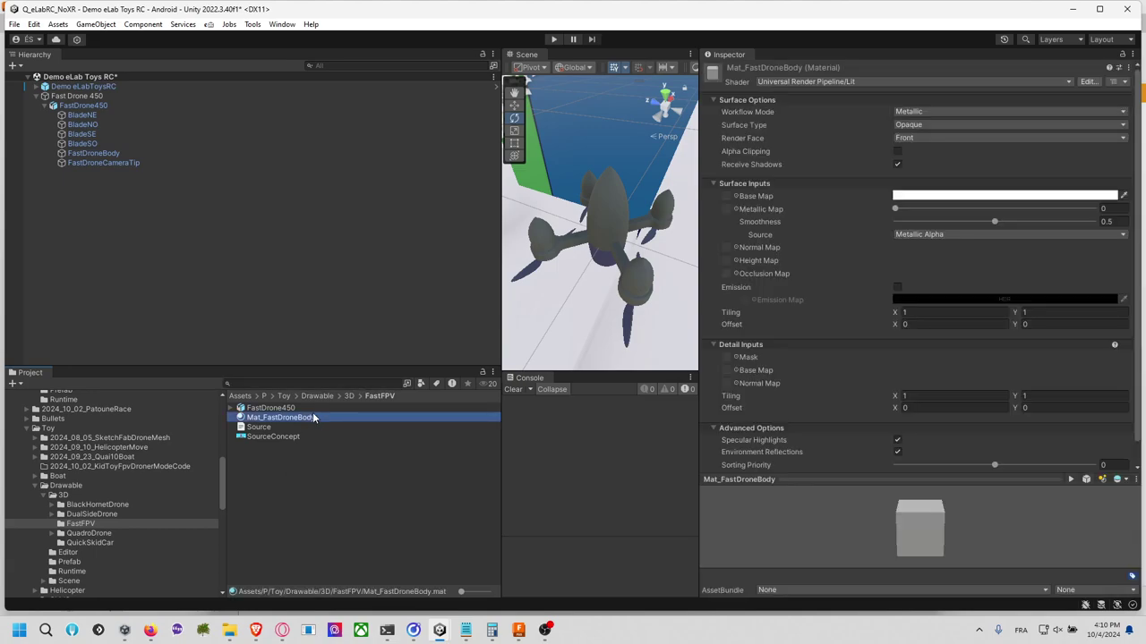
{"action": "key", "text": "ctrl+d"}
{"action": "key", "text": "ctrl+d"}
{"action": "key", "text": "ctrl+d"}
{"action": "left_click", "coordinate": [292, 429]}
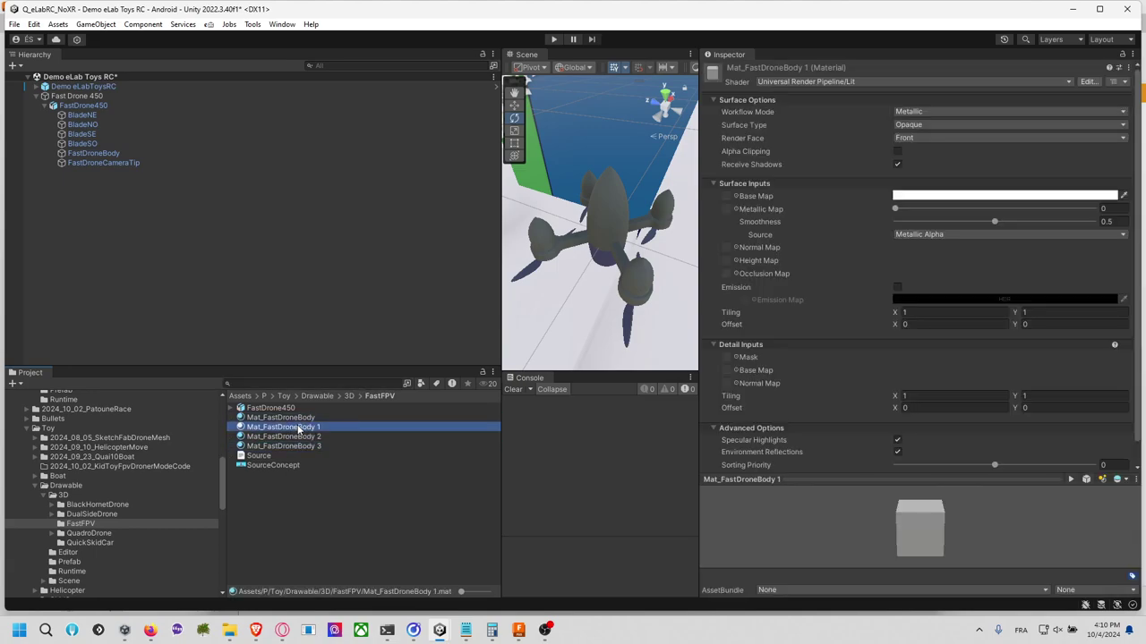
{"action": "key", "text": "F2"}
{"action": "left_click", "coordinate": [356, 432]}
{"action": "key", "text": "BackSpace"}
{"action": "key", "text": "BackSpace"}
{"action": "key", "text": "BackSpace"}
{"action": "key", "text": "BackSpace"}
{"action": "key", "text": "BackSpace"}
{"action": "key", "text": "BackSpace"}
{"action": "type", "text": "Tip"}
{"action": "key", "text": "Return"}
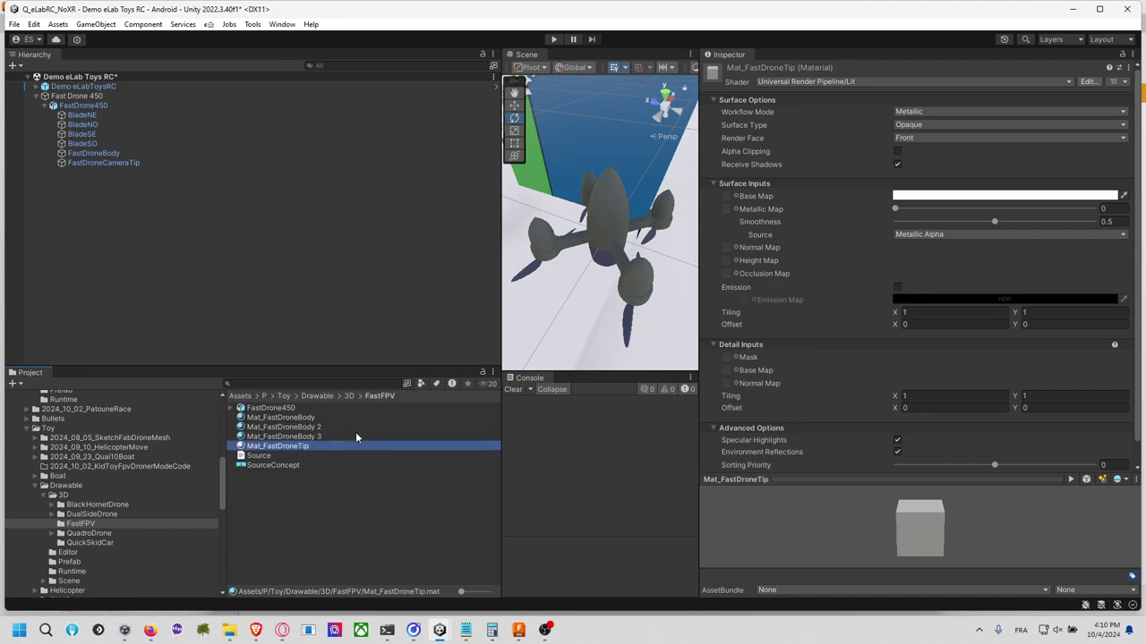
Step: Rename Mat_FastDroneBody 3 to Mat_FastDroneBlade and delete the extra Mat_FastDroneBody 2
{"action": "left_click", "coordinate": [355, 436]}
{"action": "key", "text": "F2"}
{"action": "key", "text": "shift+Left"}
{"action": "key", "text": "shift+Left"}
{"action": "key", "text": "shift+Left"}
{"action": "key", "text": "shift+Left"}
{"action": "key", "text": "shift+Left"}
{"action": "key", "text": "shift+Left"}
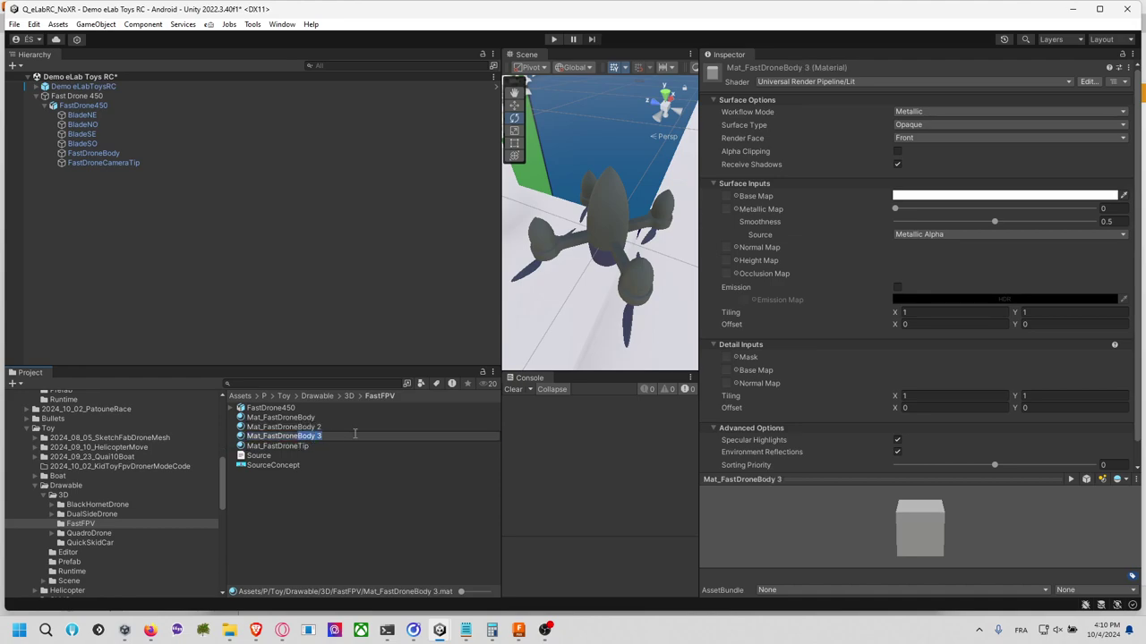
{"action": "type", "text": "Blade"}
{"action": "key", "text": "Return"}
{"action": "left_click", "coordinate": [354, 432]}
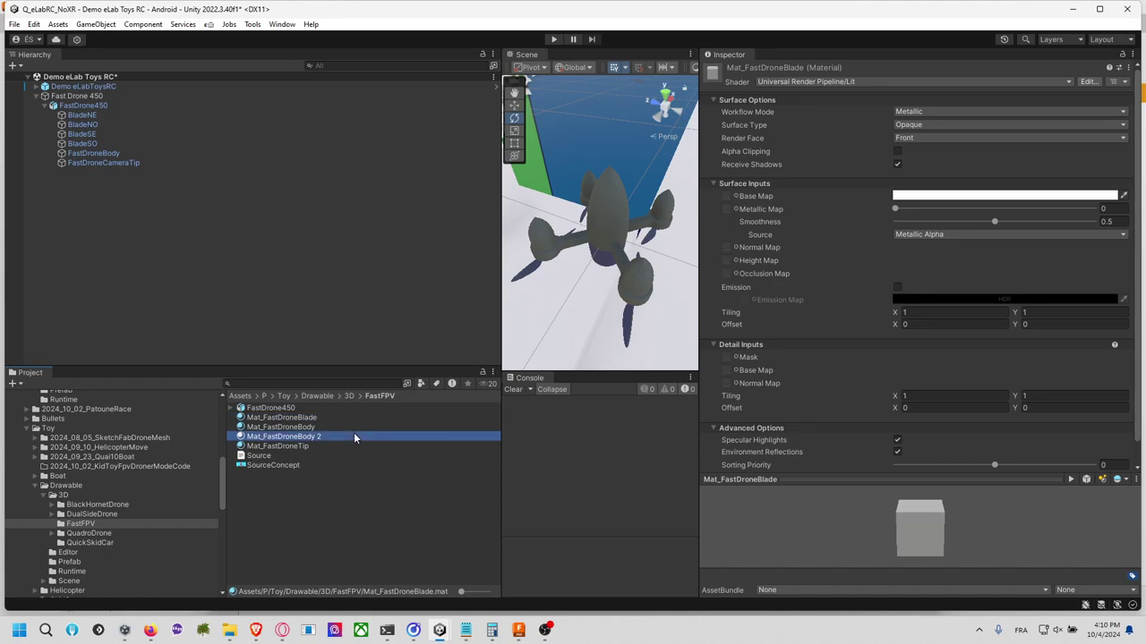
{"action": "key", "text": "Delete"}
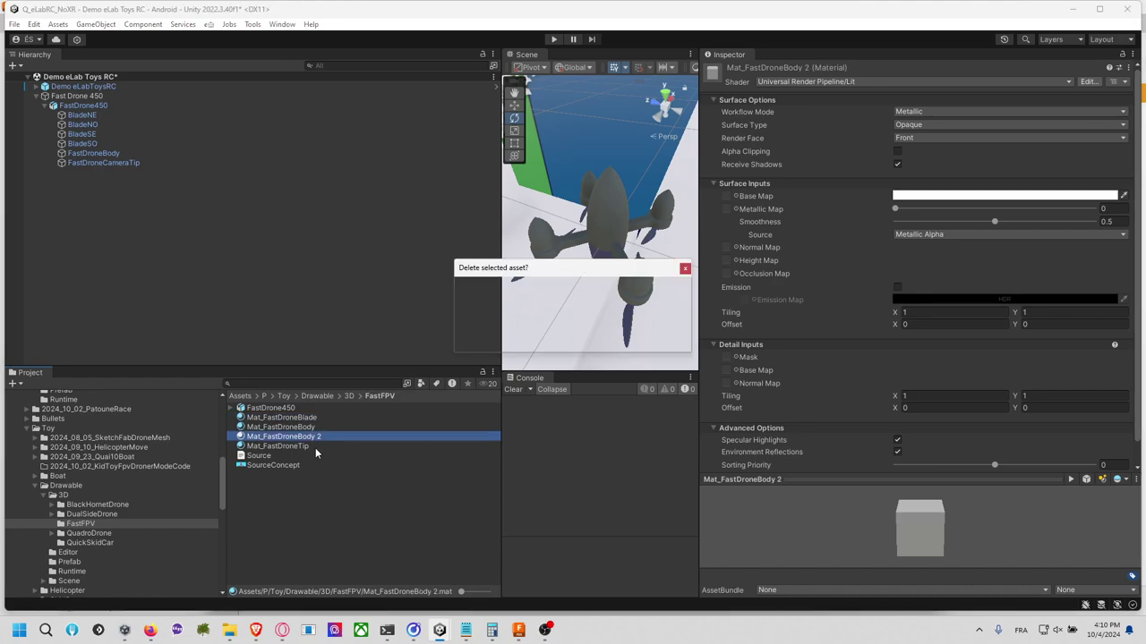
{"action": "key", "text": "Return"}
Step: Try dropping Mat_FastDroneTip onto the drone in the scene and Hierarchy
{"action": "left_click", "coordinate": [316, 439]}
{"action": "left_click_drag", "start_coordinate": [315, 438], "coordinate": [617, 199]}
{"action": "left_click_drag", "start_coordinate": [313, 427], "coordinate": [603, 234]}
{"action": "mouse_move", "coordinate": [313, 428]}
{"action": "left_mouse_down"}
{"action": "mouse_move", "coordinate": [591, 269]}
{"action": "mouse_move", "coordinate": [654, 364]}
{"action": "mouse_move", "coordinate": [158, 212]}
{"action": "mouse_move", "coordinate": [188, 284]}
{"action": "mouse_move", "coordinate": [89, 125]}
{"action": "left_mouse_up"}
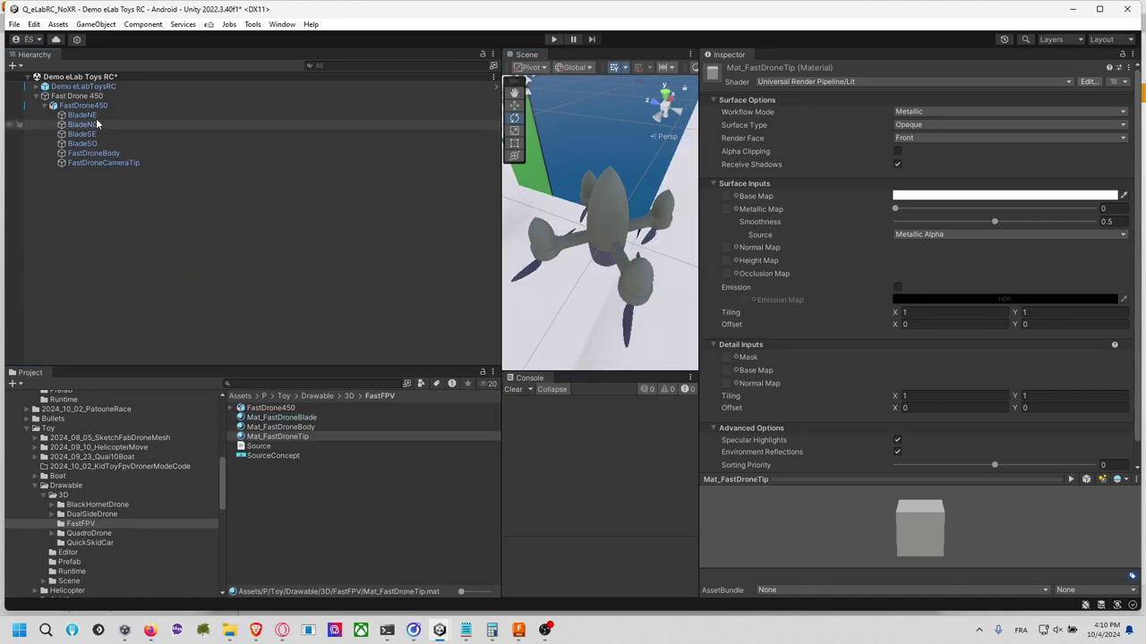
Step: Assign Mat_FastDroneBlade to Element 0 of all four blades BladeNE through BladeSO
{"action": "left_click", "coordinate": [82, 115]}
{"action": "left_click", "coordinate": [83, 143], "text": "shift"}
{"action": "left_click_drag", "start_coordinate": [286, 428], "coordinate": [897, 220]}
{"action": "left_click", "coordinate": [241, 225]}
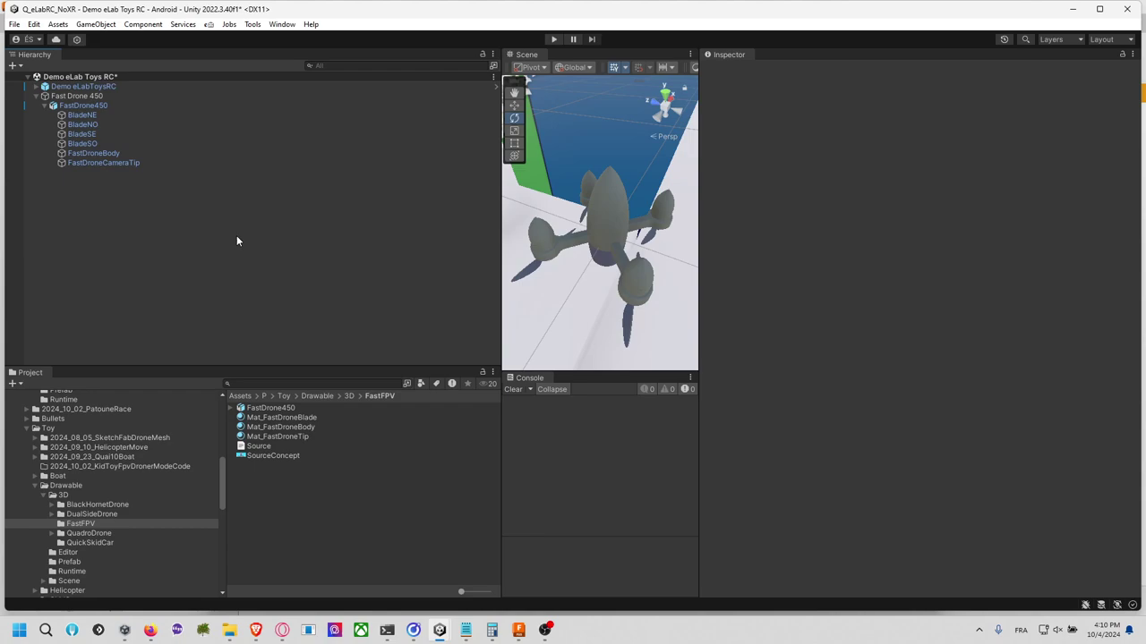
Step: Set Mat_FastDroneBlade's base colour to black
{"action": "left_click", "coordinate": [284, 418]}
{"action": "left_click", "coordinate": [950, 195]}
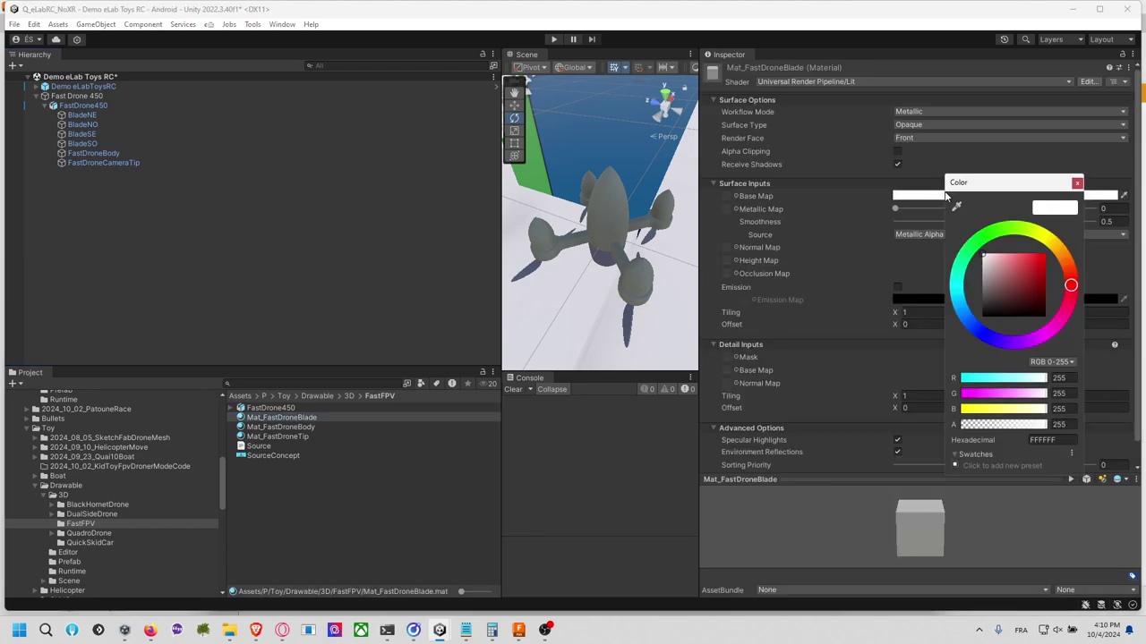
{"action": "left_click_drag", "start_coordinate": [1011, 293], "coordinate": [982, 316]}
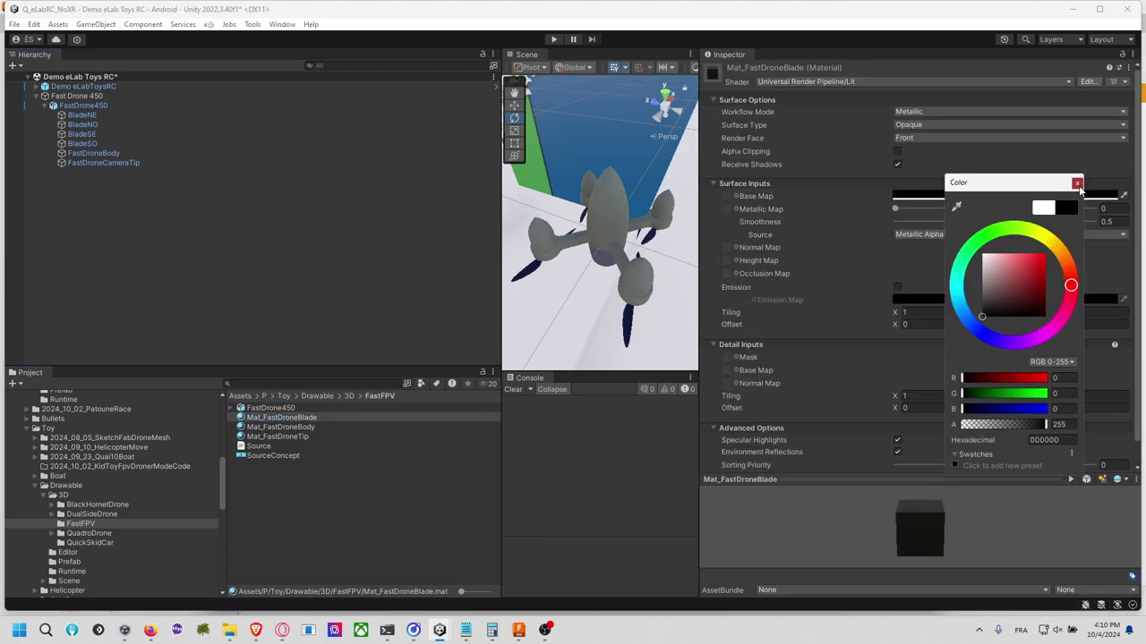
{"action": "left_click", "coordinate": [1077, 182]}
Step: Set Mat_FastDroneBody's base colour to red (FF1C00)
{"action": "left_click", "coordinate": [336, 428]}
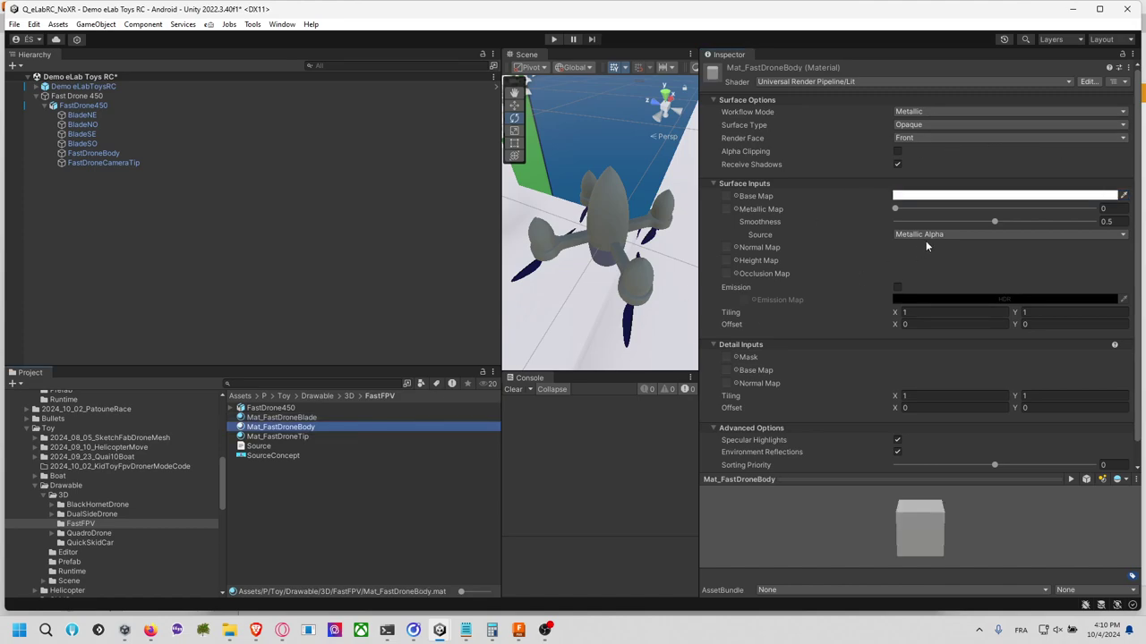
{"action": "left_click", "coordinate": [938, 193]}
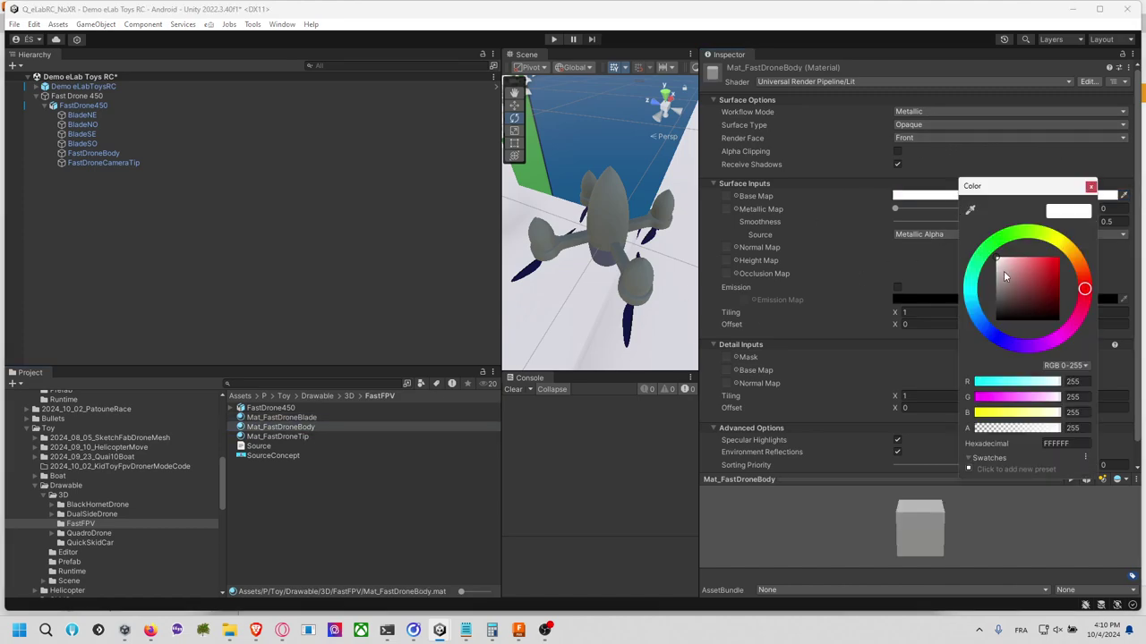
{"action": "left_click_drag", "start_coordinate": [1007, 277], "coordinate": [1086, 285]}
{"action": "left_click", "coordinate": [1079, 261]}
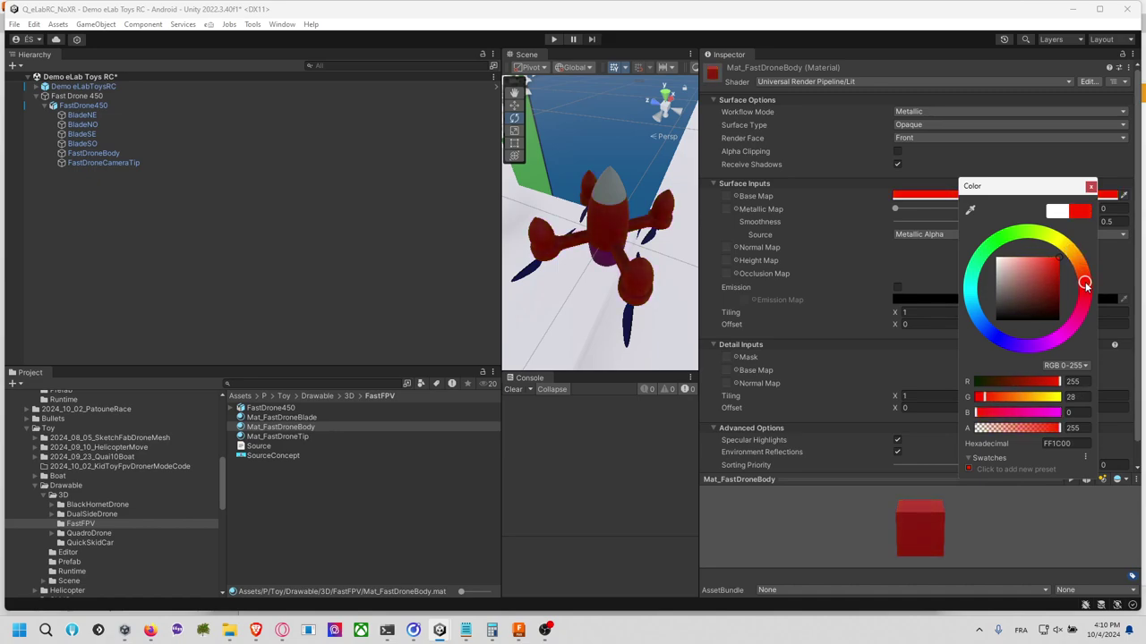
{"action": "left_click", "coordinate": [314, 440]}
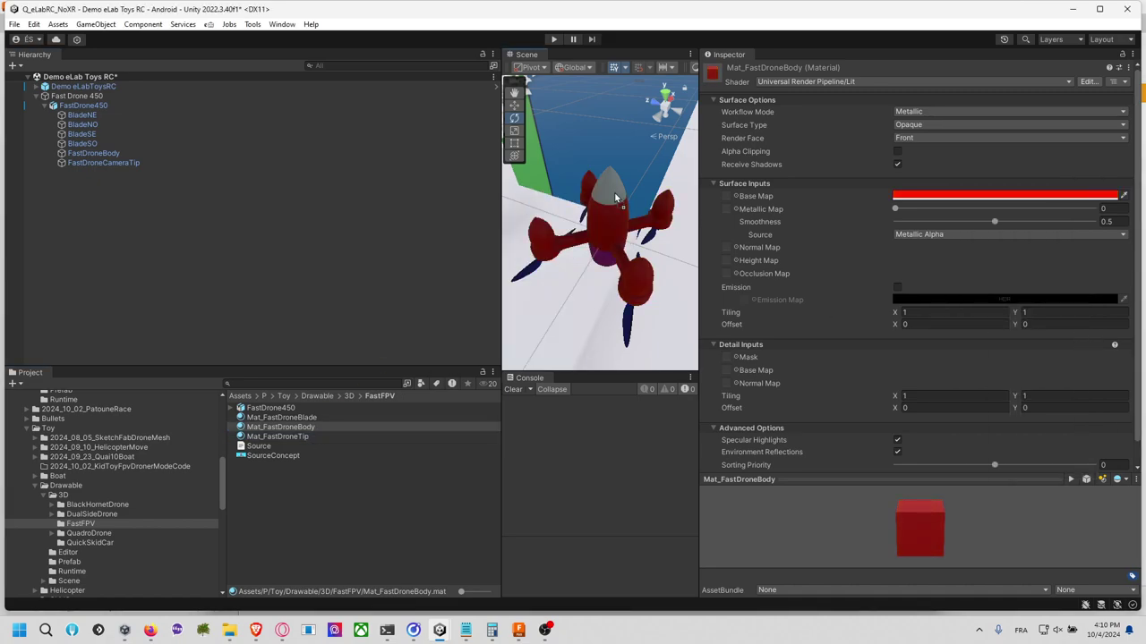
{"action": "left_click", "coordinate": [327, 436]}
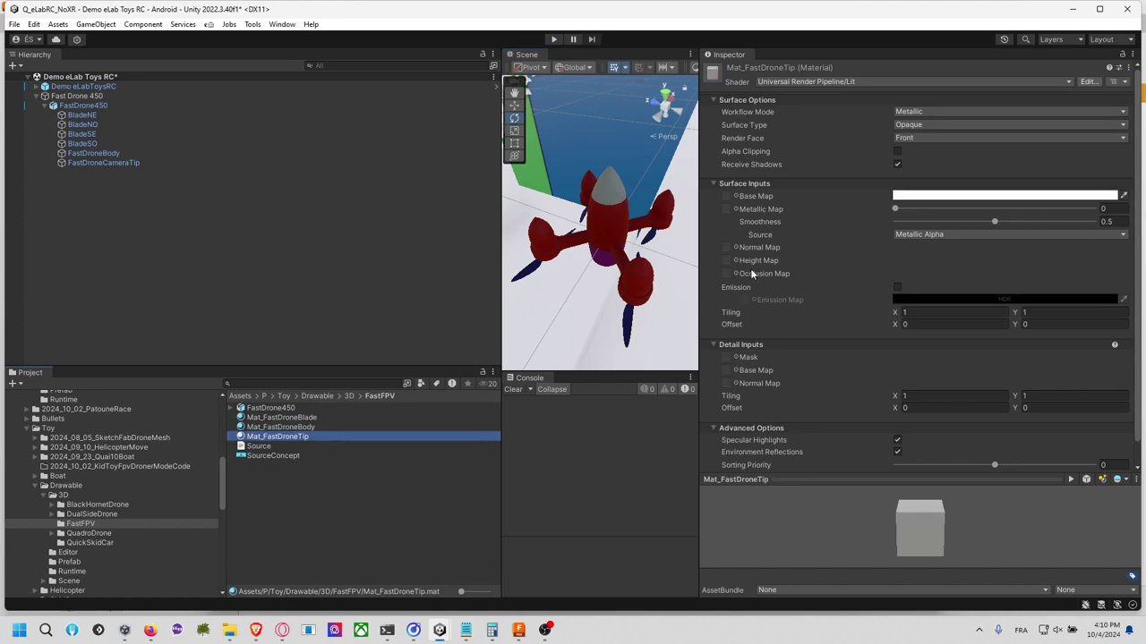
Step: Switch Mat_FastDroneTip's Surface Type to Transparent with Alpha blending
{"action": "left_click", "coordinate": [934, 134]}
{"action": "left_click", "coordinate": [935, 129]}
{"action": "left_click", "coordinate": [934, 151]}
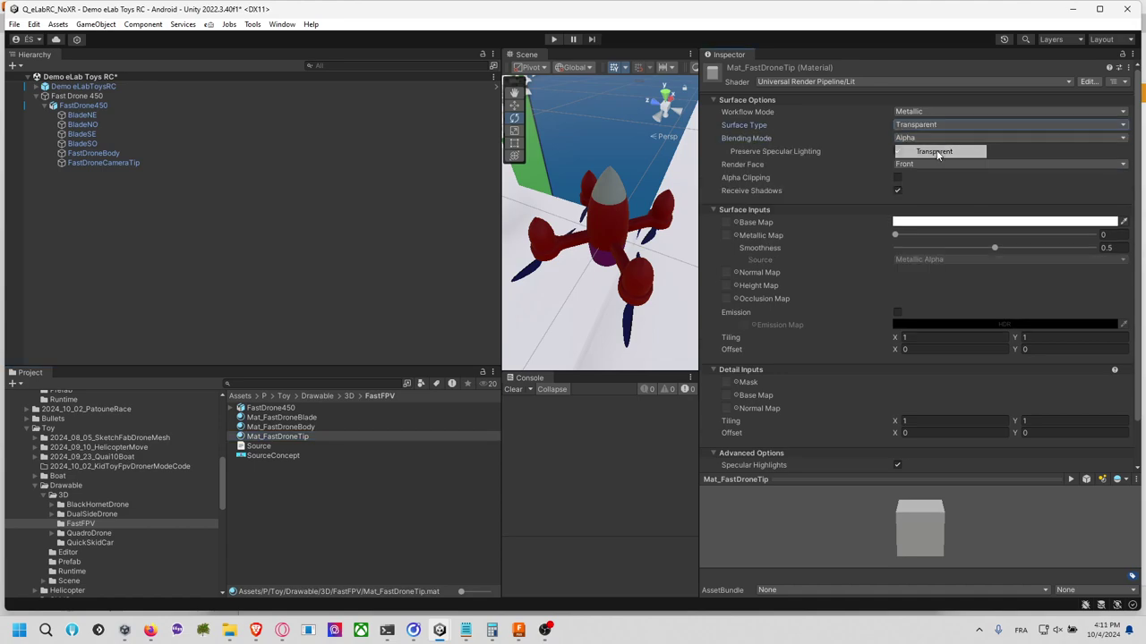
{"action": "left_click", "coordinate": [937, 138]}
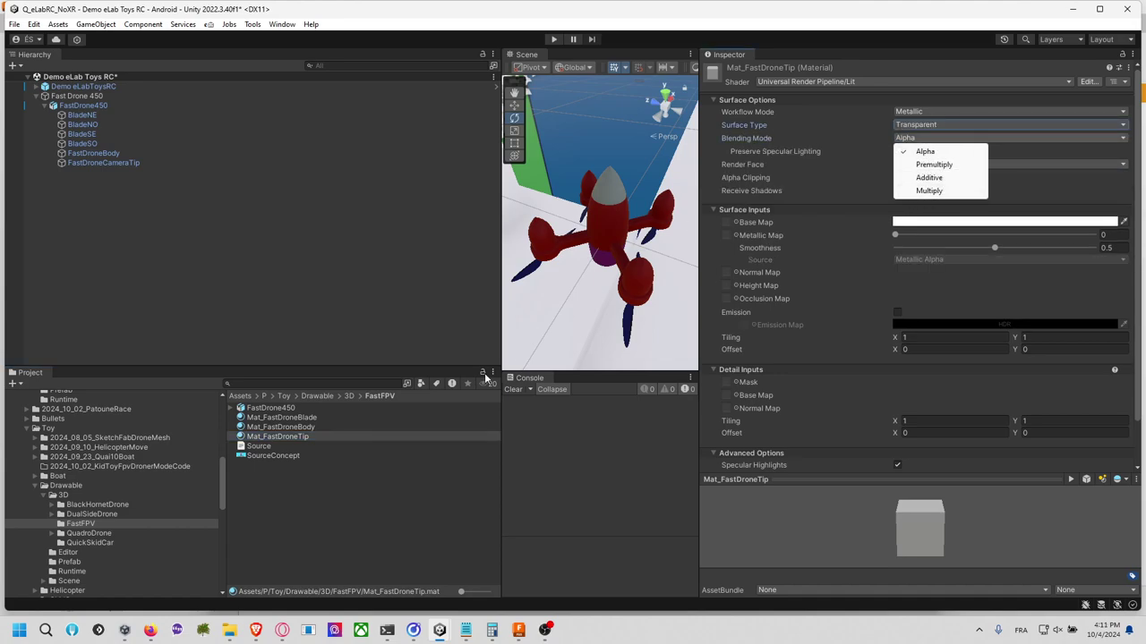
{"action": "left_click_drag", "start_coordinate": [277, 437], "coordinate": [619, 190]}
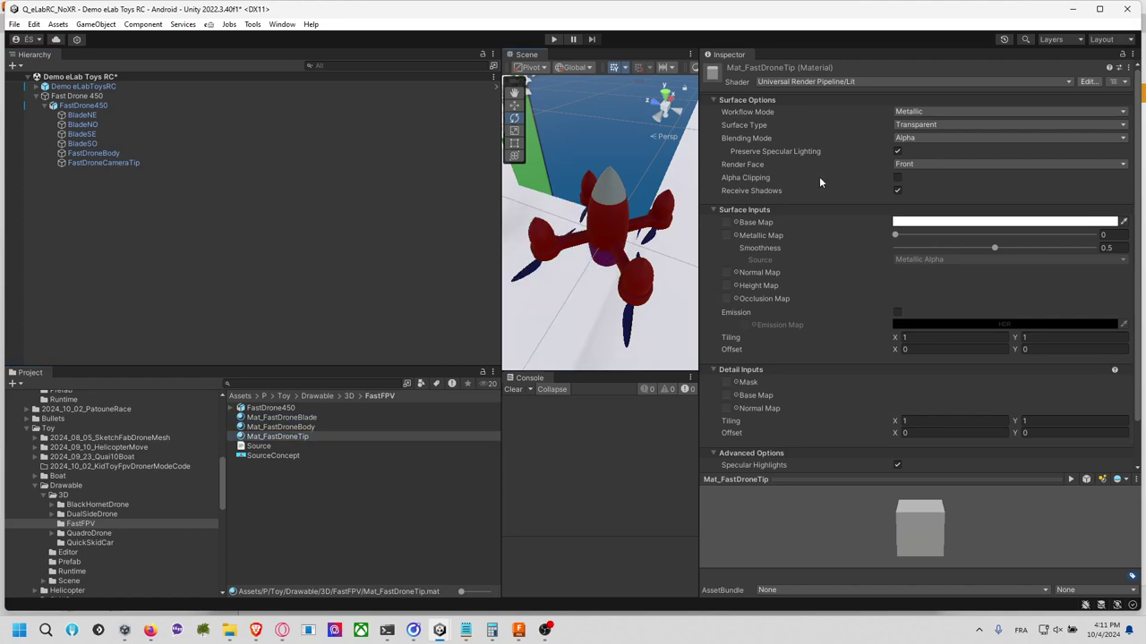
Step: Lower the tip material's base colour alpha to 40 and set Render Face to Both
{"action": "left_click", "coordinate": [933, 222]}
{"action": "left_click", "coordinate": [961, 452]}
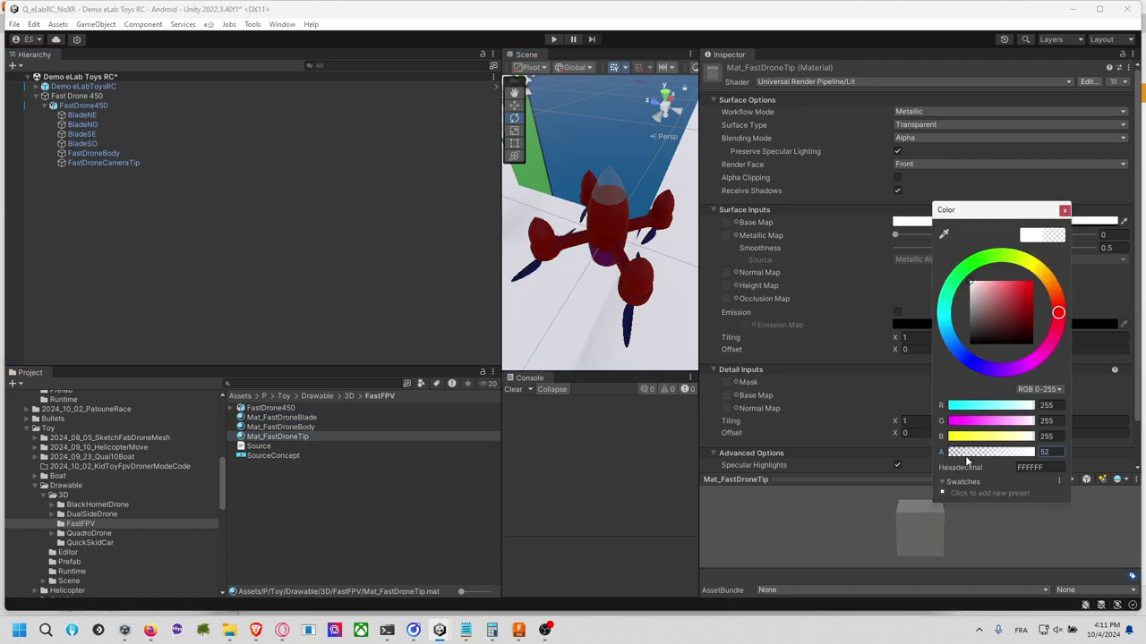
{"action": "left_click", "coordinate": [1064, 210]}
{"action": "left_click", "coordinate": [951, 164]}
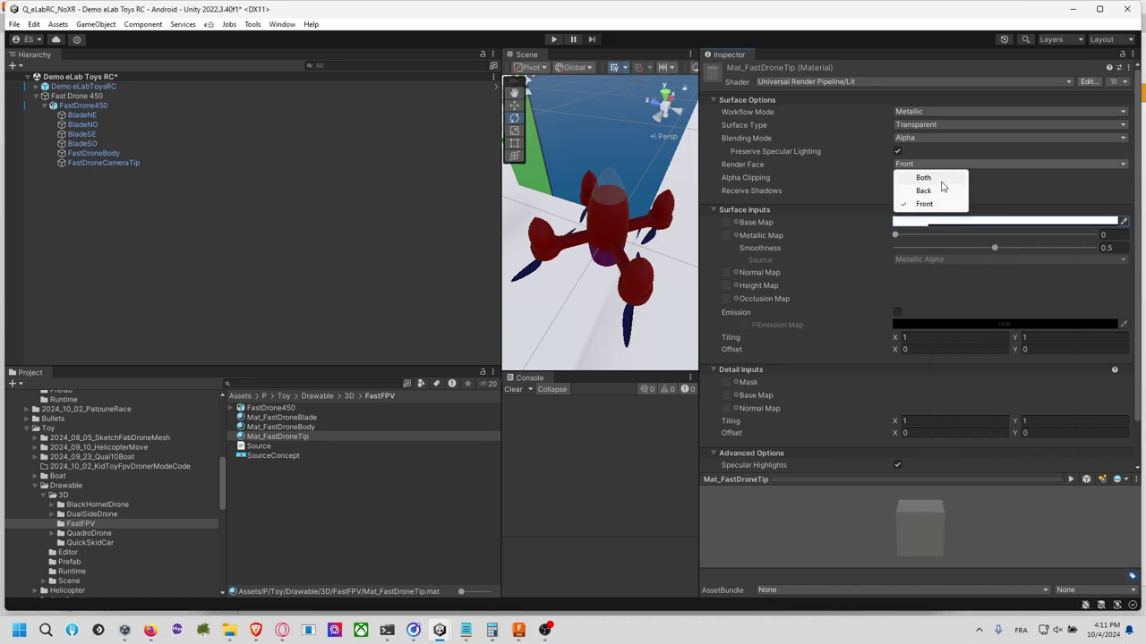
{"action": "left_click", "coordinate": [940, 177]}
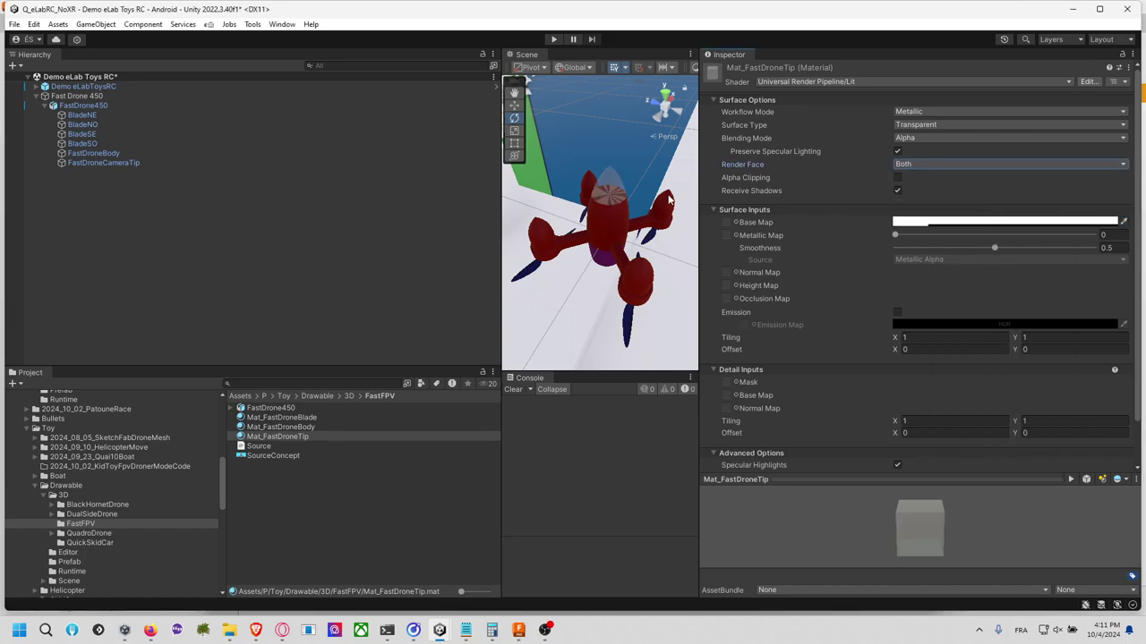
Step: Nudge FastDroneCameraTip along Z to -0.002 with the Move tool
{"action": "left_click", "coordinate": [616, 186]}
{"action": "left_click", "coordinate": [170, 163]}
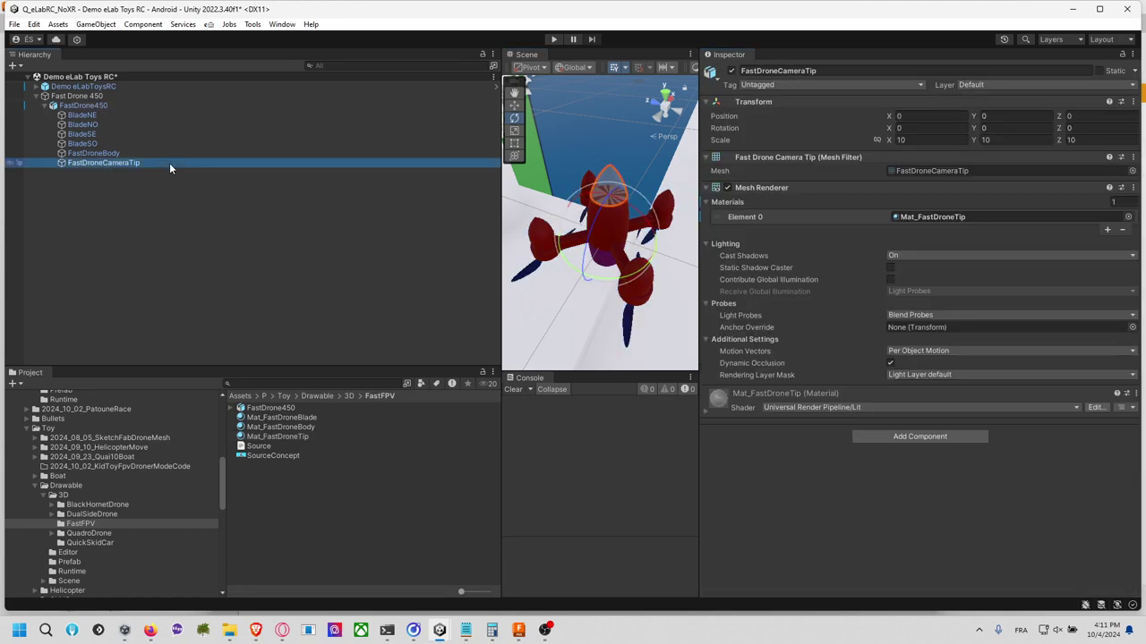
{"action": "left_click", "coordinate": [514, 105]}
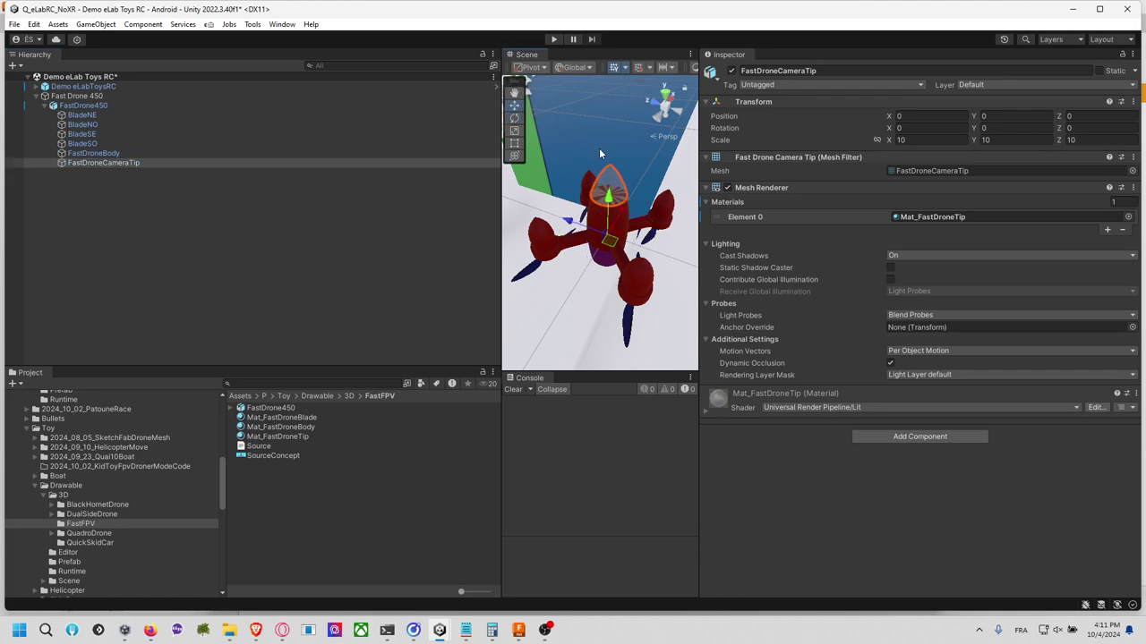
{"action": "left_click_drag", "start_coordinate": [613, 207], "coordinate": [611, 206]}
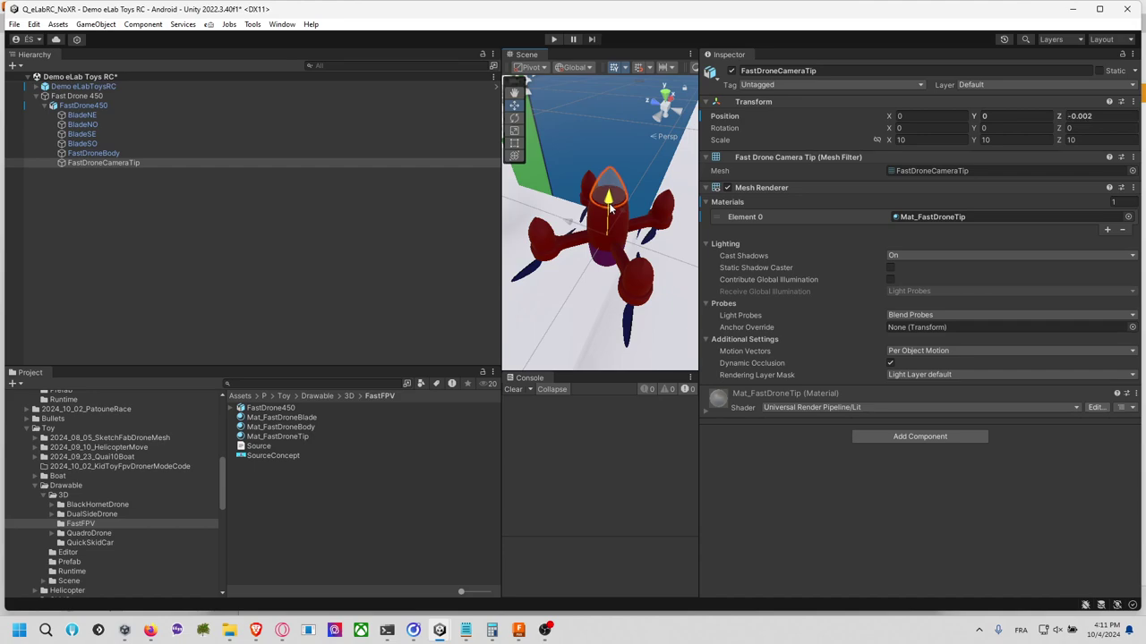
Step: Orbit and zoom around the red drone, then show FastDrone450's import settings (Scale Factor 1)
{"action": "left_click", "coordinate": [434, 242]}
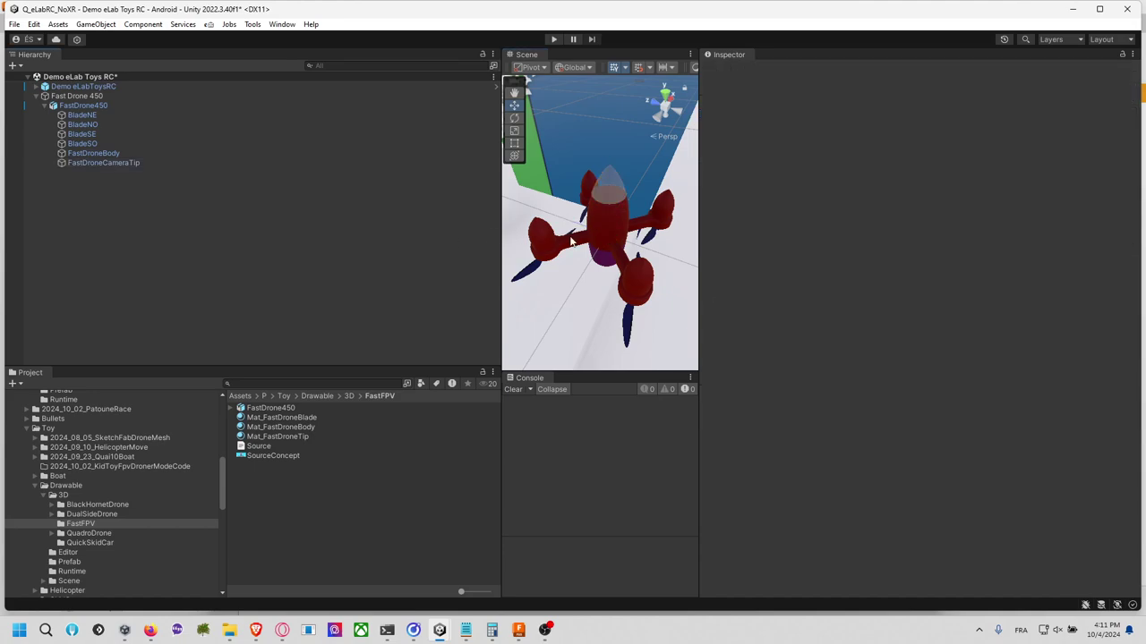
{"action": "scroll", "coordinate": [611, 259], "scroll_direction": "down", "scroll_amount": 2}
{"action": "left_click_drag", "start_coordinate": [612, 259], "coordinate": [598, 238], "text": "alt"}
{"action": "scroll", "coordinate": [639, 241], "scroll_direction": "up", "scroll_amount": 3}
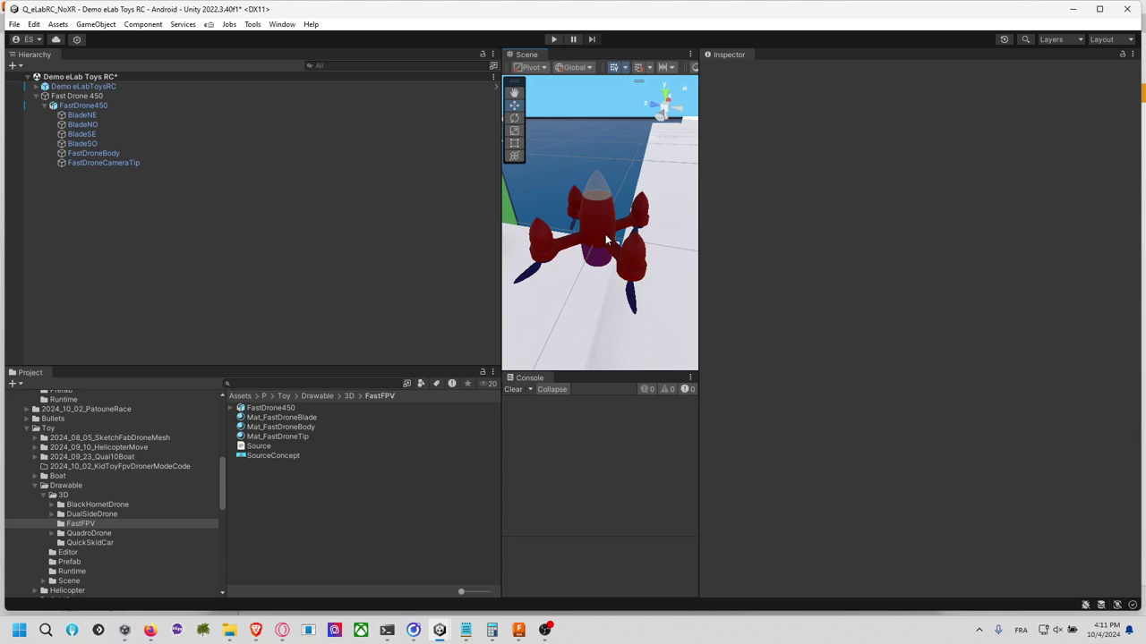
{"action": "left_click", "coordinate": [270, 408]}
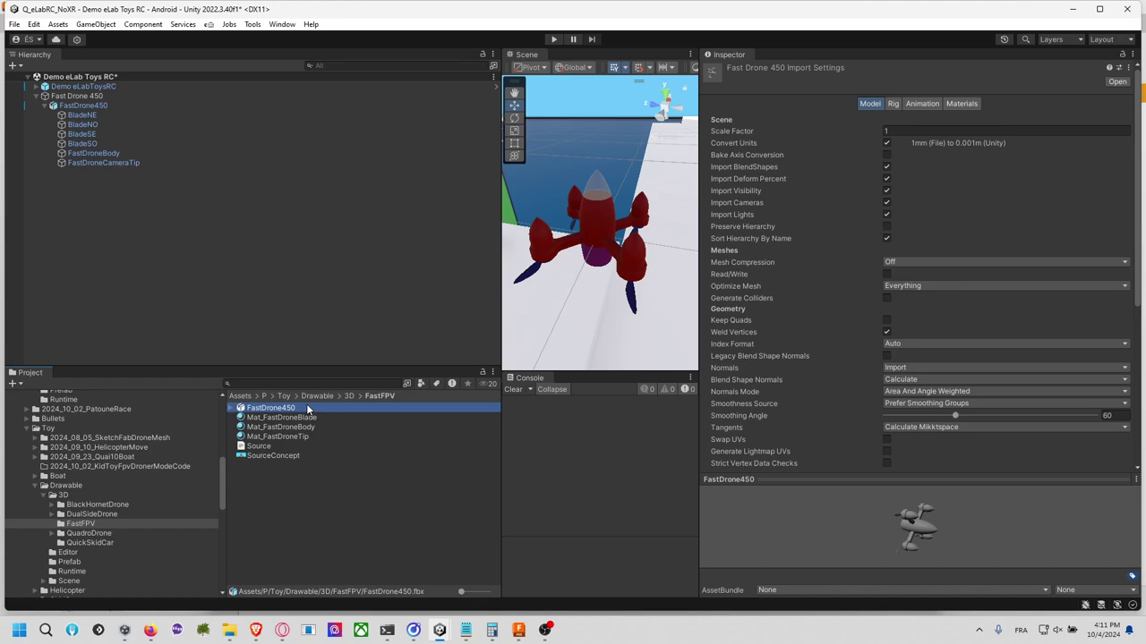
Step: Reveal the FastDrone450 model file via Show in Explorer, close Explorer, and save the scene
{"action": "left_click", "coordinate": [300, 418]}
{"action": "right_click", "coordinate": [304, 408]}
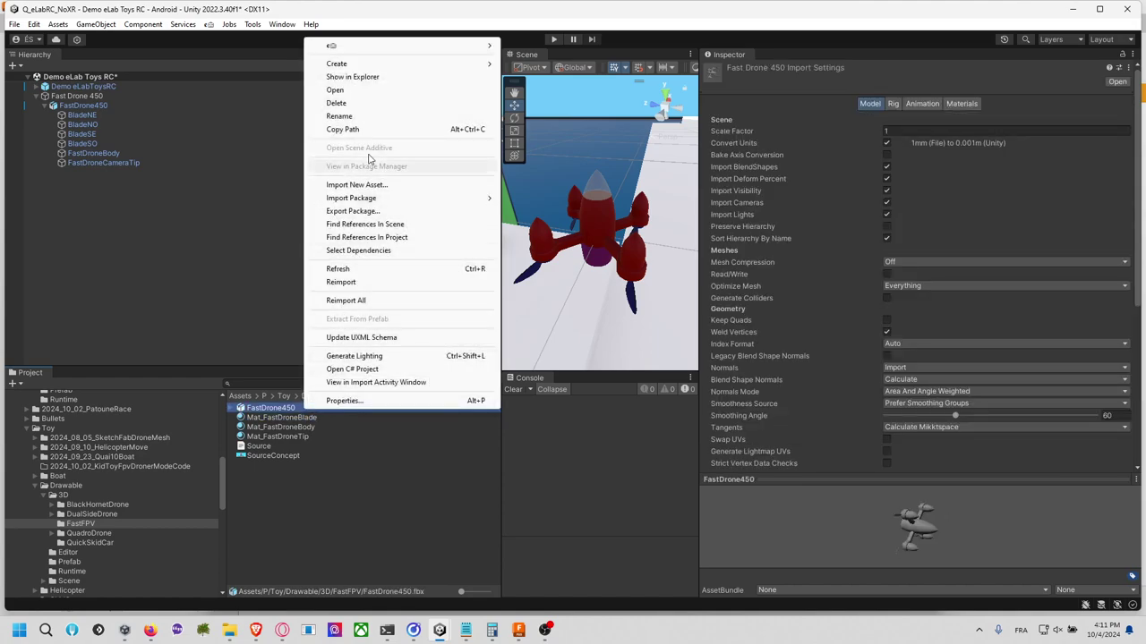
{"action": "left_click", "coordinate": [352, 77]}
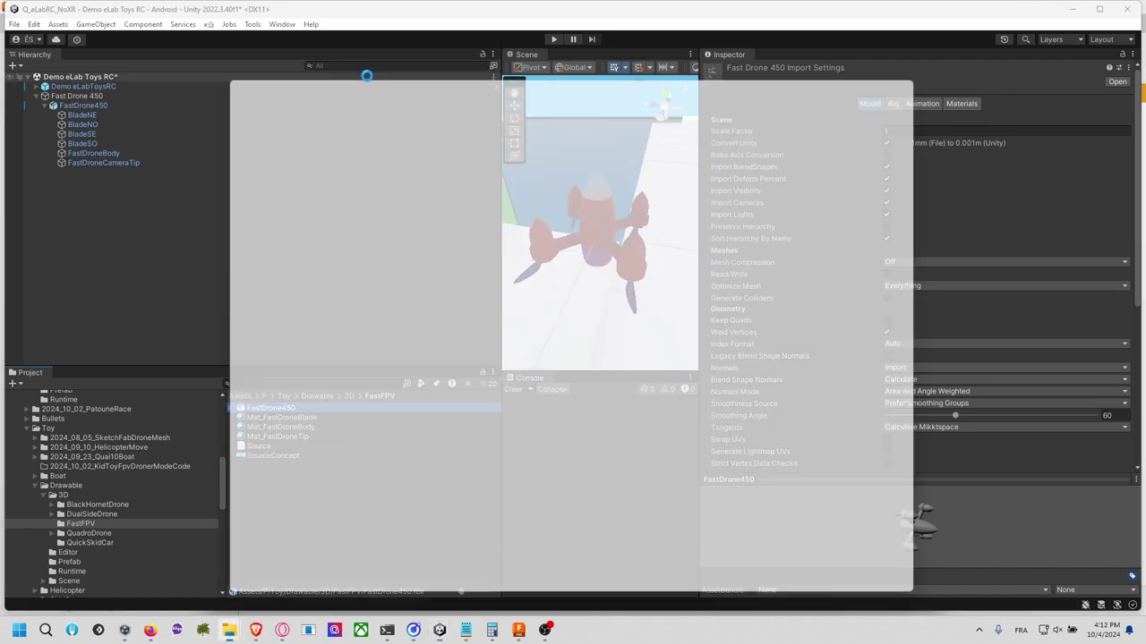
{"action": "left_click", "coordinate": [926, 71]}
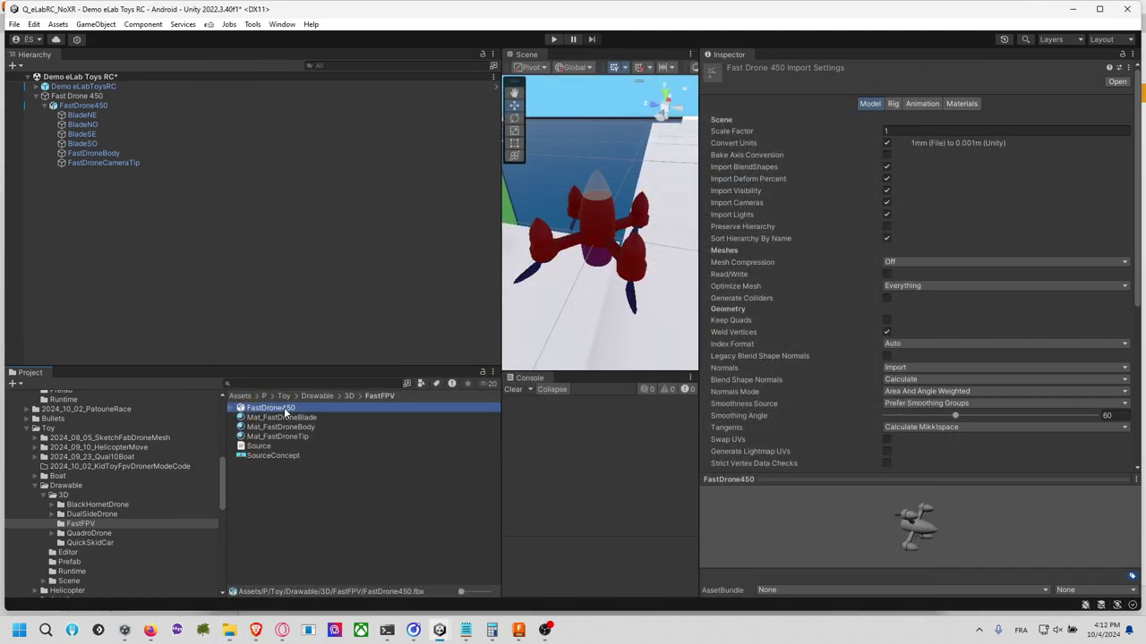
{"action": "left_click", "coordinate": [310, 251]}
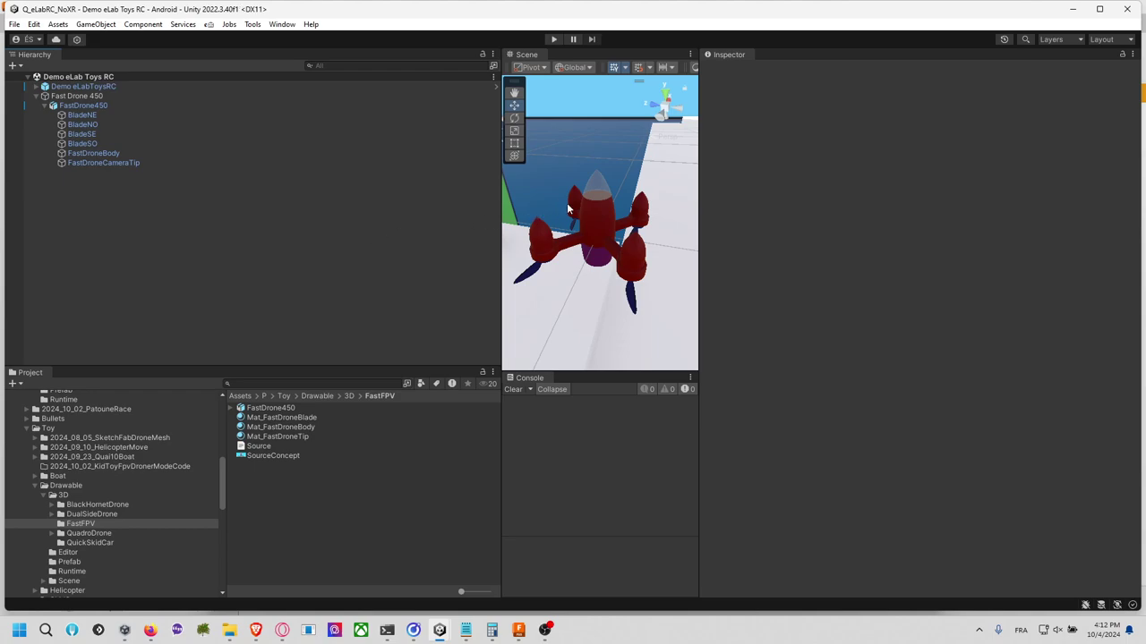
Step: Widen the Scene view and pan and zoom so the red drone looks larger
{"action": "scroll", "coordinate": [600, 224], "scroll_direction": "down", "scroll_amount": 2}
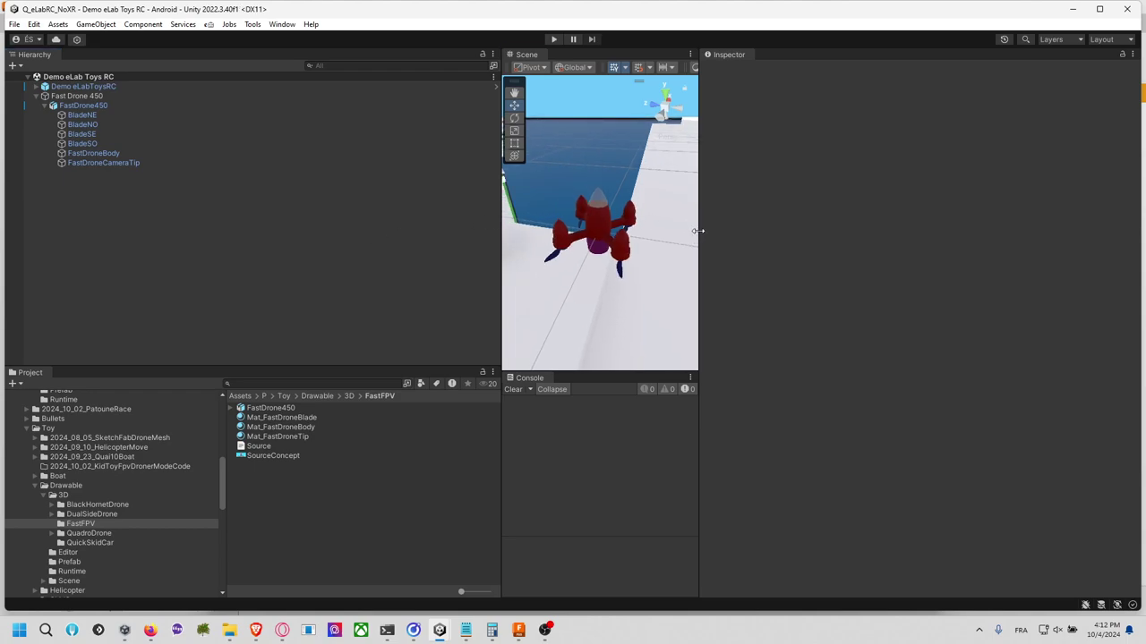
{"action": "left_click_drag", "start_coordinate": [696, 231], "coordinate": [827, 231]}
{"action": "scroll", "coordinate": [723, 258], "scroll_direction": "up", "scroll_amount": 2}
{"action": "middle_click_drag", "start_coordinate": [723, 258], "coordinate": [701, 224]}
{"action": "scroll", "coordinate": [701, 223], "scroll_direction": "up", "scroll_amount": 1}
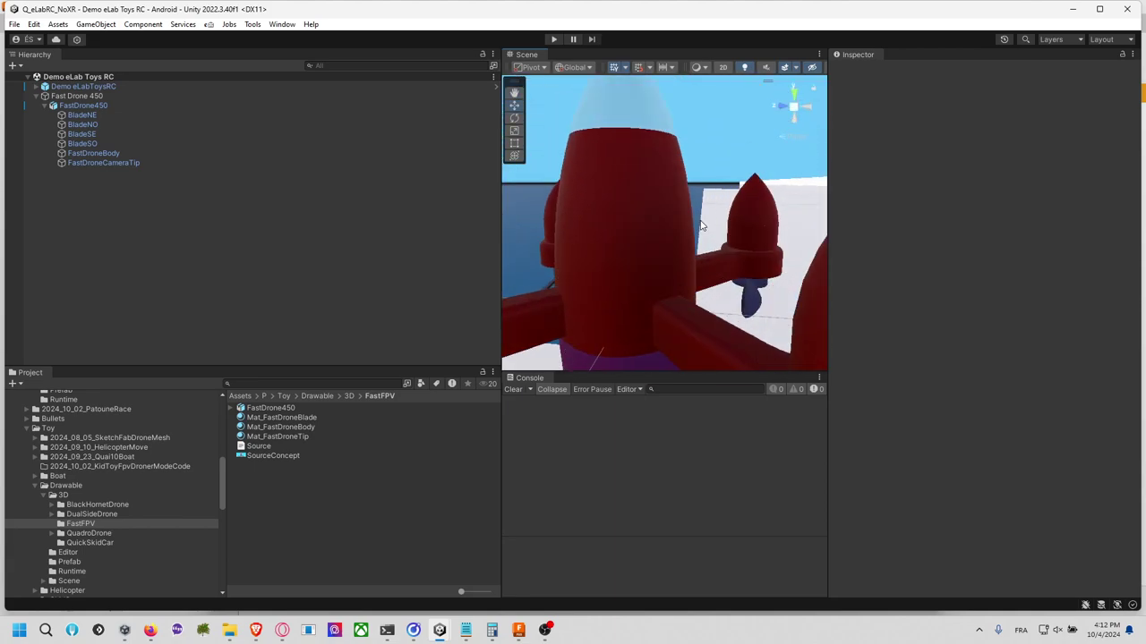
{"action": "scroll", "coordinate": [701, 224], "scroll_direction": "down", "scroll_amount": 2}
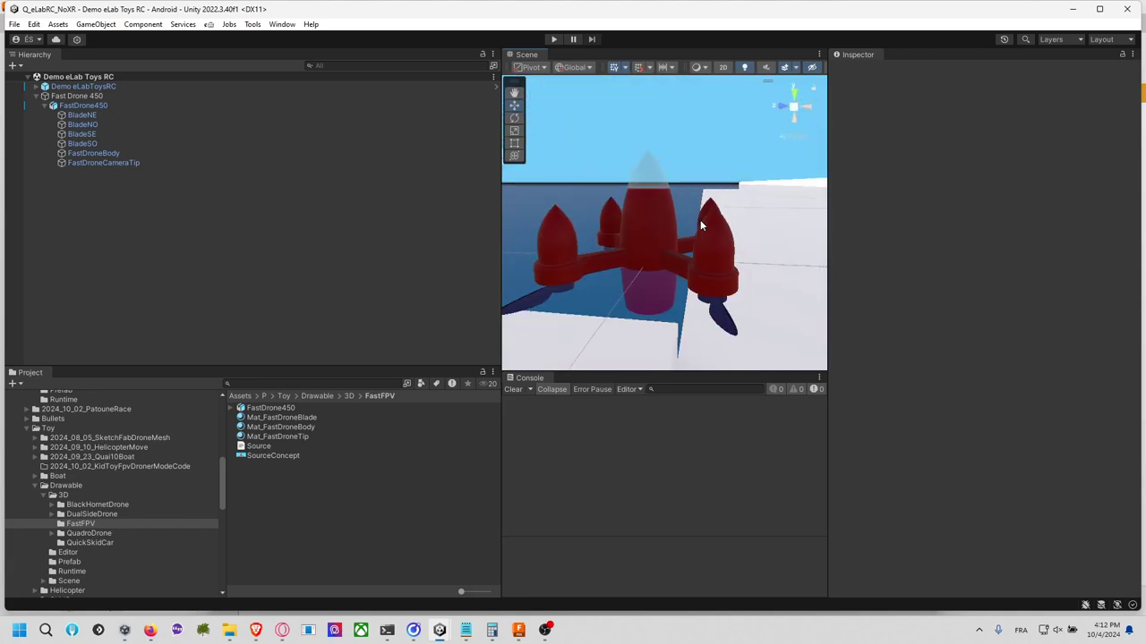
{"action": "scroll", "coordinate": [701, 226], "scroll_direction": "down", "scroll_amount": 1}
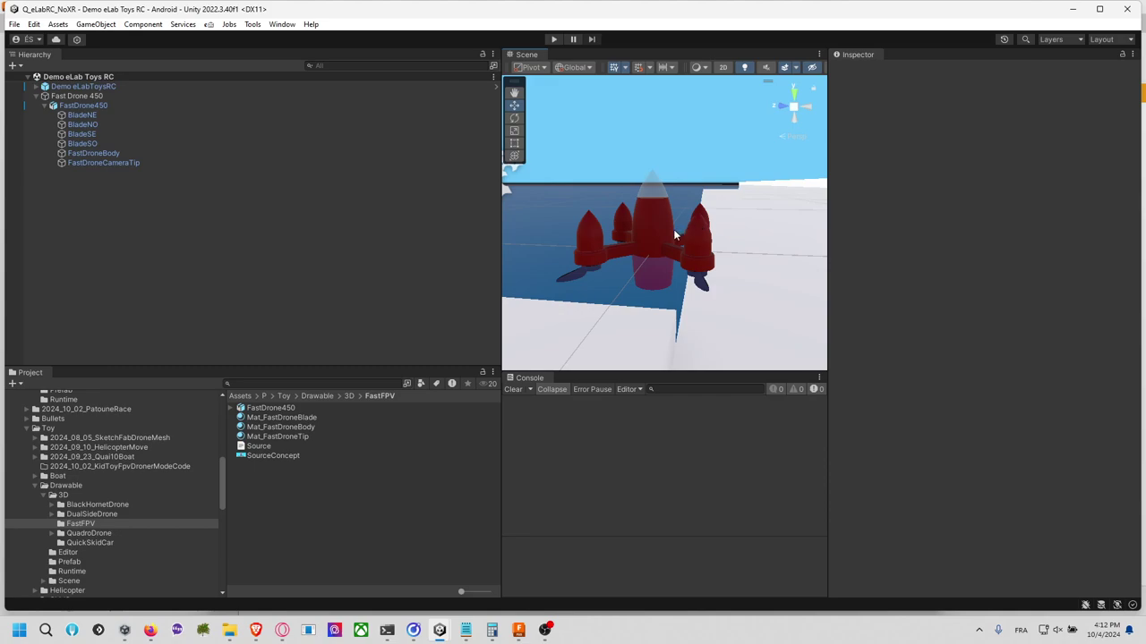
Step: Select BladeNE, then FastDrone450, then the Fast Drone 450 root in the Hierarchy
{"action": "left_click", "coordinate": [107, 116]}
{"action": "left_click", "coordinate": [86, 105]}
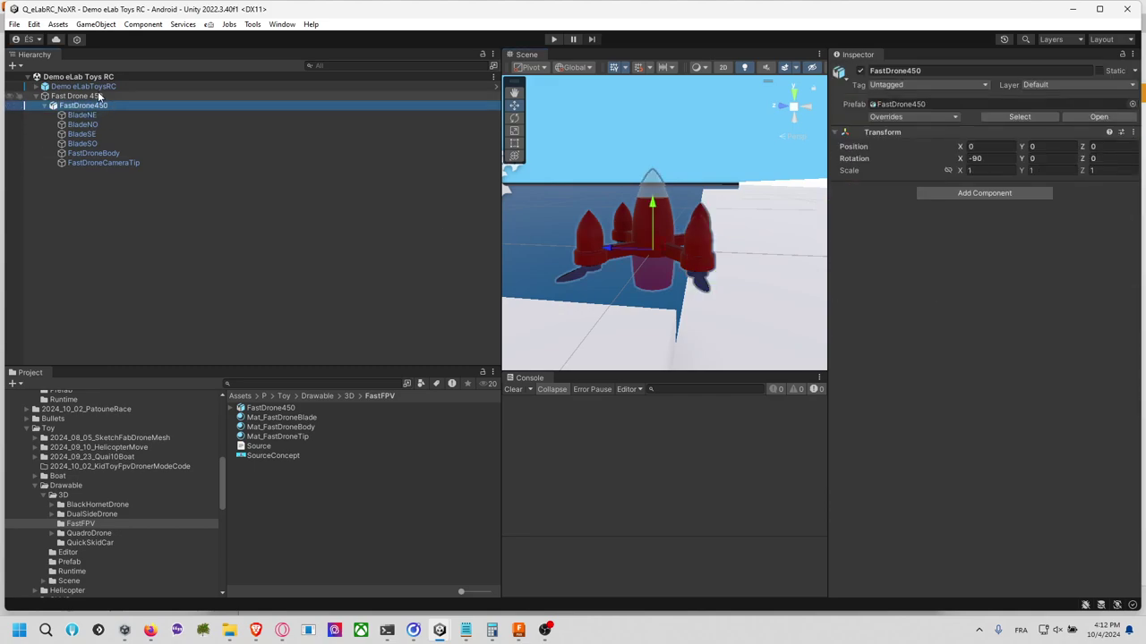
{"action": "left_click", "coordinate": [79, 97]}
Step: Drag Fast Drone 450 into FastFPV to make it a prefab
{"action": "left_click_drag", "start_coordinate": [79, 97], "coordinate": [350, 517]}
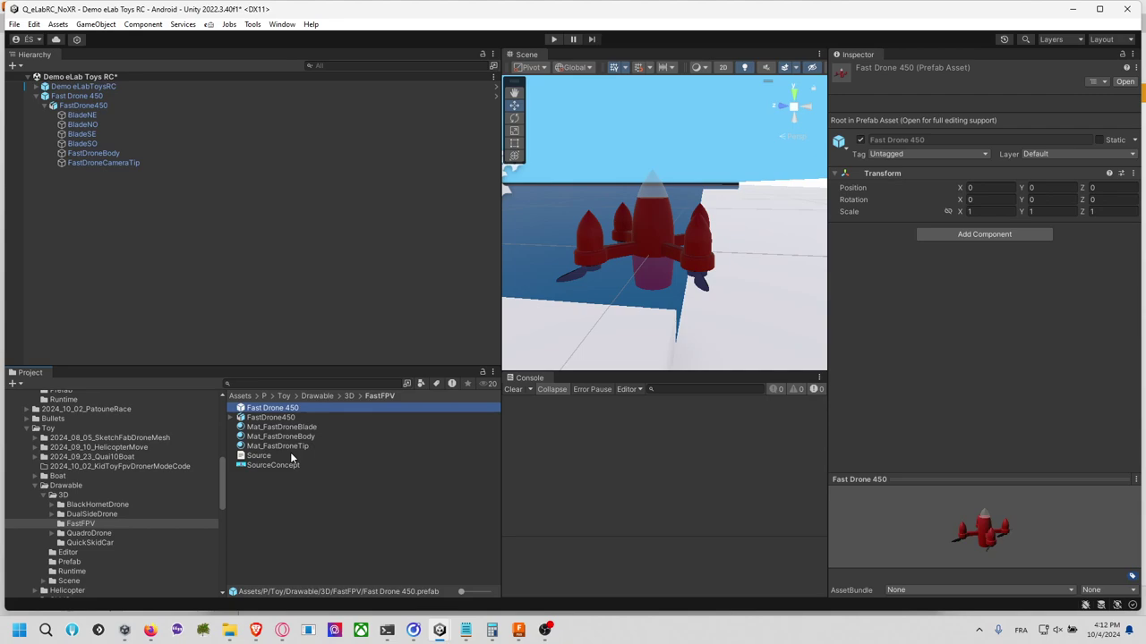
{"action": "left_click", "coordinate": [280, 418]}
{"action": "left_click", "coordinate": [298, 409]}
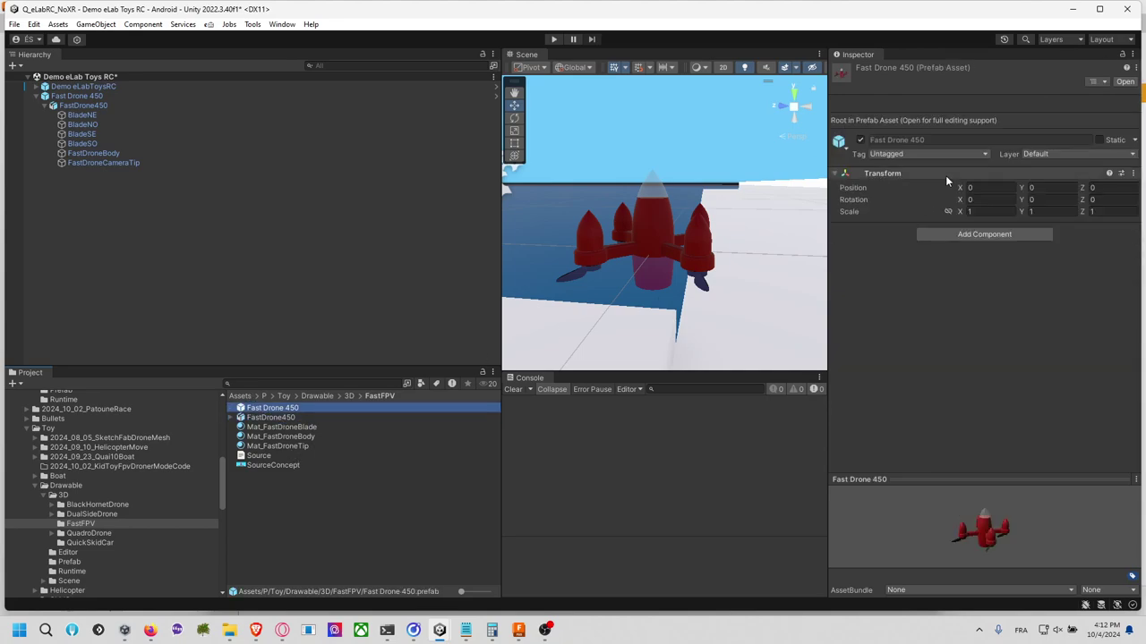
Step: Browse the BlackHornetDrone, 3D and Drawable folders, ending on Toy/Drawable's contents
{"action": "left_click", "coordinate": [134, 505]}
{"action": "left_click", "coordinate": [90, 486]}
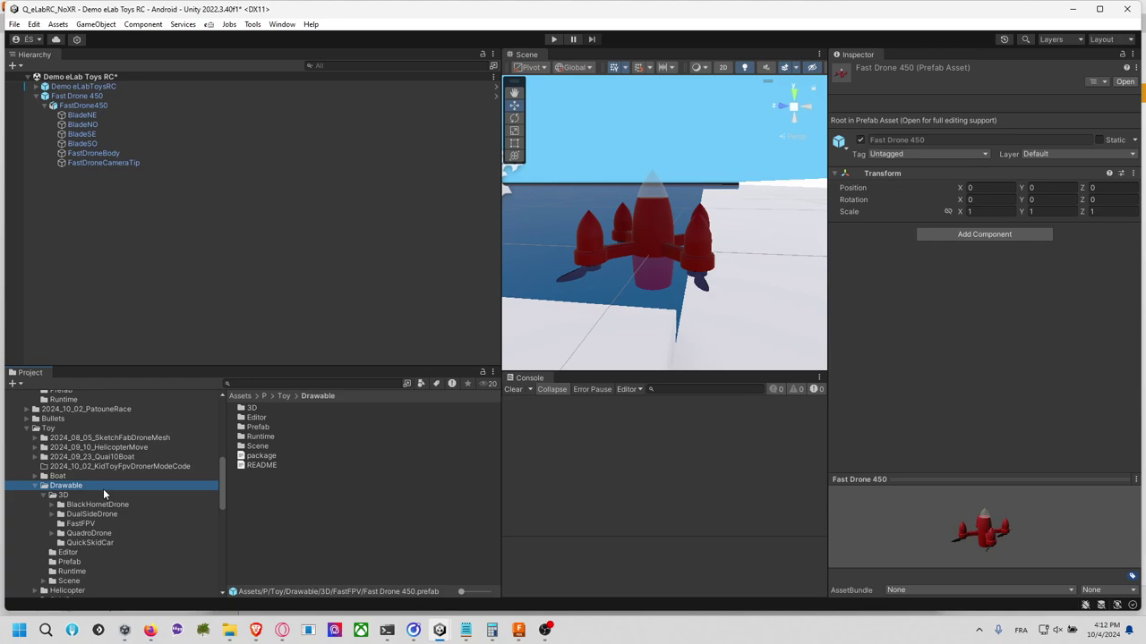
{"action": "left_click", "coordinate": [105, 497]}
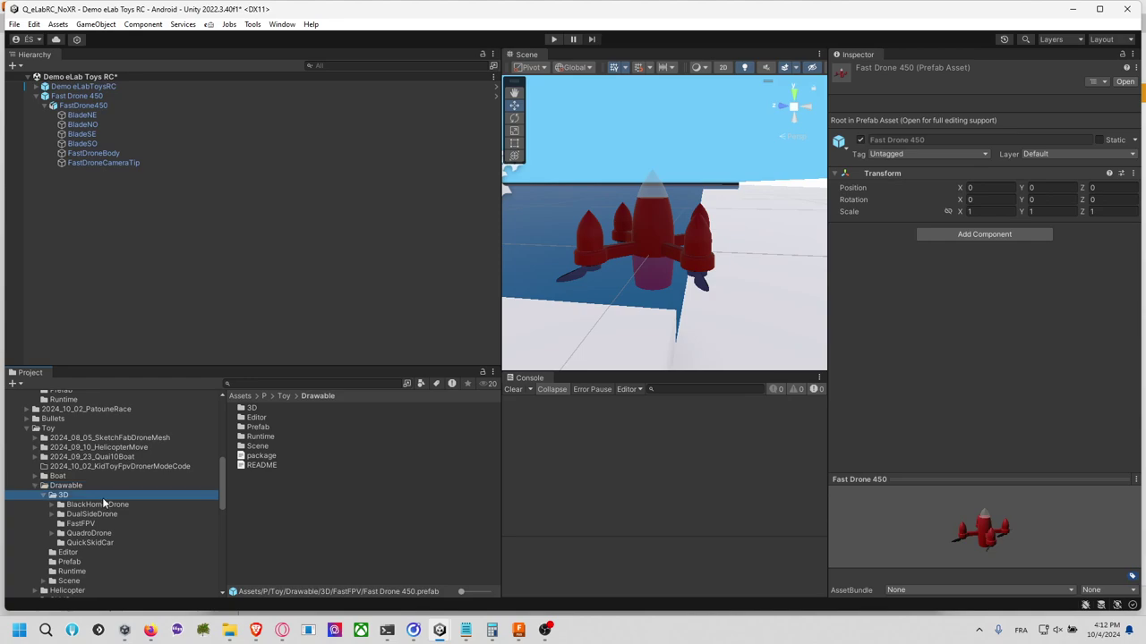
{"action": "left_click", "coordinate": [114, 489]}
{"action": "left_click", "coordinate": [108, 498]}
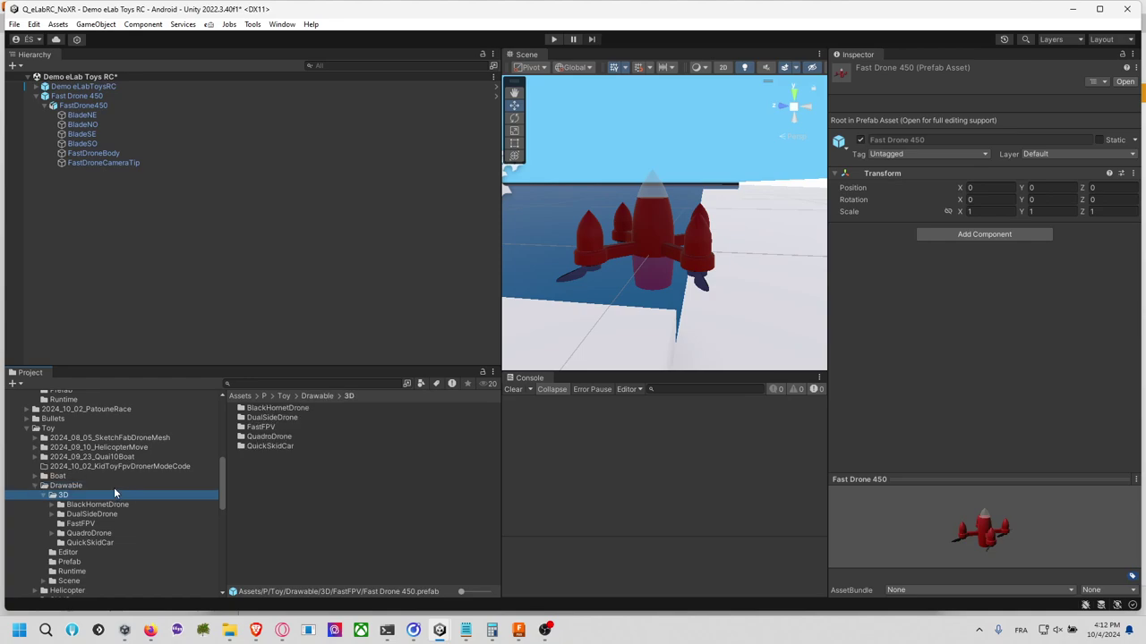
{"action": "left_click", "coordinate": [114, 488]}
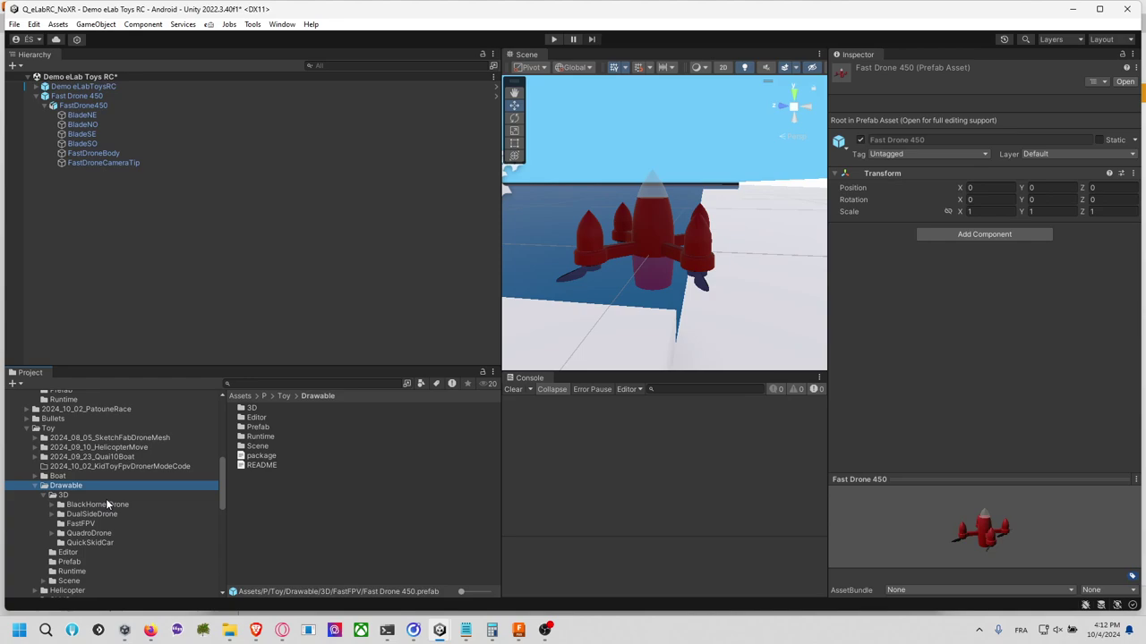
{"action": "key", "text": "Down"}
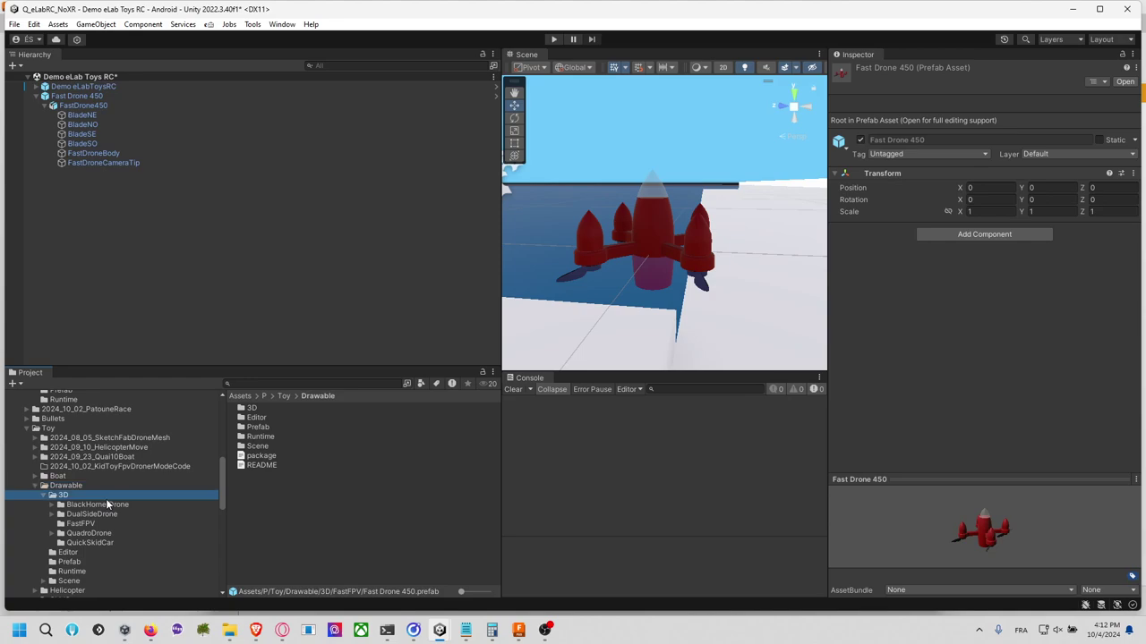
{"action": "key", "text": "Down"}
{"action": "key", "text": "Up"}
{"action": "key", "text": "Up"}
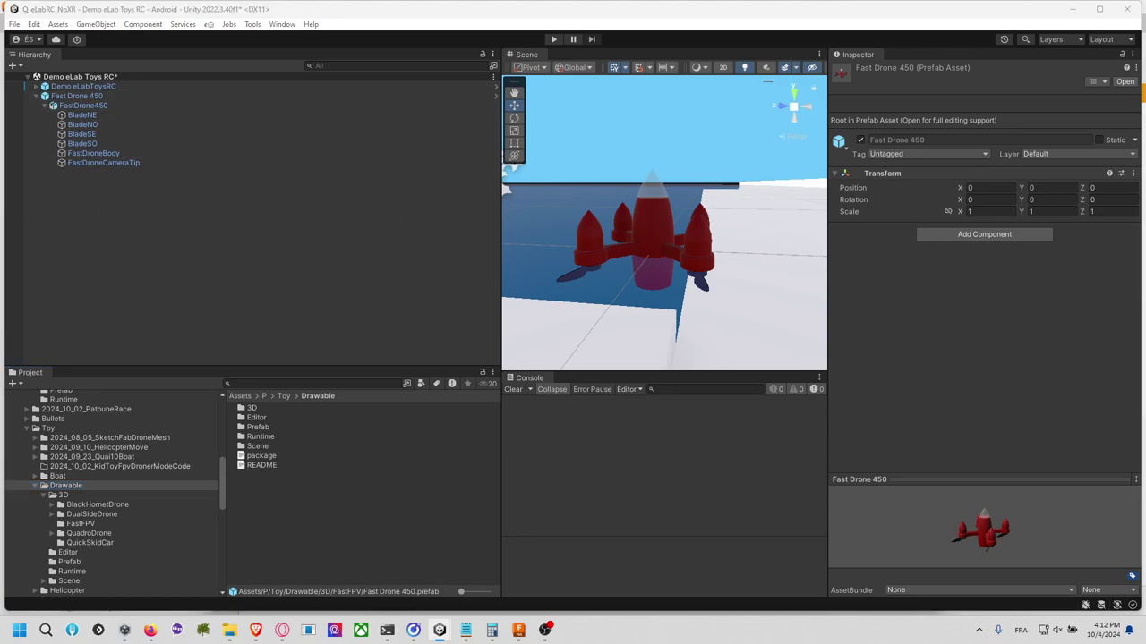
Step: Clear the Console log and pan the Scene toward the other drones
{"action": "left_click", "coordinate": [271, 465]}
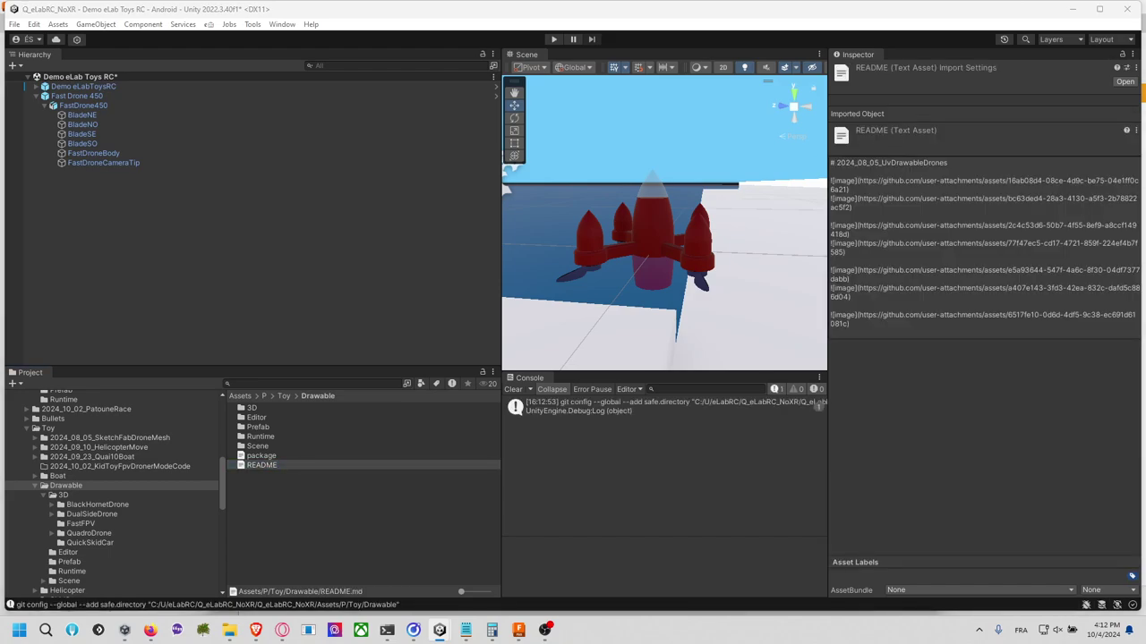
{"action": "left_click", "coordinate": [513, 390]}
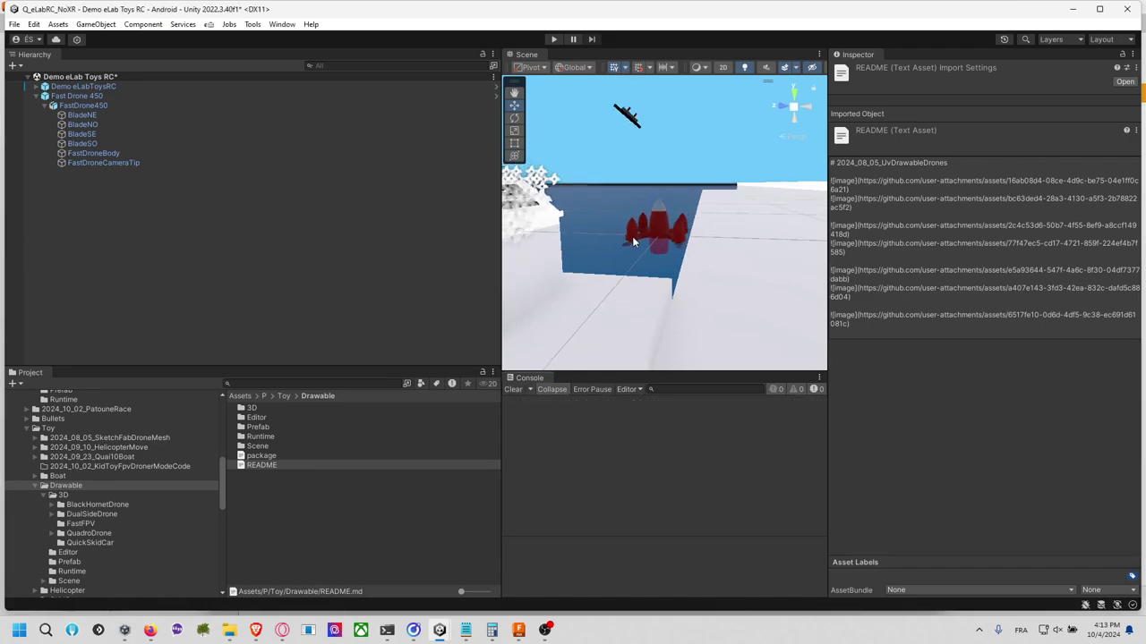
{"action": "middle_click_drag", "start_coordinate": [629, 242], "coordinate": [676, 271]}
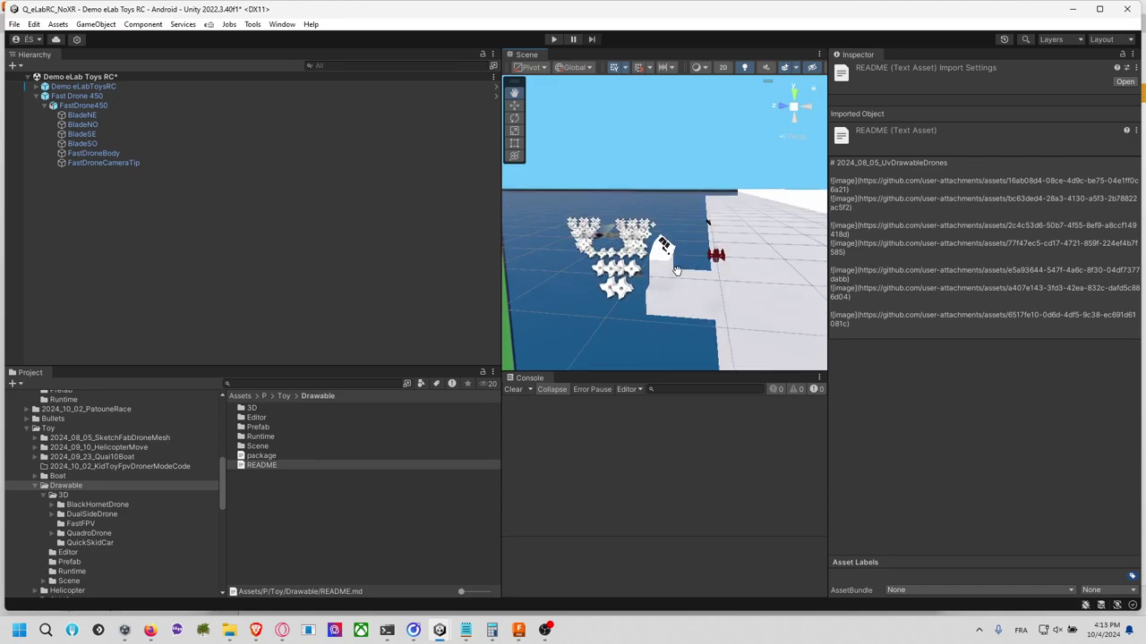
Step: Collapse Fast Drone 450 and select FPV Drone 10cm under Demo eLabToysRC > Toy
{"action": "left_click", "coordinate": [36, 95]}
{"action": "left_click", "coordinate": [72, 96]}
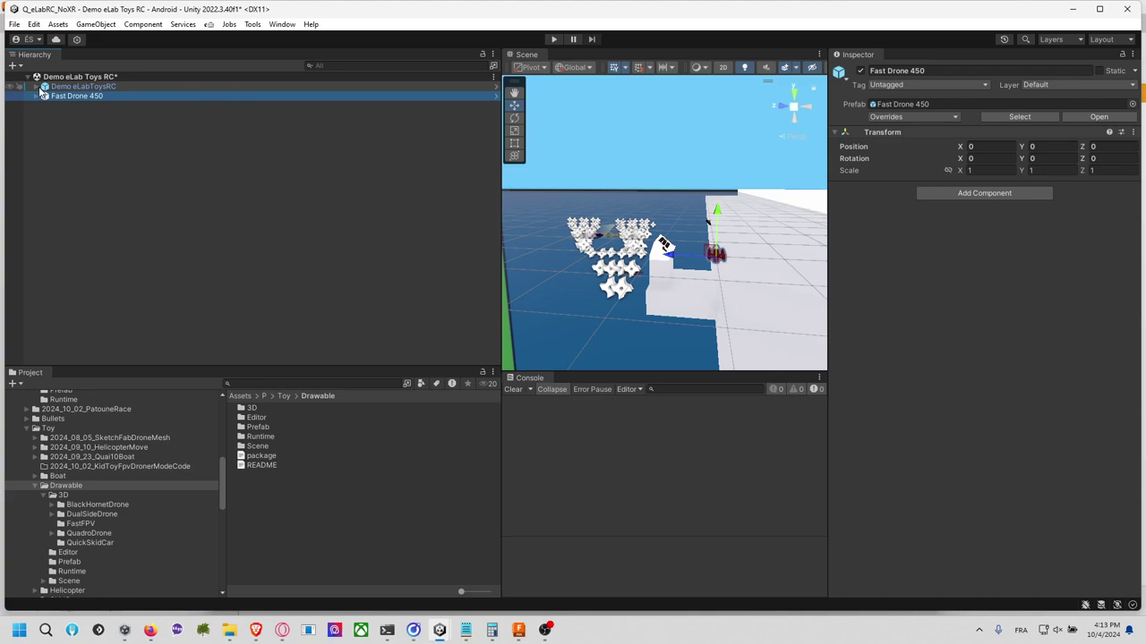
{"action": "left_click", "coordinate": [40, 86]}
{"action": "left_click", "coordinate": [35, 85]}
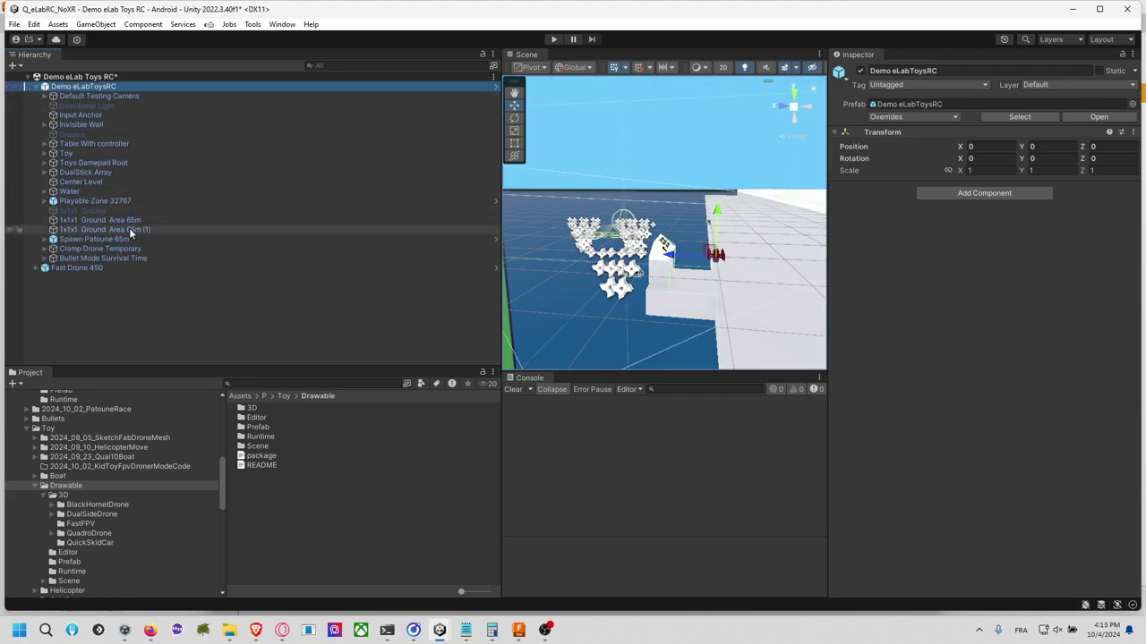
{"action": "left_click", "coordinate": [44, 153]}
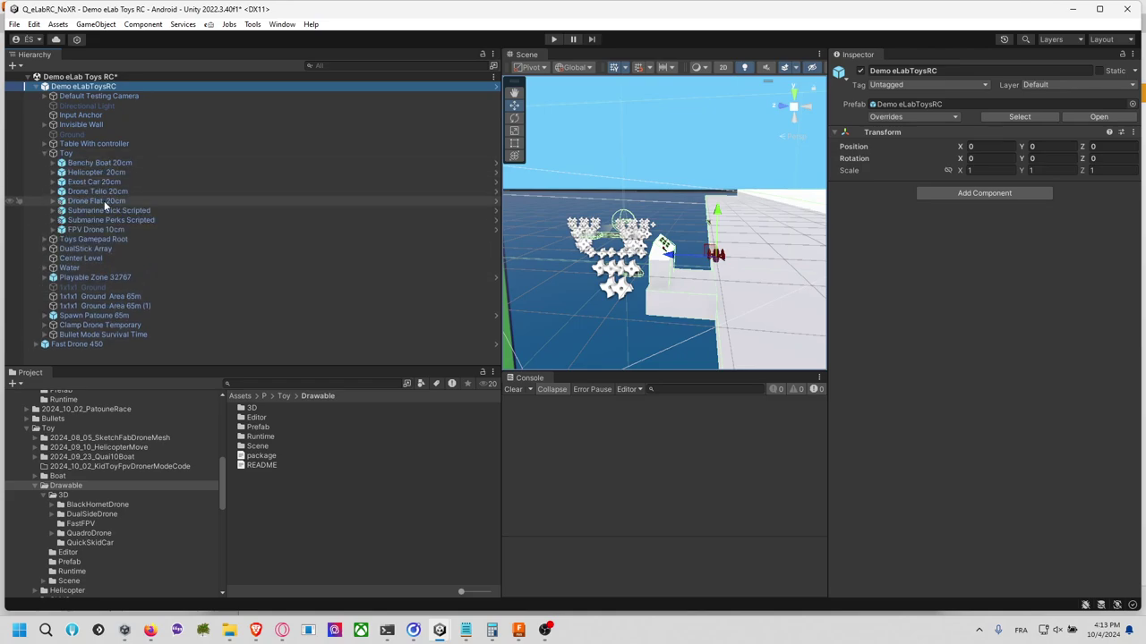
{"action": "left_click", "coordinate": [103, 230]}
Step: Frame FPV Drone 10cm in the Scene and orbit the view over it
{"action": "key", "text": "f"}
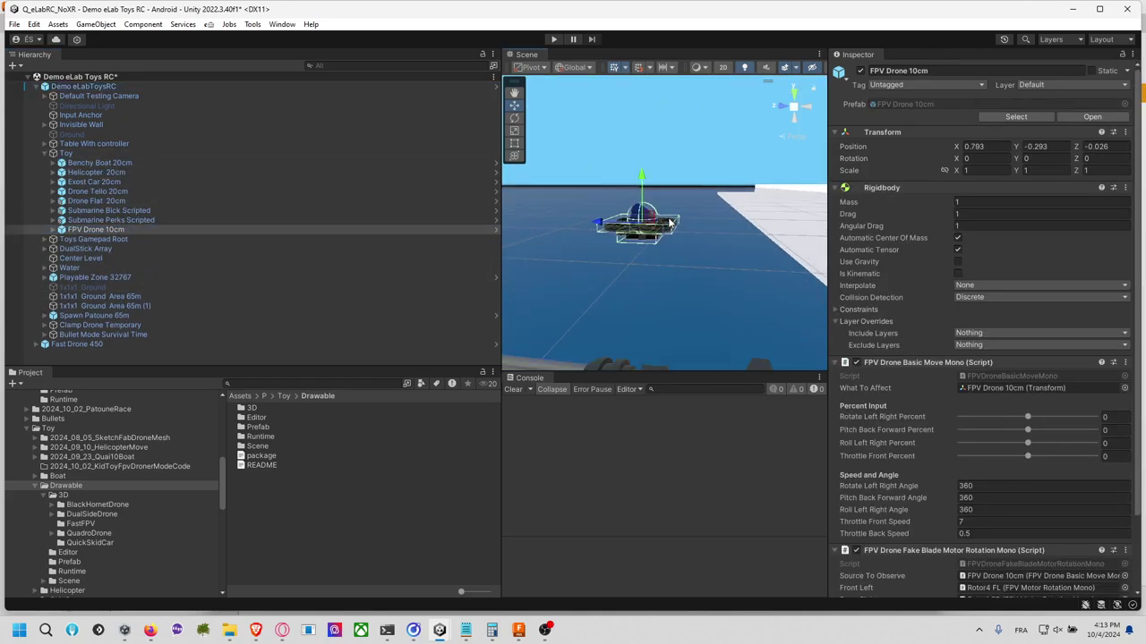
{"action": "scroll", "coordinate": [676, 238], "scroll_direction": "down", "scroll_amount": 2}
{"action": "middle_click_drag", "start_coordinate": [675, 239], "coordinate": [630, 221]}
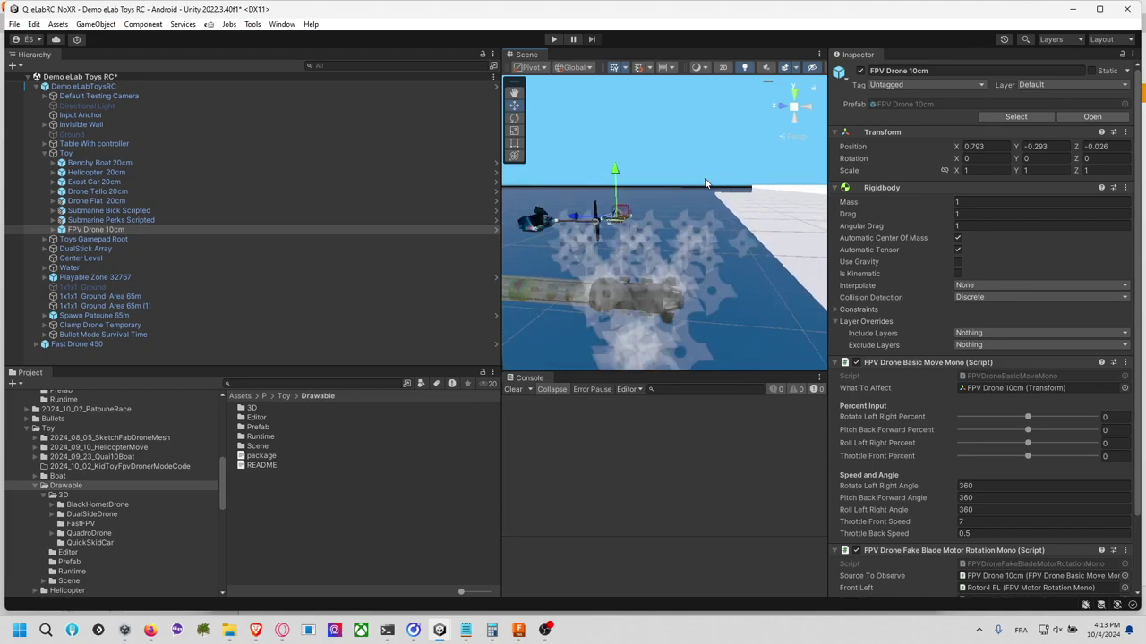
{"action": "left_click_drag", "start_coordinate": [705, 184], "coordinate": [695, 294], "text": "alt"}
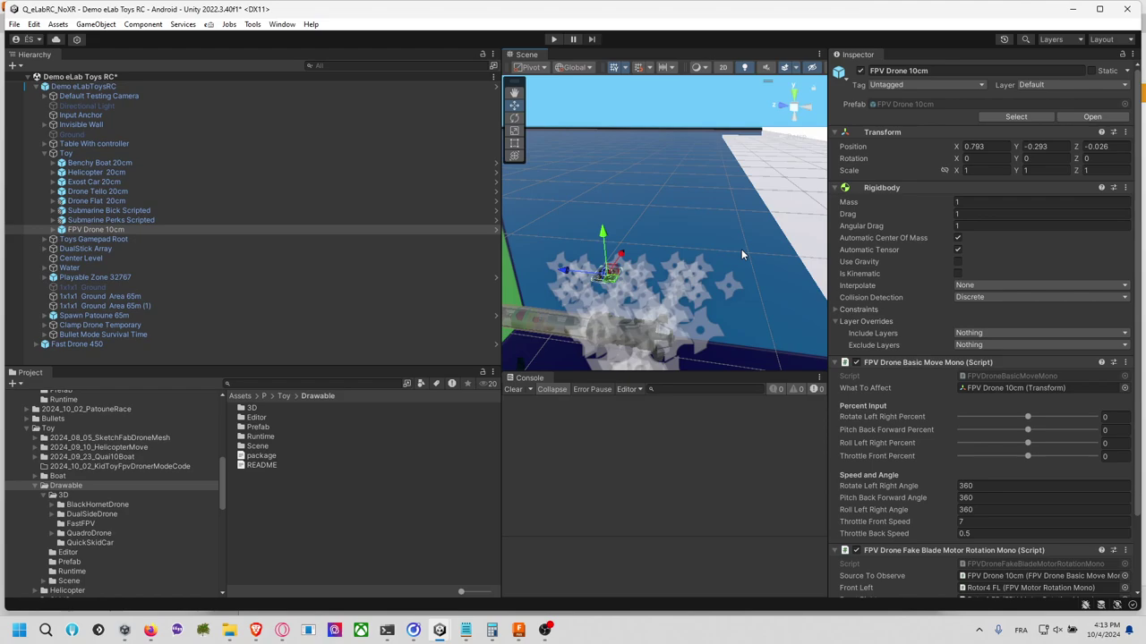
{"action": "key", "text": "alt+Tab"}
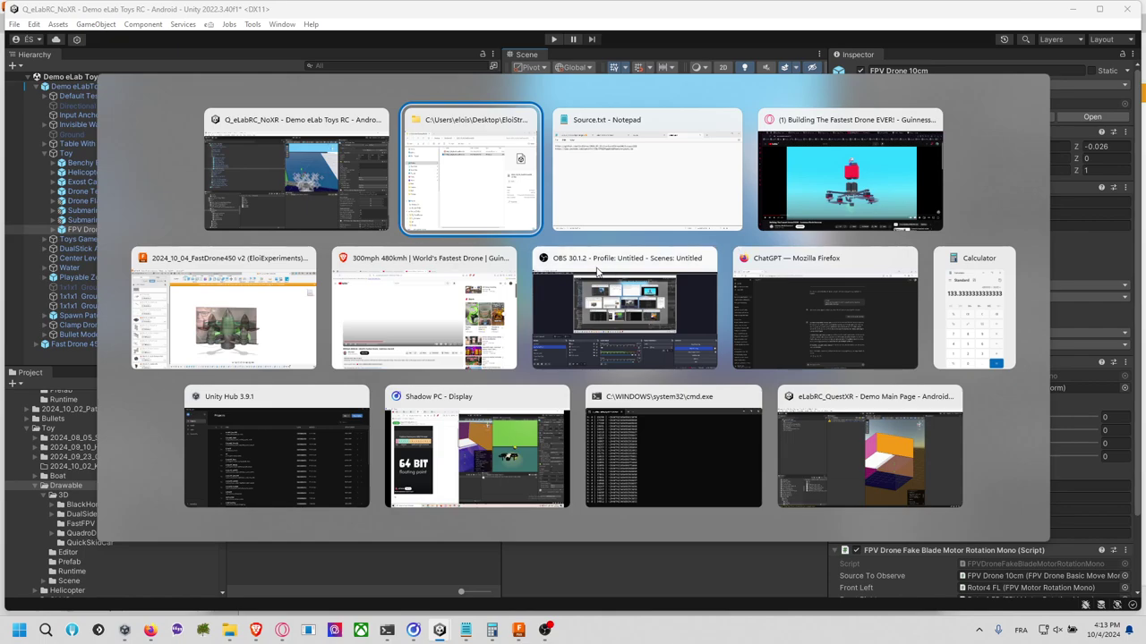
Step: Quit Autodesk Fusion, choosing Update Later for its pending update
{"action": "left_click", "coordinate": [264, 322]}
{"action": "key", "text": "alt+Tab"}
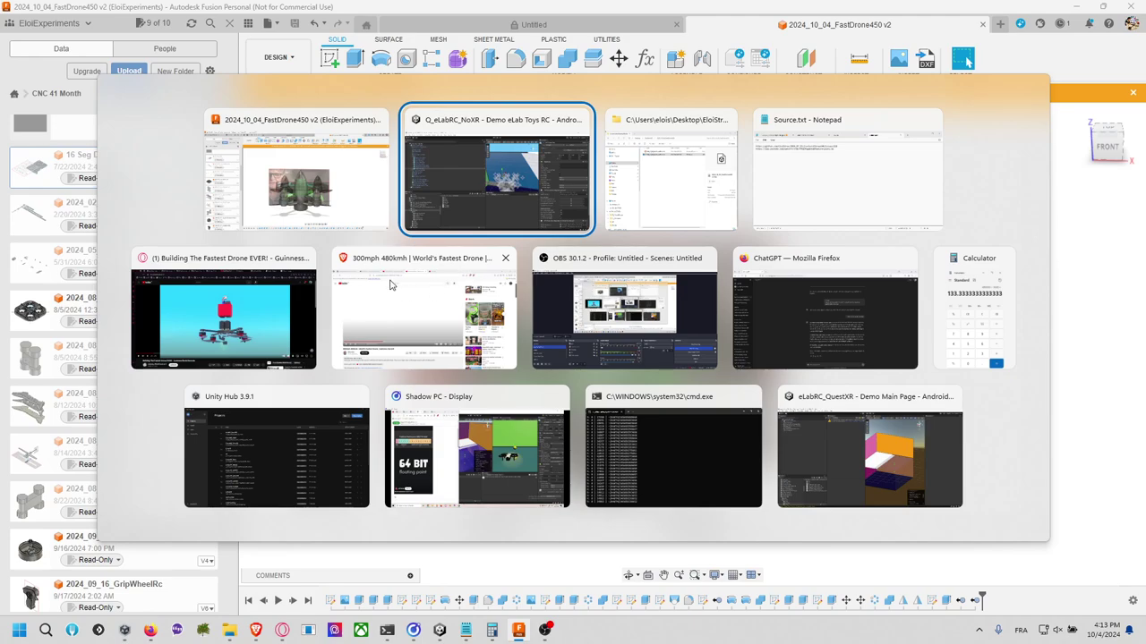
{"action": "left_click", "coordinate": [315, 191]}
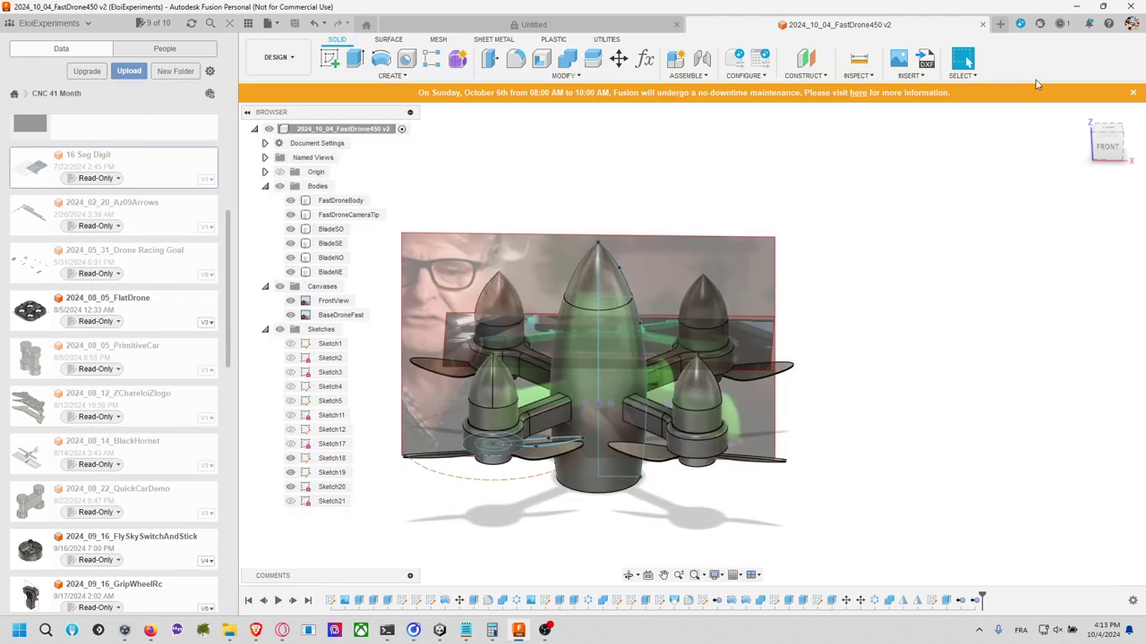
{"action": "left_click", "coordinate": [1132, 8]}
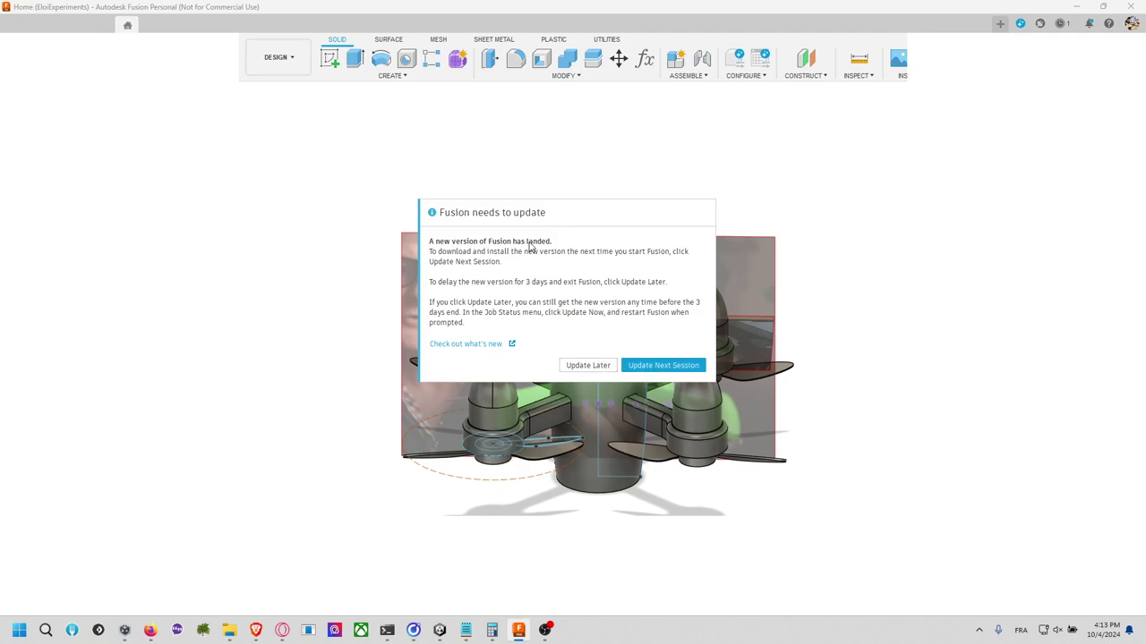
{"action": "left_click", "coordinate": [592, 367]}
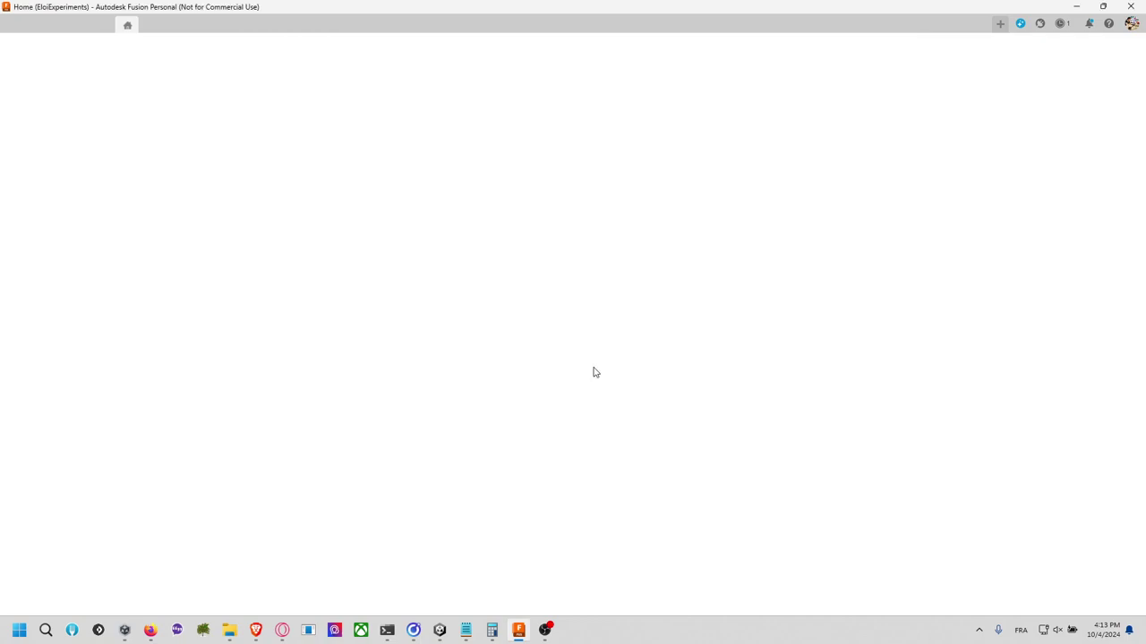
{"action": "left_click", "coordinate": [1131, 7]}
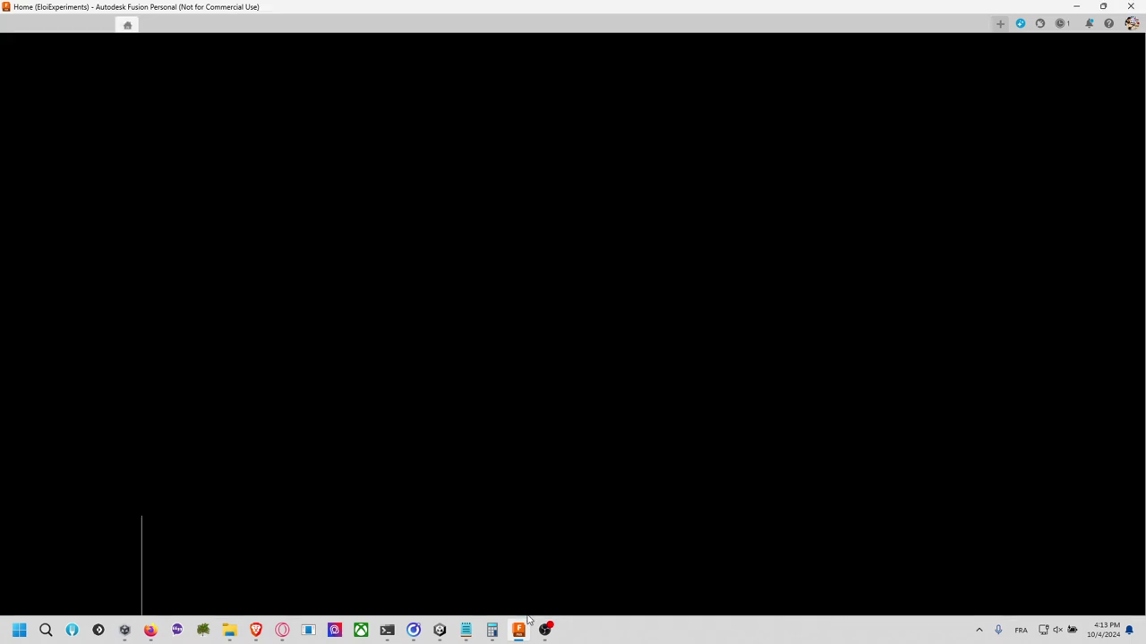
{"action": "mouse_move", "coordinate": [525, 628]}
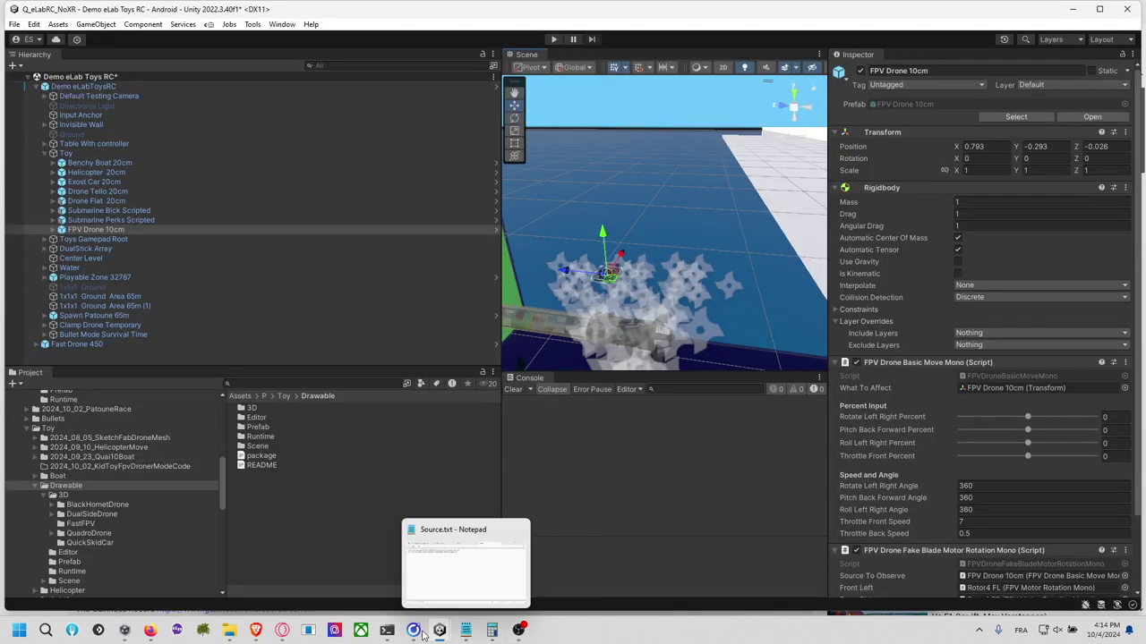
Step: Duplicate FPV Drone 10cm, then delete the FPV Drone 10cm (1) copy
{"action": "mouse_move", "coordinate": [416, 629]}
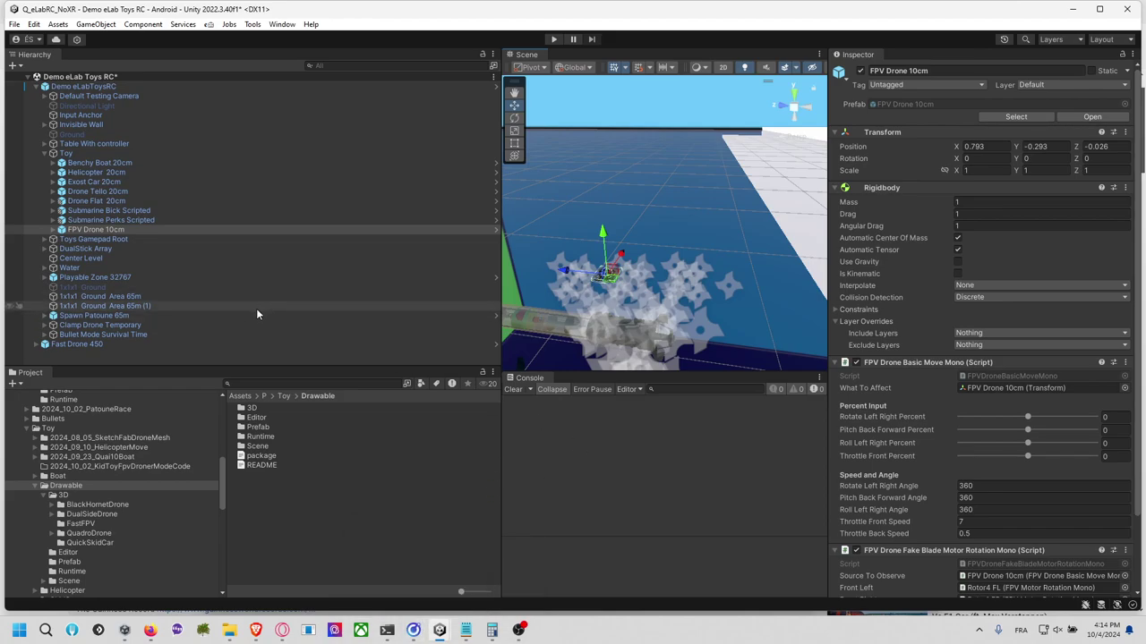
{"action": "left_click", "coordinate": [112, 241]}
{"action": "left_click", "coordinate": [96, 229]}
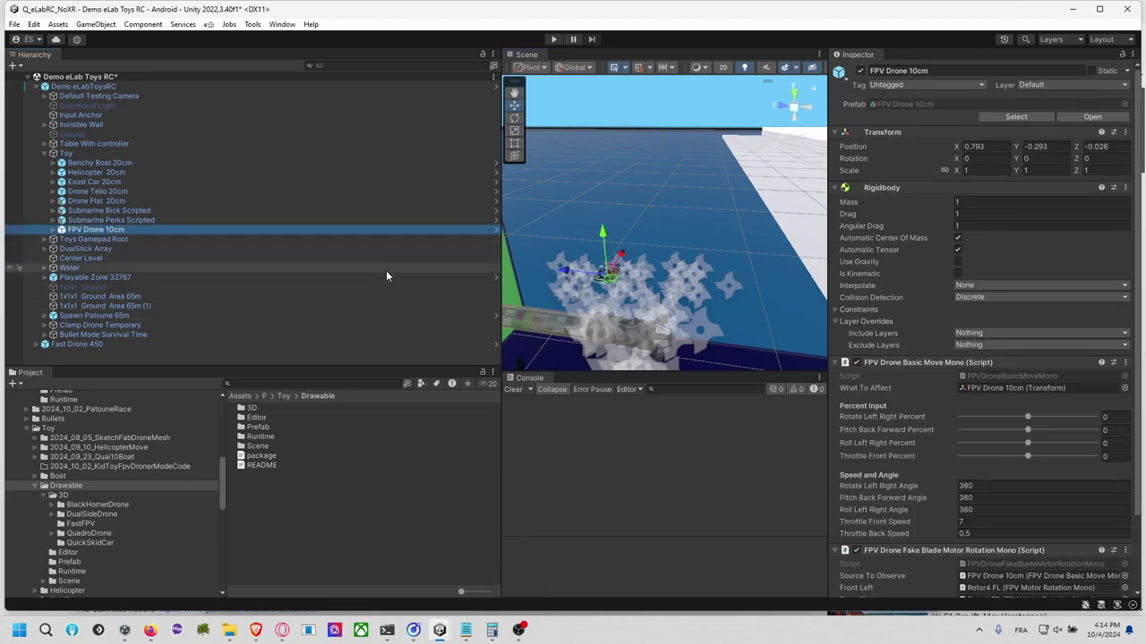
{"action": "key", "text": "ctrl+d"}
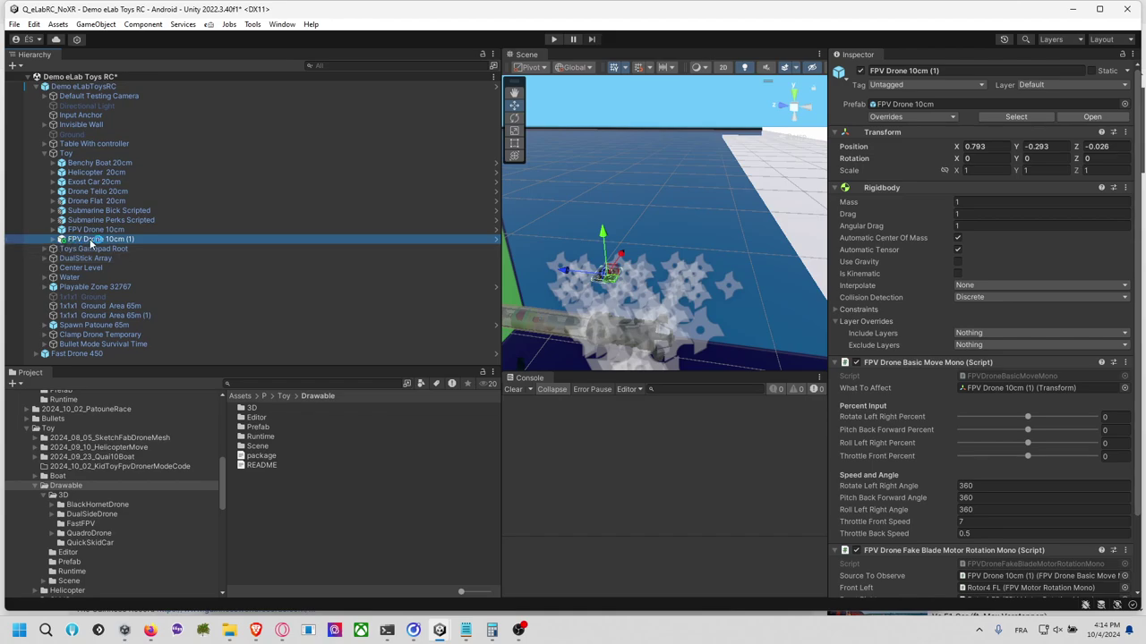
{"action": "left_click", "coordinate": [80, 242]}
{"action": "left_click", "coordinate": [113, 247]}
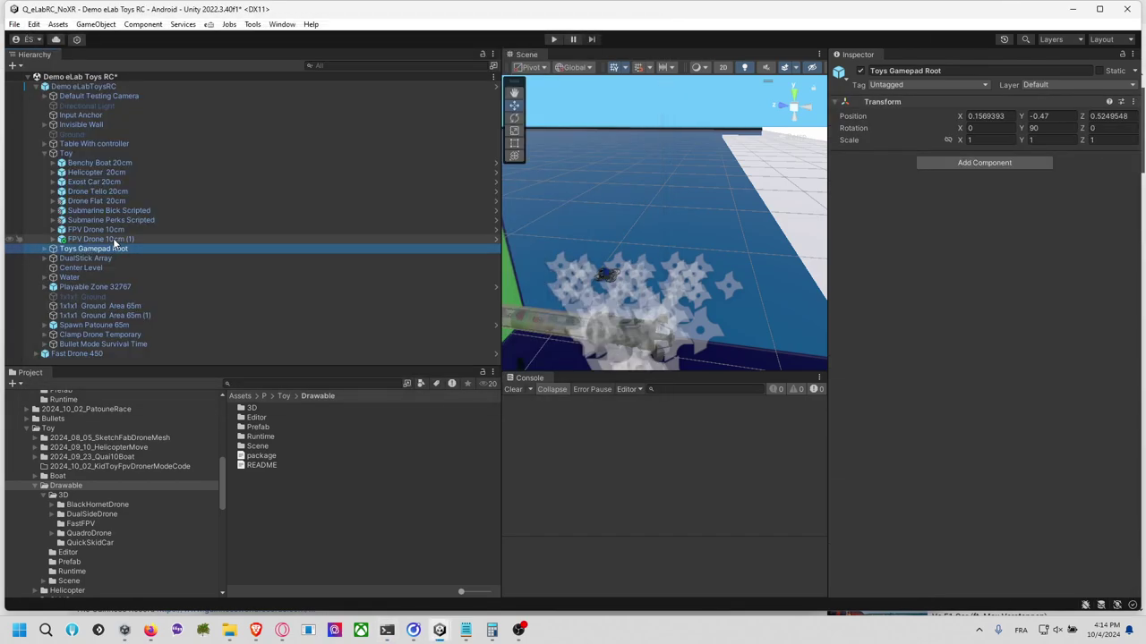
{"action": "left_click", "coordinate": [96, 240]}
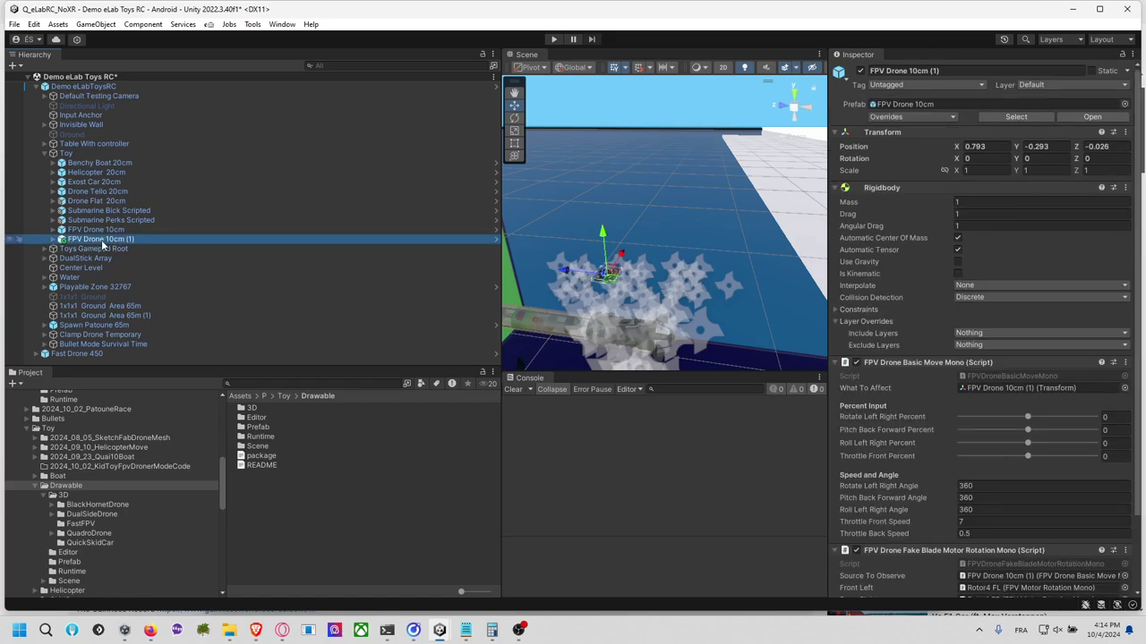
{"action": "key", "text": "Delete"}
Step: Duplicate FPV Drone 10cm again and rename the copy FPV FAST Drone 10cm
{"action": "left_click", "coordinate": [108, 230]}
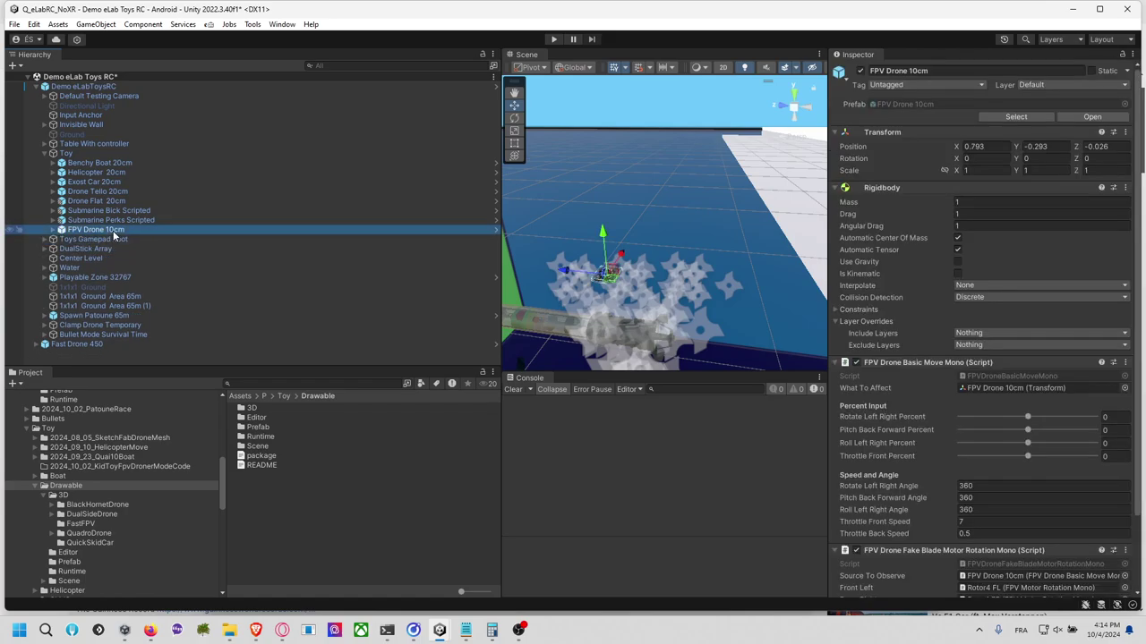
{"action": "key", "text": "ctrl+d"}
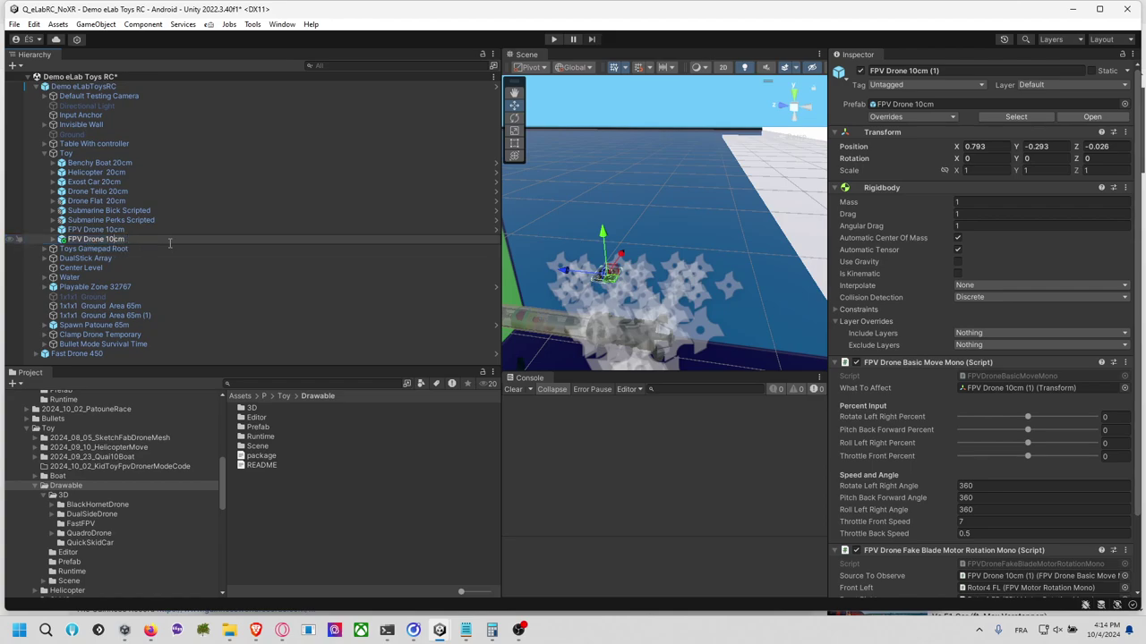
{"action": "type", "text": "FAST"}
{"action": "left_click", "coordinate": [145, 259]}
Step: Frame FPV FAST Drone 10cm and slide it along Z to about -0.38
{"action": "left_click", "coordinate": [52, 239]}
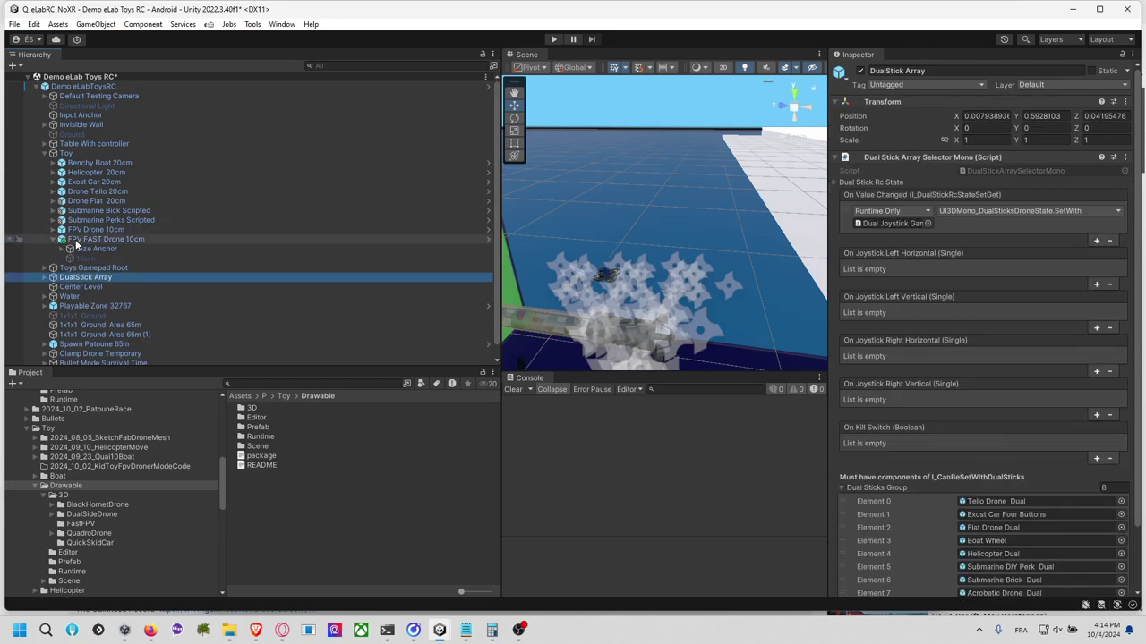
{"action": "left_click", "coordinate": [76, 240]}
{"action": "key", "text": "f"}
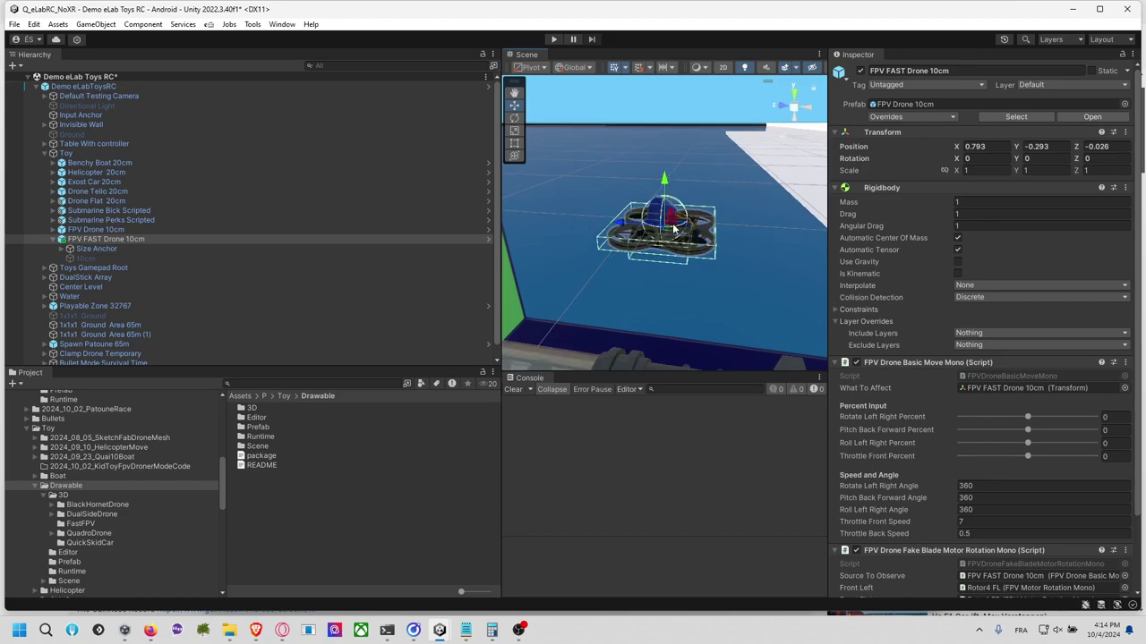
{"action": "left_click_drag", "start_coordinate": [598, 220], "coordinate": [723, 216]}
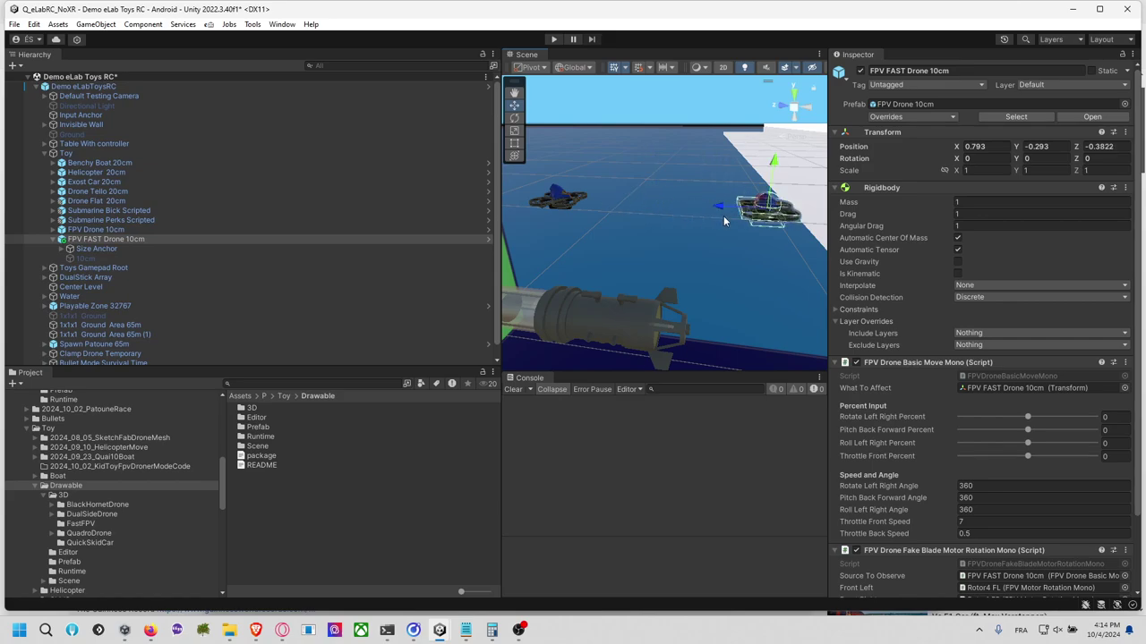
{"action": "key", "text": "f"}
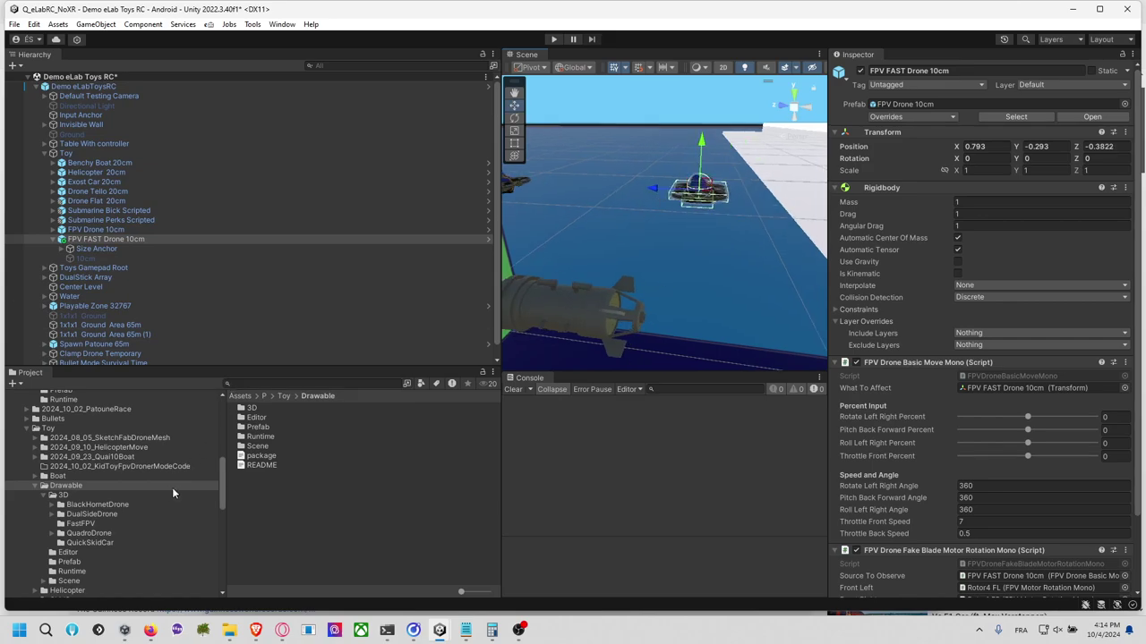
Step: Drag Fast Drone 450 from the FastFPV folder under FPV Drone, above FPVDrone
{"action": "double_click", "coordinate": [259, 428]}
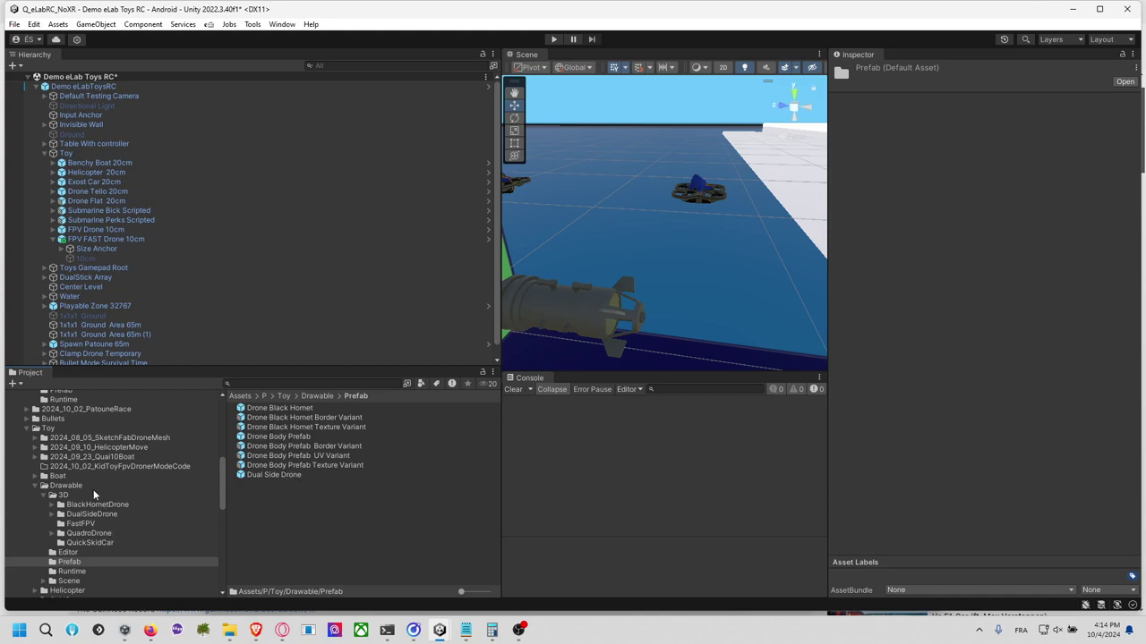
{"action": "left_click", "coordinate": [83, 524]}
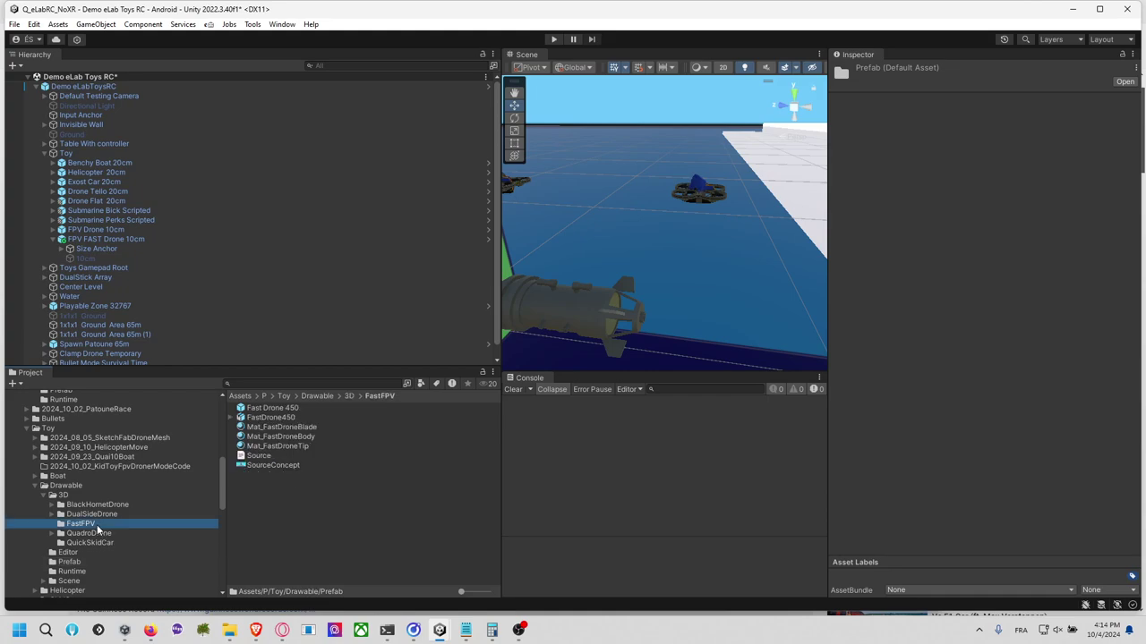
{"action": "left_click_drag", "start_coordinate": [279, 409], "coordinate": [112, 245]}
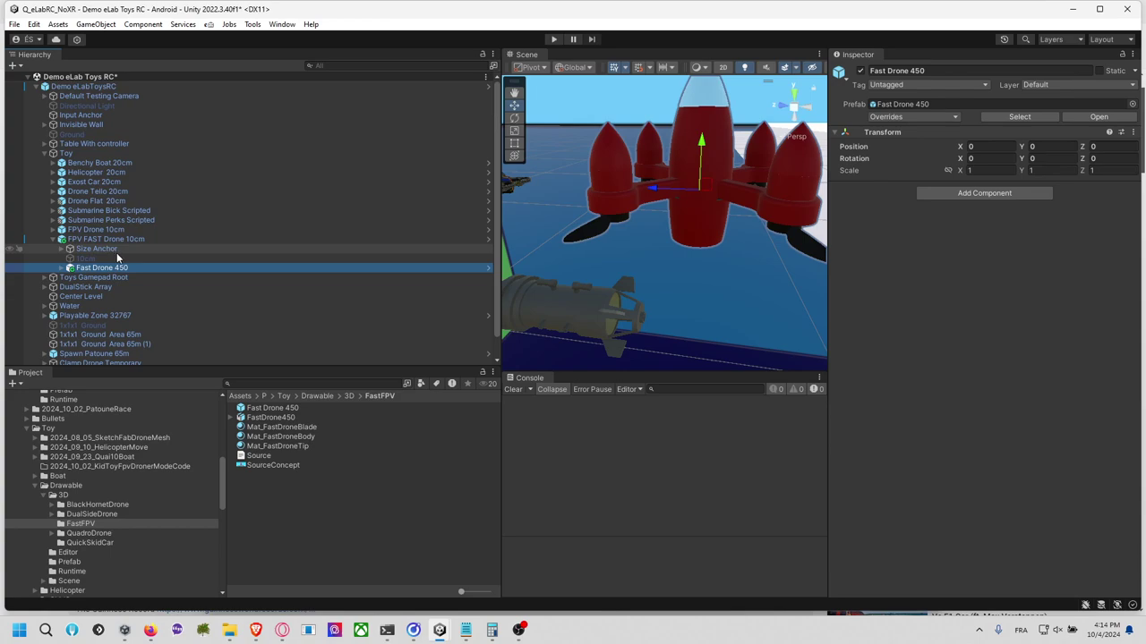
{"action": "left_click", "coordinate": [61, 250]}
{"action": "left_click", "coordinate": [69, 258]}
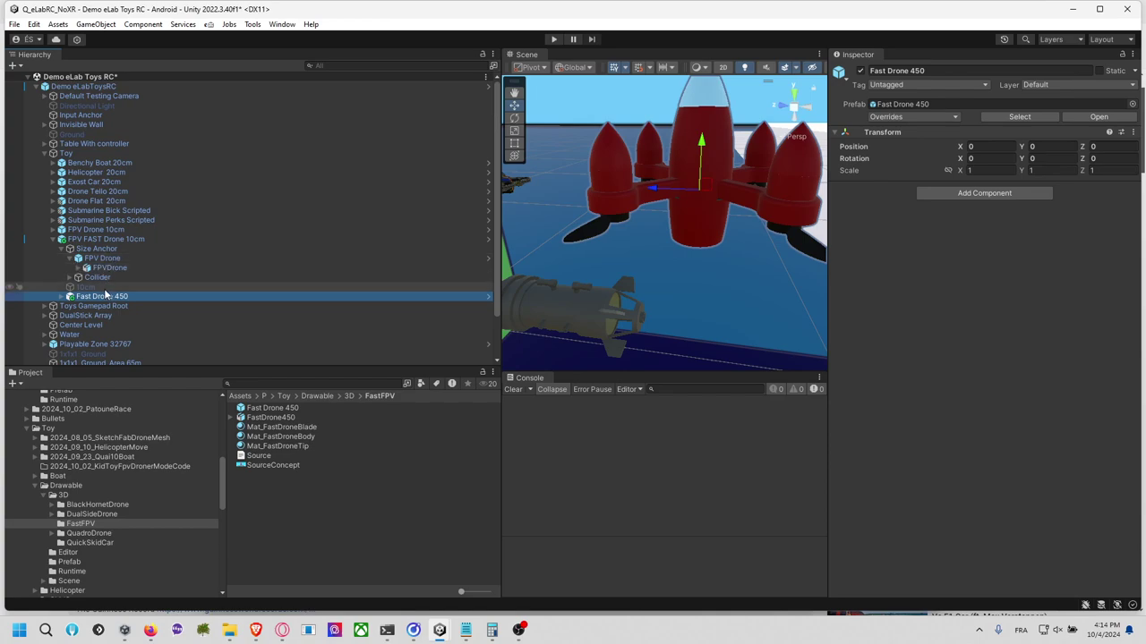
{"action": "left_click_drag", "start_coordinate": [105, 294], "coordinate": [120, 267]}
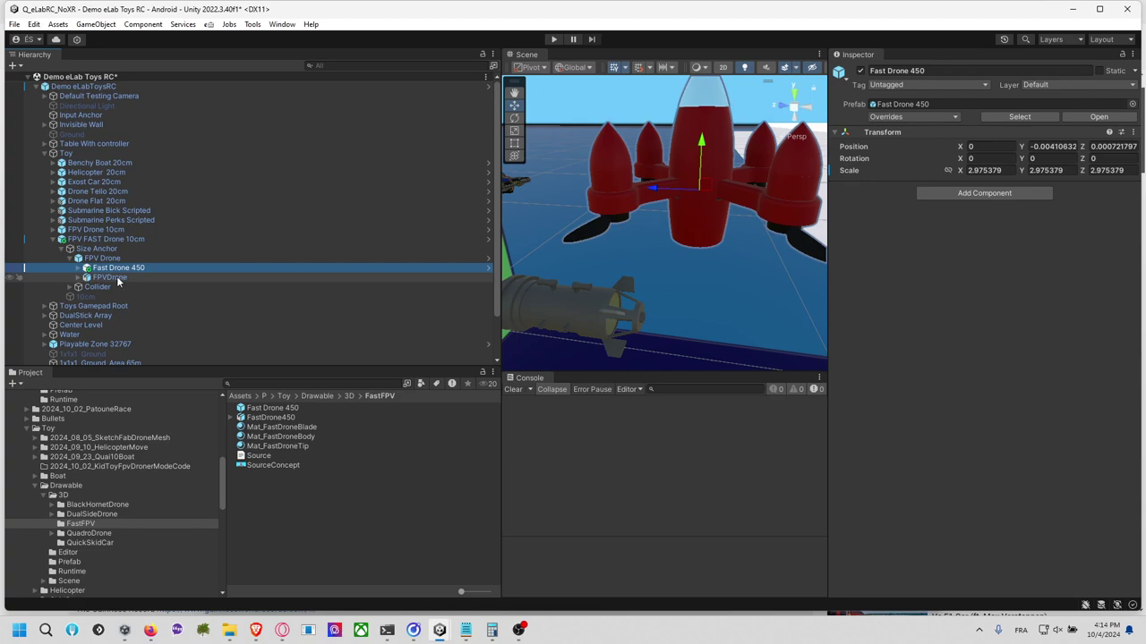
Step: Expand FPVDrone down to its four rotors and inspect Rotor1 FR's motor script
{"action": "left_click", "coordinate": [103, 279]}
{"action": "left_click", "coordinate": [77, 278]}
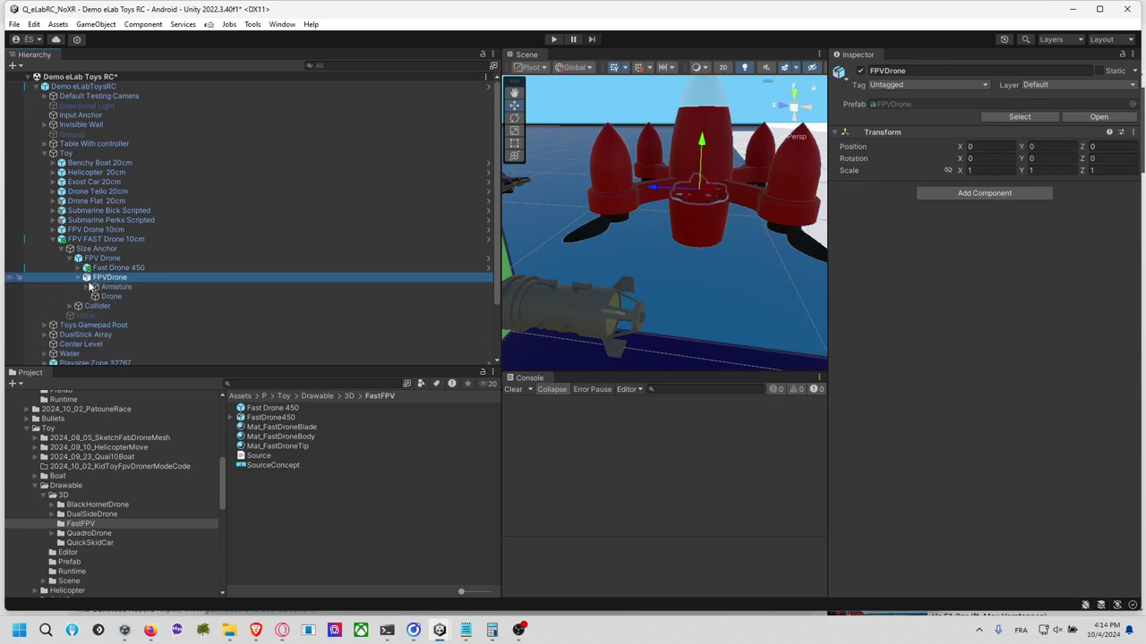
{"action": "left_click", "coordinate": [89, 287]}
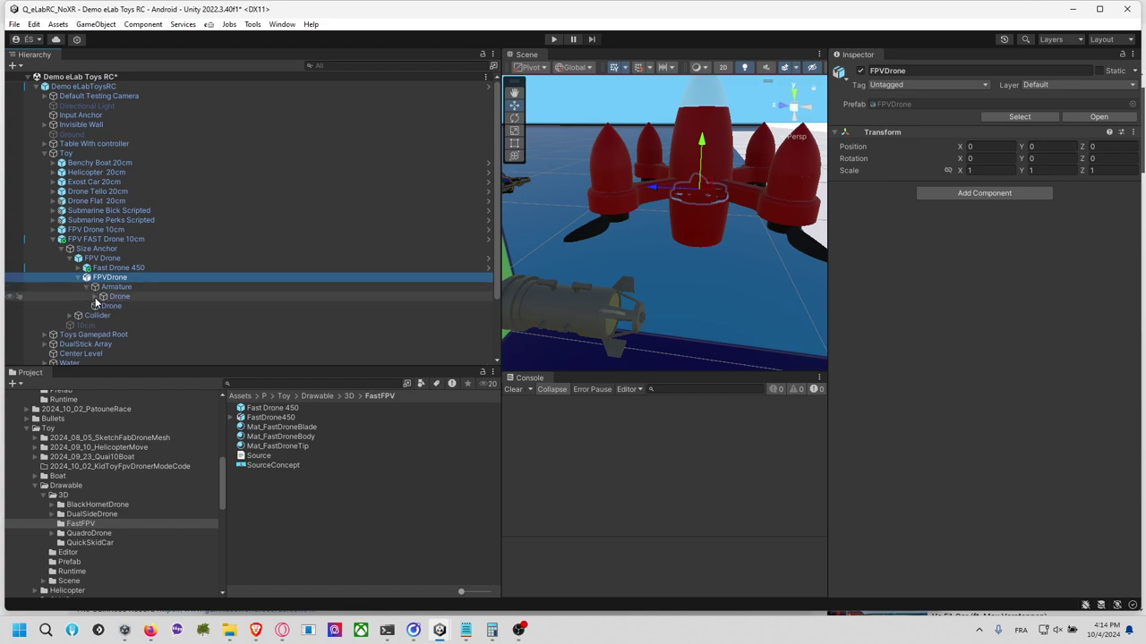
{"action": "left_click", "coordinate": [96, 298]}
{"action": "left_click", "coordinate": [133, 307]}
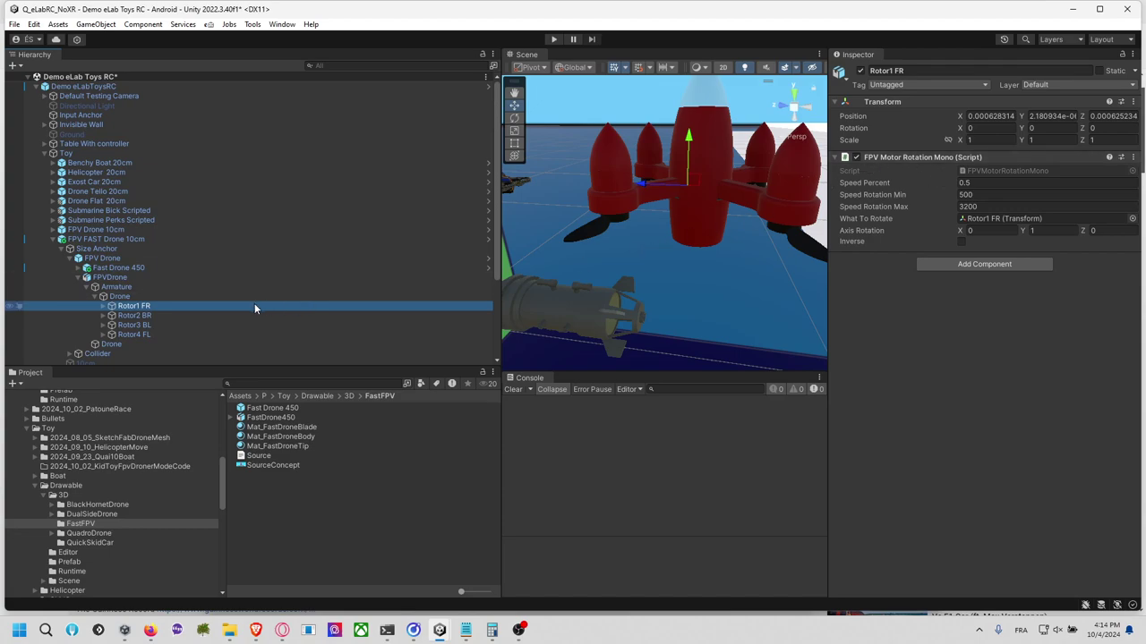
Step: Add FPV Motor Rotation Mono to Fast Drone 450 and compare it with Rotor1 FR
{"action": "left_click", "coordinate": [139, 278]}
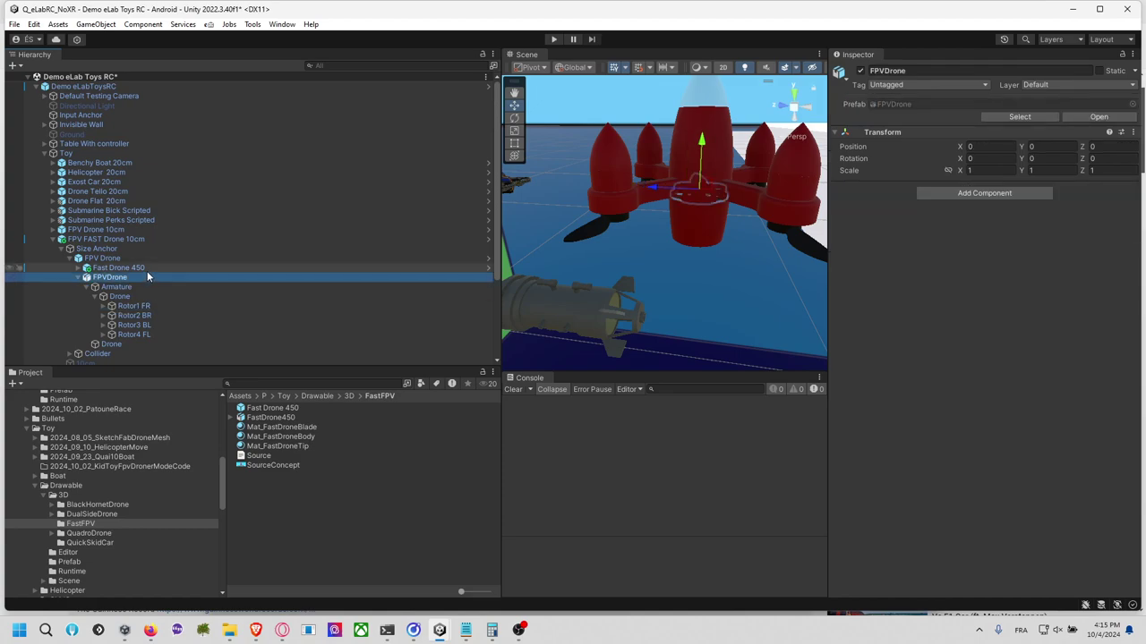
{"action": "left_click", "coordinate": [147, 269]}
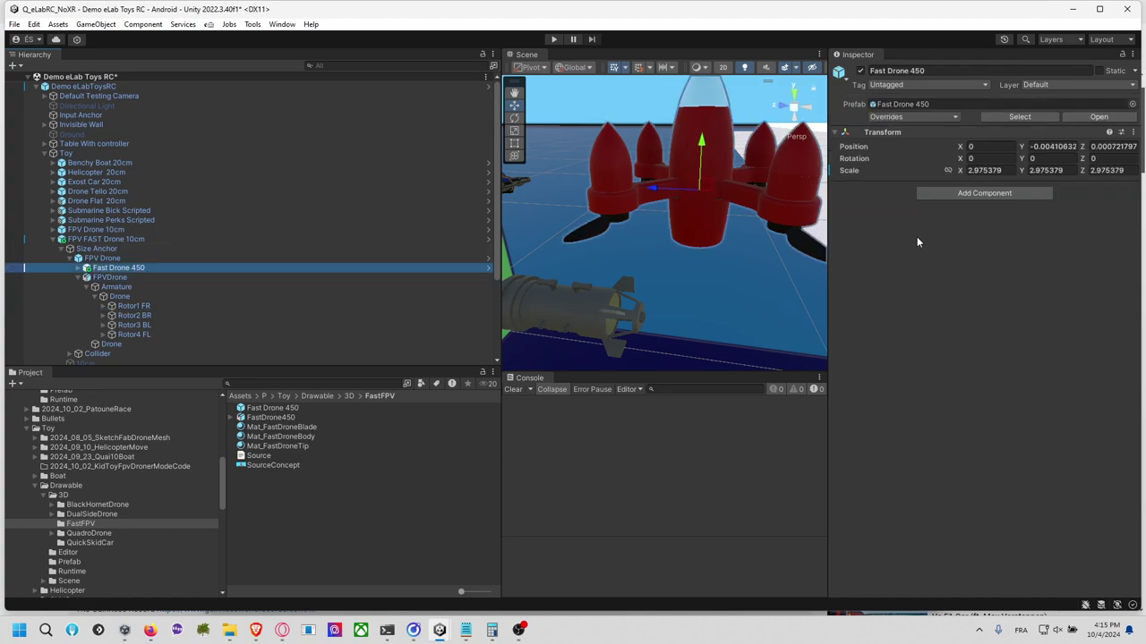
{"action": "left_click", "coordinate": [949, 194]}
{"action": "type", "text": "fp"}
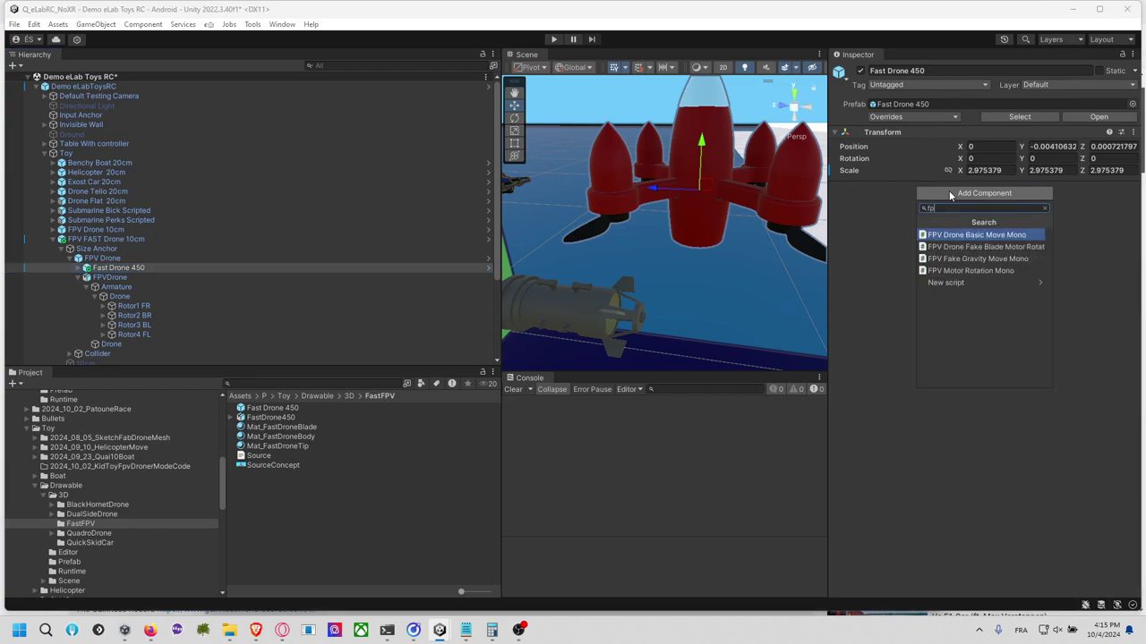
{"action": "key", "text": "Down"}
{"action": "key", "text": "Down"}
{"action": "key", "text": "Down"}
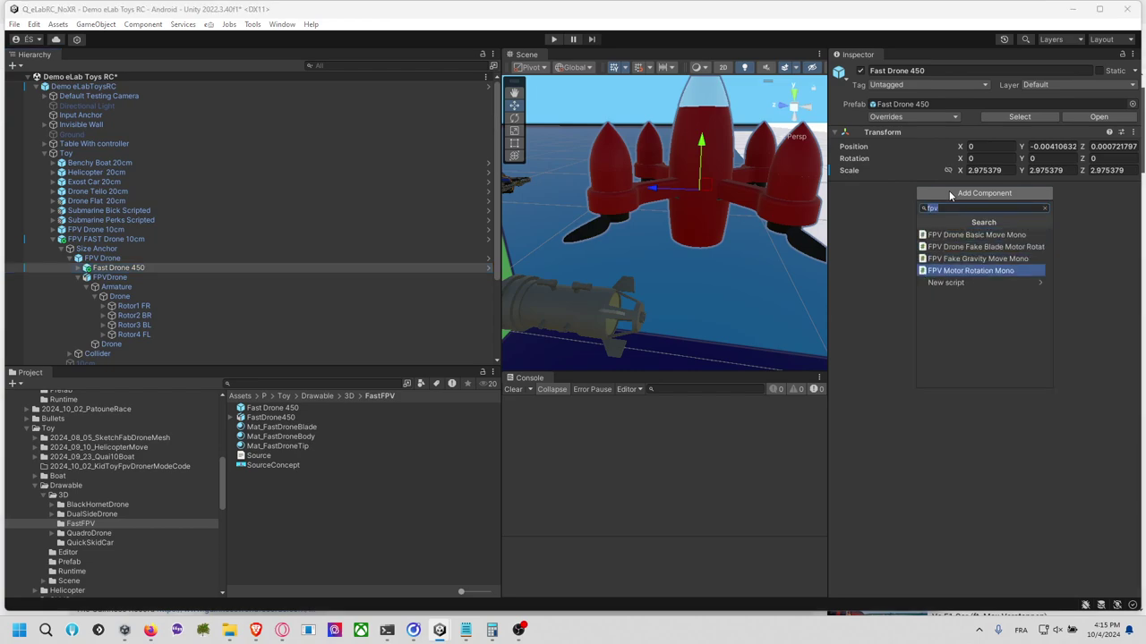
{"action": "key", "text": "Return"}
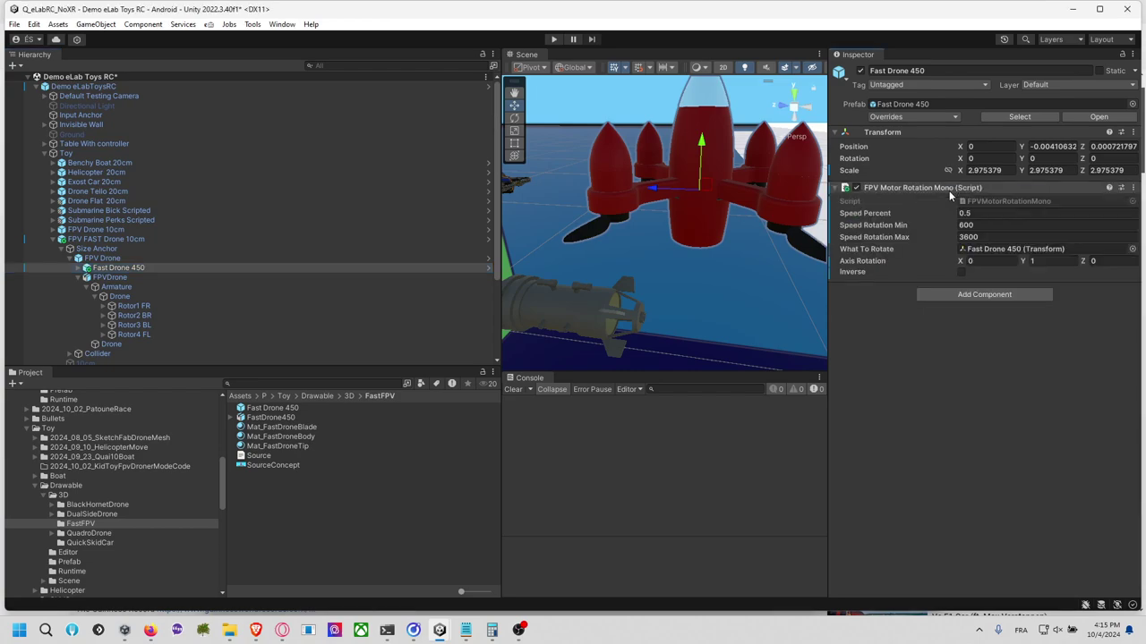
{"action": "left_click", "coordinate": [155, 307]}
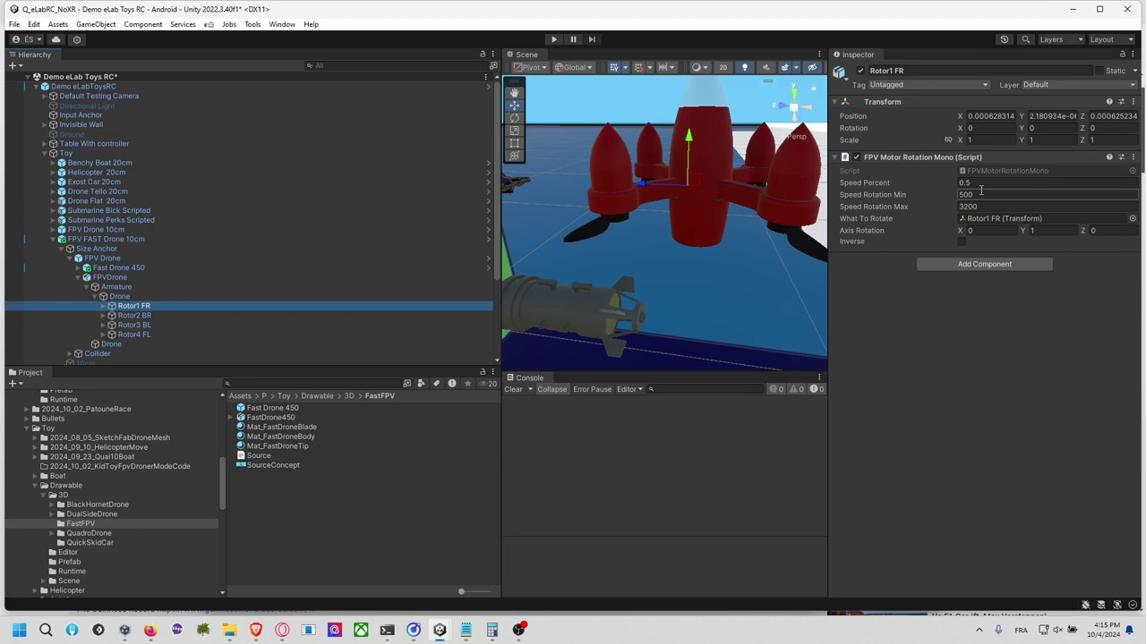
Step: Expand the FastDrone450 model to list its blades, inspecting BladeSO
{"action": "left_click", "coordinate": [85, 268]}
{"action": "left_click", "coordinate": [93, 278]}
{"action": "left_click", "coordinate": [88, 278]}
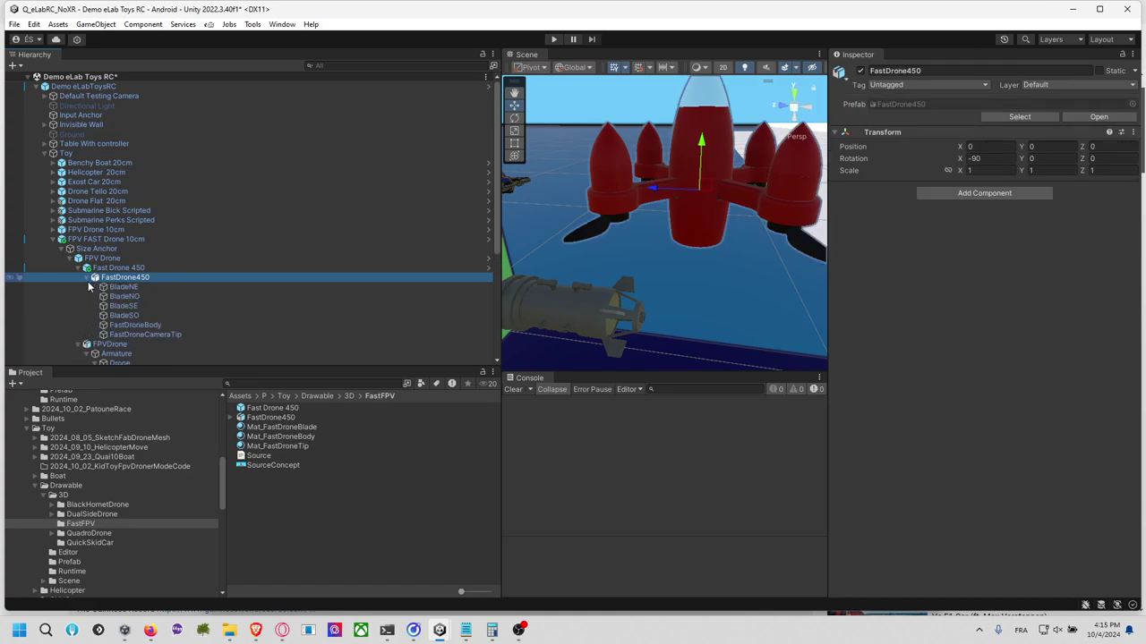
{"action": "scroll", "coordinate": [88, 286], "scroll_direction": "down", "scroll_amount": 3}
{"action": "left_click", "coordinate": [139, 244]}
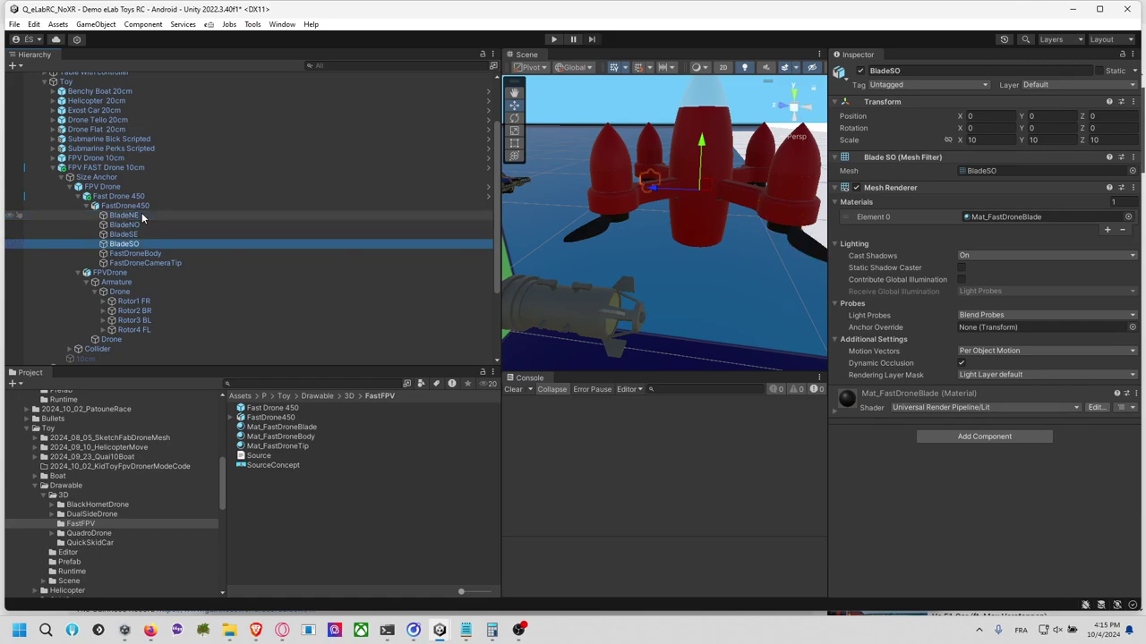
Step: Undo back to Fast Drone 450 without its motor rotation script
{"action": "key", "text": "Left"}
{"action": "key", "text": "Down"}
{"action": "key", "text": "Down"}
{"action": "key", "text": "Down"}
{"action": "key", "text": "Down"}
{"action": "key", "text": "Down"}
{"action": "key", "text": "Down"}
{"action": "key", "text": "Down"}
{"action": "key", "text": "Down"}
{"action": "key", "text": "Down"}
{"action": "key", "text": "Down"}
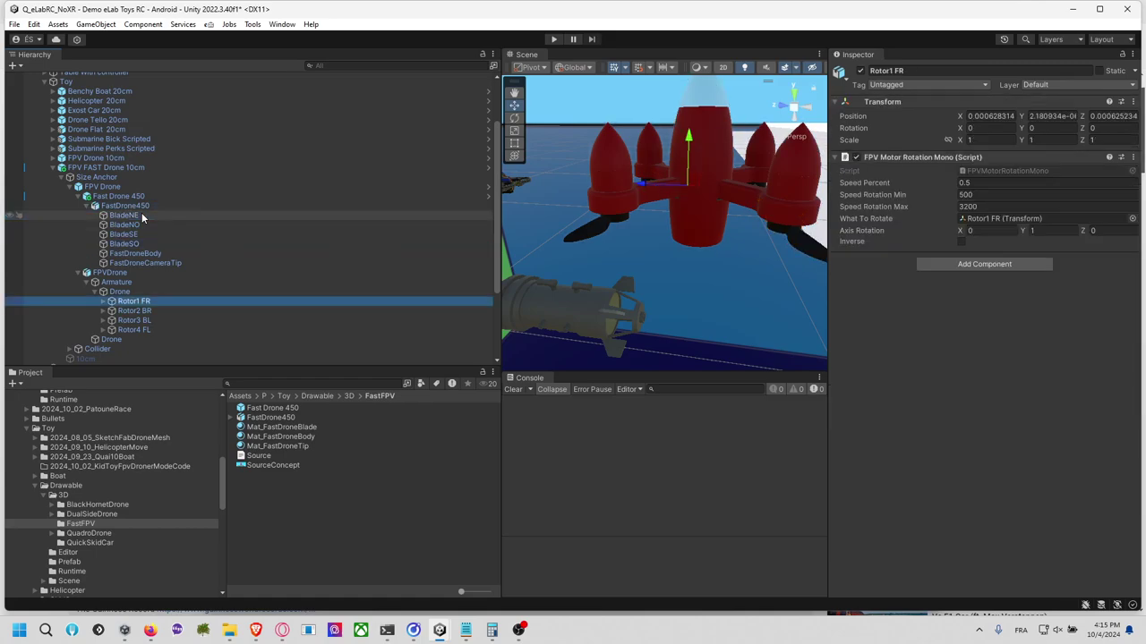
{"action": "left_click", "coordinate": [139, 293]}
{"action": "key", "text": "Down"}
{"action": "left_click", "coordinate": [139, 283]}
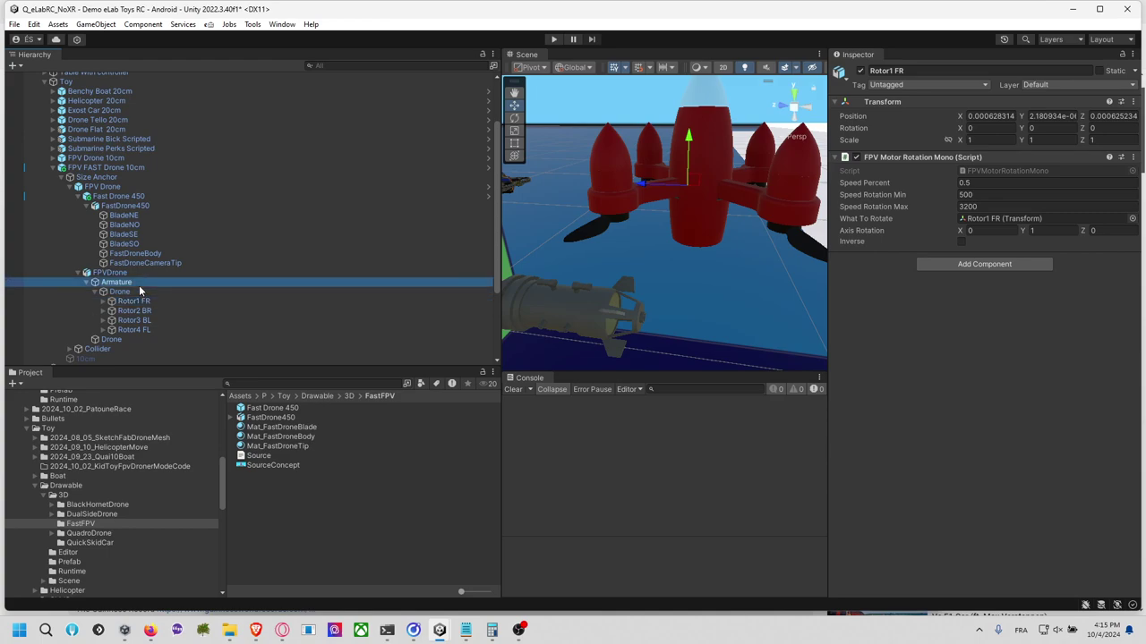
{"action": "left_click", "coordinate": [143, 273]}
{"action": "key", "text": "Down"}
{"action": "key", "text": "Down"}
{"action": "key", "text": "Down"}
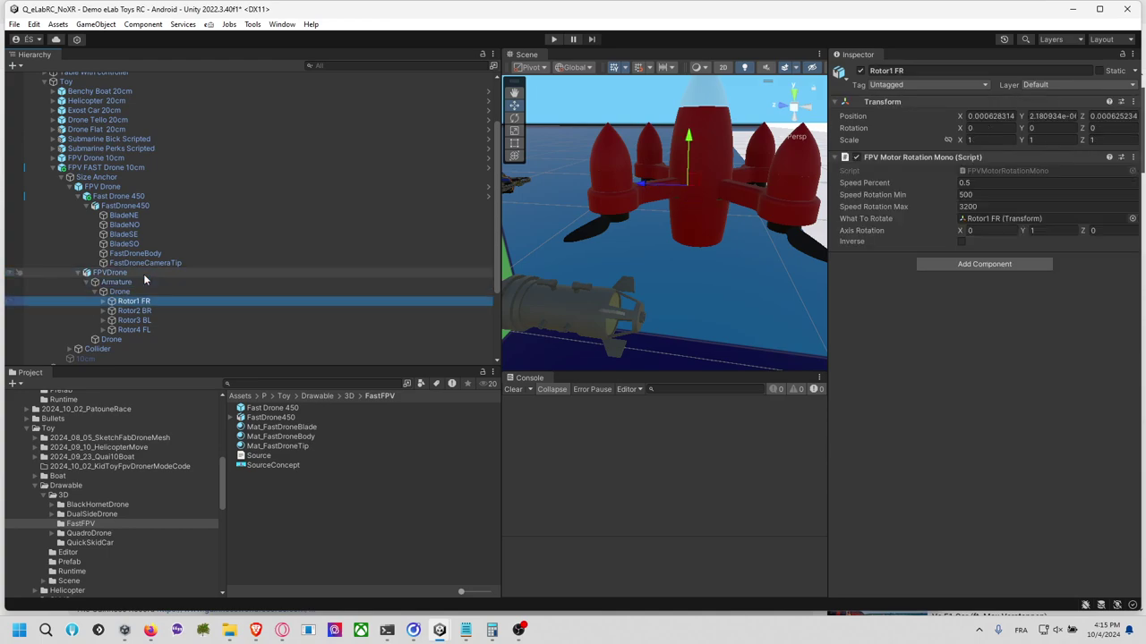
{"action": "key", "text": "Up"}
{"action": "key", "text": "Up"}
{"action": "key", "text": "Up"}
{"action": "key", "text": "Up"}
{"action": "key", "text": "Up"}
{"action": "key", "text": "Up"}
{"action": "key", "text": "Up"}
{"action": "key", "text": "Up"}
{"action": "key", "text": "Up"}
{"action": "key", "text": "Up"}
{"action": "key", "text": "Up"}
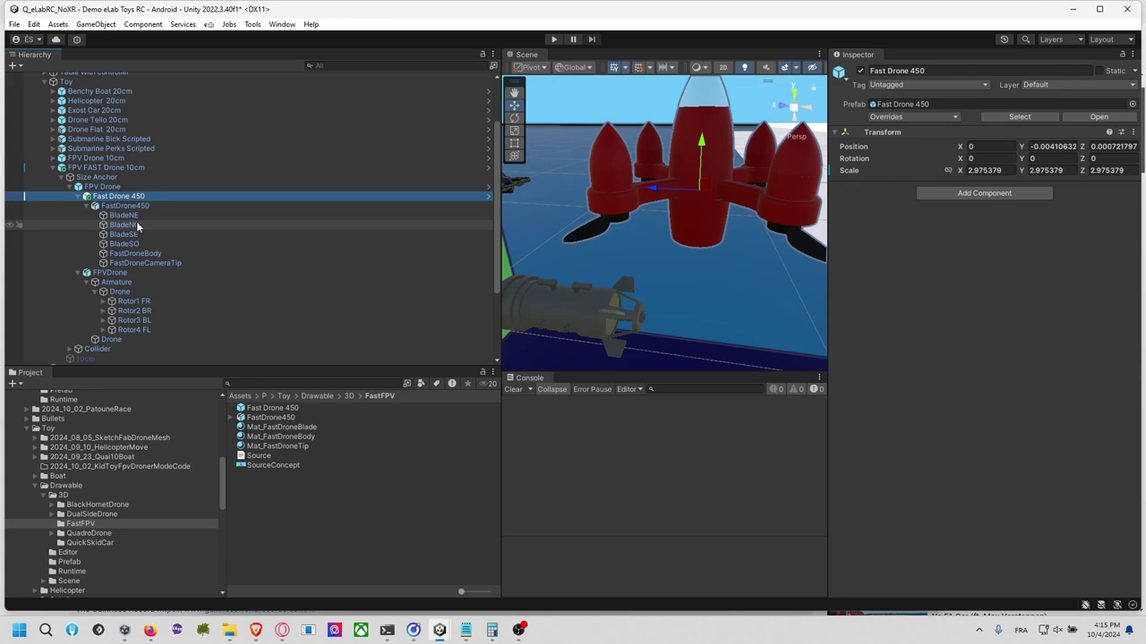
Step: Add FPV Motor Rotation Mono to all four blades, BladeNE through BladeSO
{"action": "left_click", "coordinate": [124, 215]}
{"action": "left_click", "coordinate": [123, 243], "text": "shift"}
{"action": "left_click", "coordinate": [959, 436]}
{"action": "type", "text": "fpv"}
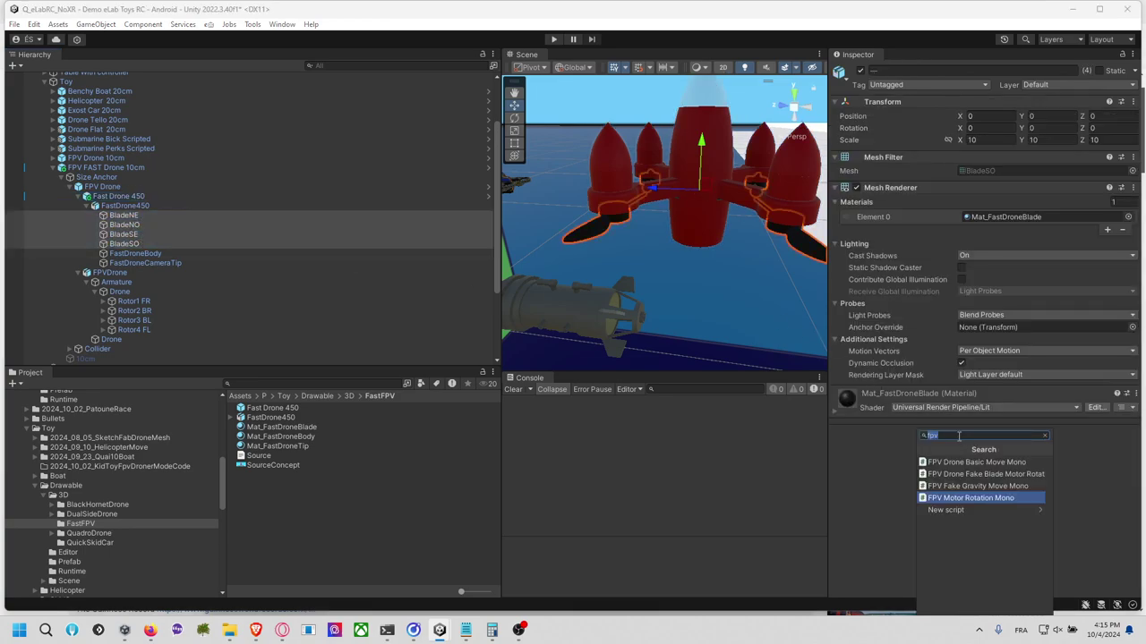
{"action": "type", "text": "ro"}
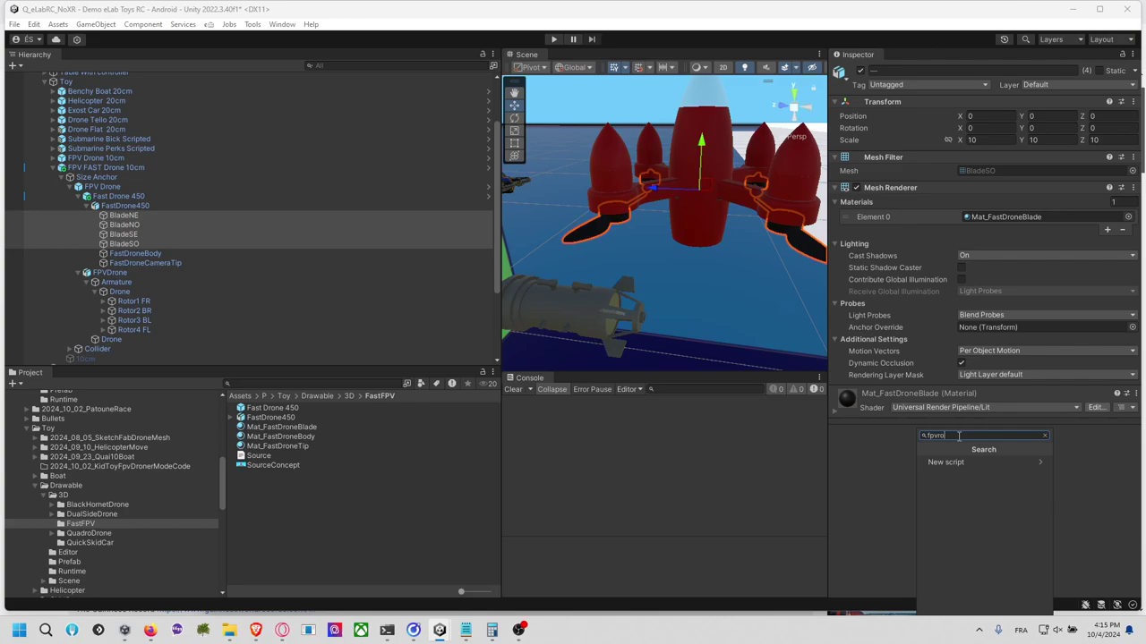
{"action": "key", "text": "BackSpace"}
{"action": "key", "text": "BackSpace"}
{"action": "key", "text": "Return"}
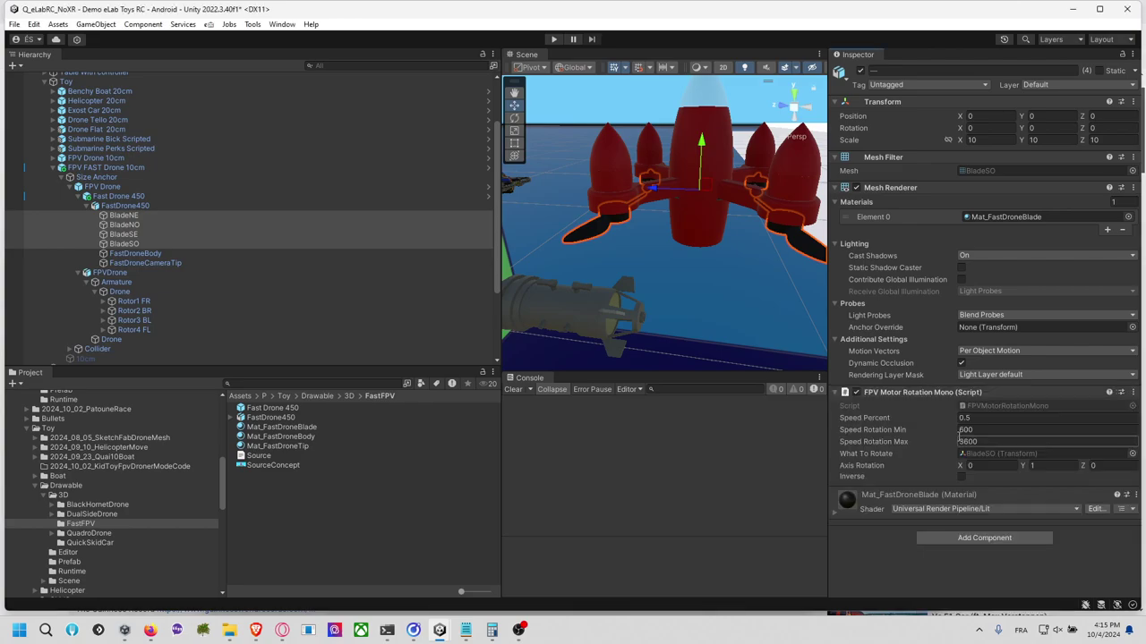
Step: Check the blades' 600 to 3600 rotation speeds and BladeNE's own motor script
{"action": "left_click", "coordinate": [984, 431]}
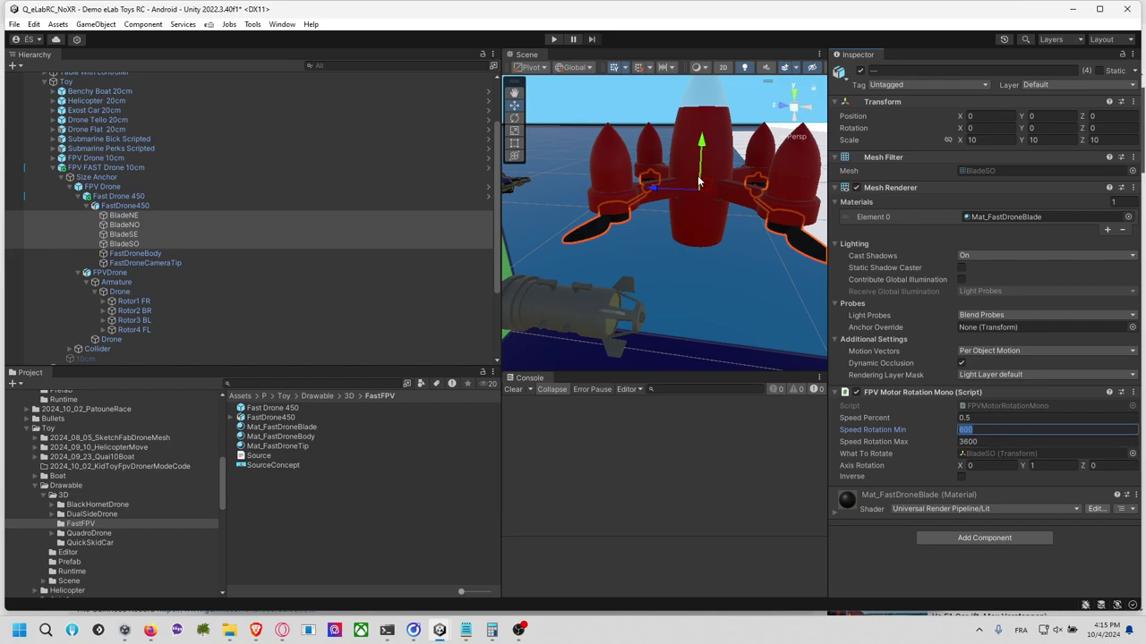
{"action": "left_click", "coordinate": [169, 215]}
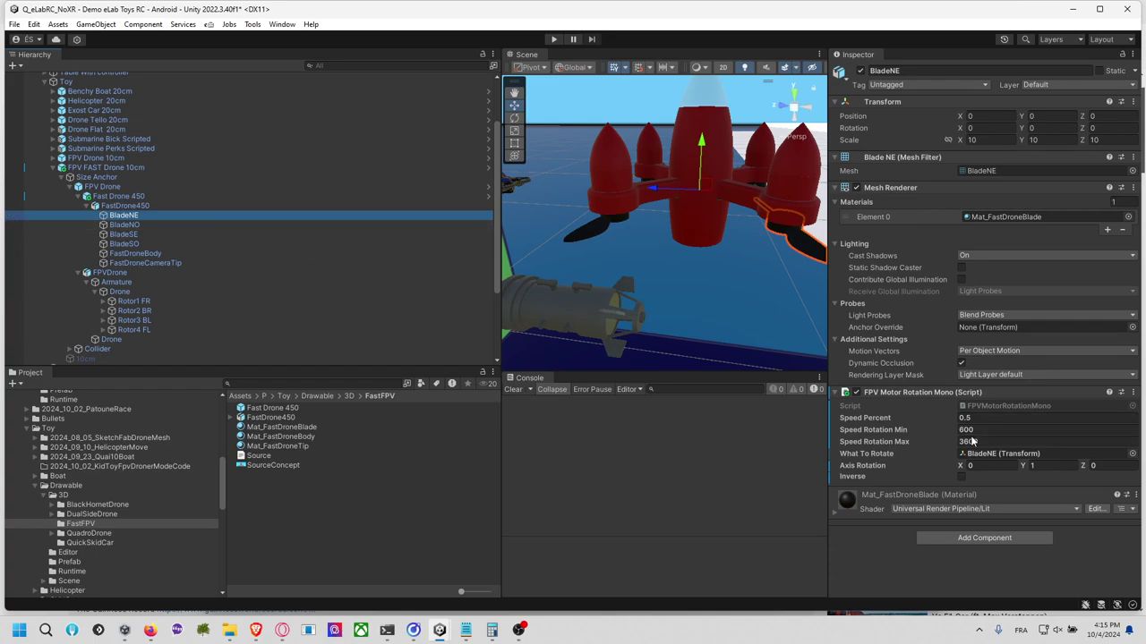
{"action": "left_click", "coordinate": [724, 448]}
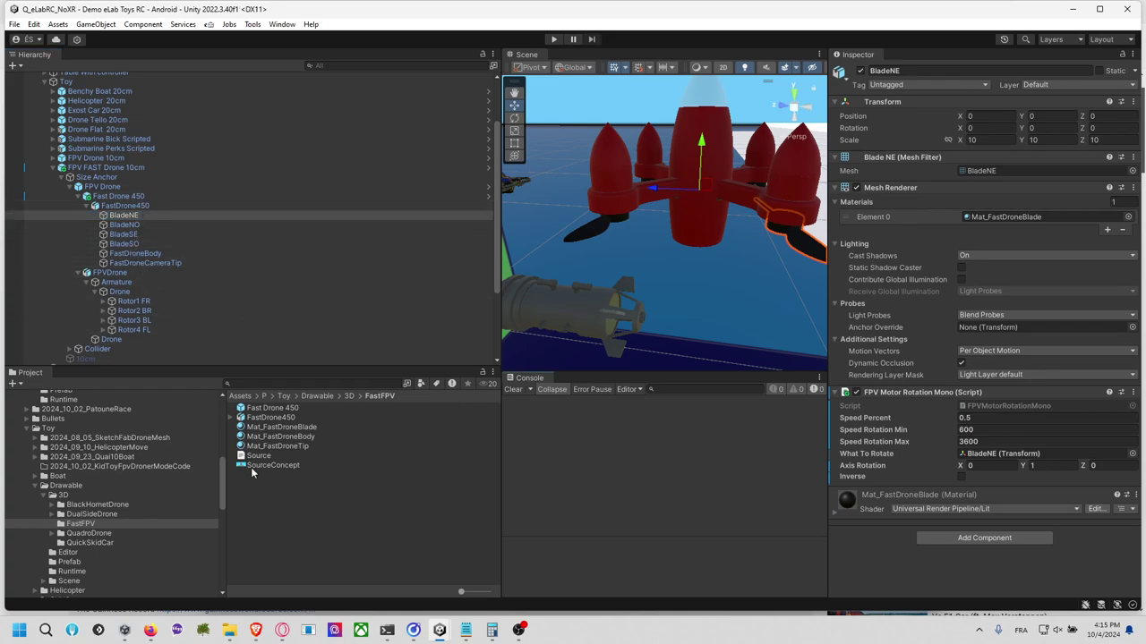
Step: Reveal the FastDrone450 model asset in File Explorer
{"action": "left_click", "coordinate": [291, 417]}
{"action": "right_click", "coordinate": [290, 416]}
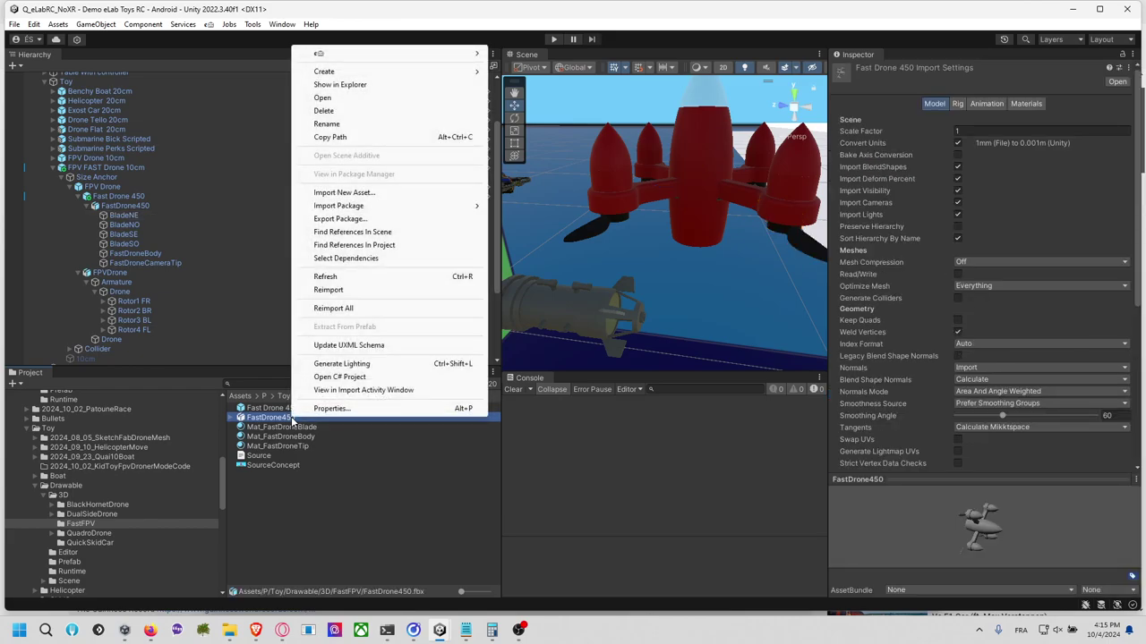
{"action": "left_click", "coordinate": [370, 85]}
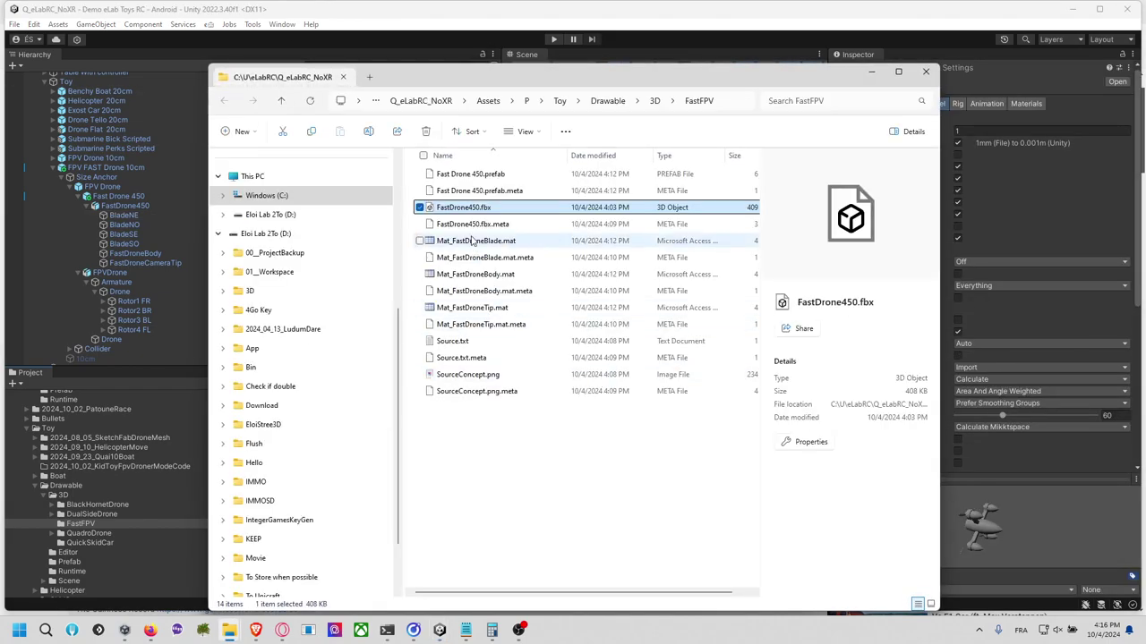
Step: Launch Blender 4.1 and copy the FastFPV folder path
{"action": "left_click", "coordinate": [20, 630]}
{"action": "type", "text": "blender"}
{"action": "key", "text": "Return"}
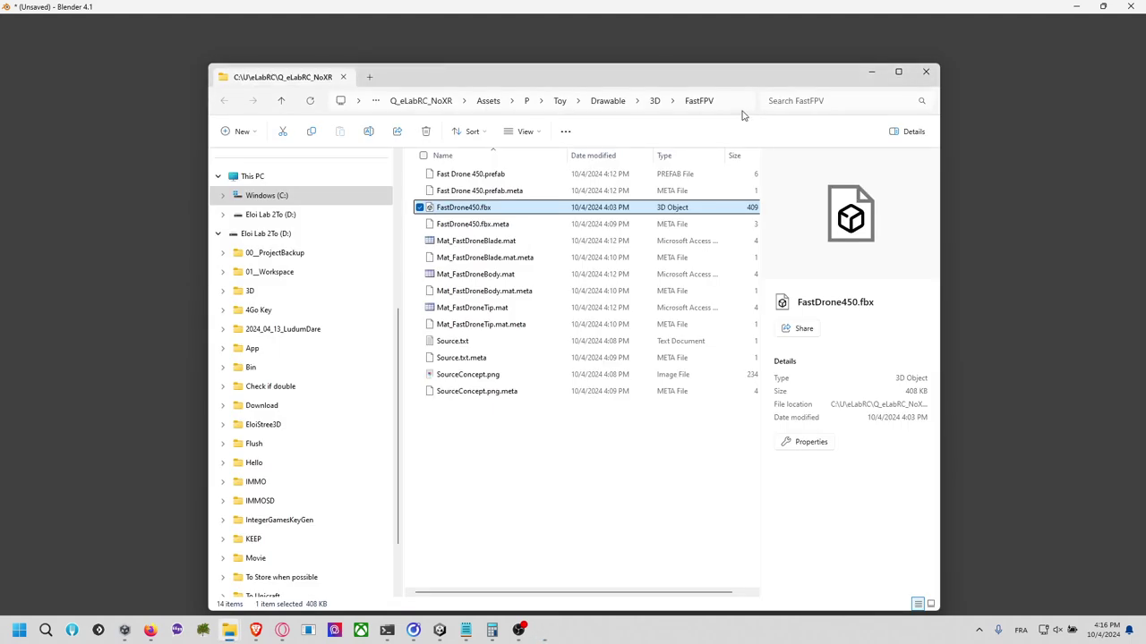
{"action": "left_click", "coordinate": [739, 101]}
{"action": "key", "text": "alt+Tab"}
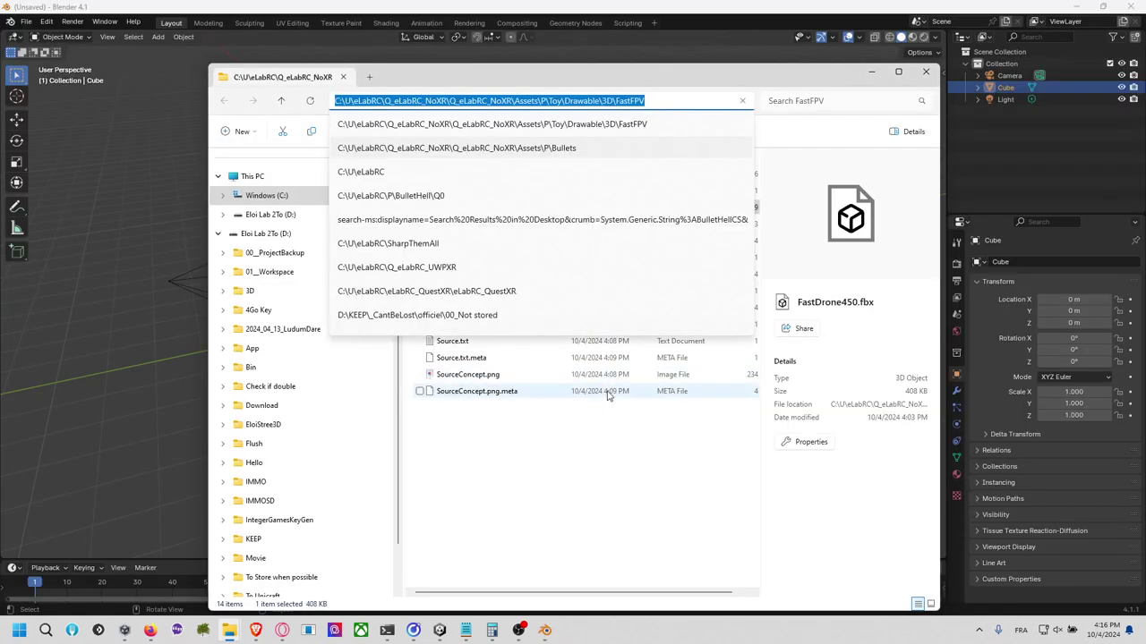
Step: Delete Blender's default camera, cube and light
{"action": "left_click", "coordinate": [196, 148]}
{"action": "left_click_drag", "start_coordinate": [164, 125], "coordinate": [684, 357]}
{"action": "key", "text": "Delete"}
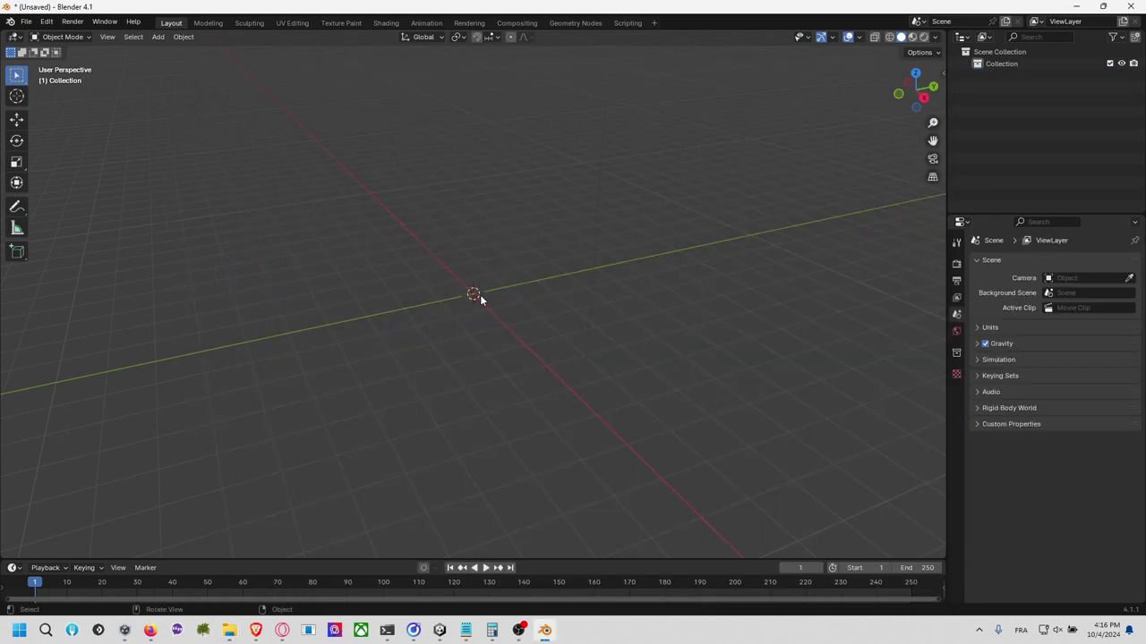
Step: Import the drone FBX from the pasted FastFPV folder path
{"action": "left_click", "coordinate": [26, 22]}
{"action": "mouse_move", "coordinate": [87, 205]}
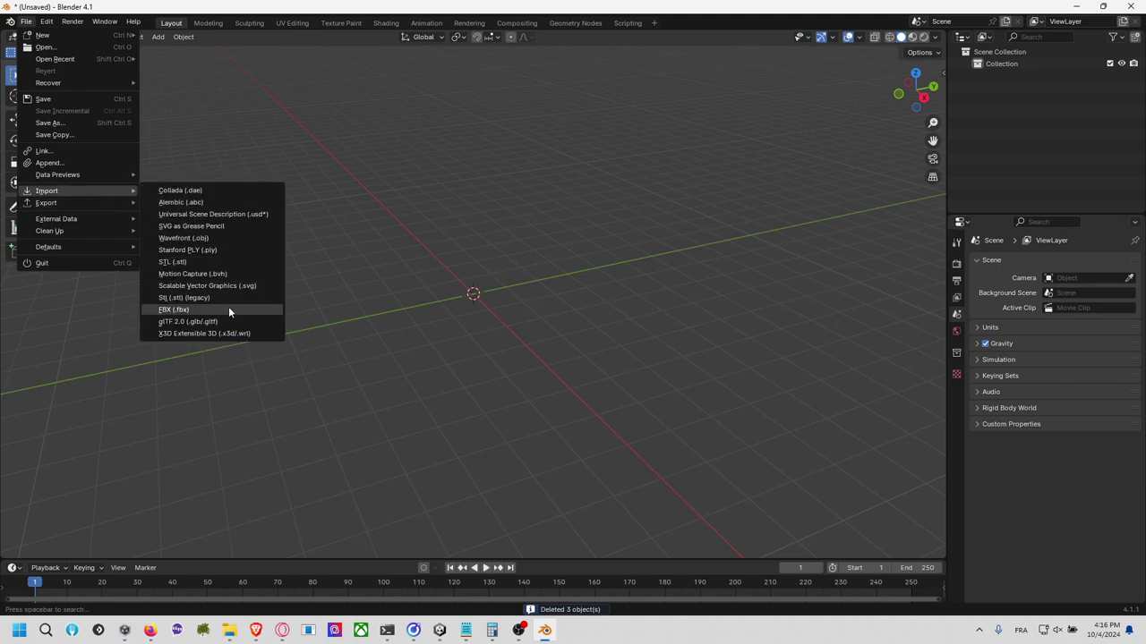
{"action": "left_click", "coordinate": [228, 310]}
{"action": "left_click", "coordinate": [619, 148]}
{"action": "key", "text": "ctrl+v"}
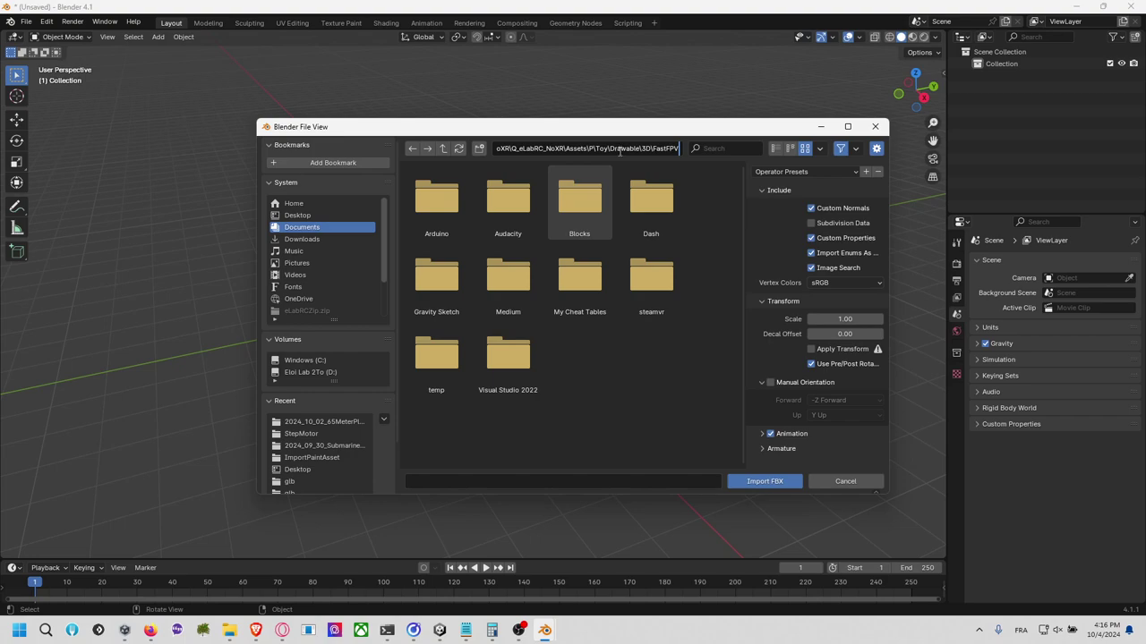
{"action": "key", "text": "Return"}
{"action": "left_click", "coordinate": [426, 190]}
{"action": "left_click", "coordinate": [765, 481]}
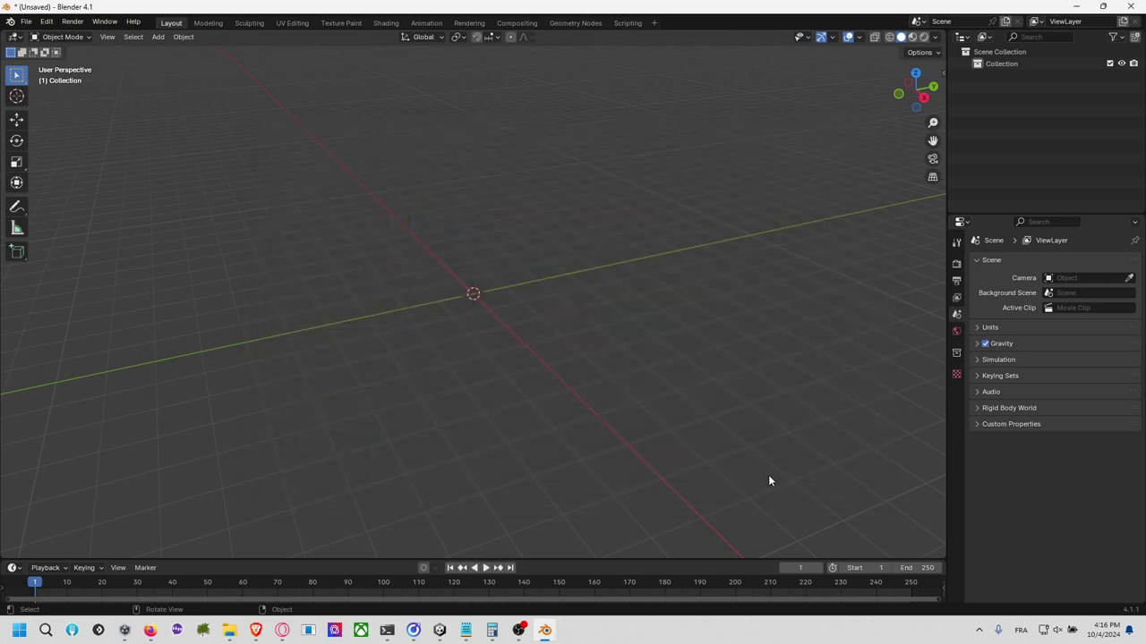
Step: Select the BladeNO propeller and search commands for 'mass'
{"action": "scroll", "coordinate": [511, 305], "scroll_direction": "up", "scroll_amount": 15}
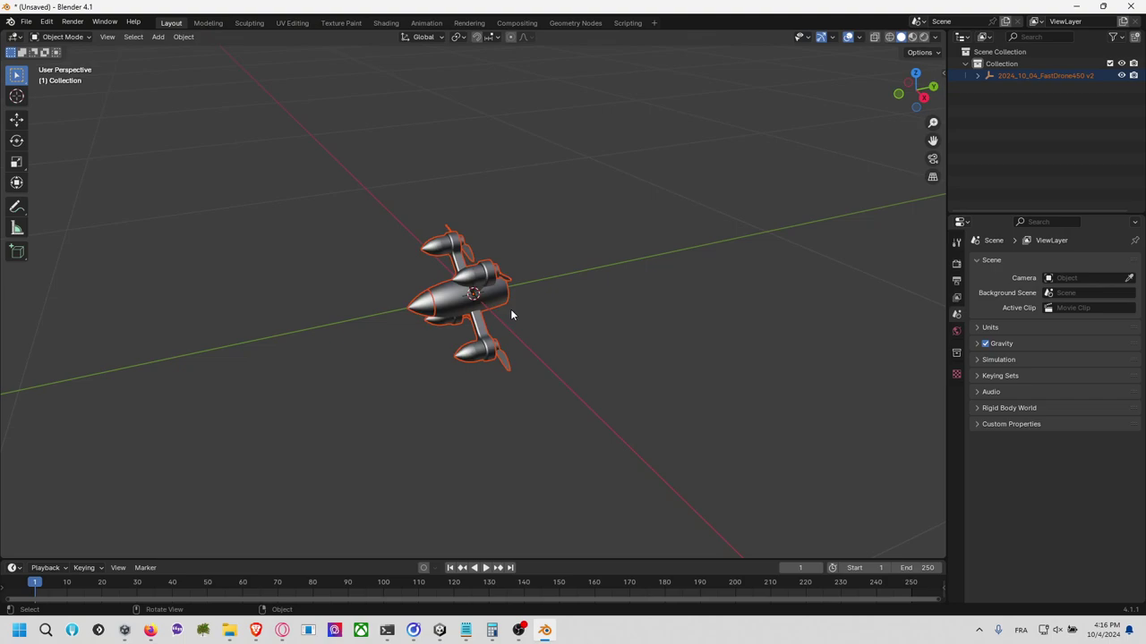
{"action": "left_click", "coordinate": [626, 206]}
{"action": "scroll", "coordinate": [617, 199], "scroll_direction": "down", "scroll_amount": 6}
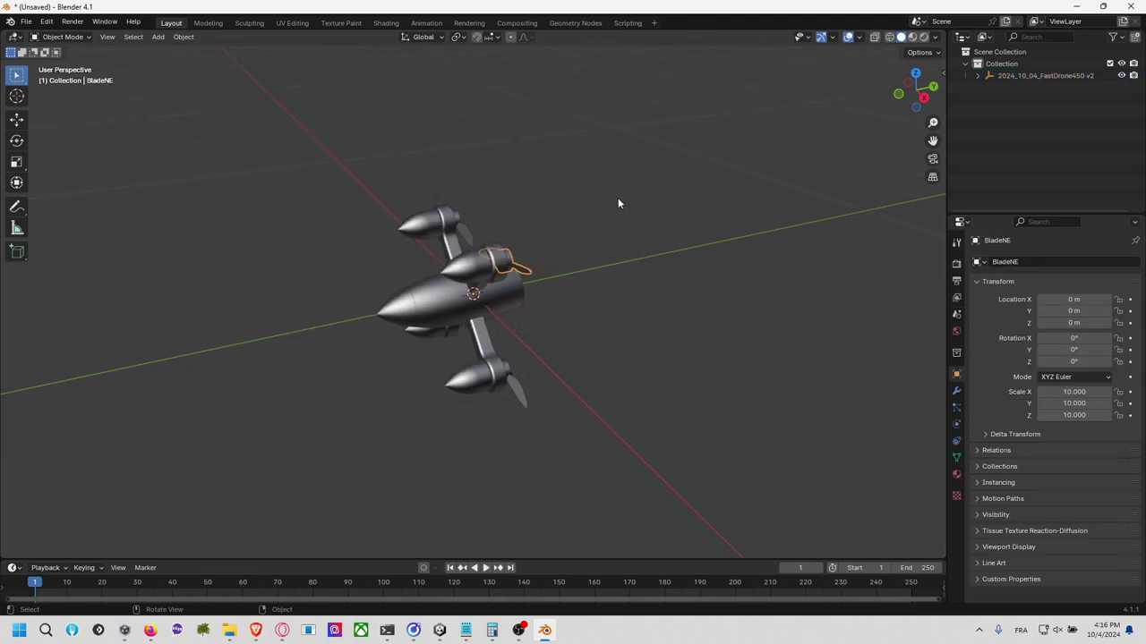
{"action": "key", "text": "ctrl"}
{"action": "left_click", "coordinate": [460, 231]}
{"action": "key", "text": "F3"}
{"action": "type", "text": "mass"}
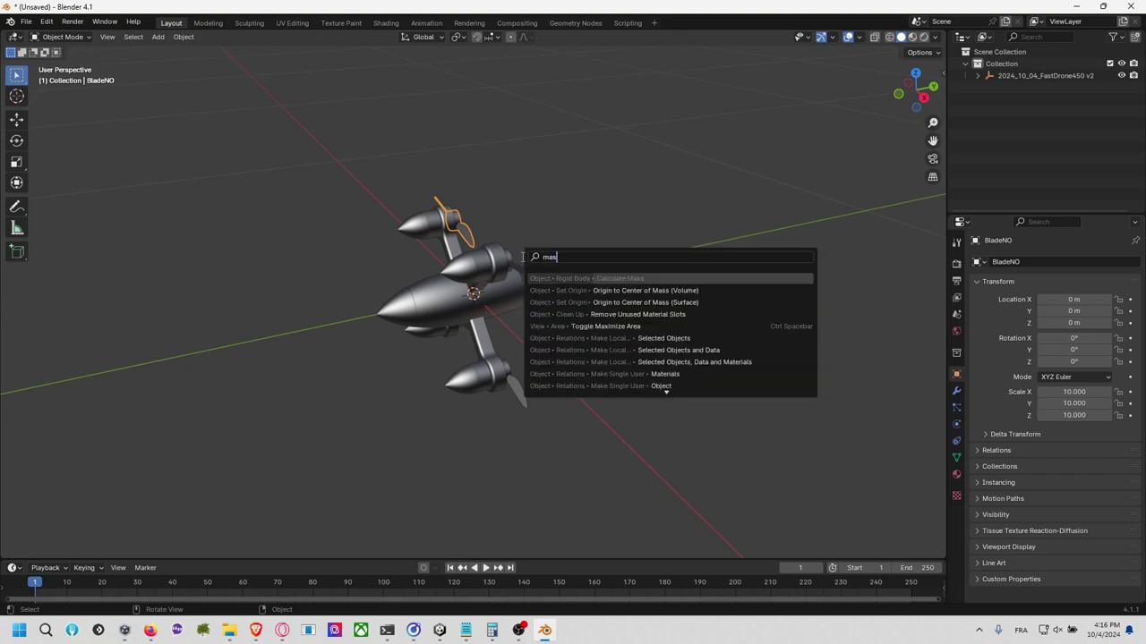
Step: Set the four blades' origins to Origin to Center of Mass (Volume)
{"action": "left_click", "coordinate": [977, 75]}
{"action": "left_click", "coordinate": [1022, 87]}
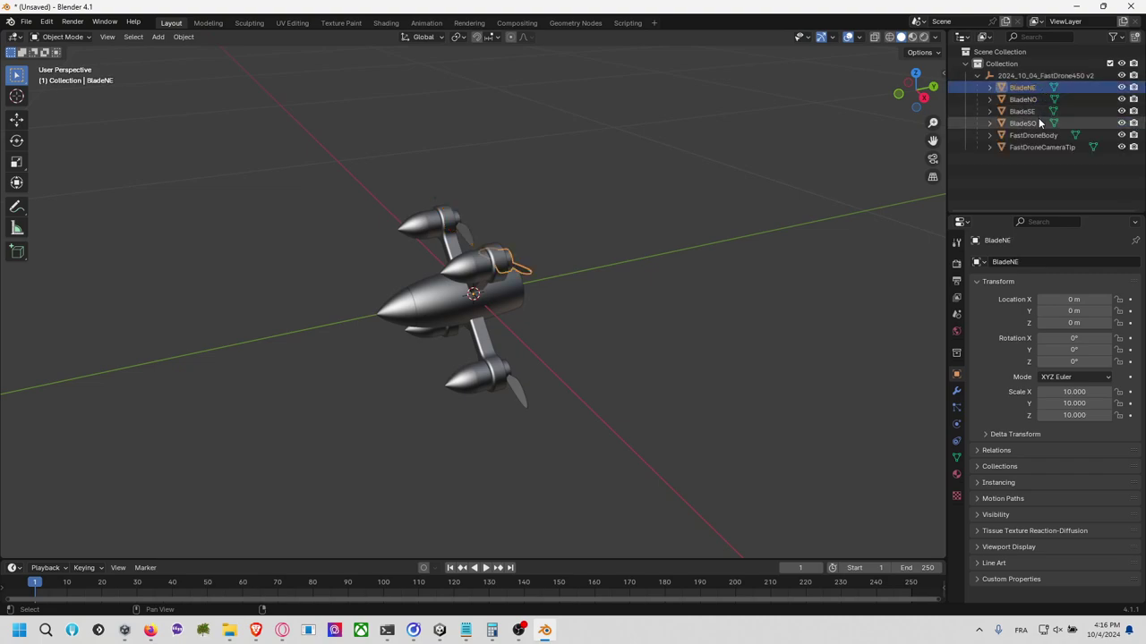
{"action": "left_click", "coordinate": [1038, 121], "text": "shift"}
{"action": "key", "text": "F3"}
{"action": "type", "text": "m"}
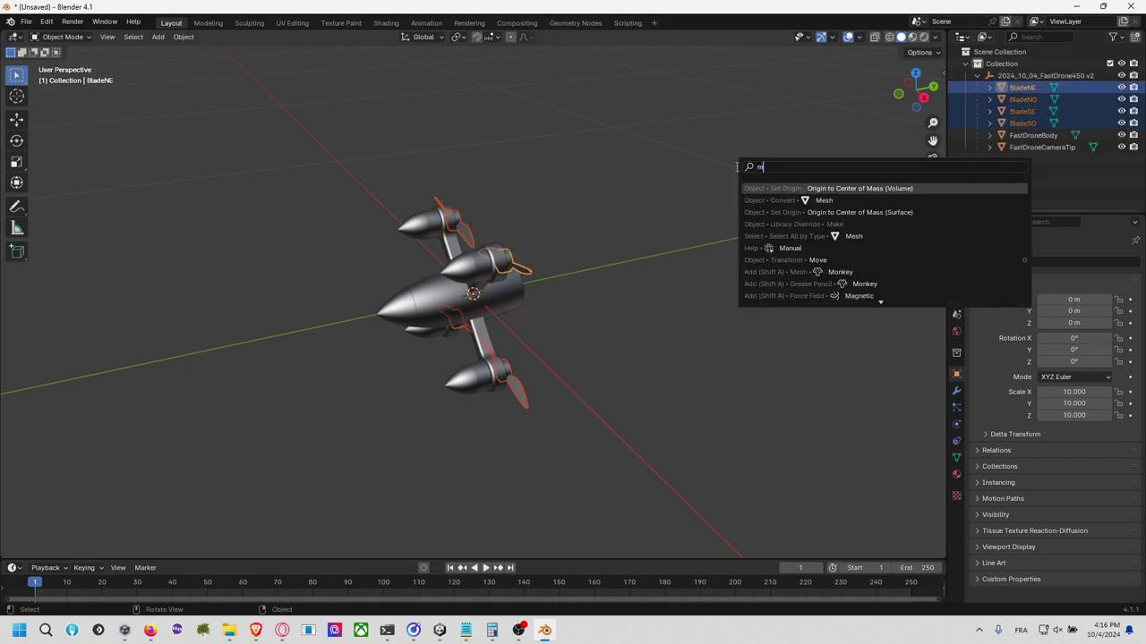
{"action": "type", "text": "ass"}
{"action": "key", "text": "Down"}
{"action": "key", "text": "Return"}
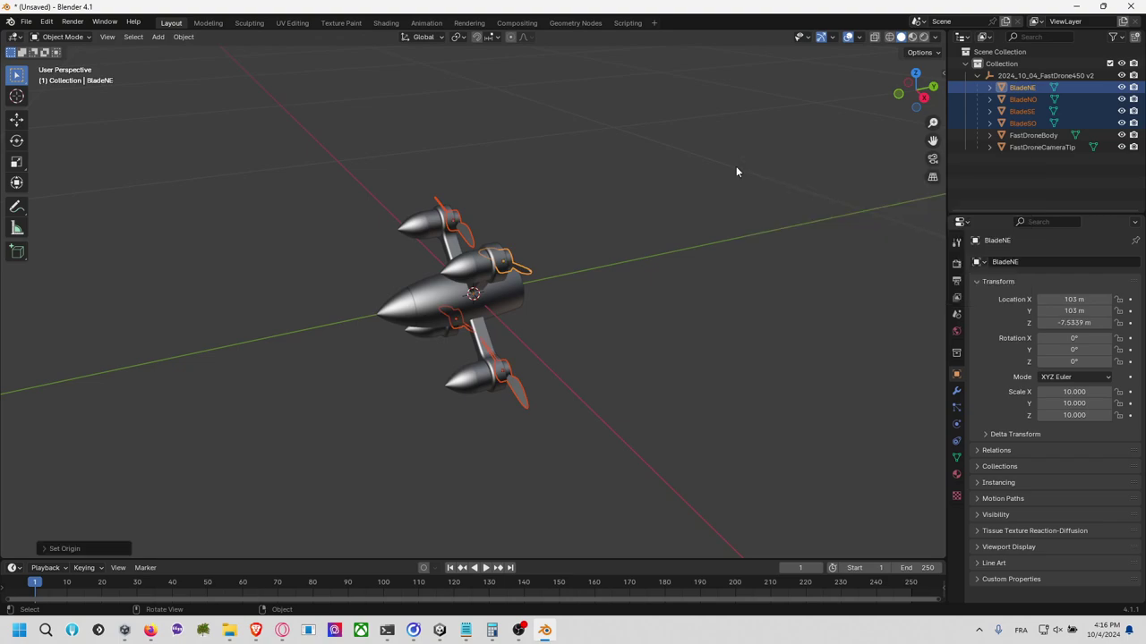
{"action": "left_click", "coordinate": [595, 305]}
Step: Set FastDroneCameraTip's origin to its volume centre of mass
{"action": "left_click", "coordinate": [452, 300]}
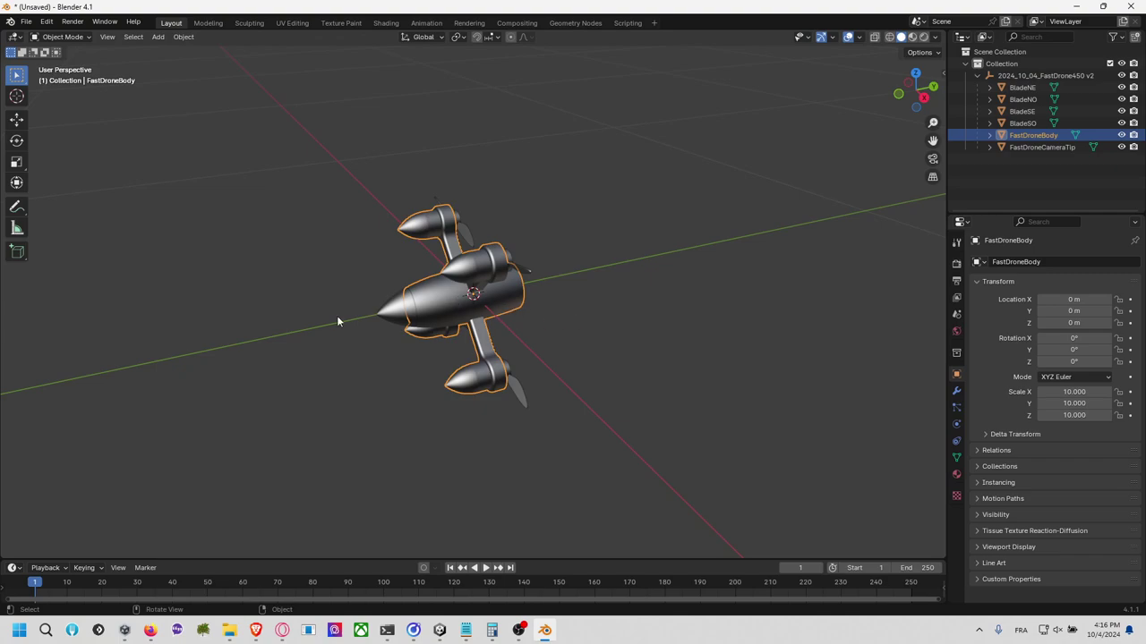
{"action": "left_click", "coordinate": [377, 314]}
{"action": "key", "text": "F3"}
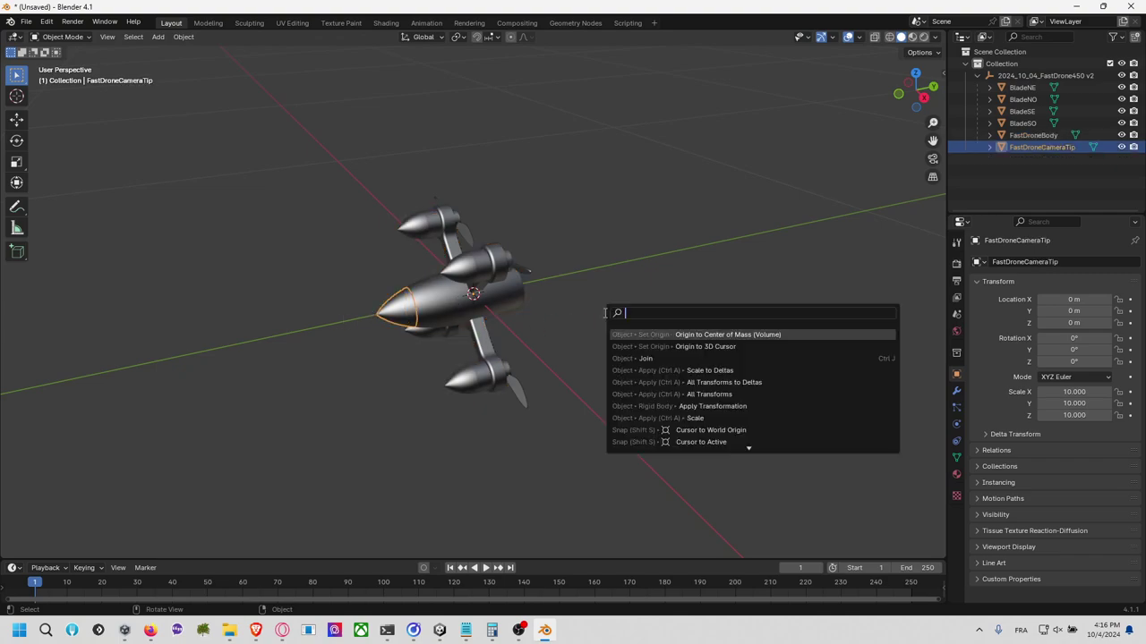
{"action": "type", "text": "mass"}
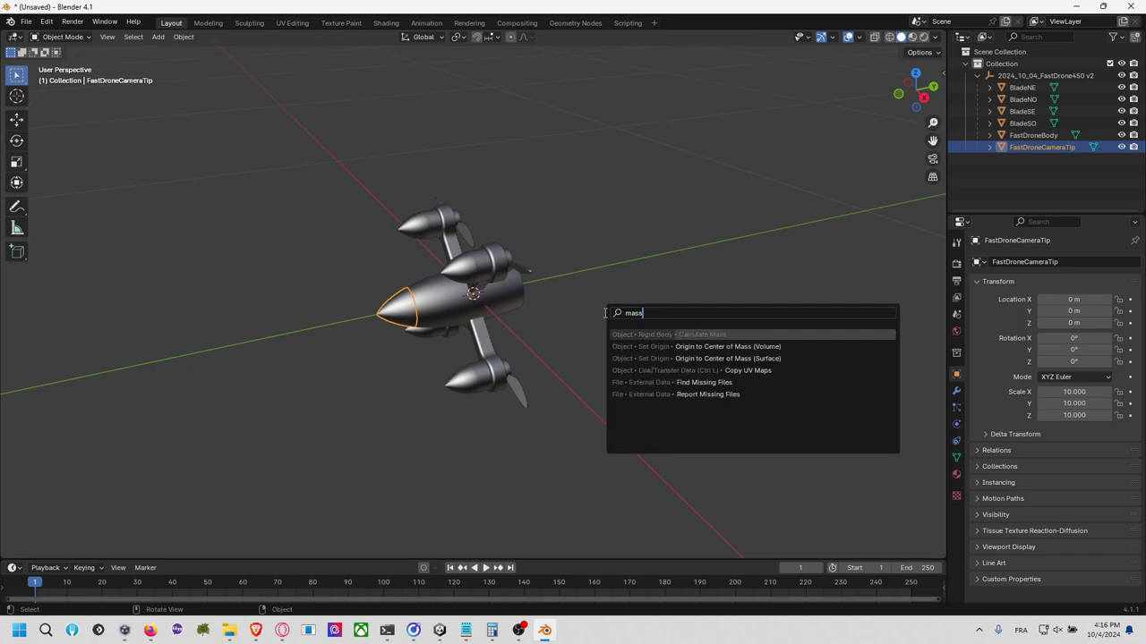
{"action": "key", "text": "Down"}
{"action": "key", "text": "Down"}
{"action": "key", "text": "Up"}
{"action": "key", "text": "Return"}
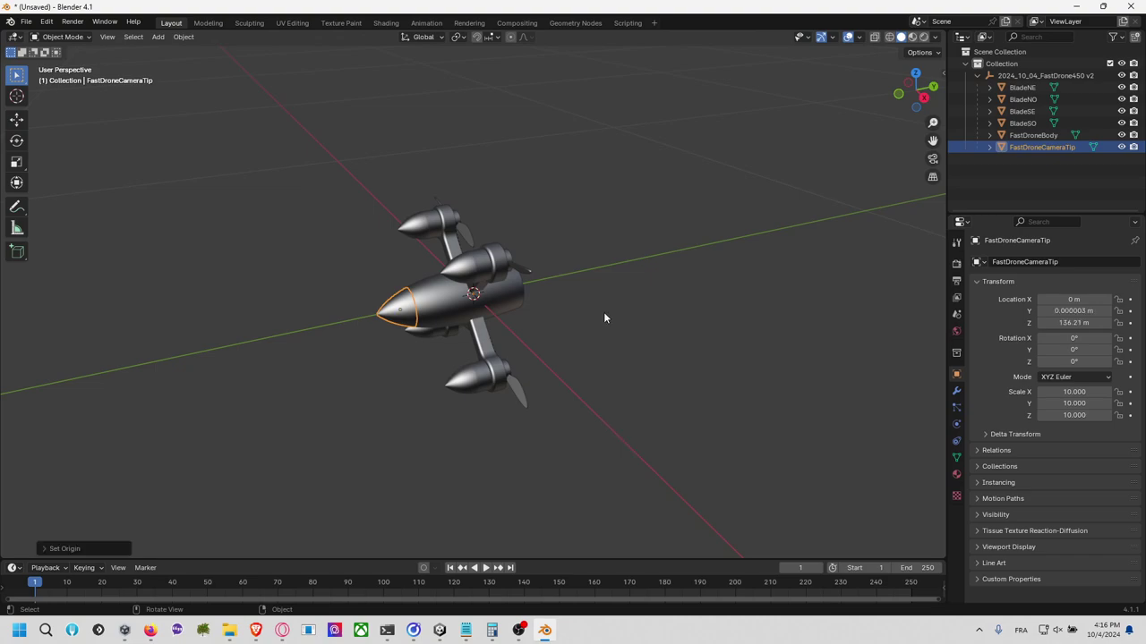
{"action": "left_click", "coordinate": [605, 319]}
{"action": "key", "text": "ctrl+s"}
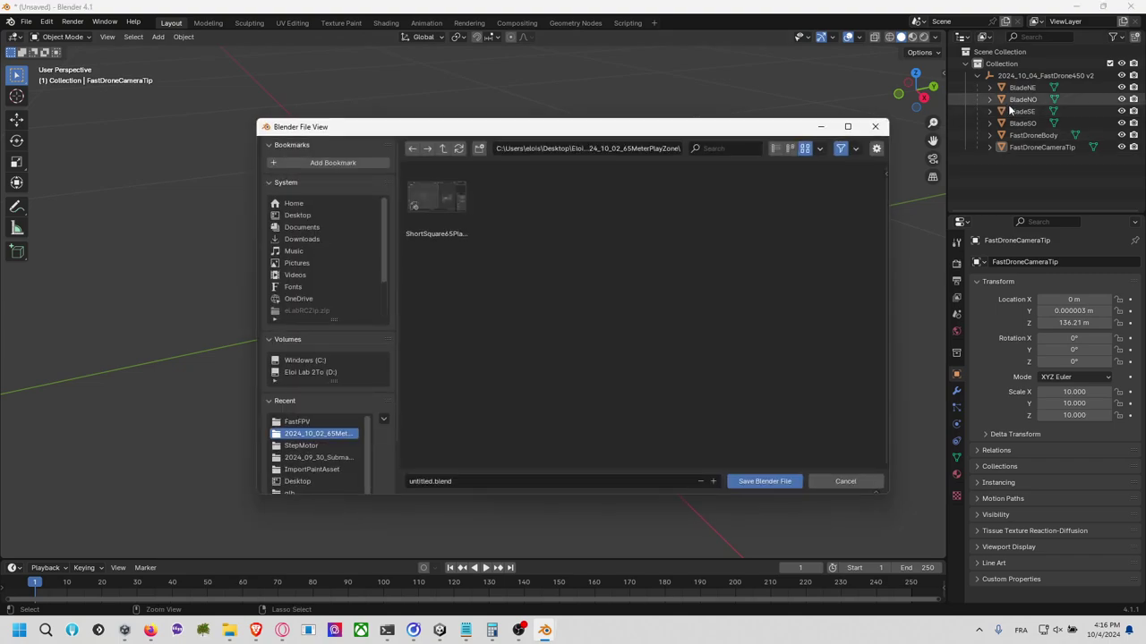
{"action": "left_click", "coordinate": [846, 478]}
{"action": "left_click", "coordinate": [1038, 76]}
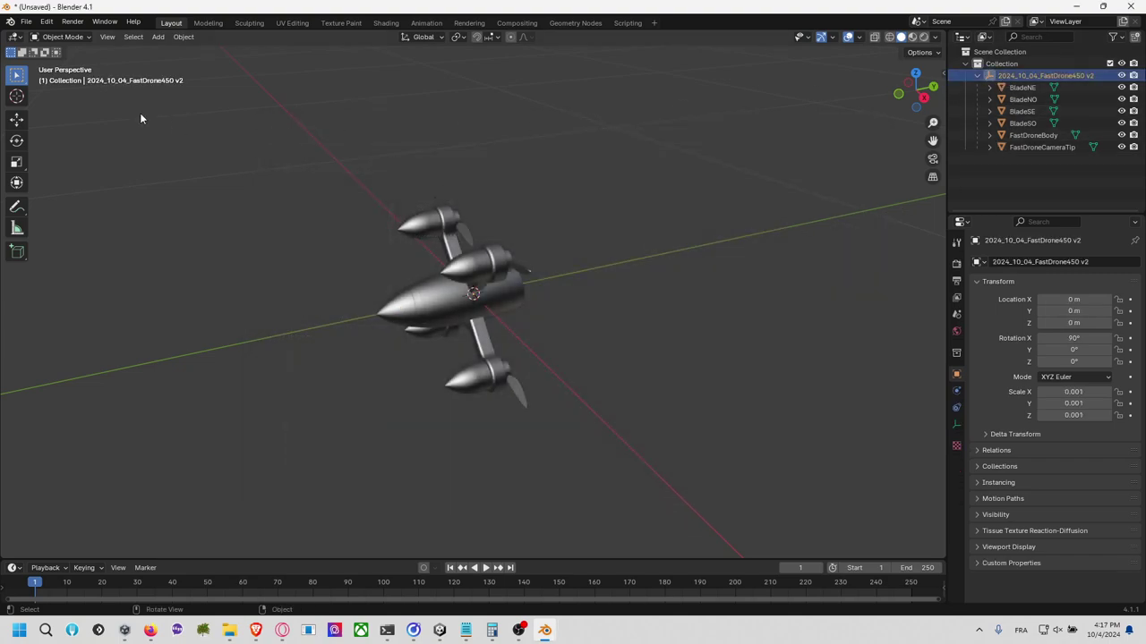
{"action": "left_click", "coordinate": [26, 20]}
{"action": "mouse_move", "coordinate": [54, 202]}
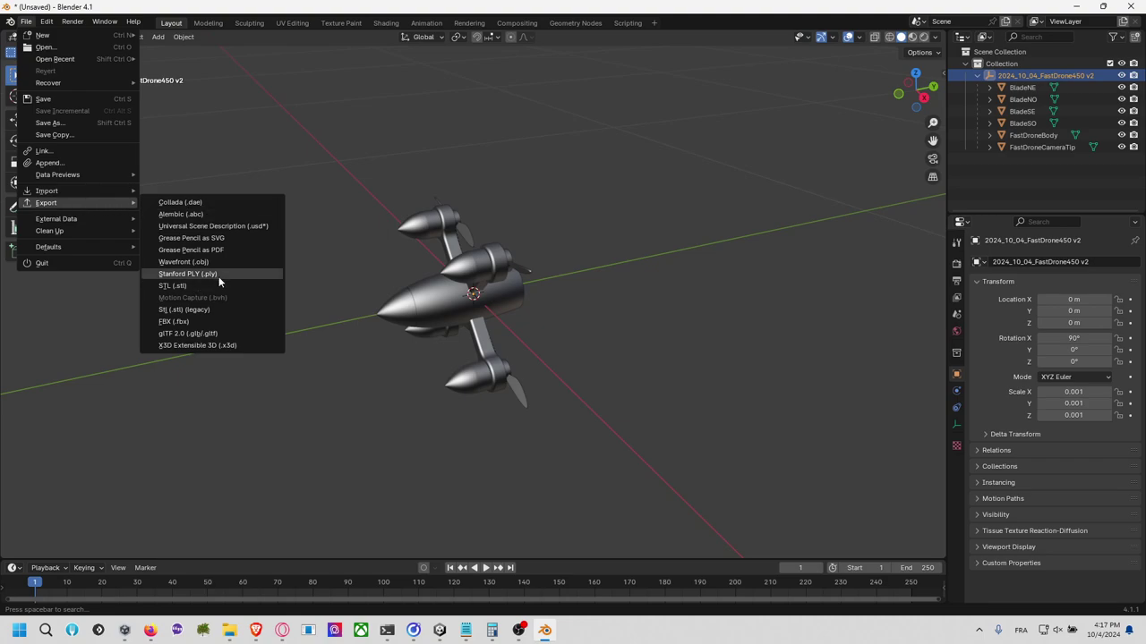
{"action": "left_click", "coordinate": [224, 316]}
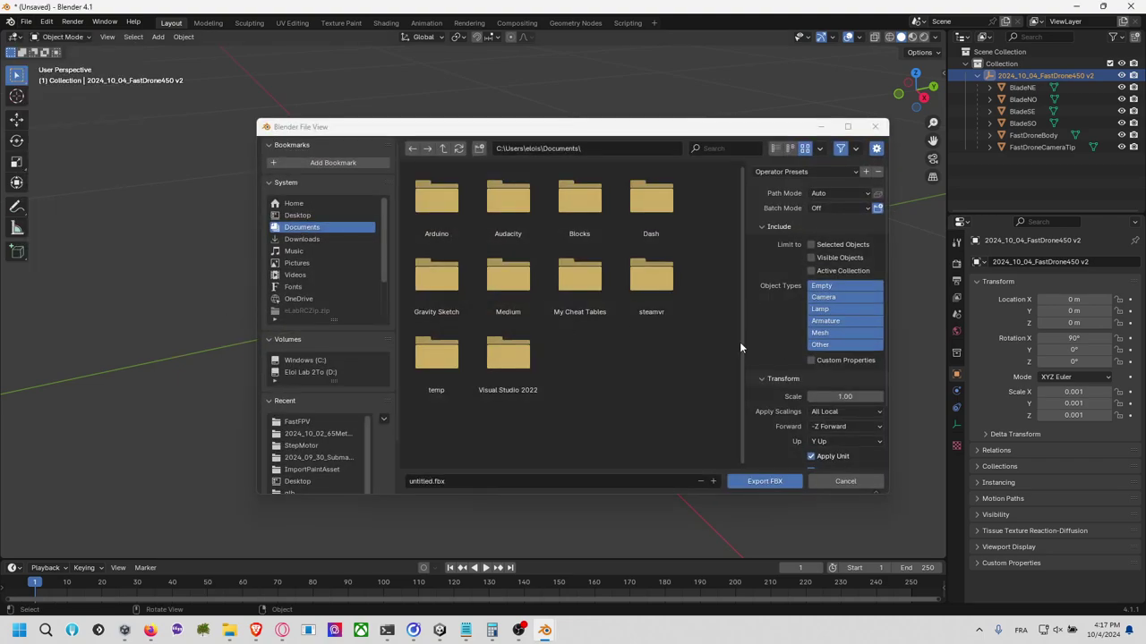
{"action": "left_click", "coordinate": [854, 480]}
{"action": "scroll", "coordinate": [582, 296], "scroll_direction": "up", "scroll_amount": 5}
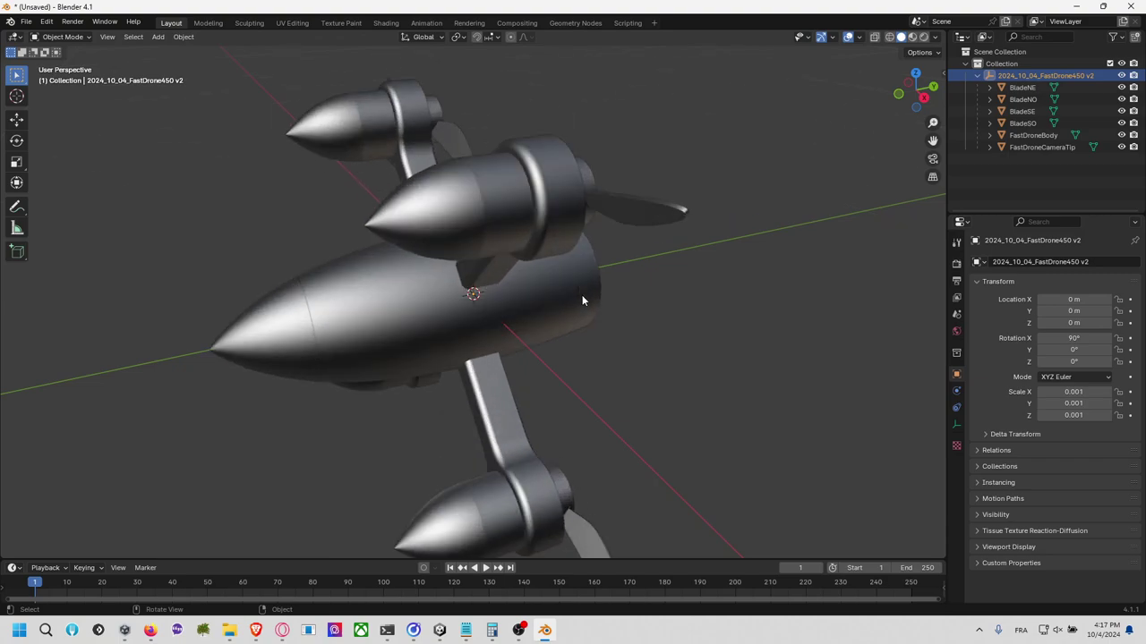
{"action": "left_click", "coordinate": [586, 301]}
{"action": "right_click", "coordinate": [586, 300]}
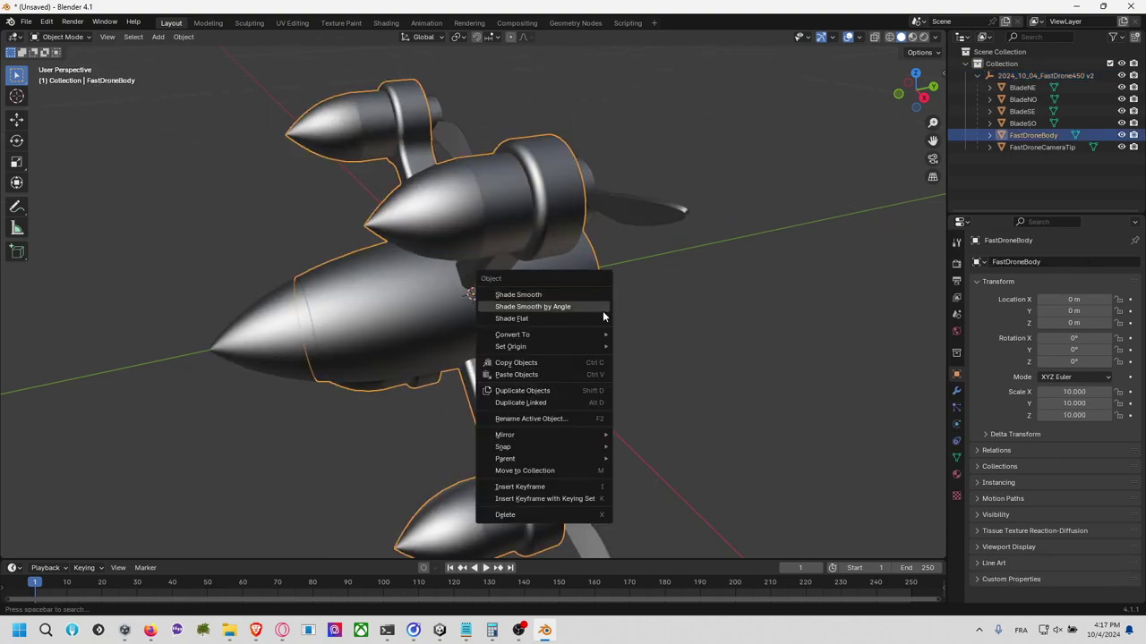
{"action": "left_click", "coordinate": [636, 309]}
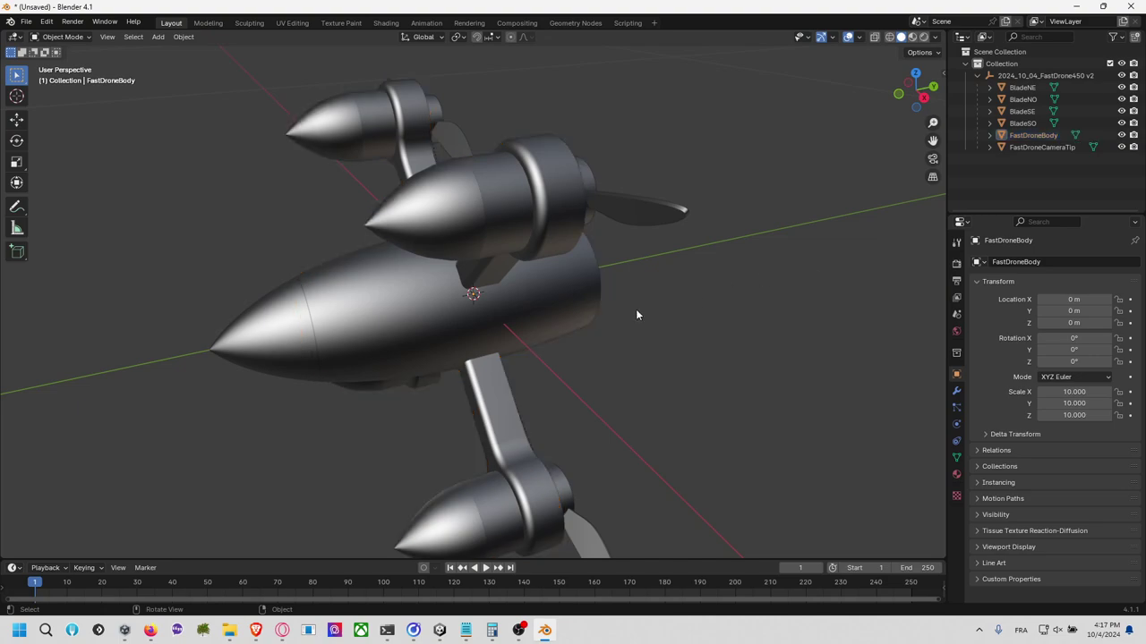
{"action": "left_click", "coordinate": [576, 314]}
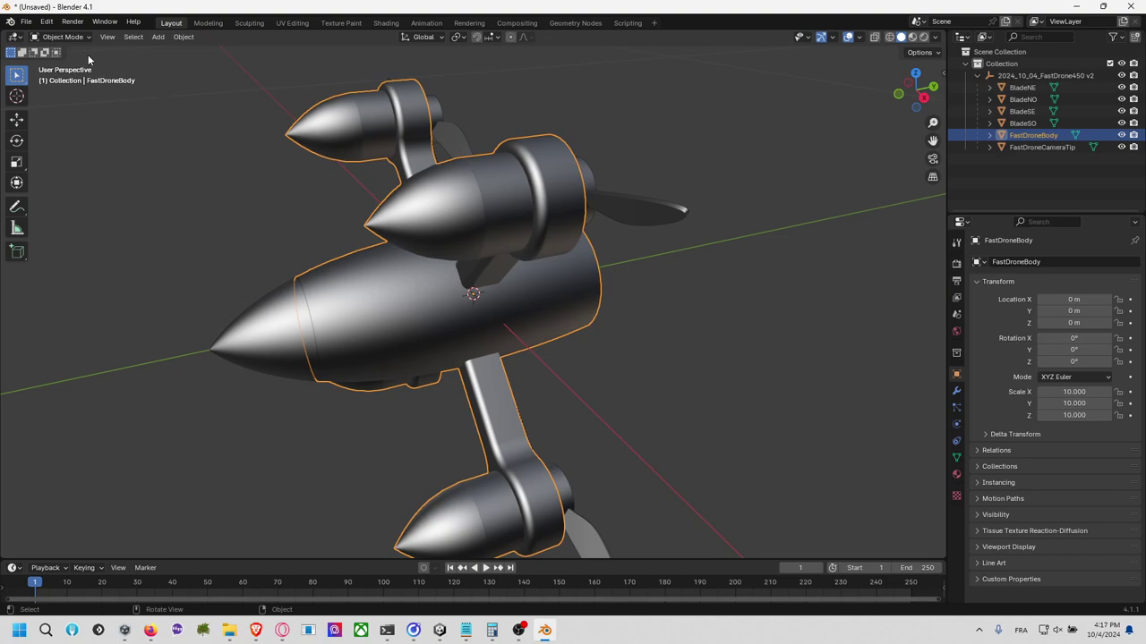
Step: Enter Edit Mode on FastDroneBody, view it from the top, and deselect all edges in edge select mode
{"action": "left_click", "coordinate": [62, 36]}
{"action": "left_click", "coordinate": [63, 63]}
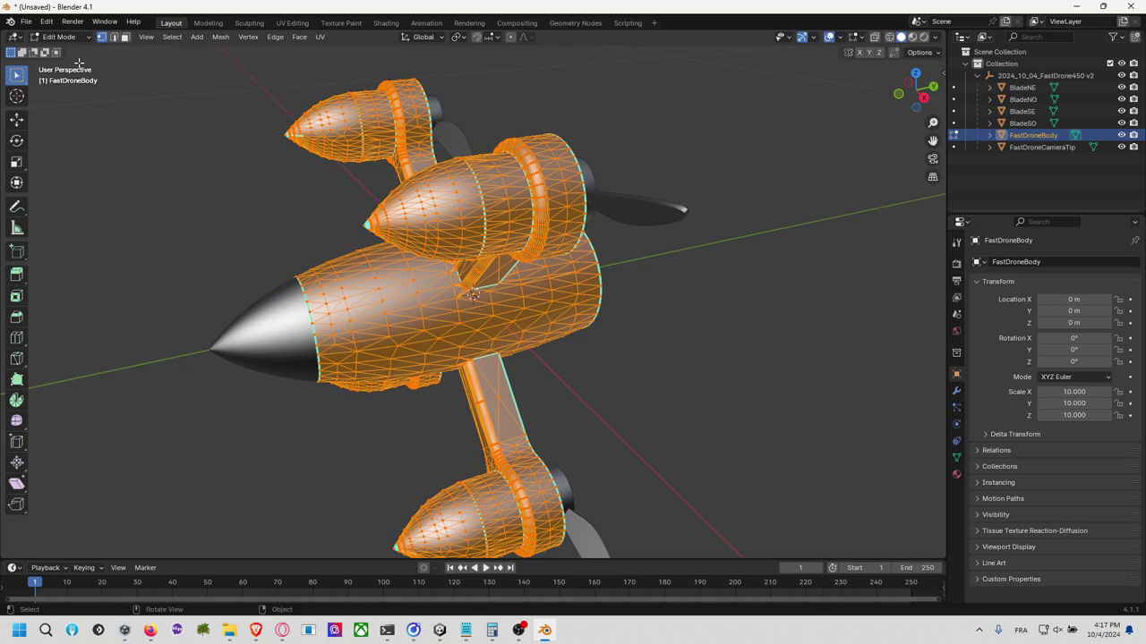
{"action": "left_click", "coordinate": [915, 77]}
{"action": "middle_click_drag", "start_coordinate": [748, 267], "coordinate": [772, 168]}
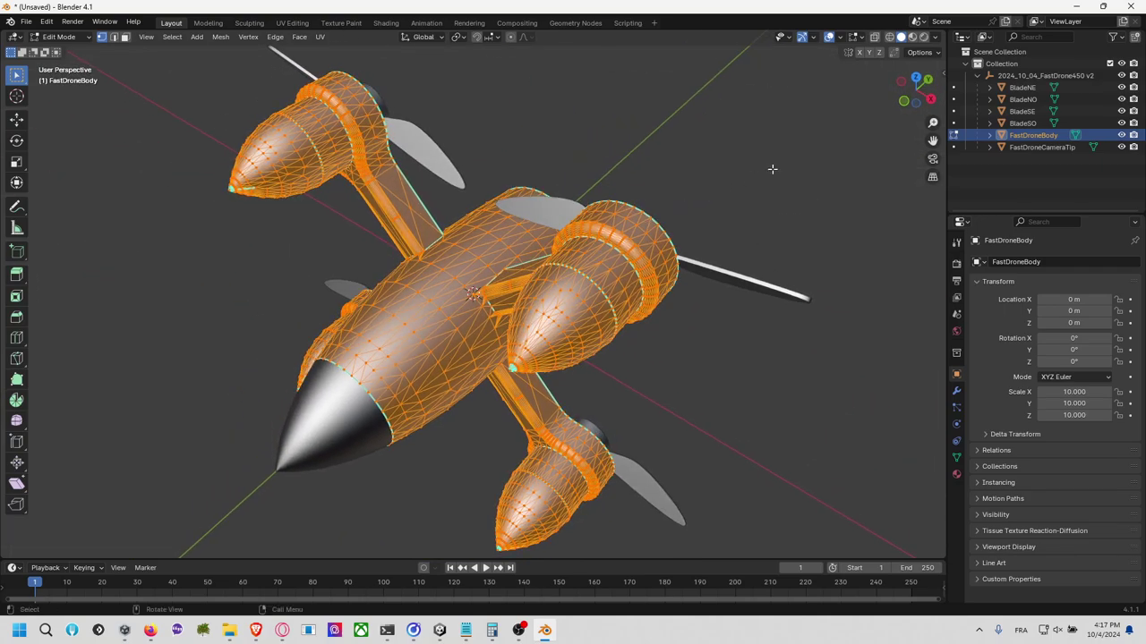
{"action": "left_click", "coordinate": [914, 78]}
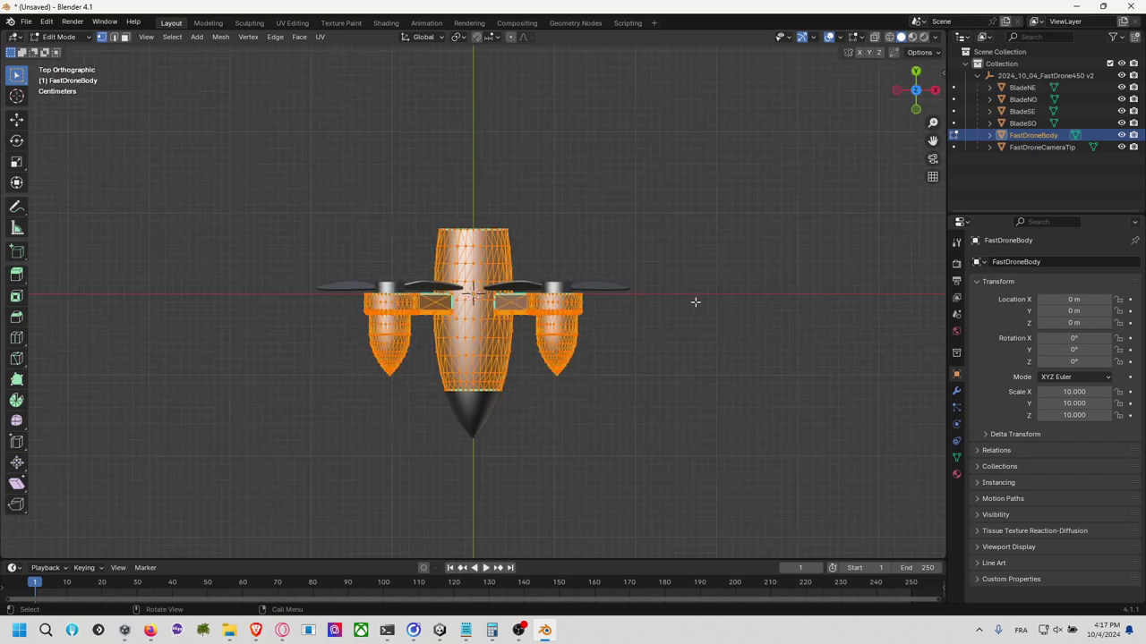
{"action": "scroll", "coordinate": [694, 302], "scroll_direction": "up", "scroll_amount": 7}
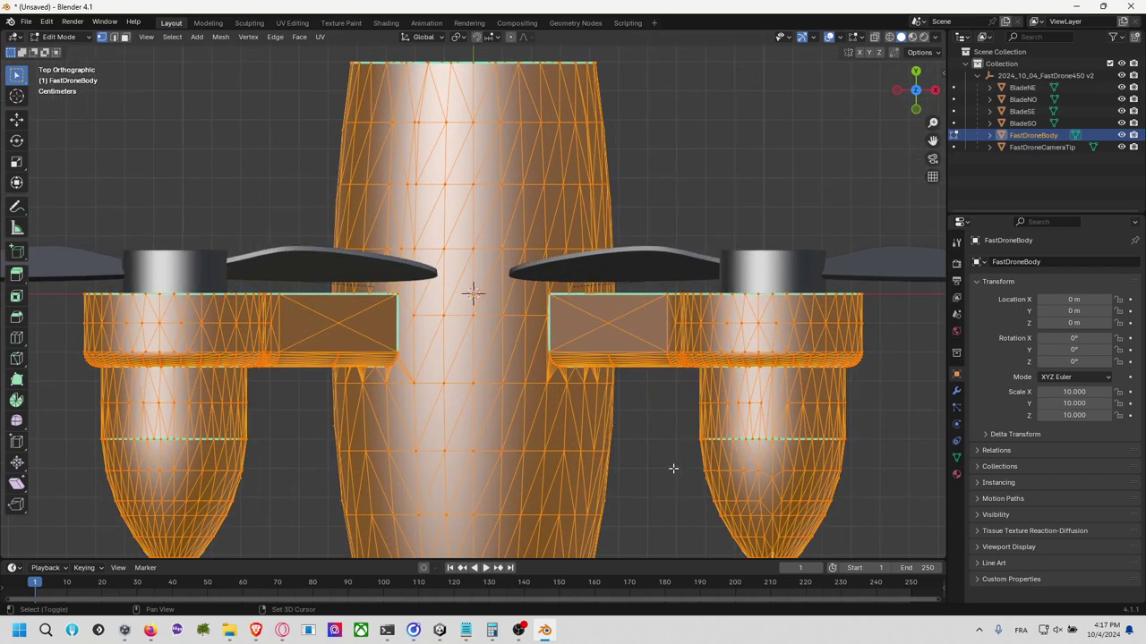
{"action": "middle_click_drag", "start_coordinate": [672, 468], "coordinate": [607, 346], "text": "shift"}
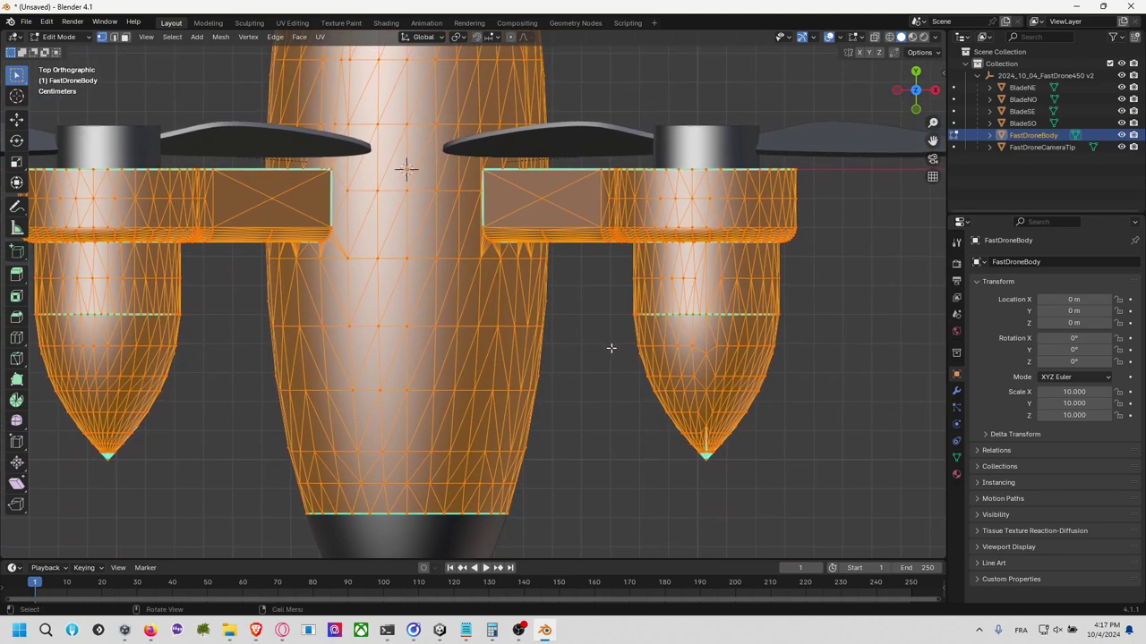
{"action": "left_click", "coordinate": [113, 37]}
{"action": "key", "text": "alt+a"}
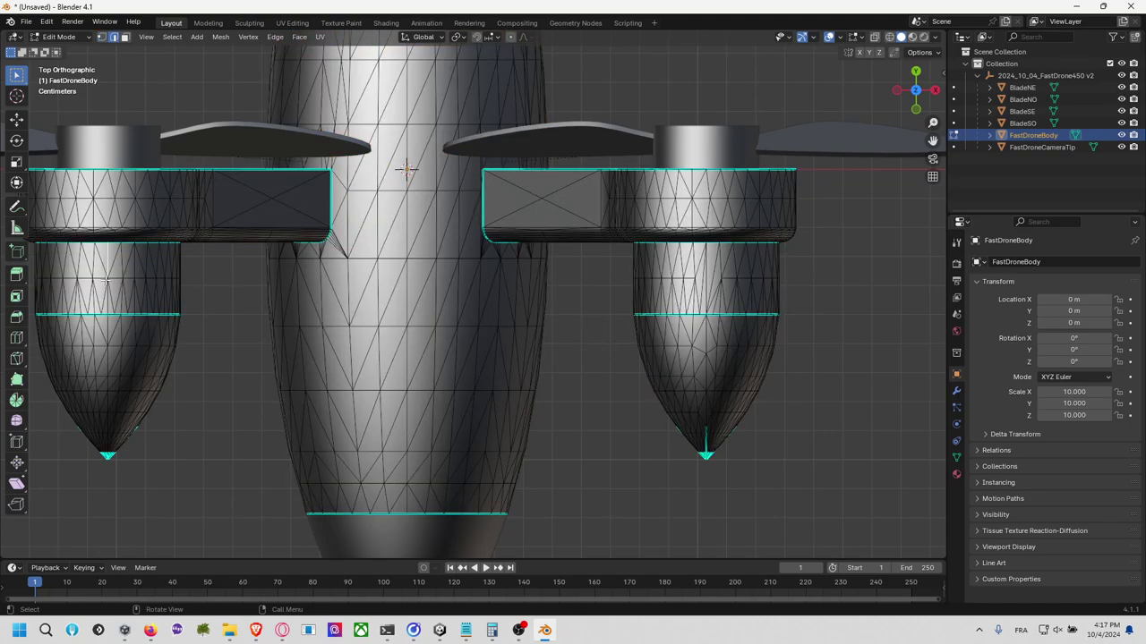
Step: Select an edge path running up the left rotor pod's cone from its tip
{"action": "left_click", "coordinate": [107, 450], "text": "ctrl"}
{"action": "key", "text": "ctrl+z"}
{"action": "left_click", "coordinate": [107, 305], "text": "ctrl"}
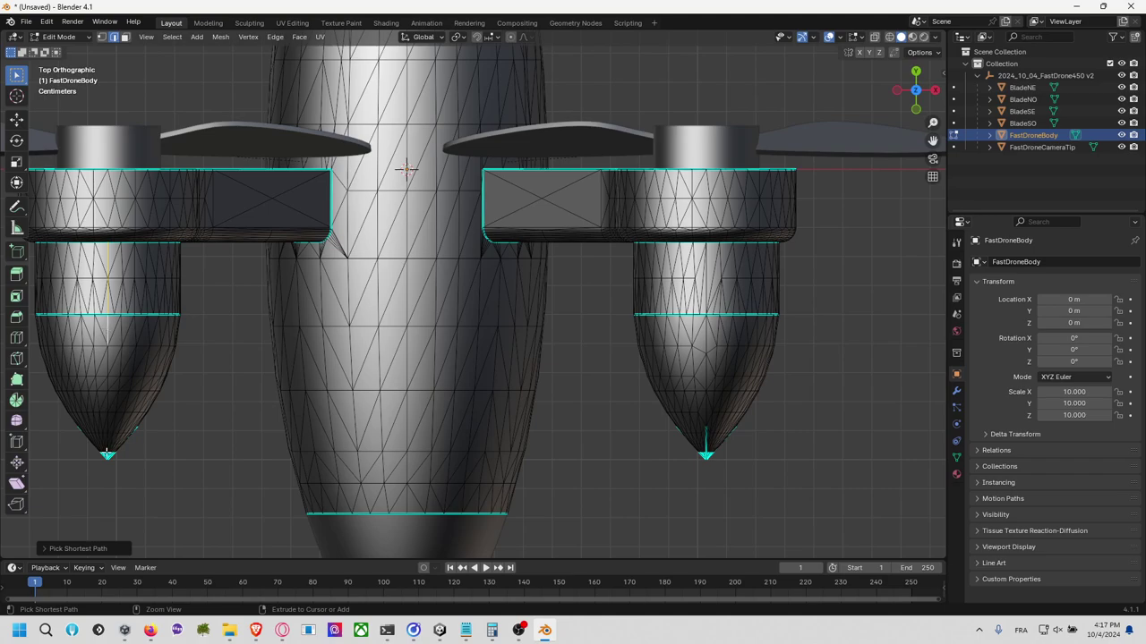
{"action": "middle_click_drag", "start_coordinate": [108, 452], "coordinate": [366, 458], "text": "ctrl"}
{"action": "scroll", "coordinate": [362, 458], "scroll_direction": "up", "scroll_amount": 4}
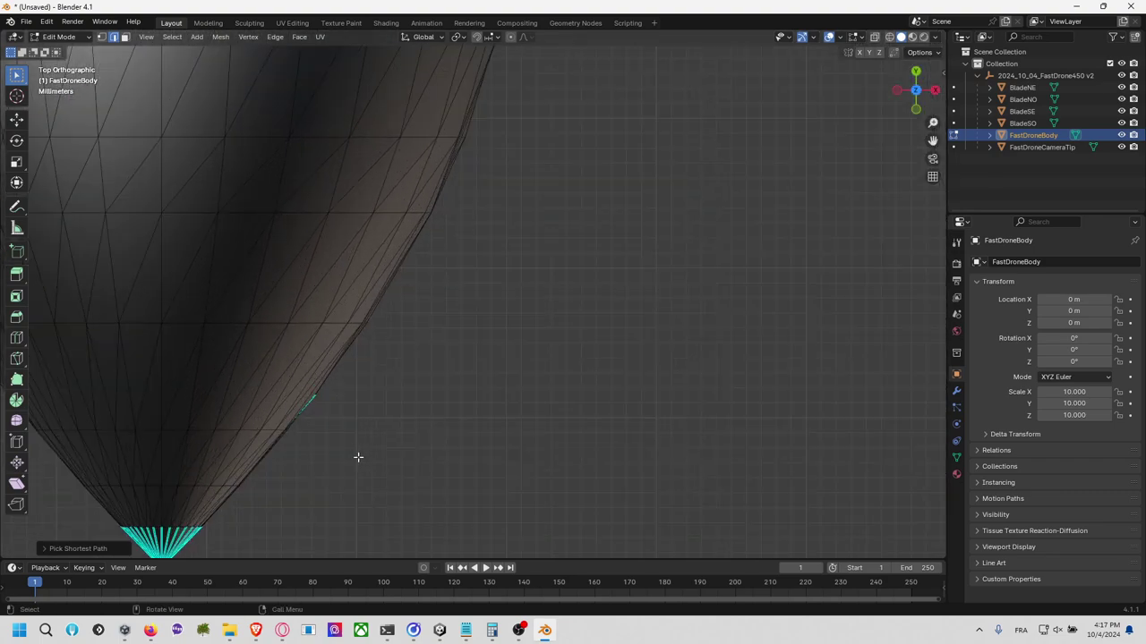
{"action": "middle_click_drag", "start_coordinate": [313, 486], "coordinate": [350, 384], "text": "shift"}
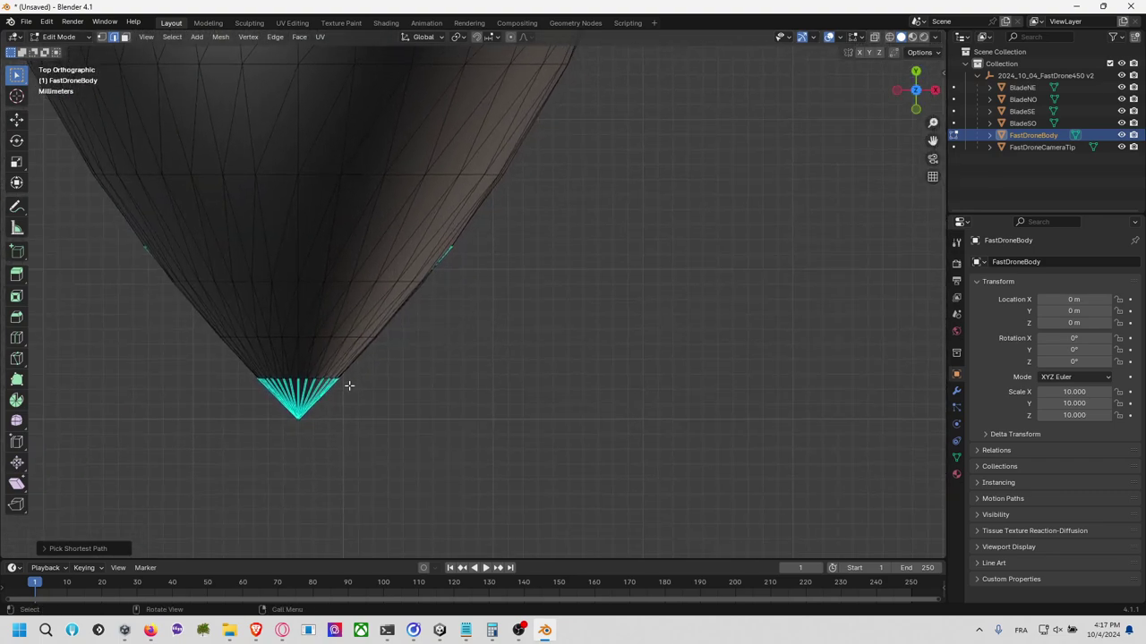
{"action": "left_click", "coordinate": [299, 391], "text": "ctrl"}
Step: Zoom in and centre the view on the selected cone-tip edges
{"action": "scroll", "coordinate": [320, 427], "scroll_direction": "up", "scroll_amount": 5}
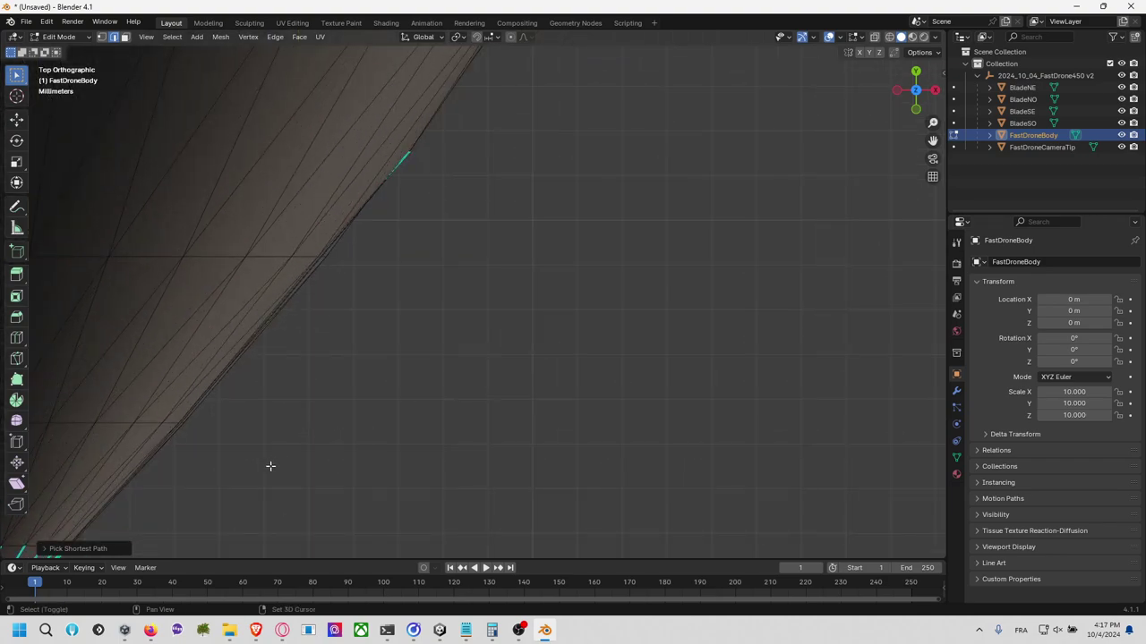
{"action": "scroll", "coordinate": [596, 205], "scroll_direction": "down", "scroll_amount": 3}
{"action": "middle_click_drag", "start_coordinate": [596, 204], "coordinate": [624, 188], "text": "shift"}
{"action": "scroll", "coordinate": [230, 455], "scroll_direction": "up", "scroll_amount": 4}
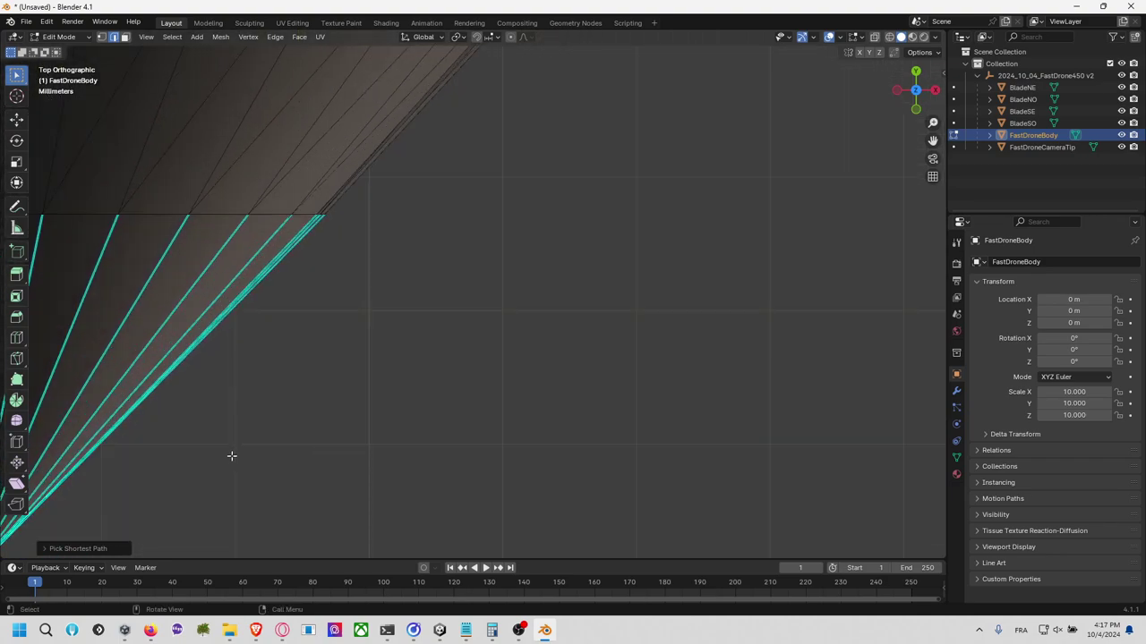
{"action": "scroll", "coordinate": [209, 455], "scroll_direction": "up", "scroll_amount": 1}
{"action": "scroll", "coordinate": [209, 456], "scroll_direction": "down", "scroll_amount": 2}
{"action": "middle_click_drag", "start_coordinate": [210, 456], "coordinate": [496, 281], "text": "shift"}
{"action": "scroll", "coordinate": [496, 281], "scroll_direction": "up", "scroll_amount": 3}
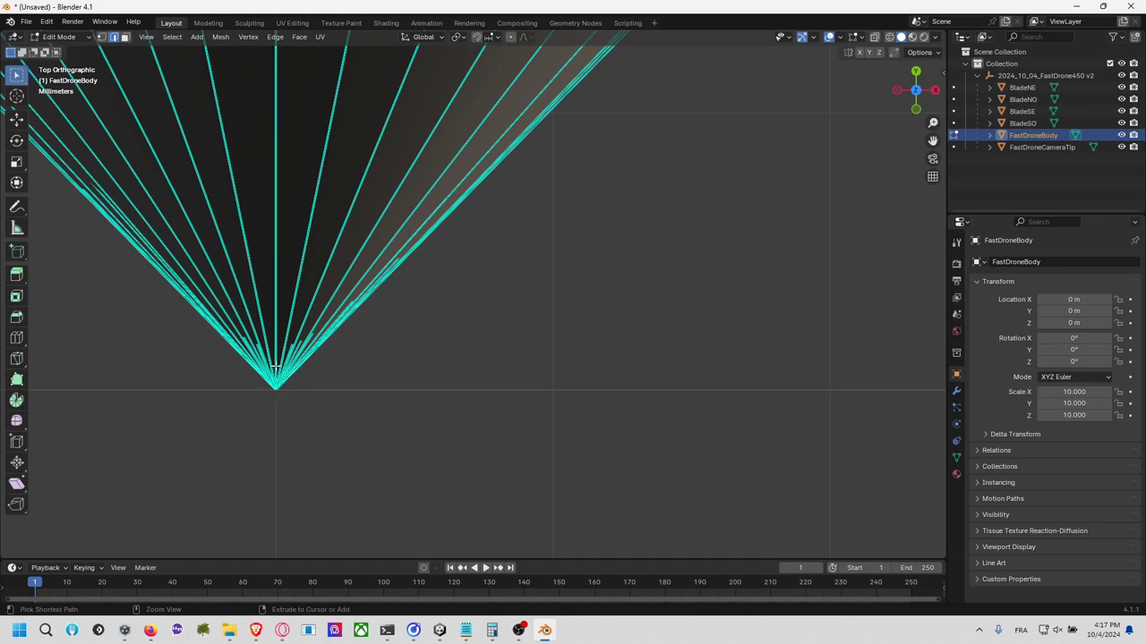
{"action": "key", "text": "KP_Decimal"}
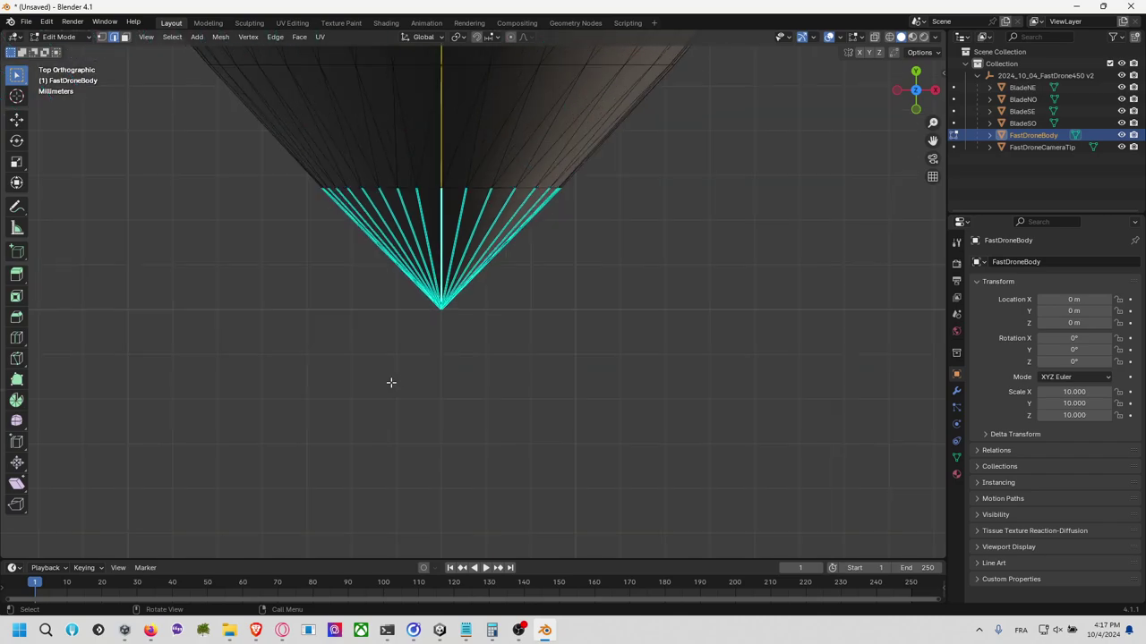
Step: Orbit around the drone, then return to the top view
{"action": "middle_click_drag", "start_coordinate": [570, 283], "coordinate": [466, 403]}
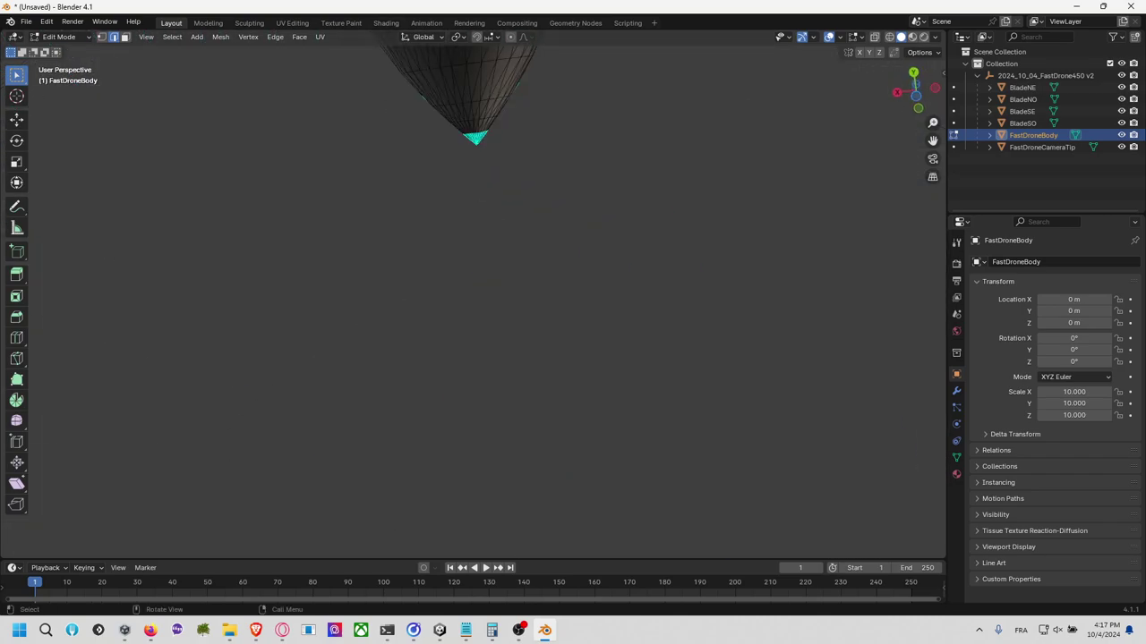
{"action": "scroll", "coordinate": [566, 200], "scroll_direction": "up", "scroll_amount": 5}
{"action": "left_click", "coordinate": [915, 77]}
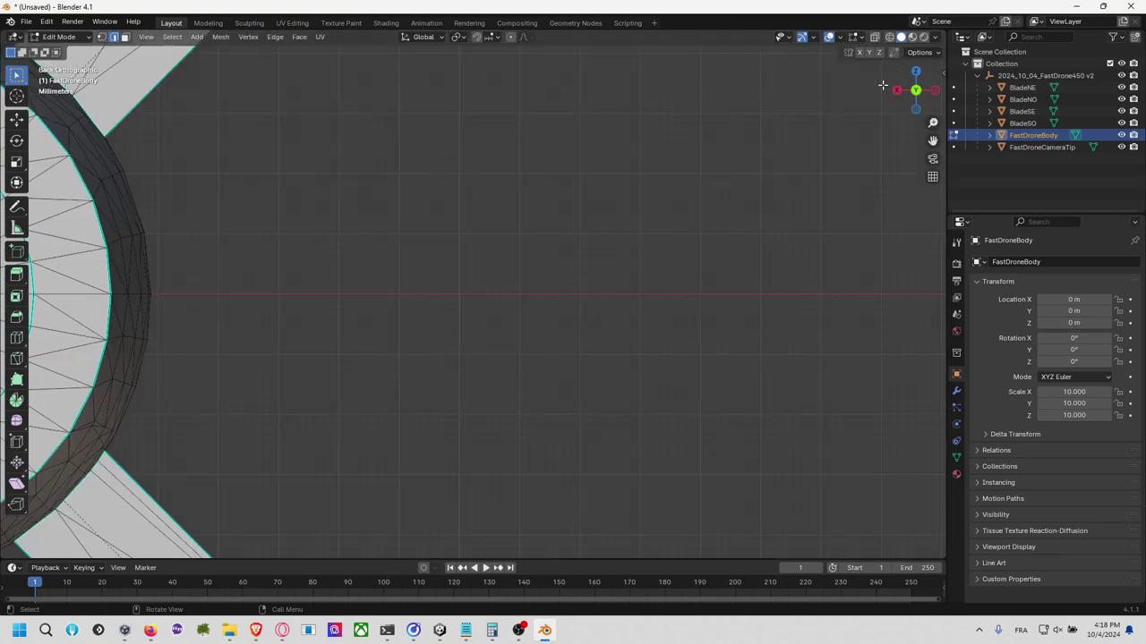
{"action": "scroll", "coordinate": [557, 171], "scroll_direction": "down", "scroll_amount": 10}
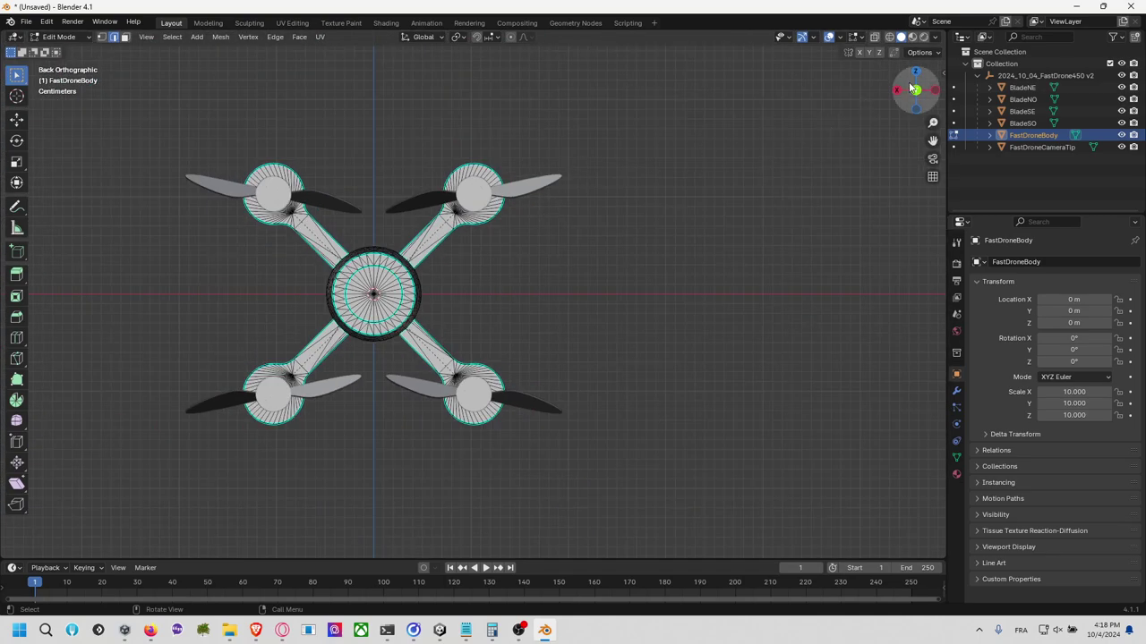
{"action": "left_click", "coordinate": [914, 74]}
{"action": "scroll", "coordinate": [617, 223], "scroll_direction": "up", "scroll_amount": 4}
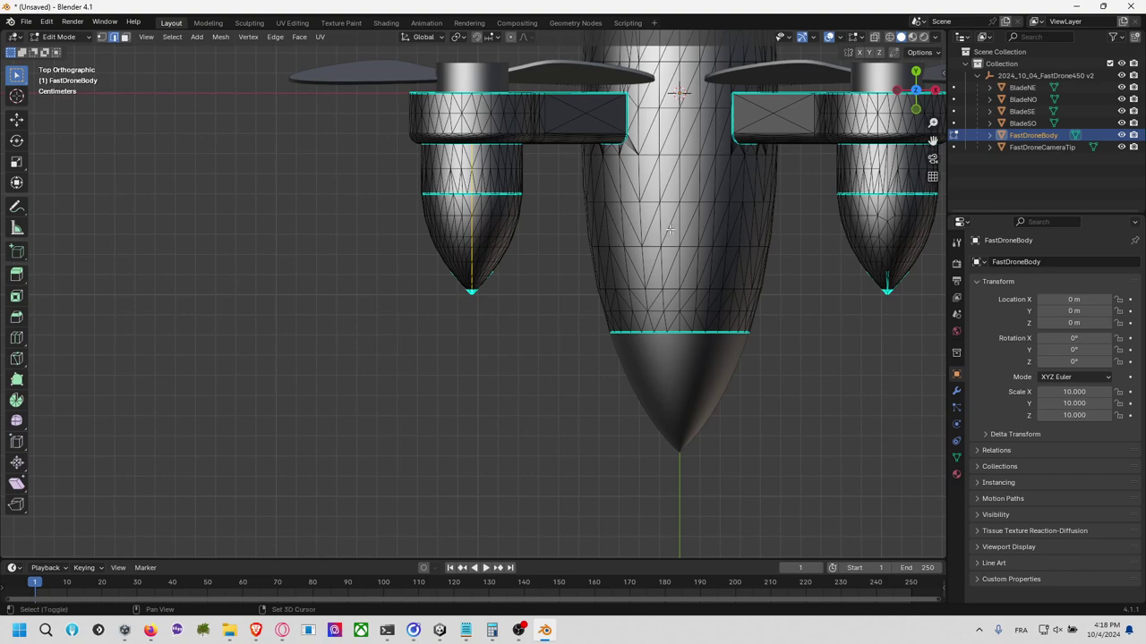
{"action": "scroll", "coordinate": [644, 237], "scroll_direction": "down", "scroll_amount": 6, "text": "ctrl"}
{"action": "scroll", "coordinate": [632, 216], "scroll_direction": "up", "scroll_amount": 6}
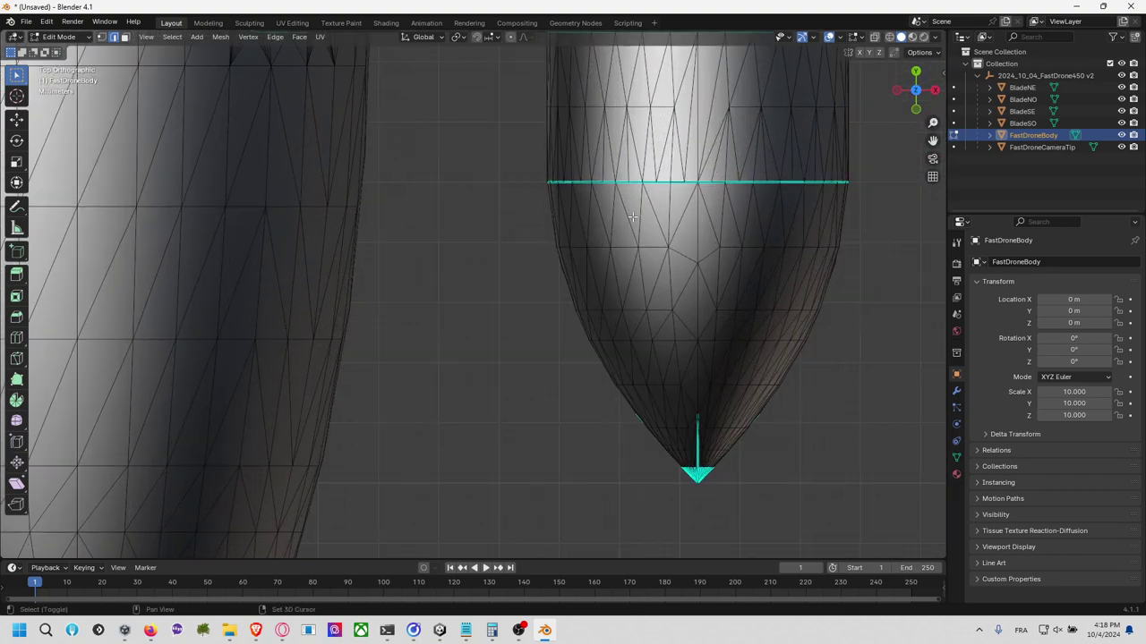
Step: Try an edge path on the right pod's top rim, then undo that selection
{"action": "middle_click_drag", "start_coordinate": [632, 217], "coordinate": [515, 263], "text": "shift"}
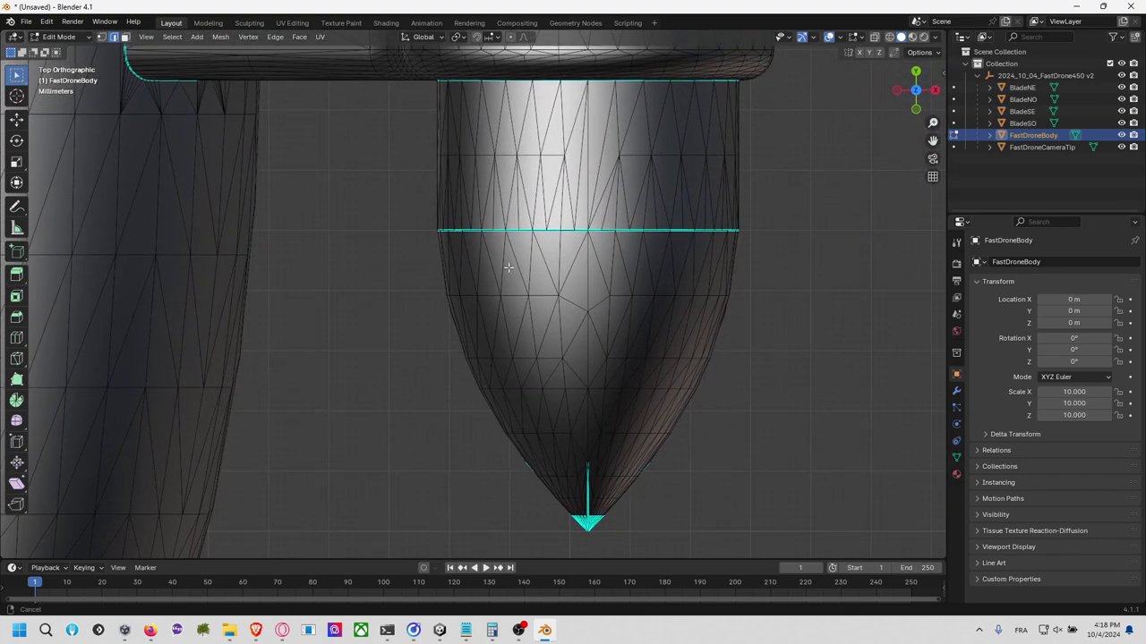
{"action": "left_click", "coordinate": [584, 153], "text": "ctrl"}
{"action": "key", "text": "ctrl+z"}
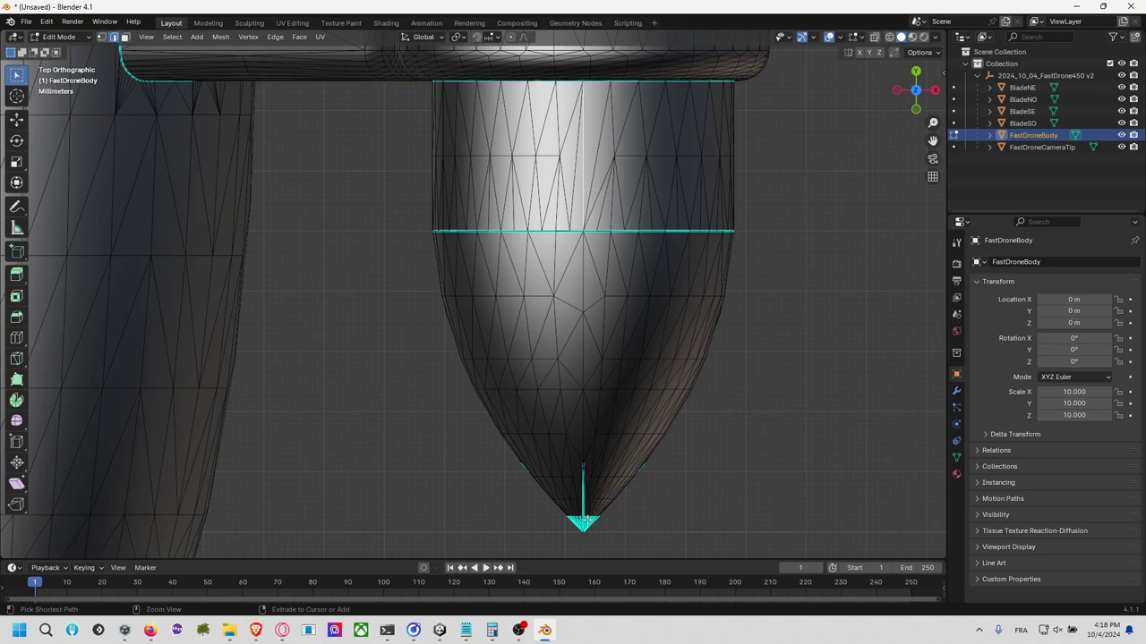
{"action": "middle_click_drag", "start_coordinate": [587, 521], "coordinate": [448, 352], "text": "ctrl"}
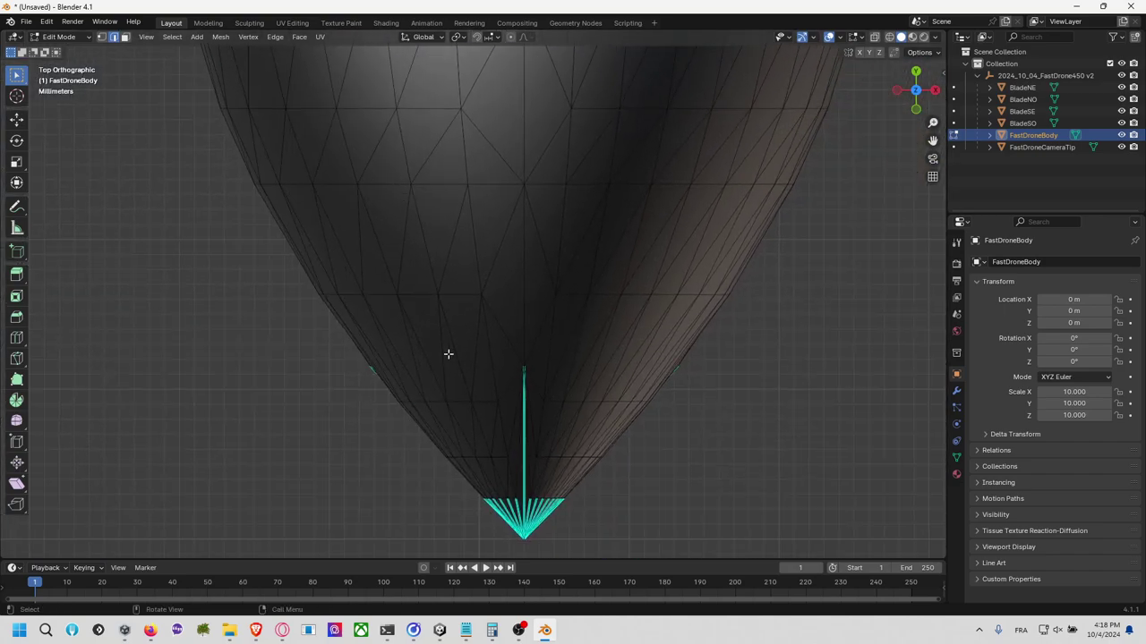
{"action": "scroll", "coordinate": [433, 456], "scroll_direction": "up", "scroll_amount": 5}
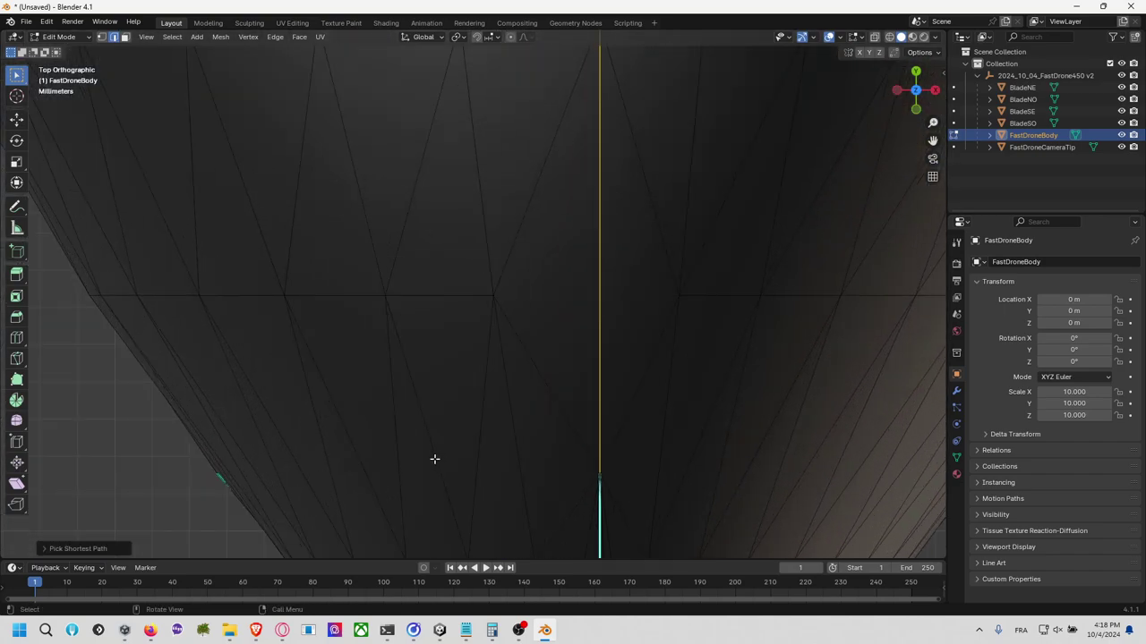
{"action": "scroll", "coordinate": [432, 456], "scroll_direction": "down", "scroll_amount": 13}
{"action": "scroll", "coordinate": [612, 452], "scroll_direction": "down", "scroll_amount": 4}
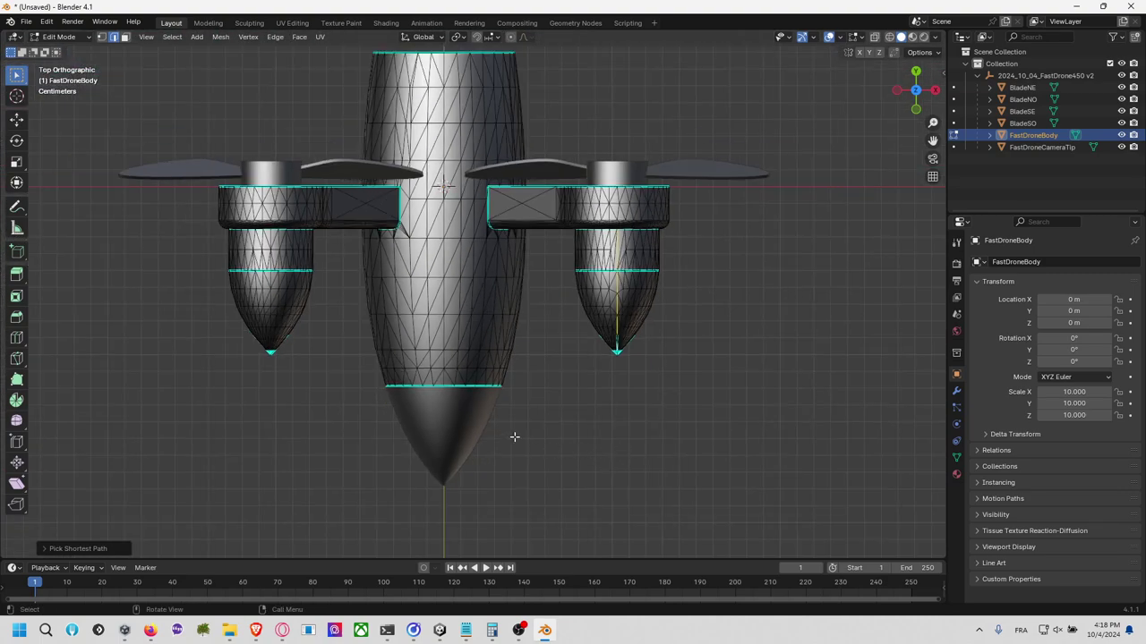
{"action": "key", "text": "ctrl+z"}
{"action": "key", "text": "ctrl+z"}
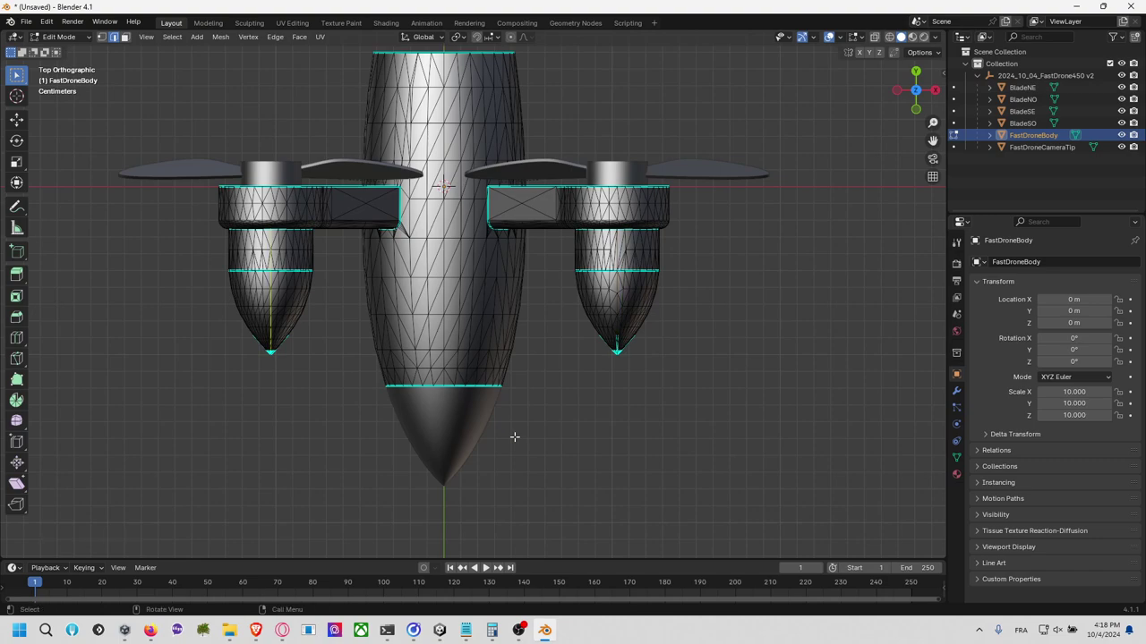
Step: Mark the selected left-cone edge path as a seam using the F3 'seam' search
{"action": "key", "text": "F3"}
{"action": "type", "text": "seam"}
{"action": "key", "text": "Return"}
Step: Bring the right pod into view and select a vertical edge on it
{"action": "scroll", "coordinate": [713, 284], "scroll_direction": "down", "scroll_amount": 4}
{"action": "scroll", "coordinate": [639, 295], "scroll_direction": "up", "scroll_amount": 8}
{"action": "middle_click_drag", "start_coordinate": [624, 296], "coordinate": [444, 311], "text": "shift"}
{"action": "left_click", "coordinate": [578, 205], "text": "shift"}
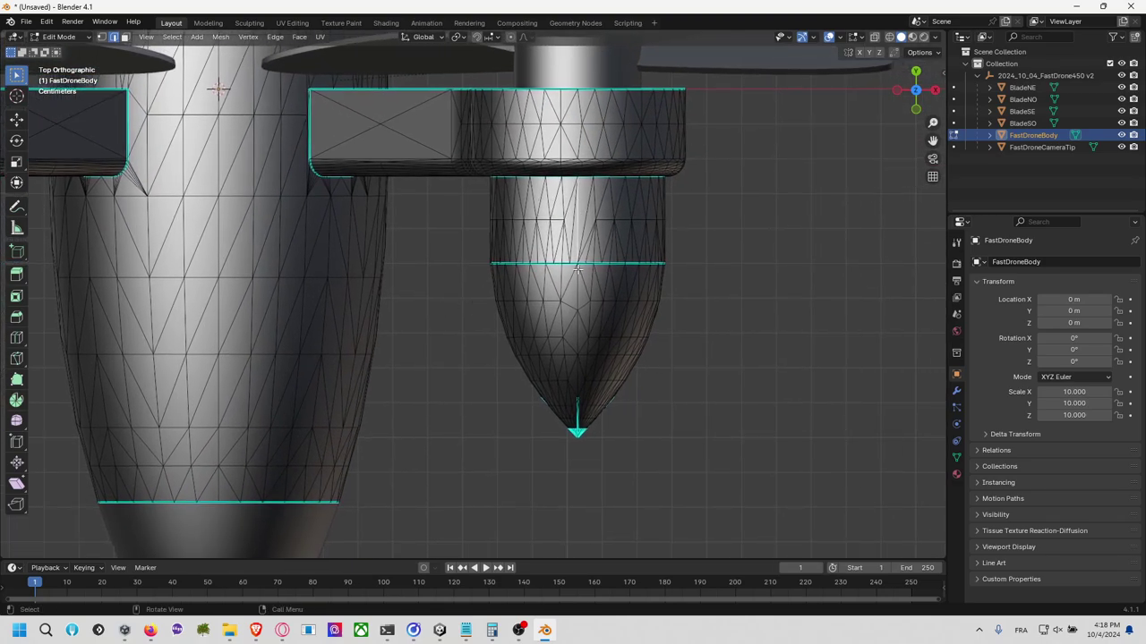
{"action": "scroll", "coordinate": [576, 377], "scroll_direction": "up", "scroll_amount": 4}
{"action": "scroll", "coordinate": [590, 424], "scroll_direction": "up", "scroll_amount": 1}
{"action": "scroll", "coordinate": [637, 440], "scroll_direction": "down", "scroll_amount": 2}
{"action": "middle_click_drag", "start_coordinate": [637, 440], "coordinate": [501, 274], "text": "shift"}
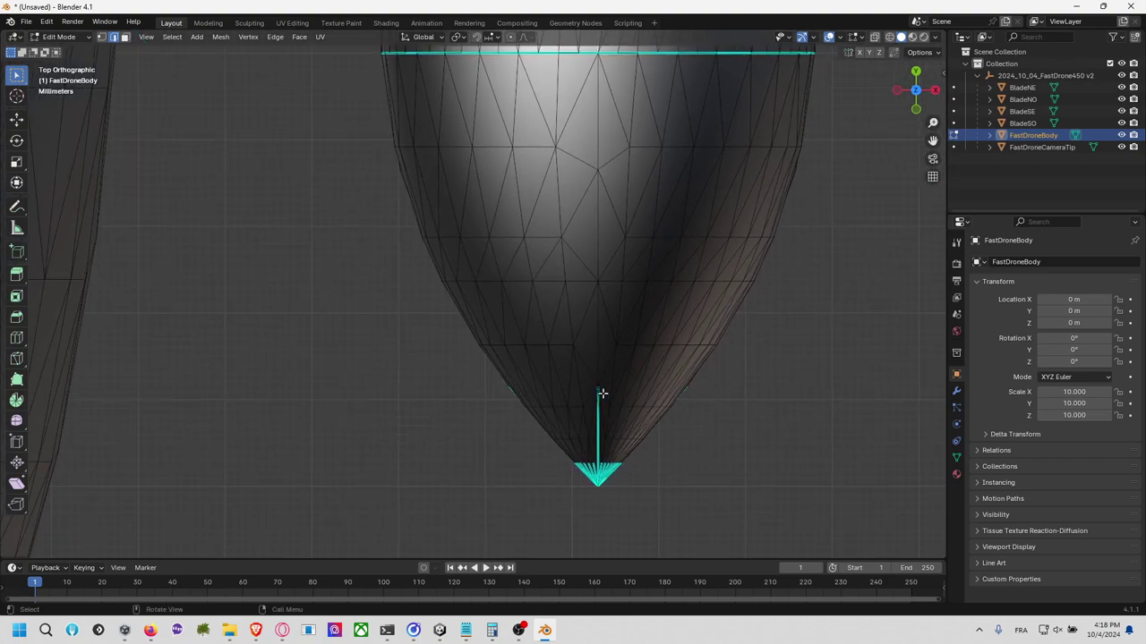
Step: Select the right pod's edge column from rim down to cone tip and mark it as a seam
{"action": "left_click", "coordinate": [597, 473], "text": "shift"}
{"action": "left_click", "coordinate": [597, 477], "text": "ctrl"}
{"action": "key", "text": "ctrl+z"}
{"action": "left_click", "coordinate": [598, 479], "text": "ctrl"}
{"action": "key", "text": "ctrl+z"}
{"action": "left_click", "coordinate": [598, 480], "text": "ctrl"}
{"action": "key", "text": "ctrl+z"}
{"action": "left_click", "coordinate": [598, 481], "text": "ctrl"}
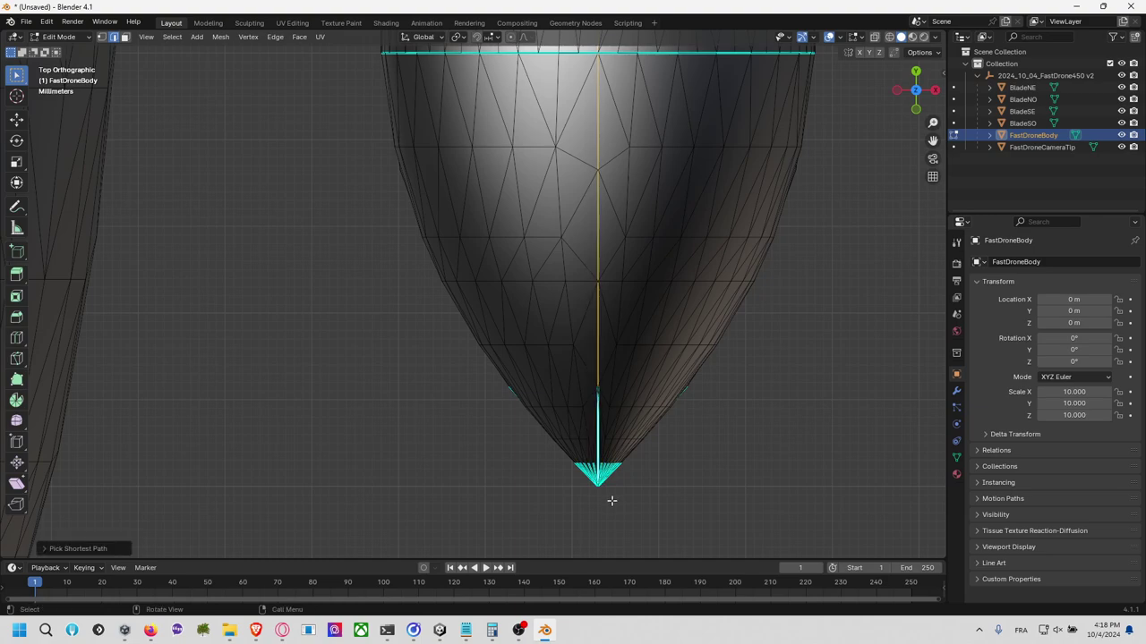
{"action": "key", "text": "F3"}
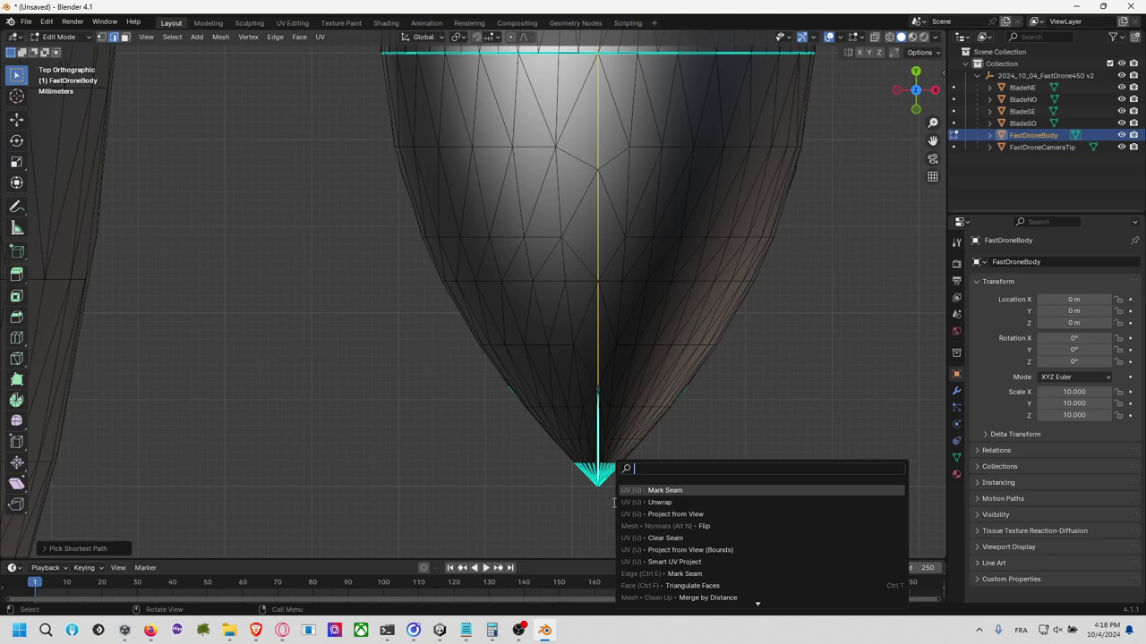
{"action": "key", "text": "Return"}
Step: Inspect the new seam along the cone, then snap to a side view of the drone
{"action": "scroll", "coordinate": [614, 420], "scroll_direction": "up", "scroll_amount": 4}
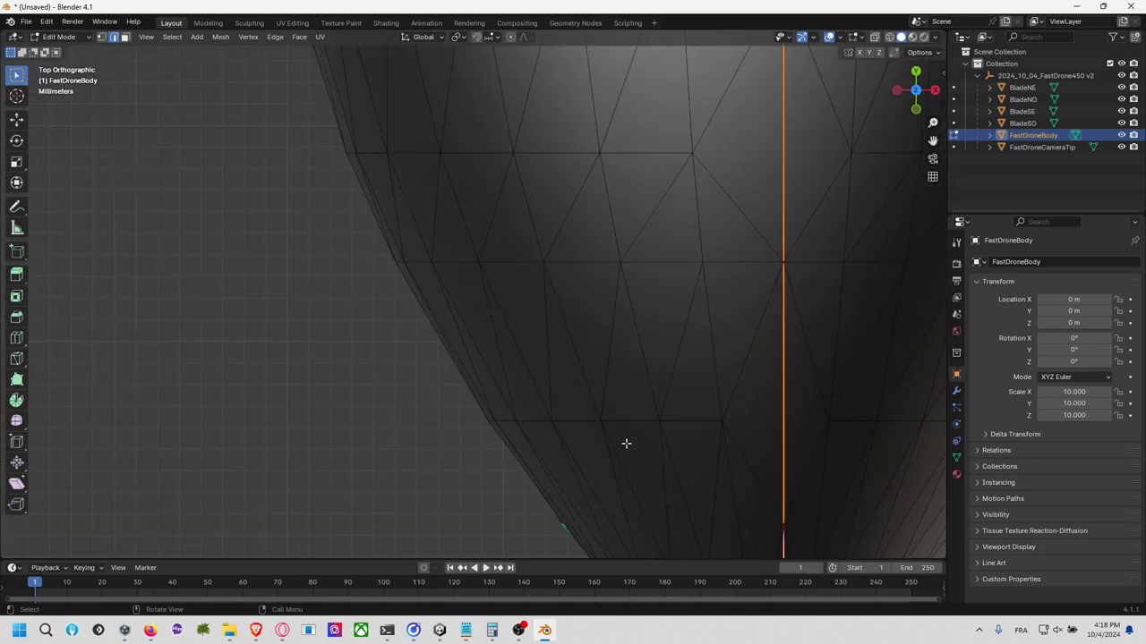
{"action": "scroll", "coordinate": [537, 358], "scroll_direction": "down", "scroll_amount": 2}
{"action": "scroll", "coordinate": [434, 445], "scroll_direction": "up", "scroll_amount": 3}
{"action": "middle_click_drag", "start_coordinate": [434, 445], "coordinate": [531, 268], "text": "shift"}
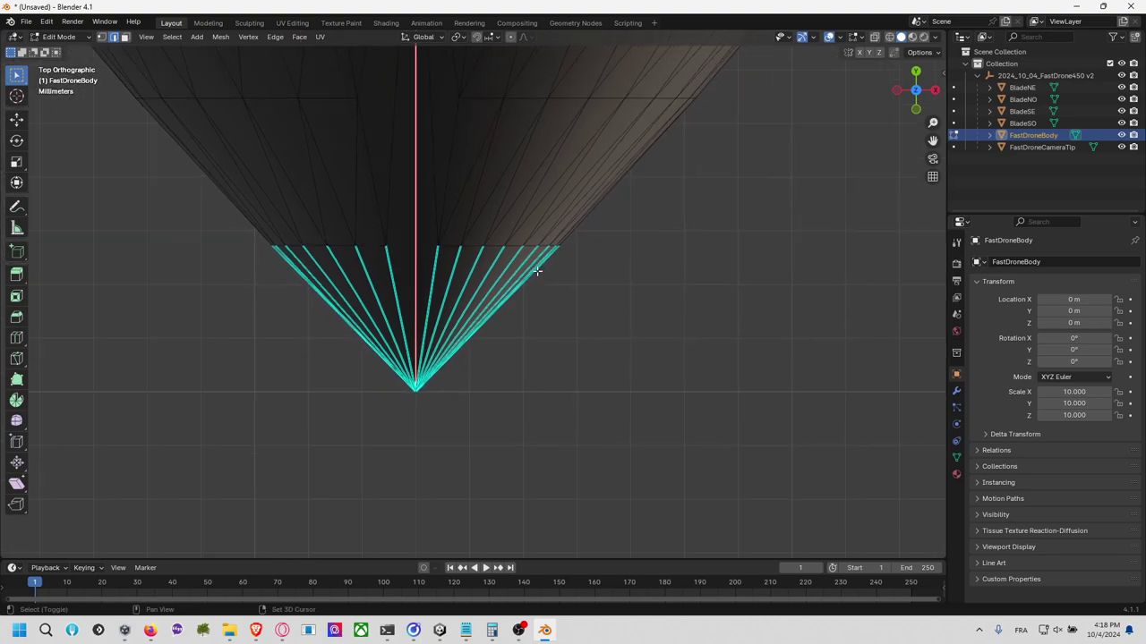
{"action": "scroll", "coordinate": [439, 379], "scroll_direction": "up", "scroll_amount": 5}
{"action": "middle_click_drag", "start_coordinate": [440, 379], "coordinate": [546, 274], "text": "shift"}
{"action": "scroll", "coordinate": [498, 402], "scroll_direction": "up", "scroll_amount": 4}
{"action": "middle_click_drag", "start_coordinate": [498, 402], "coordinate": [542, 259], "text": "shift"}
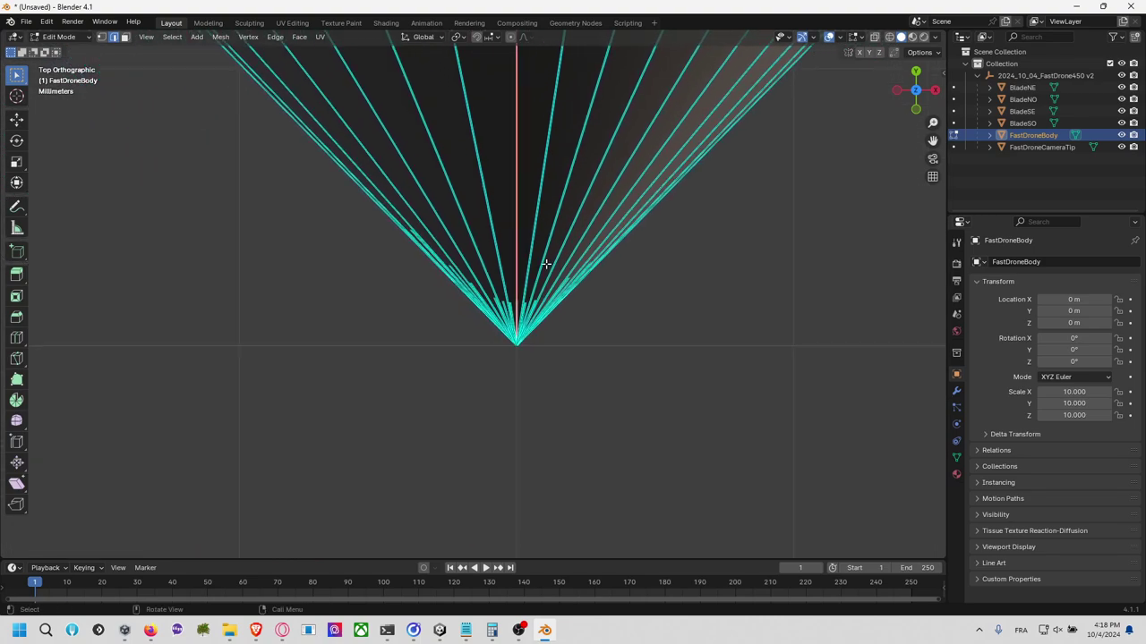
{"action": "scroll", "coordinate": [540, 283], "scroll_direction": "up", "scroll_amount": 5}
{"action": "scroll", "coordinate": [540, 296], "scroll_direction": "down", "scroll_amount": 10}
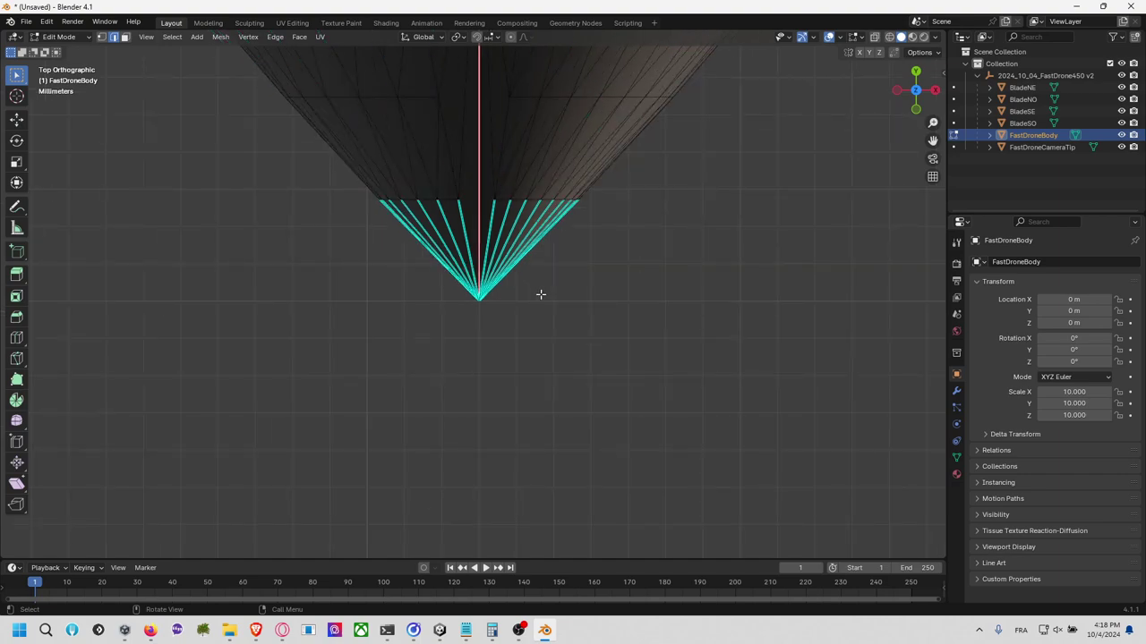
{"action": "scroll", "coordinate": [537, 294], "scroll_direction": "down", "scroll_amount": 4}
{"action": "middle_click_drag", "start_coordinate": [537, 296], "coordinate": [683, 233]}
{"action": "left_click", "coordinate": [935, 86]}
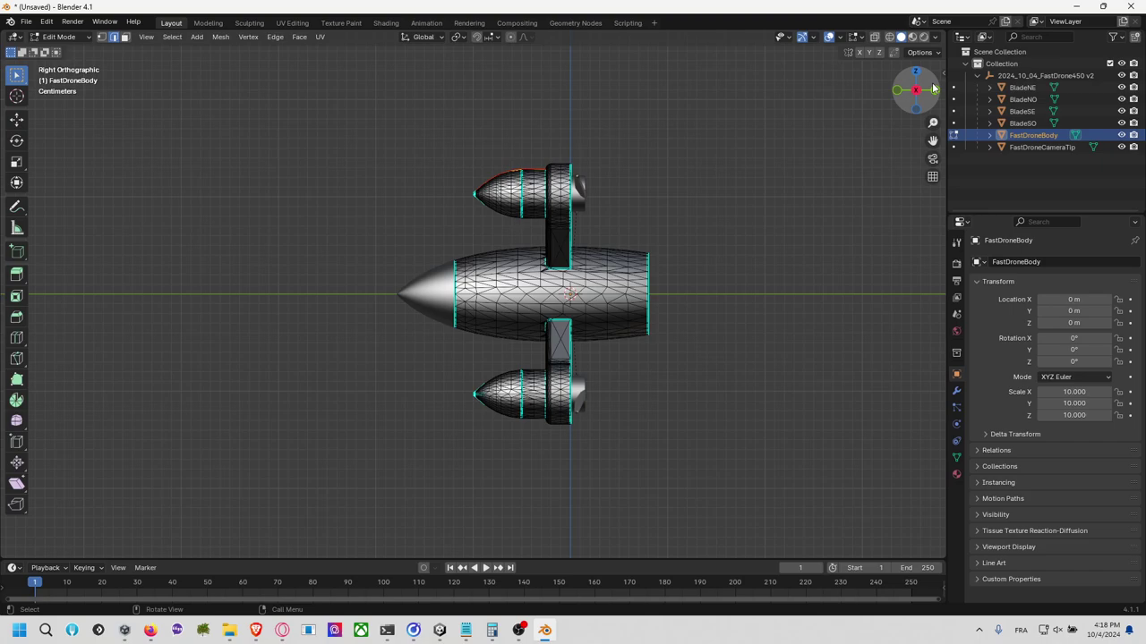
Step: In Bottom view, mark a seam down the first pod's nose cone from its tip
{"action": "left_click_drag", "start_coordinate": [930, 105], "coordinate": [915, 108]}
{"action": "left_click", "coordinate": [915, 108]}
{"action": "scroll", "coordinate": [516, 304], "scroll_direction": "up", "scroll_amount": 6}
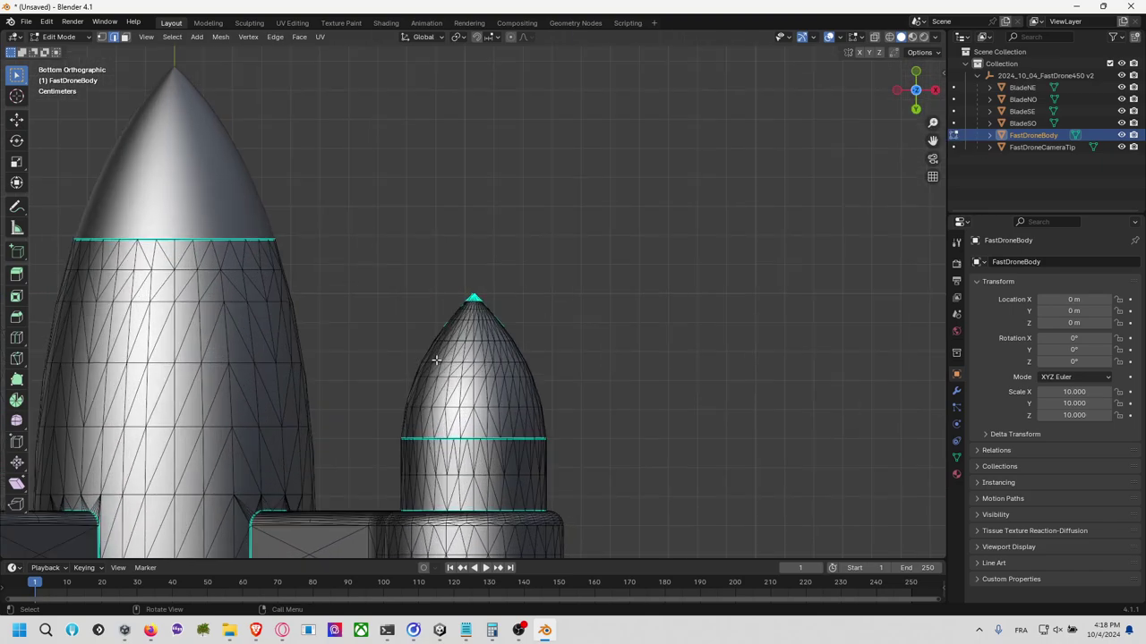
{"action": "middle_click_drag", "start_coordinate": [511, 397], "coordinate": [580, 211], "text": "shift"}
{"action": "scroll", "coordinate": [591, 242], "scroll_direction": "up", "scroll_amount": 5}
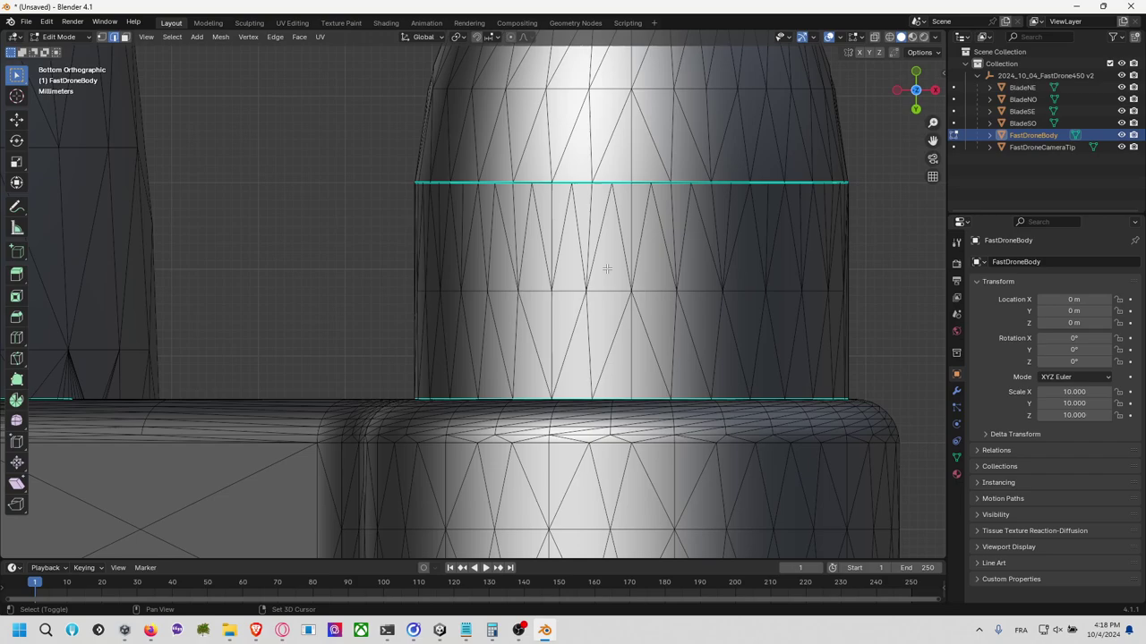
{"action": "scroll", "coordinate": [602, 314], "scroll_direction": "up", "scroll_amount": 5}
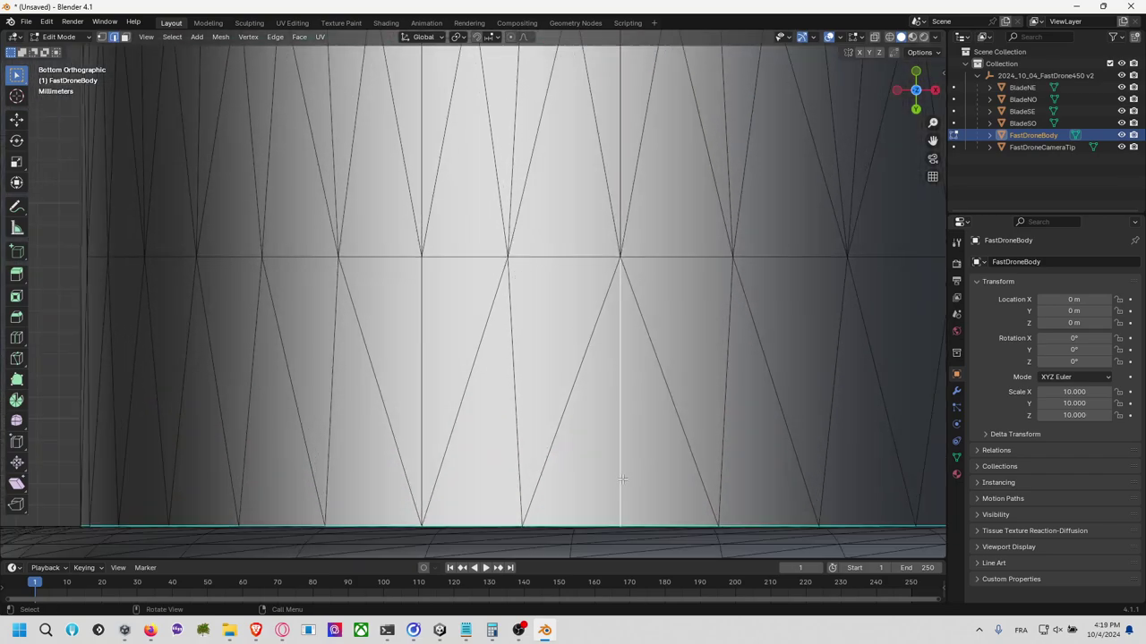
{"action": "scroll", "coordinate": [619, 367], "scroll_direction": "down", "scroll_amount": 5}
{"action": "scroll", "coordinate": [583, 232], "scroll_direction": "up", "scroll_amount": 10, "text": "shift"}
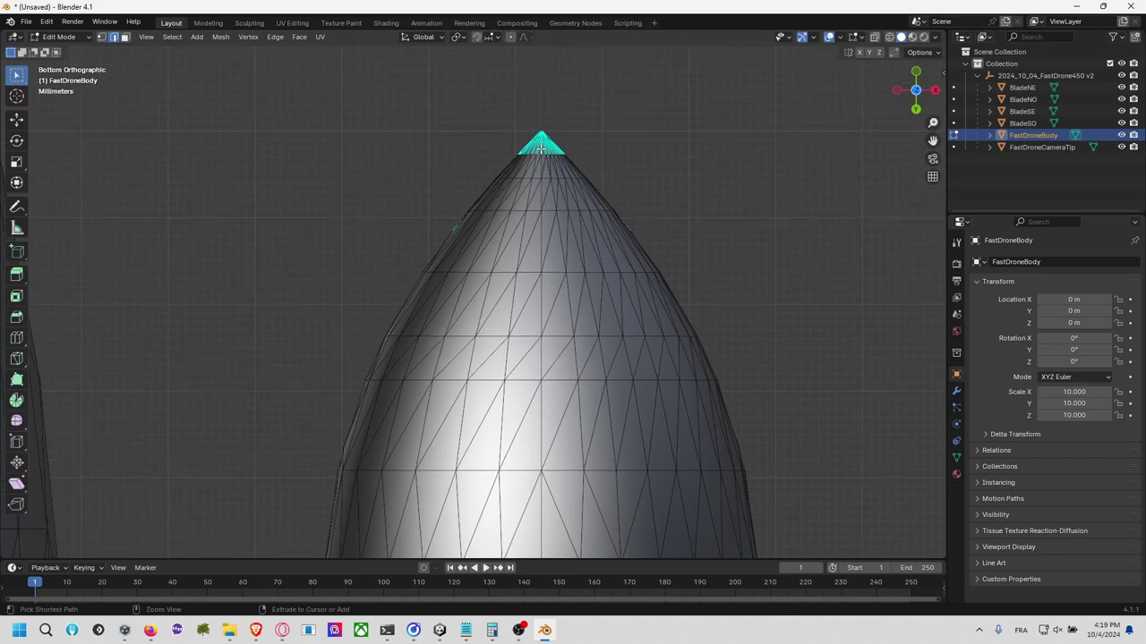
{"action": "left_click", "coordinate": [541, 148], "text": "ctrl"}
{"action": "key", "text": "F3"}
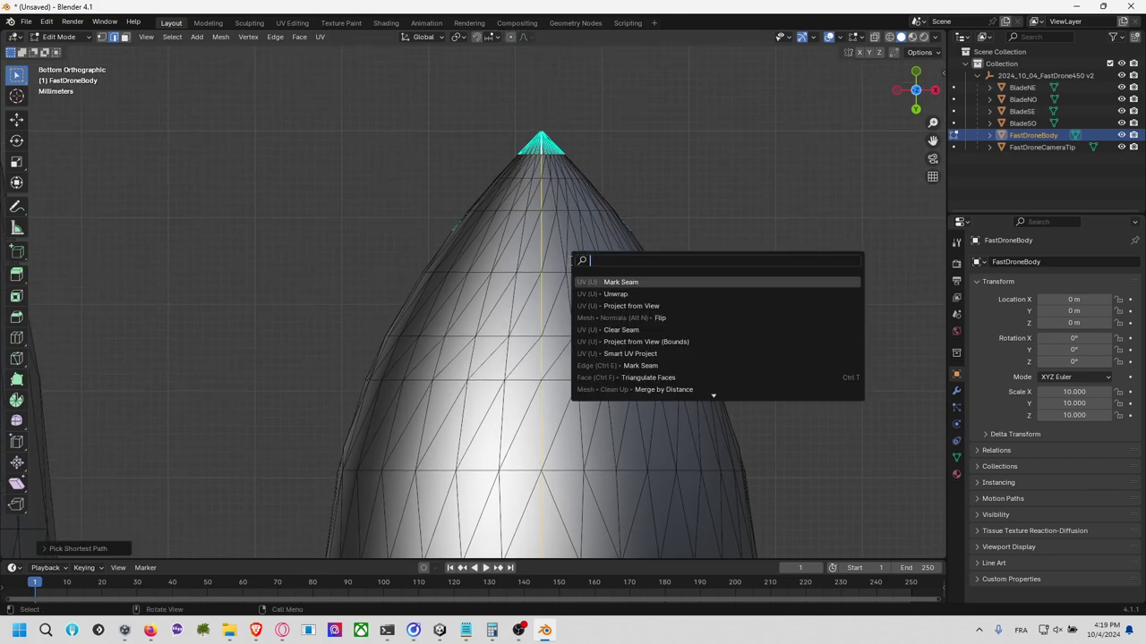
{"action": "key", "text": "Return"}
Step: Select the edge path down the left motor pod's cone and bring up the edge context menu
{"action": "scroll", "coordinate": [569, 260], "scroll_direction": "down", "scroll_amount": 5}
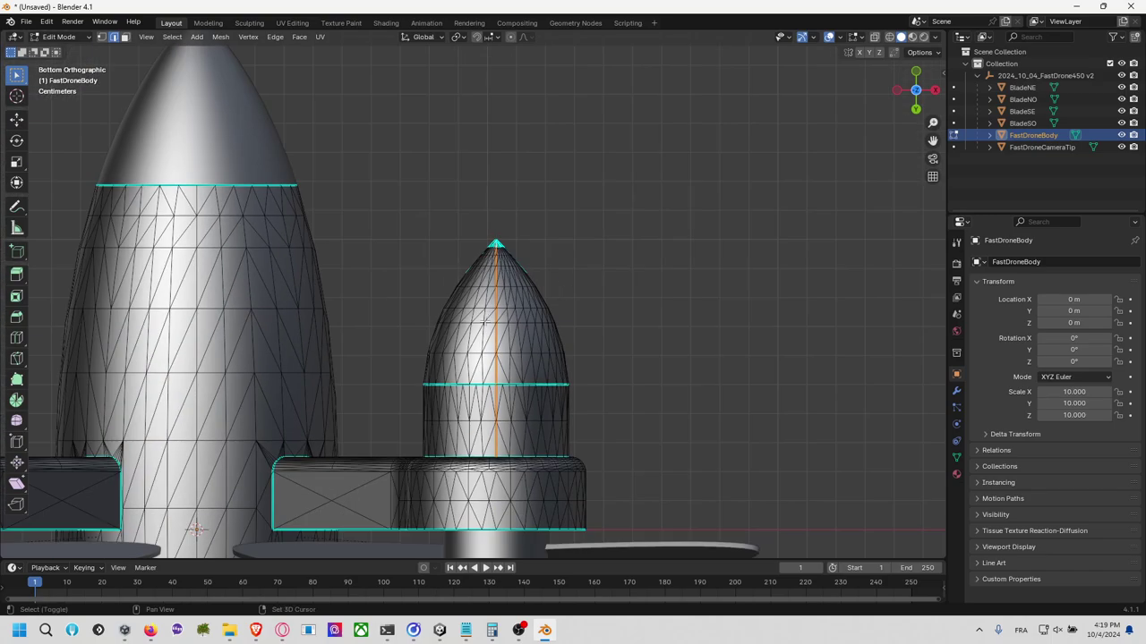
{"action": "middle_click_drag", "start_coordinate": [447, 333], "coordinate": [793, 246], "text": "shift"}
{"action": "scroll", "coordinate": [391, 310], "scroll_direction": "up", "scroll_amount": 5}
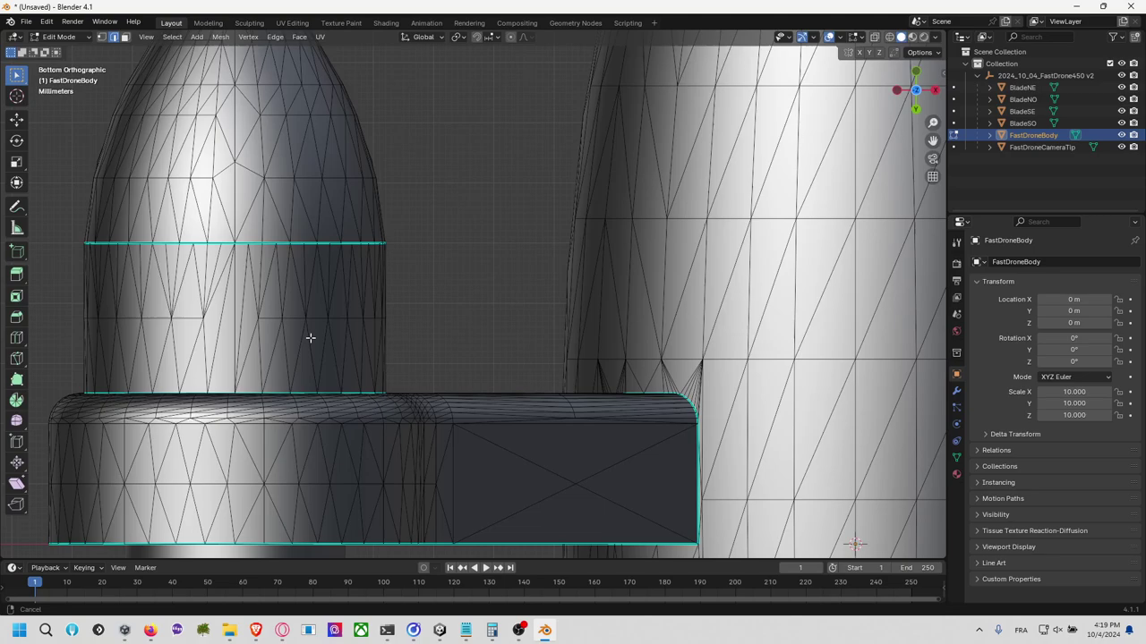
{"action": "middle_click_drag", "start_coordinate": [310, 337], "coordinate": [466, 386], "text": "shift"}
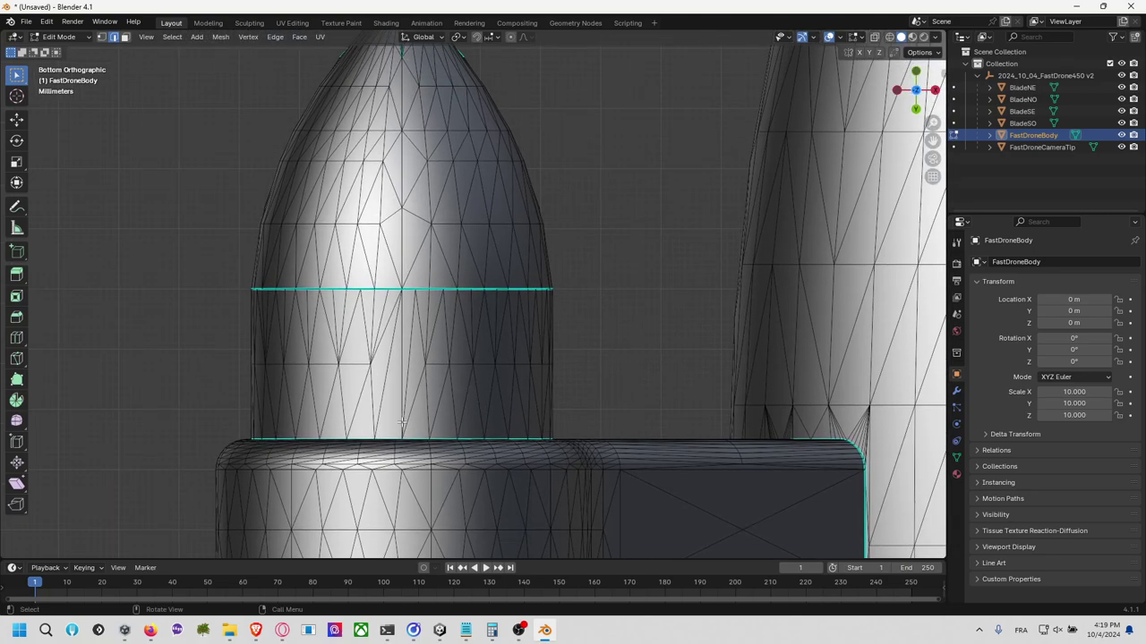
{"action": "scroll", "coordinate": [403, 424], "scroll_direction": "up", "scroll_amount": 3}
{"action": "scroll", "coordinate": [409, 417], "scroll_direction": "down", "scroll_amount": 3}
{"action": "middle_click_drag", "start_coordinate": [447, 90], "coordinate": [476, 260], "text": "shift"}
{"action": "scroll", "coordinate": [476, 244], "scroll_direction": "up", "scroll_amount": 5}
{"action": "scroll", "coordinate": [476, 244], "scroll_direction": "down", "scroll_amount": 4}
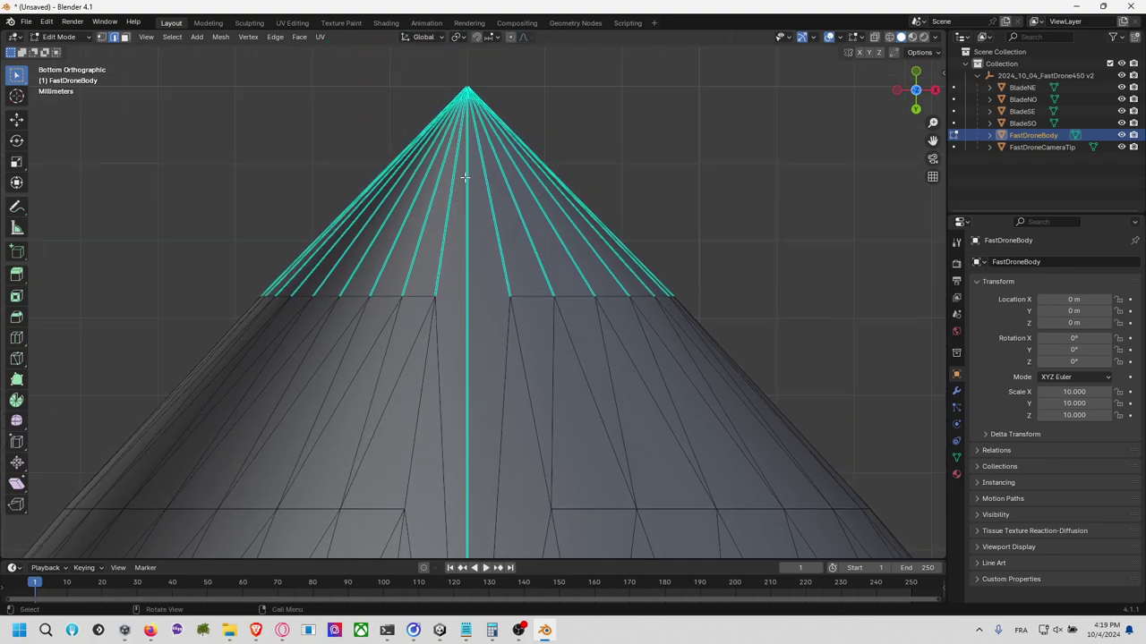
{"action": "left_click", "coordinate": [466, 178], "text": "ctrl"}
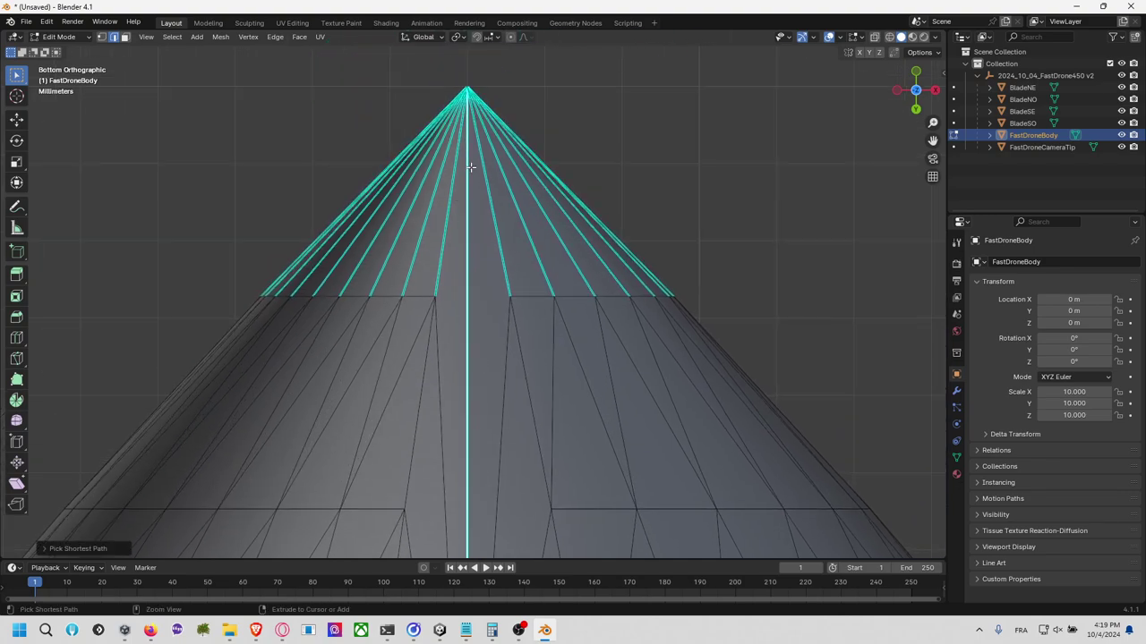
{"action": "scroll", "coordinate": [473, 269], "scroll_direction": "up", "scroll_amount": 2}
{"action": "scroll", "coordinate": [473, 268], "scroll_direction": "down", "scroll_amount": 5}
{"action": "middle_click_drag", "start_coordinate": [627, 358], "coordinate": [507, 219]}
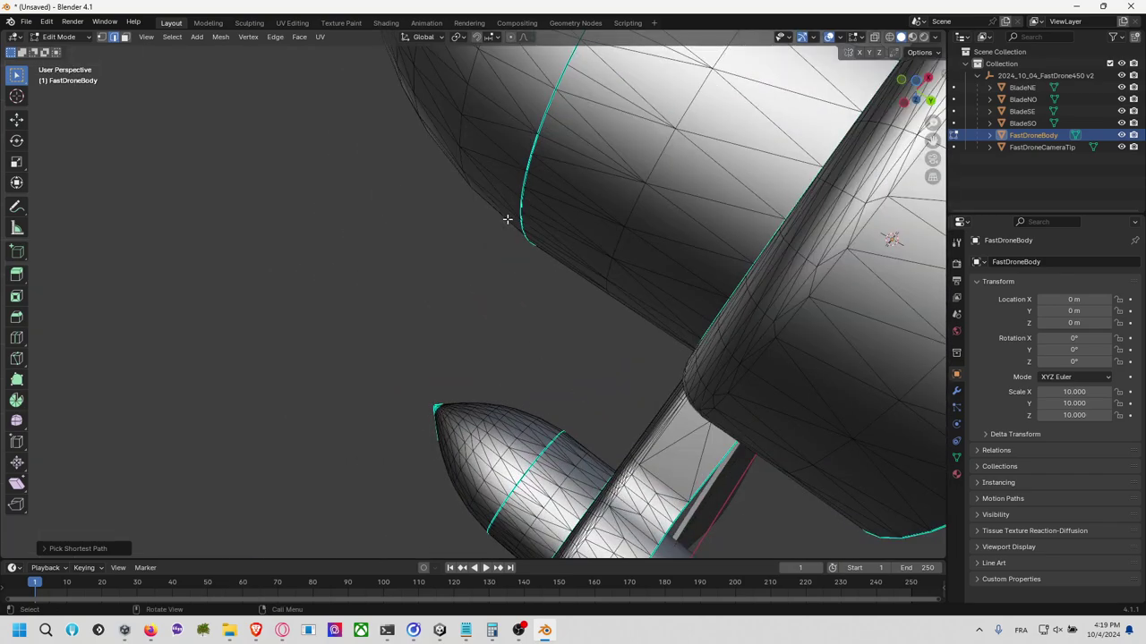
{"action": "right_click", "coordinate": [506, 219]}
{"action": "key", "text": "Escape"}
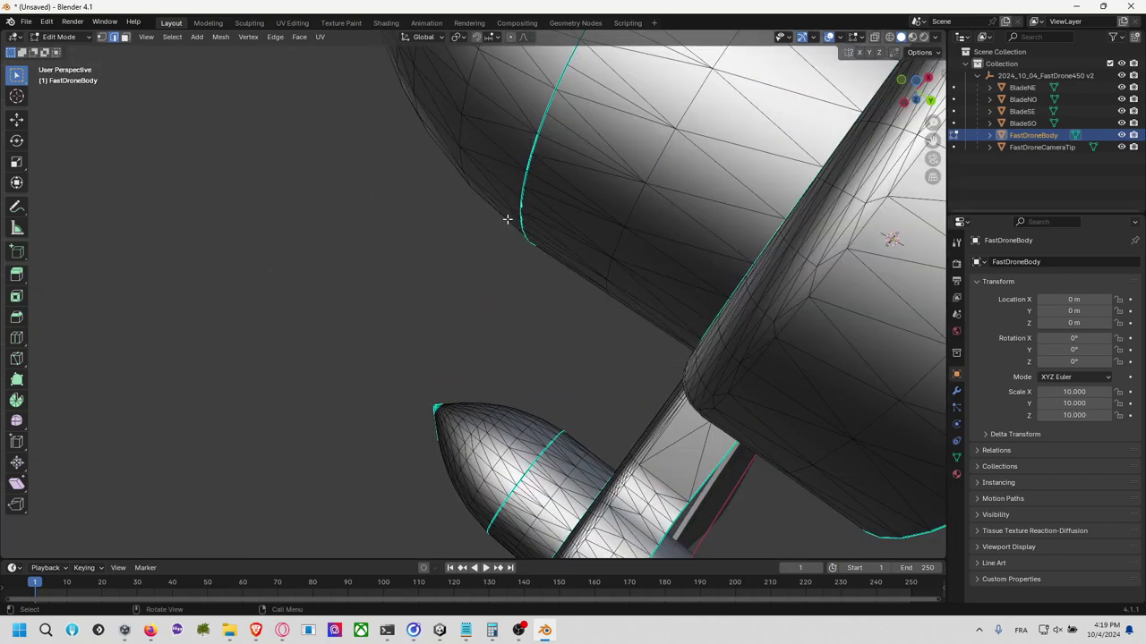
Step: Orbit and zoom around the drone to view it from a new angle
{"action": "scroll", "coordinate": [507, 219], "scroll_direction": "down", "scroll_amount": 8}
{"action": "middle_click_drag", "start_coordinate": [762, 153], "coordinate": [550, 248]}
{"action": "scroll", "coordinate": [642, 317], "scroll_direction": "up", "scroll_amount": 6}
{"action": "scroll", "coordinate": [548, 250], "scroll_direction": "up", "scroll_amount": 8}
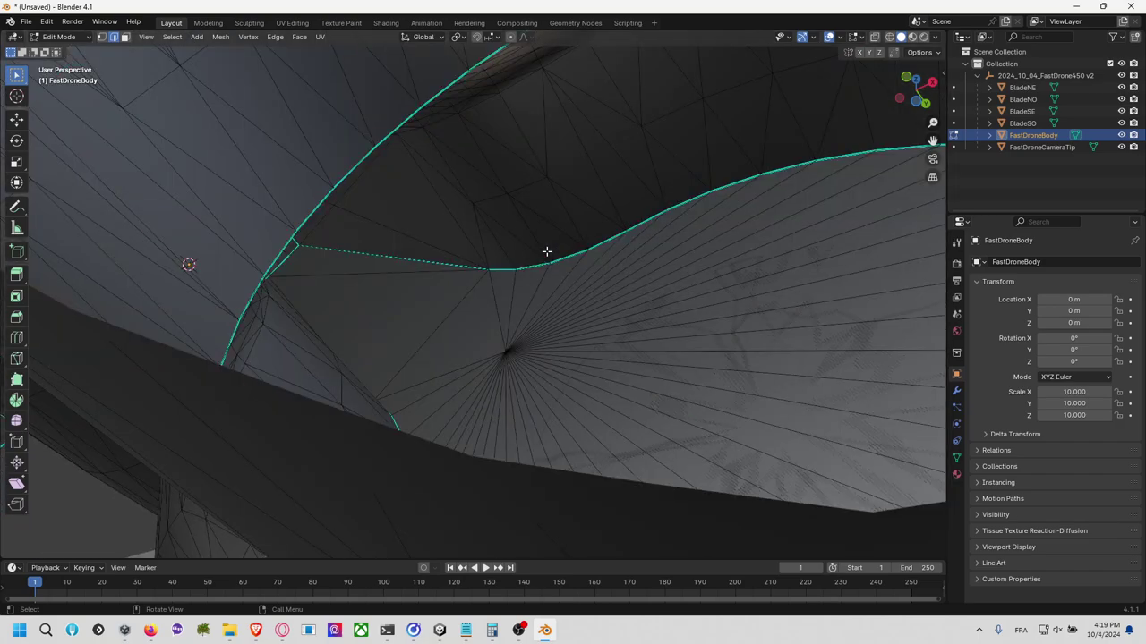
{"action": "scroll", "coordinate": [548, 254], "scroll_direction": "down", "scroll_amount": 4}
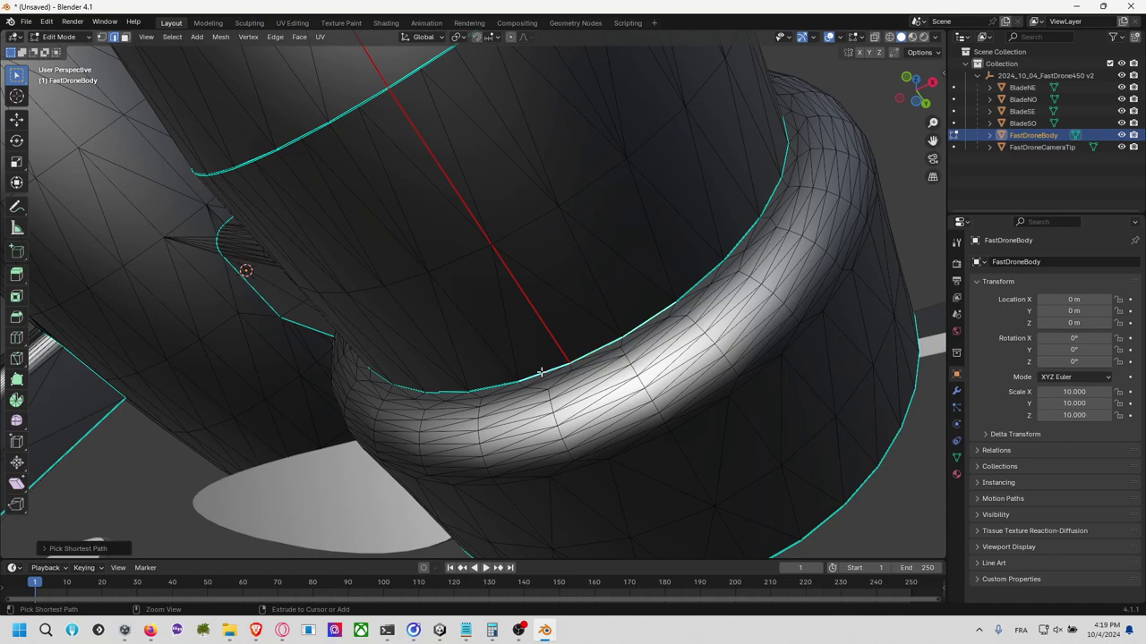
{"action": "key", "text": "l"}
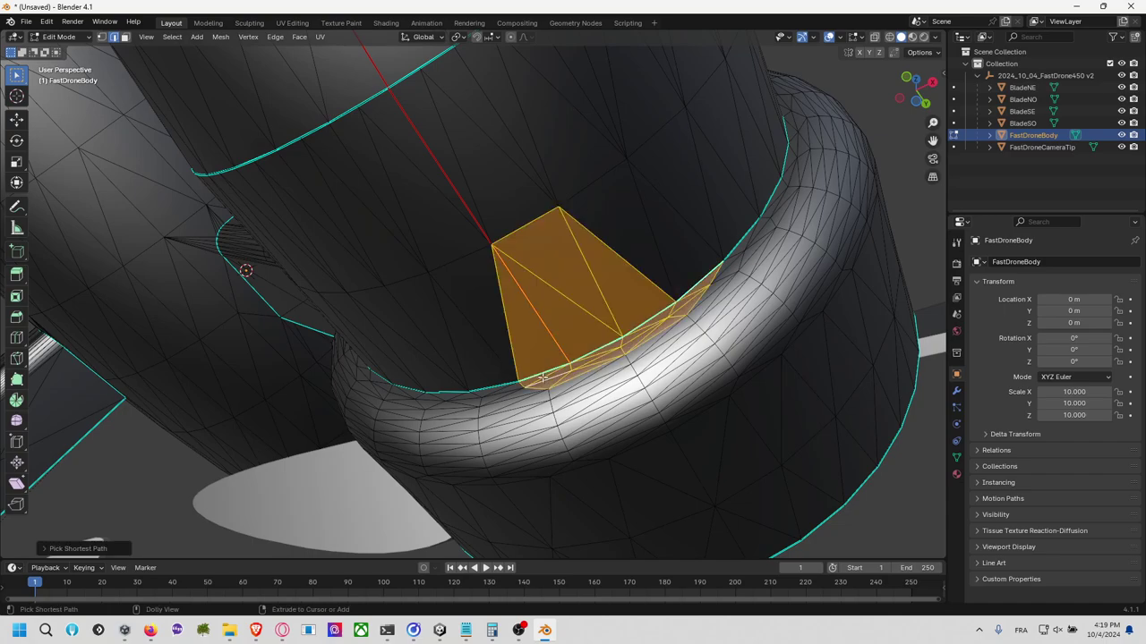
{"action": "key", "text": "ctrl+z"}
{"action": "key", "text": "l"}
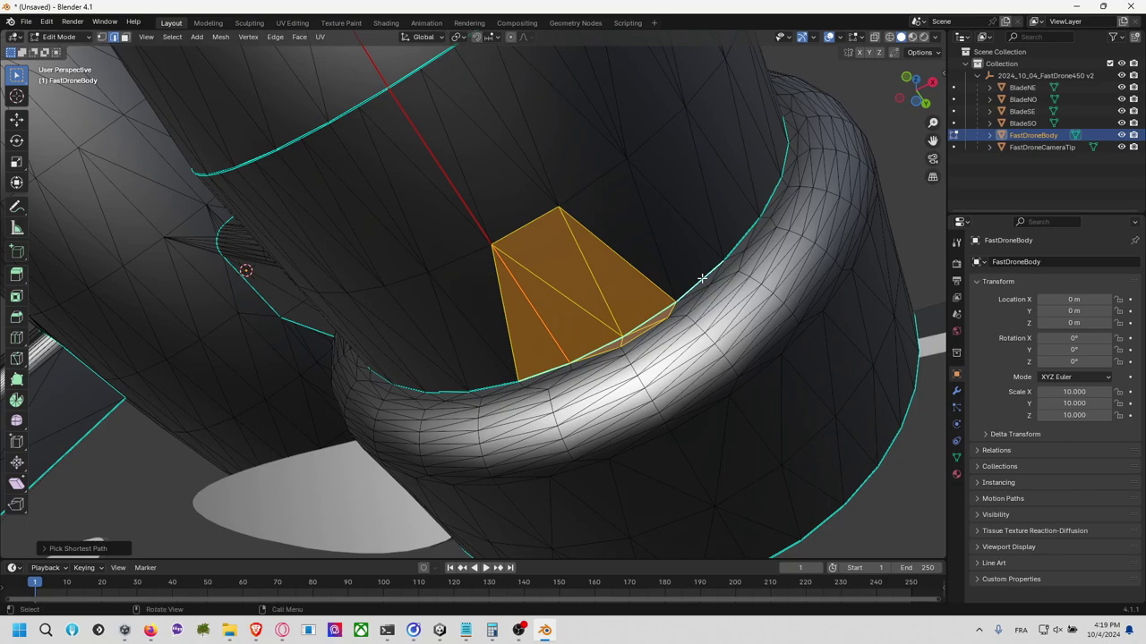
{"action": "key", "text": "ctrl+z"}
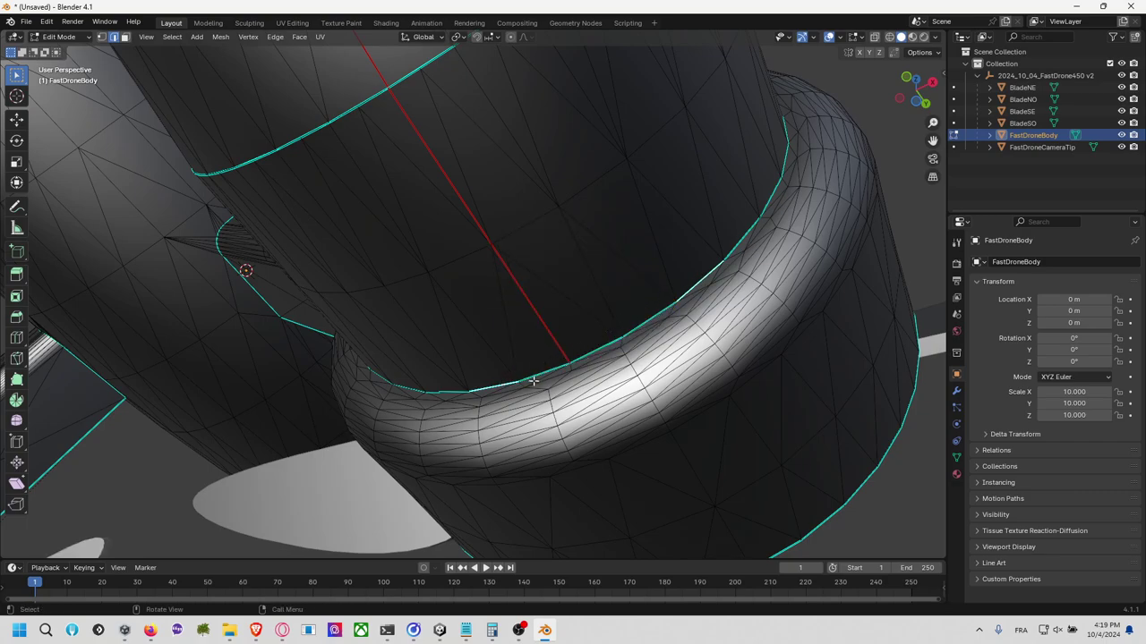
{"action": "left_click", "coordinate": [573, 361]}
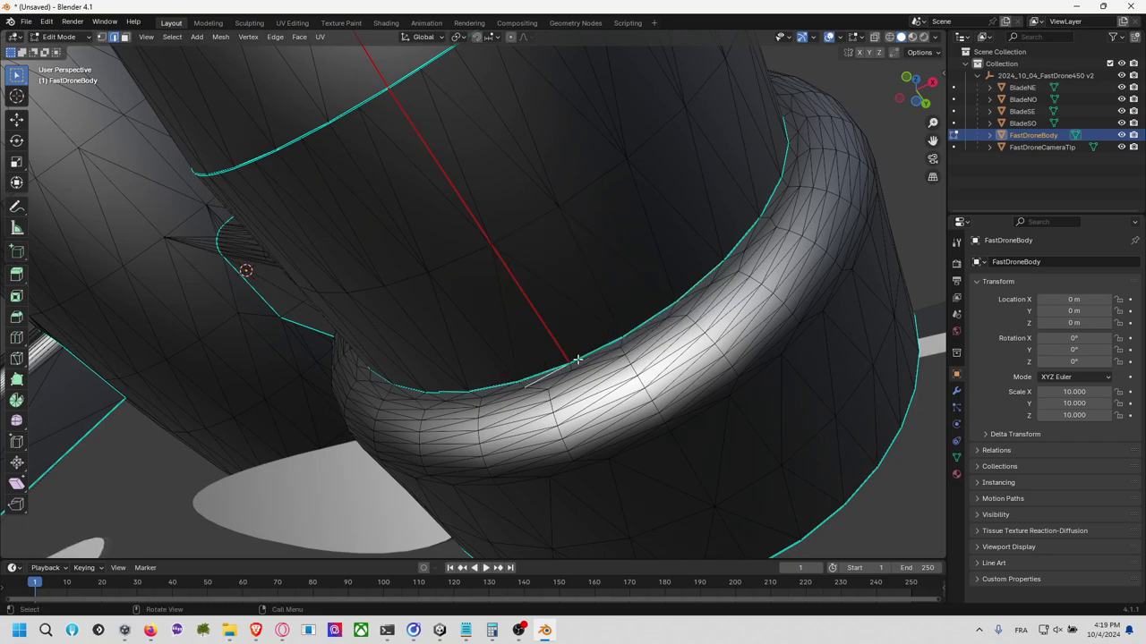
{"action": "left_click", "coordinate": [499, 383], "text": "ctrl"}
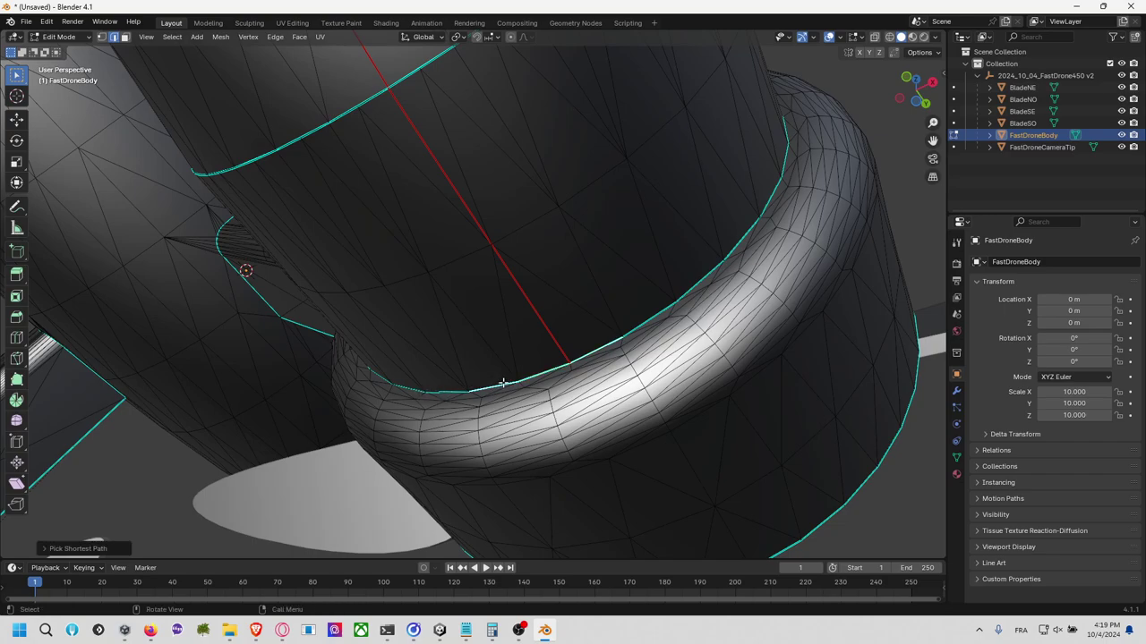
{"action": "key", "text": "F3"}
{"action": "type", "text": "loop"}
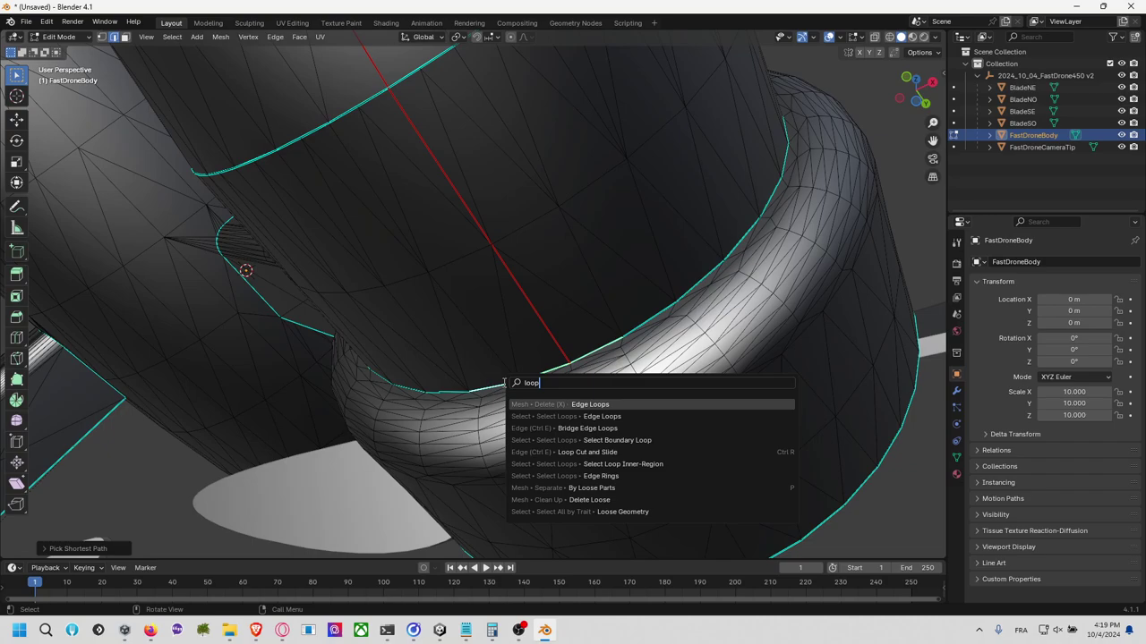
{"action": "key", "text": "Return"}
{"action": "key", "text": "ctrl+z"}
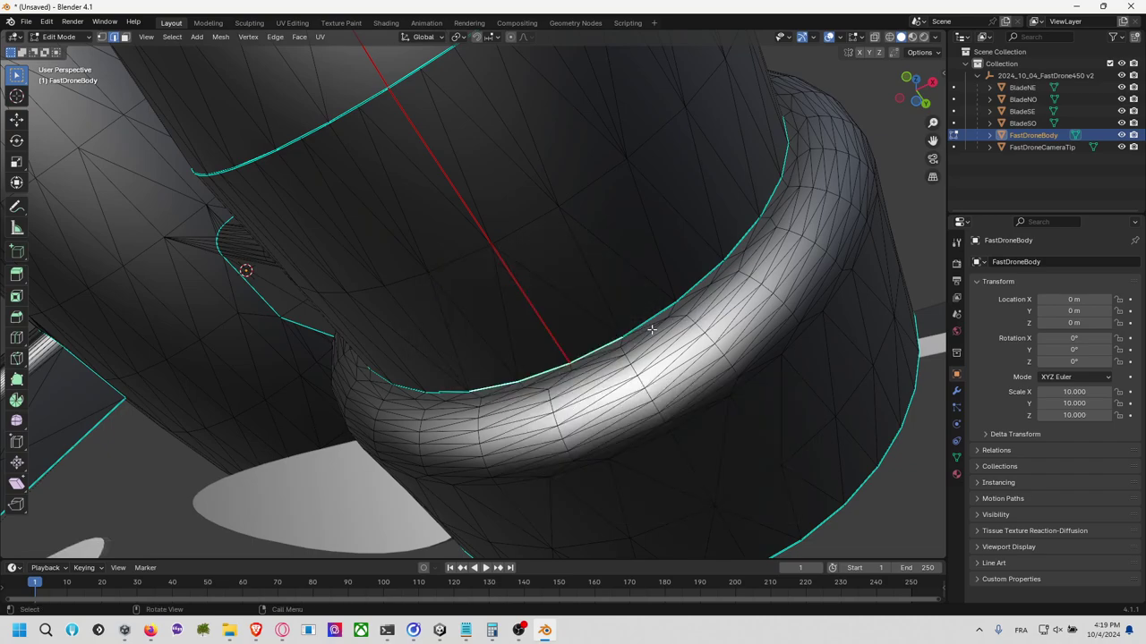
{"action": "left_click", "coordinate": [453, 392], "text": "ctrl"}
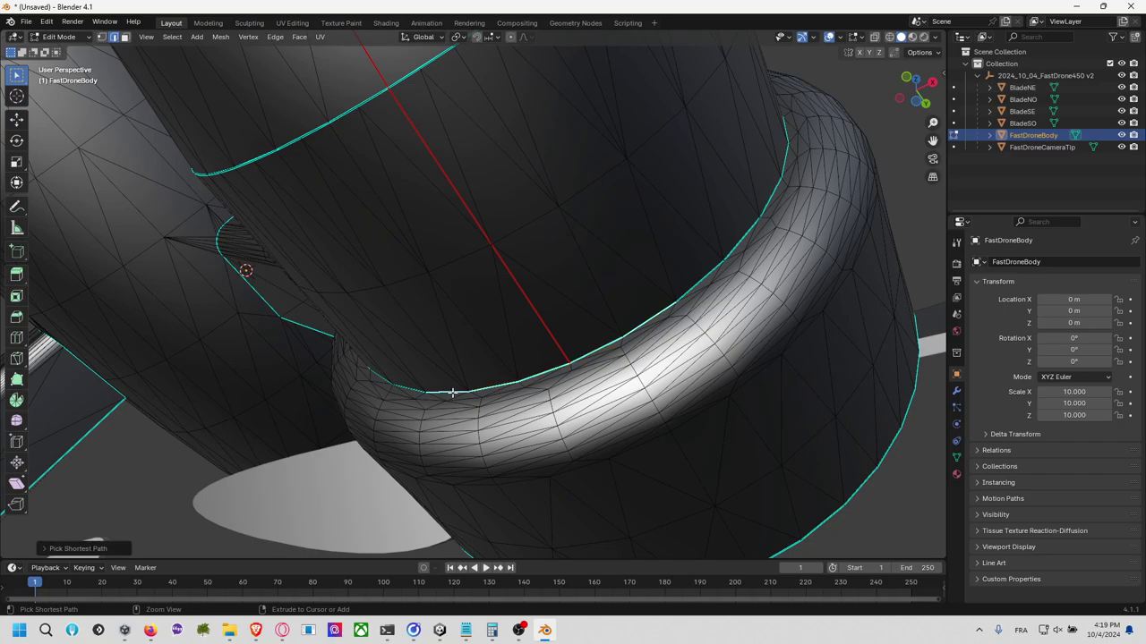
{"action": "left_click", "coordinate": [739, 242], "text": "alt"}
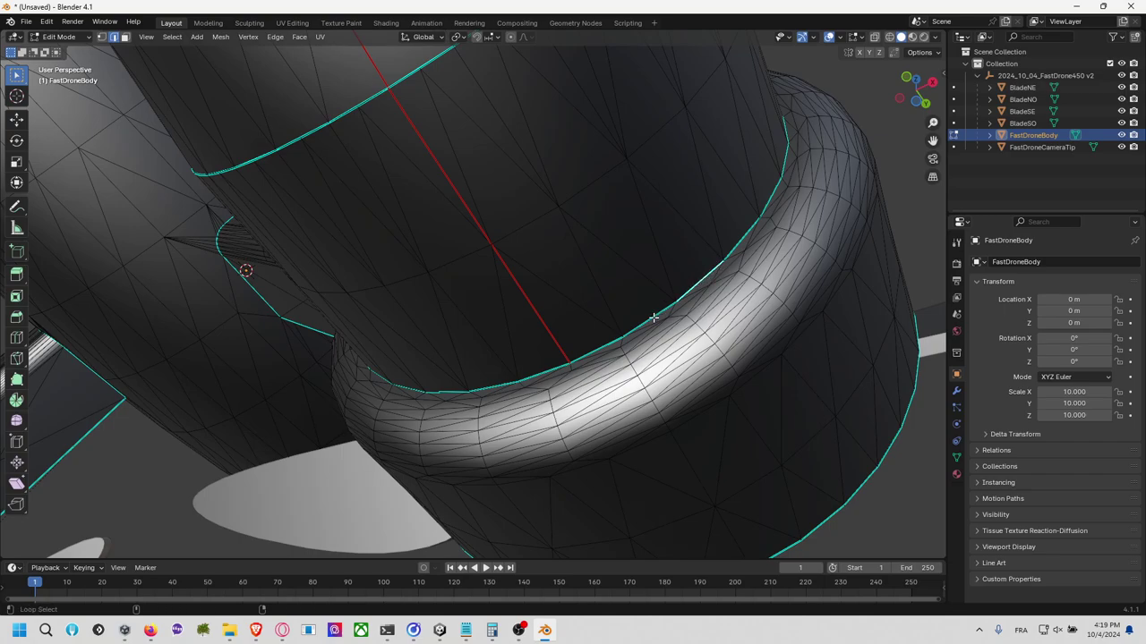
{"action": "left_click", "coordinate": [535, 370], "text": "alt"}
{"action": "key", "text": "c"}
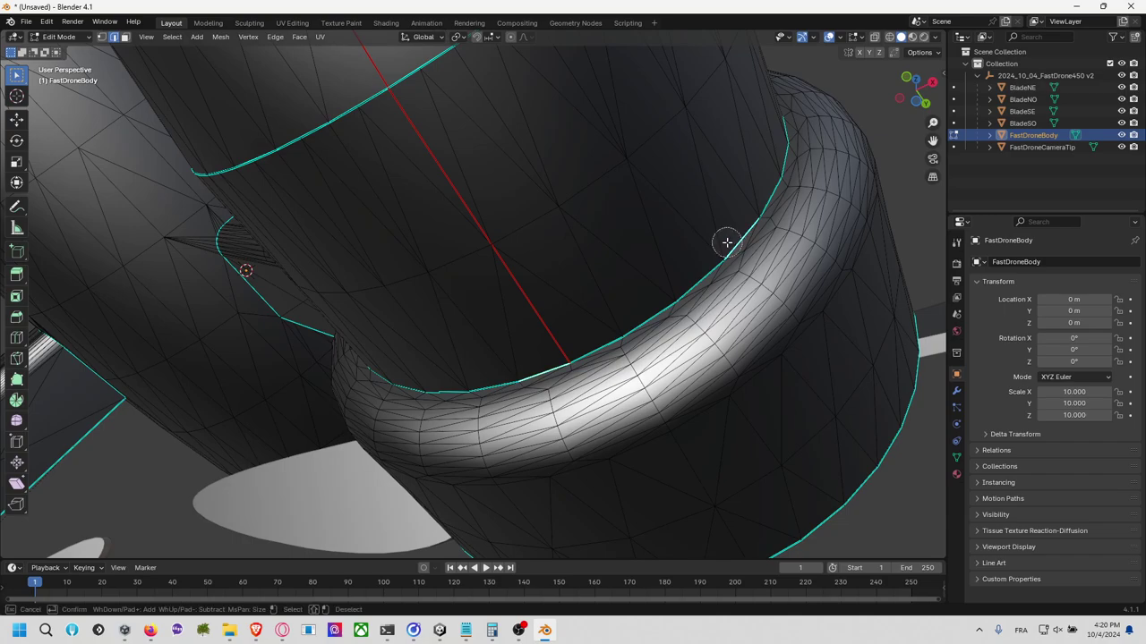
{"action": "key", "text": "Escape"}
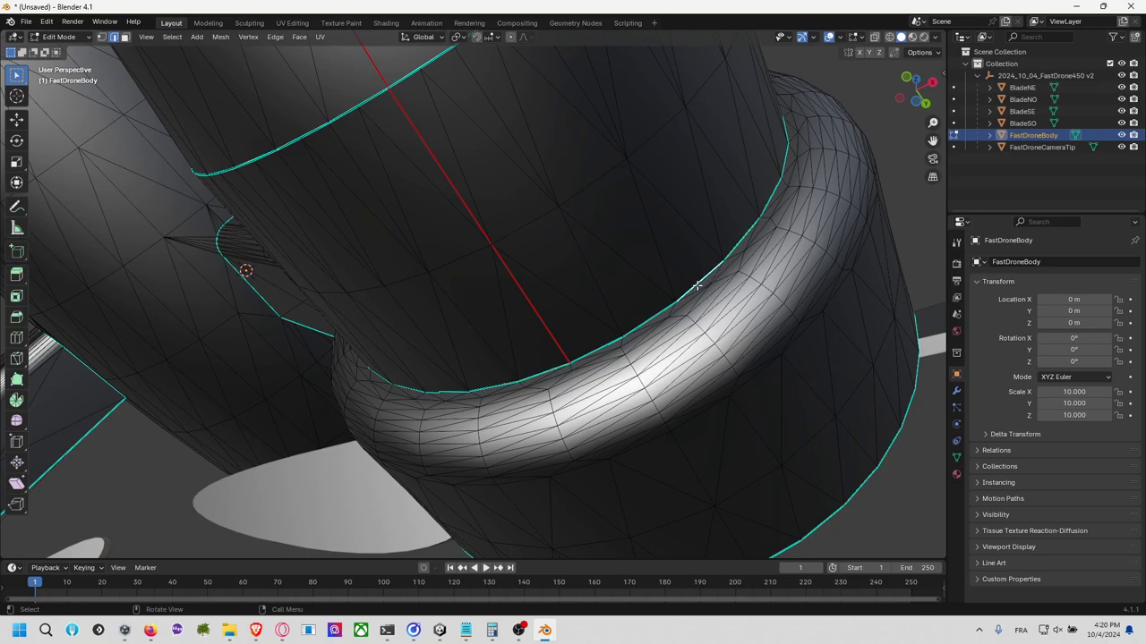
{"action": "key", "text": "F3"}
{"action": "type", "text": "sele"}
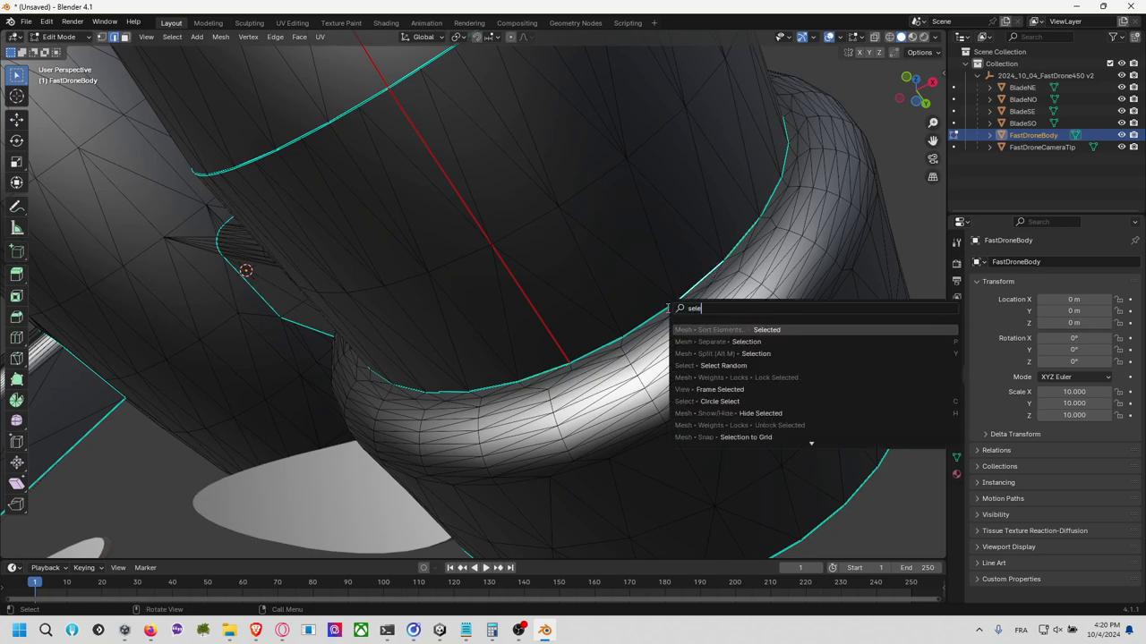
{"action": "type", "text": "ct cir"}
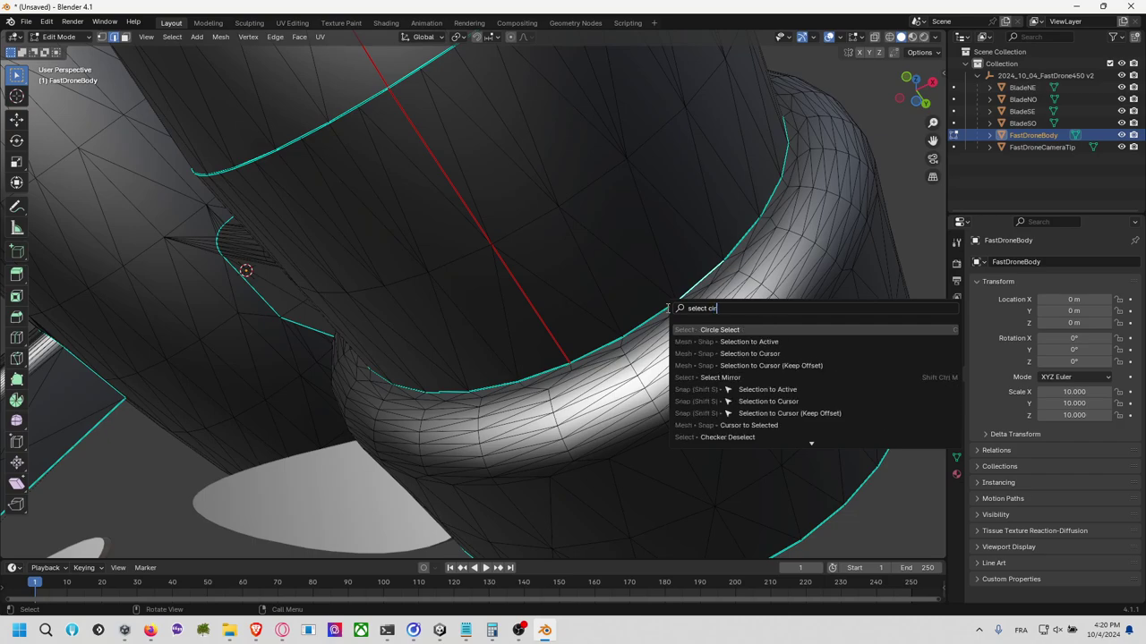
{"action": "key", "text": "Return"}
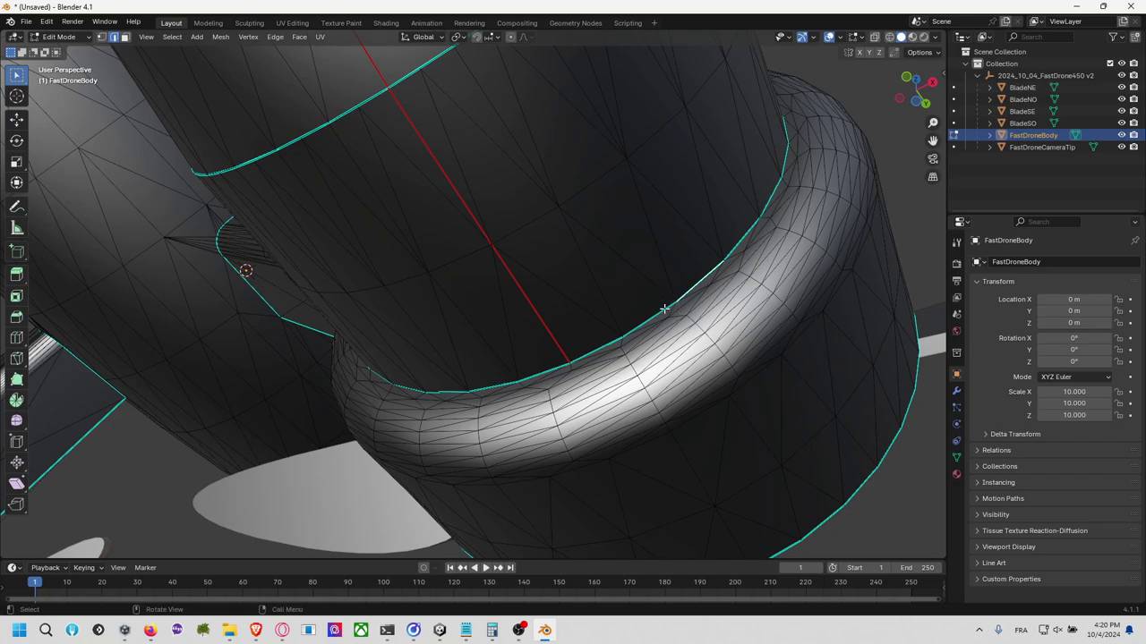
{"action": "right_click", "coordinate": [660, 309]}
Step: Frame the whole drone and start an edge path along the motor pod ring
{"action": "key", "text": "shift+c"}
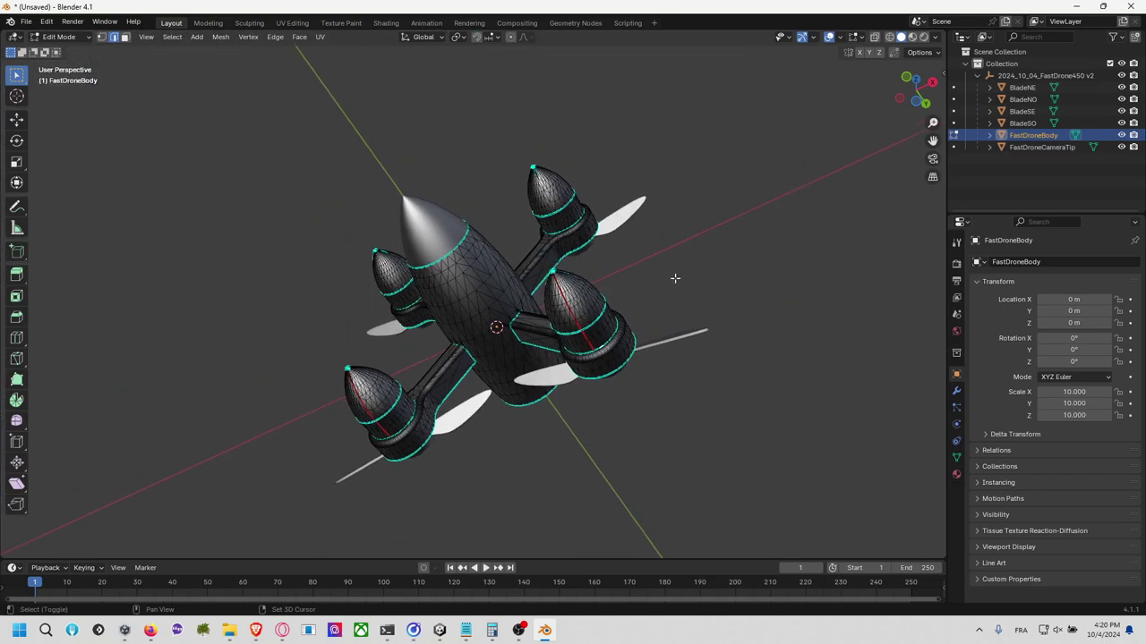
{"action": "scroll", "coordinate": [674, 277], "scroll_direction": "up", "scroll_amount": 10}
{"action": "scroll", "coordinate": [555, 287], "scroll_direction": "up", "scroll_amount": 5}
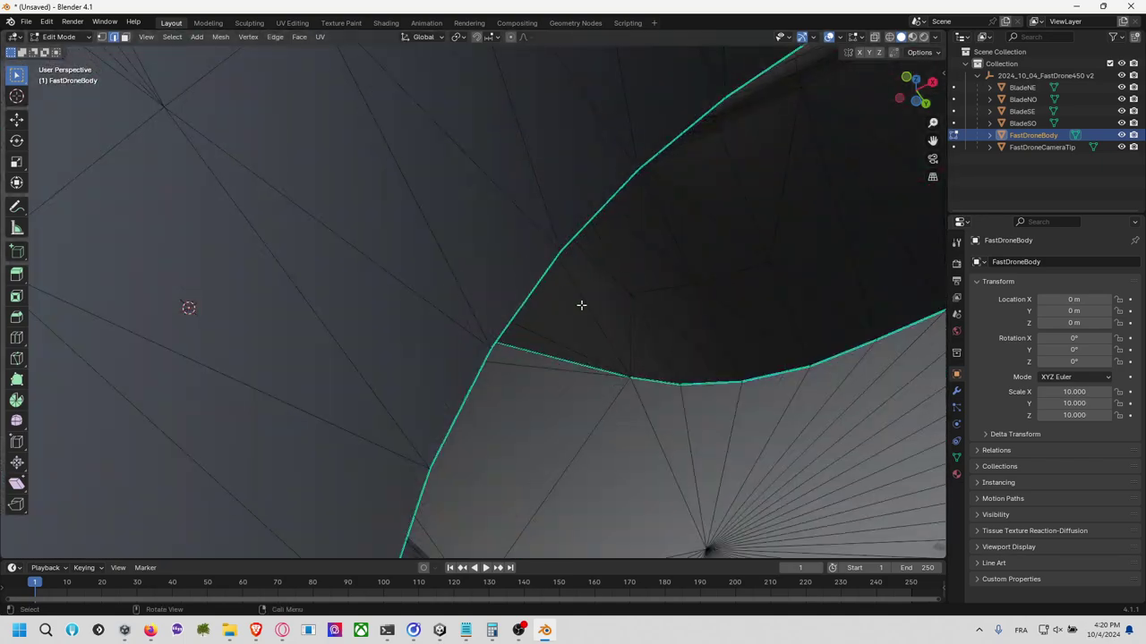
{"action": "scroll", "coordinate": [583, 304], "scroll_direction": "down", "scroll_amount": 5}
{"action": "scroll", "coordinate": [581, 276], "scroll_direction": "up", "scroll_amount": 5}
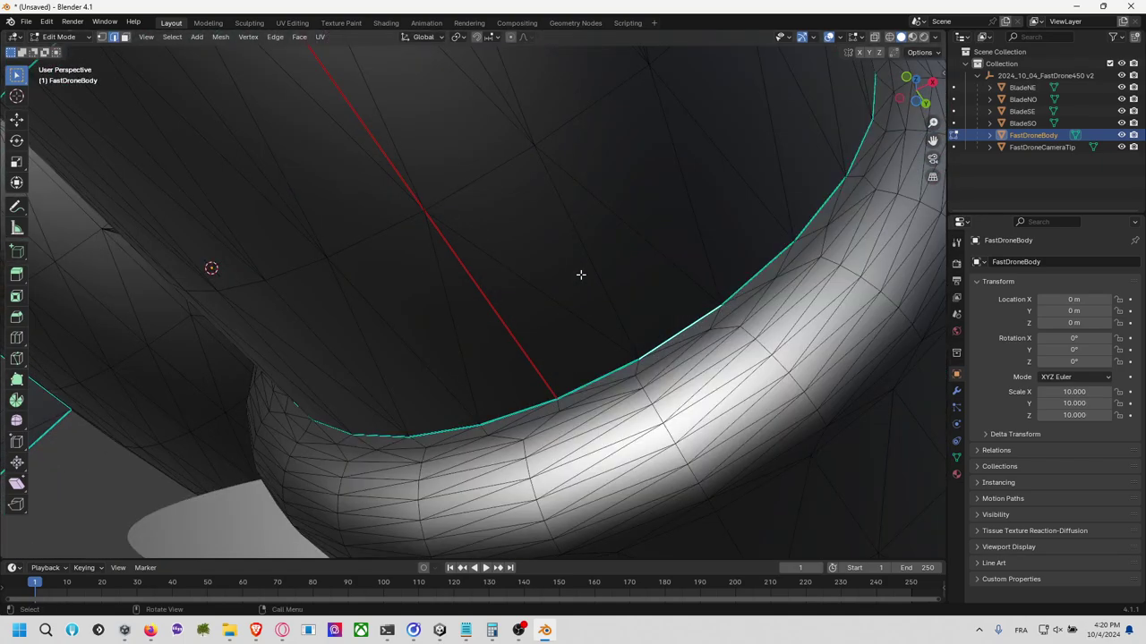
{"action": "left_click", "coordinate": [586, 381], "text": "ctrl"}
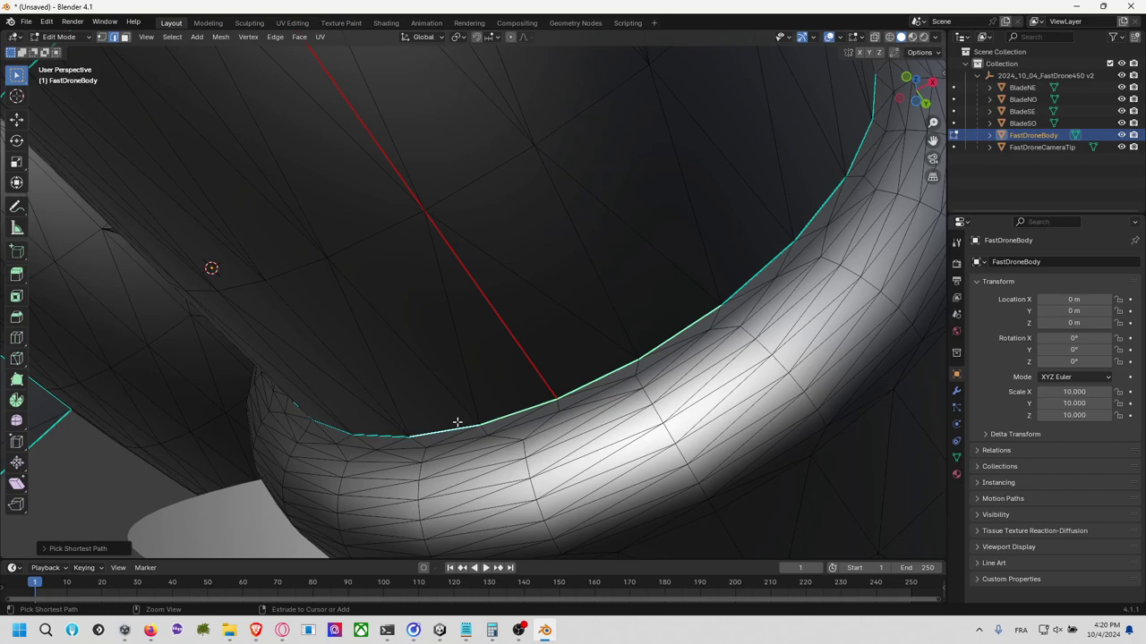
Step: Extend the edge path around the pod ring to complete the loop at the arm joint
{"action": "scroll", "coordinate": [858, 143], "scroll_direction": "down", "scroll_amount": 5}
{"action": "middle_click_drag", "start_coordinate": [859, 158], "coordinate": [637, 207]}
{"action": "right_click", "coordinate": [636, 207]}
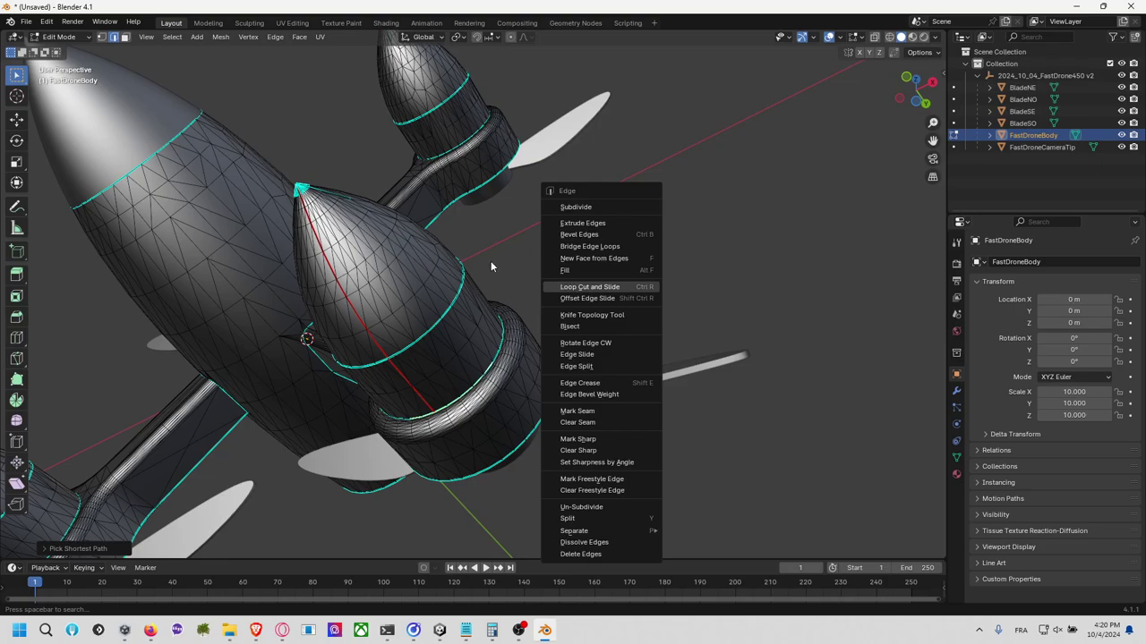
{"action": "middle_click_drag", "start_coordinate": [525, 215], "coordinate": [462, 479]}
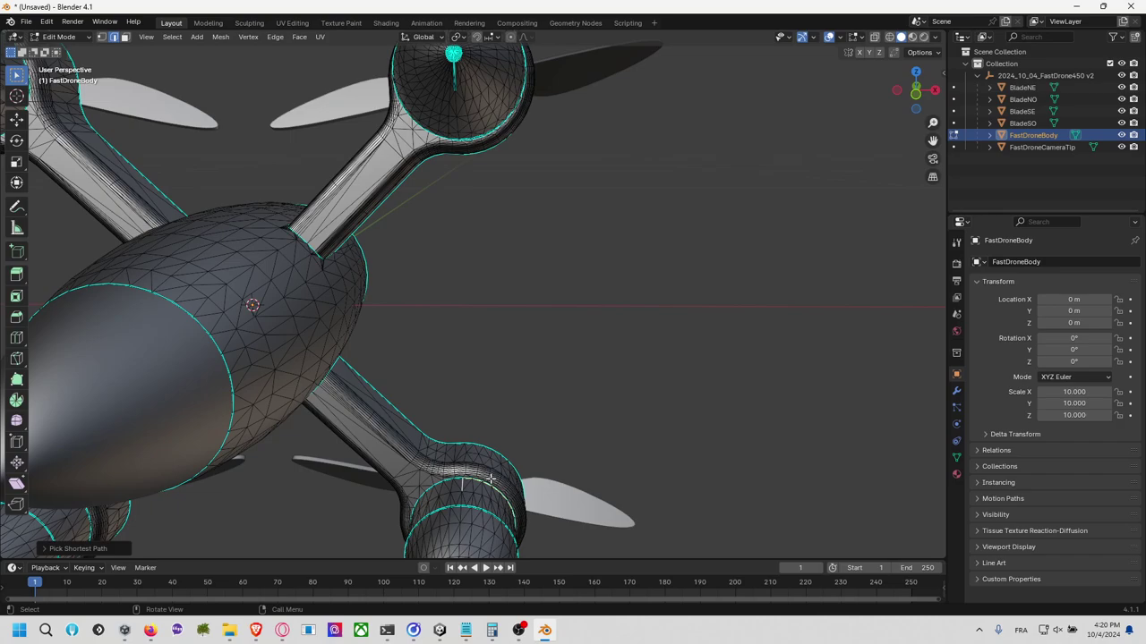
{"action": "left_click", "coordinate": [491, 479], "text": "ctrl"}
{"action": "middle_click_drag", "start_coordinate": [493, 479], "coordinate": [600, 274]}
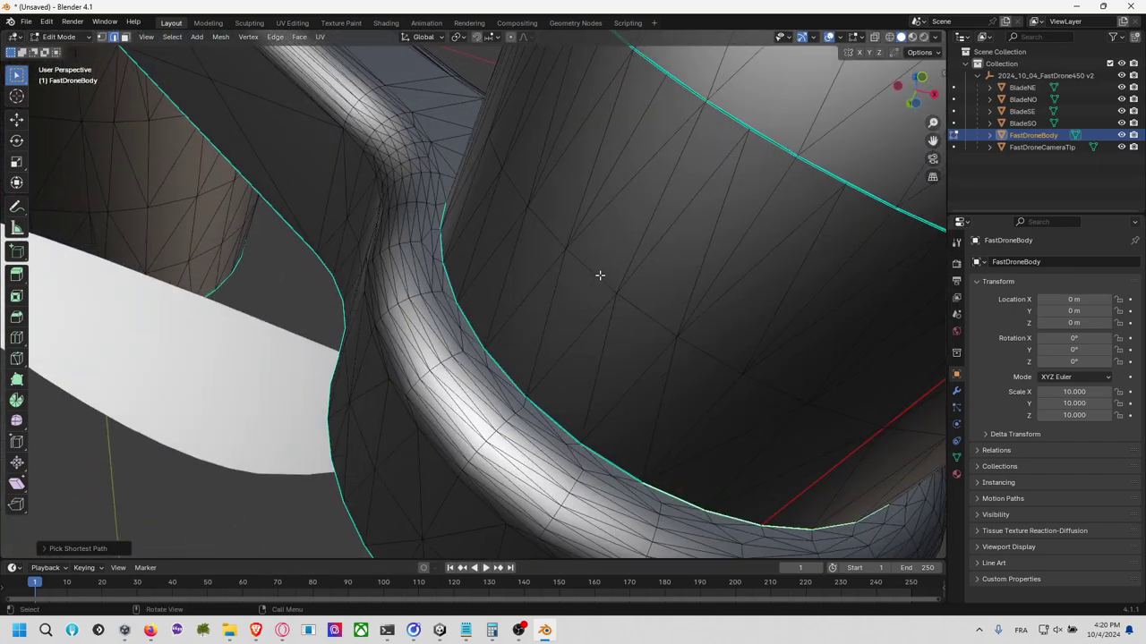
{"action": "left_click", "coordinate": [615, 457], "text": "ctrl"}
Step: Mark the selected pod-arm loop as a UV seam and orbit to the next motor pod
{"action": "key", "text": "F3"}
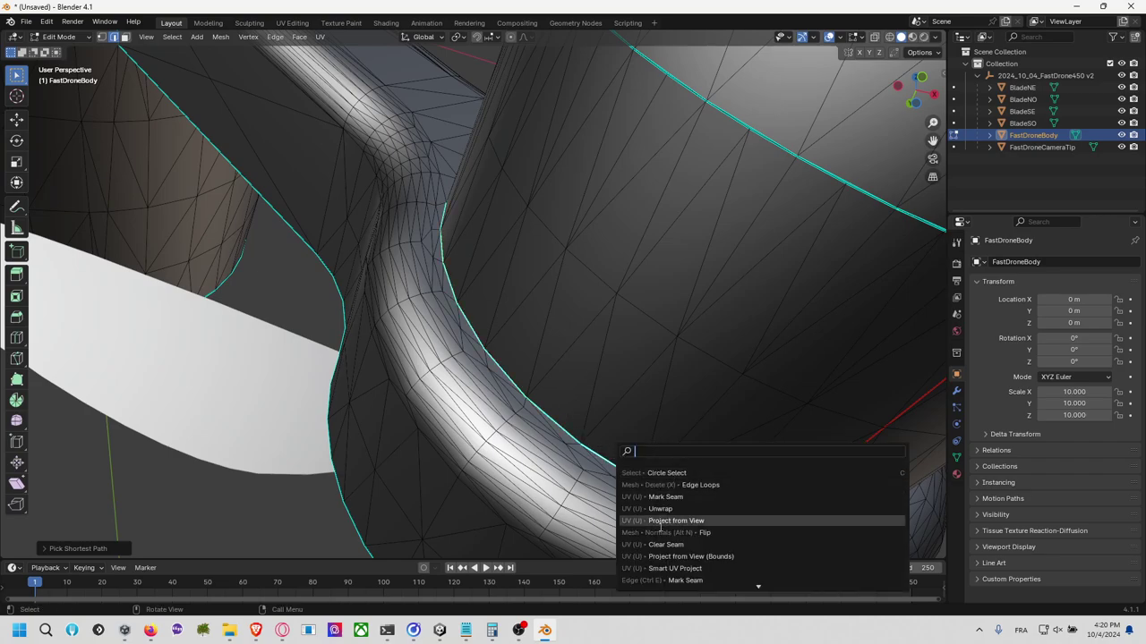
{"action": "left_click", "coordinate": [673, 497]}
{"action": "middle_click_drag", "start_coordinate": [646, 461], "coordinate": [603, 400]}
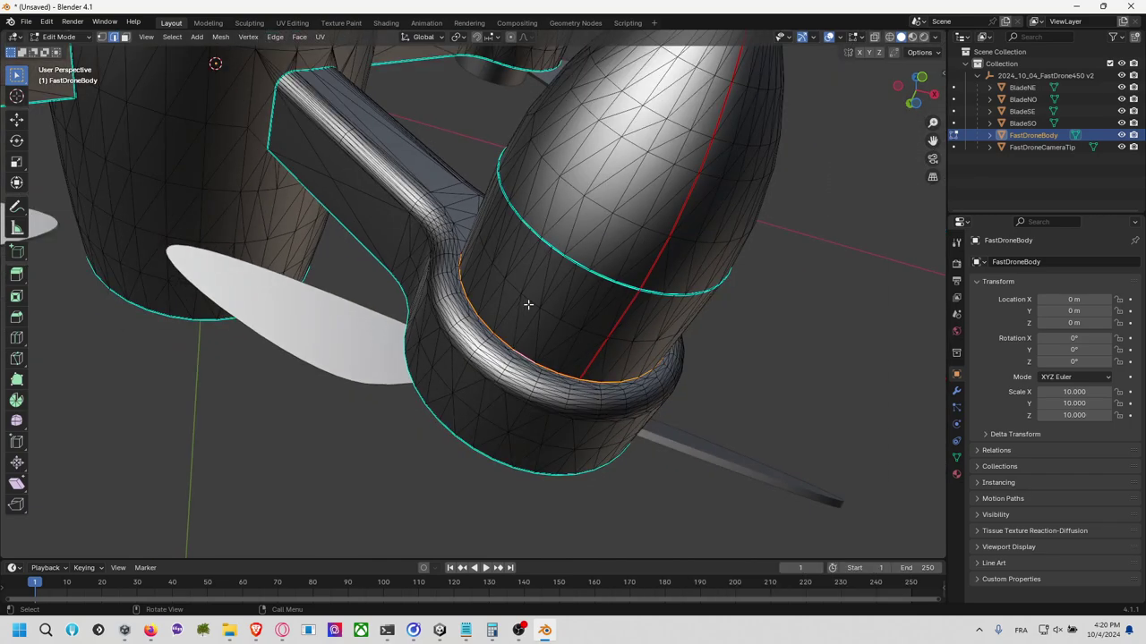
{"action": "middle_click_drag", "start_coordinate": [528, 305], "coordinate": [290, 135]}
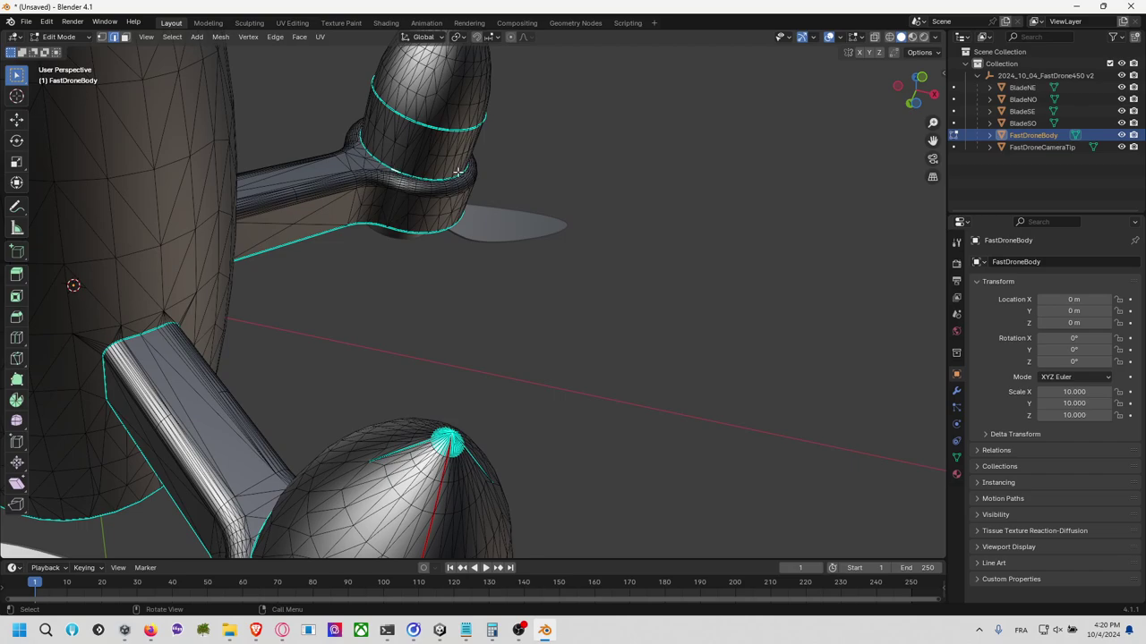
{"action": "middle_click_drag", "start_coordinate": [458, 171], "coordinate": [496, 417]}
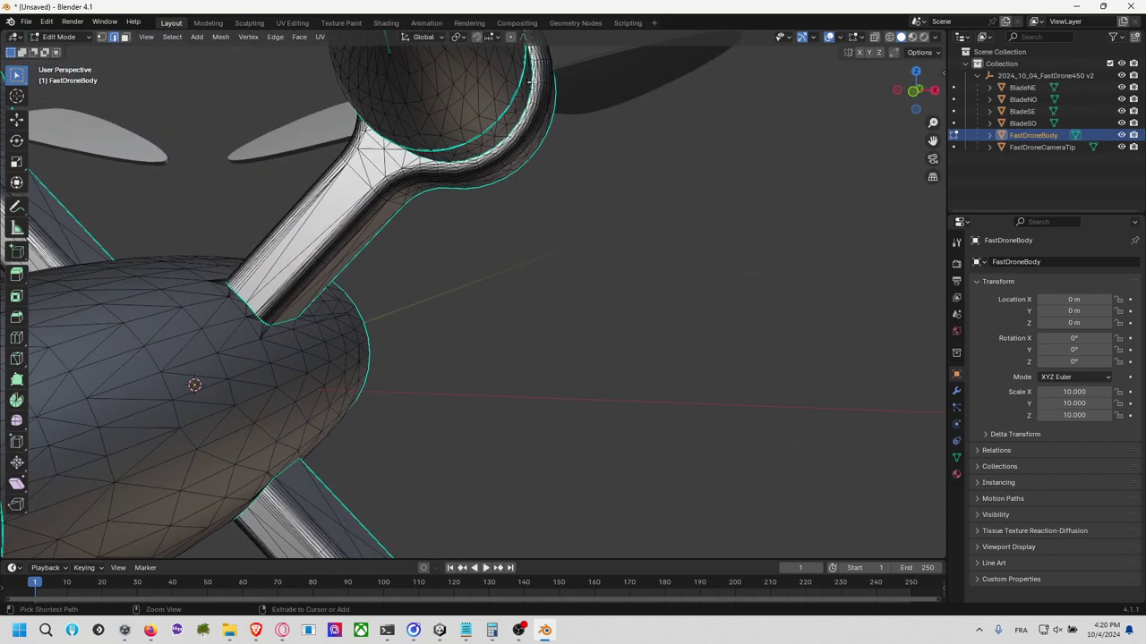
{"action": "middle_click_drag", "start_coordinate": [530, 81], "coordinate": [471, 328]}
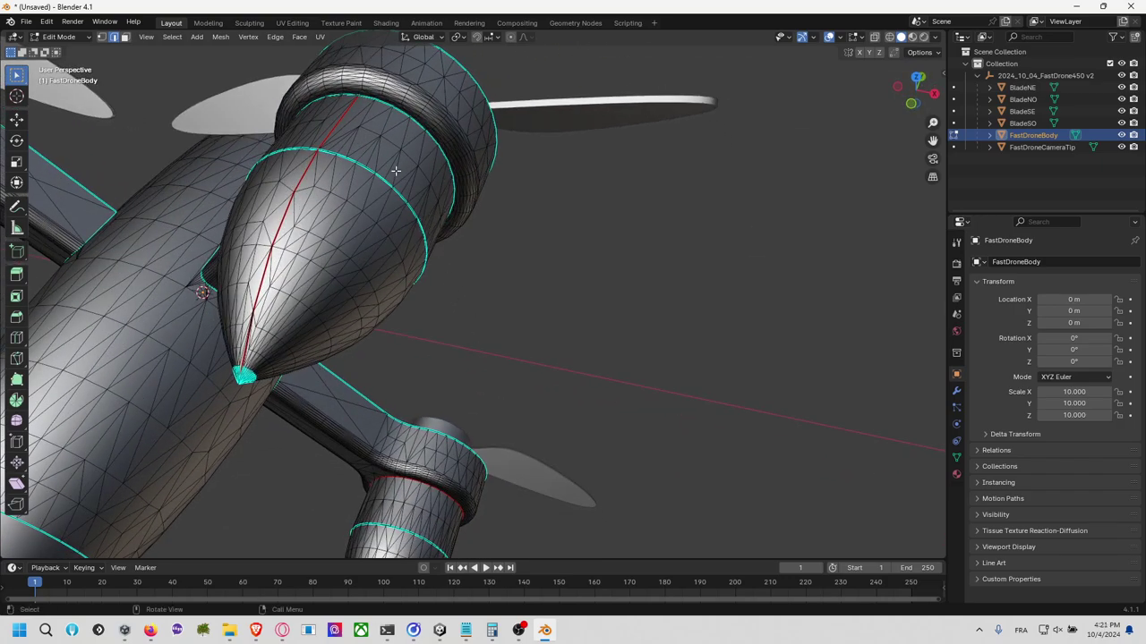
Step: Select the edge path around the next motor ring, including its lower part
{"action": "left_click", "coordinate": [391, 106], "text": "ctrl"}
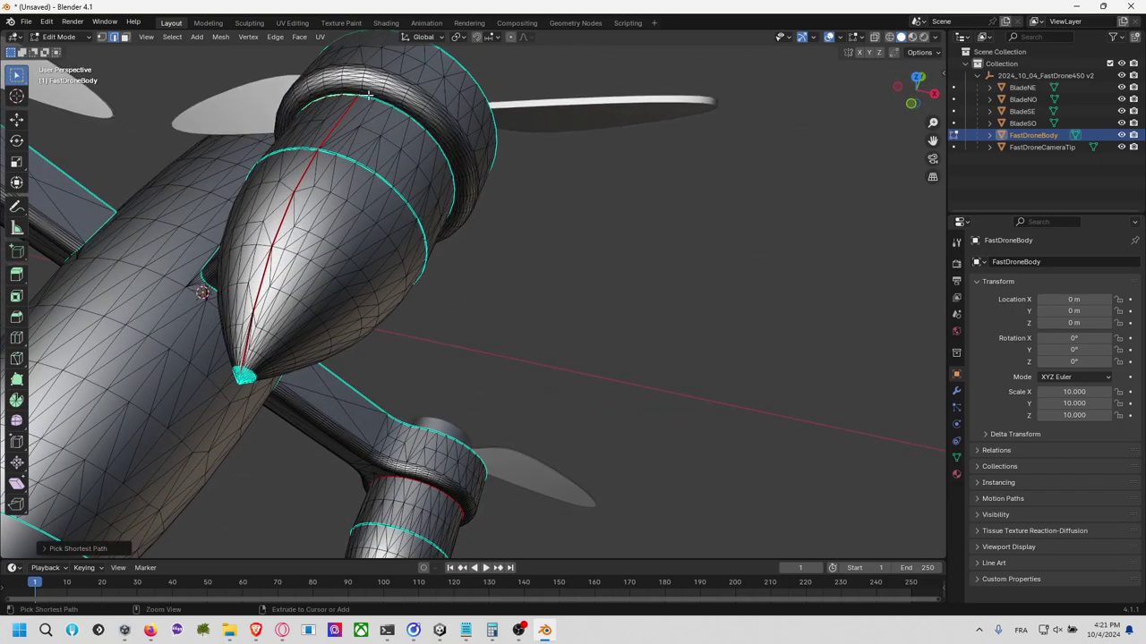
{"action": "left_click", "coordinate": [423, 126], "text": "ctrl"}
{"action": "left_click", "coordinate": [391, 114], "text": "ctrl"}
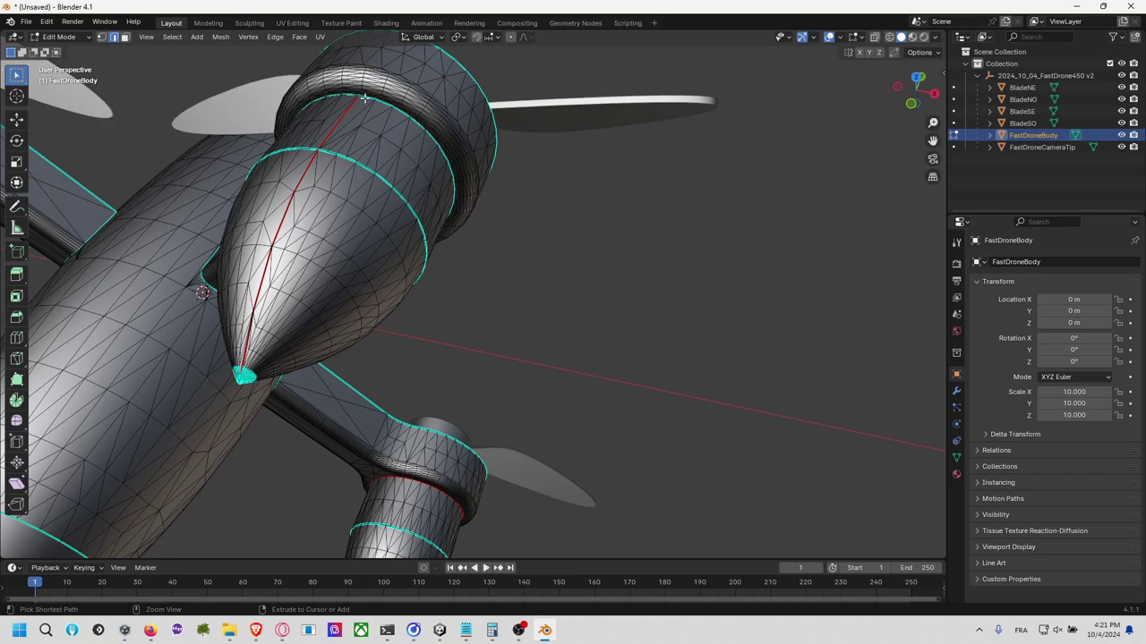
{"action": "left_click", "coordinate": [364, 99], "text": "ctrl"}
{"action": "left_click", "coordinate": [449, 166], "text": "ctrl"}
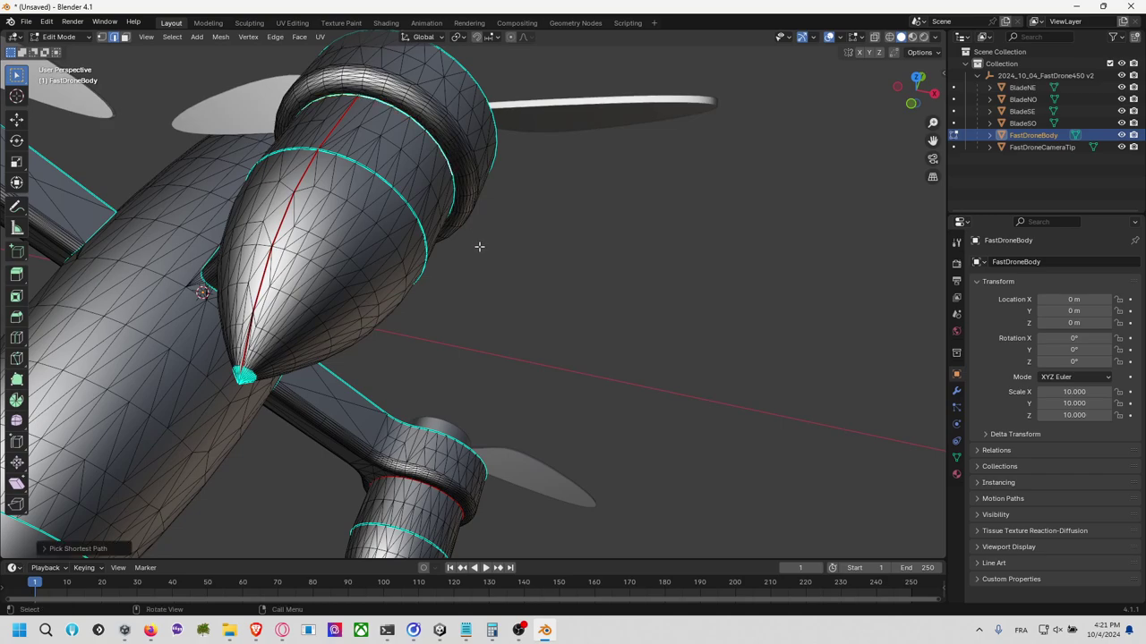
{"action": "middle_click_drag", "start_coordinate": [478, 246], "coordinate": [481, 147]}
{"action": "left_click", "coordinate": [367, 498], "text": "ctrl"}
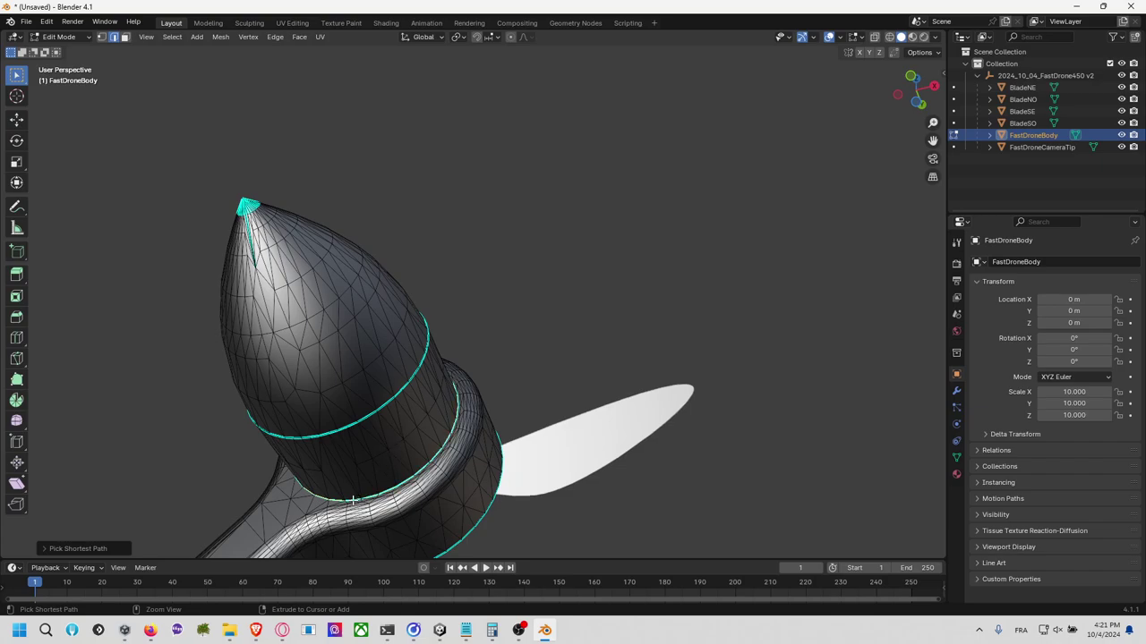
Step: Mark the selected ring edges as UV seams, then move in close to the hull
{"action": "key", "text": "F3"}
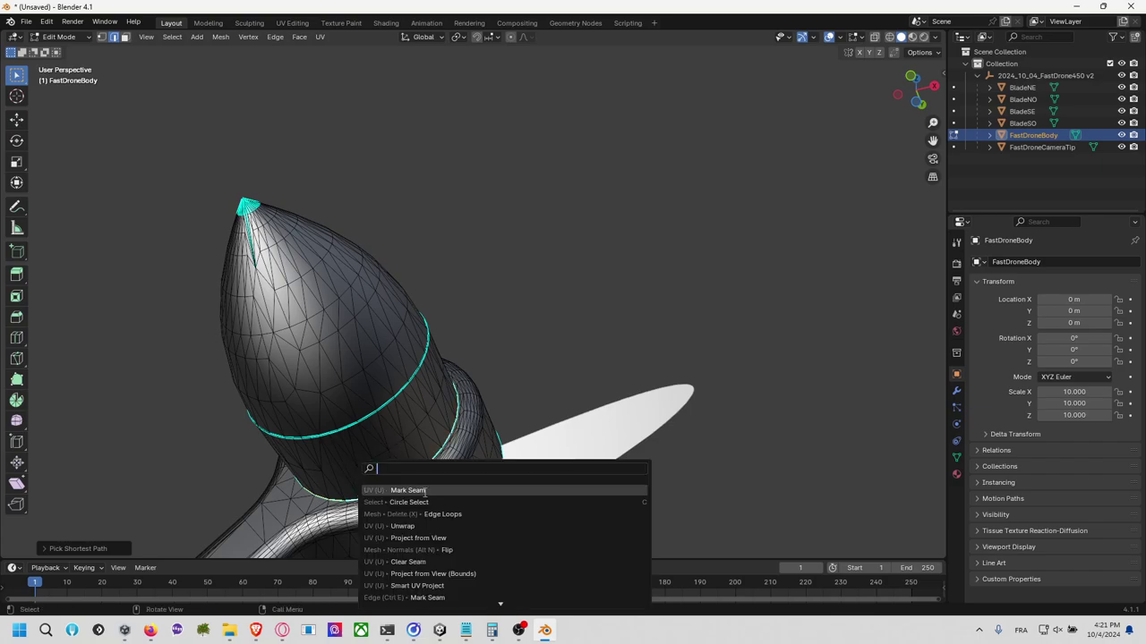
{"action": "left_click", "coordinate": [425, 490]}
{"action": "middle_click_drag", "start_coordinate": [425, 490], "coordinate": [622, 431]}
{"action": "scroll", "coordinate": [593, 399], "scroll_direction": "up", "scroll_amount": 1}
{"action": "scroll", "coordinate": [561, 417], "scroll_direction": "up", "scroll_amount": 2}
{"action": "left_click", "coordinate": [220, 276], "text": "ctrl"}
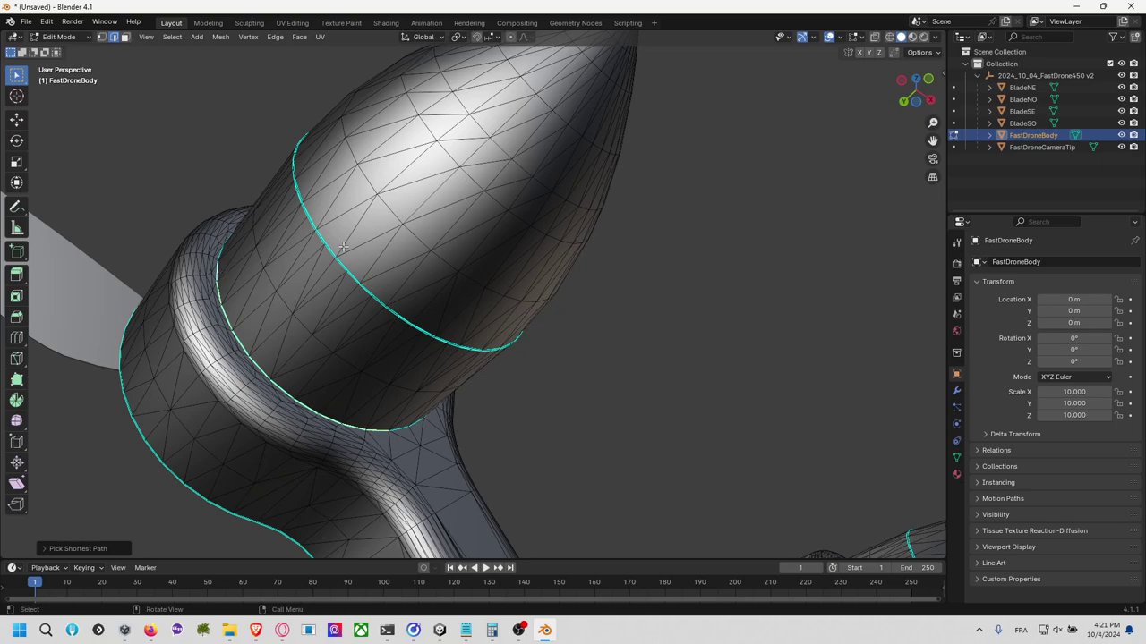
Step: Select edges near the nose cone, checking them in wireframe, and inspect the arm's edge loops
{"action": "middle_click_drag", "start_coordinate": [393, 245], "coordinate": [568, 238]}
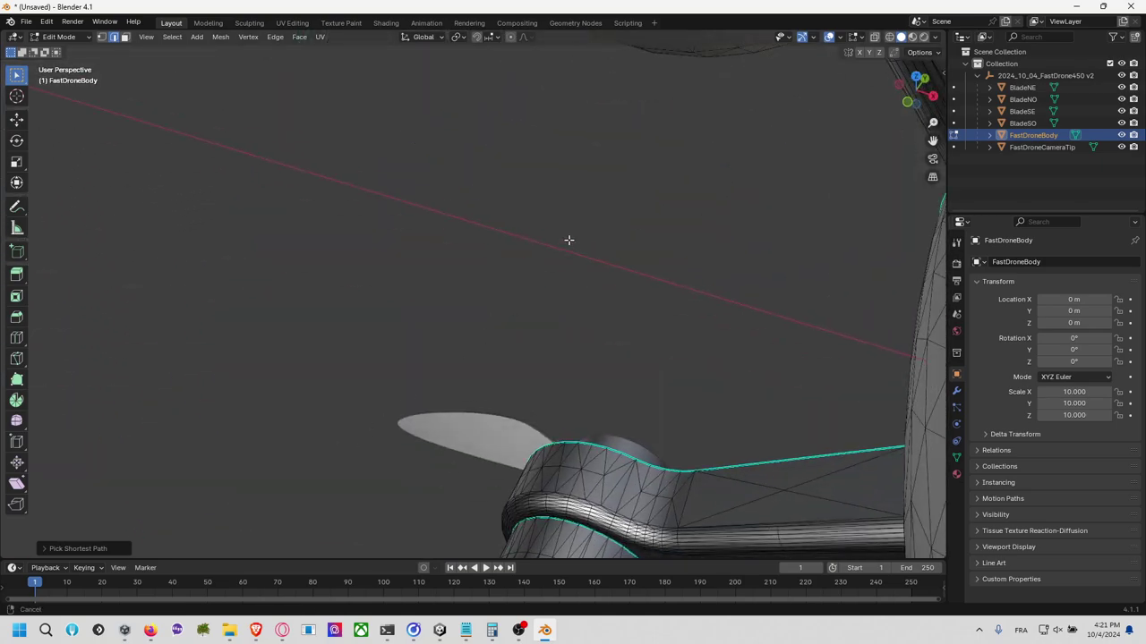
{"action": "scroll", "coordinate": [568, 238], "scroll_direction": "up", "scroll_amount": 5}
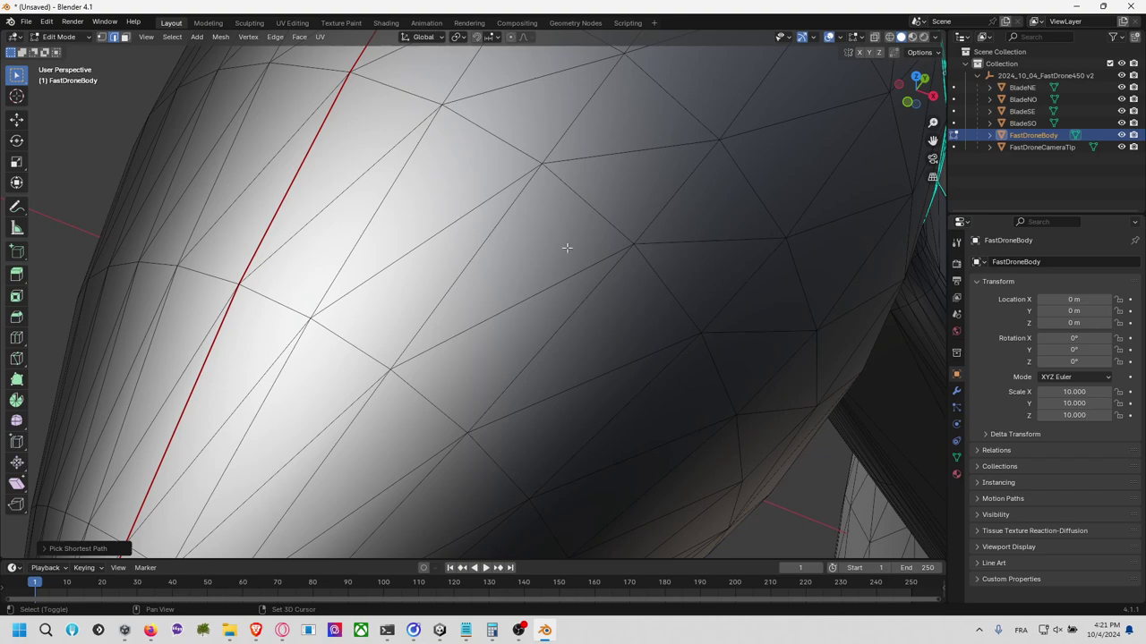
{"action": "left_click", "coordinate": [685, 195], "text": "shift"}
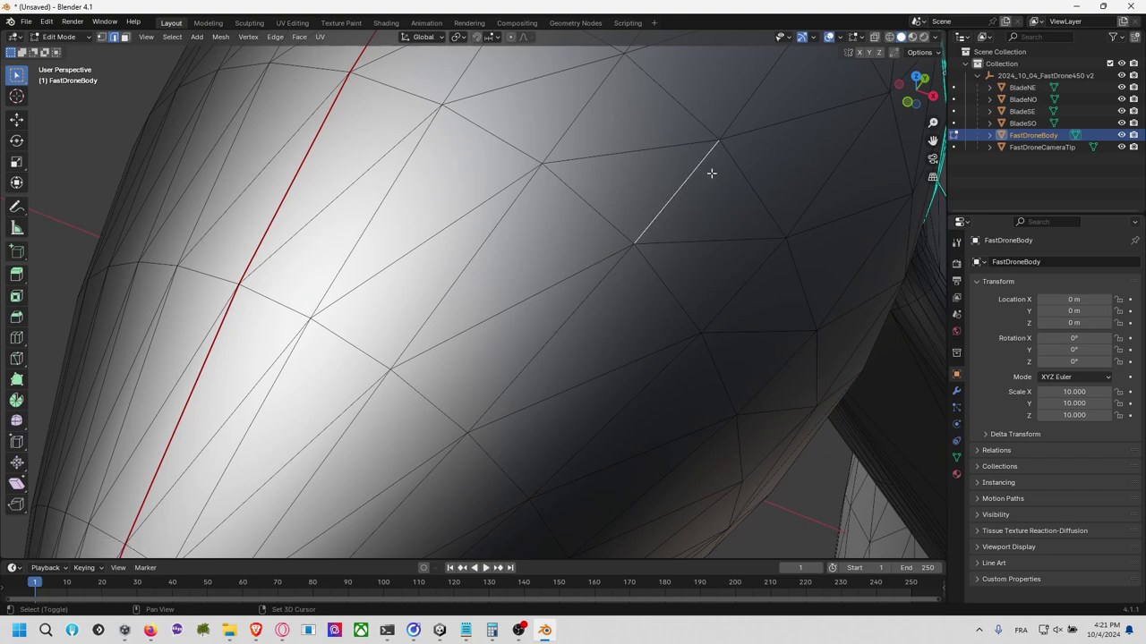
{"action": "key", "text": "shift+z"}
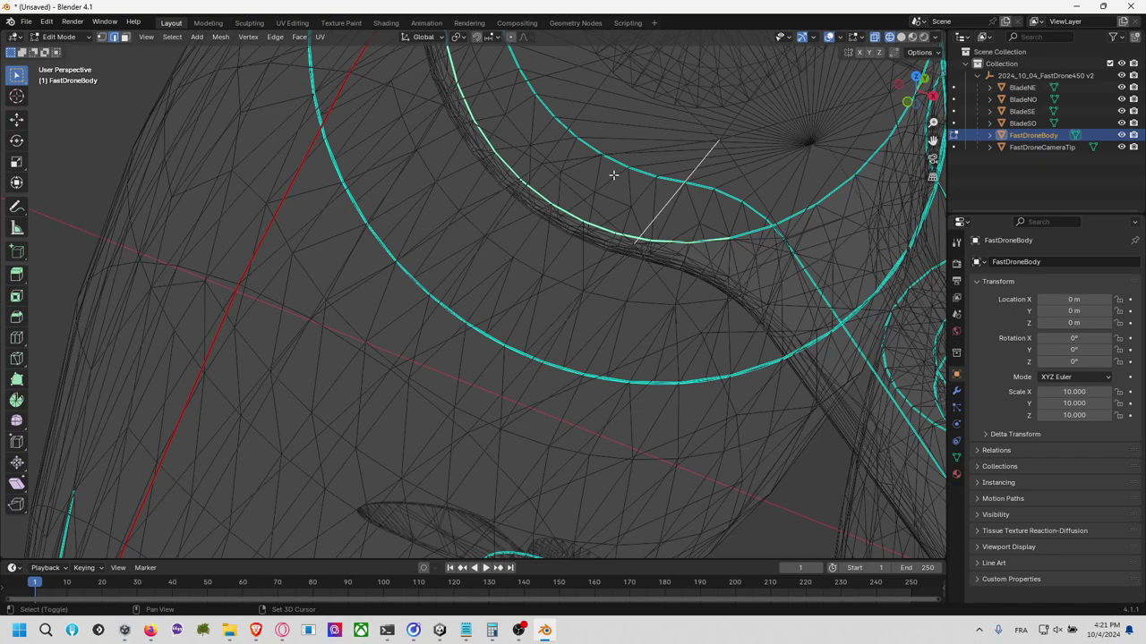
{"action": "key", "text": "shift+z"}
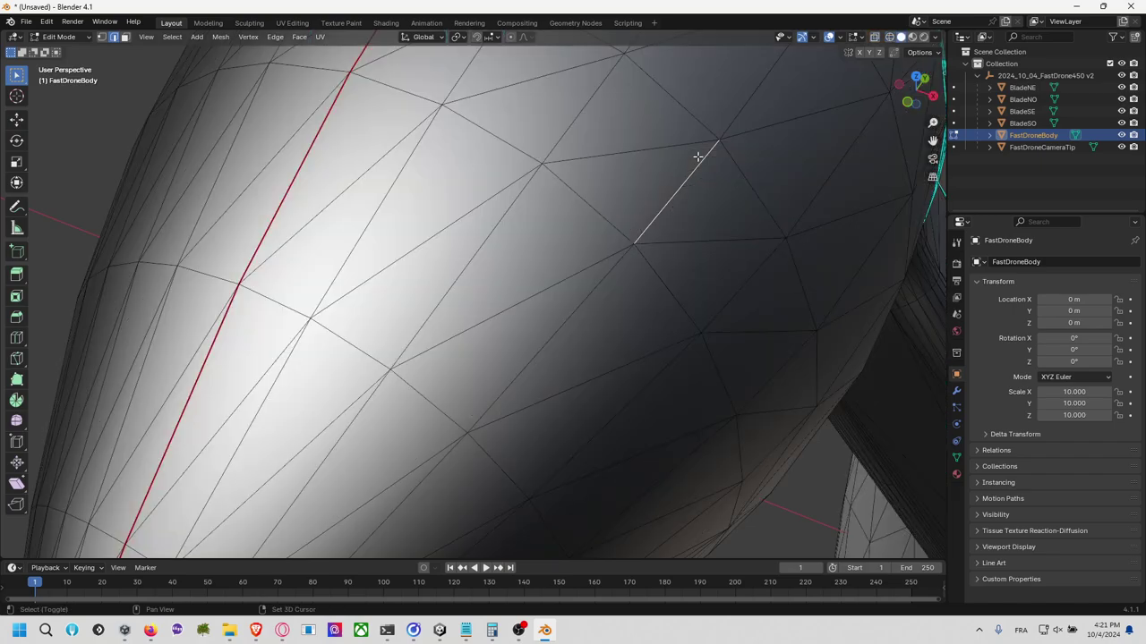
{"action": "left_click", "coordinate": [657, 144], "text": "shift"}
{"action": "middle_click_drag", "start_coordinate": [677, 184], "coordinate": [680, 404], "text": "shift"}
{"action": "middle_click_drag", "start_coordinate": [652, 321], "coordinate": [580, 310]}
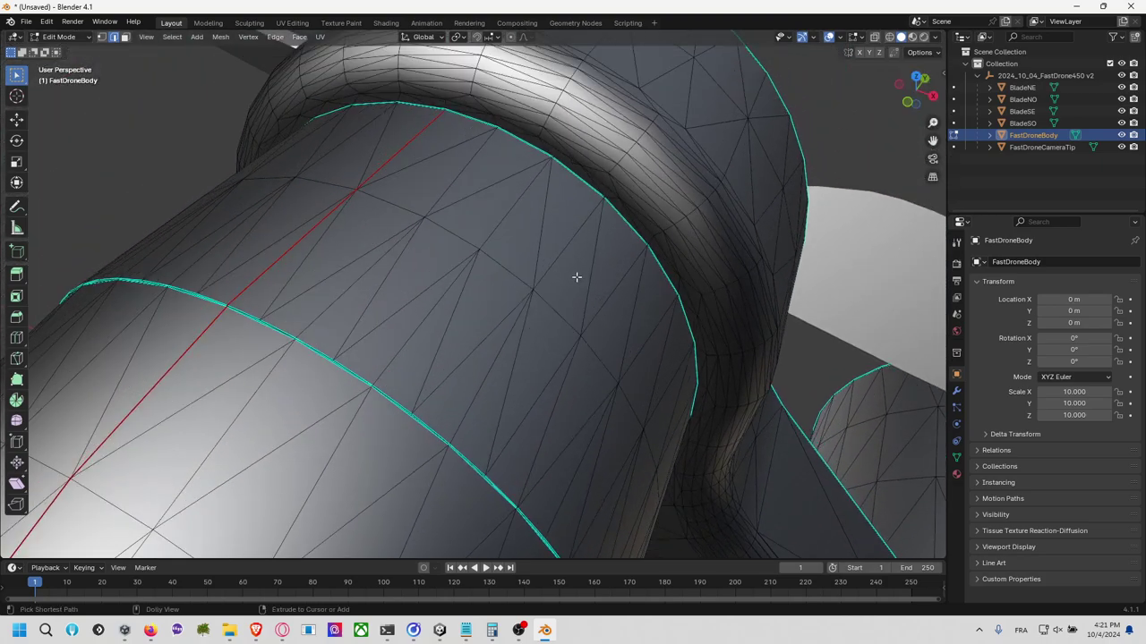
{"action": "left_click", "coordinate": [594, 195], "text": "ctrl"}
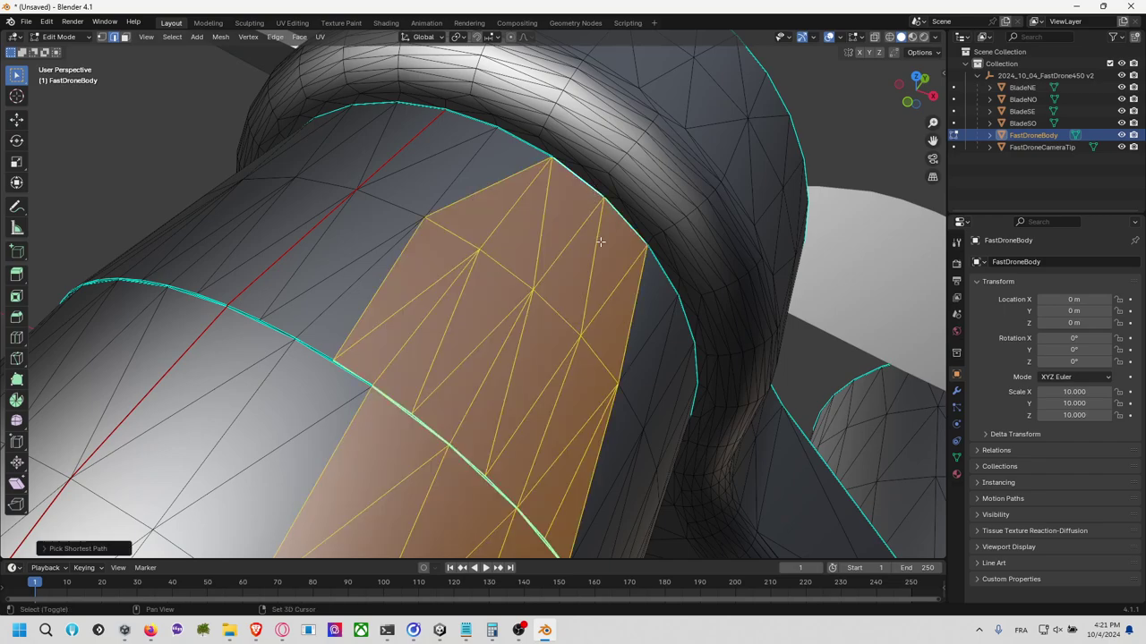
{"action": "left_click", "coordinate": [558, 210]}
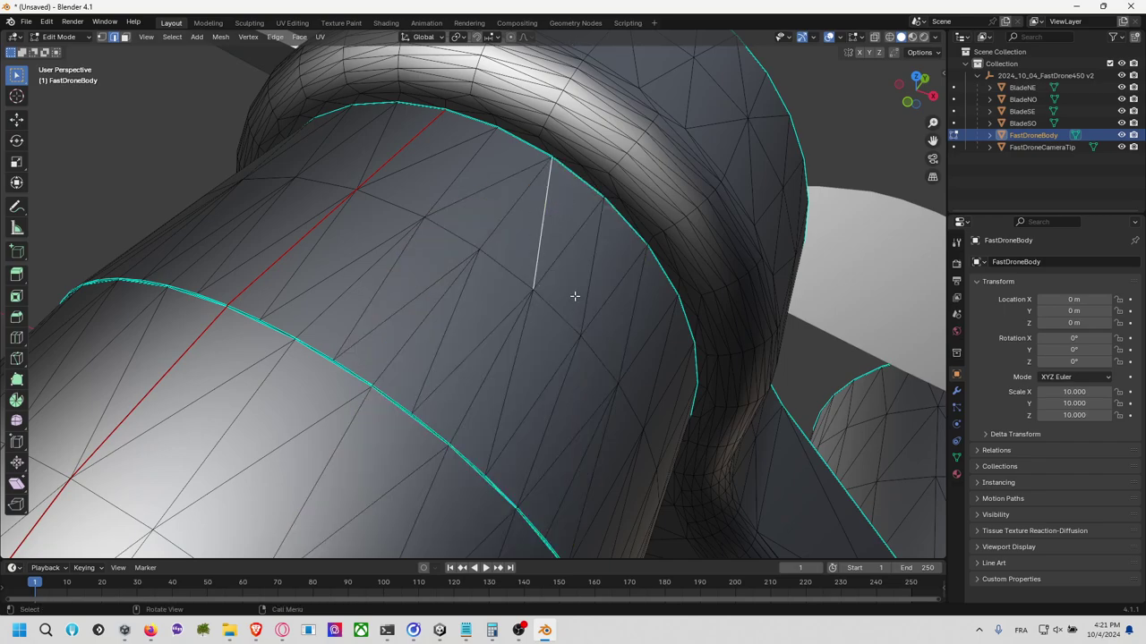
Step: Pick a shortest edge path around the motor pod's cone-base ring
{"action": "left_click", "coordinate": [607, 213], "text": "ctrl"}
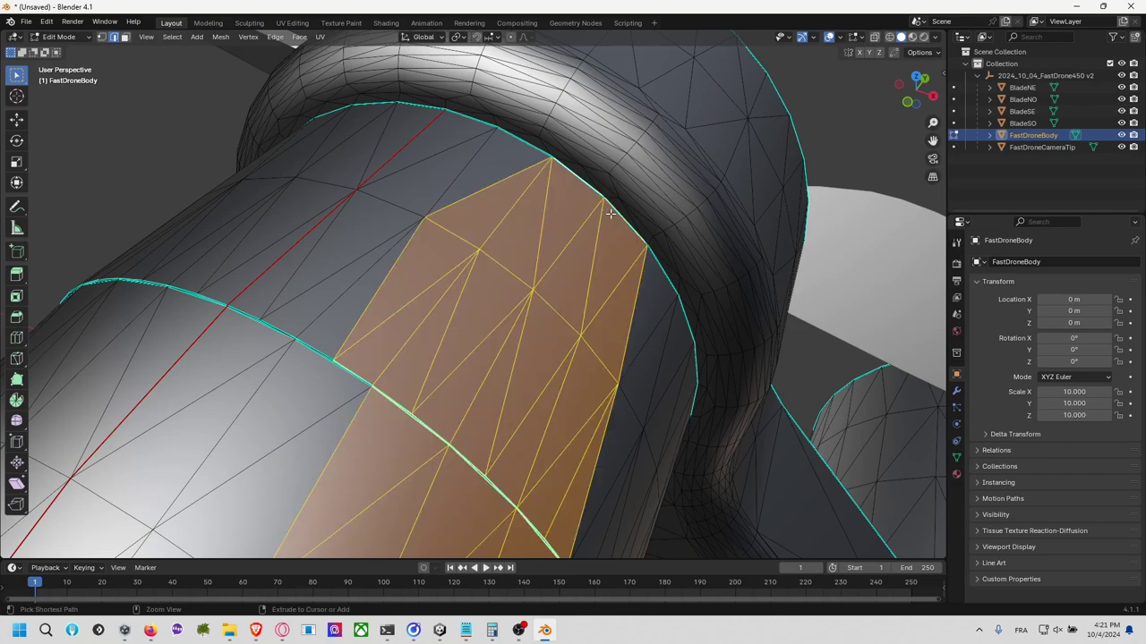
{"action": "left_click", "coordinate": [570, 170], "text": "ctrl"}
{"action": "left_click", "coordinate": [570, 169], "text": "ctrl"}
{"action": "left_click", "coordinate": [439, 116], "text": "ctrl"}
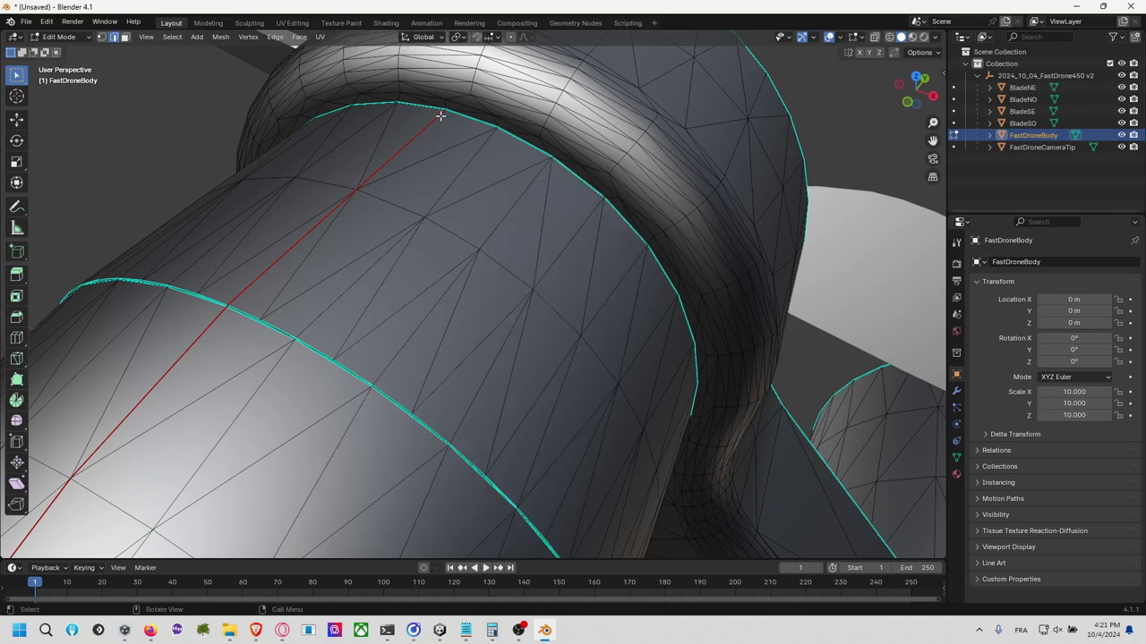
{"action": "left_click", "coordinate": [327, 110], "text": "ctrl"}
{"action": "left_click", "coordinate": [329, 114], "text": "ctrl"}
{"action": "left_click", "coordinate": [328, 114], "text": "ctrl"}
{"action": "left_click", "coordinate": [591, 182], "text": "ctrl"}
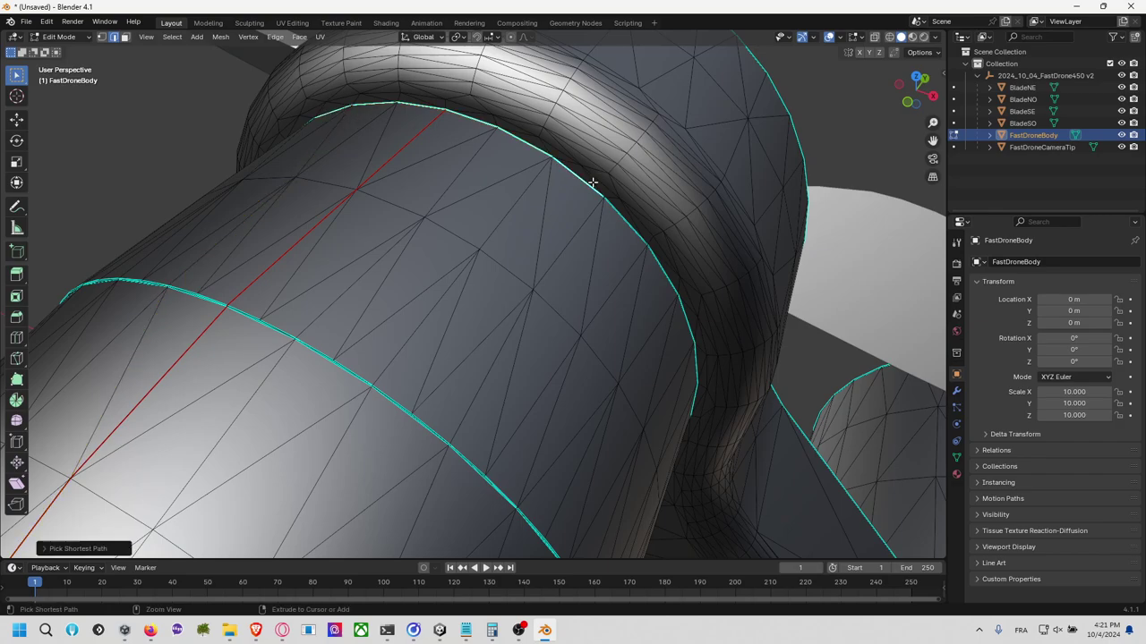
{"action": "middle_click_drag", "start_coordinate": [594, 184], "coordinate": [542, 343]}
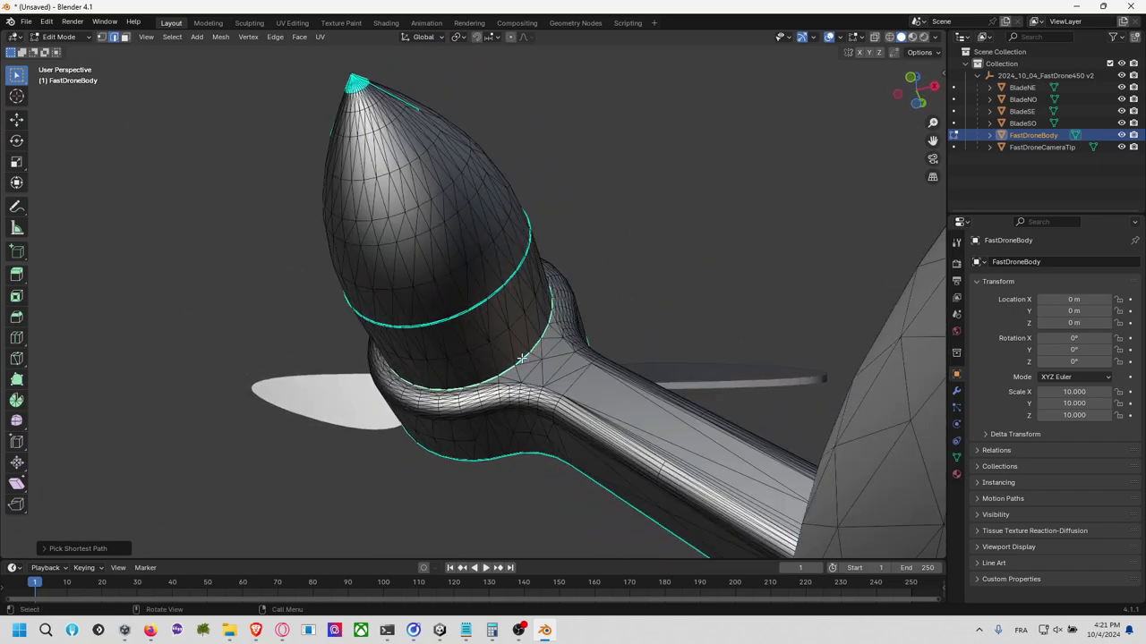
Step: Mark the selected cone-base ring as a seam with F3, then view the whole drone
{"action": "key", "text": "F3"}
{"action": "key", "text": "Return"}
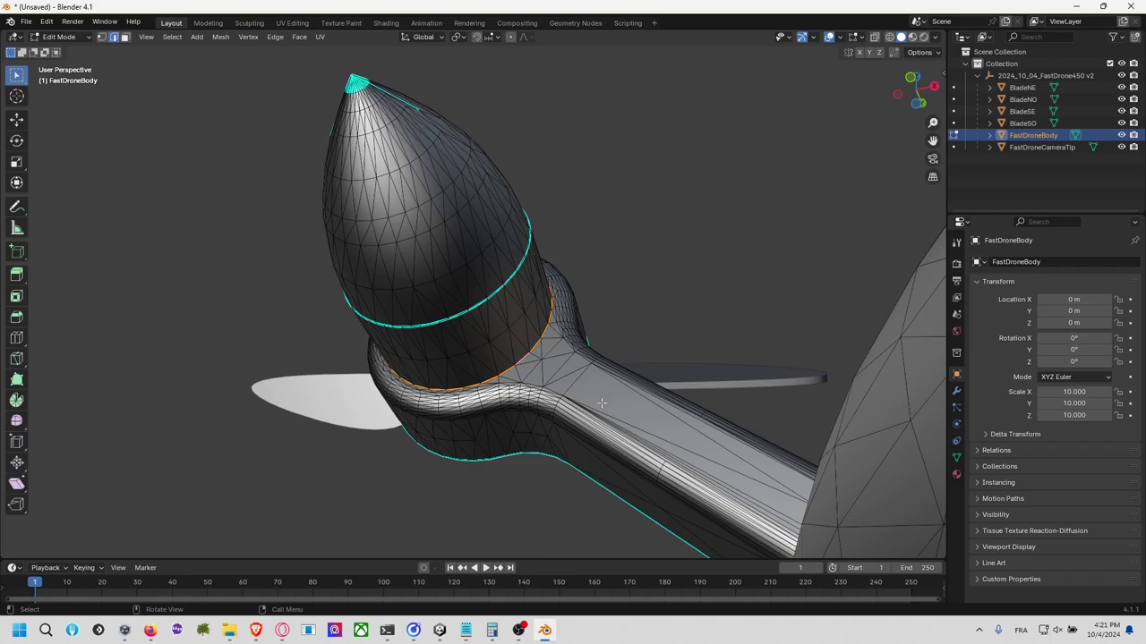
{"action": "middle_click_drag", "start_coordinate": [602, 404], "coordinate": [597, 363]}
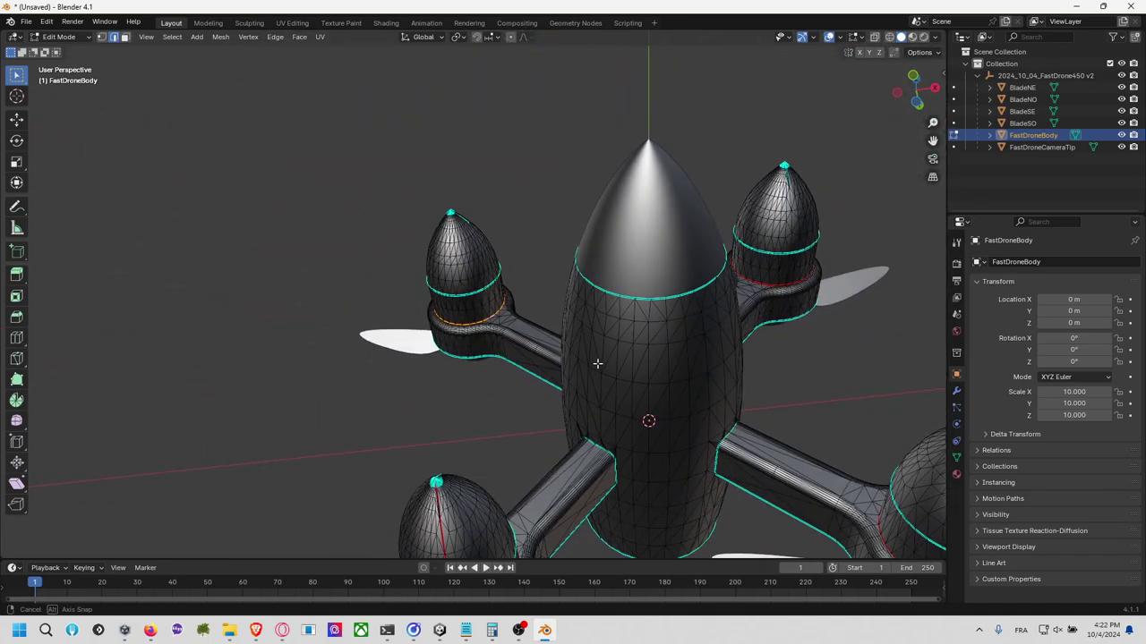
{"action": "scroll", "coordinate": [597, 364], "scroll_direction": "up", "scroll_amount": 5}
{"action": "scroll", "coordinate": [583, 301], "scroll_direction": "down", "scroll_amount": 6}
{"action": "scroll", "coordinate": [610, 328], "scroll_direction": "up", "scroll_amount": 5}
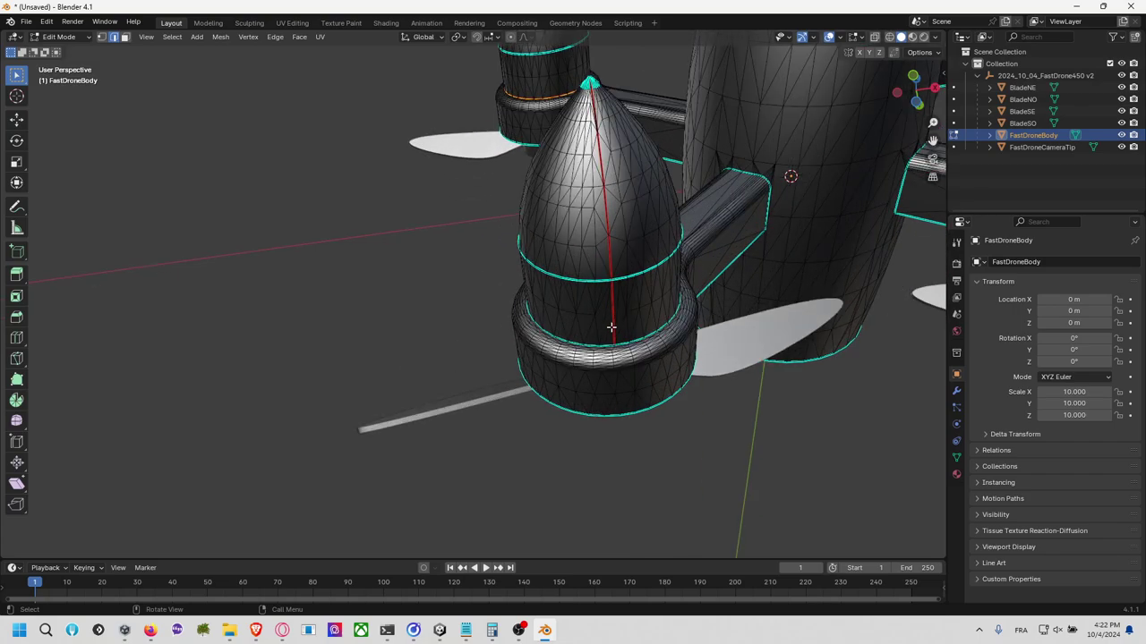
{"action": "scroll", "coordinate": [610, 328], "scroll_direction": "up", "scroll_amount": 2}
Step: Select the edge path along the pod's ring and mark it as a seam
{"action": "middle_click_drag", "start_coordinate": [654, 337], "coordinate": [493, 343]}
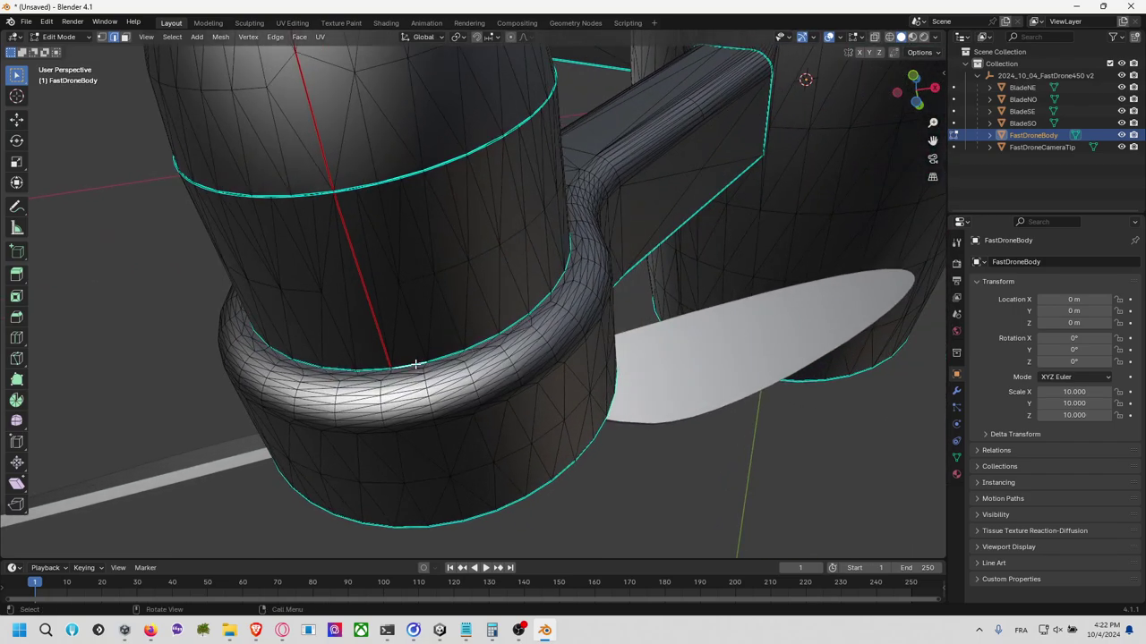
{"action": "left_click", "coordinate": [265, 344], "text": "ctrl"}
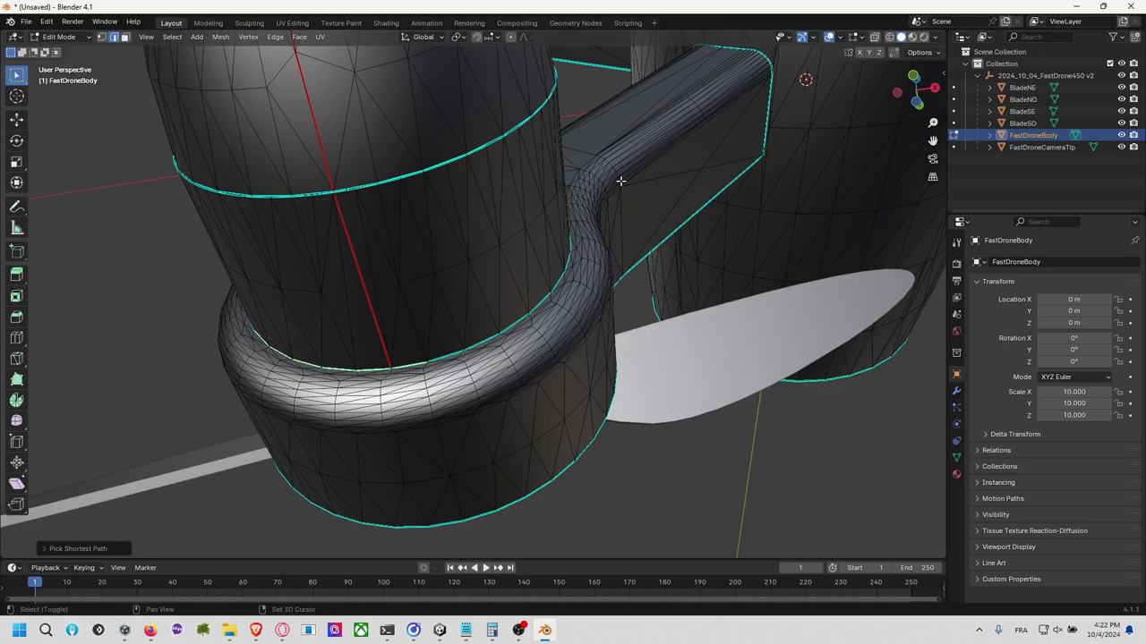
{"action": "middle_click_drag", "start_coordinate": [265, 344], "coordinate": [599, 287]}
{"action": "right_click", "coordinate": [480, 298]}
{"action": "left_click", "coordinate": [502, 324]}
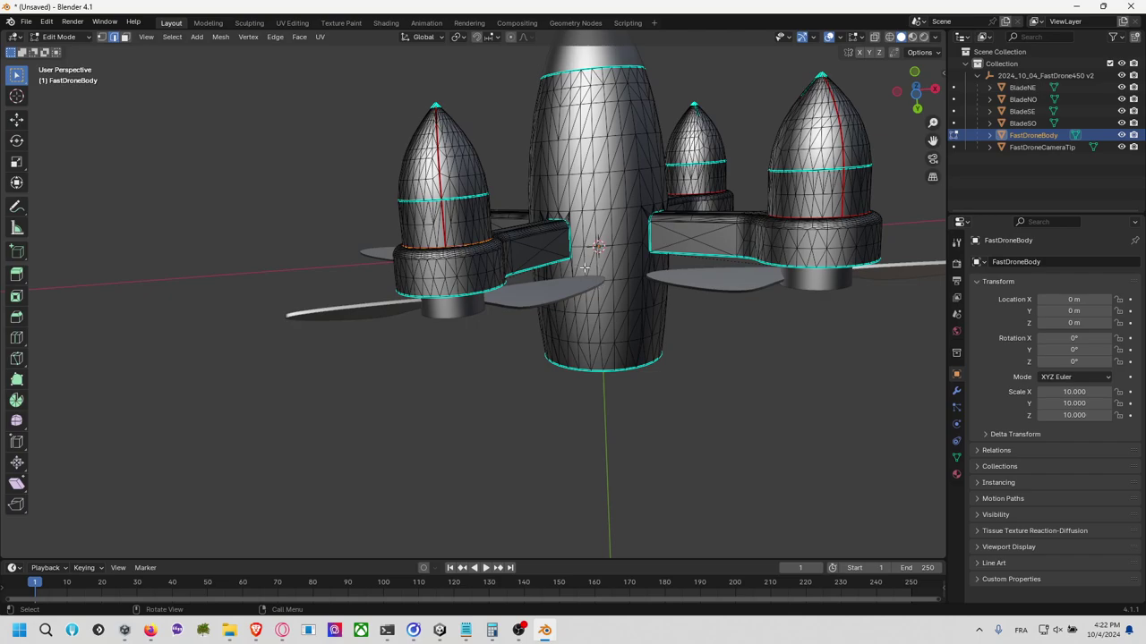
Step: Viewing from below, select the edge loop around the underside's outer rim
{"action": "middle_click_drag", "start_coordinate": [582, 269], "coordinate": [626, 255]}
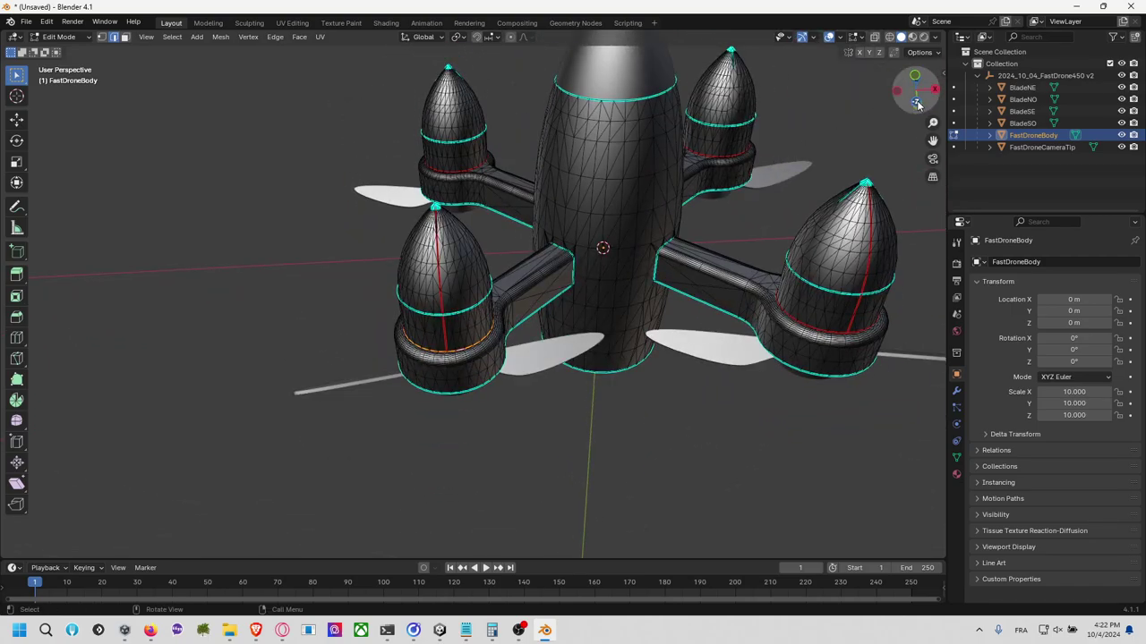
{"action": "left_click", "coordinate": [918, 109]}
{"action": "middle_click_drag", "start_coordinate": [670, 180], "coordinate": [526, 174]}
{"action": "scroll", "coordinate": [692, 336], "scroll_direction": "up", "scroll_amount": 3}
{"action": "scroll", "coordinate": [692, 336], "scroll_direction": "up", "scroll_amount": 3}
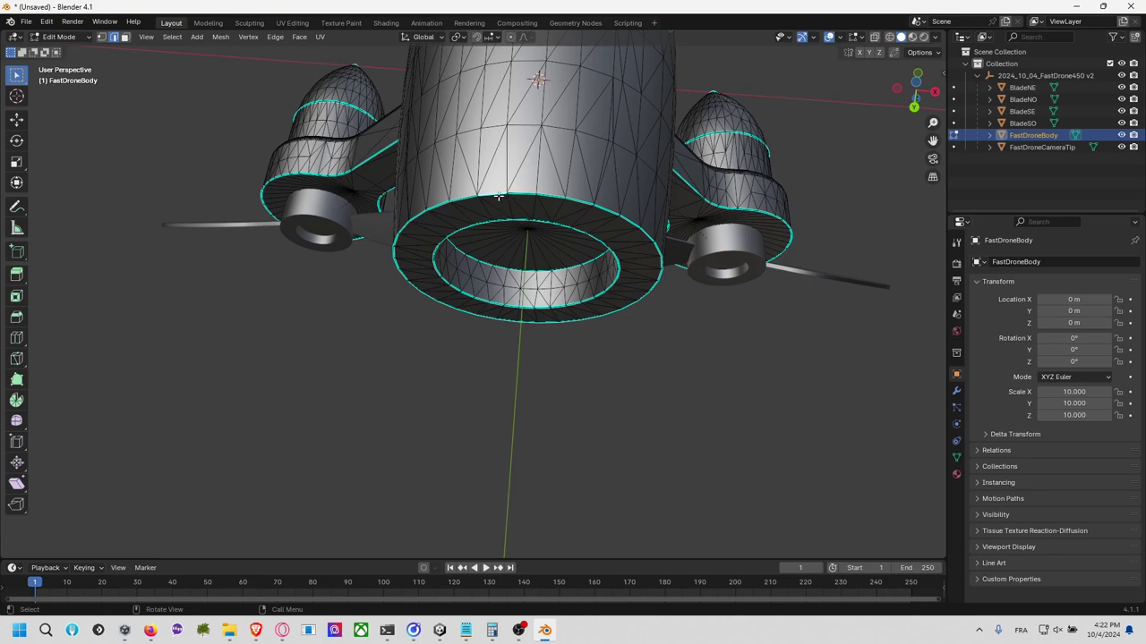
{"action": "left_click", "coordinate": [656, 247], "text": "ctrl"}
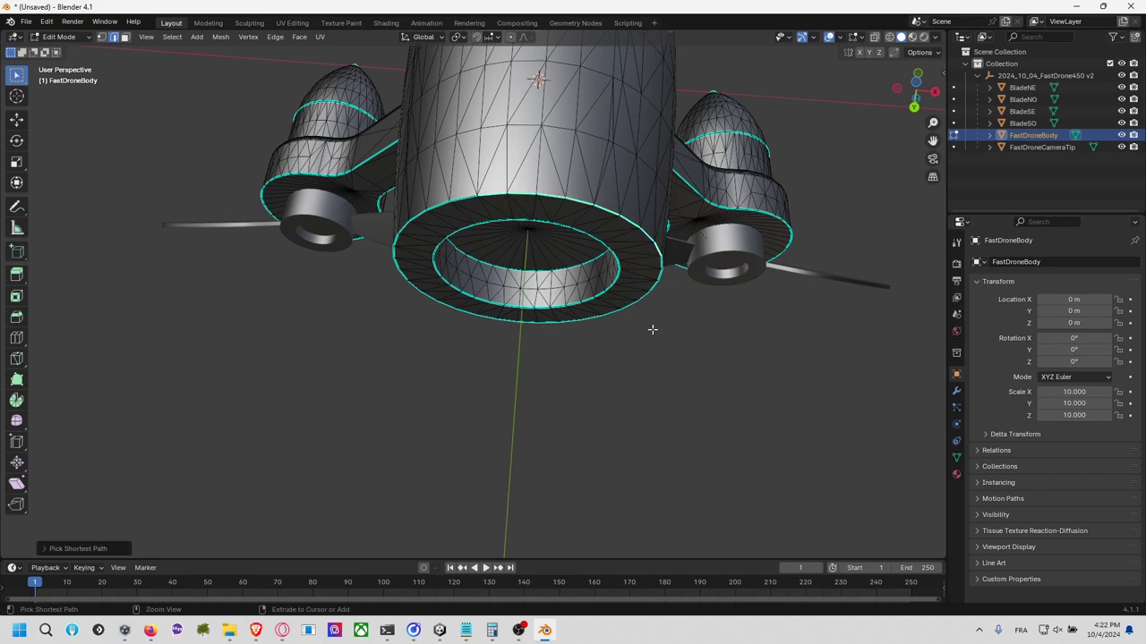
{"action": "left_click", "coordinate": [582, 319], "text": "ctrl"}
{"action": "left_click", "coordinate": [418, 321], "text": "ctrl"}
{"action": "left_click", "coordinate": [416, 216], "text": "ctrl"}
{"action": "left_click", "coordinate": [551, 193], "text": "ctrl"}
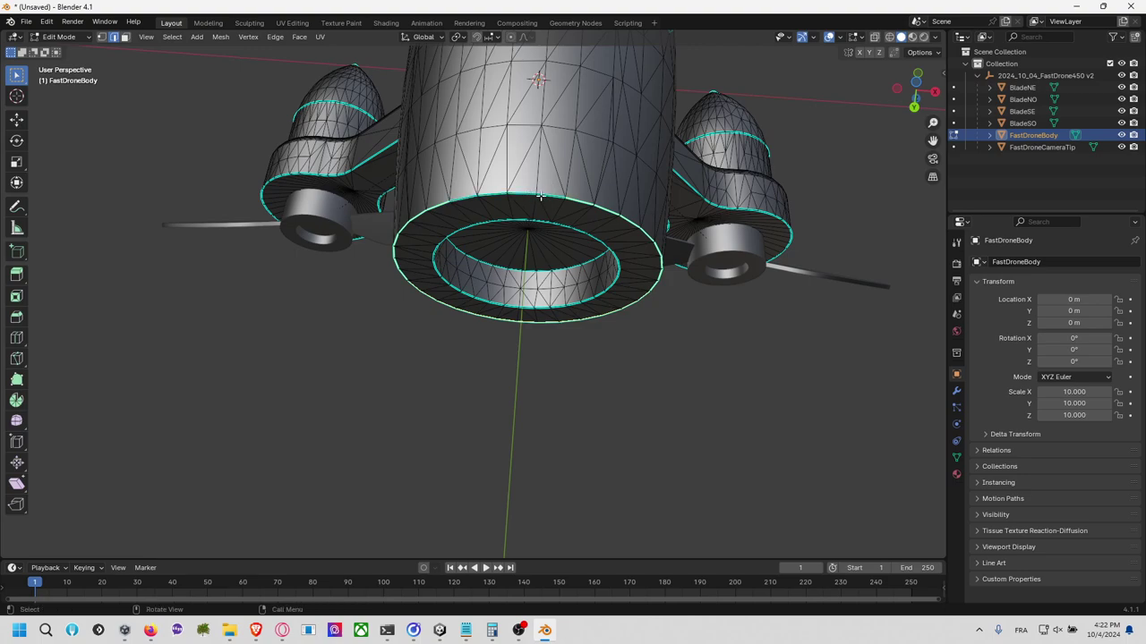
{"action": "left_click", "coordinate": [541, 196], "text": "ctrl"}
{"action": "middle_click_drag", "start_coordinate": [515, 196], "coordinate": [525, 217]}
{"action": "scroll", "coordinate": [525, 217], "scroll_direction": "up", "scroll_amount": 3}
{"action": "left_click", "coordinate": [462, 138], "text": "ctrl"}
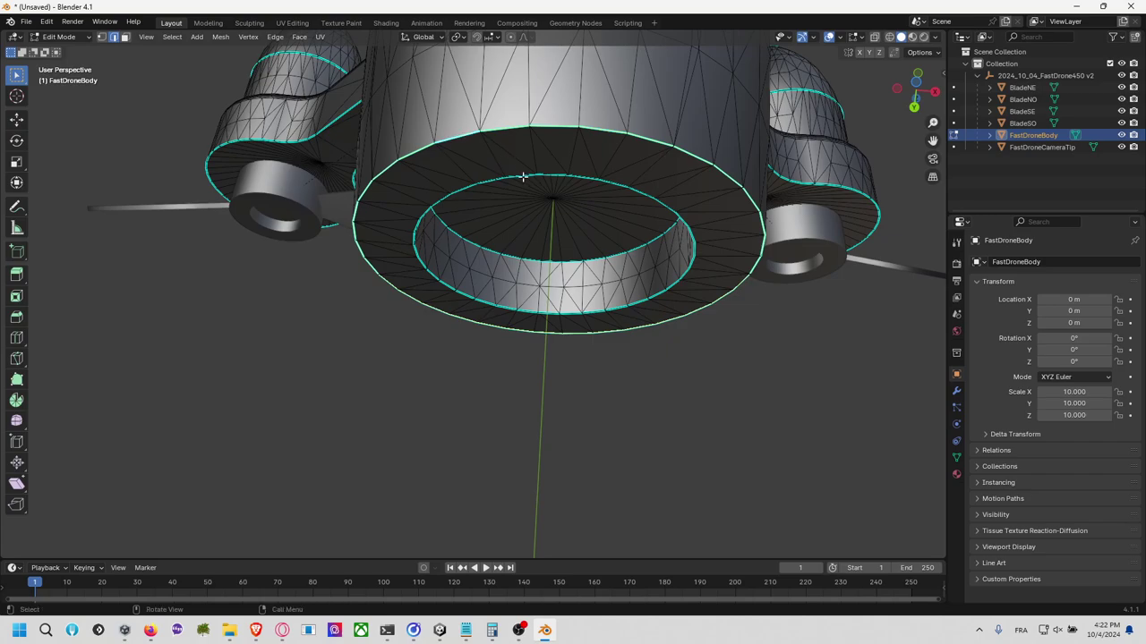
Step: Mark the outer rim loop as a seam and clear the selection
{"action": "key", "text": "F3"}
{"action": "key", "text": "Return"}
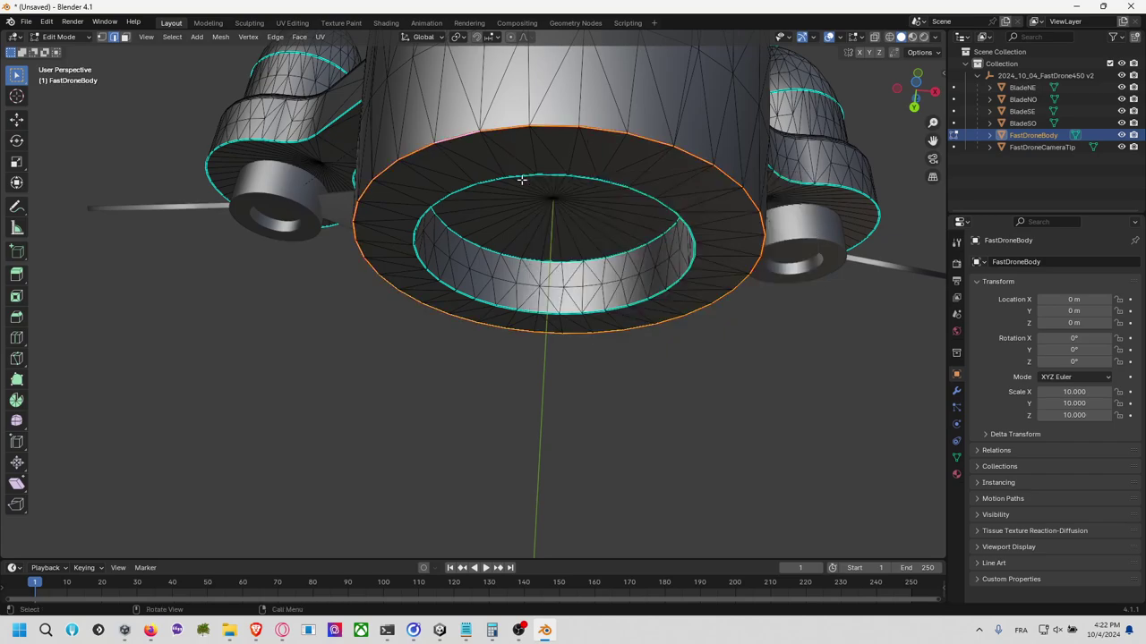
{"action": "key", "text": "alt+a"}
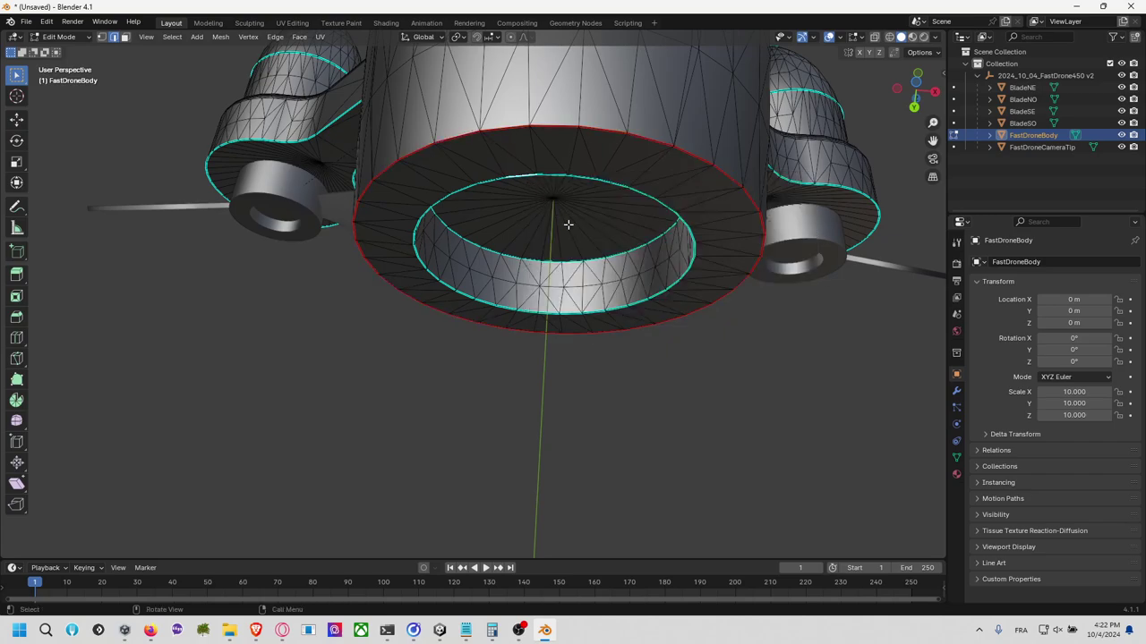
Step: Select an edge path around the inner ring and mark it as a seam
{"action": "left_click", "coordinate": [577, 313], "text": "ctrl"}
{"action": "left_click", "coordinate": [420, 258], "text": "ctrl"}
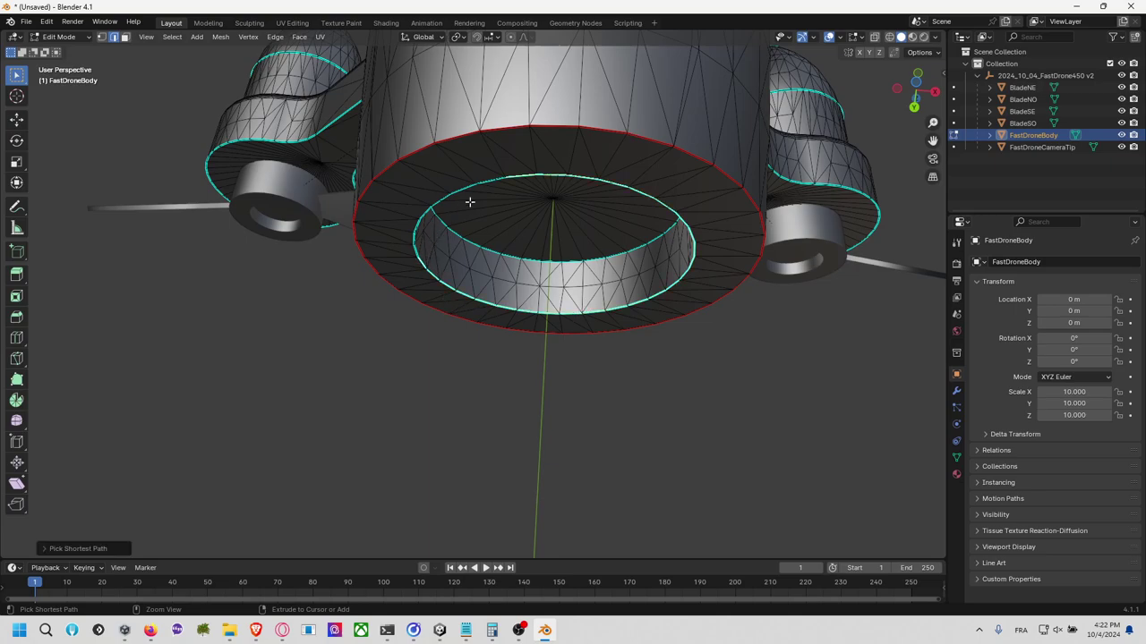
{"action": "key", "text": "shift+g"}
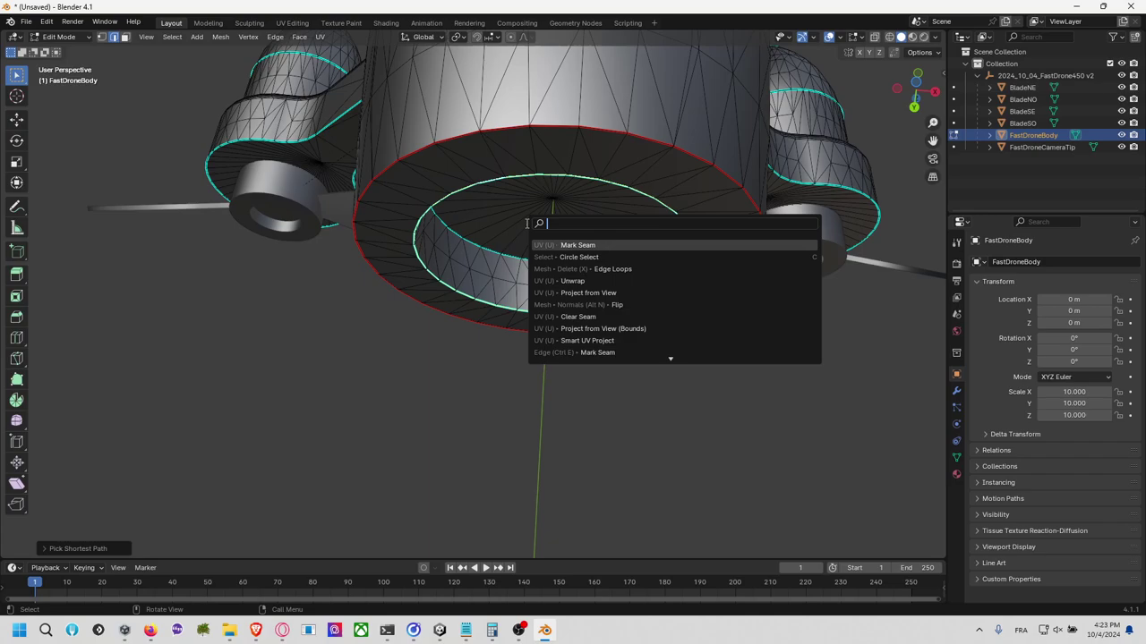
{"action": "left_click", "coordinate": [525, 223]}
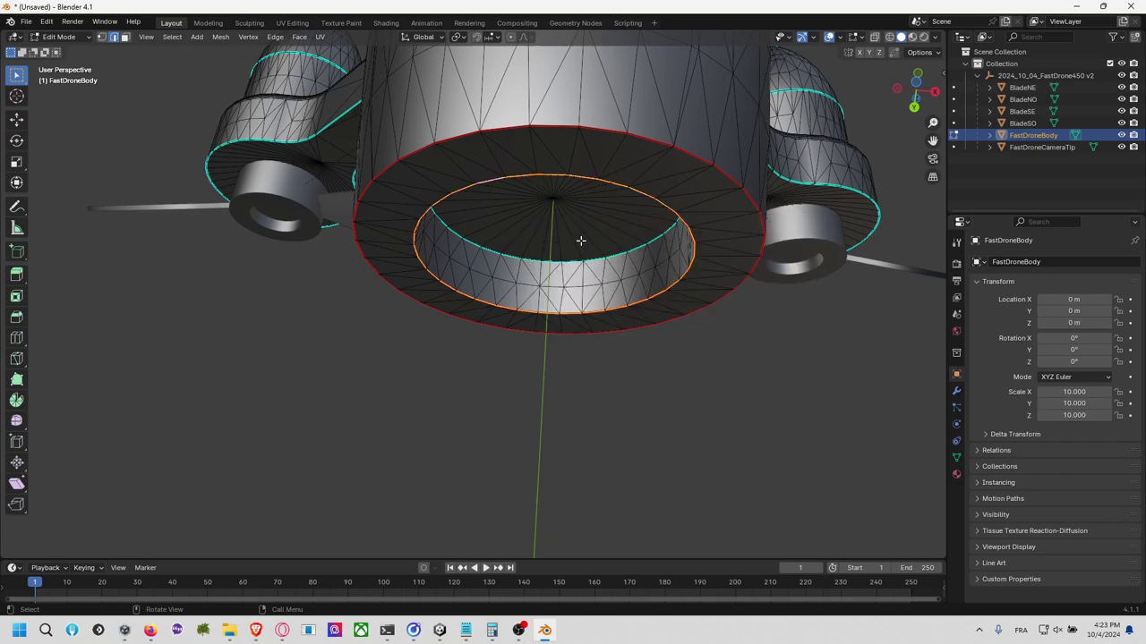
{"action": "middle_click_drag", "start_coordinate": [580, 240], "coordinate": [564, 109]}
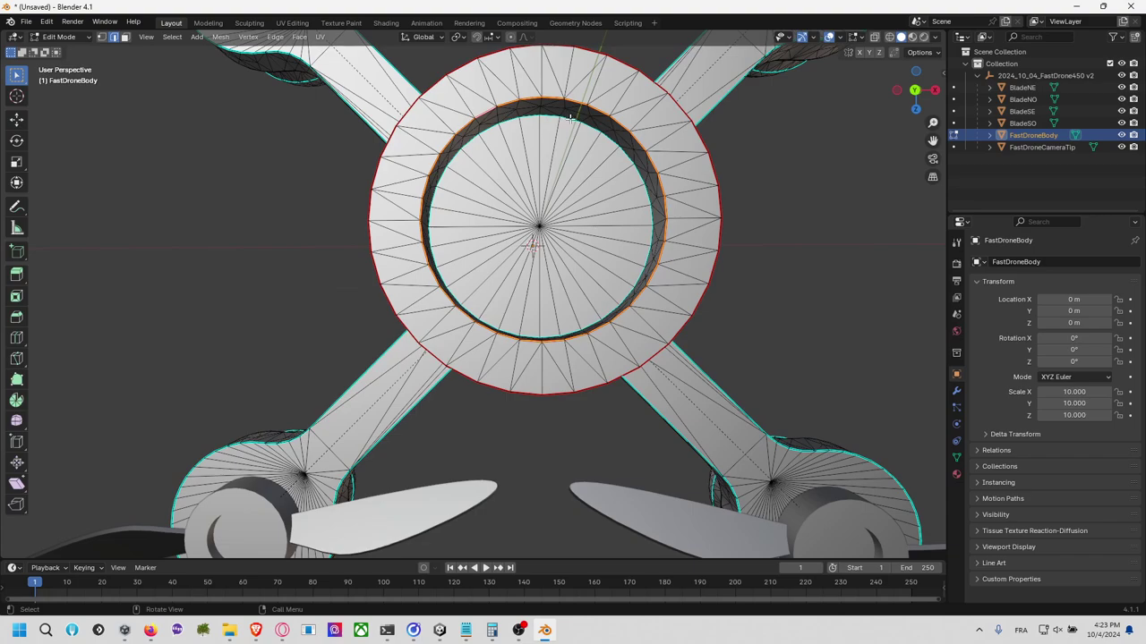
Step: Pick edges on the innermost underside loop, redo the pick, and select the full loop
{"action": "left_click", "coordinate": [570, 117]}
{"action": "left_click", "coordinate": [595, 229], "text": "ctrl"}
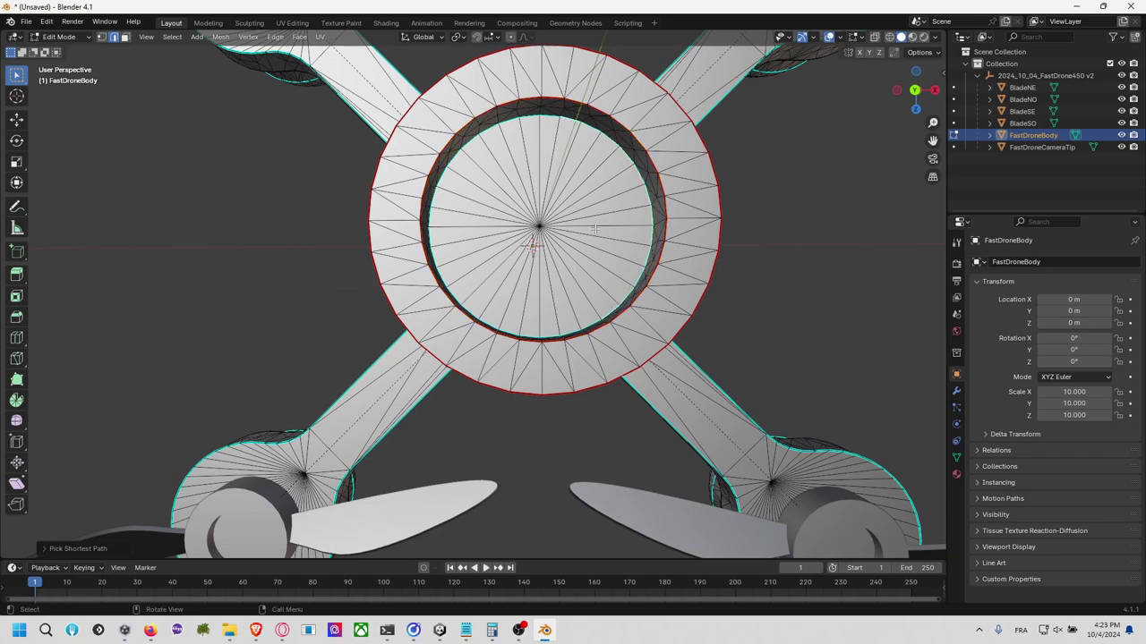
{"action": "middle_click_drag", "start_coordinate": [594, 230], "coordinate": [427, 259]}
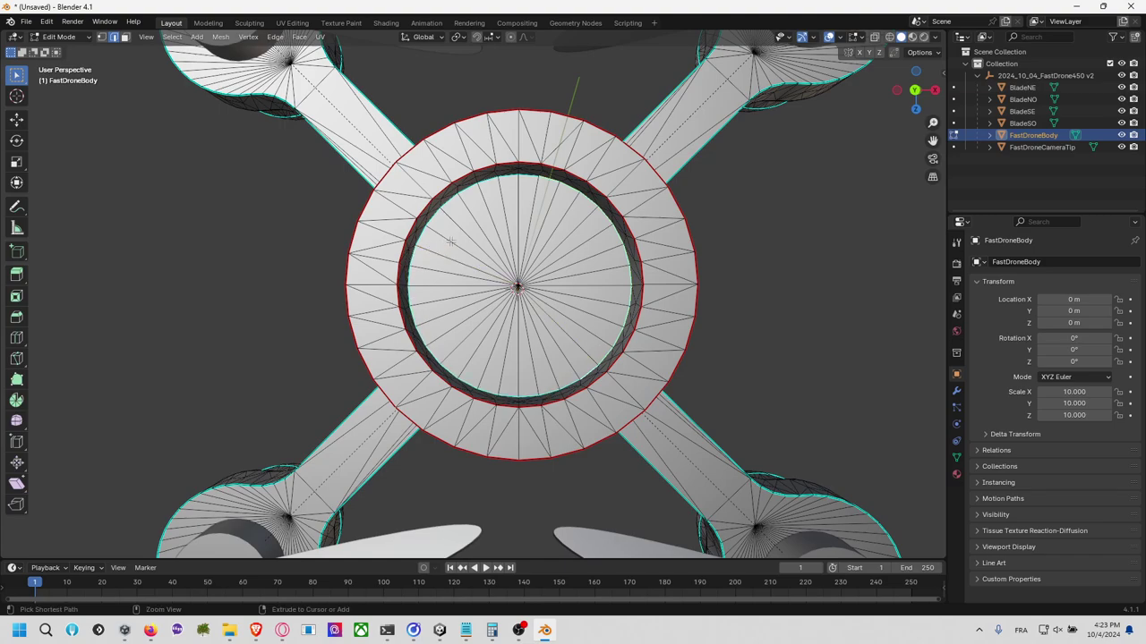
{"action": "left_click", "coordinate": [436, 362], "text": "ctrl"}
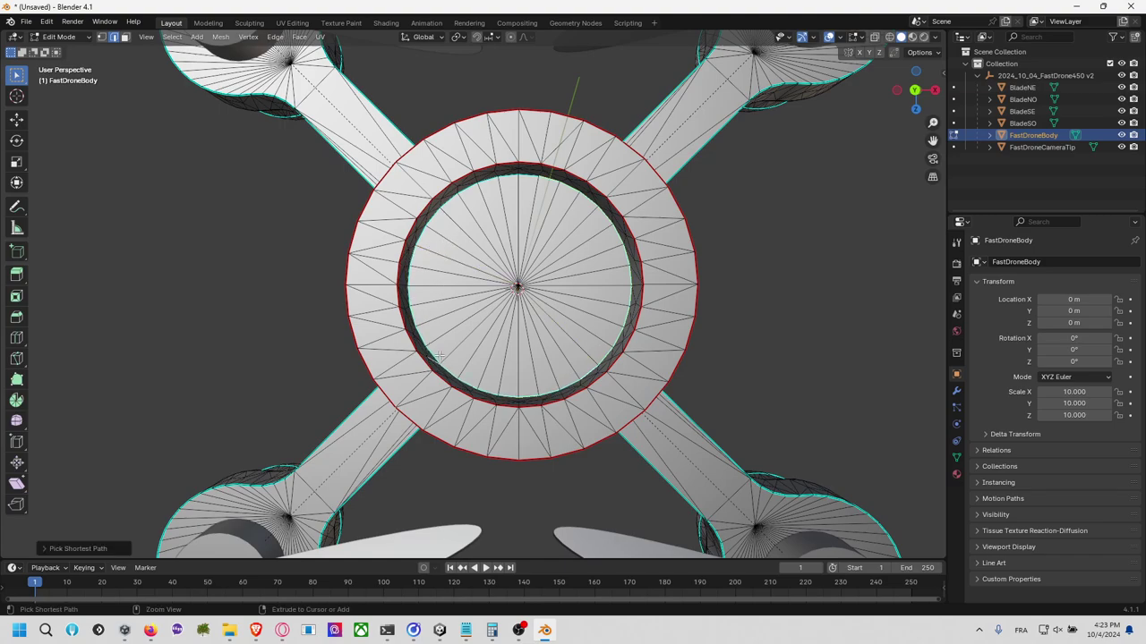
{"action": "key", "text": "ctrl+z"}
{"action": "left_click", "coordinate": [444, 324], "text": "ctrl"}
{"action": "right_click", "coordinate": [538, 223]}
{"action": "left_click", "coordinate": [538, 224]}
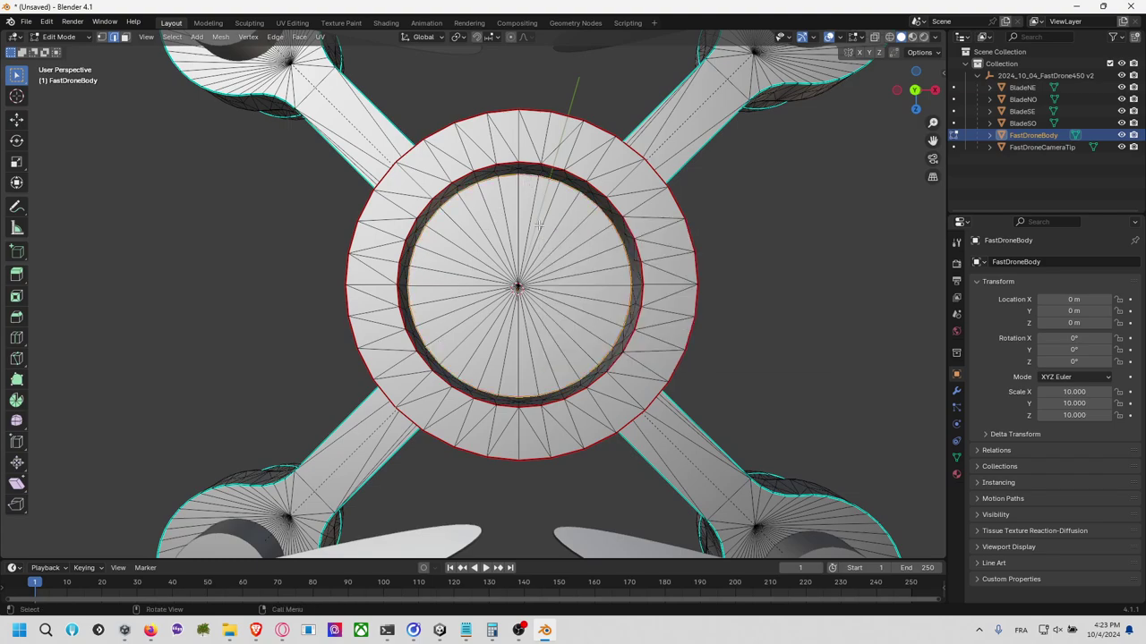
{"action": "middle_click_drag", "start_coordinate": [751, 215], "coordinate": [712, 382]}
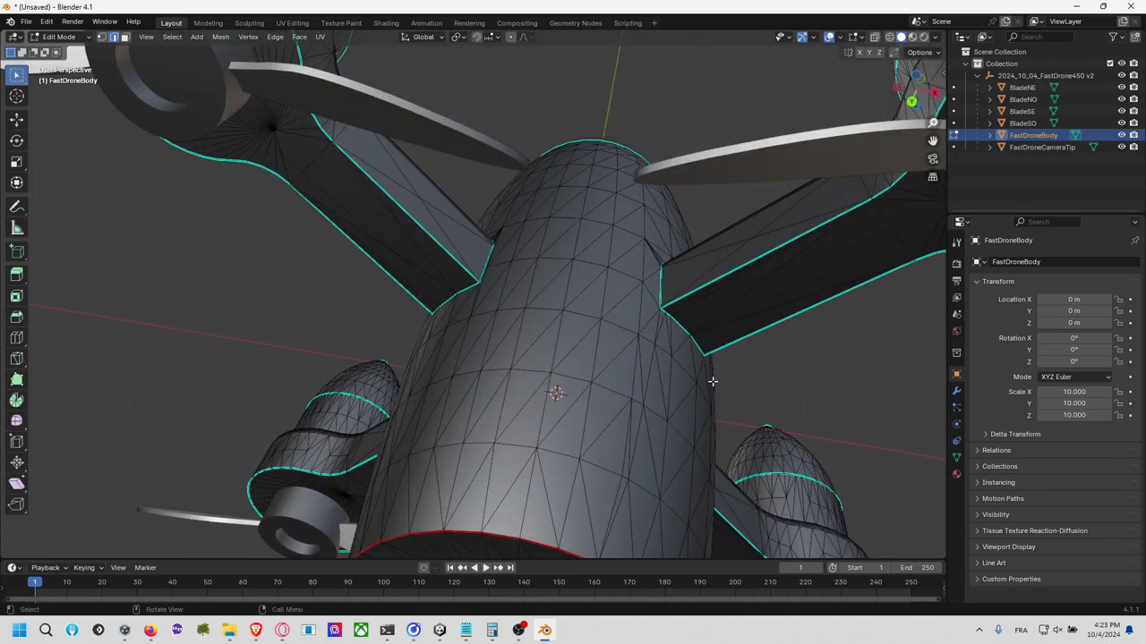
Step: Select the first arm's bottom junction edges with the body and mark them as a seam
{"action": "left_click", "coordinate": [667, 270], "text": "ctrl"}
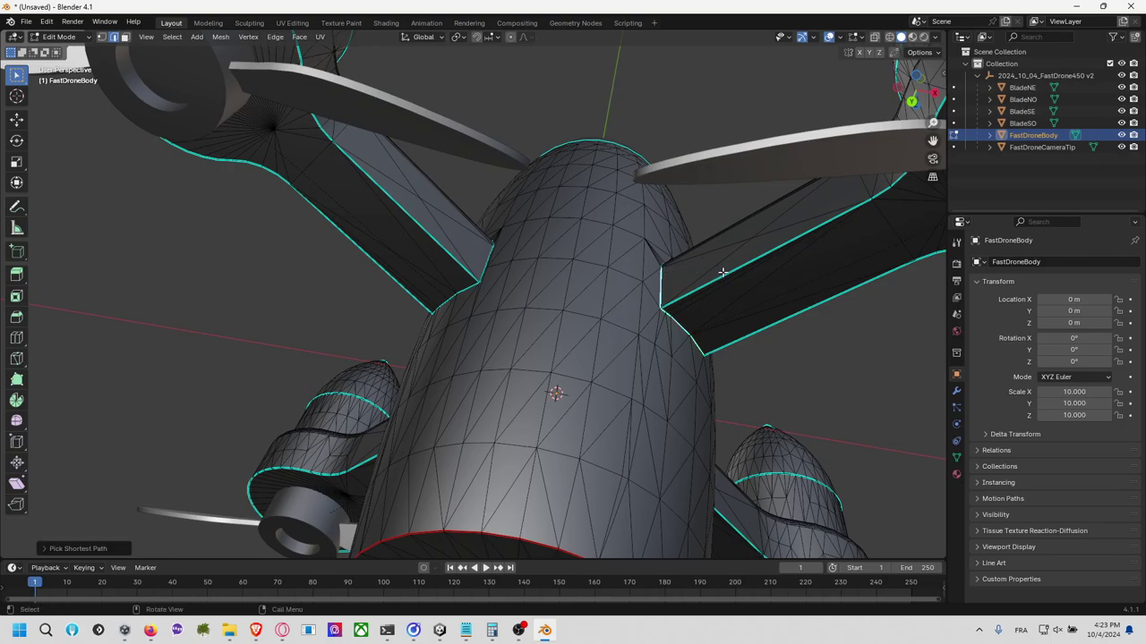
{"action": "middle_click_drag", "start_coordinate": [723, 273], "coordinate": [429, 357]}
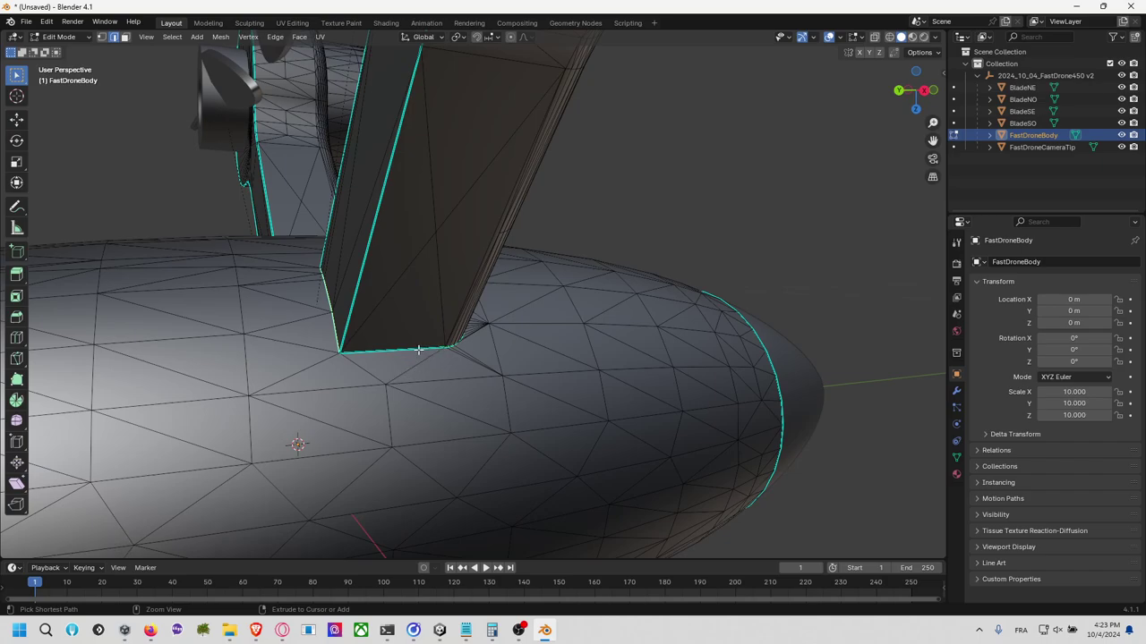
{"action": "left_click", "coordinate": [418, 350], "text": "ctrl"}
{"action": "key", "text": "F3"}
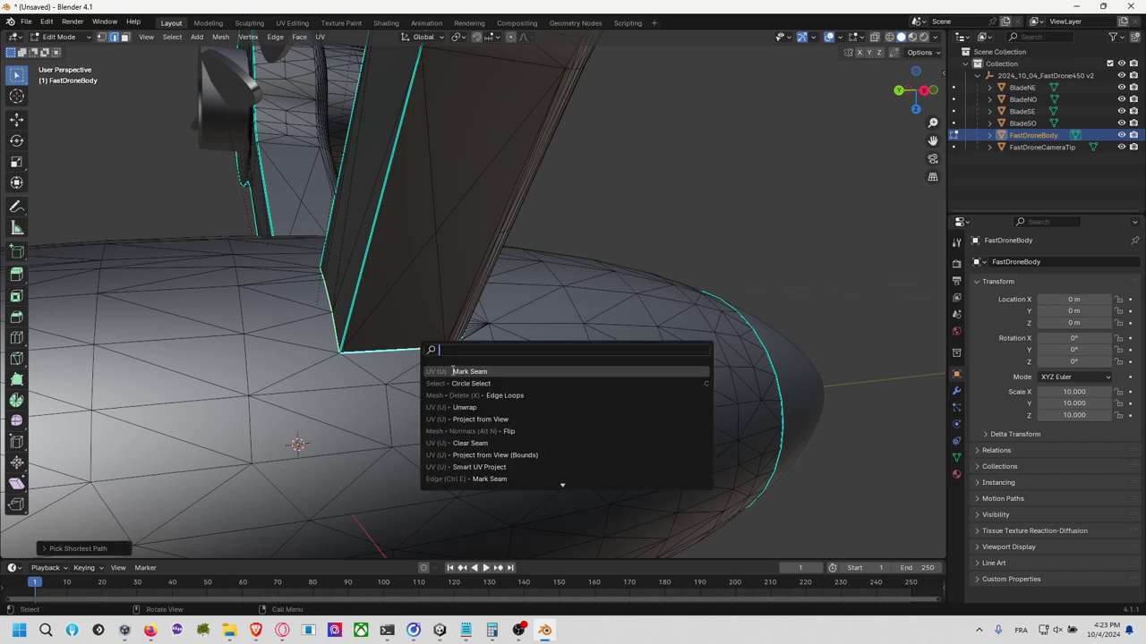
{"action": "left_click", "coordinate": [466, 371]}
{"action": "middle_click_drag", "start_coordinate": [452, 369], "coordinate": [320, 382]}
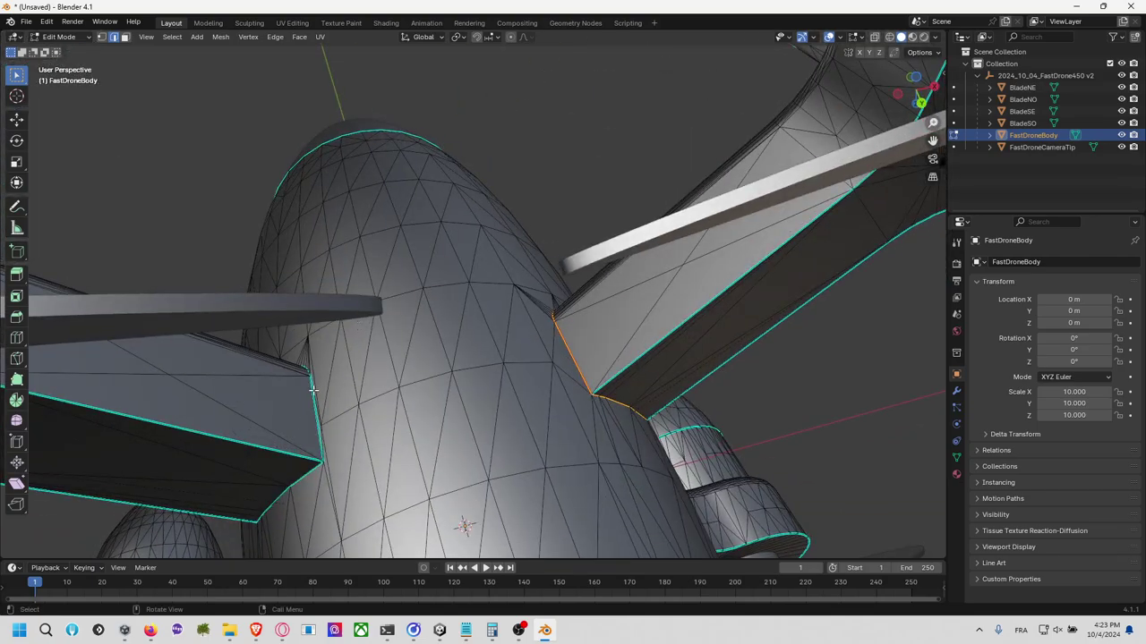
{"action": "left_click", "coordinate": [315, 394]}
Step: Select the second arm's bottom and side junction edges and mark them as a seam
{"action": "middle_click_drag", "start_coordinate": [324, 433], "coordinate": [473, 349]}
{"action": "left_click", "coordinate": [467, 337], "text": "ctrl"}
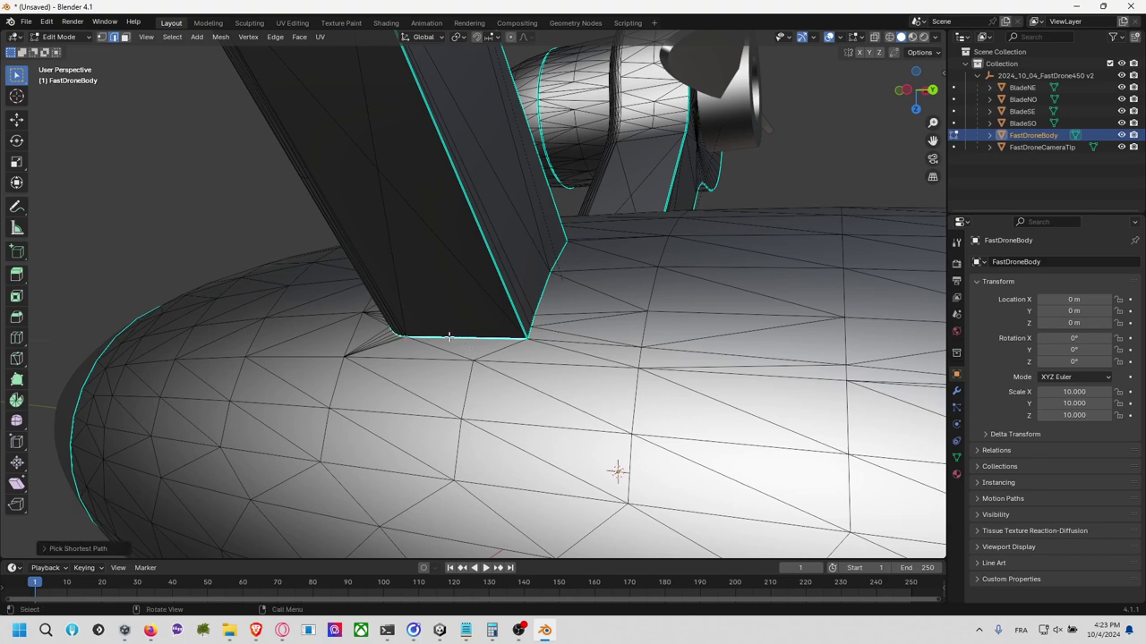
{"action": "left_click", "coordinate": [565, 252]}
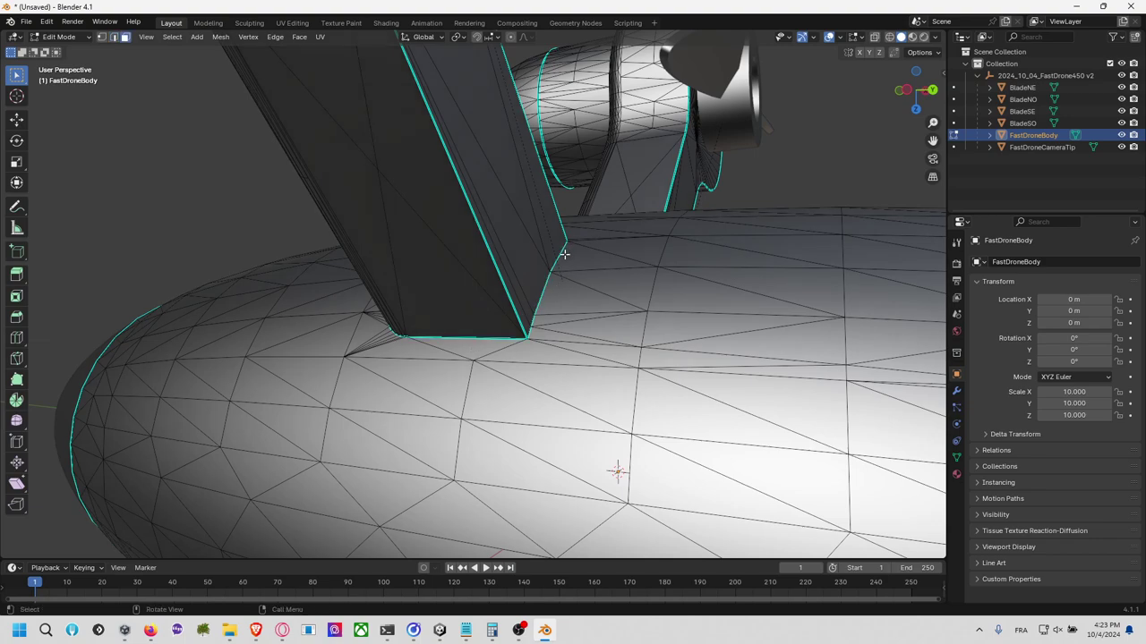
{"action": "key", "text": "2"}
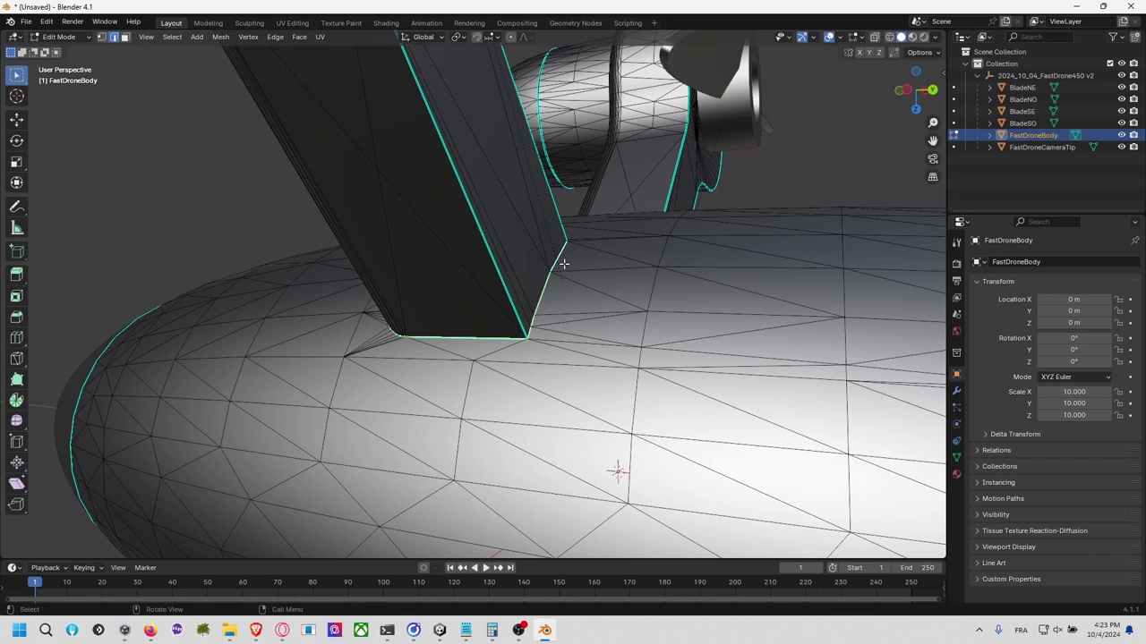
{"action": "key", "text": "F3"}
{"action": "left_click", "coordinate": [614, 285]}
Step: Select the edges where the next arm meets the body
{"action": "middle_click_drag", "start_coordinate": [600, 355], "coordinate": [598, 321]}
{"action": "middle_click_drag", "start_coordinate": [525, 461], "coordinate": [567, 388]}
{"action": "left_click", "coordinate": [512, 276], "text": "ctrl"}
{"action": "mouse_move", "coordinate": [512, 276]}
{"action": "middle_mouse_down"}
{"action": "mouse_move", "coordinate": [563, 299]}
{"action": "mouse_move", "coordinate": [484, 319]}
{"action": "mouse_move", "coordinate": [493, 285]}
{"action": "middle_mouse_up"}
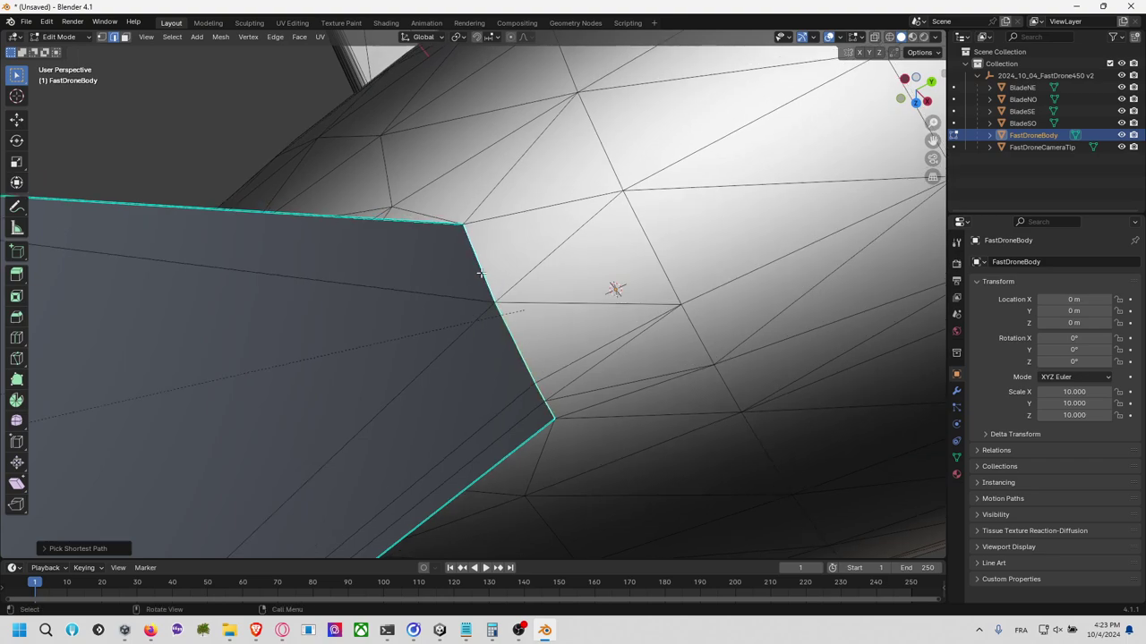
Step: Mark the selected arm-junction edges as a seam via F3 and orbit out to check the drone
{"action": "key", "text": "F3"}
{"action": "key", "text": "Escape"}
{"action": "middle_click_drag", "start_coordinate": [611, 385], "coordinate": [493, 218]}
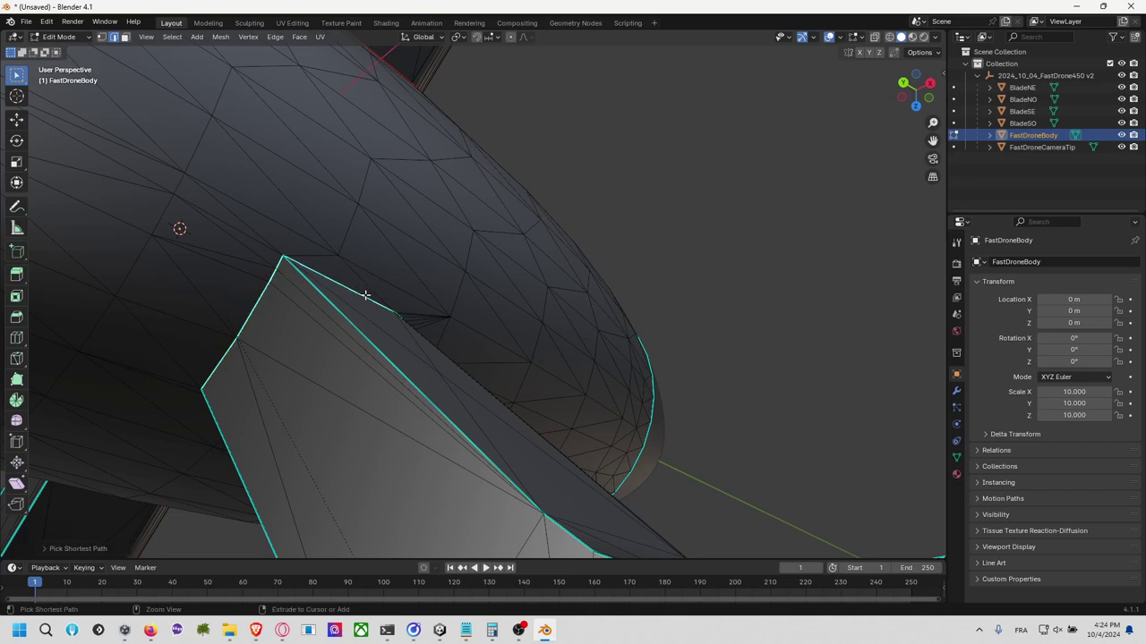
{"action": "middle_click_drag", "start_coordinate": [427, 295], "coordinate": [327, 295]}
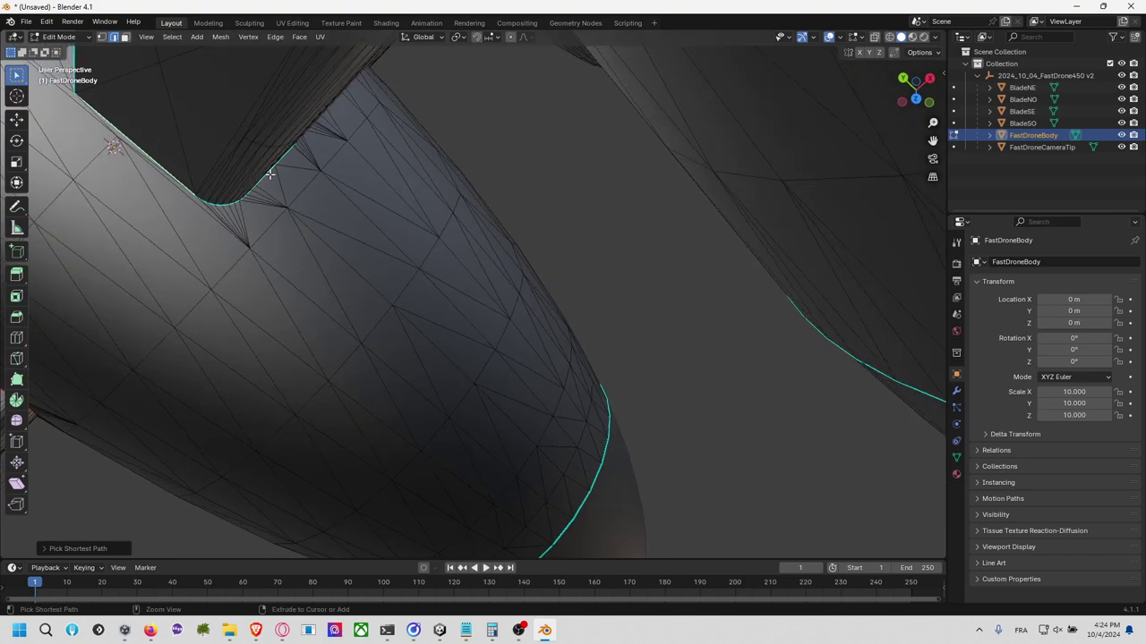
{"action": "middle_click_drag", "start_coordinate": [215, 203], "coordinate": [332, 251], "text": "ctrl"}
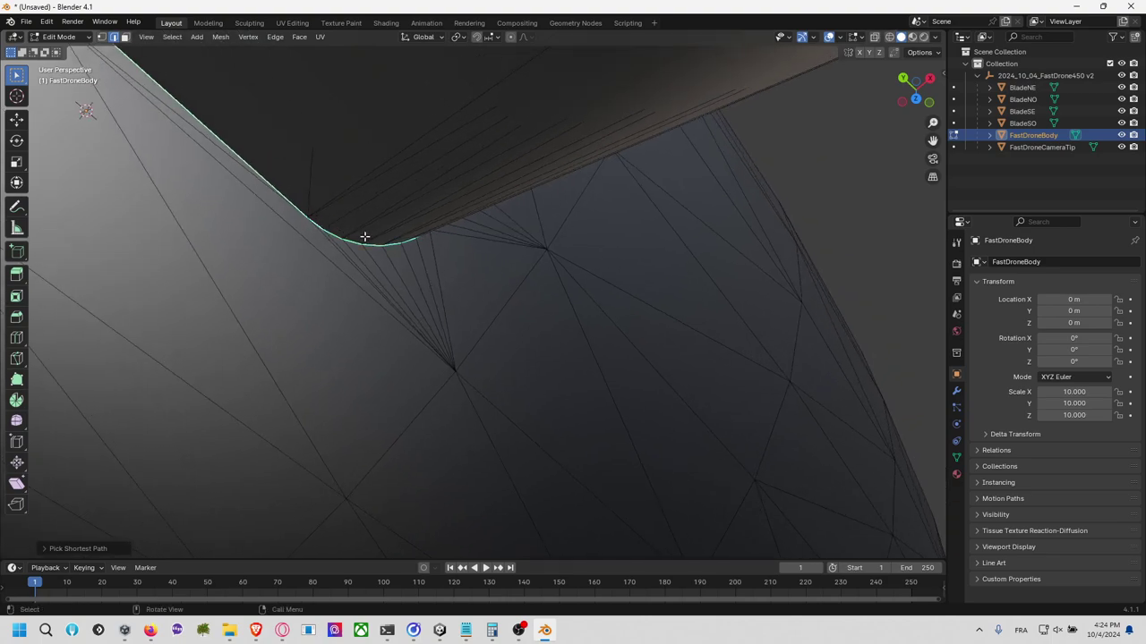
{"action": "key", "text": "F3"}
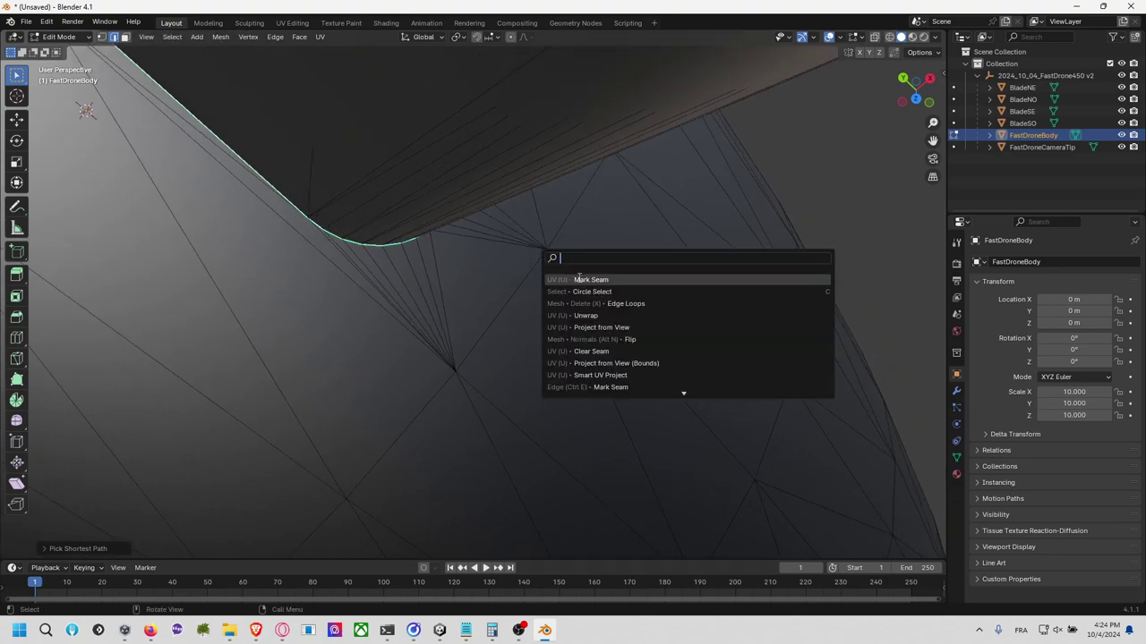
{"action": "left_click", "coordinate": [579, 279]}
{"action": "middle_click_drag", "start_coordinate": [611, 263], "coordinate": [349, 285]}
{"action": "scroll", "coordinate": [556, 337], "scroll_direction": "down", "scroll_amount": 6}
{"action": "middle_click_drag", "start_coordinate": [522, 296], "coordinate": [403, 309]}
Step: Hide the FastDroneCameraTip object in the Outliner
{"action": "left_click", "coordinate": [1120, 147]}
{"action": "scroll", "coordinate": [345, 351], "scroll_direction": "down", "scroll_amount": 2}
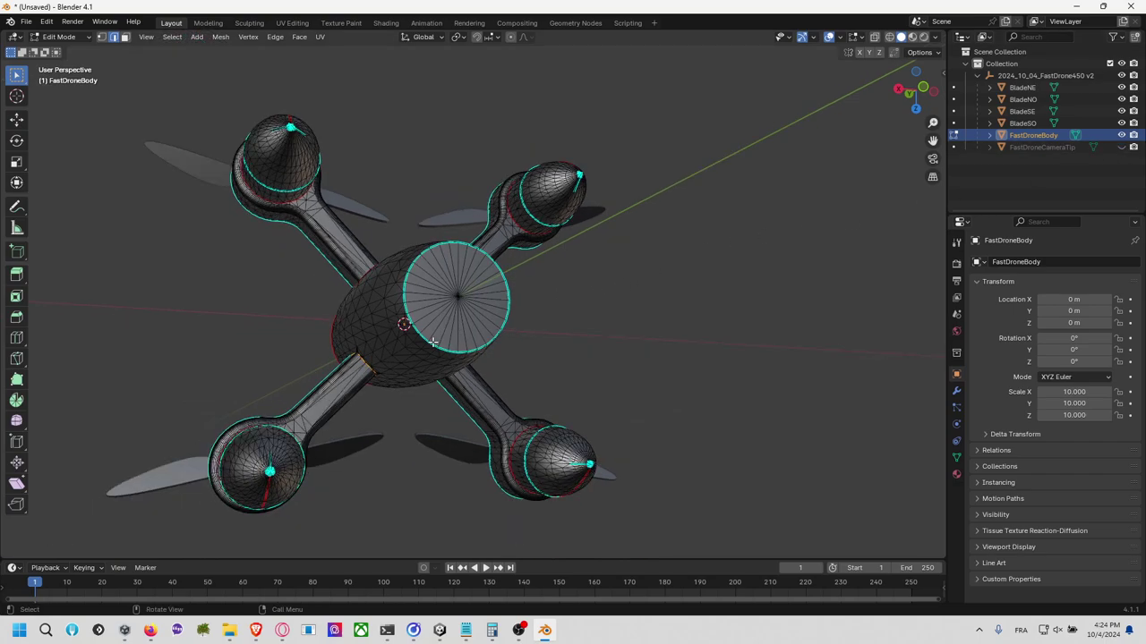
{"action": "scroll", "coordinate": [345, 350], "scroll_direction": "up", "scroll_amount": 5}
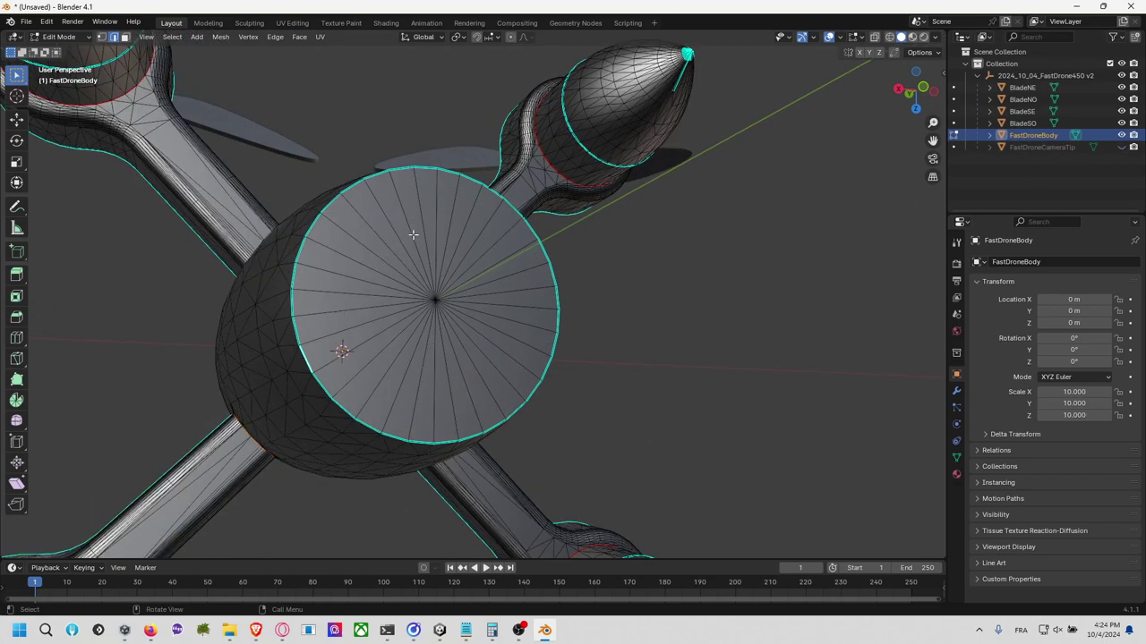
Step: Select the front disc's rim edge path and mark it as a seam
{"action": "left_click", "coordinate": [518, 216], "text": "ctrl"}
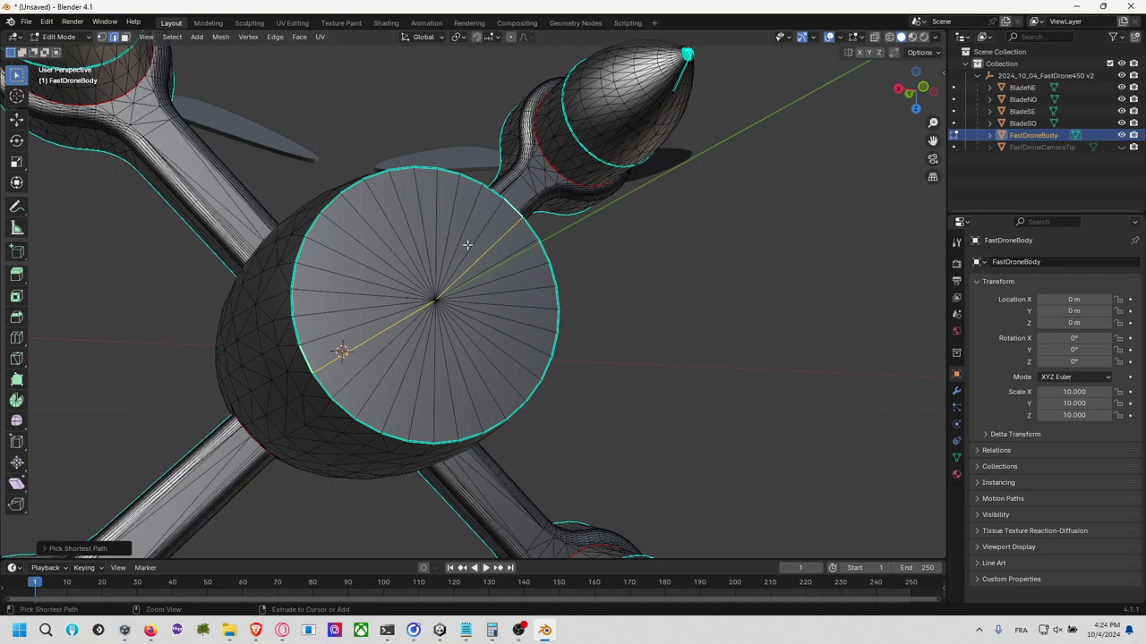
{"action": "left_click", "coordinate": [341, 353], "text": "ctrl"}
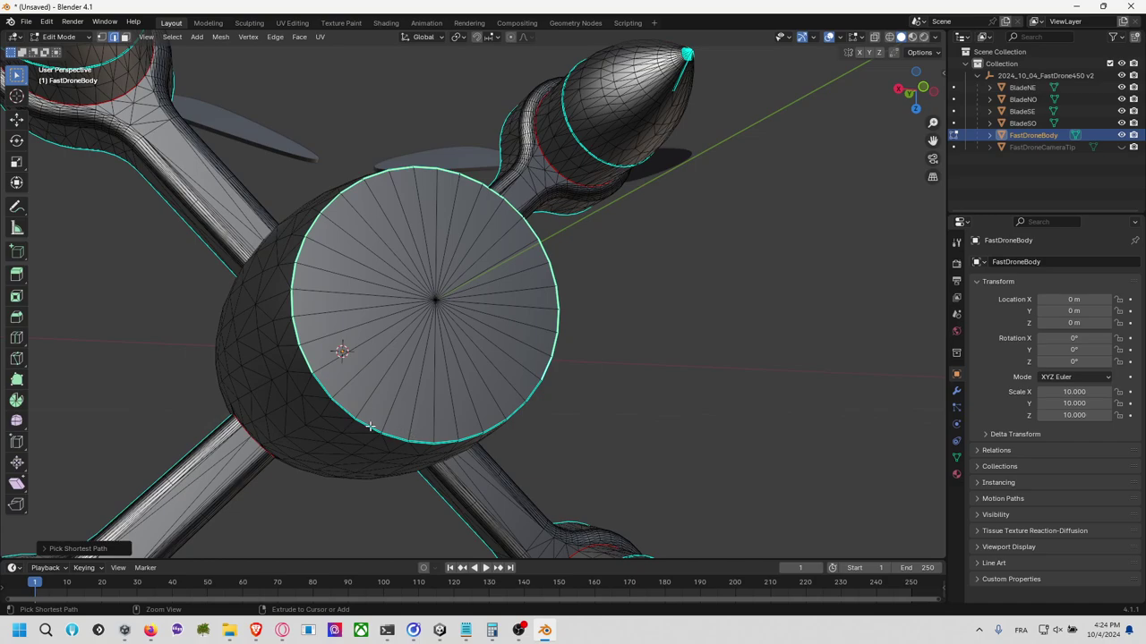
{"action": "key", "text": "F3"}
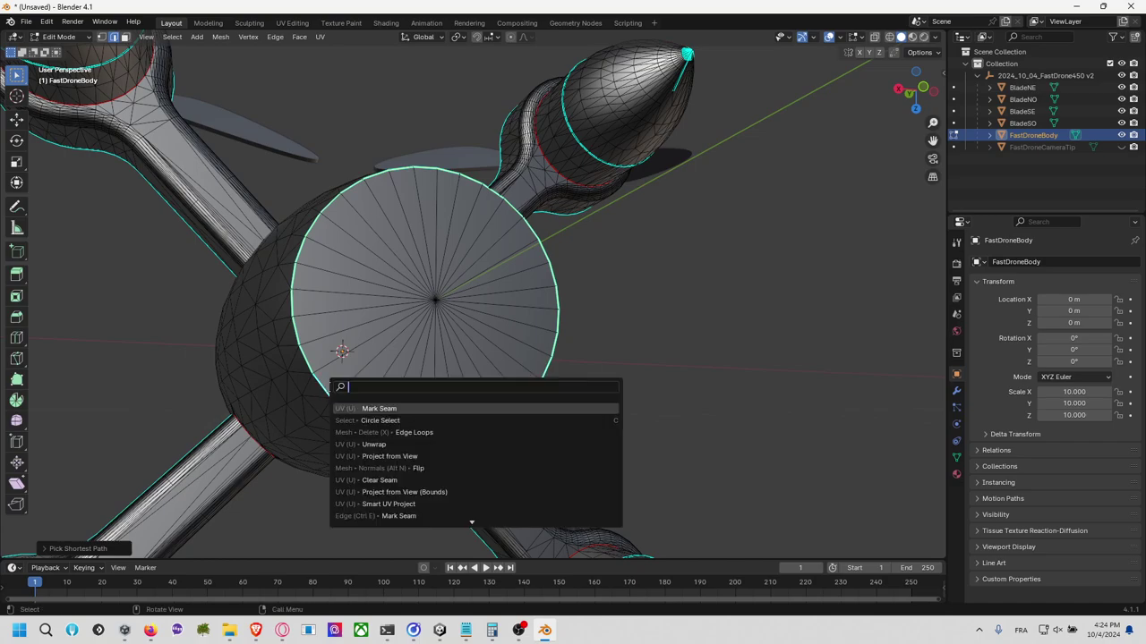
{"action": "left_click", "coordinate": [378, 409]}
{"action": "middle_click_drag", "start_coordinate": [502, 291], "coordinate": [428, 349]}
{"action": "middle_click_drag", "start_coordinate": [376, 391], "coordinate": [462, 408]}
{"action": "middle_click_drag", "start_coordinate": [561, 286], "coordinate": [403, 396]}
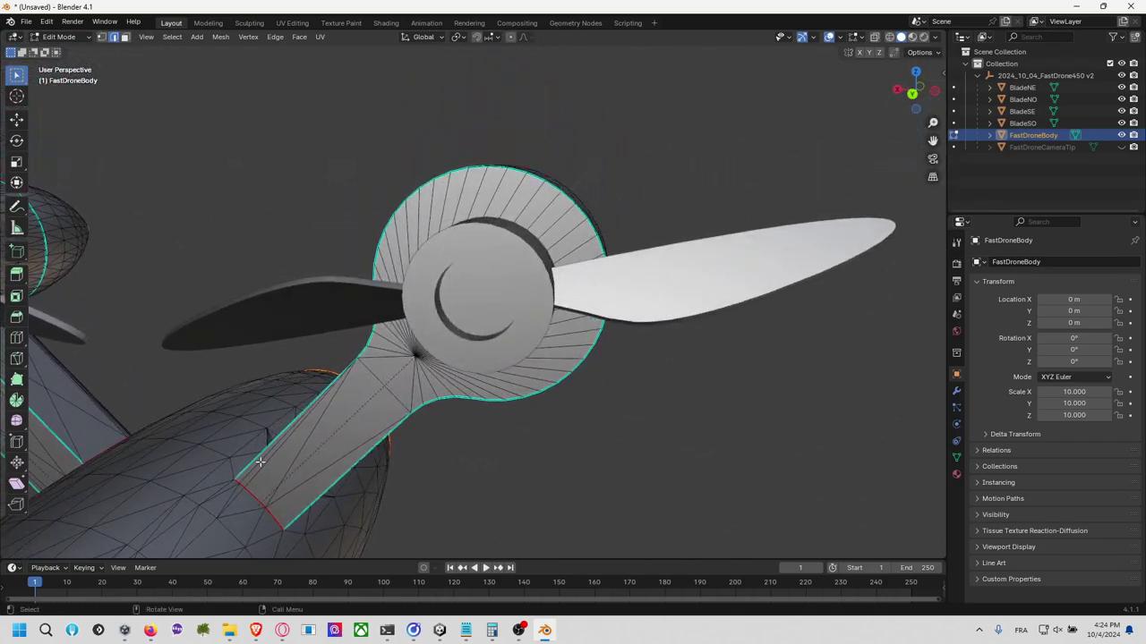
Step: Select an edge path running up the side of one arm
{"action": "scroll", "coordinate": [255, 462], "scroll_direction": "down", "scroll_amount": 8}
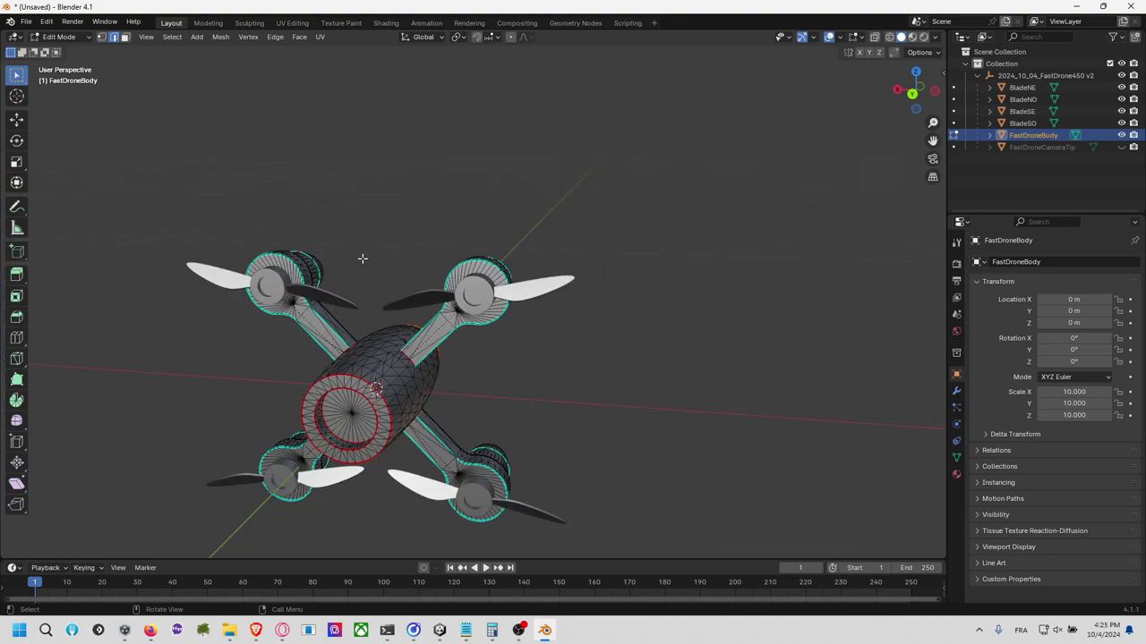
{"action": "middle_click_drag", "start_coordinate": [362, 259], "coordinate": [361, 391]}
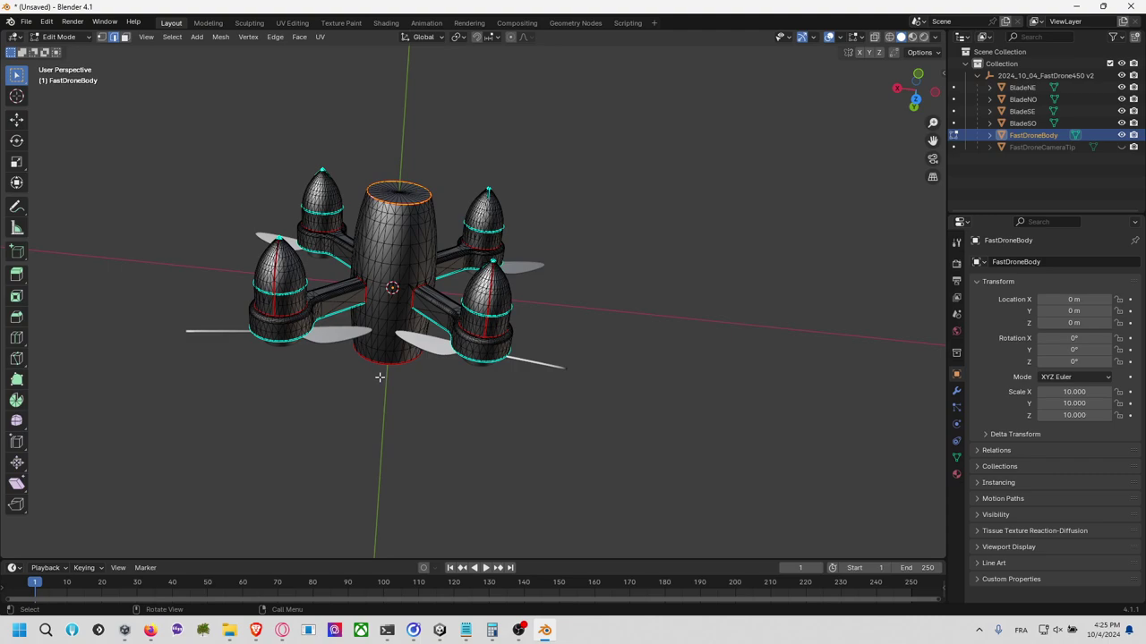
{"action": "middle_click_drag", "start_coordinate": [423, 392], "coordinate": [401, 229]}
{"action": "scroll", "coordinate": [421, 340], "scroll_direction": "down", "scroll_amount": 5}
{"action": "scroll", "coordinate": [421, 343], "scroll_direction": "up", "scroll_amount": 8}
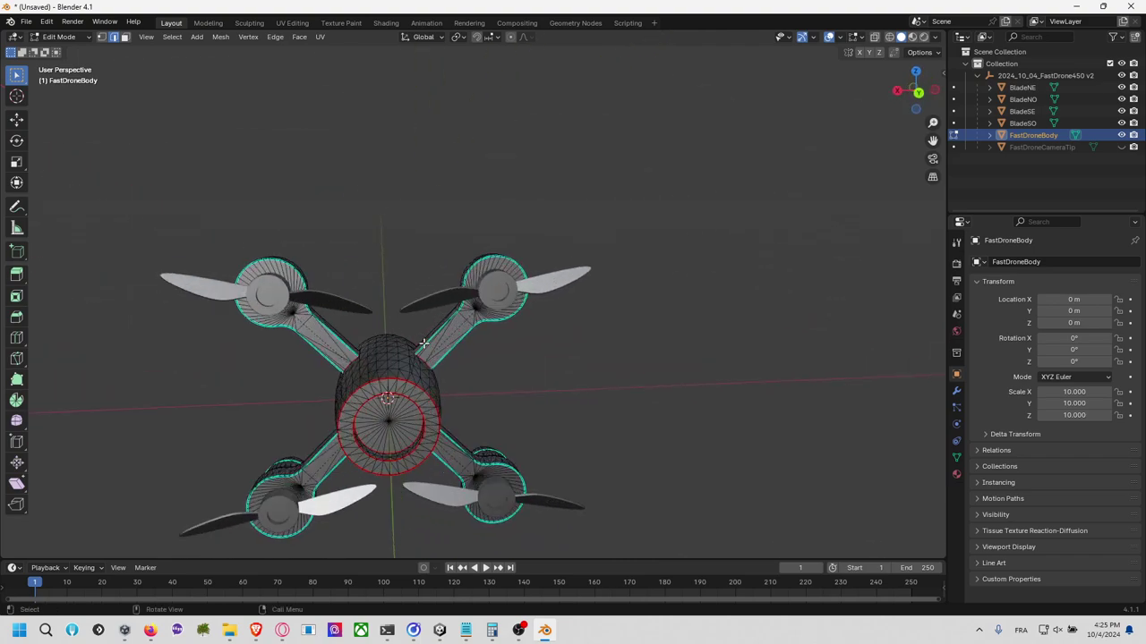
{"action": "left_click", "coordinate": [348, 425]}
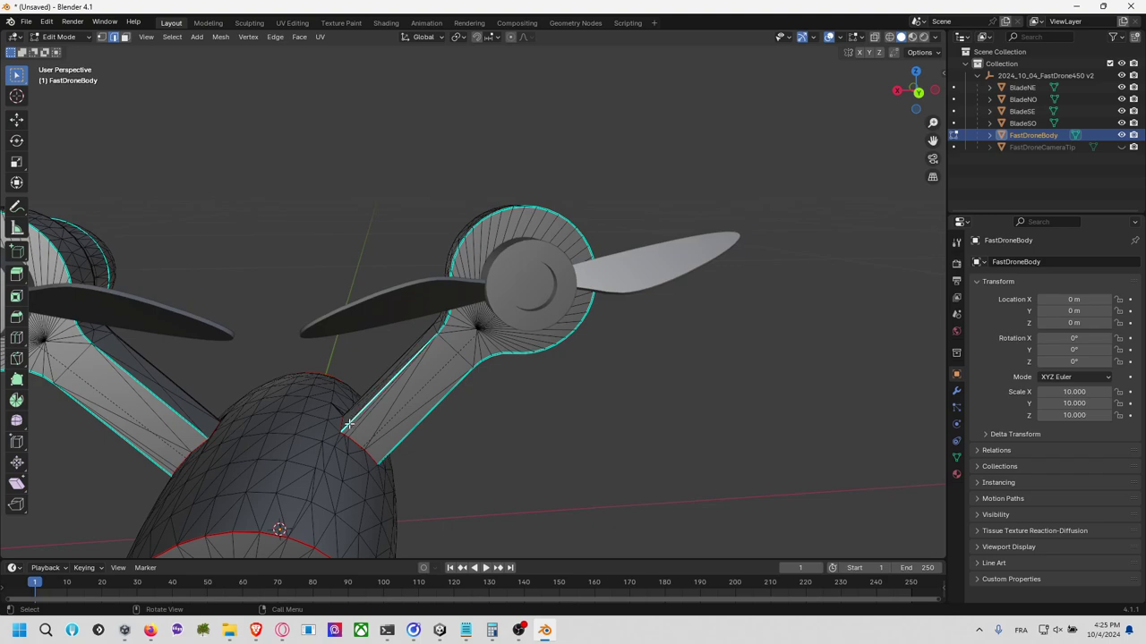
{"action": "left_click", "coordinate": [387, 458], "text": "ctrl"}
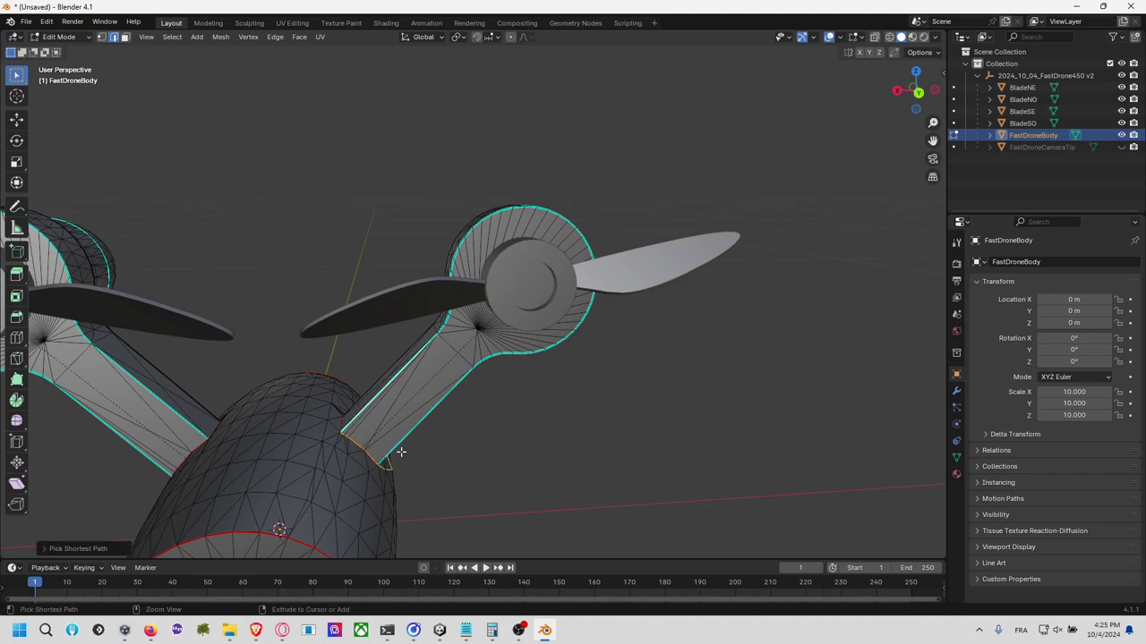
{"action": "left_click", "coordinate": [401, 452]}
Step: Extend the path all the way around the arm's rotor ring
{"action": "left_click", "coordinate": [466, 321], "text": "ctrl"}
{"action": "key", "text": "ctrl+z"}
{"action": "left_click", "coordinate": [485, 215], "text": "ctrl"}
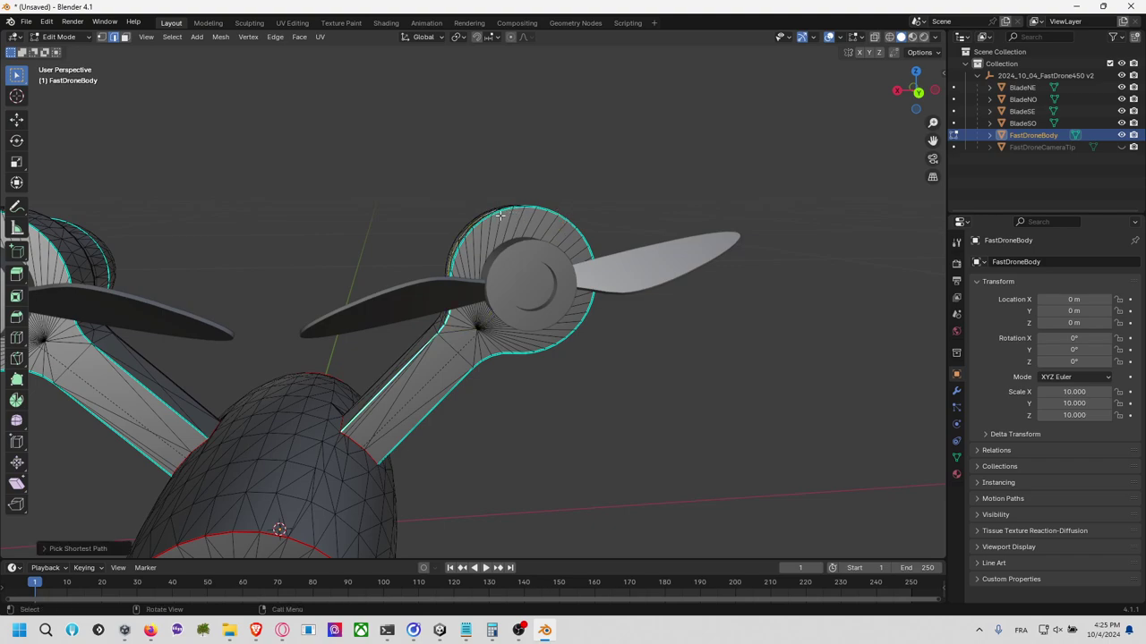
{"action": "left_click", "coordinate": [484, 216], "text": "ctrl"}
{"action": "left_click", "coordinate": [483, 221], "text": "ctrl"}
{"action": "left_click", "coordinate": [489, 220], "text": "ctrl"}
{"action": "left_click", "coordinate": [491, 220], "text": "ctrl"}
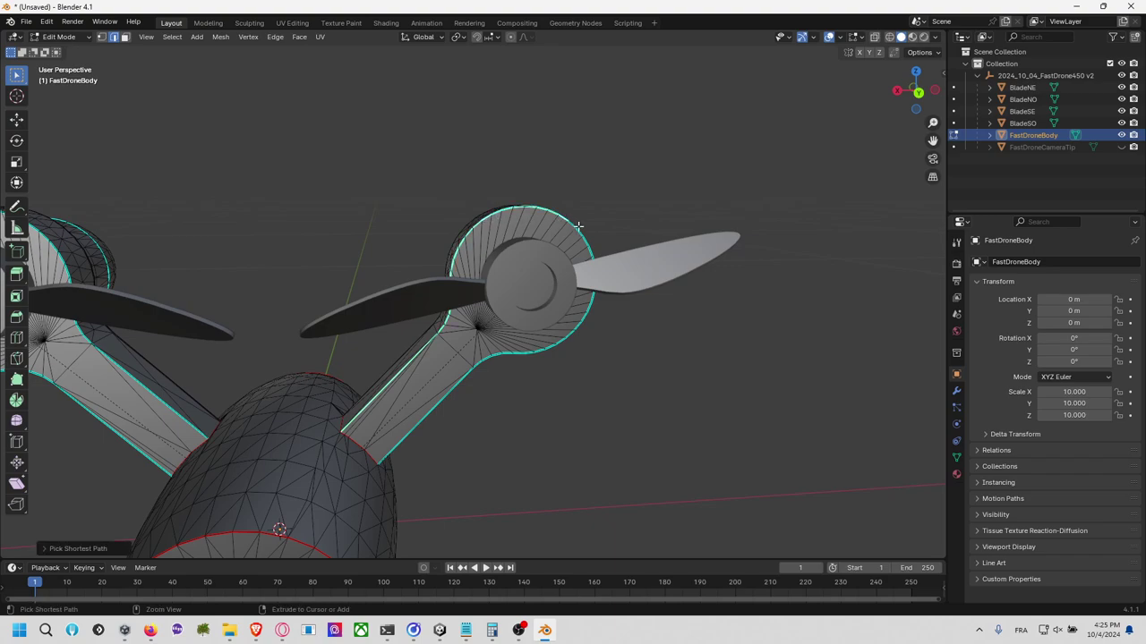
{"action": "left_click", "coordinate": [584, 307], "text": "ctrl"}
{"action": "left_click", "coordinate": [520, 354], "text": "ctrl"}
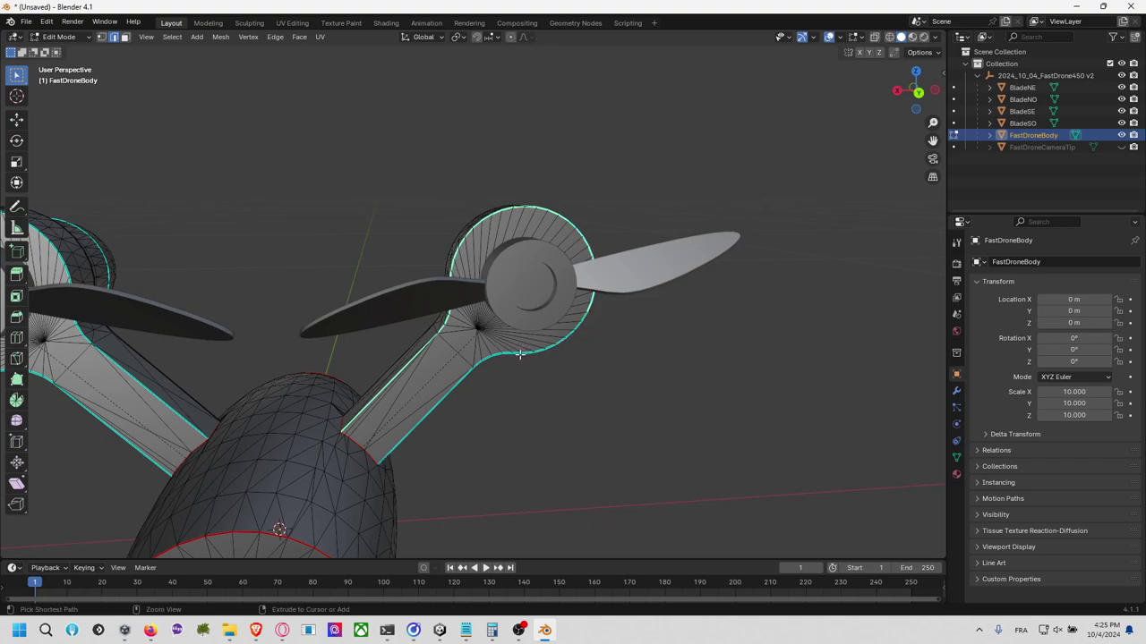
{"action": "left_click", "coordinate": [519, 356], "text": "ctrl"}
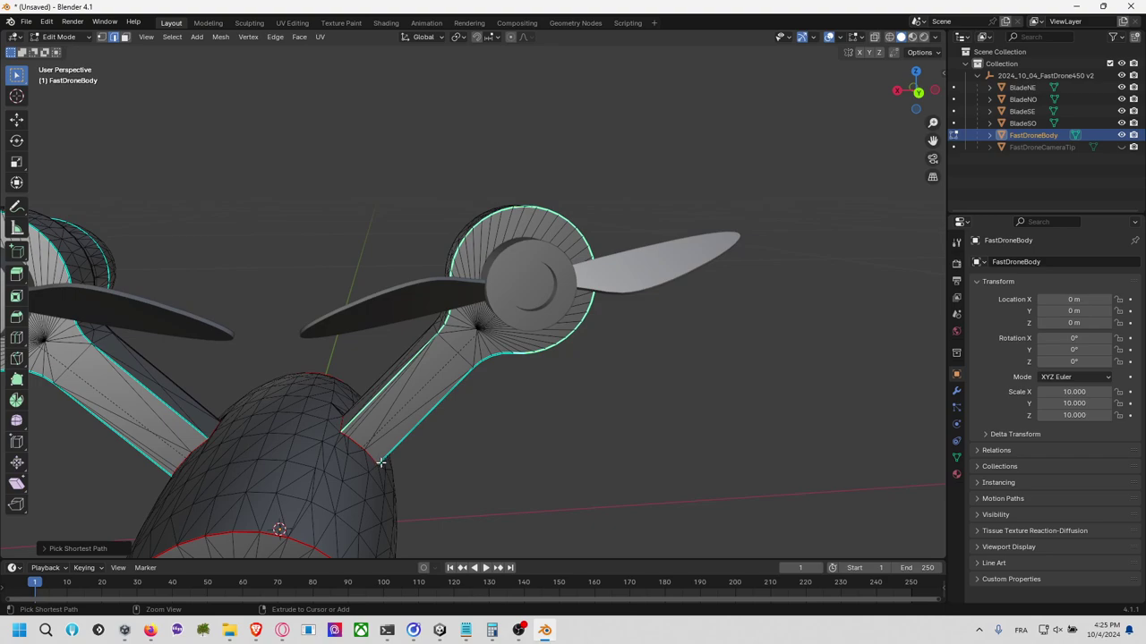
Step: Mark the arm and rotor ring outline as a seam and deselect everything
{"action": "key", "text": "F3"}
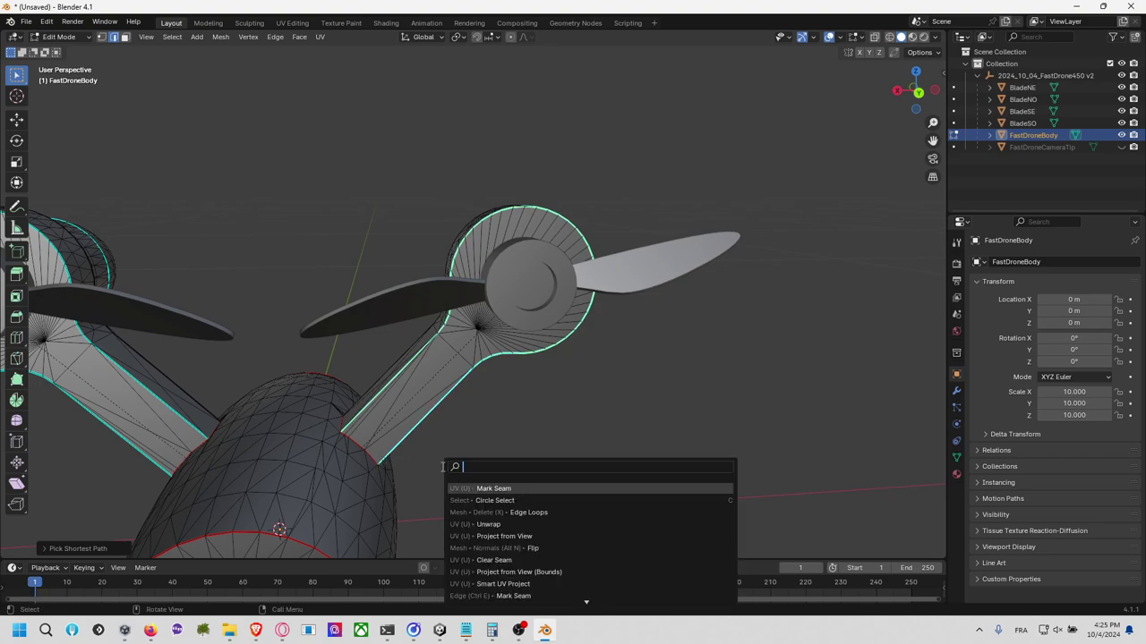
{"action": "left_click", "coordinate": [490, 489]}
{"action": "middle_click_drag", "start_coordinate": [387, 421], "coordinate": [506, 367]}
{"action": "key", "text": "alt+a"}
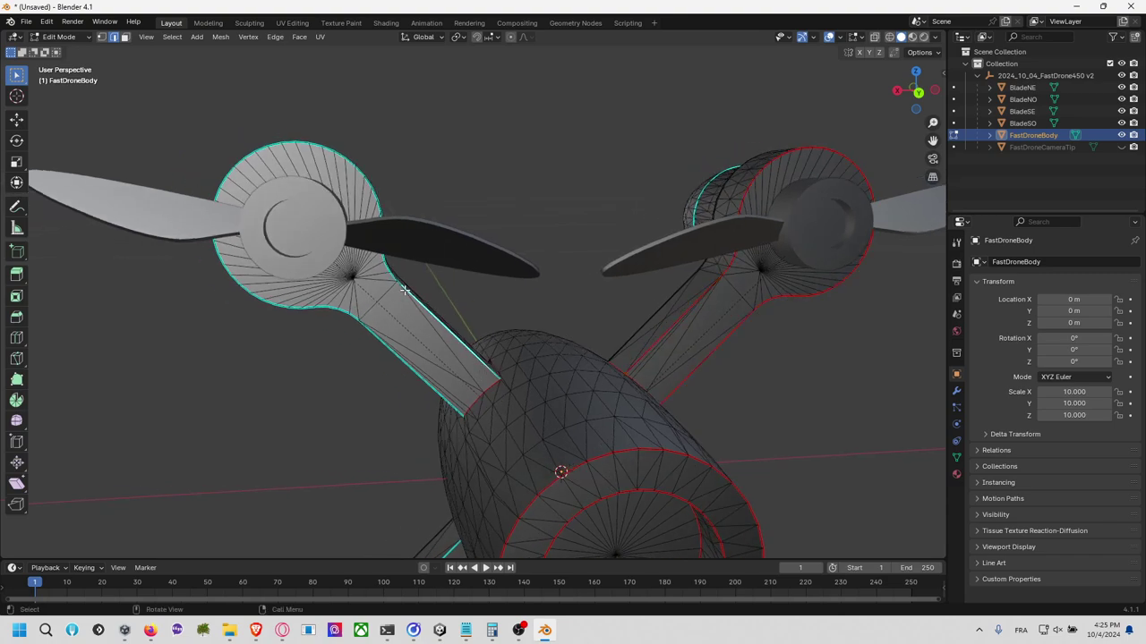
Step: Select the left arm and rotor ring outline and mark it as a seam
{"action": "left_click", "coordinate": [378, 171], "text": "ctrl"}
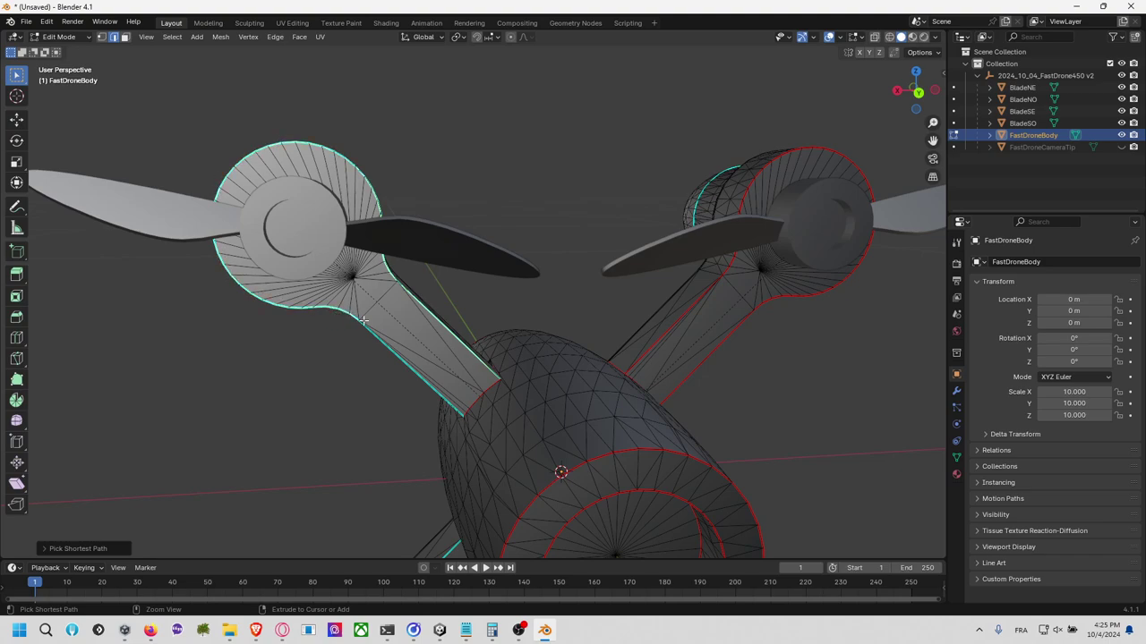
{"action": "key", "text": "F3"}
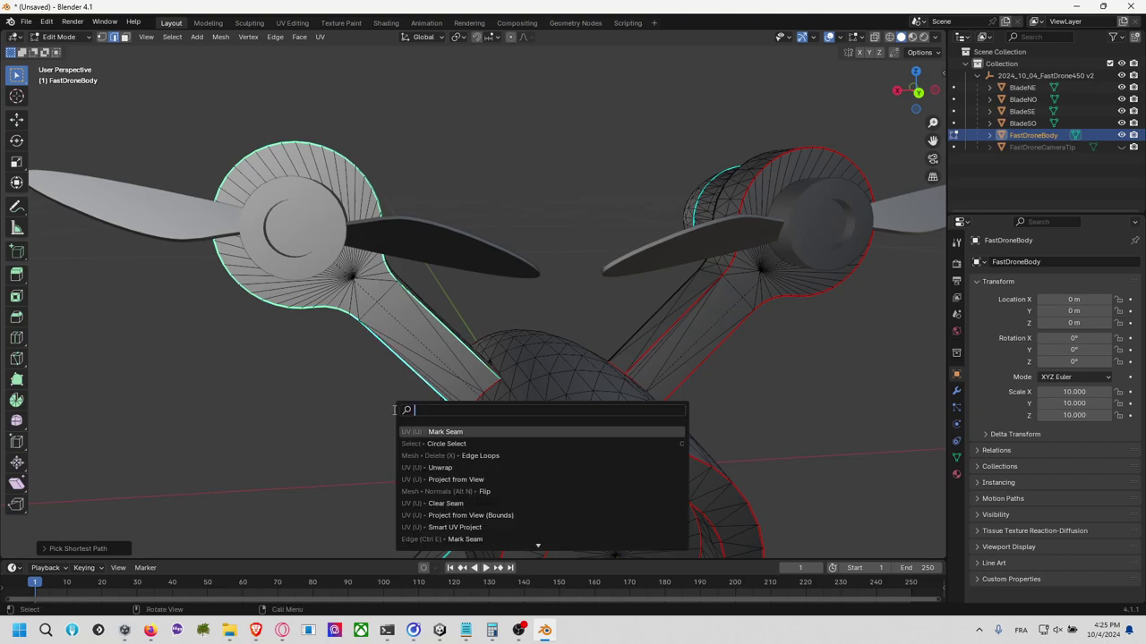
{"action": "left_click", "coordinate": [443, 432]}
{"action": "middle_click_drag", "start_coordinate": [442, 429], "coordinate": [435, 137]}
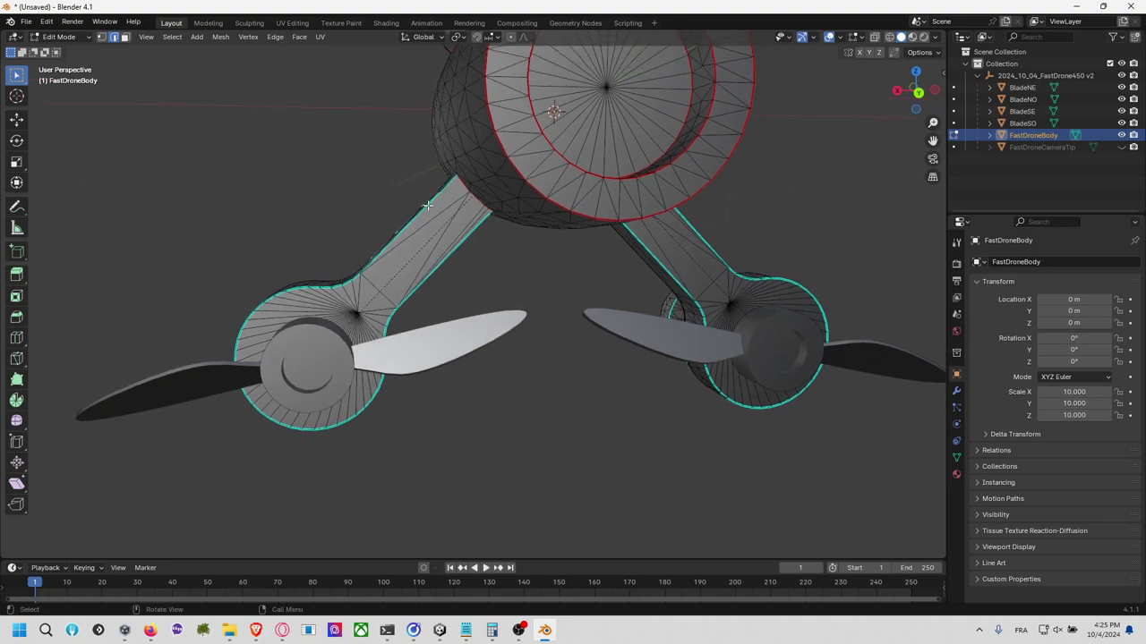
Step: Select a path from the lower-left arm around its motor ring and mark it as a seam
{"action": "left_click", "coordinate": [259, 306], "text": "ctrl"}
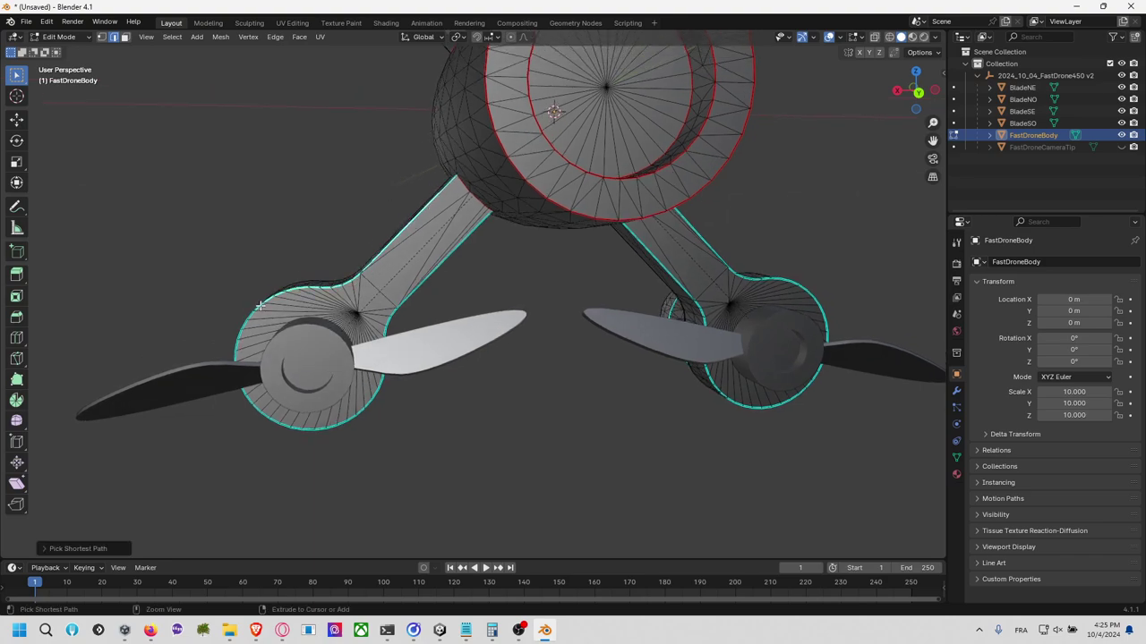
{"action": "left_click", "coordinate": [347, 422], "text": "ctrl"}
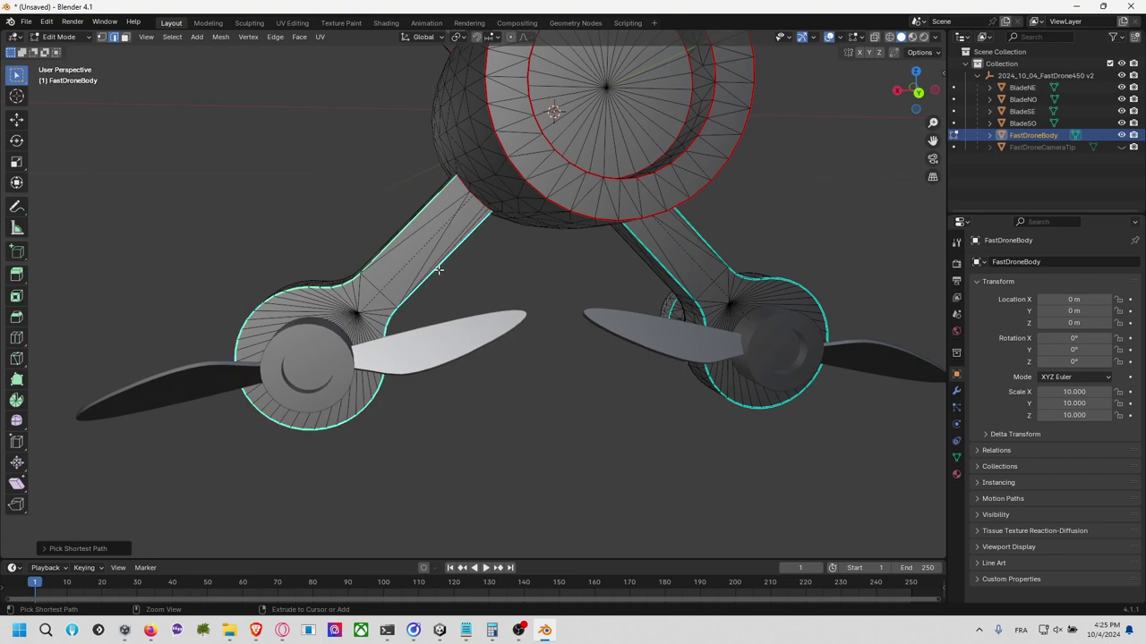
{"action": "key", "text": "F3"}
{"action": "left_click", "coordinate": [499, 302]}
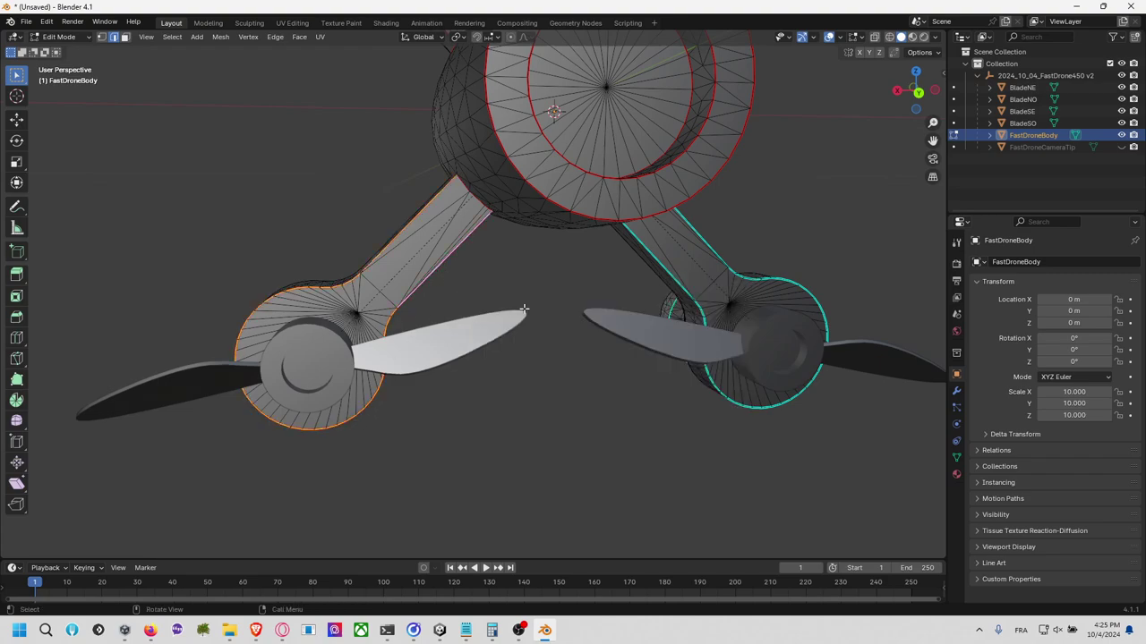
{"action": "middle_click_drag", "start_coordinate": [537, 307], "coordinate": [234, 313], "text": "shift"}
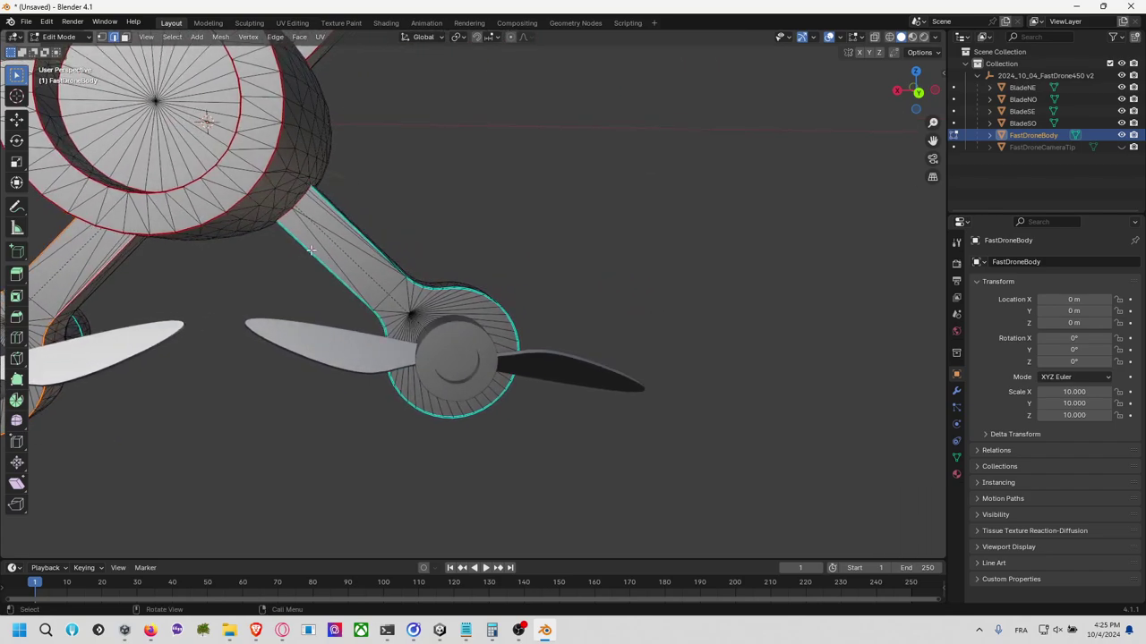
Step: Select the next arm's outline around its motor ring and mark it as a seam
{"action": "left_click", "coordinate": [501, 401], "text": "ctrl"}
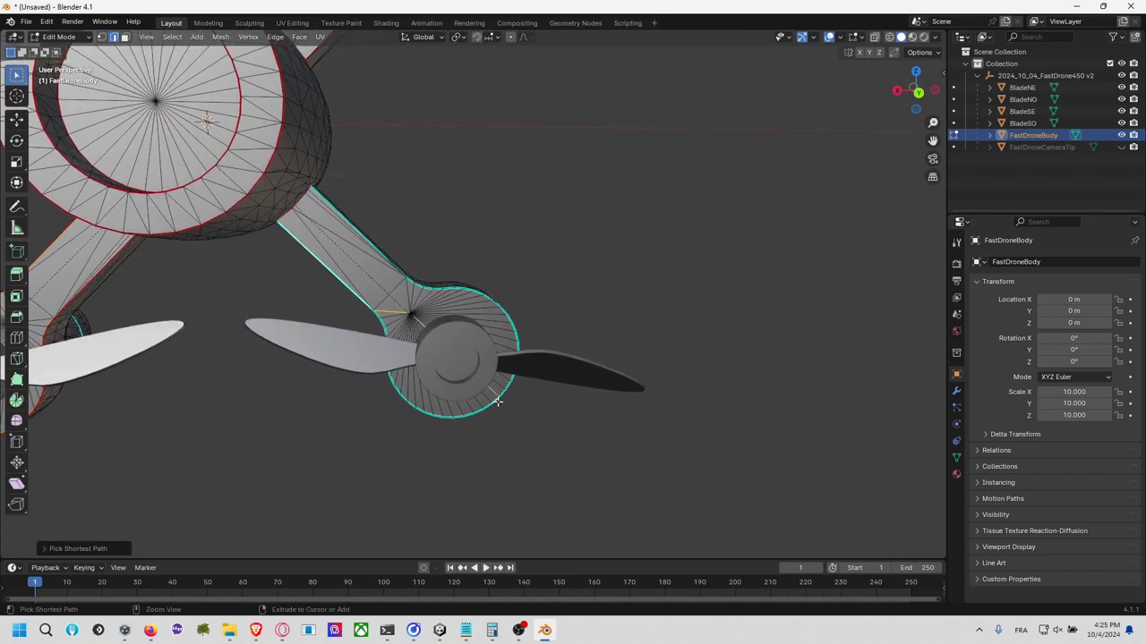
{"action": "left_click", "coordinate": [447, 418], "text": "ctrl"}
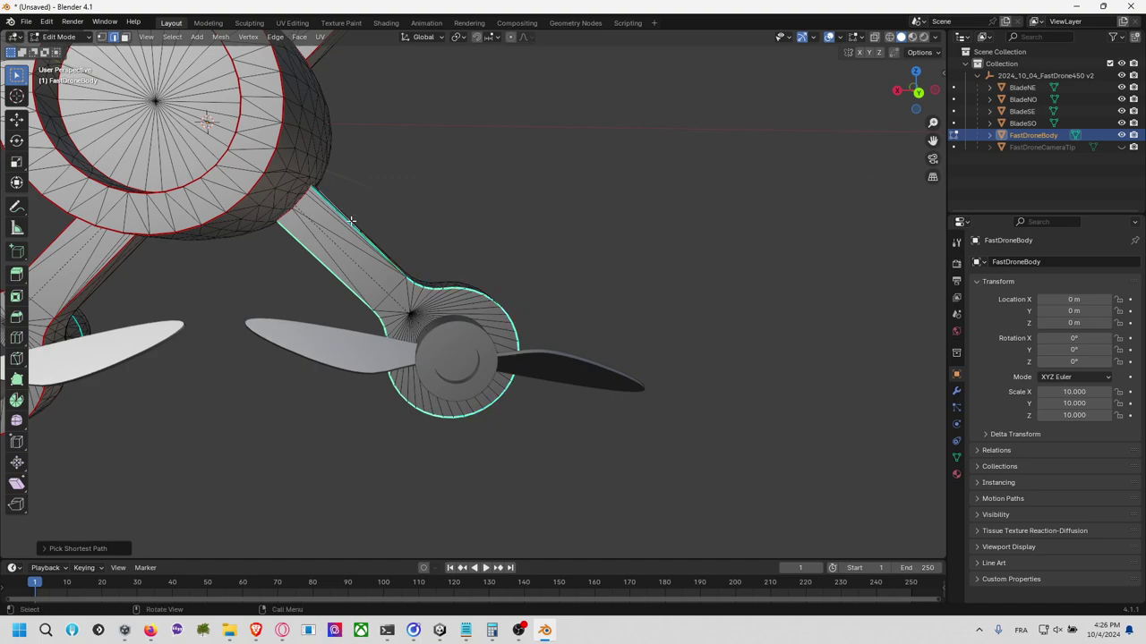
{"action": "key", "text": "F3"}
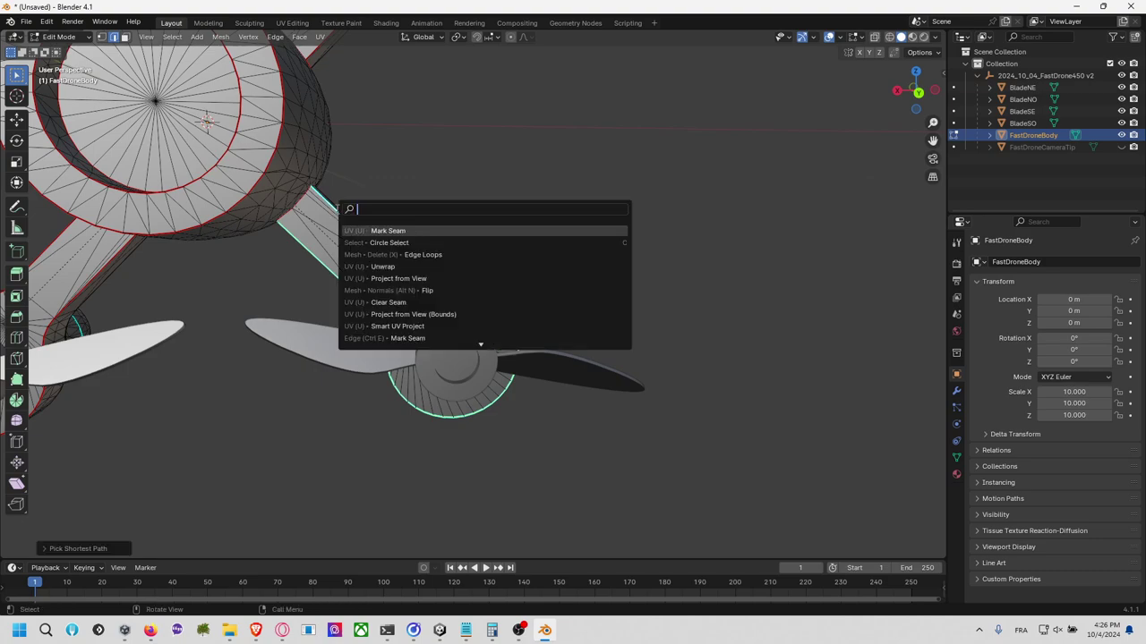
{"action": "left_click", "coordinate": [385, 230]}
{"action": "scroll", "coordinate": [388, 233], "scroll_direction": "down", "scroll_amount": 3}
{"action": "middle_click_drag", "start_coordinate": [389, 232], "coordinate": [448, 427]}
Step: Mark the centre edge path running the length of the FastDroneBody fuselage as a seam
{"action": "middle_click_drag", "start_coordinate": [534, 496], "coordinate": [390, 332]}
{"action": "left_click", "coordinate": [916, 96]}
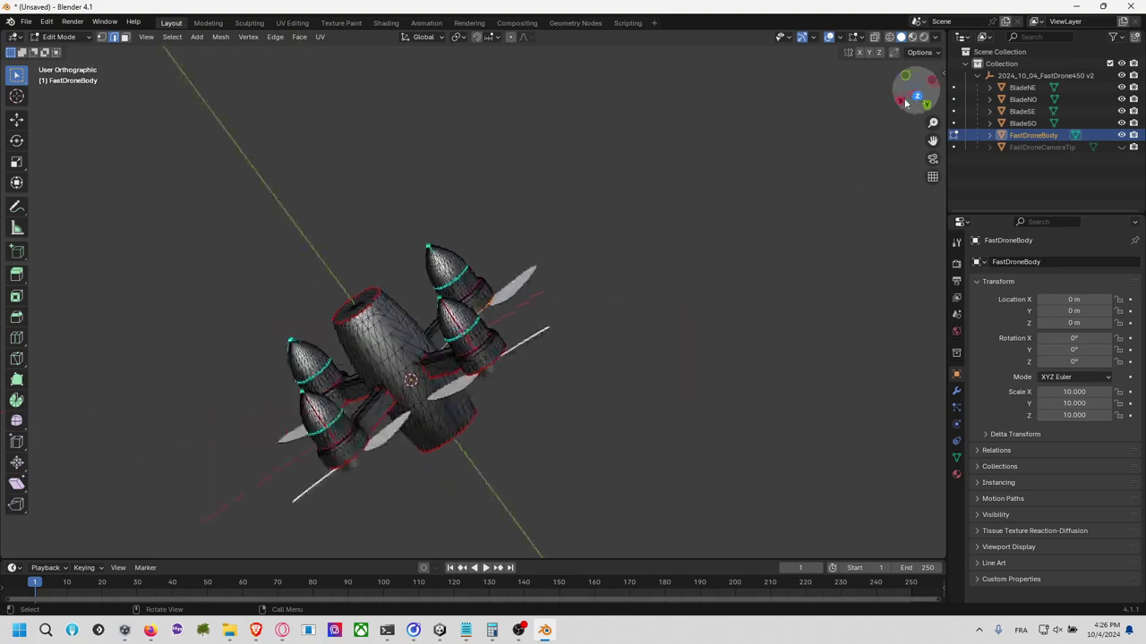
{"action": "scroll", "coordinate": [616, 259], "scroll_direction": "down", "scroll_amount": 4}
{"action": "scroll", "coordinate": [586, 278], "scroll_direction": "up", "scroll_amount": 10}
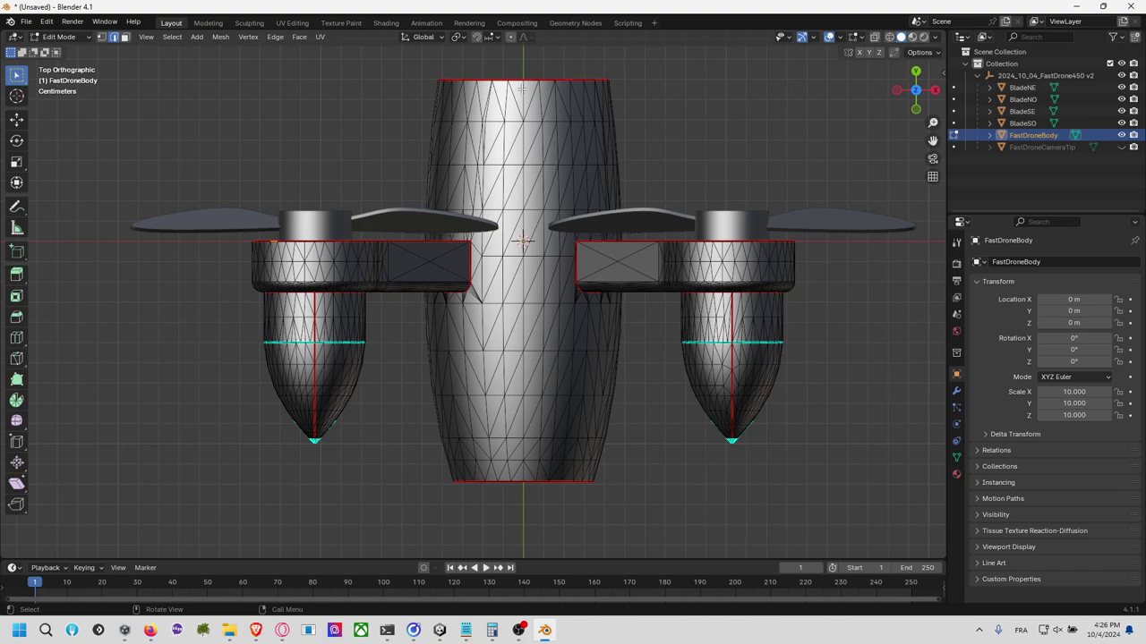
{"action": "left_click", "coordinate": [523, 481], "text": "ctrl"}
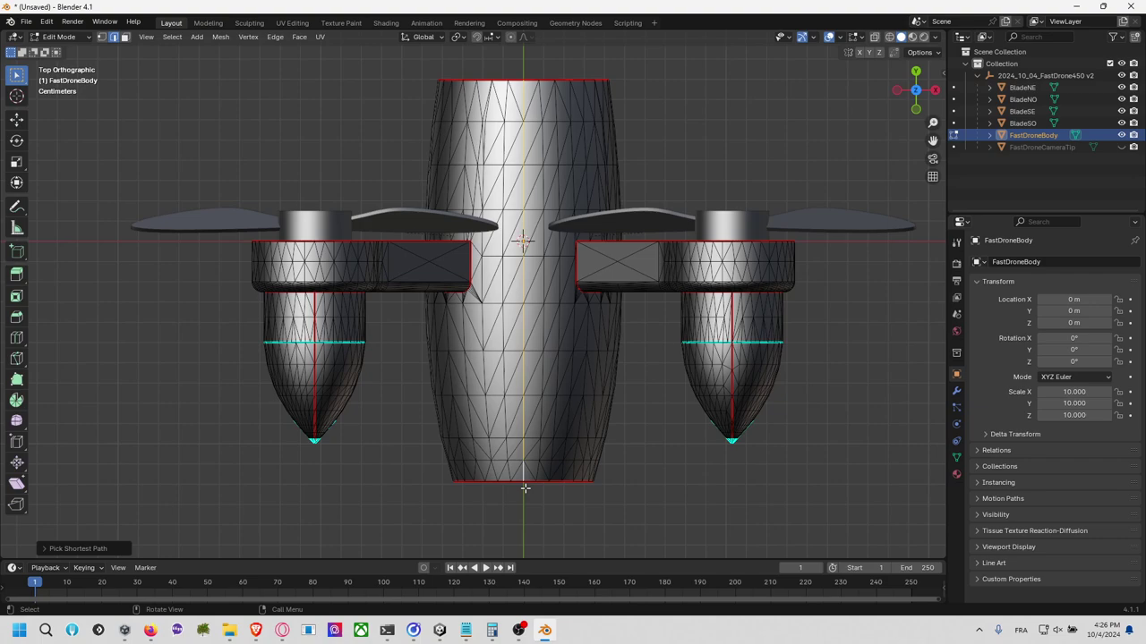
{"action": "right_click", "coordinate": [524, 488]}
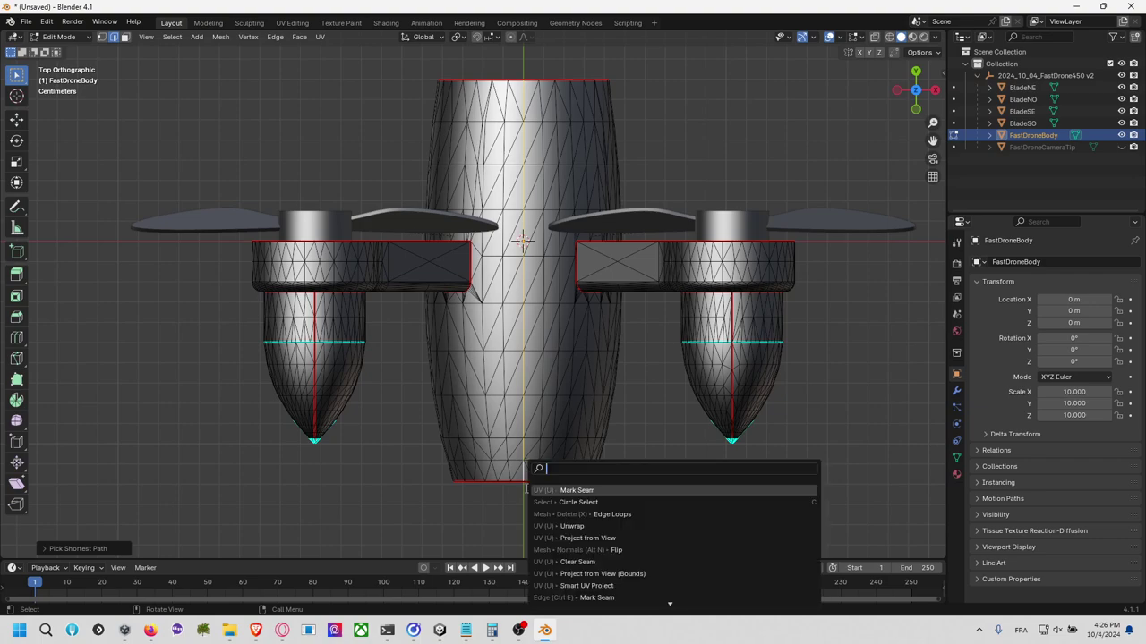
{"action": "left_click", "coordinate": [578, 487]}
{"action": "scroll", "coordinate": [571, 323], "scroll_direction": "down", "scroll_amount": 3}
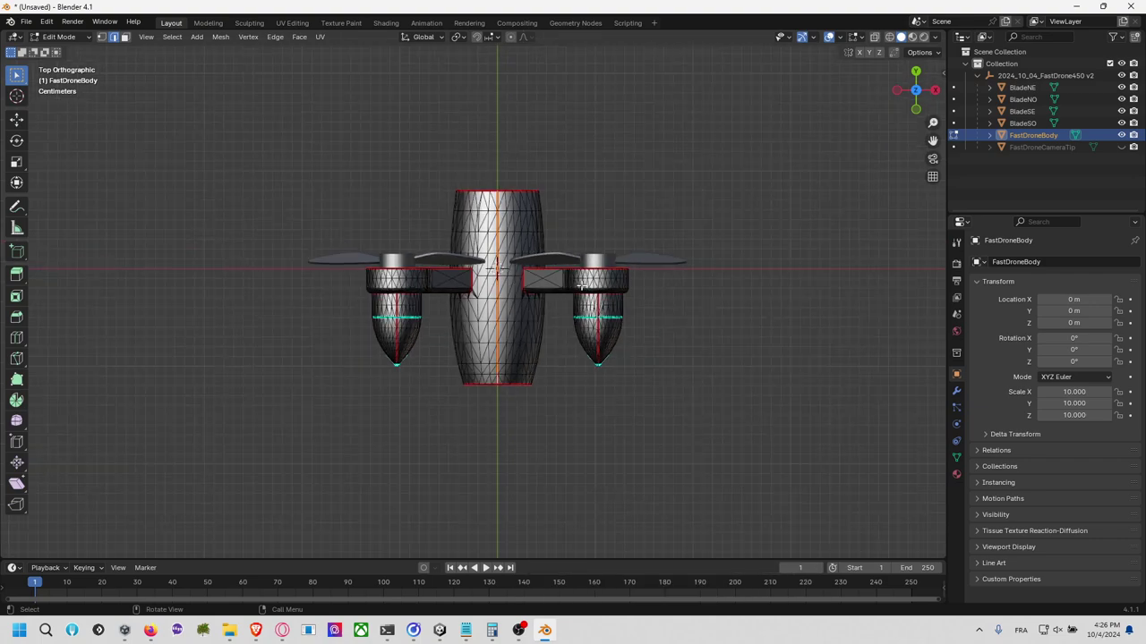
{"action": "middle_click_drag", "start_coordinate": [572, 323], "coordinate": [642, 55]}
Step: Split the viewport vertically, select the whole body, and make the right half a UV Editor
{"action": "right_click", "coordinate": [673, 39]}
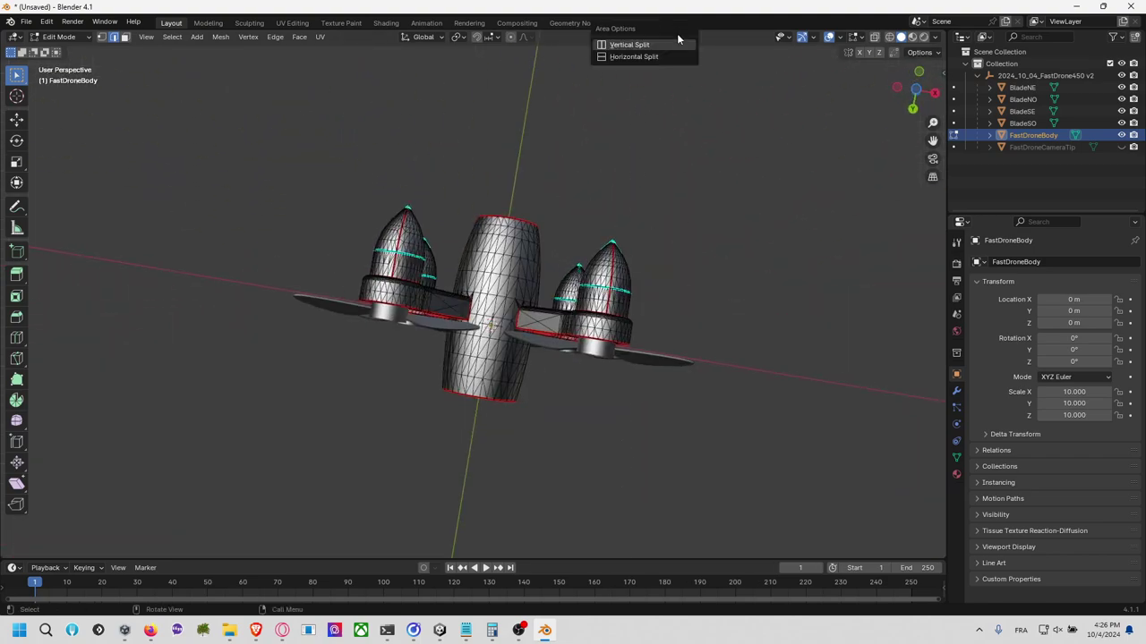
{"action": "left_click", "coordinate": [666, 43]}
{"action": "left_click", "coordinate": [598, 107]}
{"action": "middle_click_drag", "start_coordinate": [465, 146], "coordinate": [336, 211]}
{"action": "key", "text": "a"}
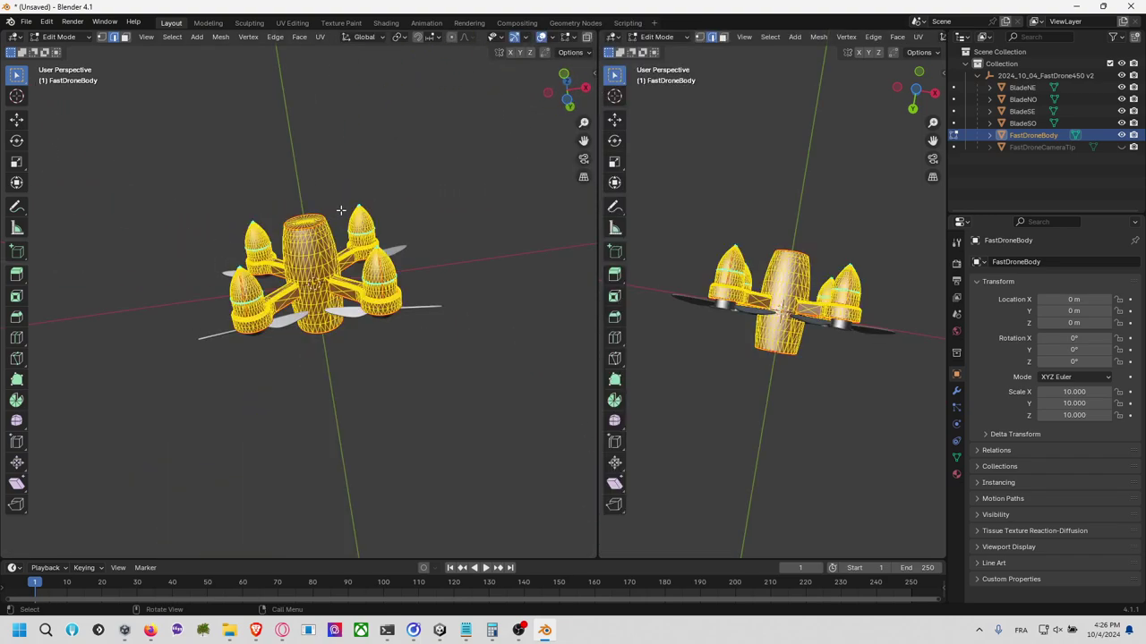
{"action": "left_click", "coordinate": [615, 37]}
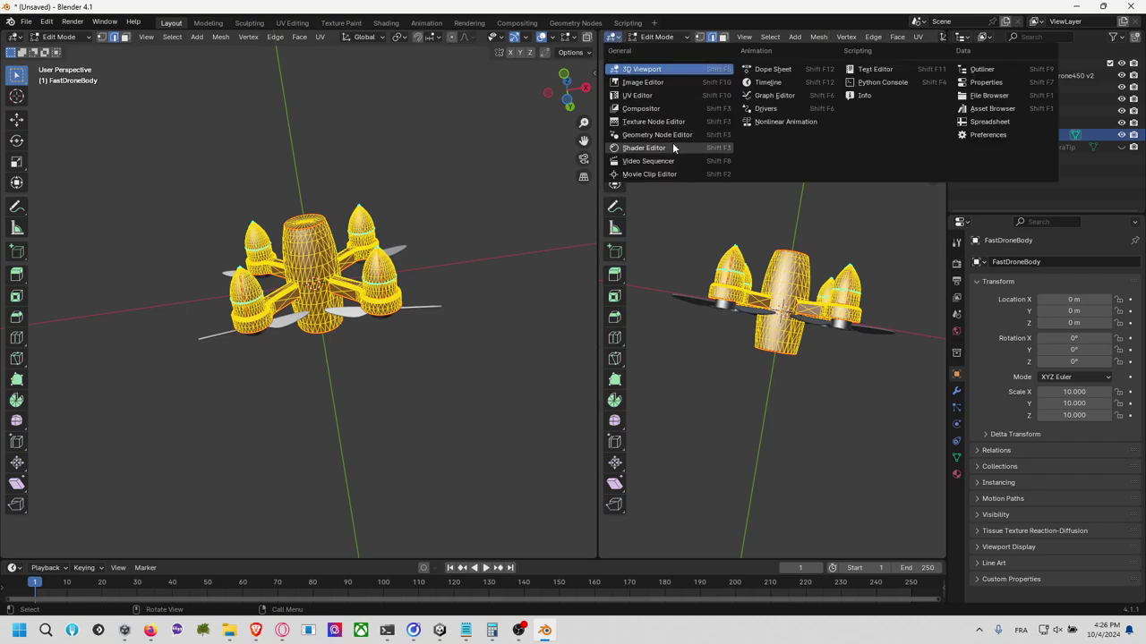
{"action": "left_click", "coordinate": [638, 95]}
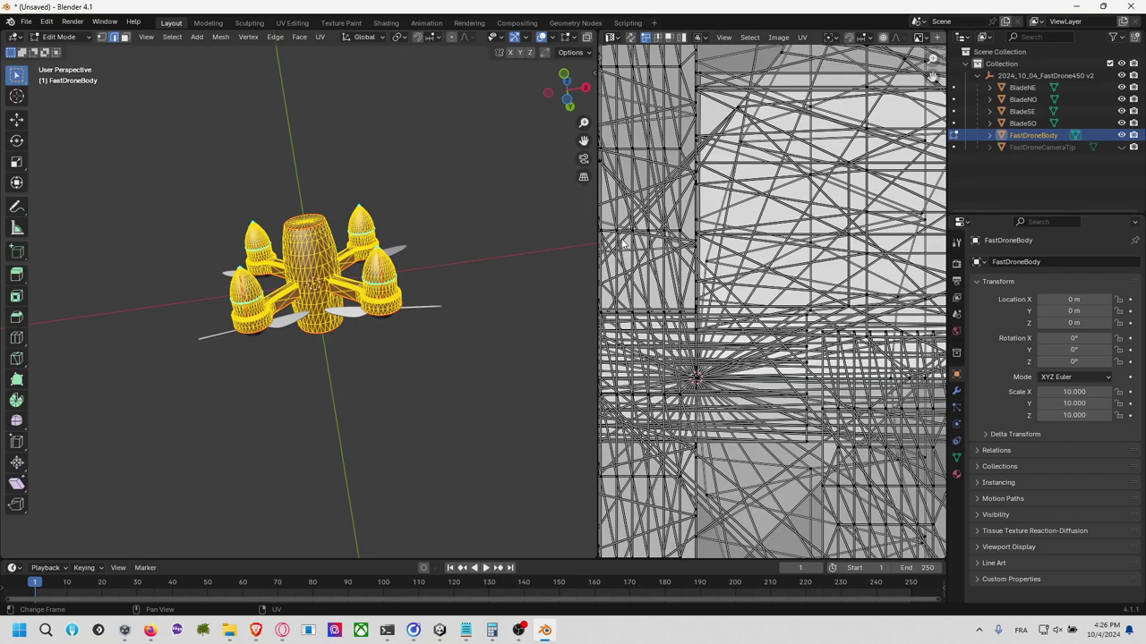
{"action": "left_click_drag", "start_coordinate": [594, 249], "coordinate": [502, 251]}
{"action": "scroll", "coordinate": [671, 256], "scroll_direction": "down", "scroll_amount": 6}
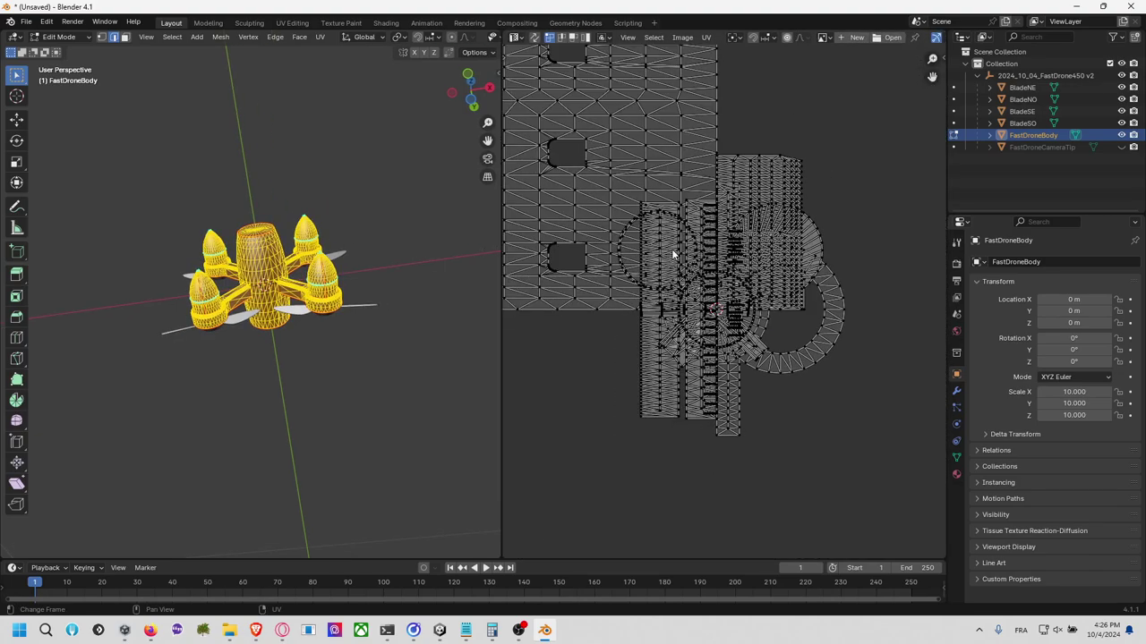
{"action": "middle_click_drag", "start_coordinate": [673, 254], "coordinate": [685, 302]}
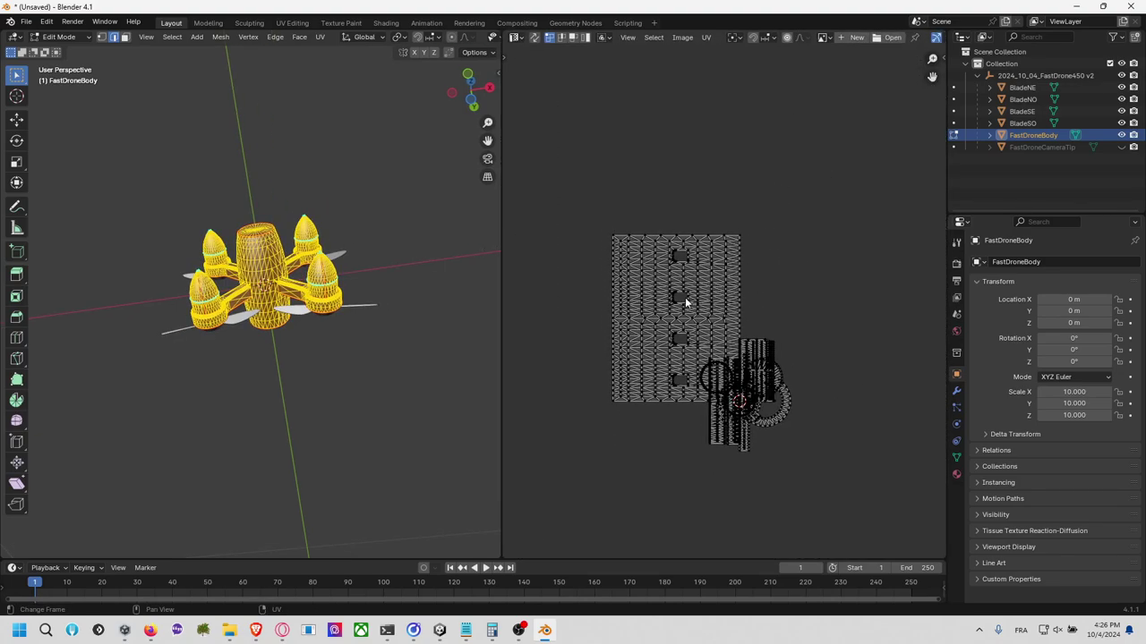
Step: Unwrap the entire drone body mesh via the F3 'unw' search
{"action": "key", "text": "F3"}
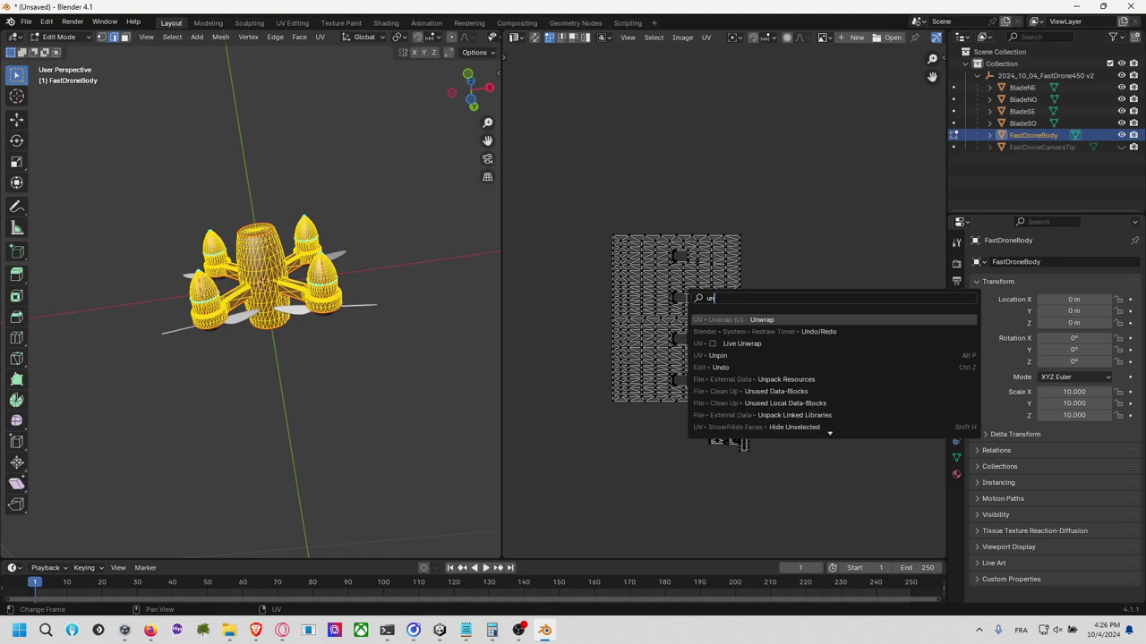
{"action": "key", "text": "Escape"}
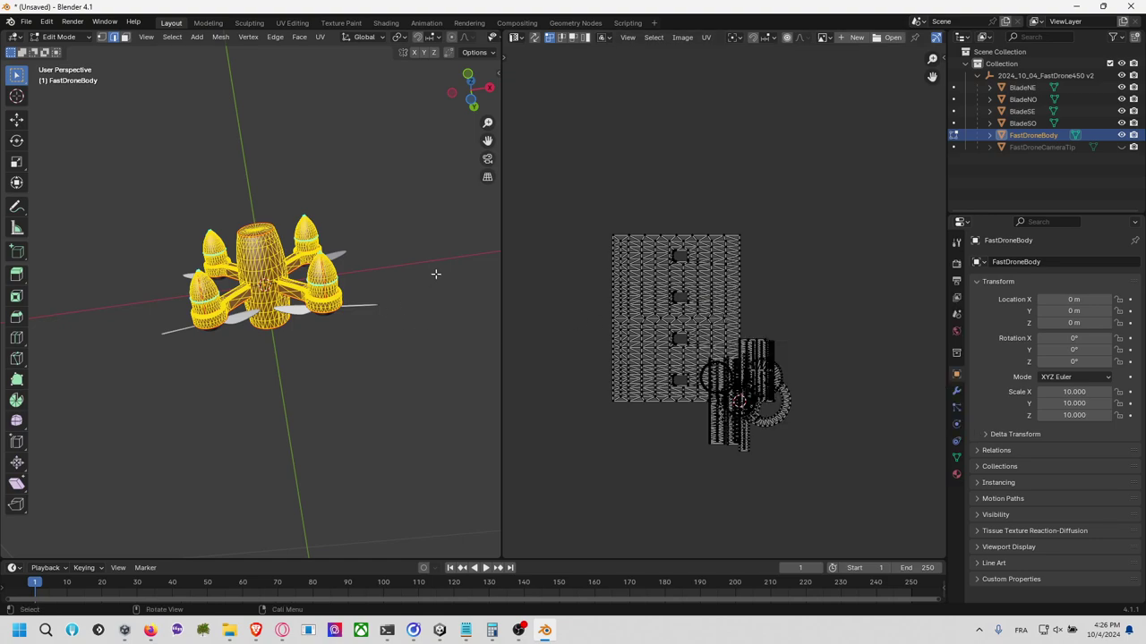
{"action": "key", "text": "Tab"}
{"action": "key", "text": "Tab"}
{"action": "key", "text": "F3"}
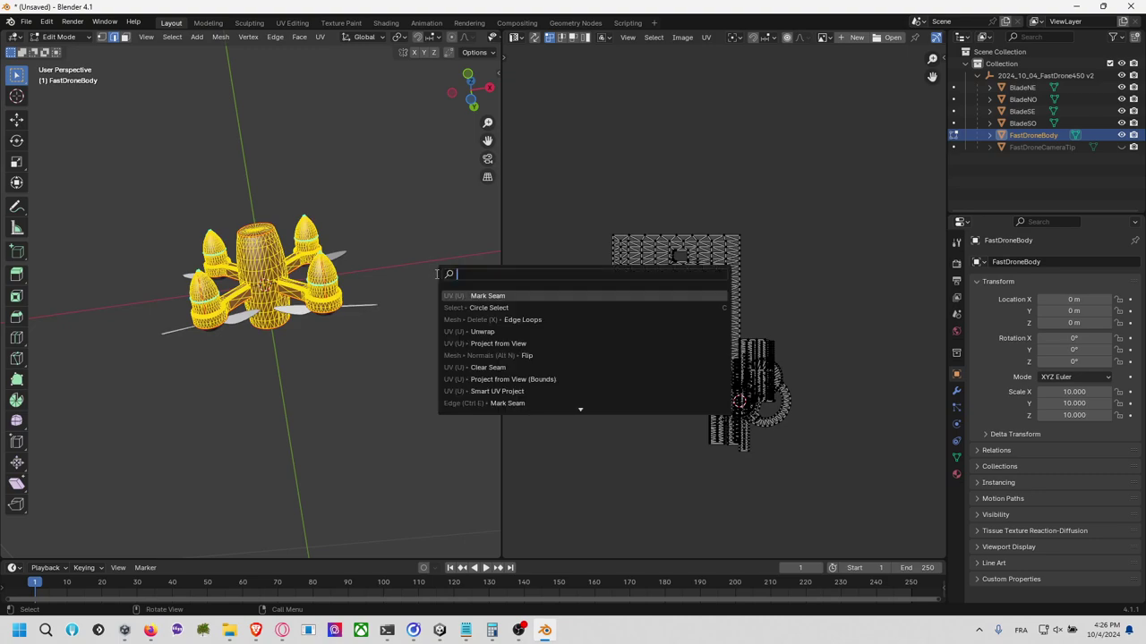
{"action": "type", "text": "unw"}
{"action": "key", "text": "Return"}
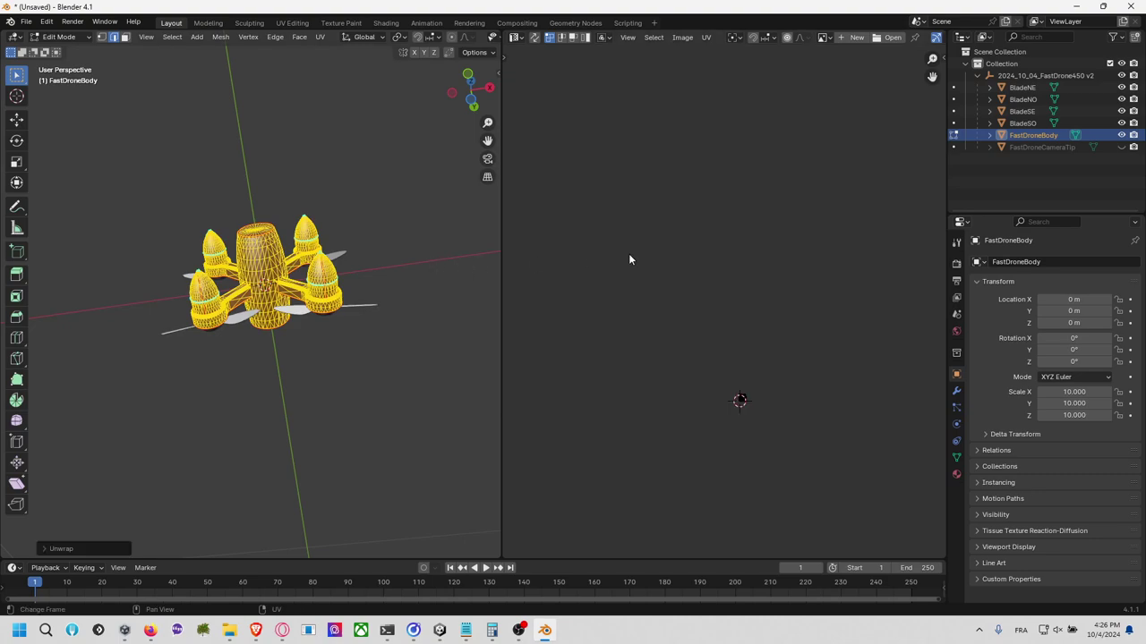
Step: Enable UV Sync Selection and frame the unwrapped islands in the UV Editor
{"action": "left_click", "coordinate": [534, 38]}
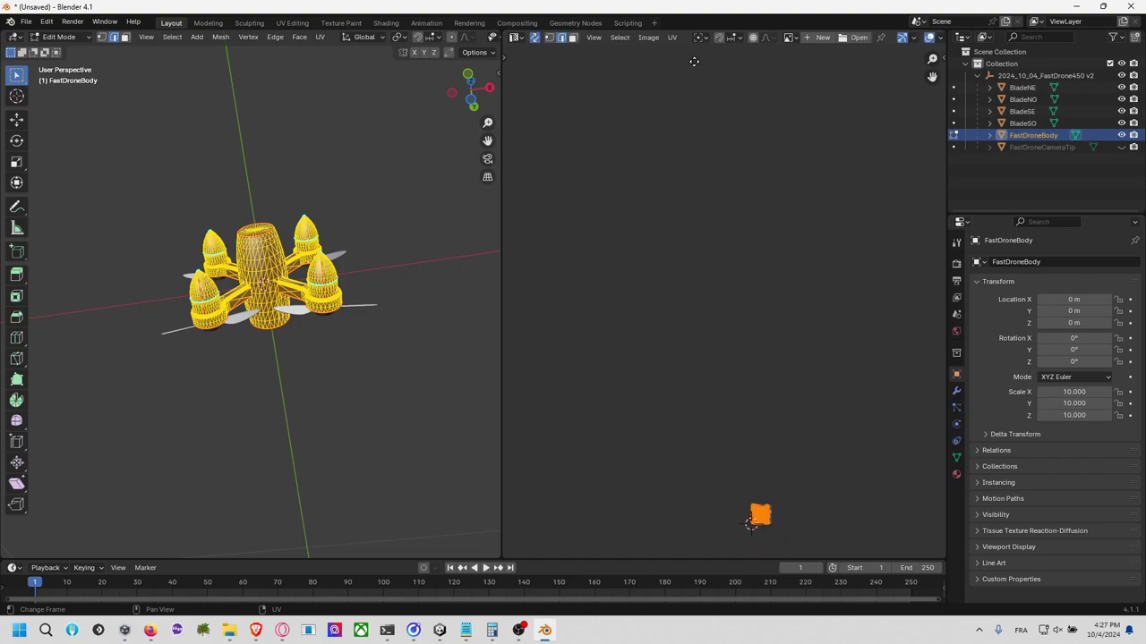
{"action": "middle_click_drag", "start_coordinate": [767, 373], "coordinate": [690, 196]}
{"action": "scroll", "coordinate": [687, 250], "scroll_direction": "up", "scroll_amount": 5}
{"action": "scroll", "coordinate": [682, 283], "scroll_direction": "up", "scroll_amount": 6}
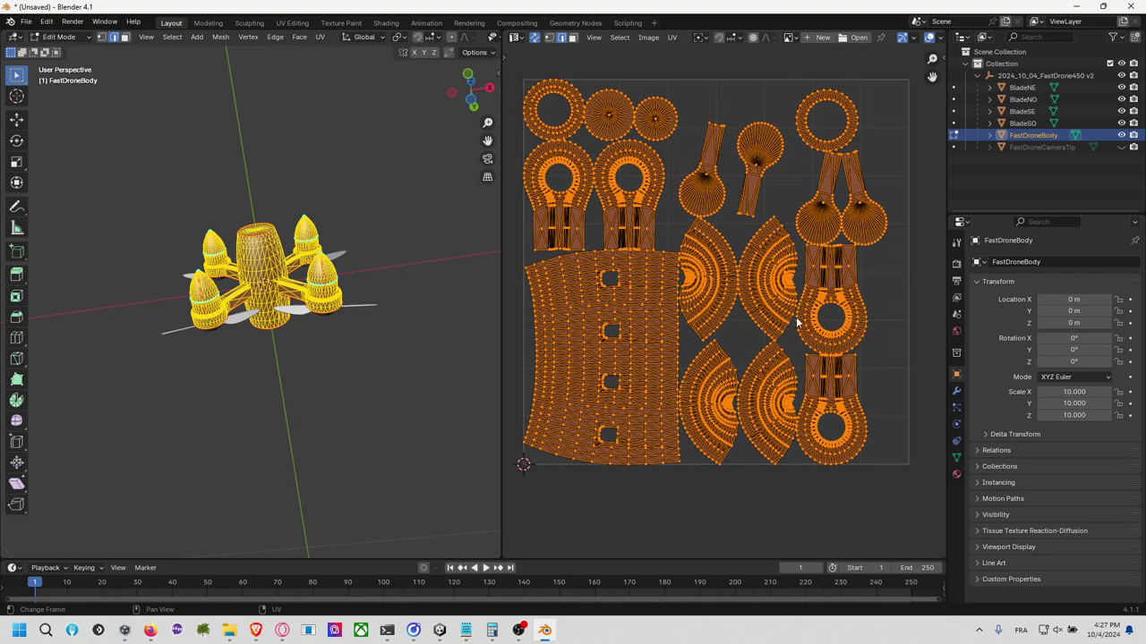
{"action": "middle_click_drag", "start_coordinate": [771, 306], "coordinate": [780, 331]}
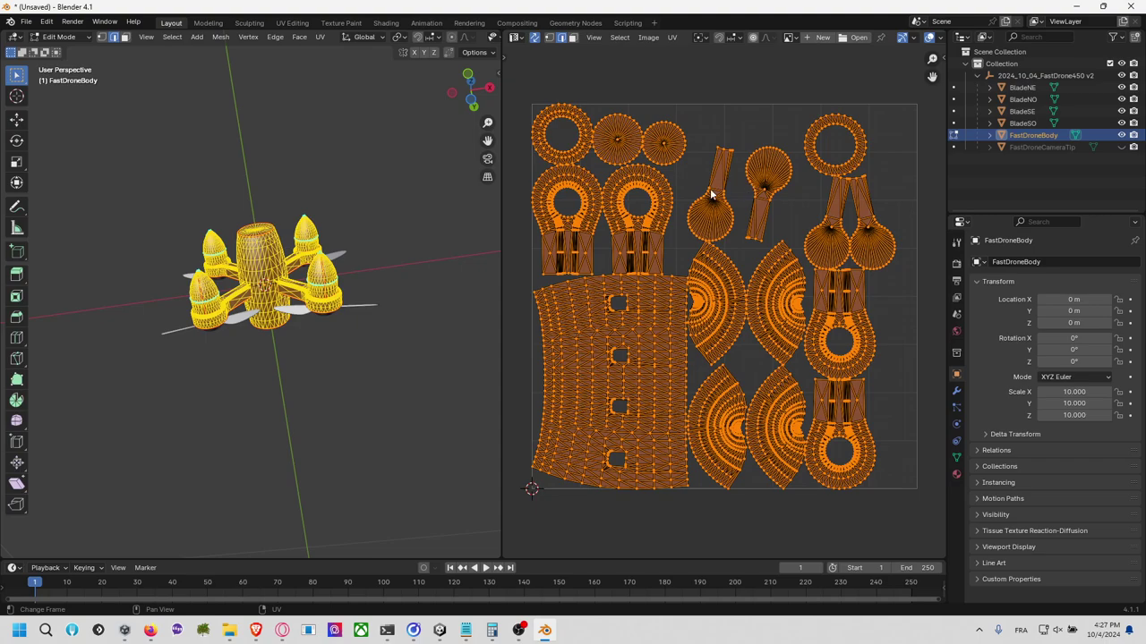
{"action": "left_click", "coordinate": [787, 288]}
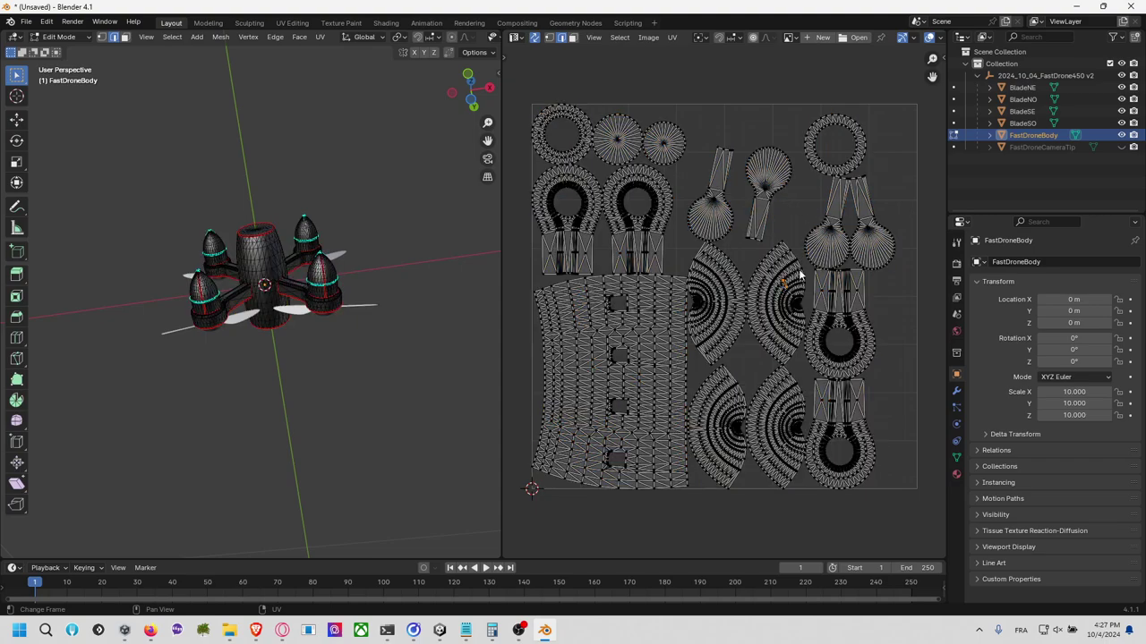
{"action": "key", "text": "l"}
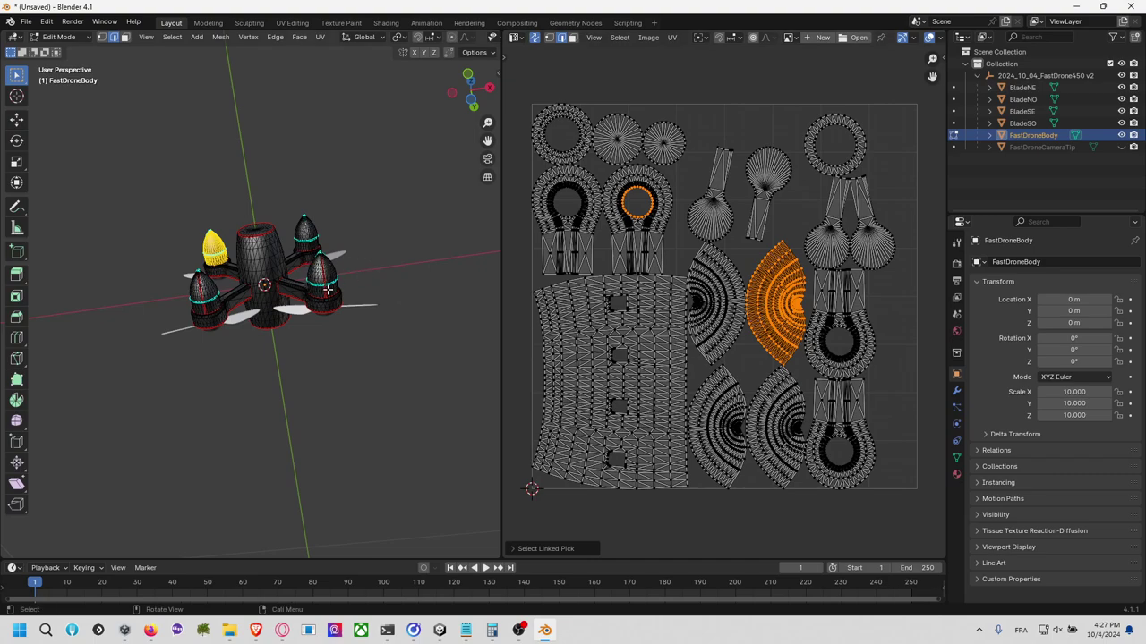
{"action": "left_click", "coordinate": [618, 148]}
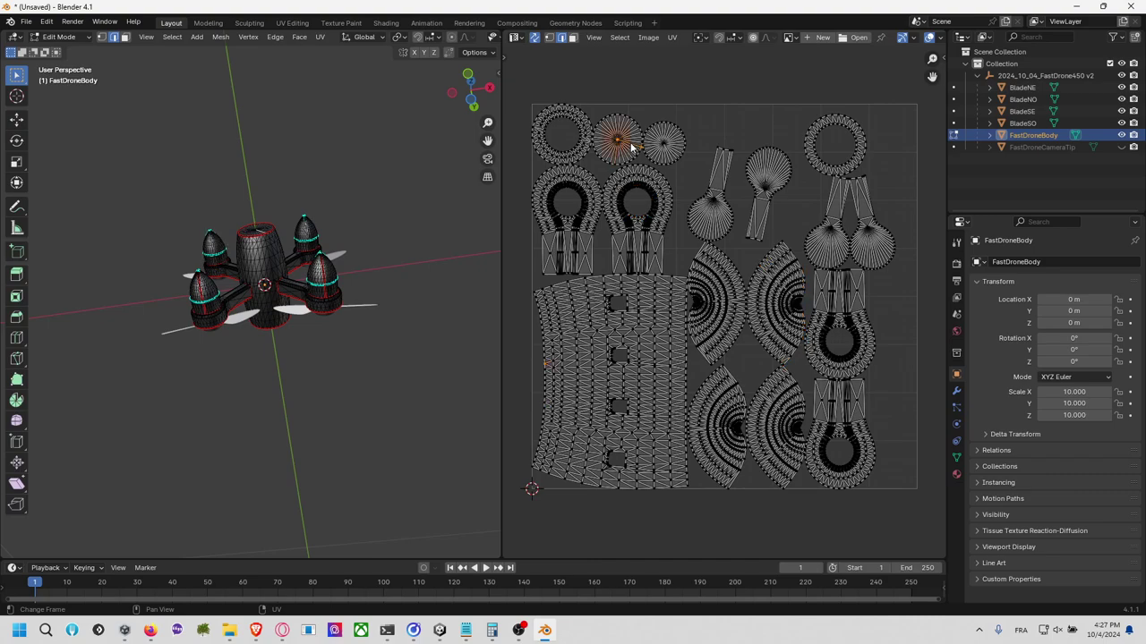
{"action": "key", "text": "l"}
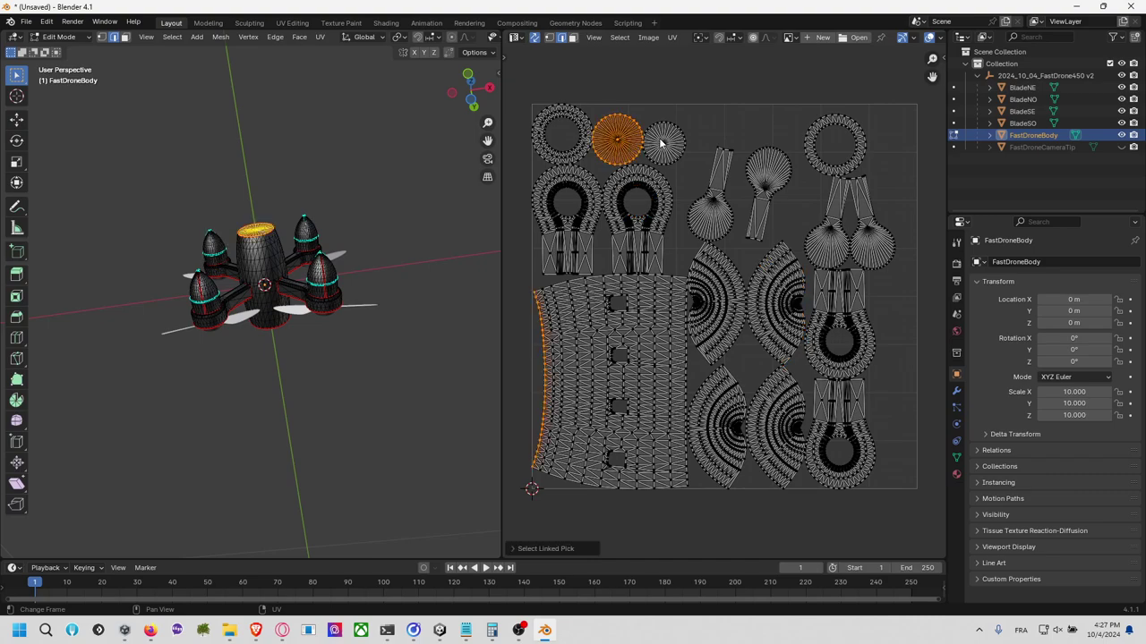
{"action": "left_click", "coordinate": [660, 143]}
{"action": "key", "text": "l"}
{"action": "left_click", "coordinate": [577, 135]}
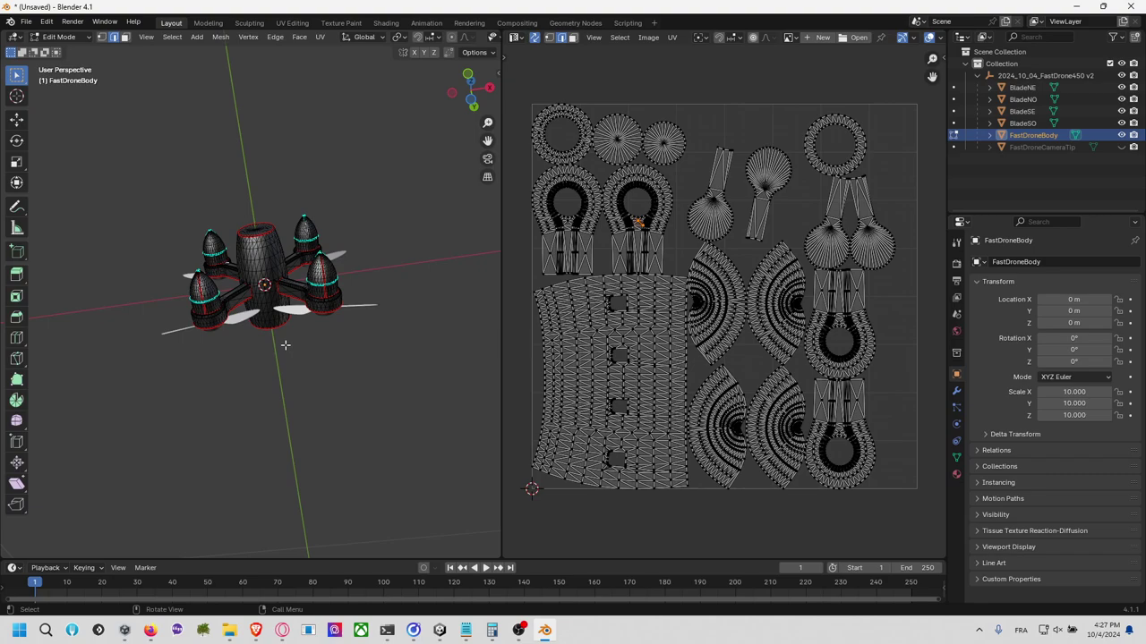
Step: Zoom onto the rotor nose cone and pick the first stretch of its edge loop
{"action": "mouse_move", "coordinate": [293, 343]}
{"action": "middle_mouse_down"}
{"action": "mouse_move", "coordinate": [337, 366]}
{"action": "mouse_move", "coordinate": [307, 366]}
{"action": "mouse_move", "coordinate": [303, 354]}
{"action": "middle_mouse_up"}
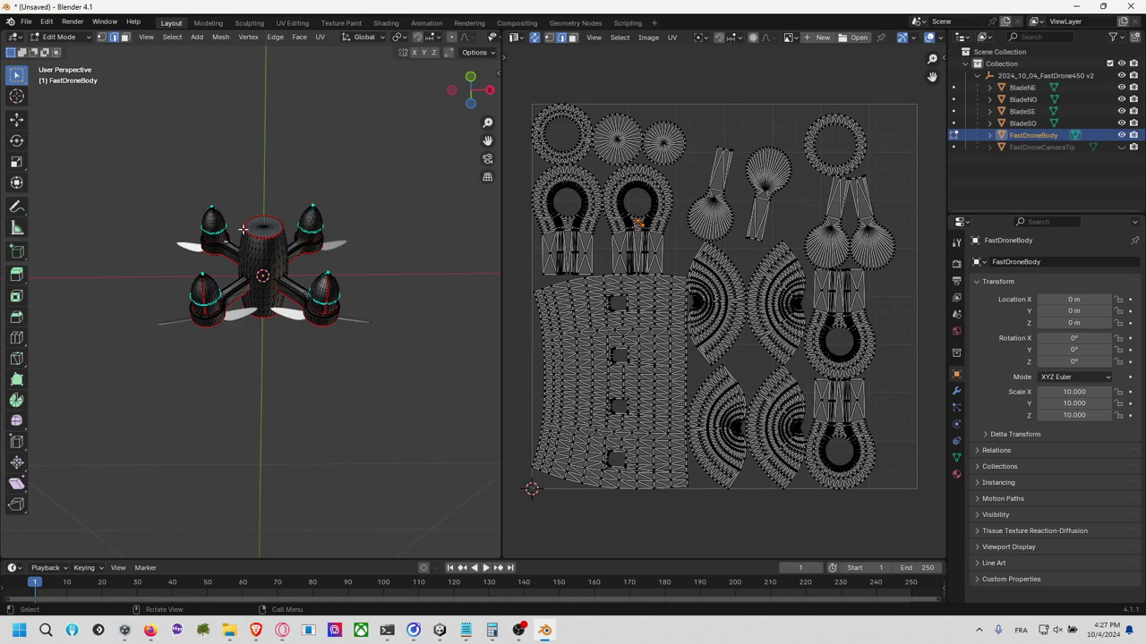
{"action": "middle_click_drag", "start_coordinate": [329, 275], "coordinate": [266, 310]}
{"action": "scroll", "coordinate": [304, 282], "scroll_direction": "up", "scroll_amount": 5}
{"action": "scroll", "coordinate": [230, 320], "scroll_direction": "up", "scroll_amount": 5}
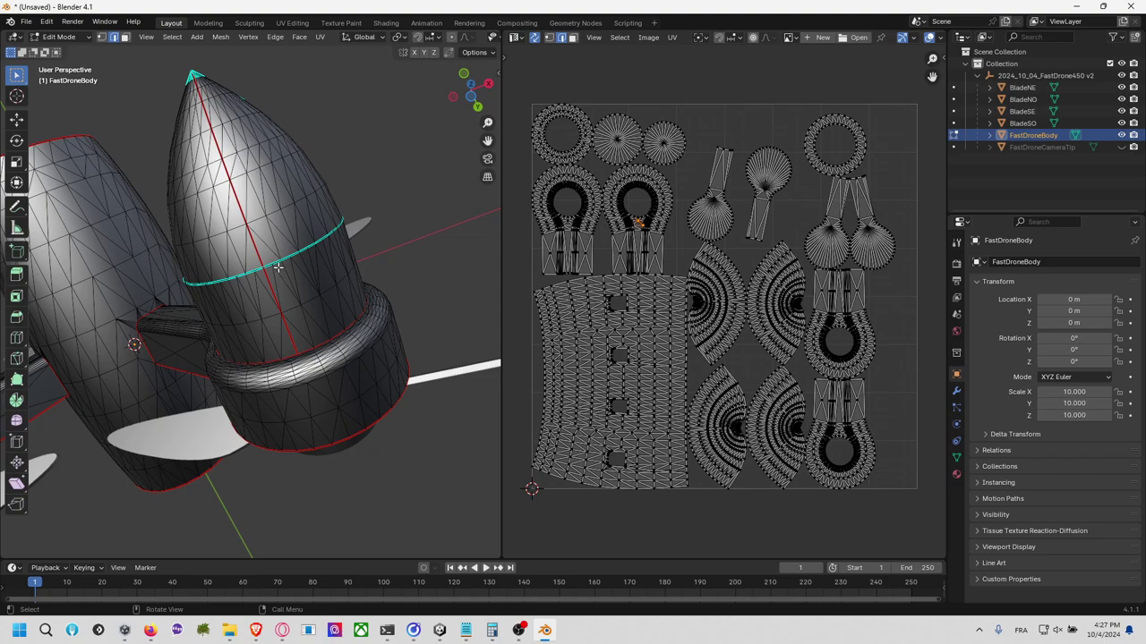
{"action": "middle_click_drag", "start_coordinate": [292, 261], "coordinate": [320, 297]}
{"action": "scroll", "coordinate": [322, 251], "scroll_direction": "up", "scroll_amount": 5}
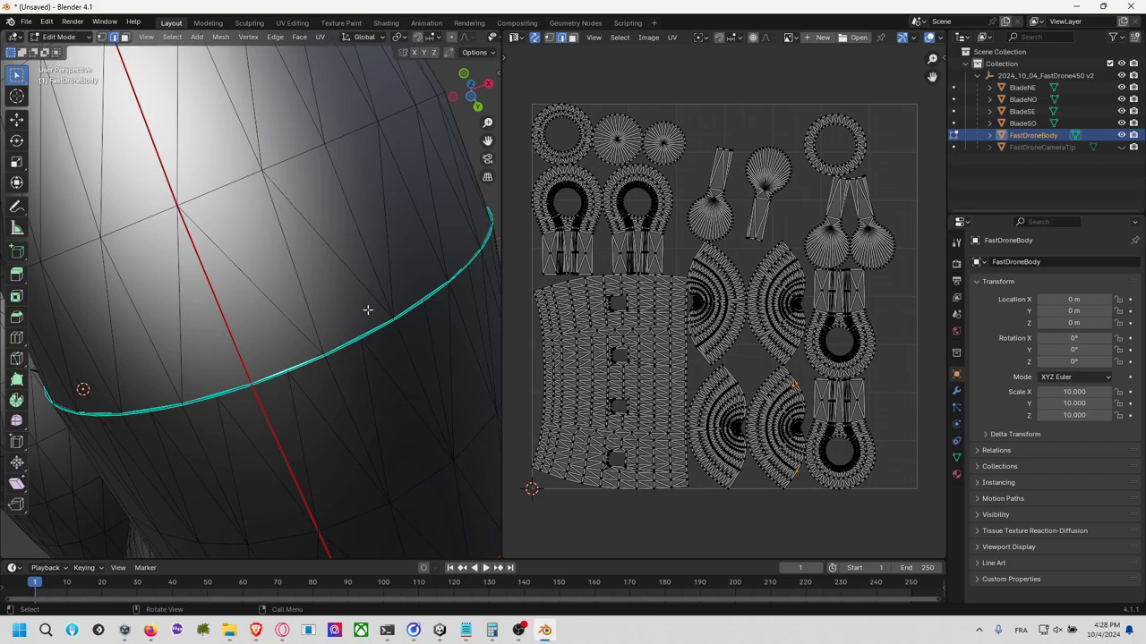
{"action": "scroll", "coordinate": [367, 309], "scroll_direction": "down", "scroll_amount": 8}
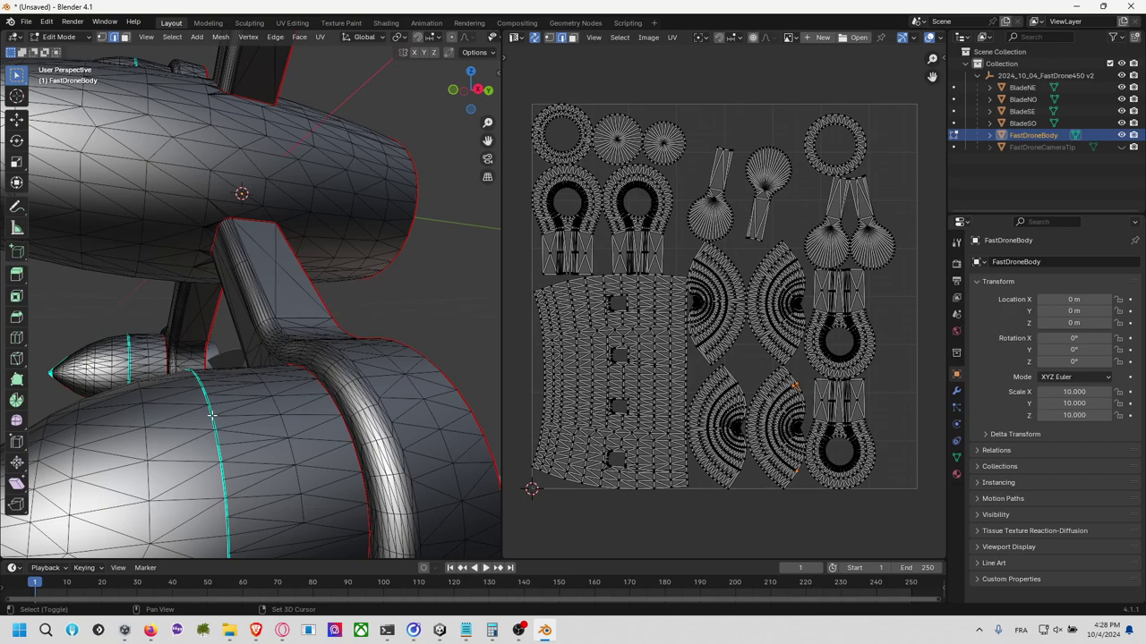
{"action": "scroll", "coordinate": [215, 412], "scroll_direction": "up", "scroll_amount": 8}
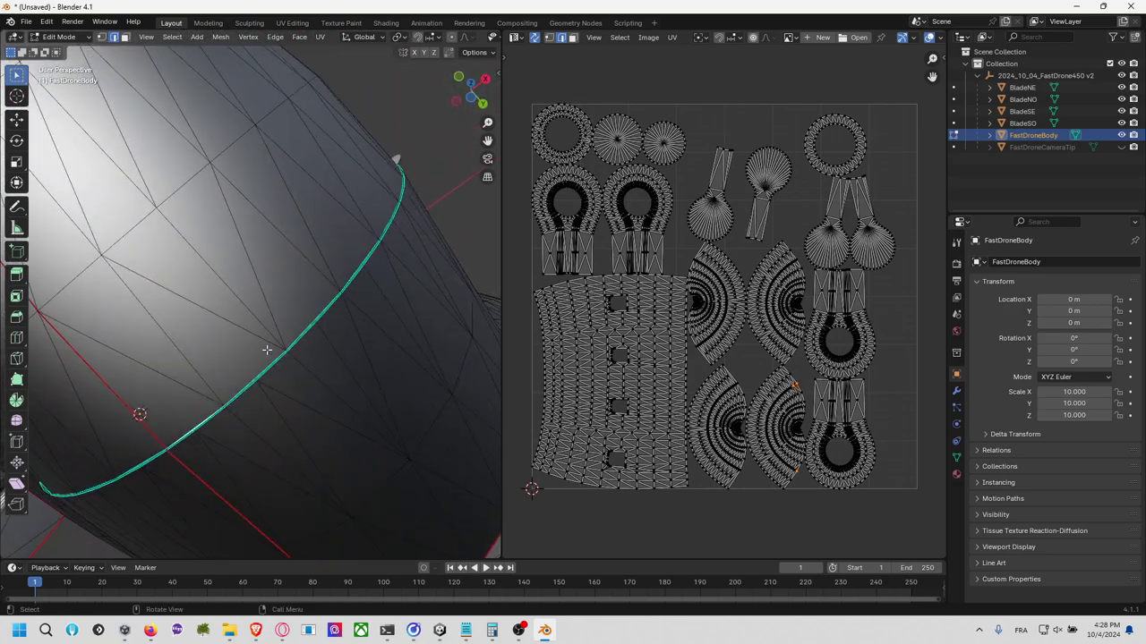
{"action": "left_click", "coordinate": [405, 184], "text": "ctrl"}
{"action": "key", "text": "ctrl+z"}
{"action": "left_click", "coordinate": [405, 185], "text": "ctrl"}
Step: Extend the shortest edge path around the cone's loop and bring up the command search
{"action": "middle_click_drag", "start_coordinate": [404, 185], "coordinate": [396, 529]}
{"action": "left_click", "coordinate": [291, 390], "text": "ctrl"}
{"action": "left_click", "coordinate": [249, 435], "text": "ctrl"}
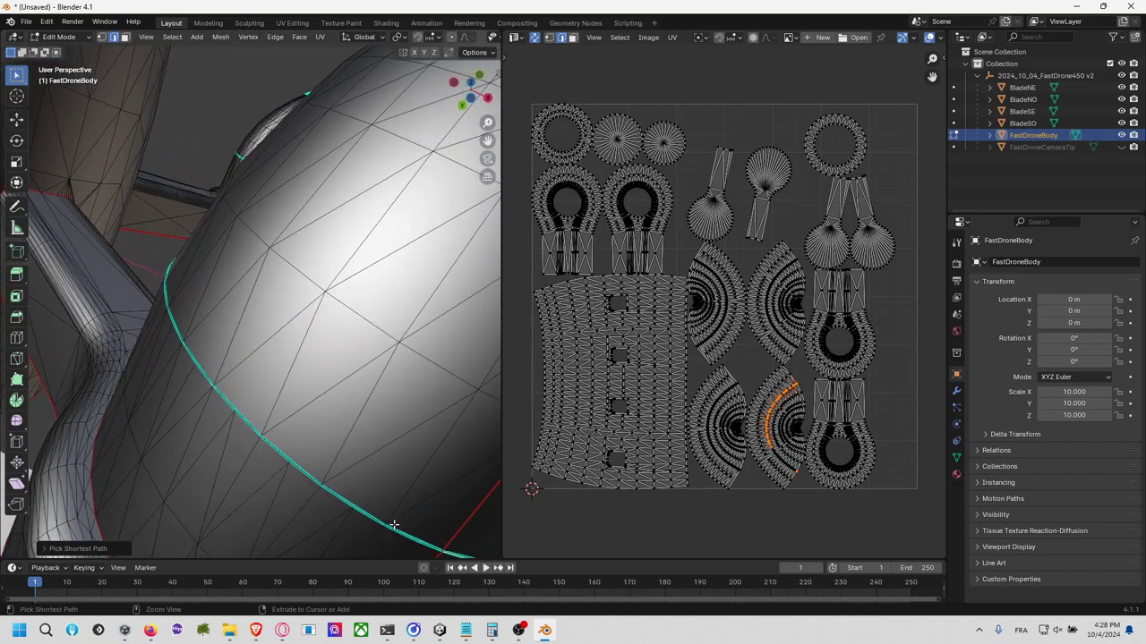
{"action": "left_click", "coordinate": [422, 544], "text": "ctrl"}
{"action": "scroll", "coordinate": [379, 484], "scroll_direction": "up", "scroll_amount": 5}
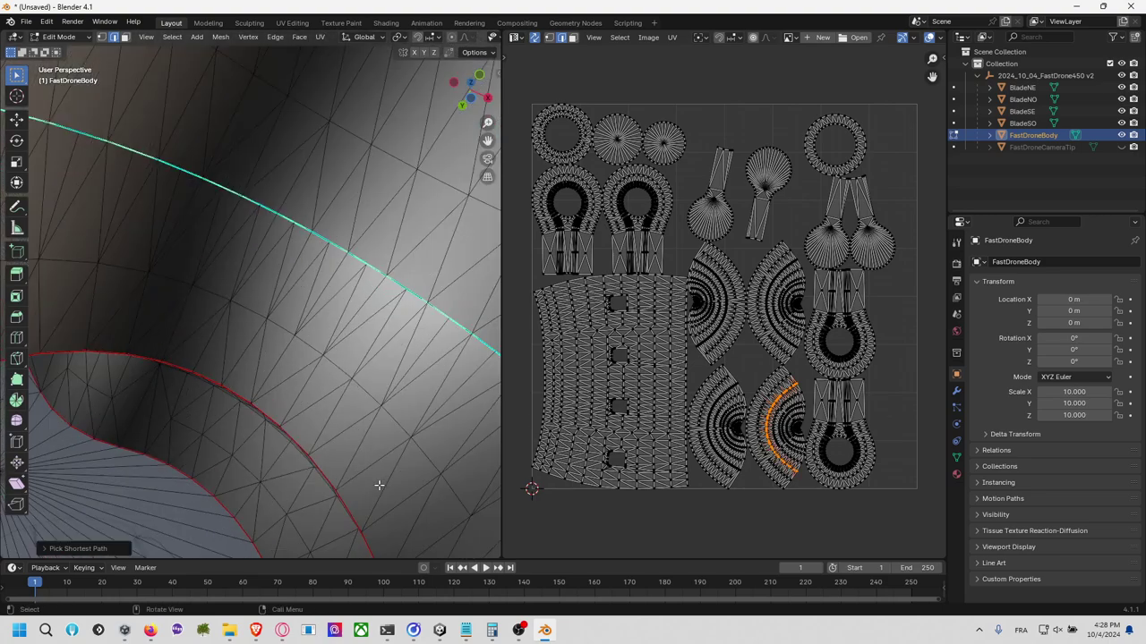
{"action": "scroll", "coordinate": [379, 484], "scroll_direction": "down", "scroll_amount": 5}
{"action": "middle_click_drag", "start_coordinate": [378, 481], "coordinate": [284, 440]}
{"action": "key", "text": "F3"}
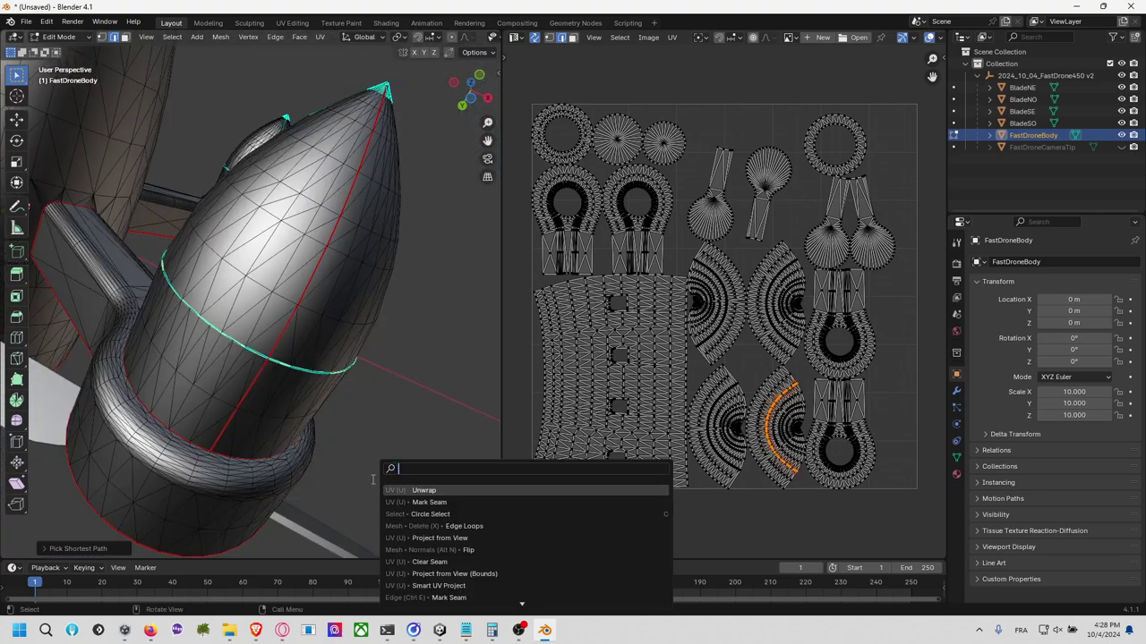
Step: Mark the picked cone loop as a seam, then begin picking the nose cone's edge ring
{"action": "key", "text": "Down"}
{"action": "key", "text": "Return"}
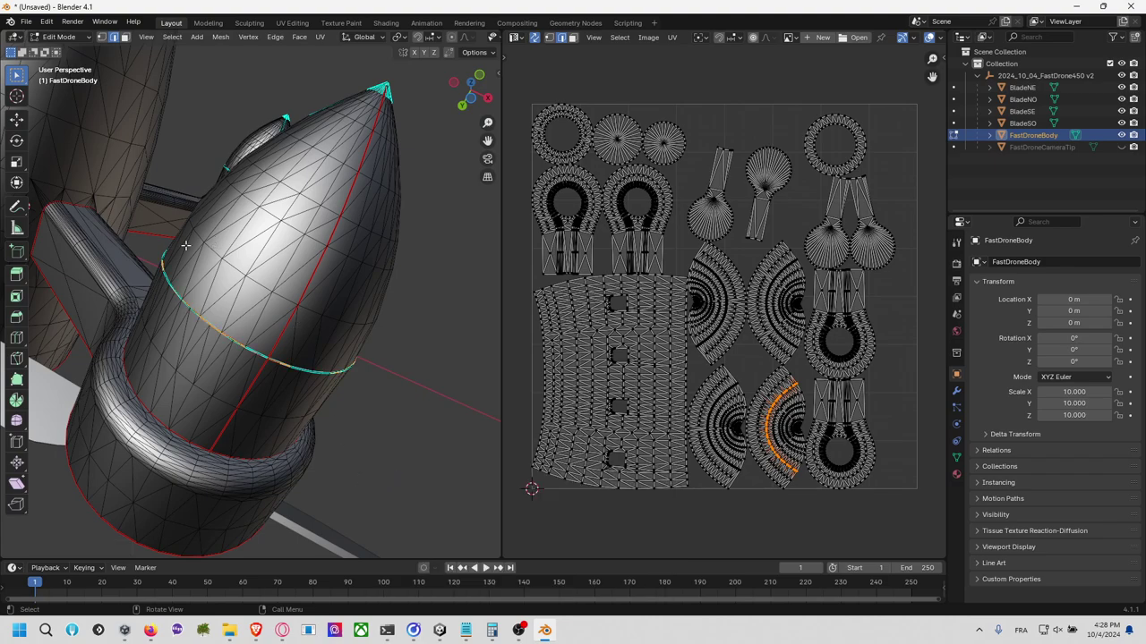
{"action": "middle_click_drag", "start_coordinate": [176, 252], "coordinate": [285, 235]}
{"action": "left_click", "coordinate": [273, 193]}
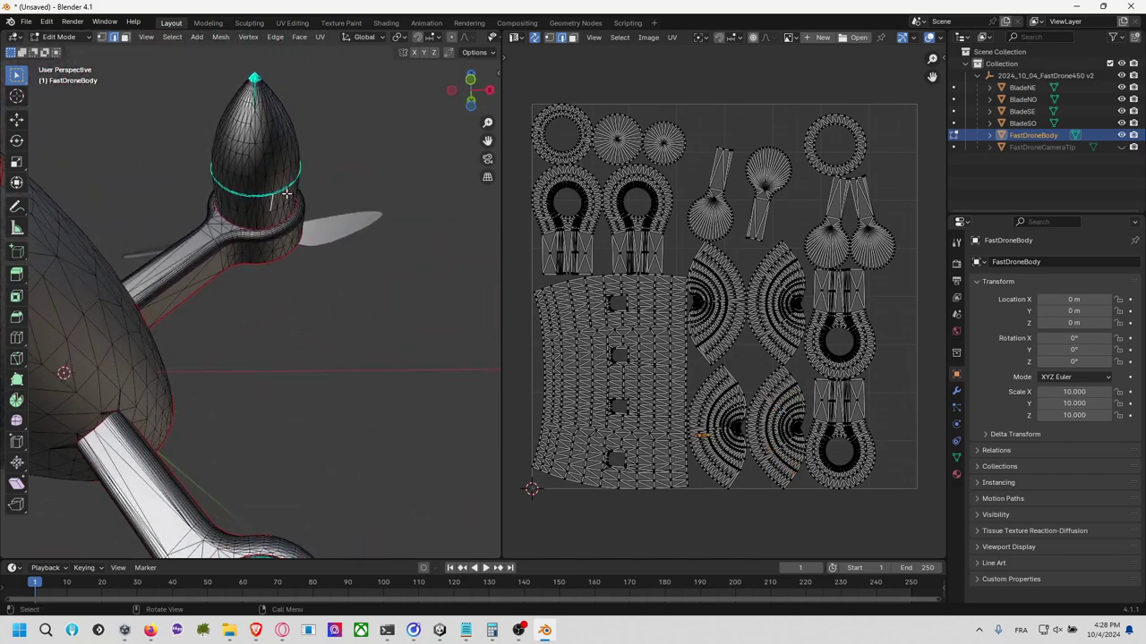
{"action": "scroll", "coordinate": [308, 207], "scroll_direction": "up", "scroll_amount": 3}
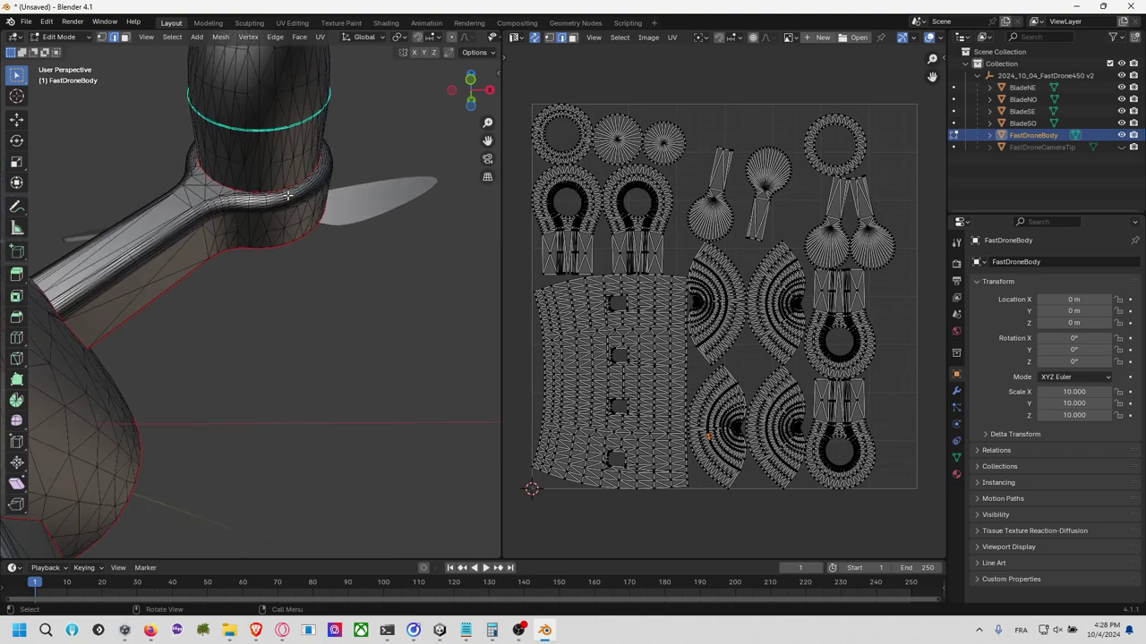
{"action": "middle_click_drag", "start_coordinate": [313, 197], "coordinate": [331, 277]}
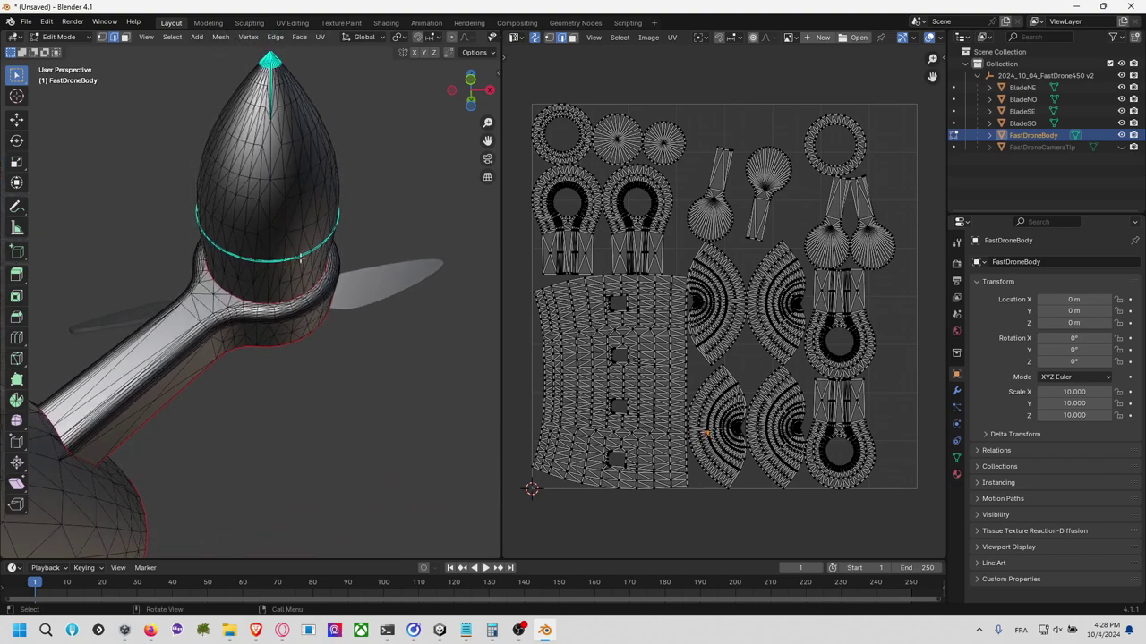
{"action": "middle_click_drag", "start_coordinate": [391, 182], "coordinate": [343, 230]}
{"action": "left_click", "coordinate": [305, 170], "text": "ctrl"}
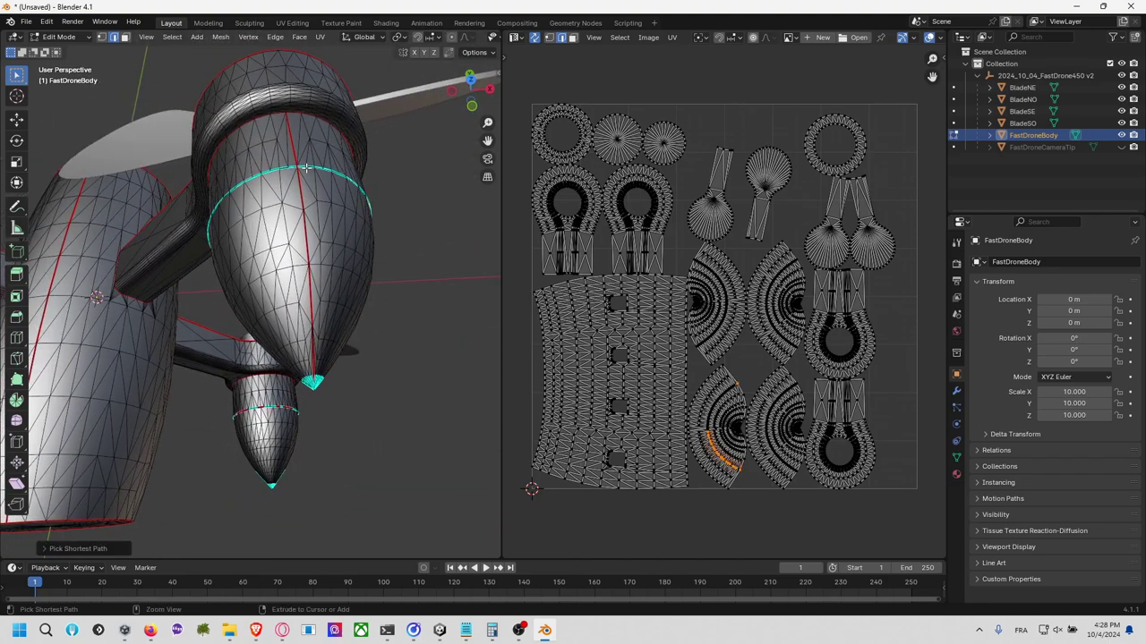
Step: Complete the nose-cone edge ring and mark it as a seam
{"action": "middle_click_drag", "start_coordinate": [258, 209], "coordinate": [121, 383]}
{"action": "left_click", "coordinate": [148, 403], "text": "ctrl"}
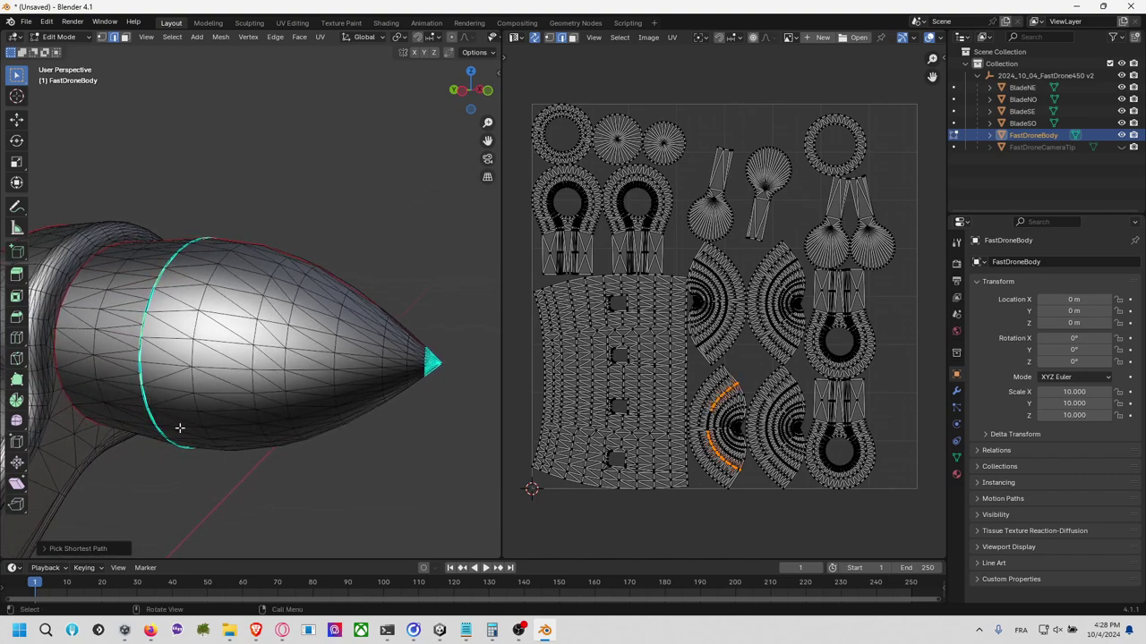
{"action": "middle_click_drag", "start_coordinate": [229, 479], "coordinate": [274, 427]}
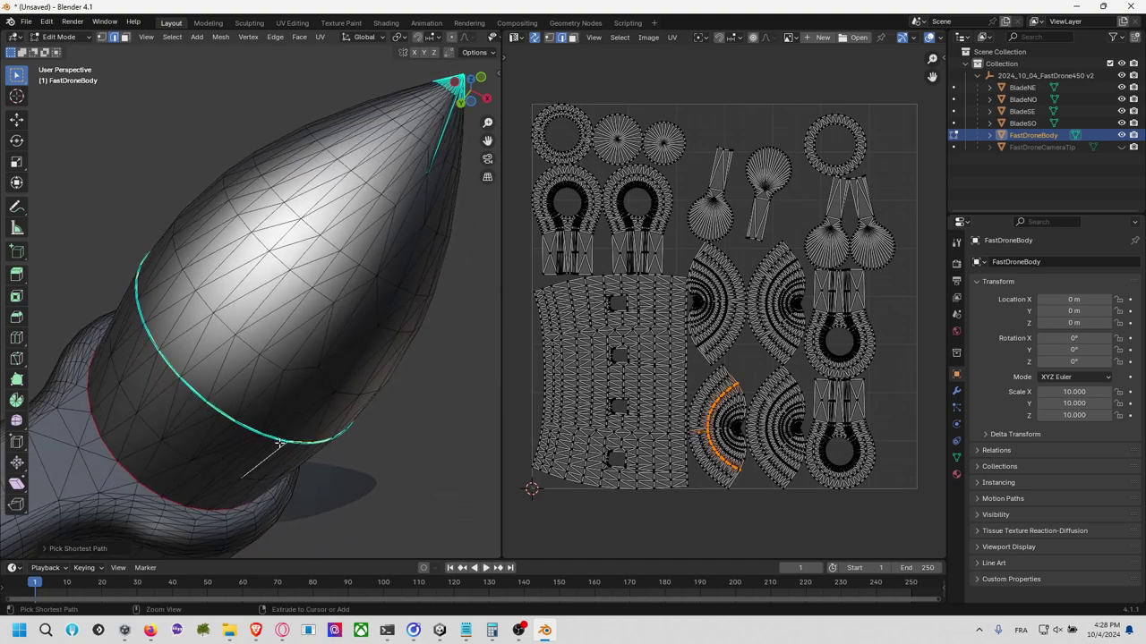
{"action": "left_click", "coordinate": [288, 440], "text": "ctrl"}
{"action": "key", "text": "F3"}
{"action": "key", "text": "Return"}
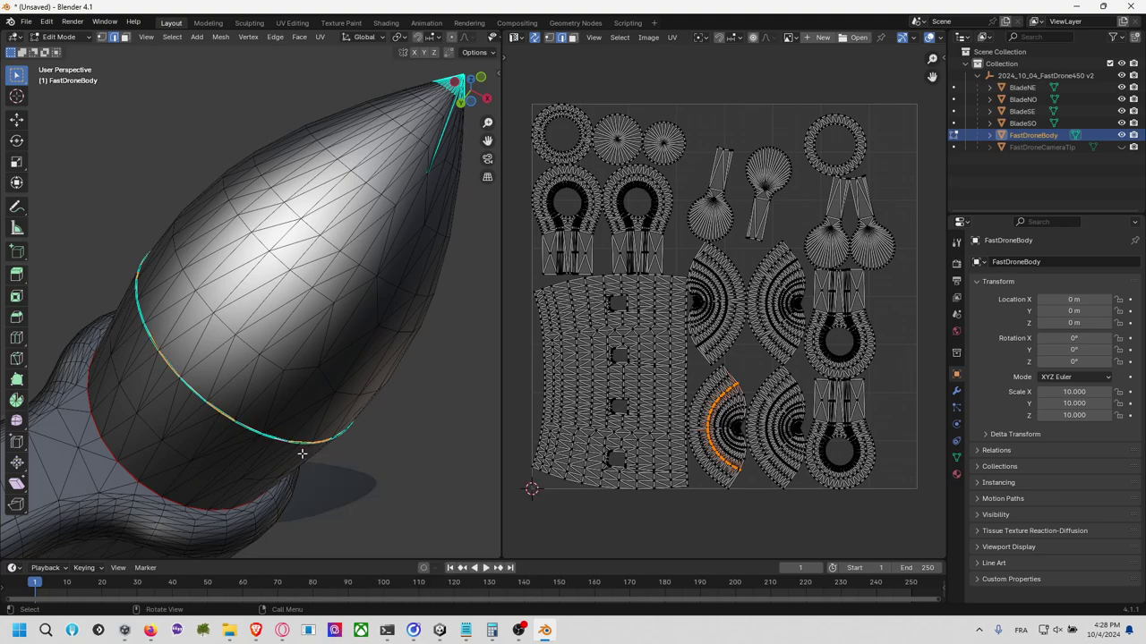
Step: Orbit around the drone body and pick the first edge of the next cone ring
{"action": "scroll", "coordinate": [156, 297], "scroll_direction": "down", "scroll_amount": 5}
{"action": "middle_click_drag", "start_coordinate": [153, 307], "coordinate": [243, 282]}
{"action": "scroll", "coordinate": [315, 351], "scroll_direction": "down", "scroll_amount": 5}
{"action": "scroll", "coordinate": [322, 354], "scroll_direction": "up", "scroll_amount": 7}
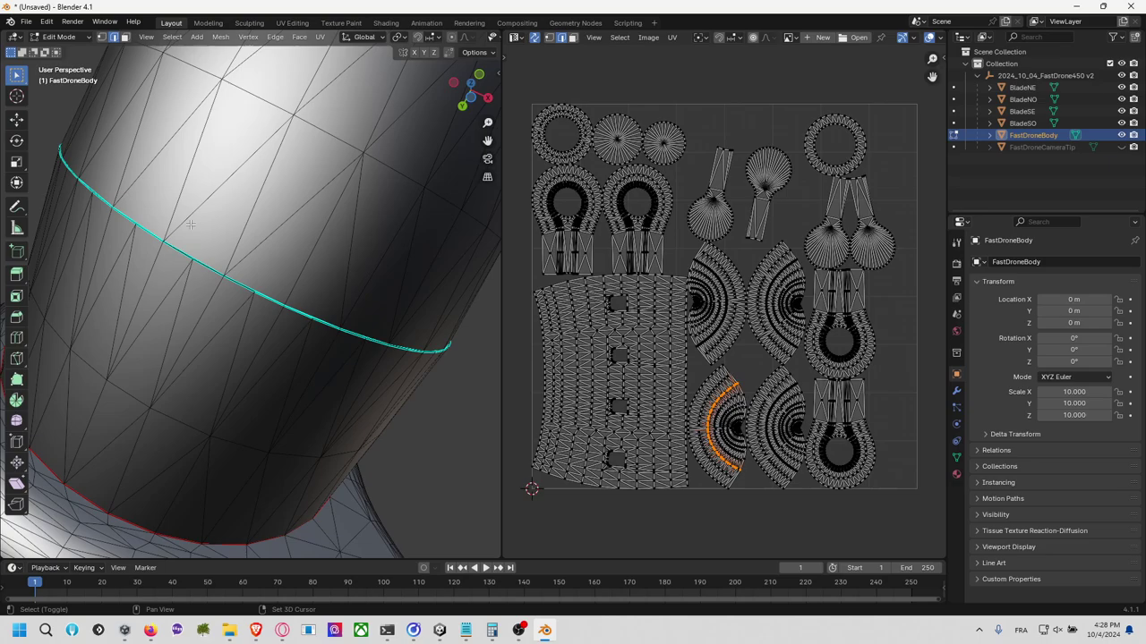
{"action": "left_click", "coordinate": [243, 283]}
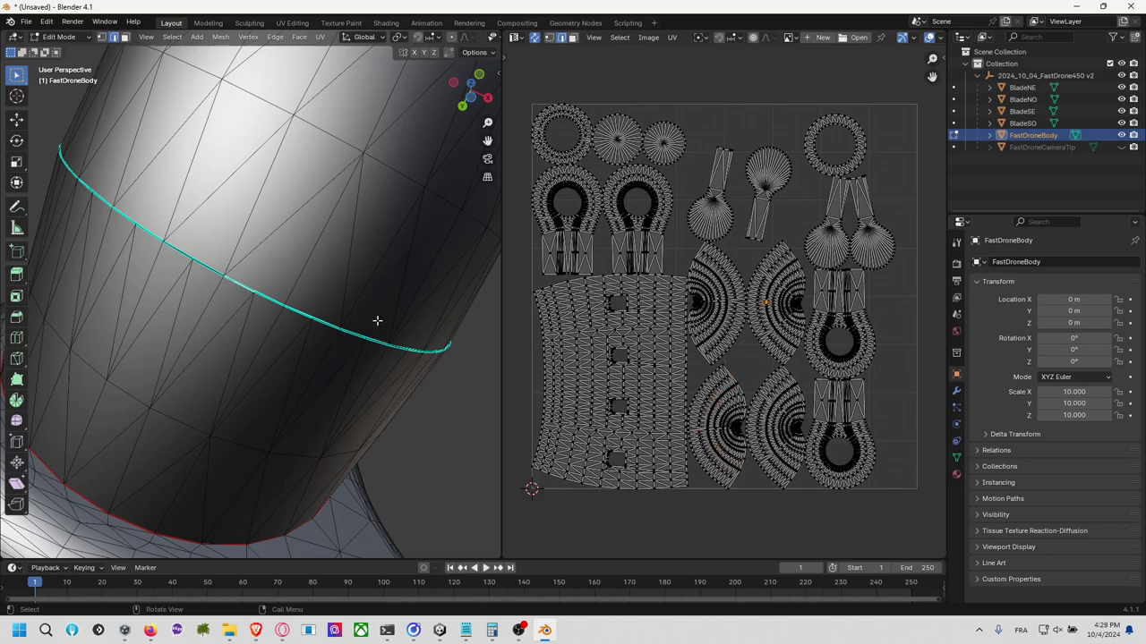
Step: Select the next cone's edge ring and mark it as a seam
{"action": "middle_click_drag", "start_coordinate": [377, 320], "coordinate": [277, 422]}
{"action": "left_click", "coordinate": [287, 324], "text": "ctrl"}
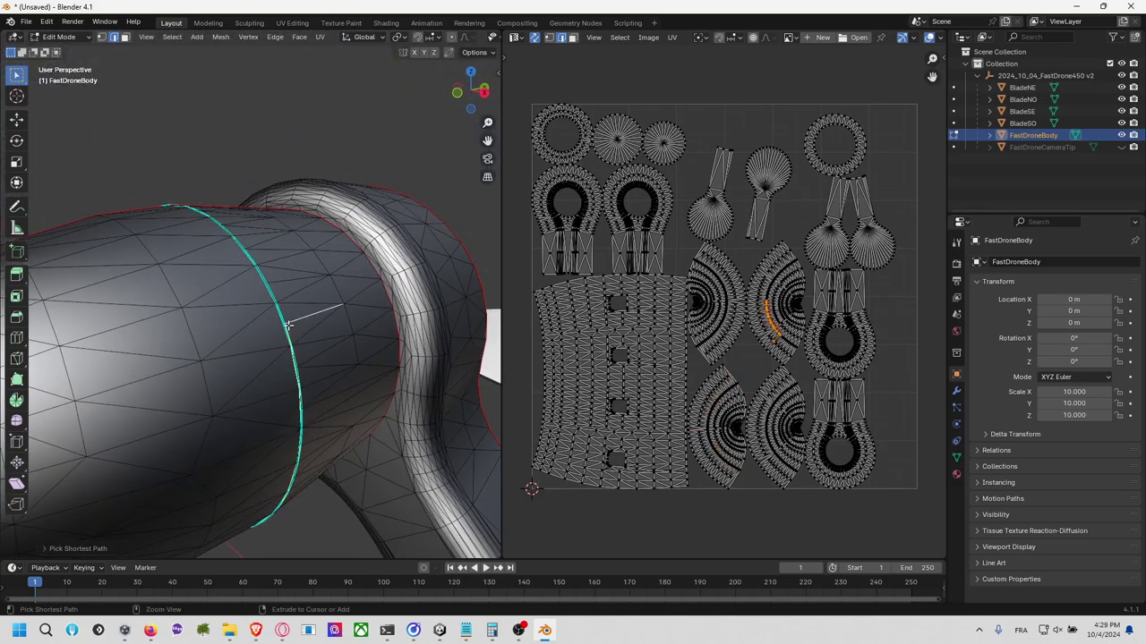
{"action": "middle_click_drag", "start_coordinate": [197, 288], "coordinate": [344, 299]}
{"action": "left_click", "coordinate": [262, 316], "text": "ctrl"}
{"action": "middle_click_drag", "start_coordinate": [262, 316], "coordinate": [223, 327]}
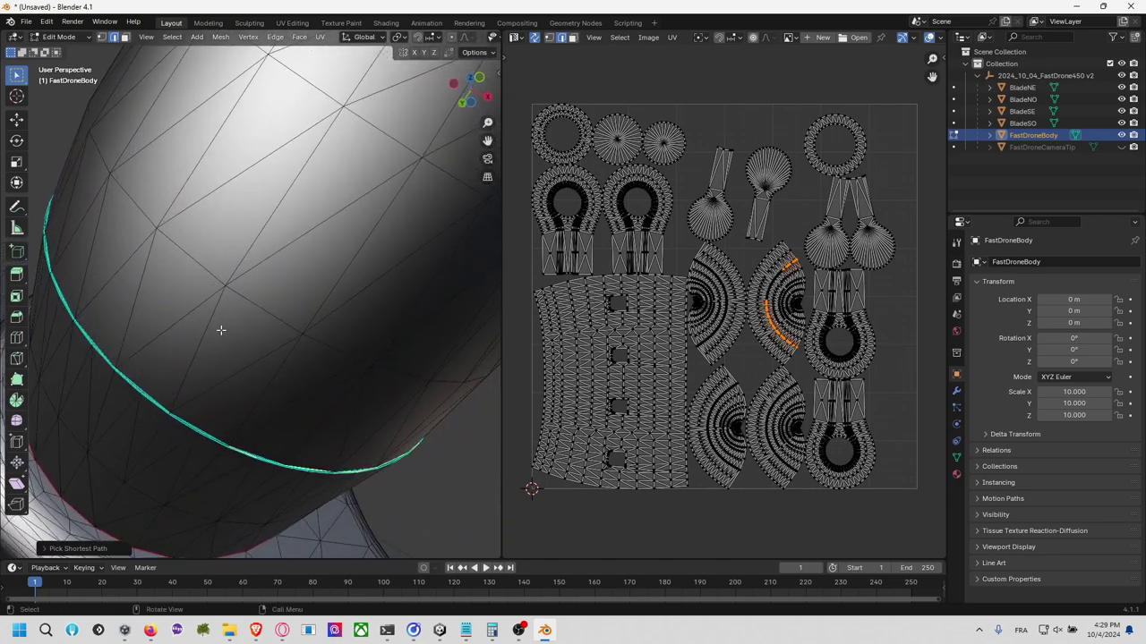
{"action": "left_click", "coordinate": [224, 441], "text": "ctrl"}
{"action": "key", "text": "F3"}
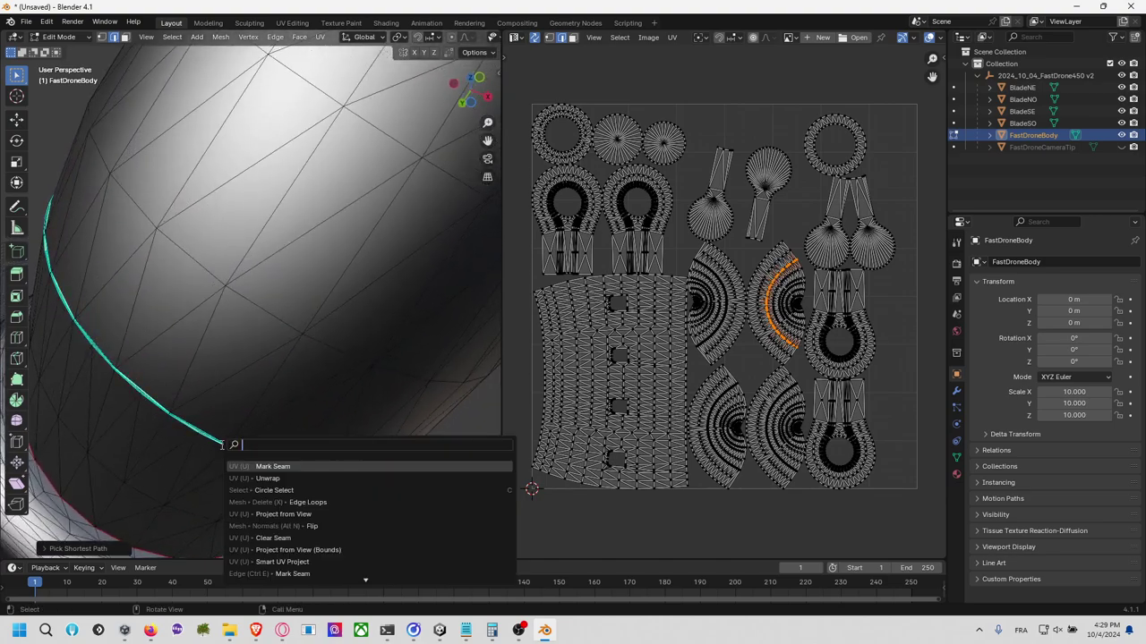
{"action": "left_click", "coordinate": [269, 467]}
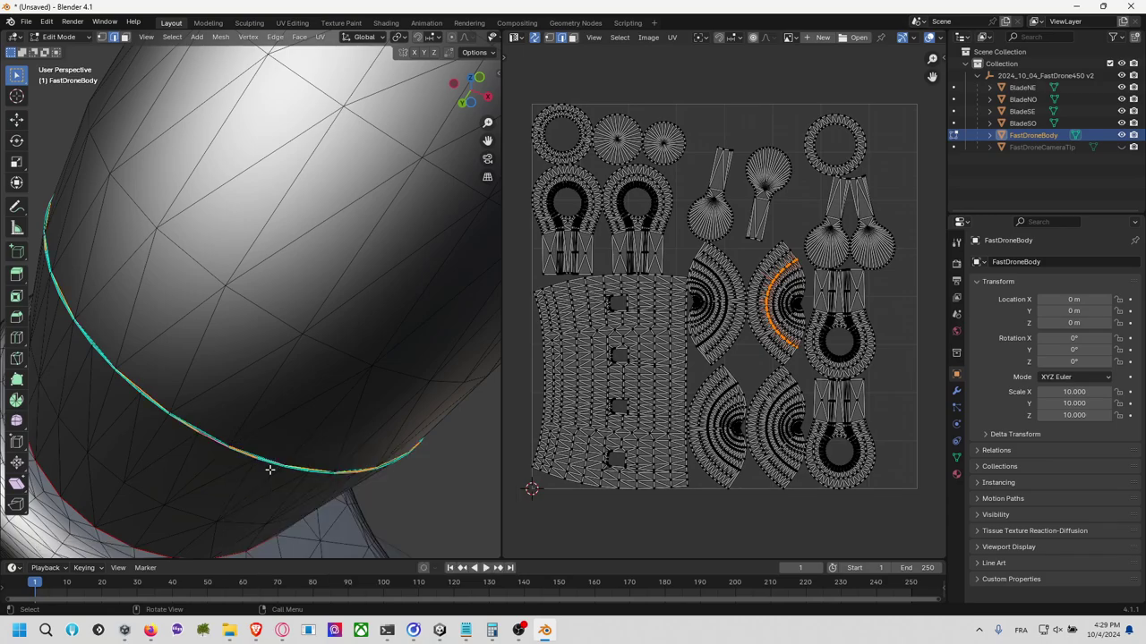
Step: Start picking the next nacelle cone's ring edges and frame the selection
{"action": "scroll", "coordinate": [270, 469], "scroll_direction": "up", "scroll_amount": 5}
{"action": "scroll", "coordinate": [268, 468], "scroll_direction": "down", "scroll_amount": 6}
{"action": "middle_click_drag", "start_coordinate": [269, 469], "coordinate": [265, 413]}
{"action": "scroll", "coordinate": [274, 412], "scroll_direction": "down", "scroll_amount": 6}
{"action": "scroll", "coordinate": [267, 399], "scroll_direction": "up", "scroll_amount": 5}
{"action": "left_click", "coordinate": [265, 419], "text": "alt"}
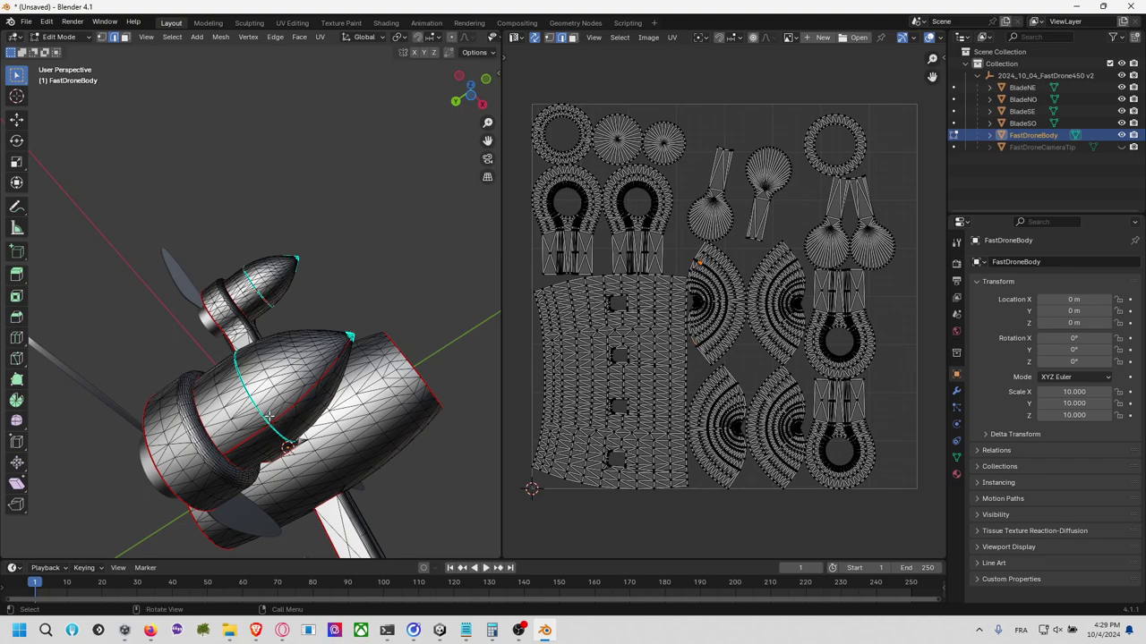
{"action": "middle_click_drag", "start_coordinate": [279, 420], "coordinate": [273, 472]}
{"action": "left_click", "coordinate": [277, 476], "text": "ctrl"}
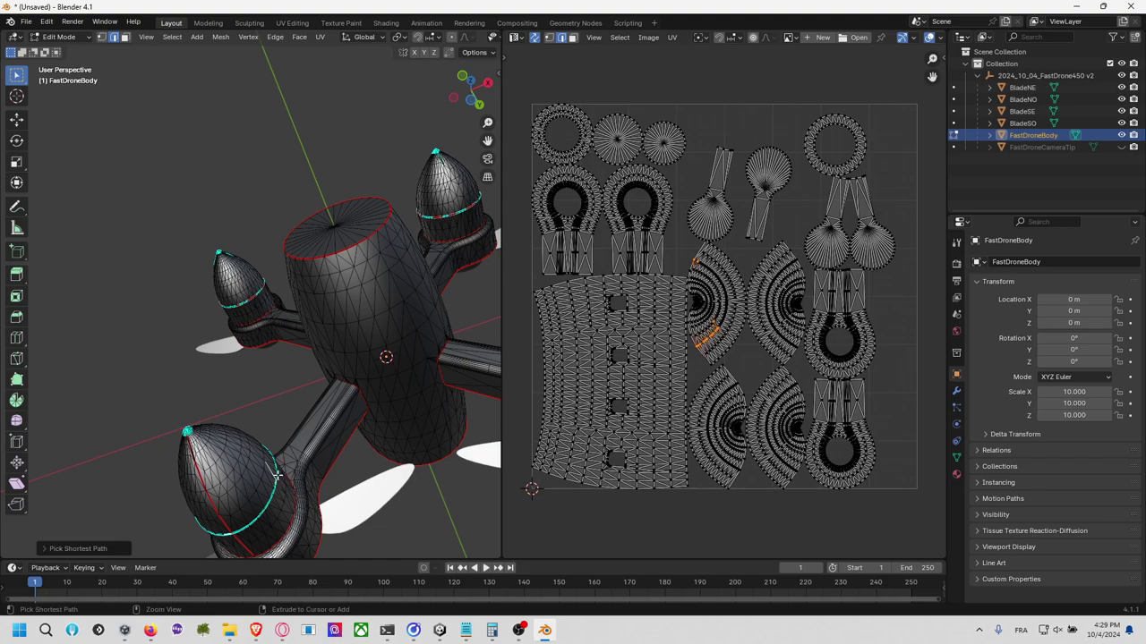
{"action": "left_click", "coordinate": [276, 475], "text": "ctrl"}
{"action": "left_click", "coordinate": [277, 475], "text": "ctrl"}
{"action": "left_click", "coordinate": [277, 470], "text": "ctrl"}
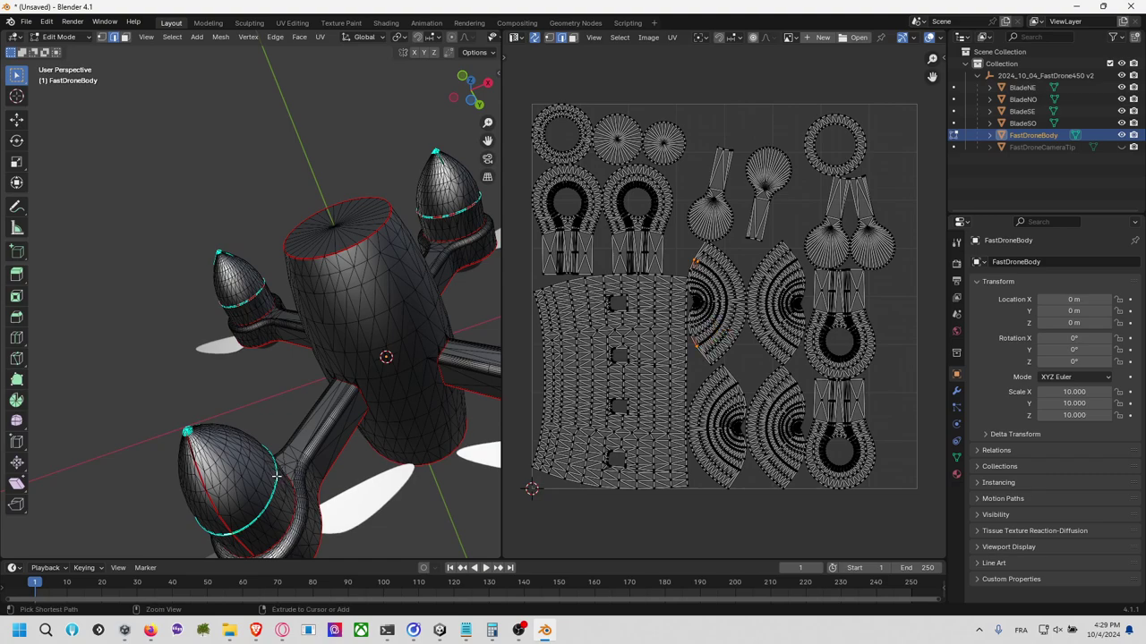
{"action": "left_click", "coordinate": [277, 471], "text": "ctrl"}
{"action": "key", "text": "KP_Decimal"}
Step: Close the lower cone's edge ring and mark it as a seam
{"action": "middle_click_drag", "start_coordinate": [302, 503], "coordinate": [305, 411], "text": "shift"}
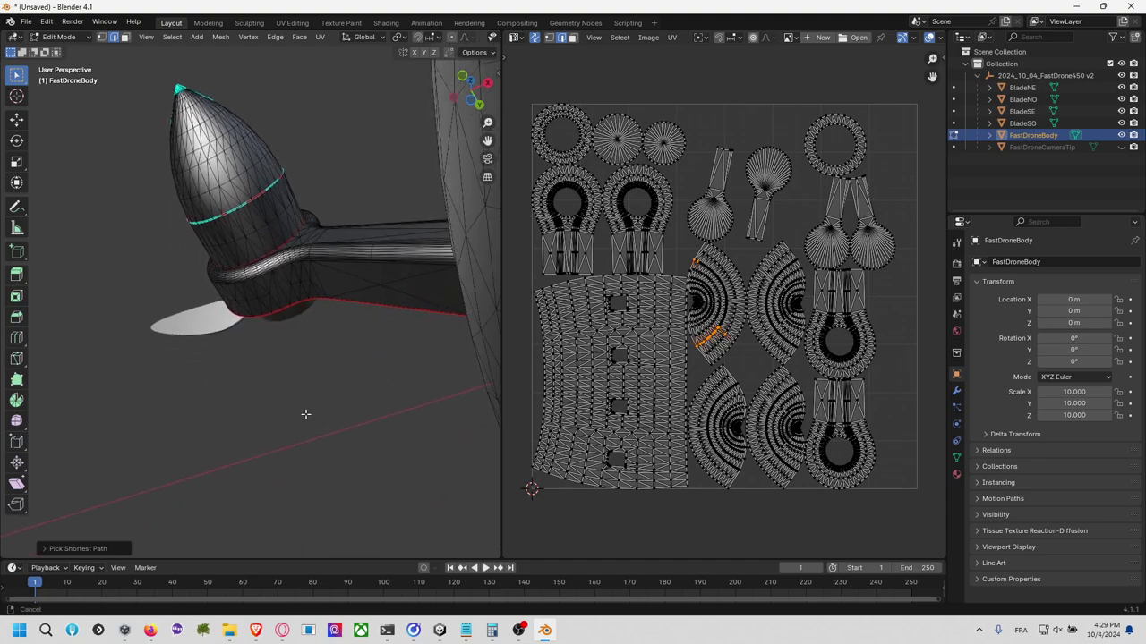
{"action": "scroll", "coordinate": [304, 412], "scroll_direction": "down", "scroll_amount": 5}
{"action": "scroll", "coordinate": [303, 413], "scroll_direction": "up", "scroll_amount": 4}
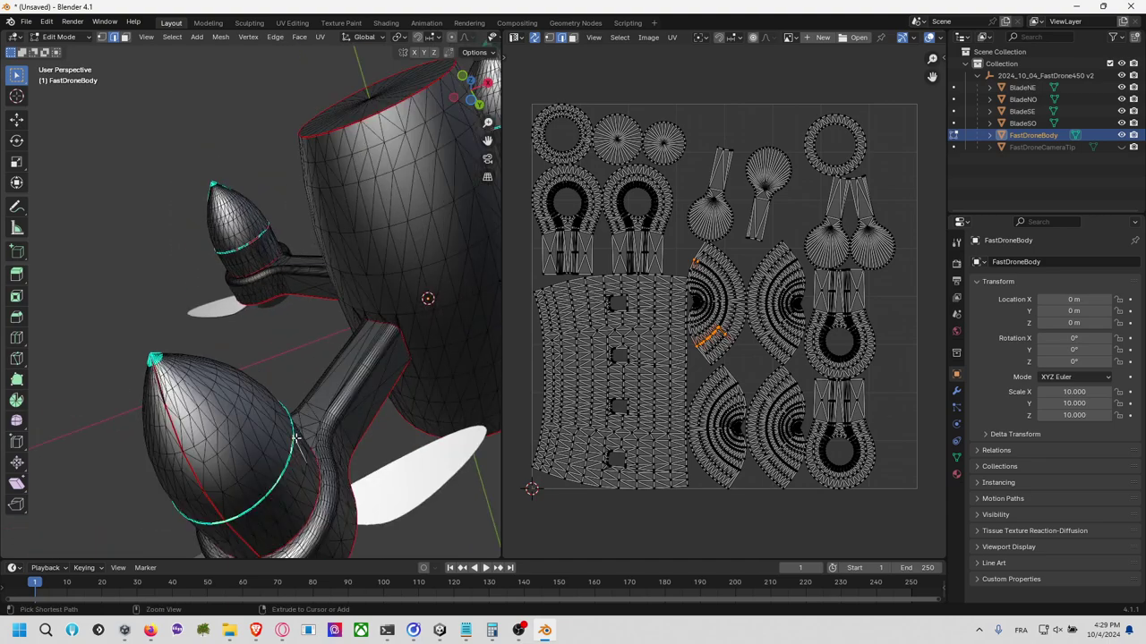
{"action": "left_click", "coordinate": [292, 441], "text": "ctrl"}
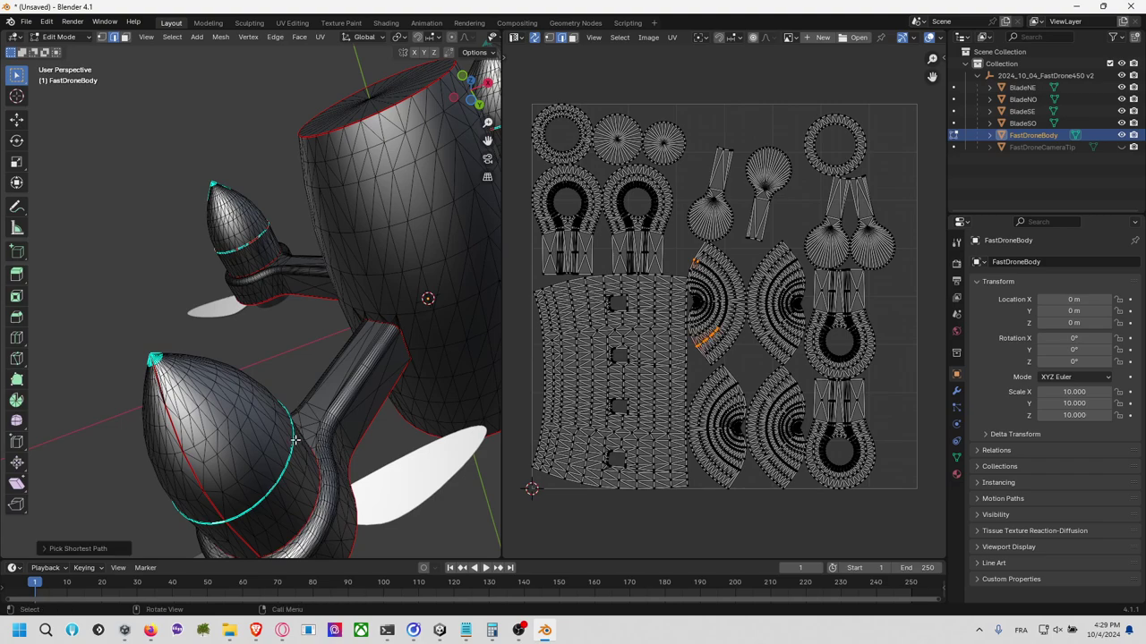
{"action": "middle_click_drag", "start_coordinate": [304, 427], "coordinate": [336, 518]}
{"action": "key", "text": "KP_Decimal"}
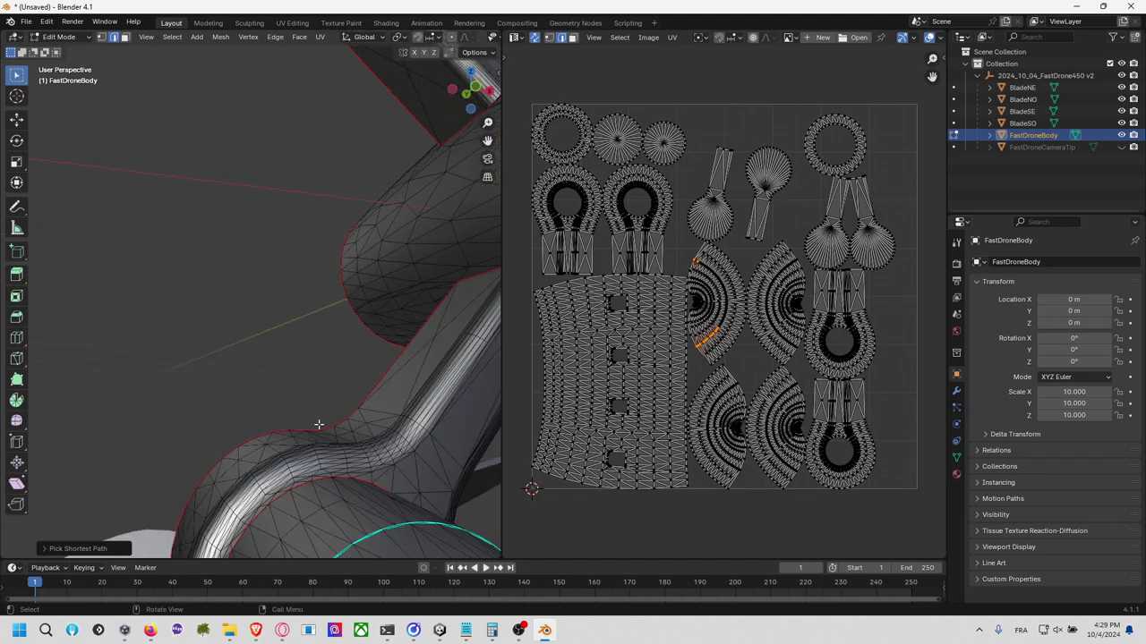
{"action": "left_click", "coordinate": [374, 535], "text": "ctrl"}
{"action": "middle_click_drag", "start_coordinate": [374, 535], "coordinate": [350, 455]}
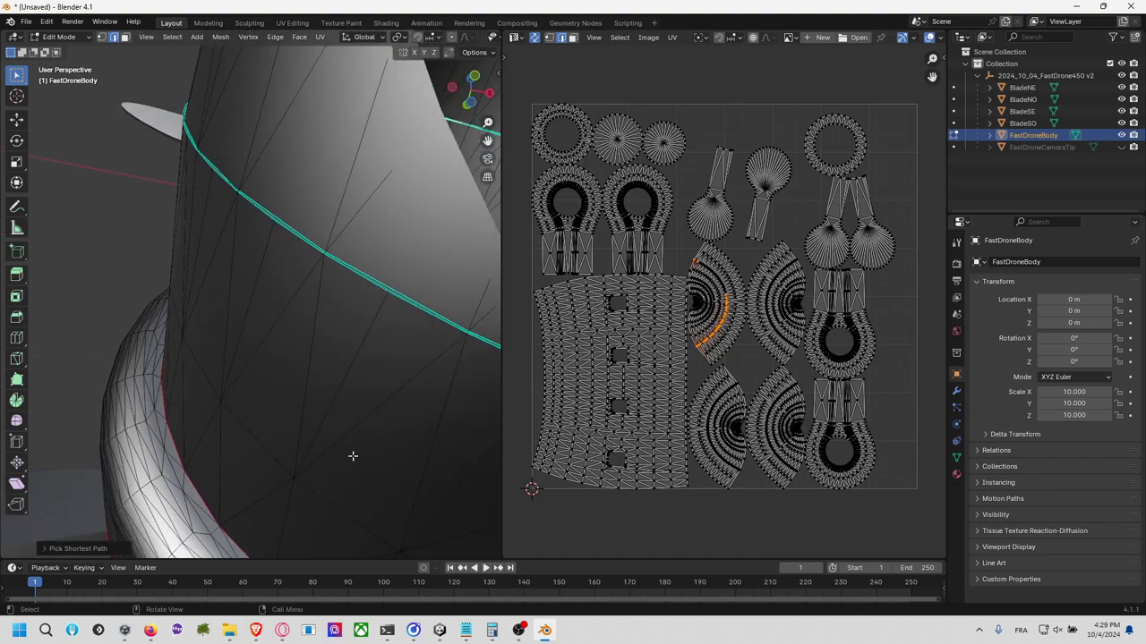
{"action": "scroll", "coordinate": [332, 429], "scroll_direction": "down", "scroll_amount": 5}
{"action": "left_click", "coordinate": [300, 309], "text": "ctrl"}
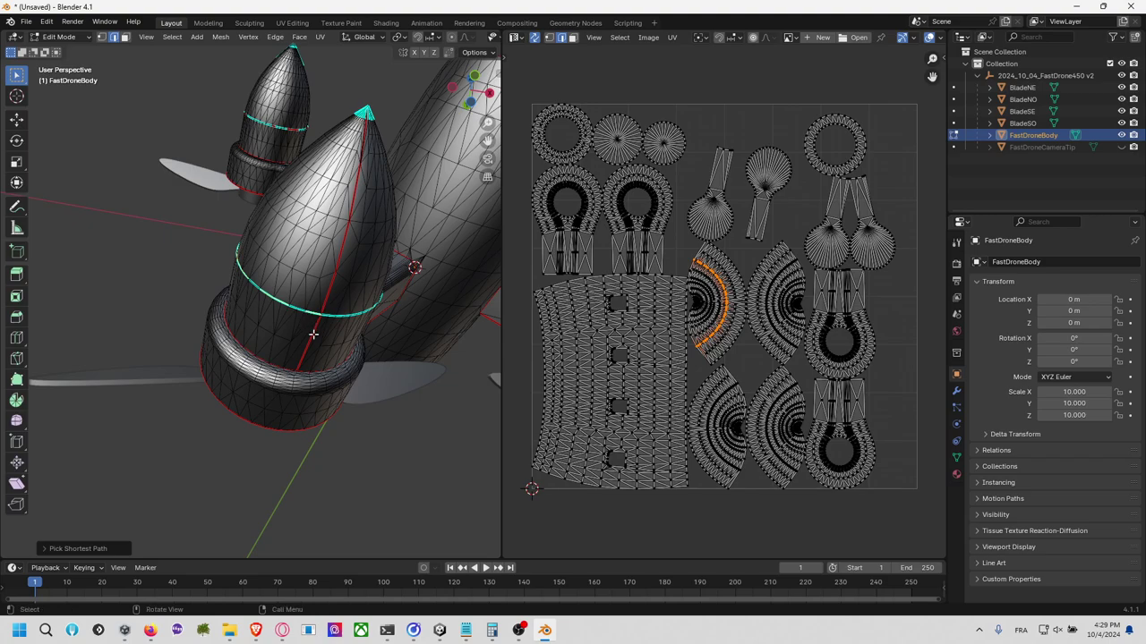
{"action": "key", "text": "F3"}
{"action": "left_click", "coordinate": [367, 356]}
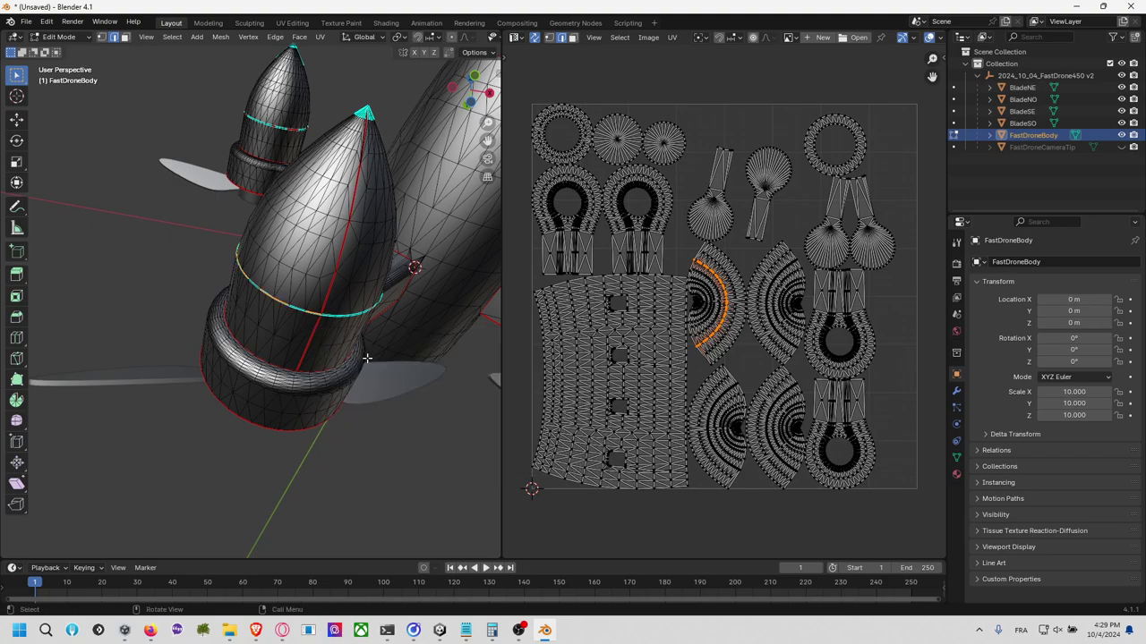
Step: Select the whole mesh and re-unwrap it with all the new cone seams
{"action": "left_click", "coordinate": [392, 419]}
{"action": "middle_click_drag", "start_coordinate": [392, 421], "coordinate": [356, 419]}
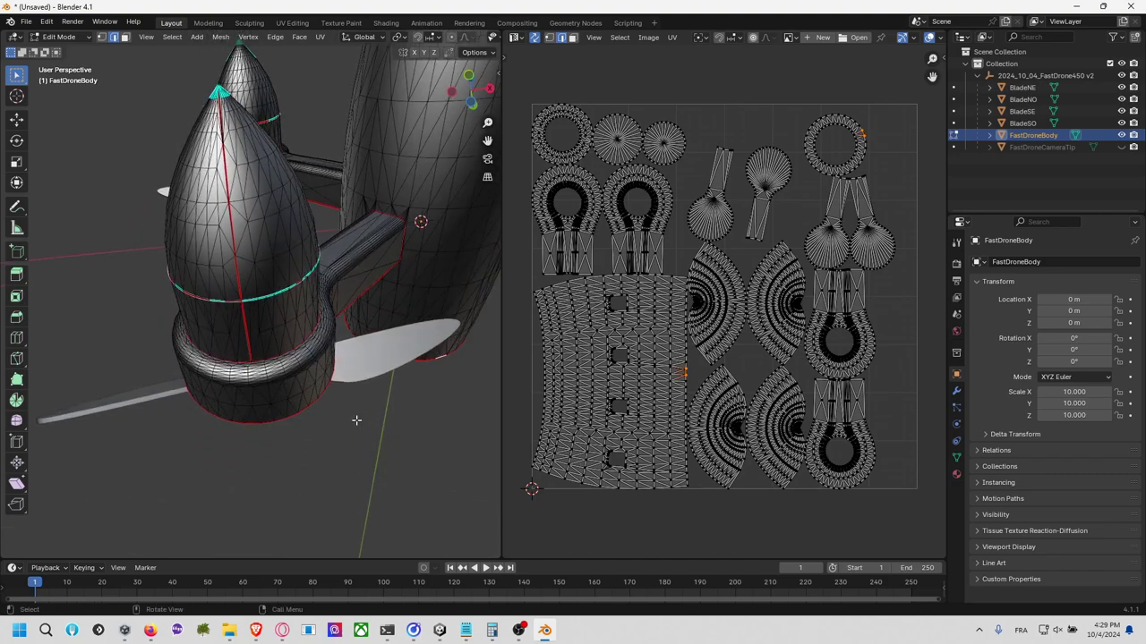
{"action": "key", "text": "F3"}
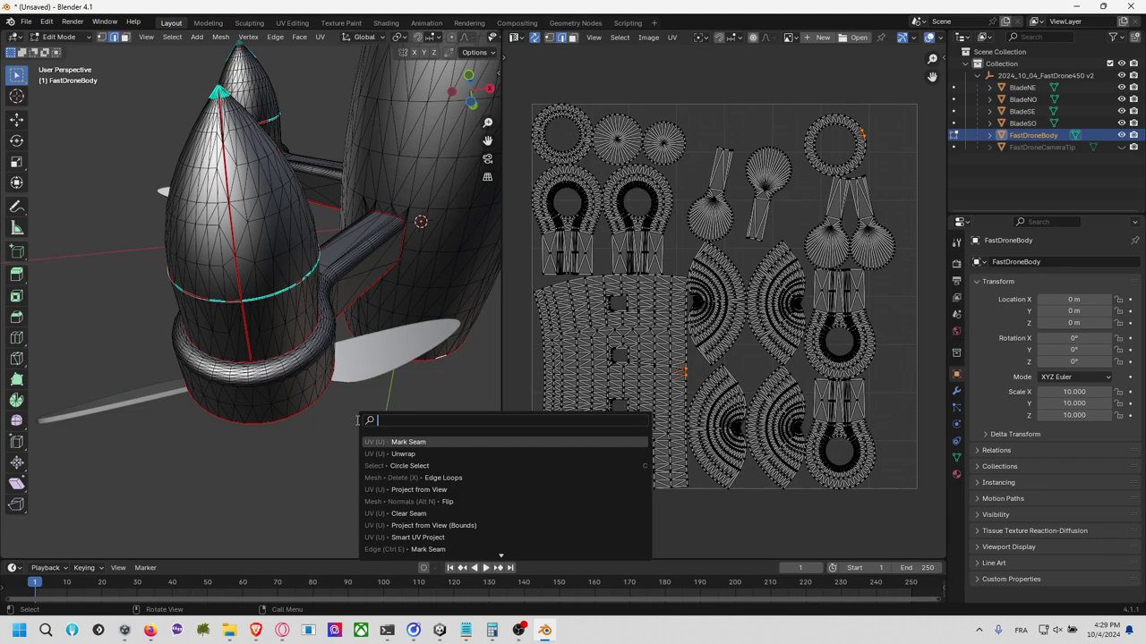
{"action": "left_click", "coordinate": [400, 454]}
{"action": "key", "text": "a"}
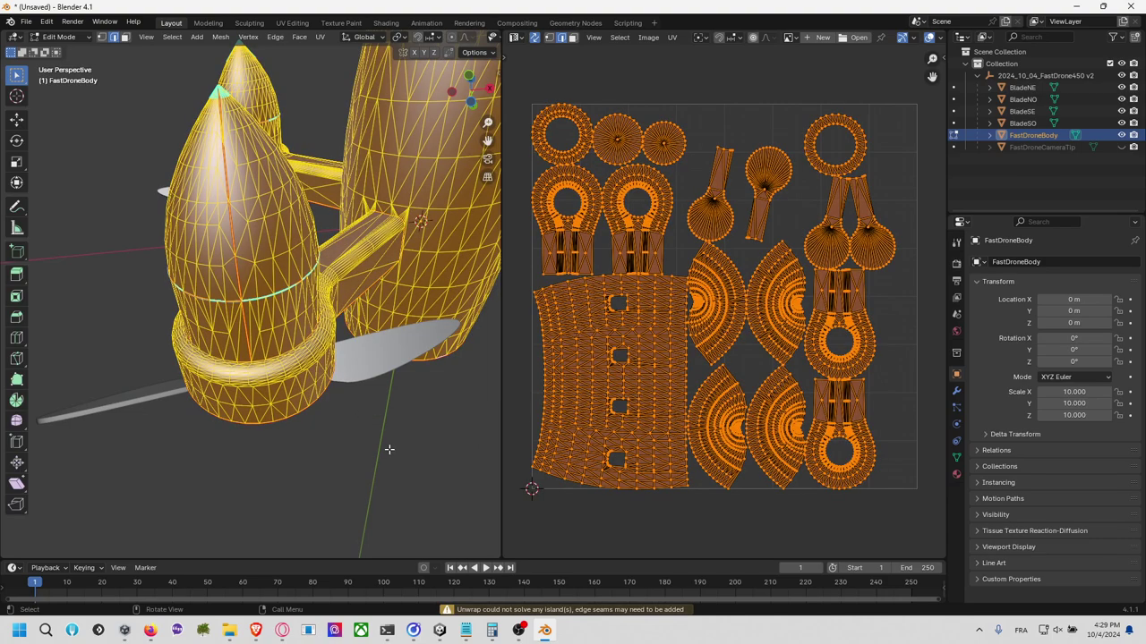
{"action": "key", "text": "F3"}
{"action": "type", "text": "unwrap"}
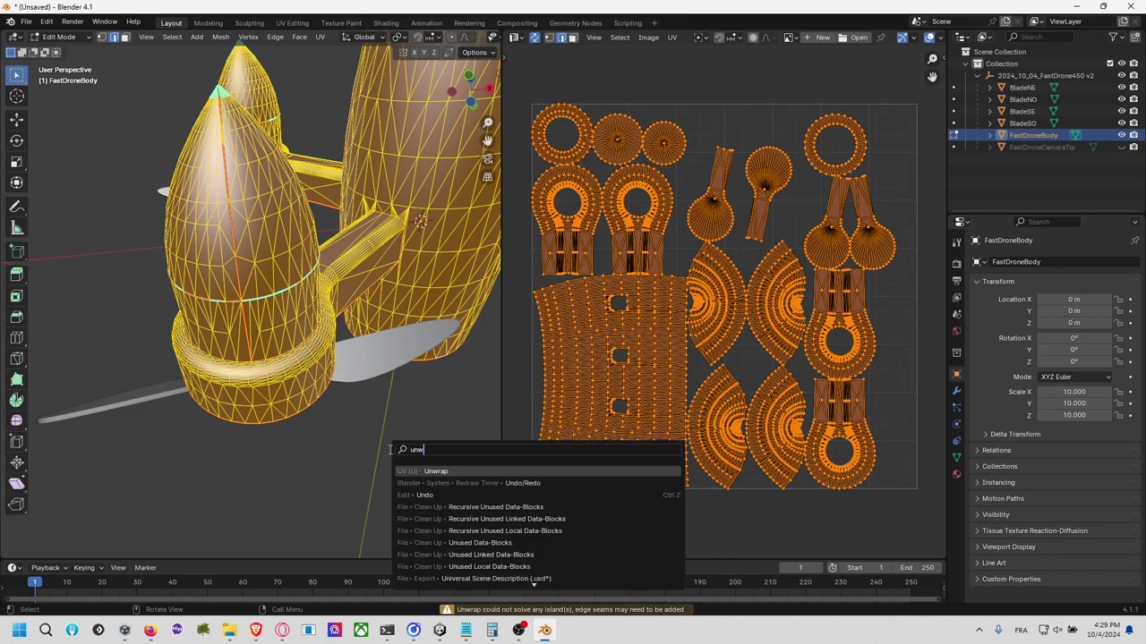
{"action": "key", "text": "Return"}
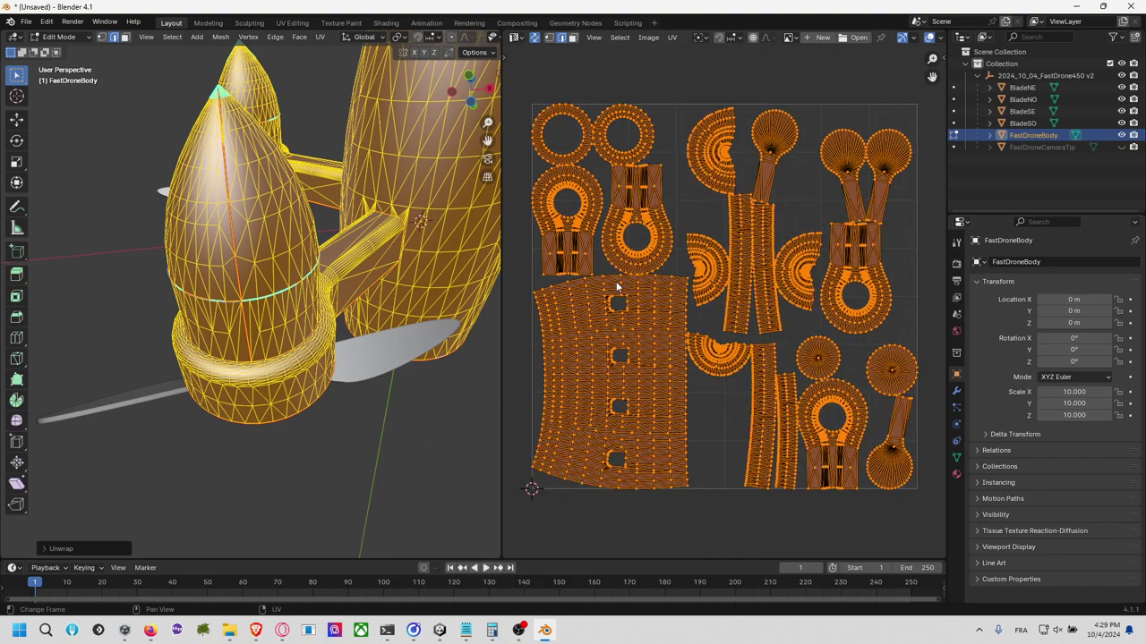
{"action": "left_click", "coordinate": [740, 262]}
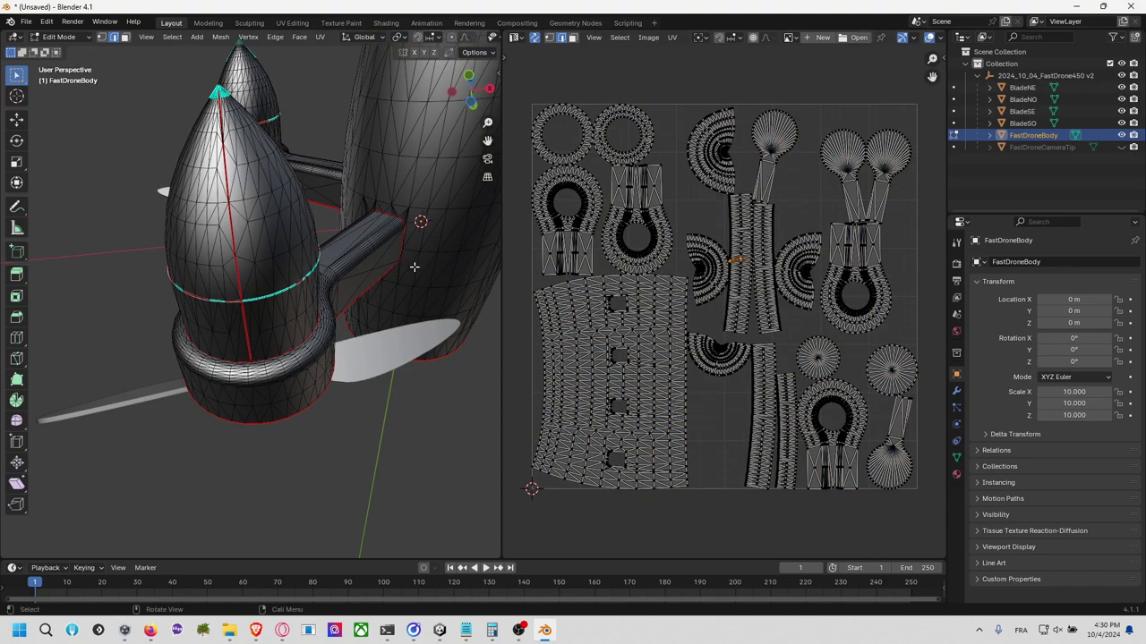
{"action": "middle_click_drag", "start_coordinate": [417, 261], "coordinate": [399, 270]}
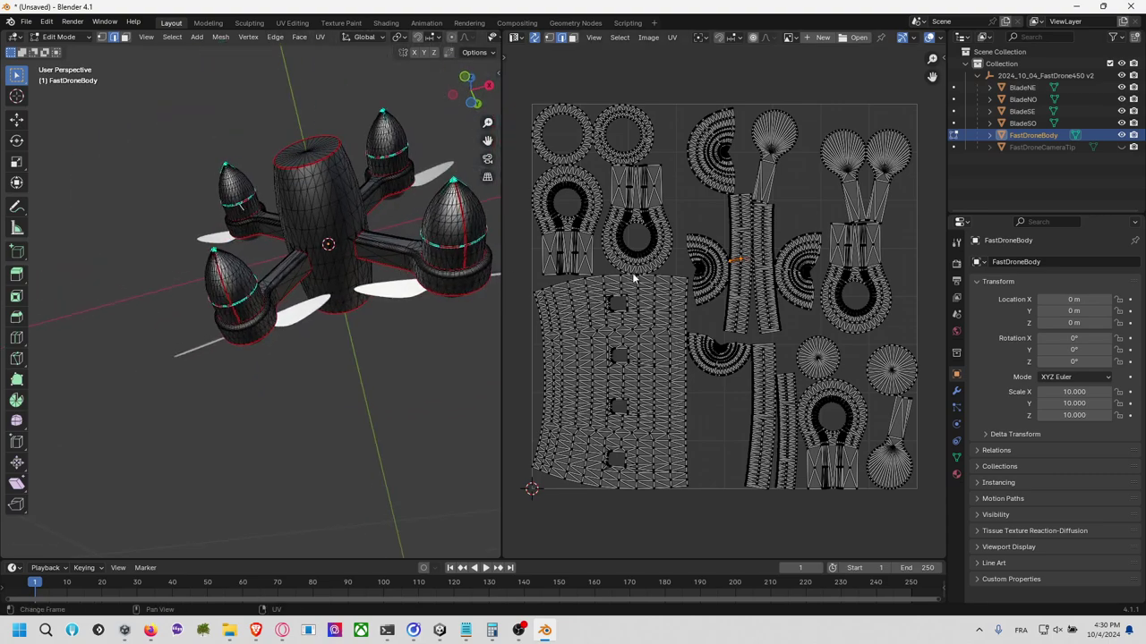
{"action": "key", "text": "l"}
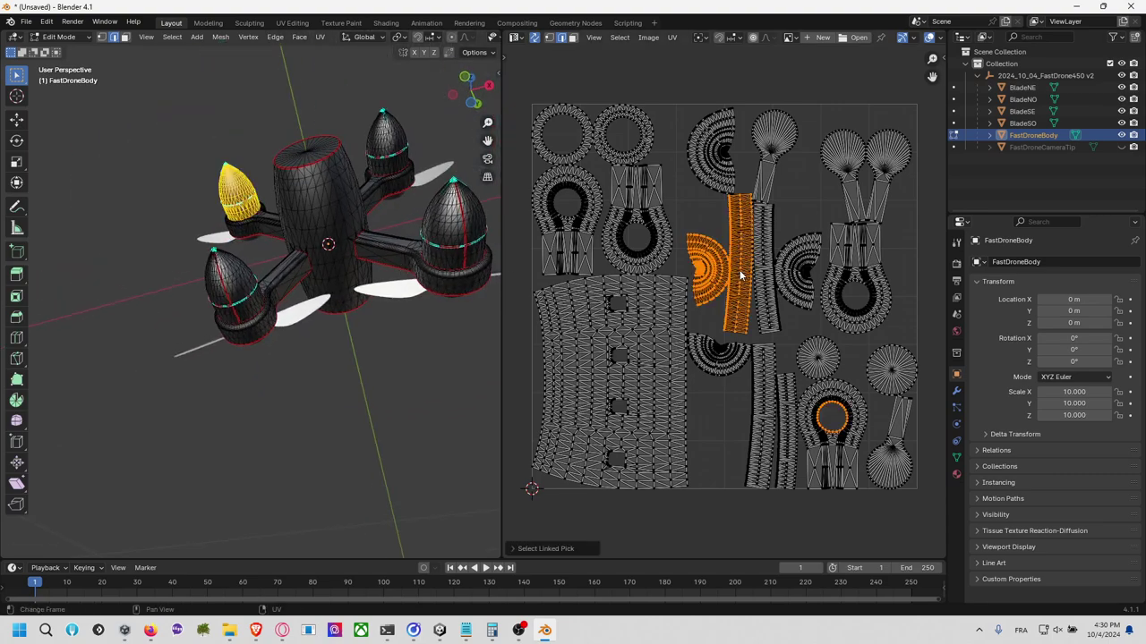
{"action": "left_click", "coordinate": [775, 275]}
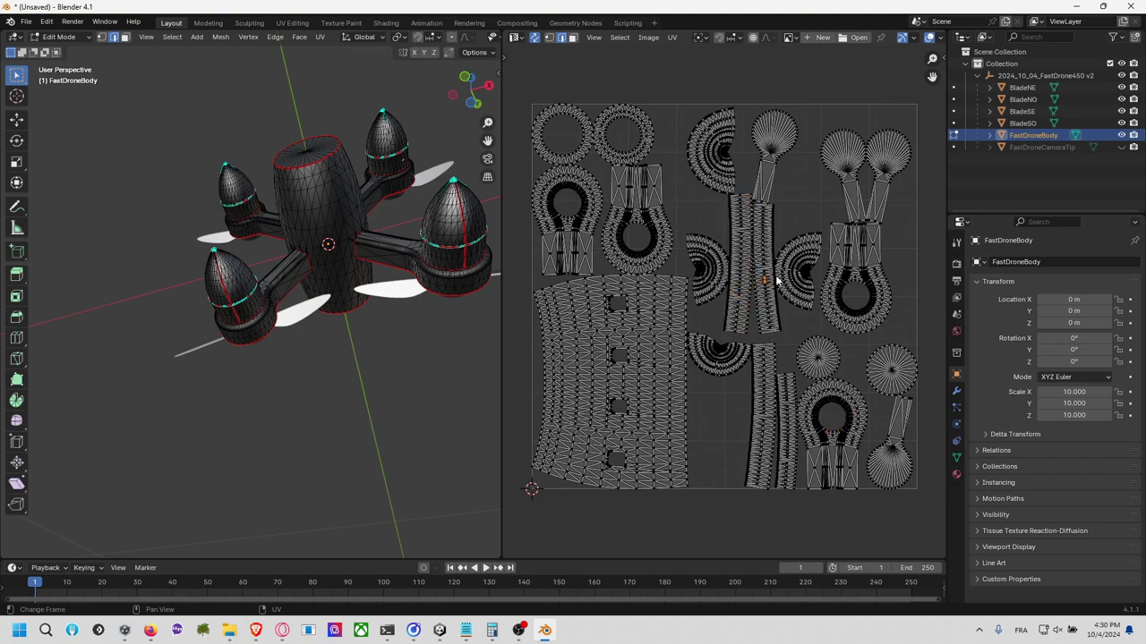
{"action": "key", "text": "l"}
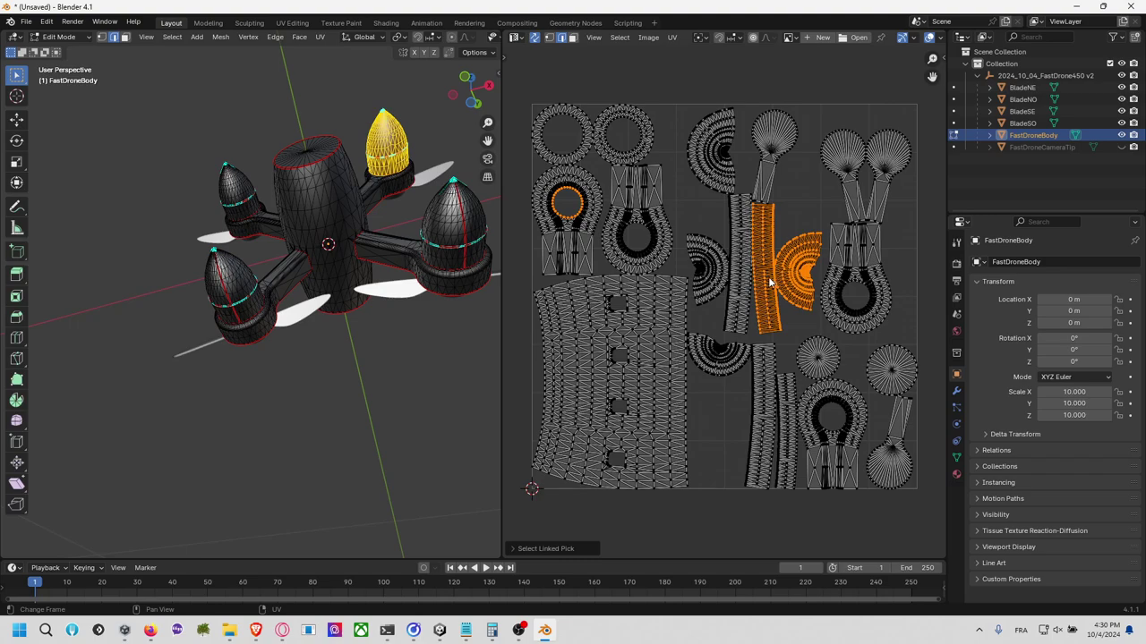
{"action": "scroll", "coordinate": [773, 281], "scroll_direction": "up", "scroll_amount": 4}
{"action": "scroll", "coordinate": [769, 283], "scroll_direction": "down", "scroll_amount": 1}
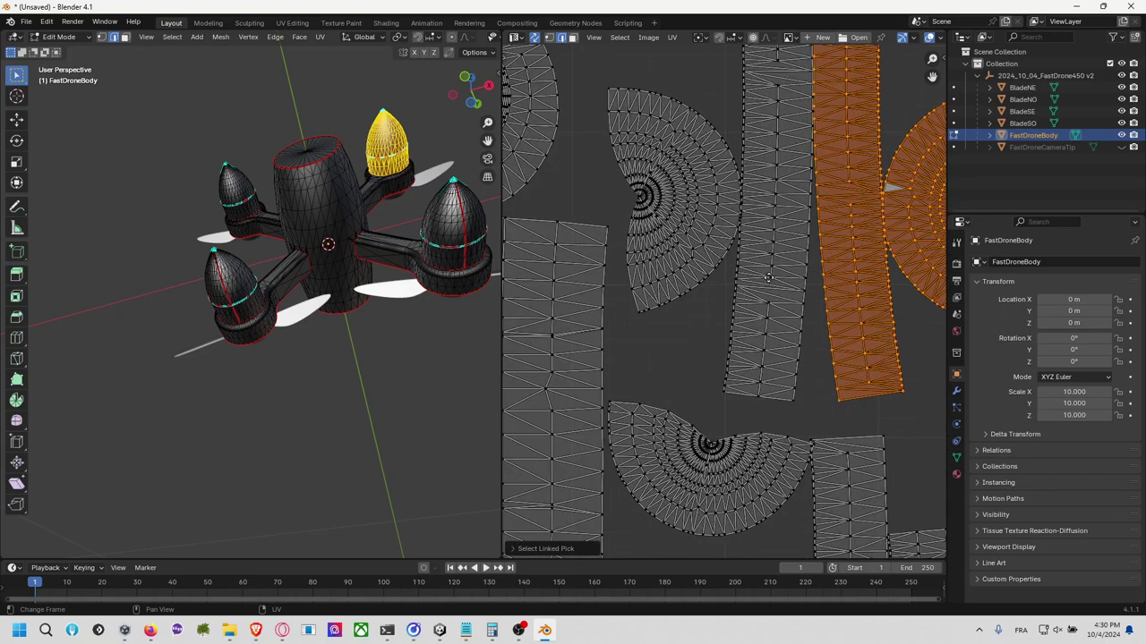
{"action": "scroll", "coordinate": [757, 358], "scroll_direction": "up", "scroll_amount": 2}
{"action": "middle_click_drag", "start_coordinate": [757, 358], "coordinate": [637, 391]}
{"action": "scroll", "coordinate": [739, 348], "scroll_direction": "up", "scroll_amount": 8}
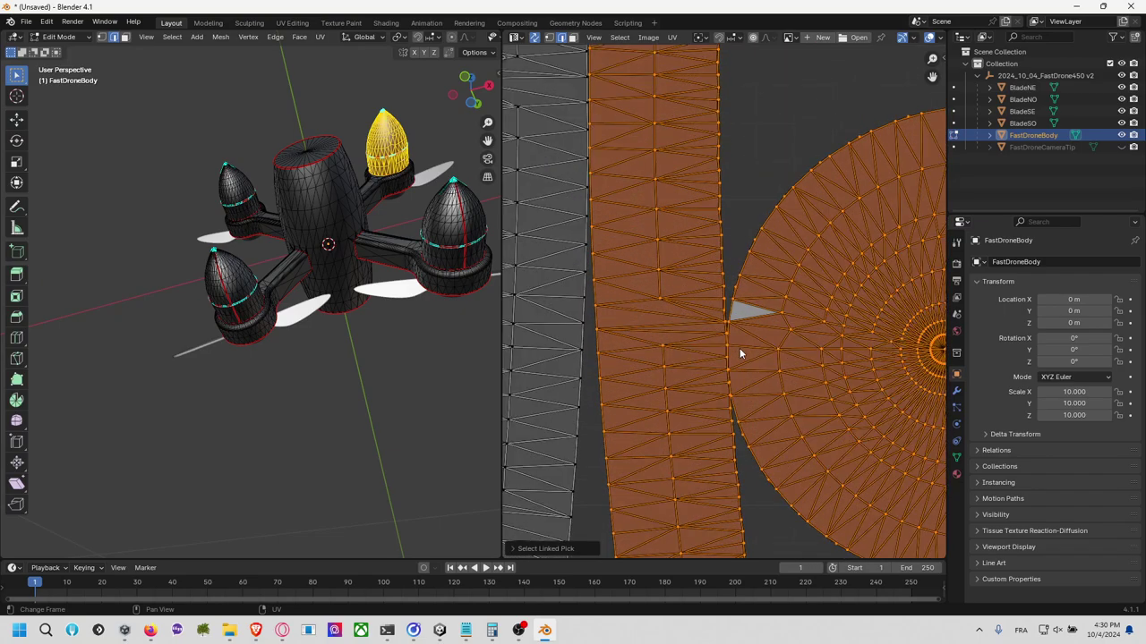
{"action": "scroll", "coordinate": [710, 354], "scroll_direction": "up", "scroll_amount": 6}
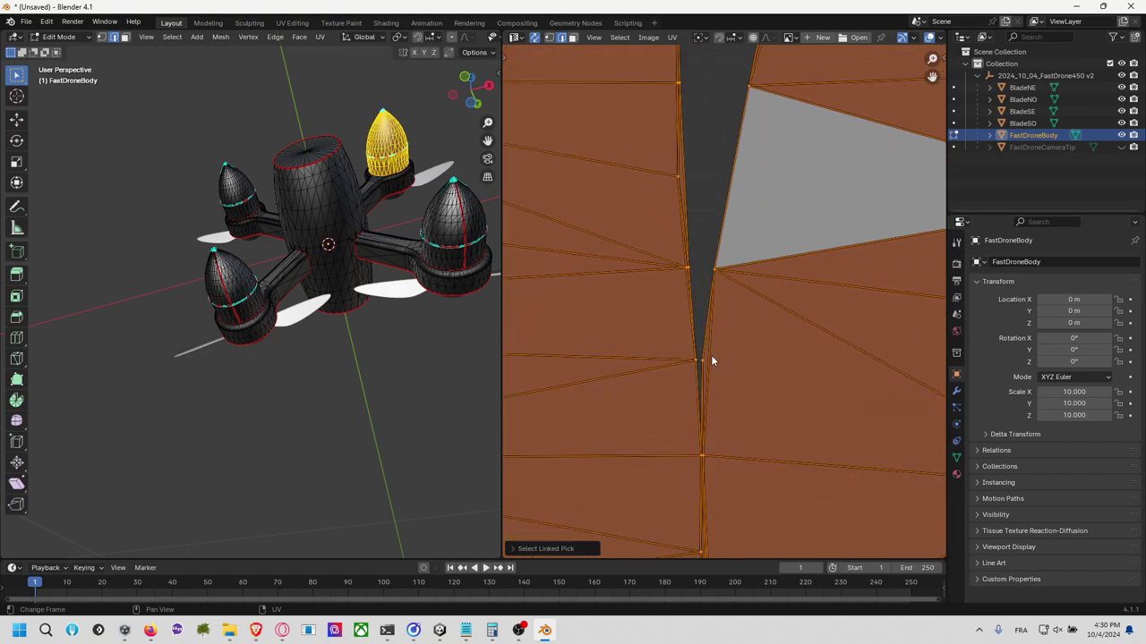
{"action": "scroll", "coordinate": [690, 239], "scroll_direction": "down", "scroll_amount": 4}
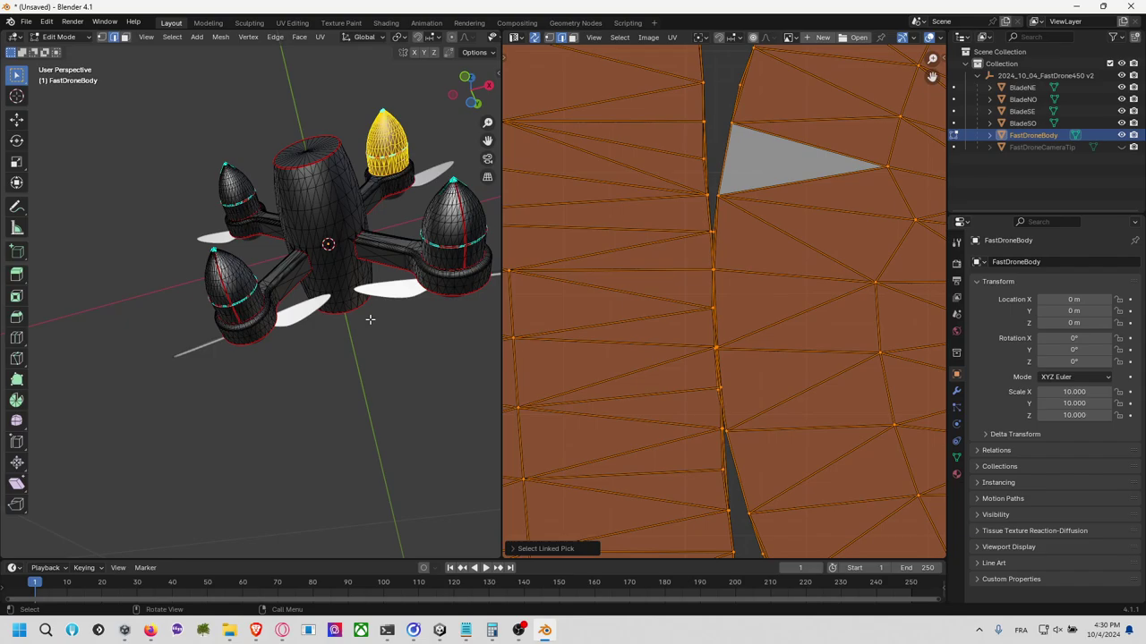
{"action": "scroll", "coordinate": [708, 340], "scroll_direction": "down", "scroll_amount": 8}
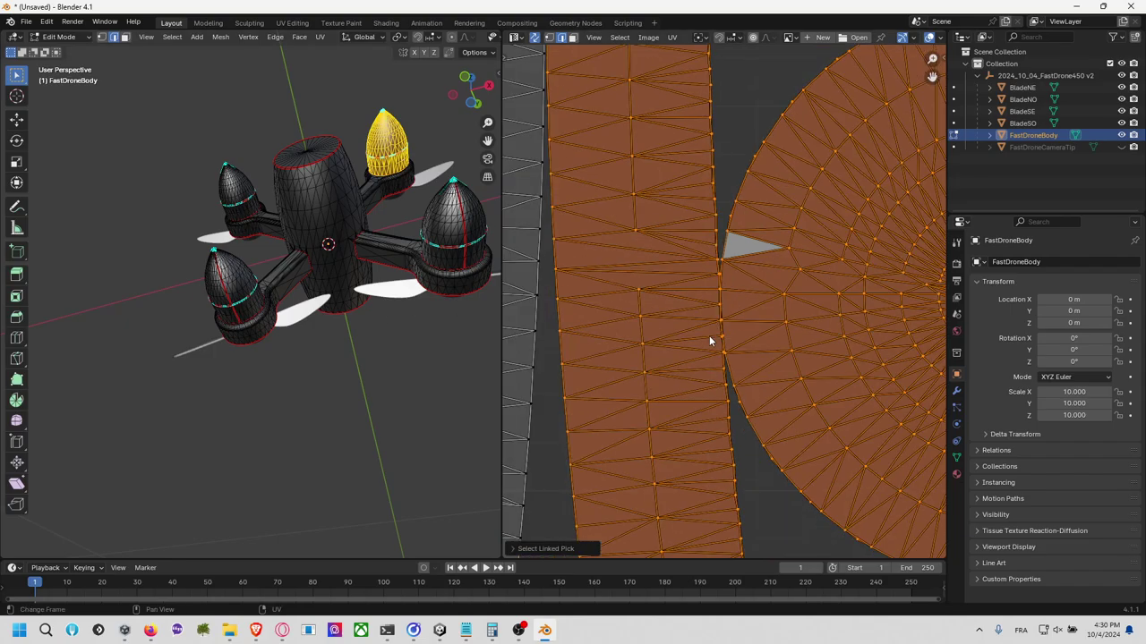
{"action": "scroll", "coordinate": [707, 340], "scroll_direction": "down", "scroll_amount": 1}
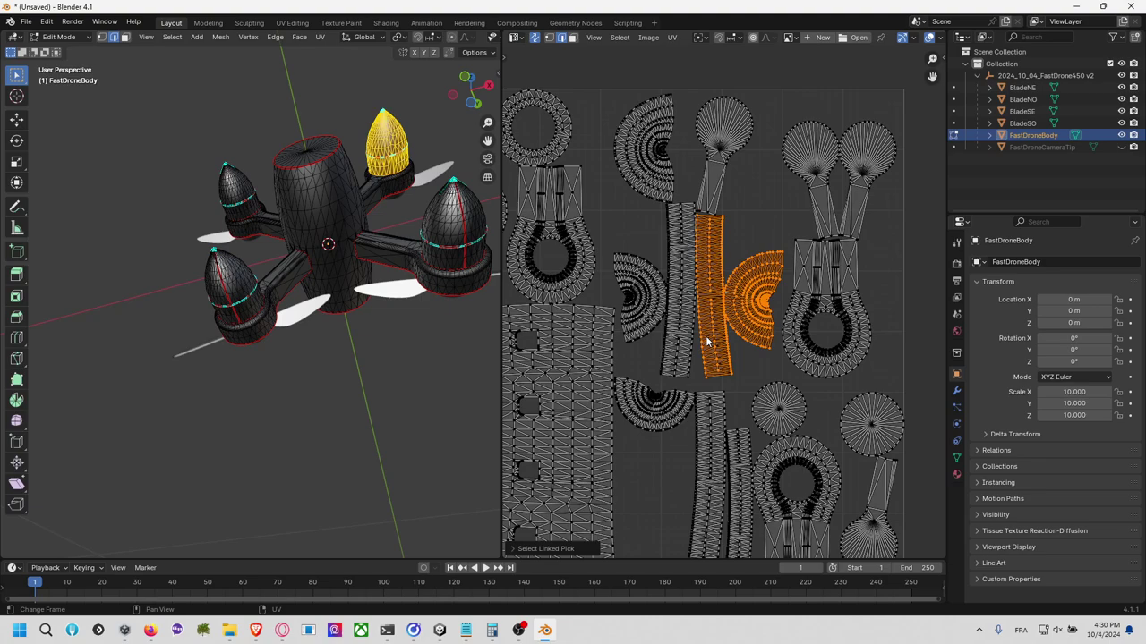
Step: Deselect everything with Alt+A and check the front, bottom, back, side and top views
{"action": "left_click", "coordinate": [464, 94]}
{"action": "key", "text": "alt+a"}
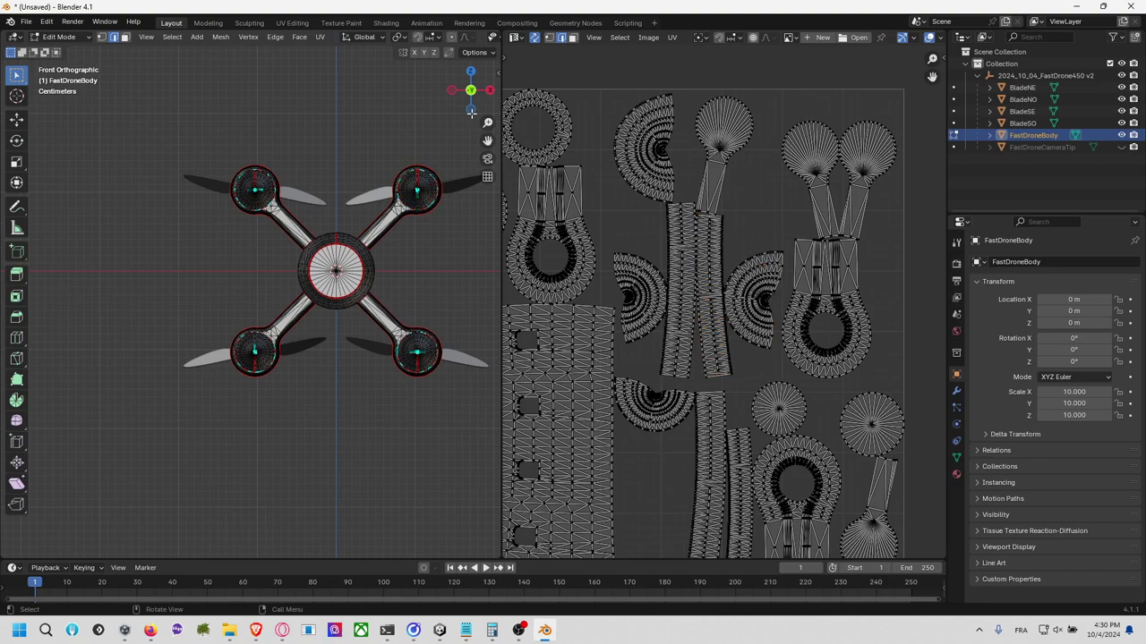
{"action": "left_click", "coordinate": [471, 110]}
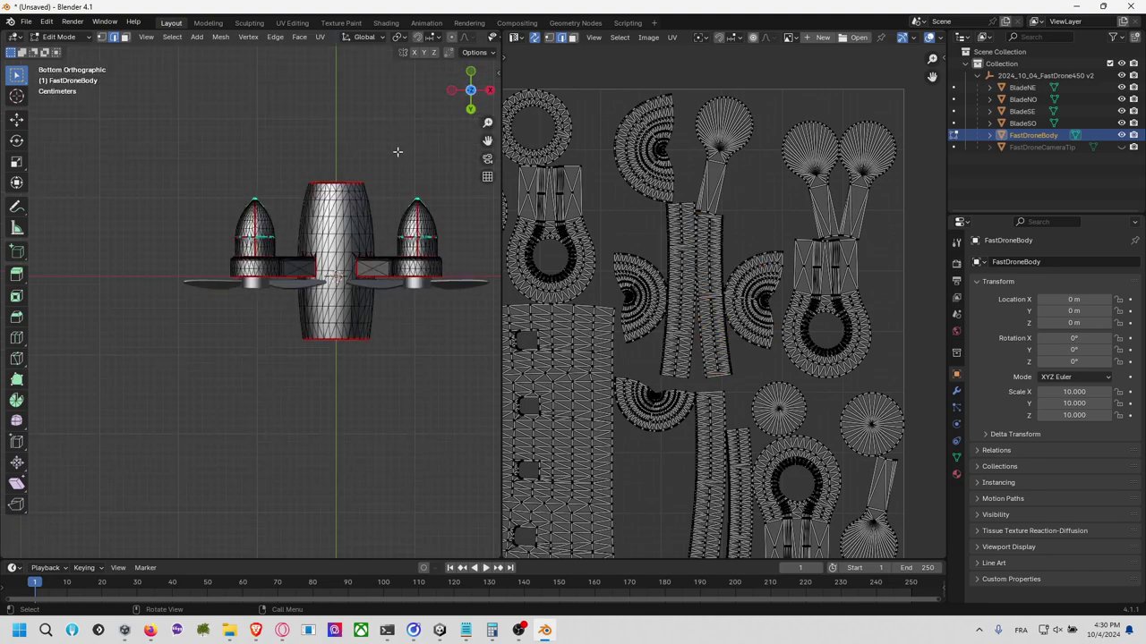
{"action": "middle_click_drag", "start_coordinate": [398, 153], "coordinate": [390, 160]}
{"action": "left_click", "coordinate": [473, 112]}
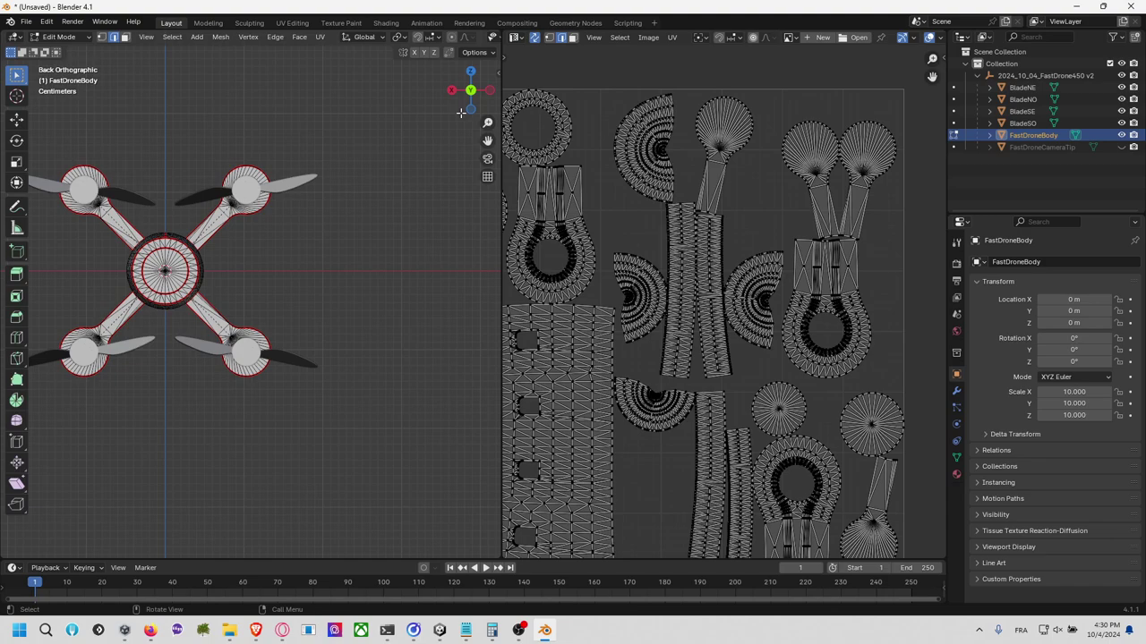
{"action": "left_click", "coordinate": [489, 91]}
{"action": "left_click_drag", "start_coordinate": [467, 104], "coordinate": [440, 116]}
{"action": "left_click", "coordinate": [470, 72]}
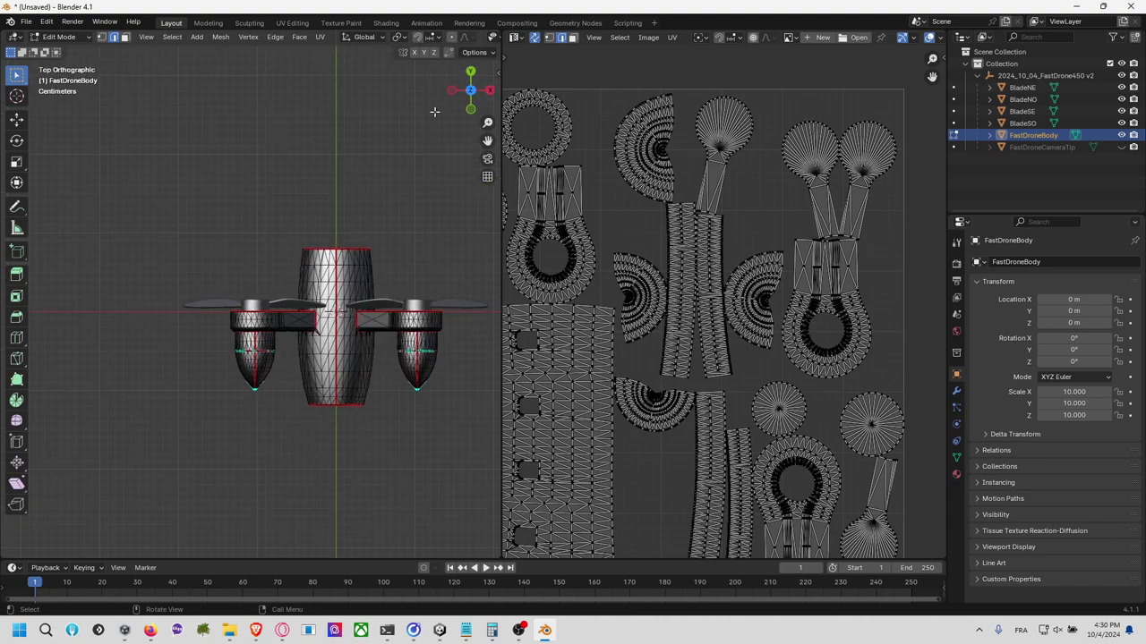
Step: Change the viewport shading and frame the drone body from underneath
{"action": "key", "text": "z"}
{"action": "left_click", "coordinate": [472, 112]}
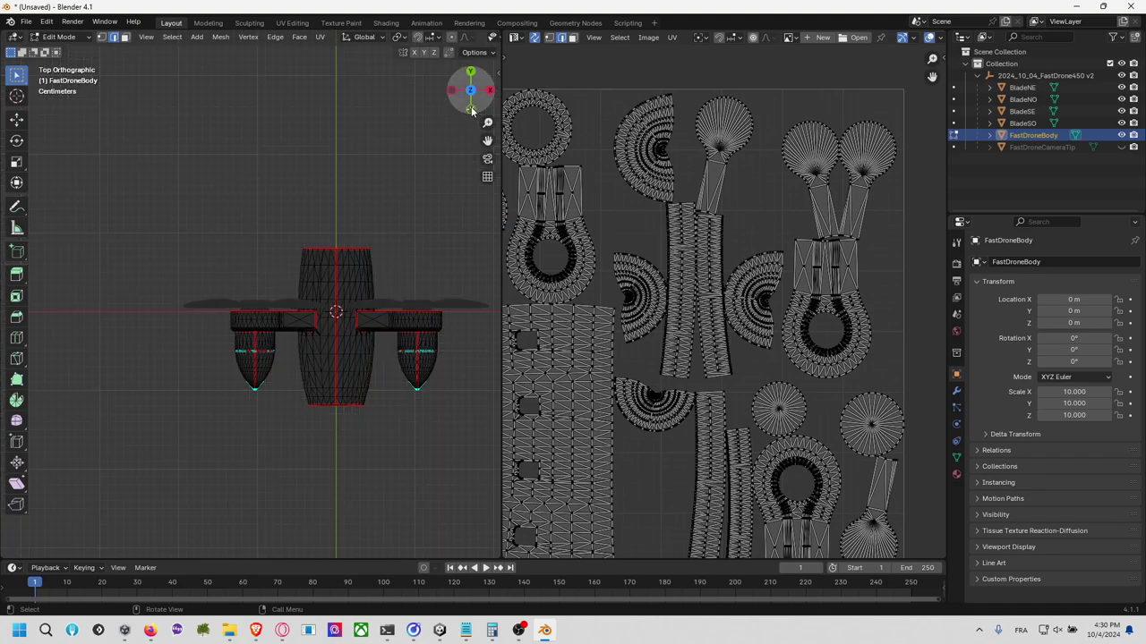
{"action": "left_click", "coordinate": [472, 110]}
{"action": "left_click", "coordinate": [471, 110]}
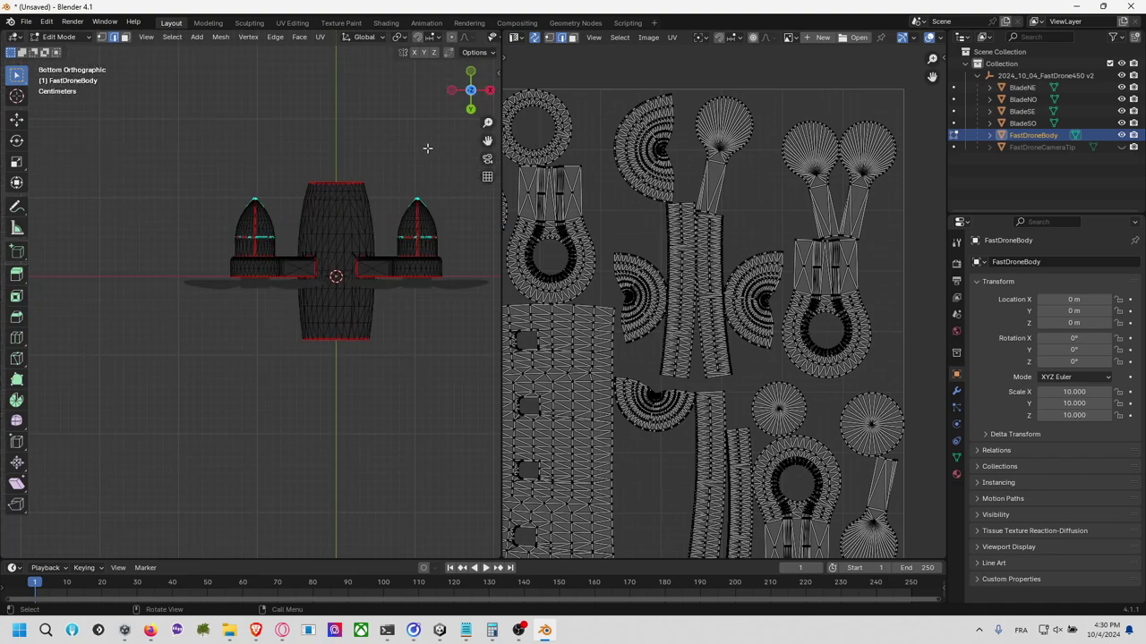
{"action": "scroll", "coordinate": [423, 161], "scroll_direction": "up", "scroll_amount": 2}
{"action": "middle_click_drag", "start_coordinate": [408, 169], "coordinate": [342, 240], "text": "shift"}
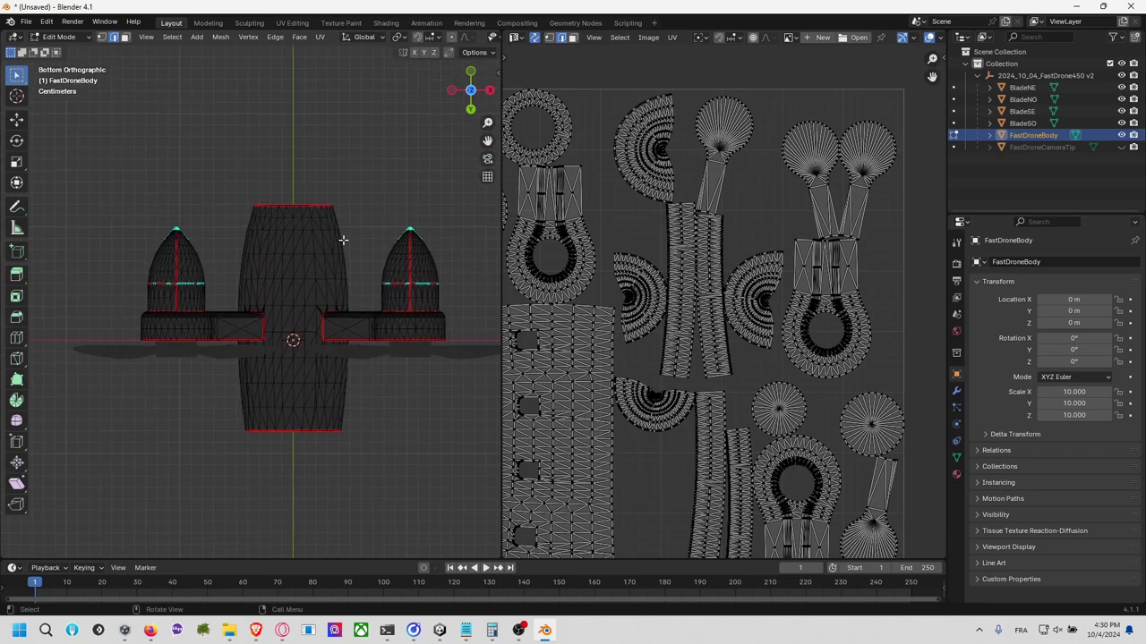
{"action": "scroll", "coordinate": [343, 240], "scroll_direction": "up", "scroll_amount": 2}
{"action": "scroll", "coordinate": [350, 225], "scroll_direction": "down", "scroll_amount": 1}
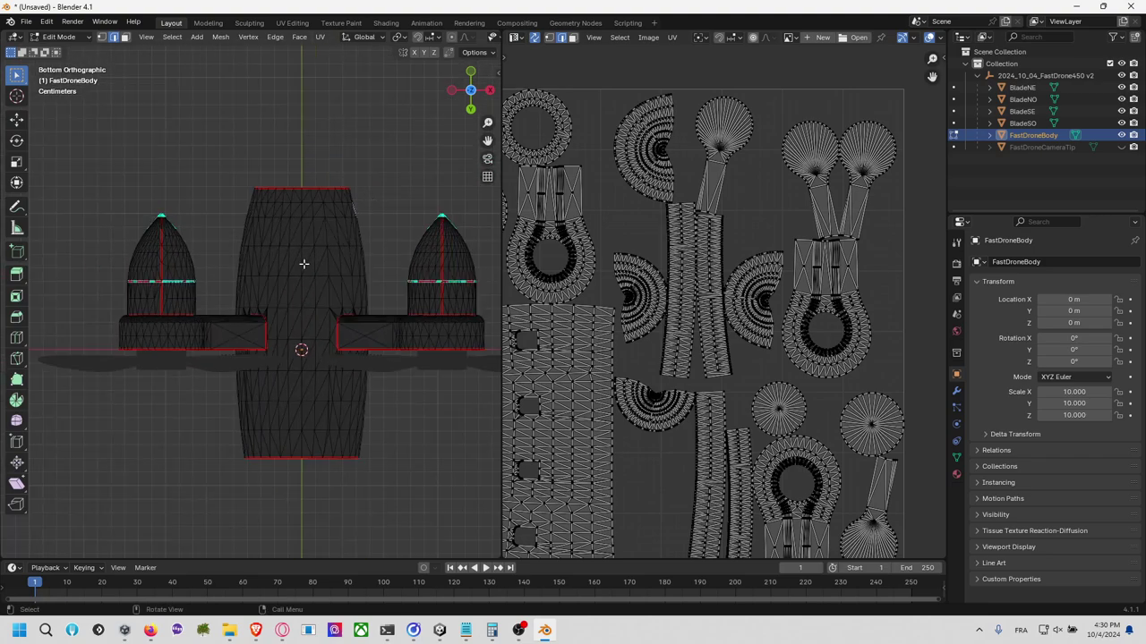
Step: Switch to wireframe shading and widen the 3D view over the UV Editor
{"action": "key", "text": "z"}
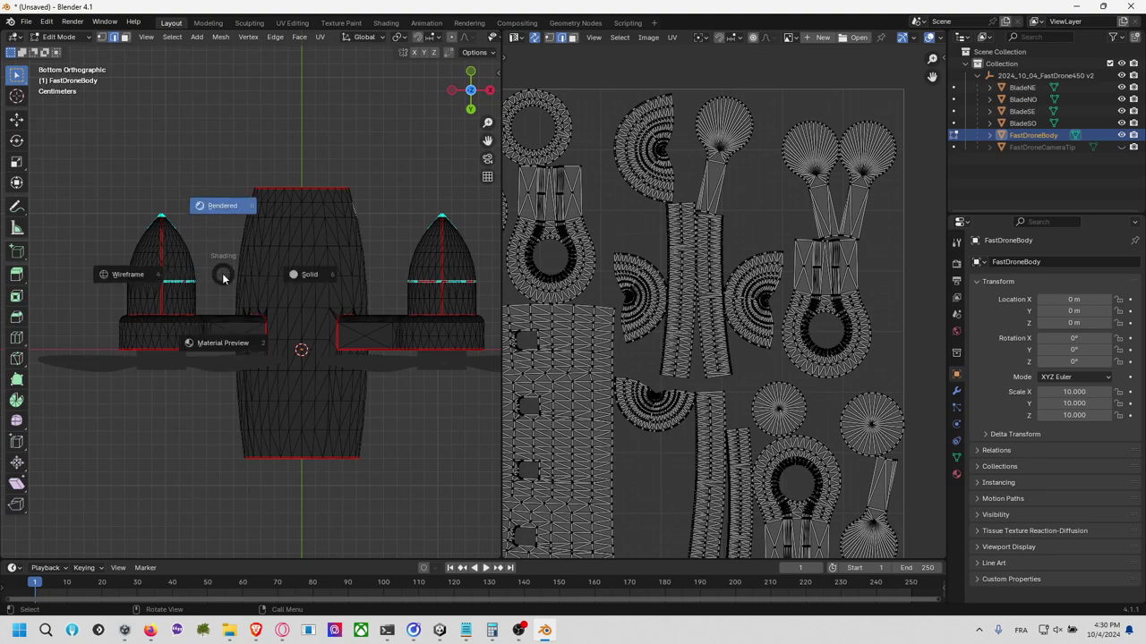
{"action": "left_click", "coordinate": [149, 280]}
{"action": "scroll", "coordinate": [157, 275], "scroll_direction": "up", "scroll_amount": 2}
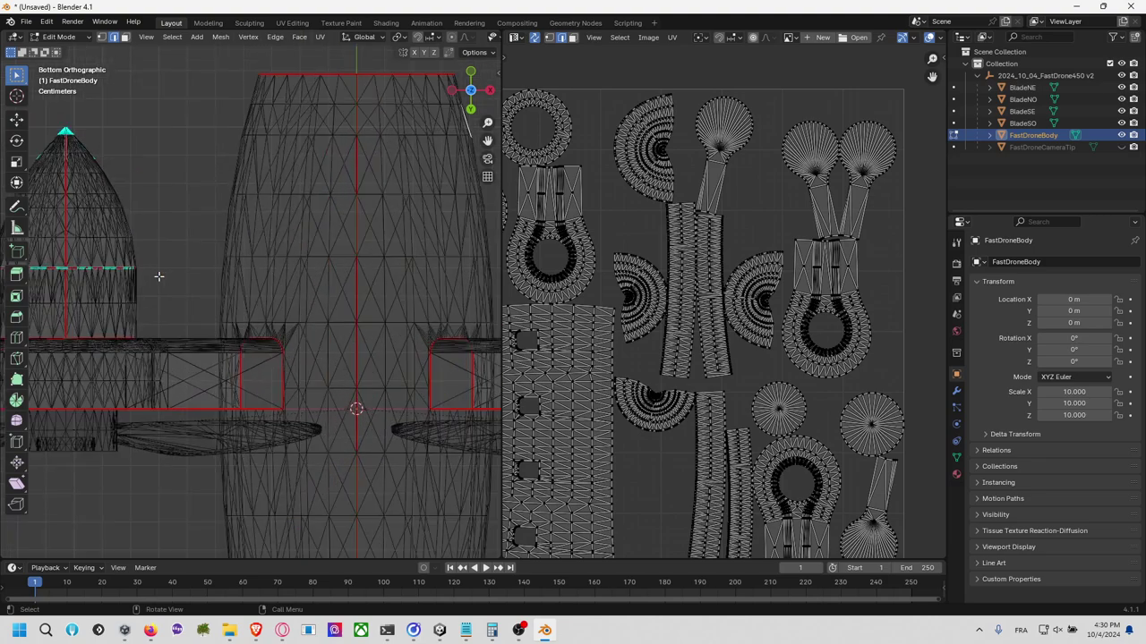
{"action": "scroll", "coordinate": [157, 276], "scroll_direction": "down", "scroll_amount": 1}
{"action": "left_click_drag", "start_coordinate": [500, 283], "coordinate": [852, 295]}
{"action": "middle_click_drag", "start_coordinate": [842, 299], "coordinate": [716, 263]}
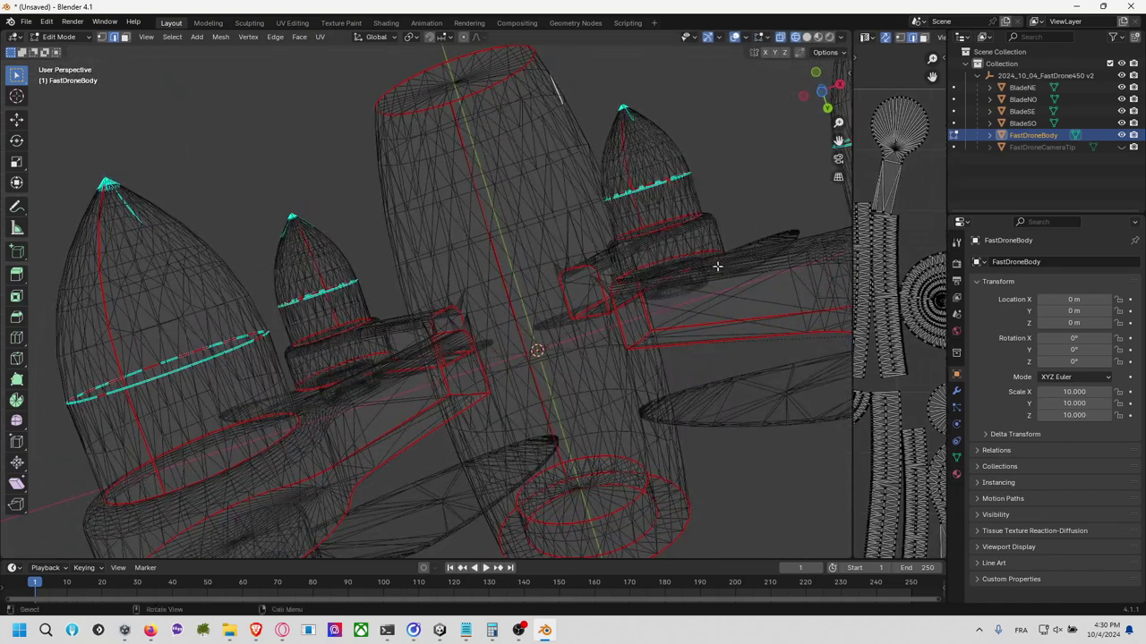
Step: From the underside, box-select the edge rings across the middle of both cones
{"action": "left_click", "coordinate": [825, 109]}
{"action": "left_click_drag", "start_coordinate": [810, 101], "coordinate": [501, 211]}
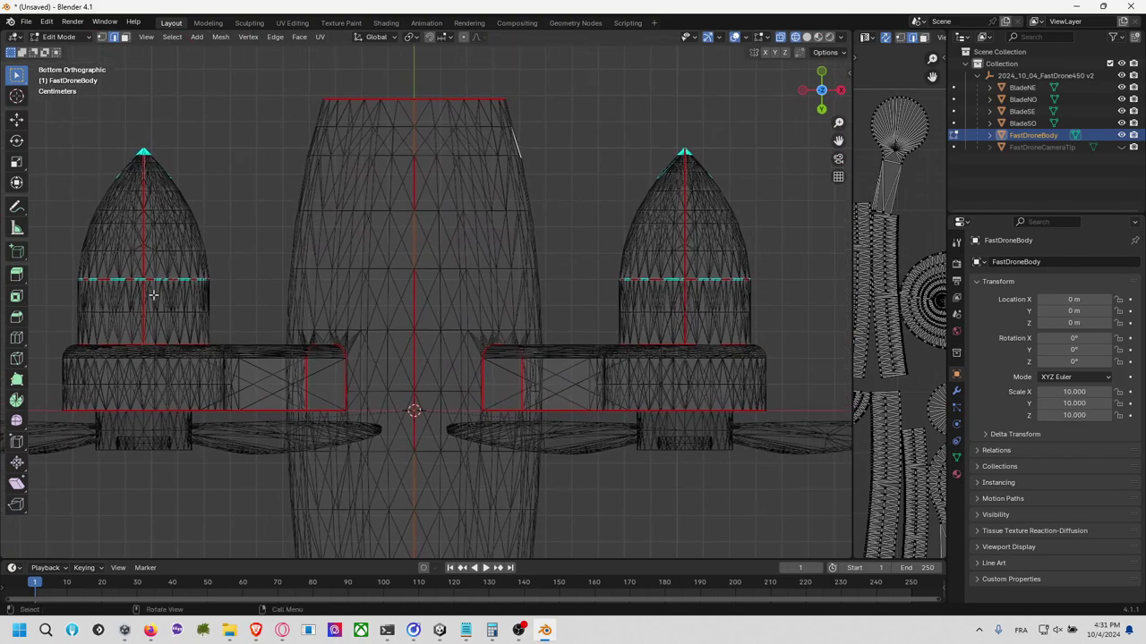
{"action": "left_click_drag", "start_coordinate": [71, 277], "coordinate": [764, 282]}
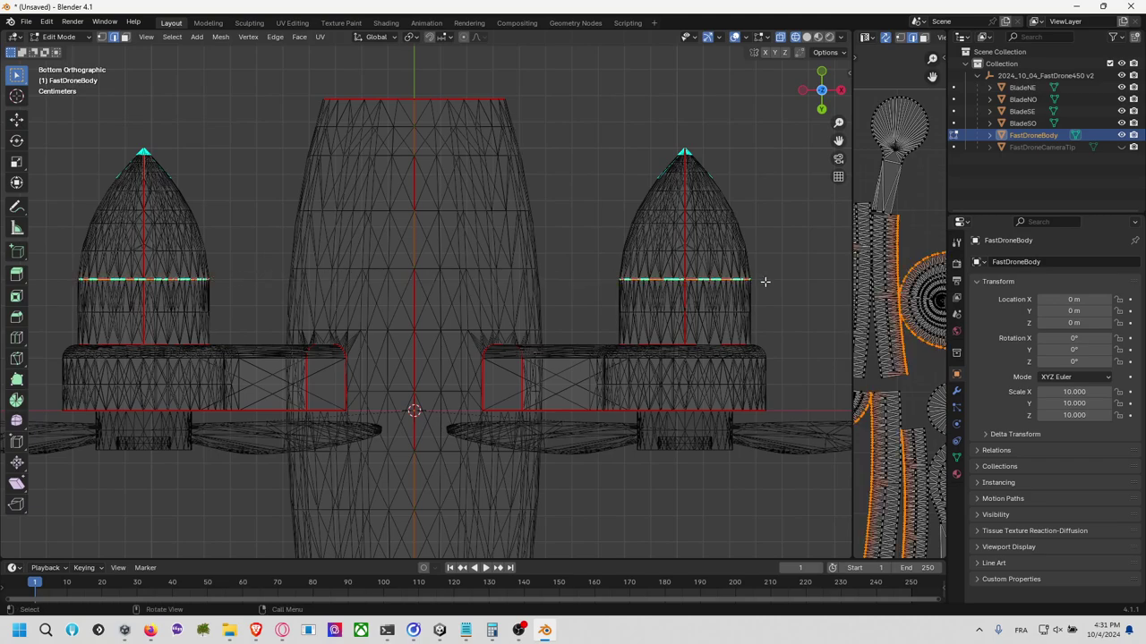
{"action": "scroll", "coordinate": [537, 262], "scroll_direction": "up", "scroll_amount": 5}
{"action": "scroll", "coordinate": [541, 259], "scroll_direction": "down", "scroll_amount": 7}
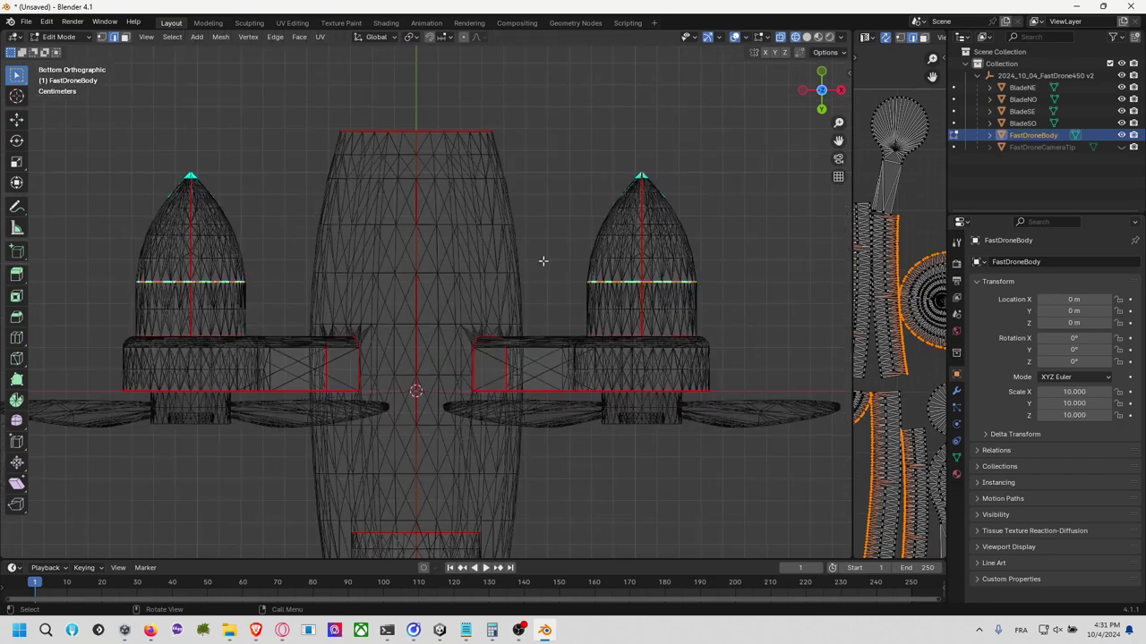
{"action": "scroll", "coordinate": [542, 260], "scroll_direction": "down", "scroll_amount": 2}
Step: Mark the selected cone ring edges as seams
{"action": "key", "text": "F3"}
{"action": "type", "text": "m"}
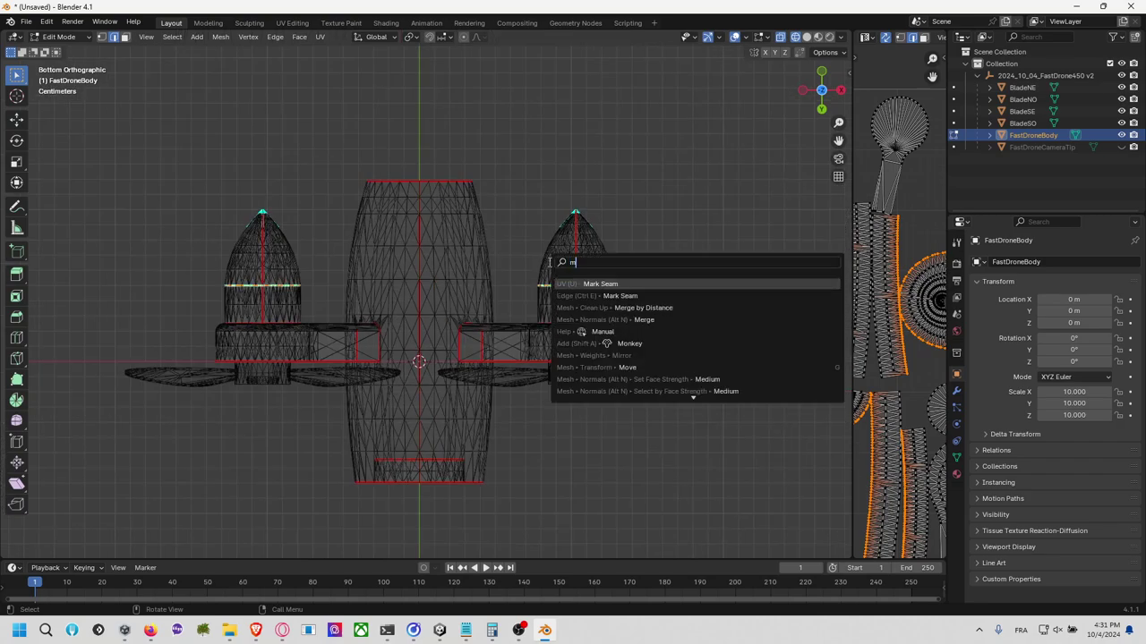
{"action": "key", "text": "Return"}
Step: Unwrap the entire FastDroneBody mesh with the new seams and widen the UV Editor
{"action": "key", "text": "a"}
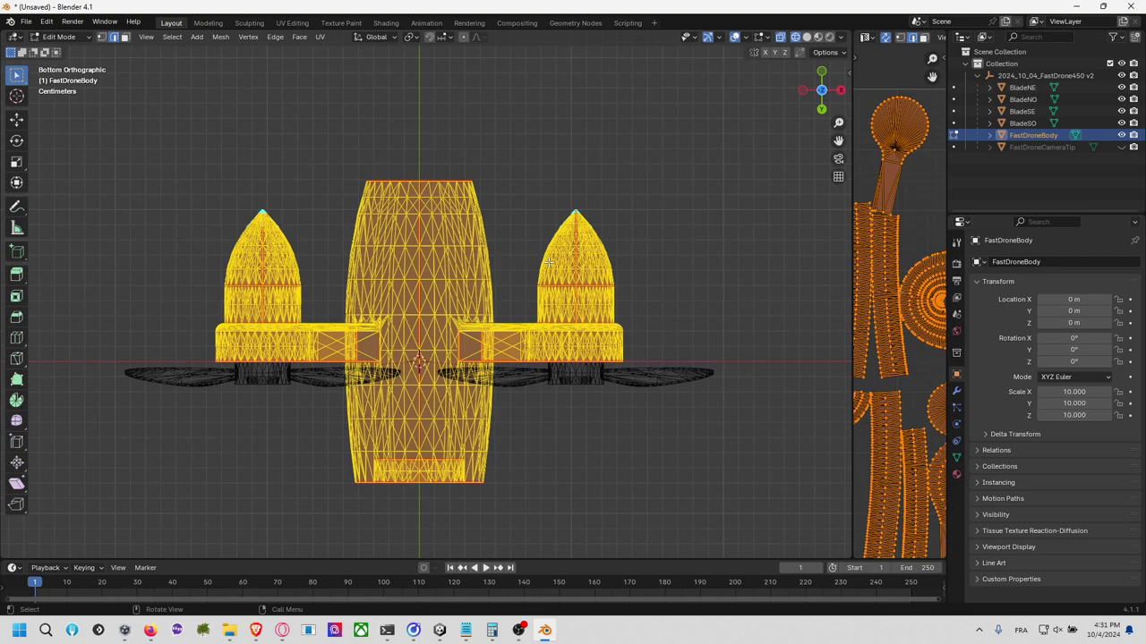
{"action": "key", "text": "F3"}
{"action": "type", "text": "unwrap"}
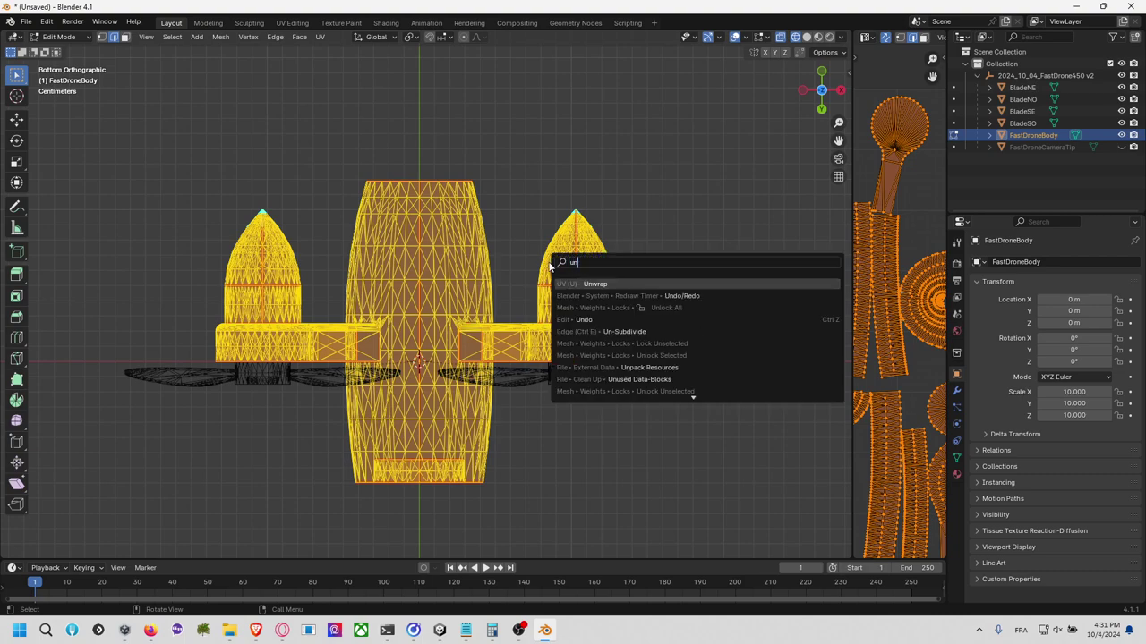
{"action": "key", "text": "Return"}
{"action": "left_click_drag", "start_coordinate": [853, 259], "coordinate": [320, 243]}
Step: Deselect all UVs and frame the whole UV square in view
{"action": "left_click", "coordinate": [555, 342]}
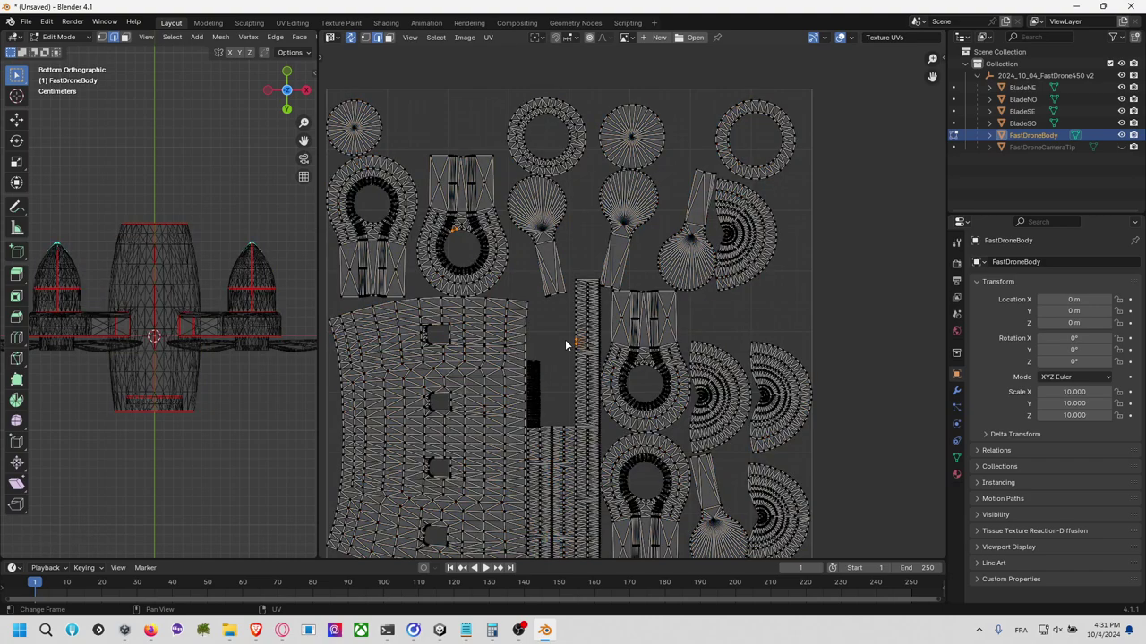
{"action": "left_click", "coordinate": [583, 379]}
{"action": "scroll", "coordinate": [573, 332], "scroll_direction": "down", "scroll_amount": 4}
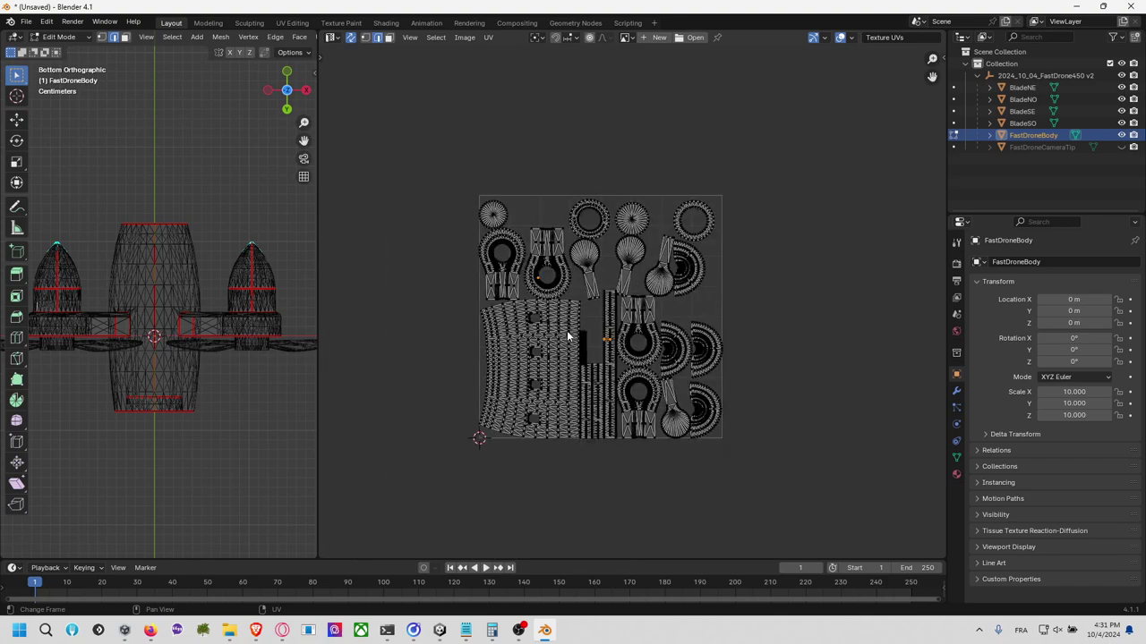
{"action": "scroll", "coordinate": [567, 333], "scroll_direction": "up", "scroll_amount": 2}
{"action": "middle_click_drag", "start_coordinate": [566, 344], "coordinate": [624, 362]}
Step: Select all UV islands and search the operator menu for a 'border' command
{"action": "key", "text": "a"}
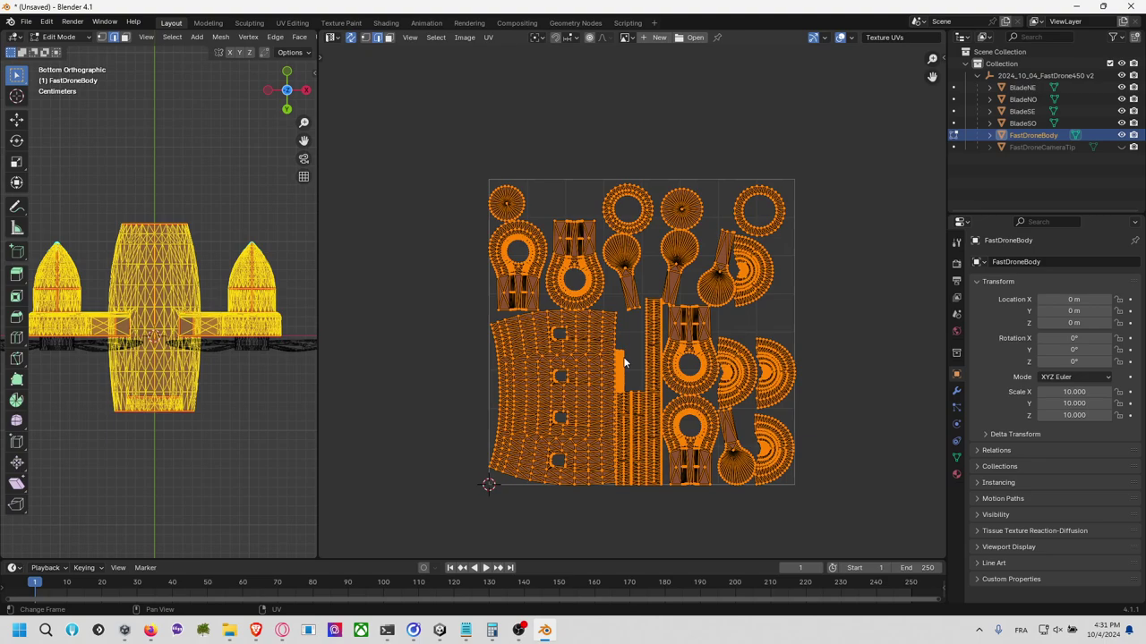
{"action": "key", "text": "F3"}
{"action": "type", "text": "bo"}
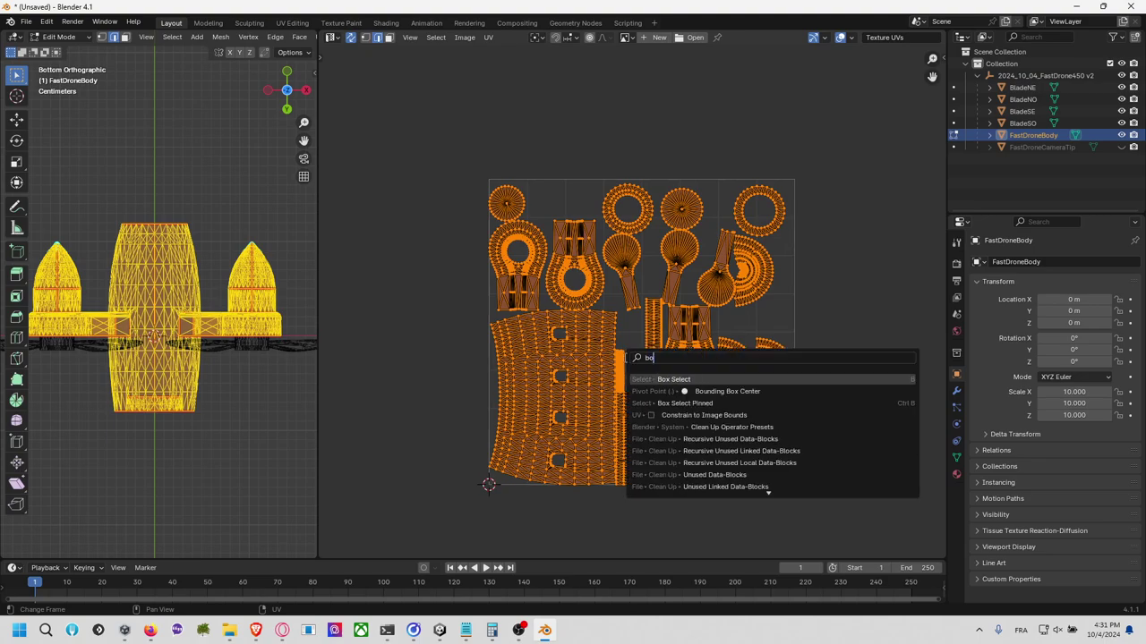
{"action": "type", "text": "rder"}
{"action": "key", "text": "BackSpace"}
{"action": "key", "text": "BackSpace"}
{"action": "key", "text": "BackSpace"}
{"action": "key", "text": "BackSpace"}
{"action": "type", "text": "rd"}
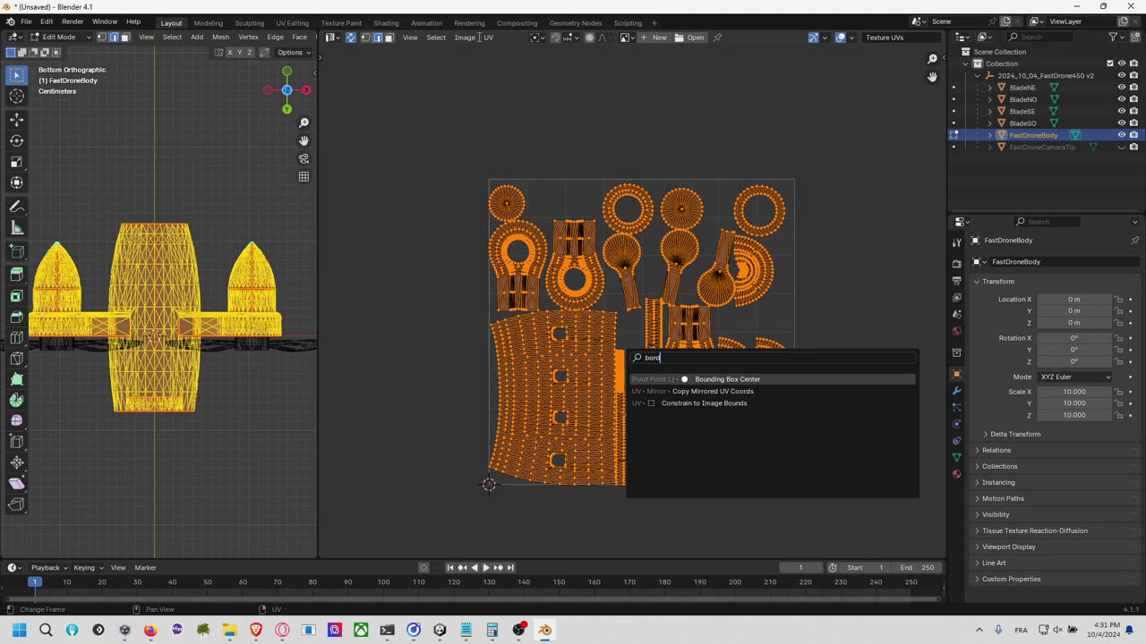
Step: Look through the UV editor's View and UV menus for the available operations
{"action": "left_click", "coordinate": [410, 36]}
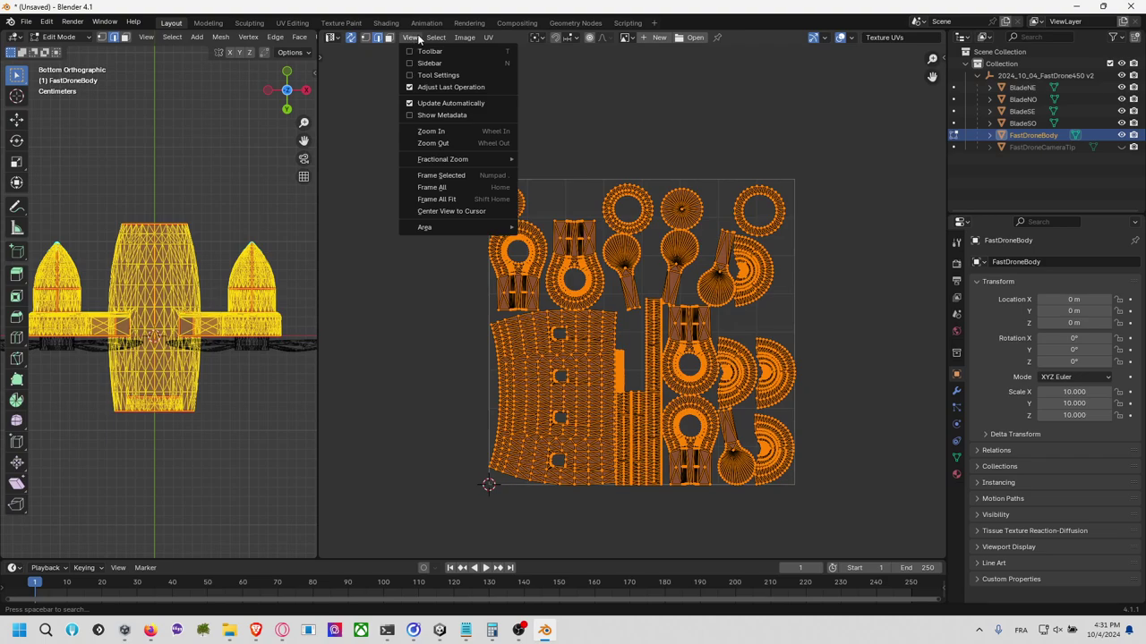
{"action": "mouse_move", "coordinate": [436, 39]}
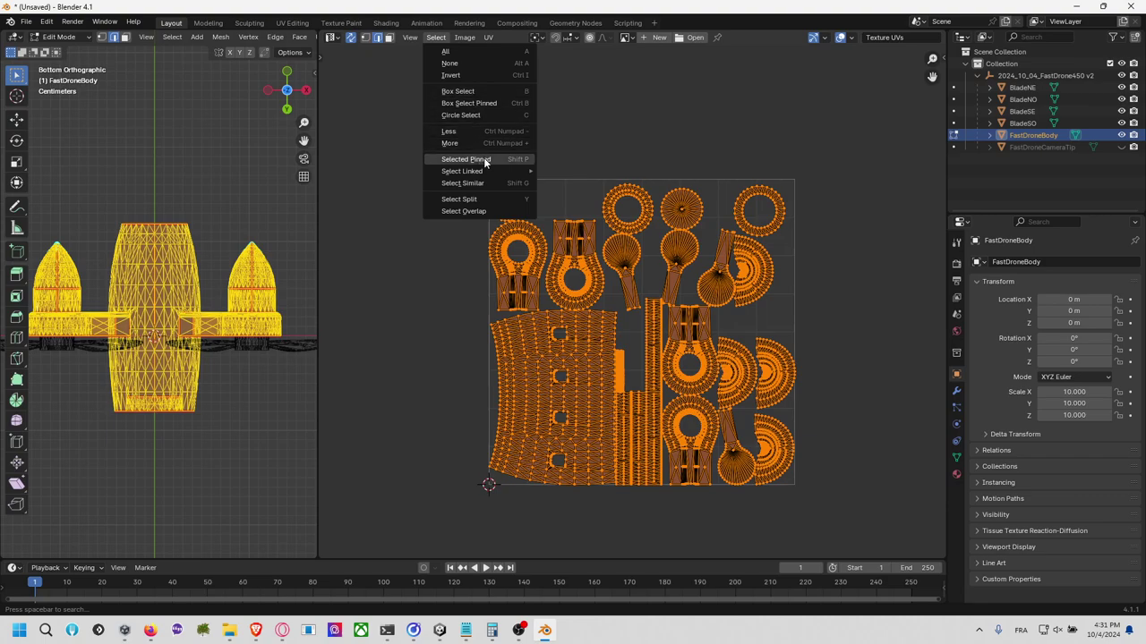
{"action": "mouse_move", "coordinate": [483, 172]}
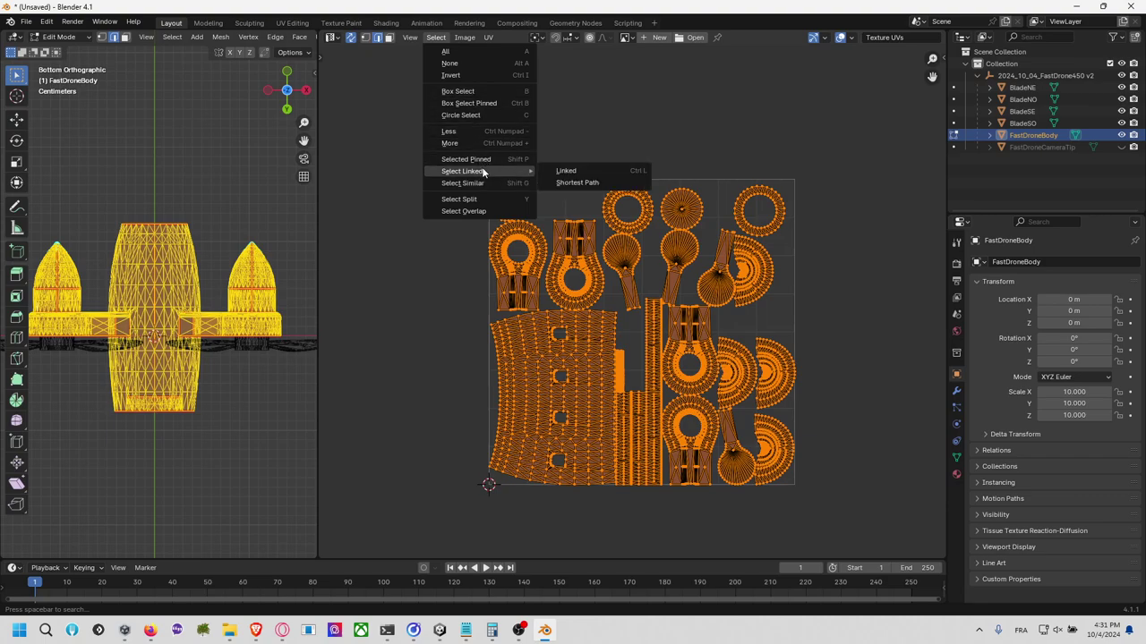
{"action": "left_click", "coordinate": [465, 37]}
{"action": "mouse_move", "coordinate": [488, 37]}
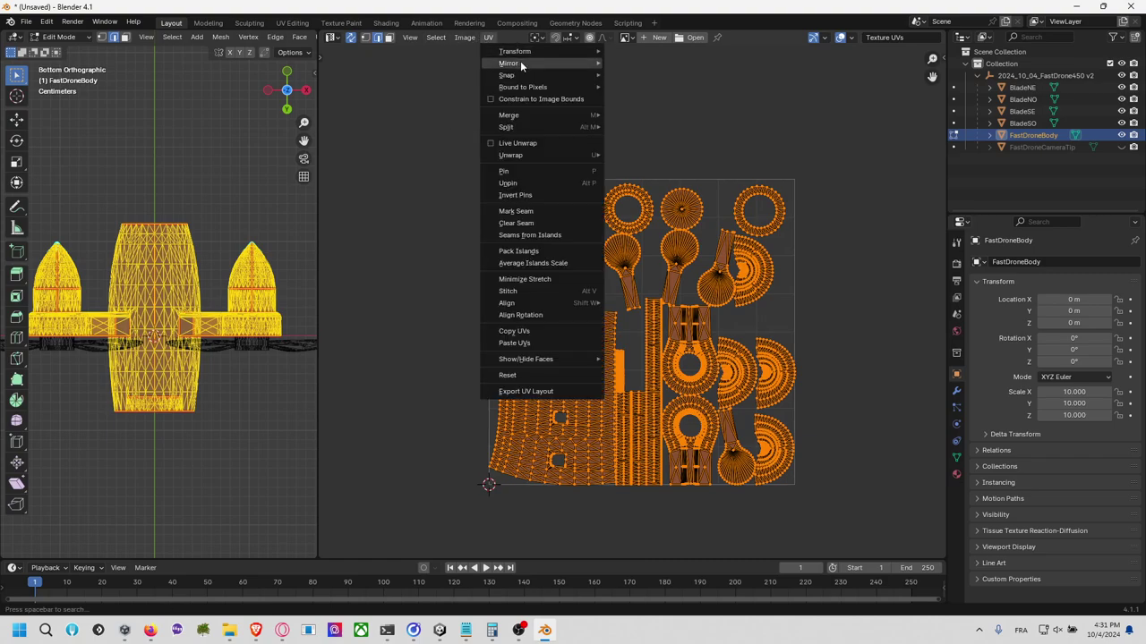
{"action": "mouse_move", "coordinate": [537, 53]}
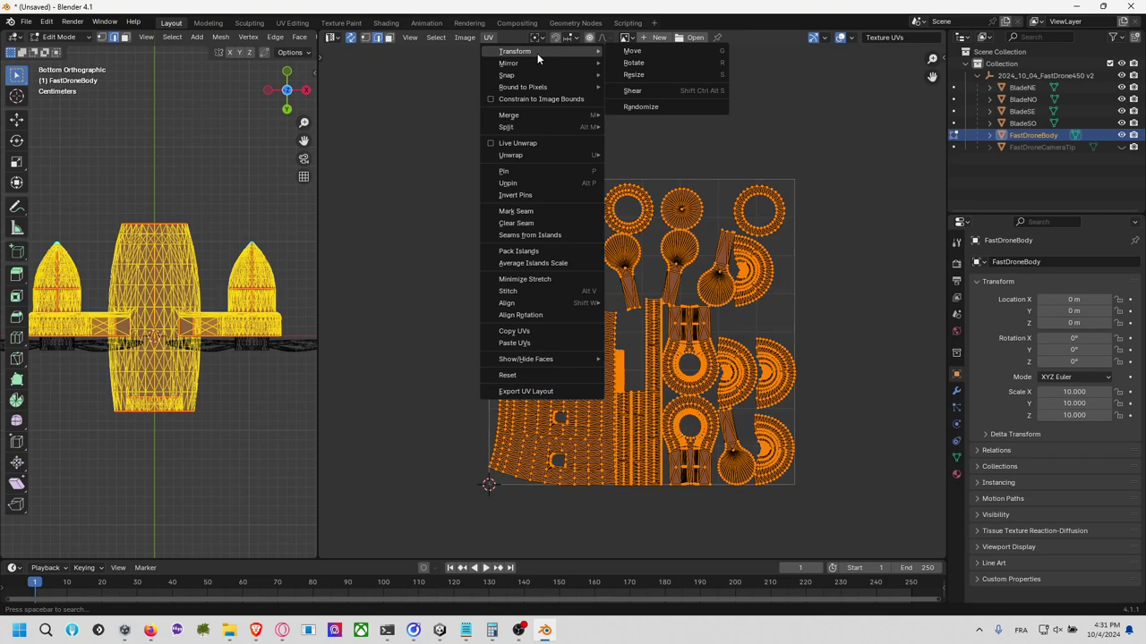
{"action": "mouse_move", "coordinate": [541, 87]}
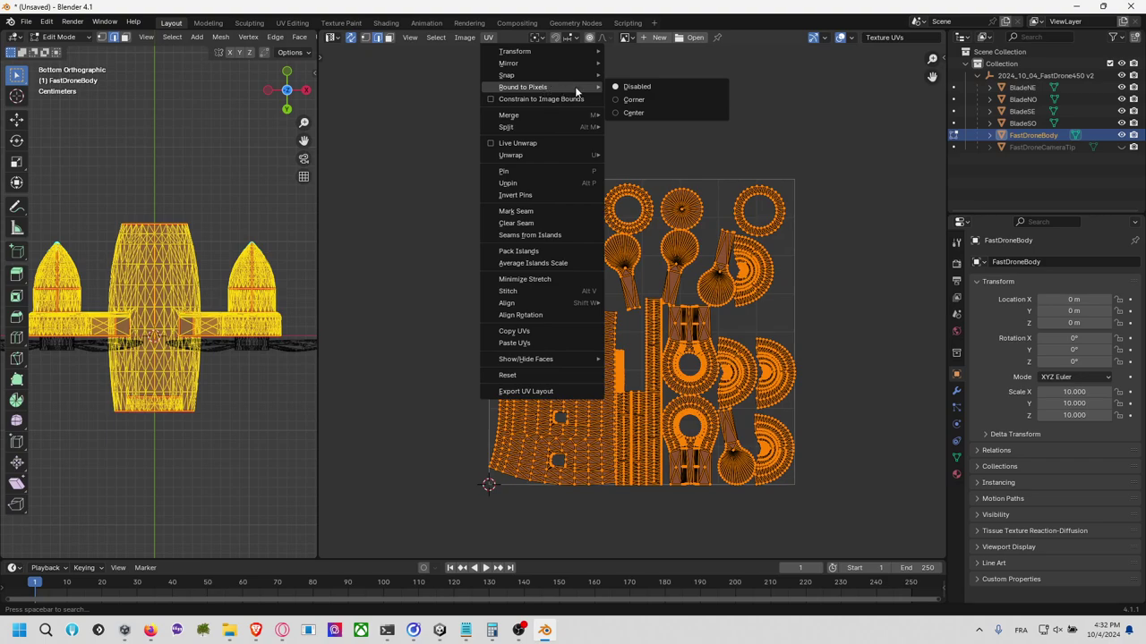
{"action": "mouse_move", "coordinate": [575, 116]}
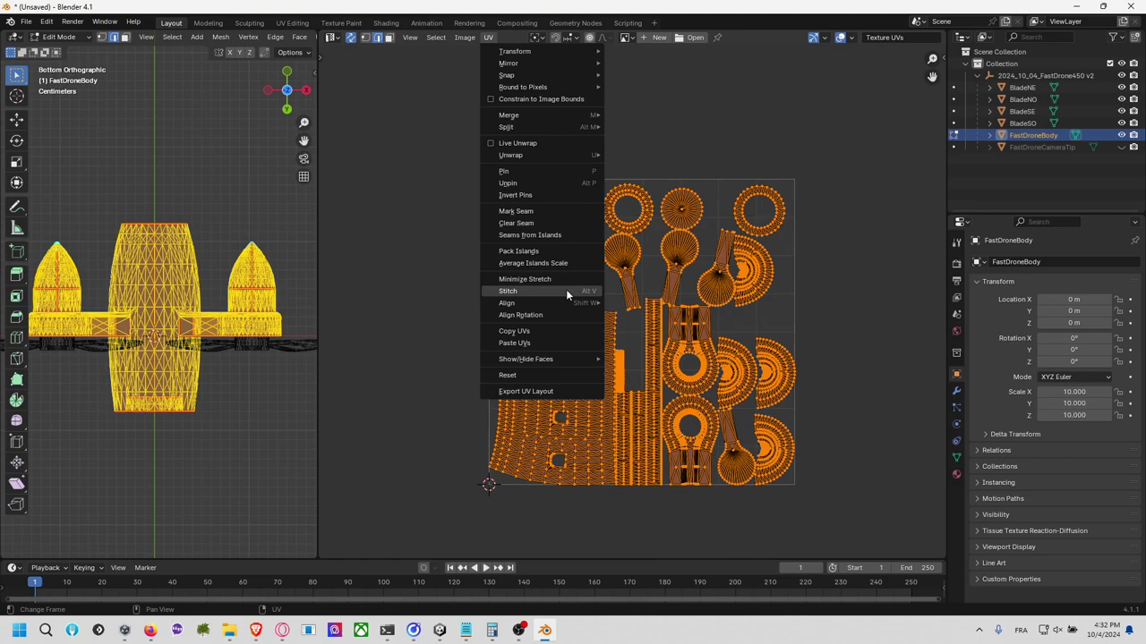
{"action": "mouse_move", "coordinate": [563, 304]}
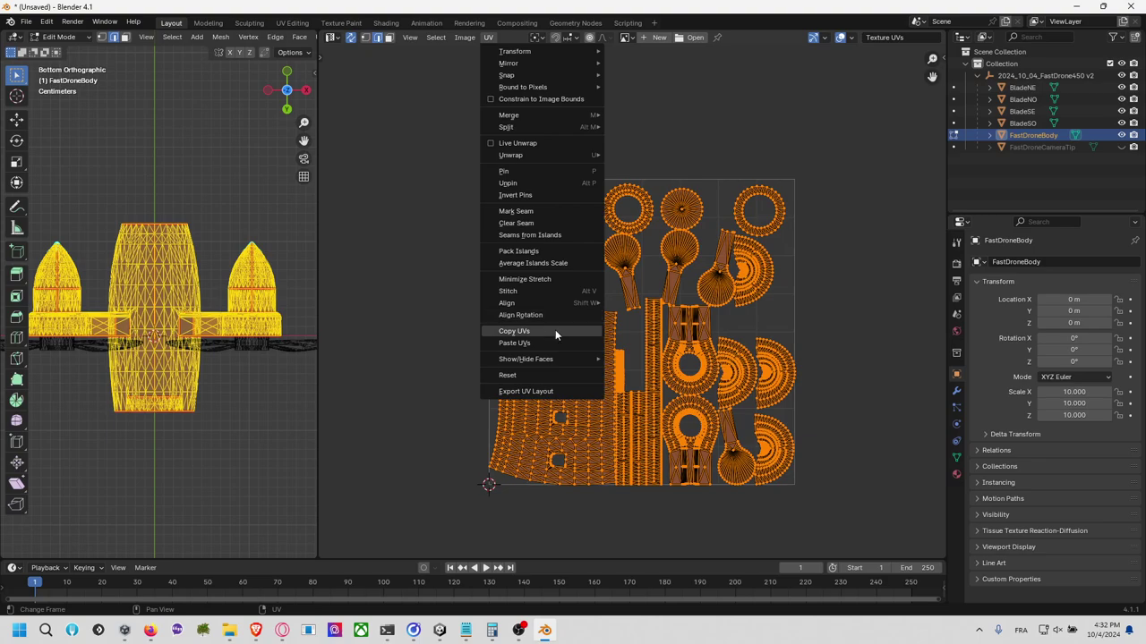
{"action": "mouse_move", "coordinate": [561, 363]}
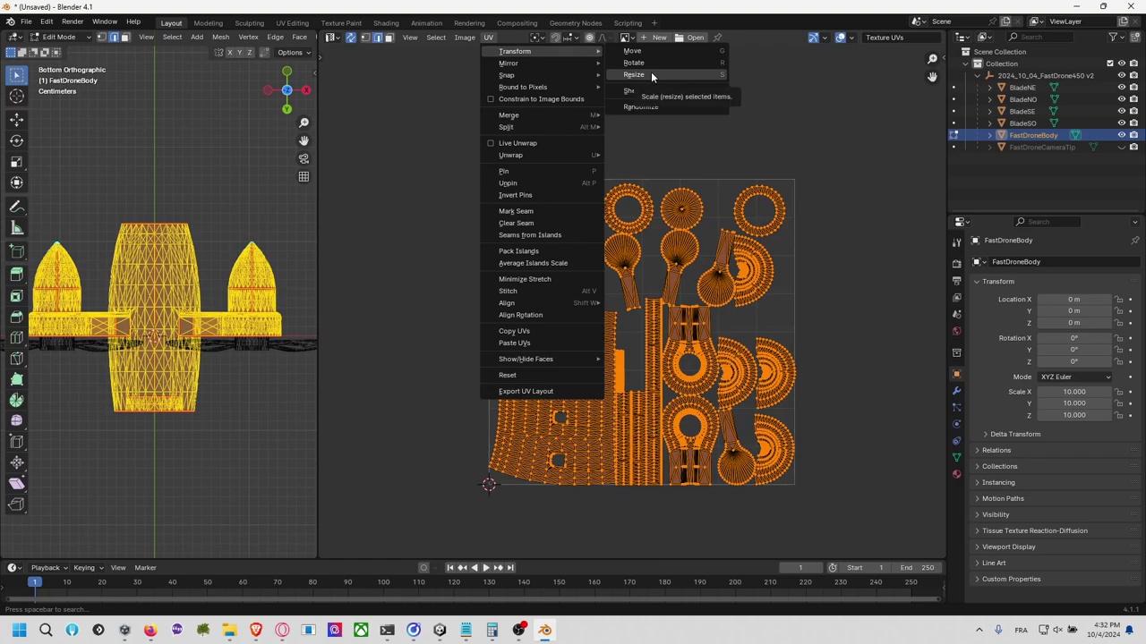
Step: Cancel an accidental shear, then scale all UV islands down in two passes
{"action": "left_click", "coordinate": [657, 92]}
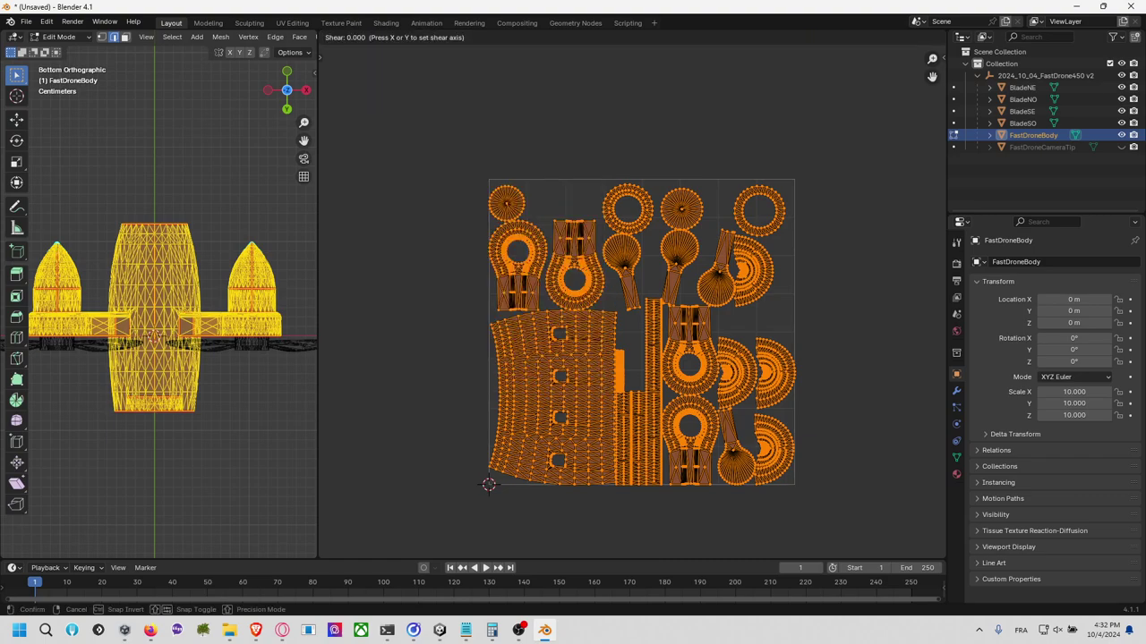
{"action": "right_click", "coordinate": [729, 277]}
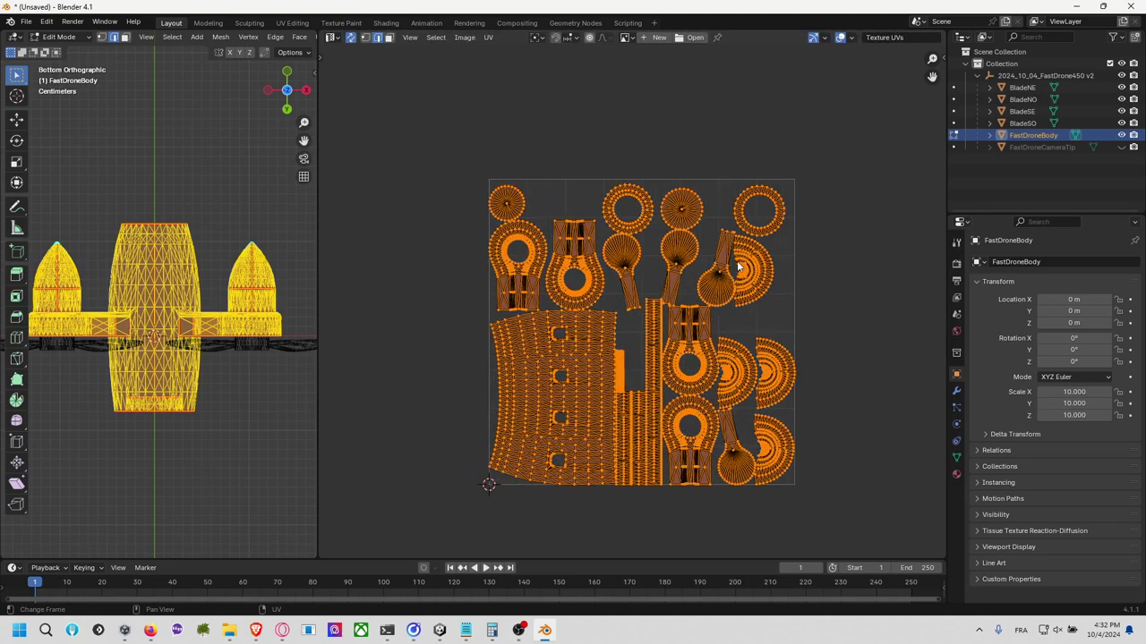
{"action": "key", "text": "s"}
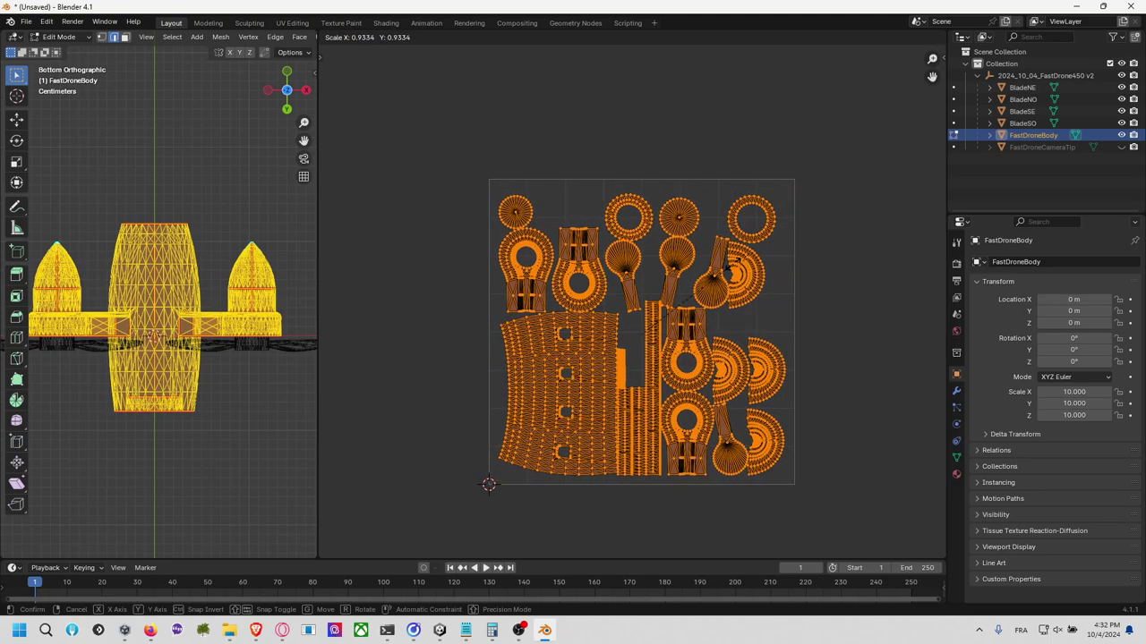
{"action": "left_click", "coordinate": [727, 270]}
{"action": "key", "text": "s"}
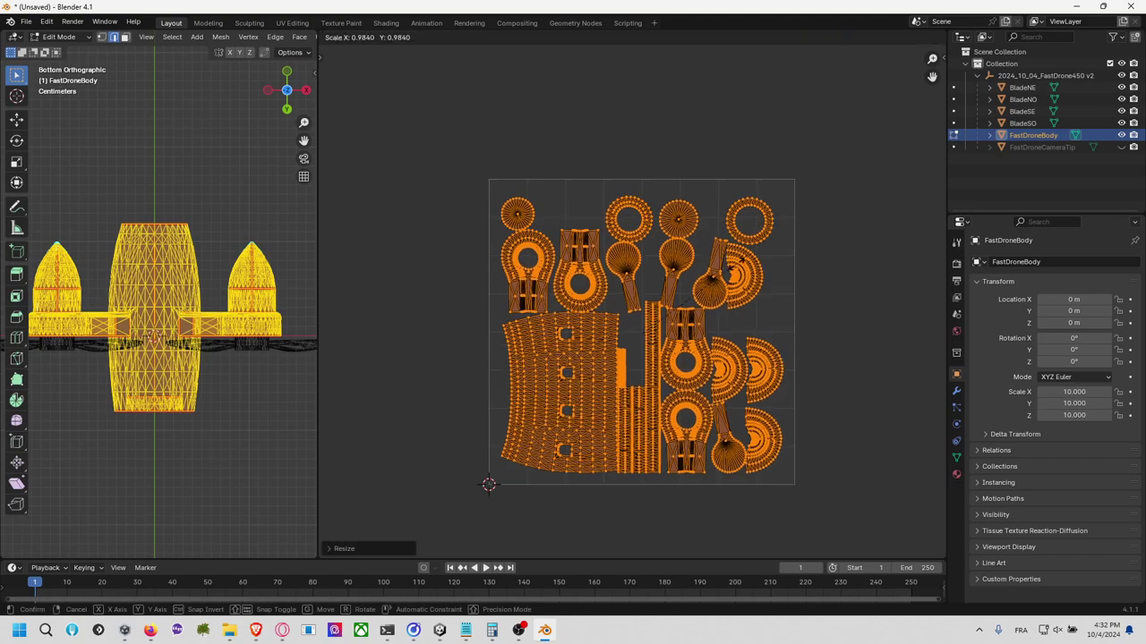
{"action": "left_click", "coordinate": [717, 286]}
{"action": "scroll", "coordinate": [631, 332], "scroll_direction": "up", "scroll_amount": 4}
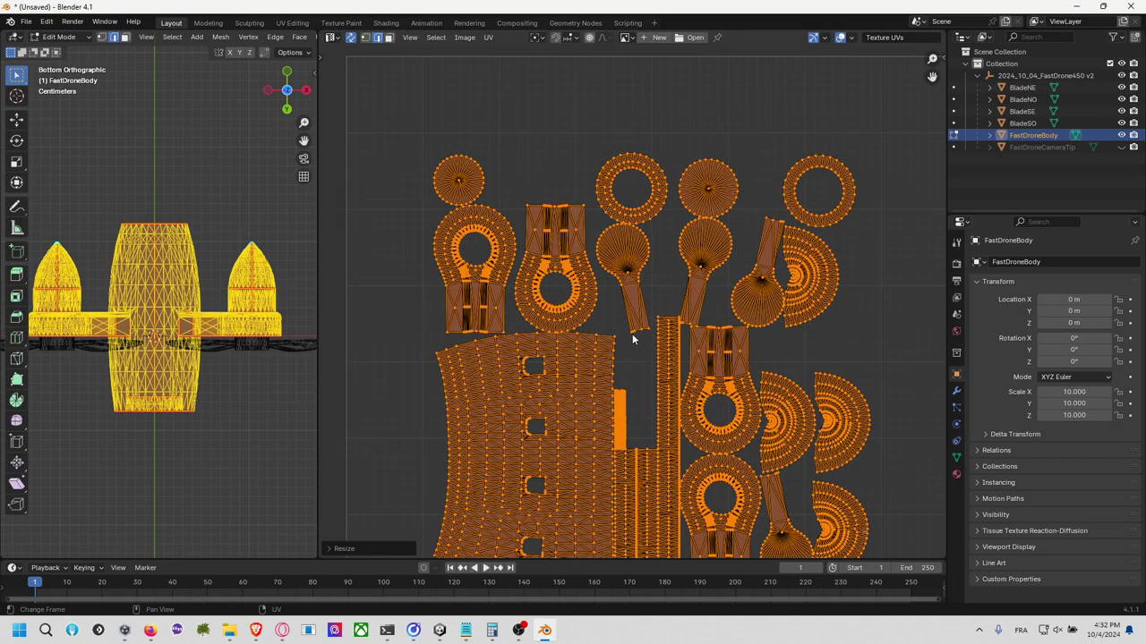
{"action": "scroll", "coordinate": [631, 259], "scroll_direction": "down", "scroll_amount": 3}
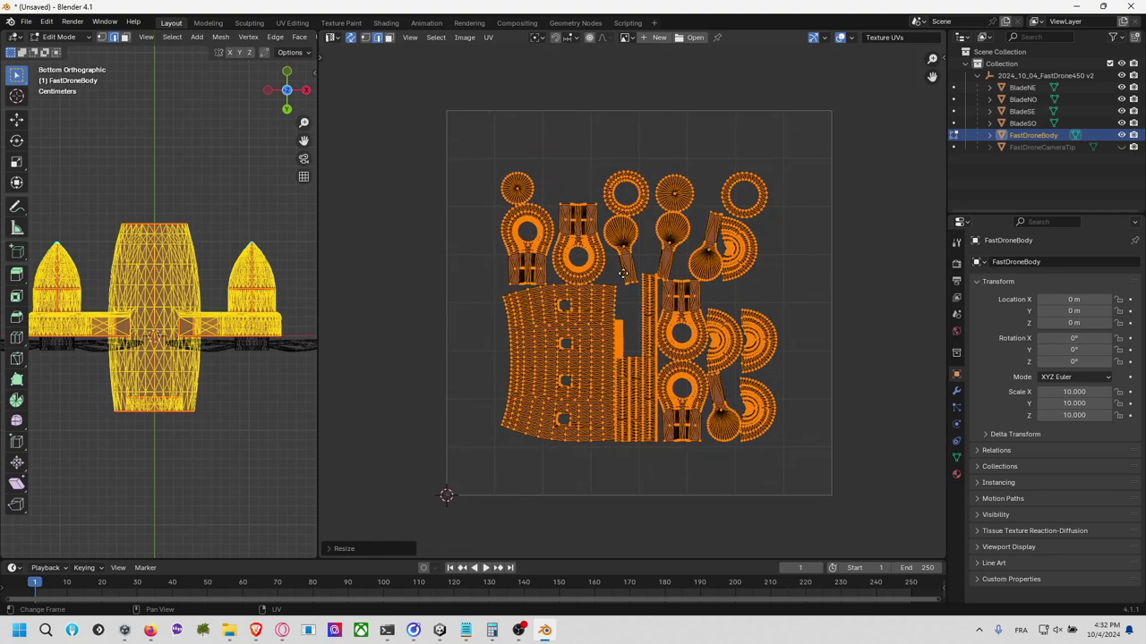
Step: Try selecting the fan island and its stick with L, undoing and cancelling the attempts
{"action": "left_click", "coordinate": [598, 195]}
{"action": "key", "text": "l"}
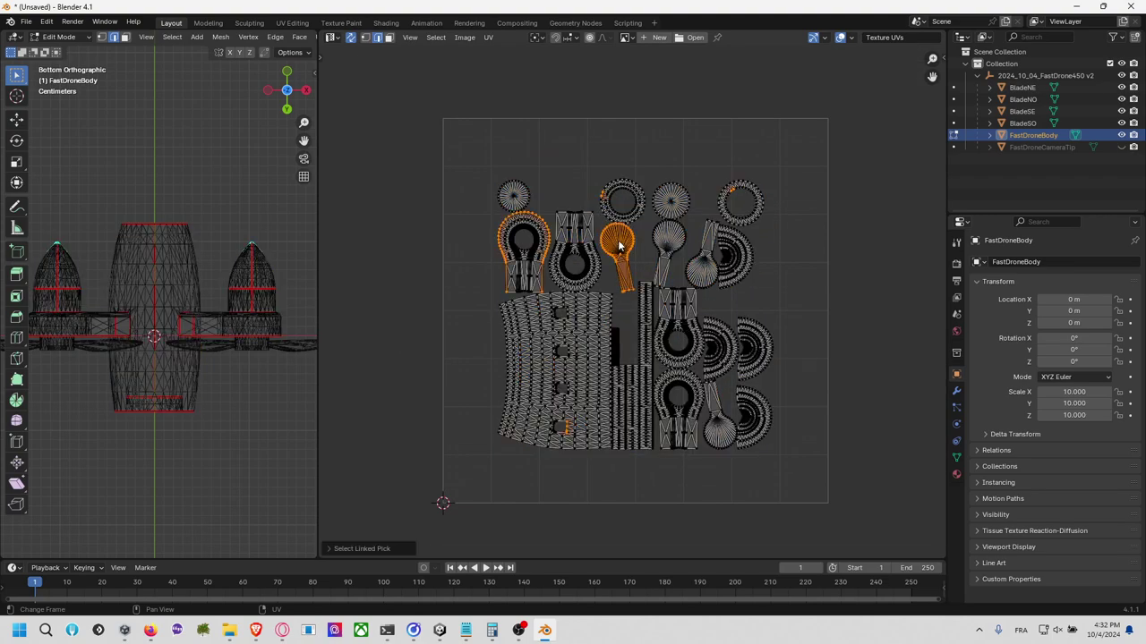
{"action": "key", "text": "ctrl+z"}
{"action": "left_click", "coordinate": [614, 240]}
{"action": "key", "text": "l"}
{"action": "key", "text": "ctrl+z"}
{"action": "left_click", "coordinate": [621, 267]}
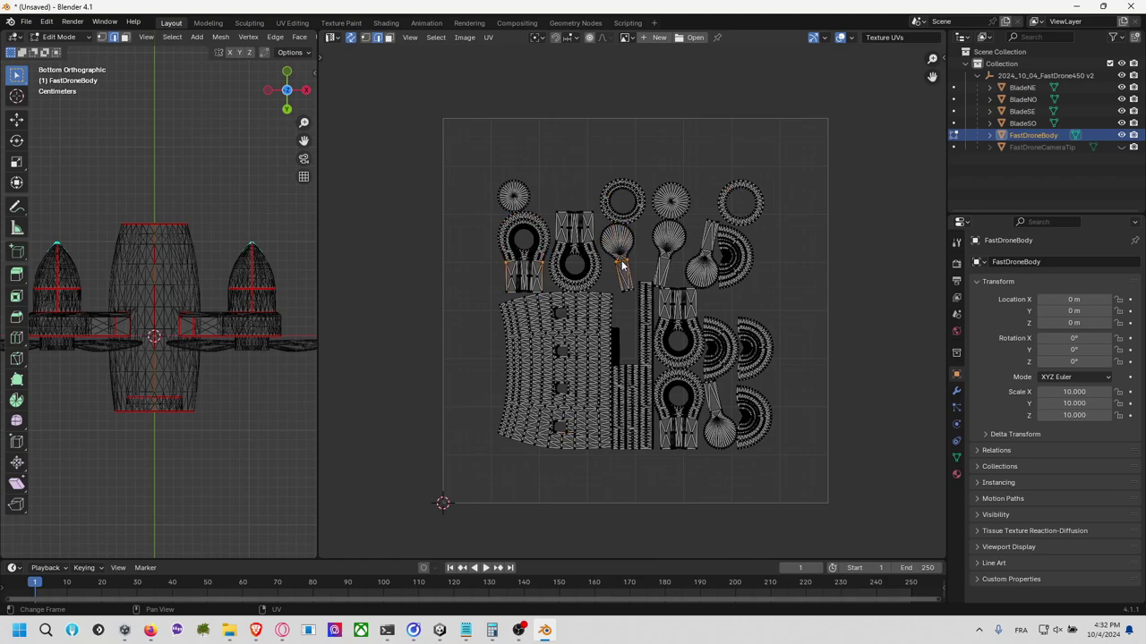
{"action": "key", "text": "l"}
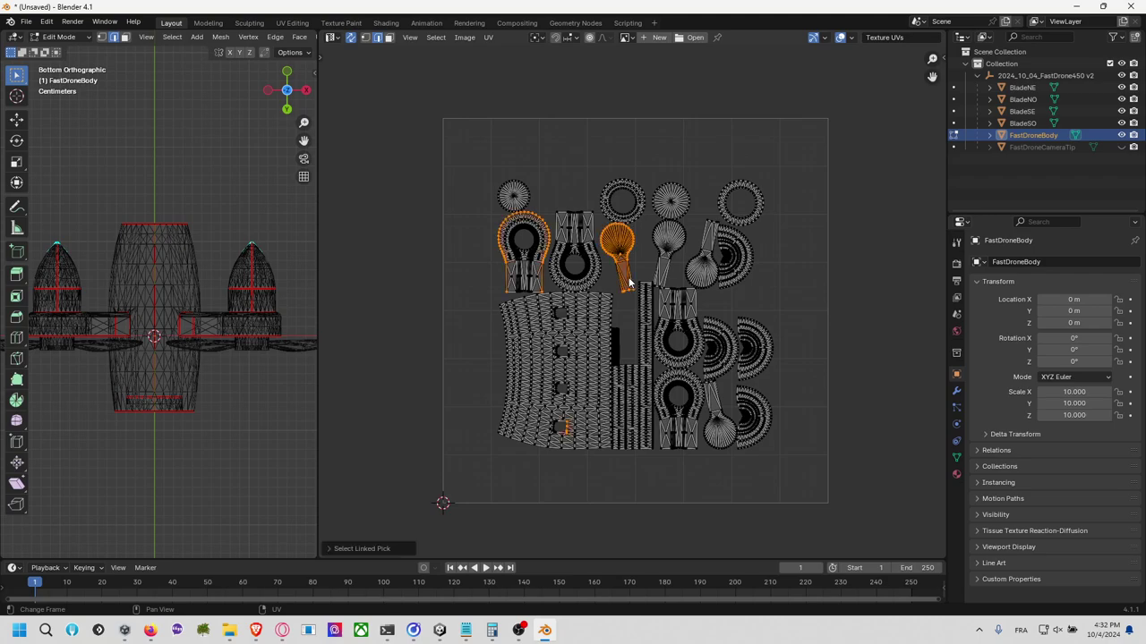
{"action": "key", "text": "g"}
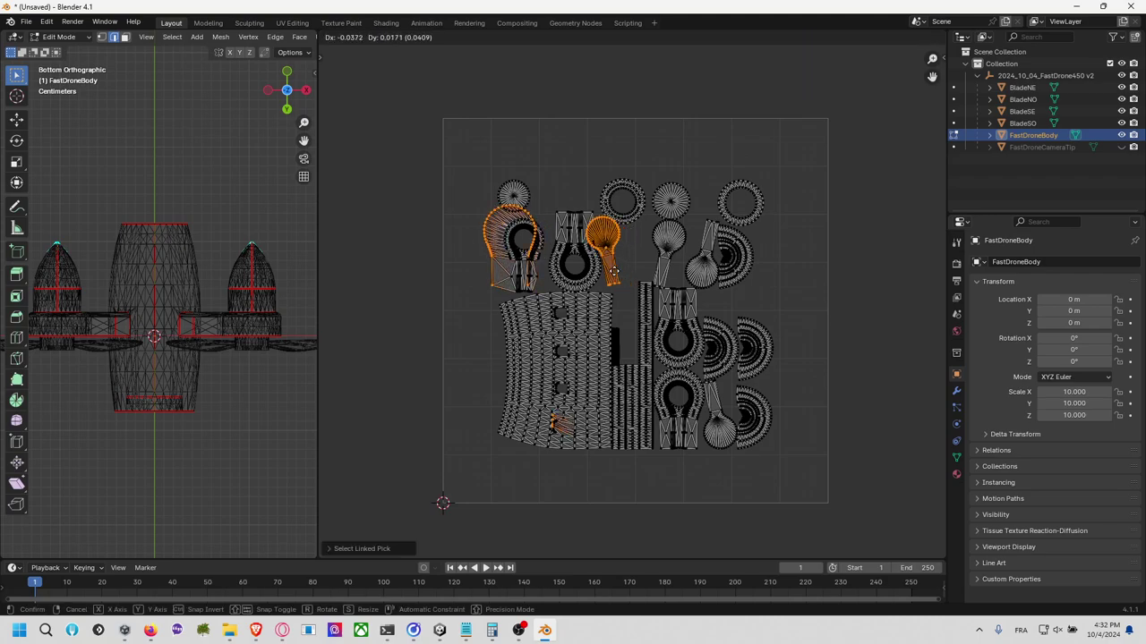
{"action": "key", "text": "Escape"}
{"action": "left_click", "coordinate": [471, 248]}
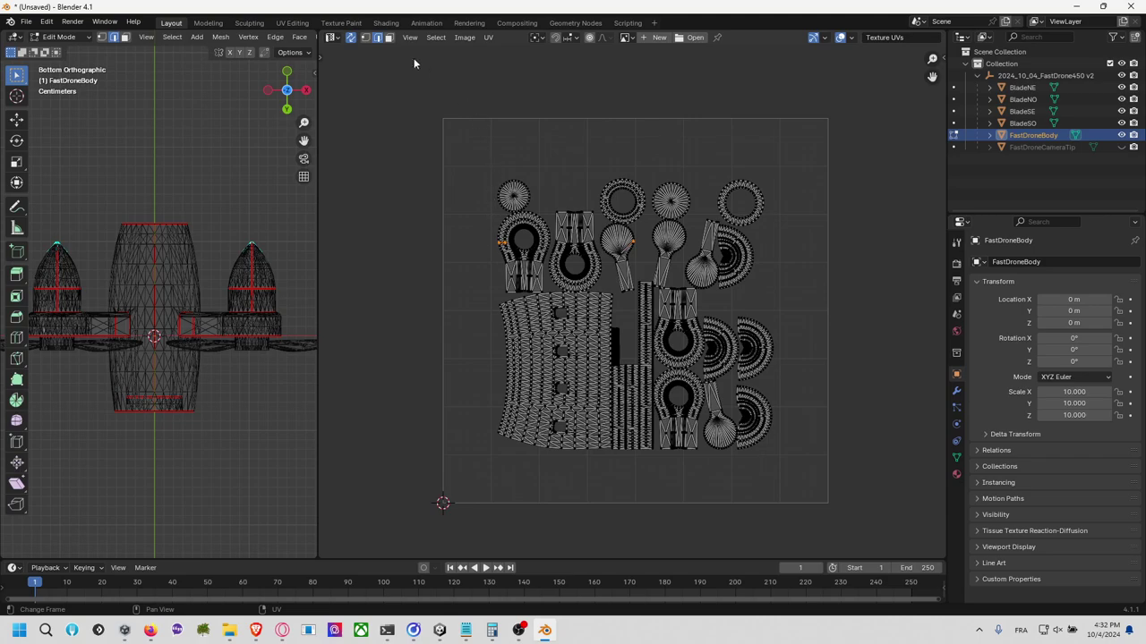
Step: Turn off UV Sync Selection and move the first two fan islands into the top-left corner
{"action": "left_click", "coordinate": [351, 37]}
{"action": "key", "text": "a"}
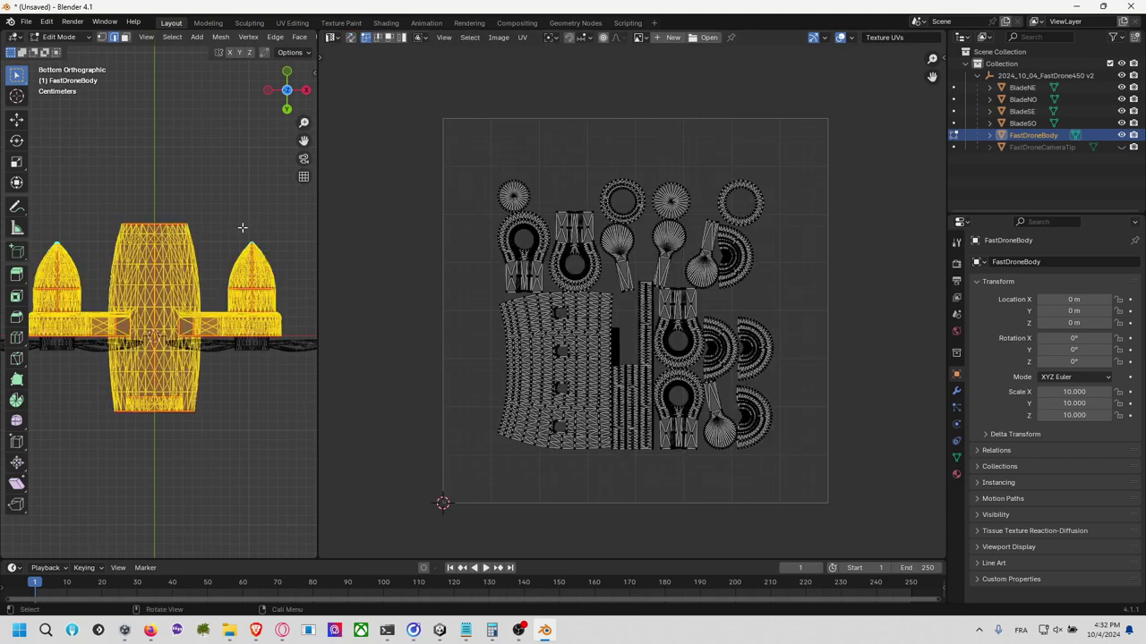
{"action": "key", "text": "l"}
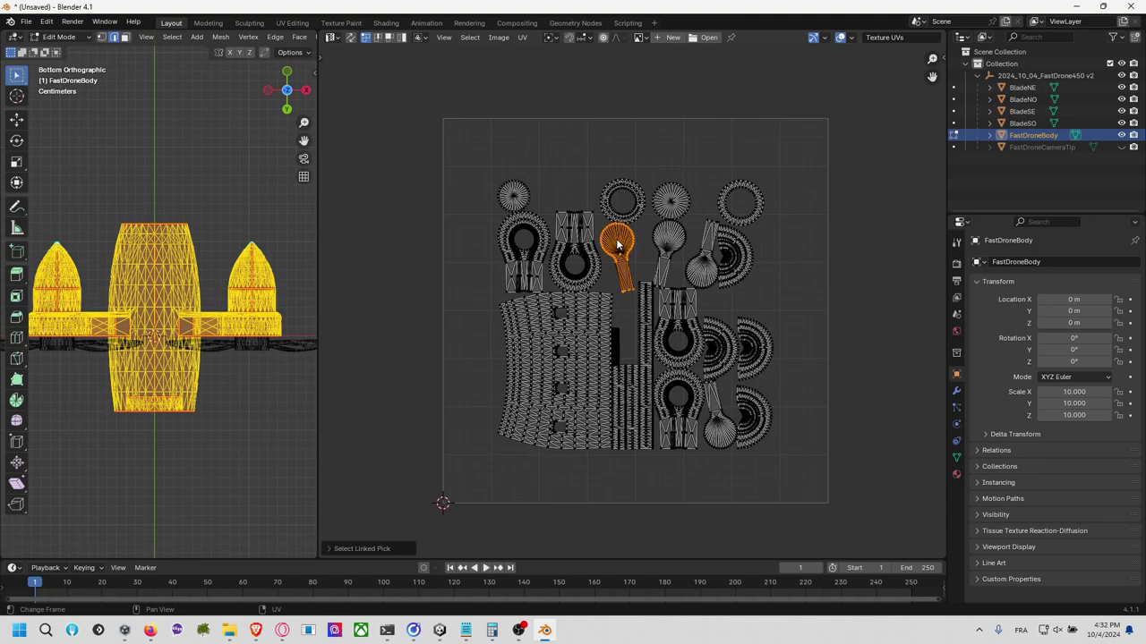
{"action": "key", "text": "g"}
{"action": "left_click", "coordinate": [469, 155]}
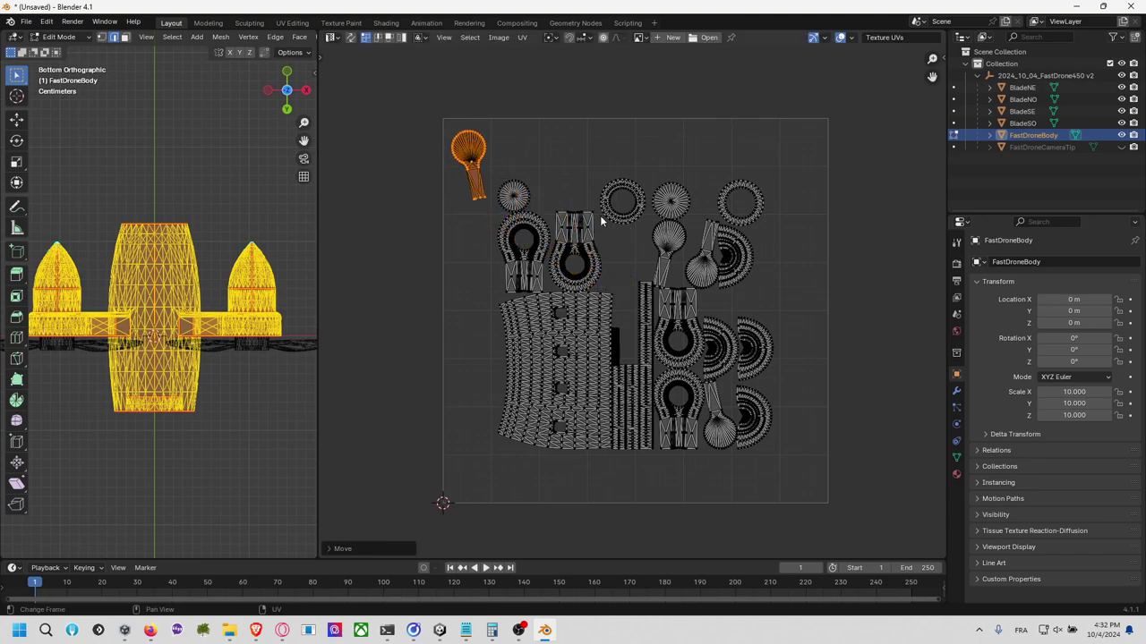
{"action": "key", "text": "l"}
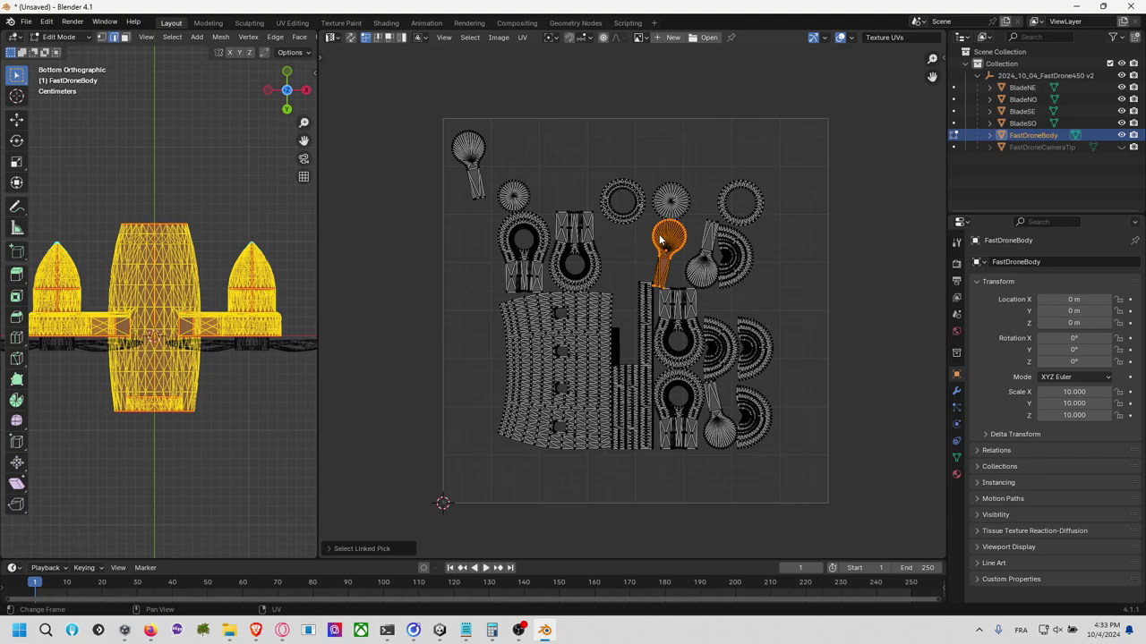
{"action": "key", "text": "g"}
{"action": "left_click", "coordinate": [506, 145]}
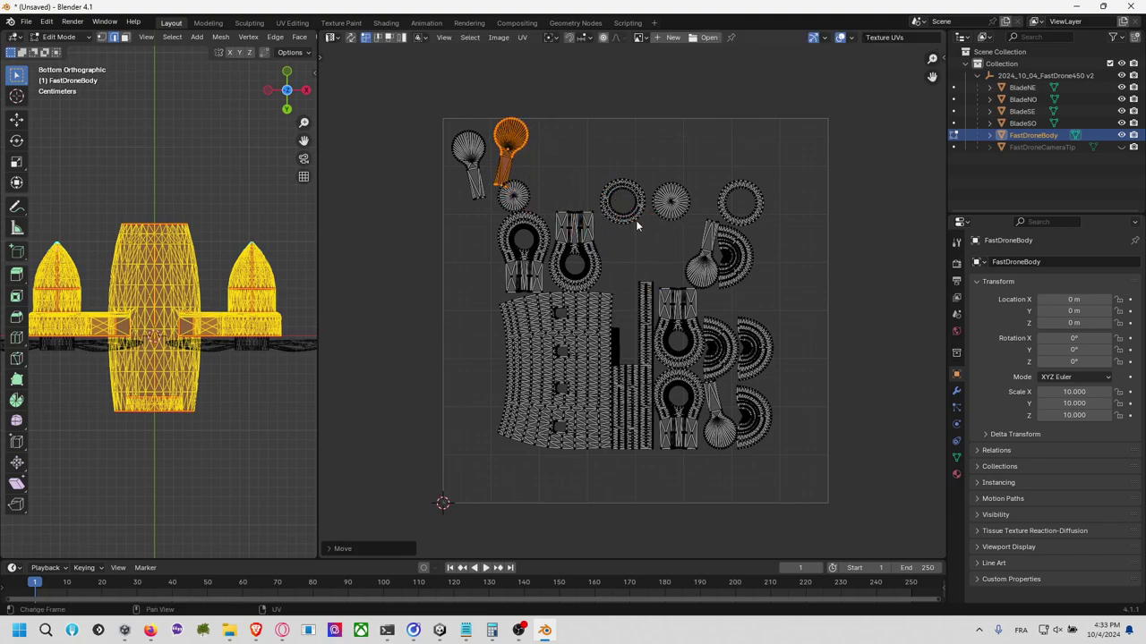
Step: Move the third and lower-right fan islands up into the top-left group
{"action": "key", "text": "l"}
{"action": "key", "text": "g"}
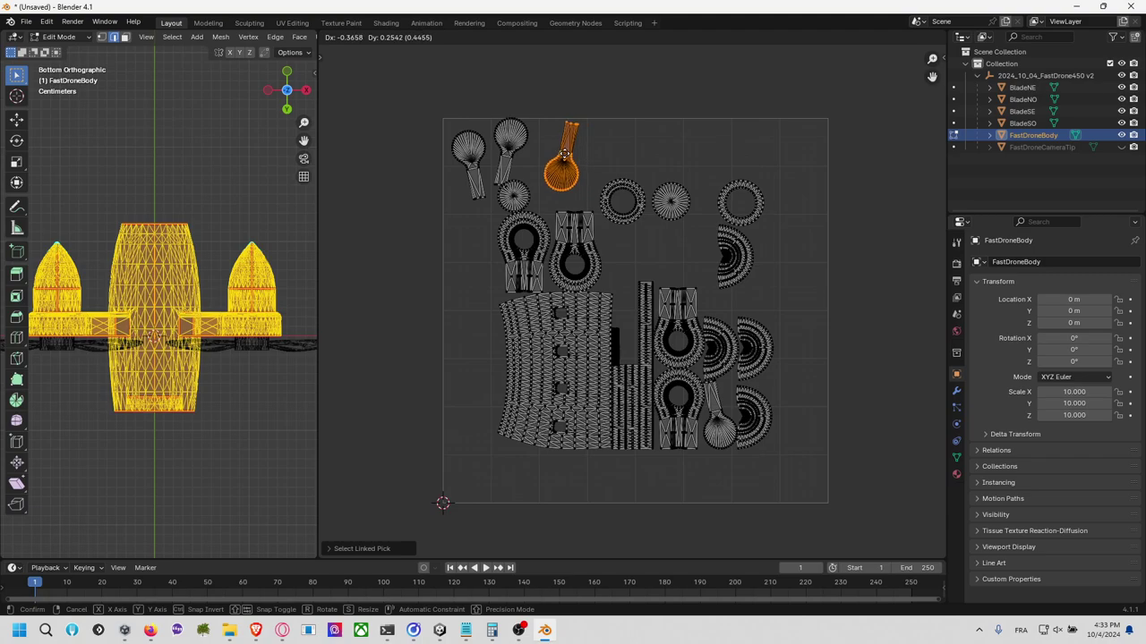
{"action": "left_click", "coordinate": [567, 152]}
{"action": "key", "text": "alt+a"}
{"action": "key", "text": "l"}
{"action": "key", "text": "g"}
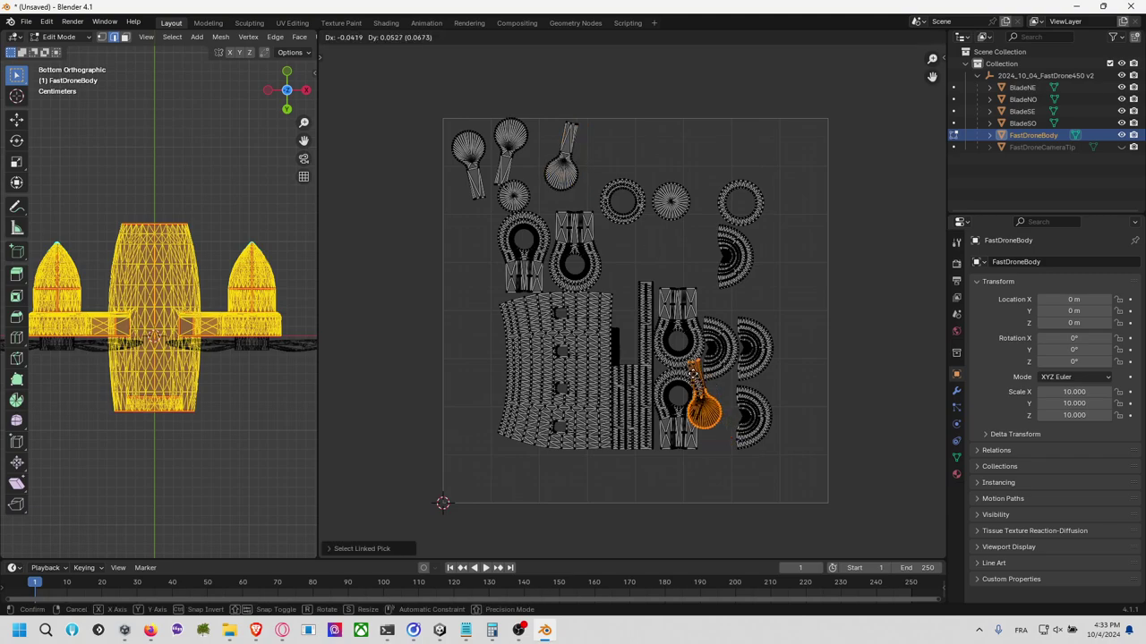
{"action": "left_click", "coordinate": [546, 135]}
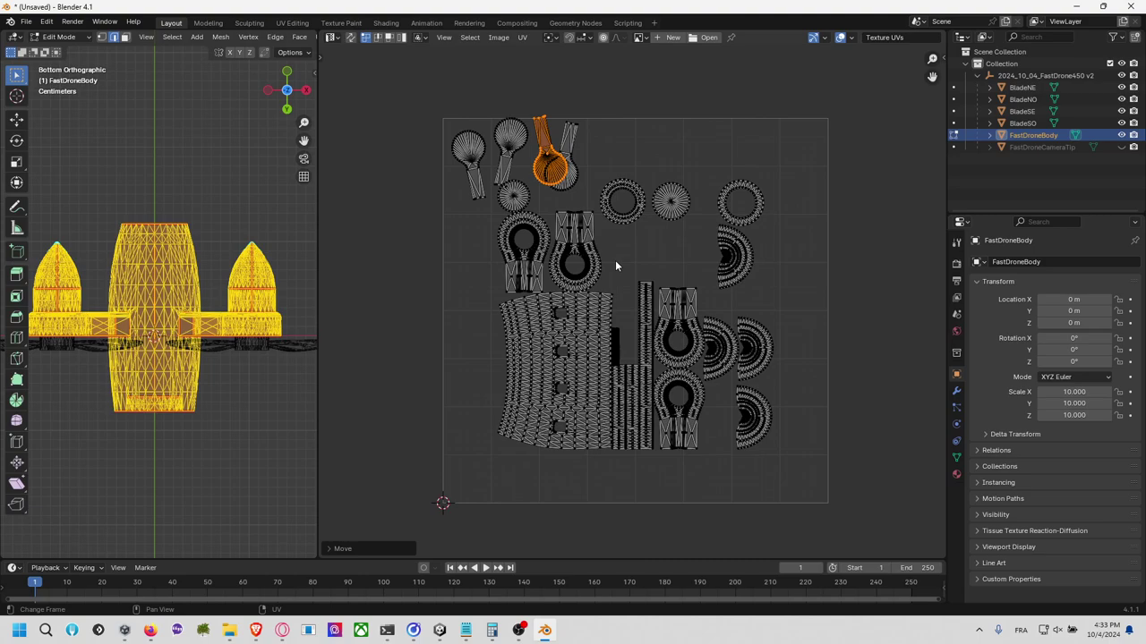
{"action": "key", "text": "alt+a"}
Step: Move the large body island to the lower-left corner of the UV square
{"action": "key", "text": "l"}
{"action": "key", "text": "alt+a"}
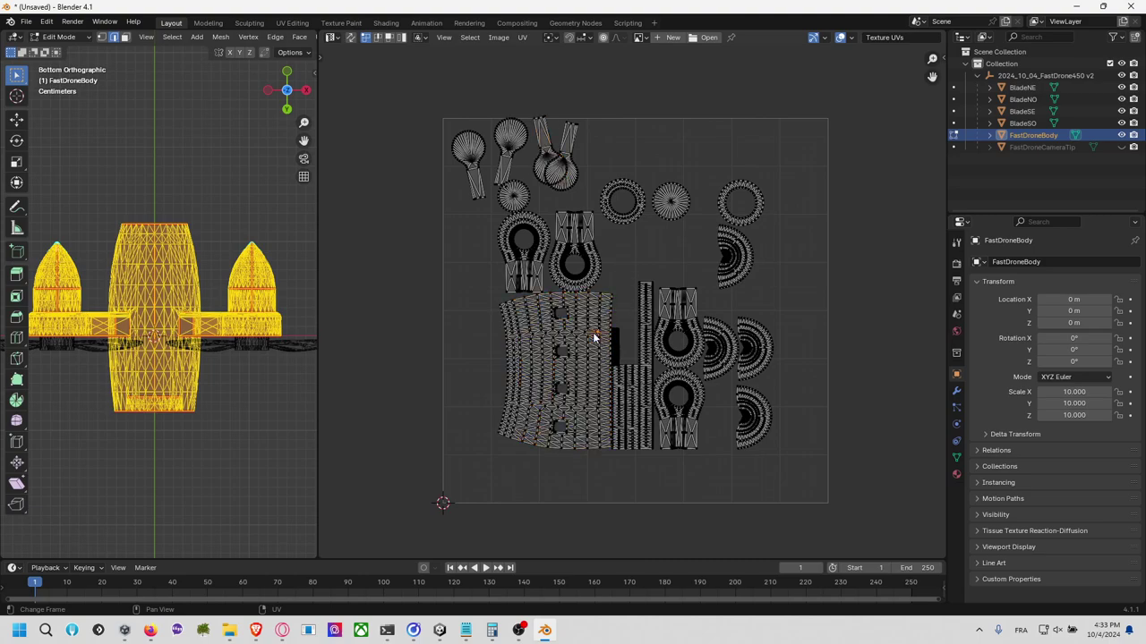
{"action": "key", "text": "l"}
{"action": "key", "text": "g"}
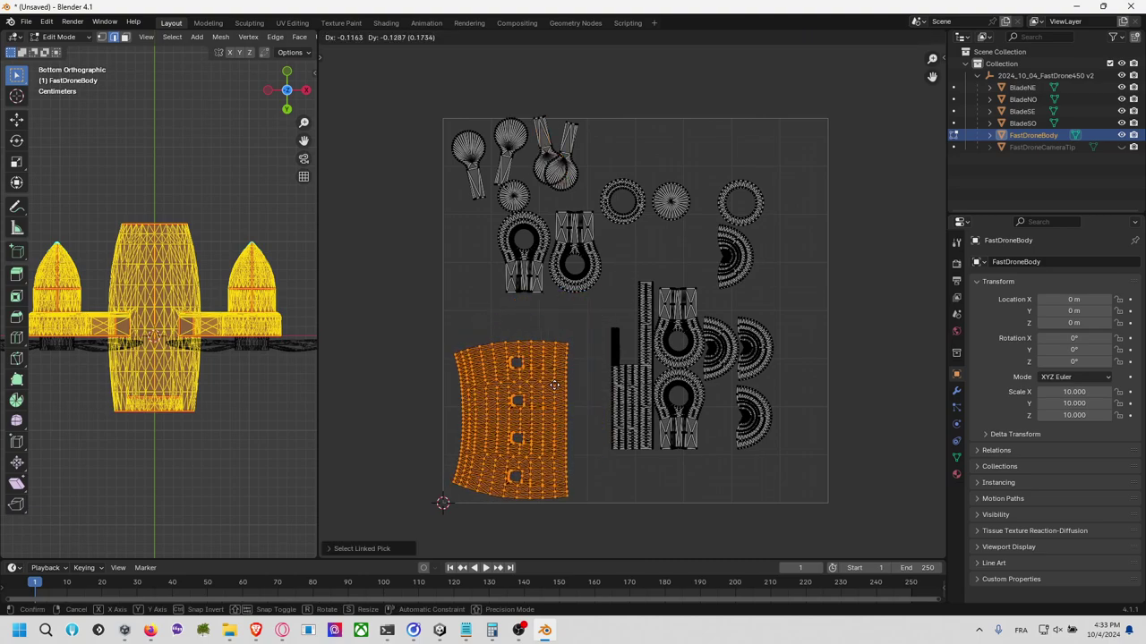
{"action": "left_click", "coordinate": [556, 389]}
{"action": "key", "text": "alt+a"}
Step: Place the first keyhole island at the row's left end and a second, rotated 180°, beside it
{"action": "key", "text": "l"}
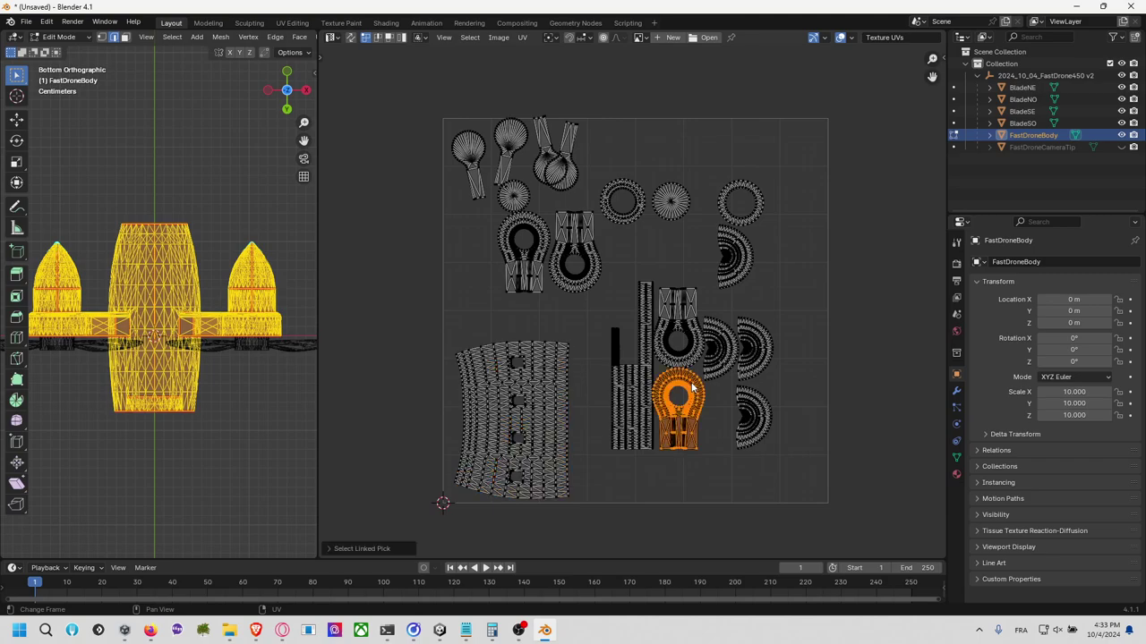
{"action": "key", "text": "g"}
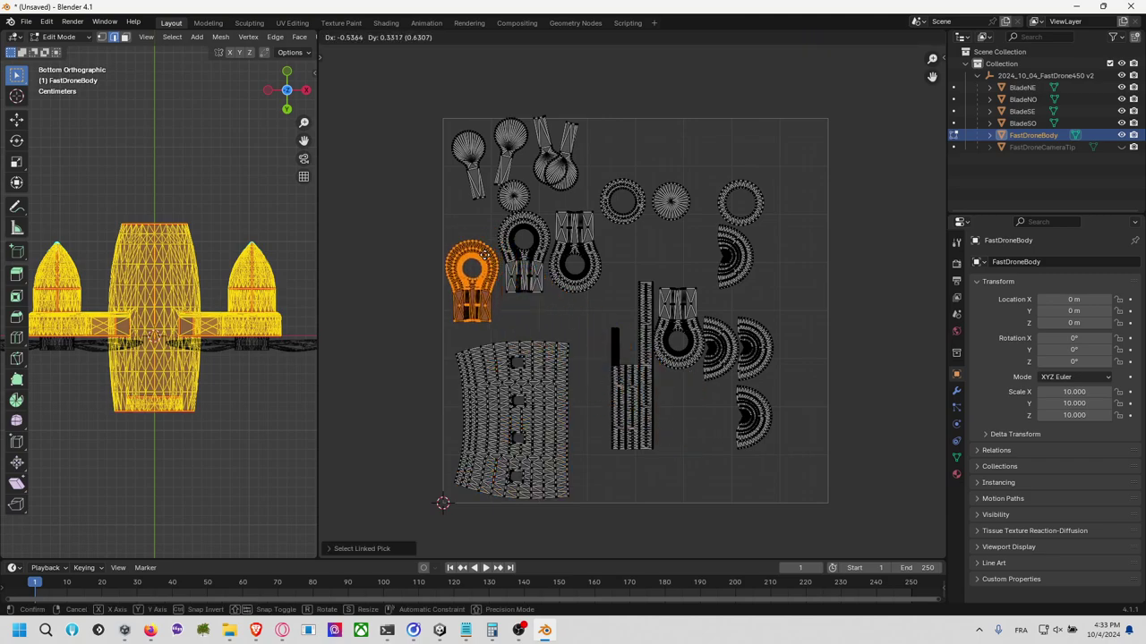
{"action": "left_click", "coordinate": [486, 261]}
{"action": "key", "text": "alt+a"}
{"action": "key", "text": "l"}
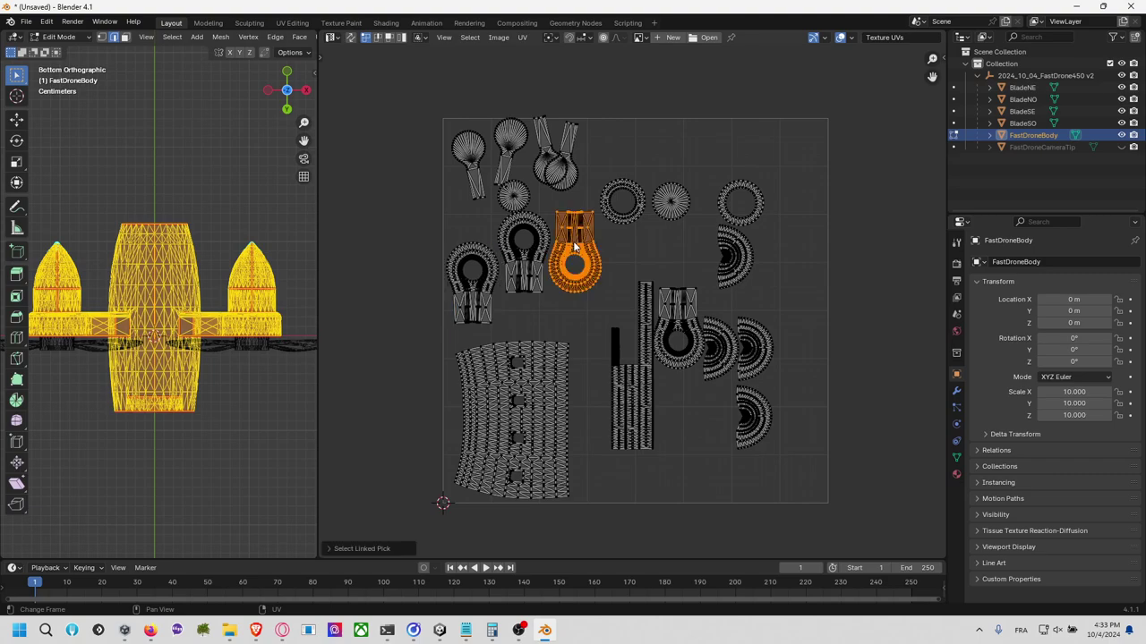
{"action": "key", "text": "r"}
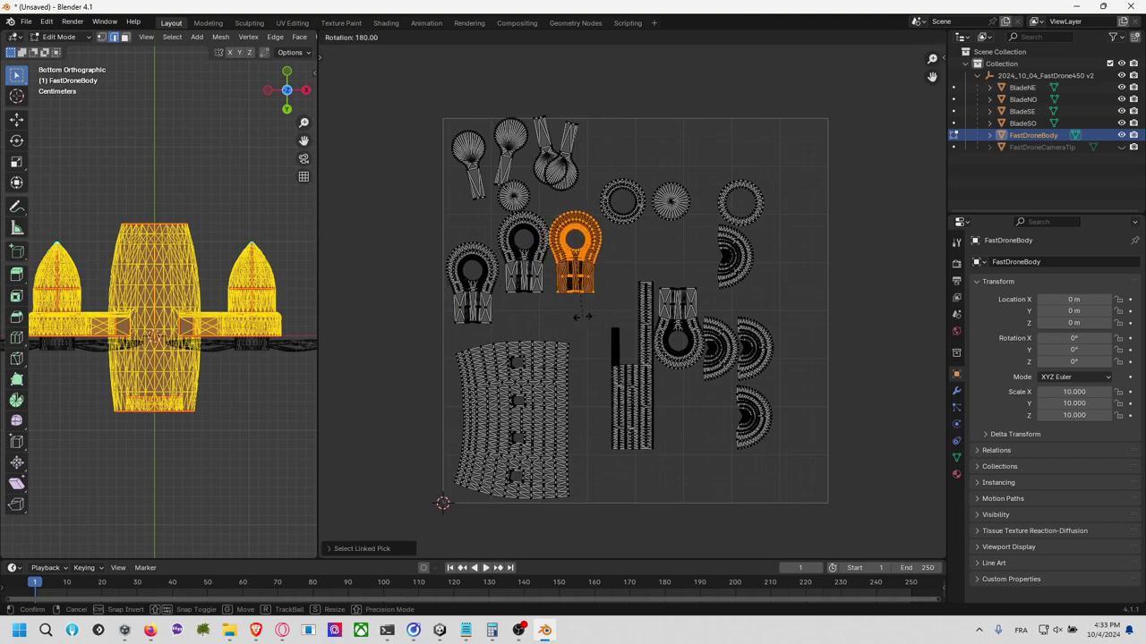
{"action": "left_click", "coordinate": [581, 315]}
{"action": "key", "text": "g"}
{"action": "left_click", "coordinate": [585, 322]}
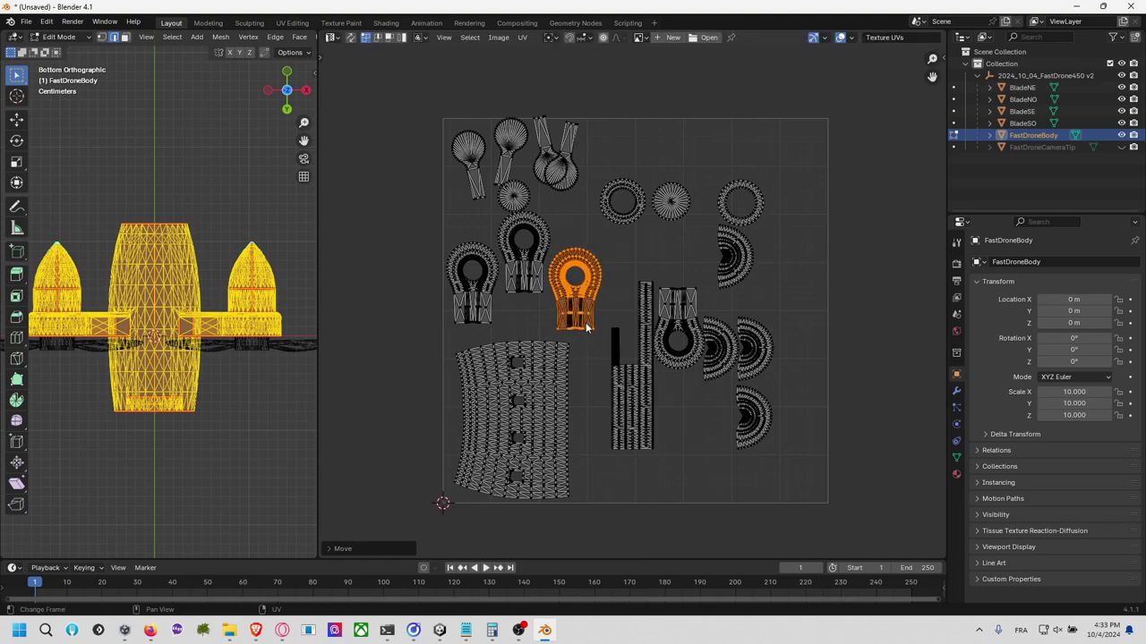
Step: Add the third keyhole island to the row, turned about 185°
{"action": "key", "text": "alt+a"}
{"action": "key", "text": "l"}
{"action": "key", "text": "g"}
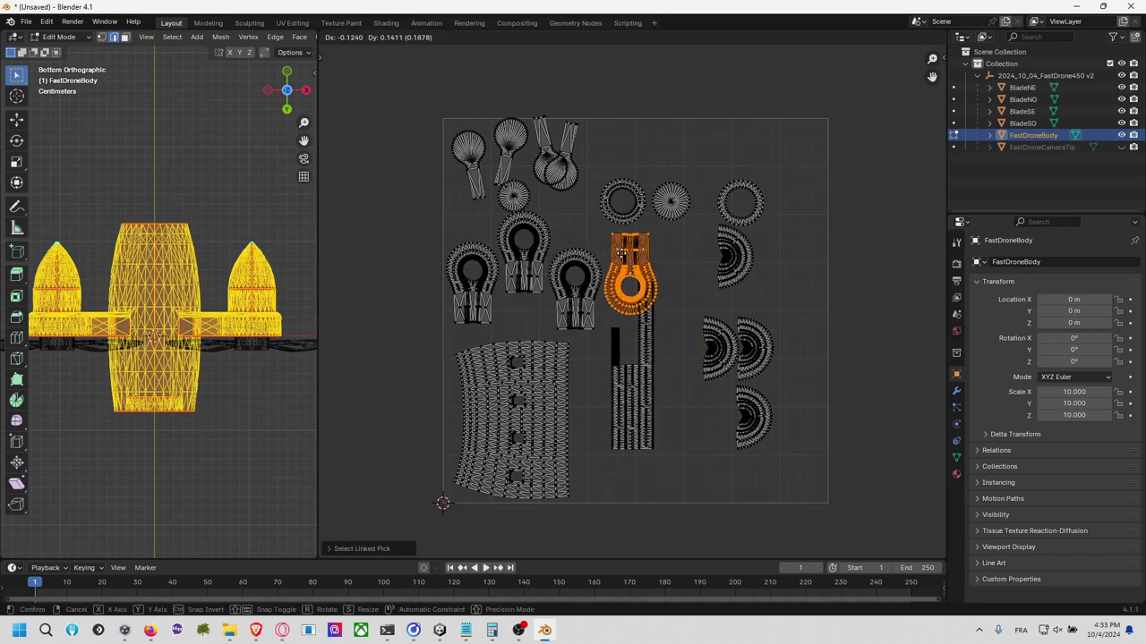
{"action": "left_click", "coordinate": [620, 254]}
{"action": "key", "text": "r"}
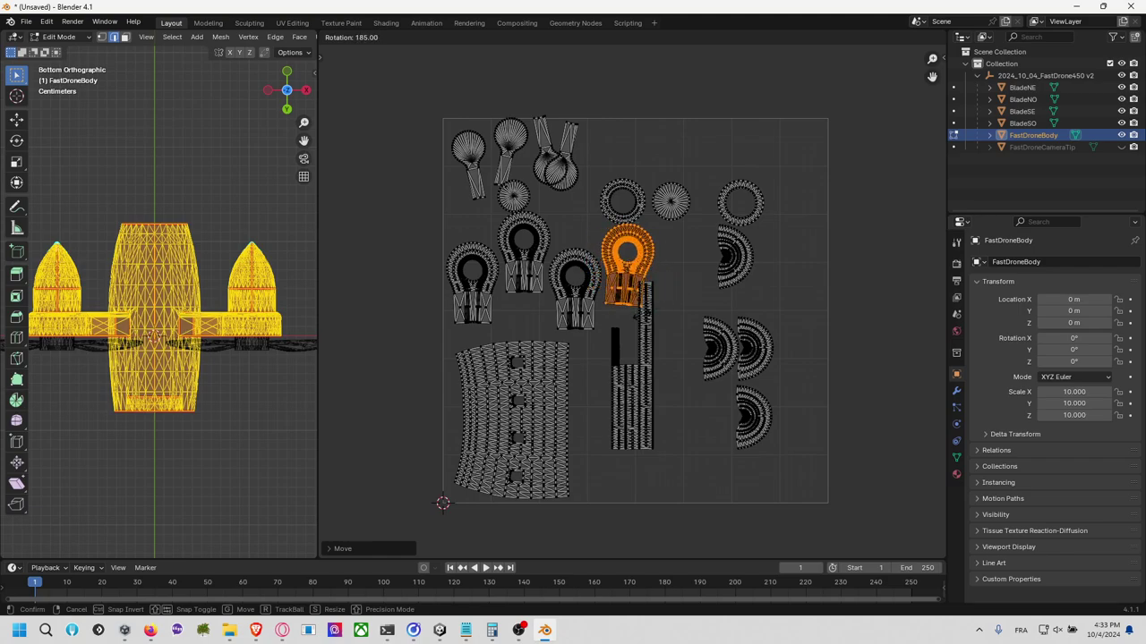
{"action": "left_click", "coordinate": [650, 317]}
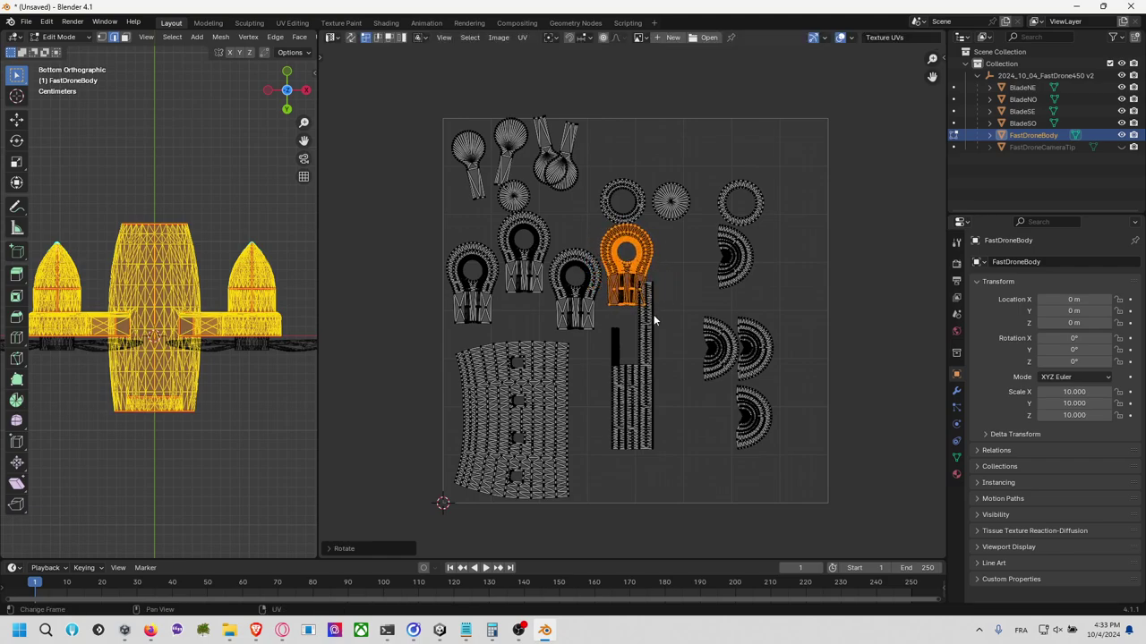
{"action": "key", "text": "alt+a"}
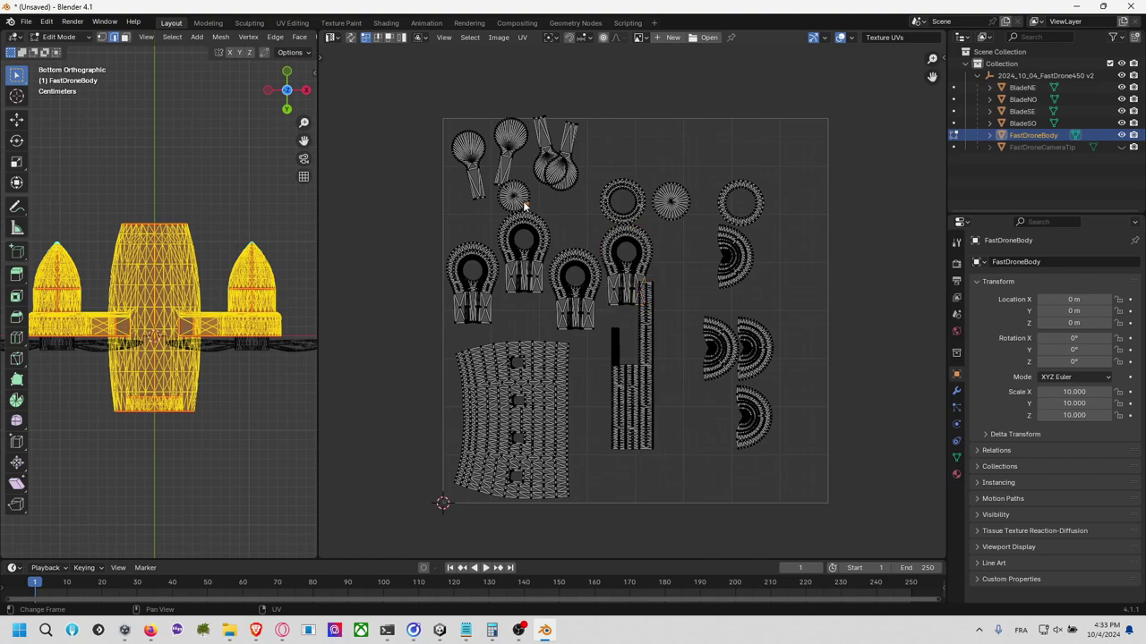
Step: Place the small round island and a ring island at the top of the right column
{"action": "key", "text": "l"}
{"action": "key", "text": "g"}
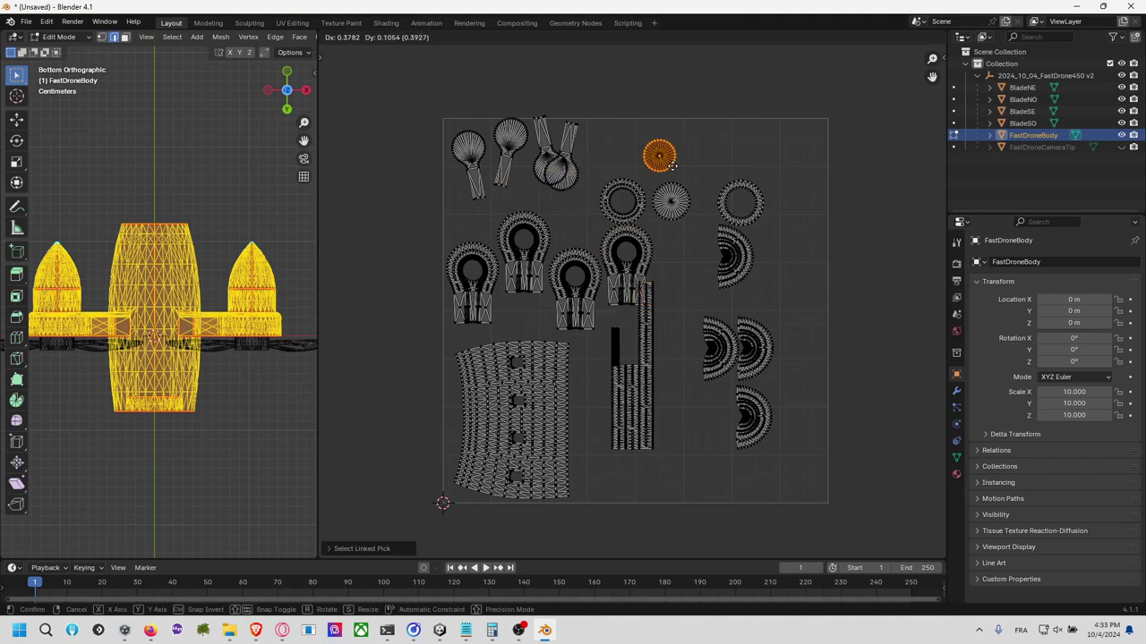
{"action": "left_click", "coordinate": [813, 154]}
{"action": "left_click", "coordinate": [643, 202]}
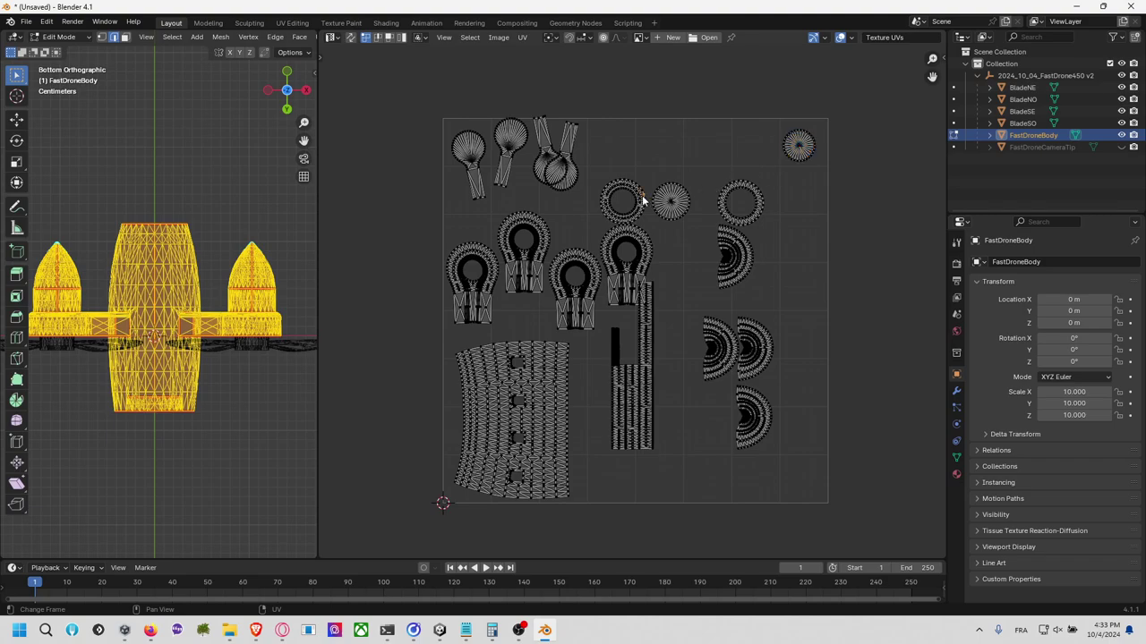
{"action": "key", "text": "l"}
{"action": "key", "text": "g"}
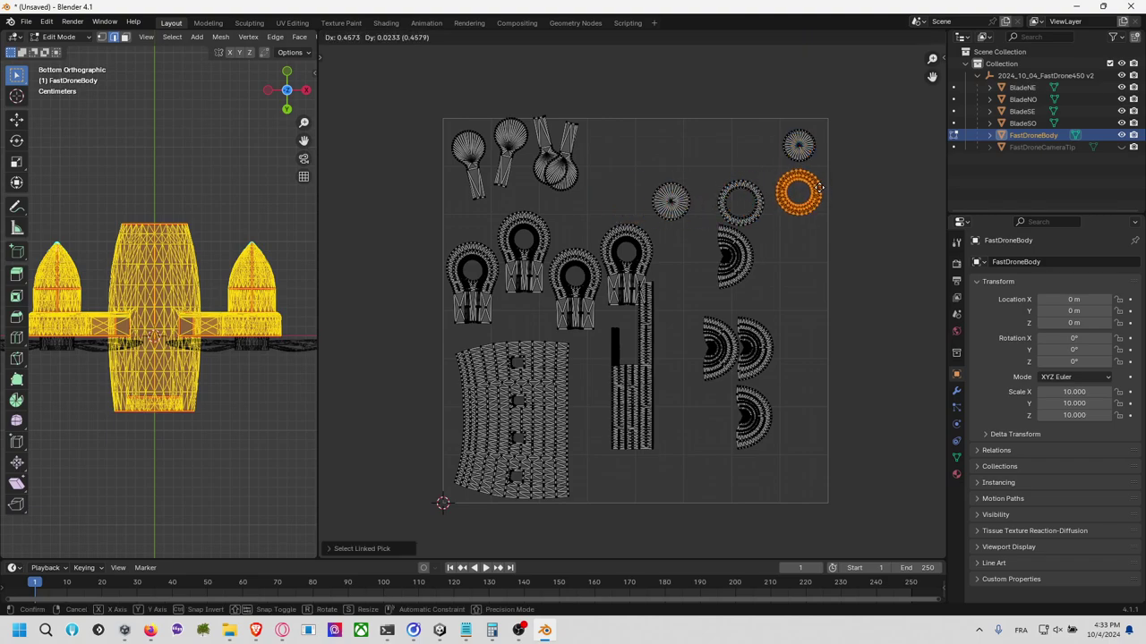
{"action": "left_click", "coordinate": [811, 196]}
{"action": "left_click", "coordinate": [690, 196]}
Step: Stack the next round island and the remaining ring island lower in the right column
{"action": "key", "text": "l"}
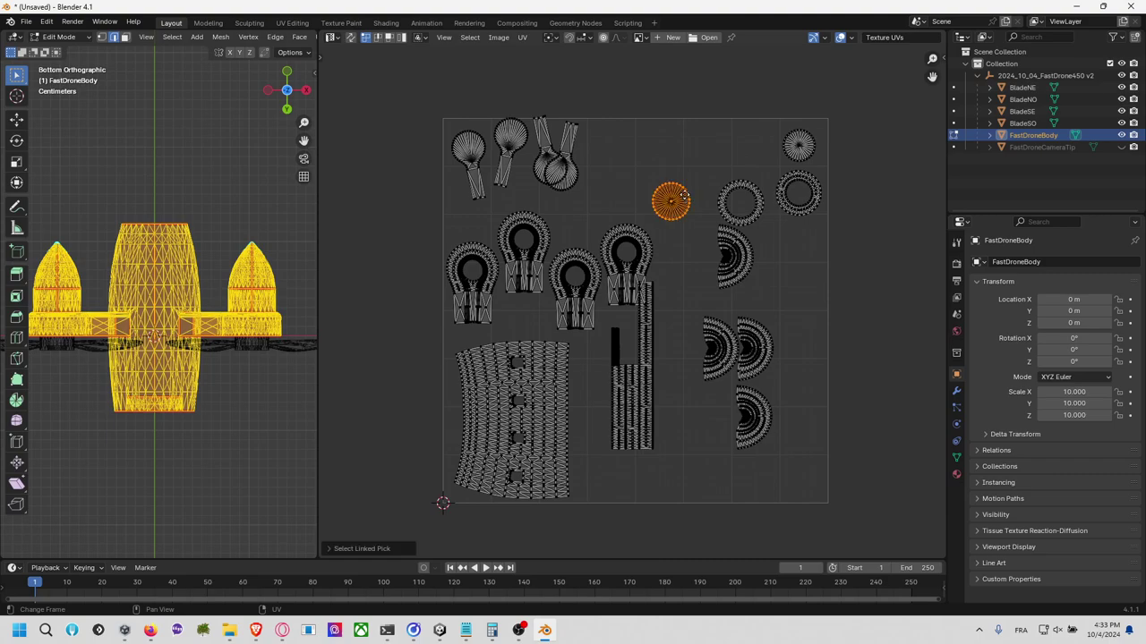
{"action": "key", "text": "g"}
{"action": "left_click", "coordinate": [808, 234]}
{"action": "left_click", "coordinate": [760, 217]}
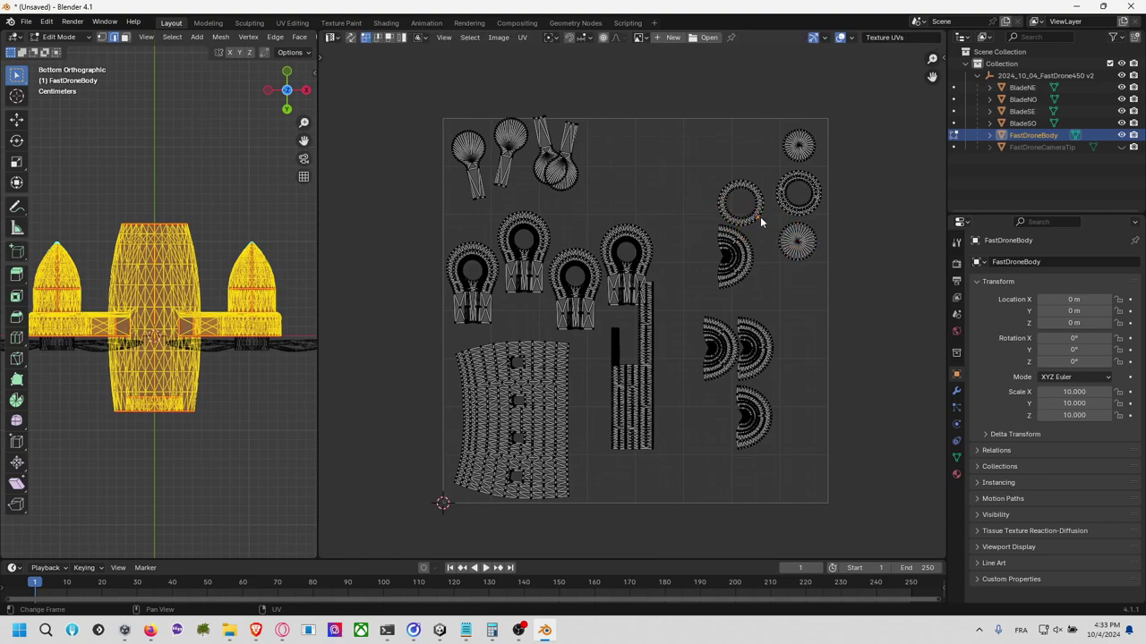
{"action": "key", "text": "l"}
{"action": "key", "text": "g"}
{"action": "left_click", "coordinate": [818, 308]}
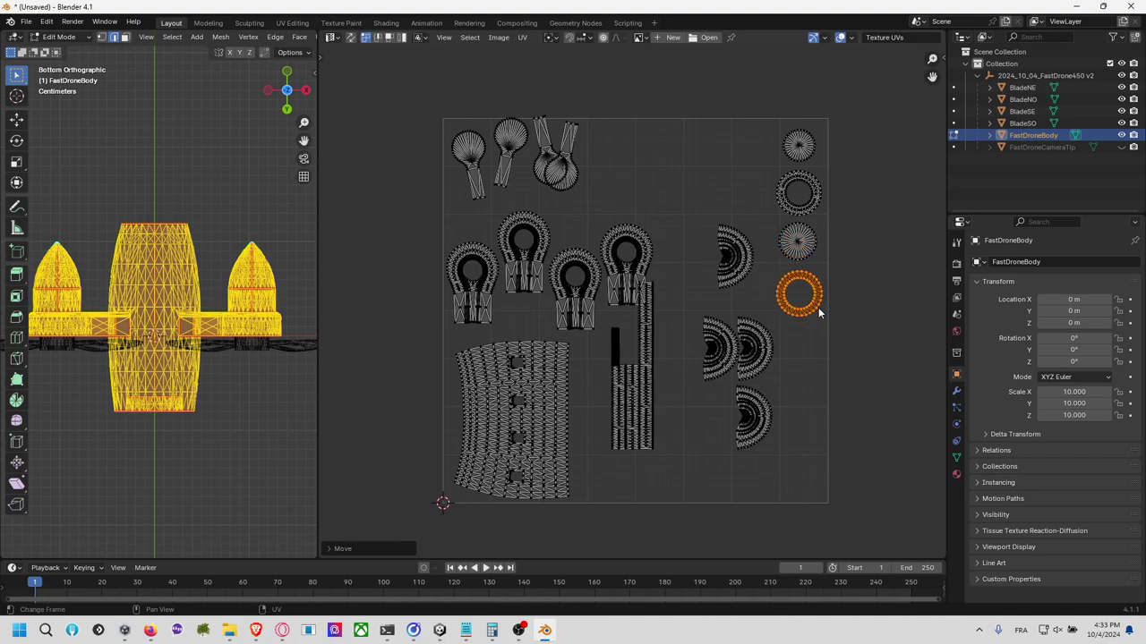
{"action": "left_click", "coordinate": [727, 349]}
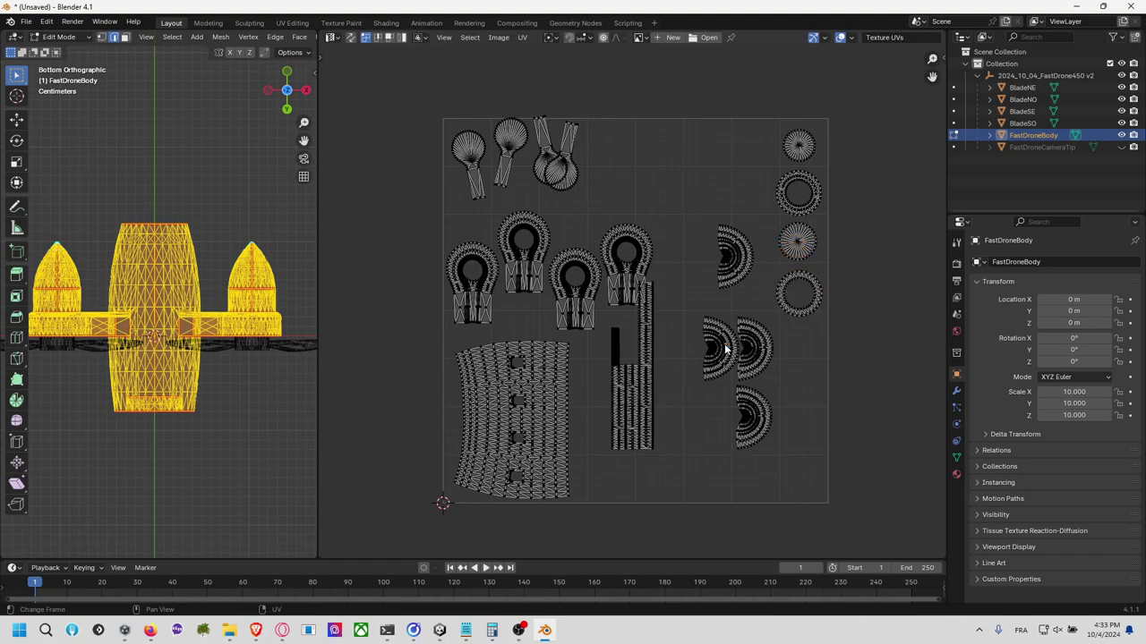
Step: Start a half-ring column with the first two half-ring islands at its top
{"action": "key", "text": "l"}
{"action": "key", "text": "g"}
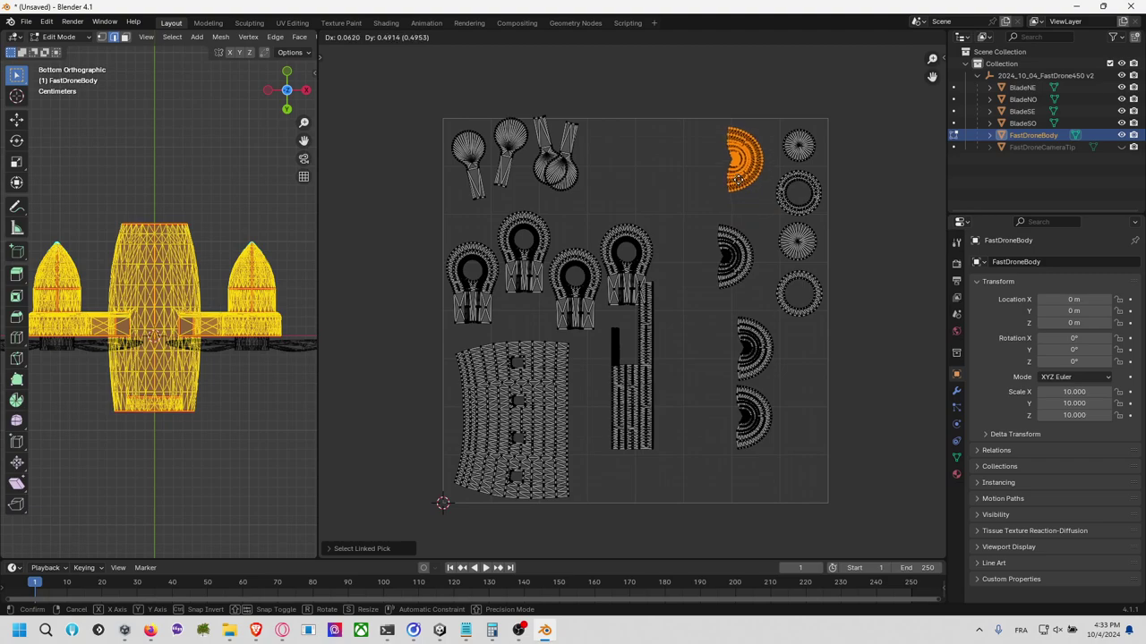
{"action": "left_click", "coordinate": [737, 180]}
{"action": "left_click", "coordinate": [739, 251]}
{"action": "key", "text": "l"}
{"action": "key", "text": "g"}
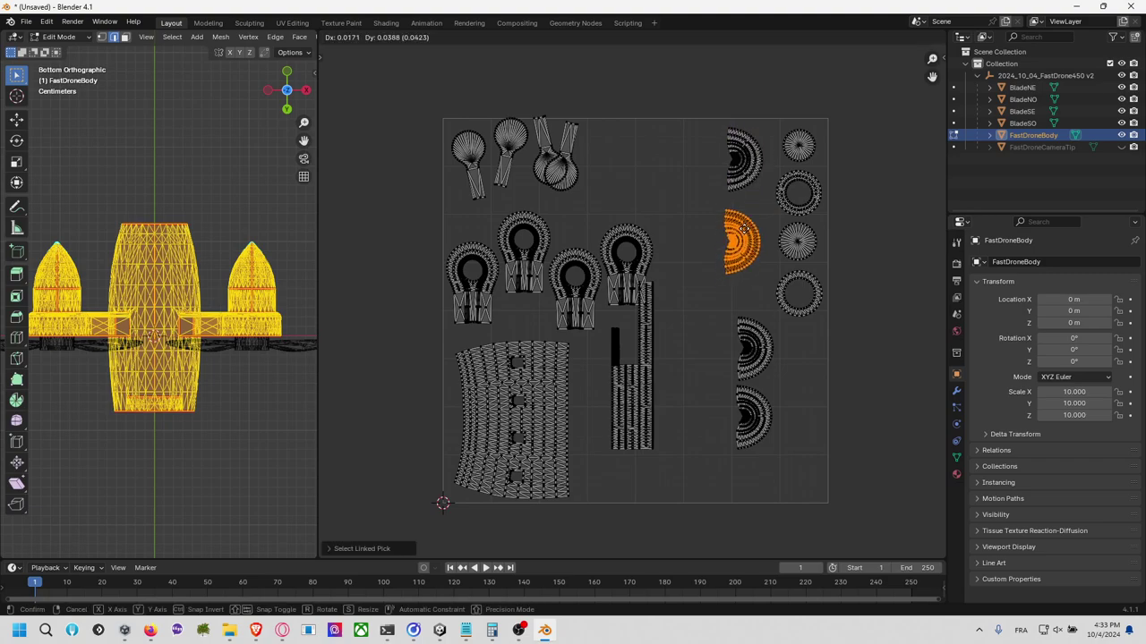
{"action": "left_click", "coordinate": [745, 215]}
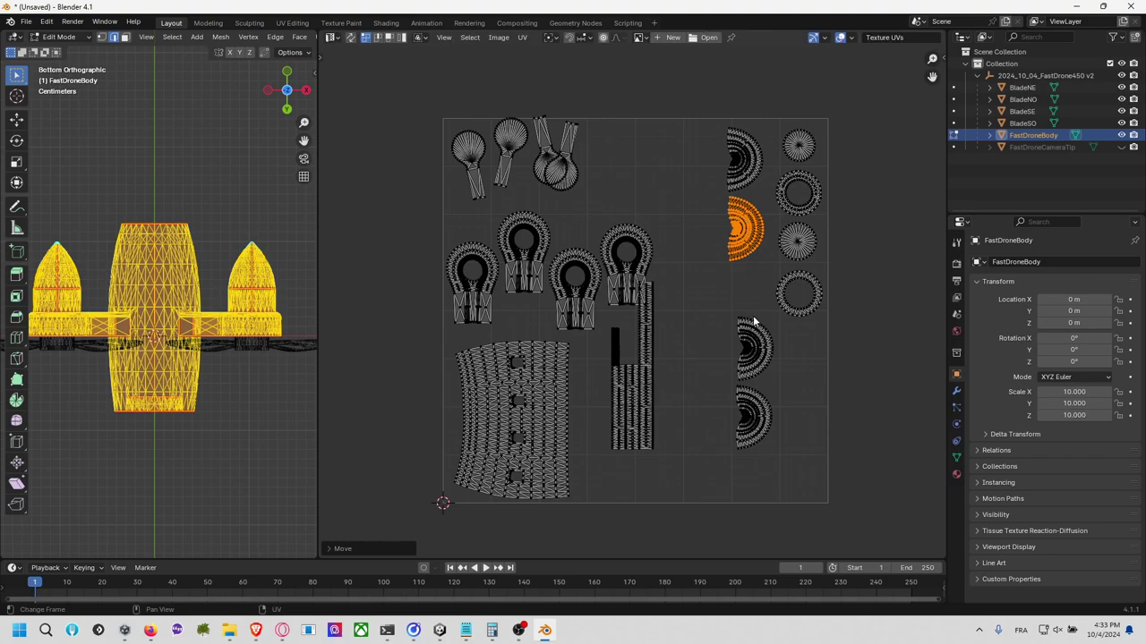
{"action": "left_click", "coordinate": [755, 321]}
Step: Stack the last two half-ring islands below them to complete the column
{"action": "key", "text": "l"}
{"action": "key", "text": "g"}
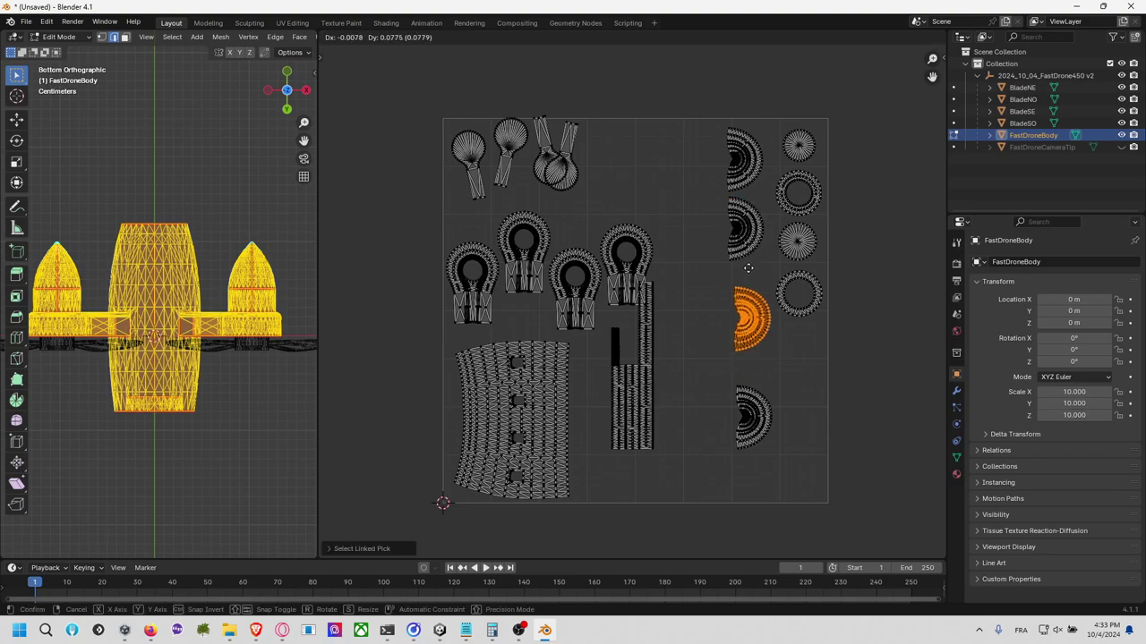
{"action": "left_click", "coordinate": [747, 256]}
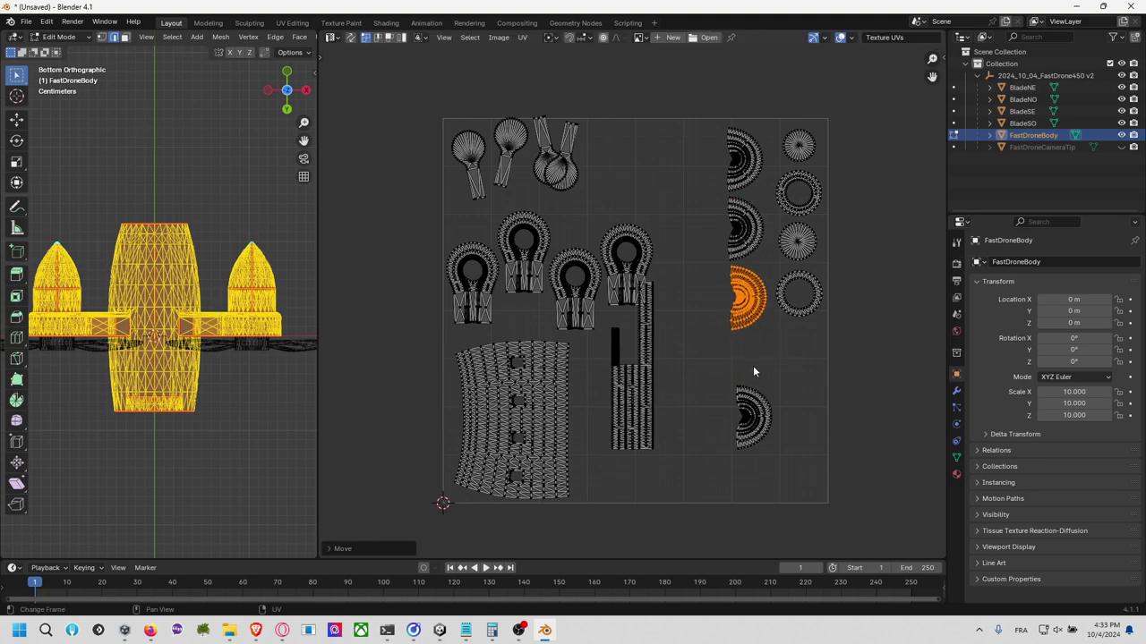
{"action": "left_click", "coordinate": [754, 418]}
{"action": "key", "text": "l"}
{"action": "key", "text": "g"}
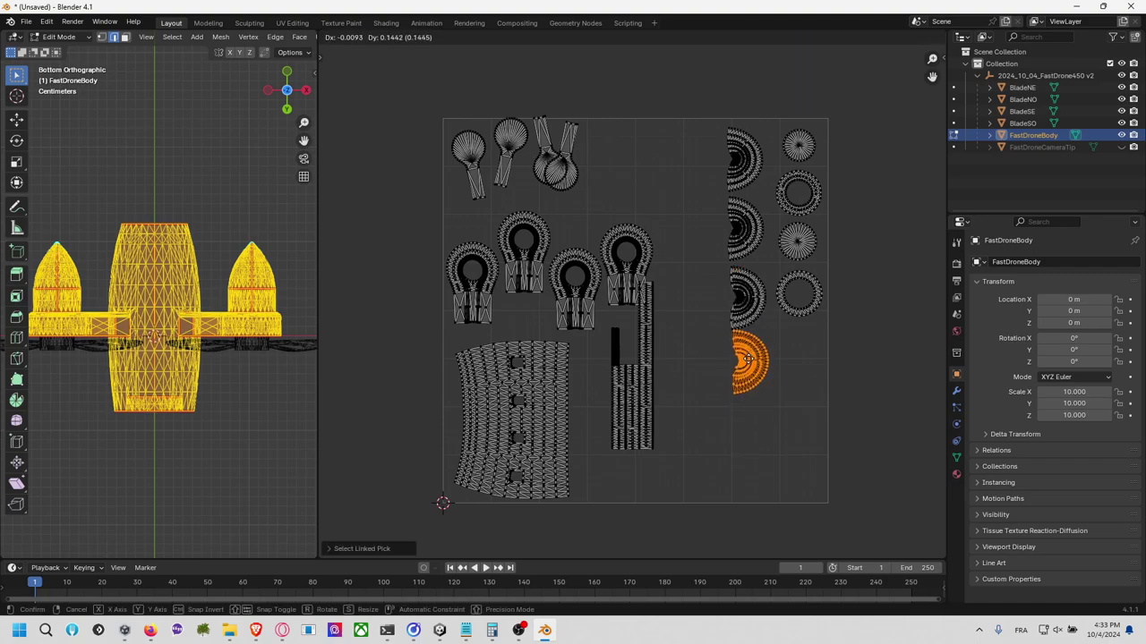
{"action": "left_click", "coordinate": [750, 361]}
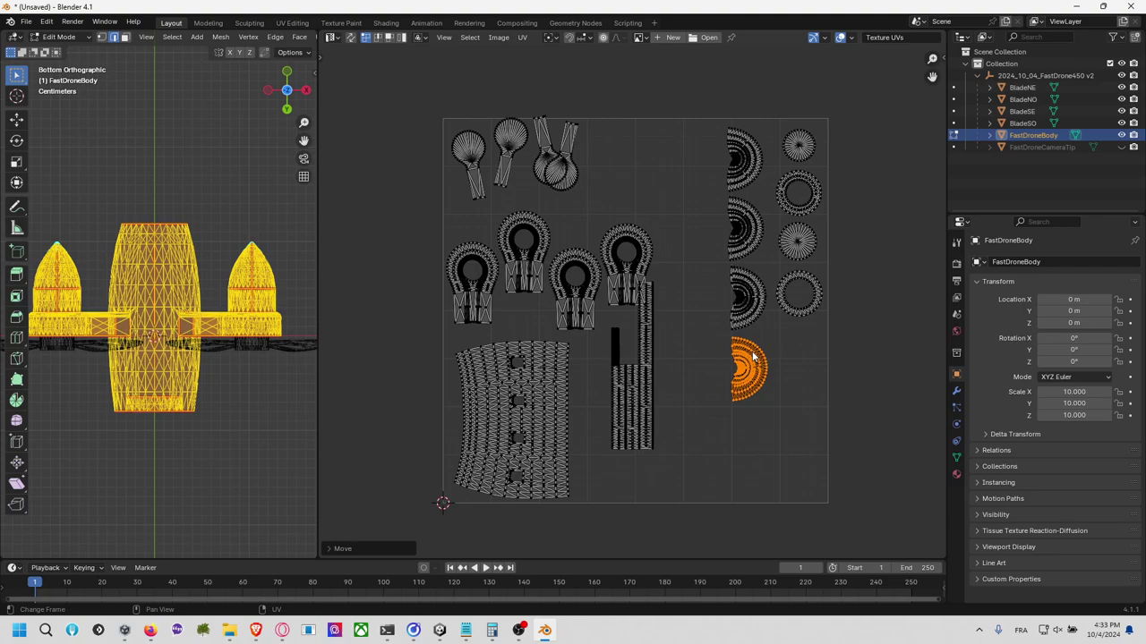
{"action": "left_click", "coordinate": [667, 362]}
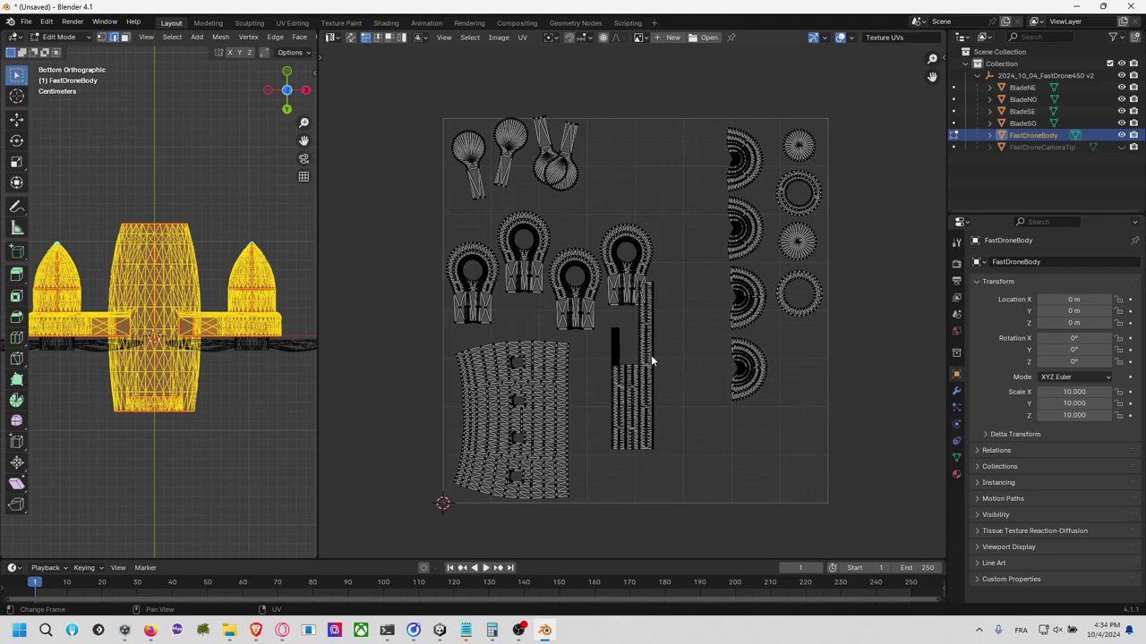
Step: Move the first thin vertical strip beside the long strips, adjusting its position once
{"action": "left_click", "coordinate": [649, 360]}
{"action": "key", "text": "g"}
{"action": "left_click", "coordinate": [685, 385]}
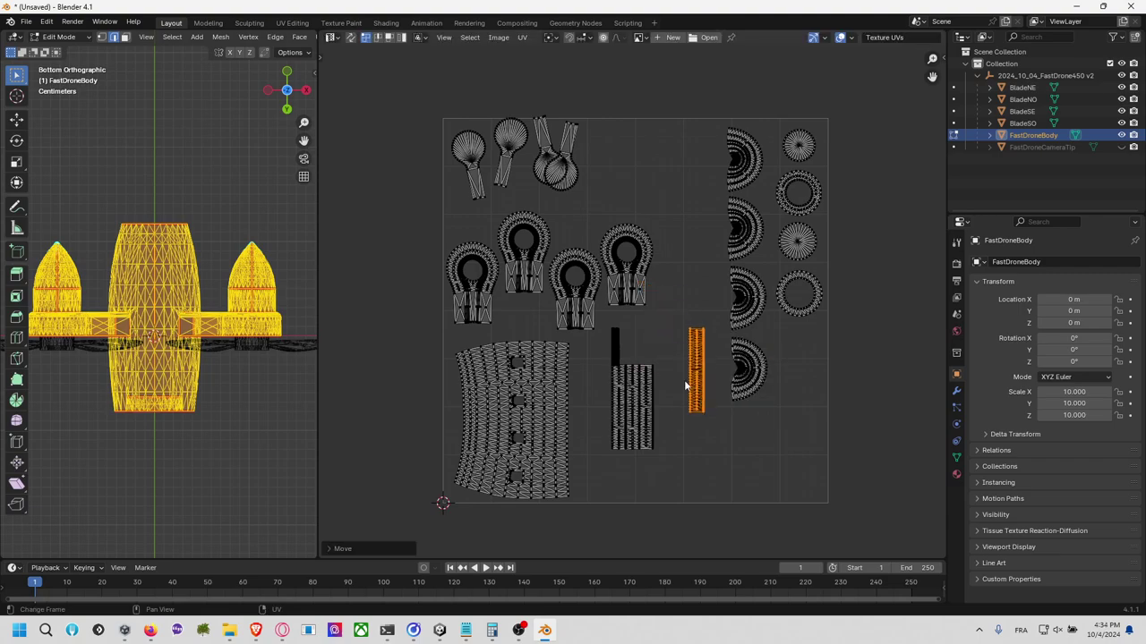
{"action": "key", "text": "g"}
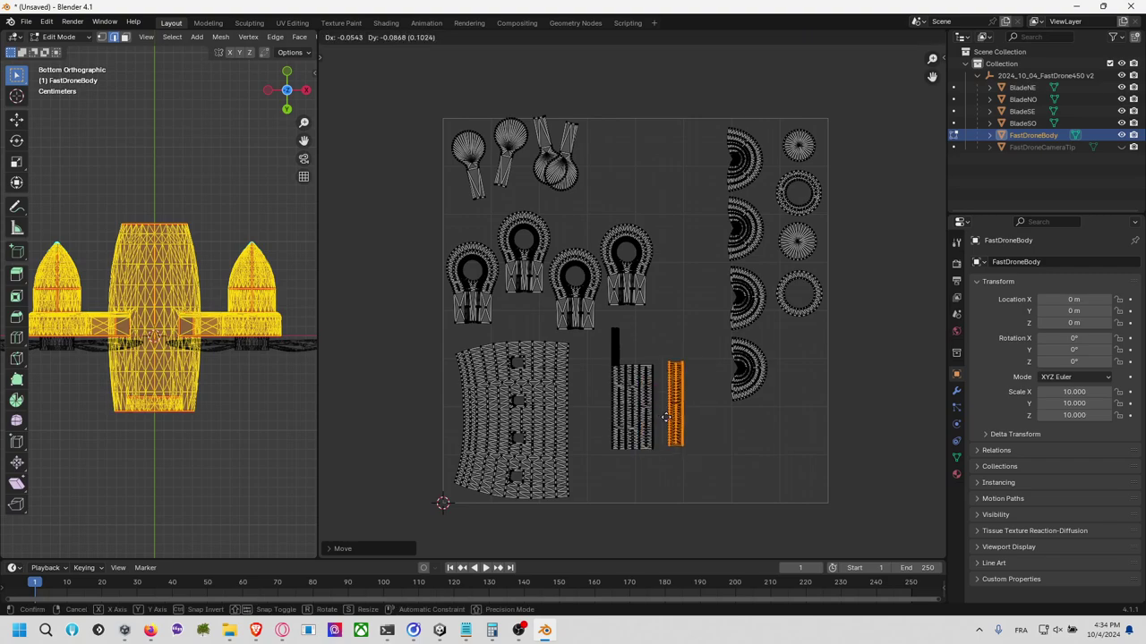
{"action": "left_click", "coordinate": [661, 428]}
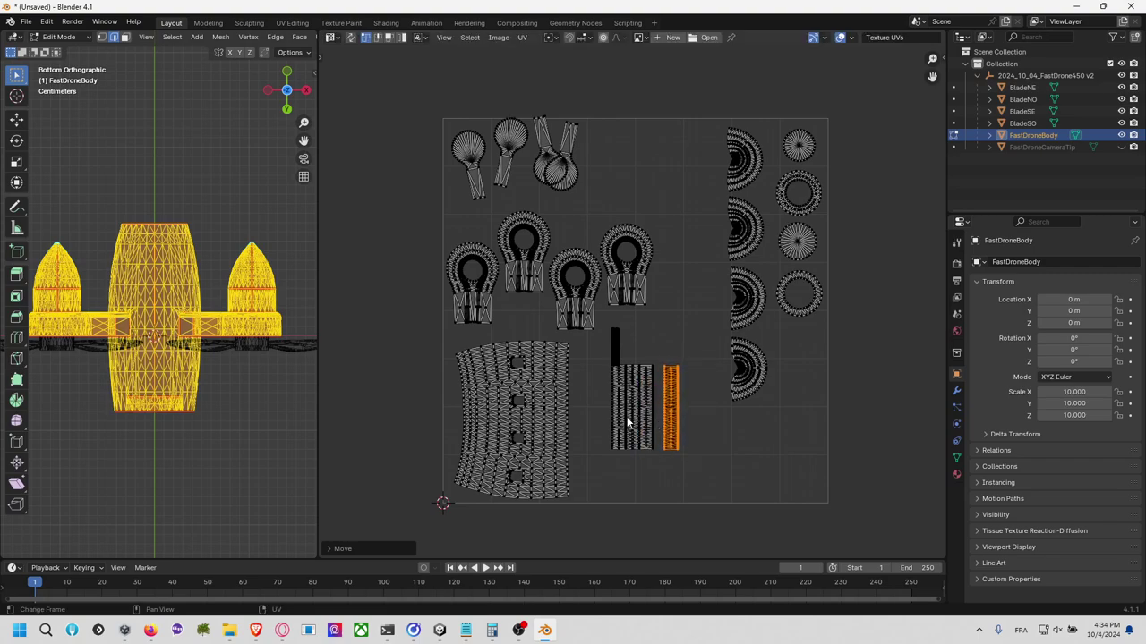
{"action": "key", "text": "l"}
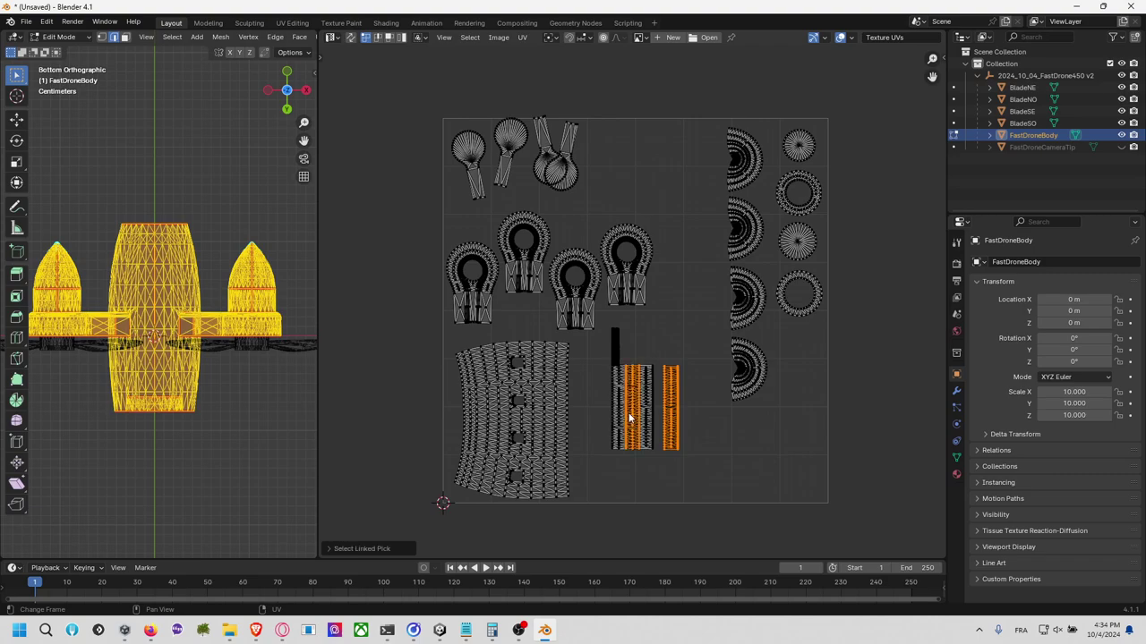
{"action": "key", "text": "alt+a"}
Step: Place the narrow left strip down at the lower left near the bottom edge
{"action": "key", "text": "l"}
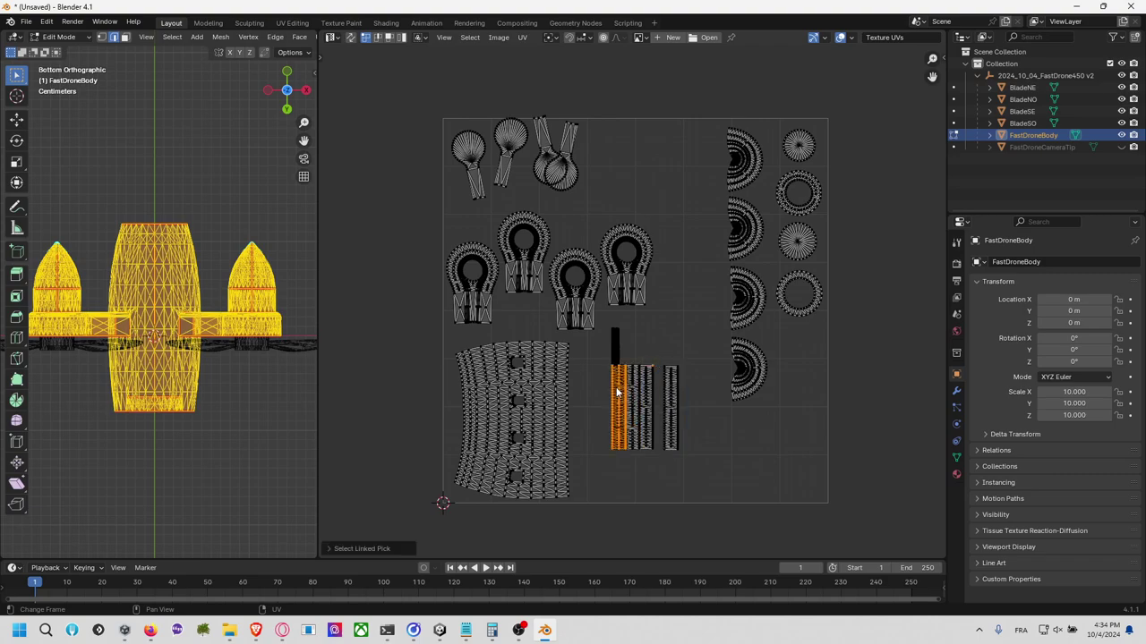
{"action": "key", "text": "g"}
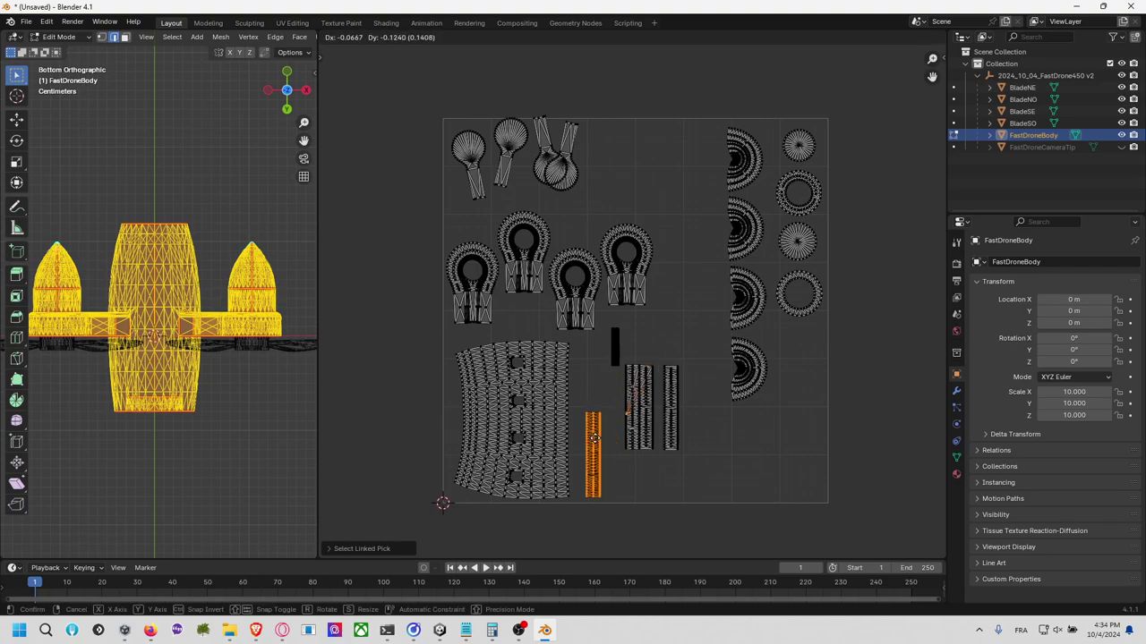
{"action": "key", "text": "Escape"}
{"action": "key", "text": "alt+a"}
{"action": "key", "text": "l"}
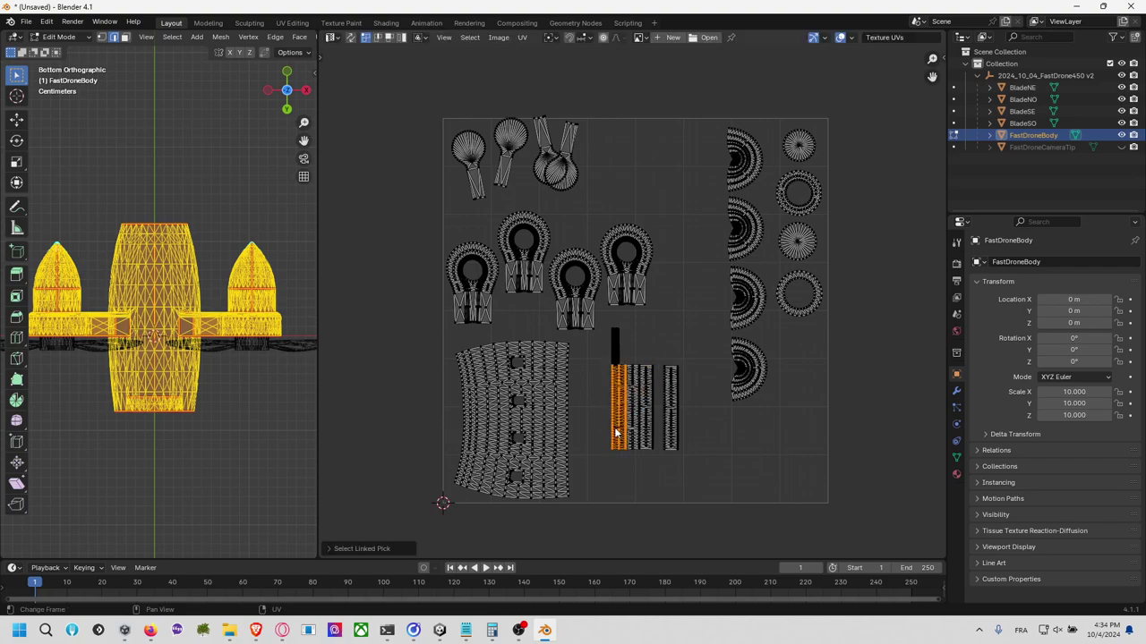
{"action": "key", "text": "g"}
{"action": "left_click", "coordinate": [593, 481]}
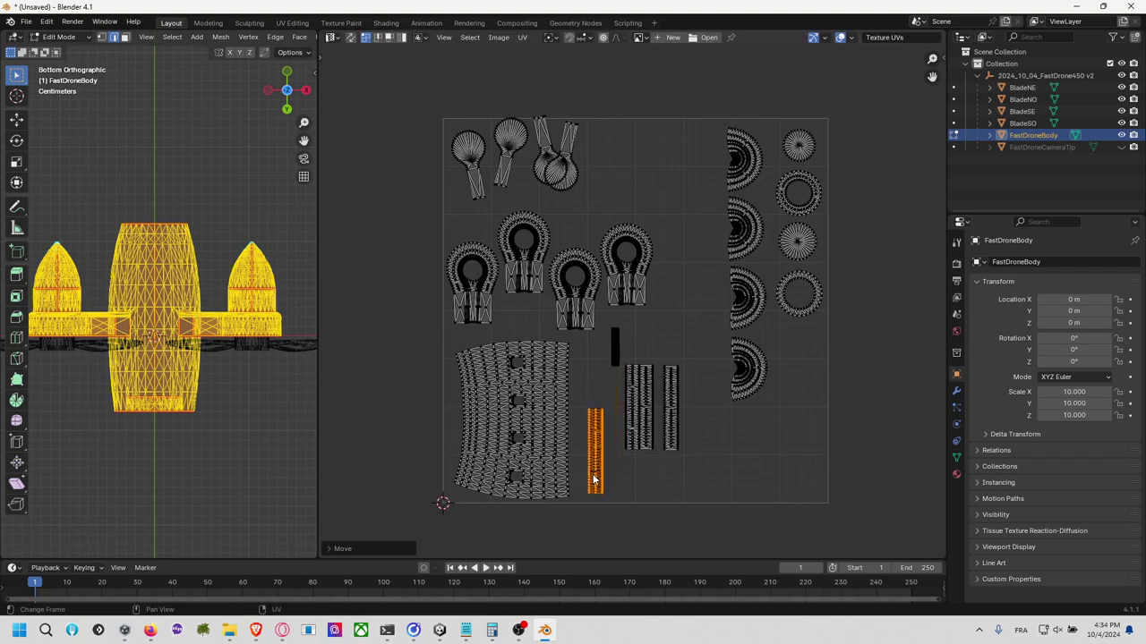
{"action": "key", "text": "alt+a"}
Step: Set the remaining three strips side by side to finish the bottom row
{"action": "key", "text": "l"}
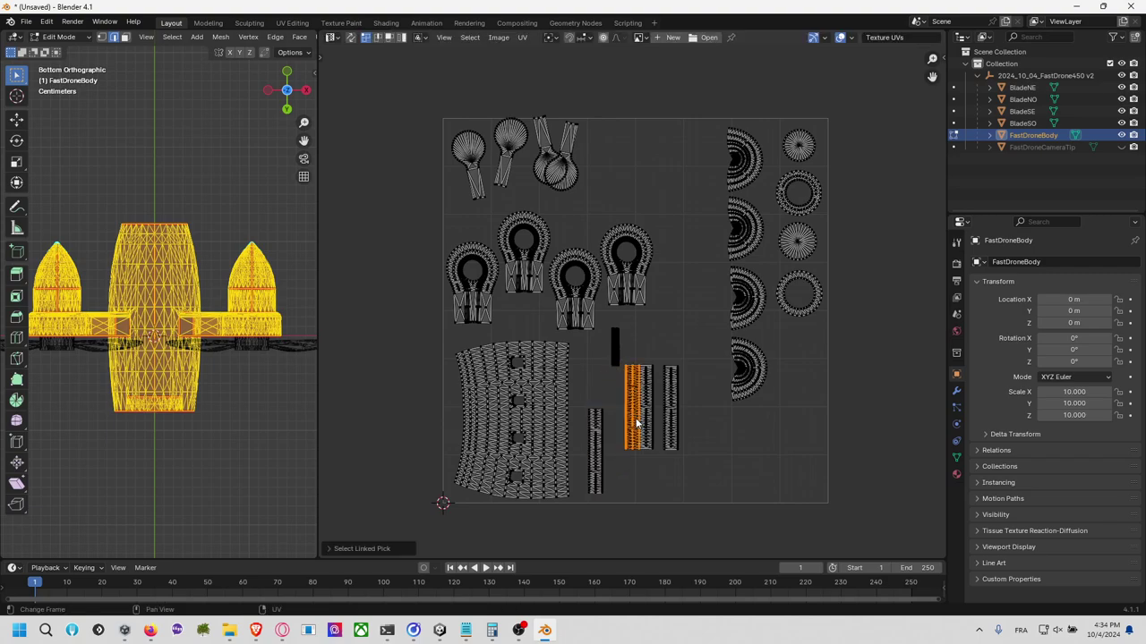
{"action": "key", "text": "g"}
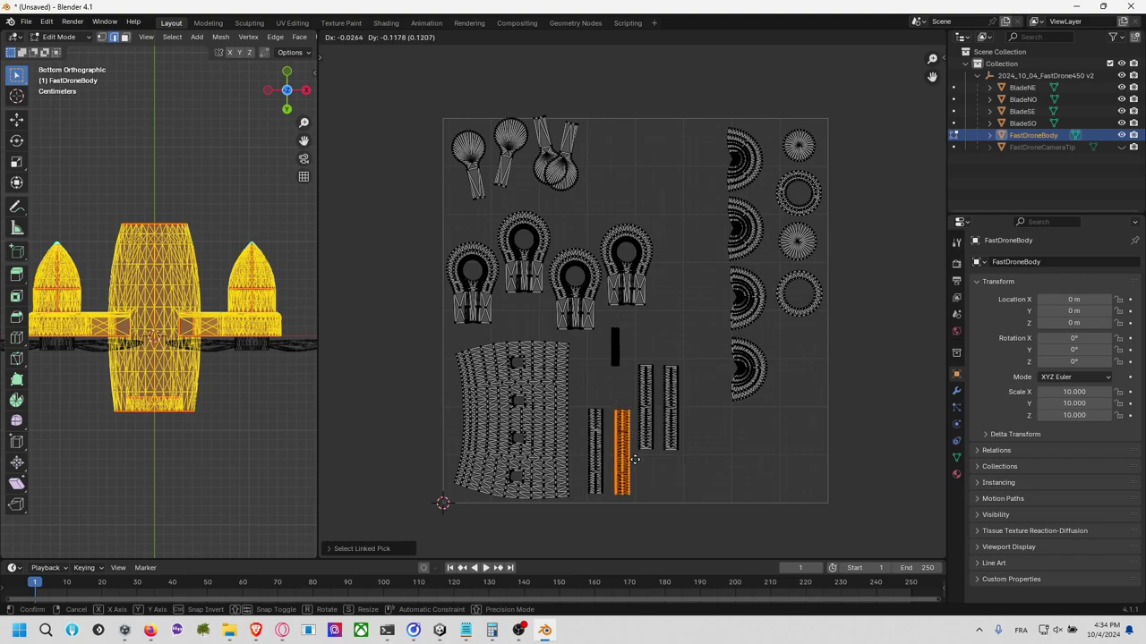
{"action": "left_click", "coordinate": [635, 460]}
{"action": "key", "text": "alt+a"}
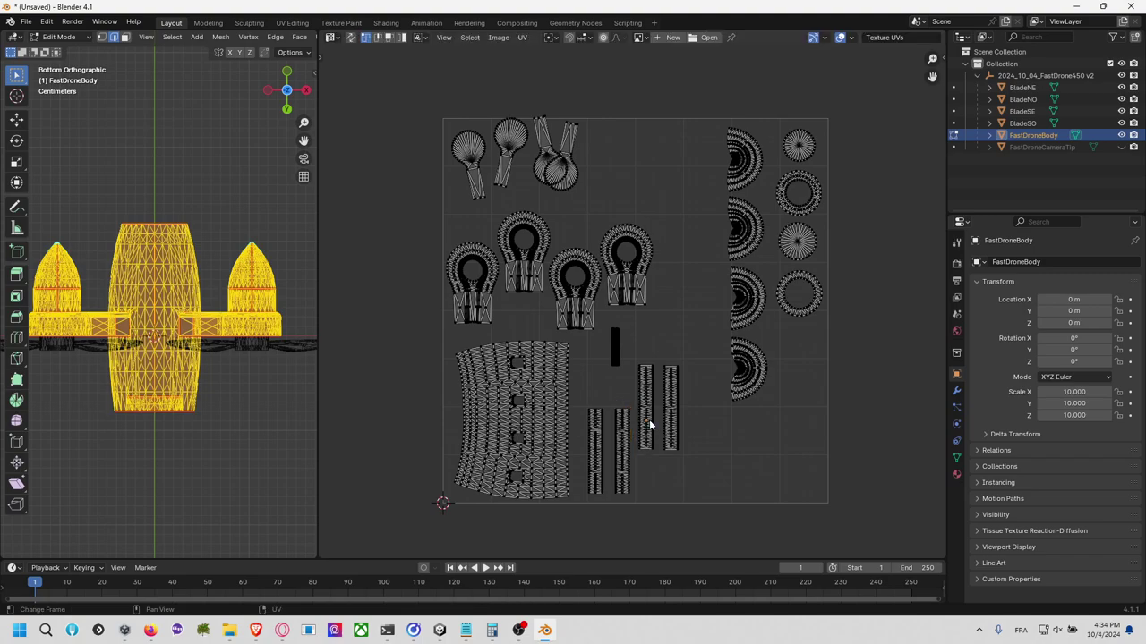
{"action": "key", "text": "l"}
{"action": "key", "text": "g"}
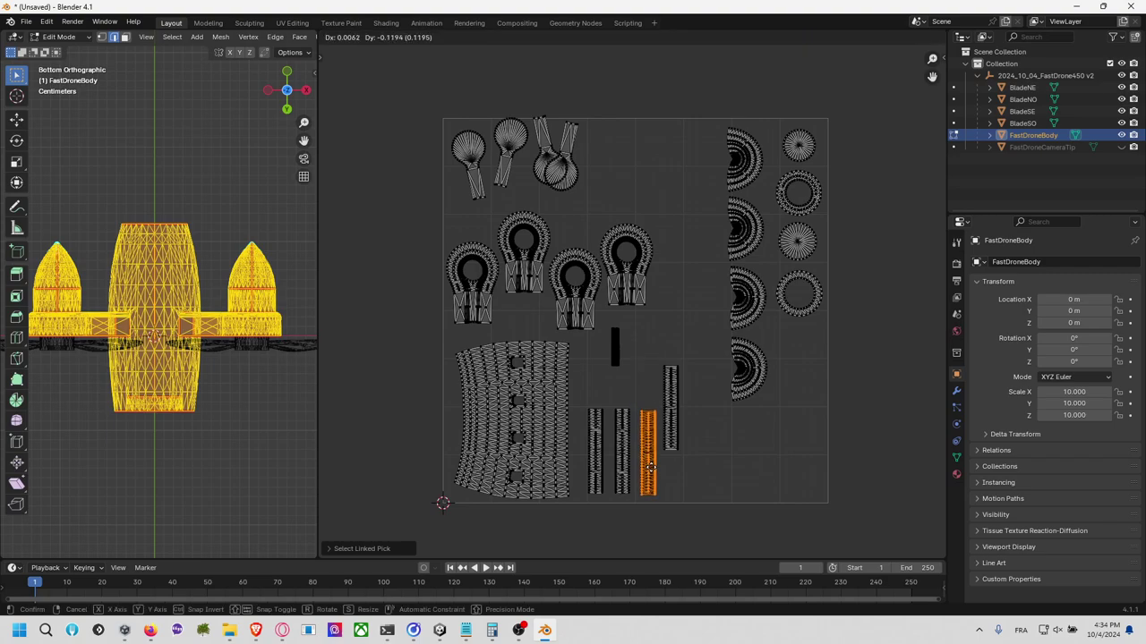
{"action": "left_click", "coordinate": [652, 472]}
{"action": "key", "text": "alt+a"}
{"action": "key", "text": "l"}
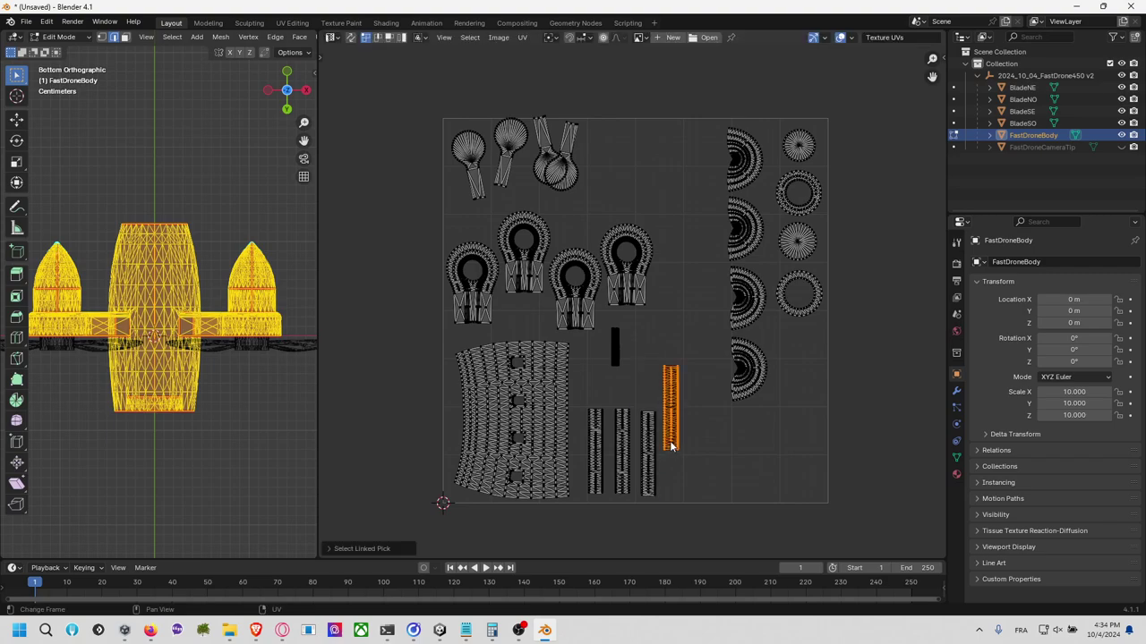
{"action": "key", "text": "g"}
{"action": "left_click", "coordinate": [682, 494]}
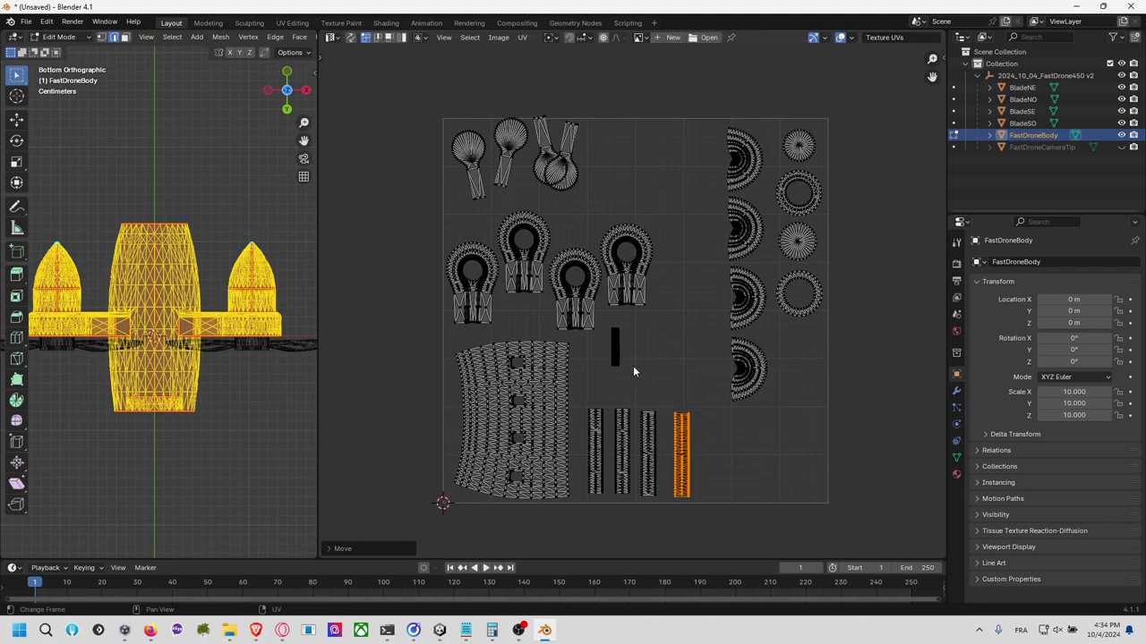
{"action": "key", "text": "alt+a"}
Step: Turn on UV Sync Selection and select the whole small dark UV strip
{"action": "key", "text": "l"}
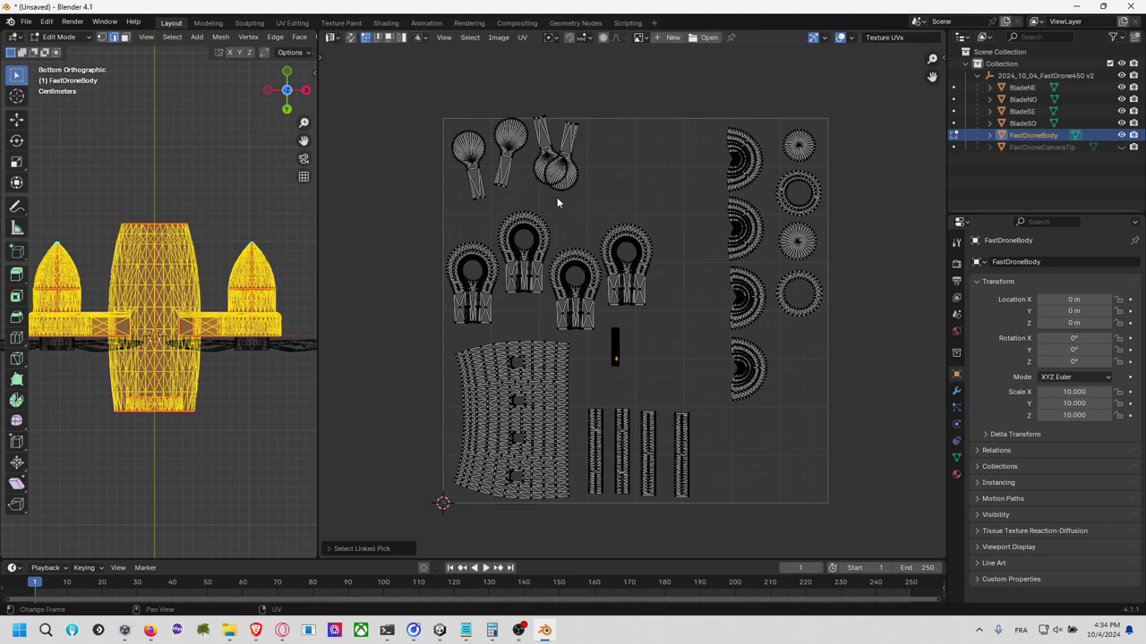
{"action": "left_click", "coordinate": [350, 36]}
{"action": "left_click", "coordinate": [616, 343]}
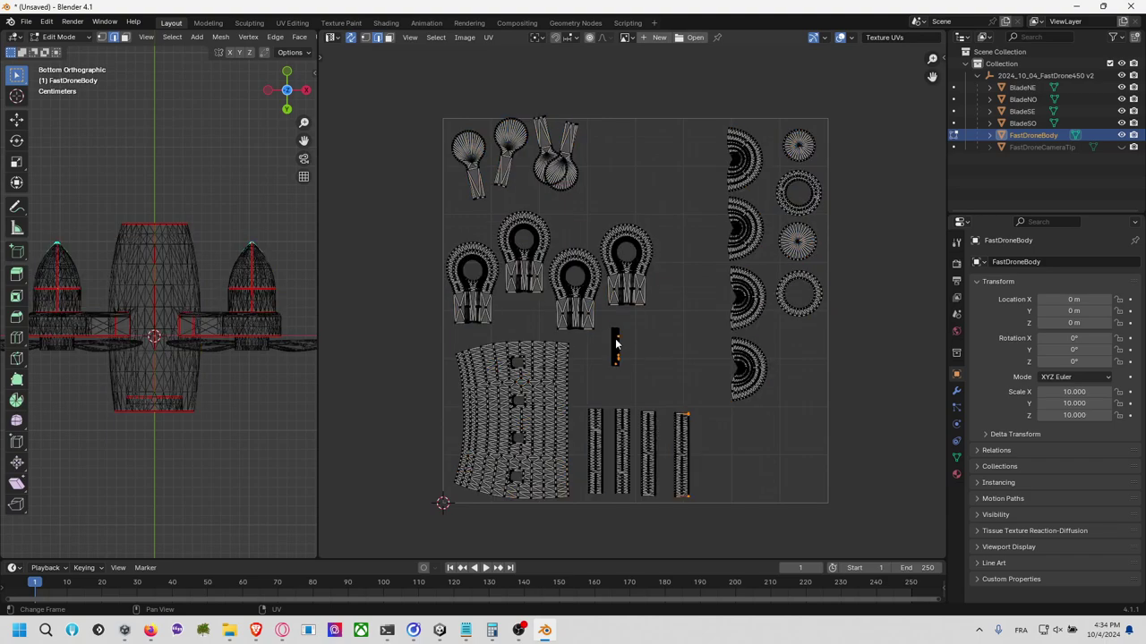
{"action": "key", "text": "l"}
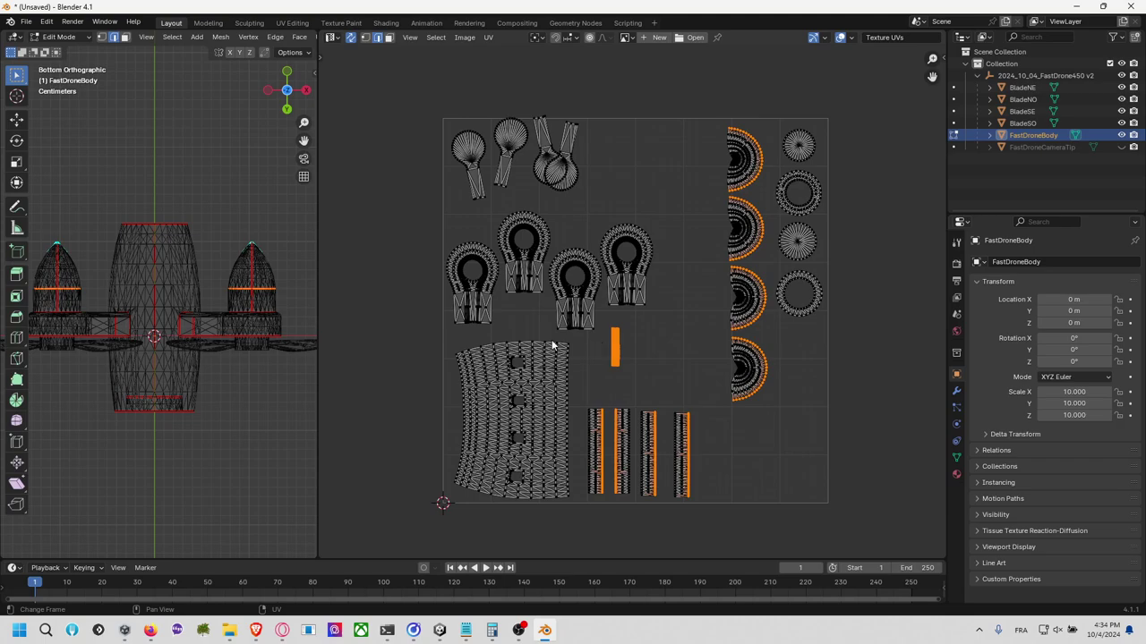
Step: Inspect the selected edges from top, front, bottom and back views, ending on the bottom view
{"action": "scroll", "coordinate": [282, 322], "scroll_direction": "up", "scroll_amount": 4}
{"action": "middle_click_drag", "start_coordinate": [282, 322], "coordinate": [253, 295]}
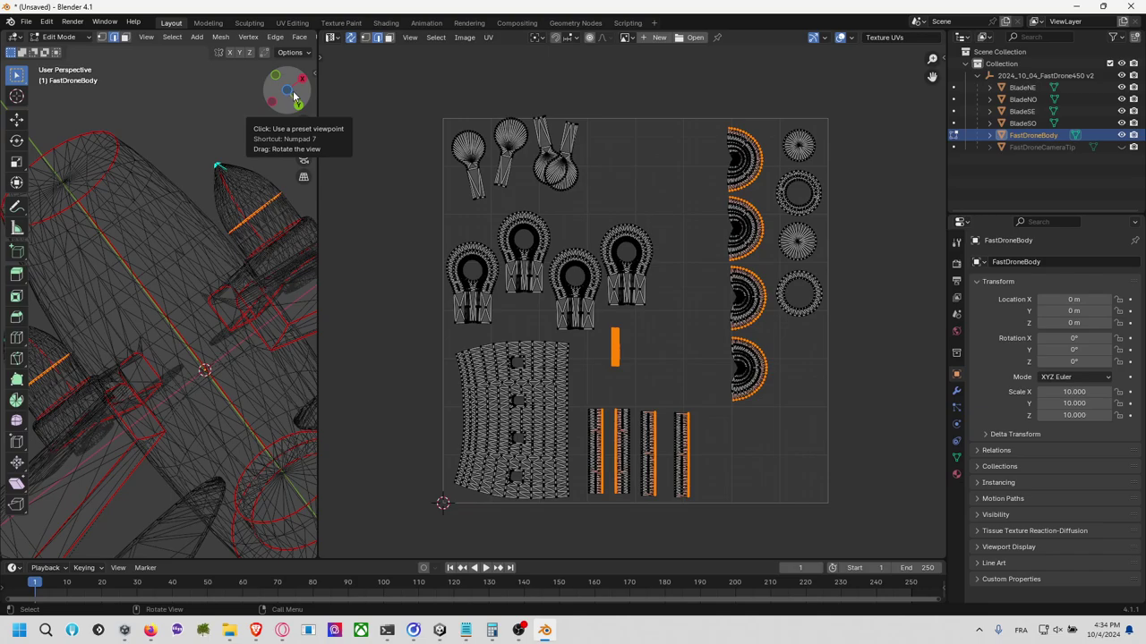
{"action": "left_click", "coordinate": [291, 93]}
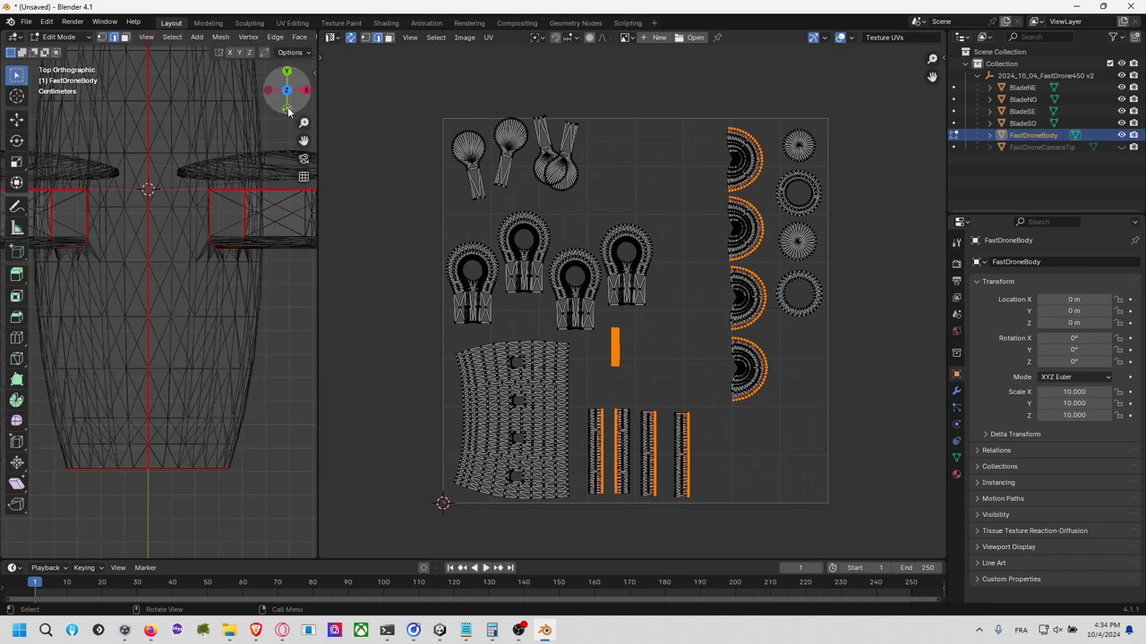
{"action": "left_click", "coordinate": [287, 111]}
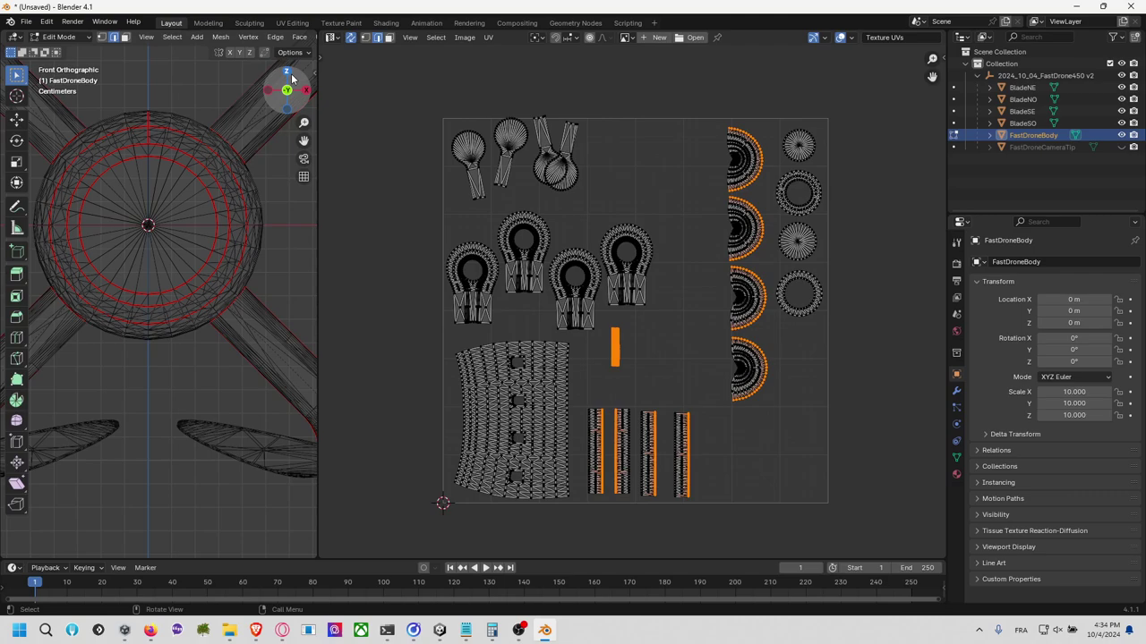
{"action": "left_click", "coordinate": [290, 77]}
{"action": "scroll", "coordinate": [261, 201], "scroll_direction": "up", "scroll_amount": 3}
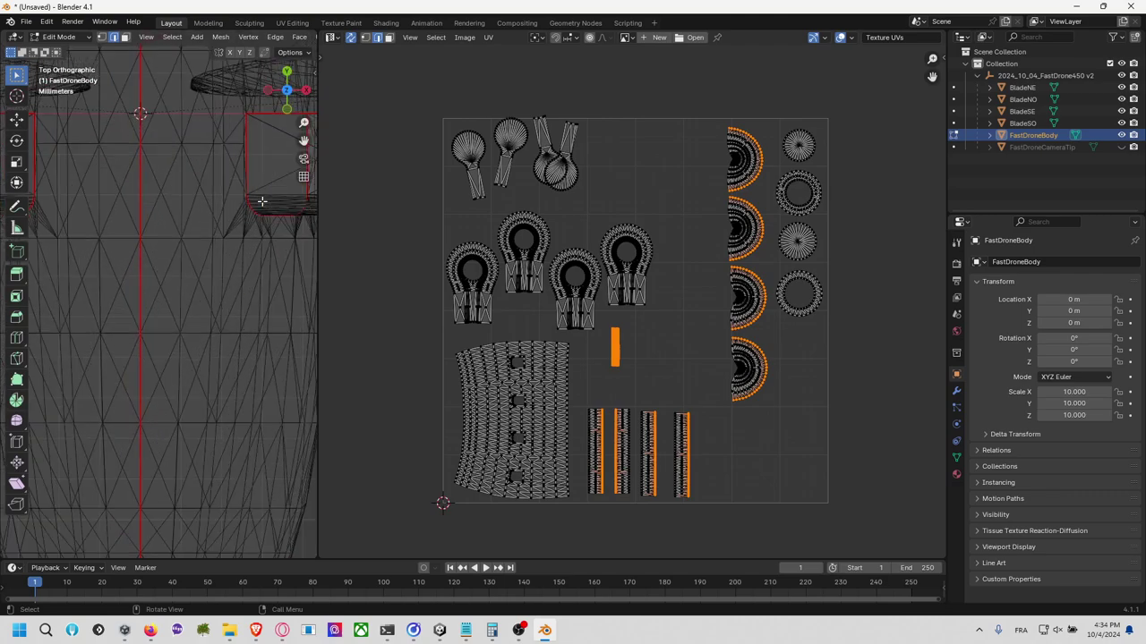
{"action": "scroll", "coordinate": [261, 201], "scroll_direction": "down", "scroll_amount": 4}
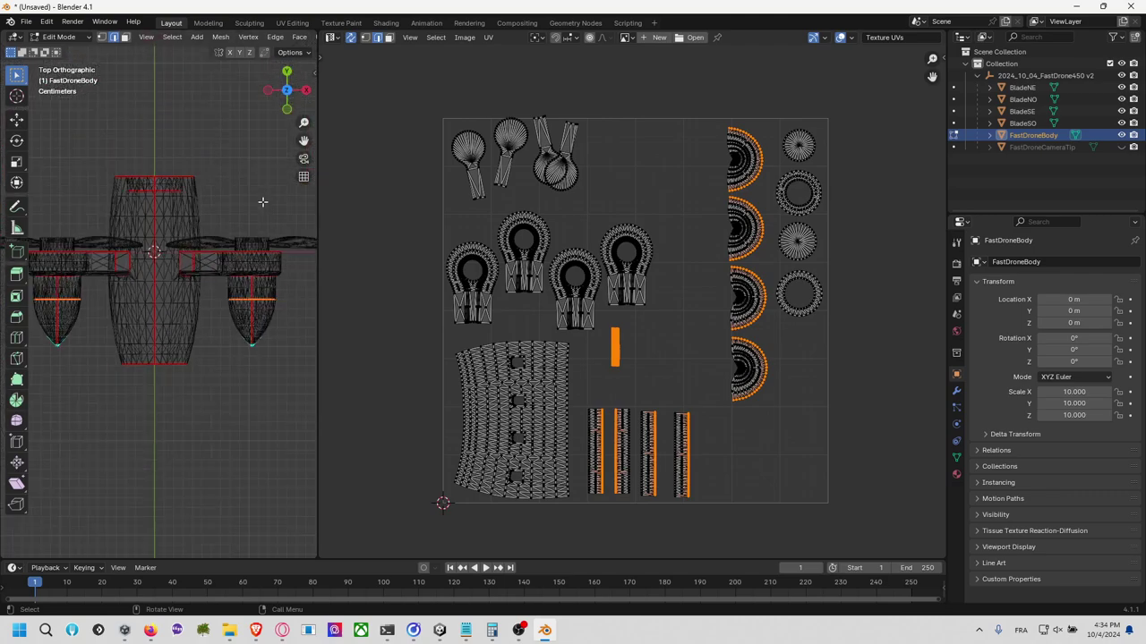
{"action": "left_click", "coordinate": [286, 89]}
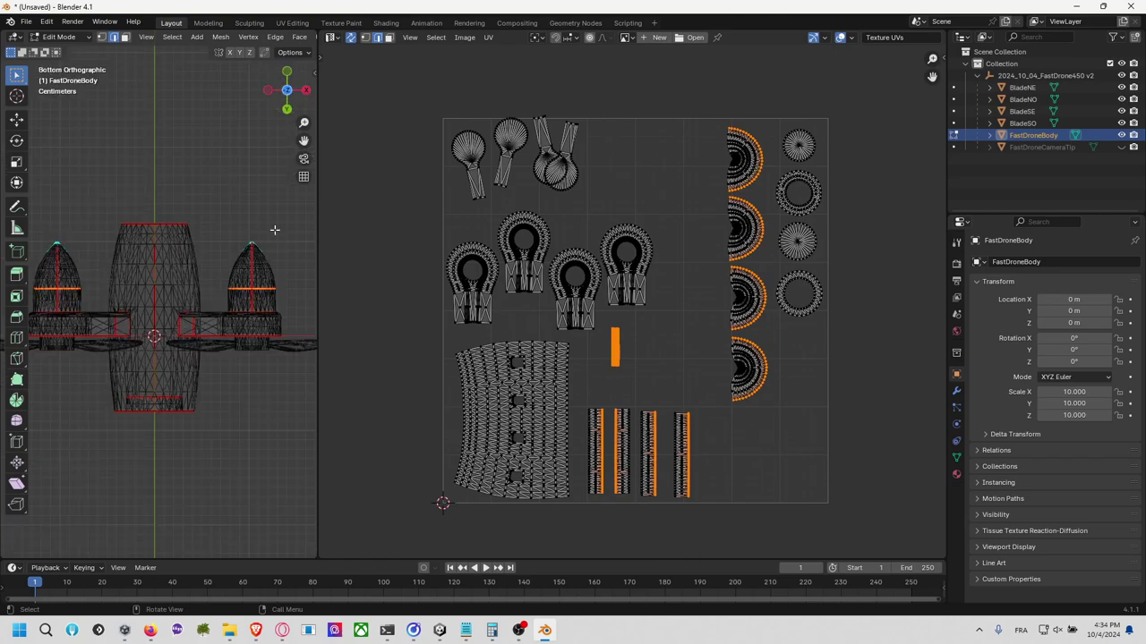
{"action": "middle_click_drag", "start_coordinate": [289, 238], "coordinate": [296, 235]}
{"action": "left_click", "coordinate": [288, 110]}
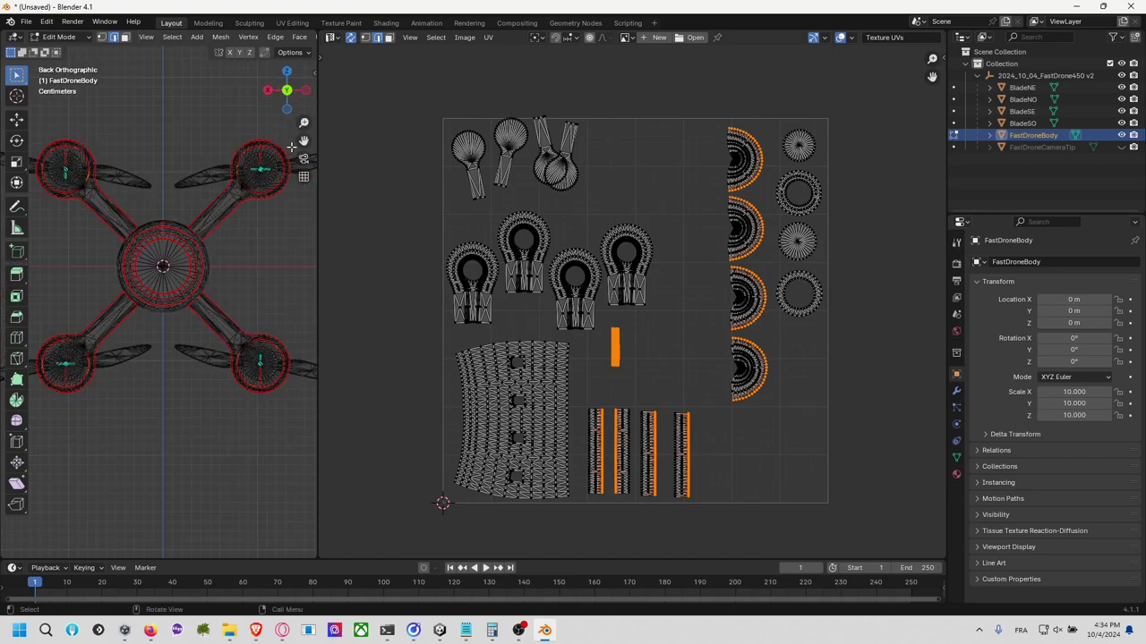
{"action": "left_click", "coordinate": [287, 110]}
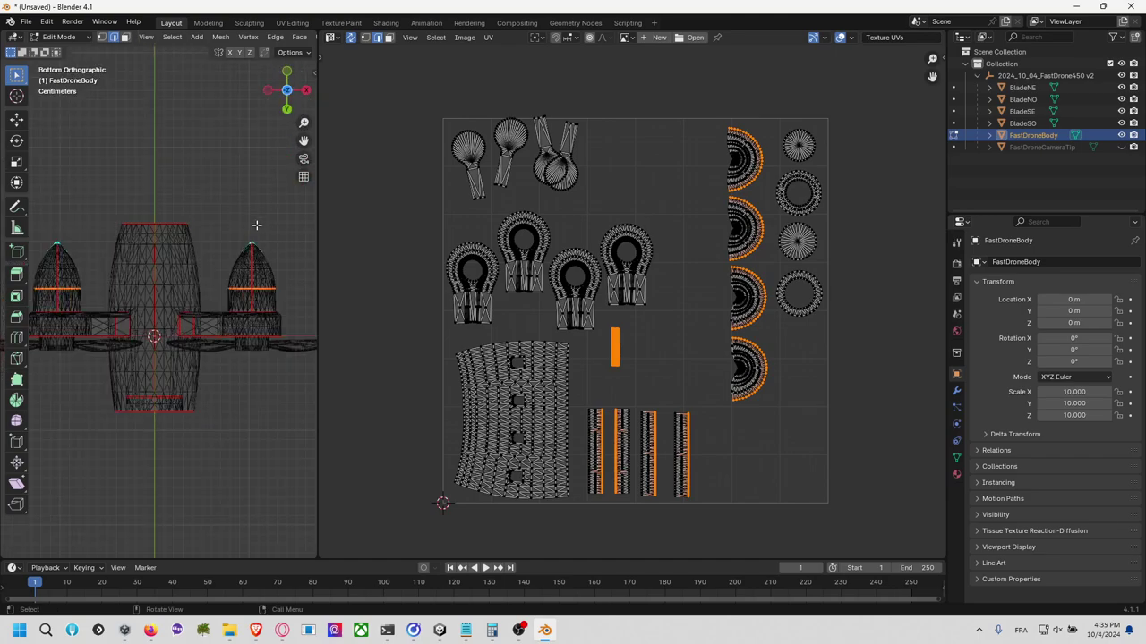
Step: Run Merge by Distance on the drone body mesh from the F3 search
{"action": "key", "text": "F3"}
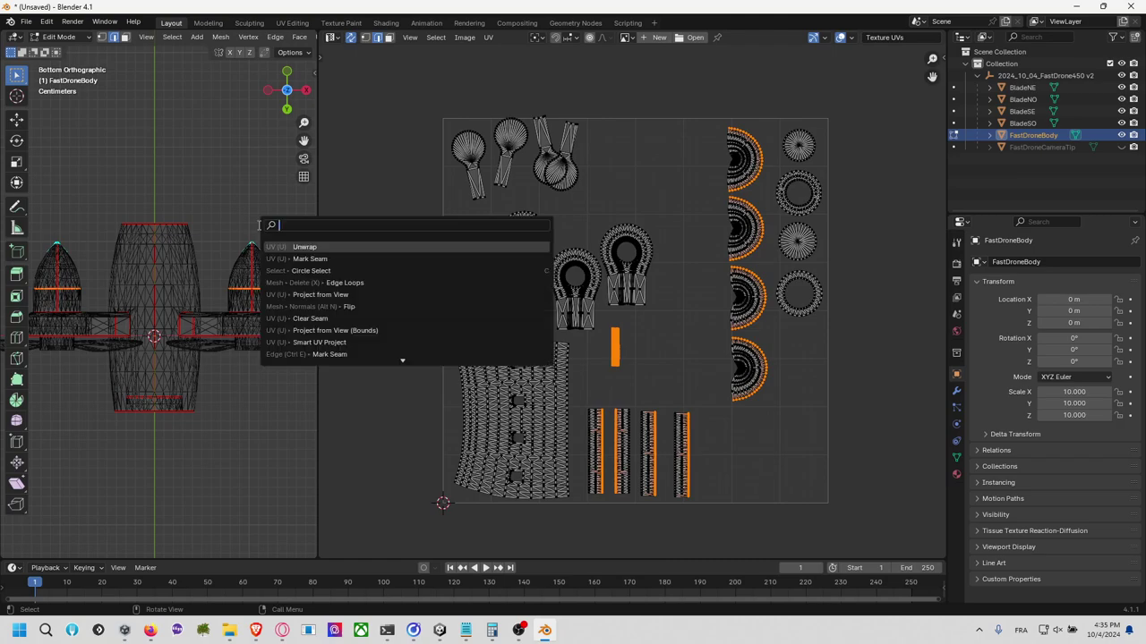
{"action": "type", "text": "fus"}
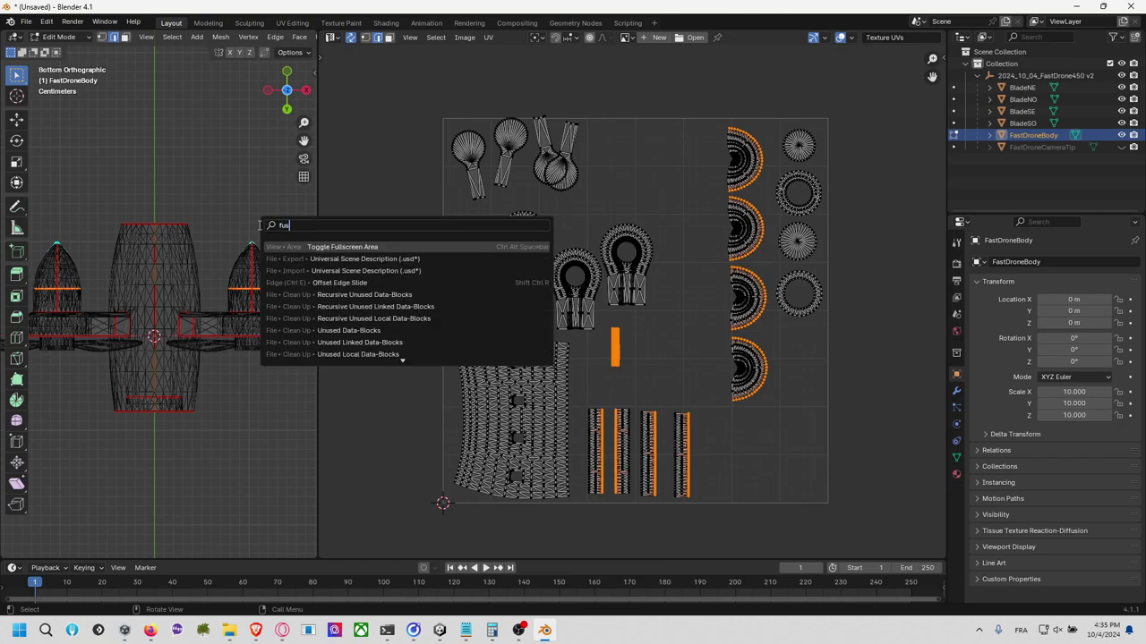
{"action": "key", "text": "BackSpace"}
{"action": "key", "text": "BackSpace"}
{"action": "key", "text": "BackSpace"}
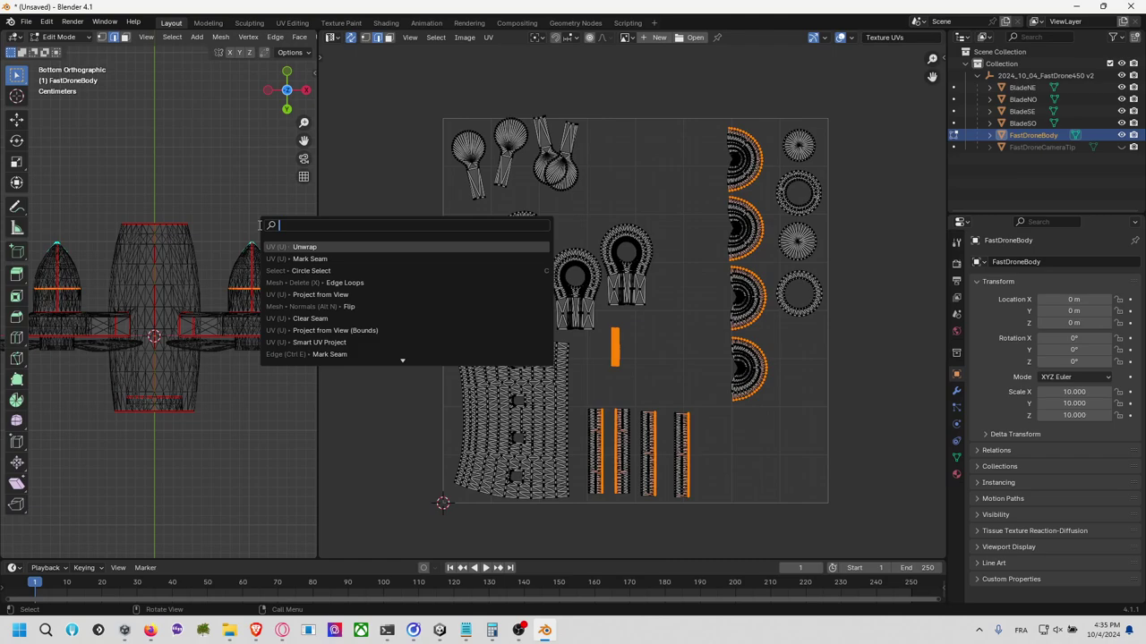
{"action": "type", "text": "distan"}
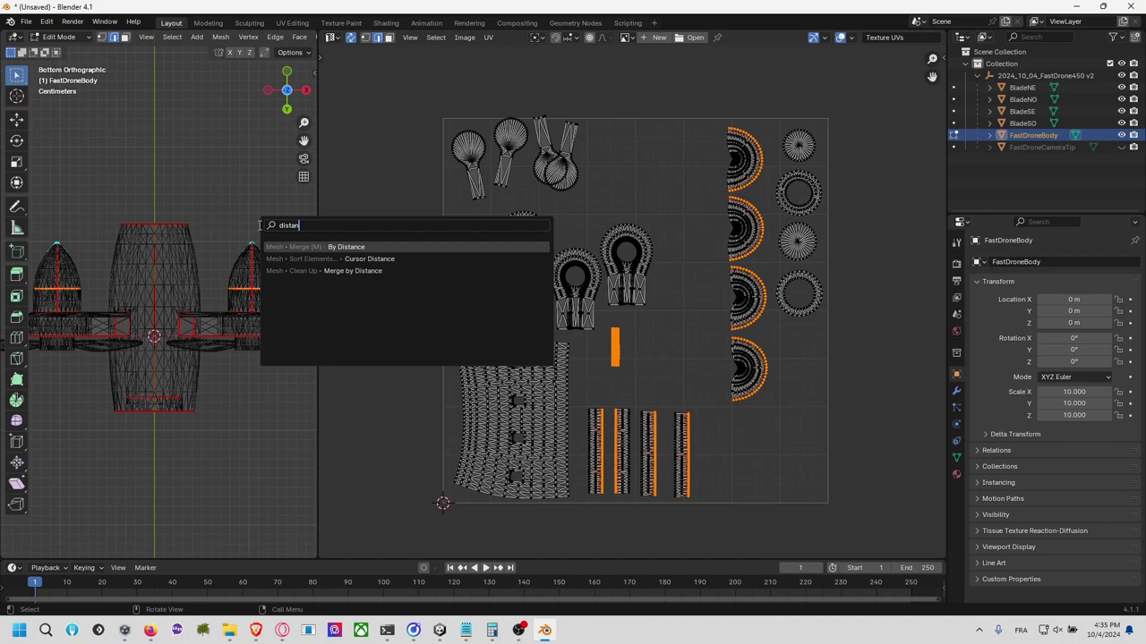
{"action": "key", "text": "Return"}
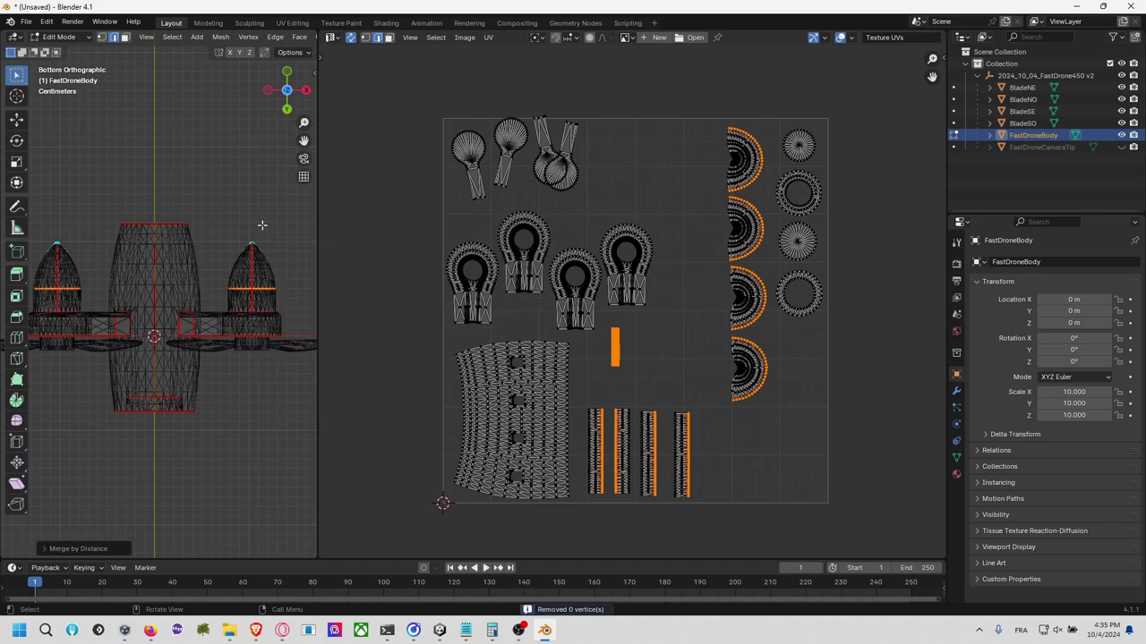
Step: Box-select the horizontal edge loops and run Merge by Distance again, removing 0 vertices
{"action": "scroll", "coordinate": [261, 224], "scroll_direction": "down", "scroll_amount": 2}
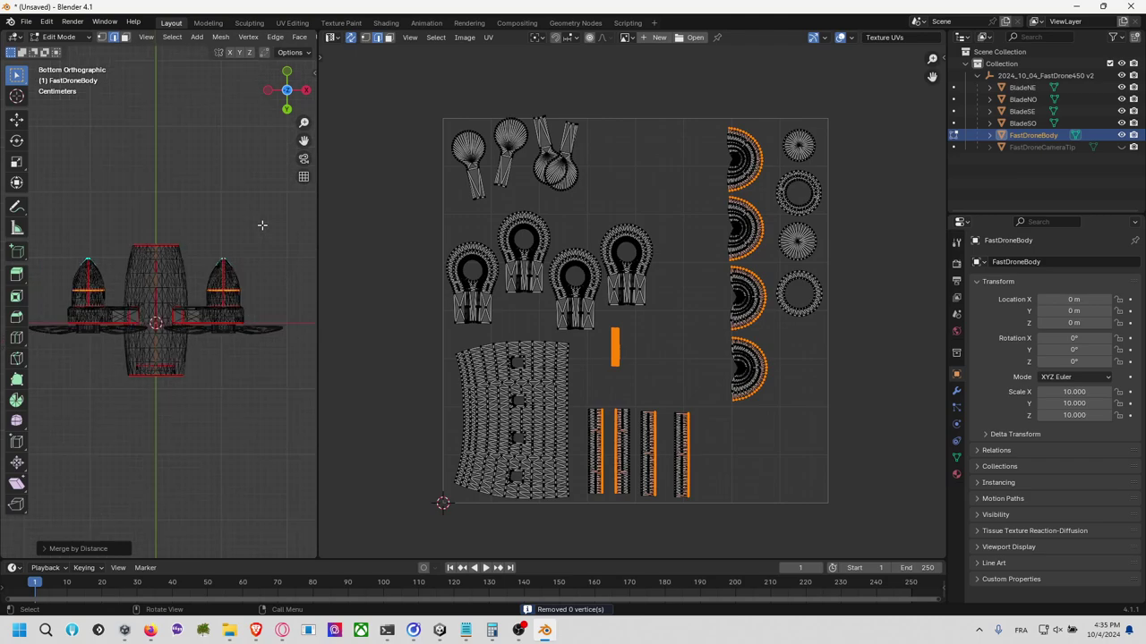
{"action": "key", "text": "alt+a"}
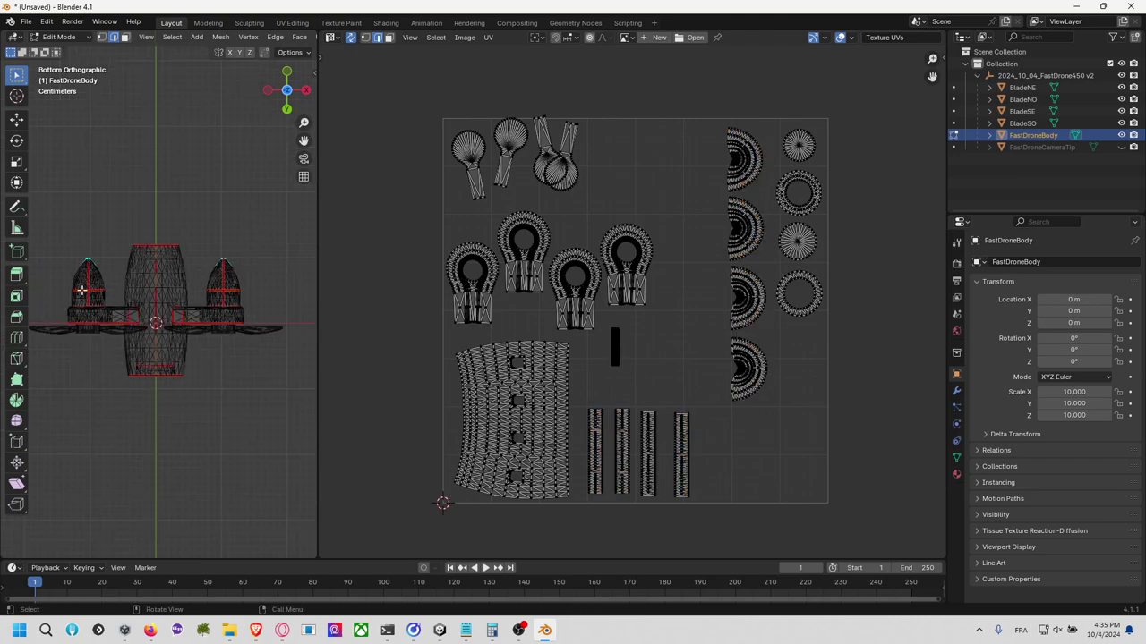
{"action": "left_click_drag", "start_coordinate": [68, 287], "coordinate": [250, 292]}
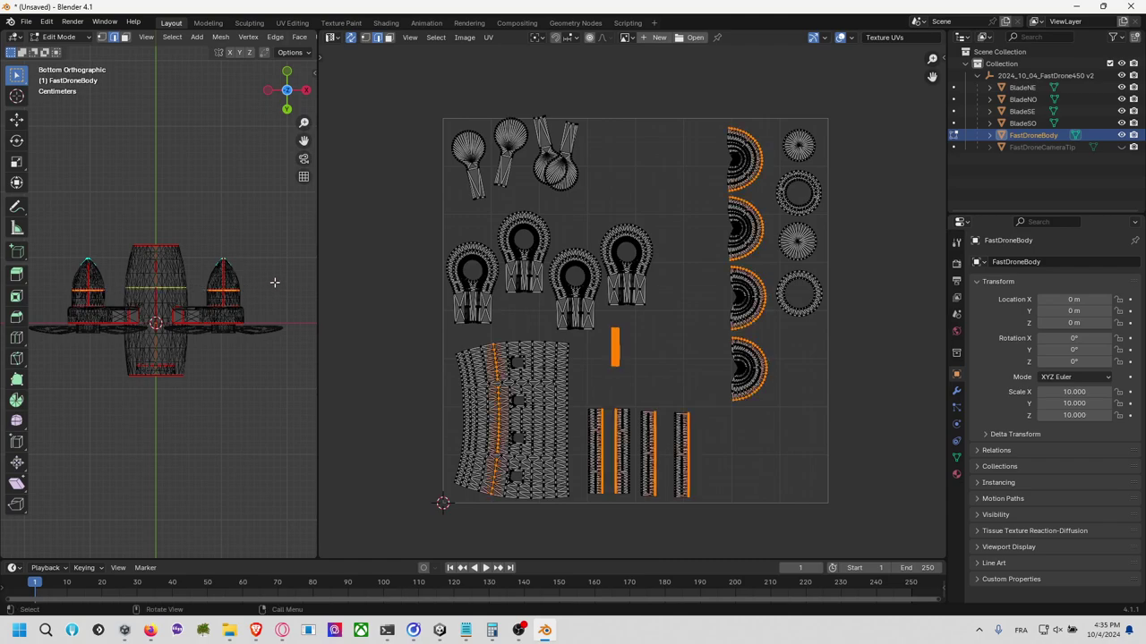
{"action": "key", "text": "F3"}
{"action": "type", "text": "dis"}
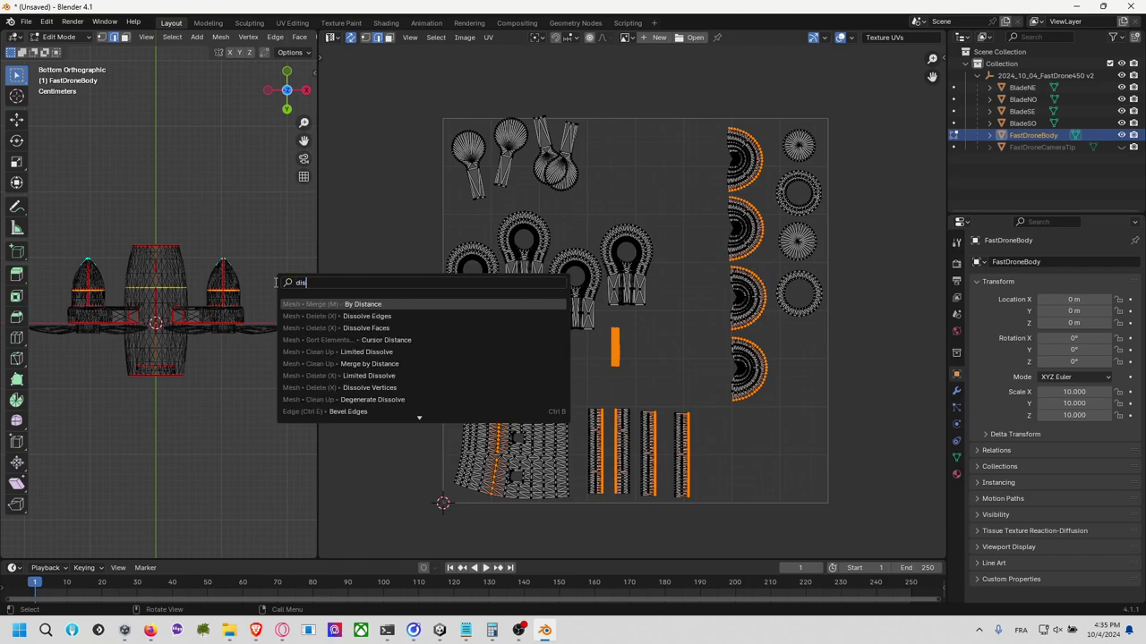
{"action": "key", "text": "BackSpace"}
{"action": "key", "text": "BackSpace"}
{"action": "key", "text": "BackSpace"}
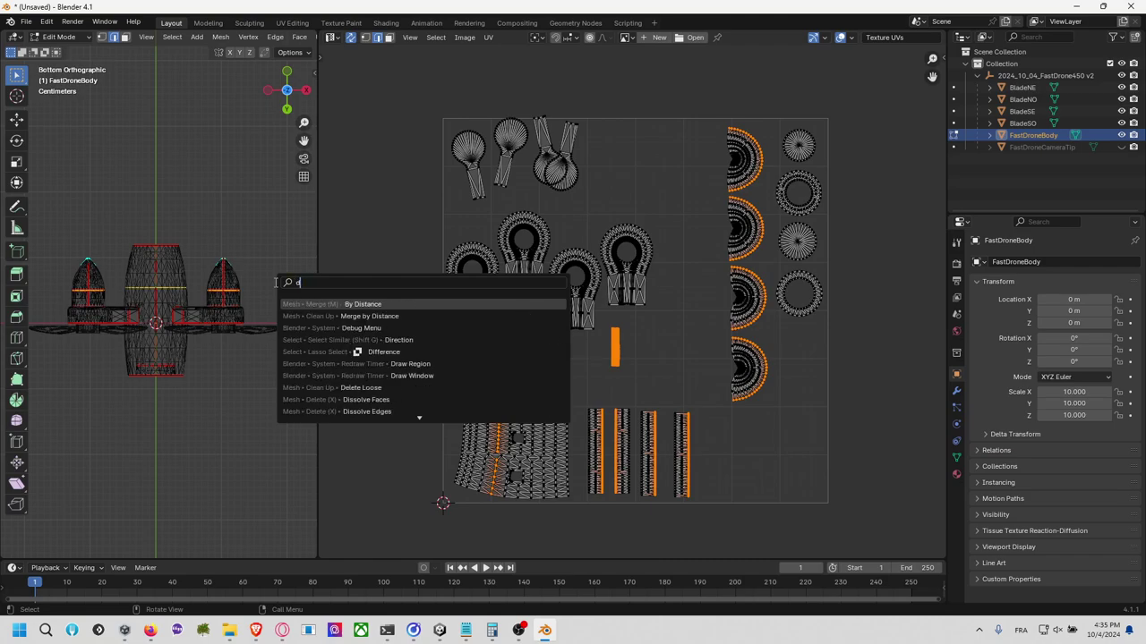
{"action": "type", "text": "mer"}
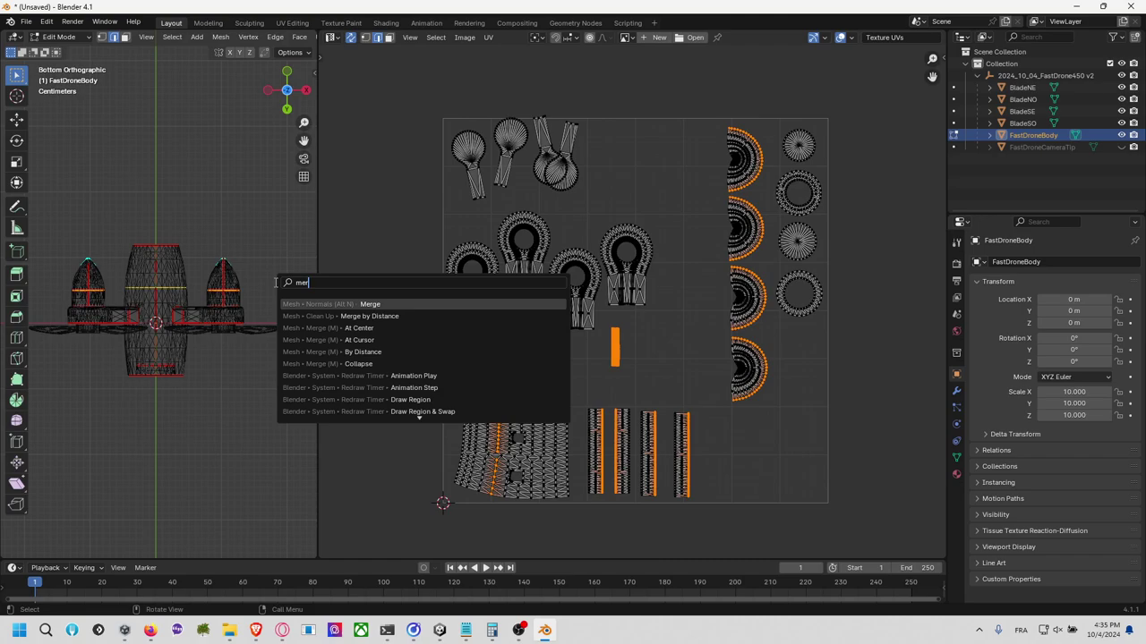
{"action": "key", "text": "Down"}
{"action": "key", "text": "Return"}
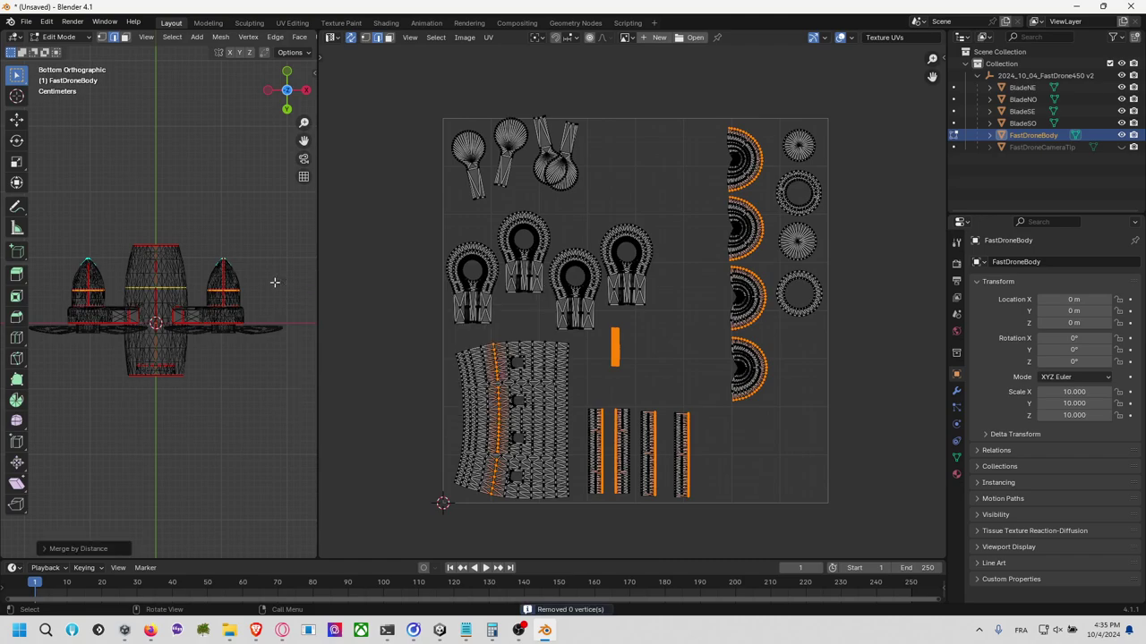
Step: Inspect the nose cone from the right, back and bottom views
{"action": "scroll", "coordinate": [274, 288], "scroll_direction": "up", "scroll_amount": 4}
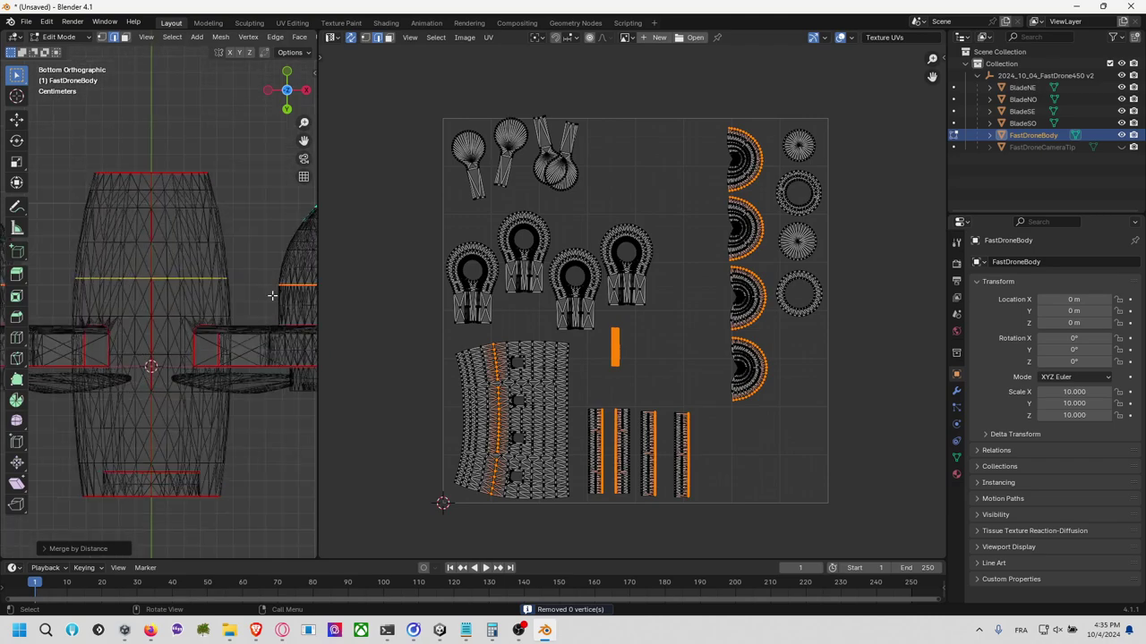
{"action": "middle_click_drag", "start_coordinate": [274, 293], "coordinate": [300, 259], "text": "shift"}
{"action": "scroll", "coordinate": [153, 319], "scroll_direction": "up", "scroll_amount": 3}
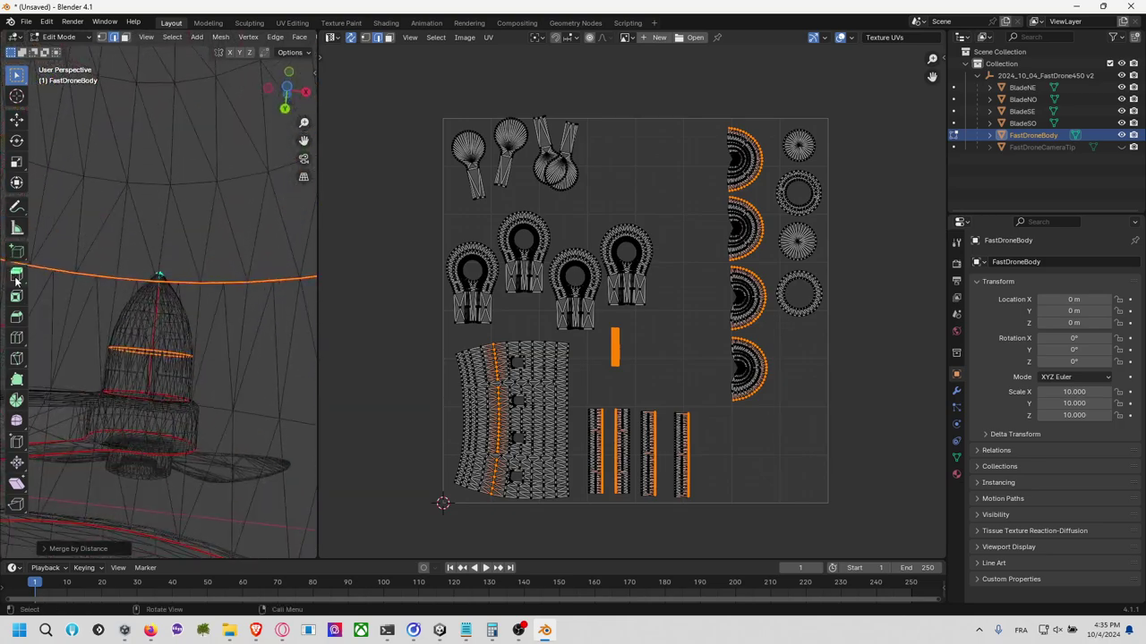
{"action": "left_click", "coordinate": [305, 95]}
{"action": "scroll", "coordinate": [235, 188], "scroll_direction": "down", "scroll_amount": 5}
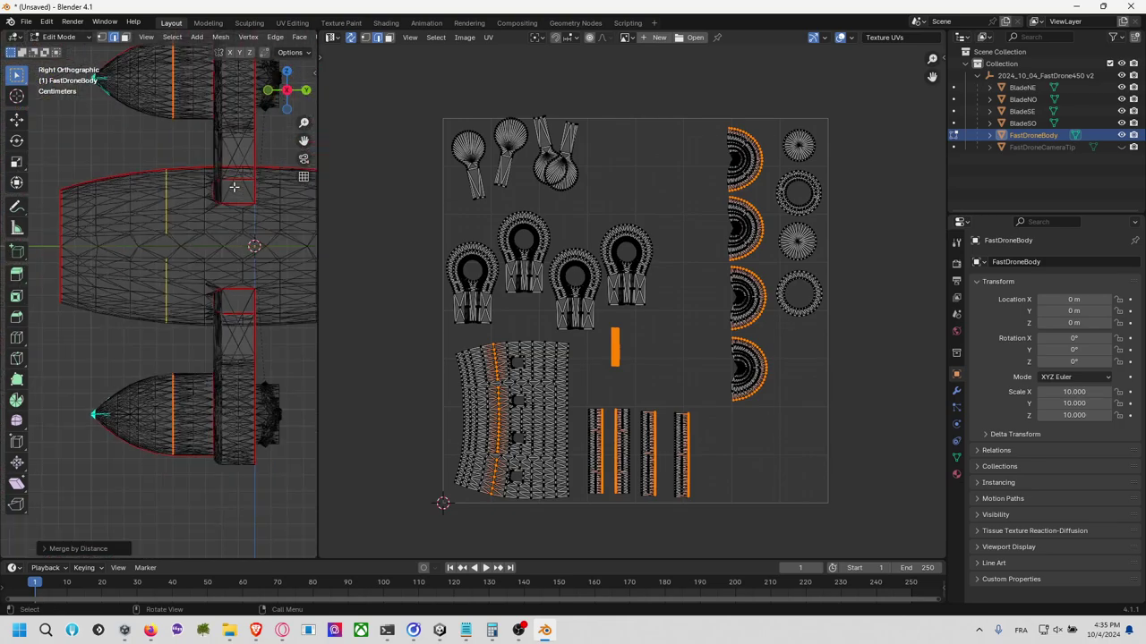
{"action": "left_click", "coordinate": [305, 90]}
{"action": "left_click", "coordinate": [287, 108]}
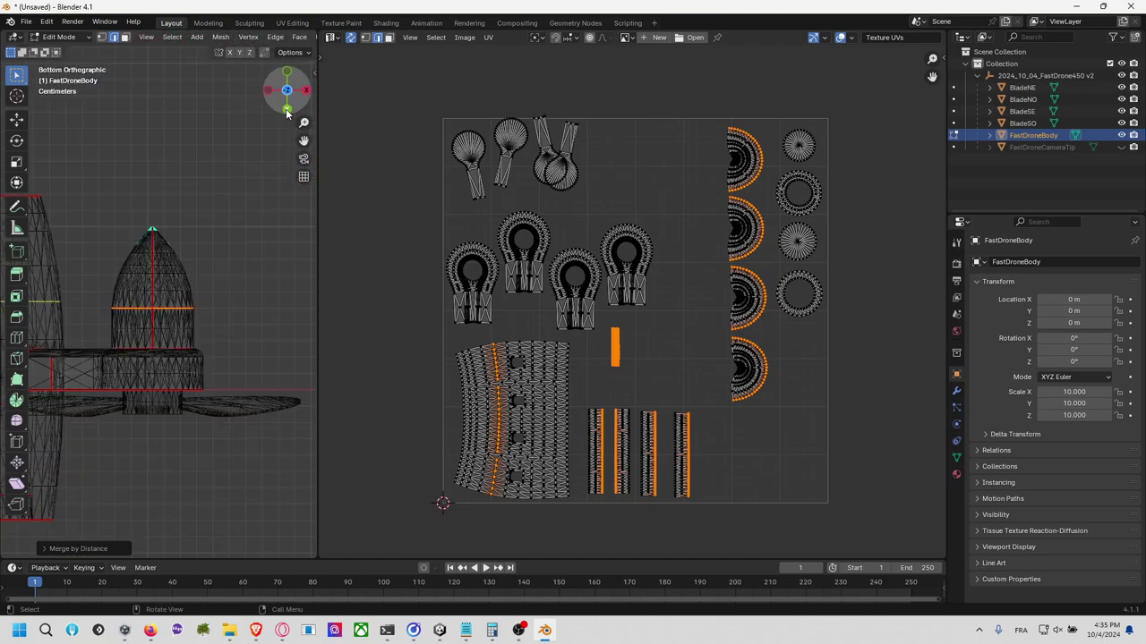
{"action": "scroll", "coordinate": [238, 179], "scroll_direction": "up", "scroll_amount": 4}
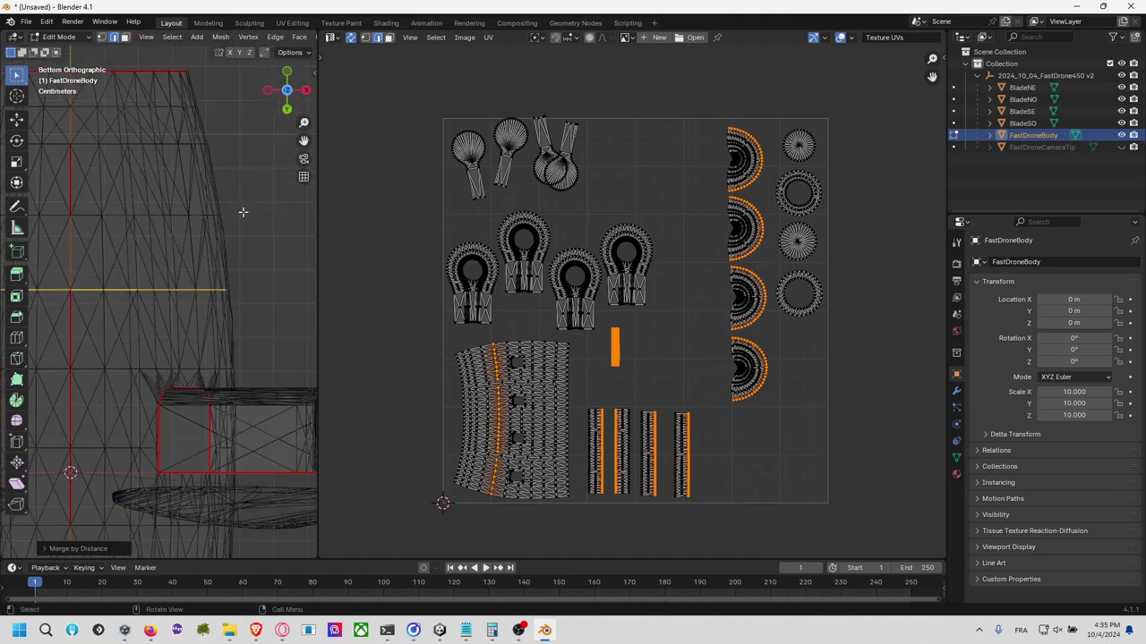
{"action": "scroll", "coordinate": [243, 211], "scroll_direction": "down", "scroll_amount": 6}
{"action": "scroll", "coordinate": [243, 211], "scroll_direction": "down", "scroll_amount": 1}
Step: Scale the selected edge loops along the Y axis, then return to Bottom Orthographic view
{"action": "key", "text": "s"}
{"action": "key", "text": "z"}
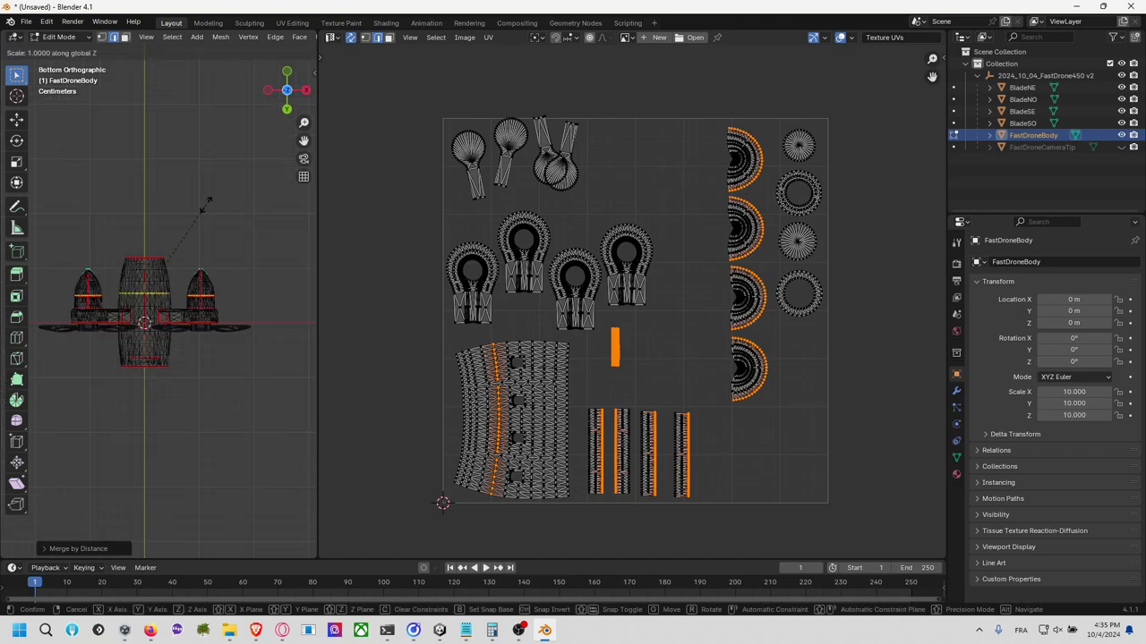
{"action": "key", "text": "y"}
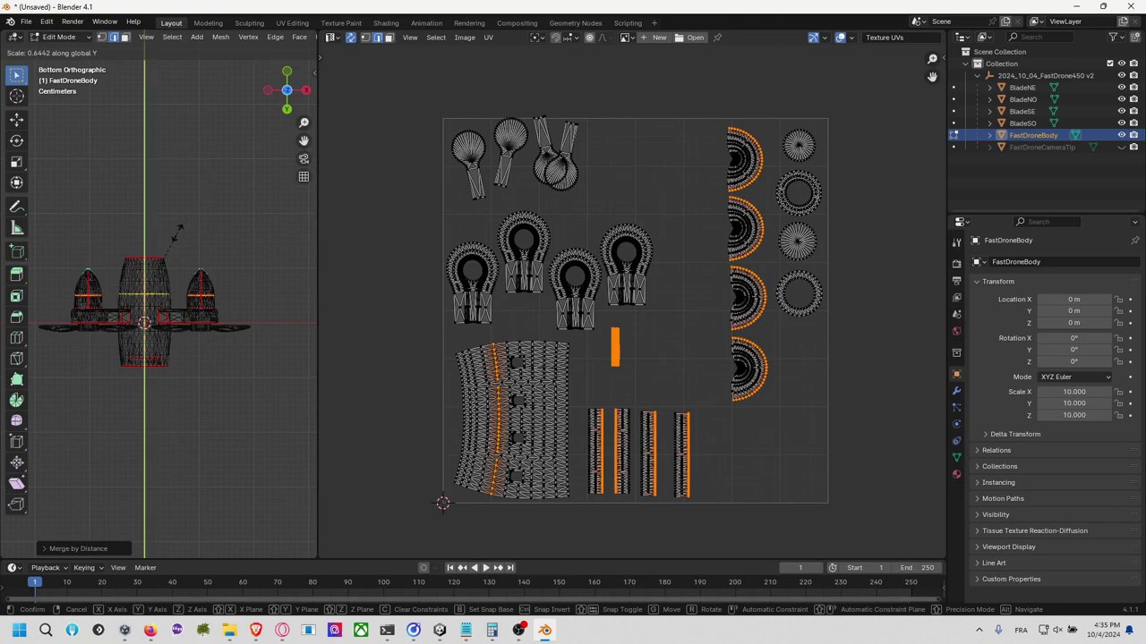
{"action": "left_click", "coordinate": [179, 232]}
{"action": "key", "text": "s"}
{"action": "key", "text": "y"}
{"action": "key", "text": "y"}
{"action": "key", "text": "y"}
{"action": "key", "text": "Escape"}
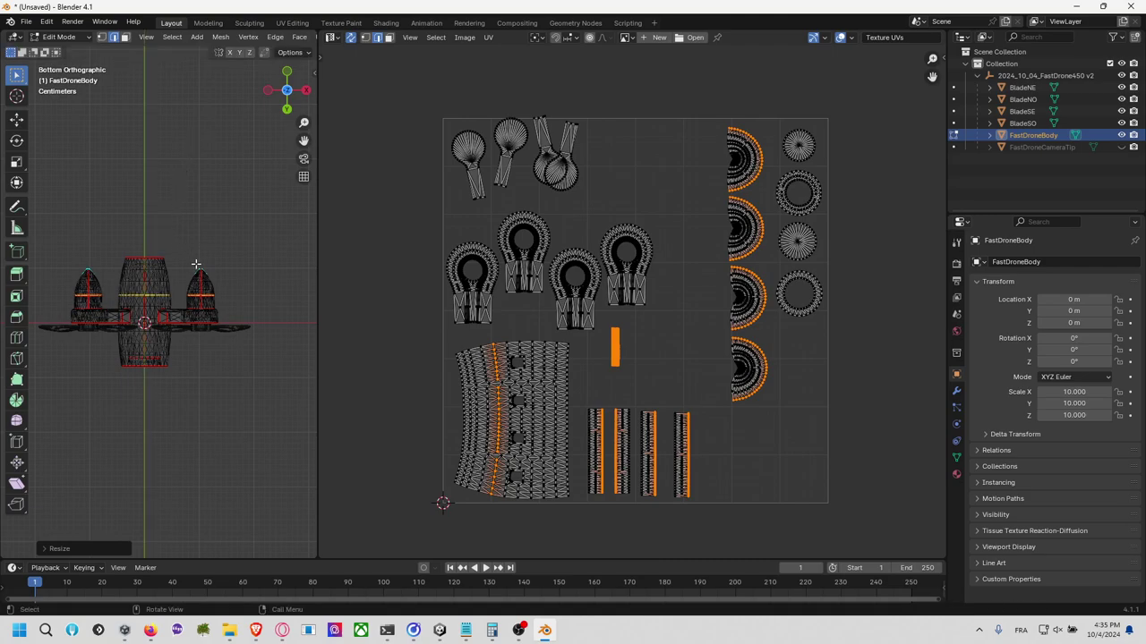
{"action": "scroll", "coordinate": [195, 266], "scroll_direction": "up", "scroll_amount": 8}
{"action": "middle_click_drag", "start_coordinate": [219, 262], "coordinate": [230, 262]}
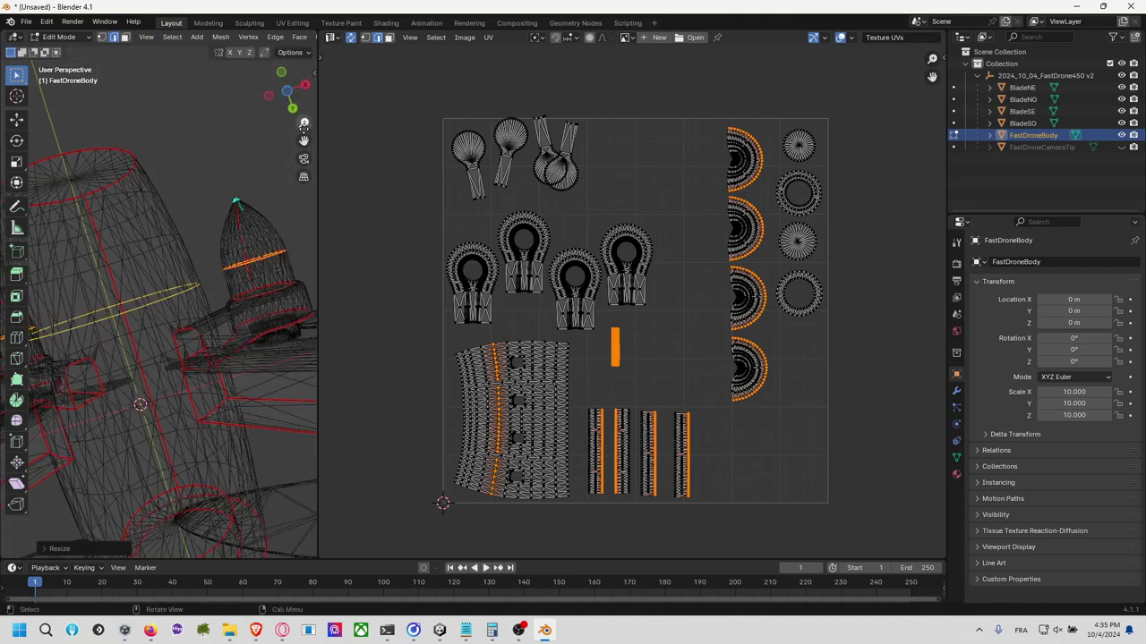
{"action": "left_click", "coordinate": [285, 109]}
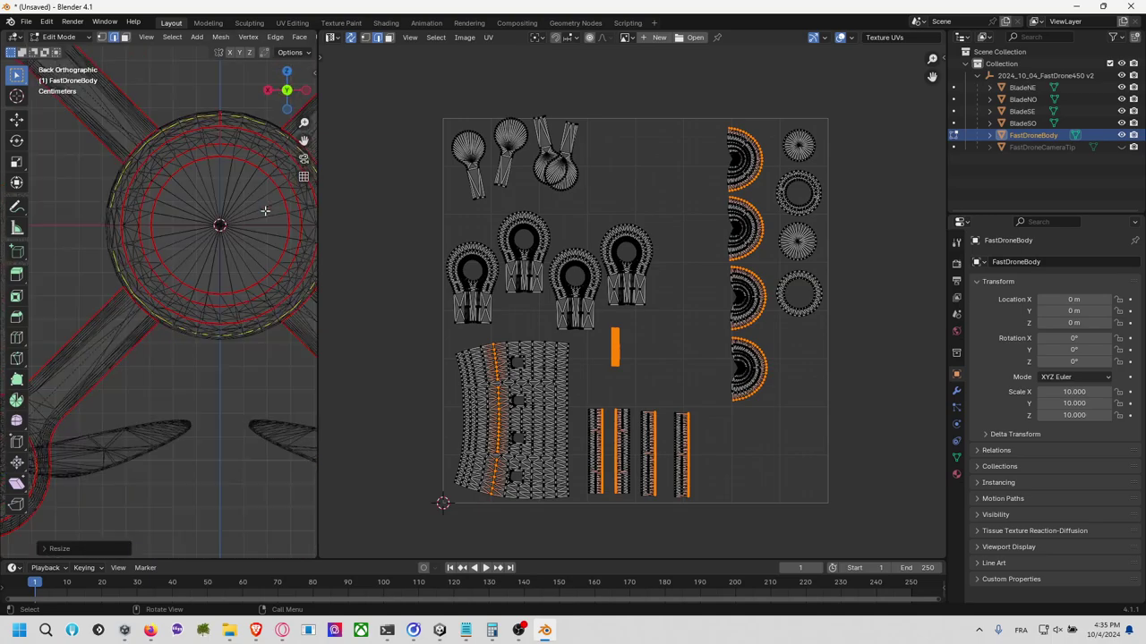
{"action": "left_click", "coordinate": [287, 110]}
{"action": "scroll", "coordinate": [254, 170], "scroll_direction": "down", "scroll_amount": 5}
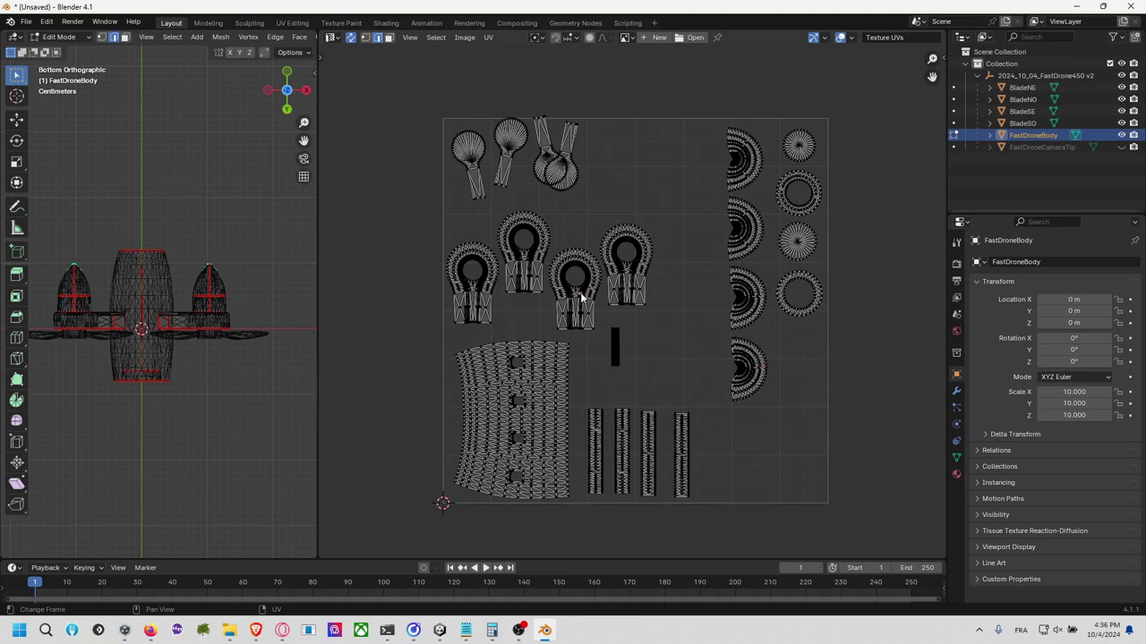
Step: Select the front-left rotor geometry and check its UV island with sync on
{"action": "middle_click_drag", "start_coordinate": [205, 376], "coordinate": [202, 285]}
{"action": "left_click", "coordinate": [91, 242]}
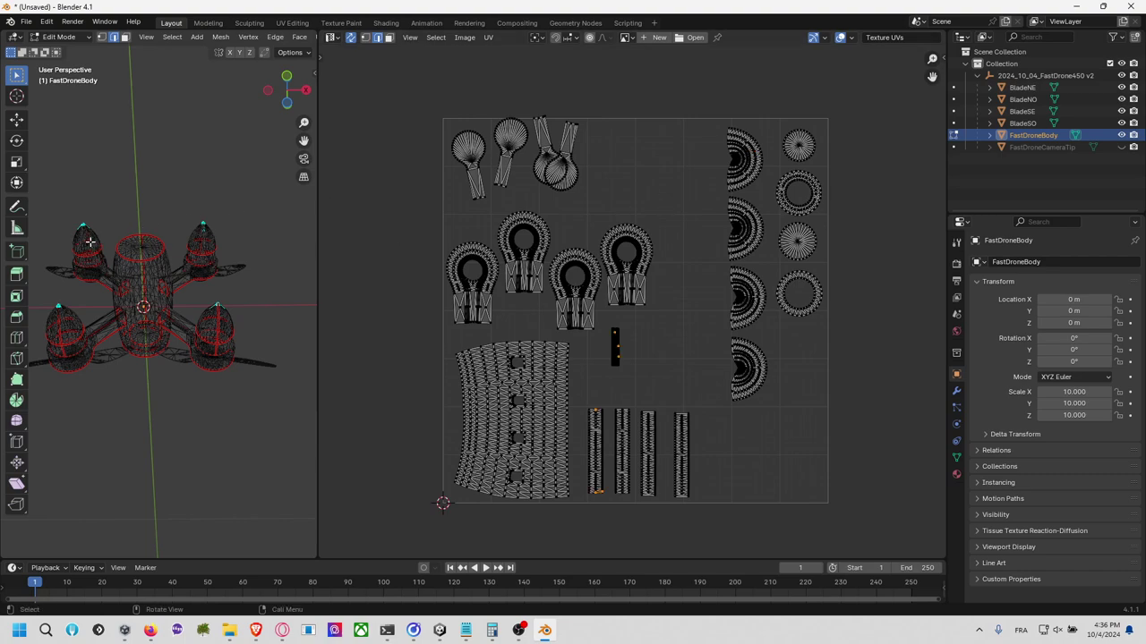
{"action": "left_click_drag", "start_coordinate": [64, 208], "coordinate": [116, 288]}
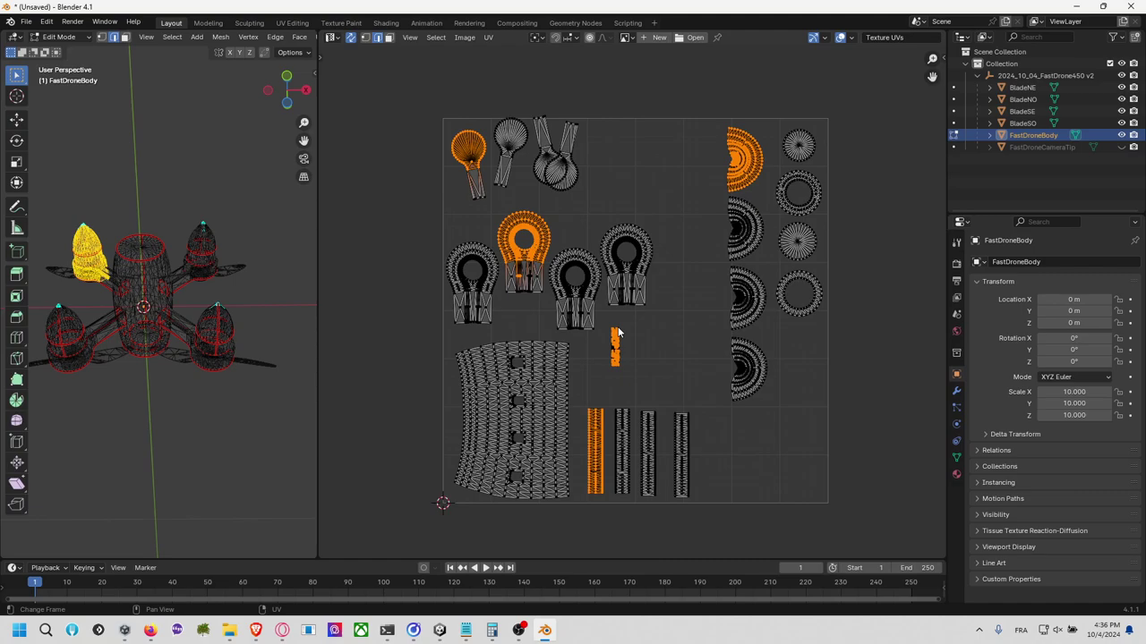
{"action": "left_click", "coordinate": [659, 367]}
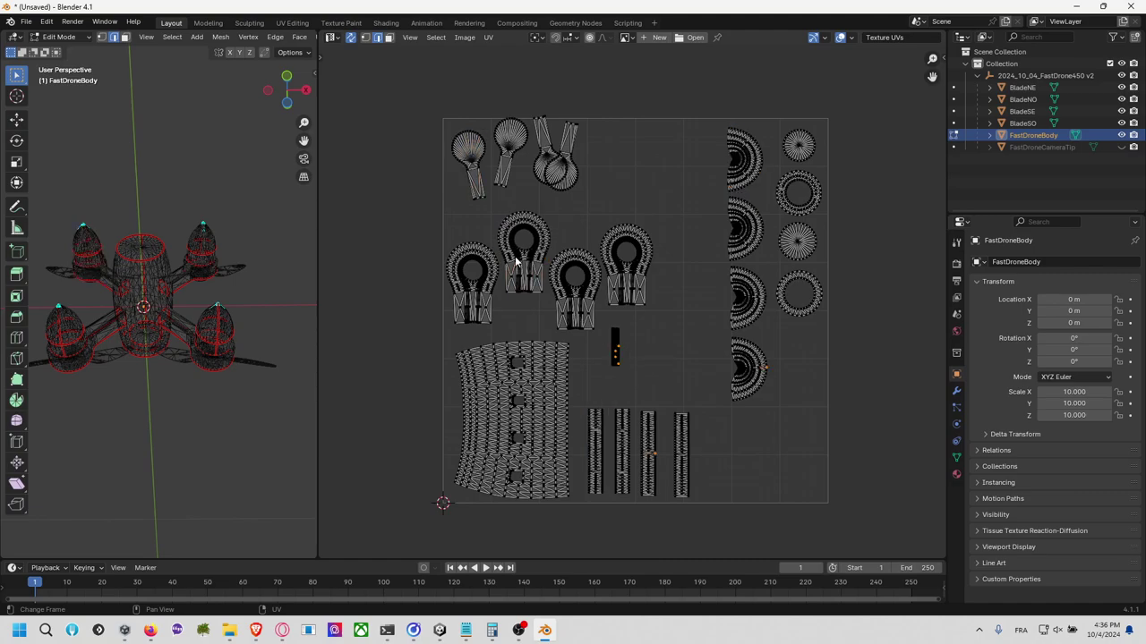
{"action": "key", "text": "l"}
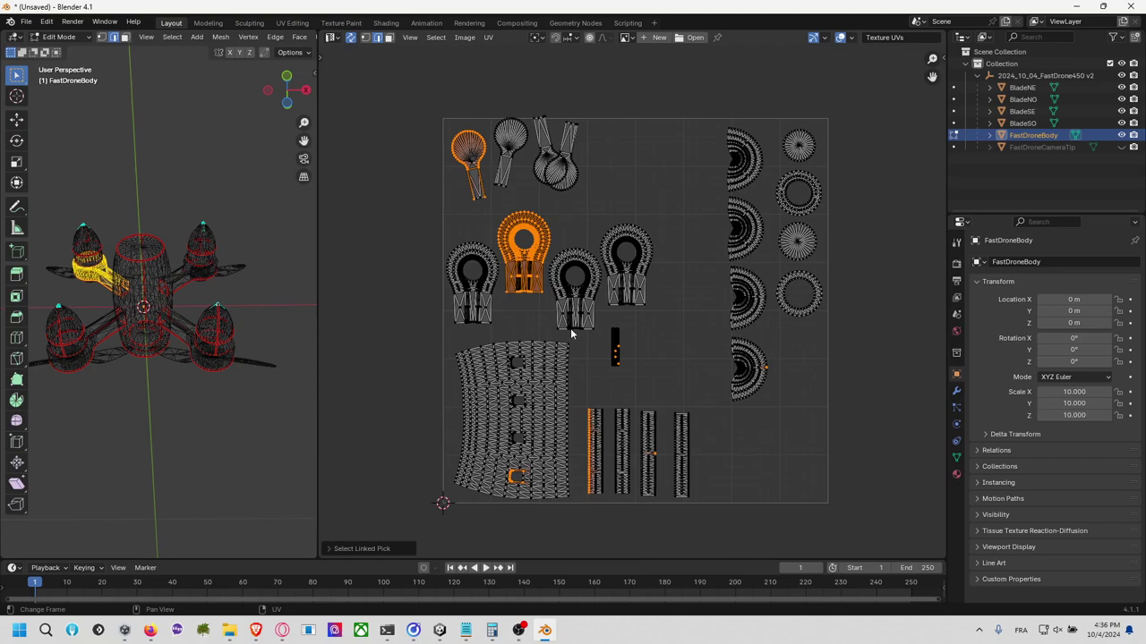
{"action": "left_click", "coordinate": [559, 315]}
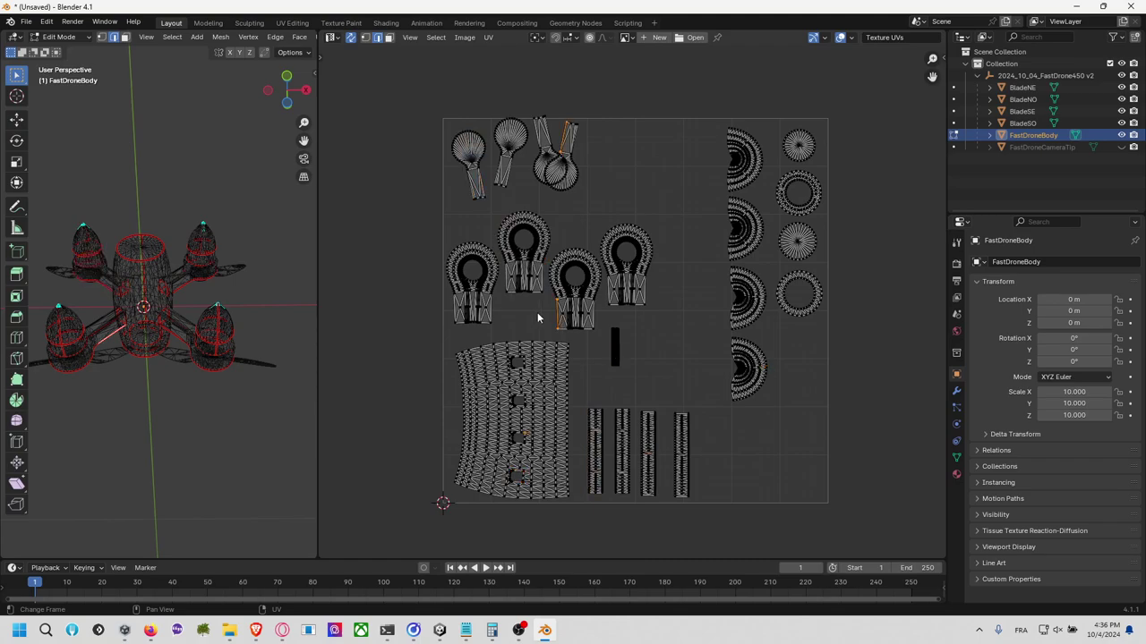
Step: Turn off UV Sync Selection and move the keyhole-shaped island down near the strips
{"action": "left_click", "coordinate": [350, 39]}
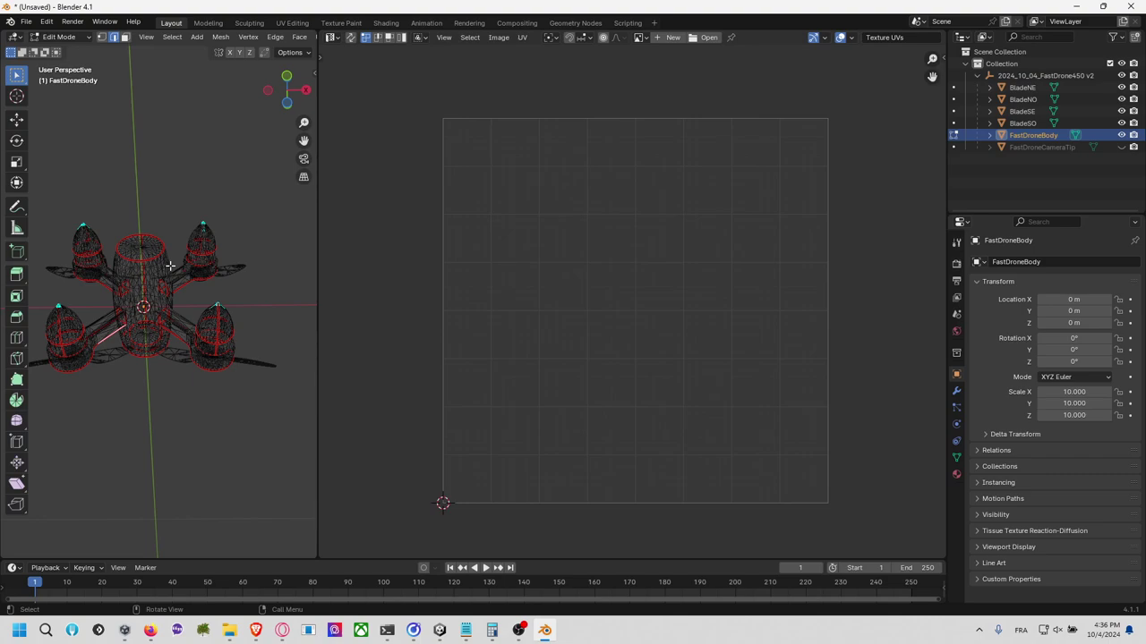
{"action": "key", "text": "a"}
{"action": "key", "text": "l"}
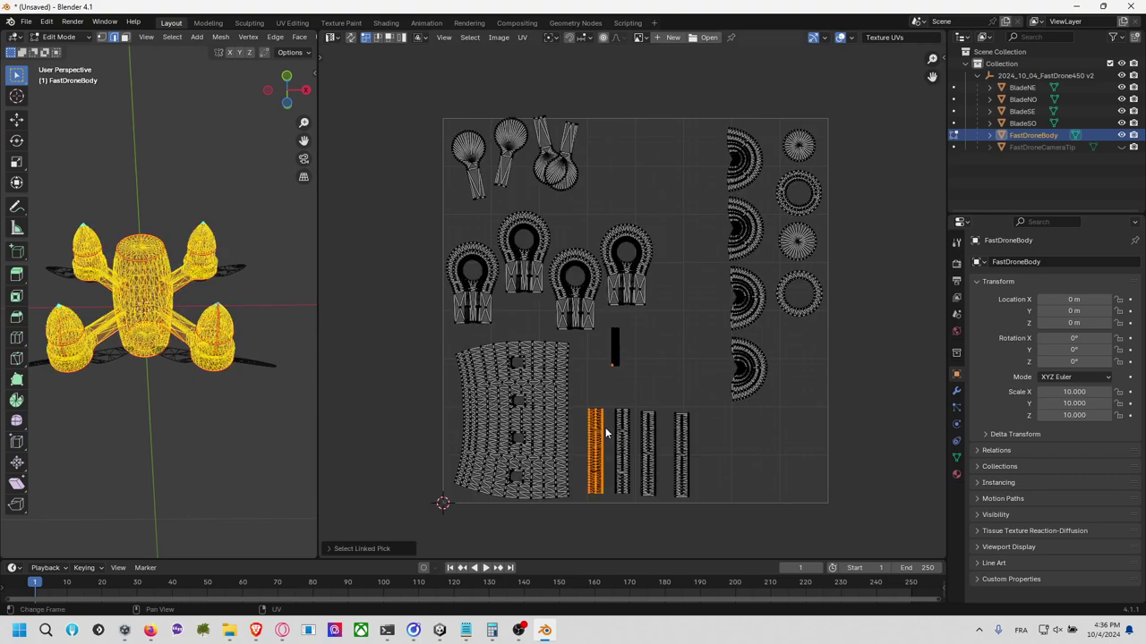
{"action": "key", "text": "l"}
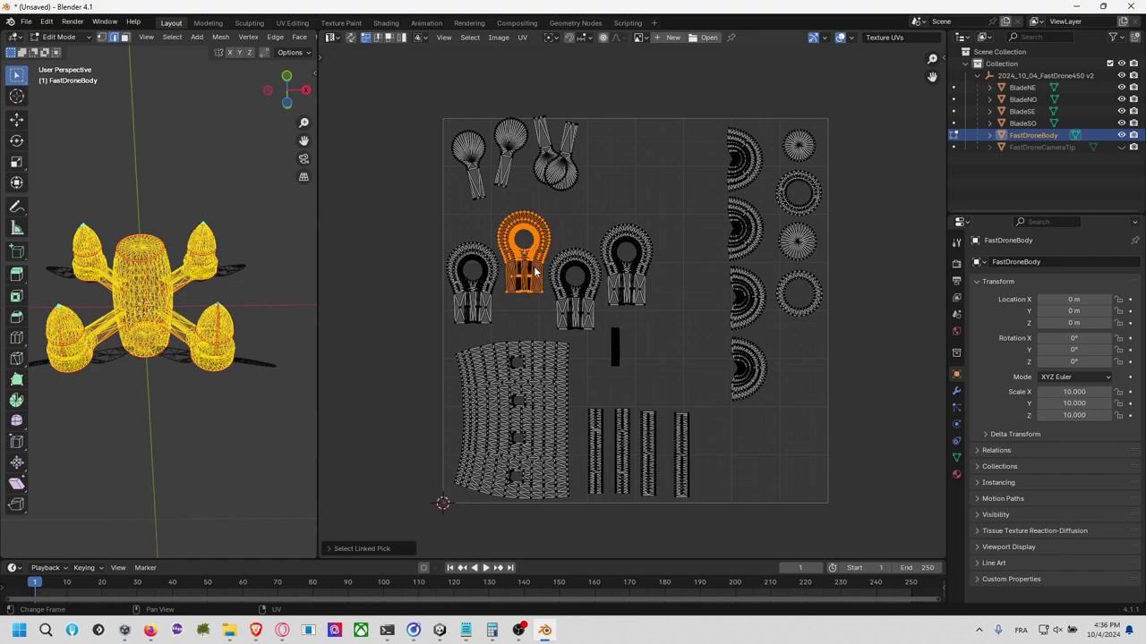
{"action": "key", "text": "g"}
{"action": "left_click", "coordinate": [620, 430]}
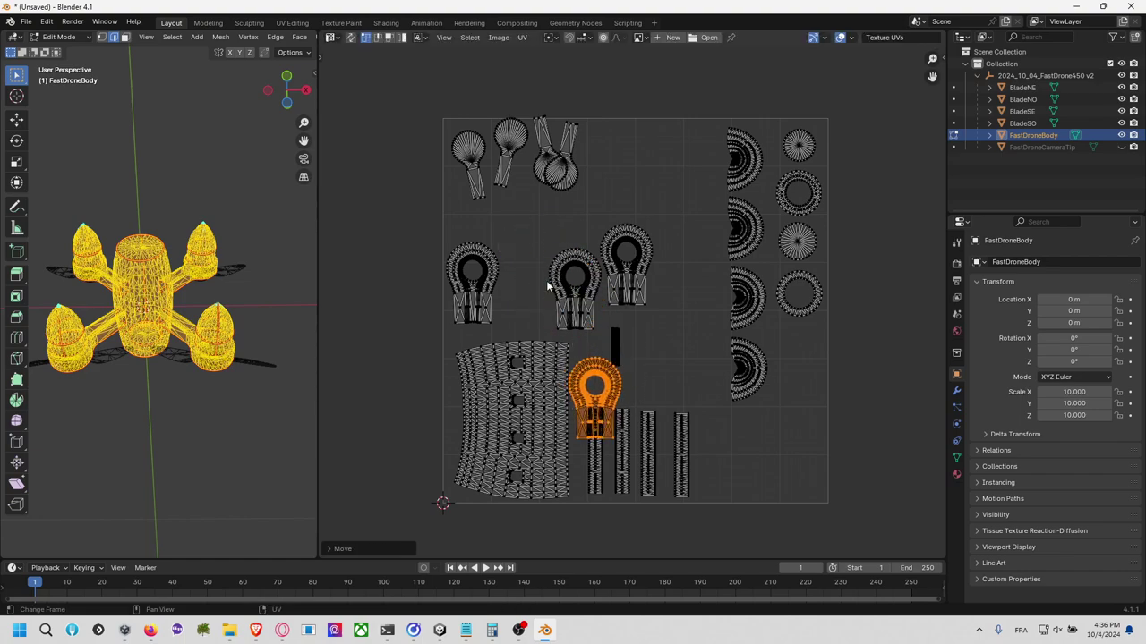
Step: Move the top-left blade island into the lower middle of the UV square
{"action": "left_click", "coordinate": [467, 164]}
{"action": "key", "text": "l"}
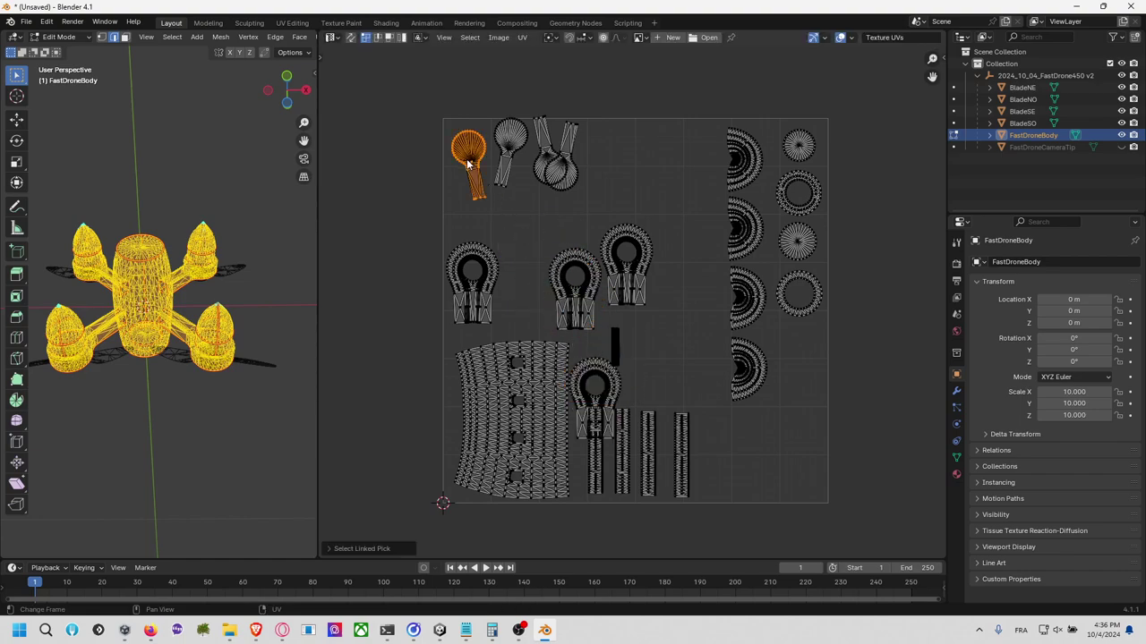
{"action": "key", "text": "g"}
{"action": "left_click", "coordinate": [597, 381]}
{"action": "middle_click_drag", "start_coordinate": [674, 393], "coordinate": [656, 395]}
{"action": "key", "text": "alt+a"}
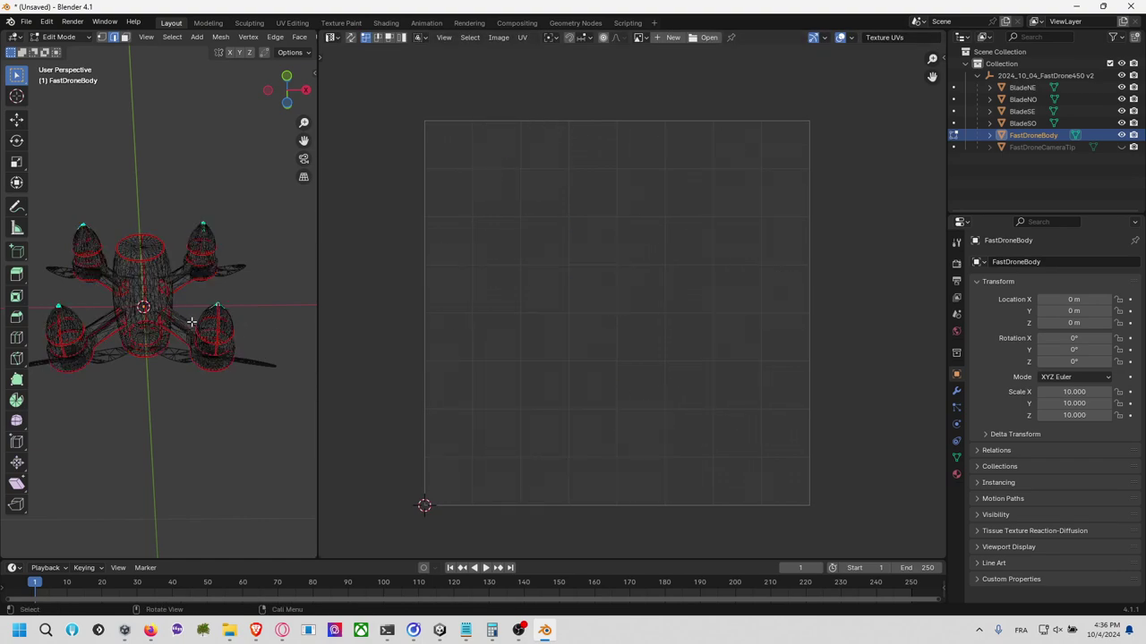
Step: With UV Sync Selection on, select the top-right propeller geometry and strip island vertices
{"action": "key", "text": "a"}
{"action": "left_click", "coordinate": [611, 452]}
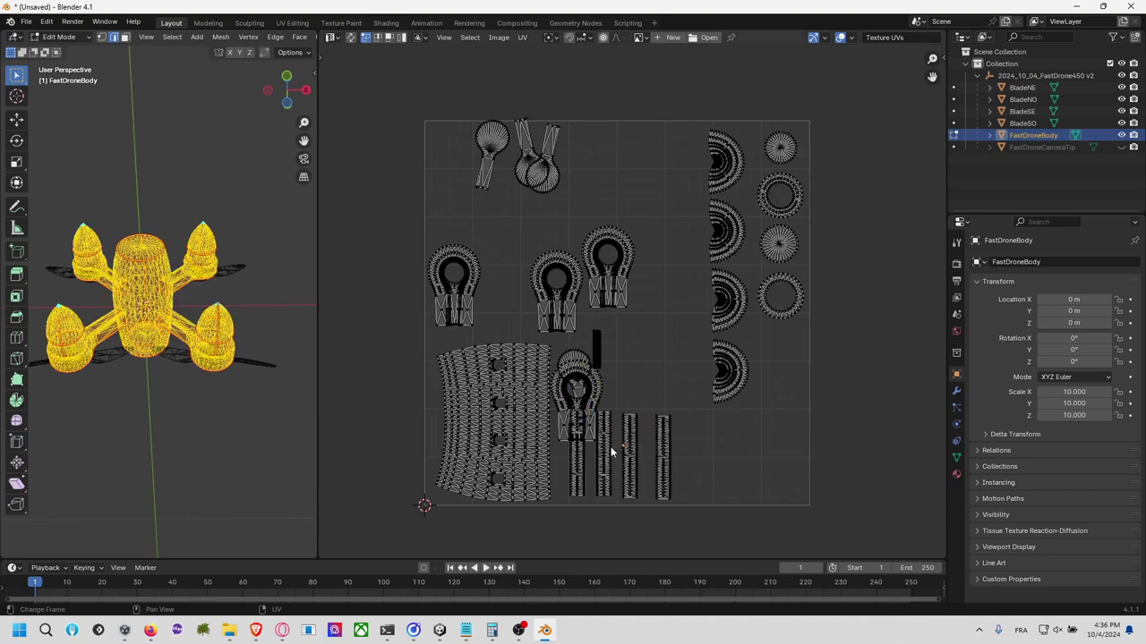
{"action": "left_click", "coordinate": [353, 39]}
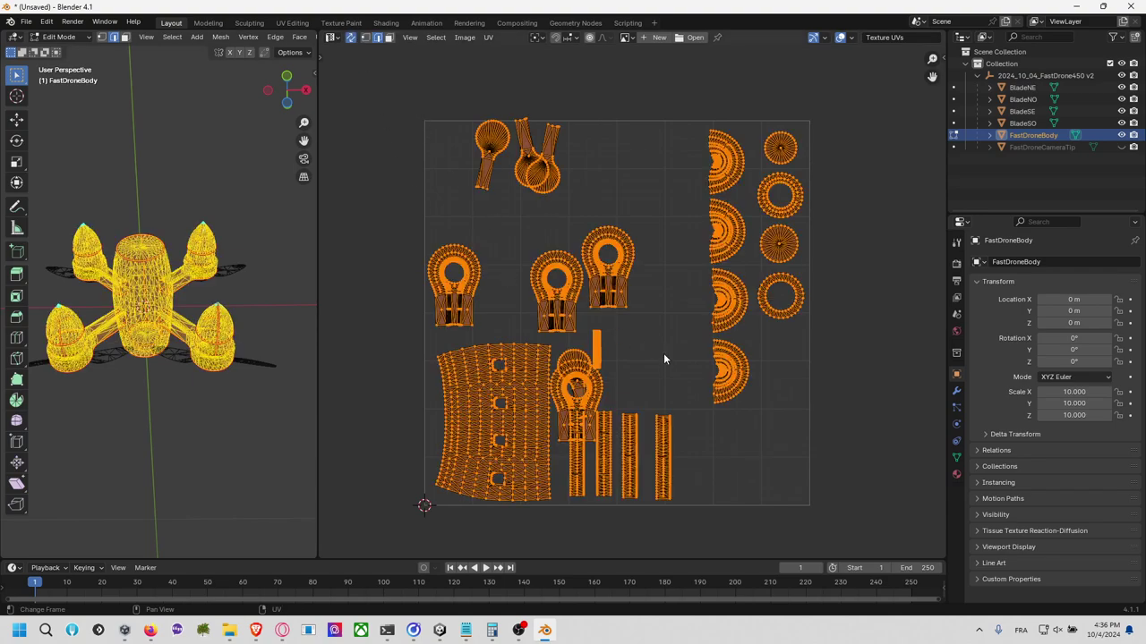
{"action": "left_click", "coordinate": [612, 440]}
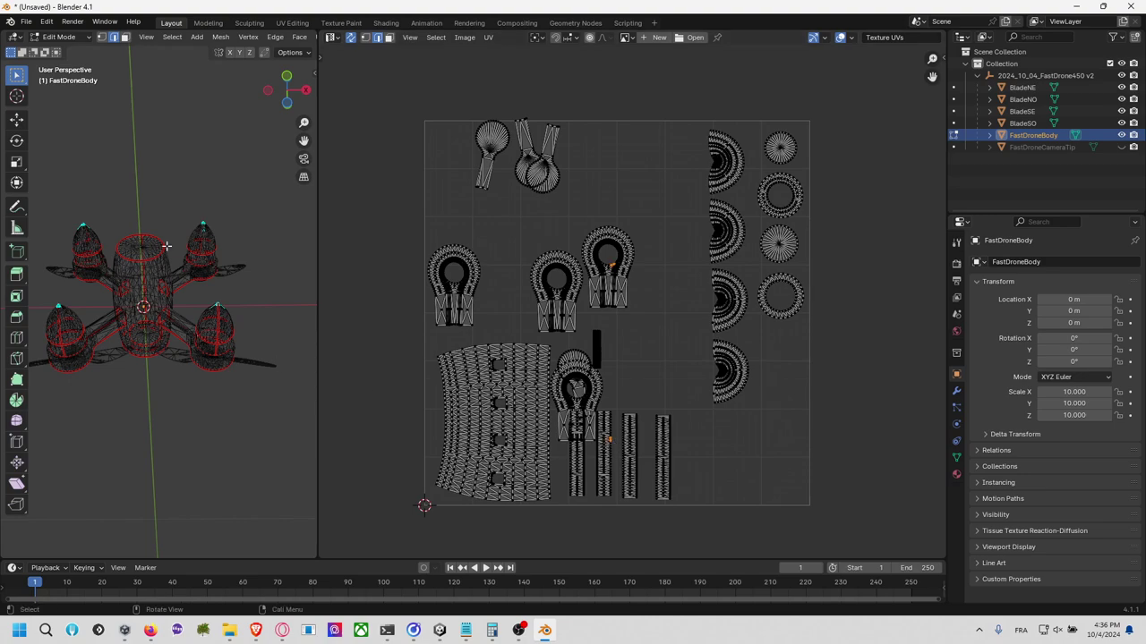
{"action": "left_click_drag", "start_coordinate": [177, 215], "coordinate": [253, 288]}
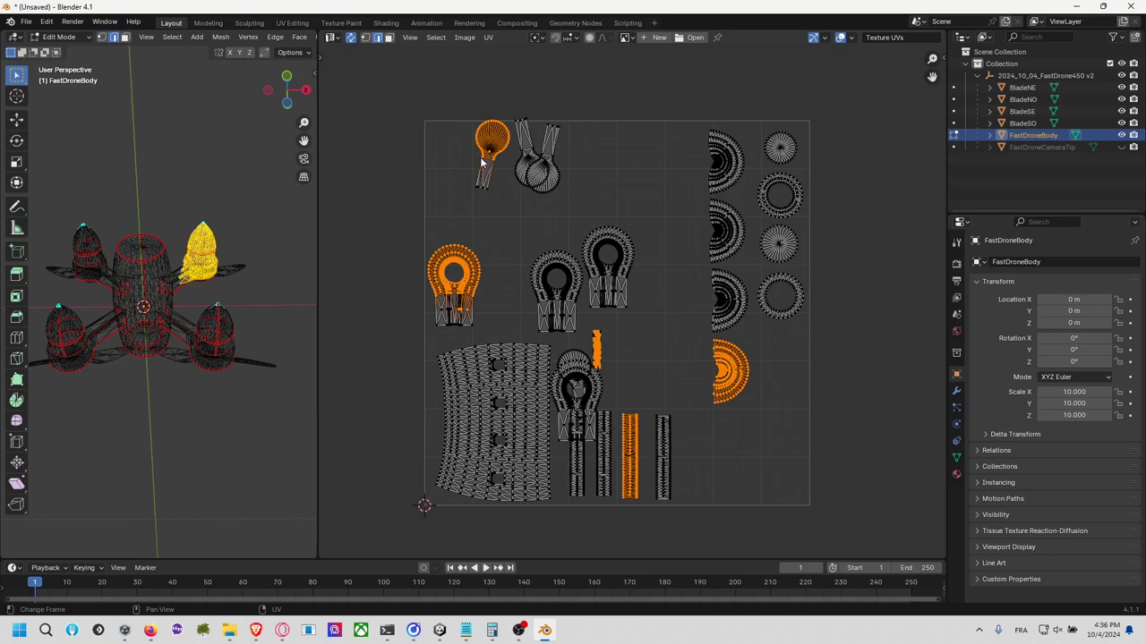
{"action": "left_click", "coordinate": [356, 73]}
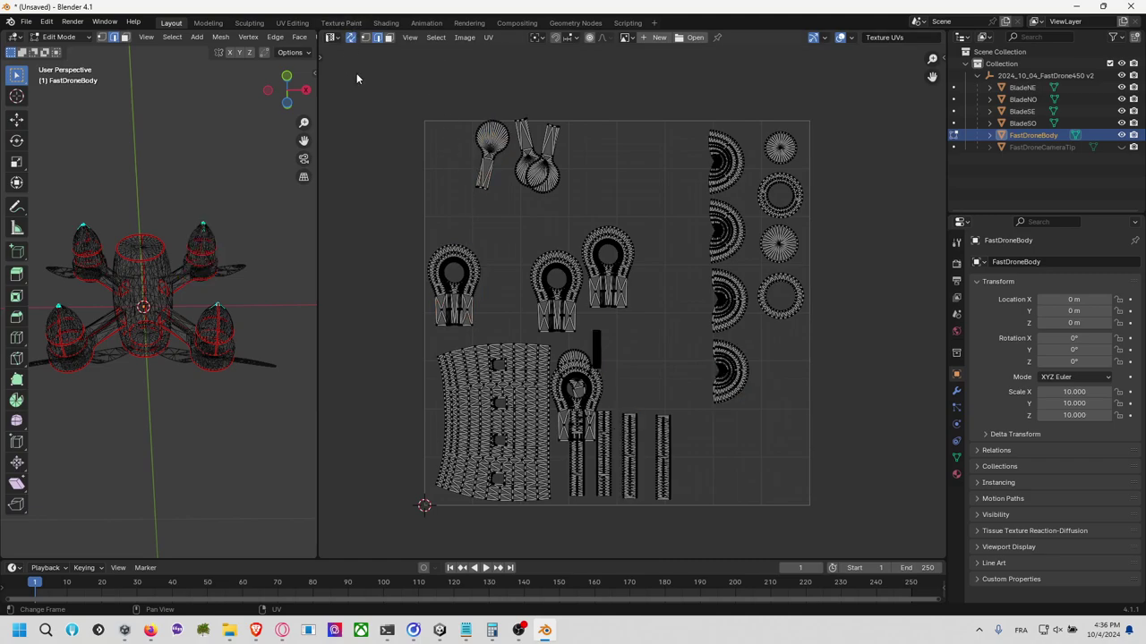
{"action": "left_click", "coordinate": [538, 254]}
{"action": "left_click", "coordinate": [635, 434], "text": "ctrl"}
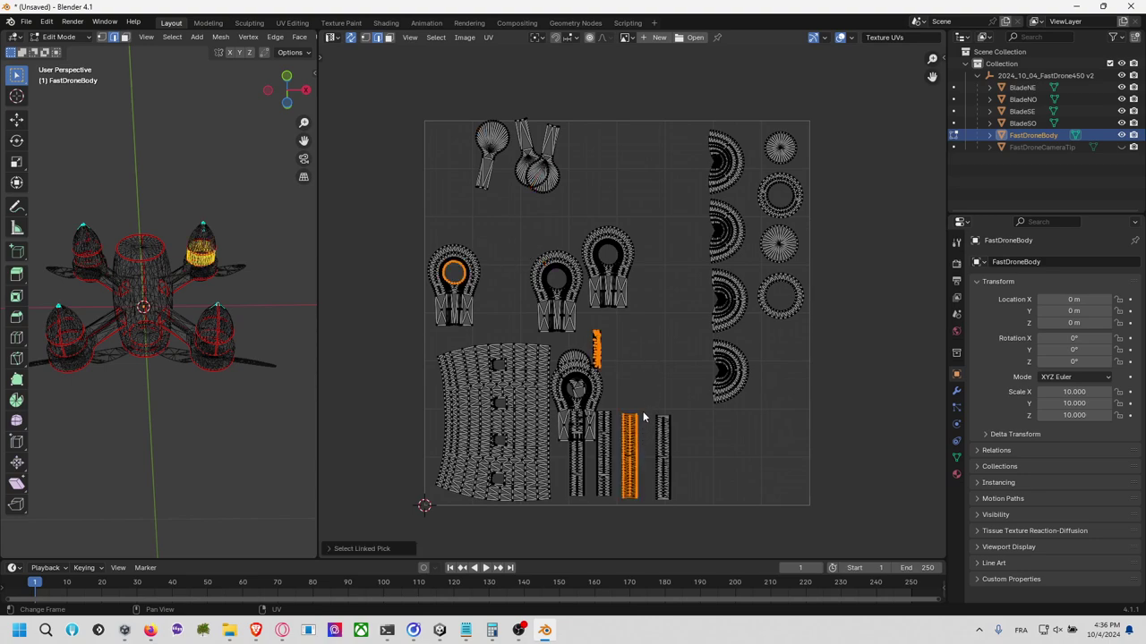
{"action": "left_click", "coordinate": [642, 417]}
Step: Turn off UV Sync Selection and drag the third strip island onto the left keyhole island
{"action": "left_click", "coordinate": [350, 37]}
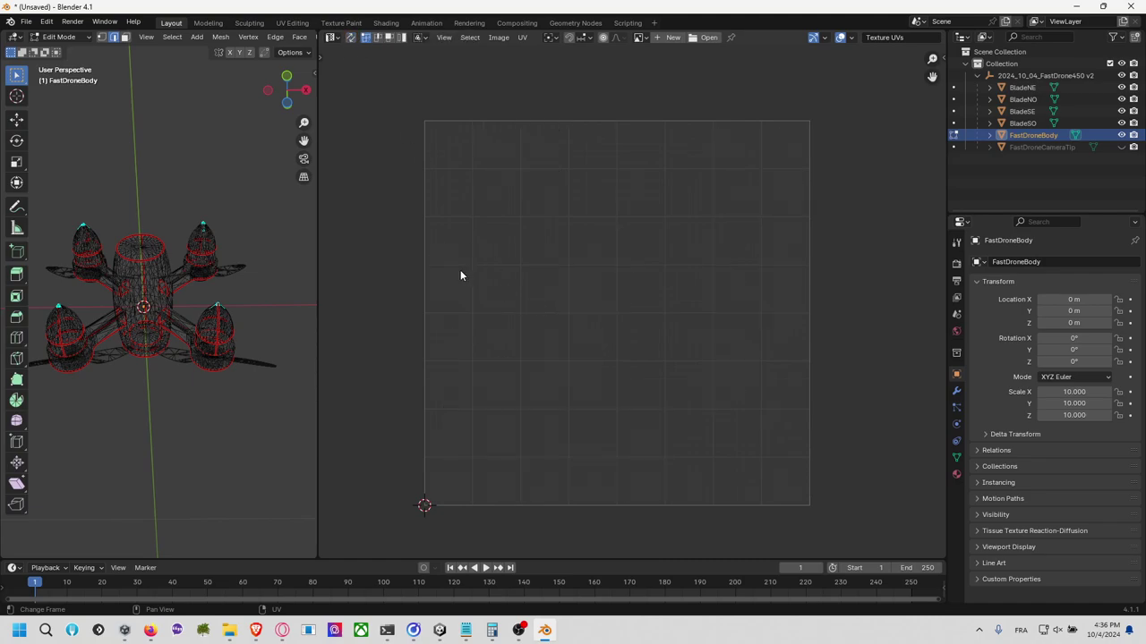
{"action": "key", "text": "a"}
{"action": "left_click", "coordinate": [632, 426]}
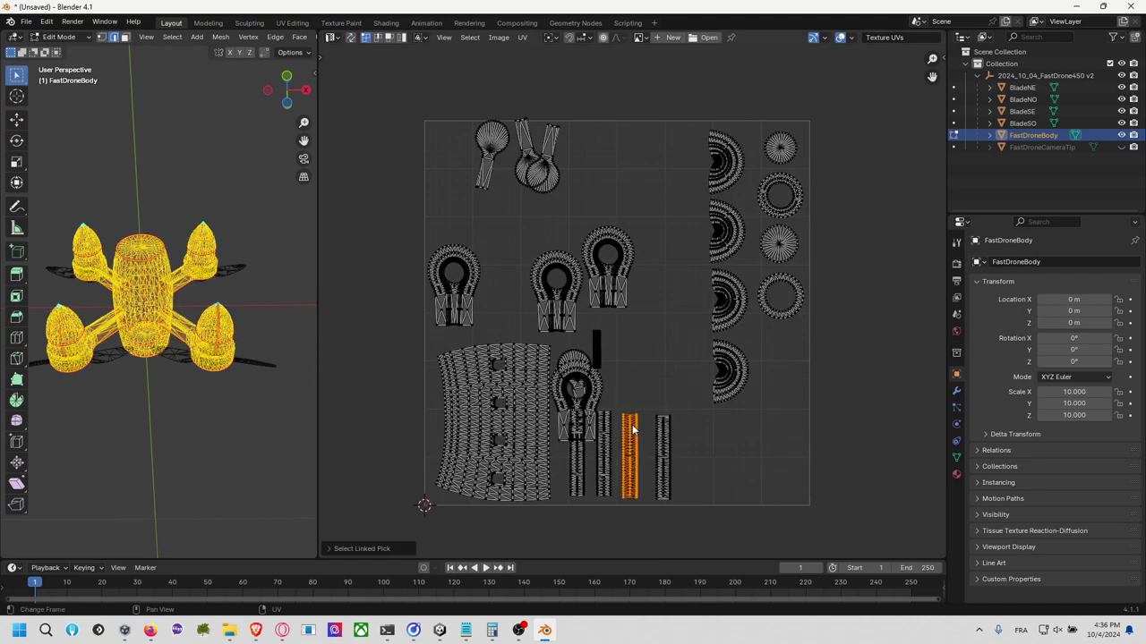
{"action": "left_click_drag", "start_coordinate": [632, 426], "coordinate": [455, 266]}
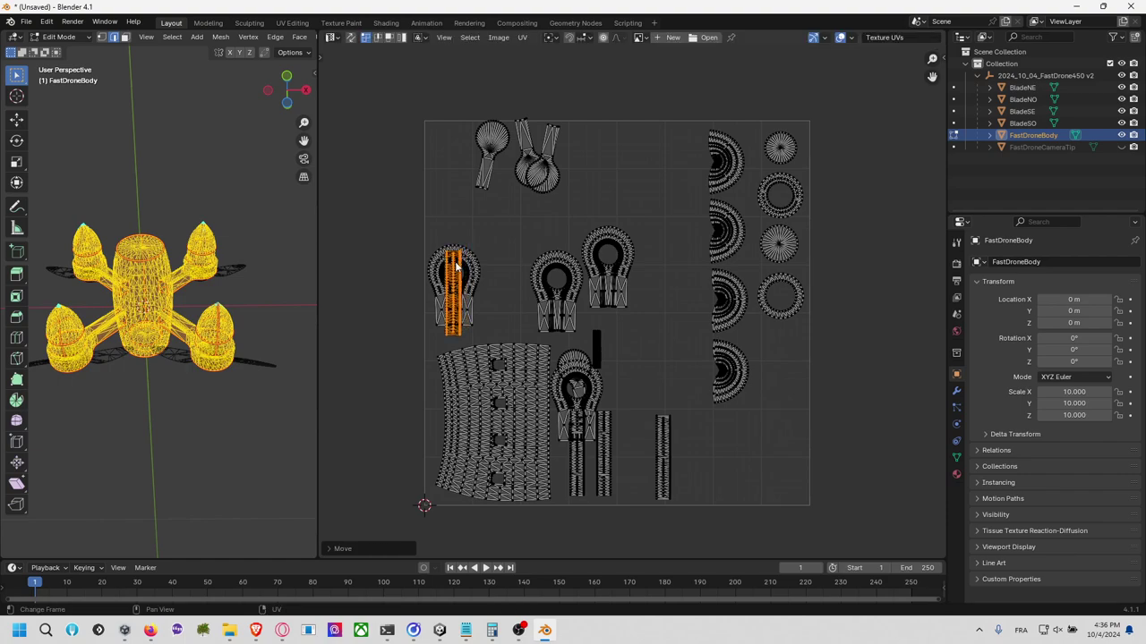
{"action": "left_click", "coordinate": [490, 154]}
Step: Move the top blade island to just above the left keyhole island
{"action": "key", "text": "l"}
{"action": "key", "text": "g"}
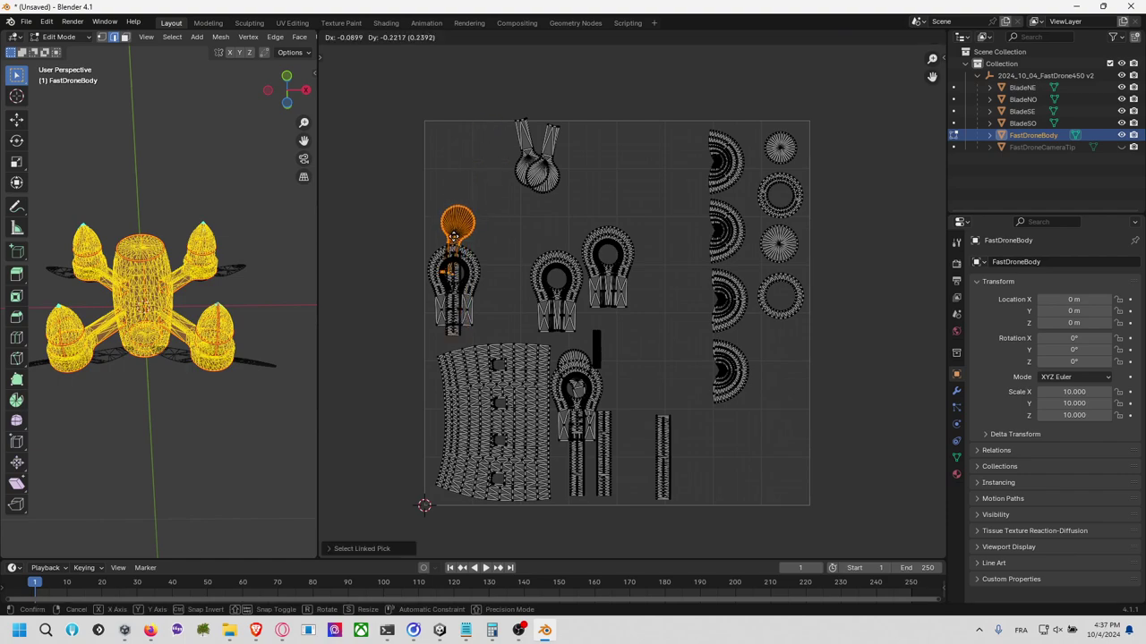
{"action": "left_click", "coordinate": [469, 238]}
{"action": "left_click", "coordinate": [477, 194]}
{"action": "left_click", "coordinate": [267, 266]}
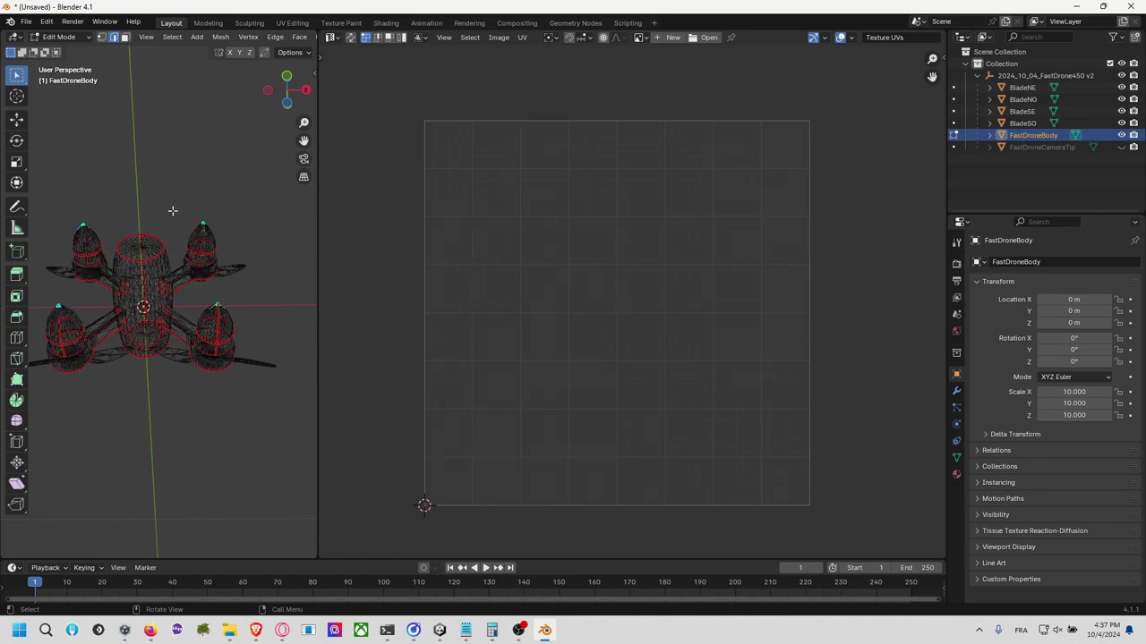
Step: With UV Sync Selection on, check the bottom-right blade in 3D, then turn syncing off
{"action": "left_click", "coordinate": [350, 37]}
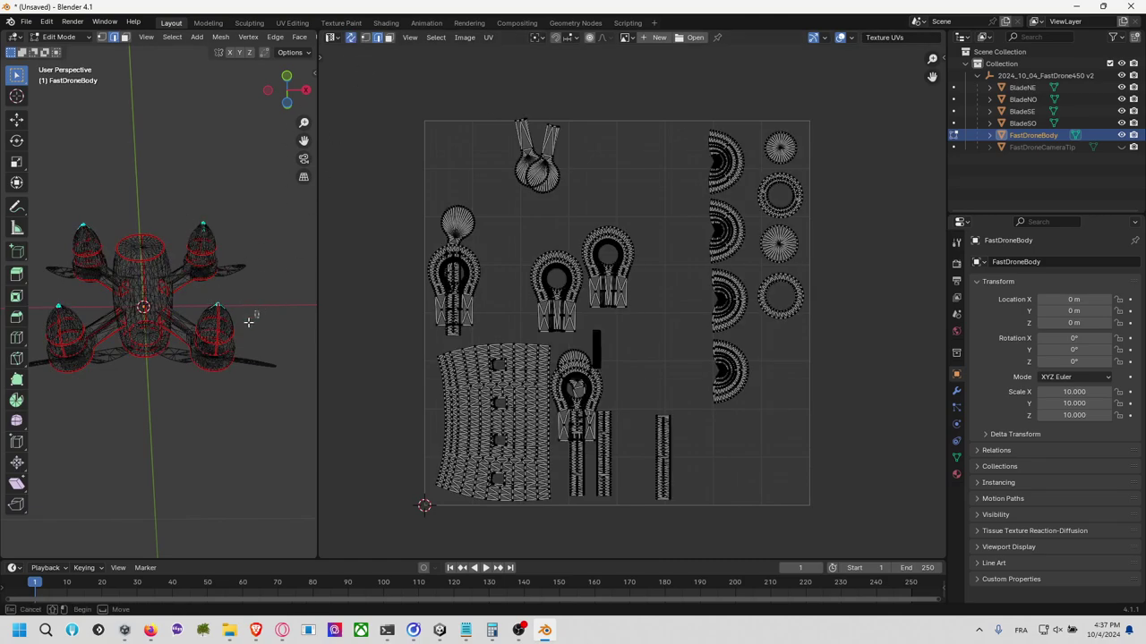
{"action": "key", "text": "l"}
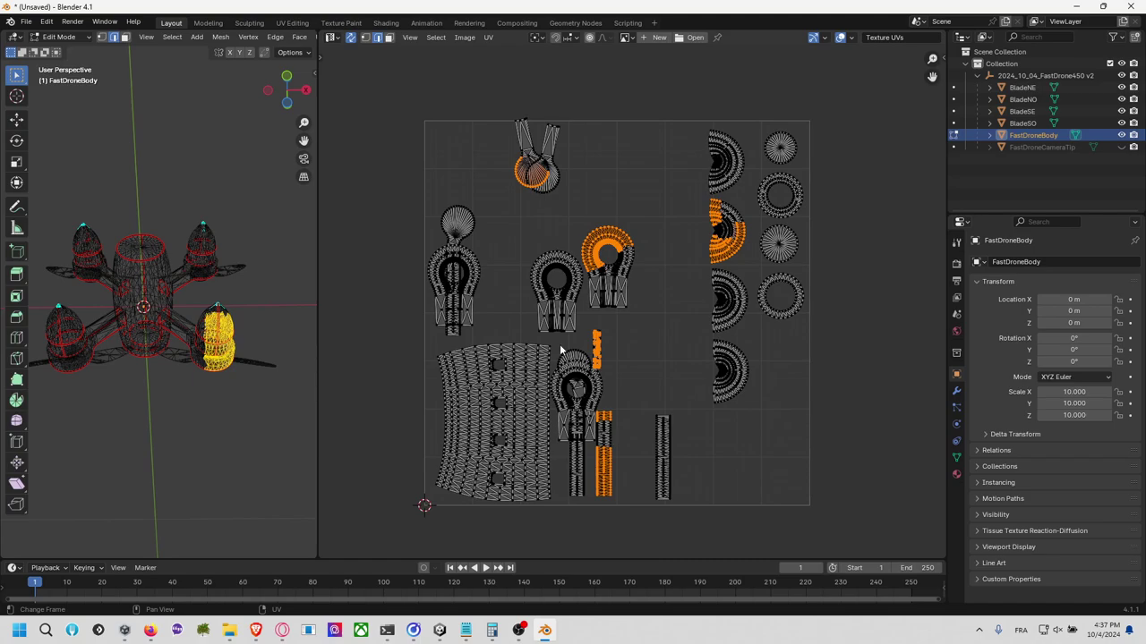
{"action": "key", "text": "a"}
{"action": "left_click", "coordinate": [350, 37]}
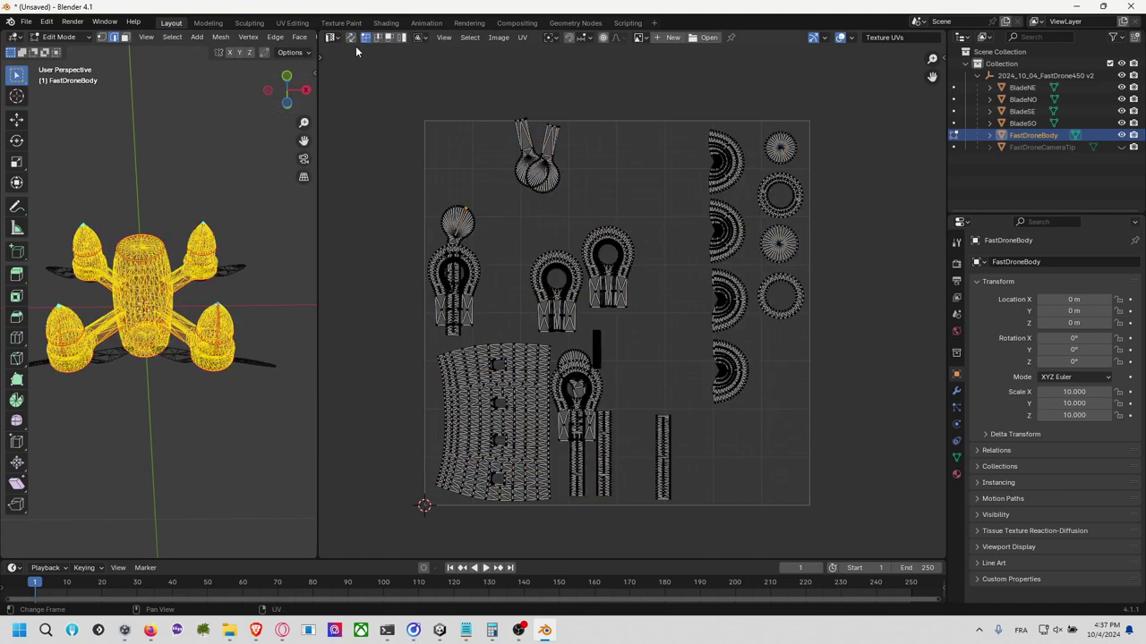
Step: Move the top island, loop-shaped island and tall strip island together to a new spot
{"action": "key", "text": "l"}
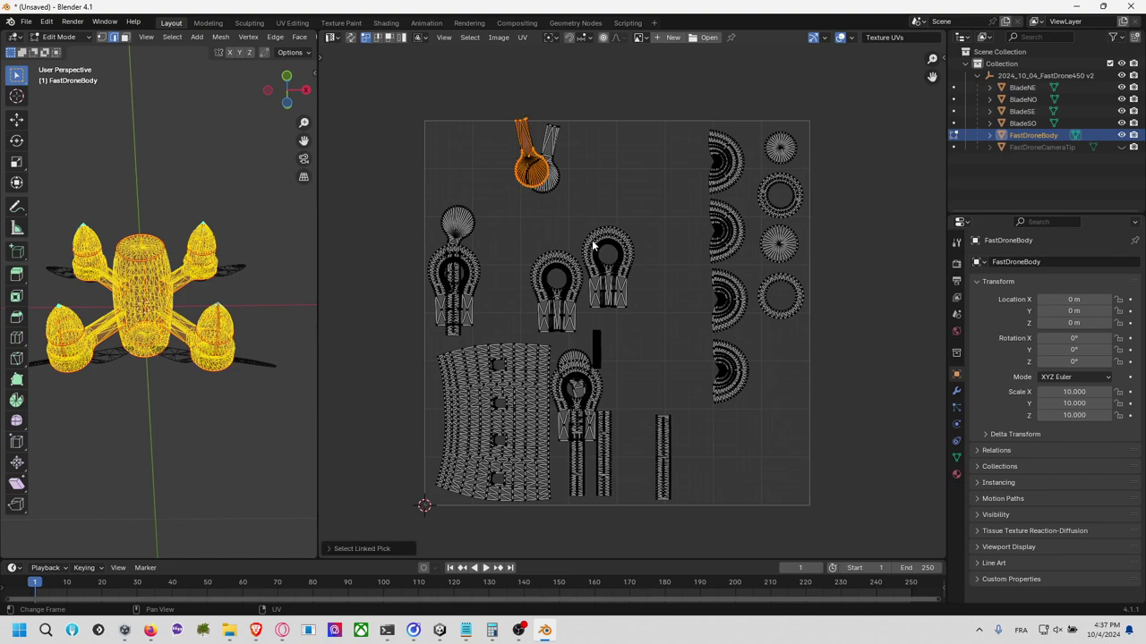
{"action": "key", "text": "l"}
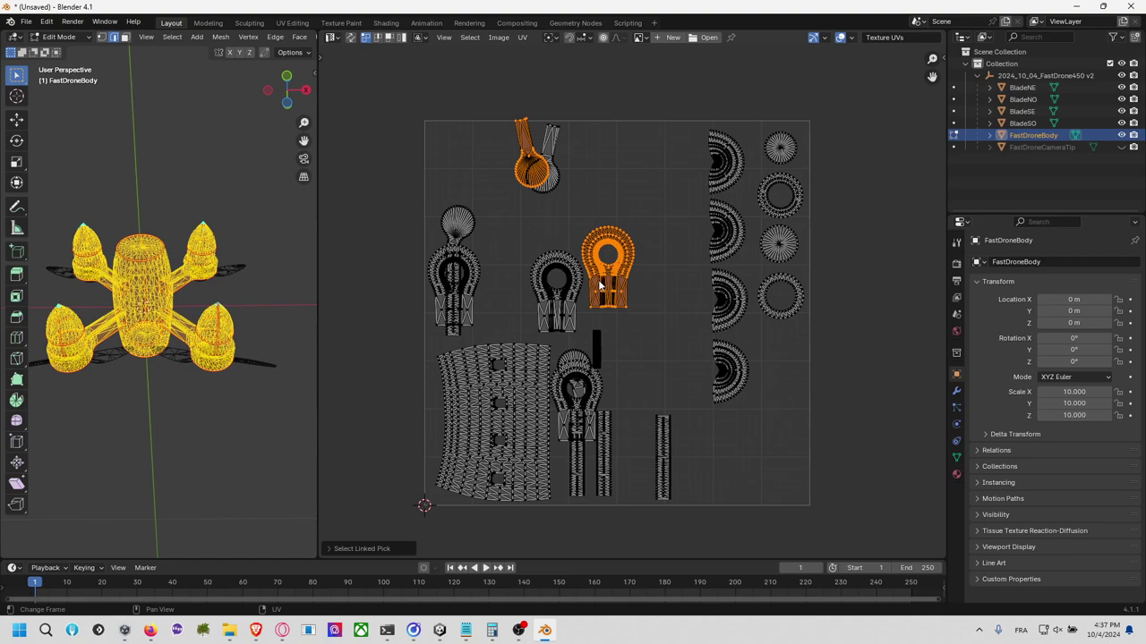
{"action": "key", "text": "l"}
{"action": "key", "text": "g"}
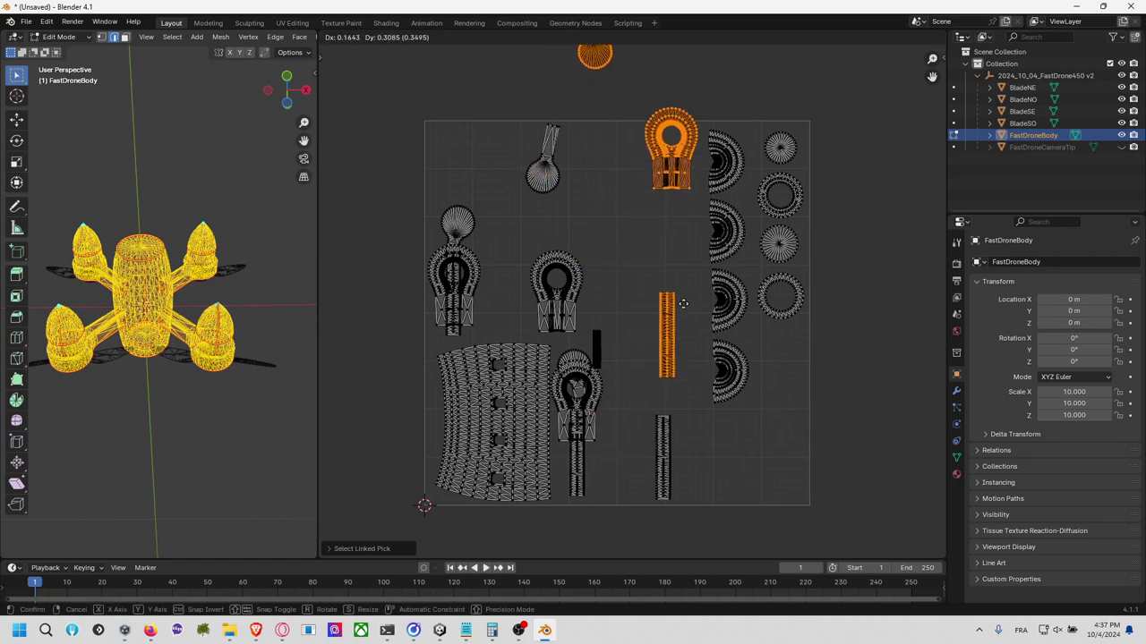
{"action": "left_click", "coordinate": [682, 303]}
Step: Bring the blade island sitting above the square down into the grid
{"action": "middle_click_drag", "start_coordinate": [621, 160], "coordinate": [609, 201]}
{"action": "key", "text": "alt+a"}
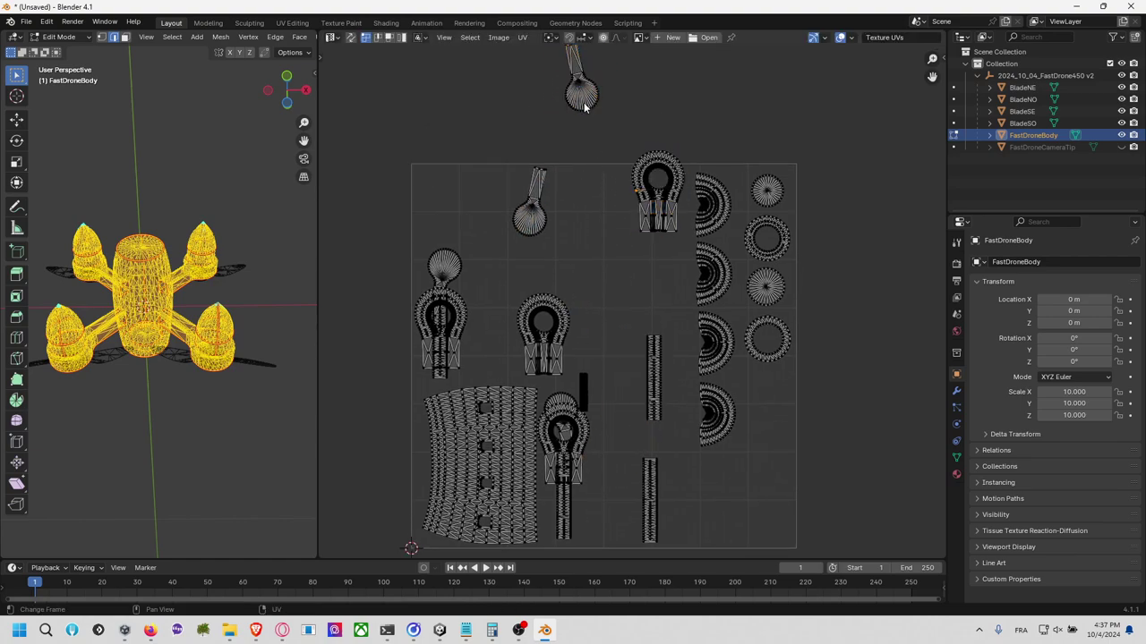
{"action": "key", "text": "l"}
{"action": "key", "text": "g"}
{"action": "left_click", "coordinate": [663, 300]}
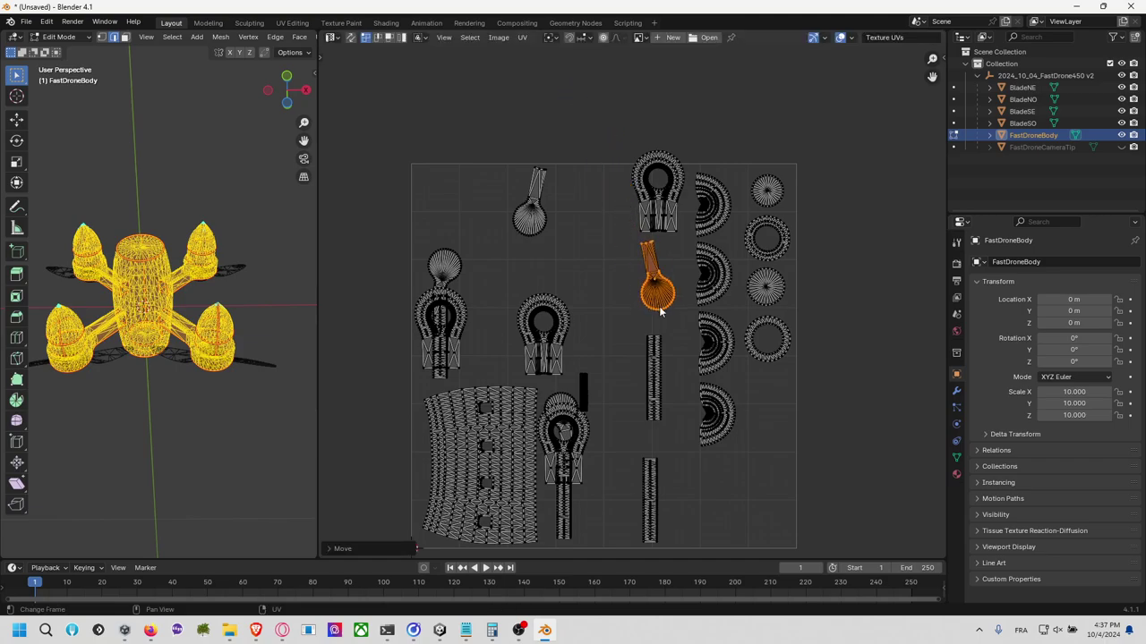
Step: Use UV Sync Selection to inspect the top loop part and middle vertical strip in 3D
{"action": "left_click", "coordinate": [350, 37]}
{"action": "key", "text": "alt+a"}
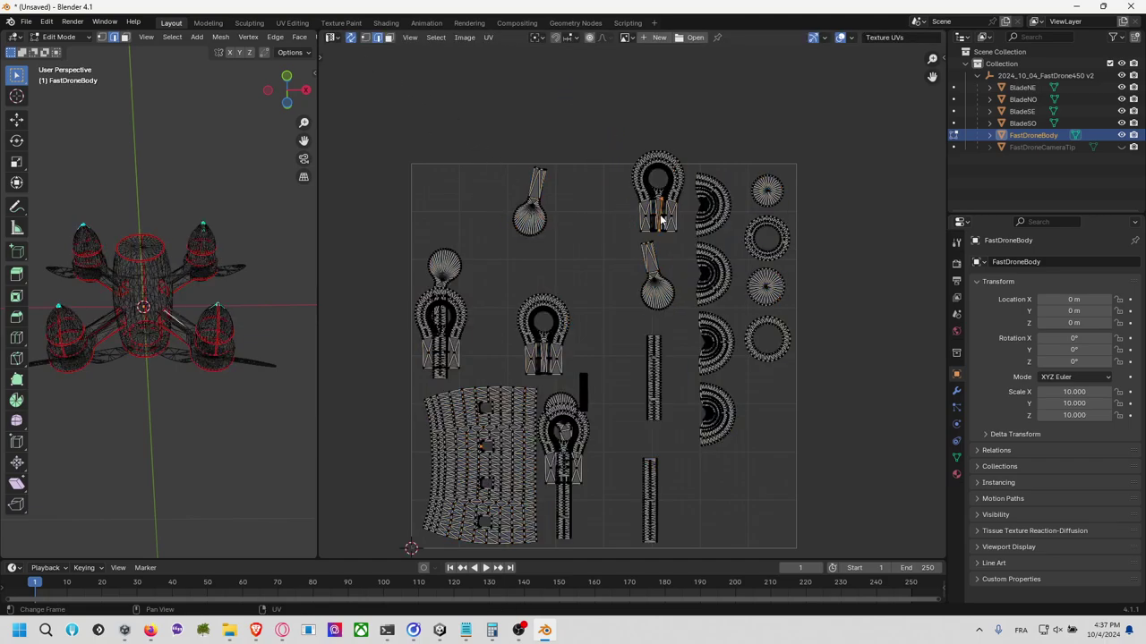
{"action": "left_click", "coordinate": [660, 220]}
{"action": "key", "text": "ctrl+l"}
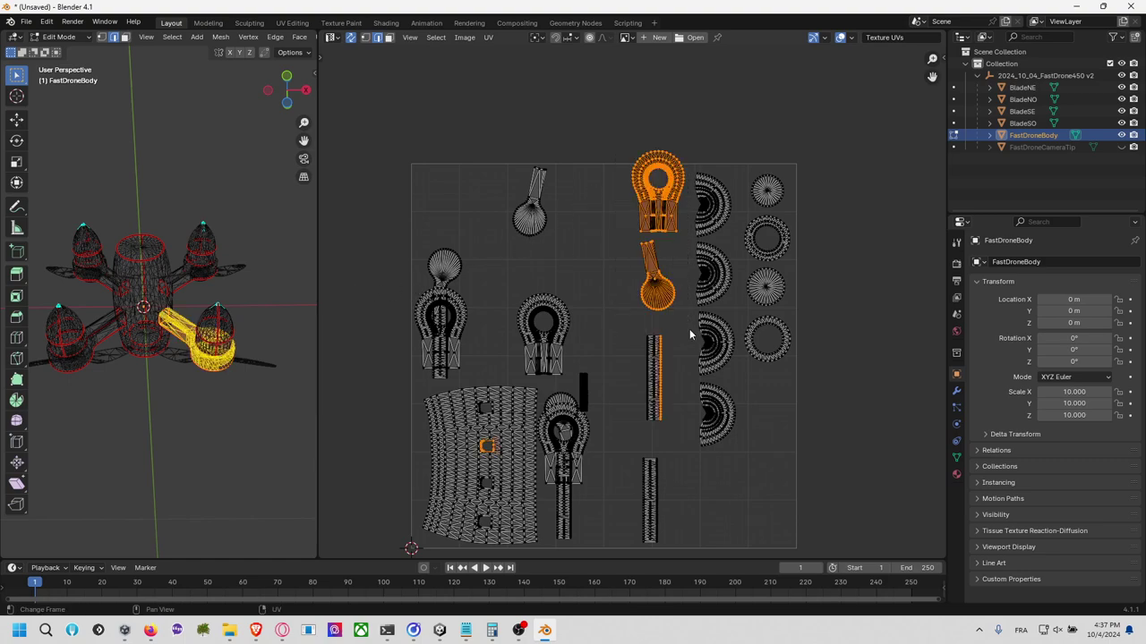
{"action": "left_click_drag", "start_coordinate": [604, 129], "coordinate": [687, 434], "text": "shift"}
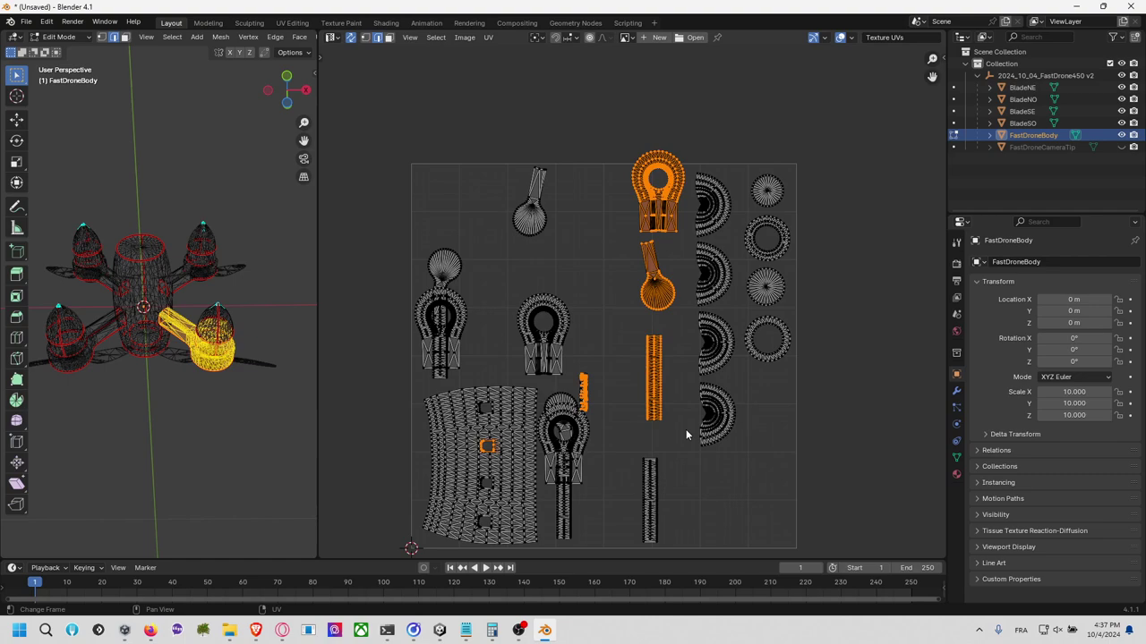
{"action": "left_click", "coordinate": [616, 331]}
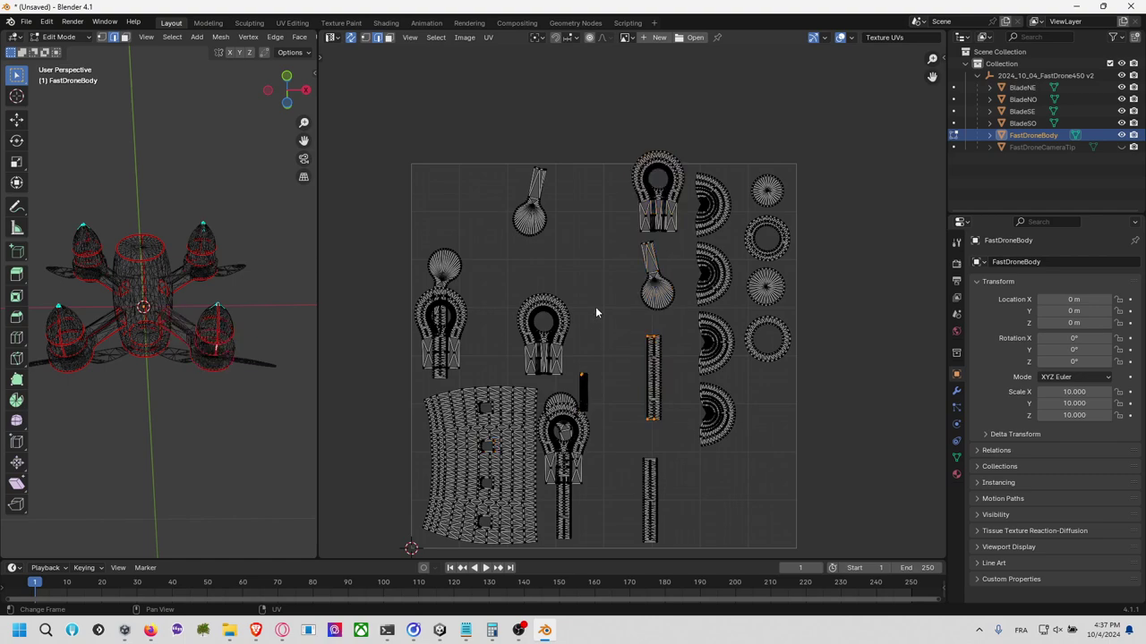
{"action": "left_click", "coordinate": [350, 37]}
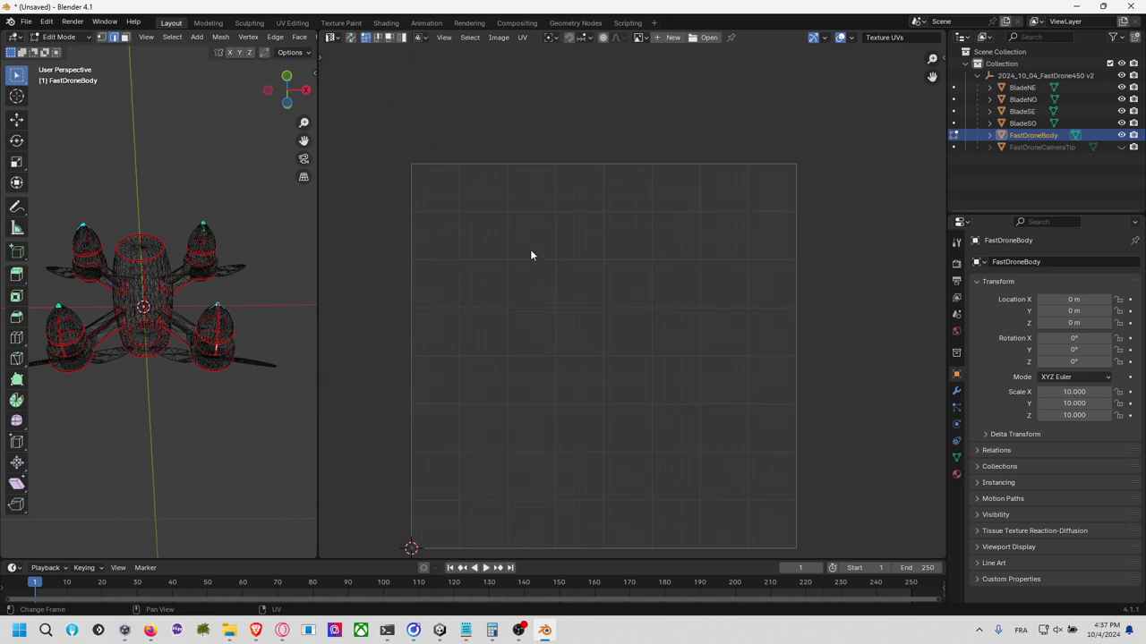
{"action": "key", "text": "a"}
{"action": "left_click", "coordinate": [564, 303]}
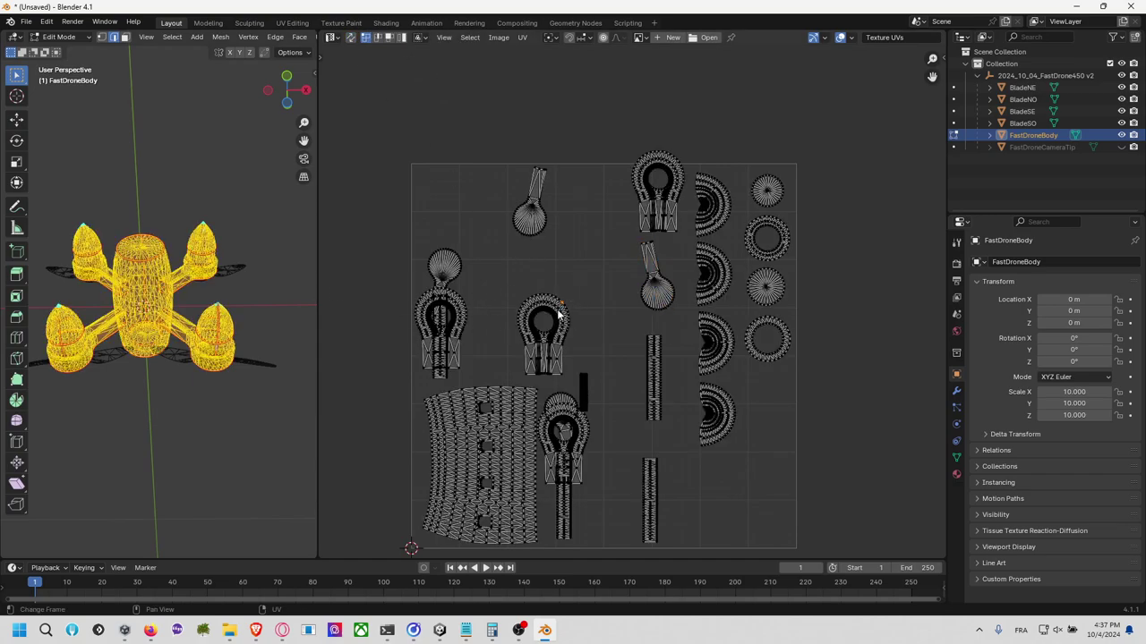
Step: Move the top loop-shaped island down-left into free space
{"action": "key", "text": "l"}
{"action": "key", "text": "g"}
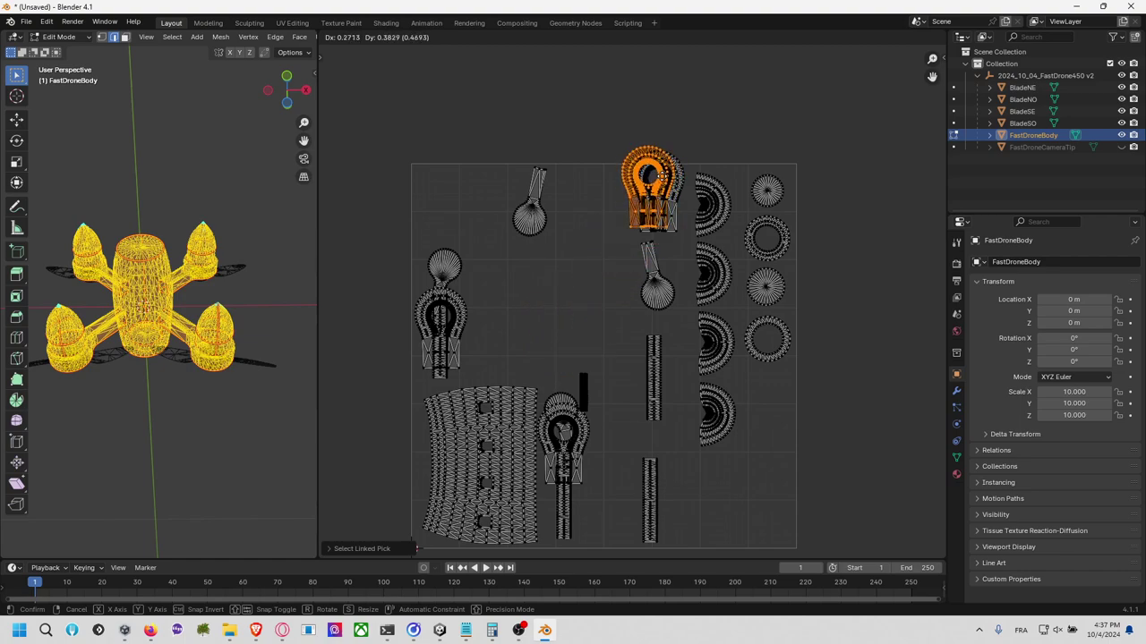
{"action": "left_click", "coordinate": [677, 201]}
{"action": "left_click", "coordinate": [678, 202]}
{"action": "key", "text": "l"}
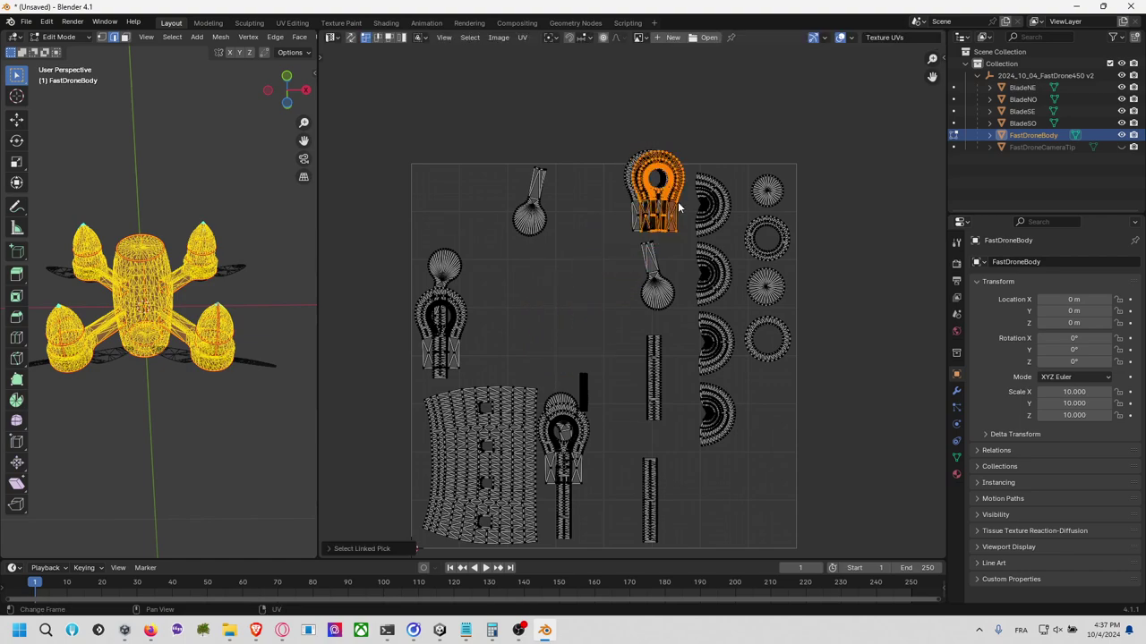
{"action": "key", "text": "g"}
{"action": "left_click", "coordinate": [592, 288]}
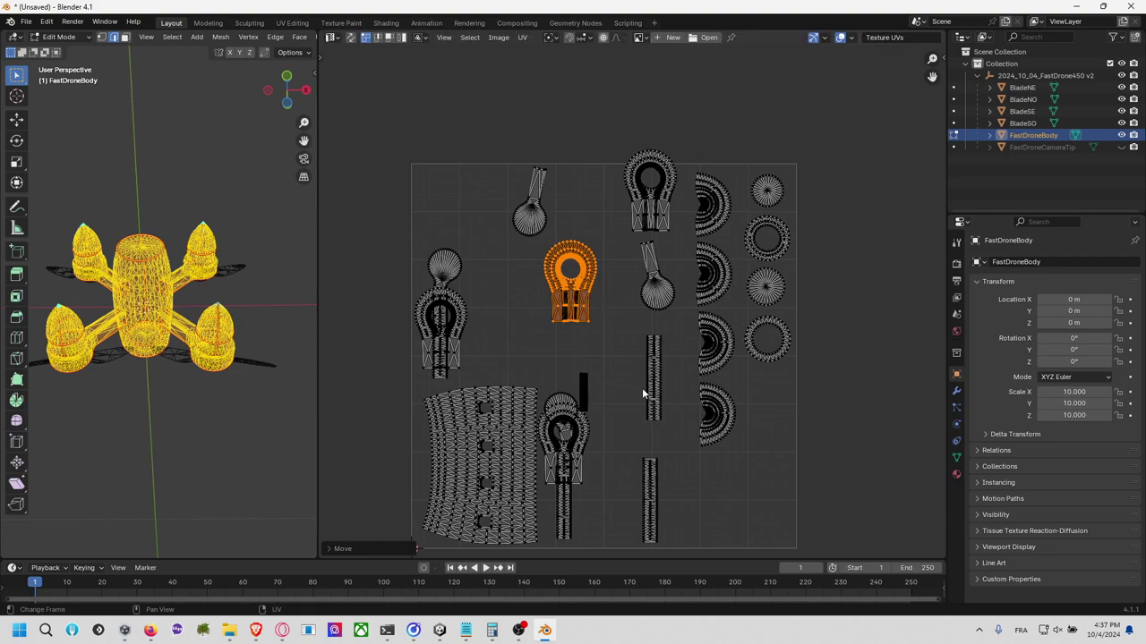
Step: Shift the loop and strip islands, then move the strip island up-left on its own
{"action": "key", "text": "l"}
{"action": "key", "text": "g"}
{"action": "left_click", "coordinate": [605, 309]}
{"action": "left_click", "coordinate": [611, 320]}
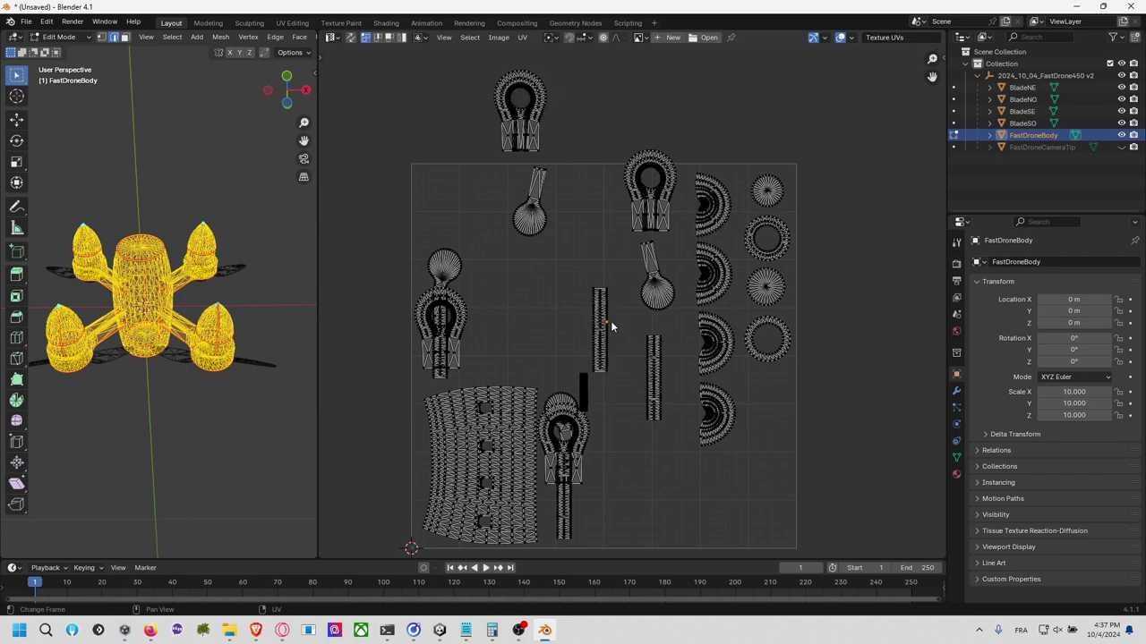
{"action": "key", "text": "l"}
{"action": "key", "text": "g"}
{"action": "left_click", "coordinate": [546, 283]}
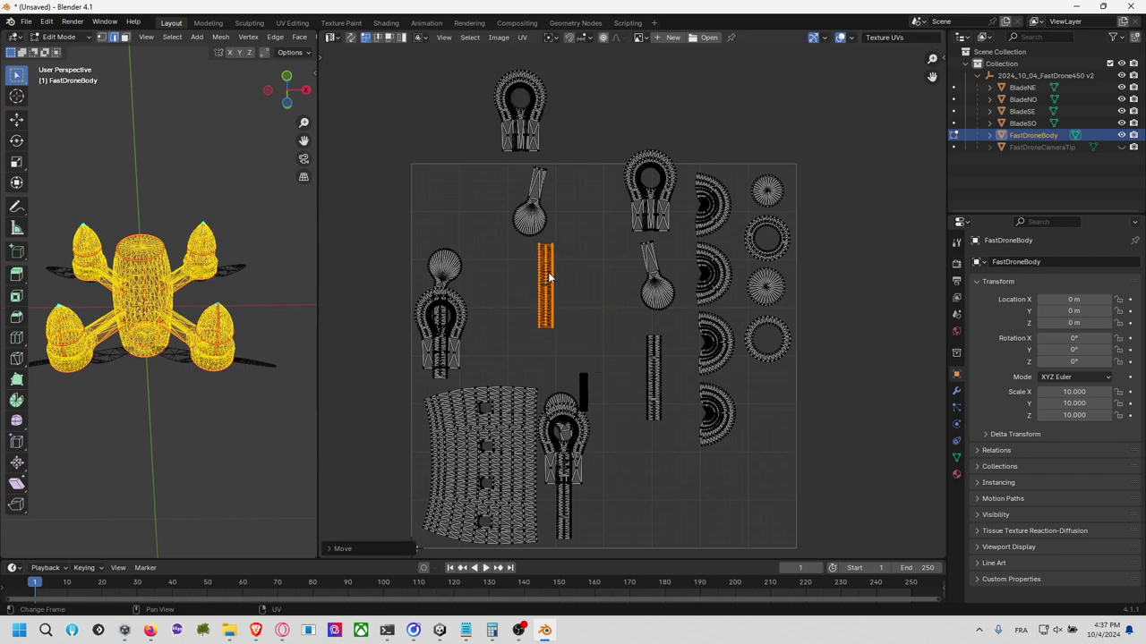
Step: With sync on, check which mesh parts the top islands and middle strip belong to
{"action": "left_click", "coordinate": [350, 37]}
{"action": "left_click_drag", "start_coordinate": [480, 74], "coordinate": [576, 280]}
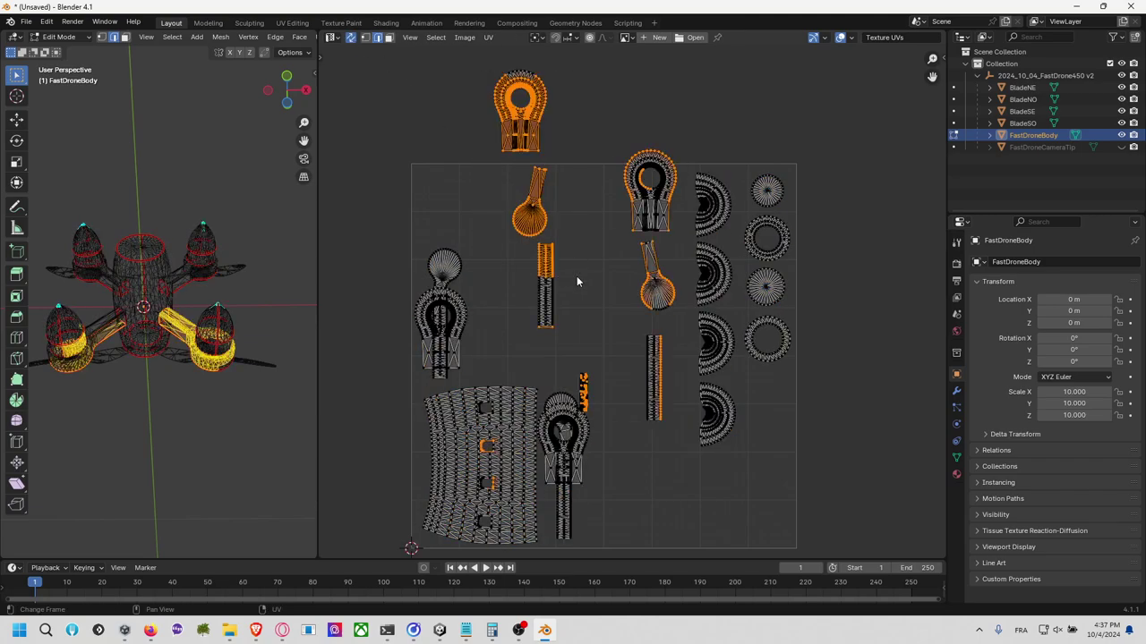
{"action": "left_click", "coordinate": [582, 291]}
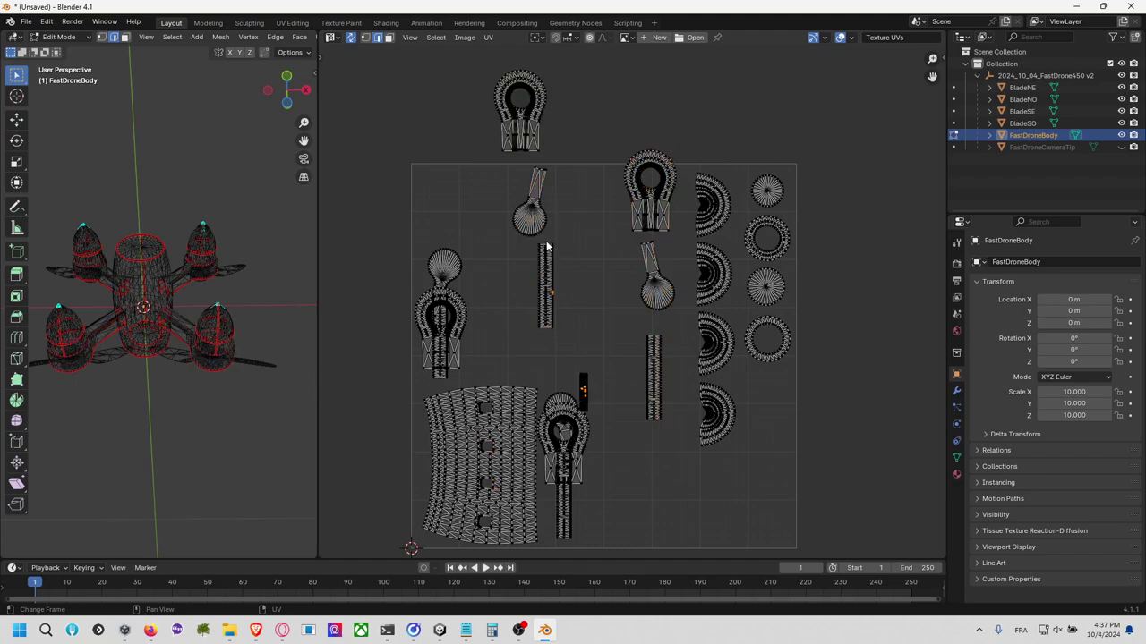
{"action": "left_click_drag", "start_coordinate": [574, 329], "coordinate": [524, 180]}
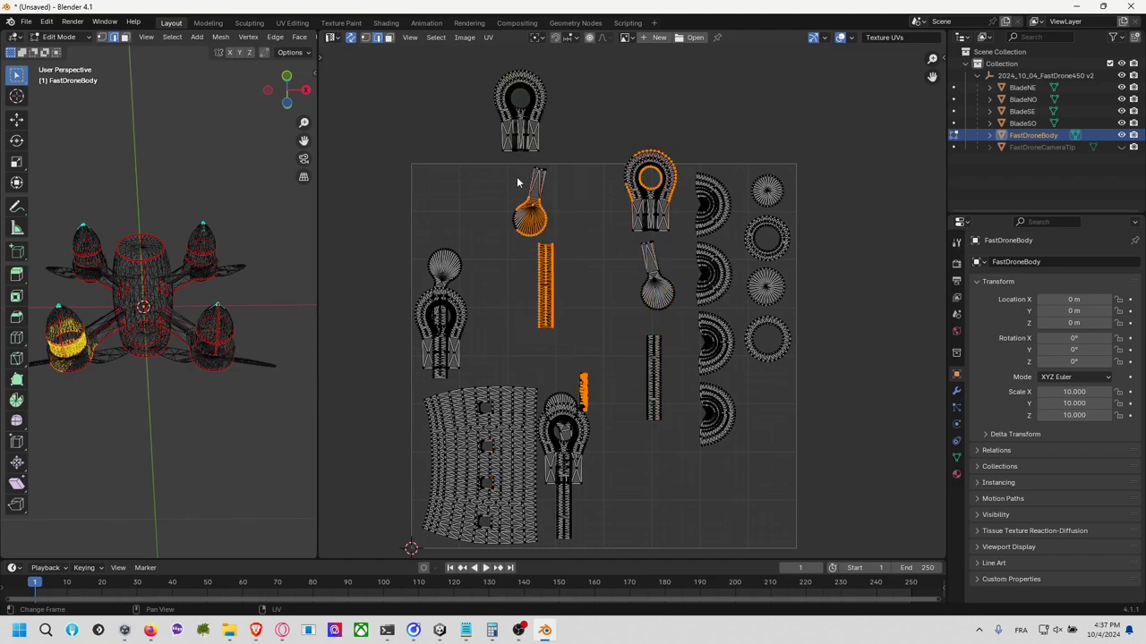
{"action": "left_click", "coordinate": [519, 126]}
{"action": "key", "text": "ctrl+l"}
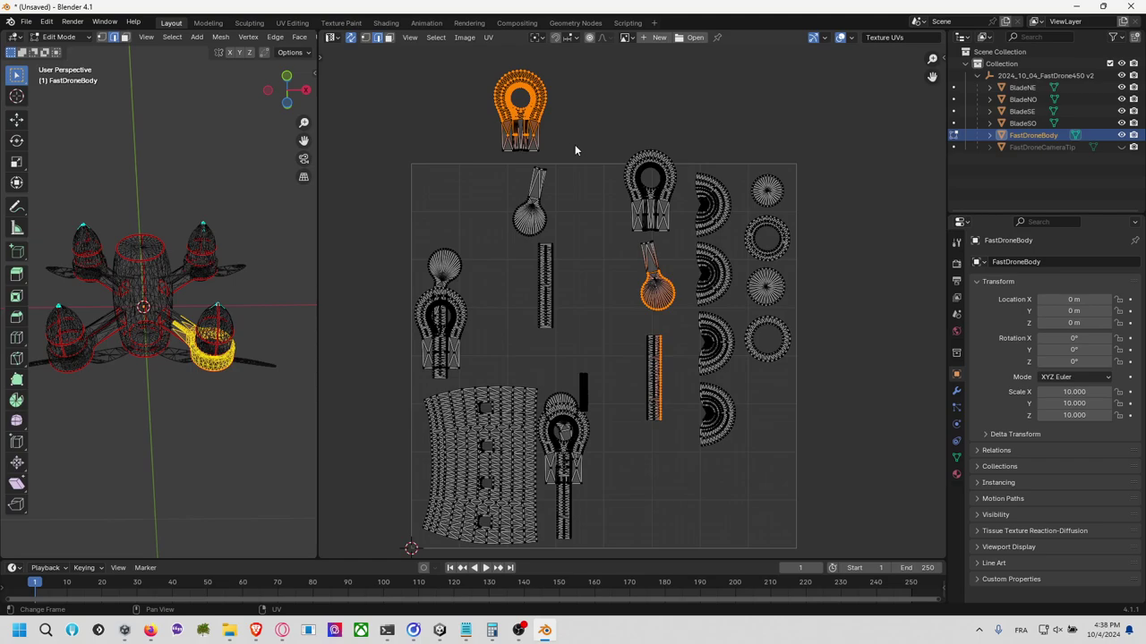
{"action": "left_click", "coordinate": [608, 157]}
Step: Box-select the upper-right loop island and its blade, then undo a top-island selection
{"action": "key", "text": "b"}
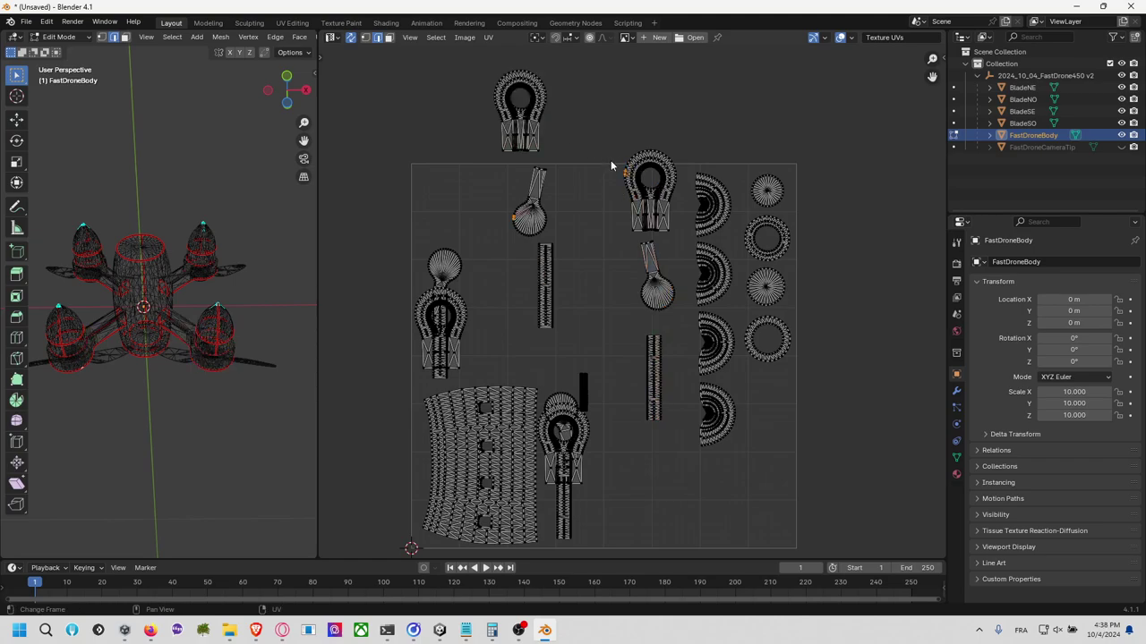
{"action": "left_click_drag", "start_coordinate": [610, 161], "coordinate": [691, 219]}
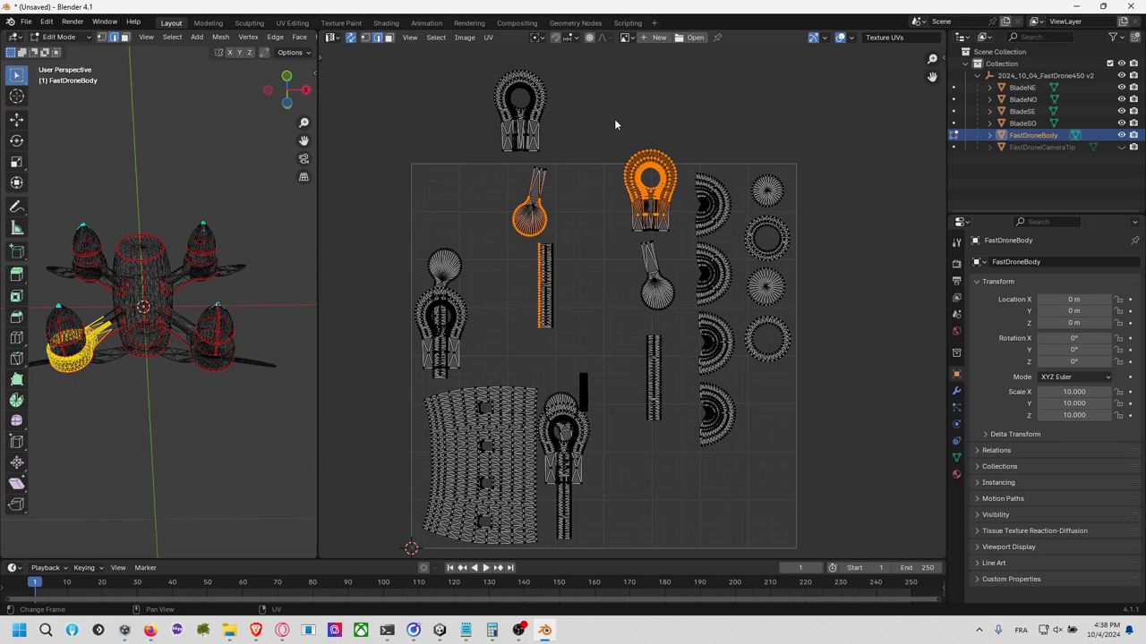
{"action": "left_click_drag", "start_coordinate": [614, 133], "coordinate": [678, 230]}
{"action": "left_click", "coordinate": [549, 165]}
{"action": "left_click", "coordinate": [527, 129]}
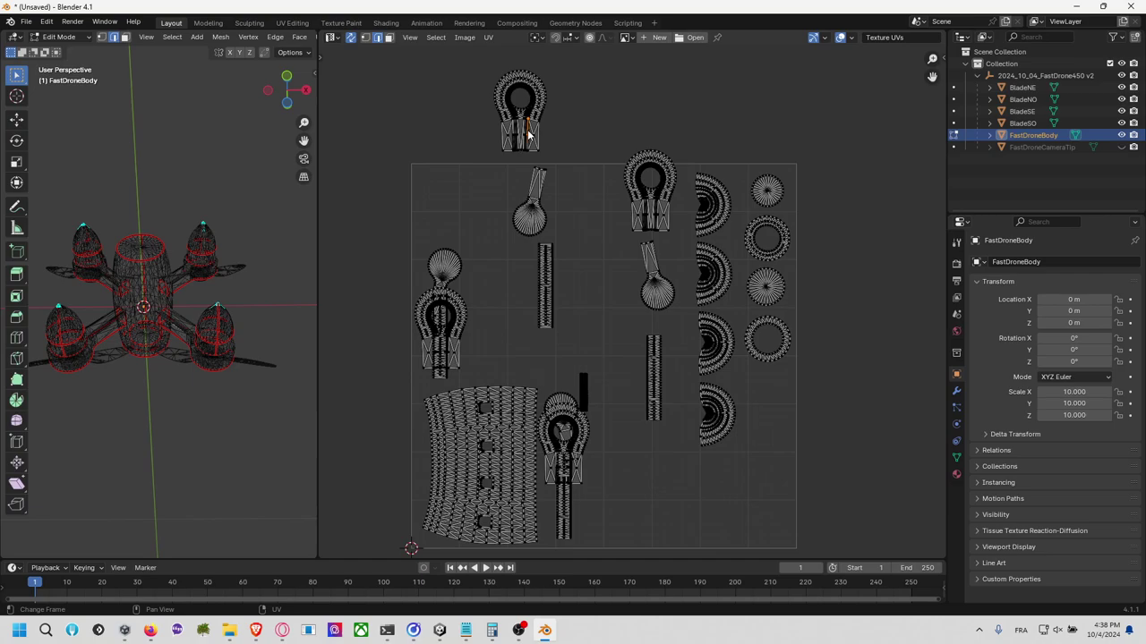
{"action": "key", "text": "l"}
{"action": "key", "text": "ctrl+z"}
{"action": "key", "text": "ctrl+z"}
Step: With sync off, move the top loop island from above the square down to the right
{"action": "left_click", "coordinate": [350, 38]}
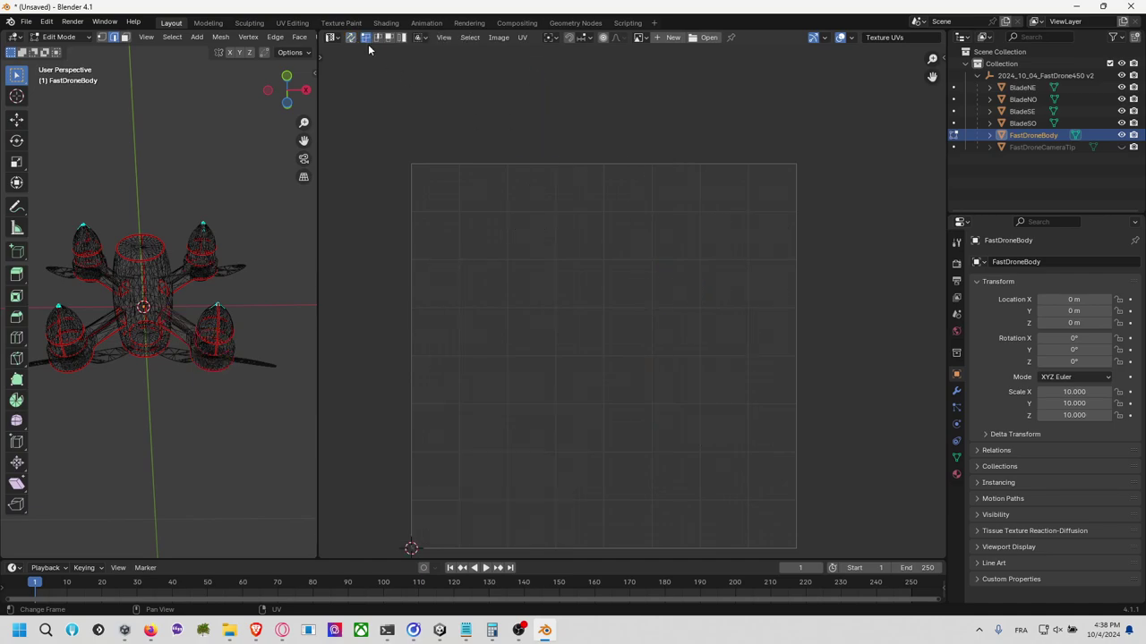
{"action": "key", "text": "a"}
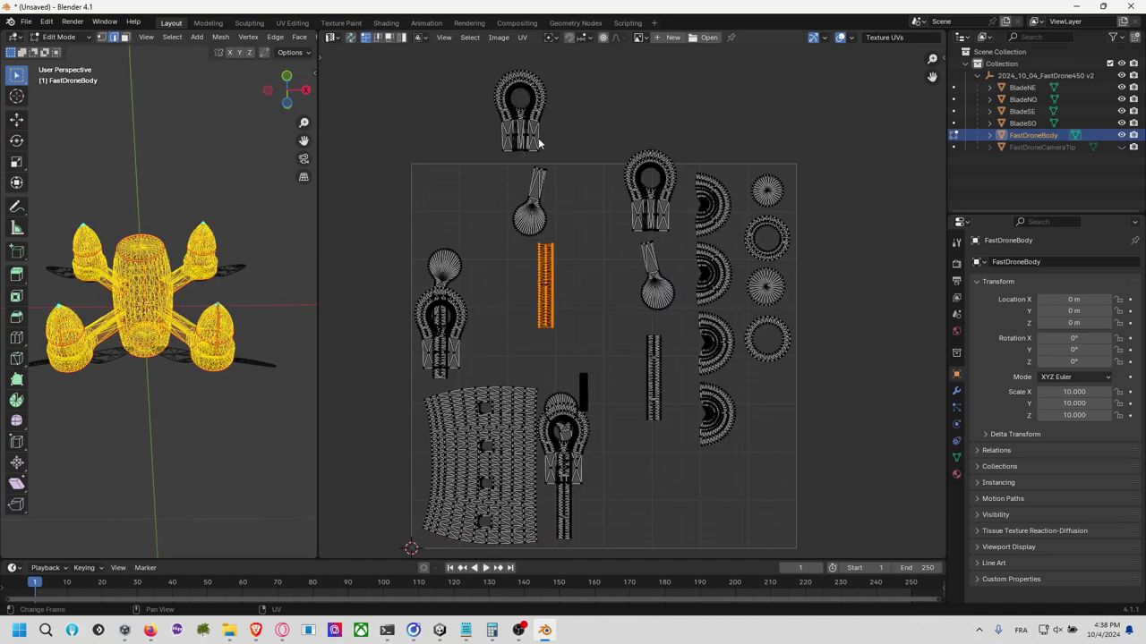
{"action": "key", "text": "l"}
{"action": "key", "text": "g"}
{"action": "left_click", "coordinate": [683, 212]}
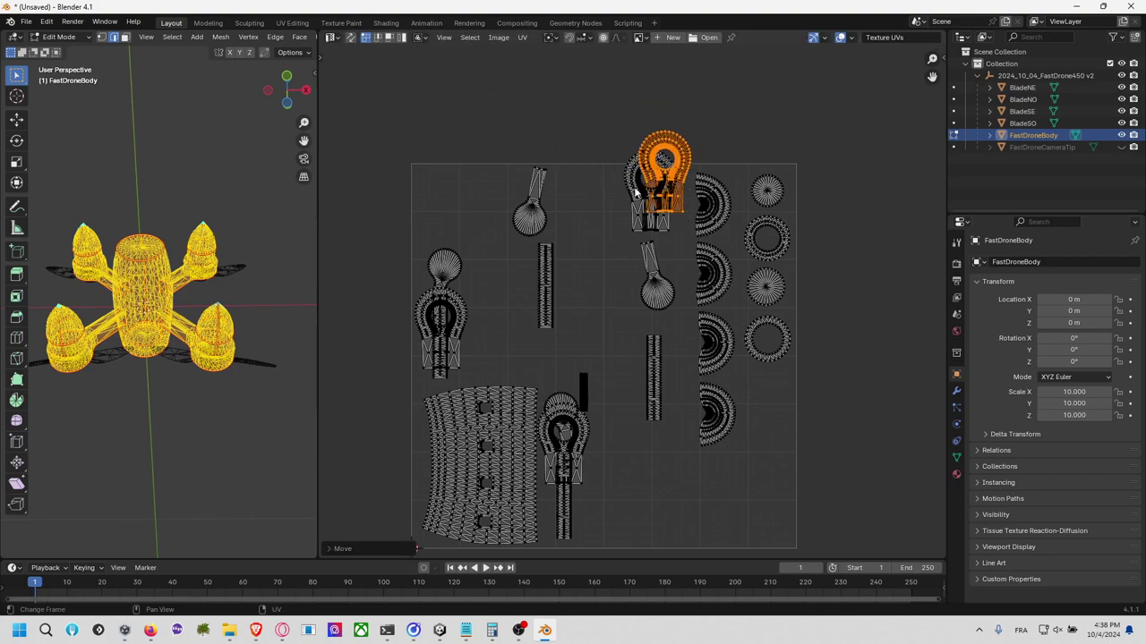
Step: Move the island that was underneath it up-left, clear of the others
{"action": "key", "text": "alt+a"}
{"action": "key", "text": "l"}
{"action": "key", "text": "g"}
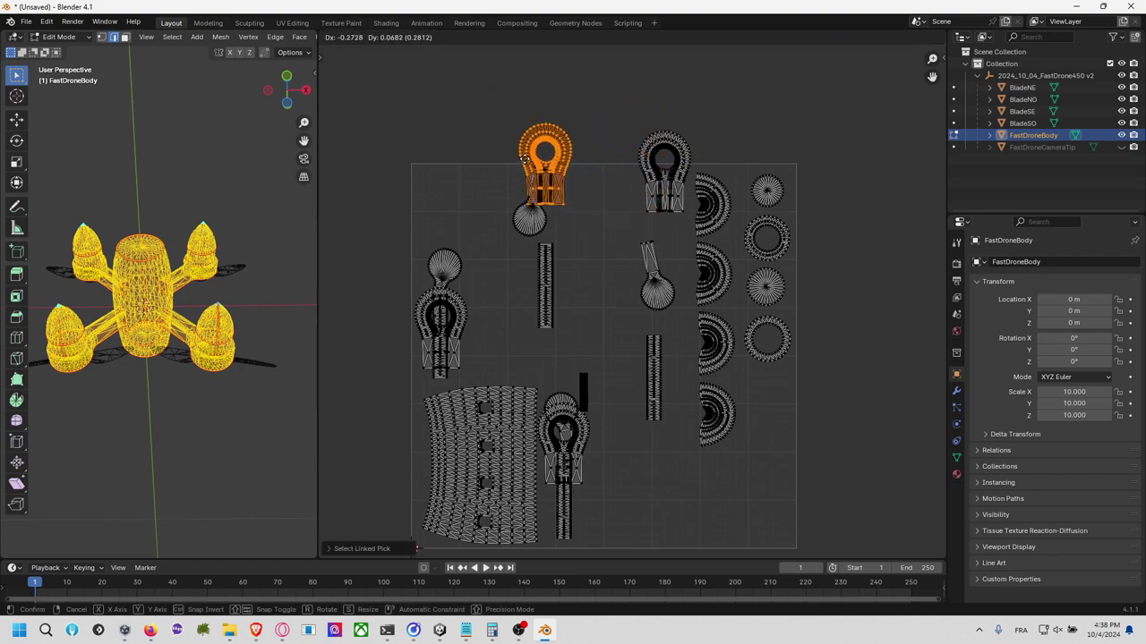
{"action": "left_click", "coordinate": [524, 159]}
{"action": "key", "text": "alt+a"}
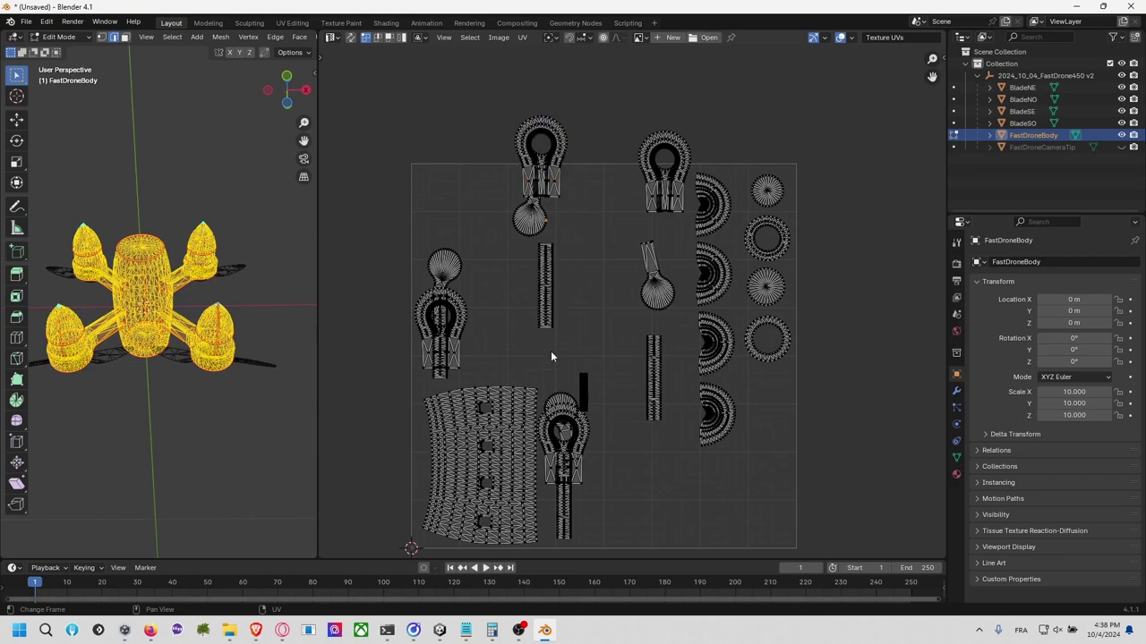
Step: With sync on, inspect the face column on the big island's right edge
{"action": "left_click", "coordinate": [535, 398]}
{"action": "left_click", "coordinate": [351, 39]}
{"action": "key", "text": "alt+a"}
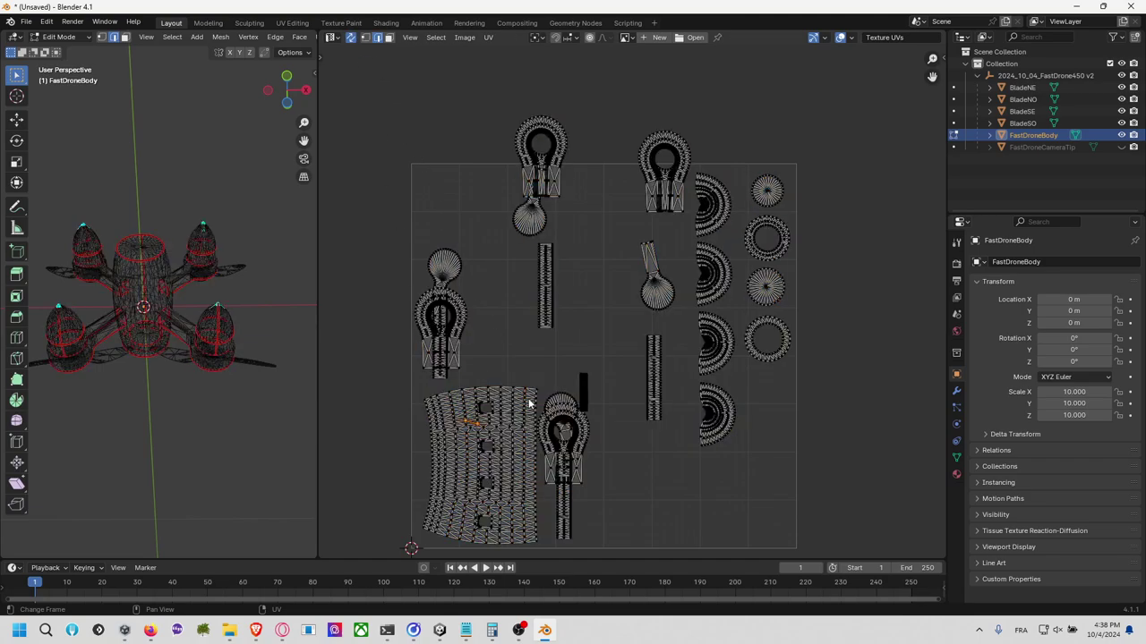
{"action": "left_click_drag", "start_coordinate": [506, 363], "coordinate": [541, 449]}
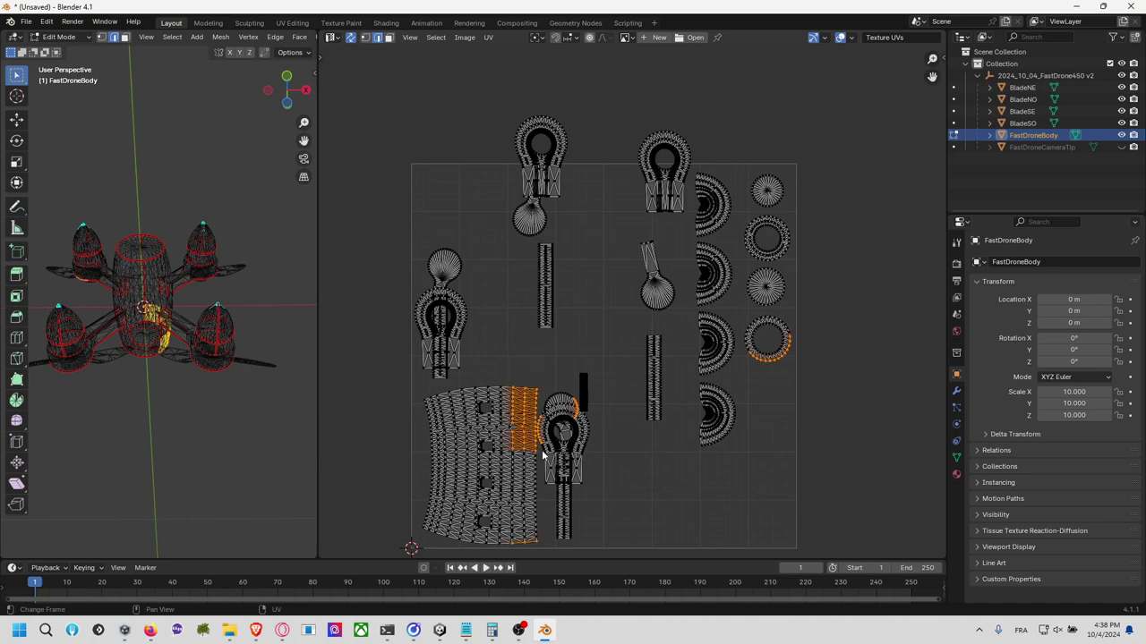
{"action": "left_click", "coordinate": [404, 172]}
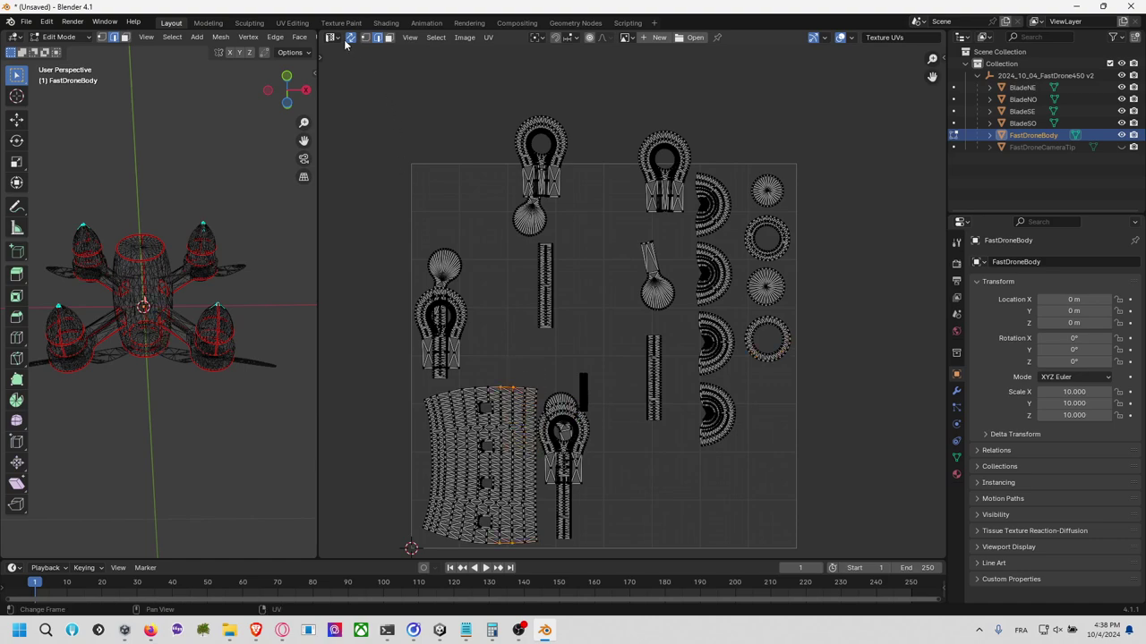
{"action": "left_click", "coordinate": [394, 103]}
Step: Pick an edge of the body's UVs and select everything linked to it
{"action": "key", "text": "a"}
{"action": "key", "text": "alt+a"}
{"action": "key", "text": "a"}
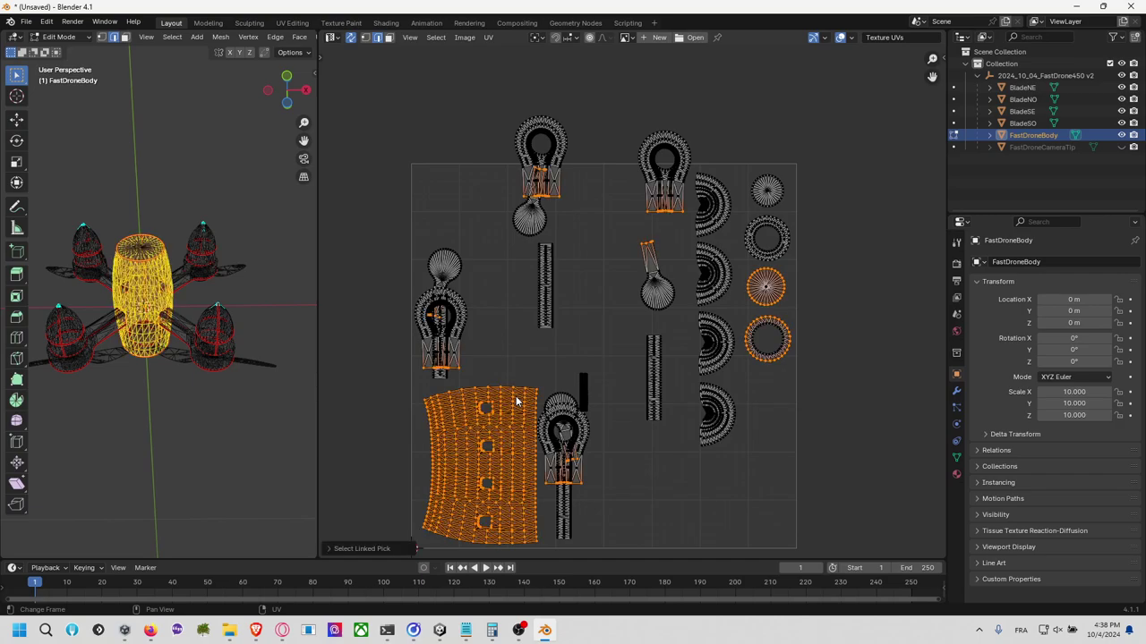
{"action": "key", "text": "alt+a"}
{"action": "middle_click_drag", "start_coordinate": [589, 316], "coordinate": [570, 286]}
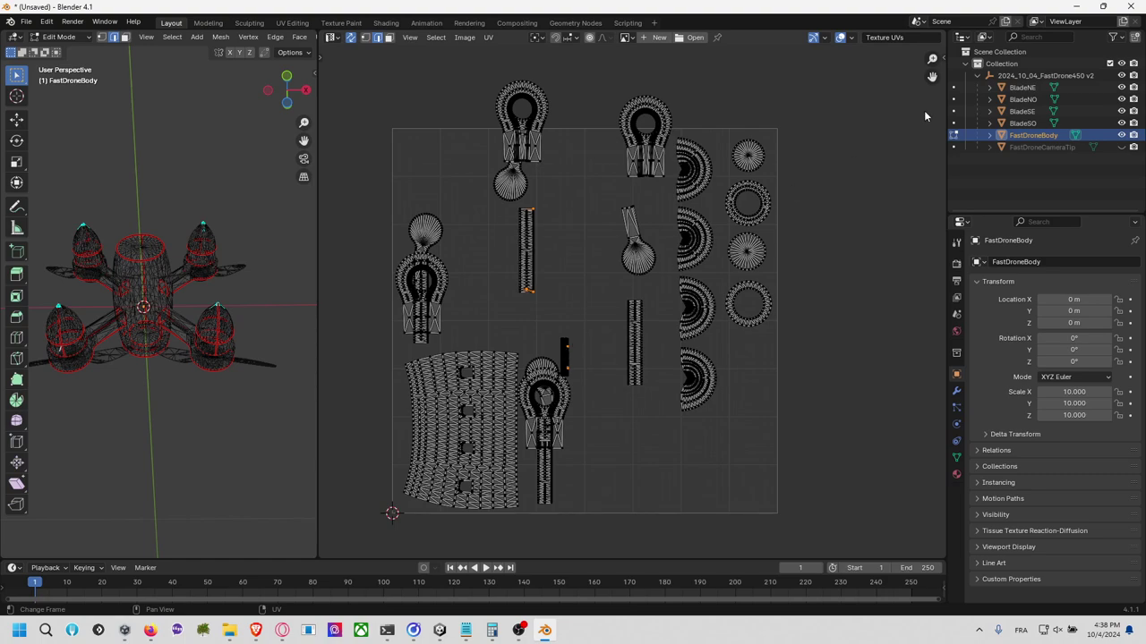
{"action": "left_click", "coordinate": [491, 362]}
{"action": "key", "text": "l"}
Step: With sync off, rotate the perforated body island about 90° and drop it bottom-right
{"action": "left_click", "coordinate": [350, 36]}
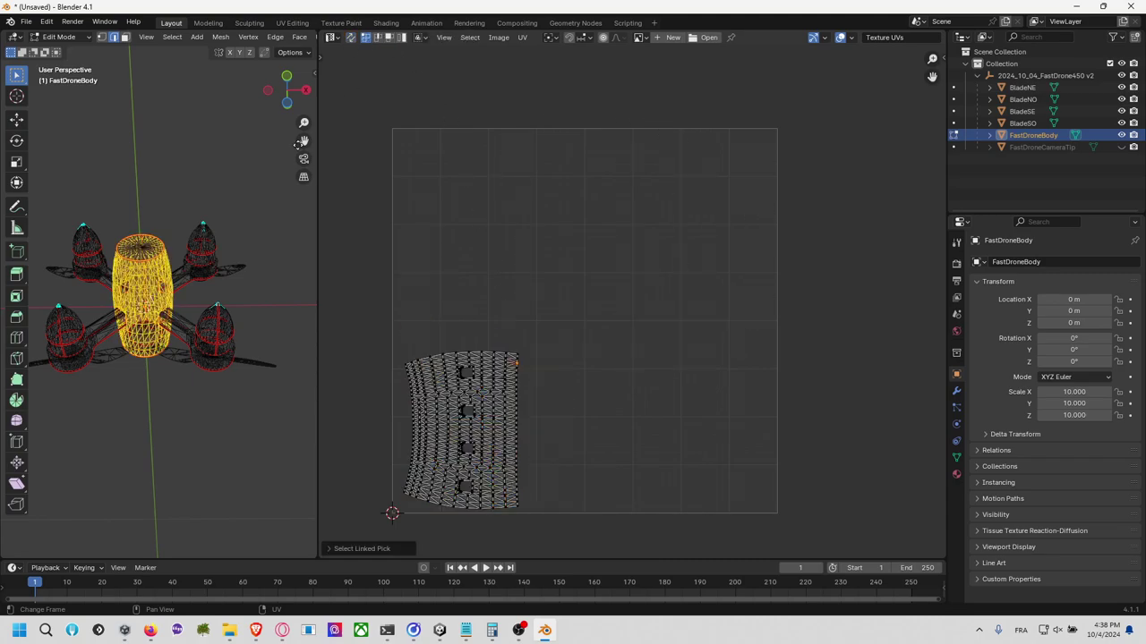
{"action": "key", "text": "a"}
{"action": "key", "text": "l"}
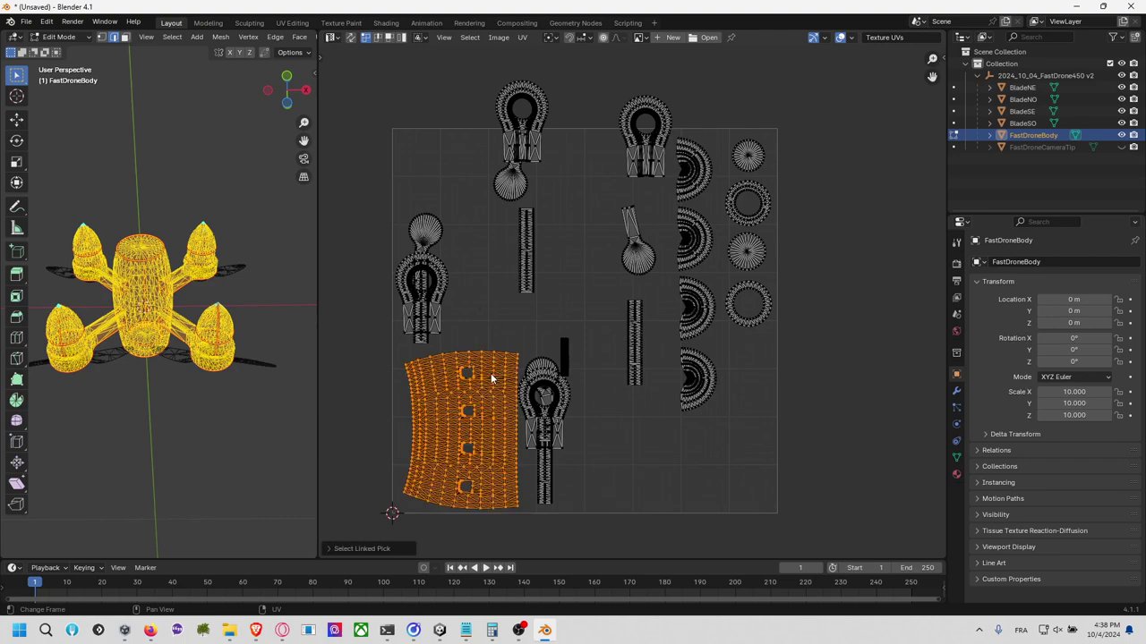
{"action": "key", "text": "r"}
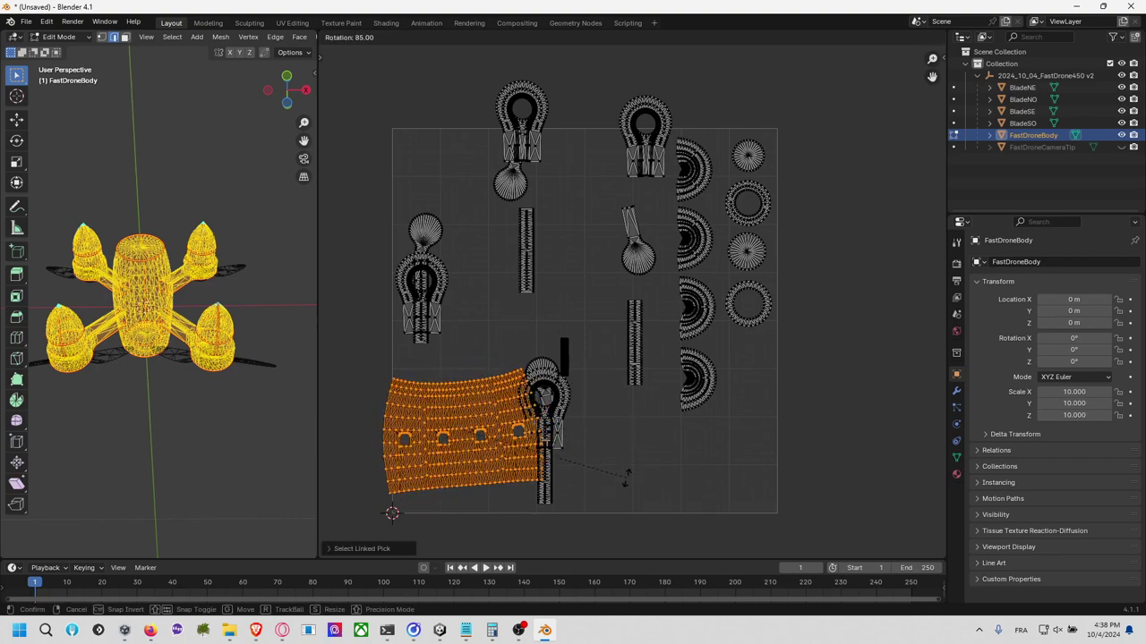
{"action": "left_click", "coordinate": [618, 497]}
{"action": "key", "text": "g"}
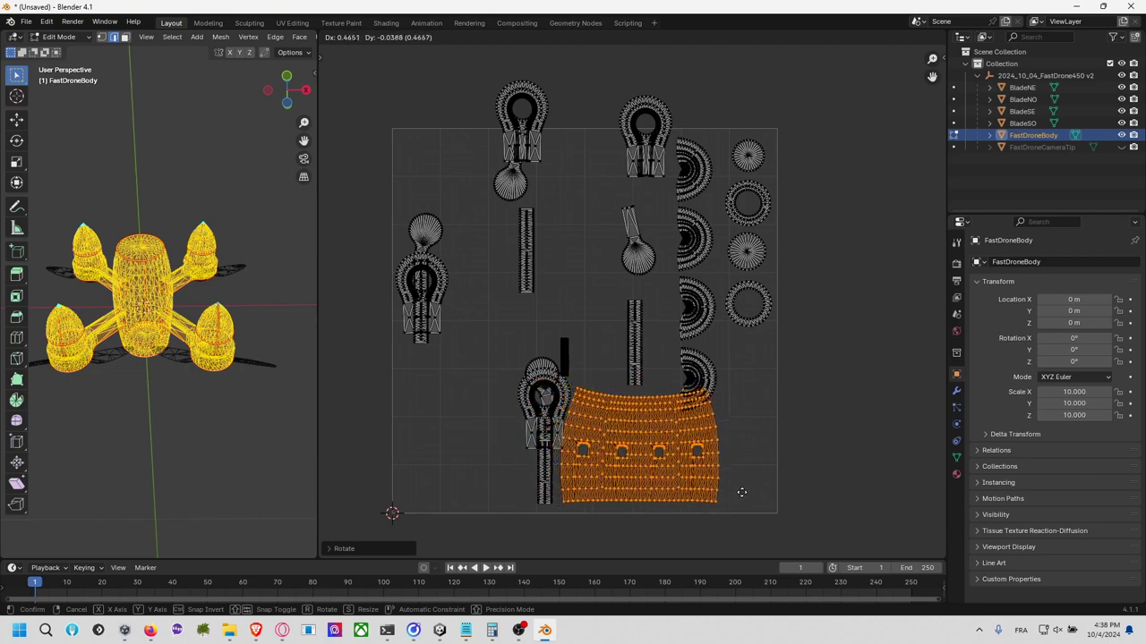
{"action": "left_click", "coordinate": [791, 491]}
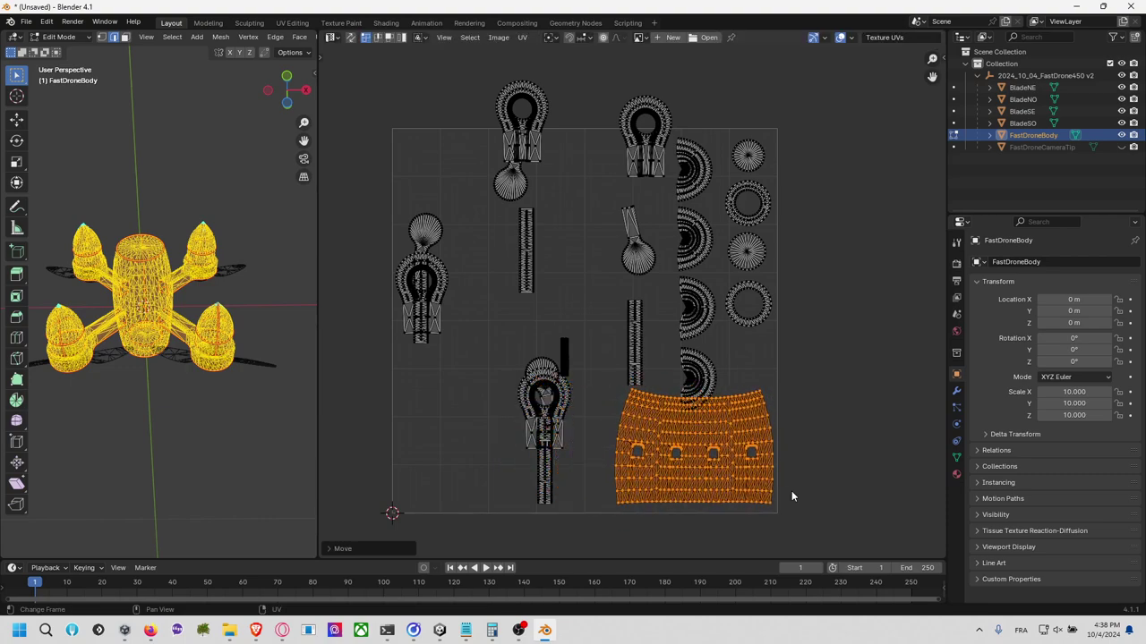
{"action": "left_click", "coordinate": [565, 278]}
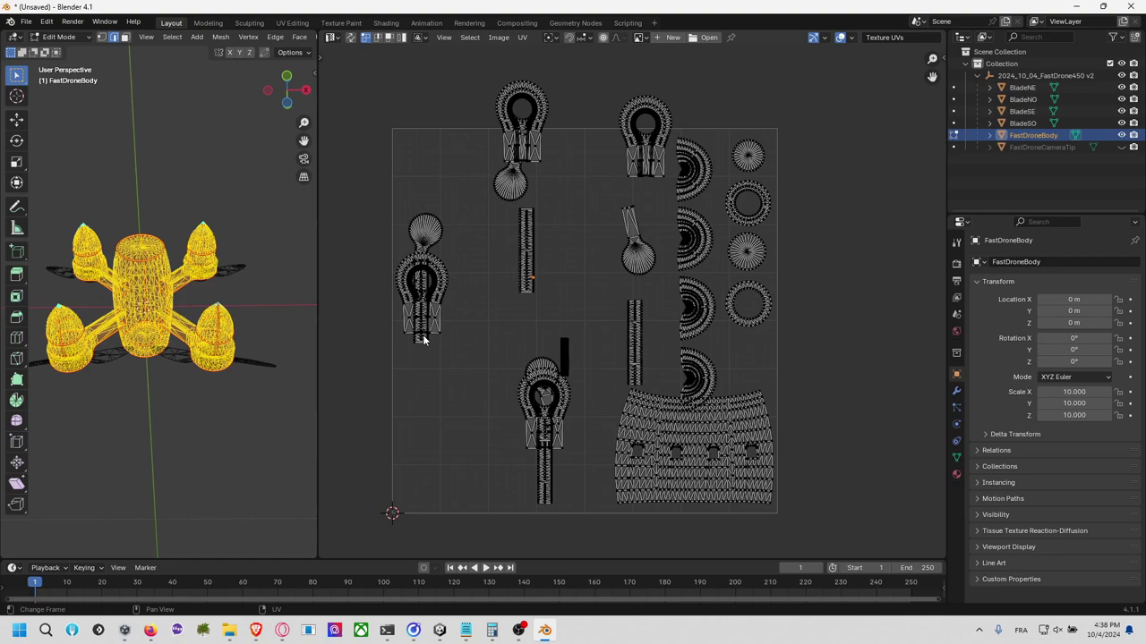
Step: Move the long thin strip island down to the UV square's lower-left edge
{"action": "key", "text": "l"}
{"action": "key", "text": "g"}
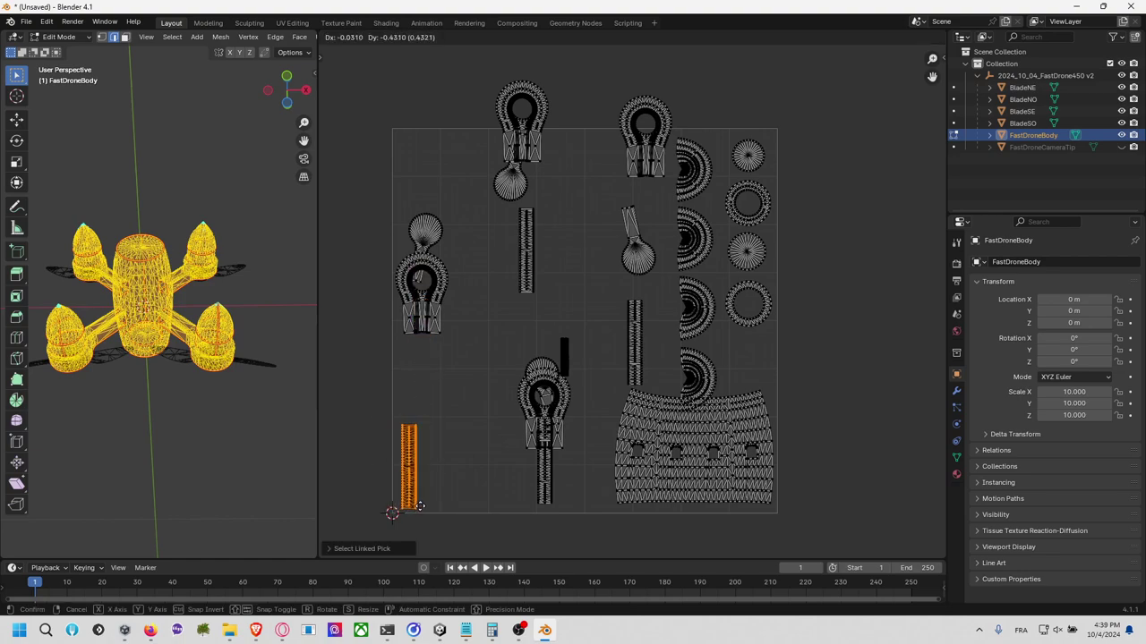
{"action": "left_click", "coordinate": [419, 505]}
{"action": "left_click", "coordinate": [466, 398]}
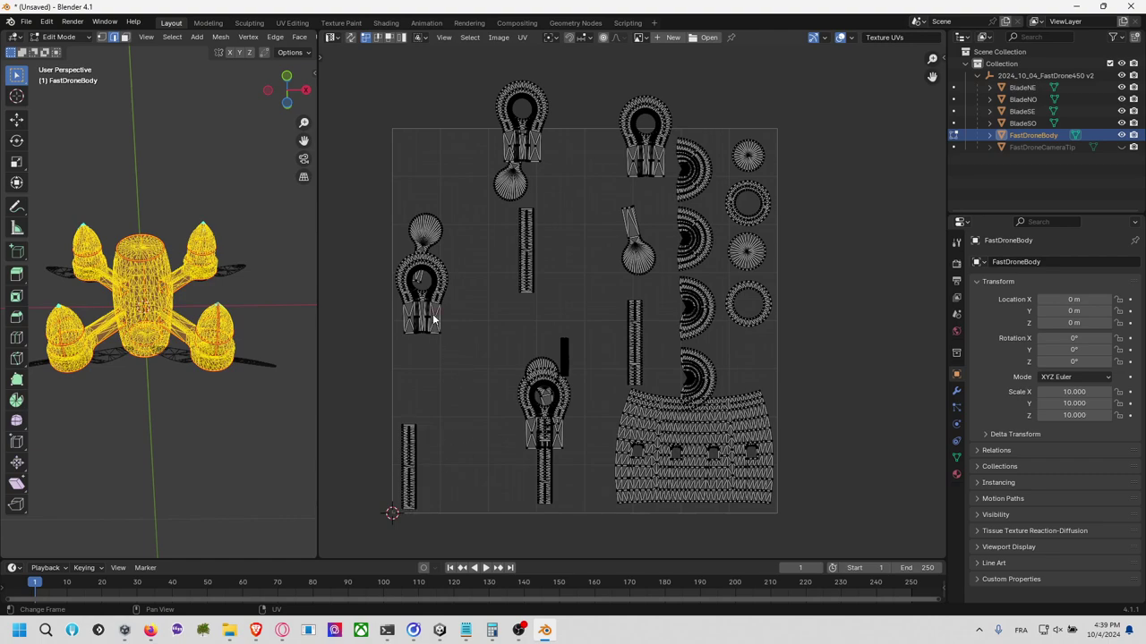
Step: Place the left bulb-shaped island above the strip, nudged slightly right horizontally
{"action": "key", "text": "l"}
{"action": "key", "text": "g"}
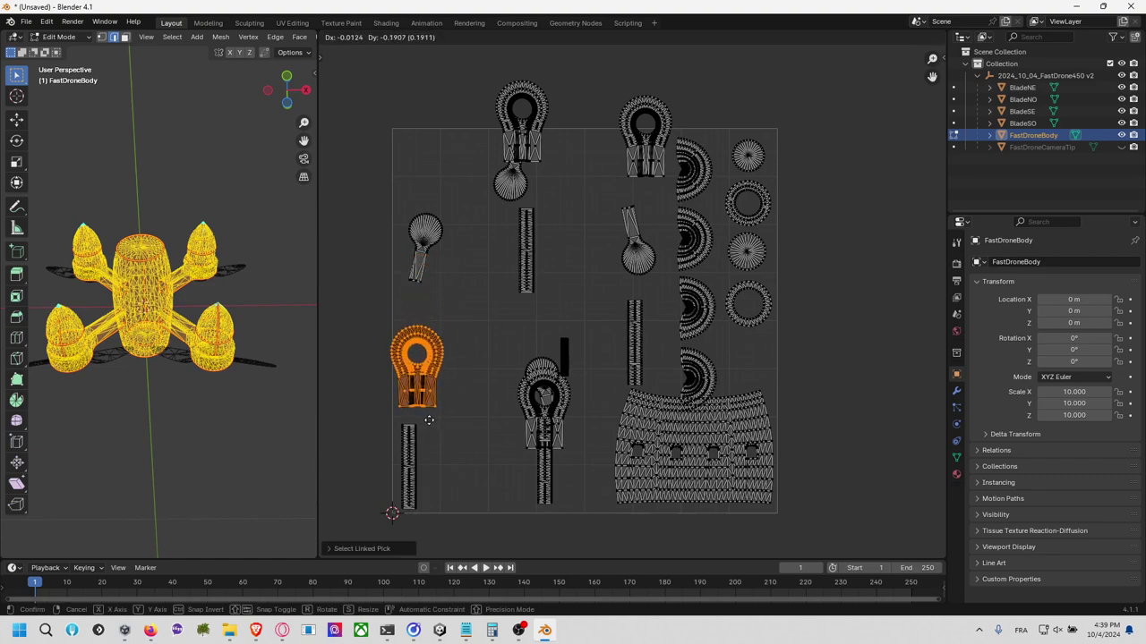
{"action": "left_click", "coordinate": [426, 430]}
{"action": "key", "text": "g"}
{"action": "key", "text": "x"}
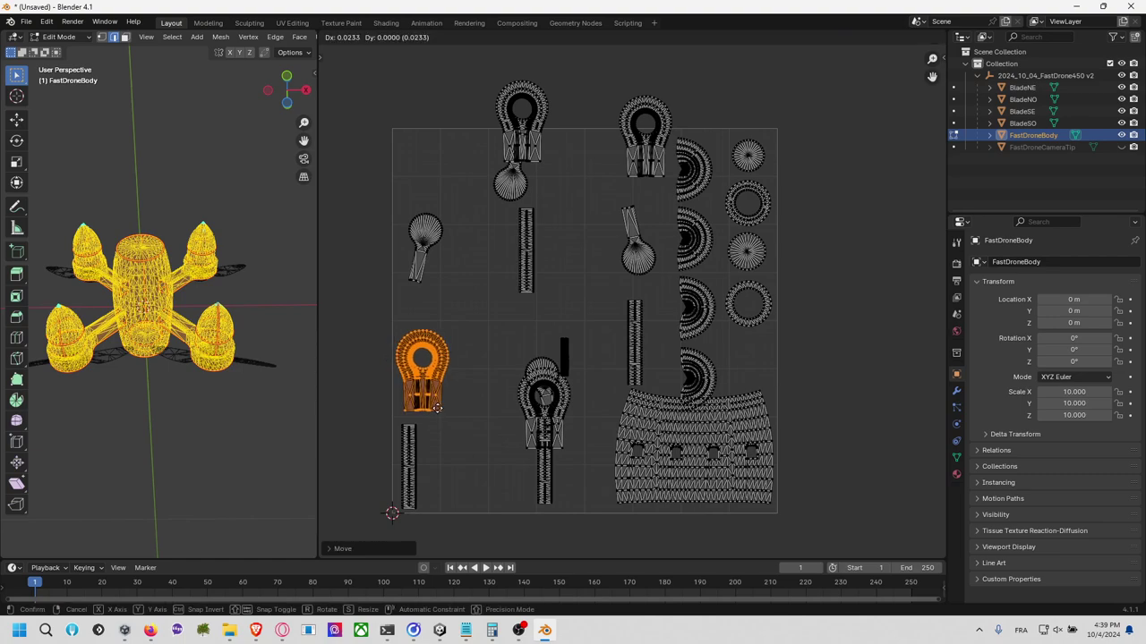
{"action": "left_click", "coordinate": [445, 319]}
{"action": "left_click", "coordinate": [438, 295]}
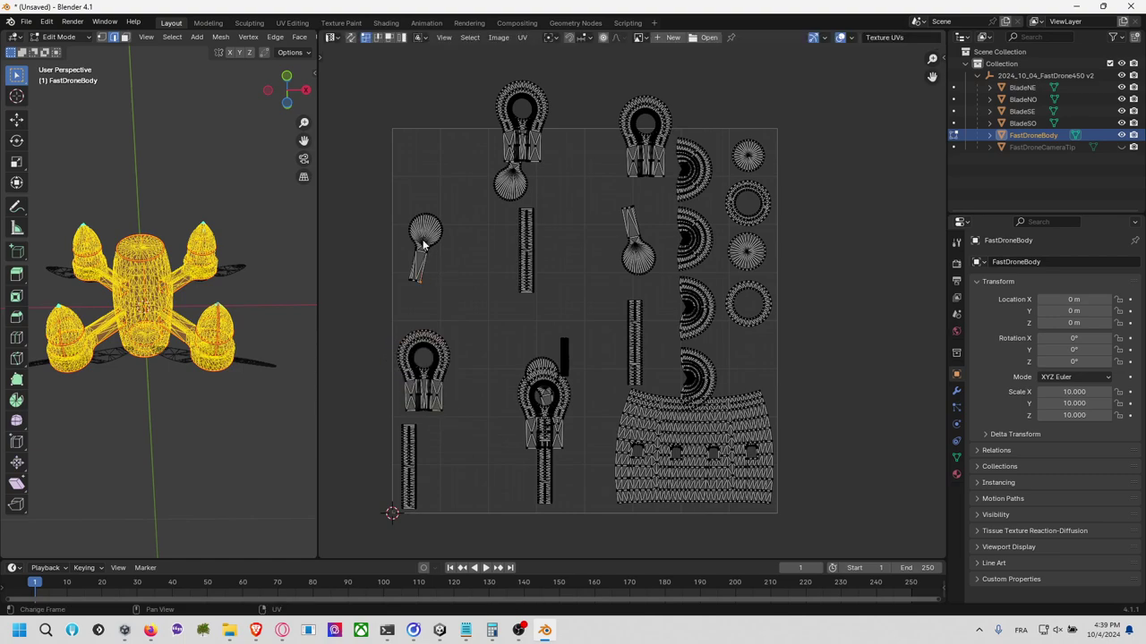
Step: Move the fan-shaped island beside the strip and rotate it upright
{"action": "key", "text": "l"}
{"action": "key", "text": "g"}
{"action": "left_click", "coordinate": [448, 466]}
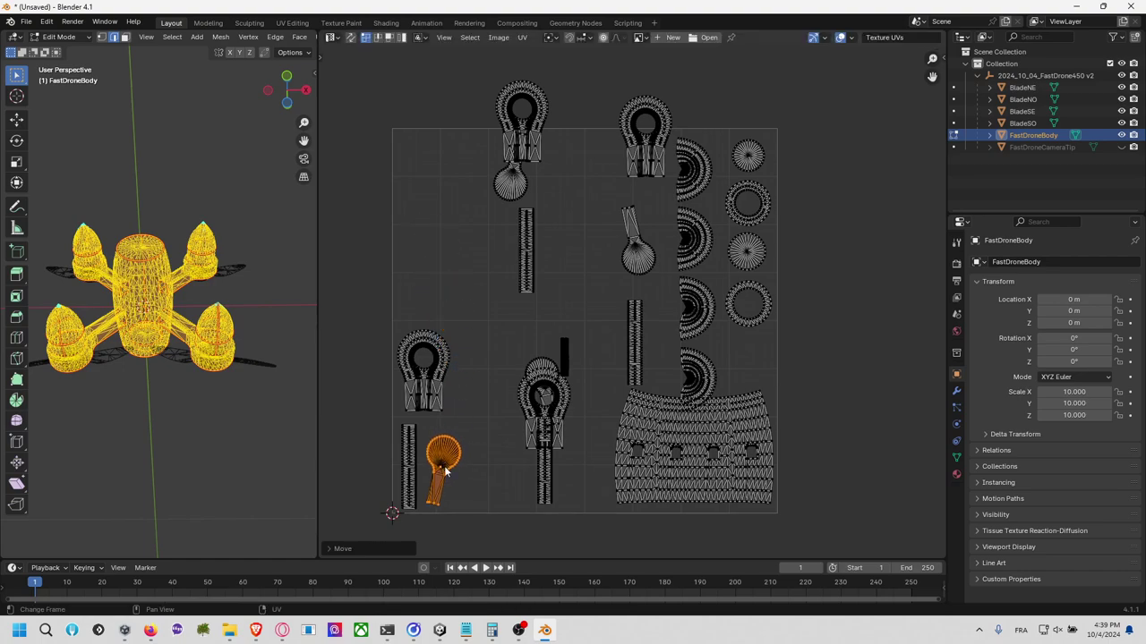
{"action": "left_click", "coordinate": [452, 464]}
{"action": "key", "text": "r"}
{"action": "left_click", "coordinate": [472, 450]}
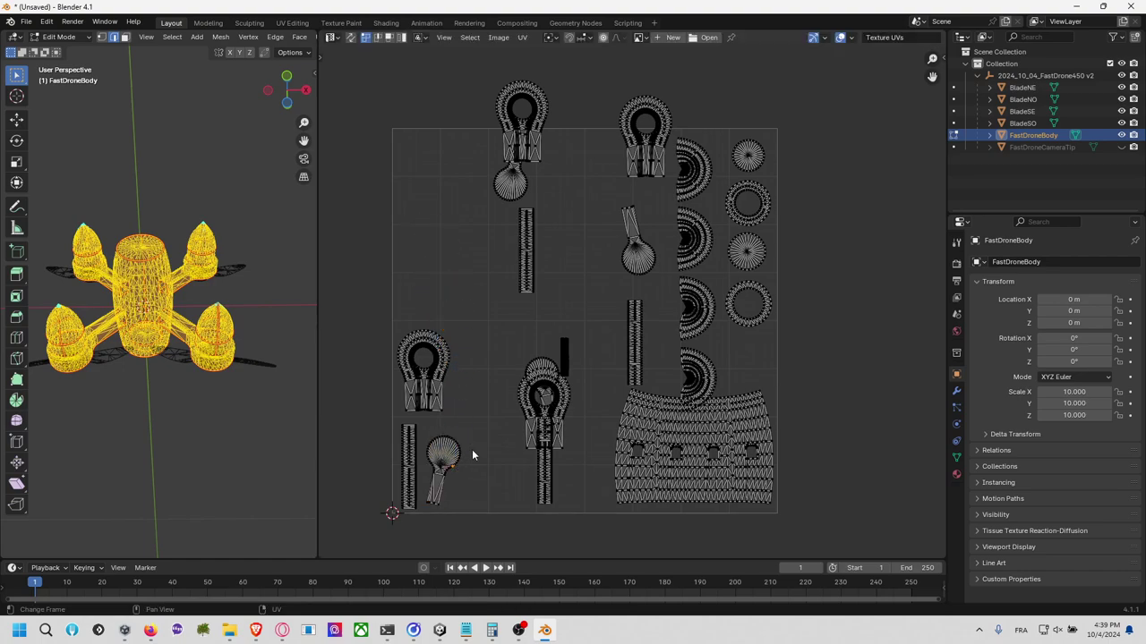
{"action": "key", "text": "l"}
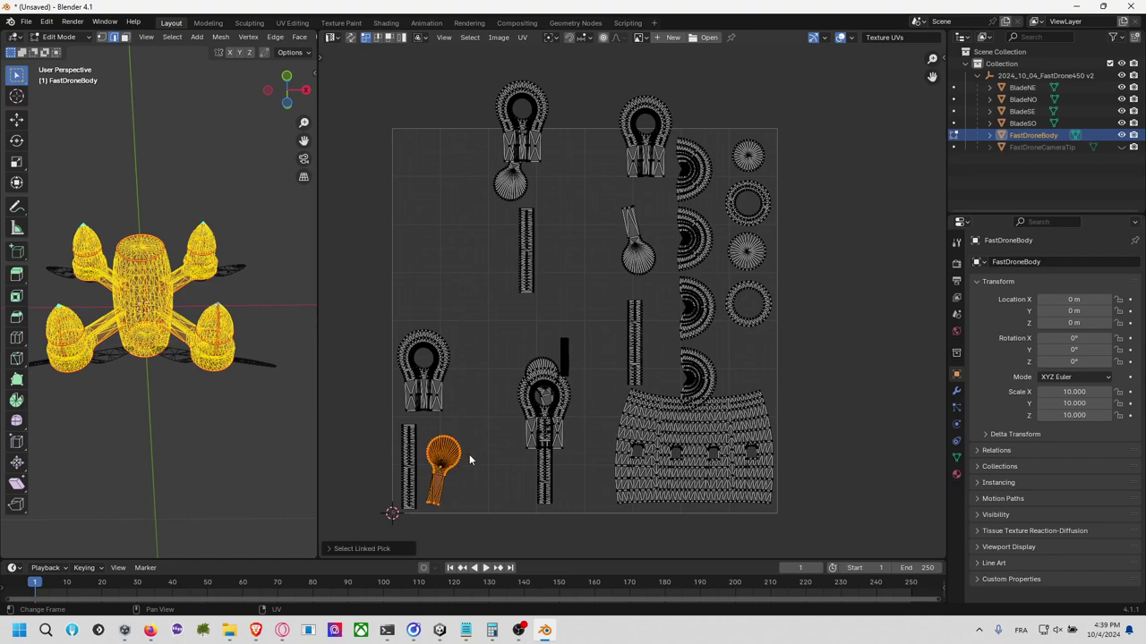
{"action": "key", "text": "r"}
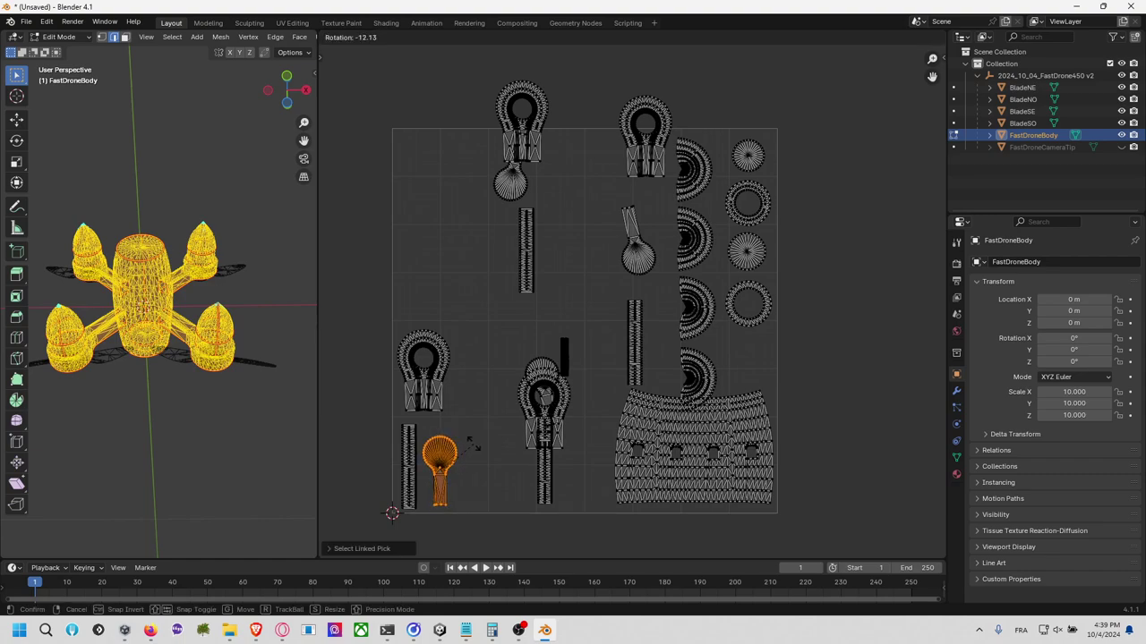
{"action": "left_click", "coordinate": [473, 449]}
{"action": "left_click", "coordinate": [517, 404]}
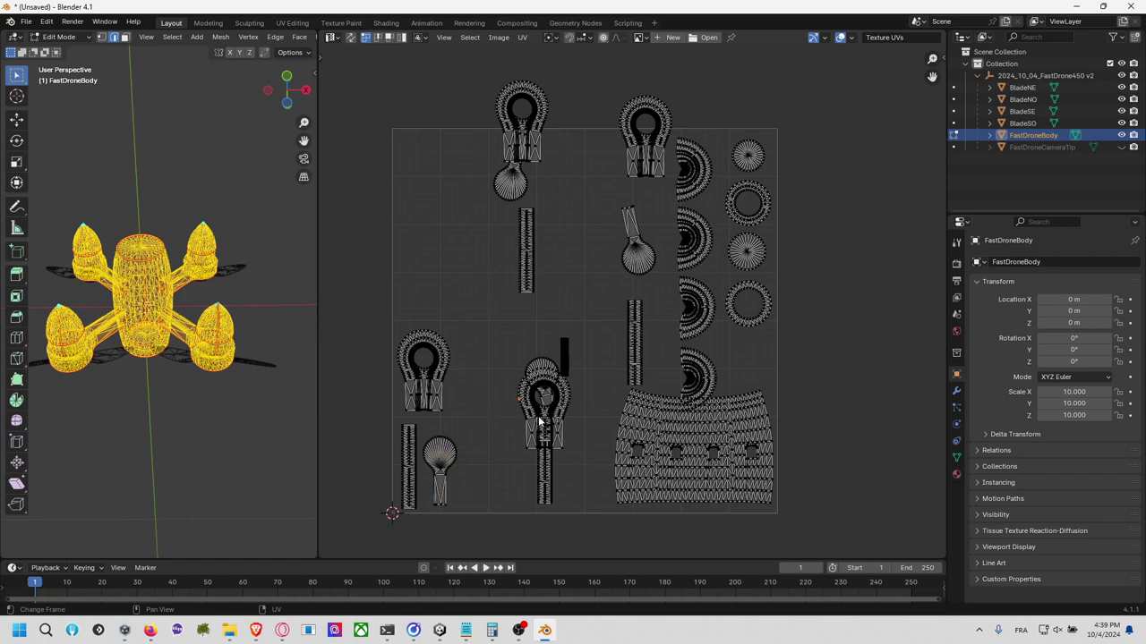
Step: Move the middle bulb island up and left beside the other bulb island
{"action": "key", "text": "l"}
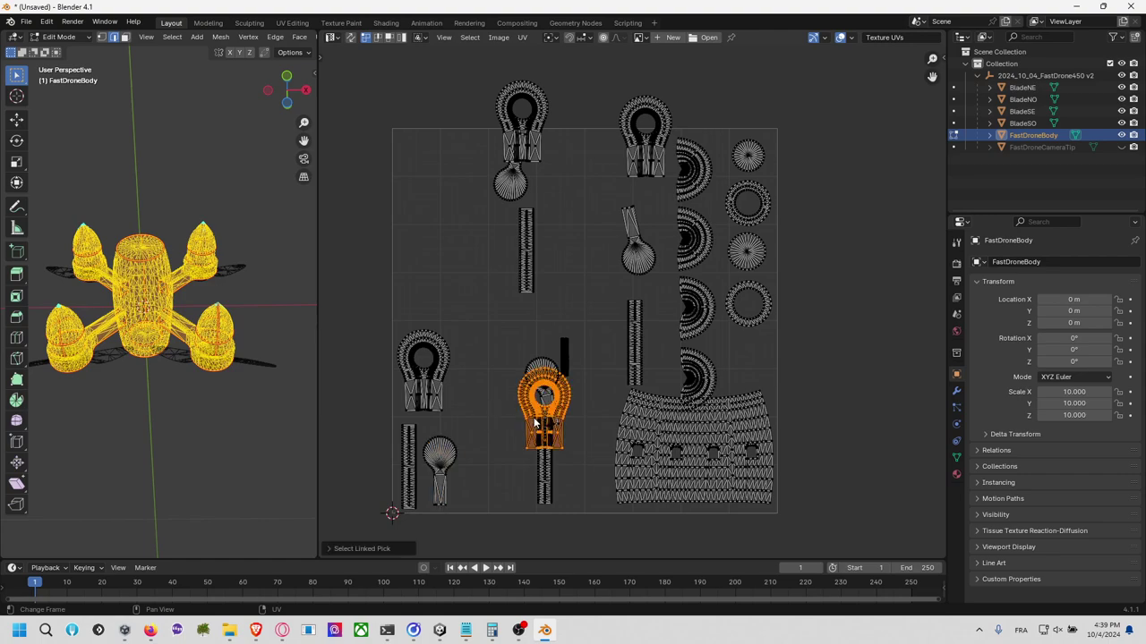
{"action": "key", "text": "g"}
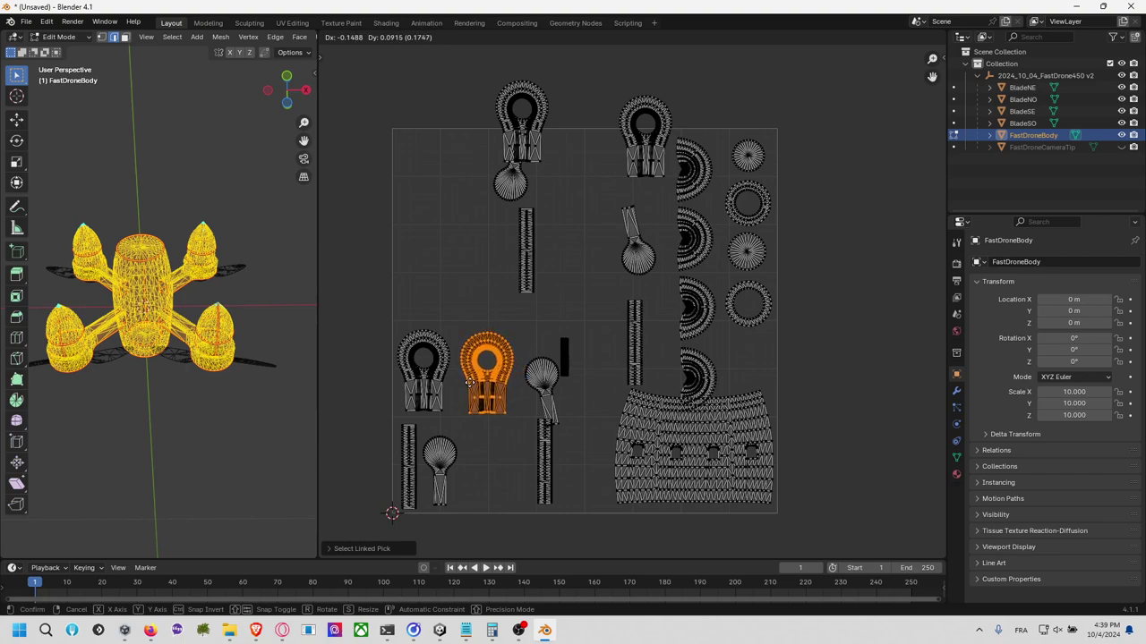
{"action": "left_click", "coordinate": [474, 381]}
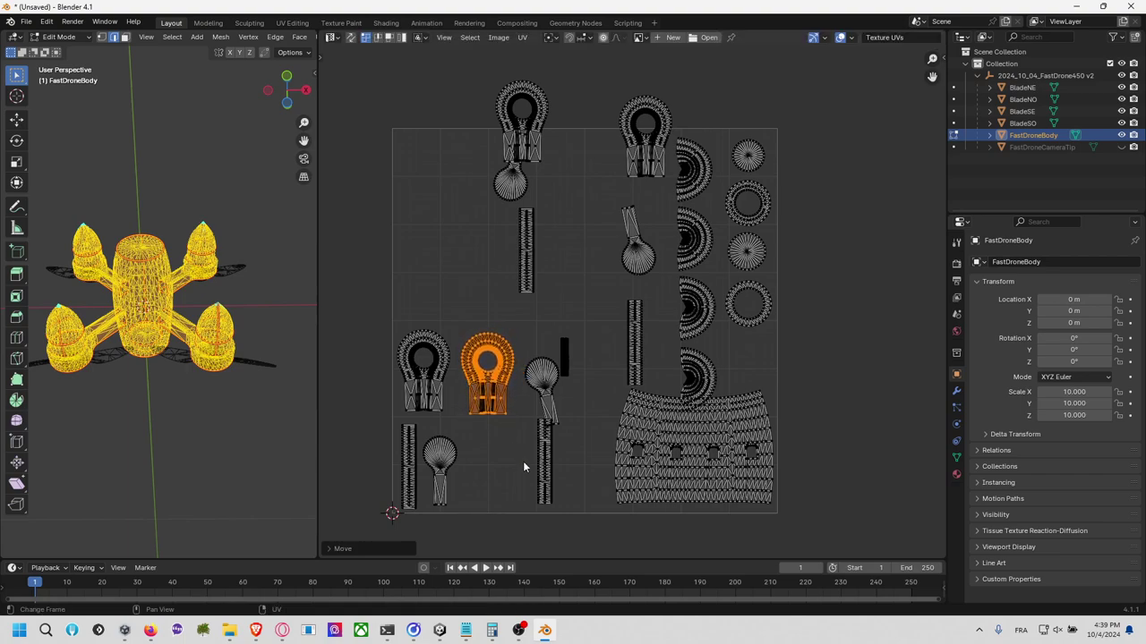
{"action": "left_click", "coordinate": [525, 462]}
{"action": "right_click", "coordinate": [539, 460]}
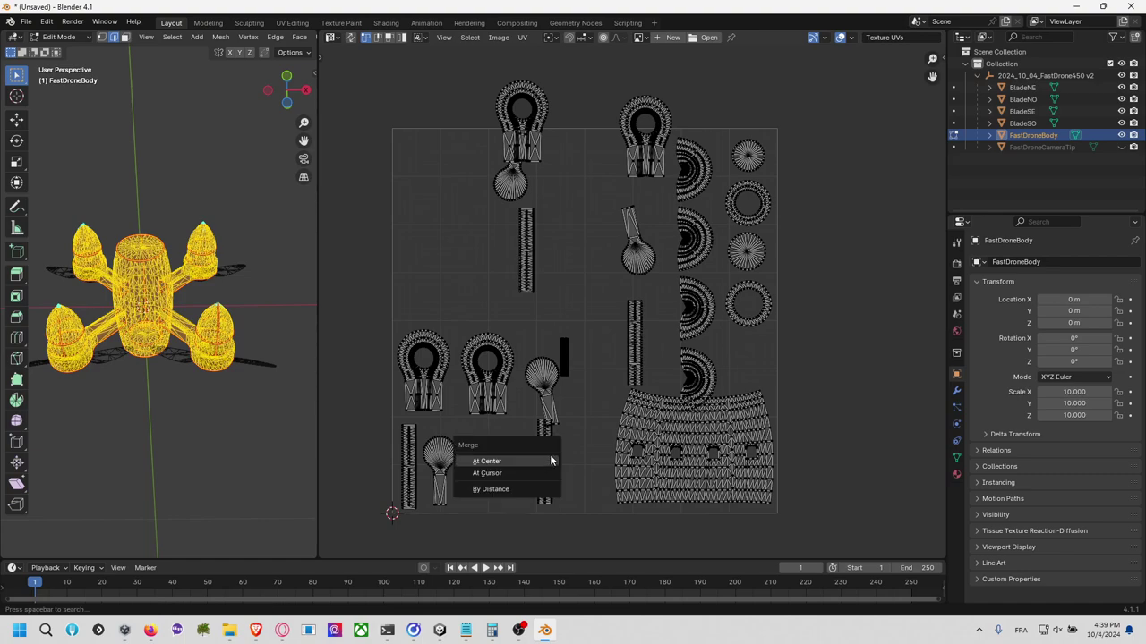
{"action": "key", "text": "Escape"}
Step: Move the vertical strip island left, next to the fan island
{"action": "key", "text": "l"}
{"action": "key", "text": "g"}
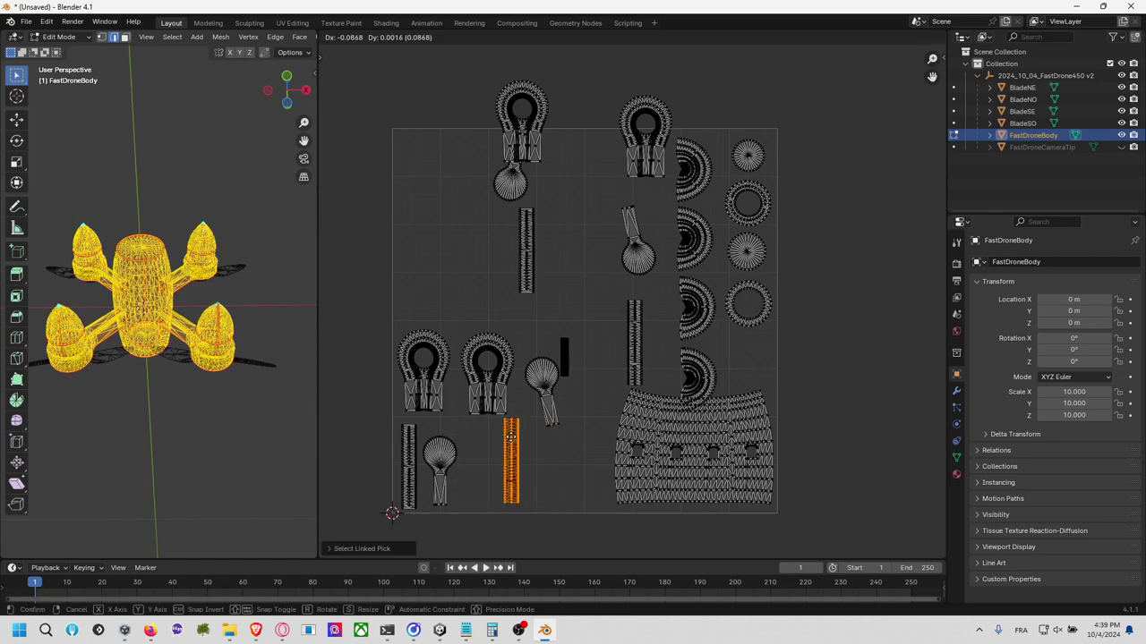
{"action": "left_click", "coordinate": [489, 441]}
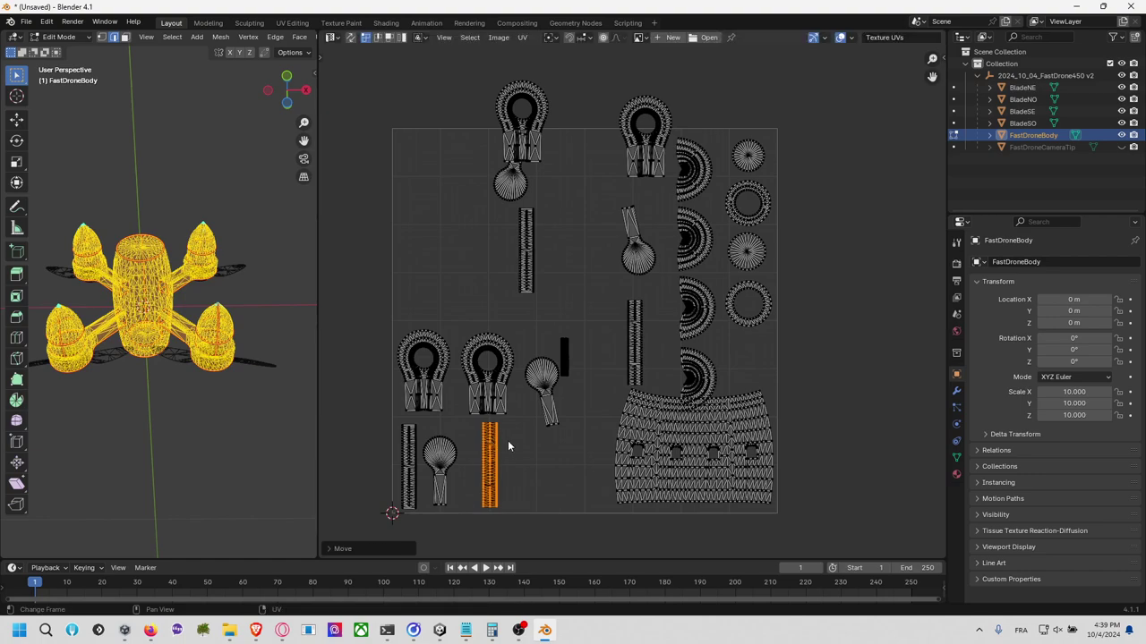
{"action": "left_click", "coordinate": [508, 440]}
Step: Shift the vertical strip island a little further left, leaving the fan island in place
{"action": "key", "text": "l"}
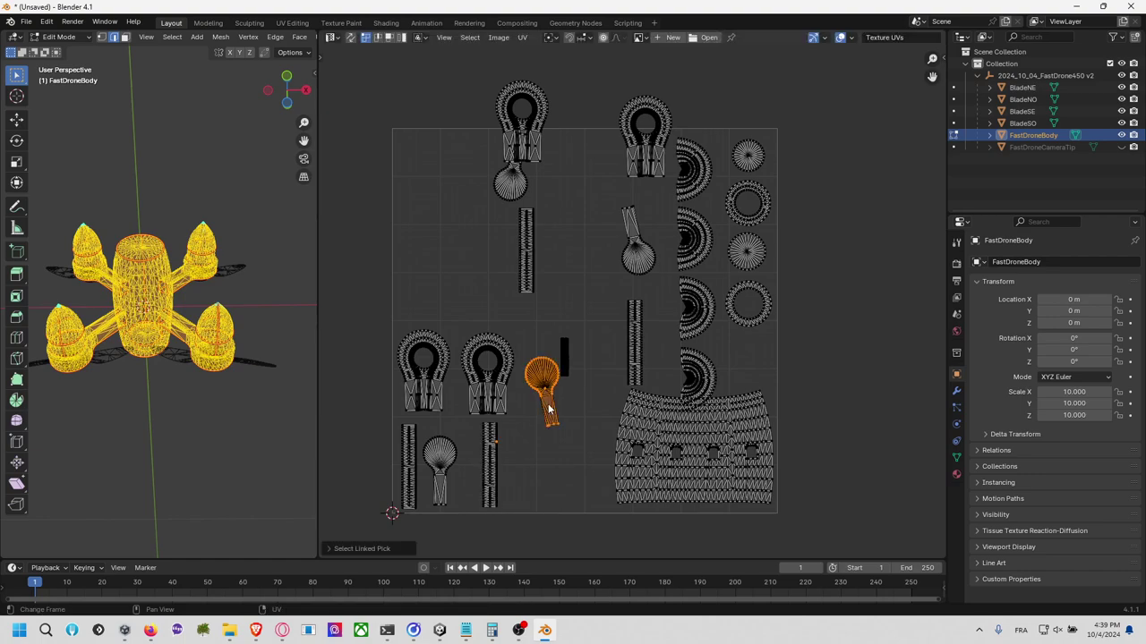
{"action": "key", "text": "g"}
{"action": "key", "text": "Escape"}
{"action": "key", "text": "alt+a"}
{"action": "key", "text": "l"}
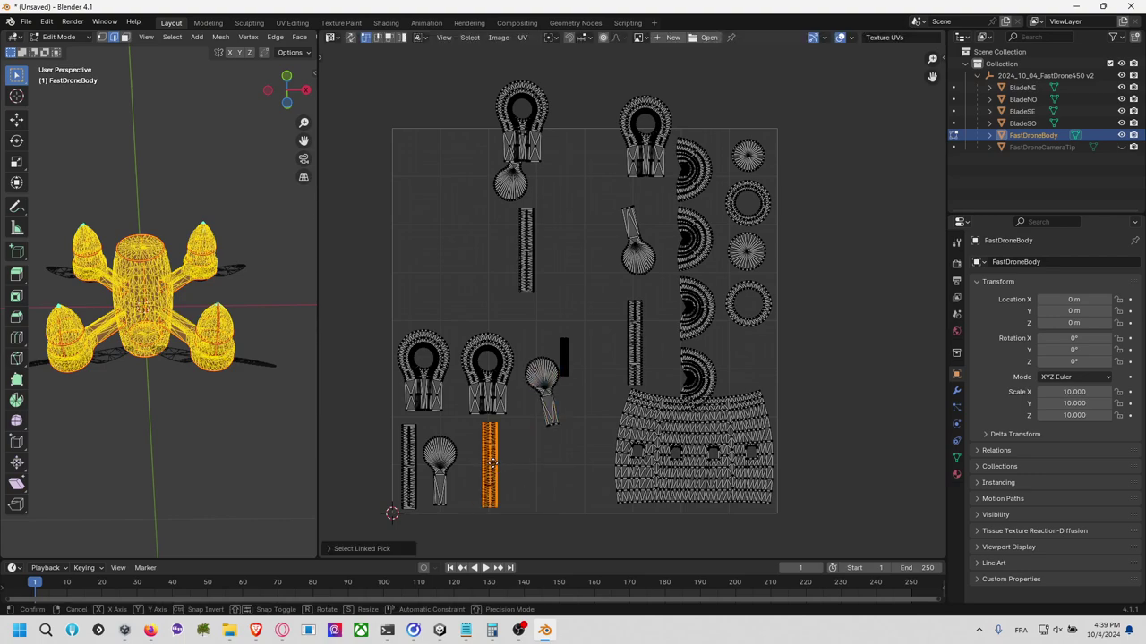
{"action": "key", "text": "g"}
{"action": "left_click", "coordinate": [479, 467]}
{"action": "key", "text": "alt+a"}
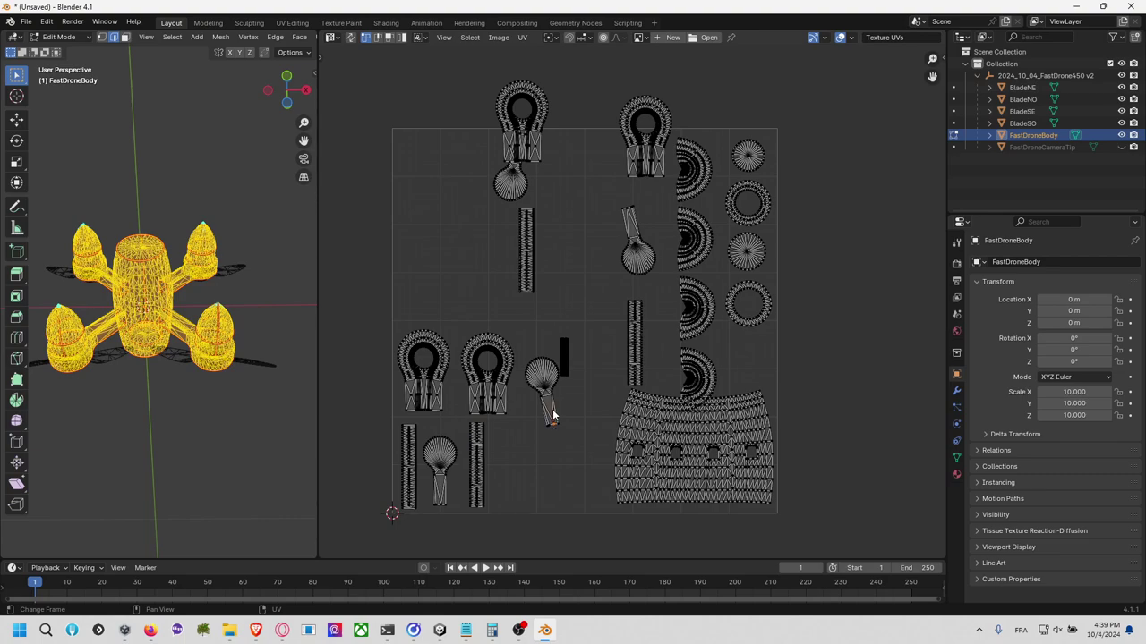
Step: Move the fan island down beside the strips and rotate it twice to align it
{"action": "key", "text": "l"}
{"action": "key", "text": "g"}
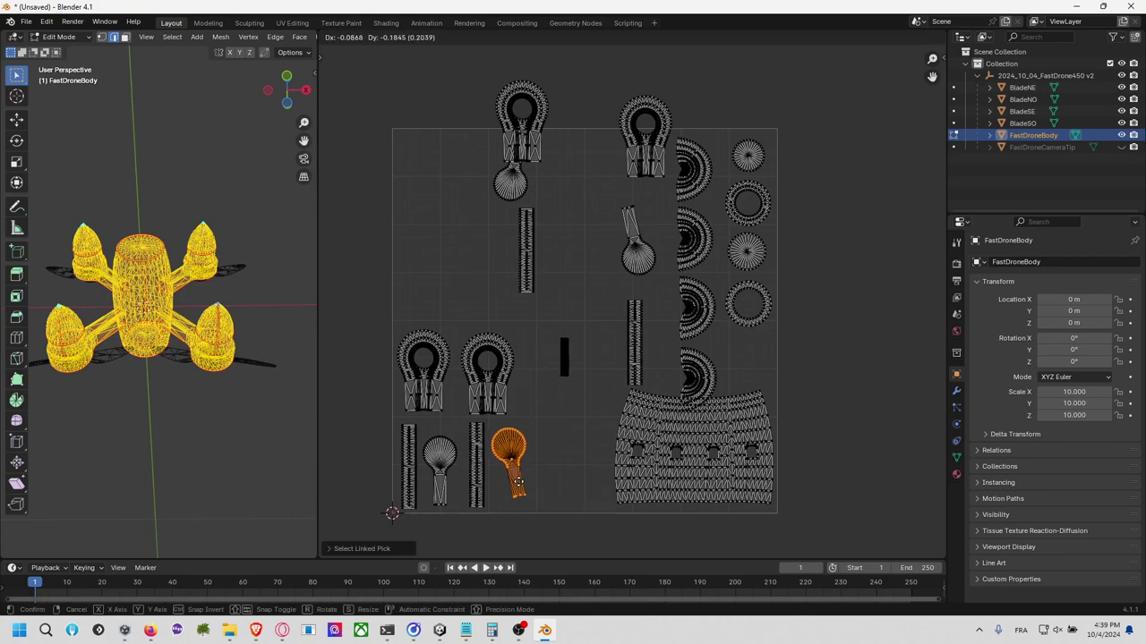
{"action": "key", "text": "r"}
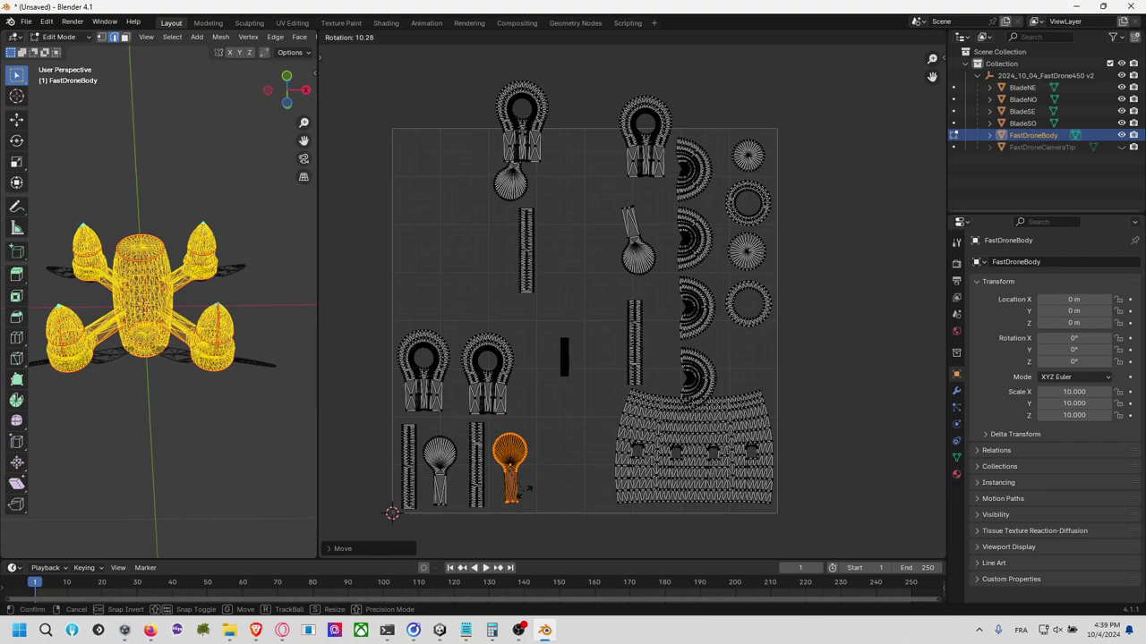
{"action": "left_click", "coordinate": [524, 499]}
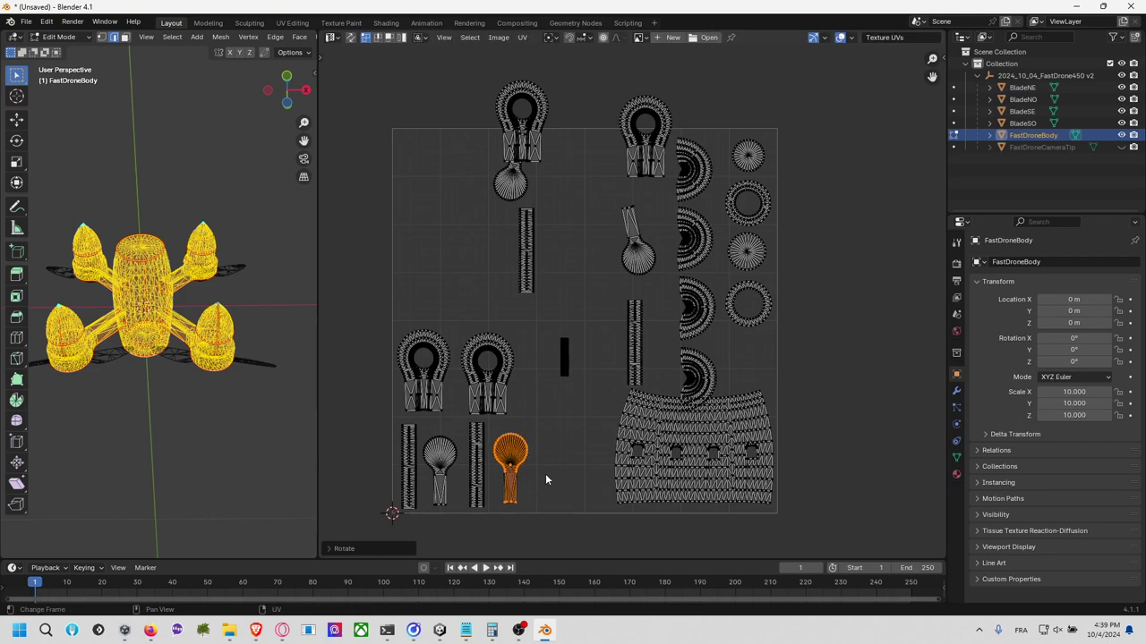
{"action": "key", "text": "r"}
{"action": "left_click", "coordinate": [542, 478]}
{"action": "left_click", "coordinate": [560, 454]}
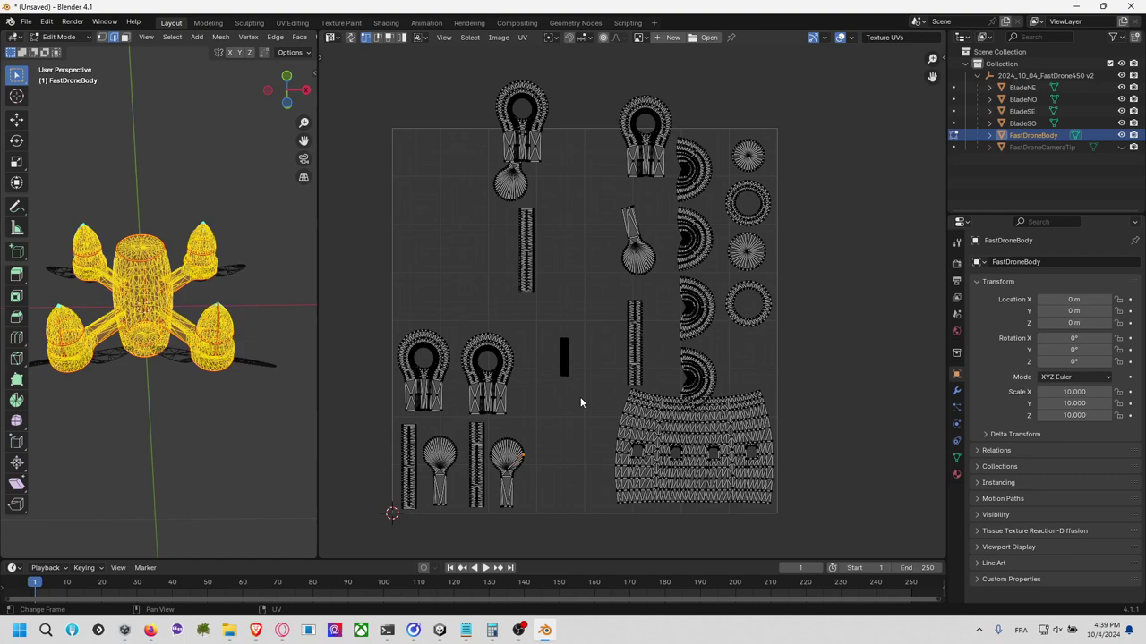
Step: Place the keyhole island in the top-left grid cell
{"action": "key", "text": "l"}
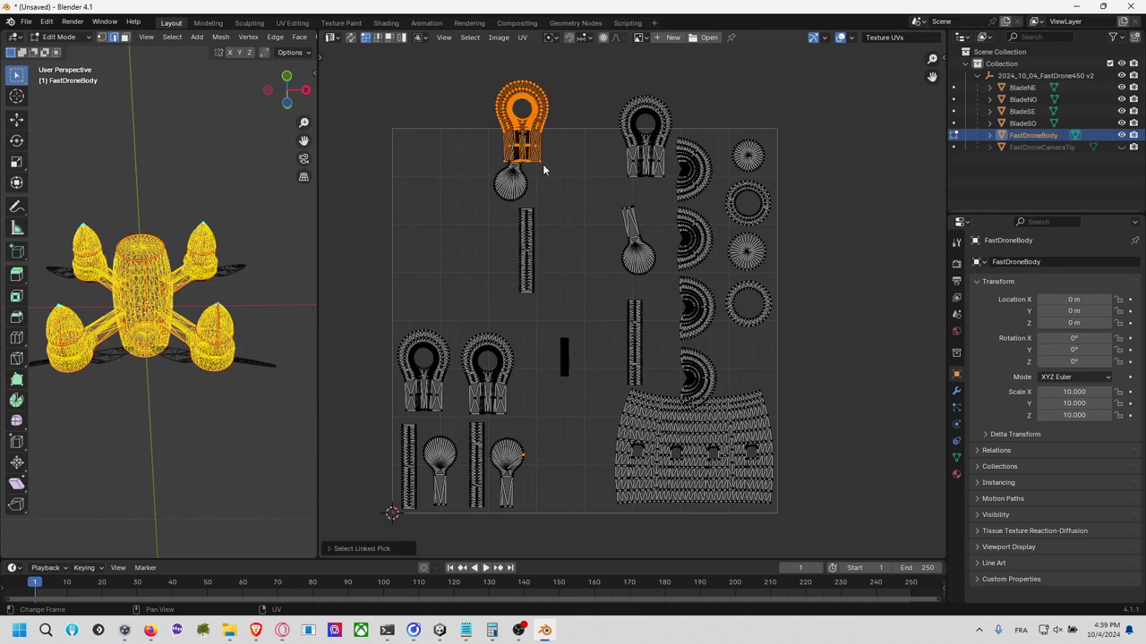
{"action": "key", "text": "g"}
{"action": "key", "text": "Escape"}
{"action": "key", "text": "alt+a"}
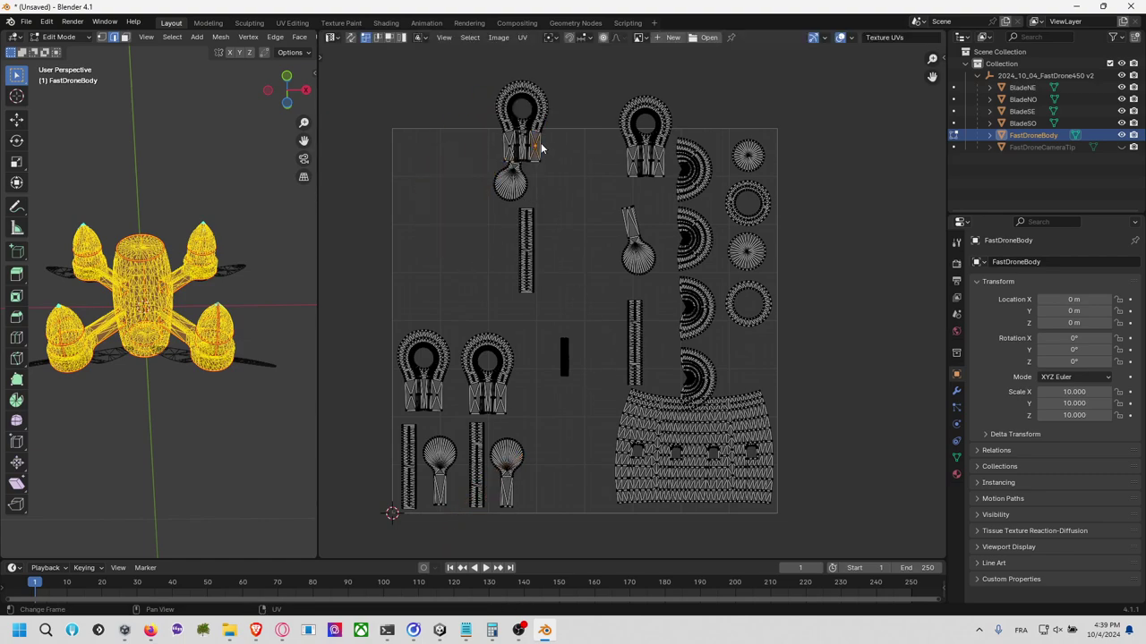
{"action": "key", "text": "l"}
{"action": "key", "text": "g"}
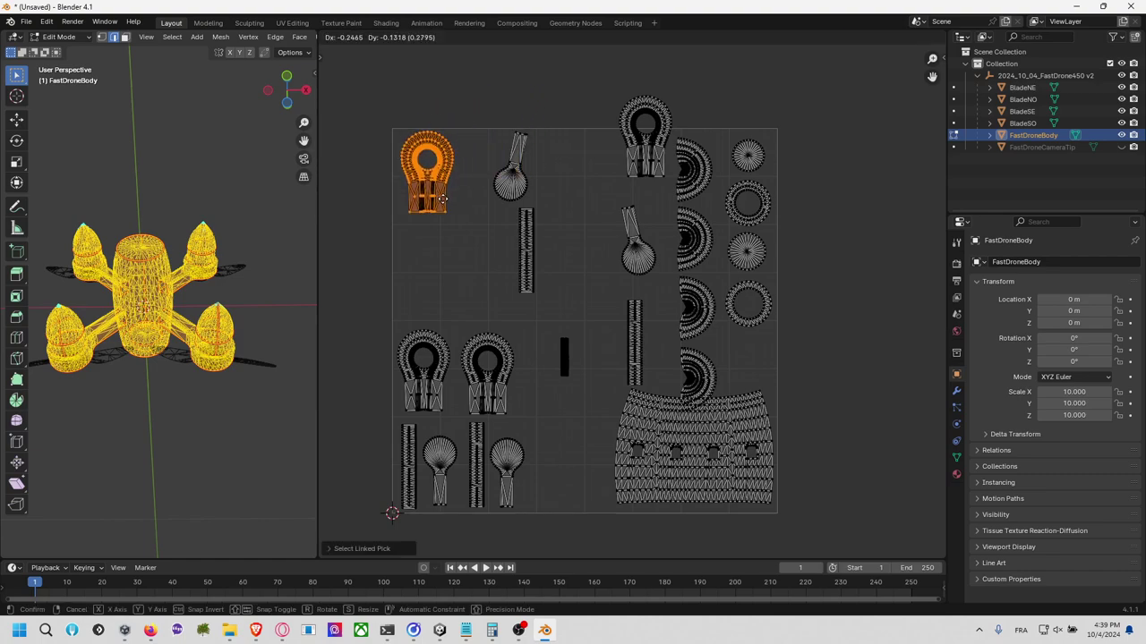
{"action": "left_click", "coordinate": [440, 205]}
{"action": "key", "text": "alt+a"}
Step: Drop the long strip island into the left column below the keyhole
{"action": "key", "text": "l"}
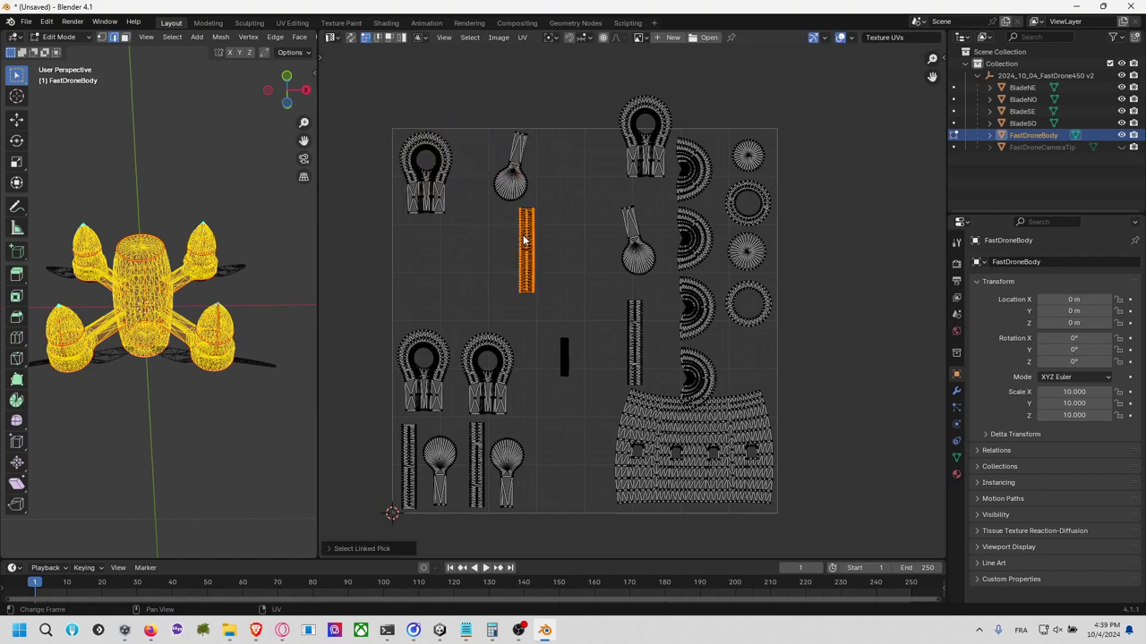
{"action": "key", "text": "g"}
{"action": "left_click", "coordinate": [409, 260]}
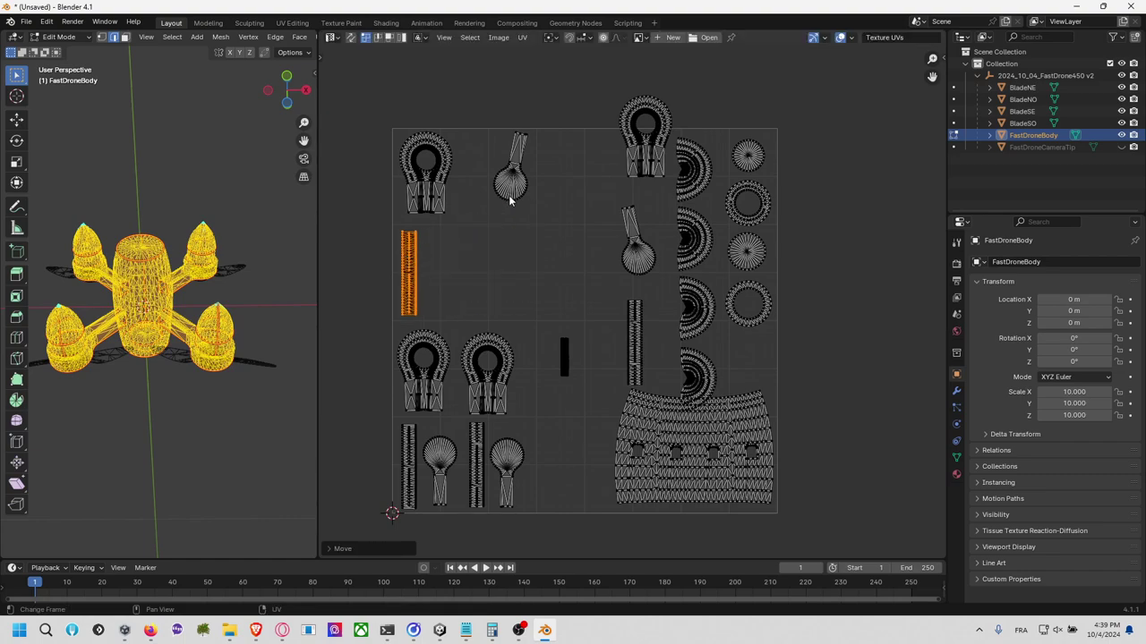
{"action": "key", "text": "alt+a"}
Step: Rotate the paddle island 180 degrees and settle it next to the strip
{"action": "key", "text": "l"}
{"action": "key", "text": "g"}
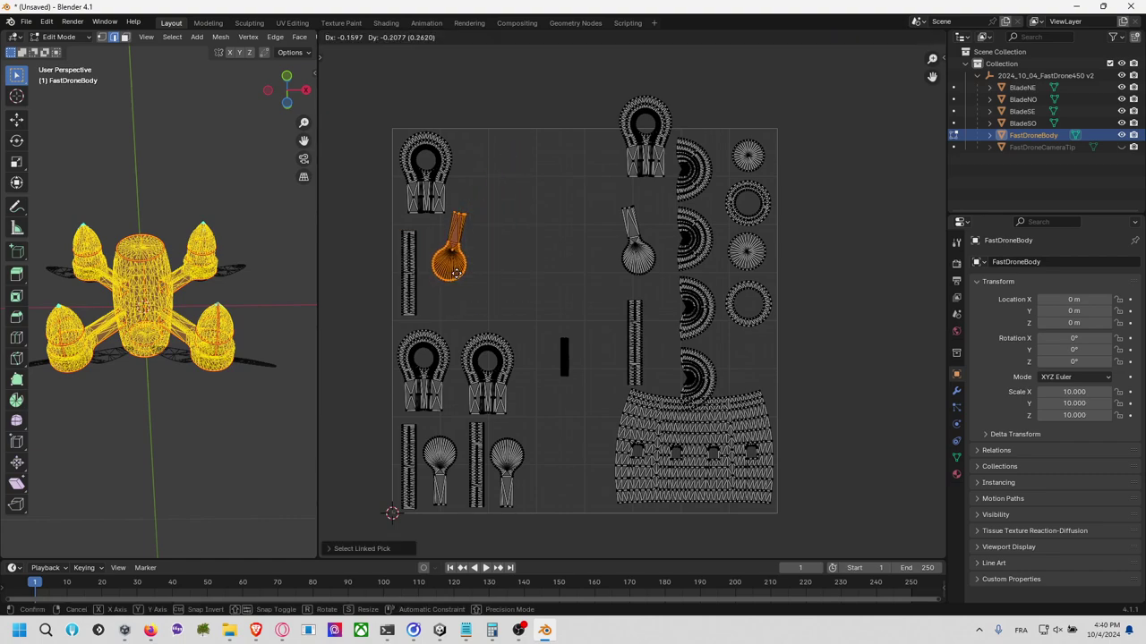
{"action": "left_click", "coordinate": [455, 271]}
{"action": "type", "text": "r180"}
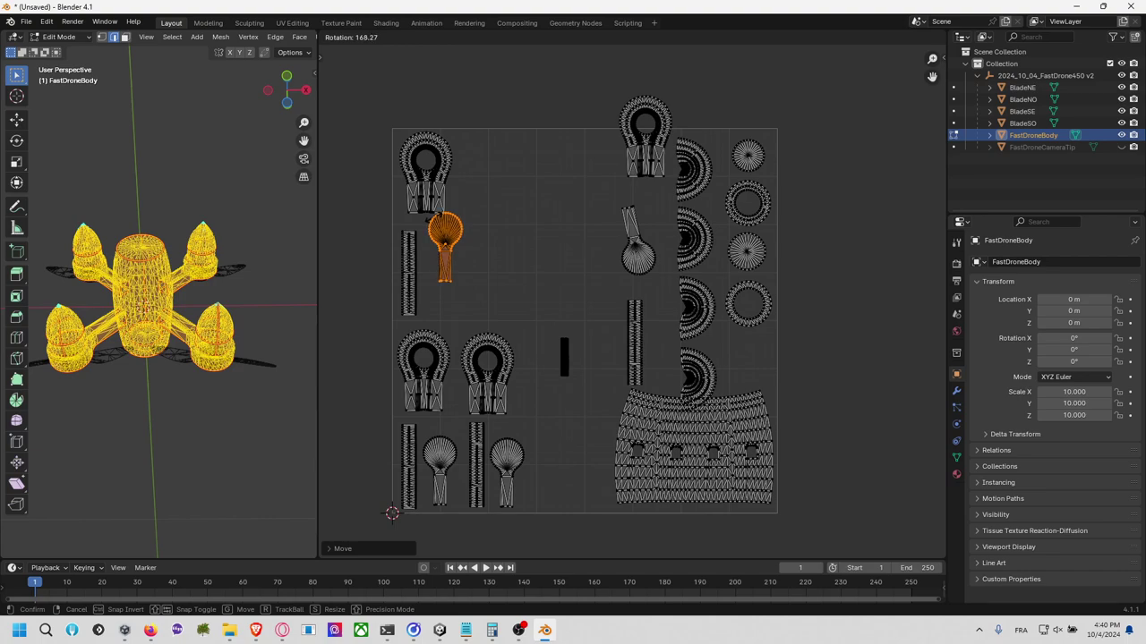
{"action": "left_click", "coordinate": [431, 219]}
{"action": "key", "text": "g"}
{"action": "left_click", "coordinate": [430, 243]}
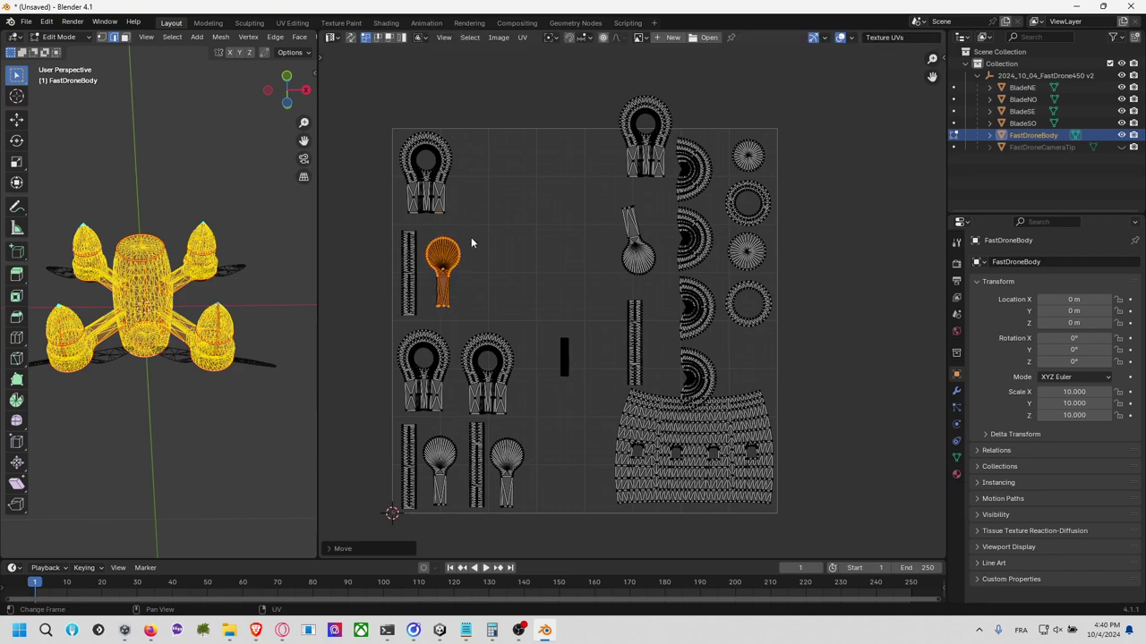
{"action": "left_click", "coordinate": [517, 228]}
{"action": "middle_click_drag", "start_coordinate": [624, 169], "coordinate": [604, 175]}
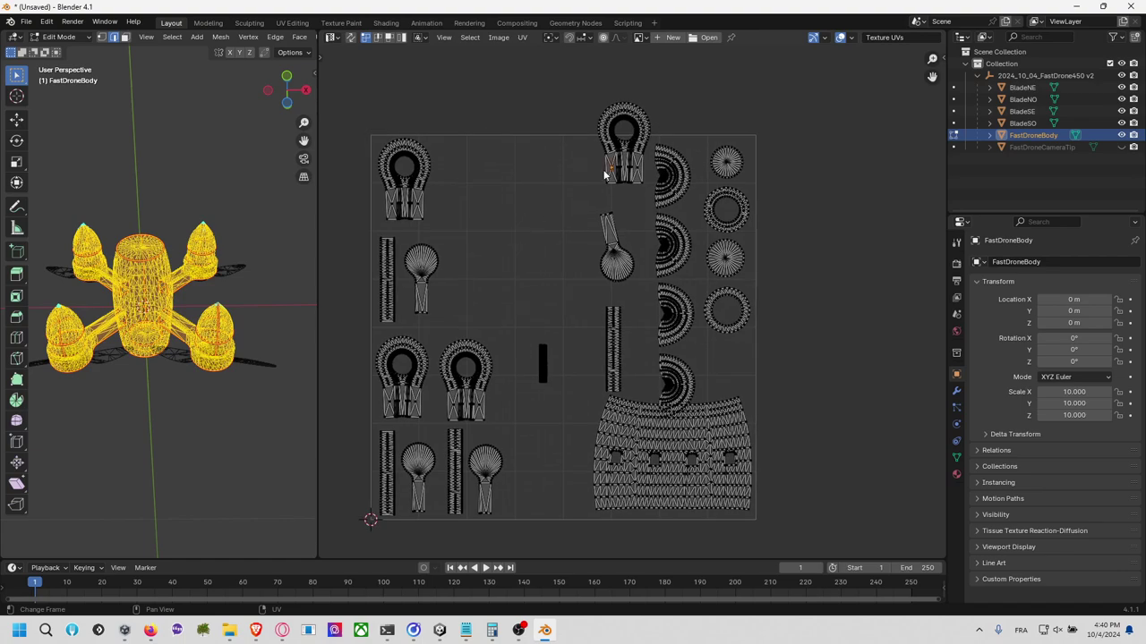
Step: Place the second keyhole island in the top row's second cell
{"action": "key", "text": "l"}
{"action": "key", "text": "g"}
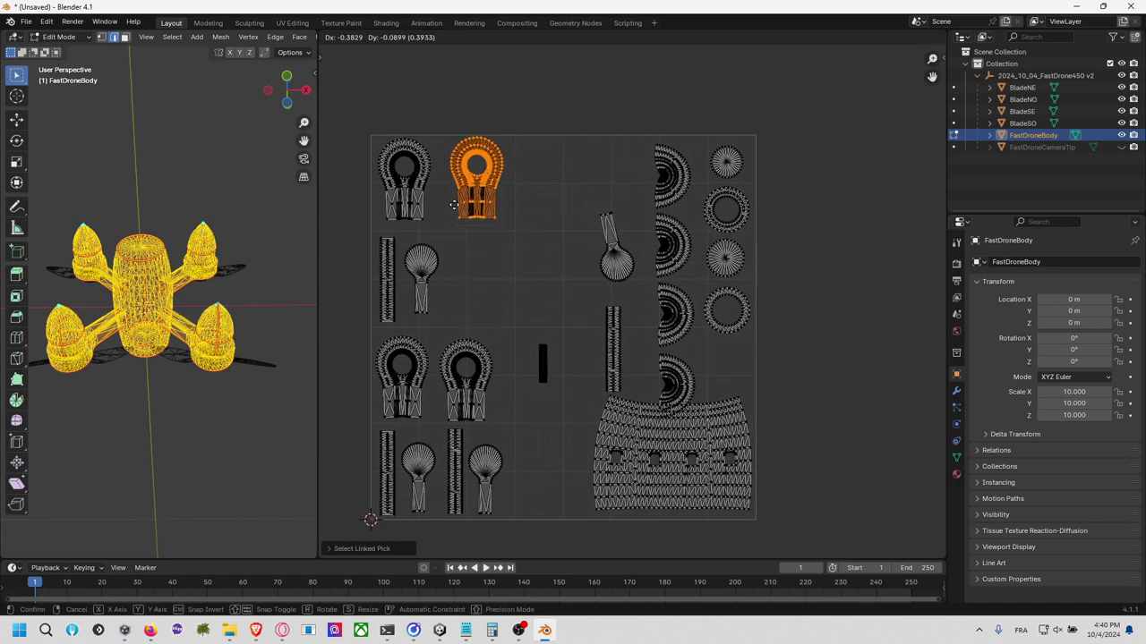
{"action": "left_click", "coordinate": [450, 210]}
{"action": "left_click", "coordinate": [616, 260]}
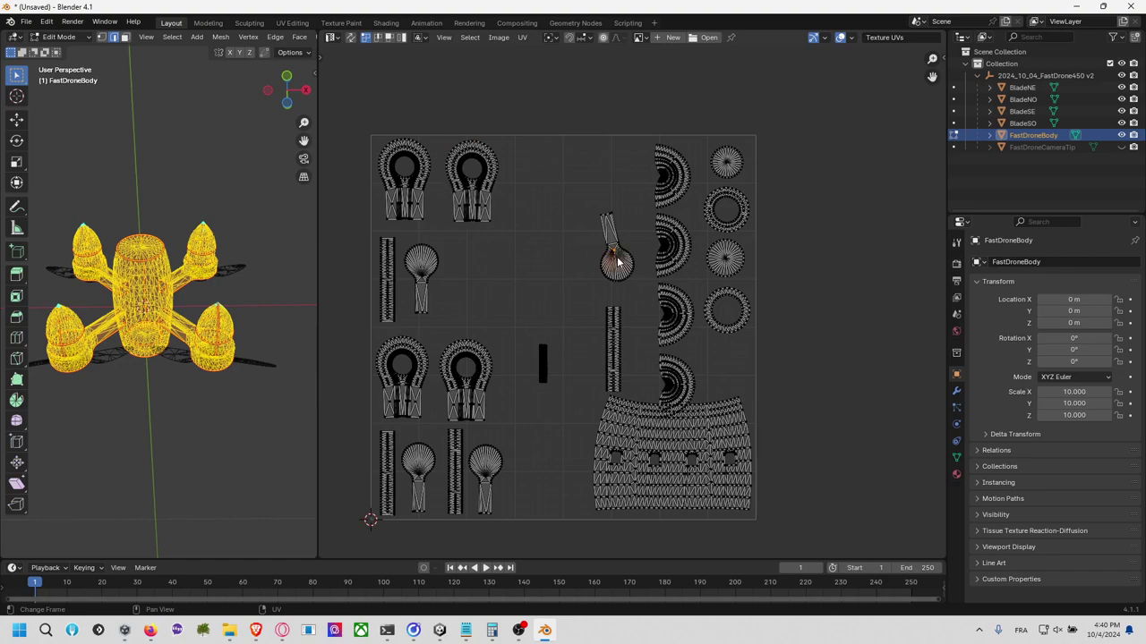
Step: Rotate the other paddle island upright and place it in the second row
{"action": "key", "text": "l"}
{"action": "key", "text": "r"}
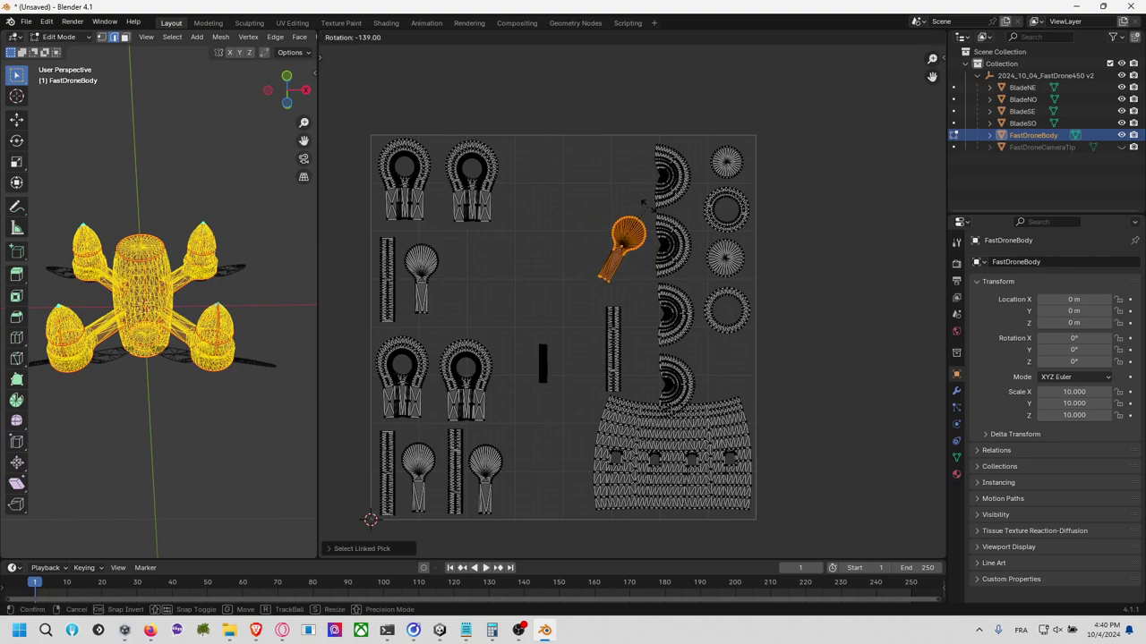
{"action": "left_click", "coordinate": [623, 205]}
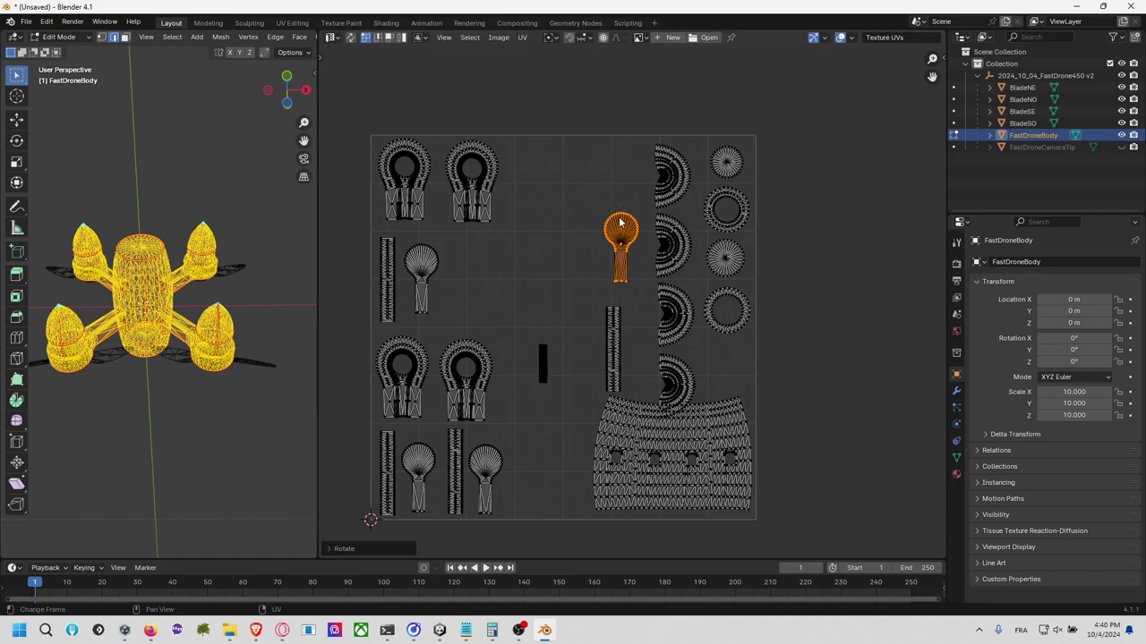
{"action": "key", "text": "g"}
{"action": "left_click", "coordinate": [490, 241]}
{"action": "left_click", "coordinate": [597, 316]}
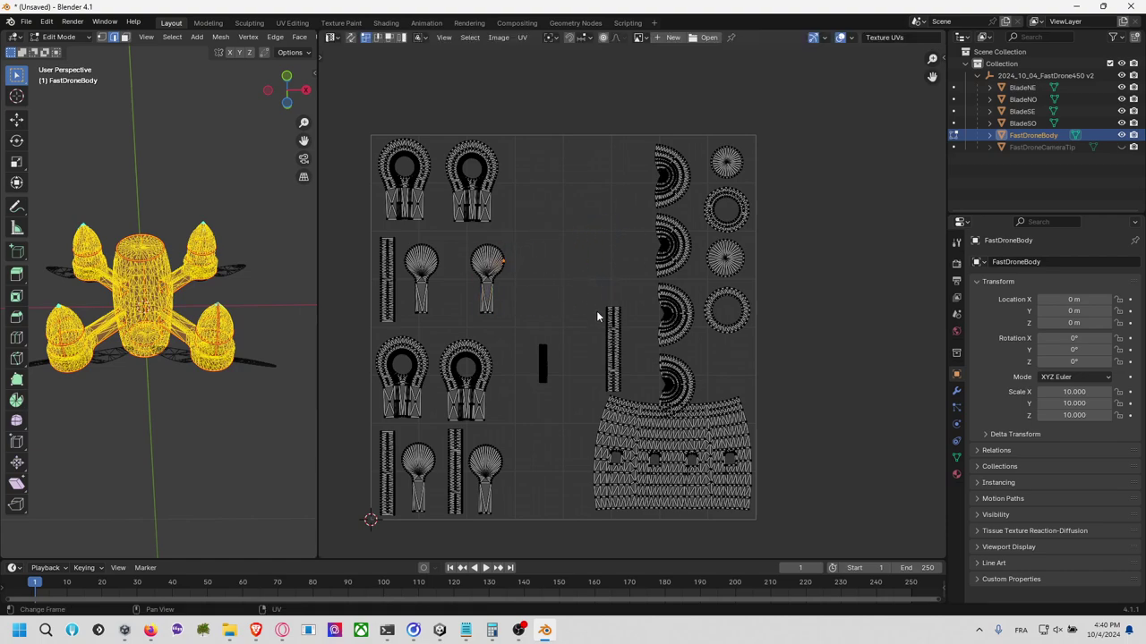
Step: Place the long strip beside the second paddle, then enable UV Sync Selection
{"action": "key", "text": "l"}
{"action": "key", "text": "g"}
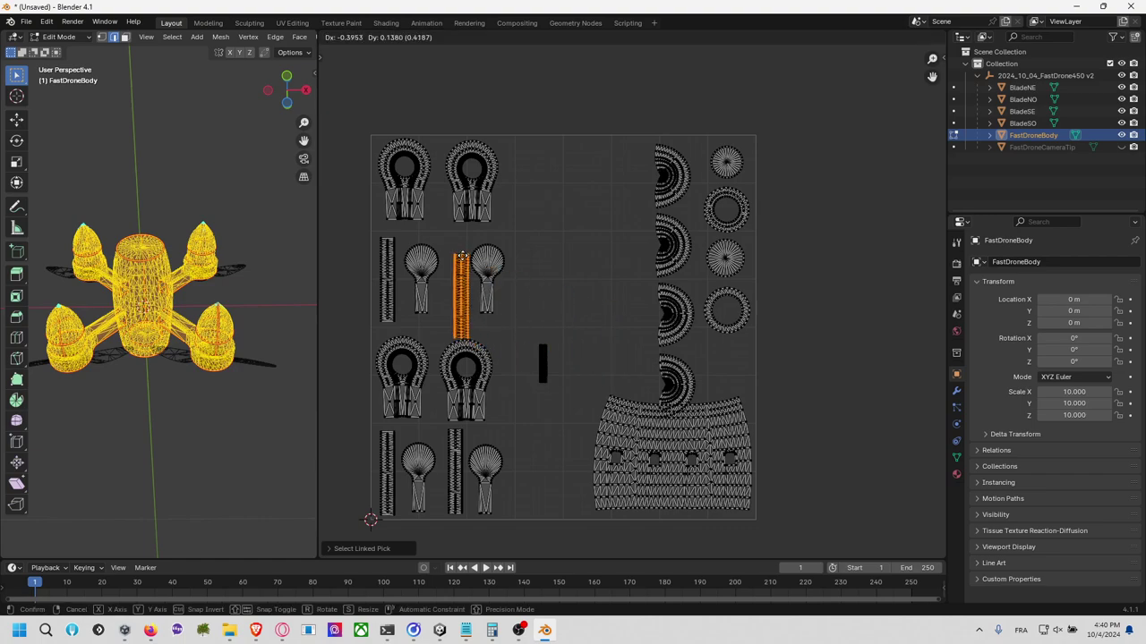
{"action": "left_click", "coordinate": [461, 238]}
{"action": "left_click", "coordinate": [549, 354]}
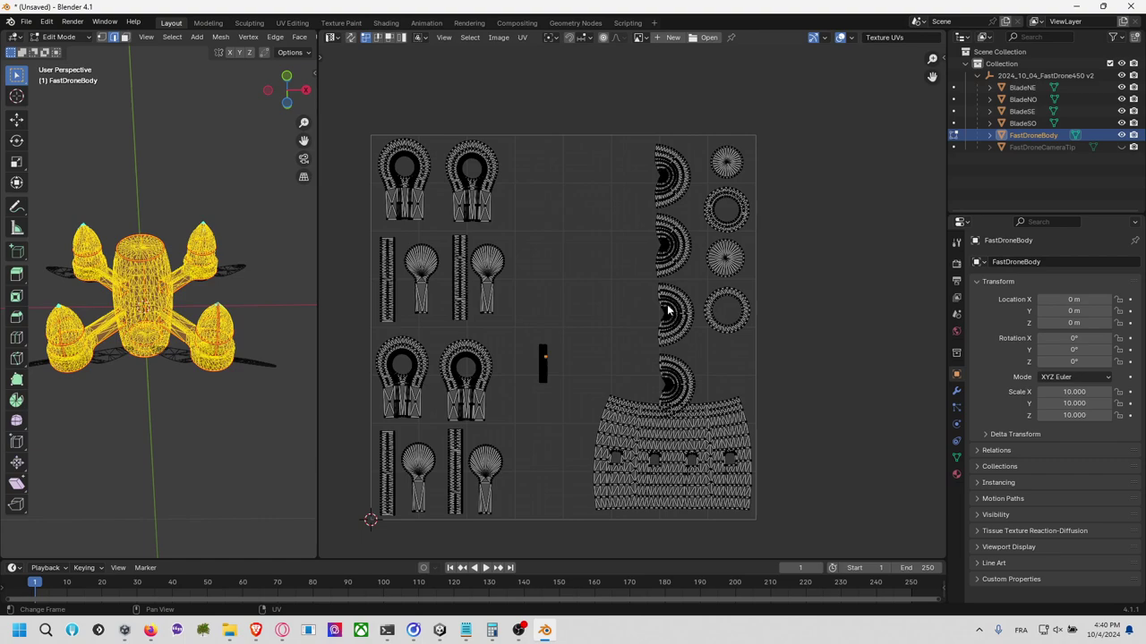
{"action": "left_click", "coordinate": [668, 187]}
{"action": "left_click", "coordinate": [352, 38]}
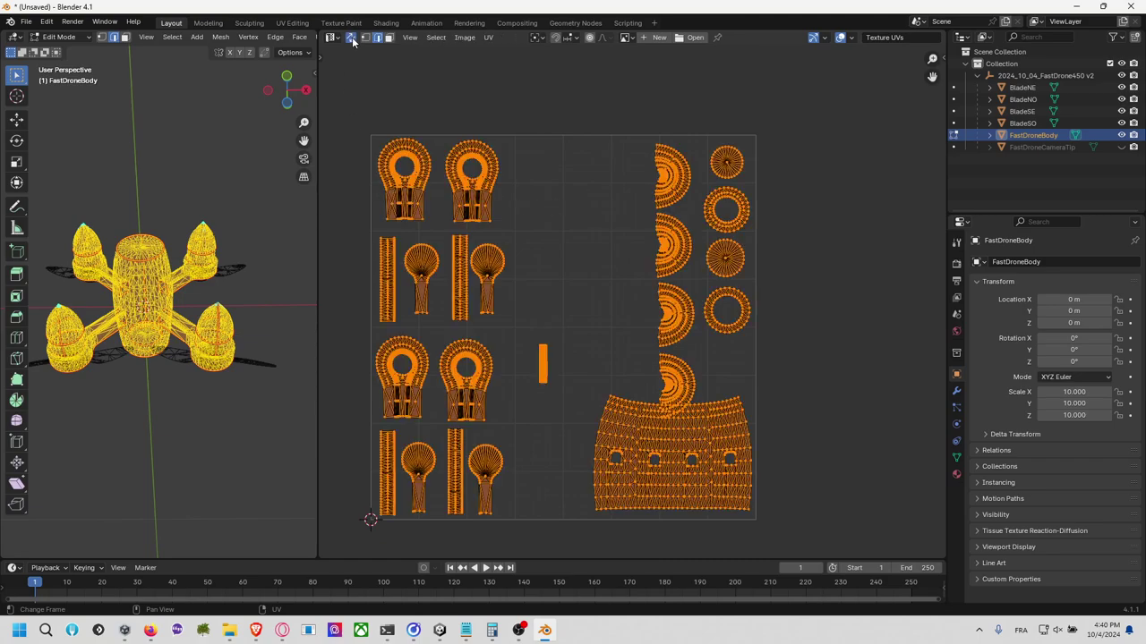
Step: Box-select keyhole and paddle islands and the right motor to match UV columns to motors
{"action": "left_click", "coordinate": [466, 147]}
{"action": "key", "text": "l"}
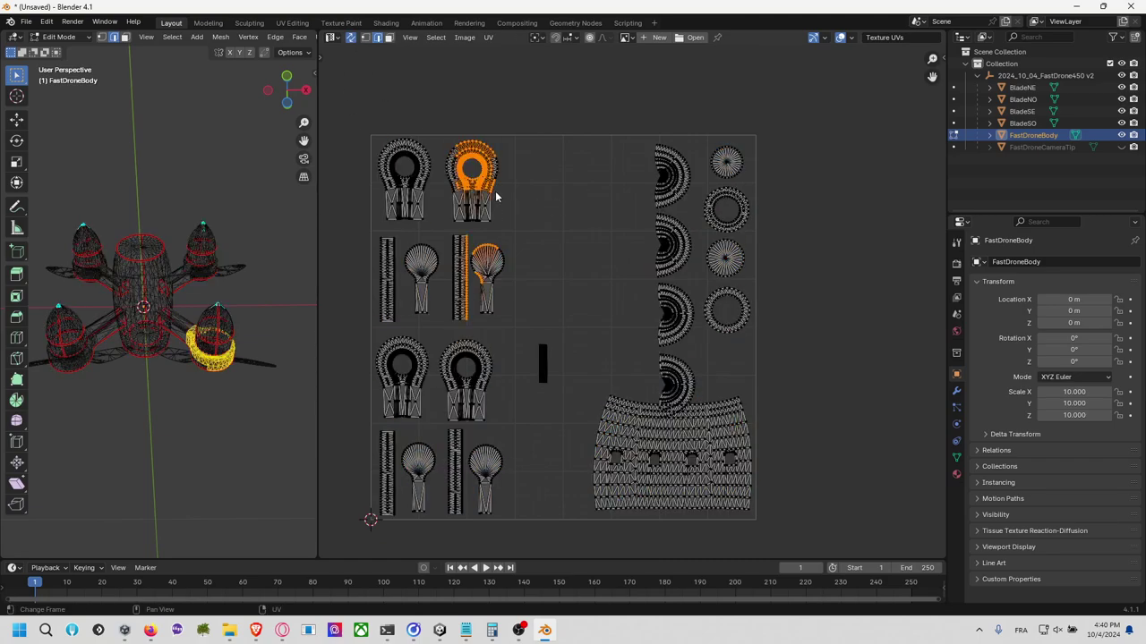
{"action": "left_click", "coordinate": [659, 179]}
{"action": "left_click_drag", "start_coordinate": [440, 127], "coordinate": [505, 196]}
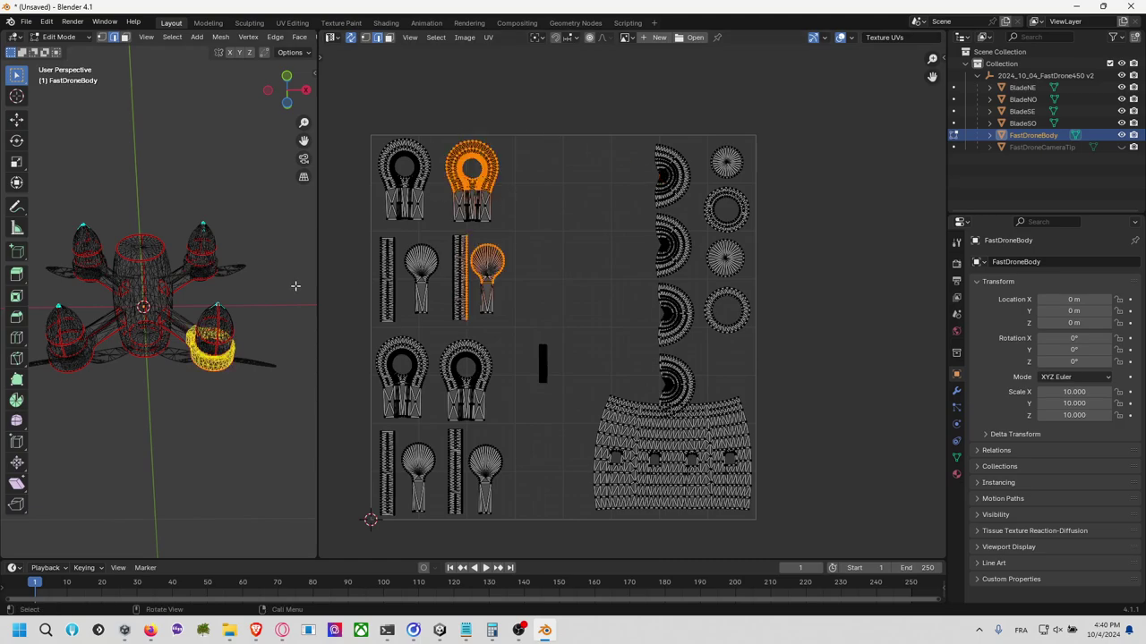
{"action": "left_click", "coordinate": [210, 323]}
{"action": "left_click_drag", "start_coordinate": [204, 296], "coordinate": [245, 376]}
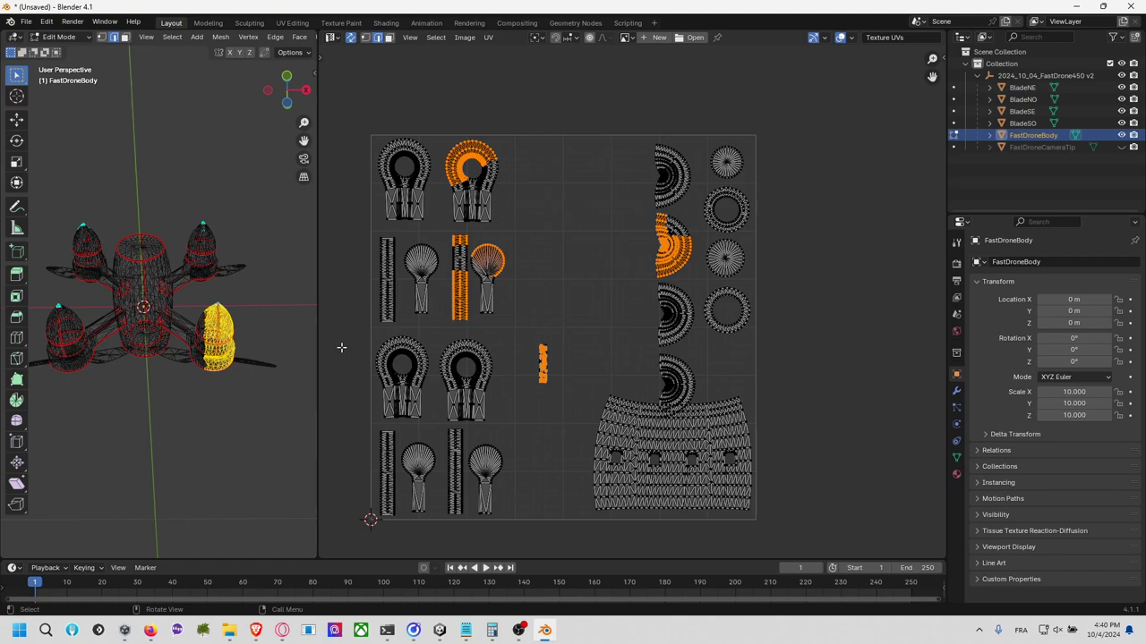
{"action": "left_click", "coordinate": [631, 241]}
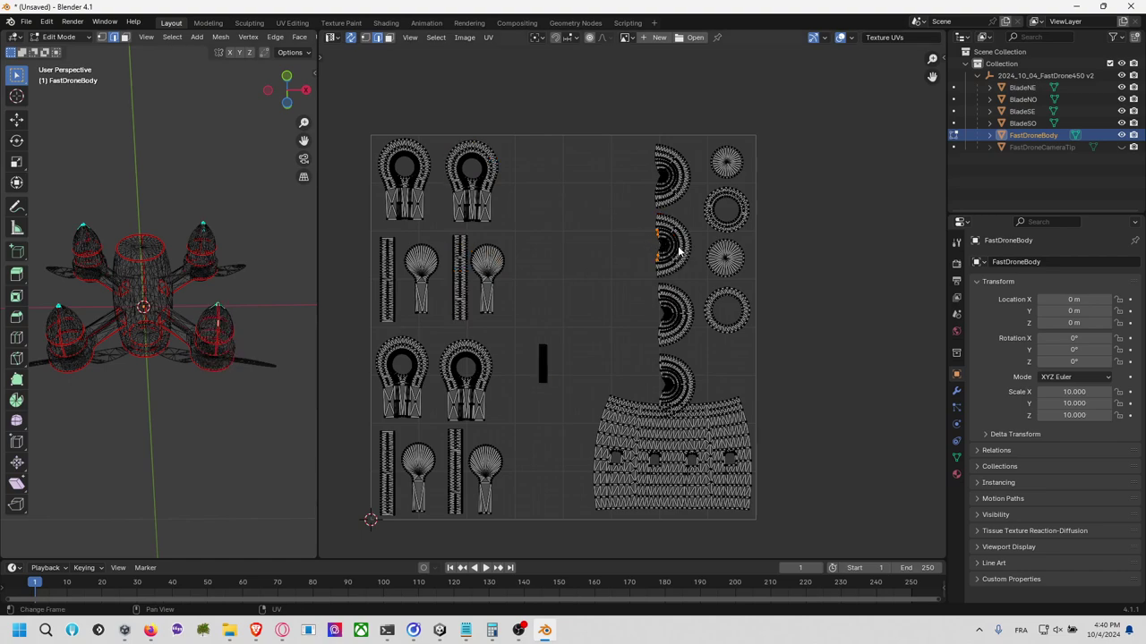
{"action": "left_click_drag", "start_coordinate": [455, 131], "coordinate": [529, 295]}
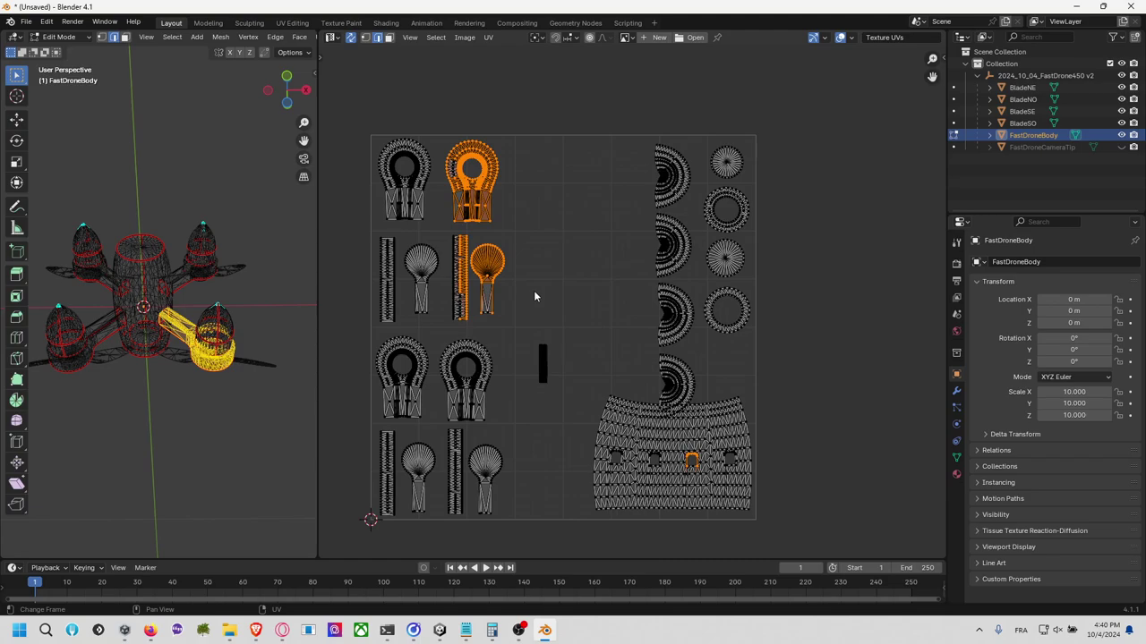
{"action": "left_click", "coordinate": [541, 294]}
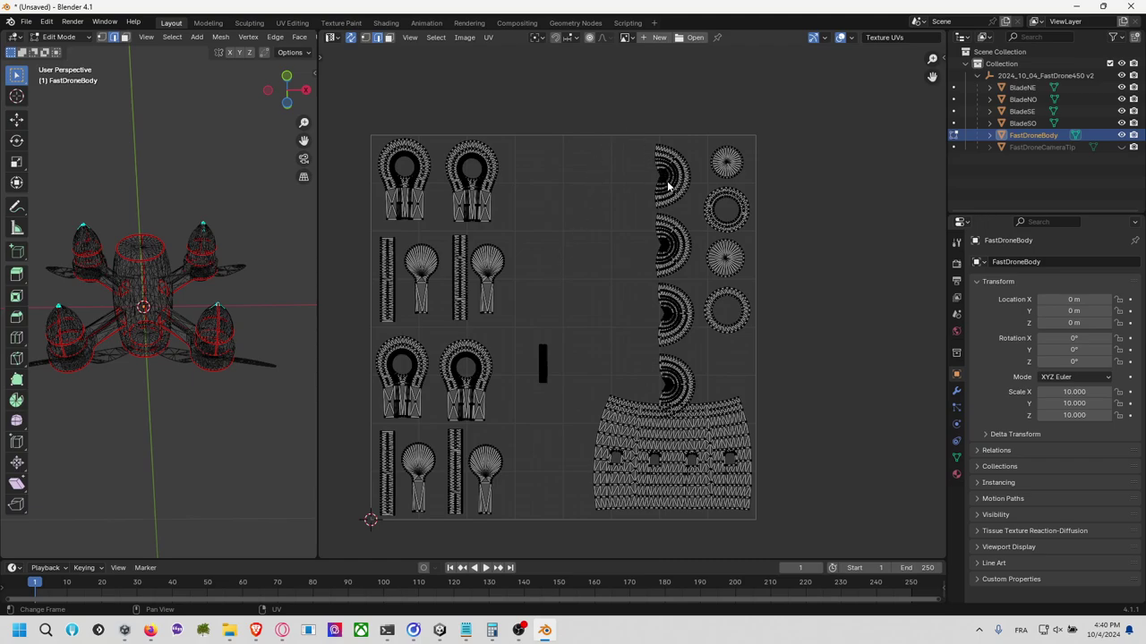
Step: Select the half-circle islands, cancel a test move, then disable UV Sync Selection
{"action": "key", "text": "l"}
{"action": "key", "text": "l"}
{"action": "key", "text": "l"}
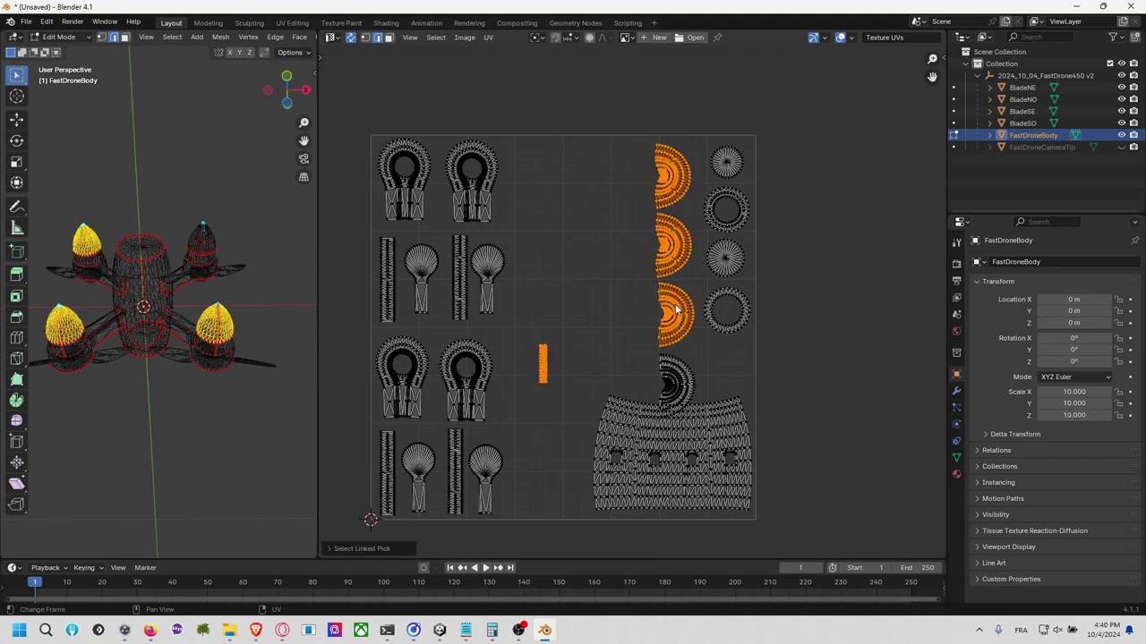
{"action": "key", "text": "l"}
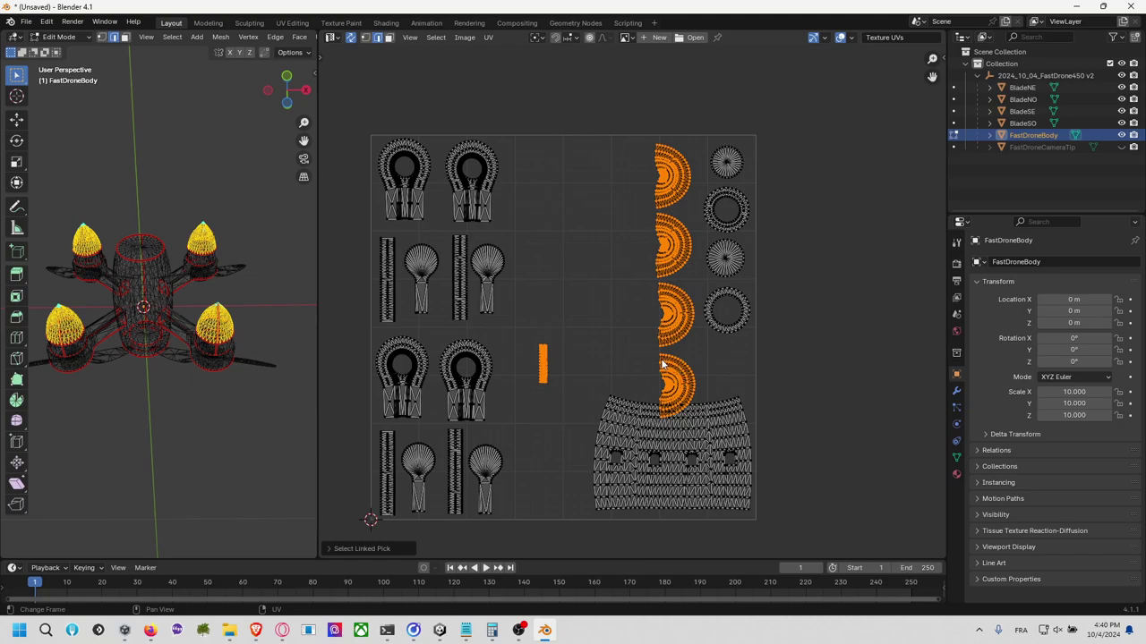
{"action": "key", "text": "g"}
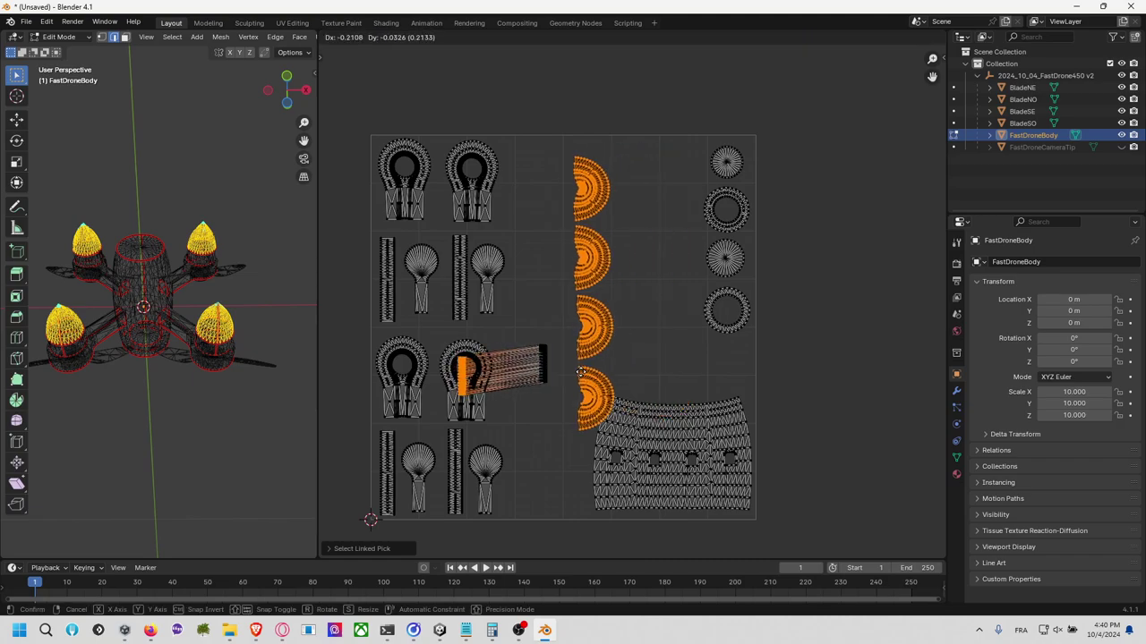
{"action": "key", "text": "Escape"}
{"action": "left_click_drag", "start_coordinate": [512, 320], "coordinate": [560, 408]}
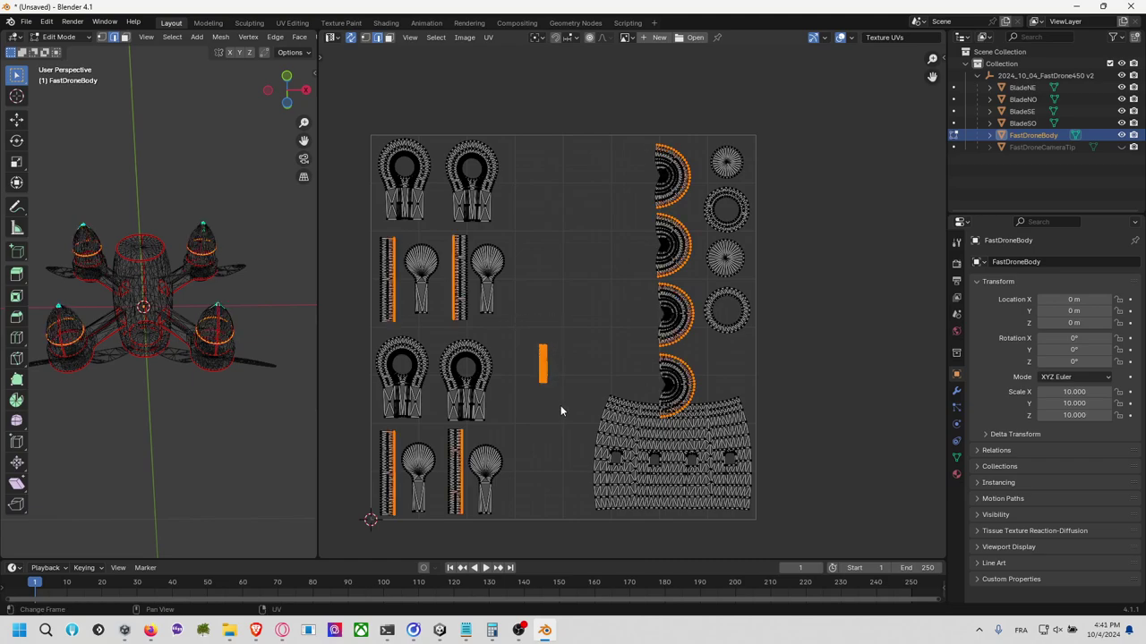
{"action": "left_click", "coordinate": [350, 37]}
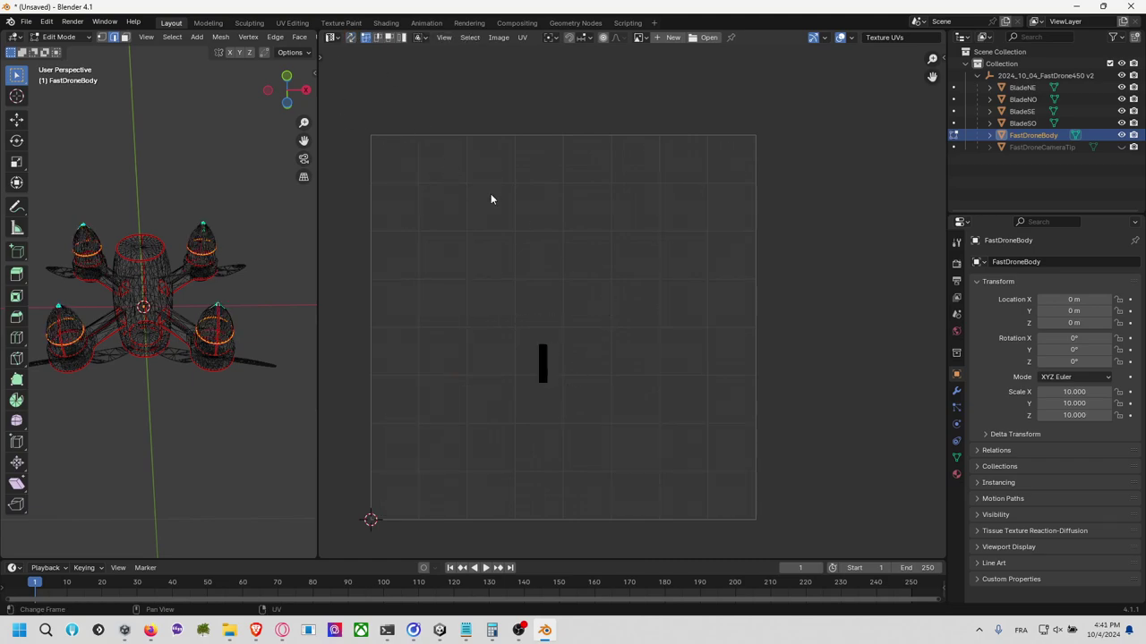
Step: Select the whole drone body mesh and merge UVs by distance
{"action": "key", "text": "a"}
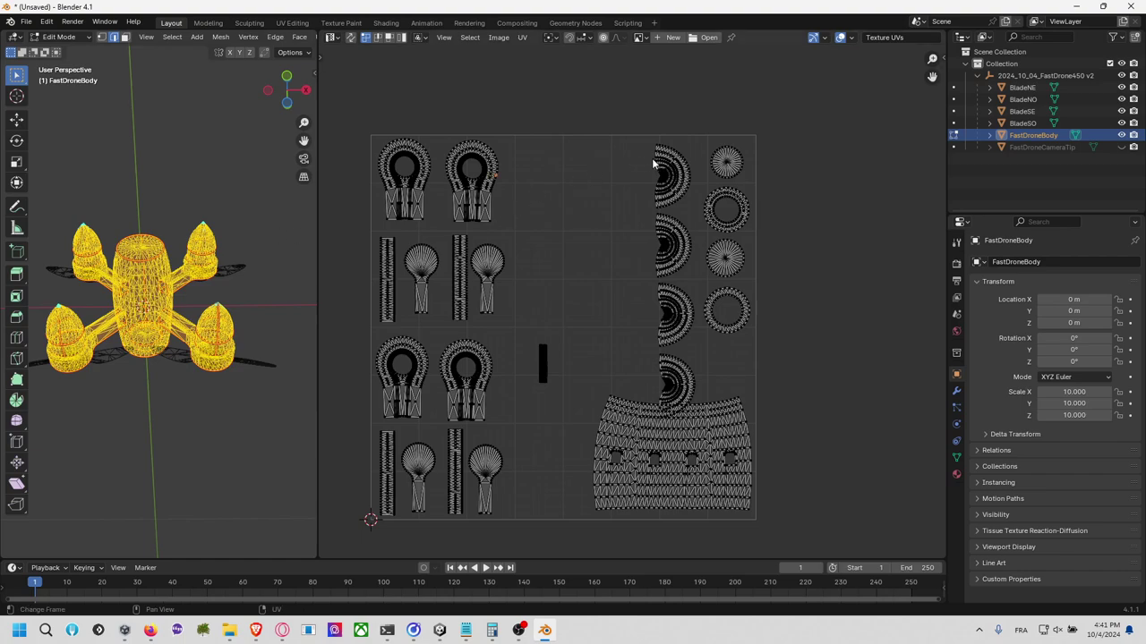
{"action": "key", "text": "ctrl+Tab"}
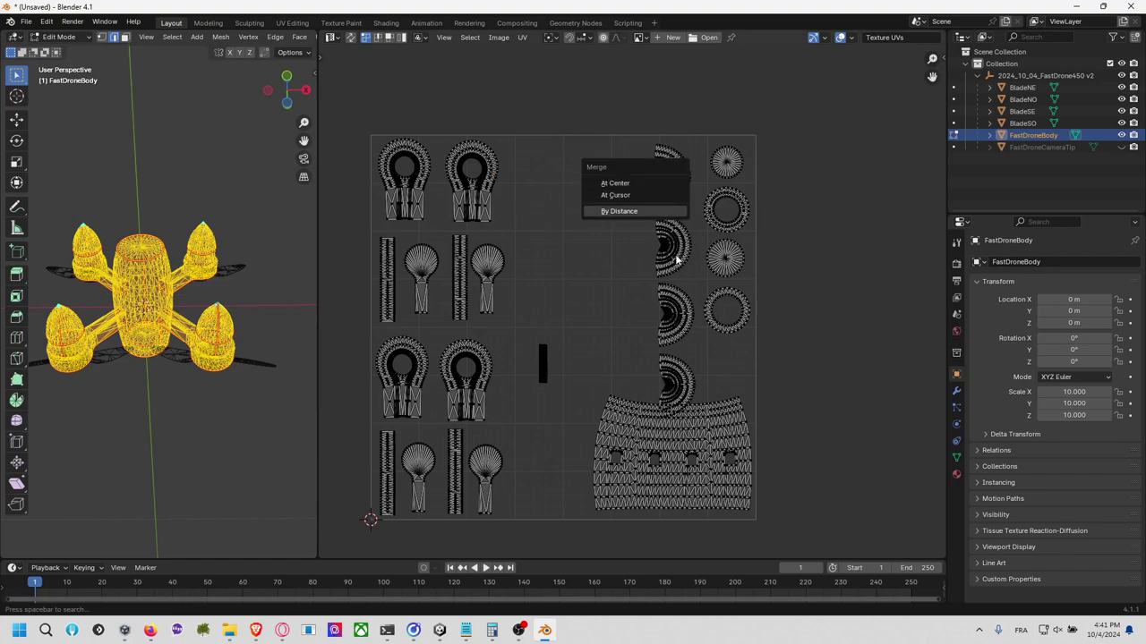
{"action": "left_click", "coordinate": [673, 210]}
Step: Move the four half-circle islands into a column by the paddles, rotated slightly straight
{"action": "key", "text": "l"}
{"action": "key", "text": "l"}
{"action": "key", "text": "l"}
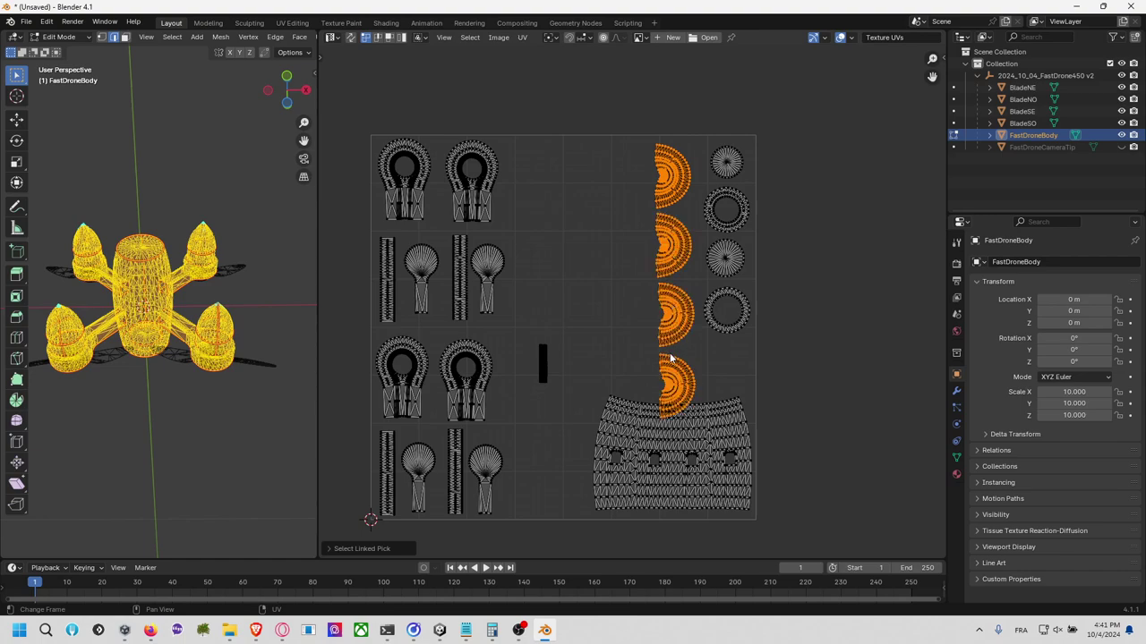
{"action": "key", "text": "l"}
{"action": "key", "text": "g"}
{"action": "left_click", "coordinate": [557, 364]}
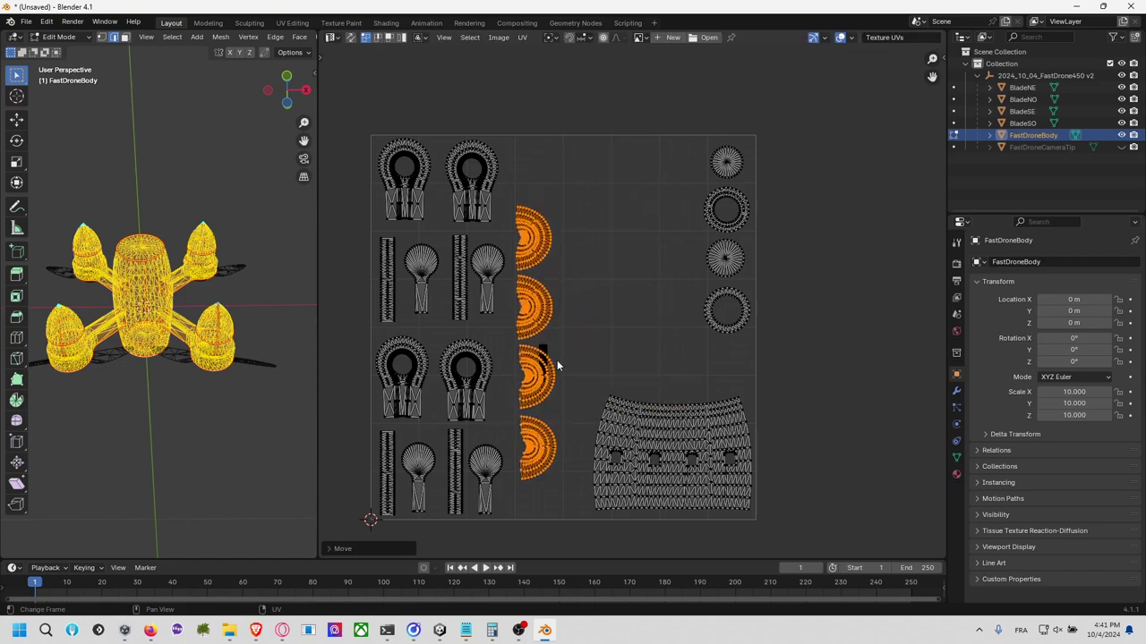
{"action": "key", "text": "r"}
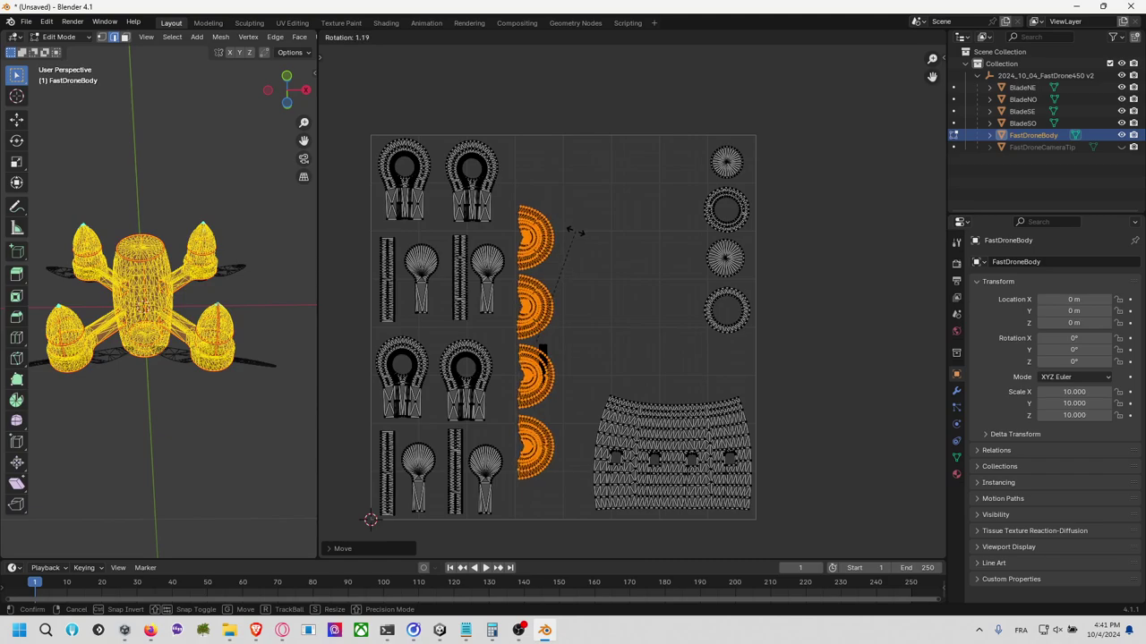
{"action": "left_click", "coordinate": [576, 259]}
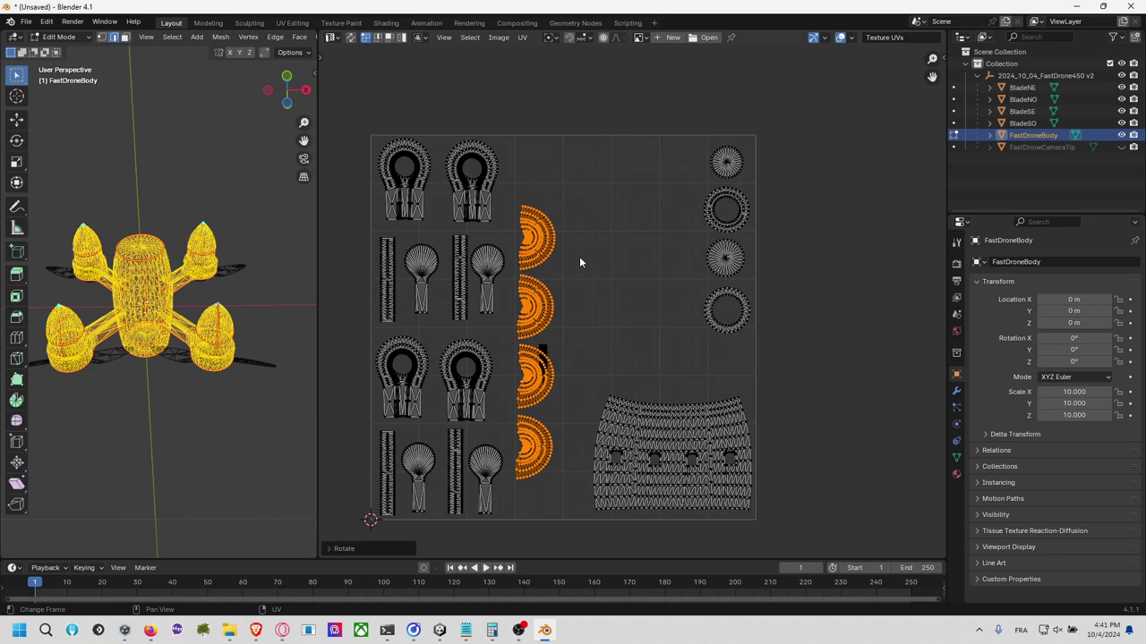
Step: Slide the top half-circle island up and the second half-circle island vertically into its own row
{"action": "left_click", "coordinate": [559, 249]}
{"action": "key", "text": "l"}
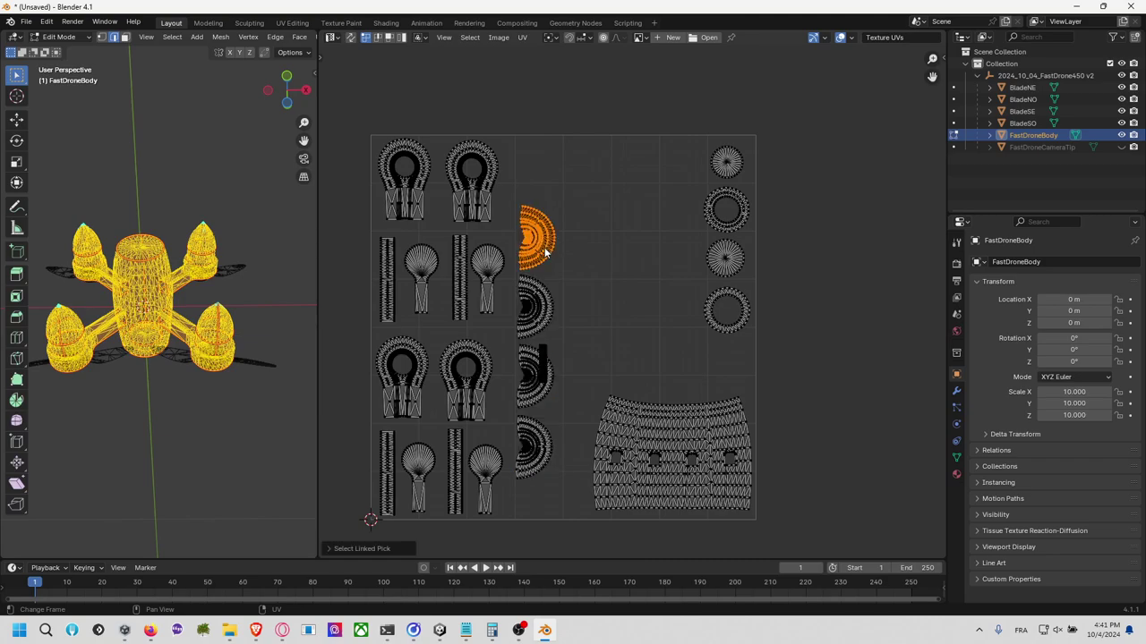
{"action": "key", "text": "g"}
{"action": "key", "text": "y"}
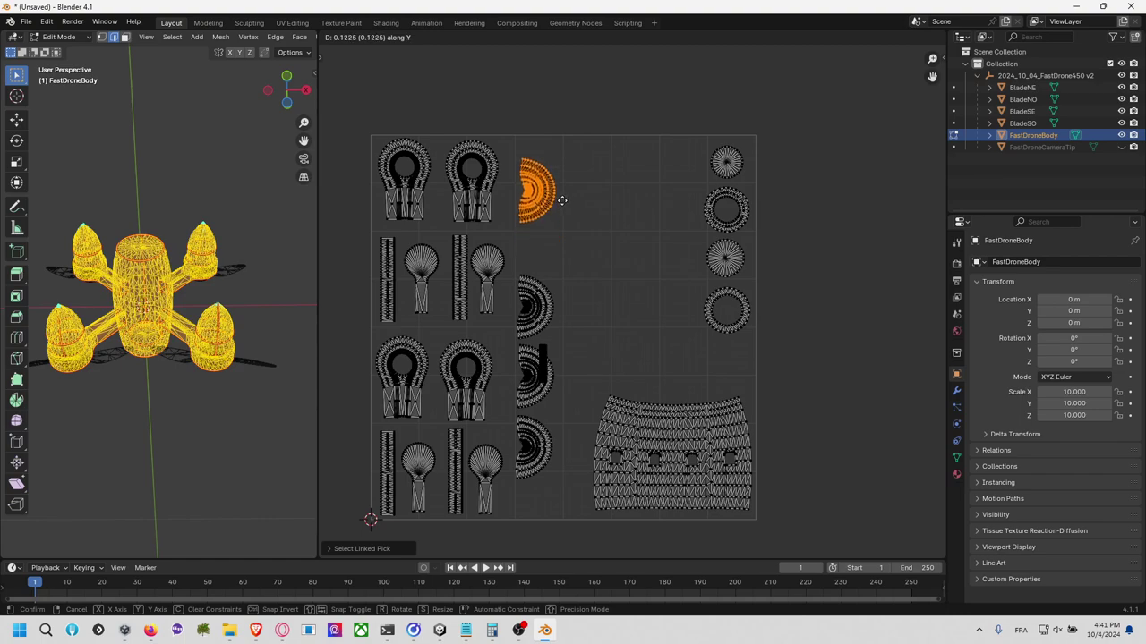
{"action": "left_click", "coordinate": [561, 200]}
{"action": "left_click", "coordinate": [534, 310]}
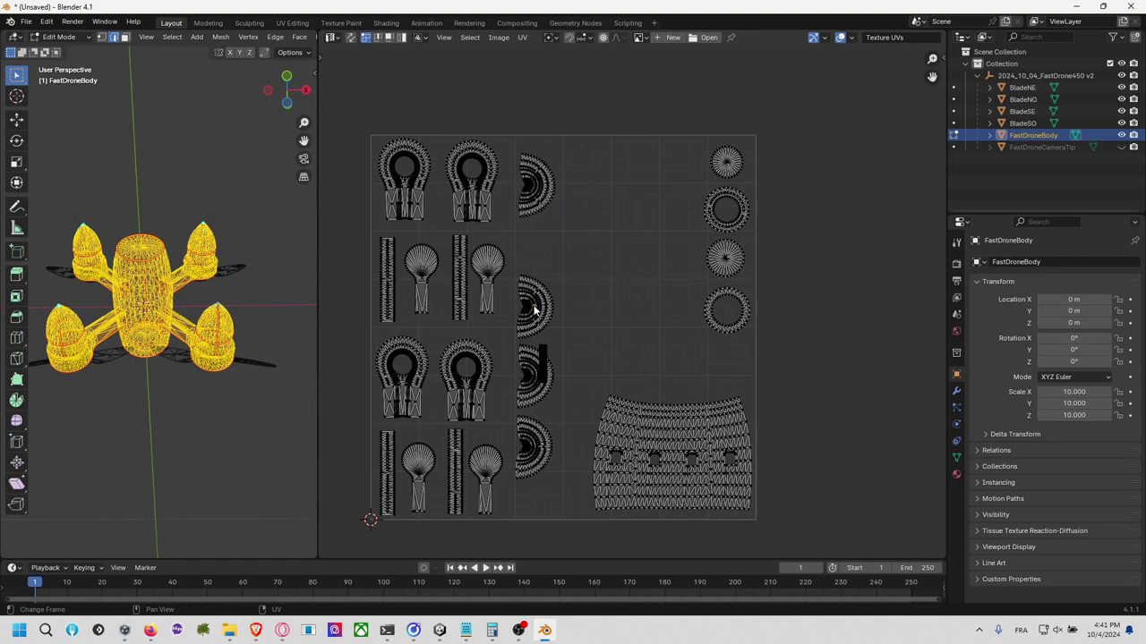
{"action": "key", "text": "l"}
{"action": "key", "text": "g"}
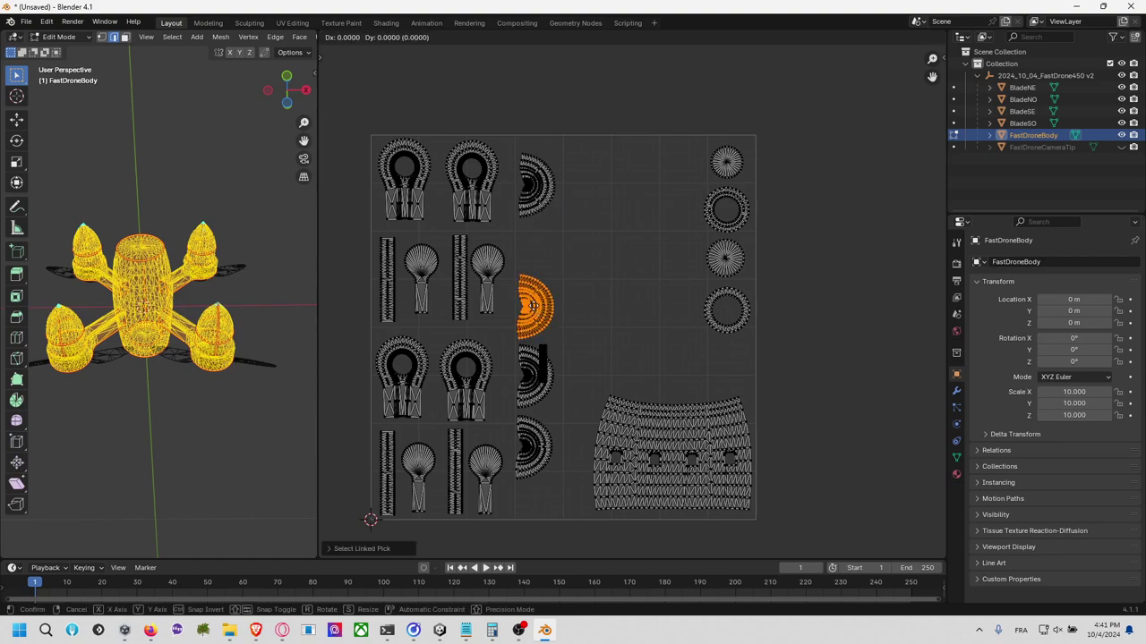
{"action": "key", "text": "y"}
{"action": "left_click", "coordinate": [543, 273]}
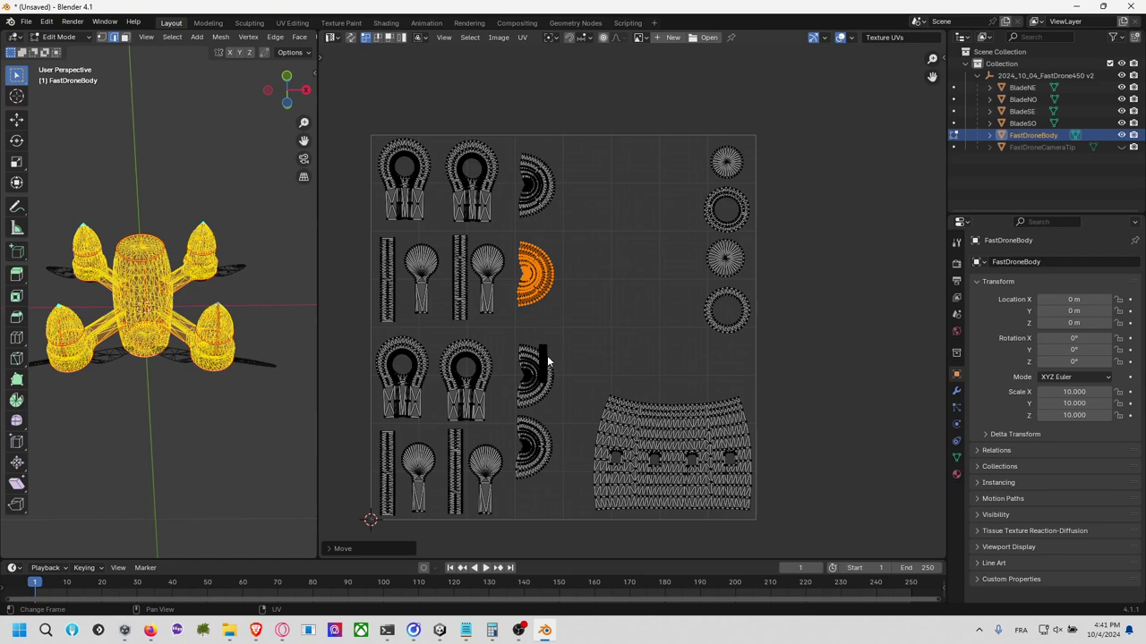
Step: Move the bottom half-circle island straight down into its own row
{"action": "left_click", "coordinate": [545, 433]}
{"action": "key", "text": "l"}
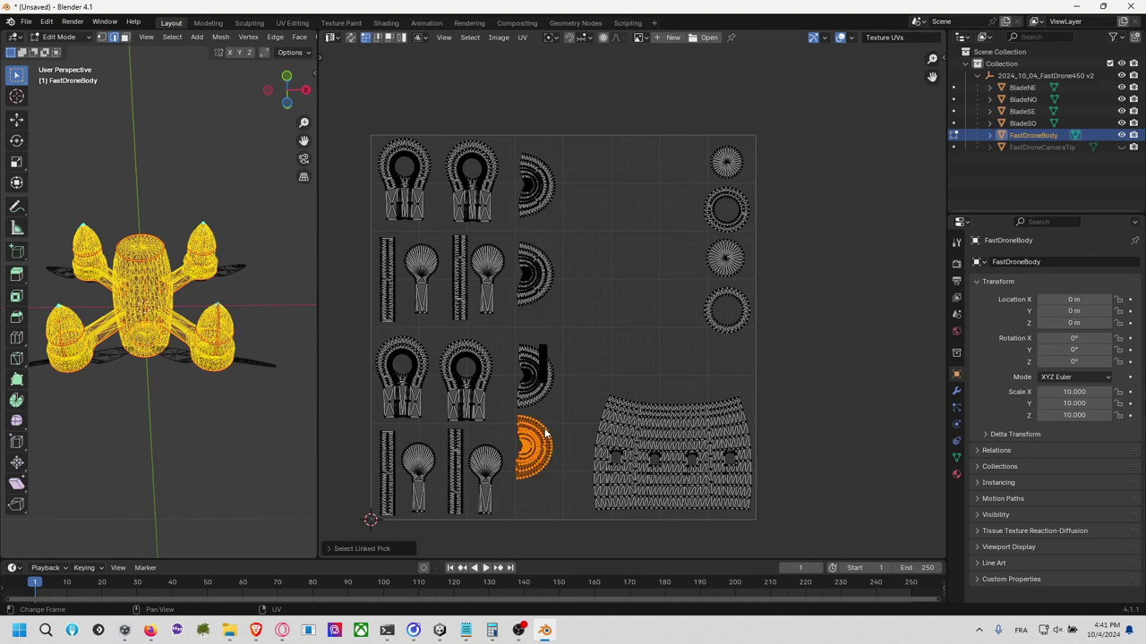
{"action": "key", "text": "g"}
{"action": "key", "text": "Escape"}
{"action": "key", "text": "g"}
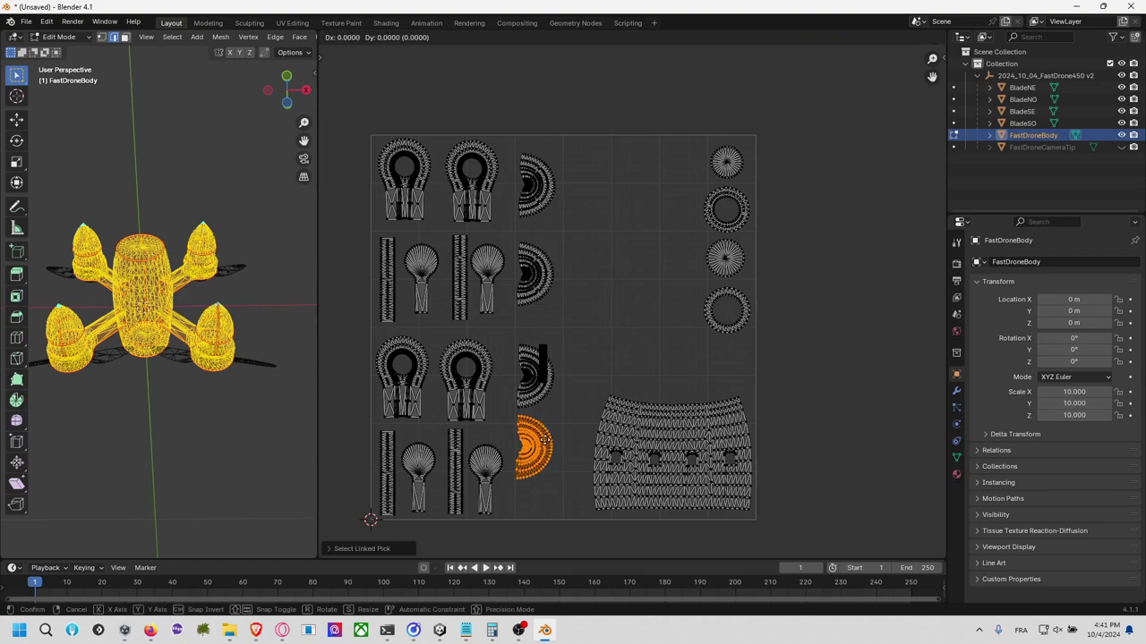
{"action": "key", "text": "y"}
{"action": "left_click", "coordinate": [544, 457]}
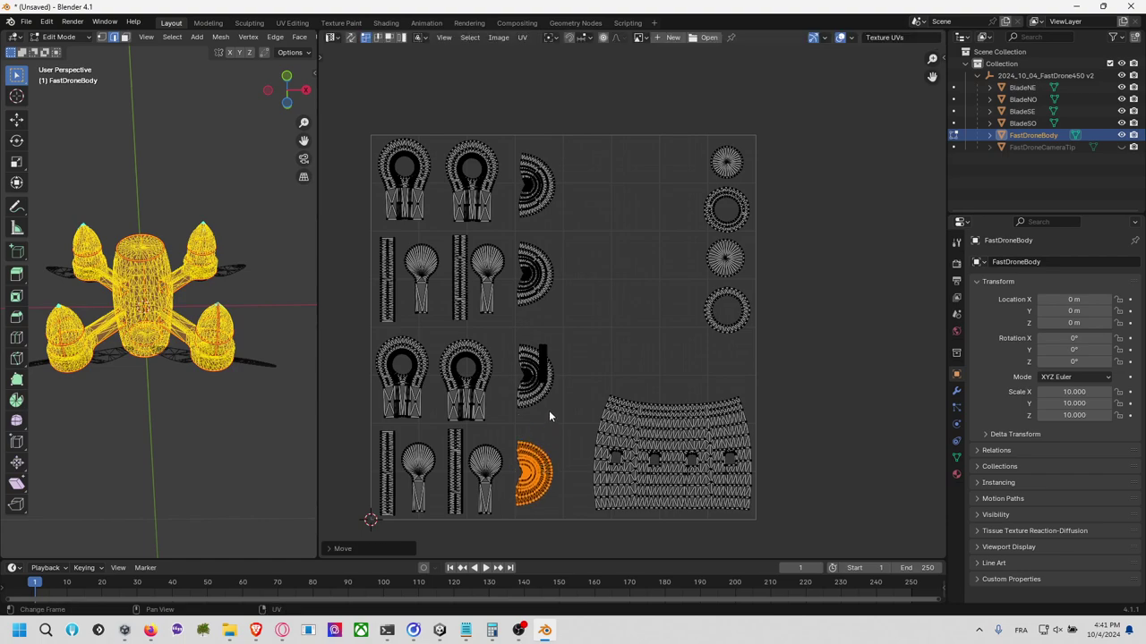
{"action": "left_click", "coordinate": [547, 352]}
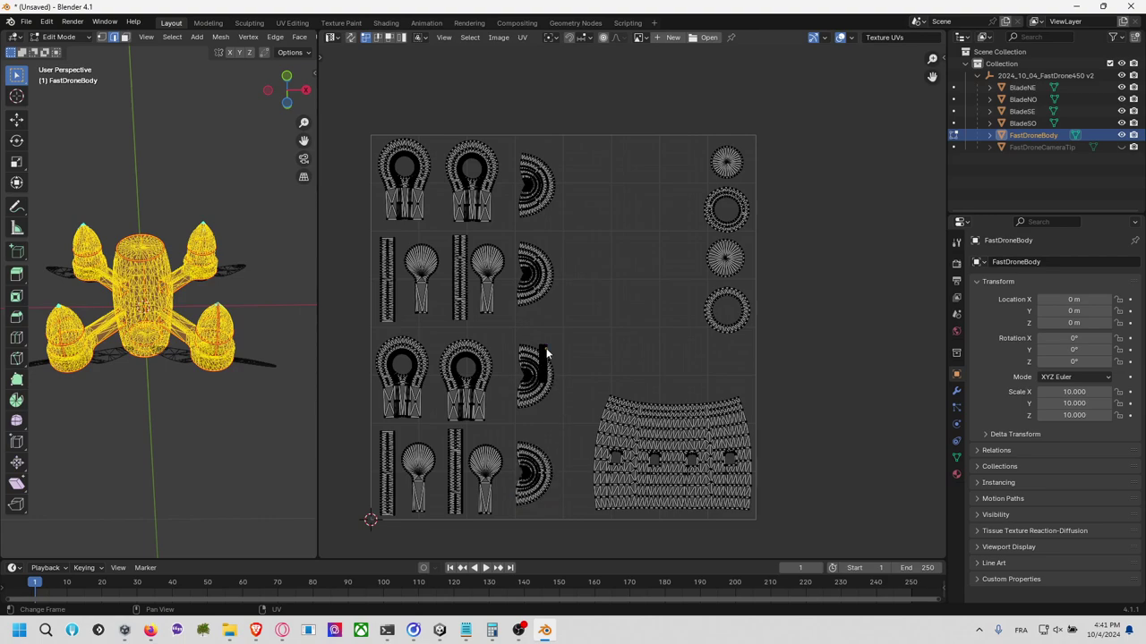
Step: Box-select the thin black bar island and move it below the circle island column
{"action": "key", "text": "l"}
{"action": "scroll", "coordinate": [546, 350], "scroll_direction": "up", "scroll_amount": 4}
{"action": "scroll", "coordinate": [512, 380], "scroll_direction": "down", "scroll_amount": 2}
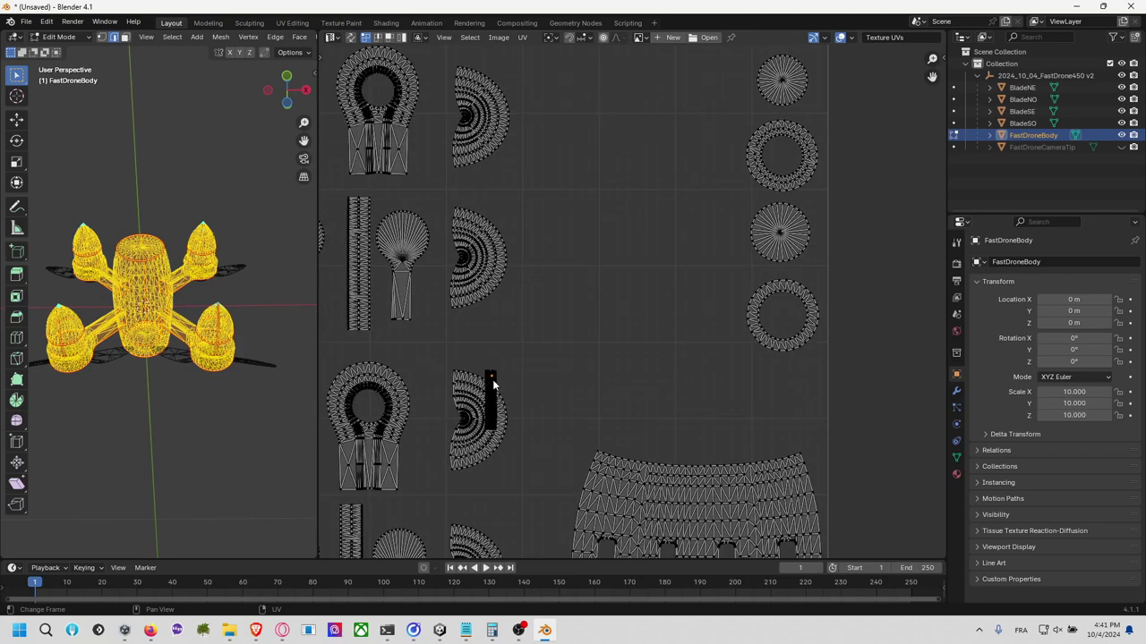
{"action": "key", "text": "l"}
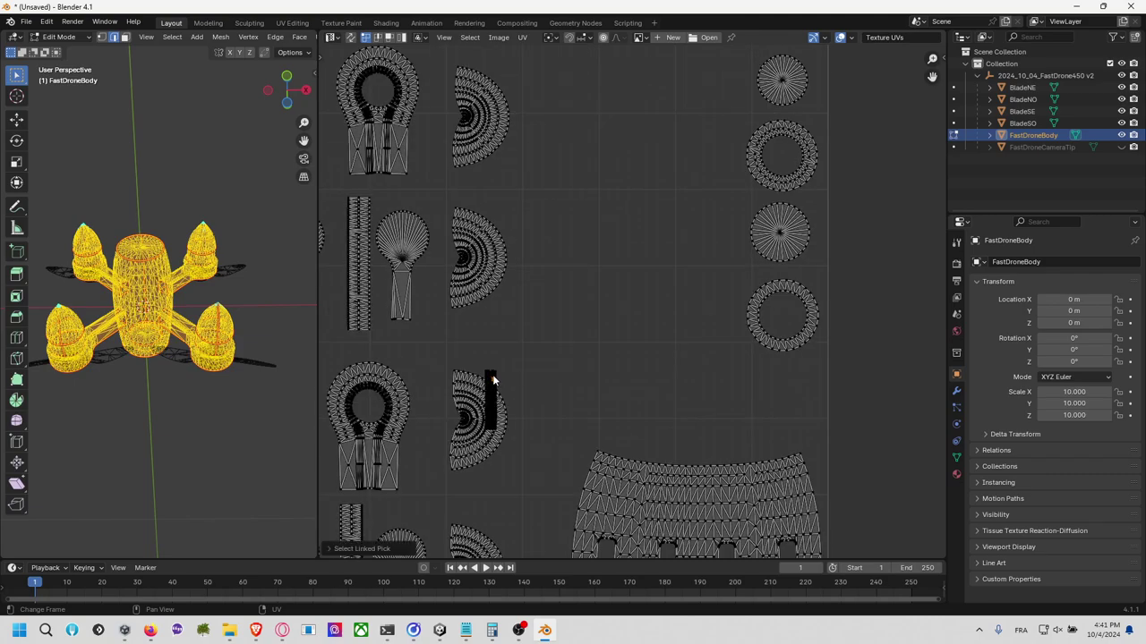
{"action": "key", "text": "l"}
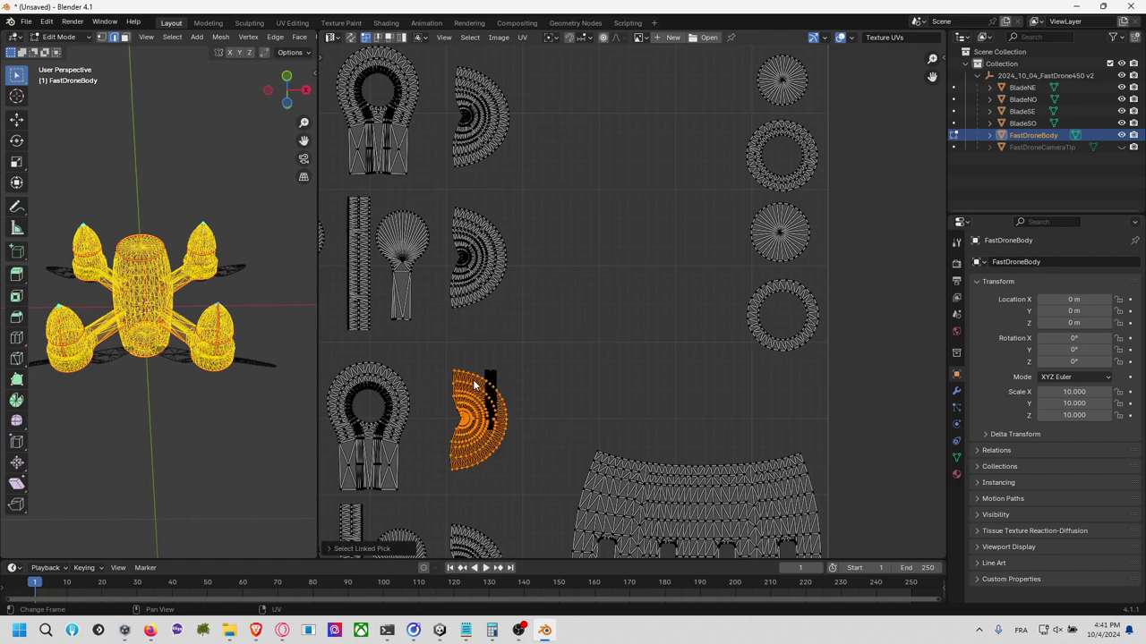
{"action": "left_click_drag", "start_coordinate": [473, 379], "coordinate": [573, 358]}
{"action": "left_click_drag", "start_coordinate": [471, 349], "coordinate": [518, 461]}
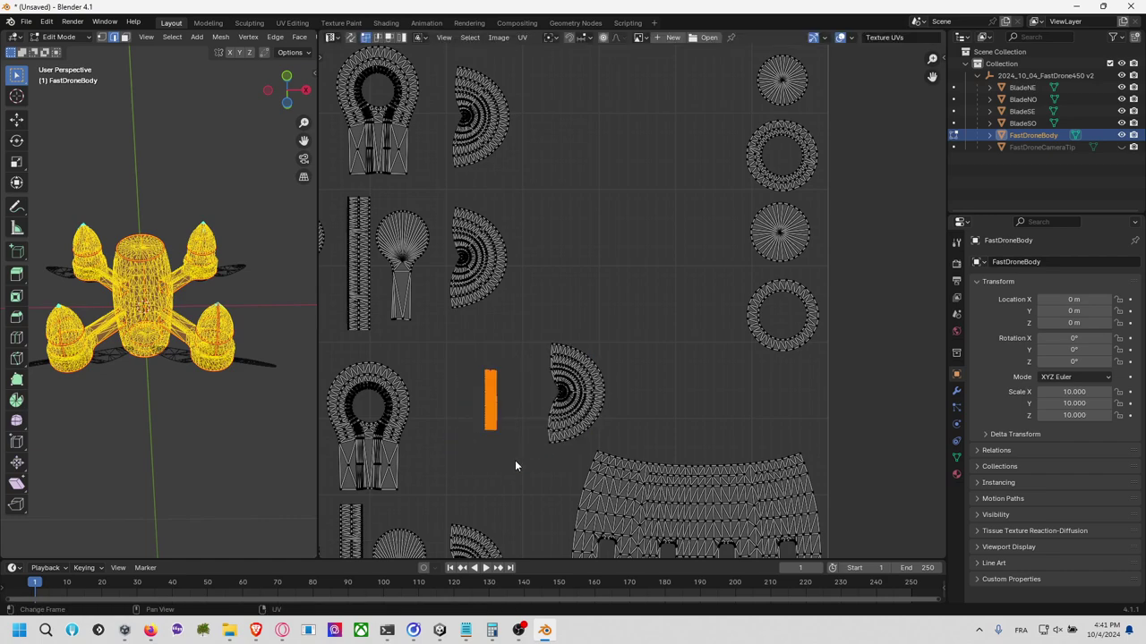
{"action": "key", "text": "g"}
{"action": "left_click", "coordinate": [791, 430]}
{"action": "scroll", "coordinate": [791, 430], "scroll_direction": "down", "scroll_amount": 4}
{"action": "scroll", "coordinate": [730, 386], "scroll_direction": "up", "scroll_amount": 2}
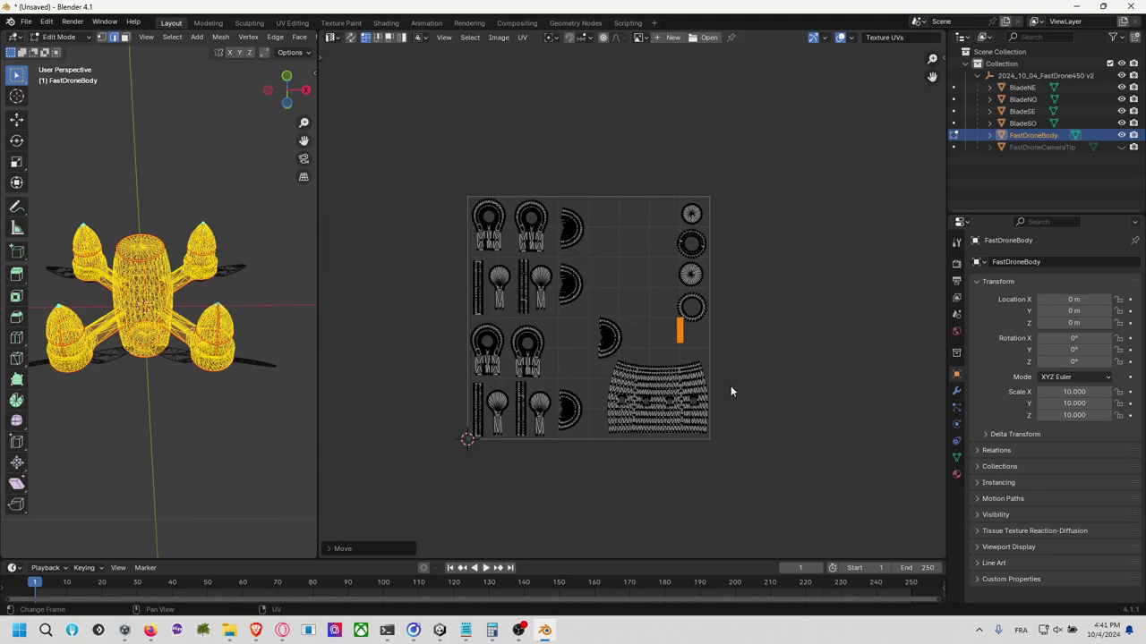
{"action": "key", "text": "g"}
{"action": "left_click", "coordinate": [678, 350]}
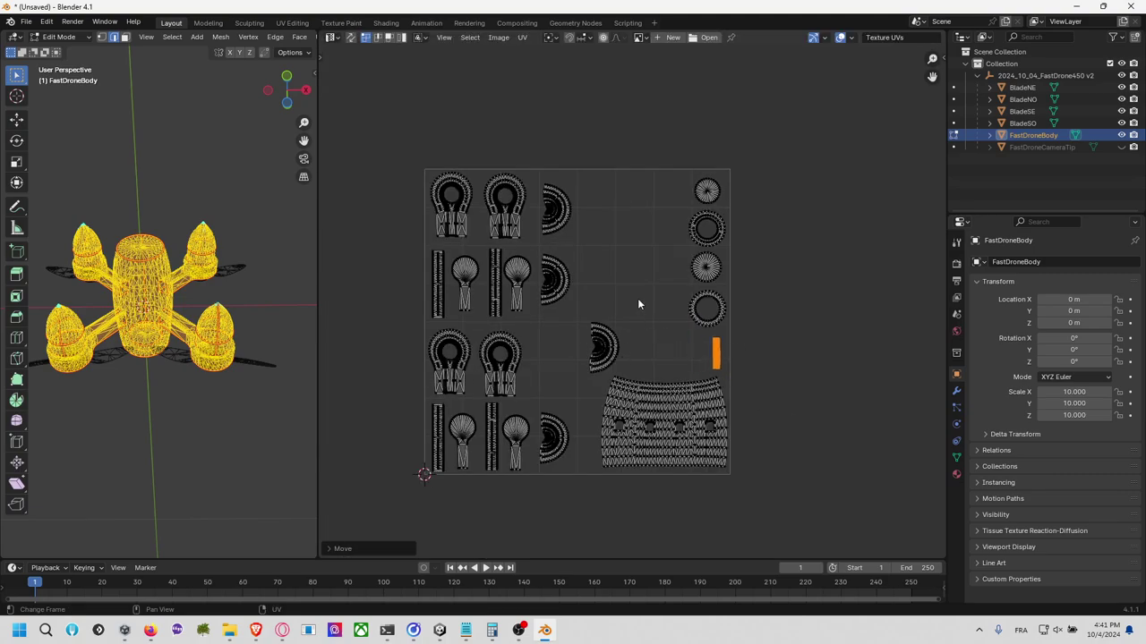
{"action": "middle_click_drag", "start_coordinate": [636, 301], "coordinate": [729, 314]}
Step: Move the displaced half-circle island back left into its column
{"action": "left_click", "coordinate": [694, 337]}
{"action": "key", "text": "l"}
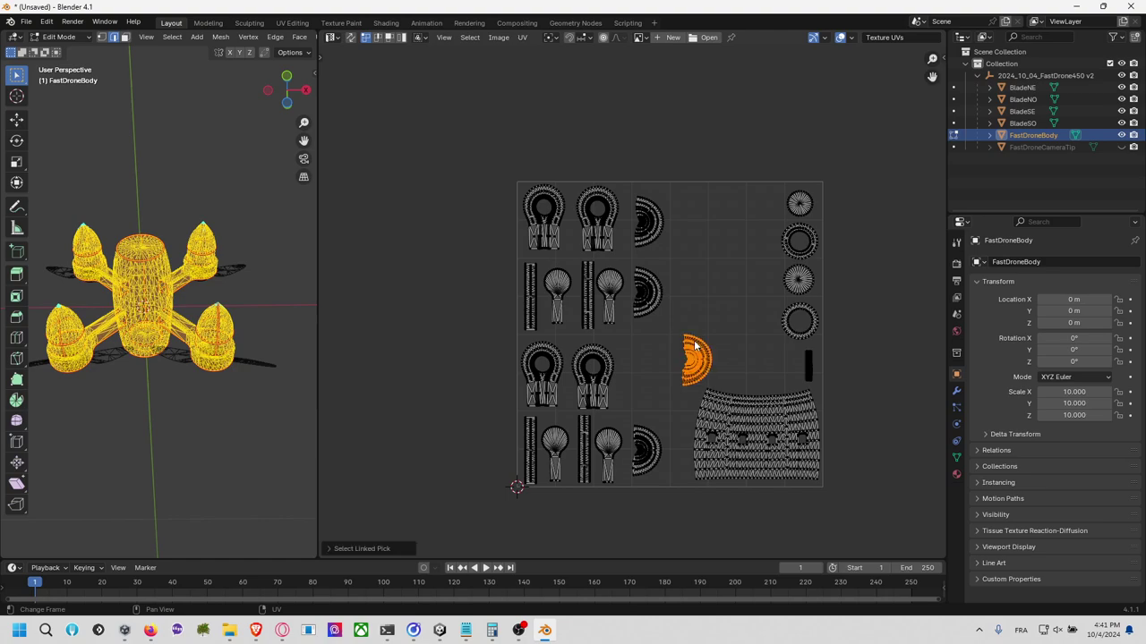
{"action": "scroll", "coordinate": [685, 354], "scroll_direction": "up", "scroll_amount": 2}
{"action": "key", "text": "g"}
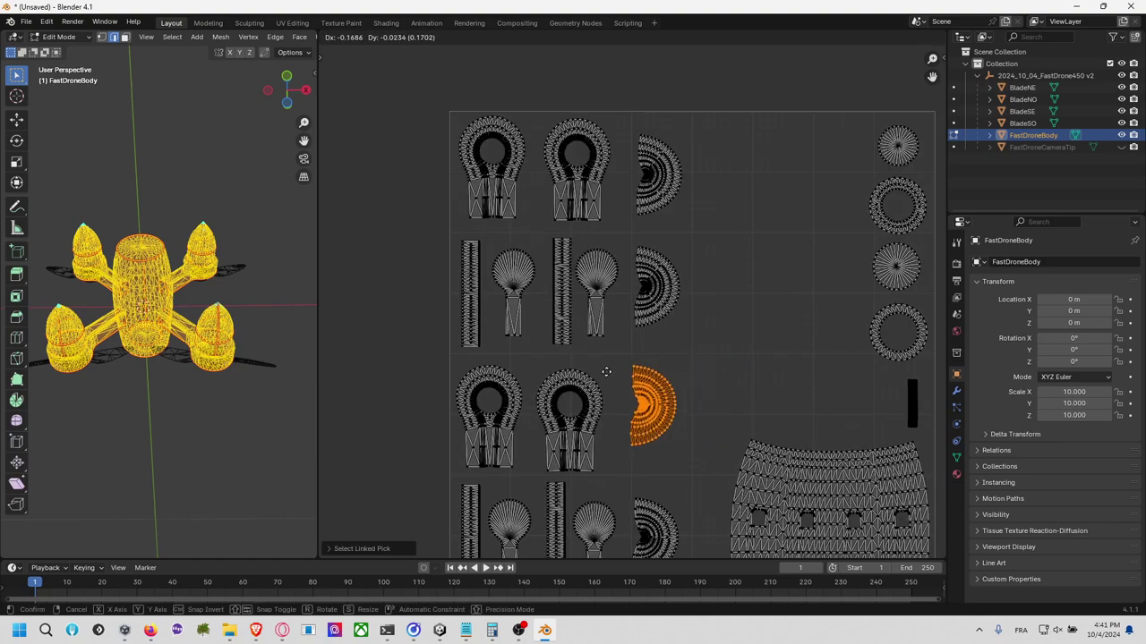
{"action": "left_click", "coordinate": [612, 376]}
{"action": "middle_click_drag", "start_coordinate": [676, 383], "coordinate": [625, 342]}
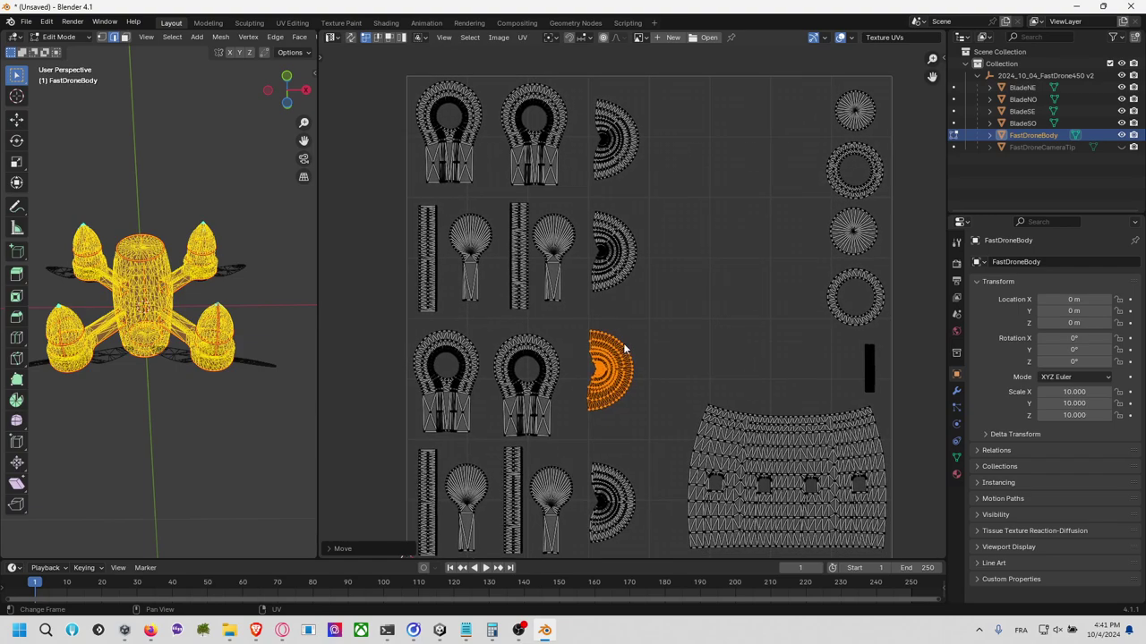
{"action": "left_click", "coordinate": [621, 343]}
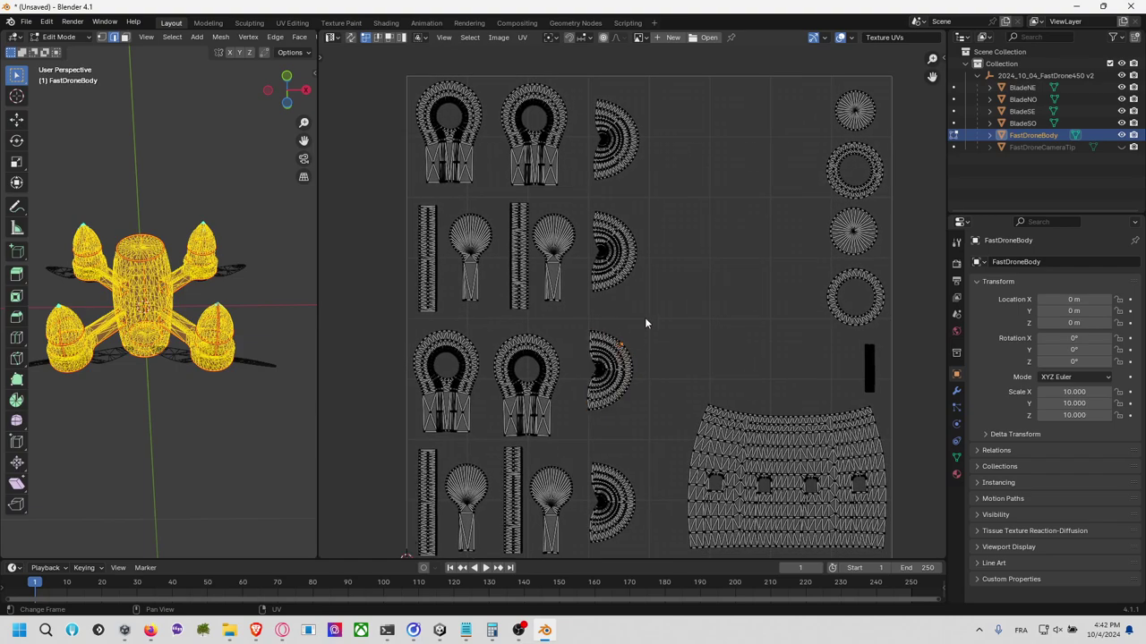
Step: Select the whole drone mesh in Edit Mode so all UV islands show
{"action": "scroll", "coordinate": [532, 286], "scroll_direction": "up", "scroll_amount": 1, "text": "shift"}
{"action": "key", "text": "alt+a"}
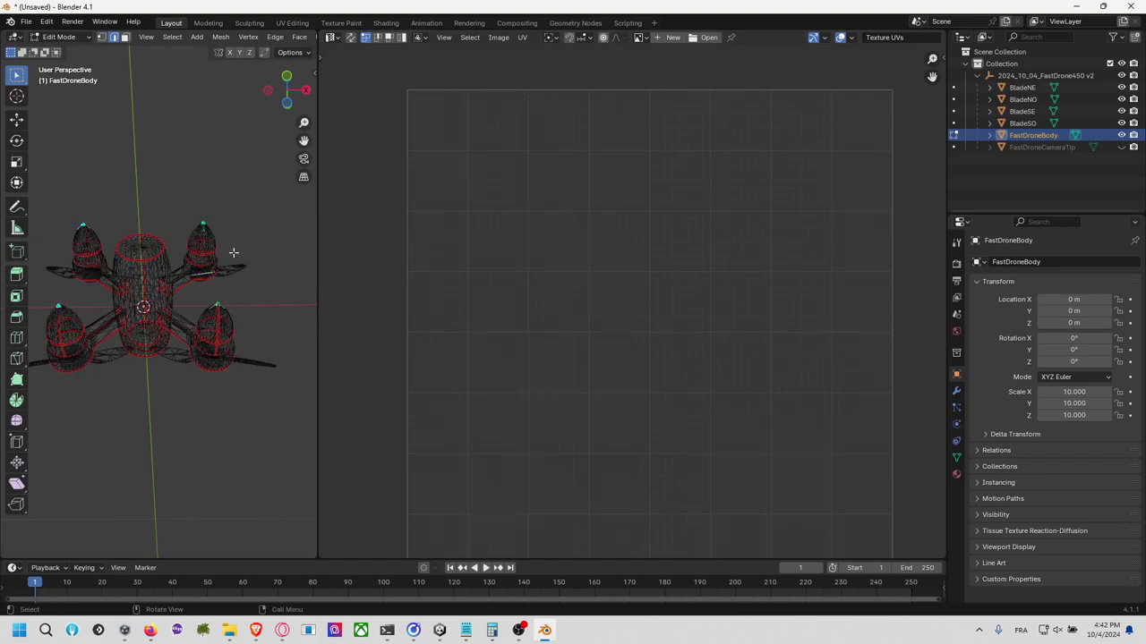
{"action": "key", "text": "l"}
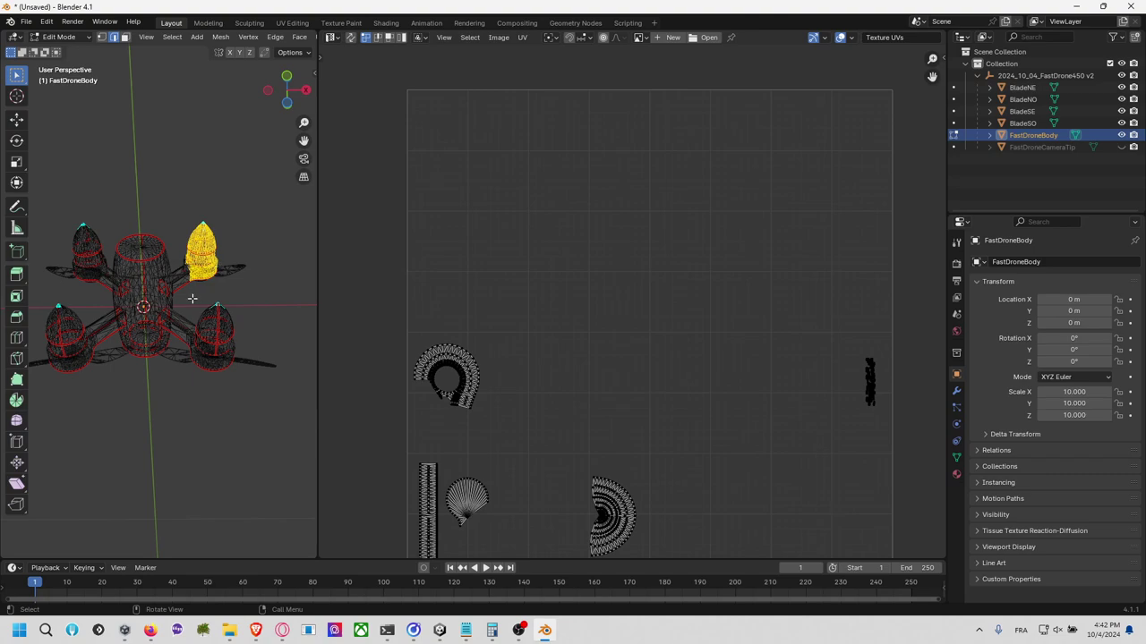
{"action": "left_click_drag", "start_coordinate": [192, 298], "coordinate": [267, 383]}
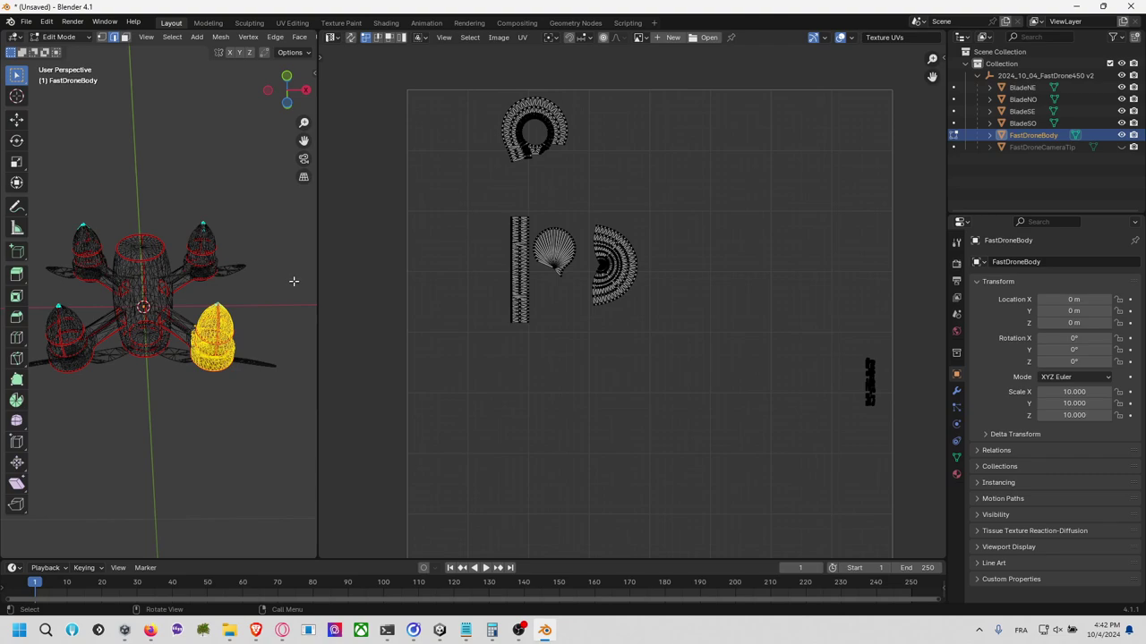
{"action": "key", "text": "a"}
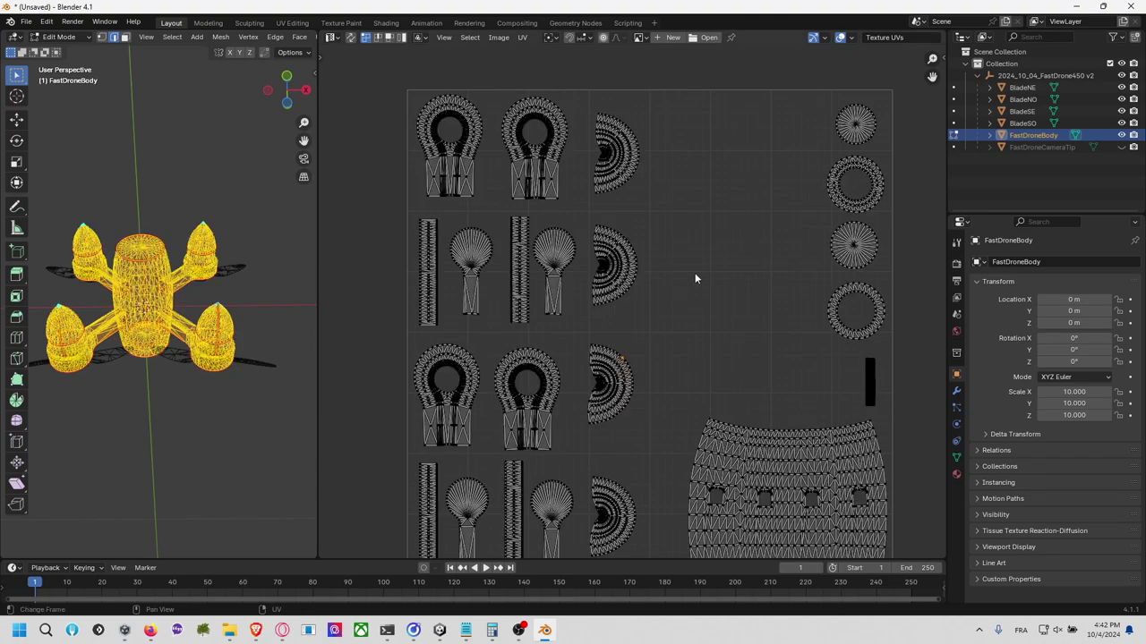
{"action": "middle_click_drag", "start_coordinate": [694, 279], "coordinate": [672, 255]}
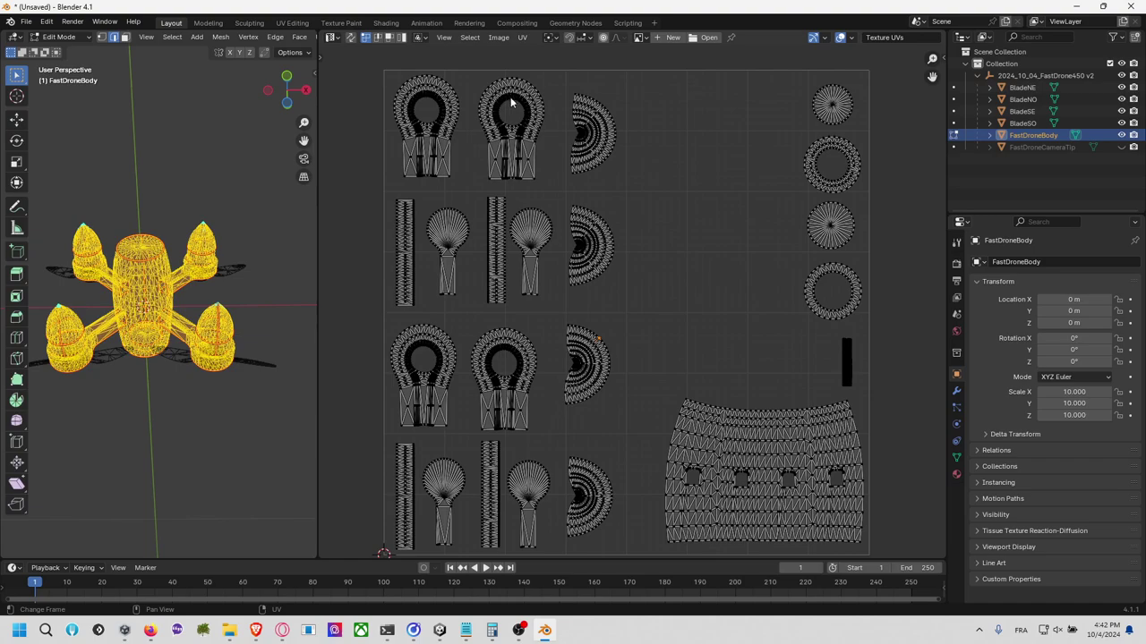
Step: Shift the second blade's ring, strip, fan and half-disc islands right near the circle column
{"action": "key", "text": "l"}
{"action": "key", "text": "l"}
{"action": "key", "text": "l"}
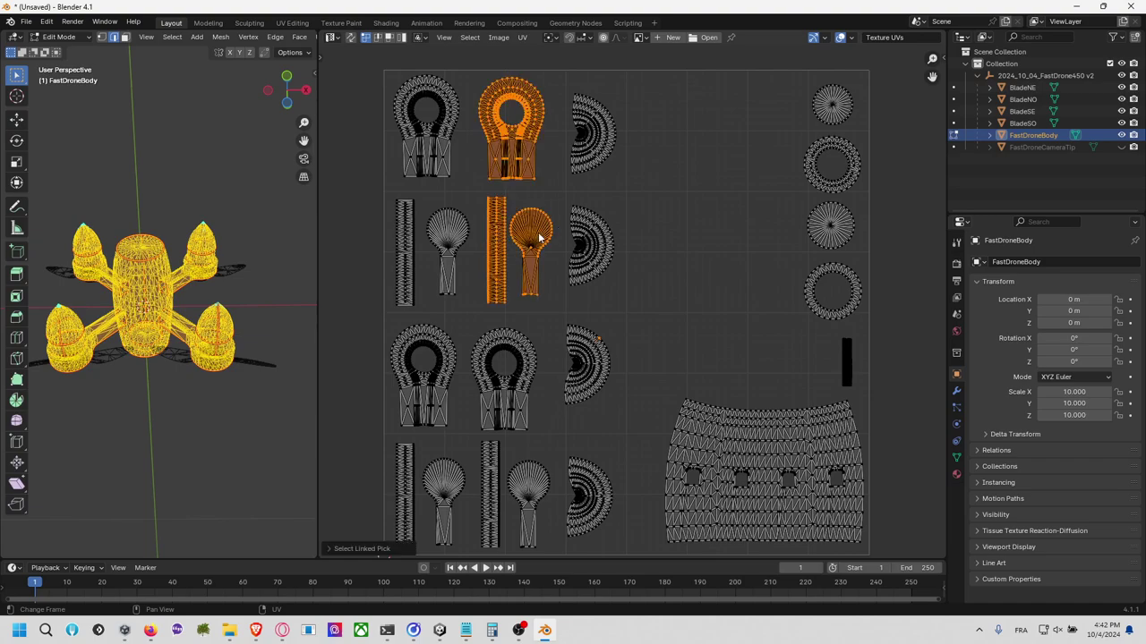
{"action": "key", "text": "l"}
{"action": "key", "text": "g"}
{"action": "left_click", "coordinate": [631, 238]}
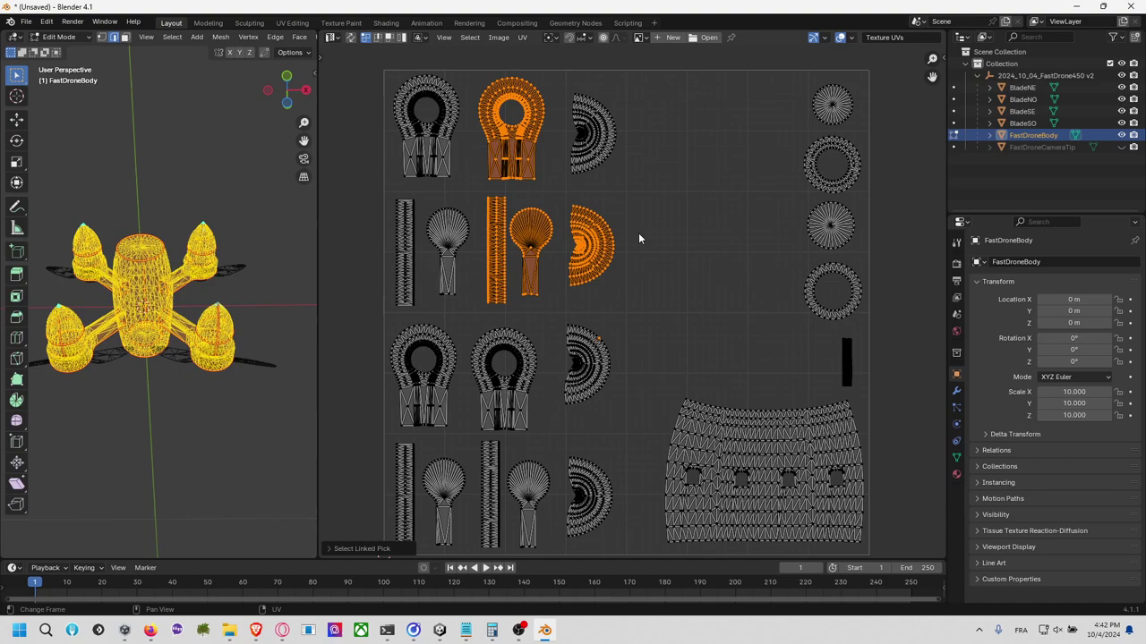
{"action": "left_click", "coordinate": [615, 237]}
{"action": "key", "text": "l"}
{"action": "key", "text": "l"}
{"action": "key", "text": "l"}
{"action": "key", "text": "l"}
{"action": "key", "text": "g"}
{"action": "left_click", "coordinate": [683, 185]}
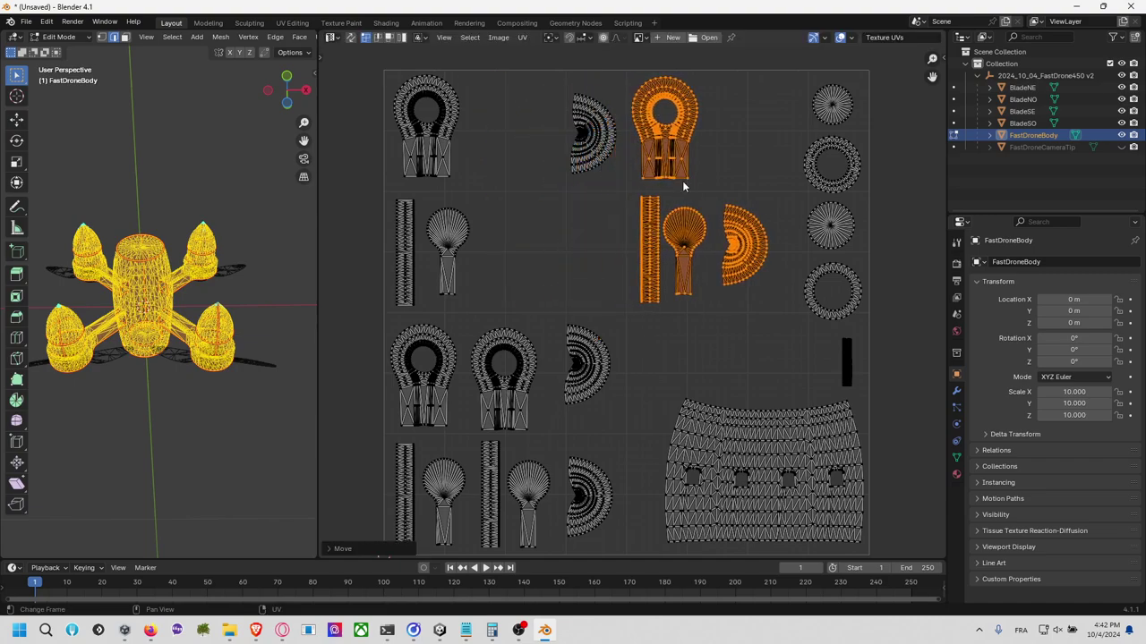
{"action": "left_click", "coordinate": [657, 347]}
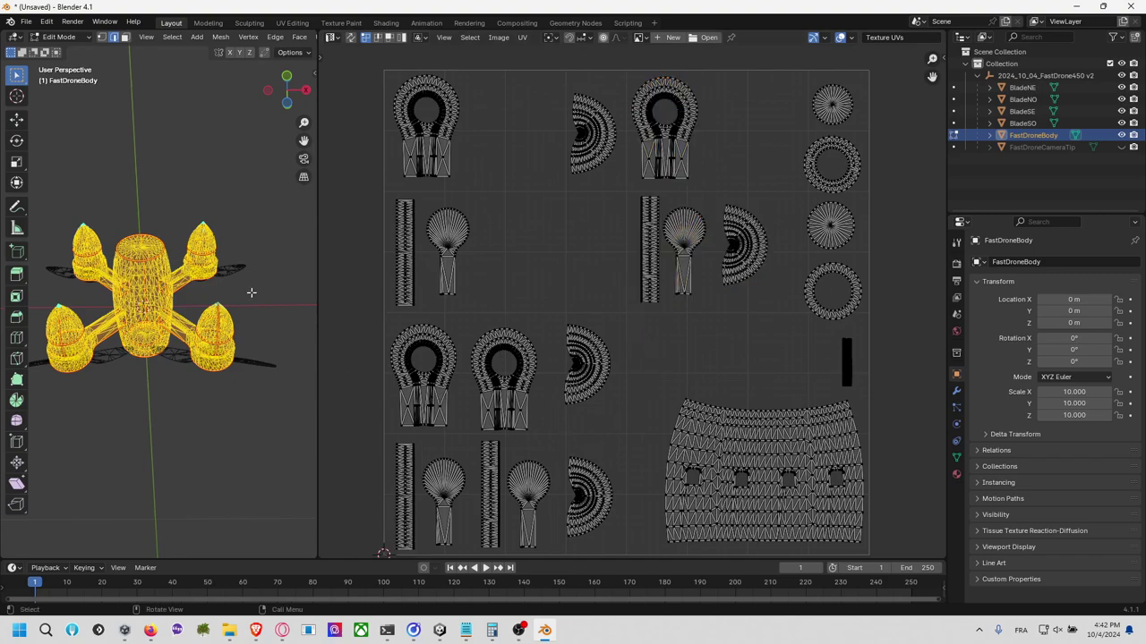
Step: Select only the top-right motor pod to view its islands
{"action": "key", "text": "alt+a"}
{"action": "key", "text": "l"}
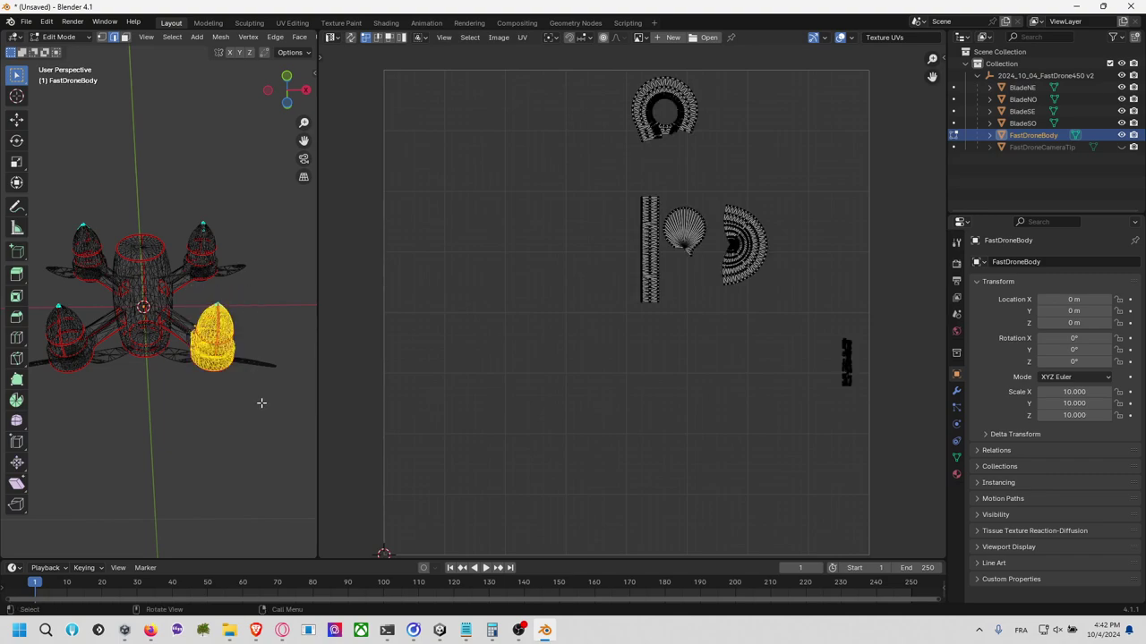
{"action": "key", "text": "alt+a"}
{"action": "left_click_drag", "start_coordinate": [171, 184], "coordinate": [247, 288]}
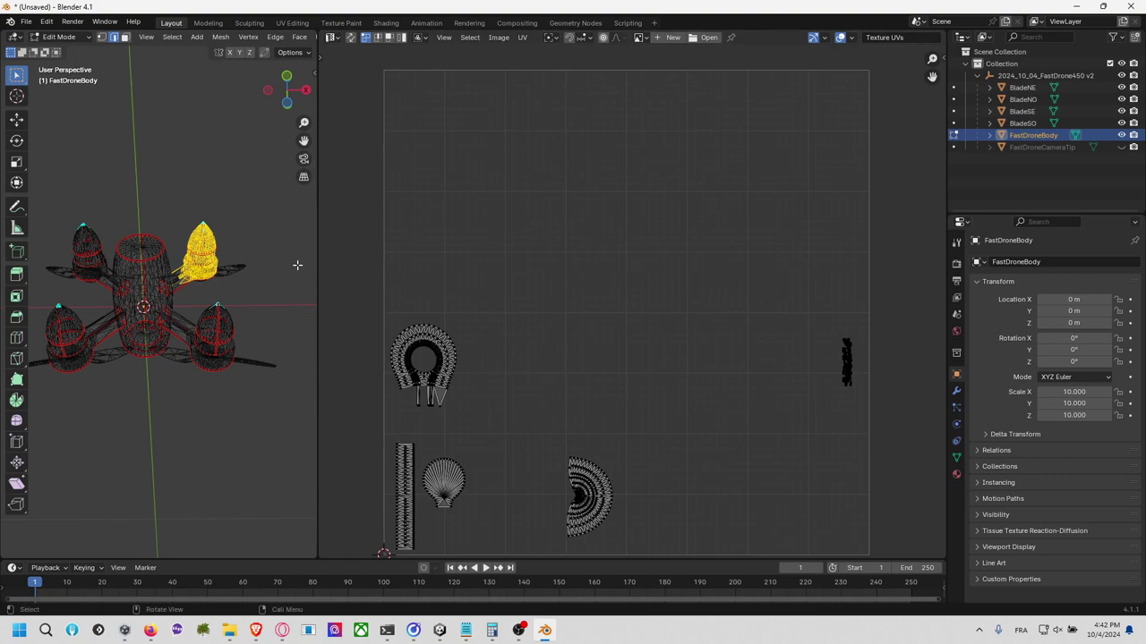
Step: Move one semicircle island left and another down into the bottom row
{"action": "key", "text": "a"}
{"action": "key", "text": "l"}
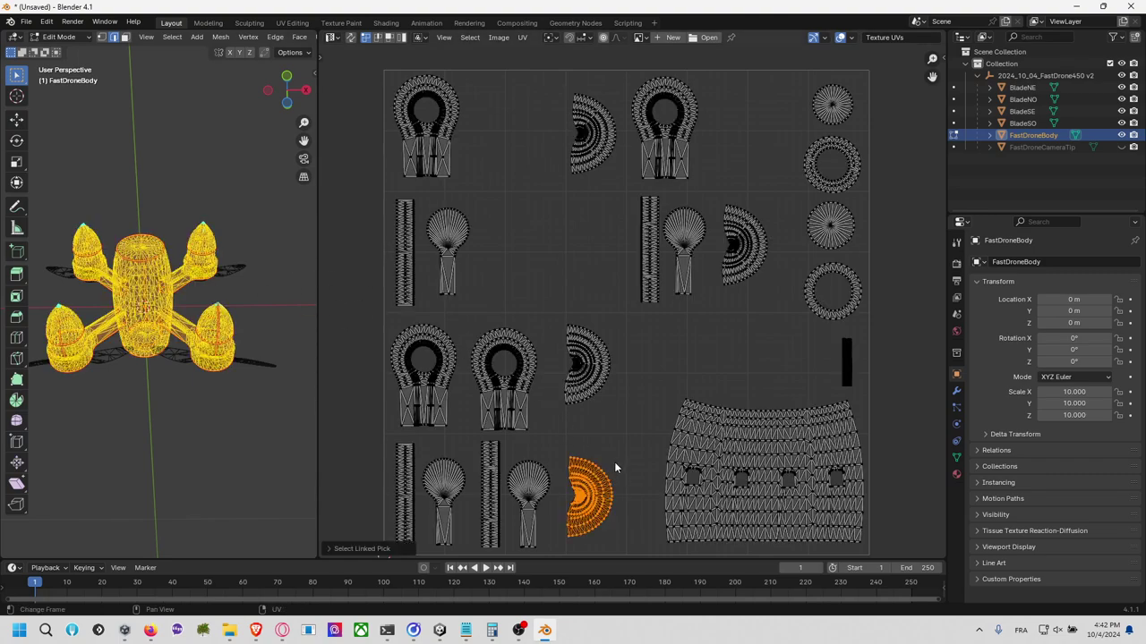
{"action": "key", "text": "g"}
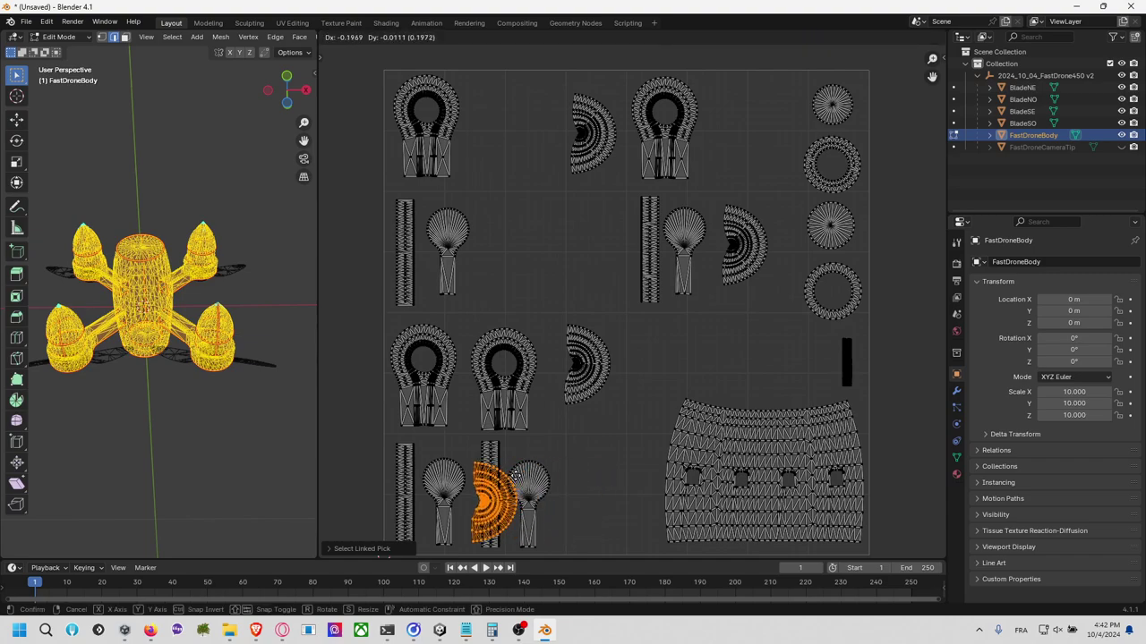
{"action": "left_click", "coordinate": [516, 474]}
{"action": "key", "text": "l"}
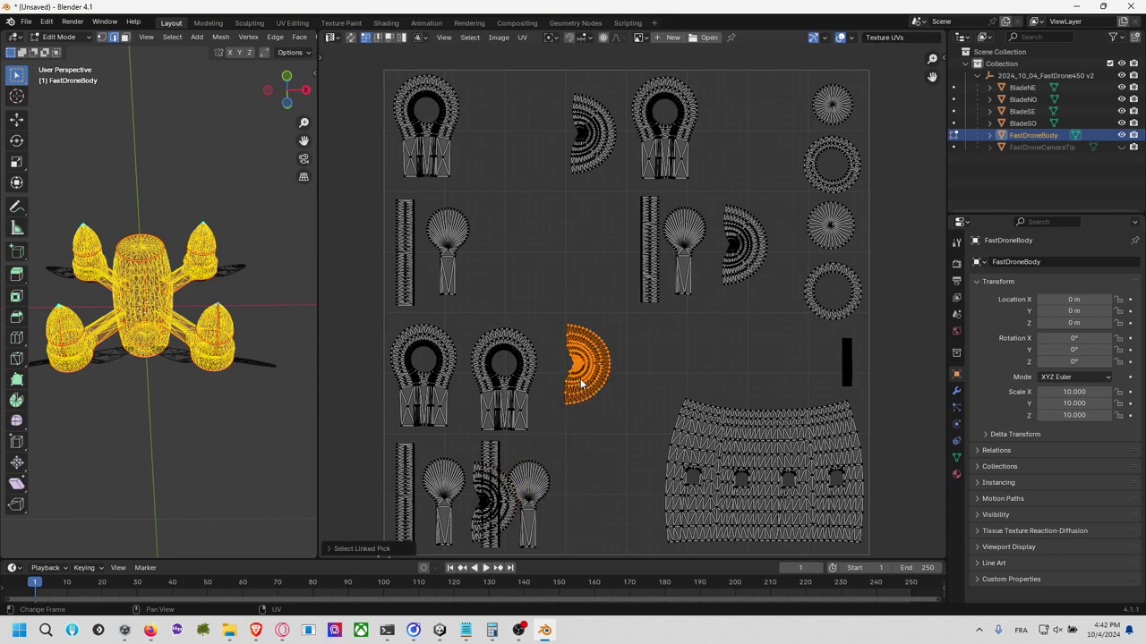
{"action": "key", "text": "g"}
{"action": "left_click", "coordinate": [582, 526]}
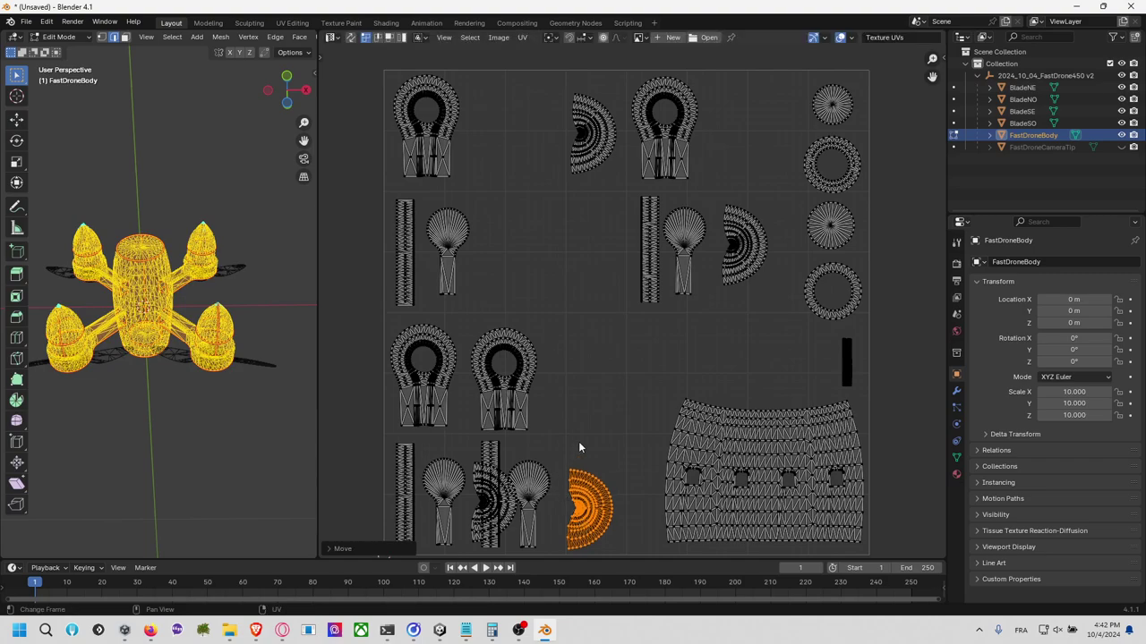
Step: Shift one motor's linked island set to the right
{"action": "key", "text": "alt+a"}
{"action": "key", "text": "l"}
{"action": "key", "text": "l"}
{"action": "key", "text": "l"}
{"action": "key", "text": "l"}
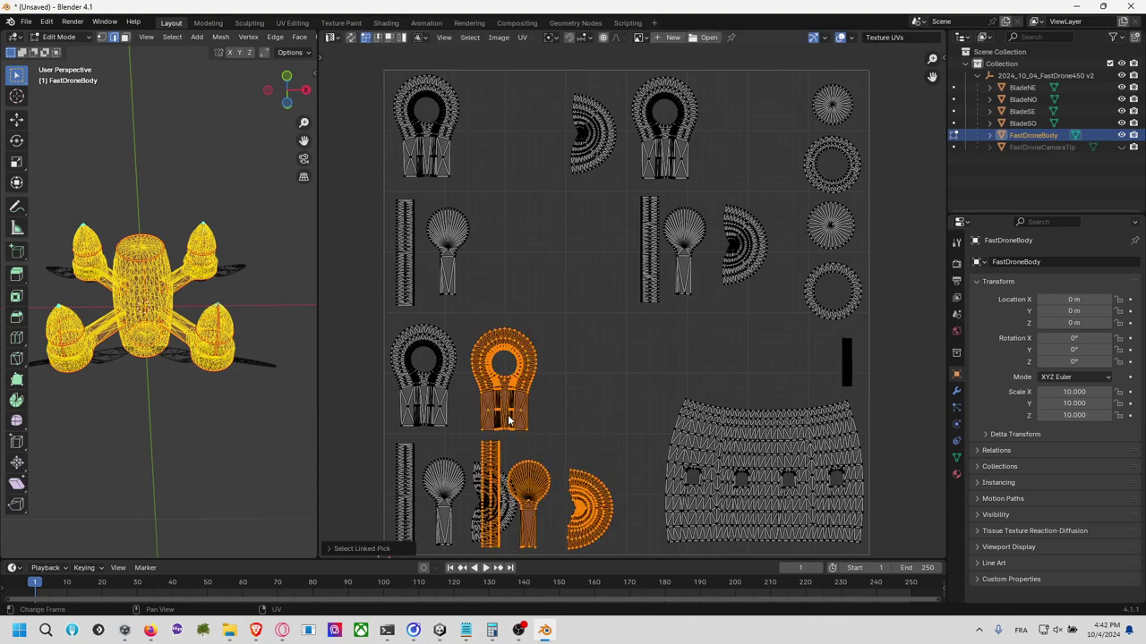
{"action": "key", "text": "g"}
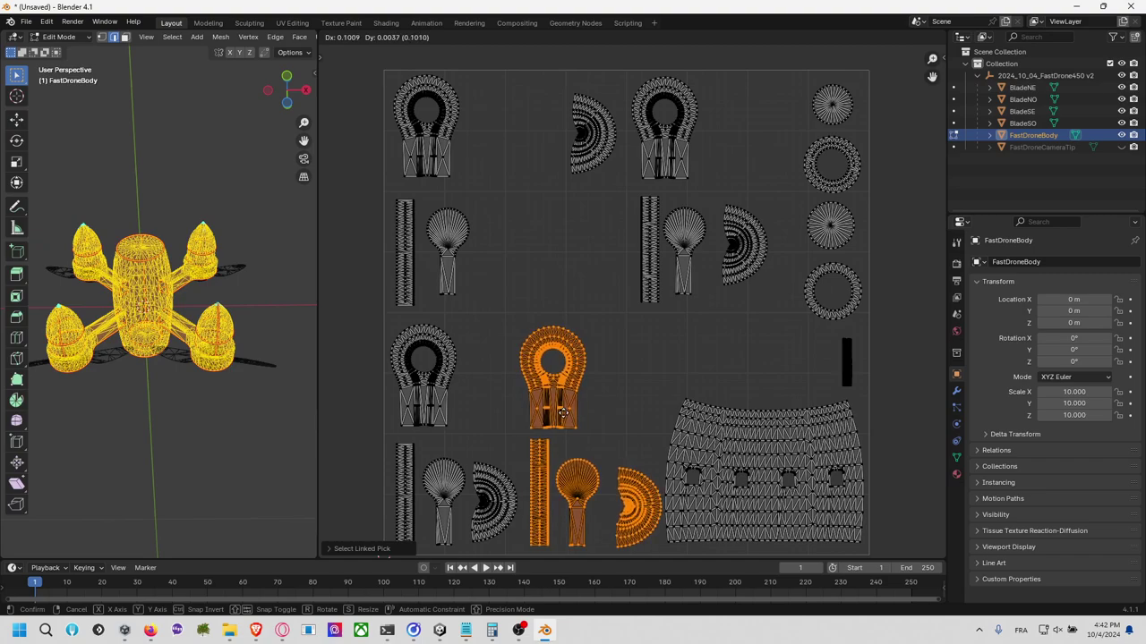
{"action": "left_click", "coordinate": [564, 413]}
{"action": "key", "text": "alt+a"}
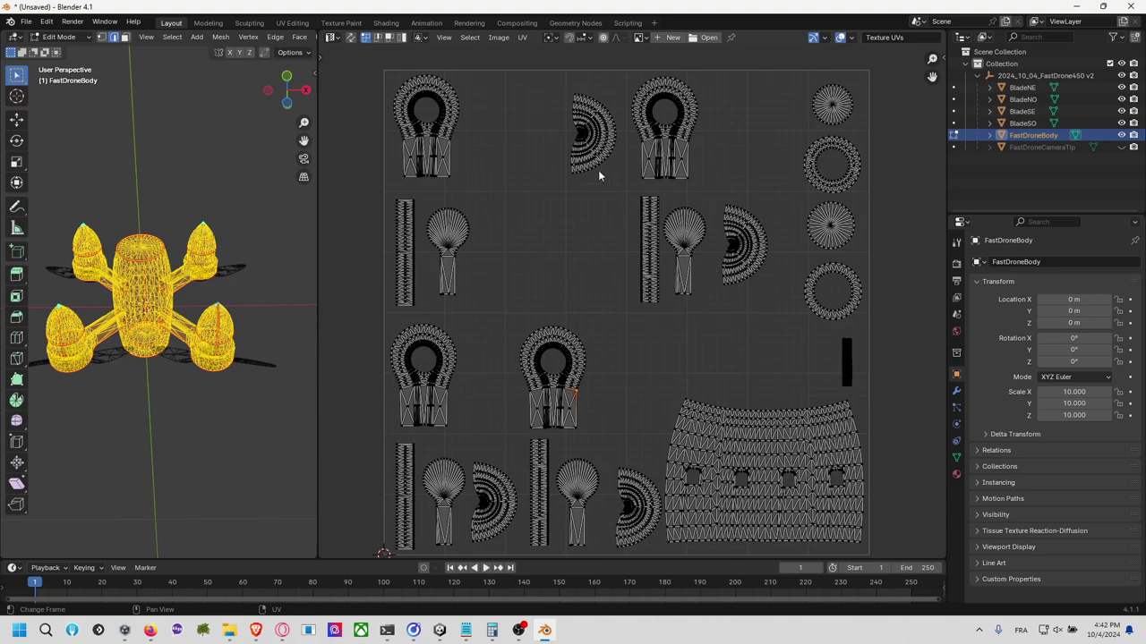
Step: Move the top-row half-disc island down beside the left fan island
{"action": "key", "text": "l"}
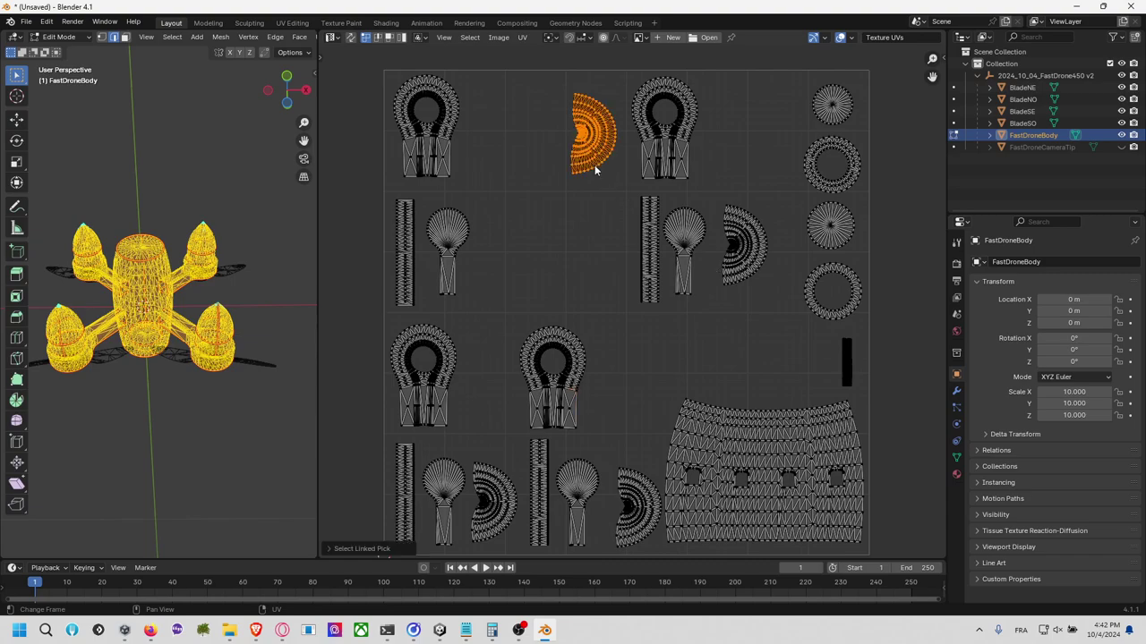
{"action": "key", "text": "g"}
{"action": "left_click", "coordinate": [504, 284]}
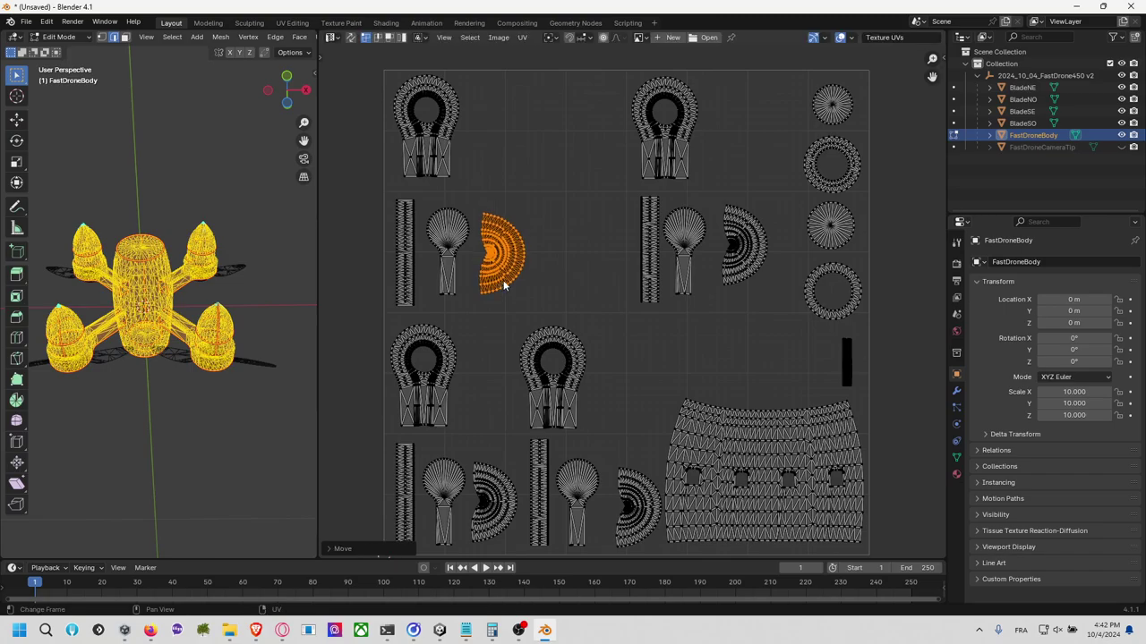
{"action": "scroll", "coordinate": [501, 227], "scroll_direction": "up", "scroll_amount": 3}
{"action": "middle_click_drag", "start_coordinate": [493, 209], "coordinate": [626, 336]}
{"action": "middle_click_drag", "start_coordinate": [626, 330], "coordinate": [530, 274]}
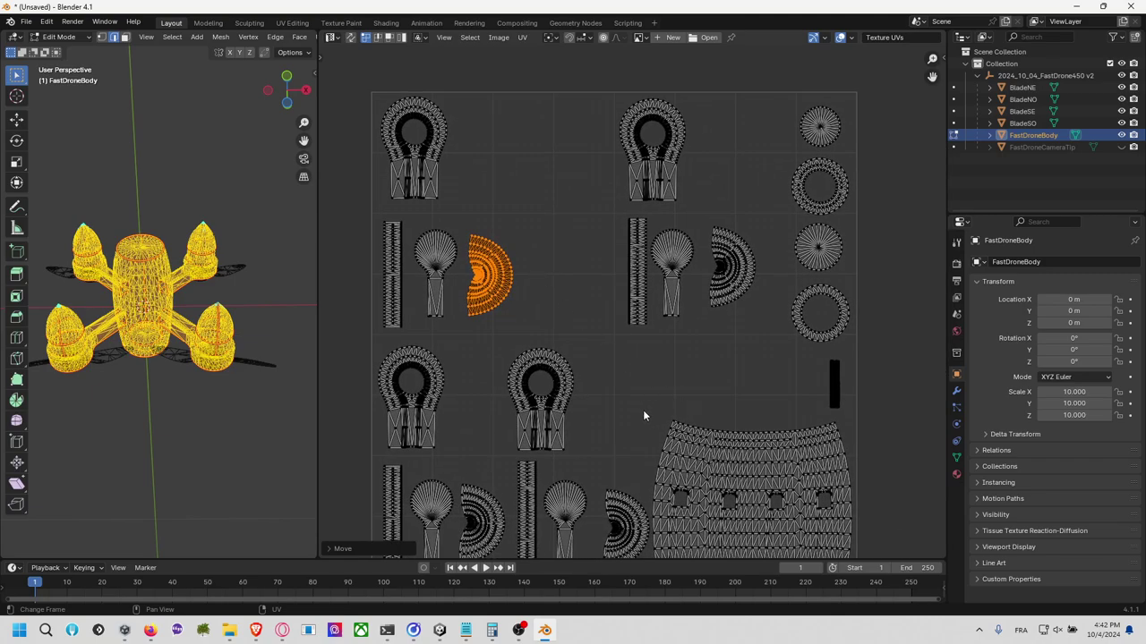
{"action": "middle_click_drag", "start_coordinate": [654, 409], "coordinate": [637, 366]}
{"action": "scroll", "coordinate": [636, 366], "scroll_direction": "down", "scroll_amount": 2}
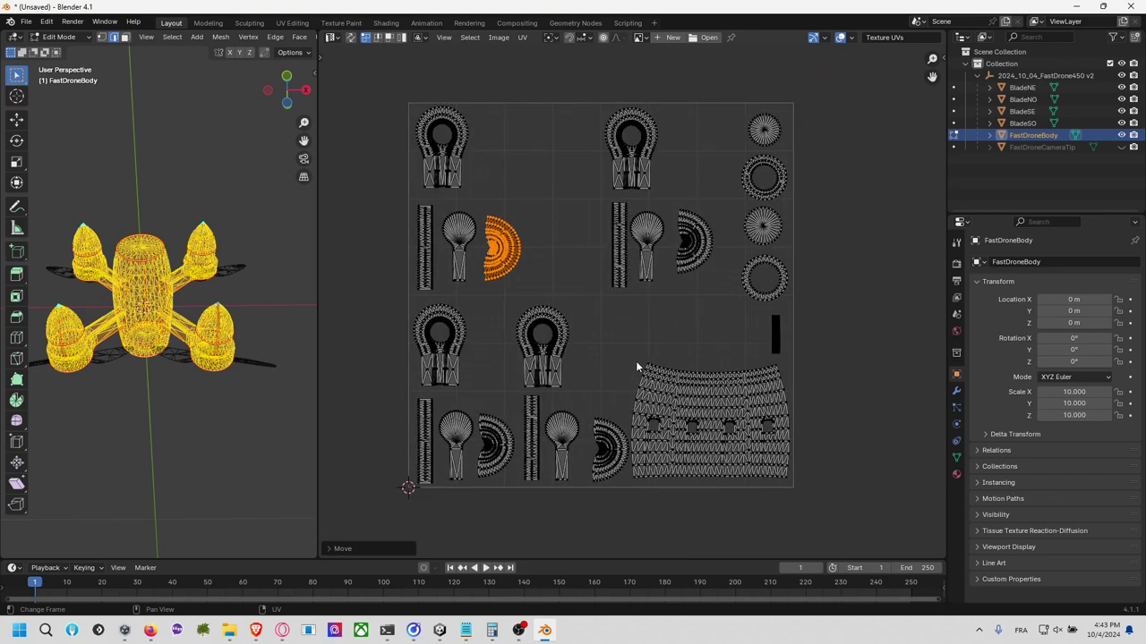
{"action": "left_click", "coordinate": [583, 323]}
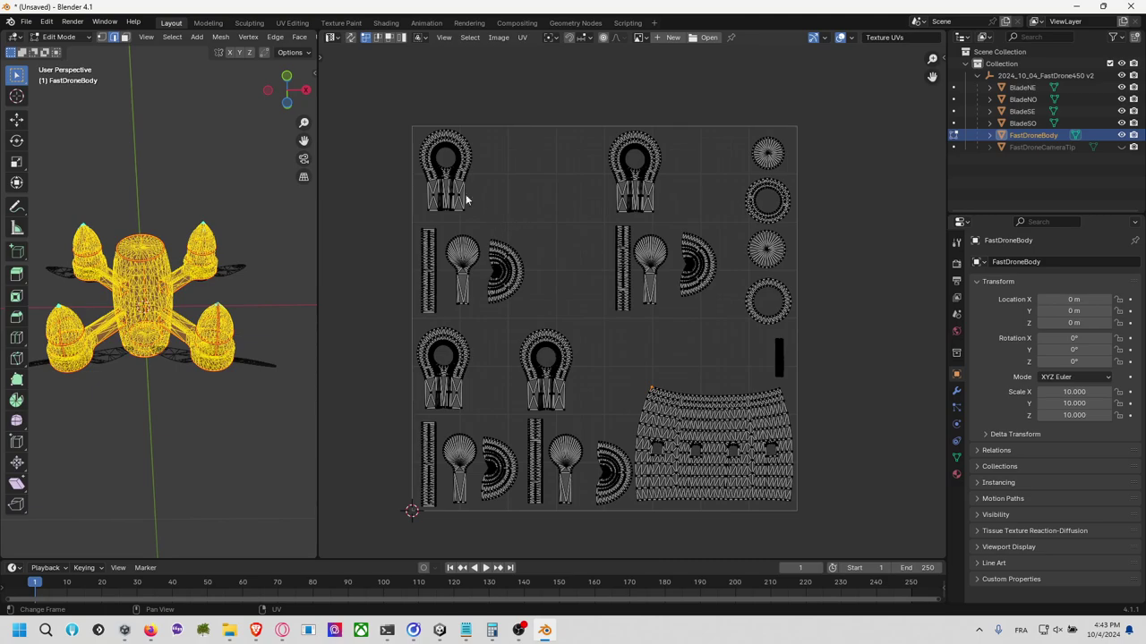
Step: Check which UV islands belong to the top-left rotor, then show all islands again
{"action": "left_click_drag", "start_coordinate": [379, 114], "coordinate": [540, 312]}
{"action": "key", "text": "alt+a"}
{"action": "left_click_drag", "start_coordinate": [66, 215], "coordinate": [117, 288]}
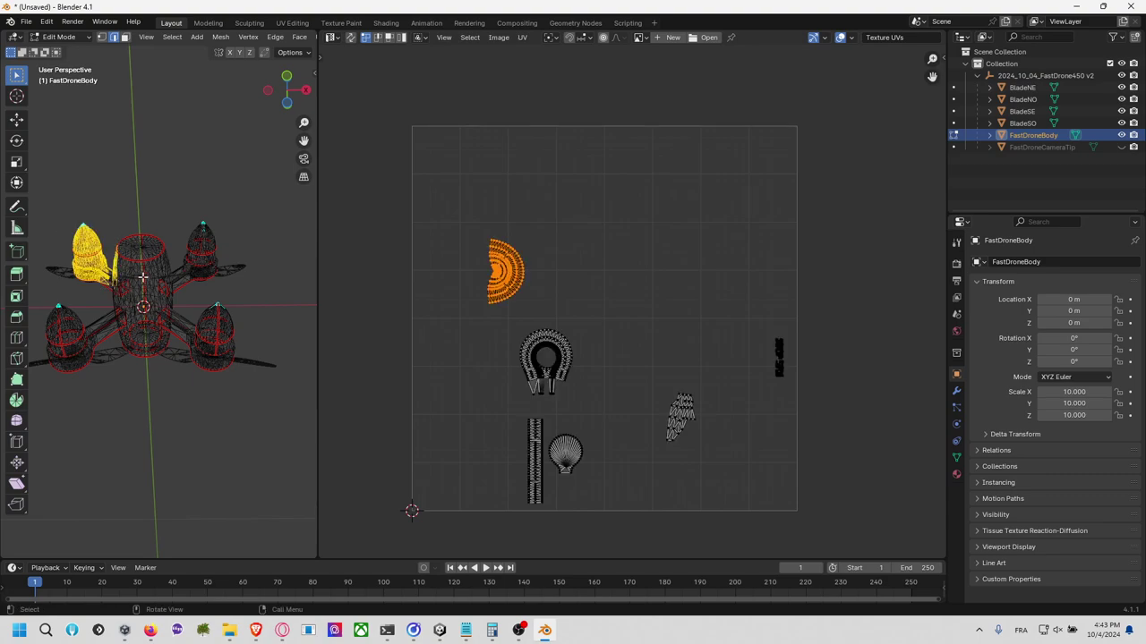
{"action": "left_click", "coordinate": [480, 247]}
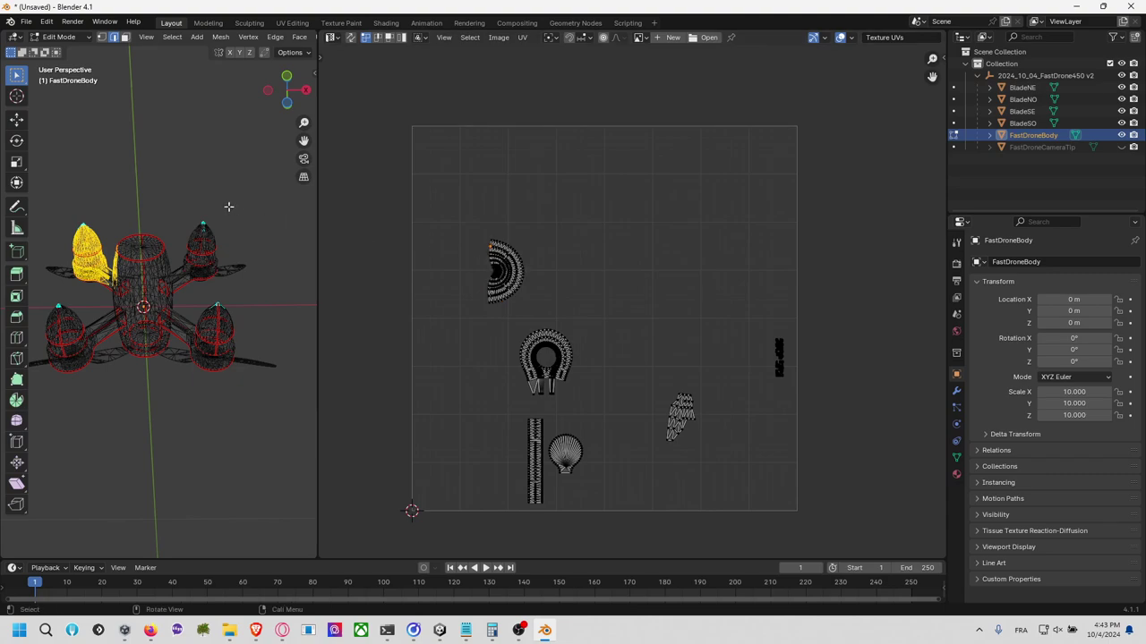
{"action": "key", "text": "alt+a"}
{"action": "key", "text": "a"}
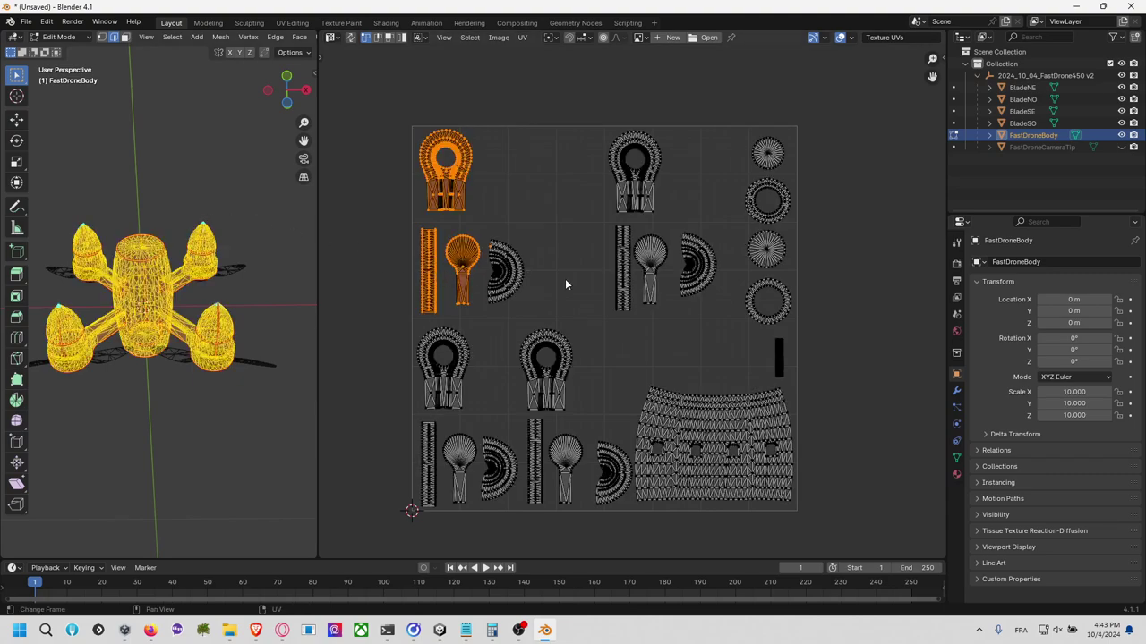
{"action": "left_click", "coordinate": [522, 267]}
Step: Drop the upper-left set's half-disc island into the bottom row
{"action": "key", "text": "l"}
{"action": "key", "text": "g"}
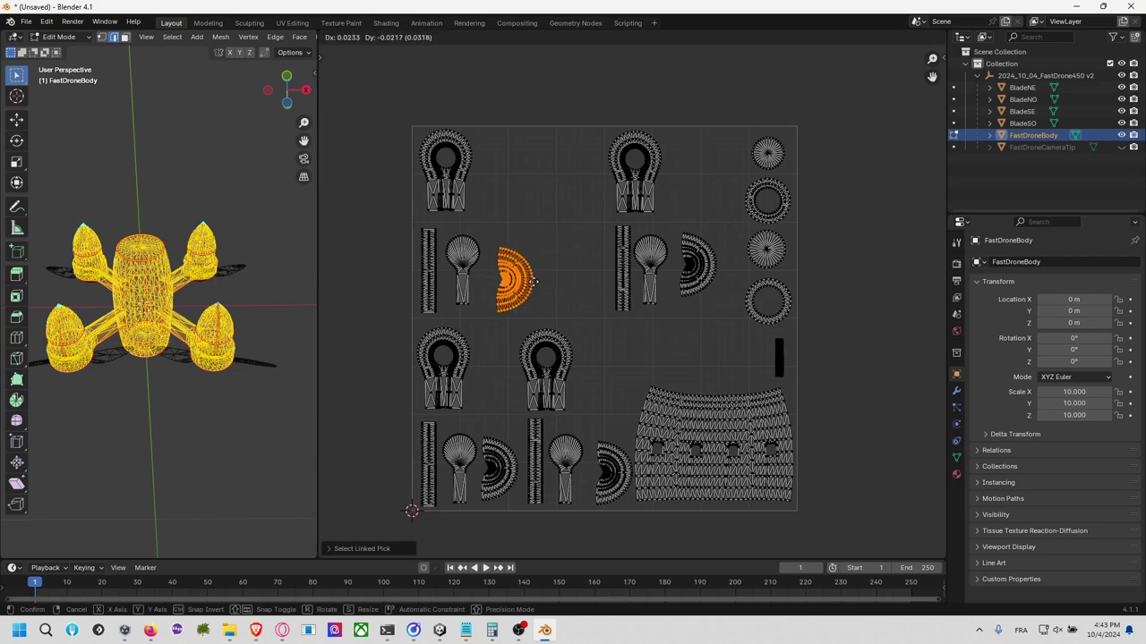
{"action": "left_click", "coordinate": [625, 471]}
Step: Place the stray half-disc island beside the left fan island
{"action": "left_click", "coordinate": [630, 468]}
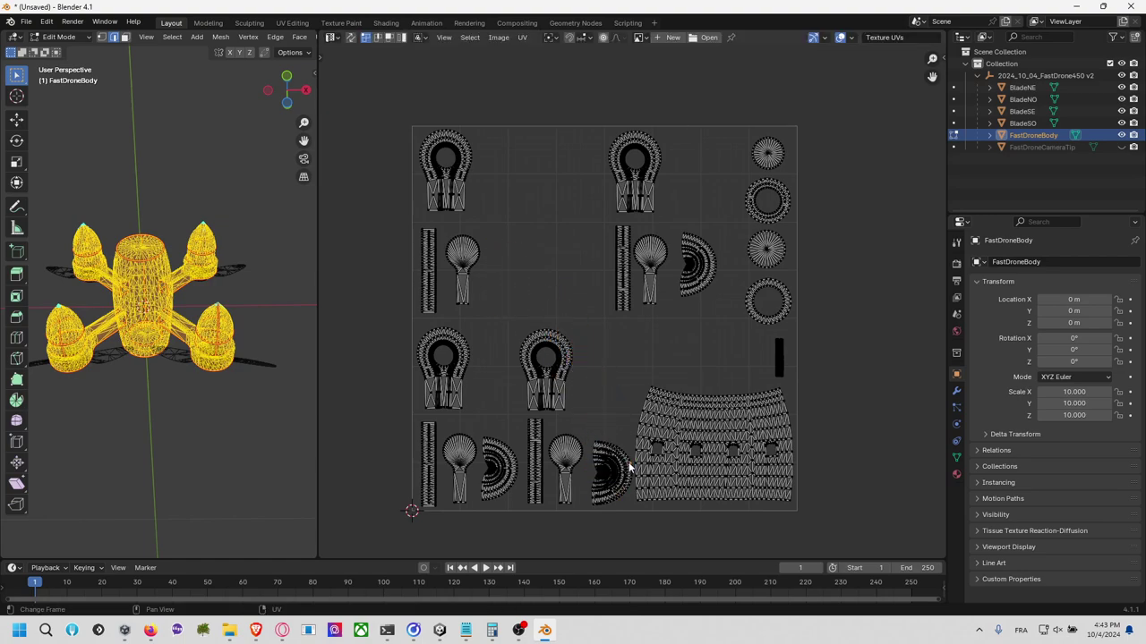
{"action": "key", "text": "l"}
{"action": "key", "text": "g"}
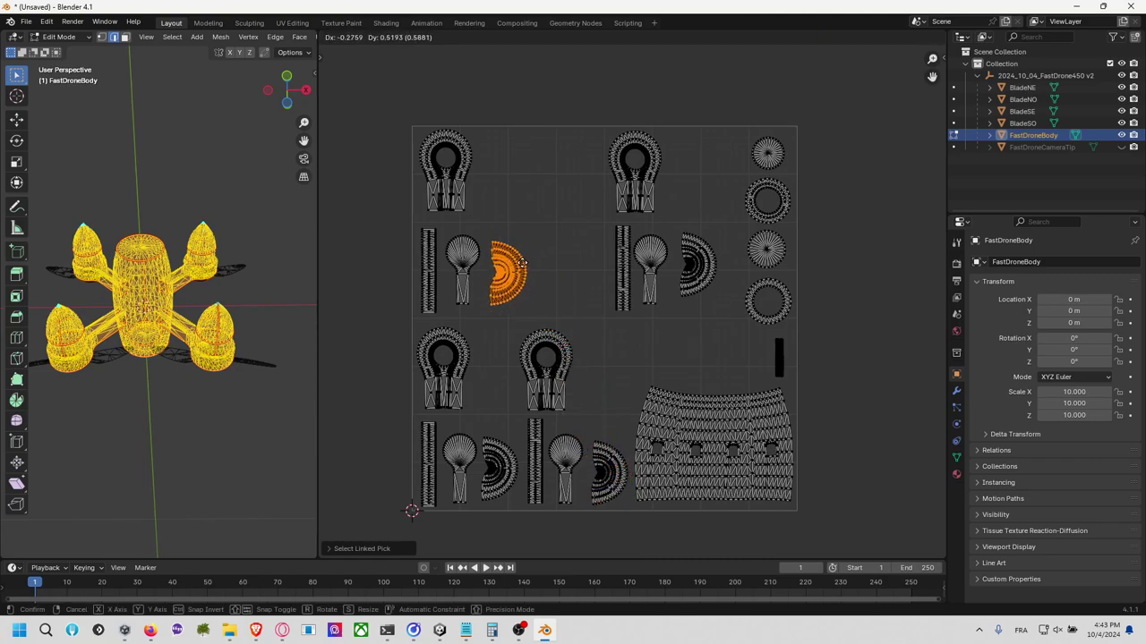
{"action": "left_click", "coordinate": [509, 272]}
Step: Inspect the left-front, lower-right and upper-right motors' UV islands one at a time
{"action": "key", "text": "alt+a"}
{"action": "left_click_drag", "start_coordinate": [52, 202], "coordinate": [119, 288]}
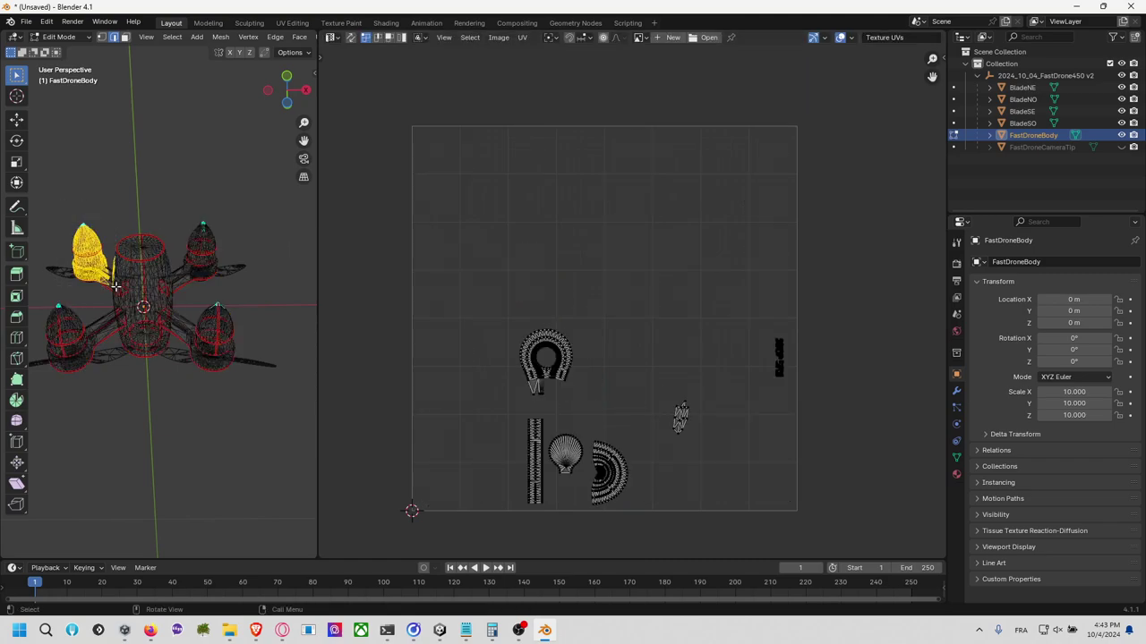
{"action": "left_click_drag", "start_coordinate": [170, 193], "coordinate": [254, 390]}
{"action": "left_click_drag", "start_coordinate": [37, 298], "coordinate": [120, 398]}
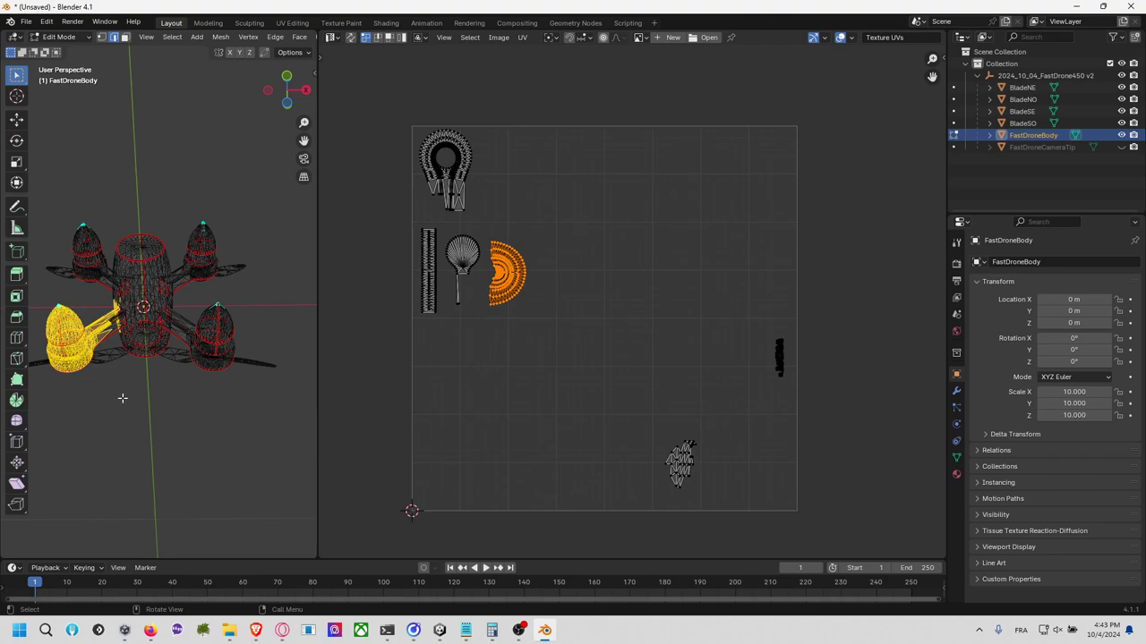
{"action": "left_click", "coordinate": [137, 413]}
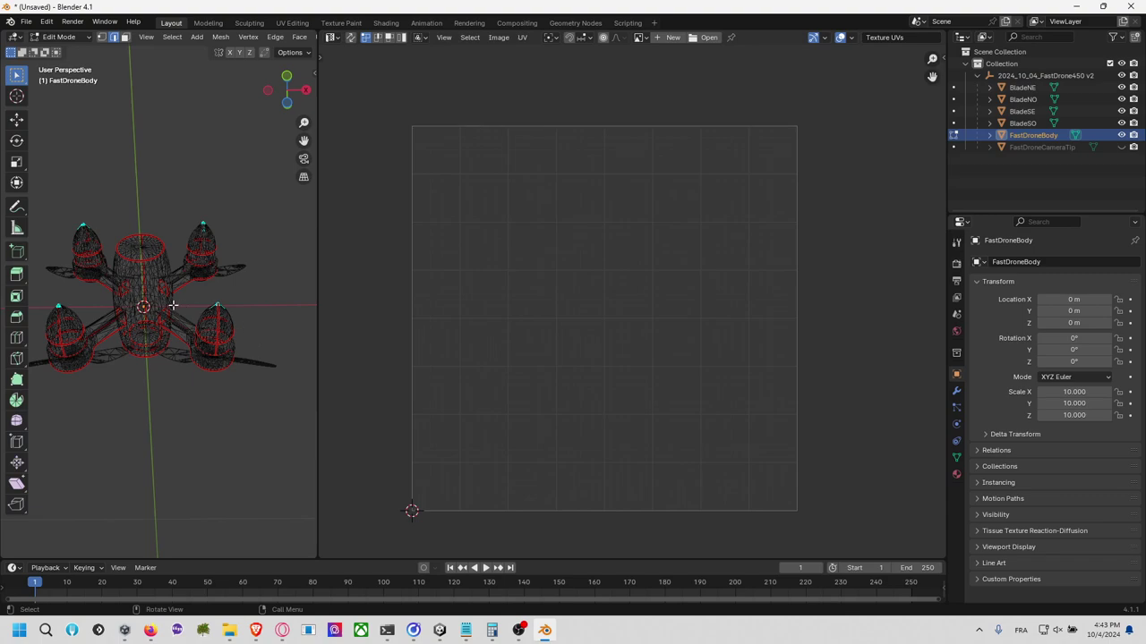
{"action": "key", "text": "a"}
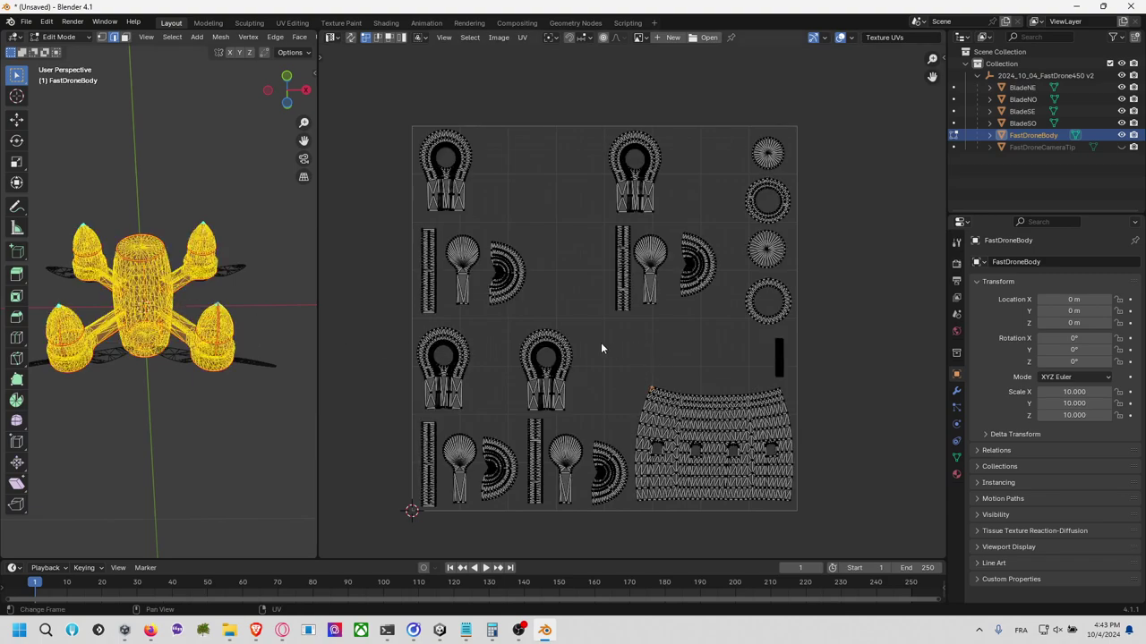
{"action": "left_click", "coordinate": [257, 315]}
{"action": "left_click_drag", "start_coordinate": [272, 297], "coordinate": [186, 391]}
{"action": "left_click", "coordinate": [250, 323]}
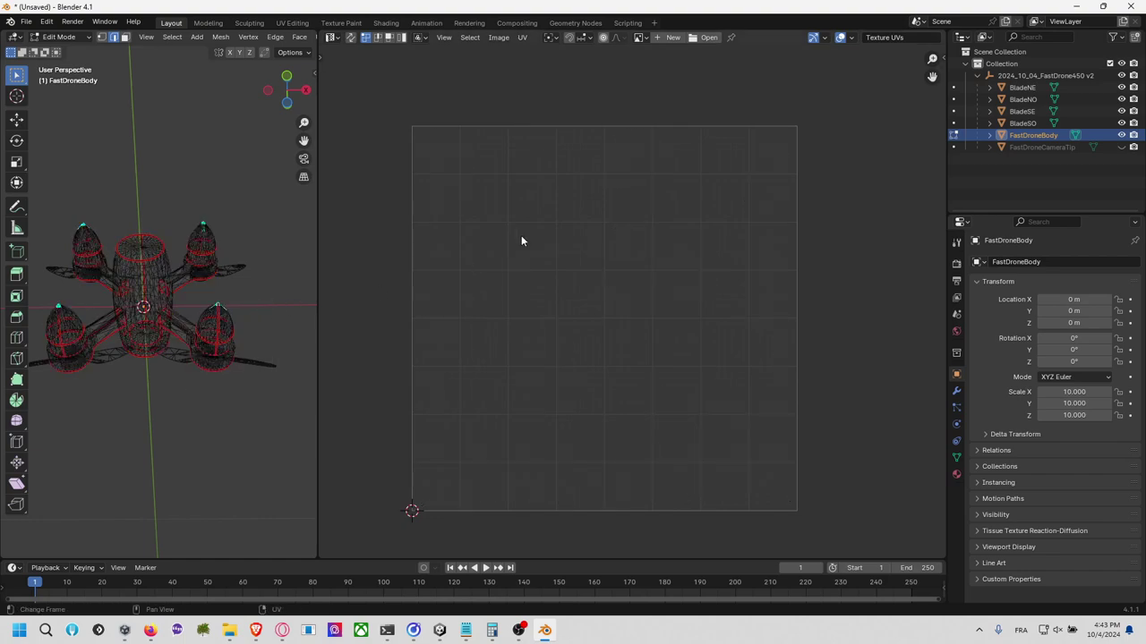
{"action": "left_click_drag", "start_coordinate": [170, 197], "coordinate": [234, 287]}
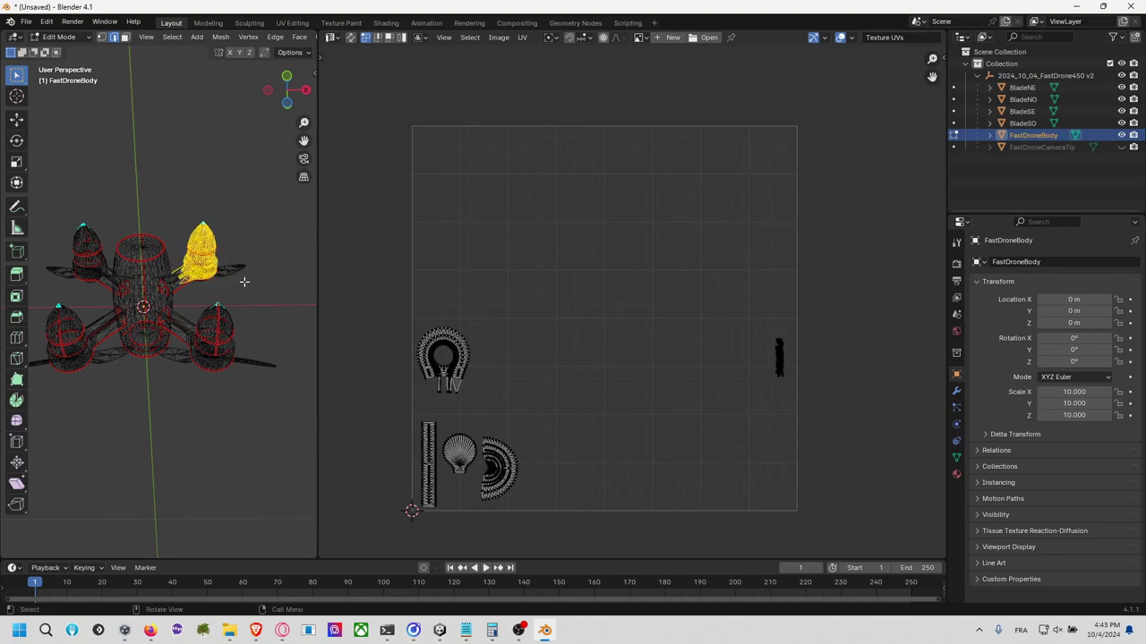
{"action": "left_click", "coordinate": [254, 251]}
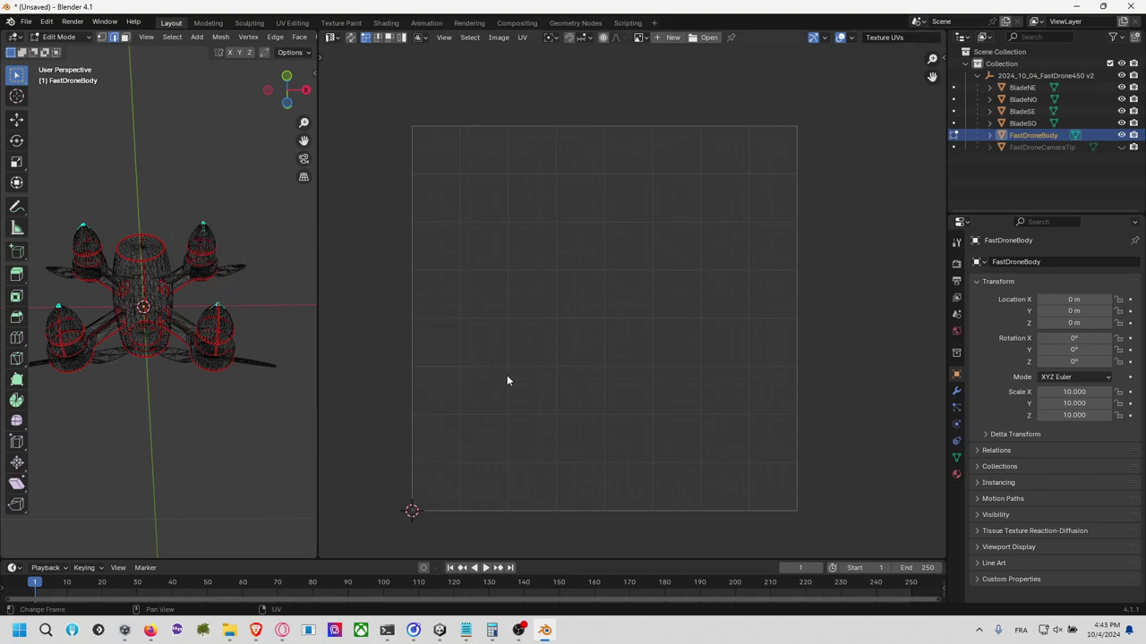
Step: Move the bottom-left motor's four islands to the top middle and another motor set over the body island
{"action": "key", "text": "a"}
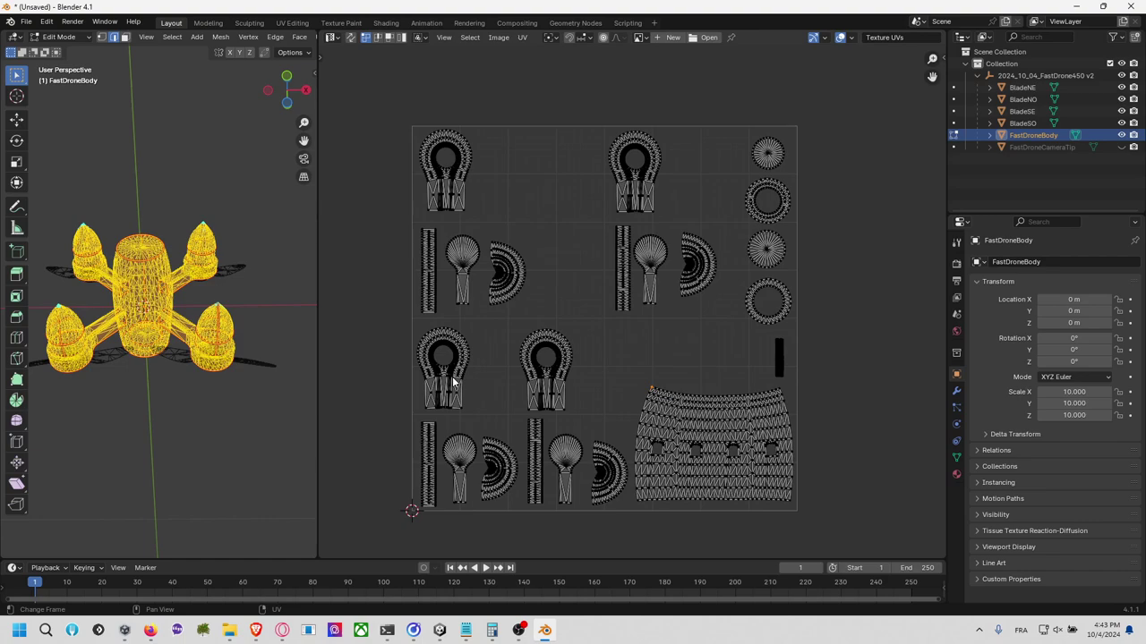
{"action": "key", "text": "l"}
{"action": "key", "text": "l"}
{"action": "key", "text": "l"}
{"action": "key", "text": "l"}
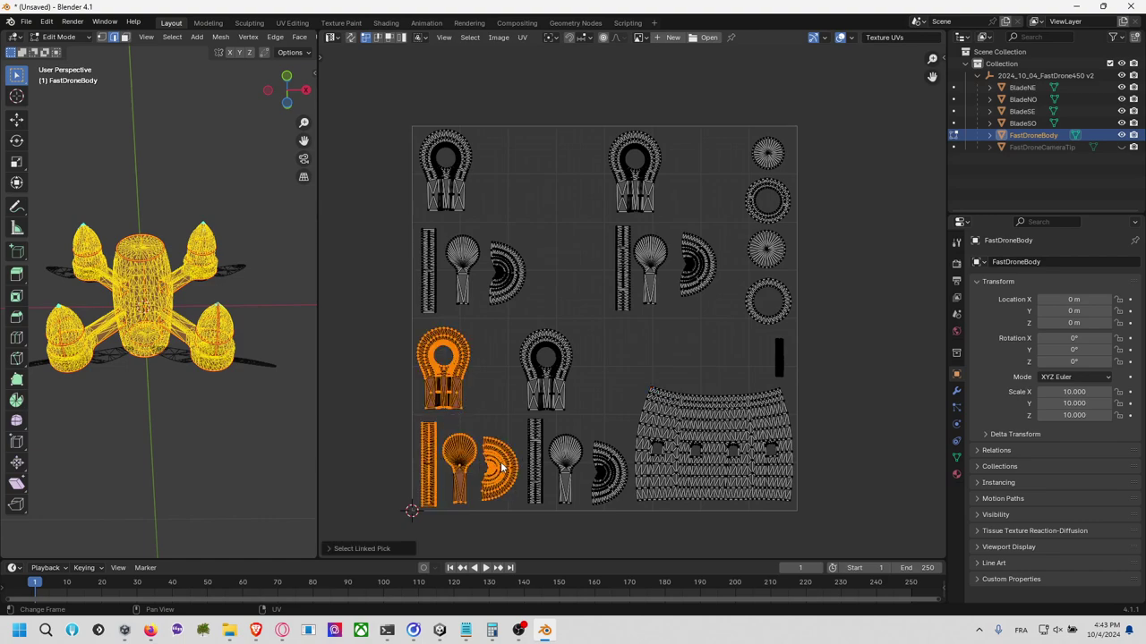
{"action": "key", "text": "g"}
{"action": "left_click", "coordinate": [640, 179]}
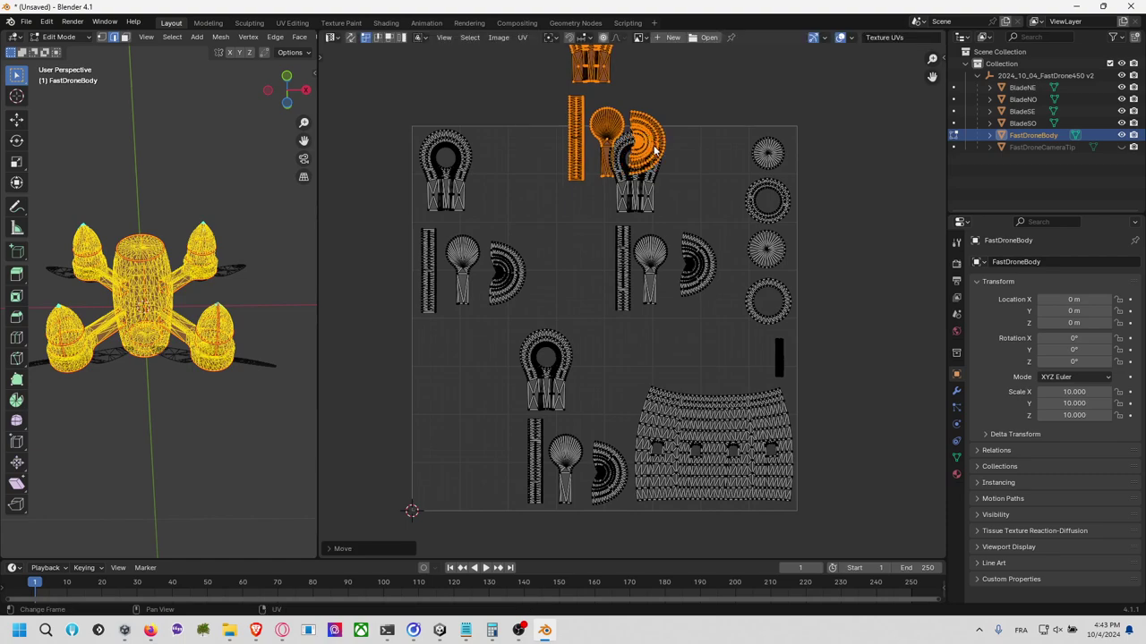
{"action": "key", "text": "alt+a"}
{"action": "key", "text": "l"}
{"action": "key", "text": "l"}
{"action": "key", "text": "l"}
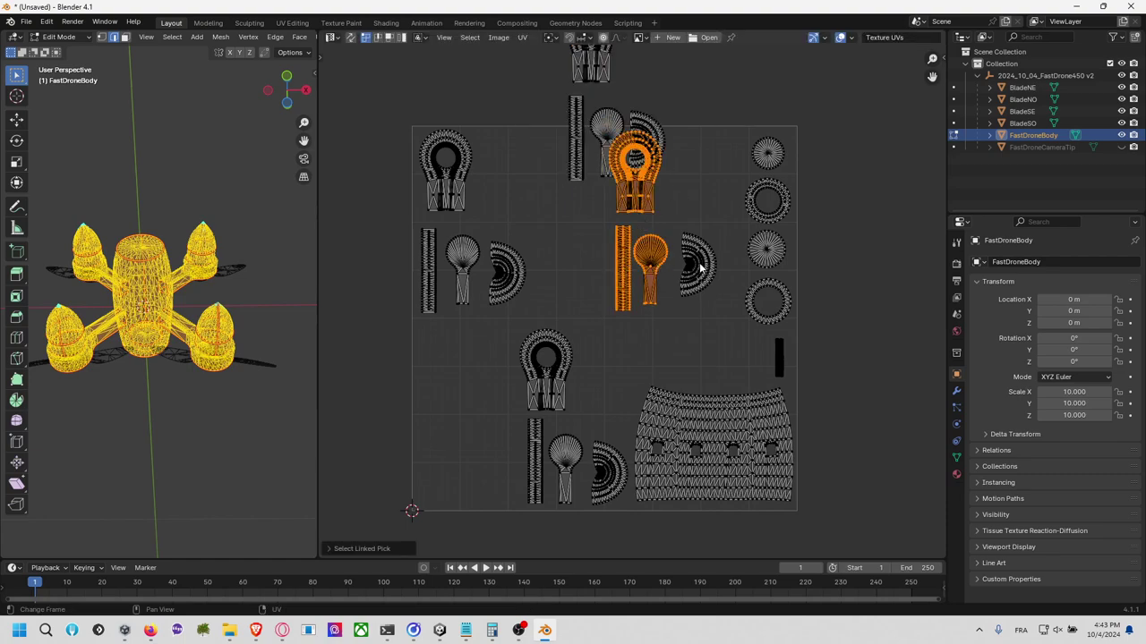
{"action": "key", "text": "l"}
{"action": "key", "text": "g"}
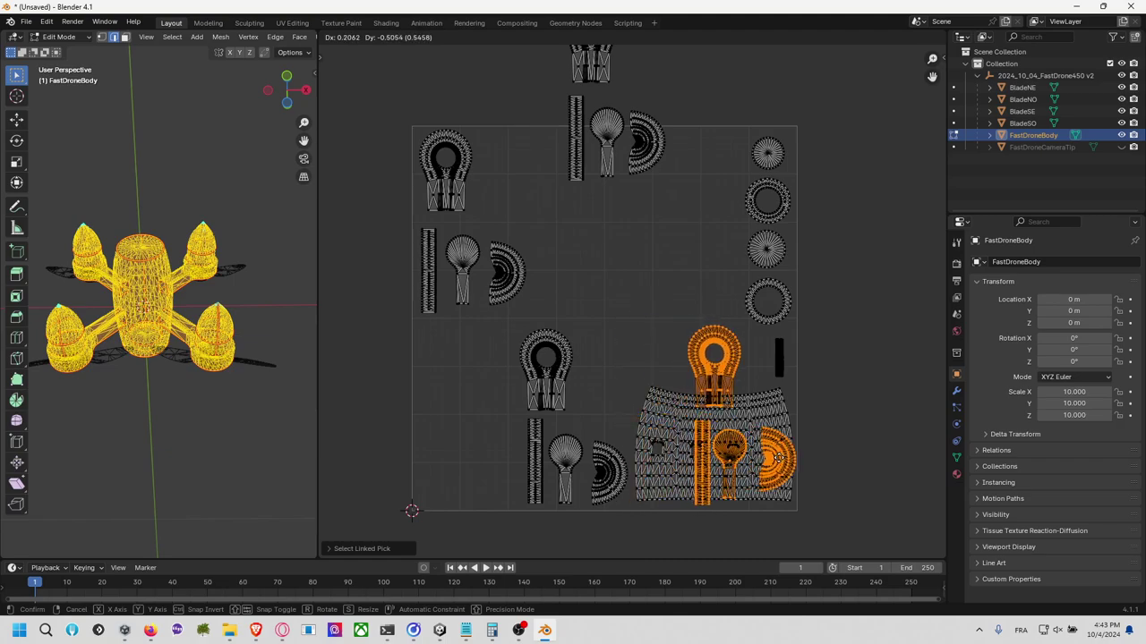
{"action": "left_click", "coordinate": [778, 458]}
{"action": "left_click", "coordinate": [589, 342]}
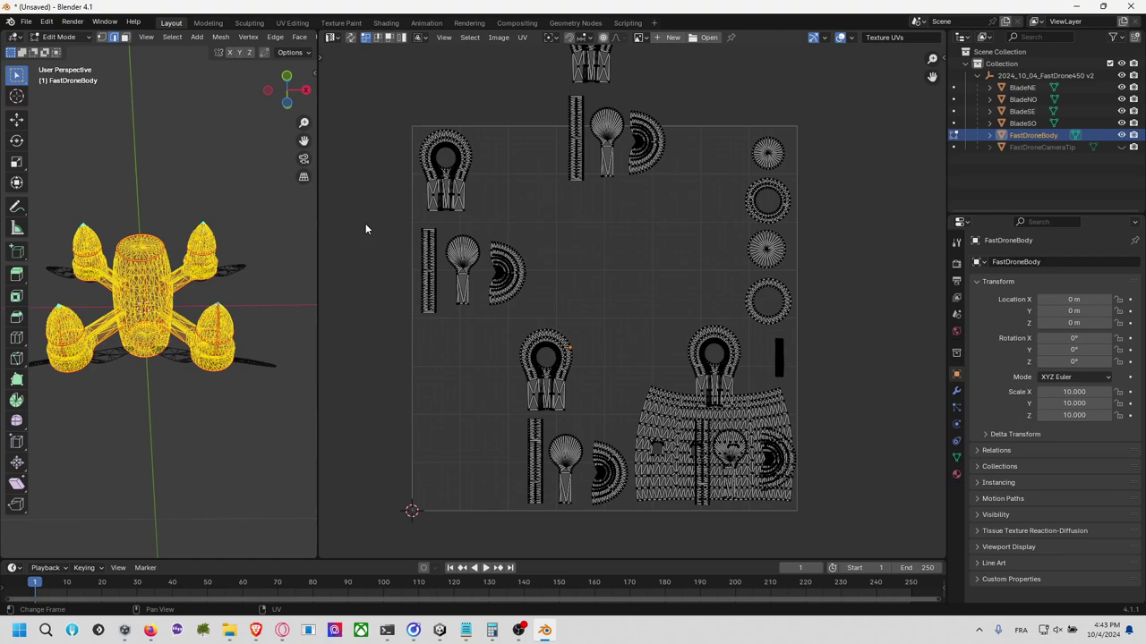
Step: Check the top-left propeller pod's islands, then reselect the whole drone mesh
{"action": "left_click", "coordinate": [72, 184]}
{"action": "left_click_drag", "start_coordinate": [54, 194], "coordinate": [116, 287]}
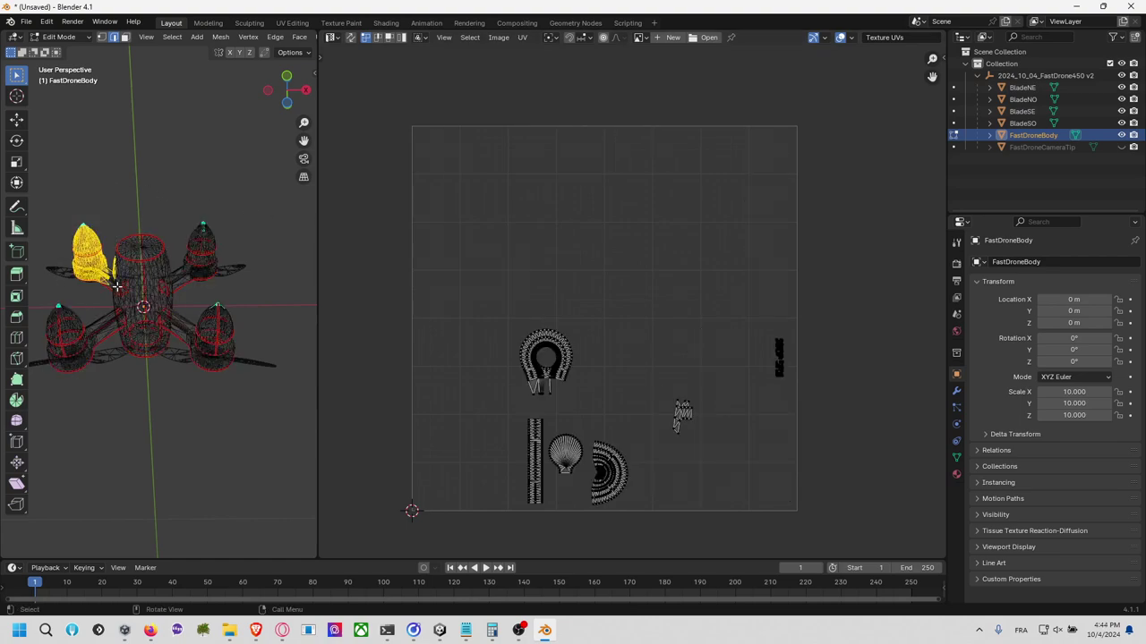
{"action": "key", "text": "a"}
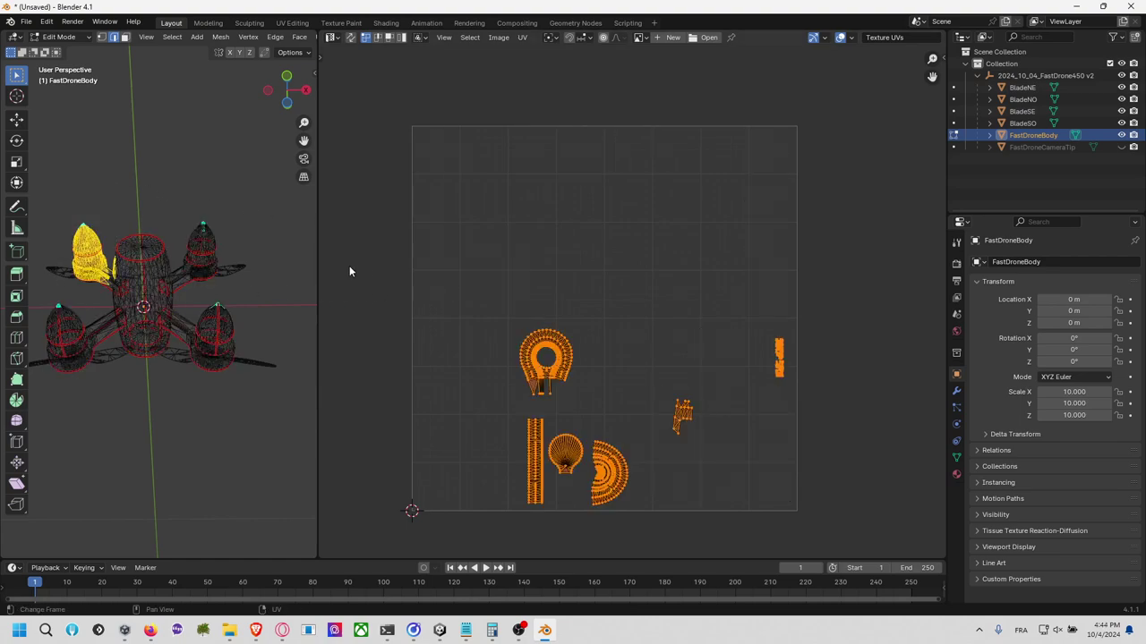
{"action": "left_click", "coordinate": [255, 225]}
{"action": "key", "text": "a"}
{"action": "left_click", "coordinate": [601, 360]}
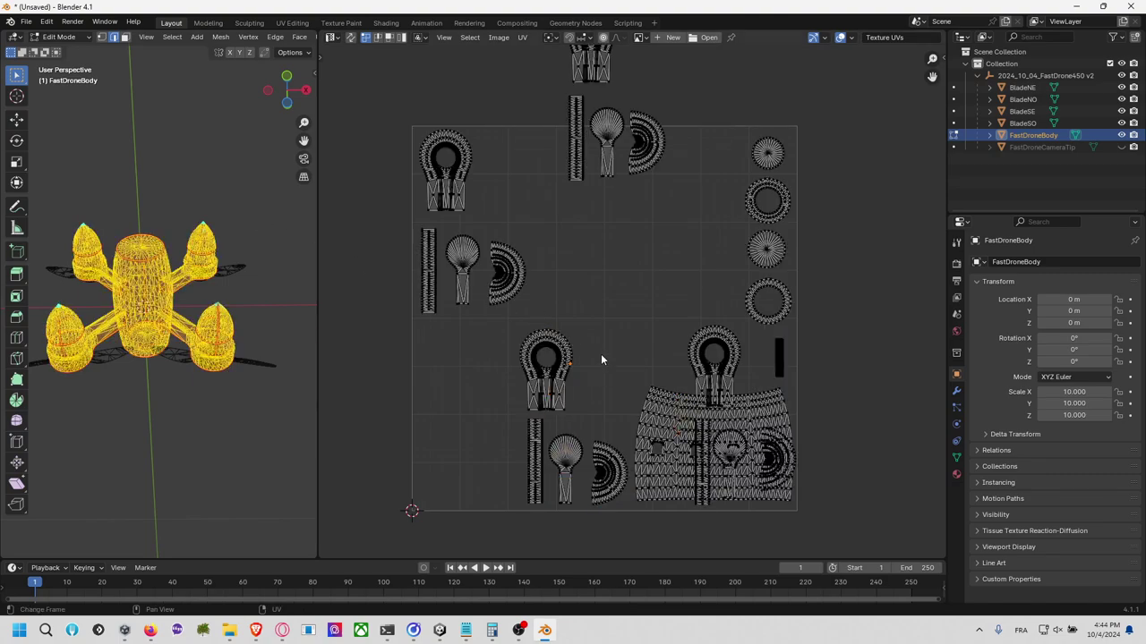
Step: Move the middle pod group just outside the UV square's left edge
{"action": "key", "text": "l"}
{"action": "key", "text": "l"}
{"action": "key", "text": "l"}
{"action": "key", "text": "l"}
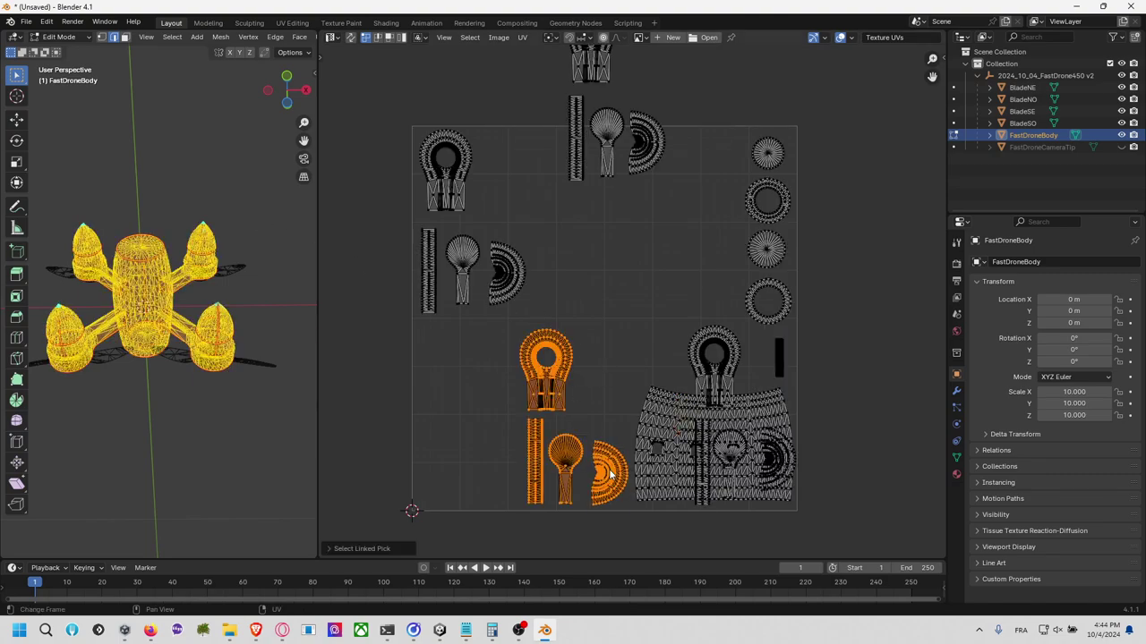
{"action": "key", "text": "g"}
{"action": "left_click", "coordinate": [407, 268]}
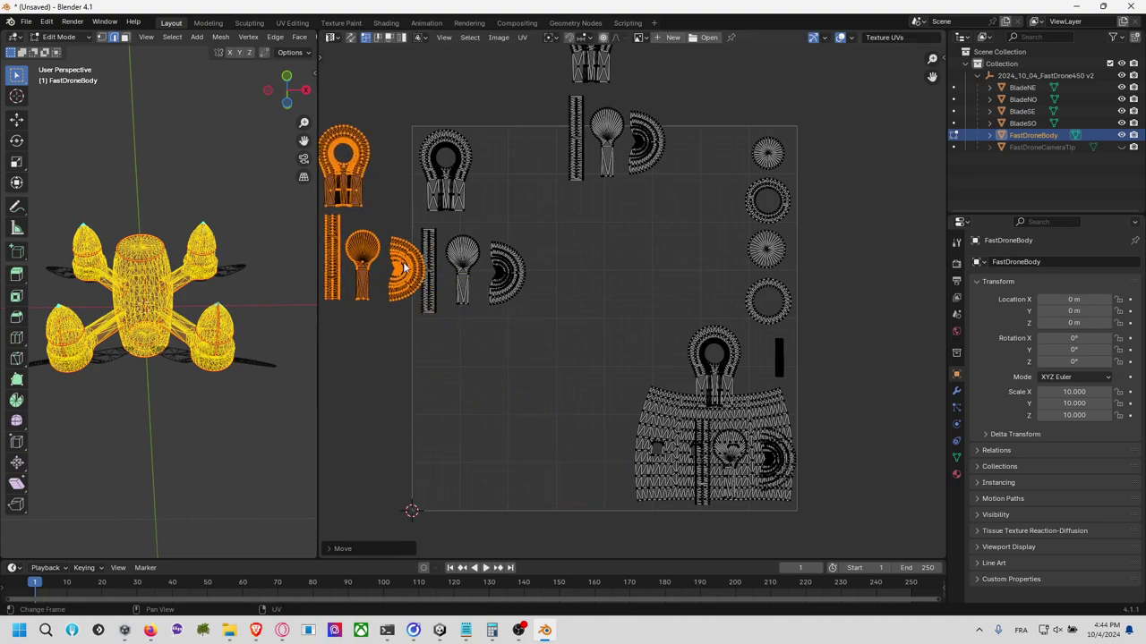
{"action": "key", "text": "alt+a"}
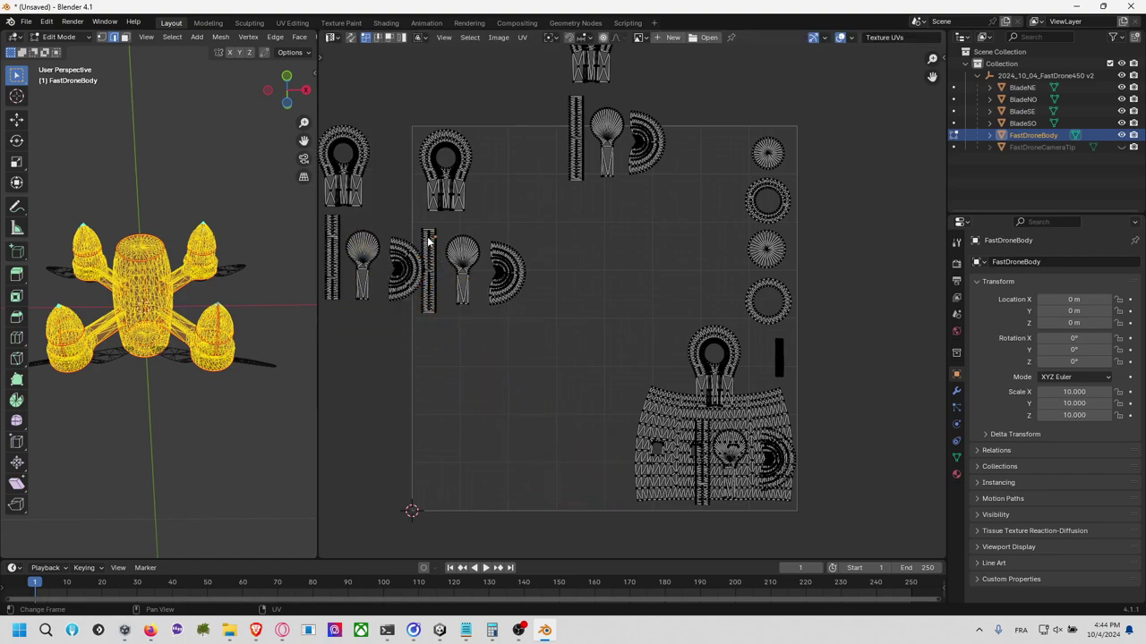
Step: Place the strip, pod, fan and half-disc islands in the UV square's bottom-left corner
{"action": "key", "text": "l"}
{"action": "key", "text": "l"}
{"action": "key", "text": "l"}
{"action": "key", "text": "l"}
{"action": "key", "text": "g"}
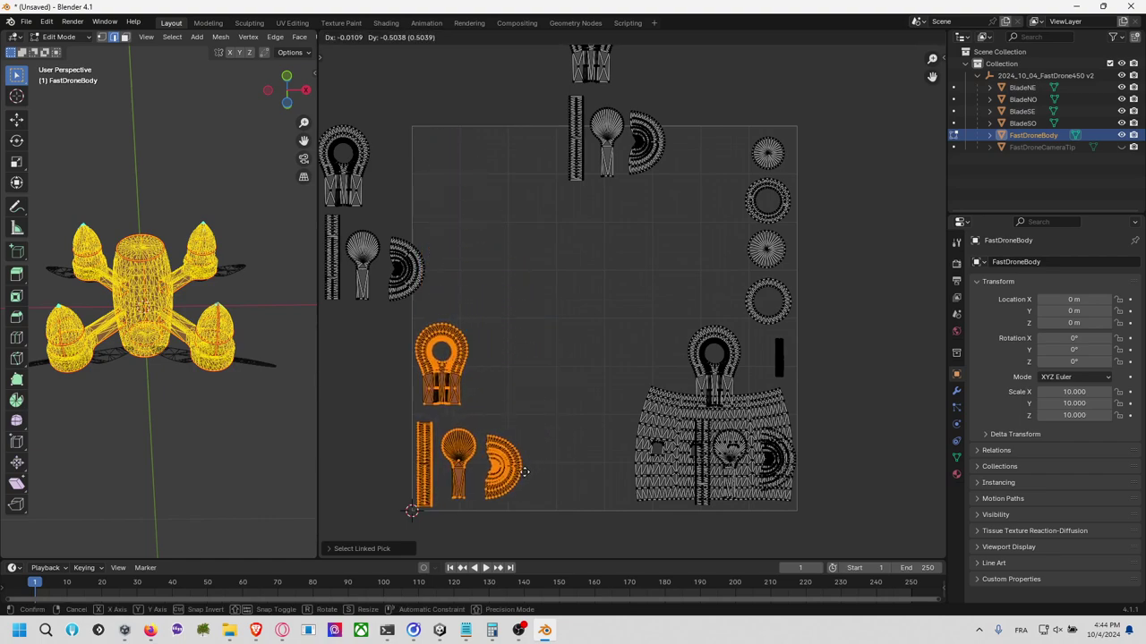
{"action": "left_click", "coordinate": [527, 477]}
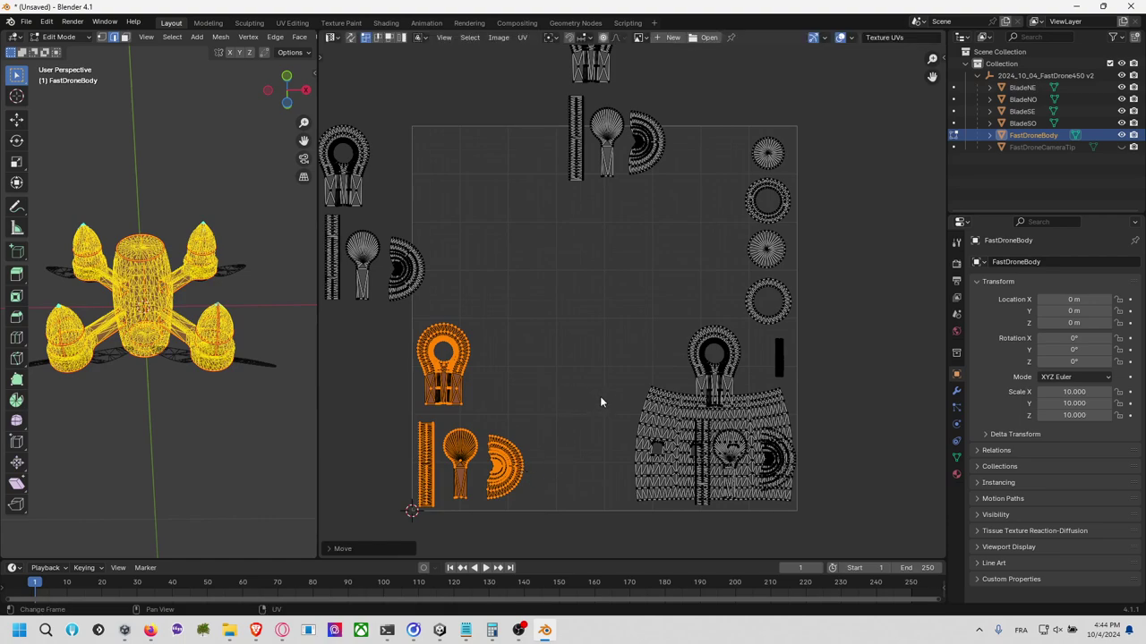
{"action": "key", "text": "alt+a"}
Step: Move the large body island into the centre of the UV square
{"action": "key", "text": "l"}
{"action": "key", "text": "l"}
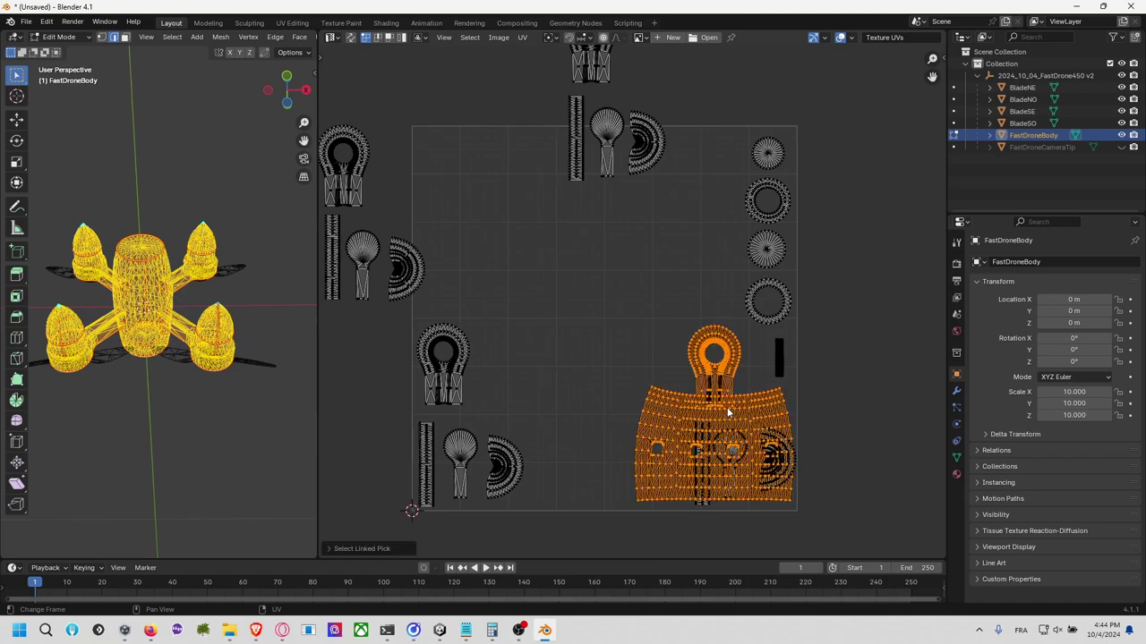
{"action": "key", "text": "alt+a"}
{"action": "key", "text": "l"}
{"action": "key", "text": "g"}
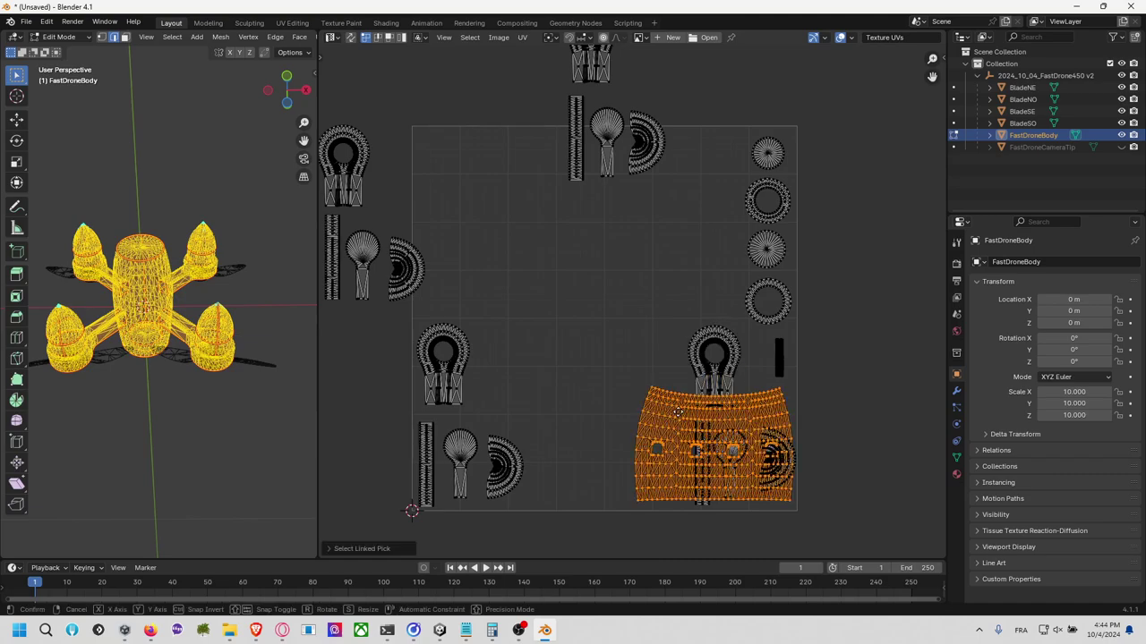
{"action": "left_click", "coordinate": [590, 322]}
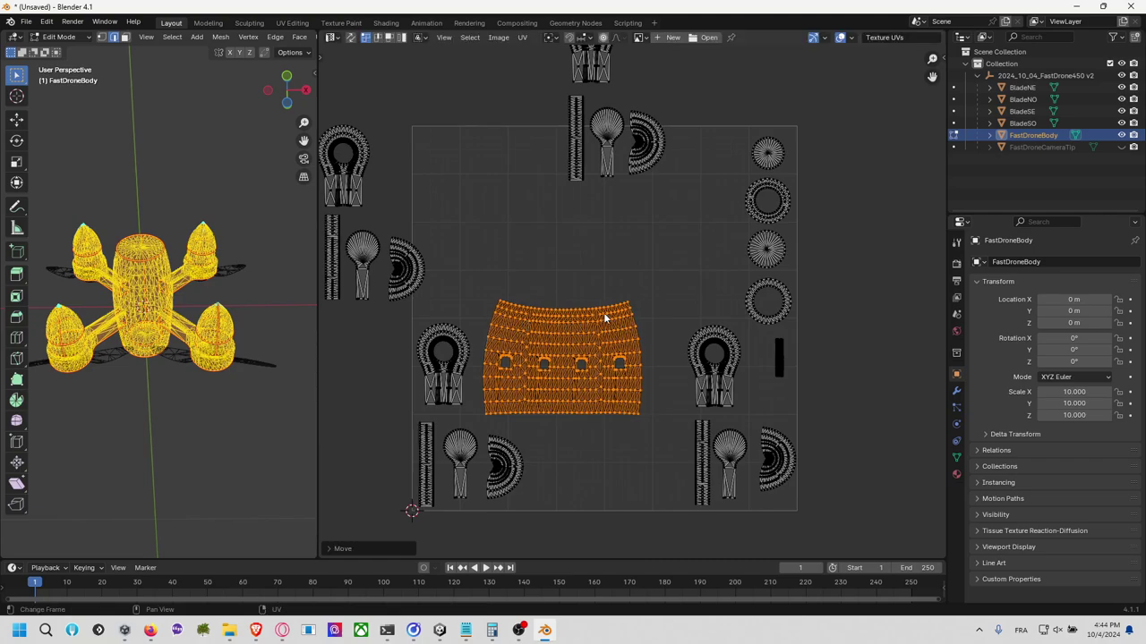
{"action": "key", "text": "g"}
{"action": "left_click", "coordinate": [644, 293]}
{"action": "left_click", "coordinate": [545, 243]}
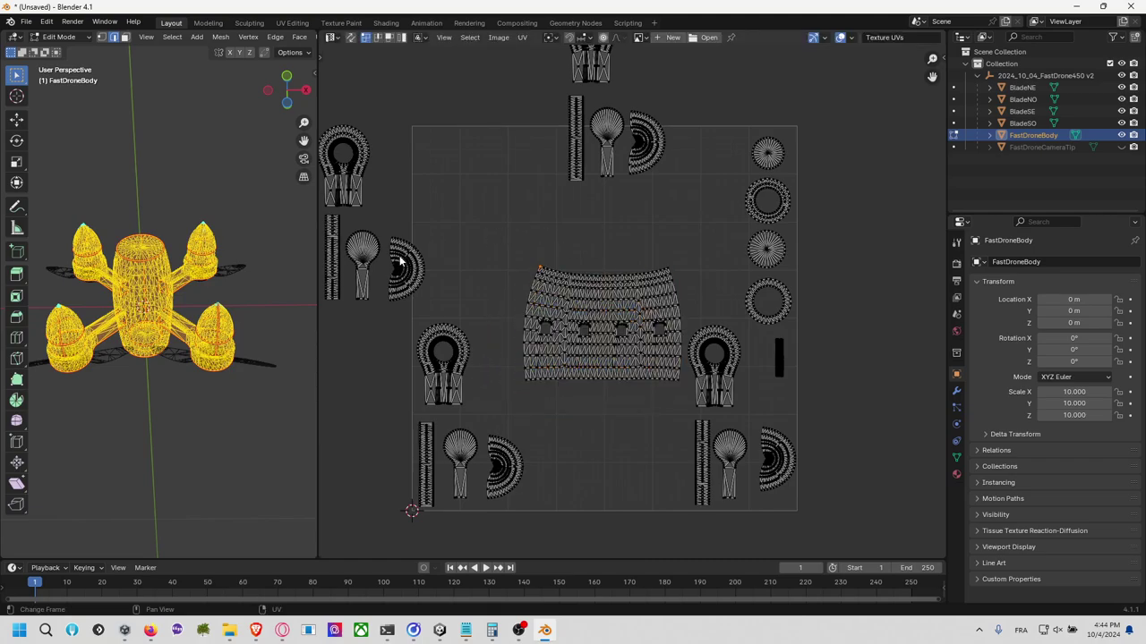
Step: Move the fan-shaped island group from outside the left edge into the UV square's top-left
{"action": "key", "text": "l"}
{"action": "key", "text": "l"}
{"action": "key", "text": "l"}
{"action": "key", "text": "l"}
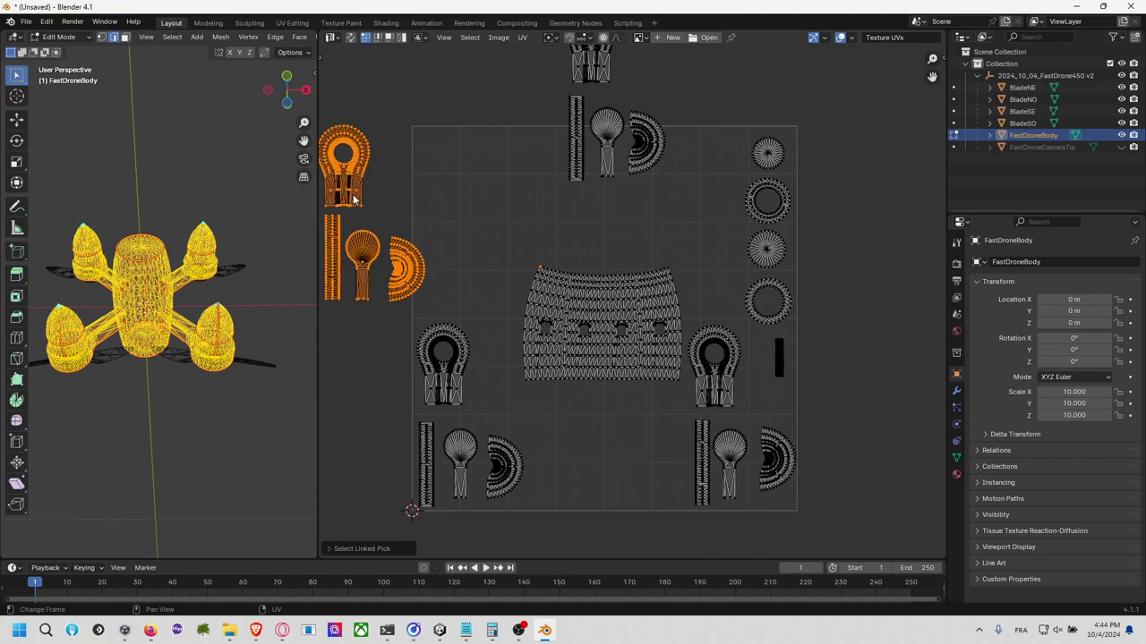
{"action": "key", "text": "g"}
{"action": "key", "text": "Escape"}
{"action": "key", "text": "alt+a"}
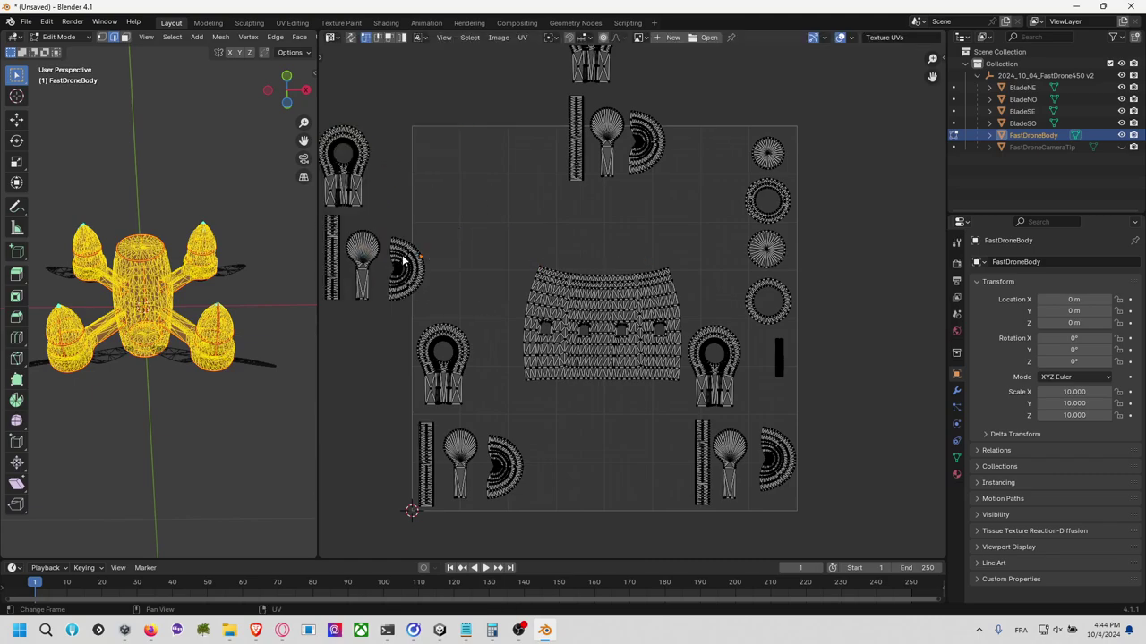
{"action": "key", "text": "l"}
{"action": "key", "text": "l"}
{"action": "key", "text": "l"}
{"action": "key", "text": "l"}
{"action": "key", "text": "g"}
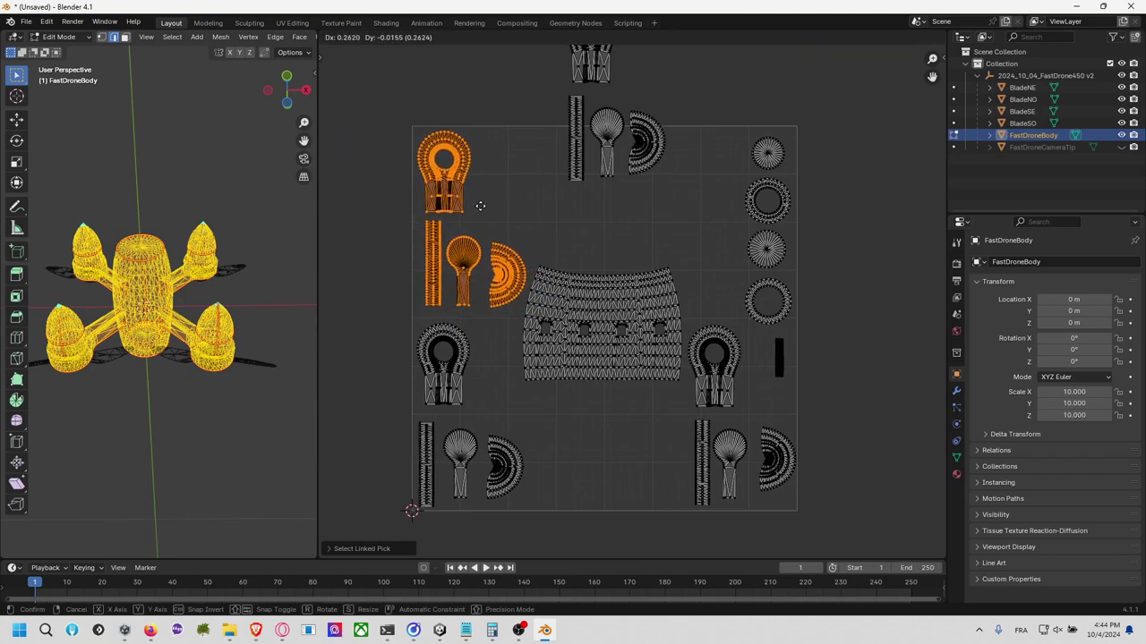
{"action": "left_click", "coordinate": [480, 205]}
{"action": "left_click", "coordinate": [503, 225]}
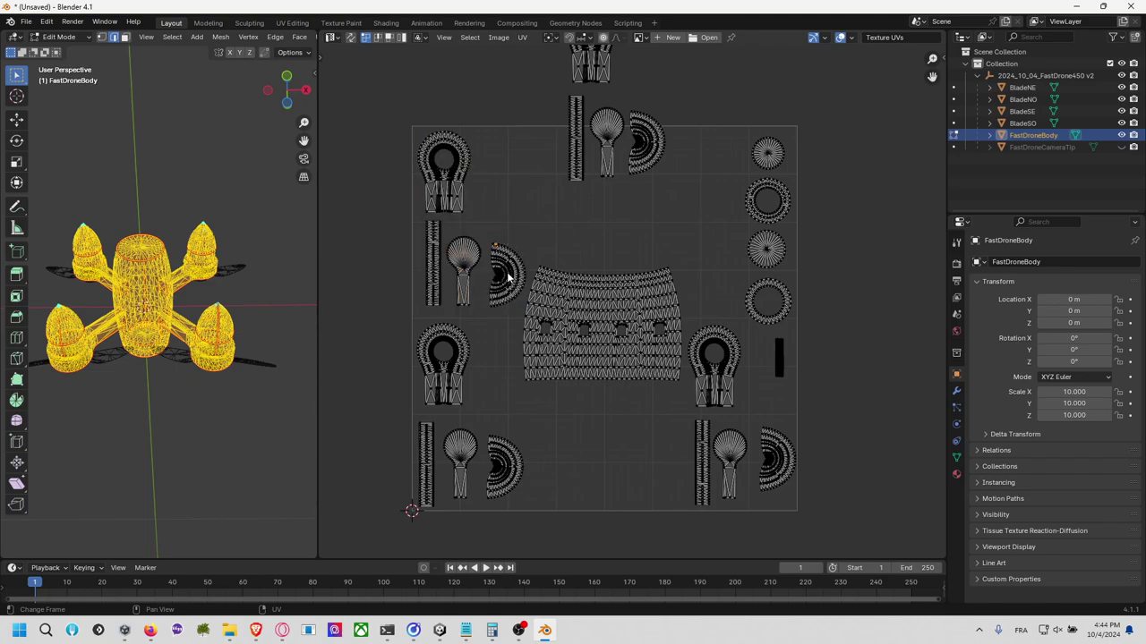
Step: Place the half-circle island beside the top keyhole island
{"action": "key", "text": "l"}
{"action": "key", "text": "g"}
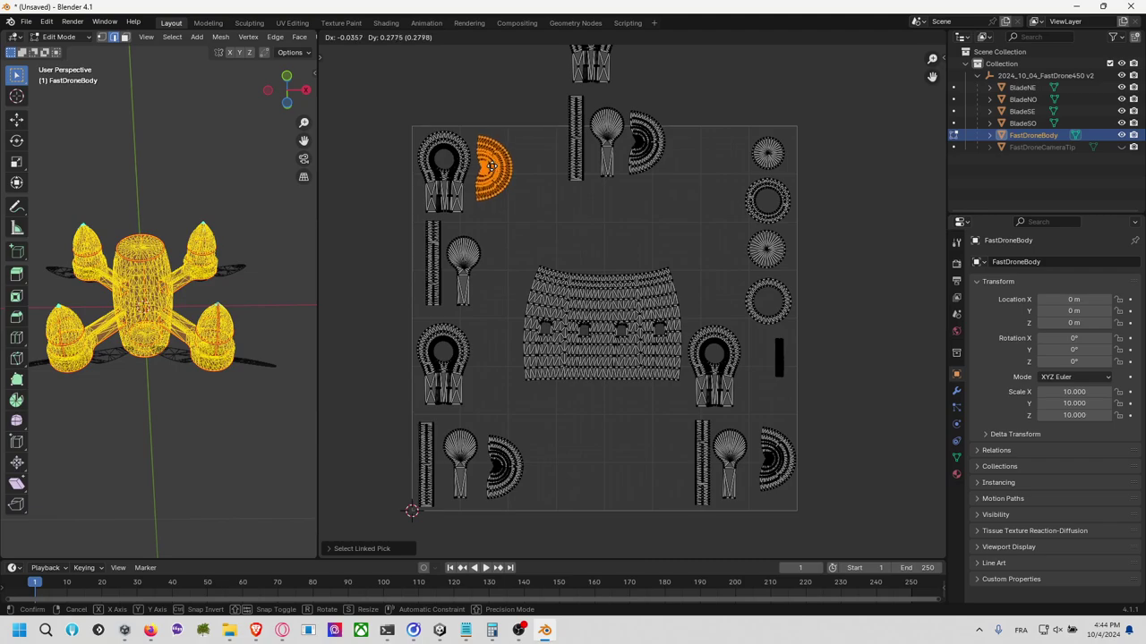
{"action": "left_click", "coordinate": [491, 164]}
{"action": "left_click", "coordinate": [516, 250]}
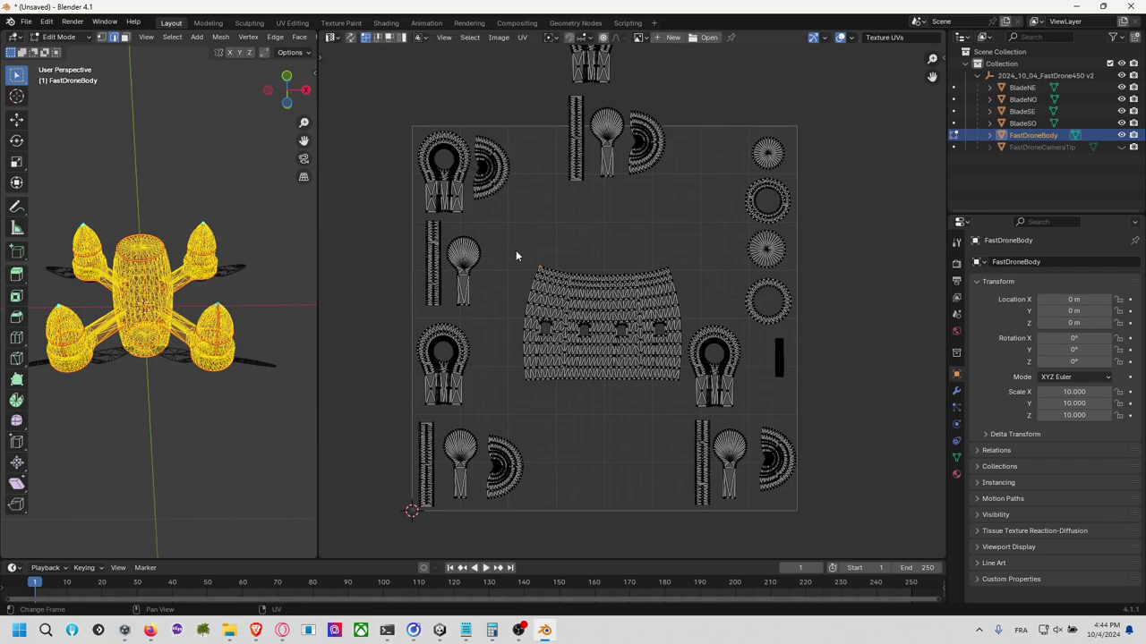
{"action": "middle_click_drag", "start_coordinate": [515, 249], "coordinate": [477, 235]}
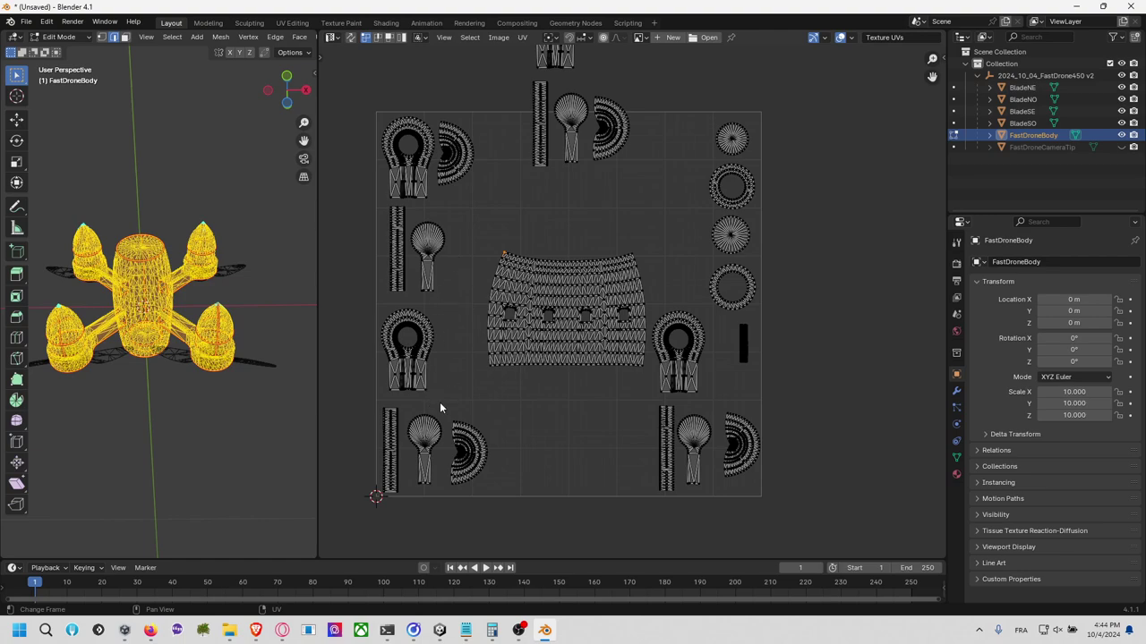
Step: Shift the bottom-left fan island slightly to the right
{"action": "key", "text": "l"}
{"action": "key", "text": "g"}
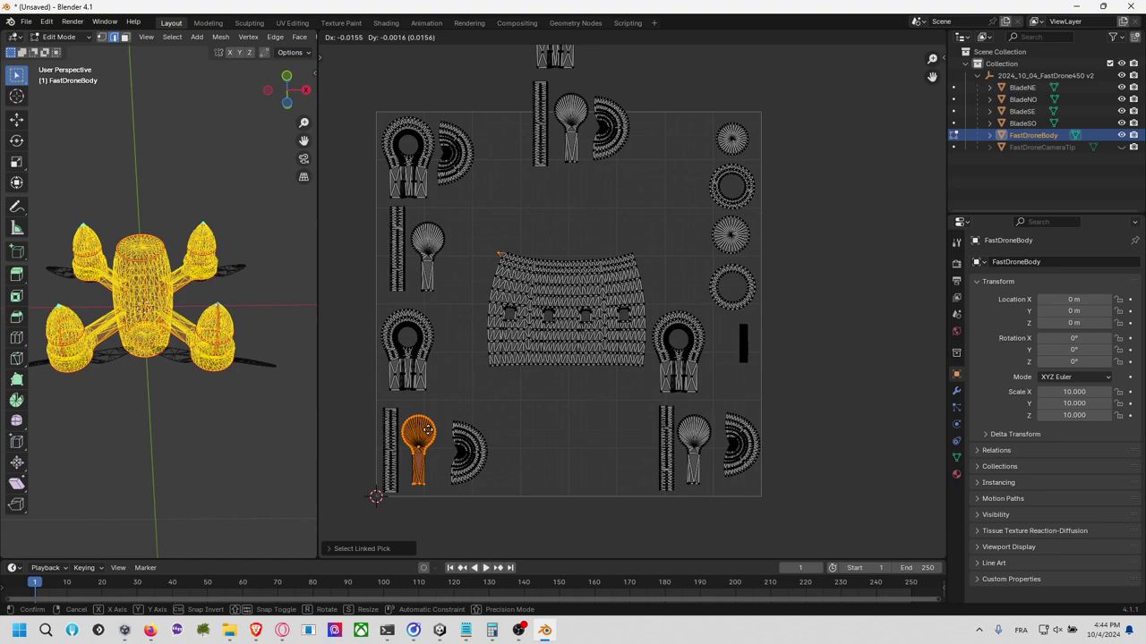
{"action": "left_click", "coordinate": [431, 429]}
{"action": "key", "text": "alt+a"}
{"action": "key", "text": "g"}
{"action": "key", "text": "Escape"}
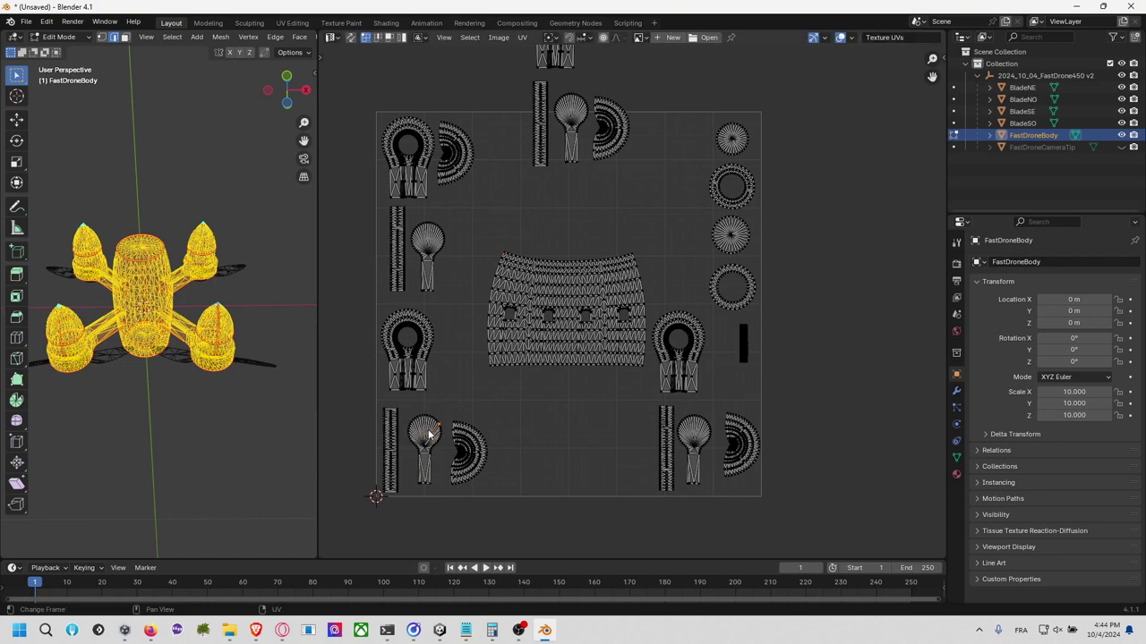
{"action": "key", "text": "l"}
{"action": "key", "text": "g"}
{"action": "left_click", "coordinate": [424, 433]}
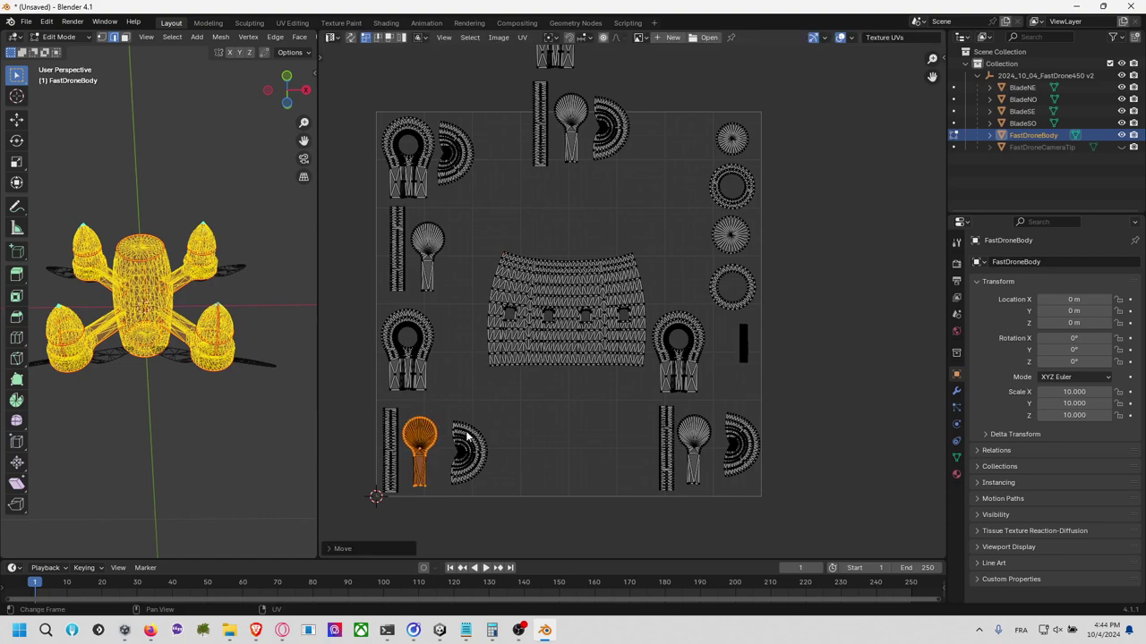
Step: Tuck the half-fan island in next to the bottom-left fan island
{"action": "key", "text": "alt+a"}
{"action": "key", "text": "l"}
{"action": "key", "text": "g"}
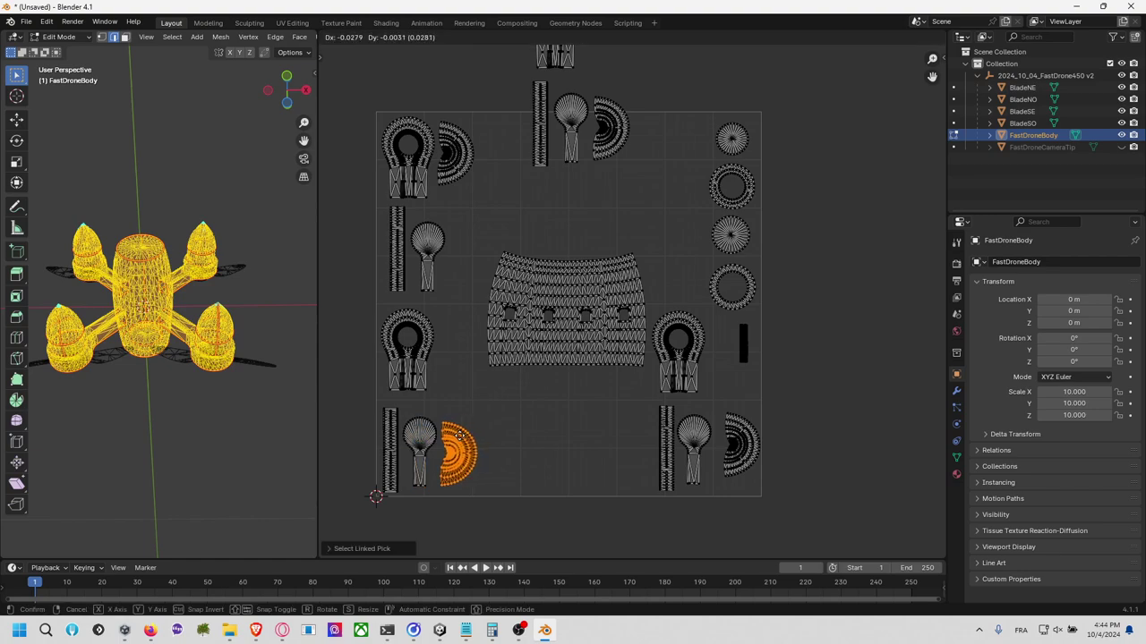
{"action": "left_click", "coordinate": [460, 425]}
{"action": "left_click", "coordinate": [462, 419]}
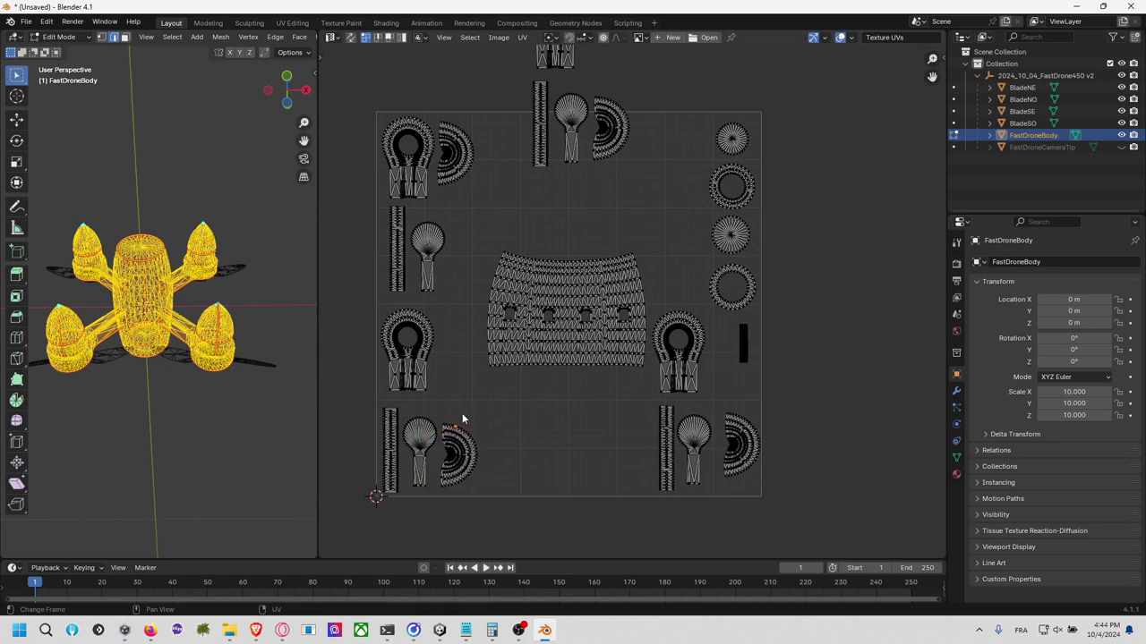
{"action": "middle_click_drag", "start_coordinate": [467, 399], "coordinate": [450, 403]}
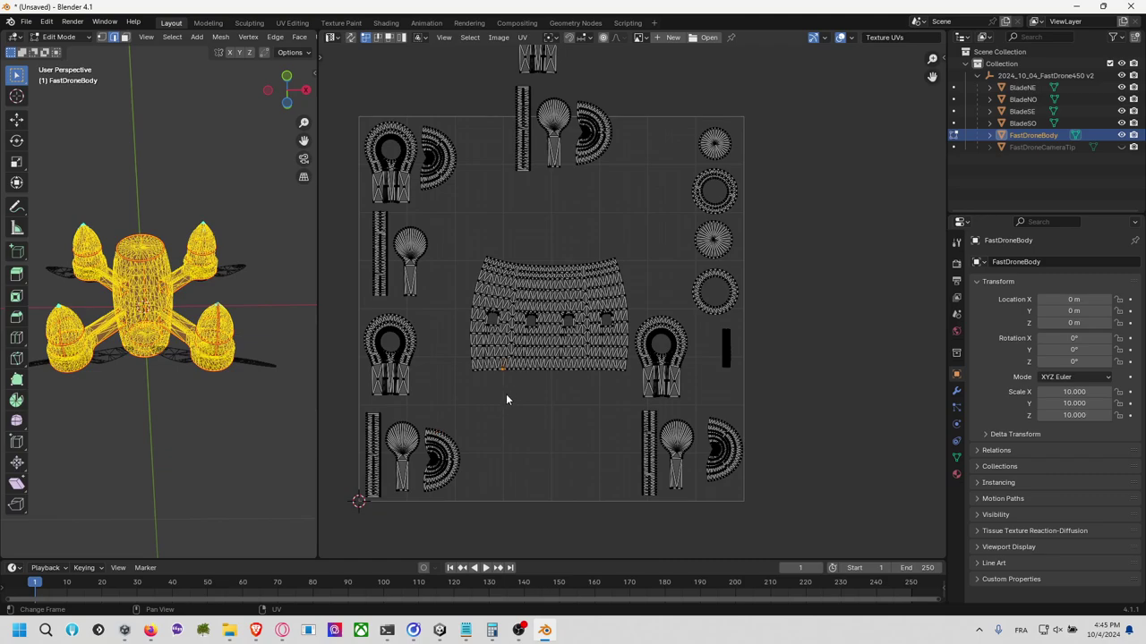
Step: Move the four ring-shaped islands into a column right of the UV square
{"action": "key", "text": "l"}
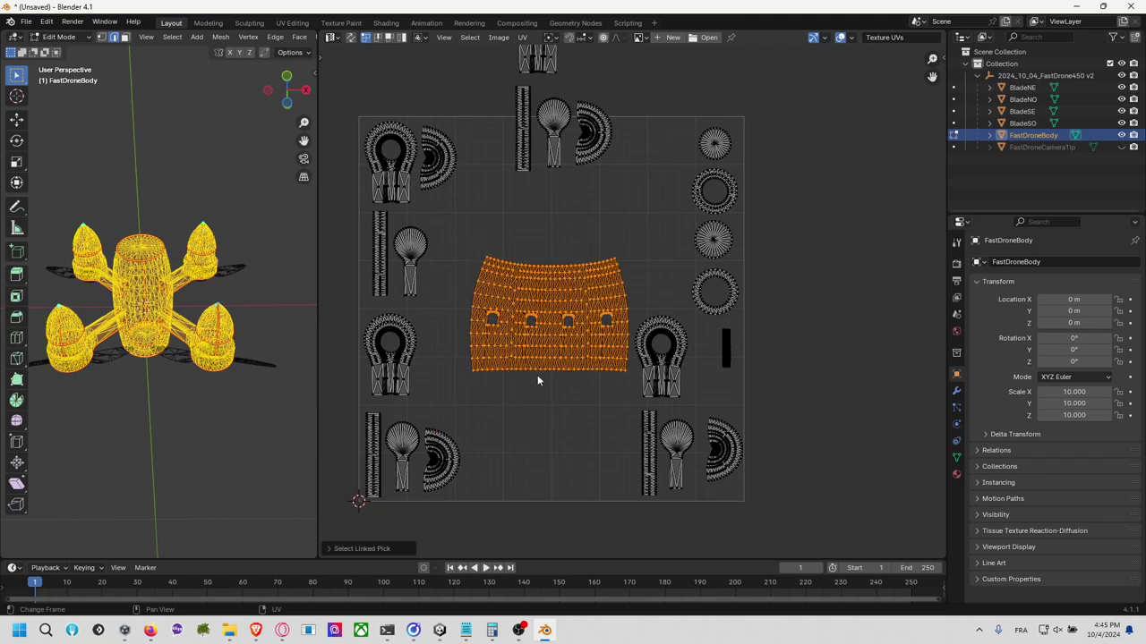
{"action": "left_click", "coordinate": [646, 431]}
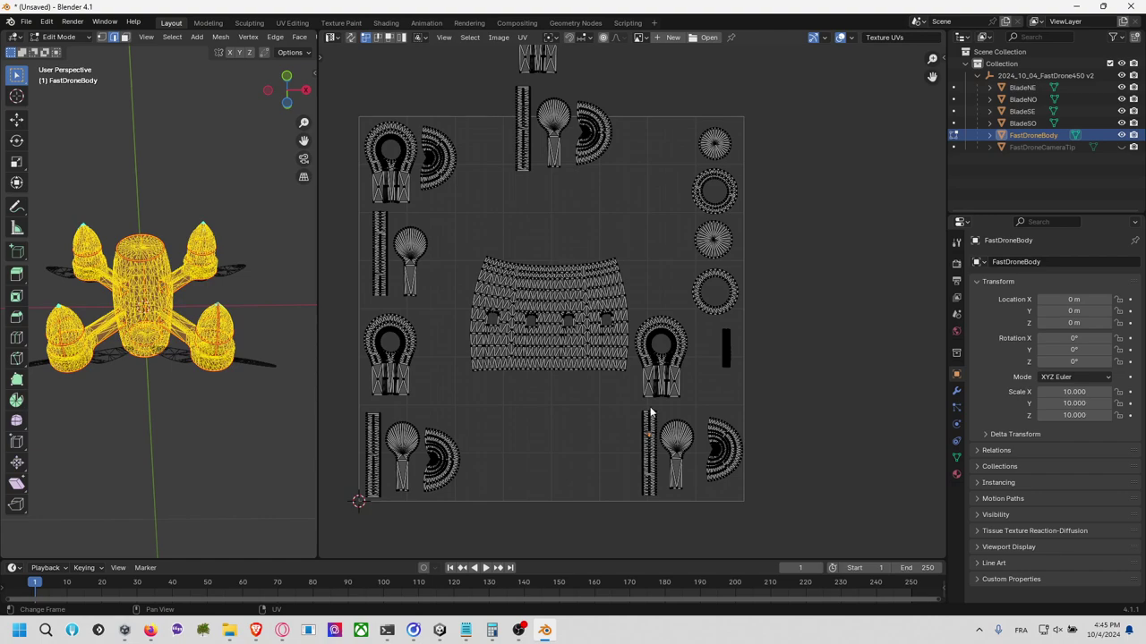
{"action": "scroll", "coordinate": [613, 218], "scroll_direction": "up", "scroll_amount": 3}
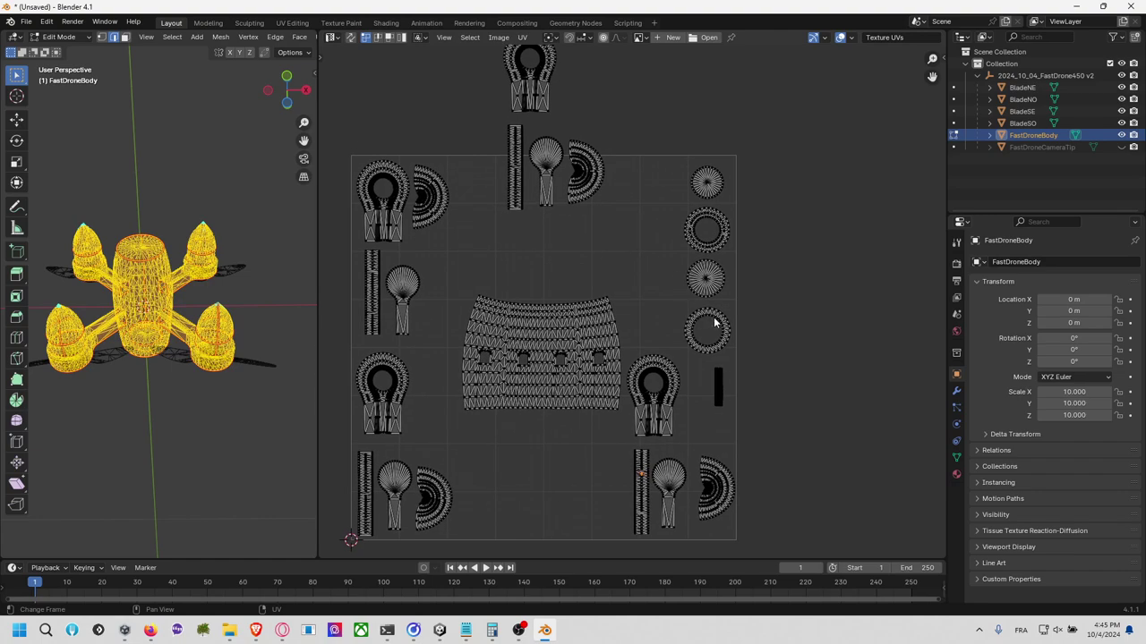
{"action": "key", "text": "l"}
{"action": "key", "text": "l"}
{"action": "key", "text": "l"}
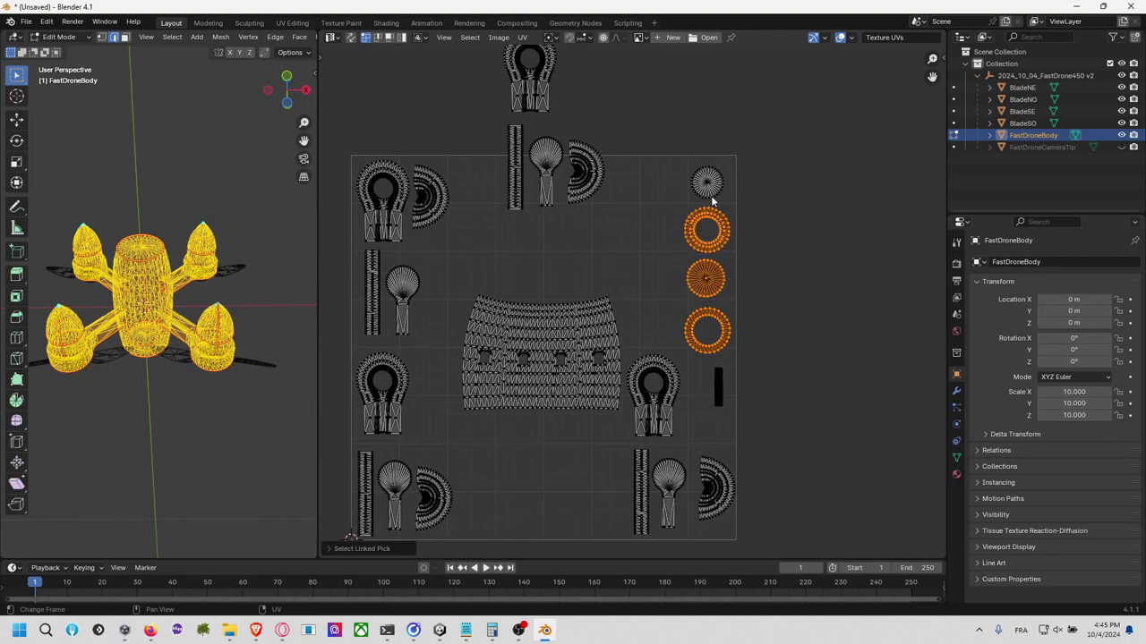
{"action": "key", "text": "l"}
{"action": "key", "text": "g"}
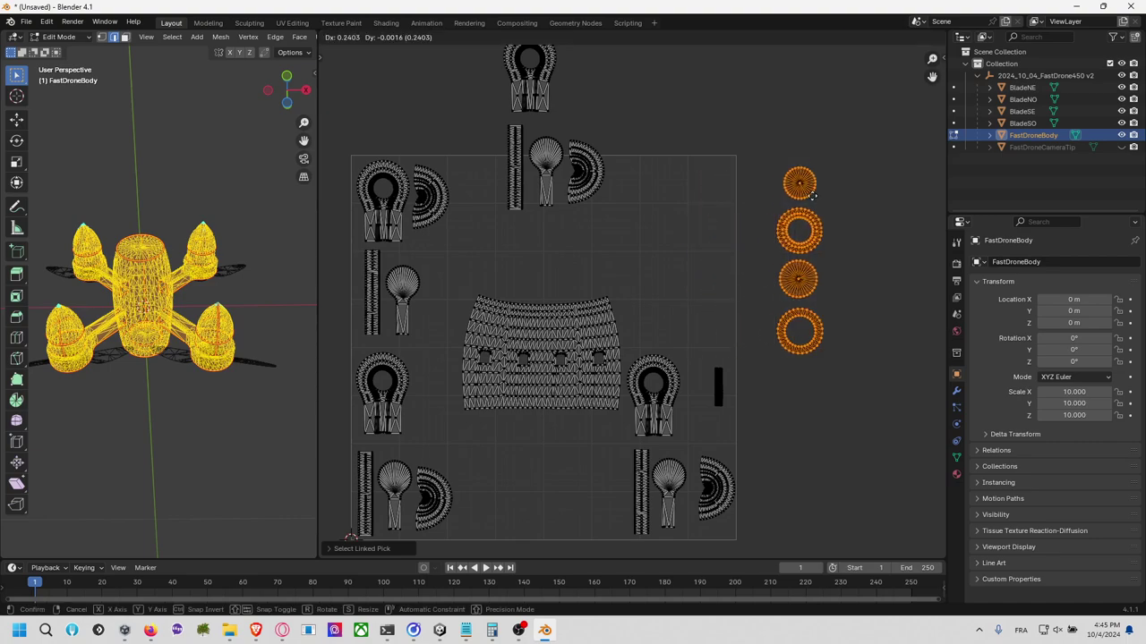
{"action": "left_click", "coordinate": [809, 192]}
{"action": "middle_click_drag", "start_coordinate": [644, 160], "coordinate": [625, 166]}
{"action": "key", "text": "alt+a"}
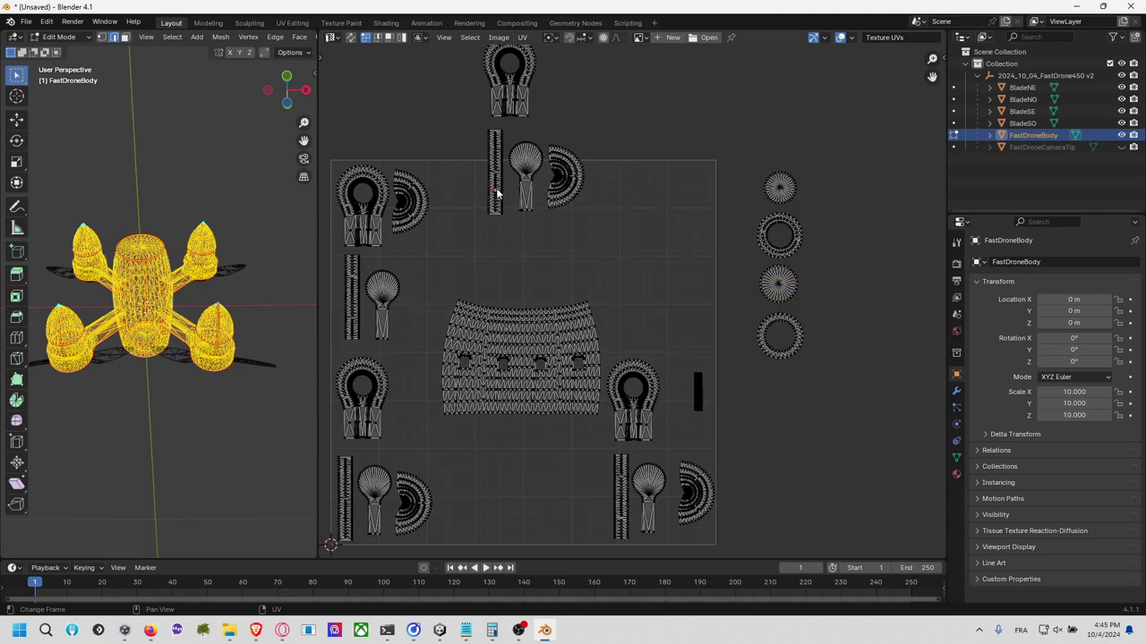
Step: Drop the thin vertical strip island near the top fan island
{"action": "key", "text": "l"}
{"action": "key", "text": "g"}
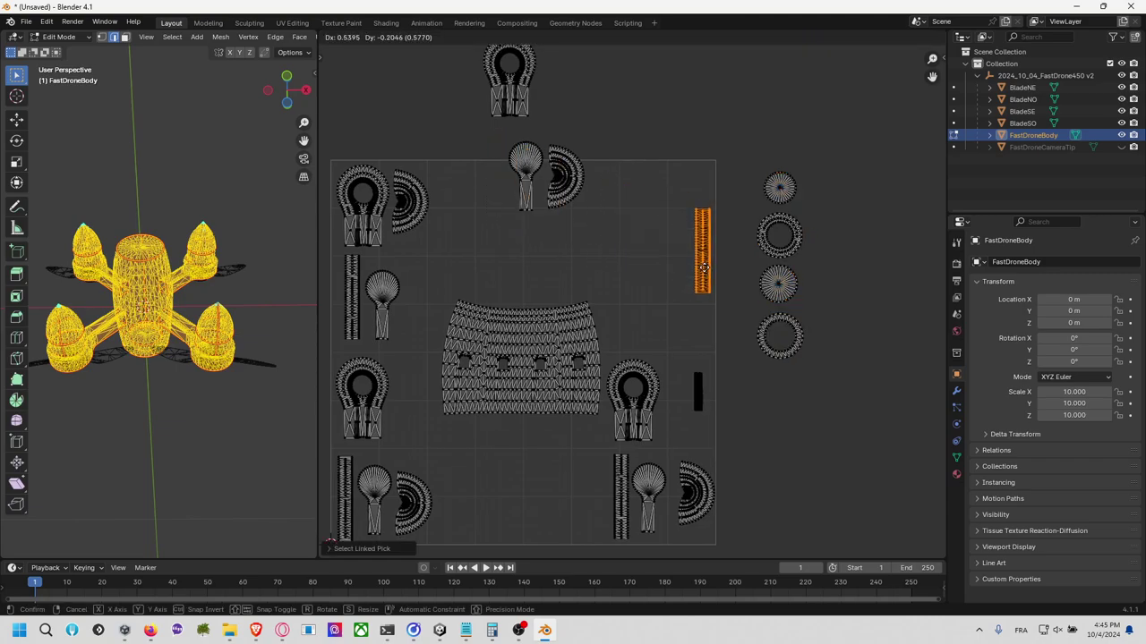
{"action": "left_click", "coordinate": [494, 188]}
Step: Rotate two strip islands horizontal and place them either side of the top fan
{"action": "key", "text": "r"}
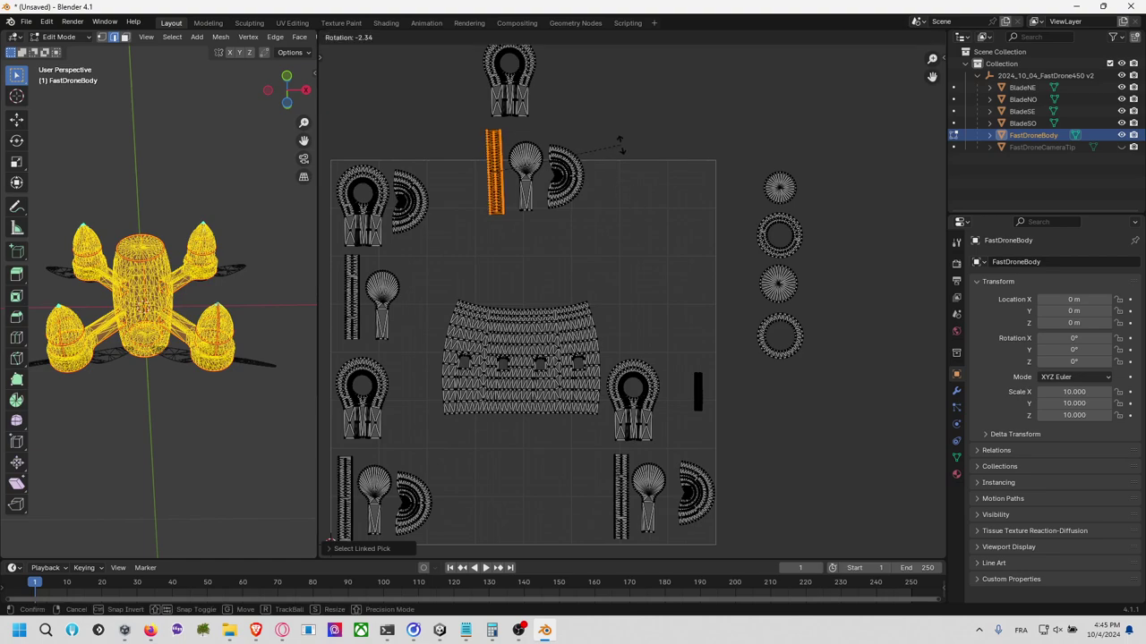
{"action": "left_click", "coordinate": [509, 246]}
{"action": "key", "text": "g"}
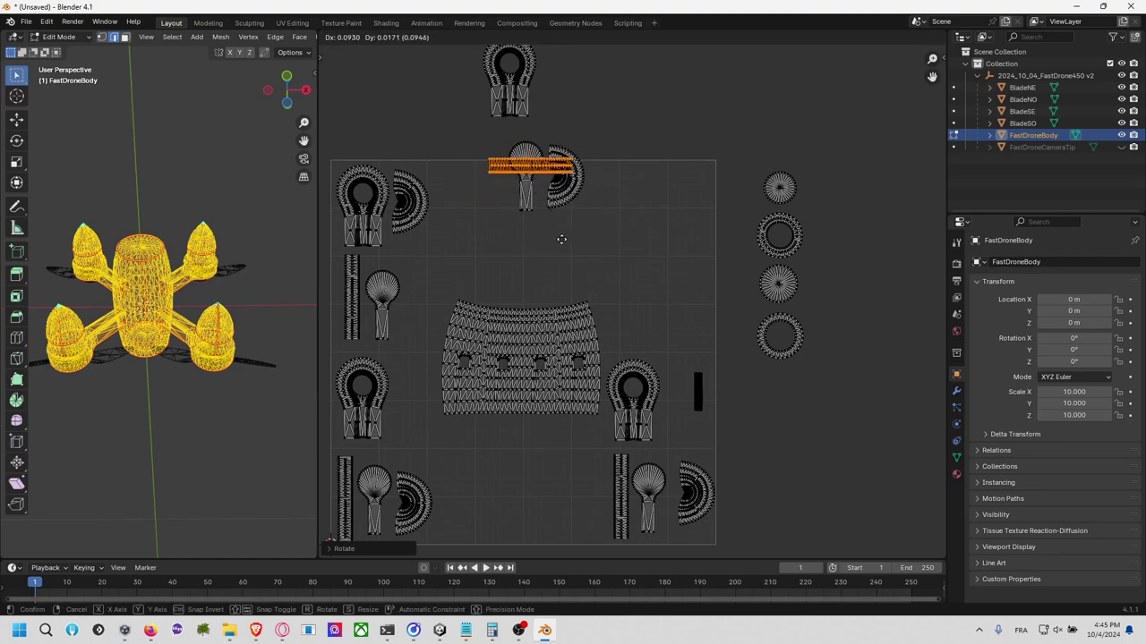
{"action": "left_click", "coordinate": [634, 245]}
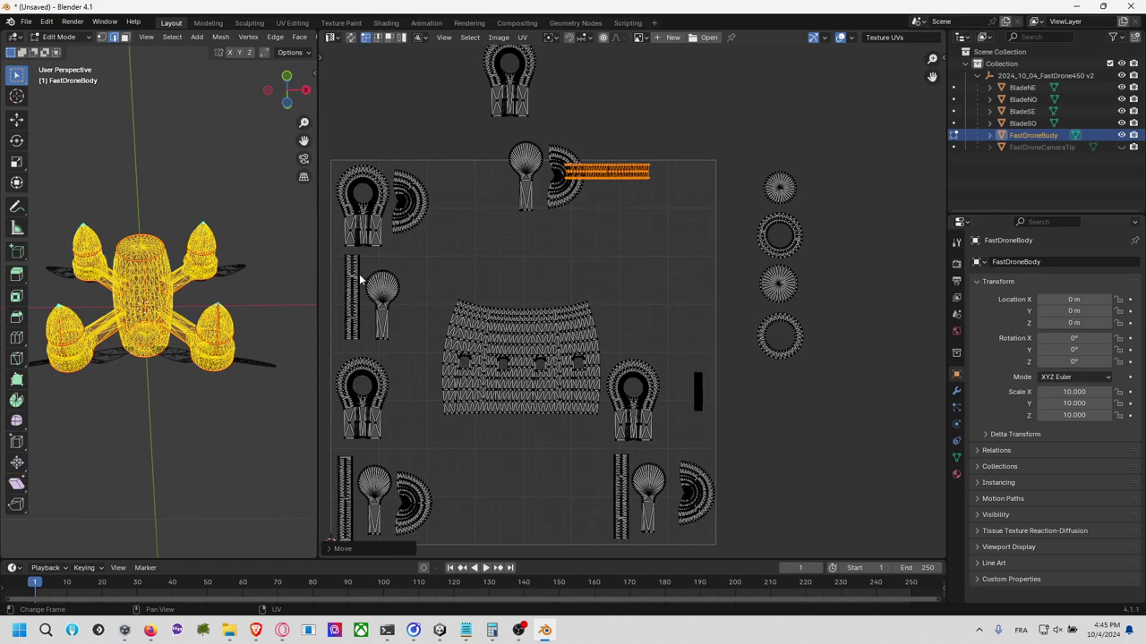
{"action": "left_click", "coordinate": [359, 273]}
{"action": "key", "text": "l"}
{"action": "key", "text": "r"}
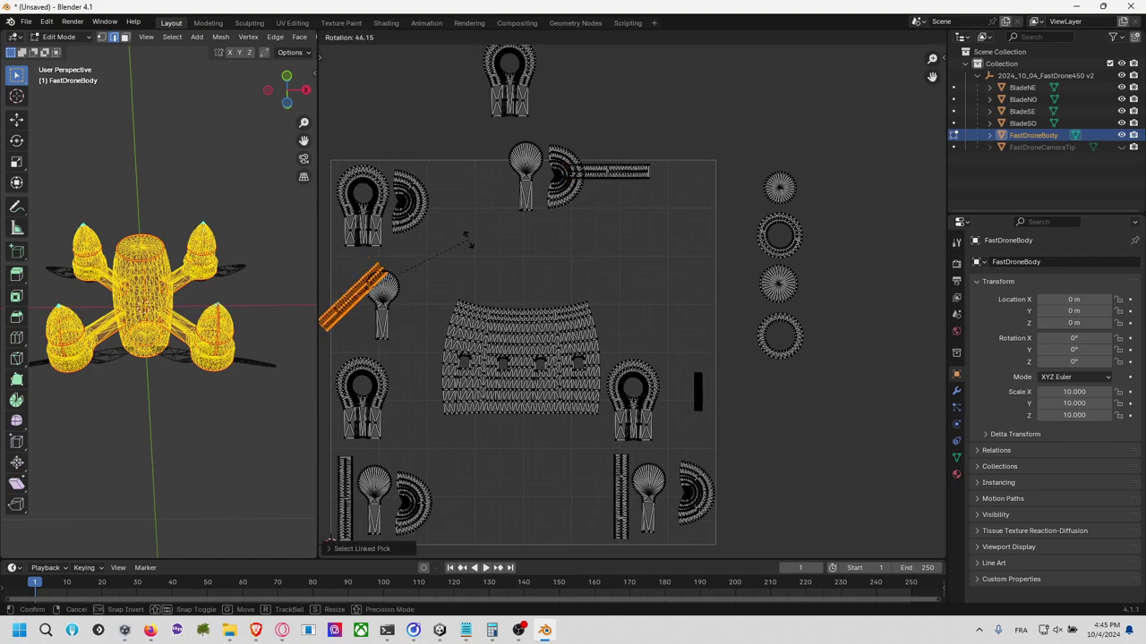
{"action": "left_click", "coordinate": [440, 324]}
{"action": "key", "text": "g"}
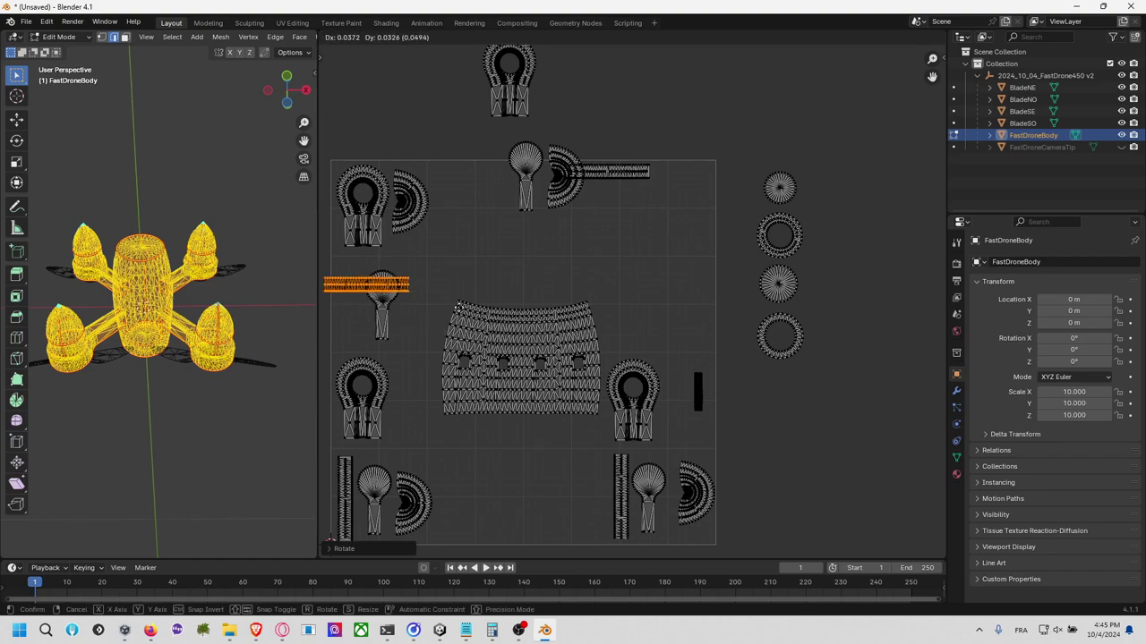
{"action": "left_click", "coordinate": [558, 202]}
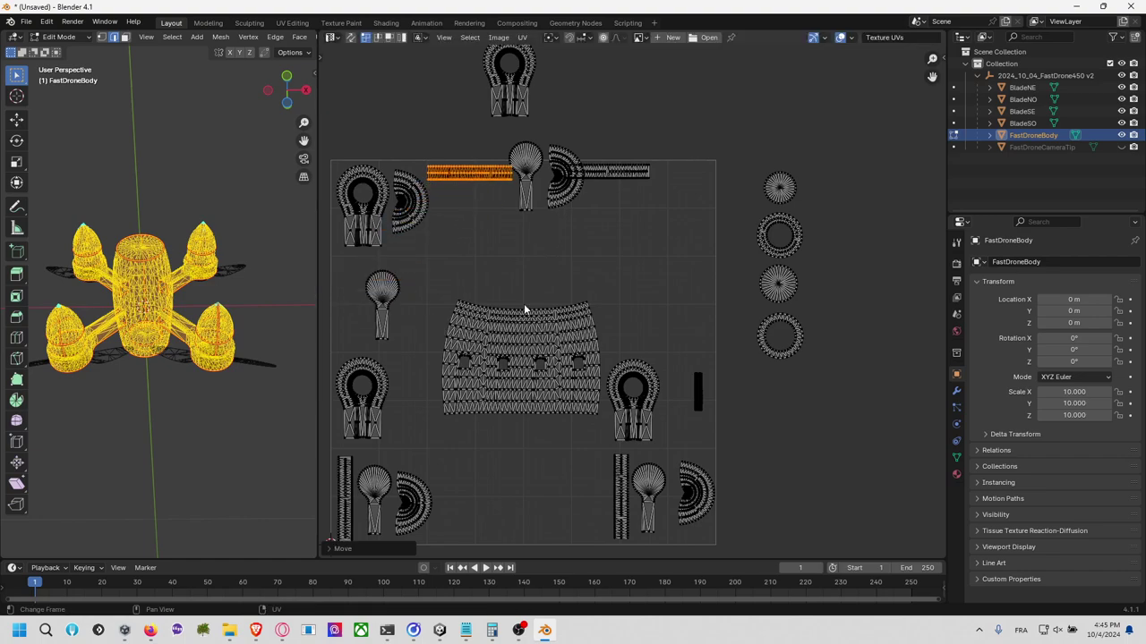
{"action": "left_click", "coordinate": [354, 476]}
Step: Rotate the bottom-left strip horizontal and lay it along the bottom edge
{"action": "key", "text": "l"}
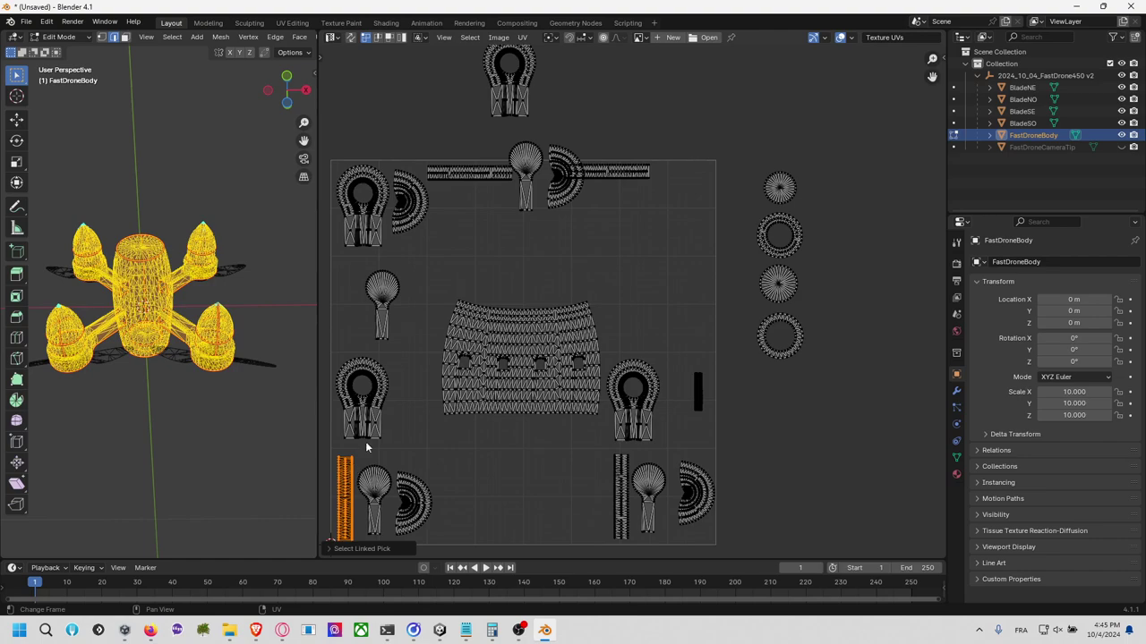
{"action": "key", "text": "r"}
{"action": "left_click", "coordinate": [421, 533]}
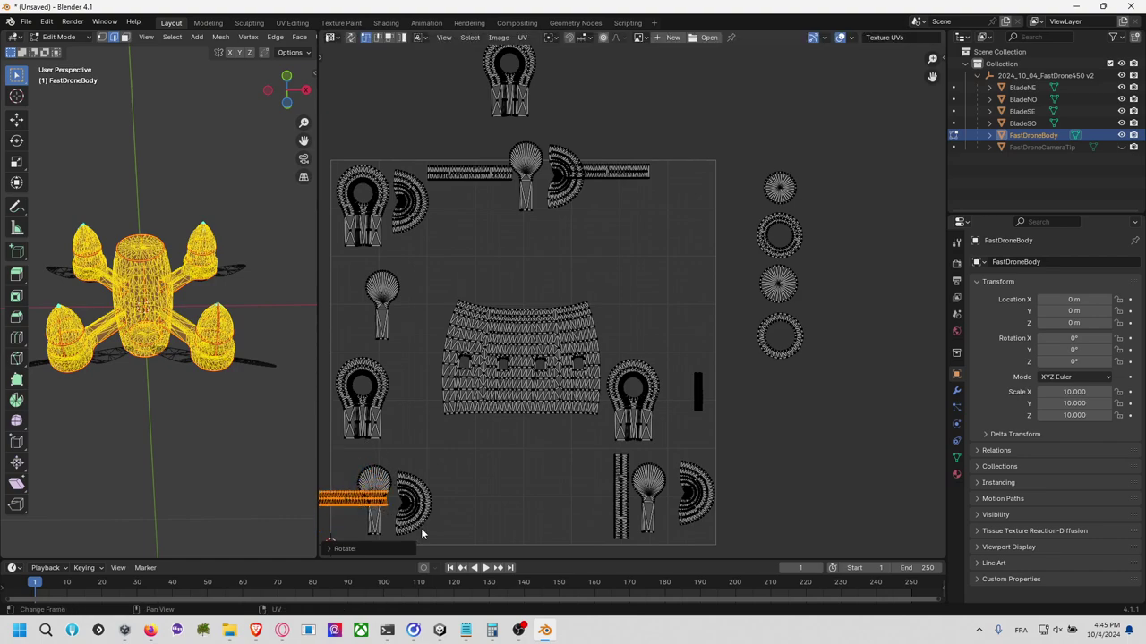
{"action": "key", "text": "g"}
{"action": "left_click", "coordinate": [537, 558]}
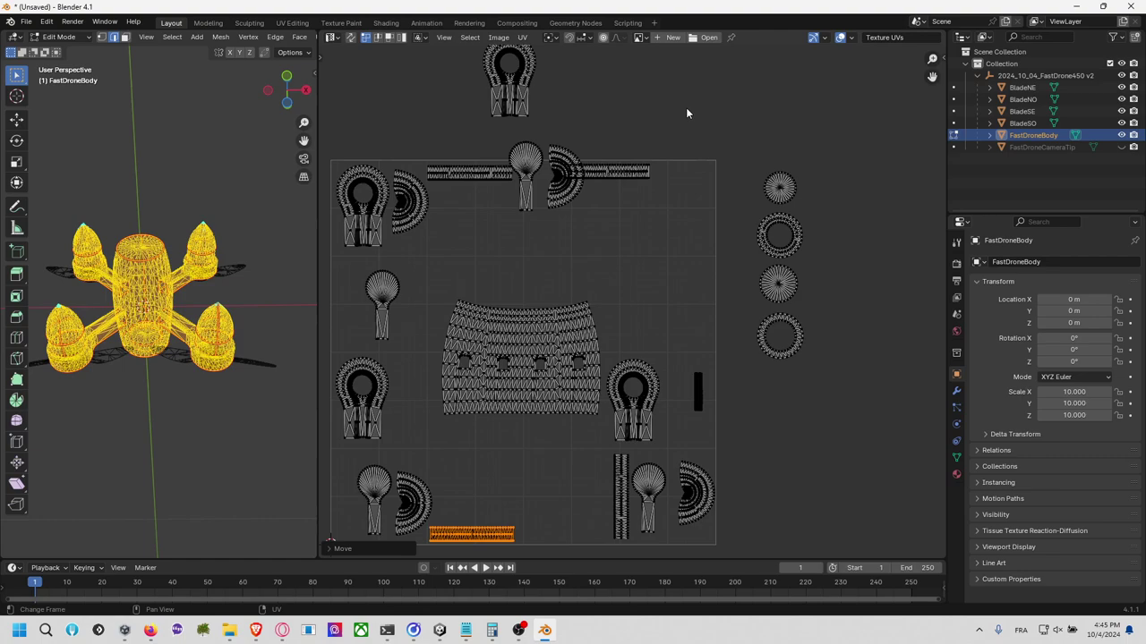
{"action": "left_click", "coordinate": [619, 483]}
Step: Rotate the bottom-right strip horizontal onto the bottom edge, then nudge the left bottom strip right
{"action": "key", "text": "l"}
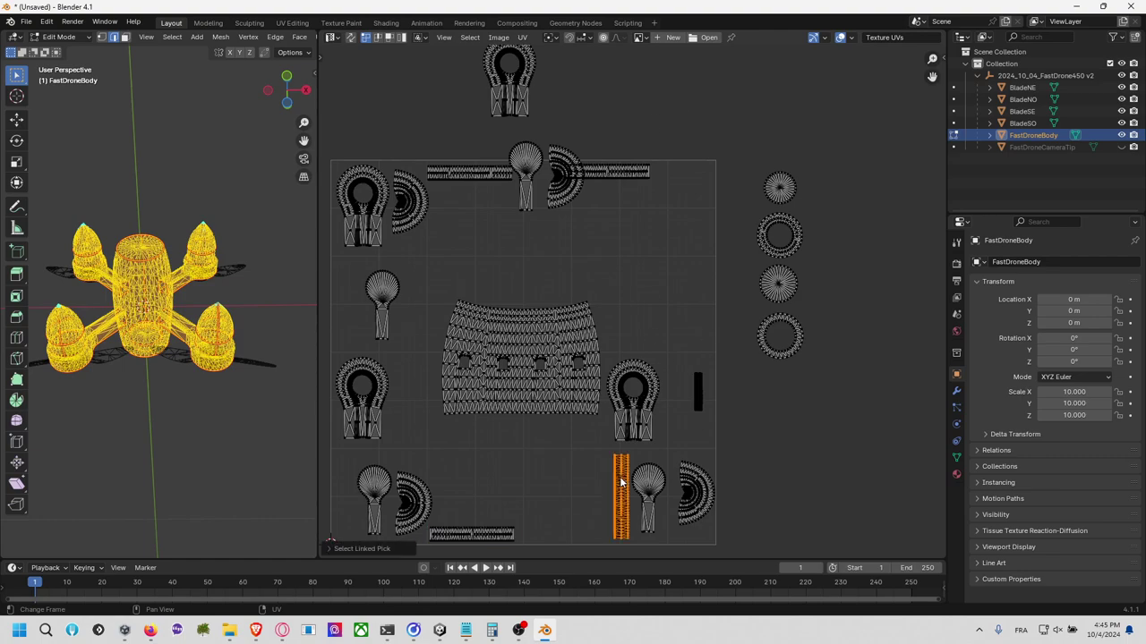
{"action": "key", "text": "r"}
{"action": "left_click", "coordinate": [576, 473]}
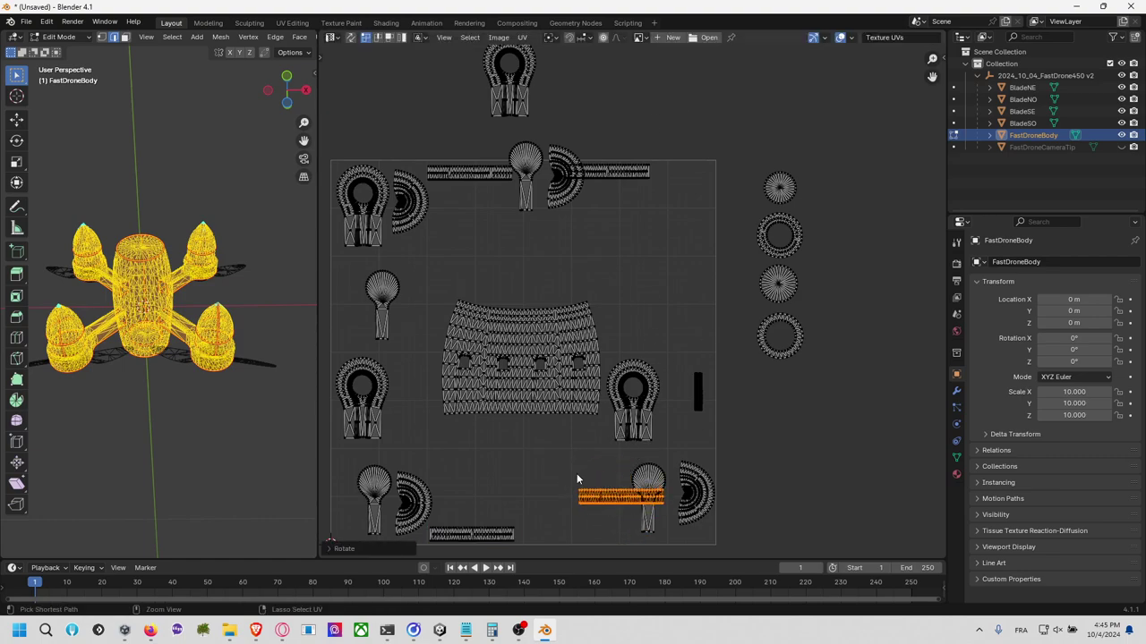
{"action": "key", "text": "g"}
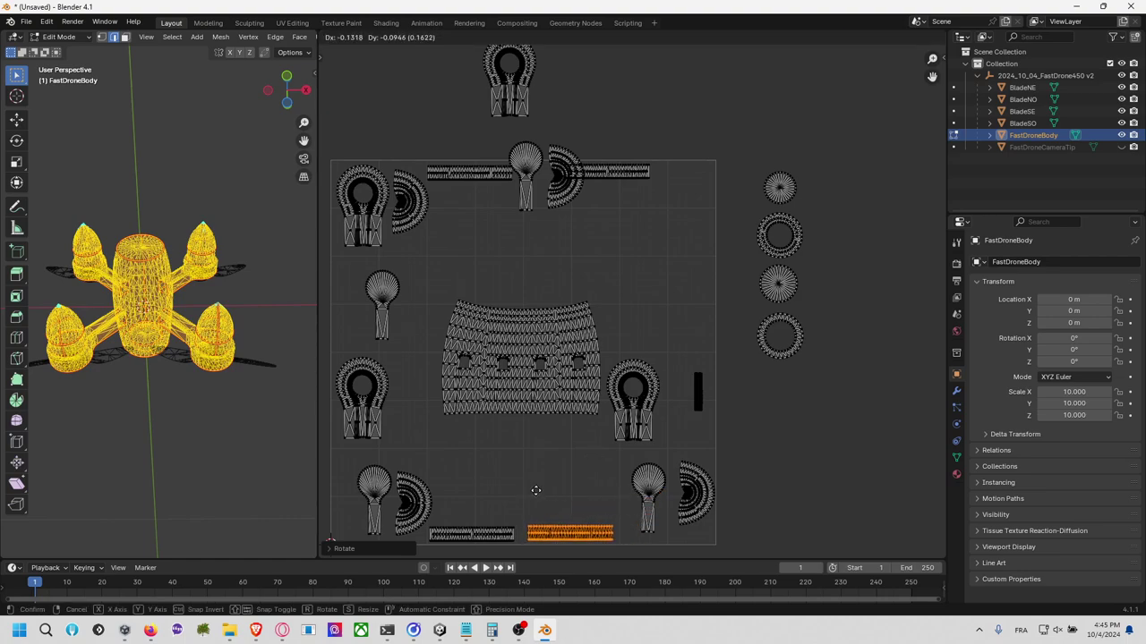
{"action": "left_click", "coordinate": [537, 495]}
{"action": "left_click", "coordinate": [502, 534]}
{"action": "key", "text": "l"}
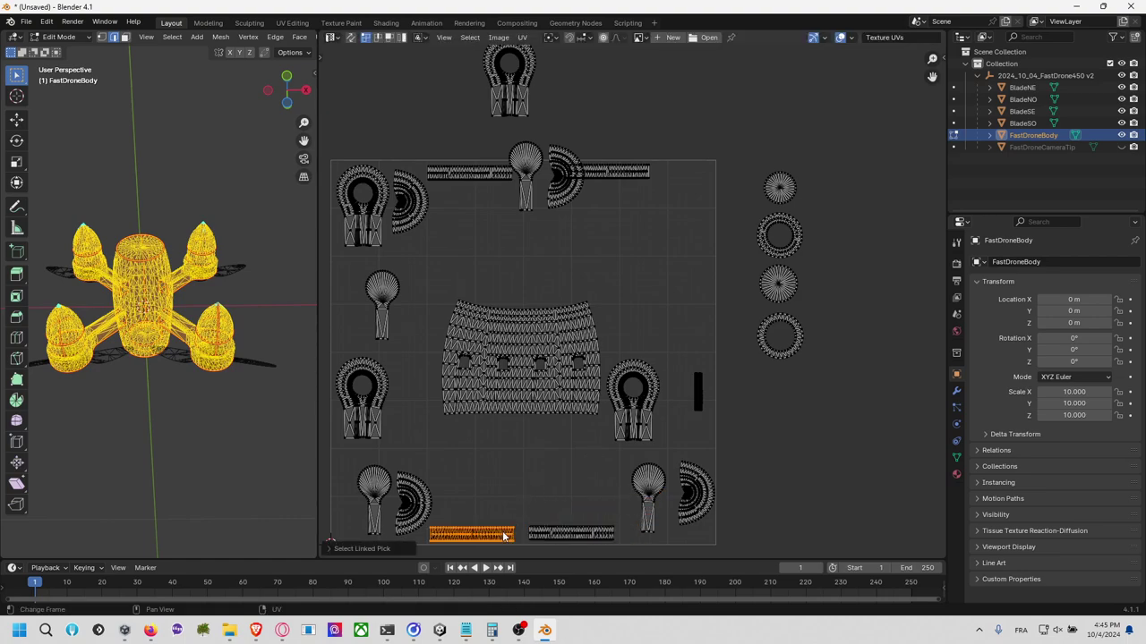
{"action": "key", "text": "g"}
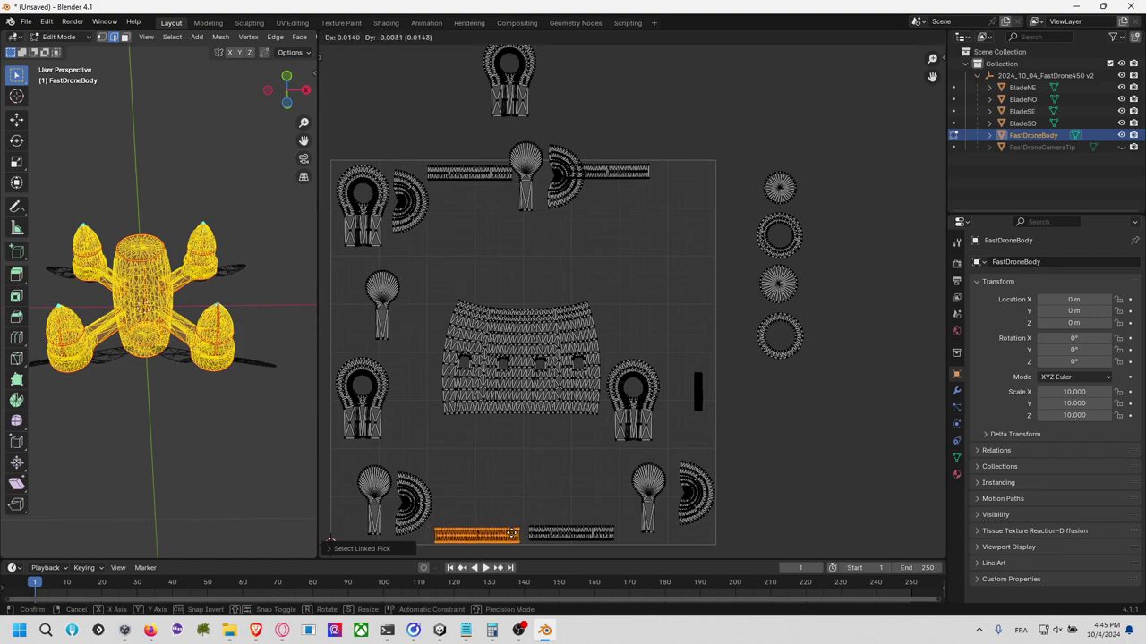
{"action": "left_click", "coordinate": [515, 535]}
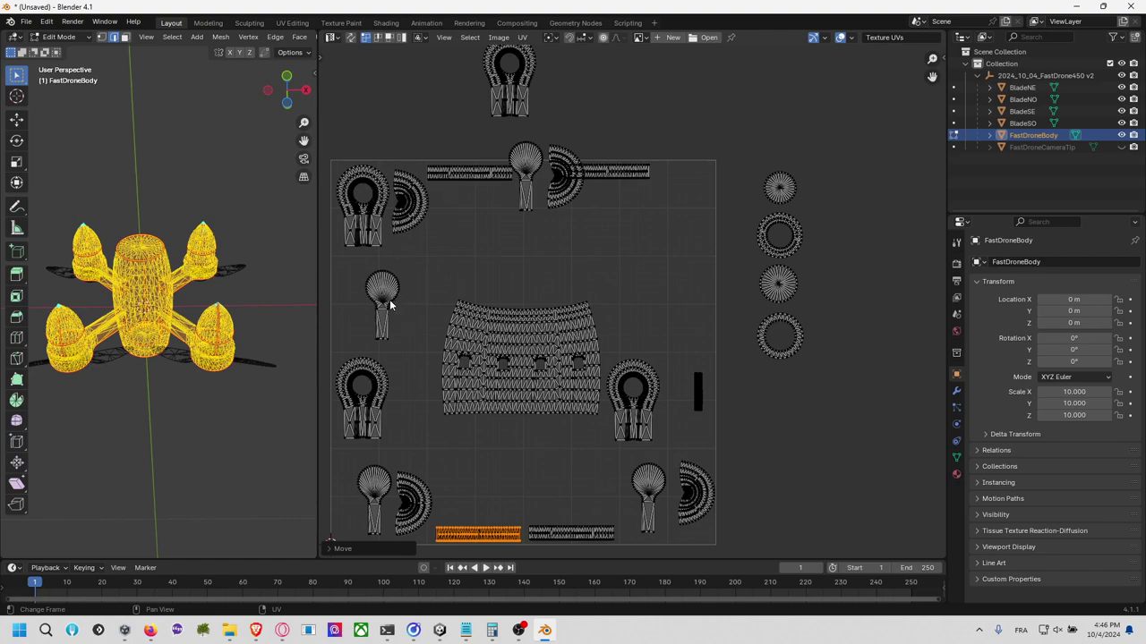
Step: Place the small left fan island near the left edge and shift it and the top-left horseshoe up
{"action": "key", "text": "l"}
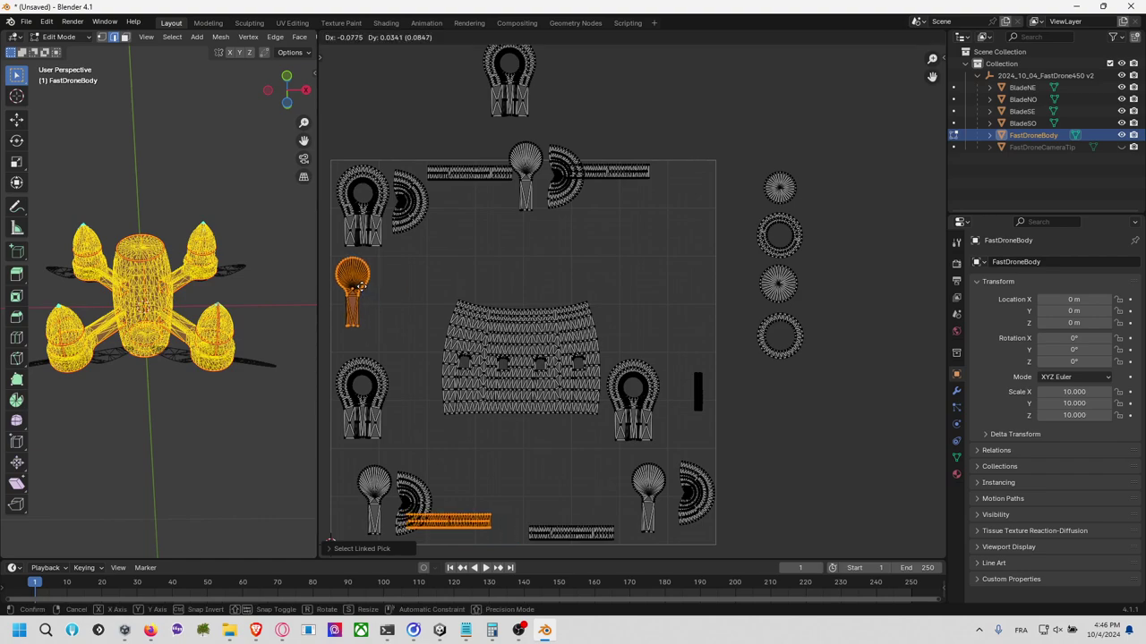
{"action": "key", "text": "alt+a"}
{"action": "key", "text": "l"}
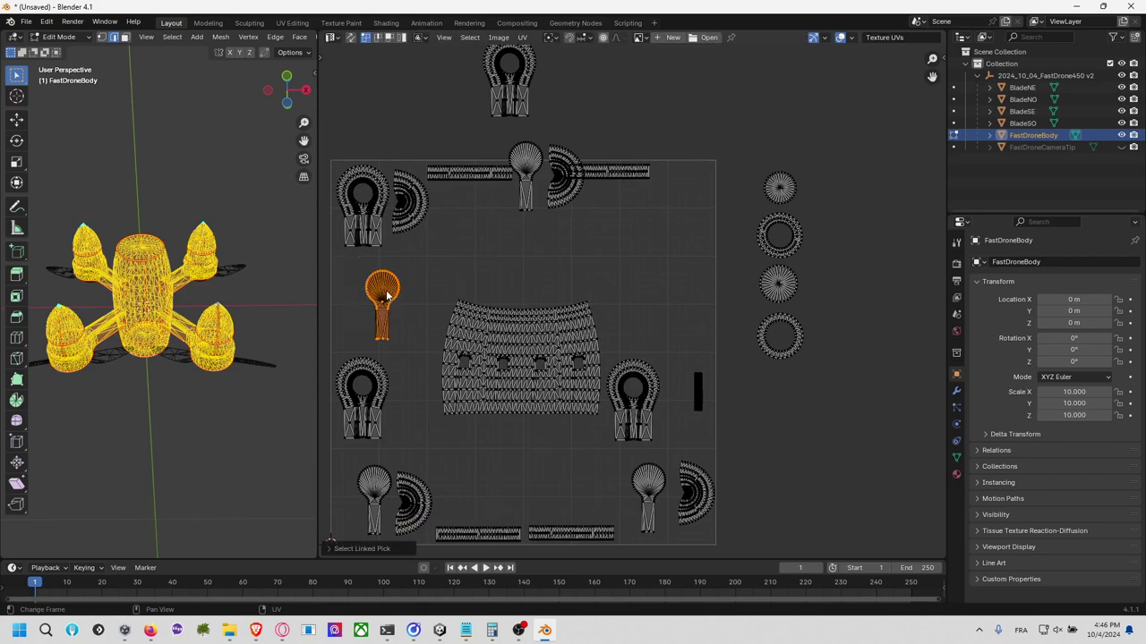
{"action": "key", "text": "g"}
{"action": "left_click", "coordinate": [355, 274]}
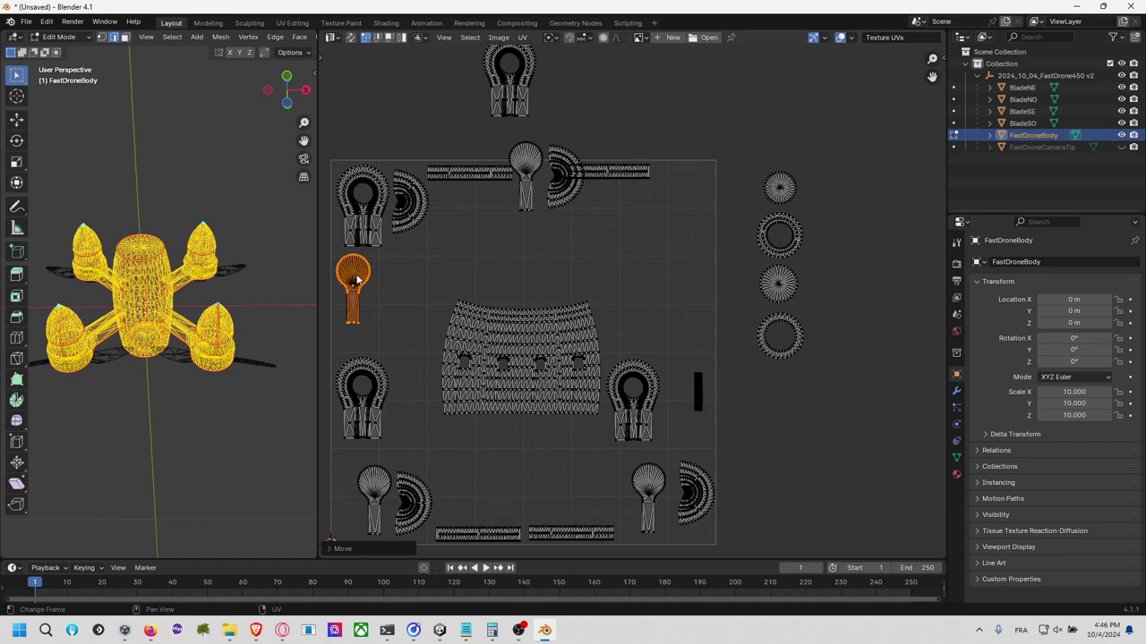
{"action": "key", "text": "l"}
{"action": "key", "text": "g"}
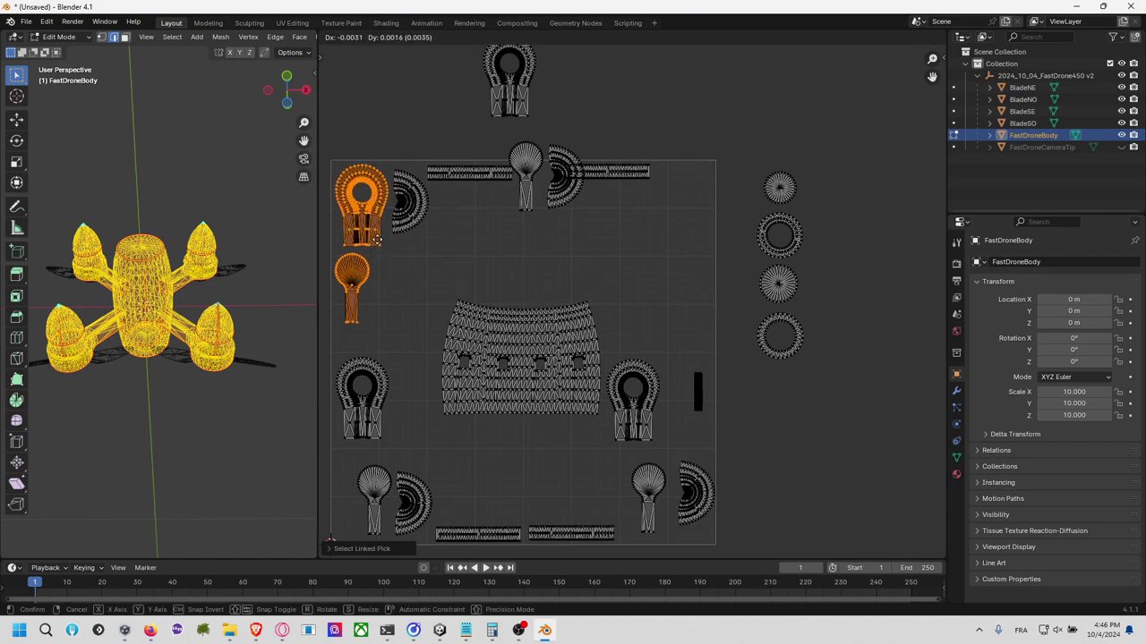
{"action": "left_click", "coordinate": [379, 244]}
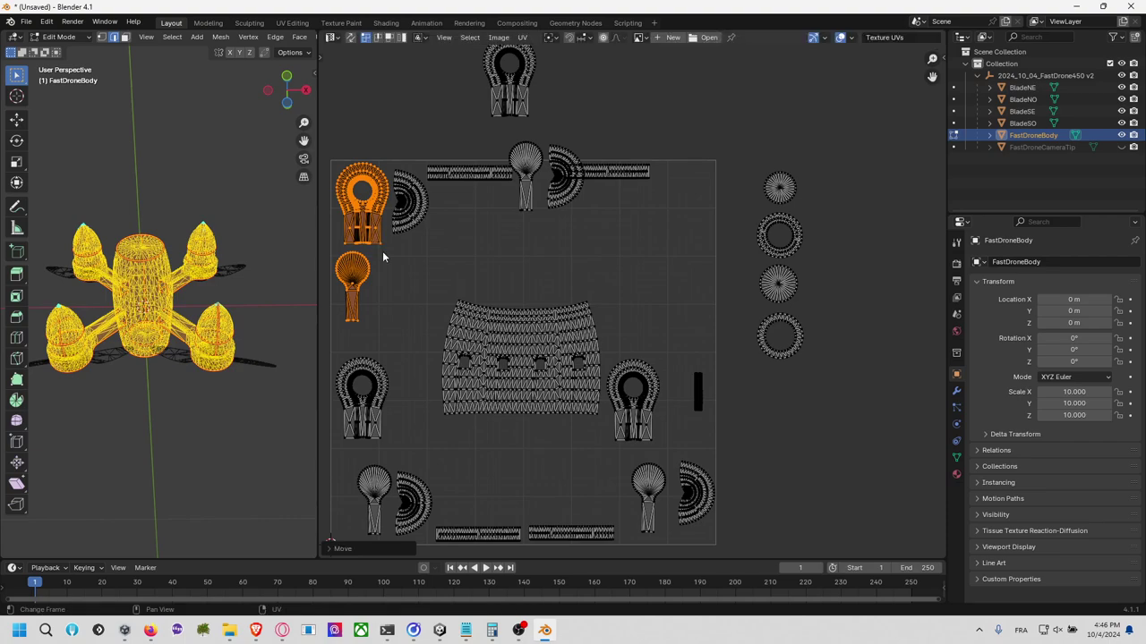
{"action": "left_click", "coordinate": [381, 265]}
Step: Move the top horseshoe to the square's top-right and the top-centre fan to the right edge
{"action": "left_click", "coordinate": [503, 236]}
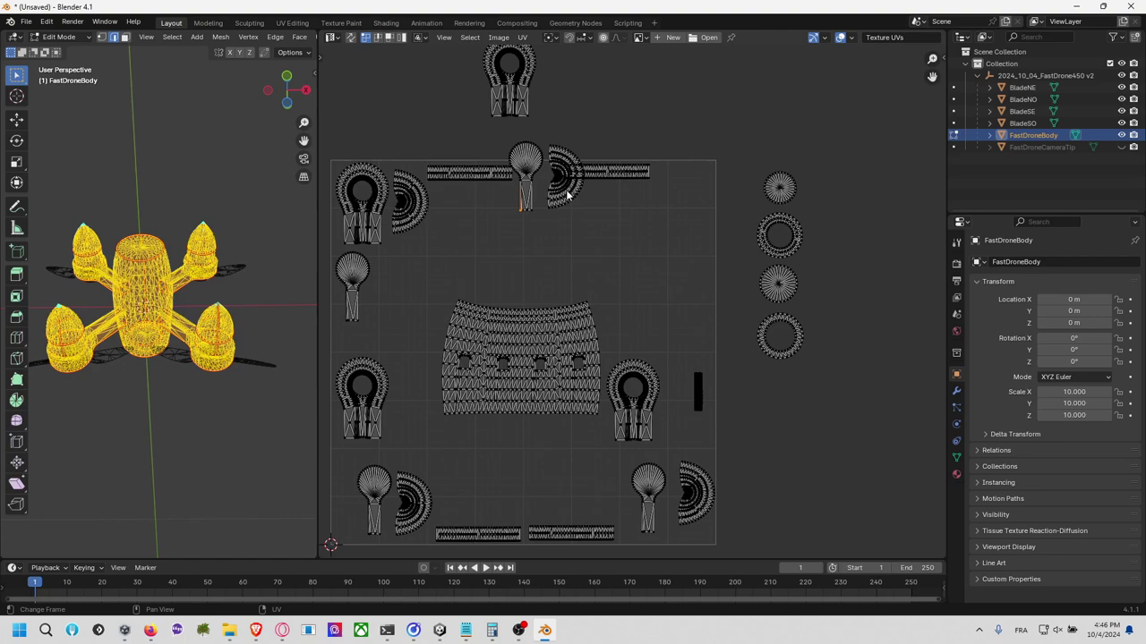
{"action": "left_click", "coordinate": [530, 118]}
{"action": "key", "text": "l"}
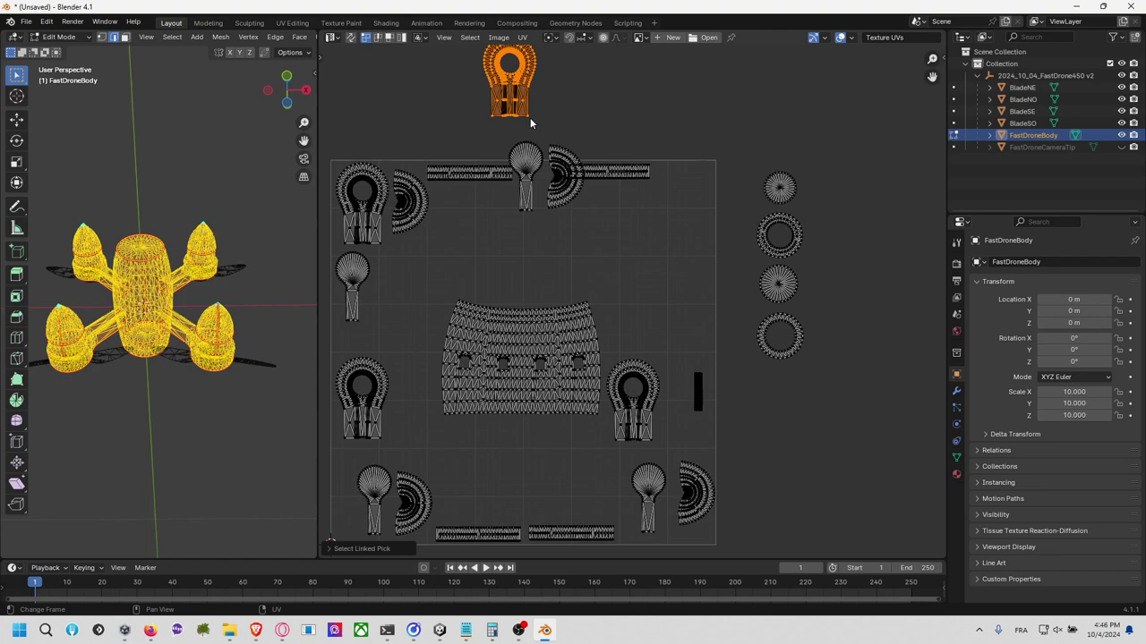
{"action": "key", "text": "g"}
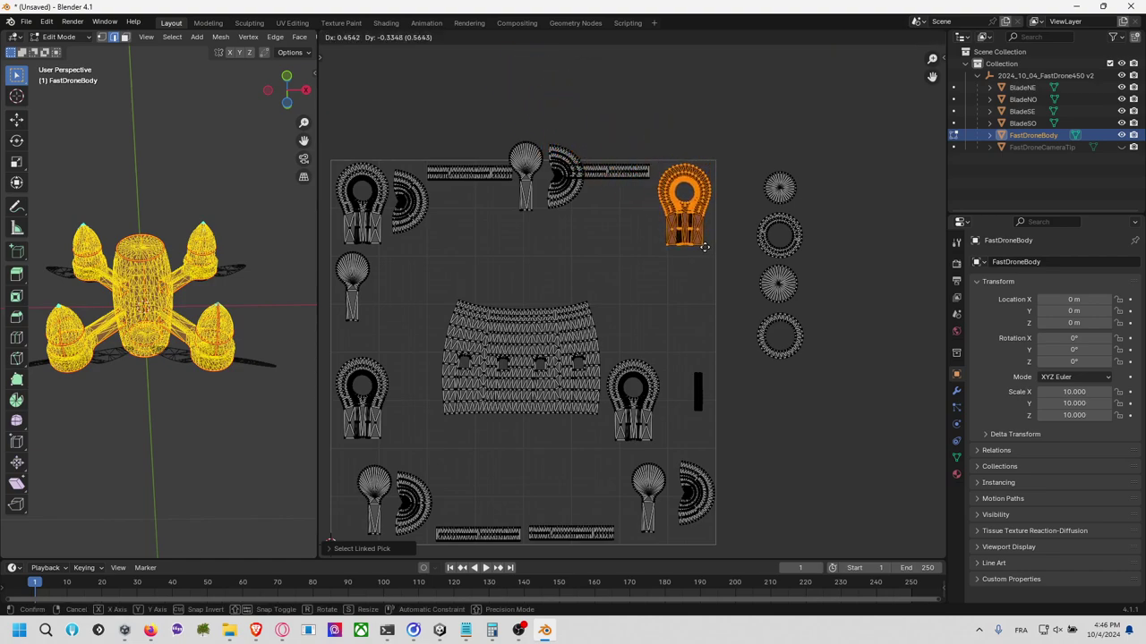
{"action": "left_click", "coordinate": [705, 246]}
{"action": "left_click", "coordinate": [537, 209]}
{"action": "key", "text": "l"}
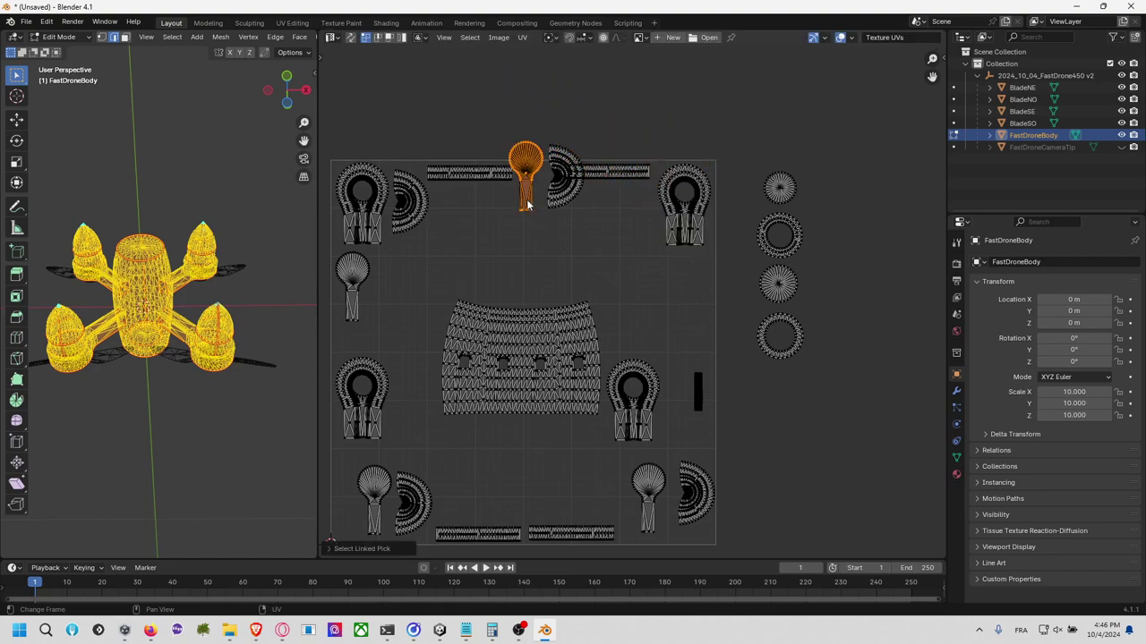
{"action": "key", "text": "g"}
{"action": "left_click", "coordinate": [695, 309]}
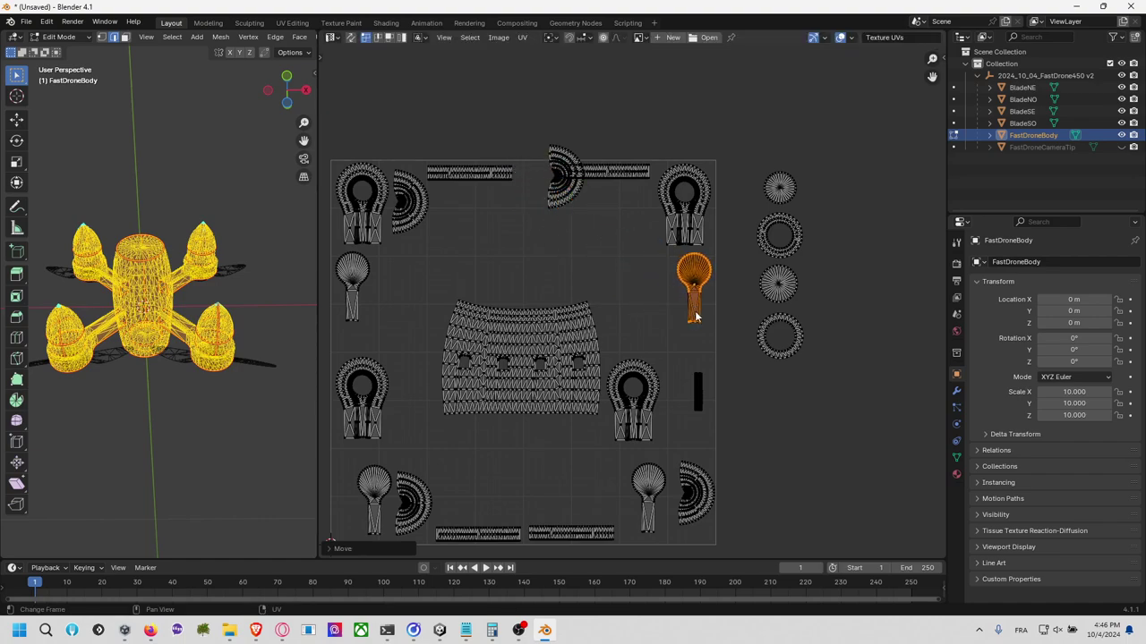
{"action": "left_click", "coordinate": [602, 262]}
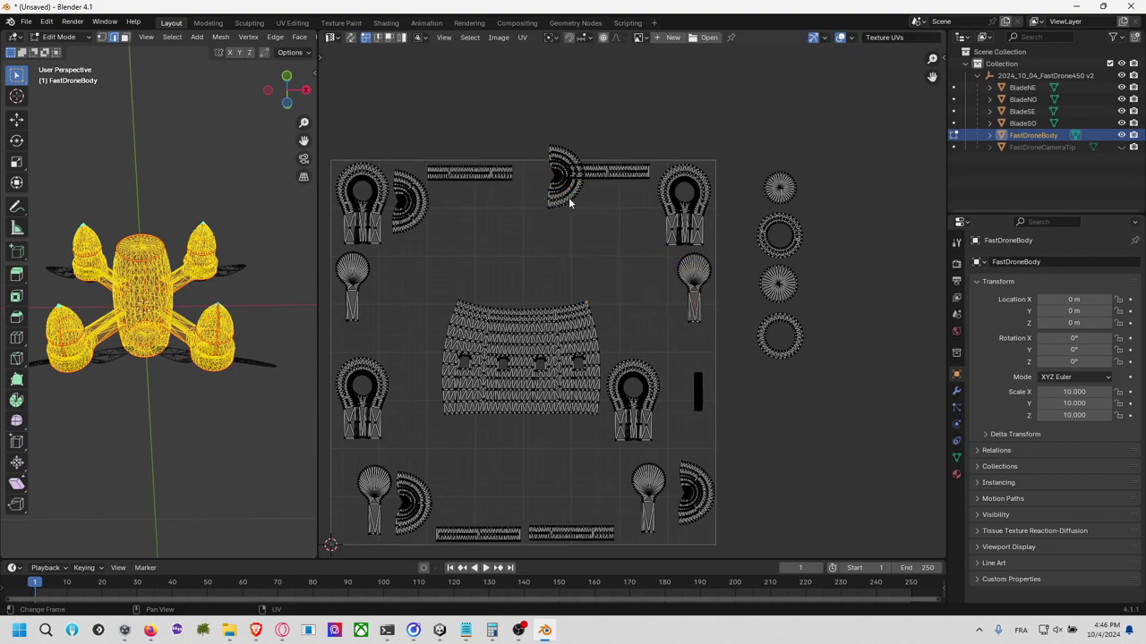
Step: Move the top half-circle island up out of the frame and the left one to the top-left
{"action": "key", "text": "l"}
{"action": "key", "text": "g"}
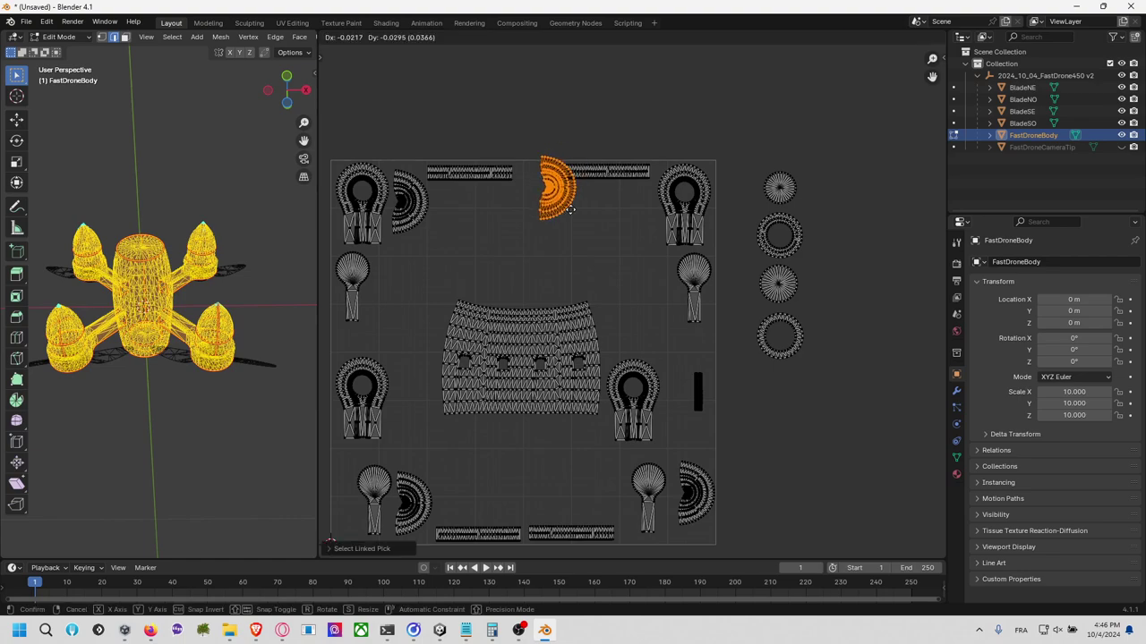
{"action": "left_click", "coordinate": [648, 138]}
{"action": "left_click", "coordinate": [528, 215]}
{"action": "key", "text": "l"}
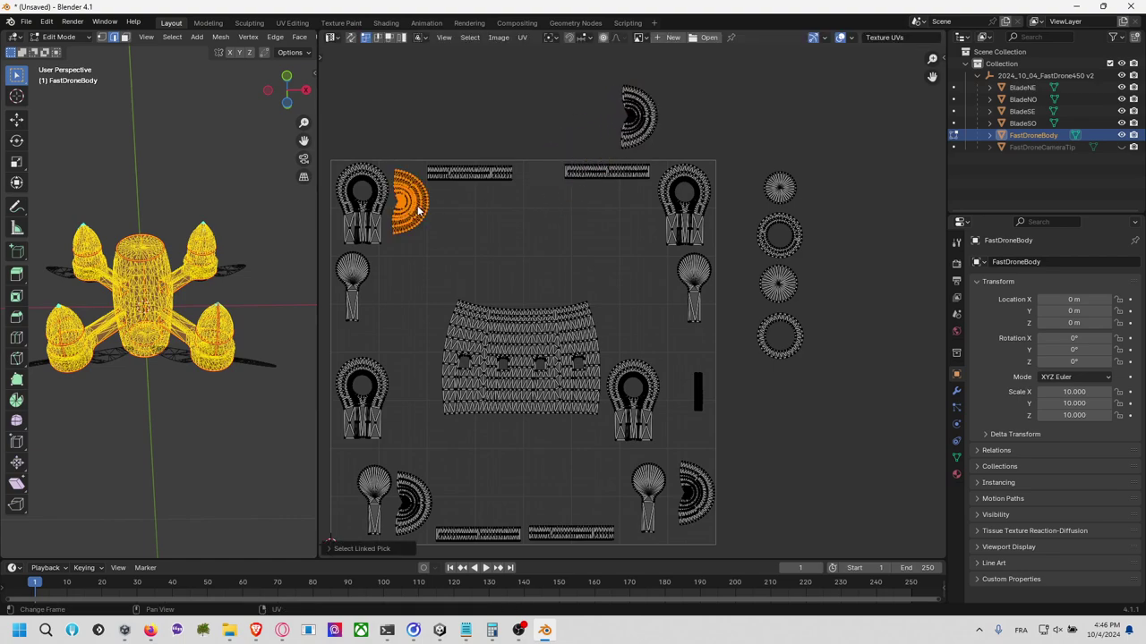
{"action": "key", "text": "g"}
{"action": "left_click", "coordinate": [387, 117]}
{"action": "middle_click_drag", "start_coordinate": [568, 427], "coordinate": [593, 373]}
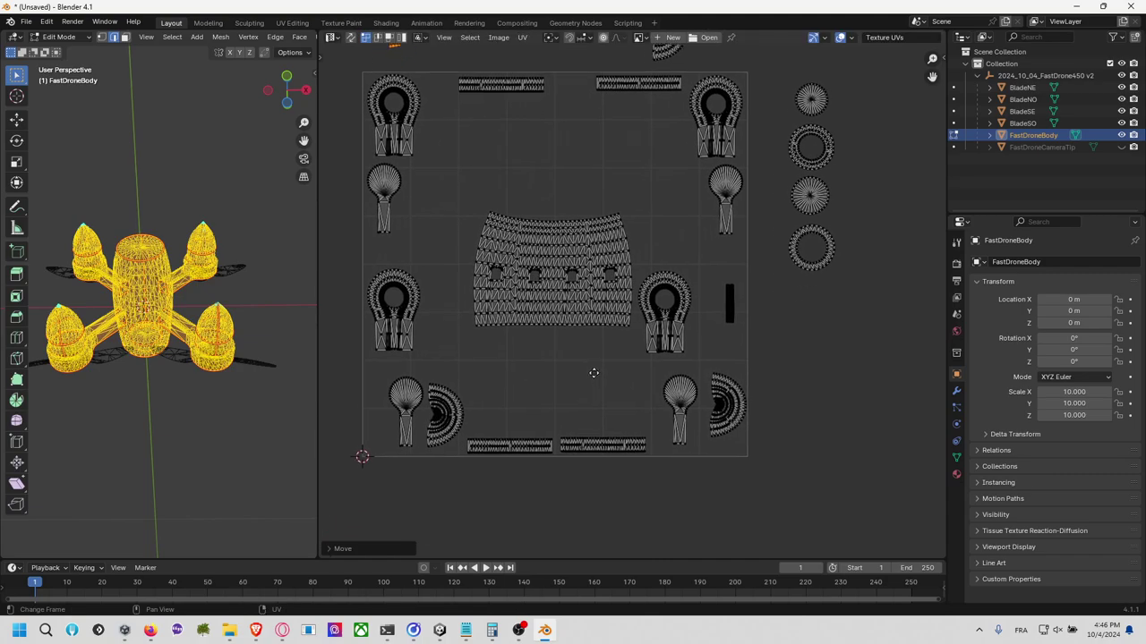
{"action": "middle_click_drag", "start_coordinate": [496, 374], "coordinate": [467, 385]}
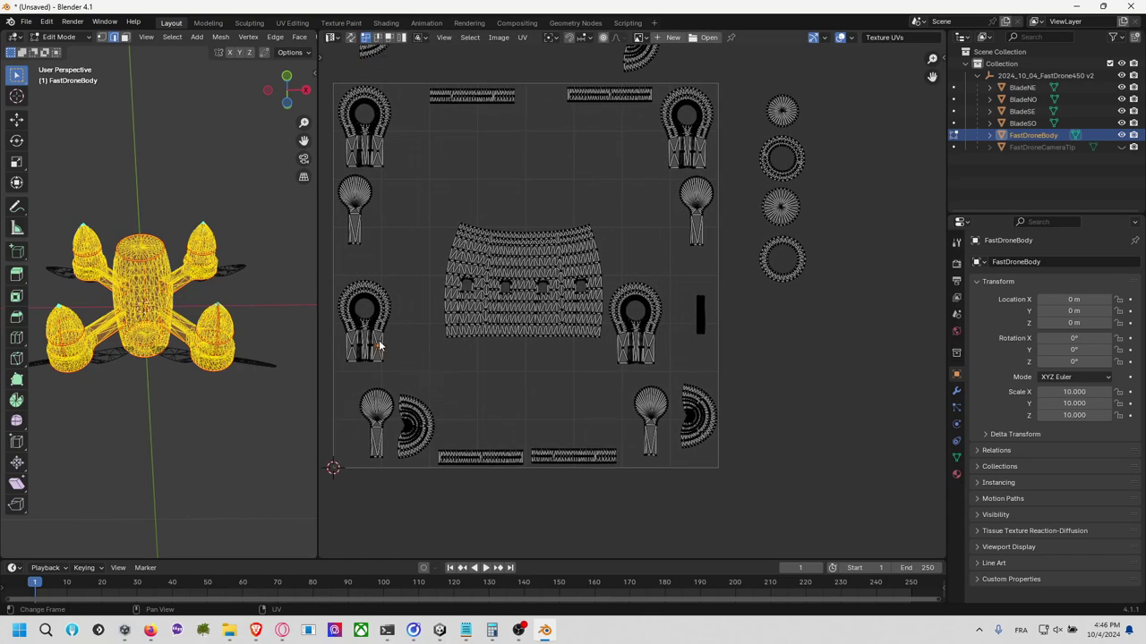
Step: Move the left blade island to bottom-left and the small blade island to middle-left
{"action": "key", "text": "l"}
{"action": "key", "text": "g"}
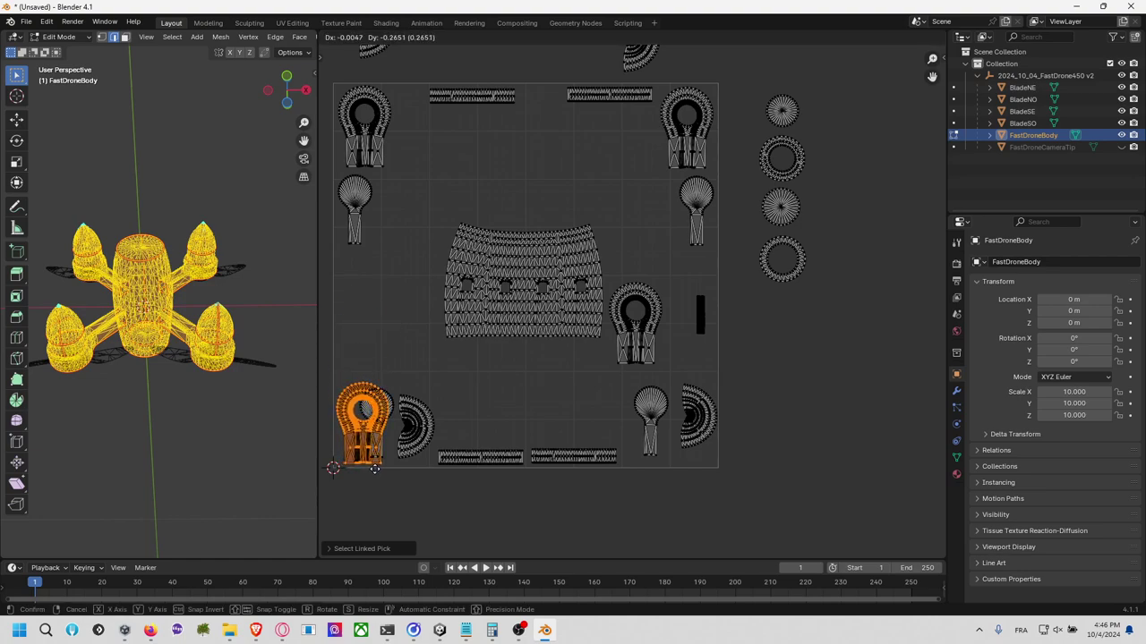
{"action": "left_click", "coordinate": [374, 467]}
{"action": "left_click", "coordinate": [398, 408]}
{"action": "key", "text": "l"}
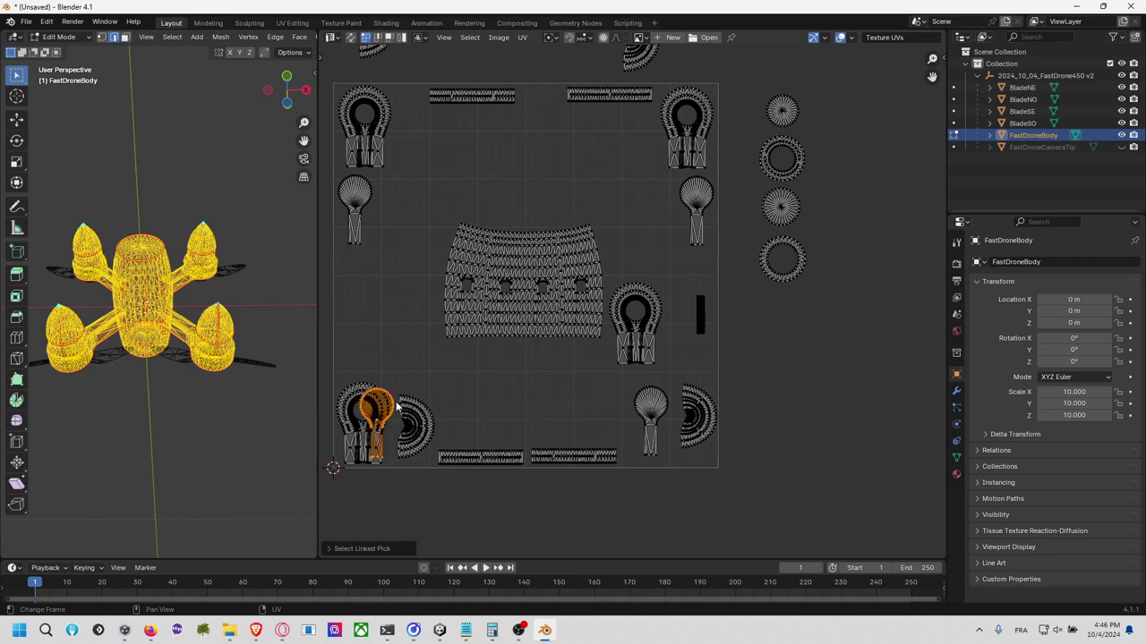
{"action": "key", "text": "g"}
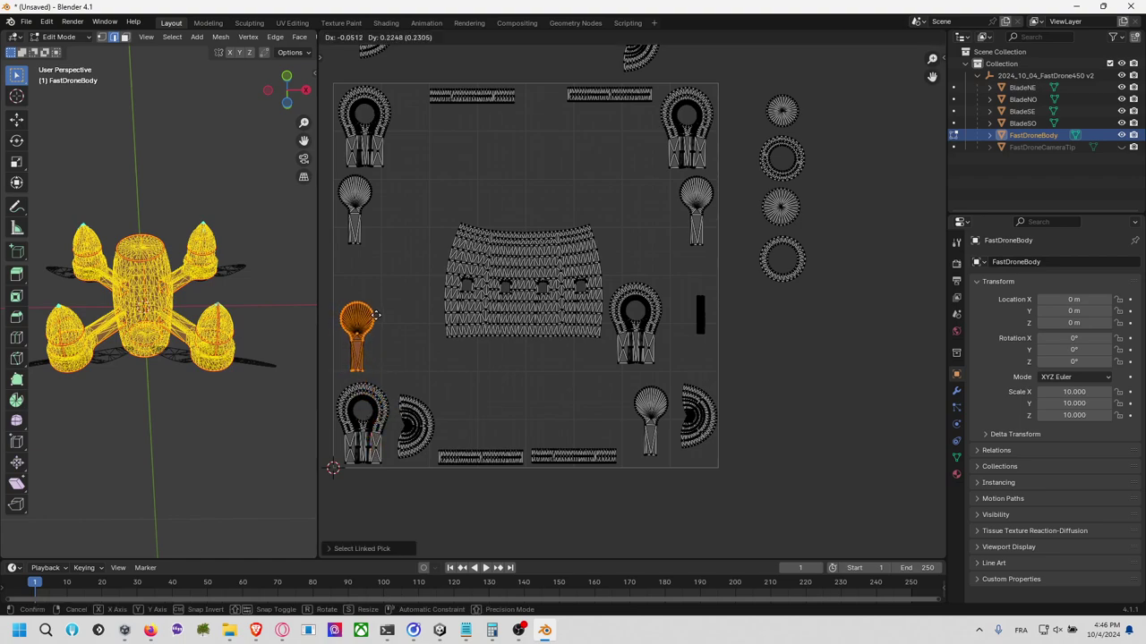
{"action": "left_click", "coordinate": [376, 317]}
{"action": "left_click", "coordinate": [429, 421]}
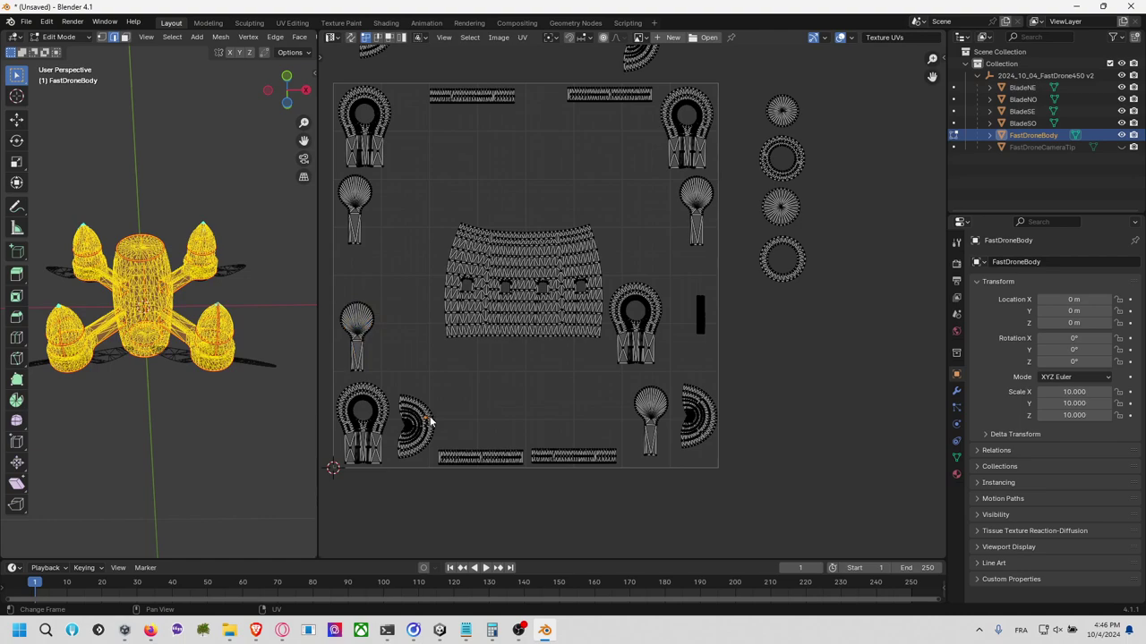
Step: Move the bottom-left and right half-circle islands below the frame
{"action": "key", "text": "l"}
{"action": "key", "text": "g"}
{"action": "left_click", "coordinate": [412, 512]}
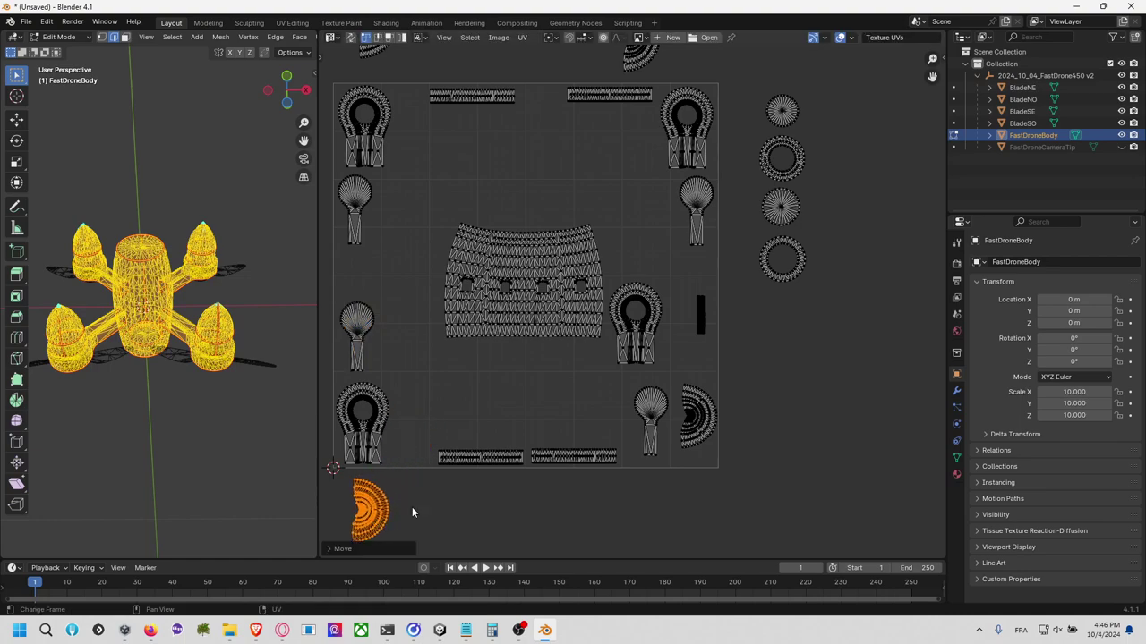
{"action": "left_click", "coordinate": [709, 421]}
{"action": "key", "text": "l"}
{"action": "key", "text": "g"}
{"action": "left_click", "coordinate": [684, 536]}
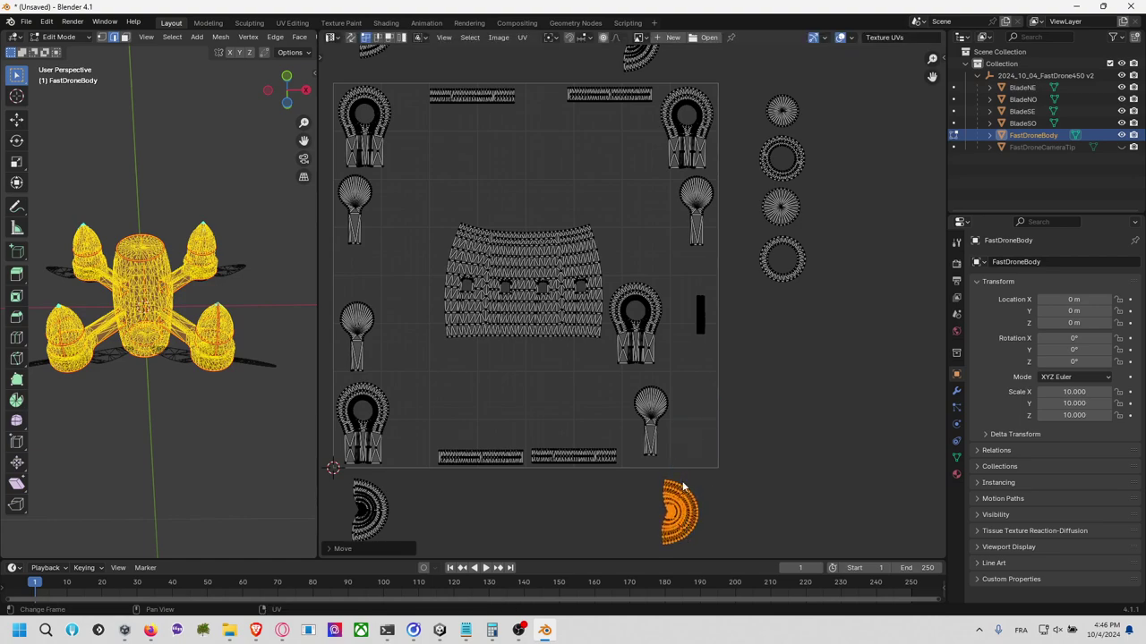
{"action": "left_click", "coordinate": [659, 431]}
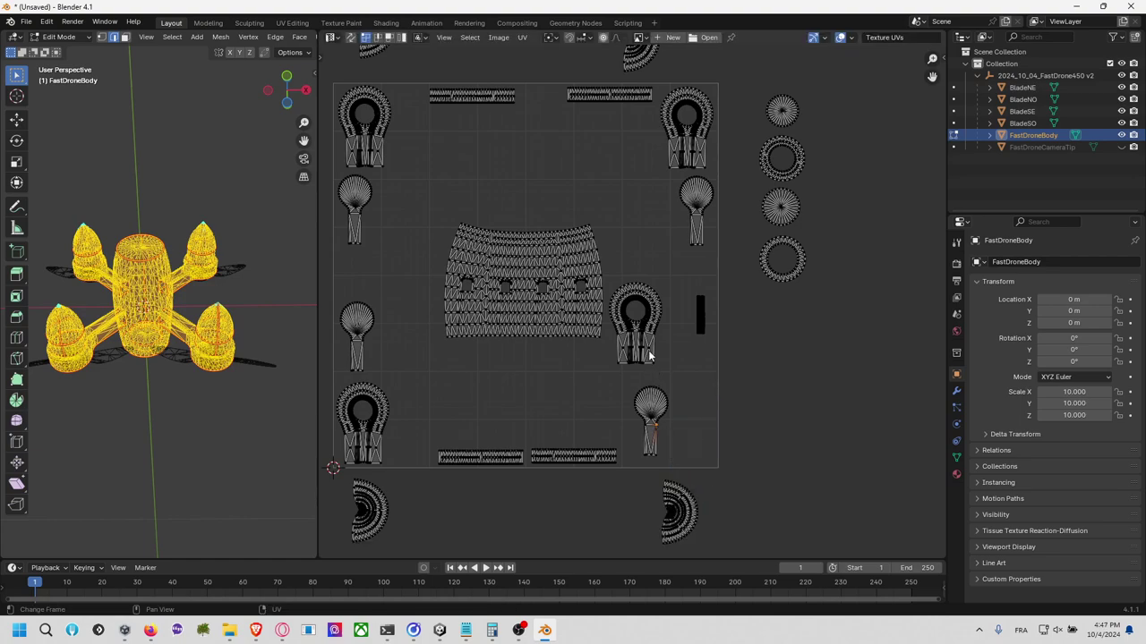
Step: Place the right blade island at lower right and box-select the bar island outside the frame
{"action": "key", "text": "l"}
{"action": "key", "text": "g"}
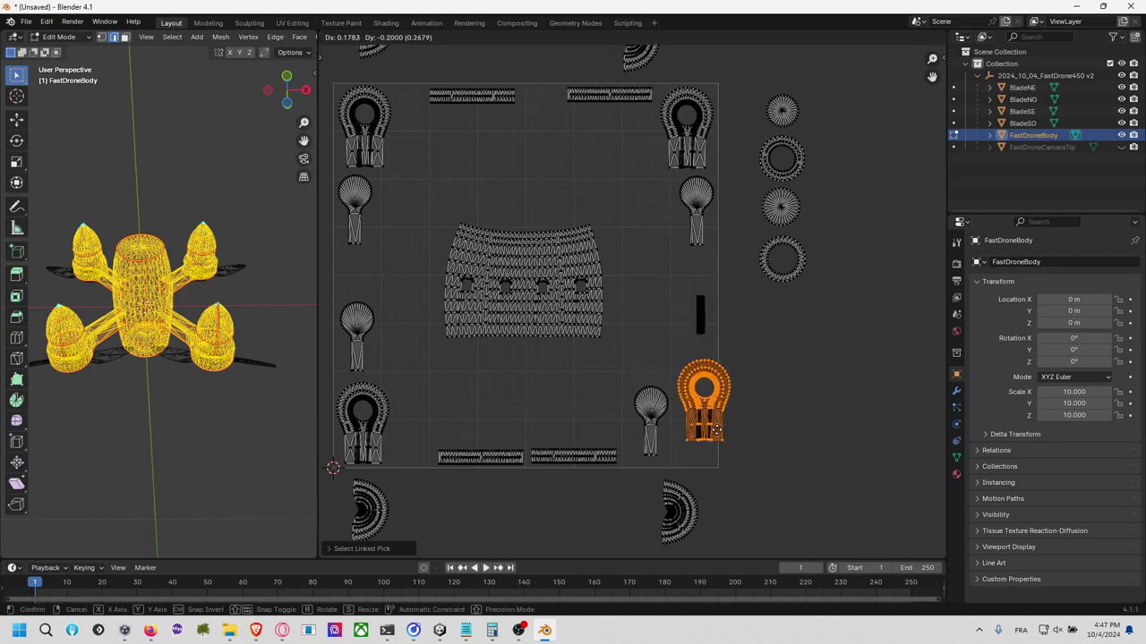
{"action": "left_click", "coordinate": [708, 455]}
{"action": "key", "text": "l"}
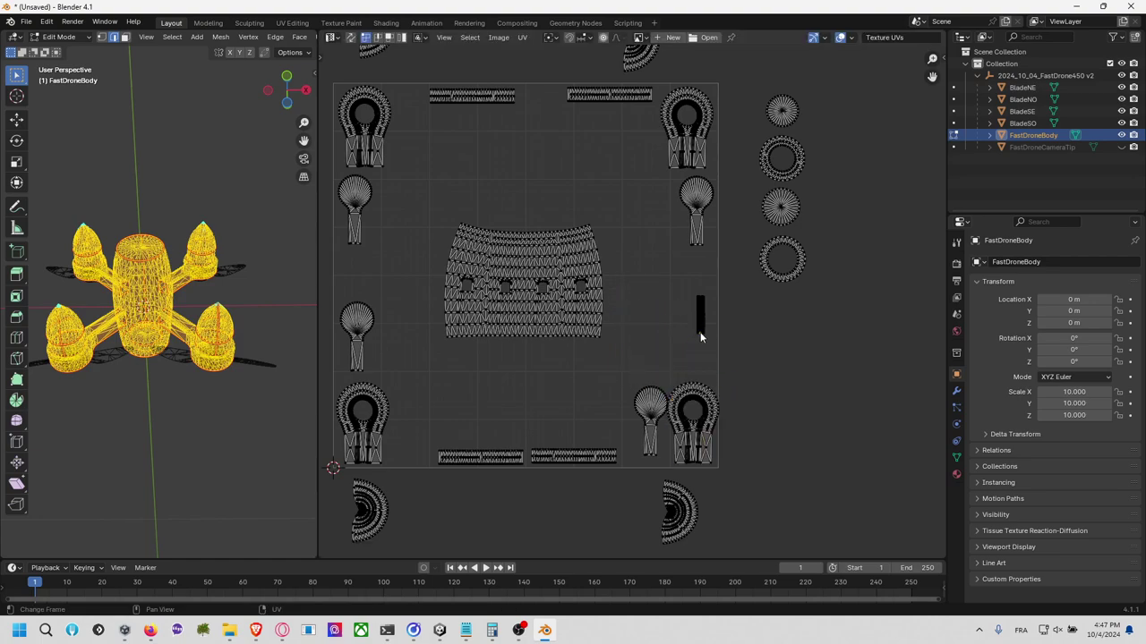
{"action": "key", "text": "b"}
{"action": "left_click_drag", "start_coordinate": [682, 300], "coordinate": [724, 352]}
{"action": "key", "text": "g"}
{"action": "left_click", "coordinate": [802, 394]}
{"action": "left_click", "coordinate": [665, 408]}
Step: Move the small right blade island to middle-right and start scaling up the body island
{"action": "key", "text": "l"}
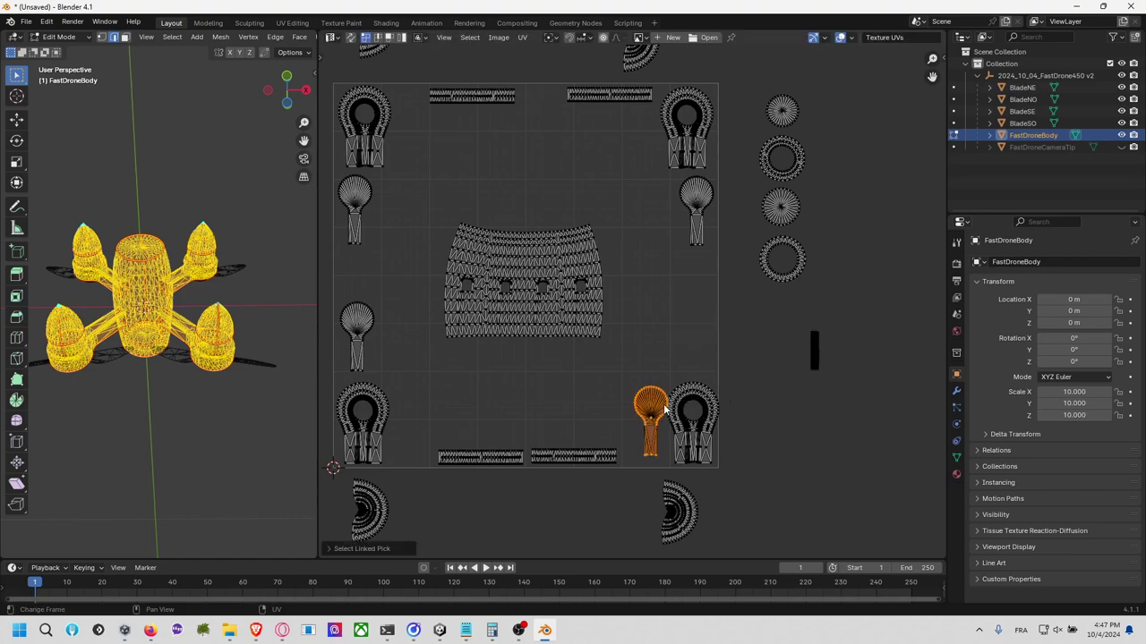
{"action": "key", "text": "g"}
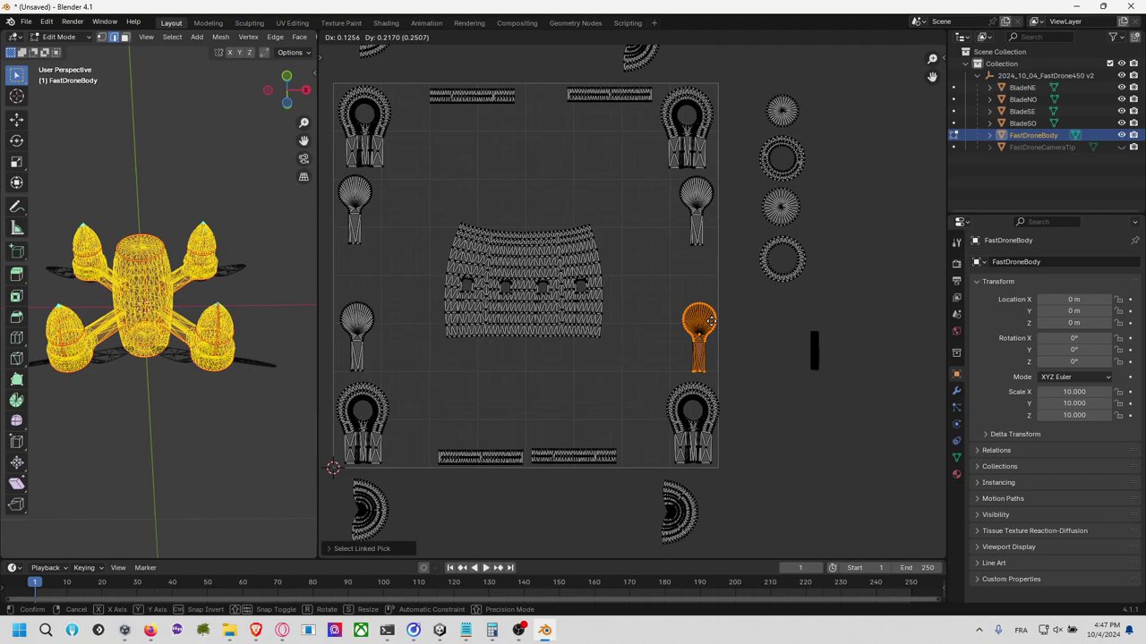
{"action": "left_click", "coordinate": [708, 321]}
{"action": "left_click", "coordinate": [608, 330]}
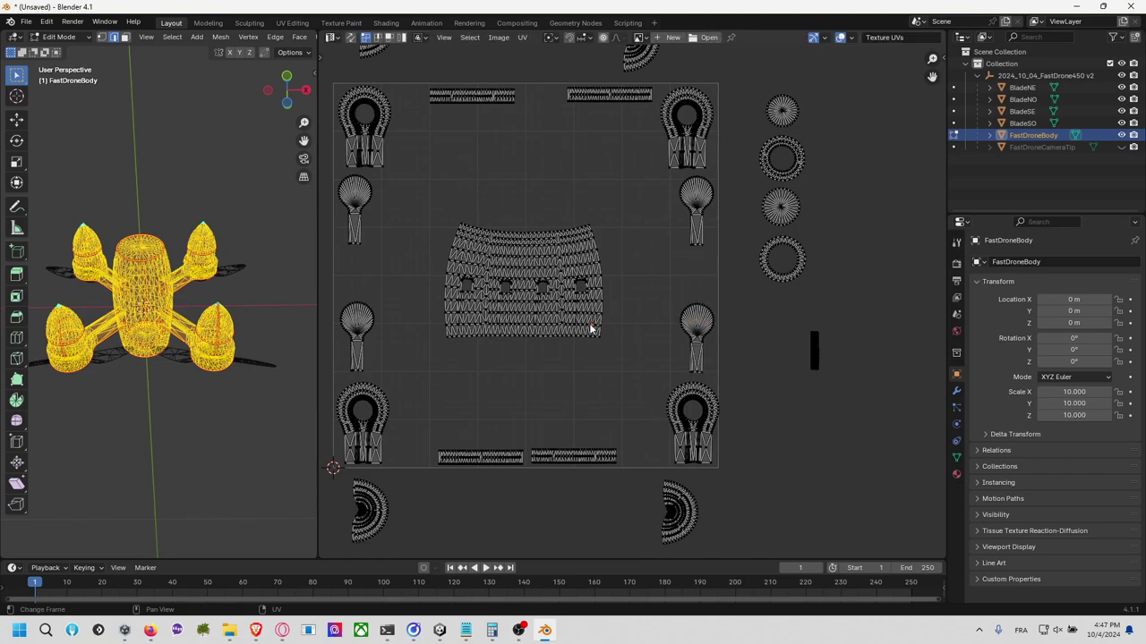
{"action": "key", "text": "l"}
{"action": "key", "text": "s"}
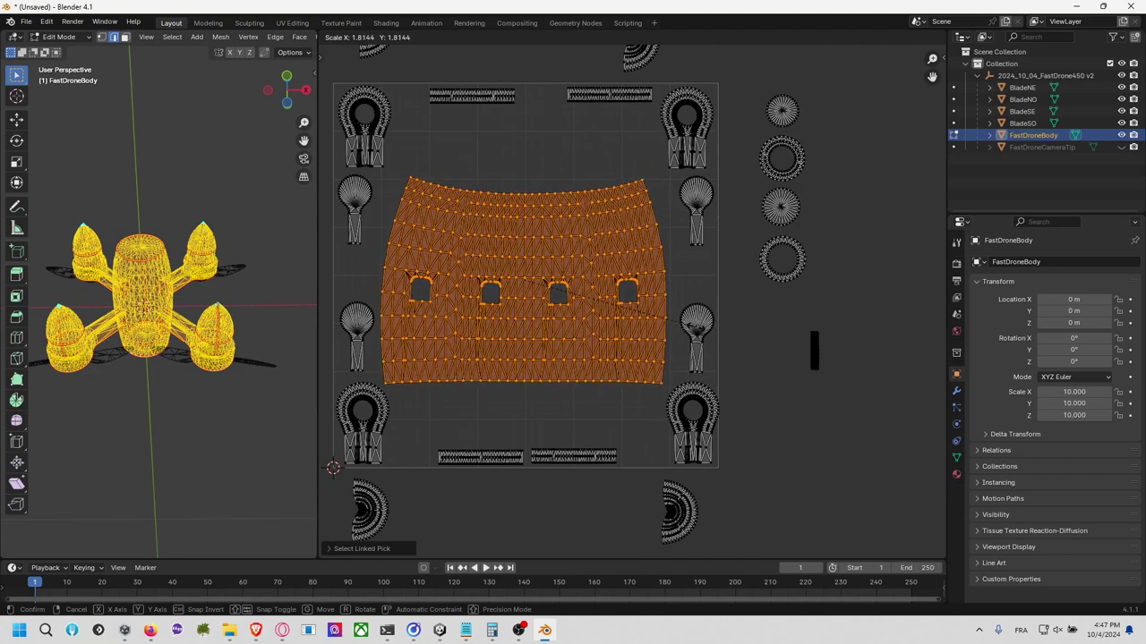
Step: Scale the body island about 1.8x, then nudge and resize it to fill the tile centre
{"action": "left_click", "coordinate": [698, 332]}
{"action": "key", "text": "g"}
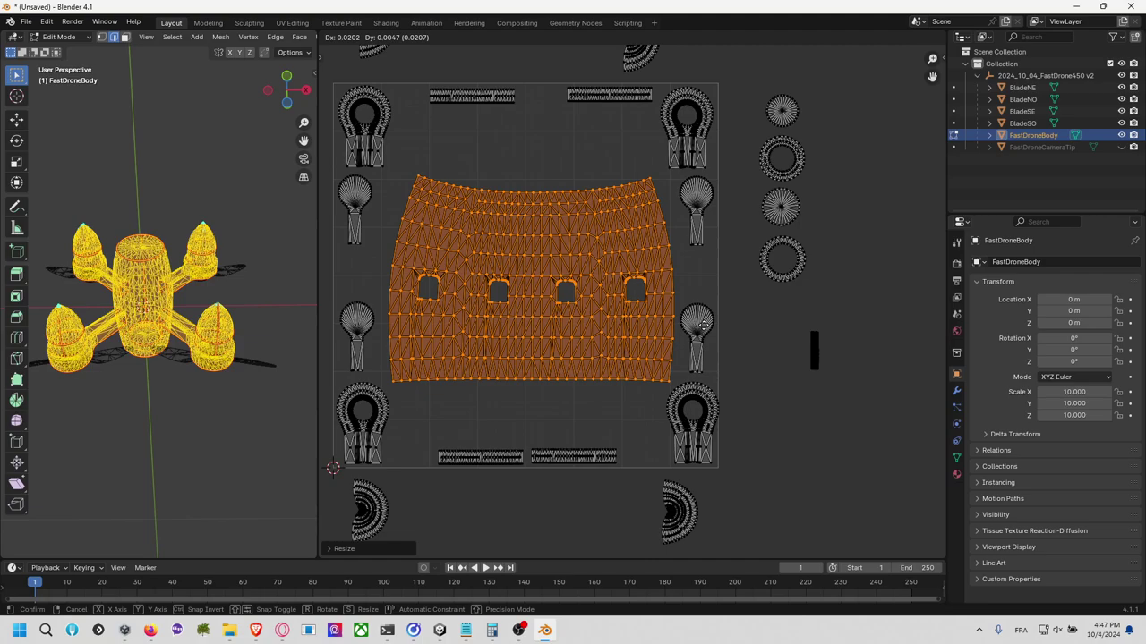
{"action": "left_click", "coordinate": [699, 328]}
{"action": "key", "text": "s"}
{"action": "left_click", "coordinate": [700, 325]}
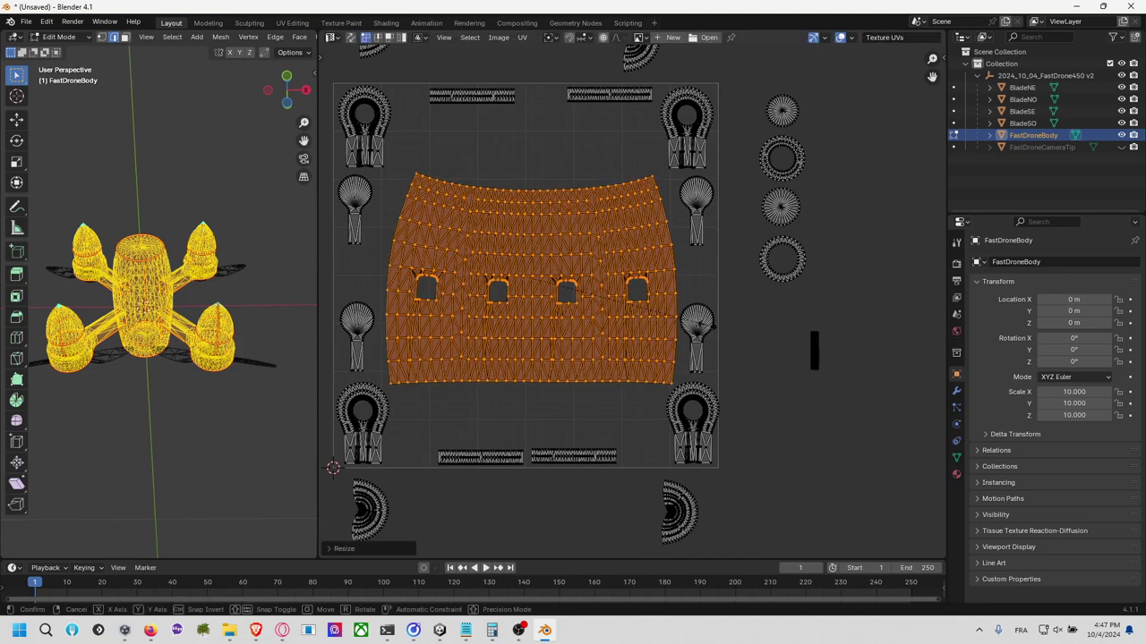
{"action": "key", "text": "s"}
{"action": "left_click", "coordinate": [707, 323]}
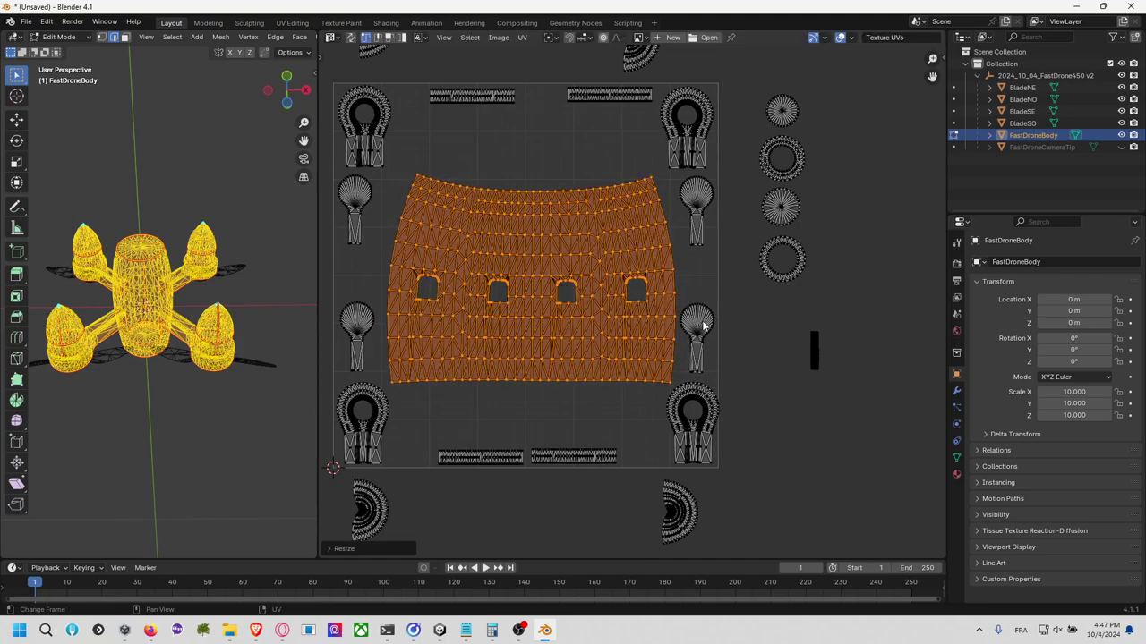
{"action": "key", "text": "g"}
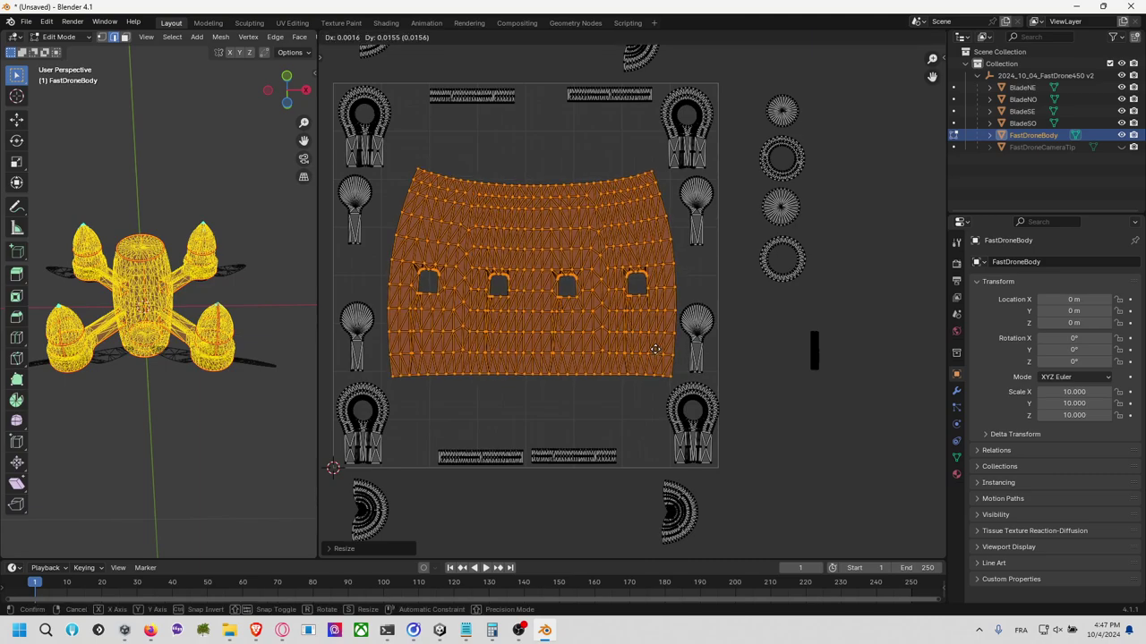
{"action": "left_click", "coordinate": [657, 351]}
{"action": "key", "text": "g"}
{"action": "left_click", "coordinate": [659, 355]}
Step: Try Straighten, Align Auto, Align Vertically and Align Horizontally on the body island, undoing each
{"action": "key", "text": "u"}
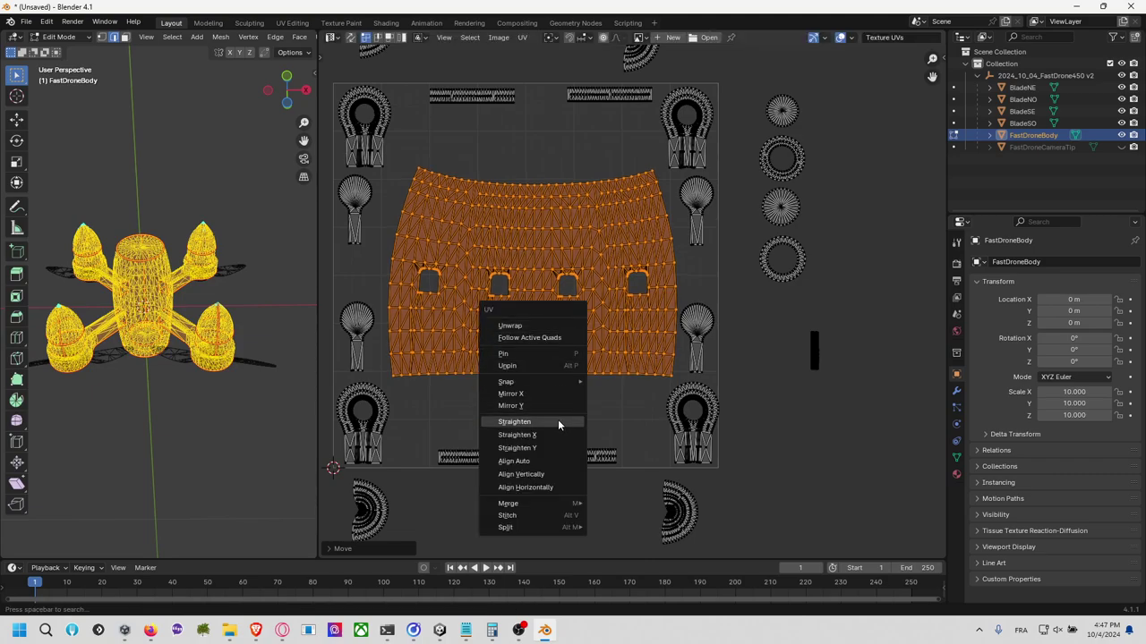
{"action": "left_click", "coordinate": [513, 422]}
{"action": "key", "text": "ctrl+z"}
{"action": "key", "text": "u"}
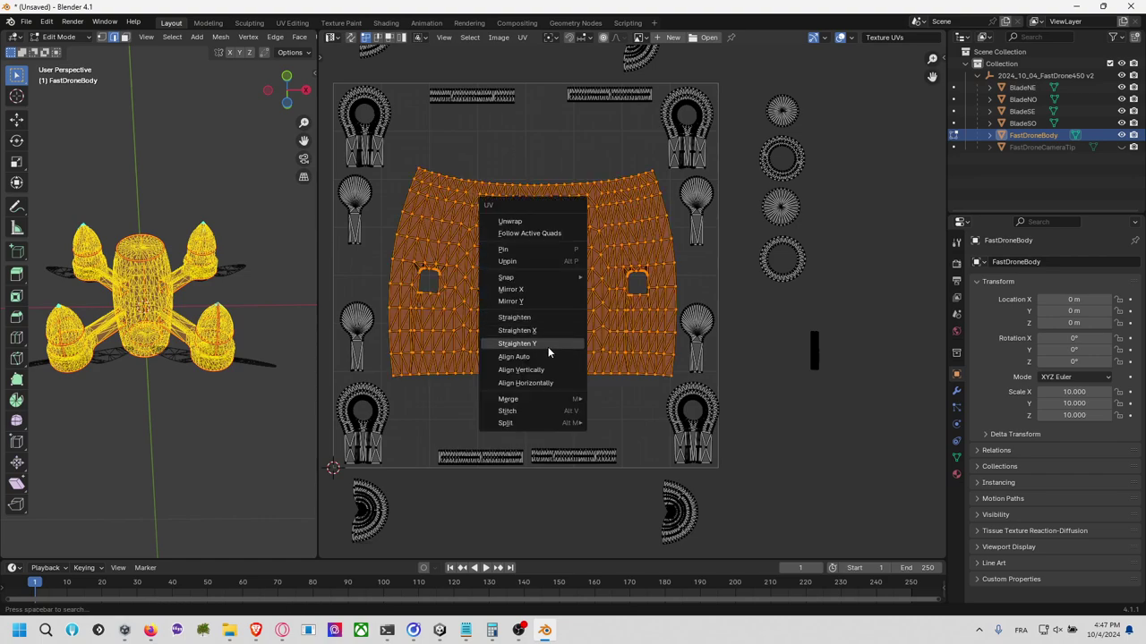
{"action": "left_click", "coordinate": [546, 356]}
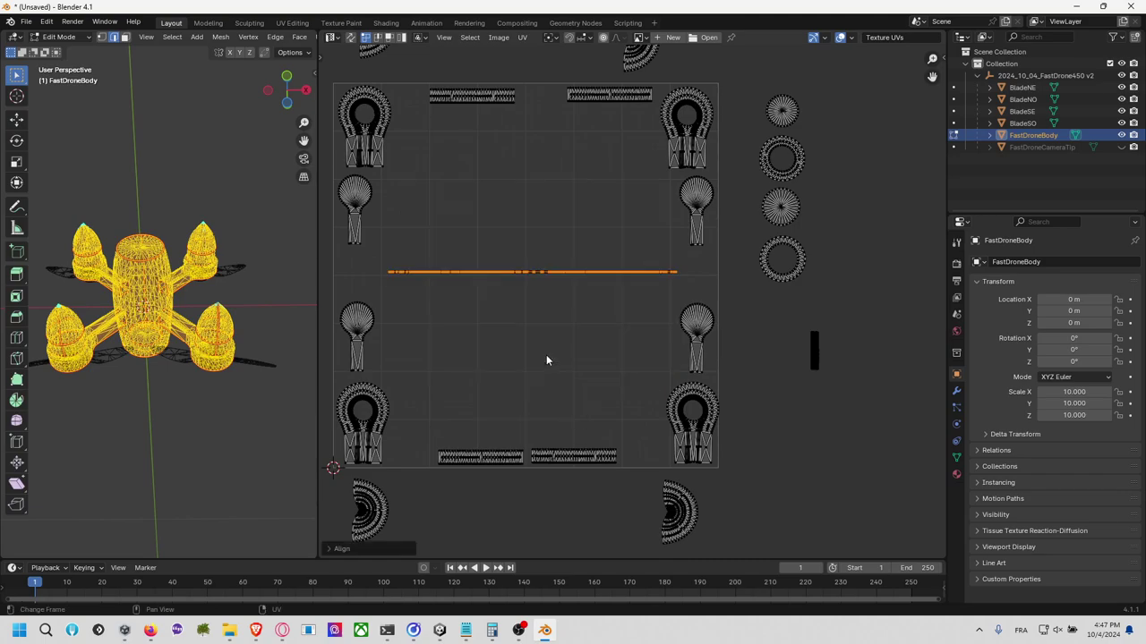
{"action": "key", "text": "ctrl+z"}
{"action": "key", "text": "u"}
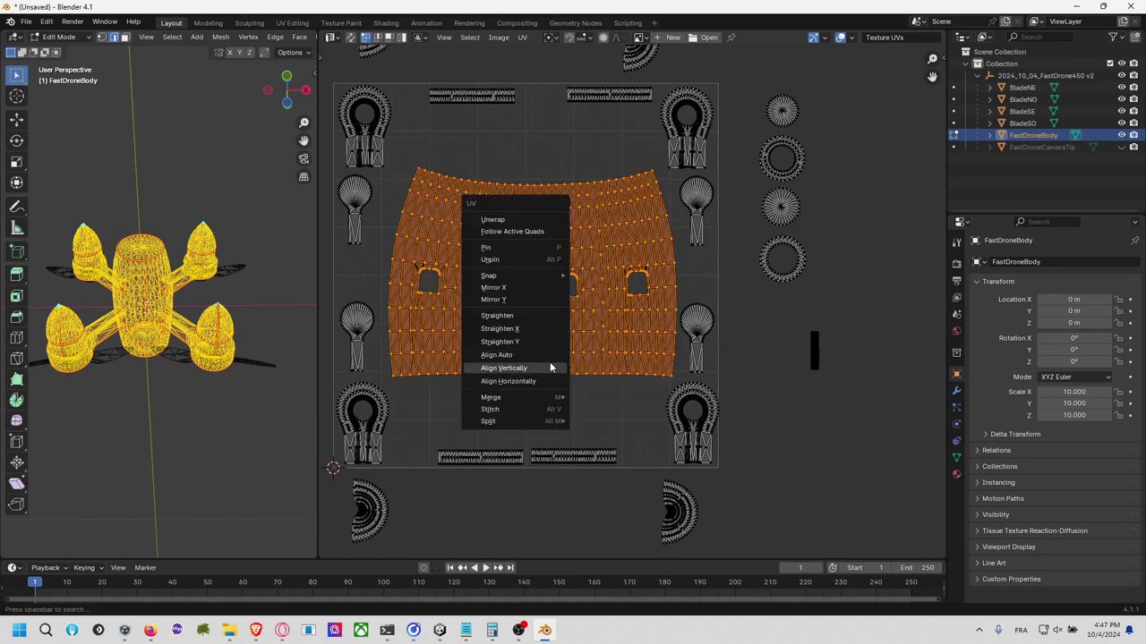
{"action": "left_click", "coordinate": [548, 366]}
{"action": "key", "text": "ctrl+z"}
{"action": "key", "text": "u"}
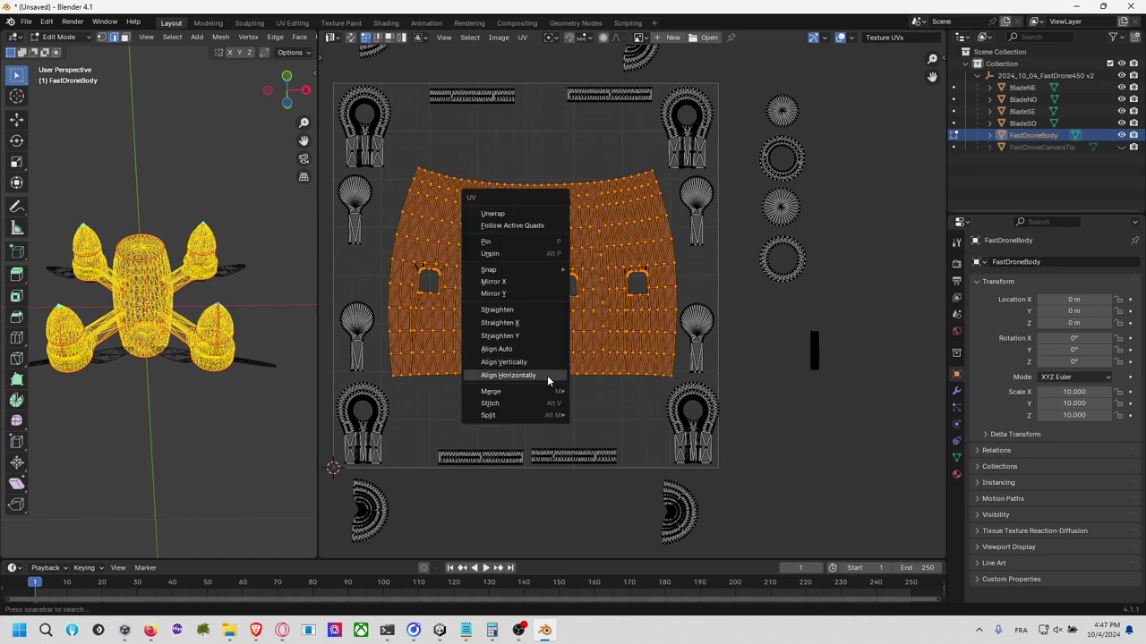
{"action": "left_click", "coordinate": [547, 375]}
{"action": "key", "text": "ctrl+z"}
Step: Try straightening the body island along X, then undo to restore its shape
{"action": "key", "text": "u"}
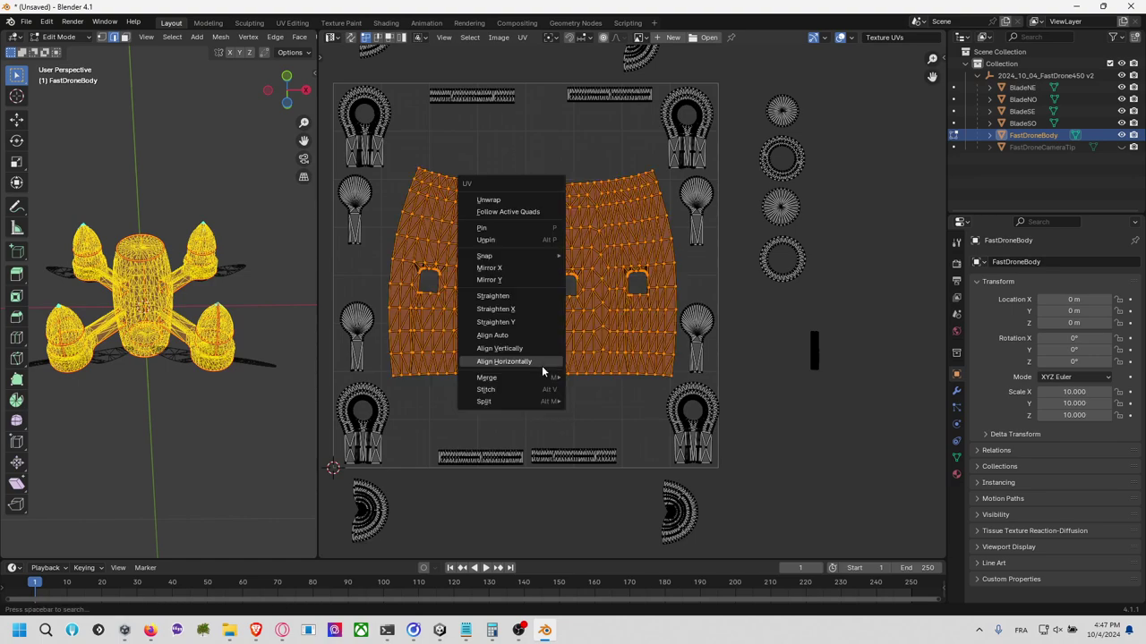
{"action": "left_click", "coordinate": [525, 385]}
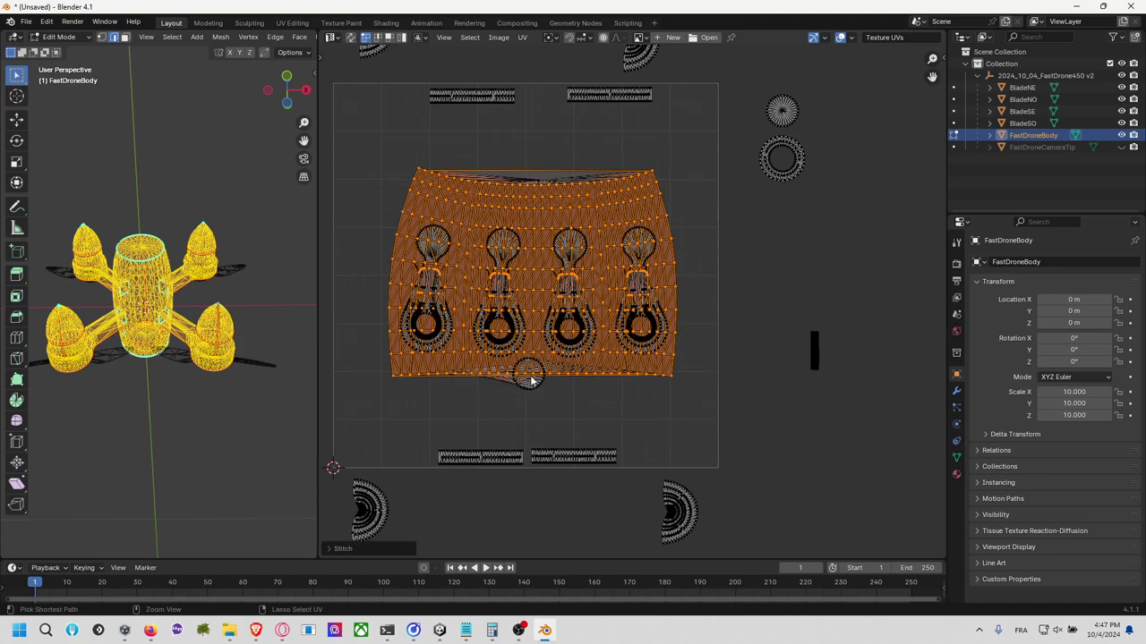
{"action": "key", "text": "u"}
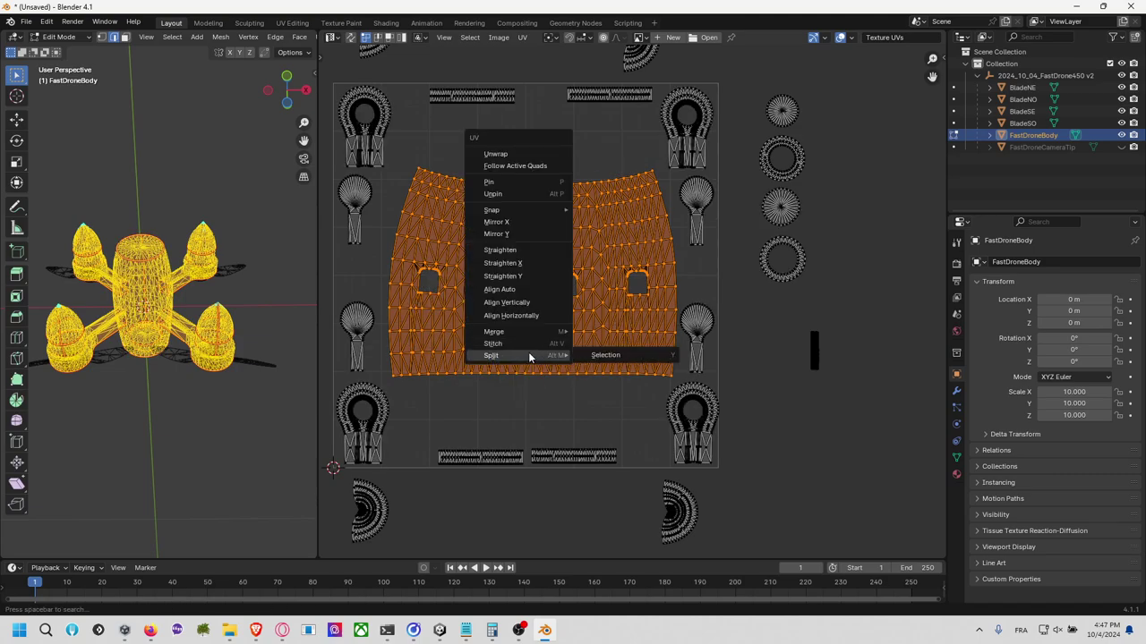
{"action": "left_click", "coordinate": [537, 263]}
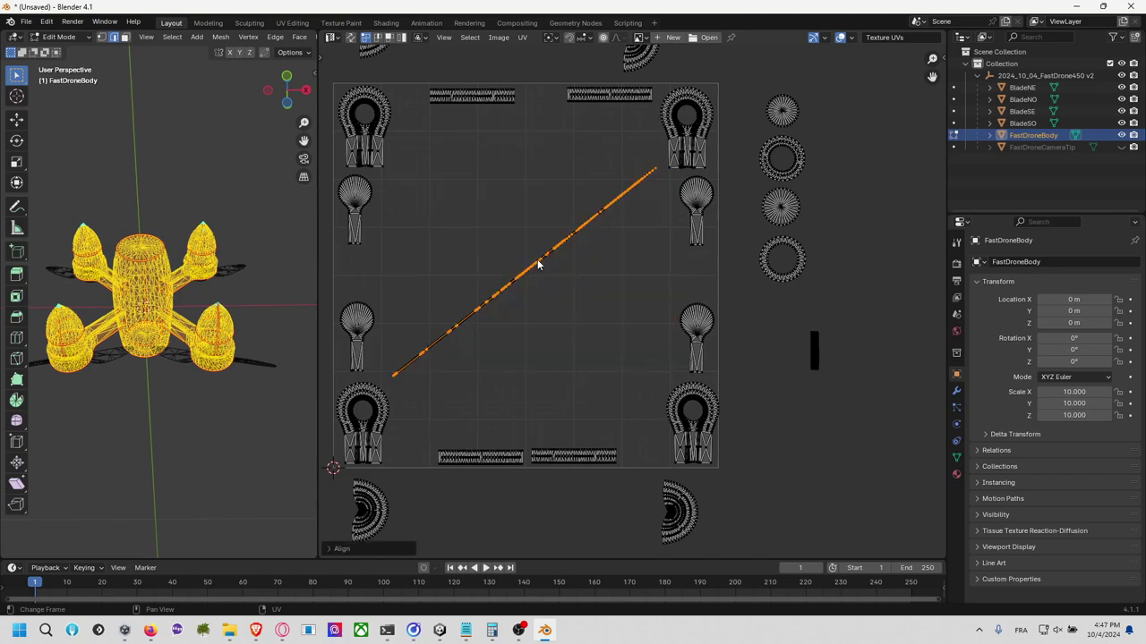
{"action": "key", "text": "ctrl+z"}
{"action": "key", "text": "u"}
{"action": "left_click", "coordinate": [534, 267]}
{"action": "key", "text": "ctrl+z"}
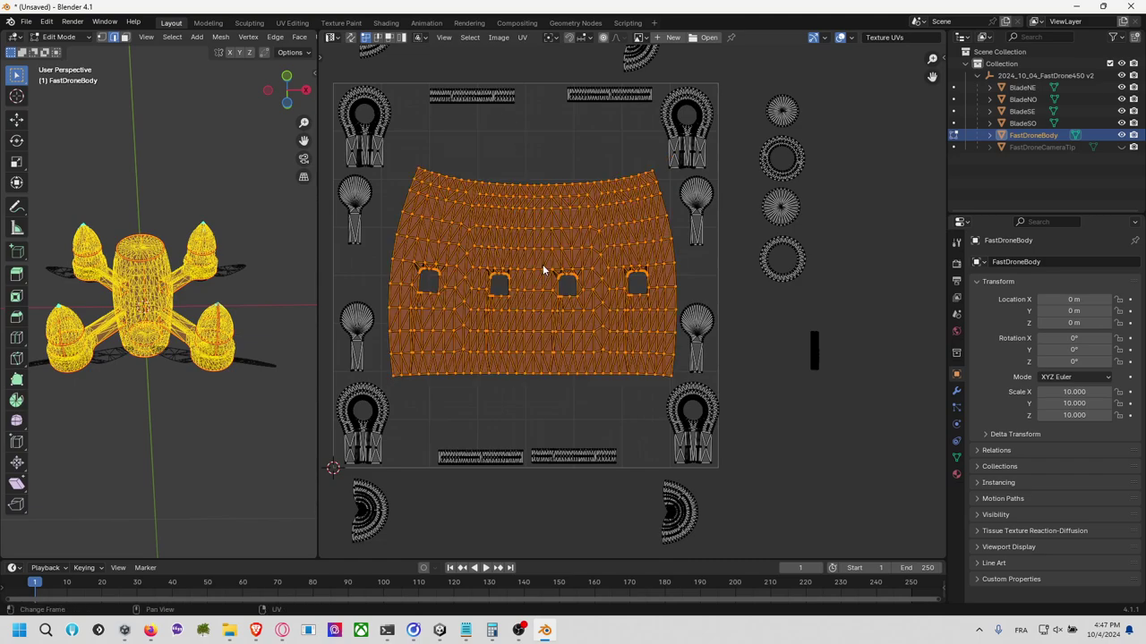
Step: Try Snap Selected to Cursor (Offset), undo it, then apply Follow Active Quads
{"action": "key", "text": "u"}
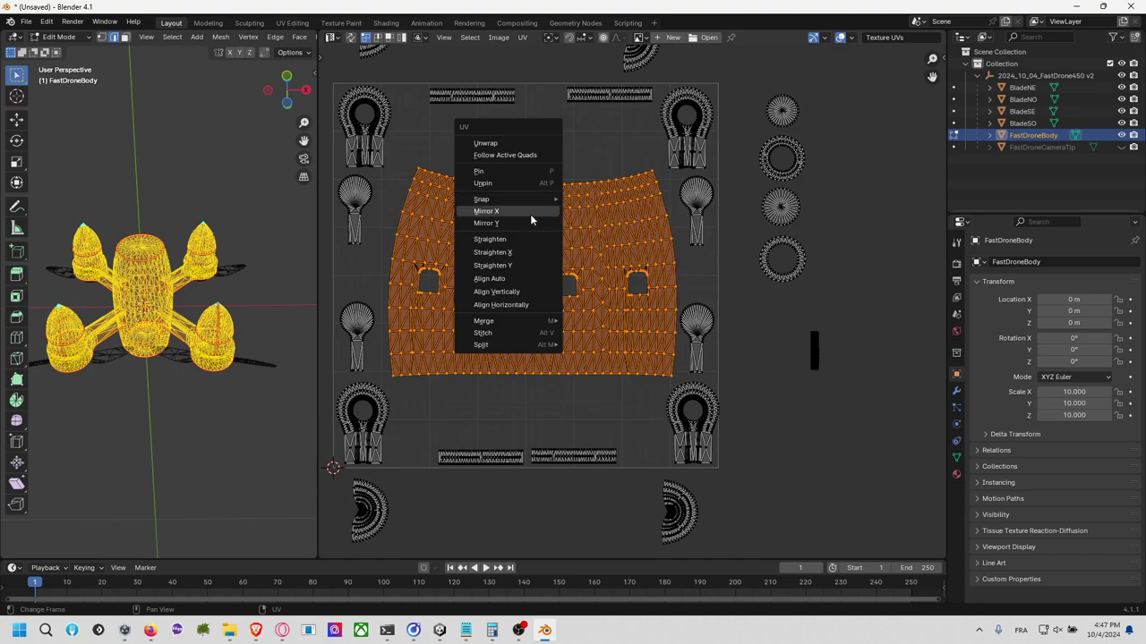
{"action": "mouse_move", "coordinate": [537, 202]}
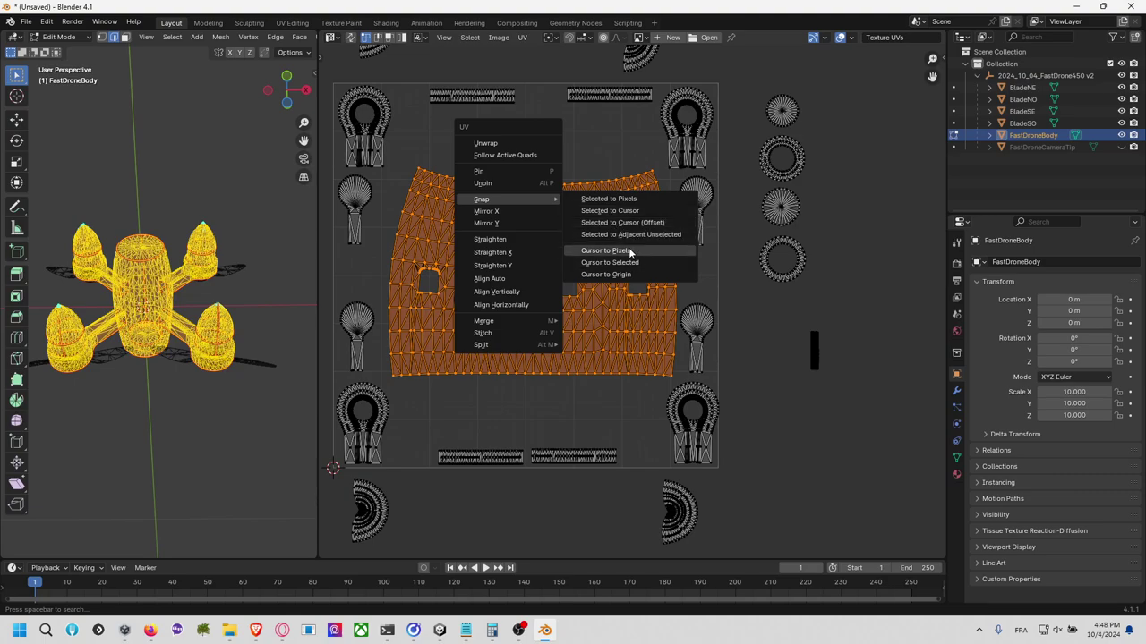
{"action": "left_click", "coordinate": [637, 222]}
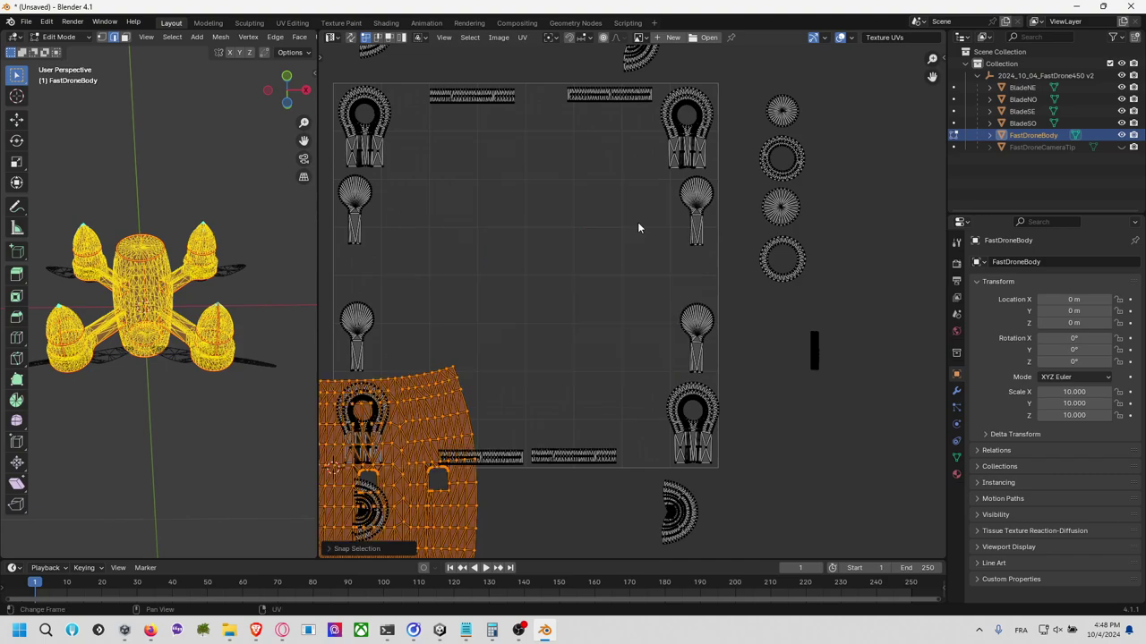
{"action": "key", "text": "ctrl+z"}
{"action": "key", "text": "u"}
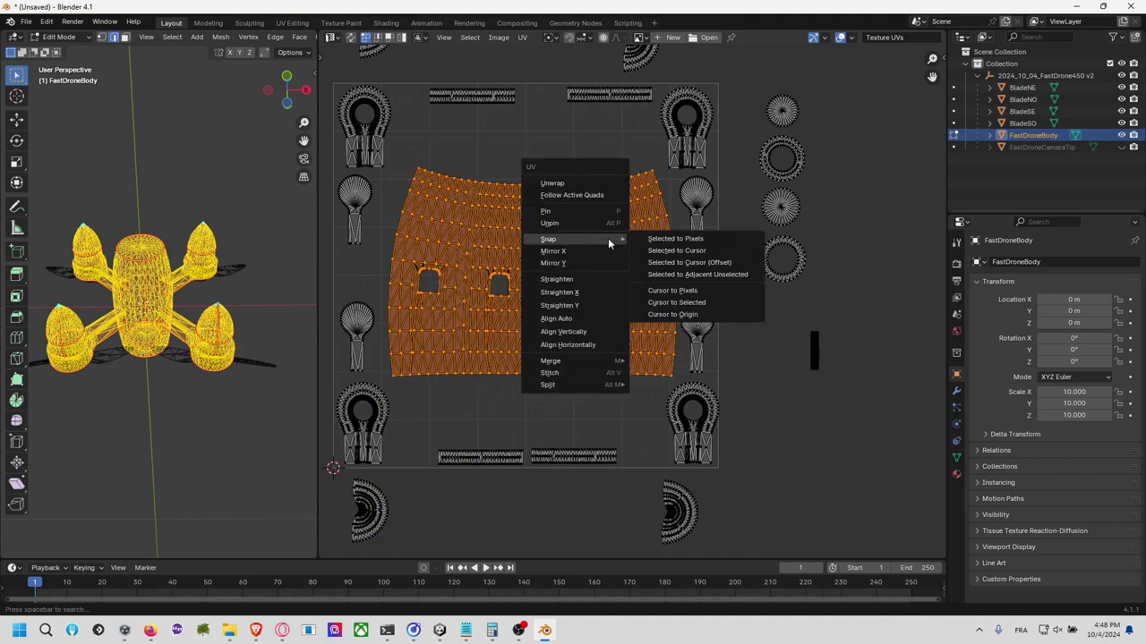
{"action": "mouse_move", "coordinate": [608, 238]}
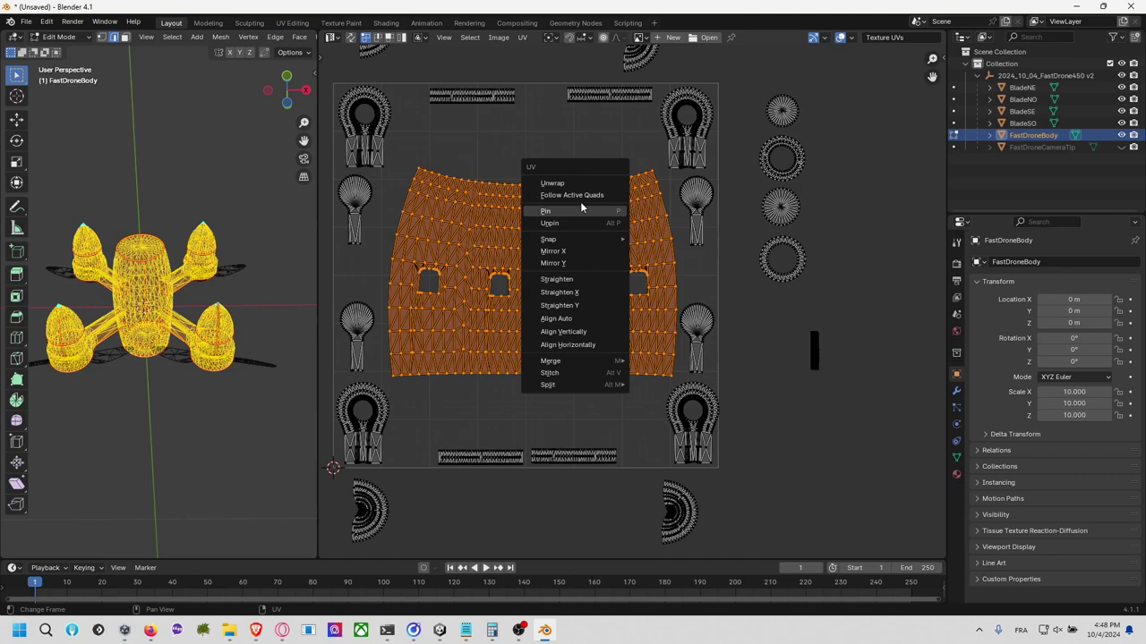
{"action": "left_click", "coordinate": [583, 195]}
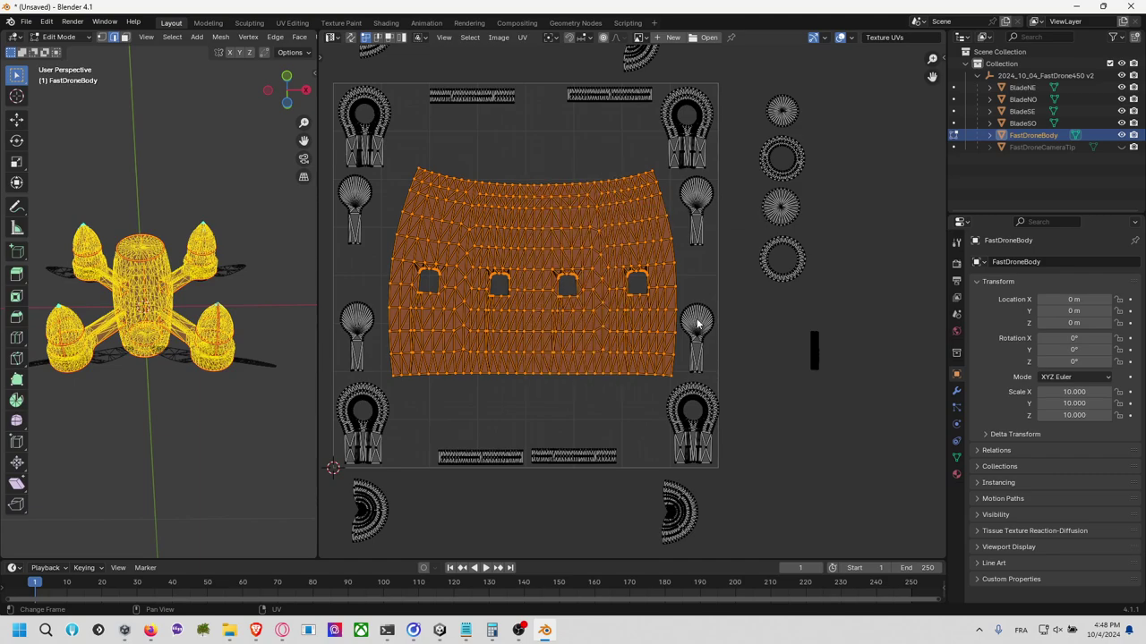
{"action": "key", "text": "F3"}
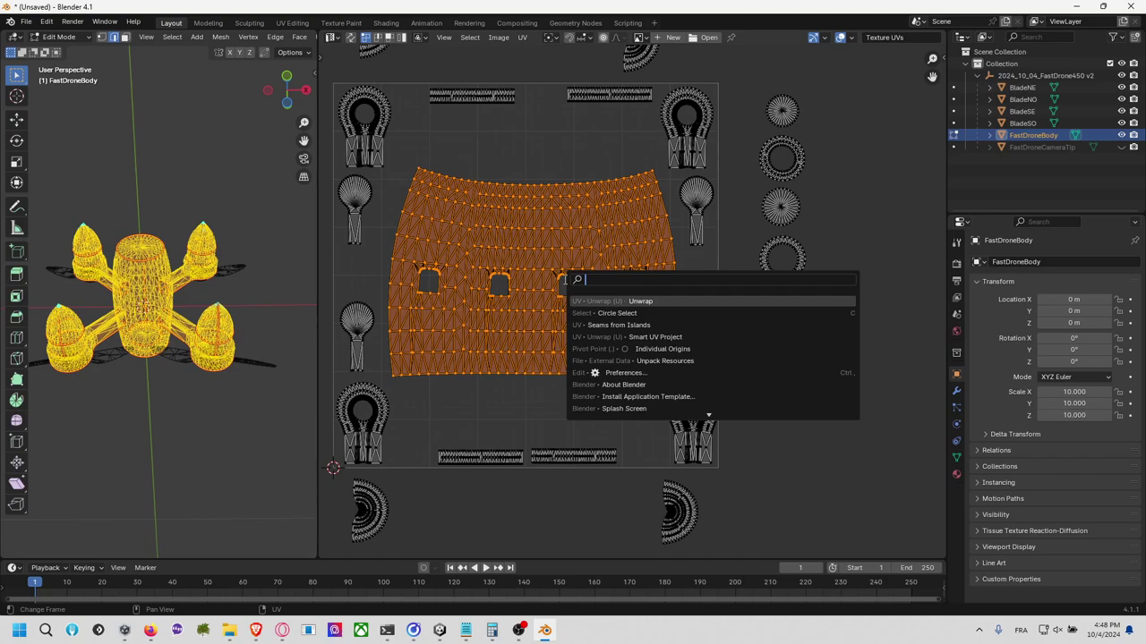
Step: Run Minimize Stretch on the body island from the operator search
{"action": "type", "text": "tran"}
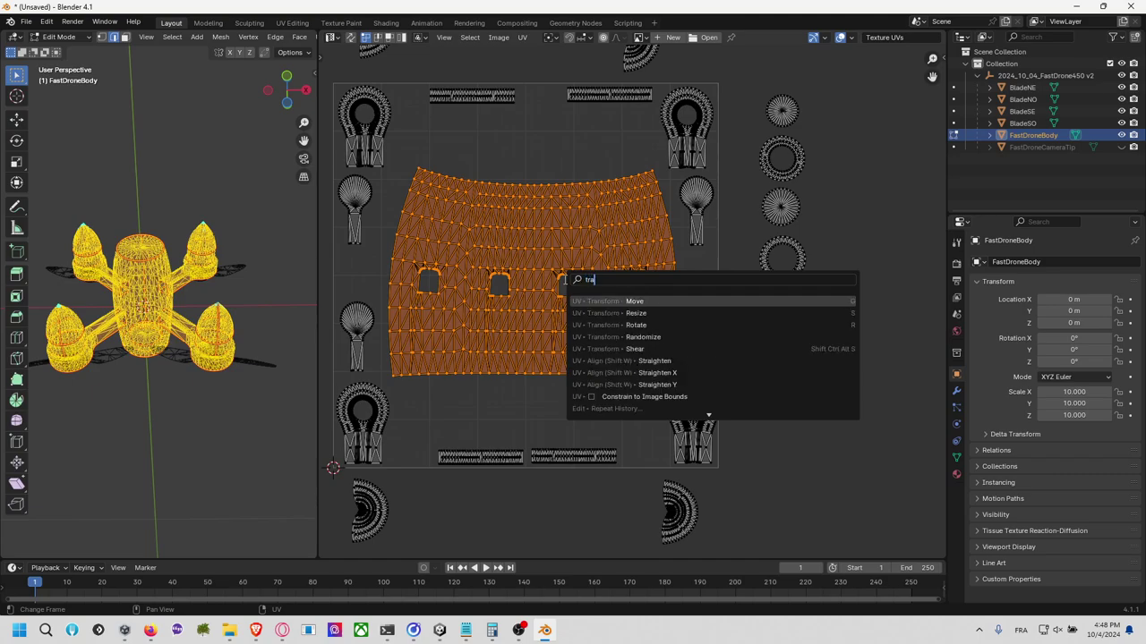
{"action": "key", "text": "Down"}
{"action": "key", "text": "Down"}
{"action": "key", "text": "Down"}
{"action": "key", "text": "Down"}
{"action": "key", "text": "Down"}
{"action": "key", "text": "Down"}
{"action": "key", "text": "Down"}
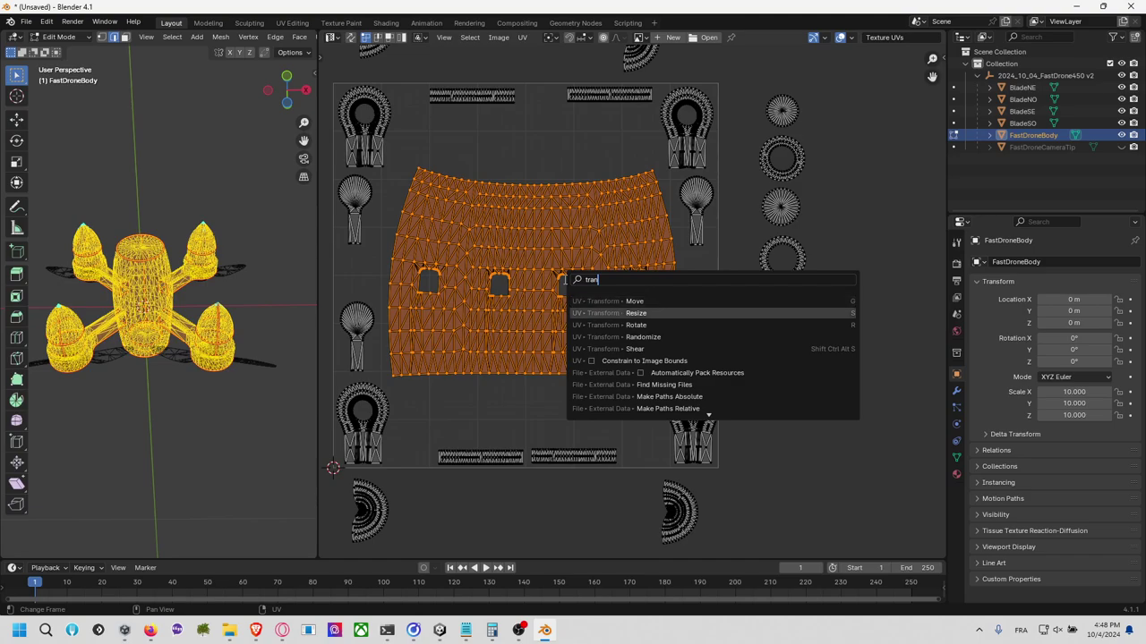
{"action": "key", "text": "Down"}
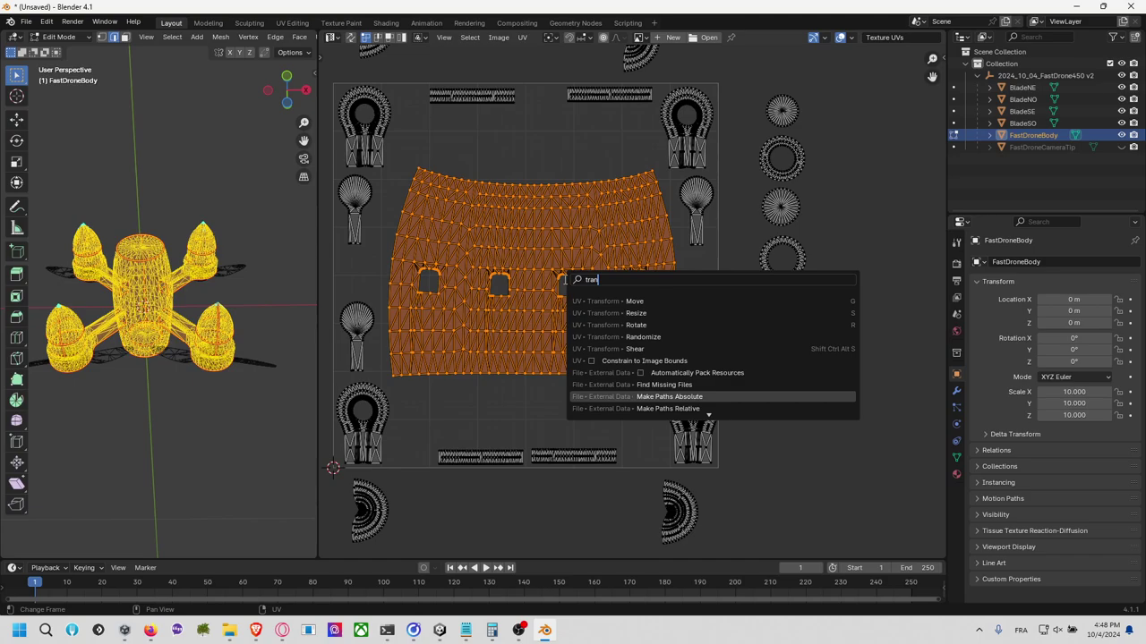
{"action": "key", "text": "BackSpace"}
{"action": "key", "text": "BackSpace"}
{"action": "key", "text": "BackSpace"}
{"action": "key", "text": "BackSpace"}
{"action": "type", "text": "stretc"}
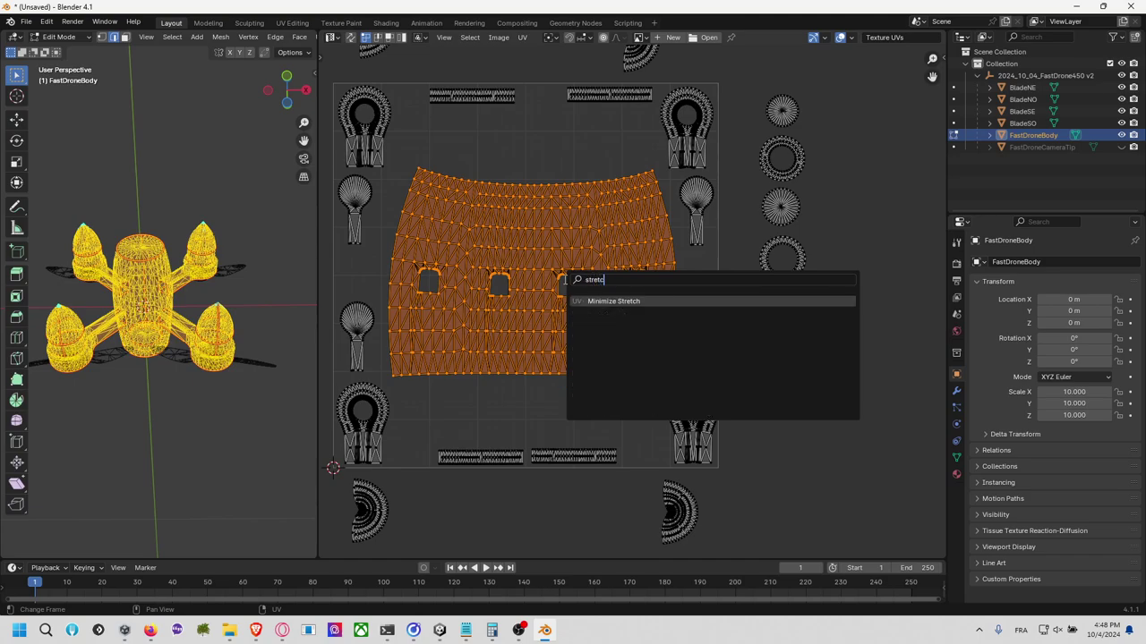
{"action": "key", "text": "Return"}
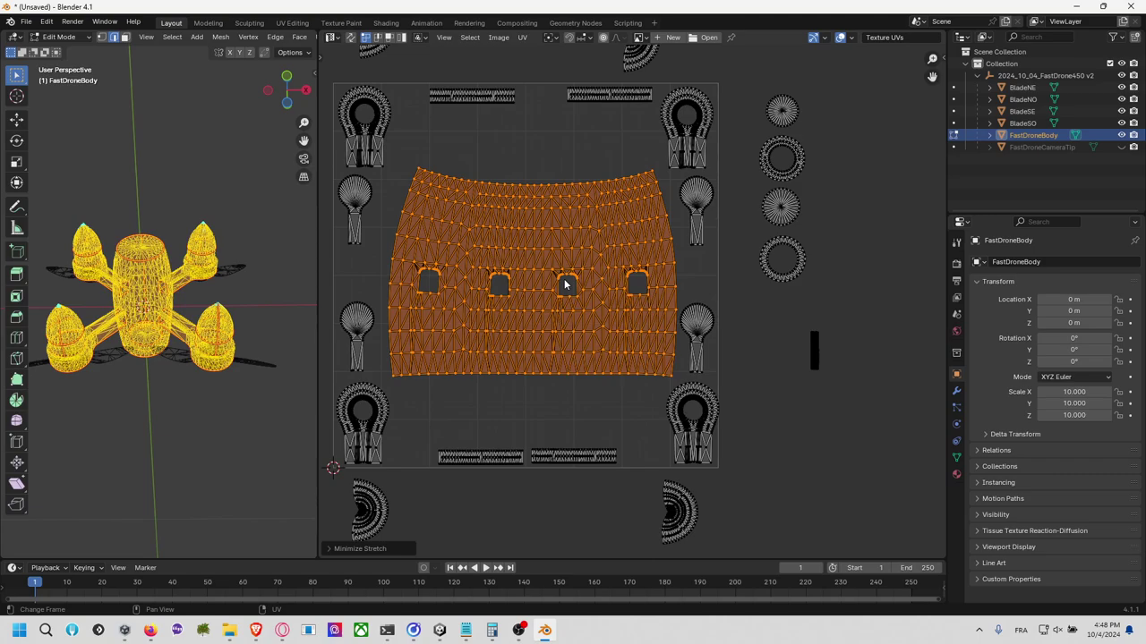
Step: Undo Minimize Stretch and close the reopened operator search
{"action": "key", "text": "ctrl+z"}
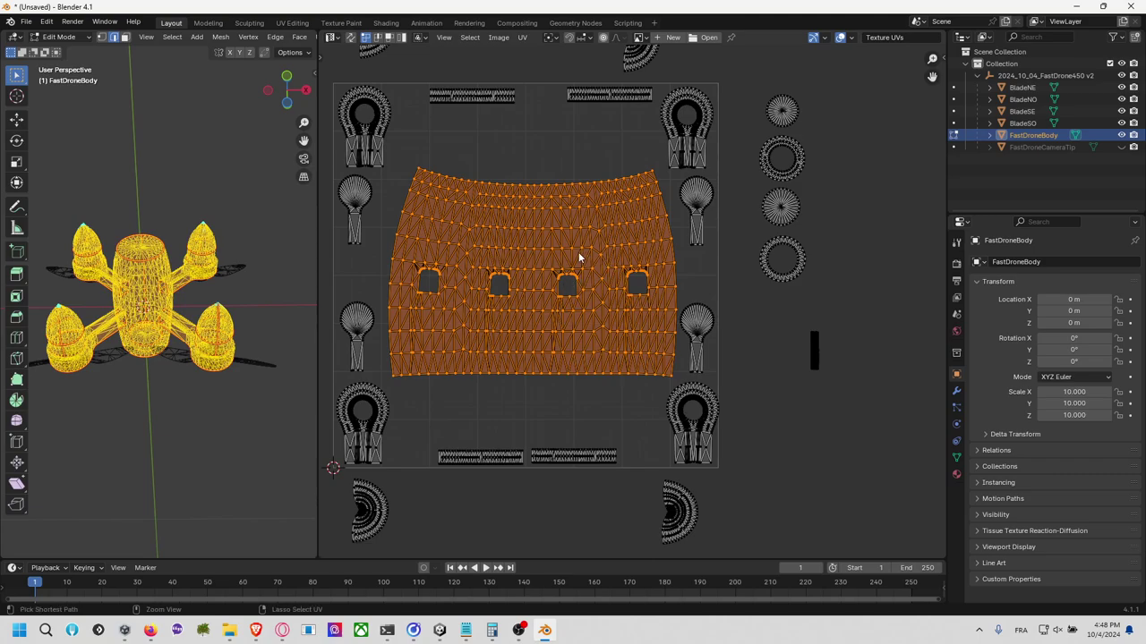
{"action": "key", "text": "F3"}
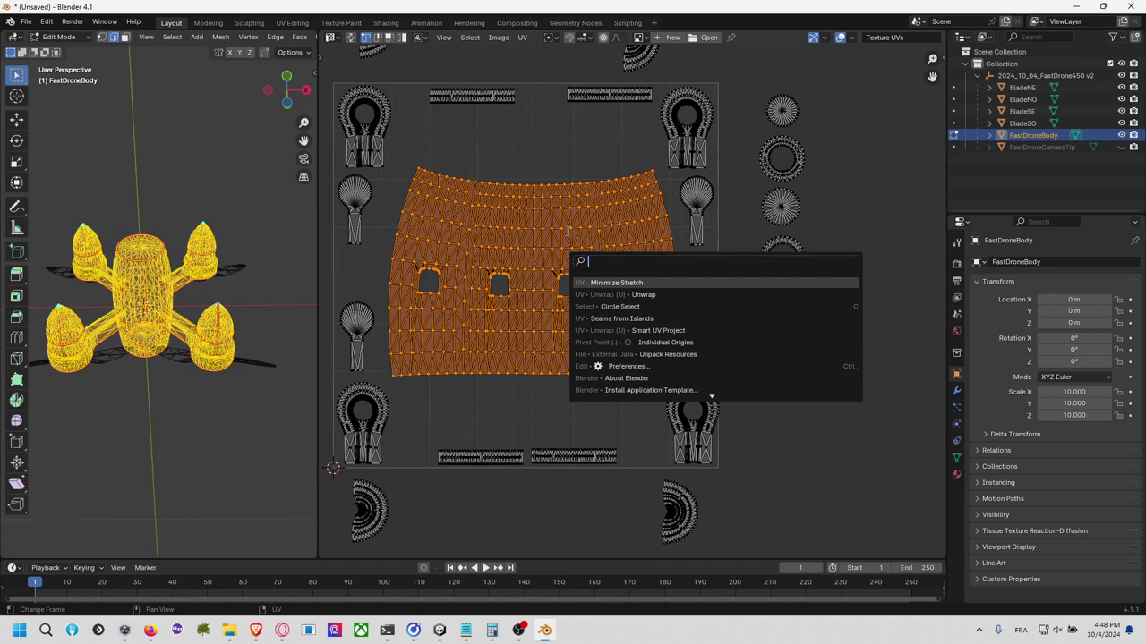
{"action": "key", "text": "Escape"}
Step: Select the whole body island with UV Sync Selection in island mode, and unwrap it again
{"action": "left_click", "coordinate": [539, 187]}
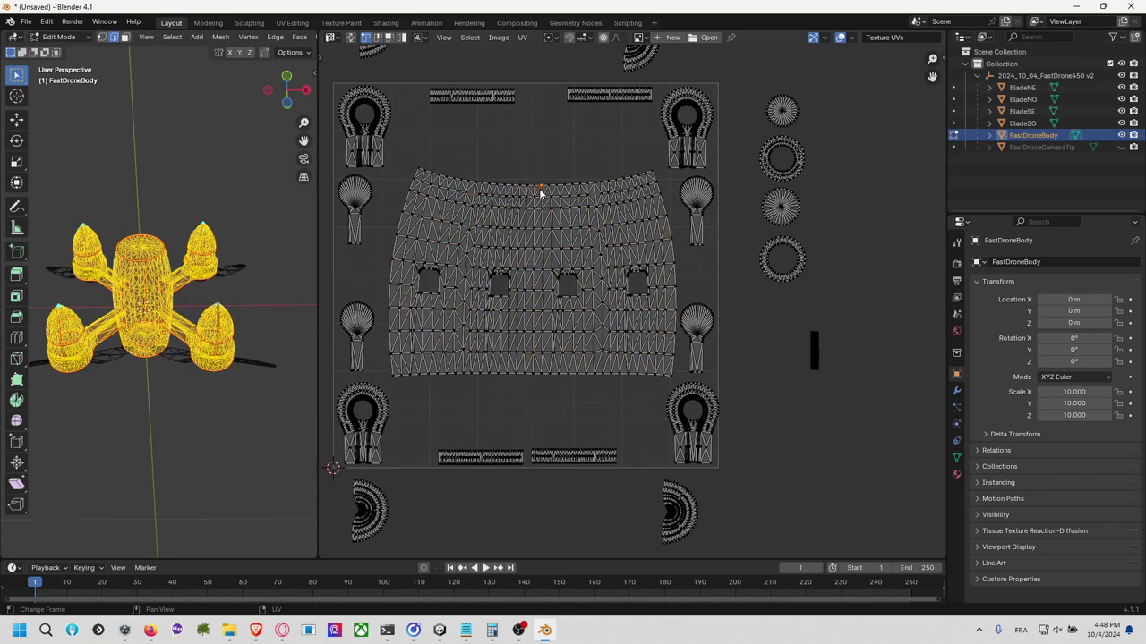
{"action": "key", "text": "l"}
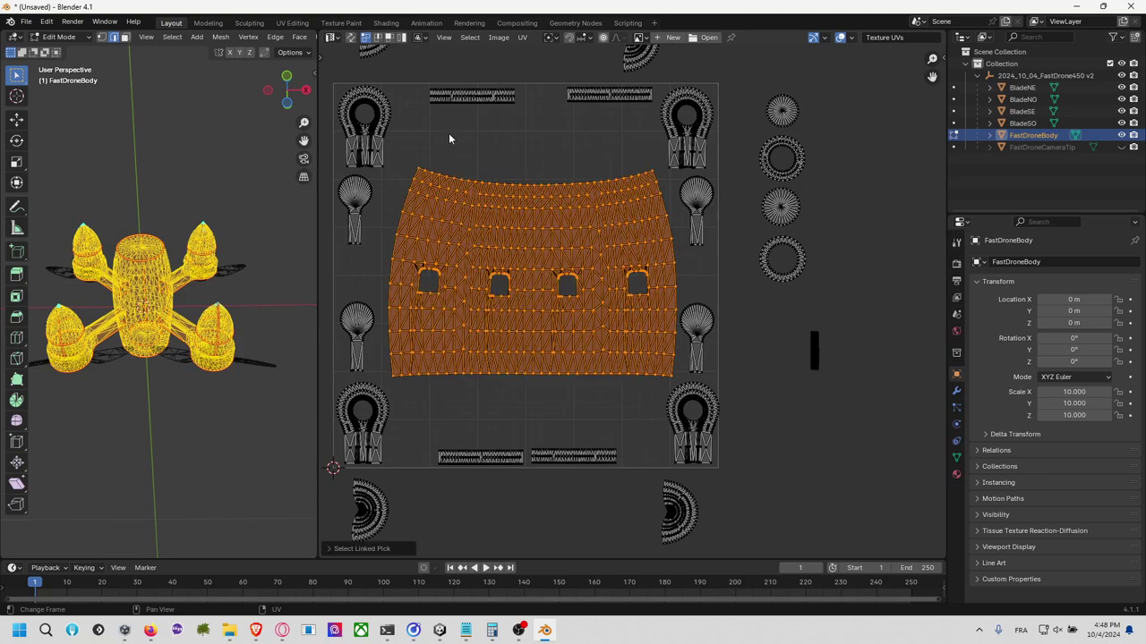
{"action": "left_click", "coordinate": [351, 37]}
{"action": "key", "text": "alt+a"}
{"action": "key", "text": "l"}
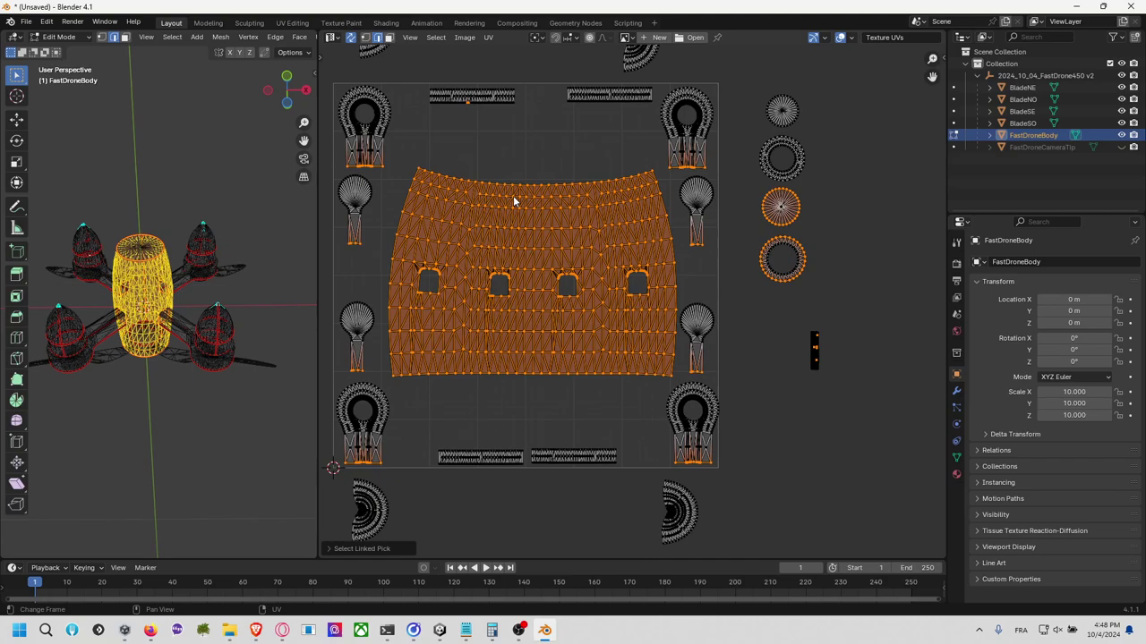
{"action": "left_click", "coordinate": [349, 36]}
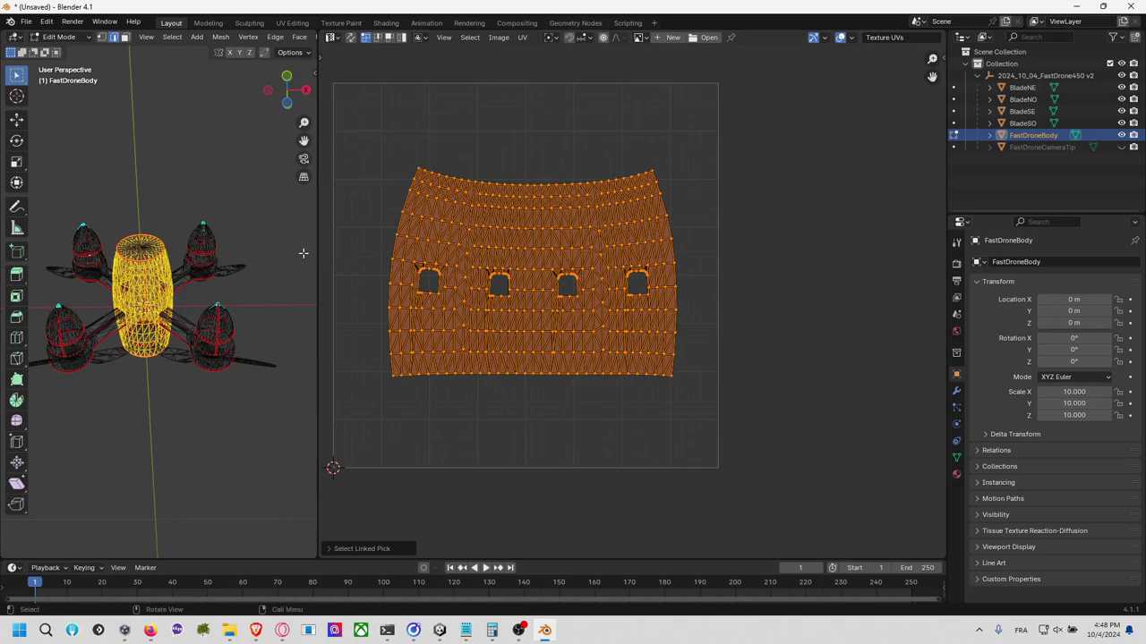
{"action": "key", "text": "F3"}
{"action": "type", "text": "unw"}
{"action": "key", "text": "Return"}
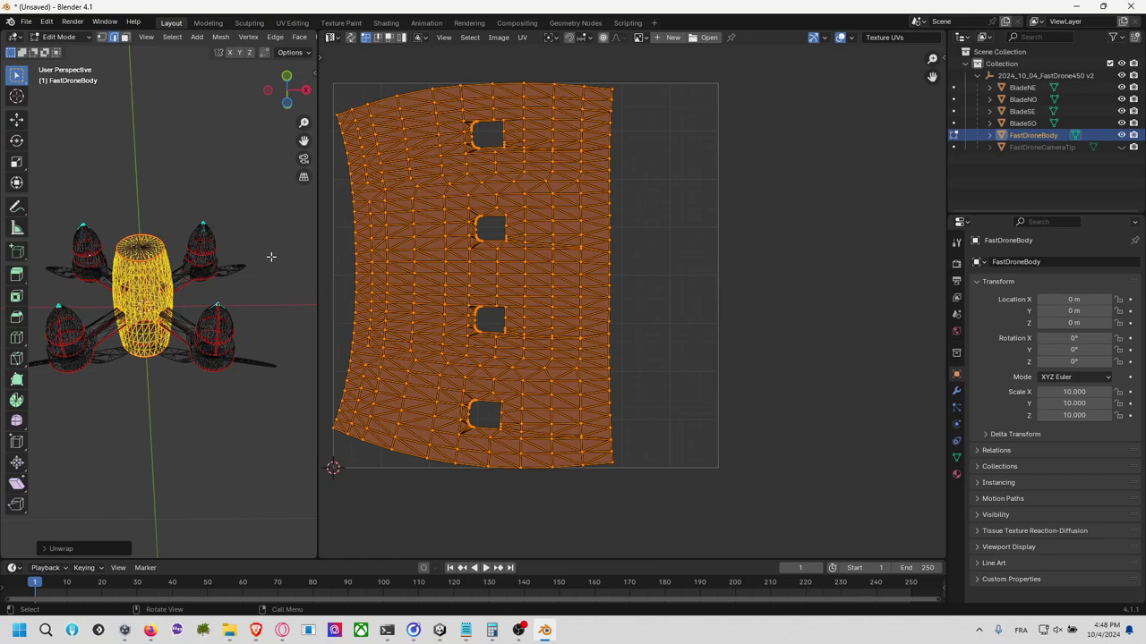
Step: Run Smart UV Project on the drone body from the operator search
{"action": "key", "text": "F3"}
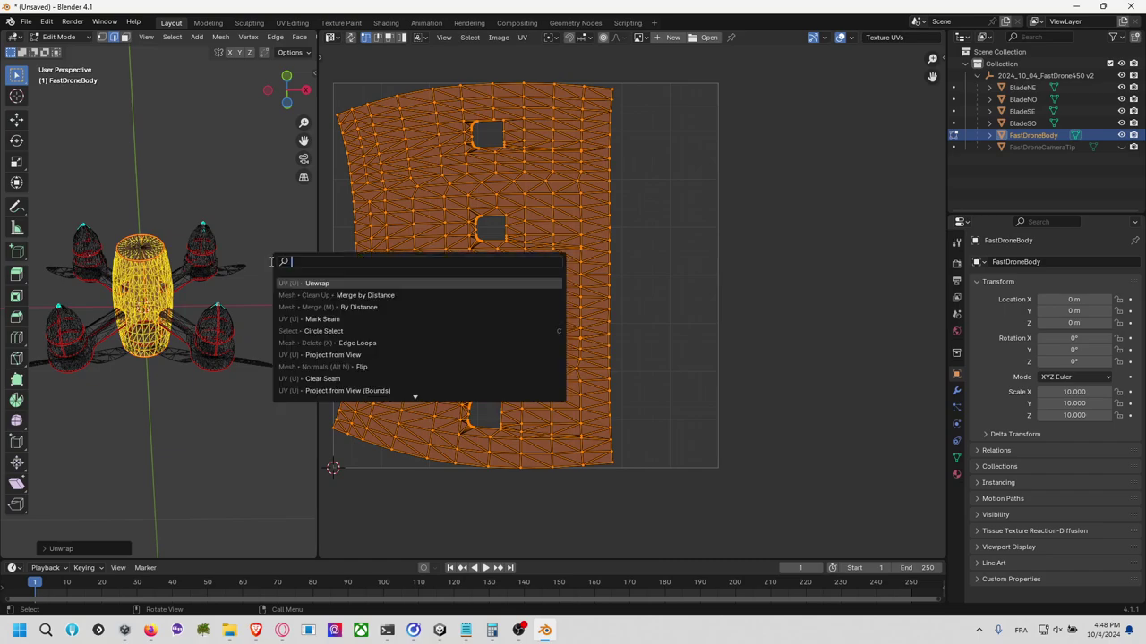
{"action": "type", "text": "unw"}
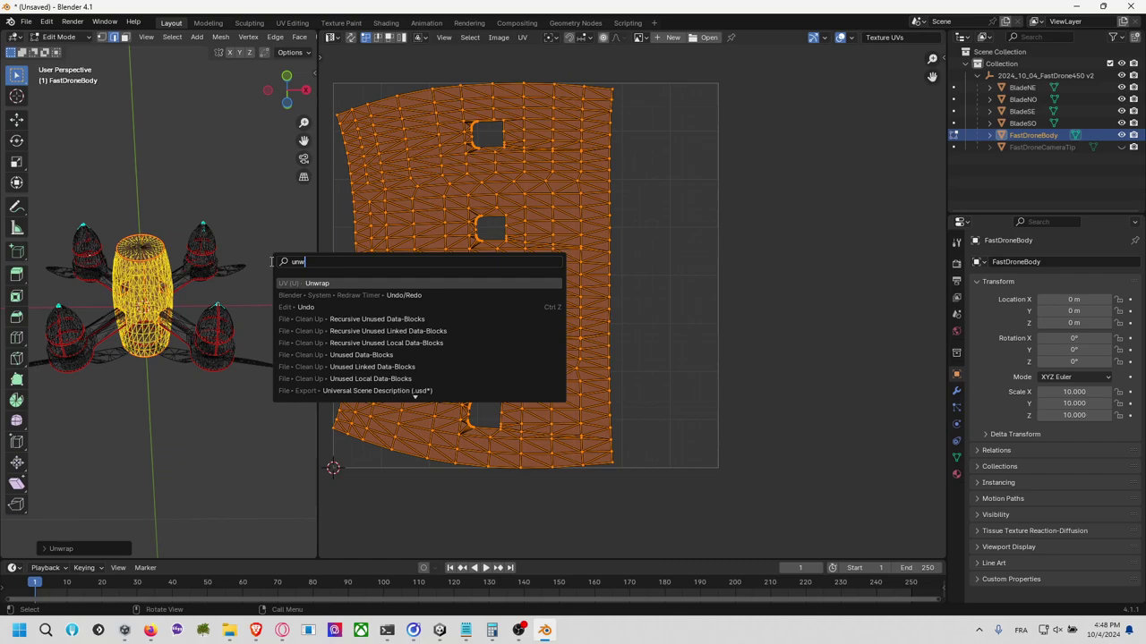
{"action": "key", "text": "Down"}
{"action": "key", "text": "Down"}
{"action": "key", "text": "Down"}
{"action": "key", "text": "Down"}
{"action": "key", "text": "Down"}
{"action": "key", "text": "Down"}
{"action": "key", "text": "Down"}
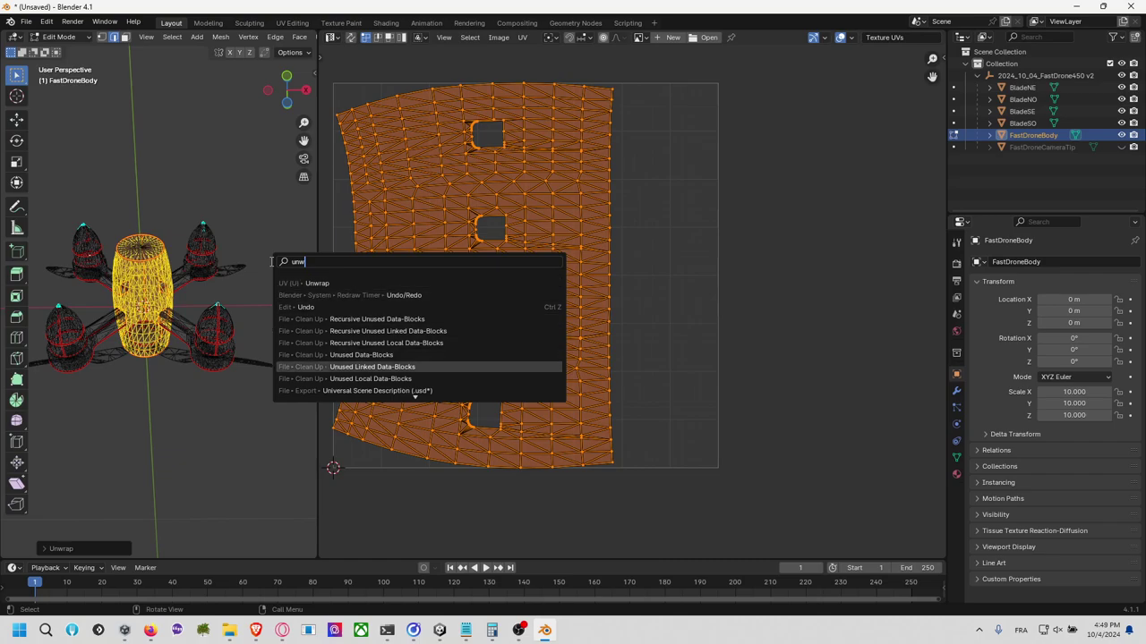
{"action": "key", "text": "Up"}
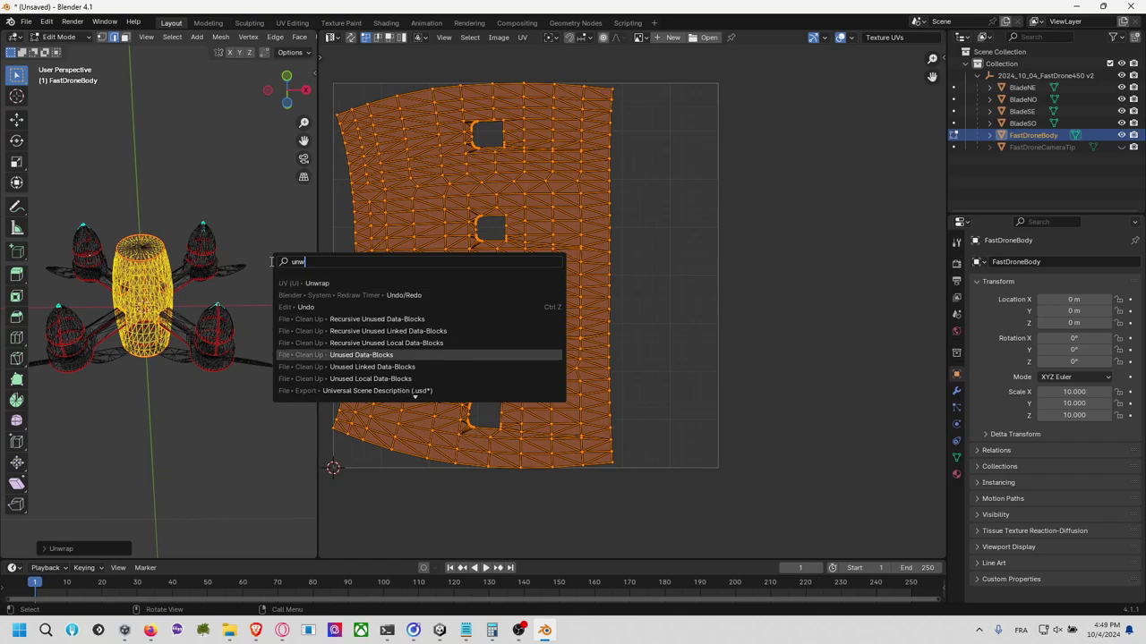
{"action": "type", "text": "rap"}
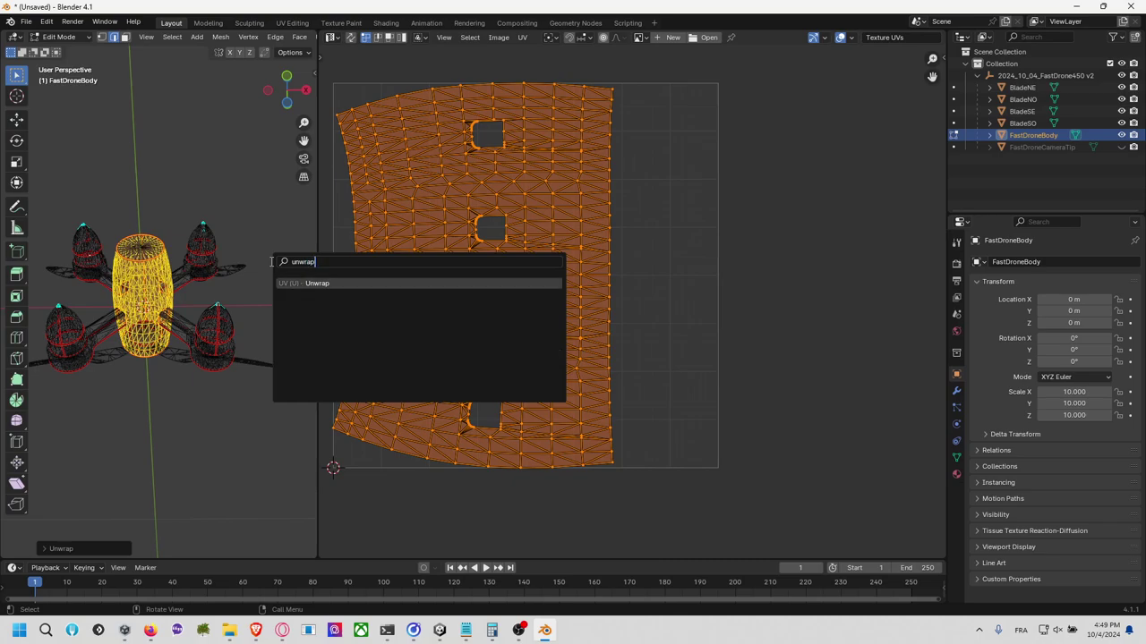
{"action": "key", "text": "BackSpace"}
{"action": "key", "text": "BackSpace"}
{"action": "key", "text": "BackSpace"}
{"action": "key", "text": "BackSpace"}
{"action": "key", "text": "BackSpace"}
{"action": "key", "text": "BackSpace"}
{"action": "type", "text": "smart"}
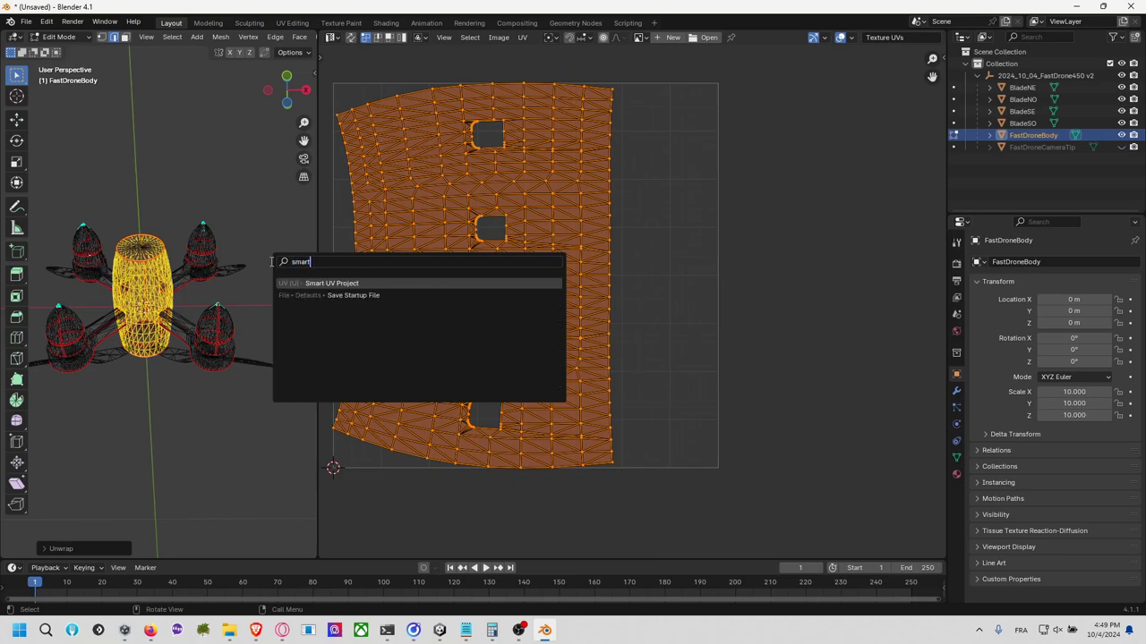
{"action": "key", "text": "Return"}
{"action": "key", "text": "Return"}
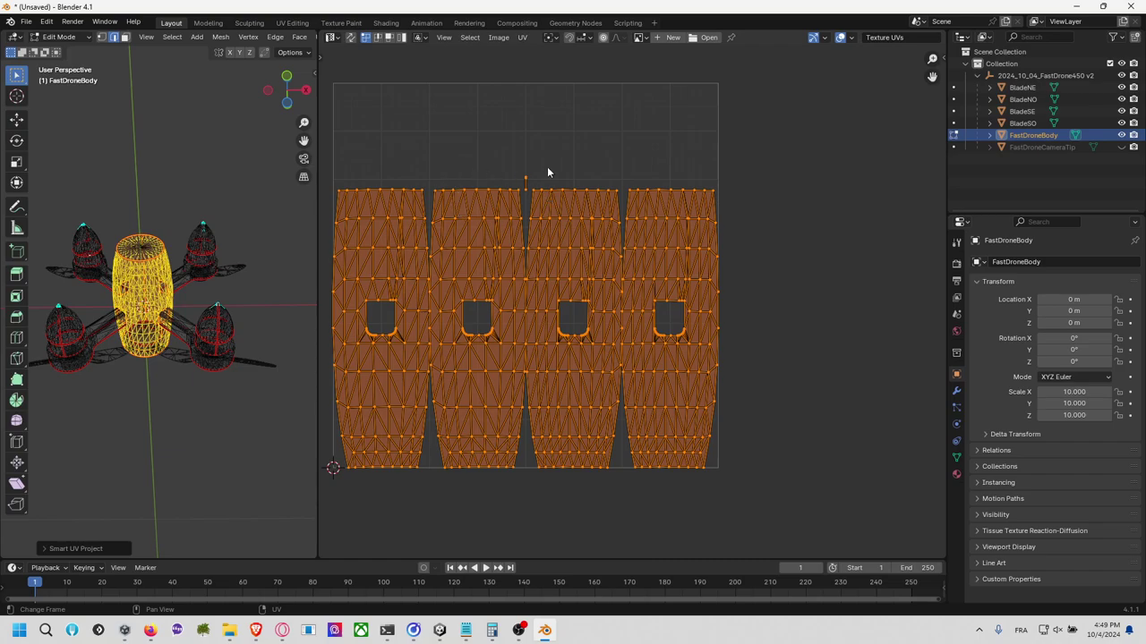
Step: Scale the new Smart UV islands down and move them upward in the tile
{"action": "key", "text": "s"}
{"action": "left_click", "coordinate": [550, 210]}
{"action": "key", "text": "g"}
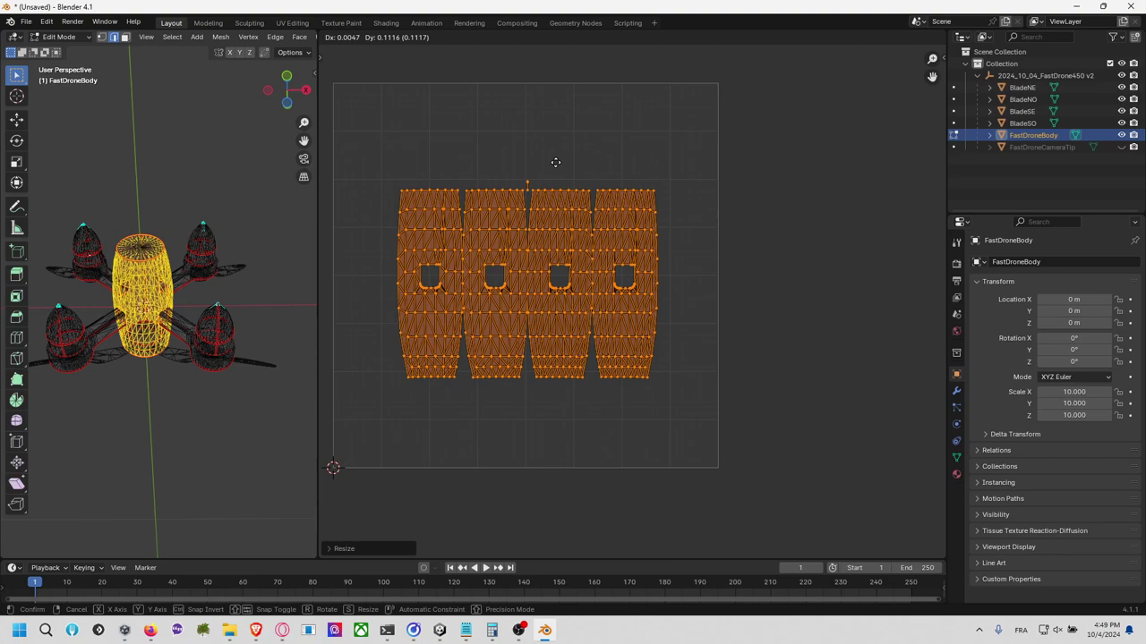
{"action": "left_click", "coordinate": [553, 163]}
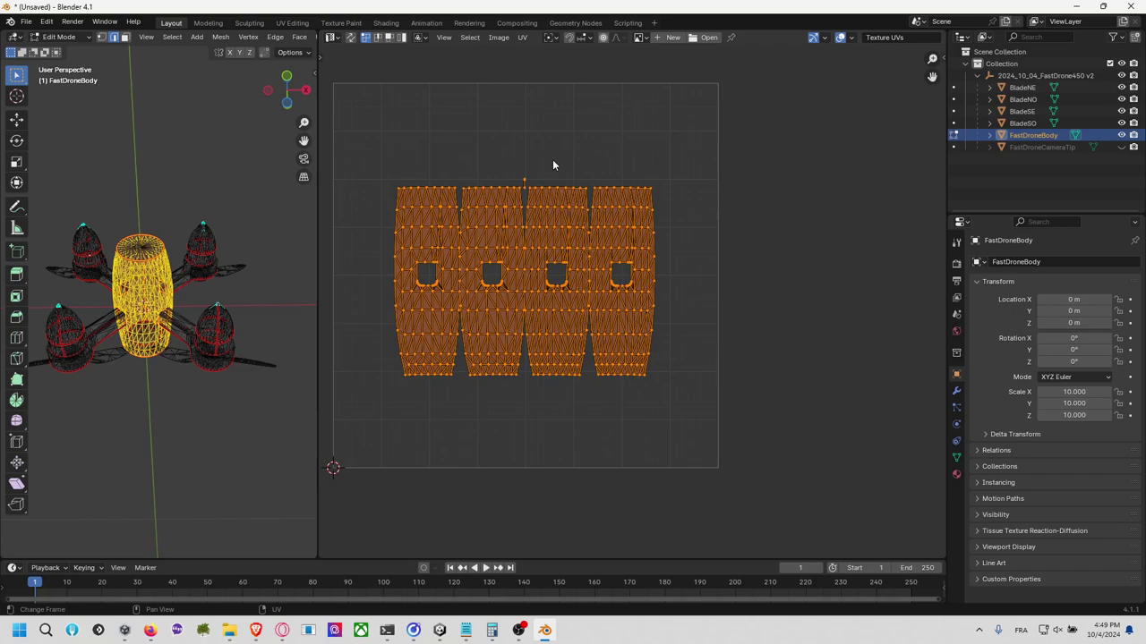
Step: Select the four central body UV islands by linked selection, then deselect the whole mesh
{"action": "key", "text": "a"}
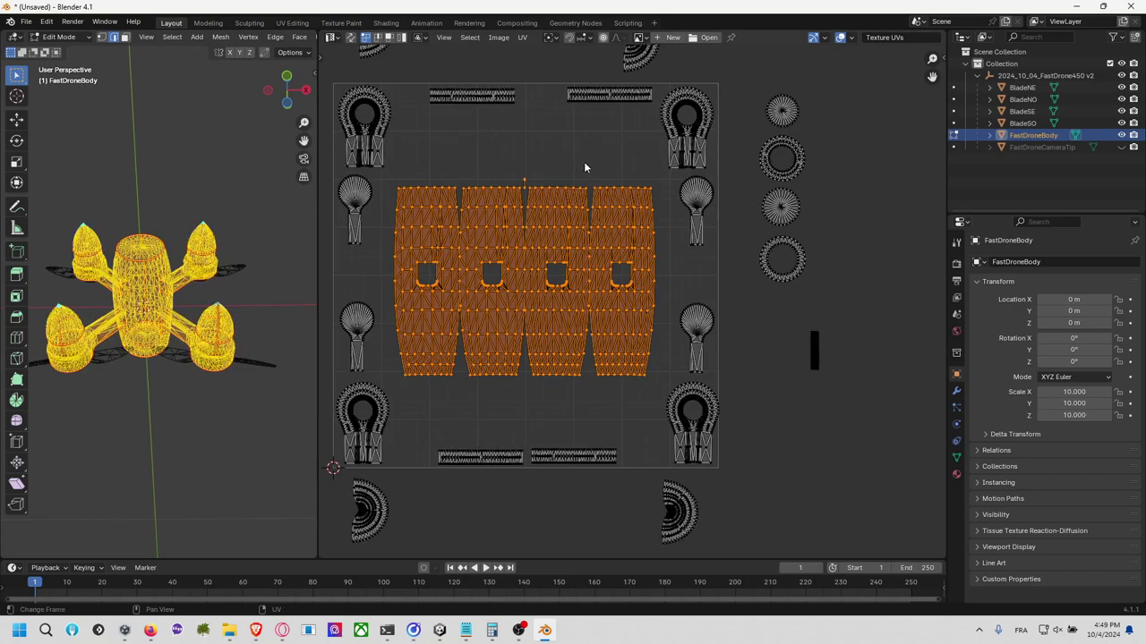
{"action": "left_click", "coordinate": [585, 163]}
{"action": "key", "text": "l"}
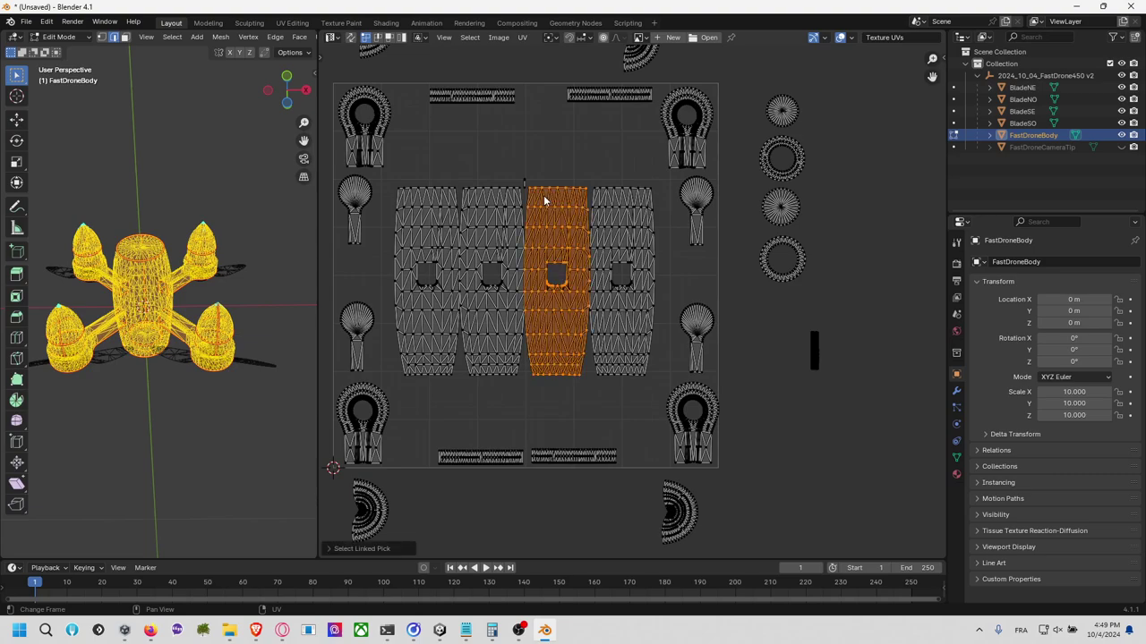
{"action": "left_click", "coordinate": [565, 174]}
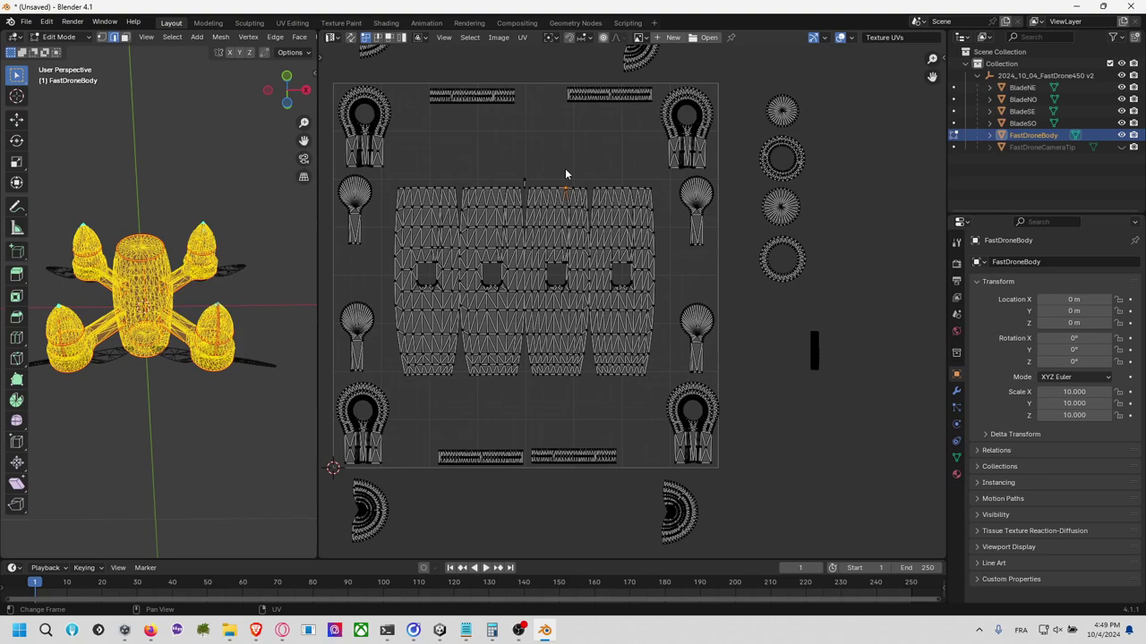
{"action": "key", "text": "l"}
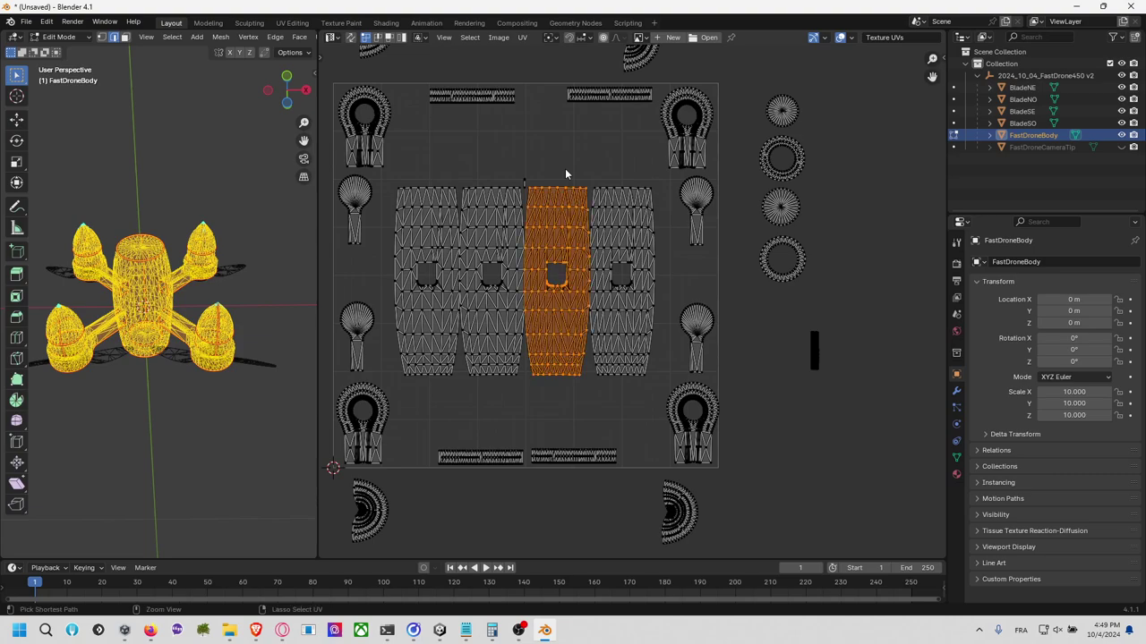
{"action": "left_click", "coordinate": [564, 174], "text": "ctrl"}
{"action": "key", "text": "ctrl+l"}
{"action": "key", "text": "shift+h"}
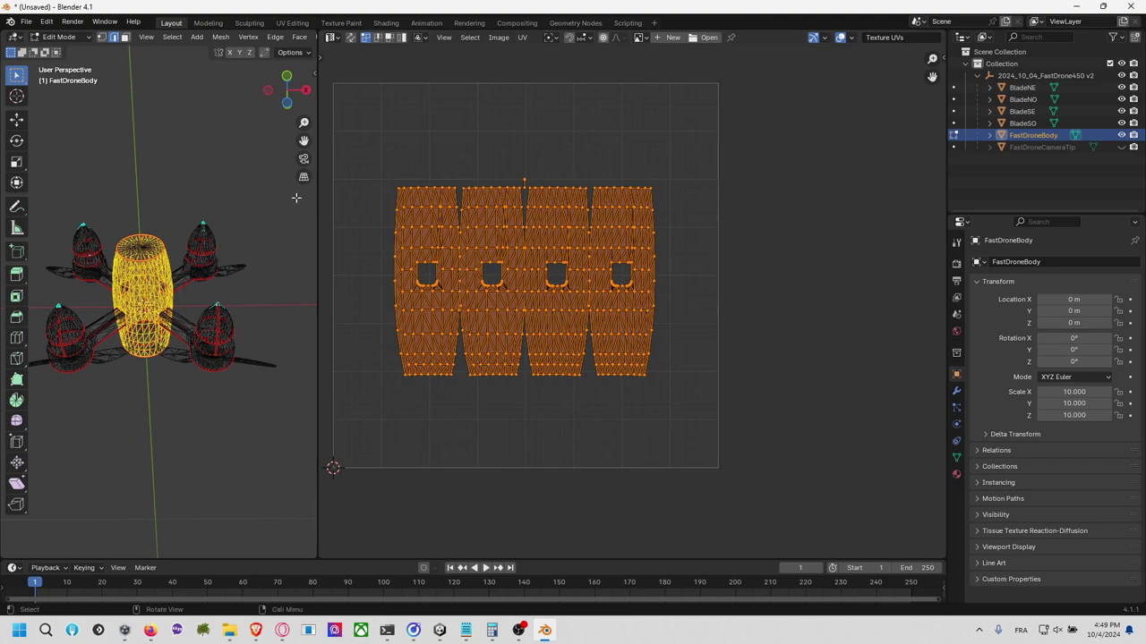
{"action": "key", "text": "alt+a"}
Step: Run Cylinder Projection from the operator search, then reselect all of the body
{"action": "key", "text": "F3"}
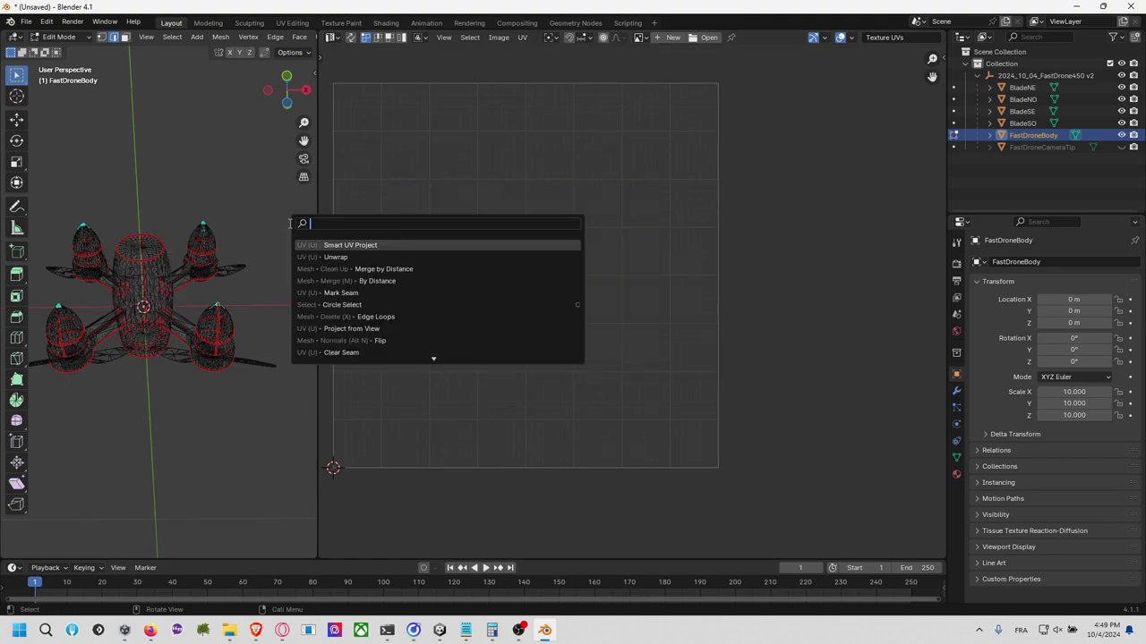
{"action": "type", "text": "unw"}
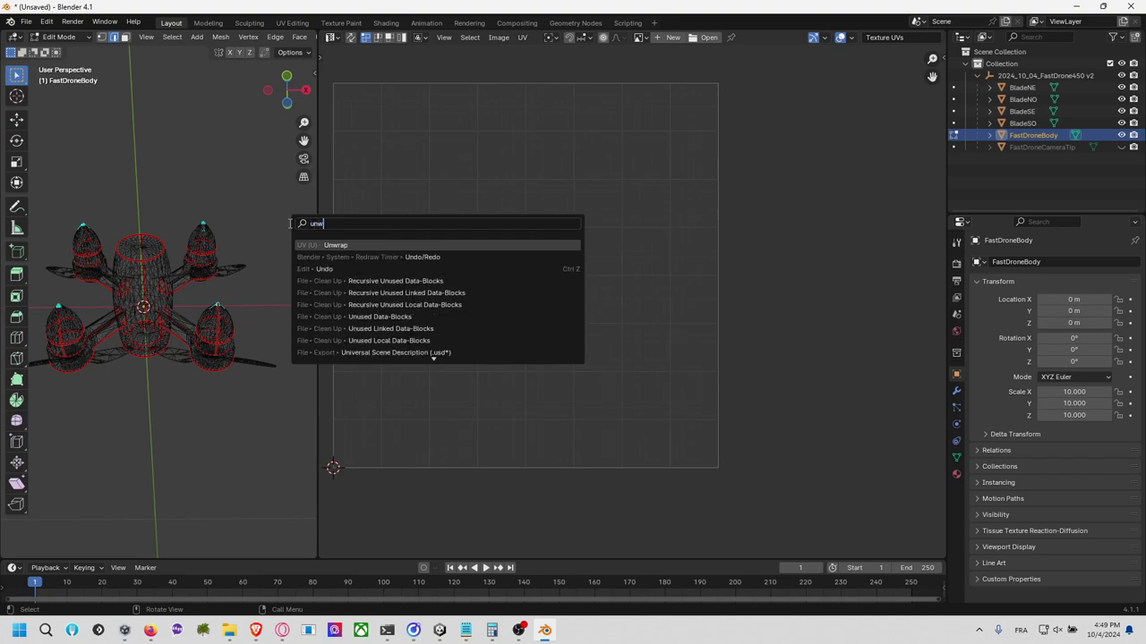
{"action": "type", "text": "ra"}
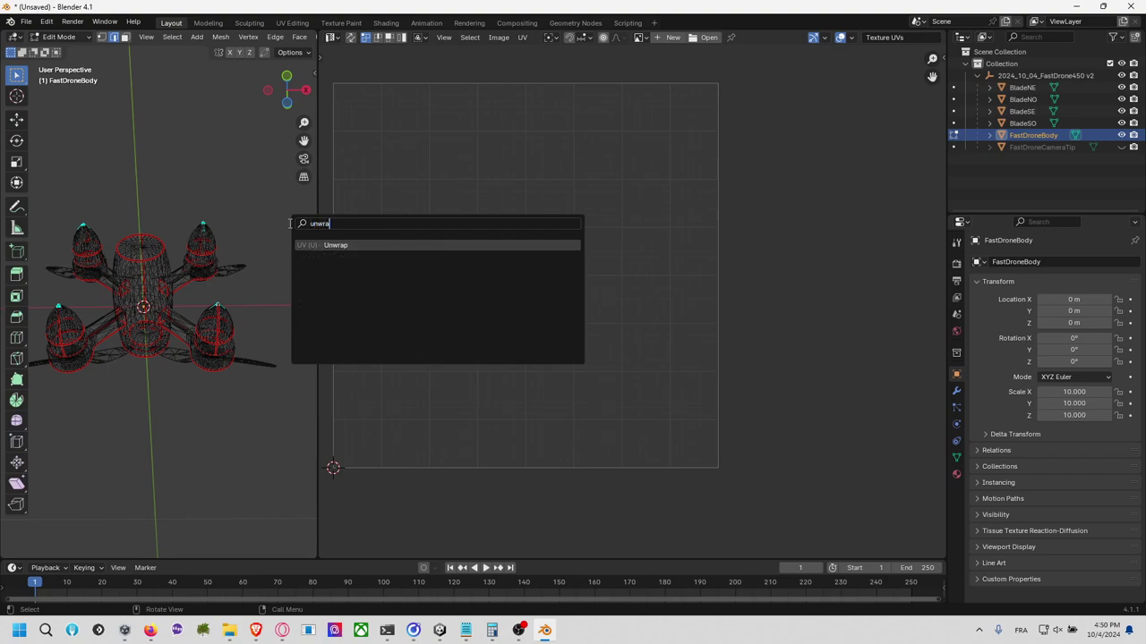
{"action": "type", "text": "rp"}
{"action": "key", "text": "BackSpace"}
{"action": "key", "text": "BackSpace"}
{"action": "key", "text": "BackSpace"}
{"action": "key", "text": "BackSpace"}
{"action": "key", "text": "BackSpace"}
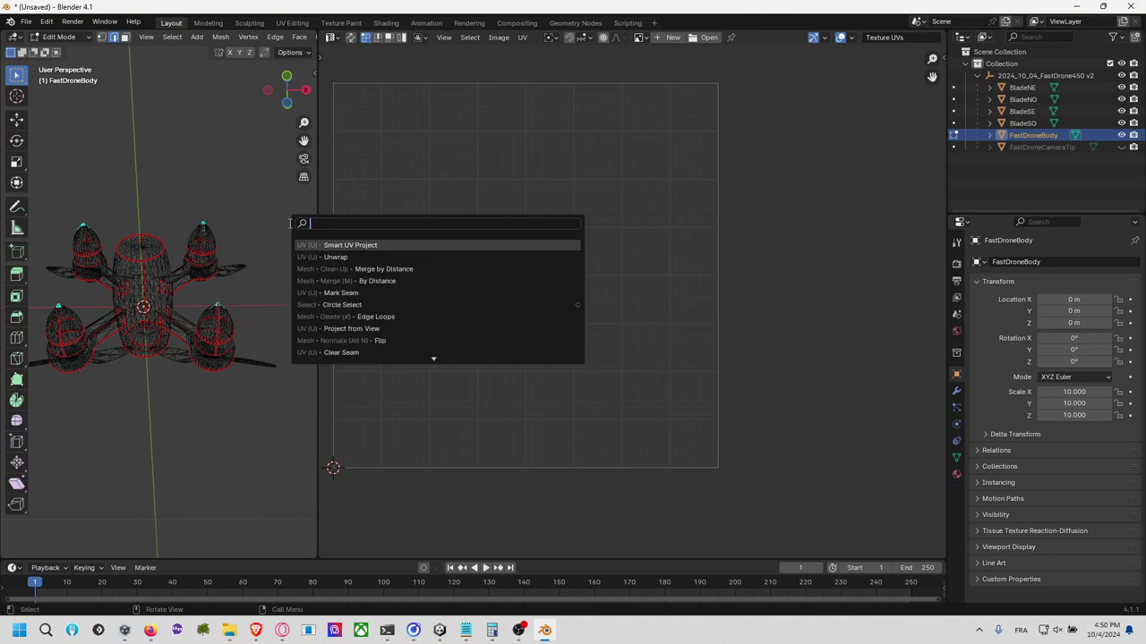
{"action": "type", "text": "v"}
{"action": "key", "text": "Down"}
{"action": "key", "text": "Down"}
{"action": "key", "text": "Down"}
{"action": "key", "text": "Down"}
{"action": "key", "text": "Down"}
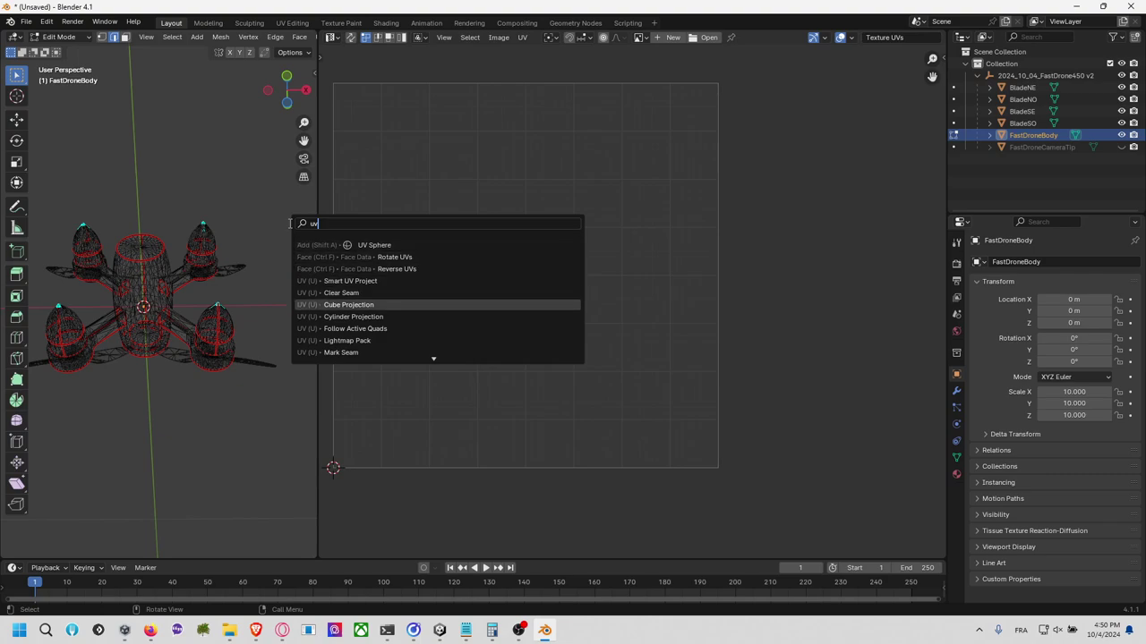
{"action": "key", "text": "Down"}
{"action": "key", "text": "Return"}
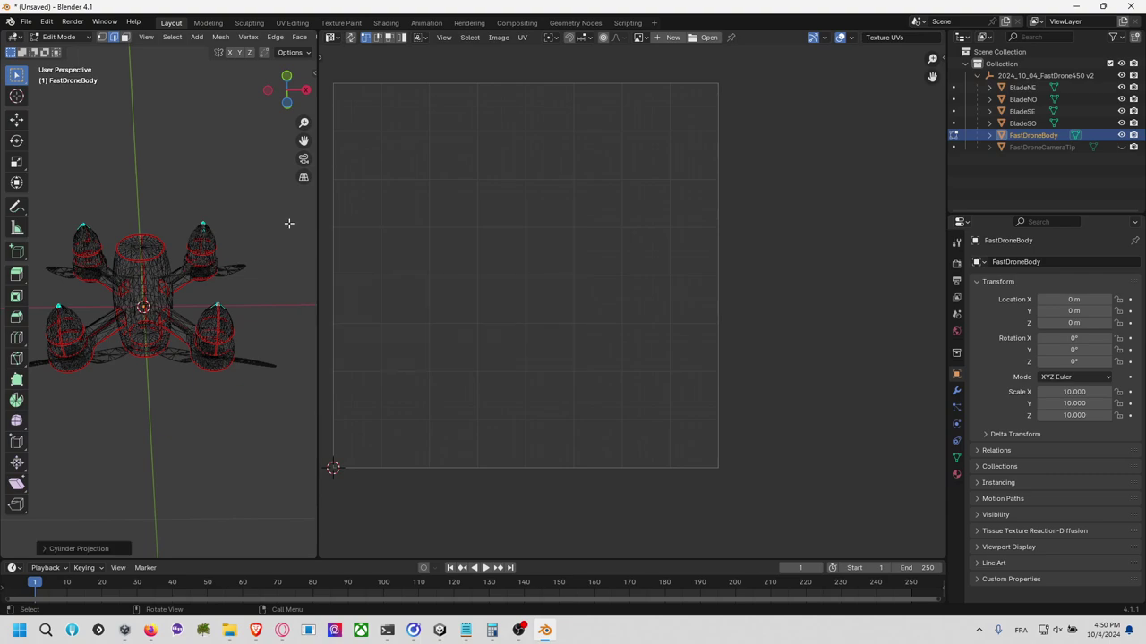
{"action": "key", "text": "a"}
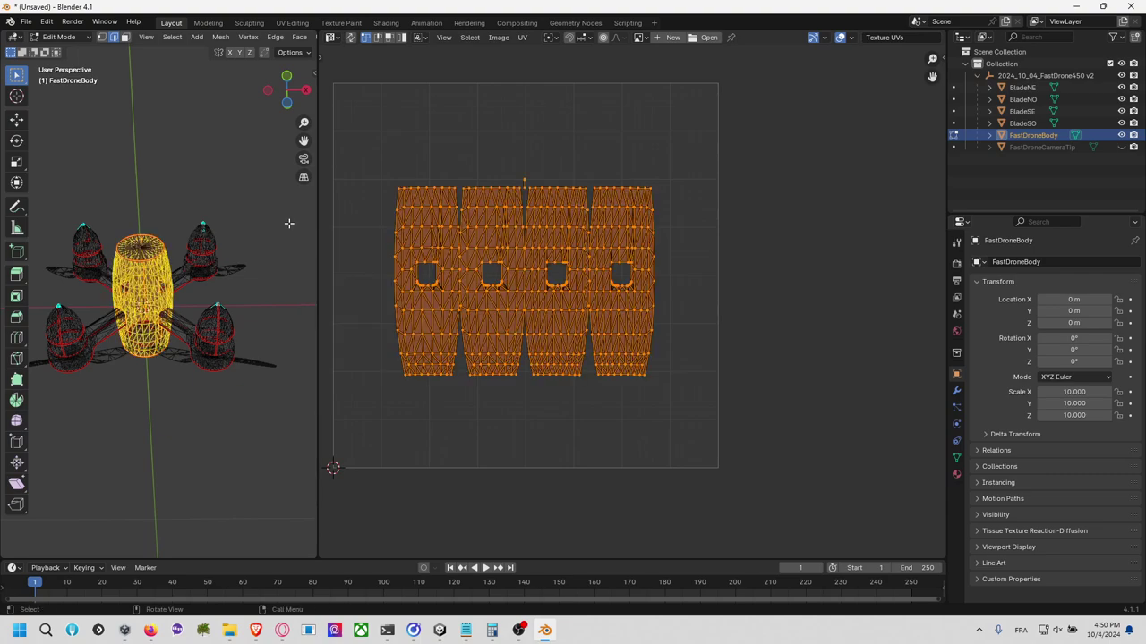
Step: Apply Cylinder Projection to the body again, flattening its UVs into one thin band
{"action": "key", "text": "F3"}
{"action": "type", "text": "u"}
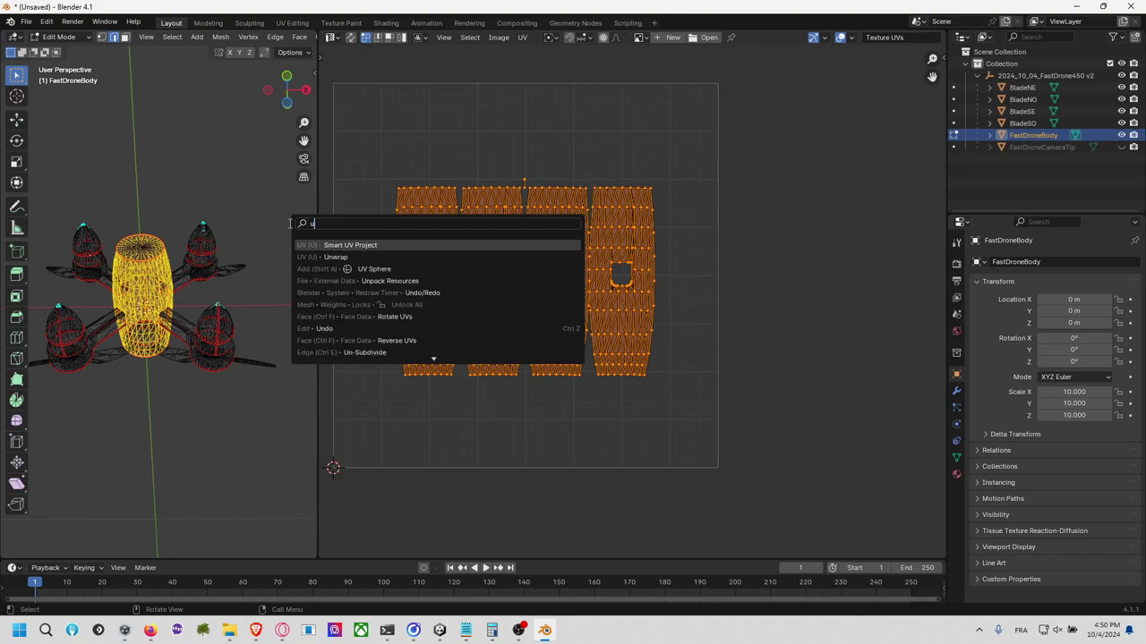
{"action": "type", "text": "v"}
{"action": "key", "text": "Down"}
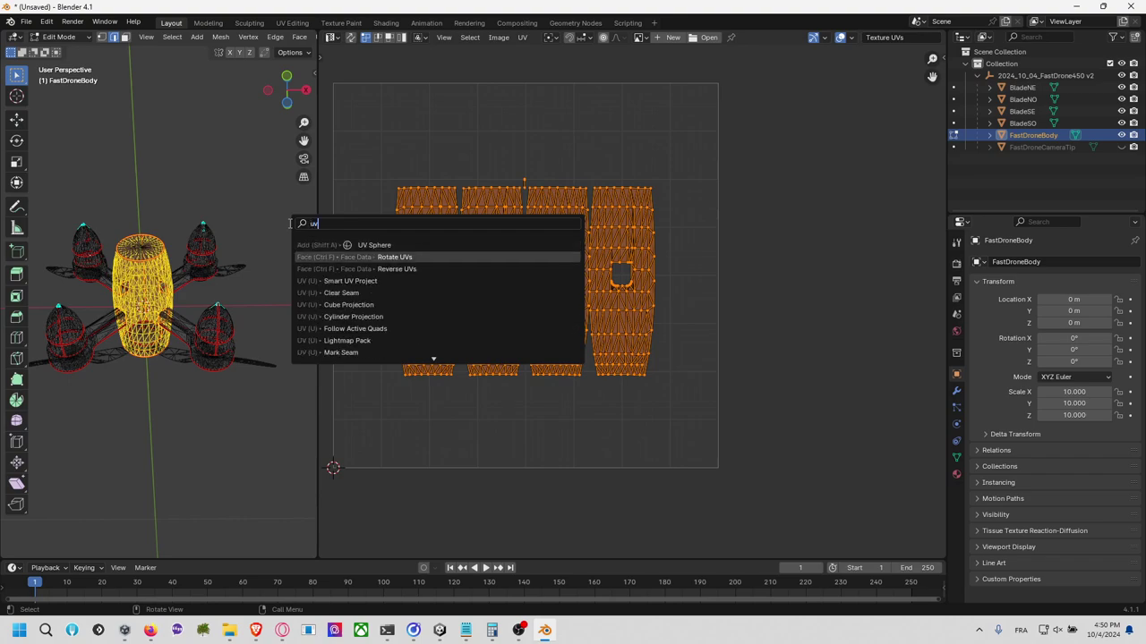
{"action": "key", "text": "Down"}
{"action": "key", "text": "Down"}
{"action": "key", "text": "Down"}
{"action": "key", "text": "Down"}
{"action": "key", "text": "Return"}
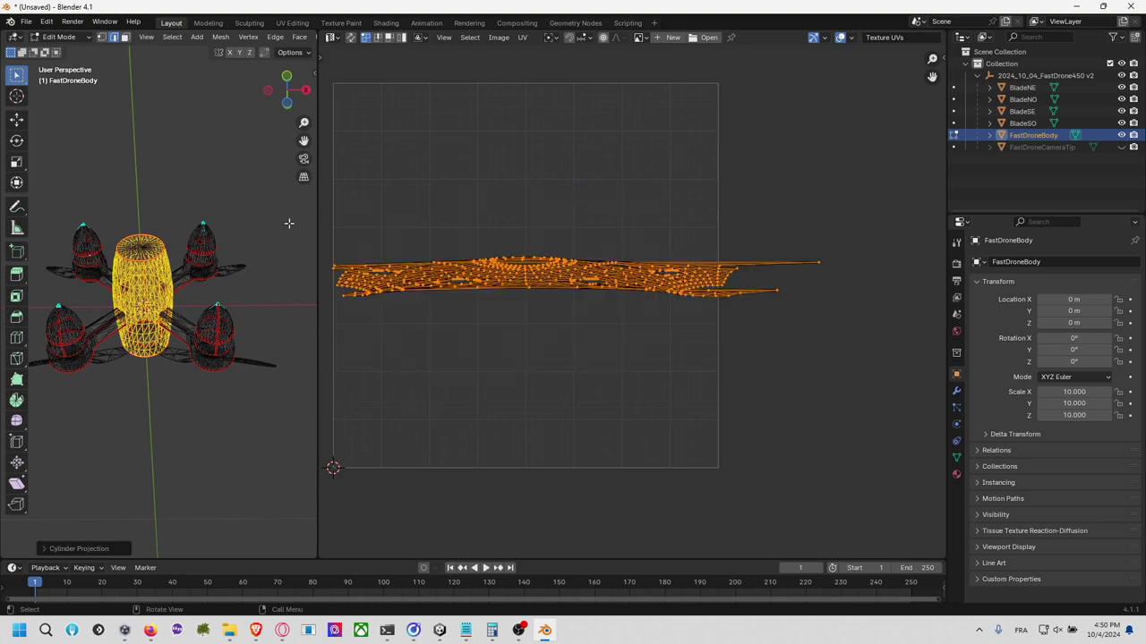
Step: Expand the Cylinder Projection panel and try Polar ZY alignment, reverting to Polar ZX
{"action": "left_click", "coordinate": [88, 547]}
{"action": "left_click", "coordinate": [167, 466]}
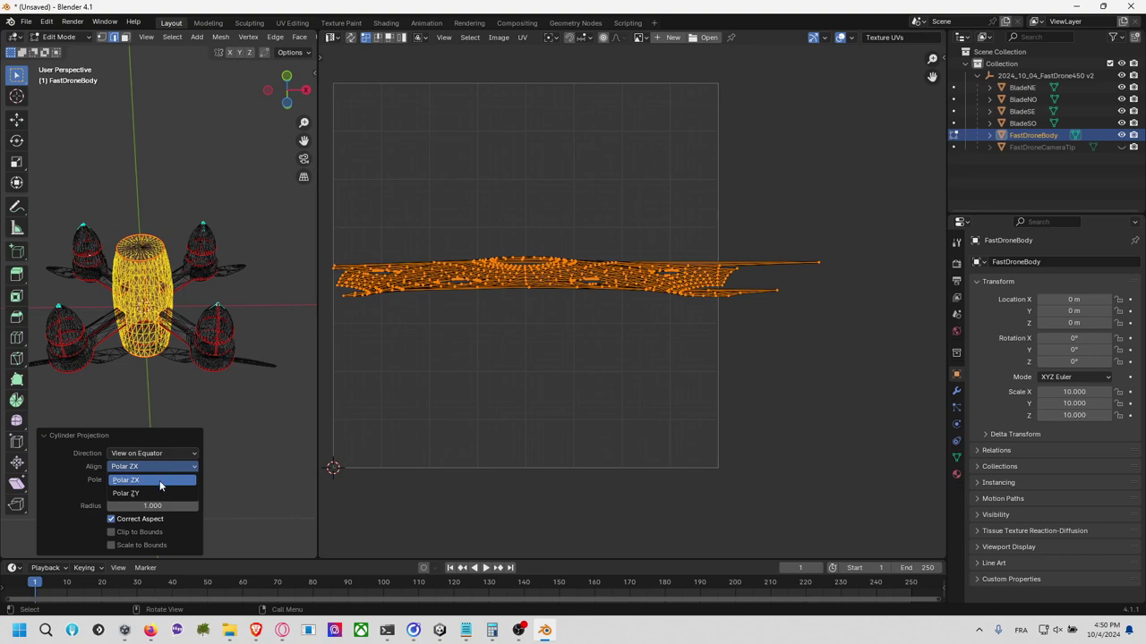
{"action": "left_click", "coordinate": [161, 480]}
{"action": "left_click", "coordinate": [163, 465]}
{"action": "left_click", "coordinate": [157, 481]}
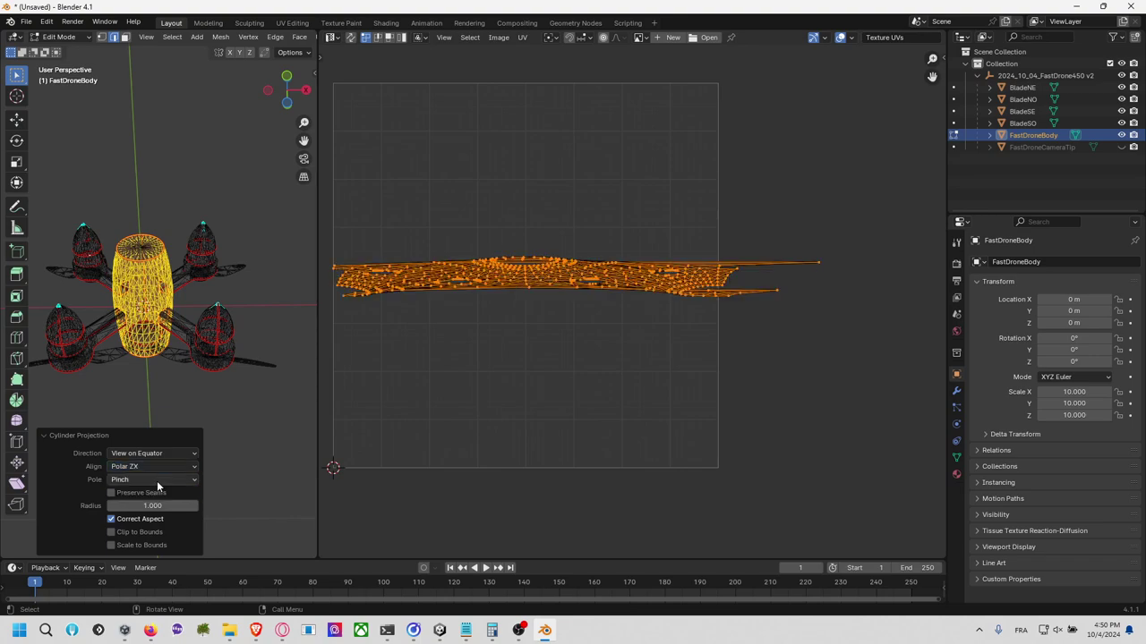
{"action": "left_click", "coordinate": [149, 479]}
Step: Try View on Poles and Align to Object directions, then return to View on Equator
{"action": "left_click", "coordinate": [148, 454]}
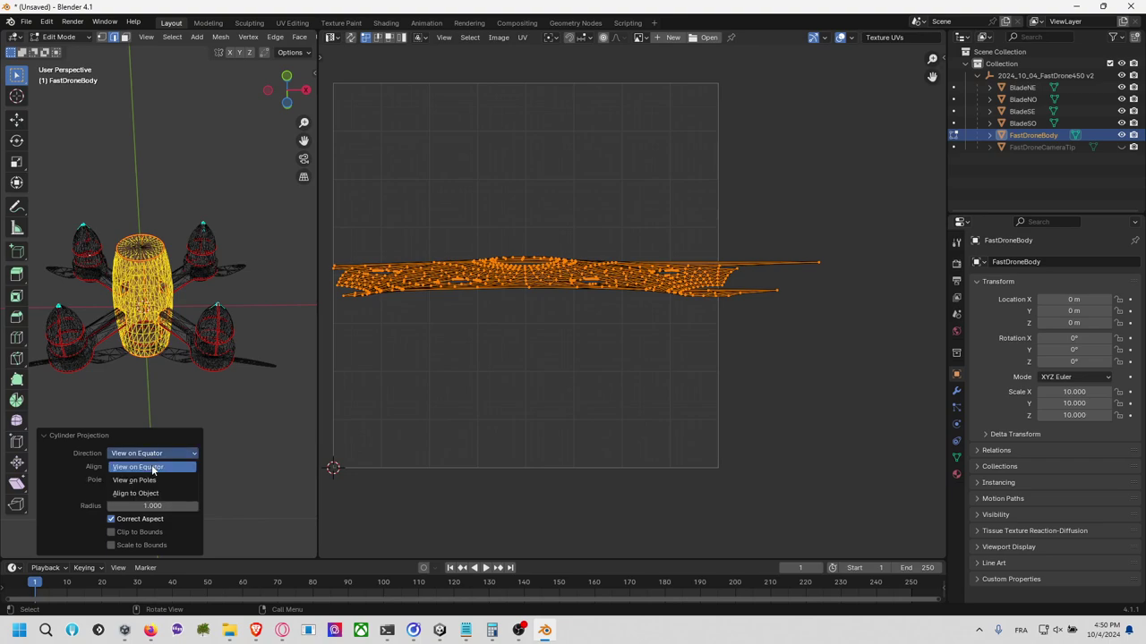
{"action": "left_click", "coordinate": [158, 477]}
{"action": "left_click", "coordinate": [167, 453]}
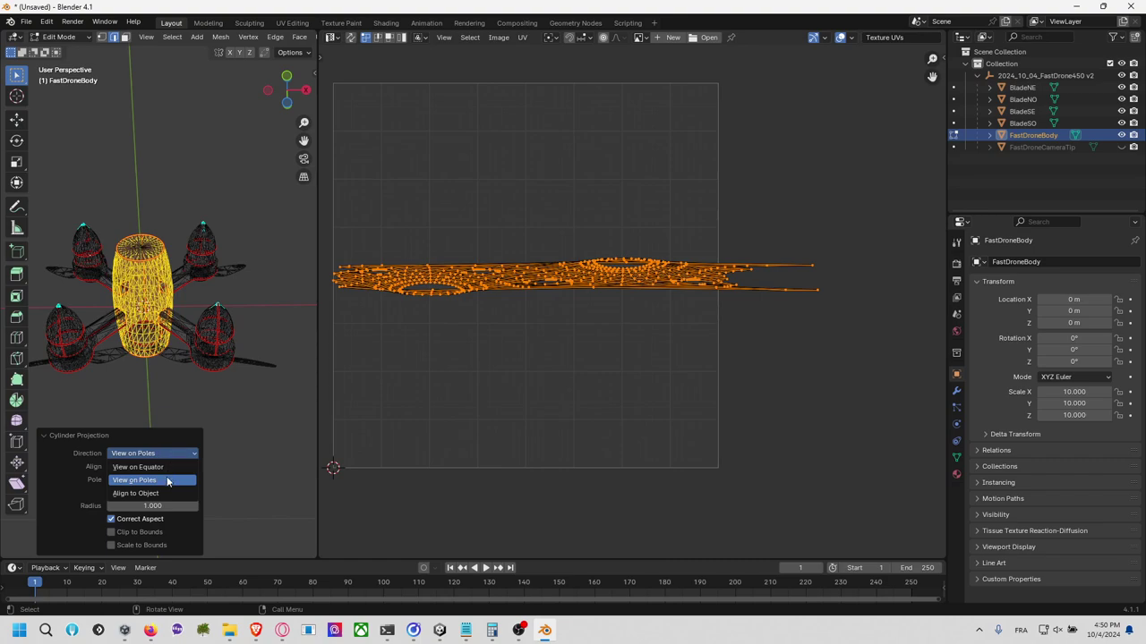
{"action": "left_click", "coordinate": [166, 493]}
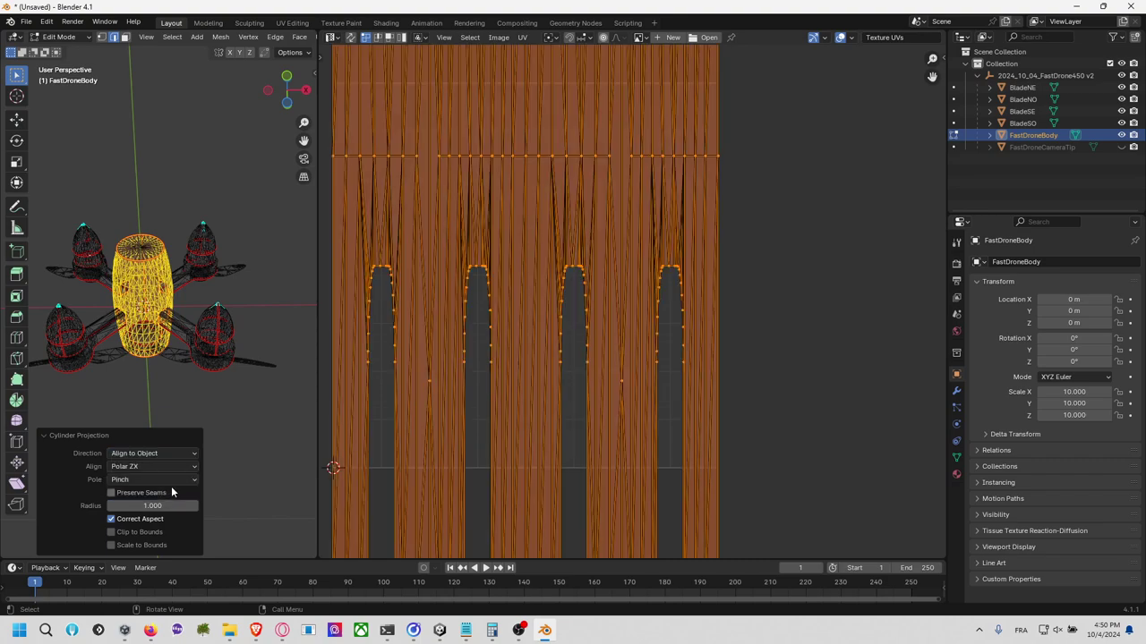
{"action": "left_click", "coordinate": [177, 467]}
{"action": "left_click", "coordinate": [163, 480]}
{"action": "left_click", "coordinate": [167, 481]}
{"action": "left_click", "coordinate": [176, 454]}
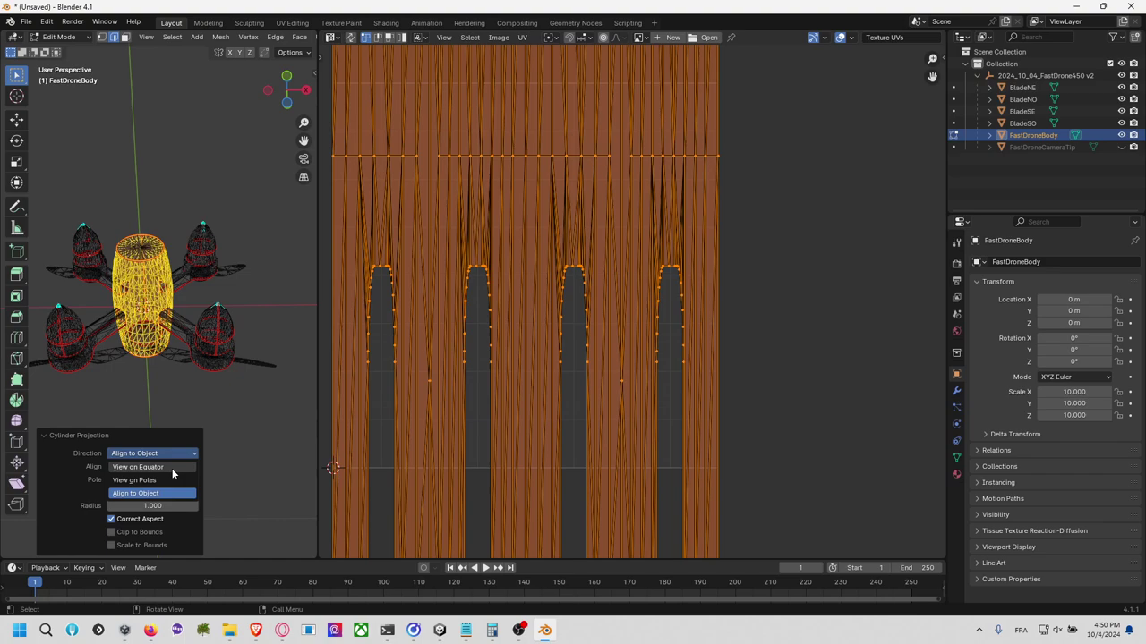
{"action": "left_click", "coordinate": [171, 468]}
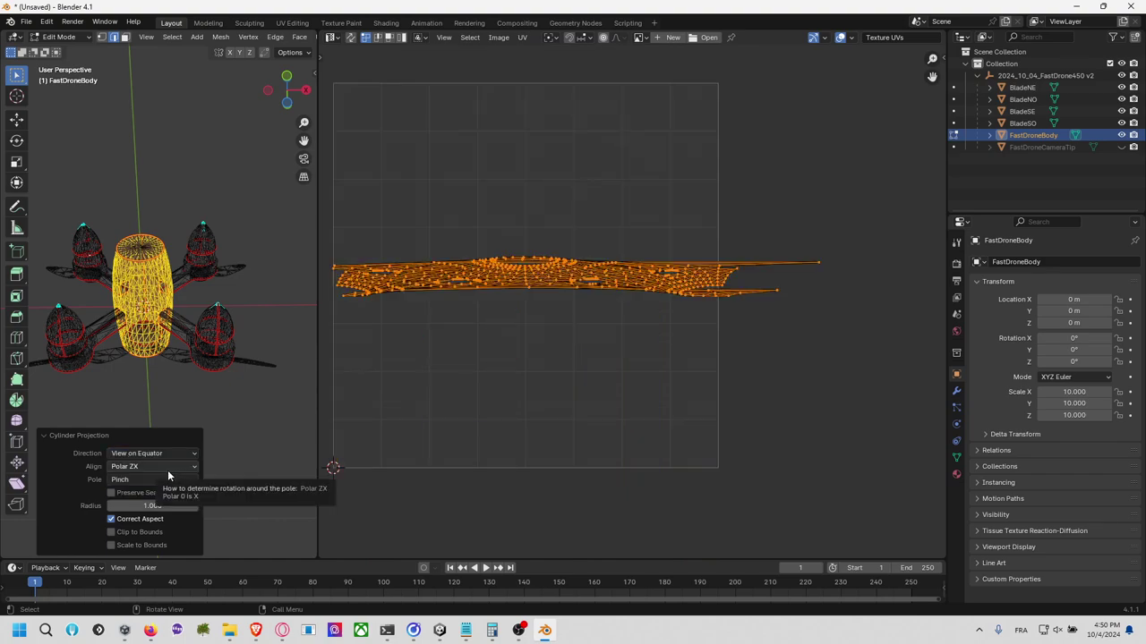
Step: Set Direction to Align to Object and compare Polar ZY with Polar ZX alignment
{"action": "left_click", "coordinate": [170, 467]}
{"action": "left_click", "coordinate": [179, 463]}
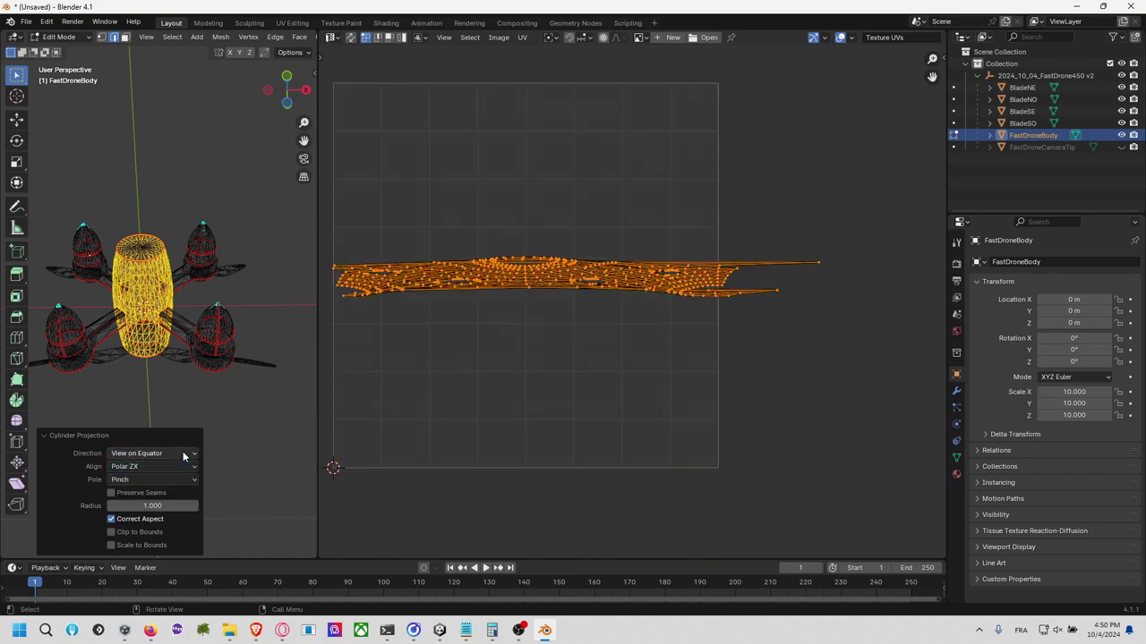
{"action": "left_click", "coordinate": [183, 455]}
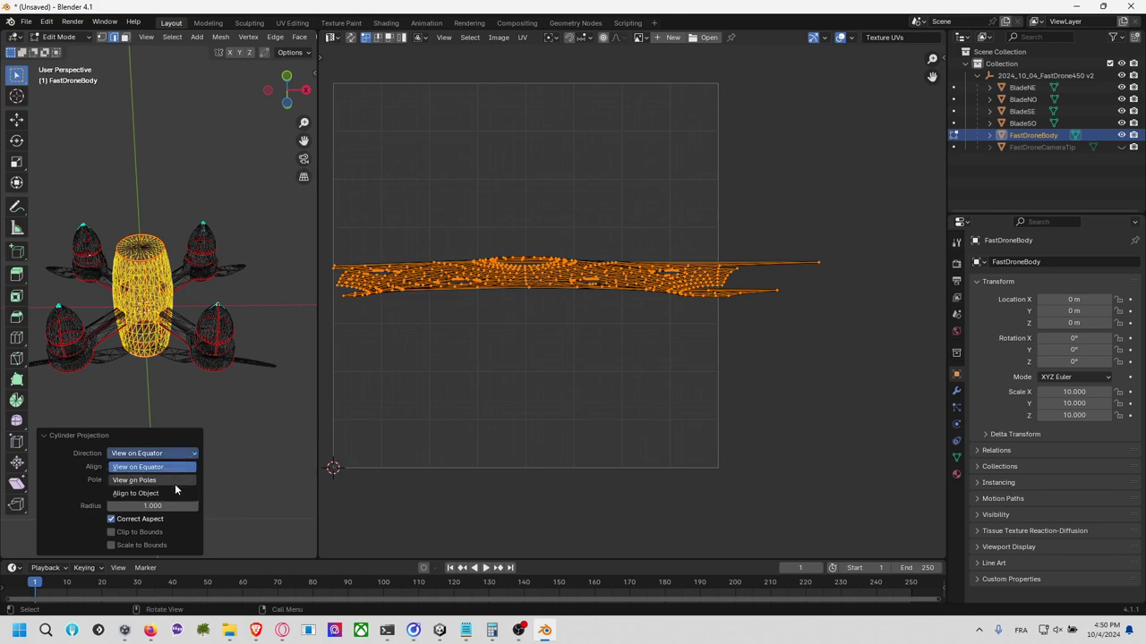
{"action": "left_click", "coordinate": [175, 490]}
{"action": "left_click", "coordinate": [172, 467]}
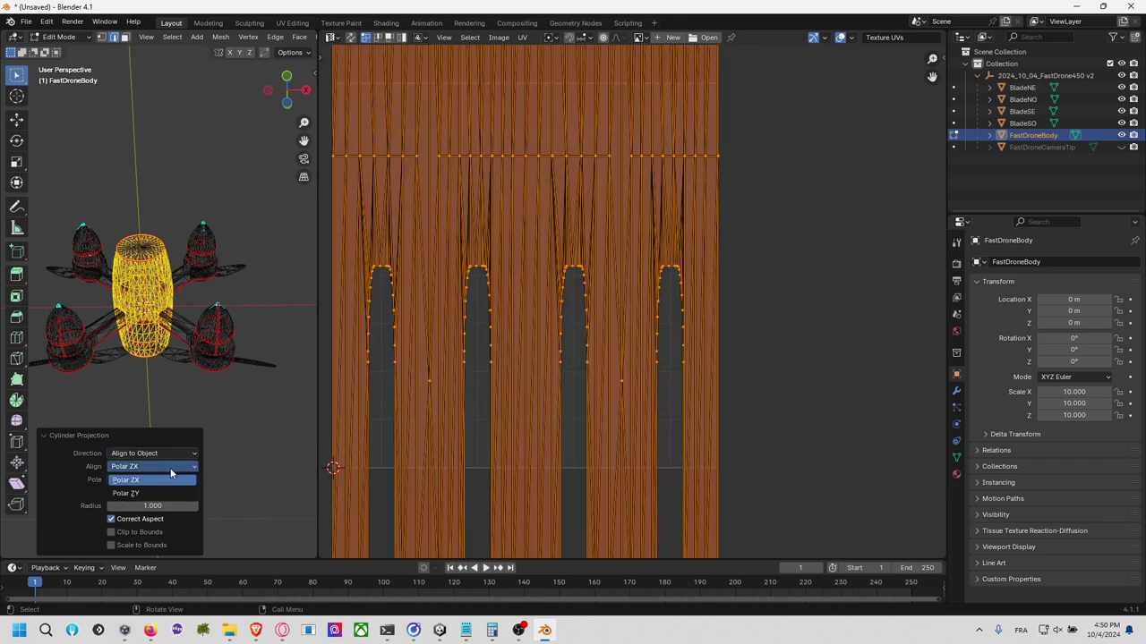
{"action": "left_click", "coordinate": [163, 492]}
{"action": "left_click", "coordinate": [171, 466]}
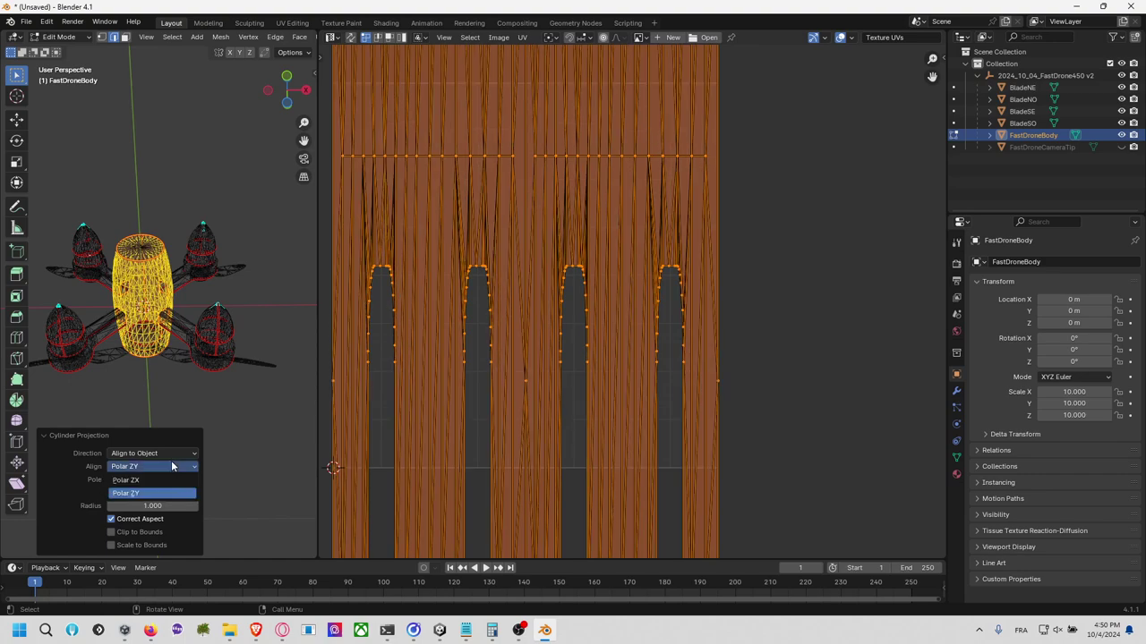
{"action": "left_click", "coordinate": [166, 481]}
Step: Settle on Polar ZY alignment and set the pole handling to Fan
{"action": "left_click", "coordinate": [171, 467]}
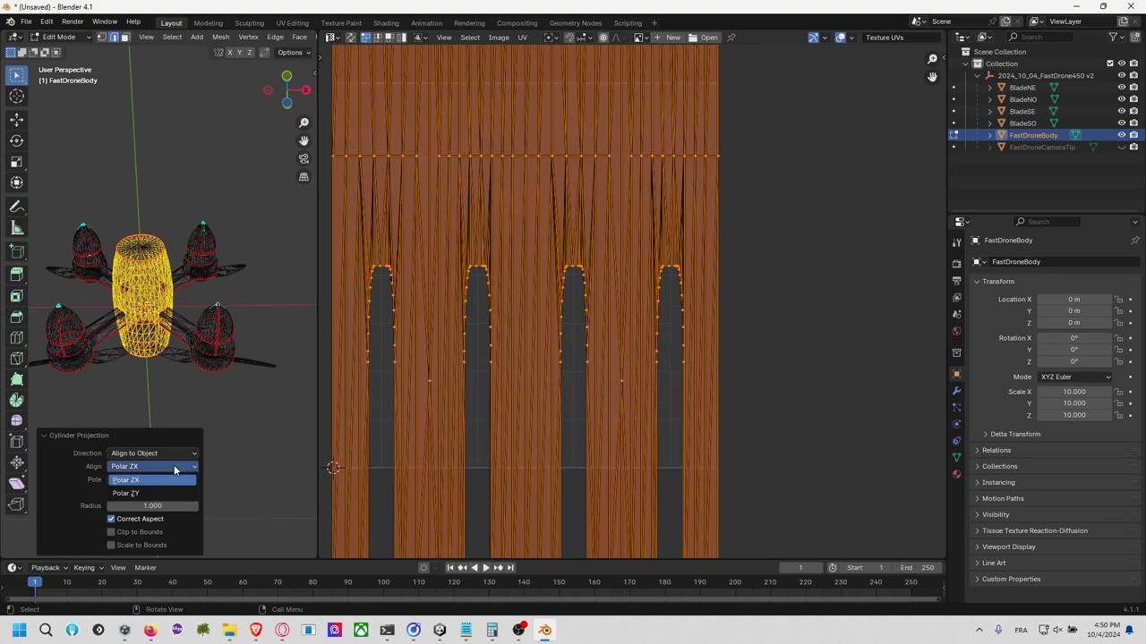
{"action": "left_click", "coordinate": [174, 464]}
{"action": "left_click", "coordinate": [174, 464]}
{"action": "left_click", "coordinate": [161, 493]}
{"action": "left_click", "coordinate": [170, 481]}
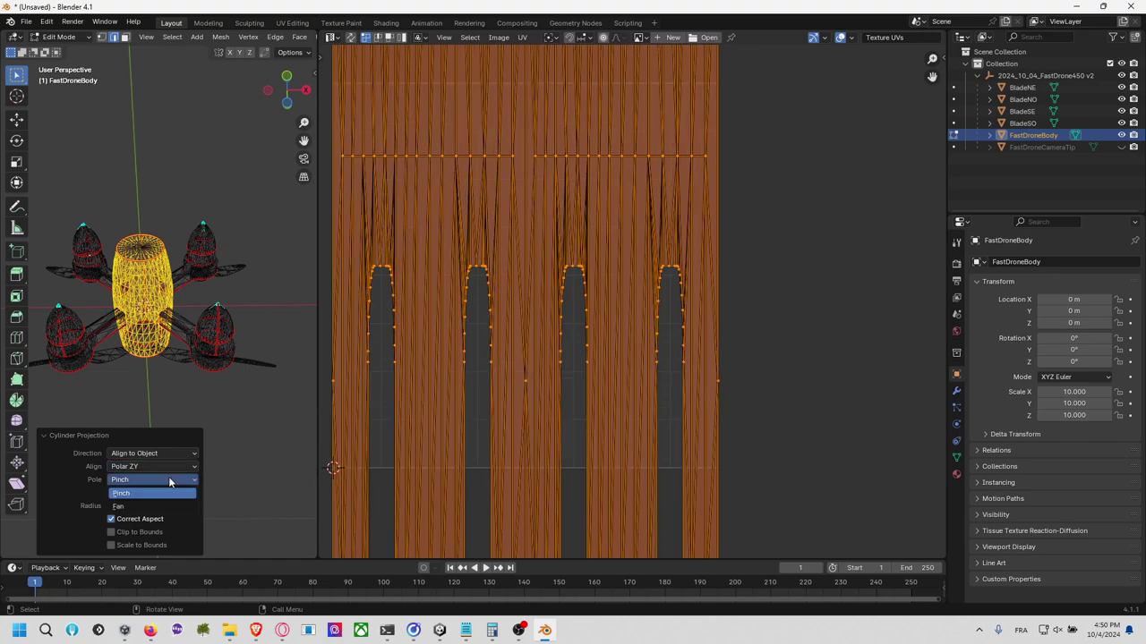
{"action": "left_click", "coordinate": [154, 506]}
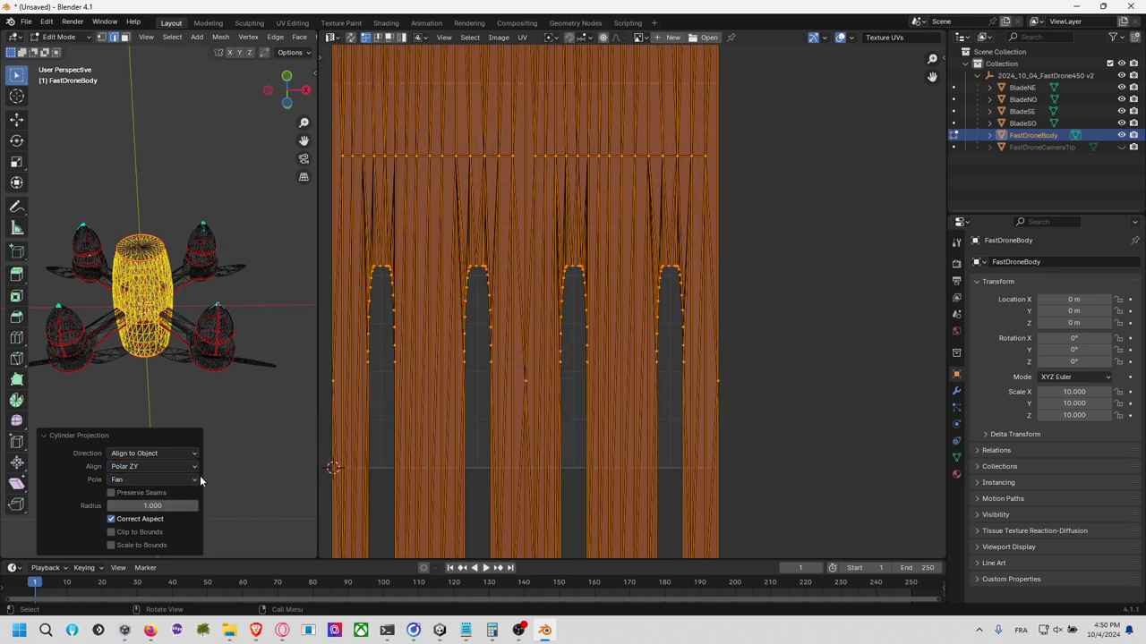
Step: Shrink the body's tall UV strip, then scale it uniformly back up toward full size
{"action": "scroll", "coordinate": [300, 411], "scroll_direction": "down", "scroll_amount": 4}
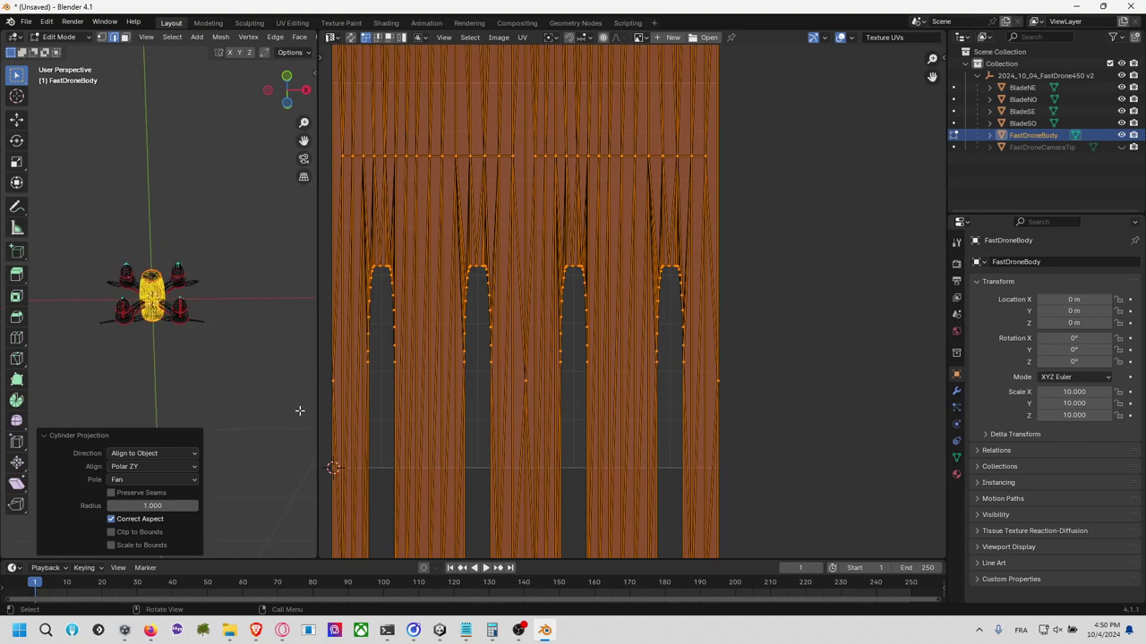
{"action": "scroll", "coordinate": [300, 411], "scroll_direction": "up", "scroll_amount": 2}
{"action": "scroll", "coordinate": [481, 416], "scroll_direction": "down", "scroll_amount": 8}
{"action": "scroll", "coordinate": [482, 418], "scroll_direction": "up", "scroll_amount": 4}
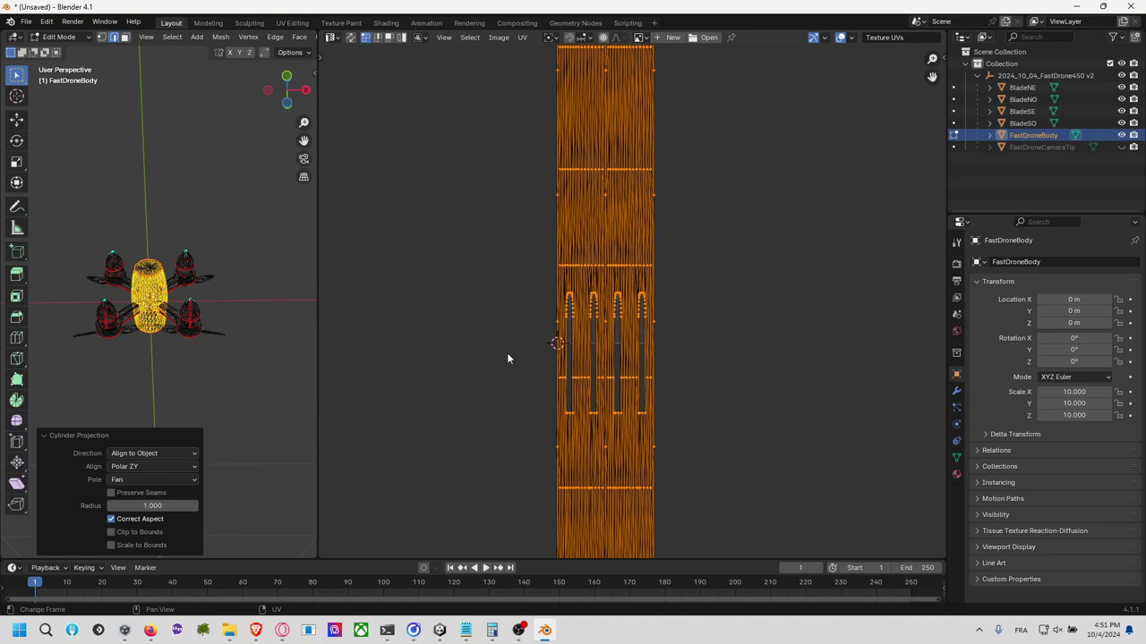
{"action": "key", "text": "s"}
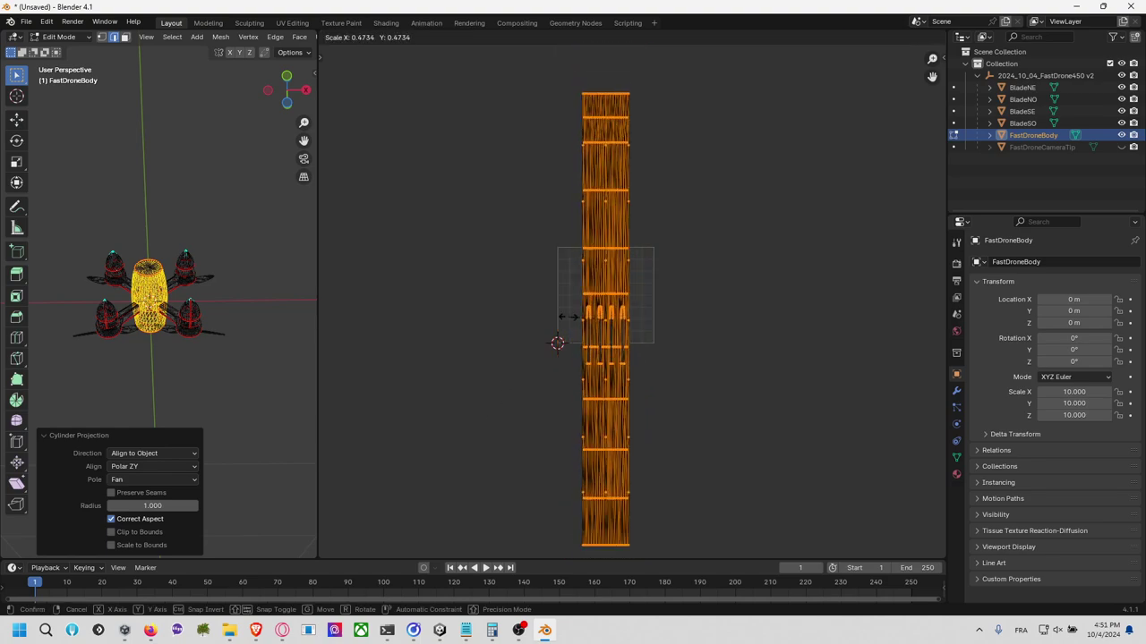
{"action": "left_click", "coordinate": [642, 273]}
{"action": "scroll", "coordinate": [642, 280], "scroll_direction": "up", "scroll_amount": 6}
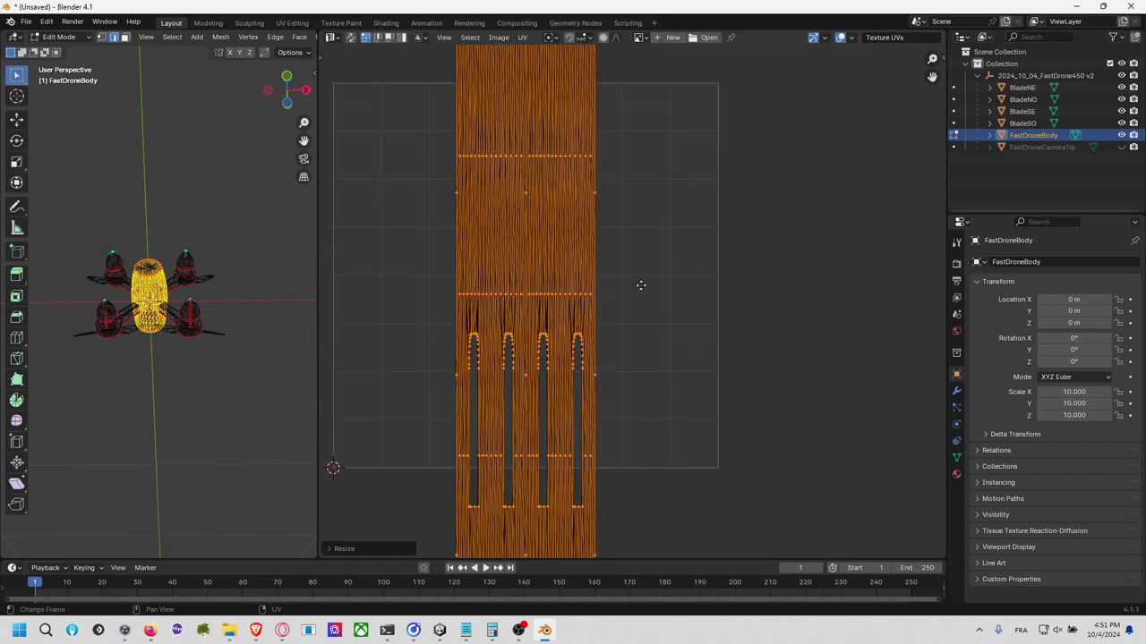
{"action": "middle_click_drag", "start_coordinate": [641, 285], "coordinate": [688, 304]}
{"action": "key", "text": "s"}
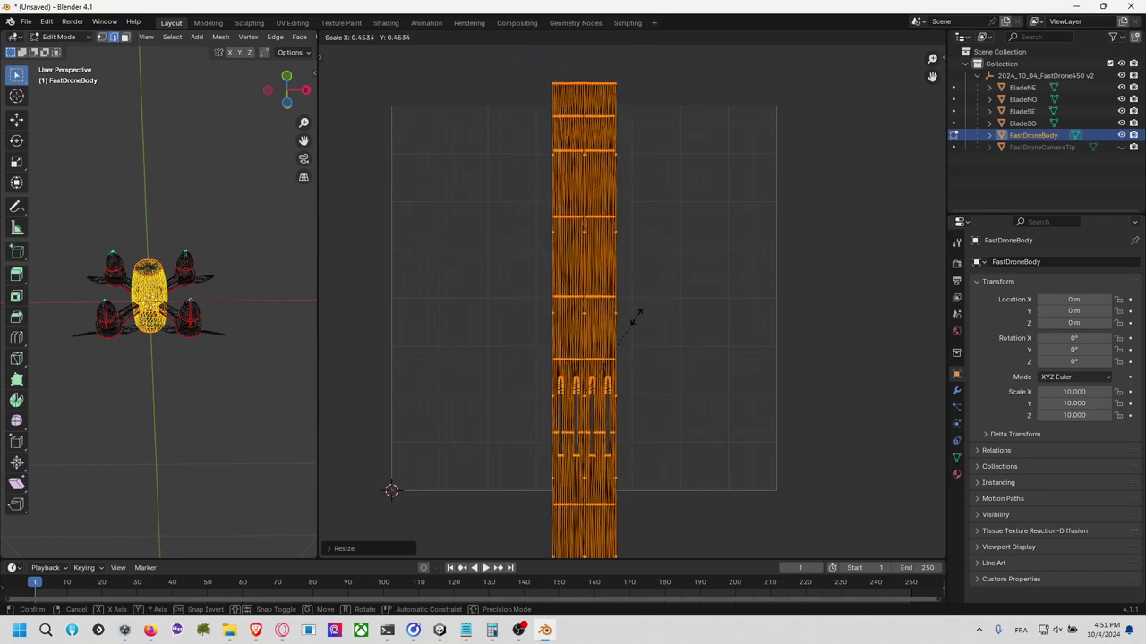
{"action": "middle_click_drag", "start_coordinate": [672, 320], "coordinate": [683, 346]}
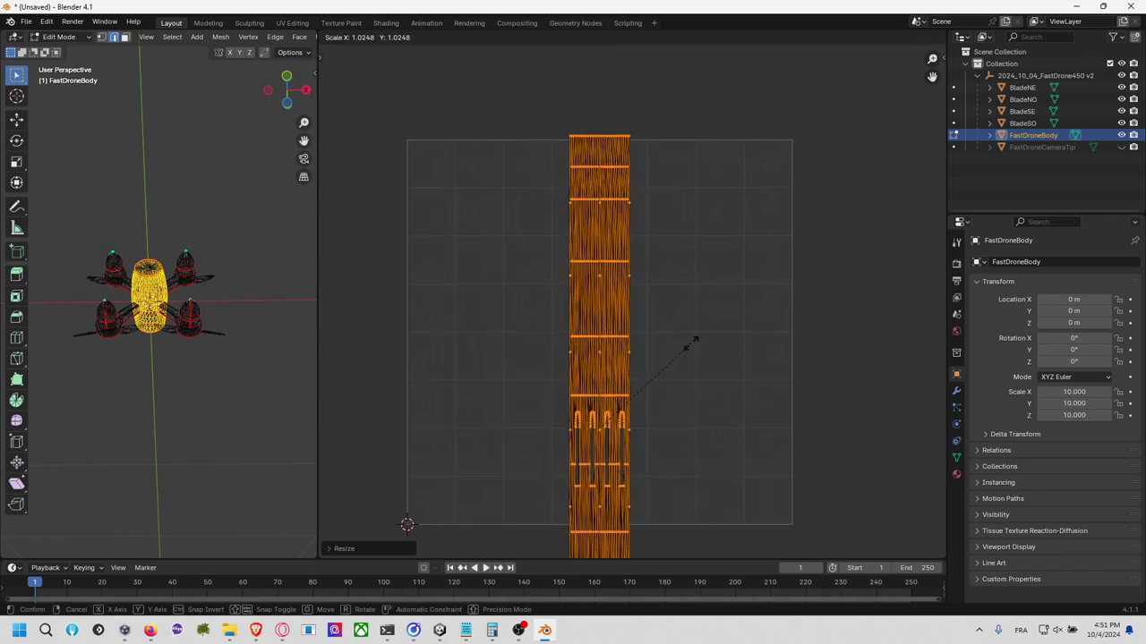
{"action": "left_click", "coordinate": [887, 359]}
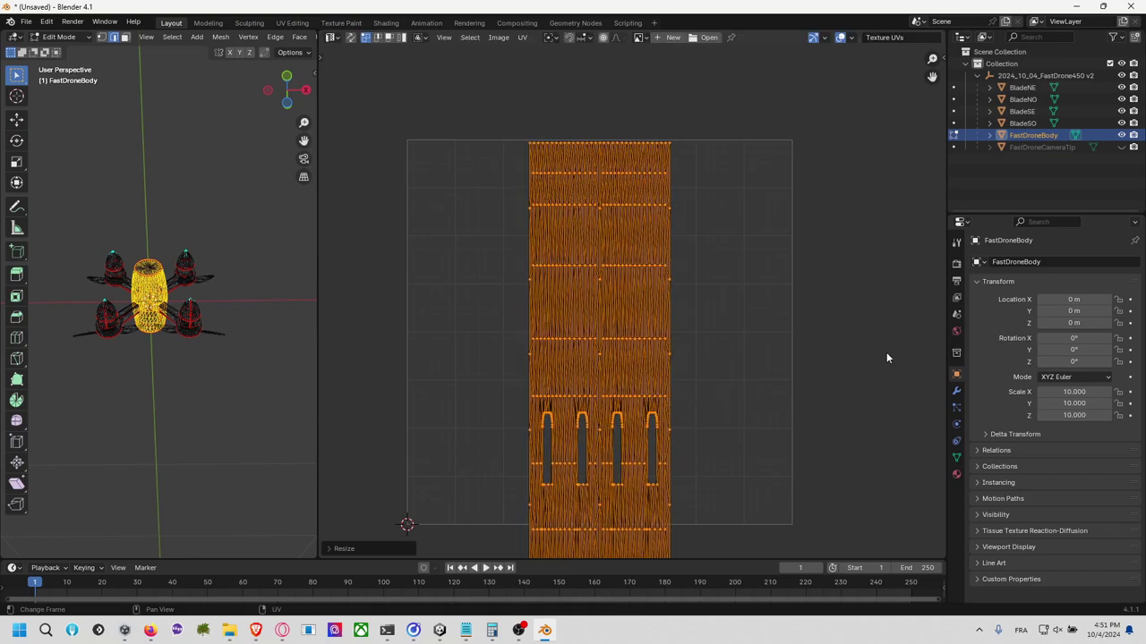
Step: Widen the strip along X, shrink it, move it upward, and widen it along X again
{"action": "key", "text": "s"}
{"action": "key", "text": "x"}
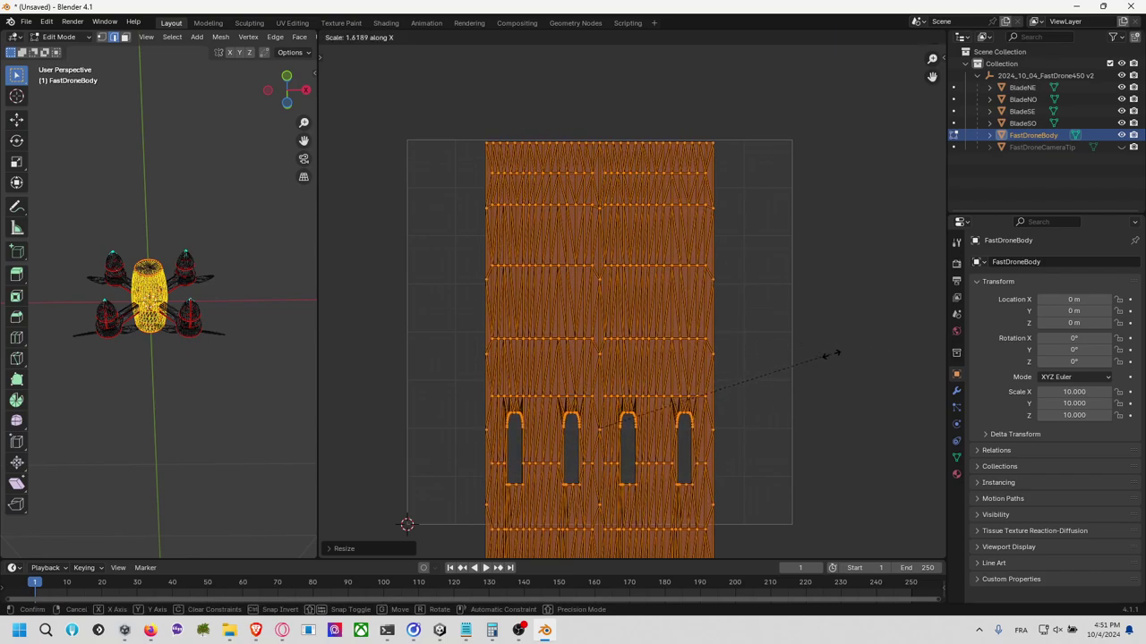
{"action": "left_click", "coordinate": [832, 354]}
{"action": "key", "text": "s"}
{"action": "left_click", "coordinate": [729, 408]}
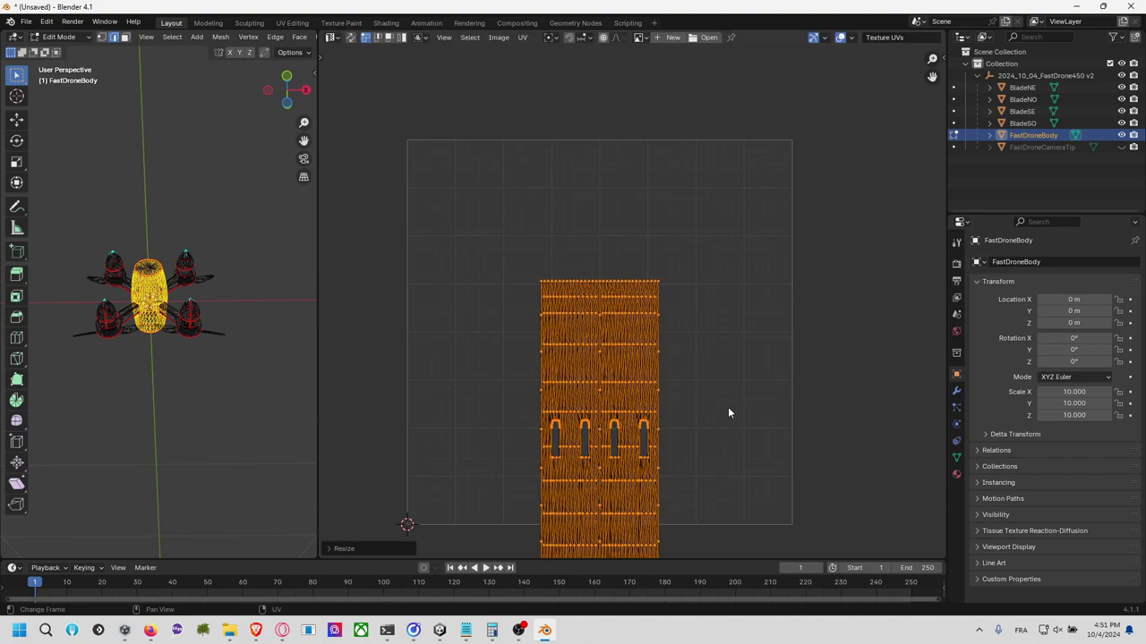
{"action": "key", "text": "g"}
{"action": "left_click", "coordinate": [726, 324]}
{"action": "key", "text": "s"}
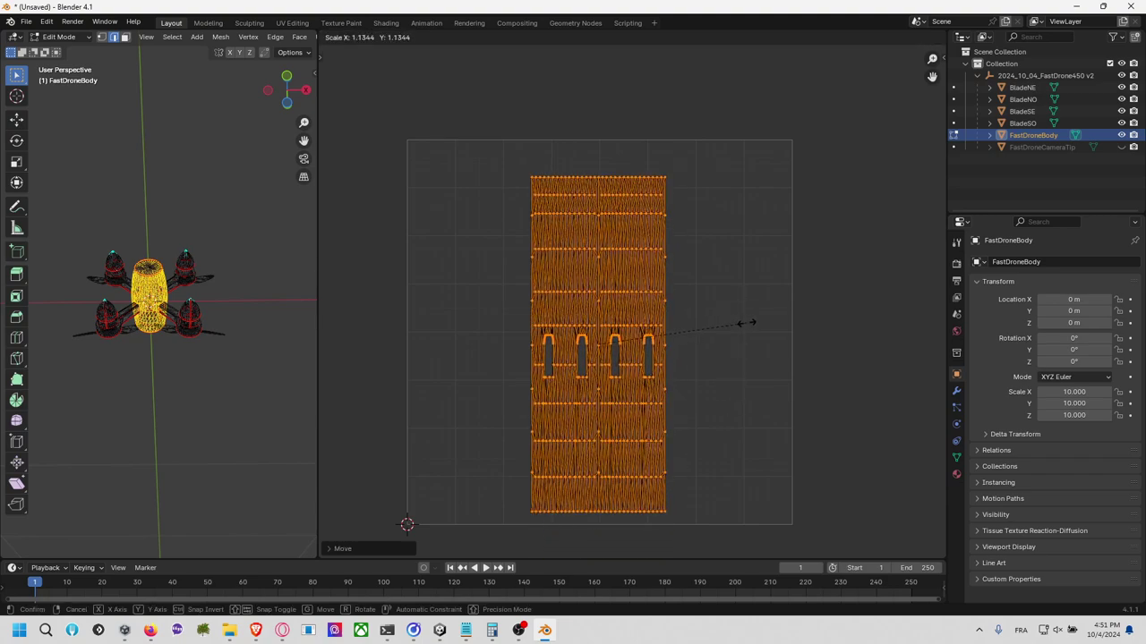
{"action": "key", "text": "x"}
{"action": "left_click", "coordinate": [895, 338]}
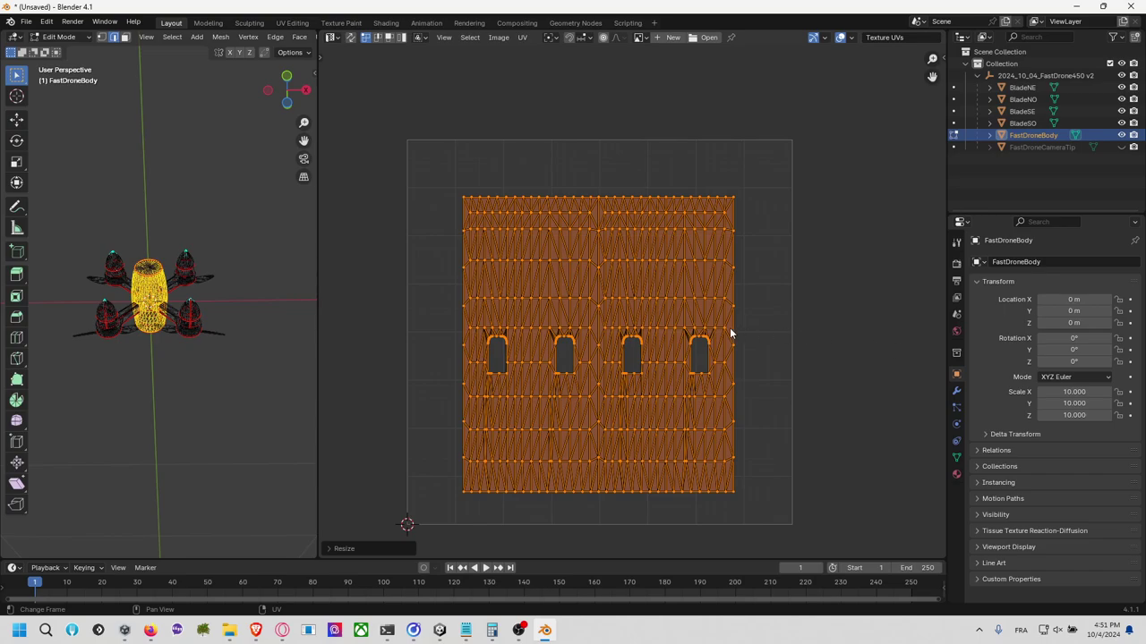
Step: Stretch the island wider along X and scale it down to sit in the tile centre
{"action": "scroll", "coordinate": [730, 333], "scroll_direction": "up", "scroll_amount": 3}
{"action": "middle_click_drag", "start_coordinate": [636, 330], "coordinate": [714, 358]}
{"action": "scroll", "coordinate": [723, 361], "scroll_direction": "up", "scroll_amount": 3}
{"action": "scroll", "coordinate": [721, 362], "scroll_direction": "down", "scroll_amount": 5}
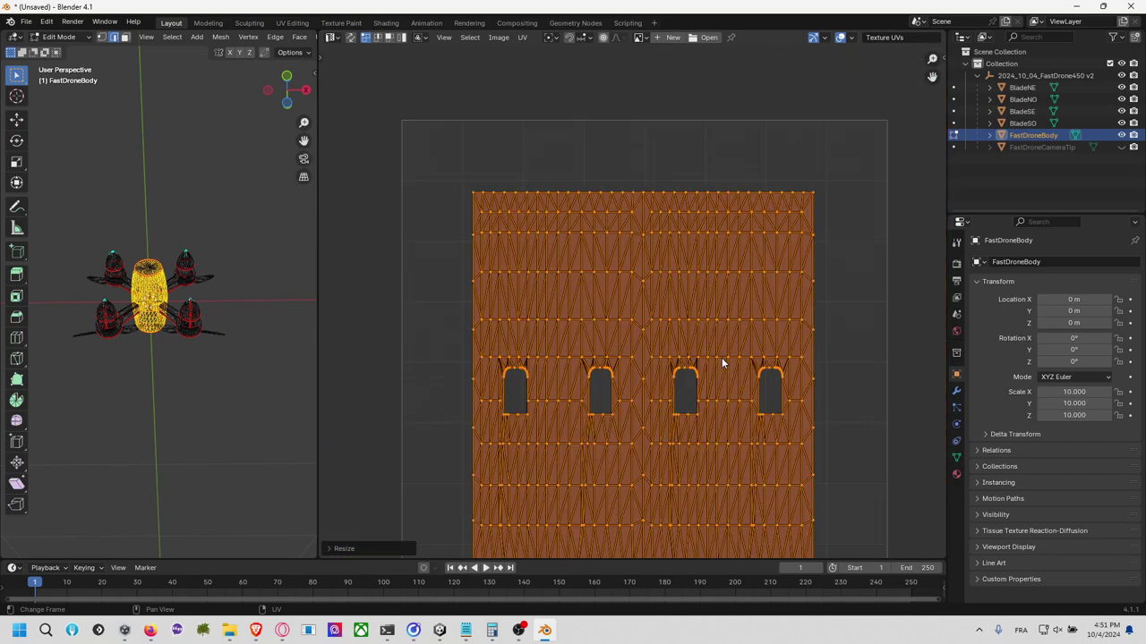
{"action": "key", "text": "s"}
{"action": "key", "text": "x"}
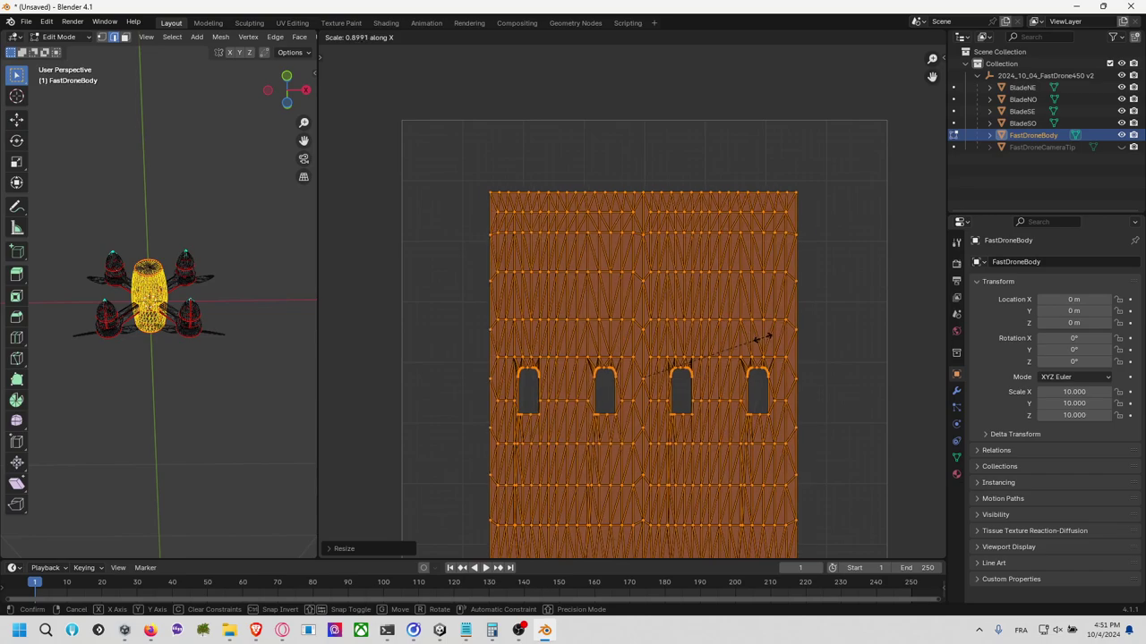
{"action": "left_click", "coordinate": [849, 345]}
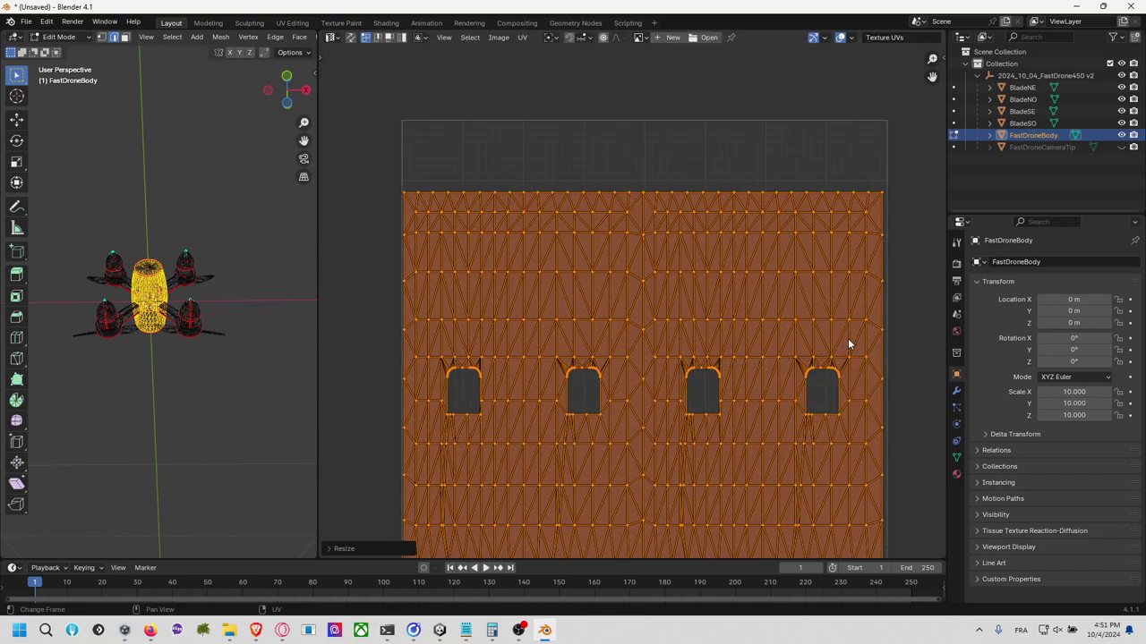
{"action": "key", "text": "s"}
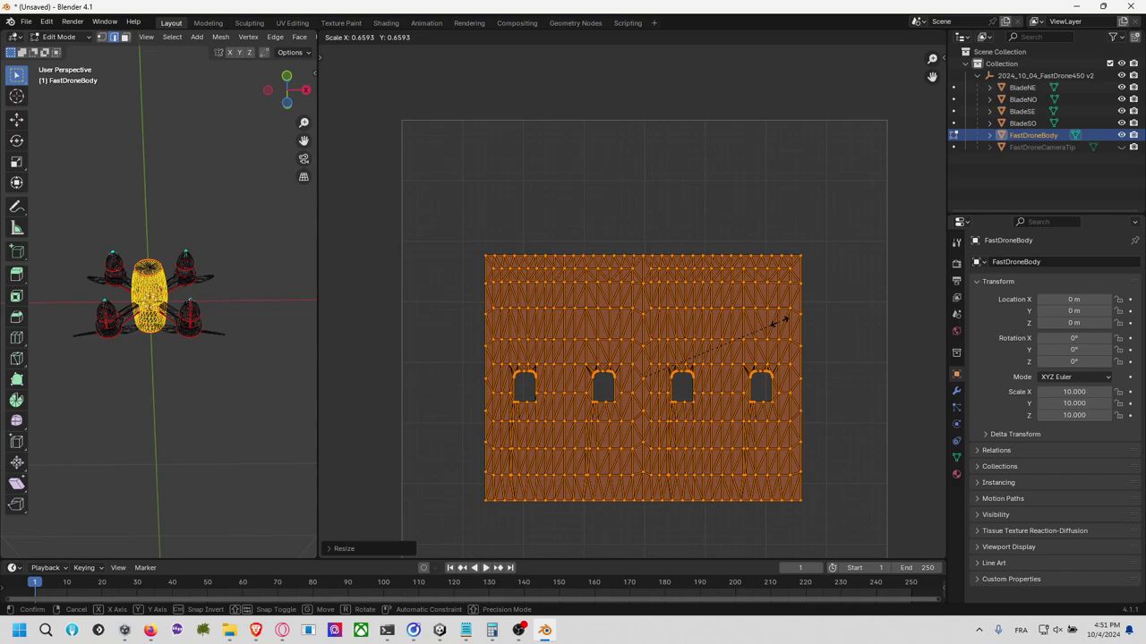
{"action": "left_click", "coordinate": [781, 319]}
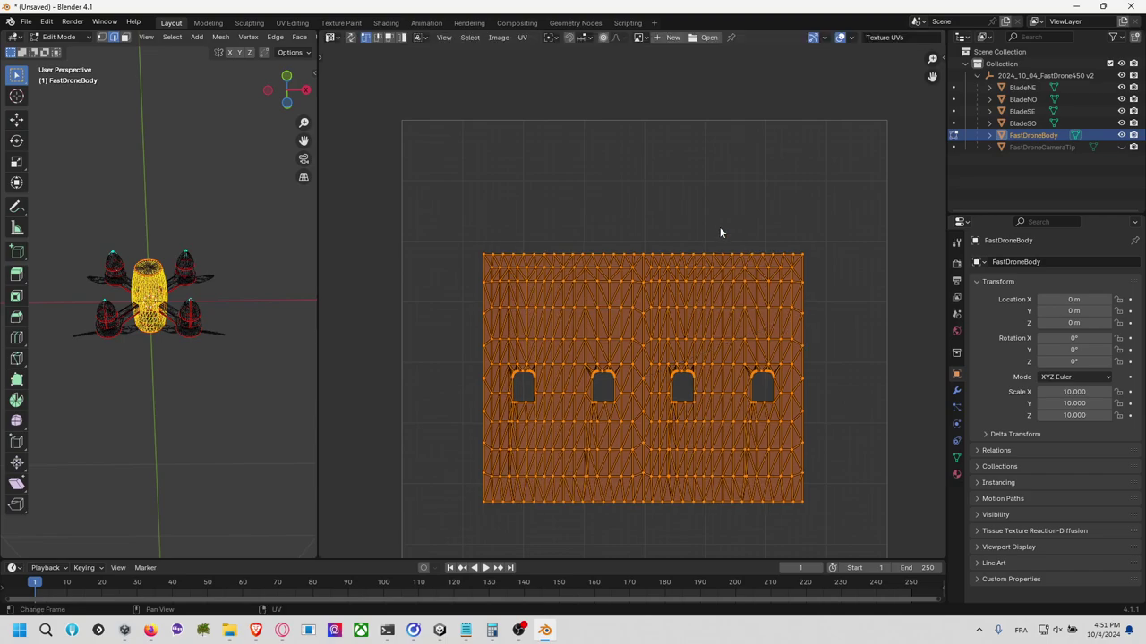
Step: Select all mesh parts to show every UV island, then clear the UV selection
{"action": "key", "text": "a"}
{"action": "middle_click_drag", "start_coordinate": [578, 239], "coordinate": [507, 245]}
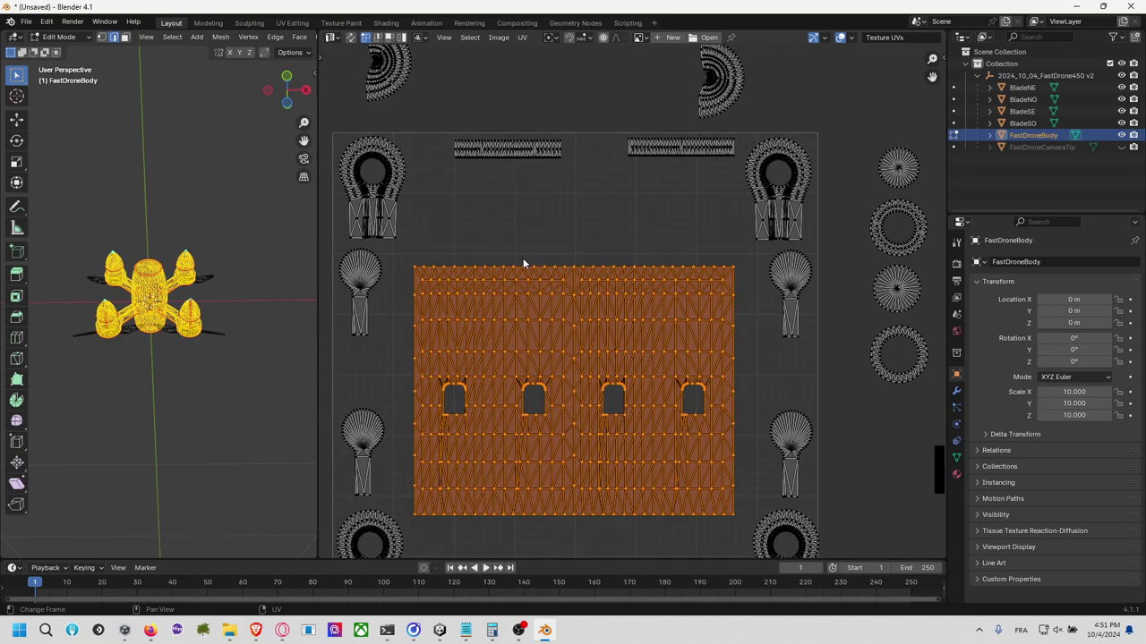
{"action": "left_click", "coordinate": [574, 249]}
{"action": "scroll", "coordinate": [574, 250], "scroll_direction": "down", "scroll_amount": 3}
{"action": "scroll", "coordinate": [549, 258], "scroll_direction": "up", "scroll_amount": 1}
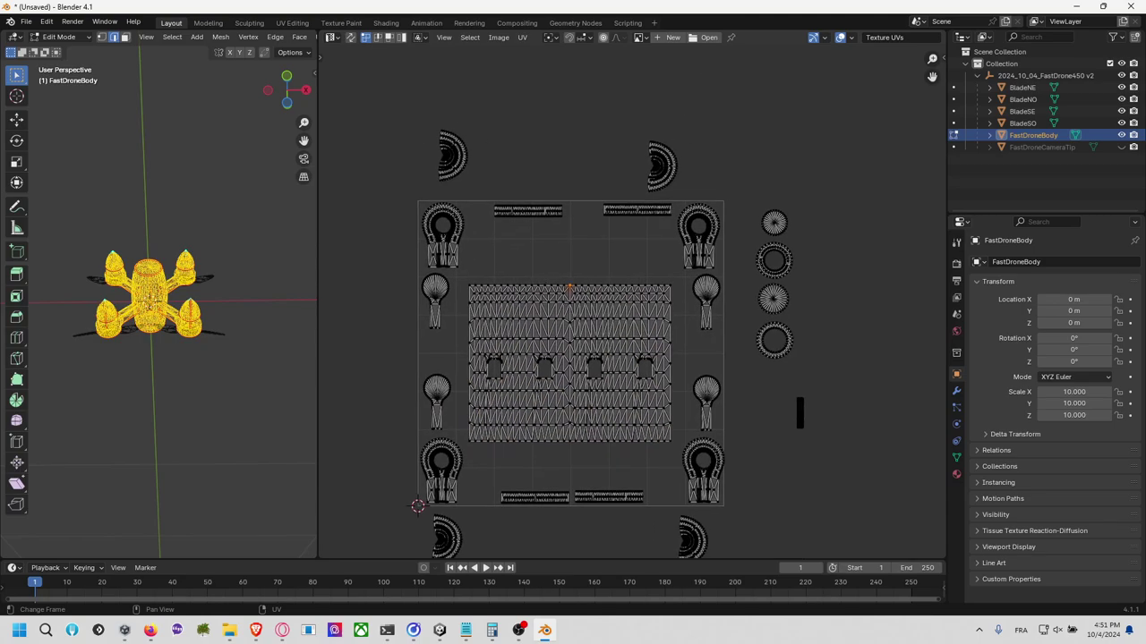
Step: Select the central body island, scale it to 0.9, then enlarge it slightly
{"action": "key", "text": "l"}
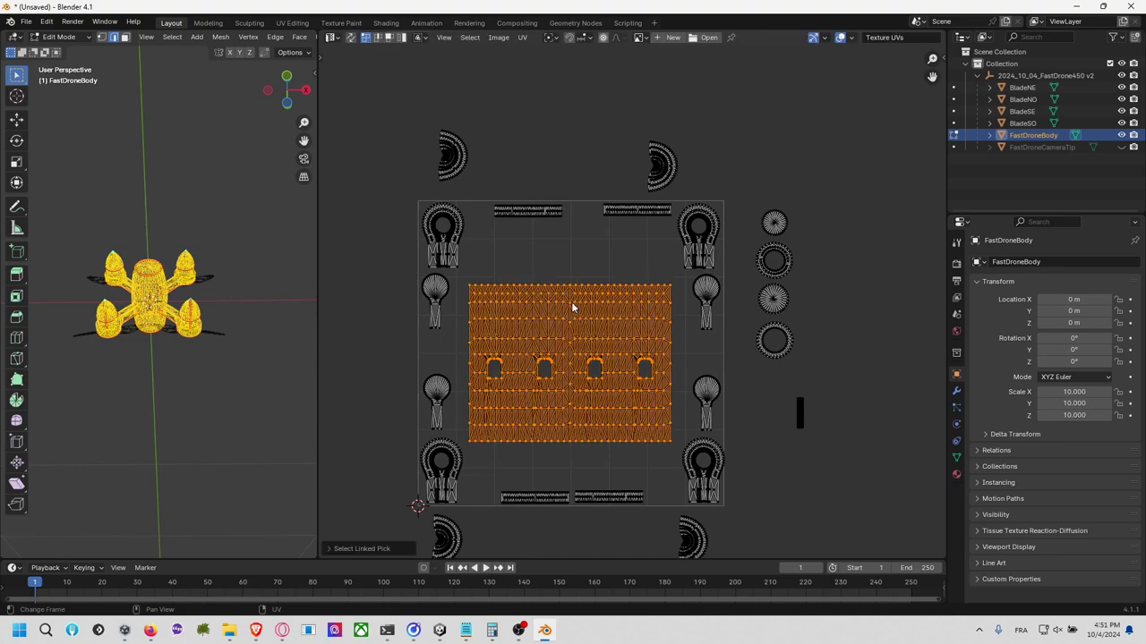
{"action": "type", "text": "s0.9"}
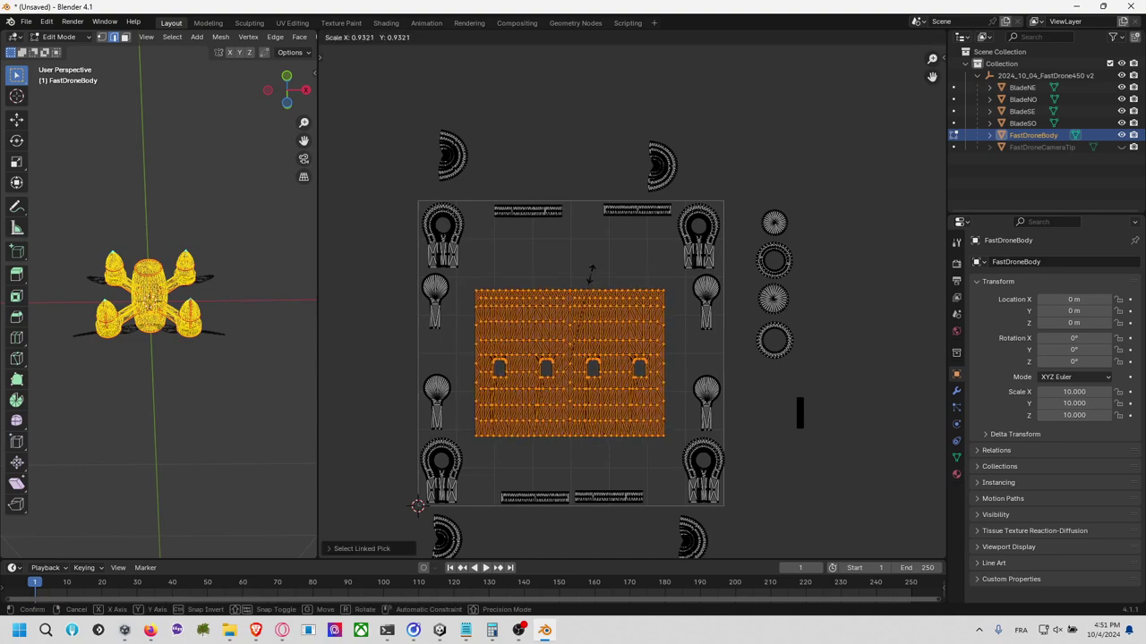
{"action": "key", "text": "Return"}
{"action": "key", "text": "s"}
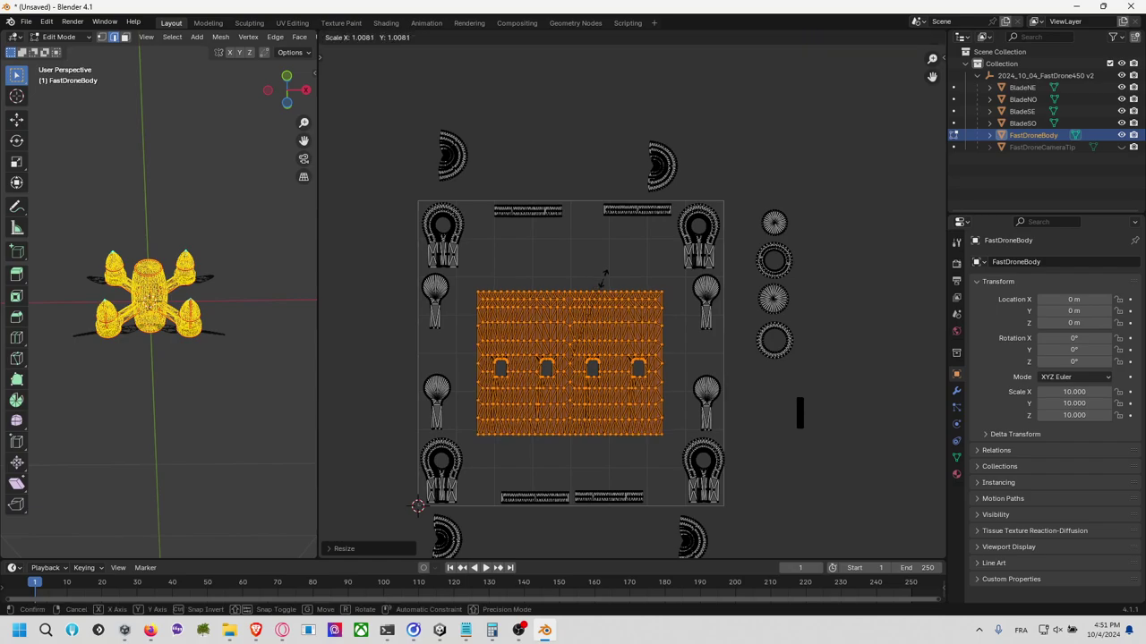
{"action": "left_click", "coordinate": [608, 279]}
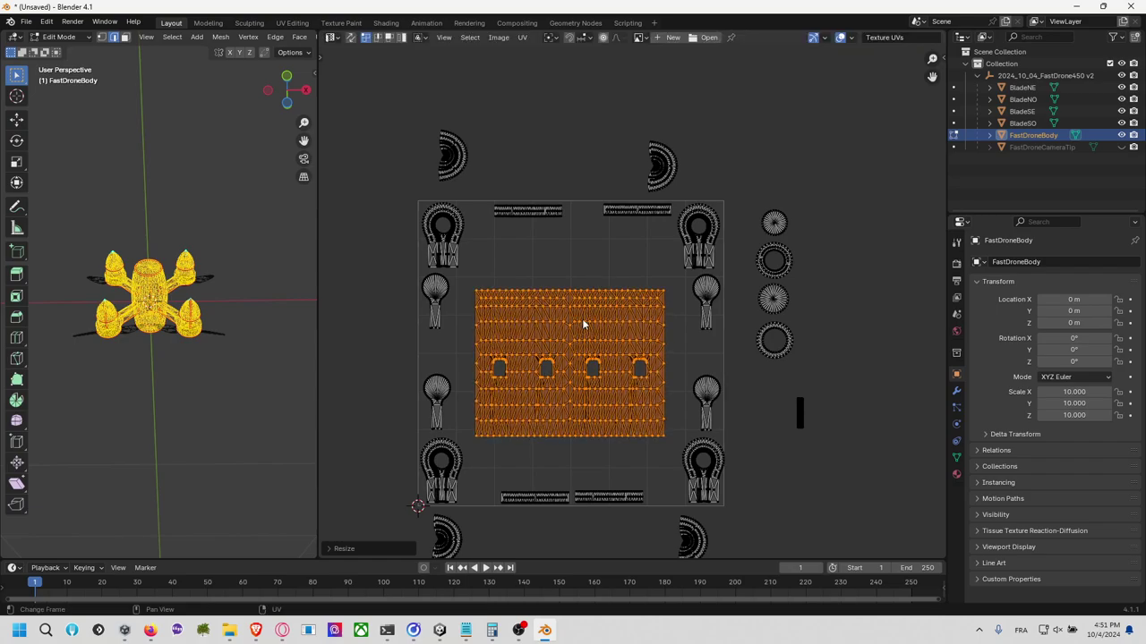
Step: Centre the body island in view and start stretching it along X by 1.0847
{"action": "scroll", "coordinate": [582, 318], "scroll_direction": "up", "scroll_amount": 3}
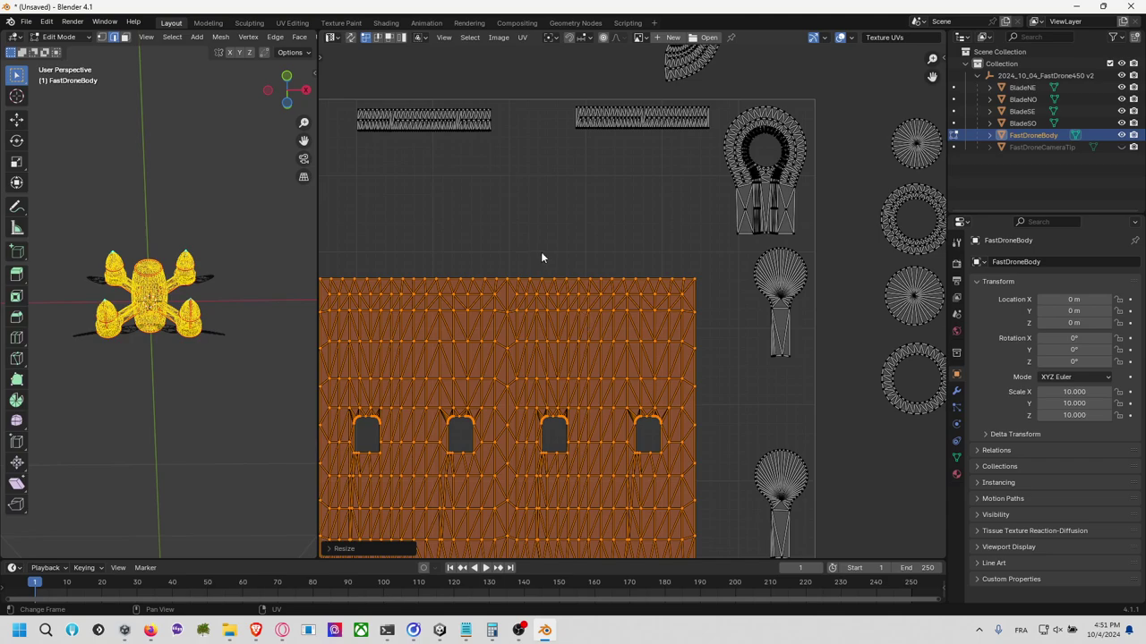
{"action": "middle_click_drag", "start_coordinate": [540, 258], "coordinate": [621, 217]}
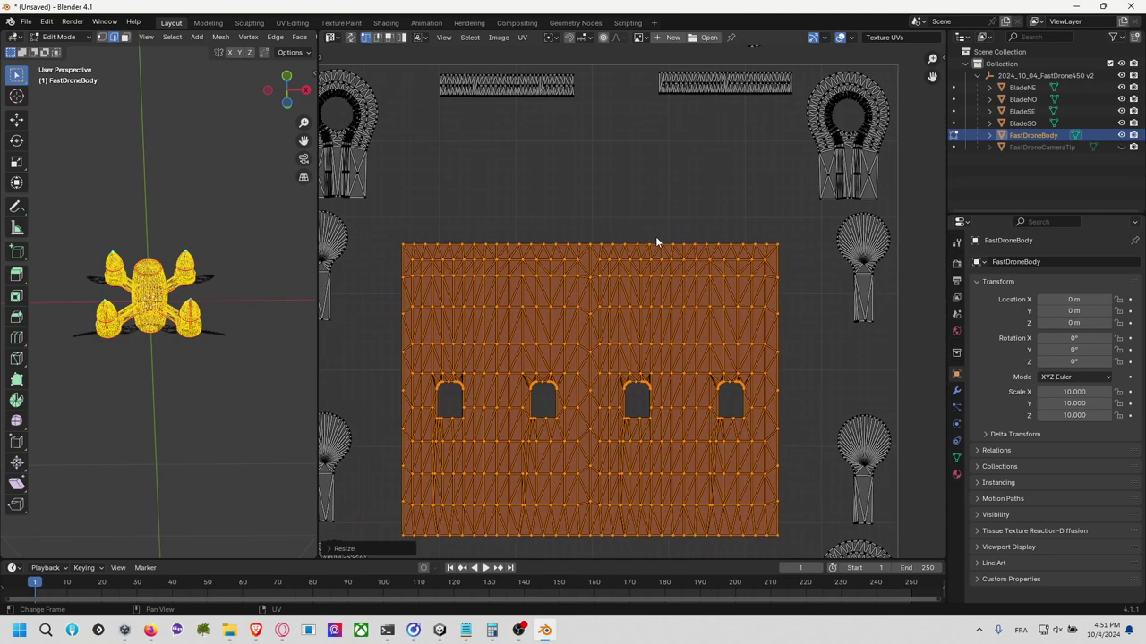
{"action": "key", "text": "s"}
{"action": "key", "text": "x"}
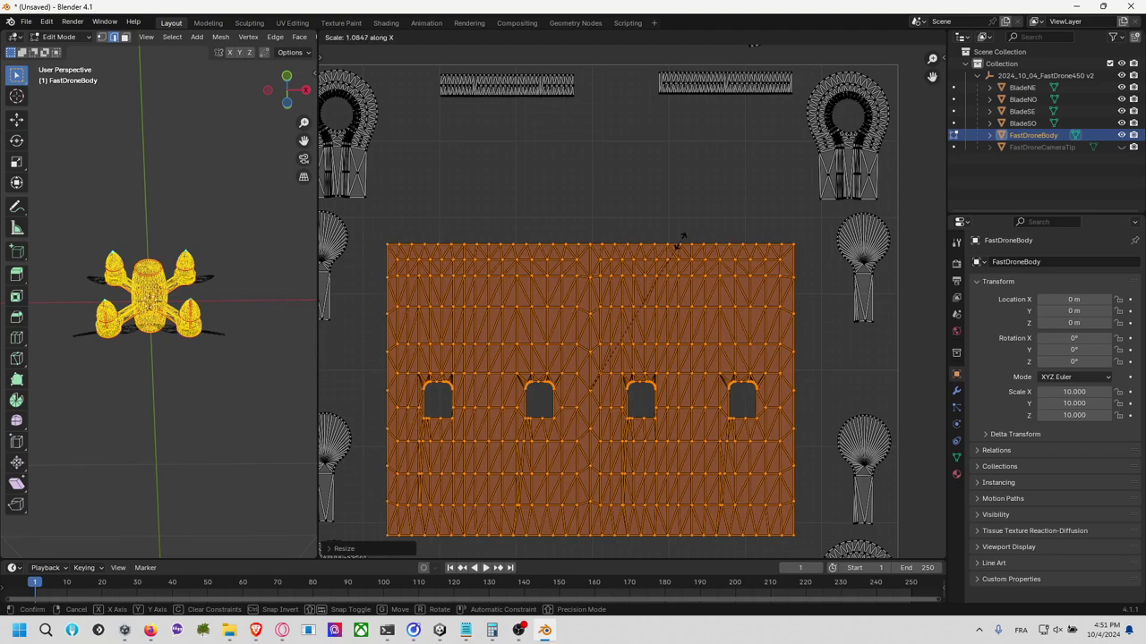
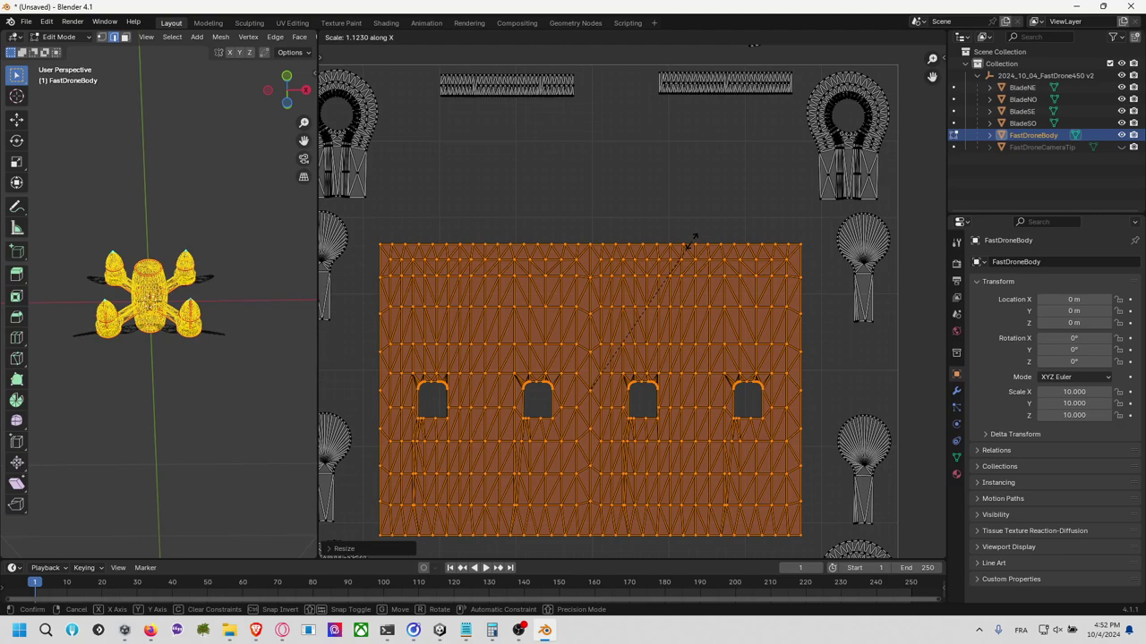
Step: Confirm the body island's horizontal widening and move the half-circle cap island into the UV square
{"action": "left_click", "coordinate": [693, 240]}
{"action": "scroll", "coordinate": [688, 243], "scroll_direction": "down", "scroll_amount": 3}
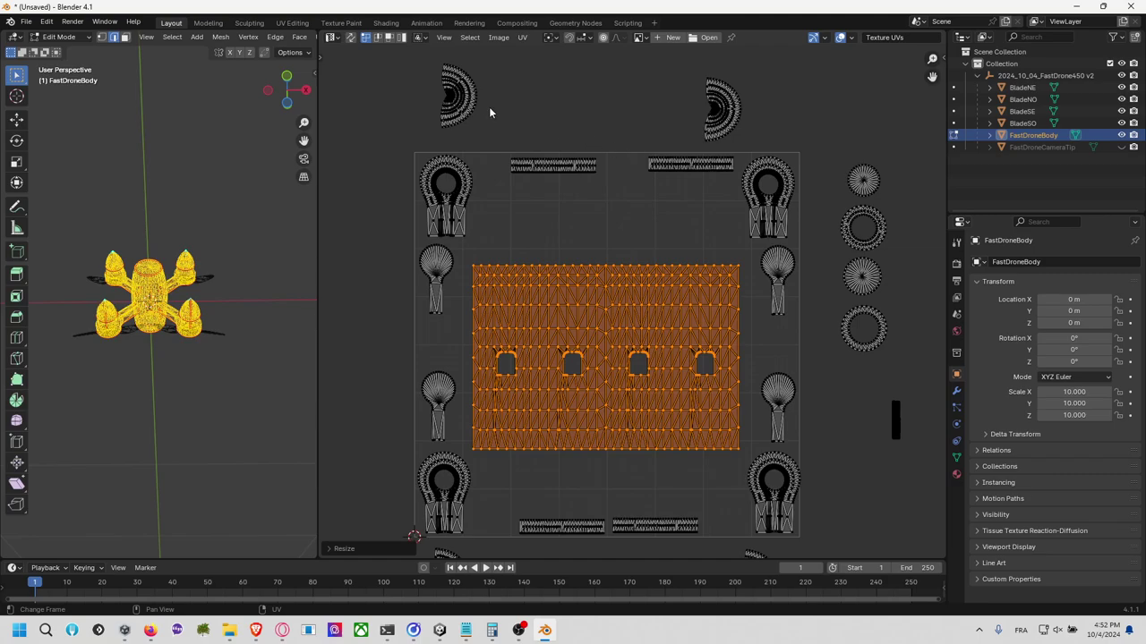
{"action": "key", "text": "l"}
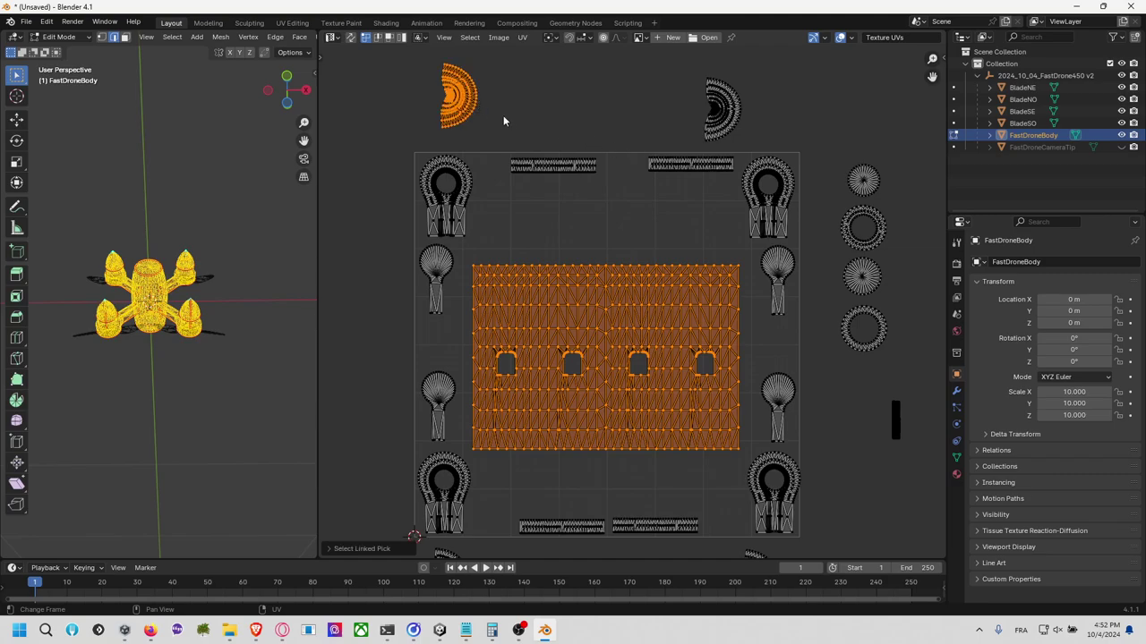
{"action": "key", "text": "g"}
{"action": "key", "text": "Escape"}
{"action": "left_click", "coordinate": [470, 105]}
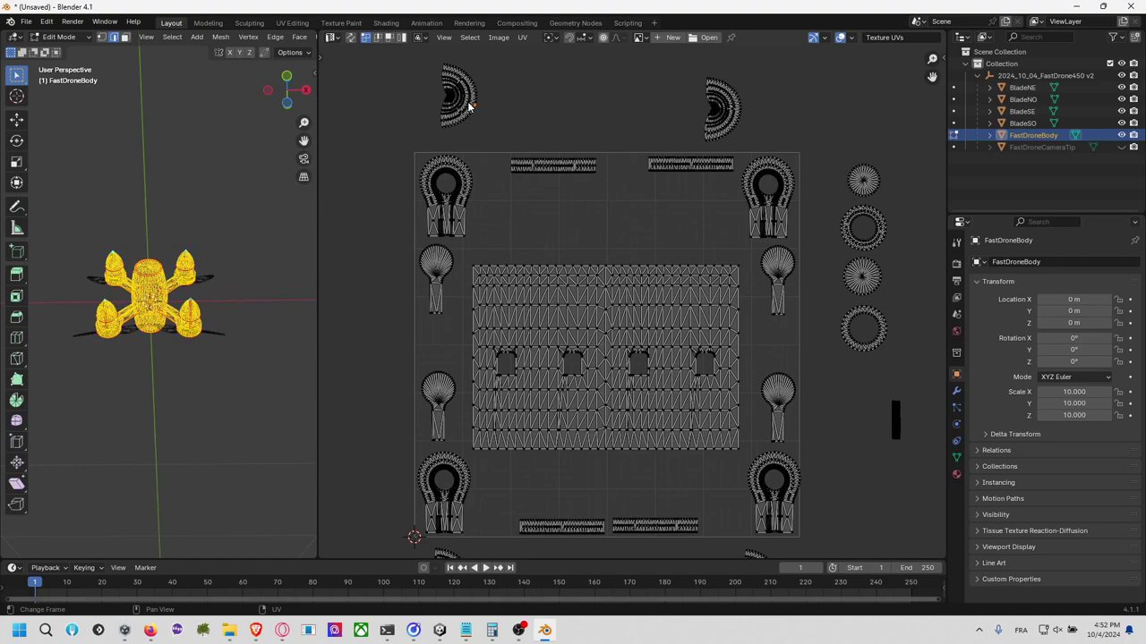
{"action": "key", "text": "l"}
{"action": "key", "text": "g"}
{"action": "left_click", "coordinate": [526, 223]}
Step: Reposition the half-circle cap island beside the top-left motor pod
{"action": "key", "text": "g"}
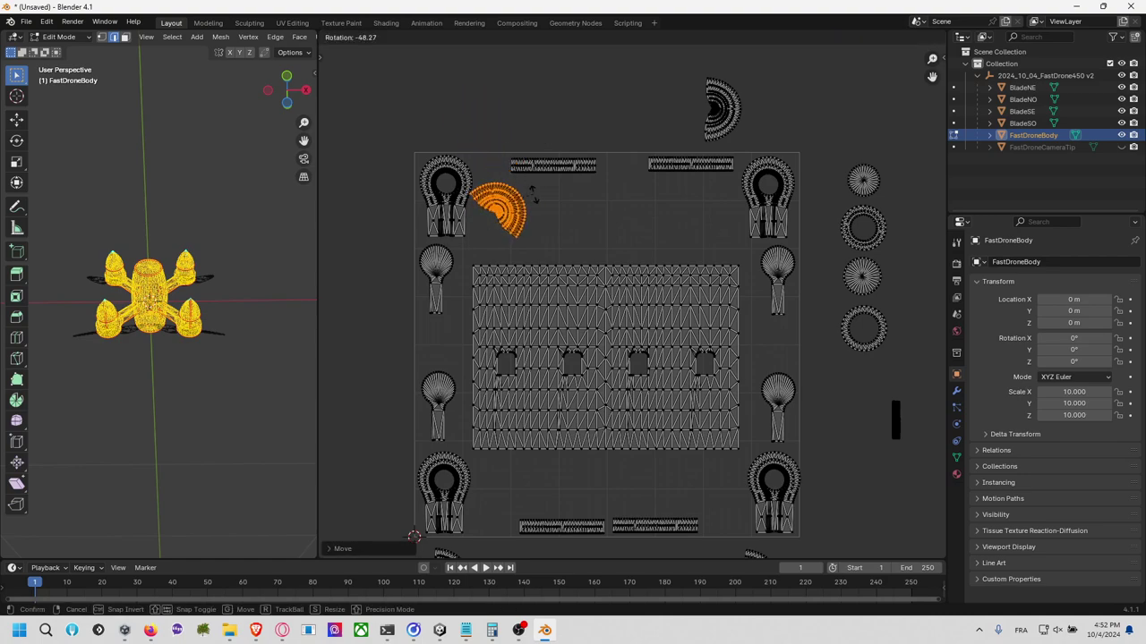
{"action": "key", "text": "Escape"}
{"action": "key", "text": "g"}
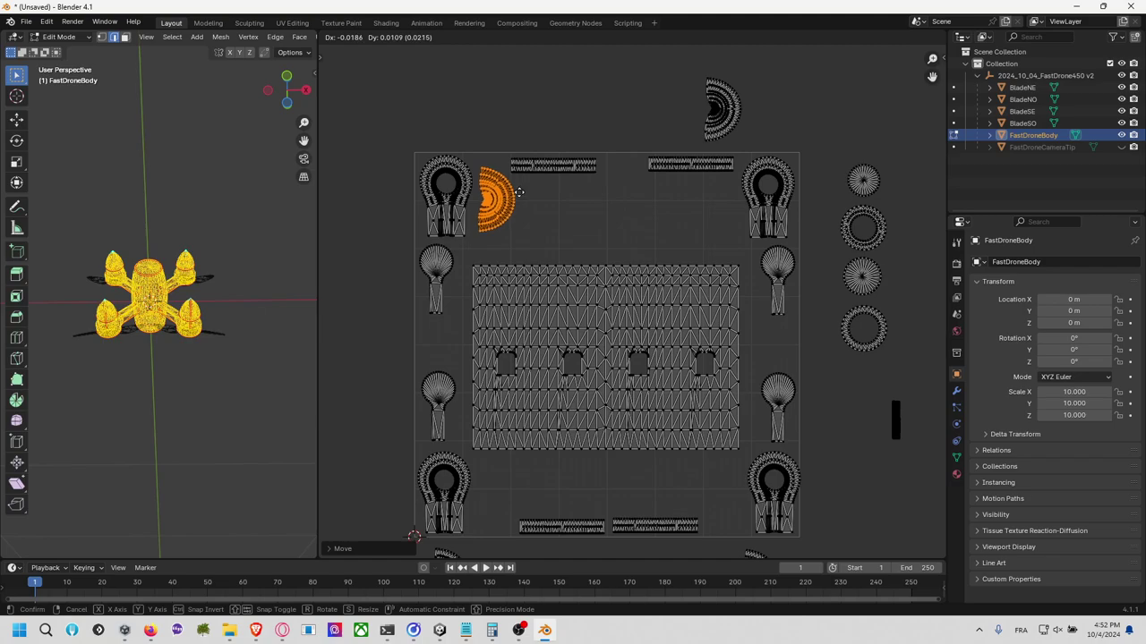
{"action": "left_click", "coordinate": [518, 192]}
{"action": "middle_click_drag", "start_coordinate": [660, 186], "coordinate": [637, 195]}
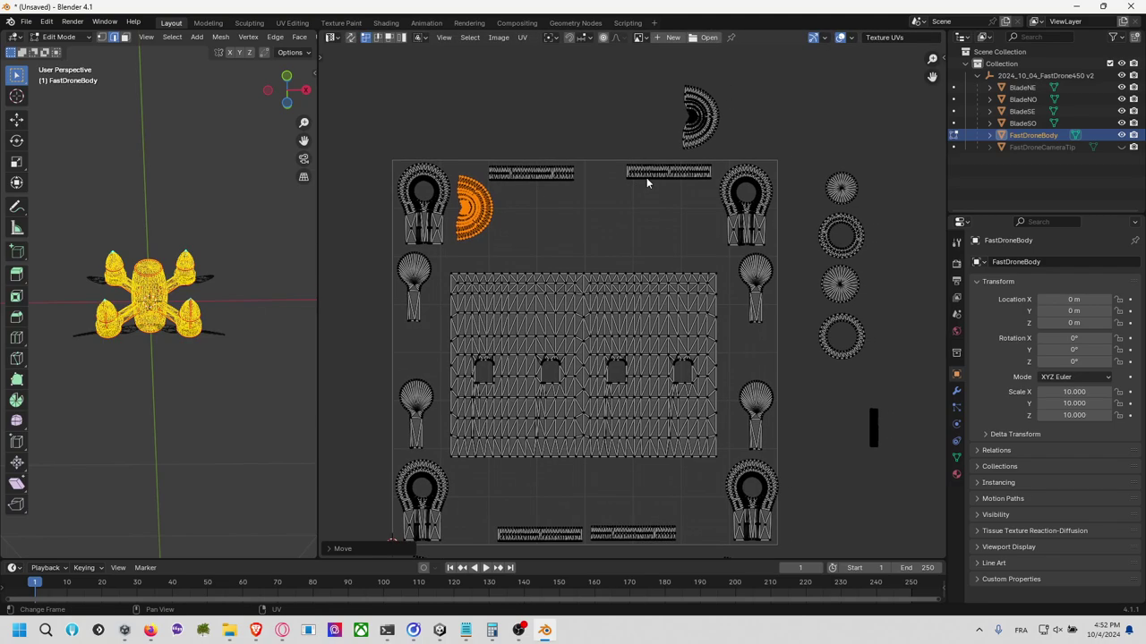
{"action": "left_click", "coordinate": [646, 177]}
Step: Shift the top-right bar strip left and the top-left bar strip slightly right
{"action": "key", "text": "l"}
{"action": "key", "text": "g"}
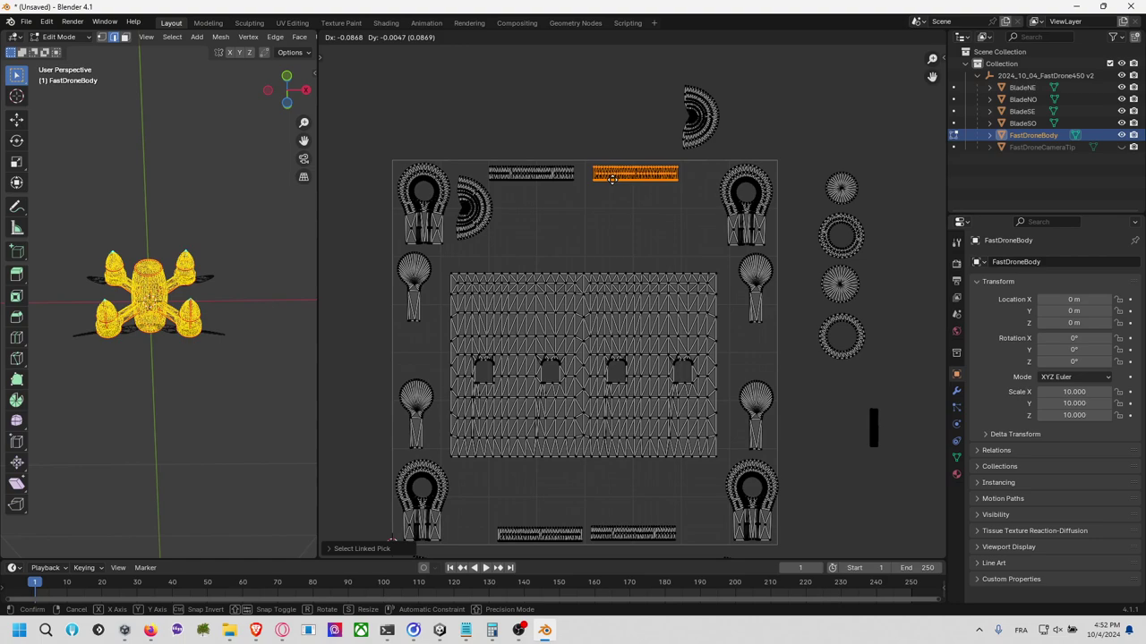
{"action": "left_click", "coordinate": [612, 179]}
{"action": "left_click", "coordinate": [566, 179]}
{"action": "key", "text": "l"}
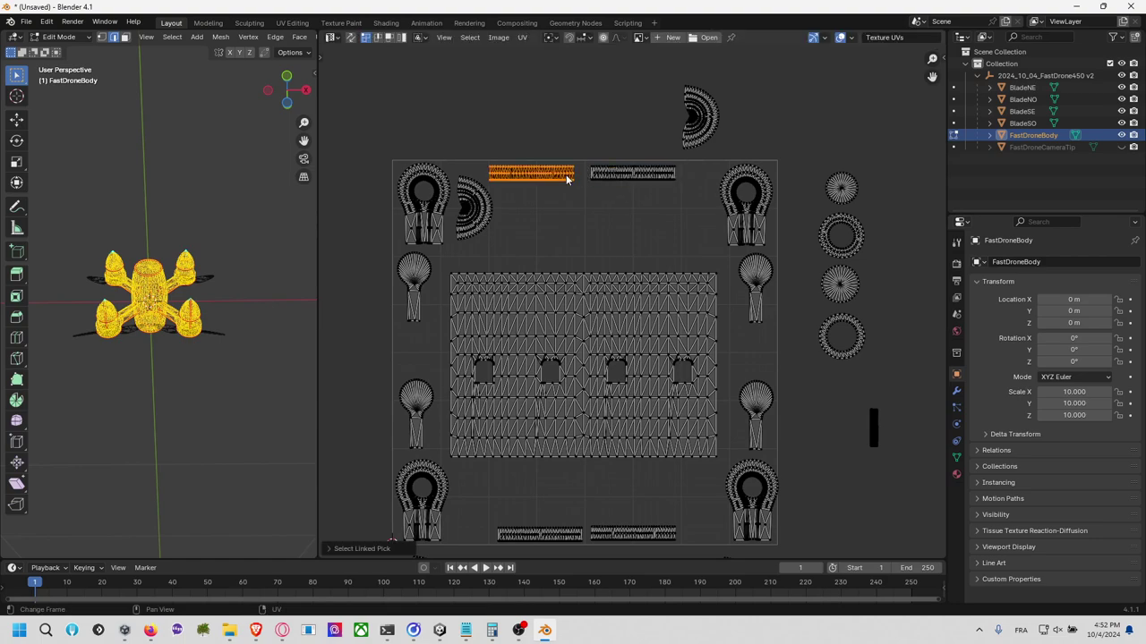
{"action": "key", "text": "g"}
{"action": "left_click", "coordinate": [573, 179]}
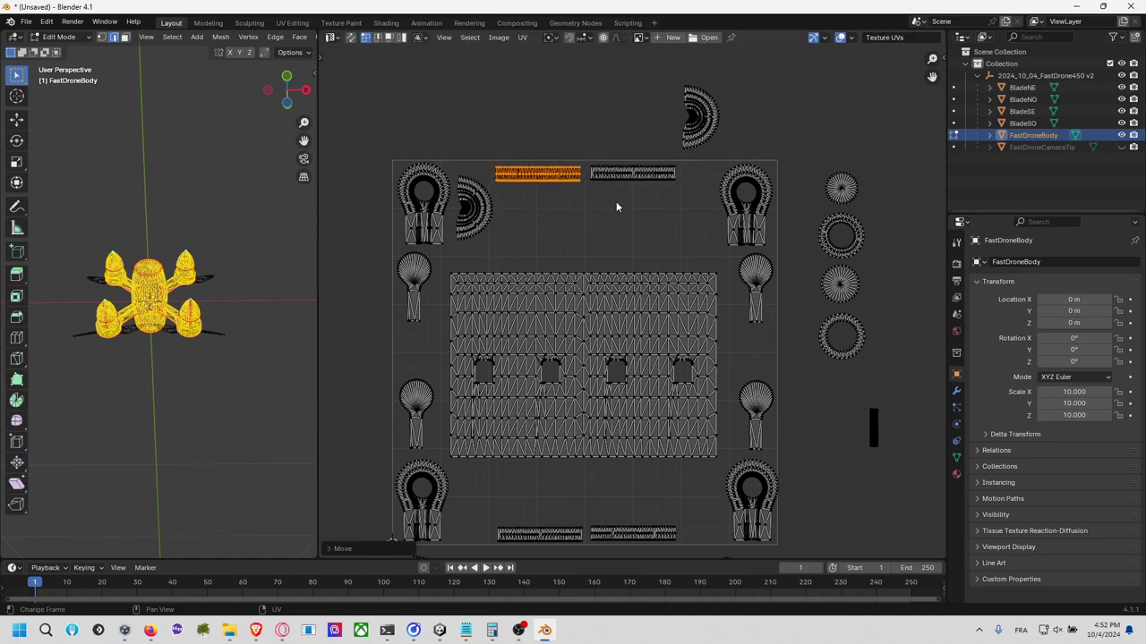
{"action": "left_click", "coordinate": [616, 207]}
{"action": "middle_click_drag", "start_coordinate": [623, 202], "coordinate": [596, 192]}
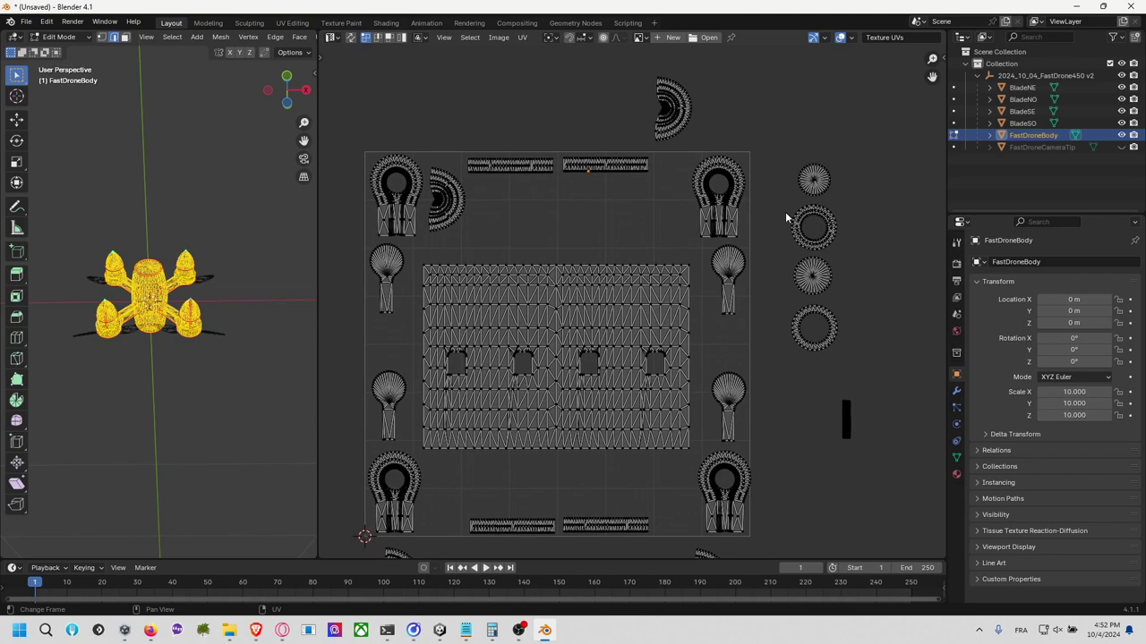
Step: Flip the top-right half-ring island 180° and place it straightened beside the top-right motor pod
{"action": "left_click", "coordinate": [861, 224]}
{"action": "key", "text": "l"}
{"action": "key", "text": "g"}
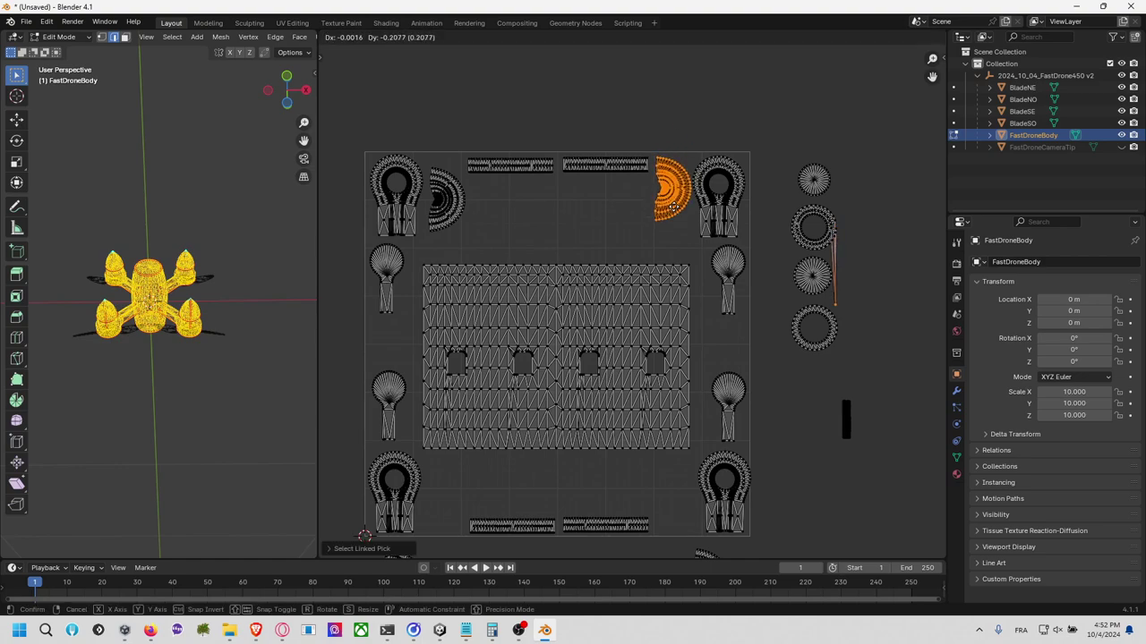
{"action": "right_click", "coordinate": [673, 208]}
{"action": "left_click", "coordinate": [682, 128]}
{"action": "key", "text": "l"}
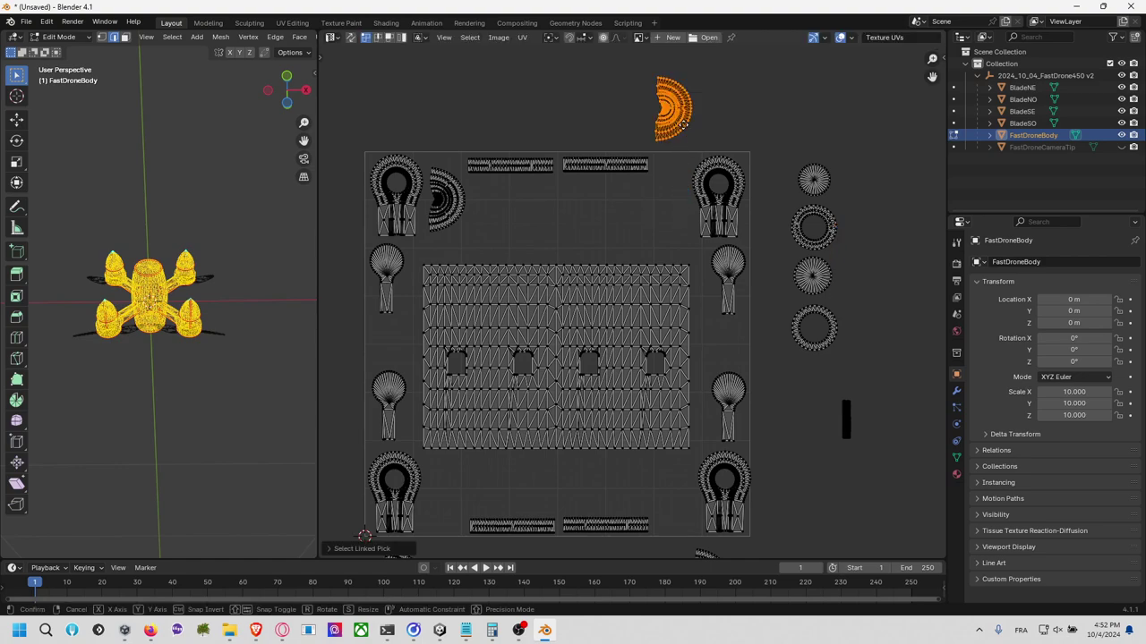
{"action": "key", "text": "g"}
{"action": "key", "text": "r"}
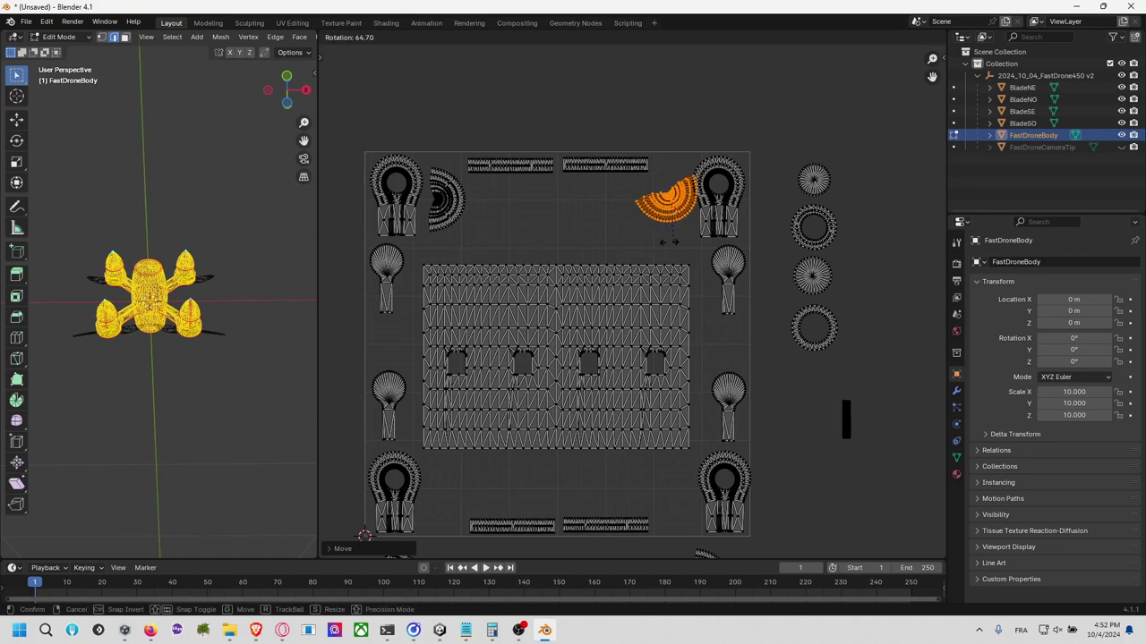
{"action": "left_click", "coordinate": [591, 180]}
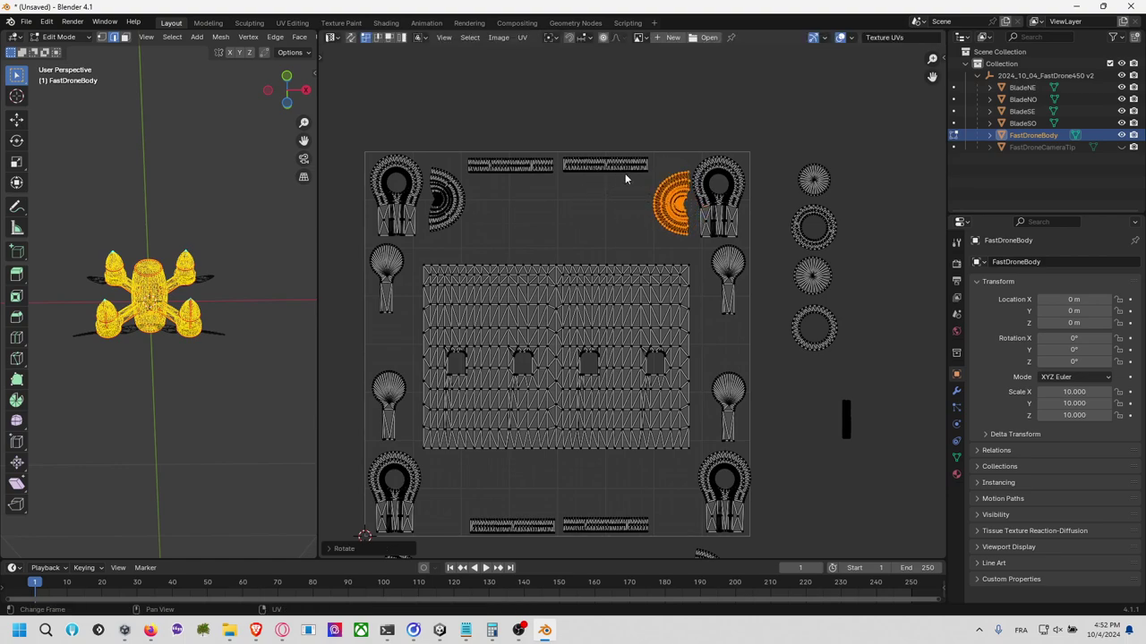
{"action": "key", "text": "g"}
{"action": "left_click", "coordinate": [688, 190]}
{"action": "key", "text": "r"}
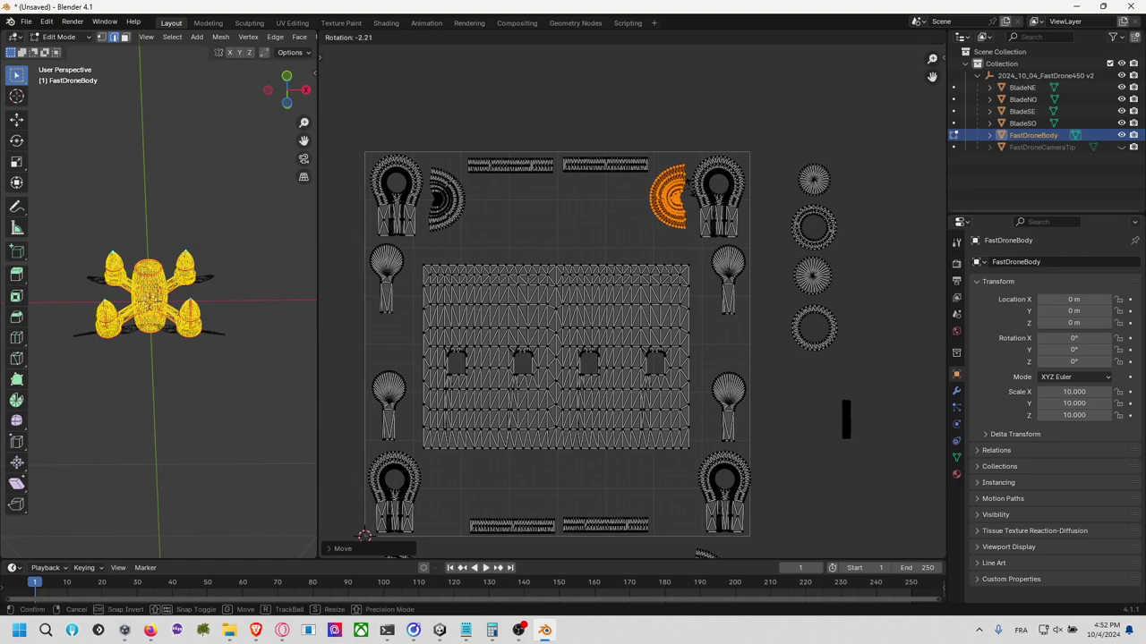
{"action": "left_click", "coordinate": [672, 219]}
Step: Move the bottom-right half-ring up beside the bottom-right motor pod, flipped 180°
{"action": "scroll", "coordinate": [614, 192], "scroll_direction": "down", "scroll_amount": 2, "text": "shift"}
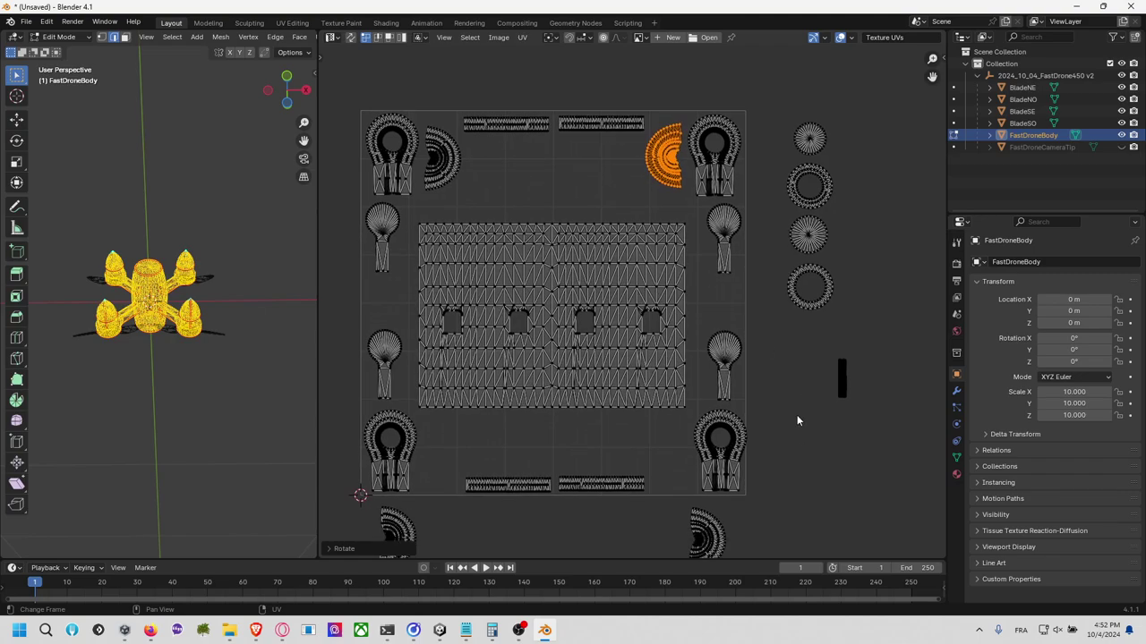
{"action": "scroll", "coordinate": [789, 426], "scroll_direction": "down", "scroll_amount": 2, "text": "shift"}
{"action": "left_click", "coordinate": [784, 432]}
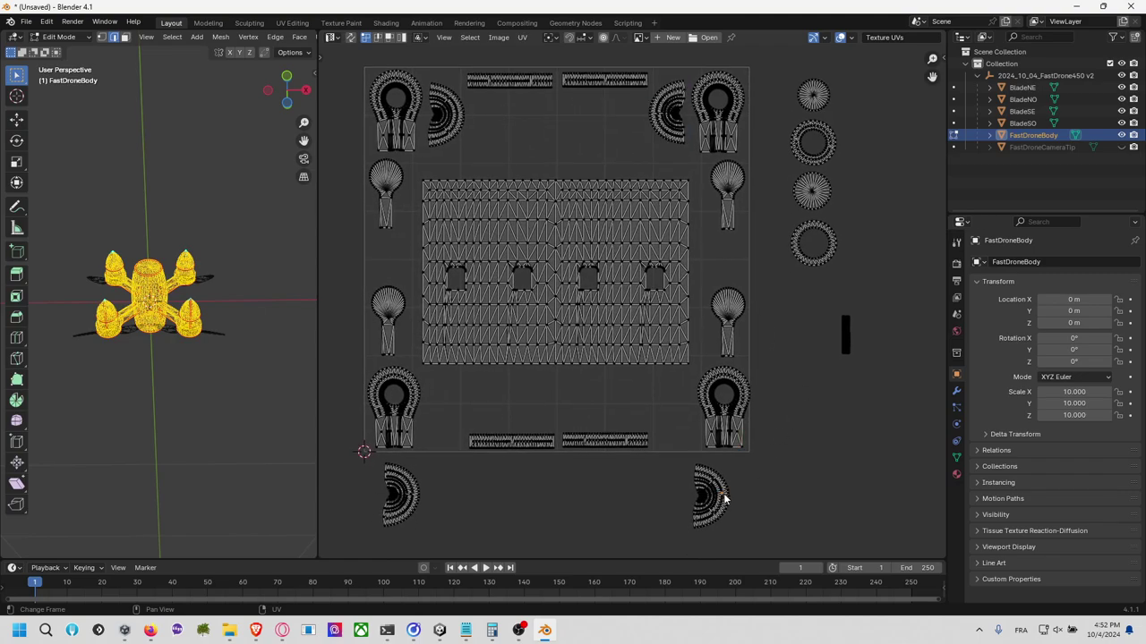
{"action": "key", "text": "l"}
{"action": "key", "text": "g"}
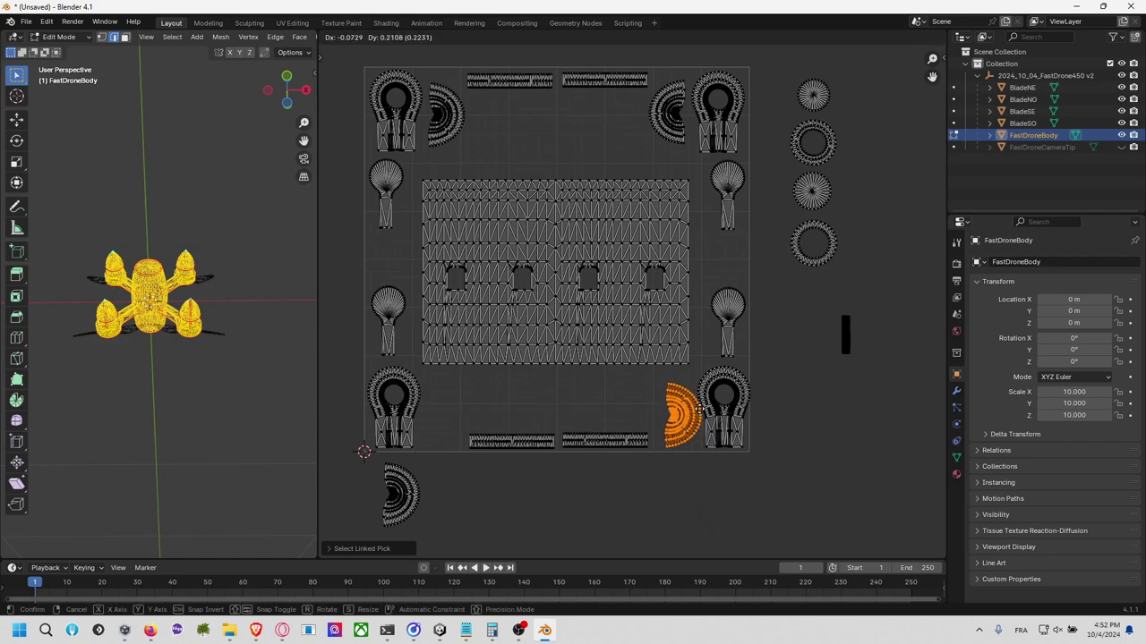
{"action": "left_click", "coordinate": [698, 399]}
{"action": "key", "text": "r"}
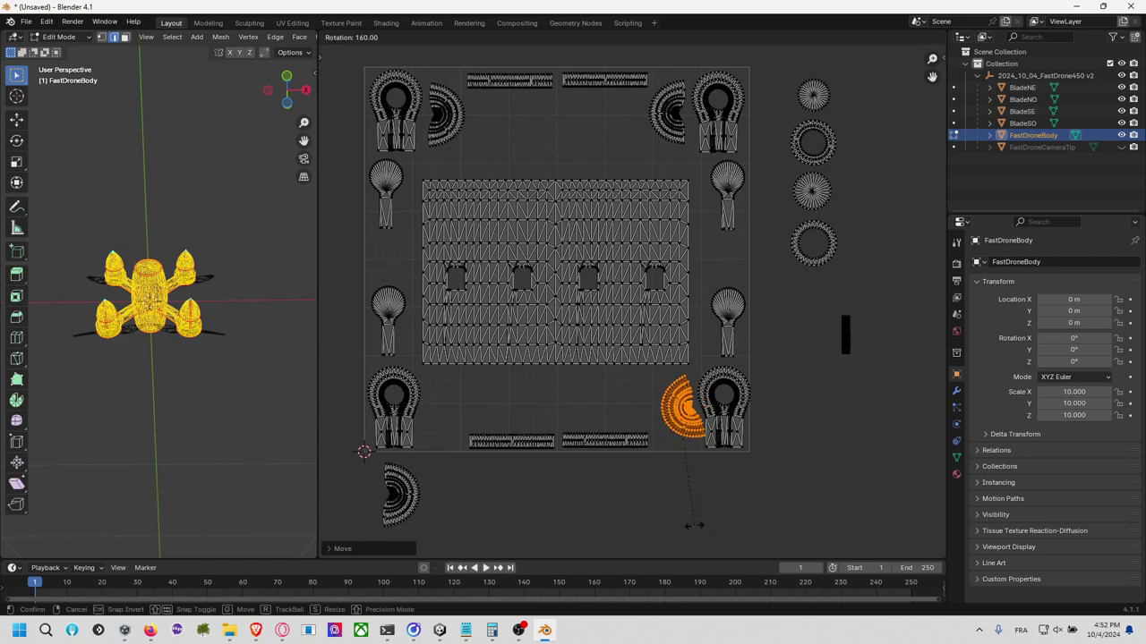
{"action": "left_click", "coordinate": [658, 498]}
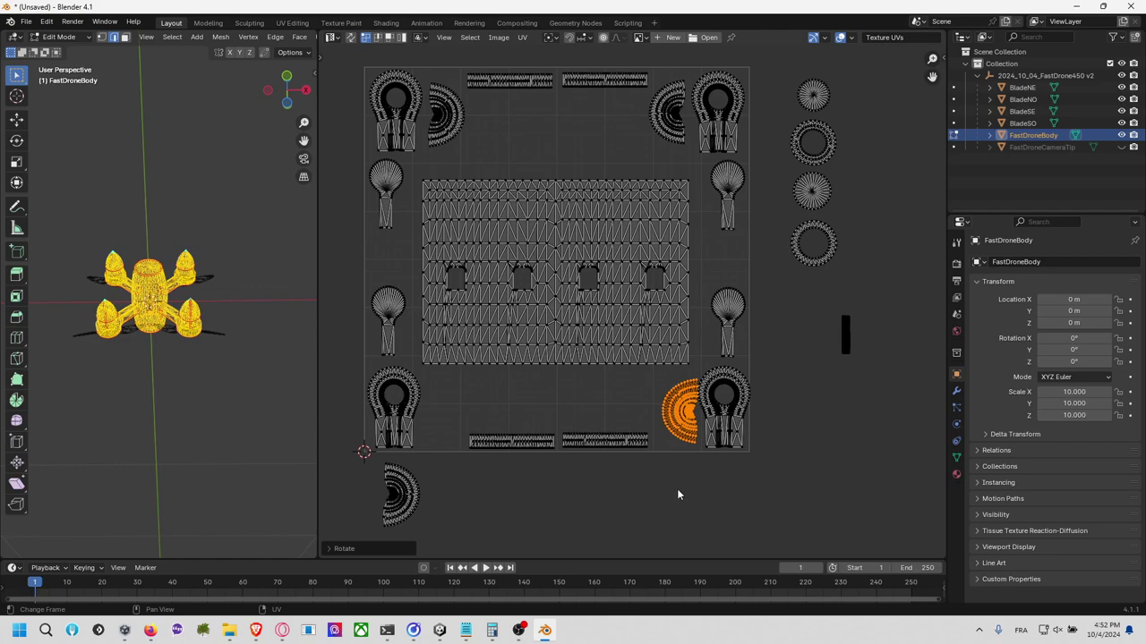
{"action": "key", "text": "g"}
{"action": "left_click", "coordinate": [675, 487]}
Step: Fine-tune the bottom-right half-ring with a slight rotation and a final nudge
{"action": "key", "text": "s"}
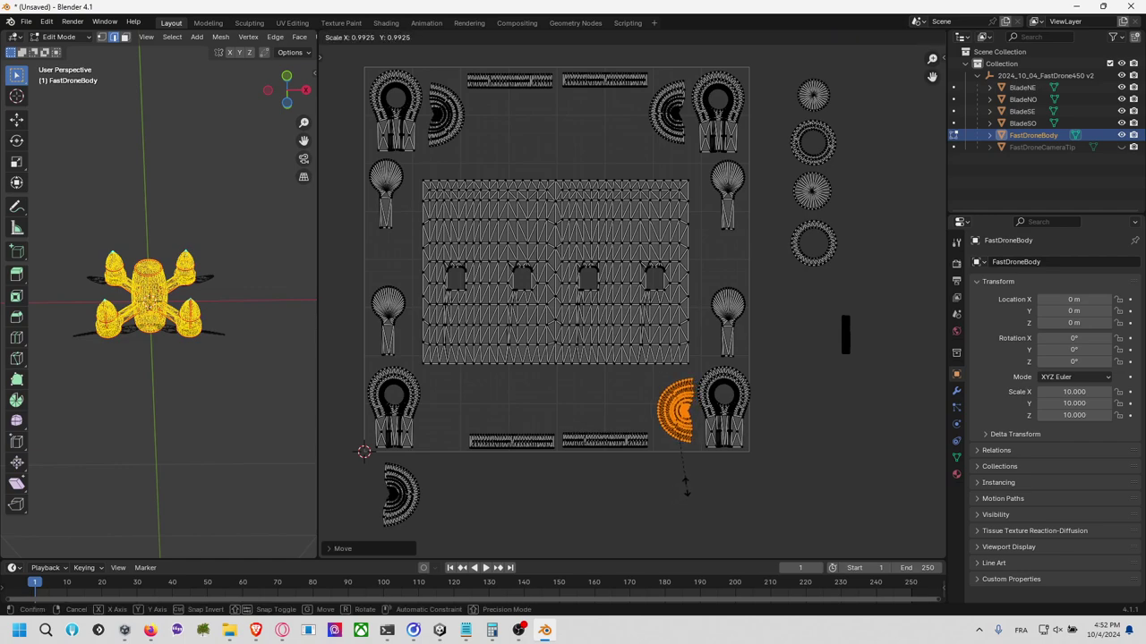
{"action": "right_click", "coordinate": [689, 484]}
{"action": "key", "text": "s"}
{"action": "right_click", "coordinate": [698, 482]}
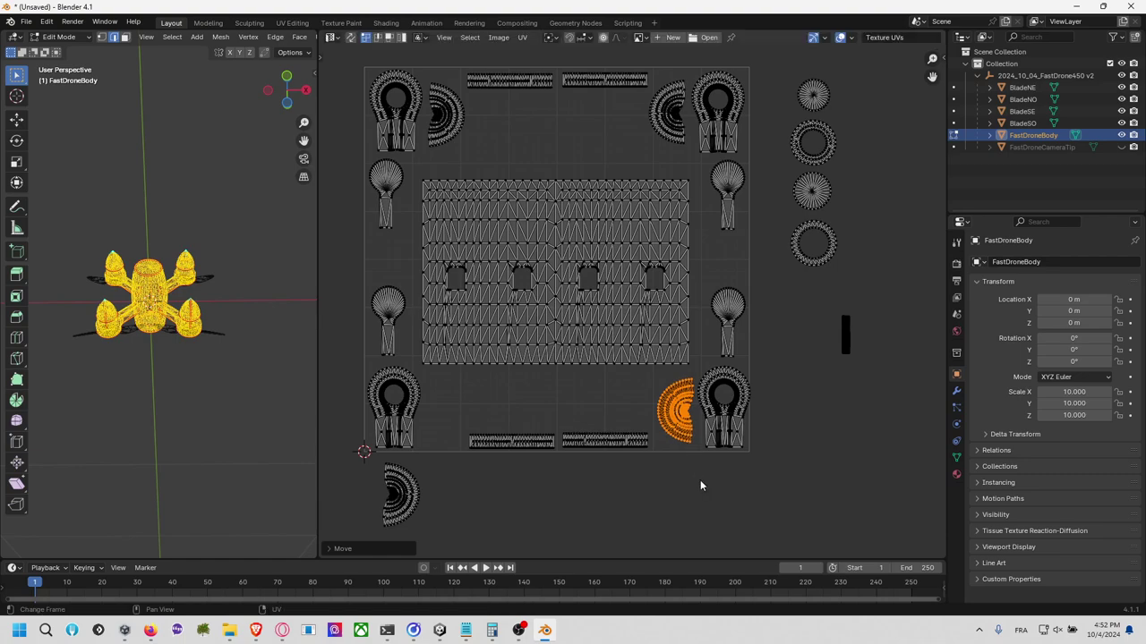
{"action": "key", "text": "r"}
{"action": "left_click", "coordinate": [708, 475]}
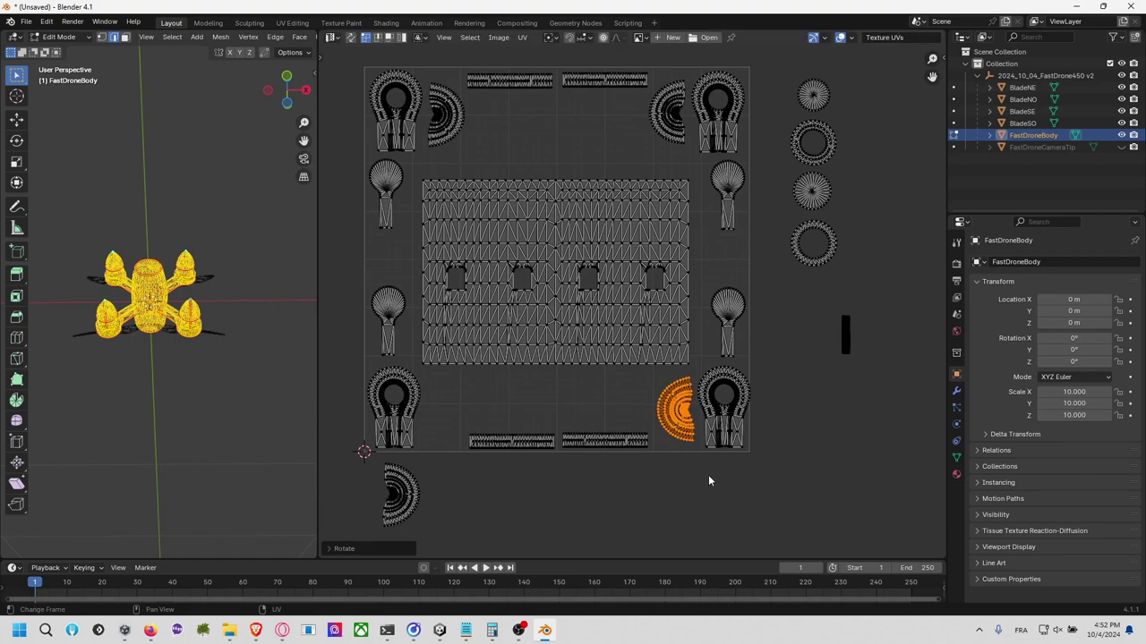
{"action": "key", "text": "g"}
{"action": "left_click", "coordinate": [419, 491]}
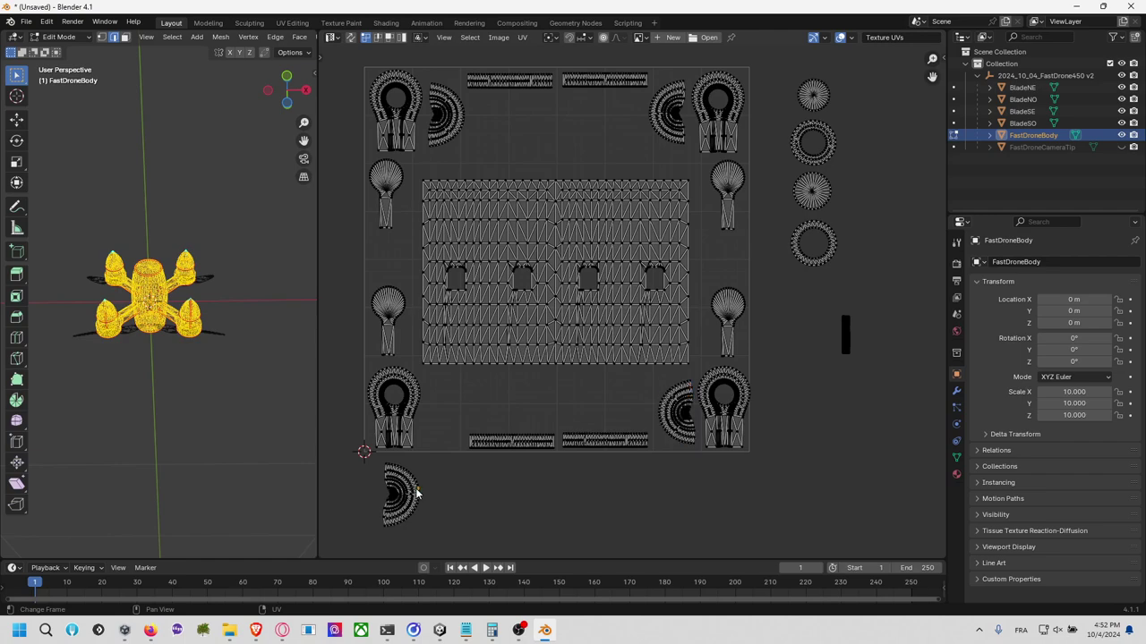
Step: Place the bottom-left half-ring island beside the bottom-left motor pod
{"action": "key", "text": "l"}
{"action": "key", "text": "g"}
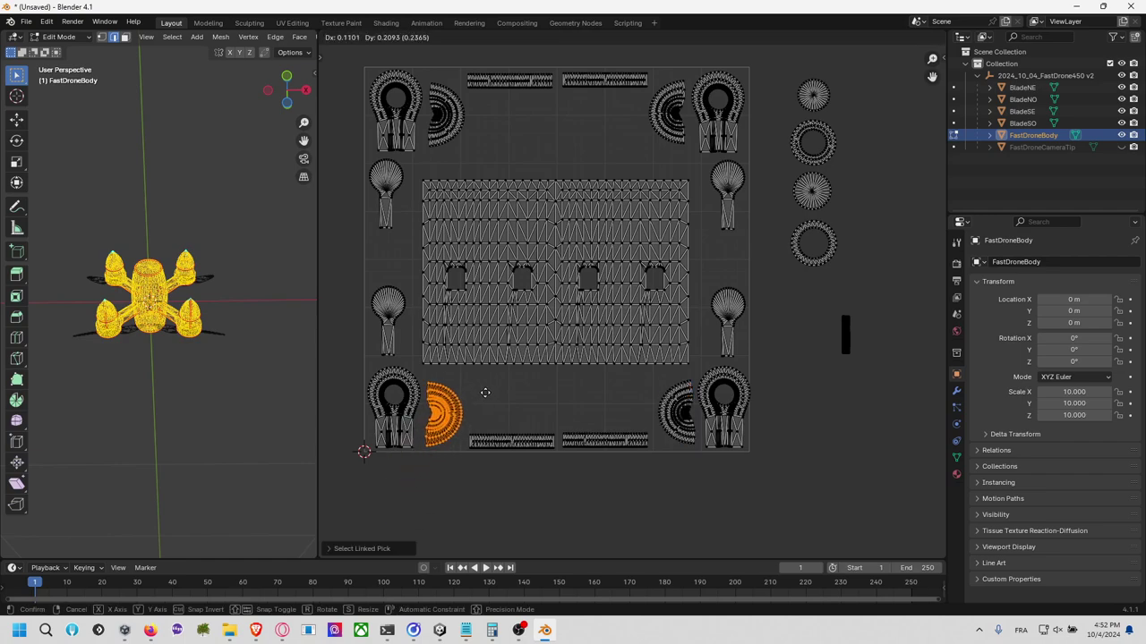
{"action": "left_click", "coordinate": [485, 396]}
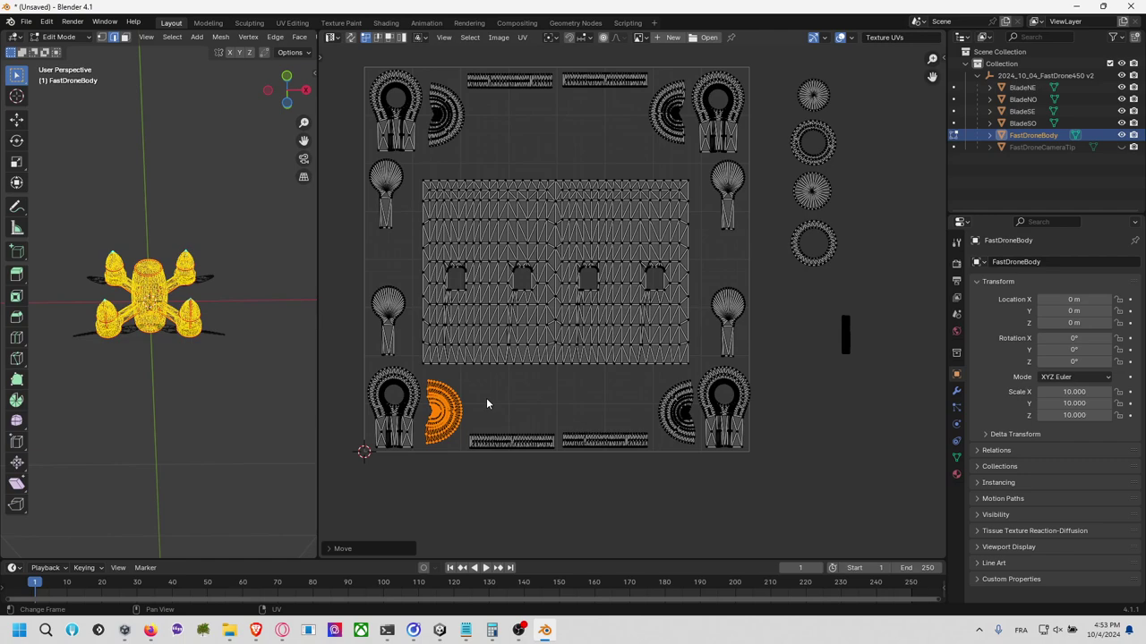
{"action": "left_click", "coordinate": [640, 447]}
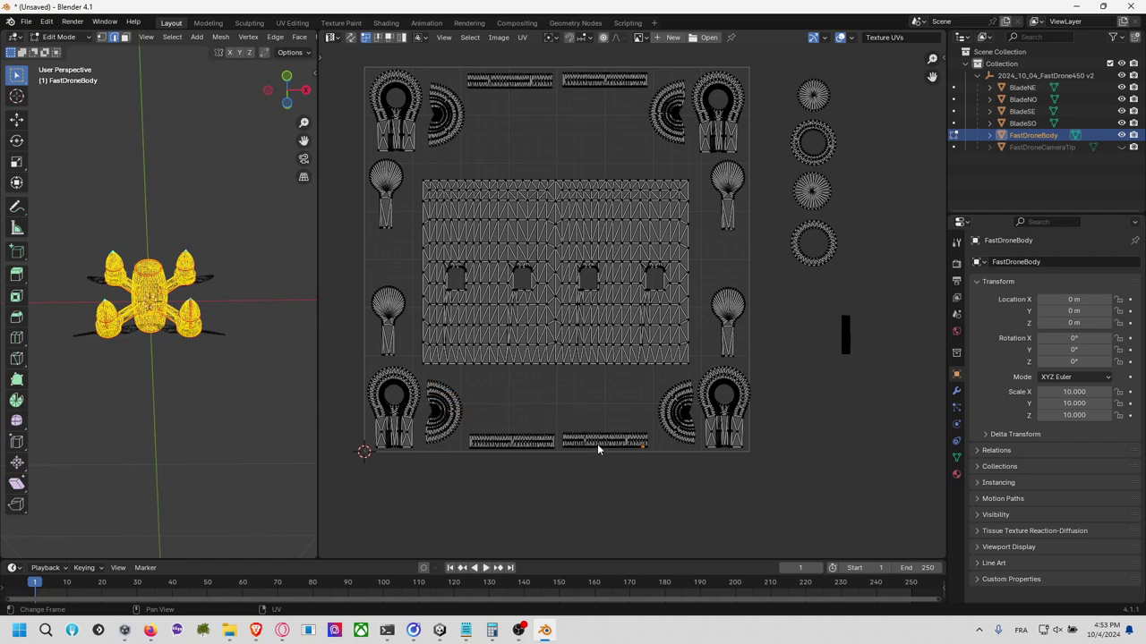
Step: Shift the bottom-right and bottom-left bar strips slightly left
{"action": "key", "text": "l"}
{"action": "key", "text": "g"}
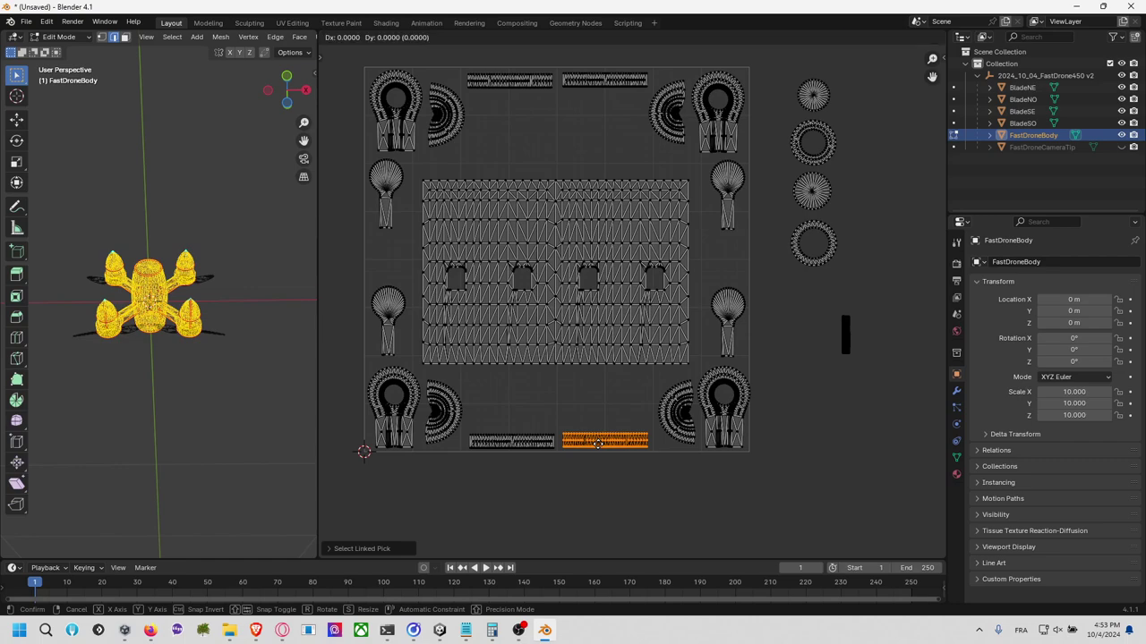
{"action": "left_click", "coordinate": [595, 444]}
{"action": "left_click", "coordinate": [534, 446]}
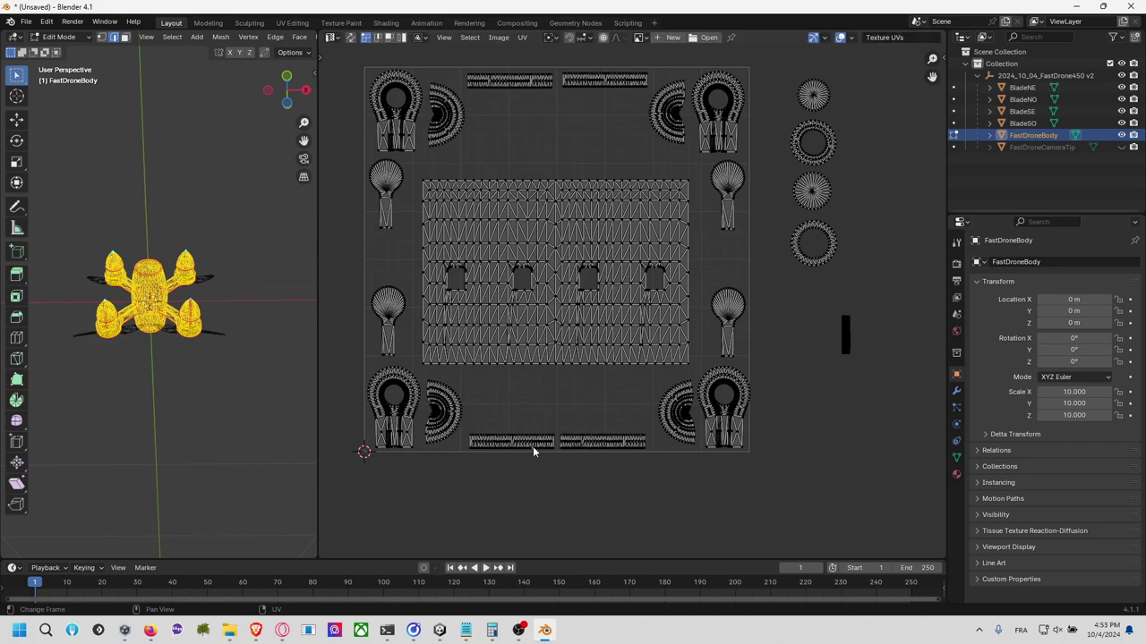
{"action": "key", "text": "l"}
{"action": "key", "text": "g"}
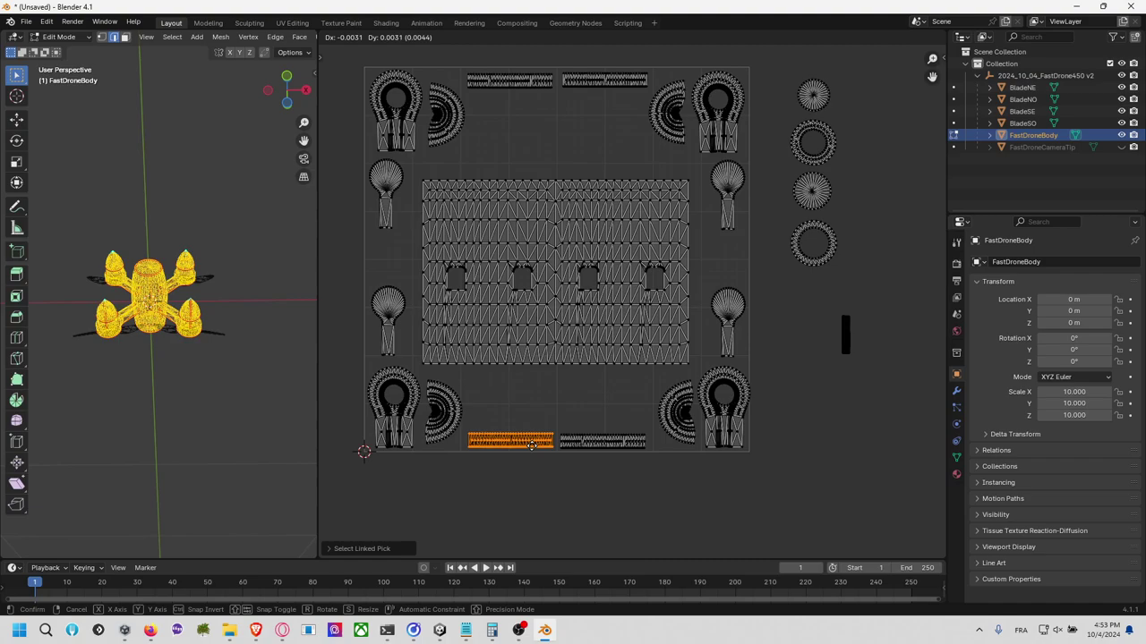
{"action": "left_click", "coordinate": [530, 445]}
{"action": "left_click", "coordinate": [591, 485]}
Step: Move the ring cap island from outside into the square below the body island
{"action": "middle_click_drag", "start_coordinate": [596, 479], "coordinate": [586, 506]}
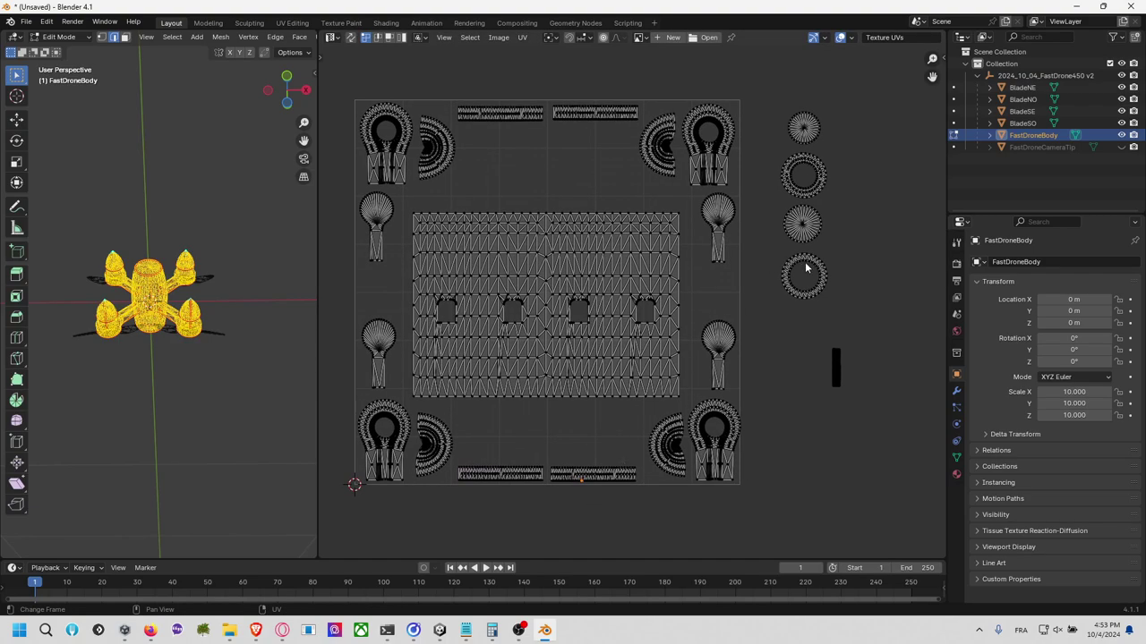
{"action": "key", "text": "l"}
{"action": "key", "text": "g"}
{"action": "key", "text": "Escape"}
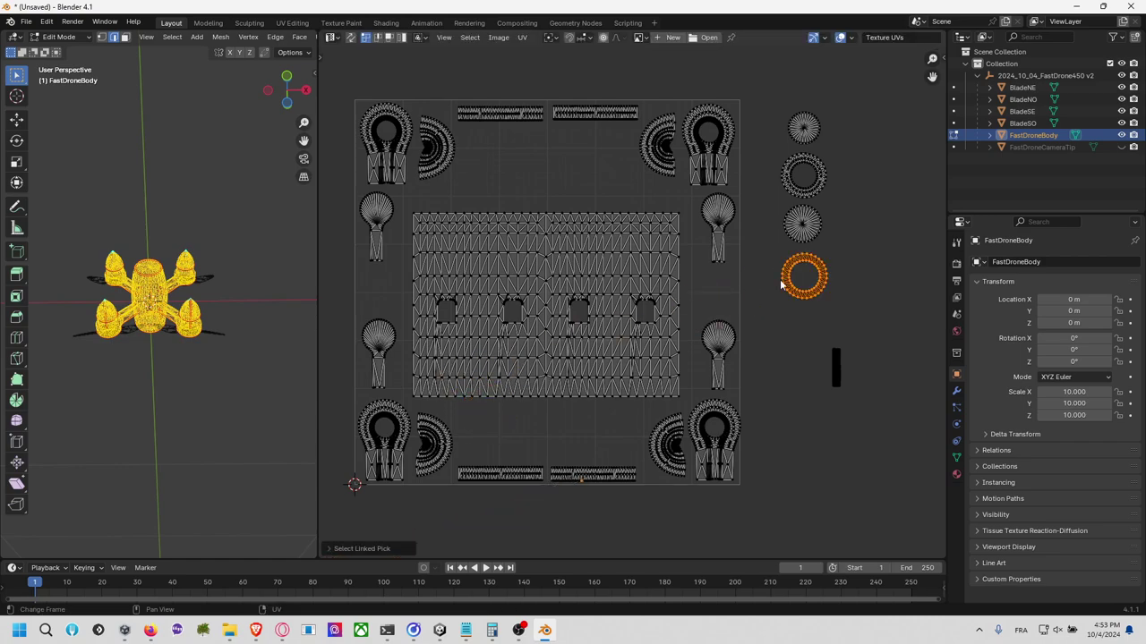
{"action": "left_click", "coordinate": [813, 264]}
{"action": "key", "text": "l"}
{"action": "key", "text": "g"}
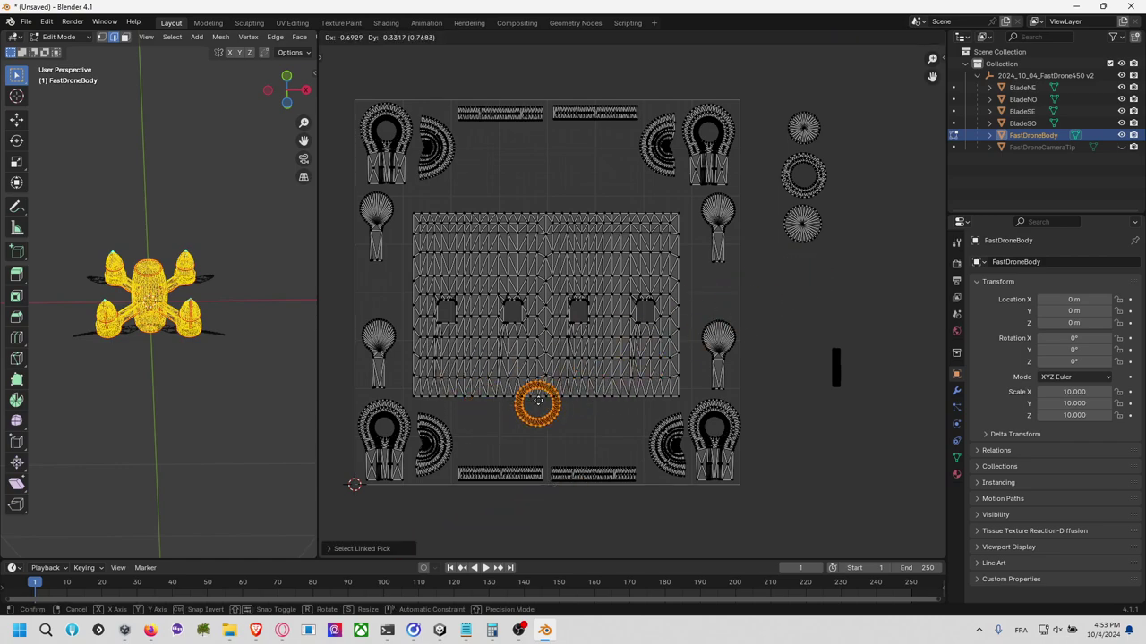
{"action": "left_click", "coordinate": [493, 432]}
{"action": "left_click", "coordinate": [814, 235]}
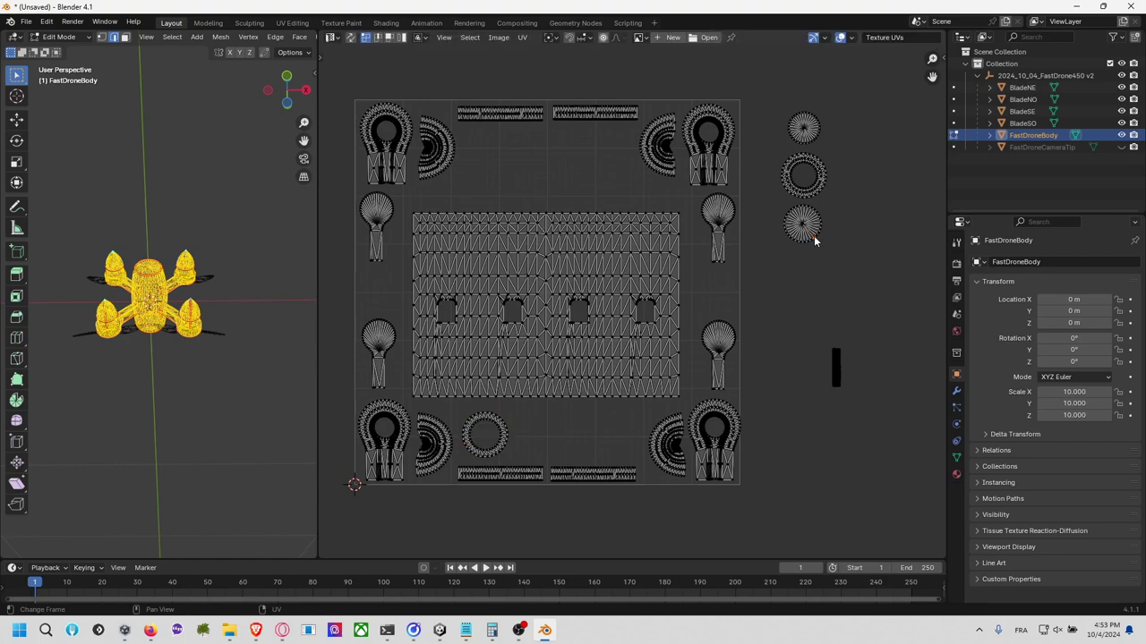
Step: Place the spoked island beside the first ring and the larger ring in the bottom row
{"action": "key", "text": "l"}
{"action": "key", "text": "g"}
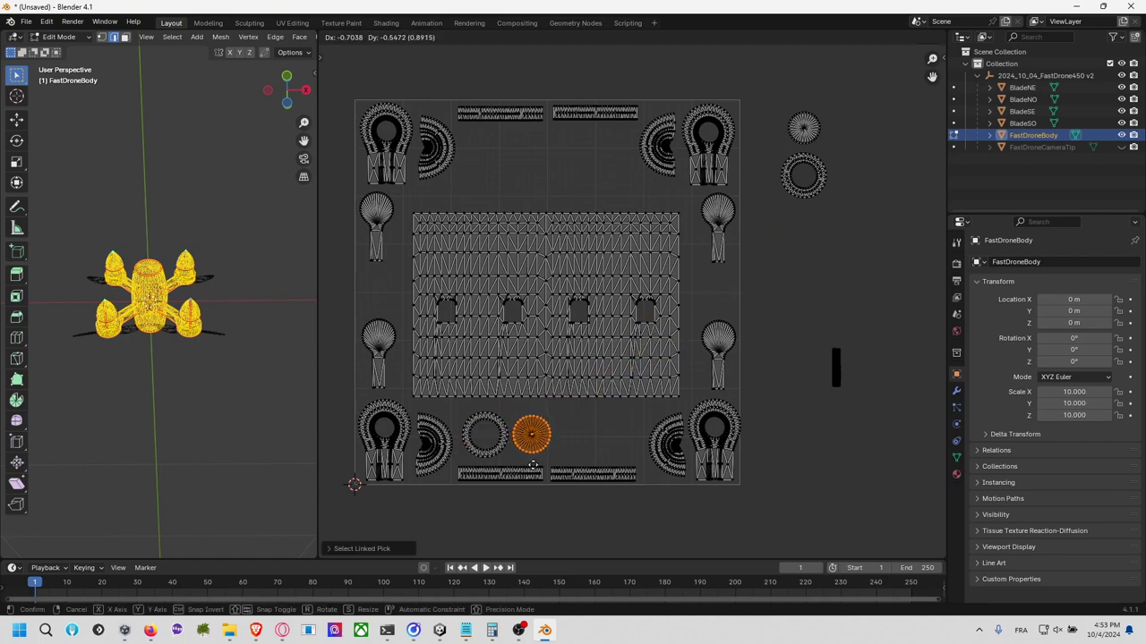
{"action": "left_click", "coordinate": [534, 471]}
{"action": "left_click", "coordinate": [804, 182]}
{"action": "key", "text": "l"}
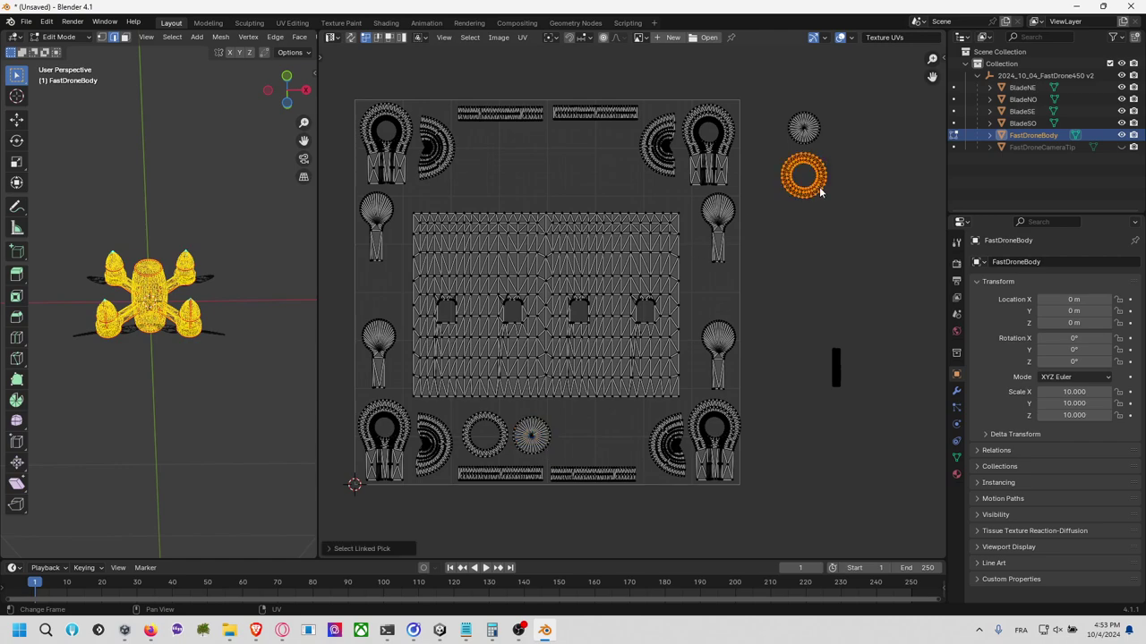
{"action": "key", "text": "g"}
{"action": "left_click", "coordinate": [489, 55]}
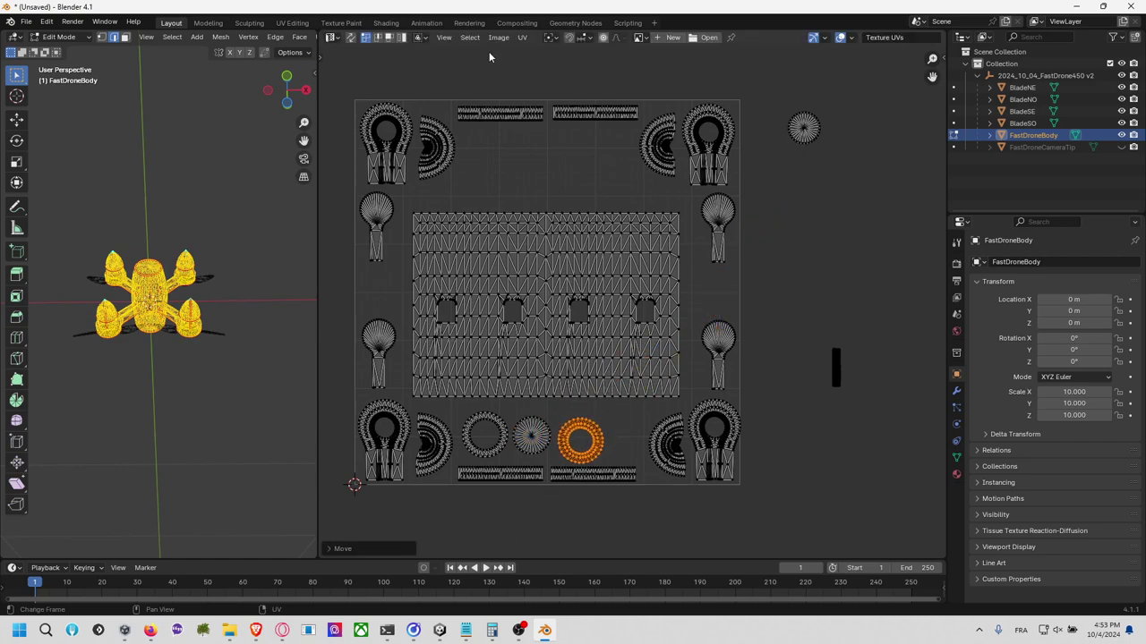
{"action": "key", "text": "g"}
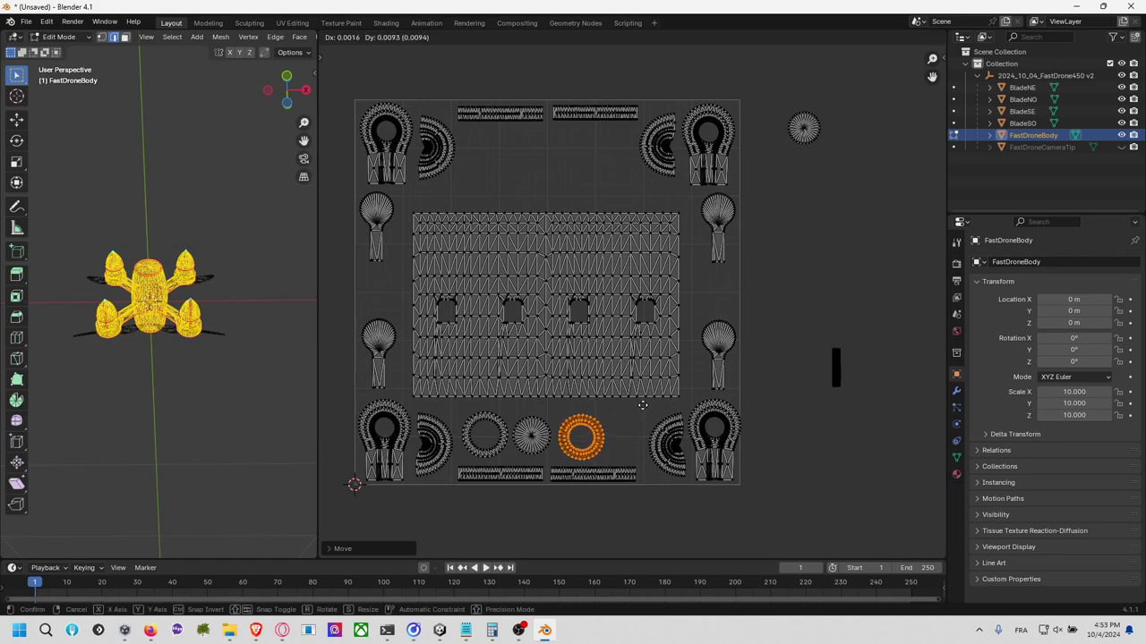
{"action": "left_click", "coordinate": [640, 405]}
Step: Move the last small round island into the square near the top
{"action": "left_click", "coordinate": [803, 137]}
{"action": "key", "text": "l"}
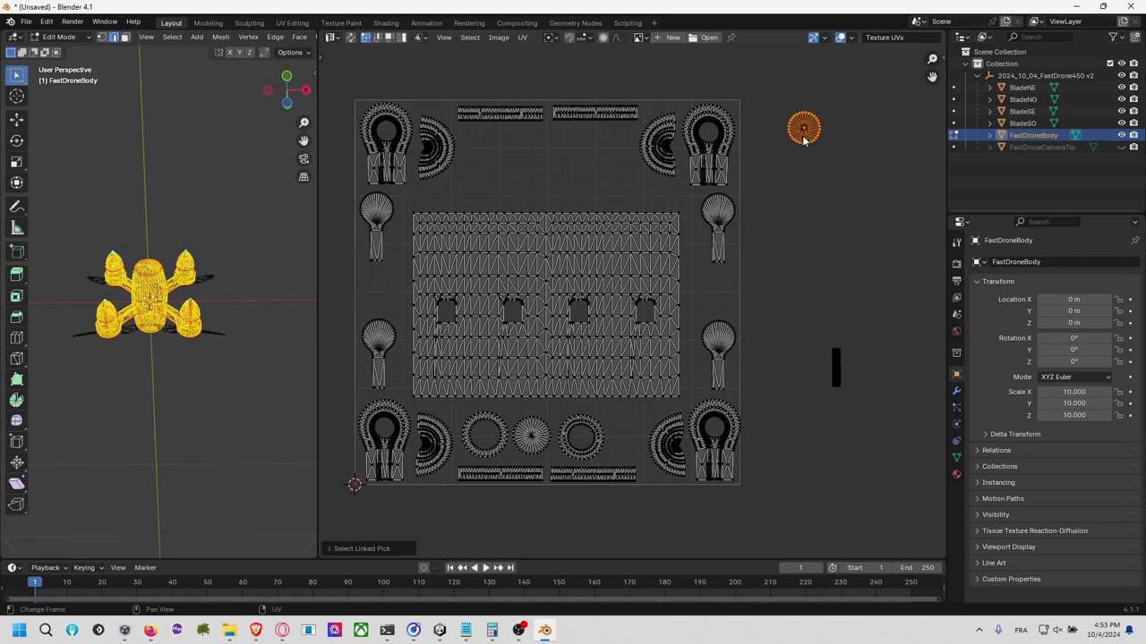
{"action": "key", "text": "g"}
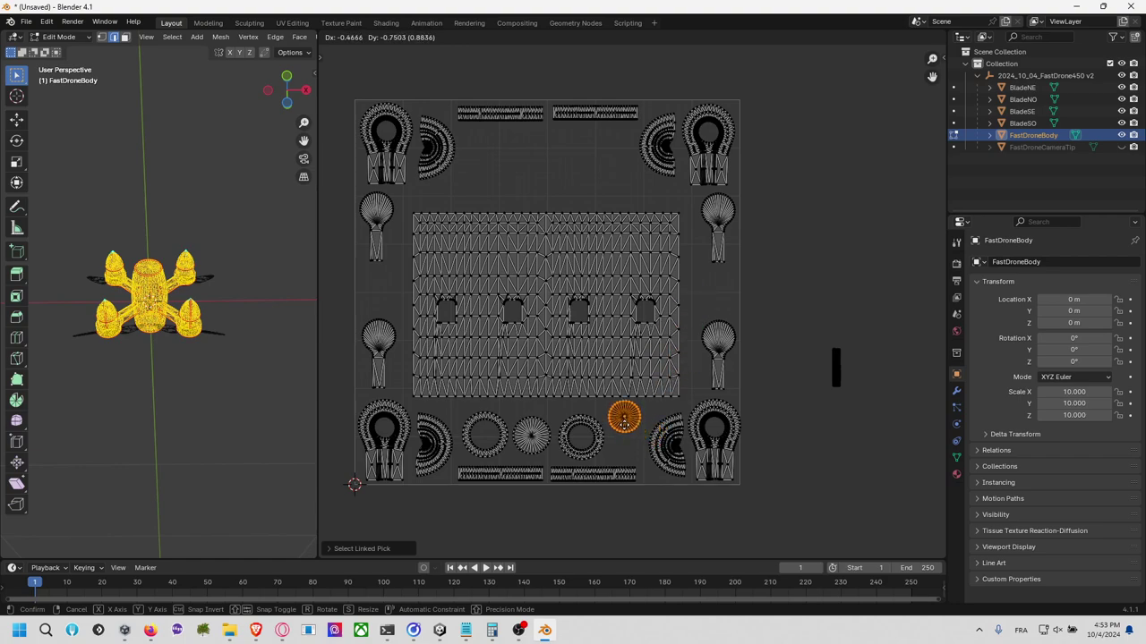
{"action": "left_click", "coordinate": [604, 170]}
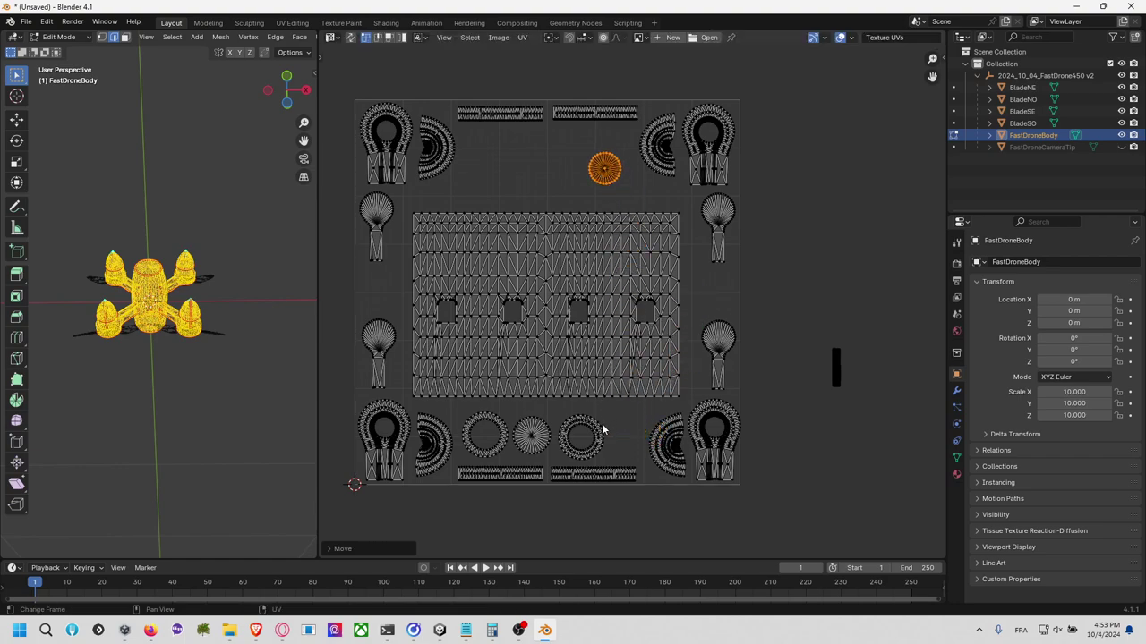
Step: With UV Sync Selection on, select the bottom round islands to locate them on the mesh
{"action": "left_click", "coordinate": [350, 36]}
{"action": "left_click", "coordinate": [752, 438]}
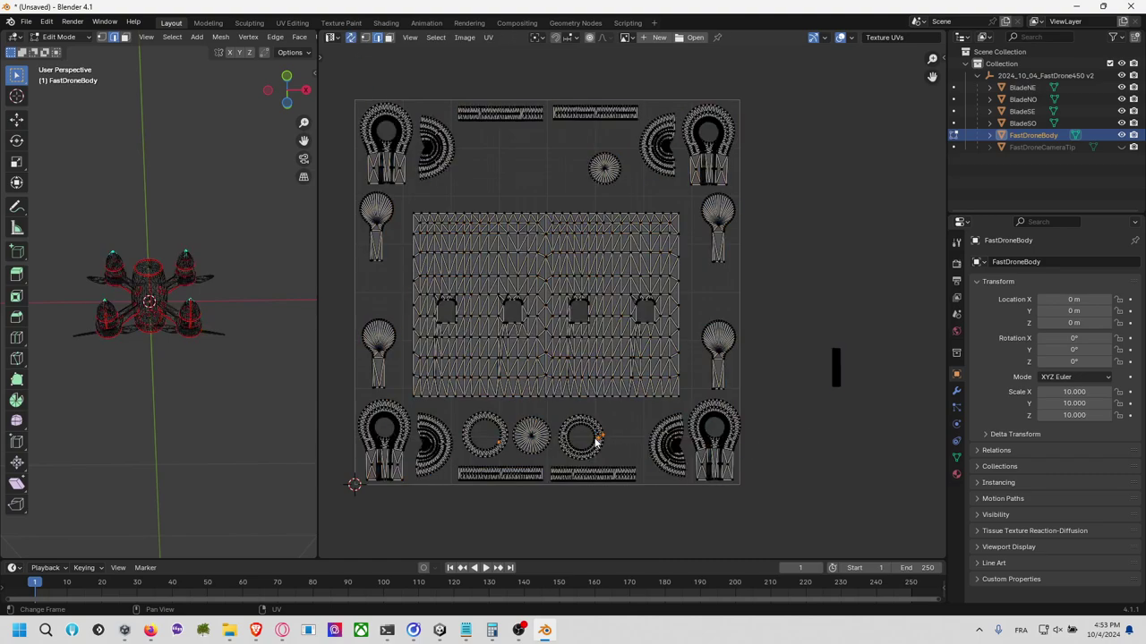
{"action": "key", "text": "l"}
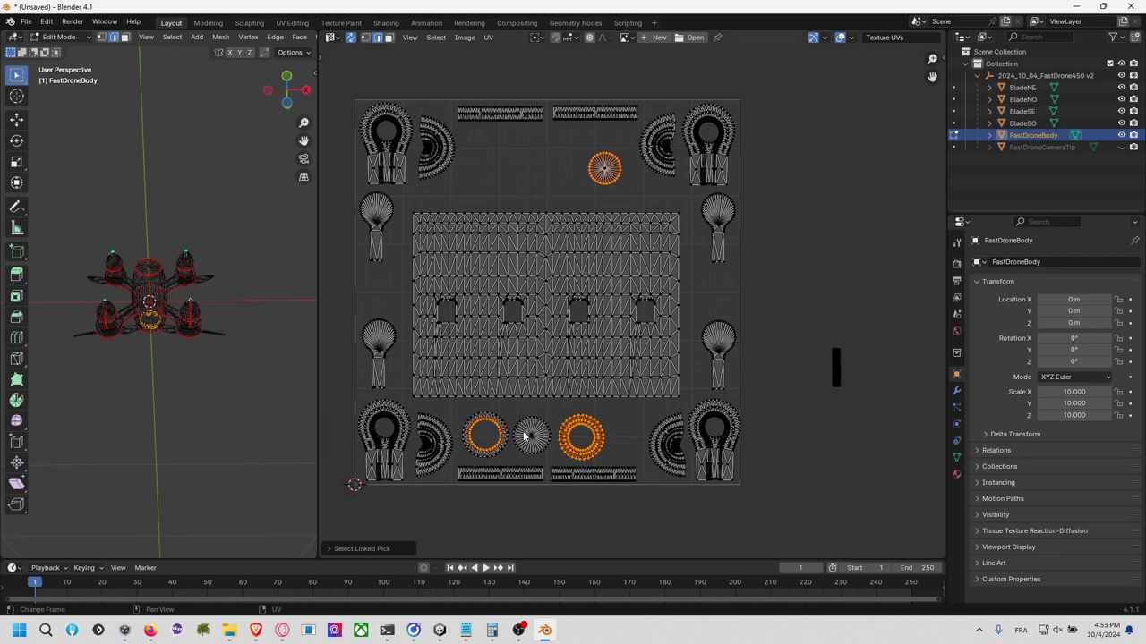
{"action": "left_click", "coordinate": [541, 436]}
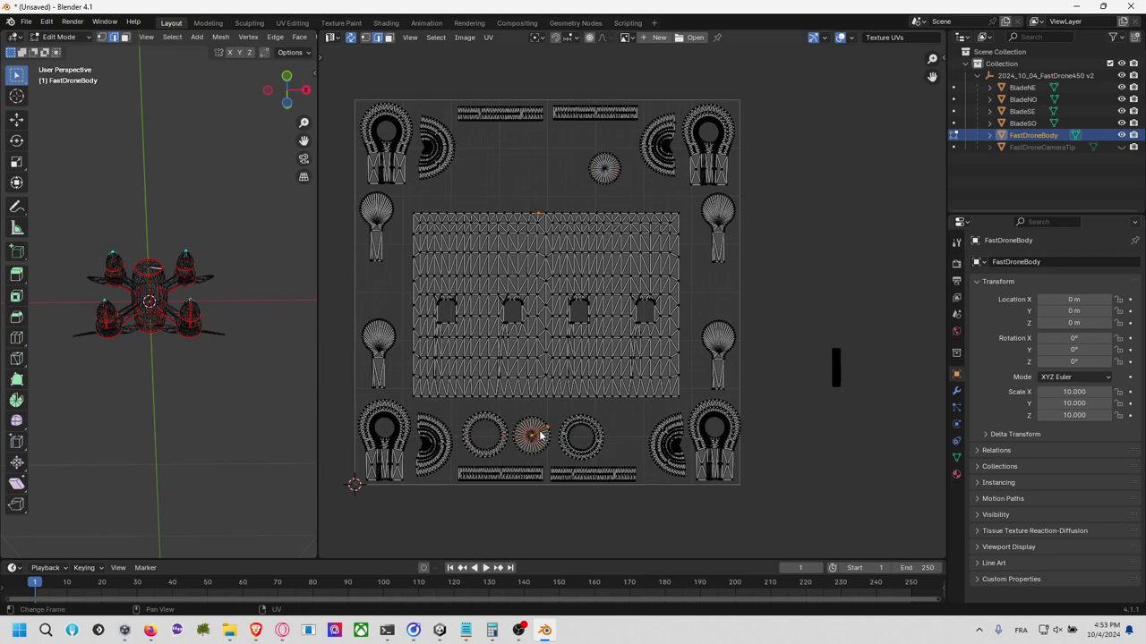
{"action": "key", "text": "l"}
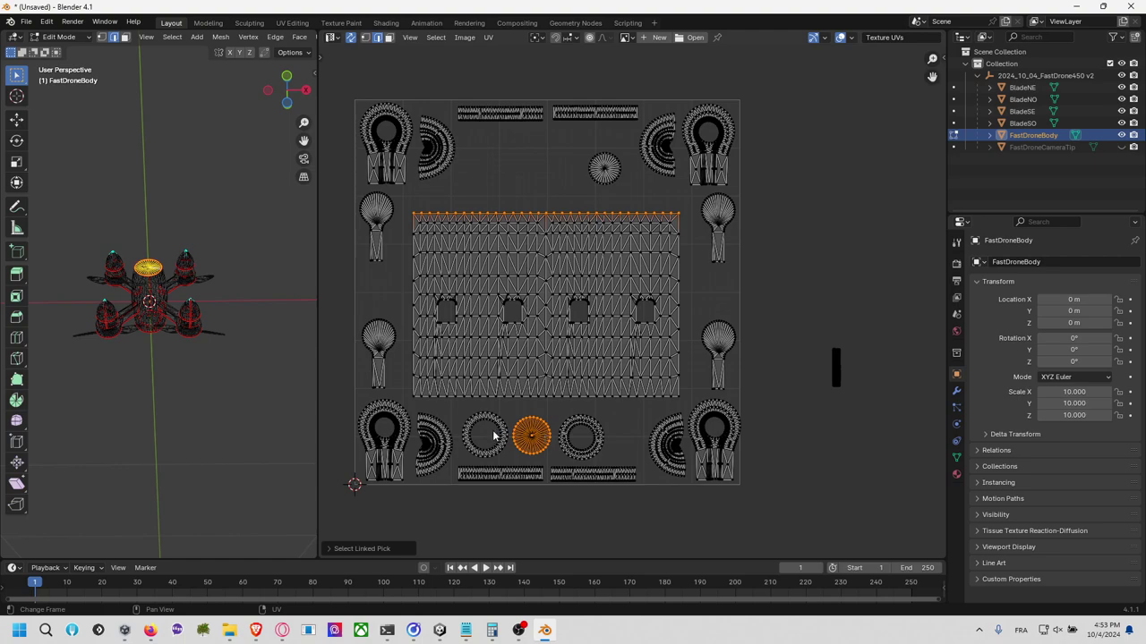
{"action": "left_click", "coordinate": [496, 436]}
{"action": "key", "text": "l"}
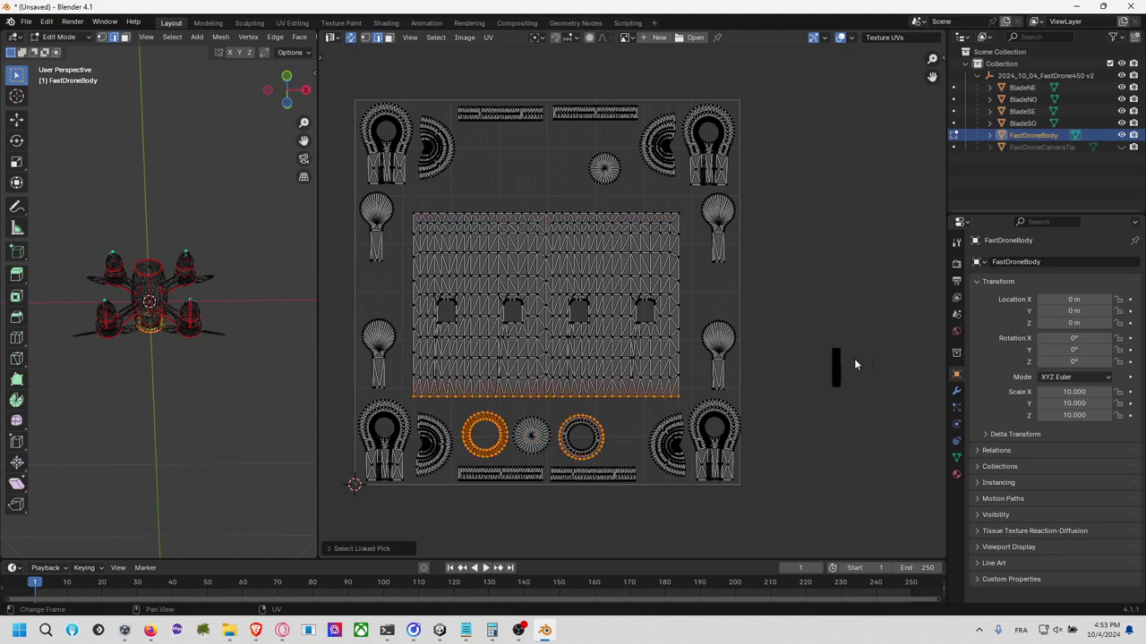
Step: Locate the small top circle on the model, then turn sync off and clear the UV selection
{"action": "left_click", "coordinate": [604, 167]}
{"action": "key", "text": "l"}
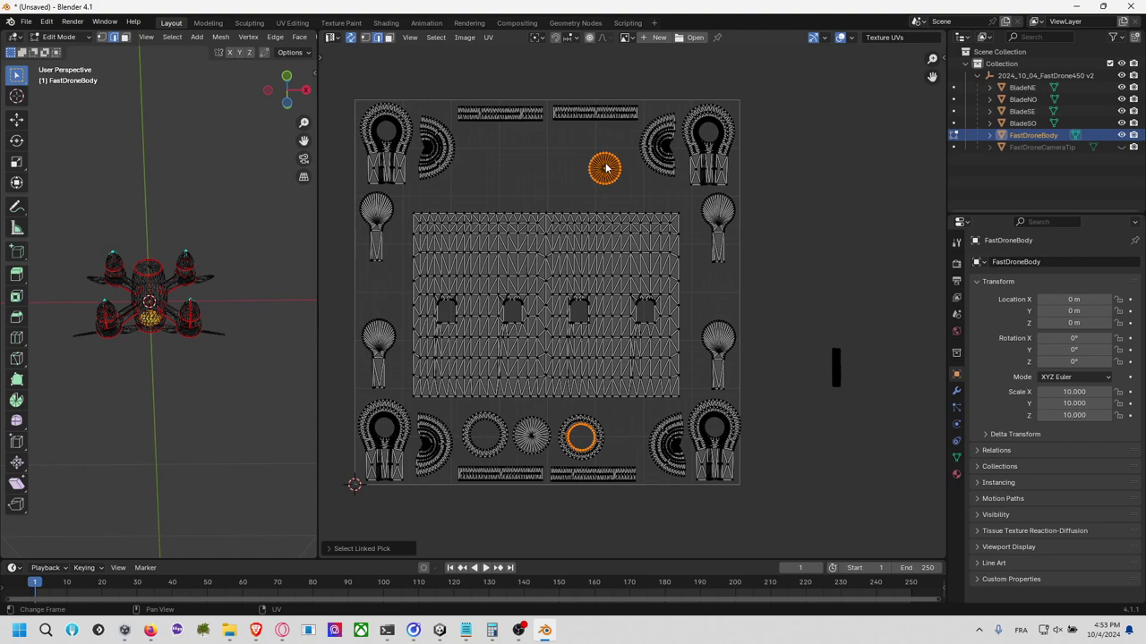
{"action": "left_click", "coordinate": [617, 173]}
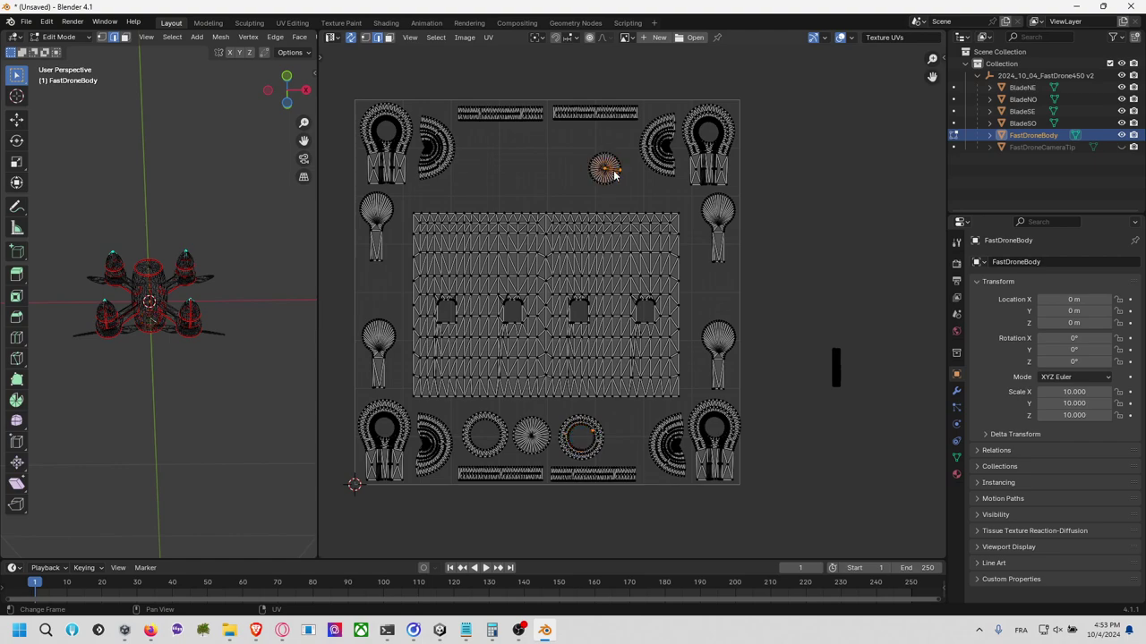
{"action": "key", "text": "l"}
{"action": "left_click", "coordinate": [350, 38]}
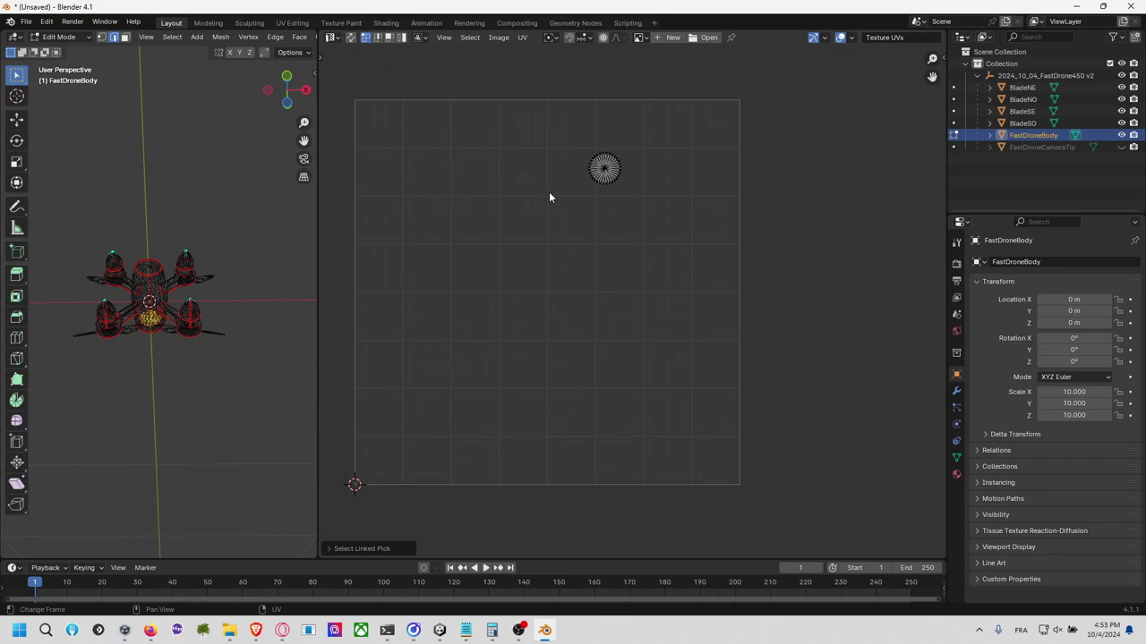
{"action": "key", "text": "a"}
{"action": "key", "text": "alt+a"}
Step: Move the spoked island from the bottom row to the empty top-left area
{"action": "key", "text": "a"}
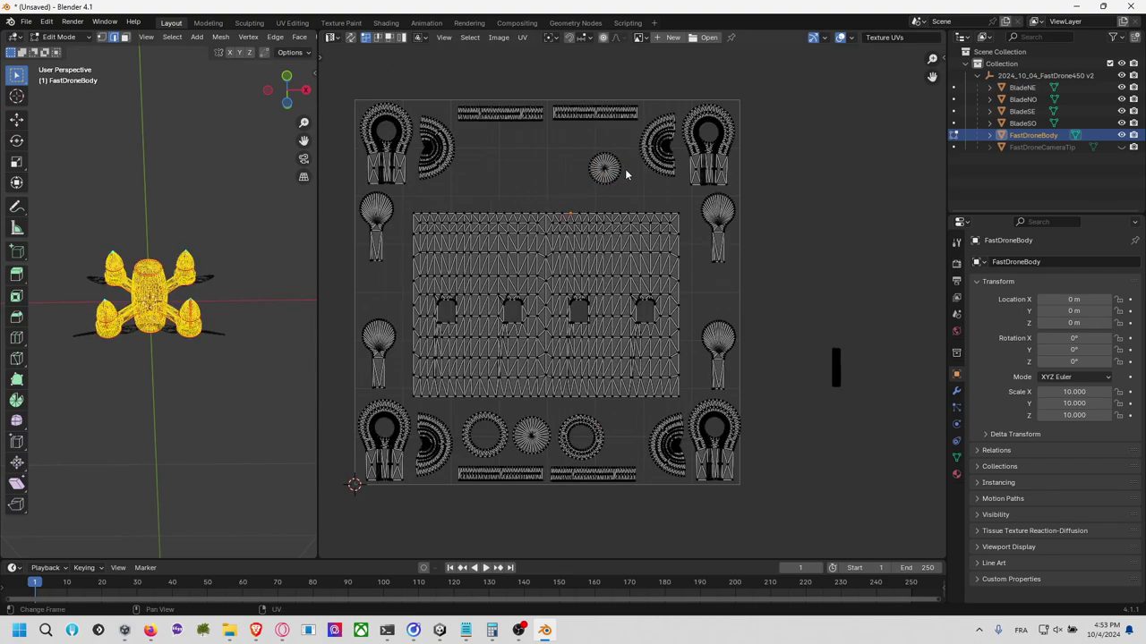
{"action": "key", "text": "l"}
{"action": "key", "text": "g"}
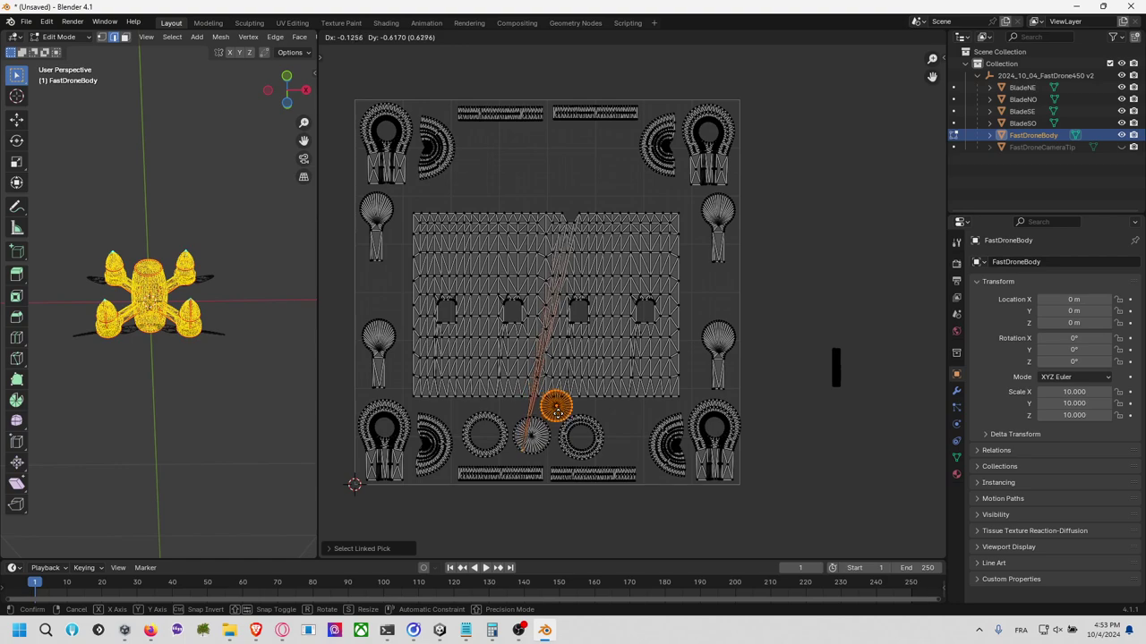
{"action": "right_click", "coordinate": [556, 410]}
{"action": "left_click", "coordinate": [544, 439]}
{"action": "key", "text": "l"}
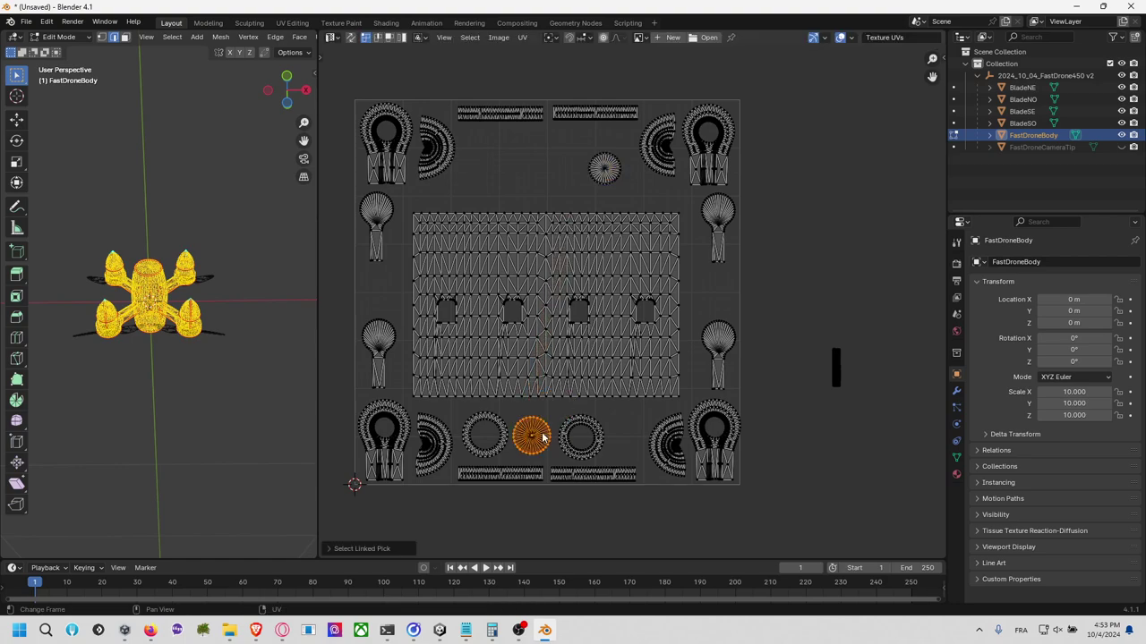
{"action": "key", "text": "g"}
{"action": "left_click", "coordinate": [507, 181]}
Step: Move the small circle island from the top down between the bottom rings
{"action": "left_click", "coordinate": [605, 170]}
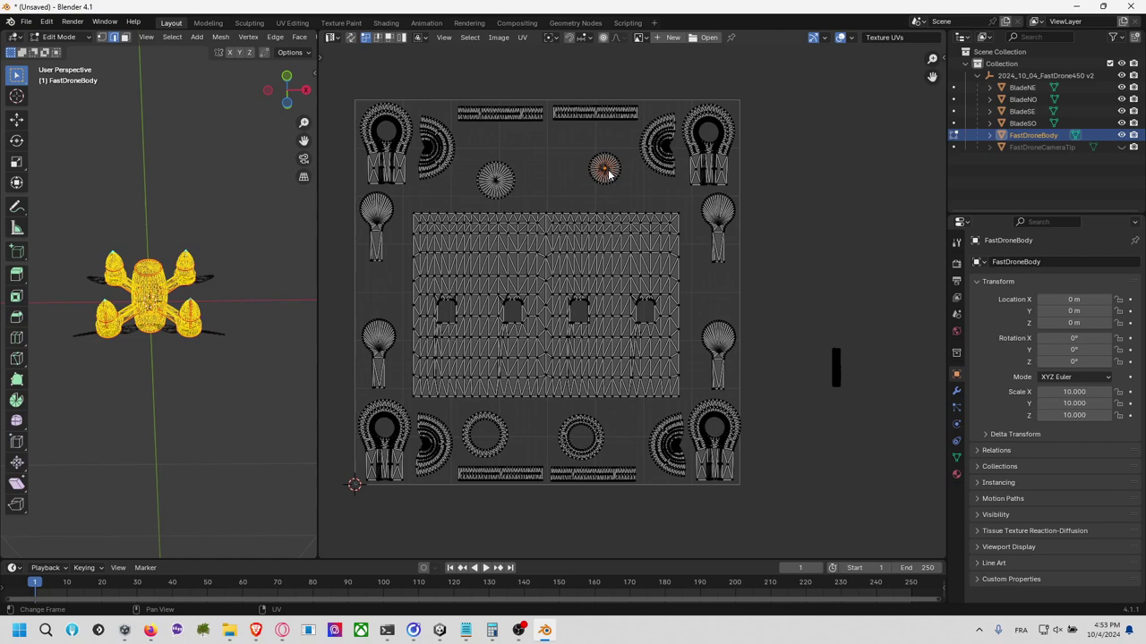
{"action": "key", "text": "l"}
{"action": "key", "text": "g"}
{"action": "left_click", "coordinate": [535, 440]}
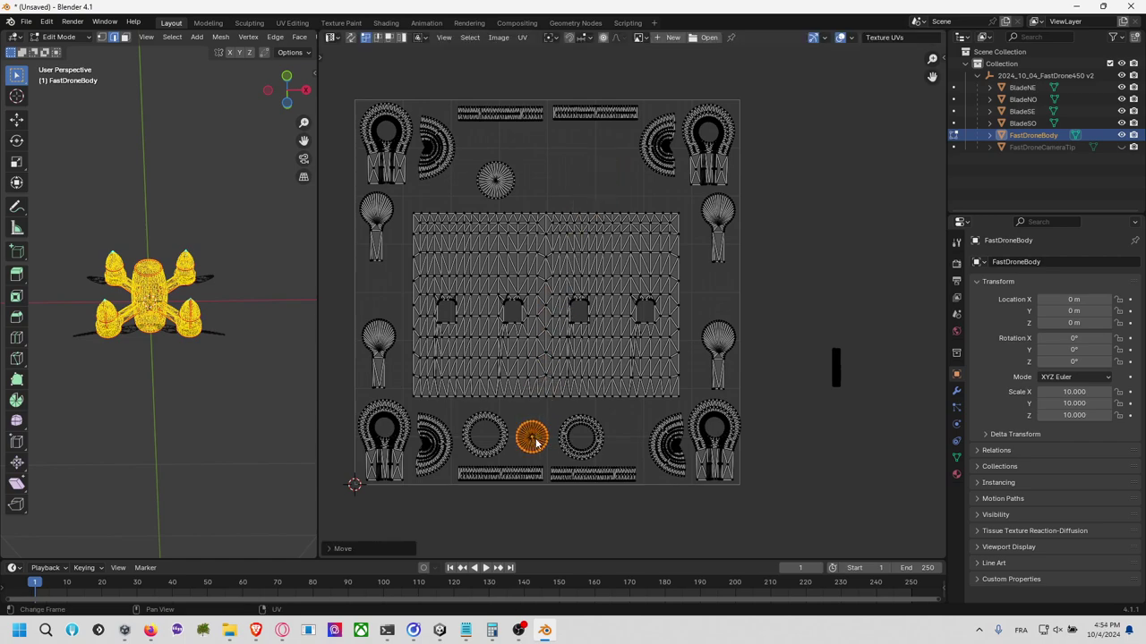
Step: Enlarge the spoked island and settle it in the top-left corner
{"action": "left_click", "coordinate": [506, 186]}
{"action": "key", "text": "l"}
{"action": "key", "text": "s"}
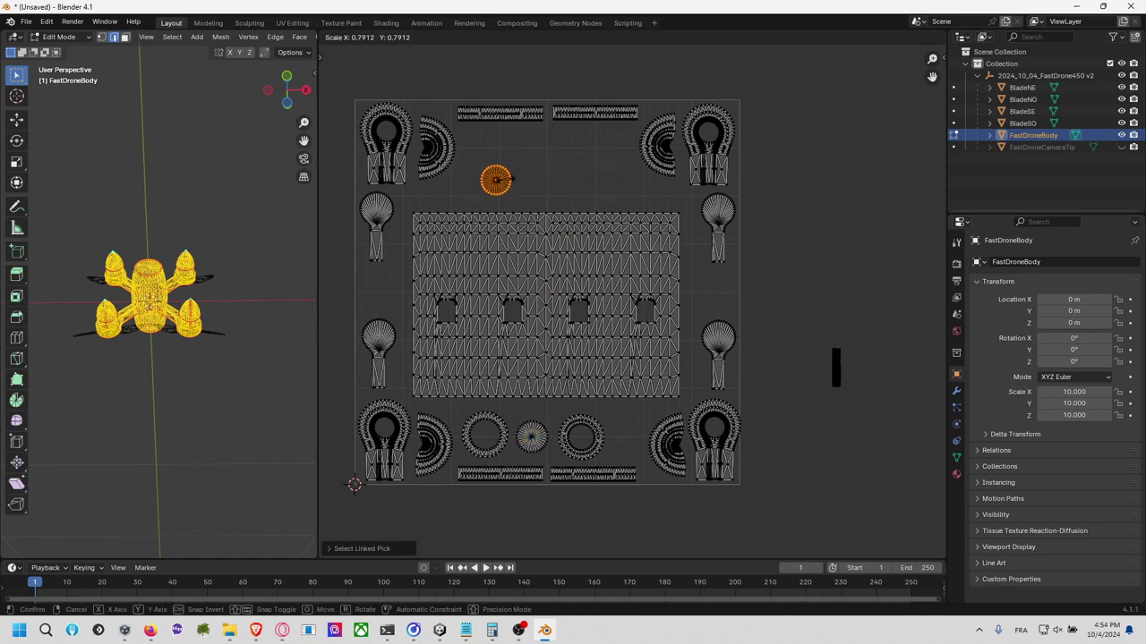
{"action": "left_click", "coordinate": [510, 179]}
{"action": "key", "text": "g"}
{"action": "left_click", "coordinate": [493, 156]}
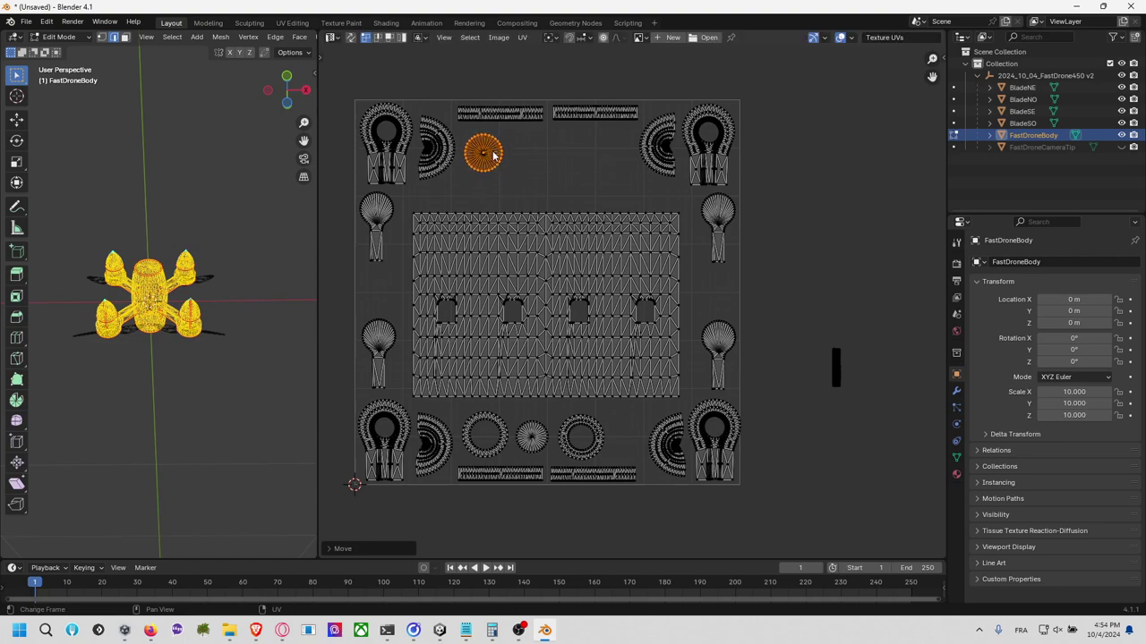
{"action": "key", "text": "s"}
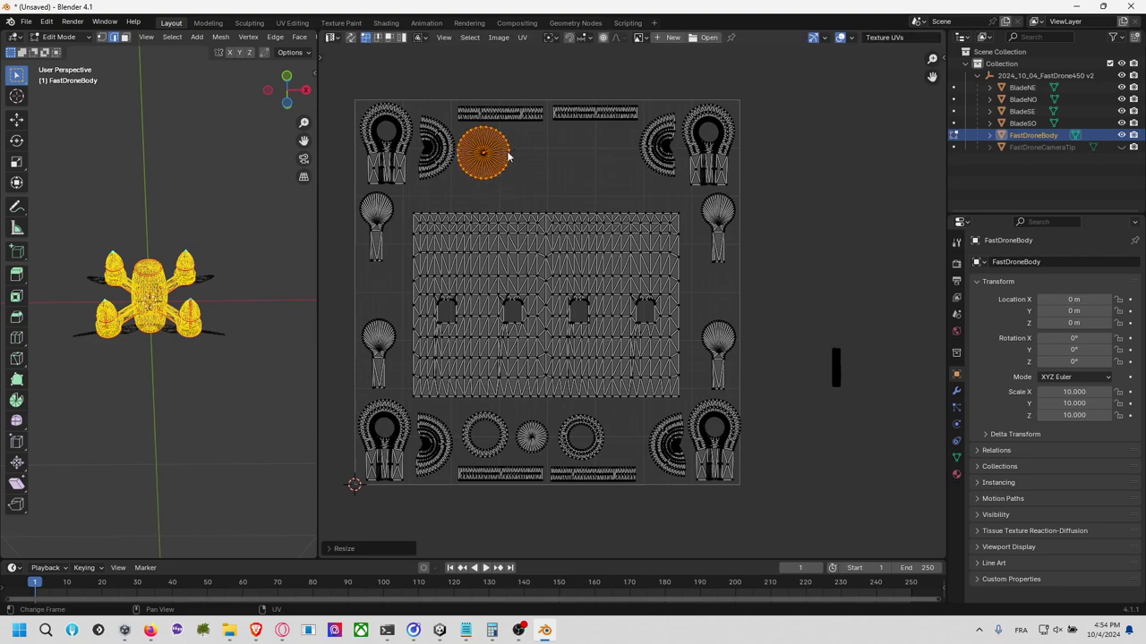
{"action": "left_click", "coordinate": [525, 162]}
{"action": "key", "text": "g"}
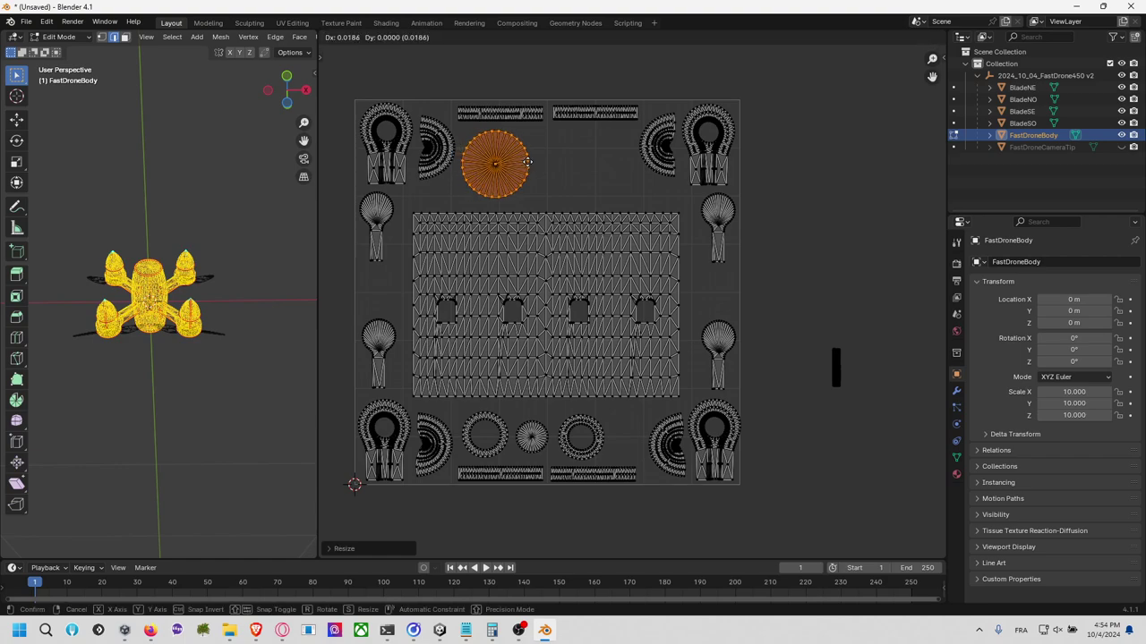
{"action": "left_click", "coordinate": [535, 163]}
{"action": "left_click", "coordinate": [572, 161]}
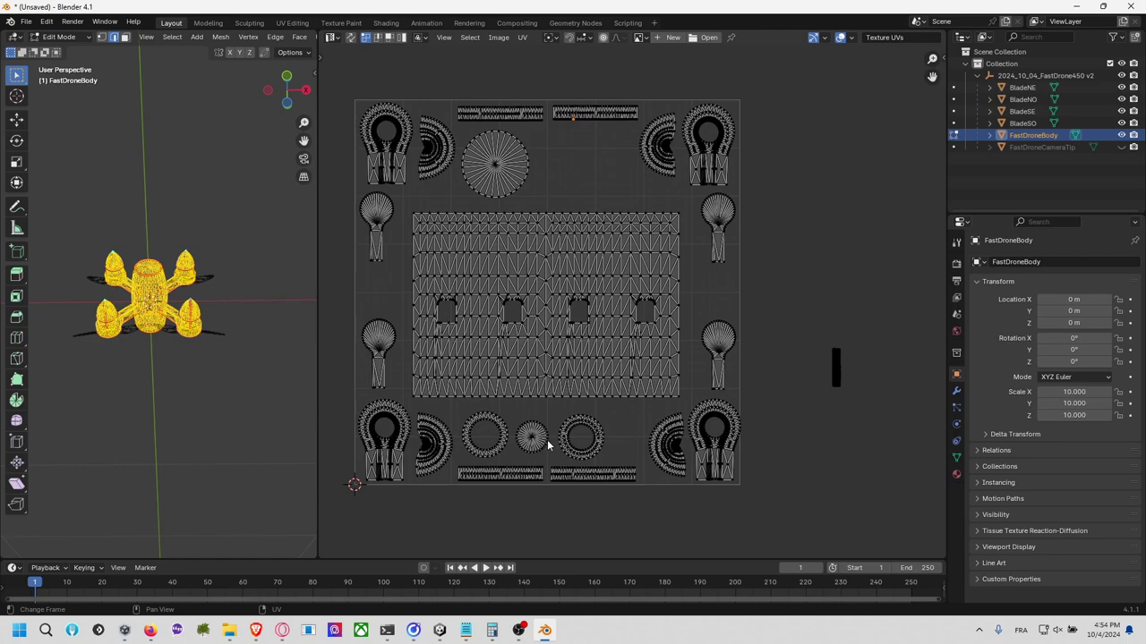
Step: Set the small circle island inside the bottom-left ring
{"action": "key", "text": "l"}
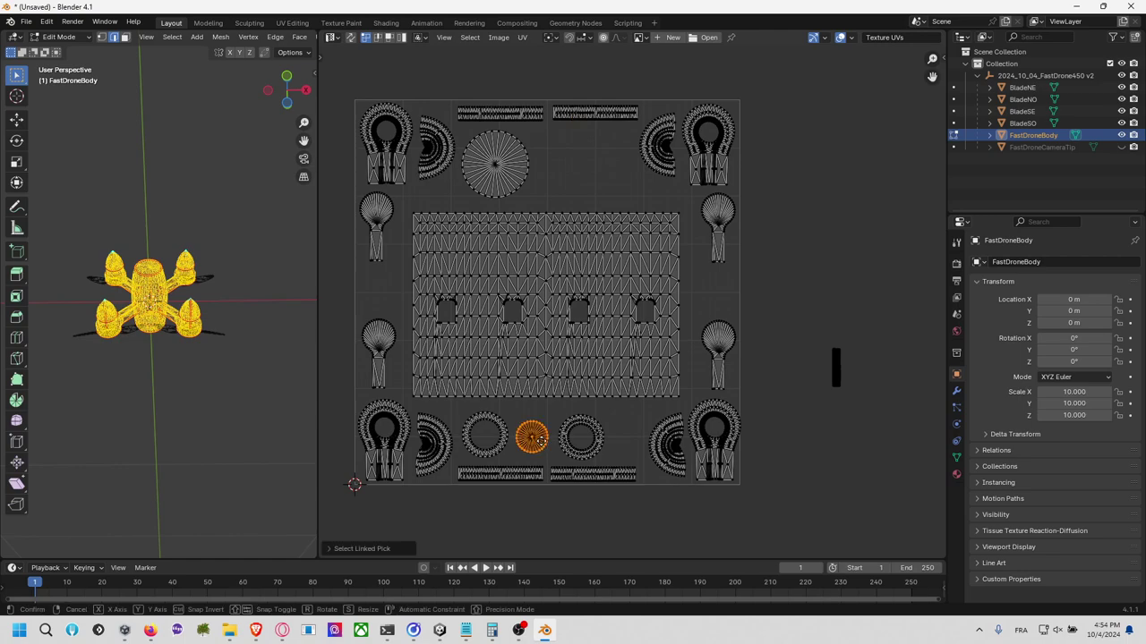
{"action": "key", "text": "g"}
{"action": "left_click", "coordinate": [491, 436]}
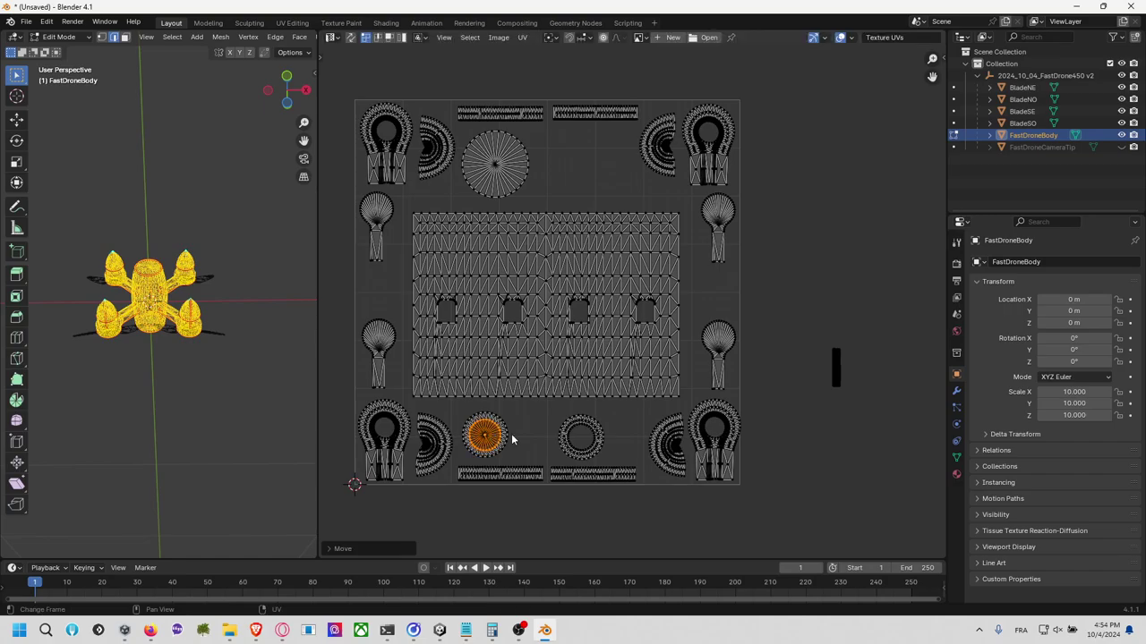
Step: Move the disc island to the right among the circle islands
{"action": "scroll", "coordinate": [567, 371], "scroll_direction": "up", "scroll_amount": 4}
{"action": "scroll", "coordinate": [623, 399], "scroll_direction": "down", "scroll_amount": 3}
{"action": "scroll", "coordinate": [623, 399], "scroll_direction": "left", "scroll_amount": 5}
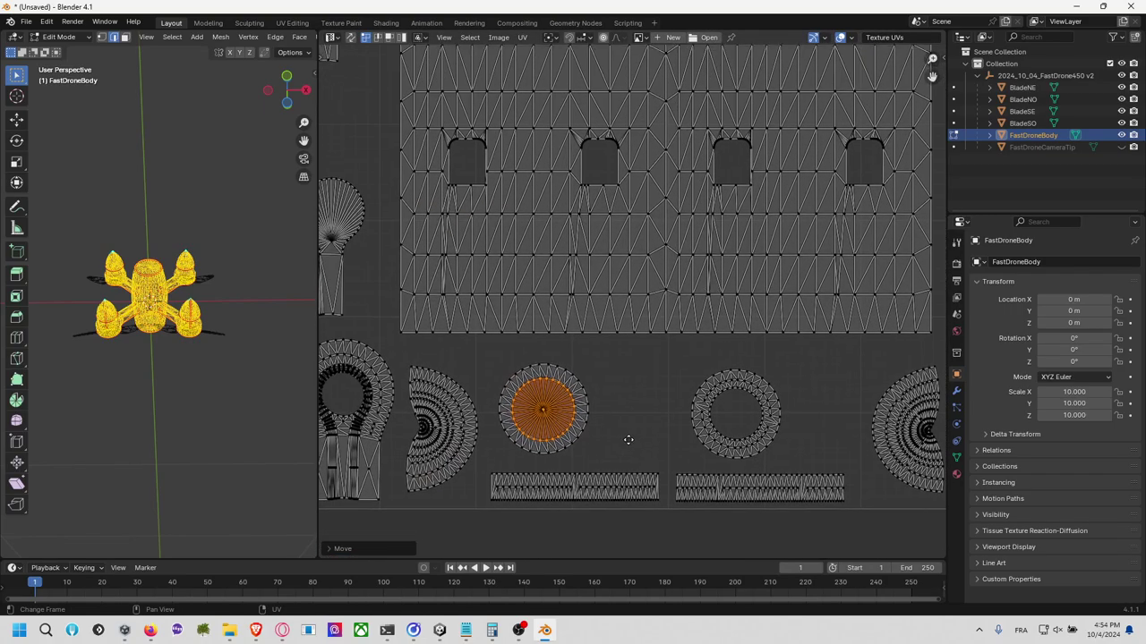
{"action": "scroll", "coordinate": [624, 423], "scroll_direction": "up", "scroll_amount": 4}
{"action": "middle_click_drag", "start_coordinate": [617, 400], "coordinate": [440, 361]}
{"action": "scroll", "coordinate": [520, 373], "scroll_direction": "up", "scroll_amount": 3}
{"action": "scroll", "coordinate": [518, 367], "scroll_direction": "down", "scroll_amount": 5}
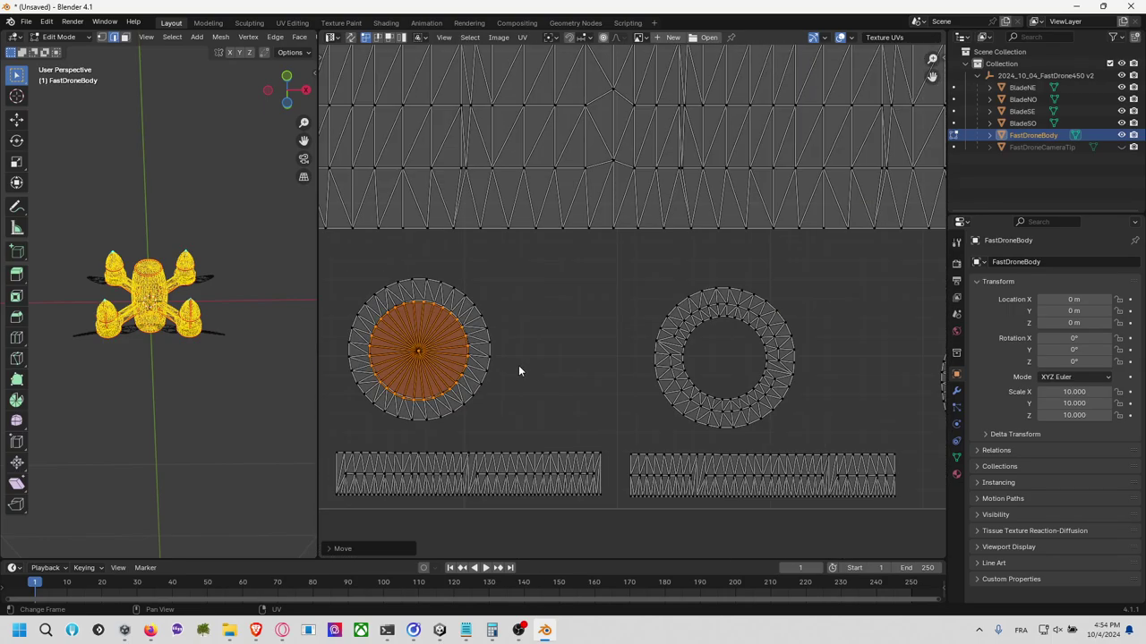
{"action": "scroll", "coordinate": [512, 368], "scroll_direction": "down", "scroll_amount": 3}
{"action": "middle_click_drag", "start_coordinate": [528, 365], "coordinate": [469, 439]}
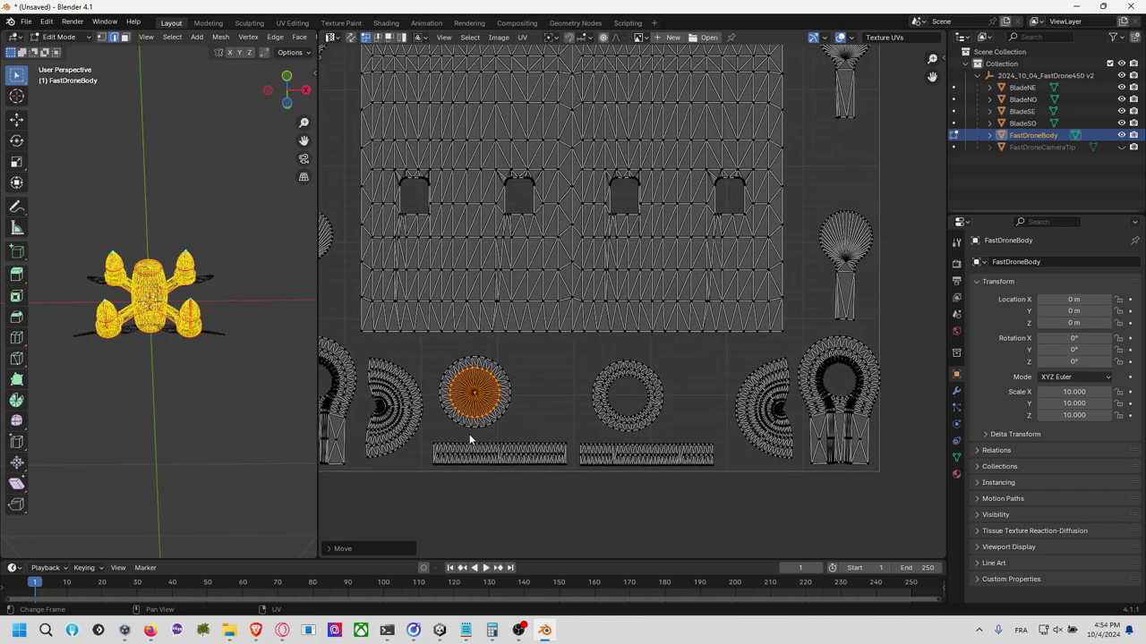
{"action": "key", "text": "g"}
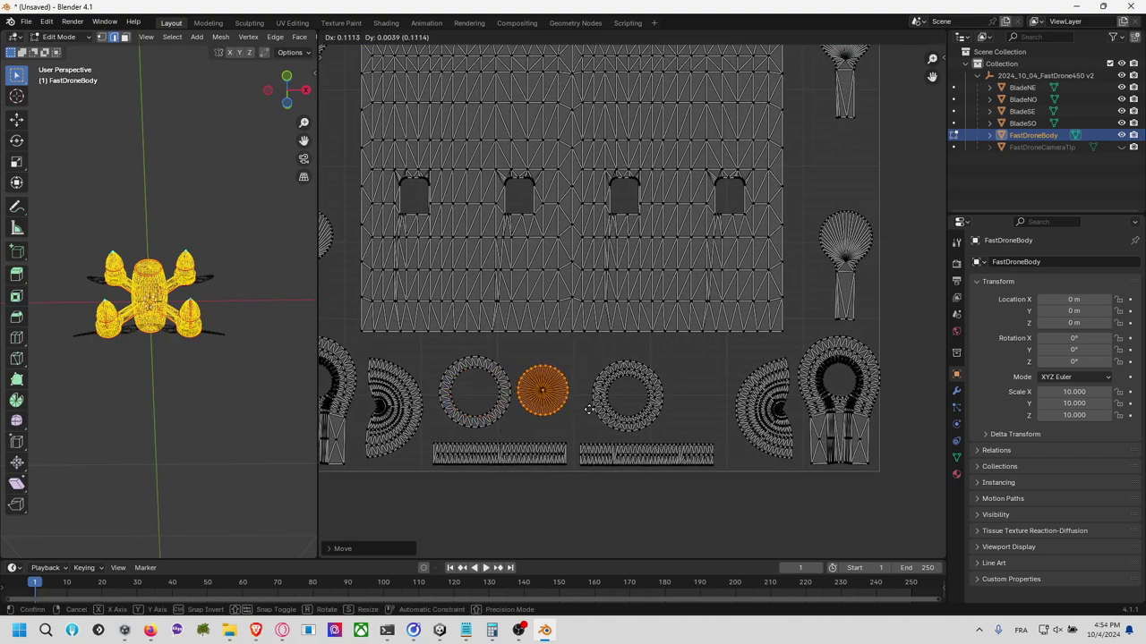
{"action": "left_click", "coordinate": [599, 414]}
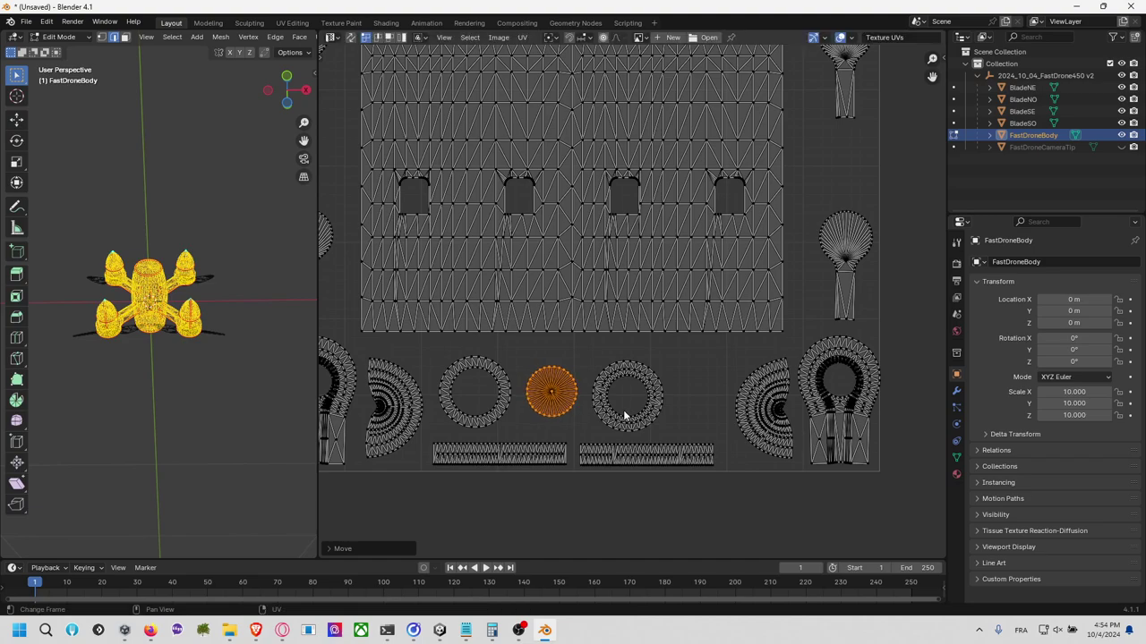
{"action": "left_click", "coordinate": [607, 416]}
Step: Shift the ring island and then the small disc island to the right
{"action": "key", "text": "l"}
{"action": "key", "text": "g"}
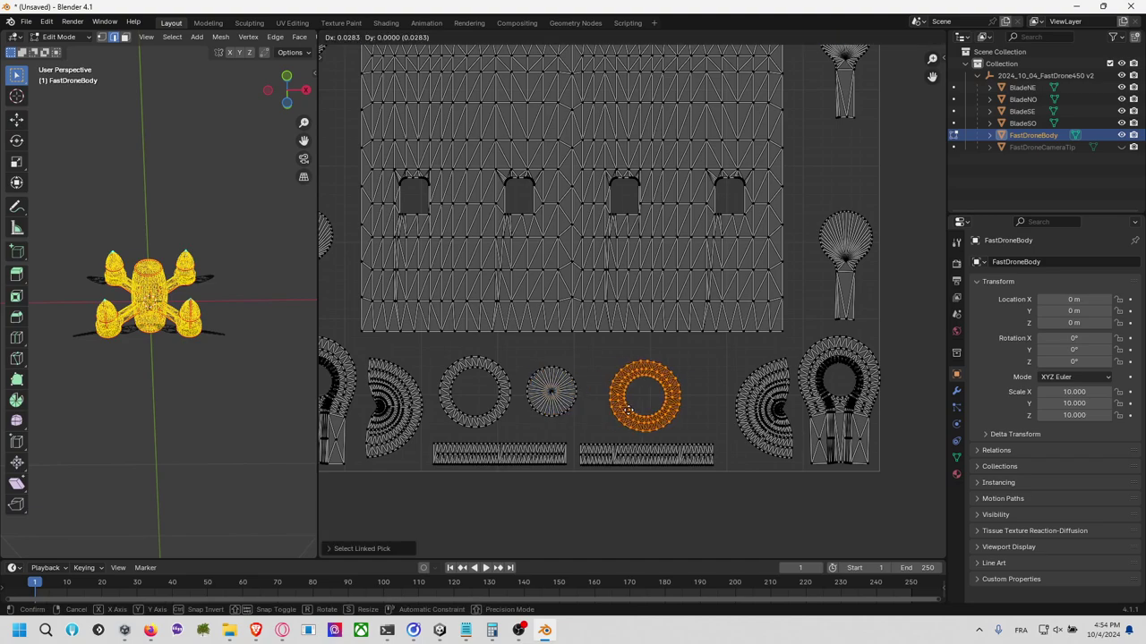
{"action": "left_click", "coordinate": [656, 406]}
{"action": "left_click", "coordinate": [561, 405]}
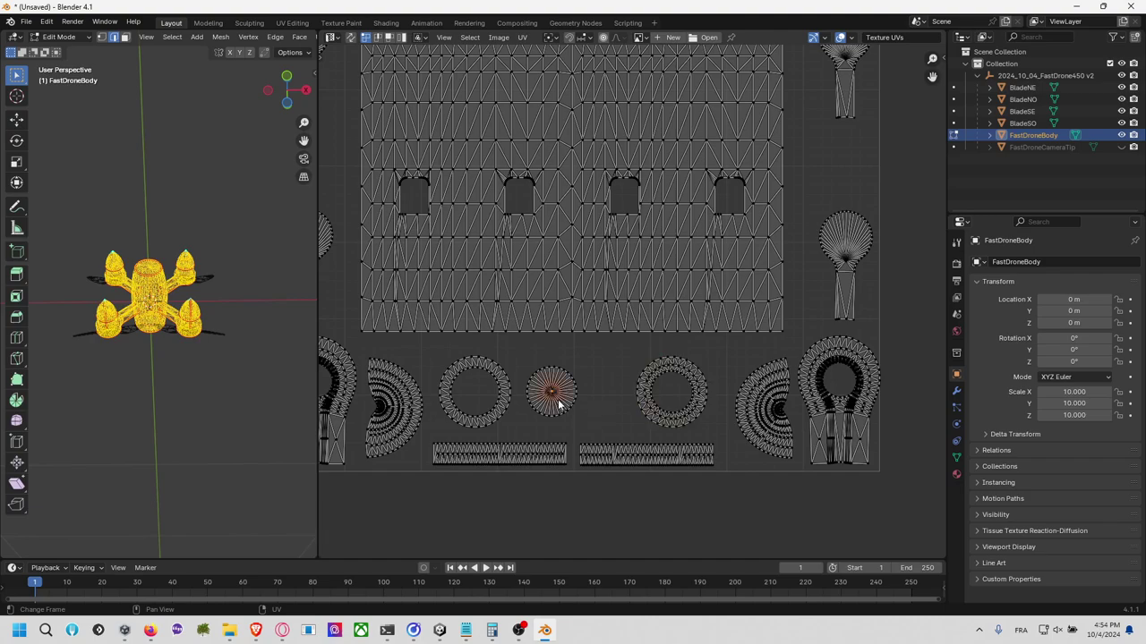
{"action": "key", "text": "l"}
{"action": "key", "text": "g"}
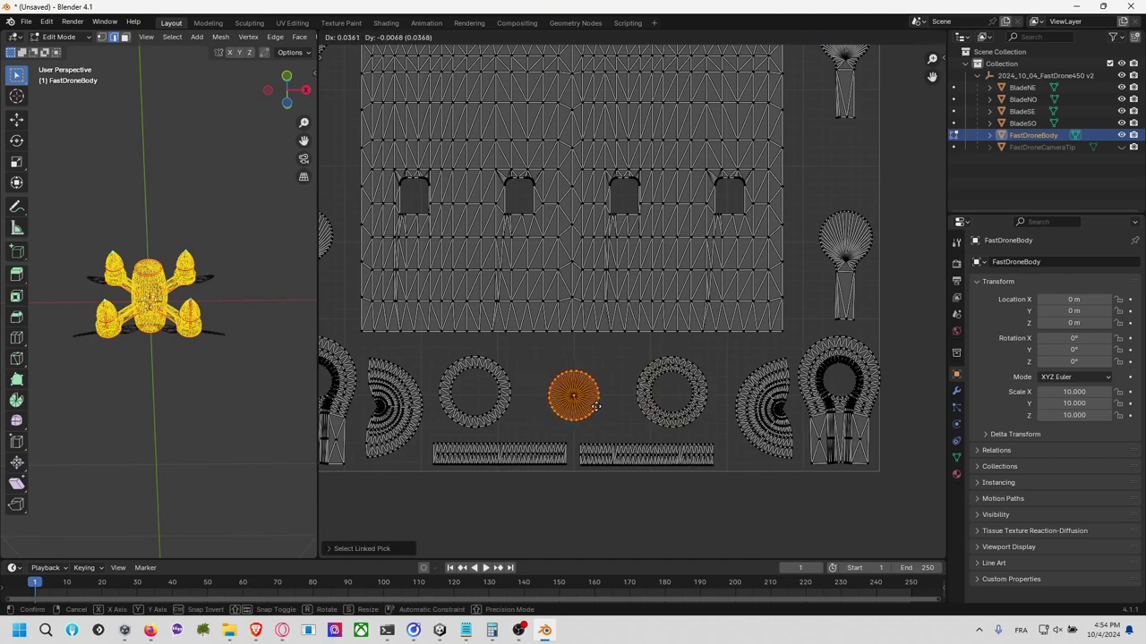
{"action": "left_click", "coordinate": [598, 405]}
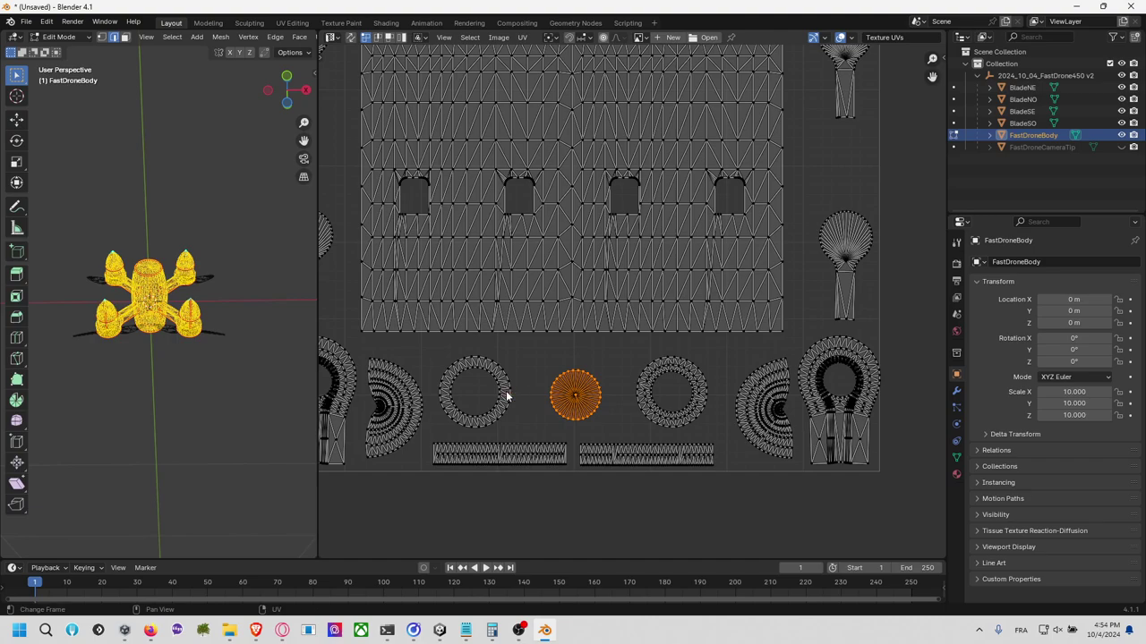
Step: Enlarge the left ring and disc islands together, move them right, then shift the disc back left
{"action": "key", "text": "l"}
{"action": "key", "text": "s"}
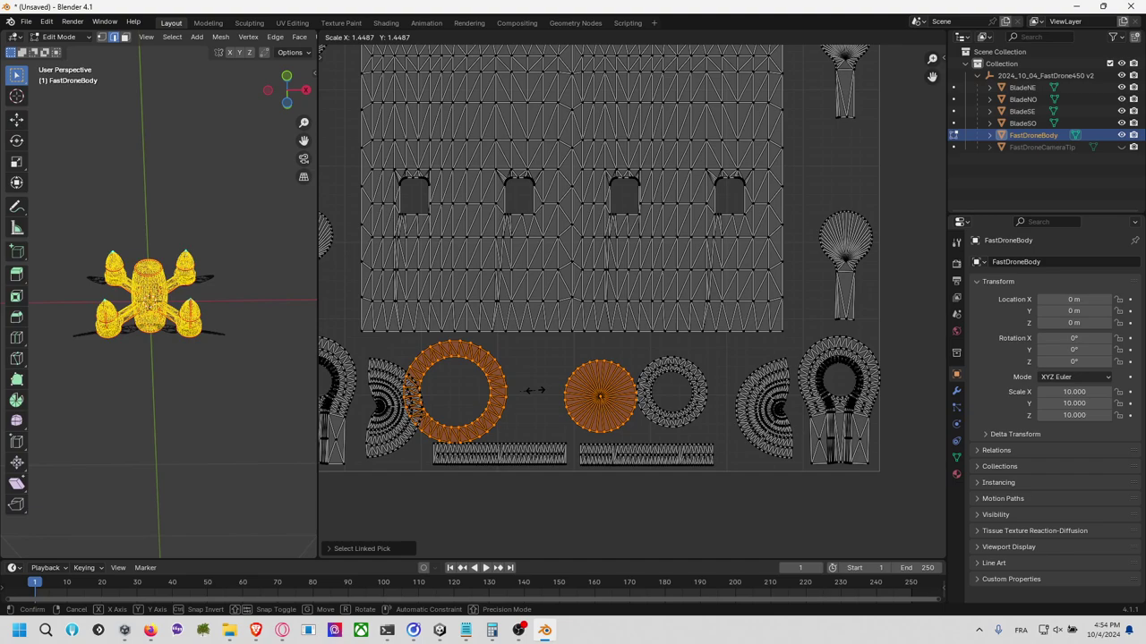
{"action": "left_click", "coordinate": [536, 390]}
{"action": "key", "text": "g"}
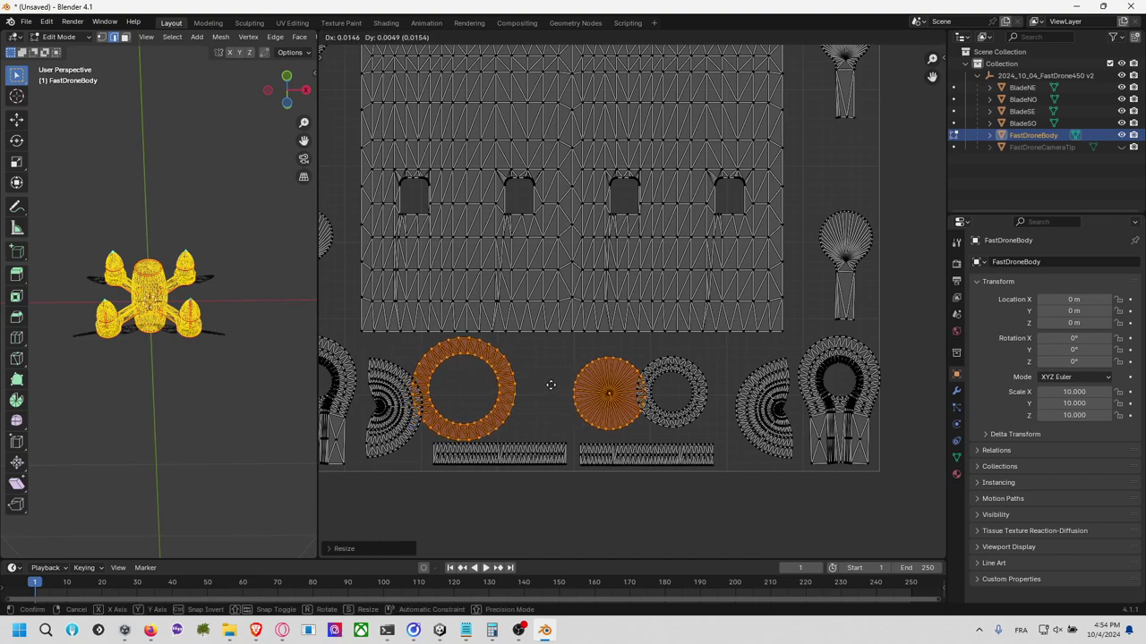
{"action": "left_click", "coordinate": [564, 384]}
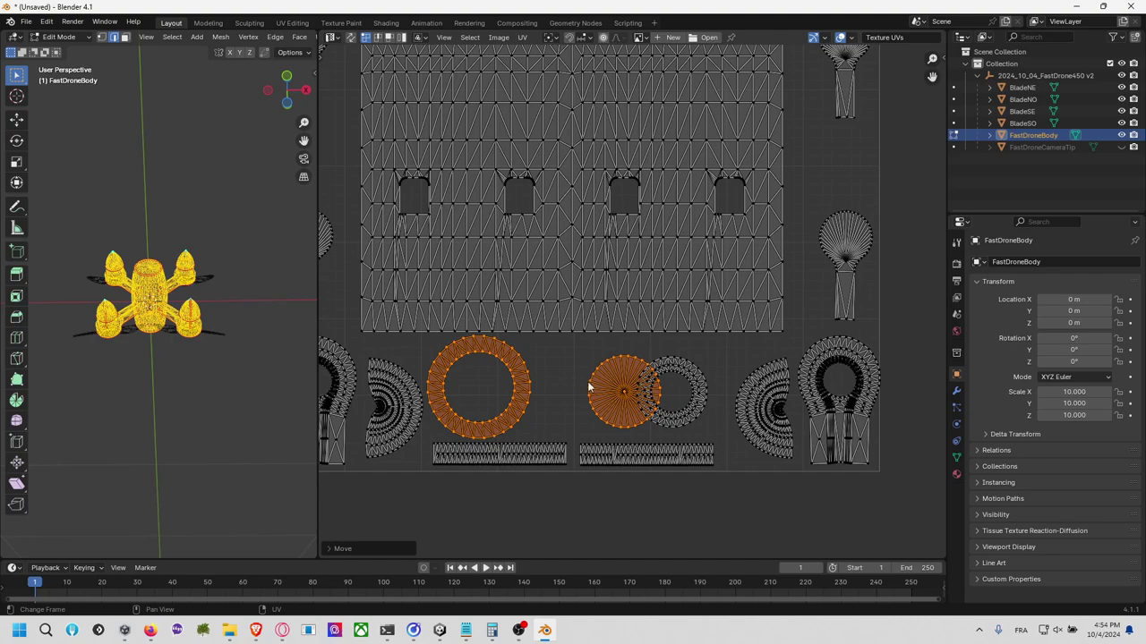
{"action": "key", "text": "alt+a"}
{"action": "key", "text": "l"}
{"action": "key", "text": "g"}
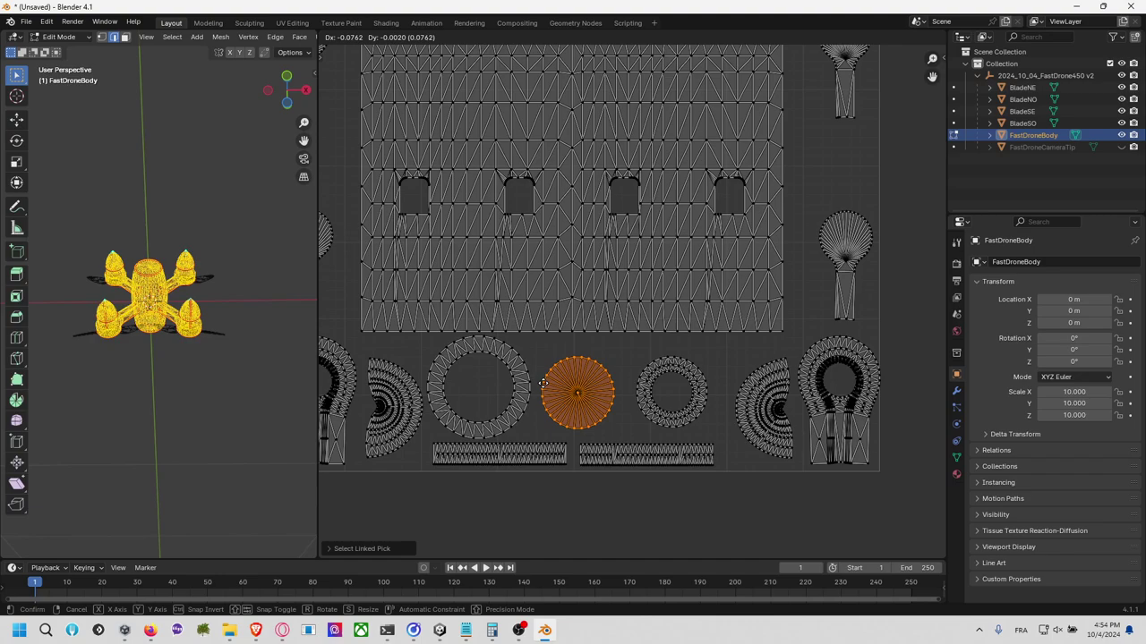
{"action": "left_click", "coordinate": [542, 383]}
{"action": "left_click", "coordinate": [671, 385]}
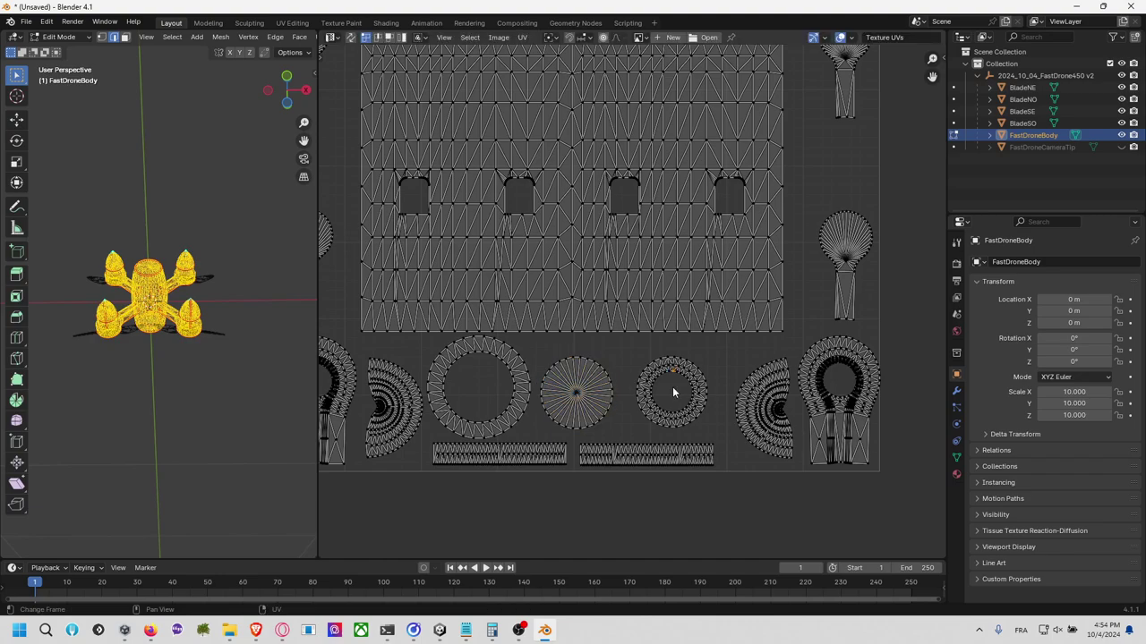
Step: Shrink the radial disc island slightly and drop it inside the large ring
{"action": "middle_click_drag", "start_coordinate": [739, 361], "coordinate": [730, 381]}
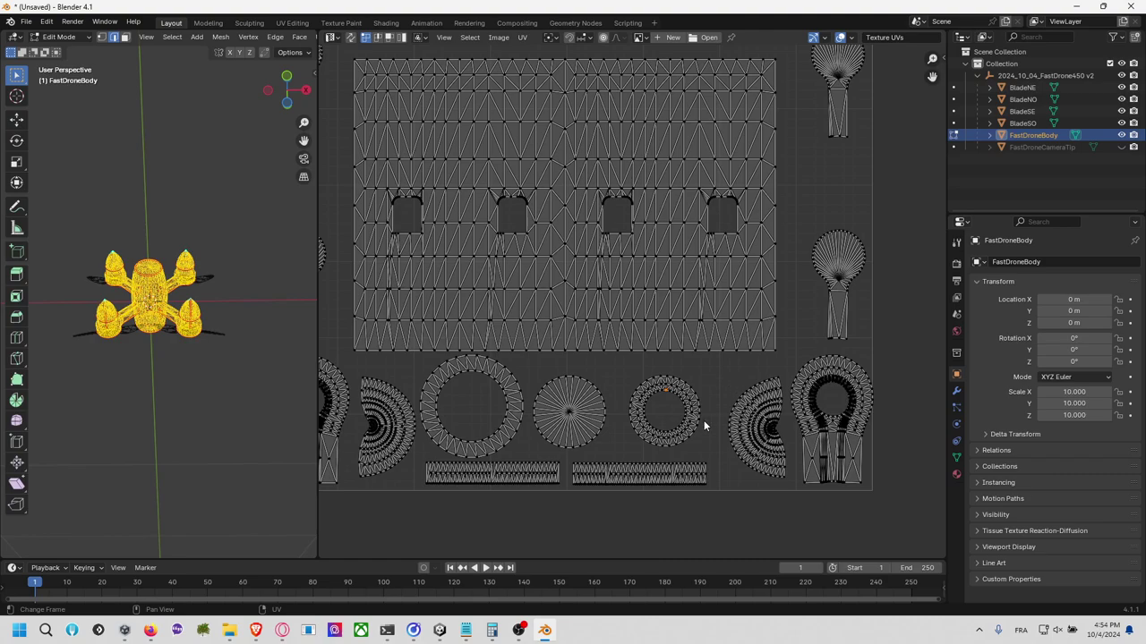
{"action": "key", "text": "l"}
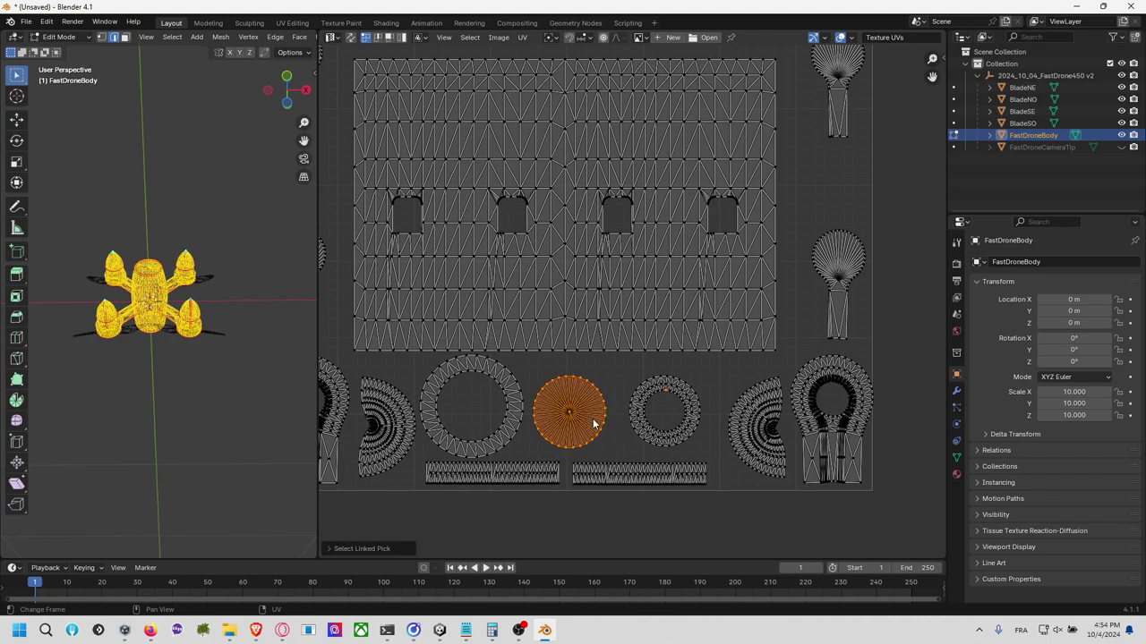
{"action": "key", "text": "ctrl+z"}
{"action": "key", "text": "l"}
{"action": "key", "text": "s"}
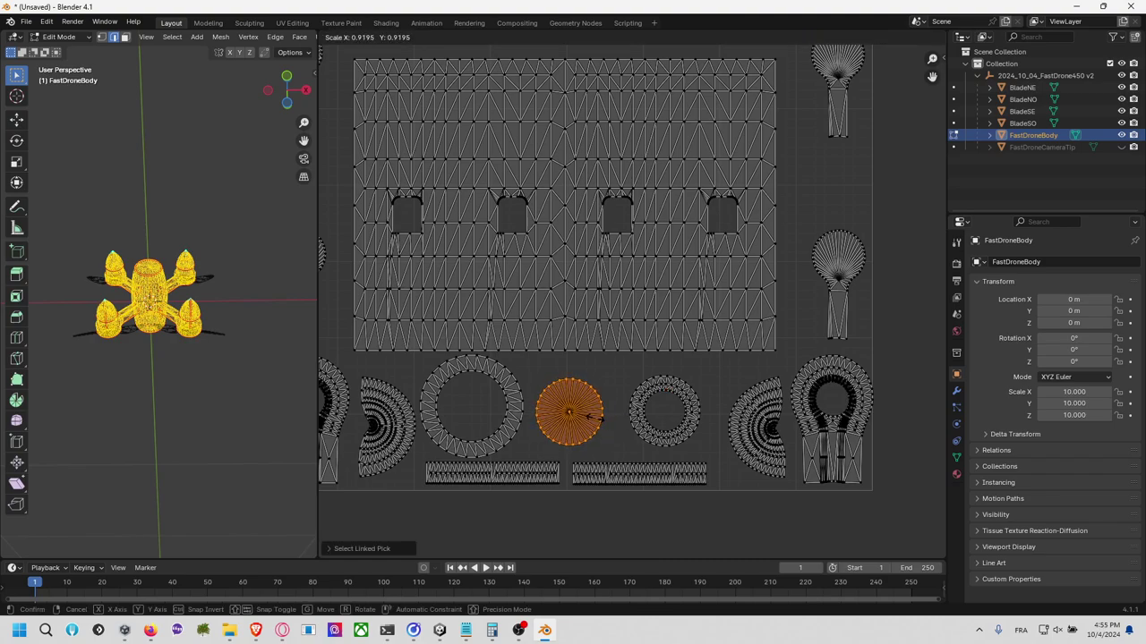
{"action": "key", "text": "Return"}
{"action": "key", "text": "g"}
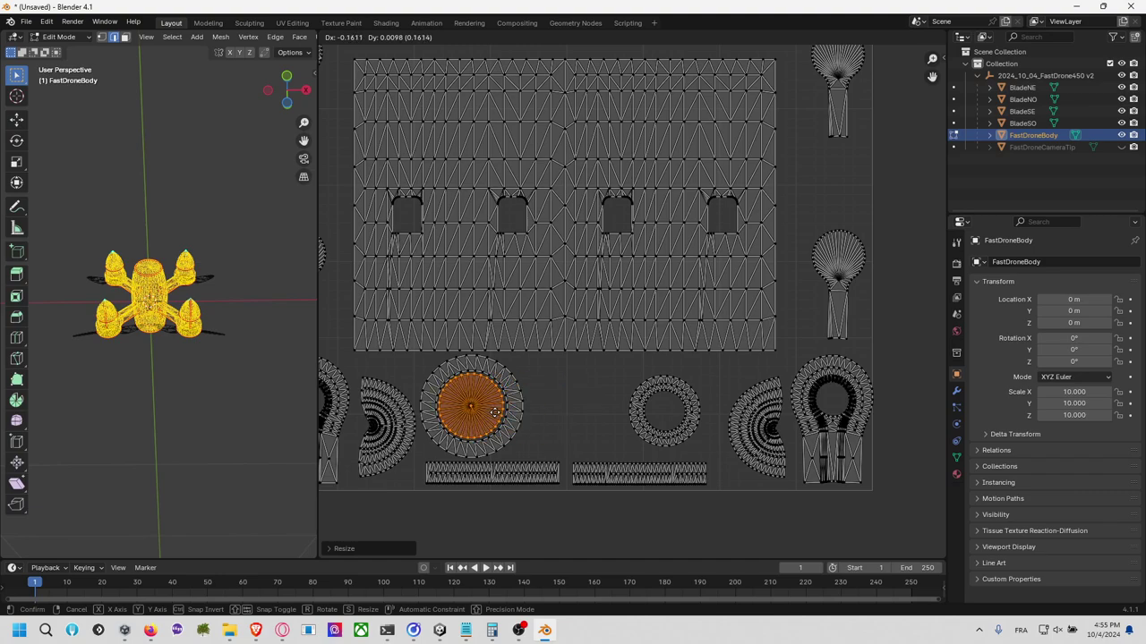
{"action": "key", "text": "Return"}
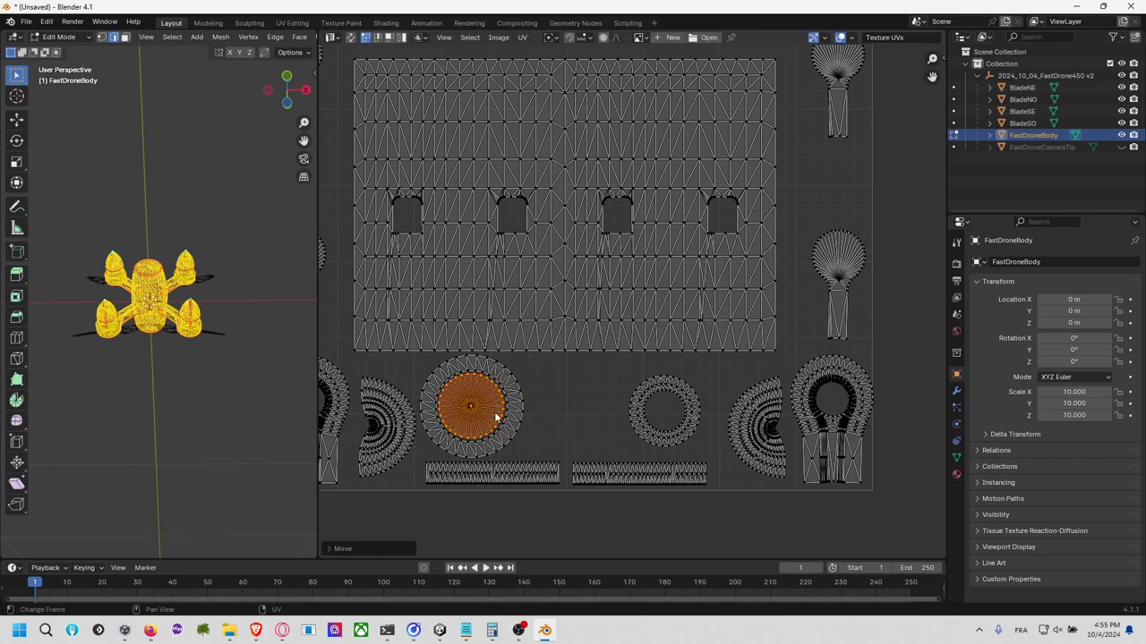
{"action": "middle_click_drag", "start_coordinate": [501, 417], "coordinate": [606, 397]}
{"action": "scroll", "coordinate": [601, 409], "scroll_direction": "up", "scroll_amount": 3}
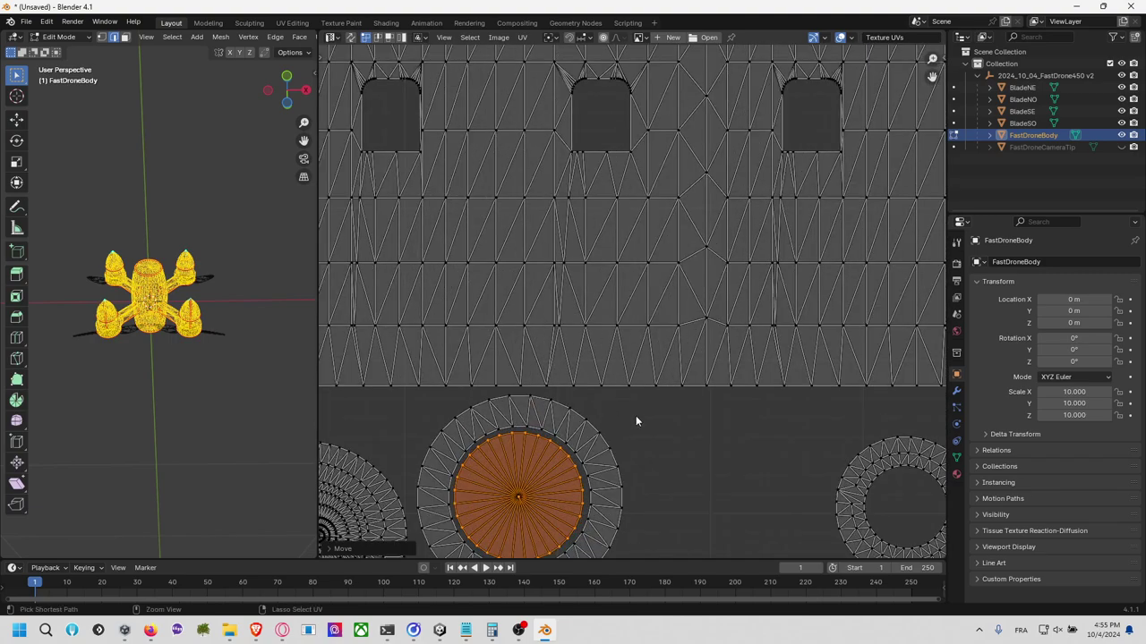
Step: Nudge the disc until it sits centred in the ring, then select all islands
{"action": "key", "text": "g"}
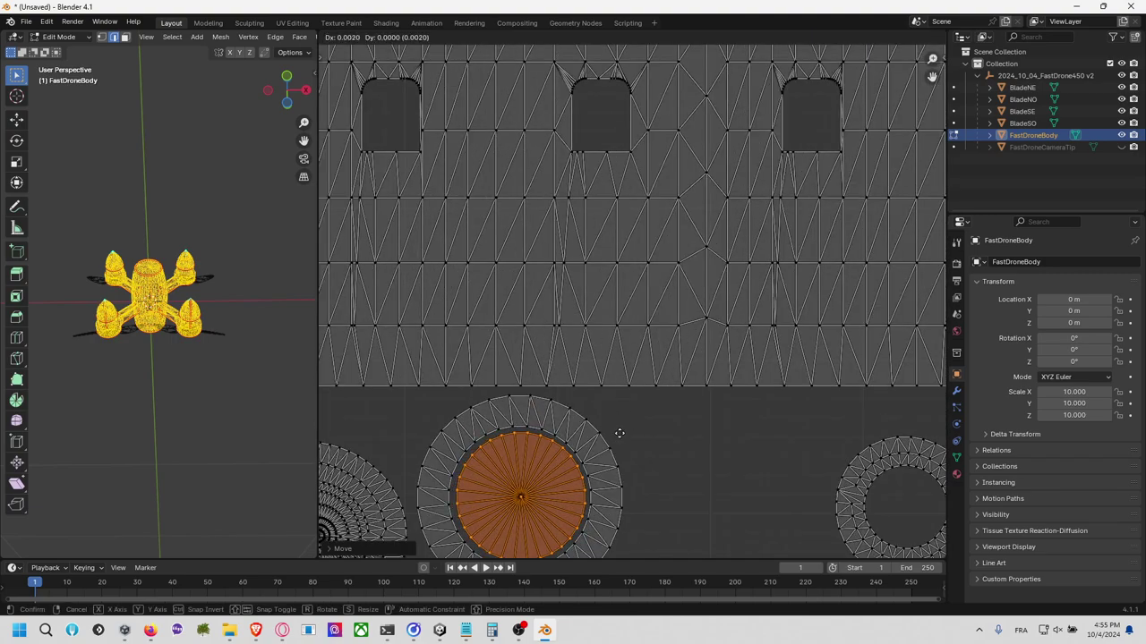
{"action": "left_click", "coordinate": [618, 432]}
{"action": "key", "text": "g"}
{"action": "left_click", "coordinate": [648, 434]}
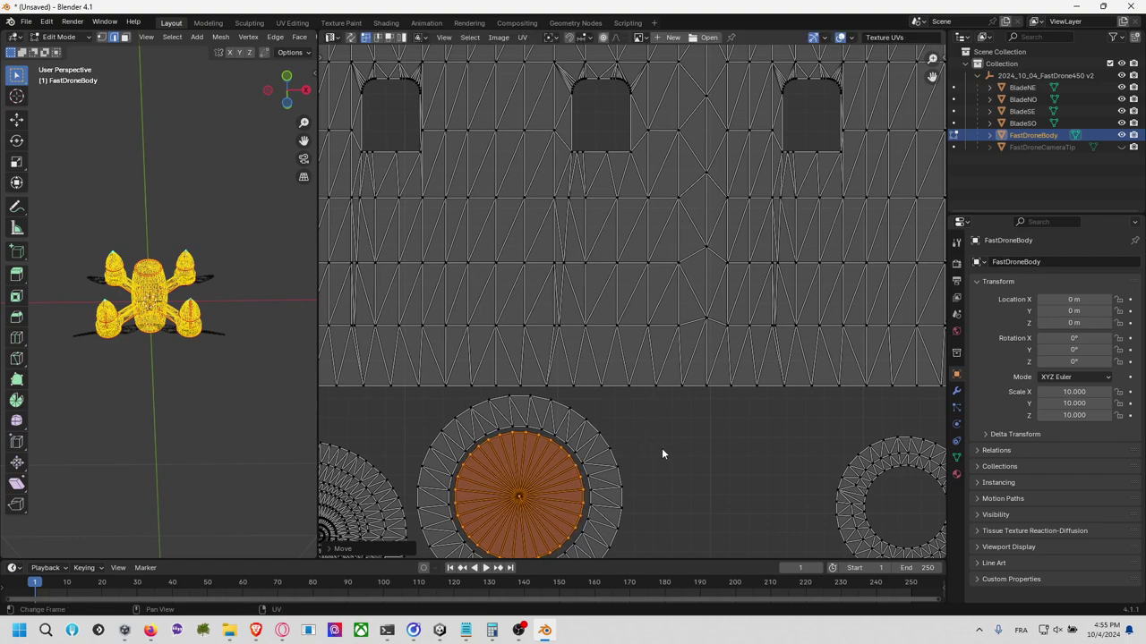
{"action": "scroll", "coordinate": [675, 460], "scroll_direction": "up", "scroll_amount": 5}
{"action": "scroll", "coordinate": [675, 460], "scroll_direction": "down", "scroll_amount": 8}
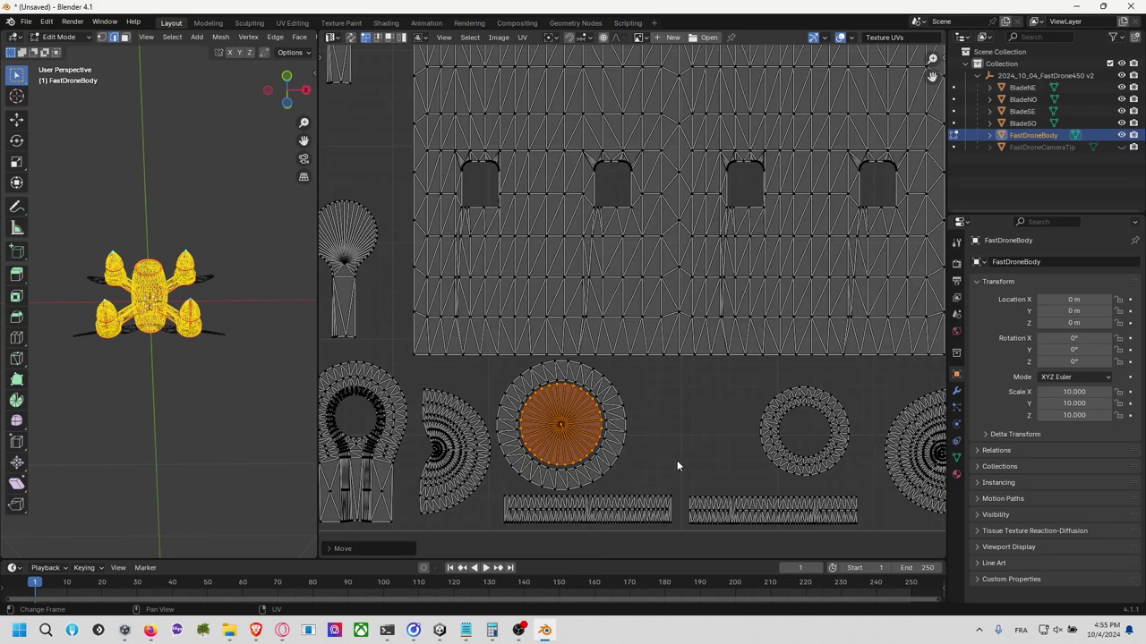
{"action": "middle_click_drag", "start_coordinate": [676, 460], "coordinate": [657, 449]}
{"action": "scroll", "coordinate": [657, 449], "scroll_direction": "down", "scroll_amount": 3}
{"action": "middle_click_drag", "start_coordinate": [608, 358], "coordinate": [597, 420]}
{"action": "key", "text": "a"}
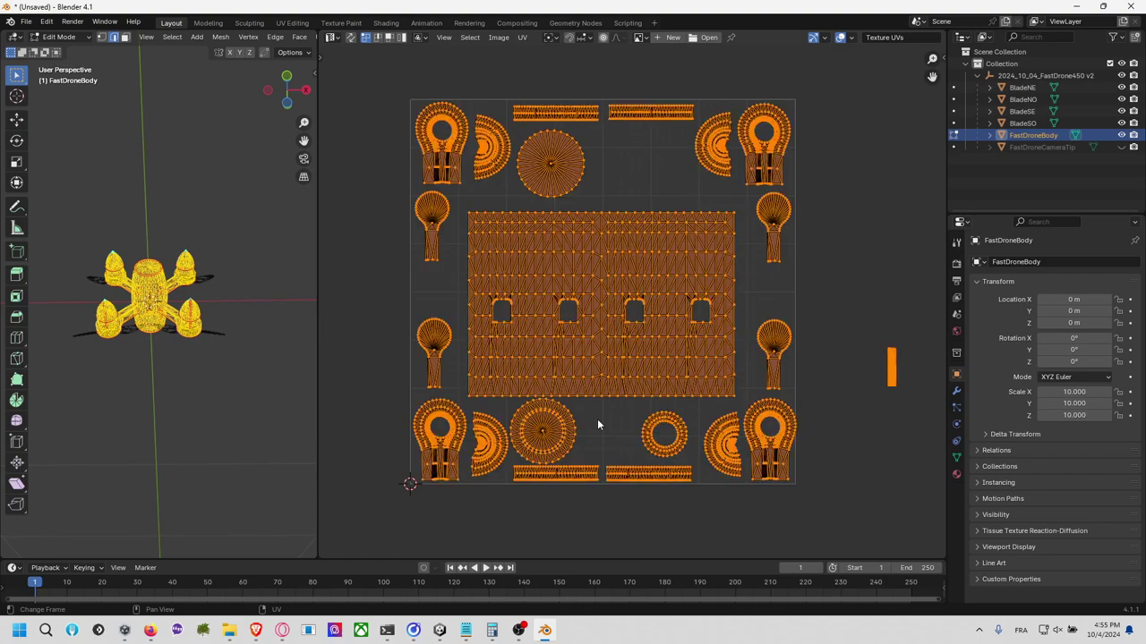
{"action": "left_click", "coordinate": [614, 428]}
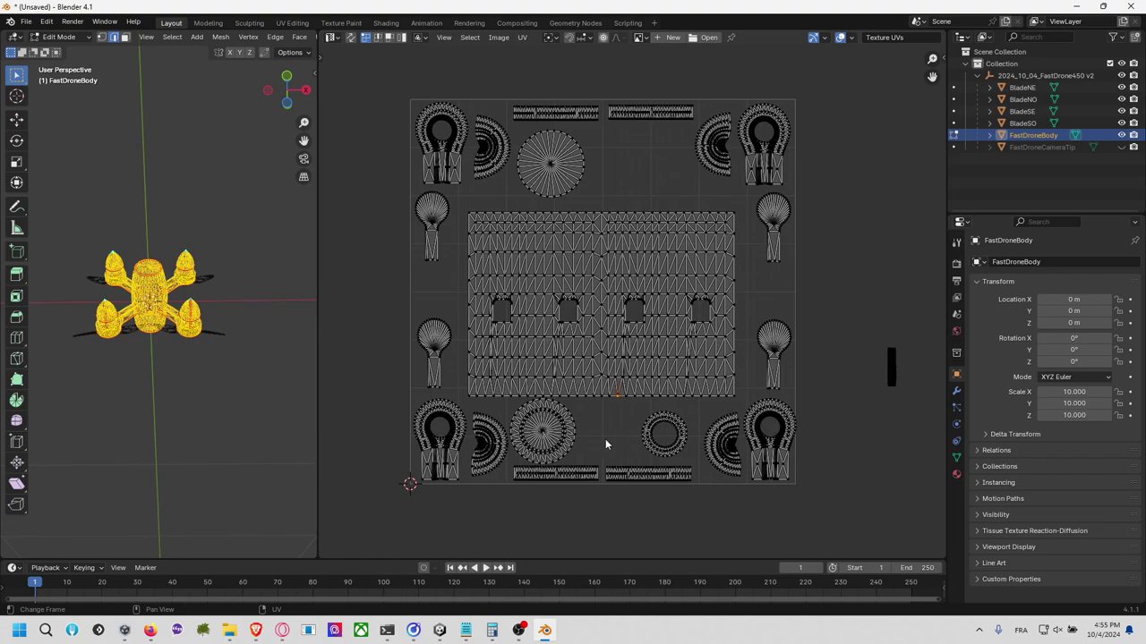
{"action": "scroll", "coordinate": [573, 435], "scroll_direction": "up", "scroll_amount": 1}
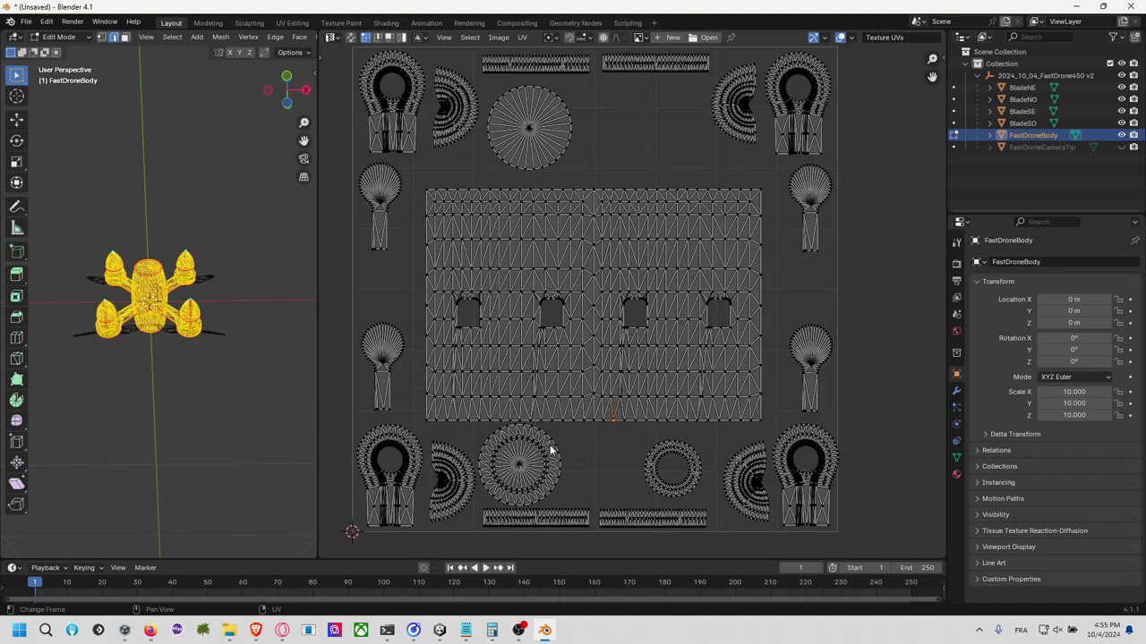
{"action": "key", "text": "l"}
{"action": "key", "text": "s"}
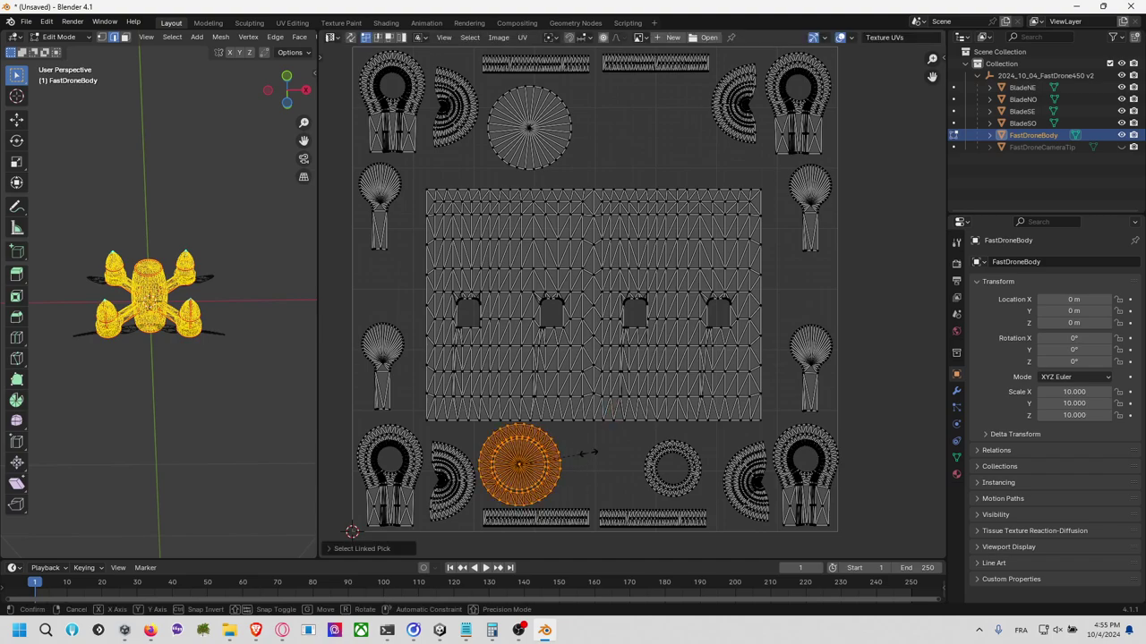
{"action": "left_click", "coordinate": [579, 454]}
{"action": "left_click", "coordinate": [575, 456]}
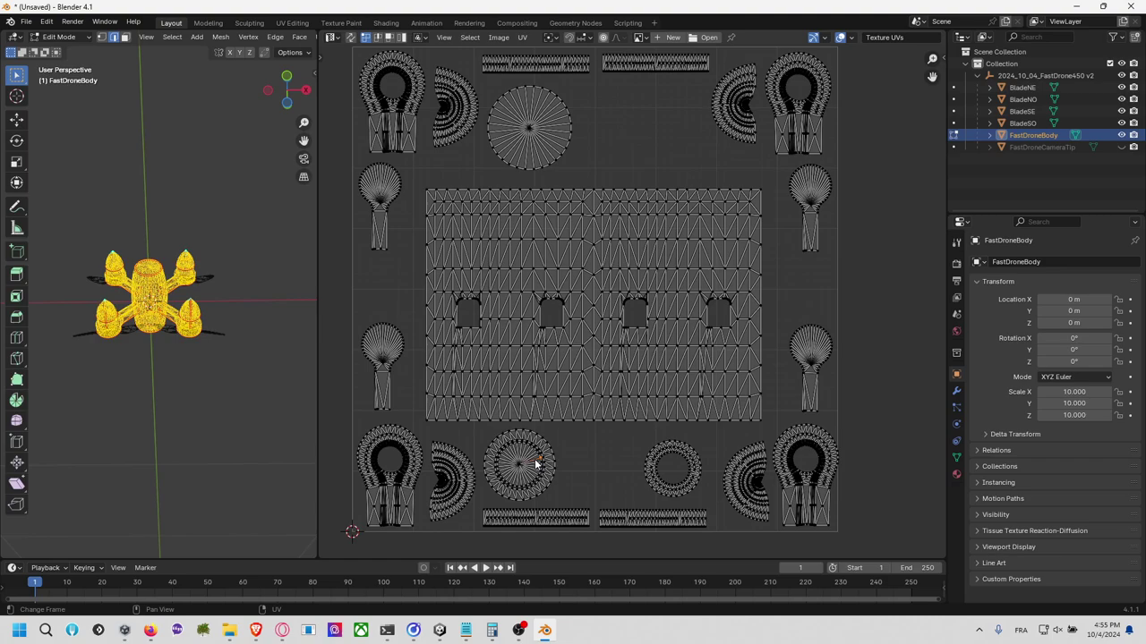
{"action": "key", "text": "l"}
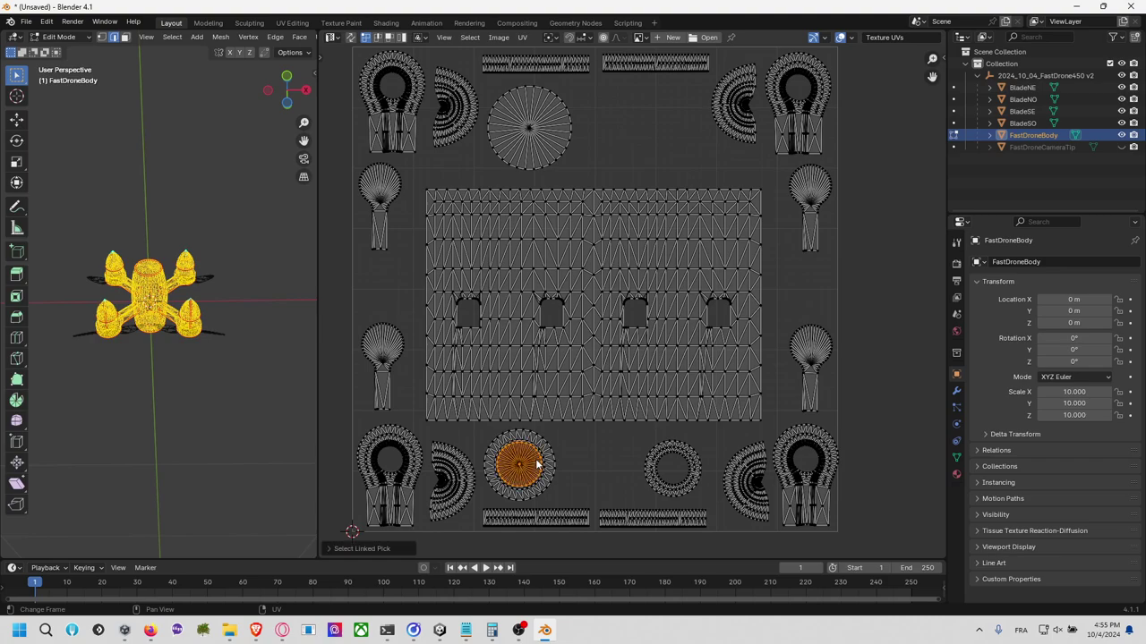
{"action": "key", "text": "s"}
{"action": "left_click", "coordinate": [539, 463]}
{"action": "key", "text": "g"}
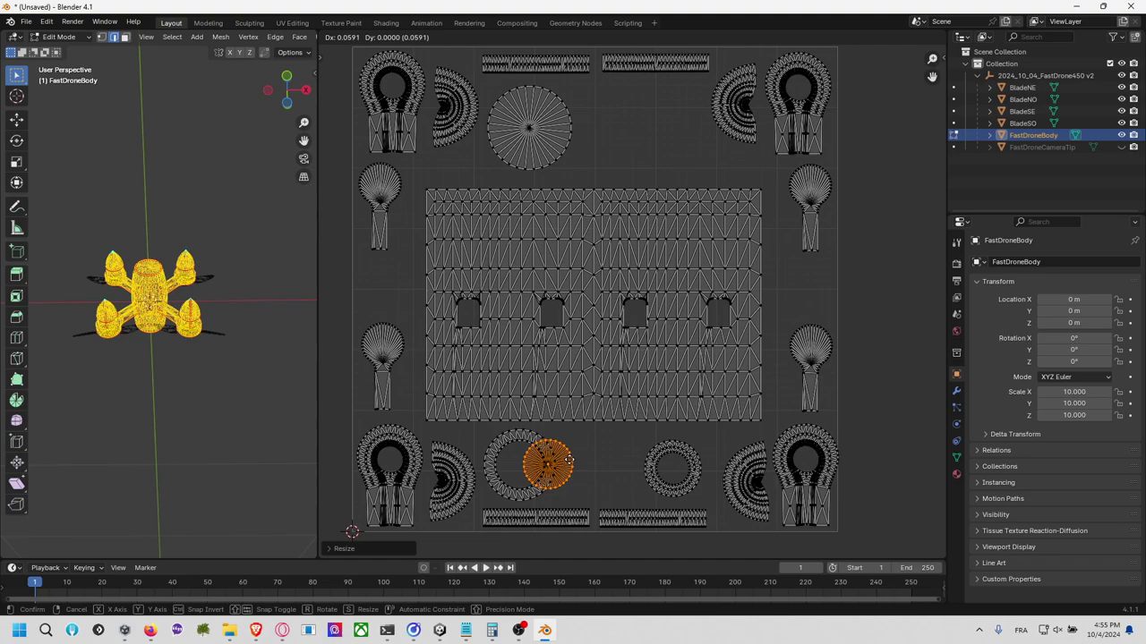
{"action": "left_click", "coordinate": [616, 464]}
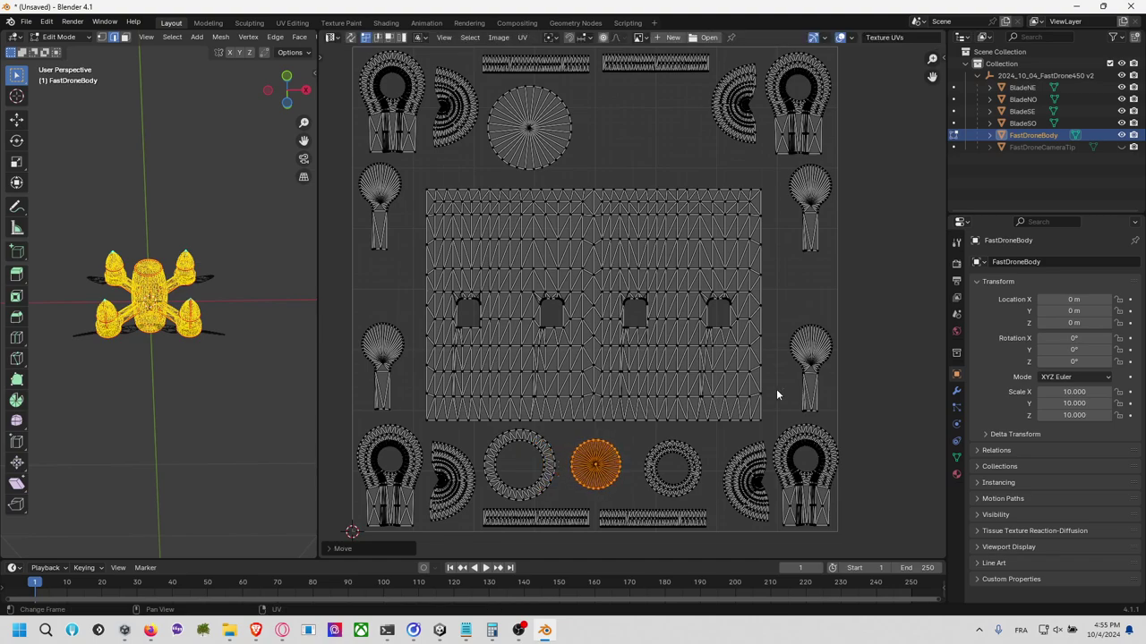
{"action": "left_click", "coordinate": [813, 263]}
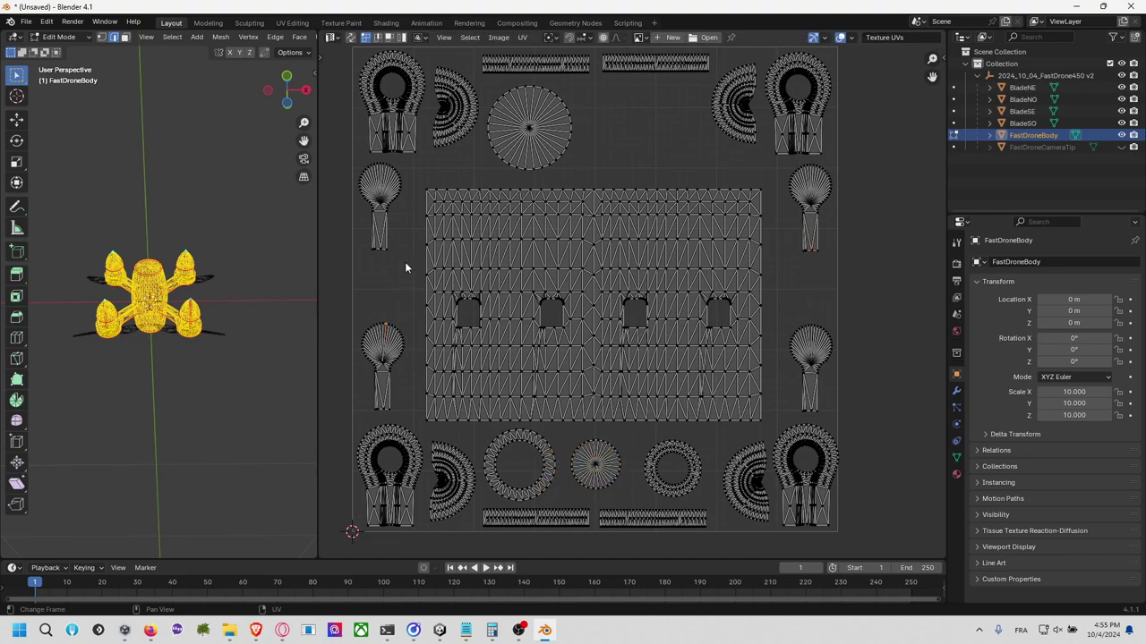
{"action": "middle_click_drag", "start_coordinate": [405, 267], "coordinate": [417, 287]}
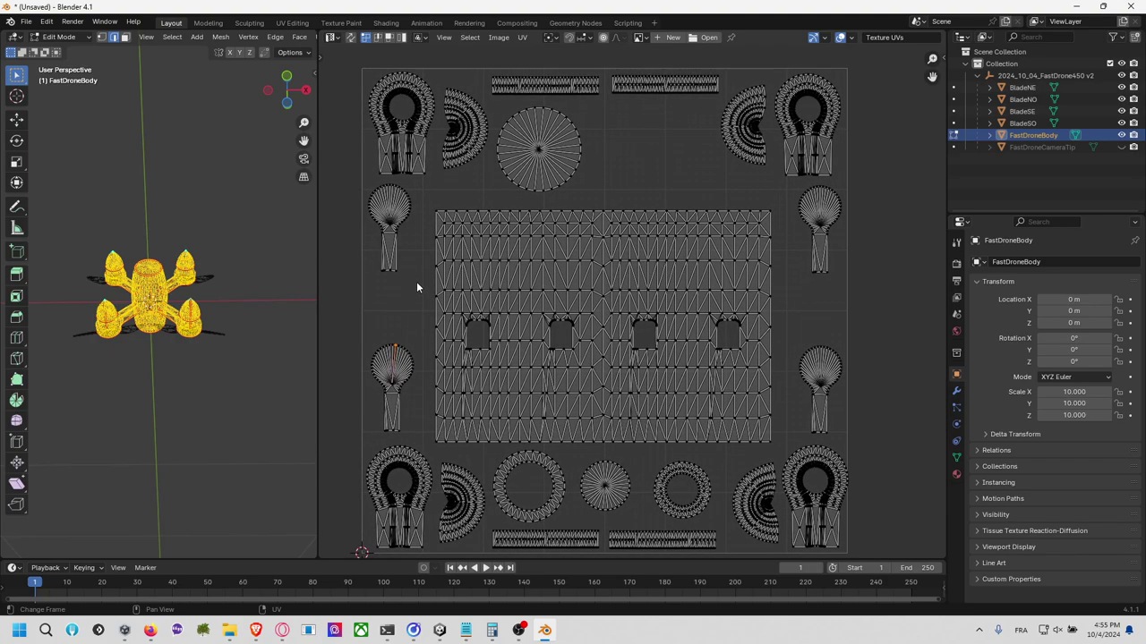
Step: Enlarge the lower-left blade island
{"action": "key", "text": "l"}
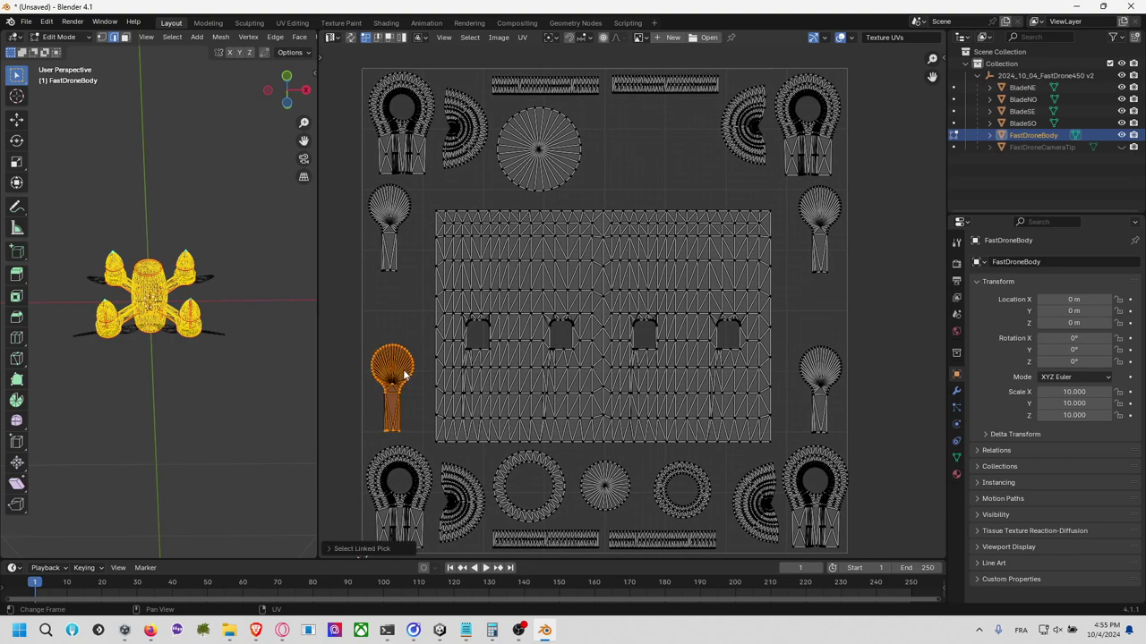
{"action": "key", "text": "alt+a"}
{"action": "key", "text": "l"}
{"action": "key", "text": "s"}
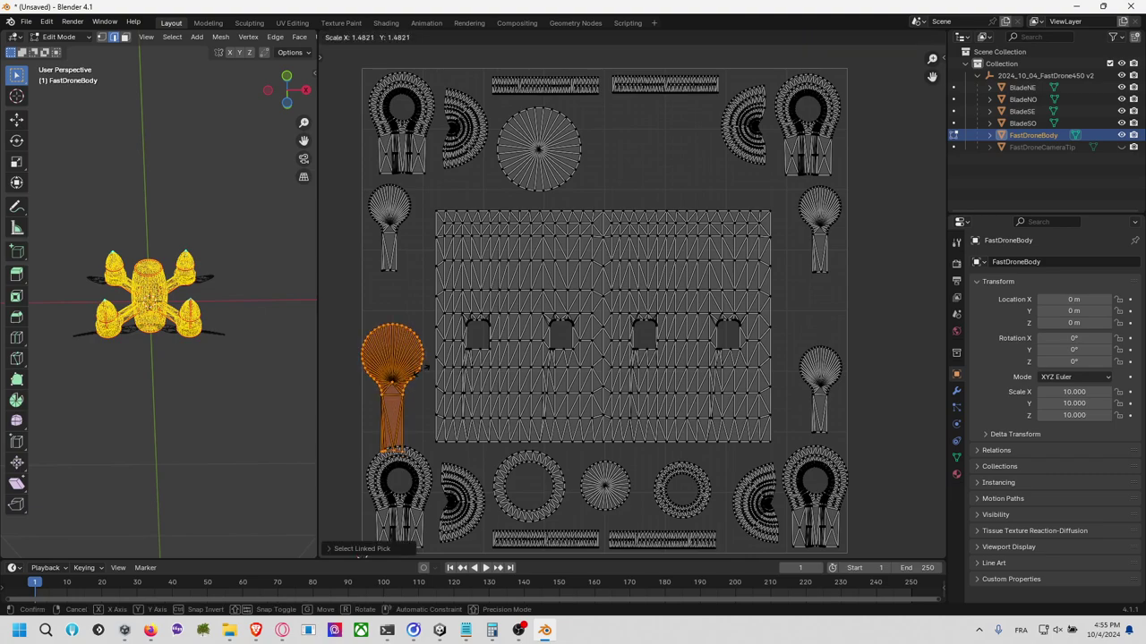
{"action": "left_click", "coordinate": [422, 376]}
{"action": "key", "text": "s"}
{"action": "left_click", "coordinate": [422, 368]}
{"action": "key", "text": "s"}
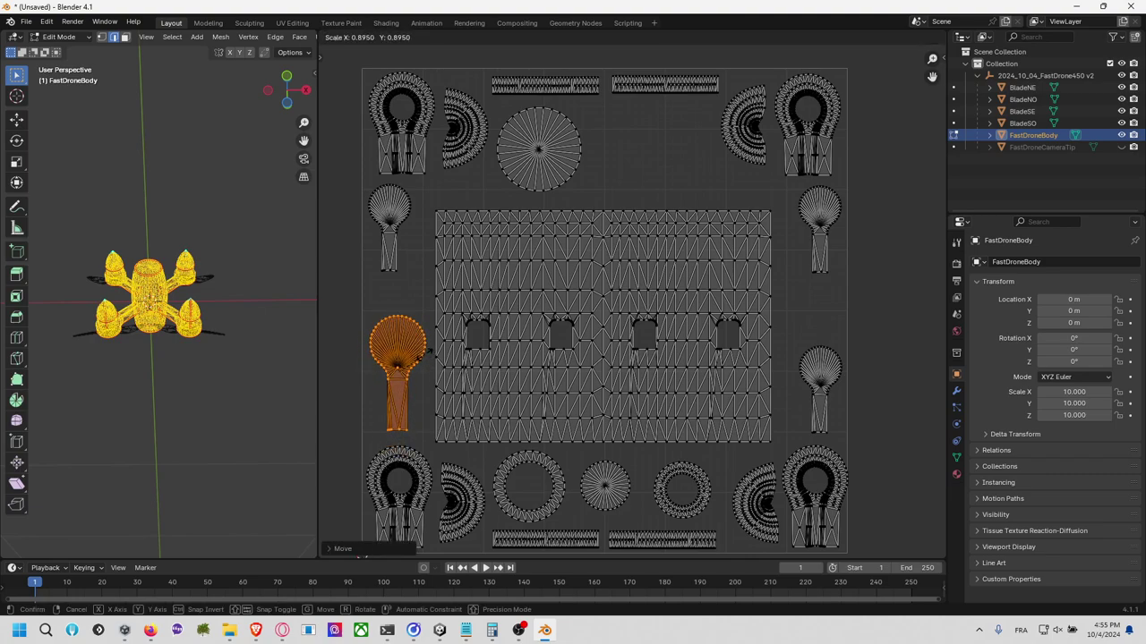
{"action": "left_click", "coordinate": [423, 358]}
{"action": "key", "text": "g"}
{"action": "right_click", "coordinate": [423, 355]}
{"action": "left_click", "coordinate": [419, 275]}
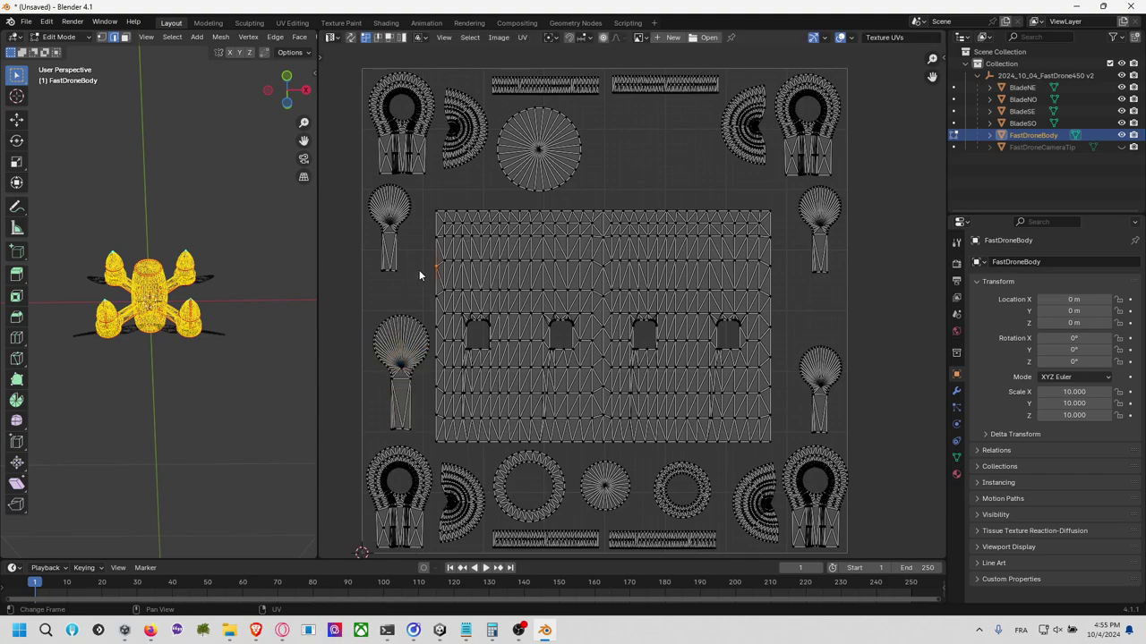
Step: Resize the upper-left blade island to match the lower one and return it to its slot
{"action": "left_click", "coordinate": [387, 248]}
{"action": "key", "text": "l"}
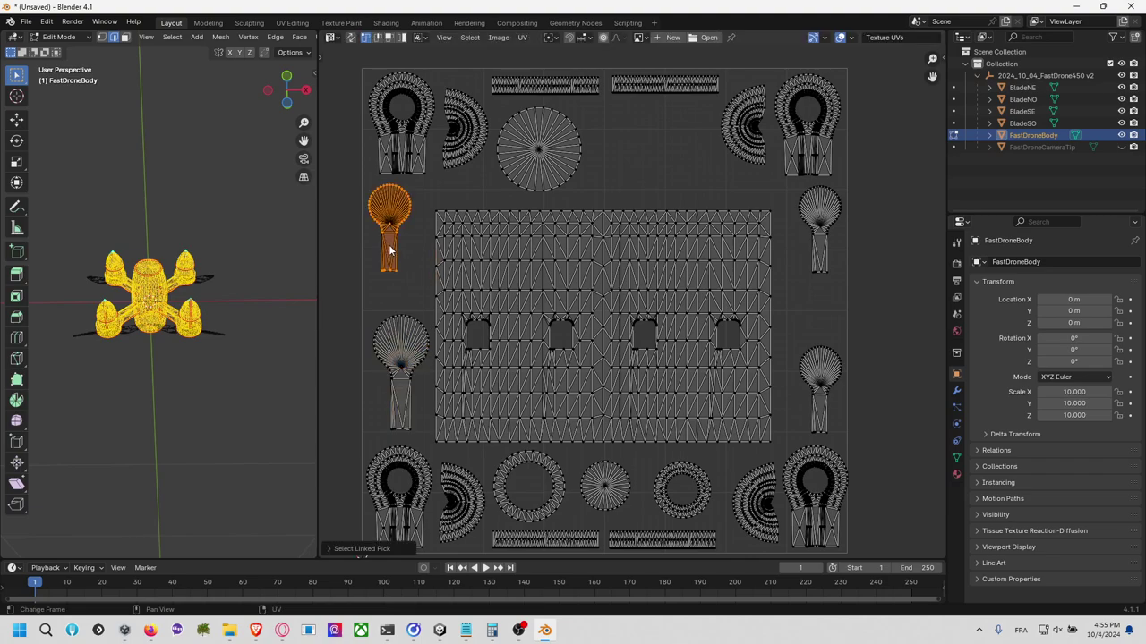
{"action": "key", "text": "g"}
{"action": "left_click", "coordinate": [415, 388]}
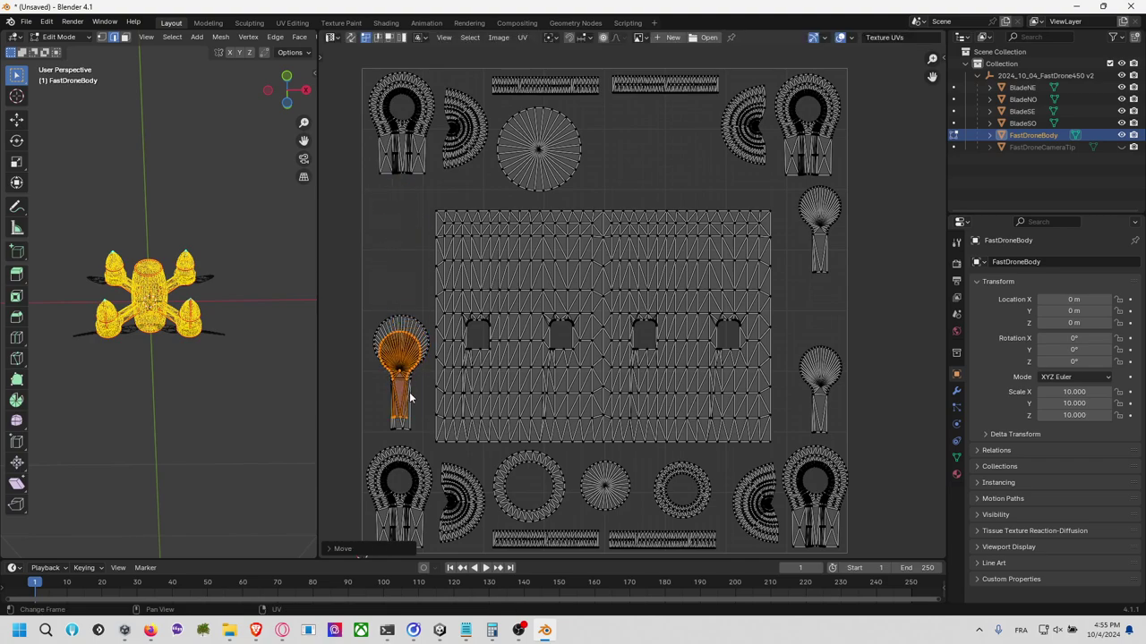
{"action": "key", "text": "s"}
{"action": "left_click", "coordinate": [425, 391]}
{"action": "key", "text": "g"}
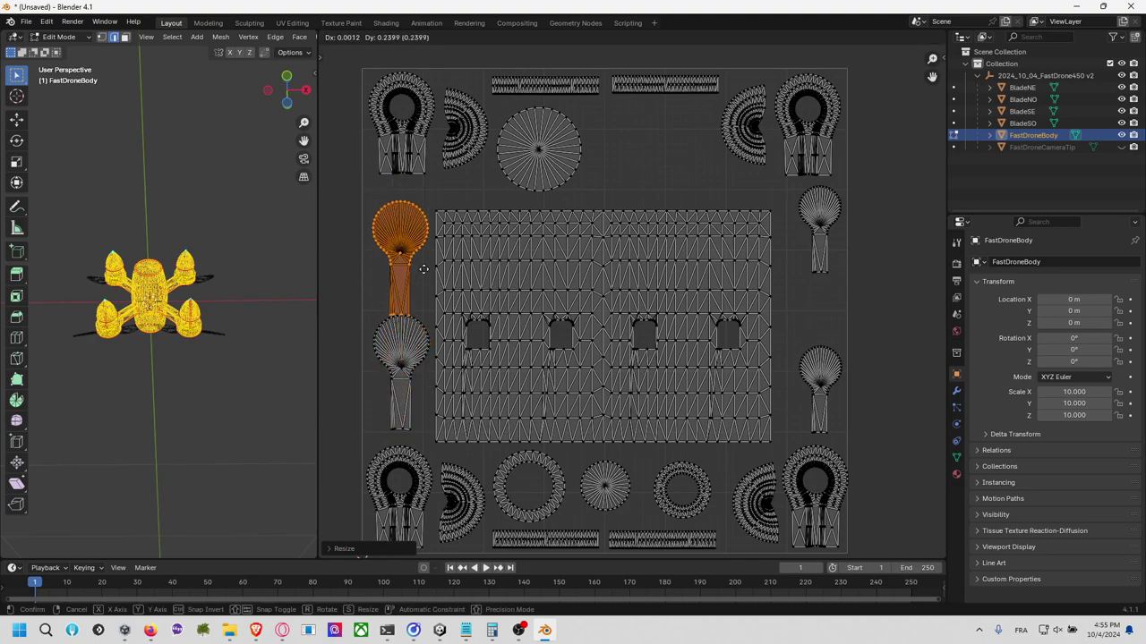
{"action": "left_click", "coordinate": [420, 258]}
Step: Place the lower-right blade island in the lower-right slot of the right column
{"action": "left_click", "coordinate": [841, 312]}
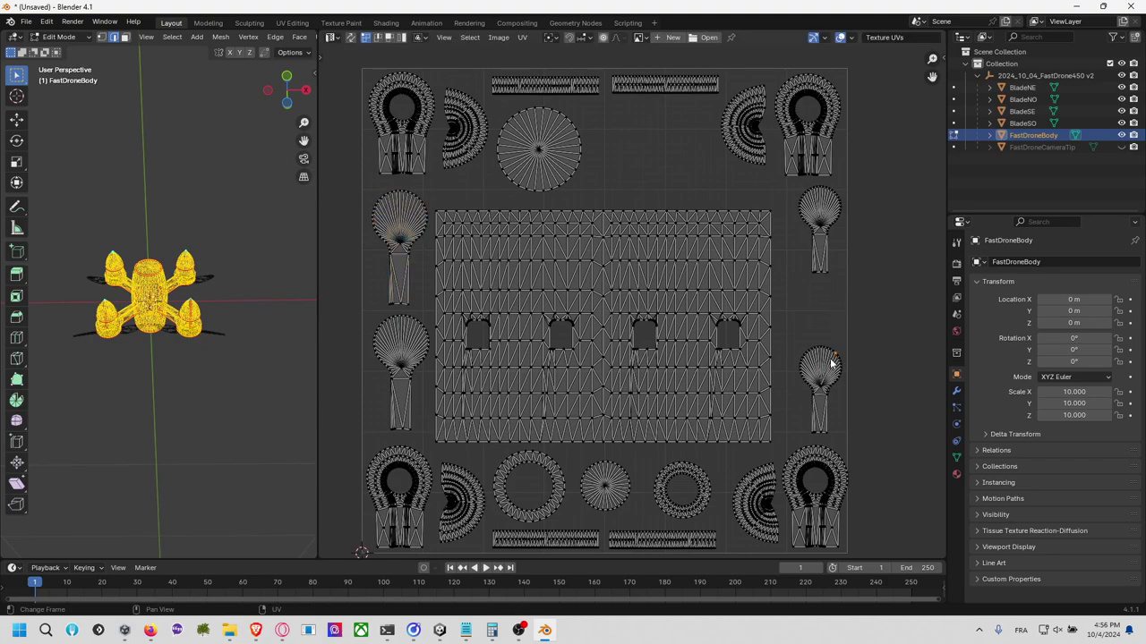
{"action": "key", "text": "l"}
{"action": "key", "text": "g"}
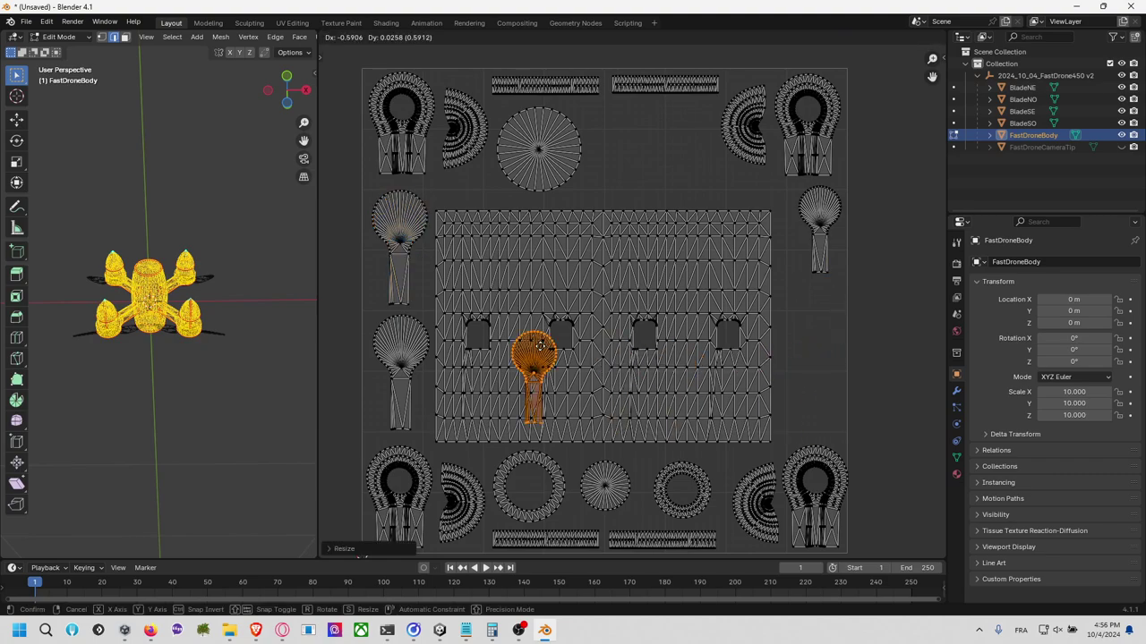
{"action": "left_click", "coordinate": [423, 348]}
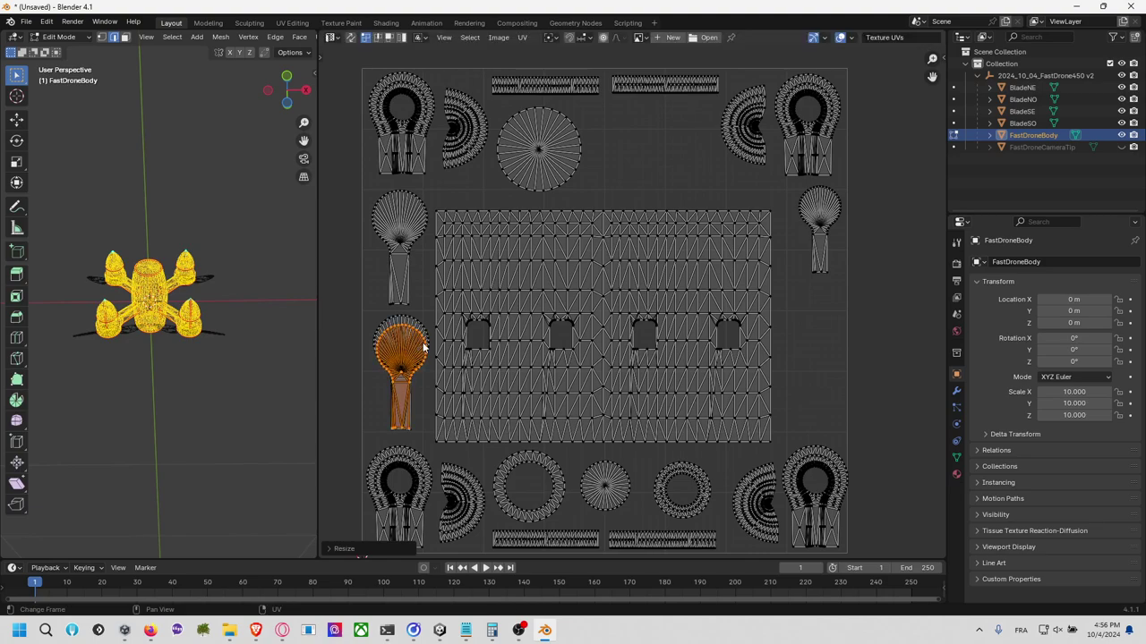
{"action": "key", "text": "g"}
{"action": "right_click", "coordinate": [427, 344]}
{"action": "key", "text": "g"}
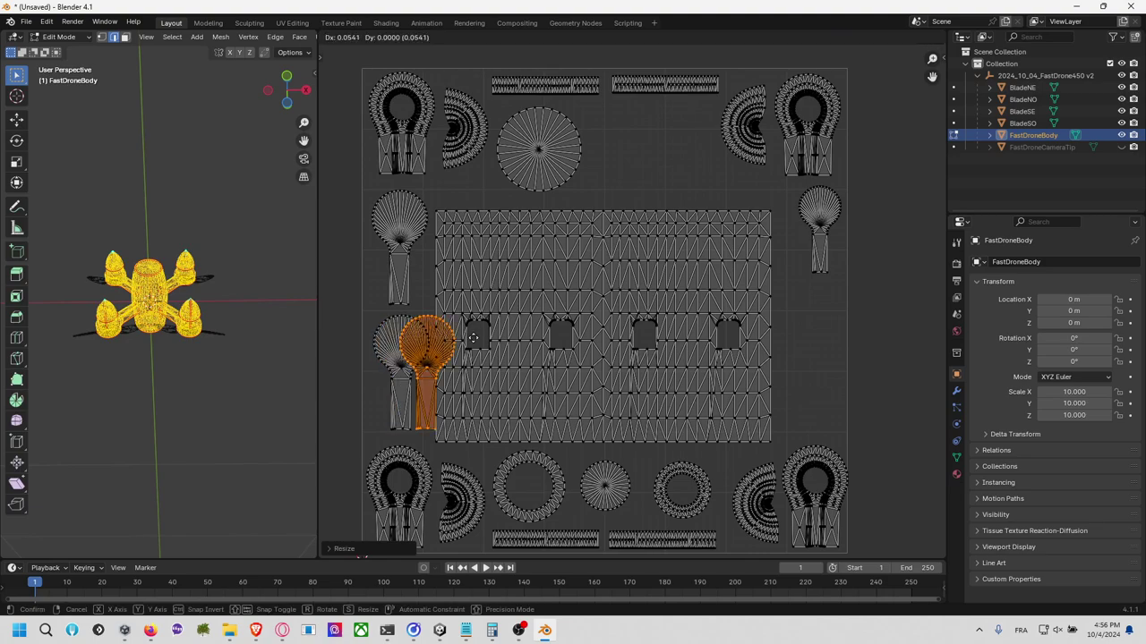
{"action": "left_click", "coordinate": [841, 354]}
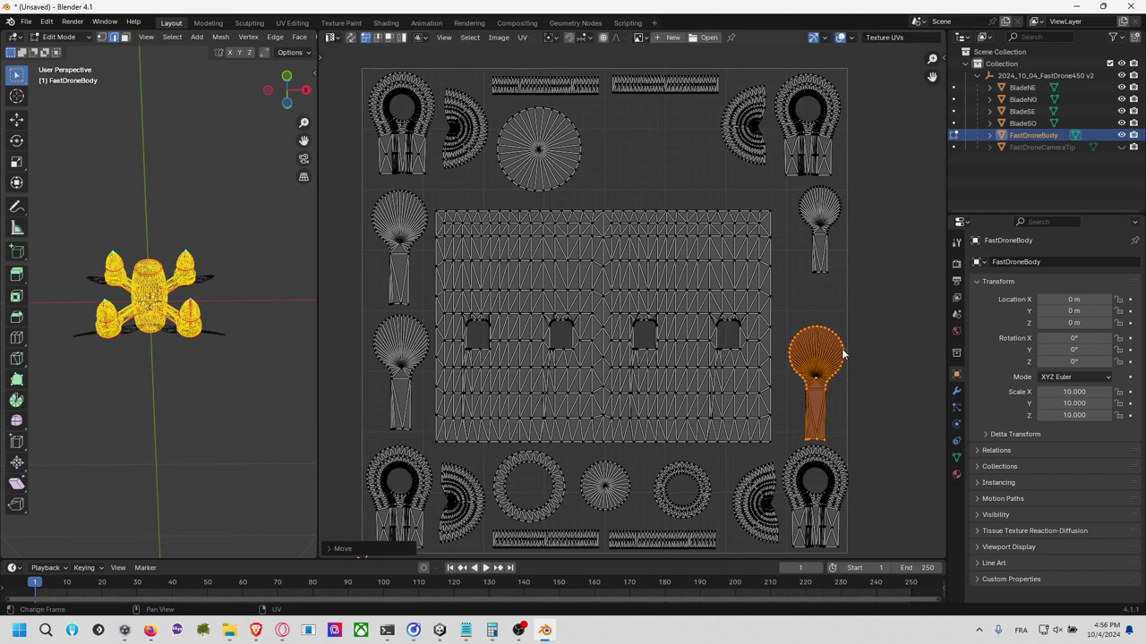
Step: Resize the upper-right blade island to match the others and place it in the upper-right slot
{"action": "left_click", "coordinate": [823, 256]}
{"action": "key", "text": "l"}
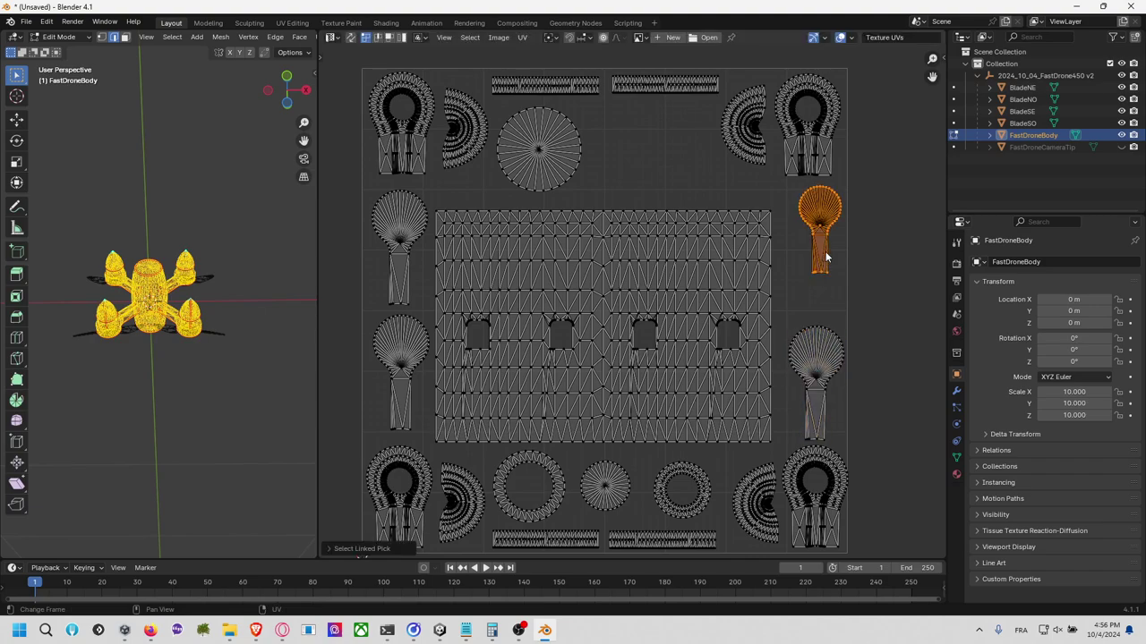
{"action": "key", "text": "g"}
{"action": "key", "text": "s"}
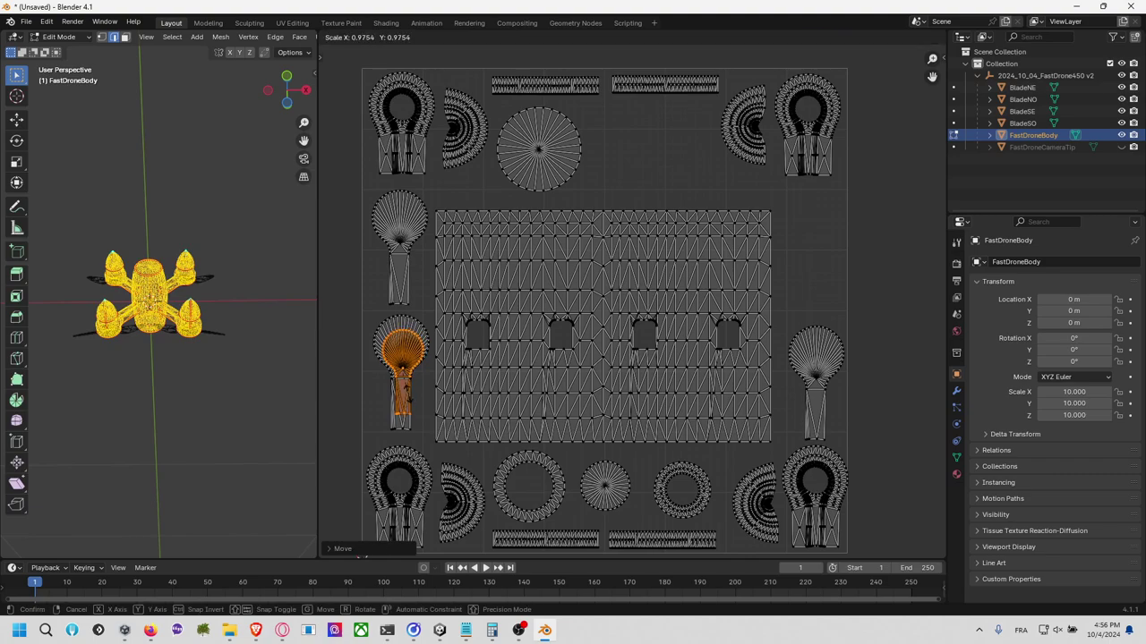
{"action": "left_click", "coordinate": [433, 383]}
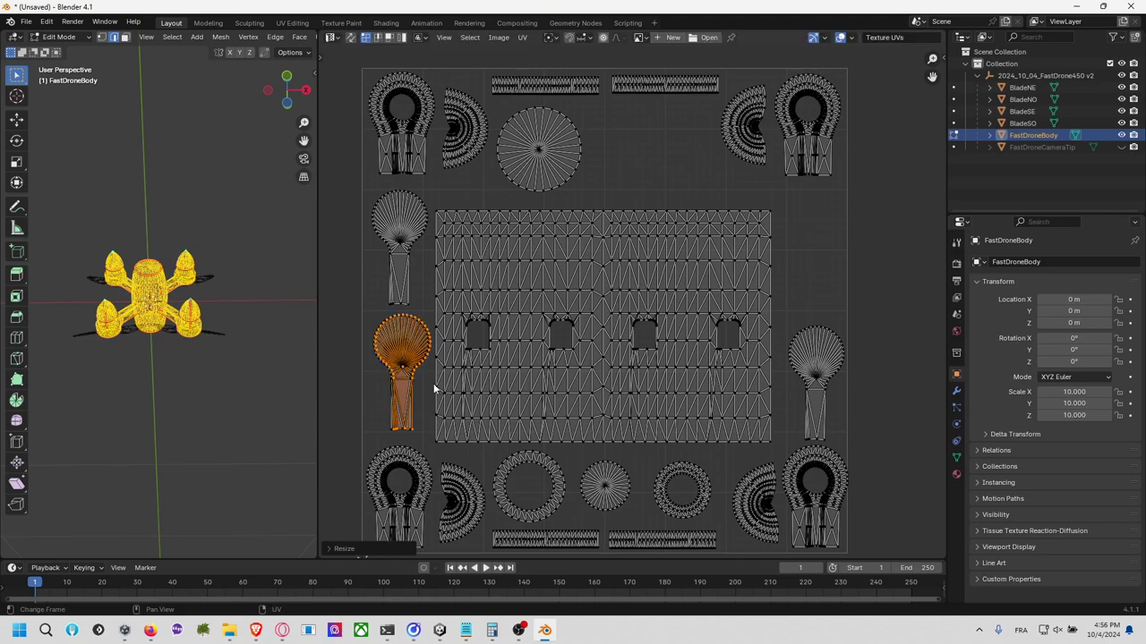
{"action": "key", "text": "g"}
{"action": "left_click", "coordinate": [842, 270]}
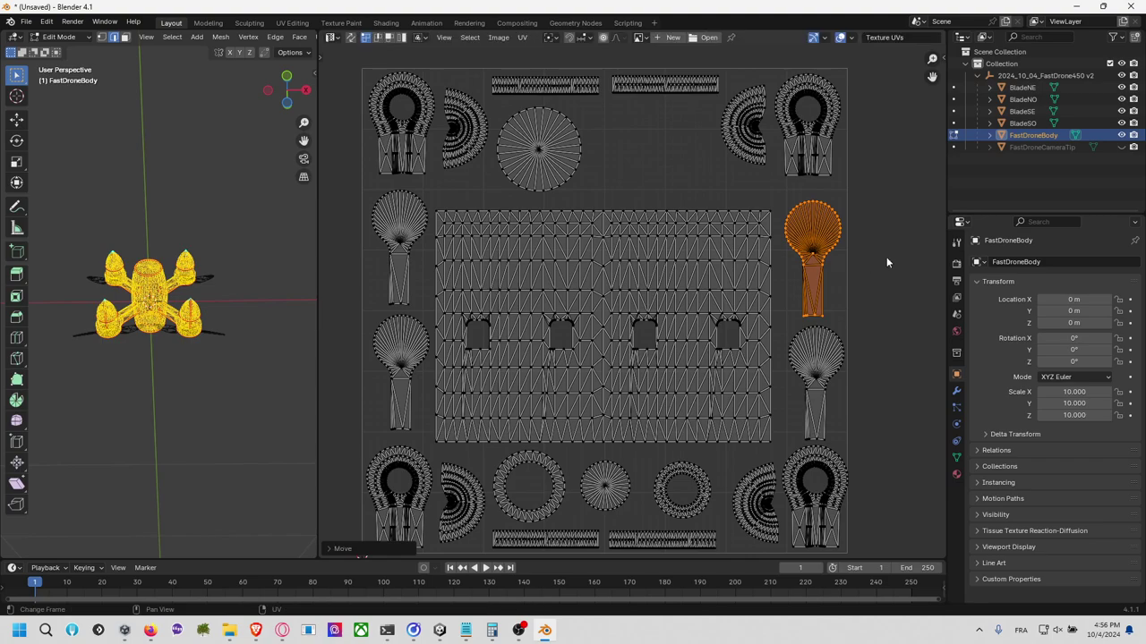
{"action": "left_click", "coordinate": [676, 174]}
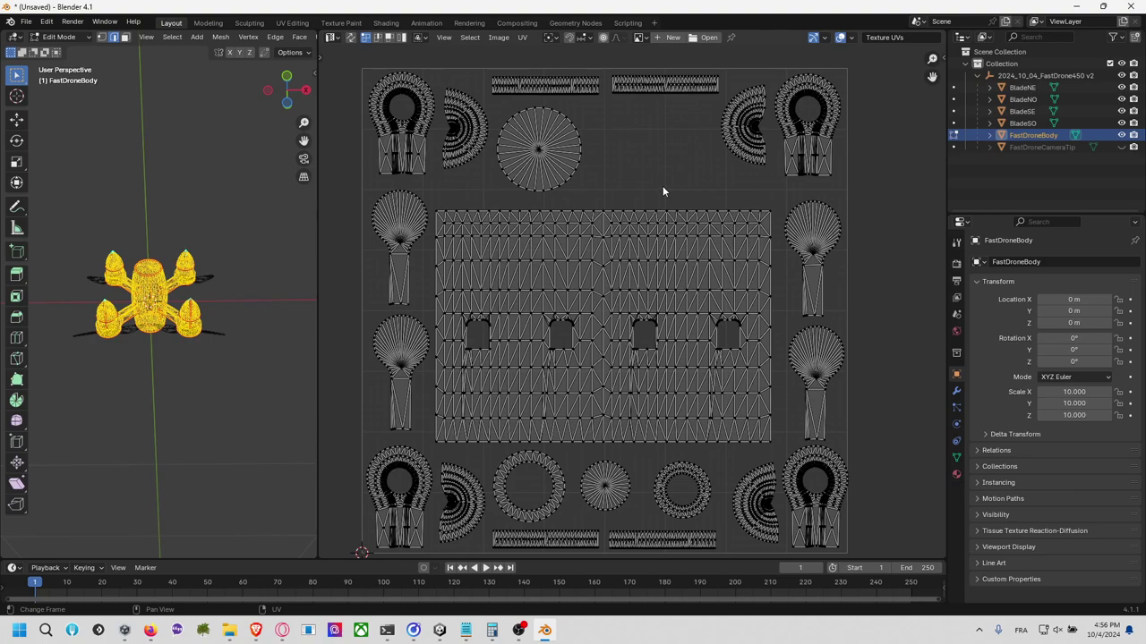
Step: Centre the round island above the large panel
{"action": "key", "text": "l"}
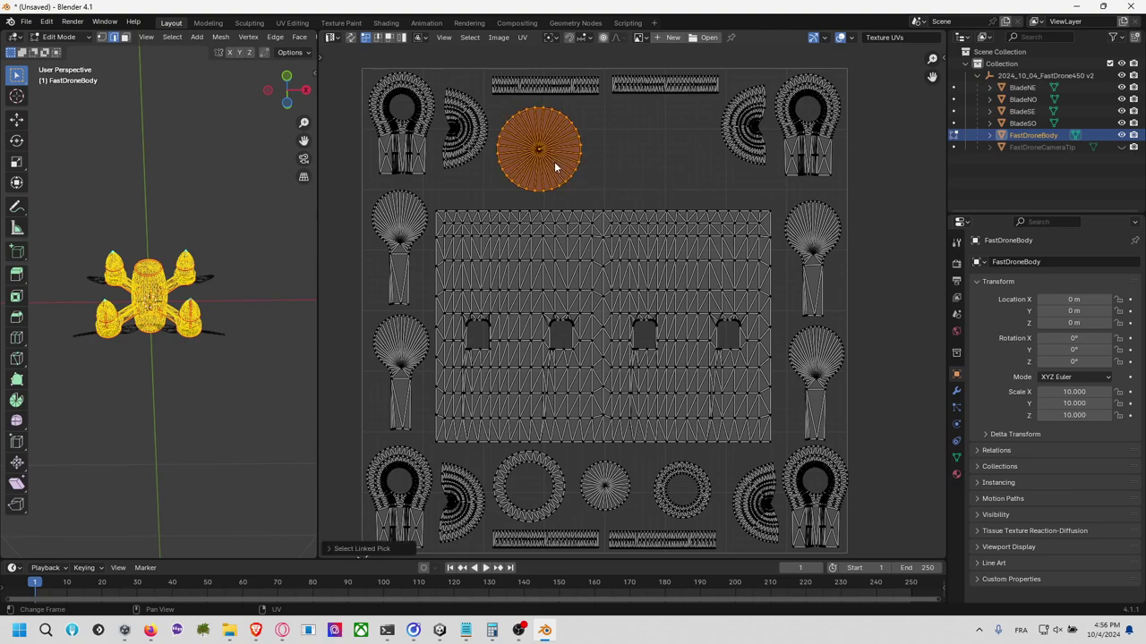
{"action": "key", "text": "g"}
{"action": "left_click", "coordinate": [621, 173]}
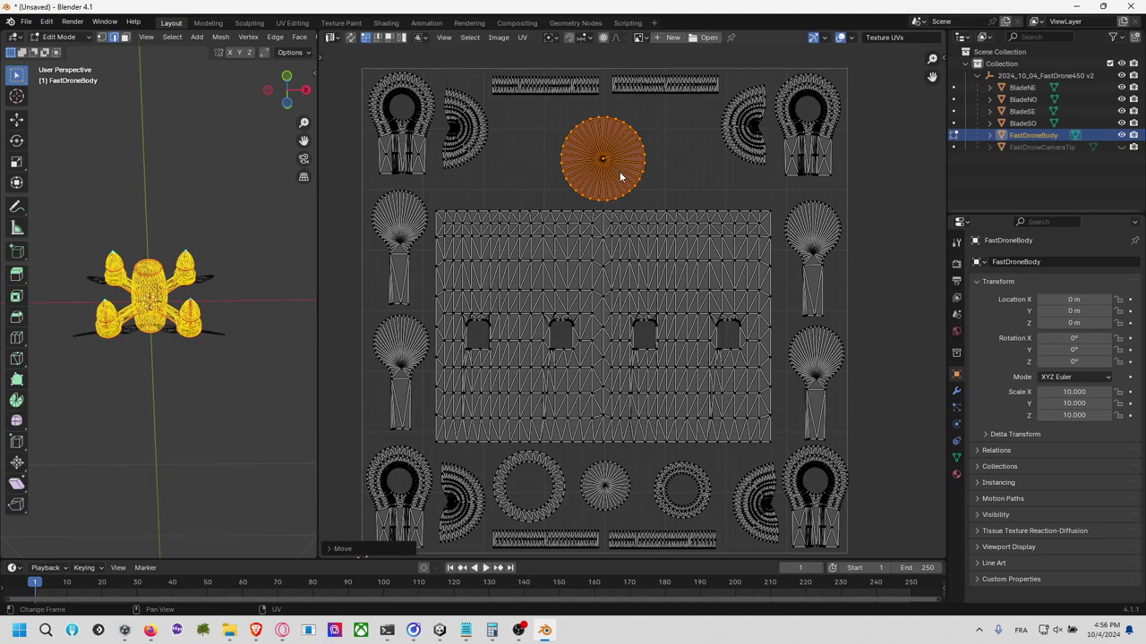
{"action": "left_click", "coordinate": [679, 168]}
{"action": "middle_click_drag", "start_coordinate": [680, 164], "coordinate": [671, 173]}
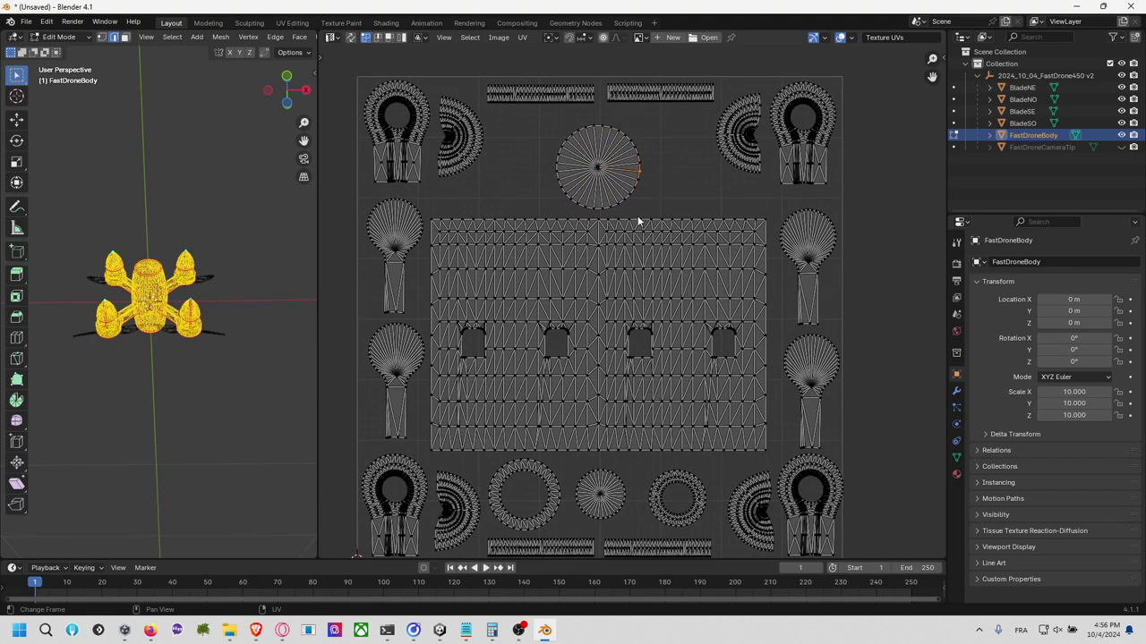
Step: With UV Sync Selection on, pick round-island and panel edges to locate the seam
{"action": "left_click", "coordinate": [350, 37]}
{"action": "left_click", "coordinate": [565, 160]}
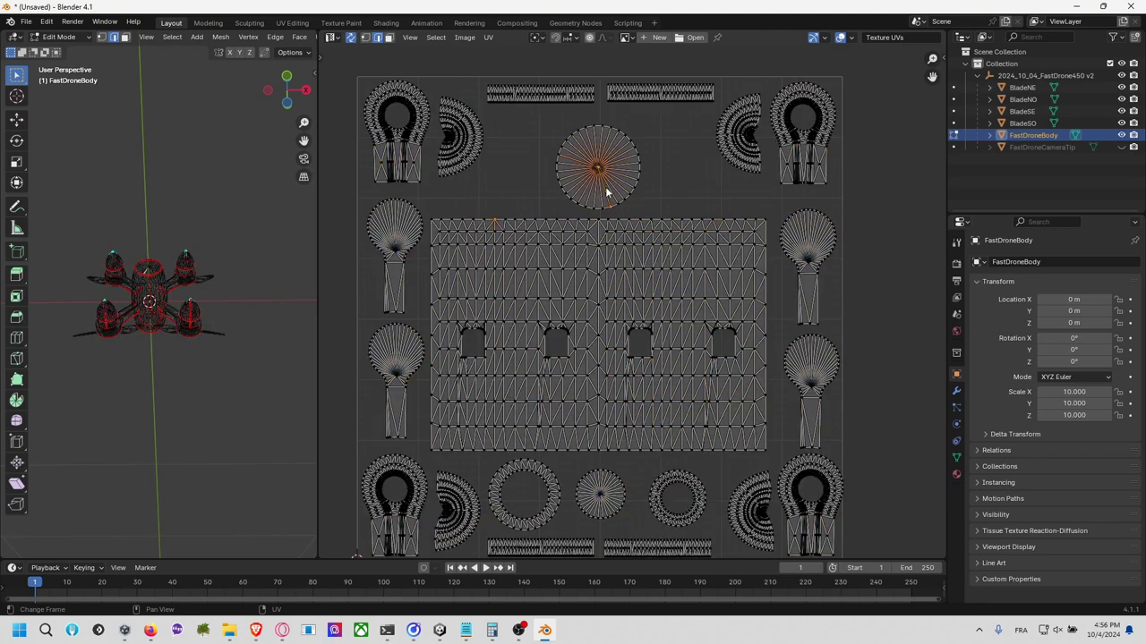
{"action": "left_click", "coordinate": [605, 220]}
{"action": "left_click", "coordinate": [600, 224]}
{"action": "left_click", "coordinate": [625, 172]}
{"action": "key", "text": "l"}
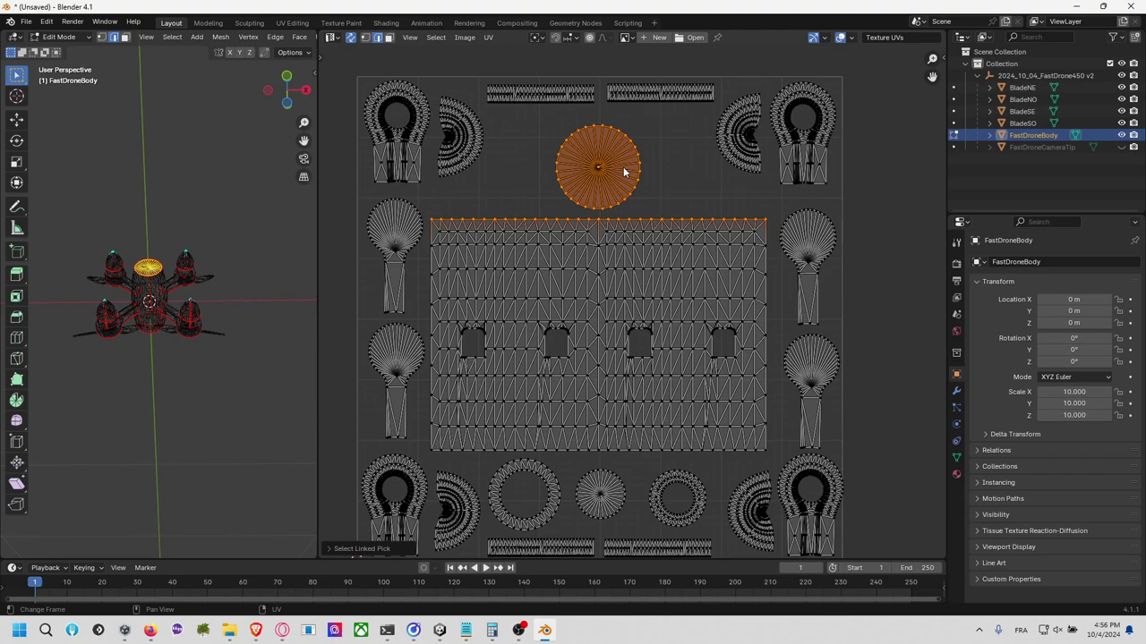
{"action": "left_click", "coordinate": [602, 223]}
{"action": "left_click", "coordinate": [630, 144], "text": "shift"}
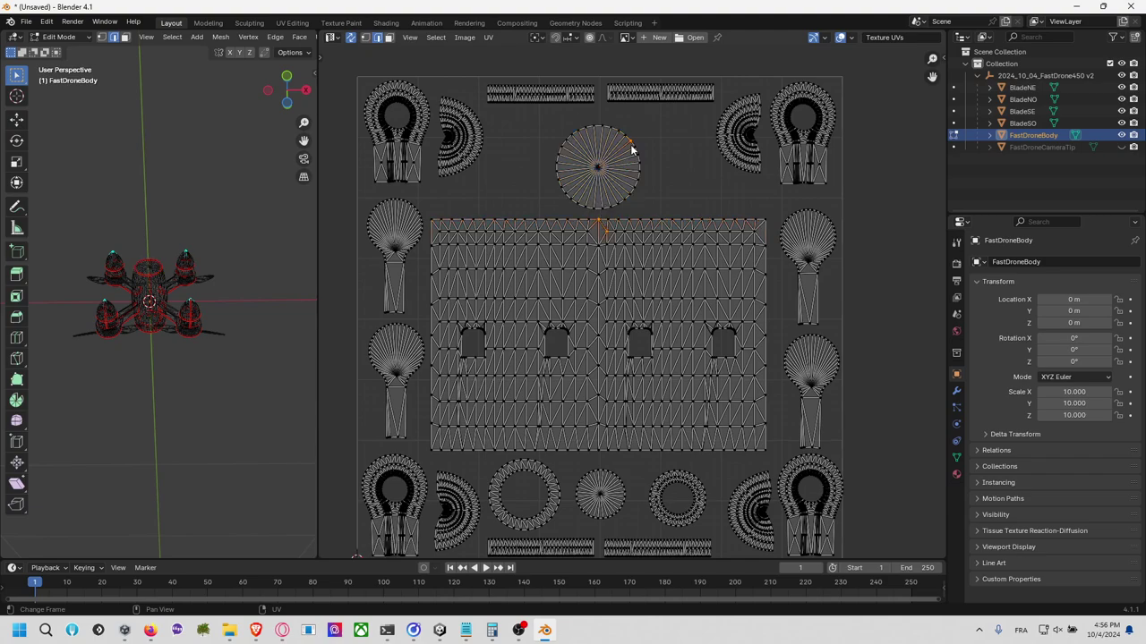
{"action": "left_click", "coordinate": [607, 200]}
Step: With sync off, box-select the whole round island and rotate it
{"action": "left_click", "coordinate": [350, 37]}
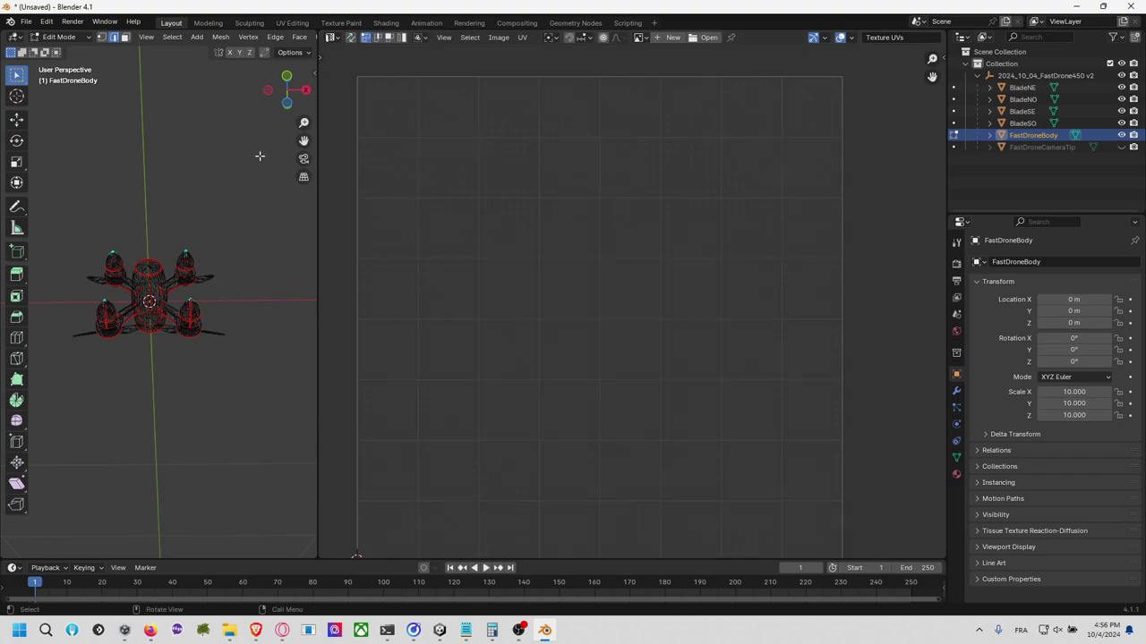
{"action": "key", "text": "a"}
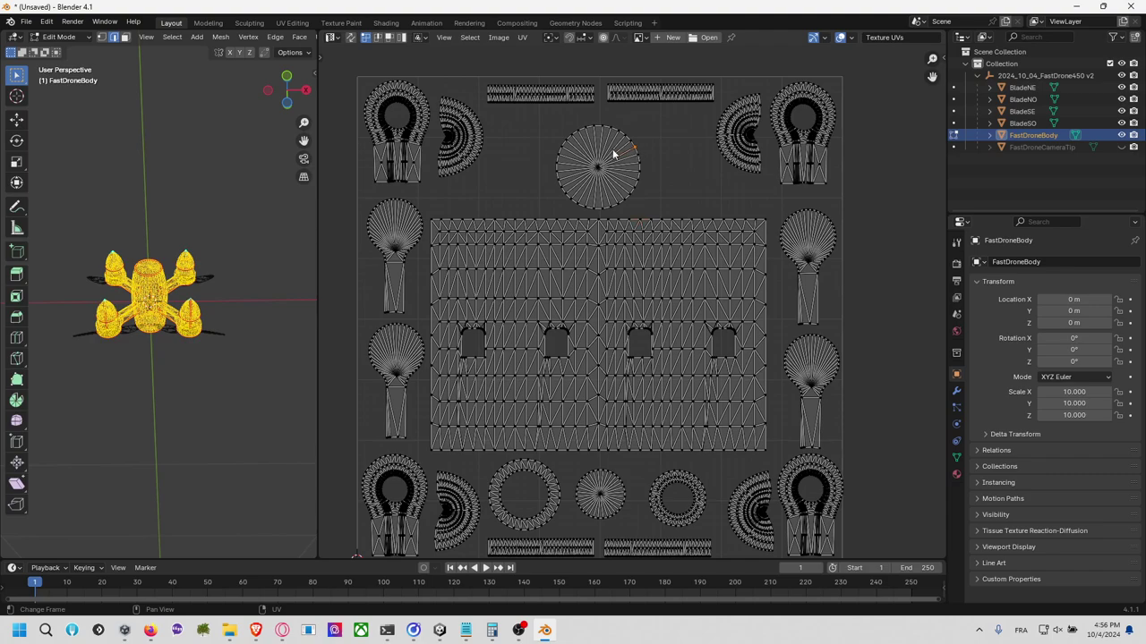
{"action": "left_click", "coordinate": [598, 167]}
{"action": "left_click_drag", "start_coordinate": [538, 112], "coordinate": [654, 219]}
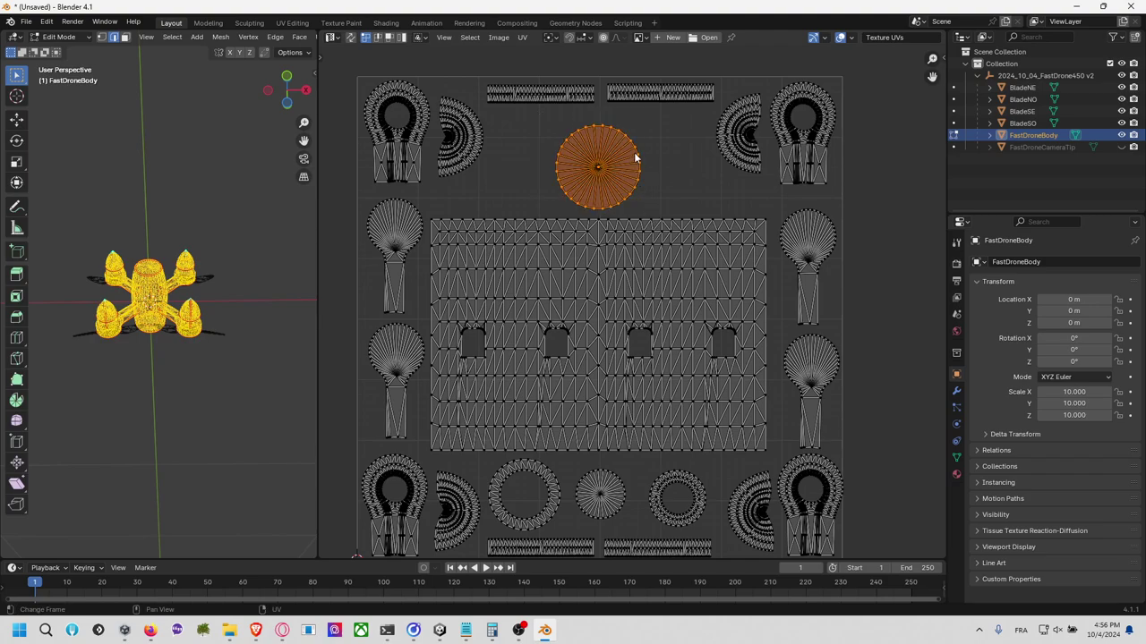
{"action": "key", "text": "r"}
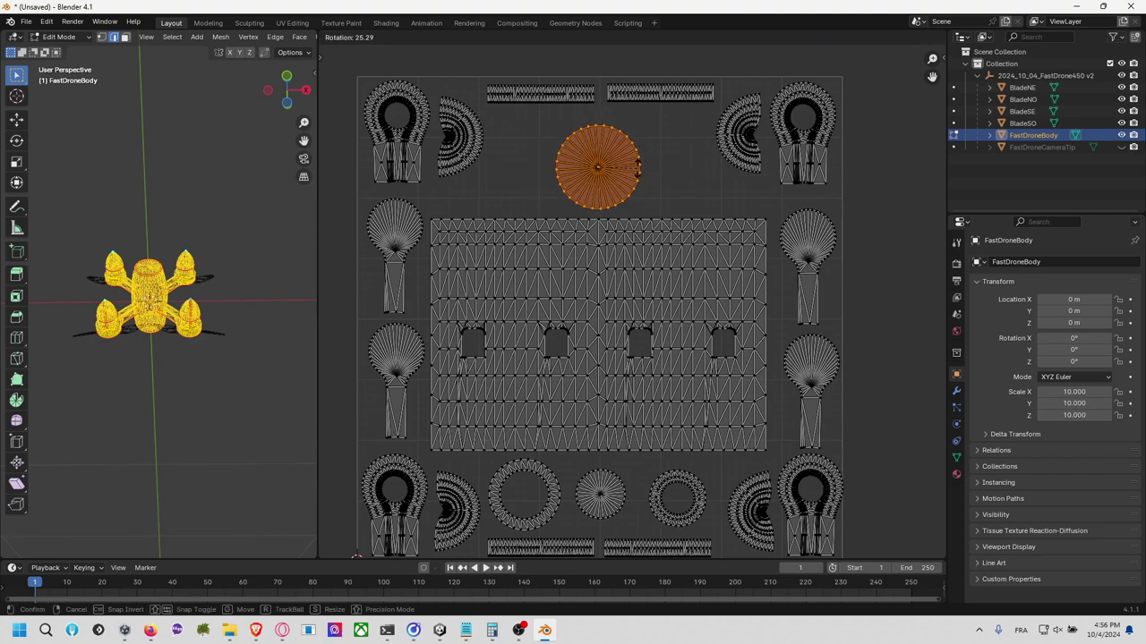
{"action": "left_click", "coordinate": [602, 207]}
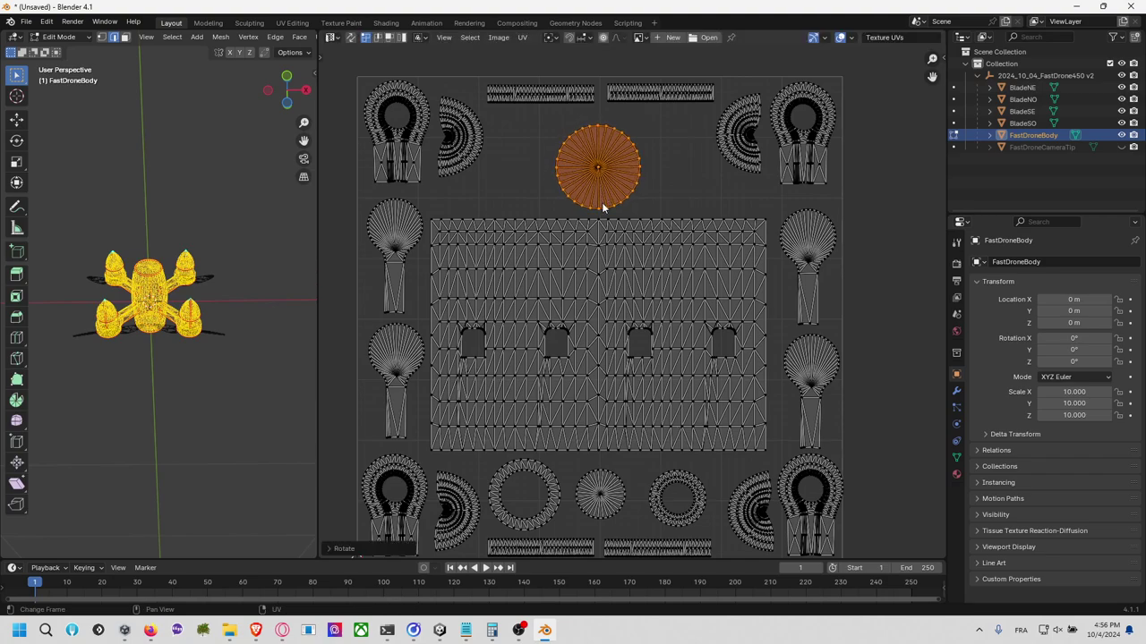
Step: Find the disc edge meeting the body island, select the disc, and rotate it about 20°
{"action": "left_click", "coordinate": [351, 40]}
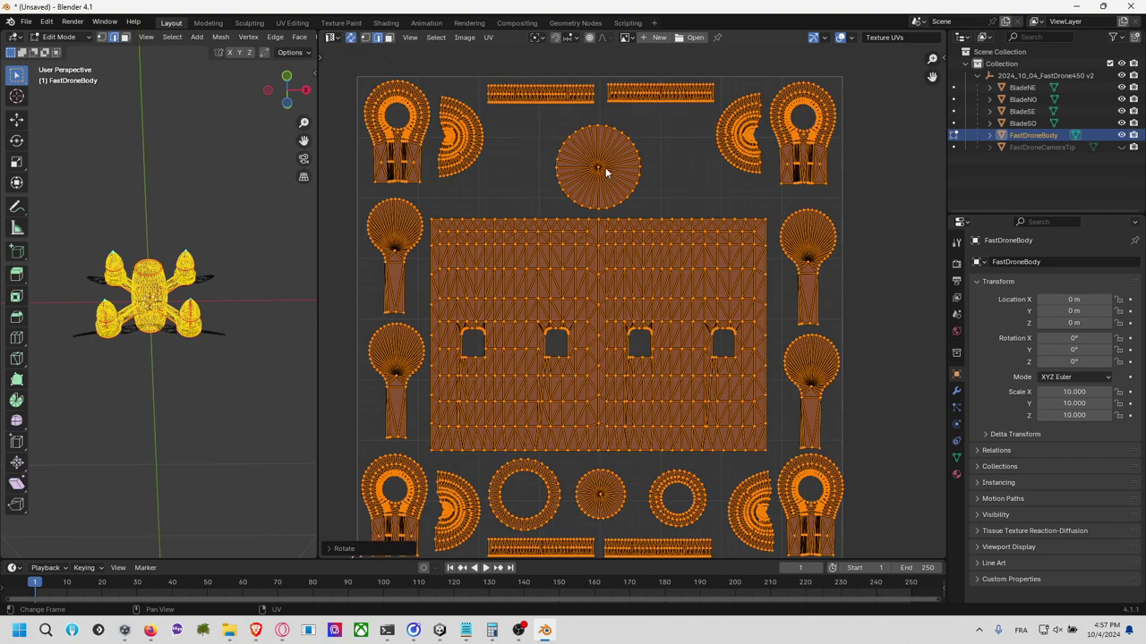
{"action": "left_click", "coordinate": [599, 211]}
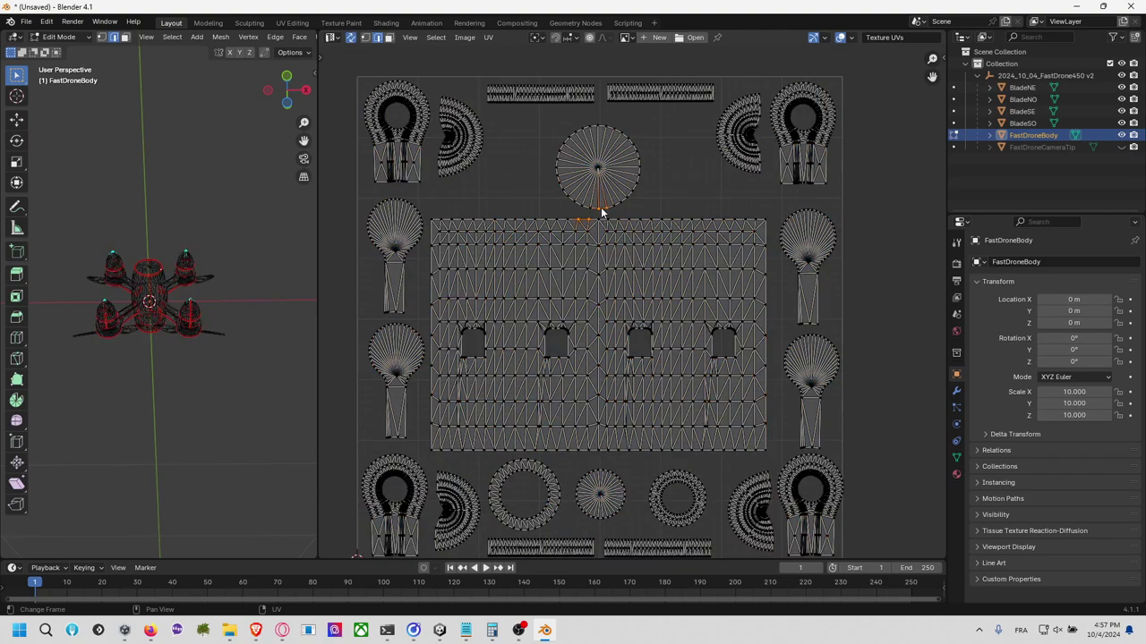
{"action": "left_click", "coordinate": [590, 214]}
{"action": "left_click", "coordinate": [607, 213]}
{"action": "left_click", "coordinate": [611, 212]}
{"action": "left_click", "coordinate": [625, 203]}
{"action": "key", "text": "l"}
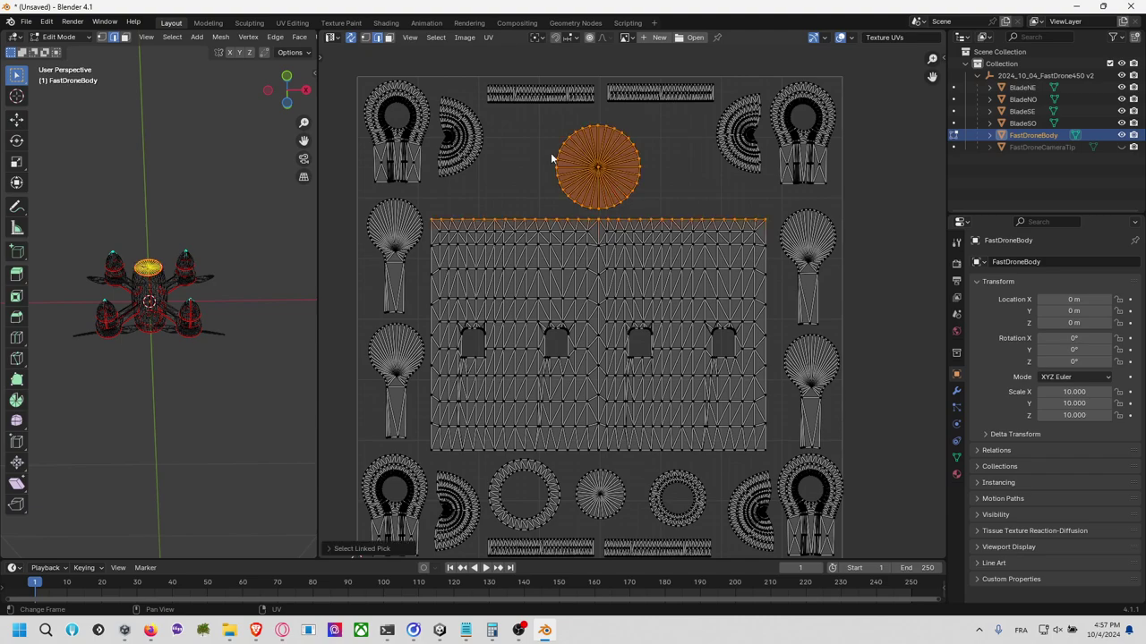
{"action": "left_click", "coordinate": [350, 37]}
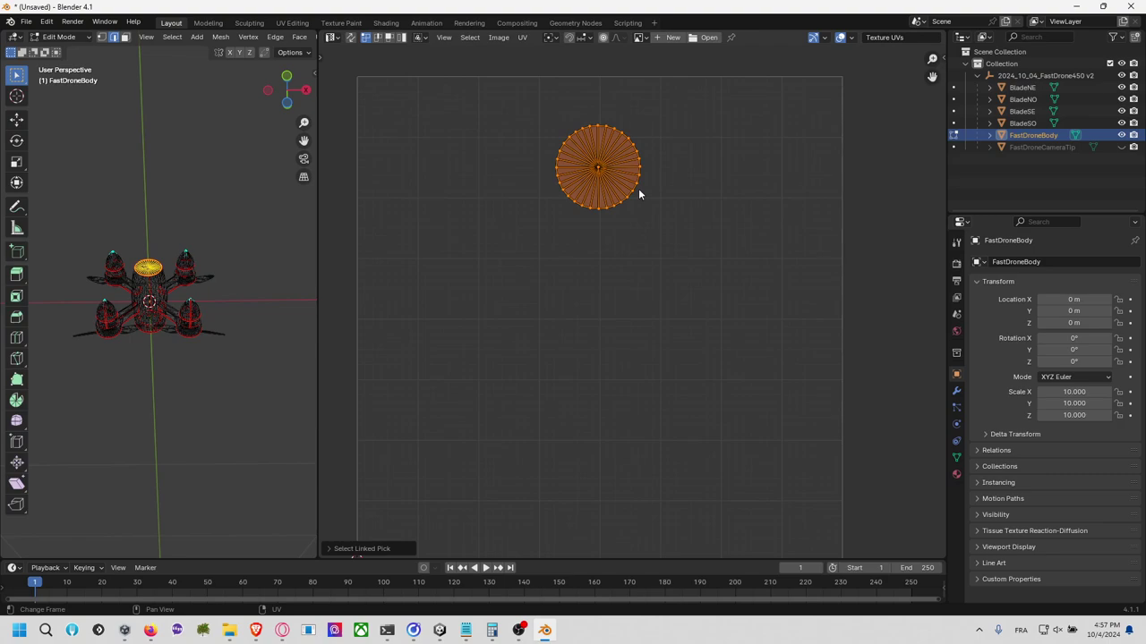
{"action": "key", "text": "r"}
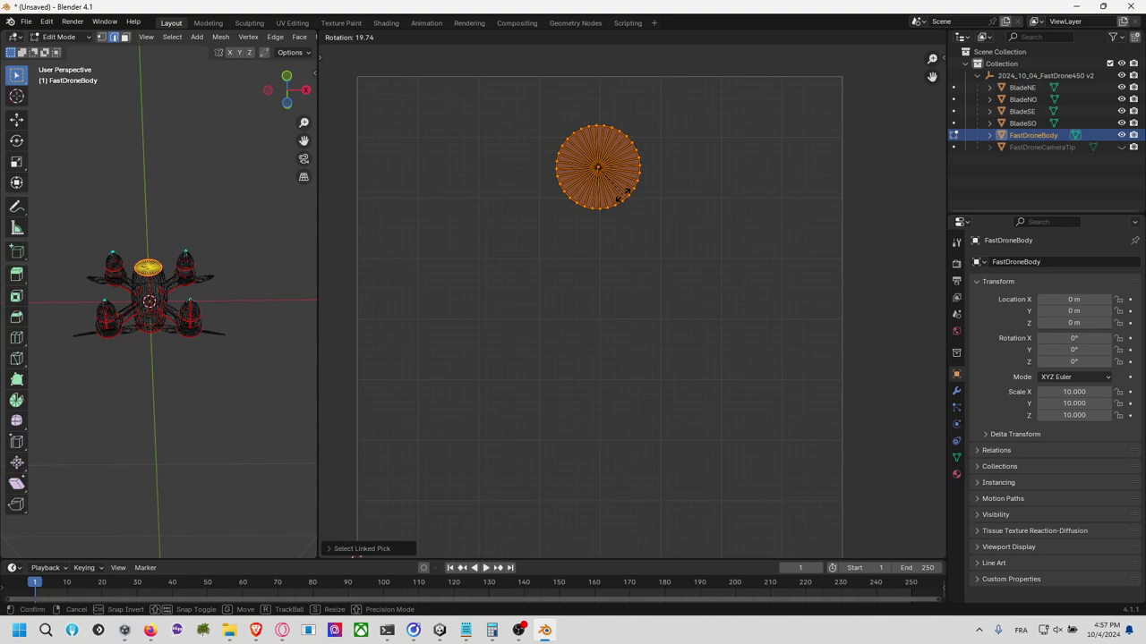
{"action": "left_click", "coordinate": [624, 199]}
Step: Re-enable sync and check vertices on the body island's top and bottom edges
{"action": "key", "text": "a"}
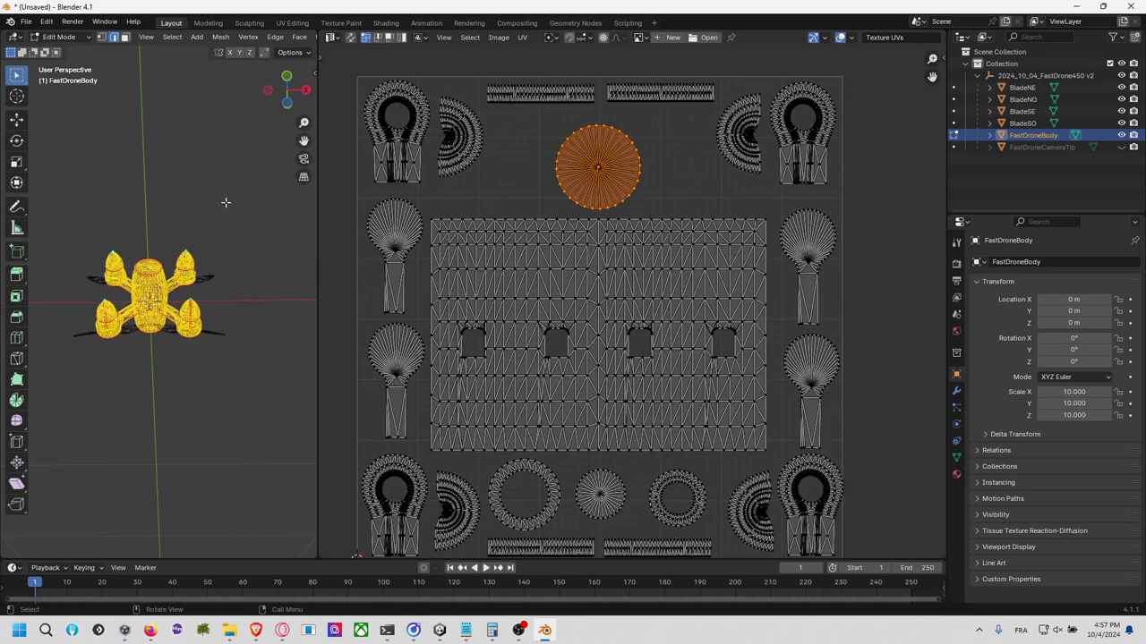
{"action": "left_click", "coordinate": [600, 213]}
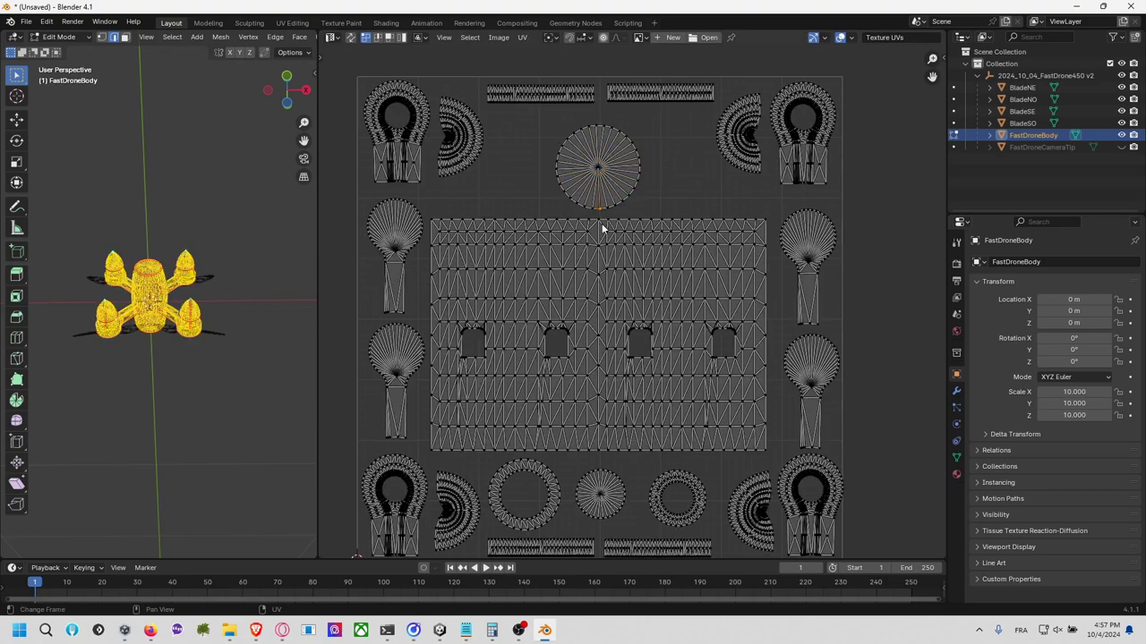
{"action": "left_click", "coordinate": [350, 37]}
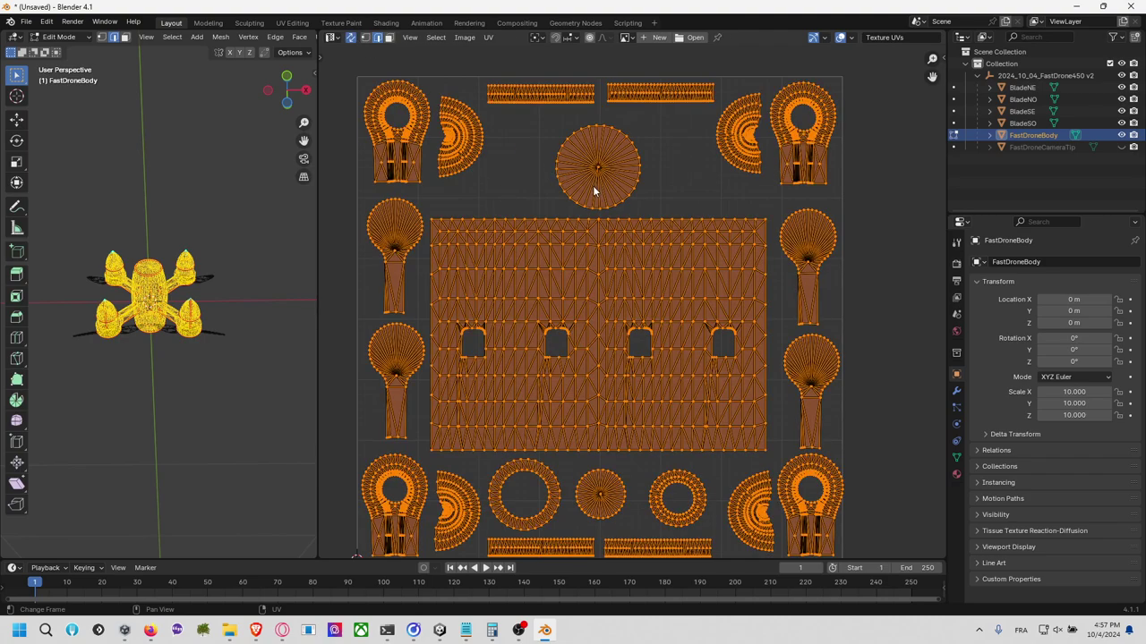
{"action": "left_click", "coordinate": [599, 209]}
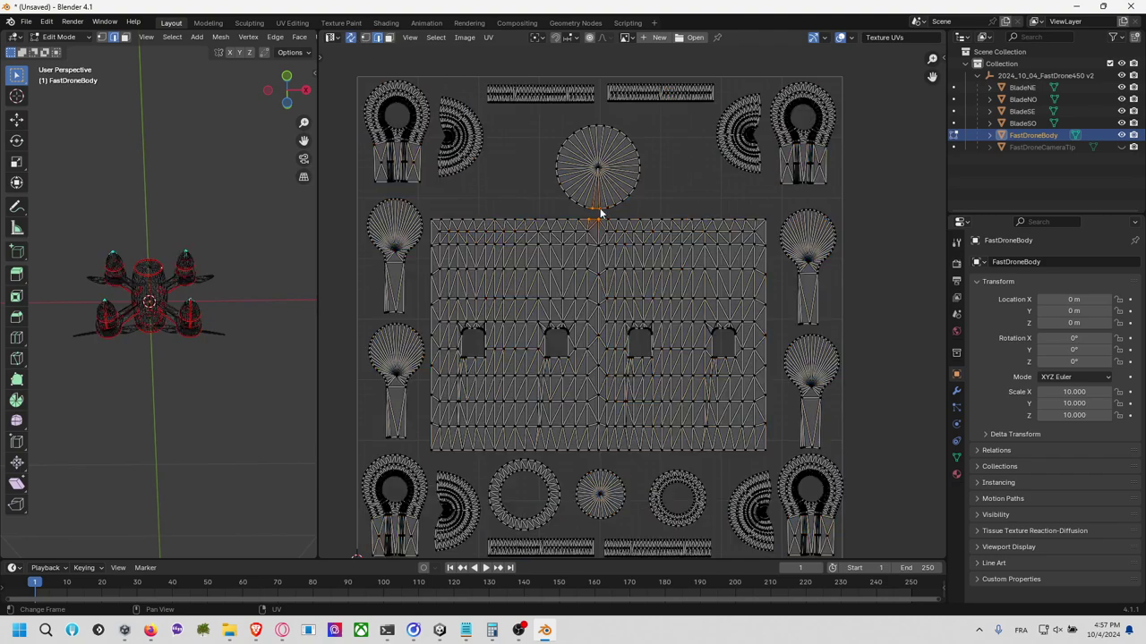
{"action": "left_click", "coordinate": [600, 446]}
Step: Zoom to the body's bottom edge and pick slanted edges to find the matching ring seam
{"action": "scroll", "coordinate": [574, 505], "scroll_direction": "up", "scroll_amount": 3}
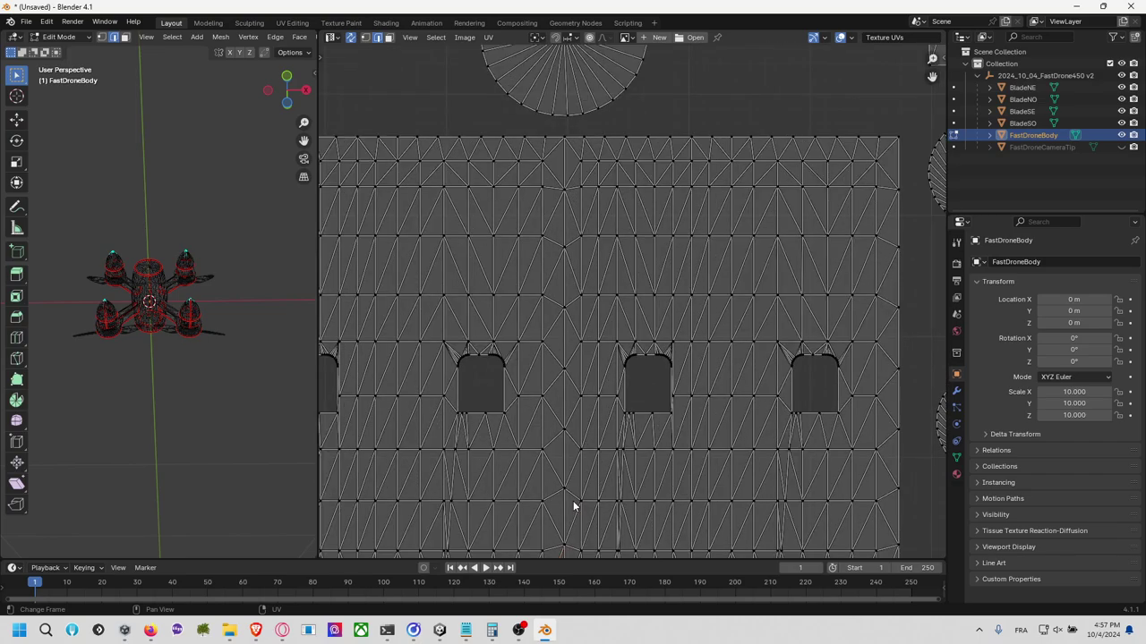
{"action": "middle_click_drag", "start_coordinate": [573, 500], "coordinate": [624, 347]}
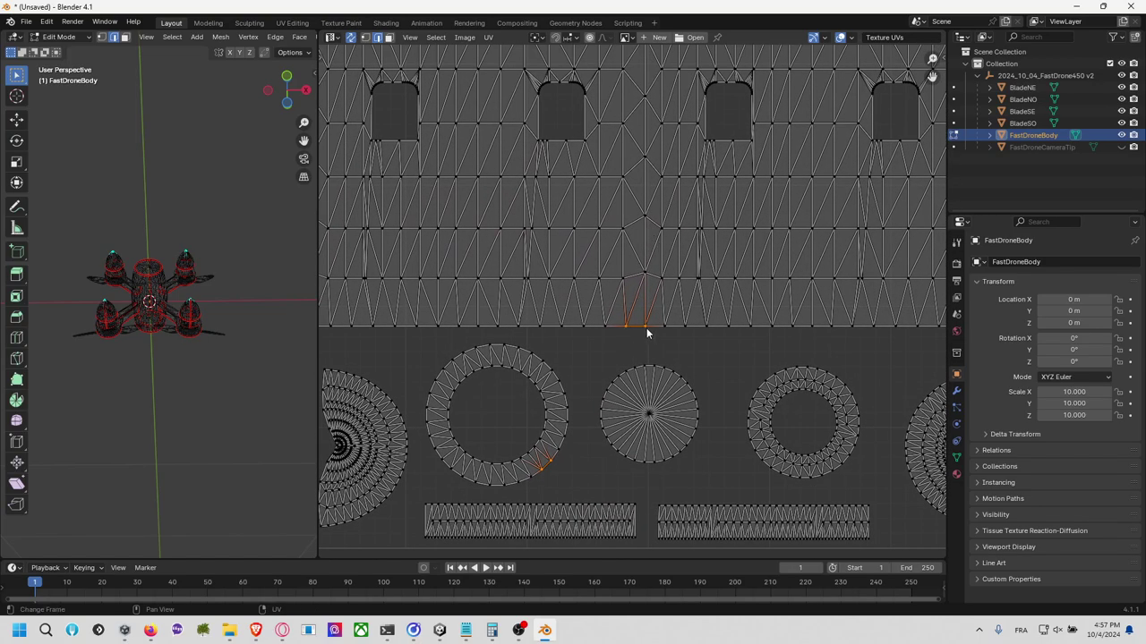
{"action": "left_click", "coordinate": [646, 331]}
{"action": "left_click", "coordinate": [644, 331]}
{"action": "left_click", "coordinate": [664, 328]}
{"action": "left_click", "coordinate": [350, 38]}
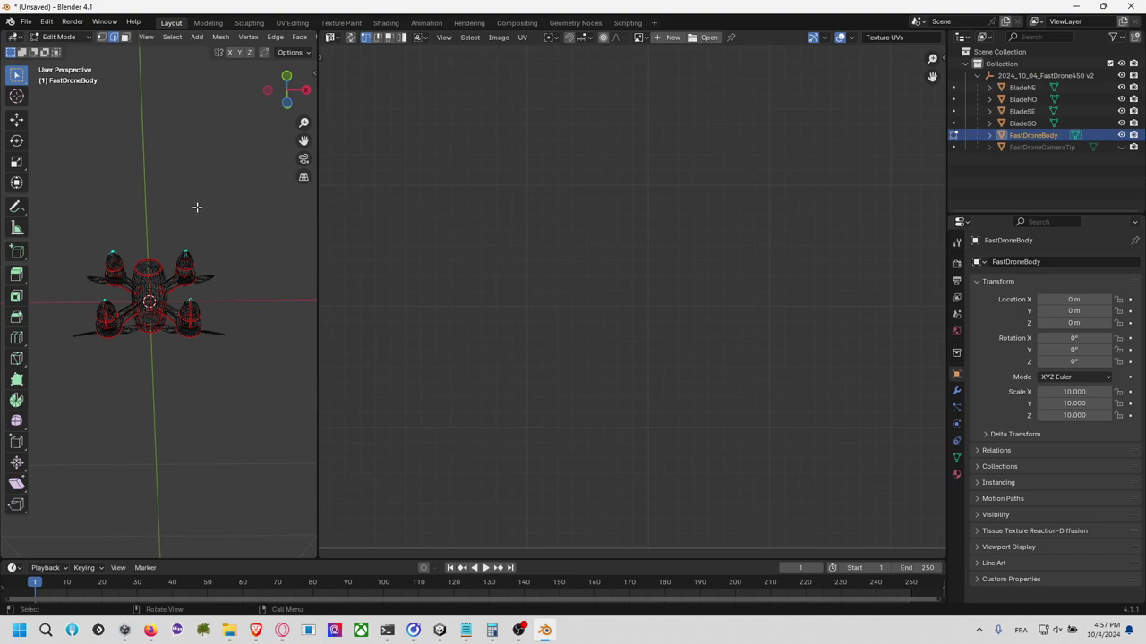
{"action": "key", "text": "a"}
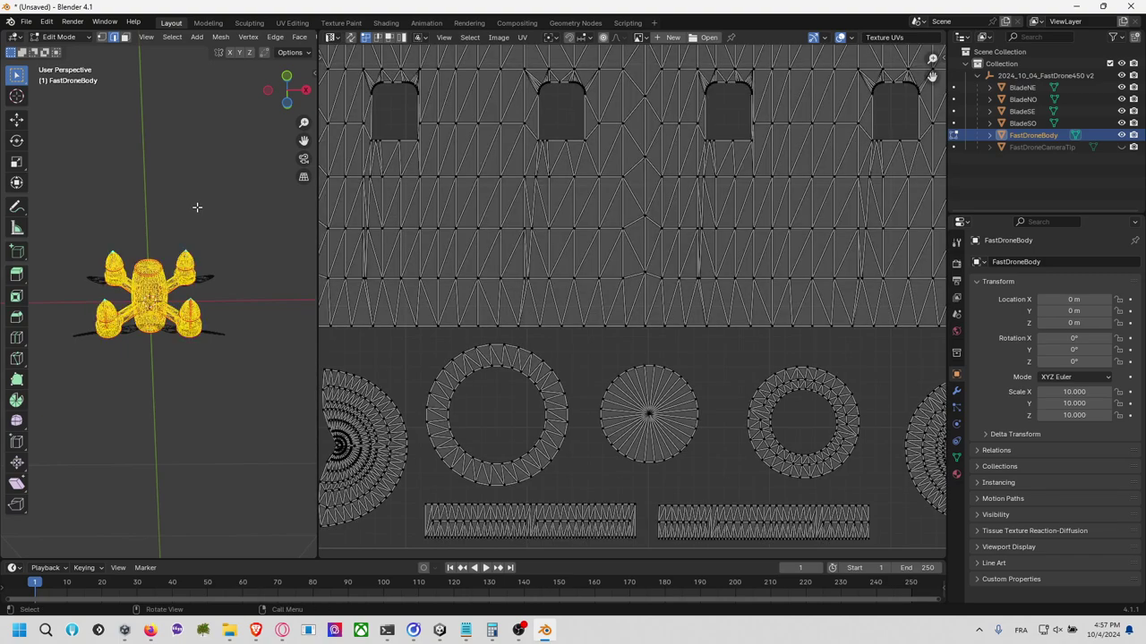
Step: Rotate the ring island, place it around the fan disc, and enlarge it slightly
{"action": "left_click", "coordinate": [545, 469]}
{"action": "key", "text": "l"}
{"action": "key", "text": "r"}
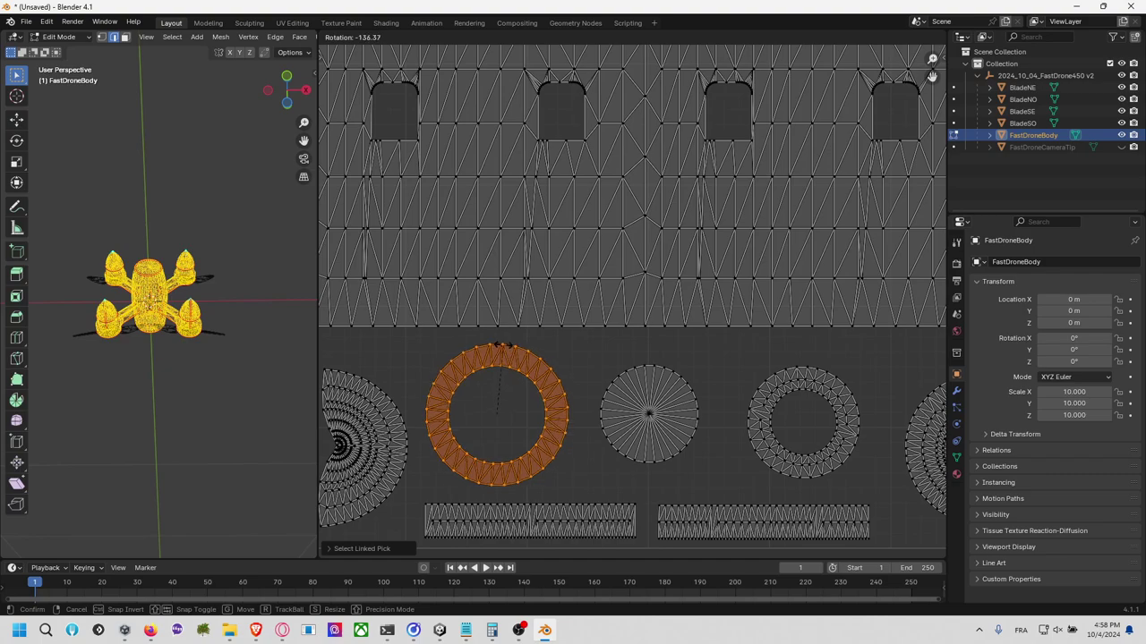
{"action": "left_click", "coordinate": [501, 345]}
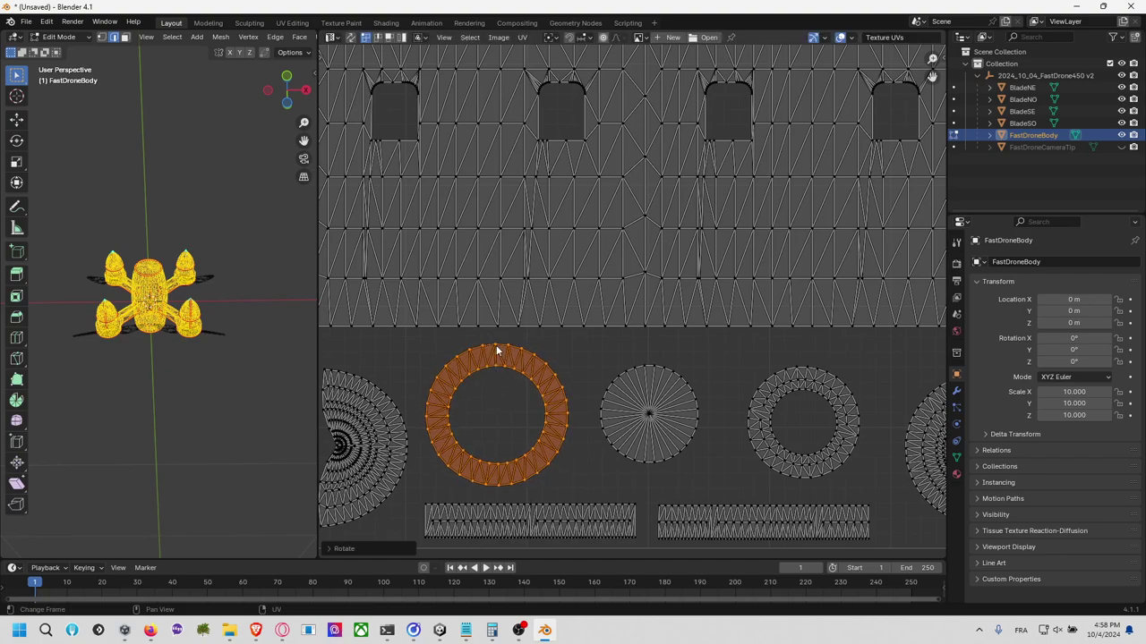
{"action": "key", "text": "g"}
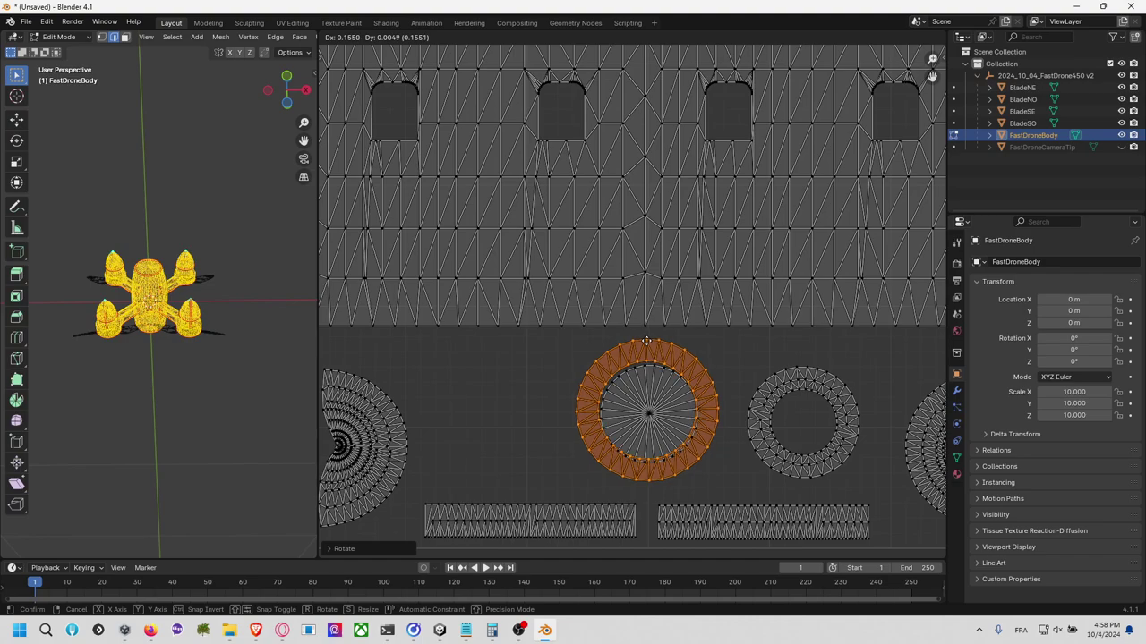
{"action": "left_click", "coordinate": [646, 342]}
{"action": "key", "text": "s"}
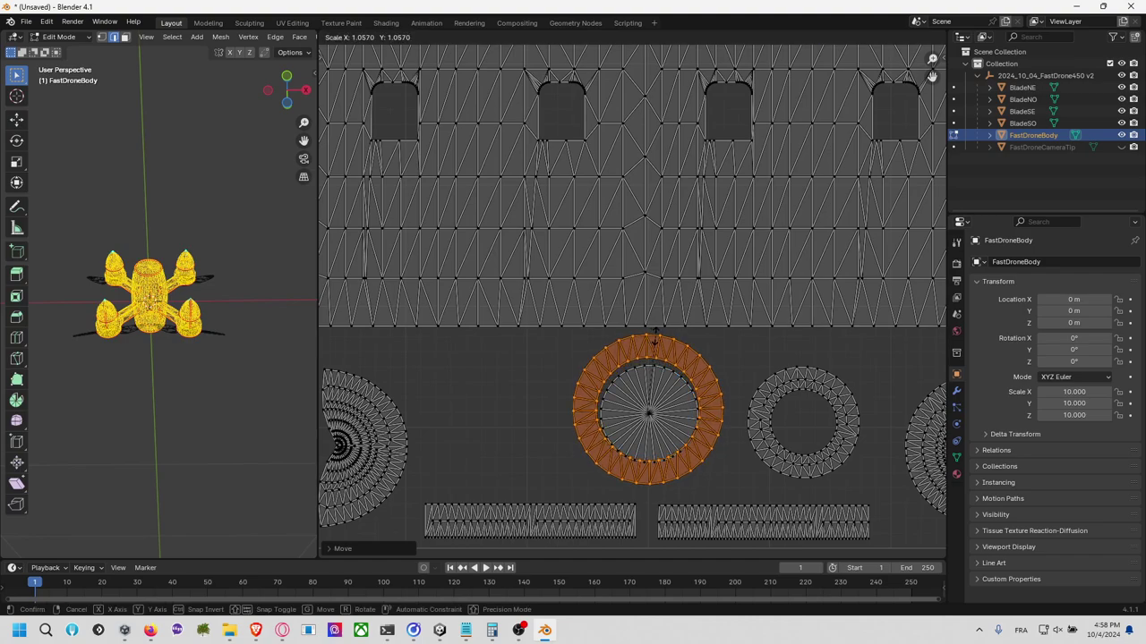
{"action": "left_click", "coordinate": [649, 340]}
{"action": "key", "text": "g"}
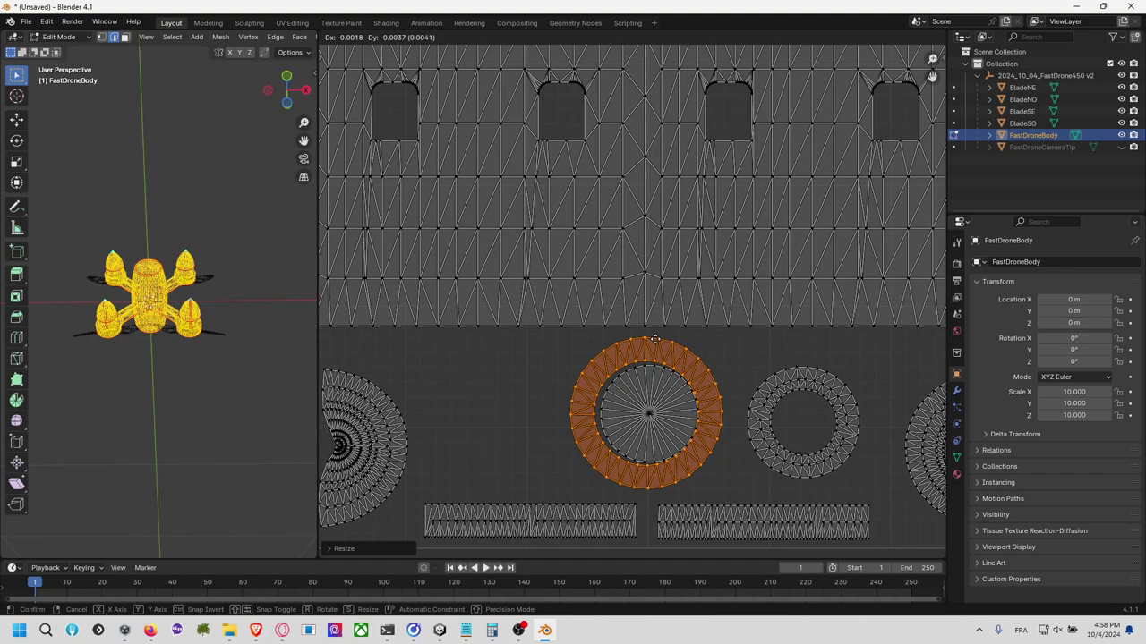
{"action": "left_click", "coordinate": [657, 342]}
{"action": "left_click", "coordinate": [662, 385]}
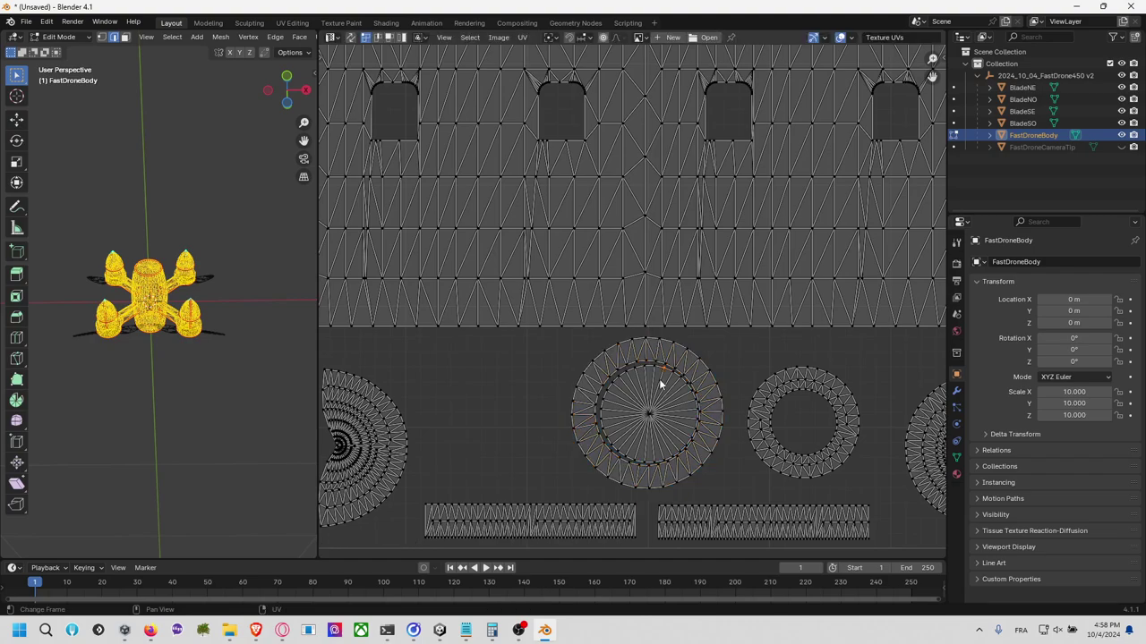
{"action": "left_click", "coordinate": [350, 37]}
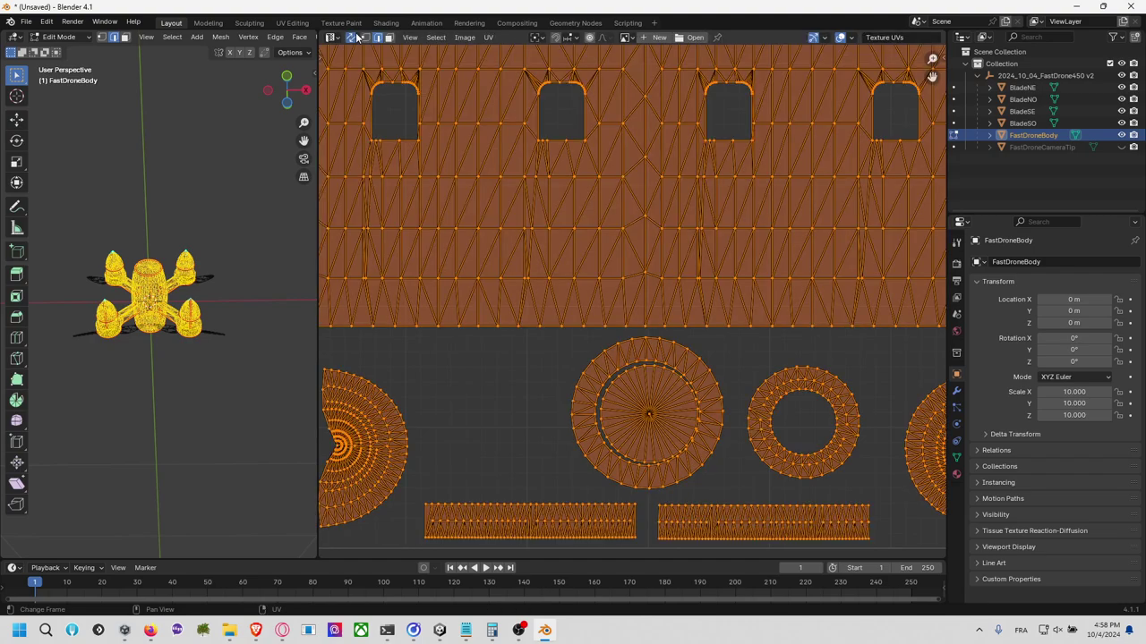
Step: Check seam vertices on the large circle and small ring with UV Sync on, then turn sync off
{"action": "left_click", "coordinate": [654, 378]}
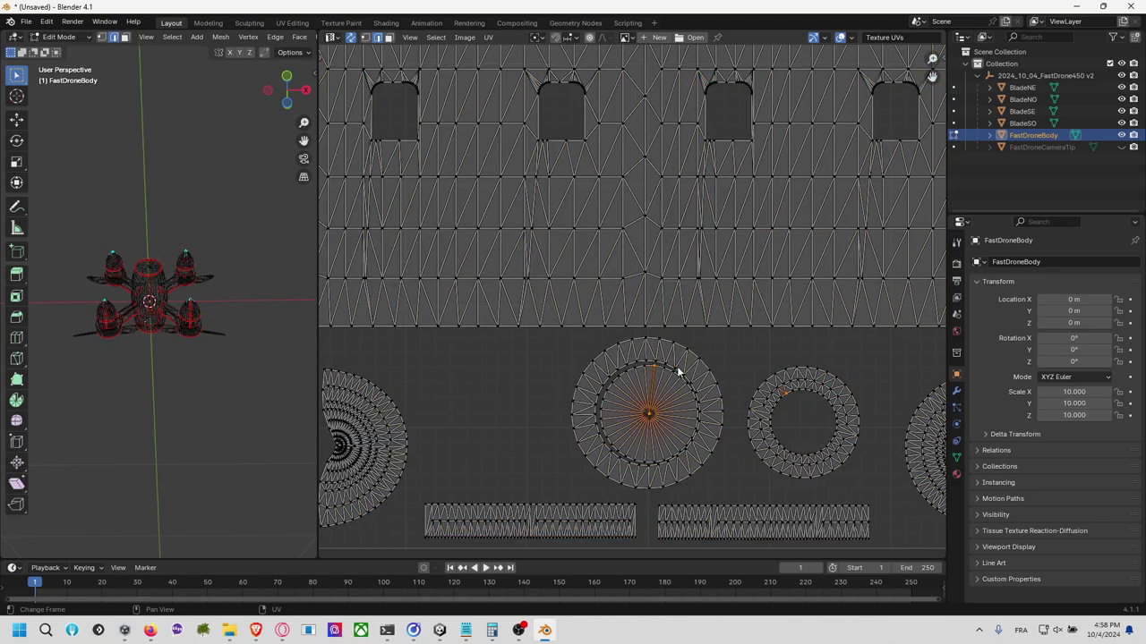
{"action": "left_click", "coordinate": [648, 364]}
{"action": "key", "text": "a"}
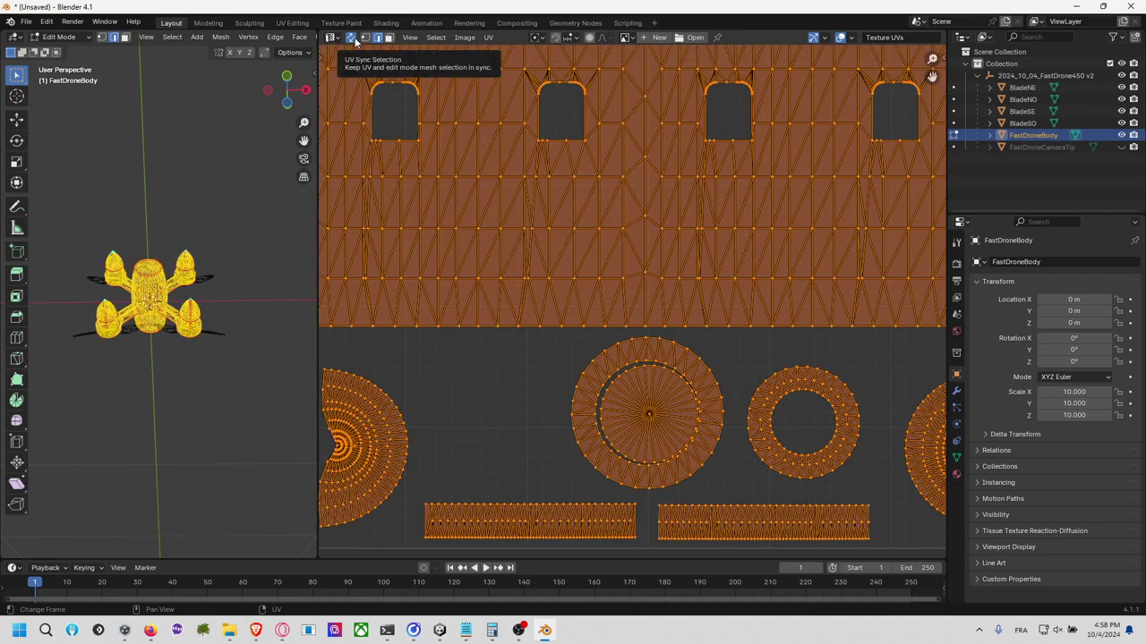
{"action": "left_click", "coordinate": [857, 439]}
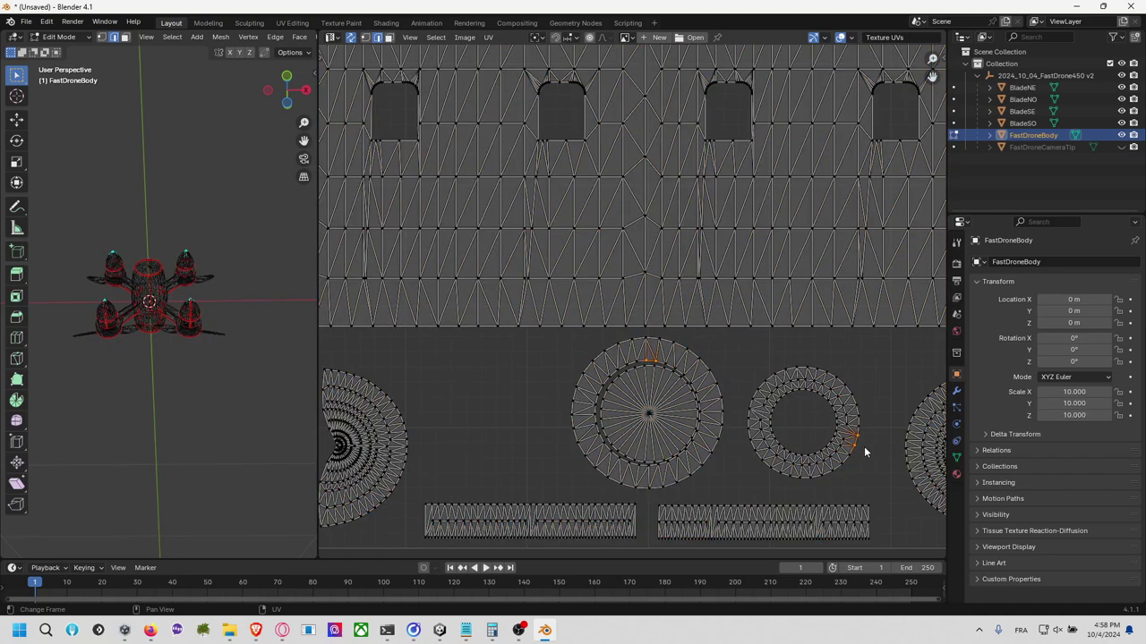
{"action": "left_click", "coordinate": [347, 40]}
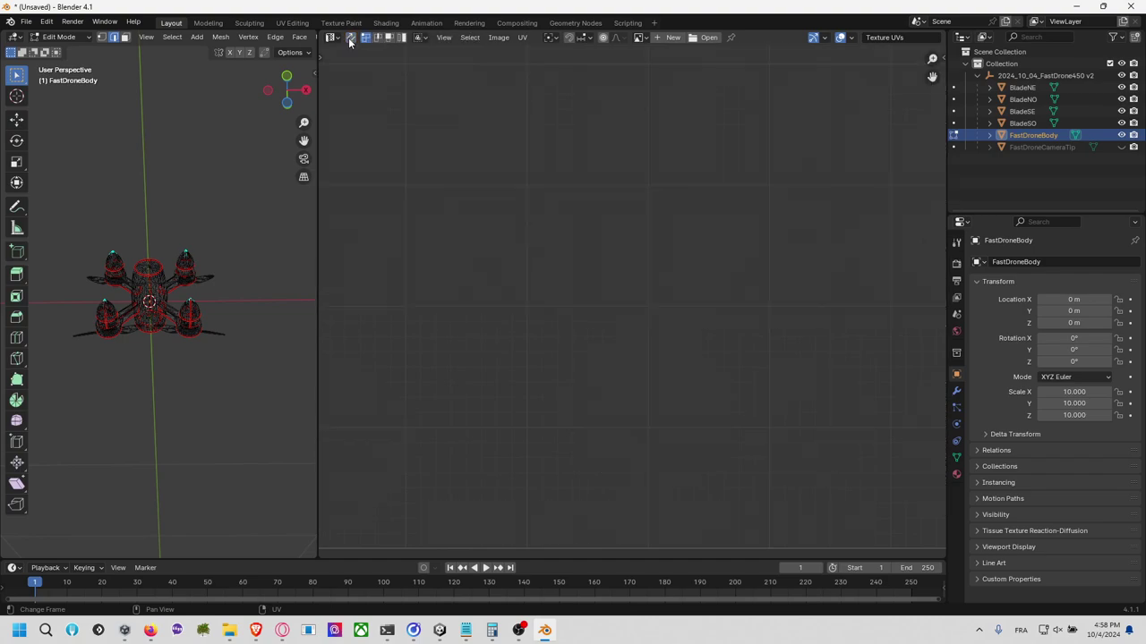
Step: Rotate the small ring island about -103° beside the large circle
{"action": "key", "text": "a"}
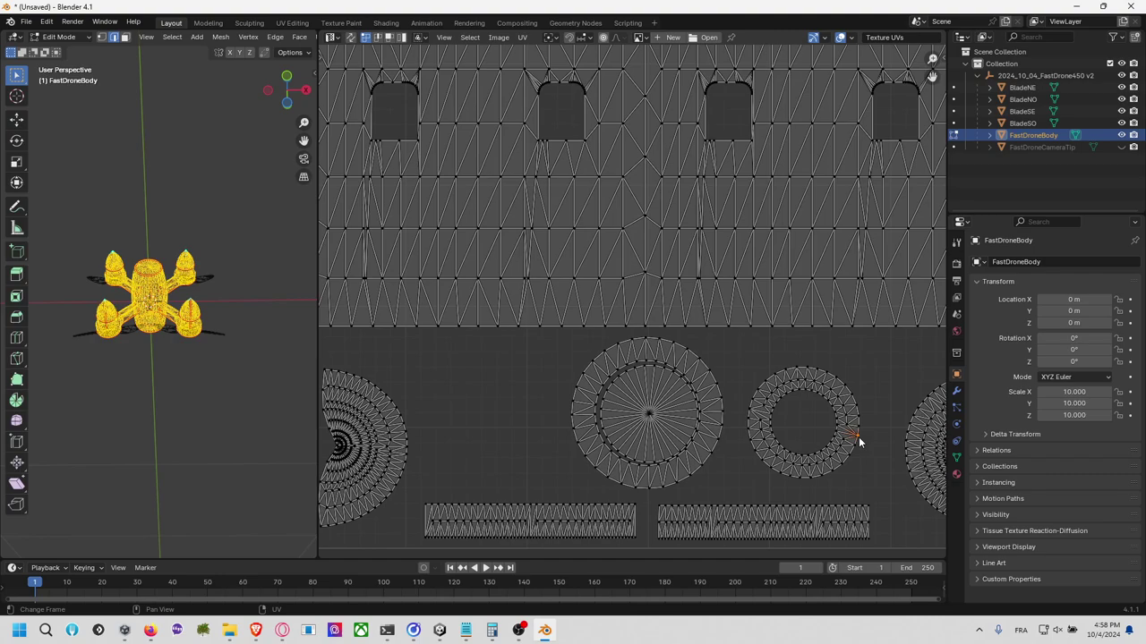
{"action": "key", "text": "l"}
{"action": "key", "text": "r"}
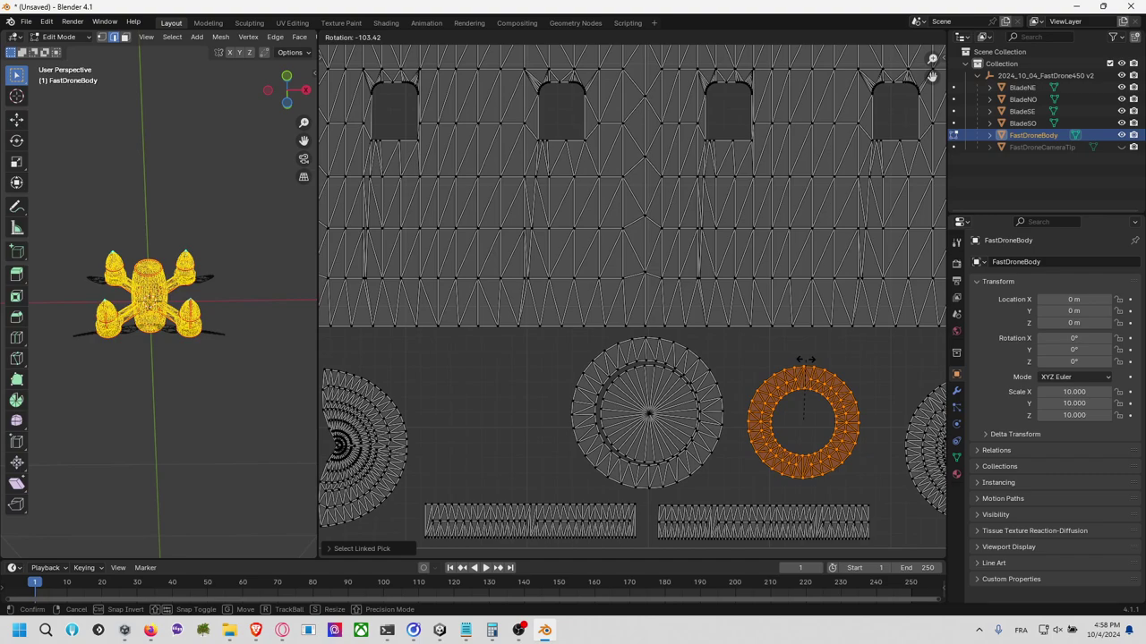
{"action": "left_click", "coordinate": [806, 360]}
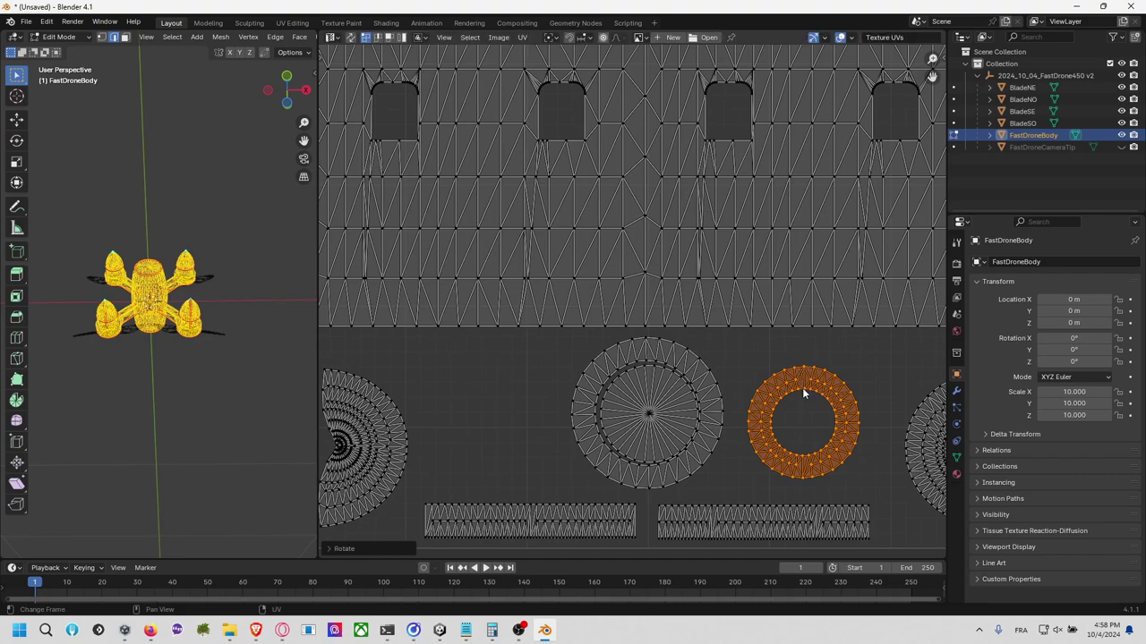
{"action": "left_click", "coordinate": [802, 391]}
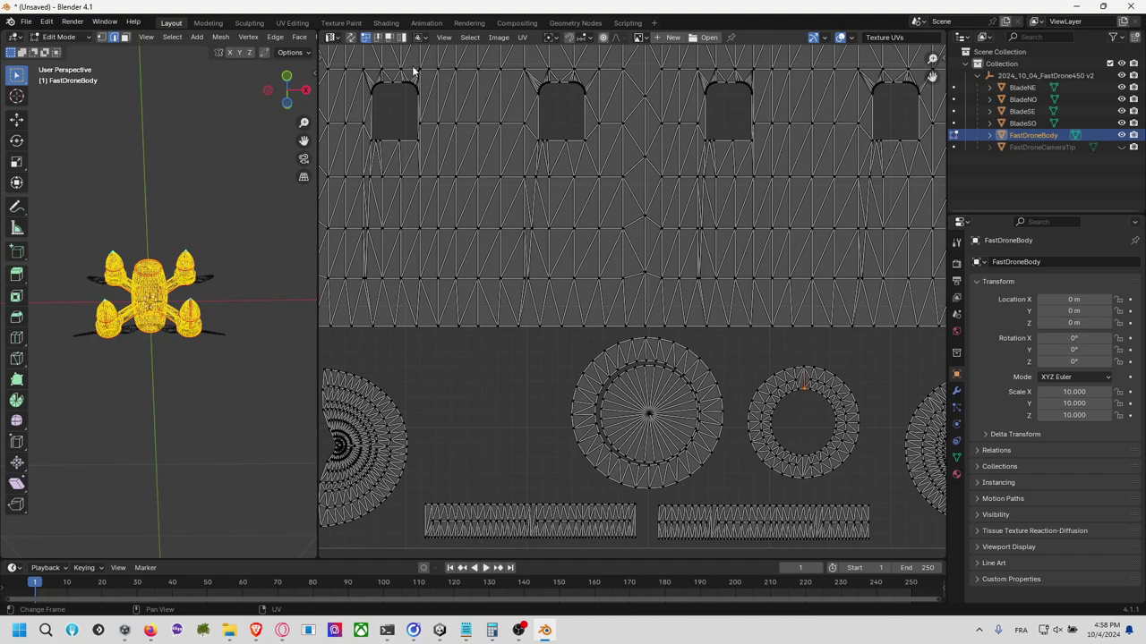
{"action": "left_click", "coordinate": [350, 37]}
Step: Compare the ring and circle seam edges, then rotate the inner disc island to match
{"action": "left_click", "coordinate": [802, 390]}
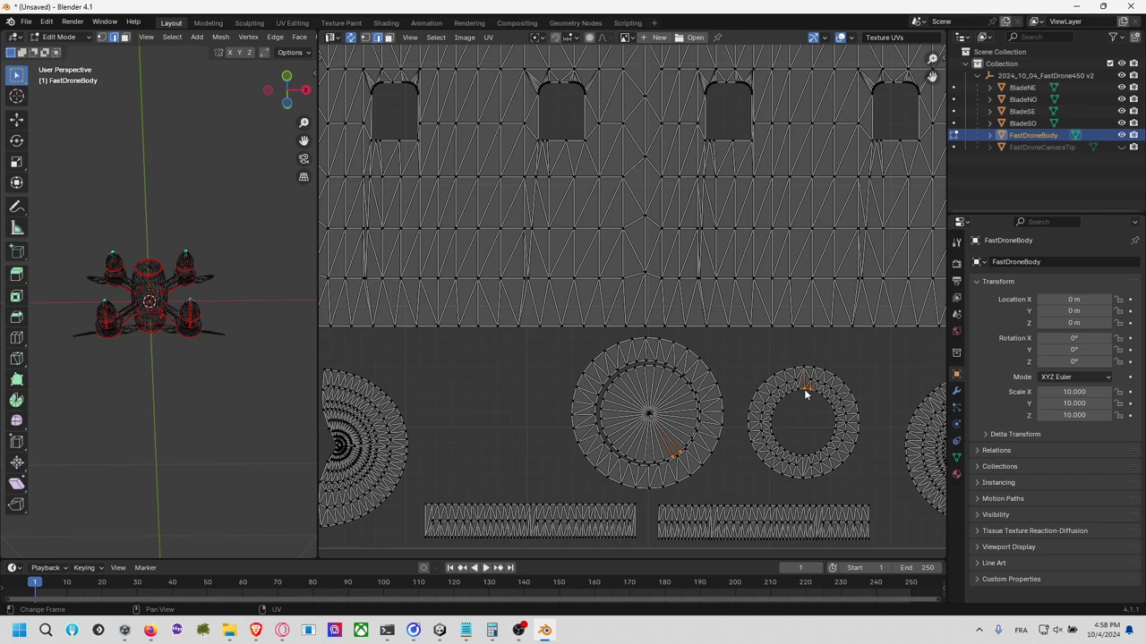
{"action": "left_click", "coordinate": [678, 452]}
{"action": "left_click", "coordinate": [676, 453]}
{"action": "left_click", "coordinate": [240, 308]}
{"action": "left_click", "coordinate": [350, 38]}
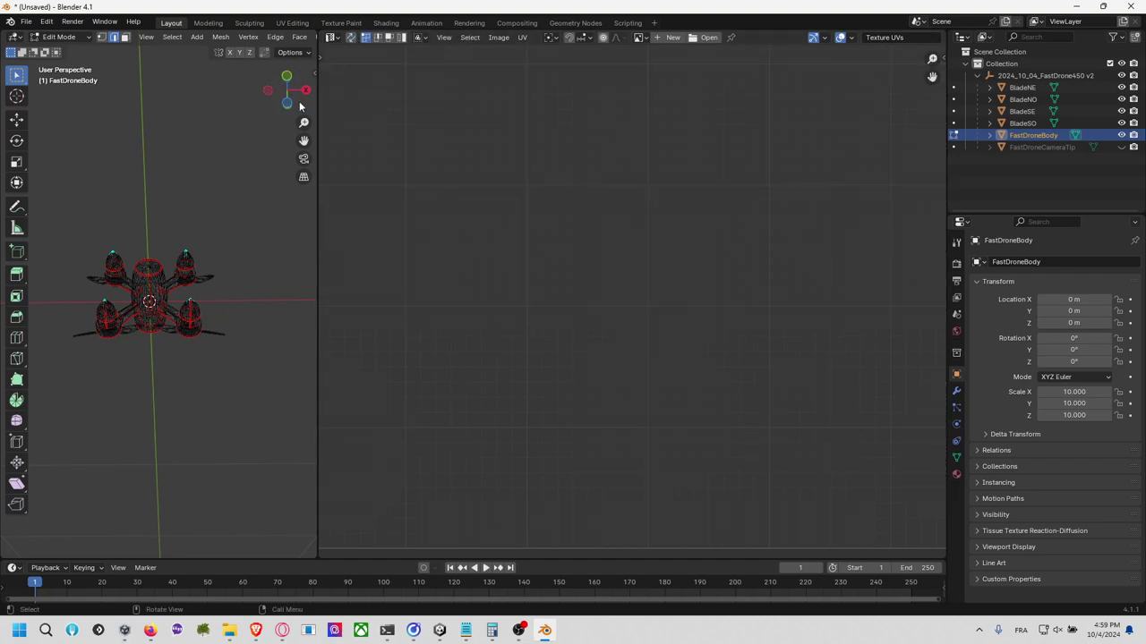
{"action": "key", "text": "a"}
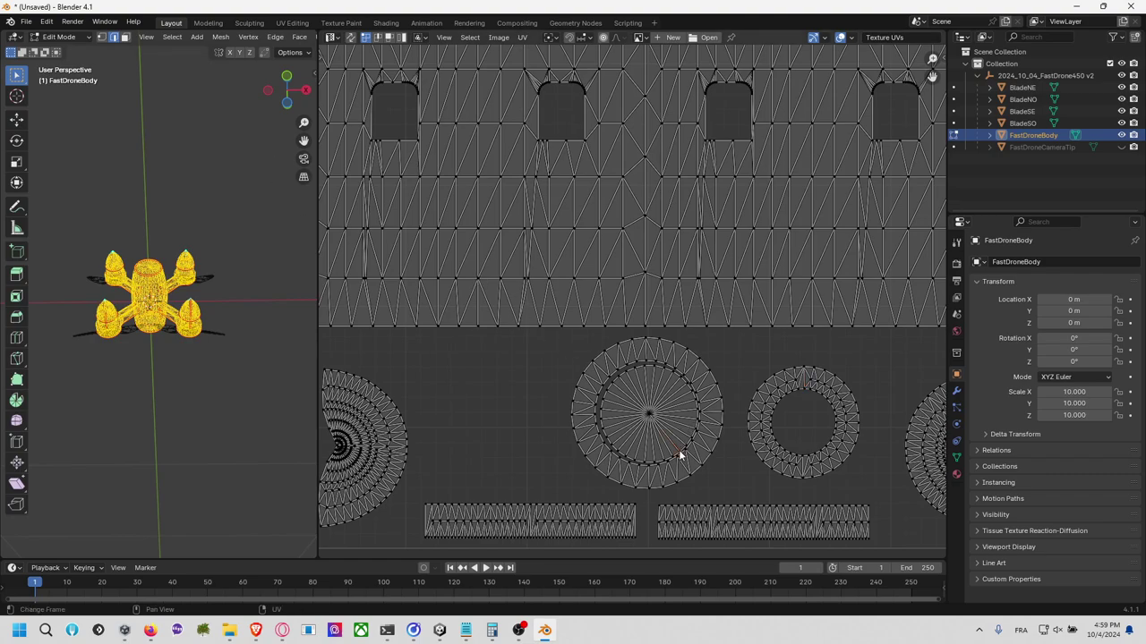
{"action": "key", "text": "l"}
{"action": "key", "text": "r"}
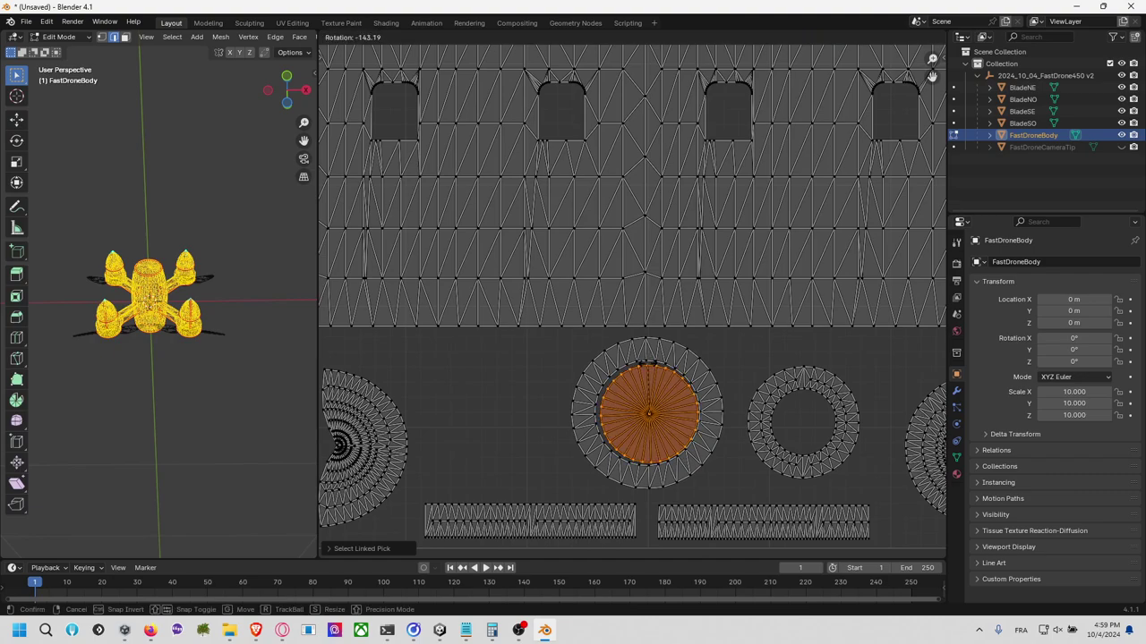
{"action": "left_click", "coordinate": [652, 366]}
{"action": "key", "text": "a"}
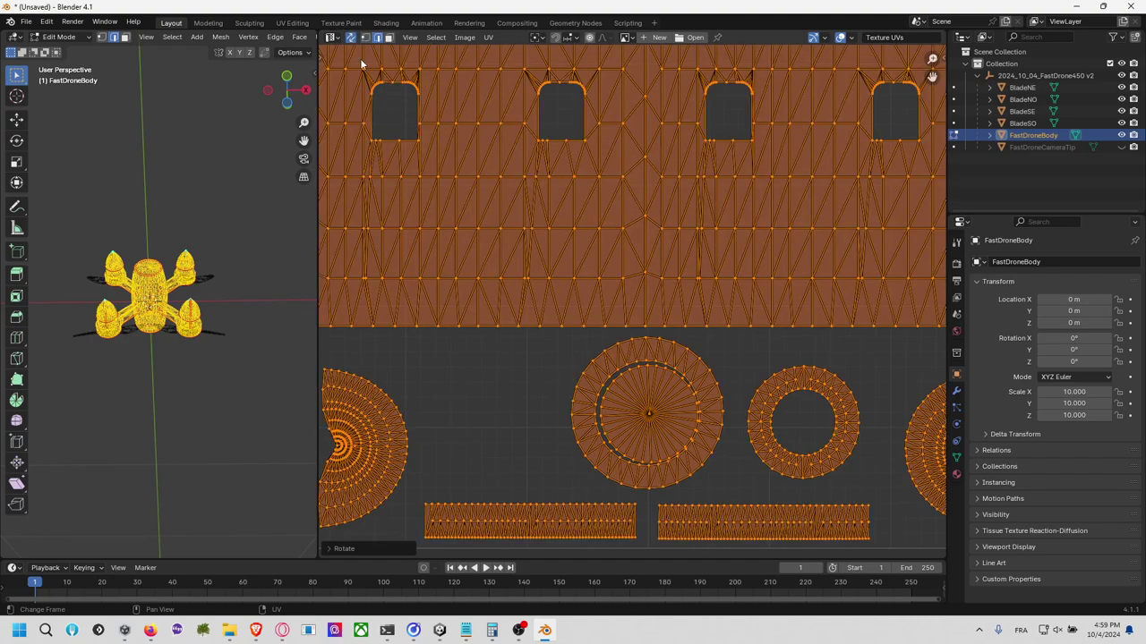
Step: Select the spoked inner disc island and nudge it to sit centred in its ring
{"action": "left_click", "coordinate": [650, 334]}
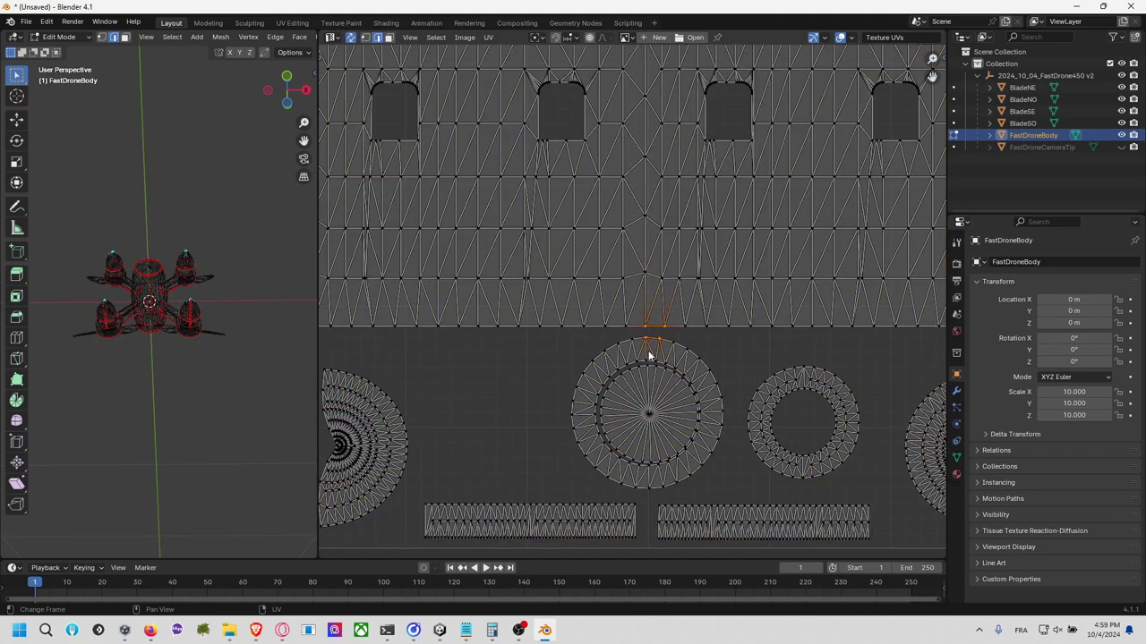
{"action": "left_click", "coordinate": [648, 362]}
{"action": "left_click", "coordinate": [804, 387]}
{"action": "left_click", "coordinate": [652, 374]}
{"action": "left_click", "coordinate": [748, 365]}
{"action": "left_click", "coordinate": [686, 397]}
{"action": "key", "text": "l"}
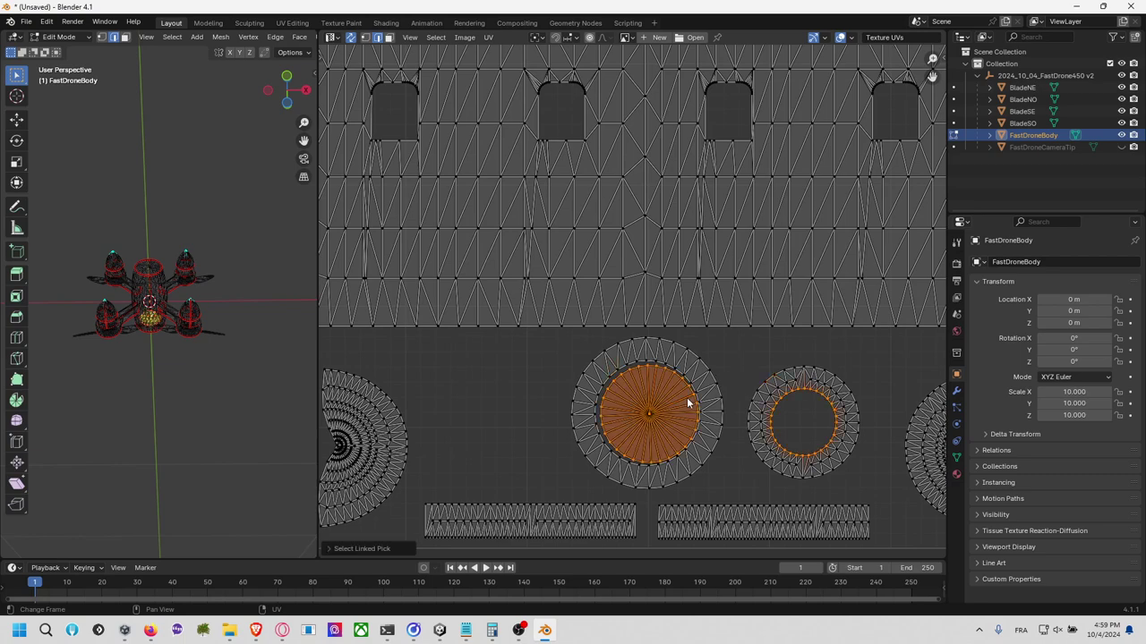
{"action": "left_click", "coordinate": [350, 37]}
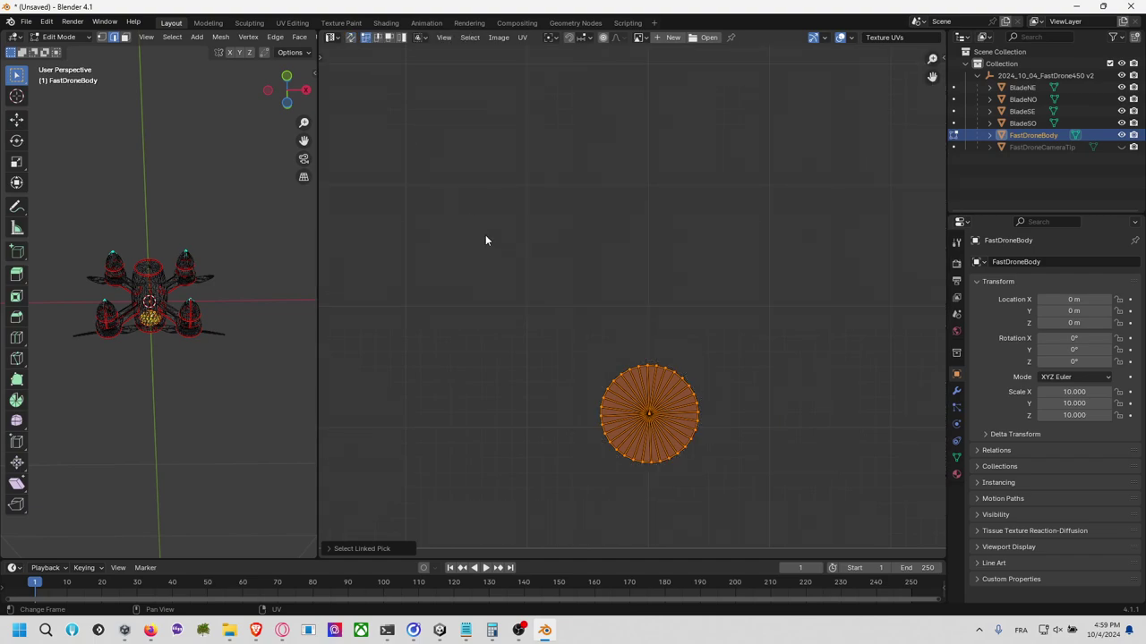
{"action": "key", "text": "a"}
{"action": "left_click", "coordinate": [639, 414]}
{"action": "key", "text": "l"}
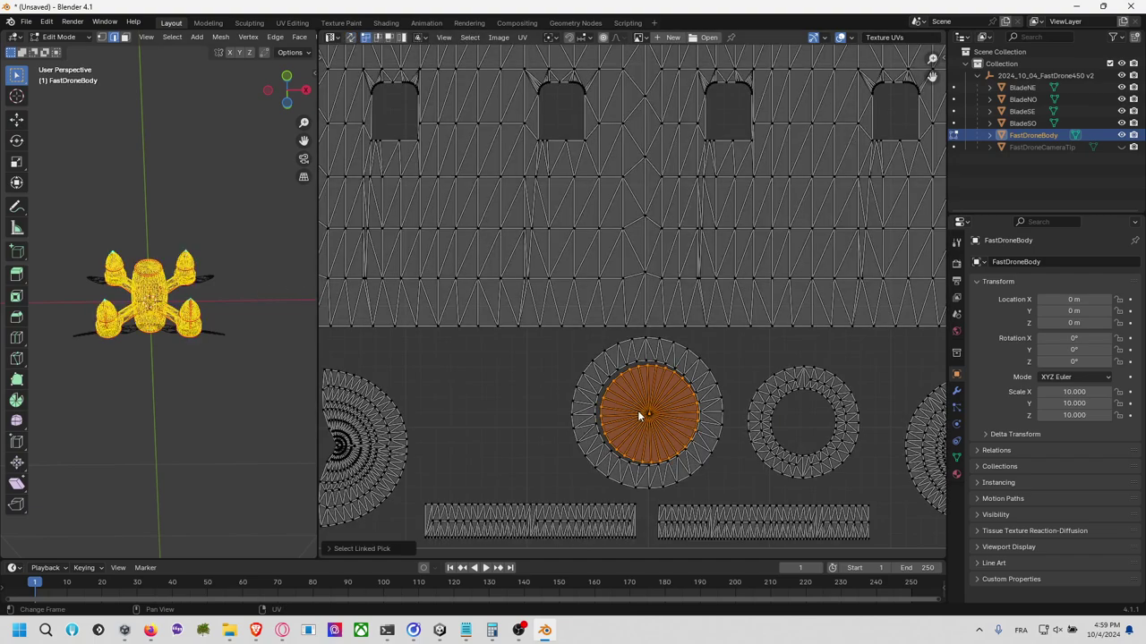
{"action": "key", "text": "g"}
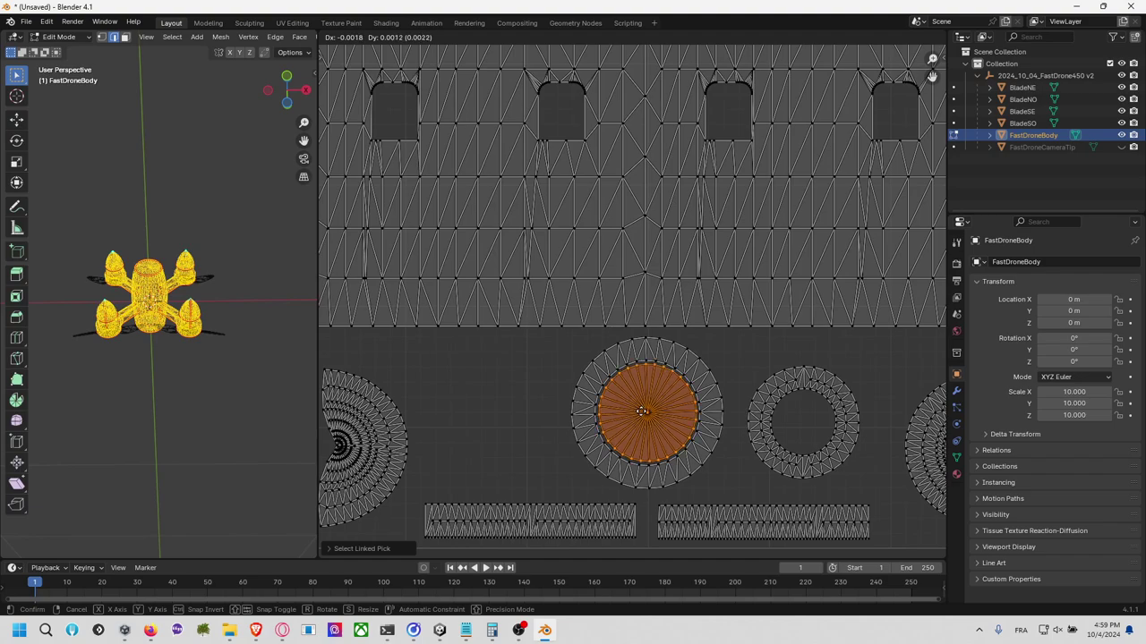
{"action": "left_click", "coordinate": [642, 411]}
Step: Review all UVs with the drone viewed from below, then deselect the mesh
{"action": "scroll", "coordinate": [642, 415], "scroll_direction": "down", "scroll_amount": 2}
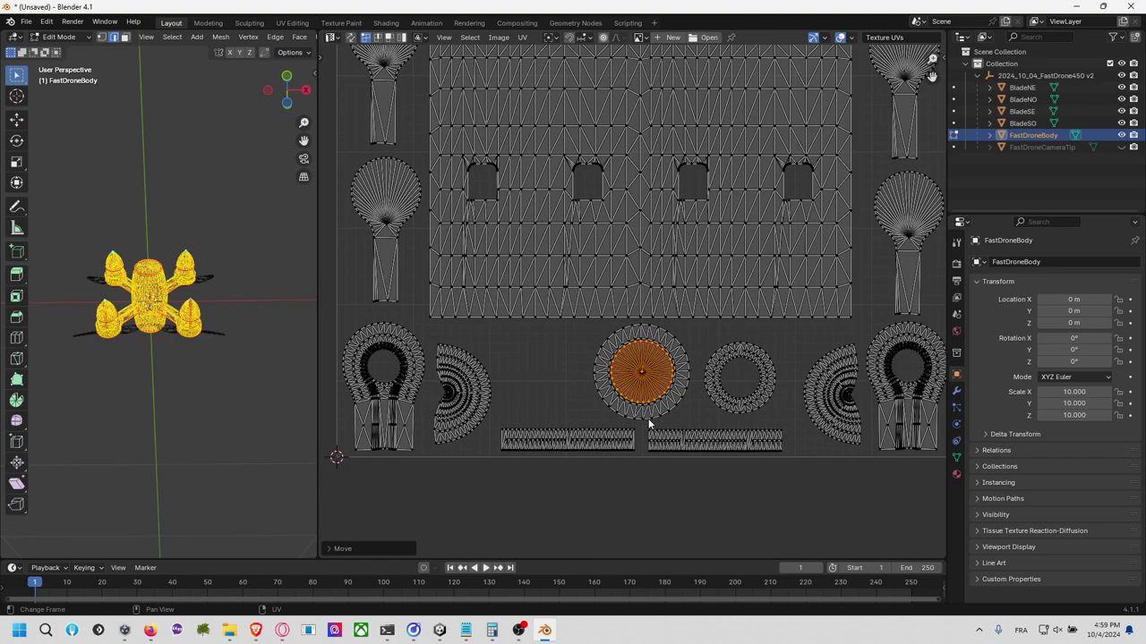
{"action": "left_click", "coordinate": [273, 320]}
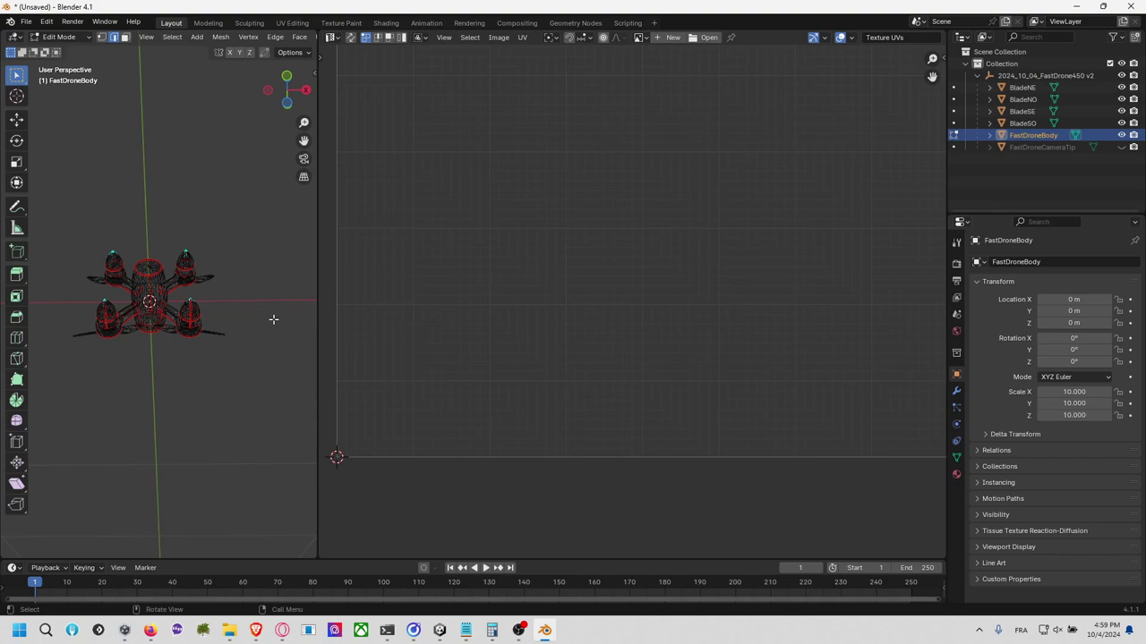
{"action": "key", "text": "a"}
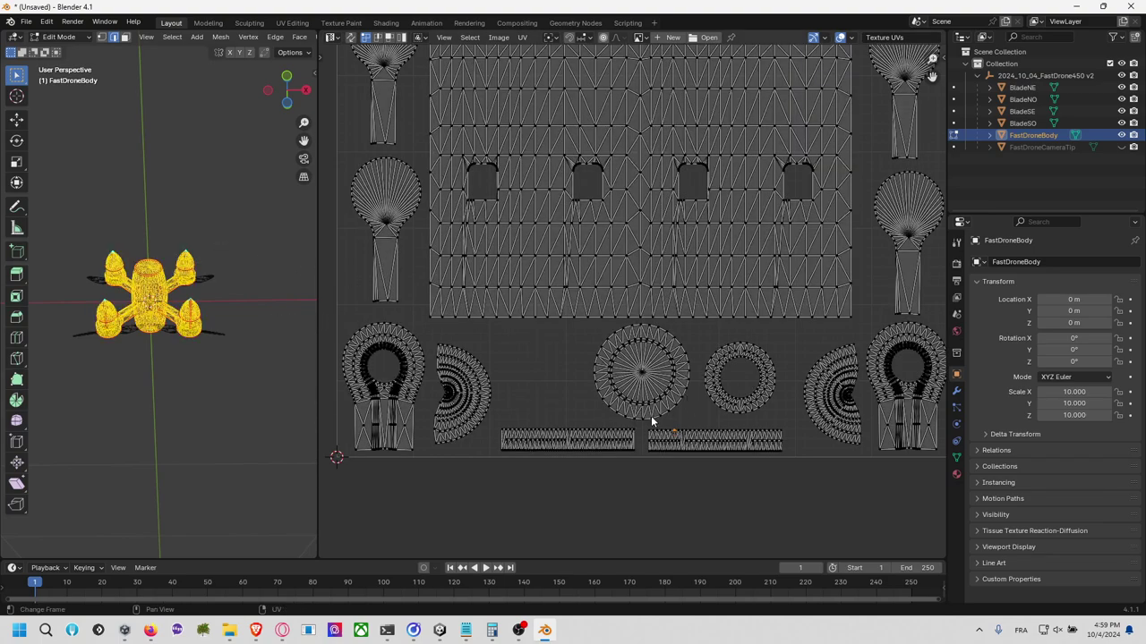
{"action": "left_click", "coordinate": [288, 105]}
{"action": "left_click", "coordinate": [216, 315]}
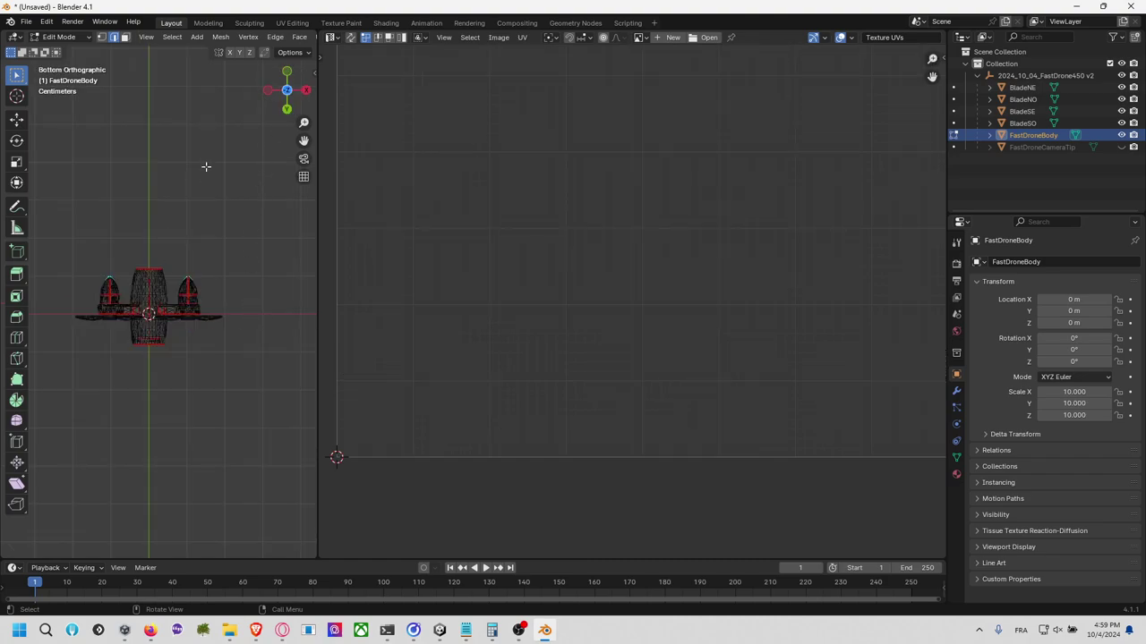
Step: Switch to face select mode and widen the 3D view beside the UV editor
{"action": "left_click", "coordinate": [125, 36]}
{"action": "middle_click_drag", "start_coordinate": [231, 287], "coordinate": [32, 263]}
{"action": "left_click", "coordinate": [288, 101]}
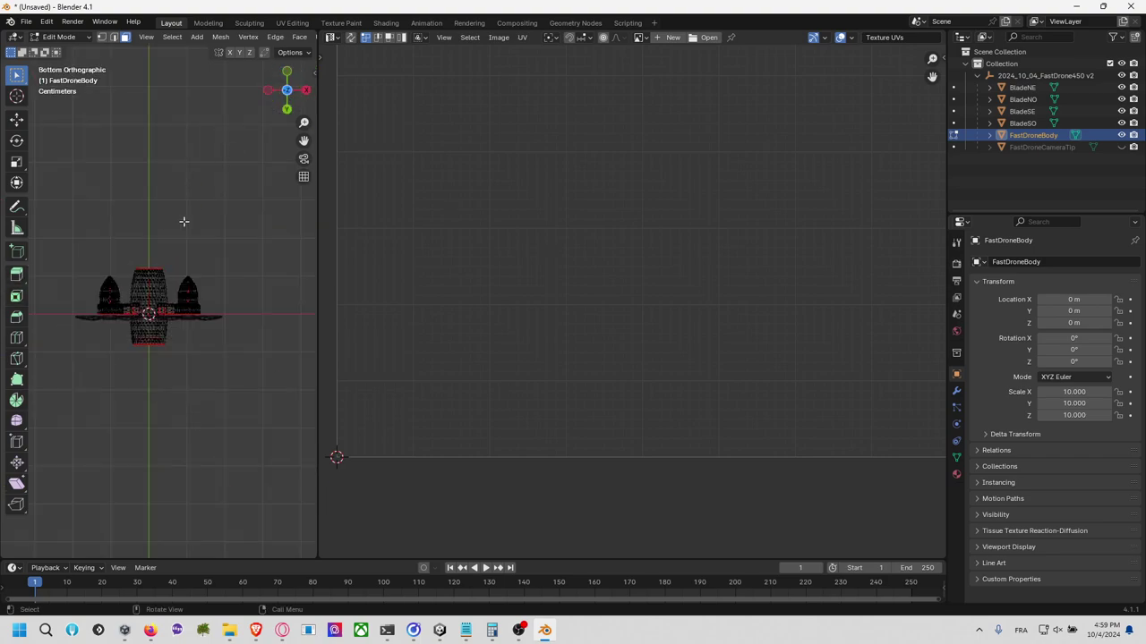
{"action": "scroll", "coordinate": [162, 299], "scroll_direction": "up", "scroll_amount": 5}
{"action": "left_click_drag", "start_coordinate": [317, 347], "coordinate": [611, 347]}
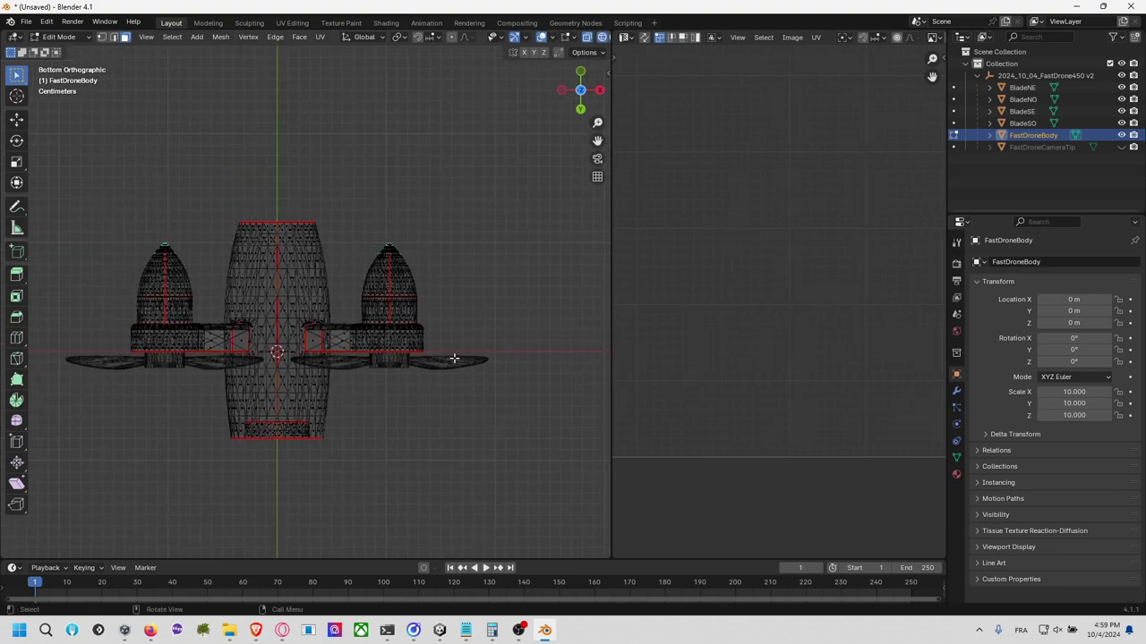
Step: Set Solid shading and box-select the body and arm band faces to check their UVs
{"action": "left_click_drag", "start_coordinate": [120, 327], "coordinate": [478, 339]}
{"action": "key", "text": "alt+a"}
{"action": "key", "text": "z"}
{"action": "left_click", "coordinate": [549, 344]}
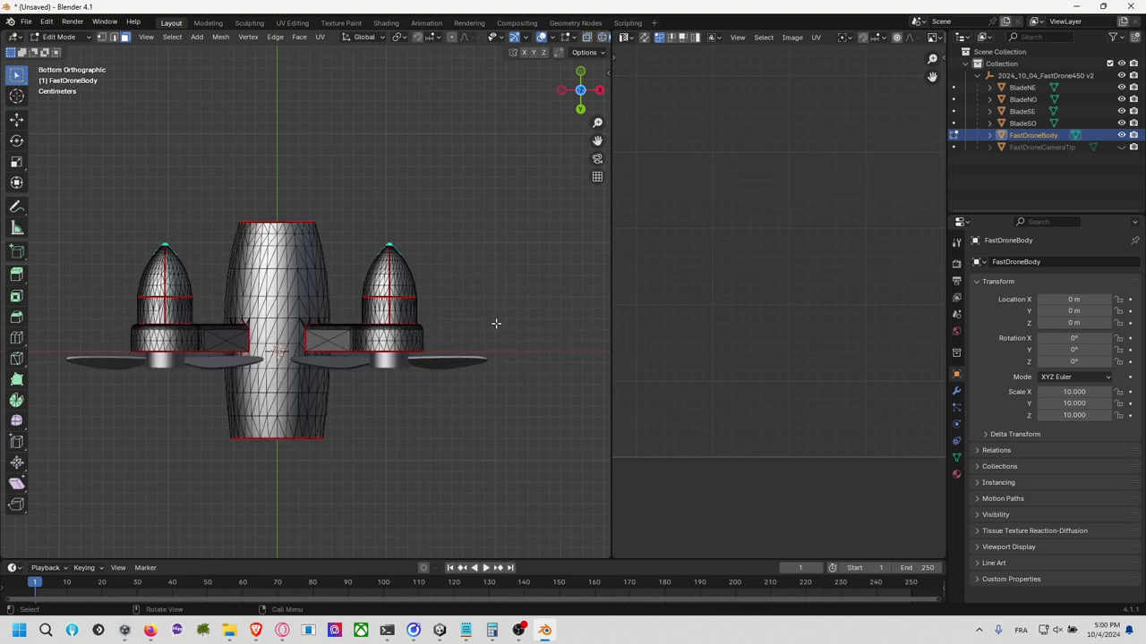
{"action": "left_click_drag", "start_coordinate": [104, 330], "coordinate": [472, 333]}
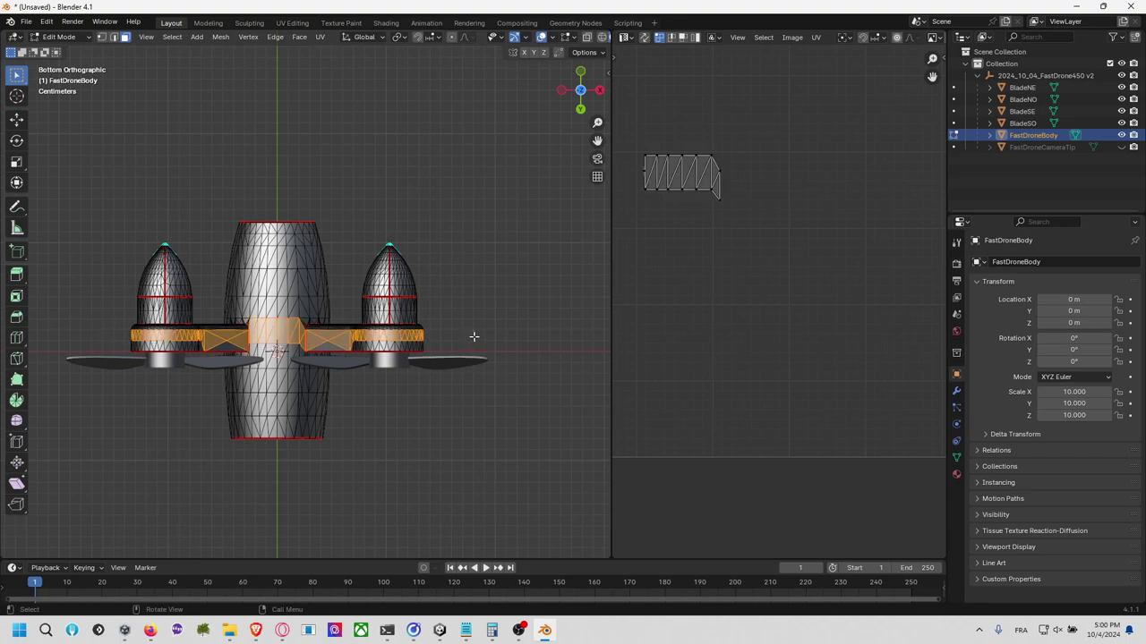
{"action": "scroll", "coordinate": [677, 257], "scroll_direction": "down", "scroll_amount": 5}
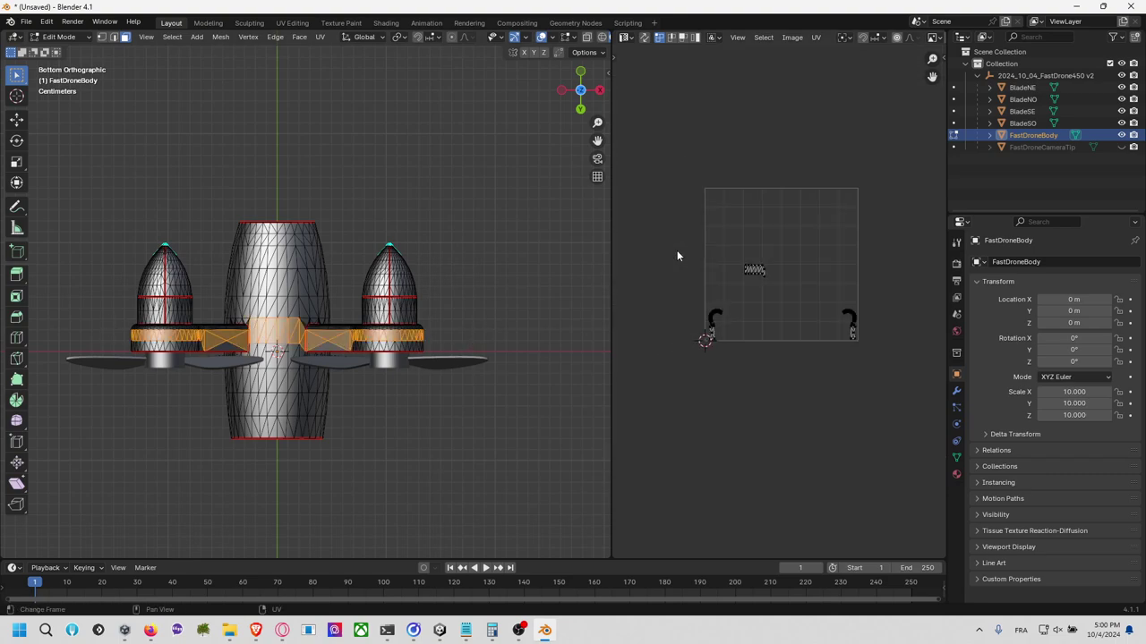
{"action": "scroll", "coordinate": [677, 257], "scroll_direction": "up", "scroll_amount": 1}
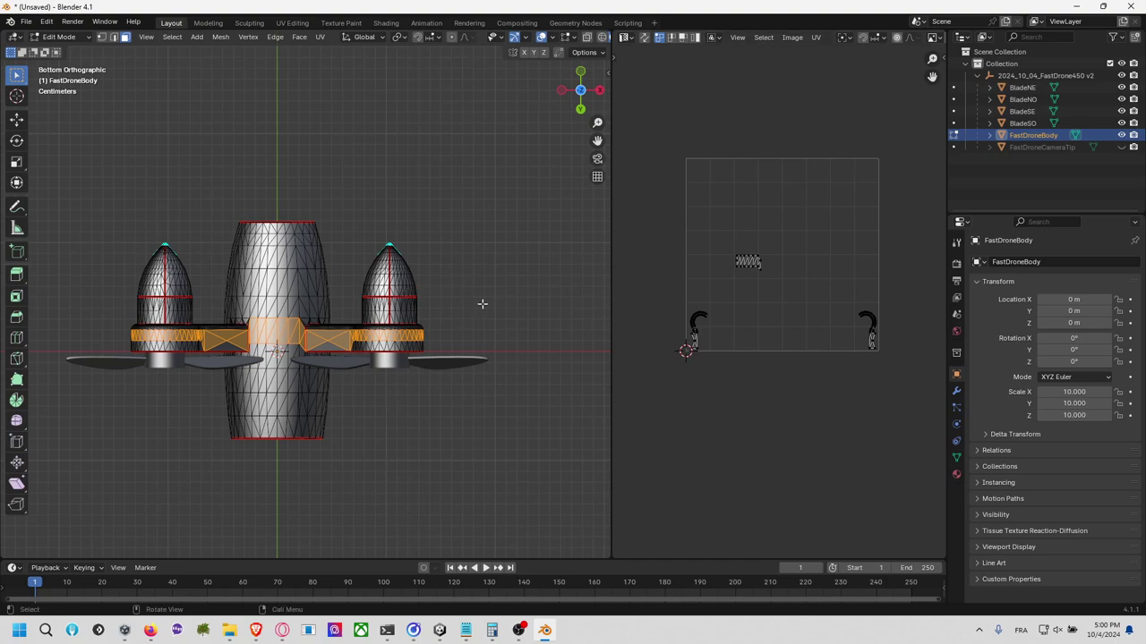
{"action": "key", "text": "alt+a"}
{"action": "left_click_drag", "start_coordinate": [123, 299], "coordinate": [489, 324]}
{"action": "scroll", "coordinate": [801, 338], "scroll_direction": "up", "scroll_amount": 5}
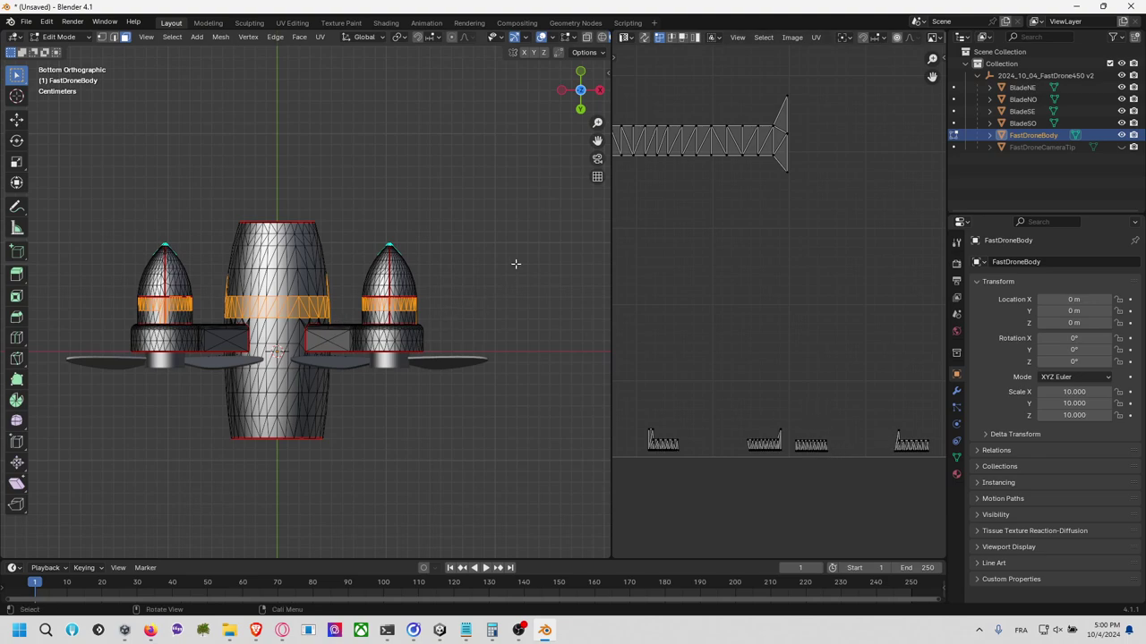
Step: Switch to top view and begin a knife cut across the drone
{"action": "left_click", "coordinate": [599, 91]}
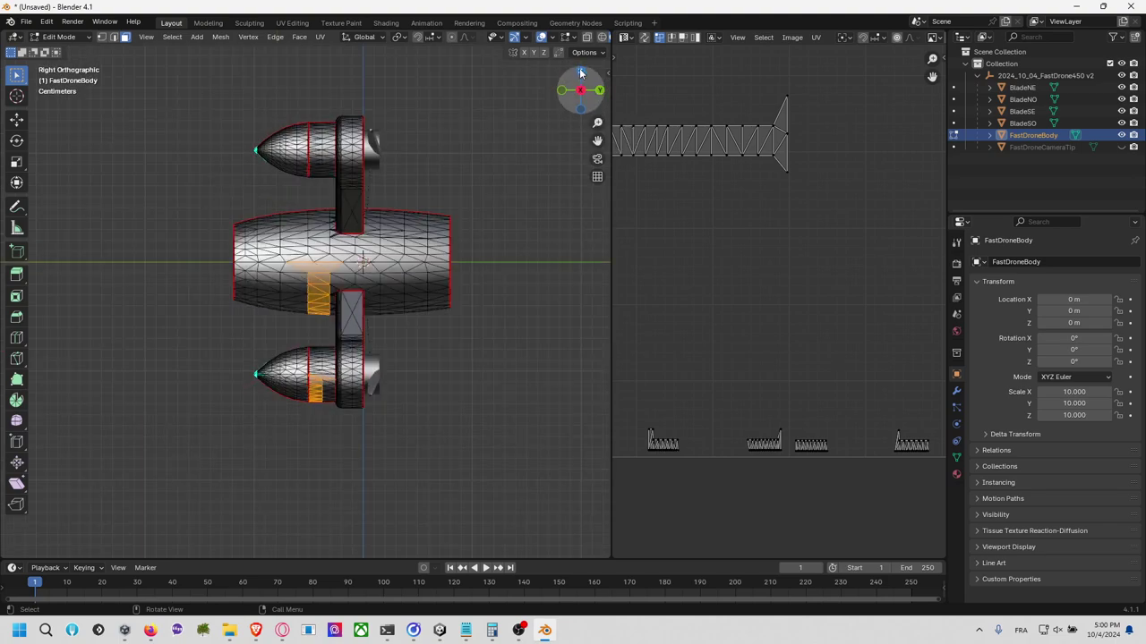
{"action": "left_click", "coordinate": [579, 71]}
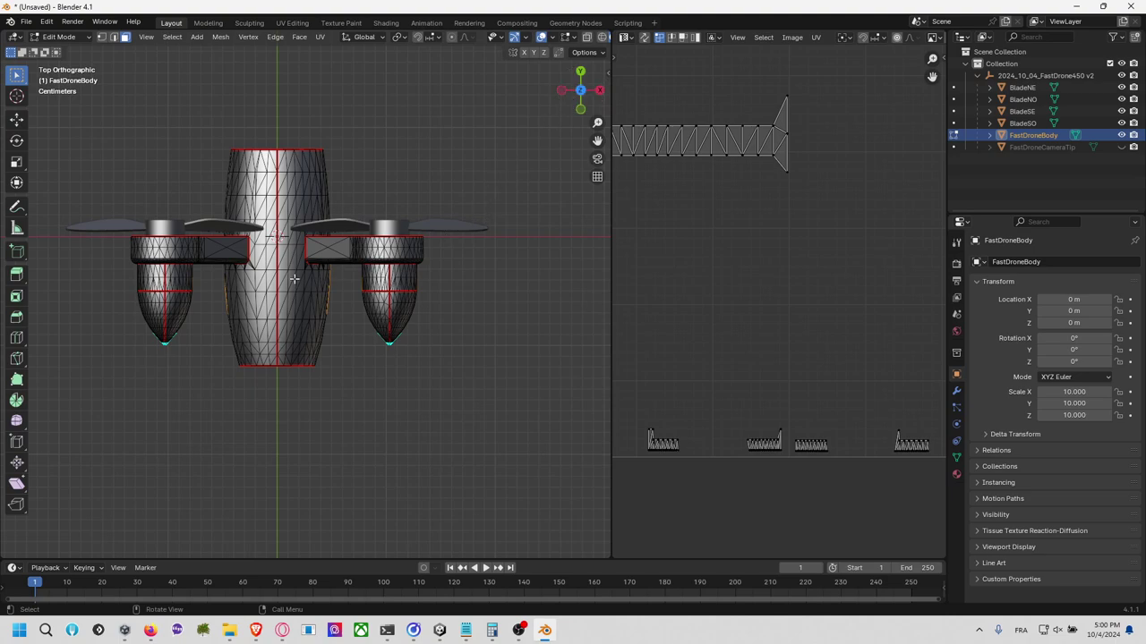
{"action": "key", "text": "k"}
{"action": "left_click", "coordinate": [115, 283]}
Step: Knife a horizontal cut across the body and both motor pods just below the arms
{"action": "right_click", "coordinate": [468, 281]}
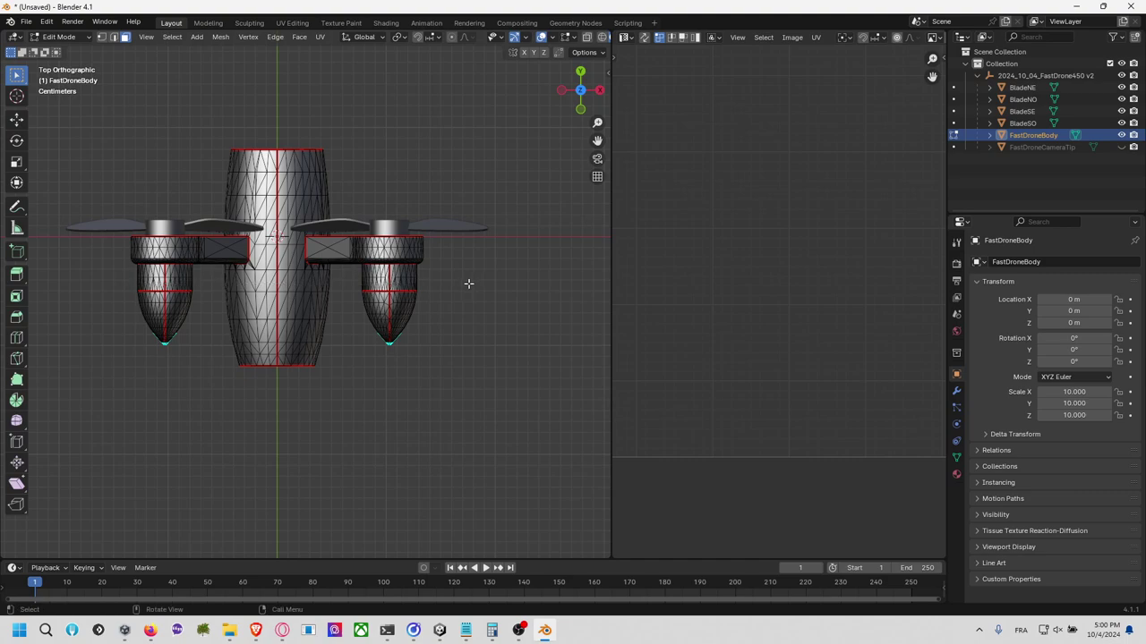
{"action": "left_click_drag", "start_coordinate": [132, 276], "coordinate": [446, 293]}
{"action": "key", "text": "k"}
{"action": "left_click", "coordinate": [444, 294]}
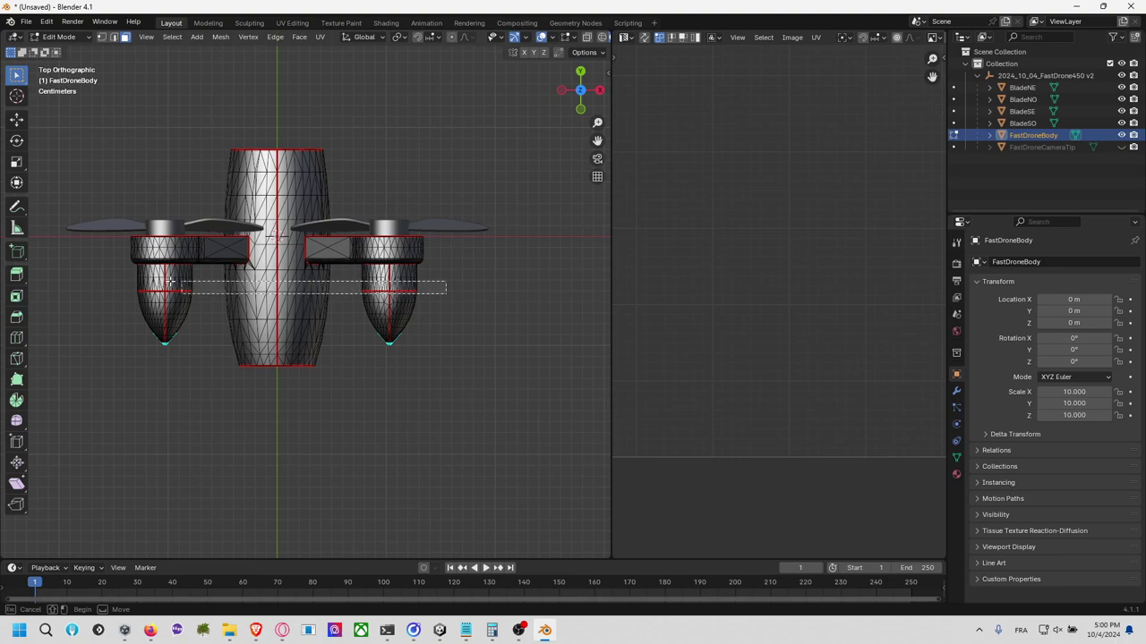
{"action": "right_click", "coordinate": [120, 275]}
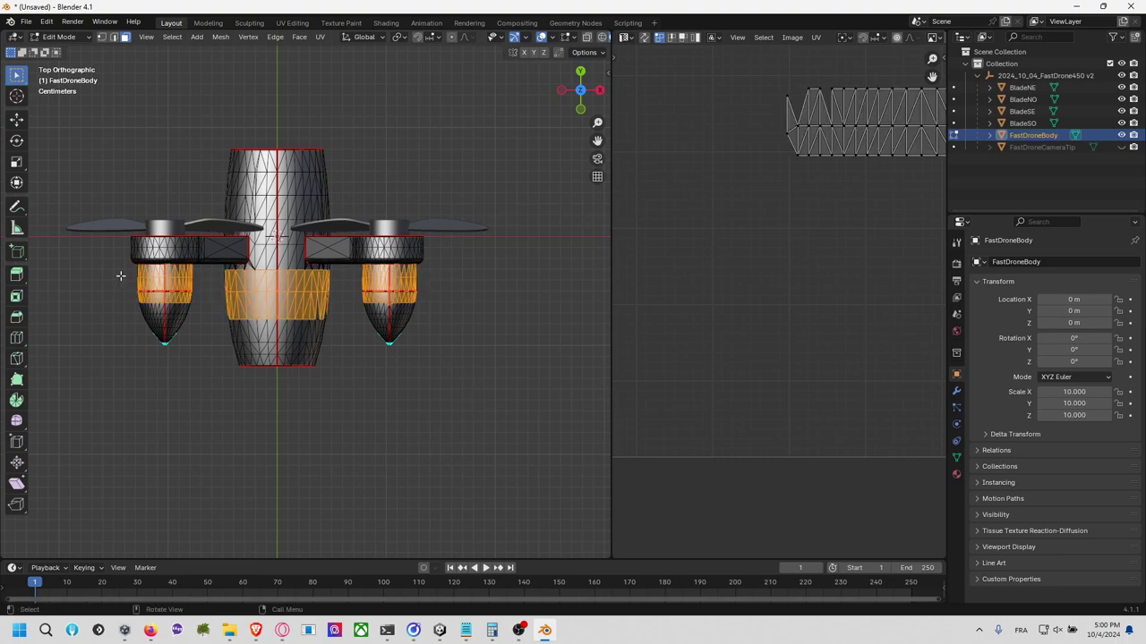
{"action": "key", "text": "k"}
{"action": "left_click", "coordinate": [123, 275]}
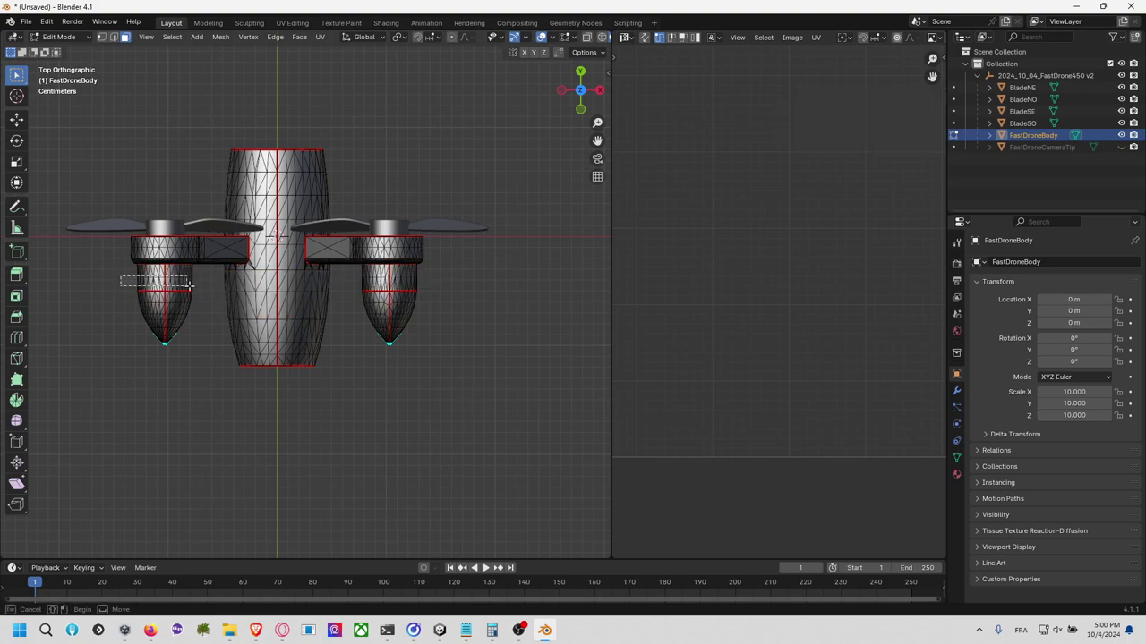
{"action": "left_click", "coordinate": [436, 285]}
{"action": "key", "text": "Return"}
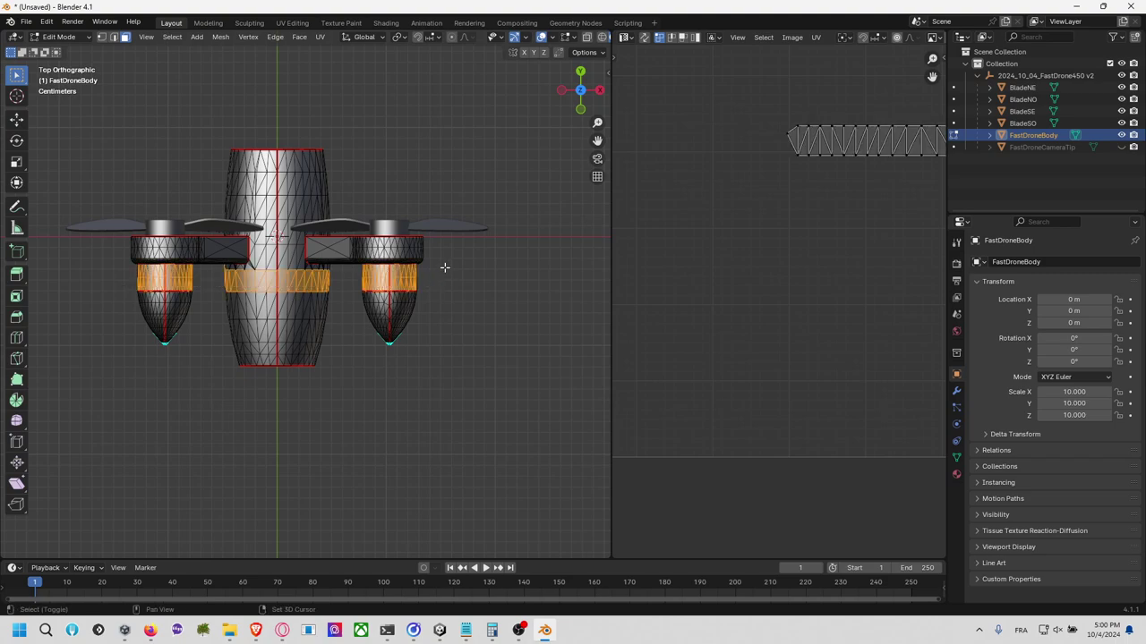
Step: Deselect part of the right pod's band, inspect its UV islands, and view the drone from below
{"action": "key", "text": "b"}
{"action": "middle_click_drag", "start_coordinate": [405, 276], "coordinate": [421, 281]}
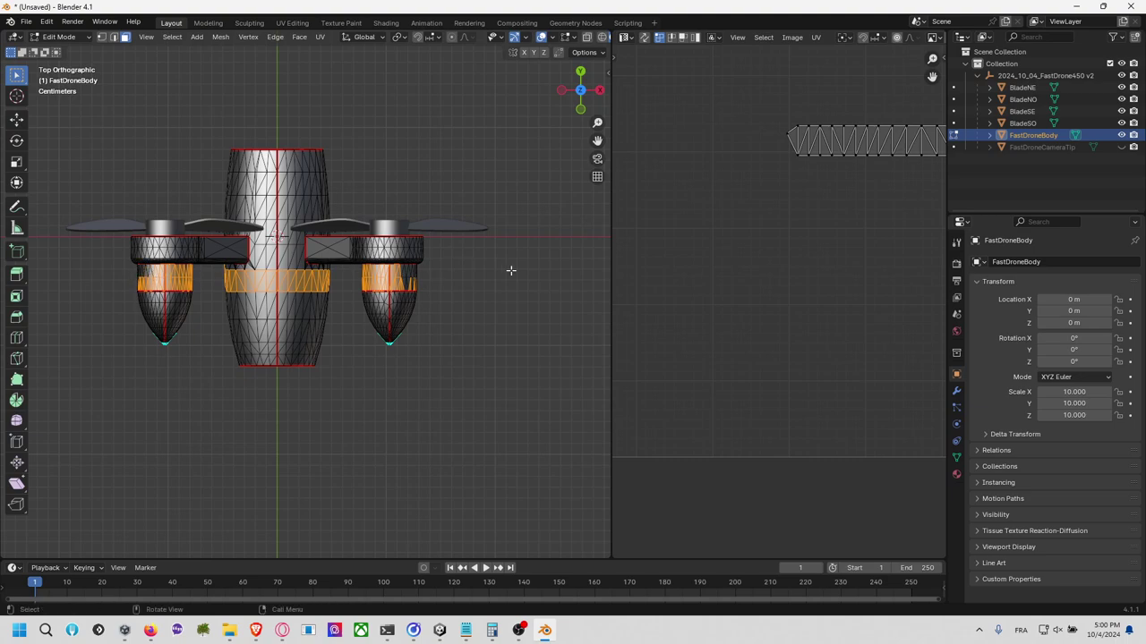
{"action": "scroll", "coordinate": [714, 266], "scroll_direction": "down", "scroll_amount": 4}
{"action": "scroll", "coordinate": [707, 355], "scroll_direction": "up", "scroll_amount": 4}
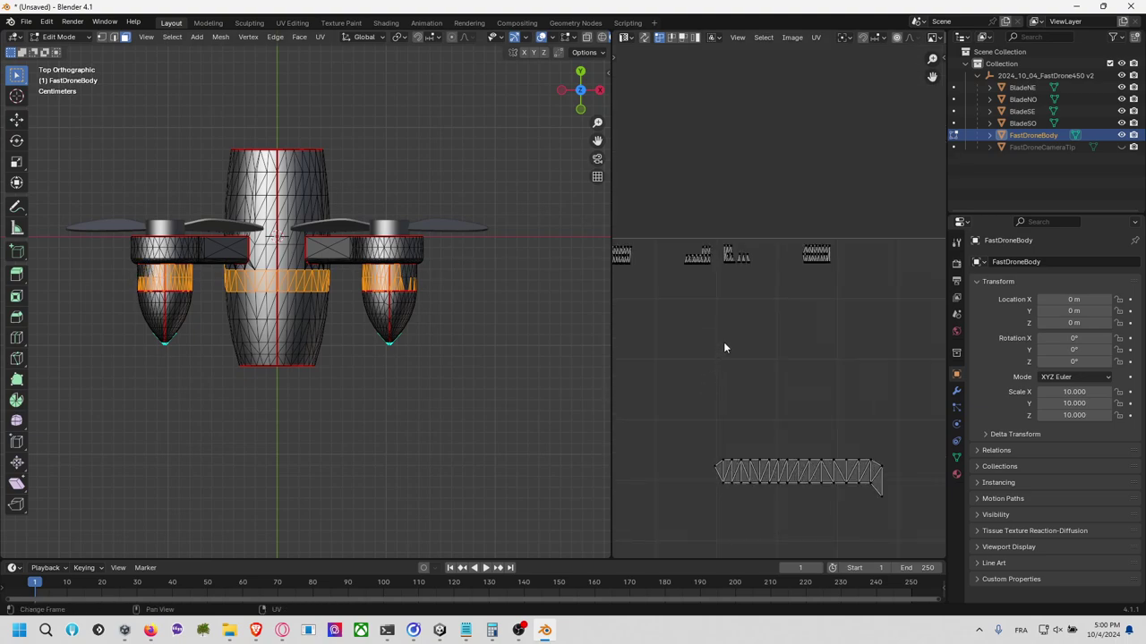
{"action": "middle_click_drag", "start_coordinate": [723, 342], "coordinate": [773, 360]}
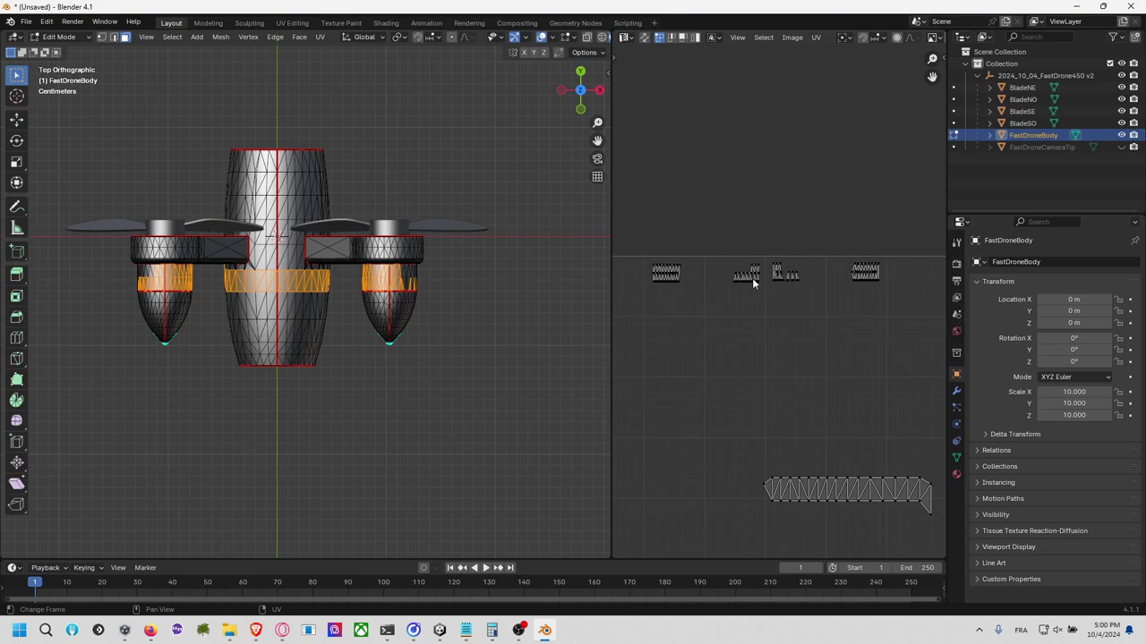
{"action": "scroll", "coordinate": [818, 384], "scroll_direction": "down", "scroll_amount": 4}
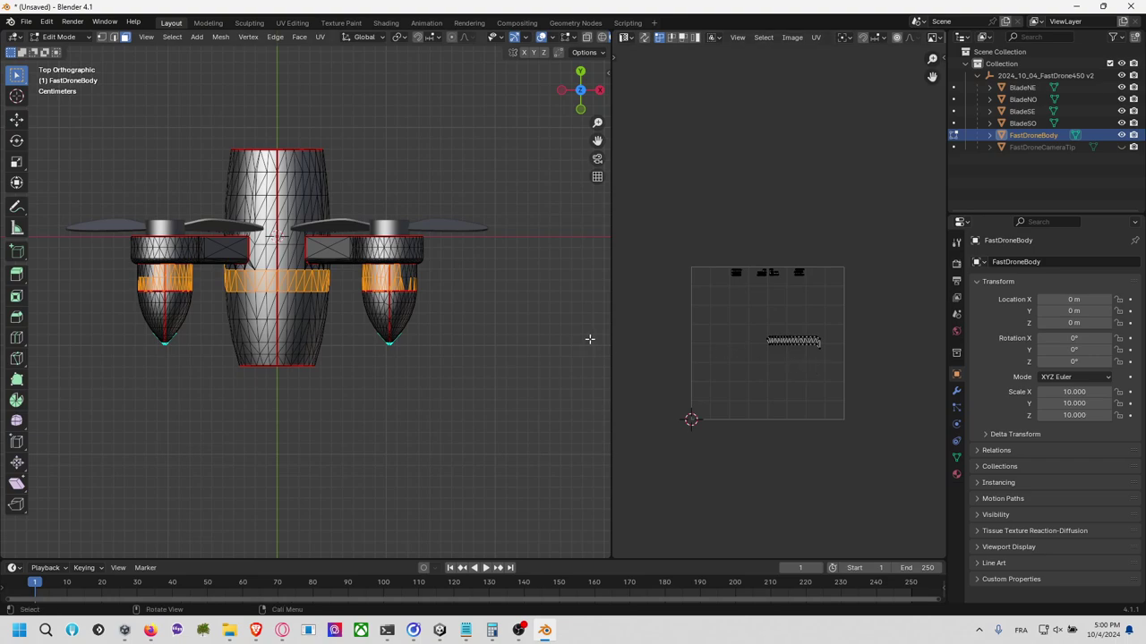
{"action": "left_click", "coordinate": [571, 176]}
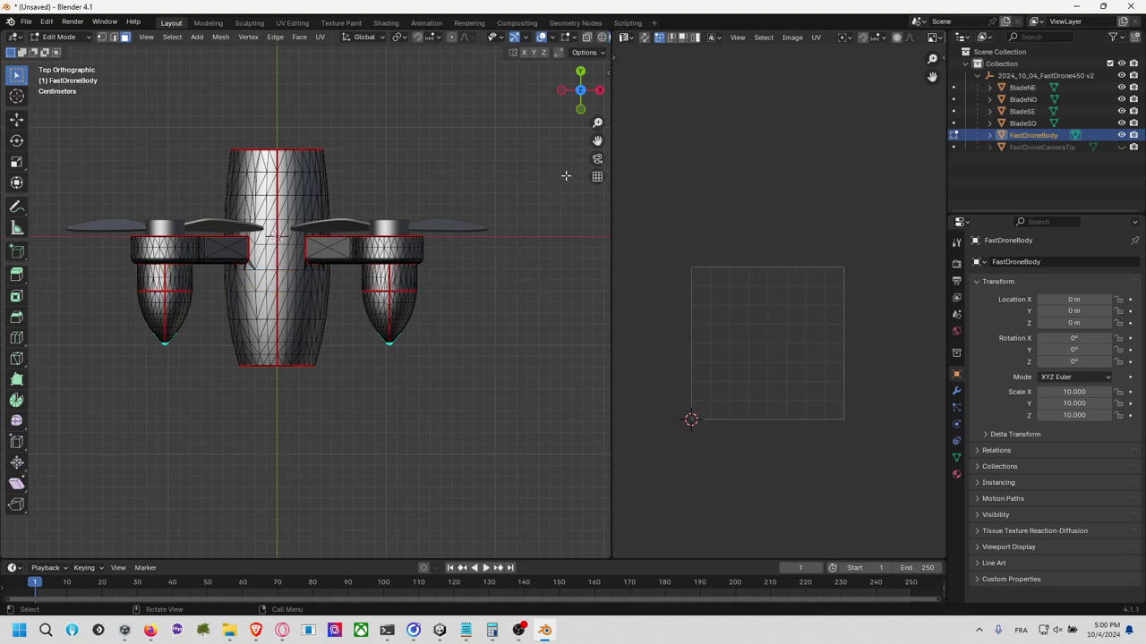
{"action": "left_click_drag", "start_coordinate": [580, 82], "coordinate": [580, 85]}
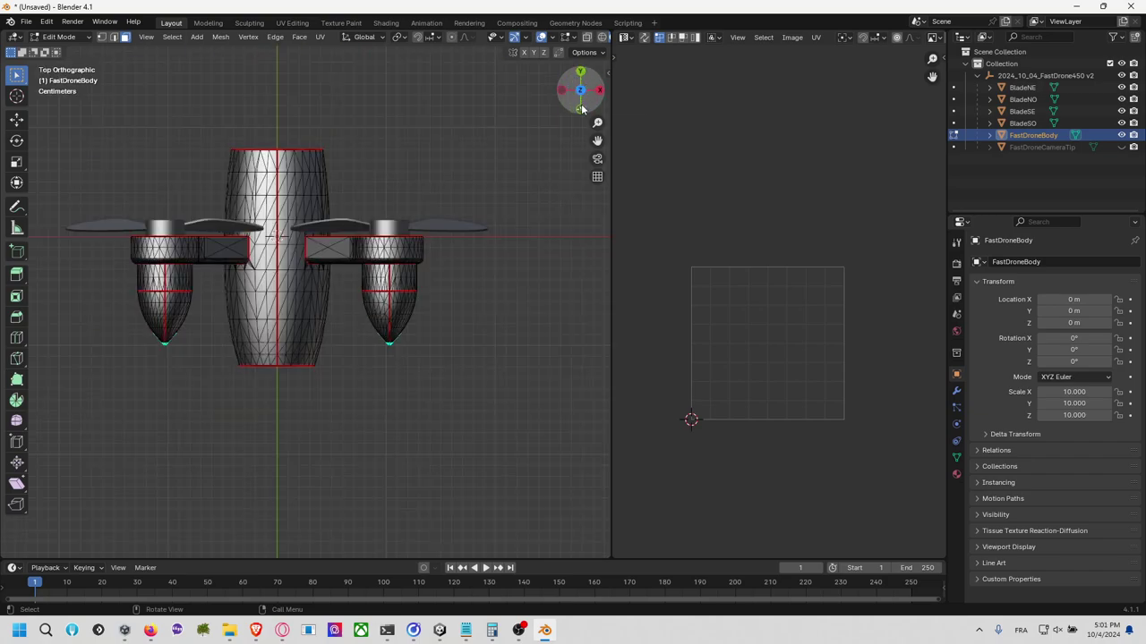
{"action": "left_click", "coordinate": [581, 109]}
{"action": "left_click", "coordinate": [581, 111]}
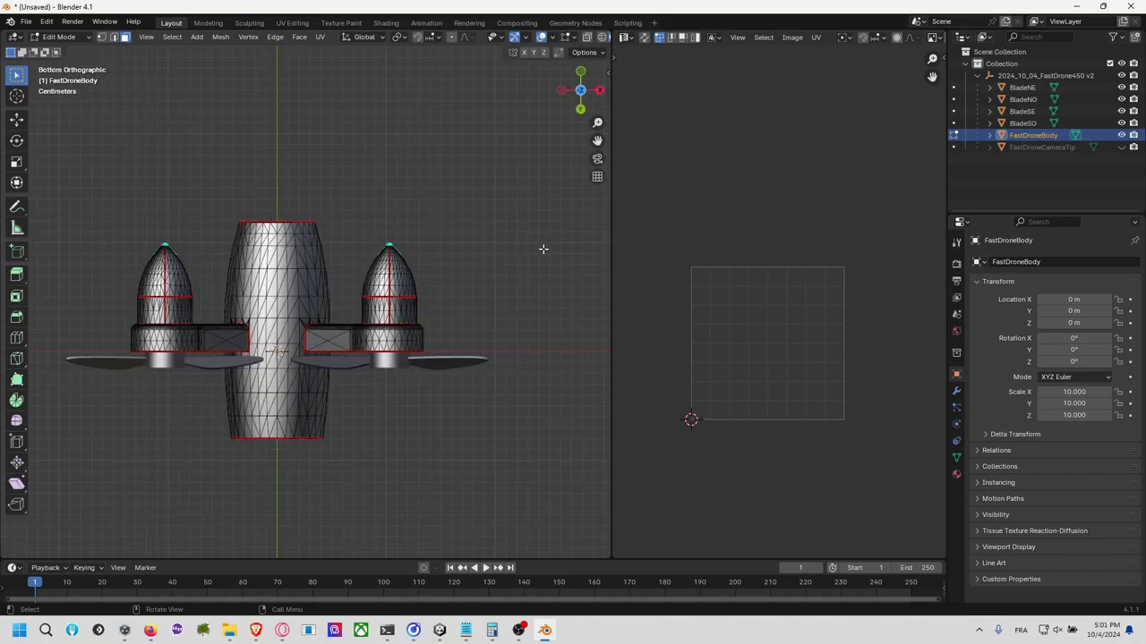
Step: Rotate the two bottom-edge strip islands 180°
{"action": "key", "text": "a"}
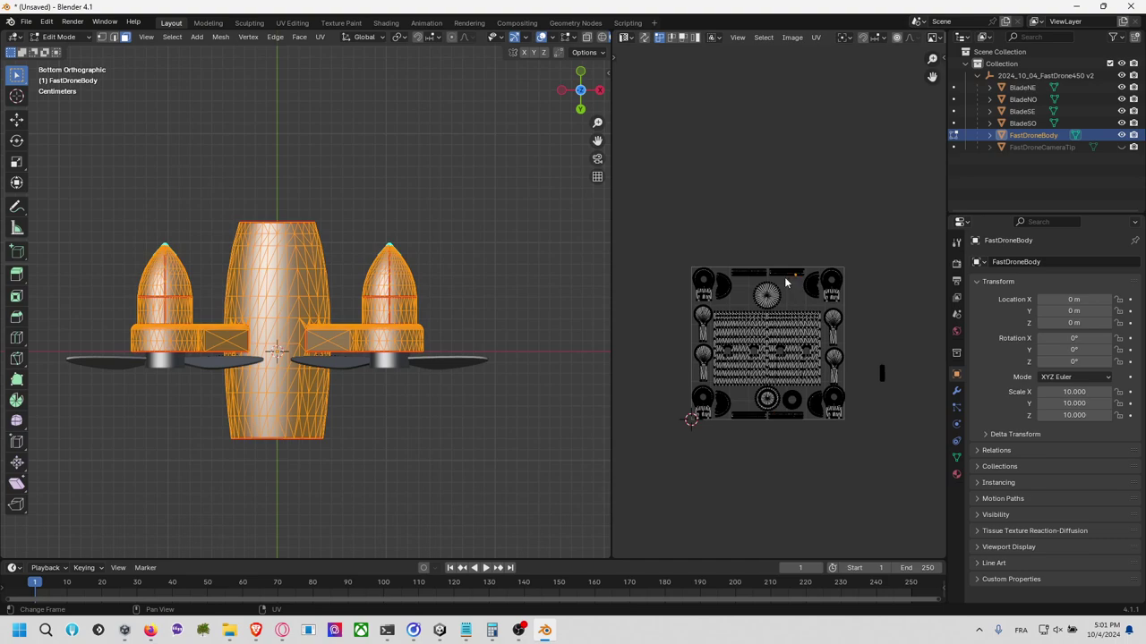
{"action": "key", "text": "l"}
{"action": "key", "text": "l"}
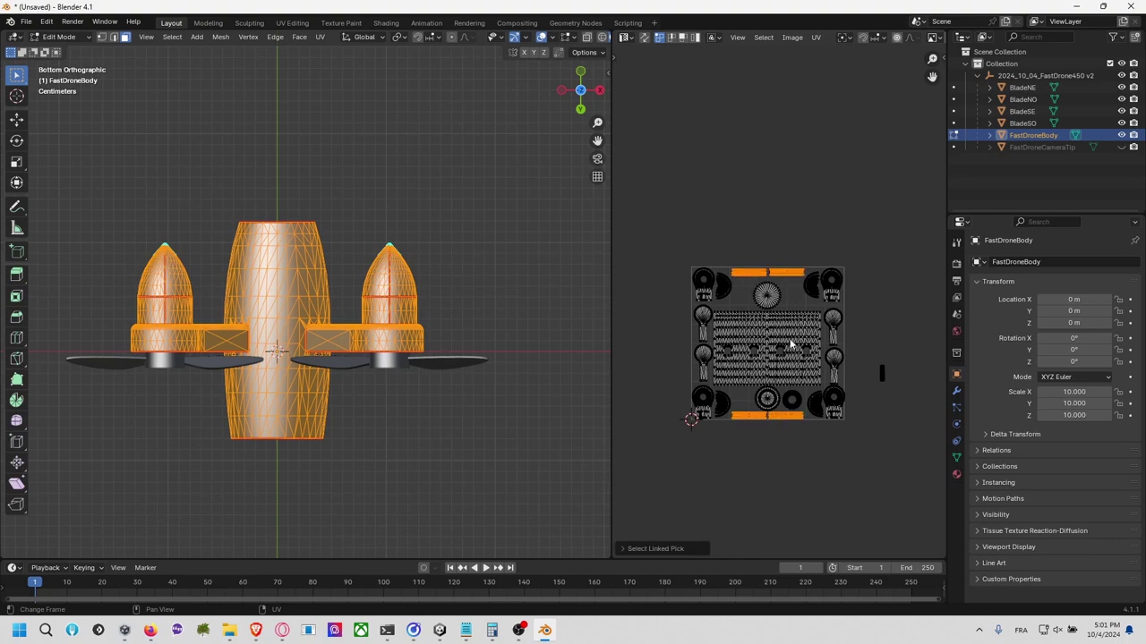
{"action": "key", "text": "r"}
{"action": "key", "text": "Escape"}
{"action": "left_click", "coordinate": [791, 417]}
{"action": "key", "text": "l"}
{"action": "key", "text": "r"}
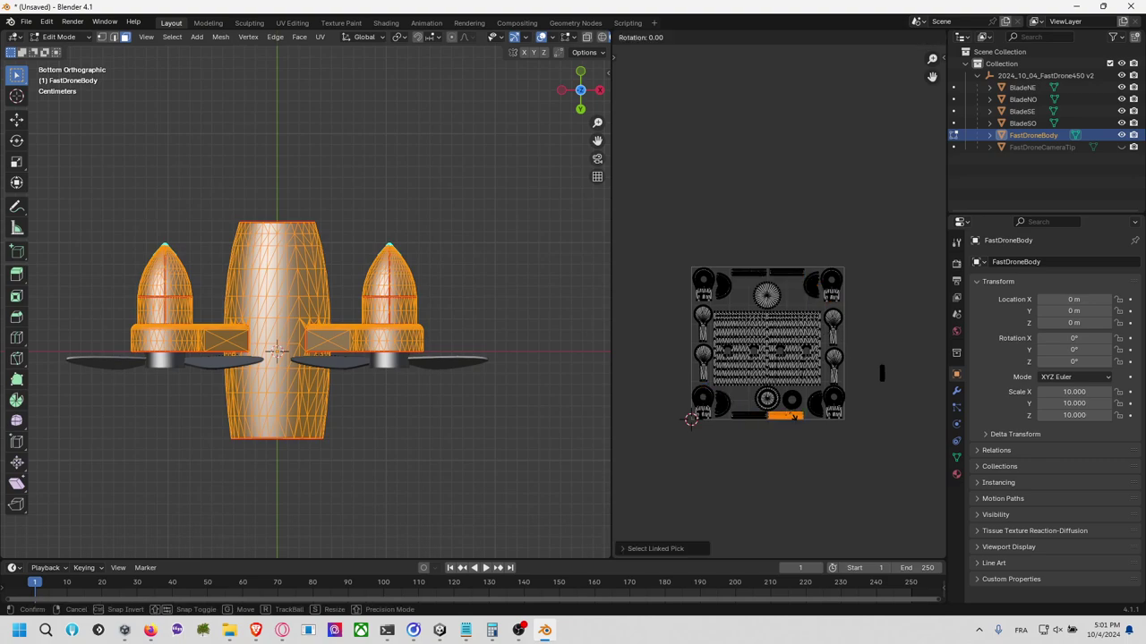
{"action": "left_click", "coordinate": [783, 419]}
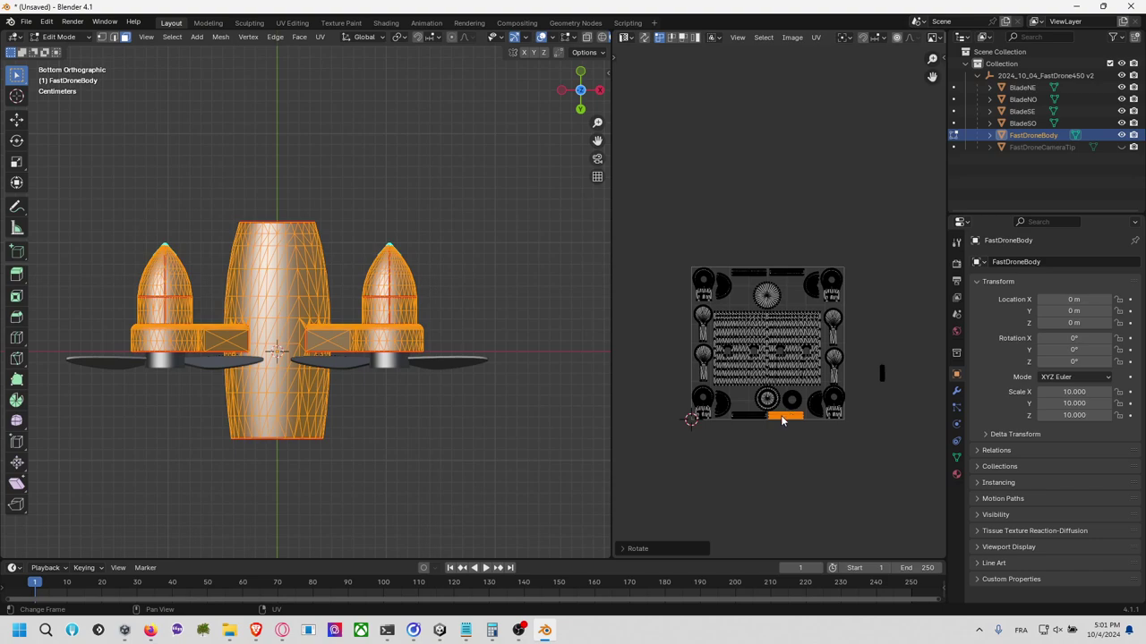
{"action": "left_click", "coordinate": [747, 418]}
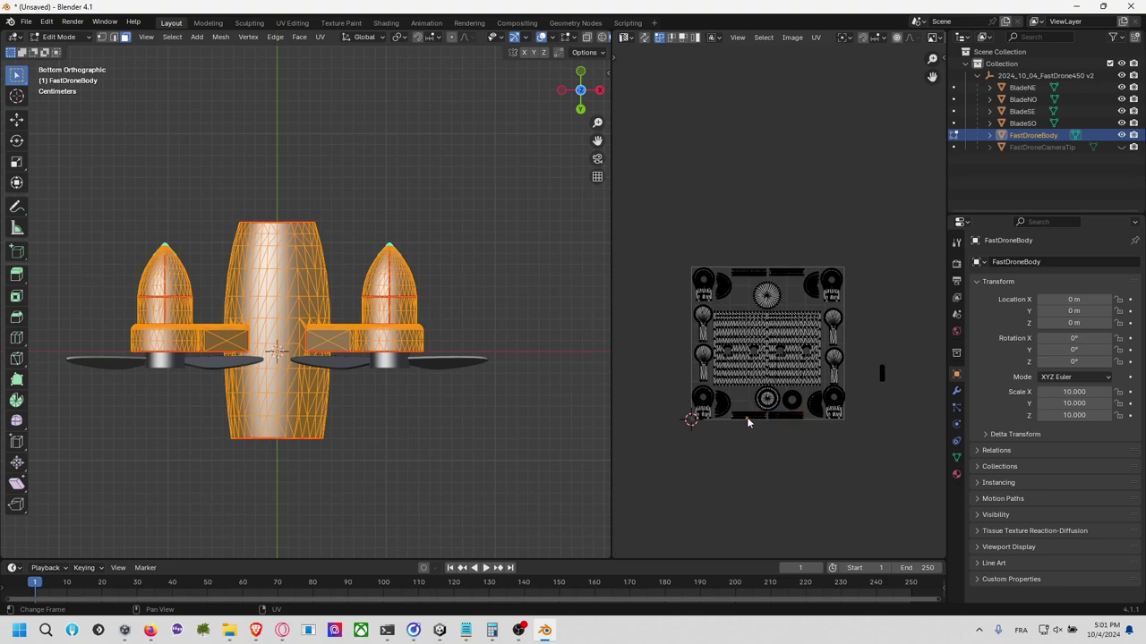
{"action": "type", "text": "lr180"}
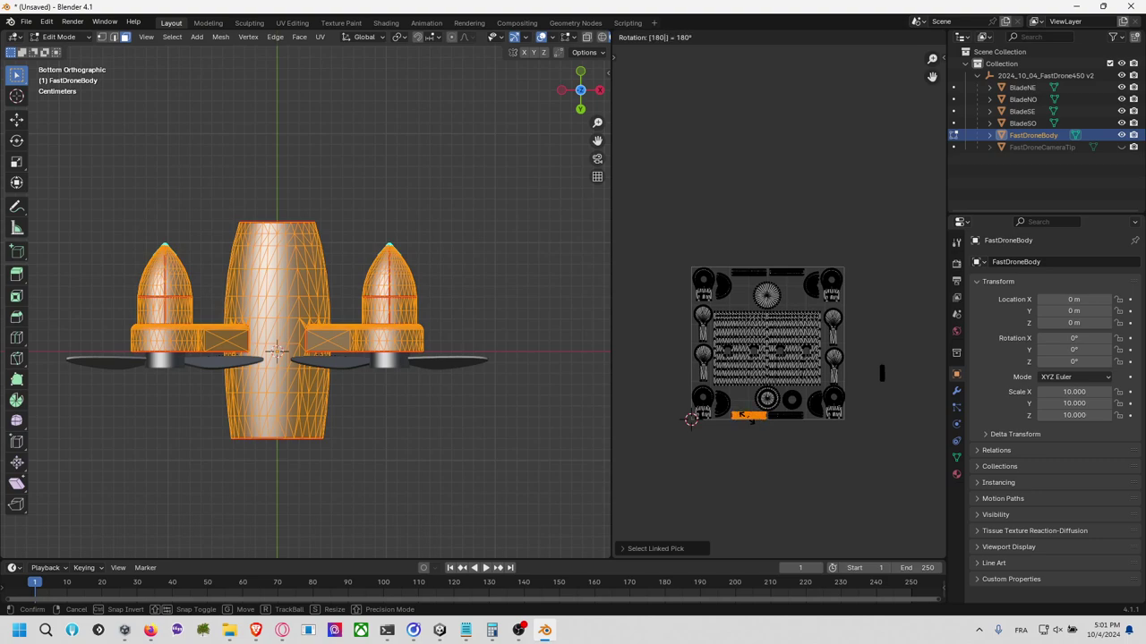
{"action": "key", "text": "Return"}
Step: Flip the two top-edge strip islands 180° and pan over the layout to check them
{"action": "left_click", "coordinate": [749, 280]}
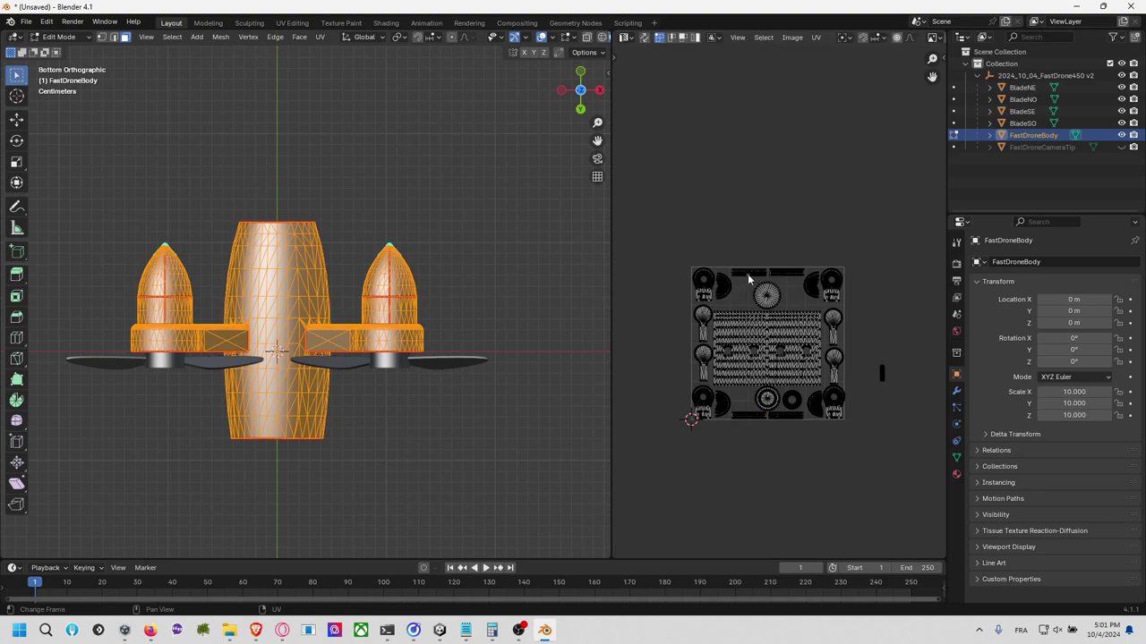
{"action": "type", "text": "lr180"}
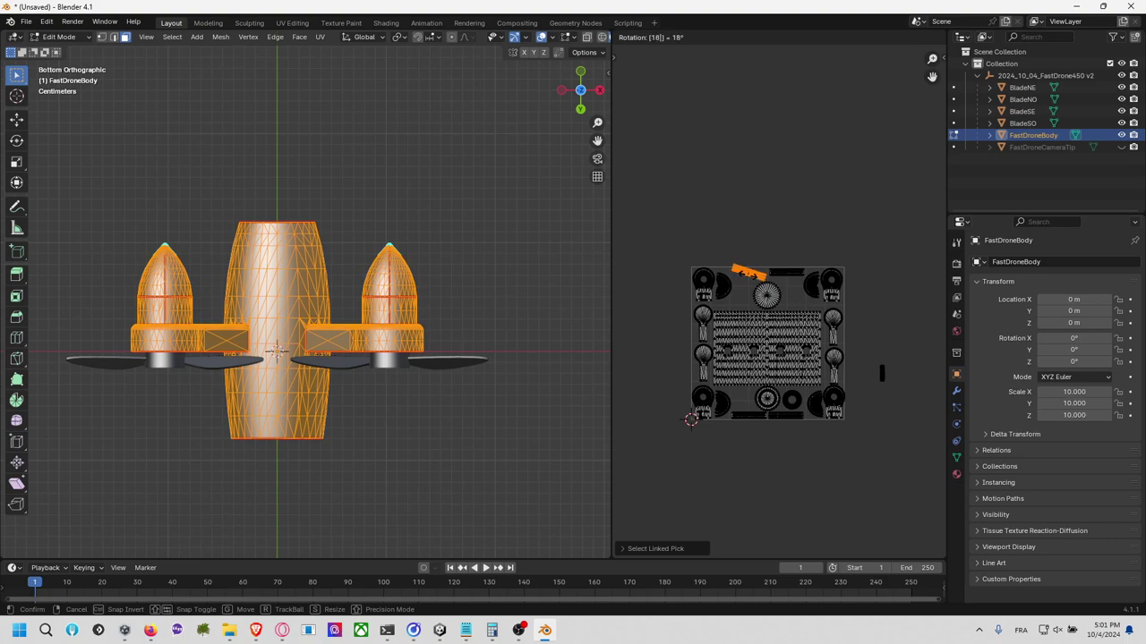
{"action": "key", "text": "Return"}
{"action": "left_click", "coordinate": [777, 270]}
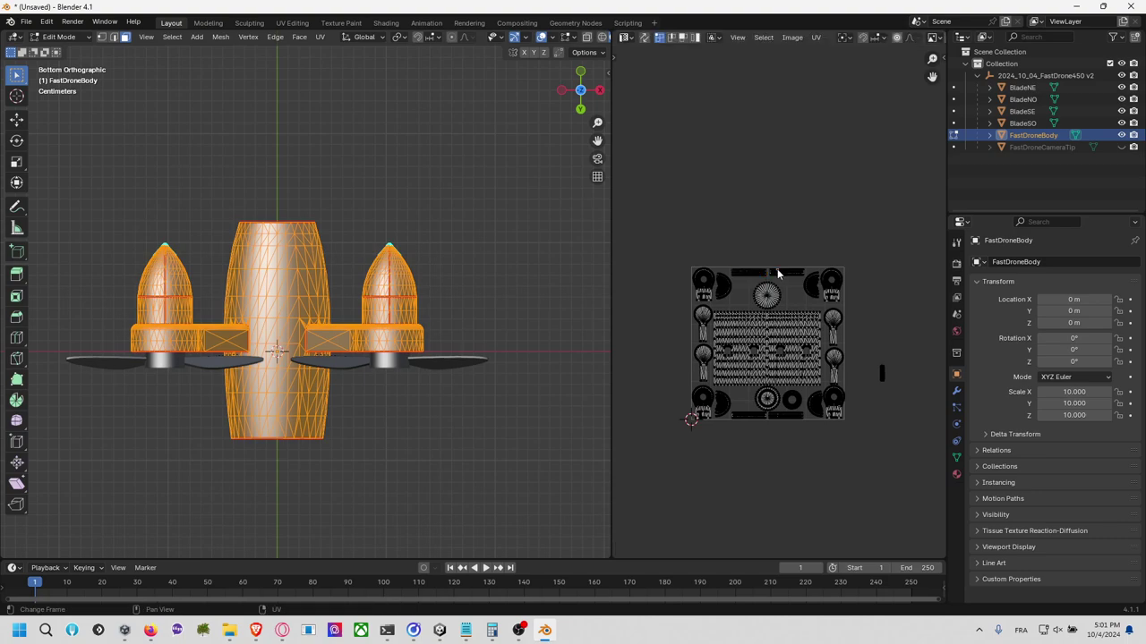
{"action": "type", "text": "lr"}
{"action": "type", "text": "180"}
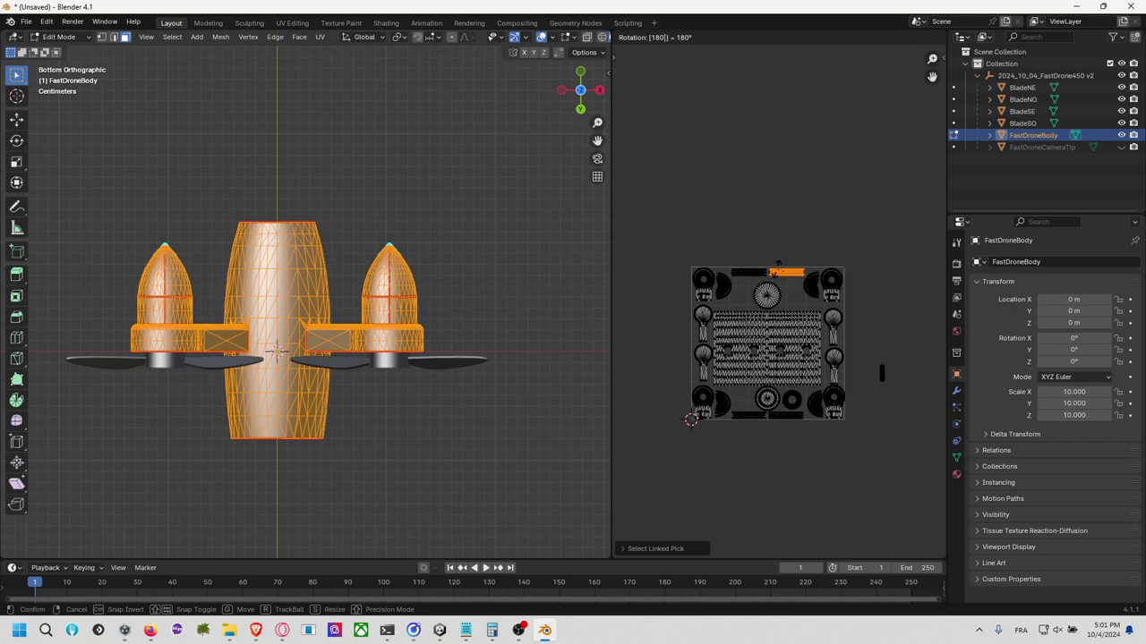
{"action": "key", "text": "Return"}
{"action": "scroll", "coordinate": [761, 304], "scroll_direction": "up", "scroll_amount": 6}
{"action": "scroll", "coordinate": [755, 325], "scroll_direction": "down", "scroll_amount": 4}
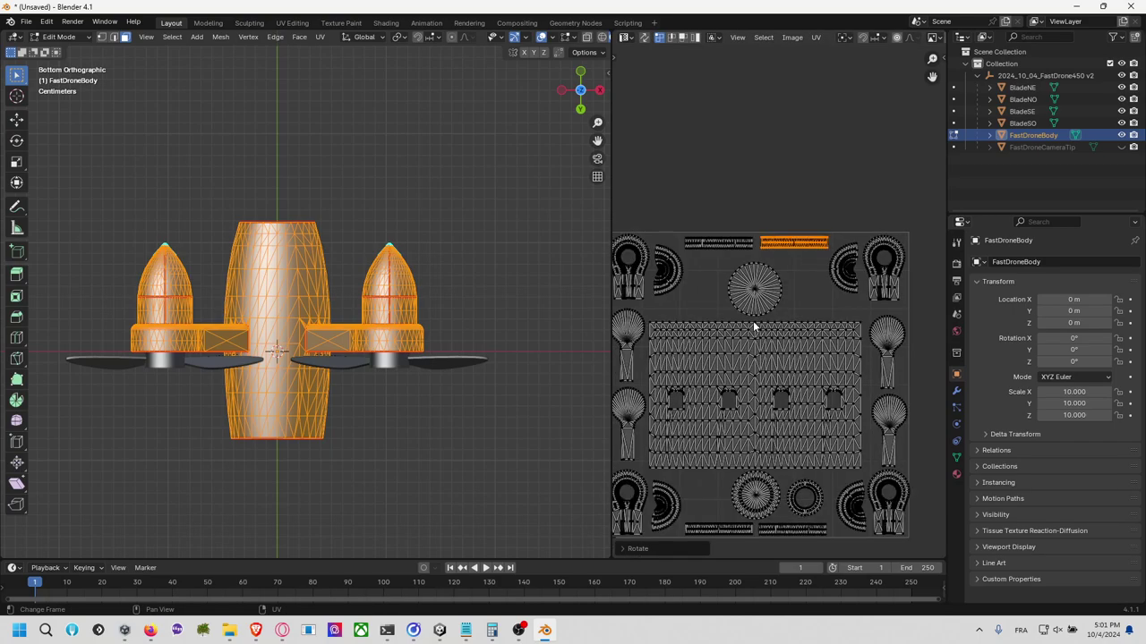
{"action": "middle_click_drag", "start_coordinate": [755, 324], "coordinate": [844, 221]}
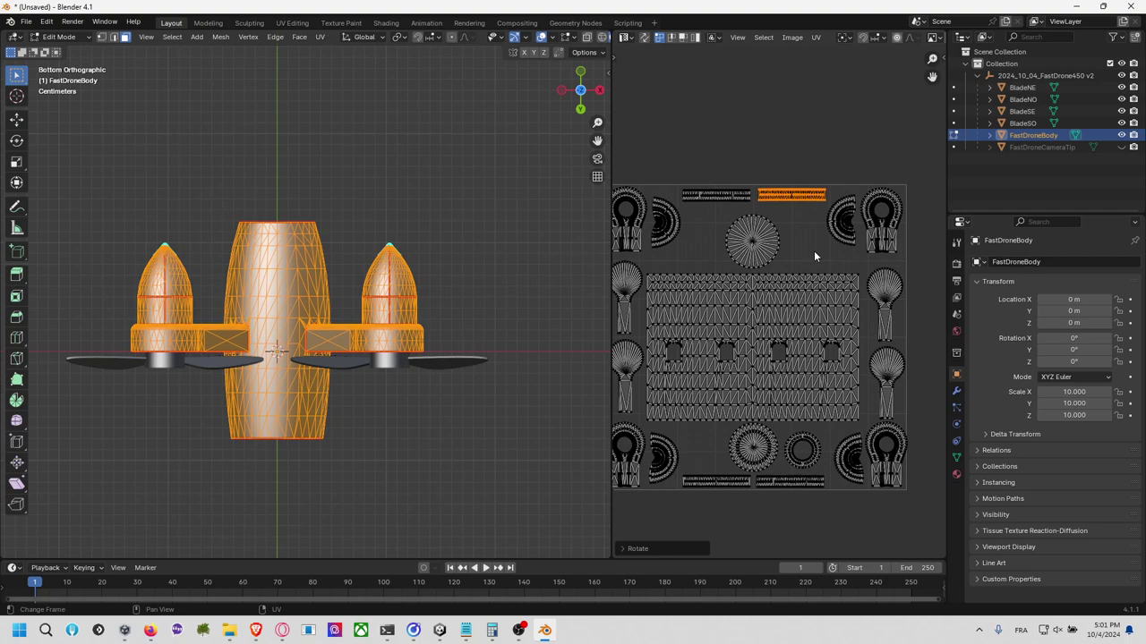
{"action": "scroll", "coordinate": [814, 251], "scroll_direction": "down", "scroll_amount": 3}
Step: Turn UV Sync on and select the four motor pods and body faces to locate their islands
{"action": "key", "text": "a"}
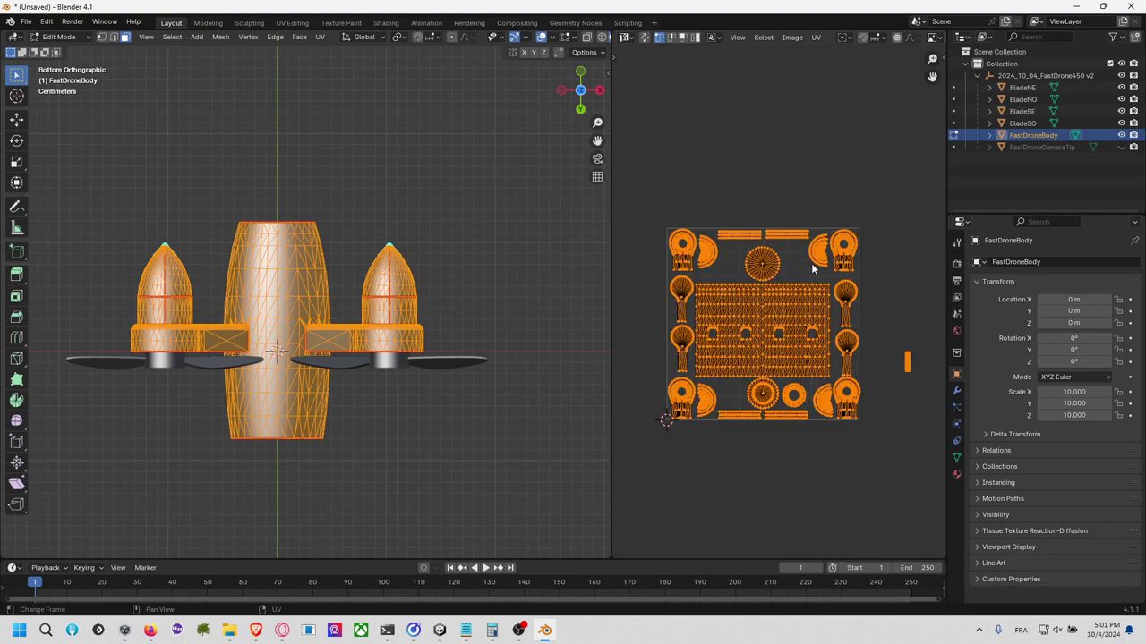
{"action": "left_click", "coordinate": [645, 39]}
{"action": "left_click", "coordinate": [650, 132]}
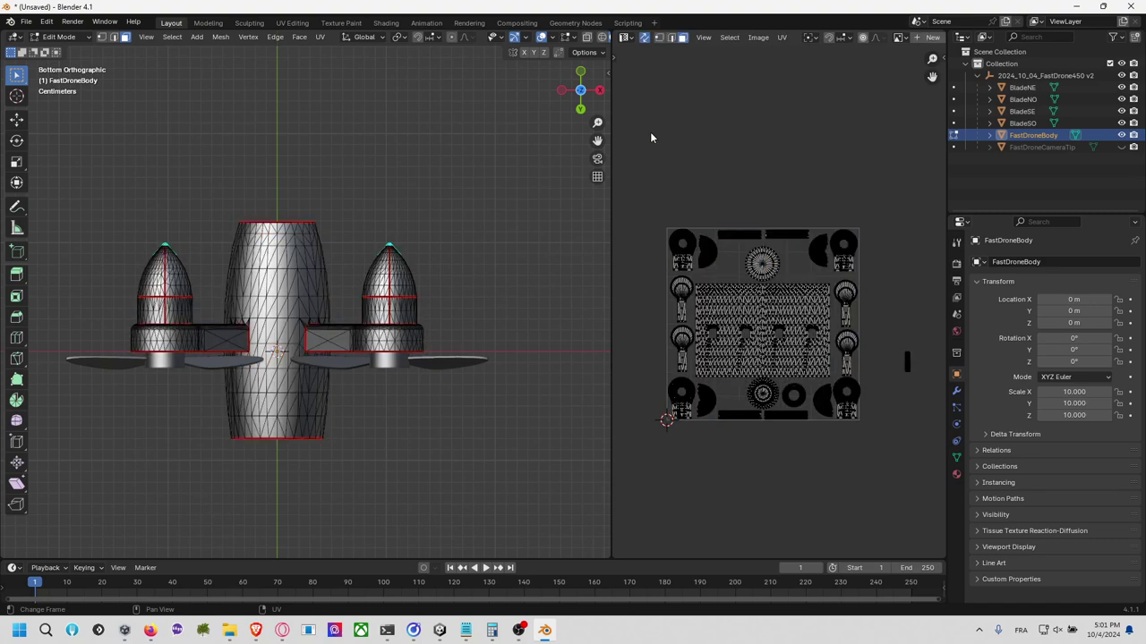
{"action": "middle_click_drag", "start_coordinate": [388, 217], "coordinate": [452, 259]}
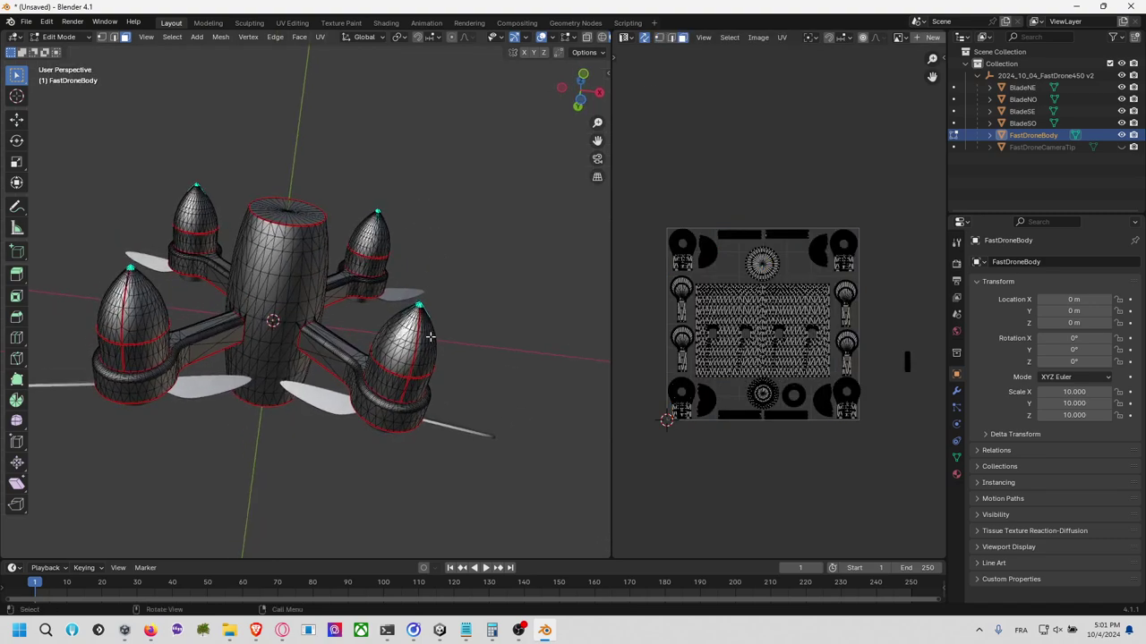
{"action": "key", "text": "l"}
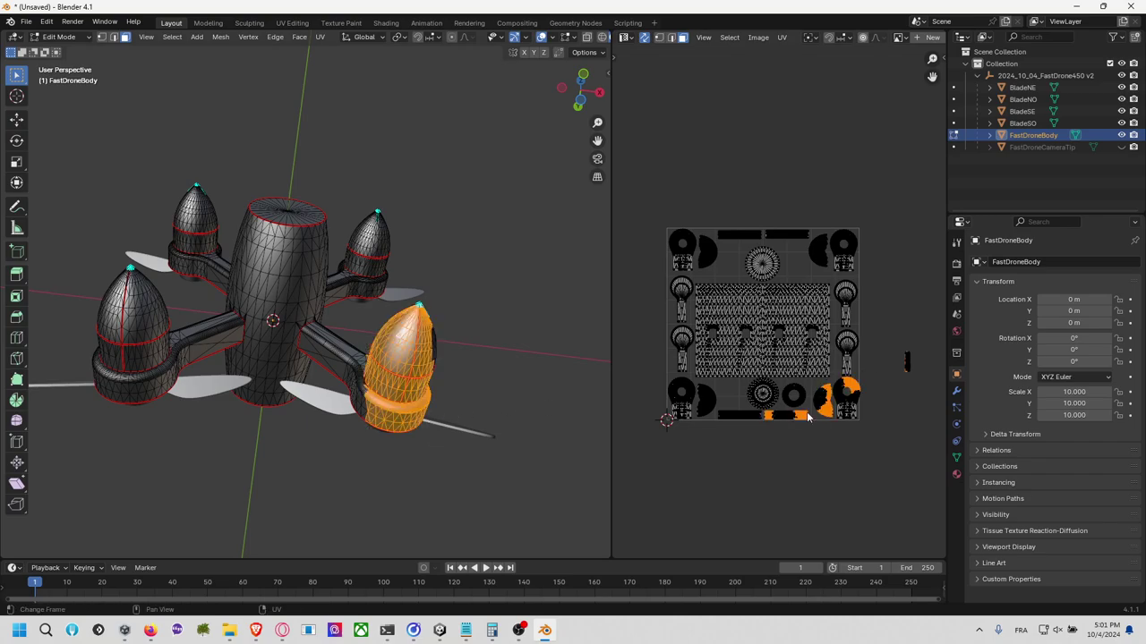
{"action": "left_click_drag", "start_coordinate": [101, 284], "coordinate": [149, 413]}
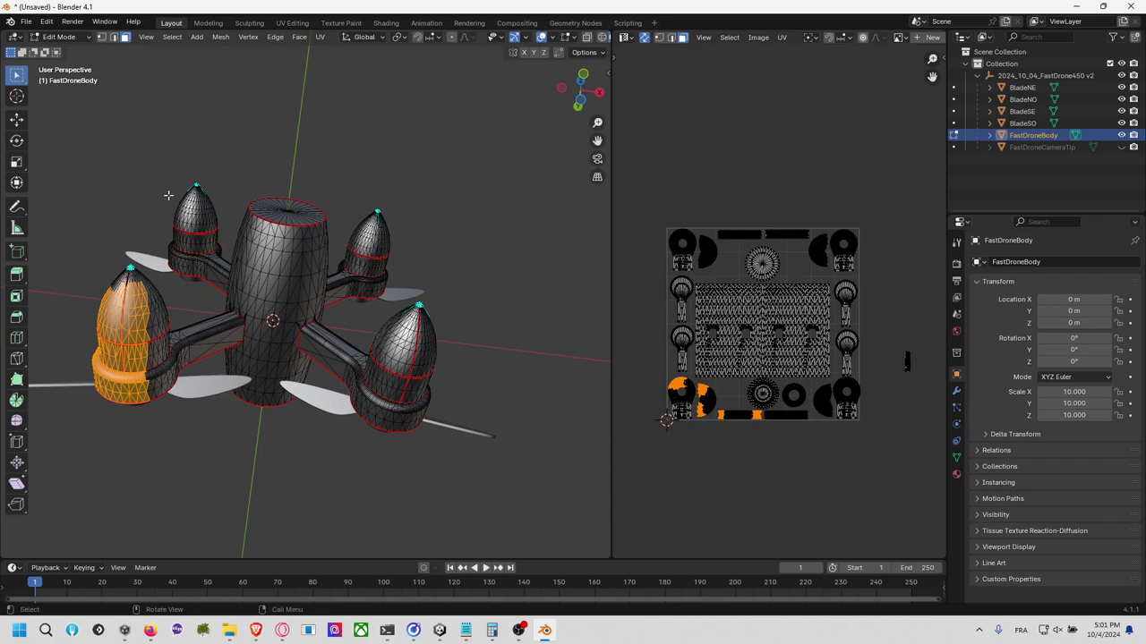
{"action": "left_click_drag", "start_coordinate": [165, 188], "coordinate": [206, 276]}
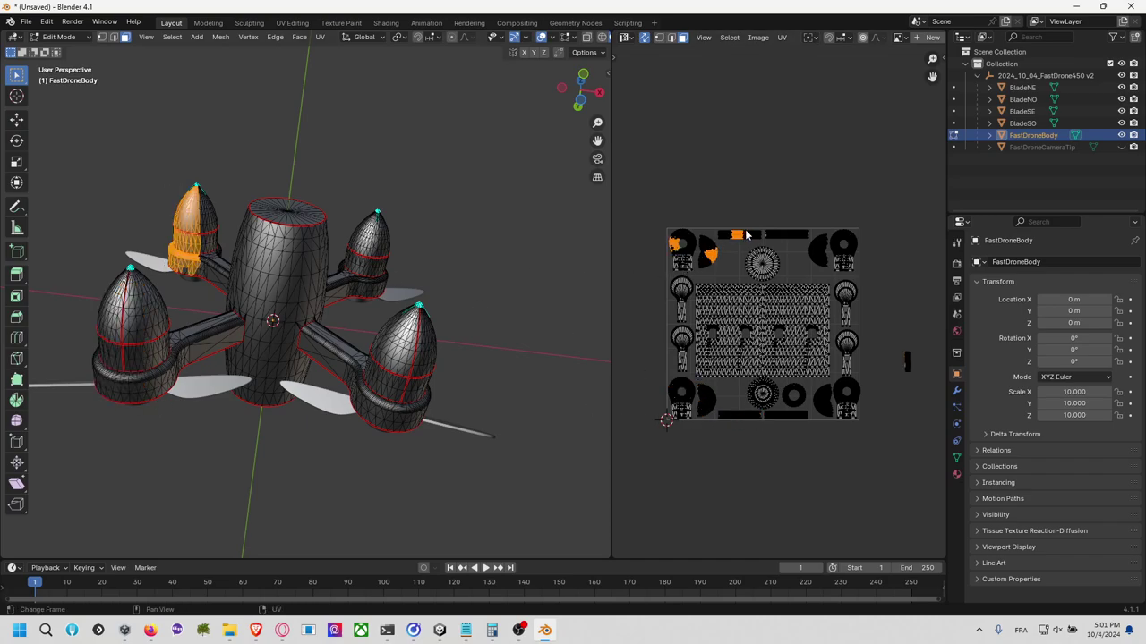
{"action": "left_click_drag", "start_coordinate": [358, 222], "coordinate": [379, 294]}
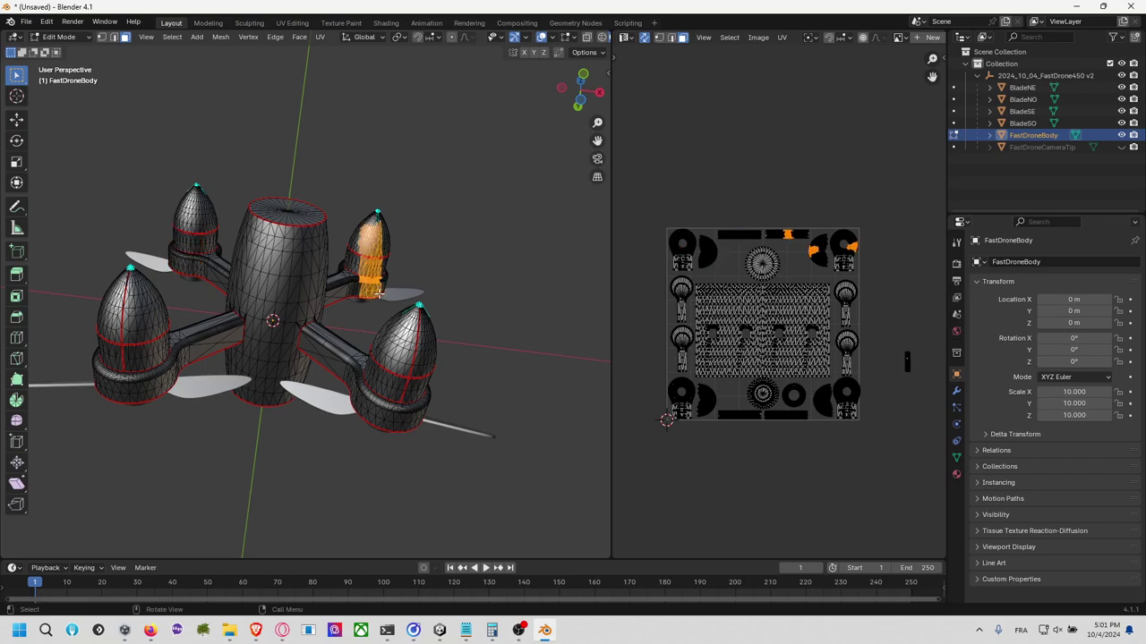
{"action": "left_click", "coordinate": [304, 261]}
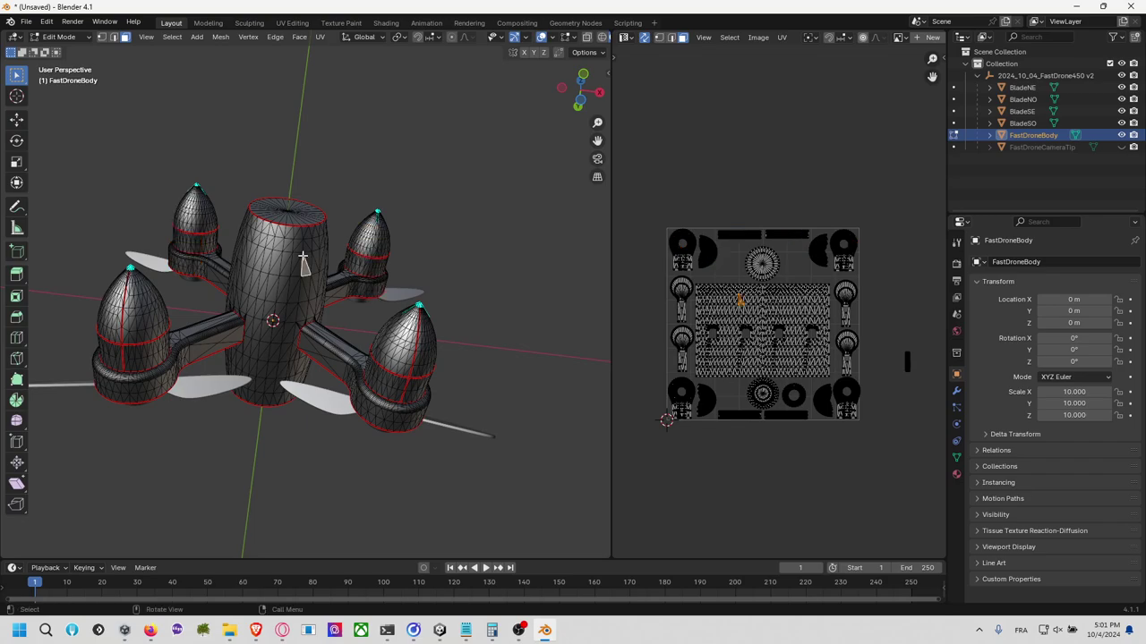
{"action": "left_click", "coordinate": [289, 207]}
{"action": "right_click", "coordinate": [322, 203]}
{"action": "key", "text": "Escape"}
Step: Select bottom-cap and top-rim body faces from below and above to find their UV islands
{"action": "middle_click_drag", "start_coordinate": [371, 166], "coordinate": [262, 291]}
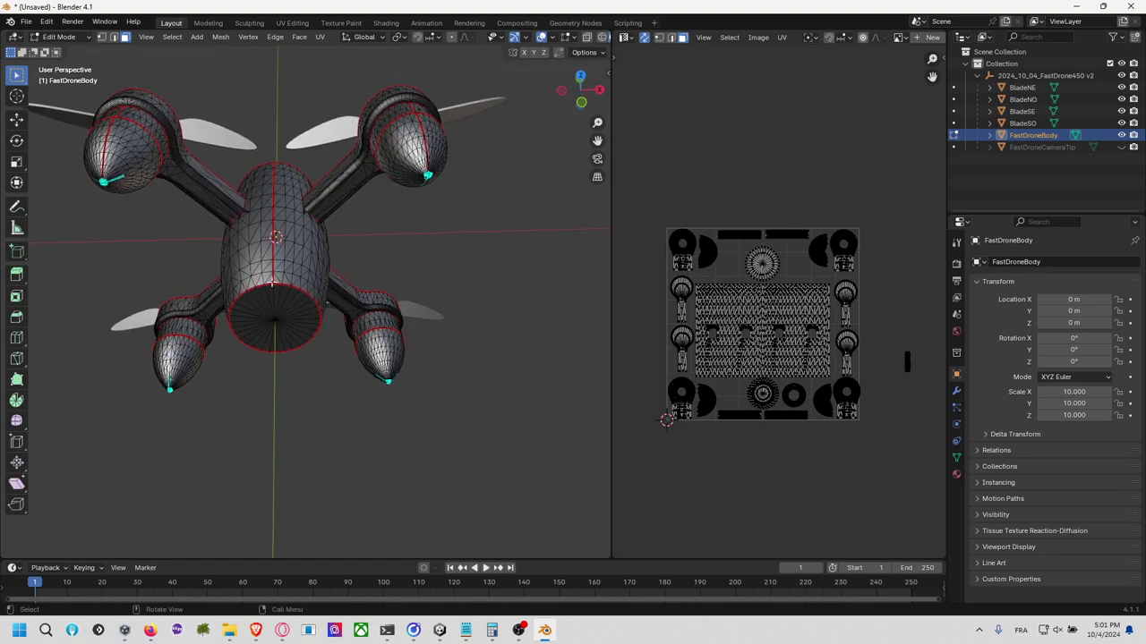
{"action": "left_click", "coordinate": [276, 286]}
{"action": "left_click", "coordinate": [276, 296]}
{"action": "left_click", "coordinate": [267, 280]}
{"action": "left_click", "coordinate": [267, 269]}
{"action": "left_click", "coordinate": [276, 162]}
{"action": "middle_click_drag", "start_coordinate": [277, 138], "coordinate": [260, 224]}
{"action": "left_click", "coordinate": [260, 226]}
{"action": "left_click", "coordinate": [258, 223]}
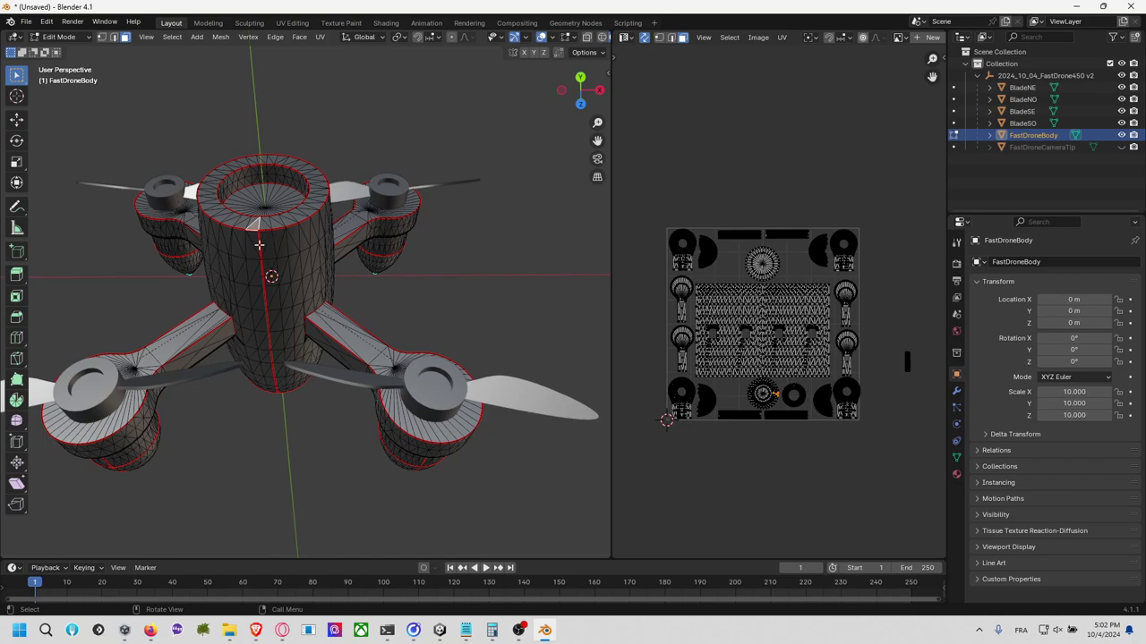
{"action": "middle_click_drag", "start_coordinate": [260, 245], "coordinate": [609, 336]}
Step: Frame the full UV layout and select the half-disc cap island at its upper left
{"action": "scroll", "coordinate": [727, 243], "scroll_direction": "up", "scroll_amount": 3}
{"action": "middle_click_drag", "start_coordinate": [728, 244], "coordinate": [761, 255]}
{"action": "scroll", "coordinate": [787, 251], "scroll_direction": "down", "scroll_amount": 1}
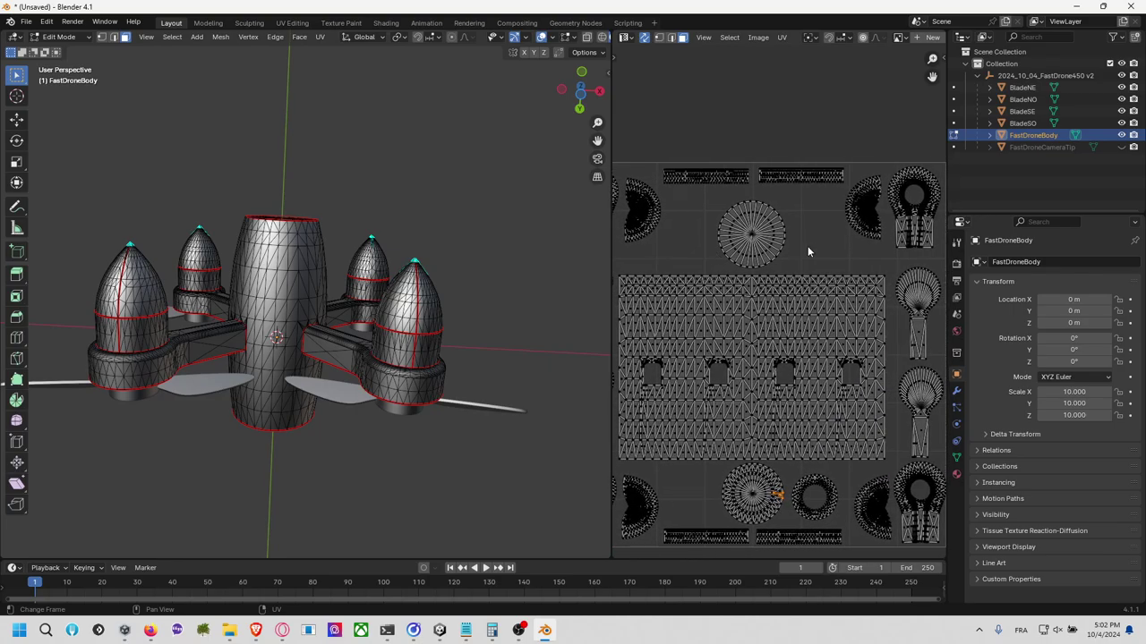
{"action": "scroll", "coordinate": [813, 246], "scroll_direction": "up", "scroll_amount": 3}
{"action": "scroll", "coordinate": [812, 246], "scroll_direction": "down", "scroll_amount": 3}
{"action": "scroll", "coordinate": [813, 246], "scroll_direction": "down", "scroll_amount": 3}
{"action": "scroll", "coordinate": [813, 246], "scroll_direction": "up", "scroll_amount": 2}
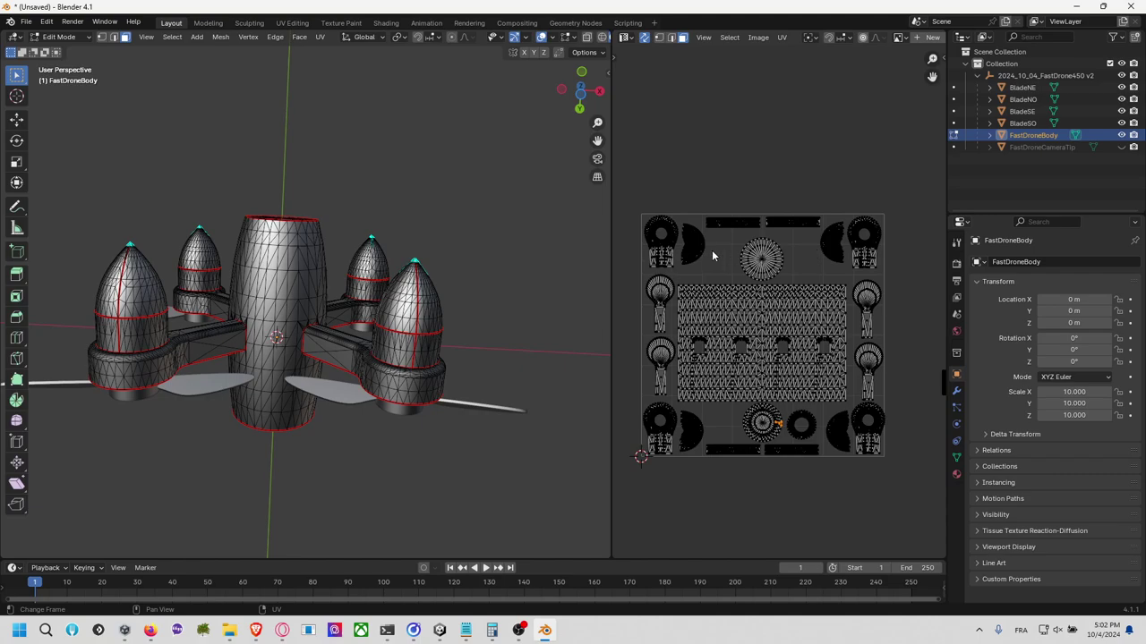
{"action": "scroll", "coordinate": [716, 253], "scroll_direction": "up", "scroll_amount": 4}
{"action": "scroll", "coordinate": [682, 247], "scroll_direction": "down", "scroll_amount": 3}
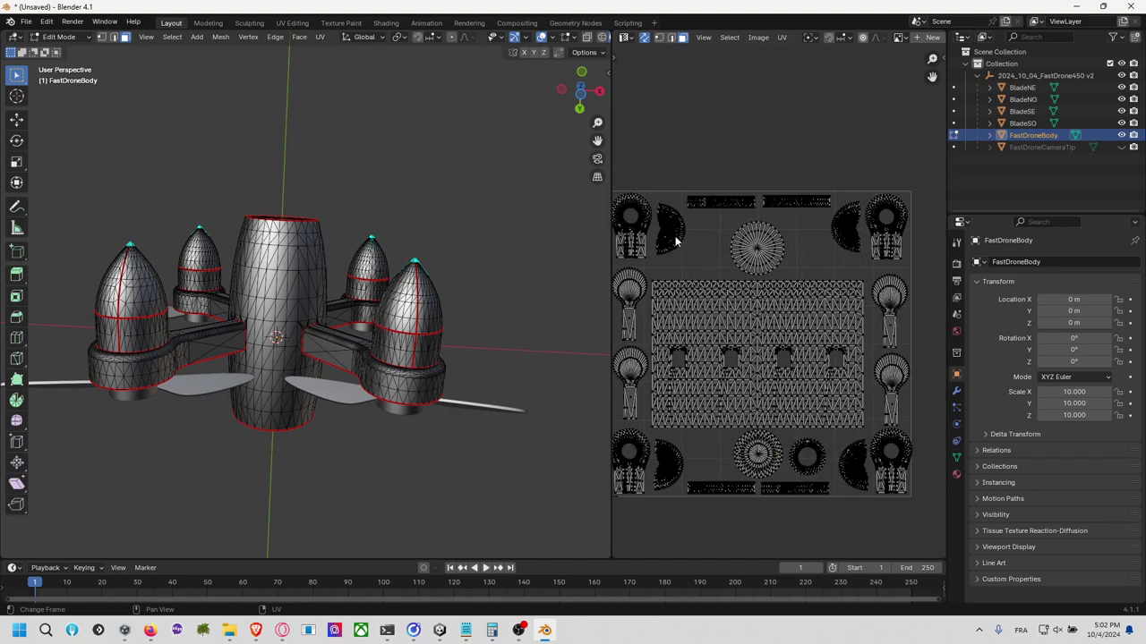
{"action": "key", "text": "l"}
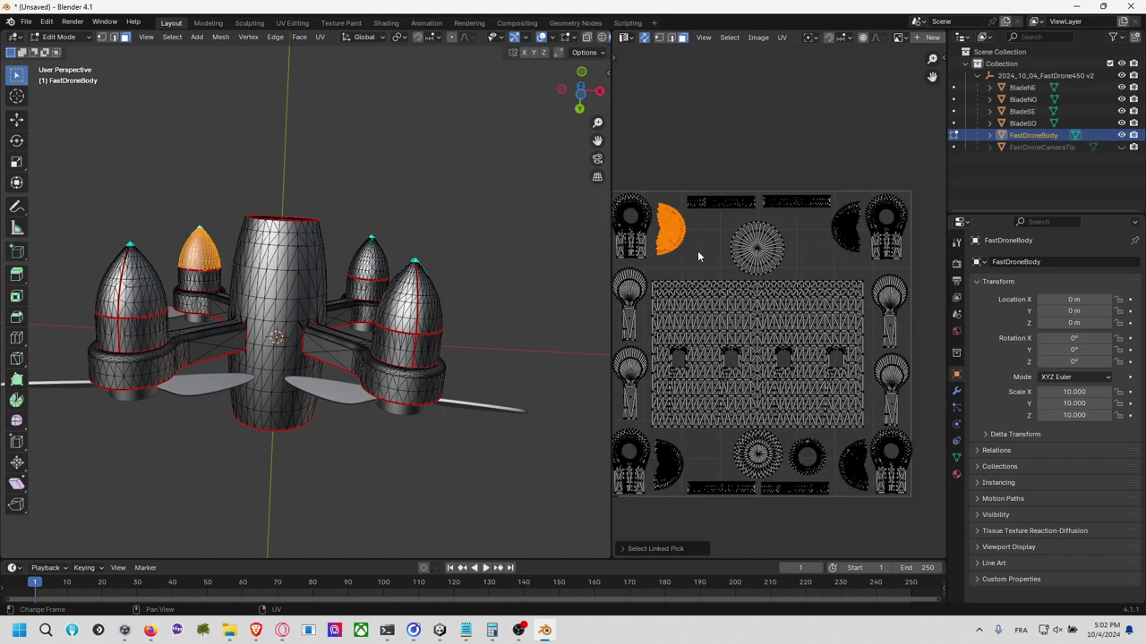
Step: Rotate the first cap island upright, reposition it and enlarge it slightly
{"action": "key", "text": "r"}
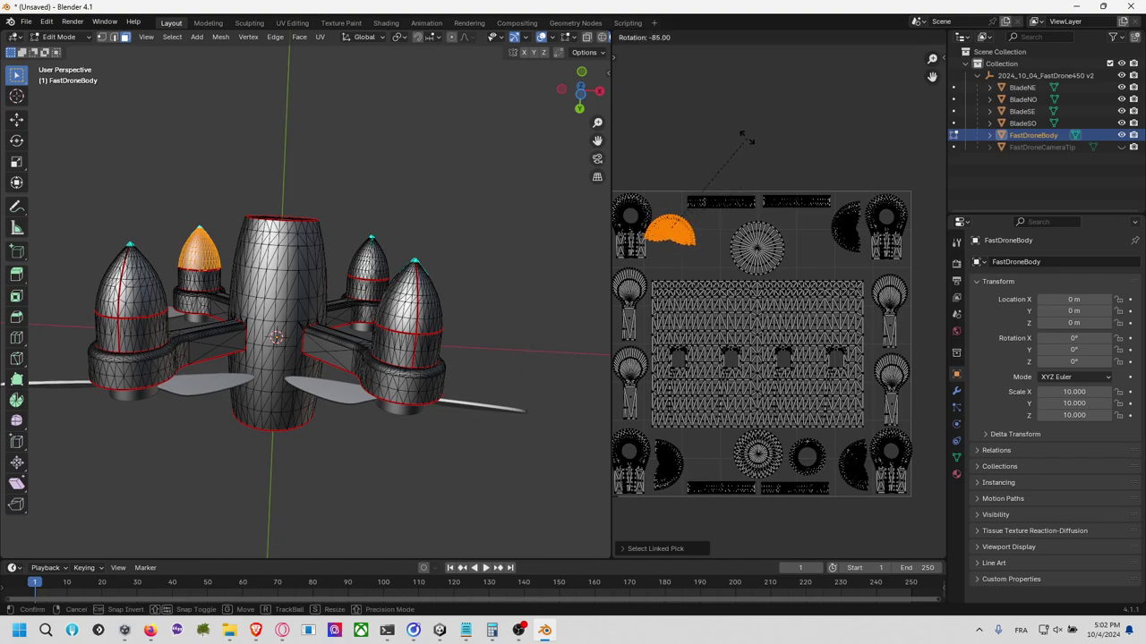
{"action": "left_click", "coordinate": [747, 147]}
{"action": "key", "text": "g"}
{"action": "left_click", "coordinate": [741, 190]}
{"action": "key", "text": "s"}
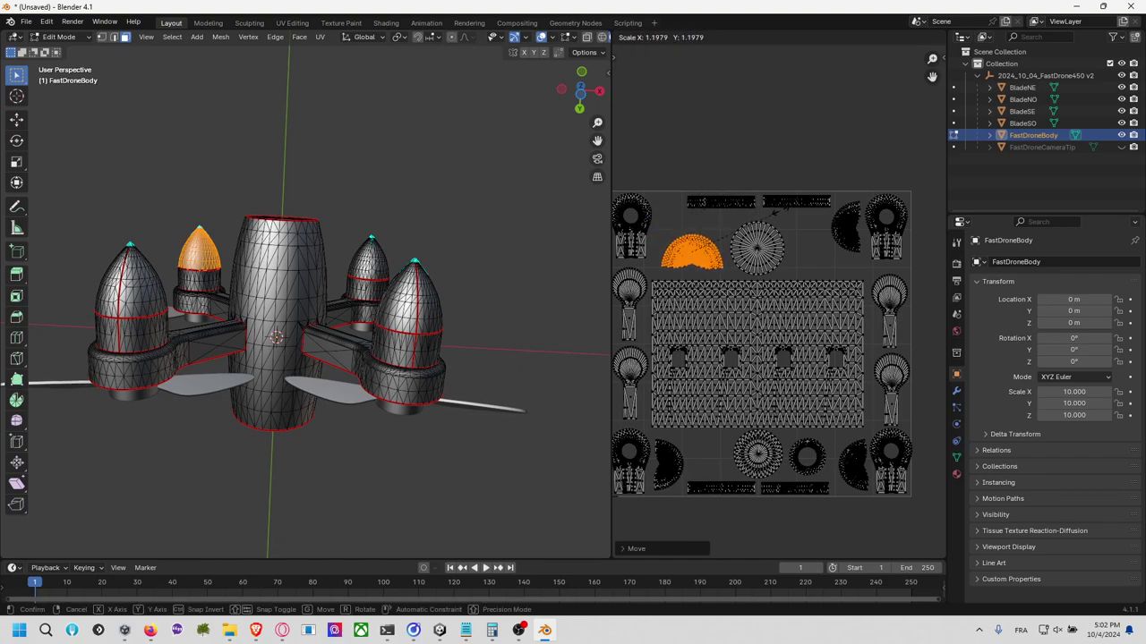
{"action": "left_click", "coordinate": [803, 202]}
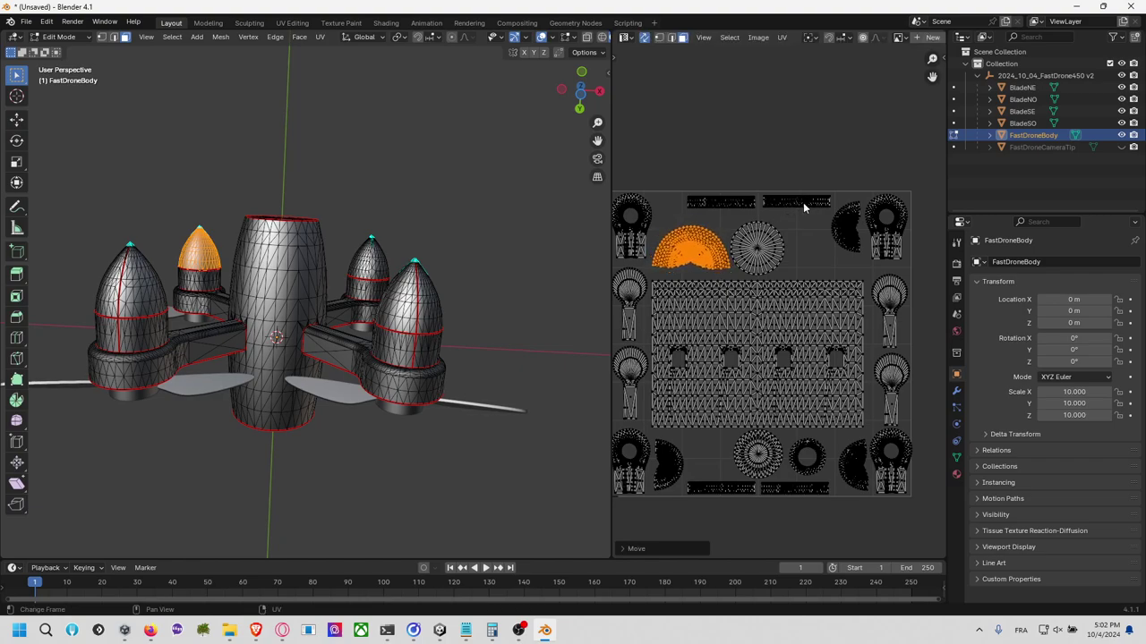
{"action": "key", "text": "s"}
{"action": "left_click", "coordinate": [793, 204]}
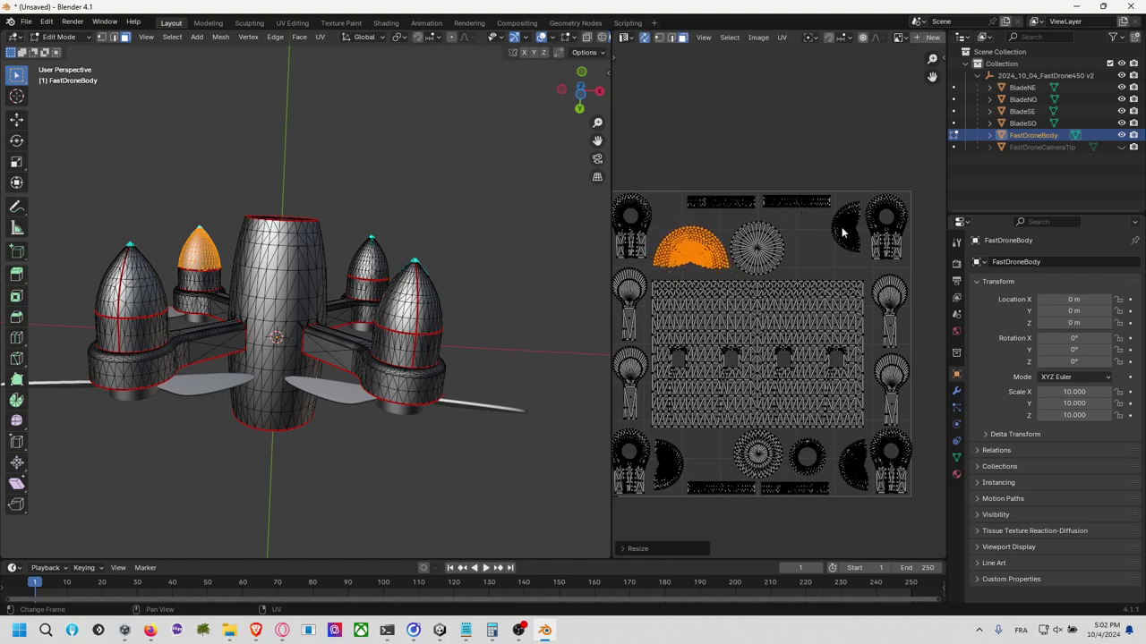
Step: Select the right-side half-disc cap island, turn it into an upright arch, enlarge it and fit it upper-right
{"action": "key", "text": "alt+a"}
{"action": "key", "text": "l"}
{"action": "key", "text": "g"}
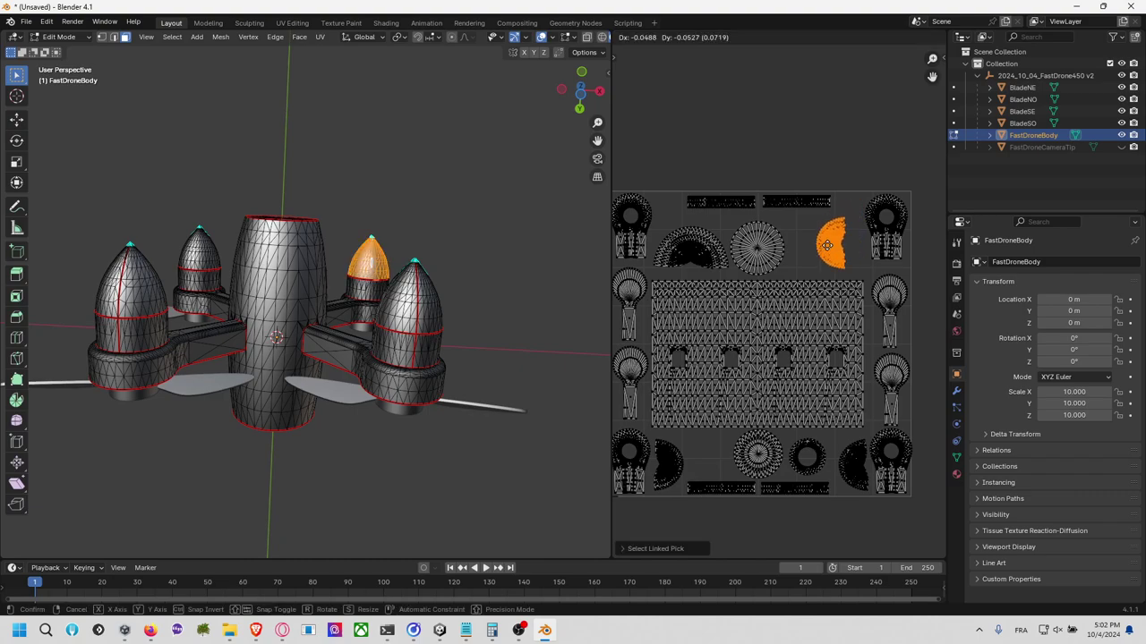
{"action": "key", "text": "Return"}
{"action": "key", "text": "r"}
{"action": "key", "text": "Return"}
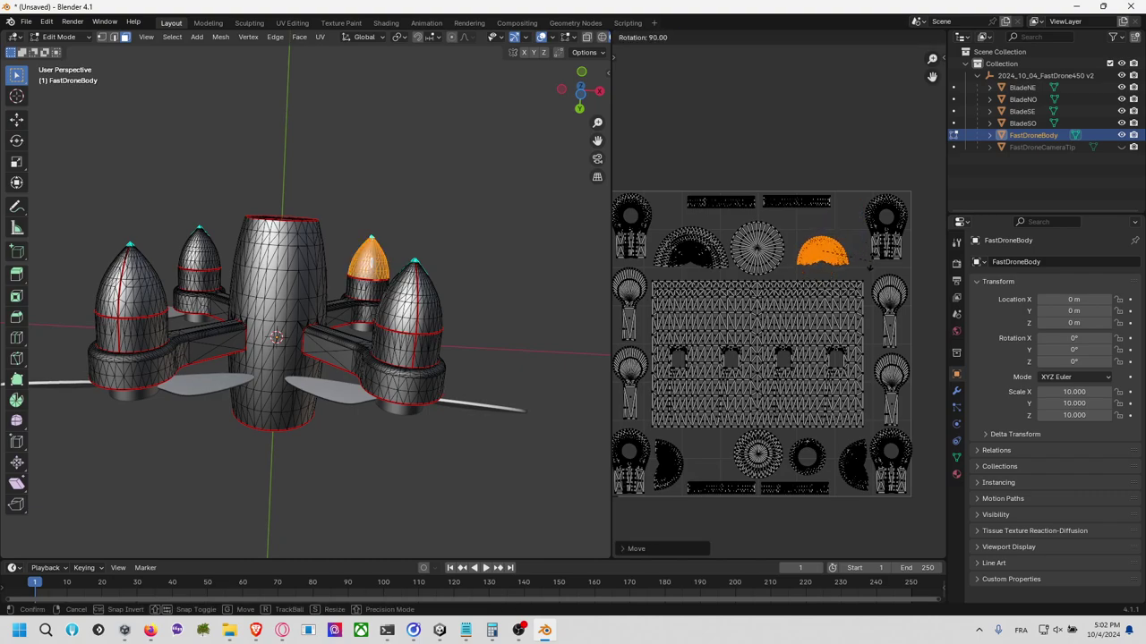
{"action": "key", "text": "s"}
{"action": "left_click", "coordinate": [892, 256]}
{"action": "key", "text": "g"}
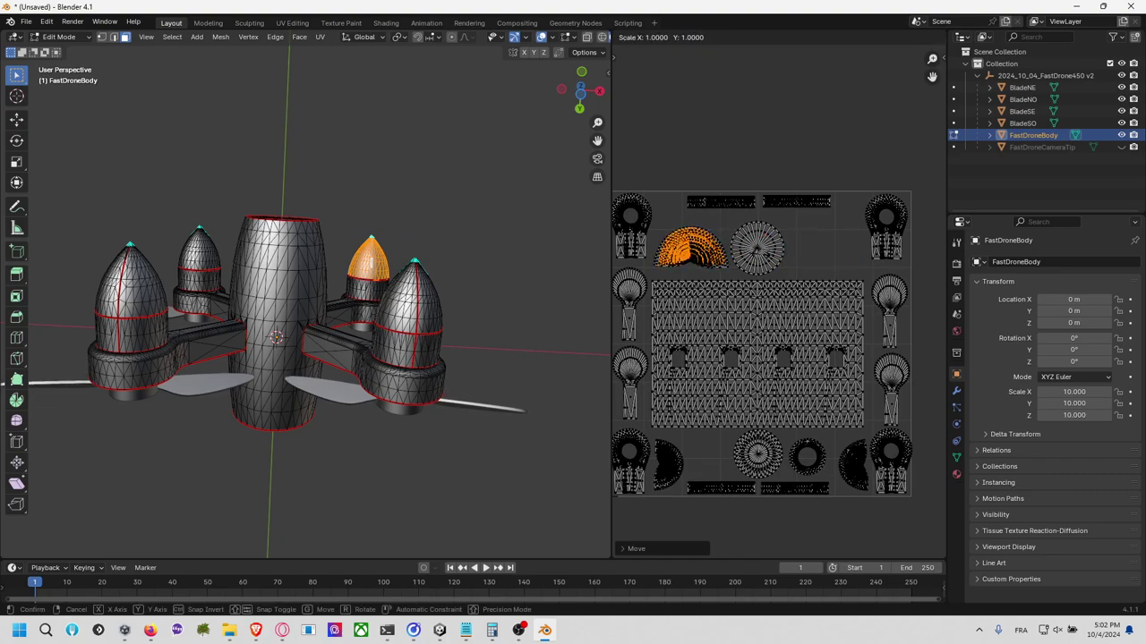
{"action": "left_click", "coordinate": [900, 256]}
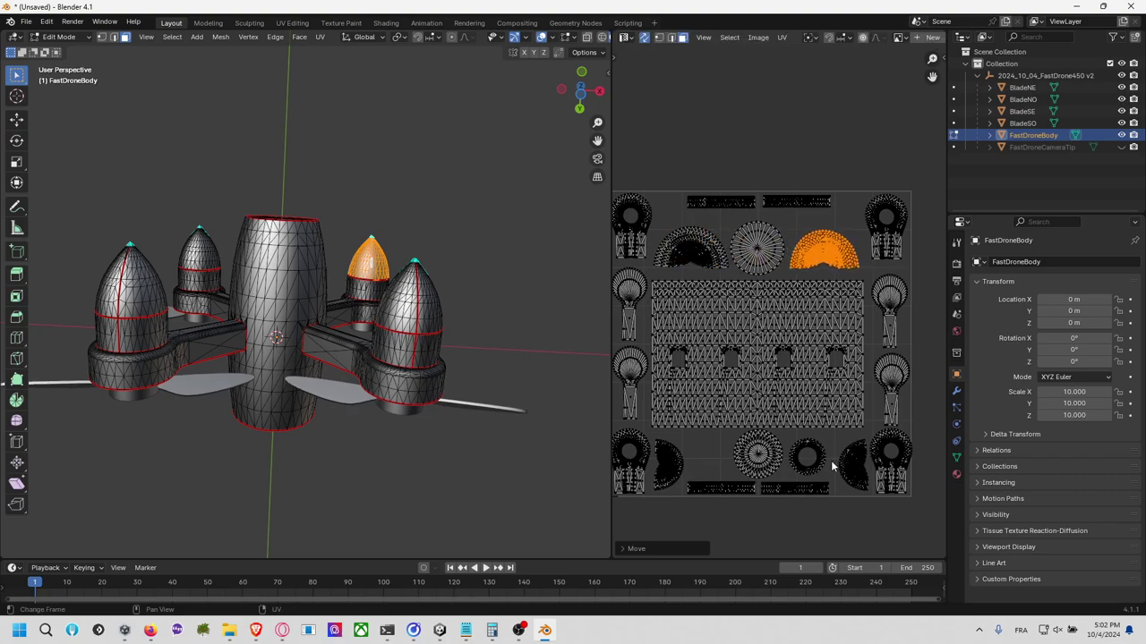
Step: Rotate the left nosecone cap island -90° into an arch, enlarge it, and place it beside the bottom-left motor pod island
{"action": "key", "text": "l"}
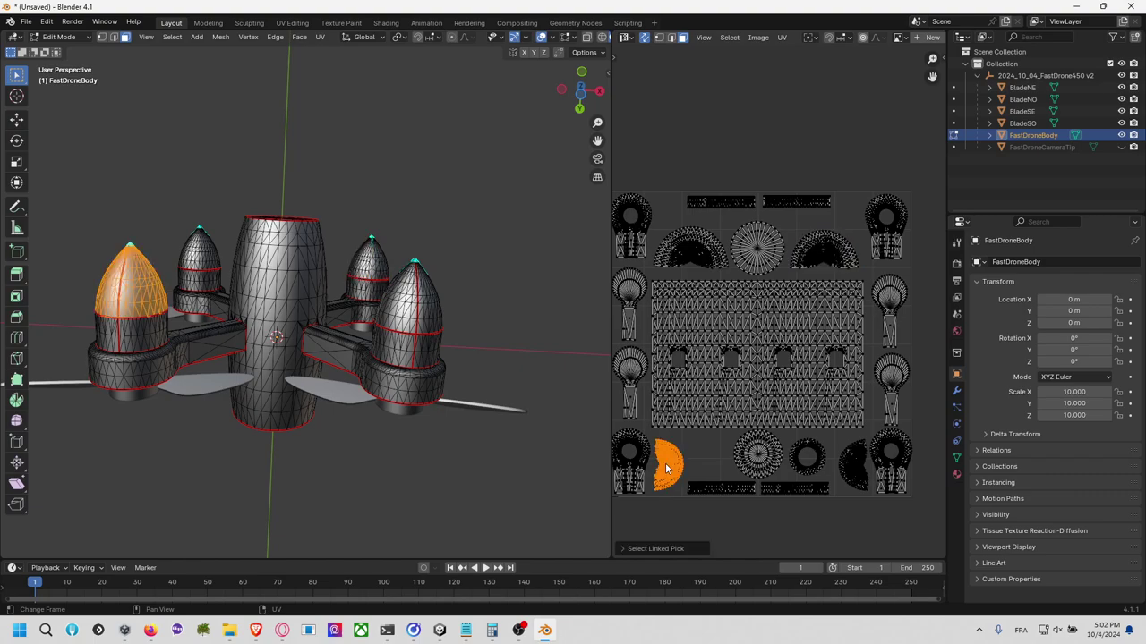
{"action": "key", "text": "r"}
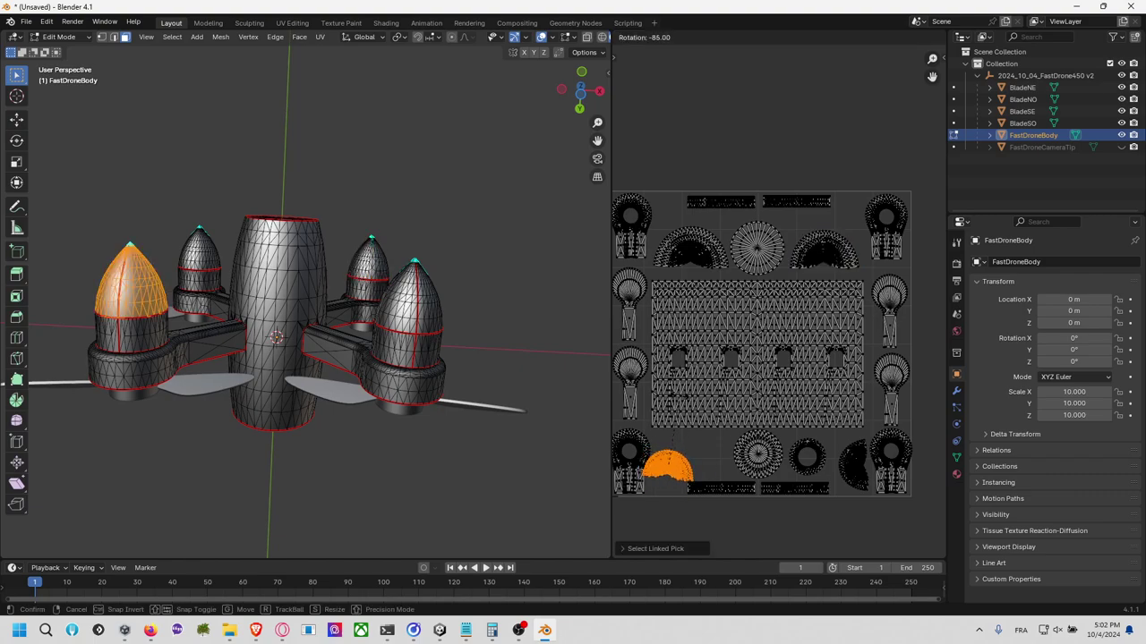
{"action": "key", "text": "g"}
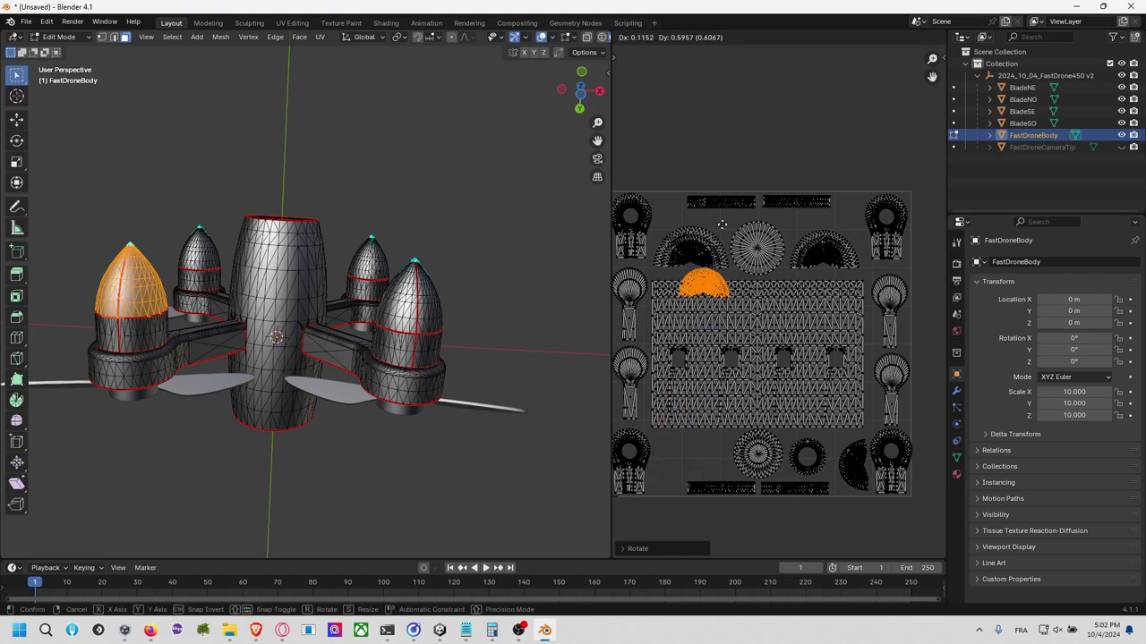
{"action": "left_click", "coordinate": [712, 198]}
{"action": "key", "text": "s"}
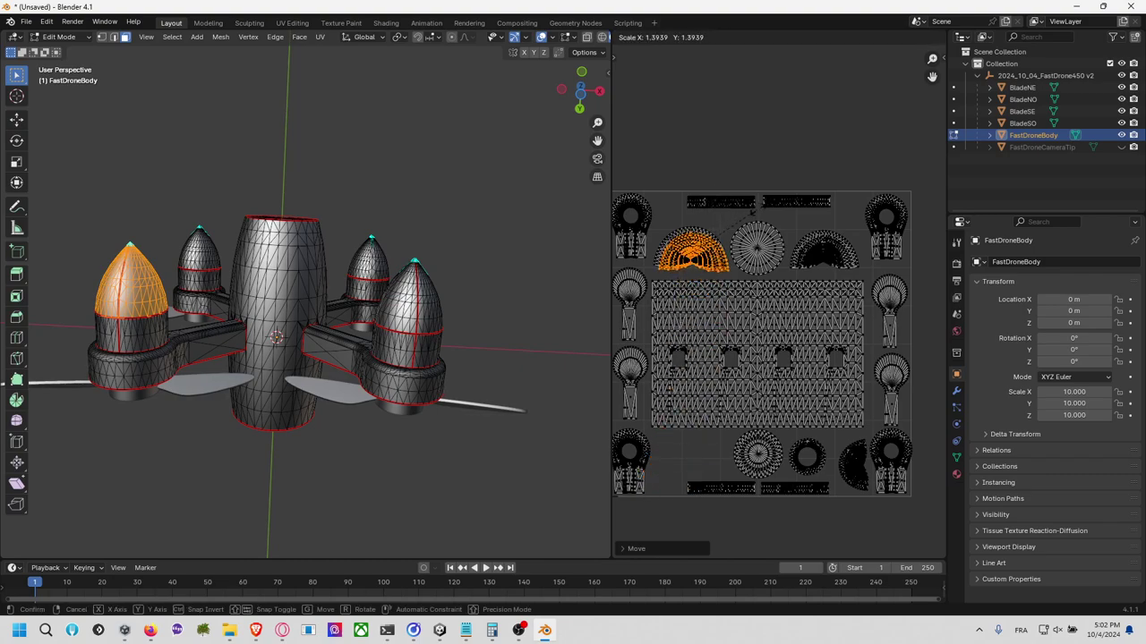
{"action": "left_click", "coordinate": [755, 213]}
{"action": "key", "text": "g"}
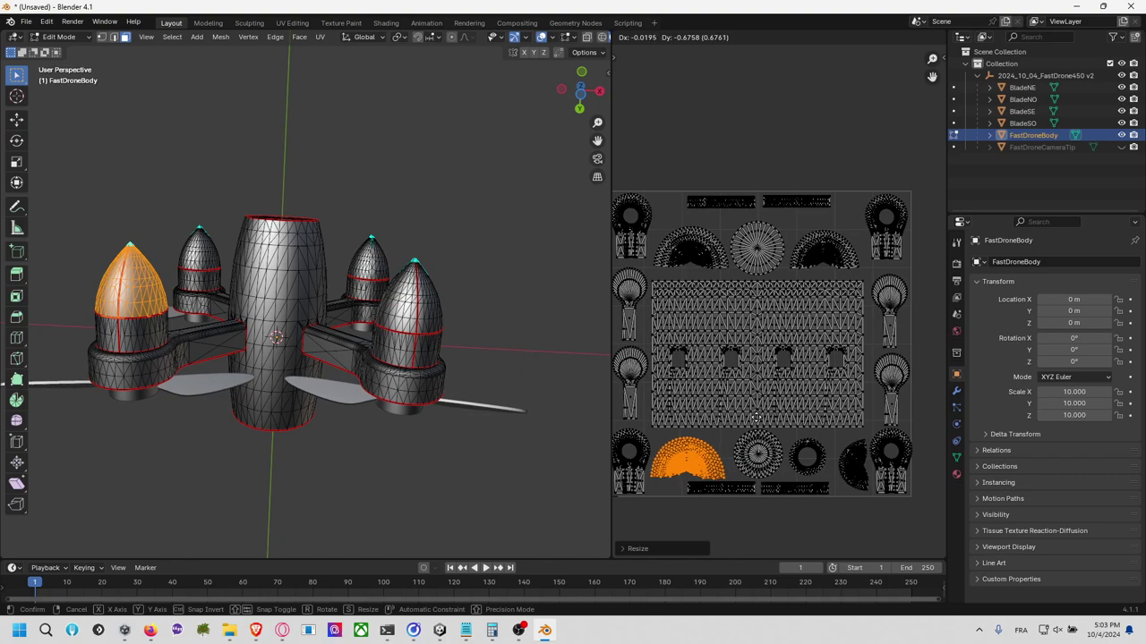
{"action": "left_click", "coordinate": [763, 420]}
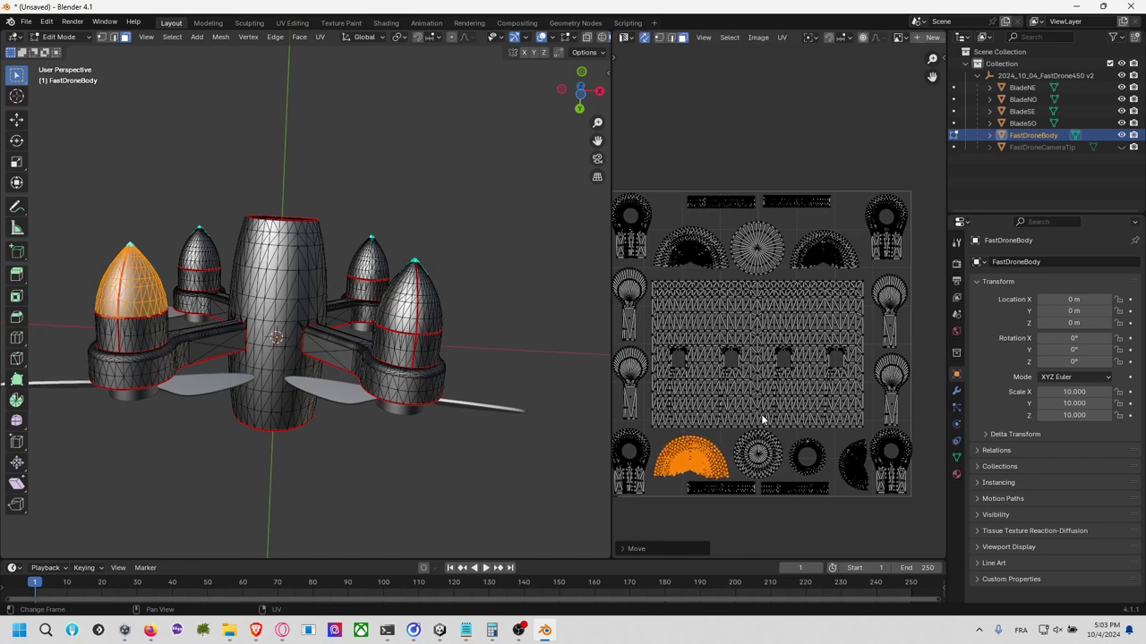
{"action": "left_click", "coordinate": [848, 466]}
Step: Select the right nosecone cap island, move it into the bottom-right row and scale it down
{"action": "key", "text": "l"}
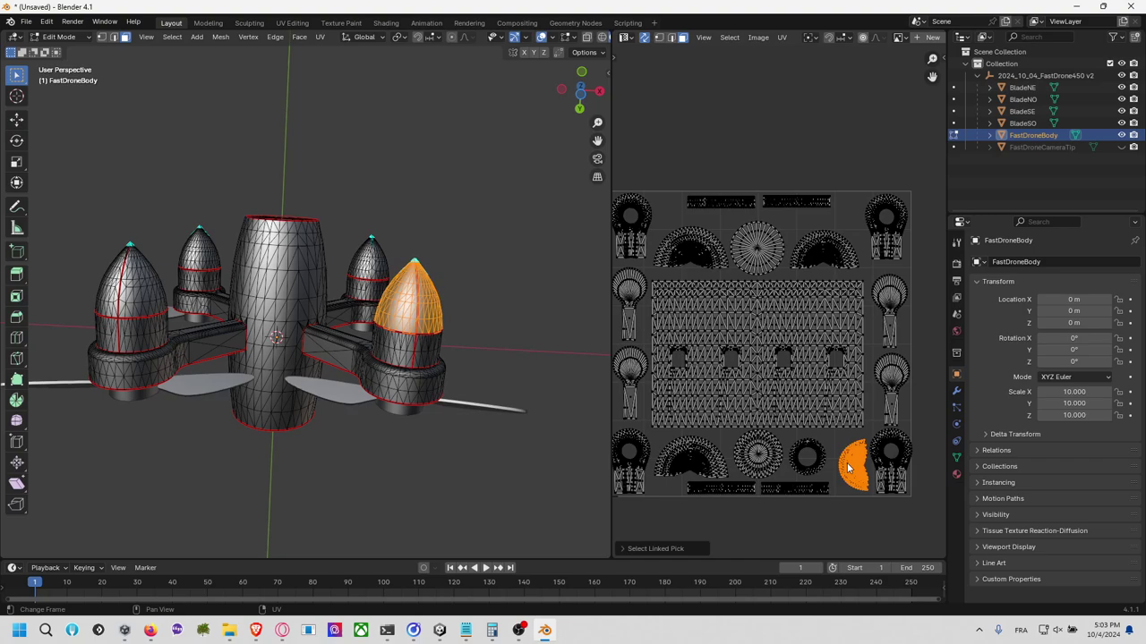
{"action": "key", "text": "g"}
{"action": "left_click", "coordinate": [817, 268]}
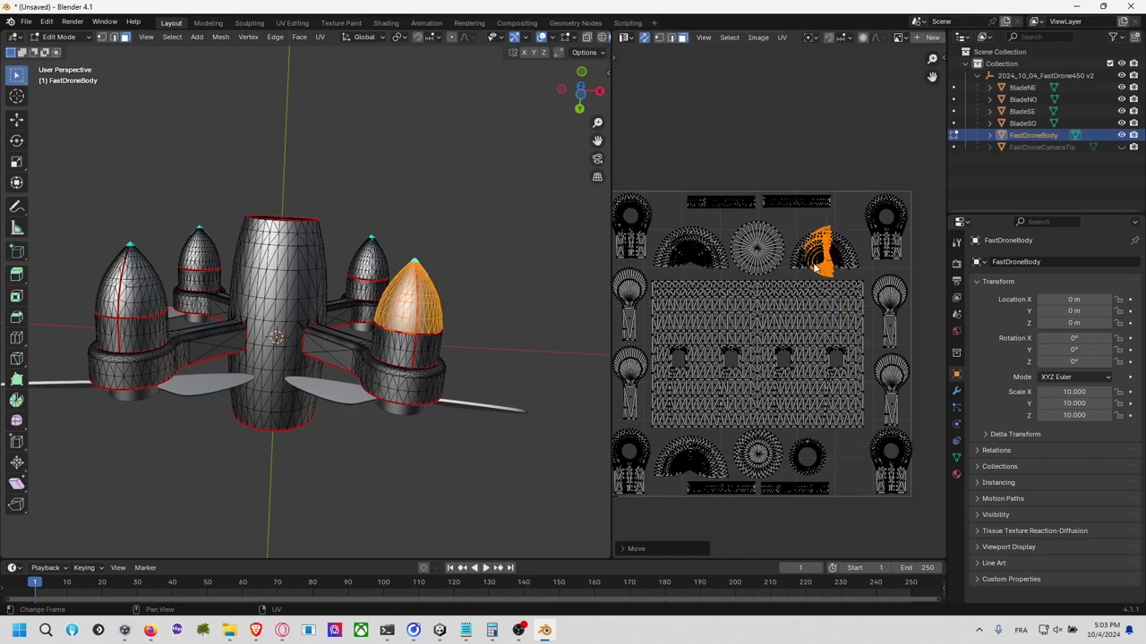
{"action": "key", "text": "r"}
{"action": "key", "text": "s"}
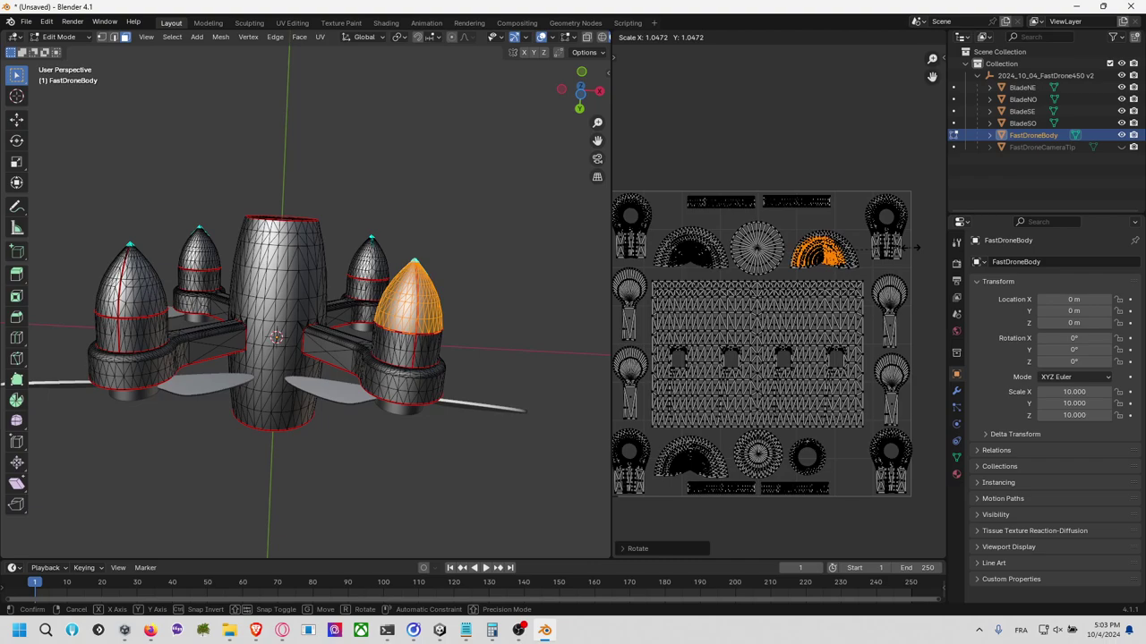
{"action": "left_click", "coordinate": [937, 249]}
{"action": "key", "text": "g"}
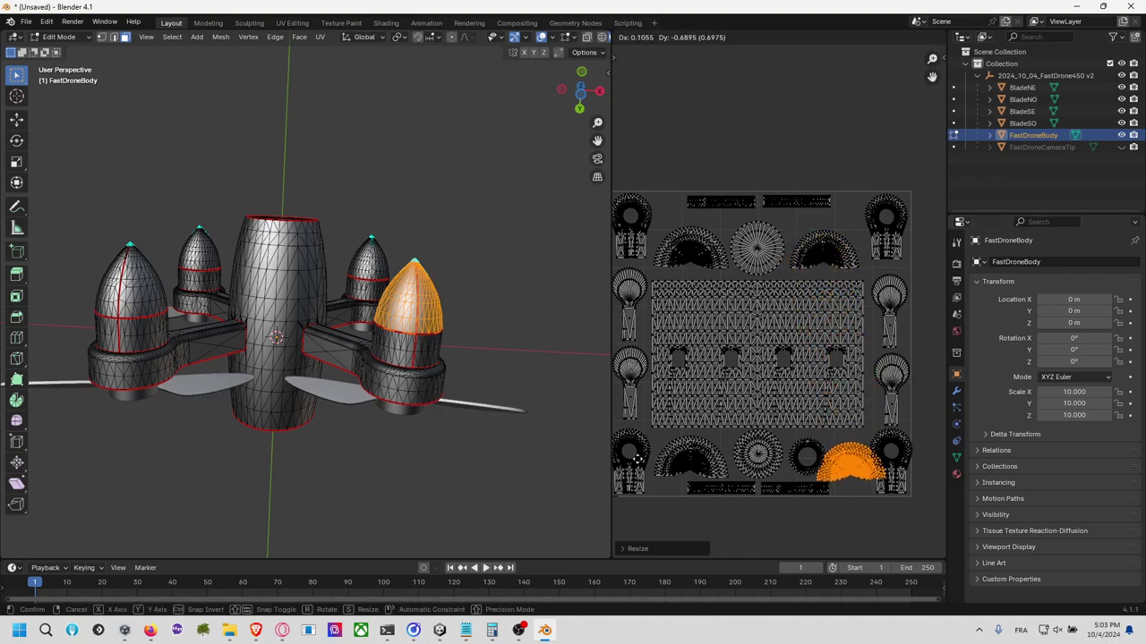
{"action": "left_click", "coordinate": [633, 457]}
{"action": "key", "text": "s"}
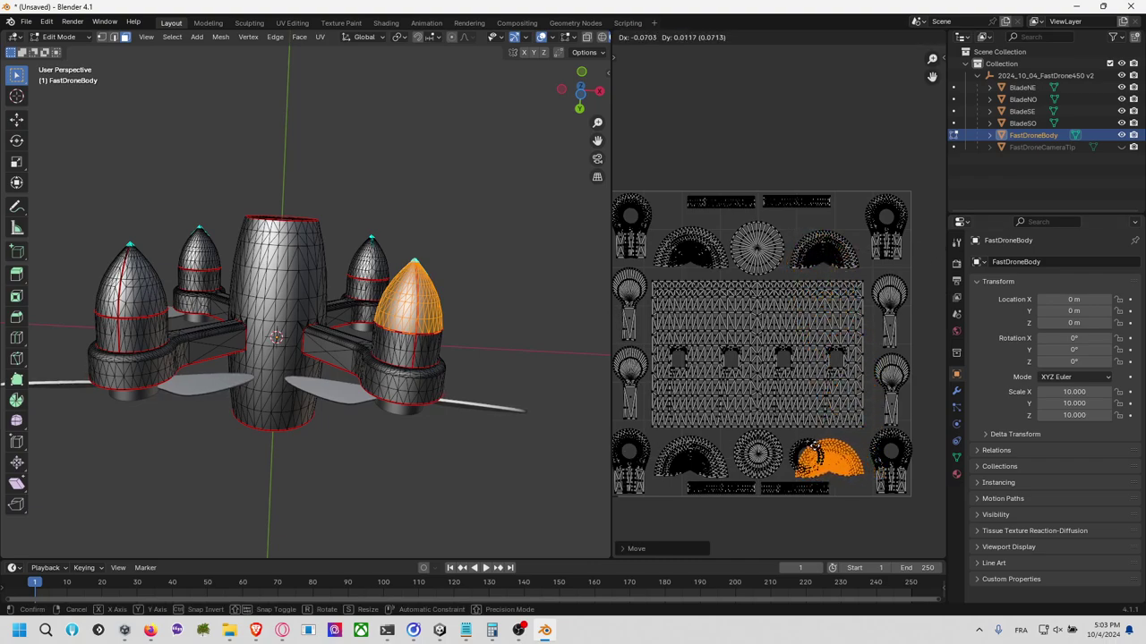
{"action": "left_click", "coordinate": [814, 450]}
{"action": "key", "text": "s"}
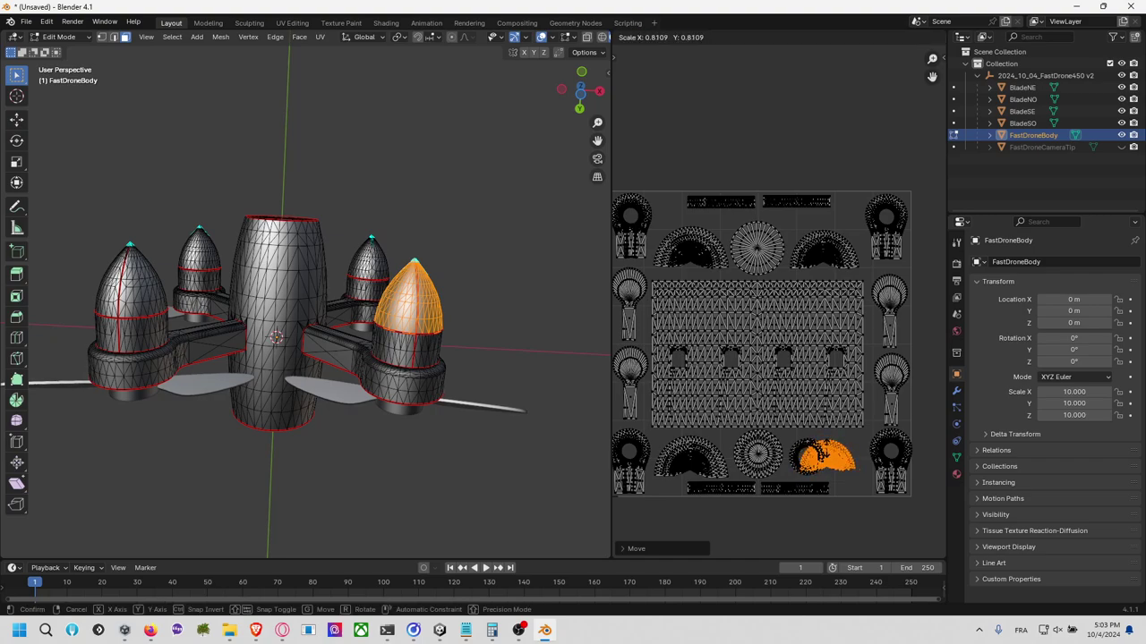
{"action": "left_click", "coordinate": [819, 452]}
Step: Fine-tune the cap island's size and rotation, shifting it right beside the small ring
{"action": "scroll", "coordinate": [819, 452], "scroll_direction": "up", "scroll_amount": 3}
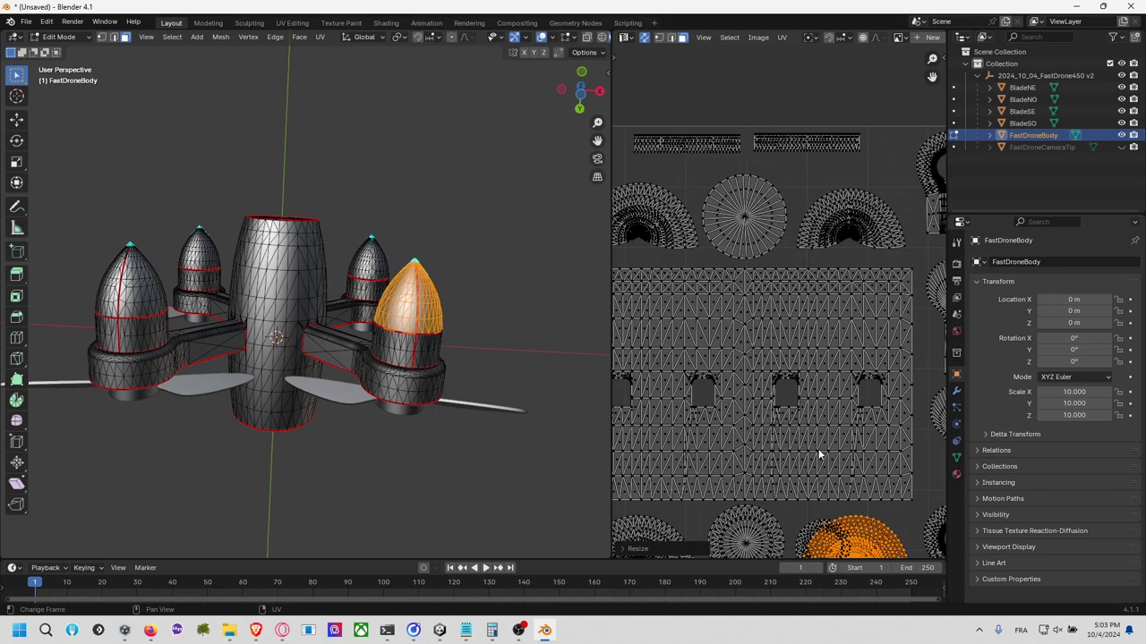
{"action": "scroll", "coordinate": [806, 443], "scroll_direction": "down", "scroll_amount": 4}
{"action": "scroll", "coordinate": [807, 415], "scroll_direction": "up", "scroll_amount": 3}
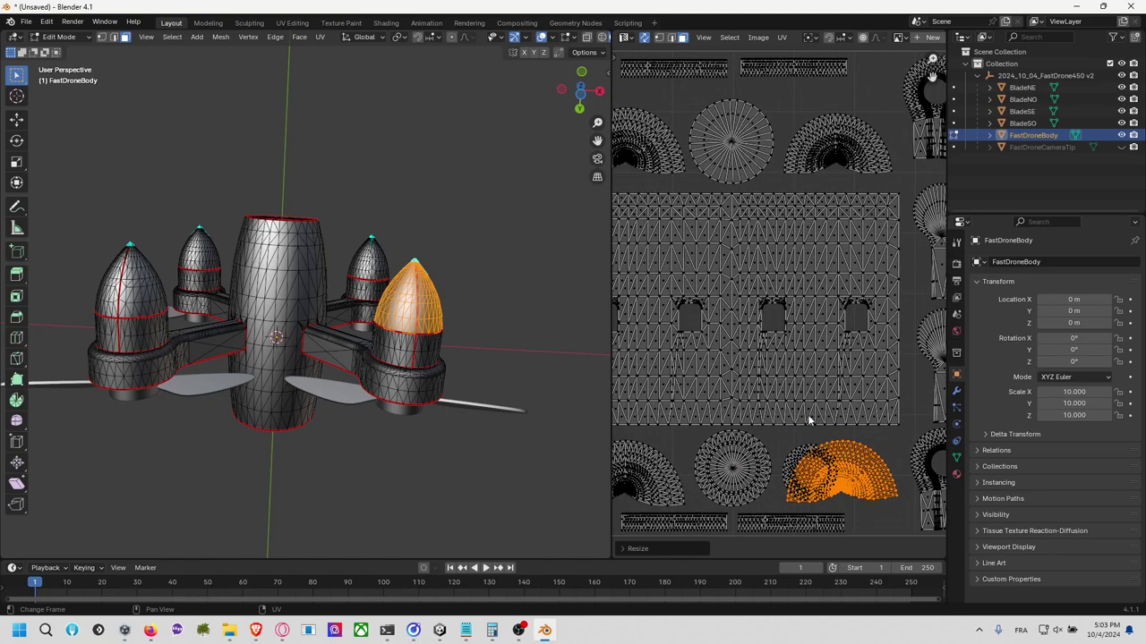
{"action": "scroll", "coordinate": [808, 419], "scroll_direction": "down", "scroll_amount": 2}
{"action": "key", "text": "s"}
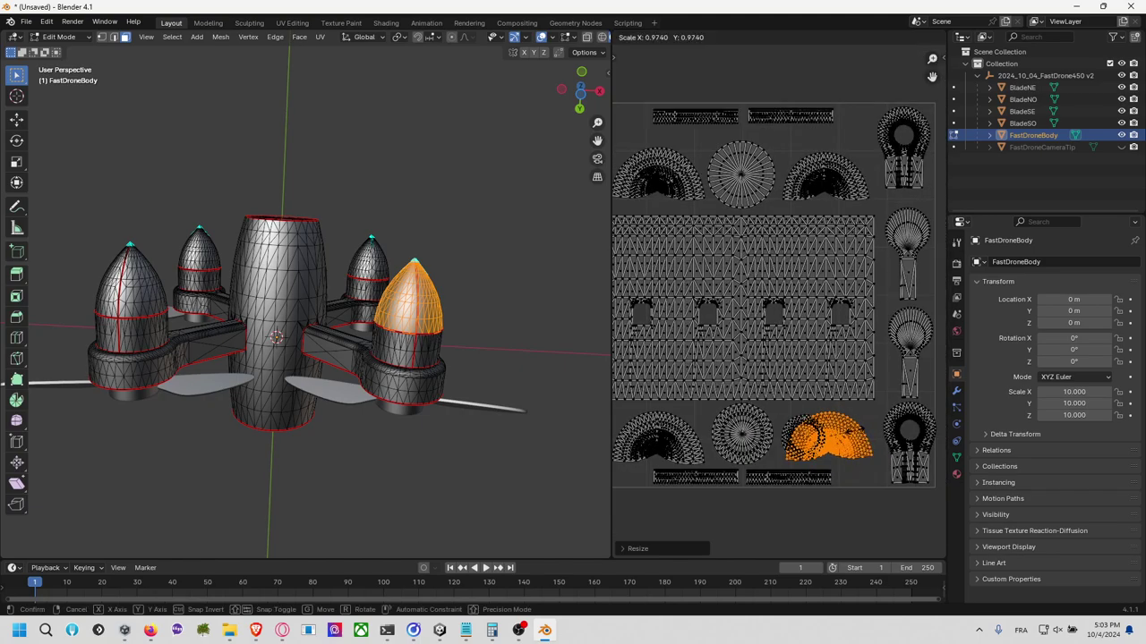
{"action": "left_click", "coordinate": [857, 436]}
{"action": "key", "text": "r"}
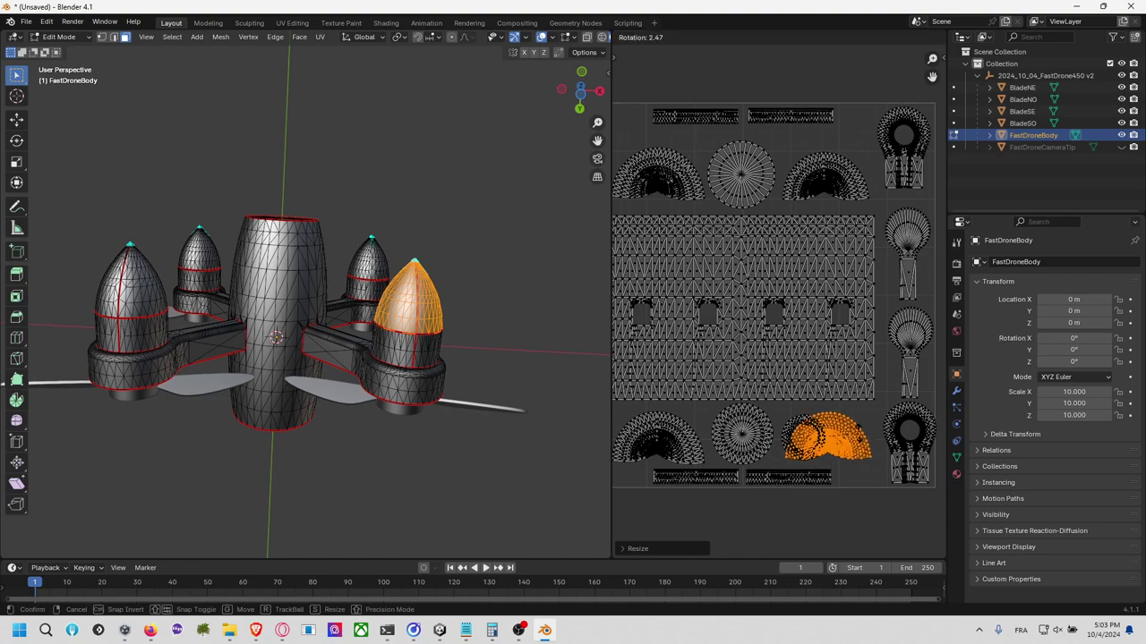
{"action": "key", "text": "Return"}
{"action": "key", "text": "g"}
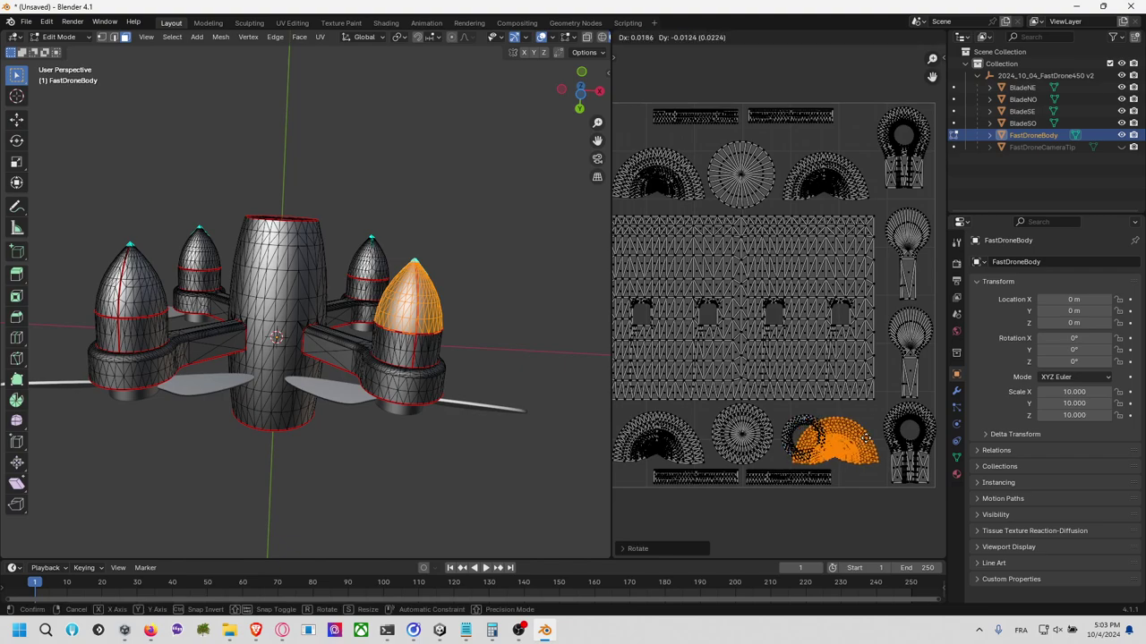
{"action": "left_click", "coordinate": [873, 443]}
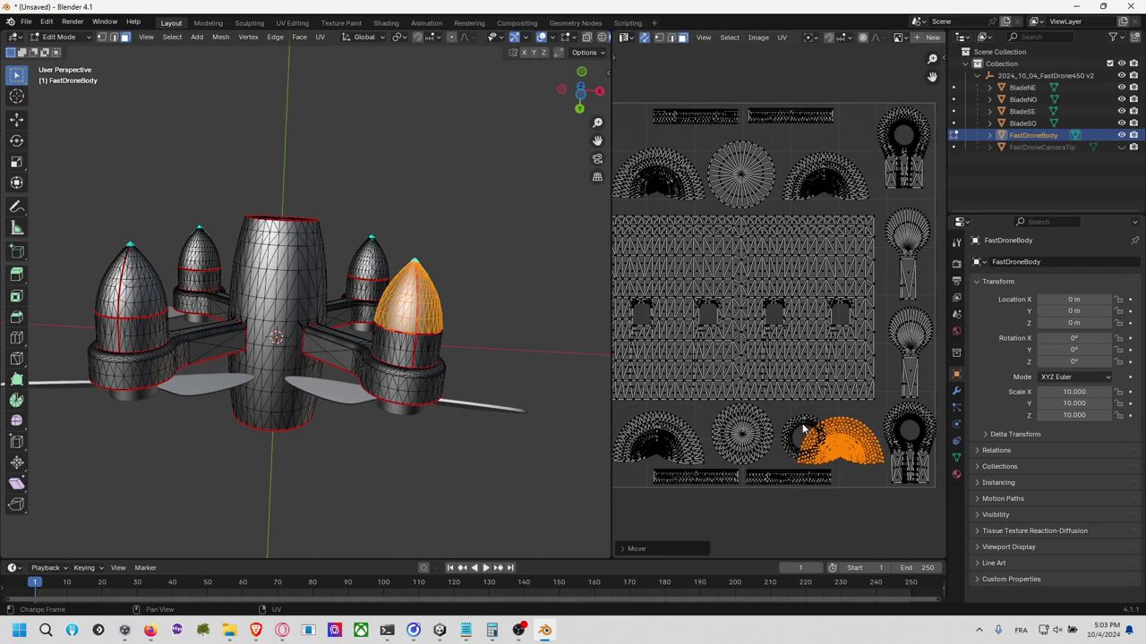
Step: Rotate the cap island -90°, shrink it to fit the bottom-right spot, then recenter the UV square and deselect
{"action": "middle_click_drag", "start_coordinate": [758, 408], "coordinate": [815, 413]}
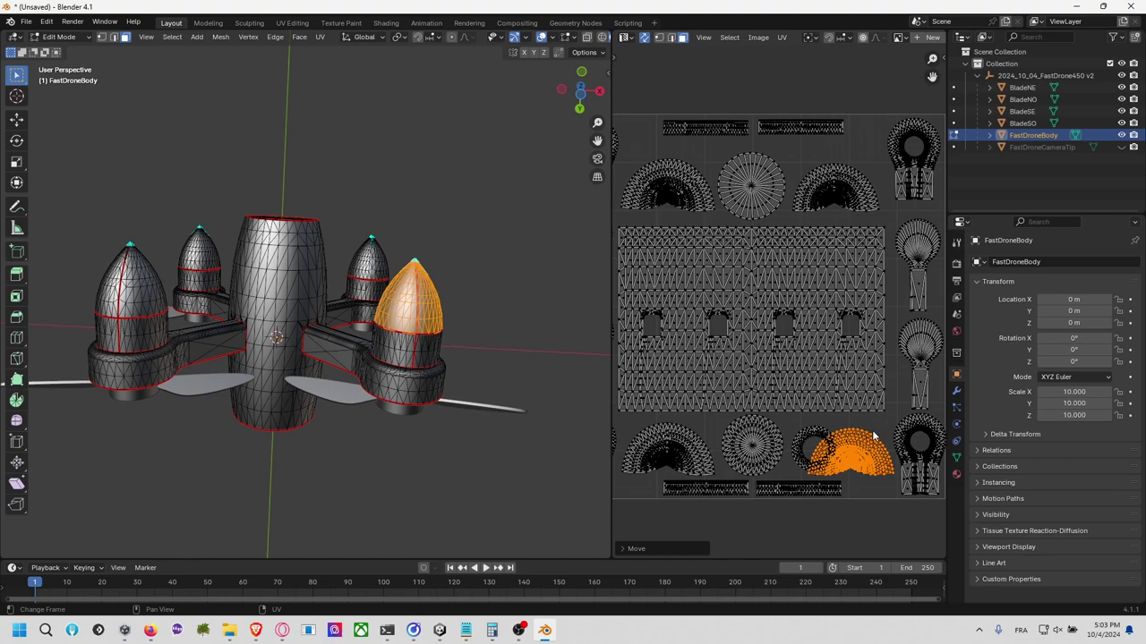
{"action": "key", "text": "r"}
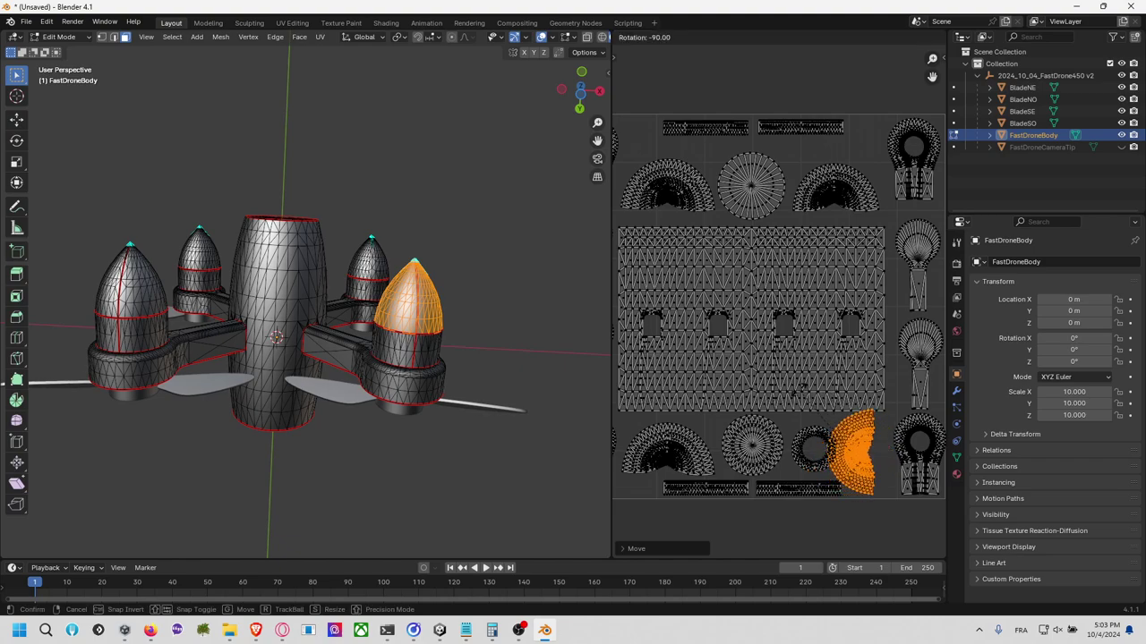
{"action": "left_click", "coordinate": [864, 394]}
{"action": "key", "text": "s"}
{"action": "left_click", "coordinate": [858, 404]}
{"action": "key", "text": "g"}
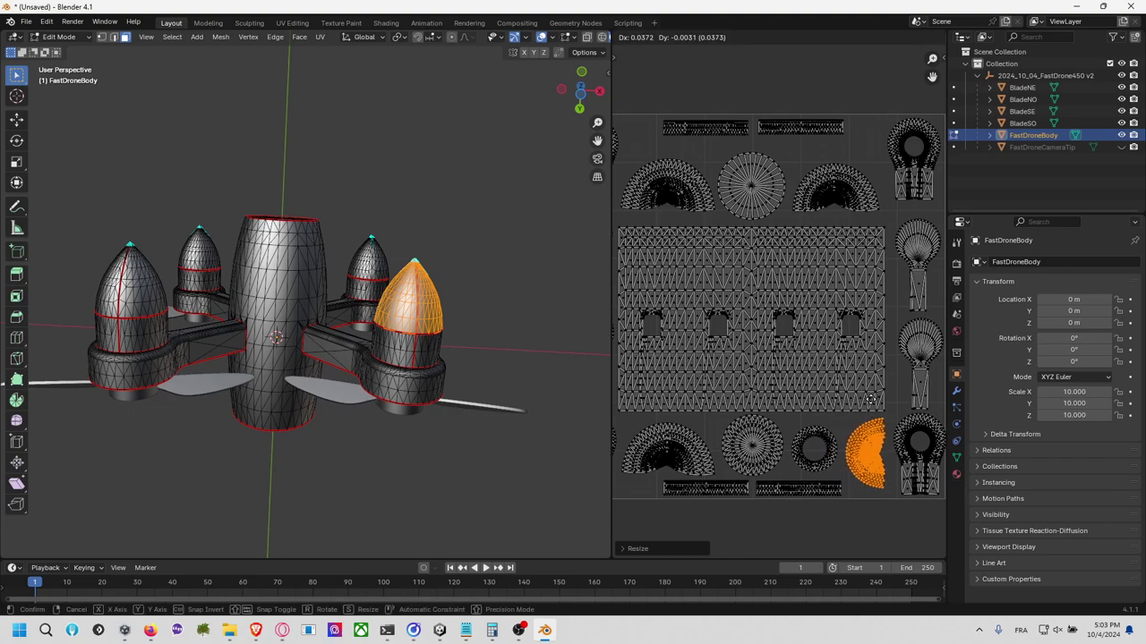
{"action": "left_click", "coordinate": [869, 401]}
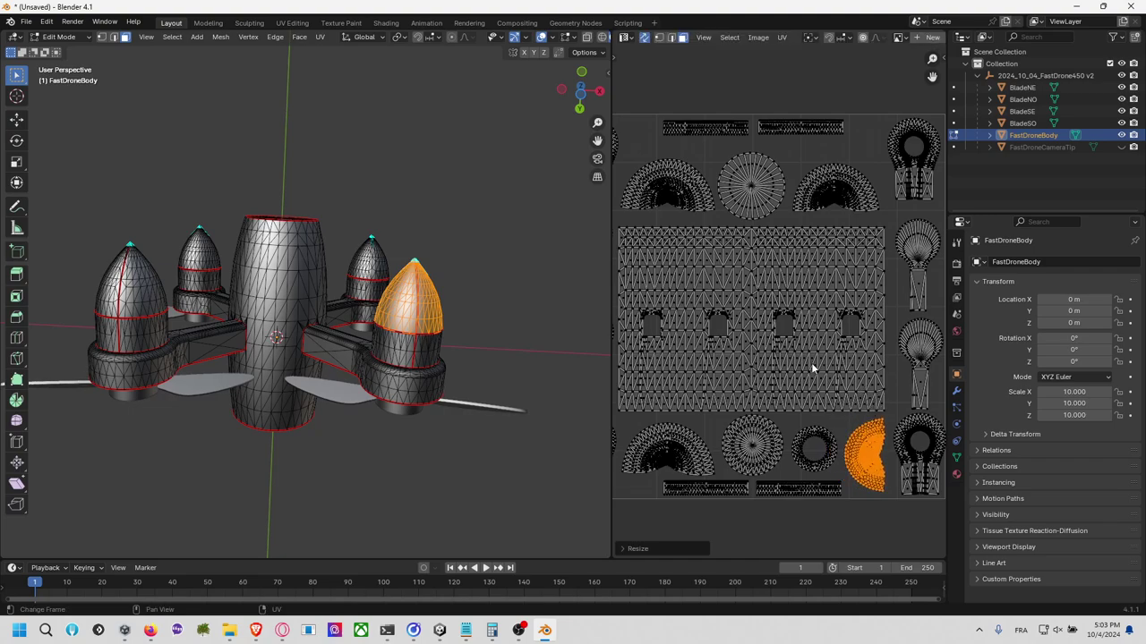
{"action": "middle_click_drag", "start_coordinate": [775, 344], "coordinate": [780, 361]}
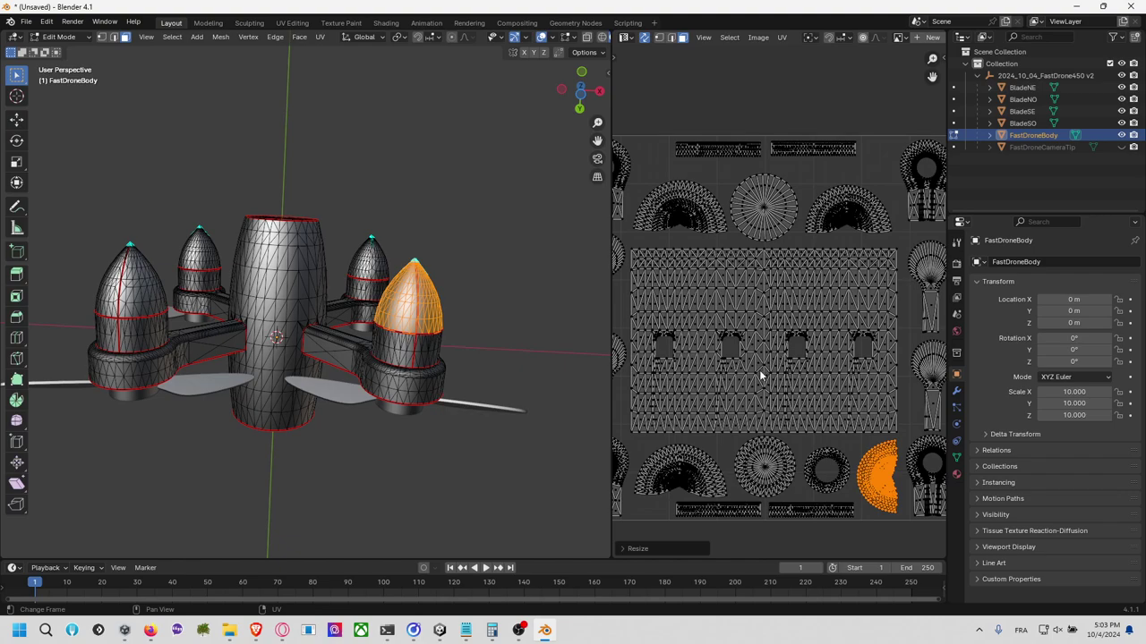
{"action": "scroll", "coordinate": [810, 371], "scroll_direction": "down", "scroll_amount": 2}
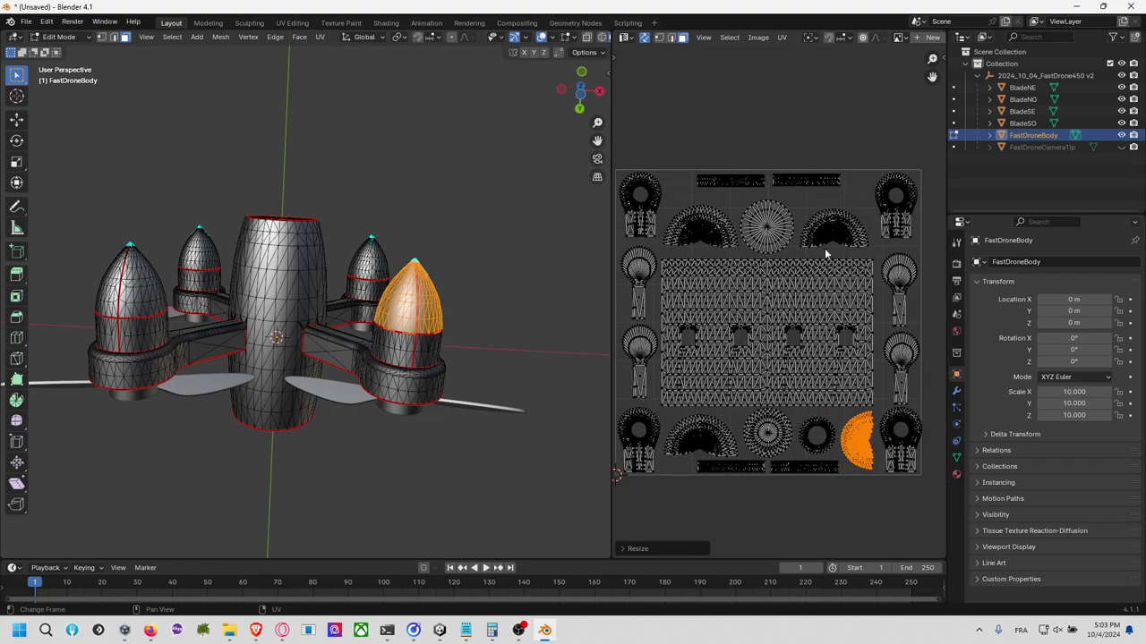
{"action": "middle_click_drag", "start_coordinate": [816, 253], "coordinate": [811, 277]}
{"action": "left_click", "coordinate": [804, 203]}
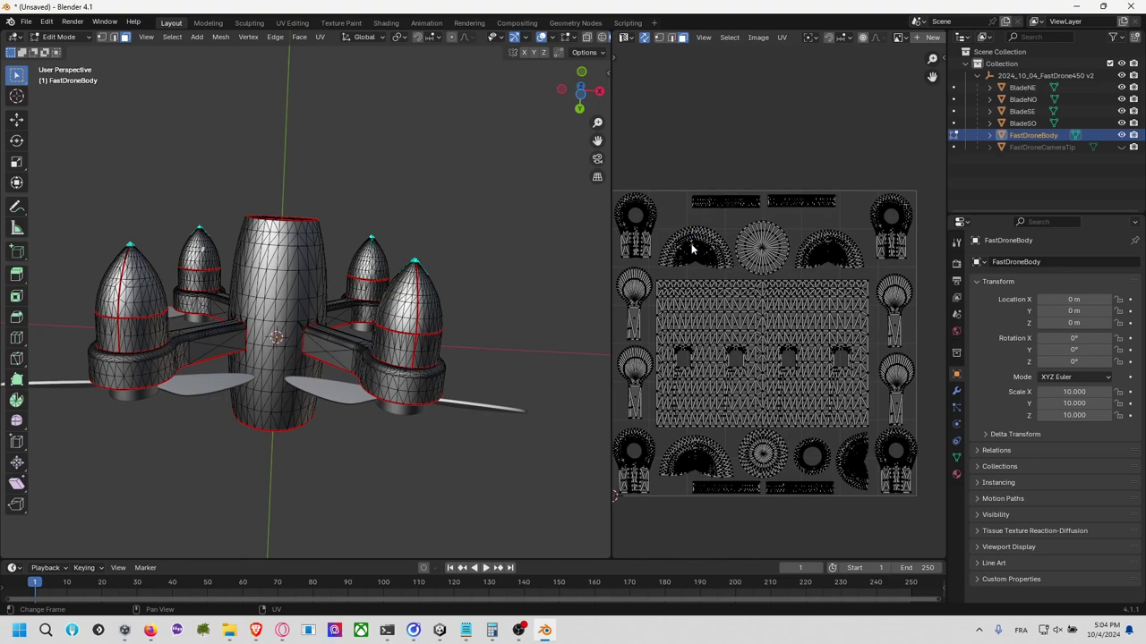
Step: Move the main body and nose-cone UV islands upward in the layout
{"action": "key", "text": "l"}
{"action": "key", "text": "l"}
{"action": "key", "text": "l"}
{"action": "key", "text": "l"}
{"action": "key", "text": "l"}
{"action": "key", "text": "l"}
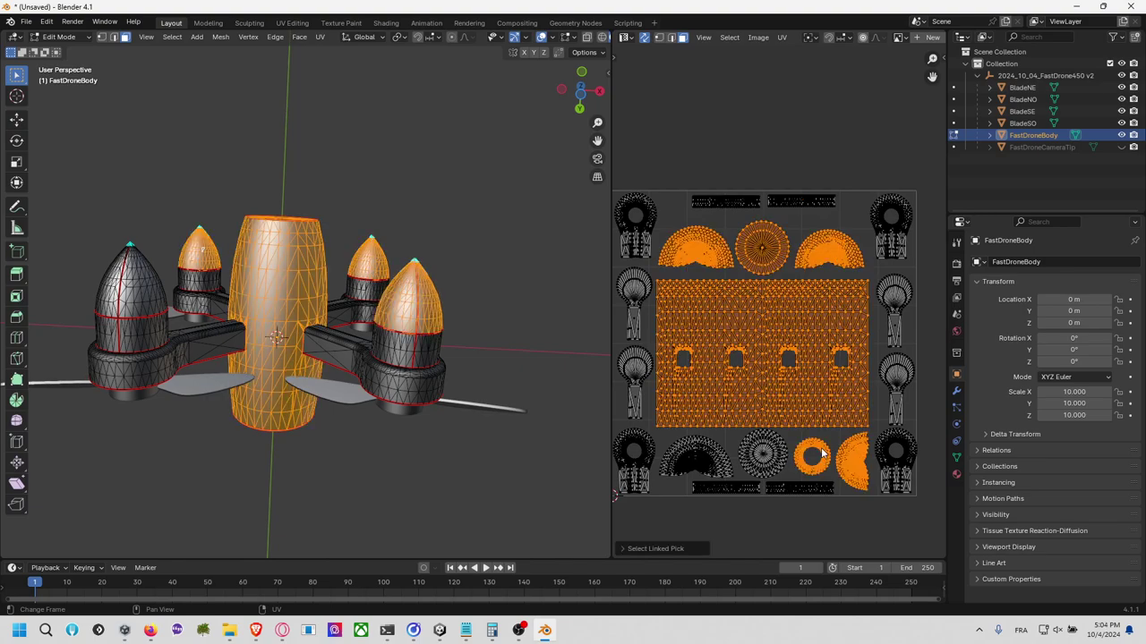
{"action": "key", "text": "l"}
{"action": "key", "text": "l"}
{"action": "key", "text": "g"}
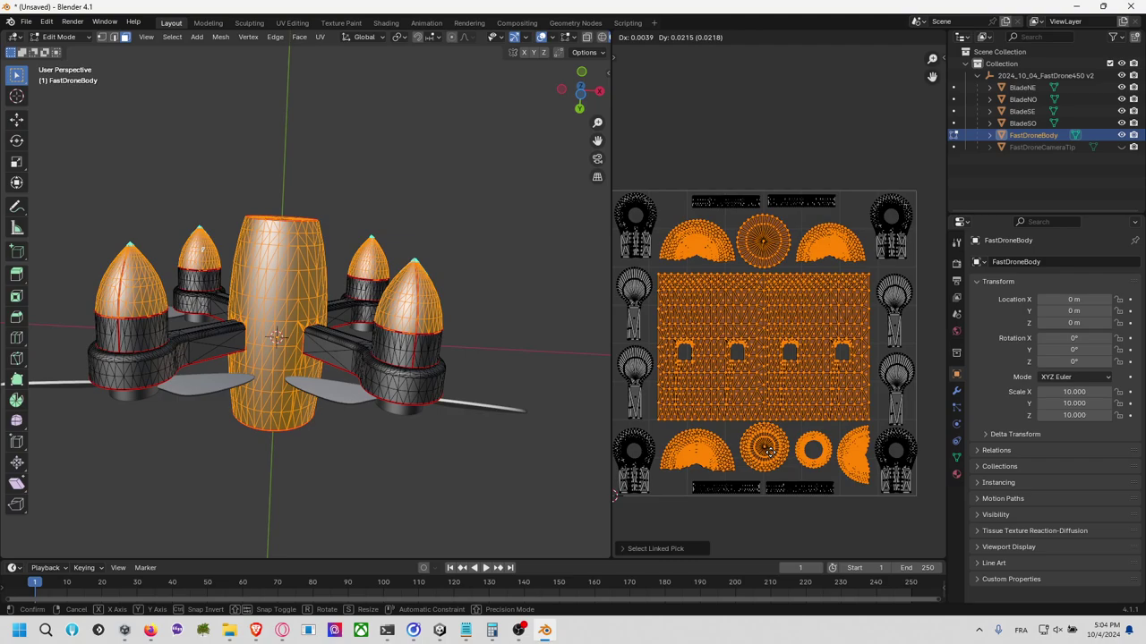
{"action": "left_click", "coordinate": [768, 452]}
{"action": "left_click", "coordinate": [739, 224]}
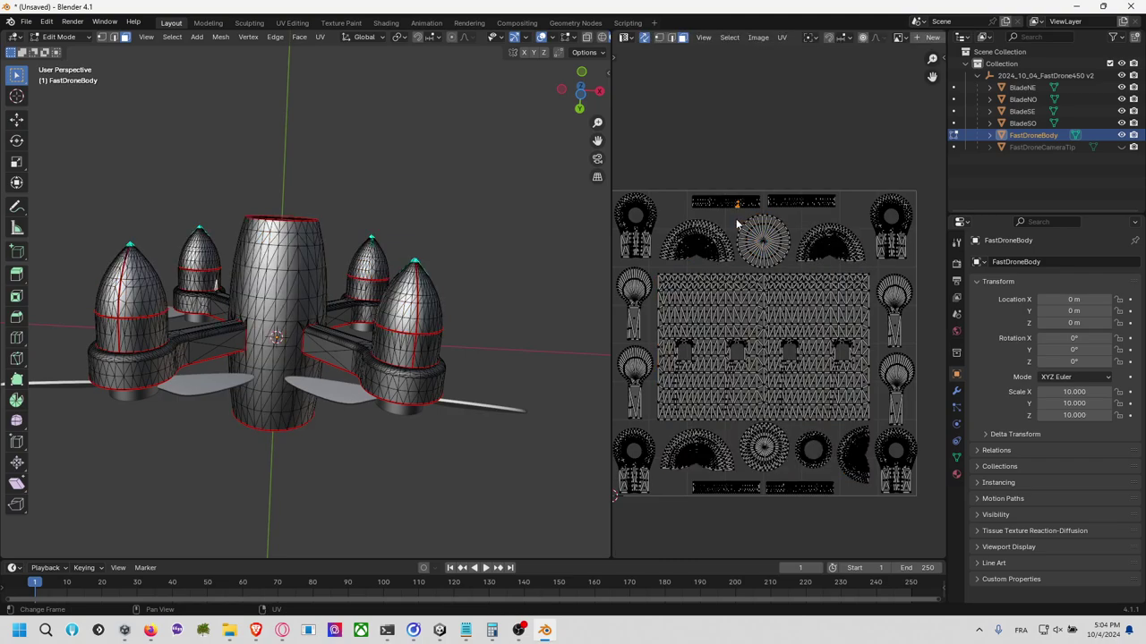
Step: Enlarge the two top ring strips and reposition them
{"action": "key", "text": "l"}
{"action": "key", "text": "l"}
{"action": "key", "text": "s"}
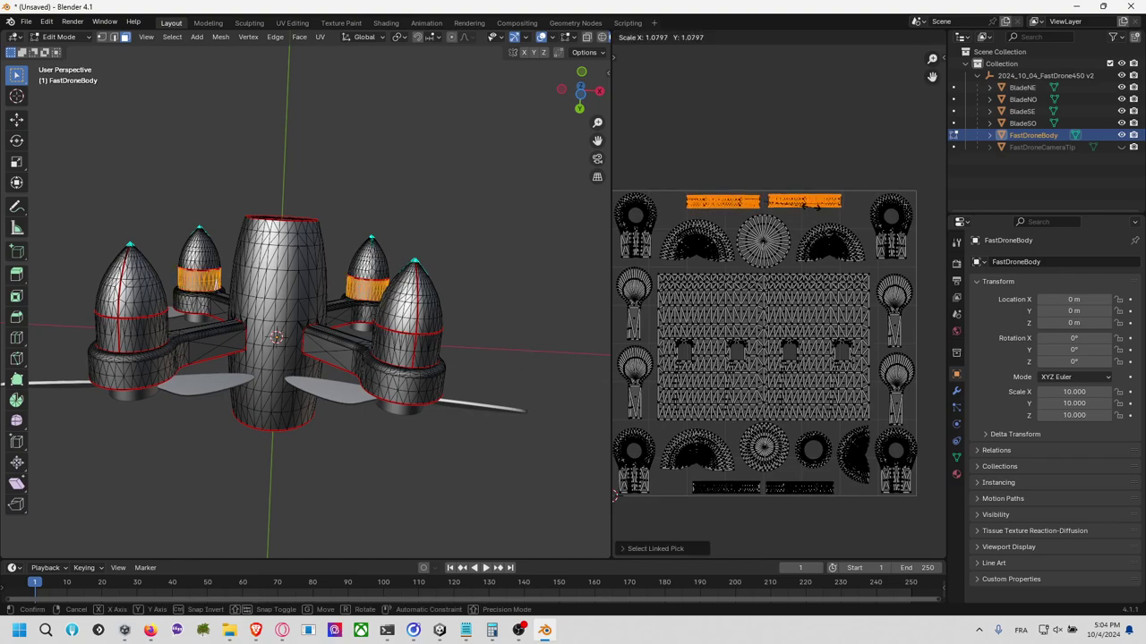
{"action": "left_click", "coordinate": [824, 207]}
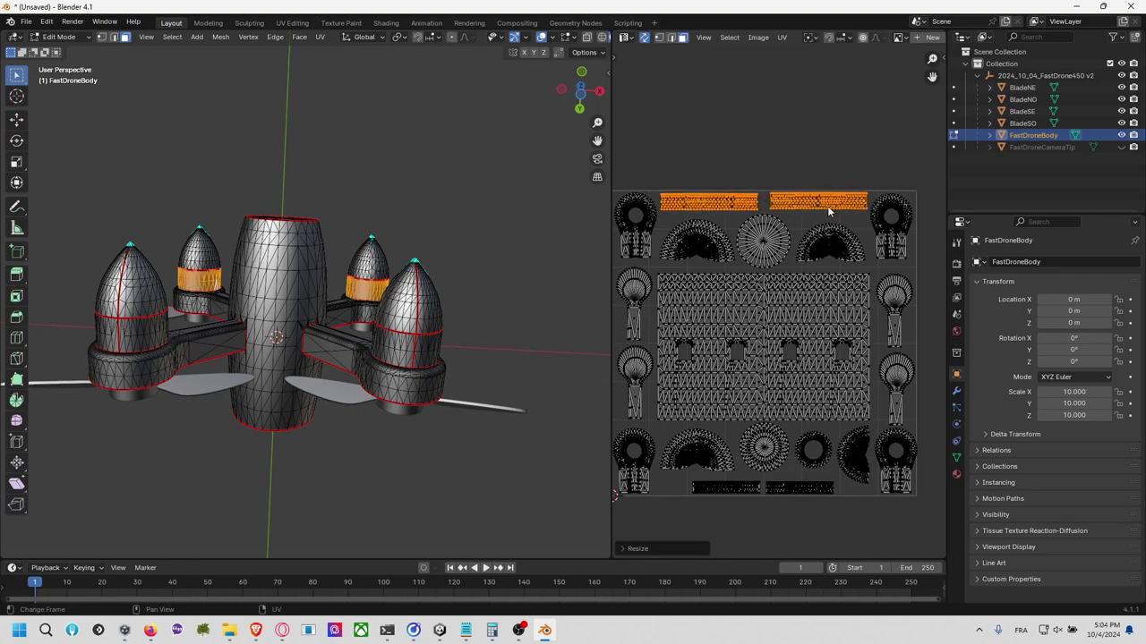
{"action": "key", "text": "g"}
{"action": "left_click", "coordinate": [829, 214]}
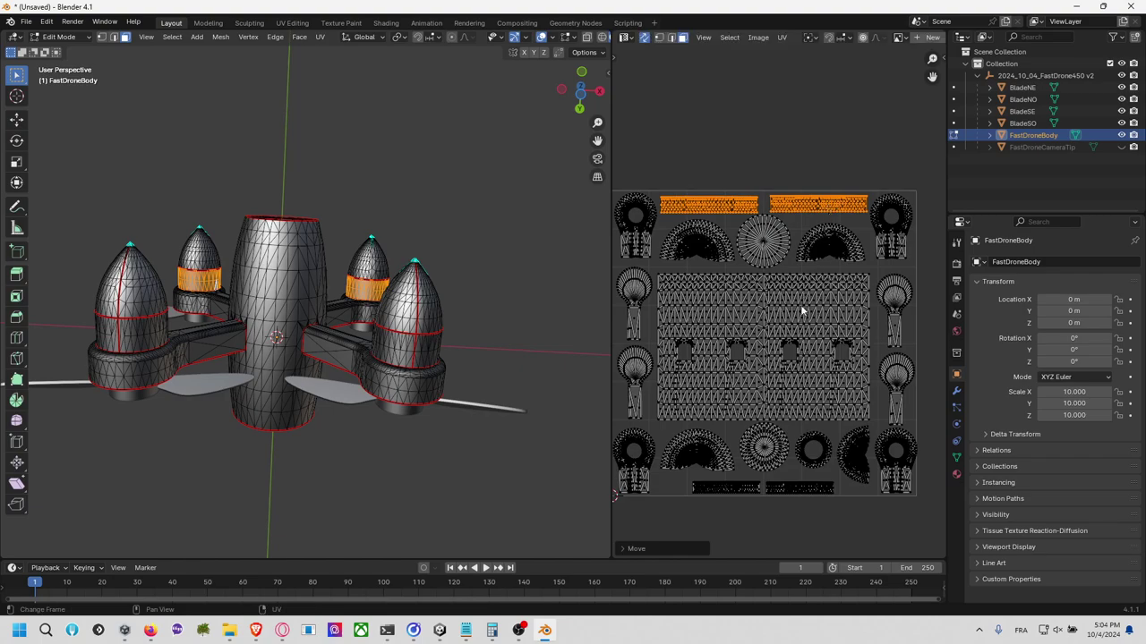
Step: Stretch the left and right bottom strip islands wider
{"action": "left_click", "coordinate": [806, 490]}
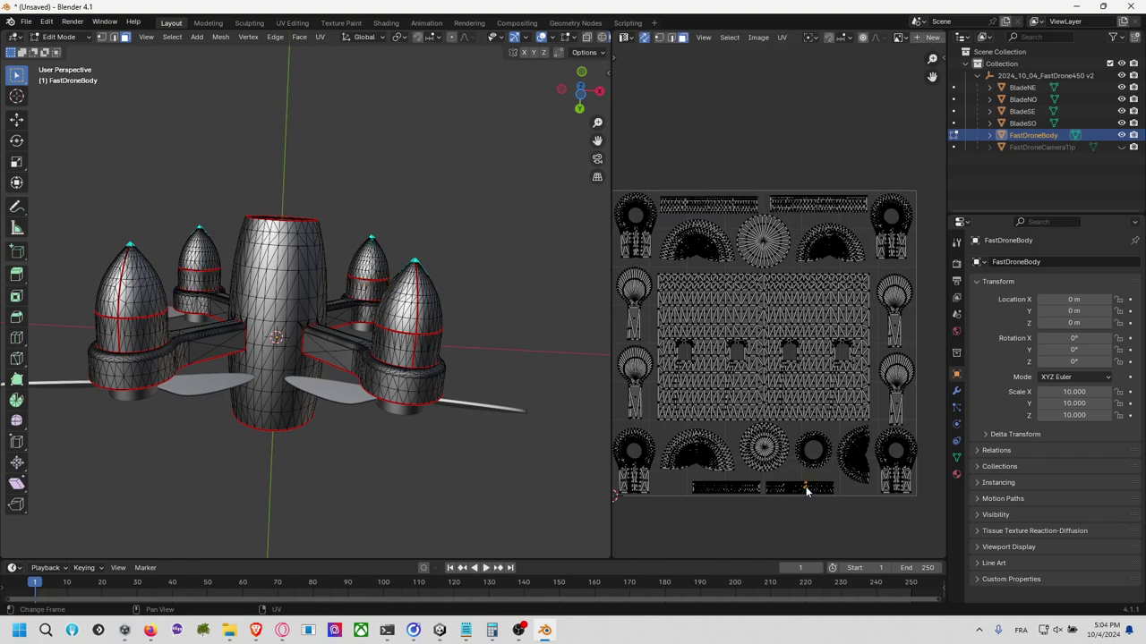
{"action": "left_click_drag", "start_coordinate": [805, 490], "coordinate": [778, 493]}
{"action": "key", "text": "l"}
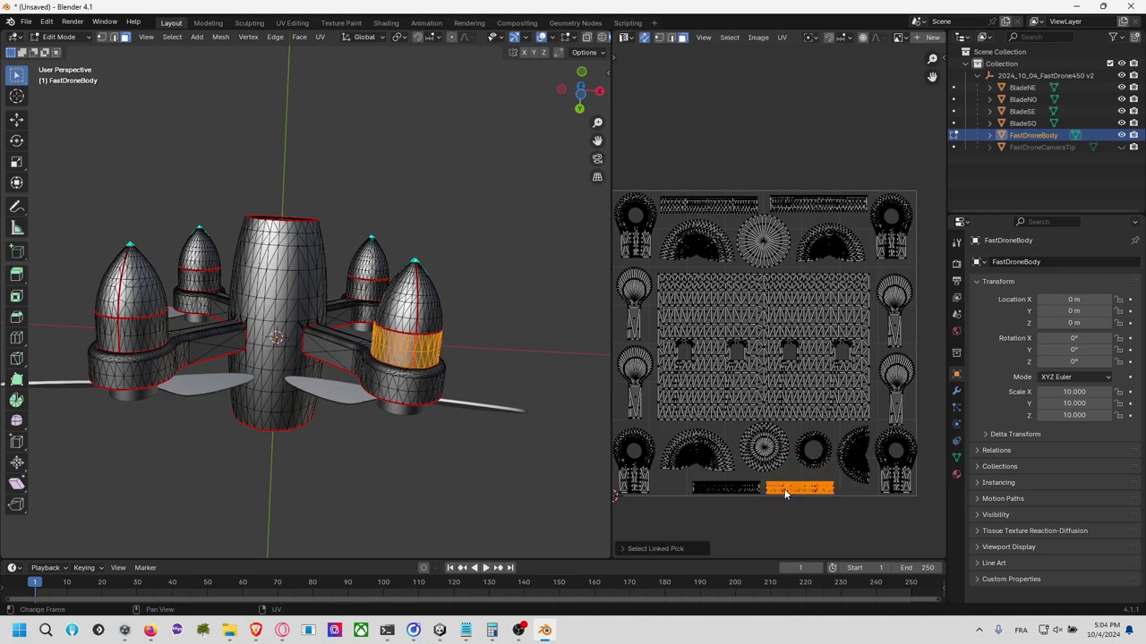
{"action": "key", "text": "shift+l"}
{"action": "key", "text": "s"}
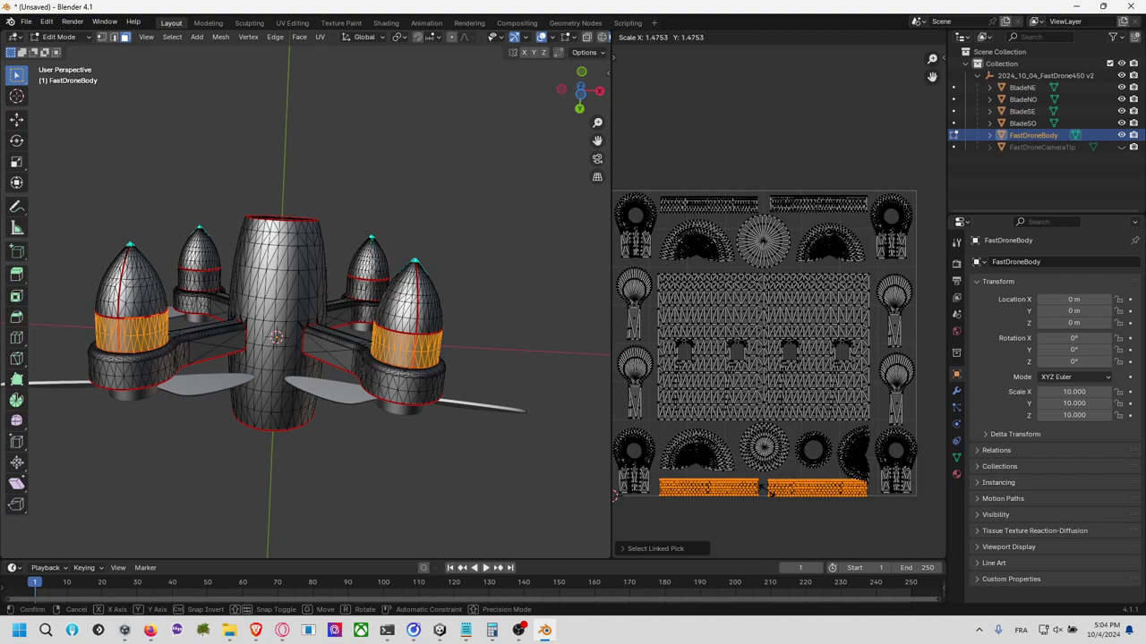
{"action": "left_click", "coordinate": [767, 495]}
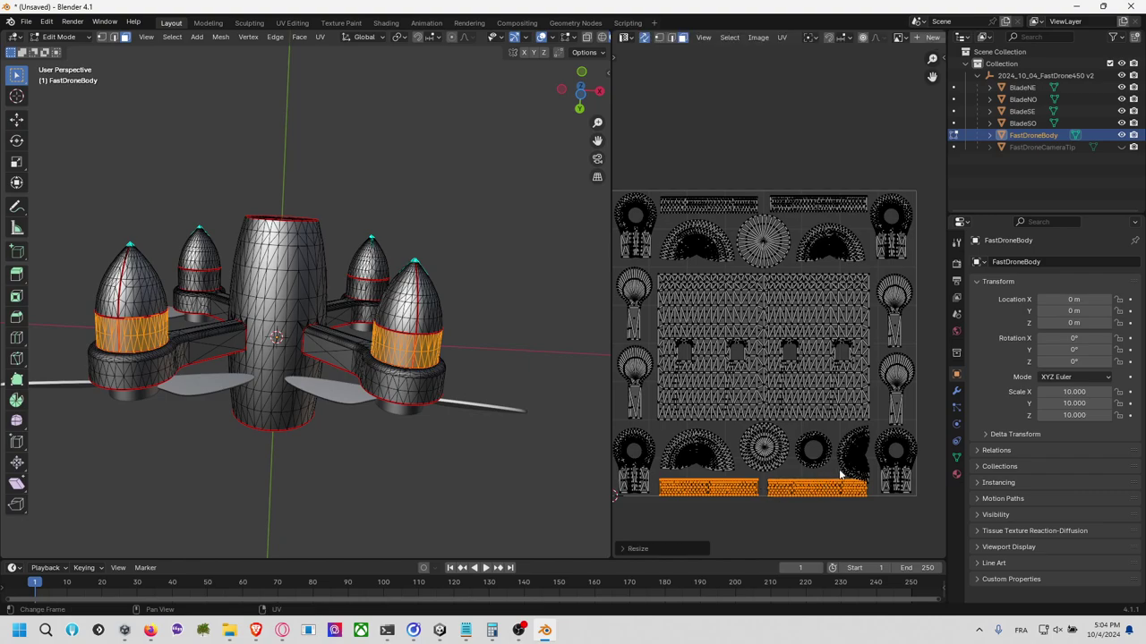
{"action": "scroll", "coordinate": [843, 476], "scroll_direction": "up", "scroll_amount": 1}
Step: Rotate, move and shrink the half-dome nose-cone island into the bottom-row gap, then recentre the layout
{"action": "key", "text": "l"}
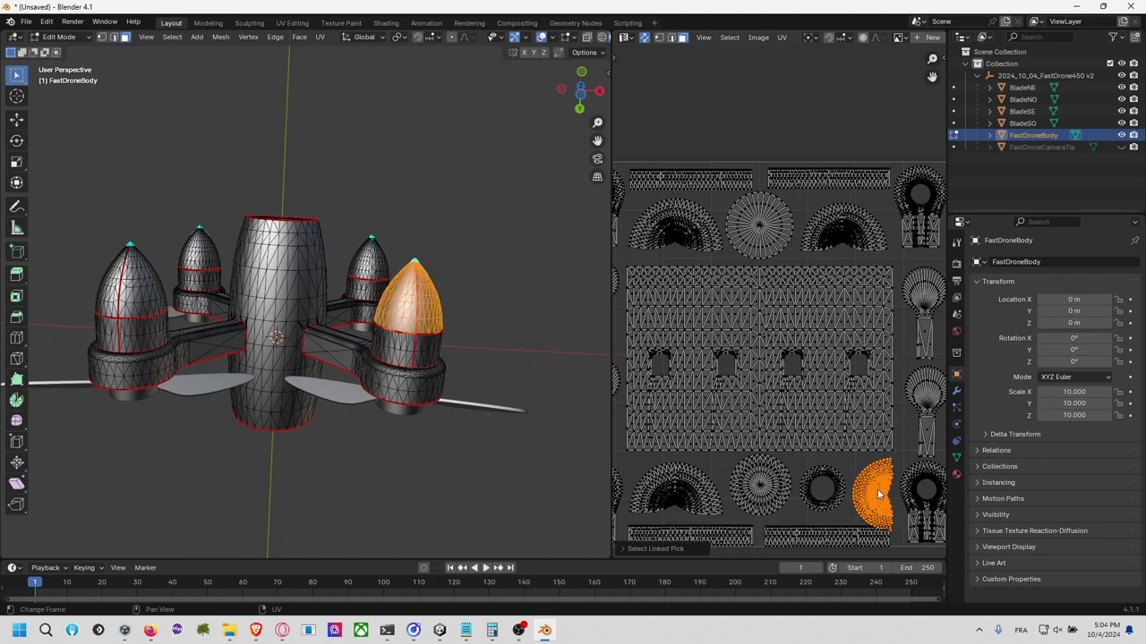
{"action": "key", "text": "r"}
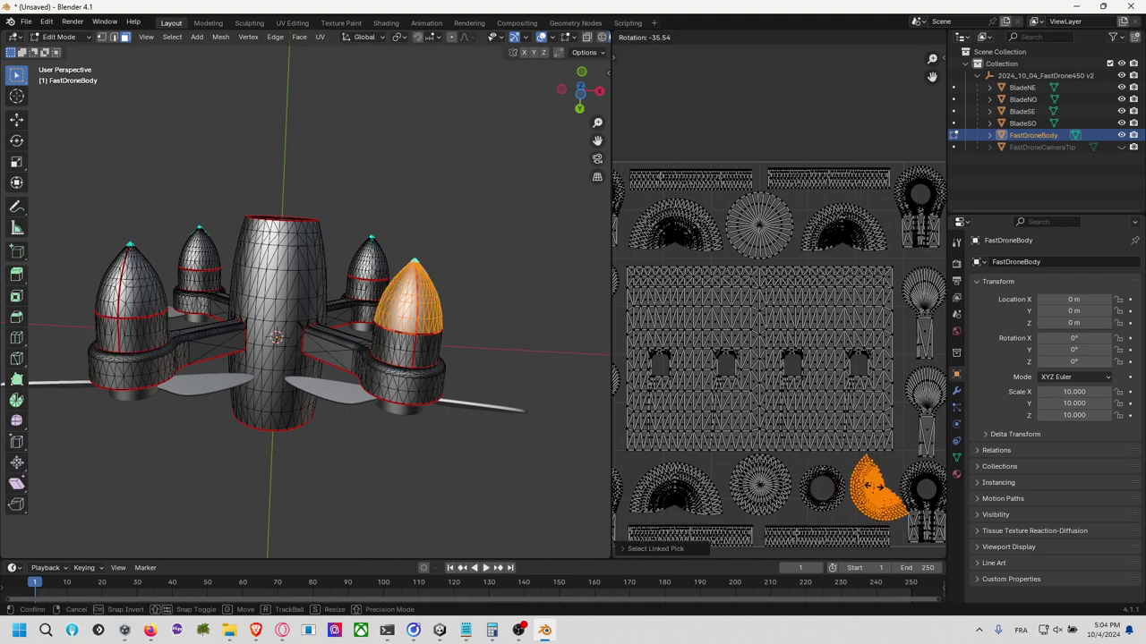
{"action": "left_click", "coordinate": [871, 488]}
{"action": "key", "text": "g"}
{"action": "left_click", "coordinate": [870, 488]}
{"action": "key", "text": "s"}
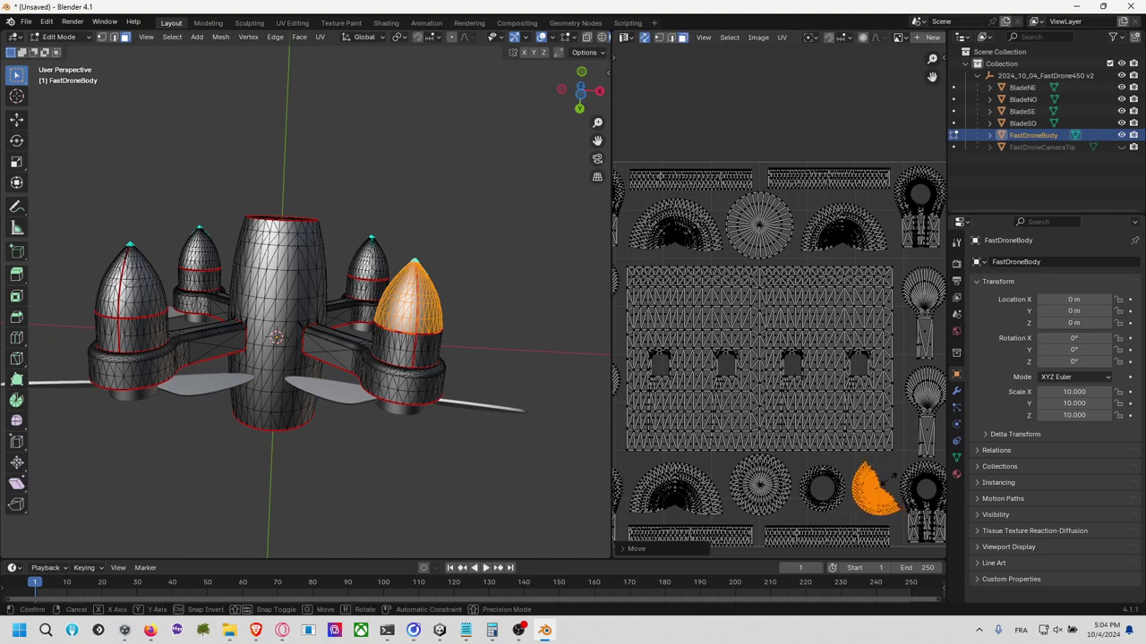
{"action": "left_click", "coordinate": [892, 485]}
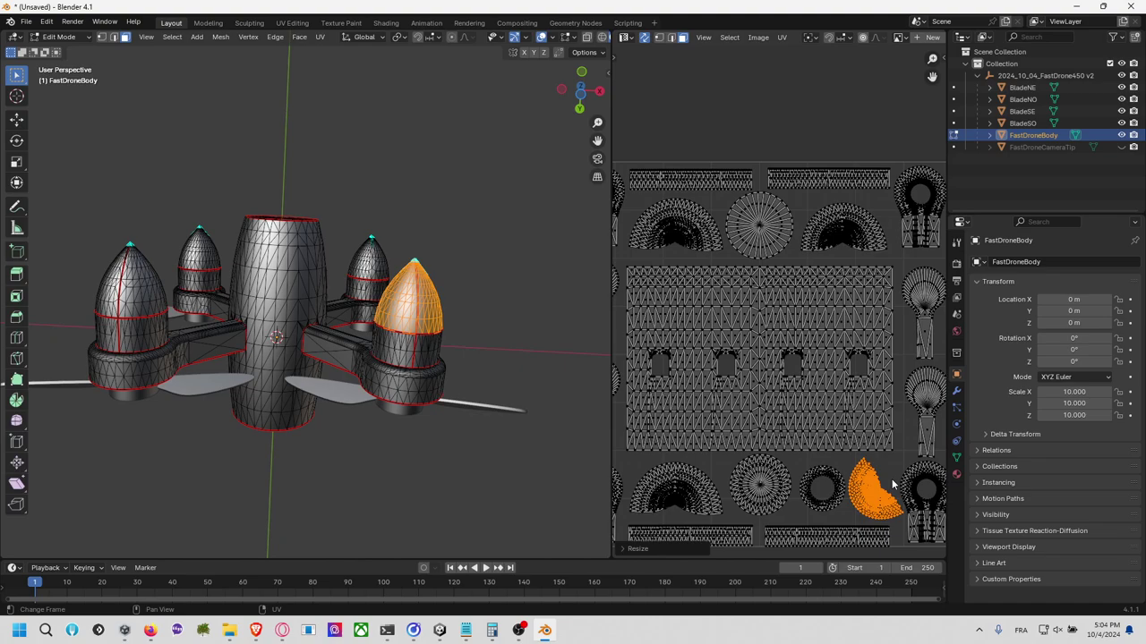
{"action": "key", "text": "alt+a"}
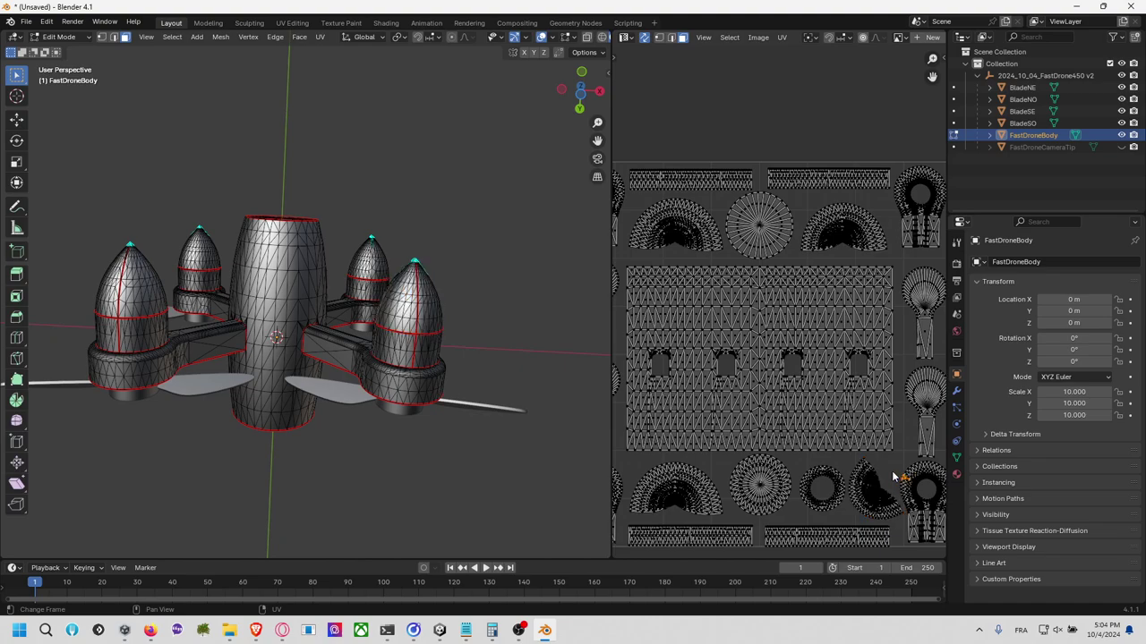
{"action": "scroll", "coordinate": [892, 475], "scroll_direction": "down", "scroll_amount": 2}
{"action": "middle_click_drag", "start_coordinate": [811, 456], "coordinate": [707, 432]}
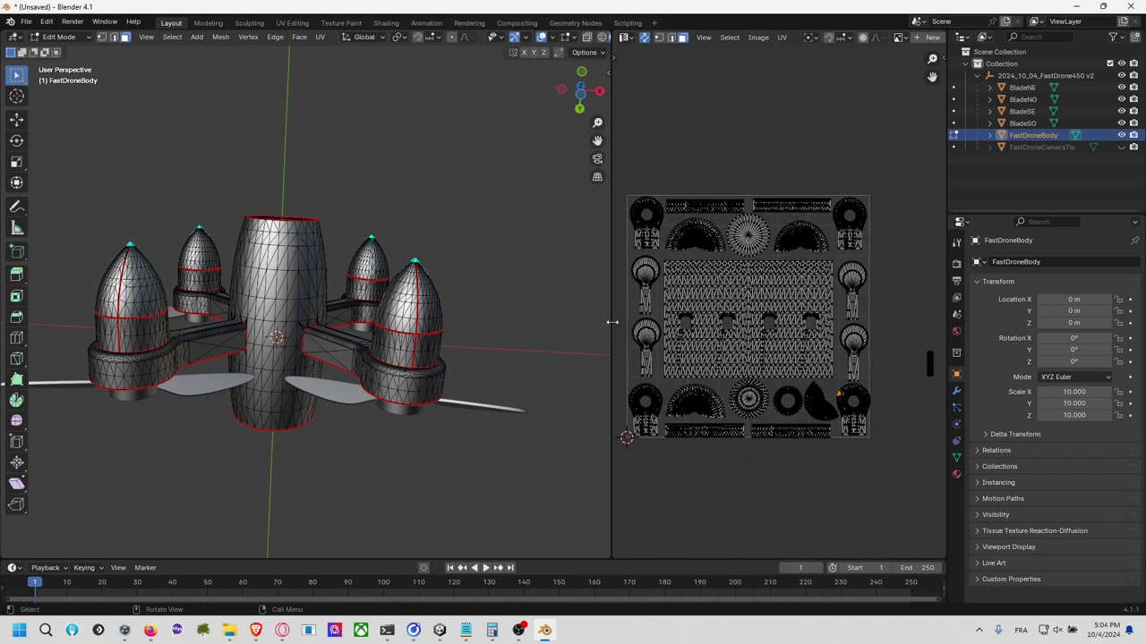
Step: Widen the UV Editor to show the full layout, cancelling the project save
{"action": "left_click_drag", "start_coordinate": [611, 322], "coordinate": [472, 325]}
{"action": "scroll", "coordinate": [517, 324], "scroll_direction": "up", "scroll_amount": 3}
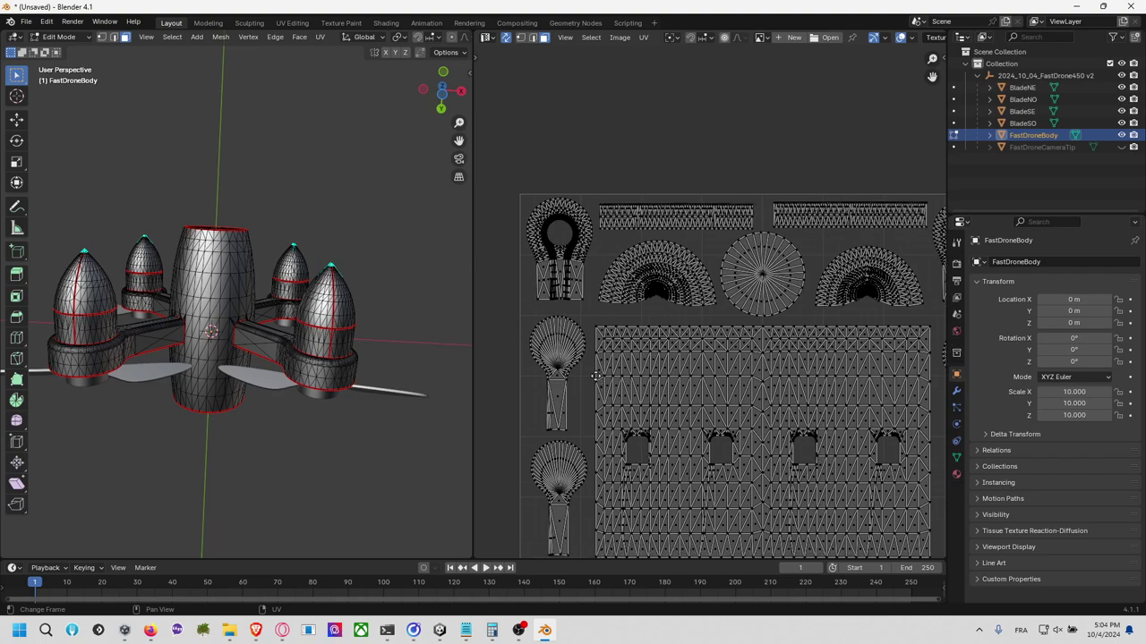
{"action": "middle_click_drag", "start_coordinate": [595, 376], "coordinate": [554, 310]}
{"action": "scroll", "coordinate": [591, 356], "scroll_direction": "down", "scroll_amount": 2}
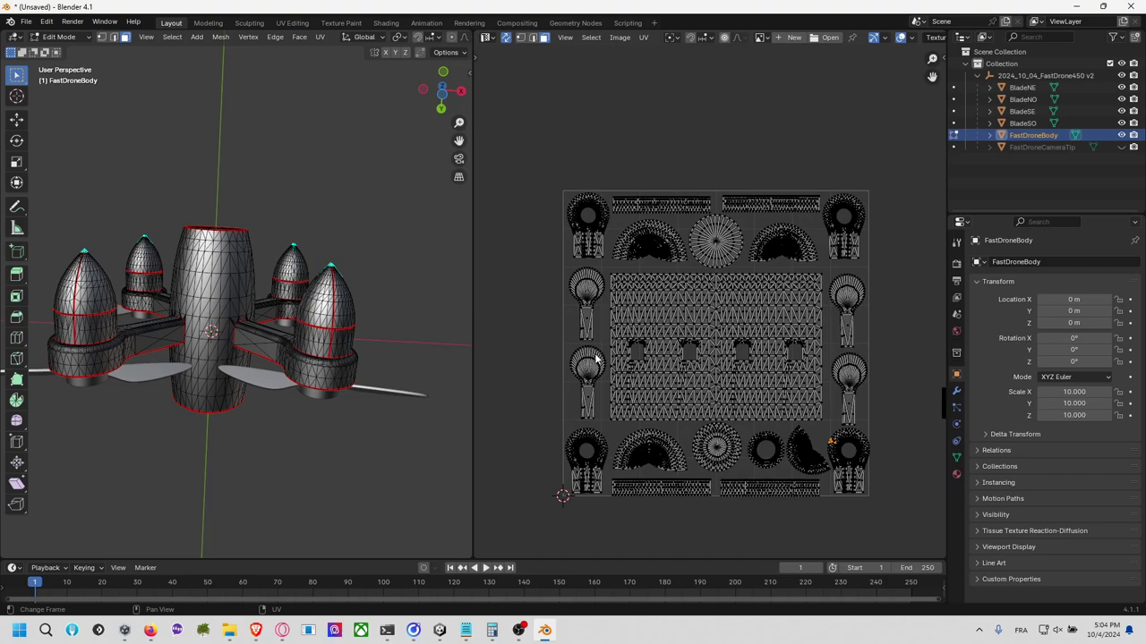
{"action": "key", "text": "ctrl+s"}
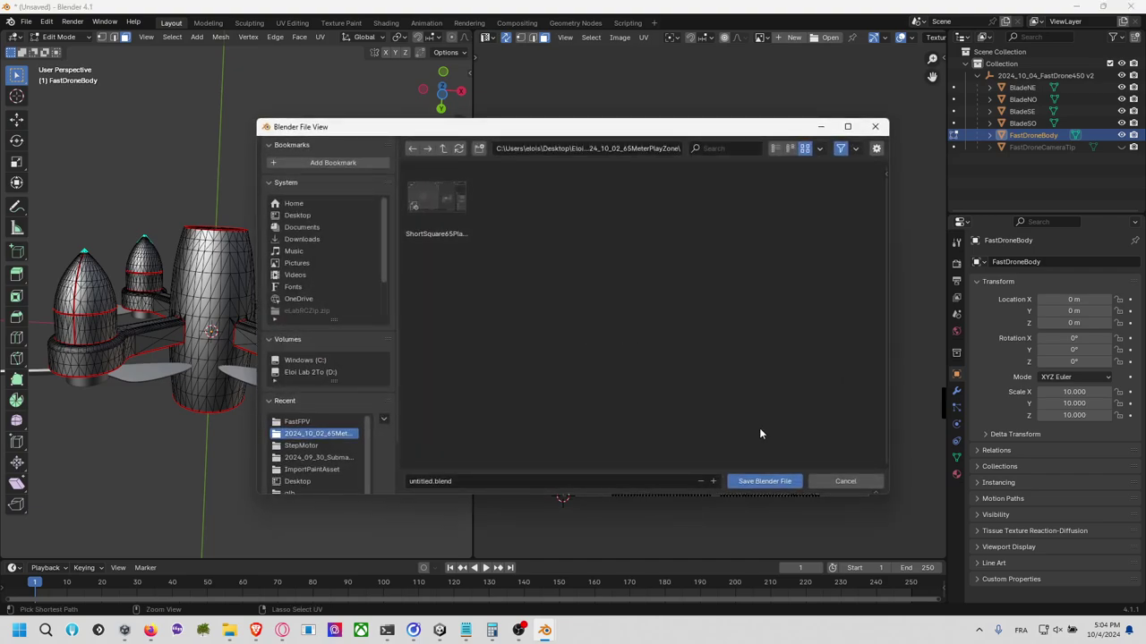
{"action": "left_click", "coordinate": [846, 480]}
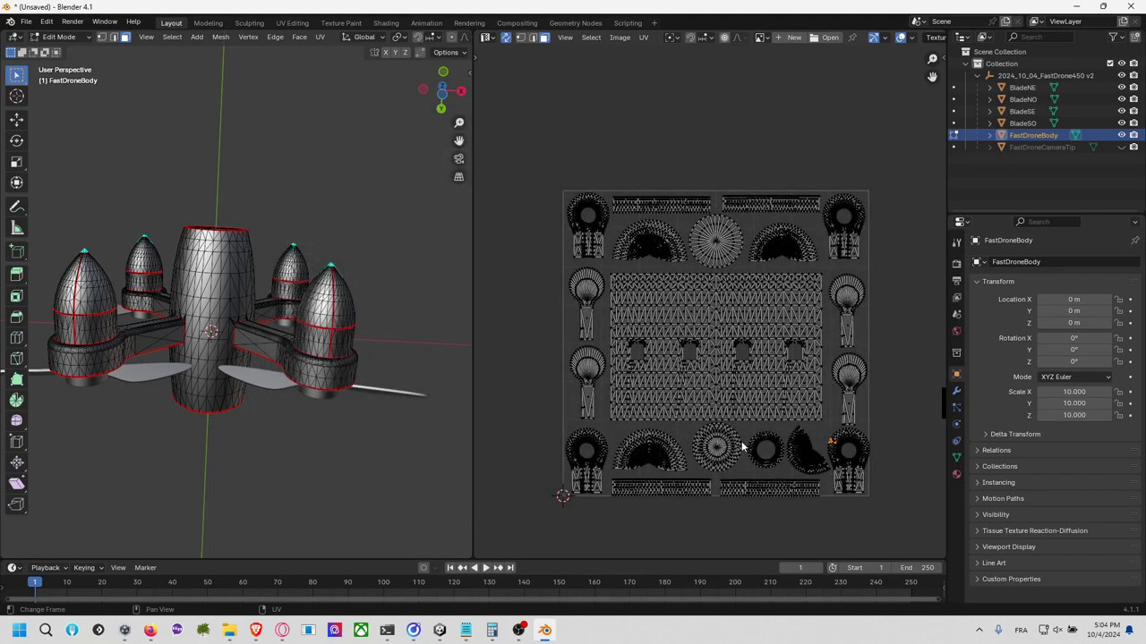
Step: Start an FBX export and navigate to the pasted FastFPV folder path
{"action": "left_click", "coordinate": [26, 21]}
{"action": "mouse_move", "coordinate": [87, 203]}
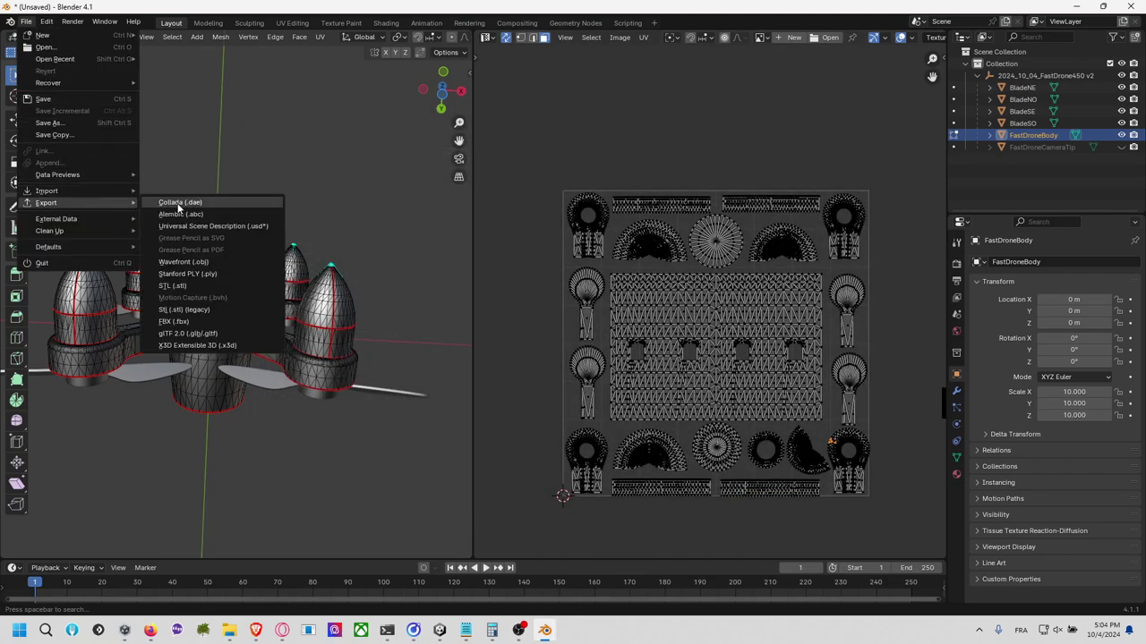
{"action": "left_click", "coordinate": [216, 322]}
{"action": "left_click", "coordinate": [645, 150]}
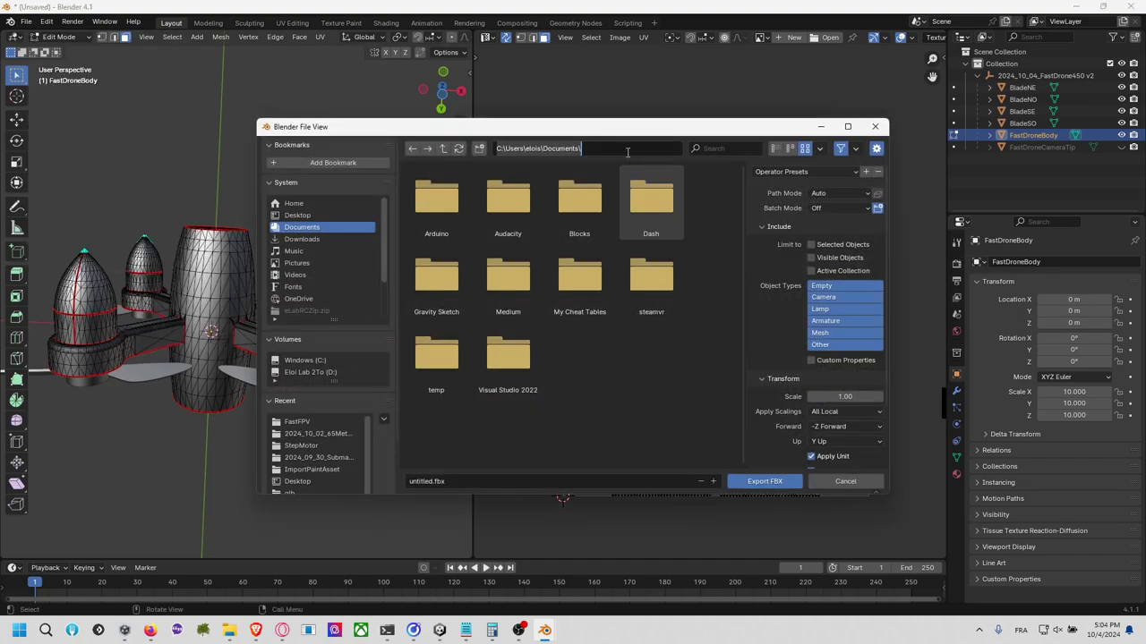
{"action": "key", "text": "ctrl+v"}
{"action": "key", "text": "Return"}
Step: Export over FastDrone450.fbx with only Selected Objects included
{"action": "left_click", "coordinate": [436, 201]}
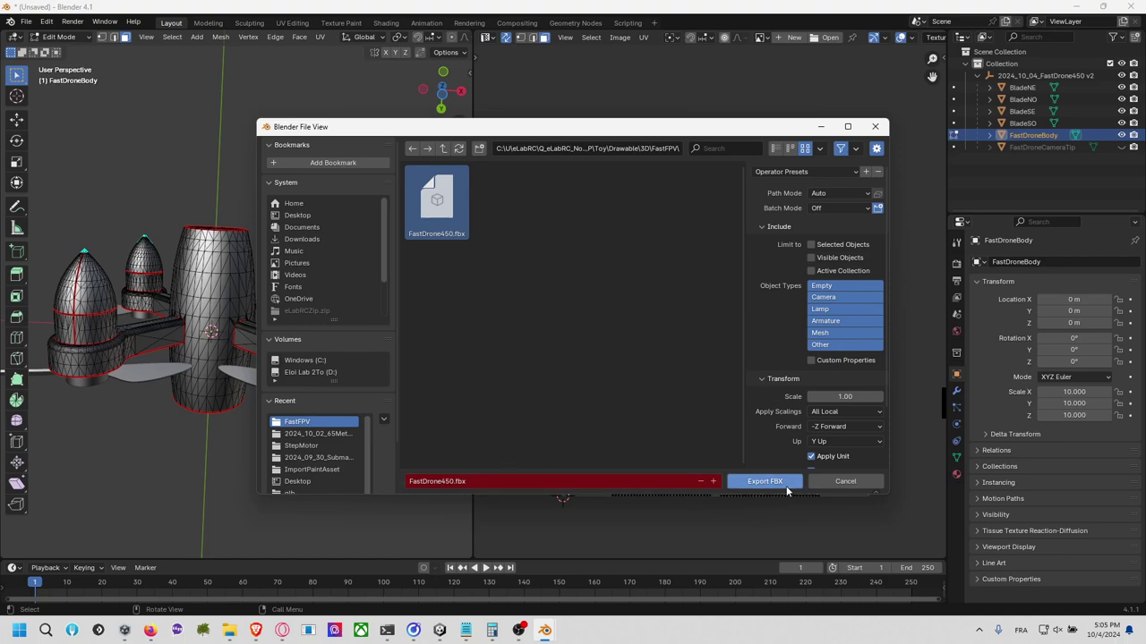
{"action": "left_click", "coordinate": [828, 246]}
{"action": "left_click", "coordinate": [979, 76]}
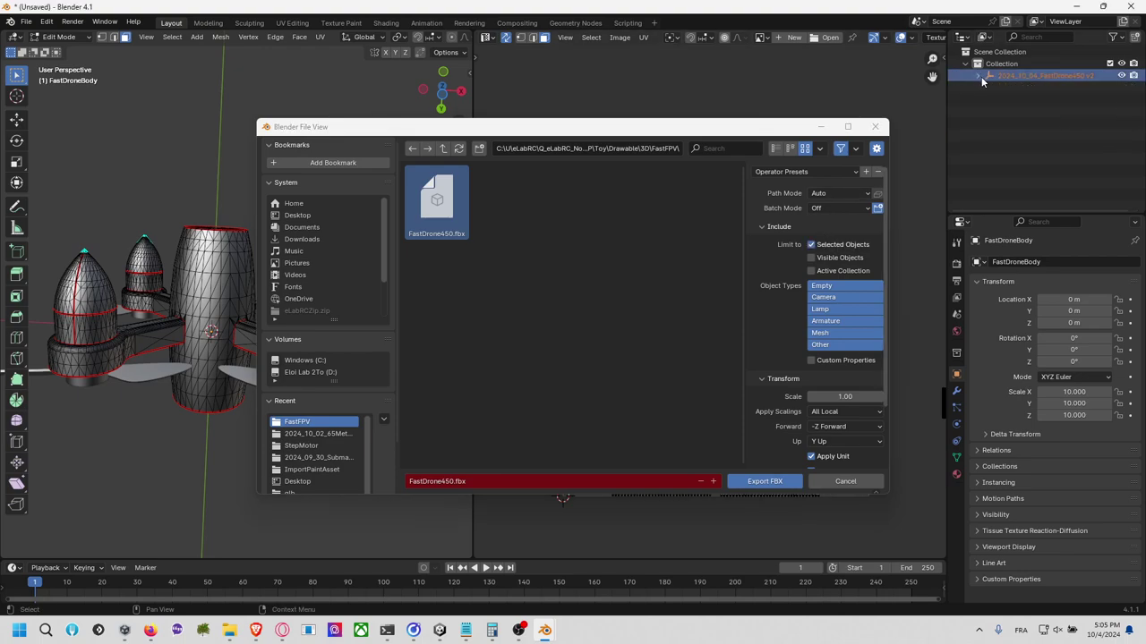
{"action": "left_click", "coordinate": [787, 488]}
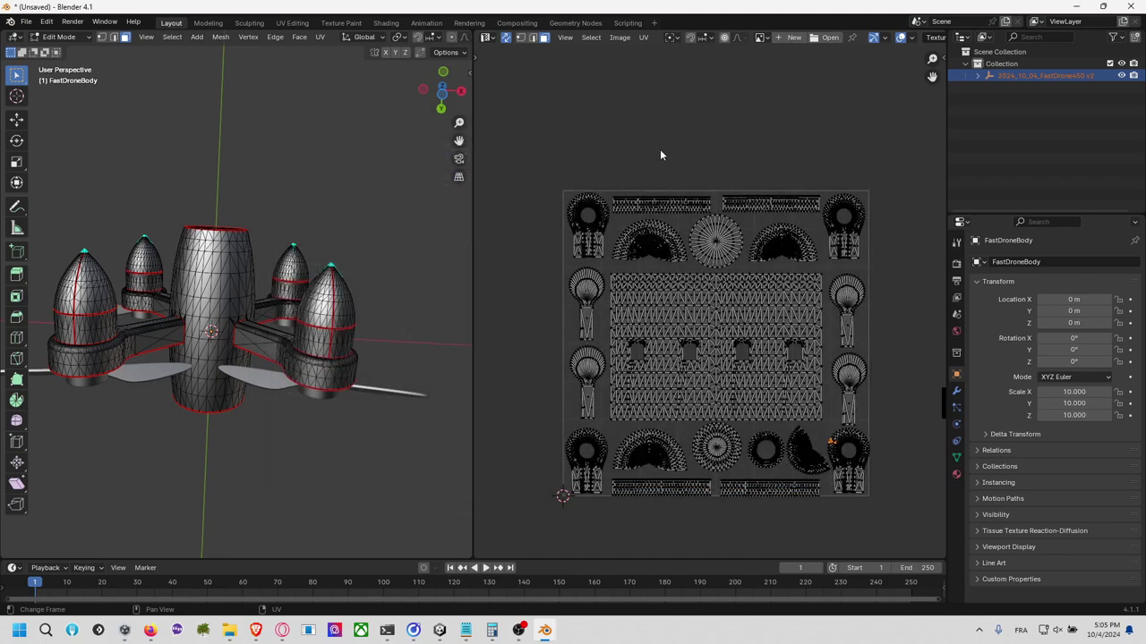
Step: Select the whole body mesh and start a UV layout image export into the FastFPV folder
{"action": "key", "text": "a"}
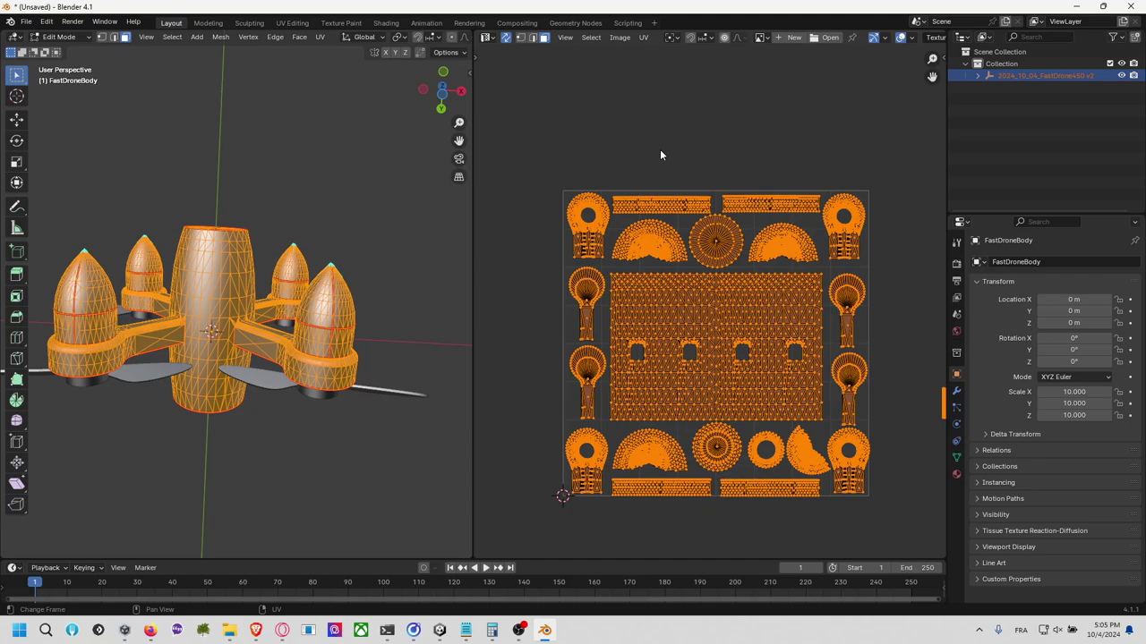
{"action": "left_click", "coordinate": [642, 37]}
{"action": "left_click", "coordinate": [680, 393]}
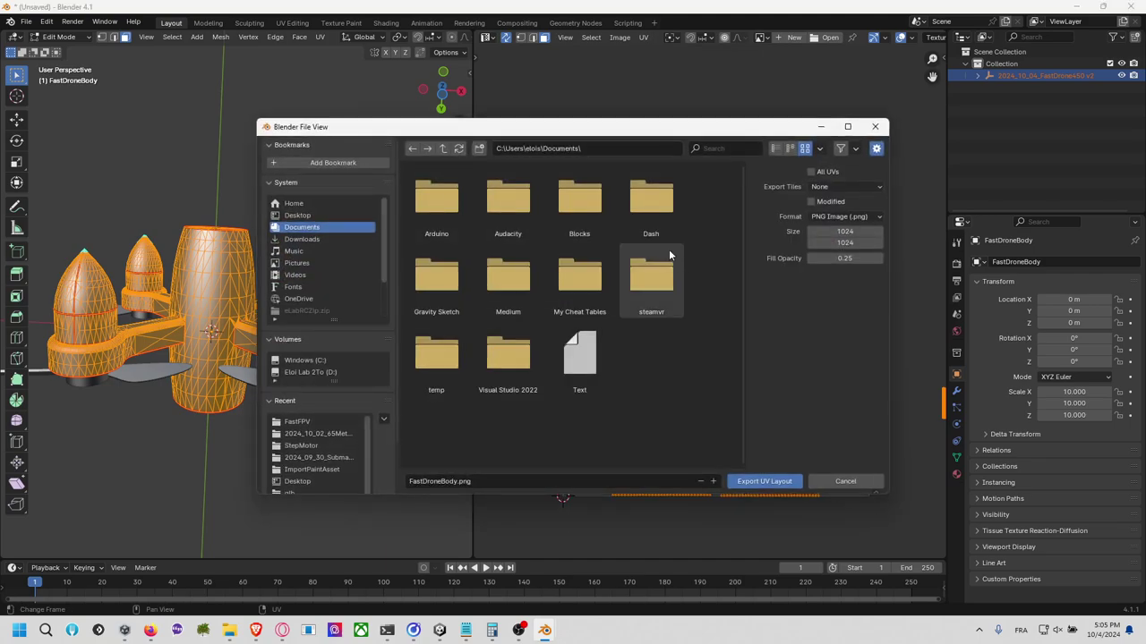
{"action": "left_click", "coordinate": [621, 147]}
{"action": "key", "text": "ctrl+v"}
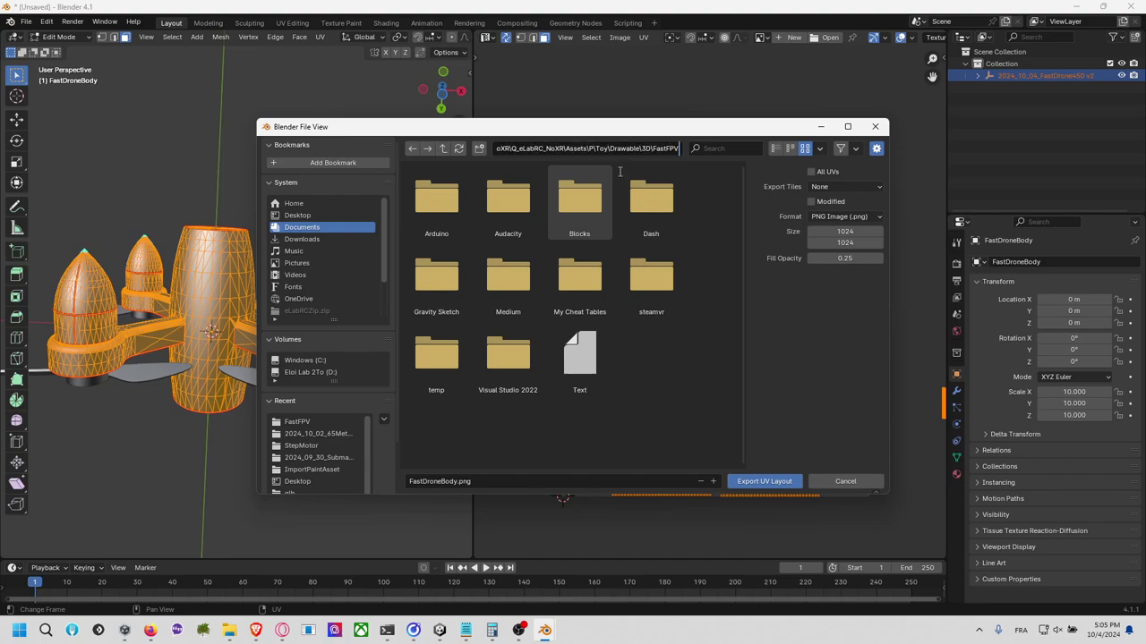
{"action": "key", "text": "Return"}
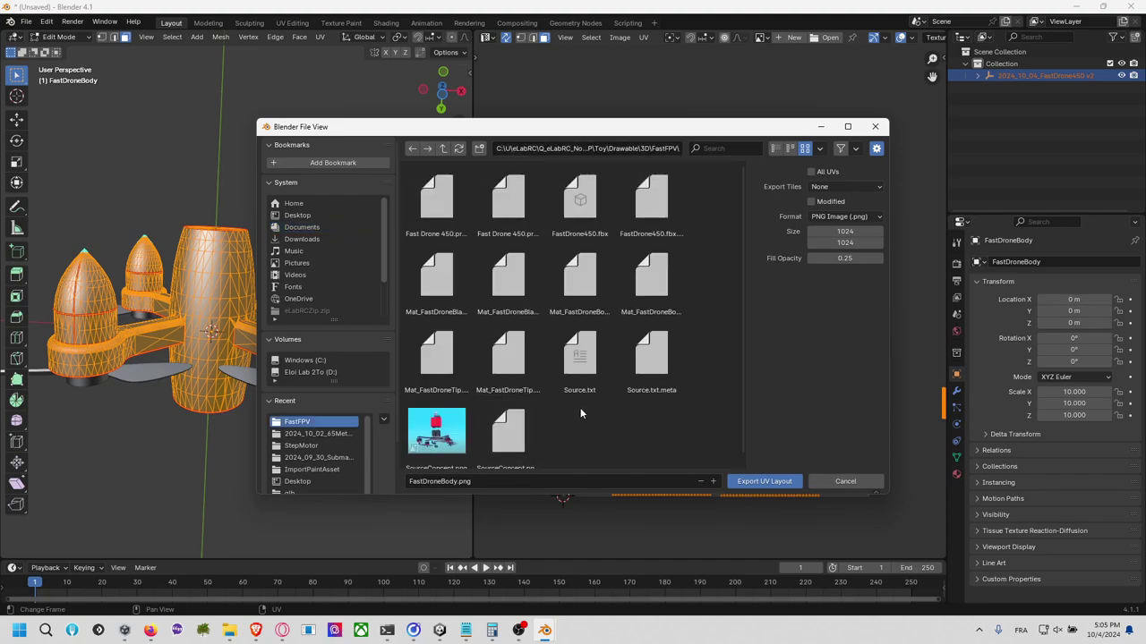
Step: Save the UV layout as FastDroneBodyUV.png and switch to Unity
{"action": "left_click", "coordinate": [570, 481]}
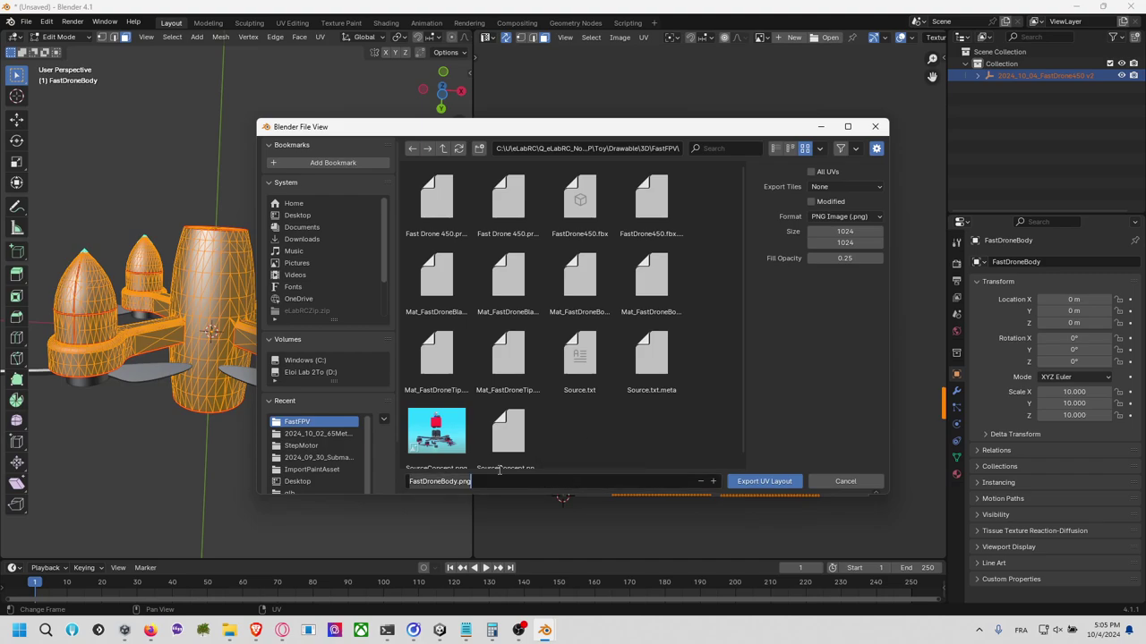
{"action": "left_click", "coordinate": [458, 482]}
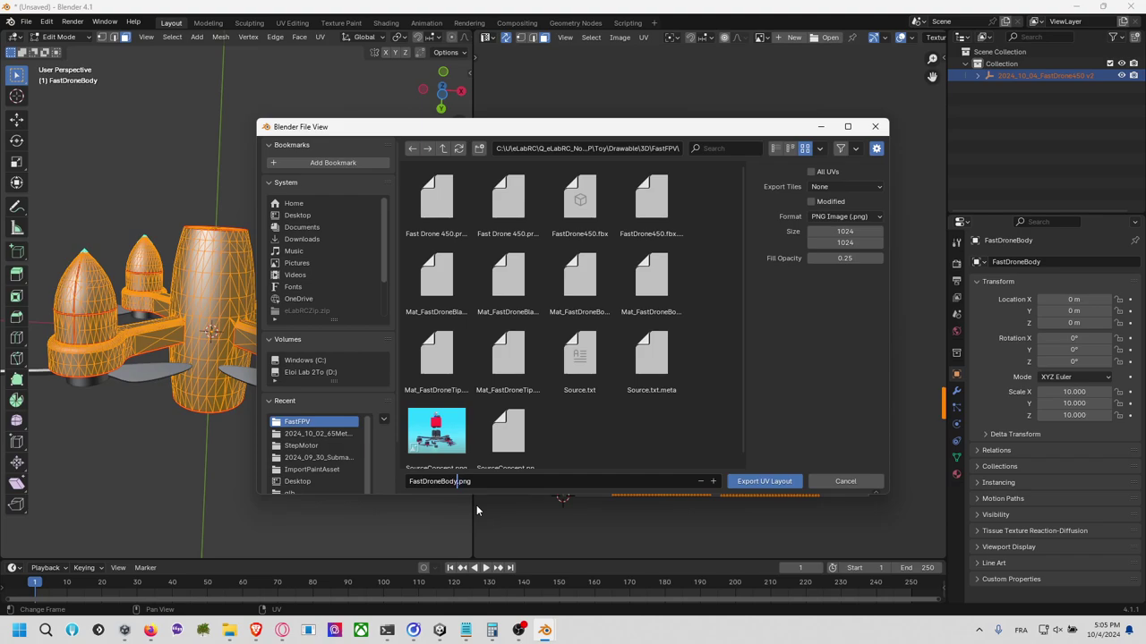
{"action": "left_click", "coordinate": [768, 481]}
{"action": "key", "text": "alt+Tab"}
{"action": "key", "text": "alt+Tab"}
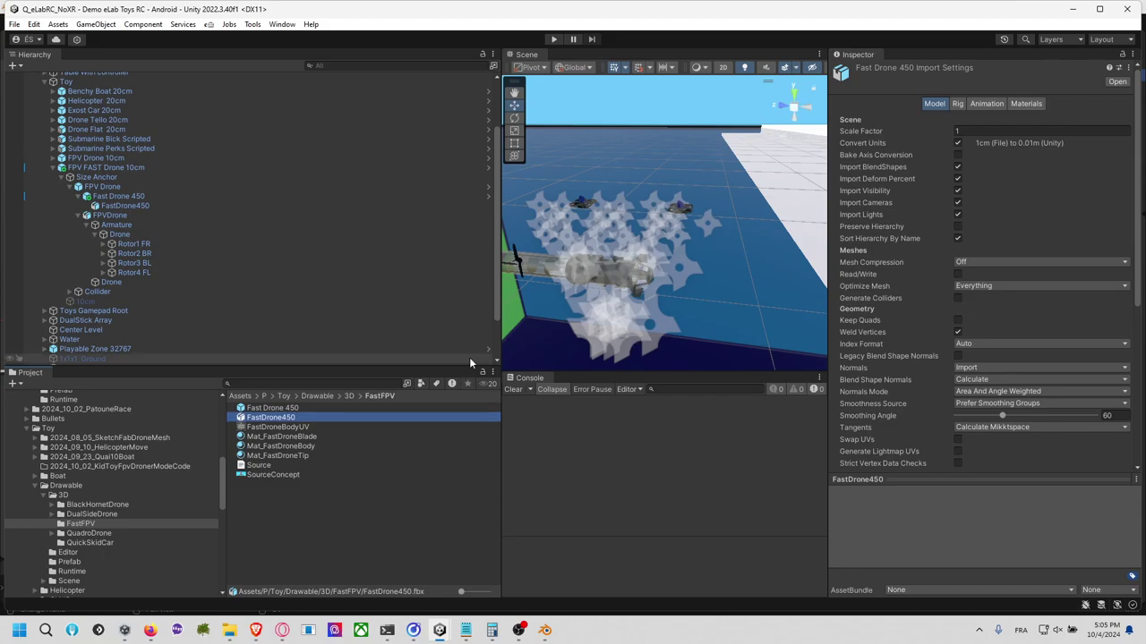
Step: Inspect the Fast Drone 450 assets and the old FPVDrone hierarchy with its four rotors
{"action": "left_click", "coordinate": [299, 462]}
{"action": "left_click", "coordinate": [272, 407]}
{"action": "left_click", "coordinate": [271, 417]}
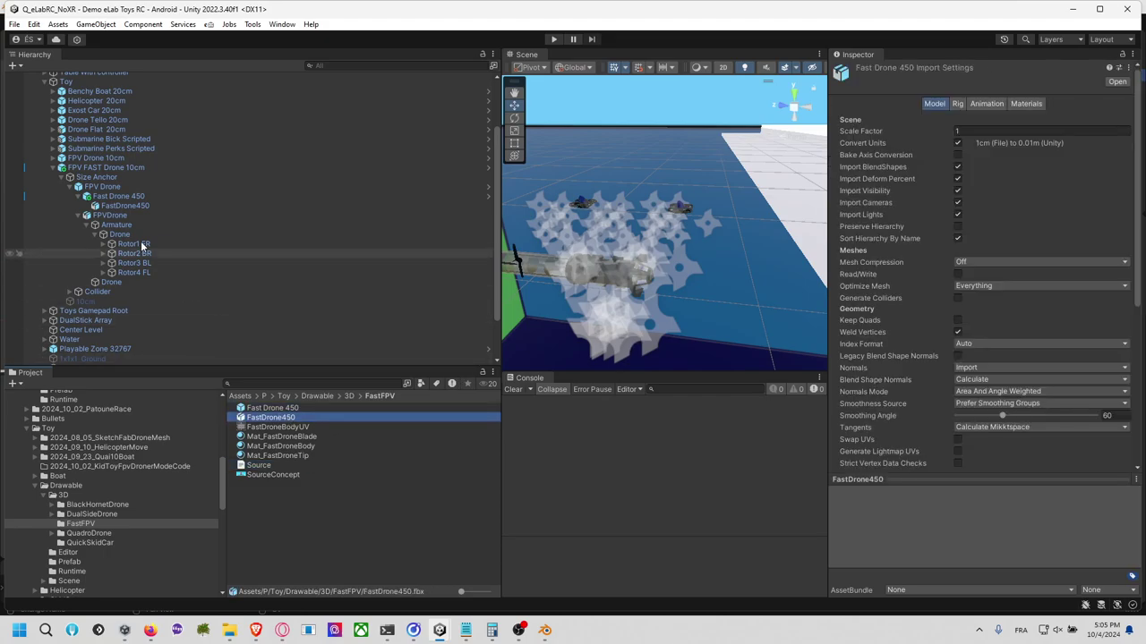
{"action": "left_click", "coordinate": [136, 197]}
{"action": "double_click", "coordinate": [146, 215]}
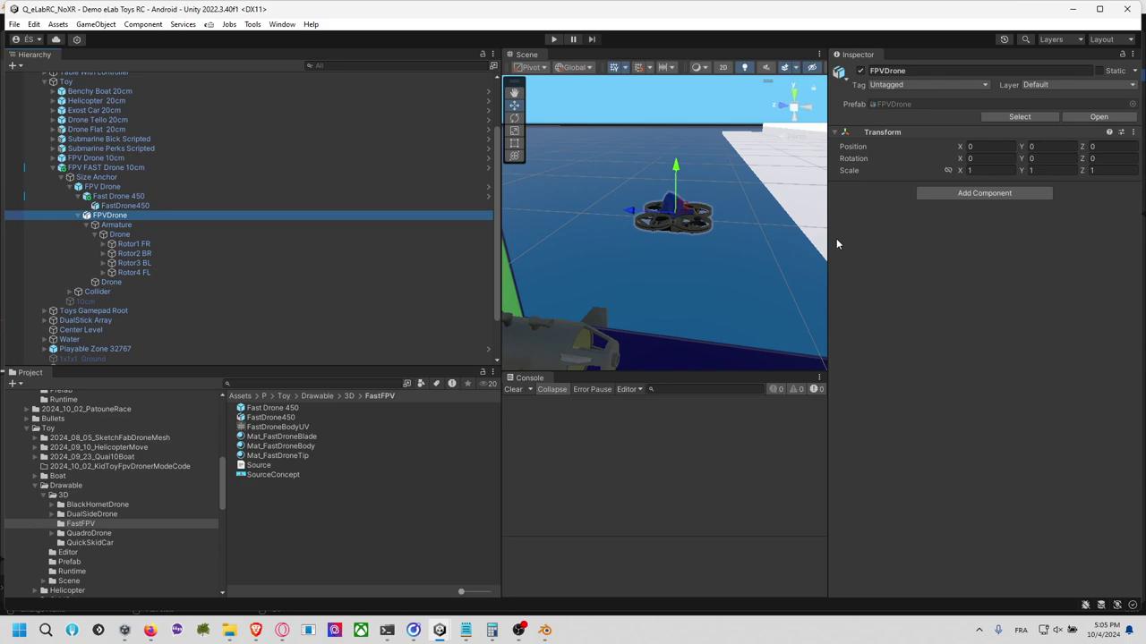
{"action": "left_click", "coordinate": [125, 234]}
{"action": "left_click", "coordinate": [132, 243]}
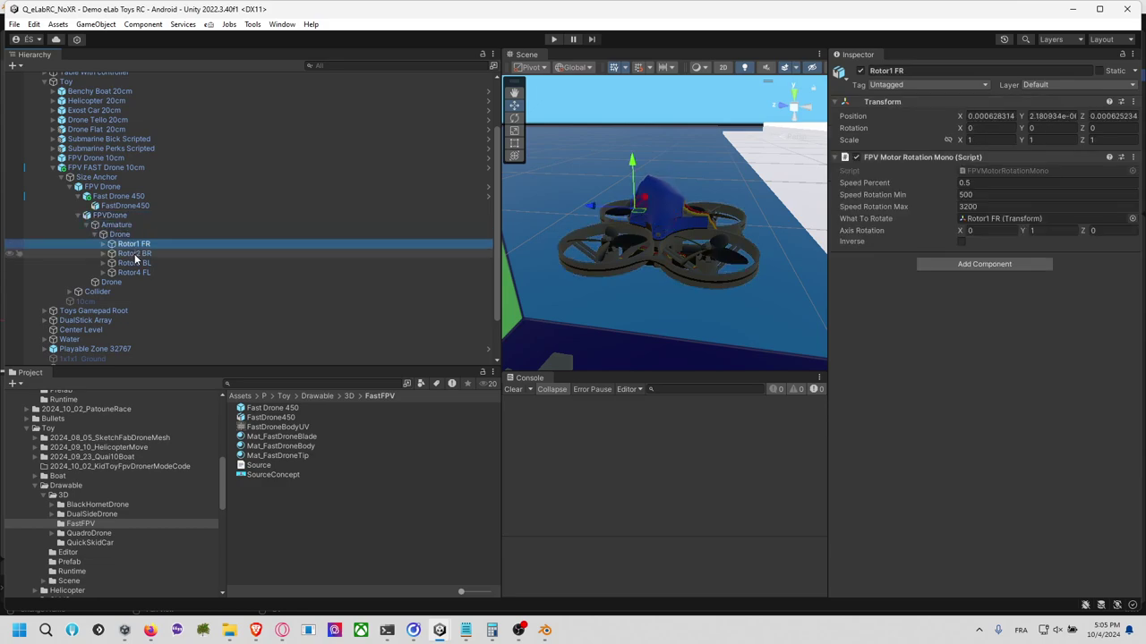
{"action": "left_click", "coordinate": [139, 253]}
{"action": "left_click", "coordinate": [136, 263]}
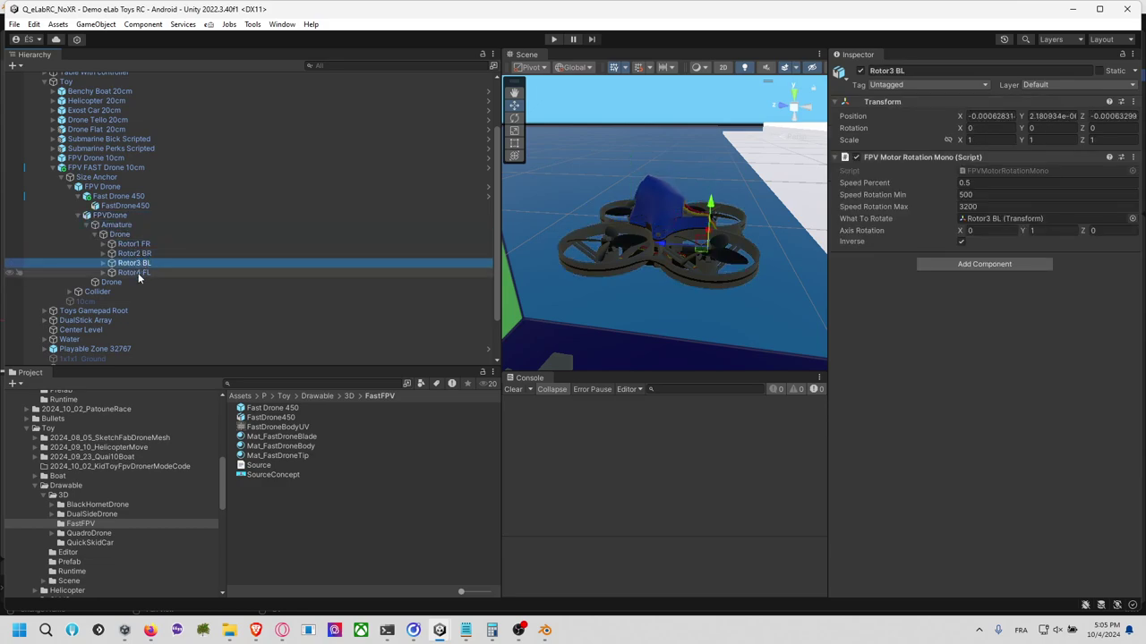
{"action": "left_click", "coordinate": [139, 273]}
Step: Delete FPVDrone with its children, leaving FastDrone450 selected, and return to Blender
{"action": "left_click", "coordinate": [118, 225]}
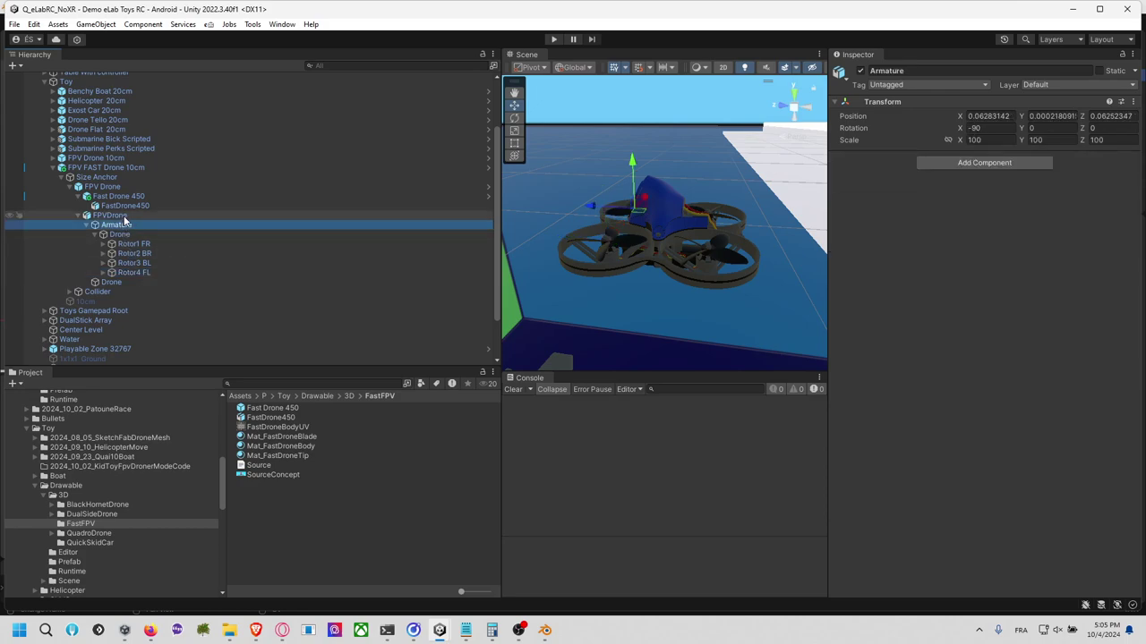
{"action": "left_click", "coordinate": [124, 217]}
{"action": "key", "text": "Delete"}
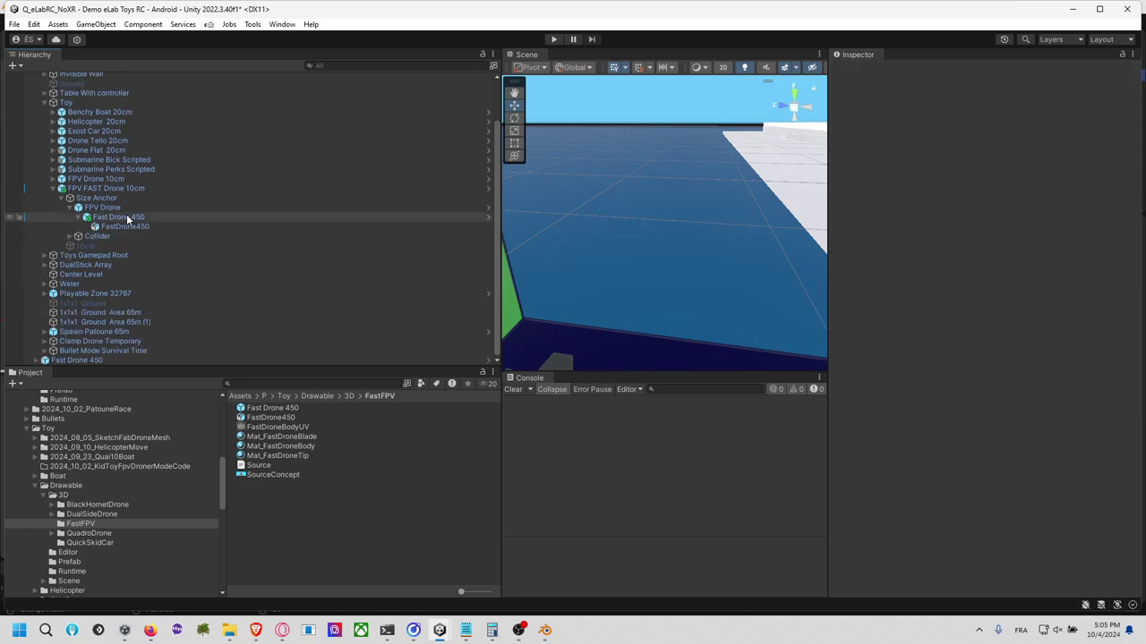
{"action": "left_click", "coordinate": [126, 218]}
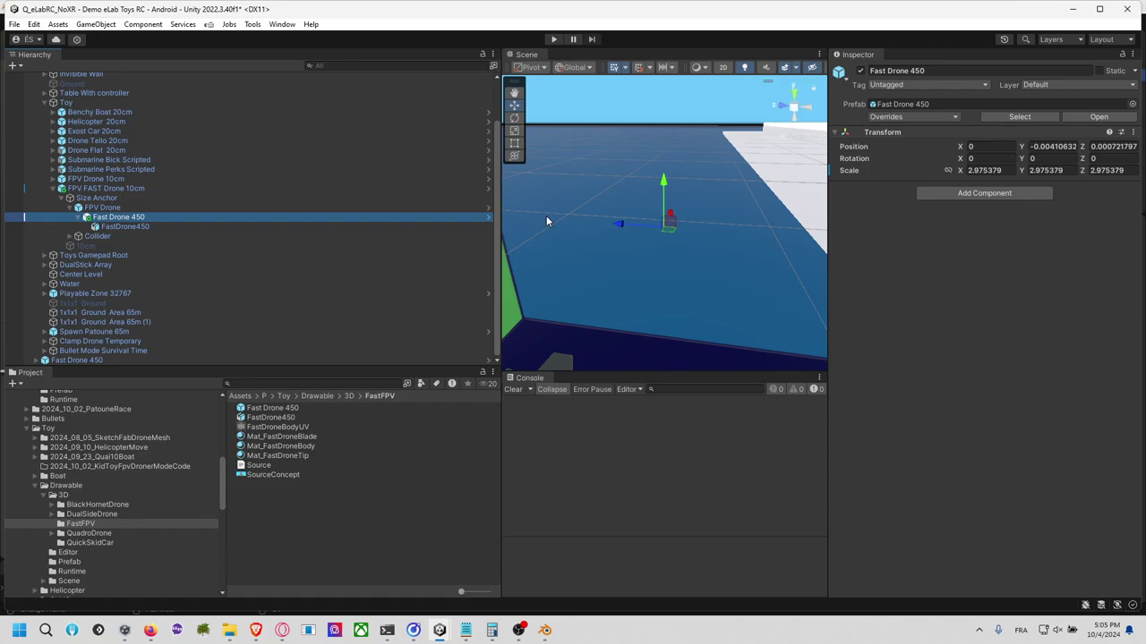
{"action": "left_click", "coordinate": [153, 226]}
{"action": "key", "text": "alt+Tab"}
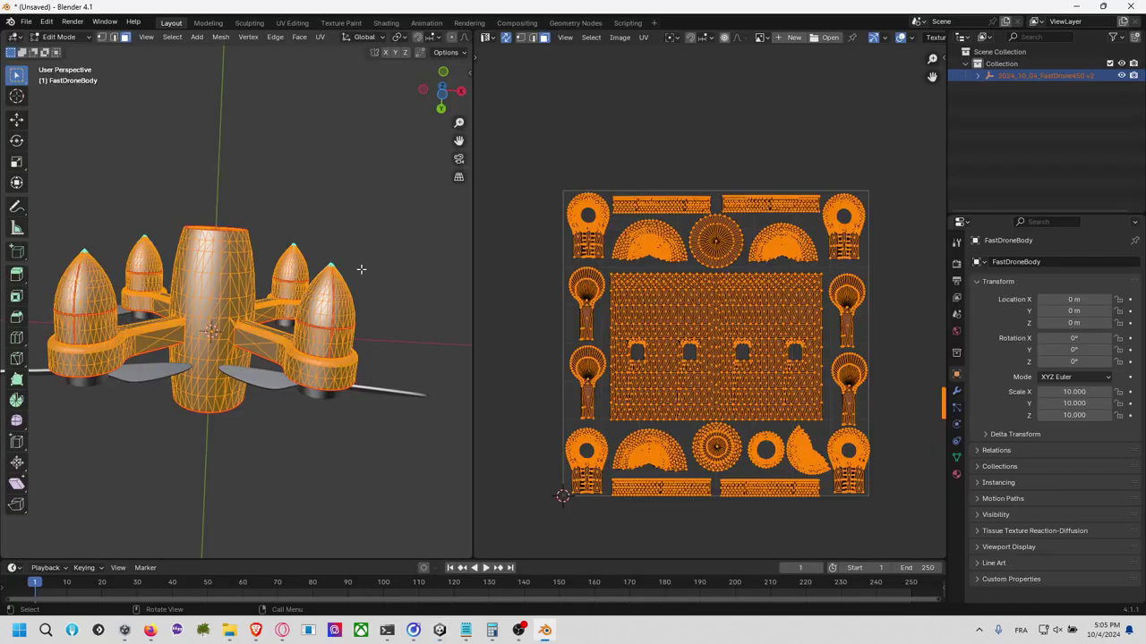
Step: Deselect the mesh, return to Object Mode, and unhide FastDroneCameraTip
{"action": "left_click", "coordinate": [302, 227]}
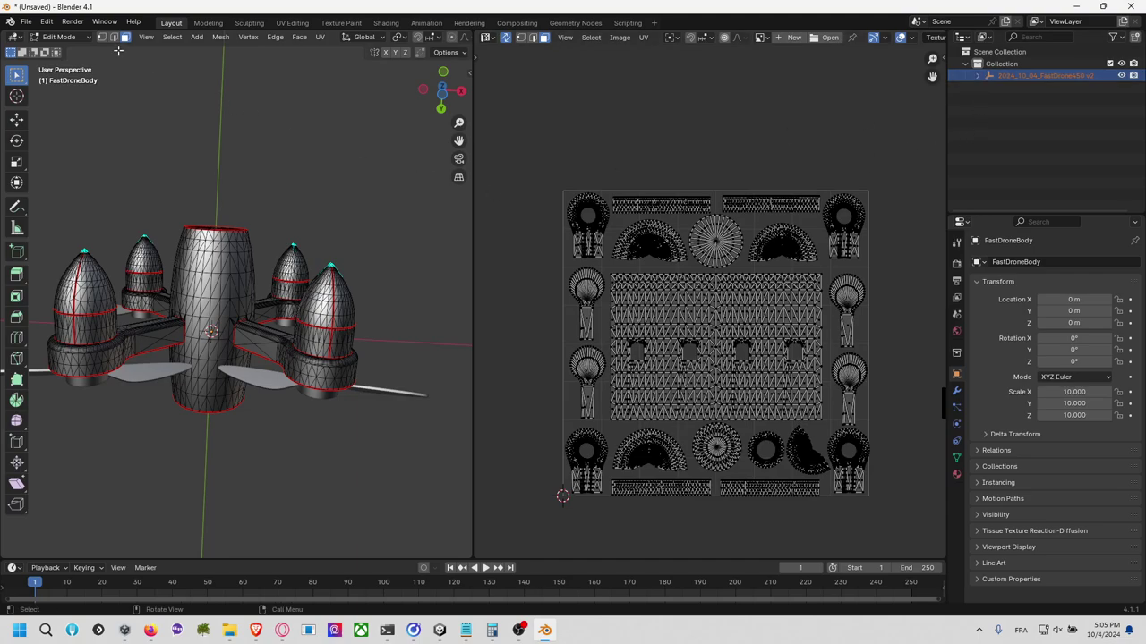
{"action": "left_click", "coordinate": [59, 36]}
{"action": "left_click", "coordinate": [60, 47]}
{"action": "left_click", "coordinate": [201, 251]}
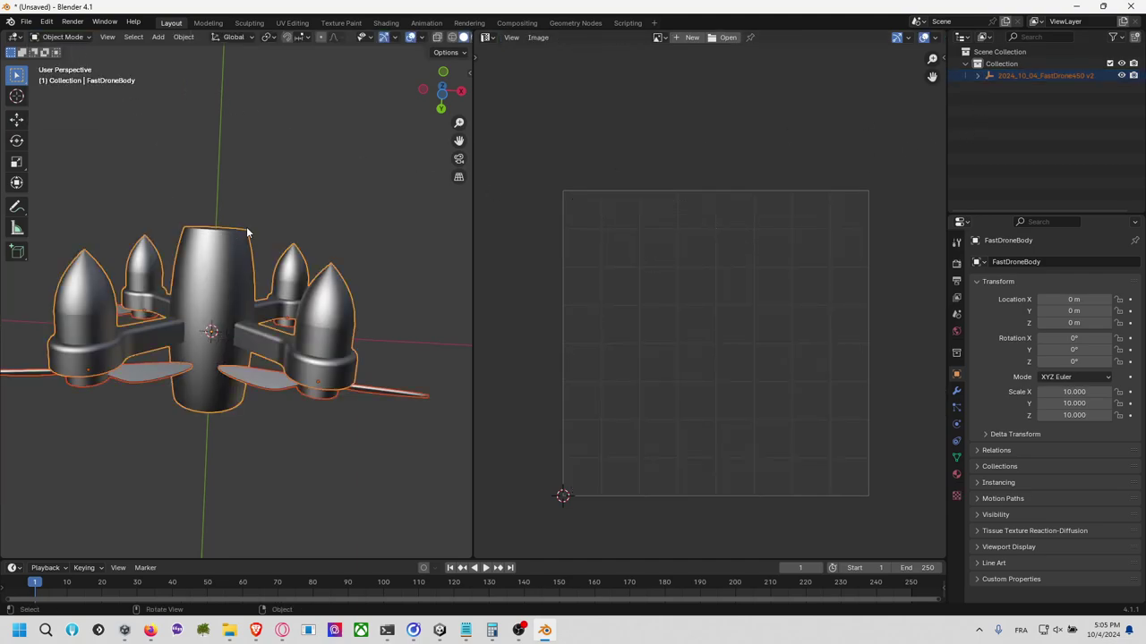
{"action": "scroll", "coordinate": [261, 215], "scroll_direction": "down", "scroll_amount": 6}
{"action": "left_click", "coordinate": [978, 75]}
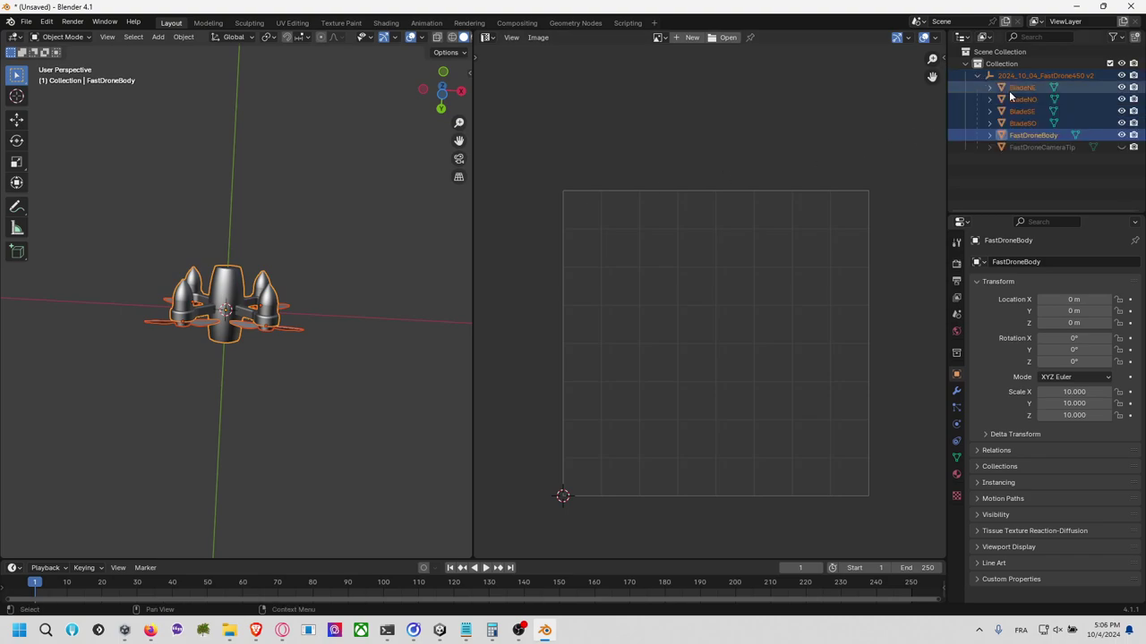
{"action": "left_click", "coordinate": [1121, 147]}
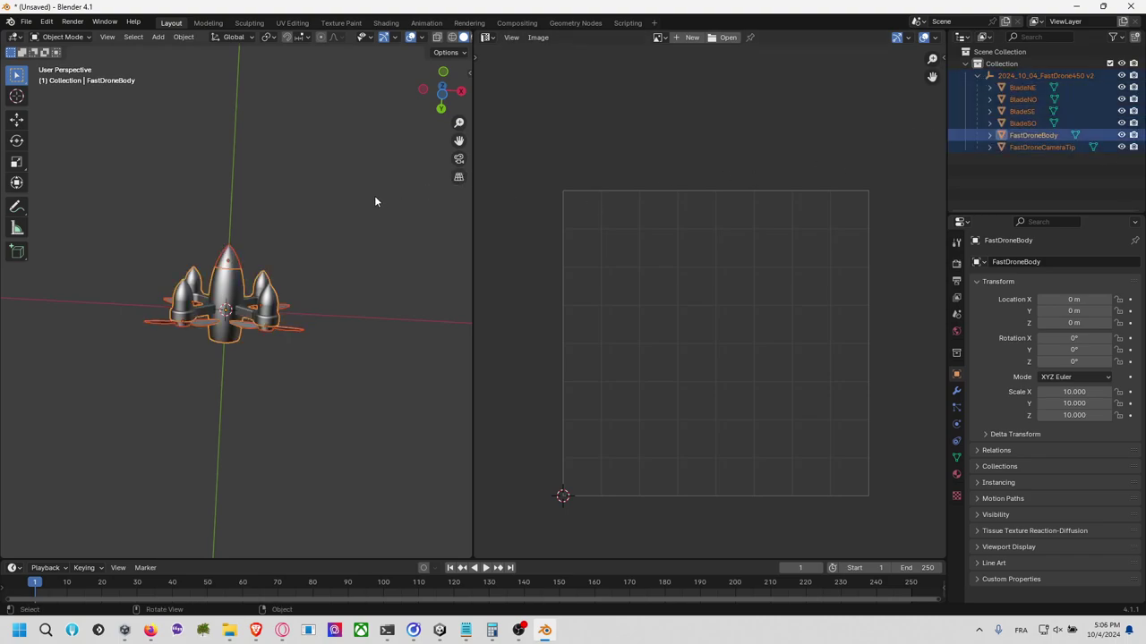
Step: Re-export the whole drone as FastDrone450.fbx and return to Unity
{"action": "left_click", "coordinate": [26, 22]}
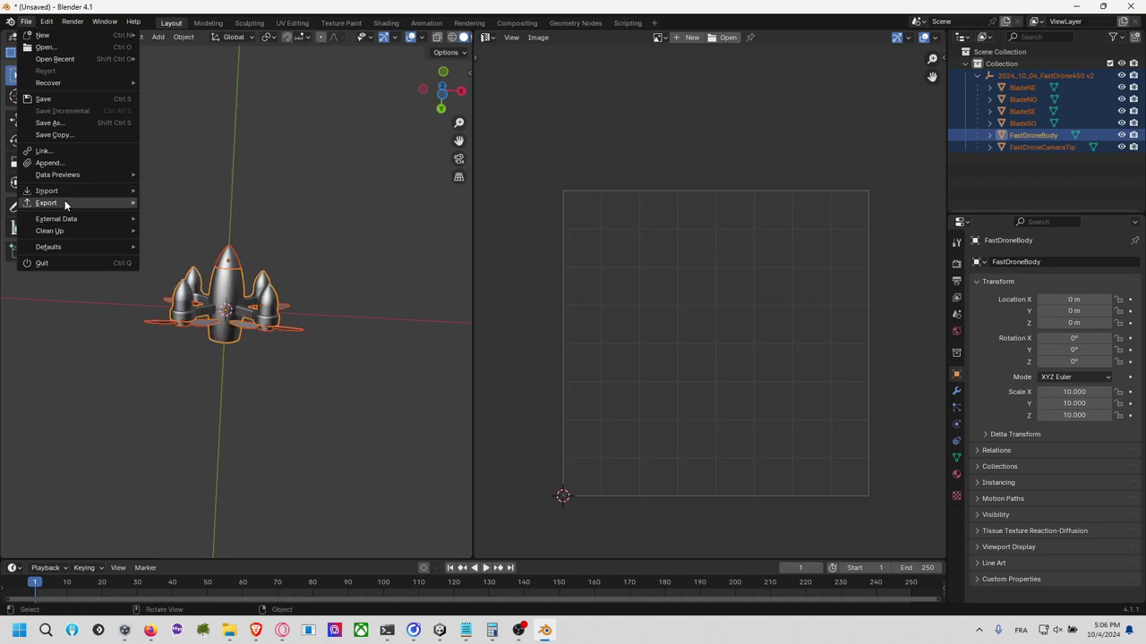
{"action": "mouse_move", "coordinate": [65, 199]}
{"action": "left_click", "coordinate": [215, 321]}
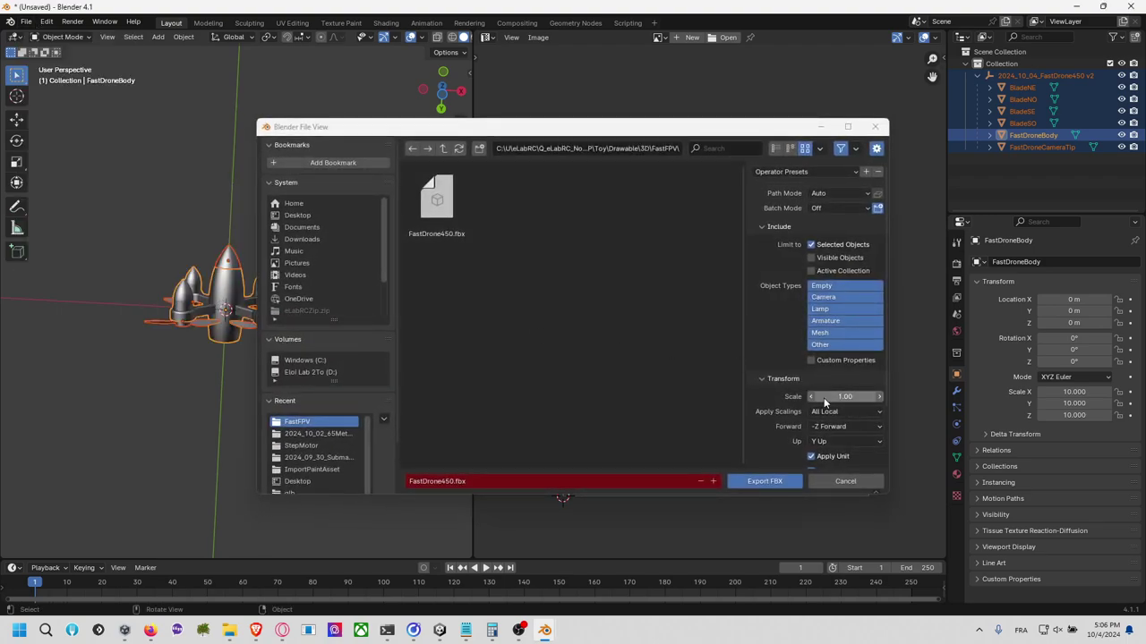
{"action": "left_click", "coordinate": [765, 482]}
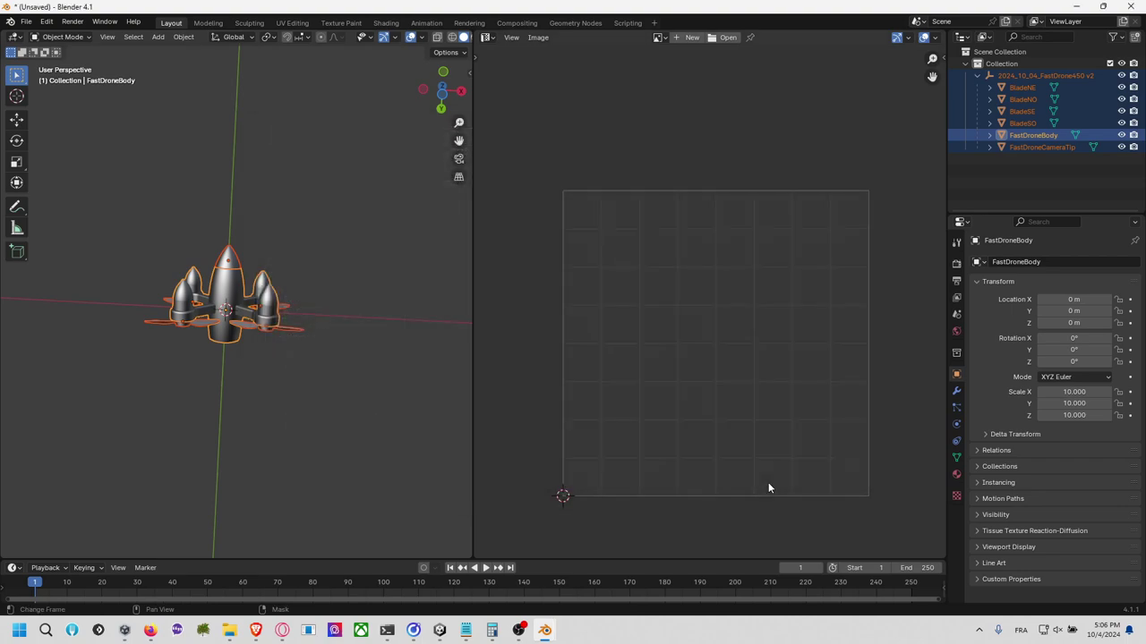
{"action": "key", "text": "alt+Tab"}
{"action": "scroll", "coordinate": [645, 265], "scroll_direction": "down", "scroll_amount": 10}
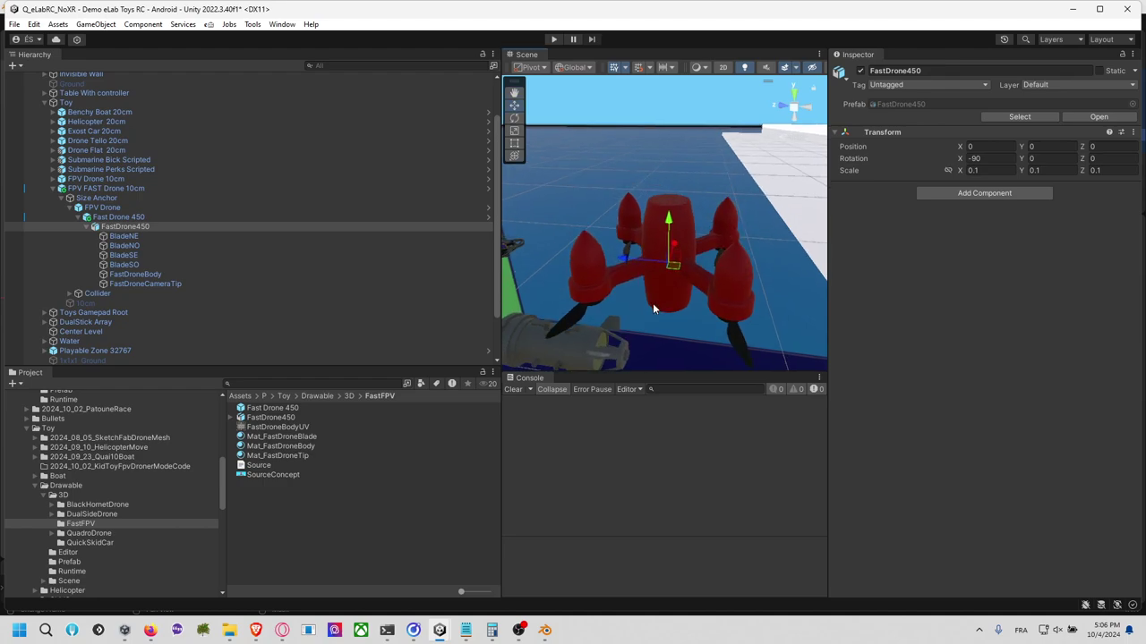
Step: Raise FastDroneCameraTip onto the top of the body, checking in a side orthographic view
{"action": "left_click", "coordinate": [143, 284]}
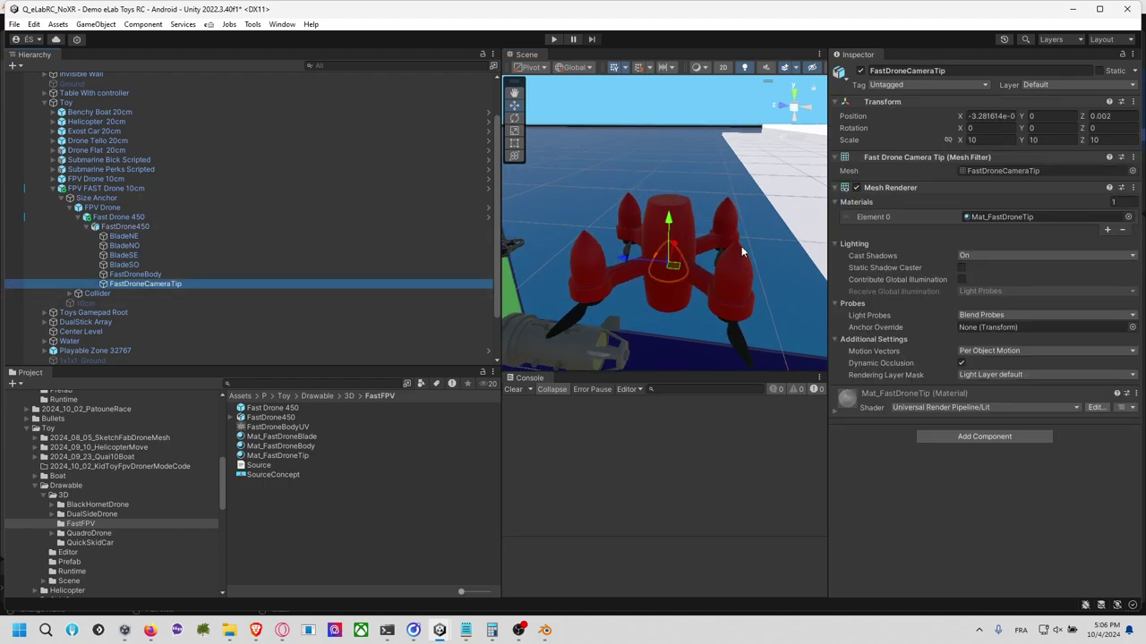
{"action": "left_click", "coordinate": [669, 220]}
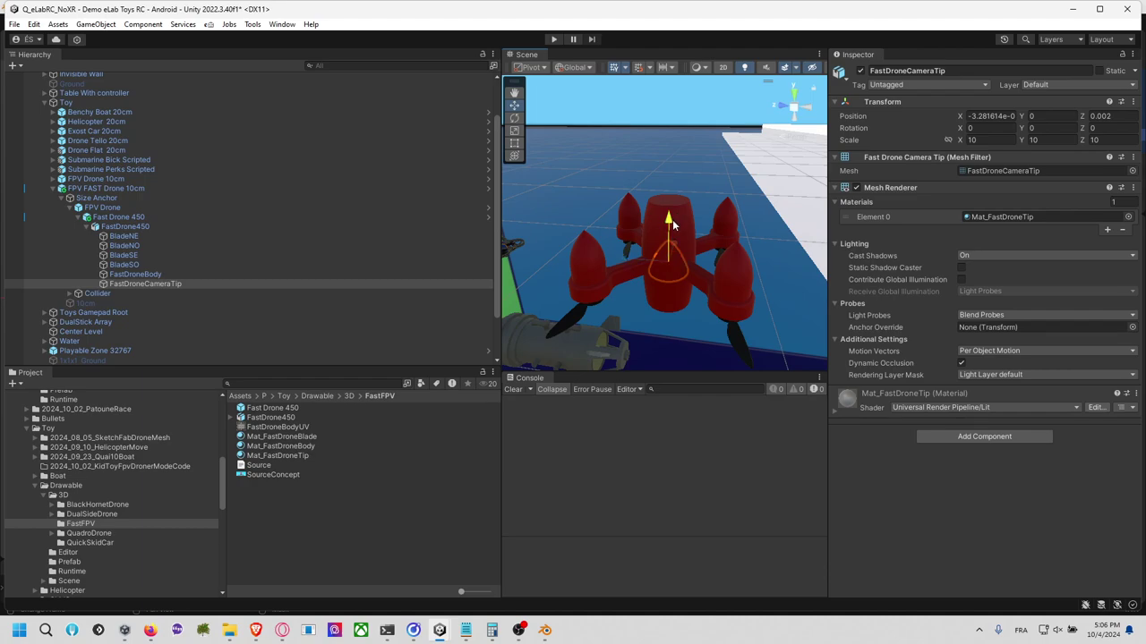
{"action": "left_click_drag", "start_coordinate": [673, 224], "coordinate": [715, 145]}
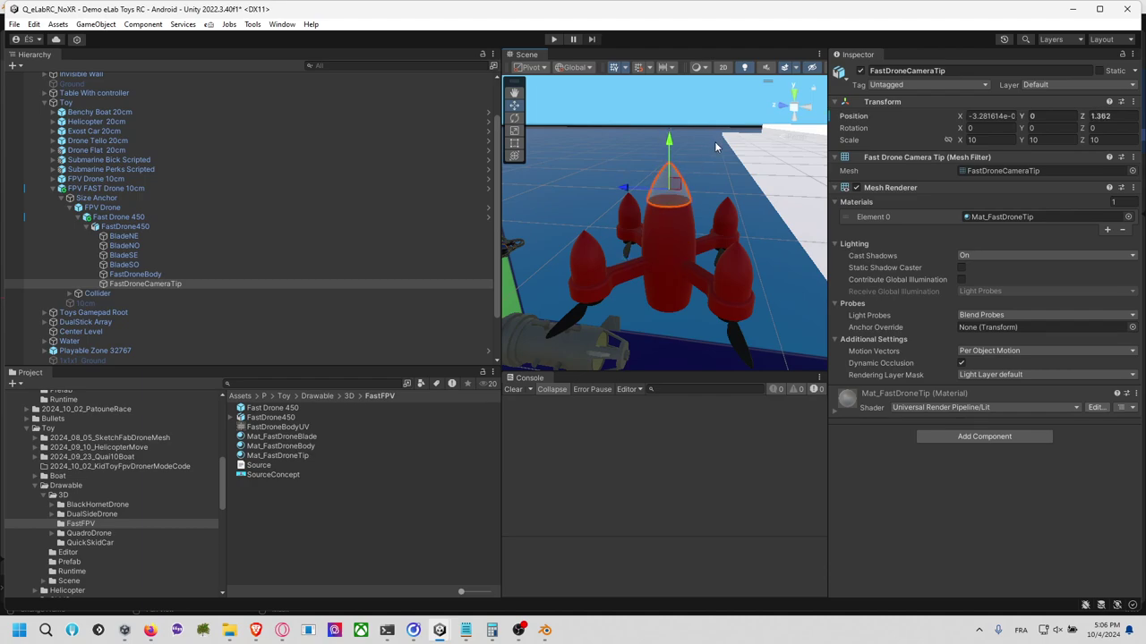
{"action": "left_click", "coordinate": [779, 110]}
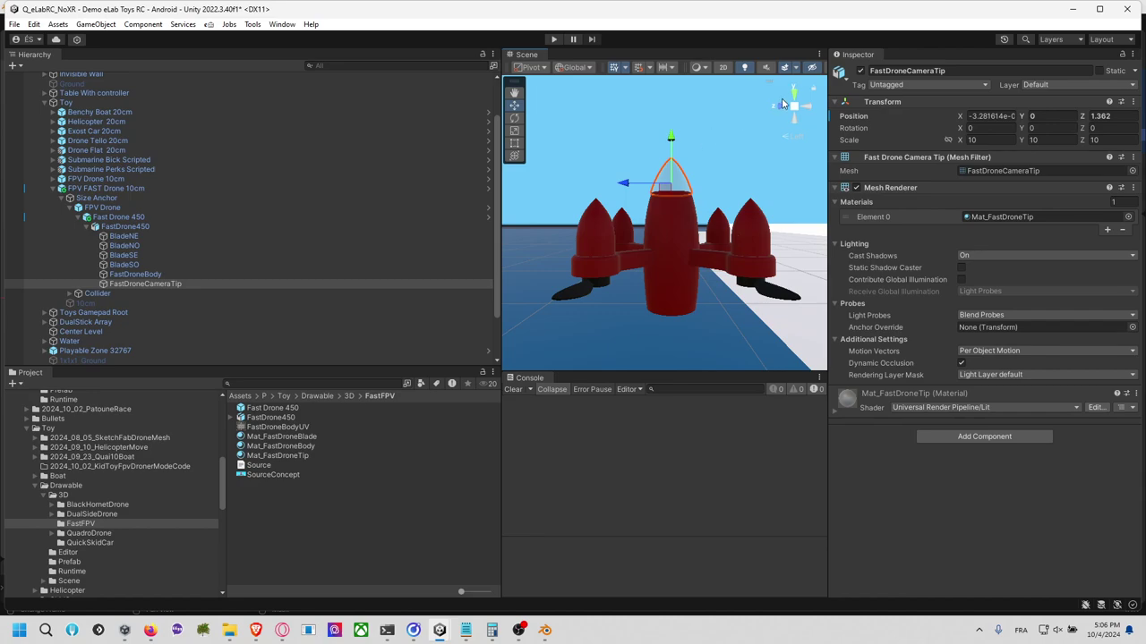
{"action": "left_click", "coordinate": [796, 109]}
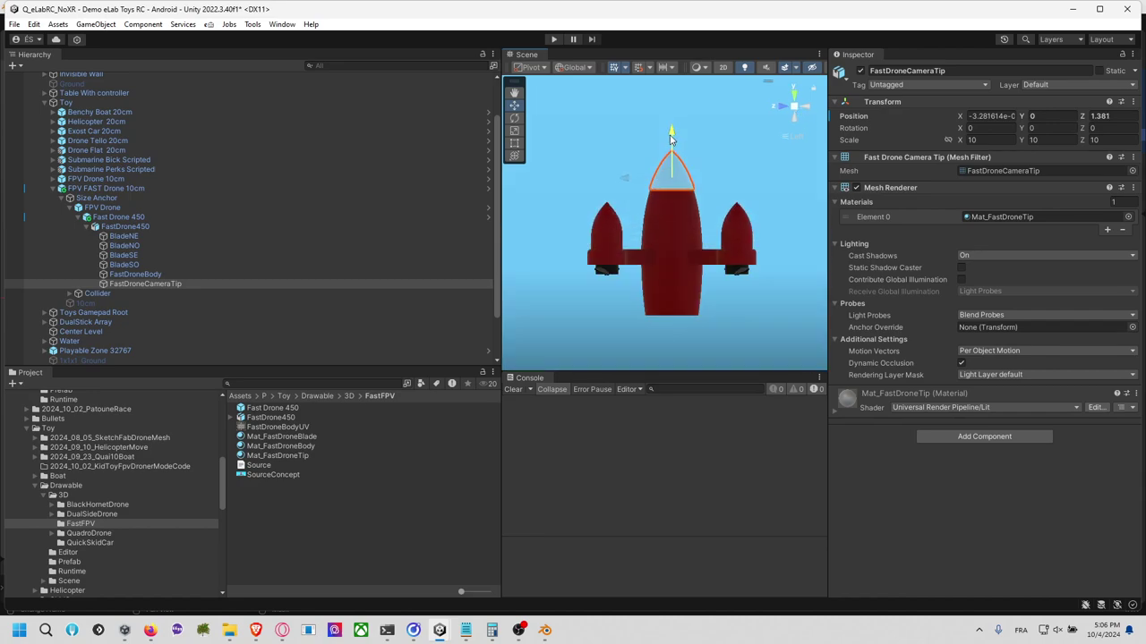
Step: Select the BladeNE propeller on the right rotor pod and view the drone from above
{"action": "left_click", "coordinate": [732, 223]}
{"action": "left_click", "coordinate": [741, 273]}
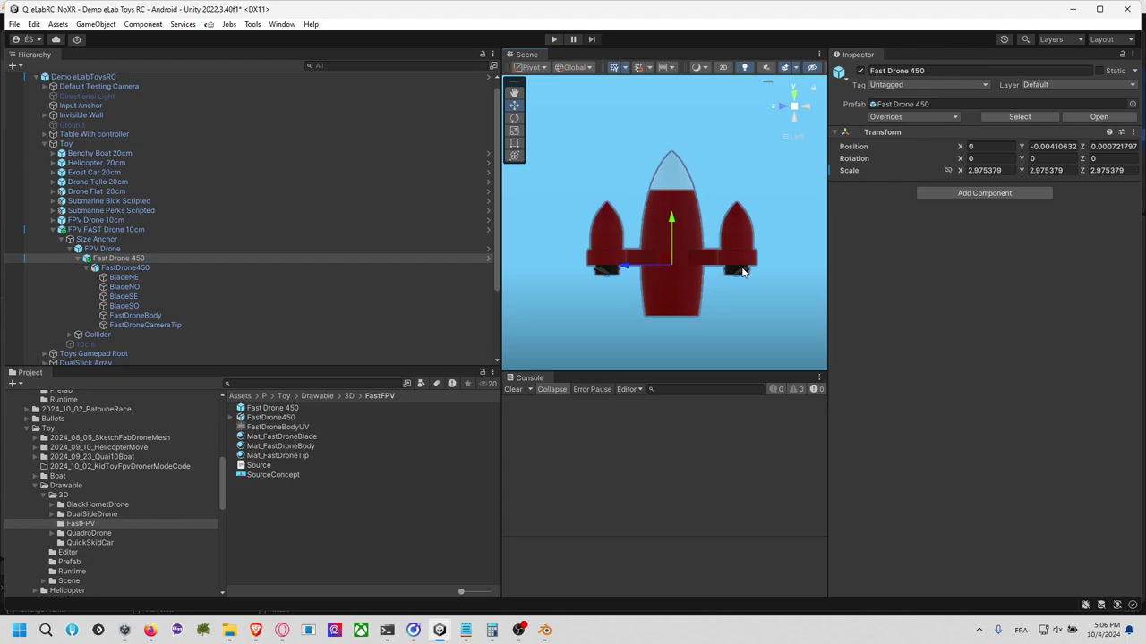
{"action": "left_click", "coordinate": [740, 278]}
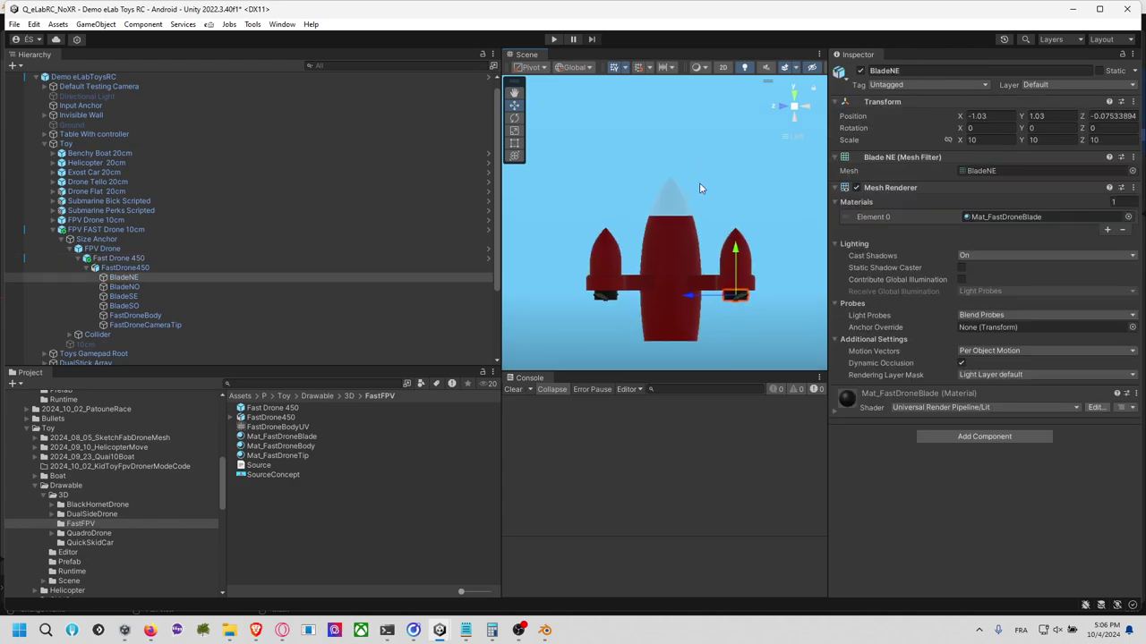
{"action": "left_click_drag", "start_coordinate": [699, 182], "coordinate": [713, 202], "text": "alt"}
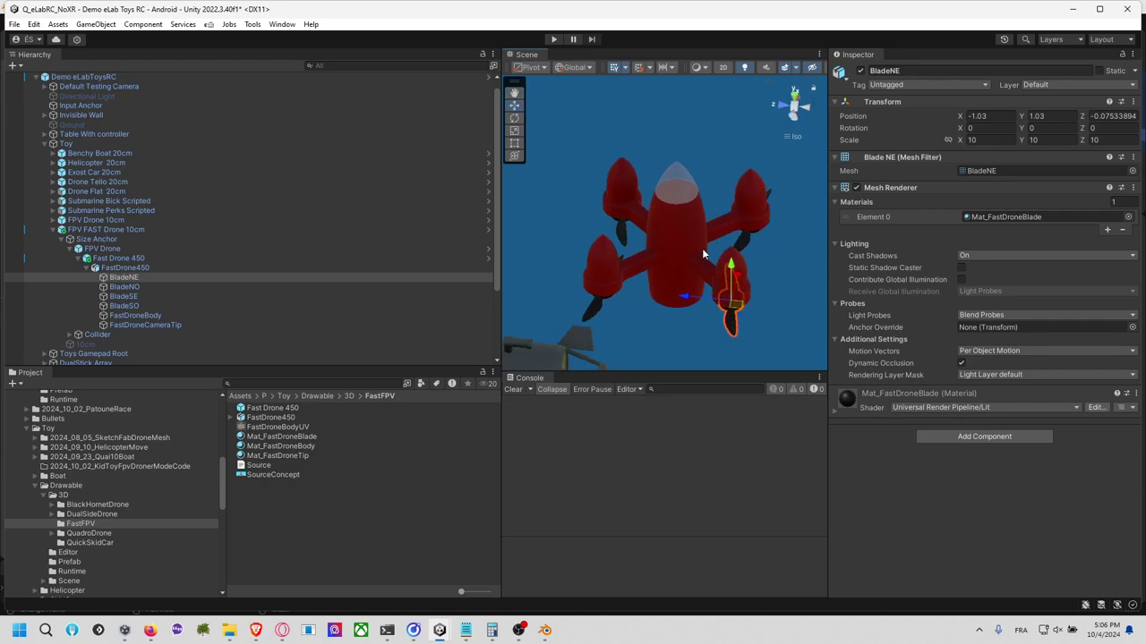
Step: Drag the FastDroneBodyUV texture onto FastDroneBody to give it a FastDroneBodyUV material
{"action": "left_click_drag", "start_coordinate": [281, 448], "coordinate": [665, 463]}
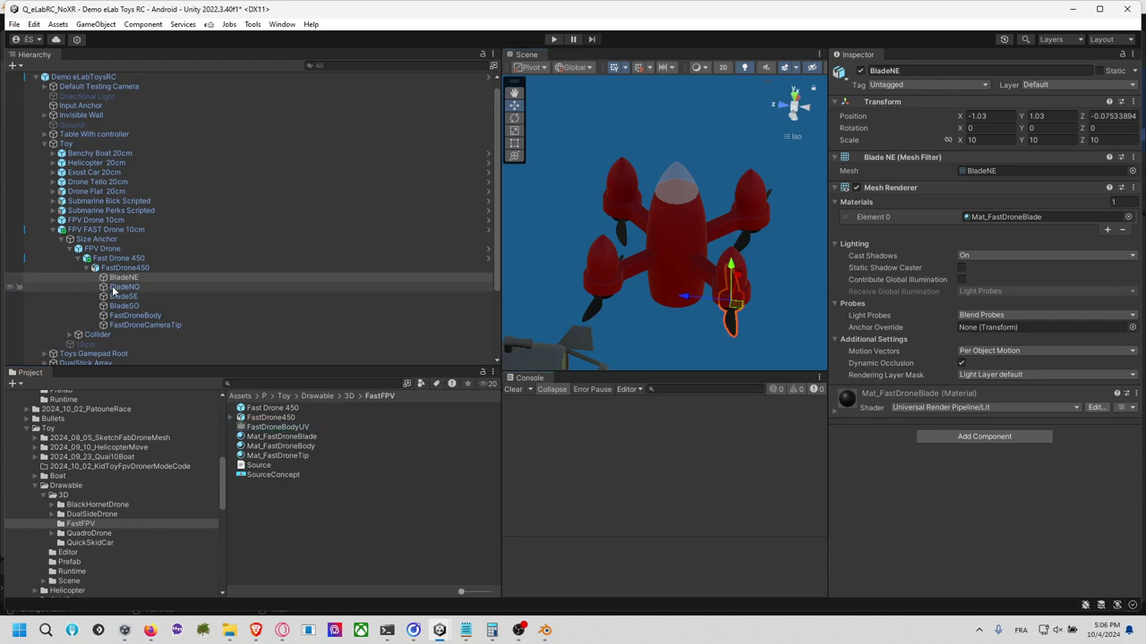
{"action": "left_click", "coordinate": [135, 315]}
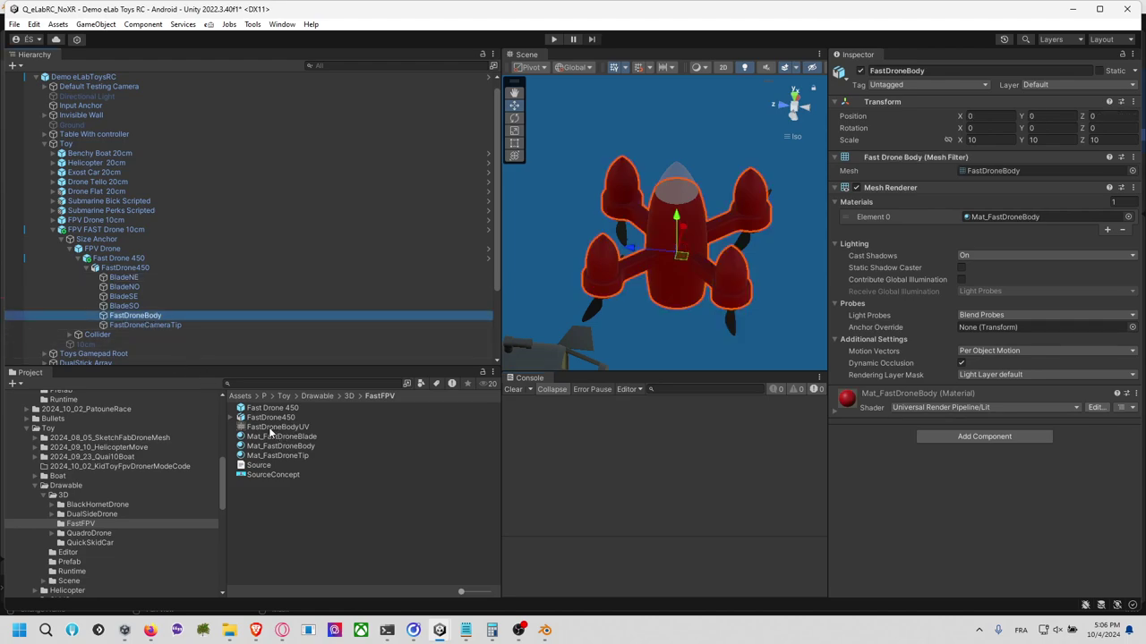
{"action": "left_click_drag", "start_coordinate": [270, 432], "coordinate": [724, 286]}
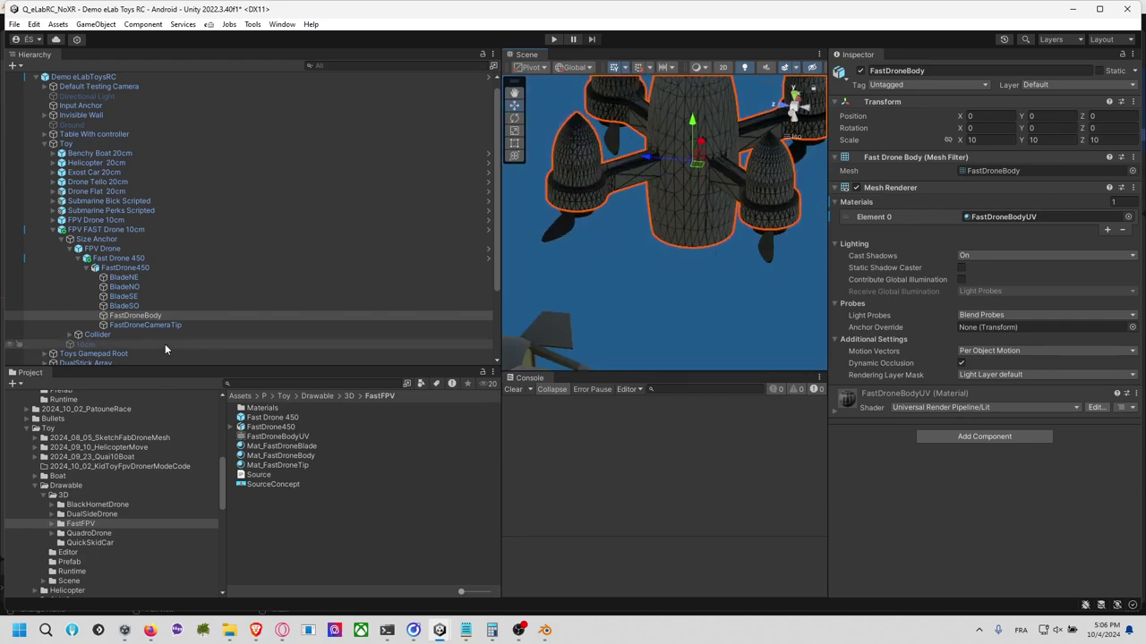
Step: Duplicate FastDroneBodyUV as FastDroneBodyUVColor and open it in Krita
{"action": "left_click", "coordinate": [286, 437]}
{"action": "key", "text": "ctrl+d"}
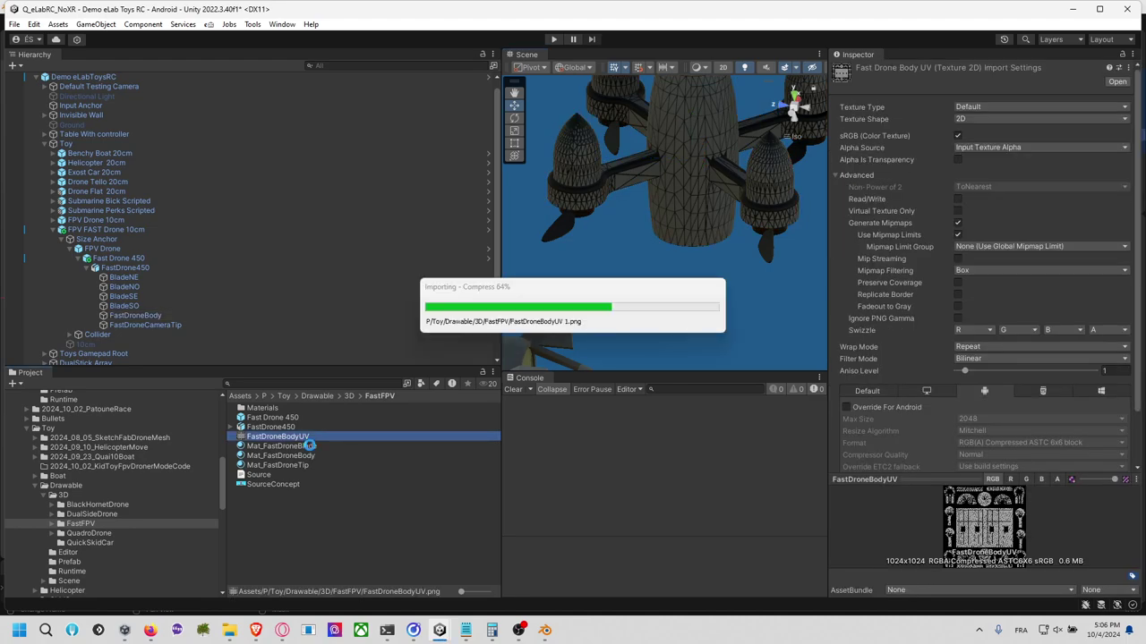
{"action": "left_click", "coordinate": [310, 450]}
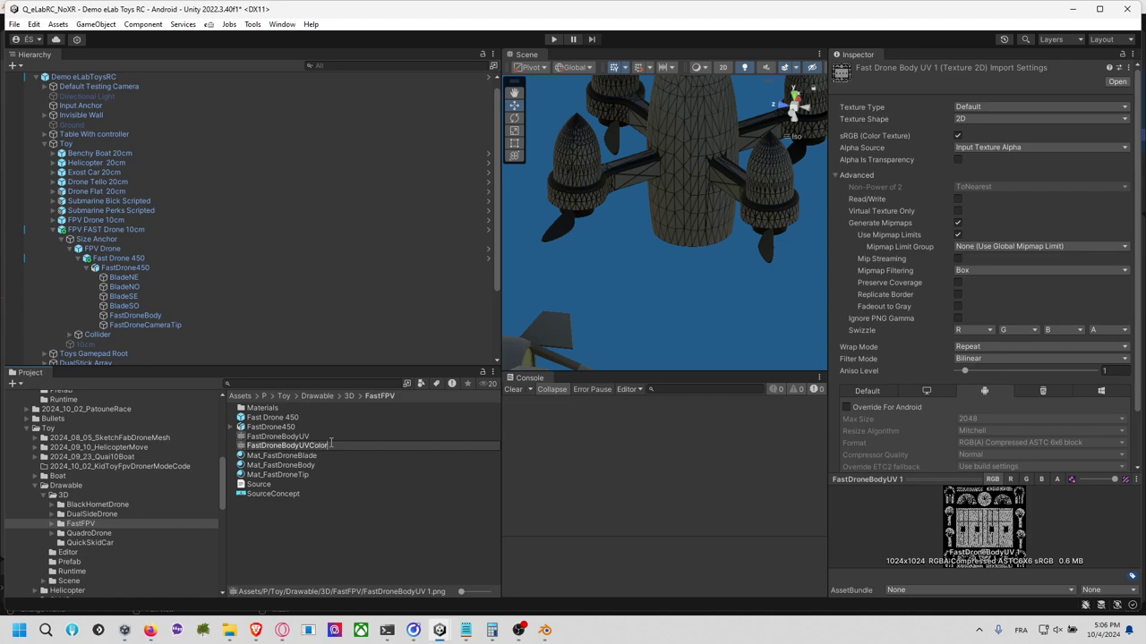
{"action": "key", "text": "Return"}
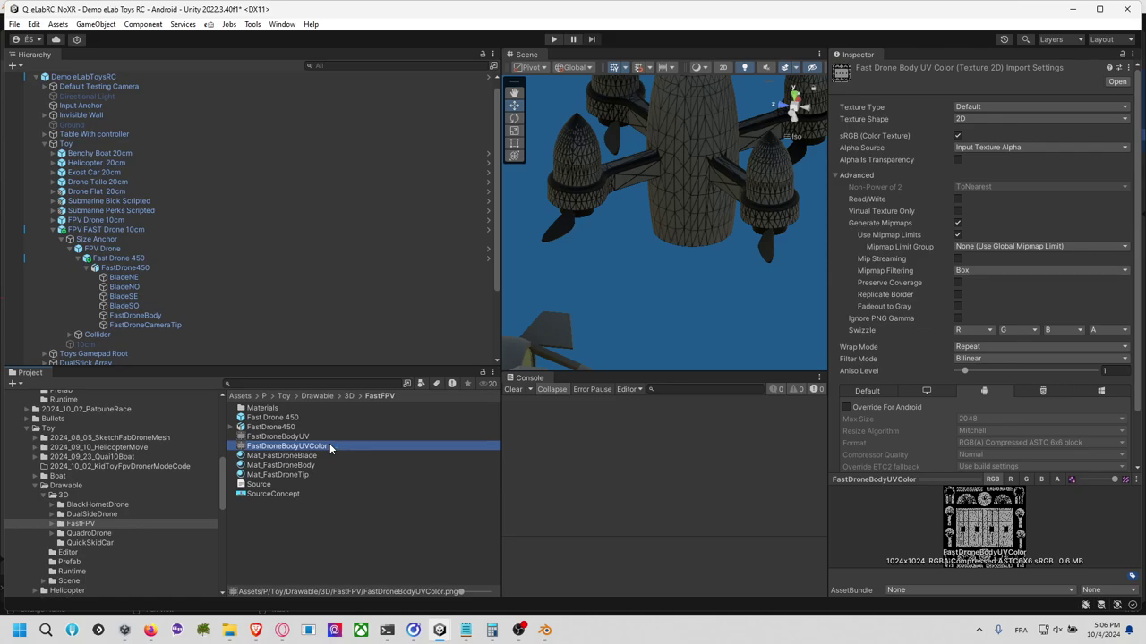
{"action": "double_click", "coordinate": [330, 445]}
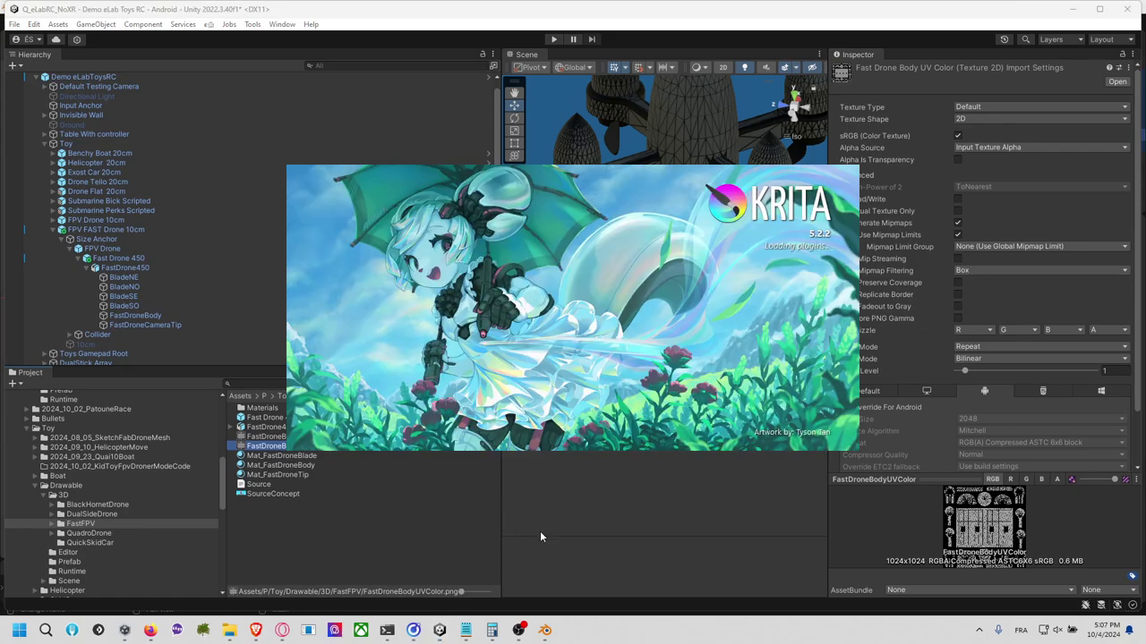
Step: Check the FastDroneBodyUV material in the Materials folder, then bring Krita to the front
{"action": "double_click", "coordinate": [267, 408]}
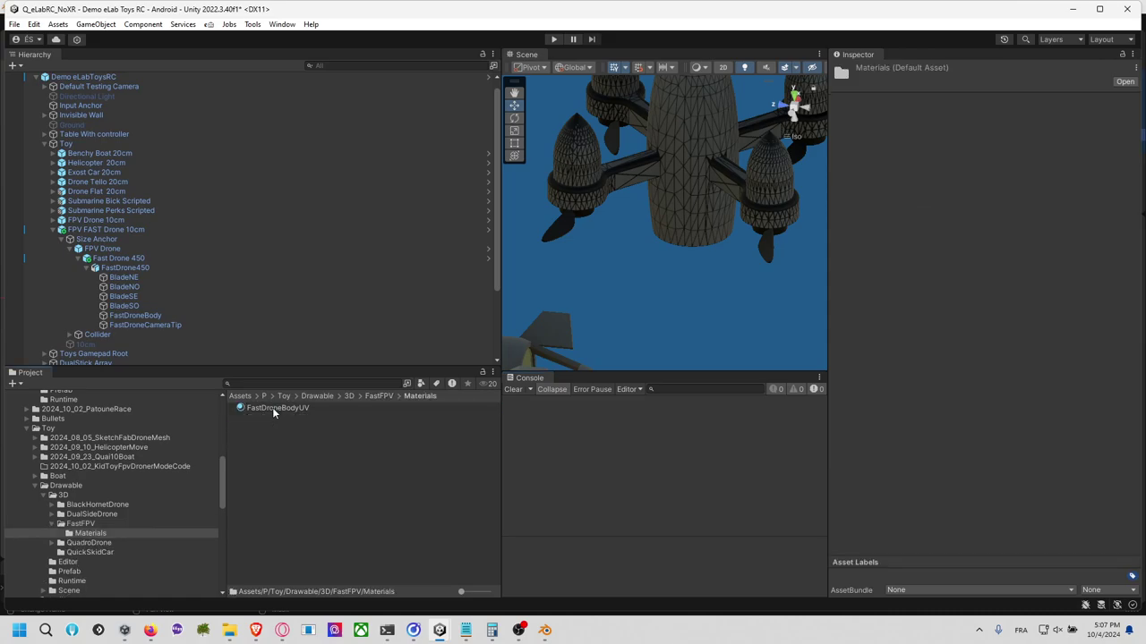
{"action": "left_click", "coordinate": [275, 408]}
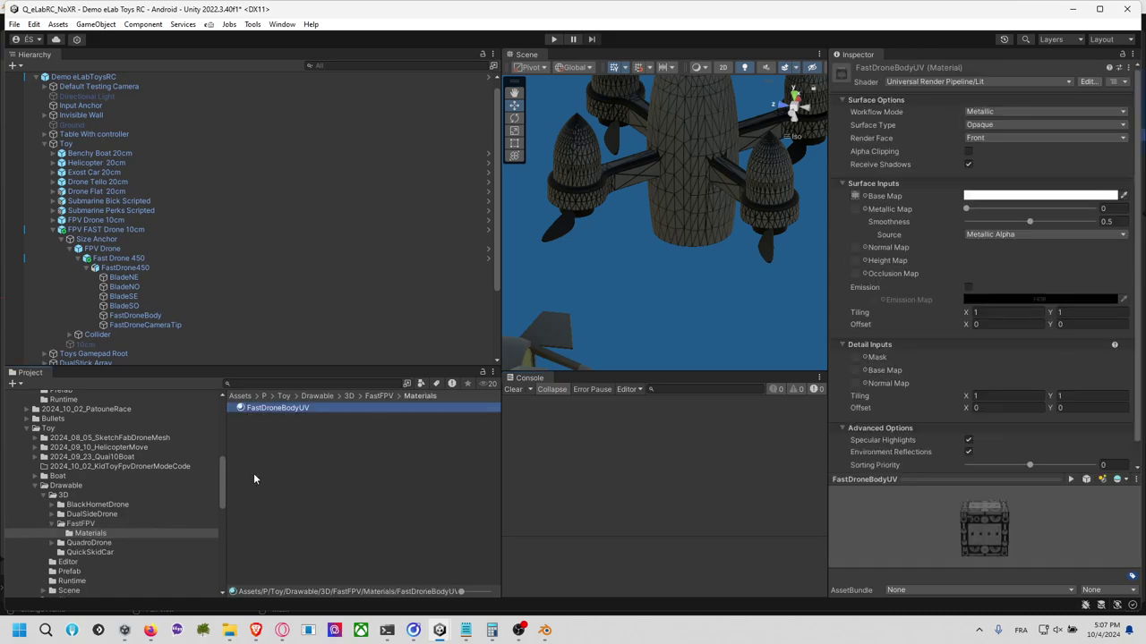
{"action": "left_click", "coordinate": [142, 523]}
{"action": "left_click_drag", "start_coordinate": [274, 443], "coordinate": [848, 297]}
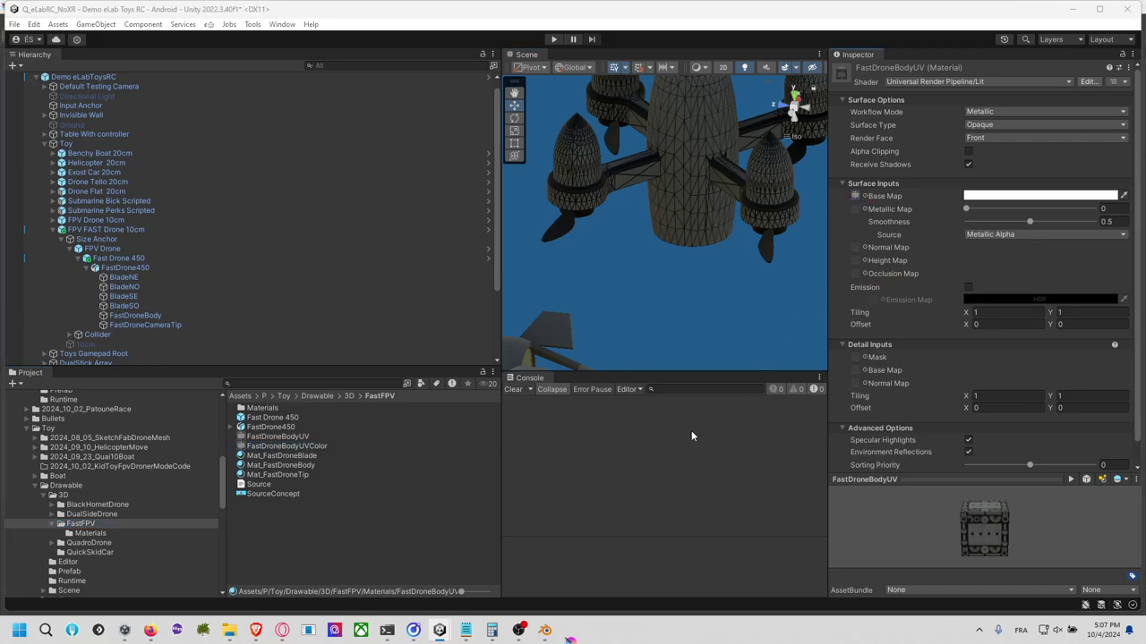
{"action": "key", "text": "alt+Tab"}
{"action": "left_click", "coordinate": [870, 433]}
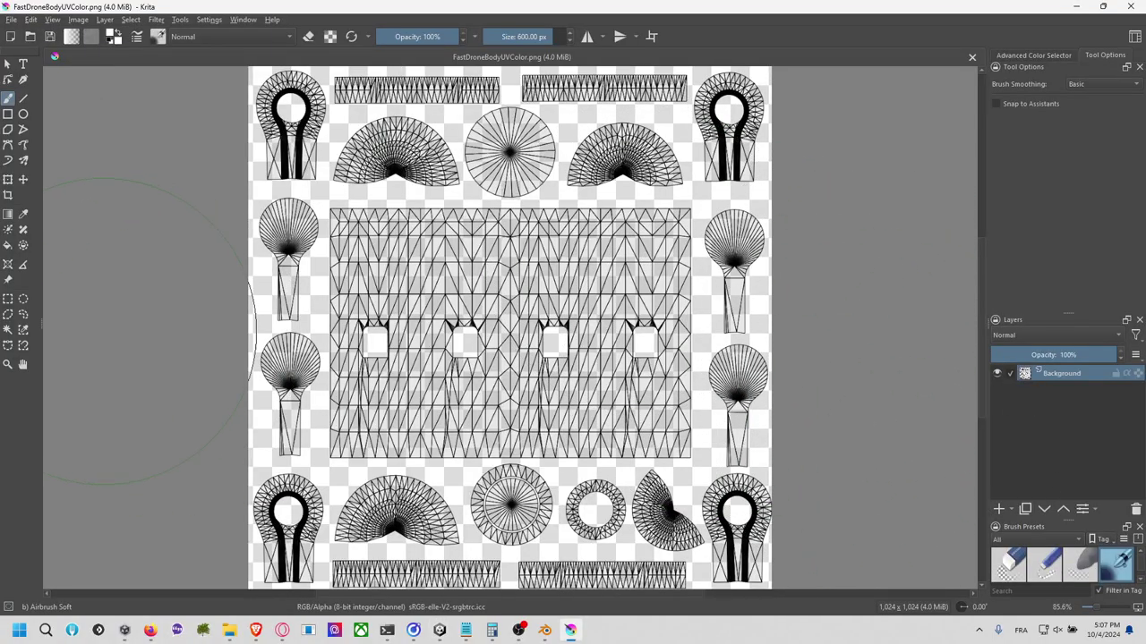
Step: Select the transparent background around the UV islands with Contiguous Selection
{"action": "left_click", "coordinate": [8, 329]}
{"action": "left_click", "coordinate": [316, 312]}
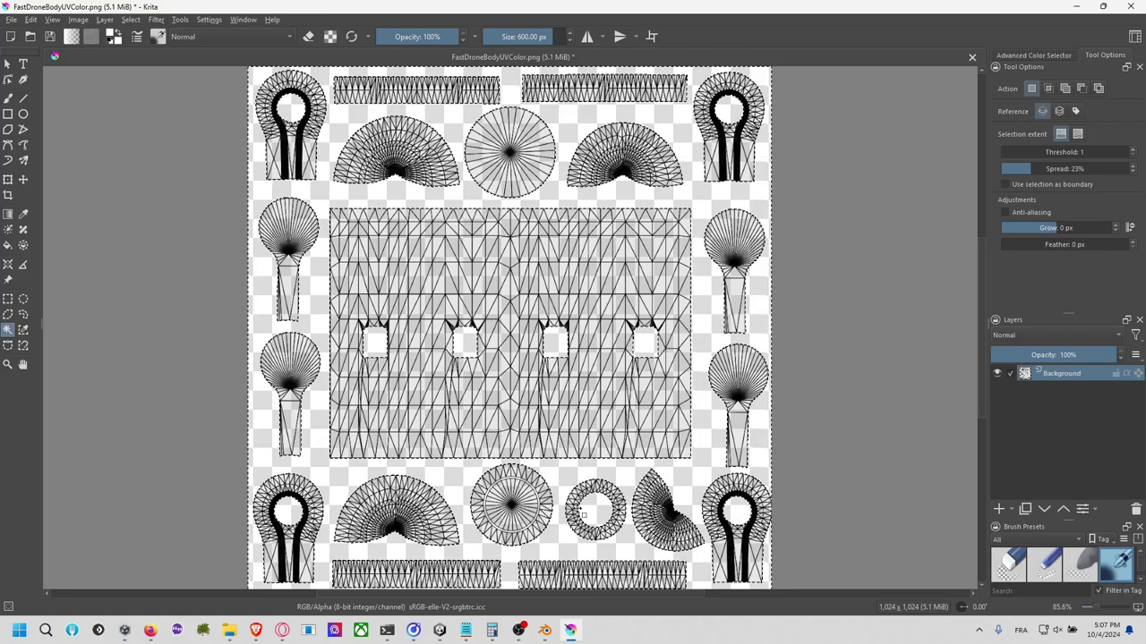
{"action": "scroll", "coordinate": [548, 522], "scroll_direction": "up", "scroll_amount": 6}
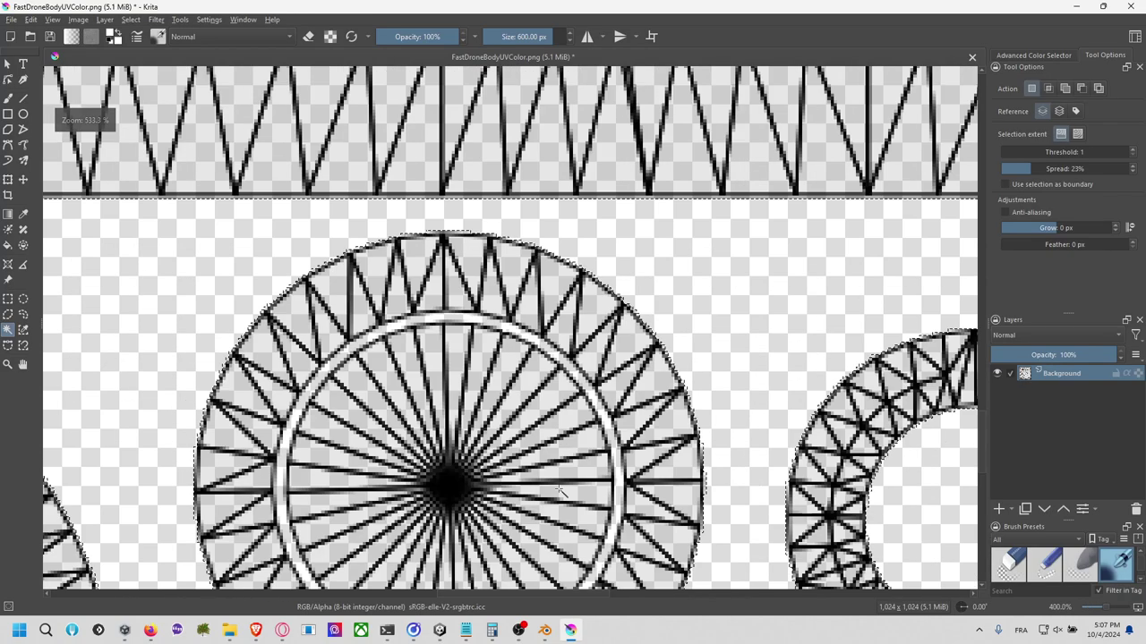
{"action": "scroll", "coordinate": [616, 472], "scroll_direction": "down", "scroll_amount": 8}
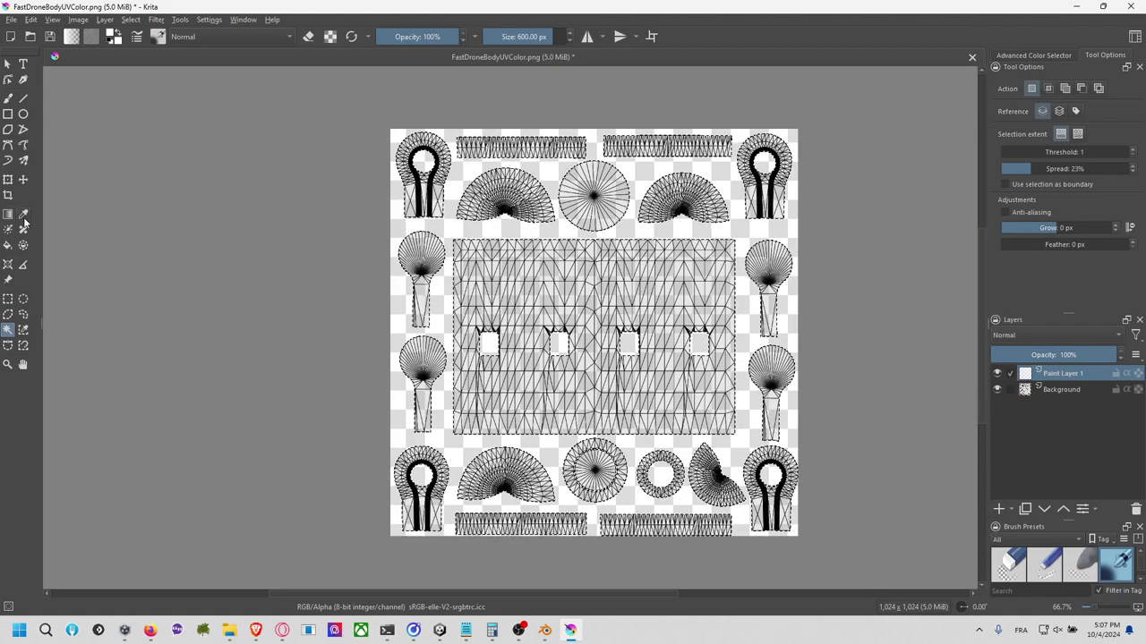
Step: Paint the selected UV islands white and add a new empty layer above
{"action": "left_click", "coordinate": [9, 98]}
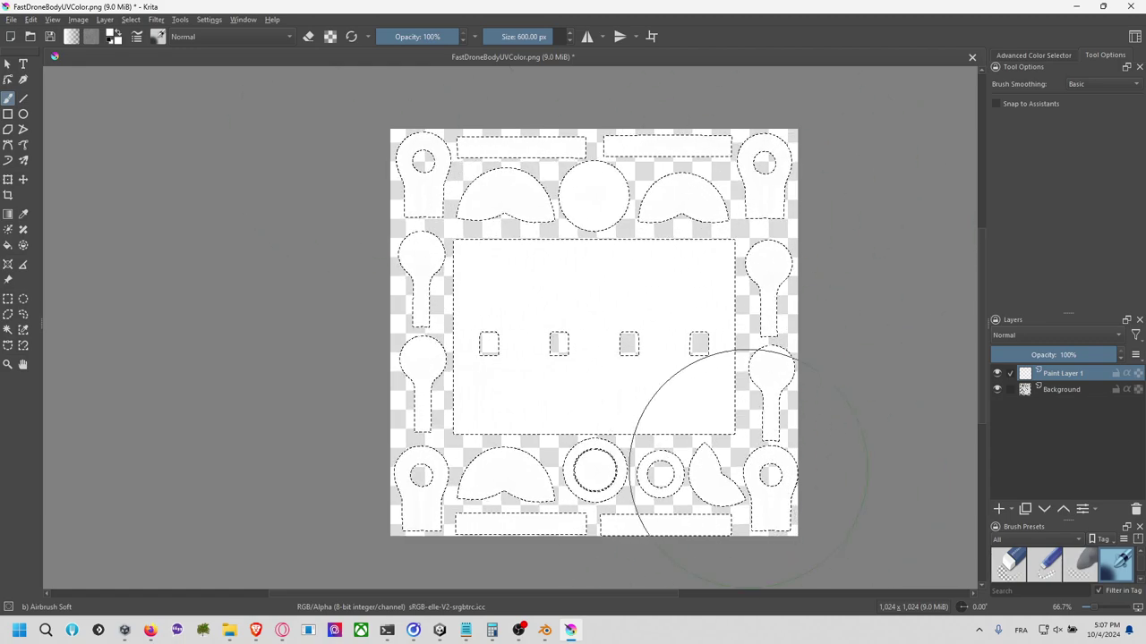
{"action": "left_click", "coordinate": [536, 362]}
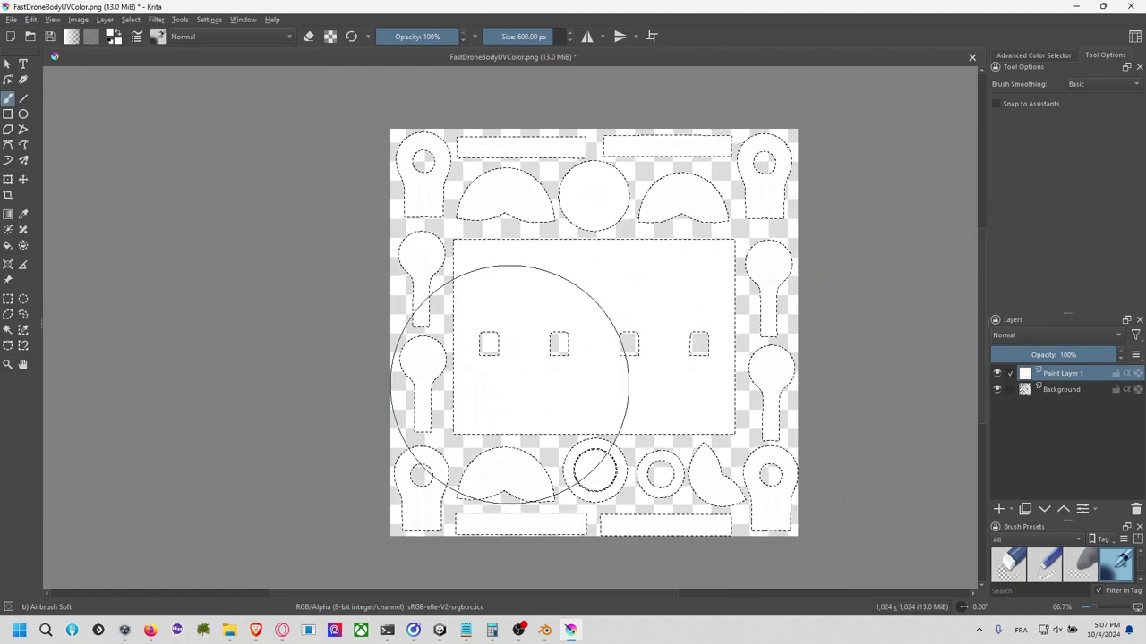
{"action": "left_click", "coordinate": [998, 509]}
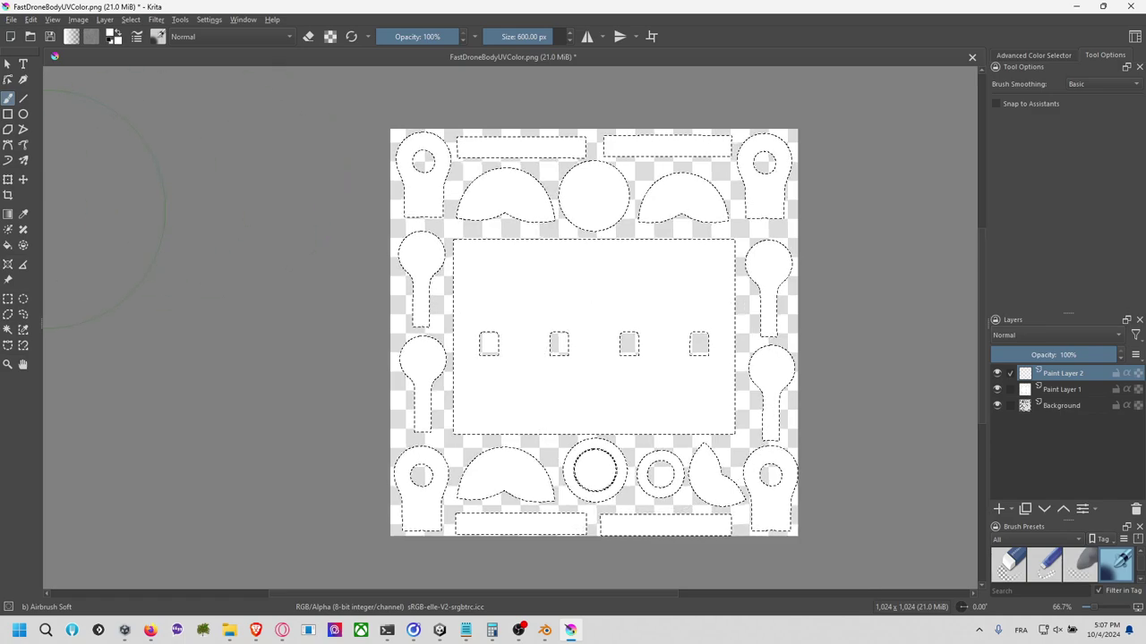
{"action": "left_click", "coordinate": [7, 247]}
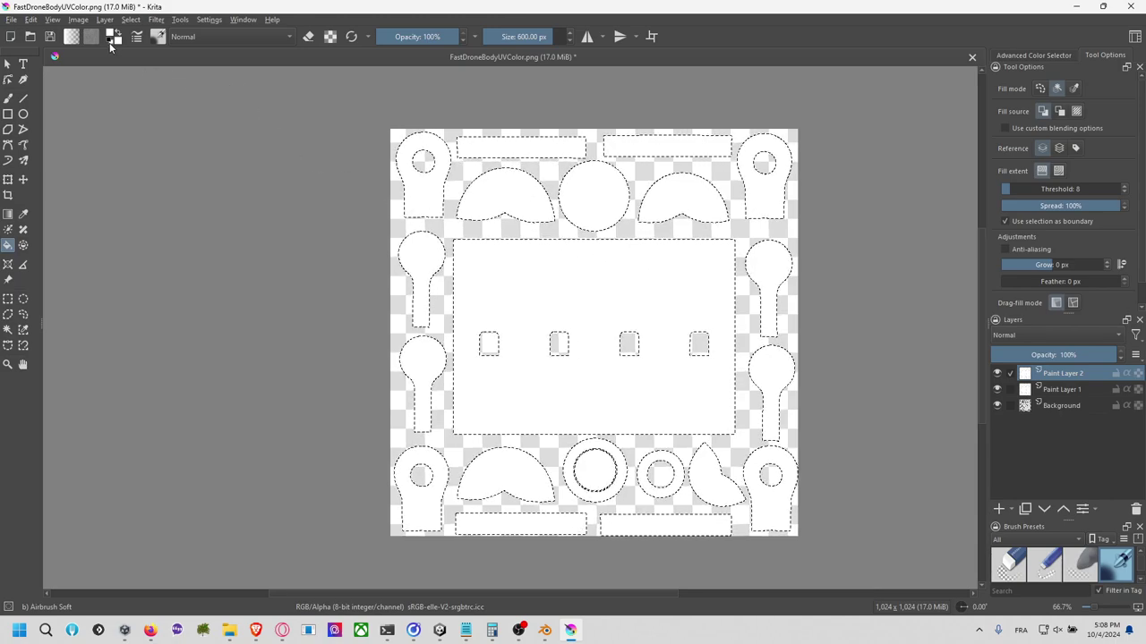
Step: Fill the upper-left, upper-right and lower half-disc shapes with grey
{"action": "mouse_move", "coordinate": [497, 229]}
{"action": "left_mouse_down"}
{"action": "mouse_move", "coordinate": [499, 265]}
{"action": "mouse_move", "coordinate": [505, 198]}
{"action": "mouse_move", "coordinate": [505, 210]}
{"action": "mouse_move", "coordinate": [477, 225]}
{"action": "left_mouse_up"}
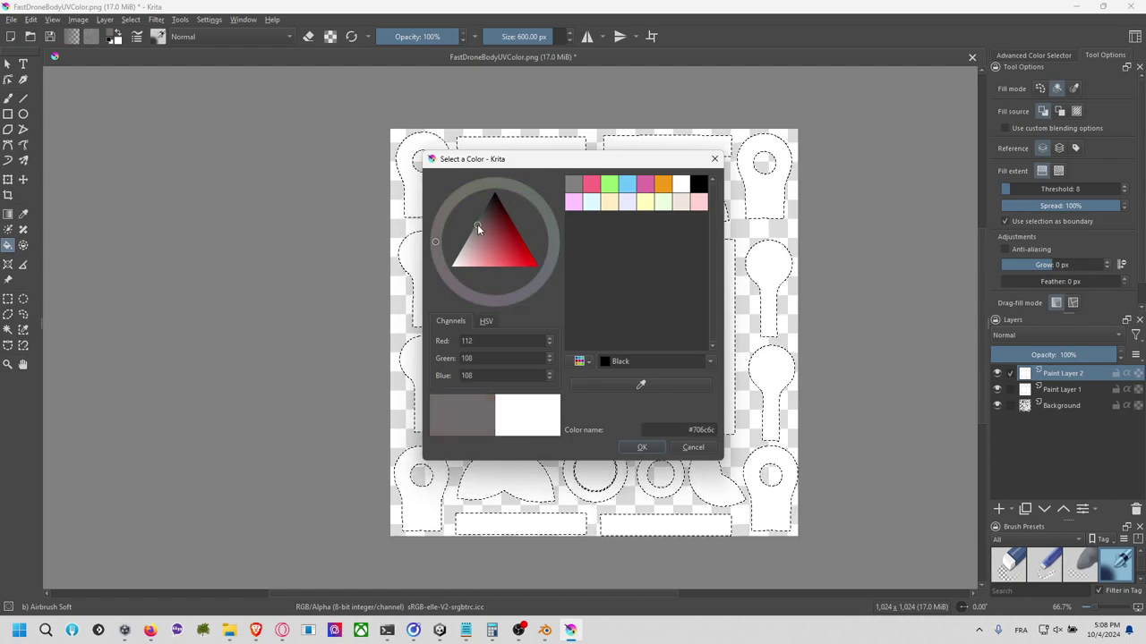
{"action": "left_click", "coordinate": [651, 448]}
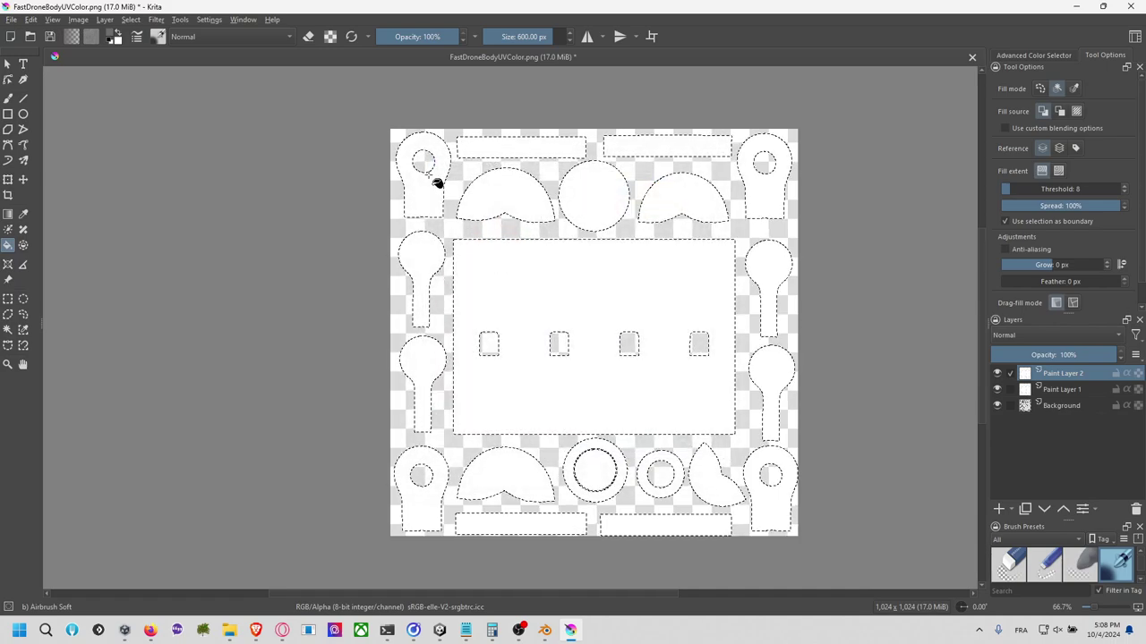
{"action": "left_click", "coordinate": [501, 213]}
{"action": "left_click", "coordinate": [714, 480]}
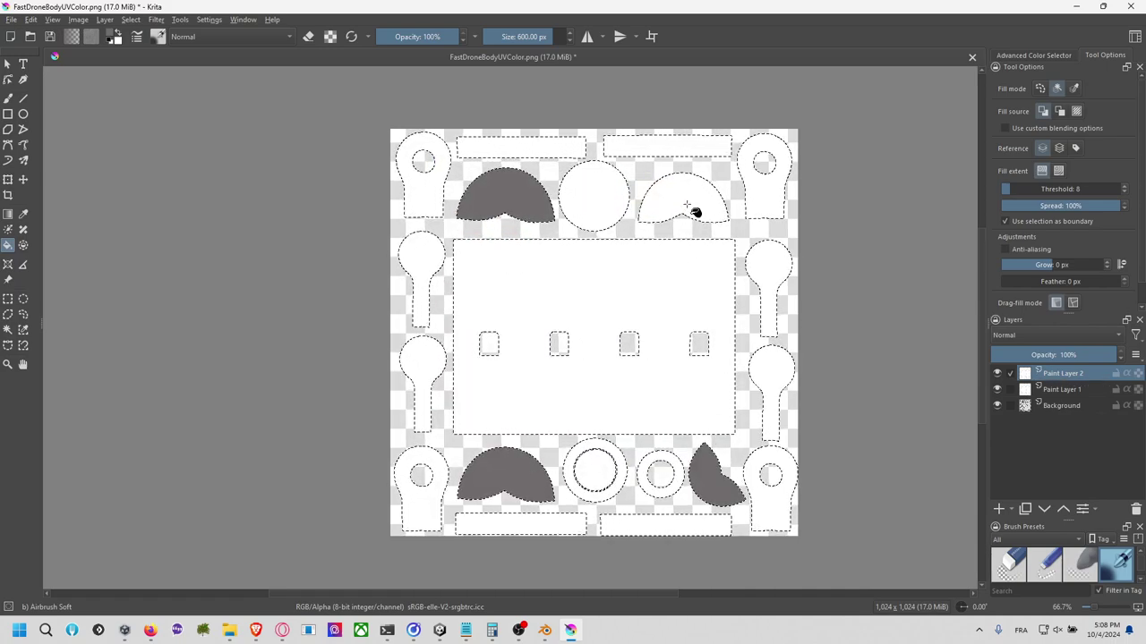
{"action": "left_click", "coordinate": [695, 212]}
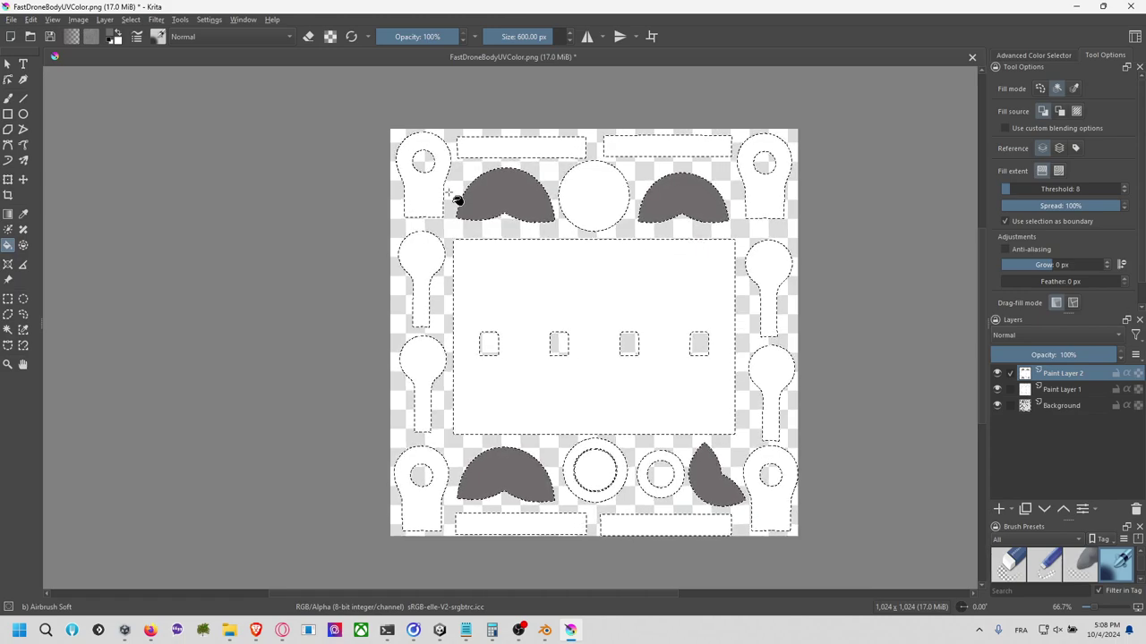
Step: Fill the four corner key shapes dark red
{"action": "left_click", "coordinate": [113, 35]}
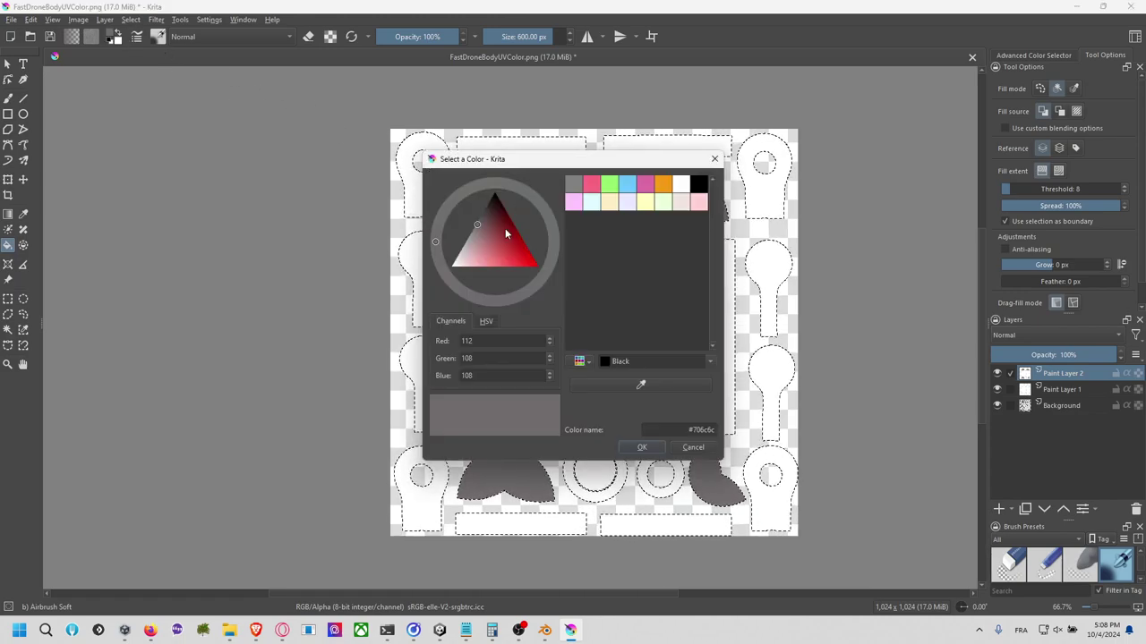
{"action": "mouse_move", "coordinate": [506, 233]}
{"action": "left_mouse_down"}
{"action": "mouse_move", "coordinate": [502, 222]}
{"action": "mouse_move", "coordinate": [504, 237]}
{"action": "mouse_move", "coordinate": [532, 237]}
{"action": "left_mouse_up"}
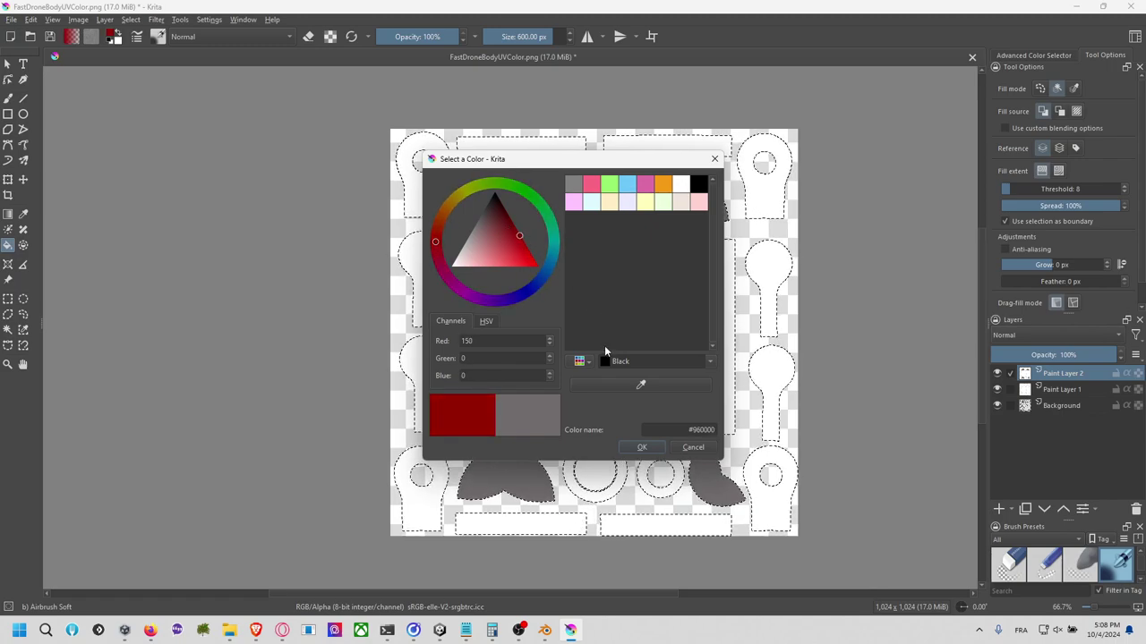
{"action": "left_click", "coordinate": [641, 447]}
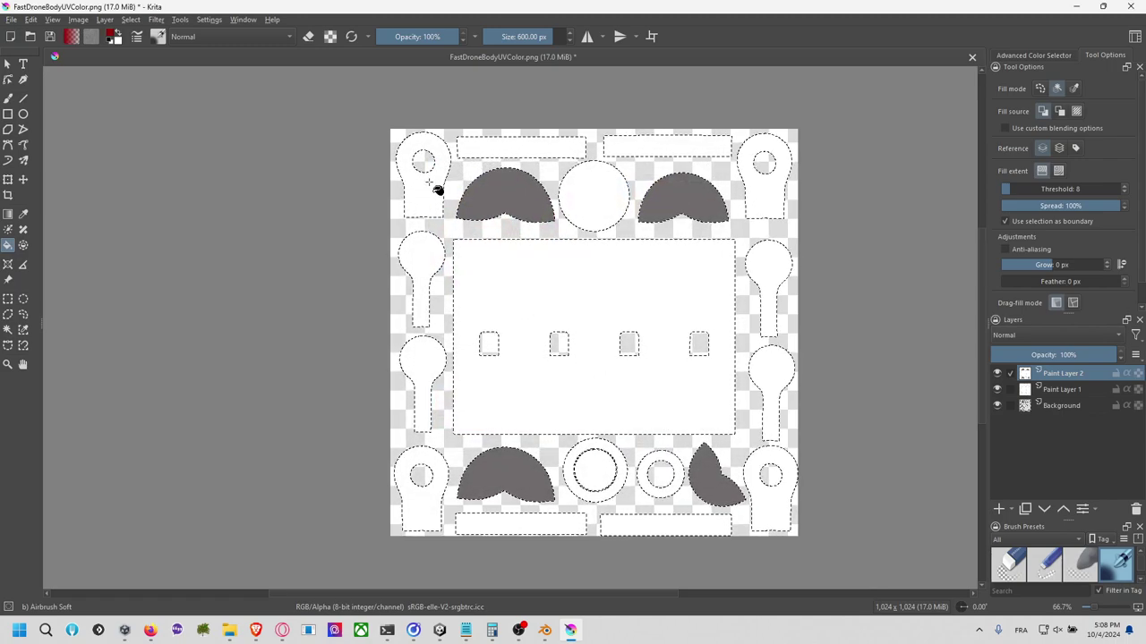
{"action": "left_click", "coordinate": [430, 184]}
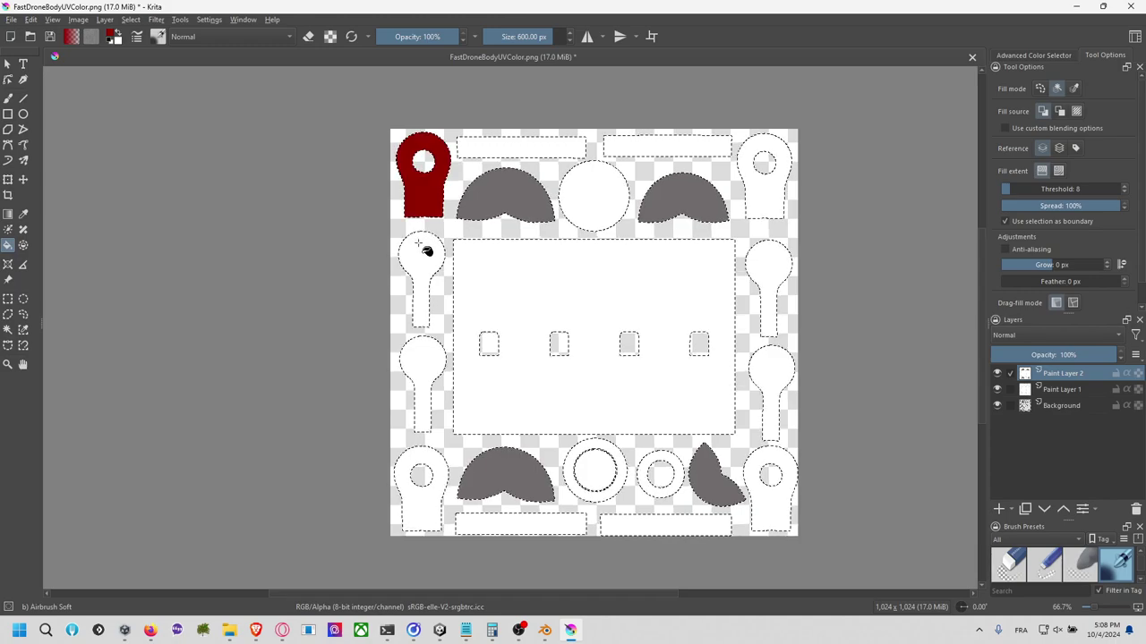
{"action": "left_click", "coordinate": [436, 469]}
{"action": "left_click", "coordinate": [770, 515]}
{"action": "left_click", "coordinate": [772, 193]}
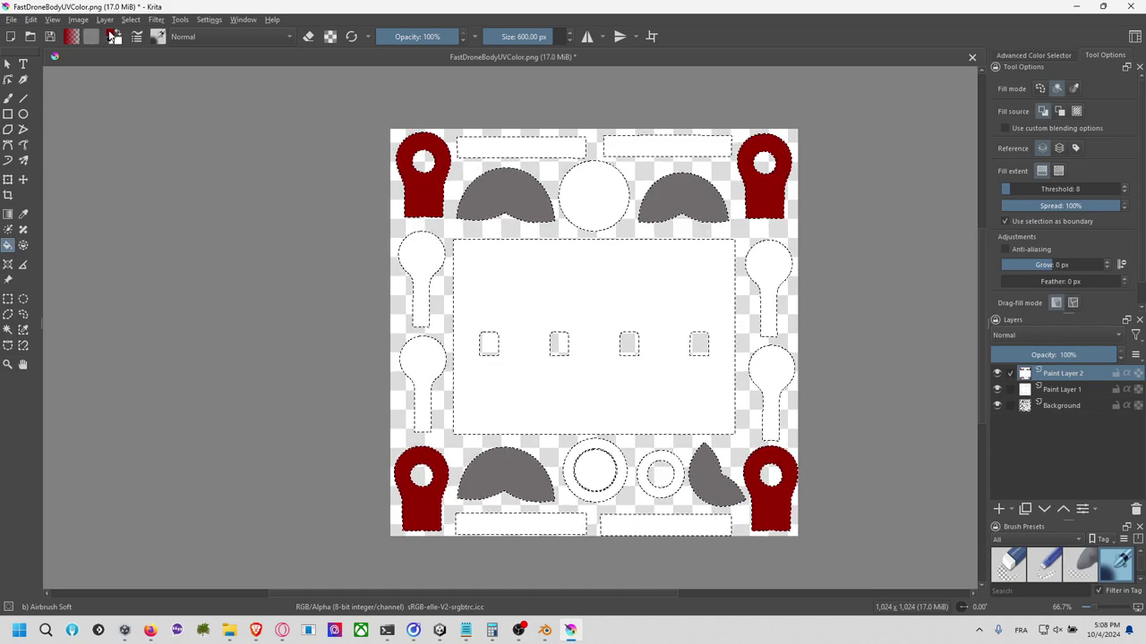
Step: Fill the four tall key shapes with a lighter pinkish red
{"action": "left_click", "coordinate": [114, 36]}
{"action": "left_click", "coordinate": [507, 265]}
{"action": "key", "text": "Return"}
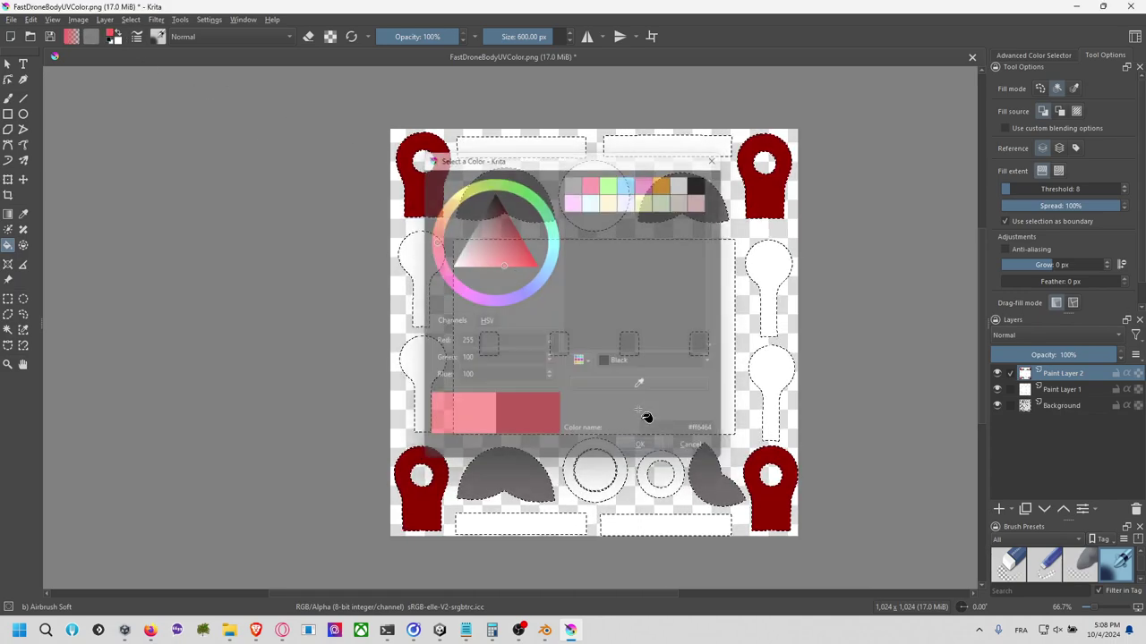
{"action": "left_click", "coordinate": [422, 273]}
{"action": "left_click", "coordinate": [422, 367]}
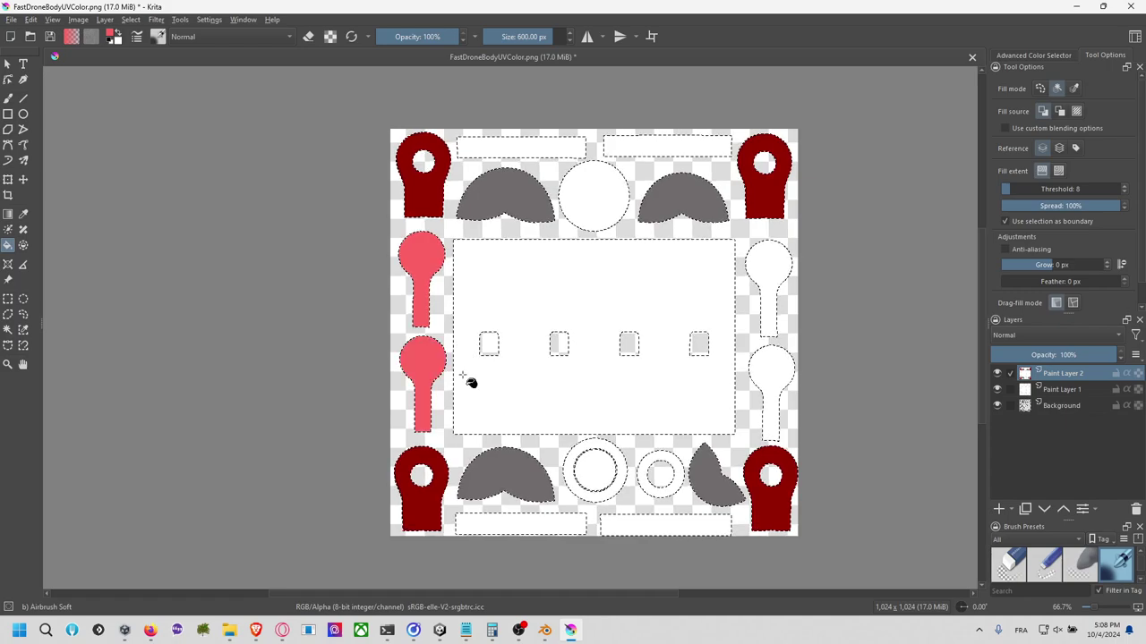
{"action": "left_click", "coordinate": [767, 383]}
{"action": "left_click", "coordinate": [785, 273]}
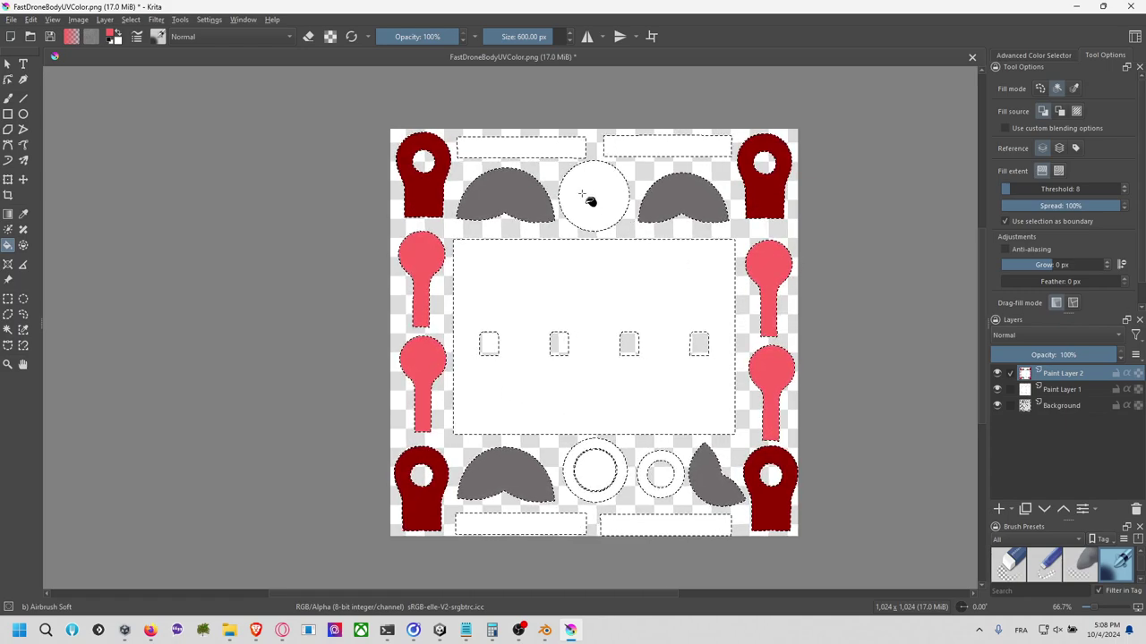
Step: Fill the central rectangle and top circle with a darker green
{"action": "left_click", "coordinate": [113, 38]}
{"action": "left_click", "coordinate": [516, 192]}
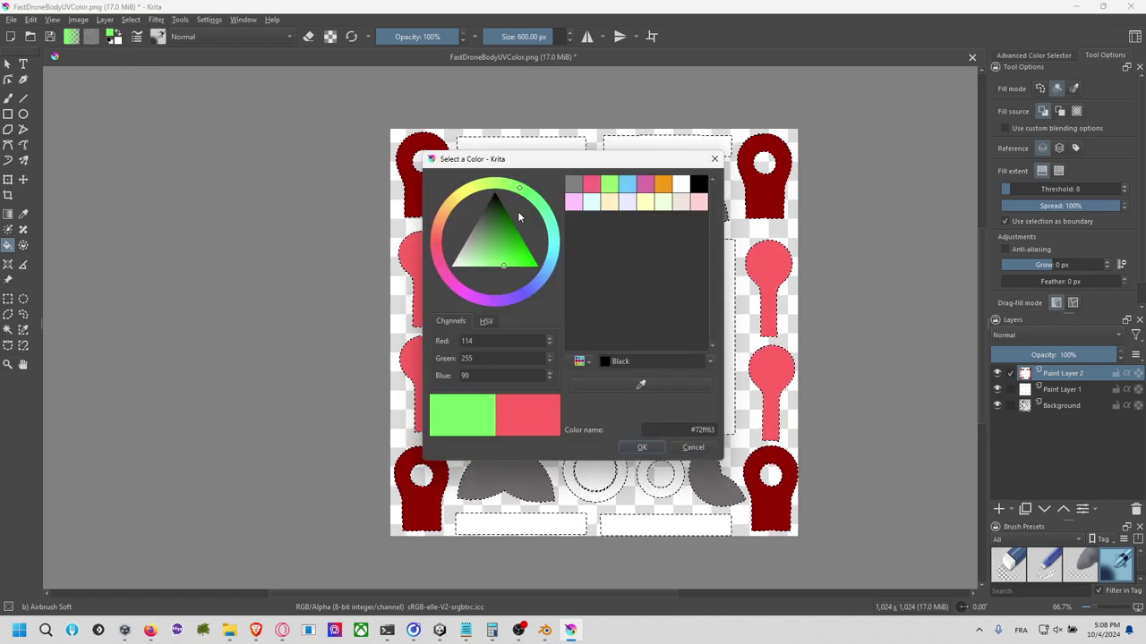
{"action": "mouse_move", "coordinate": [517, 211]}
{"action": "left_mouse_down"}
{"action": "mouse_move", "coordinate": [532, 256]}
{"action": "mouse_move", "coordinate": [512, 275]}
{"action": "mouse_move", "coordinate": [529, 230]}
{"action": "mouse_move", "coordinate": [507, 266]}
{"action": "left_mouse_up"}
{"action": "left_click", "coordinate": [466, 195]}
{"action": "left_click", "coordinate": [532, 198]}
{"action": "left_click", "coordinate": [629, 447]}
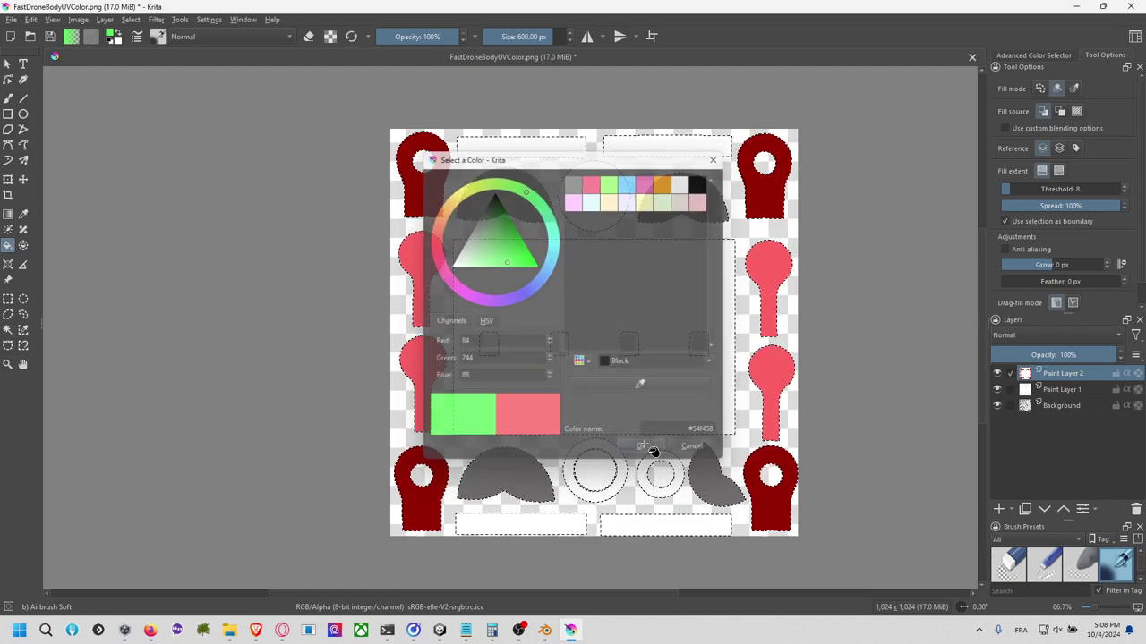
{"action": "left_click", "coordinate": [621, 307]}
{"action": "left_click", "coordinate": [600, 224]}
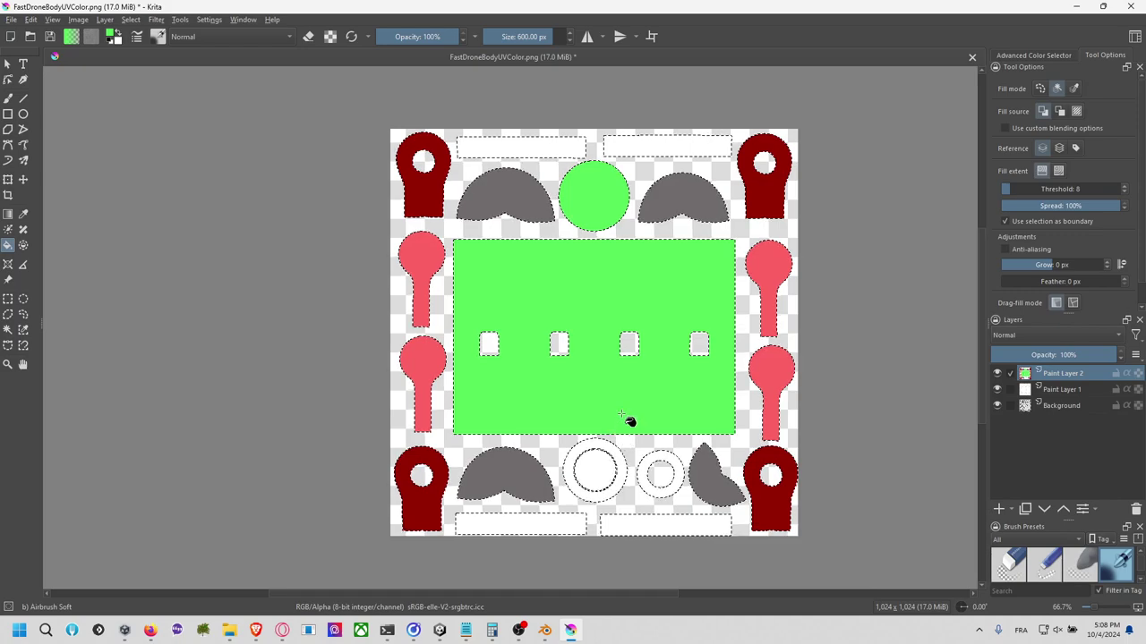
Step: Fill the rings around the large and small lower circles green, the small one duller
{"action": "left_click", "coordinate": [112, 34]}
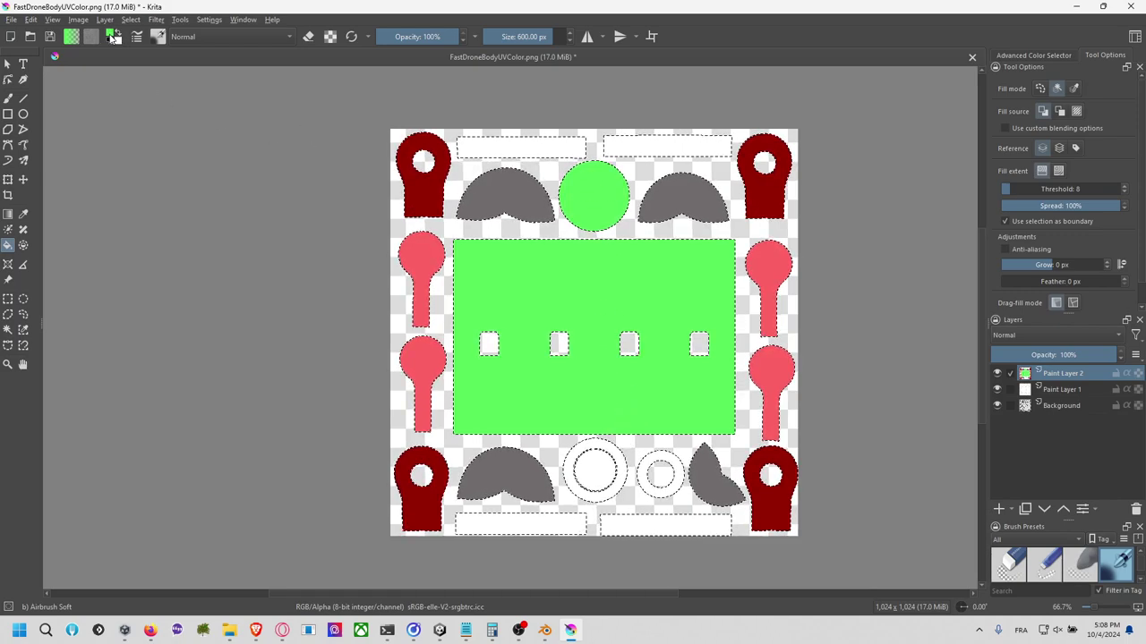
{"action": "left_click_drag", "start_coordinate": [494, 266], "coordinate": [509, 241]}
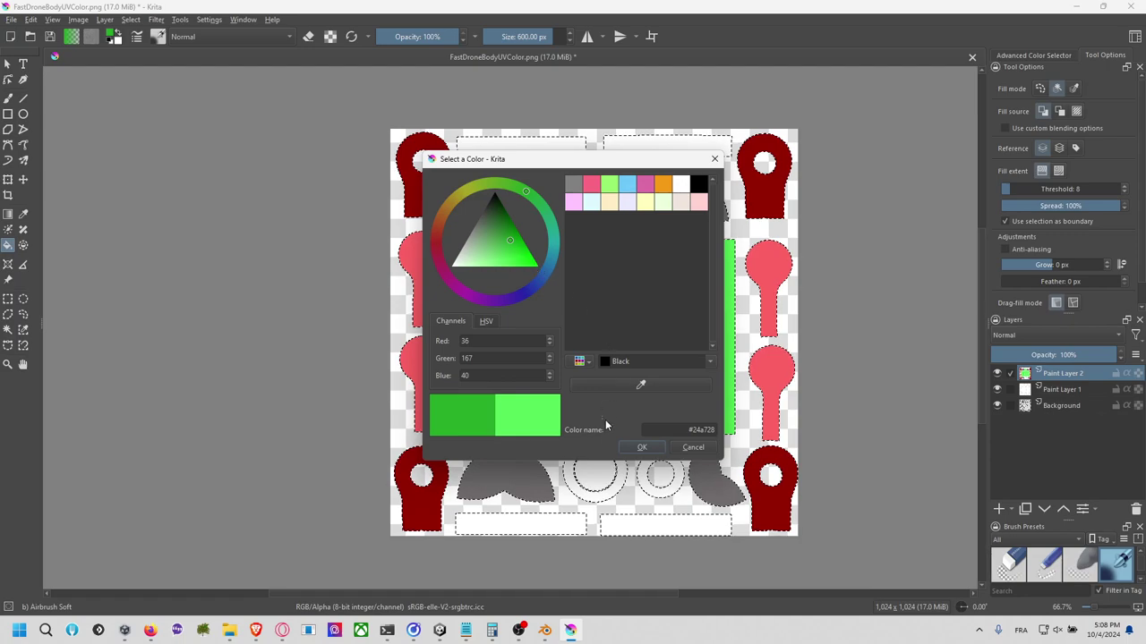
{"action": "left_click", "coordinate": [642, 445]}
{"action": "left_click", "coordinate": [629, 465]}
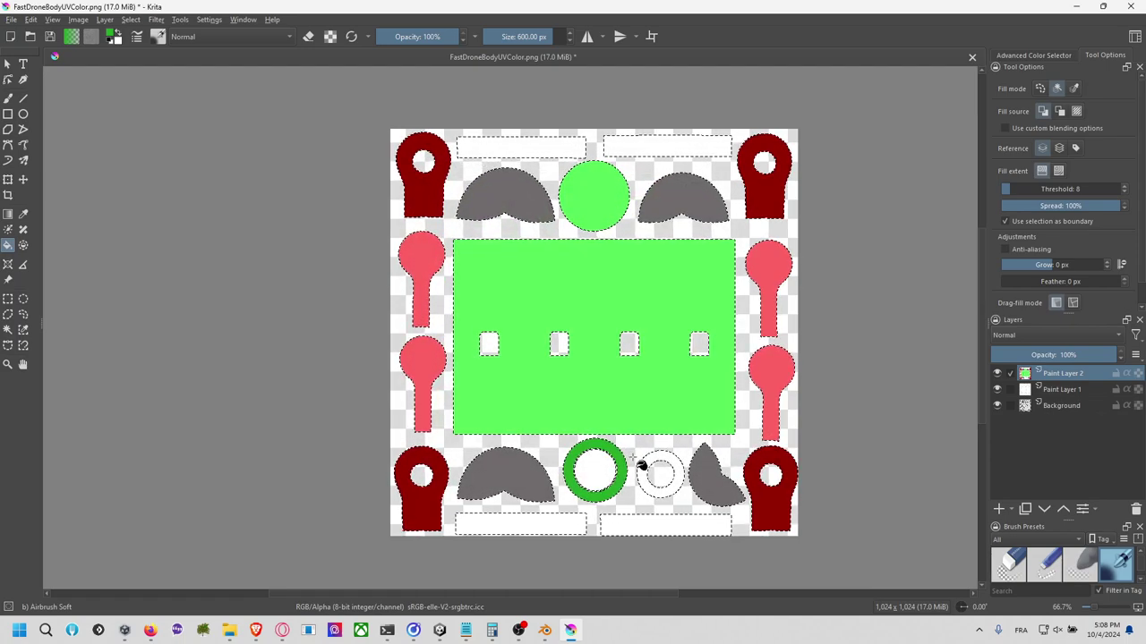
{"action": "left_click", "coordinate": [656, 466]}
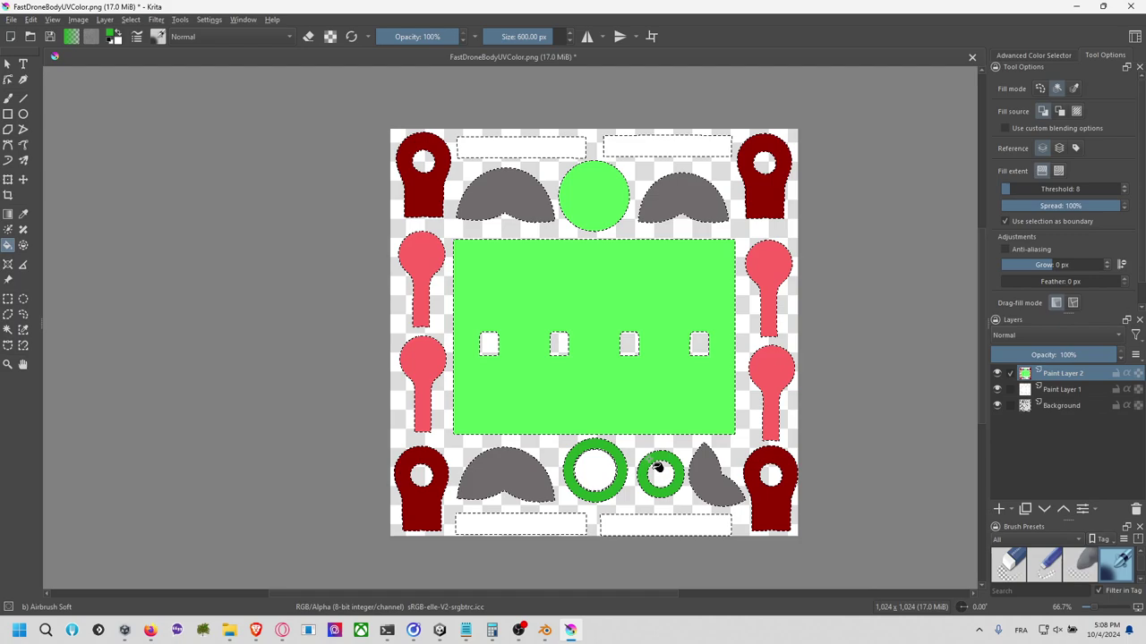
{"action": "left_click", "coordinate": [113, 38]}
{"action": "left_click", "coordinate": [495, 230]}
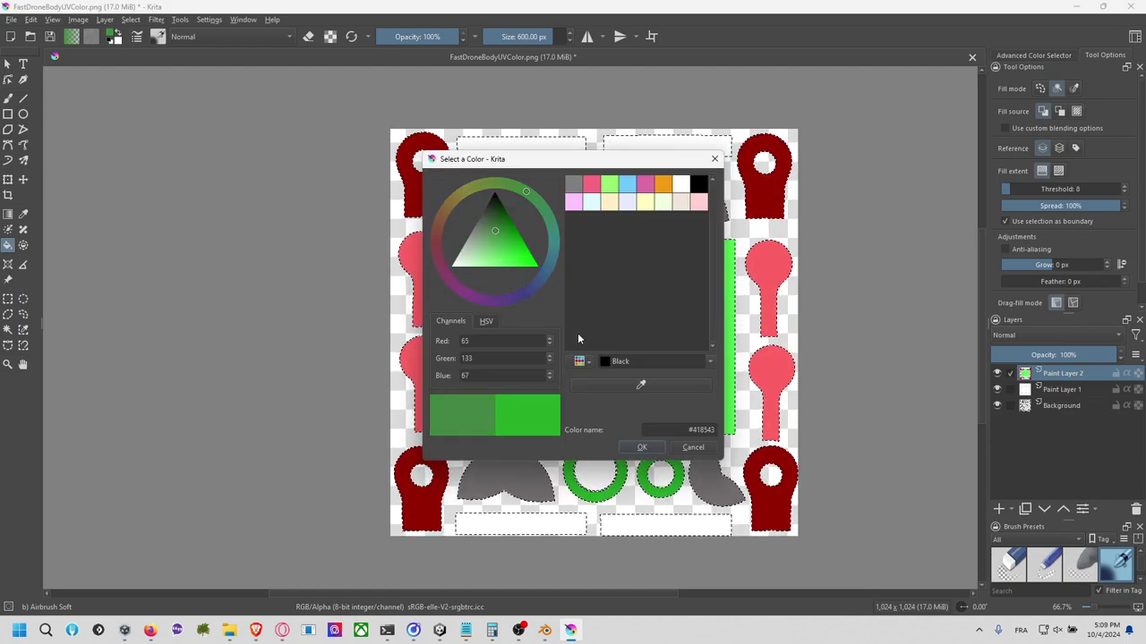
{"action": "left_click", "coordinate": [642, 447]}
{"action": "left_click", "coordinate": [652, 462]}
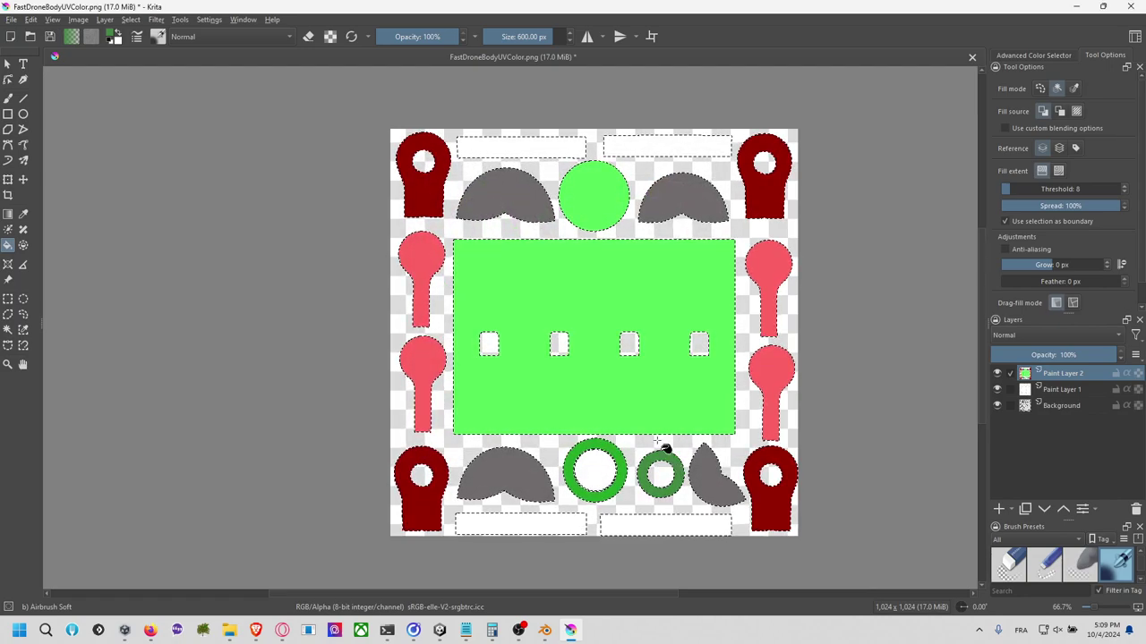
Step: Fill the centre of the large lower ring near-black
{"action": "left_click", "coordinate": [113, 37]}
{"action": "left_click", "coordinate": [496, 196]}
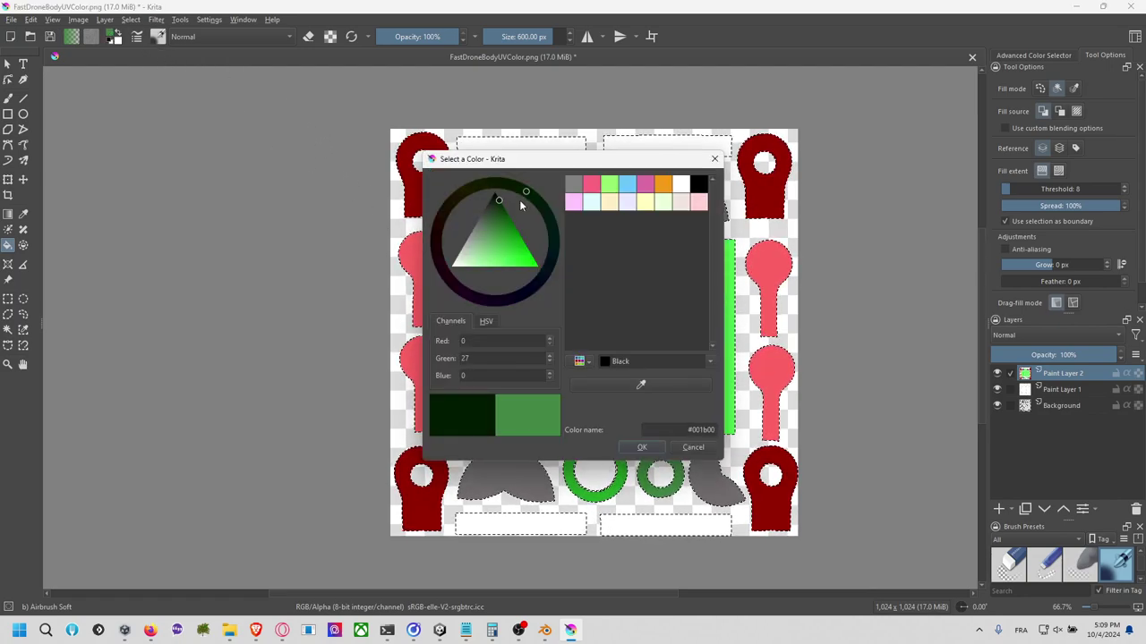
{"action": "left_click", "coordinate": [642, 447]}
{"action": "left_click", "coordinate": [596, 470]}
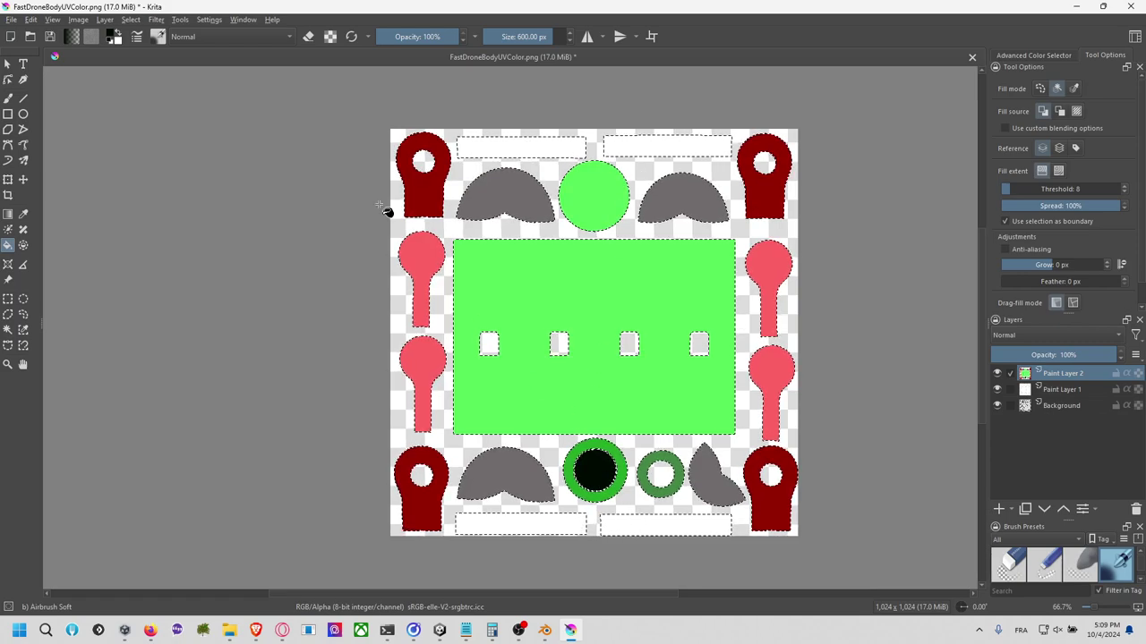
Step: Fill the four top and bottom strips with a duller dark red sampled from the red shapes
{"action": "left_click", "coordinate": [110, 38]}
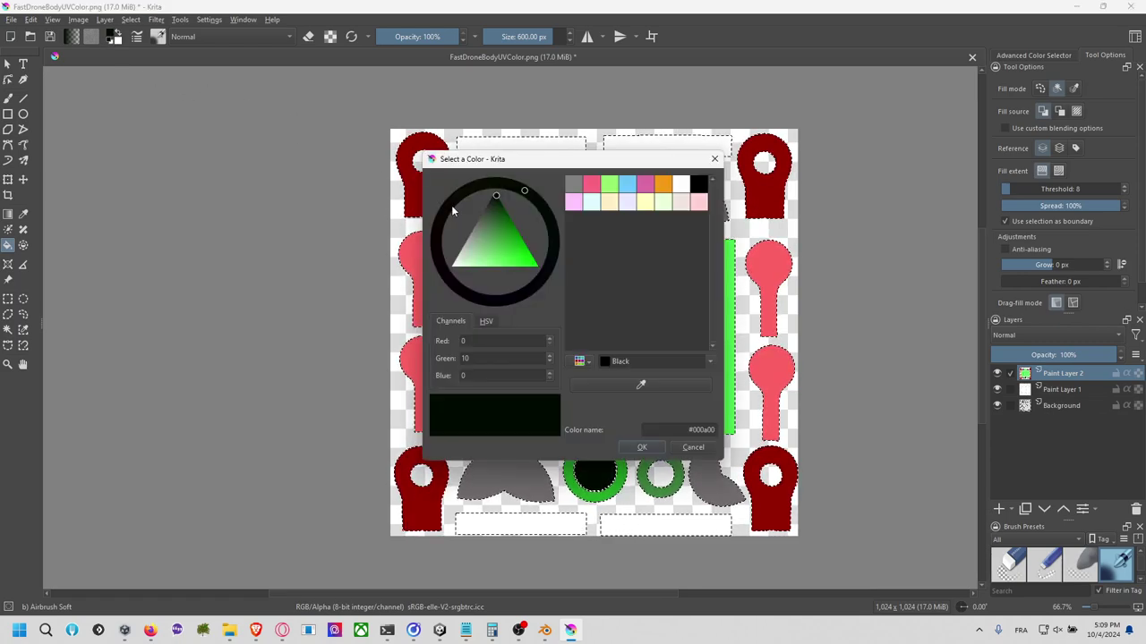
{"action": "left_click_drag", "start_coordinate": [488, 228], "coordinate": [465, 248]}
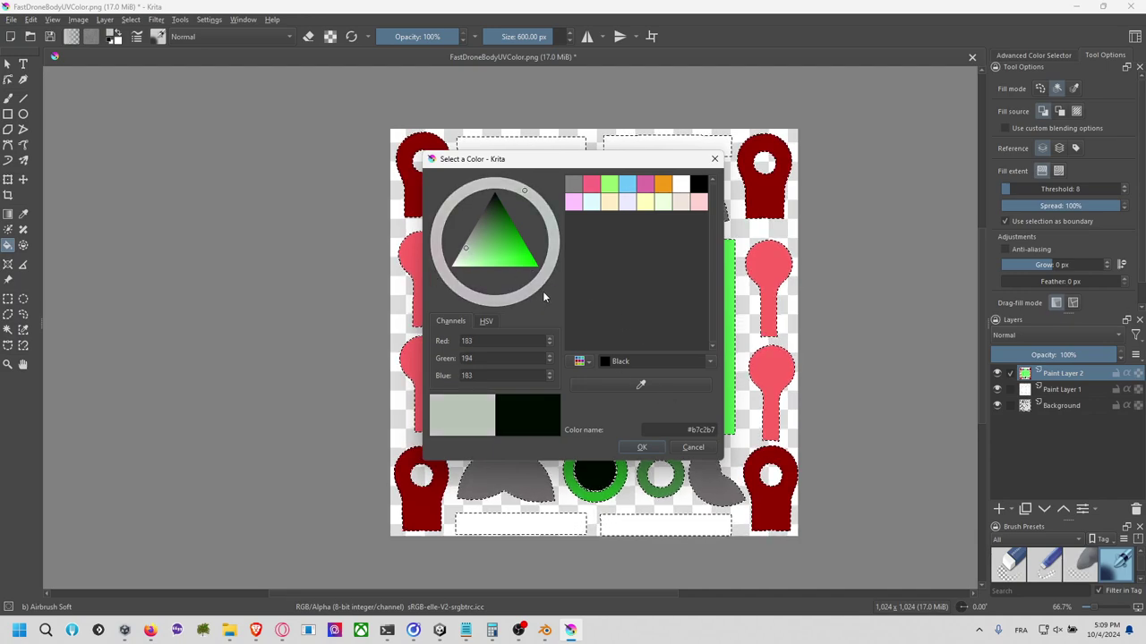
{"action": "left_click", "coordinate": [424, 194]}
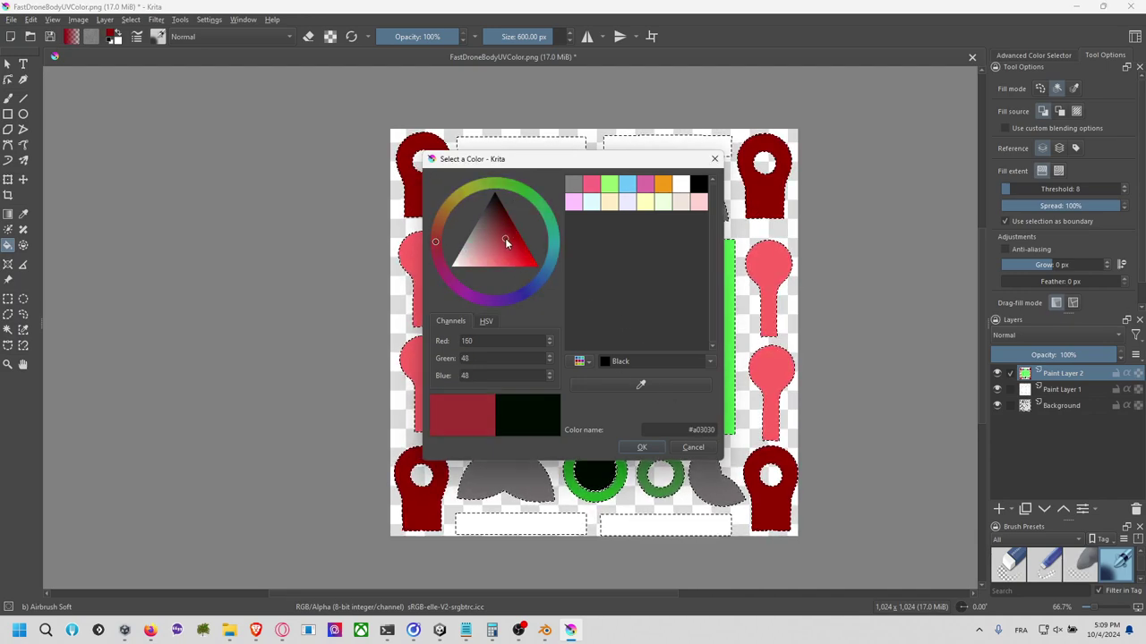
{"action": "mouse_move", "coordinate": [505, 238]}
{"action": "left_mouse_down"}
{"action": "mouse_move", "coordinate": [486, 243]}
{"action": "mouse_move", "coordinate": [499, 220]}
{"action": "left_mouse_up"}
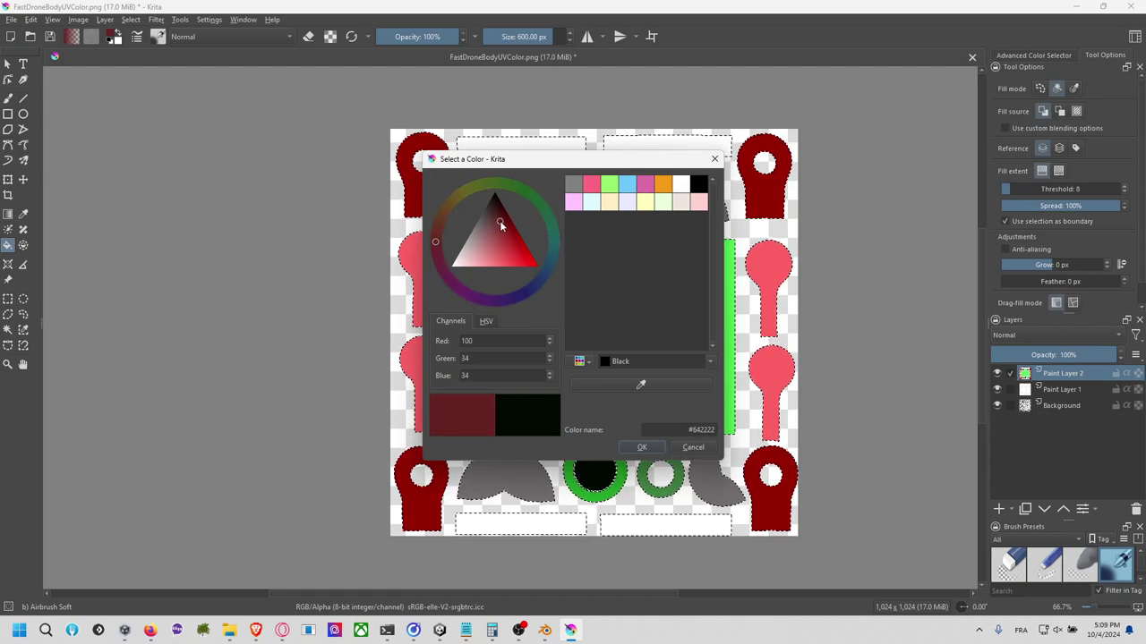
{"action": "left_click", "coordinate": [642, 446]}
{"action": "left_click", "coordinate": [670, 526]}
{"action": "left_click", "coordinate": [570, 517]}
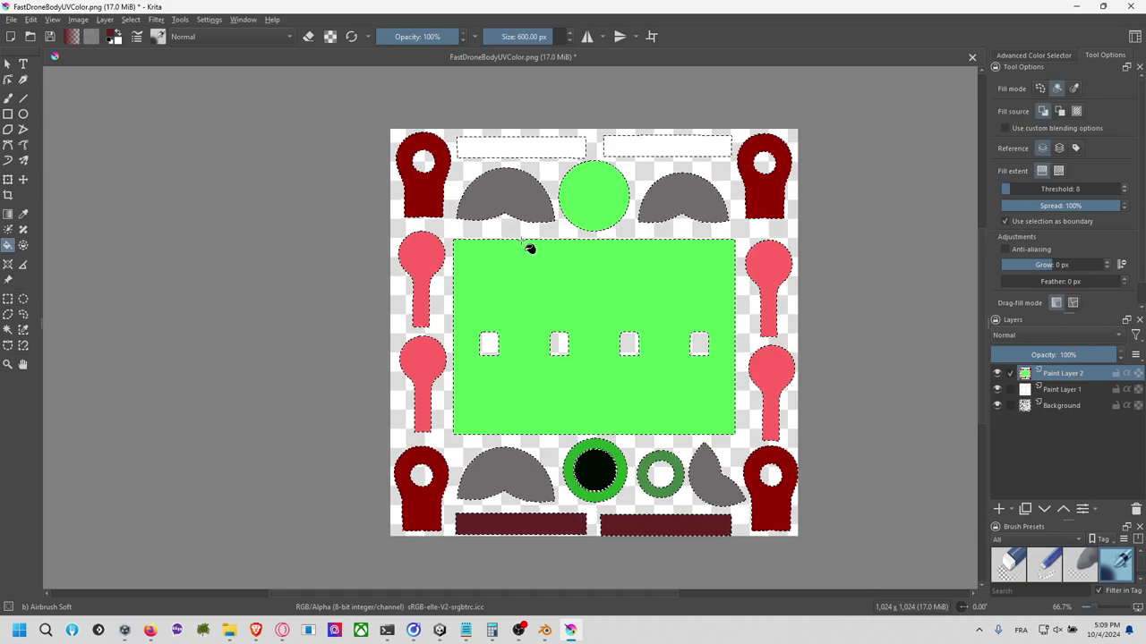
{"action": "left_click", "coordinate": [539, 145]}
{"action": "left_click", "coordinate": [678, 144]}
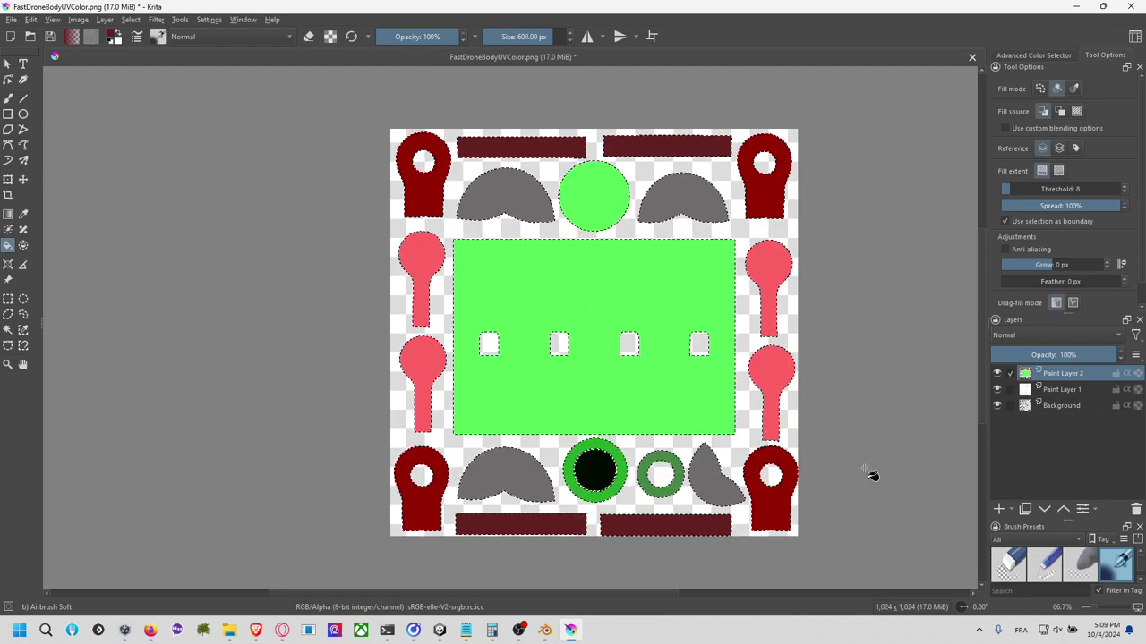
Step: Clear the selection and save the texture as PNG
{"action": "left_click", "coordinate": [7, 299]}
{"action": "left_click", "coordinate": [276, 344]}
{"action": "key", "text": "ctrl+s"}
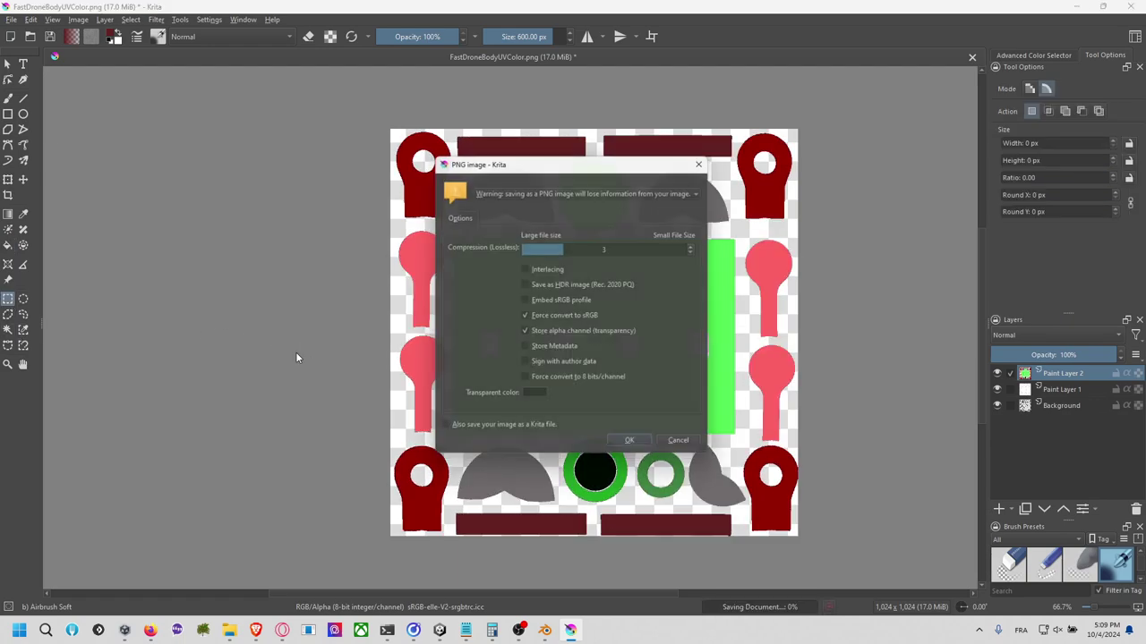
Step: Inspect the textured drone in Unity's Scene view, then move on to Blender
{"action": "key", "text": "alt+Tab"}
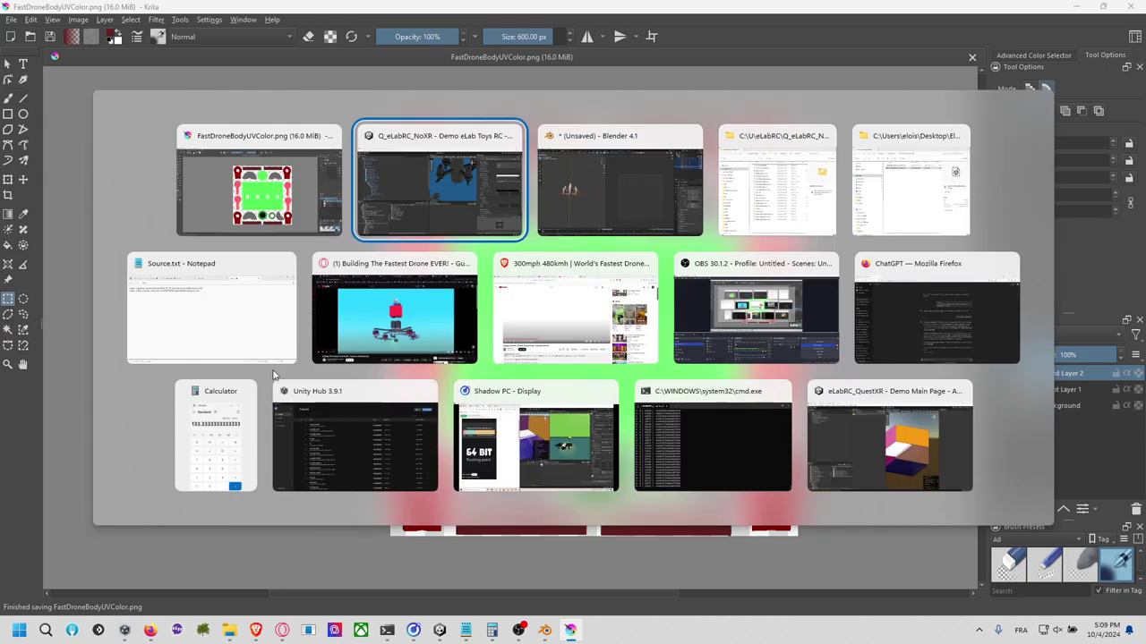
{"action": "scroll", "coordinate": [662, 219], "scroll_direction": "down", "scroll_amount": 5}
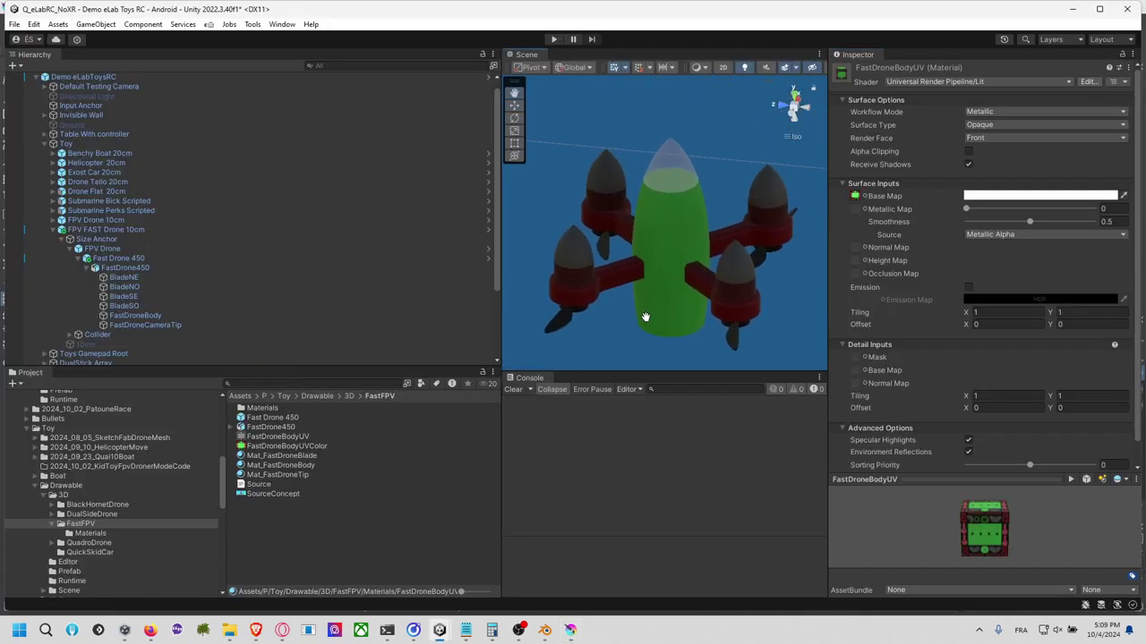
{"action": "middle_click_drag", "start_coordinate": [708, 275], "coordinate": [662, 219]}
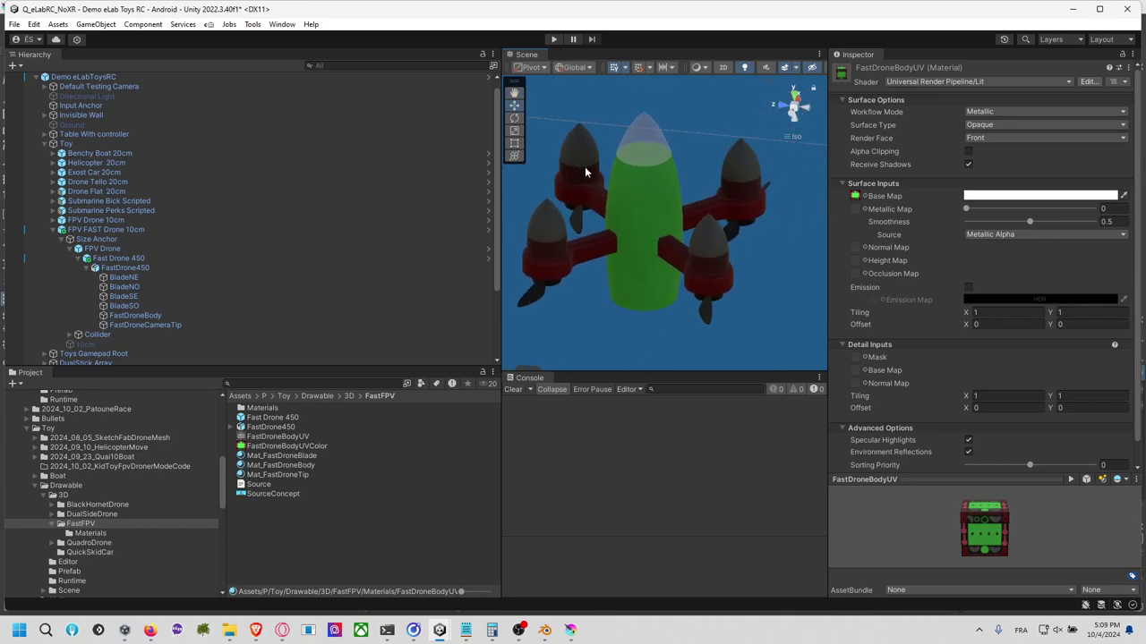
{"action": "key", "text": "alt+Tab"}
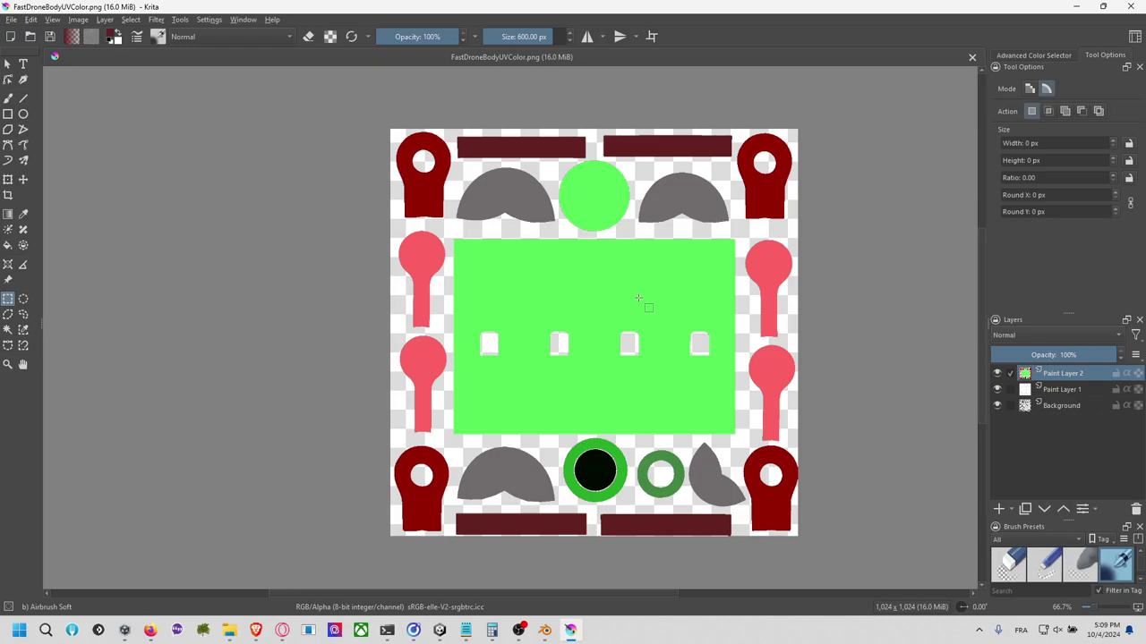
{"action": "key", "text": "alt+Tab"}
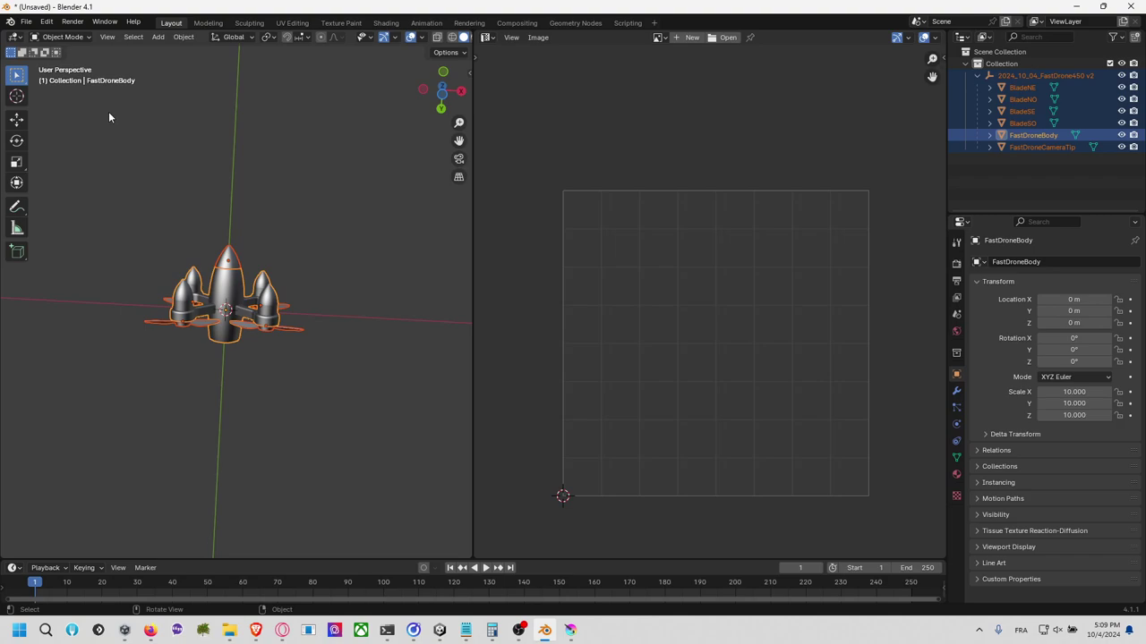
Step: Put the drone body in Edit Mode and zoom the UV Editor onto the orange island
{"action": "left_click", "coordinate": [61, 36]}
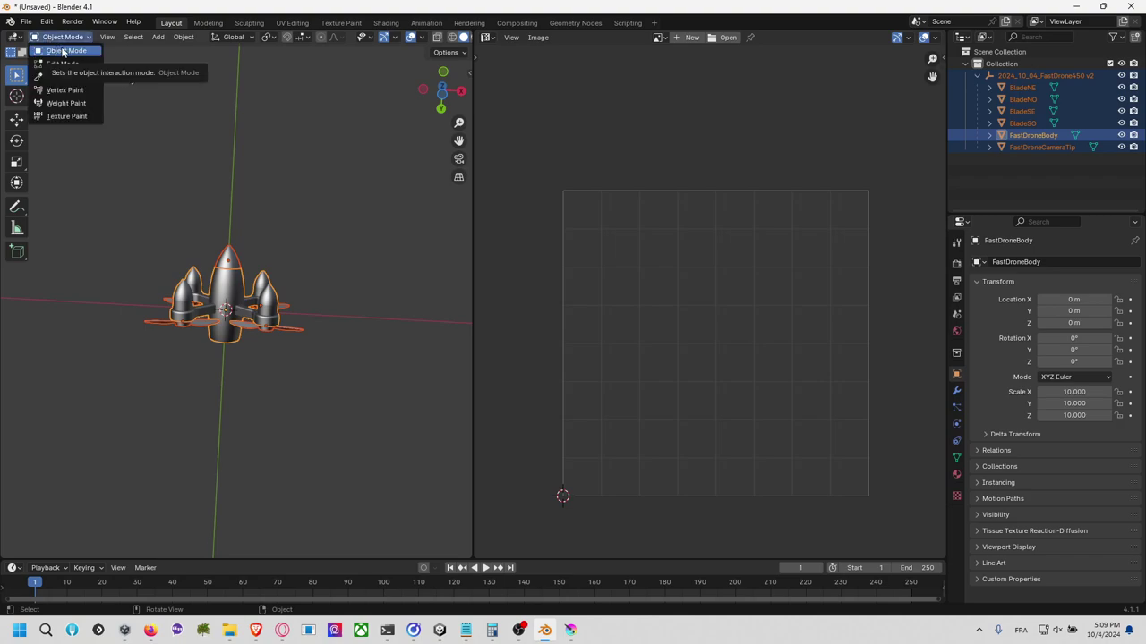
{"action": "left_click", "coordinate": [73, 64]}
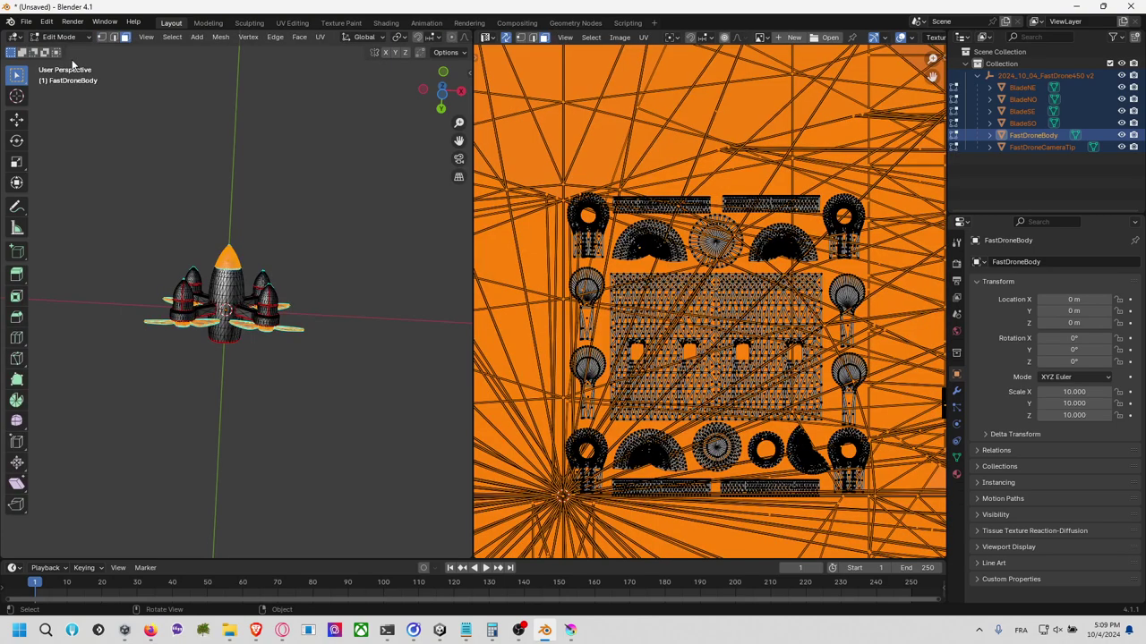
{"action": "key", "text": "alt+a"}
{"action": "key", "text": "a"}
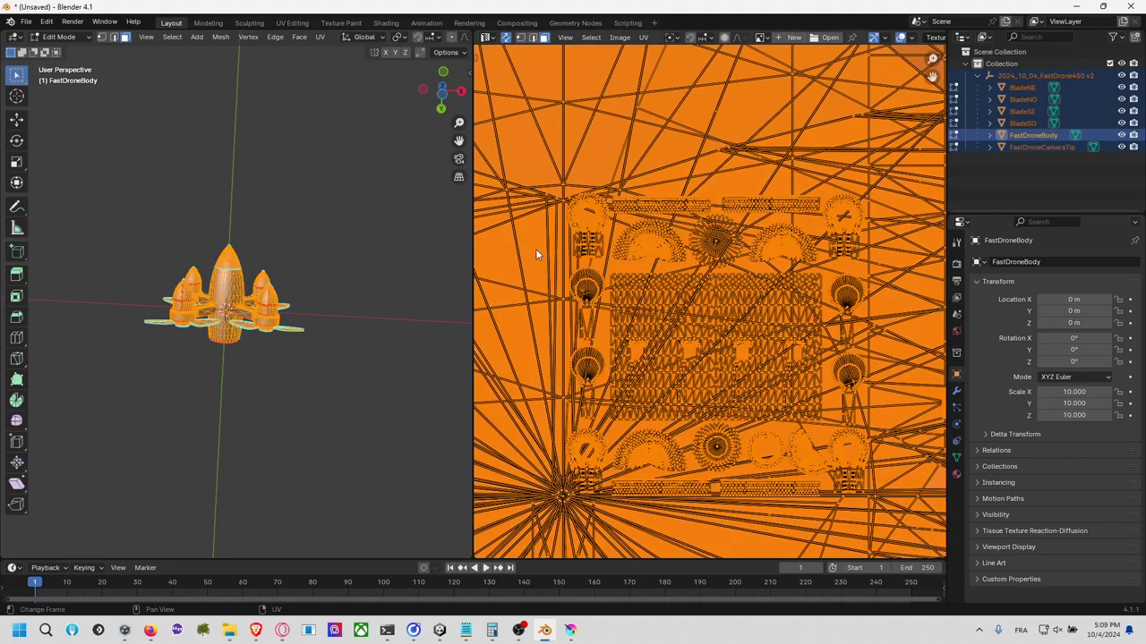
{"action": "key", "text": "alt+a"}
{"action": "scroll", "coordinate": [796, 279], "scroll_direction": "down", "scroll_amount": 10}
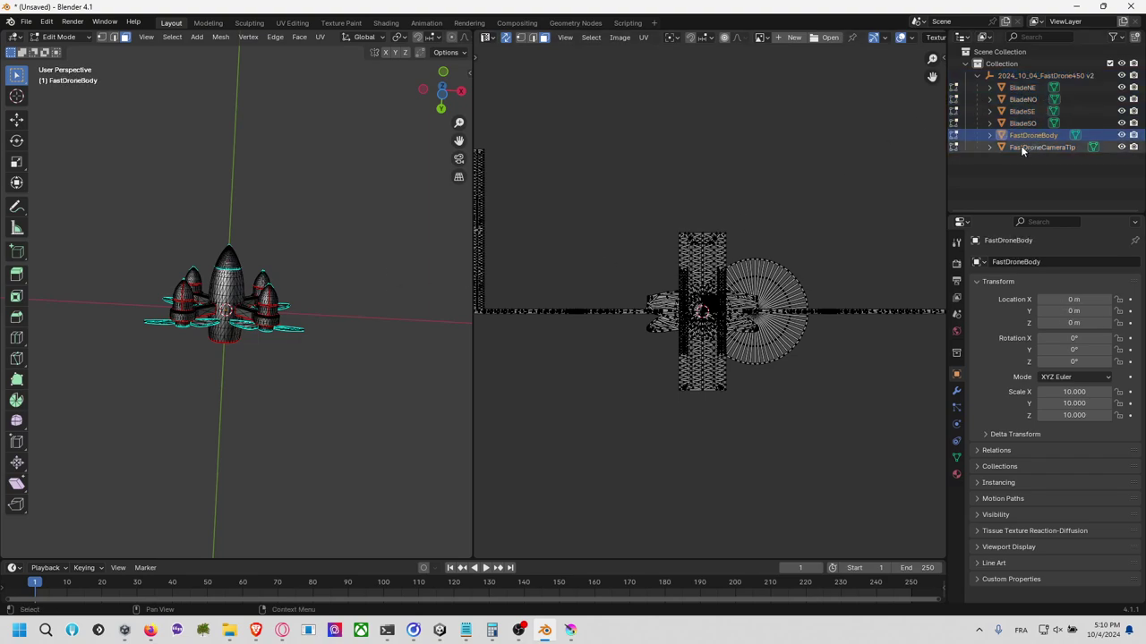
{"action": "left_click", "coordinate": [80, 37]}
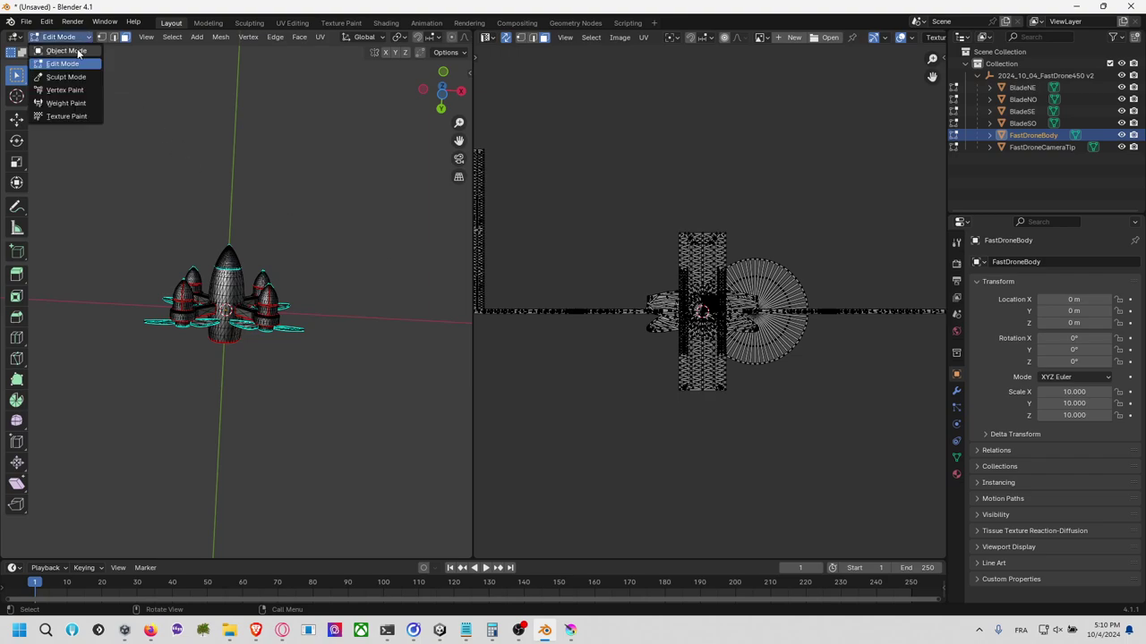
{"action": "left_click", "coordinate": [68, 51]}
{"action": "left_click", "coordinate": [72, 21]}
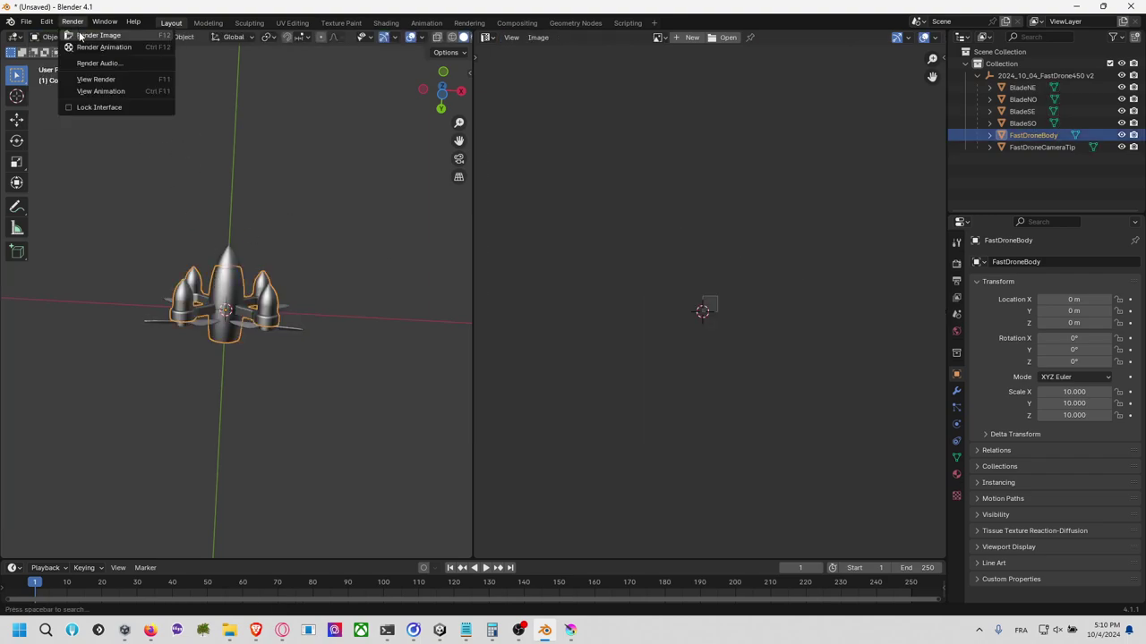
{"action": "left_click", "coordinate": [79, 37]}
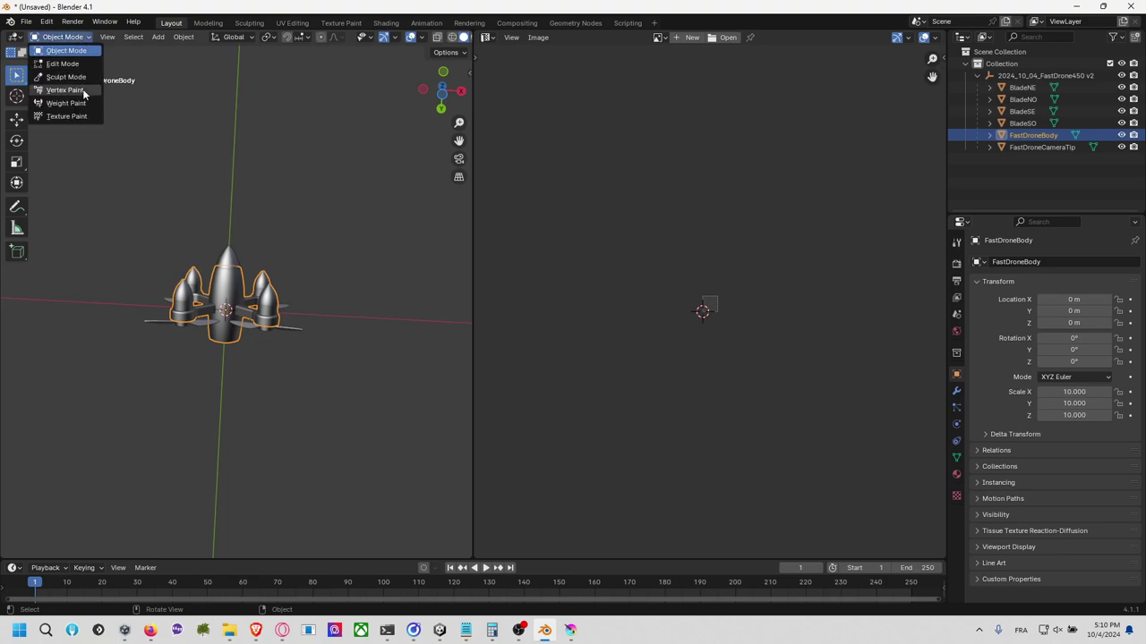
{"action": "left_click", "coordinate": [92, 64]}
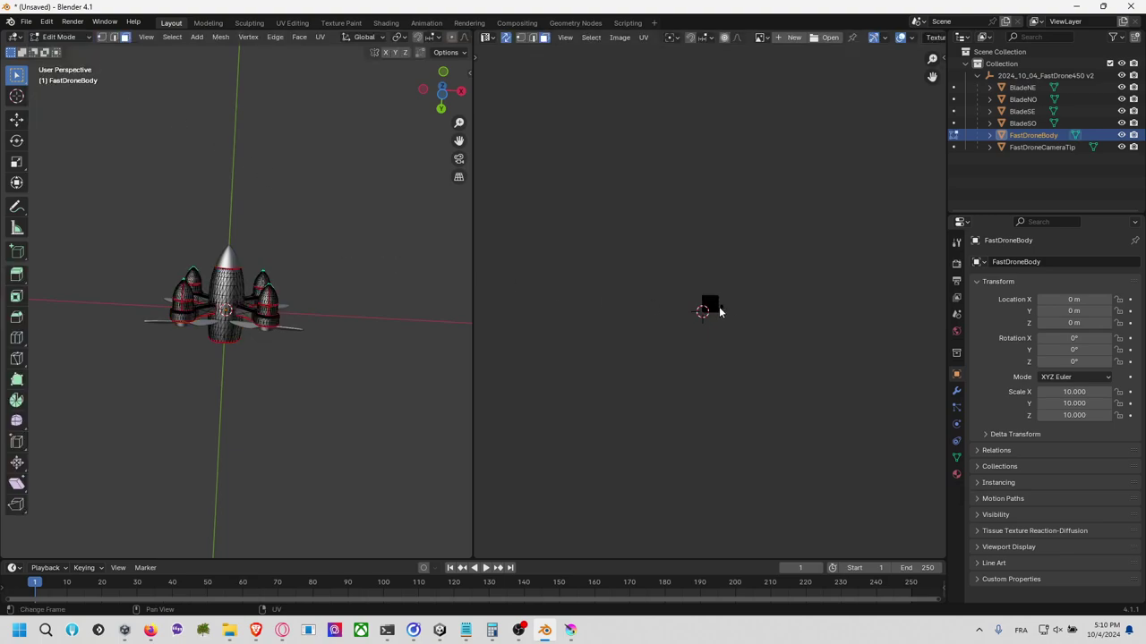
{"action": "scroll", "coordinate": [718, 306], "scroll_direction": "up", "scroll_amount": 12}
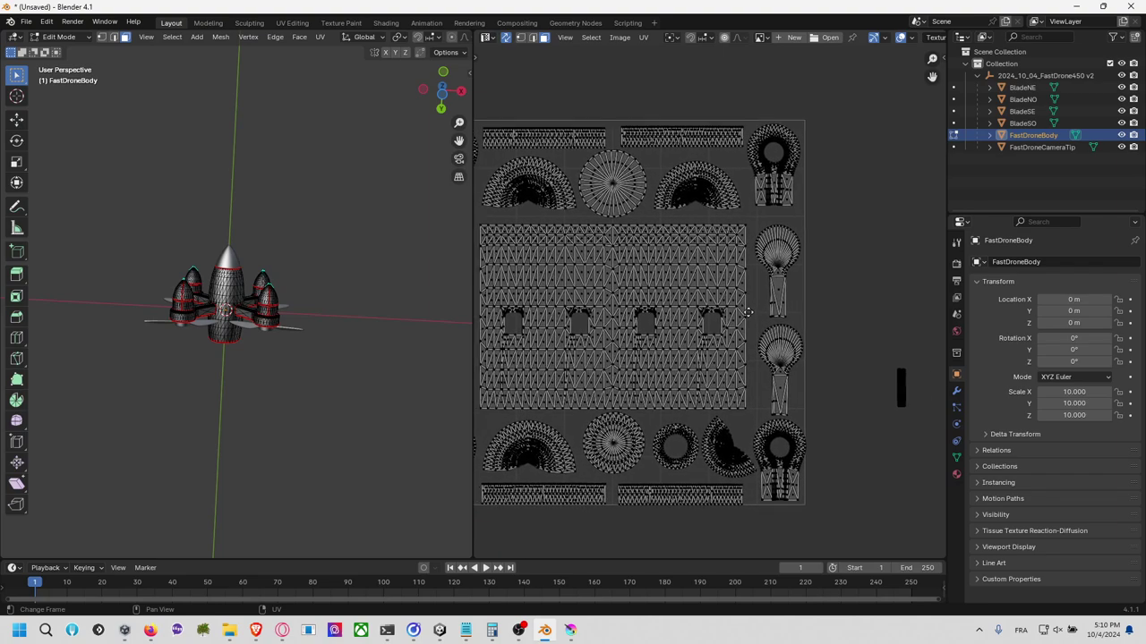
{"action": "scroll", "coordinate": [748, 312], "scroll_direction": "right", "scroll_amount": 1}
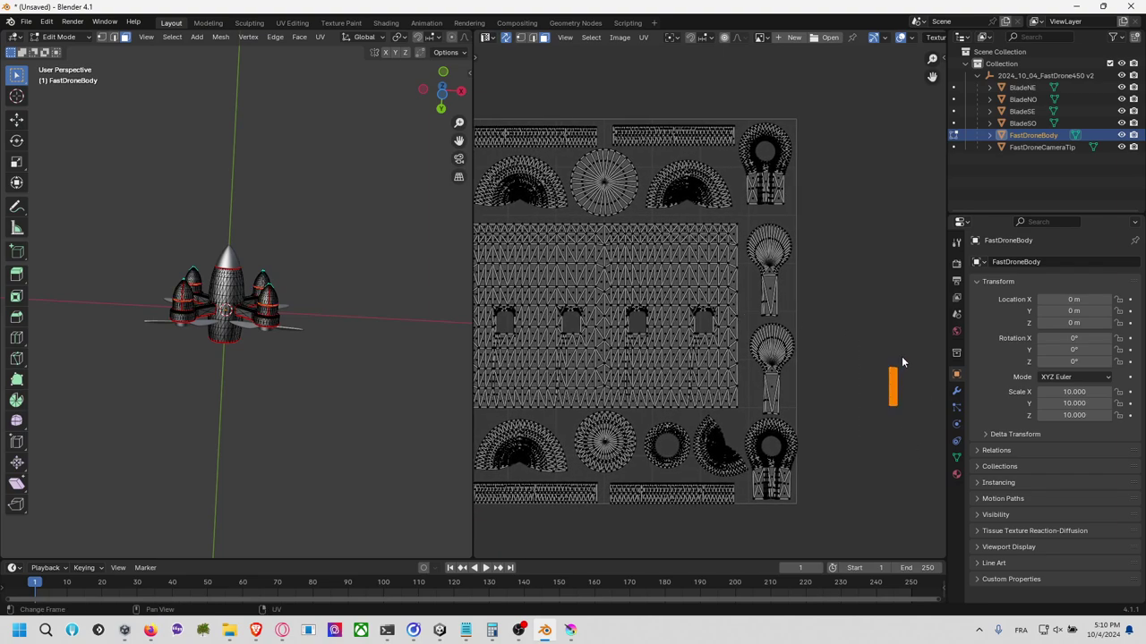
Step: Scale the orange strip island, move it beside the main panel, and rescale it
{"action": "key", "text": "s"}
{"action": "left_click", "coordinate": [924, 369]}
{"action": "key", "text": "g"}
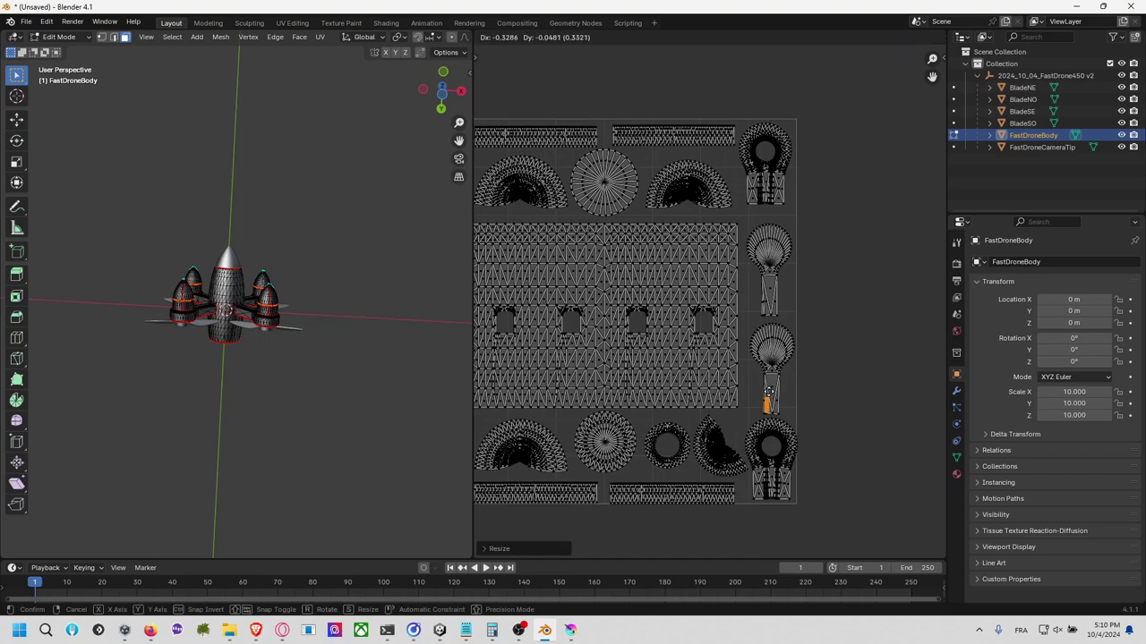
{"action": "left_click", "coordinate": [752, 387]}
{"action": "scroll", "coordinate": [771, 389], "scroll_direction": "up", "scroll_amount": 4}
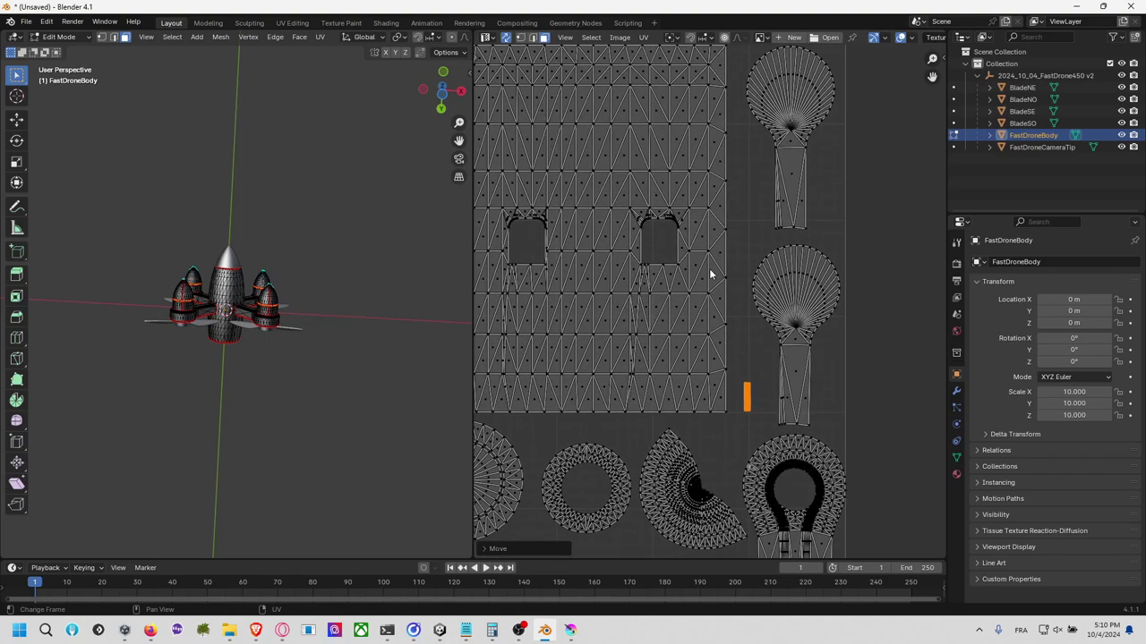
{"action": "scroll", "coordinate": [709, 274], "scroll_direction": "up", "scroll_amount": 3}
{"action": "middle_click_drag", "start_coordinate": [751, 372], "coordinate": [742, 305]}
{"action": "key", "text": "s"}
{"action": "left_click", "coordinate": [834, 280]}
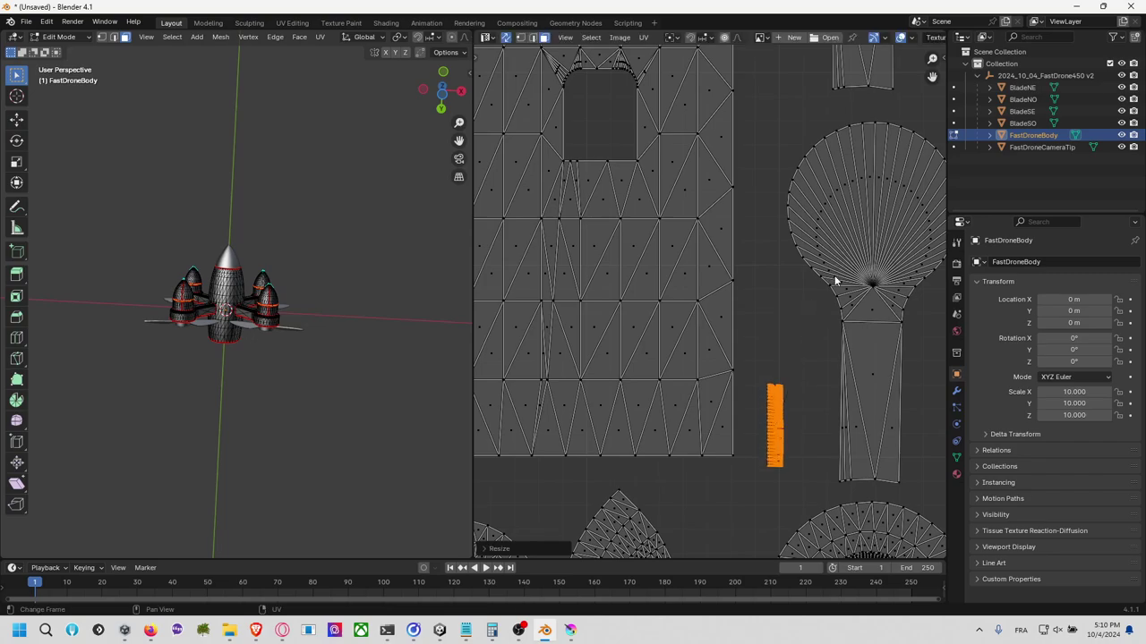
{"action": "key", "text": "s"}
{"action": "left_click", "coordinate": [915, 168]}
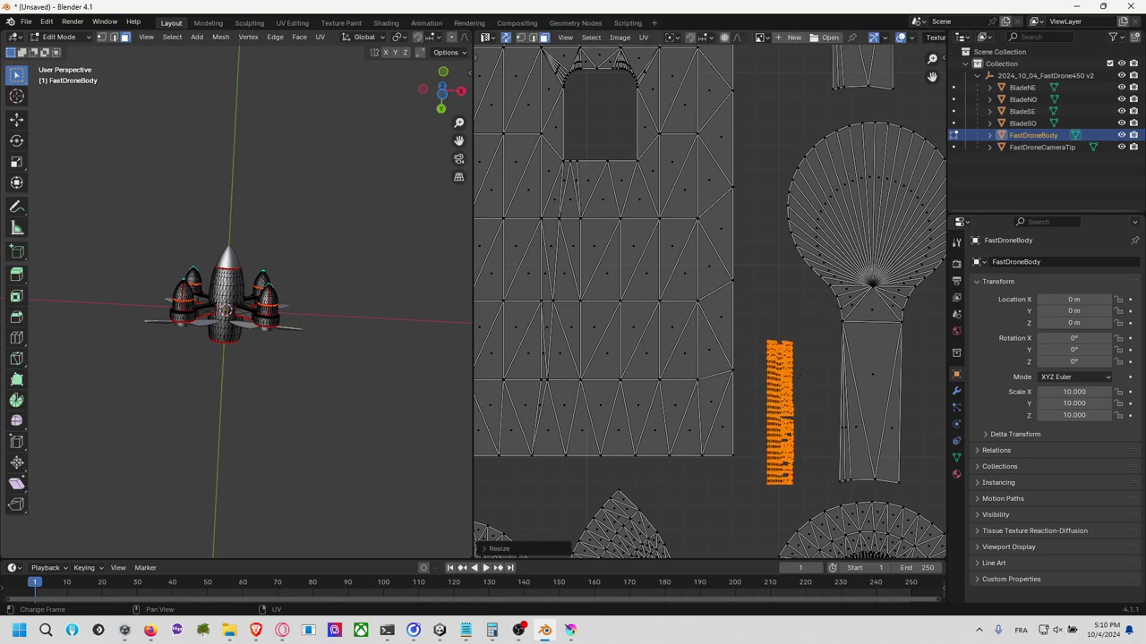
{"action": "scroll", "coordinate": [870, 298], "scroll_direction": "down", "scroll_amount": 8}
{"action": "middle_click_drag", "start_coordinate": [782, 337], "coordinate": [822, 401]}
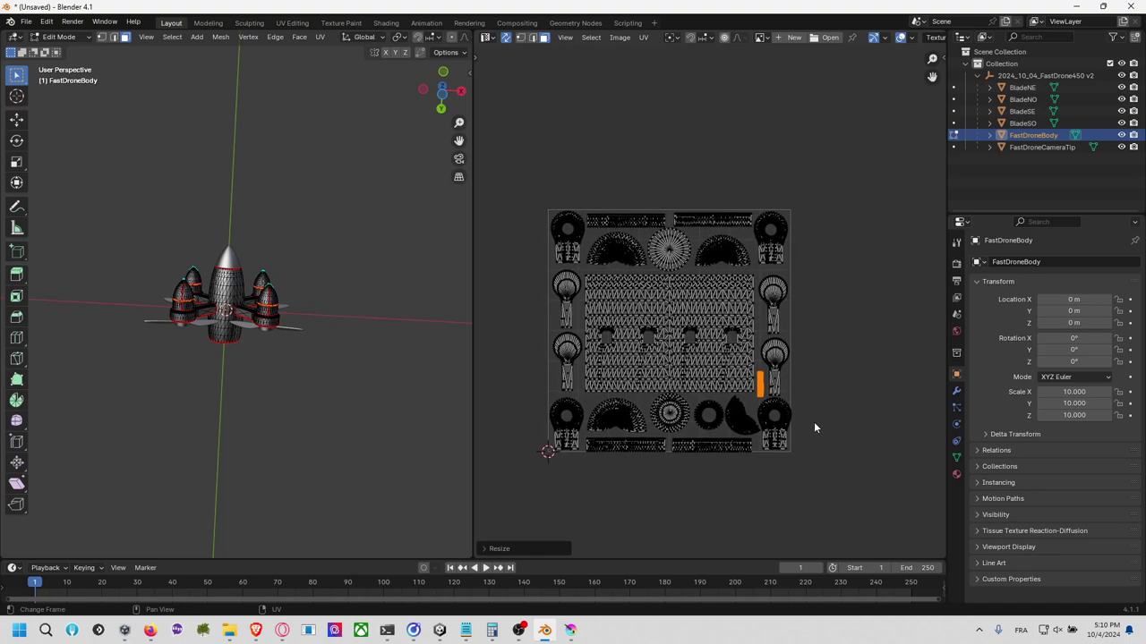
Step: Orbit and snap the viewport through top, side, front and bottom views to inspect the drone
{"action": "scroll", "coordinate": [283, 324], "scroll_direction": "up", "scroll_amount": 6}
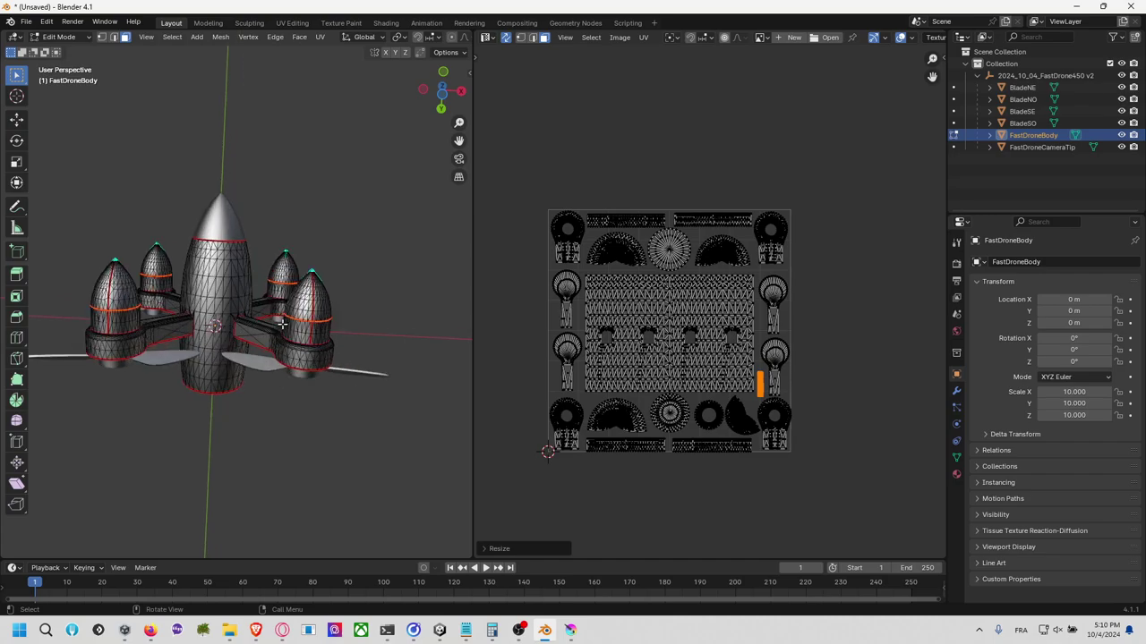
{"action": "scroll", "coordinate": [283, 324], "scroll_direction": "up", "scroll_amount": 4}
{"action": "middle_click_drag", "start_coordinate": [283, 324], "coordinate": [253, 311]}
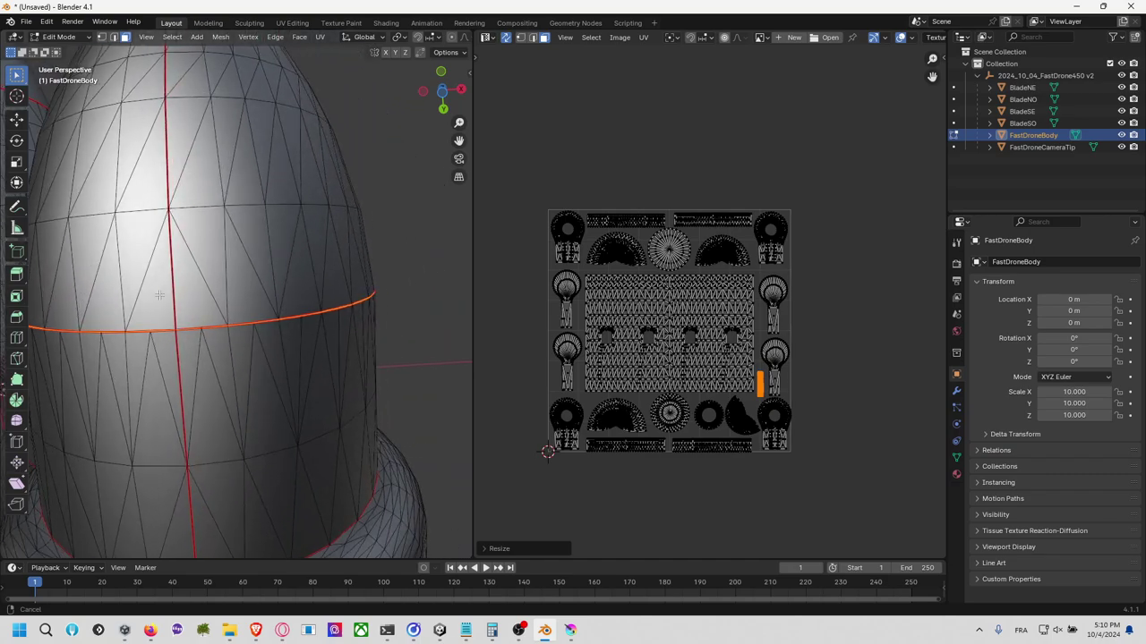
{"action": "scroll", "coordinate": [253, 311], "scroll_direction": "up", "scroll_amount": 2}
{"action": "scroll", "coordinate": [254, 312], "scroll_direction": "up", "scroll_amount": 3}
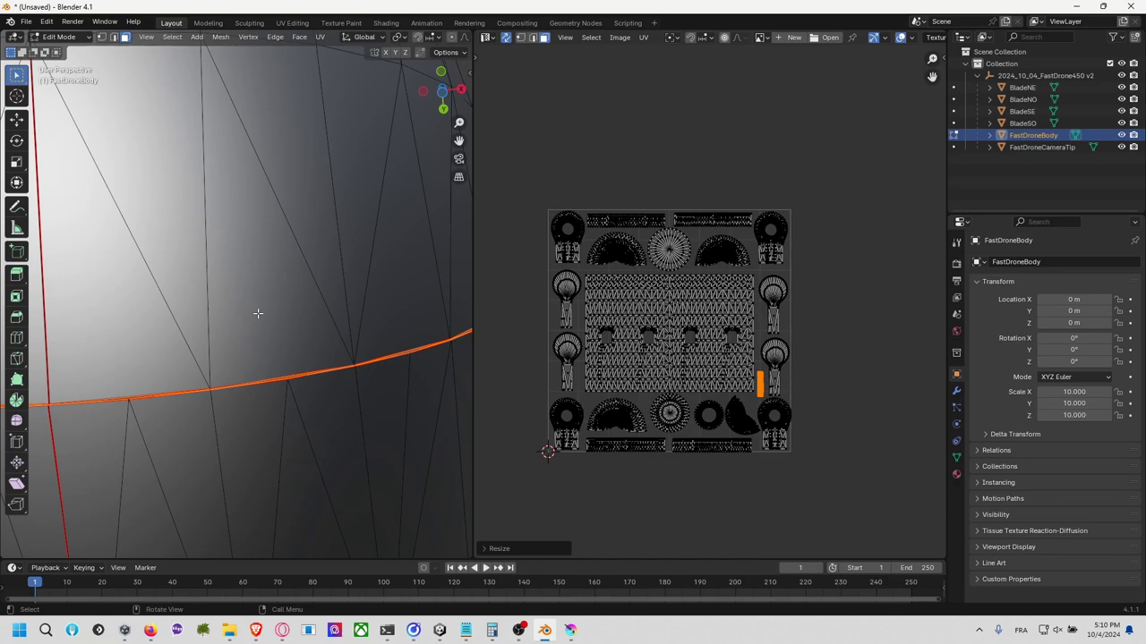
{"action": "scroll", "coordinate": [258, 313], "scroll_direction": "down", "scroll_amount": 5}
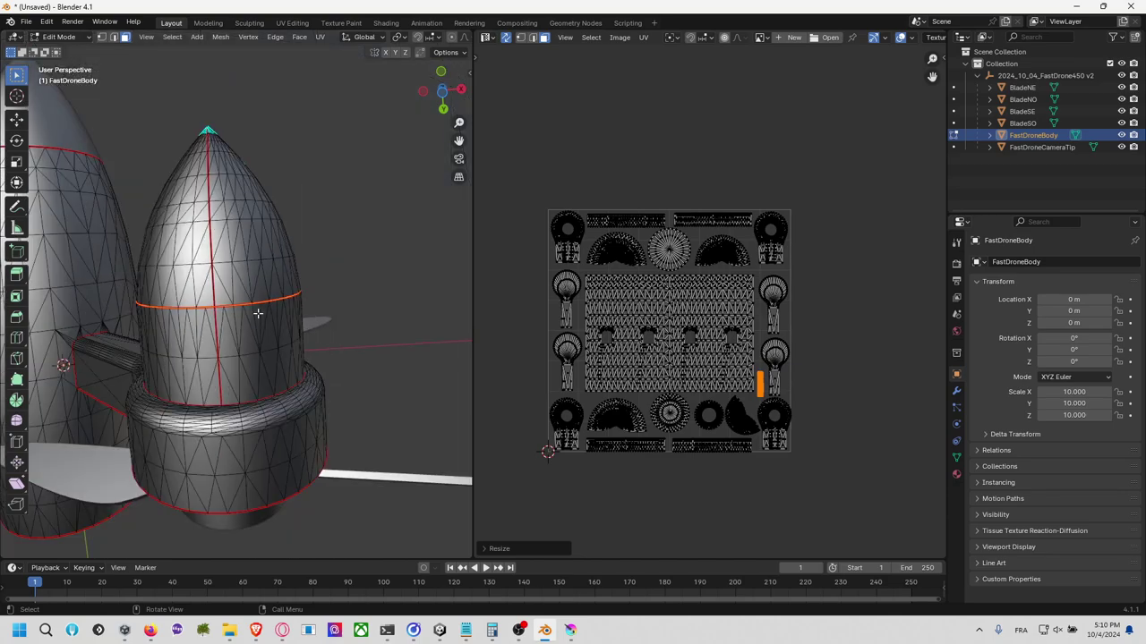
{"action": "scroll", "coordinate": [258, 313], "scroll_direction": "down", "scroll_amount": 3}
{"action": "mouse_move", "coordinate": [258, 313]}
{"action": "middle_mouse_down"}
{"action": "mouse_move", "coordinate": [325, 314]}
{"action": "mouse_move", "coordinate": [265, 318]}
{"action": "middle_mouse_up"}
{"action": "left_click", "coordinate": [441, 93]}
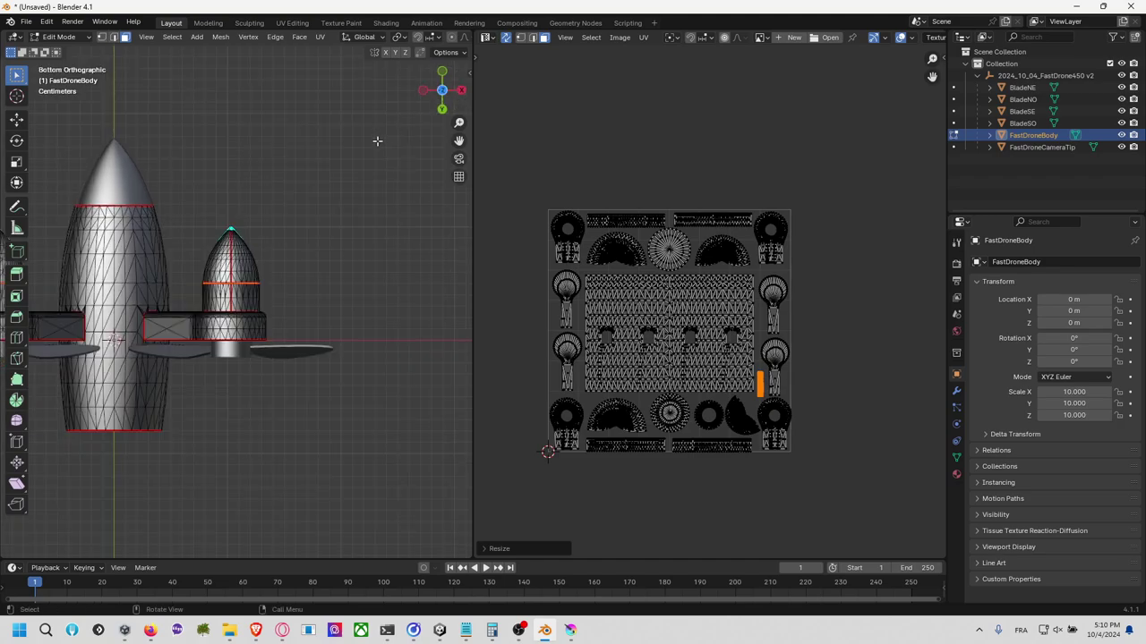
{"action": "middle_click_drag", "start_coordinate": [292, 209], "coordinate": [397, 225]}
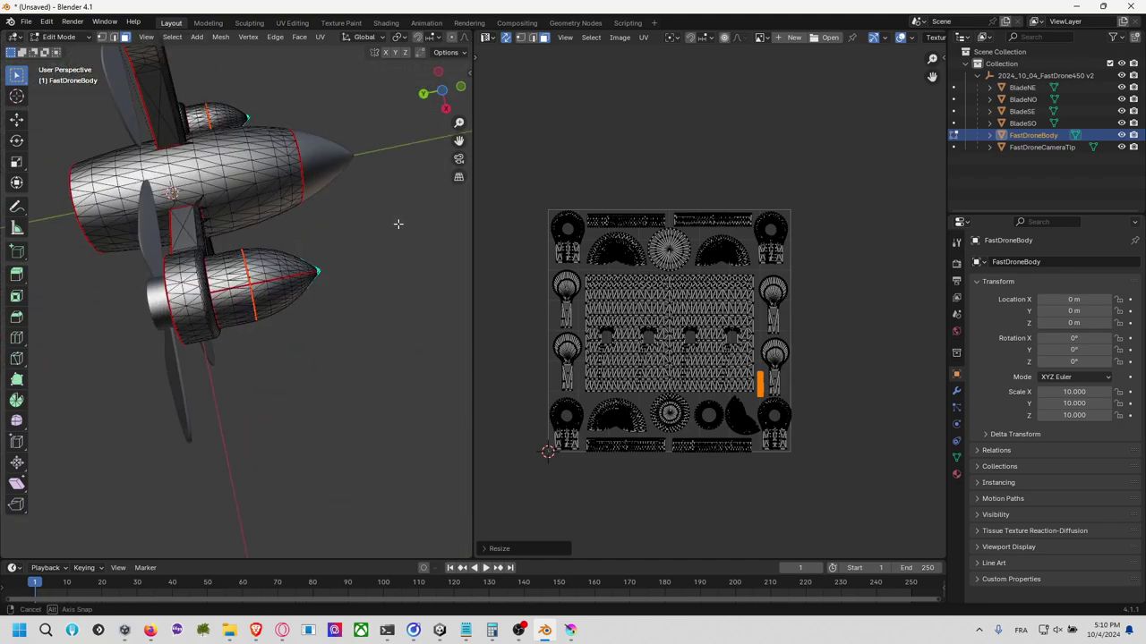
{"action": "left_click", "coordinate": [444, 108]}
{"action": "left_click", "coordinate": [440, 92]}
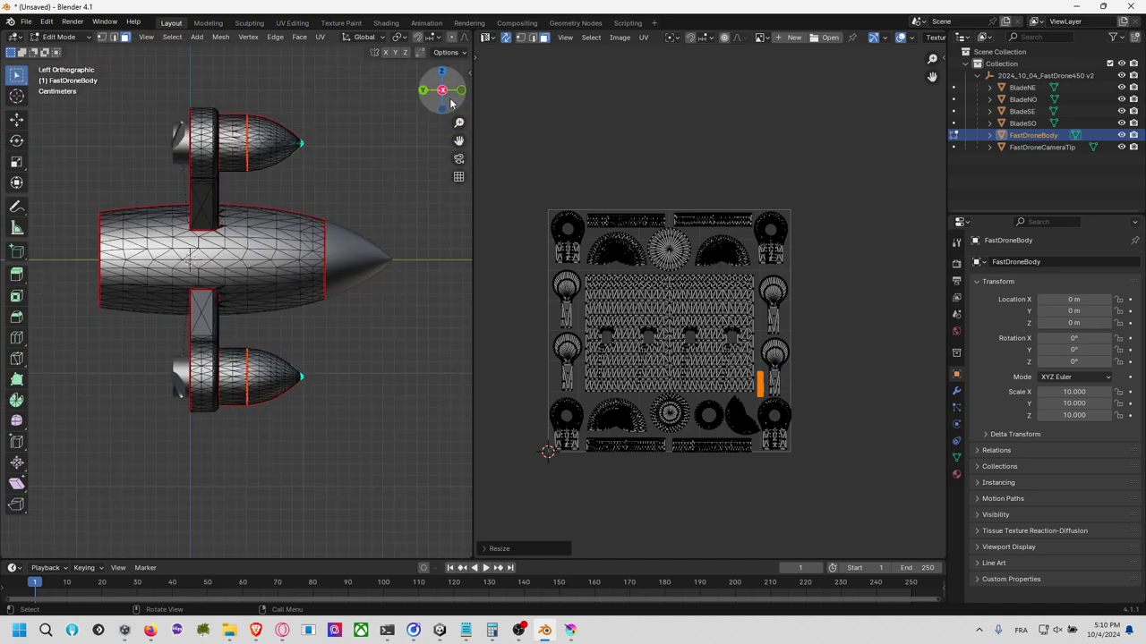
{"action": "left_click", "coordinate": [460, 93]}
{"action": "left_click", "coordinate": [444, 109]}
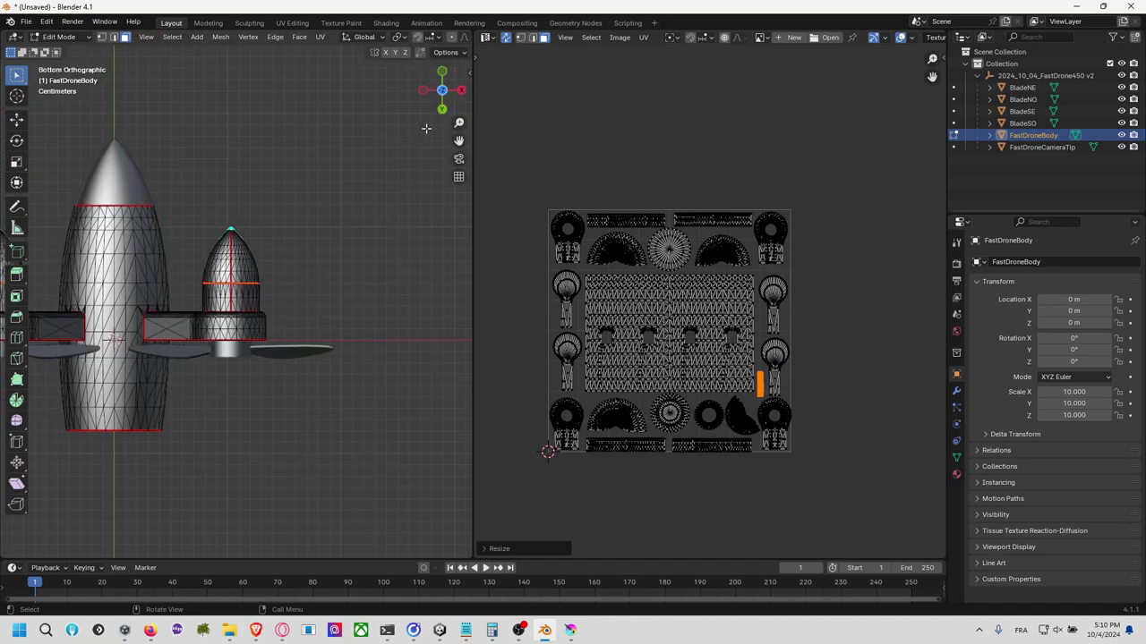
{"action": "middle_click_drag", "start_coordinate": [302, 215], "coordinate": [400, 219], "text": "shift"}
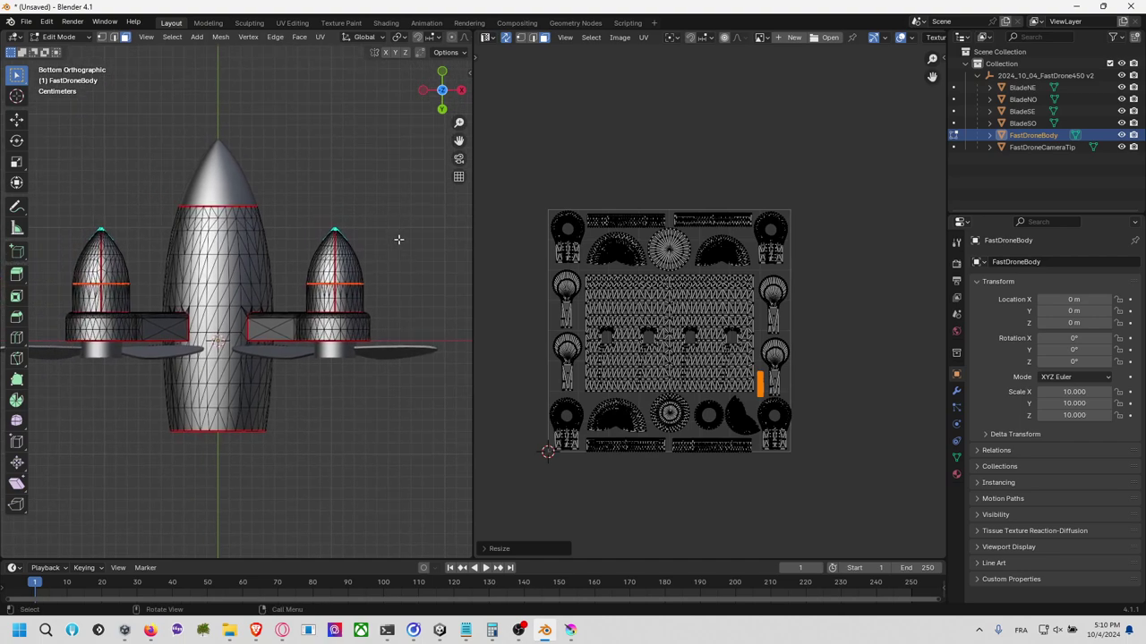
Step: In Object Mode, export the drone as FBX over FastDrone450.fbx and bring Unity forward
{"action": "key", "text": "ctrl+s"}
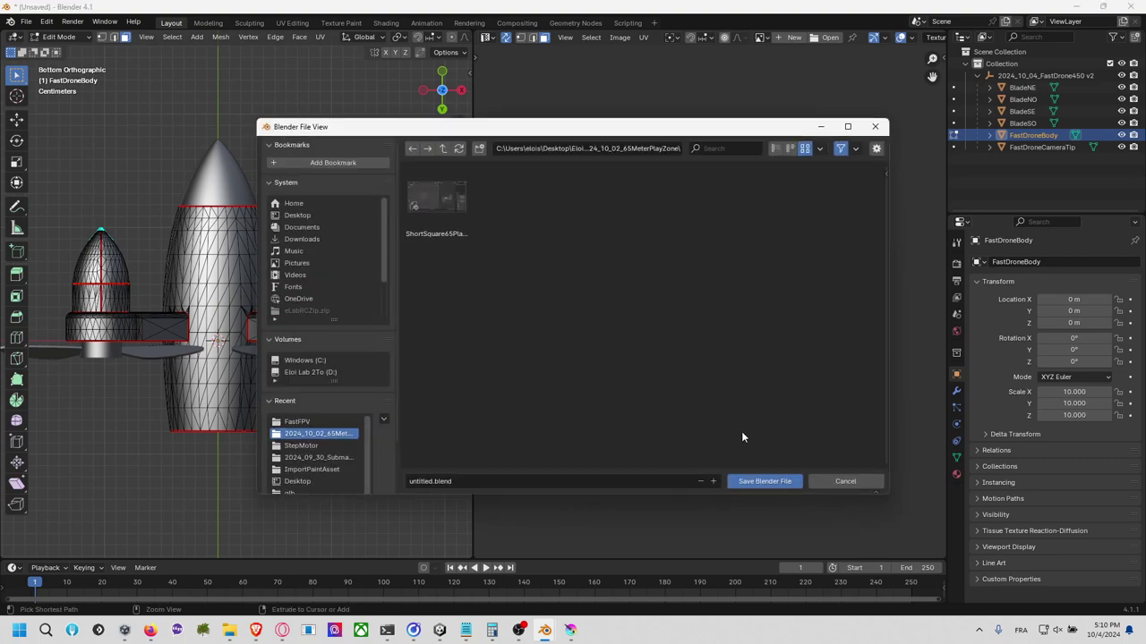
{"action": "left_click", "coordinate": [845, 481]}
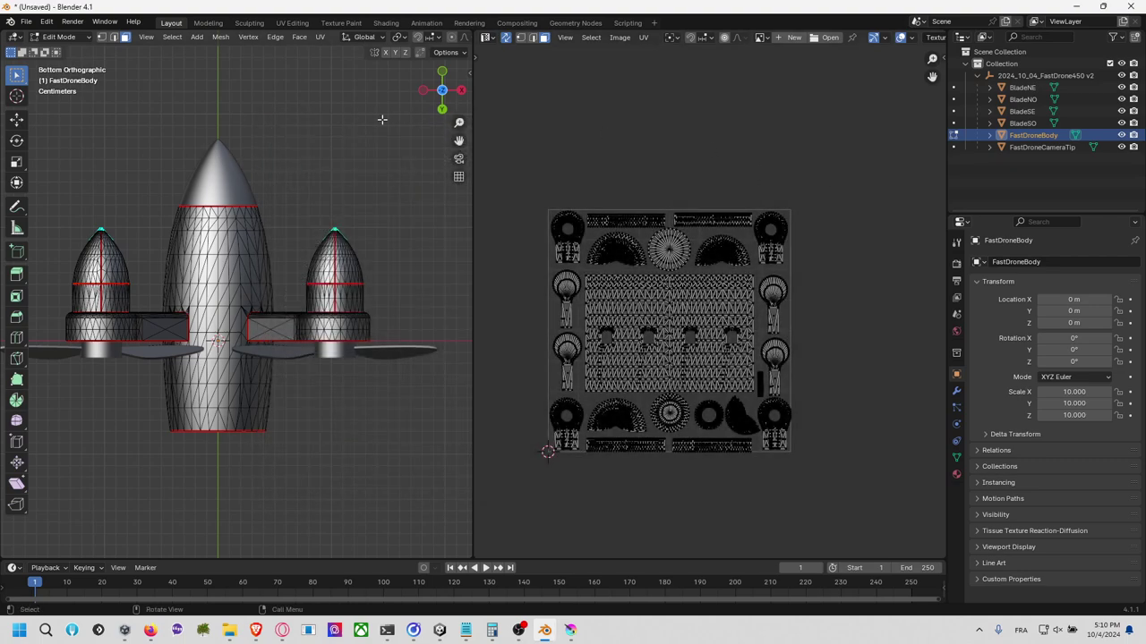
{"action": "left_click", "coordinate": [58, 37]}
{"action": "left_click", "coordinate": [56, 51]}
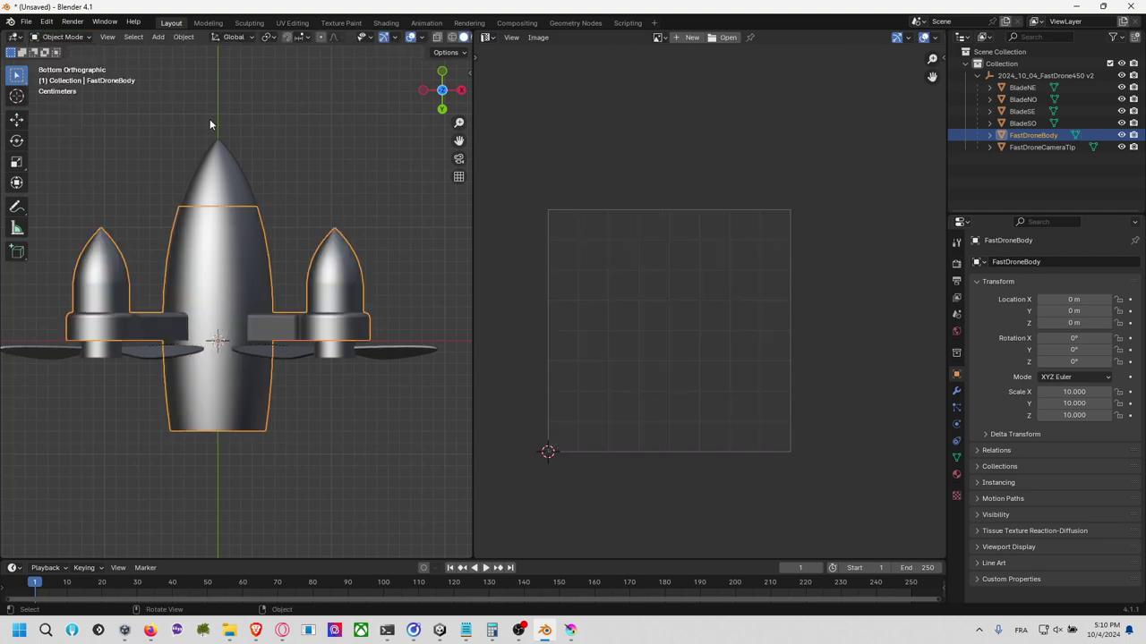
{"action": "left_click", "coordinate": [26, 21]}
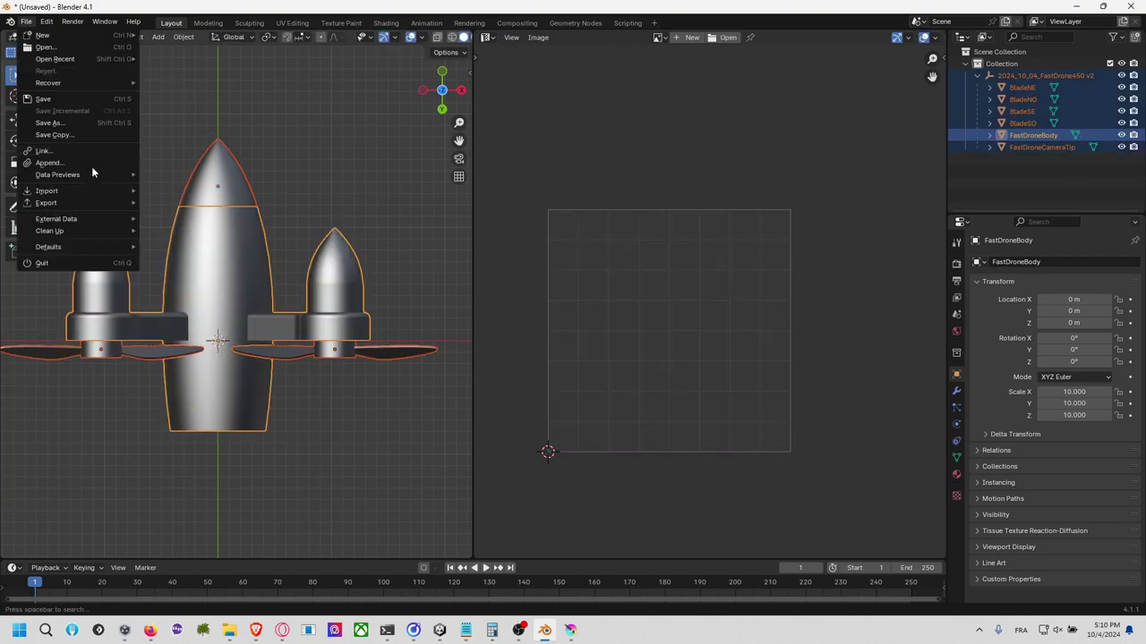
{"action": "mouse_move", "coordinate": [92, 202]}
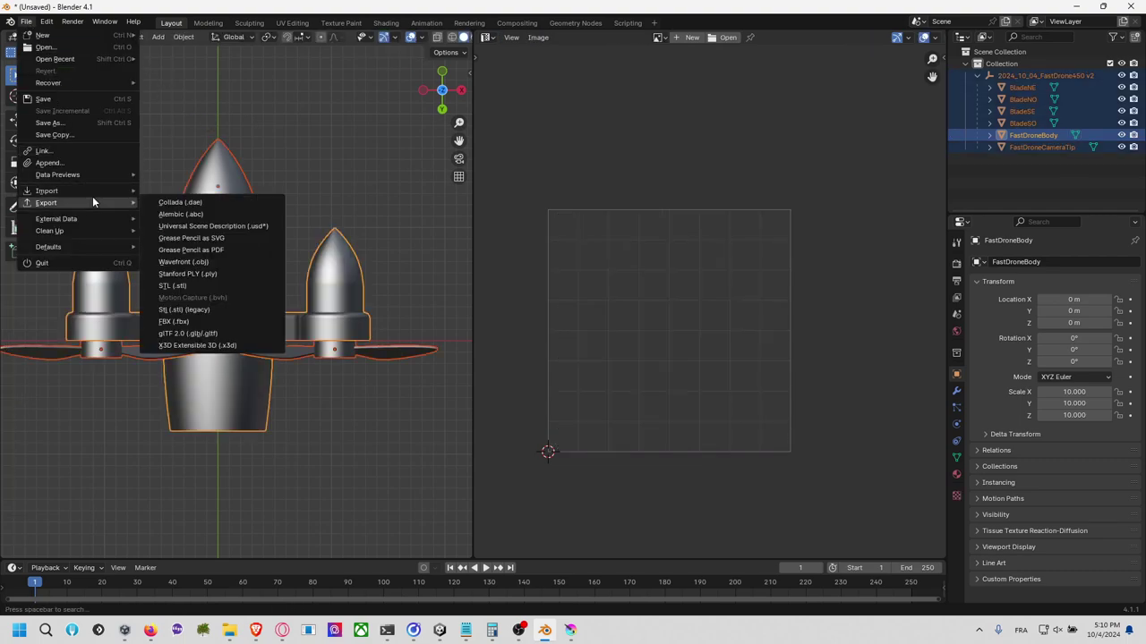
{"action": "left_click", "coordinate": [222, 317]}
{"action": "left_click", "coordinate": [506, 210]}
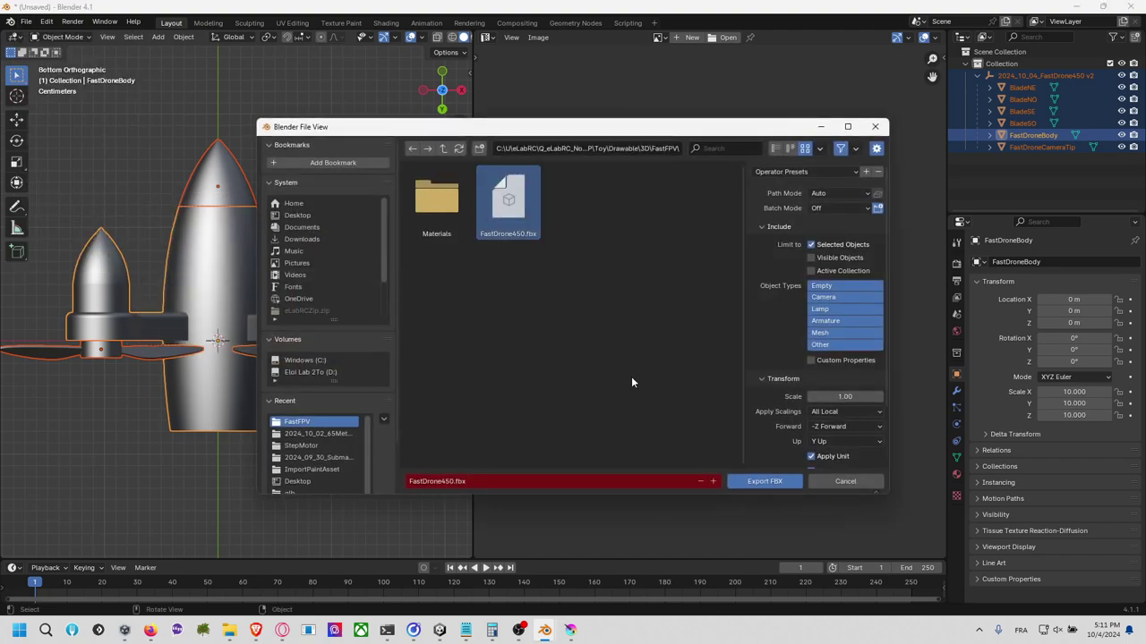
{"action": "left_click", "coordinate": [760, 480]}
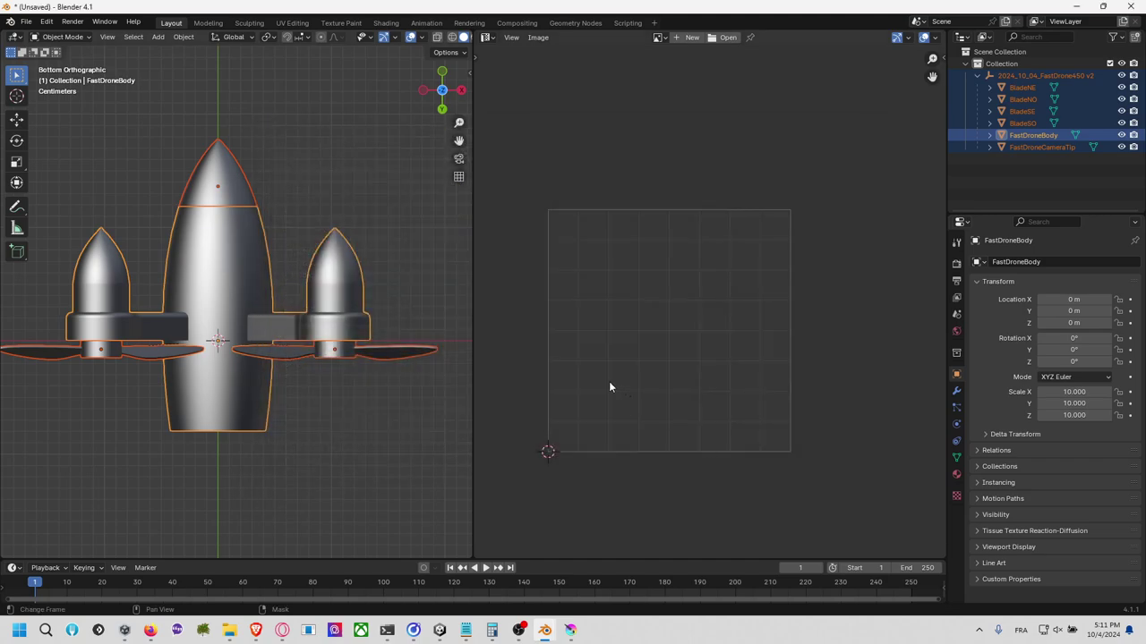
{"action": "key", "text": "alt+Tab"}
{"action": "key", "text": "Tab"}
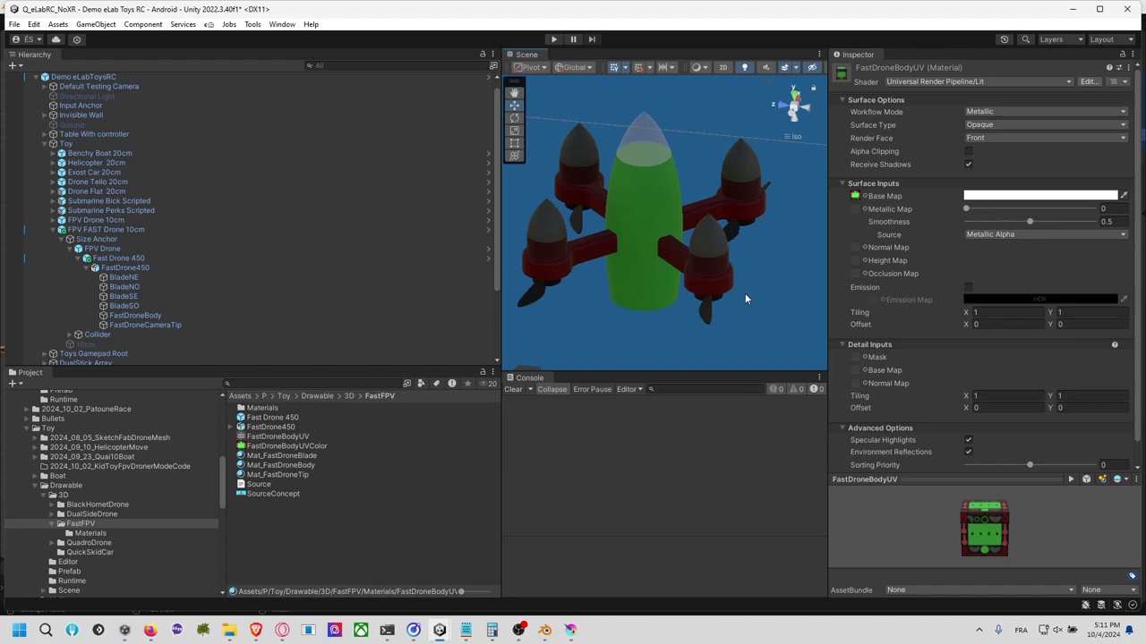
Step: Pan and orbit around the updated drone to a level front view, then return to Krita
{"action": "middle_click_drag", "start_coordinate": [745, 293], "coordinate": [723, 281]}
{"action": "left_click_drag", "start_coordinate": [723, 281], "coordinate": [769, 158], "text": "alt"}
{"action": "left_click_drag", "start_coordinate": [880, 153], "coordinate": [676, 306], "text": "alt"}
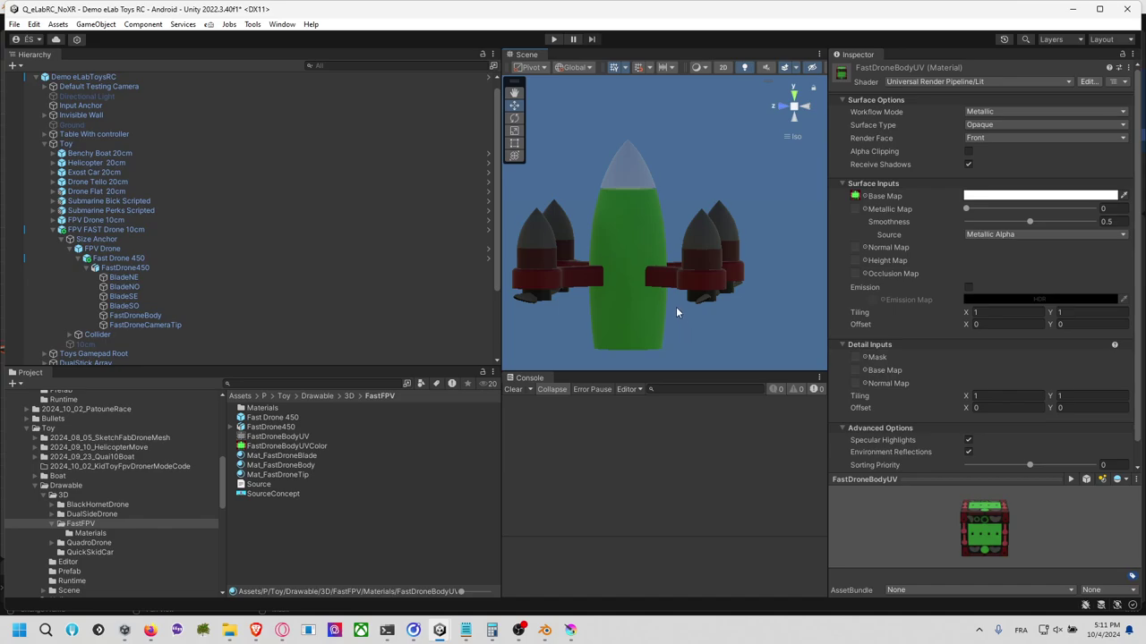
{"action": "key", "text": "alt+Tab"}
{"action": "key", "text": "alt+Tab"}
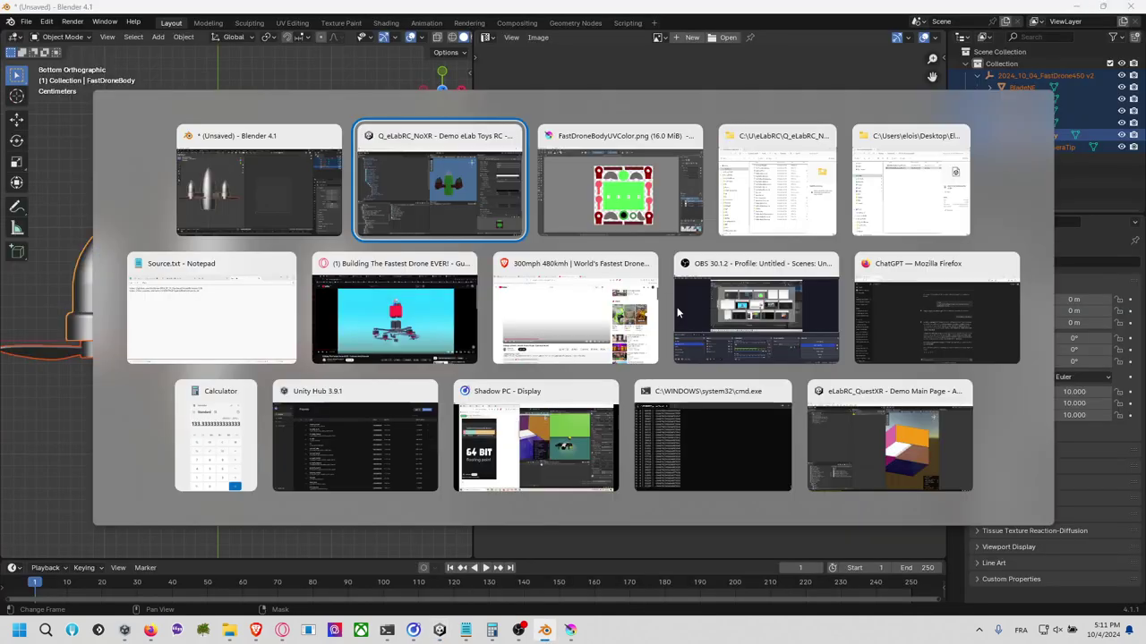
{"action": "left_click", "coordinate": [283, 630]}
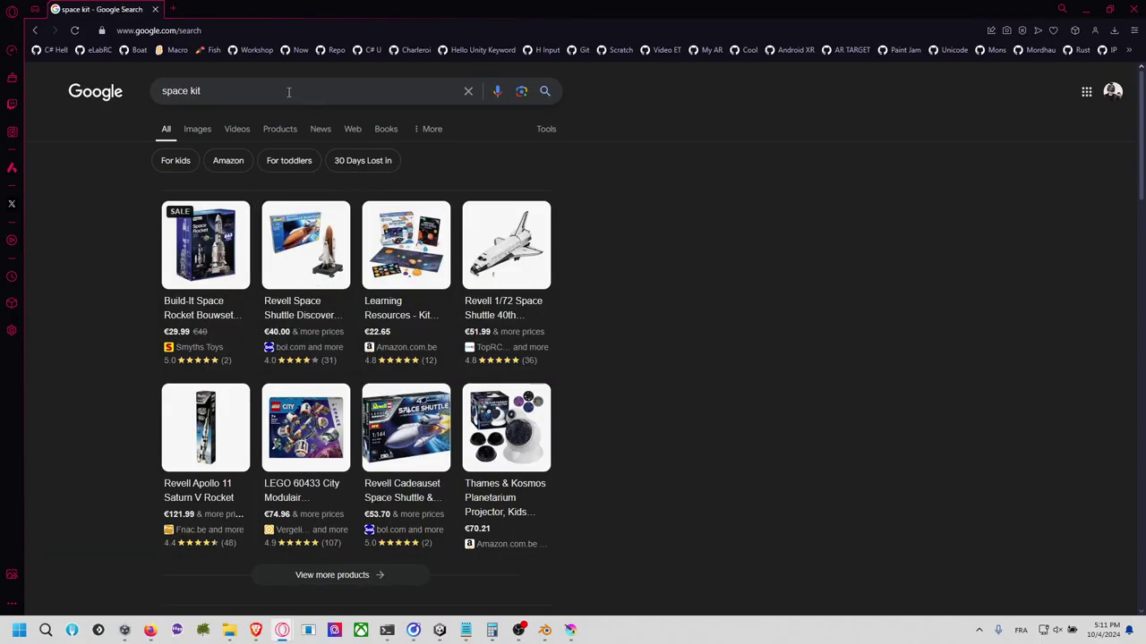
Step: Search Google Images for 'space kit cat nubula'
{"action": "left_click", "coordinate": [277, 89]}
{"action": "type", "text": "cat"}
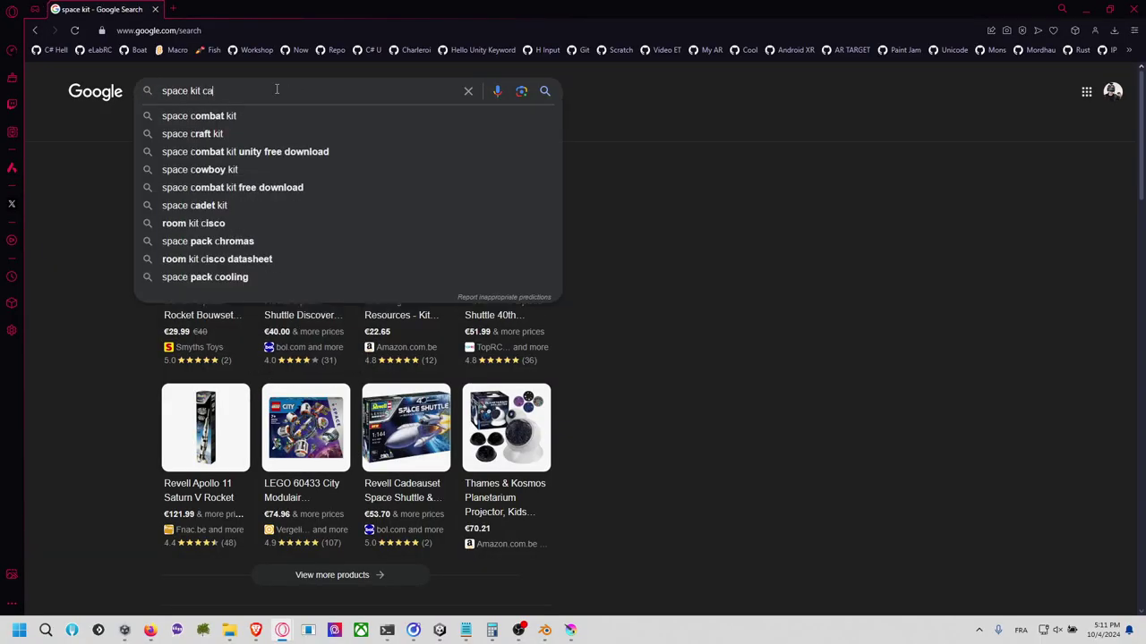
{"action": "key", "text": "Return"}
{"action": "left_click", "coordinate": [199, 131]}
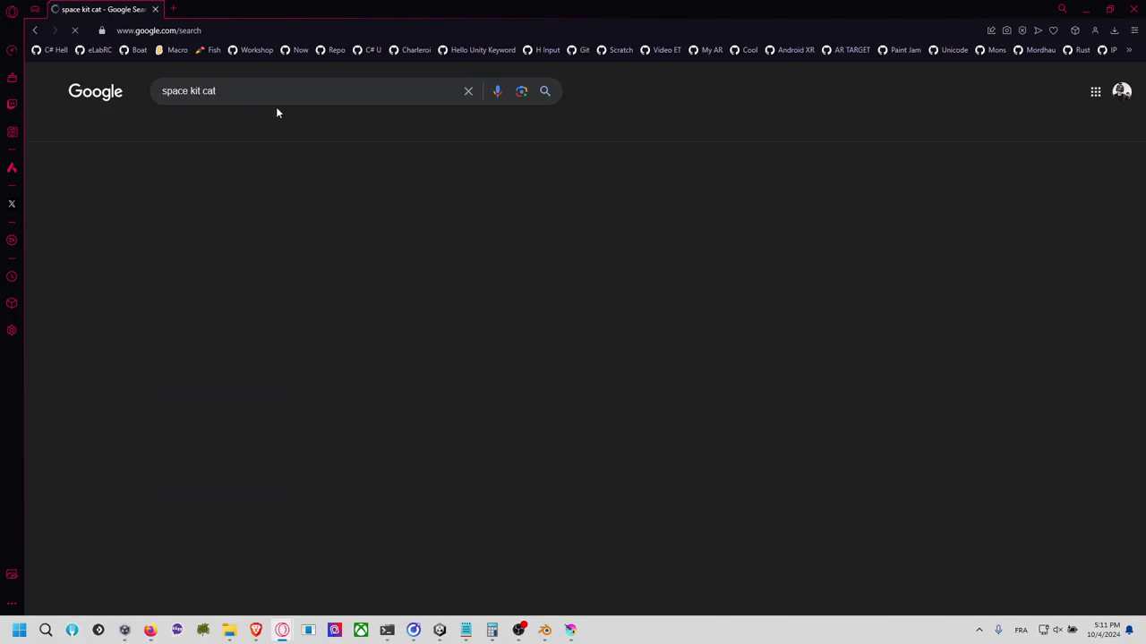
{"action": "left_click", "coordinate": [294, 94]}
{"action": "type", "text": "nu"}
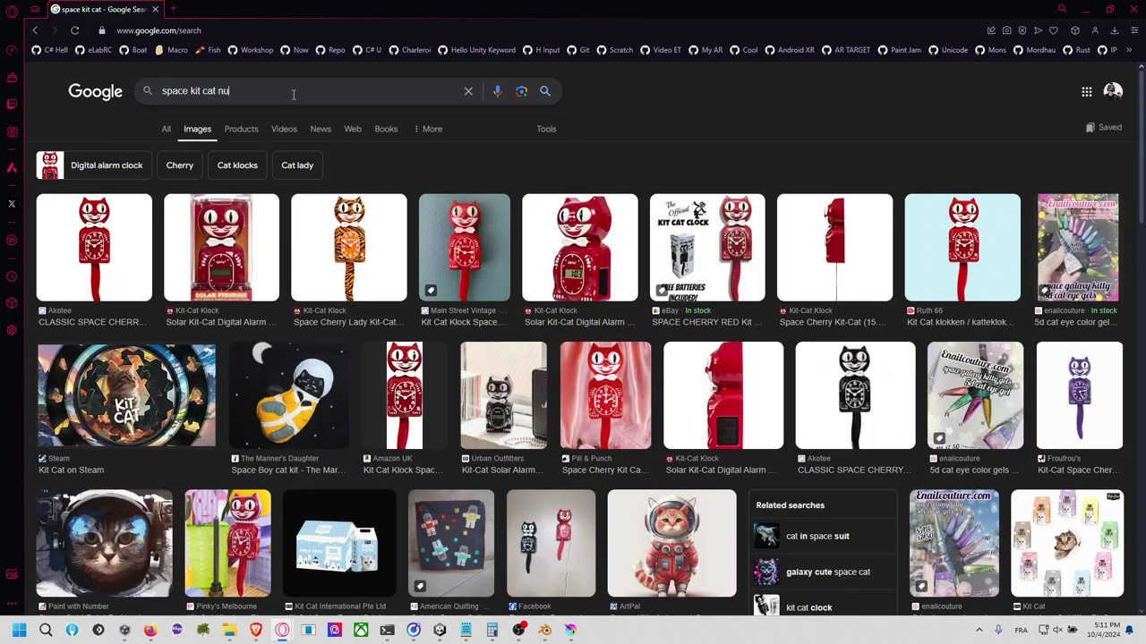
{"action": "key", "text": "BackSpace"}
{"action": "type", "text": "ebula"}
{"action": "key", "text": "Return"}
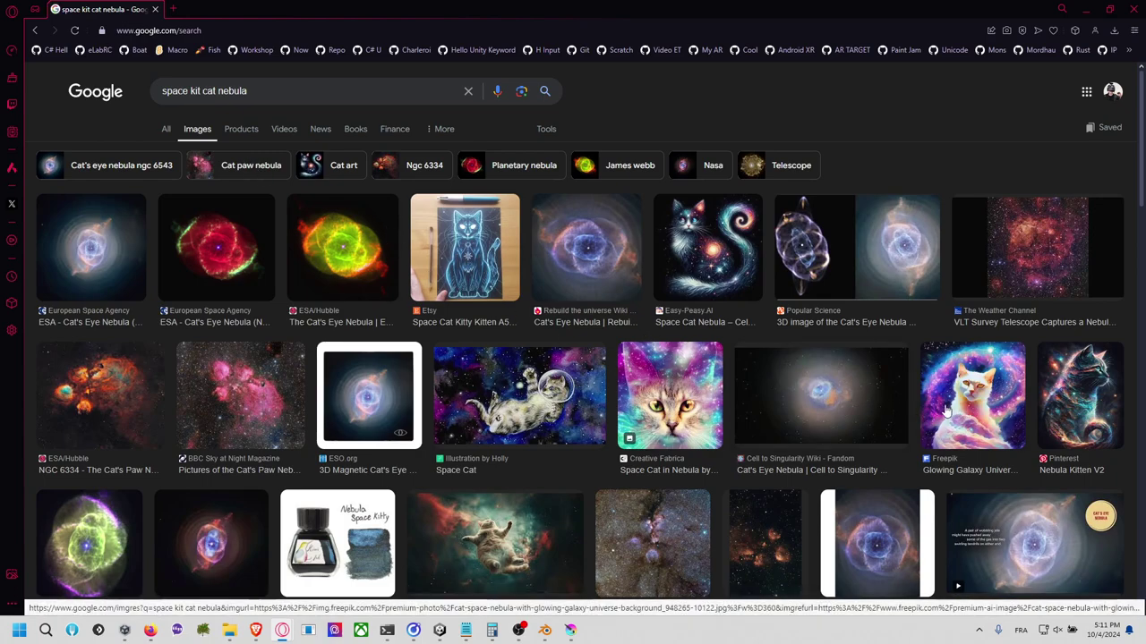
Step: Open several nebula cat results, including Zazzle and Nebula kitten, in new tabs
{"action": "scroll", "coordinate": [761, 443], "scroll_direction": "down", "scroll_amount": 1}
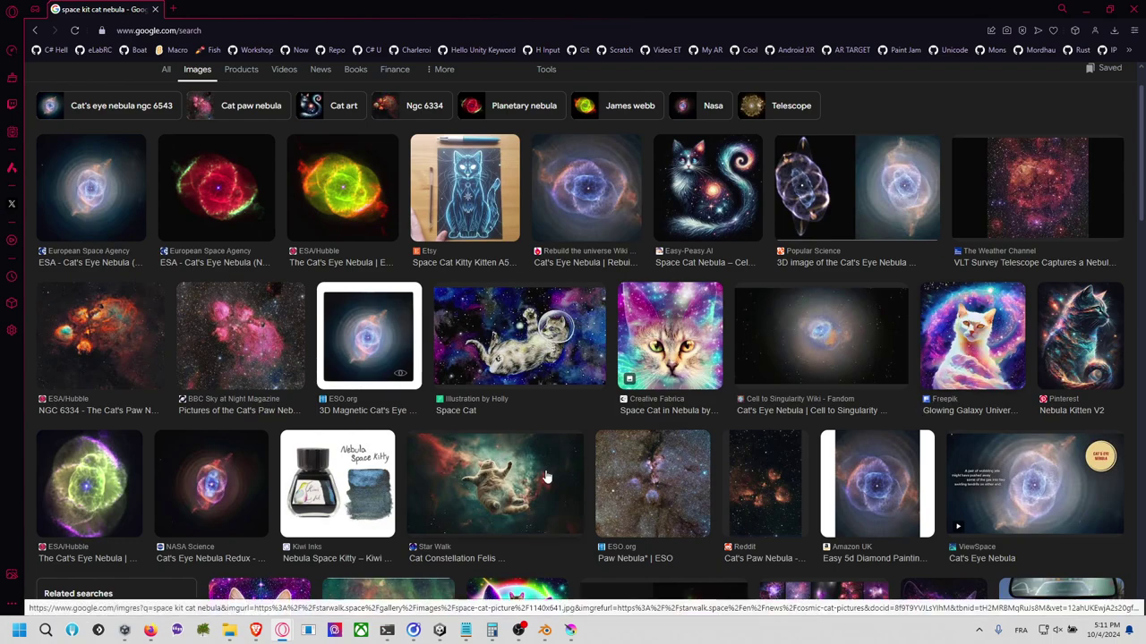
{"action": "middle_click", "coordinate": [546, 477]}
{"action": "middle_click", "coordinate": [994, 355]}
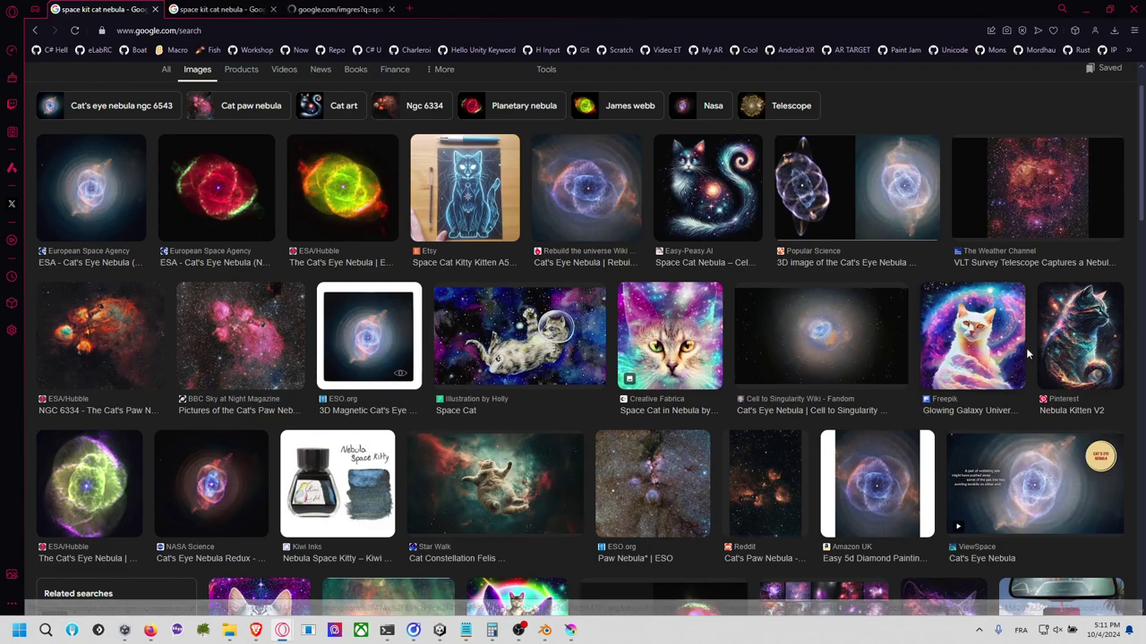
{"action": "middle_click", "coordinate": [977, 355]}
{"action": "scroll", "coordinate": [783, 350], "scroll_direction": "down", "scroll_amount": 4}
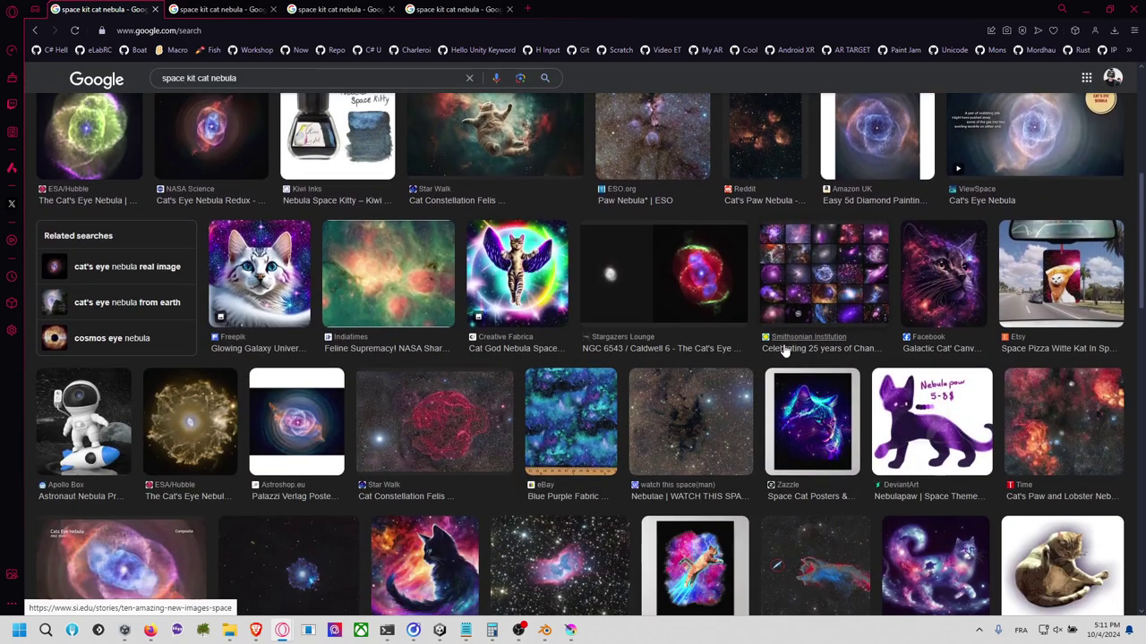
{"action": "middle_click", "coordinate": [826, 431]}
{"action": "scroll", "coordinate": [823, 430], "scroll_direction": "down", "scroll_amount": 2}
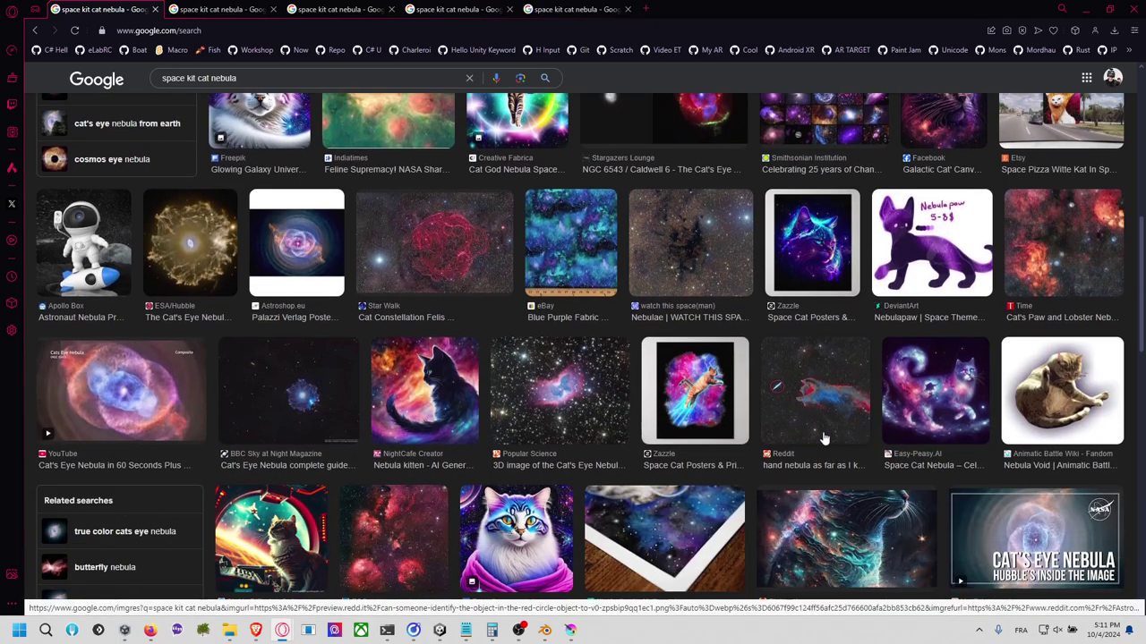
{"action": "scroll", "coordinate": [913, 343], "scroll_direction": "down", "scroll_amount": 1}
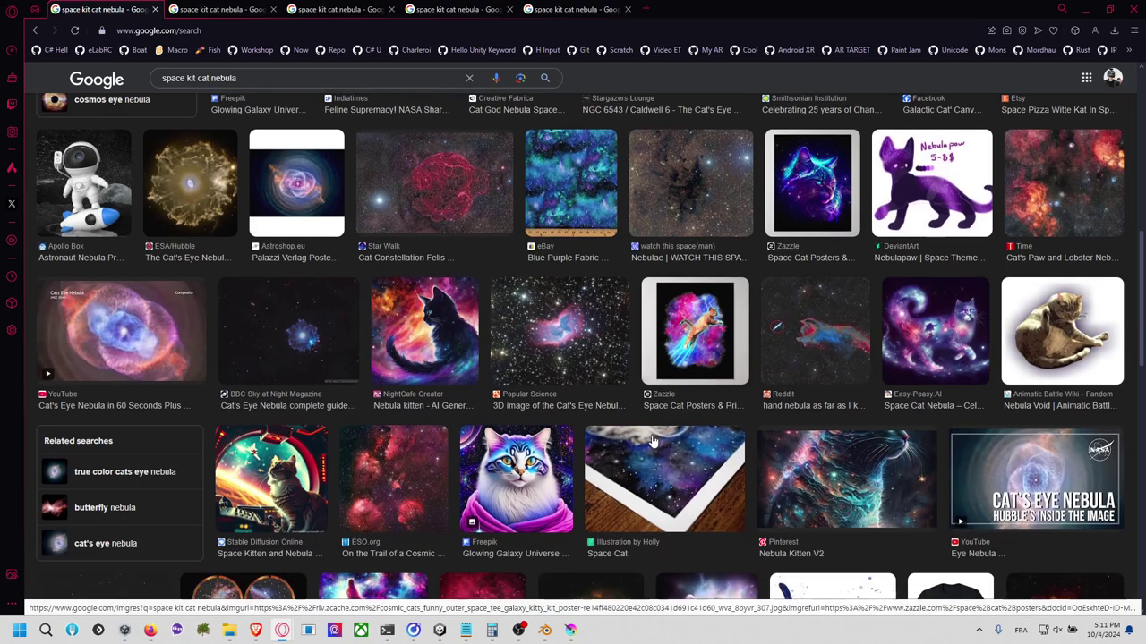
{"action": "middle_click", "coordinate": [913, 343]}
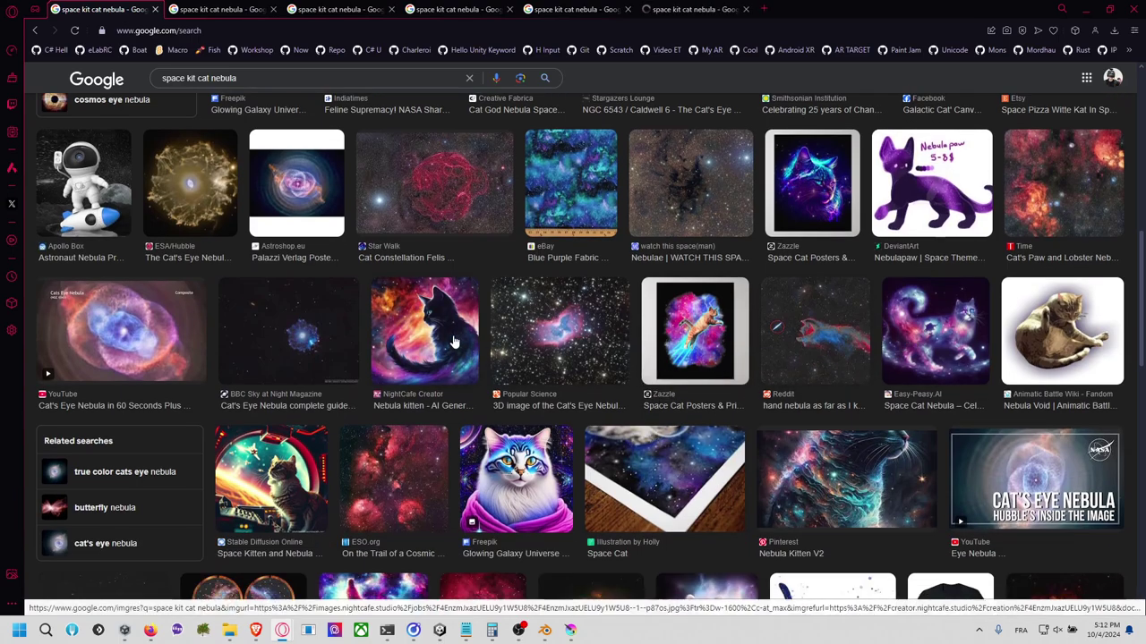
{"action": "middle_click", "coordinate": [695, 376]}
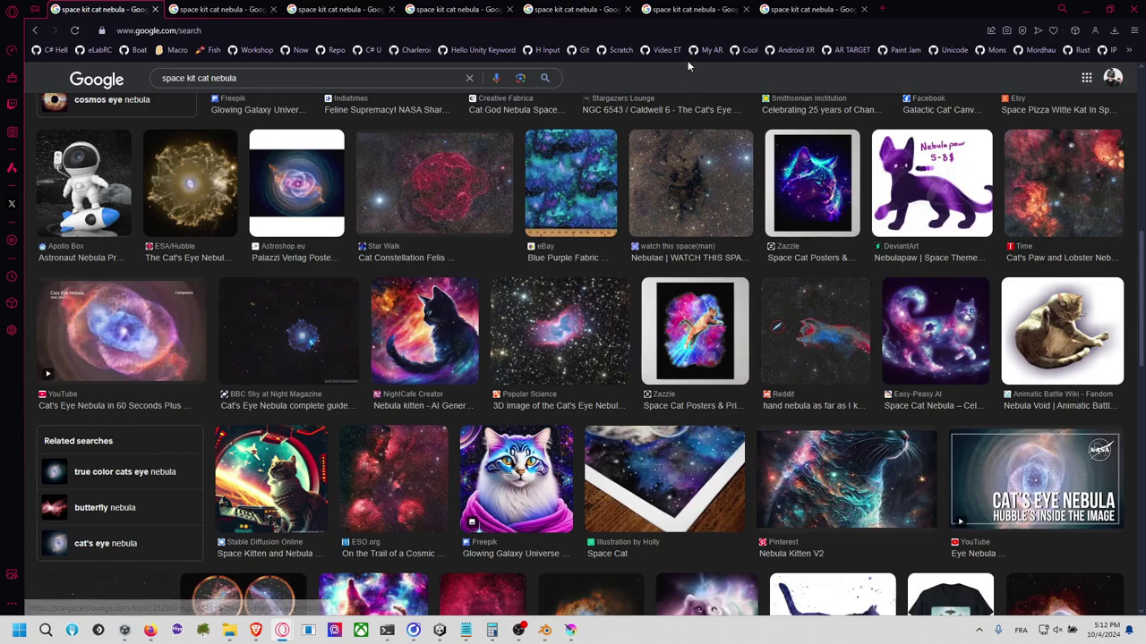
Step: Copy the Nebula kitten image and return to Krita
{"action": "left_click", "coordinate": [689, 9]}
{"action": "left_click", "coordinate": [799, 13]}
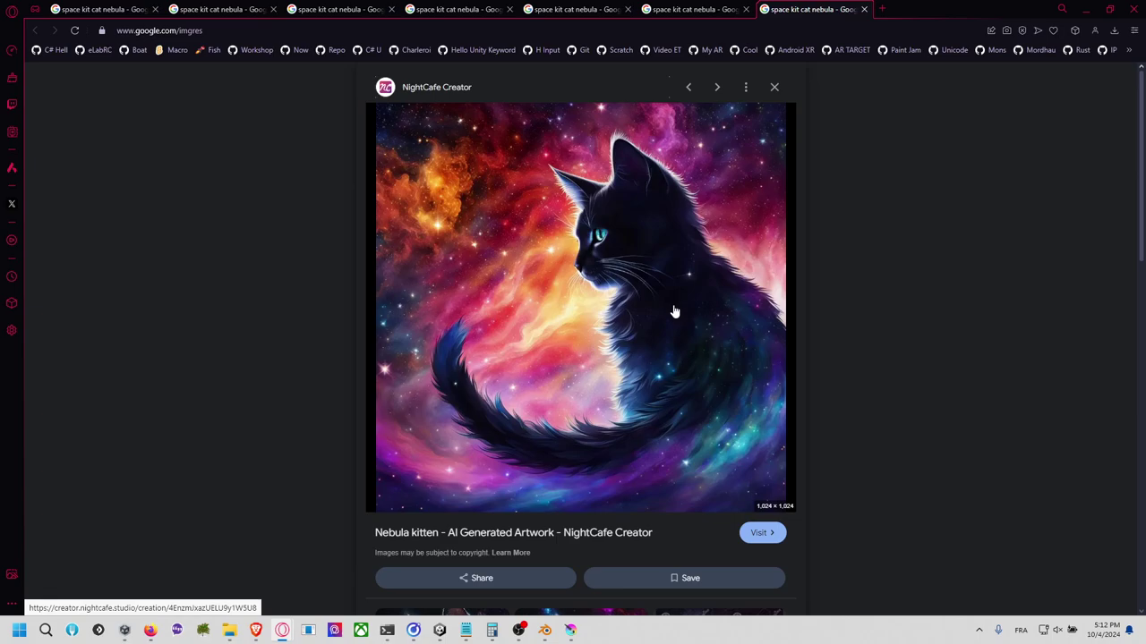
{"action": "right_click", "coordinate": [645, 330]}
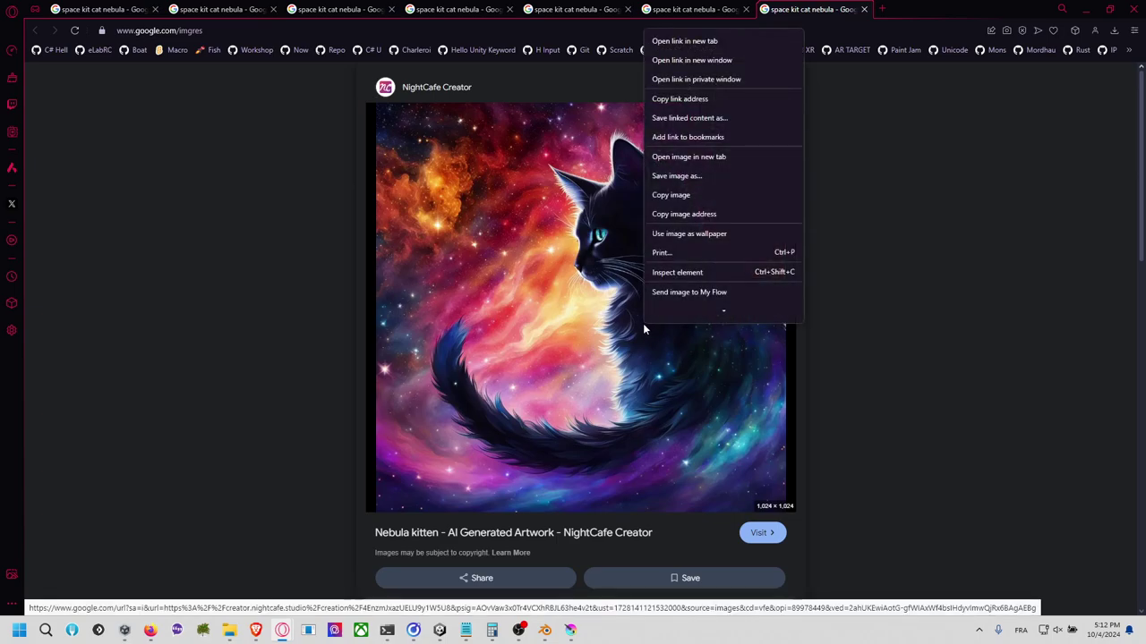
{"action": "left_click", "coordinate": [698, 196]}
{"action": "key", "text": "alt+Tab"}
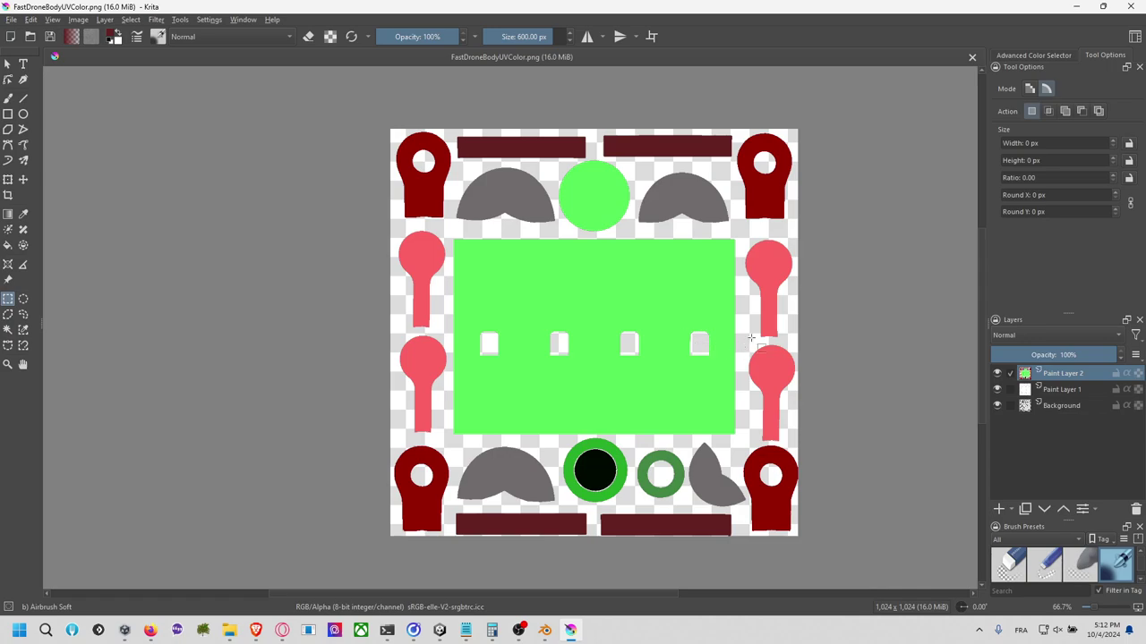
Step: Add an empty paint layer and paste the Nebula kitten image, downloaded from its remote source, above it
{"action": "left_click", "coordinate": [999, 509]}
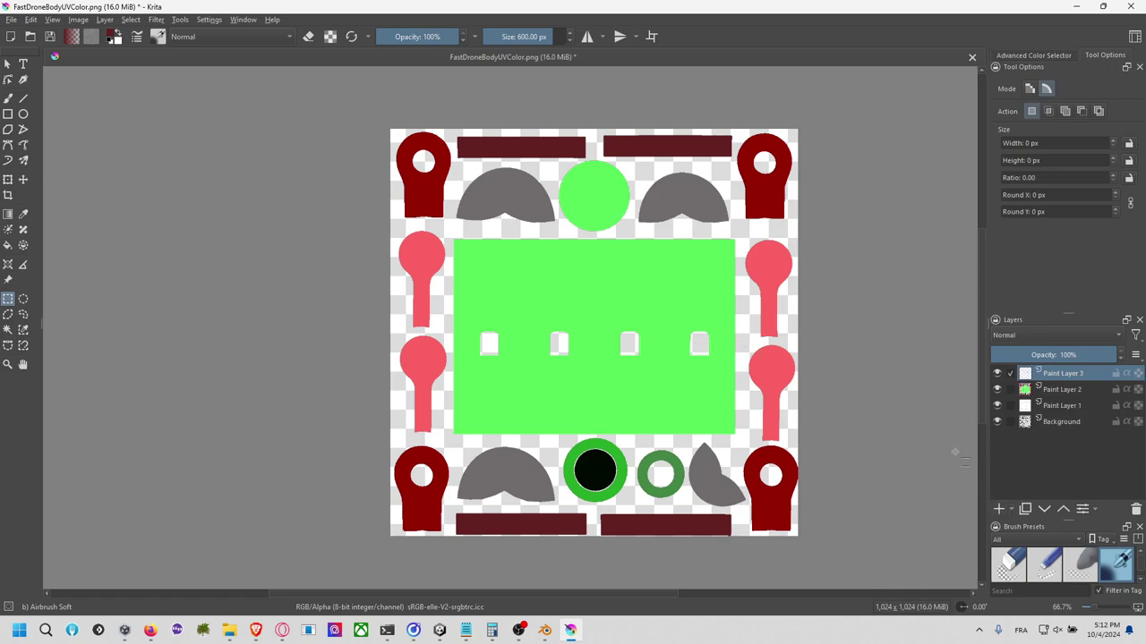
{"action": "key", "text": "ctrl+v"}
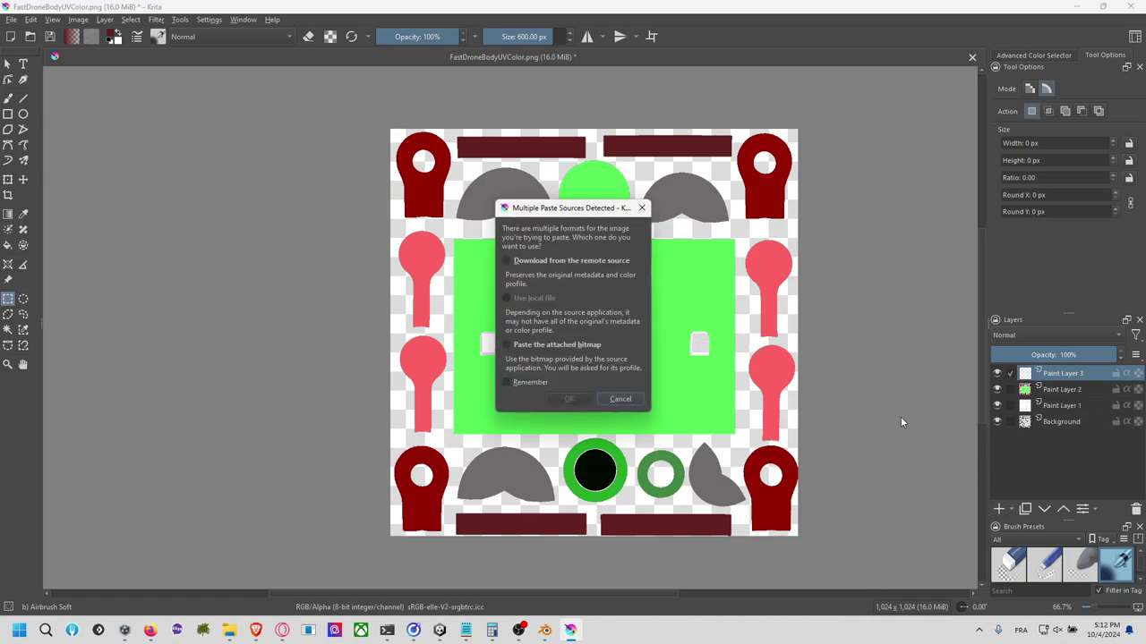
{"action": "left_click", "coordinate": [549, 260]}
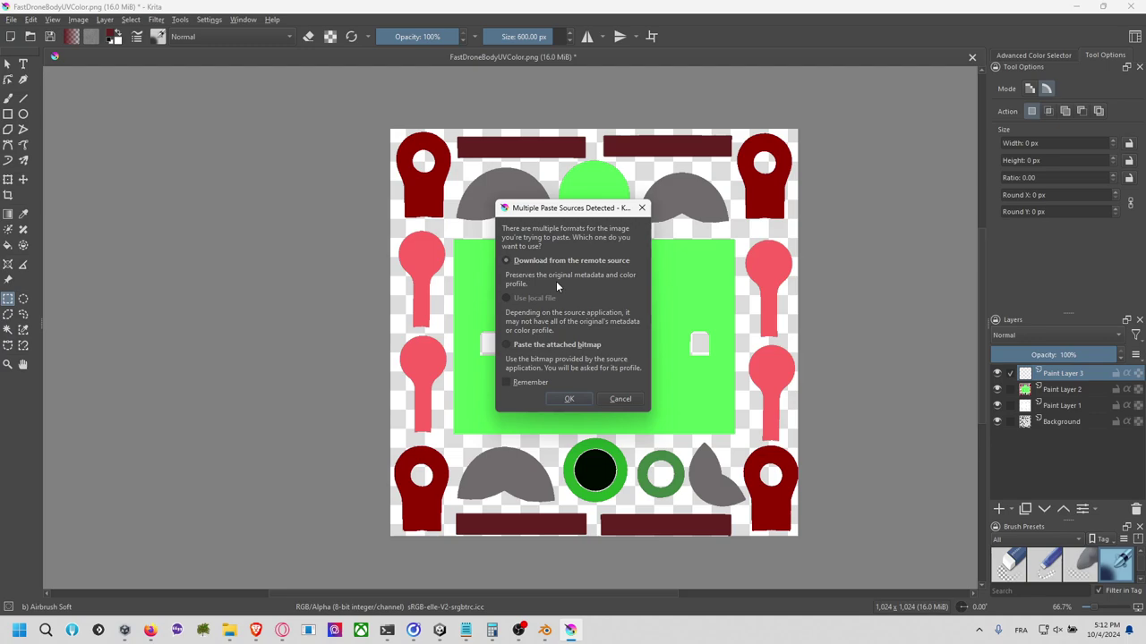
{"action": "left_click", "coordinate": [568, 399]}
{"action": "left_click", "coordinate": [566, 321]}
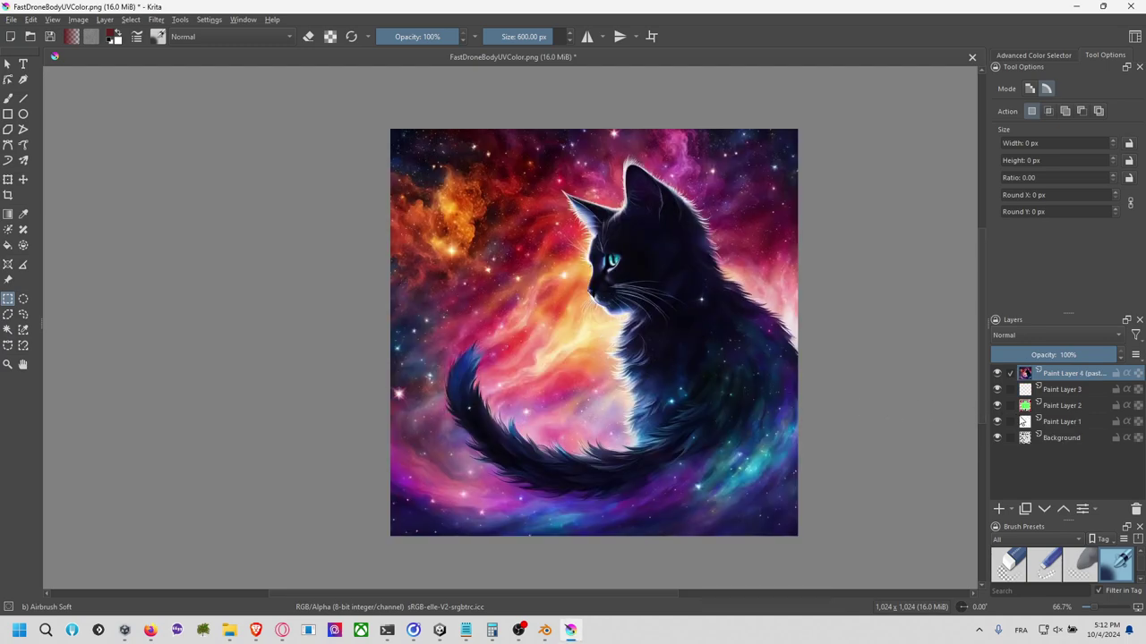
Step: Magic-wand the green main panel on Paint Layer 2, then clear the selection
{"action": "left_click", "coordinate": [1053, 407]}
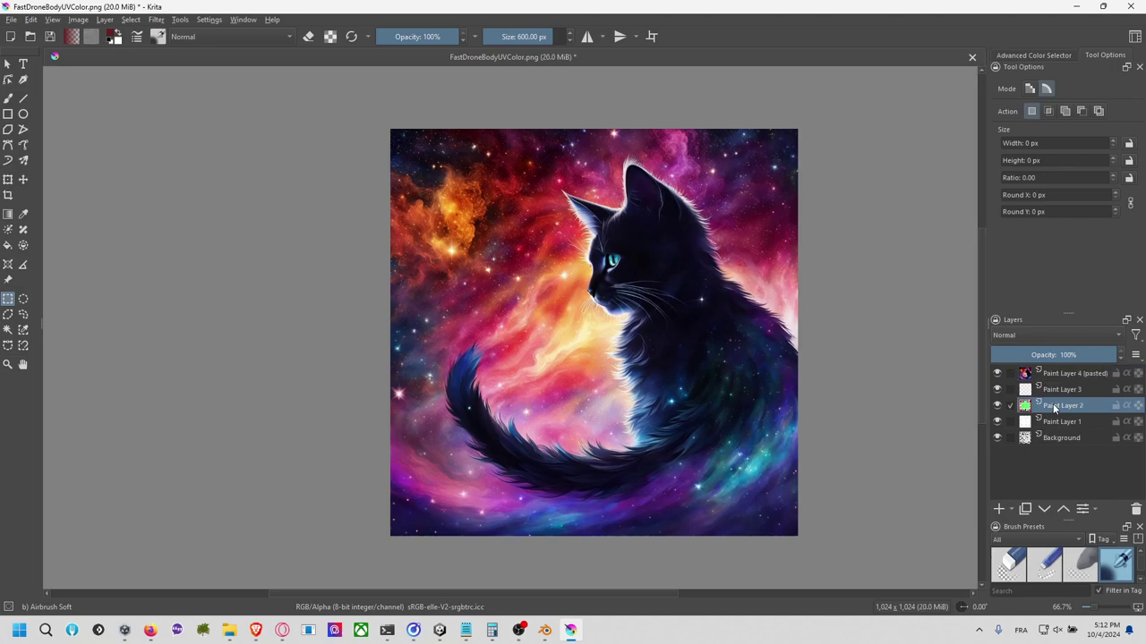
{"action": "left_click", "coordinate": [8, 329]}
{"action": "left_click", "coordinate": [609, 351]}
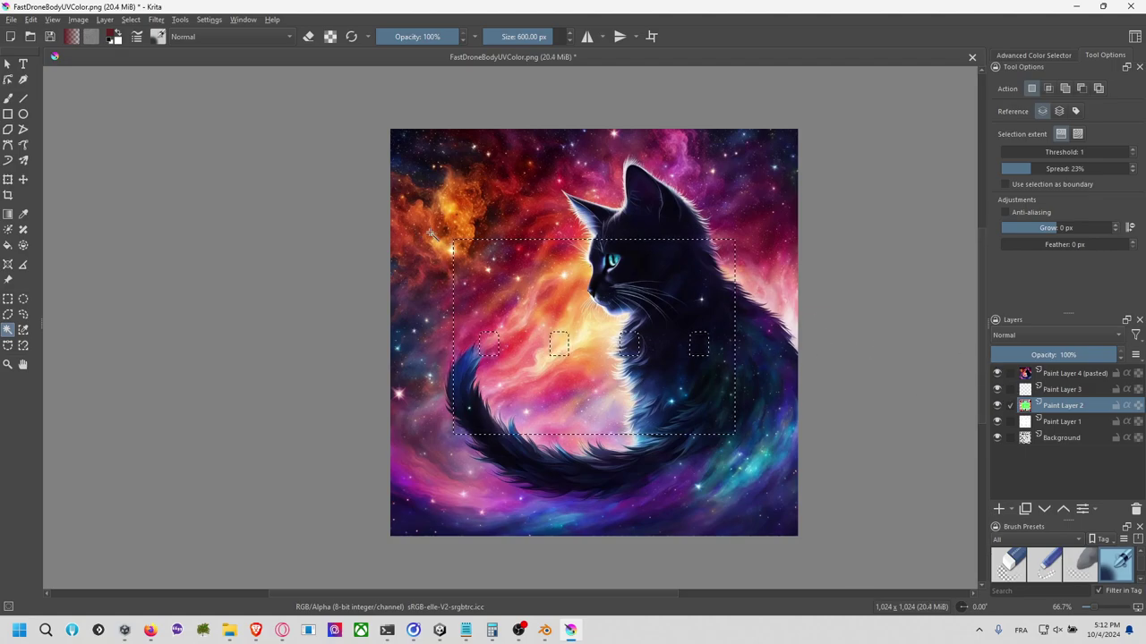
{"action": "left_click", "coordinate": [7, 299]}
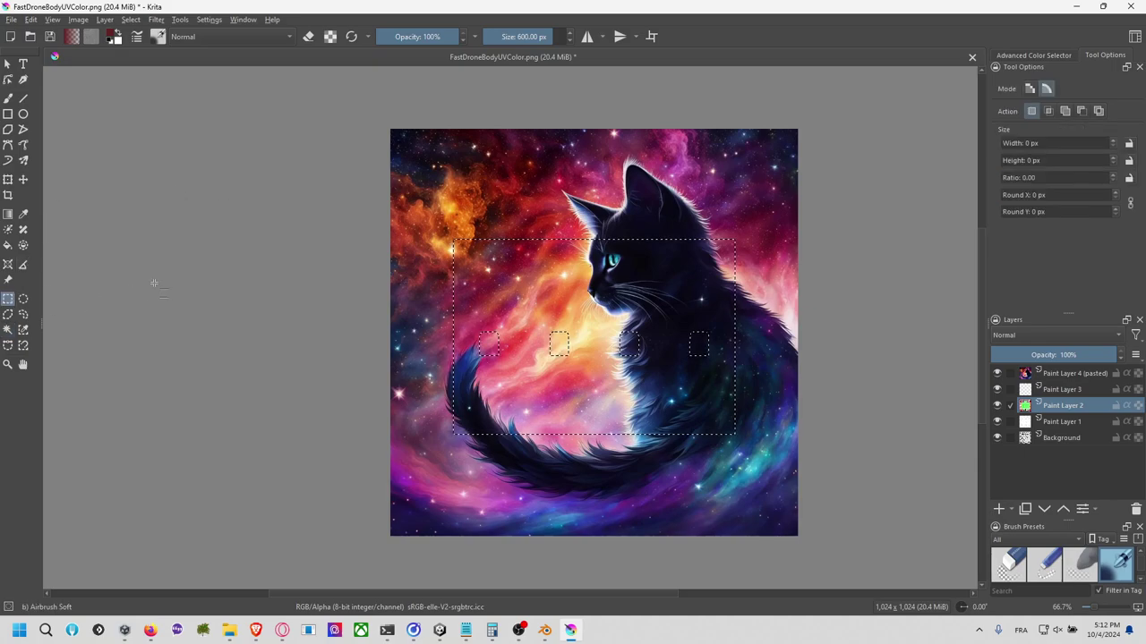
{"action": "left_click", "coordinate": [440, 266]}
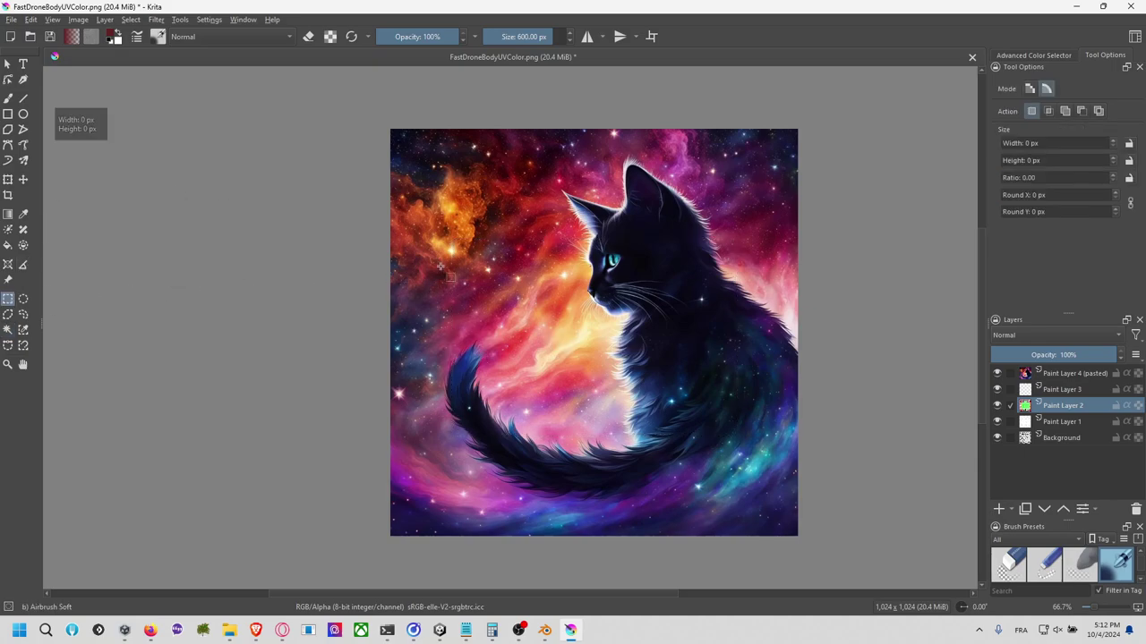
Step: Shrink the cat image and move it down over the green main panel
{"action": "left_click", "coordinate": [1007, 371]}
{"action": "left_click", "coordinate": [7, 180]}
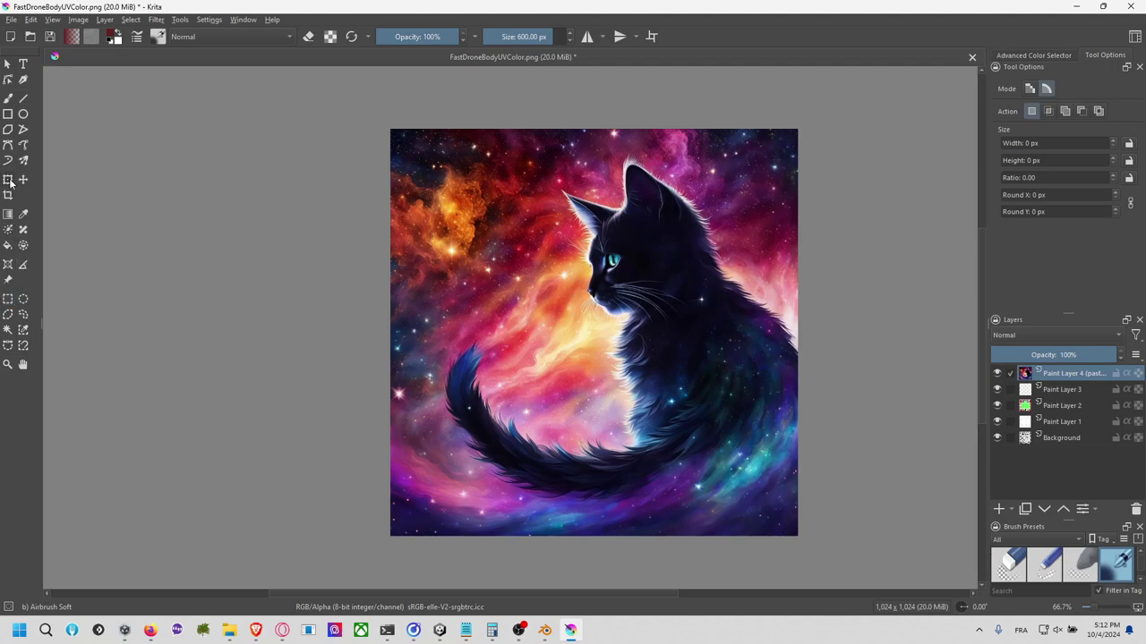
{"action": "left_click_drag", "start_coordinate": [797, 131], "coordinate": [772, 229]}
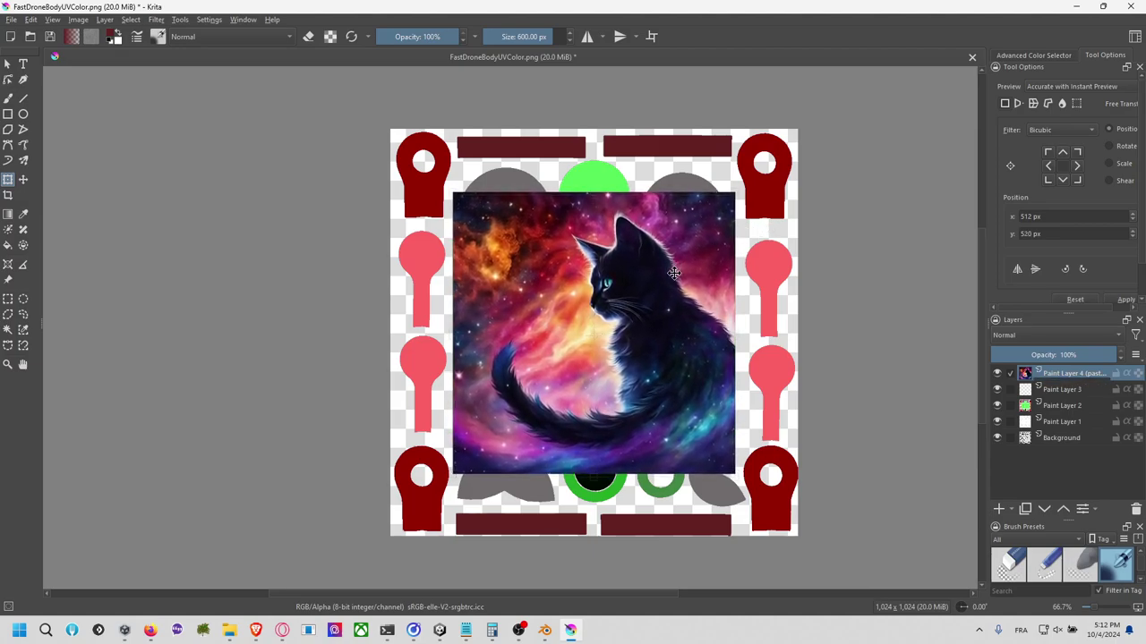
{"action": "left_click_drag", "start_coordinate": [674, 253], "coordinate": [673, 299]}
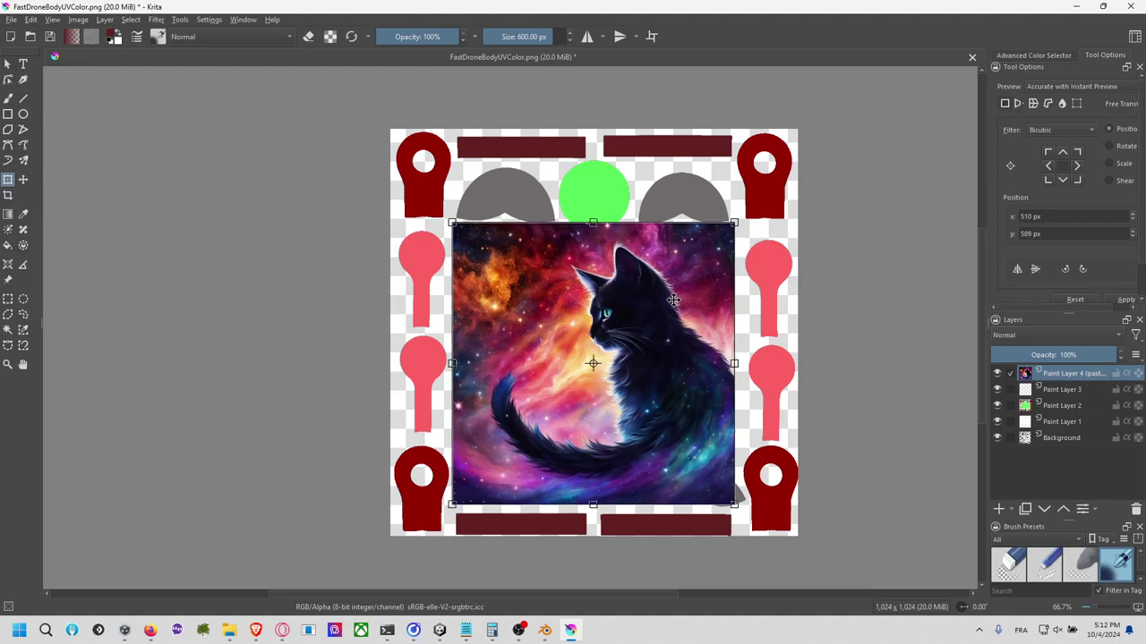
Step: Clip the cat image to the main panel by deleting everything outside it, then deselect
{"action": "left_click", "coordinate": [1056, 408]}
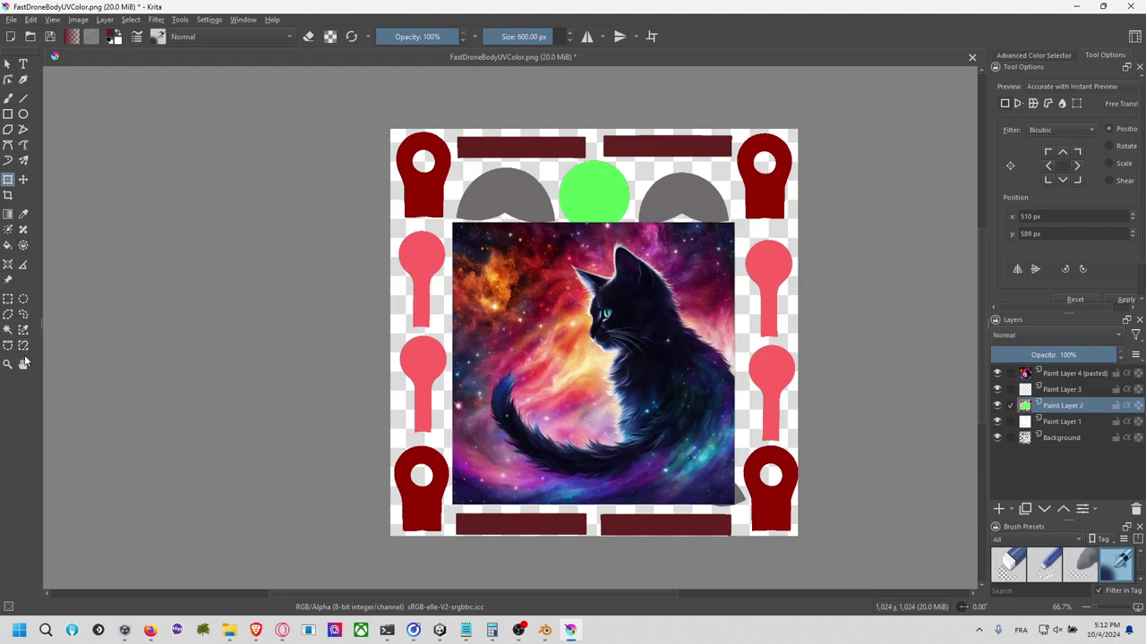
{"action": "left_click", "coordinate": [7, 331]}
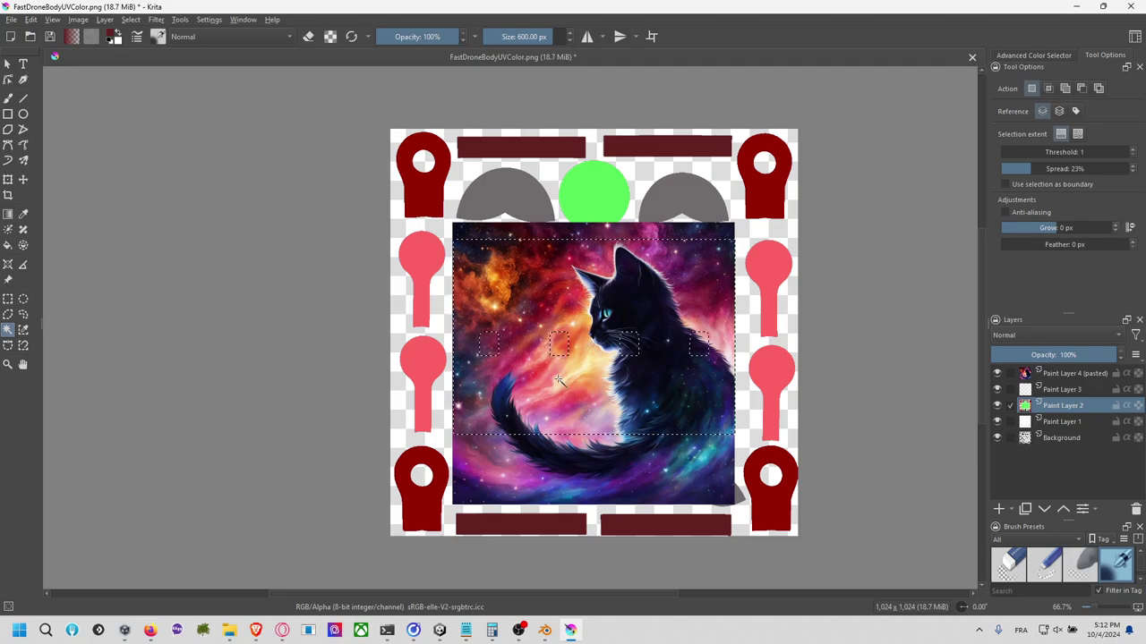
{"action": "left_click", "coordinate": [1045, 376]}
{"action": "key", "text": "ctrl+shift+i"}
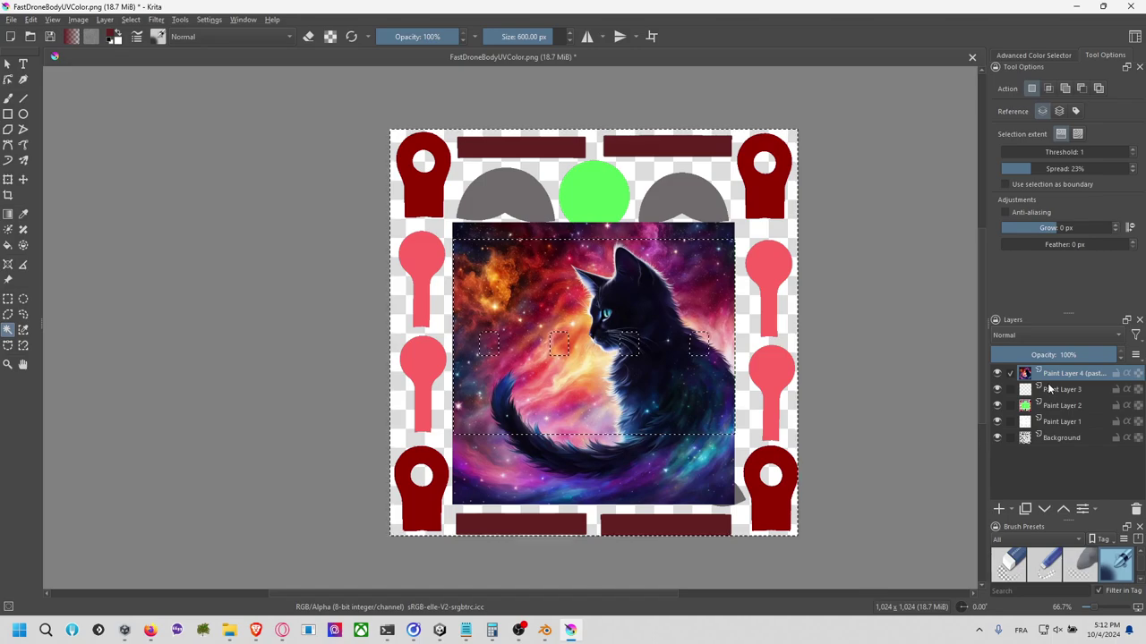
{"action": "key", "text": "Delete"}
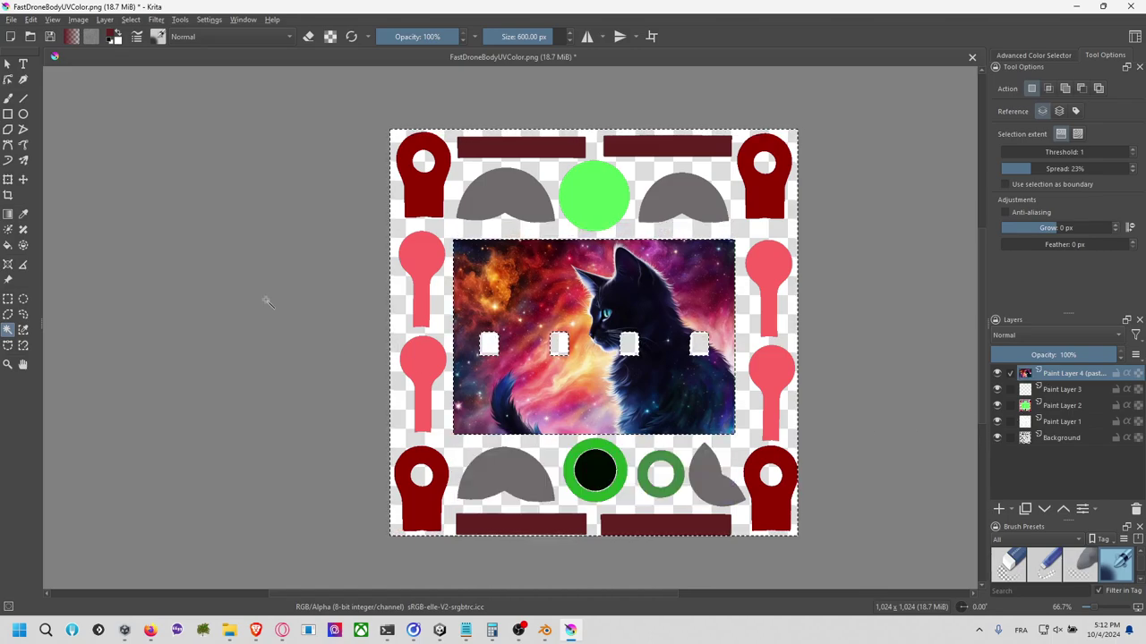
{"action": "left_click", "coordinate": [7, 299]}
{"action": "left_click", "coordinate": [174, 280]}
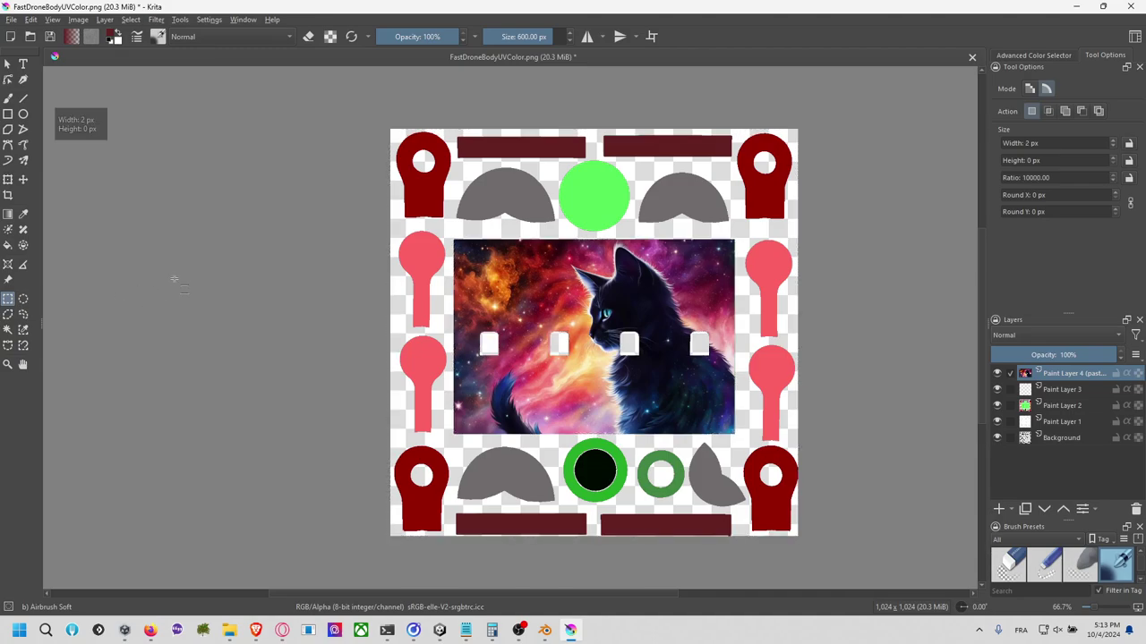
Step: Save the texture as PNG and switch to the browser
{"action": "key", "text": "ctrl+s"}
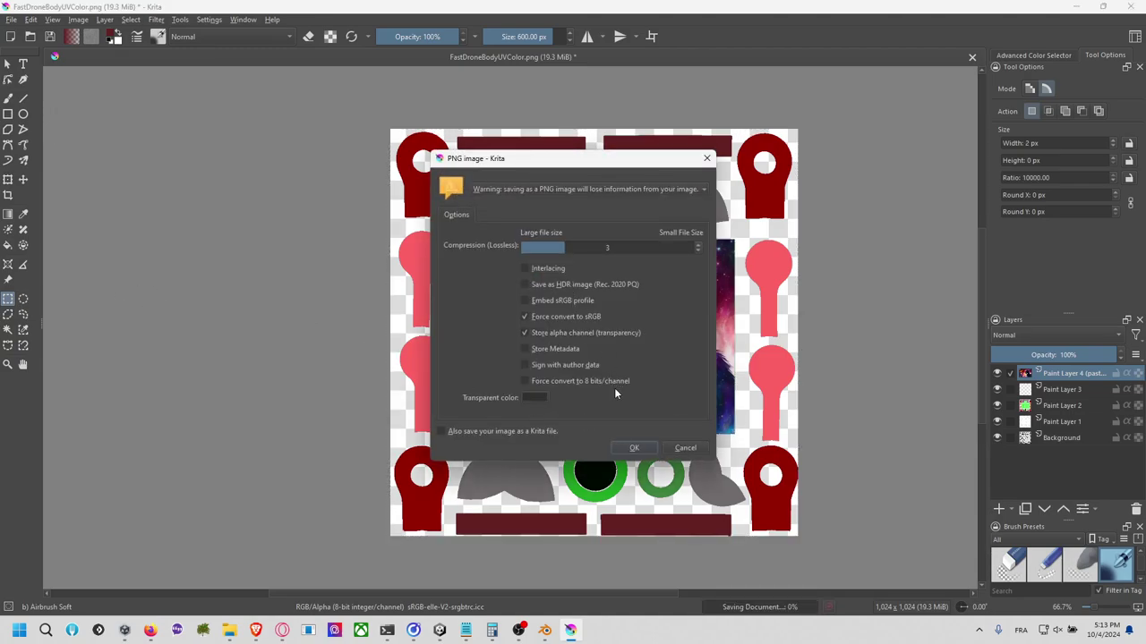
{"action": "left_click", "coordinate": [636, 448]}
{"action": "key", "text": "alt+Tab"}
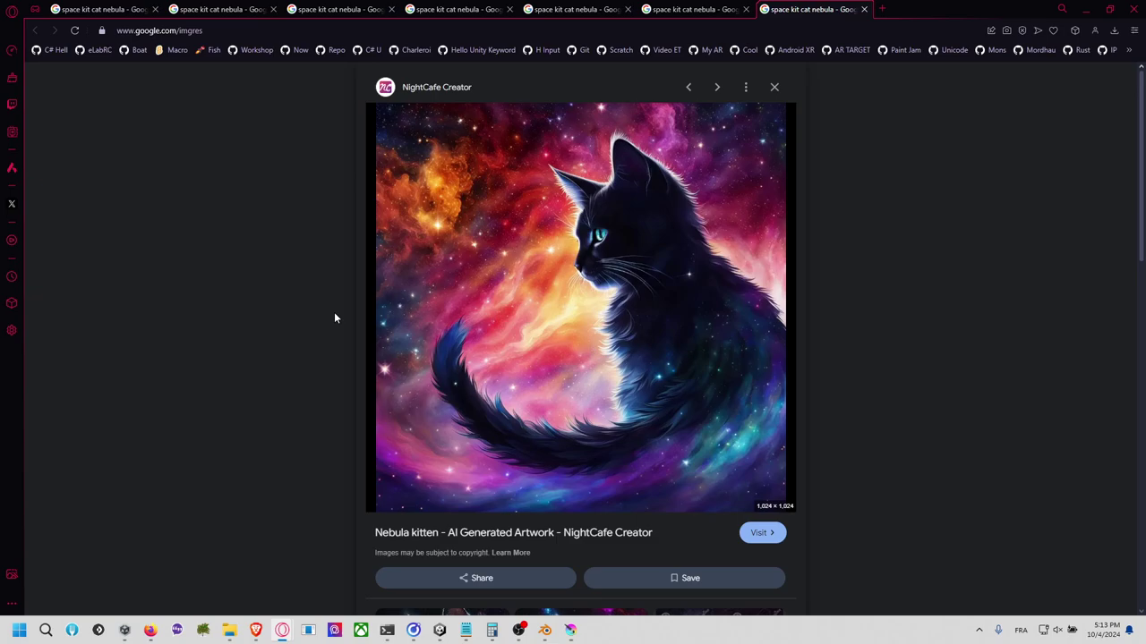
Step: Pan and orbit Unity's Scene view to see the nebula-cat drone from another angle, then return to Blender
{"action": "key", "text": "alt+Tab"}
{"action": "key", "text": "Tab"}
{"action": "key", "text": "Tab"}
{"action": "key", "text": "alt+Tab"}
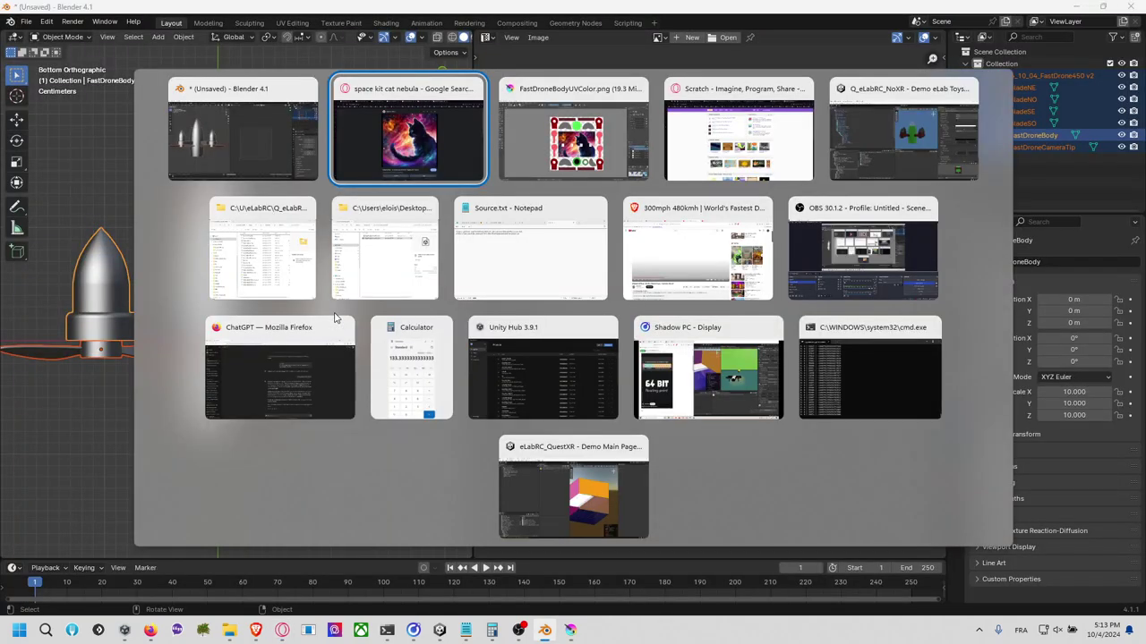
{"action": "key", "text": "Tab"}
{"action": "key", "text": "Tab"}
{"action": "key", "text": "Tab"}
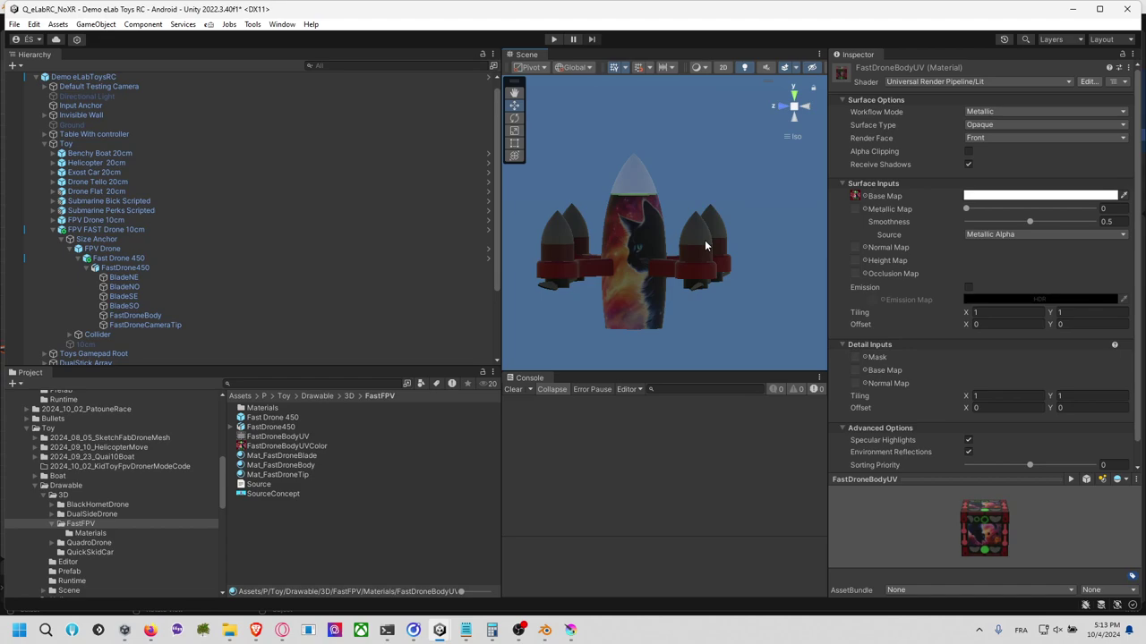
{"action": "middle_click_drag", "start_coordinate": [704, 240], "coordinate": [654, 277]}
{"action": "left_click_drag", "start_coordinate": [654, 277], "coordinate": [696, 331], "text": "alt"}
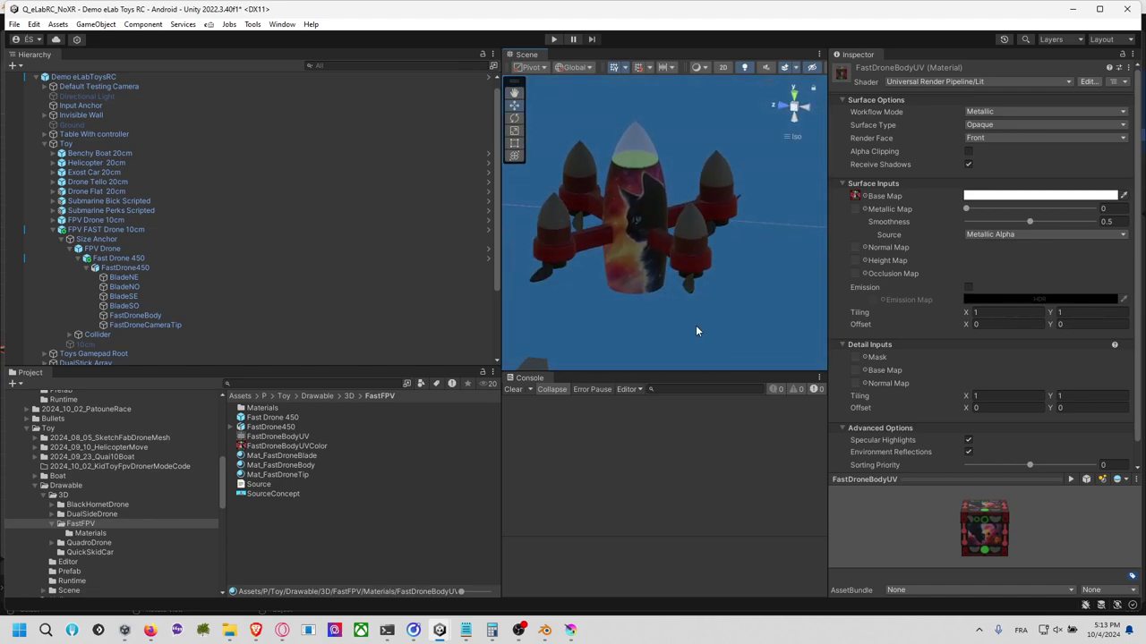
{"action": "key", "text": "alt+Tab"}
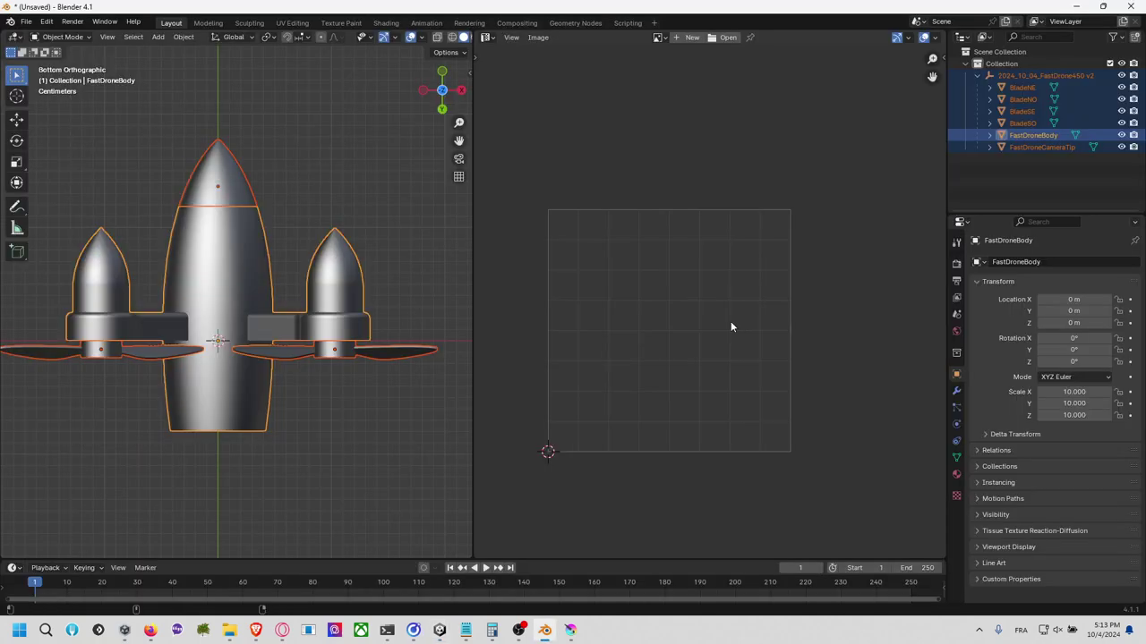
Step: Return to FastDroneBodyUVColor.png in Krita and deselect everything
{"action": "key", "text": "alt+Tab"}
{"action": "key", "text": "alt+Tab"}
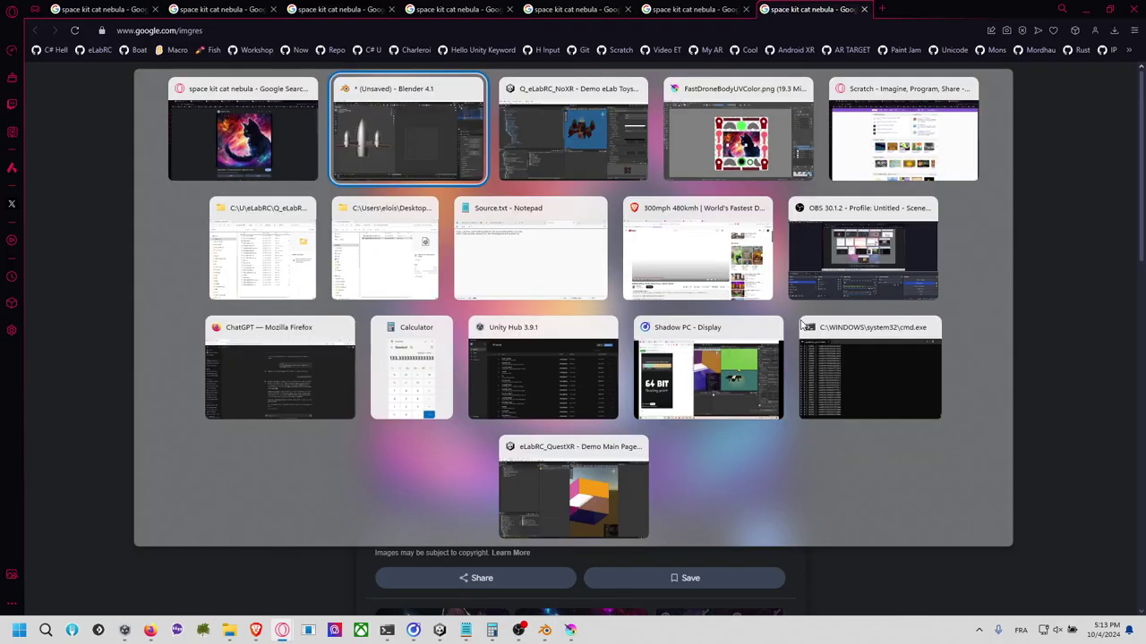
{"action": "key", "text": "alt+Tab"}
{"action": "key", "text": "alt+Tab"}
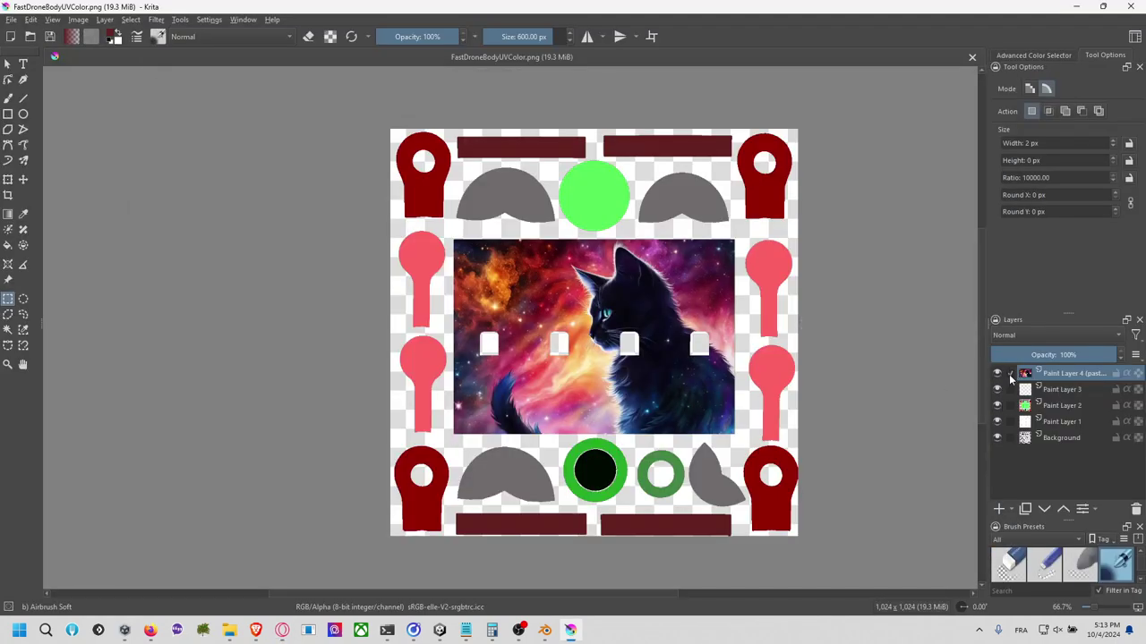
{"action": "key", "text": "ctrl+shift+a"}
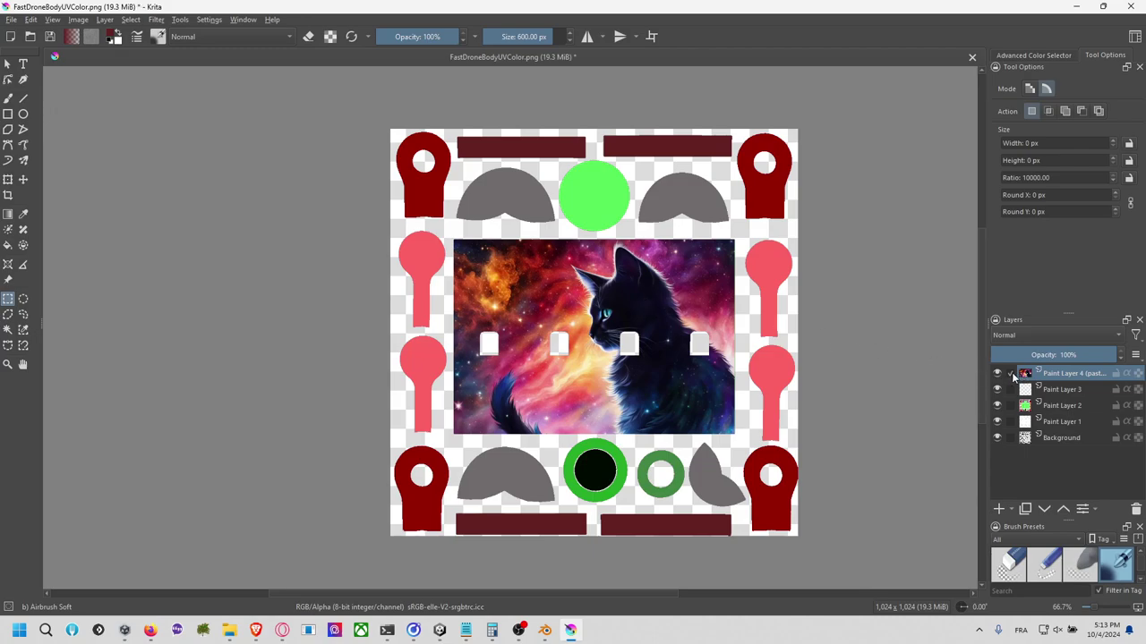
{"action": "left_click", "coordinate": [601, 302]}
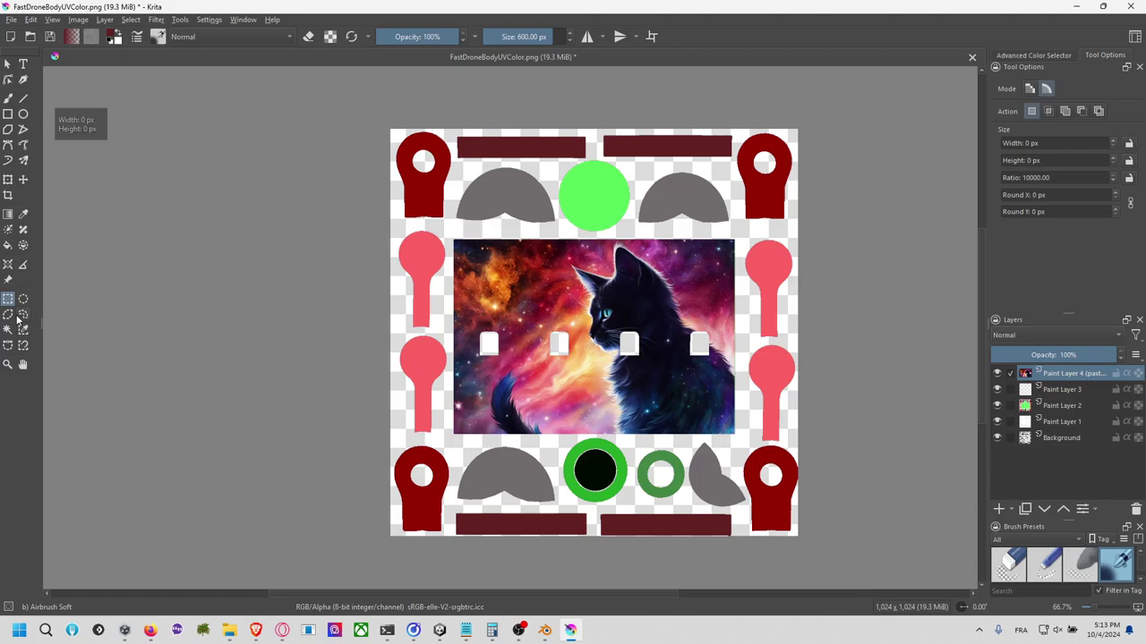
{"action": "left_click", "coordinate": [205, 329]}
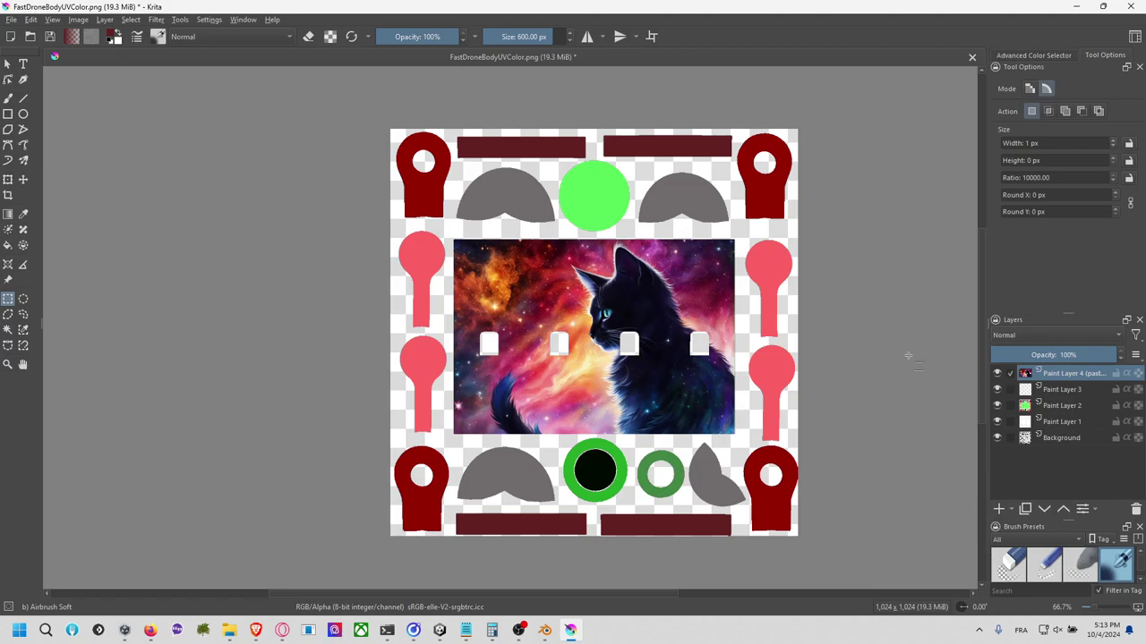
Step: Hide the nebula-cat layer and save the green-only texture as PNG
{"action": "left_click", "coordinate": [1003, 388]}
{"action": "left_click", "coordinate": [996, 374]}
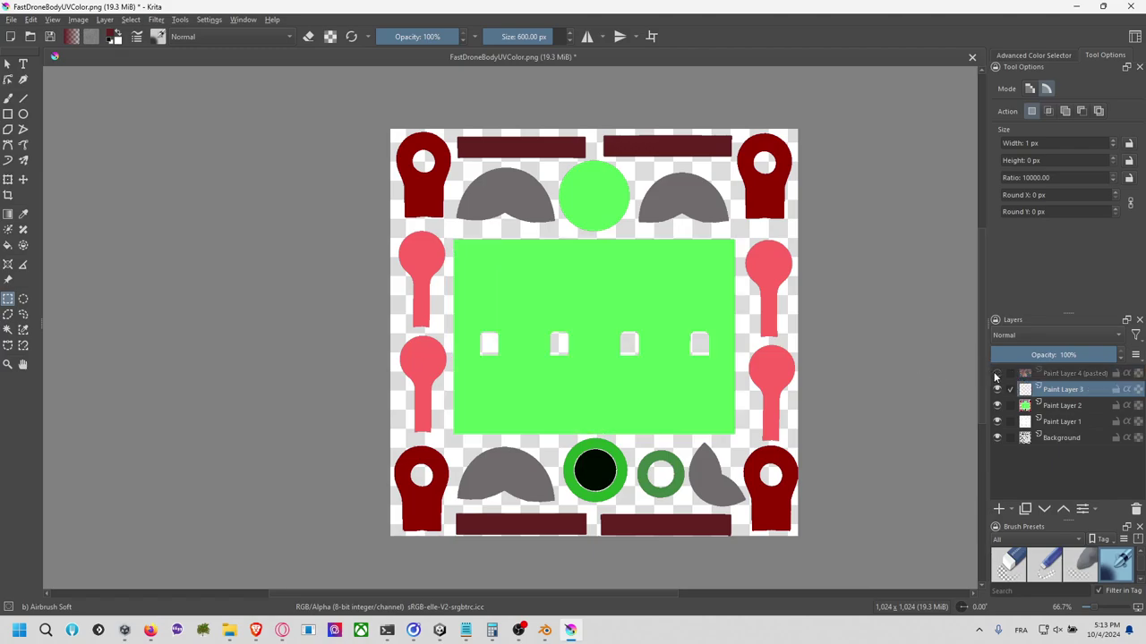
{"action": "key", "text": "ctrl+s"}
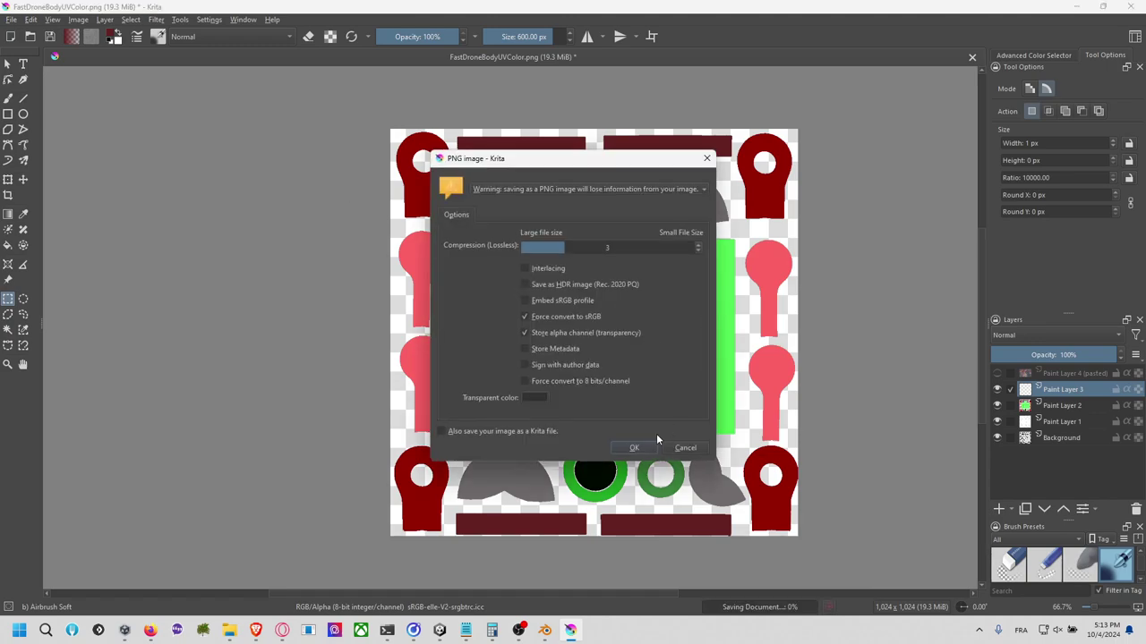
{"action": "left_click", "coordinate": [635, 447]}
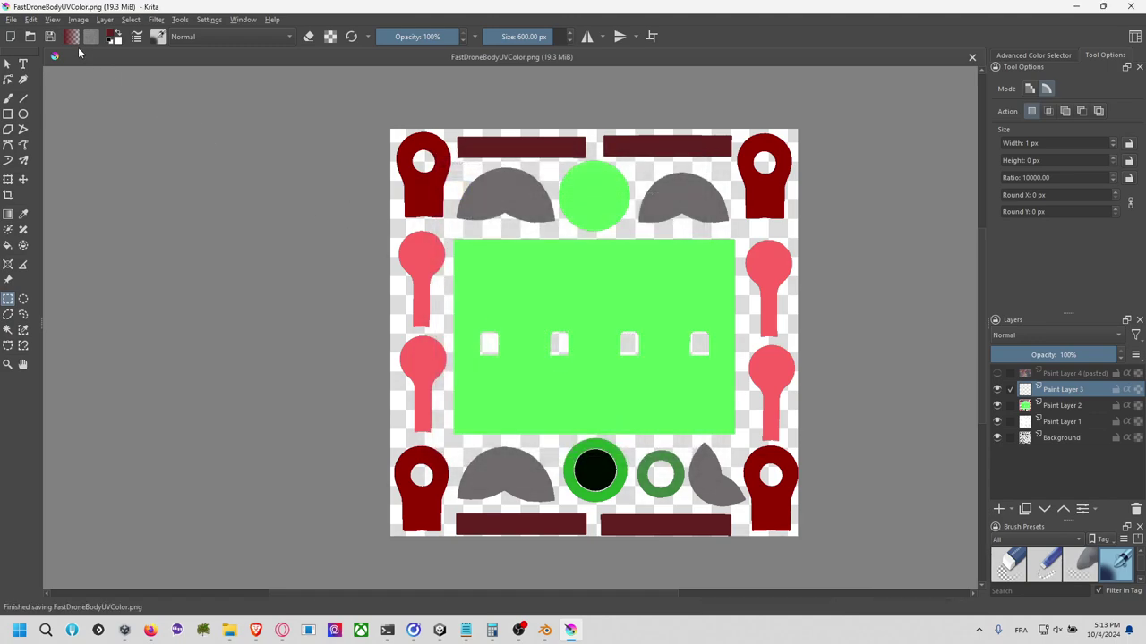
Step: Save the texture as FastDroneBodyUVTexture.png and show the nebula-cat layer again
{"action": "left_click", "coordinate": [11, 19]}
{"action": "left_click", "coordinate": [84, 93]}
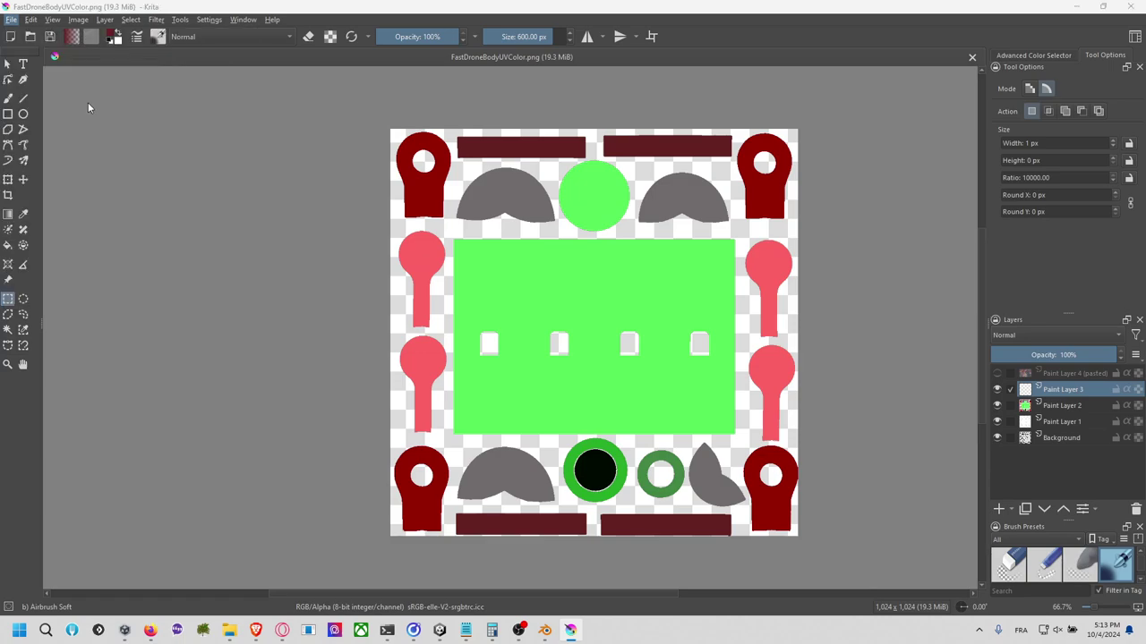
{"action": "left_click", "coordinate": [133, 251]}
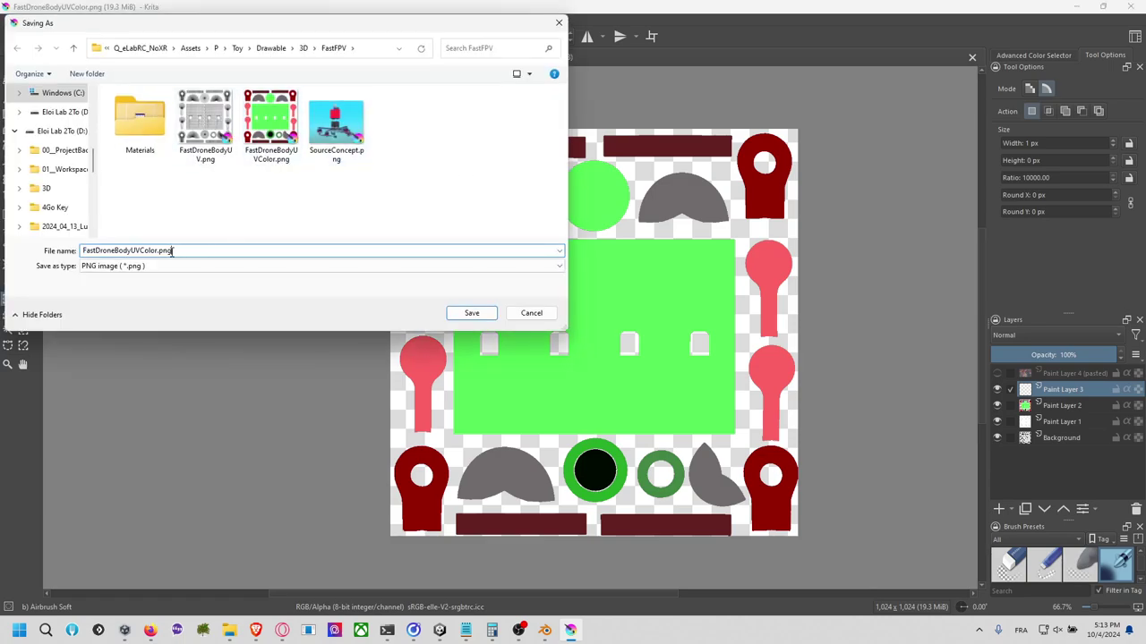
{"action": "key", "text": "BackSpace"}
{"action": "key", "text": "BackSpace"}
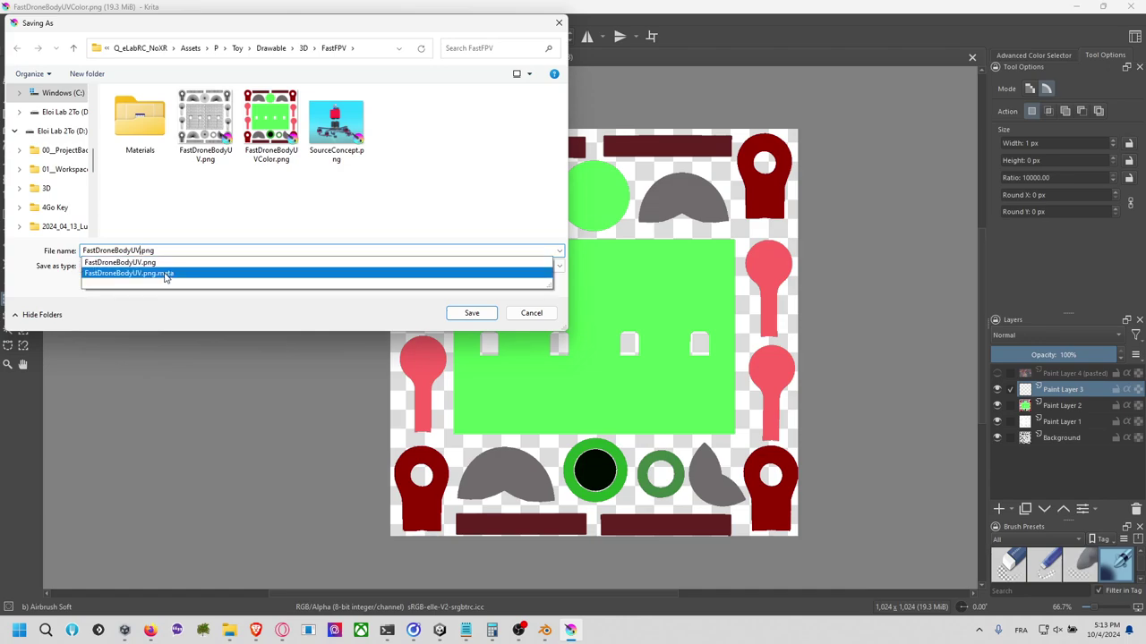
{"action": "type", "text": "Texture"}
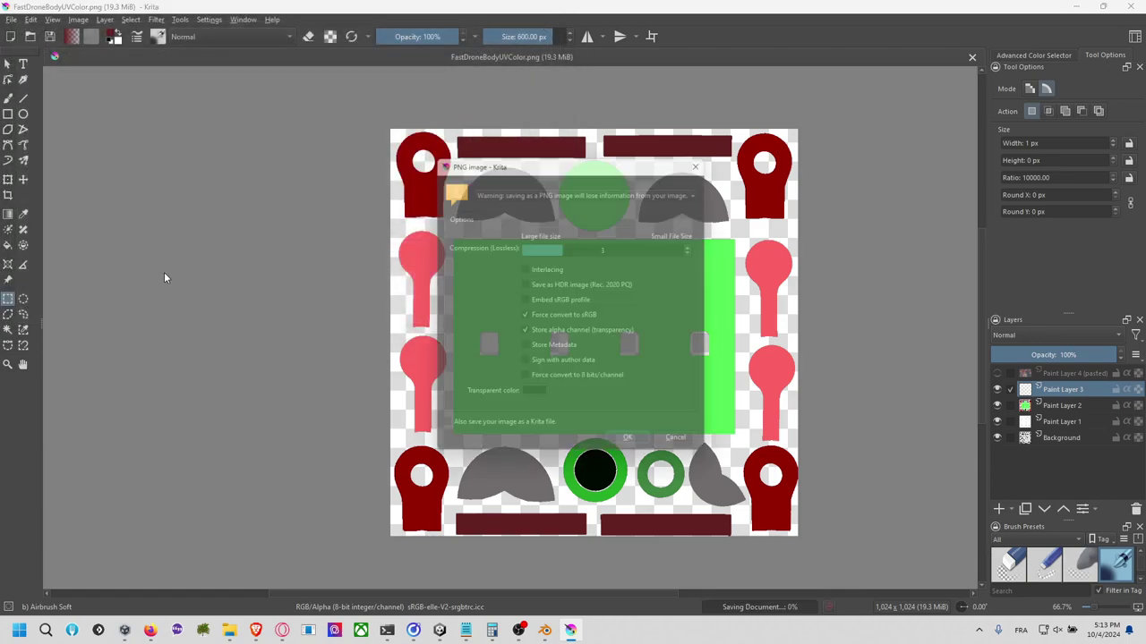
{"action": "key", "text": "Return"}
{"action": "left_click", "coordinate": [649, 446]}
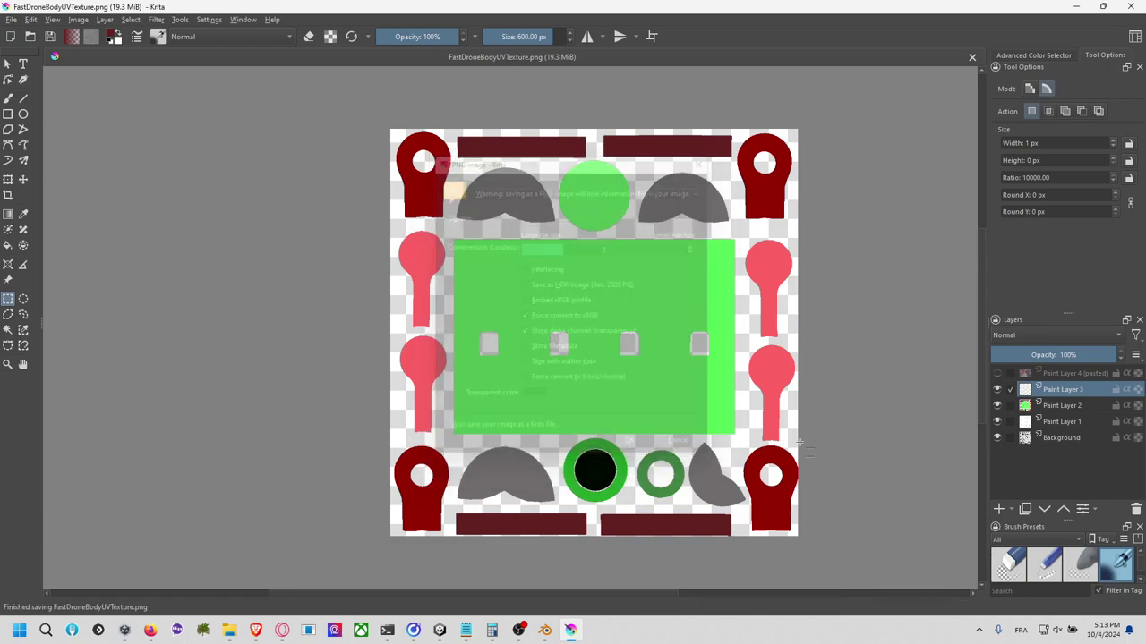
{"action": "left_click", "coordinate": [998, 374]}
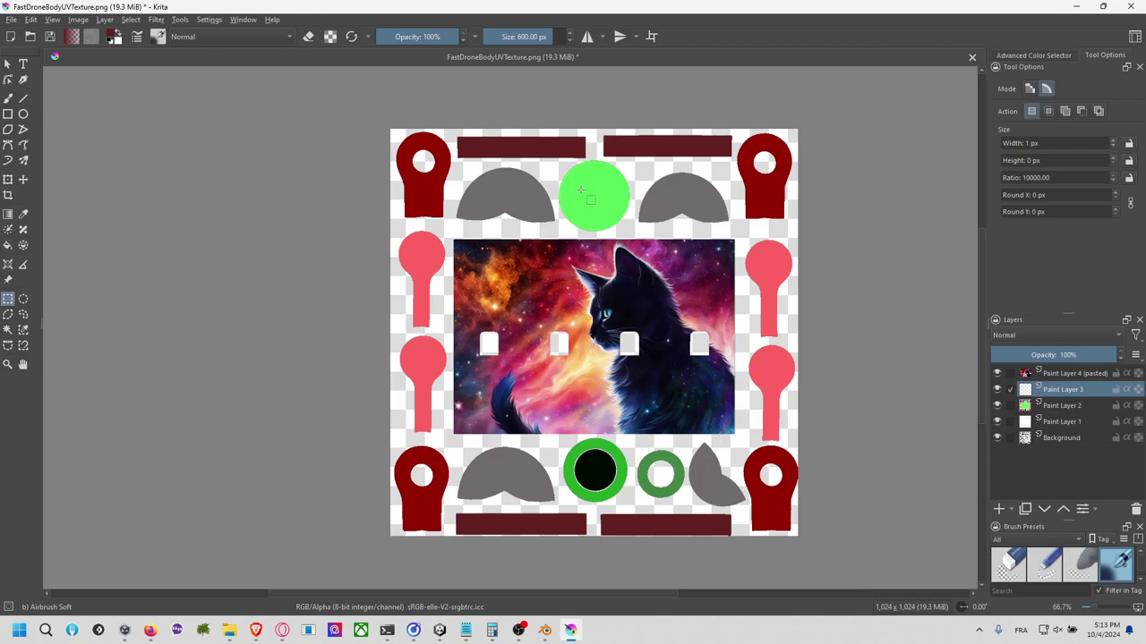
Step: Fill the top green circle and the first bottom ring black on Paint Layer 2
{"action": "left_click", "coordinate": [6, 247]}
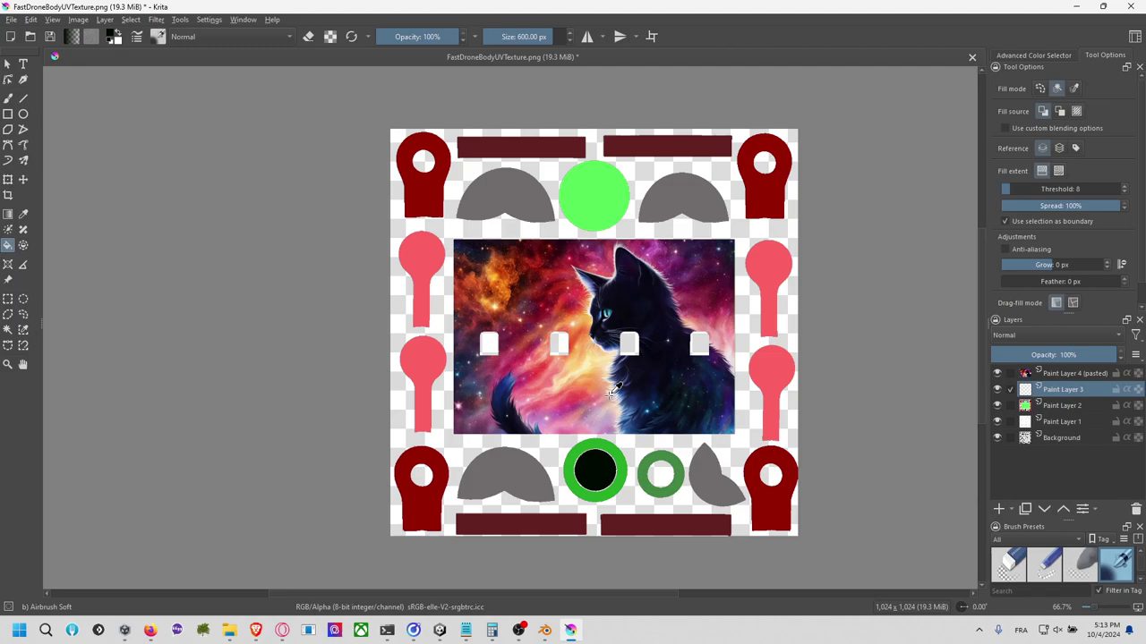
{"action": "left_click", "coordinate": [594, 195]}
{"action": "key", "text": "ctrl+z"}
{"action": "left_click", "coordinate": [1070, 411]}
{"action": "left_click", "coordinate": [610, 184]}
{"action": "left_click", "coordinate": [619, 459]}
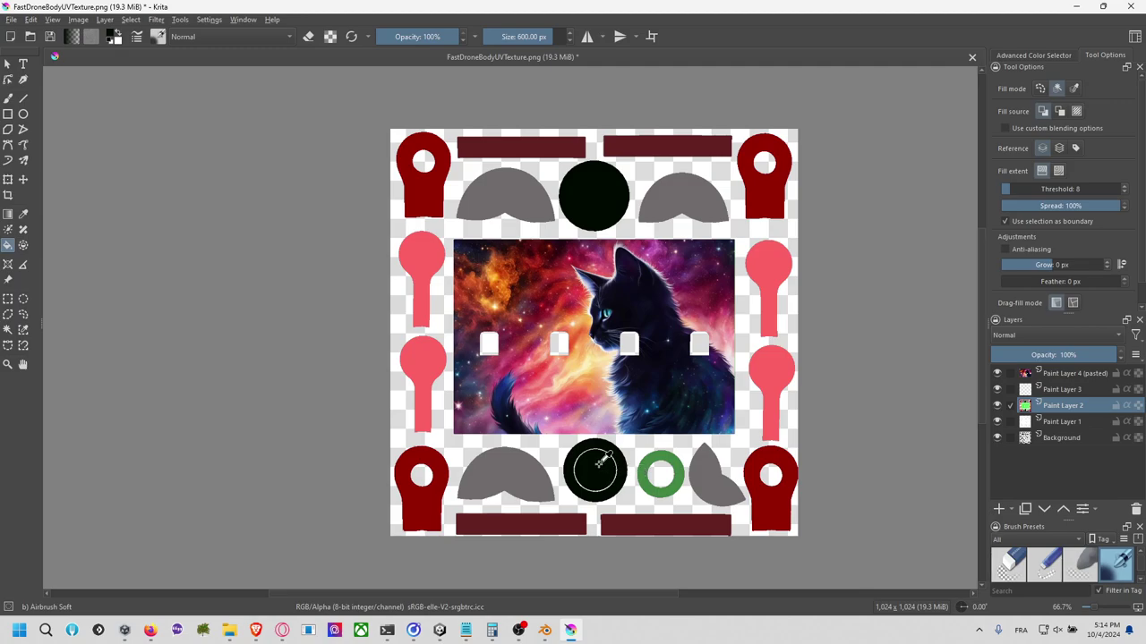
Step: Give the first ring a grey centre and fill the second green ring black
{"action": "left_click", "coordinate": [532, 475], "text": "ctrl"}
{"action": "left_click", "coordinate": [612, 467]}
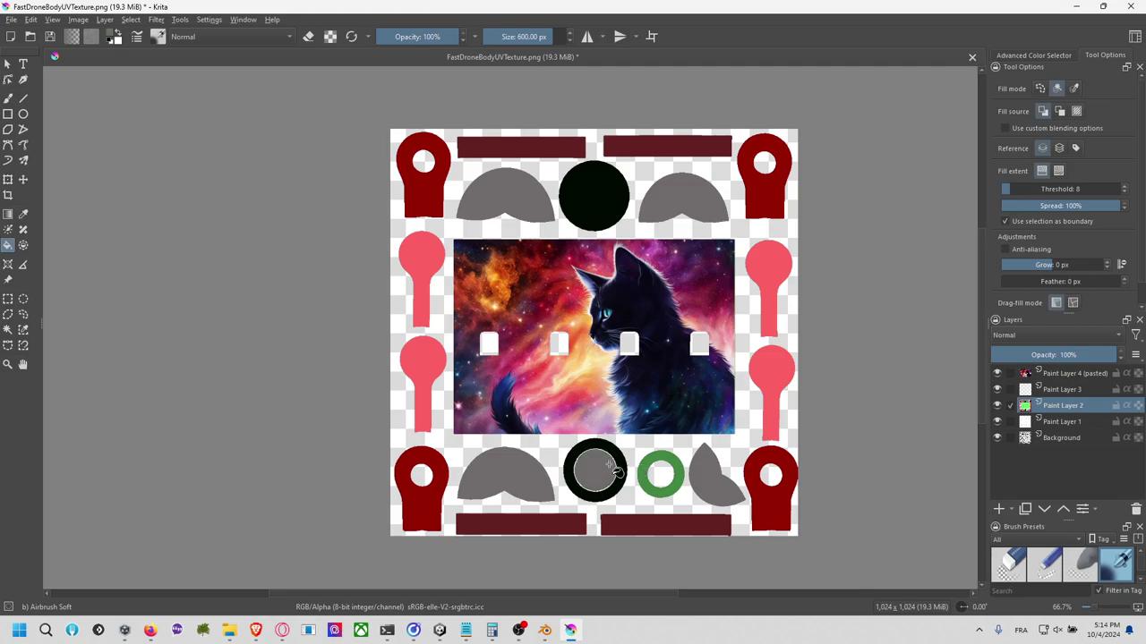
{"action": "left_click", "coordinate": [616, 441], "text": "ctrl"}
{"action": "left_click", "coordinate": [661, 458]}
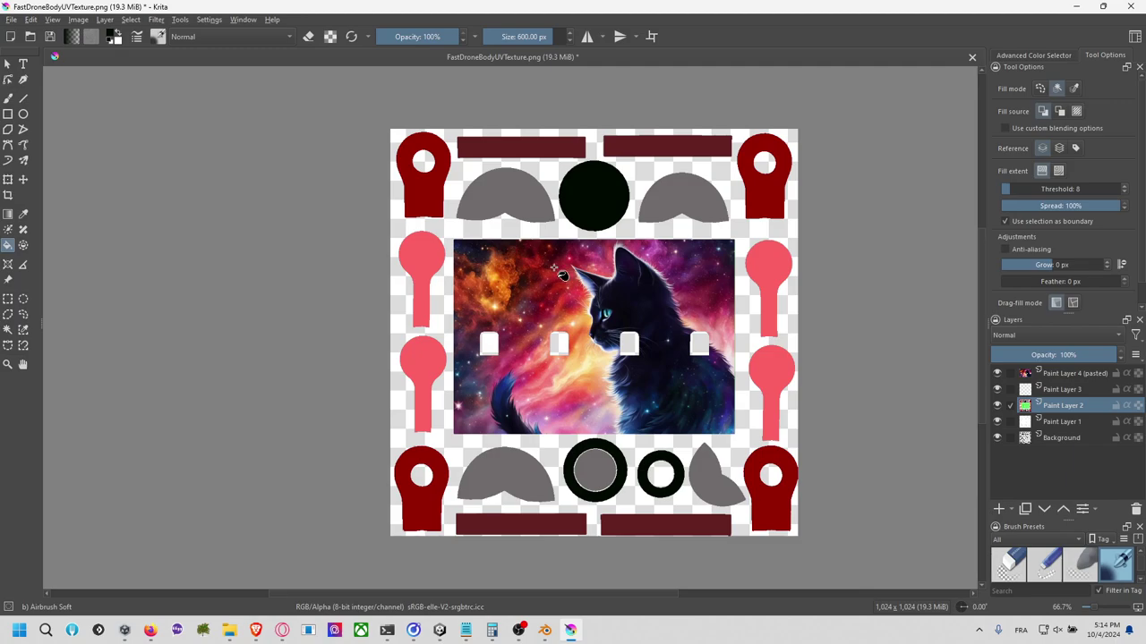
{"action": "left_click", "coordinate": [8, 299]}
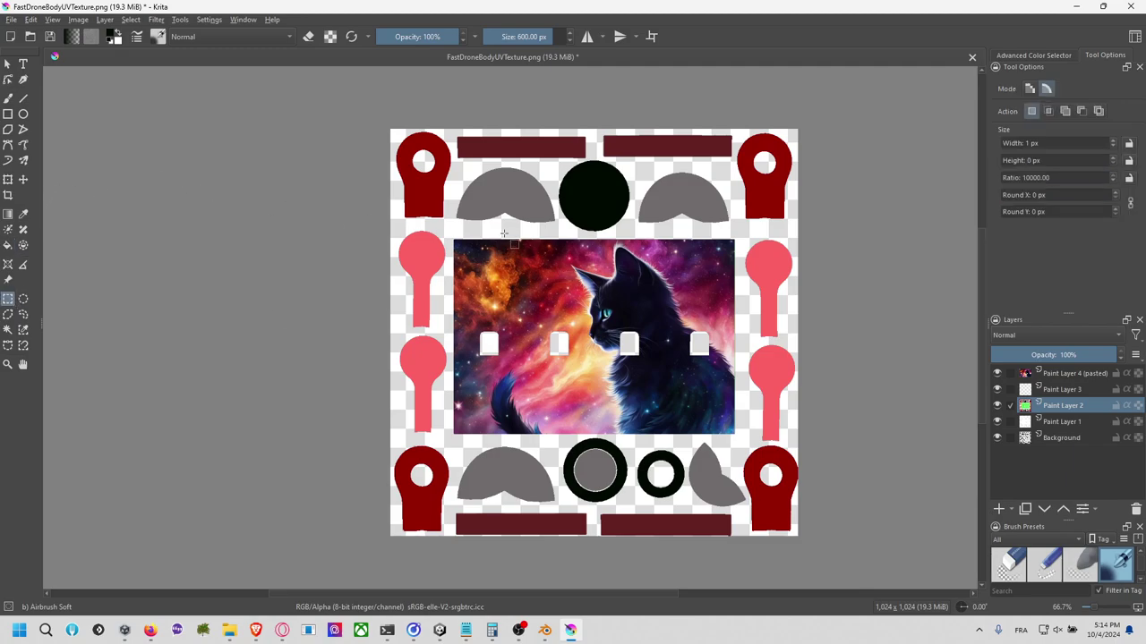
Step: Copy a nebula patch from the cat image's upper left onto the top-left grey shape
{"action": "left_click_drag", "start_coordinate": [459, 244], "coordinate": [562, 319]}
{"action": "left_click", "coordinate": [1053, 376]}
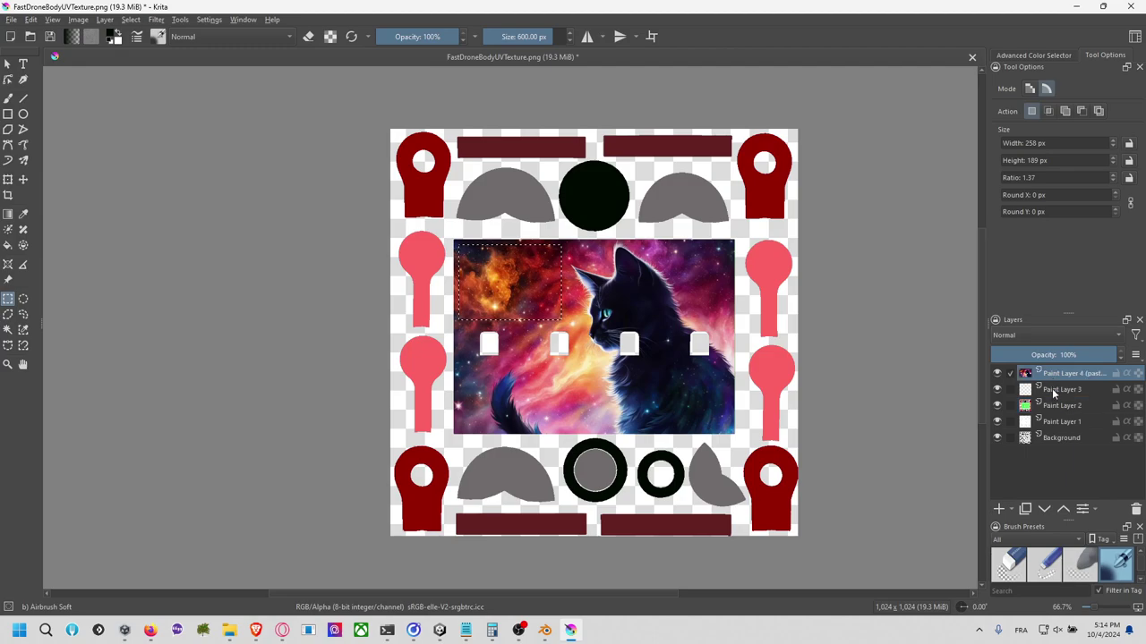
{"action": "left_click", "coordinate": [999, 508]}
{"action": "key", "text": "ctrl+alt+j"}
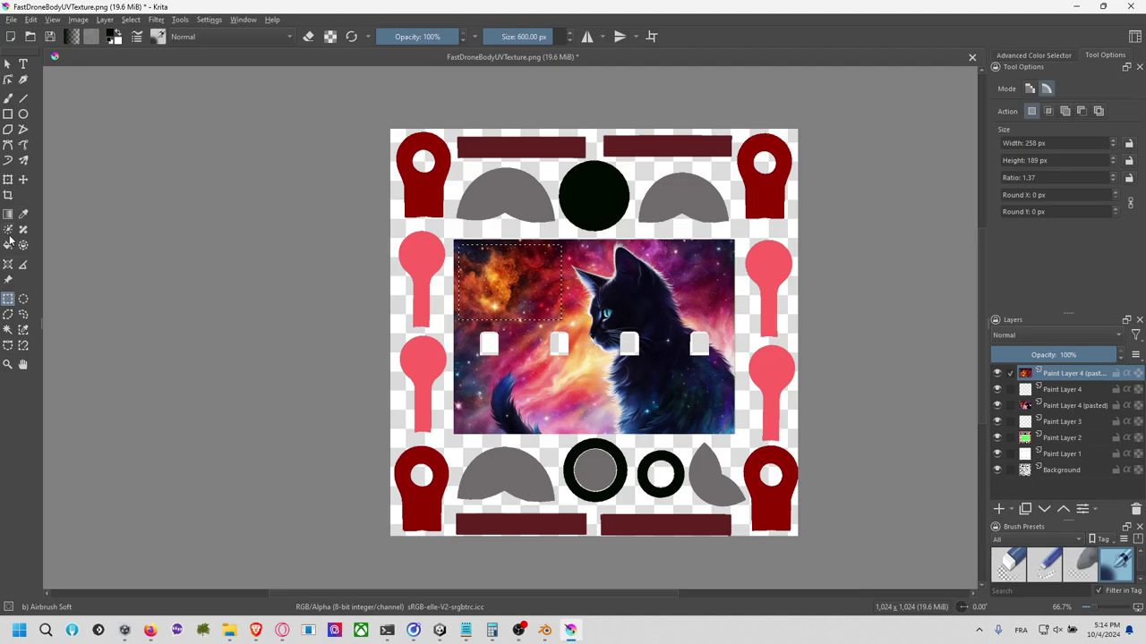
{"action": "left_click", "coordinate": [8, 180]}
{"action": "left_click_drag", "start_coordinate": [538, 292], "coordinate": [694, 228]}
{"action": "key", "text": "Return"}
Step: Paste more nebula patches at top right and over the lower-right grey shape
{"action": "key", "text": "ctrl+v"}
{"action": "key", "text": "Return"}
{"action": "key", "text": "ctrl+v"}
{"action": "left_click_drag", "start_coordinate": [671, 281], "coordinate": [632, 472]}
{"action": "key", "text": "Return"}
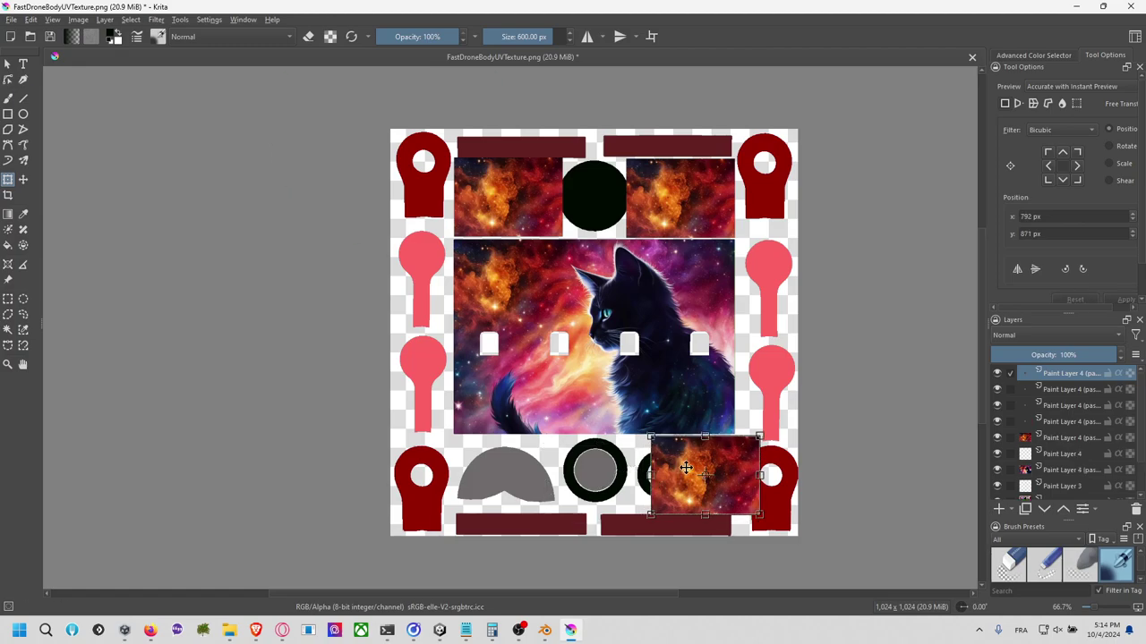
{"action": "left_click", "coordinate": [508, 472]}
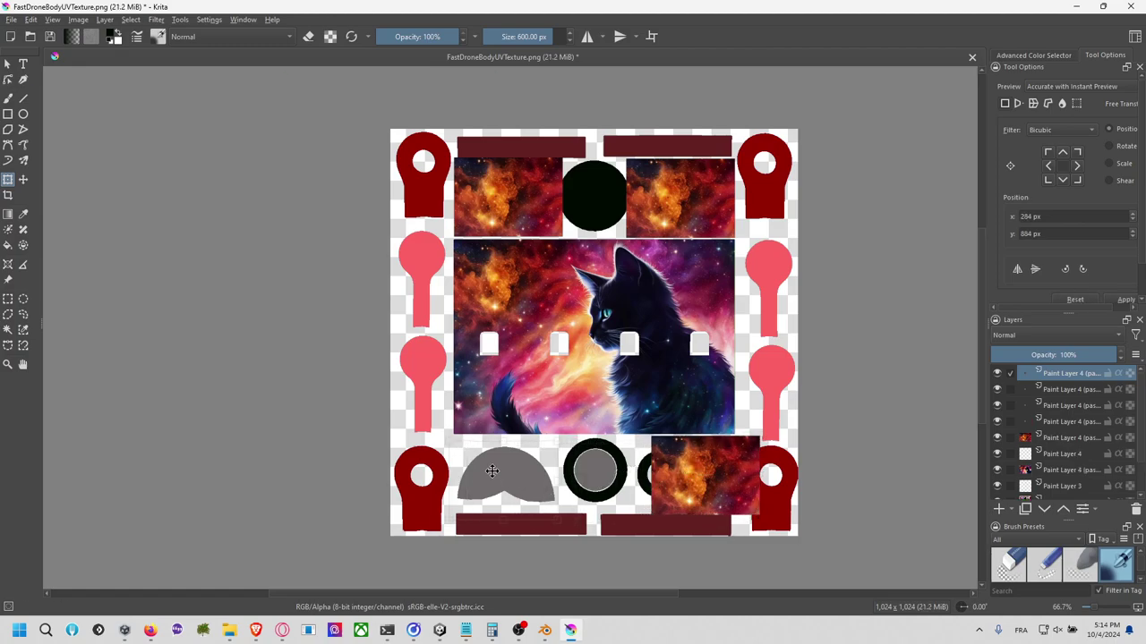
{"action": "left_click", "coordinate": [698, 466]}
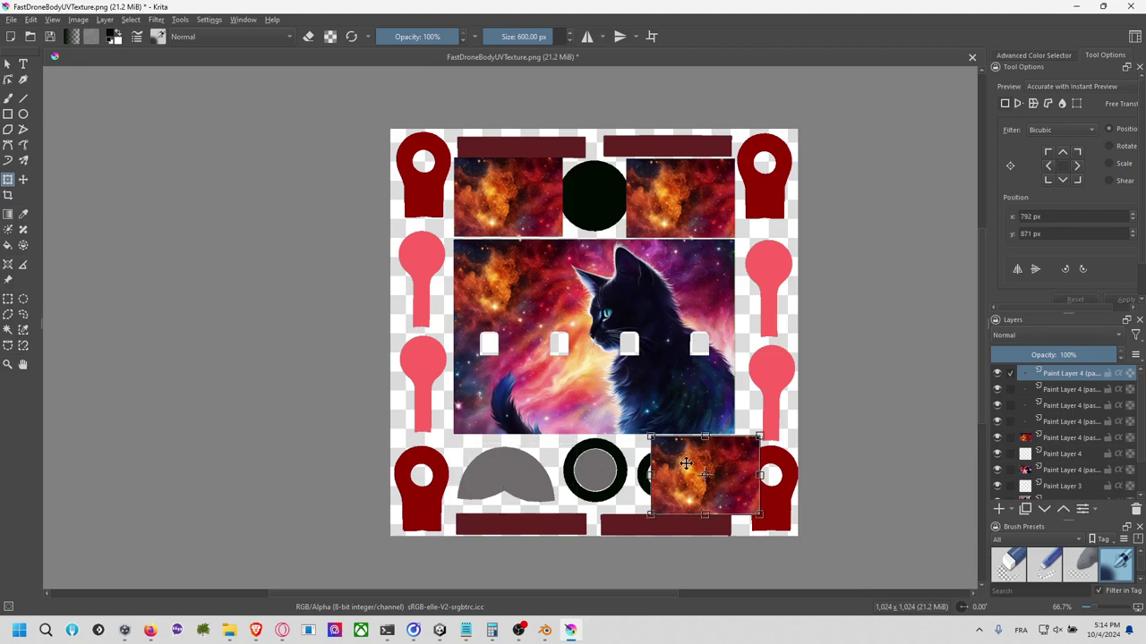
{"action": "left_click", "coordinate": [1074, 389]}
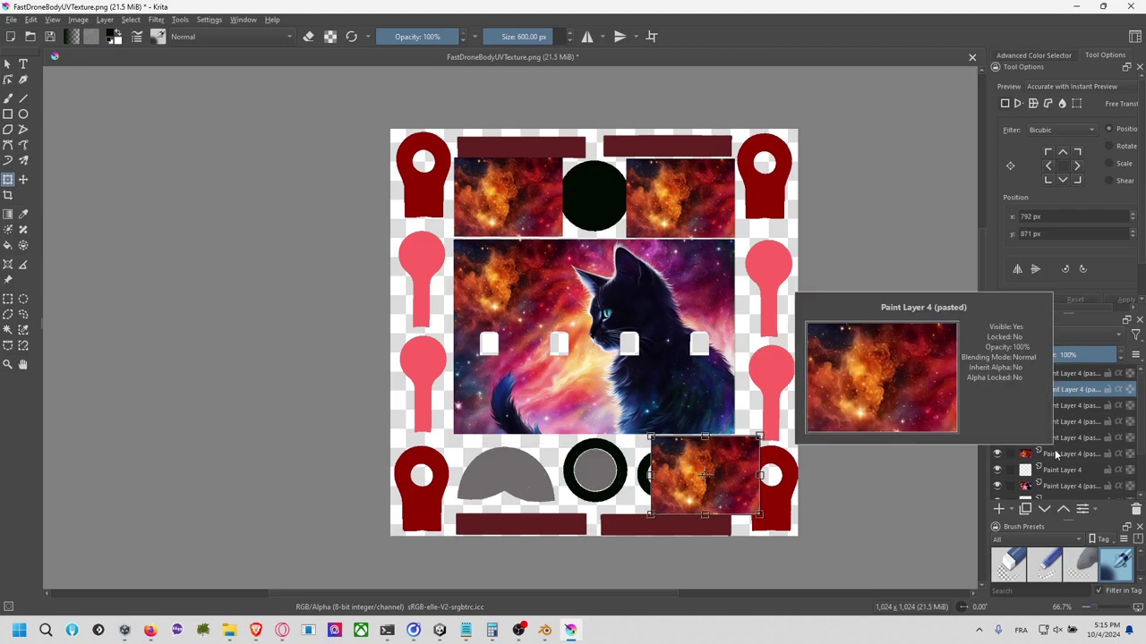
Step: Duplicate the lower-right nebula patch layer and move the copy over the lower-left grey half-disc
{"action": "left_click", "coordinate": [1070, 405]}
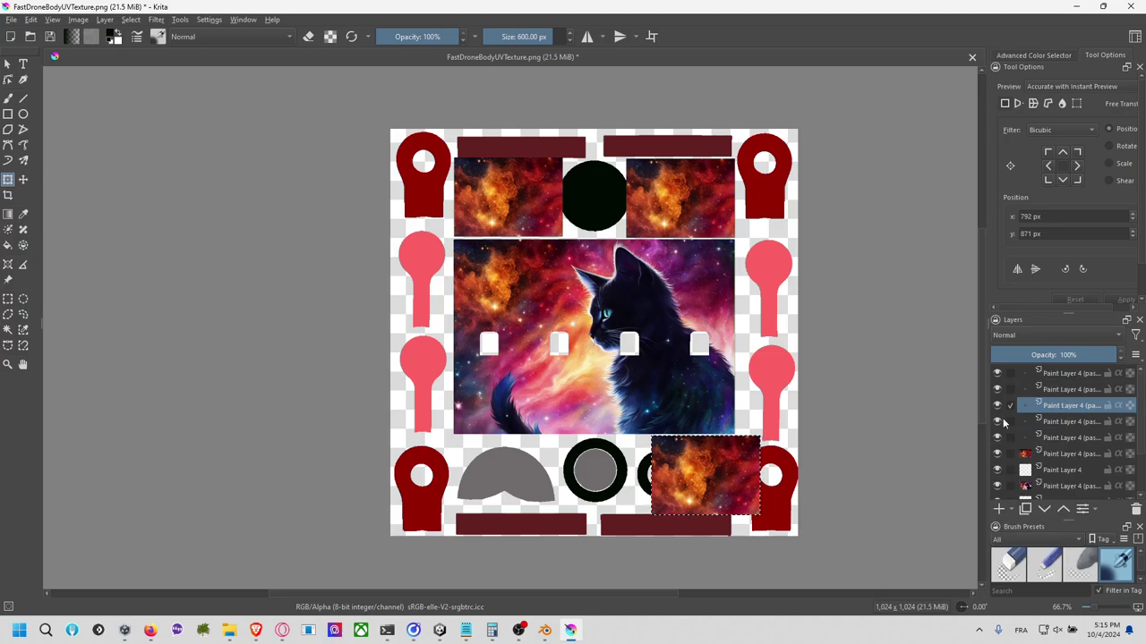
{"action": "left_click", "coordinate": [8, 299]}
{"action": "left_click", "coordinate": [125, 324]}
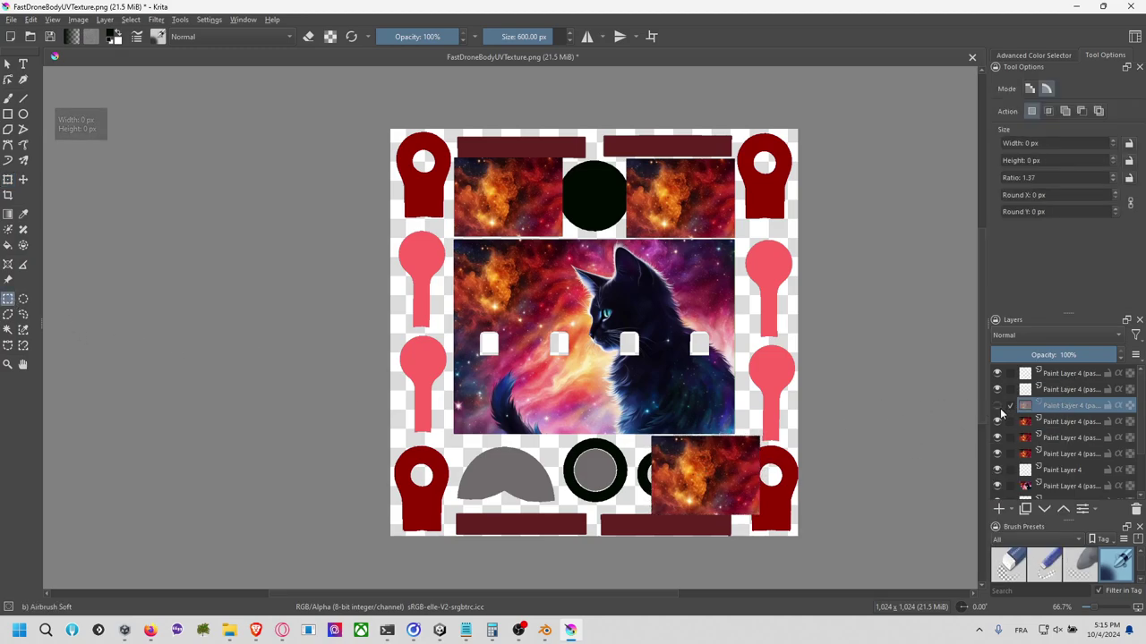
{"action": "left_click", "coordinate": [998, 422]}
{"action": "left_click", "coordinate": [998, 422]}
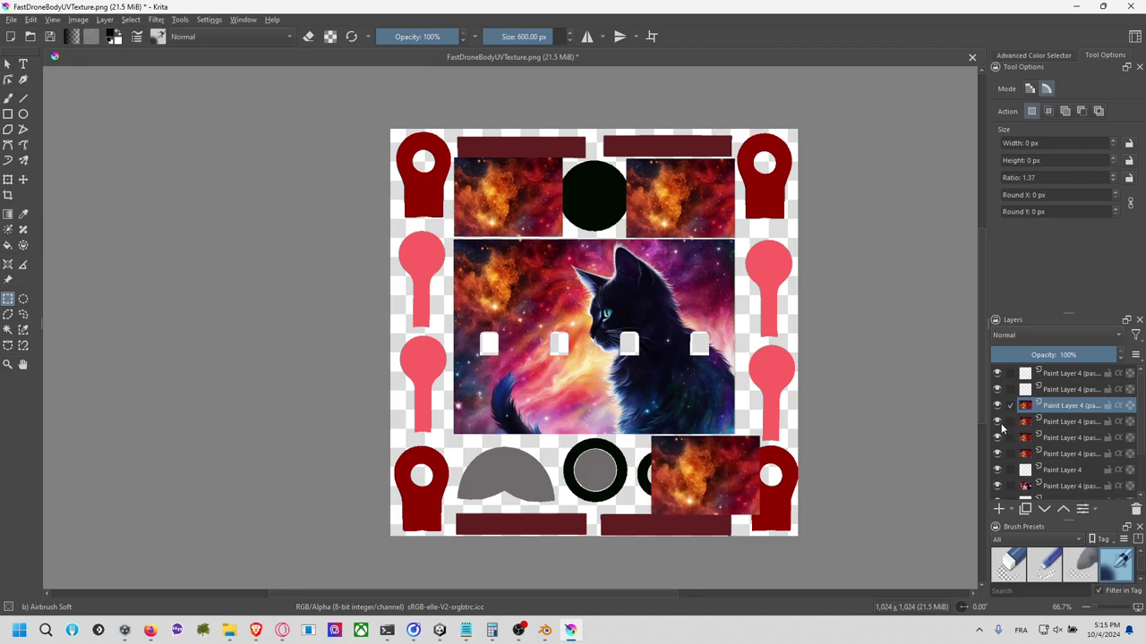
{"action": "left_click", "coordinate": [1063, 422]}
{"action": "key", "text": "ctrl+j"}
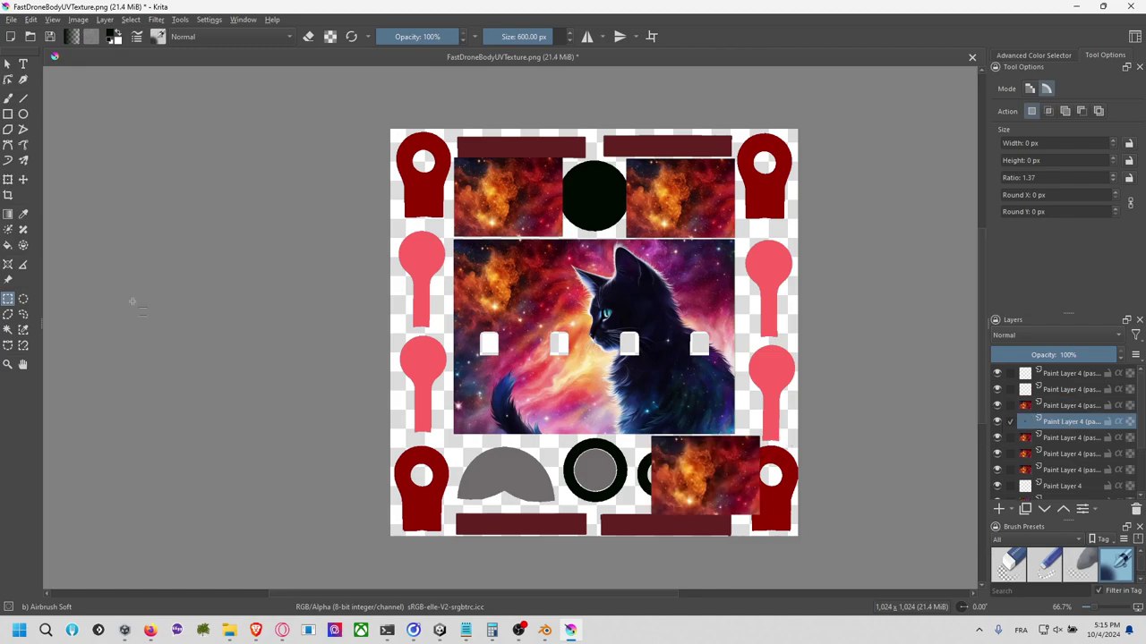
{"action": "left_click", "coordinate": [8, 180]}
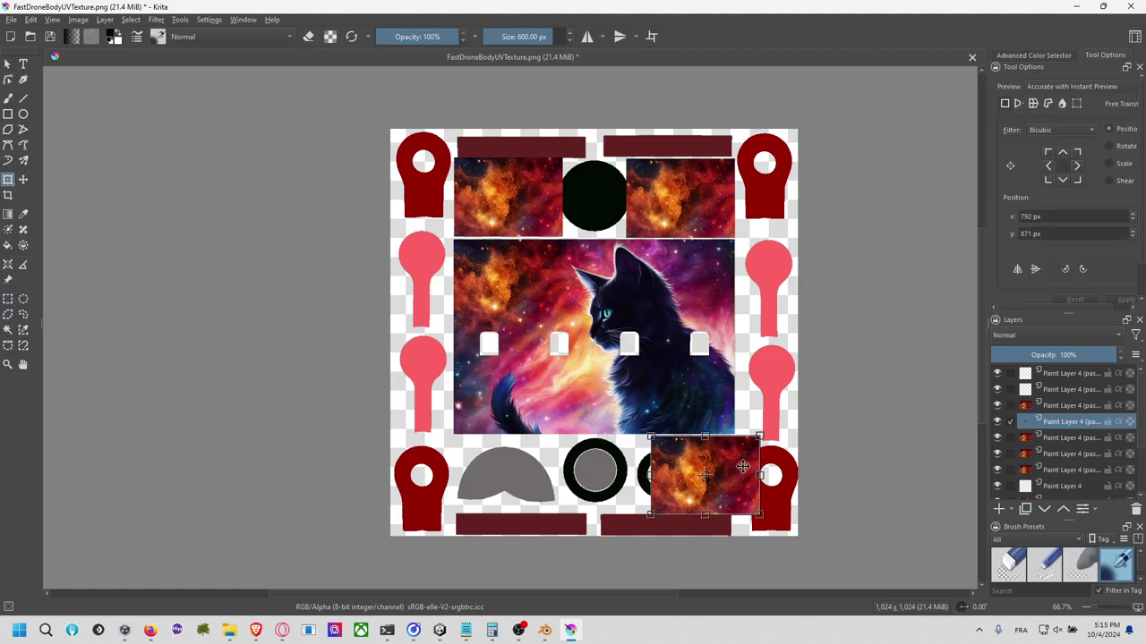
{"action": "left_click_drag", "start_coordinate": [745, 469], "coordinate": [549, 474]}
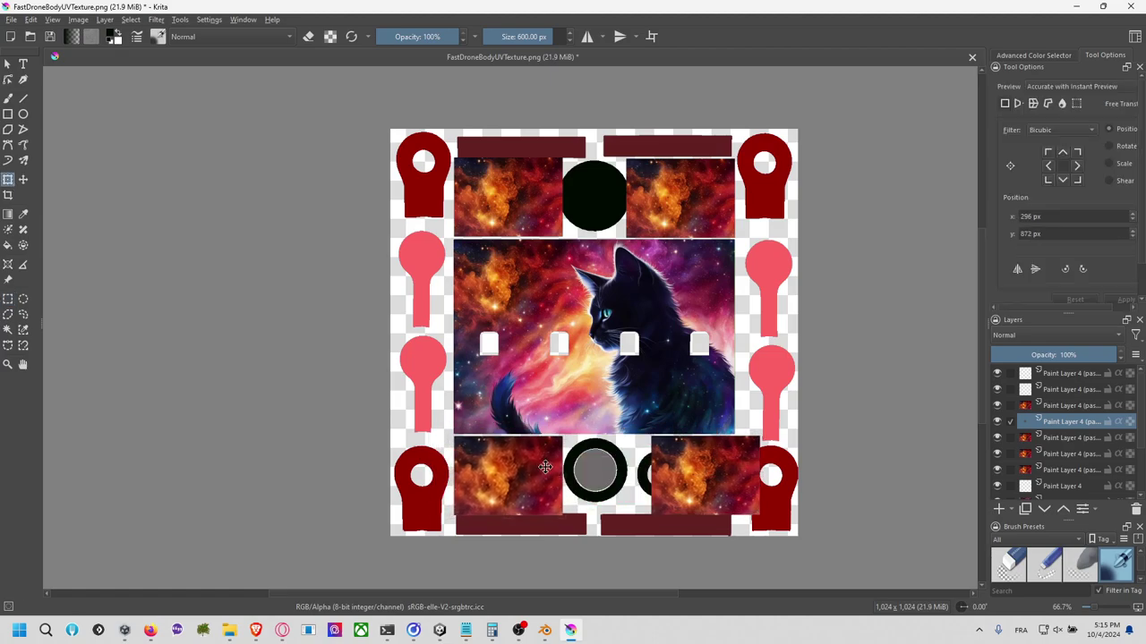
Step: Merge the separate pasted patch layers down into a single layer
{"action": "left_click", "coordinate": [1074, 408]}
{"action": "left_click", "coordinate": [1075, 469]}
{"action": "left_click", "coordinate": [1065, 374], "text": "shift"}
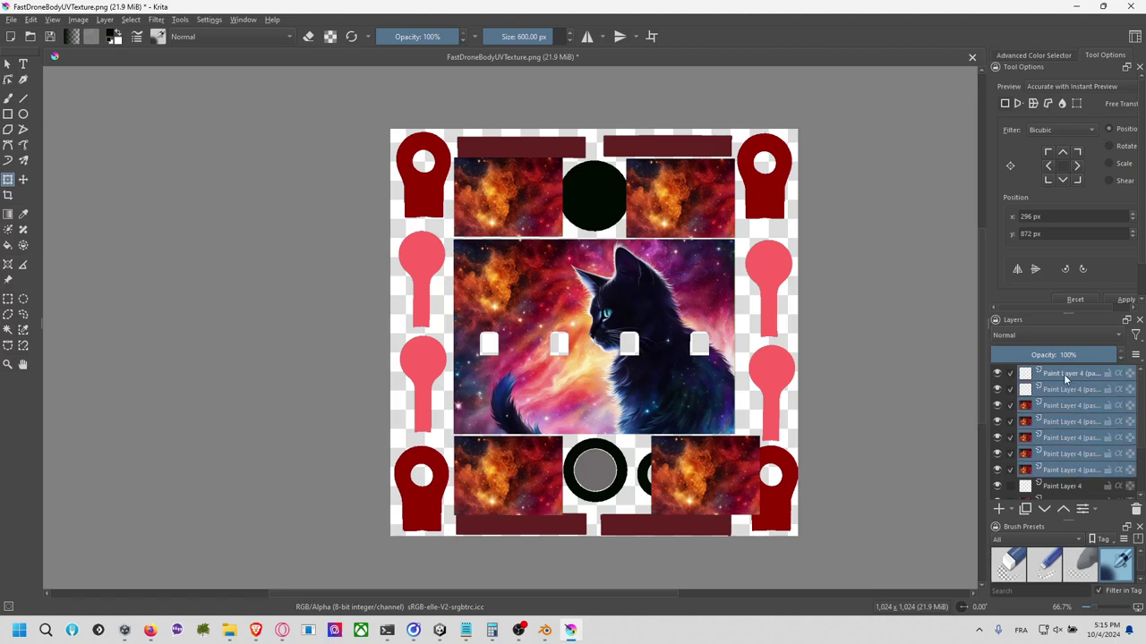
{"action": "right_click", "coordinate": [1062, 375]}
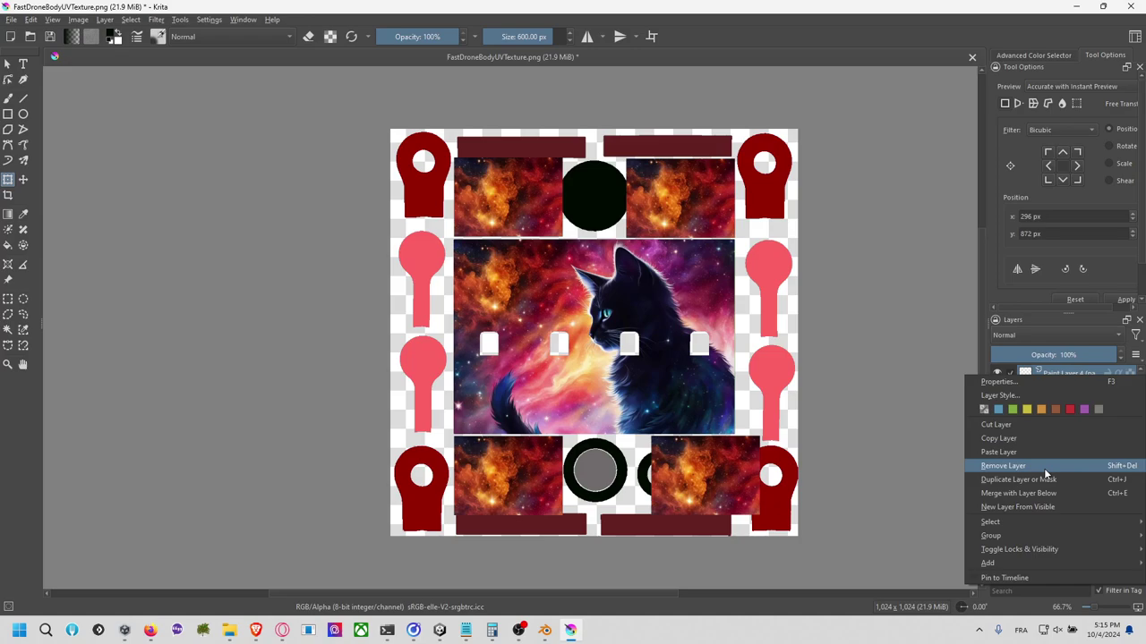
{"action": "right_click", "coordinate": [1073, 374]}
{"action": "right_click", "coordinate": [1072, 374]}
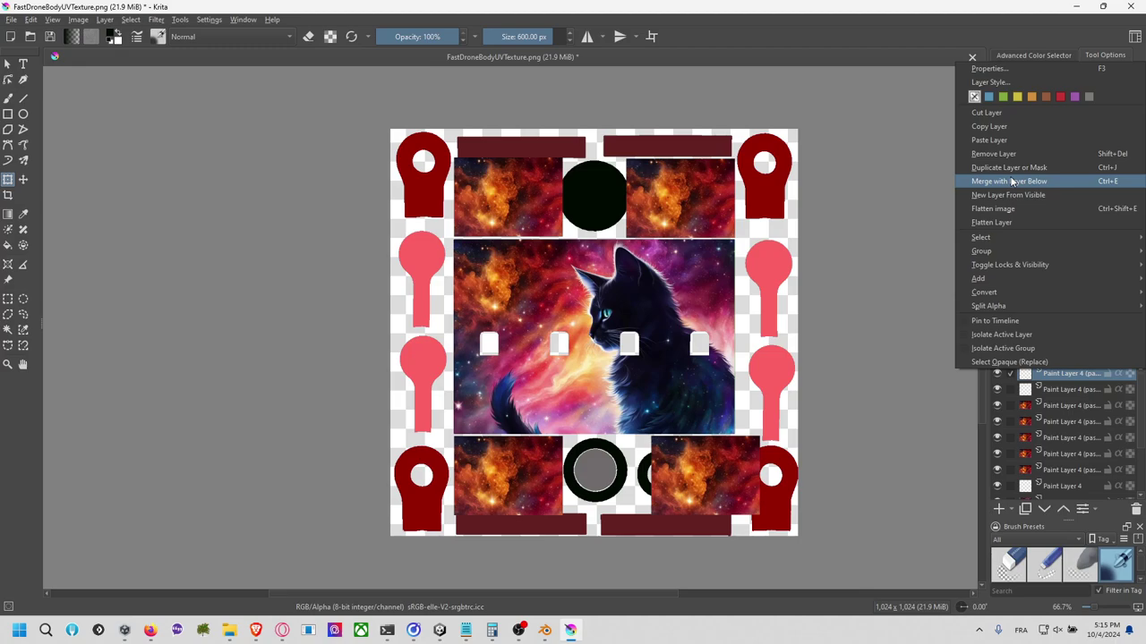
{"action": "left_click", "coordinate": [1001, 174]}
{"action": "right_click", "coordinate": [1063, 375]}
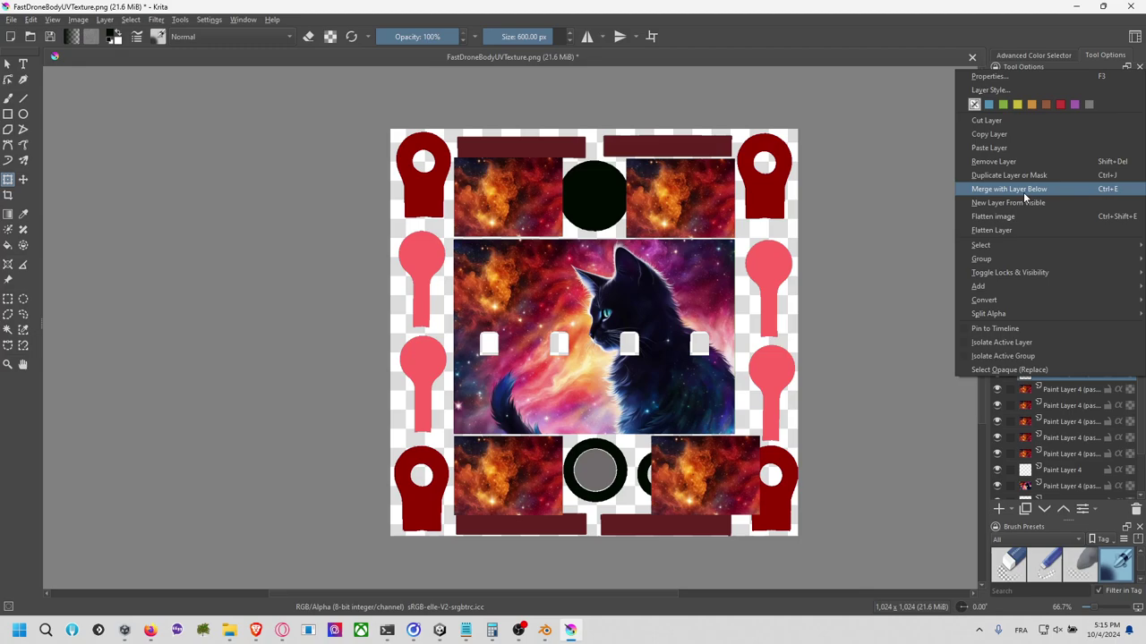
{"action": "left_click", "coordinate": [1024, 190]}
{"action": "key", "text": "ctrl+e"}
{"action": "key", "text": "ctrl+e"}
{"action": "key", "text": "ctrl+e"}
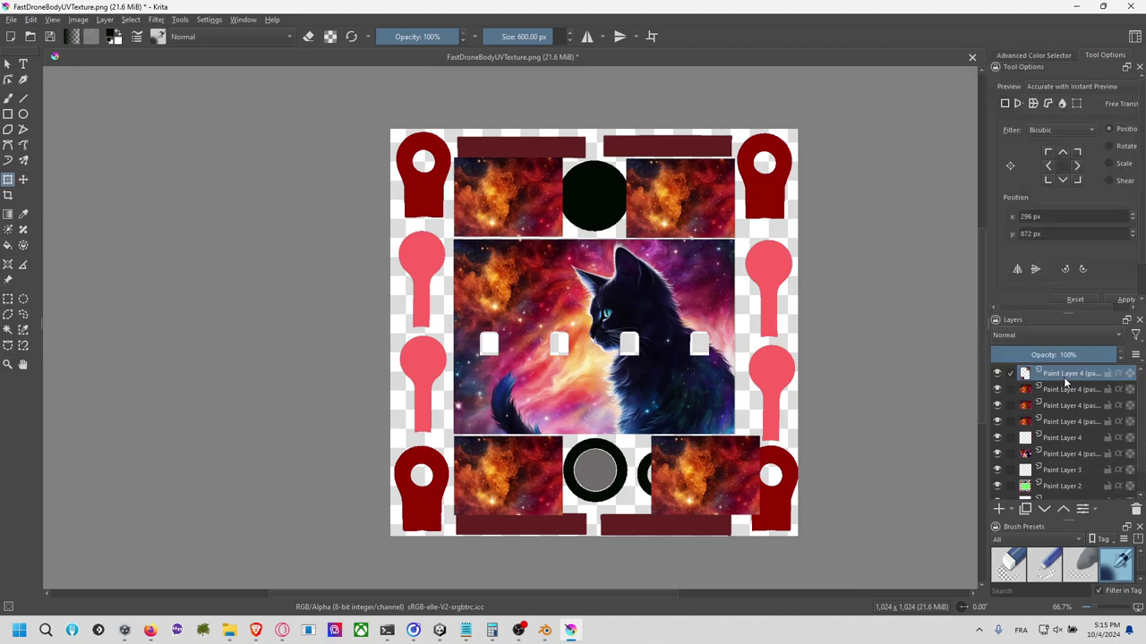
{"action": "key", "text": "ctrl+e"}
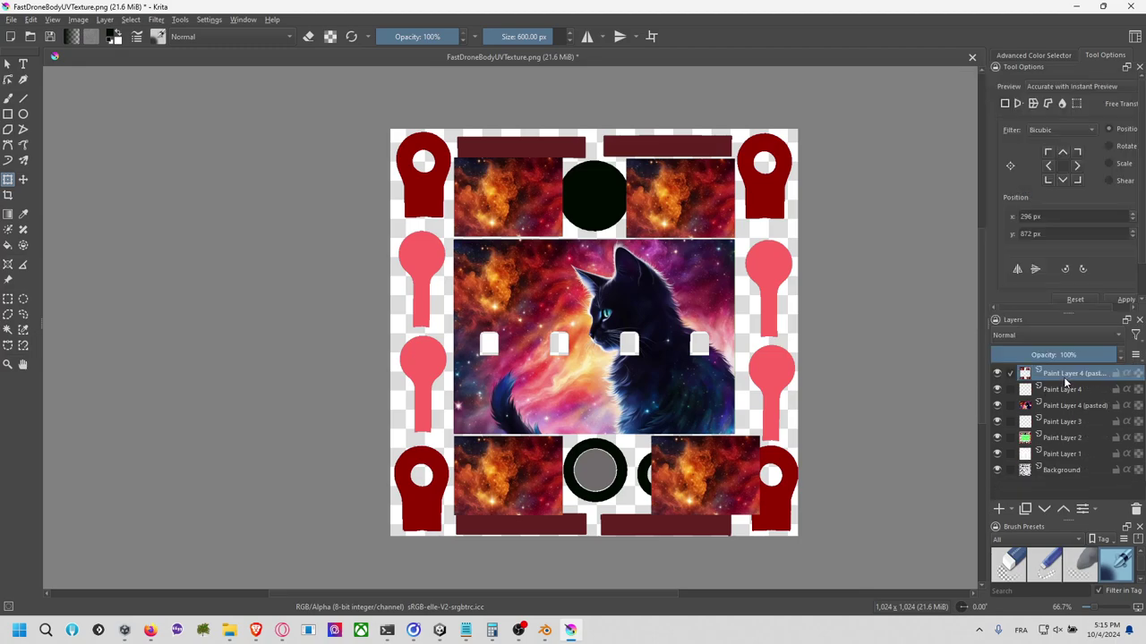
Step: Magic-wand the four grey shapes and delete the merged nebula patches outside them
{"action": "left_click", "coordinate": [1074, 437]}
{"action": "left_click", "coordinate": [996, 406]}
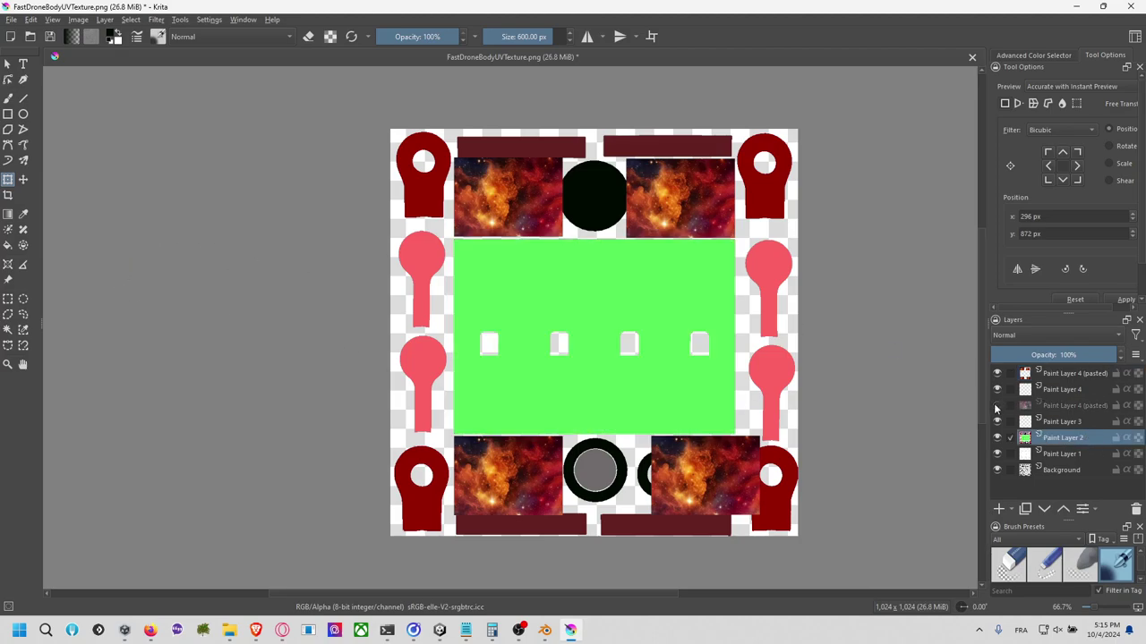
{"action": "left_click", "coordinate": [996, 406]}
{"action": "left_click", "coordinate": [997, 375]}
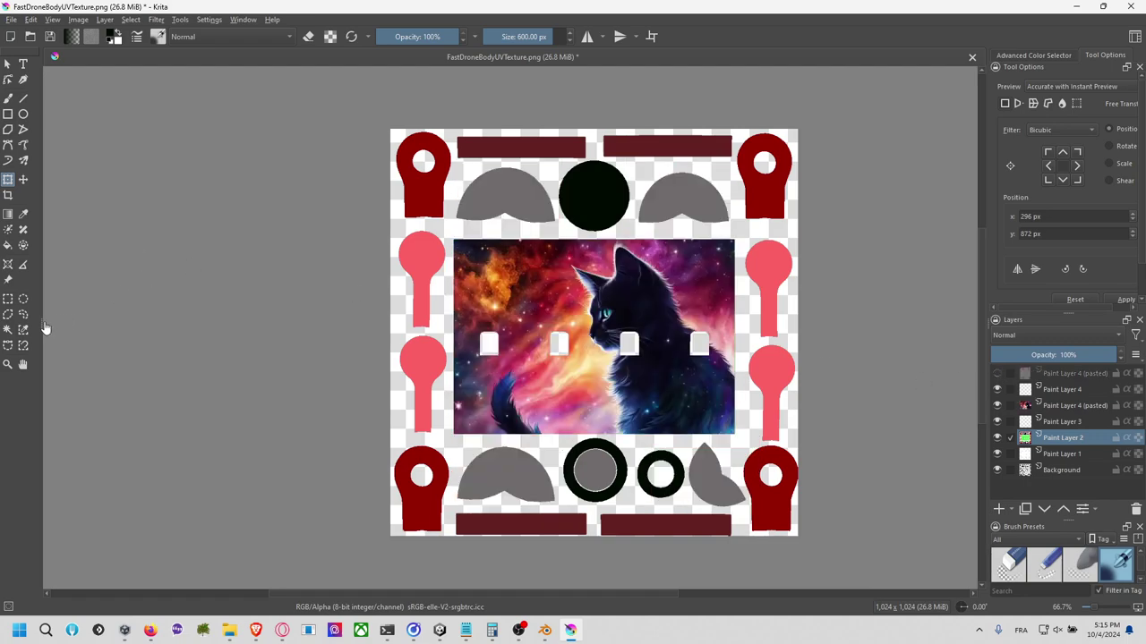
{"action": "left_click", "coordinate": [8, 329]}
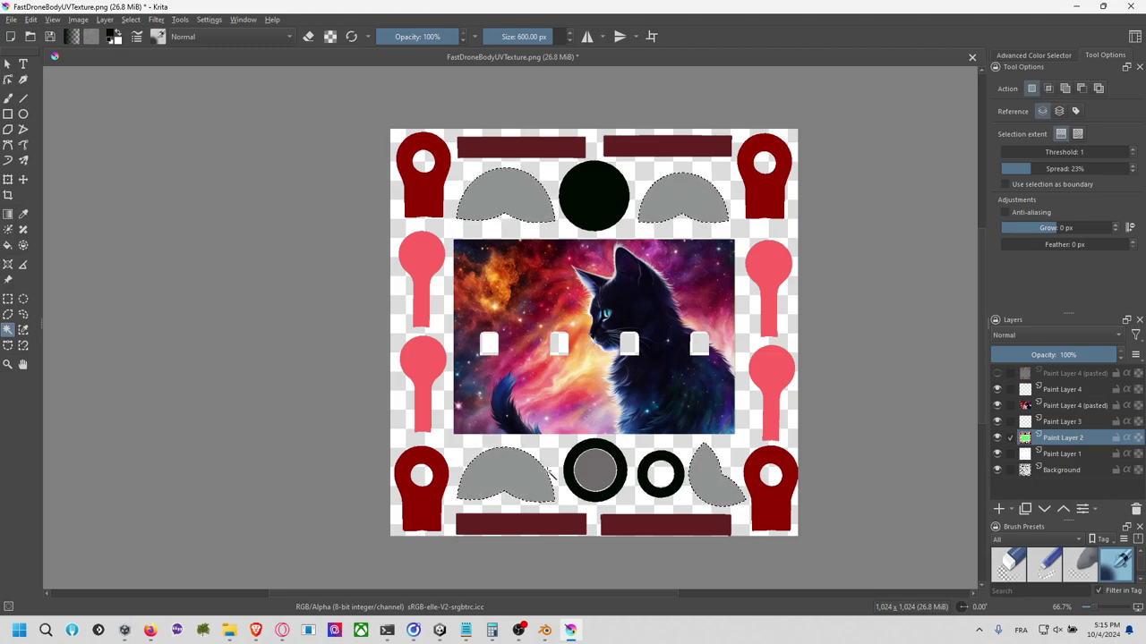
{"action": "left_click", "coordinate": [998, 376]}
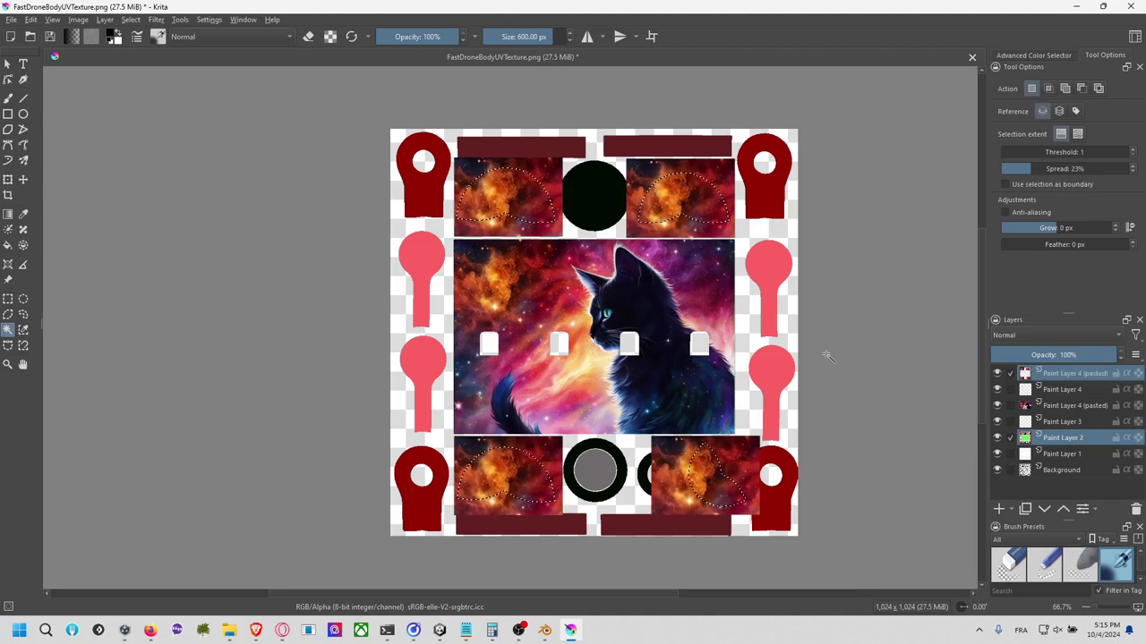
{"action": "key", "text": "ctrl+shift+i"}
{"action": "key", "text": "Delete"}
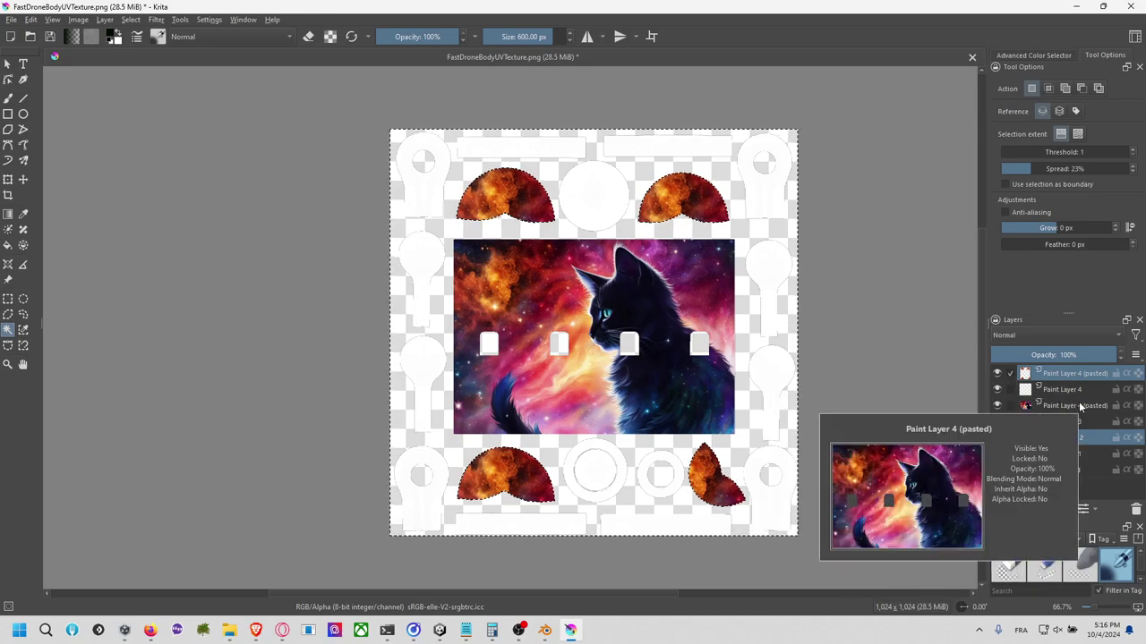
Step: Delete the leftover nebula outside the shapes on Paint Layer 4, then deselect
{"action": "left_click", "coordinate": [1008, 391]}
{"action": "left_click", "coordinate": [999, 391]}
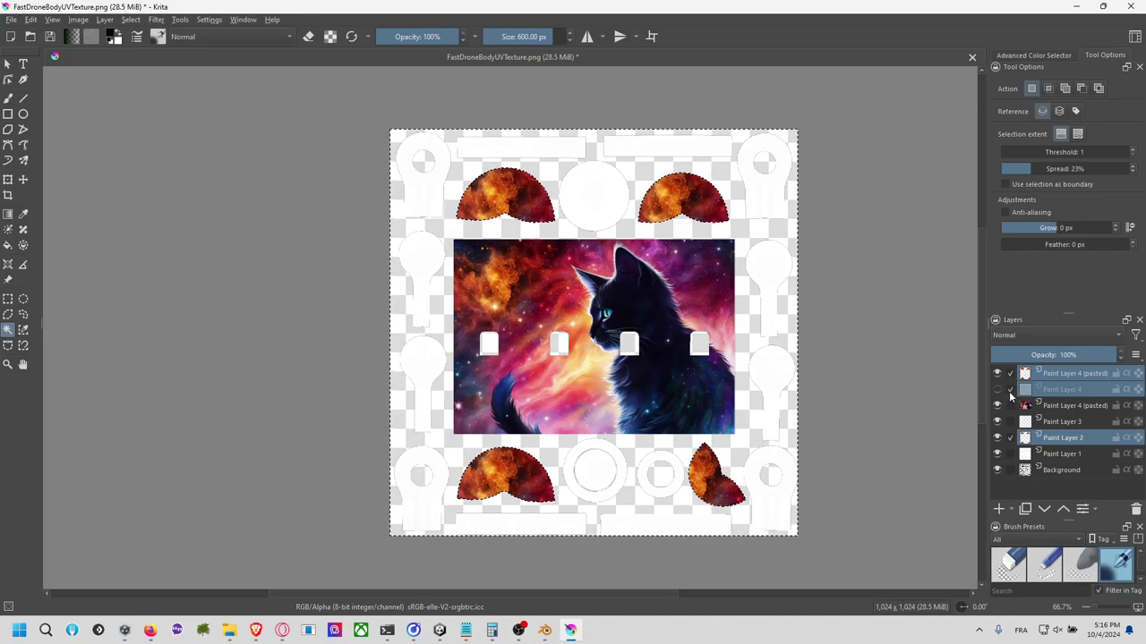
{"action": "left_click", "coordinate": [997, 389]}
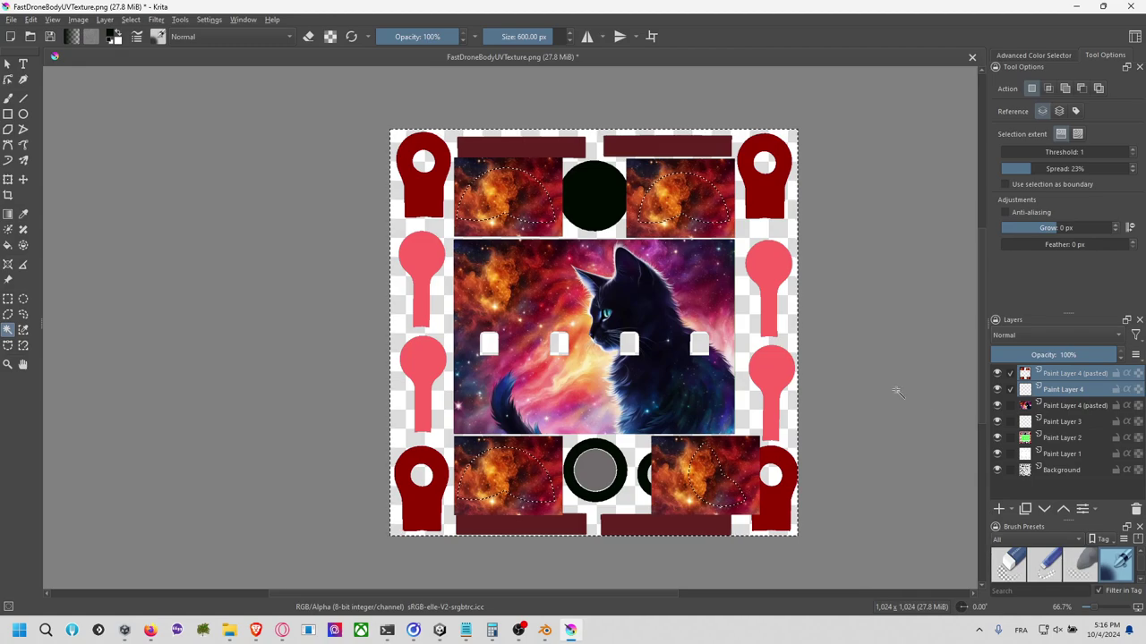
{"action": "key", "text": "Delete"}
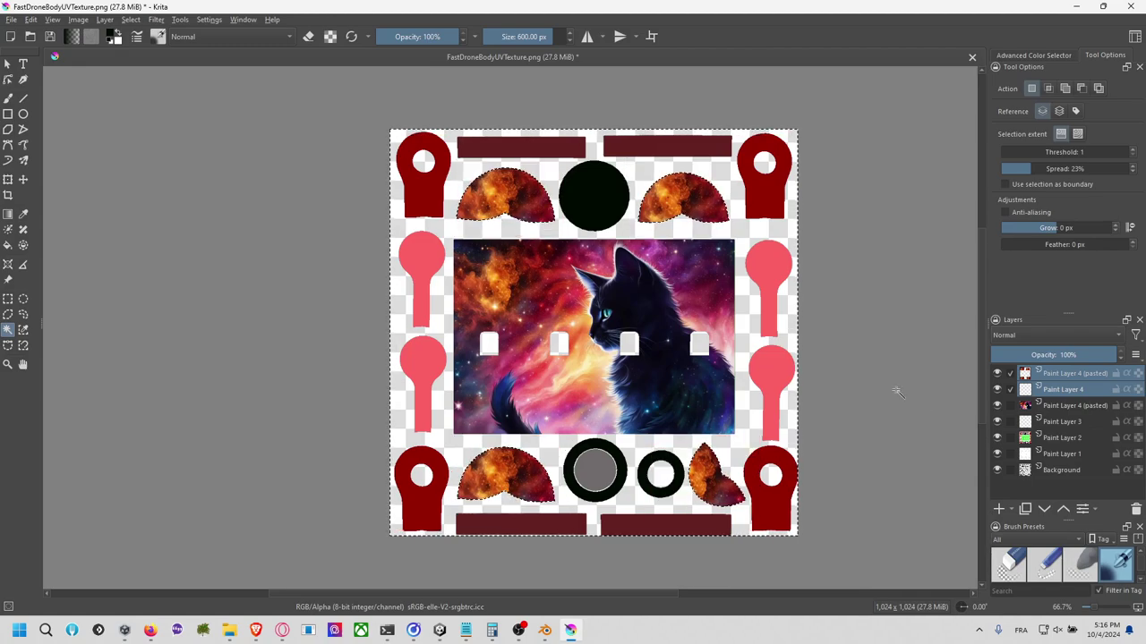
{"action": "key", "text": "ctrl+r"}
{"action": "left_click", "coordinate": [107, 289]}
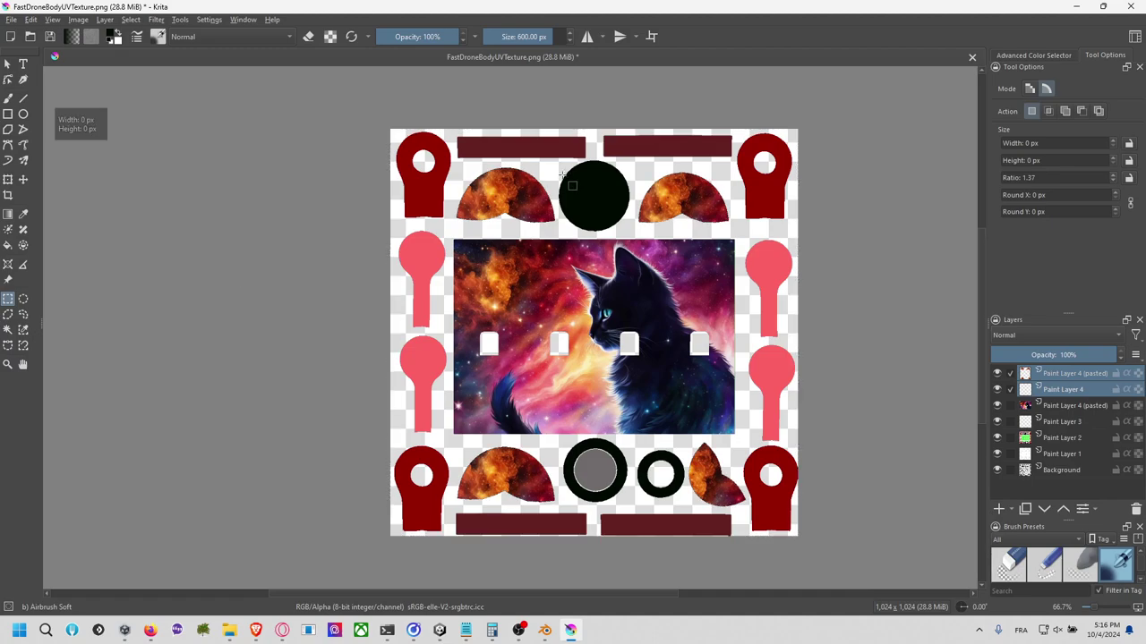
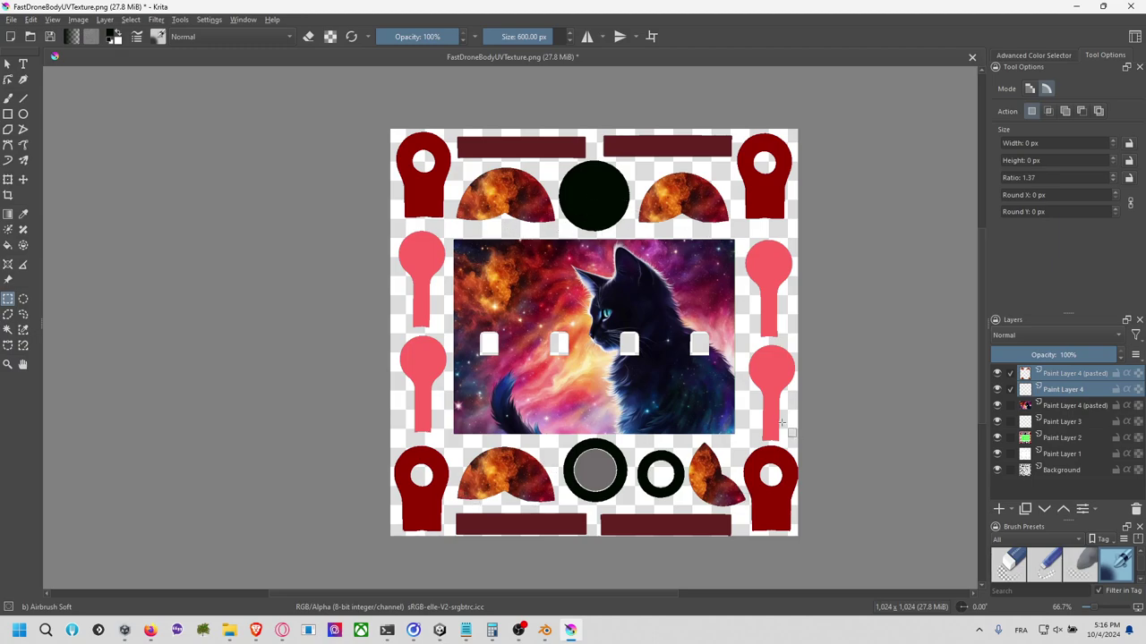
Step: Undo the galaxy clipping, hide the top pasted layer and repaste the patches as separate layers
{"action": "key", "text": "ctrl+z"}
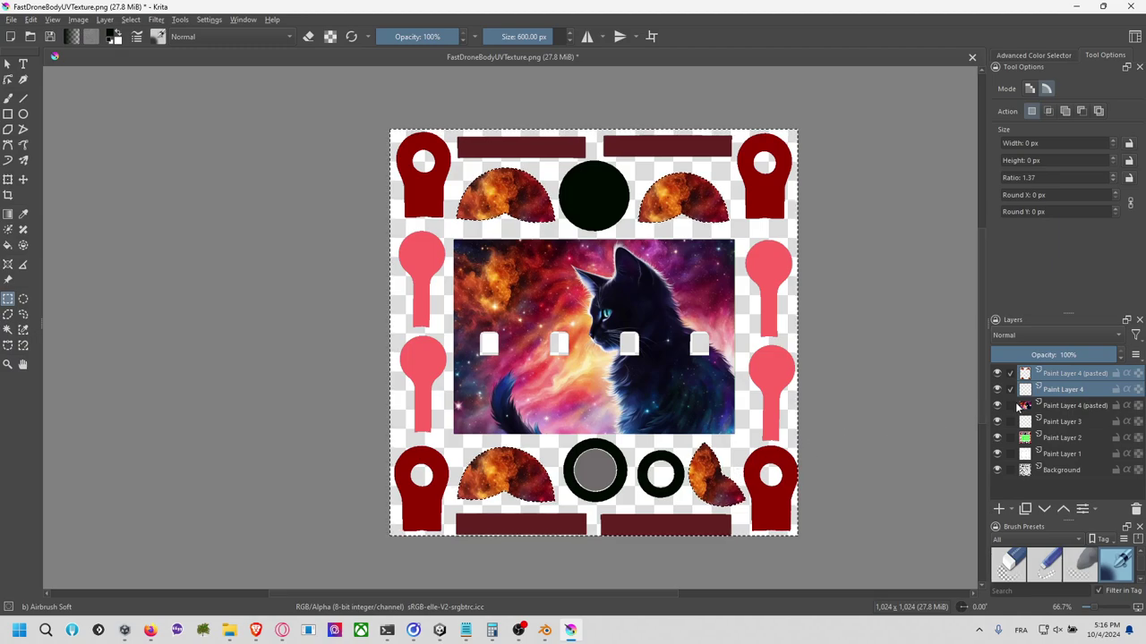
{"action": "key", "text": "ctrl+z"}
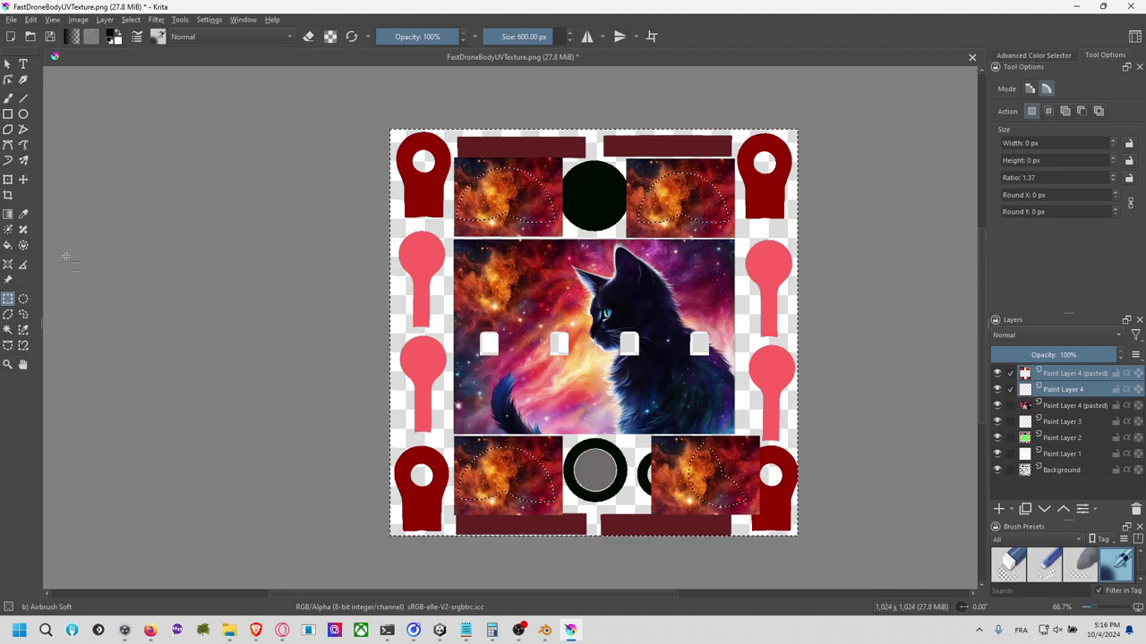
{"action": "left_click", "coordinate": [889, 347]}
{"action": "key", "text": "ctrl+h"}
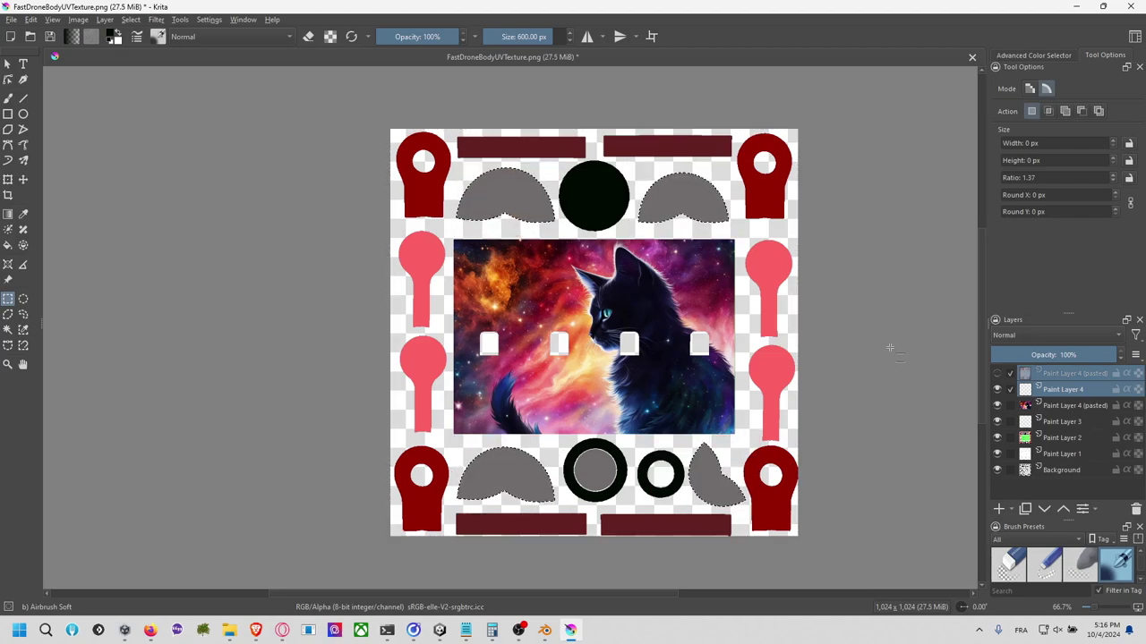
{"action": "left_click", "coordinate": [913, 348]}
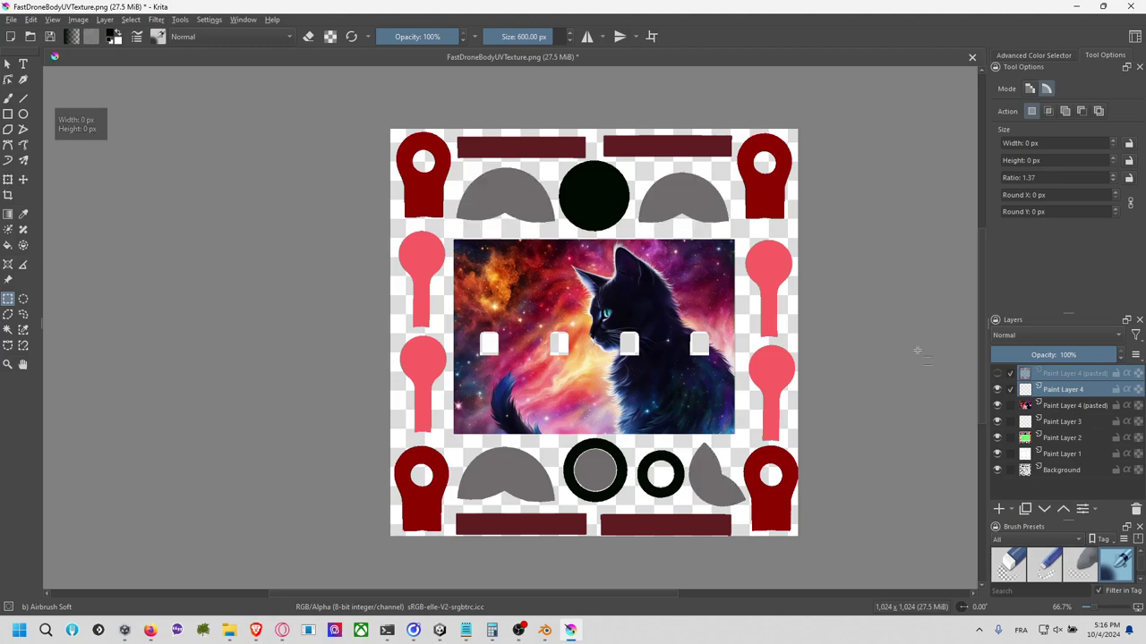
{"action": "key", "text": "ctrl+v"}
{"action": "key", "text": "ctrl+v"}
{"action": "key", "text": "ctrl+v"}
{"action": "key", "text": "ctrl+v"}
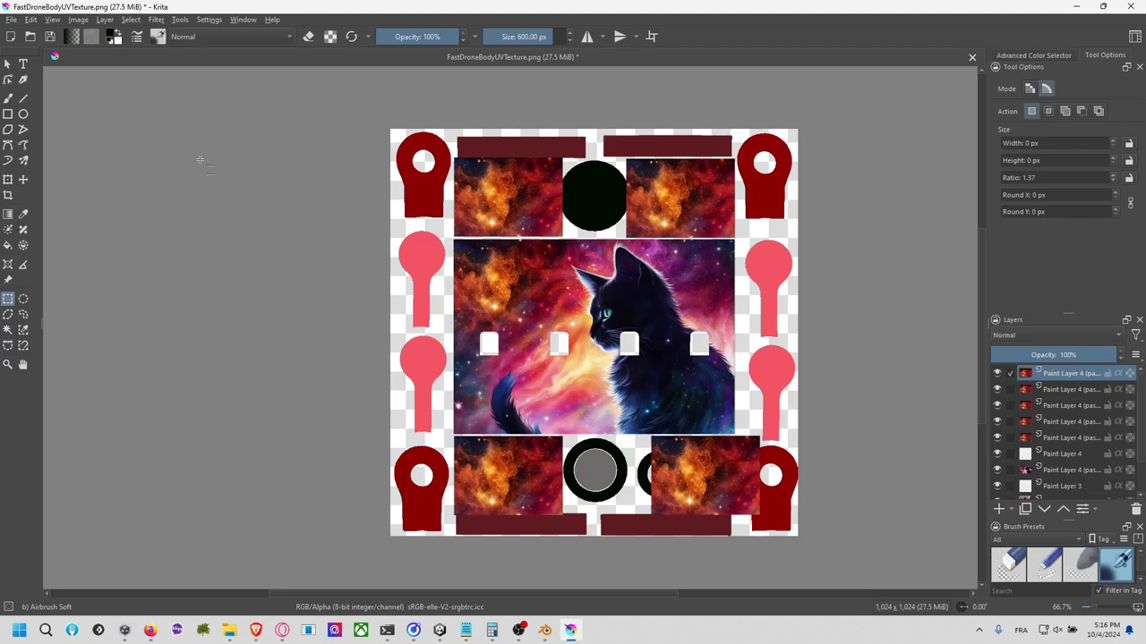
Step: Enlarge the top-left galaxy patch and move it up-left over its grey shape
{"action": "left_click", "coordinate": [10, 180]}
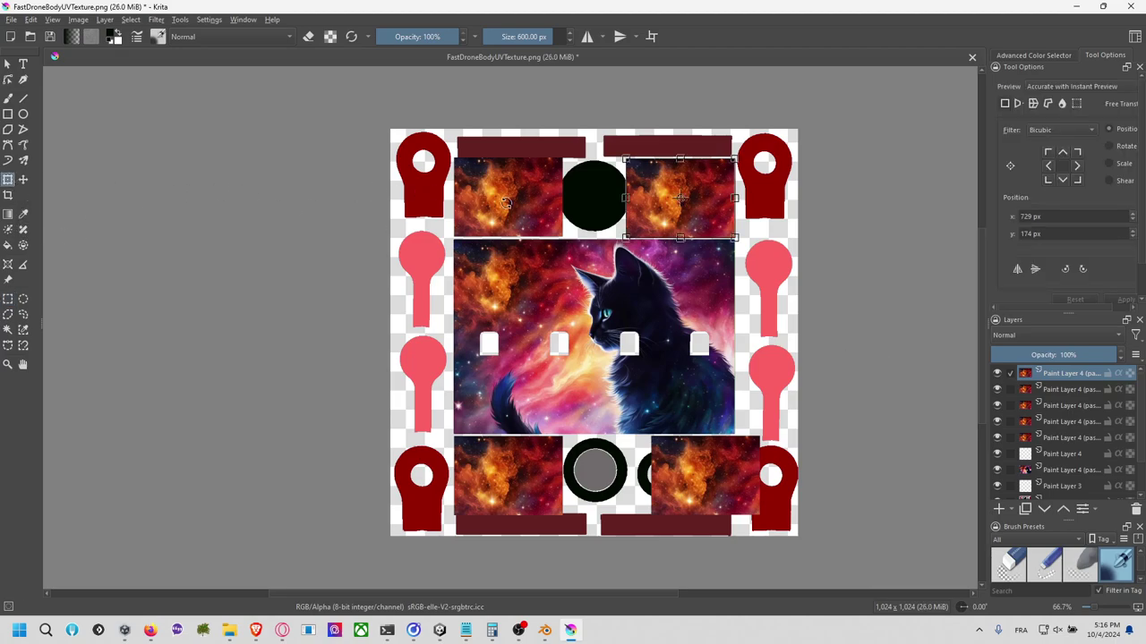
{"action": "left_click", "coordinate": [1069, 437]}
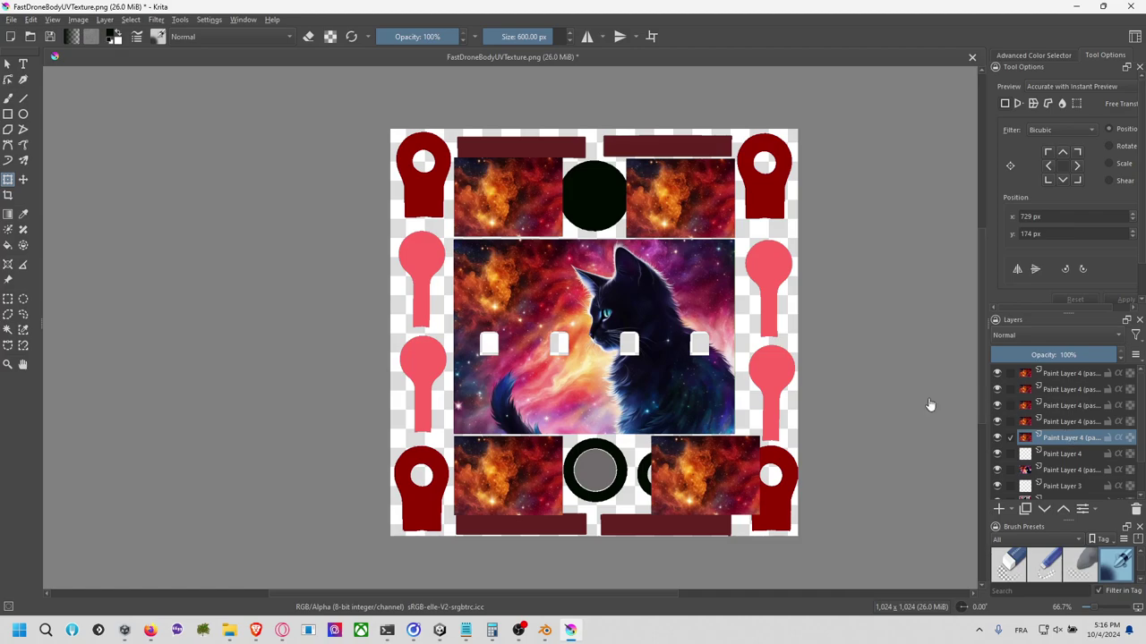
{"action": "left_click", "coordinate": [744, 462]}
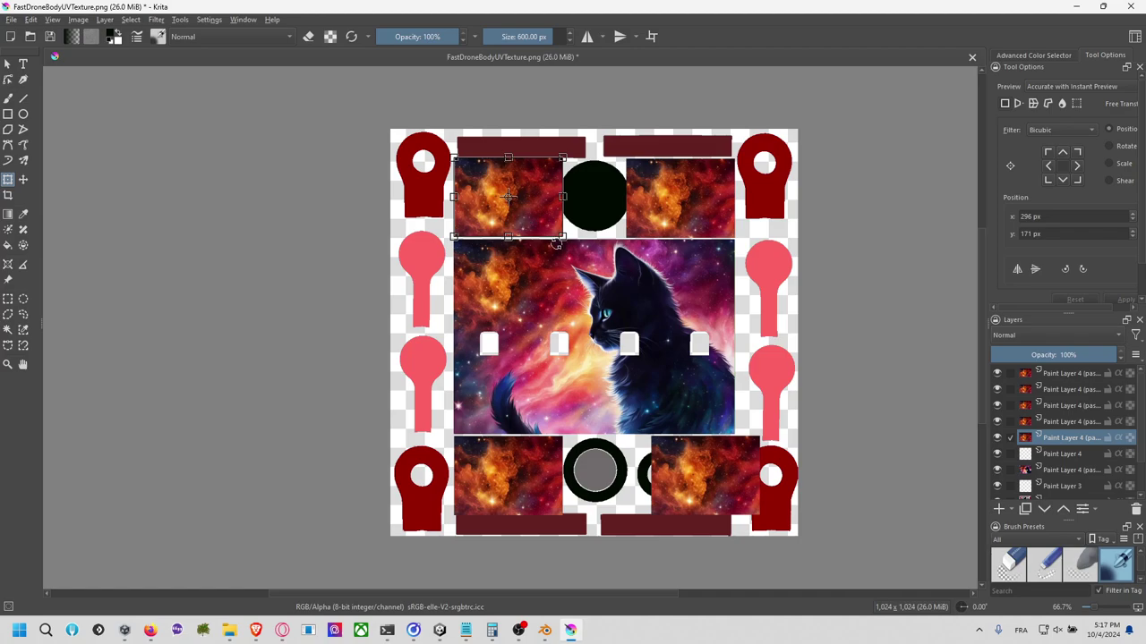
{"action": "left_click_drag", "start_coordinate": [556, 243], "coordinate": [567, 279]}
{"action": "key", "text": "g"}
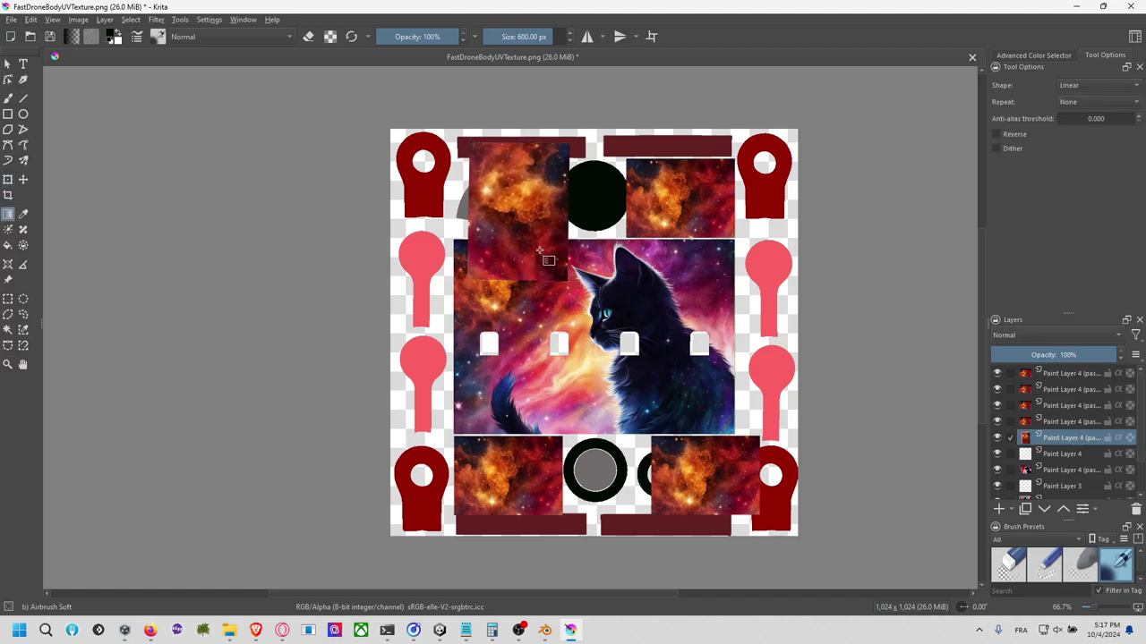
{"action": "left_click", "coordinate": [8, 179]}
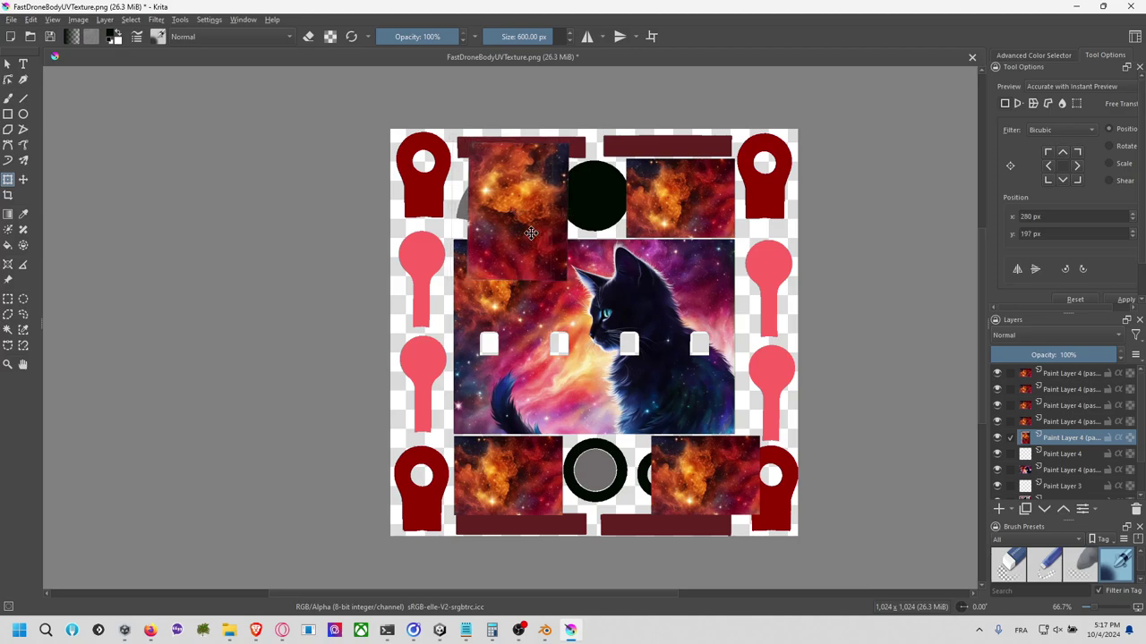
{"action": "left_click_drag", "start_coordinate": [530, 233], "coordinate": [534, 229]}
{"action": "left_click_drag", "start_coordinate": [553, 274], "coordinate": [565, 278]}
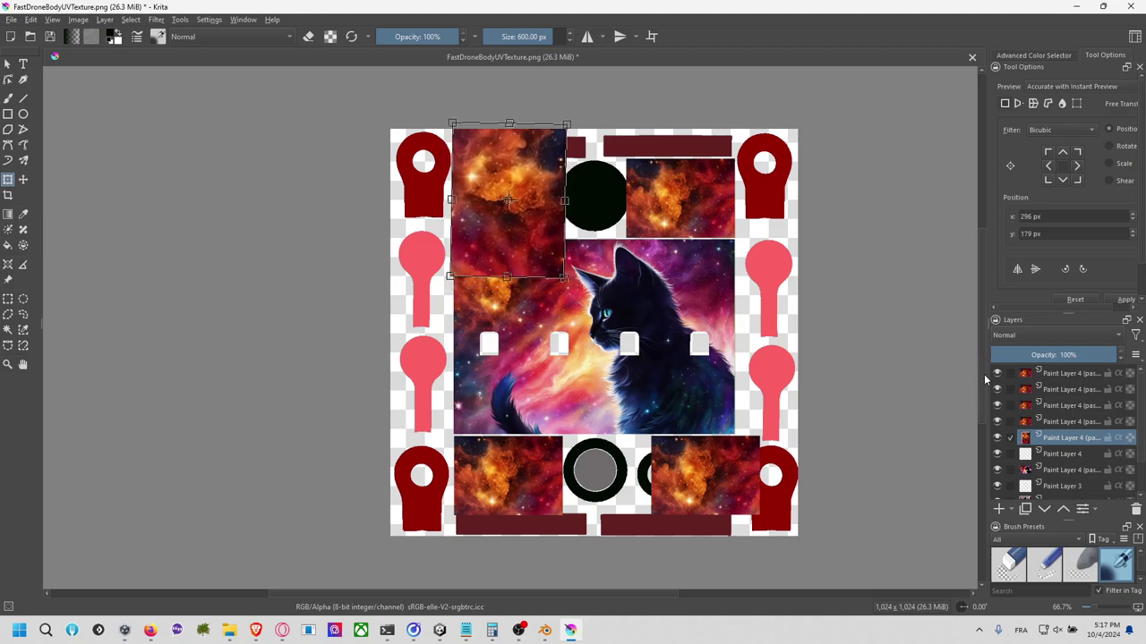
Step: Rotate and enlarge the top-right patch, and nudge the lower-right patch slightly right
{"action": "left_click", "coordinate": [1074, 423]}
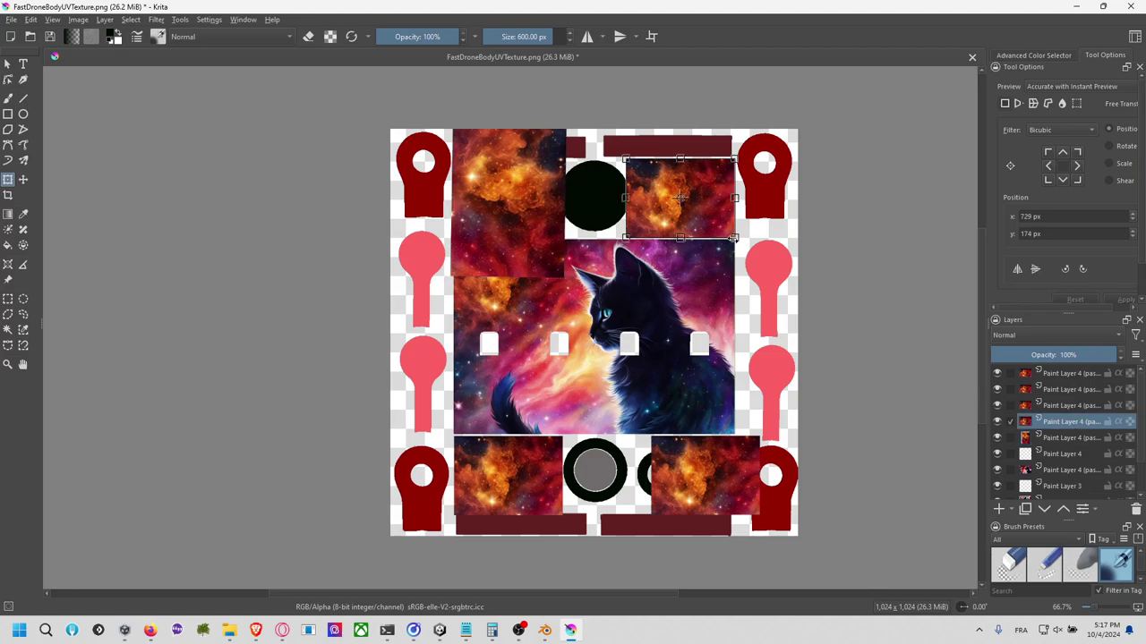
{"action": "left_click_drag", "start_coordinate": [739, 249], "coordinate": [805, 235]}
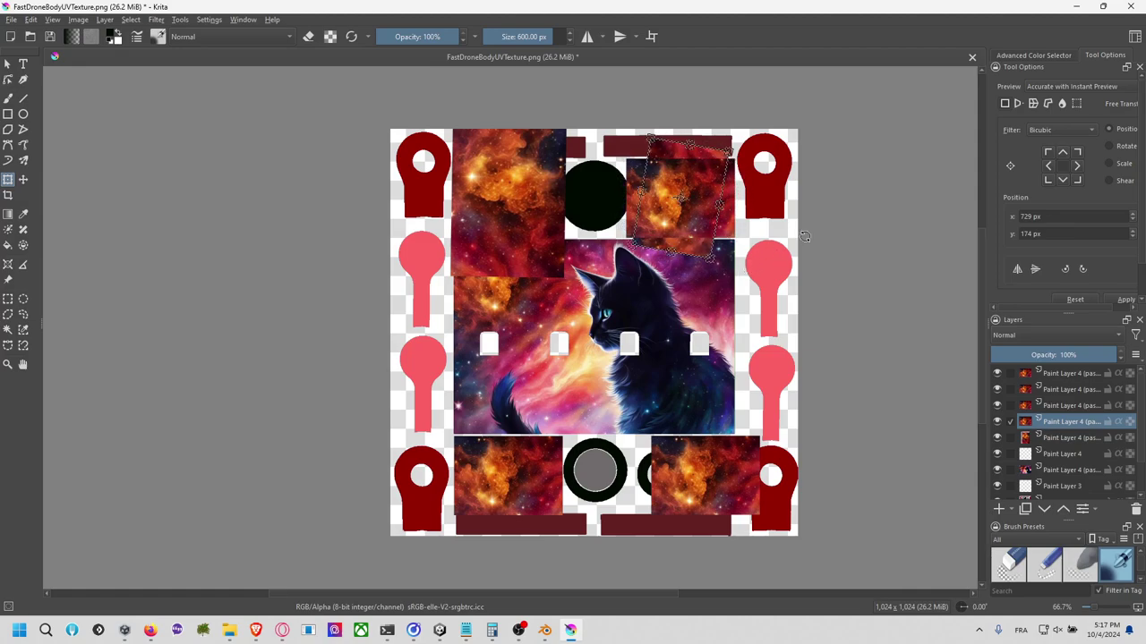
{"action": "mouse_move", "coordinate": [708, 257]}
{"action": "left_mouse_down"}
{"action": "mouse_move", "coordinate": [694, 257]}
{"action": "mouse_move", "coordinate": [717, 250]}
{"action": "left_mouse_up"}
{"action": "left_click", "coordinate": [1065, 406]}
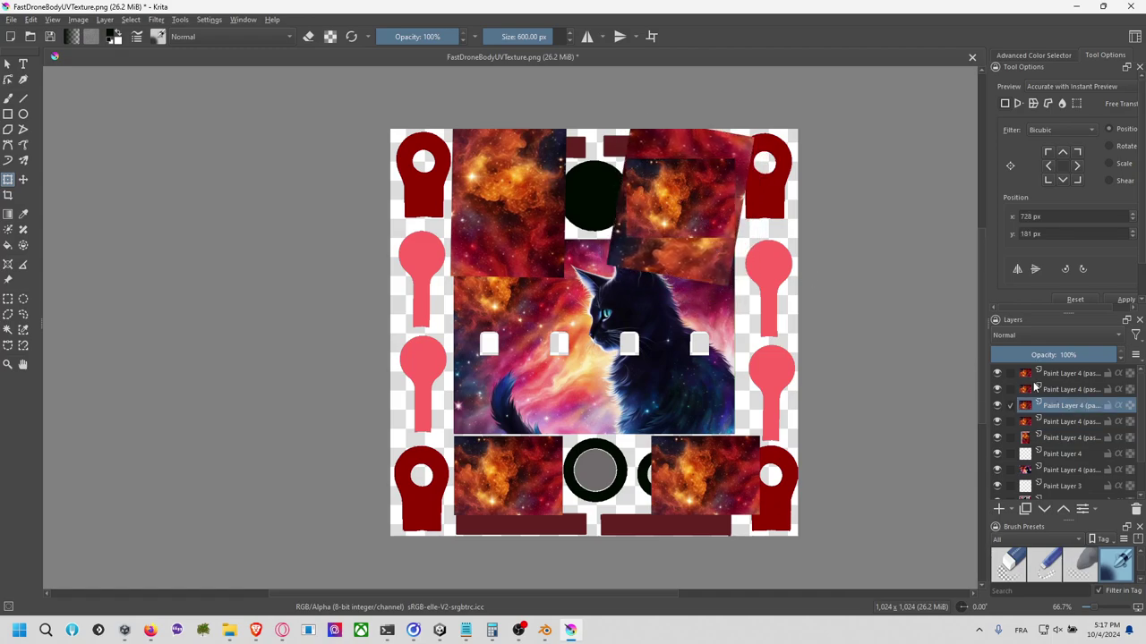
{"action": "left_click", "coordinate": [998, 407]}
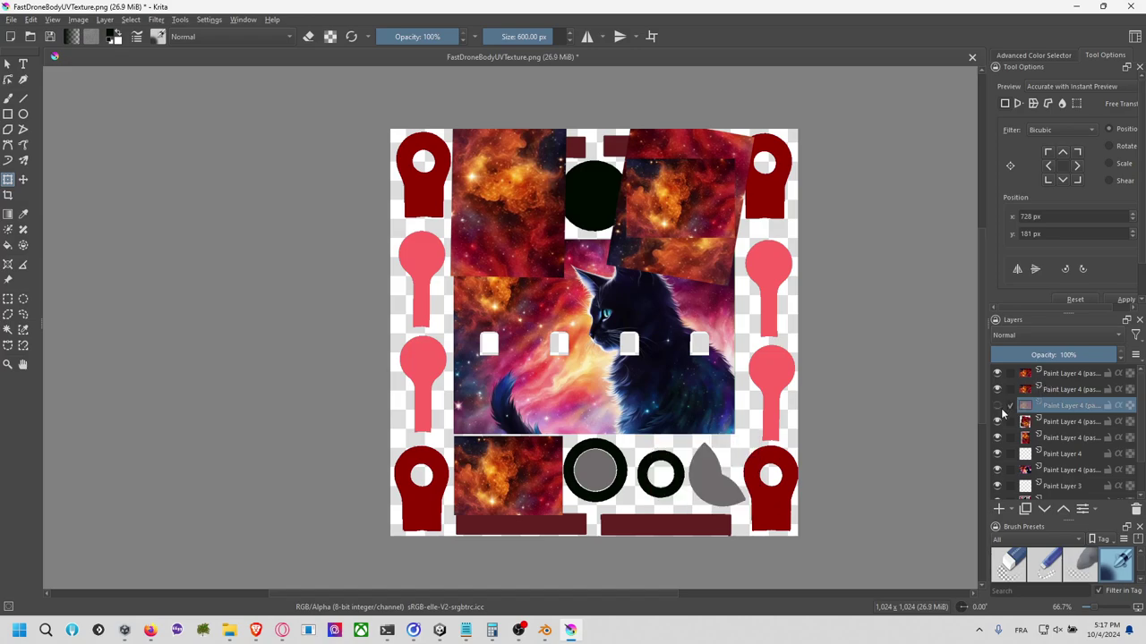
{"action": "left_click", "coordinate": [998, 408]}
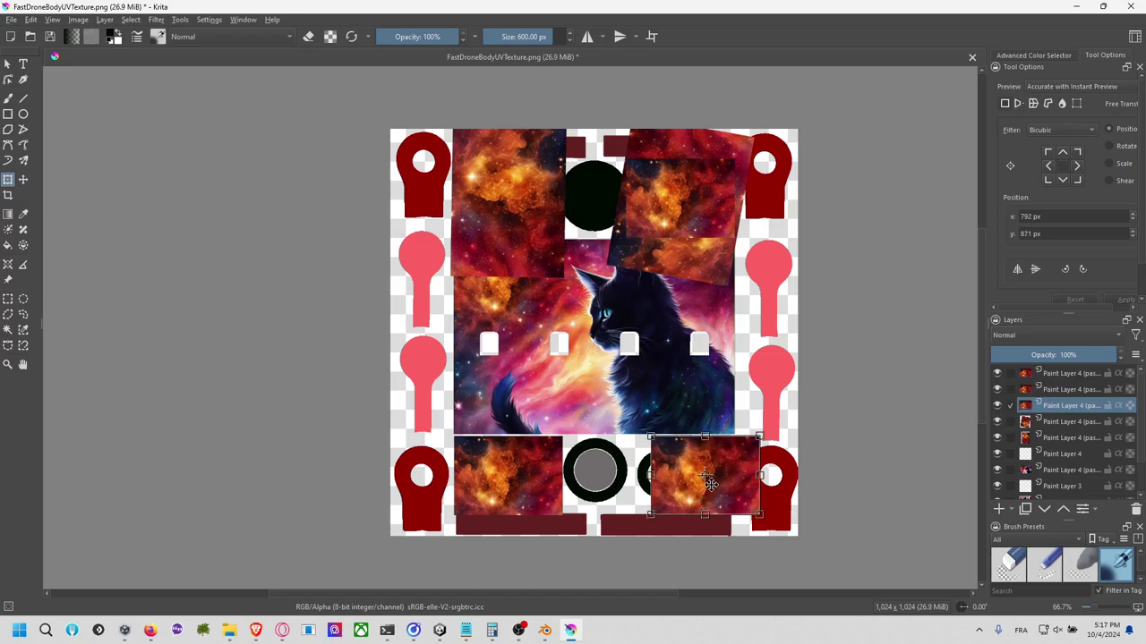
{"action": "mouse_move", "coordinate": [743, 482]}
{"action": "left_mouse_down"}
{"action": "mouse_move", "coordinate": [747, 523]}
{"action": "mouse_move", "coordinate": [750, 486]}
{"action": "left_mouse_up"}
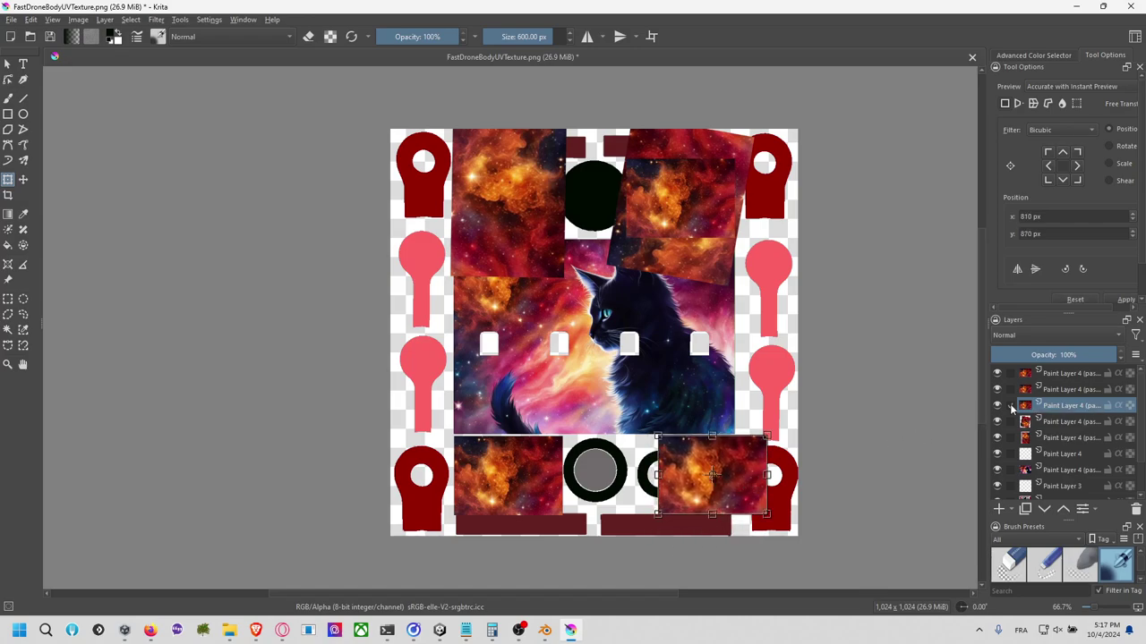
Step: Delete the small leftover galaxy patch and select the lower-left patch's layer
{"action": "left_click", "coordinate": [1069, 376]}
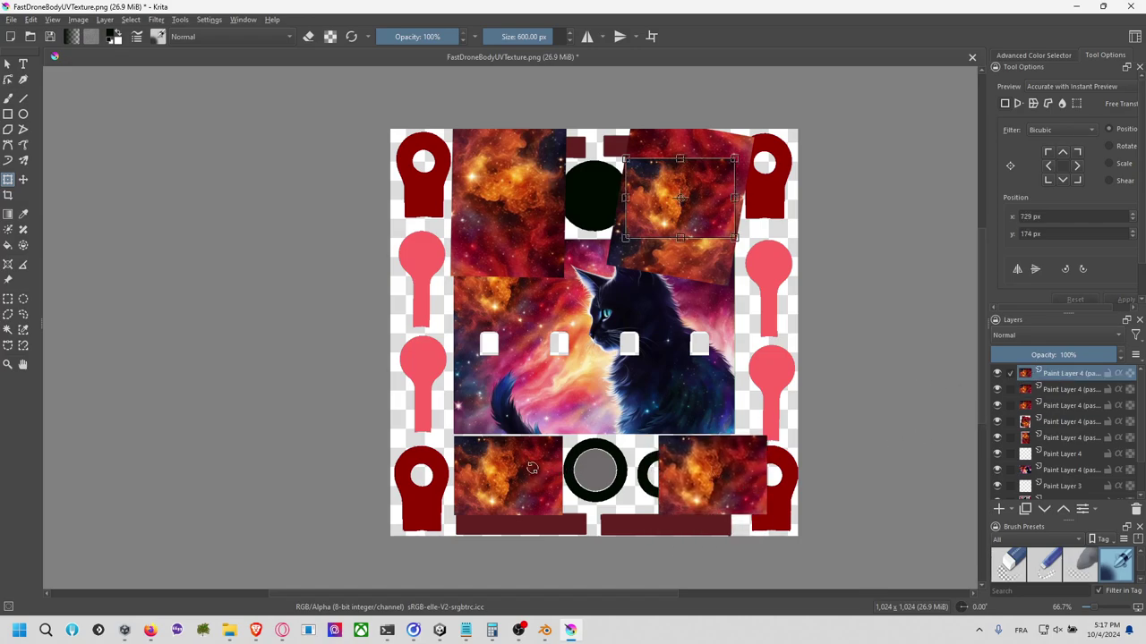
{"action": "key", "text": "Delete"}
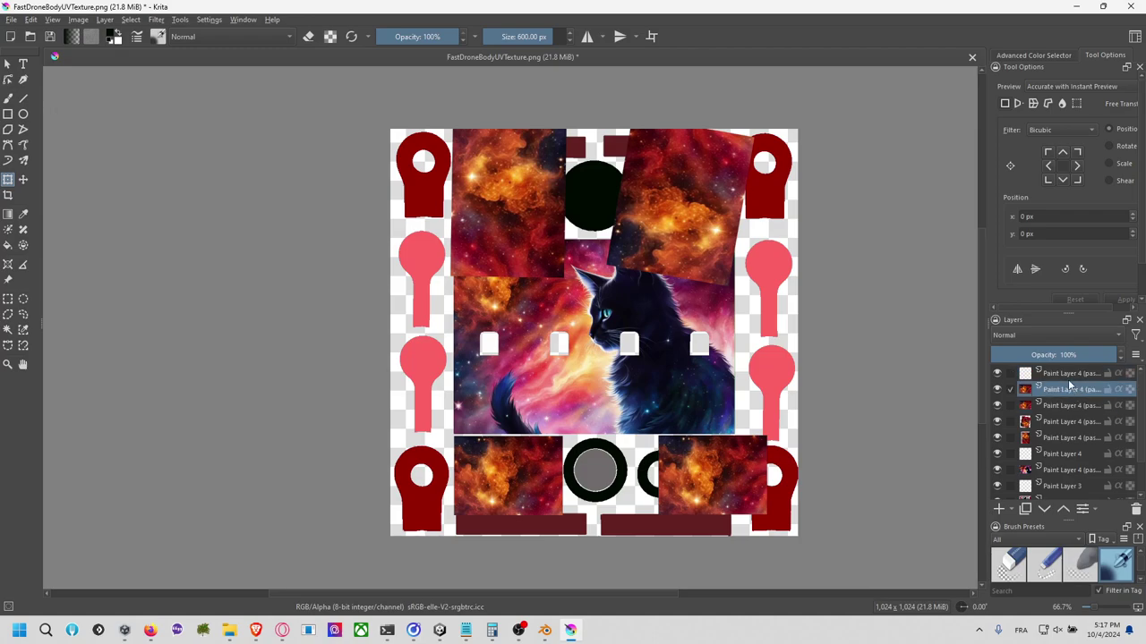
{"action": "left_click", "coordinate": [542, 475]}
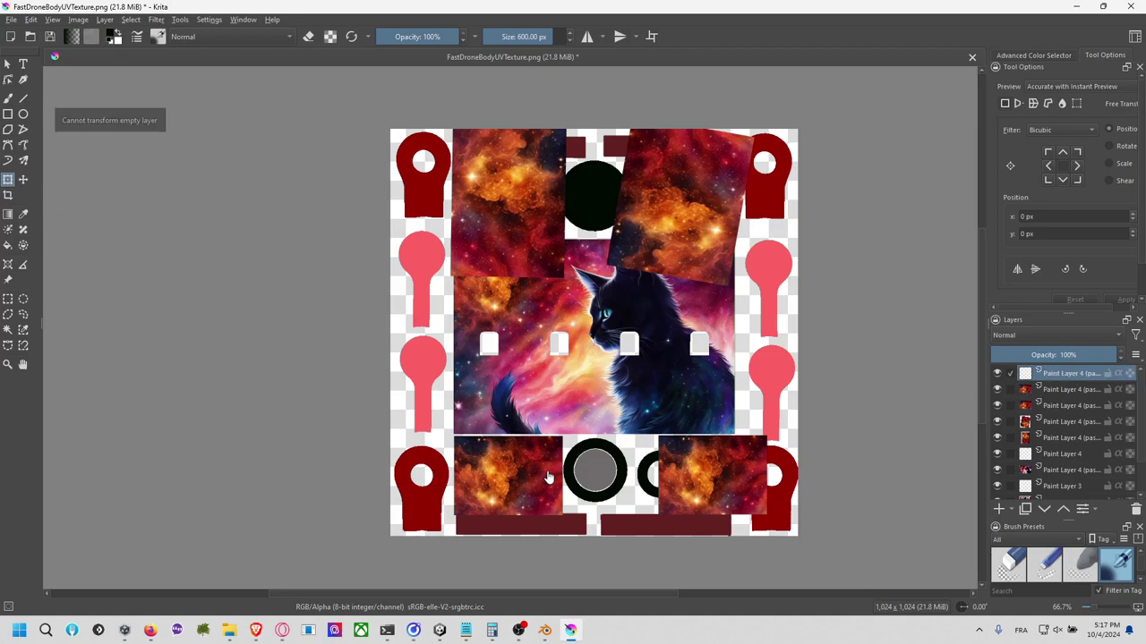
{"action": "left_click", "coordinate": [1066, 437]}
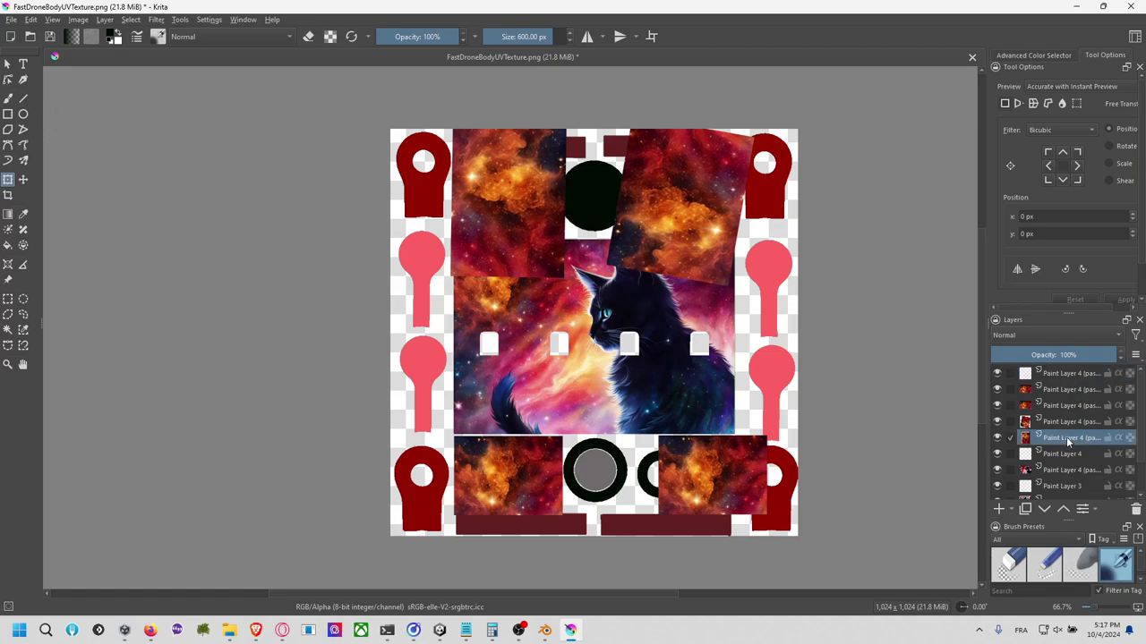
{"action": "left_click", "coordinate": [1071, 405]}
{"action": "left_click", "coordinate": [558, 465]}
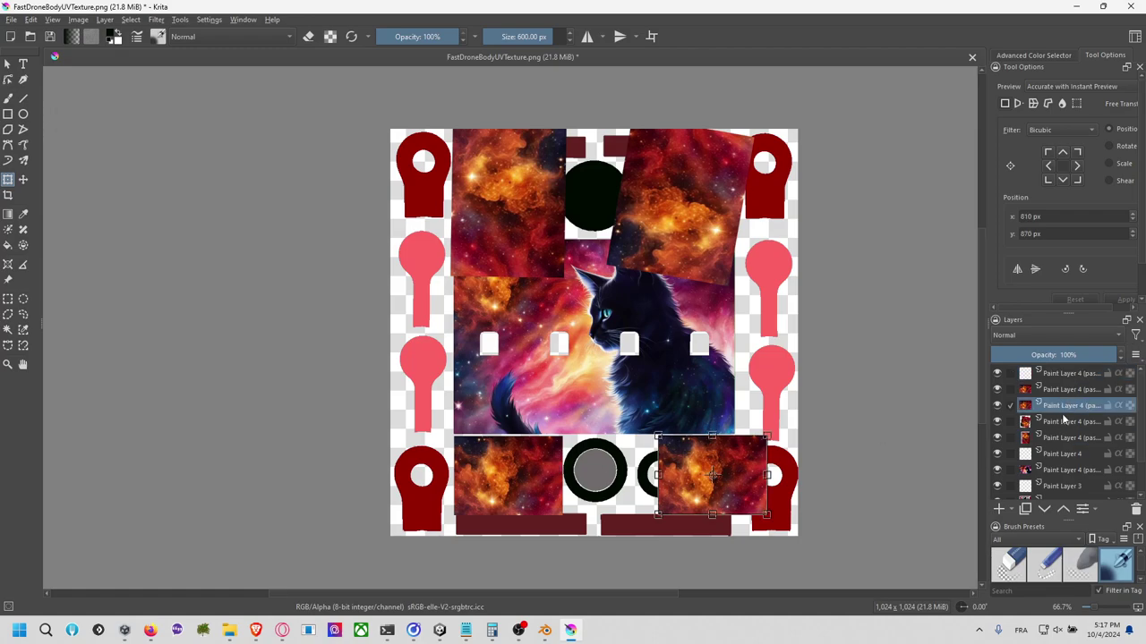
{"action": "left_click", "coordinate": [1071, 390]}
Step: Rotate the lower-left patch about 35°, enlarge it, and merge the pasted galaxy layers
{"action": "left_click", "coordinate": [531, 459]}
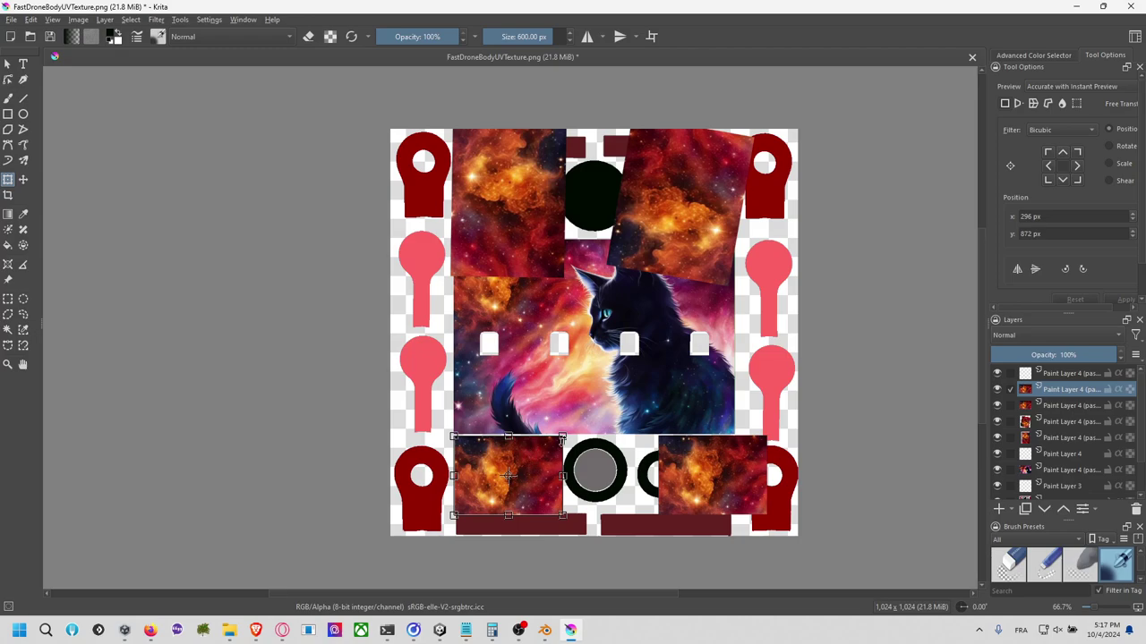
{"action": "left_click_drag", "start_coordinate": [507, 428], "coordinate": [561, 445]}
{"action": "left_click_drag", "start_coordinate": [571, 502], "coordinate": [592, 493]}
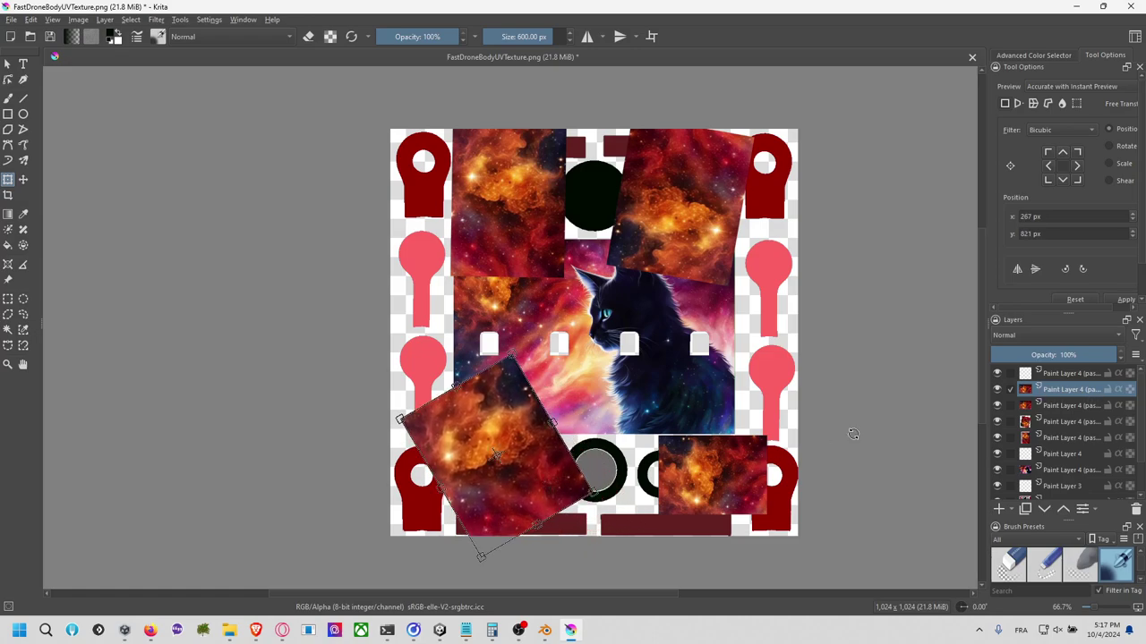
{"action": "left_click", "coordinate": [1071, 404]}
{"action": "left_click", "coordinate": [1070, 387]}
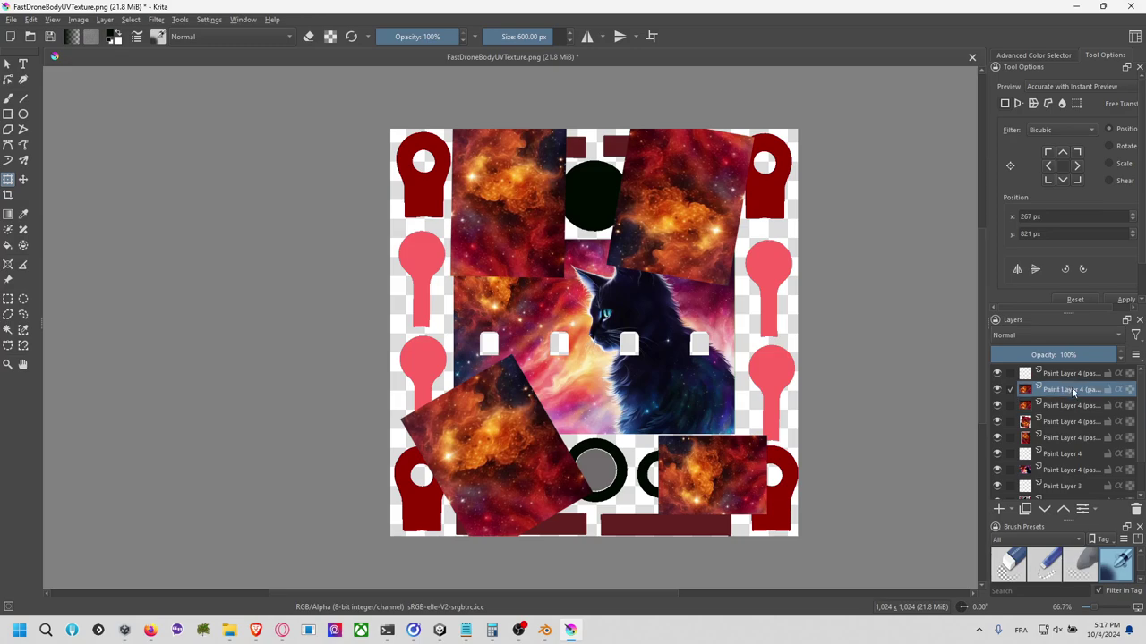
{"action": "key", "text": "ctrl+e"}
{"action": "key", "text": "ctrl+e"}
{"action": "key", "text": "ctrl+e"}
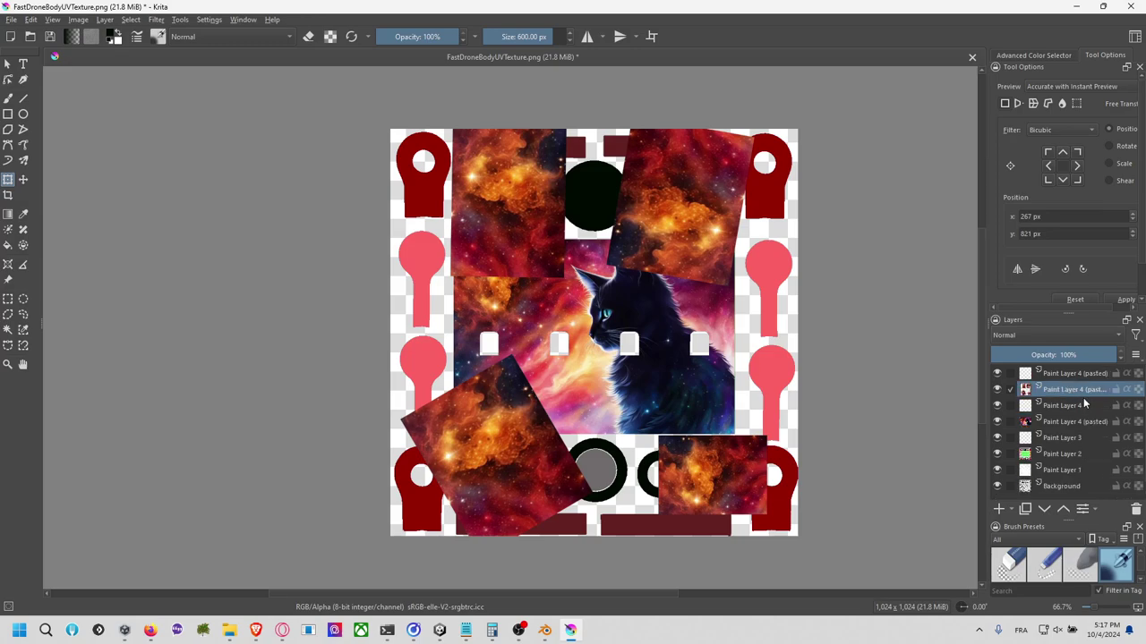
{"action": "left_click", "coordinate": [1060, 451]}
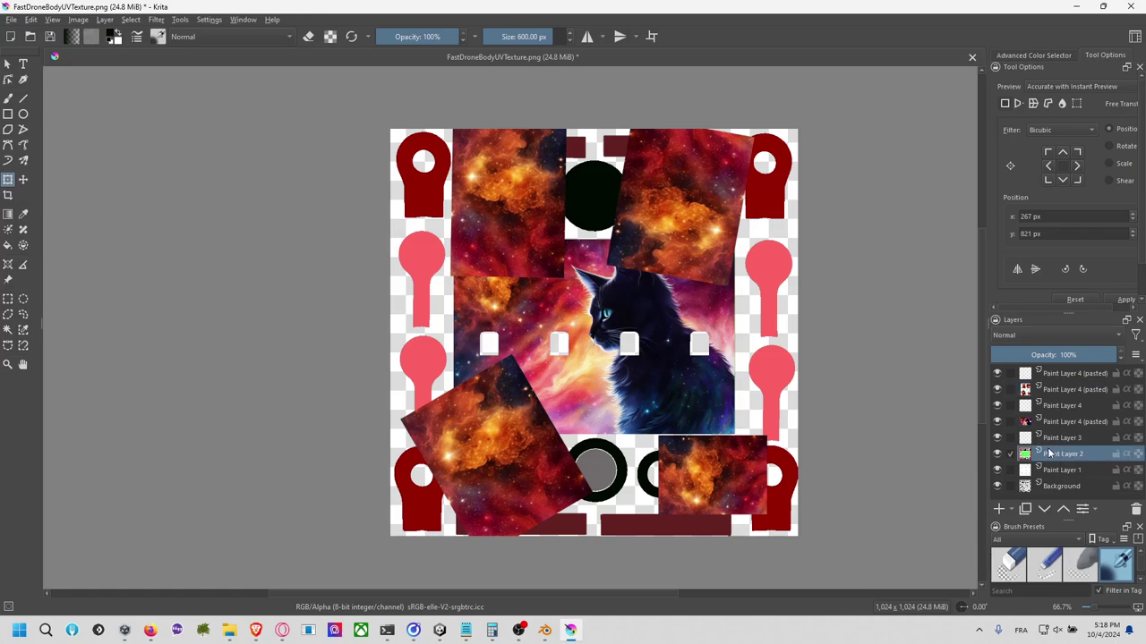
Step: With the galaxy layer hidden, magic-wand select the four grey half-disc and leaf shapes
{"action": "left_click", "coordinate": [996, 389]}
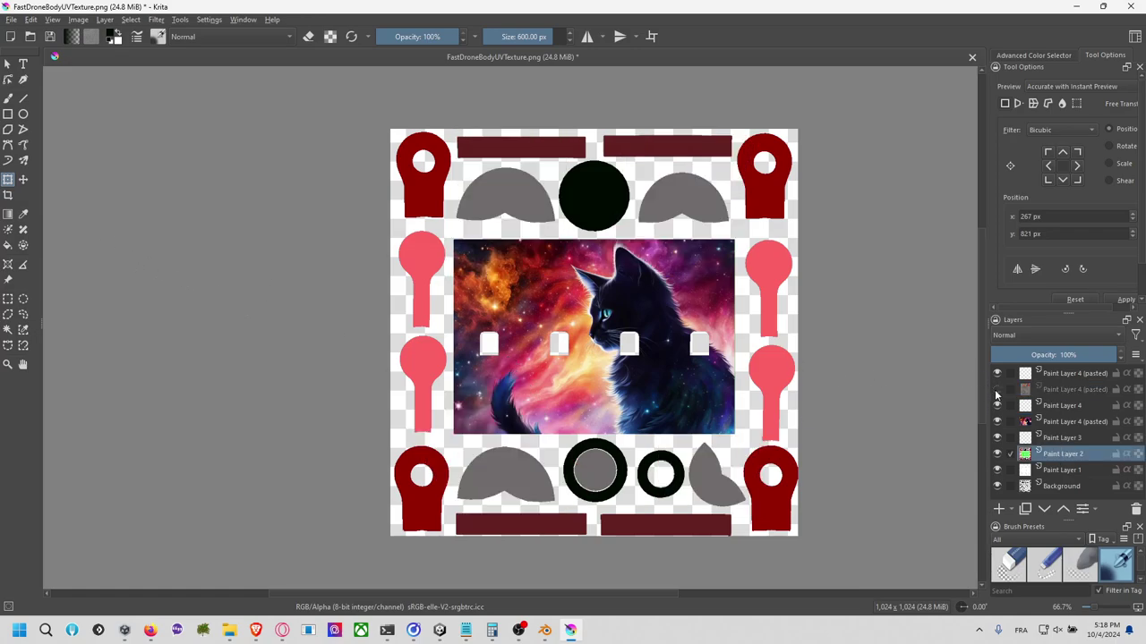
{"action": "left_click", "coordinate": [7, 330]}
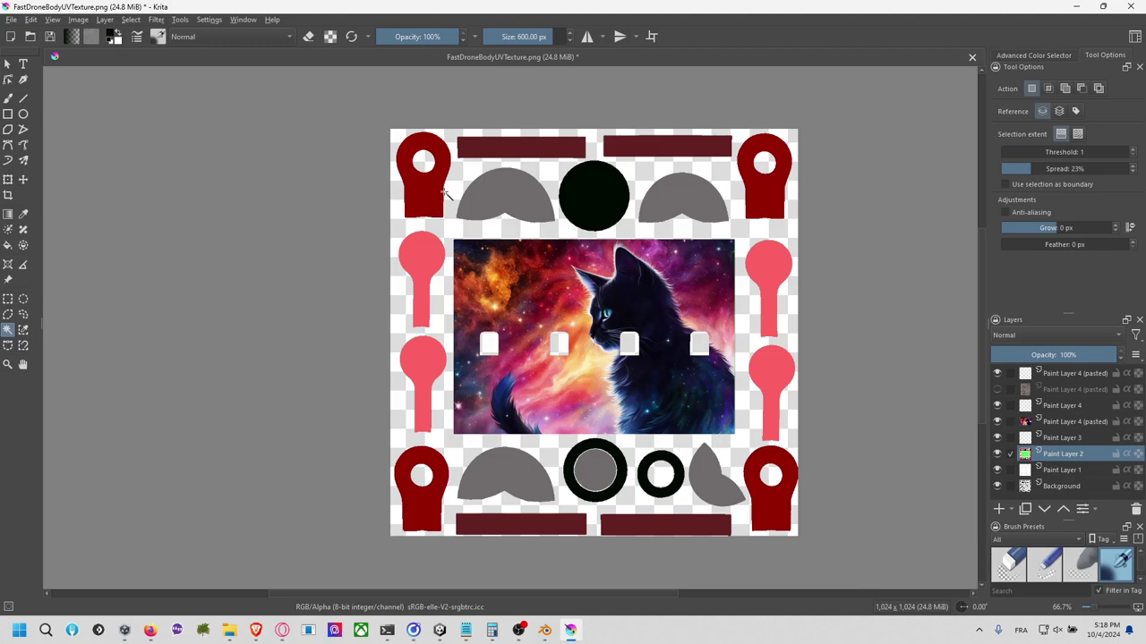
{"action": "left_click", "coordinate": [513, 192]}
{"action": "left_click", "coordinate": [673, 196], "text": "shift"}
{"action": "left_click", "coordinate": [697, 461], "text": "shift"}
{"action": "left_click", "coordinate": [533, 477], "text": "shift"}
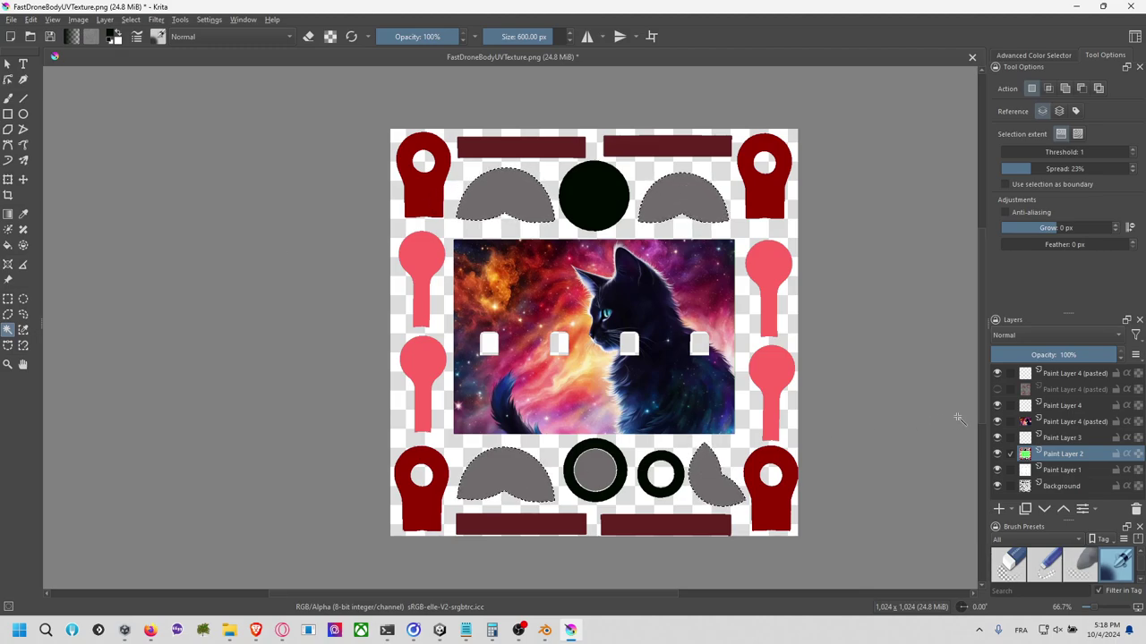
Step: Show the nebula layer, invert the selection, delete the outside nebula, then deselect
{"action": "left_click", "coordinate": [996, 389]}
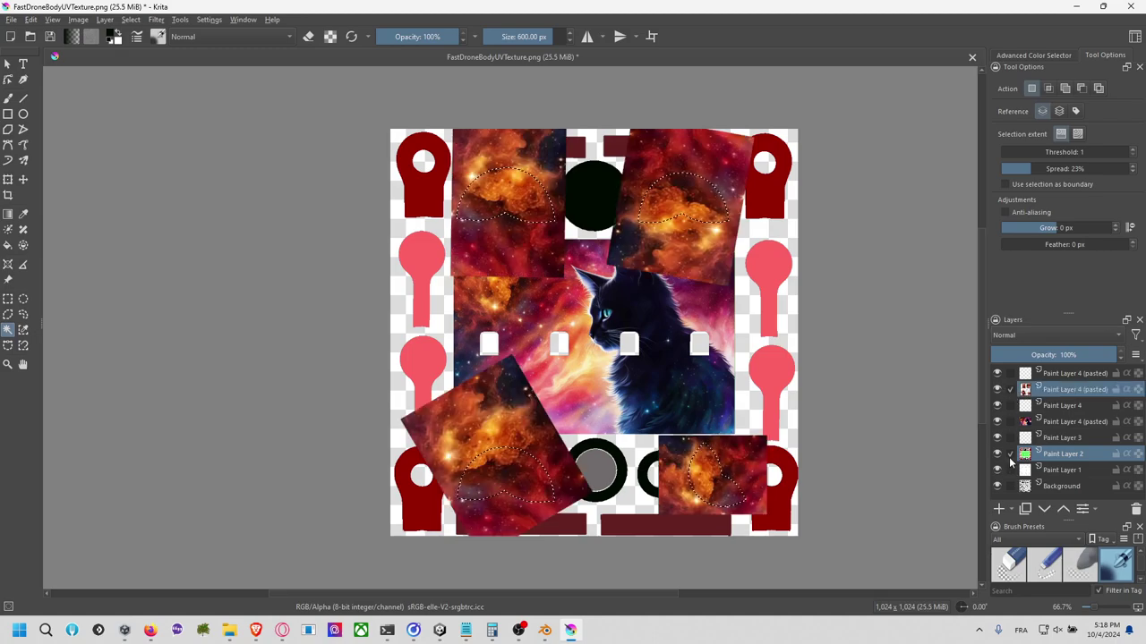
{"action": "key", "text": "ctrl+shift+i"}
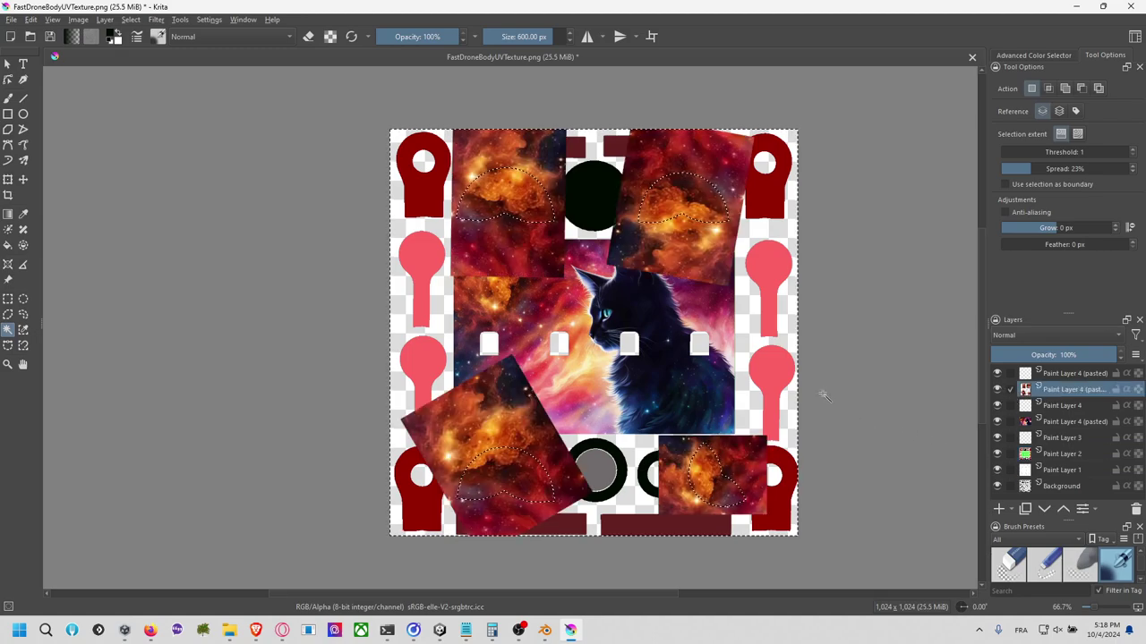
{"action": "key", "text": "Delete"}
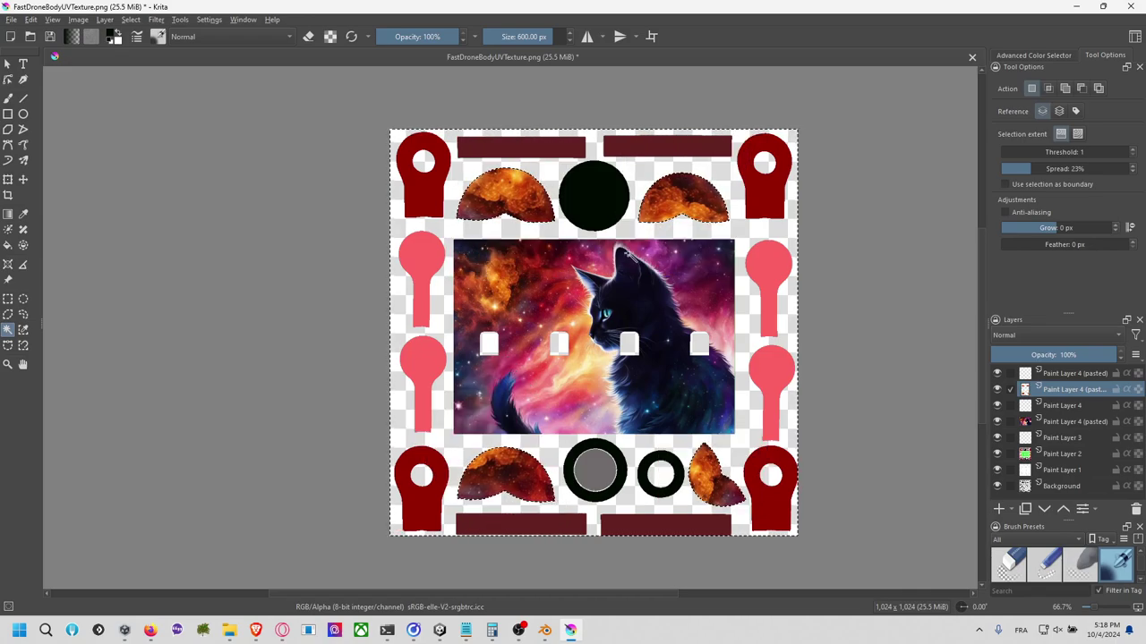
{"action": "key", "text": "ctrl+r"}
{"action": "left_click", "coordinate": [320, 301]}
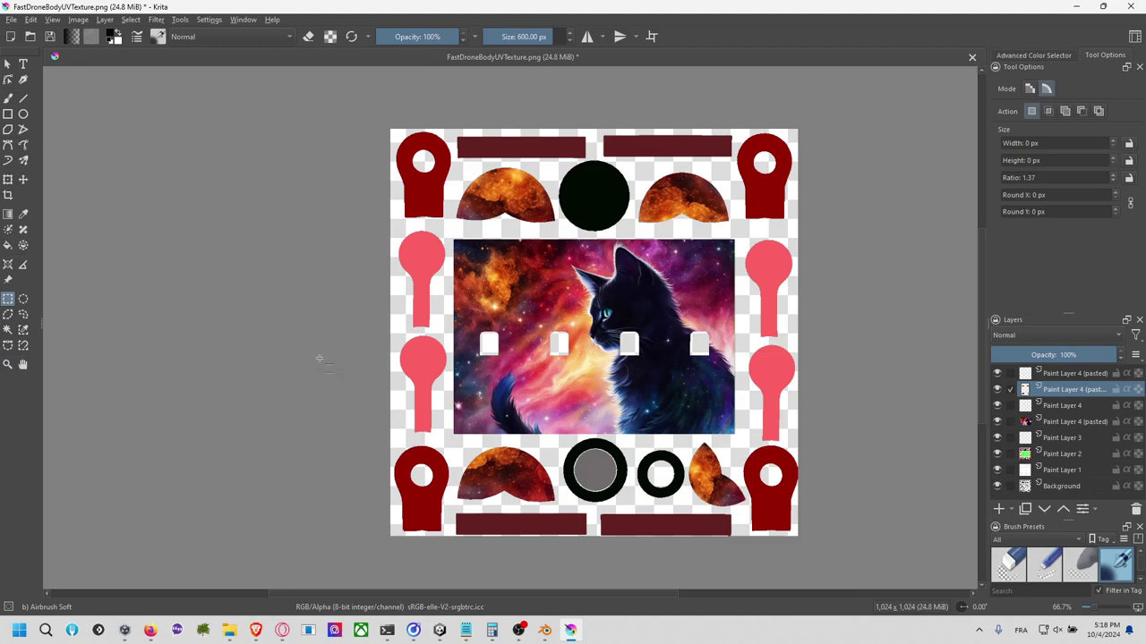
Step: Save FastDroneBodyUVTexture.png, confirm the PNG export settings, and switch to Unity
{"action": "key", "text": "ctrl+s"}
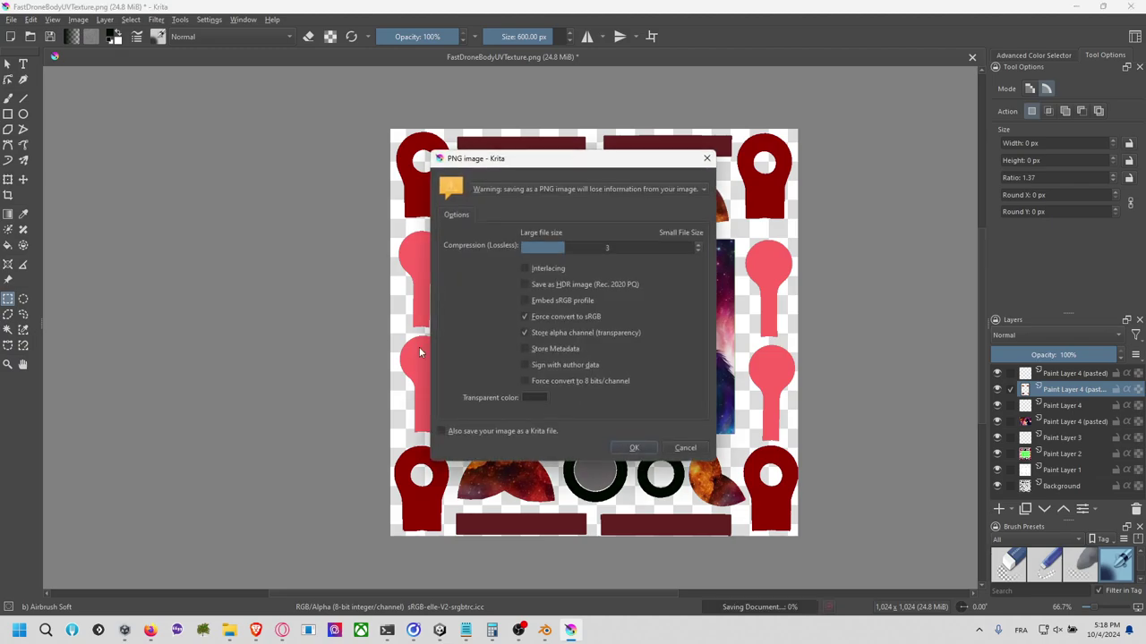
{"action": "left_click", "coordinate": [631, 444]}
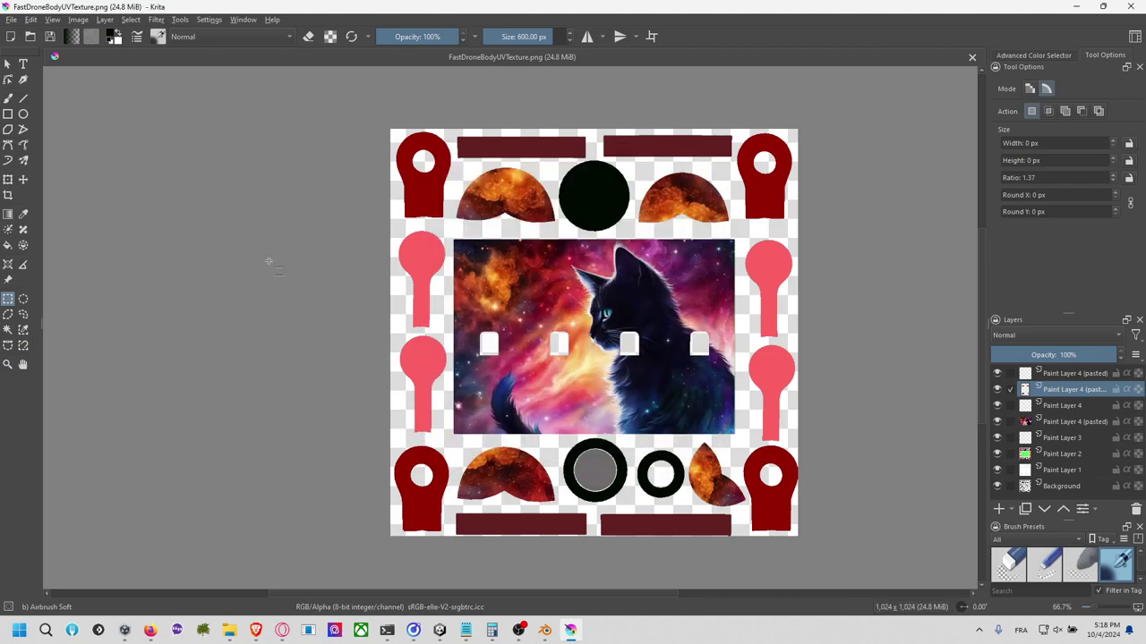
{"action": "key", "text": "alt+Tab"}
{"action": "key", "text": "alt+Tab"}
{"action": "key", "text": "alt+Tab"}
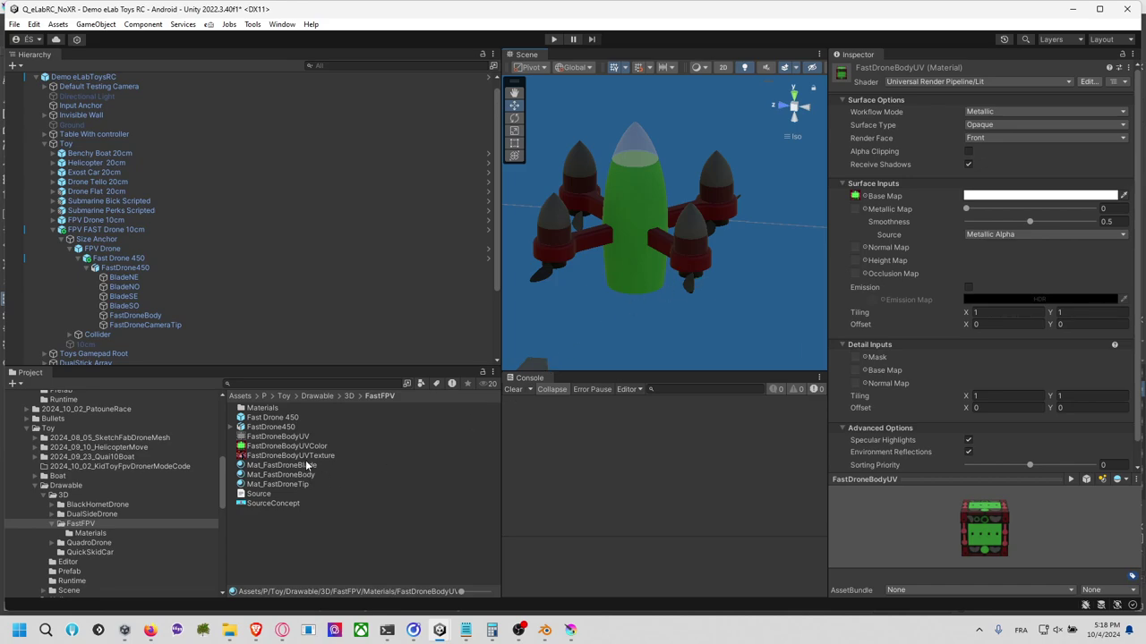
Step: Set FastDroneBodyUVTexture as the Base Map and switch to the Universal Render Pipeline/Unlit shader
{"action": "left_click_drag", "start_coordinate": [295, 455], "coordinate": [857, 202]}
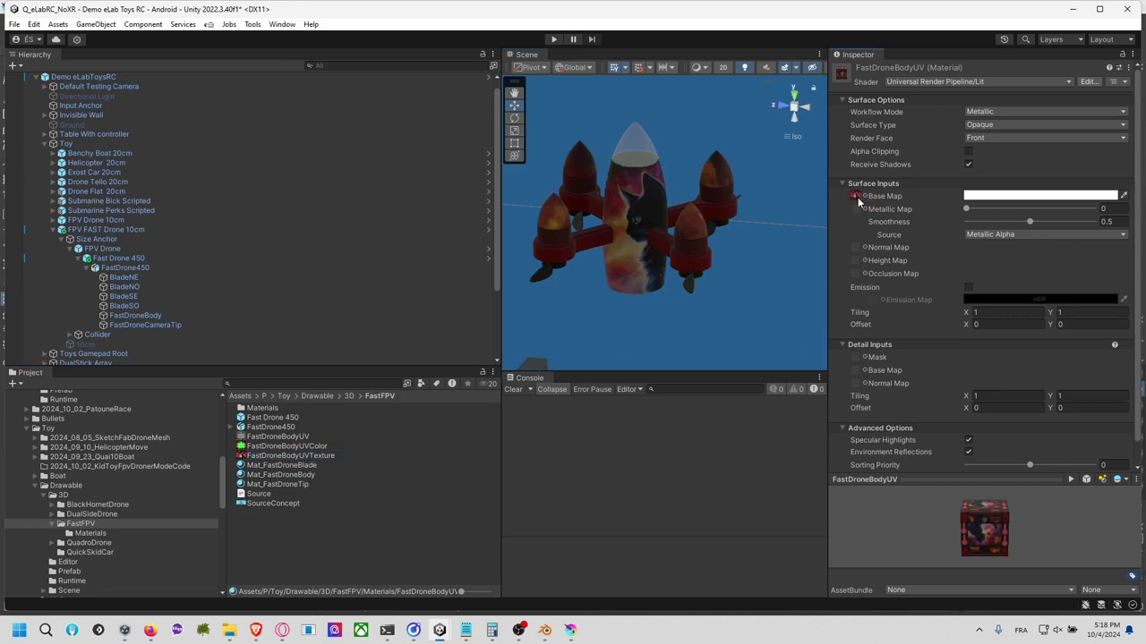
{"action": "left_click", "coordinate": [988, 80]}
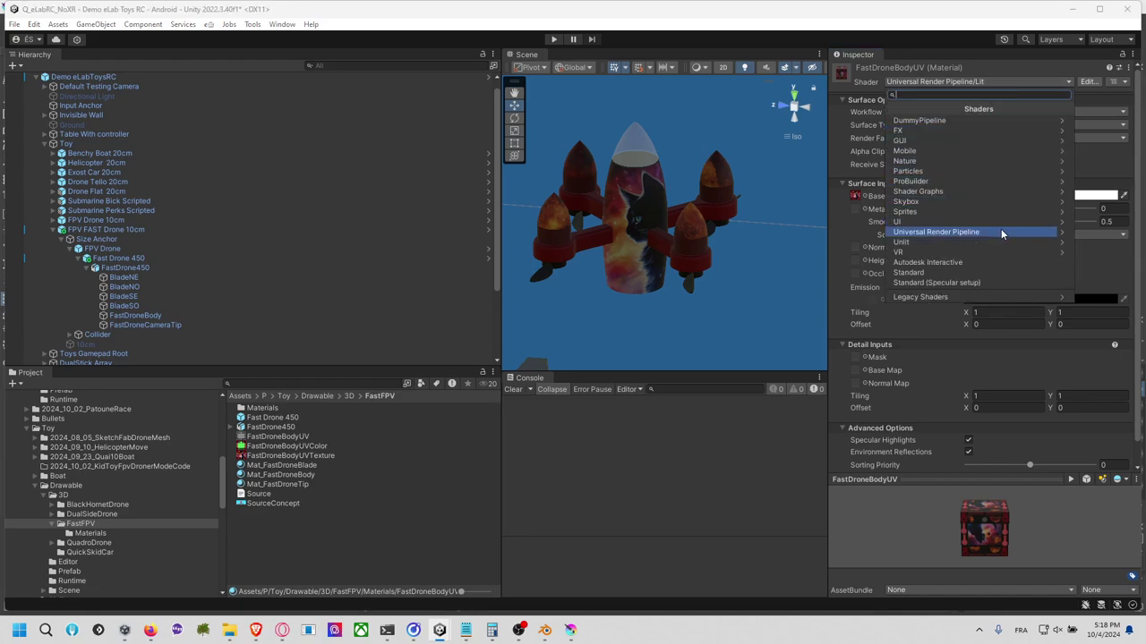
{"action": "mouse_move", "coordinate": [1026, 231]}
{"action": "left_click", "coordinate": [980, 211]}
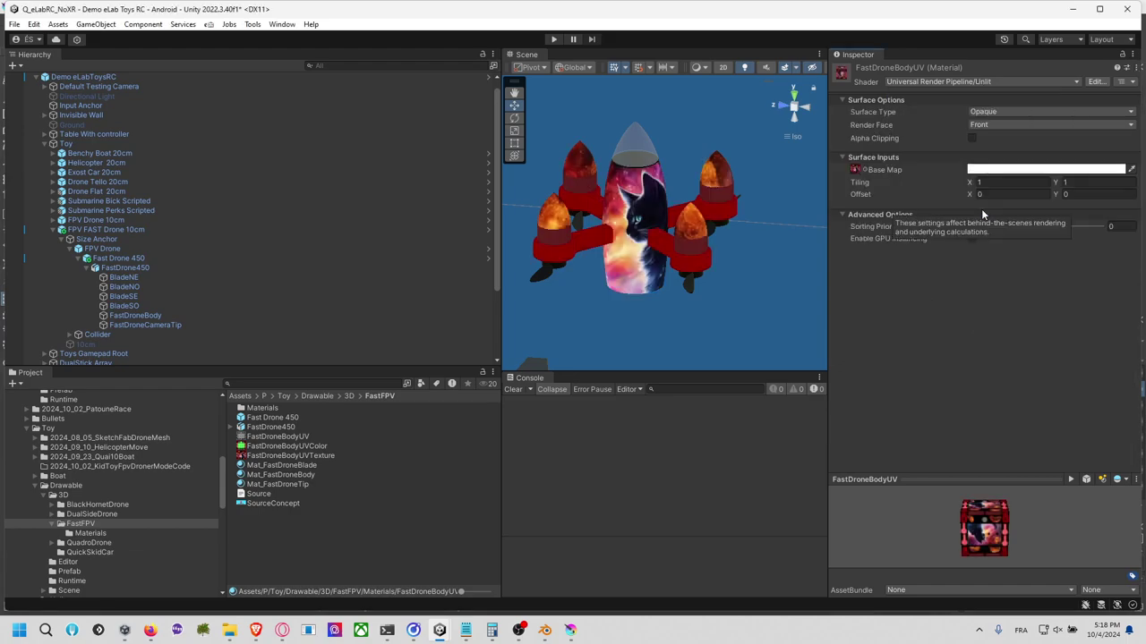
Step: Orbit and zoom the Scene view around the galaxy-textured drone
{"action": "left_click_drag", "start_coordinate": [757, 238], "coordinate": [661, 211], "text": "alt"}
{"action": "left_click_drag", "start_coordinate": [758, 264], "coordinate": [752, 230], "text": "alt"}
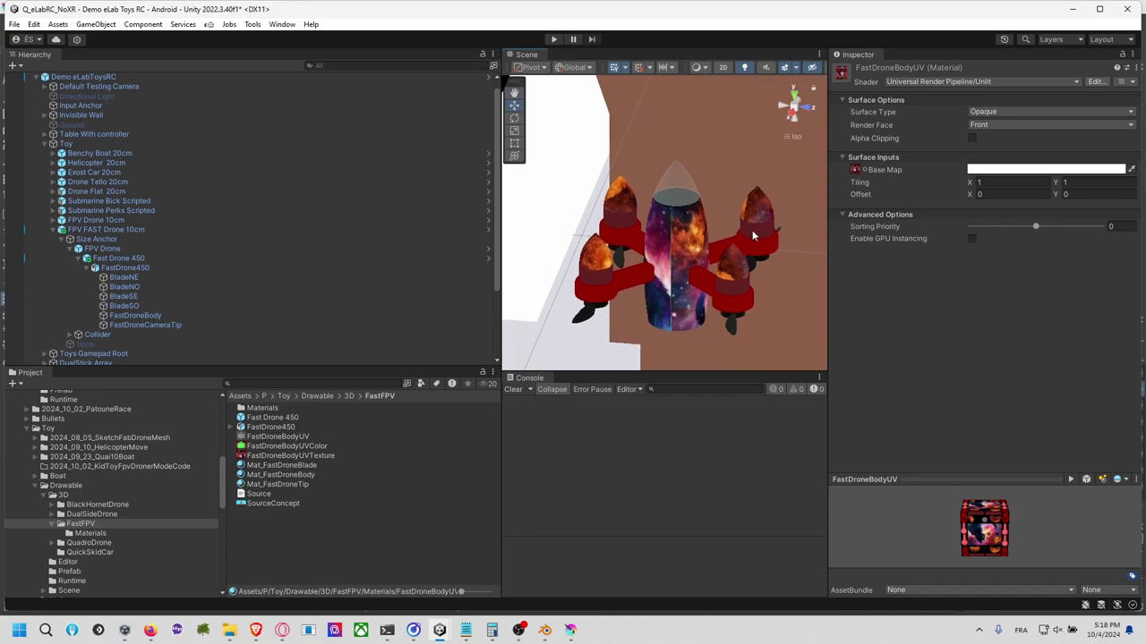
{"action": "scroll", "coordinate": [725, 298], "scroll_direction": "up", "scroll_amount": 8}
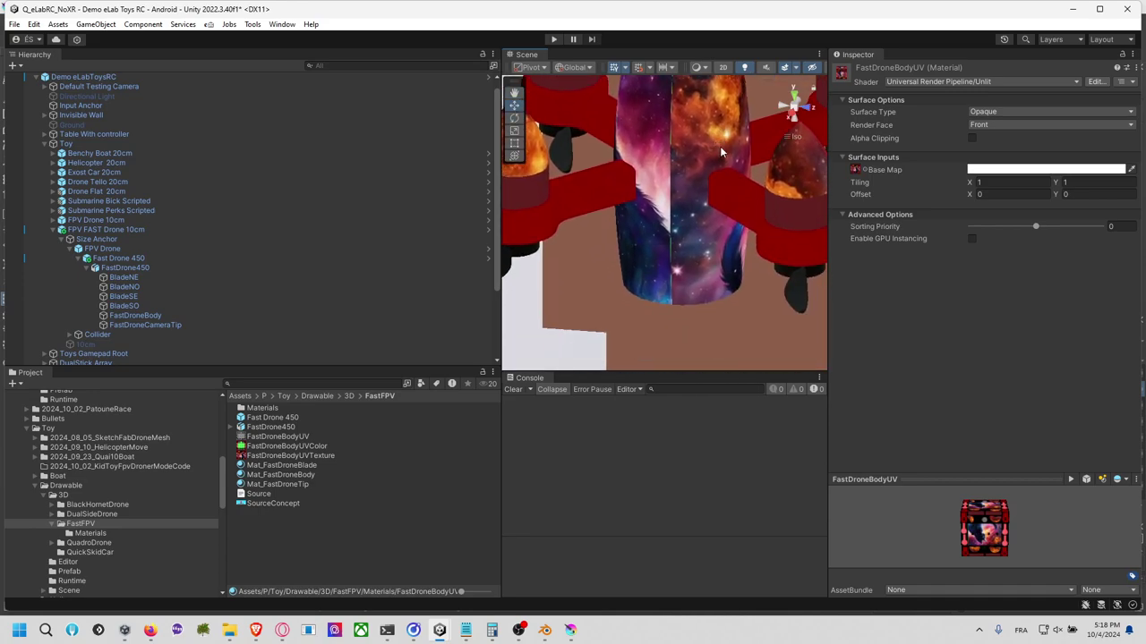
{"action": "scroll", "coordinate": [719, 166], "scroll_direction": "up", "scroll_amount": 8}
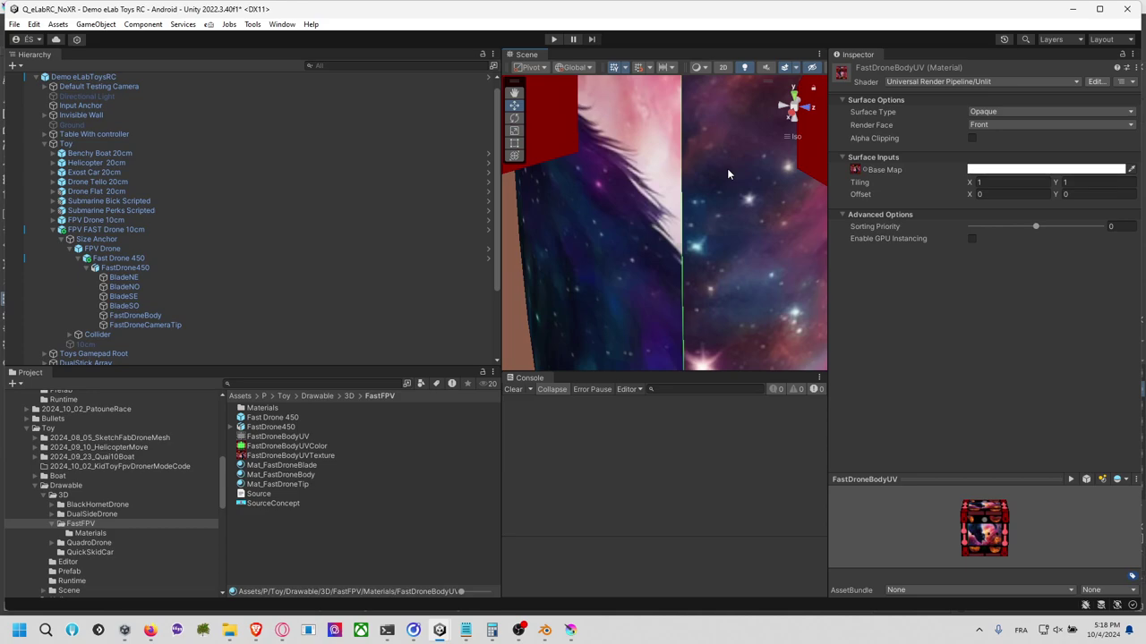
{"action": "scroll", "coordinate": [726, 168], "scroll_direction": "down", "scroll_amount": 10}
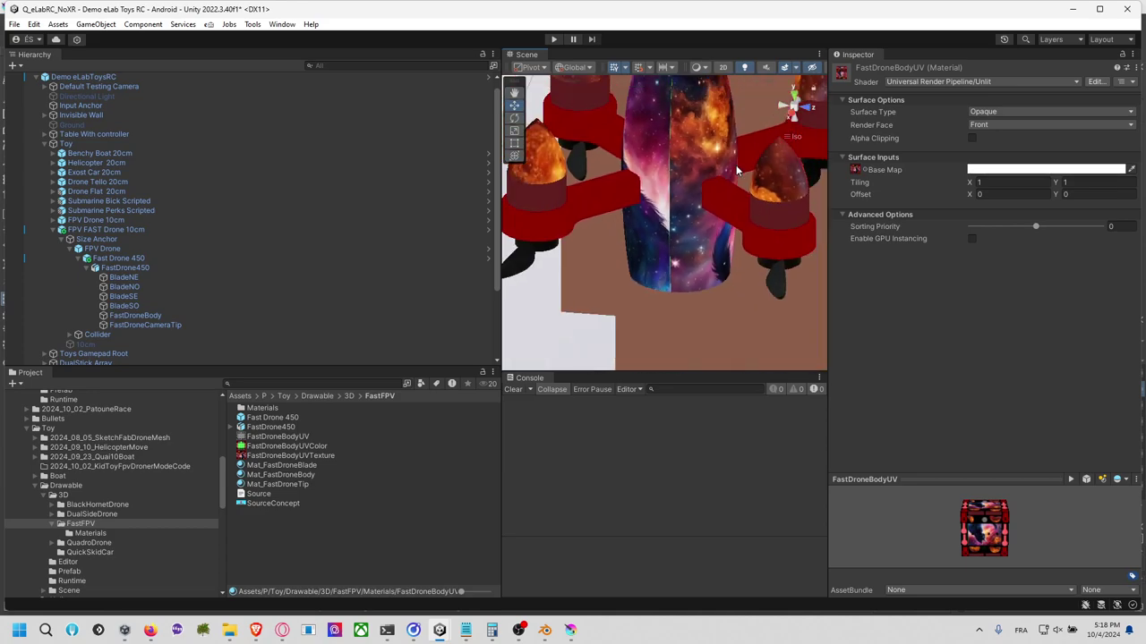
{"action": "scroll", "coordinate": [735, 164], "scroll_direction": "down", "scroll_amount": 6}
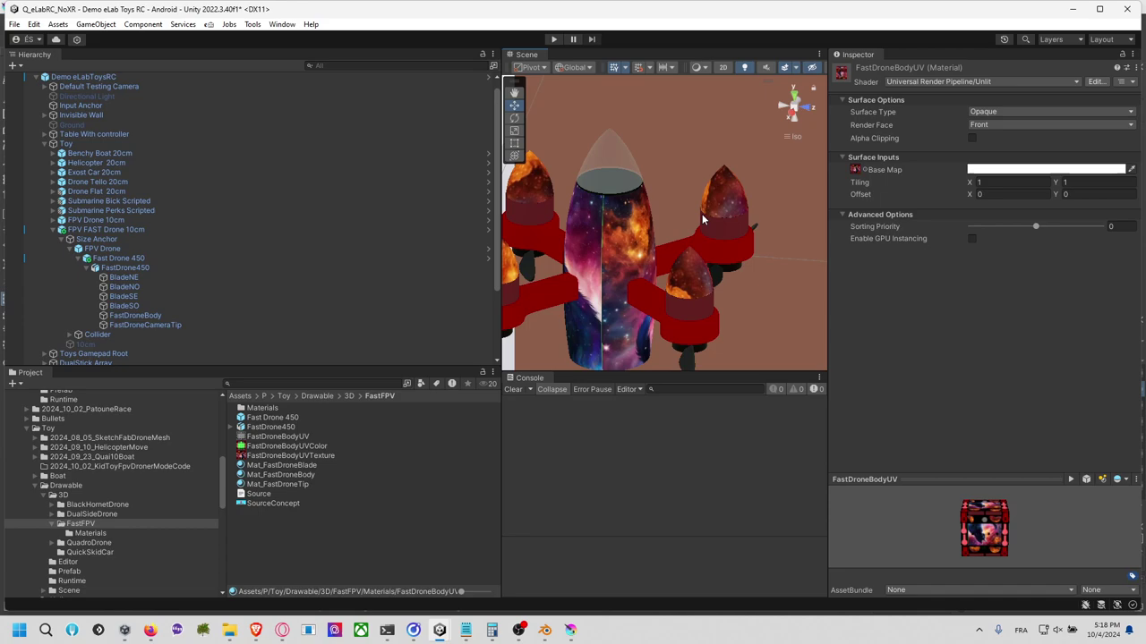
Step: View the drone from underneath and the side, then switch to the browser's kitten image
{"action": "left_click_drag", "start_coordinate": [701, 214], "coordinate": [766, 179], "text": "alt"}
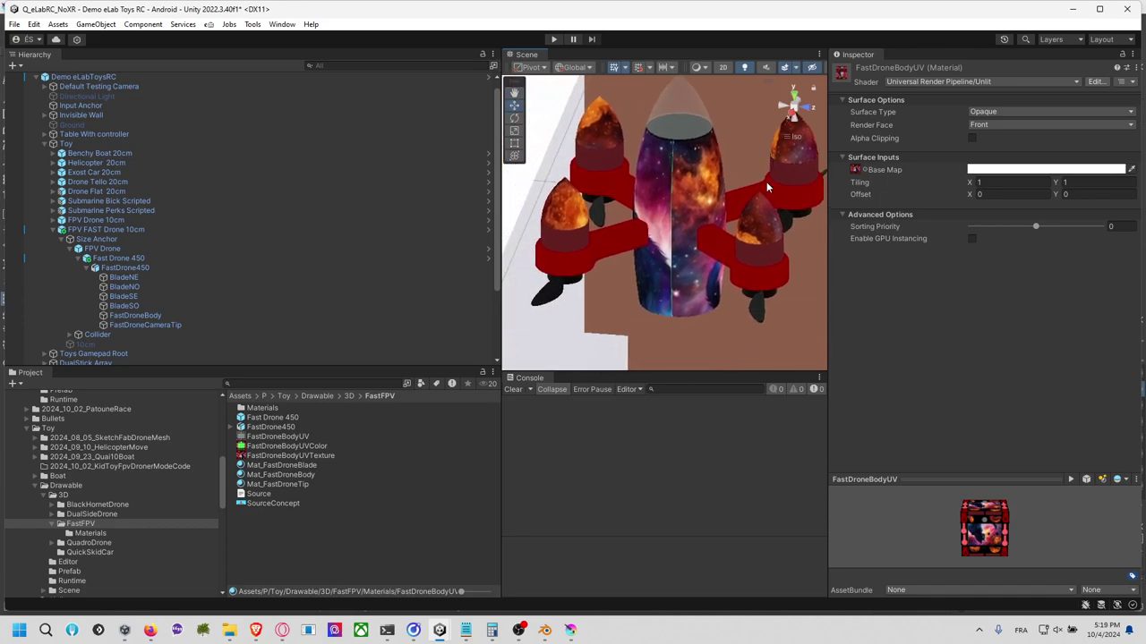
{"action": "middle_click_drag", "start_coordinate": [779, 182], "coordinate": [770, 193]}
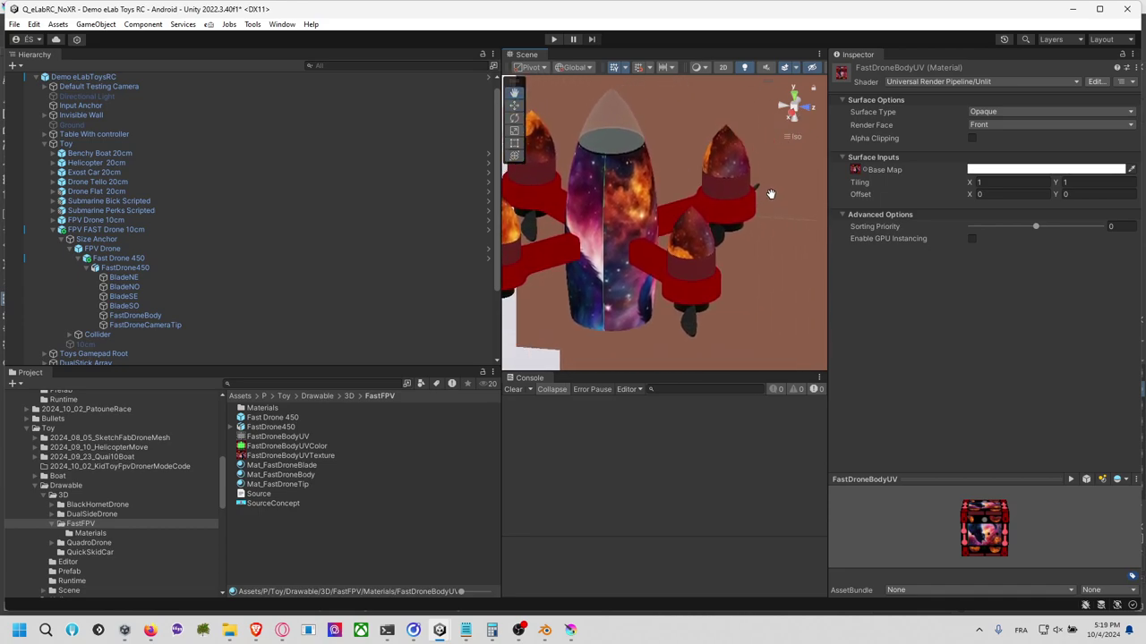
{"action": "left_click_drag", "start_coordinate": [769, 193], "coordinate": [816, 165], "text": "alt"}
{"action": "left_click", "coordinate": [796, 118]}
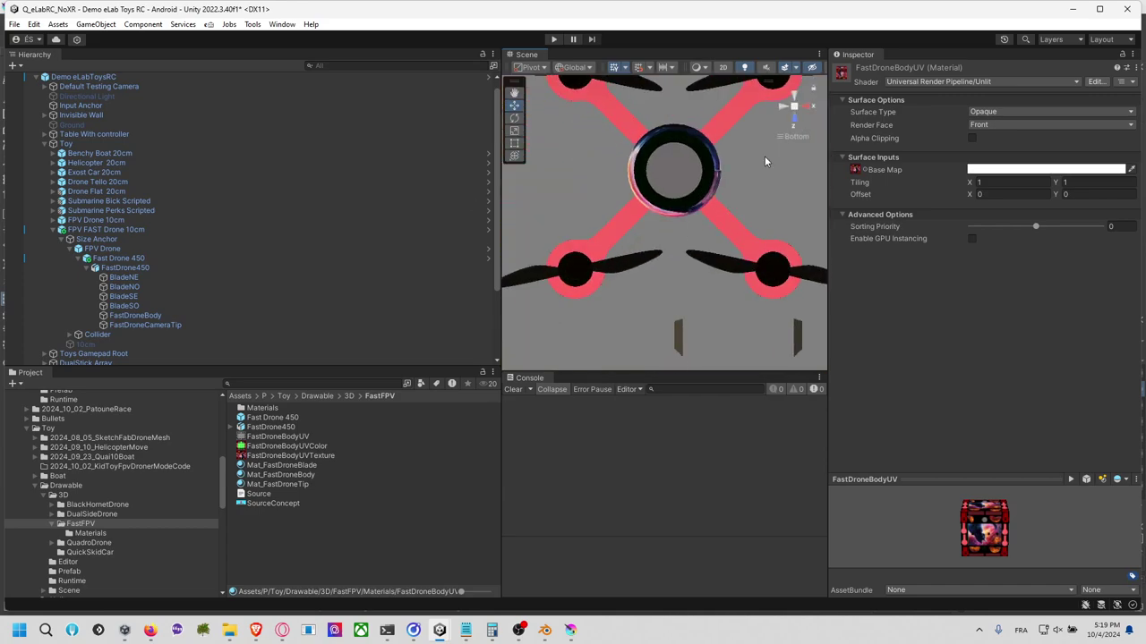
{"action": "left_click", "coordinate": [783, 106]}
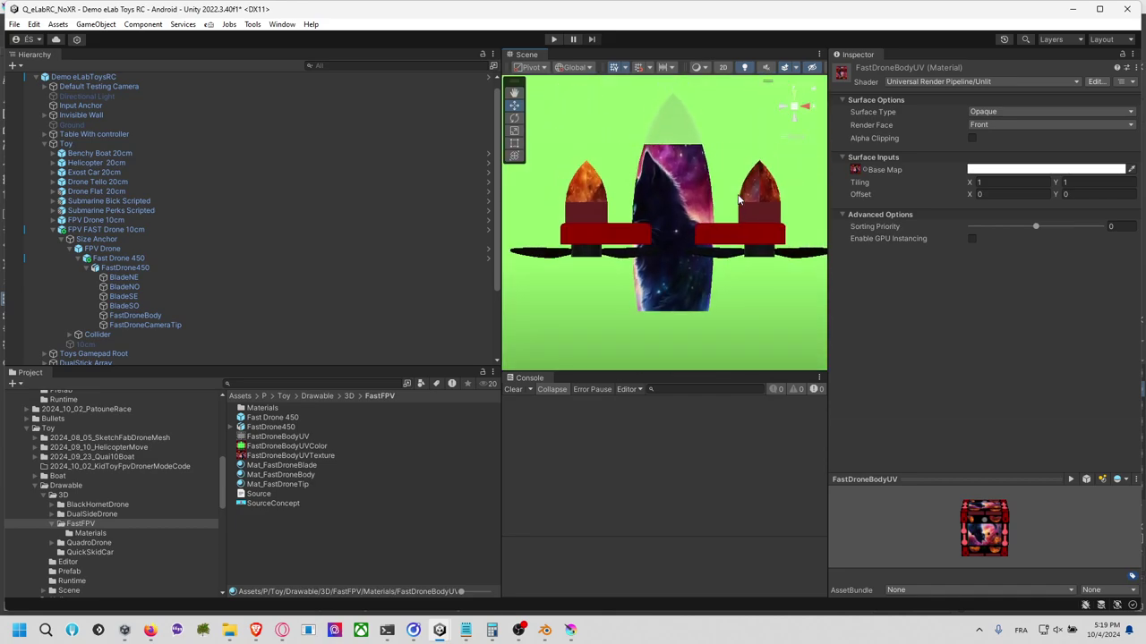
{"action": "middle_click_drag", "start_coordinate": [740, 197], "coordinate": [725, 231]}
{"action": "key", "text": "super+Tab"}
{"action": "key", "text": "Return"}
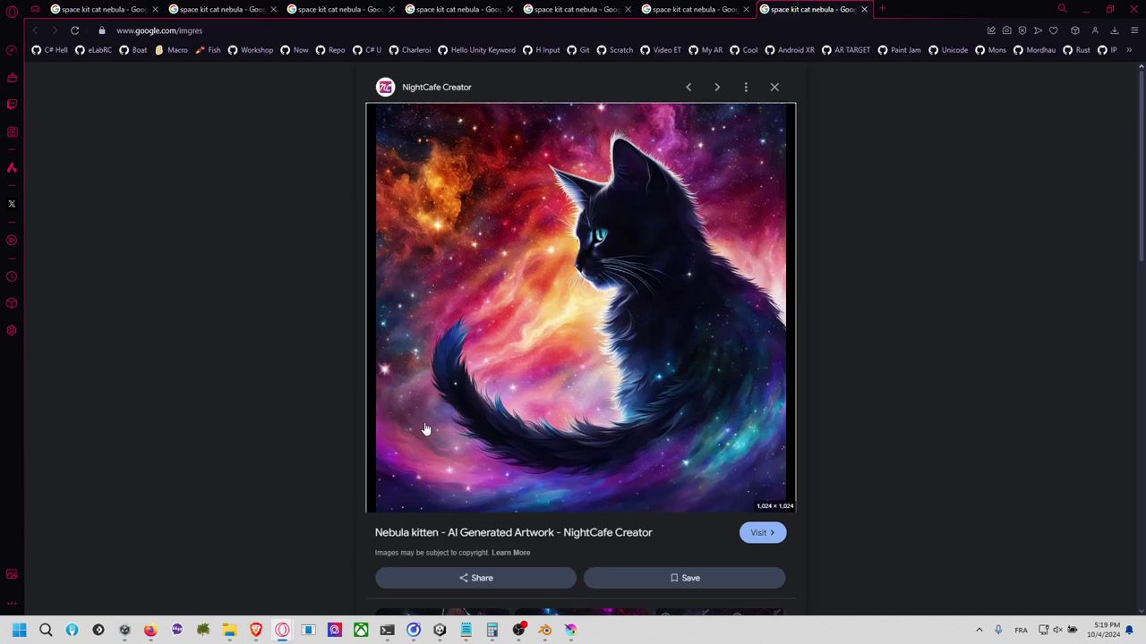
Step: Snip a horizontal strip of the nebula kitten image and return to Krita
{"action": "key", "text": "super+shift+s"}
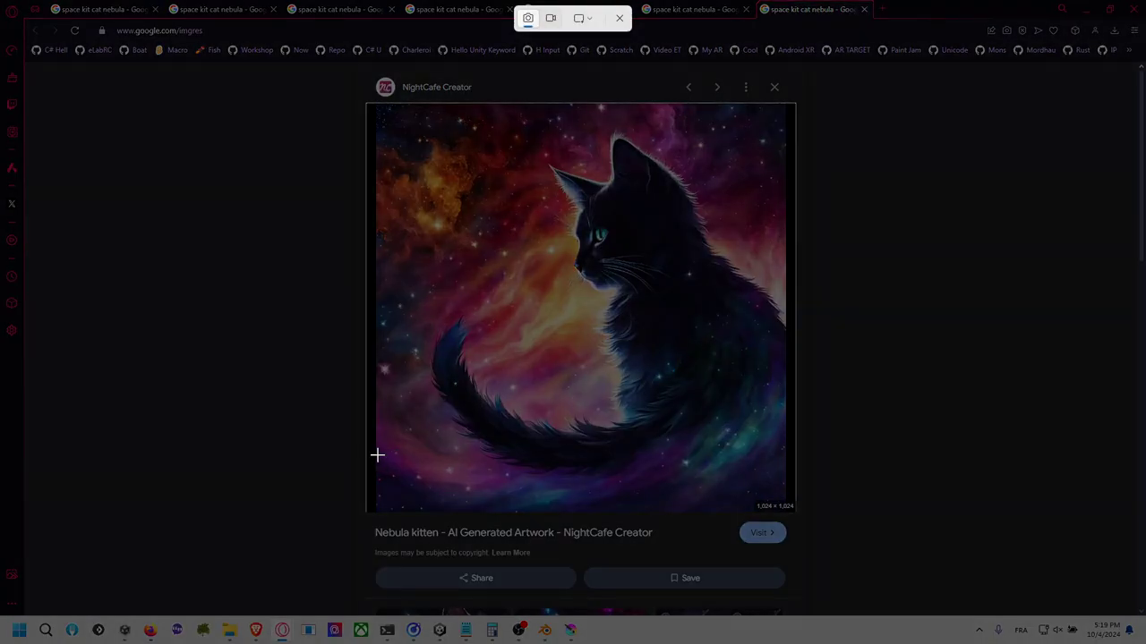
{"action": "left_click_drag", "start_coordinate": [377, 456], "coordinate": [784, 501]}
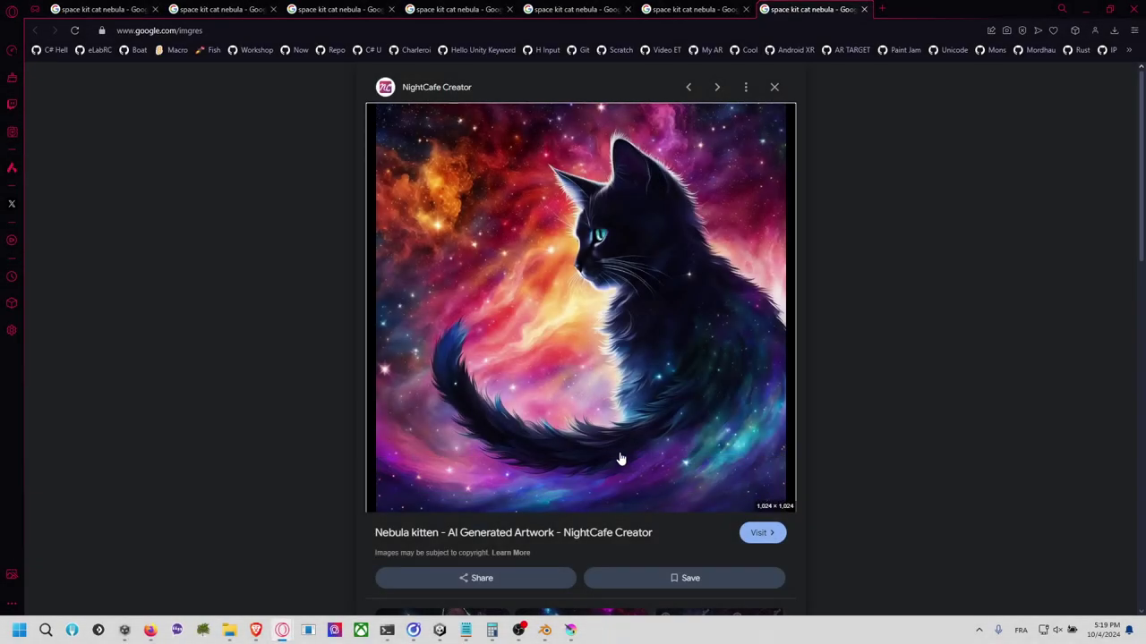
{"action": "key", "text": "super+shift+s"}
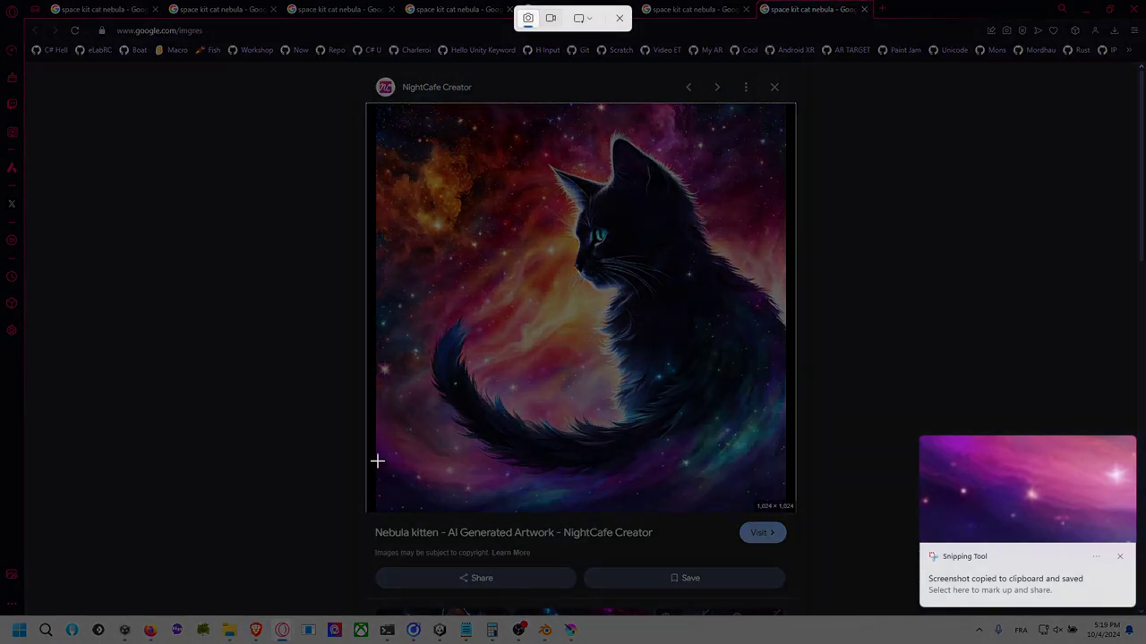
{"action": "left_click_drag", "start_coordinate": [381, 458], "coordinate": [744, 503]}
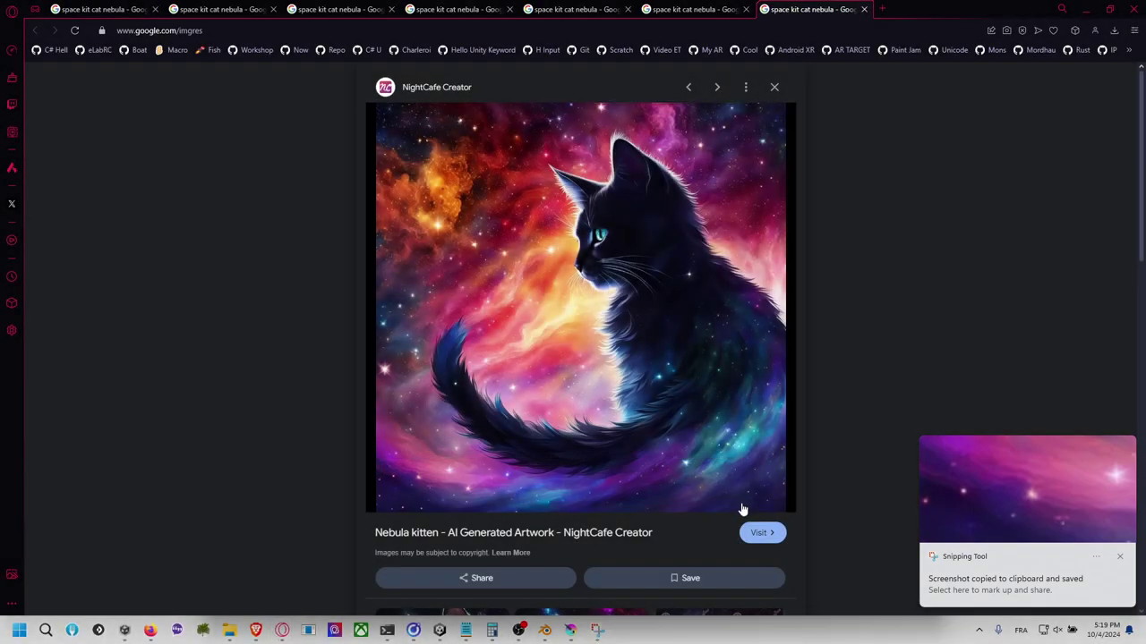
{"action": "key", "text": "alt+Tab"}
Step: Paste the captured nebula strip and move it to the texture's top row
{"action": "key", "text": "ctrl+v"}
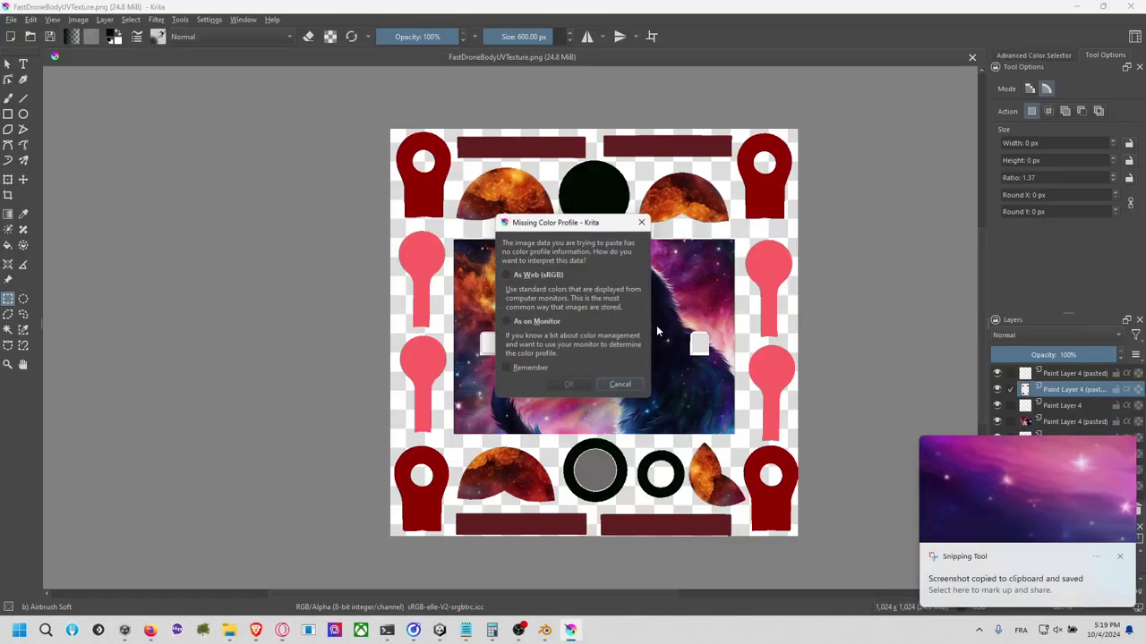
{"action": "left_click", "coordinate": [569, 385]}
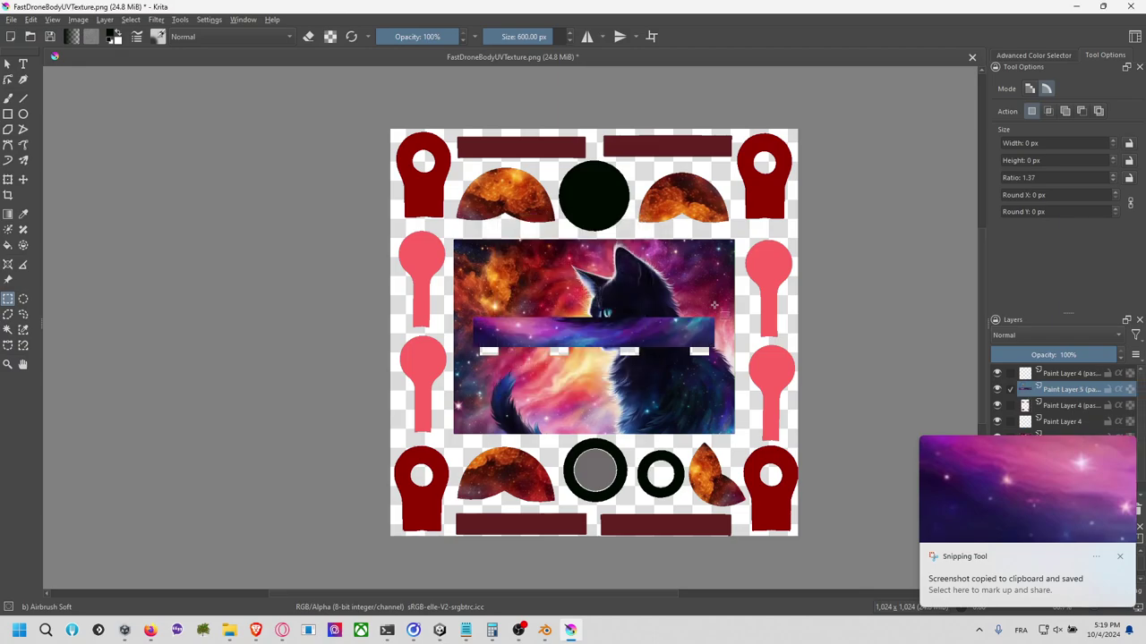
{"action": "middle_click_drag", "start_coordinate": [905, 327], "coordinate": [834, 313]}
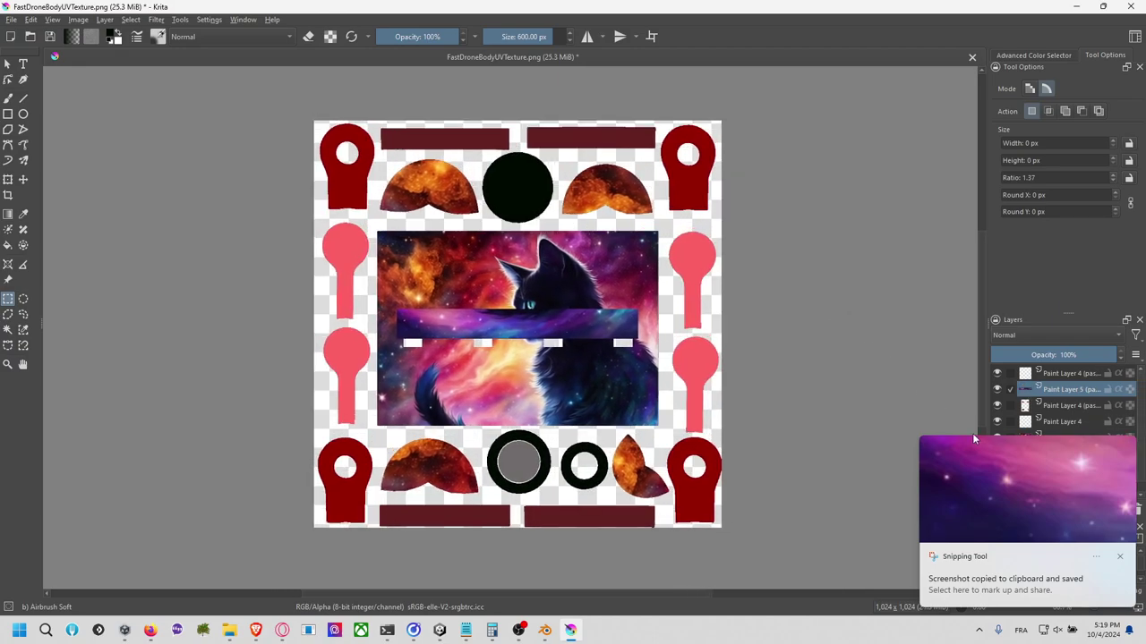
{"action": "left_click", "coordinate": [1120, 559]}
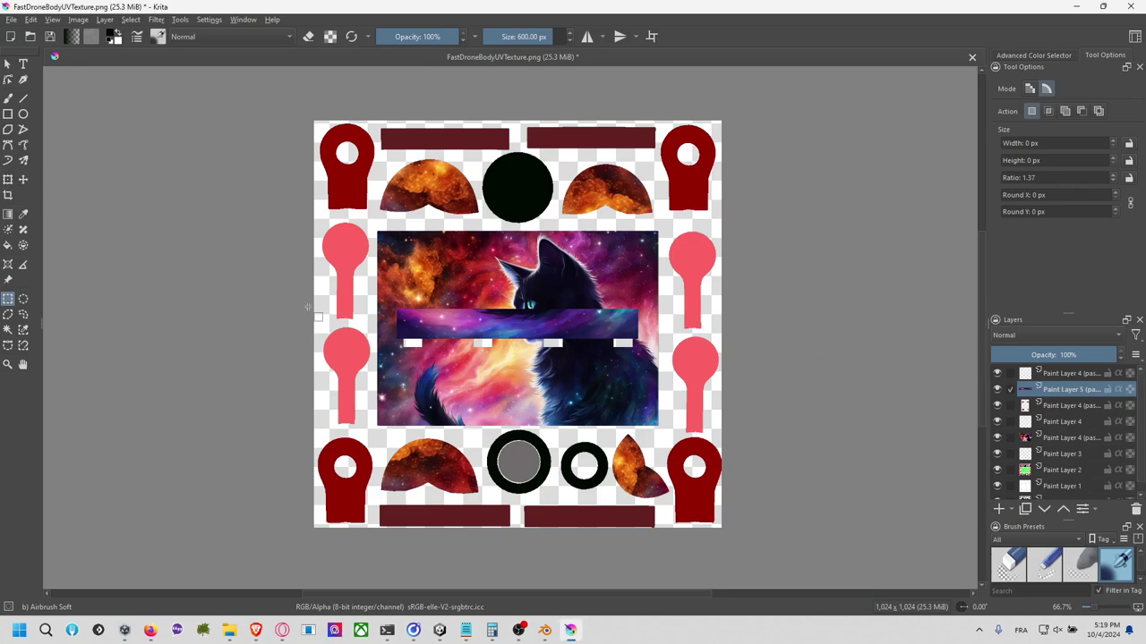
{"action": "left_click", "coordinate": [23, 180]}
{"action": "left_click_drag", "start_coordinate": [548, 322], "coordinate": [527, 139]}
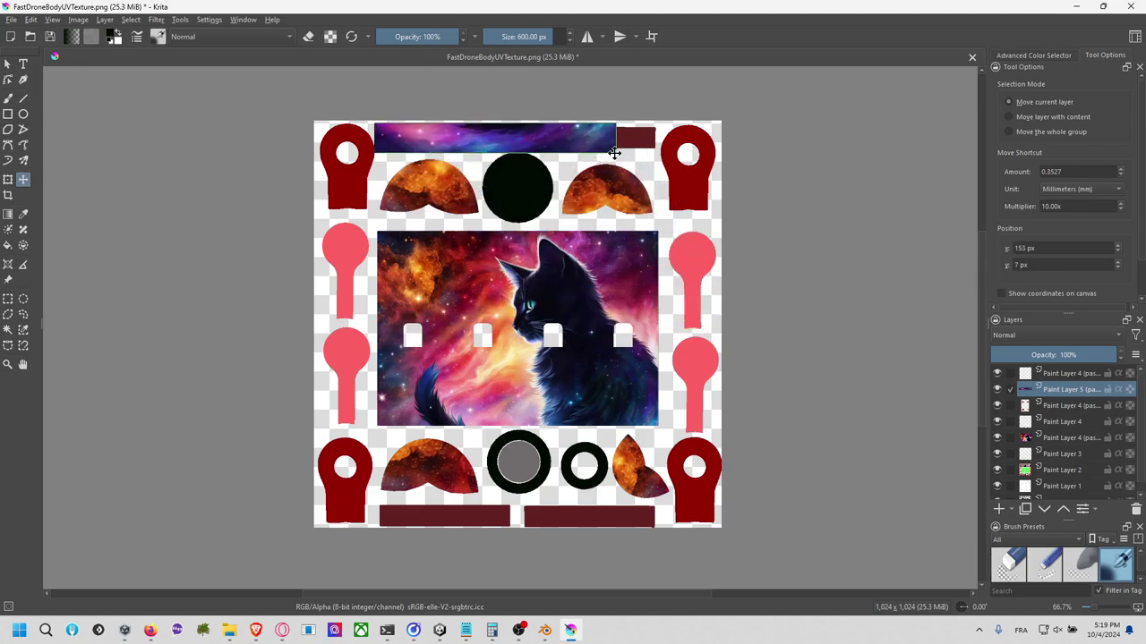
Step: Stretch the strip across the top bar and place a duplicate along the bottom edge
{"action": "left_click", "coordinate": [8, 181]}
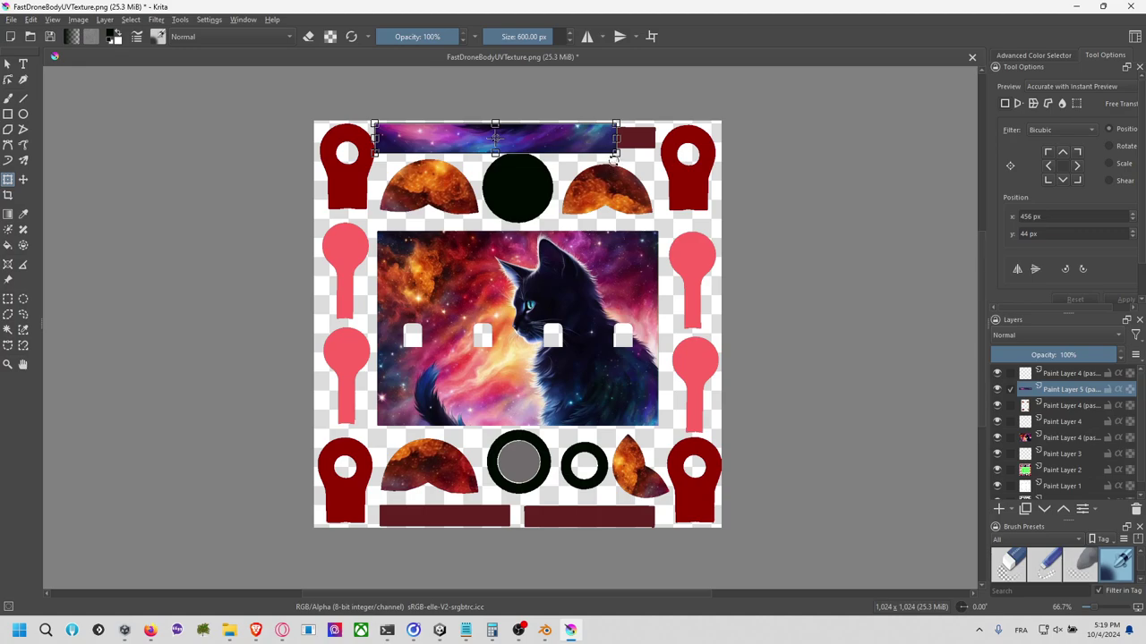
{"action": "mouse_move", "coordinate": [615, 152]}
{"action": "left_mouse_down"}
{"action": "mouse_move", "coordinate": [661, 159]}
{"action": "mouse_move", "coordinate": [622, 149]}
{"action": "left_mouse_up"}
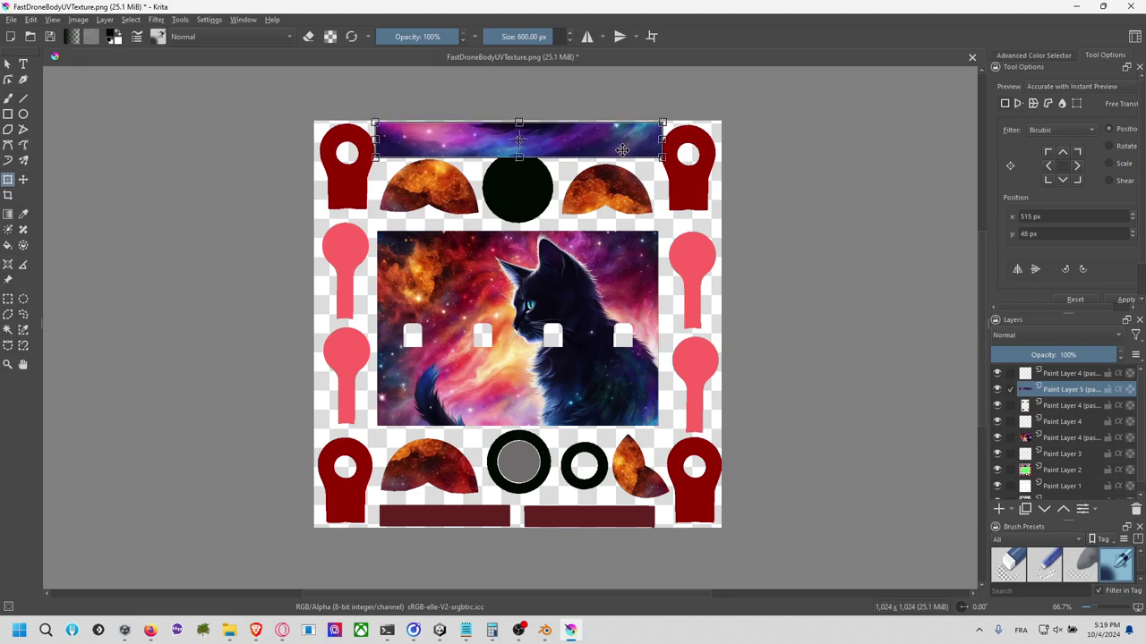
{"action": "key", "text": "ctrl+j"}
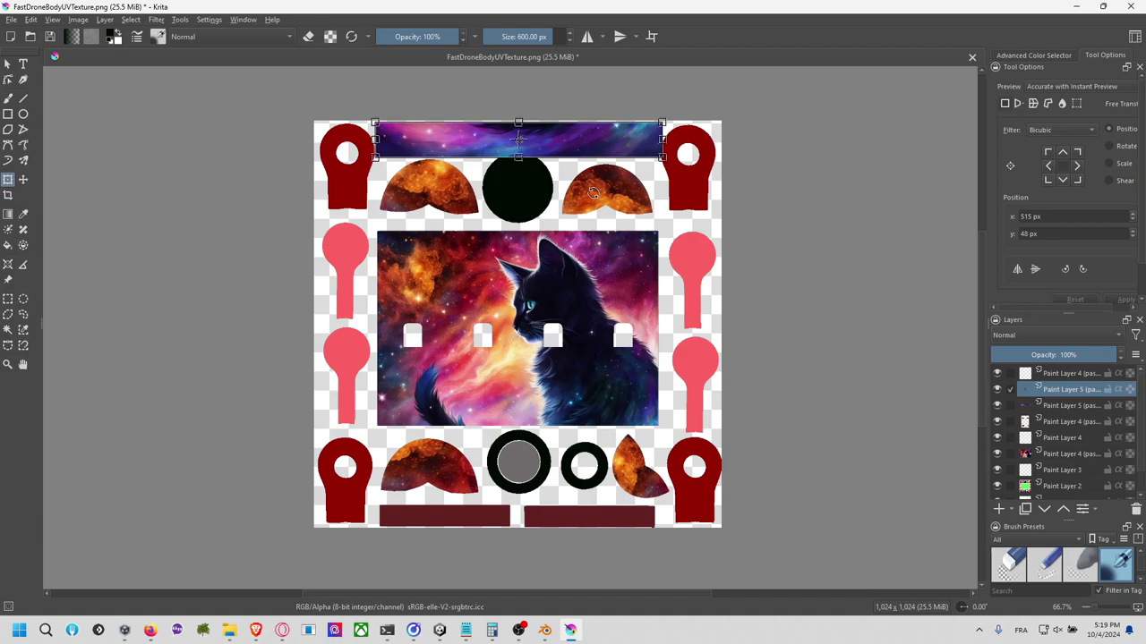
{"action": "left_click_drag", "start_coordinate": [583, 142], "coordinate": [584, 516]}
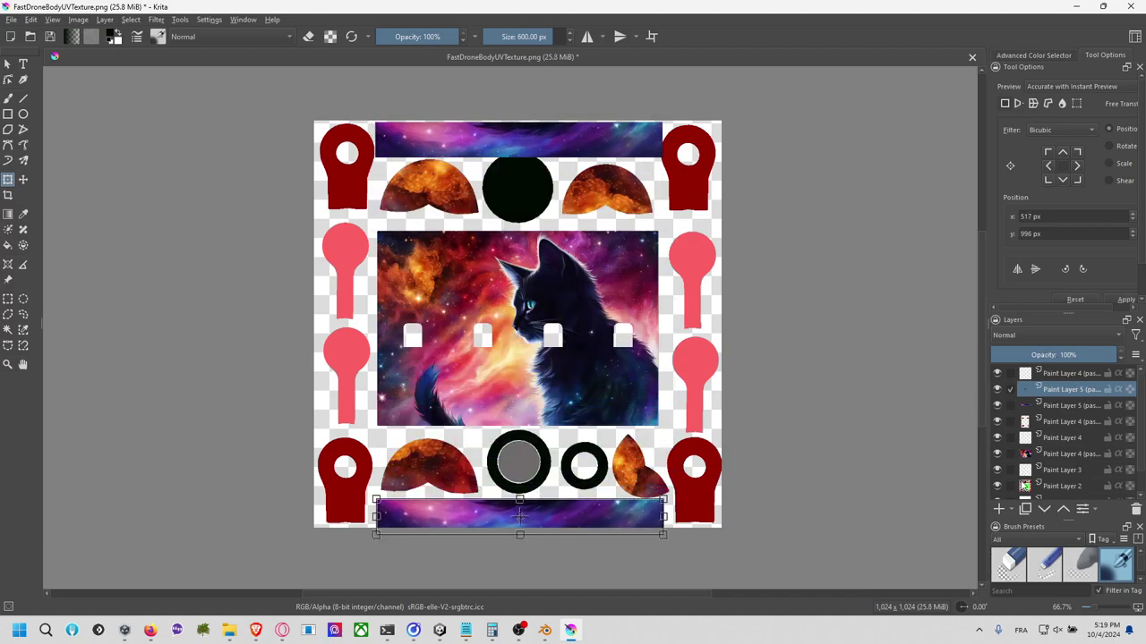
{"action": "left_click", "coordinate": [1059, 489]}
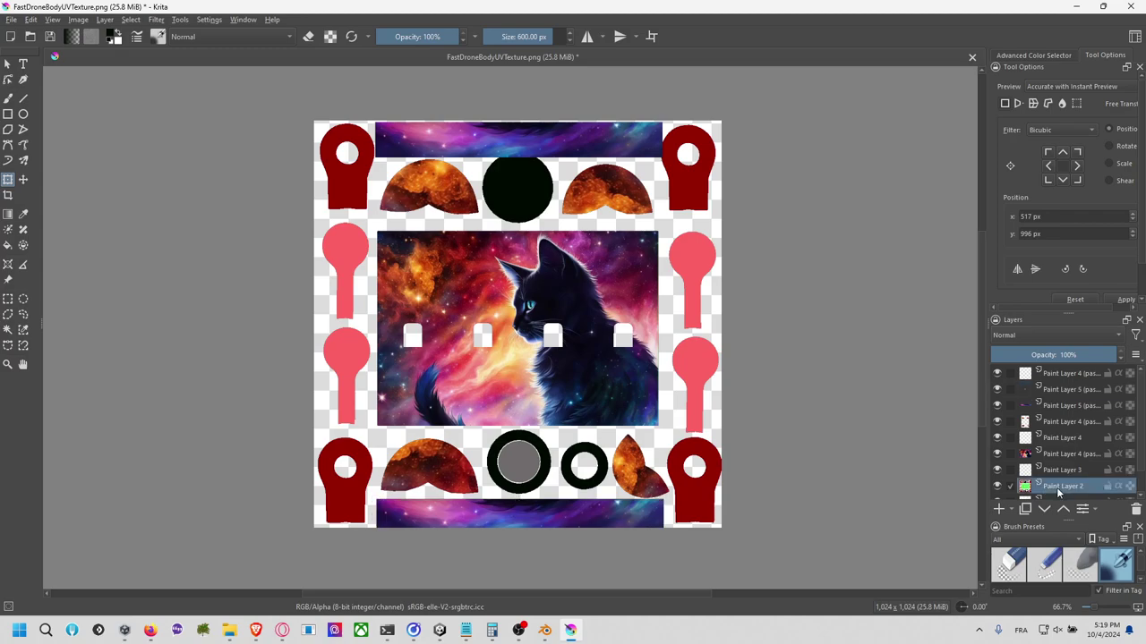
Step: Merge the two strip layers and magic-wand select the dark red bars on Paint Layer 2
{"action": "left_click", "coordinate": [1050, 392]}
{"action": "key", "text": "ctrl+e"}
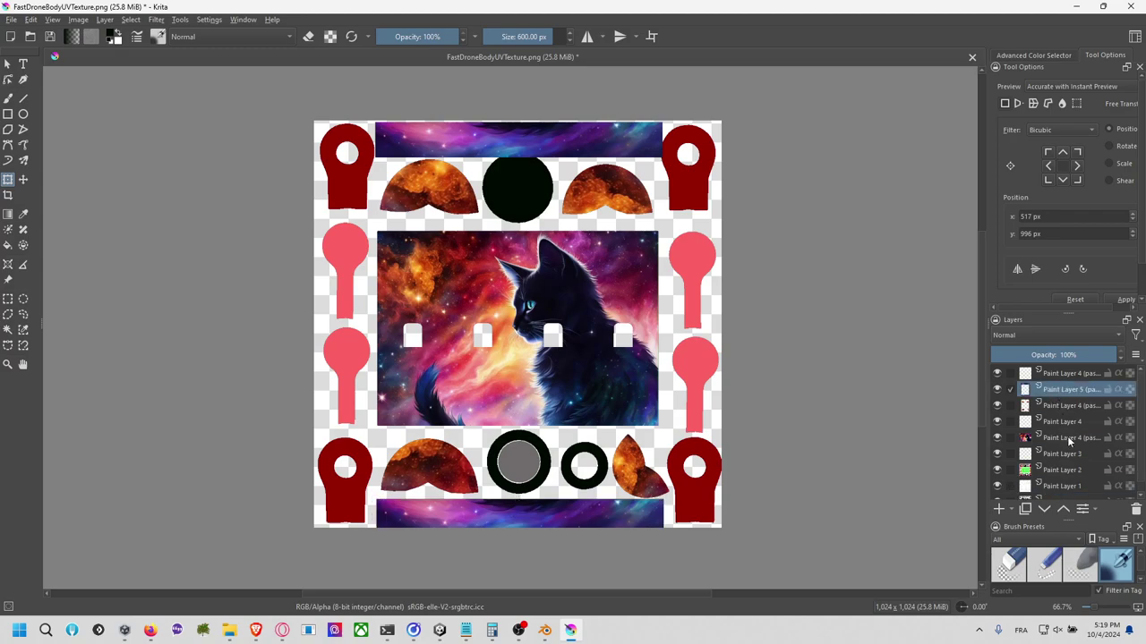
{"action": "left_click", "coordinate": [997, 470]}
{"action": "left_click", "coordinate": [997, 470]}
{"action": "left_click", "coordinate": [997, 390]}
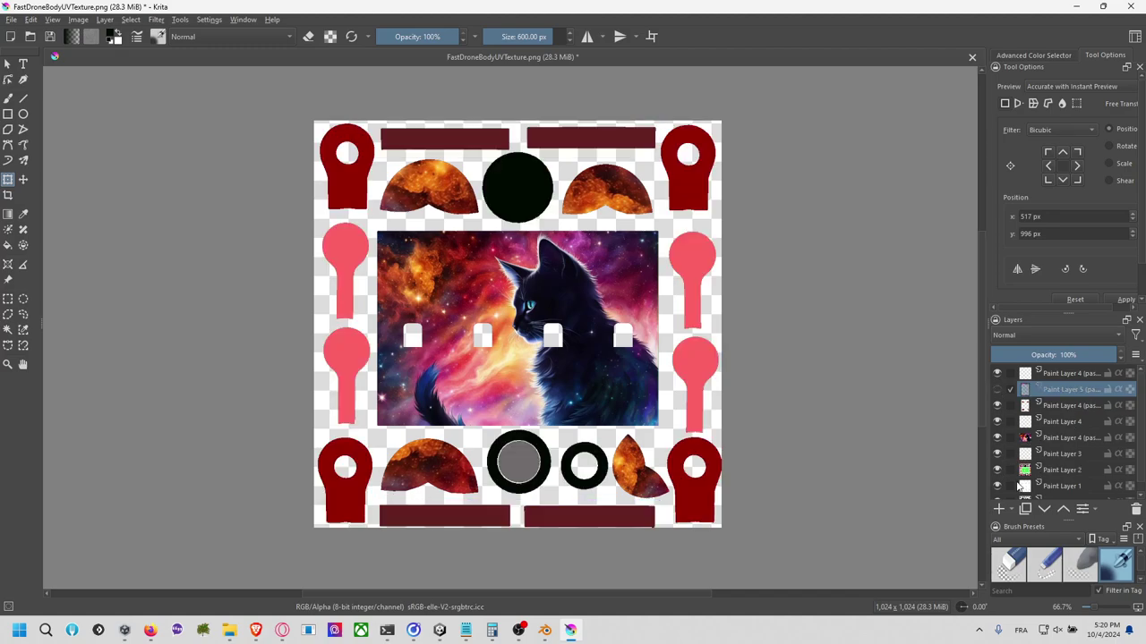
{"action": "left_click", "coordinate": [9, 331]}
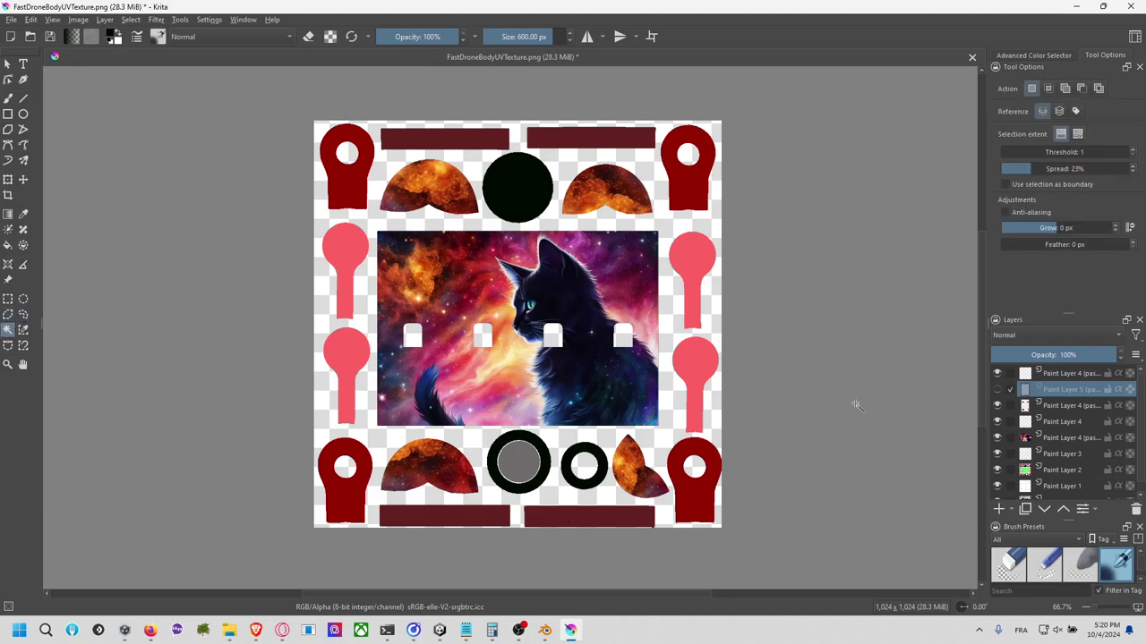
{"action": "left_click", "coordinate": [1061, 456]}
{"action": "left_click", "coordinate": [1054, 473]}
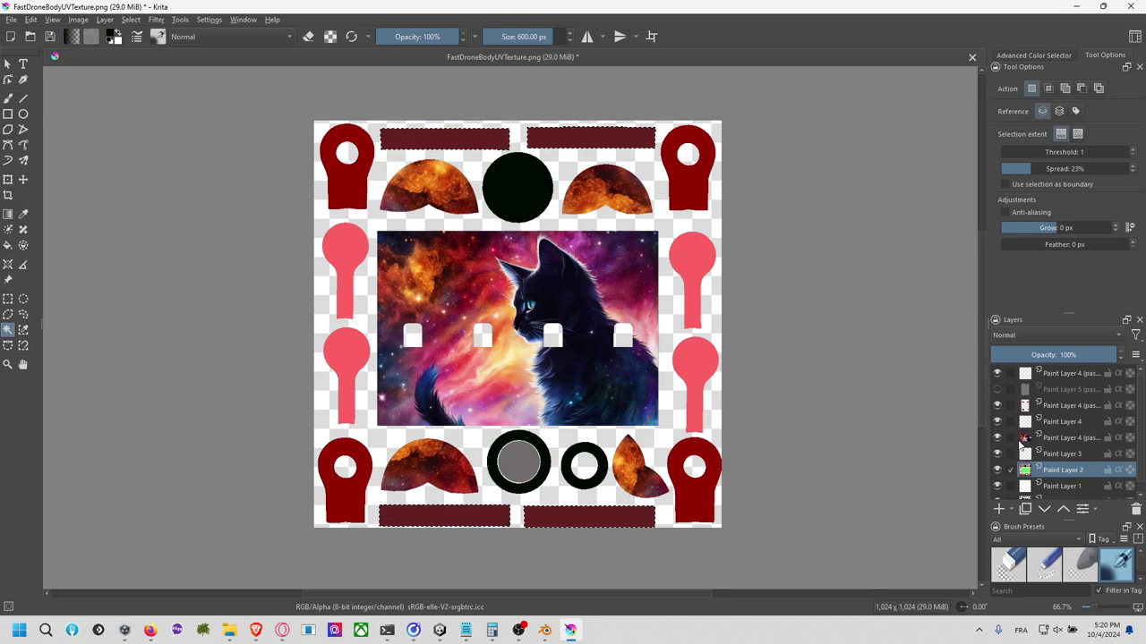
Step: Invert the selection and erase the nebula strips outside the four red bars
{"action": "left_click", "coordinate": [997, 390]}
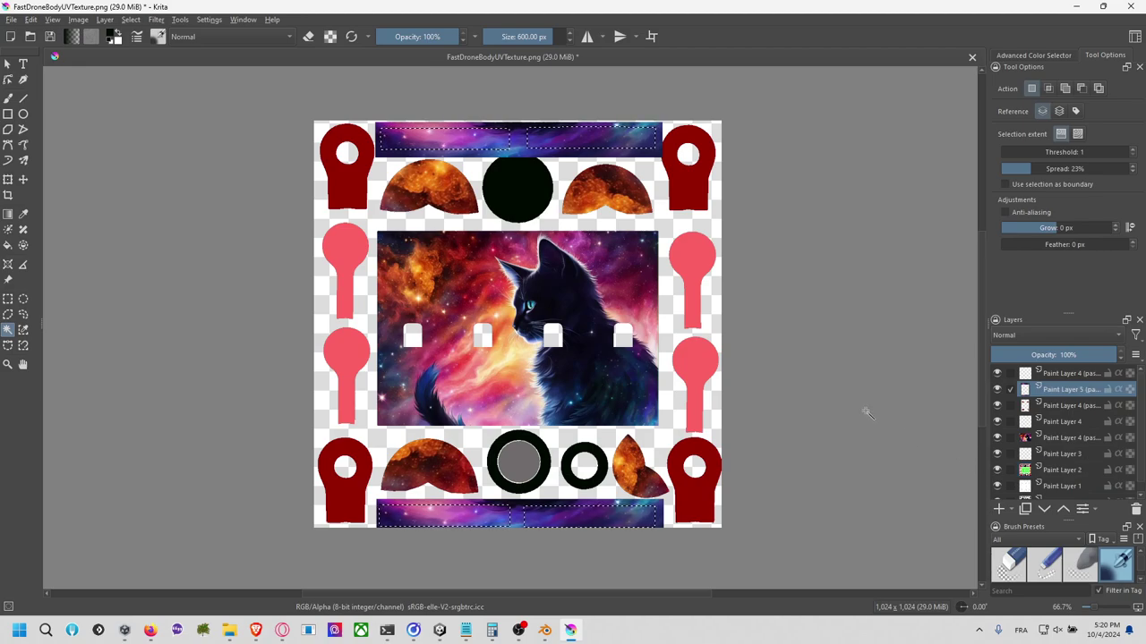
{"action": "key", "text": "ctrl+shift+i"}
{"action": "key", "text": "Delete"}
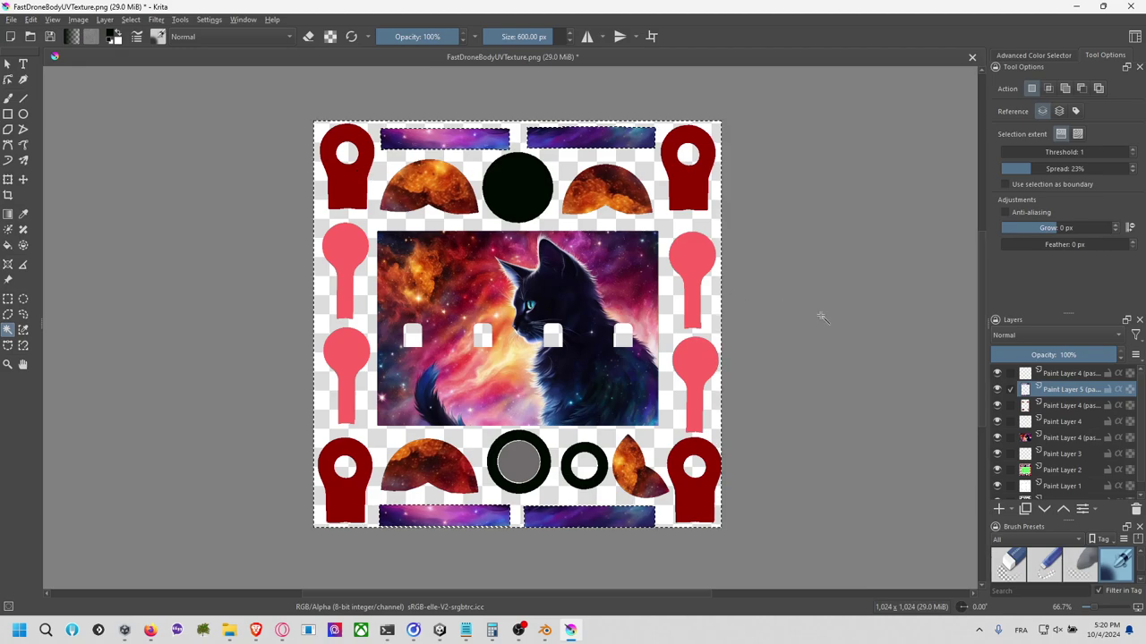
{"action": "key", "text": "alt+Tab"}
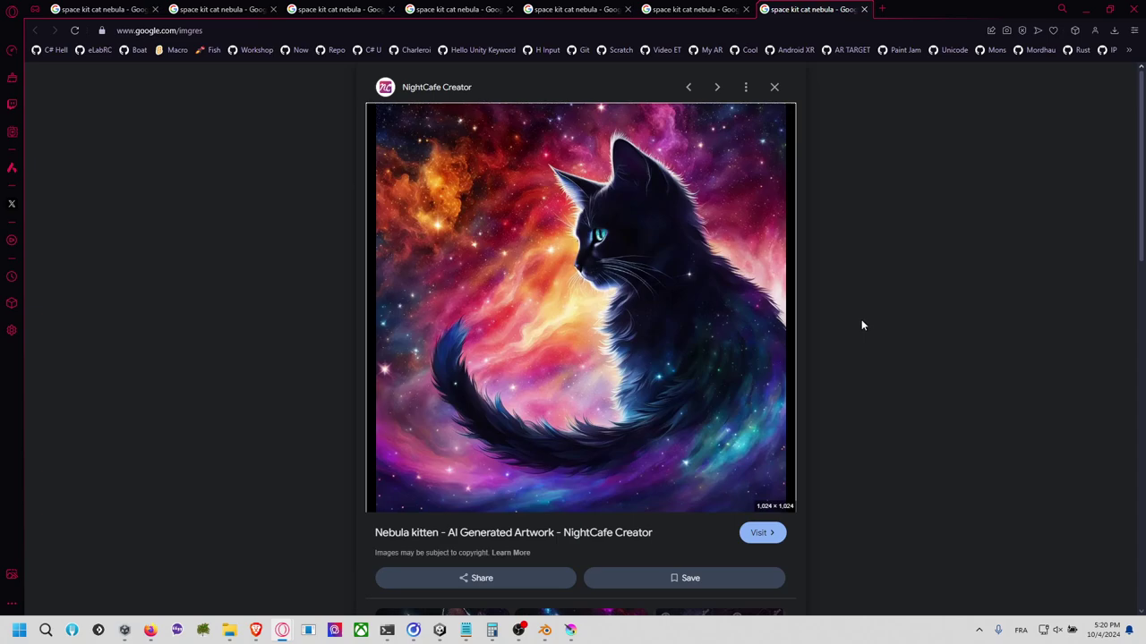
Step: Snip a dark blue galaxy area of the kitten image and clear Krita's selection
{"action": "key", "text": "super+shift+s"}
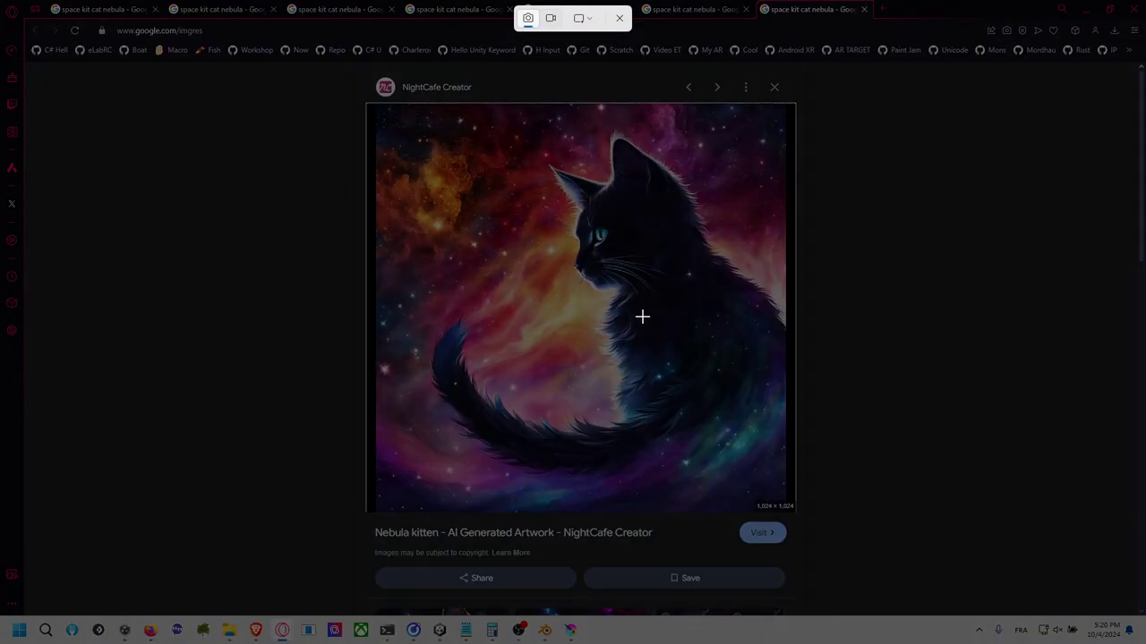
{"action": "left_click_drag", "start_coordinate": [641, 316], "coordinate": [774, 462]}
{"action": "key", "text": "alt+Tab"}
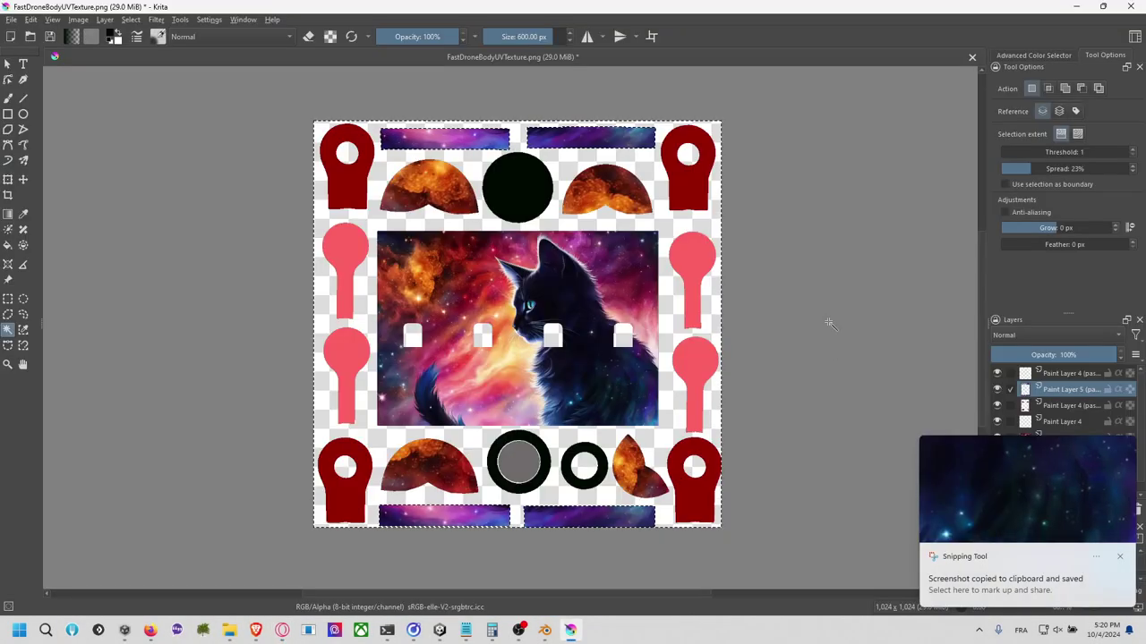
{"action": "left_click", "coordinate": [9, 299]}
{"action": "left_click", "coordinate": [192, 301]}
{"action": "left_click", "coordinate": [1119, 556]}
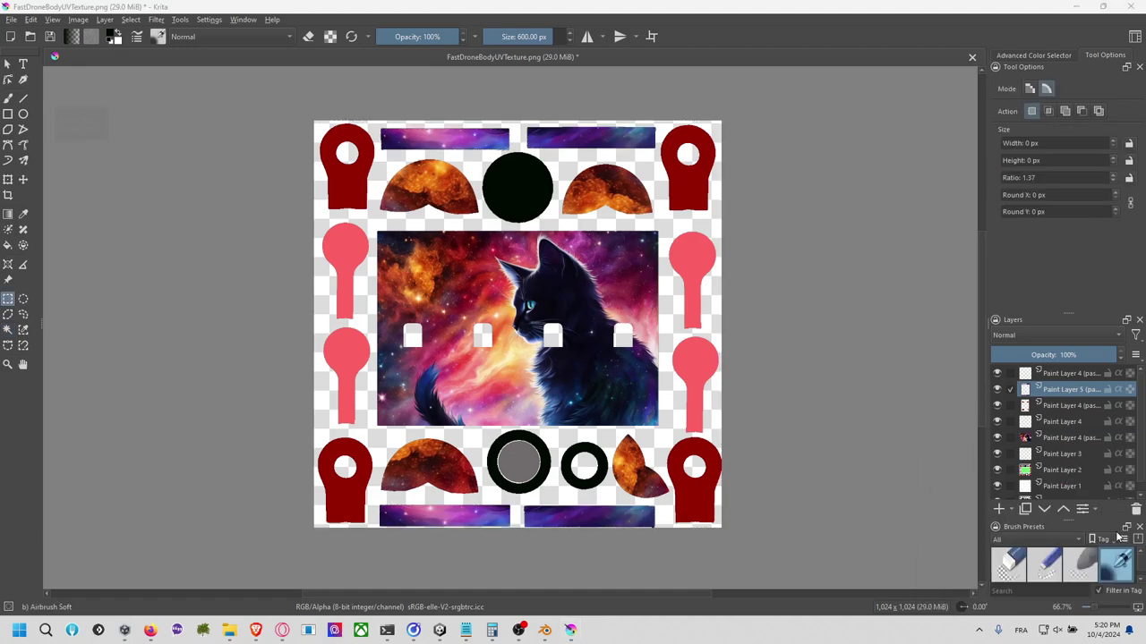
Step: Paste the snip into a new paint layer, interpreting it as Web (sRGB)
{"action": "left_click", "coordinate": [999, 508]}
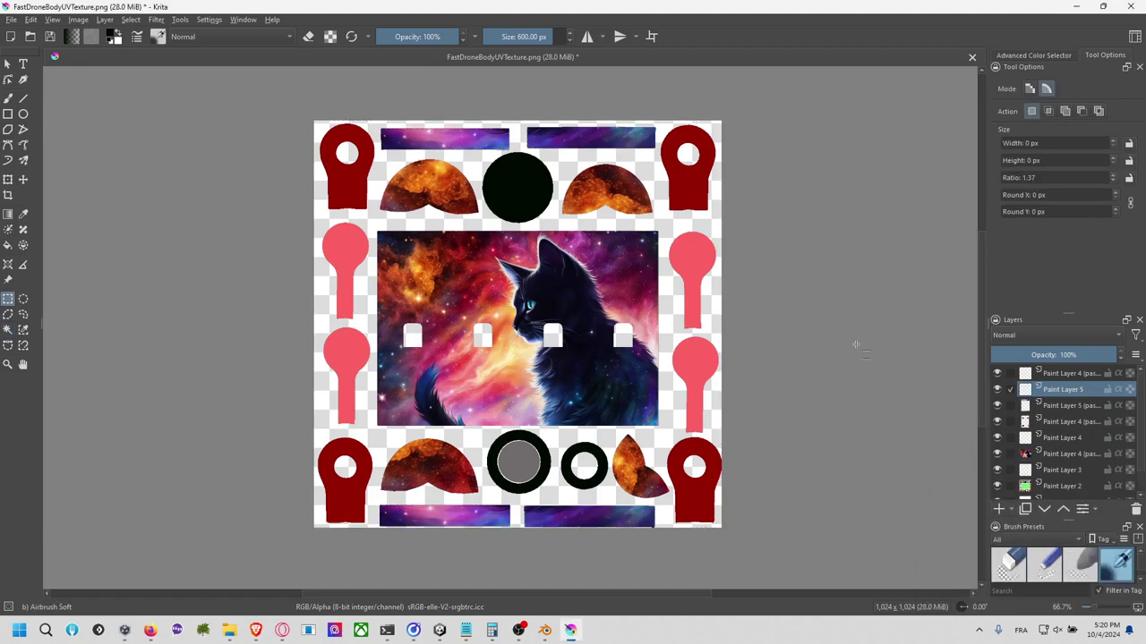
{"action": "key", "text": "ctrl+v"}
{"action": "left_click", "coordinate": [552, 274]}
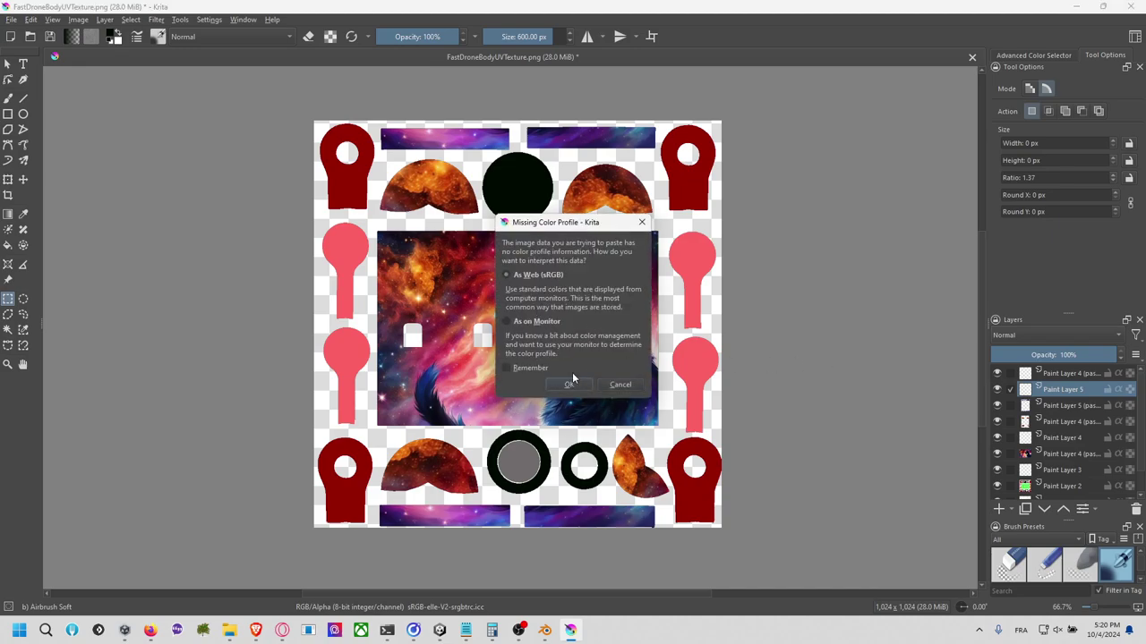
{"action": "left_click", "coordinate": [569, 384]}
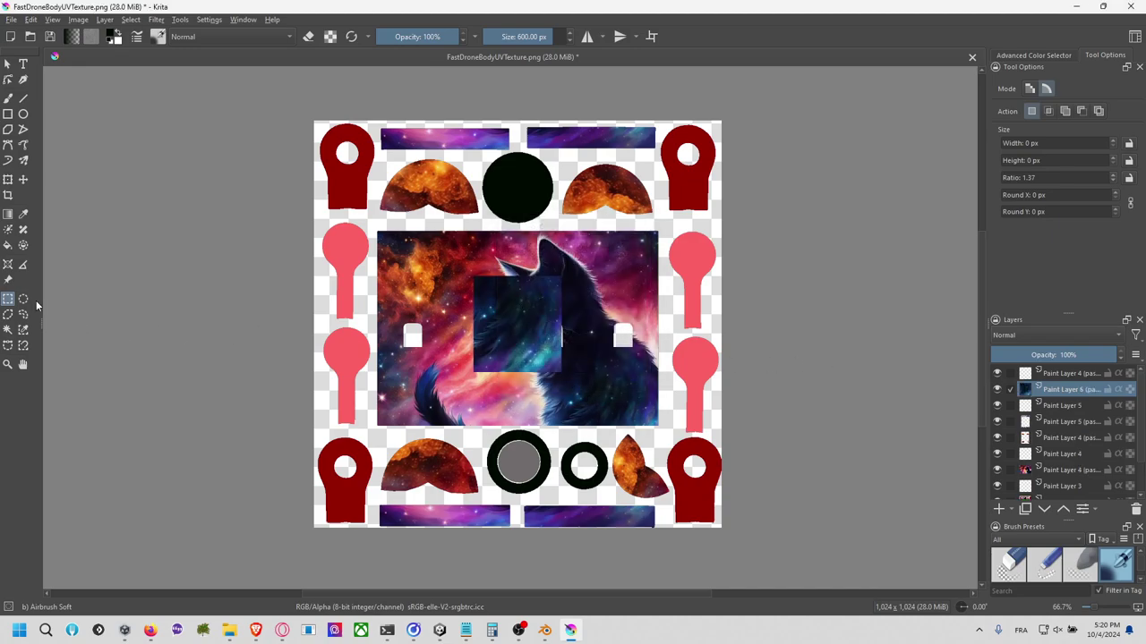
{"action": "left_click", "coordinate": [8, 180]}
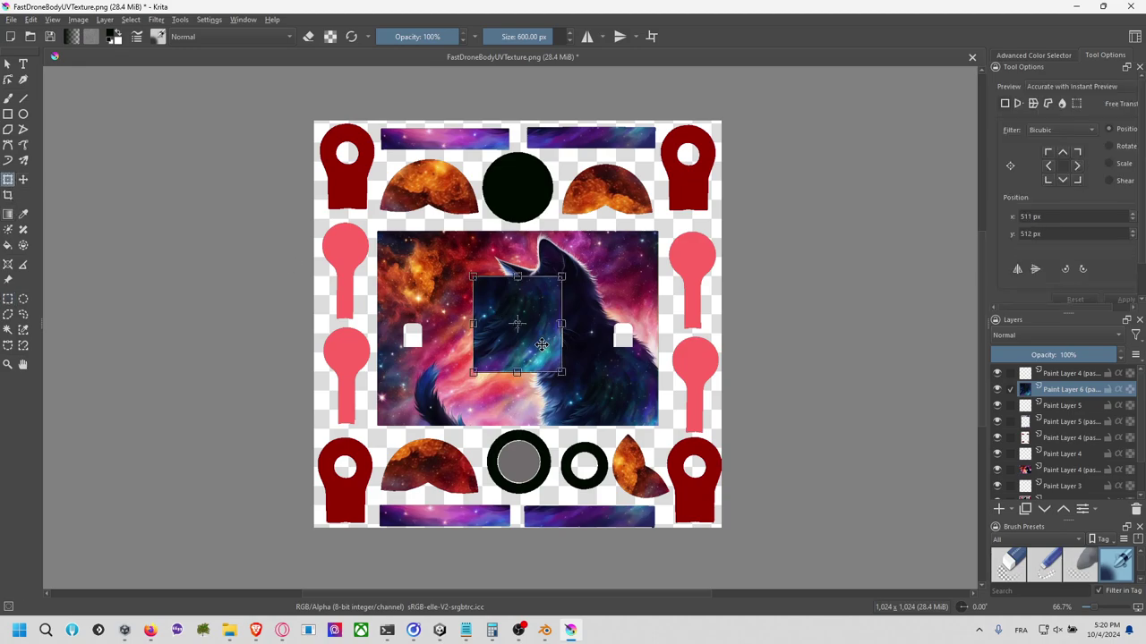
Step: Enlarge galaxy copies into the top-left and top-right quadrants, flipping the top-right one upside down
{"action": "left_click_drag", "start_coordinate": [543, 344], "coordinate": [382, 190]}
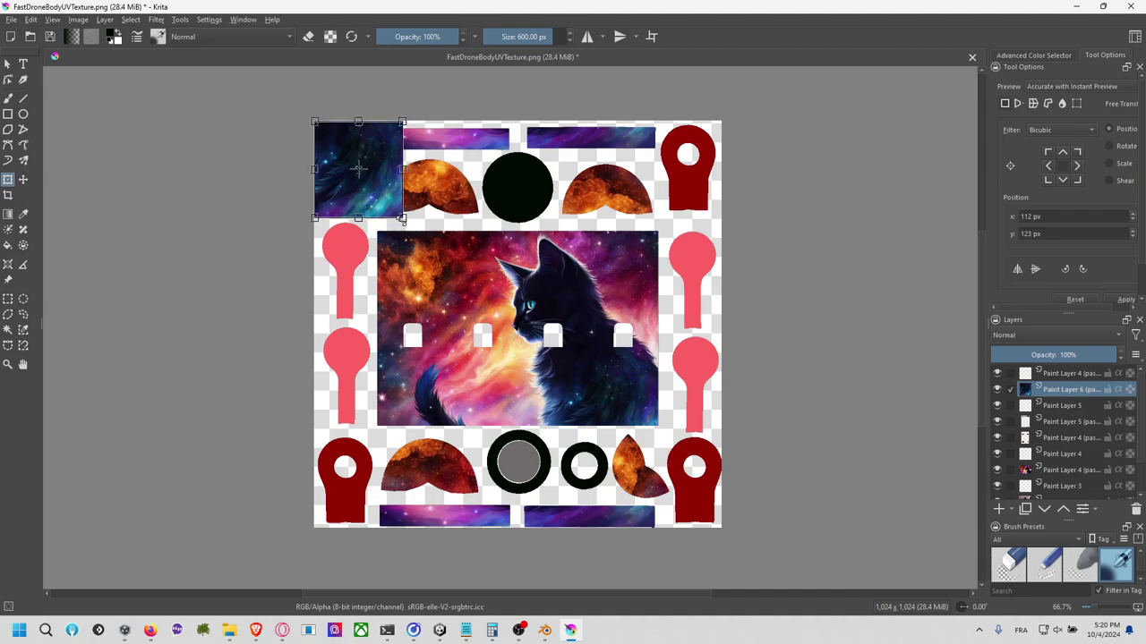
{"action": "left_click_drag", "start_coordinate": [403, 217], "coordinate": [506, 314]}
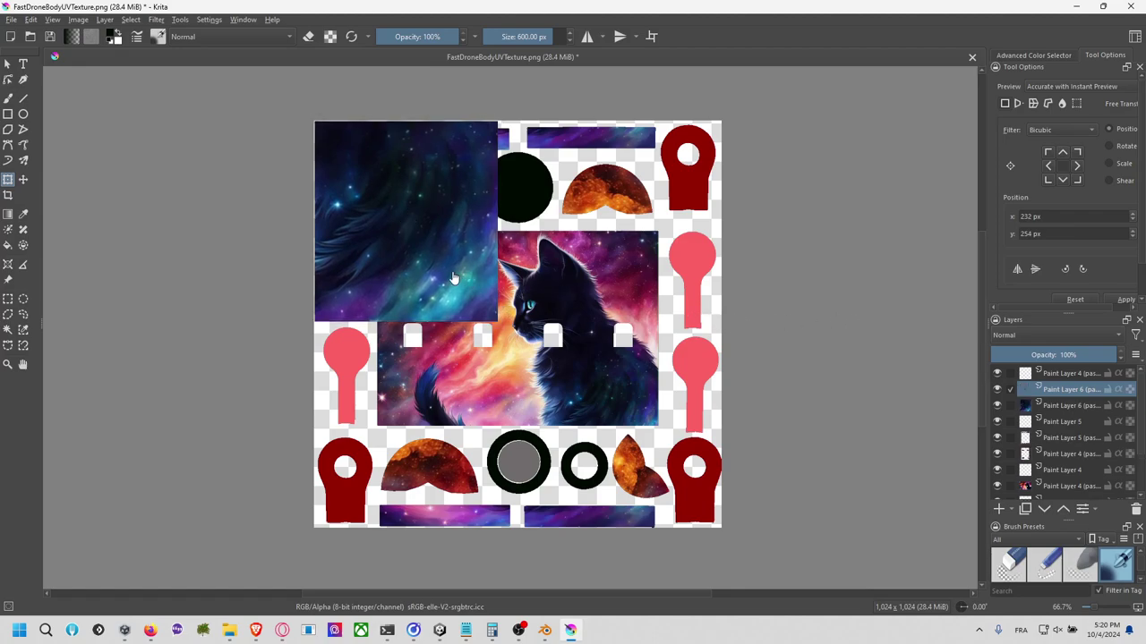
{"action": "left_click_drag", "start_coordinate": [414, 249], "coordinate": [657, 256]}
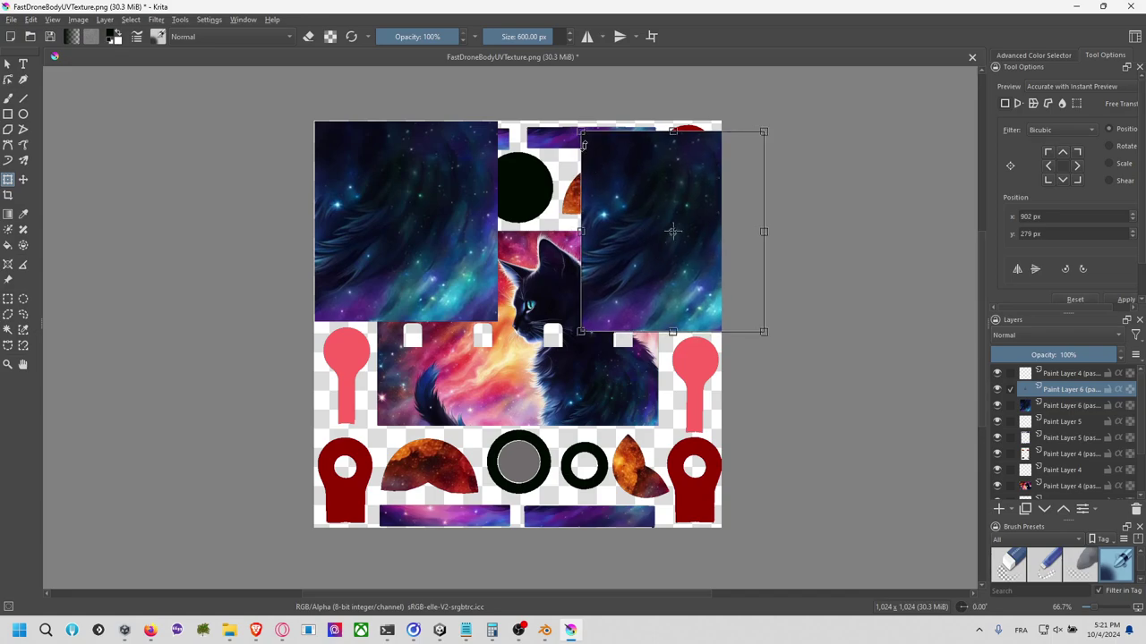
{"action": "left_click_drag", "start_coordinate": [579, 133], "coordinate": [565, 115]}
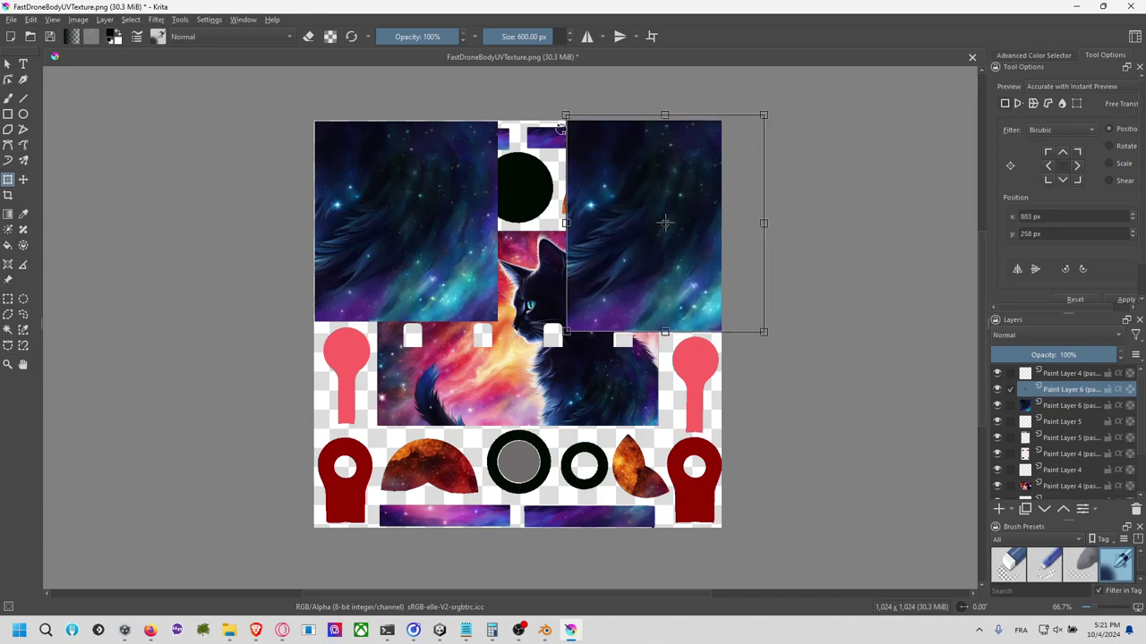
{"action": "left_click_drag", "start_coordinate": [765, 102], "coordinate": [592, 357]}
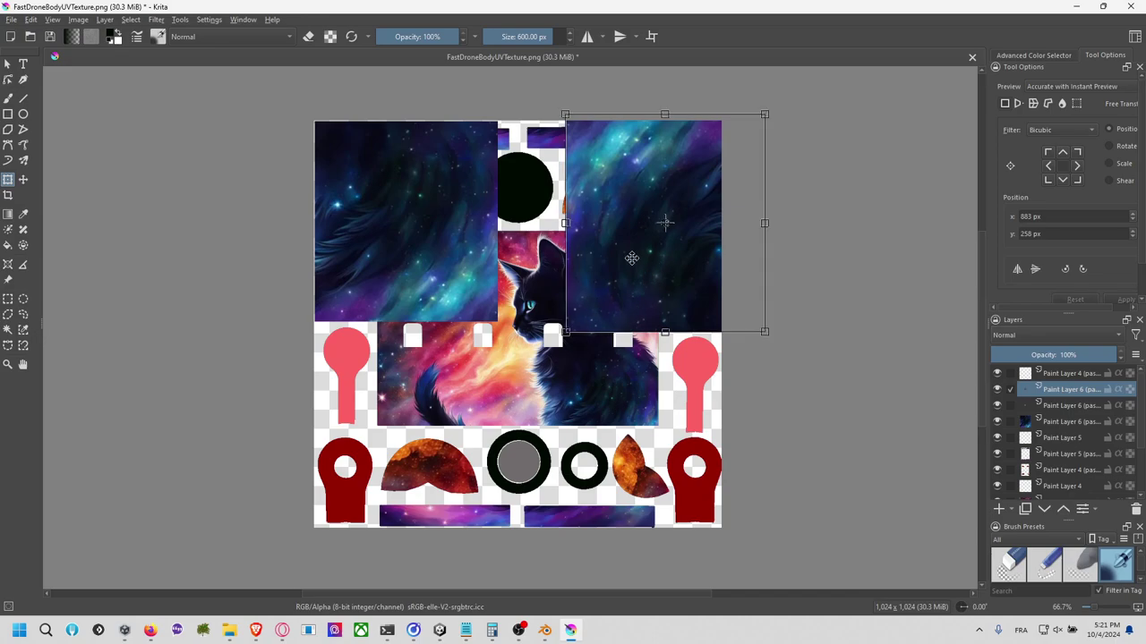
Step: Move a slightly enlarged galaxy copy into the lower-left quadrant
{"action": "left_click_drag", "start_coordinate": [609, 268], "coordinate": [354, 287]}
{"action": "left_click_drag", "start_coordinate": [572, 324], "coordinate": [429, 360]}
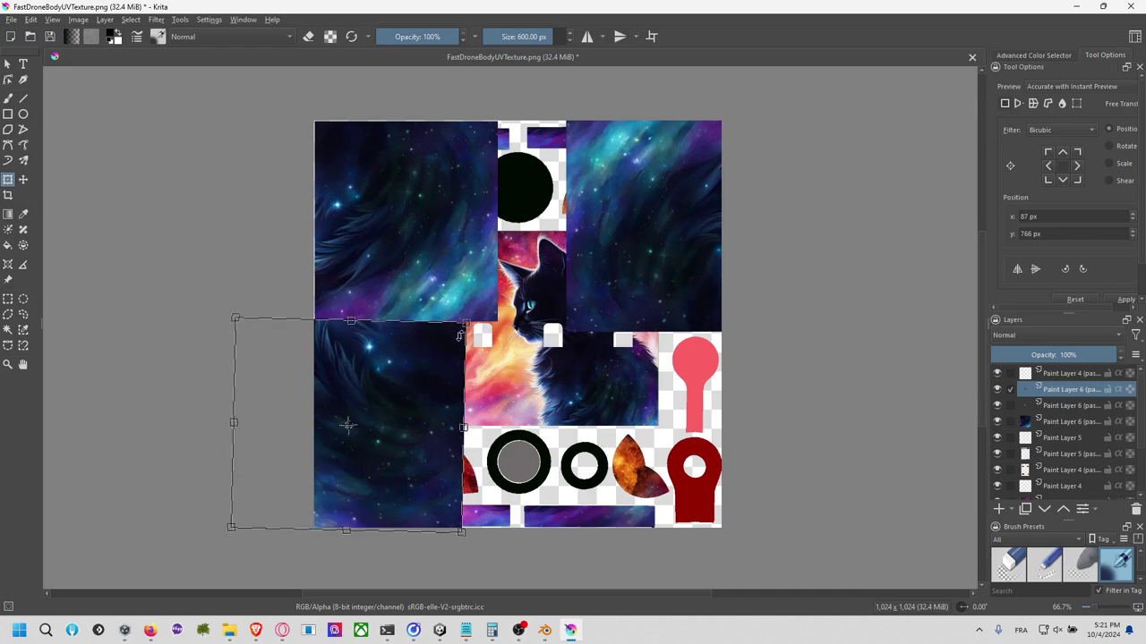
{"action": "mouse_move", "coordinate": [466, 323]}
{"action": "left_mouse_down"}
{"action": "mouse_move", "coordinate": [476, 321]}
{"action": "mouse_move", "coordinate": [454, 342]}
{"action": "left_mouse_up"}
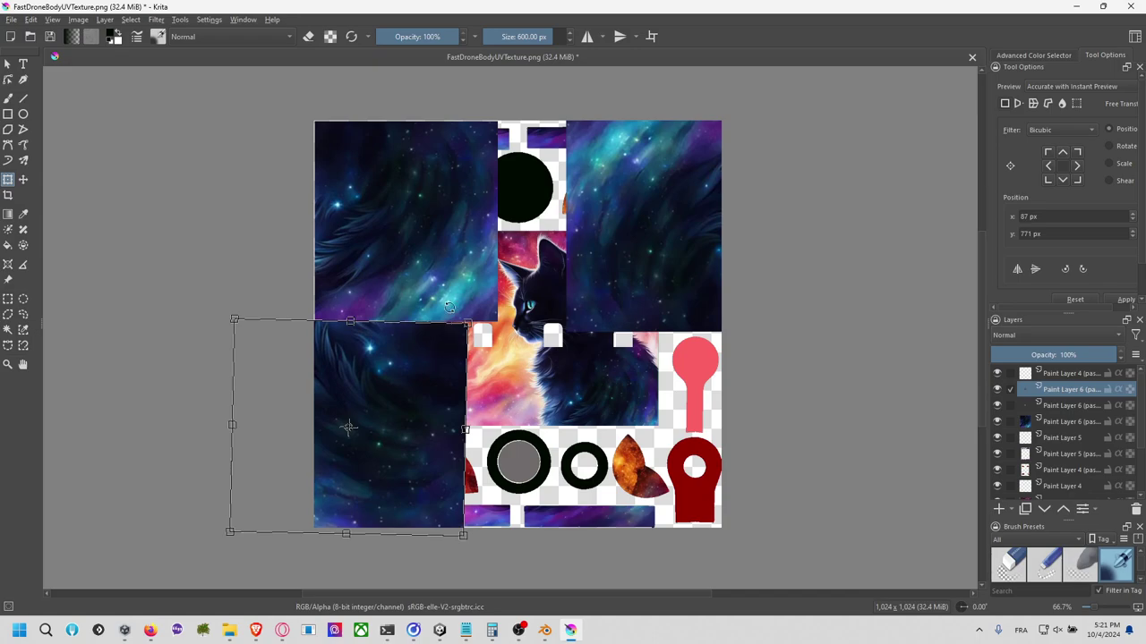
{"action": "left_click", "coordinate": [1070, 408]}
Step: Move and rotate the next galaxy copy into the lower-right quadrant
{"action": "left_click", "coordinate": [1070, 396]}
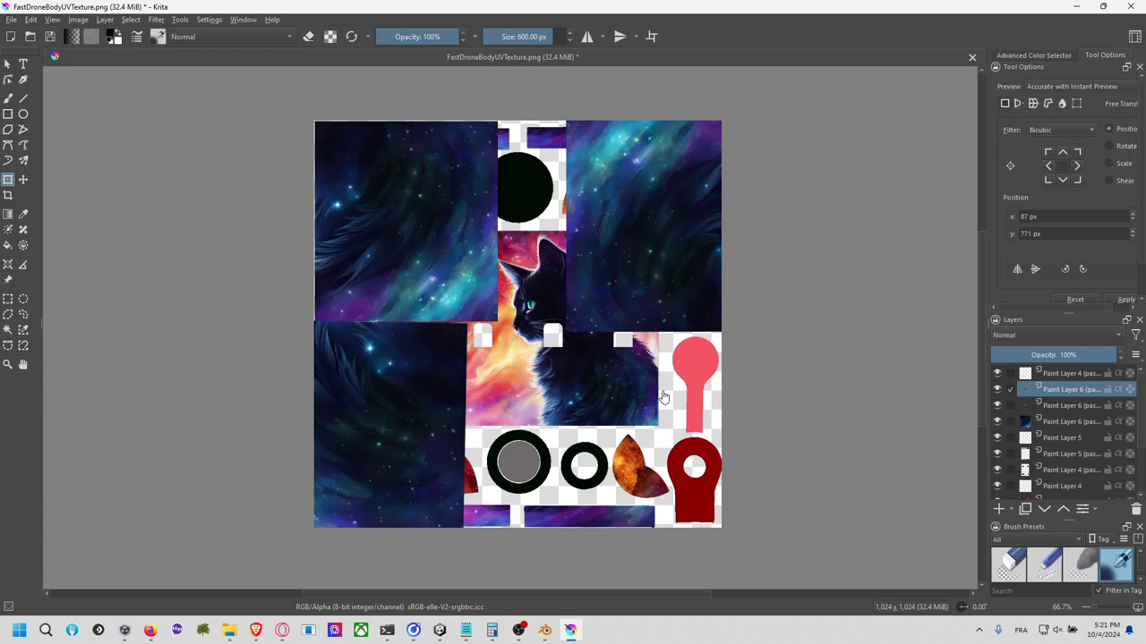
{"action": "left_click", "coordinate": [418, 394]}
{"action": "left_click_drag", "start_coordinate": [452, 402], "coordinate": [719, 404]}
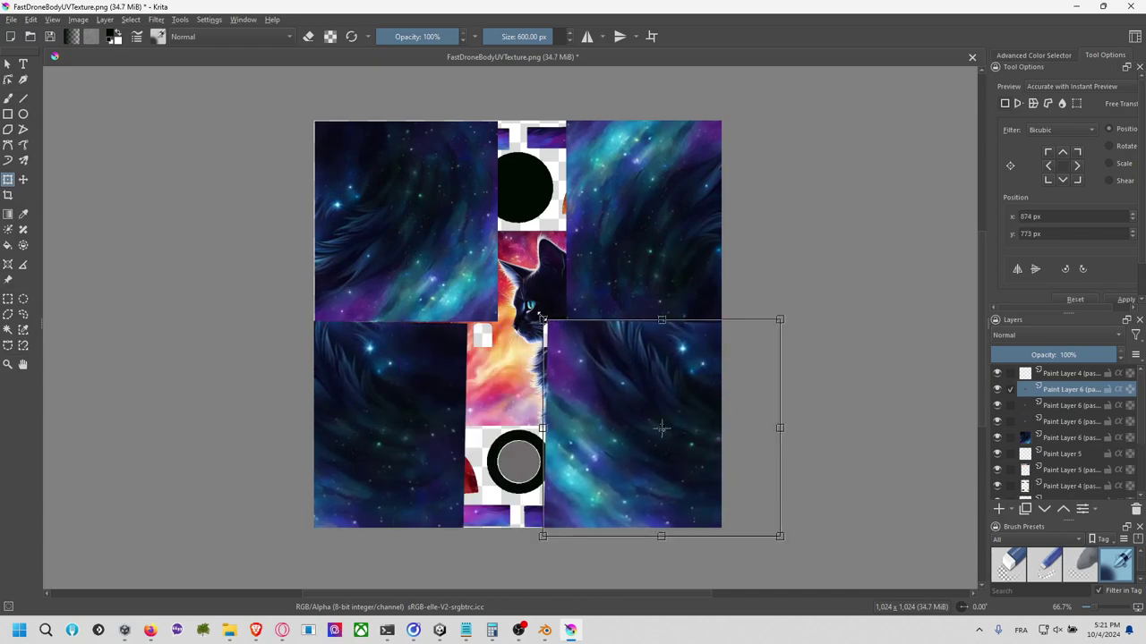
{"action": "left_click_drag", "start_coordinate": [537, 313], "coordinate": [775, 307]}
{"action": "left_click_drag", "start_coordinate": [679, 355], "coordinate": [699, 364]}
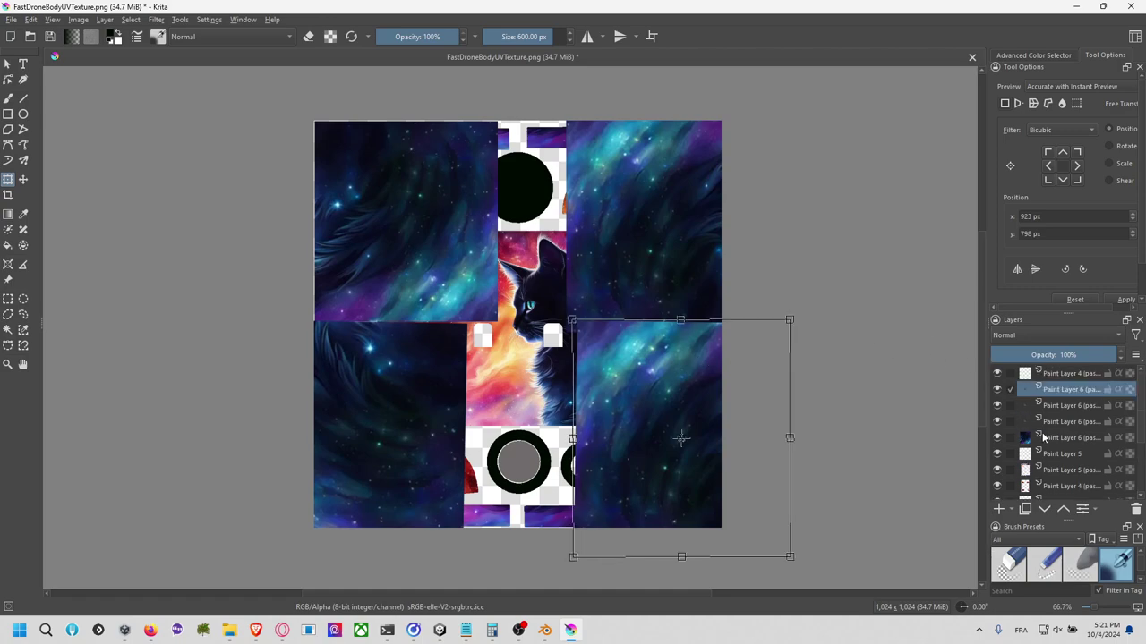
{"action": "left_click", "coordinate": [1060, 405]}
Step: Merge the galaxy tile layers into one layer with Ctrl+E, then select Paint Layer 2
{"action": "left_click", "coordinate": [1082, 392]}
{"action": "key", "text": "ctrl+e"}
{"action": "key", "text": "ctrl+e"}
{"action": "key", "text": "ctrl+e"}
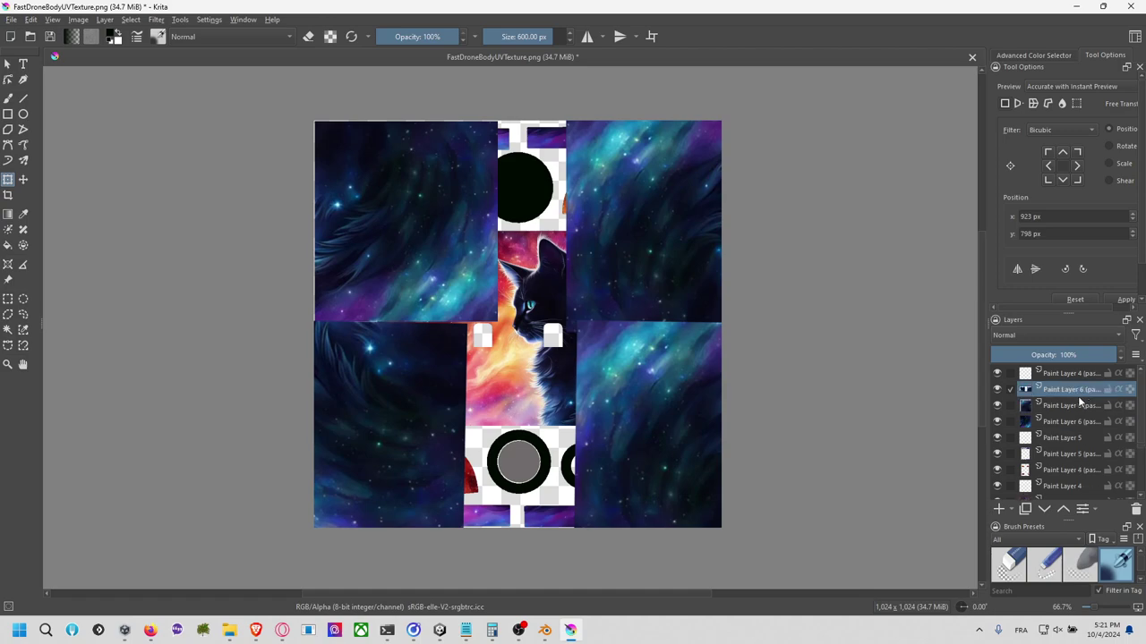
{"action": "key", "text": "ctrl+e"}
{"action": "scroll", "coordinate": [1066, 454], "scroll_direction": "down", "scroll_amount": 2}
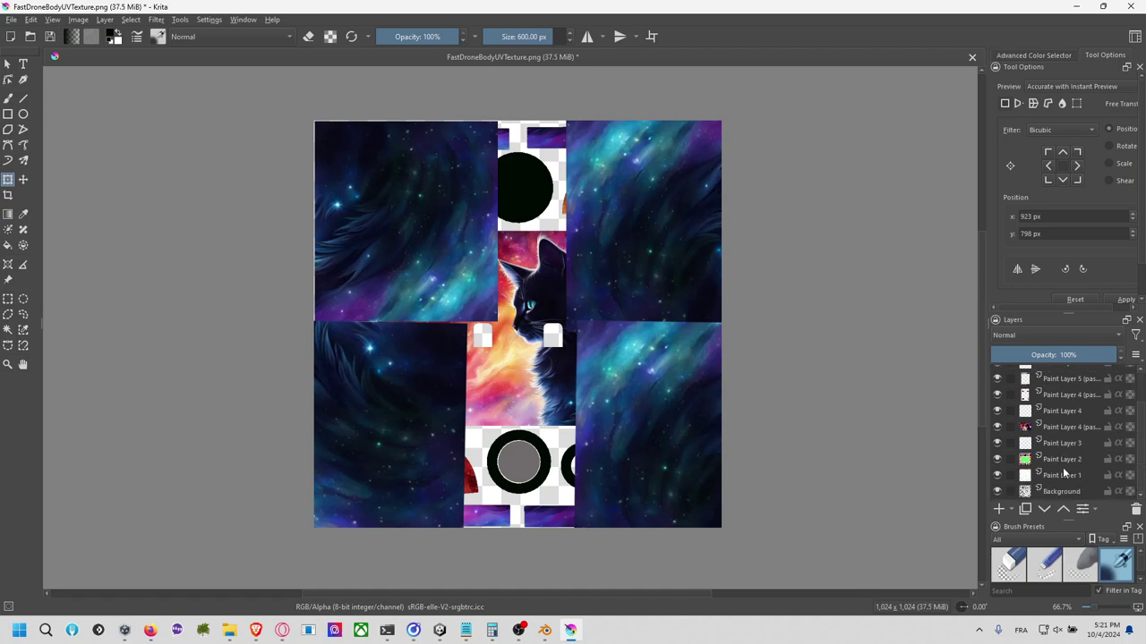
{"action": "left_click", "coordinate": [1065, 459]}
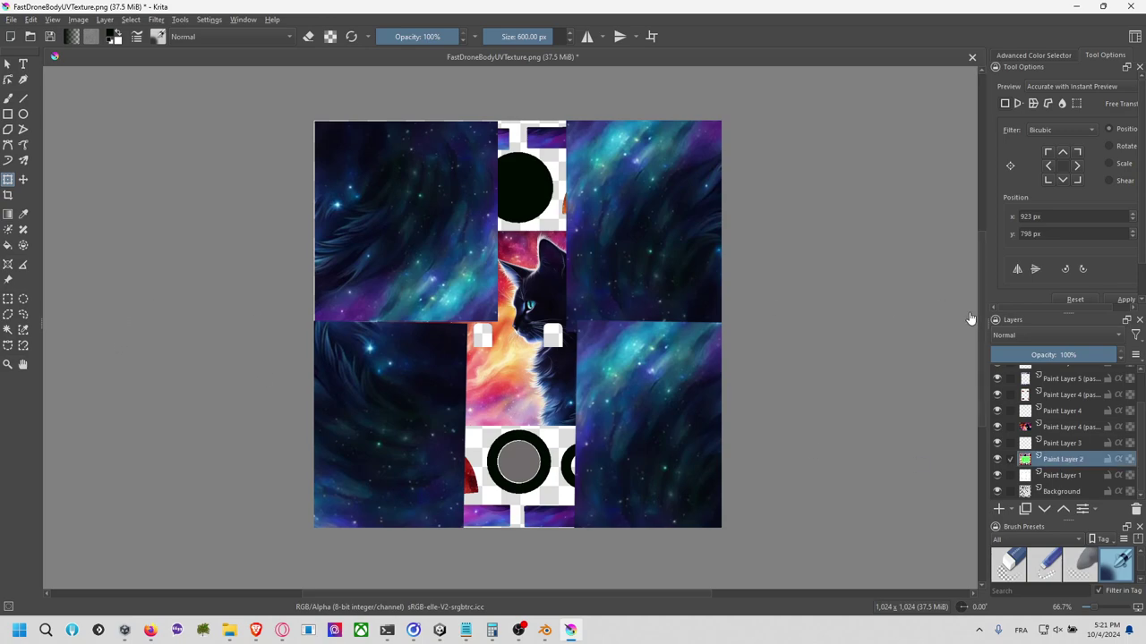
{"action": "scroll", "coordinate": [1049, 437], "scroll_direction": "up", "scroll_amount": 2}
Step: Hide the galaxy layer and select the keyhole-shaped pieces by colour
{"action": "left_click", "coordinate": [996, 391]}
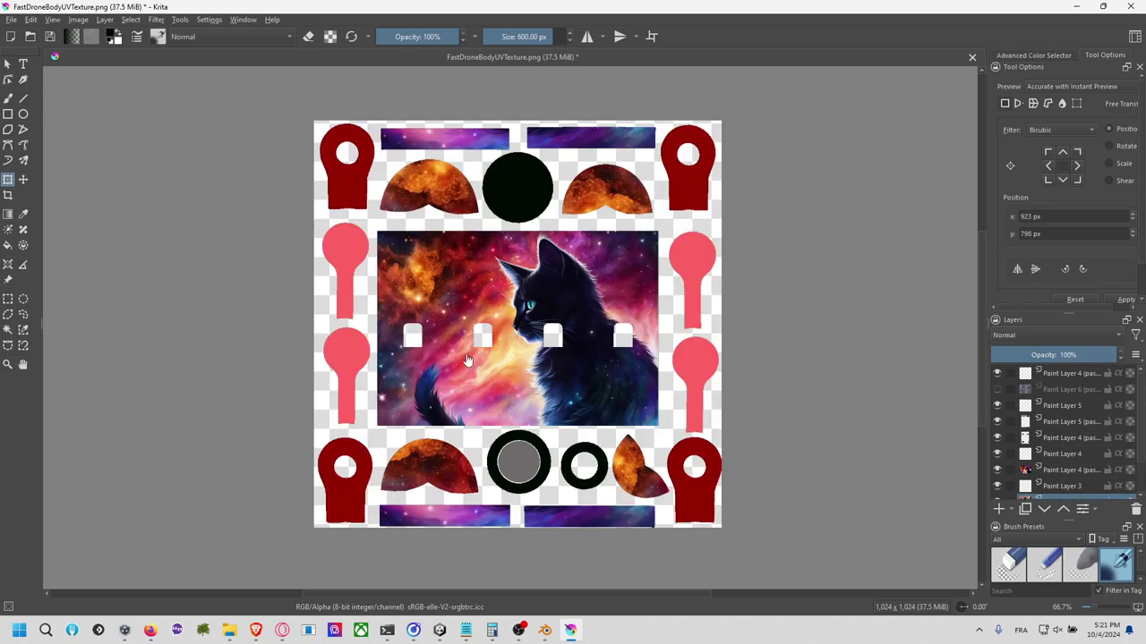
{"action": "left_click", "coordinate": [7, 330]}
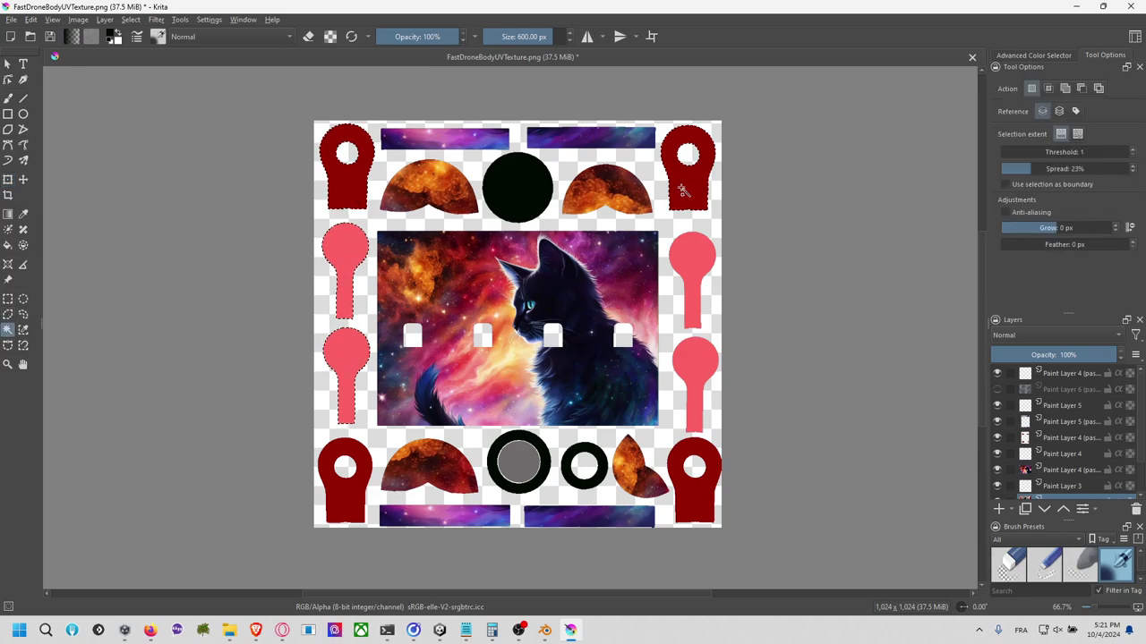
{"action": "left_click", "coordinate": [533, 439]}
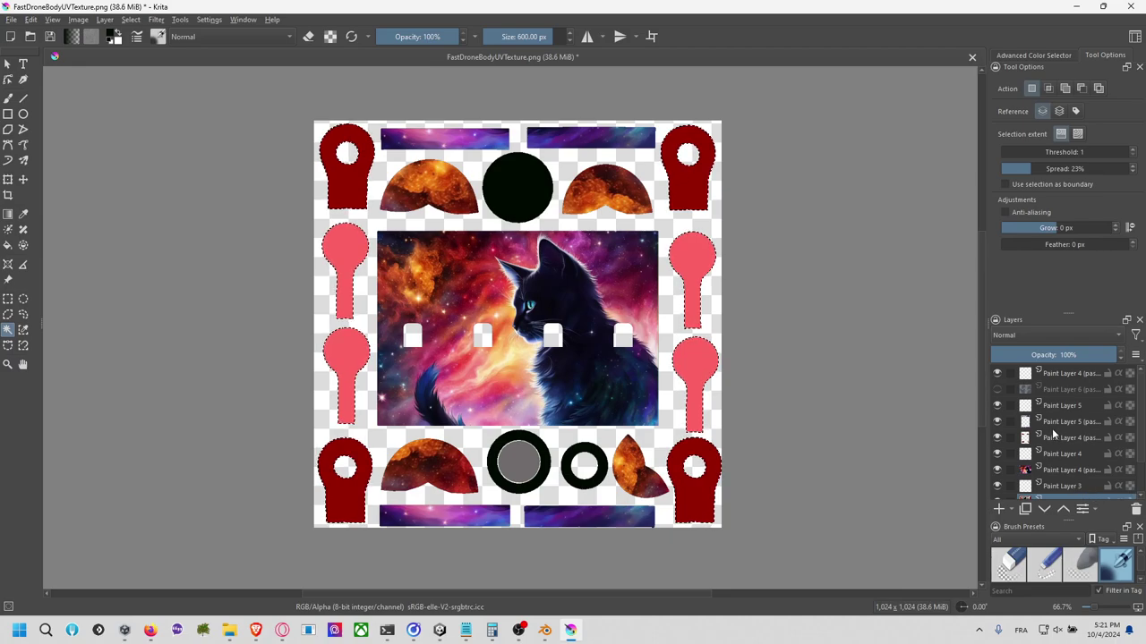
Step: Show the galaxy layer, trim it to the keyhole shapes, then select Paint Layer 4
{"action": "left_click", "coordinate": [998, 389]}
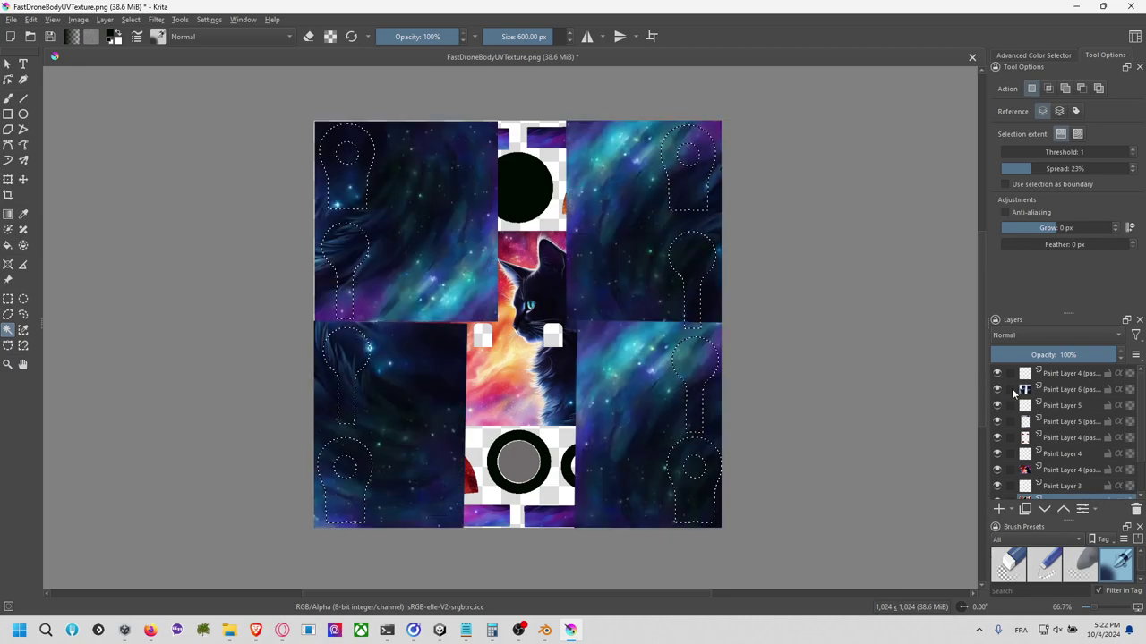
{"action": "scroll", "coordinate": [1011, 464], "scroll_direction": "down", "scroll_amount": 1}
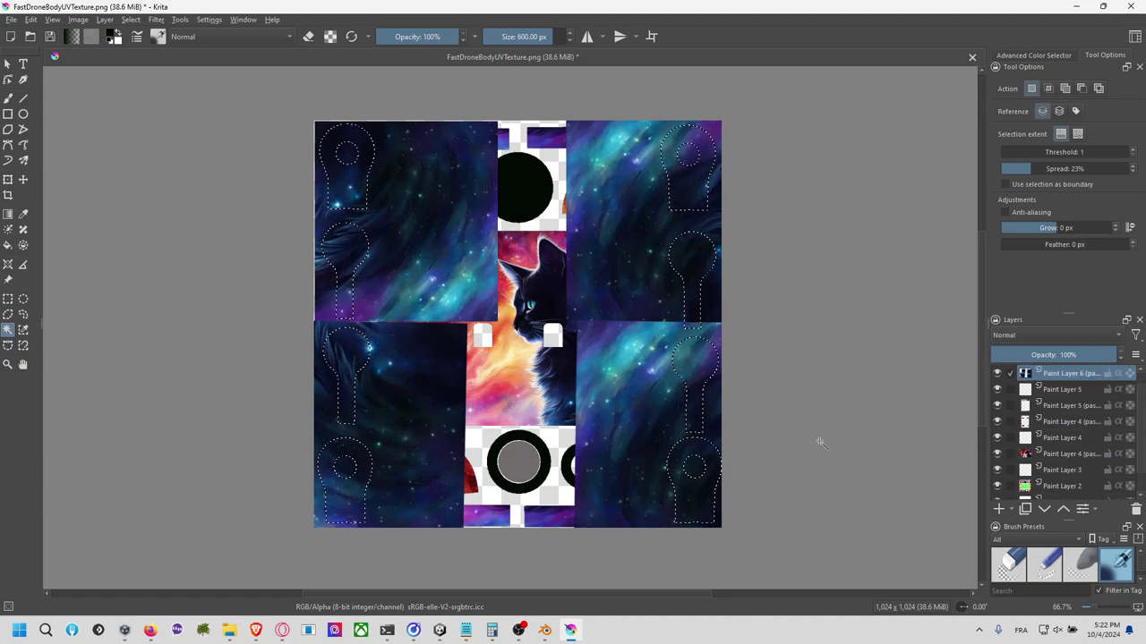
{"action": "left_click", "coordinate": [8, 299]}
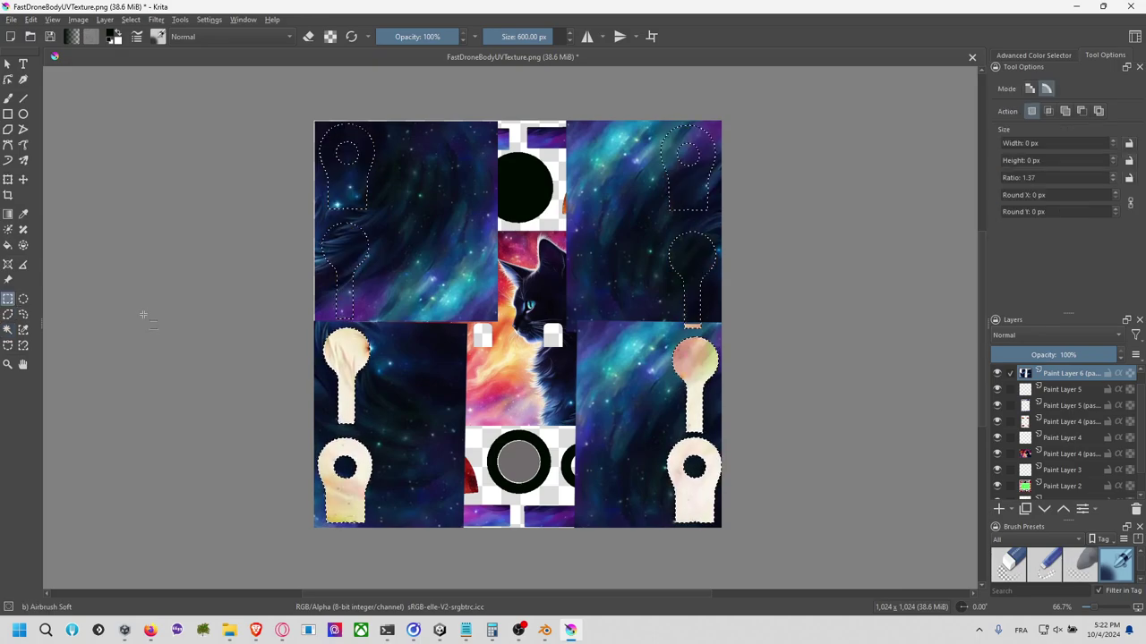
{"action": "key", "text": "ctrl+a"}
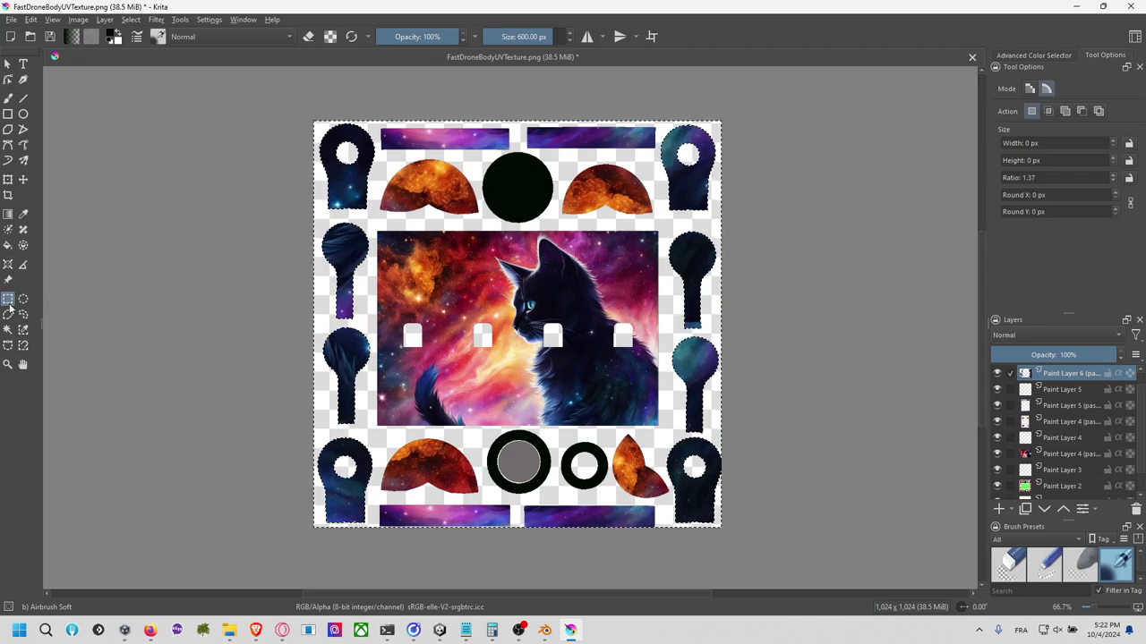
{"action": "left_click", "coordinate": [100, 309]}
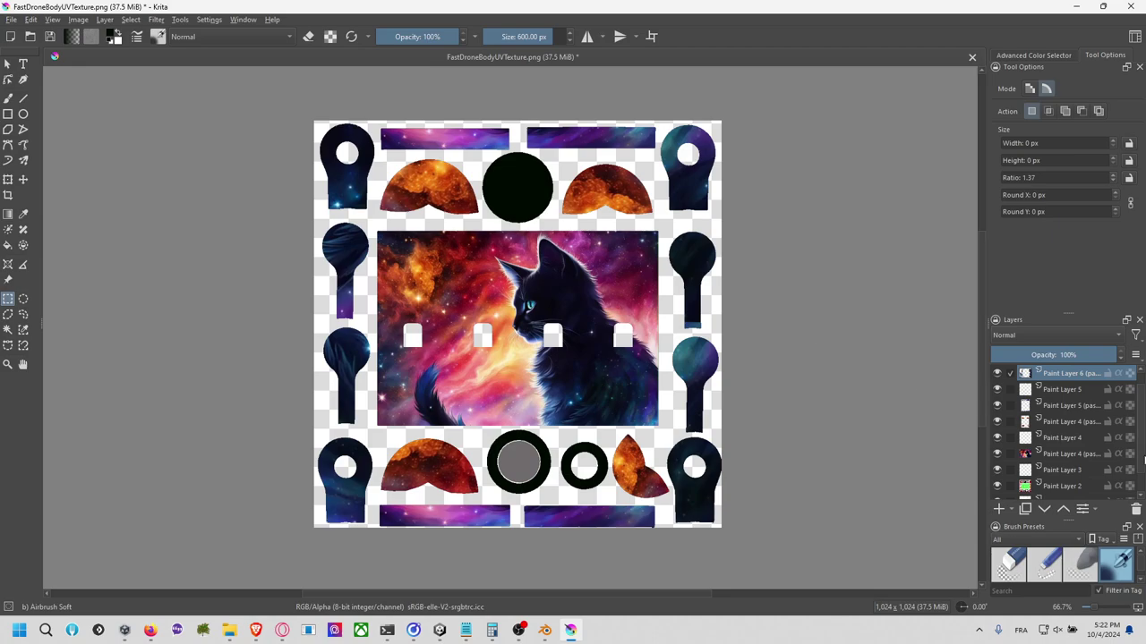
{"action": "left_click", "coordinate": [1078, 439]}
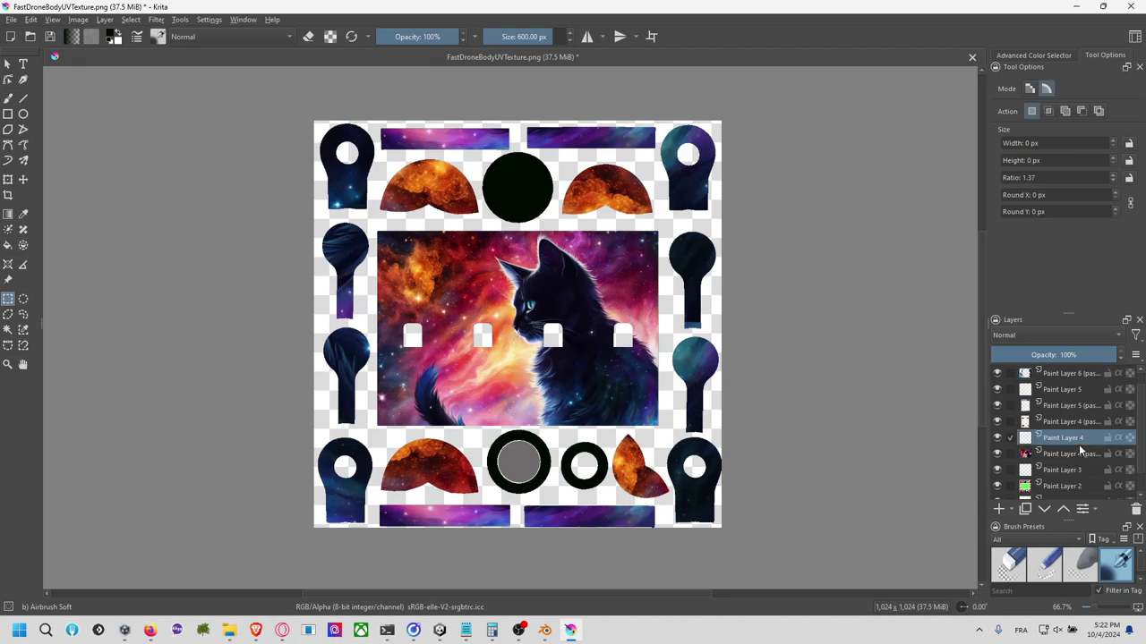
Step: Flatten all the texture layers into a single layer
{"action": "left_click", "coordinate": [1046, 395]}
{"action": "scroll", "coordinate": [1062, 430], "scroll_direction": "down", "scroll_amount": 1}
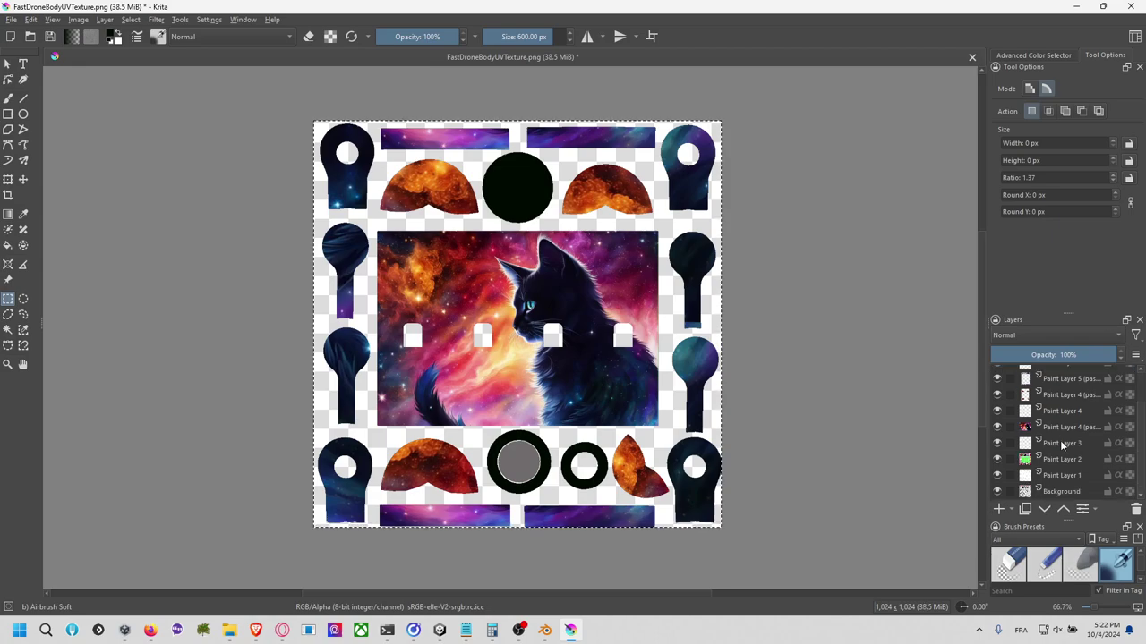
{"action": "right_click", "coordinate": [1061, 442]}
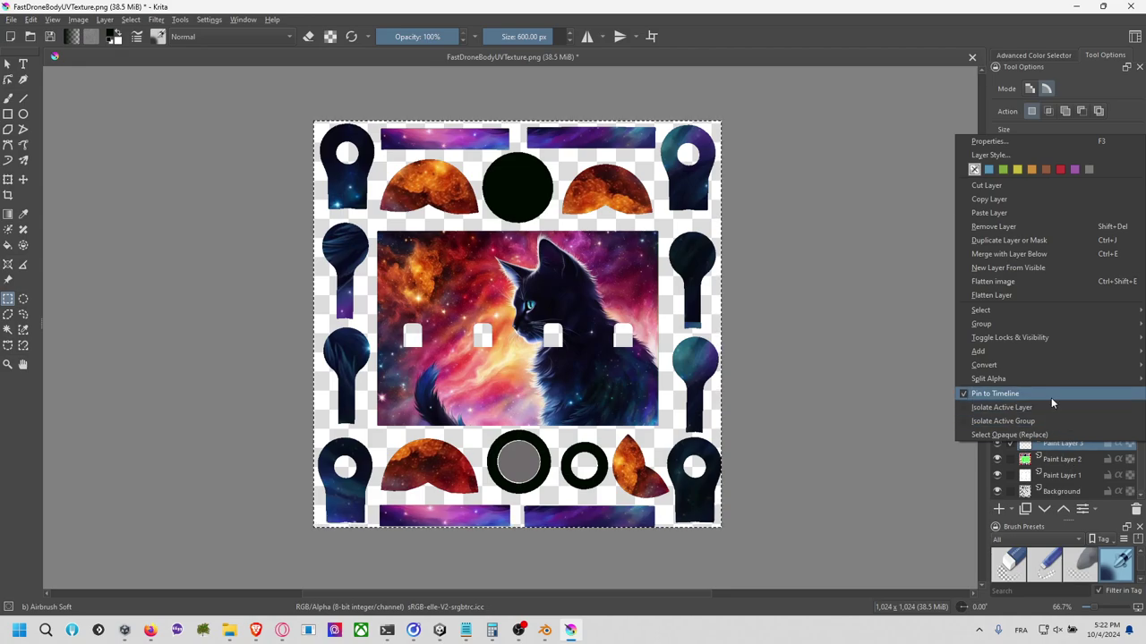
{"action": "left_click", "coordinate": [1016, 284]}
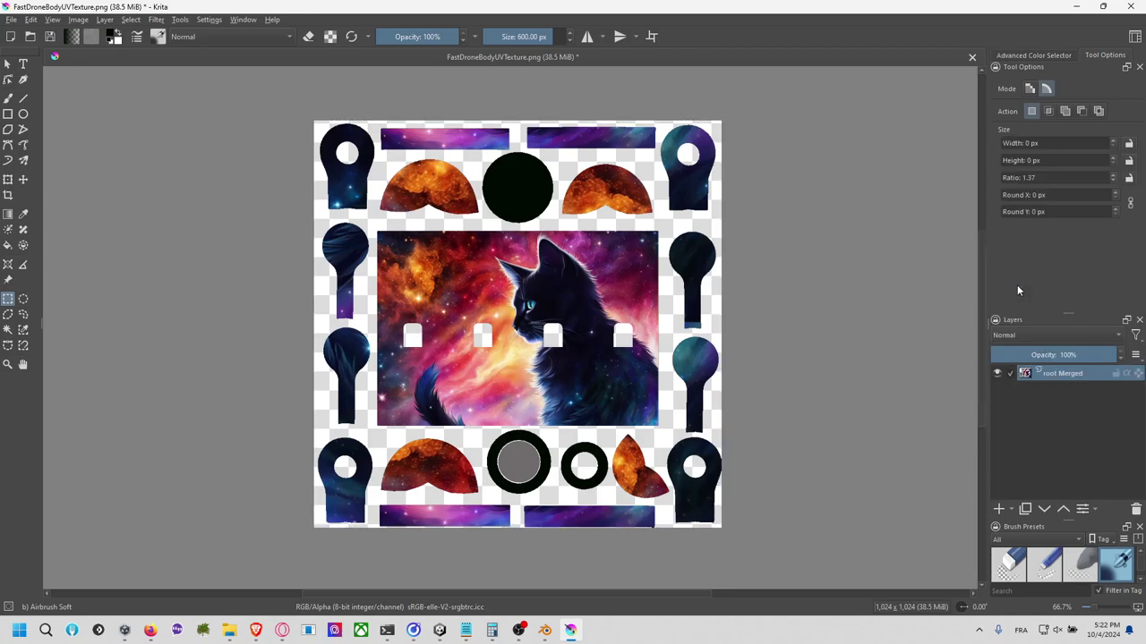
Step: Open the Layer Style dialog for the merged layer
{"action": "right_click", "coordinate": [1056, 375]}
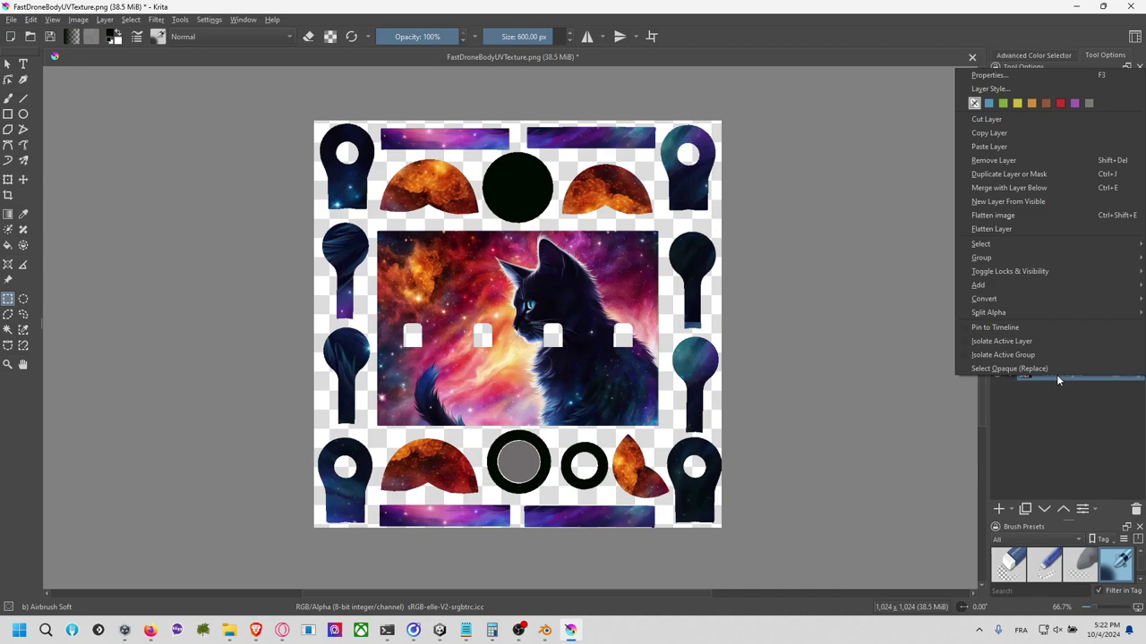
{"action": "left_click", "coordinate": [994, 75]}
{"action": "left_click", "coordinate": [674, 383]}
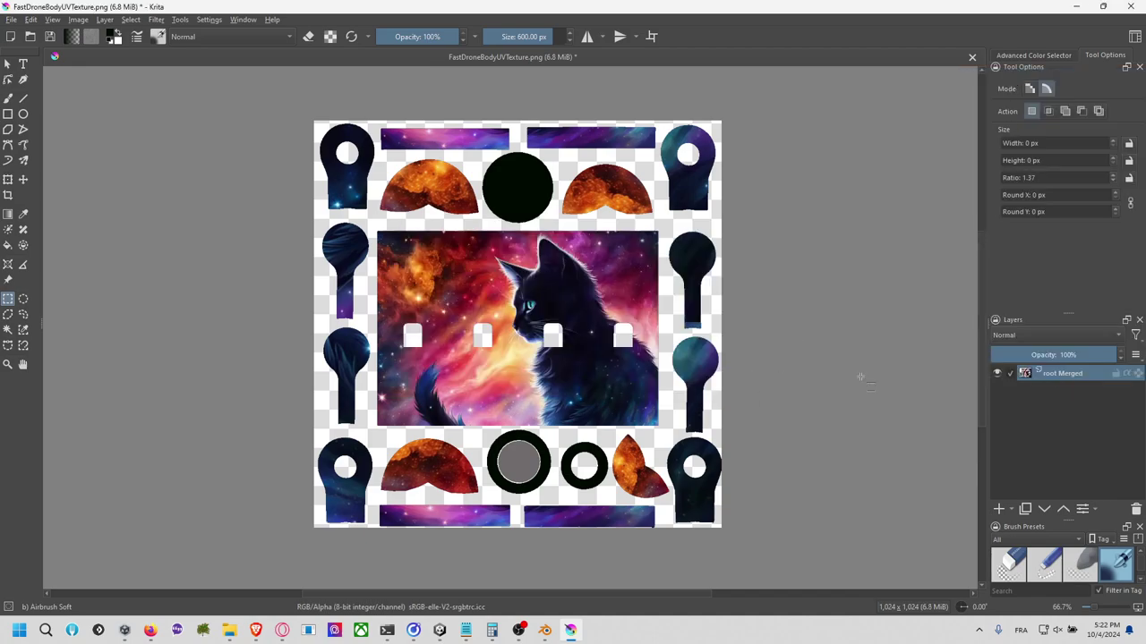
{"action": "right_click", "coordinate": [1062, 377]}
{"action": "left_click", "coordinate": [984, 91]}
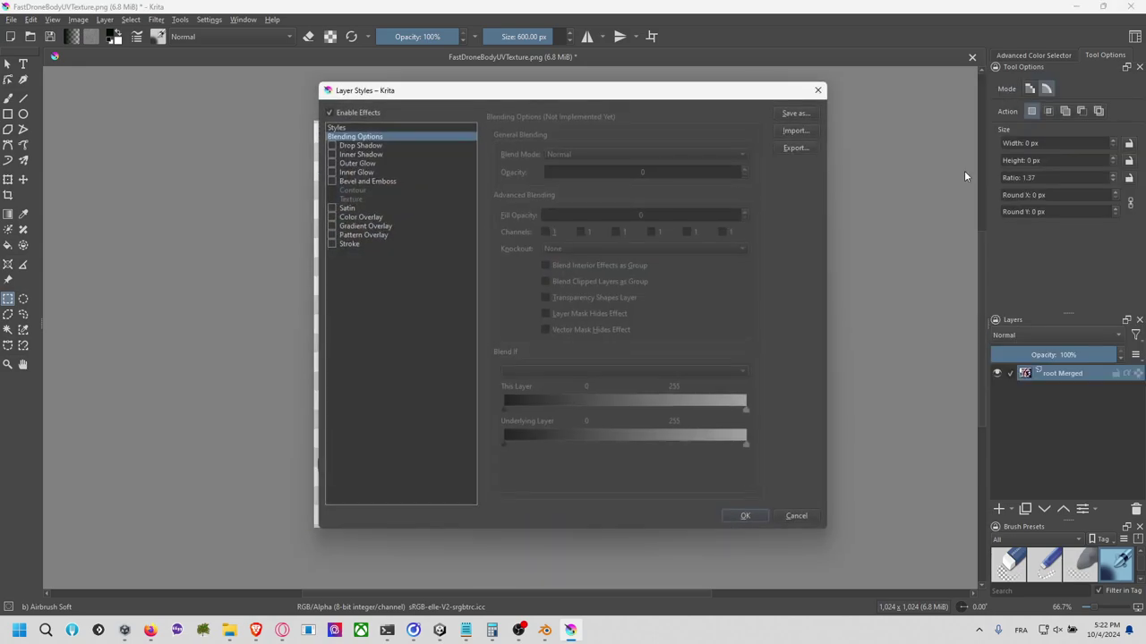
Step: Enable a Stroke layer style at 13 px size and 100% opacity, then close the dialog
{"action": "left_click", "coordinate": [334, 244]}
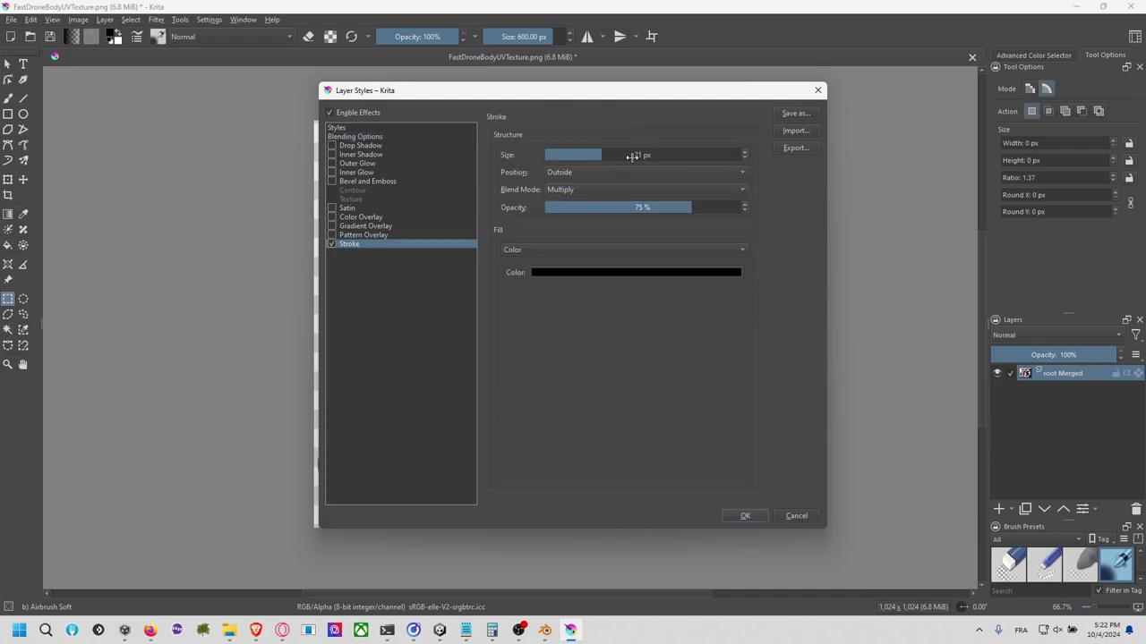
{"action": "mouse_move", "coordinate": [644, 90]}
{"action": "left_mouse_down"}
{"action": "mouse_move", "coordinate": [827, 360]}
{"action": "mouse_move", "coordinate": [905, 334]}
{"action": "left_mouse_up"}
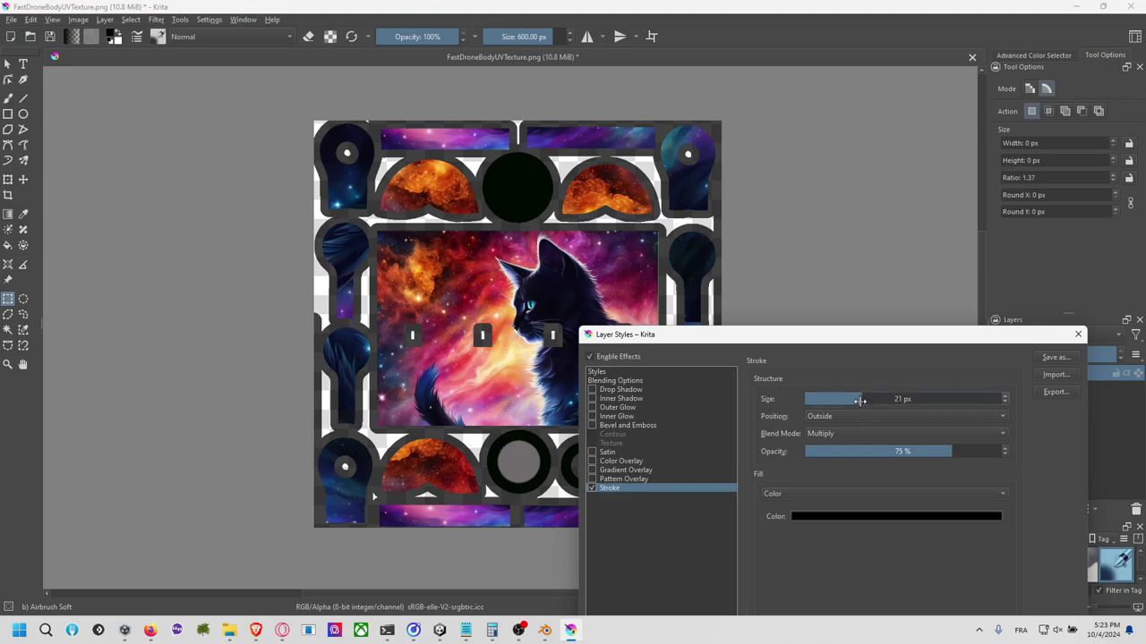
{"action": "left_click_drag", "start_coordinate": [859, 400], "coordinate": [840, 400]}
{"action": "left_click_drag", "start_coordinate": [842, 403], "coordinate": [849, 403]}
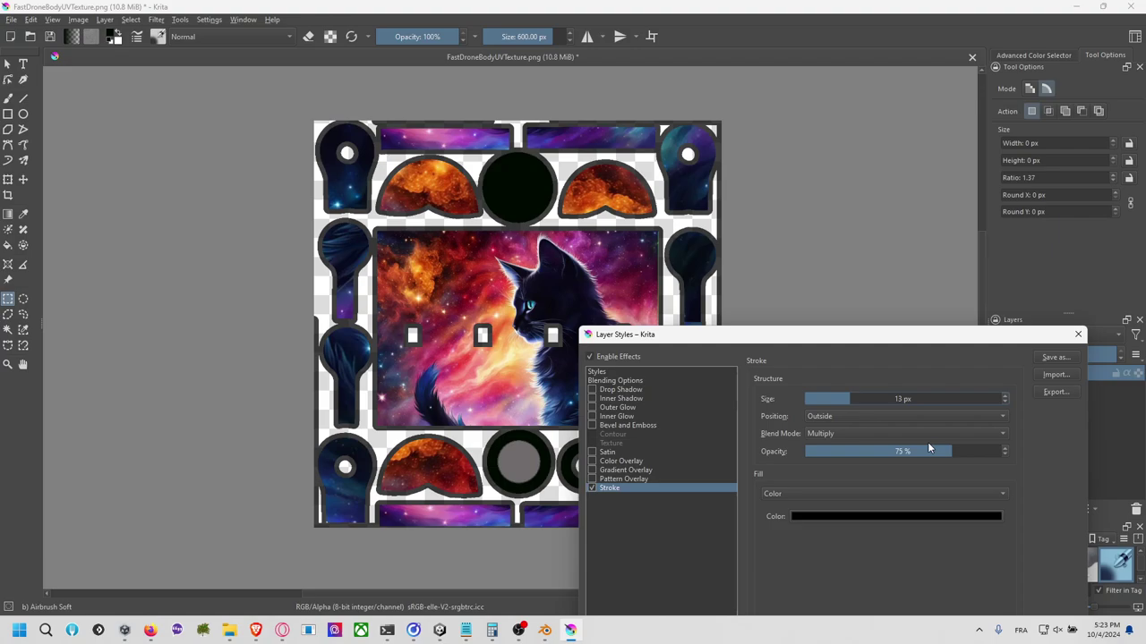
{"action": "left_click_drag", "start_coordinate": [928, 450], "coordinate": [1026, 453]}
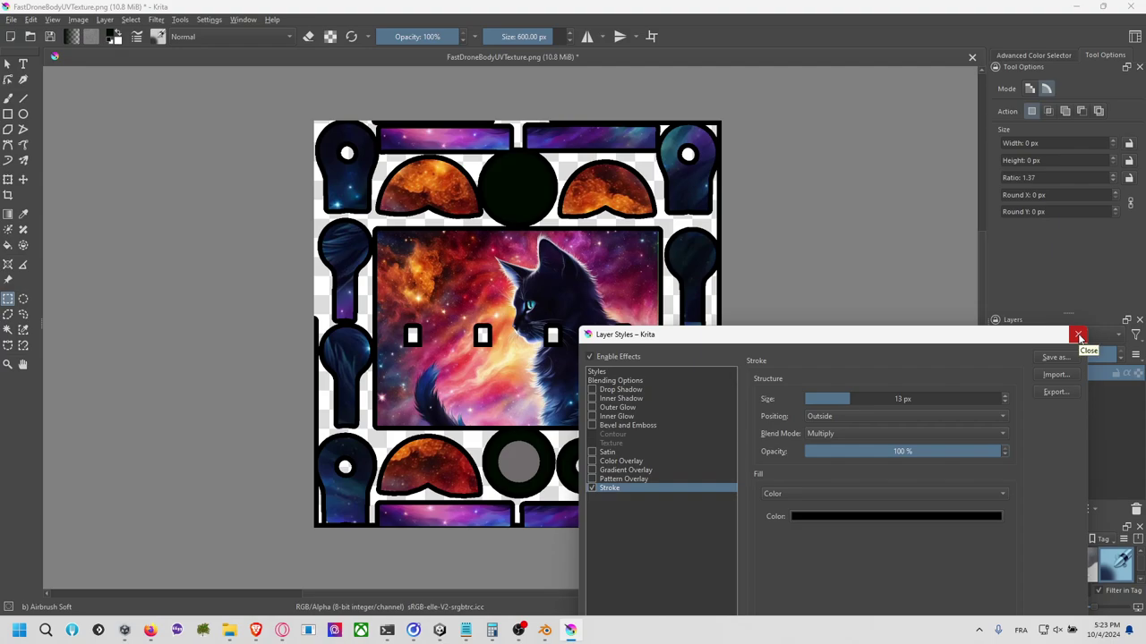
{"action": "left_click", "coordinate": [1078, 336]}
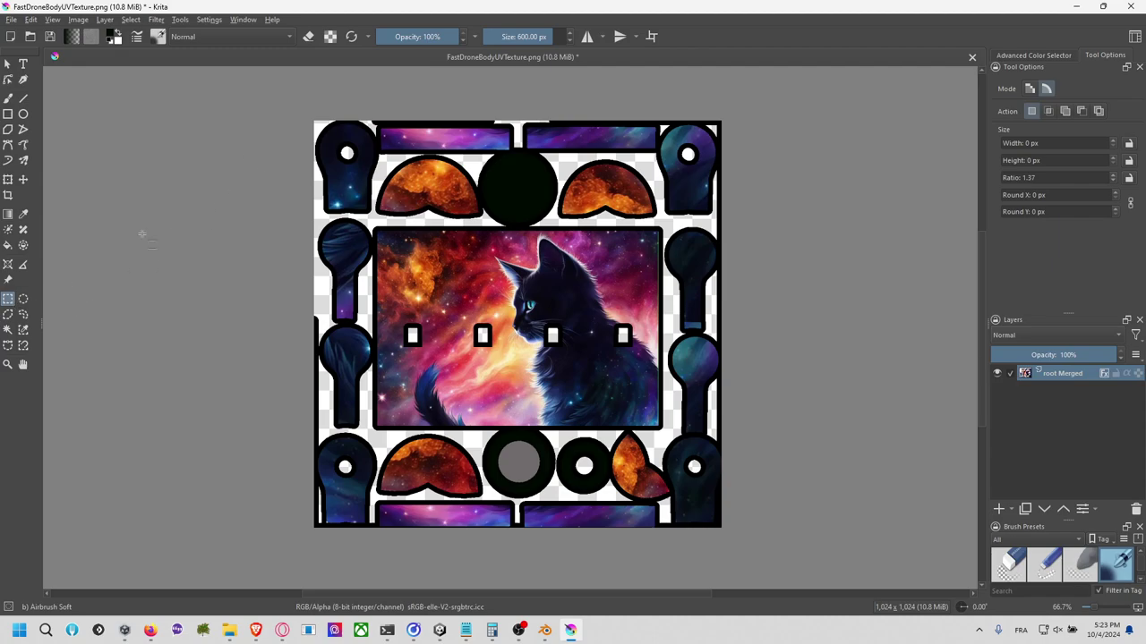
{"action": "left_click_drag", "start_coordinate": [336, 72], "coordinate": [780, 553]}
{"action": "left_click", "coordinate": [718, 113]}
{"action": "left_click", "coordinate": [788, 558]}
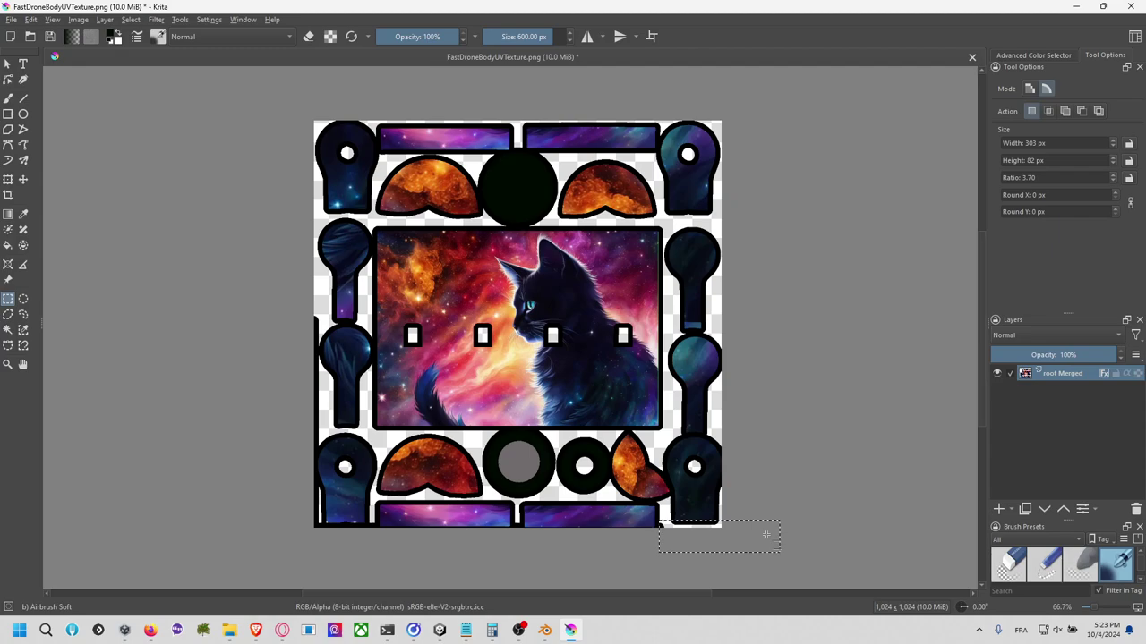
{"action": "left_click", "coordinate": [725, 552]}
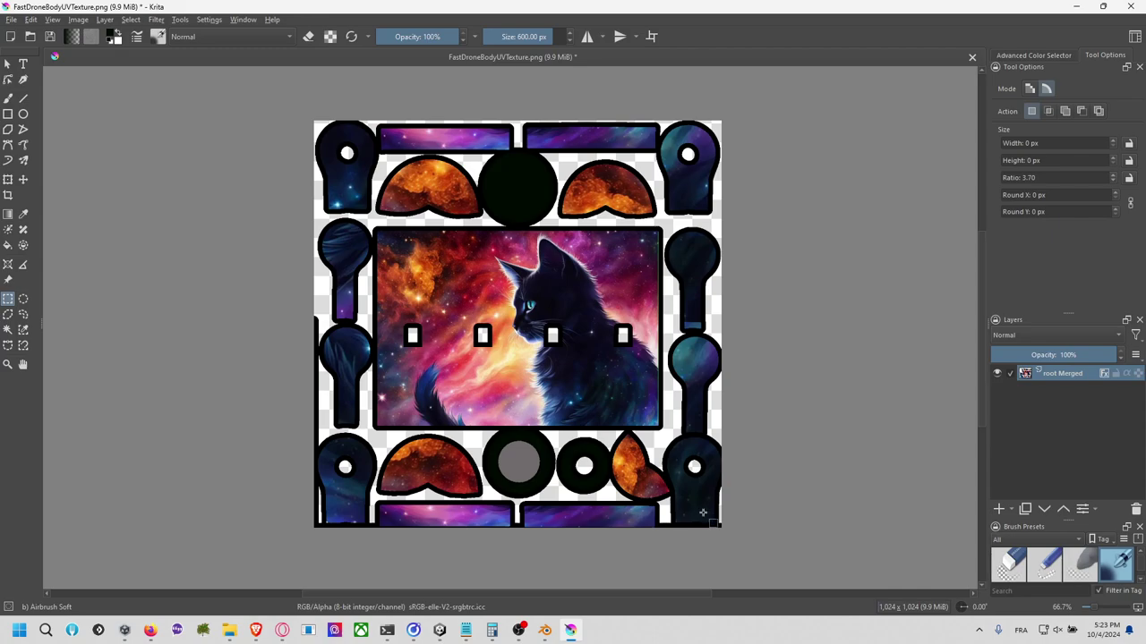
{"action": "left_click_drag", "start_coordinate": [659, 518], "coordinate": [741, 580]}
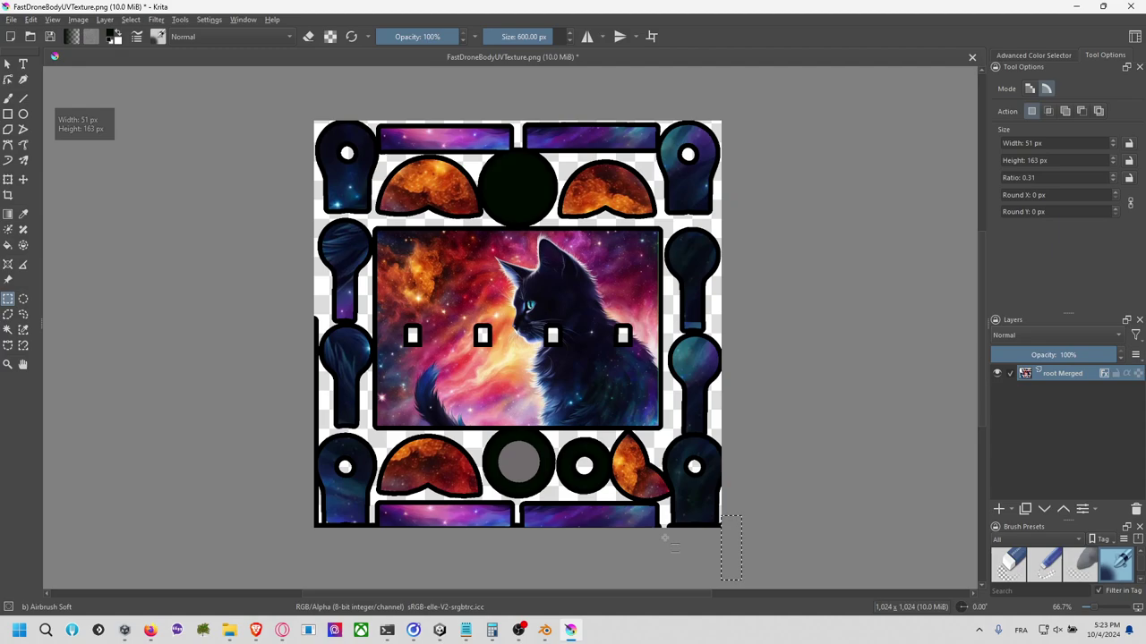
{"action": "left_click_drag", "start_coordinate": [314, 545], "coordinate": [256, 415]}
{"action": "left_click", "coordinate": [266, 414]}
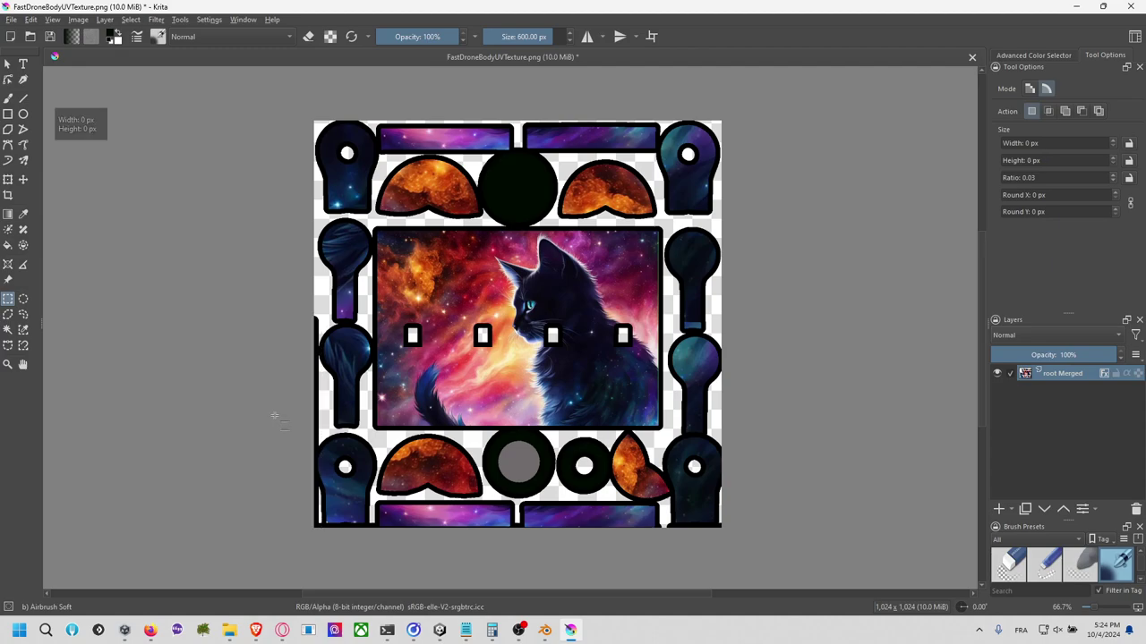
Step: Zoom the canvas to 133.3%, clear the selection and try picking a piece as a shape
{"action": "left_click", "coordinate": [1101, 608]}
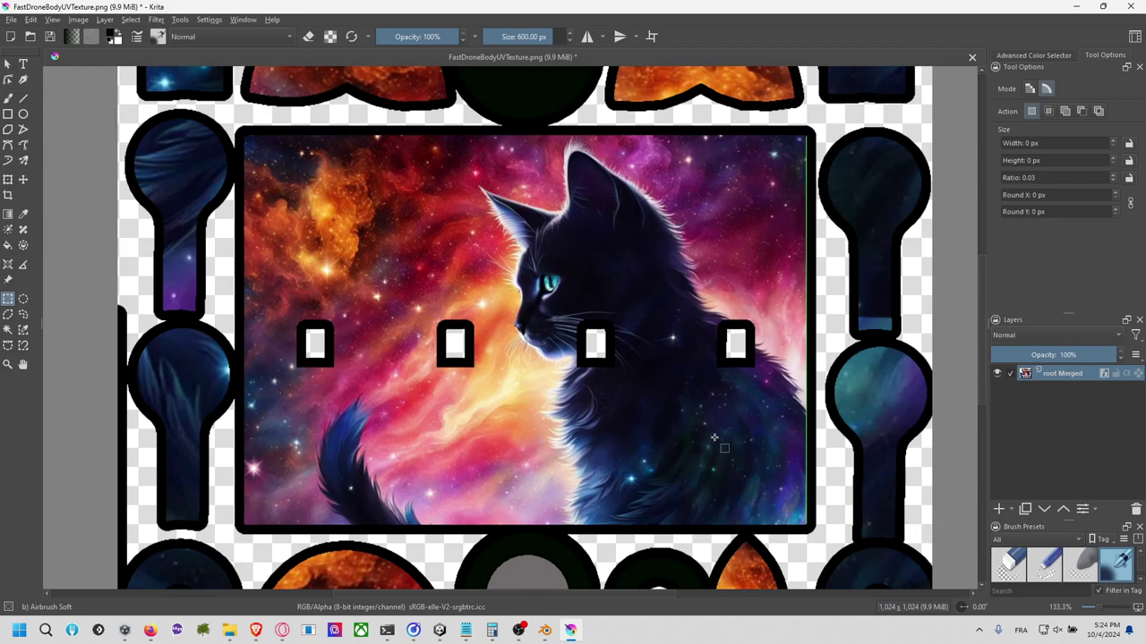
{"action": "left_click", "coordinate": [582, 483]}
{"action": "left_click", "coordinate": [7, 63]}
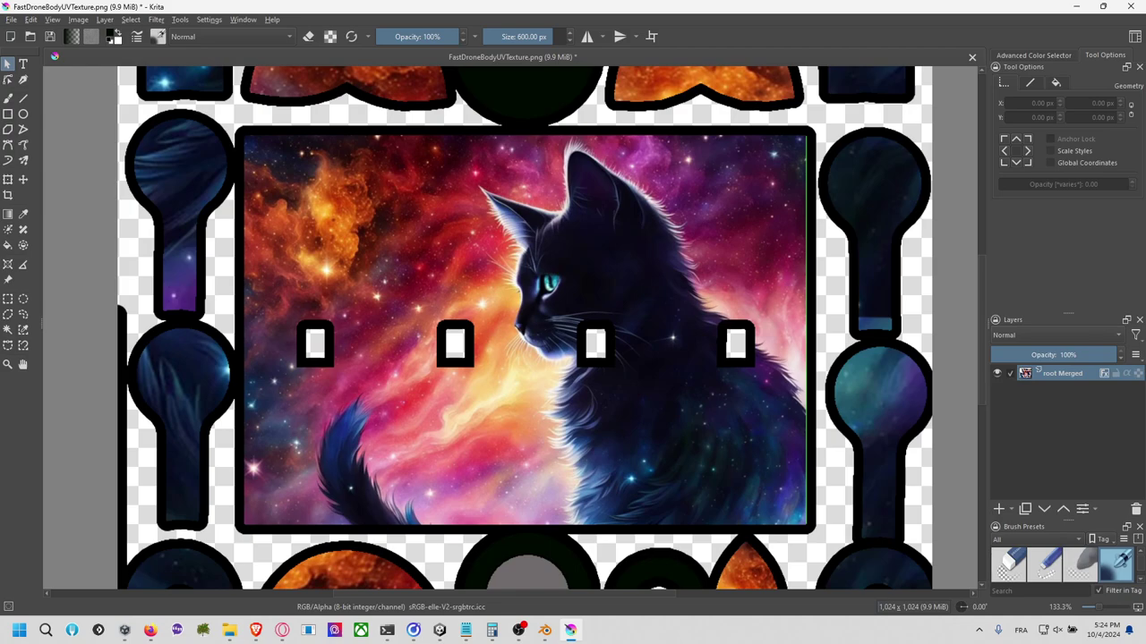
{"action": "left_click", "coordinate": [77, 389]}
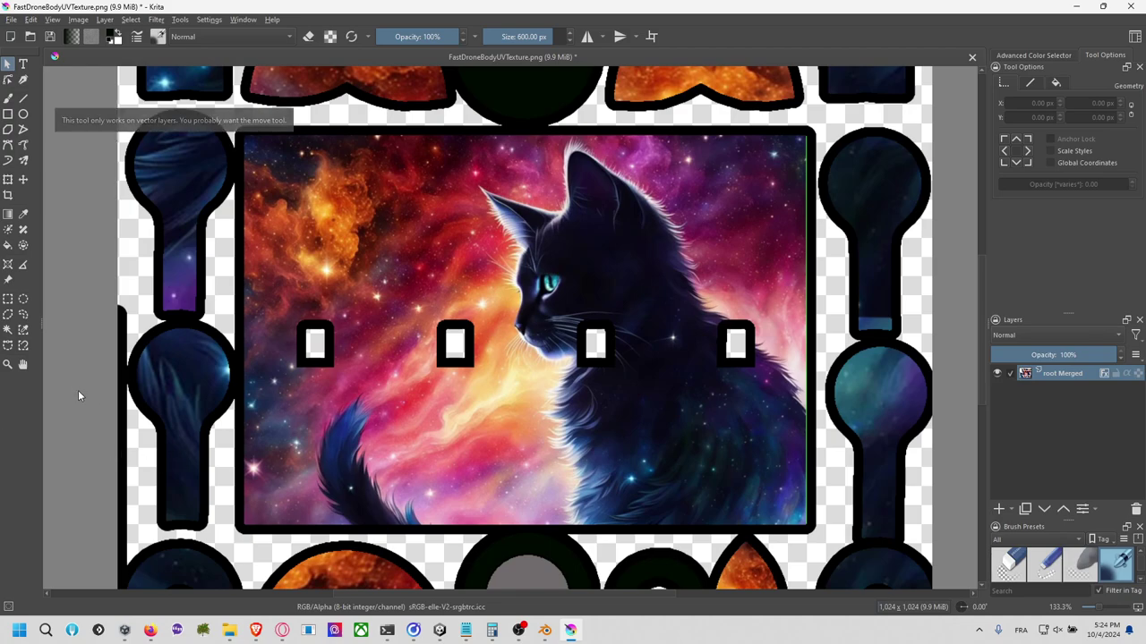
{"action": "left_click", "coordinate": [8, 299]}
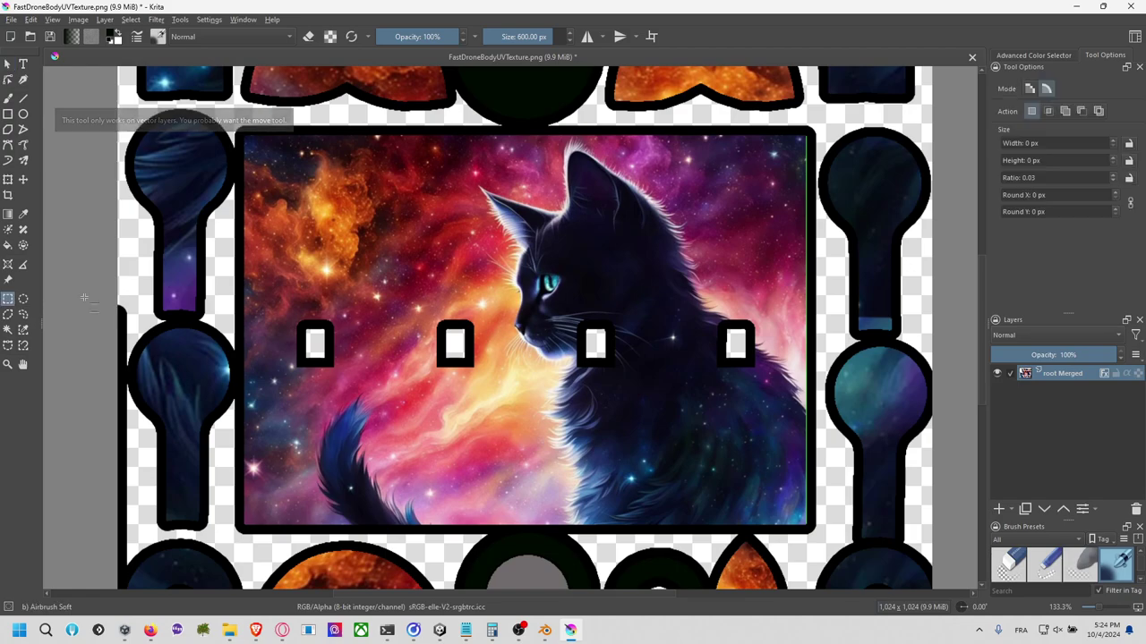
{"action": "left_click_drag", "start_coordinate": [982, 267], "coordinate": [977, 324]}
Step: Rectangle-select the left-edge strip and the small bottom-left and bottom-right gaps
{"action": "left_click_drag", "start_coordinate": [87, 115], "coordinate": [132, 571]}
{"action": "left_click_drag", "start_coordinate": [229, 541], "coordinate": [238, 570]}
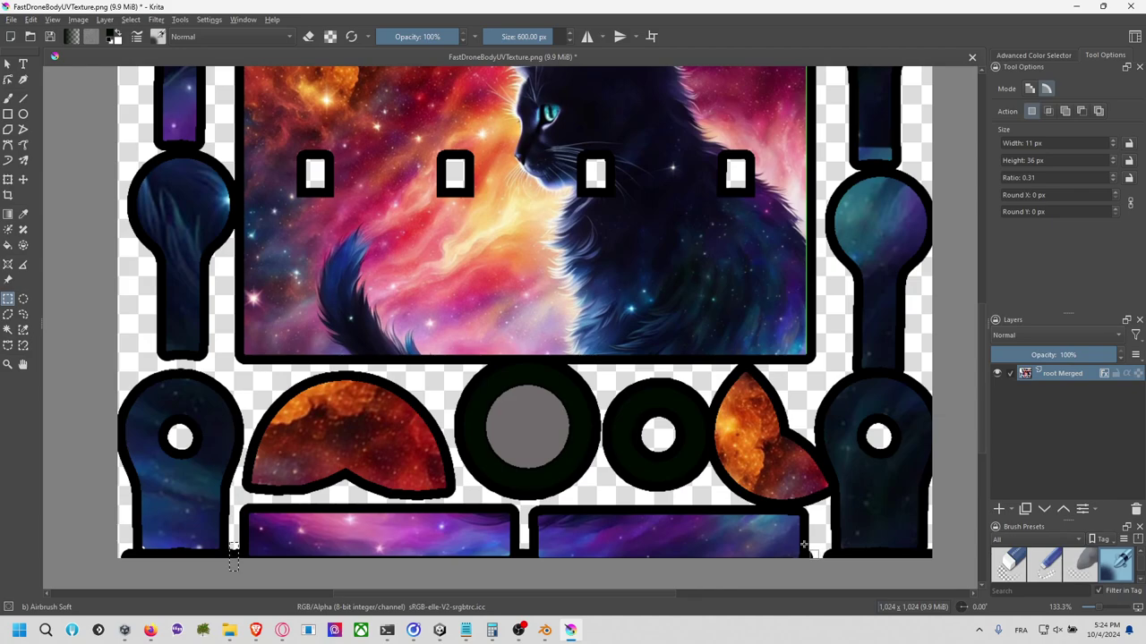
{"action": "left_click_drag", "start_coordinate": [803, 543], "coordinate": [835, 574]}
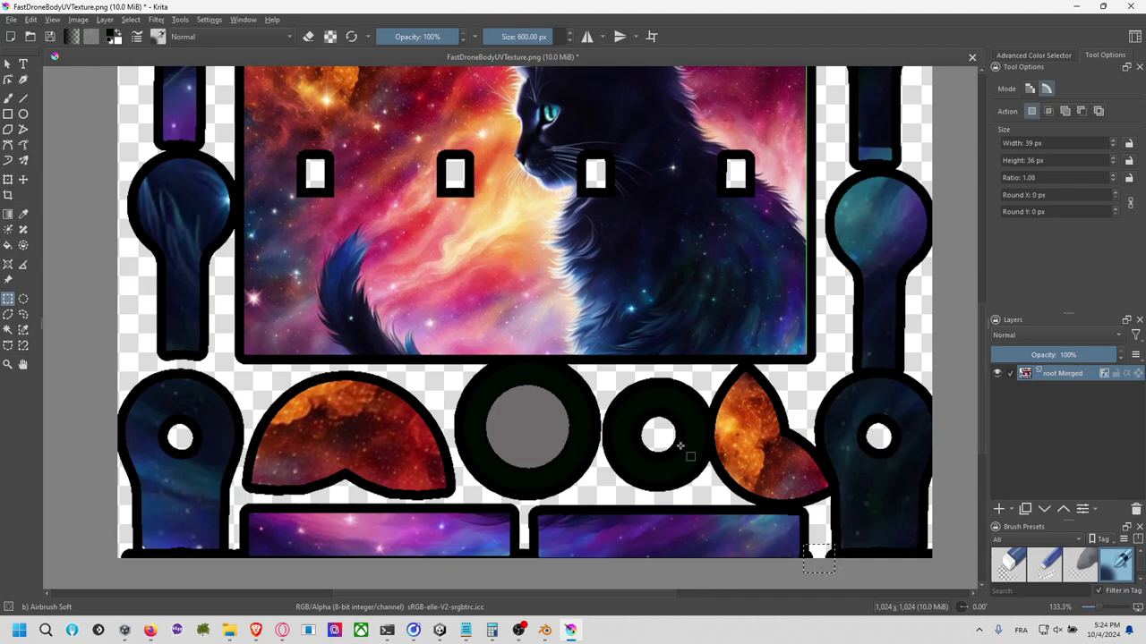
{"action": "left_click", "coordinate": [9, 314]}
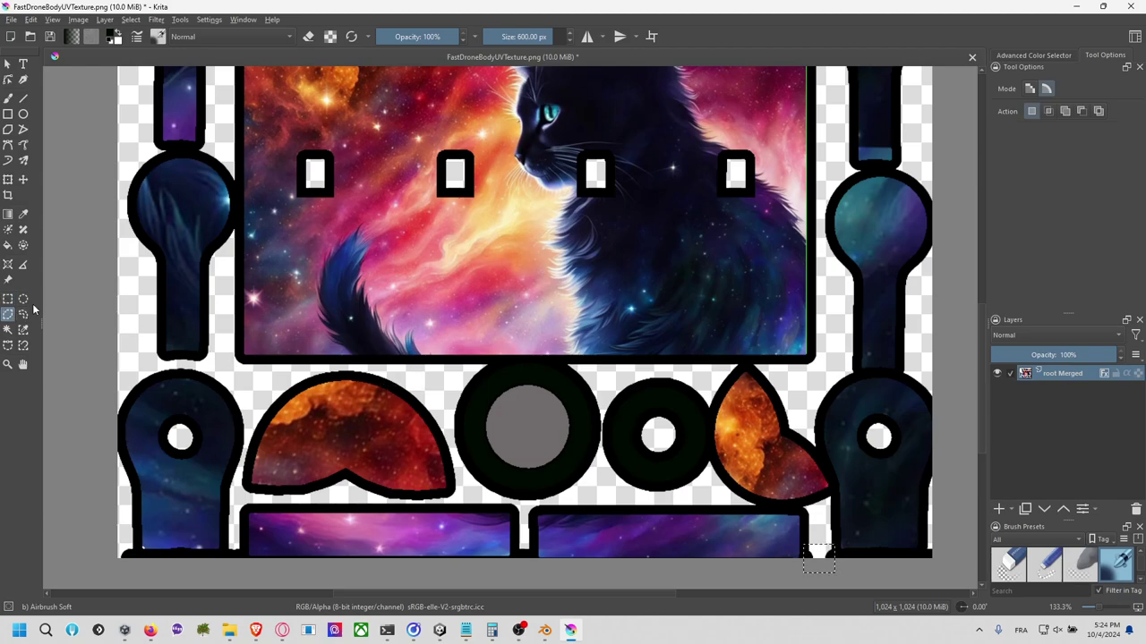
{"action": "left_click", "coordinate": [23, 299]}
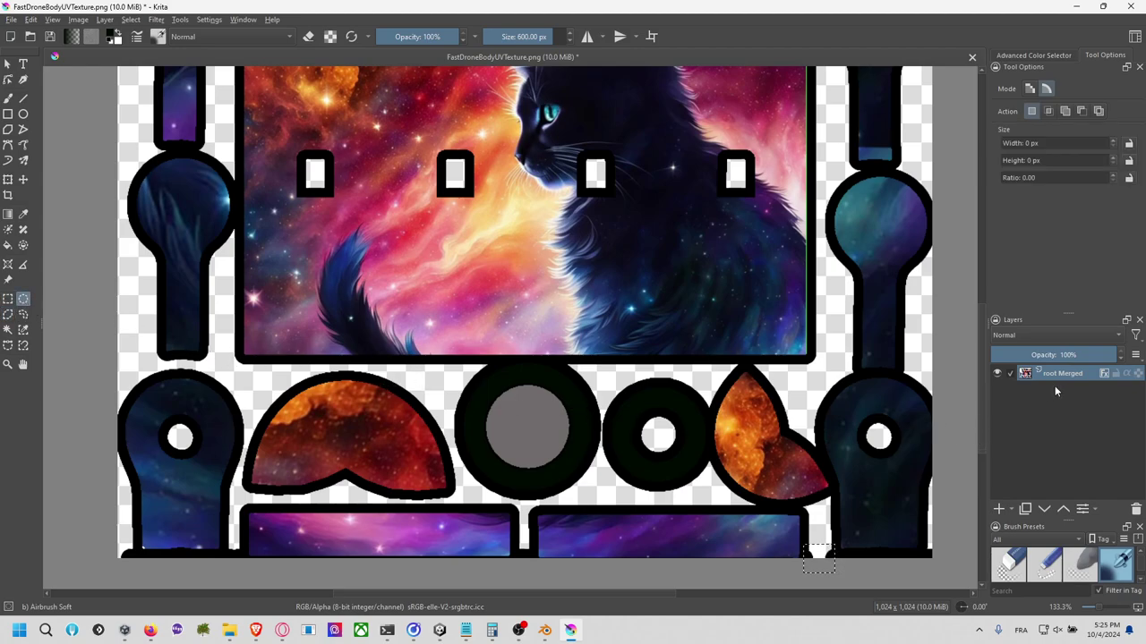
{"action": "mouse_move", "coordinate": [1062, 375]}
{"action": "left_click", "coordinate": [9, 302]}
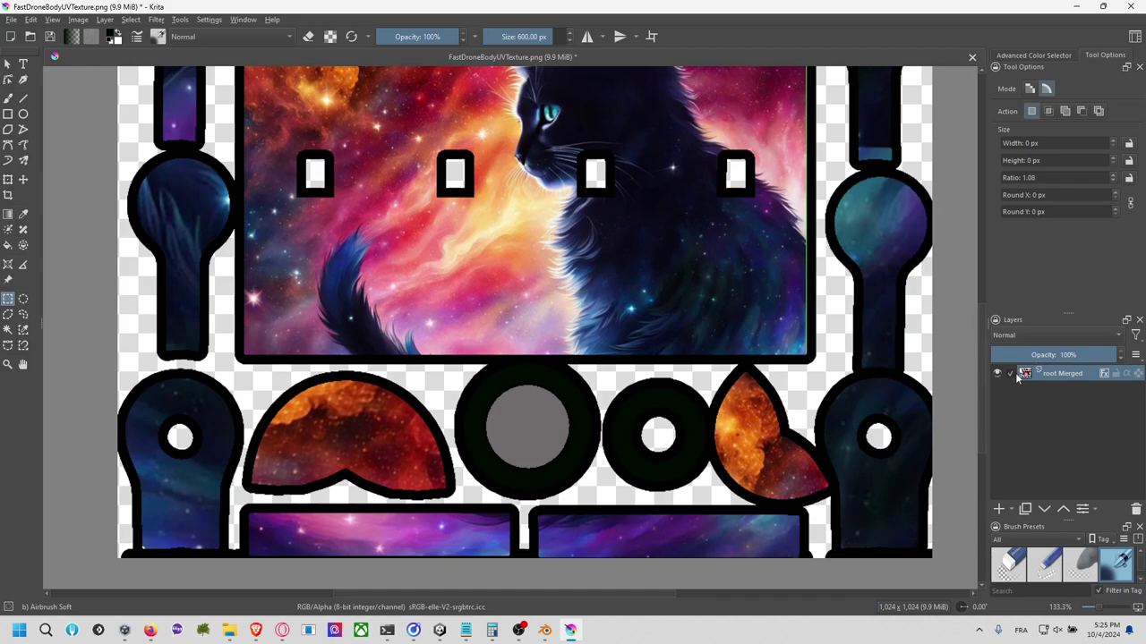
Step: Turn off the outline layer style and select a thin strip down the cat panel's right edge
{"action": "left_click", "coordinate": [1103, 374]}
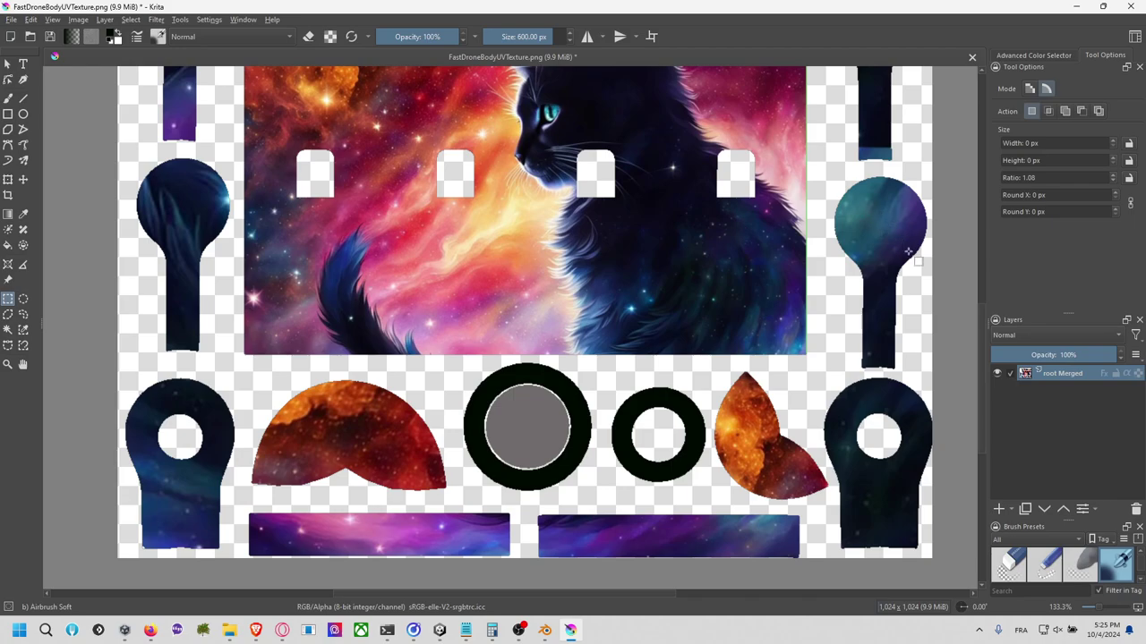
{"action": "left_click_drag", "start_coordinate": [982, 340], "coordinate": [983, 285]}
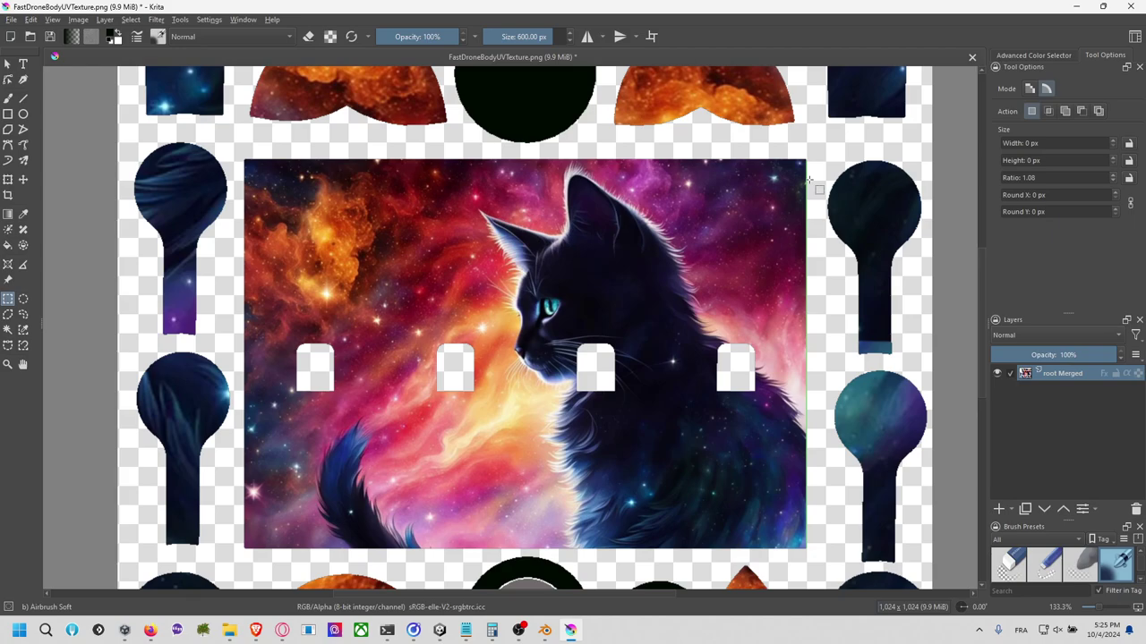
{"action": "left_click_drag", "start_coordinate": [818, 144], "coordinate": [803, 557]}
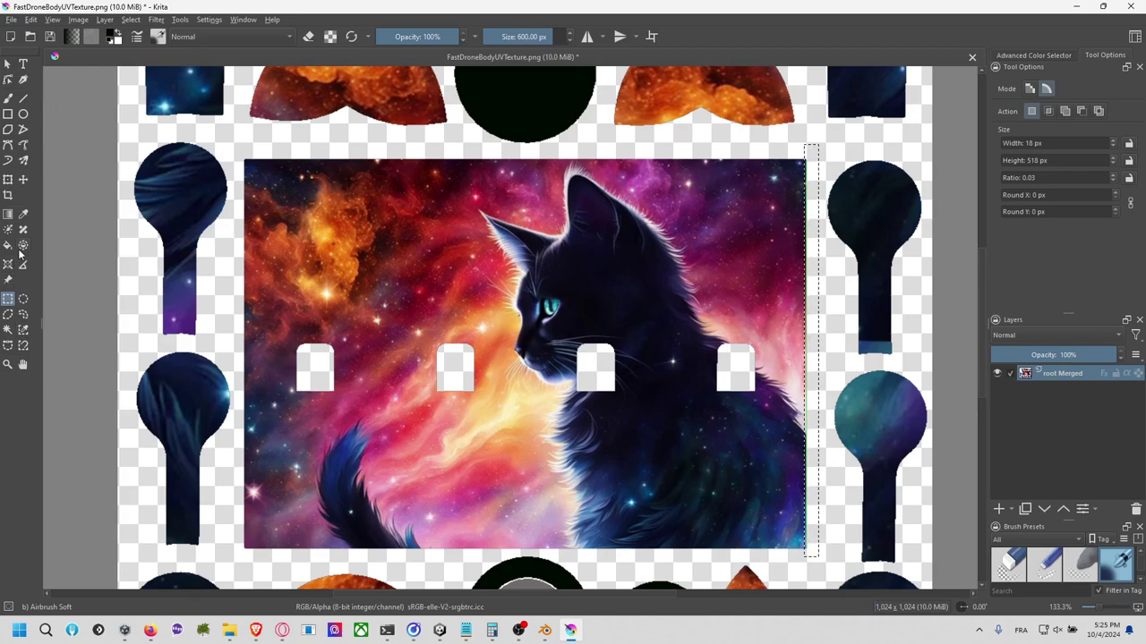
{"action": "left_click_drag", "start_coordinate": [808, 139], "coordinate": [806, 556]}
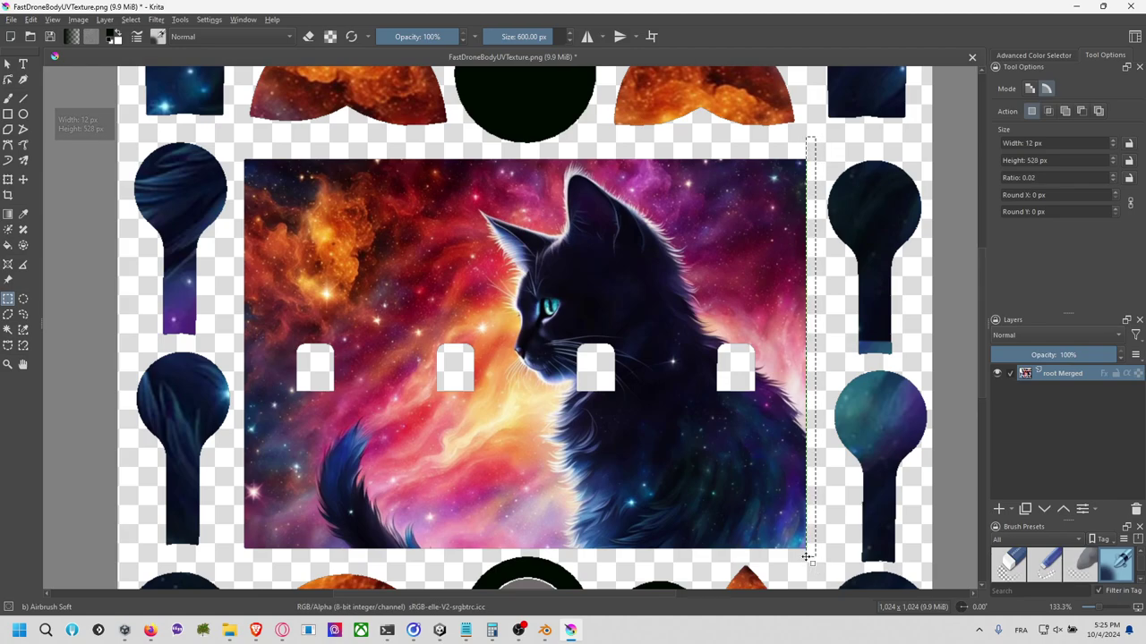
{"action": "left_click", "coordinate": [9, 230]}
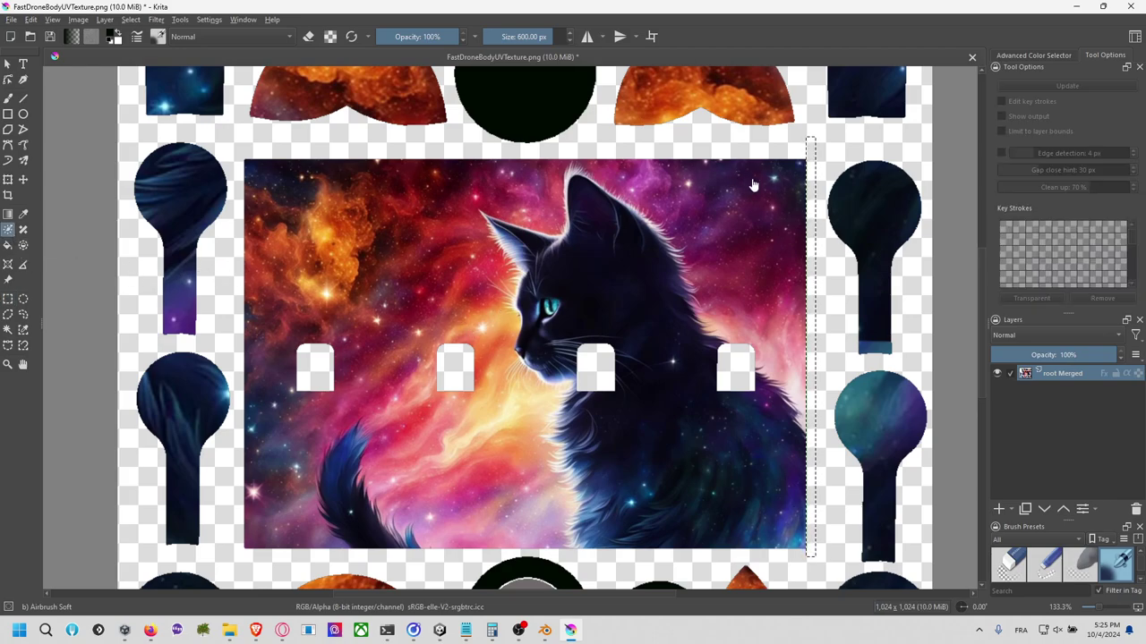
Step: Smart Patch over the right-edge strip with a 22.10 px brush
{"action": "left_click", "coordinate": [23, 230]}
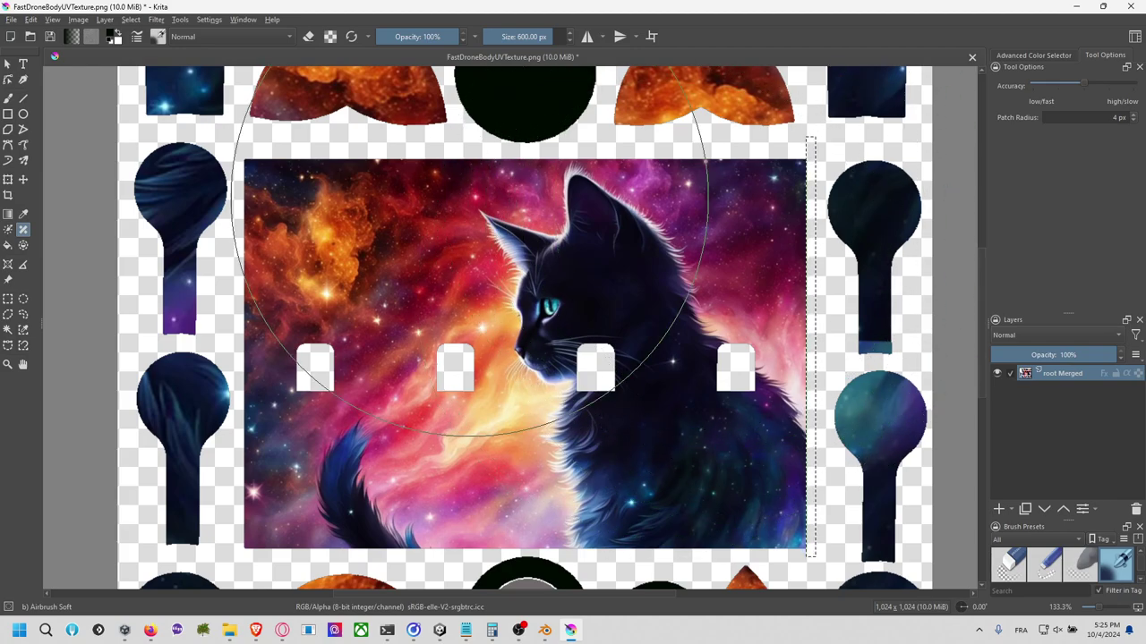
{"action": "left_click_drag", "start_coordinate": [528, 43], "coordinate": [503, 41]}
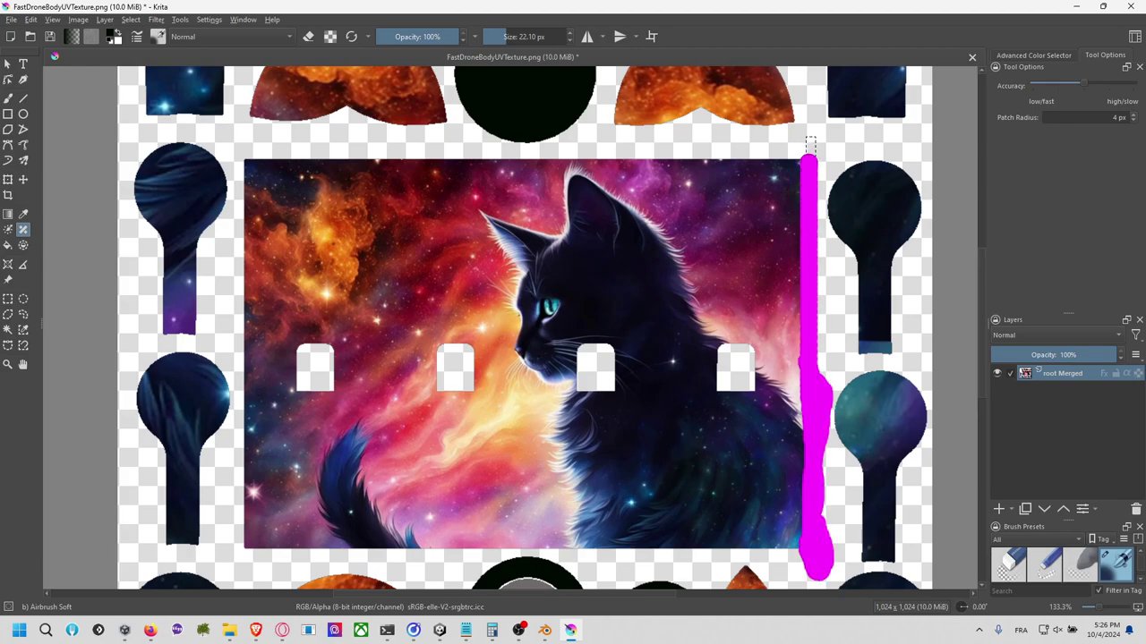
{"action": "left_click_drag", "start_coordinate": [805, 169], "coordinate": [801, 225]}
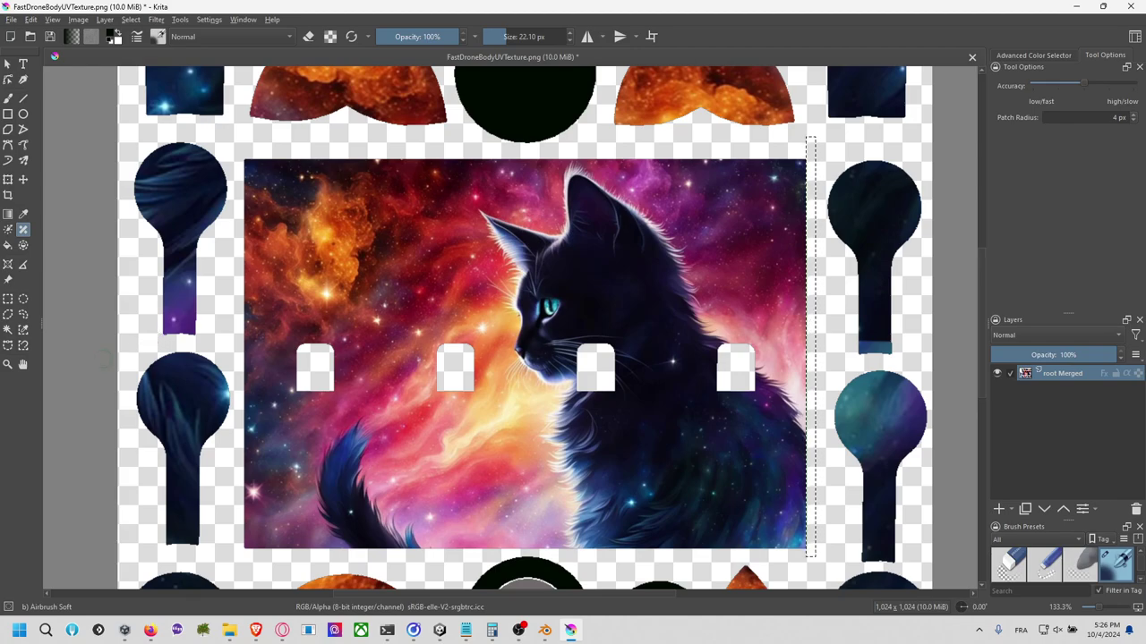
Step: Reselect the strip down the cat panel's right edge and return to Smart Patch
{"action": "left_click", "coordinate": [8, 300]}
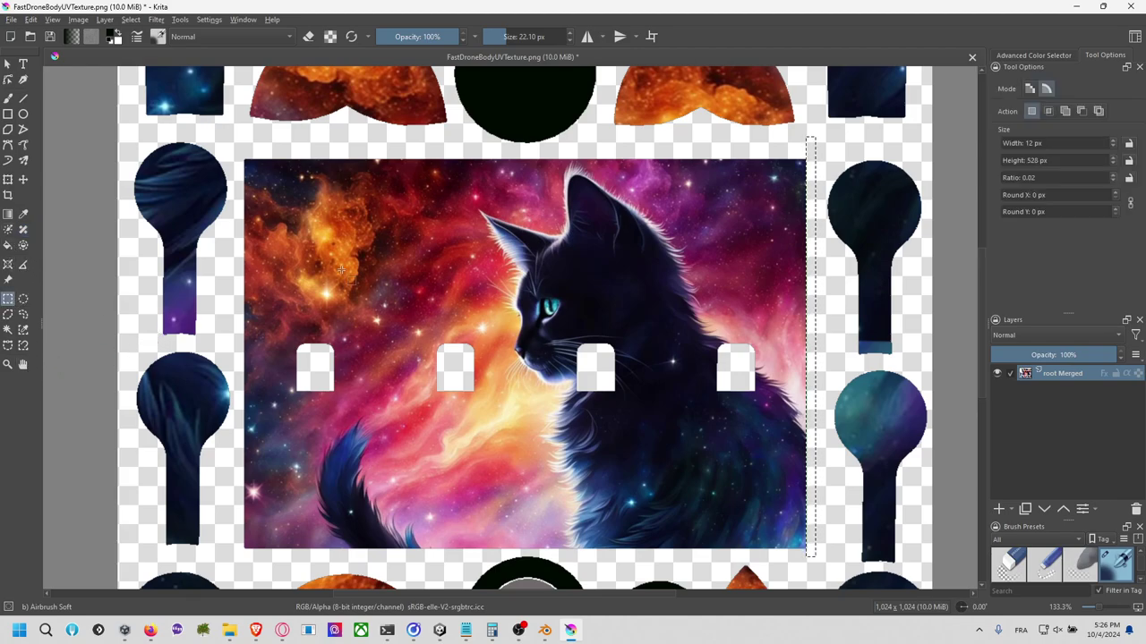
{"action": "left_click", "coordinate": [802, 145]}
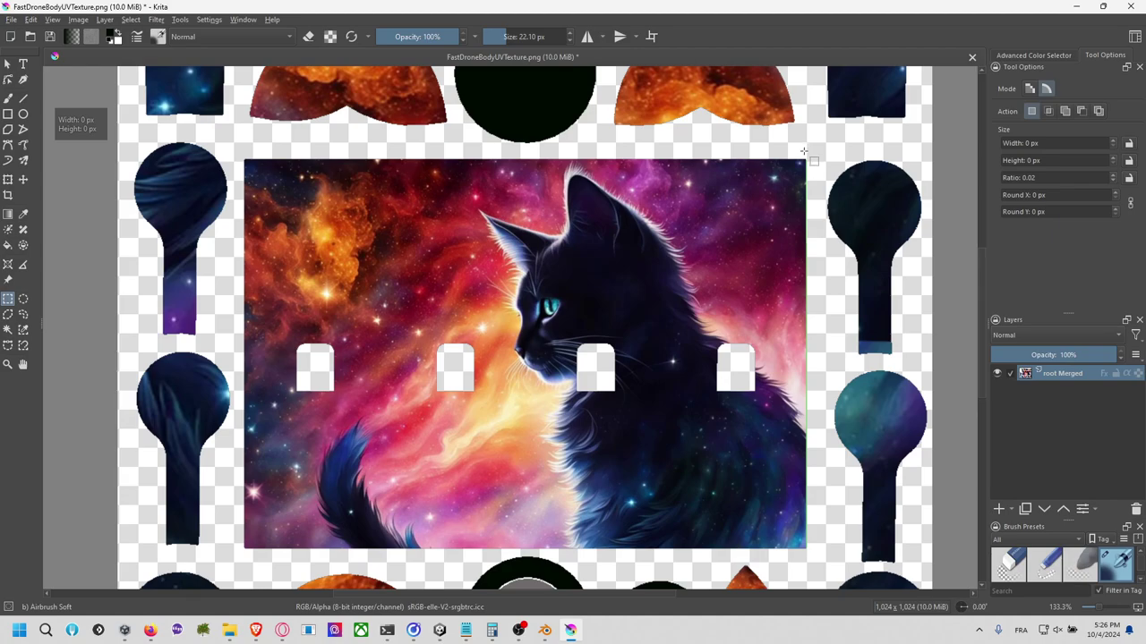
{"action": "left_click_drag", "start_coordinate": [804, 151], "coordinate": [804, 243]}
{"action": "left_click_drag", "start_coordinate": [805, 498], "coordinate": [809, 552]}
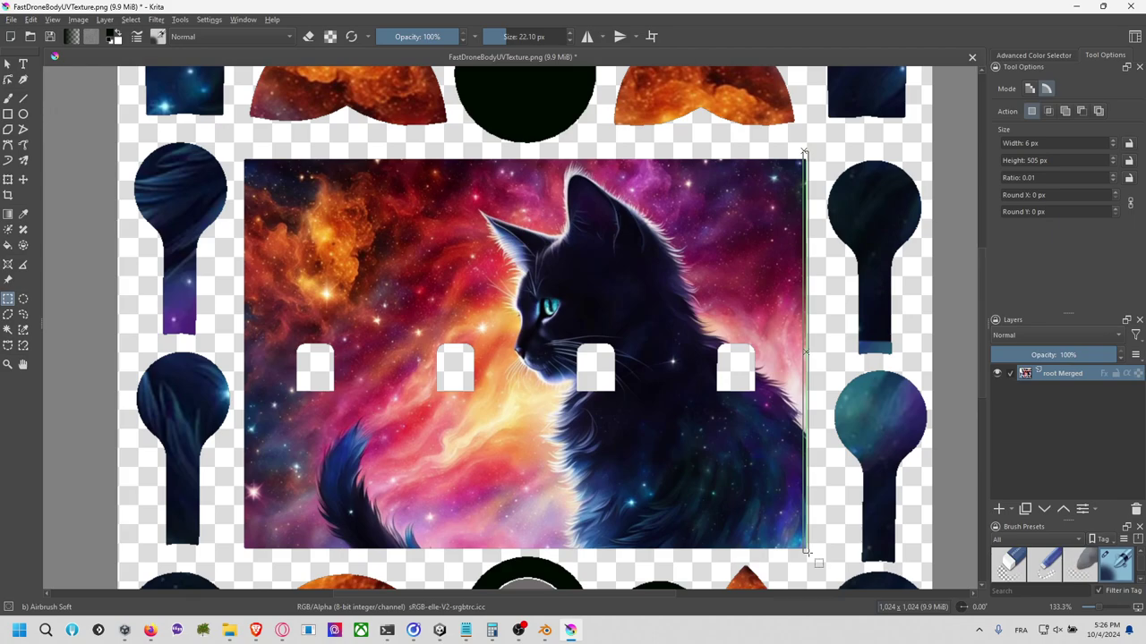
{"action": "left_click", "coordinate": [8, 230]}
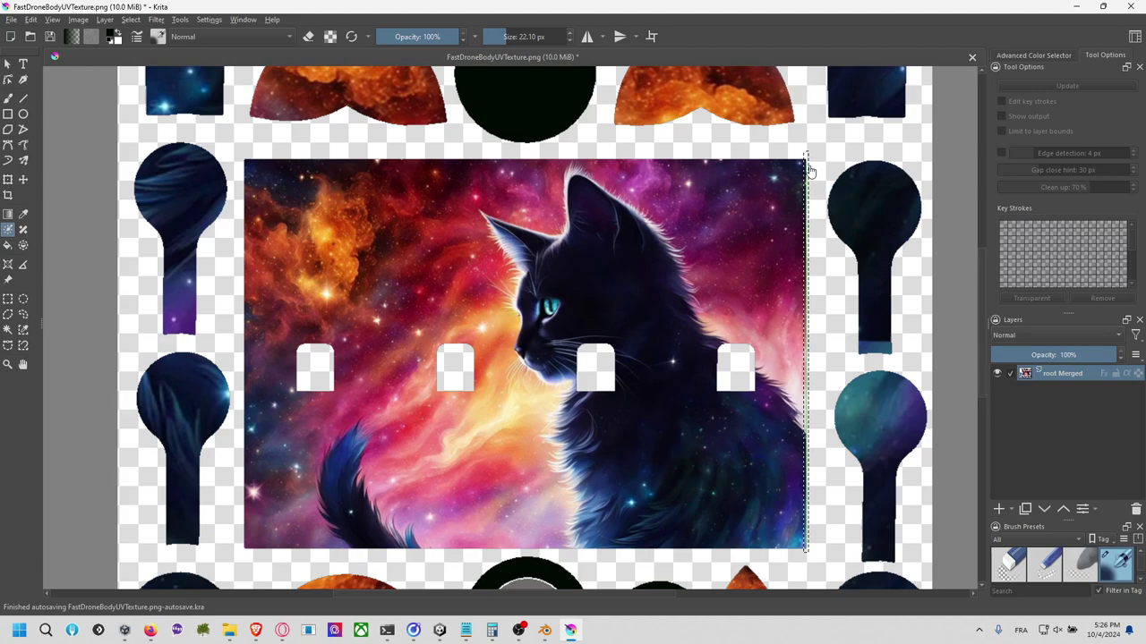
{"action": "left_click", "coordinate": [24, 231]}
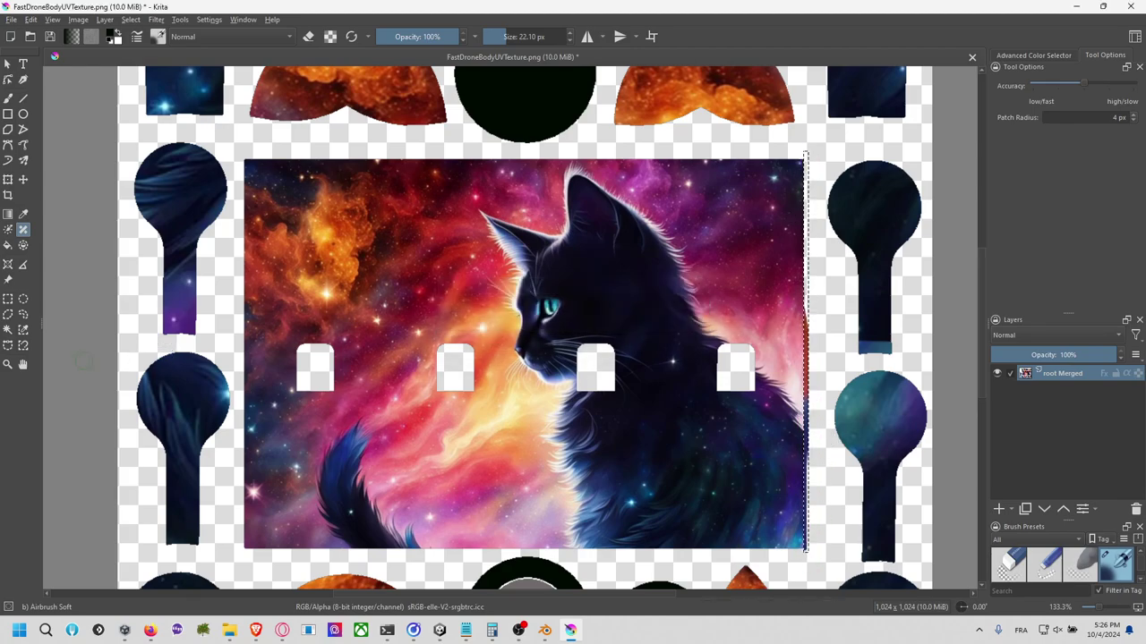
Step: Select the strip along the cat panel's right edge, then clear the selection
{"action": "left_click", "coordinate": [8, 300]}
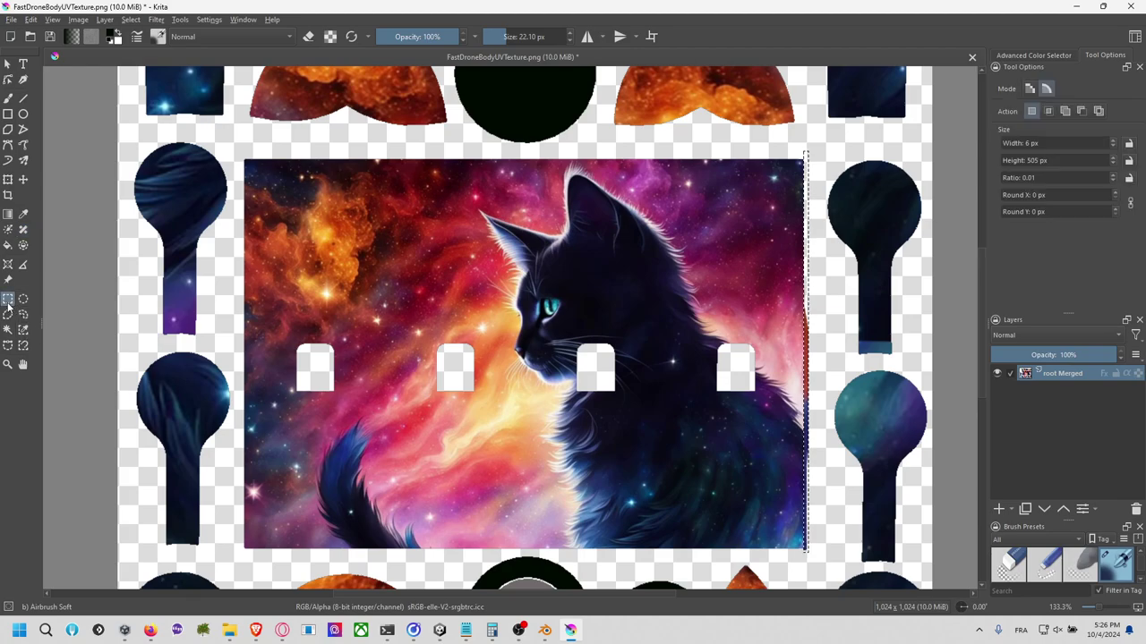
{"action": "left_click", "coordinate": [820, 162]}
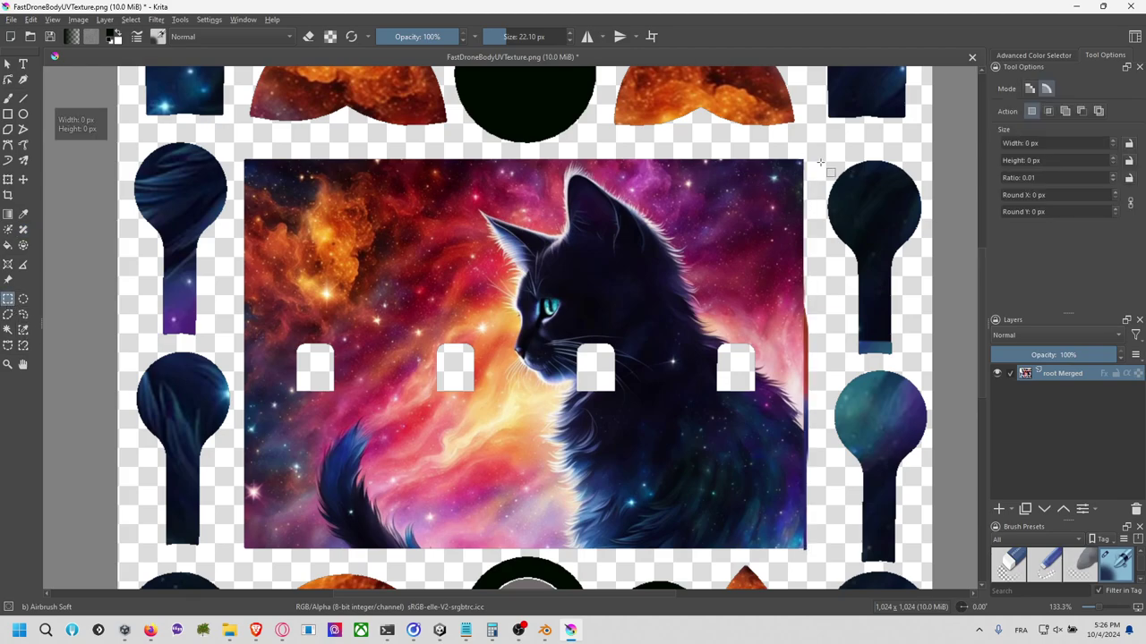
{"action": "left_click_drag", "start_coordinate": [820, 162], "coordinate": [803, 557]}
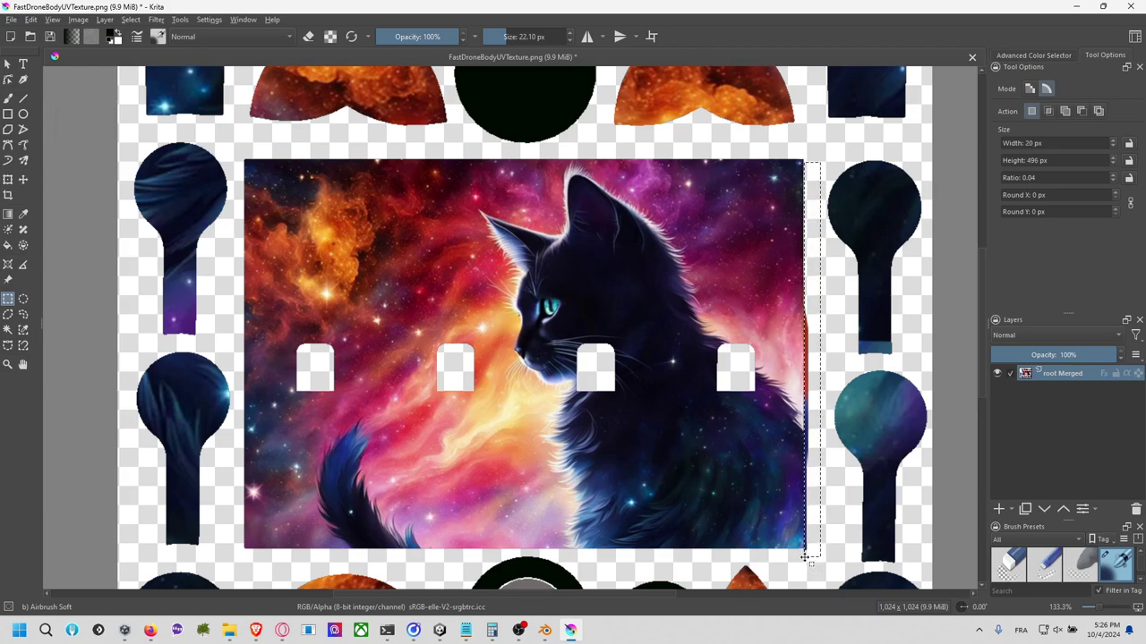
{"action": "left_click", "coordinate": [831, 310]}
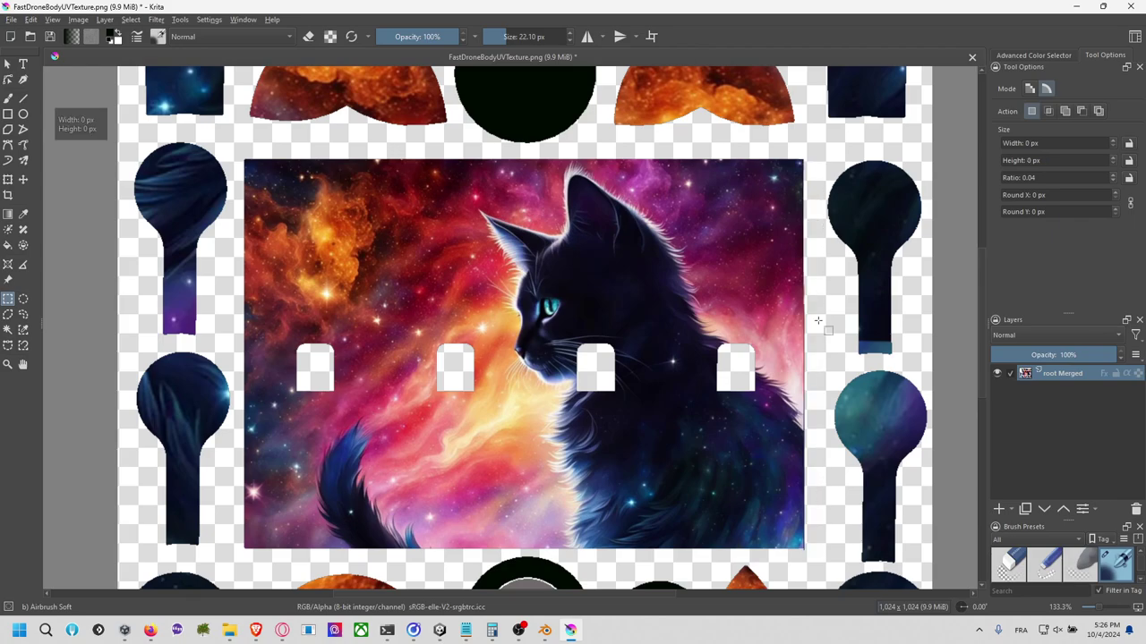
Step: Save FastDroneBodyUVTexture.png with the default PNG options and switch to Unity
{"action": "key", "text": "ctrl+s"}
{"action": "left_click", "coordinate": [628, 423]}
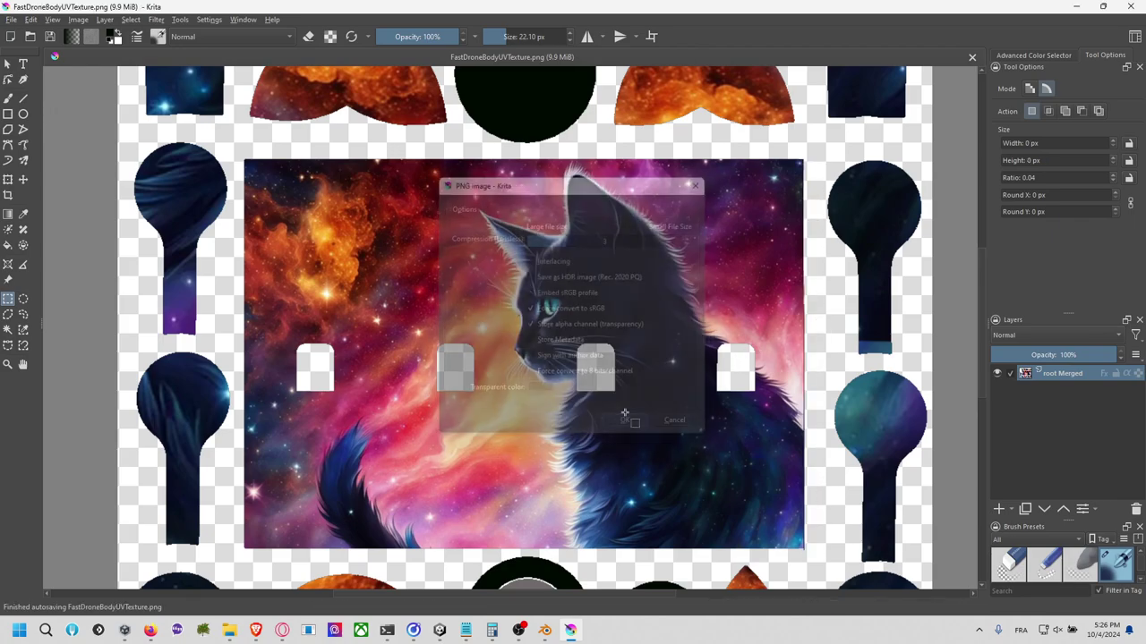
{"action": "key", "text": "alt+Tab"}
{"action": "left_click", "coordinate": [620, 389]}
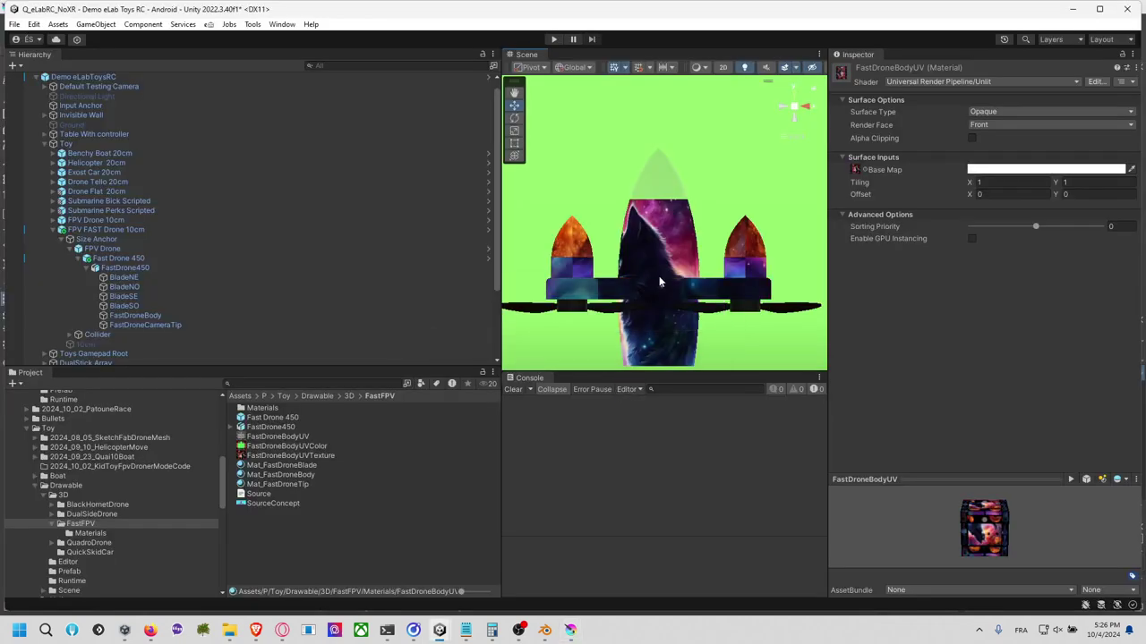
Step: Orbit and zoom around the drone body to inspect its galaxy texture, then return to Krita
{"action": "middle_click_drag", "start_coordinate": [667, 212], "coordinate": [693, 256]}
{"action": "left_click_drag", "start_coordinate": [693, 256], "coordinate": [517, 263], "text": "alt"}
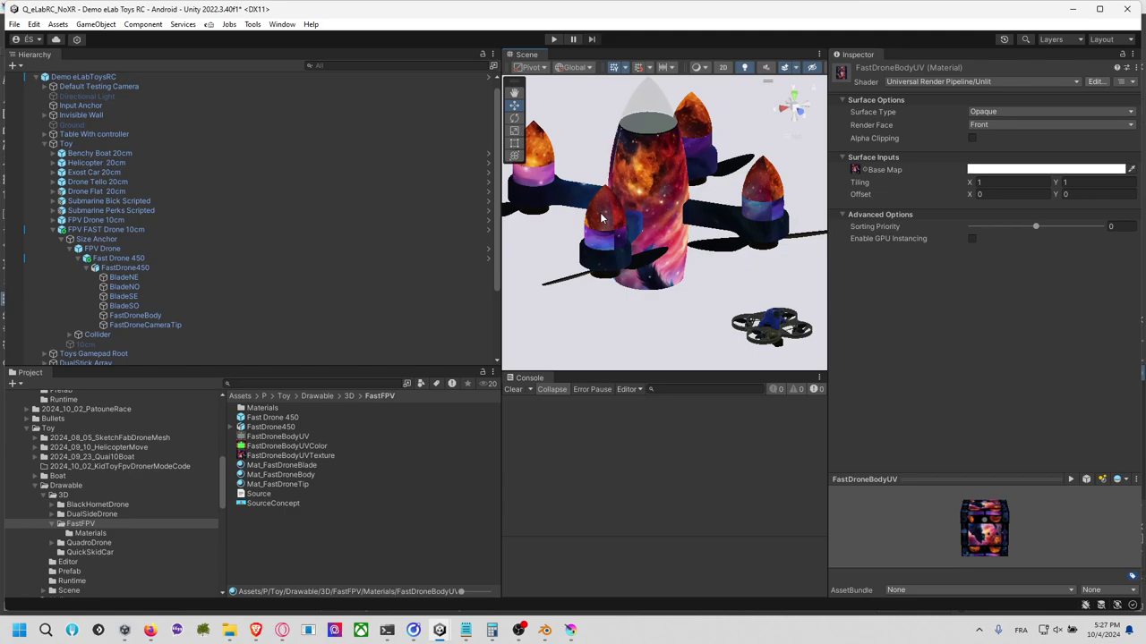
{"action": "left_click_drag", "start_coordinate": [601, 218], "coordinate": [563, 386], "text": "alt"}
{"action": "scroll", "coordinate": [725, 202], "scroll_direction": "up", "scroll_amount": 5}
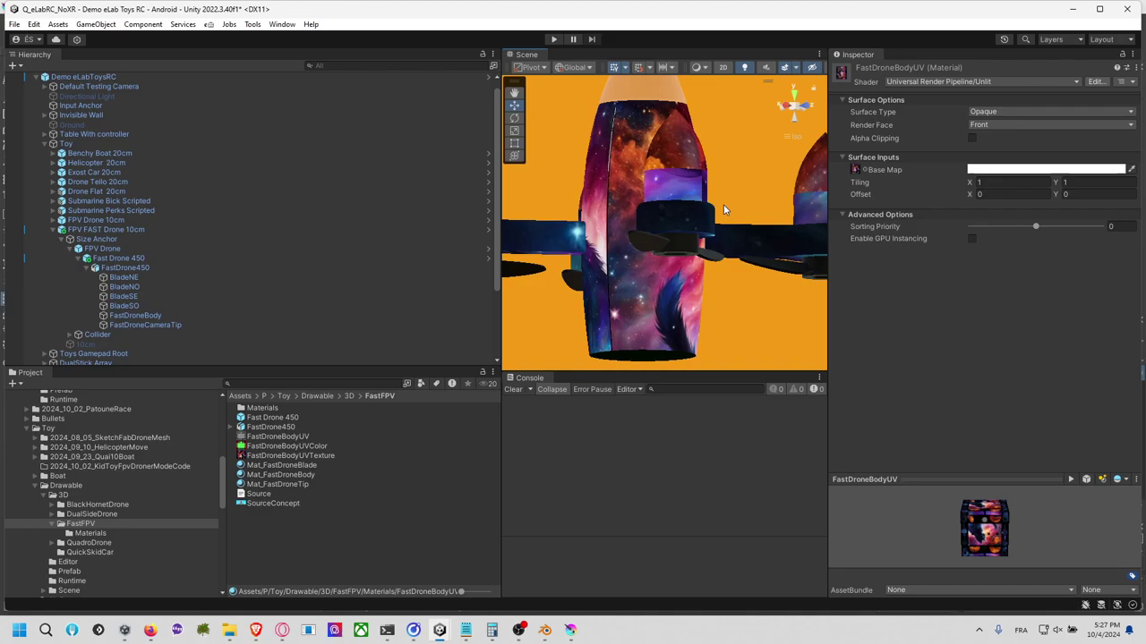
{"action": "left_click_drag", "start_coordinate": [723, 210], "coordinate": [602, 277], "text": "alt"}
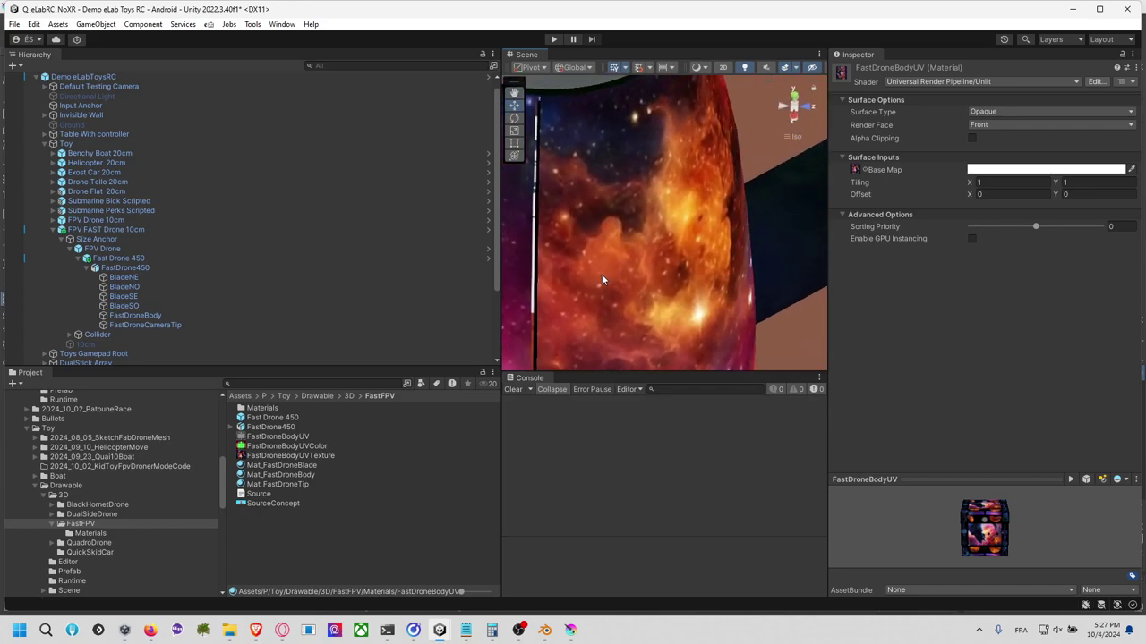
{"action": "scroll", "coordinate": [601, 274], "scroll_direction": "down", "scroll_amount": 3}
{"action": "key", "text": "alt+Tab"}
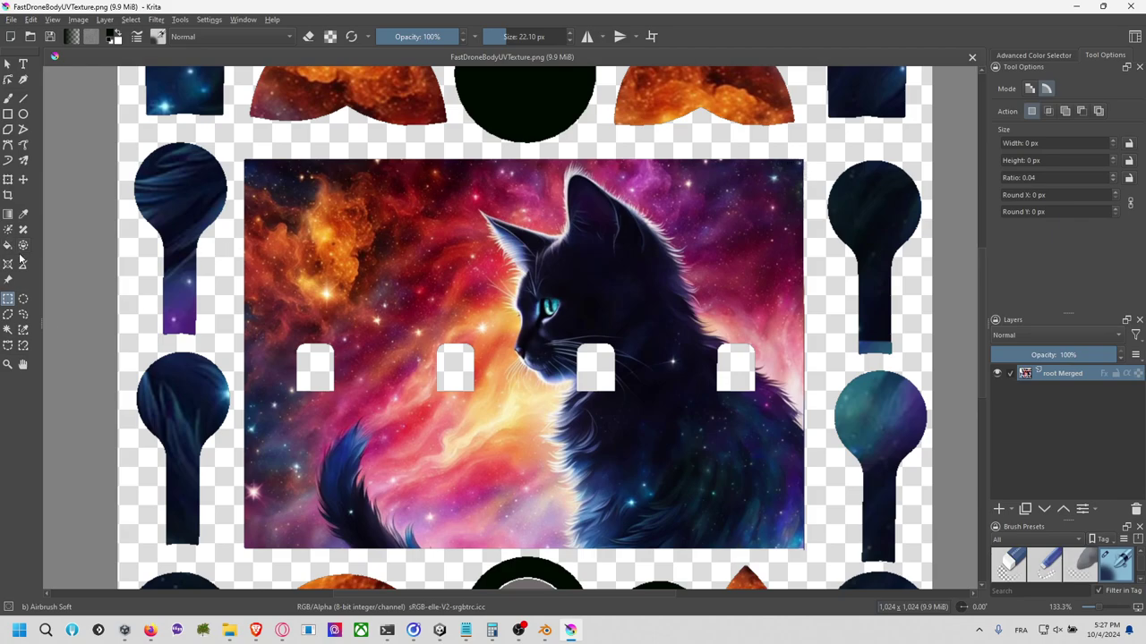
Step: Select the strip along the cat panel's right edge and nudge it 3 px right
{"action": "left_click", "coordinate": [8, 180]}
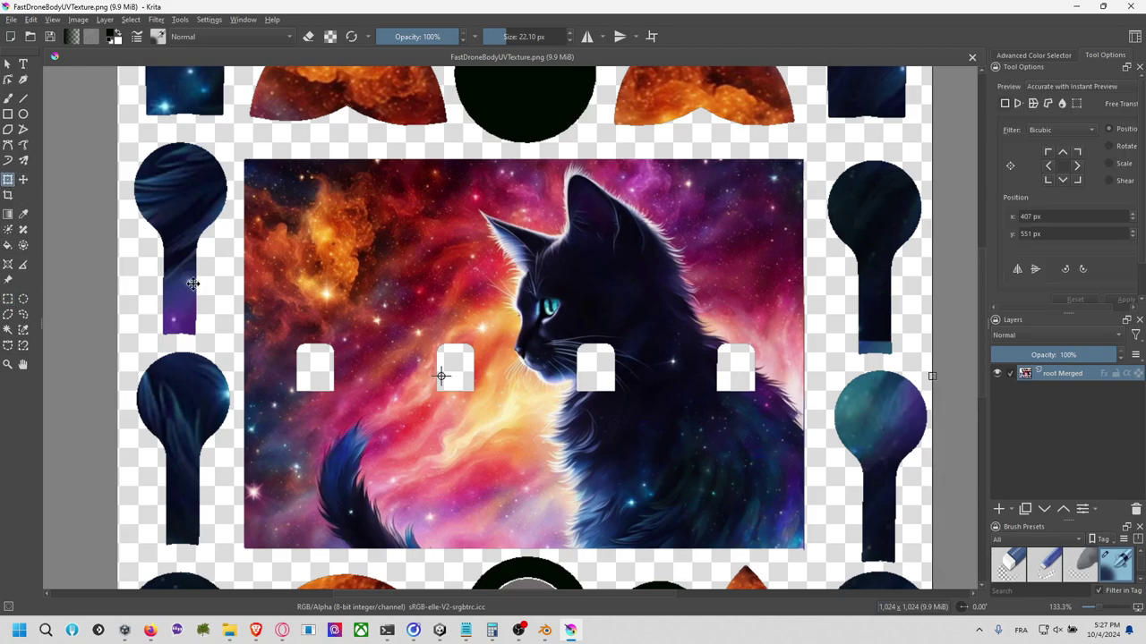
{"action": "left_click", "coordinate": [8, 300]}
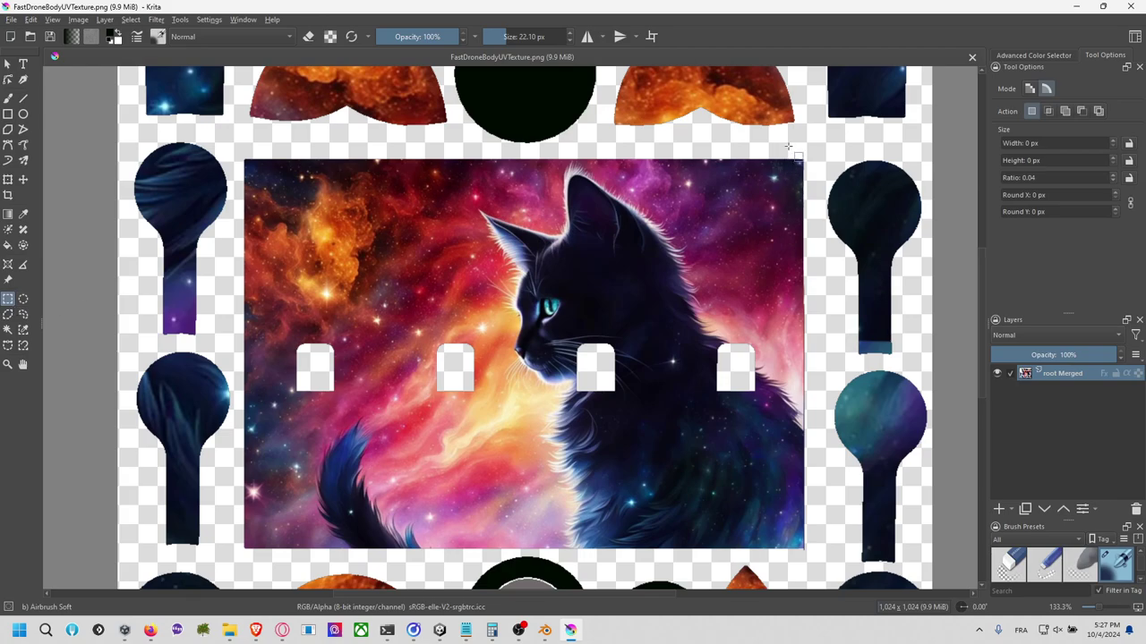
{"action": "left_click_drag", "start_coordinate": [787, 146], "coordinate": [799, 552]}
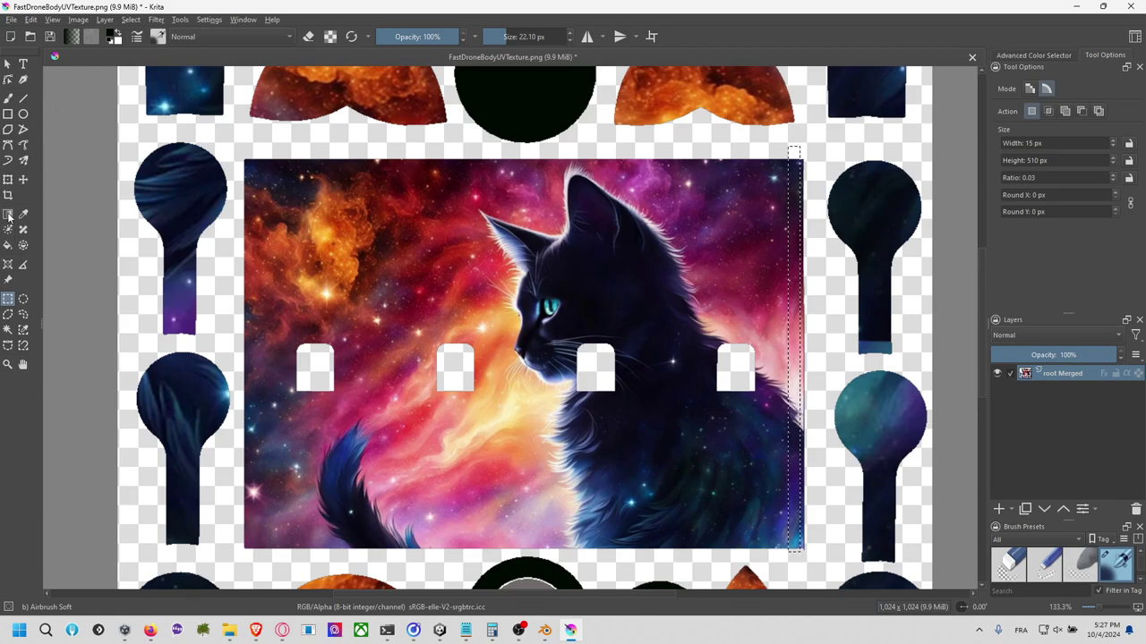
{"action": "left_click", "coordinate": [8, 180]}
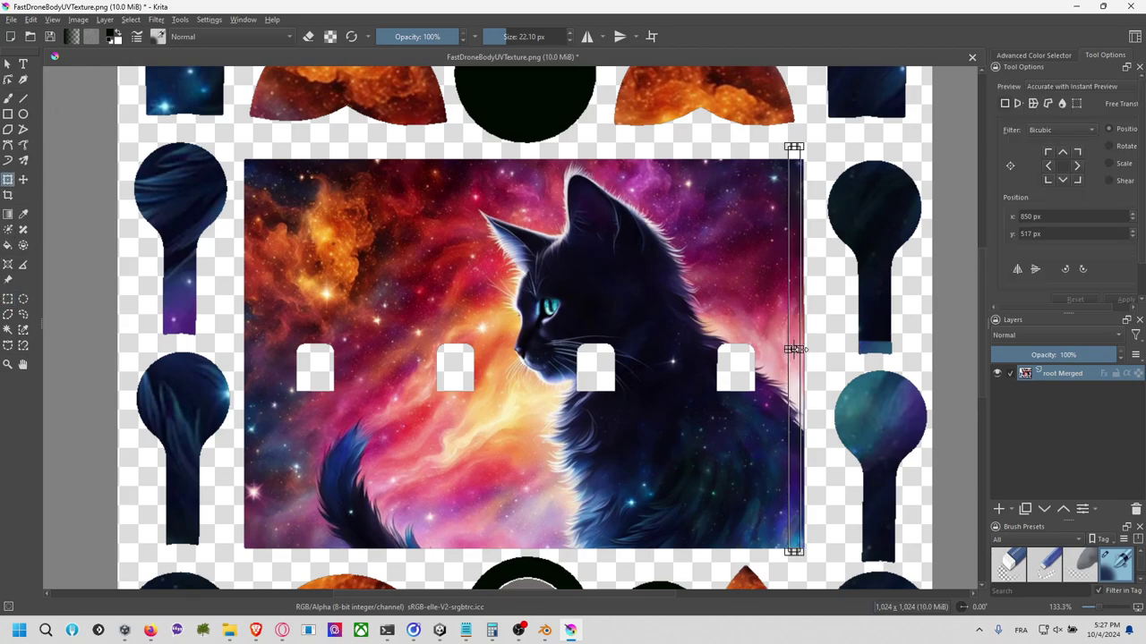
{"action": "left_click_drag", "start_coordinate": [794, 349], "coordinate": [797, 349]}
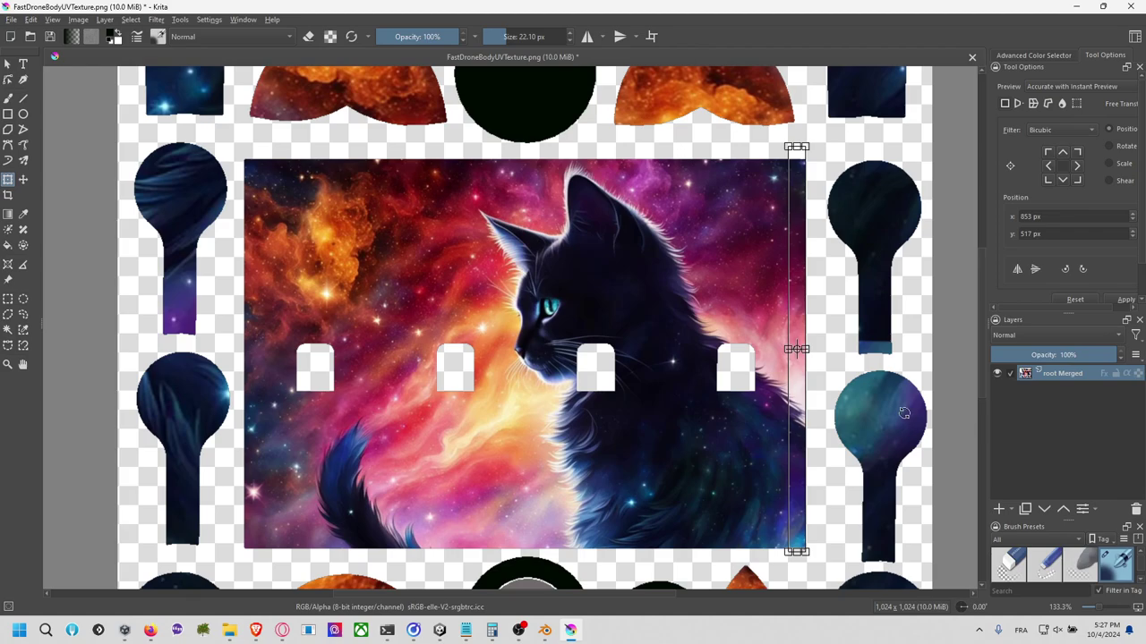
{"action": "left_click", "coordinate": [8, 300]}
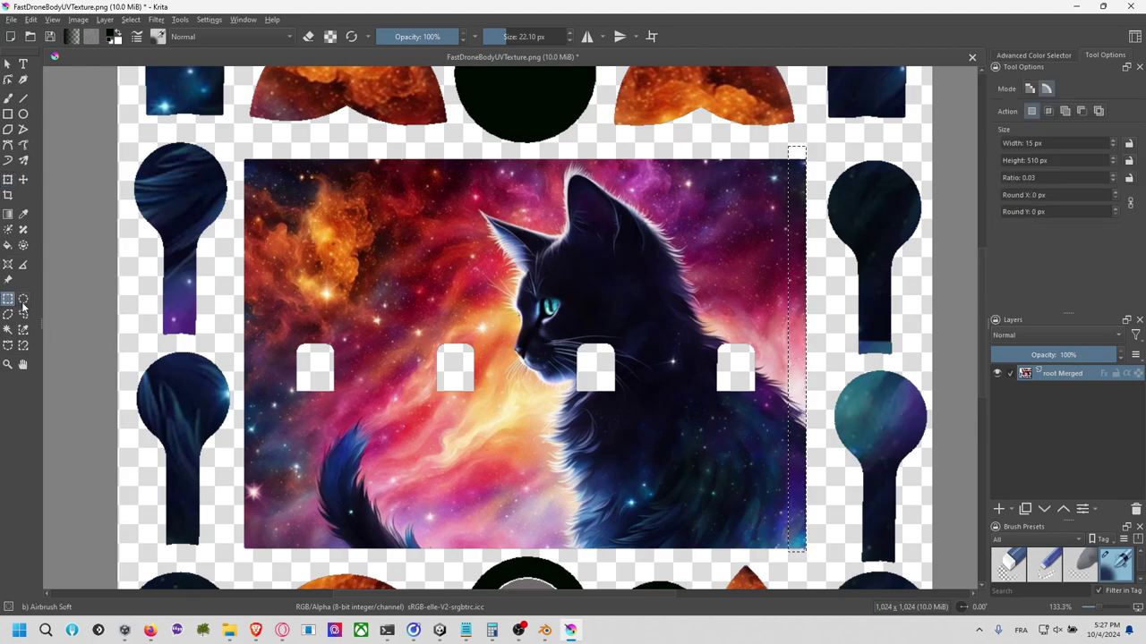
Step: Save the PNG with the default export options and switch back to Unity
{"action": "key", "text": "ctrl+s"}
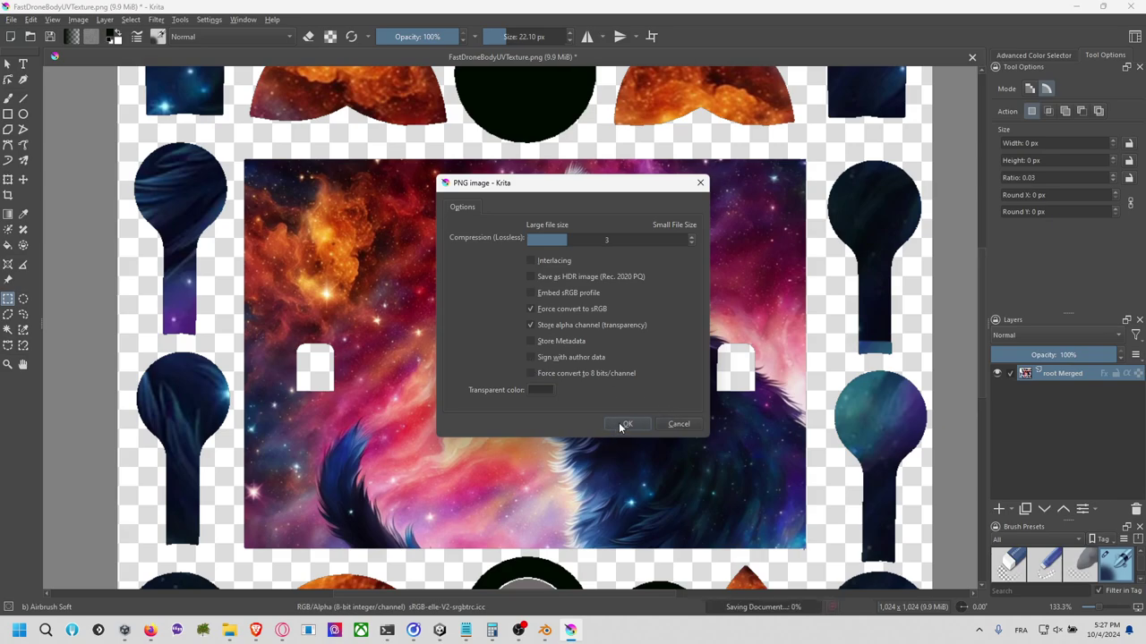
{"action": "left_click", "coordinate": [620, 423]}
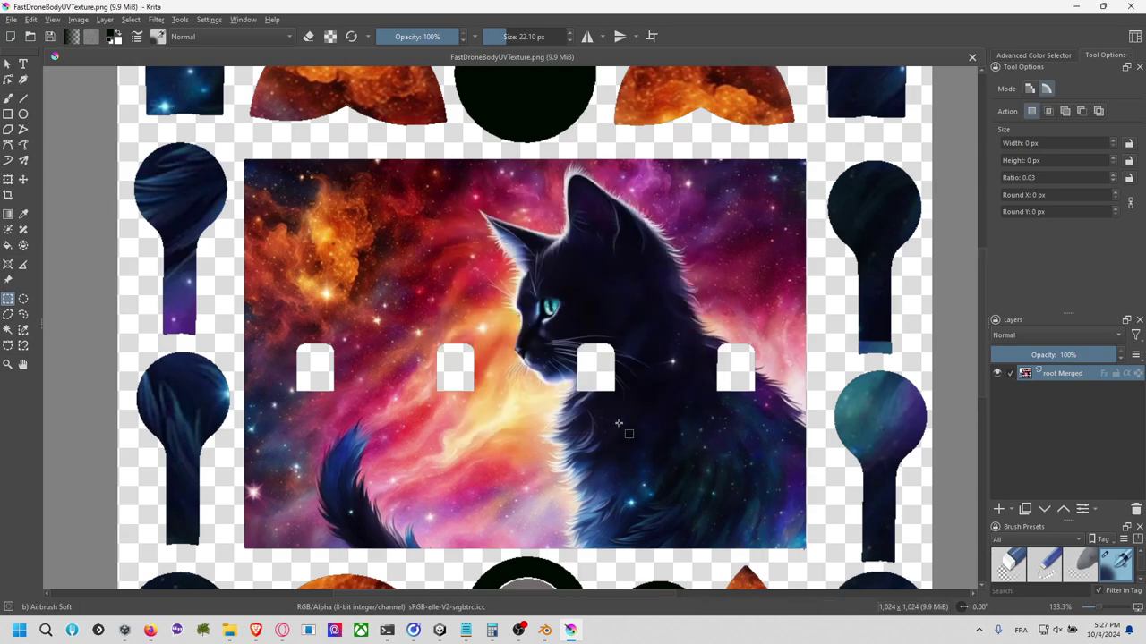
{"action": "key", "text": "alt+Tab"}
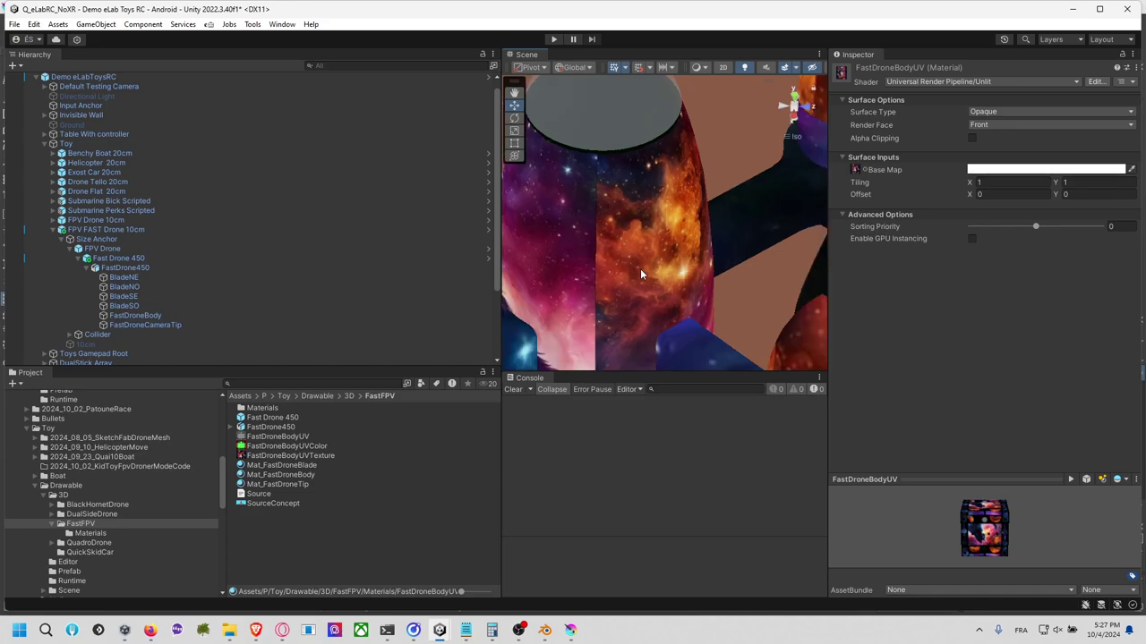
Step: Orbit around the drone and select the FPV FAST Drone 10cm root object
{"action": "scroll", "coordinate": [640, 268], "scroll_direction": "down", "scroll_amount": 3}
{"action": "right_click_drag", "start_coordinate": [640, 269], "coordinate": [697, 322]}
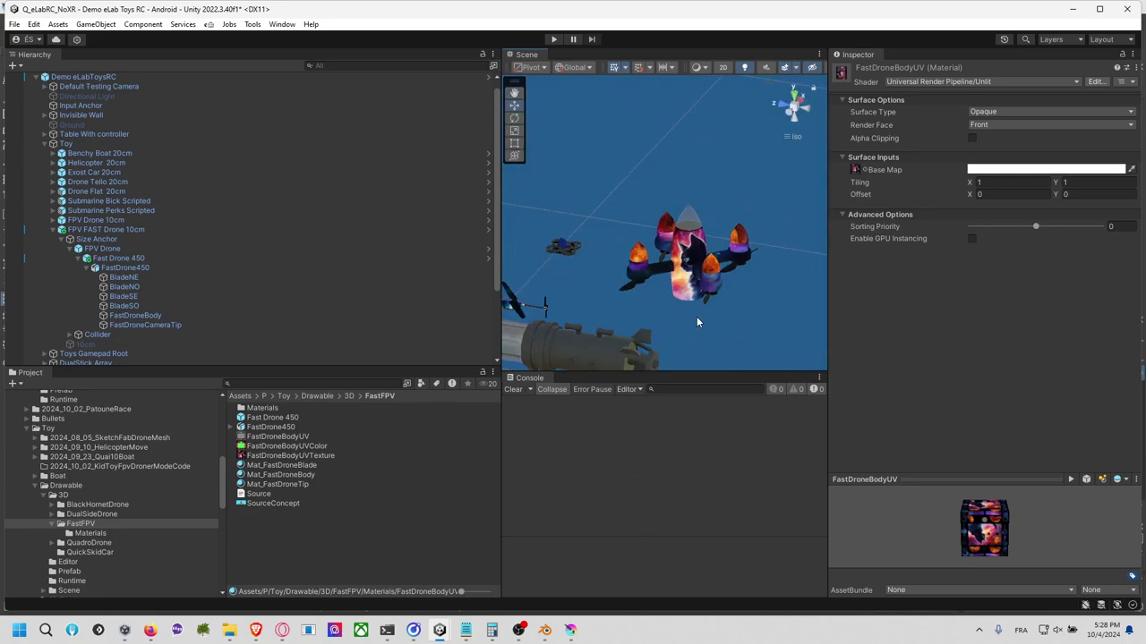
{"action": "left_click", "coordinate": [683, 253]}
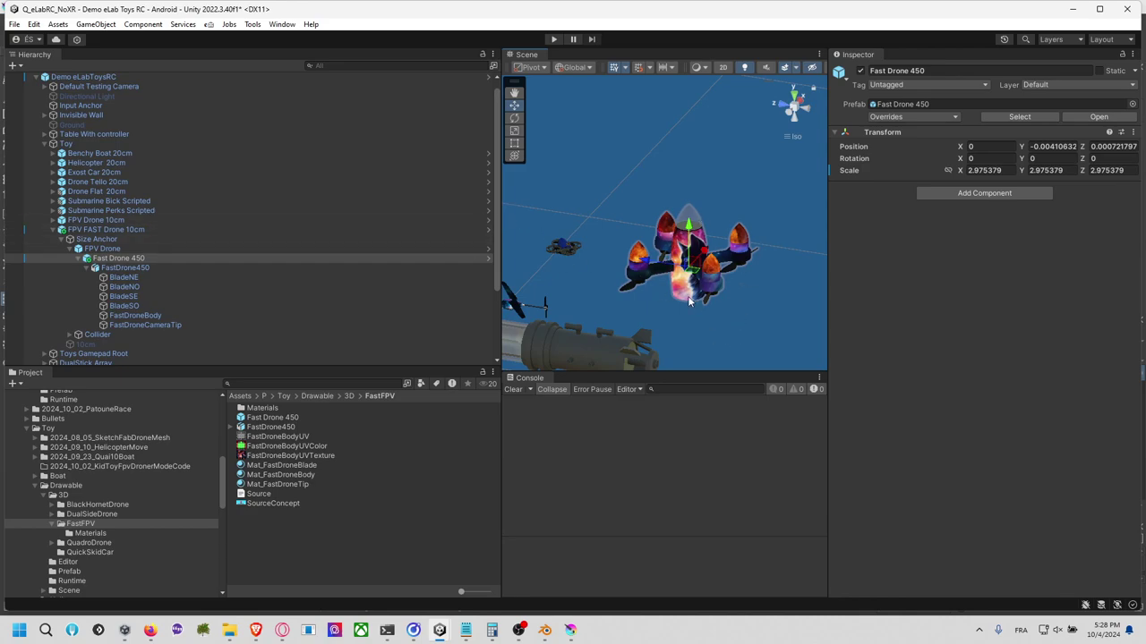
{"action": "left_click", "coordinate": [206, 249]}
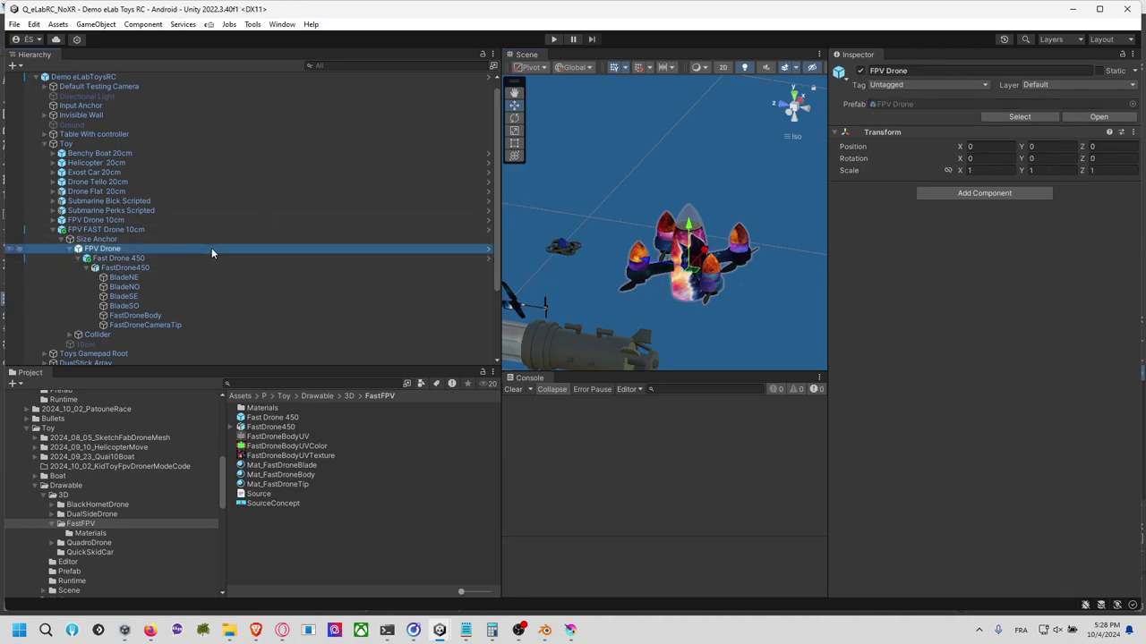
{"action": "left_click", "coordinate": [145, 231]}
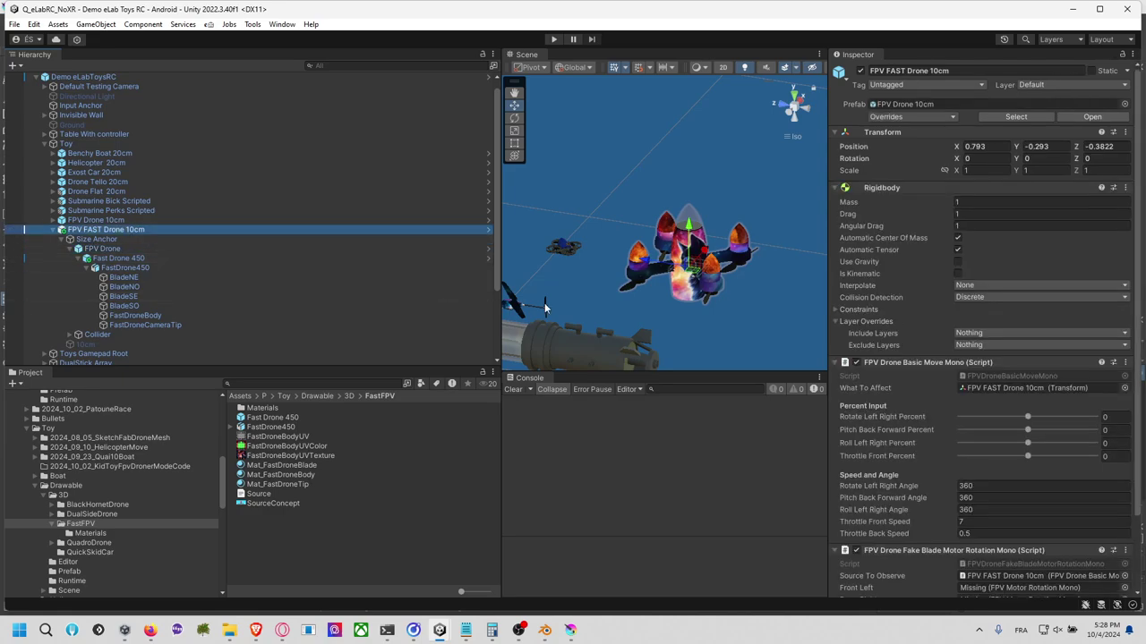
Step: Inspect the Missing Front Left blade reference, then select the BladeNE blade
{"action": "scroll", "coordinate": [934, 340], "scroll_direction": "down", "scroll_amount": 3}
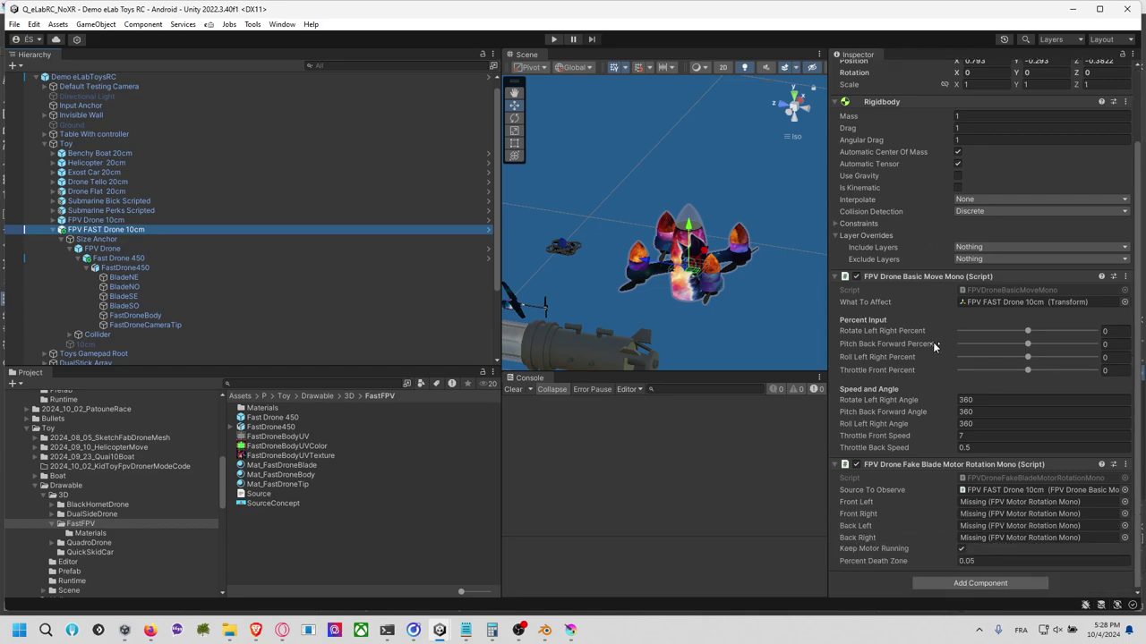
{"action": "left_click", "coordinate": [1006, 504]}
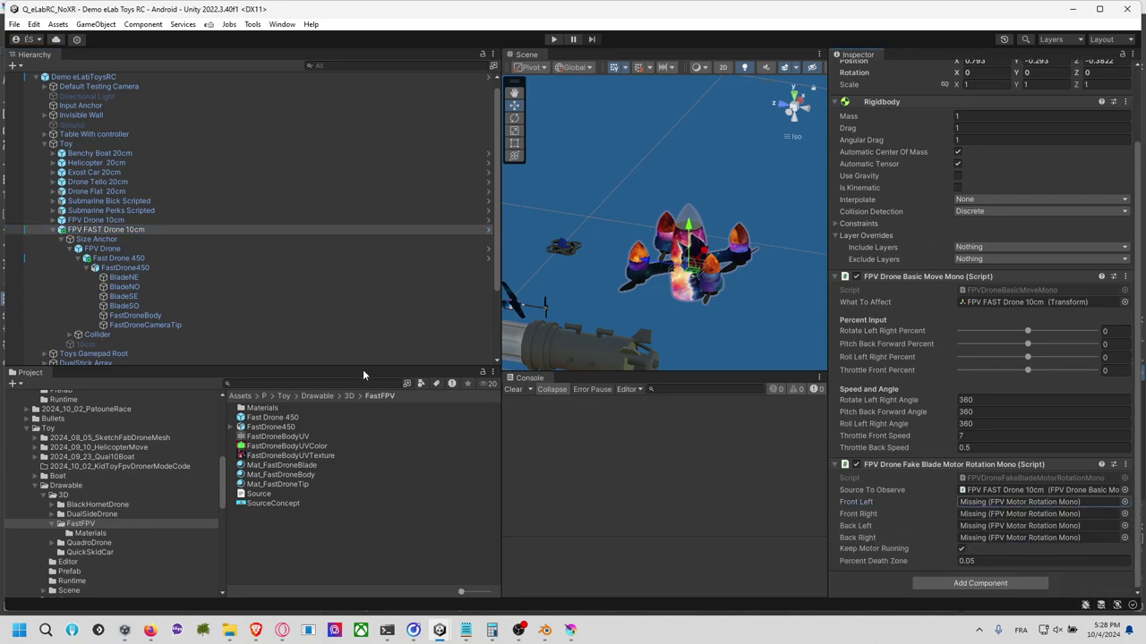
{"action": "left_click", "coordinate": [145, 278]}
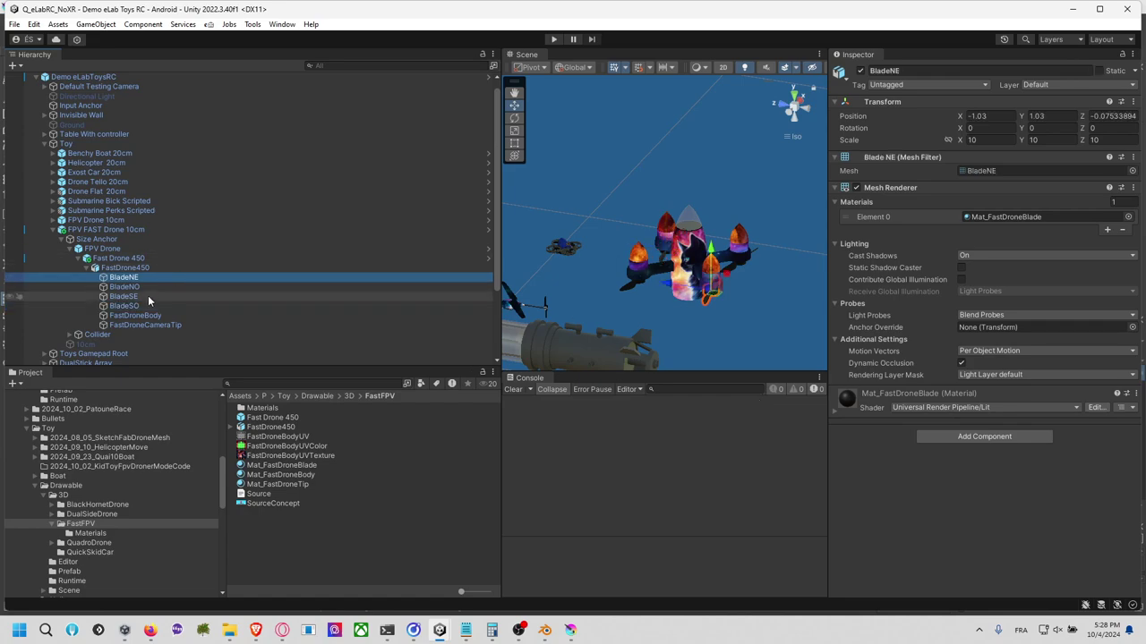
Step: Select BladeNE through BladeSO and add FPV Motor Rotation Mono to them, found by searching 'moto'
{"action": "left_click", "coordinate": [130, 305], "text": "shift"}
{"action": "left_click", "coordinate": [983, 436]}
{"action": "type", "text": "rot"}
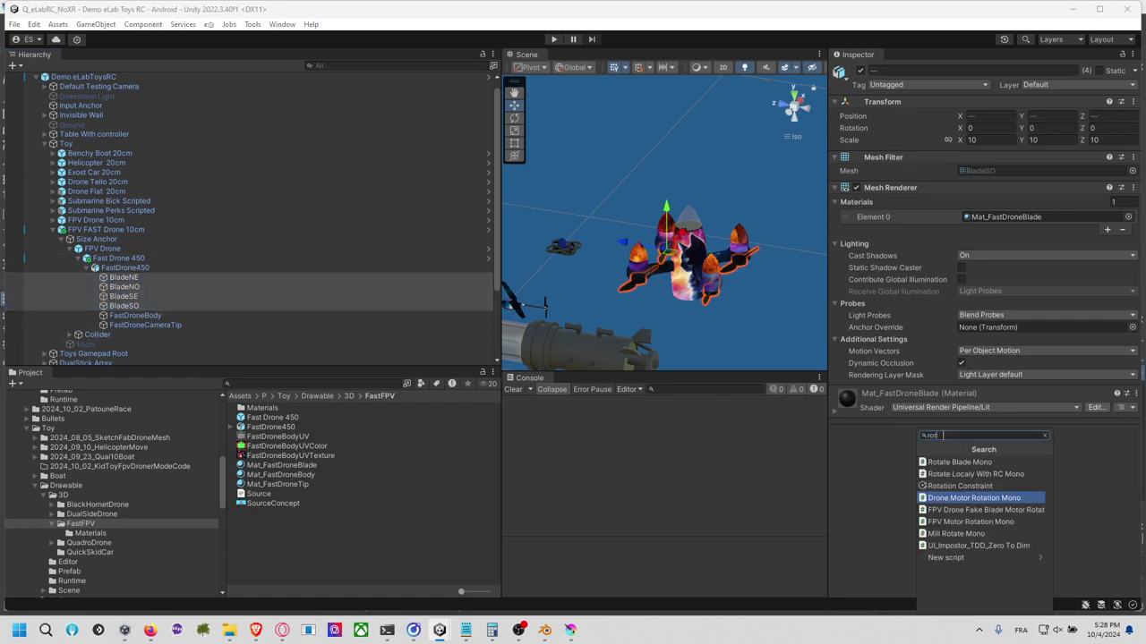
{"action": "key", "text": "BackSpace"}
{"action": "key", "text": "BackSpace"}
{"action": "key", "text": "BackSpace"}
{"action": "type", "text": "m"}
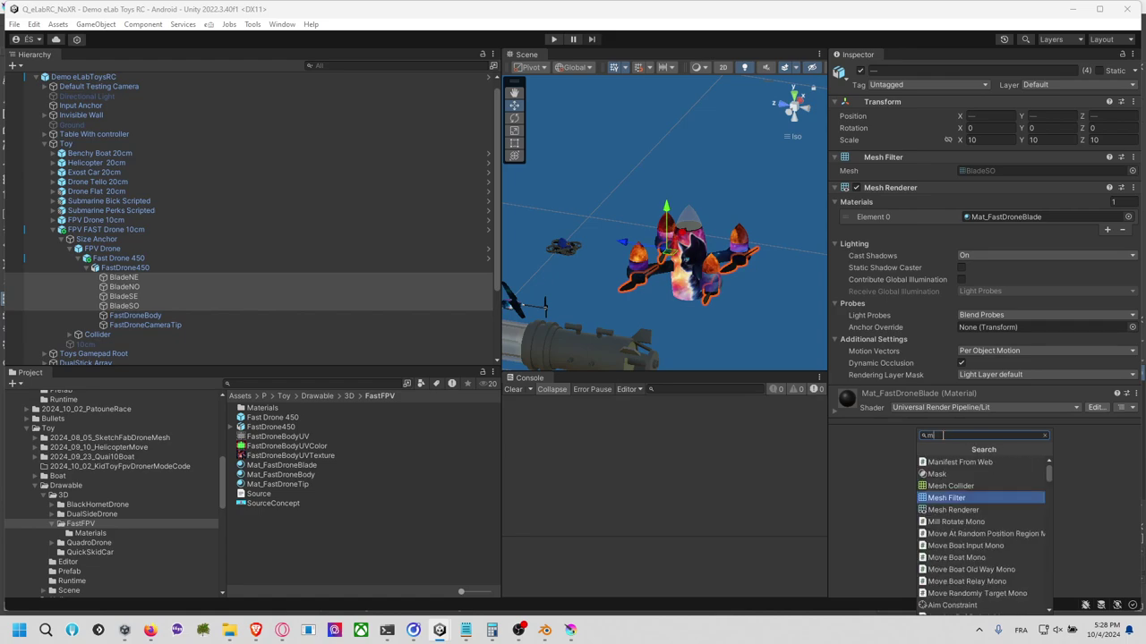
{"action": "type", "text": "oto"}
{"action": "key", "text": "Up"}
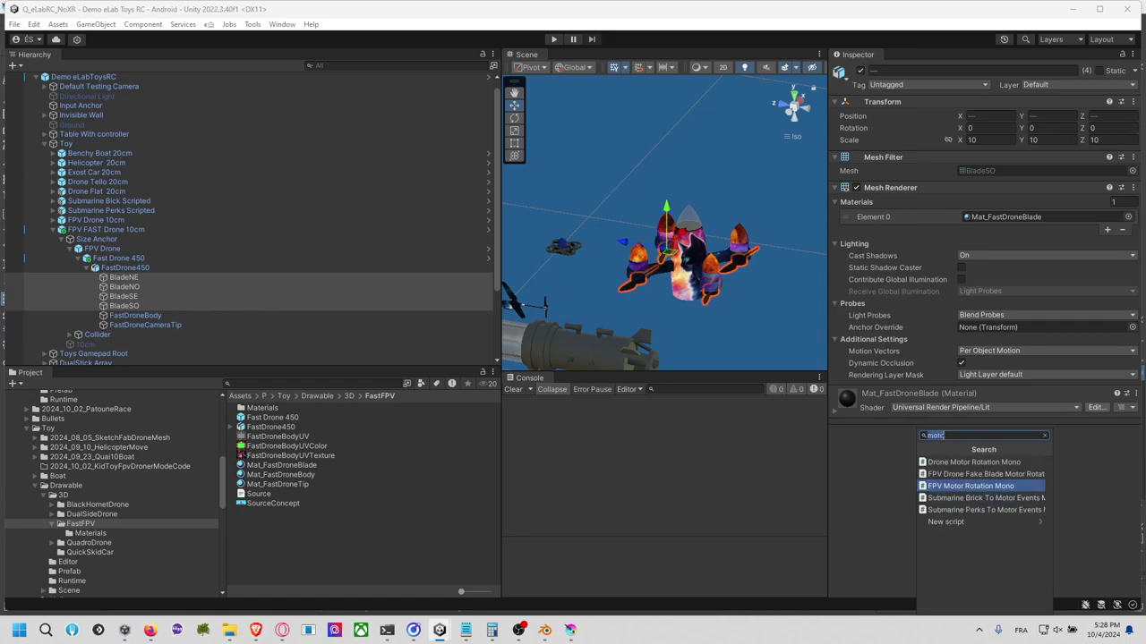
{"action": "key", "text": "Return"}
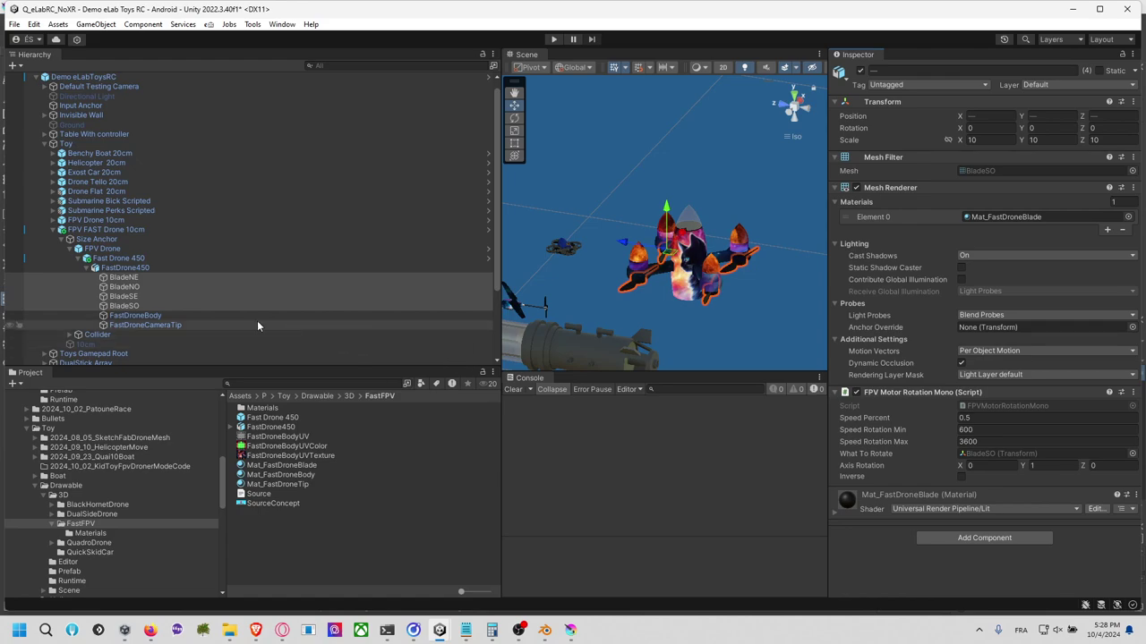
Step: Give BladeNE and BladeSO a Speed Rotation Min of 10 and Max of 60
{"action": "left_click", "coordinate": [159, 276]}
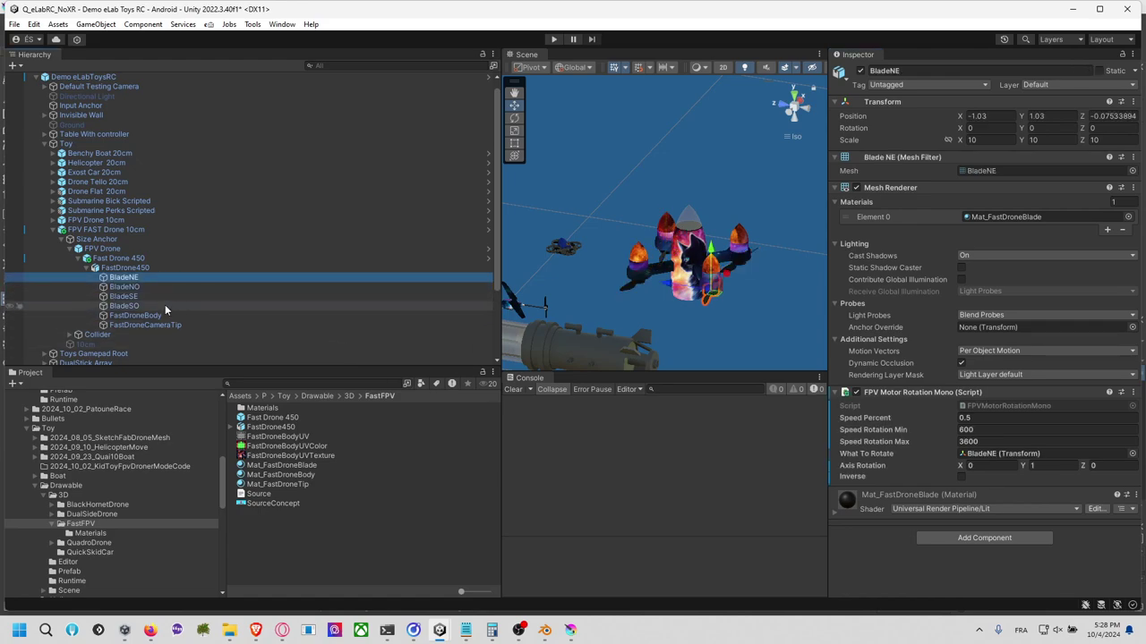
{"action": "left_click", "coordinate": [165, 305], "text": "ctrl"}
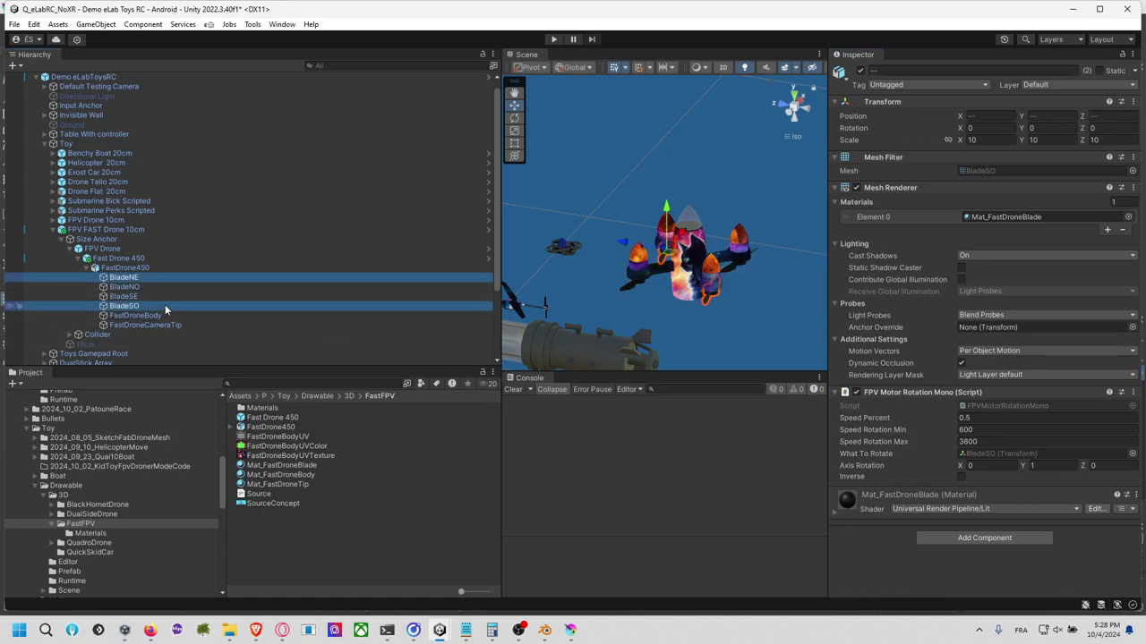
{"action": "left_click", "coordinate": [991, 429]}
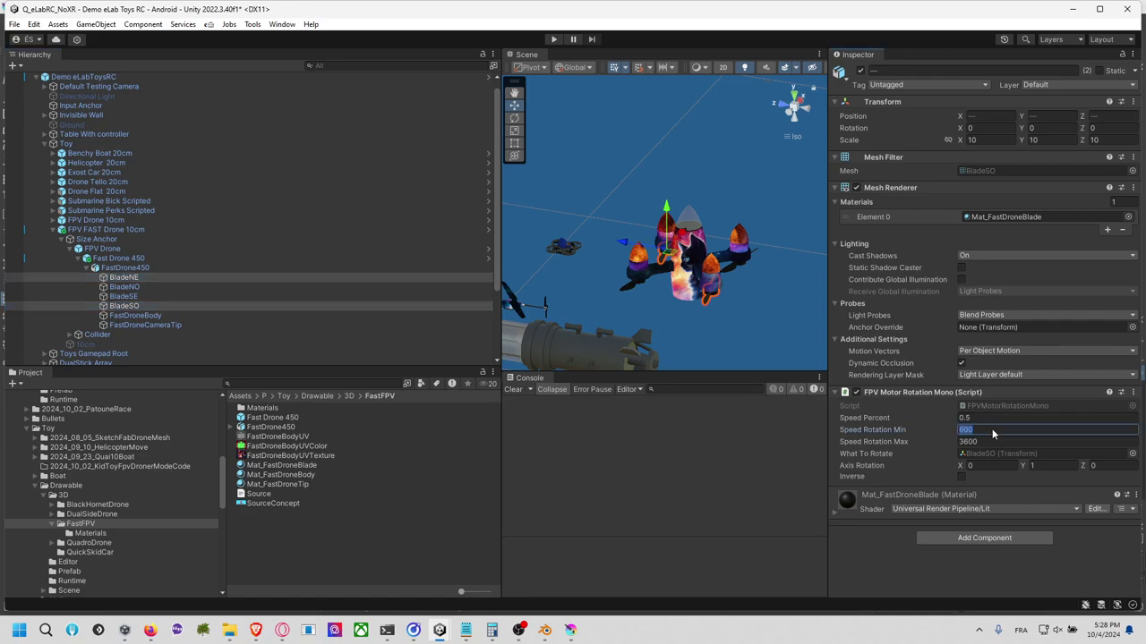
{"action": "type", "text": "10"}
{"action": "left_click", "coordinate": [992, 440]}
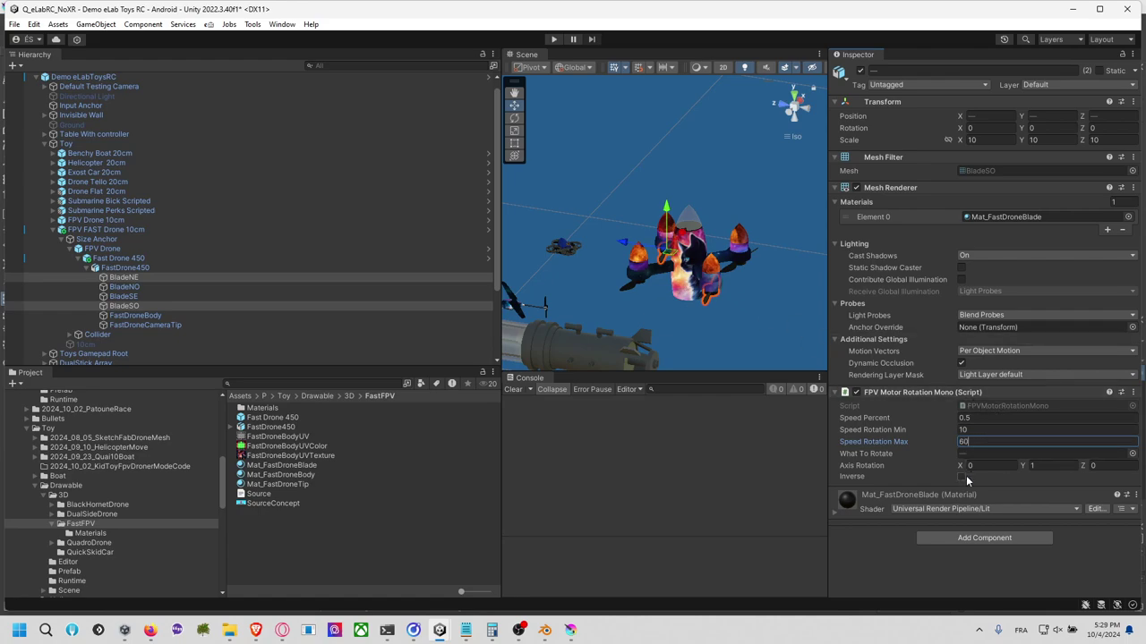
{"action": "scroll", "coordinate": [725, 307], "scroll_direction": "up", "scroll_amount": 3}
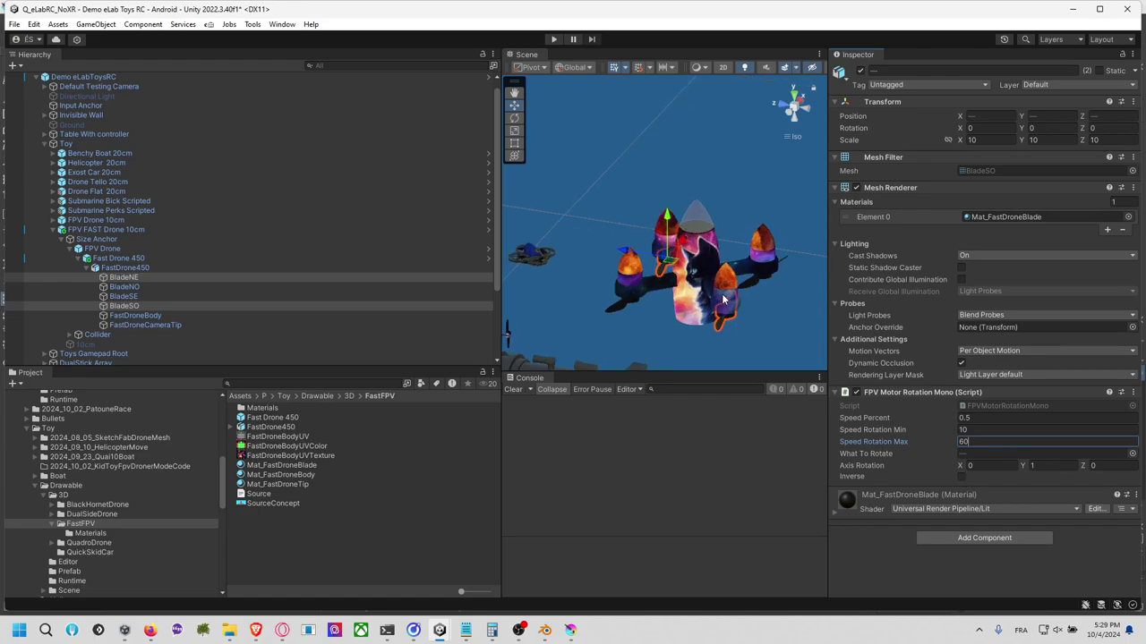
{"action": "left_click_drag", "start_coordinate": [729, 300], "coordinate": [733, 265], "text": "alt"}
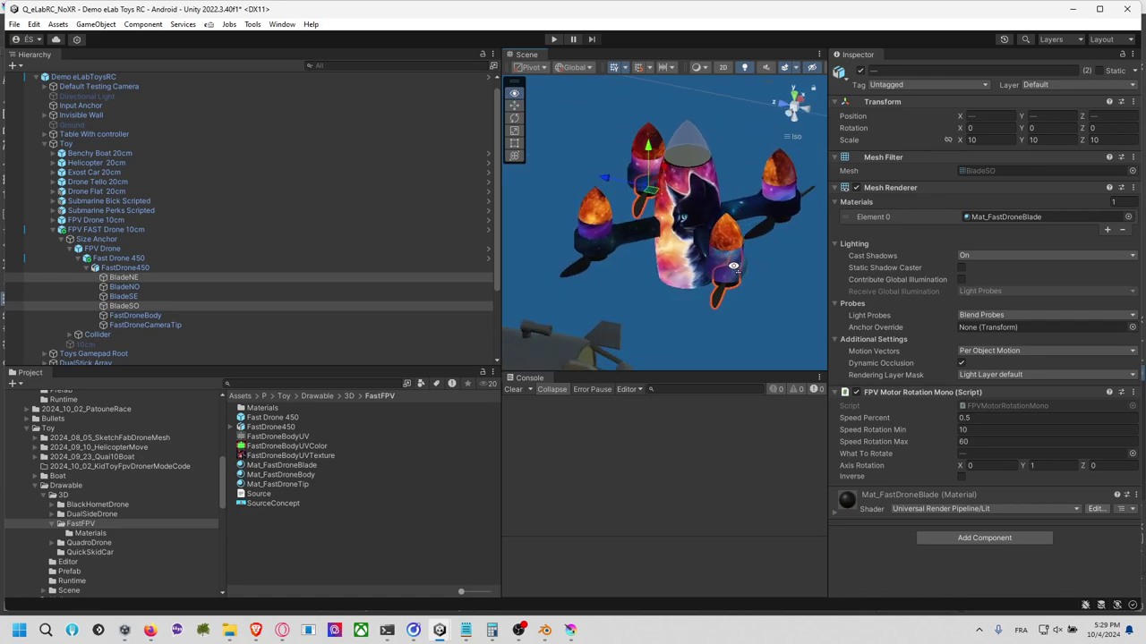
Step: Test the spinning blades in Play mode and switch the handles to local orientation
{"action": "left_click", "coordinate": [552, 39]}
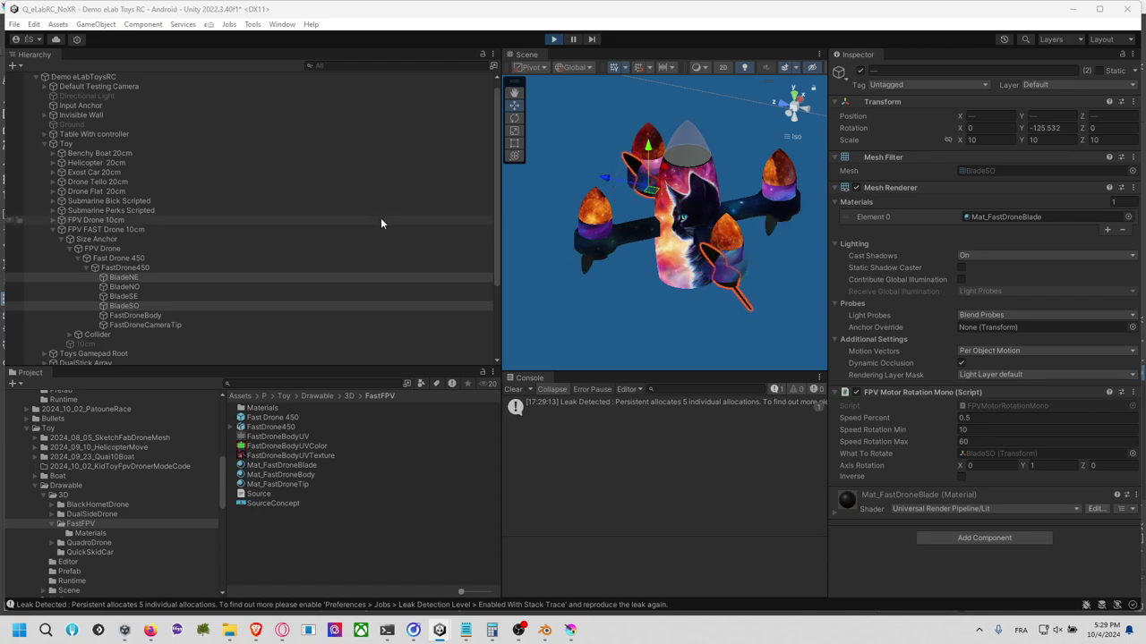
{"action": "left_click", "coordinate": [566, 68]}
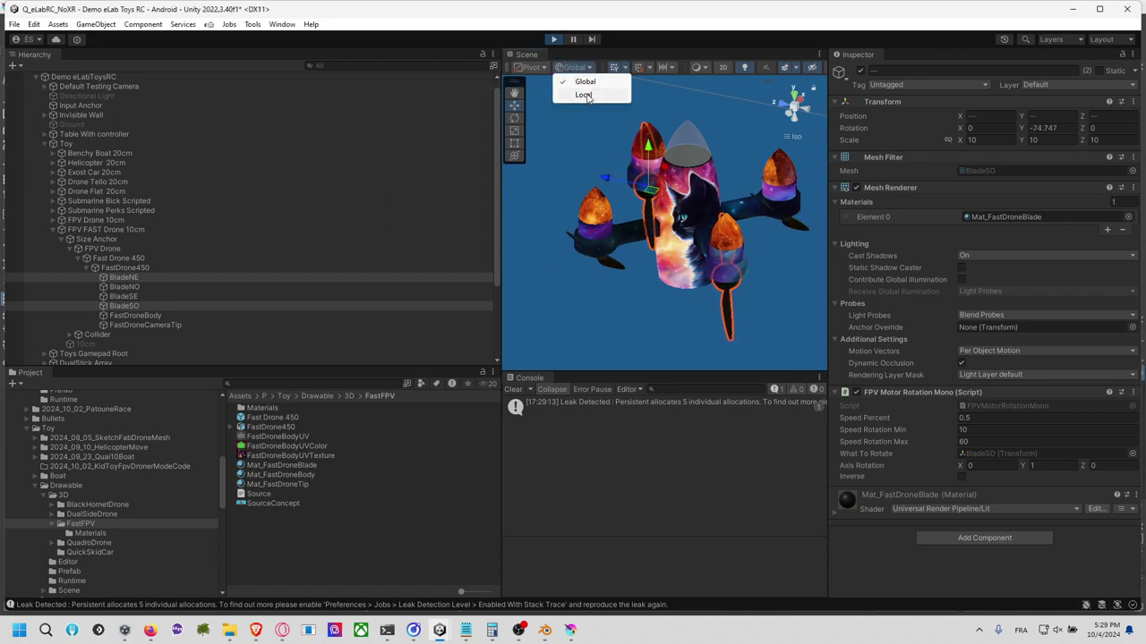
{"action": "left_click", "coordinate": [587, 93]}
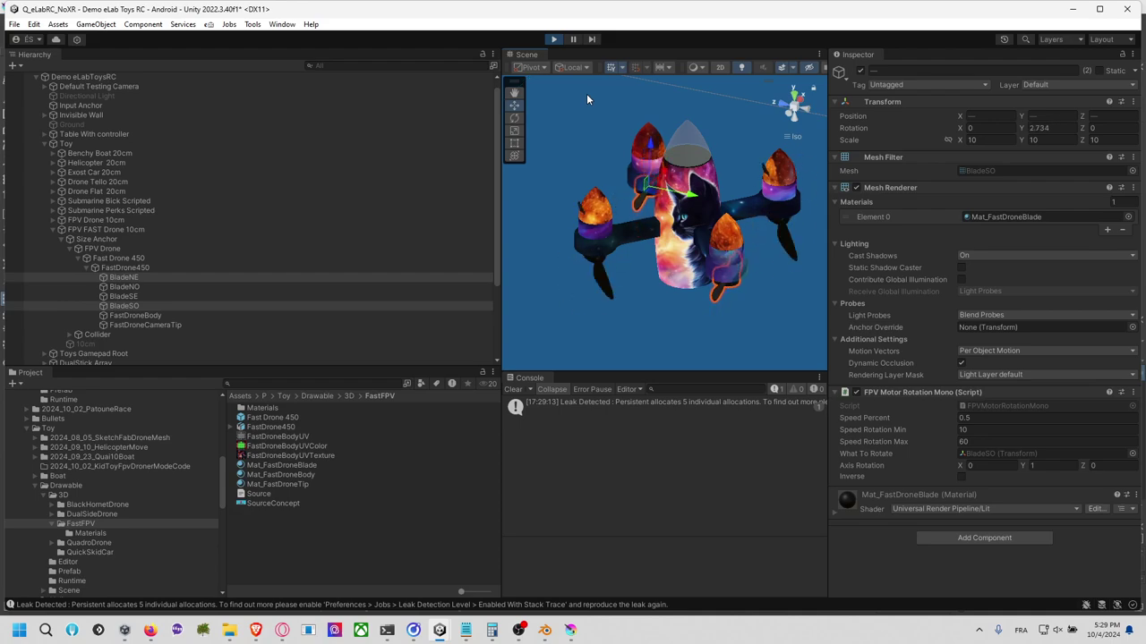
{"action": "left_click", "coordinate": [549, 41]}
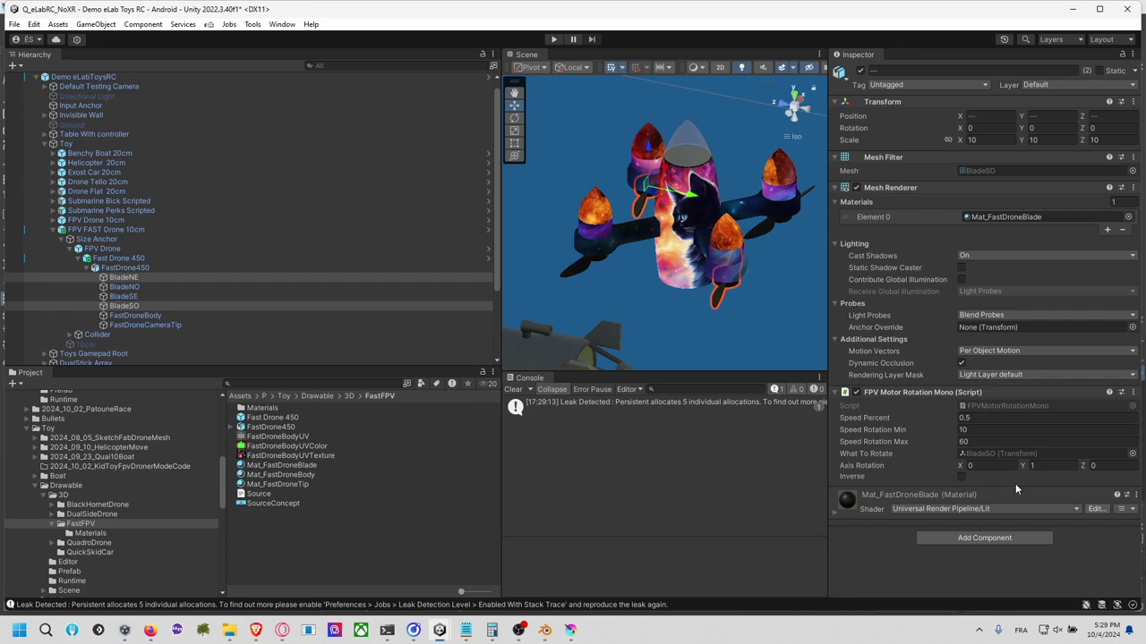
Step: Set the blades' rotation axis Z value to 1 and test it in Play mode
{"action": "left_click", "coordinate": [1108, 468]}
{"action": "type", "text": "1"}
{"action": "left_click", "coordinate": [1064, 469]}
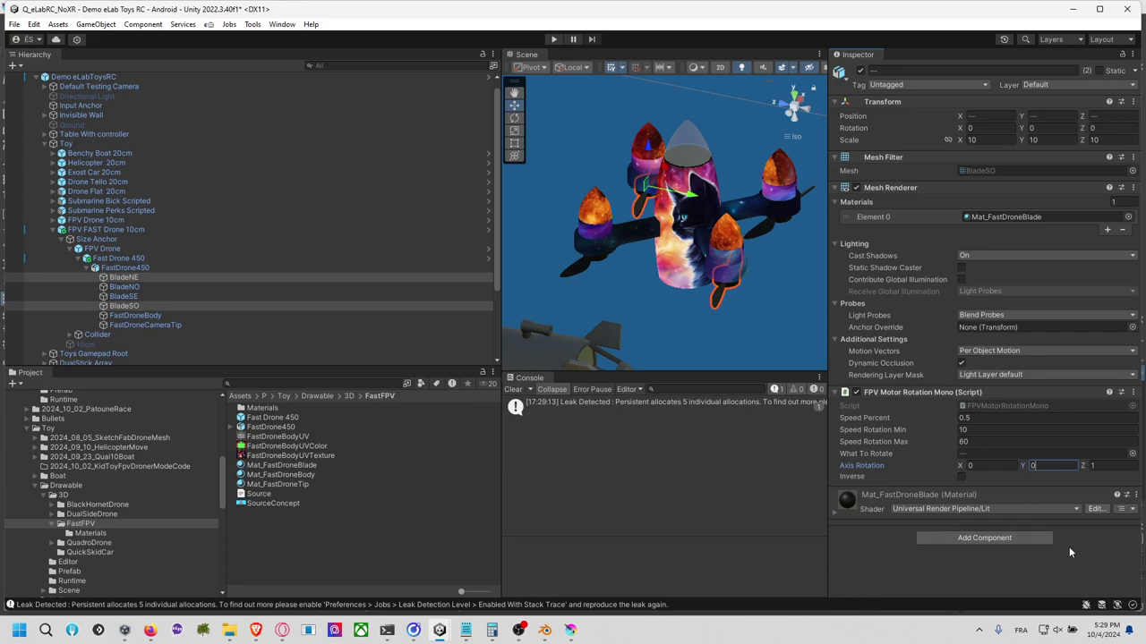
{"action": "left_click", "coordinate": [552, 40]}
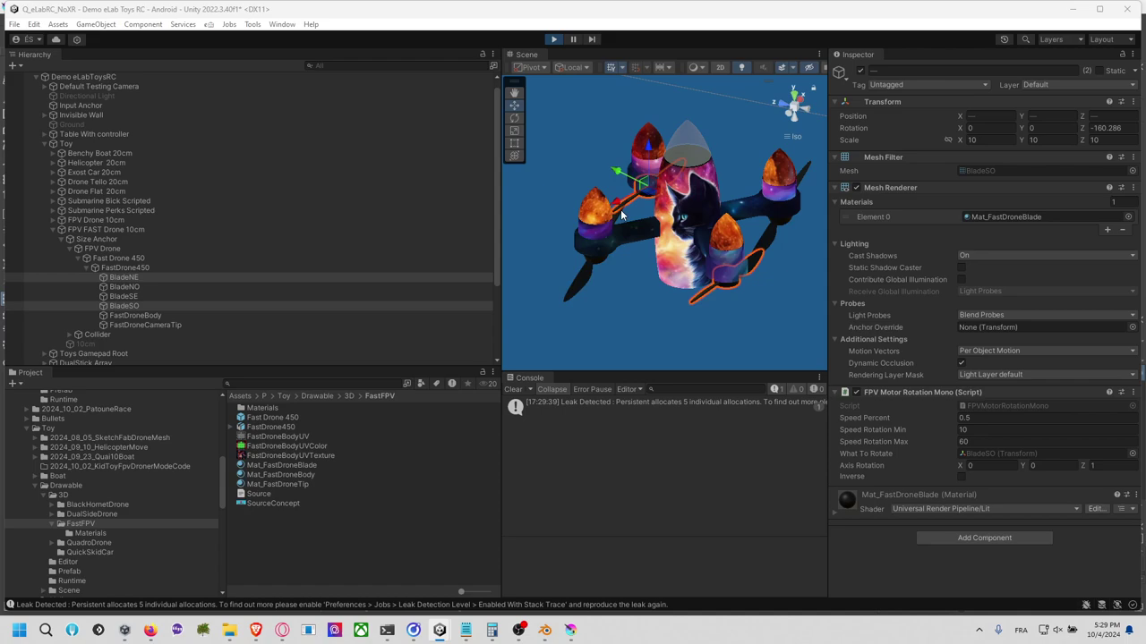
{"action": "left_click", "coordinate": [553, 38]}
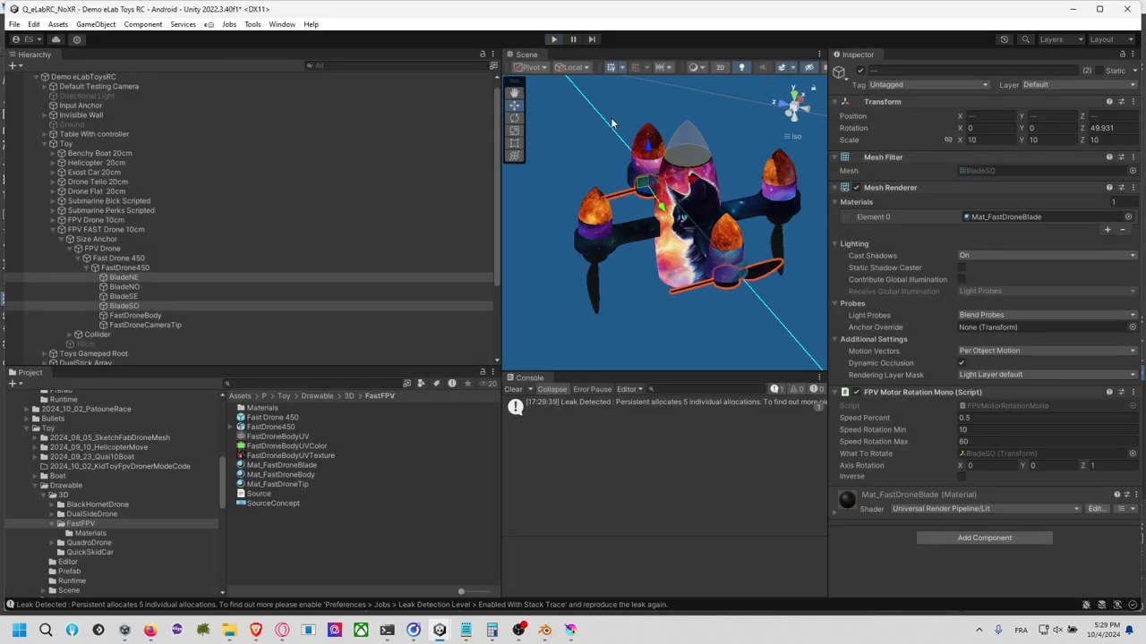
Step: Reverse the spin and give BladeNO and BladeSE a rotation axis of Z 1, Y 0
{"action": "left_click", "coordinate": [963, 476]}
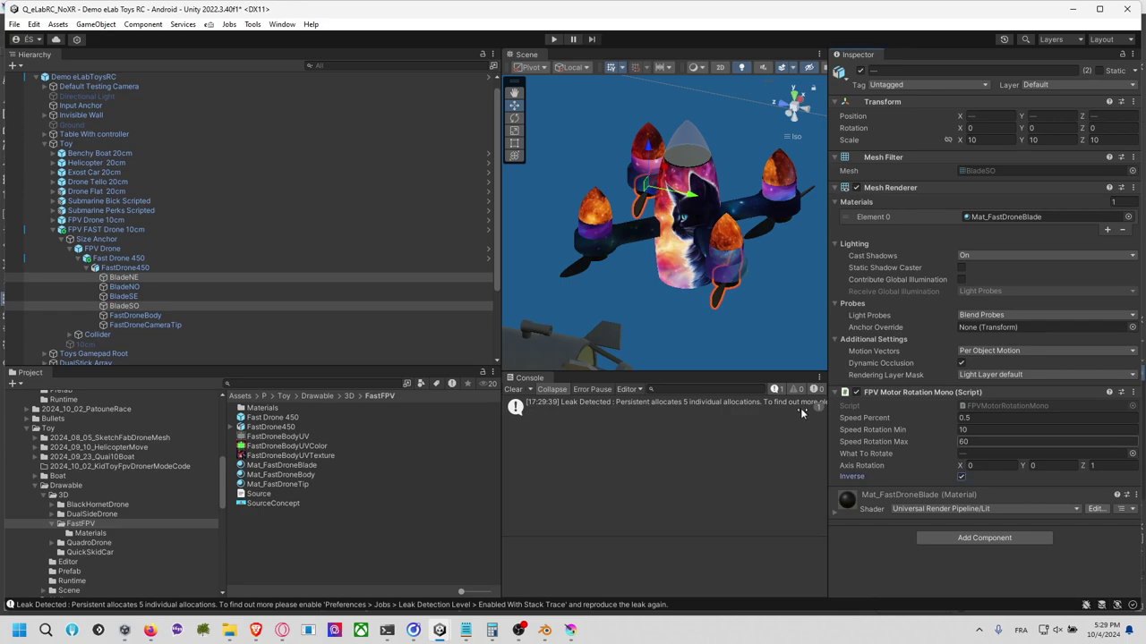
{"action": "left_click", "coordinate": [165, 295]}
{"action": "left_click", "coordinate": [169, 287], "text": "ctrl"}
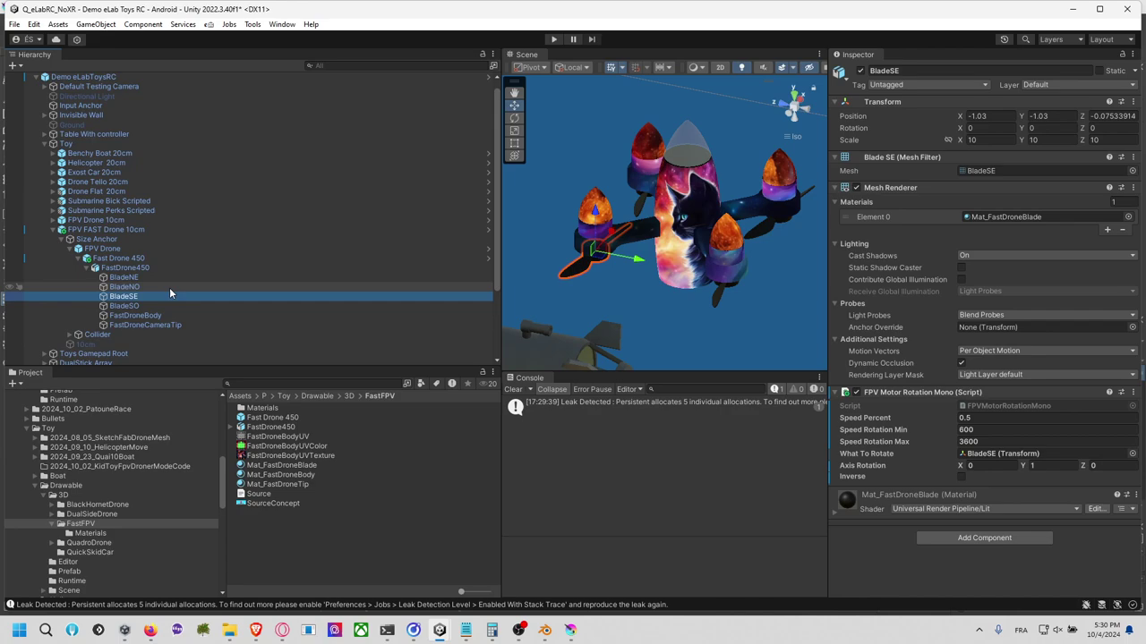
{"action": "left_click", "coordinate": [1098, 460]}
{"action": "type", "text": "1"}
{"action": "left_click", "coordinate": [1050, 462]}
{"action": "type", "text": "0"}
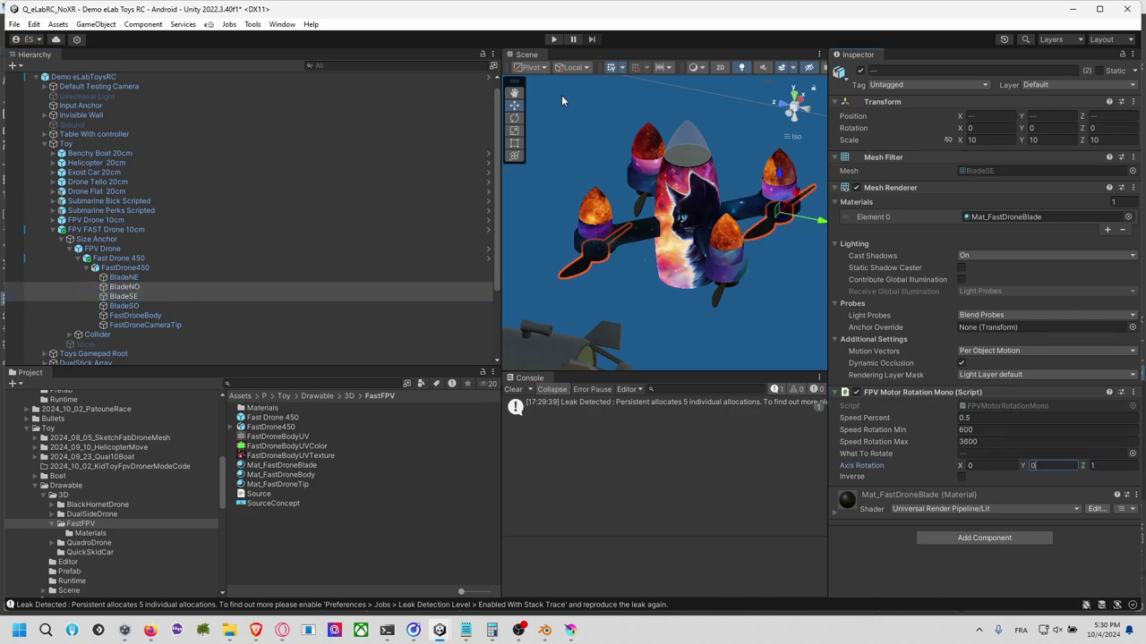
{"action": "left_click", "coordinate": [553, 39]}
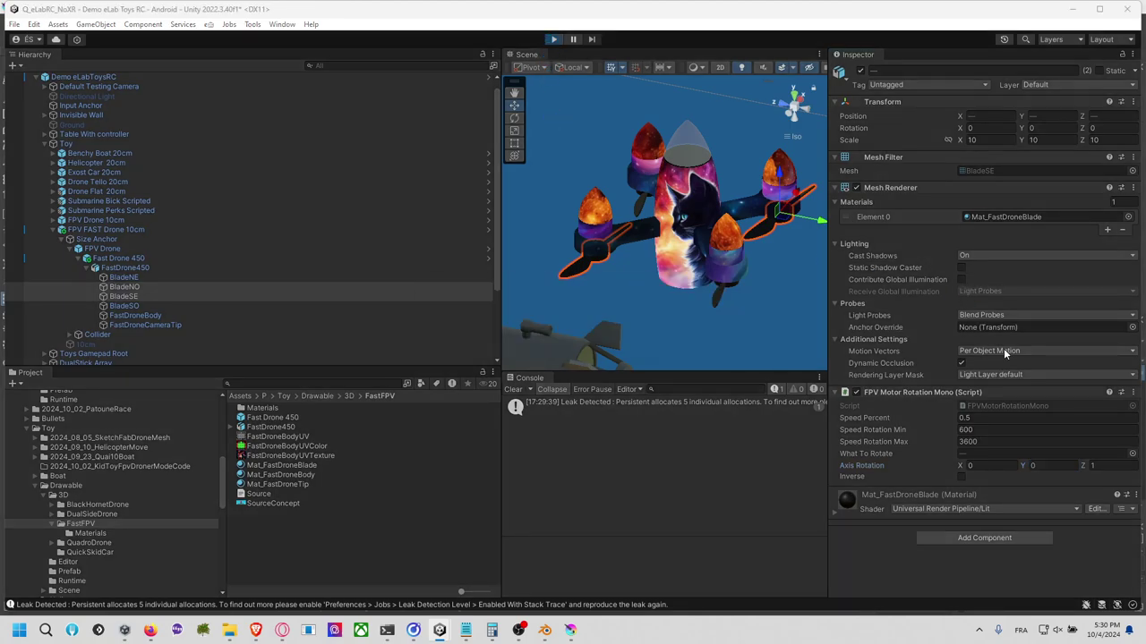
Step: Try a rotation speed of 10 to 20 during Play mode, then stop playing
{"action": "left_click", "coordinate": [1002, 431]}
{"action": "type", "text": "10"}
{"action": "left_click", "coordinate": [1001, 442]}
{"action": "type", "text": "20"}
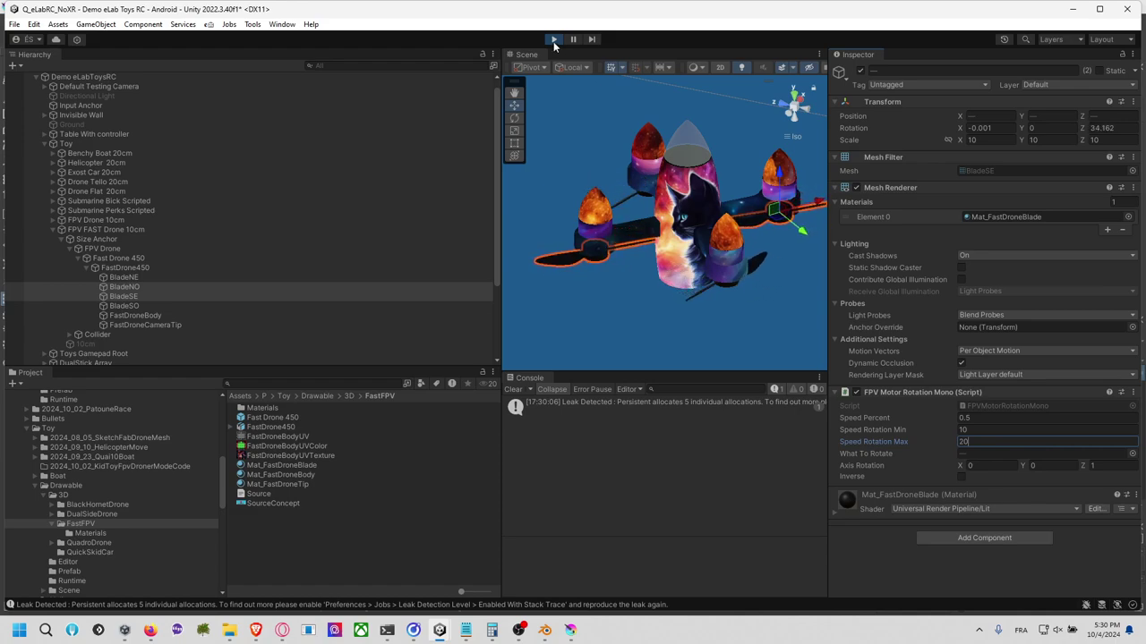
{"action": "left_click", "coordinate": [553, 40]}
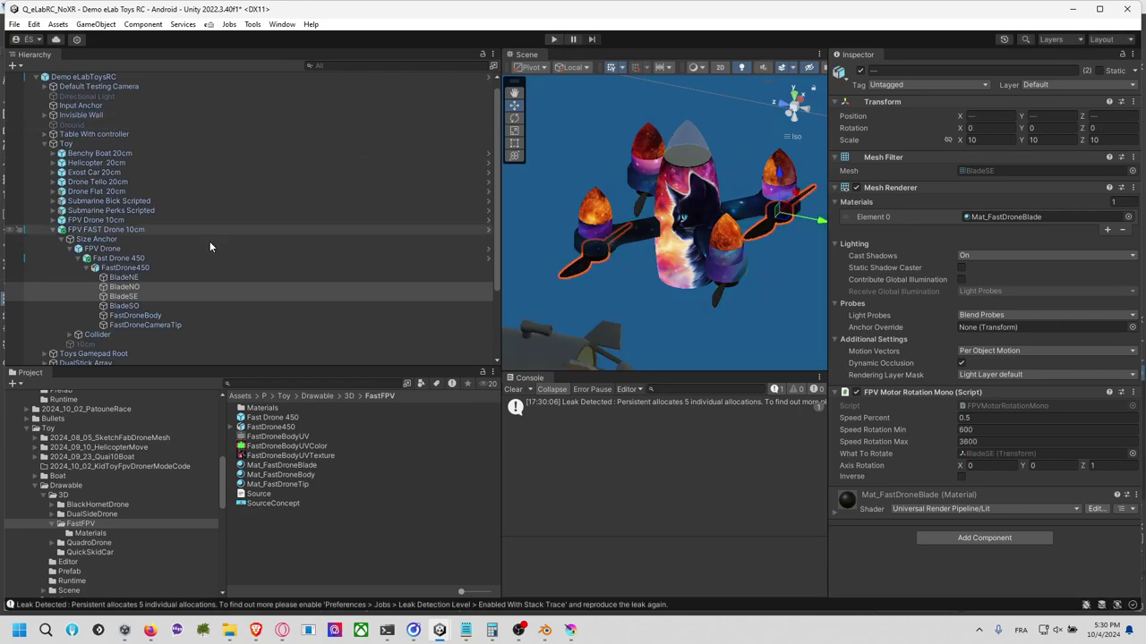
Step: Set all four blades' Speed Rotation Min to 1000 and Max to 3000
{"action": "left_click", "coordinate": [157, 276]}
{"action": "left_click", "coordinate": [145, 307], "text": "shift"}
{"action": "left_click", "coordinate": [980, 429]}
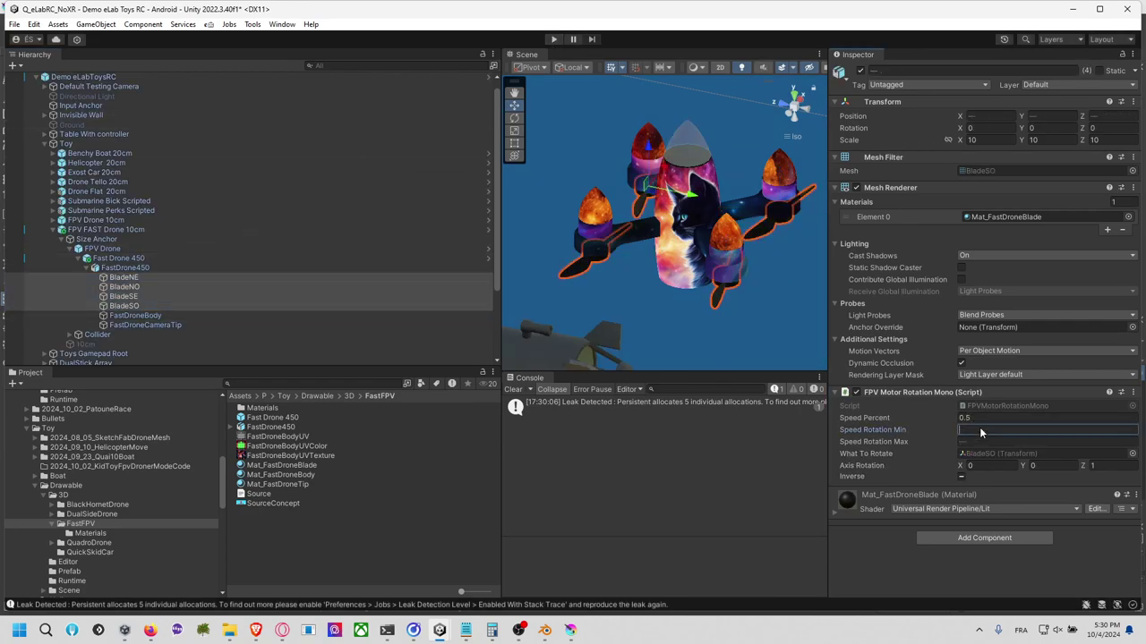
{"action": "type", "text": "1000"}
{"action": "left_click", "coordinate": [985, 442]}
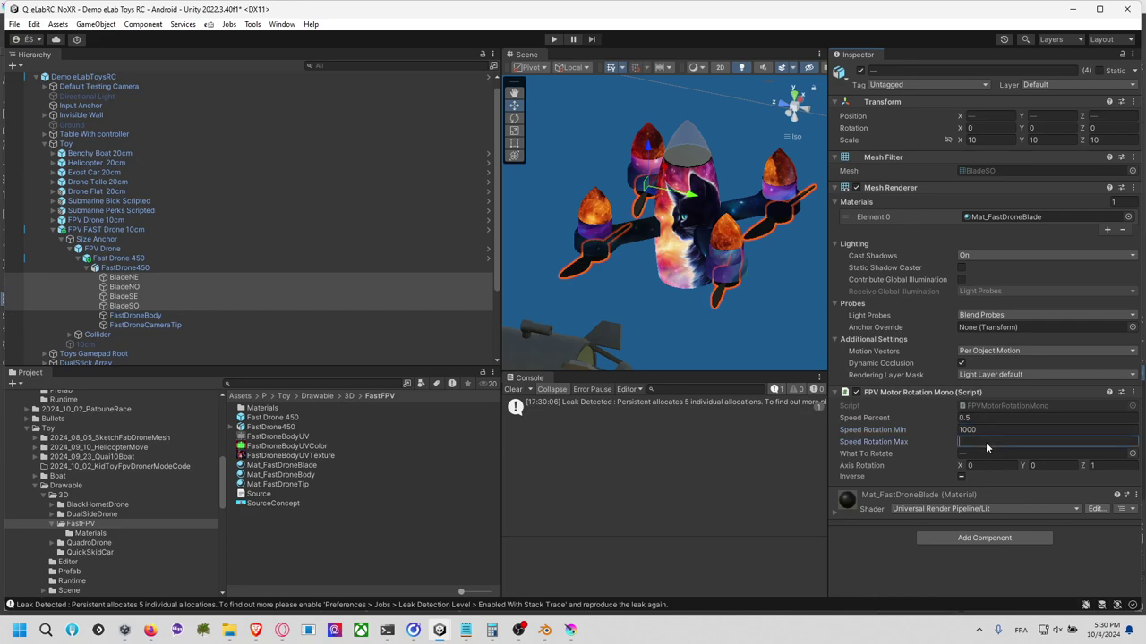
{"action": "type", "text": "6000"}
{"action": "key", "text": "Return"}
{"action": "left_click", "coordinate": [988, 441]}
{"action": "type", "text": "3000"}
{"action": "key", "text": "Return"}
{"action": "left_click", "coordinate": [147, 269]}
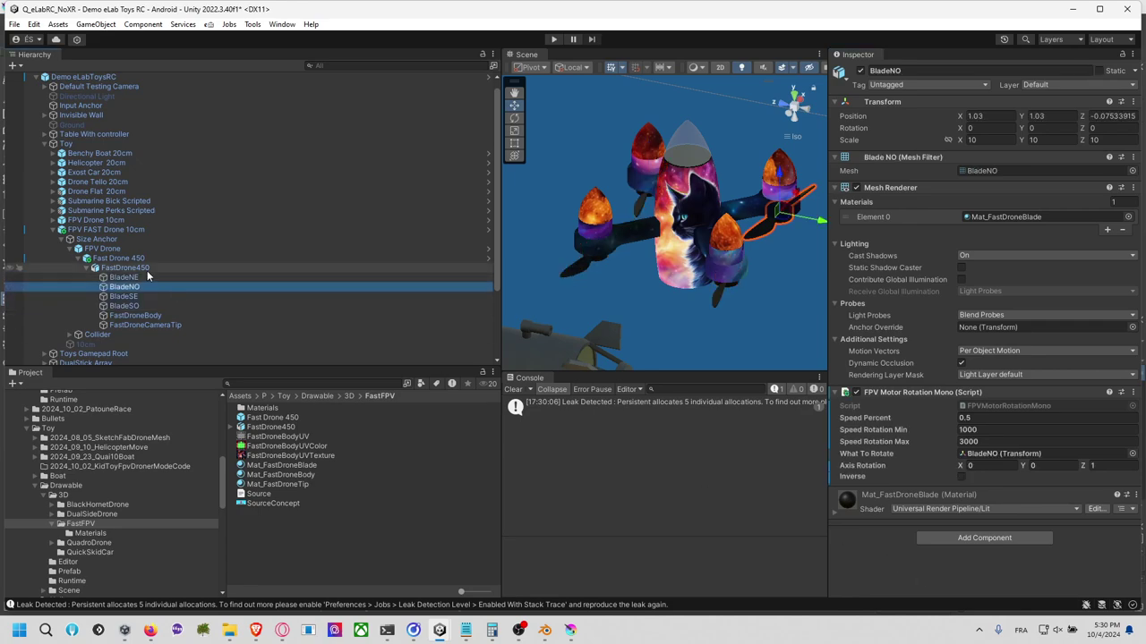
Step: Save FPV FAST Drone 10cm into the Prefab folder as a Prefab Variant
{"action": "left_click", "coordinate": [131, 259]}
{"action": "left_click", "coordinate": [120, 250]}
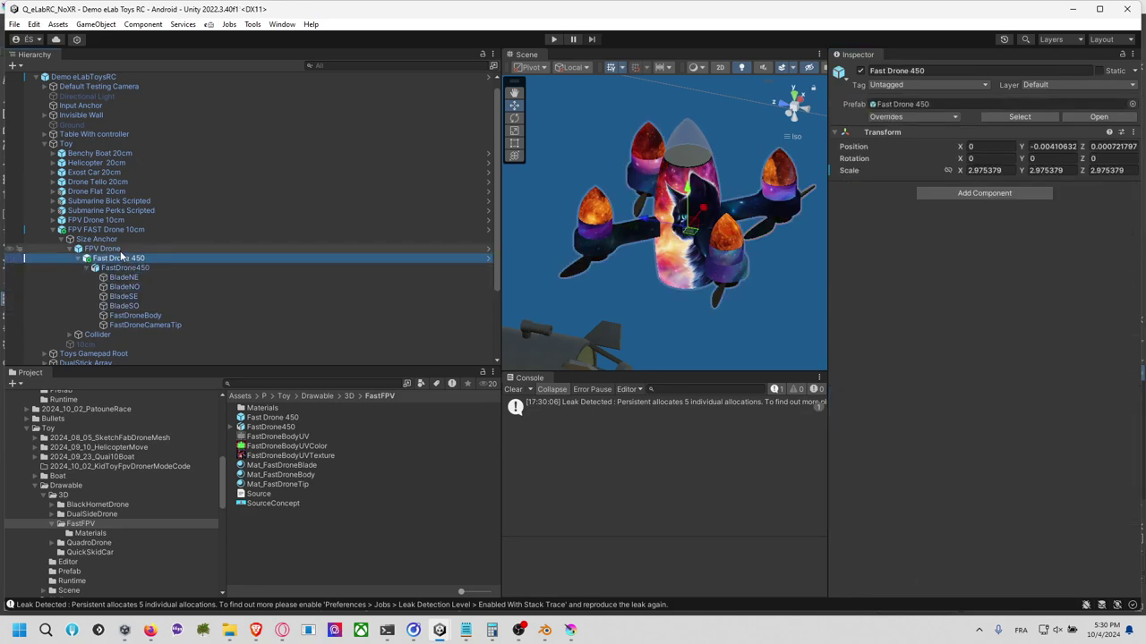
{"action": "left_click", "coordinate": [125, 239]}
{"action": "left_click", "coordinate": [134, 229]}
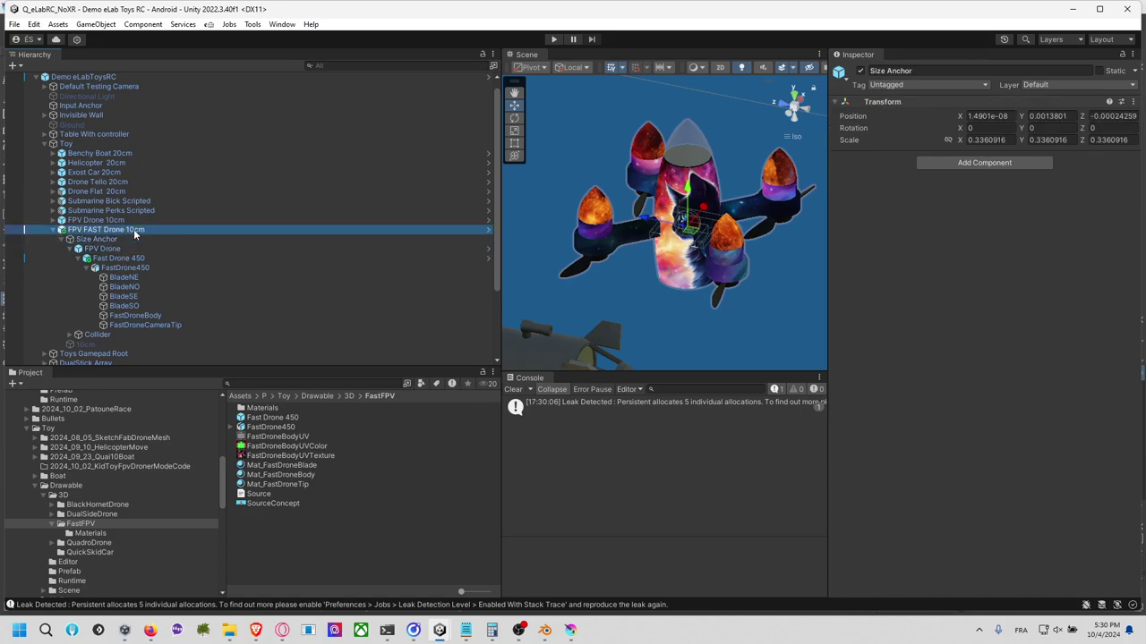
{"action": "left_click", "coordinate": [1017, 117]}
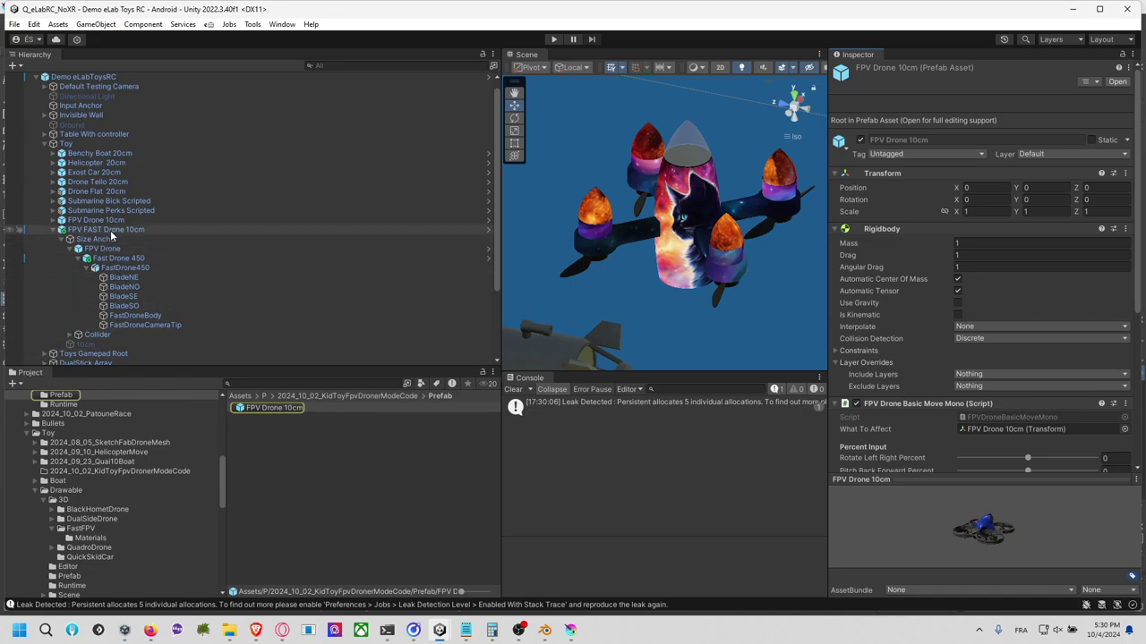
{"action": "left_click_drag", "start_coordinate": [110, 231], "coordinate": [295, 442]}
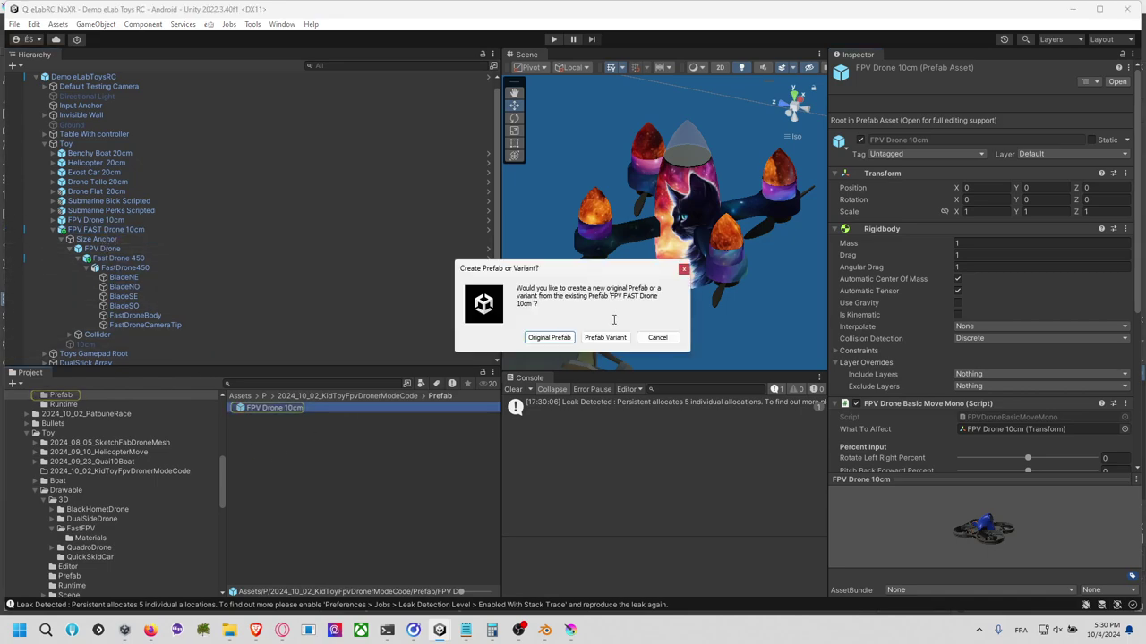
{"action": "left_click", "coordinate": [606, 340]}
Step: Reselect the FPV FAST Drone 10cm root and edit its Throttle Front Speed
{"action": "left_click", "coordinate": [119, 248]}
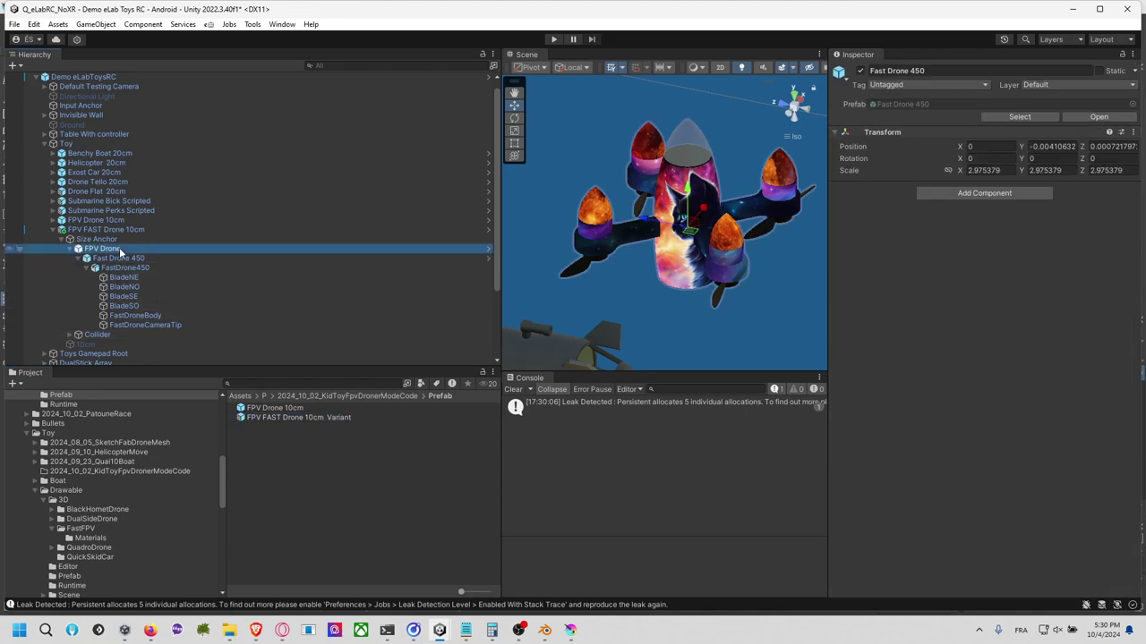
{"action": "left_click", "coordinate": [139, 239]}
{"action": "left_click", "coordinate": [141, 232]}
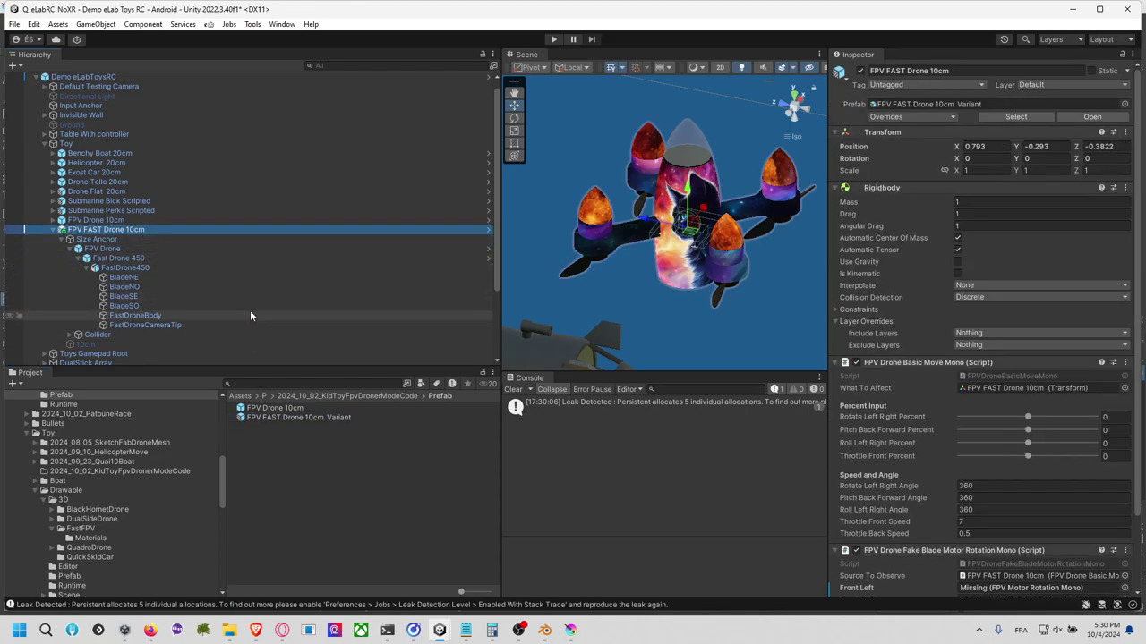
{"action": "scroll", "coordinate": [880, 354], "scroll_direction": "down", "scroll_amount": 2}
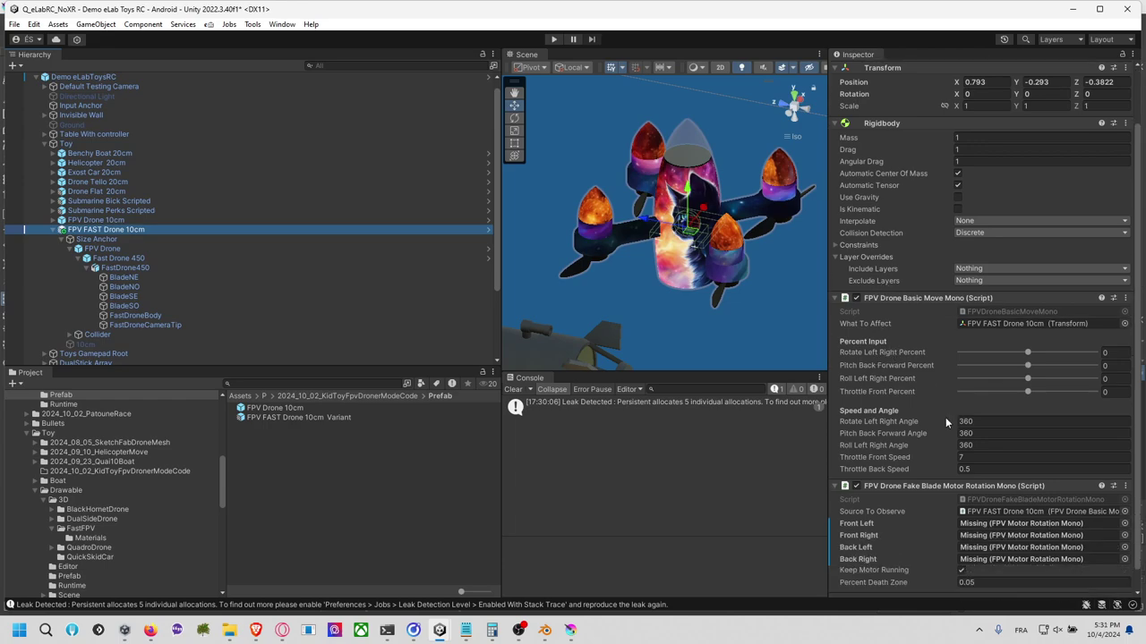
{"action": "left_click", "coordinate": [982, 457]}
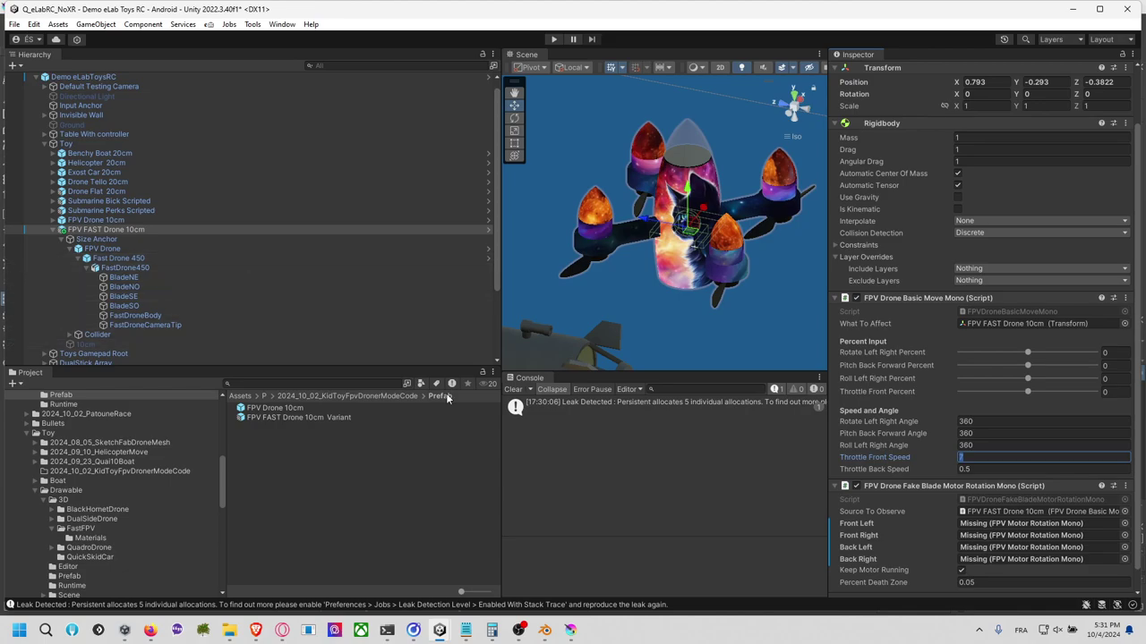
Step: Launch Windows Calculator via a 'calc' search and move it off the Inspector
{"action": "left_click", "coordinate": [18, 630]}
{"action": "type", "text": "calculator"}
{"action": "key", "text": "Return"}
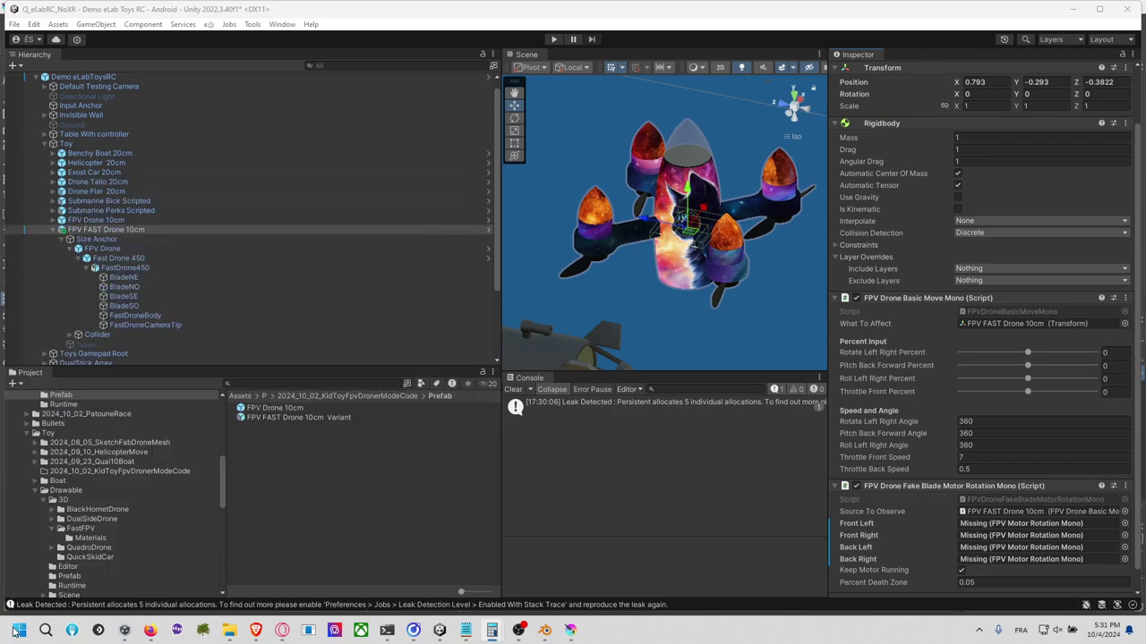
{"action": "left_click_drag", "start_coordinate": [861, 226], "coordinate": [429, 197]}
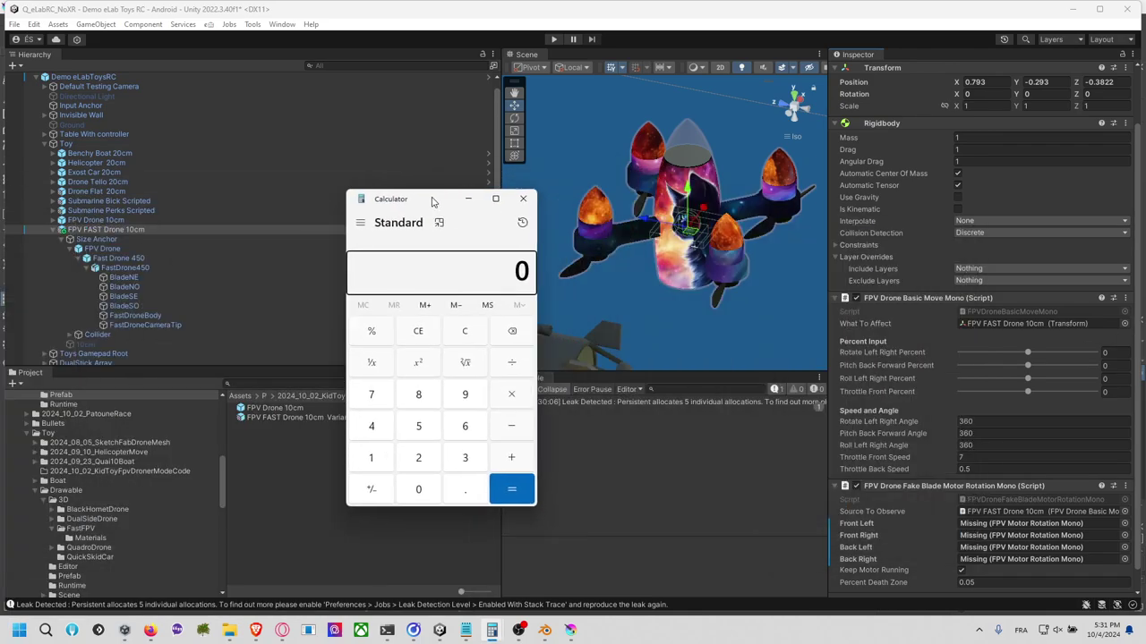
Step: Compute 450000 ÷ 3600 = 125, then close the calculator
{"action": "left_click", "coordinate": [387, 430]}
{"action": "left_click", "coordinate": [418, 426]}
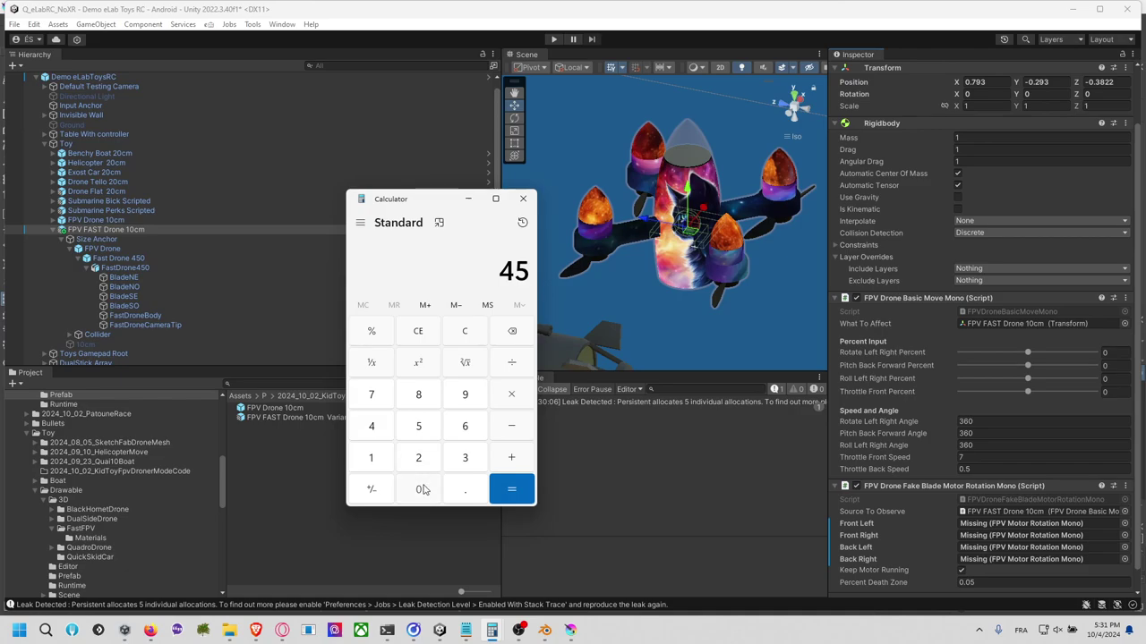
{"action": "left_click", "coordinate": [419, 489]}
{"action": "left_click", "coordinate": [419, 489]}
{"action": "left_click", "coordinate": [419, 488]}
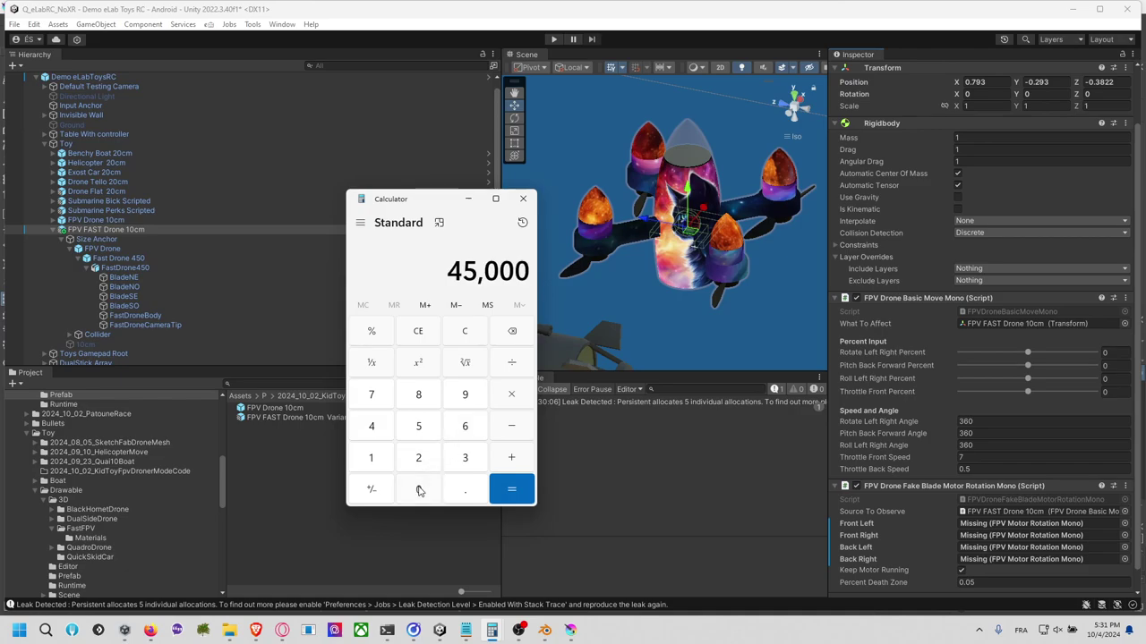
{"action": "left_click", "coordinate": [419, 489]}
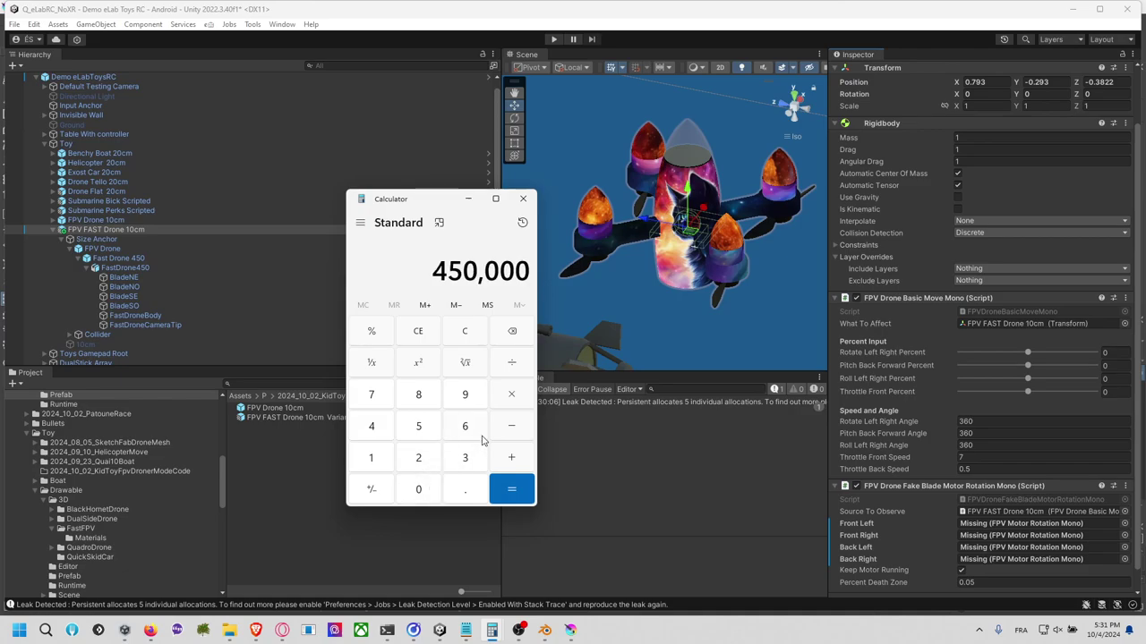
{"action": "left_click", "coordinate": [514, 376]}
{"action": "left_click", "coordinate": [474, 456]}
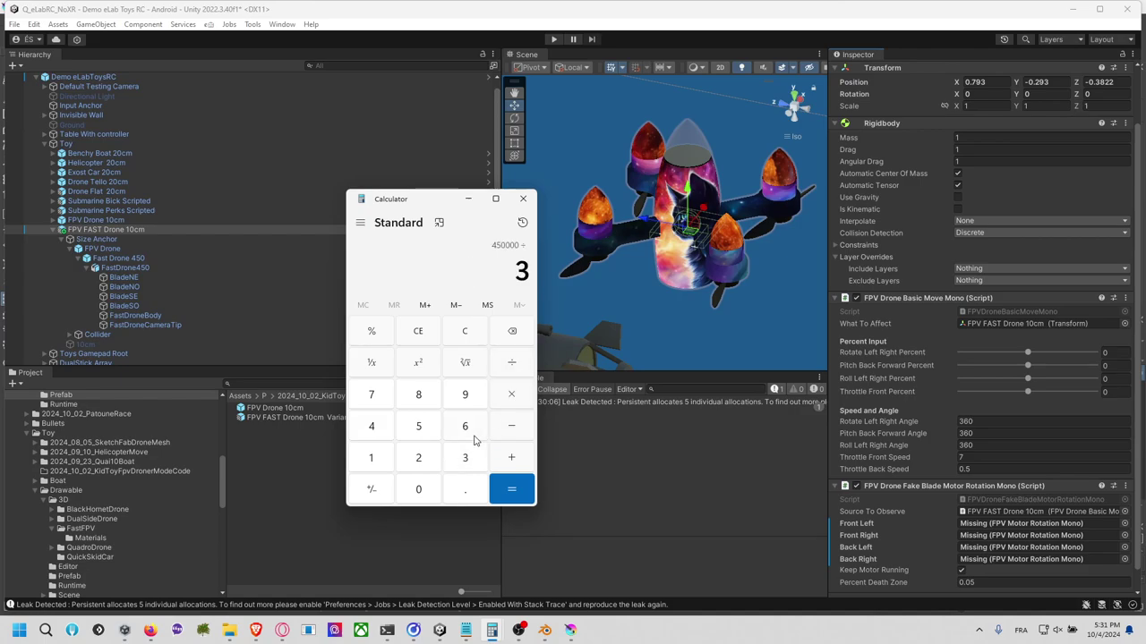
{"action": "left_click", "coordinate": [466, 428]}
{"action": "left_click", "coordinate": [434, 488]}
{"action": "left_click", "coordinate": [434, 488]}
{"action": "left_click", "coordinate": [512, 489]}
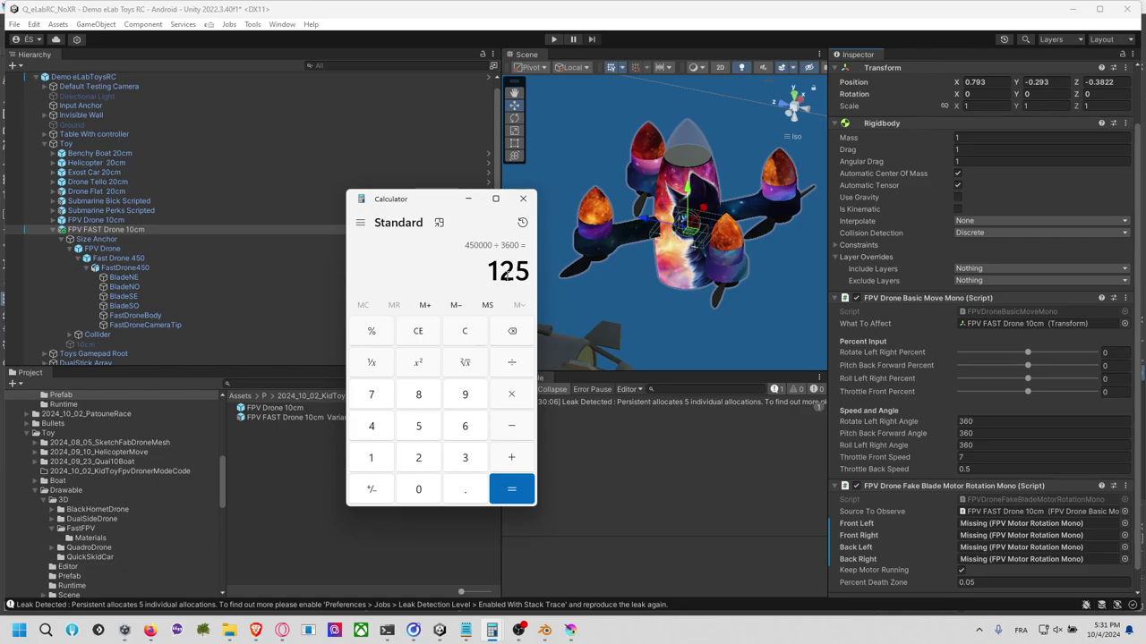
{"action": "left_click", "coordinate": [526, 199]}
Step: Set Throttle Front Speed to 20 on FPV Drone 10cm and 120 on the FAST variant
{"action": "left_click", "coordinate": [193, 219]}
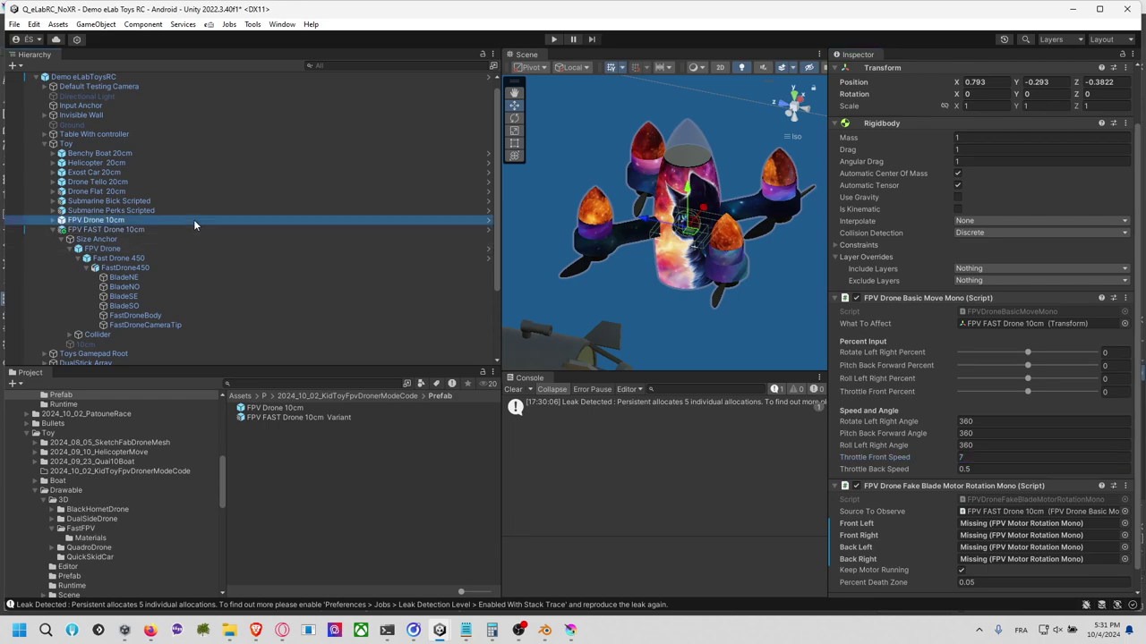
{"action": "left_click", "coordinate": [985, 457]}
{"action": "type", "text": "20"}
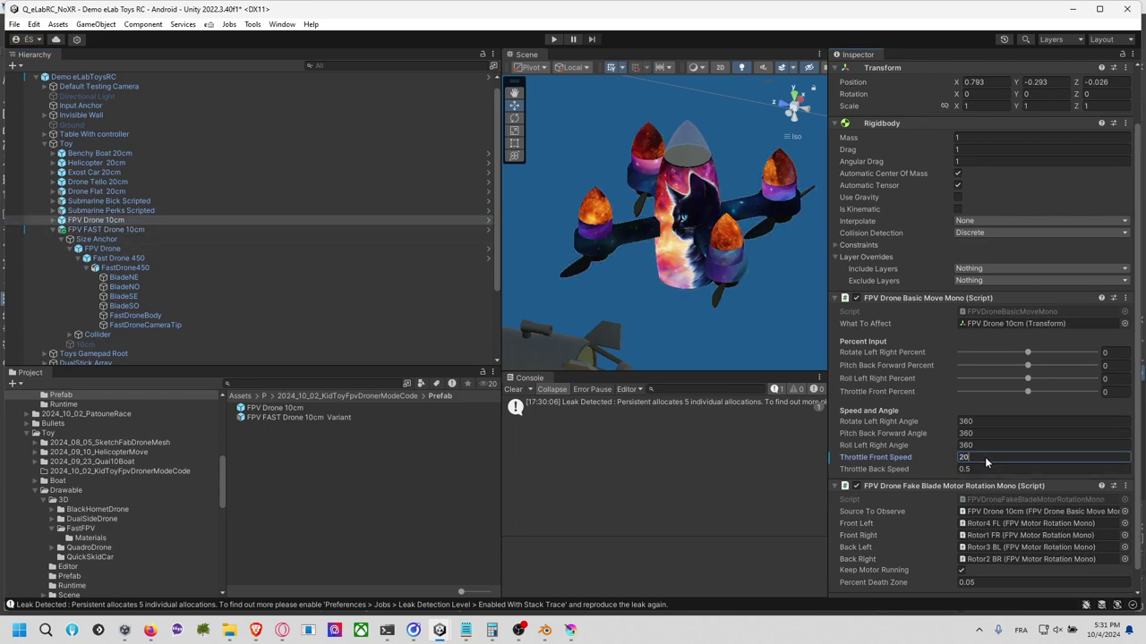
{"action": "left_click", "coordinate": [164, 231]}
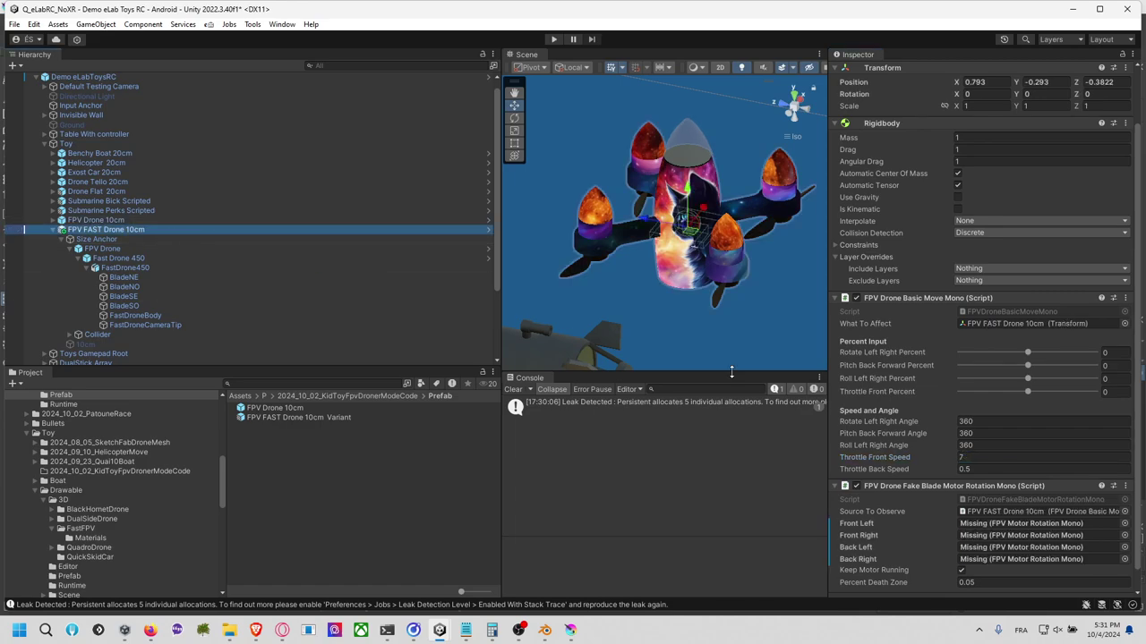
{"action": "left_click", "coordinate": [976, 458]}
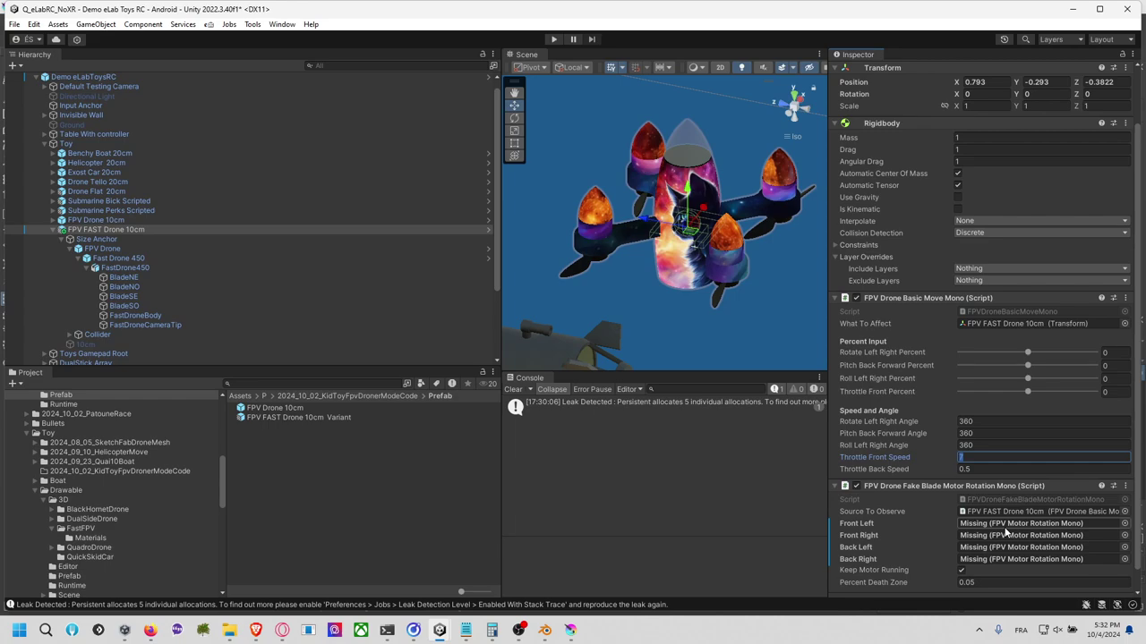
{"action": "type", "text": "12"}
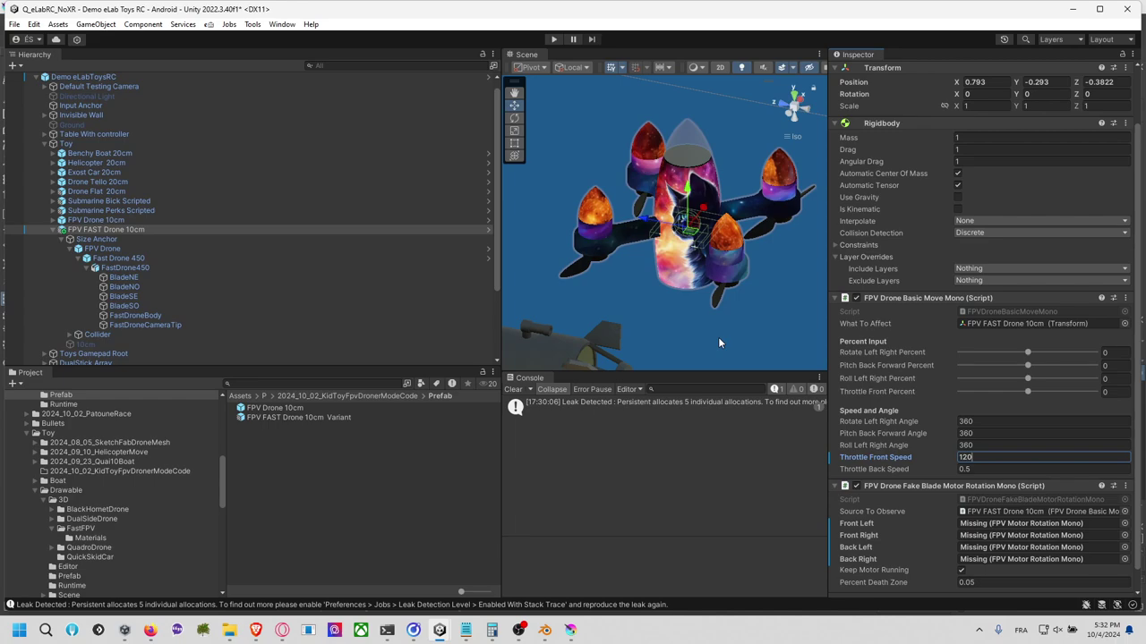
{"action": "type", "text": "0"}
{"action": "key", "text": "Return"}
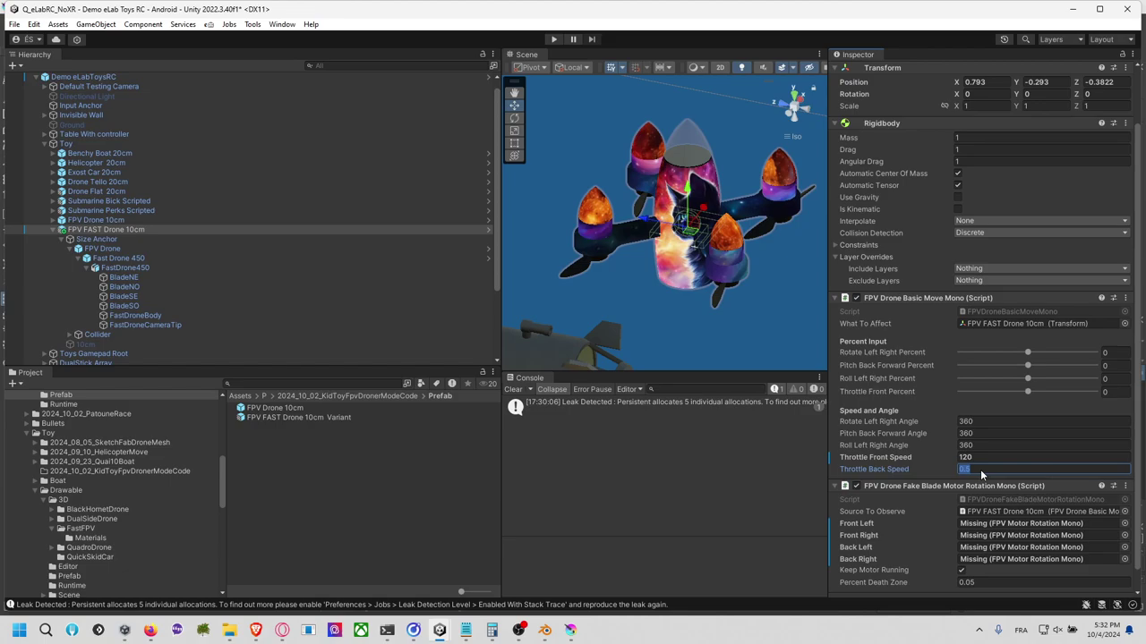
{"action": "key", "text": "Return"}
Step: Set the FPV Drone 10cm's Throttle Back Speed to 2
{"action": "left_click", "coordinate": [142, 221]}
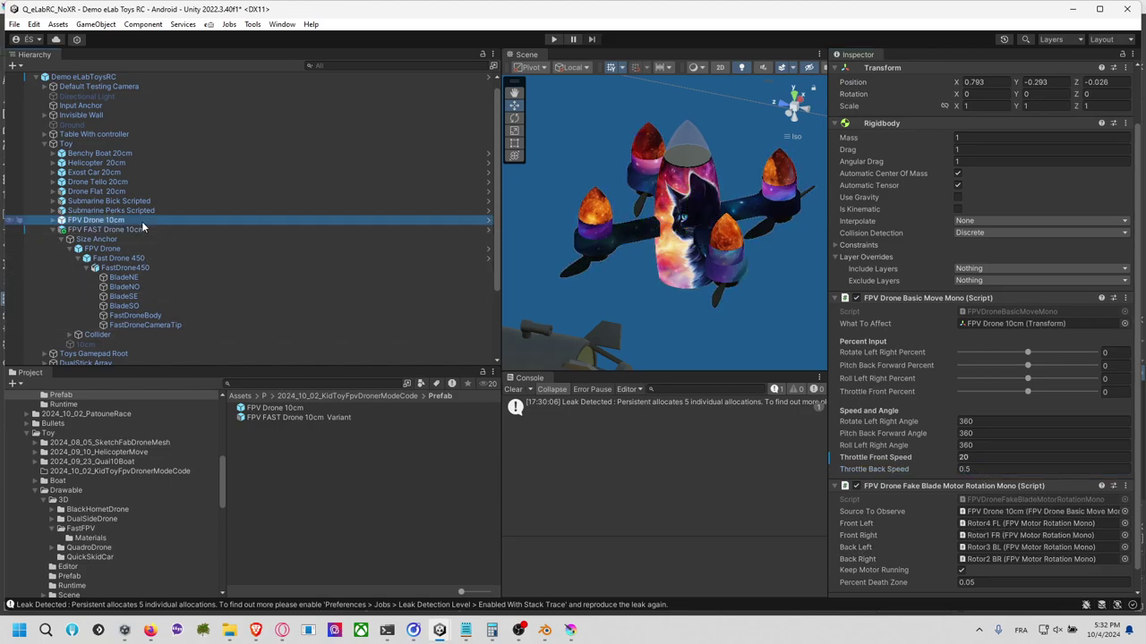
{"action": "left_click", "coordinate": [990, 469]}
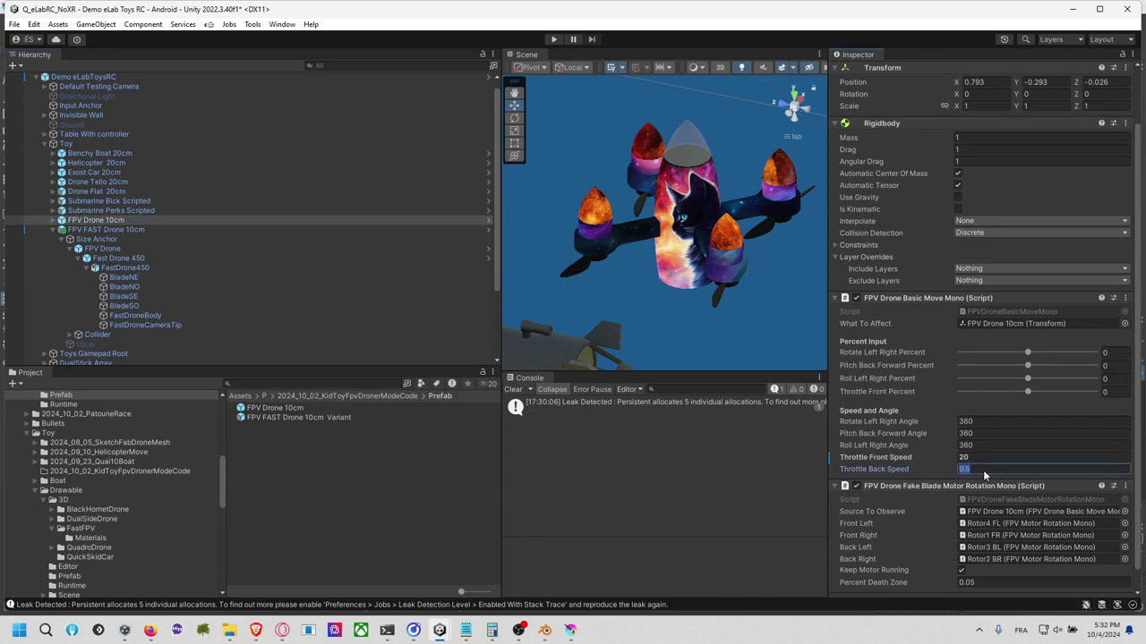
{"action": "type", "text": "2"}
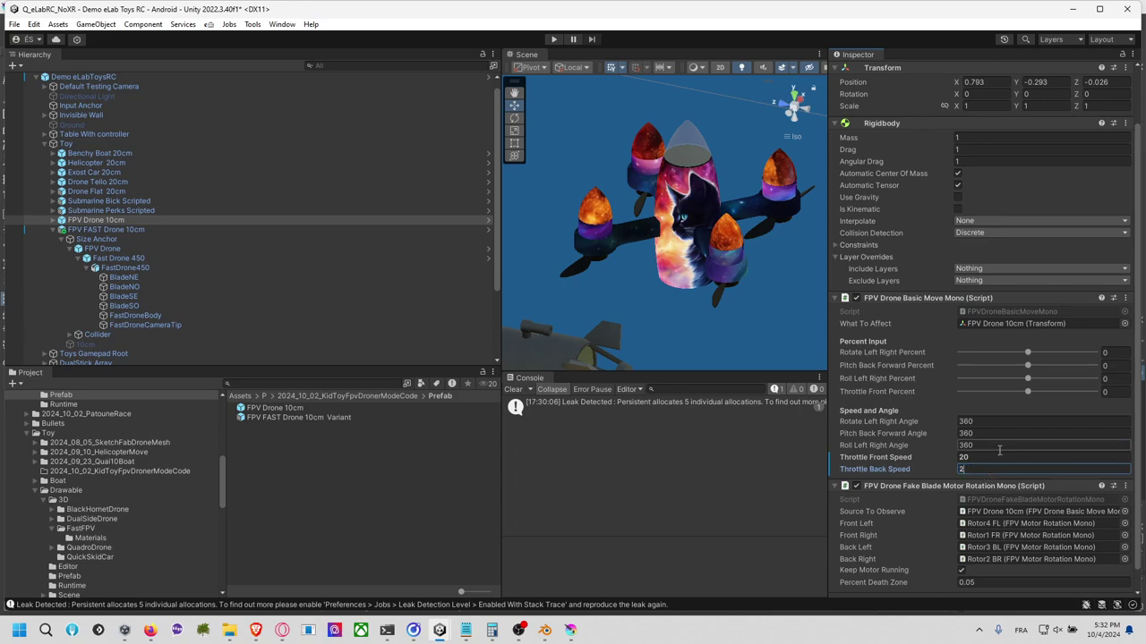
{"action": "left_click", "coordinate": [1000, 447]}
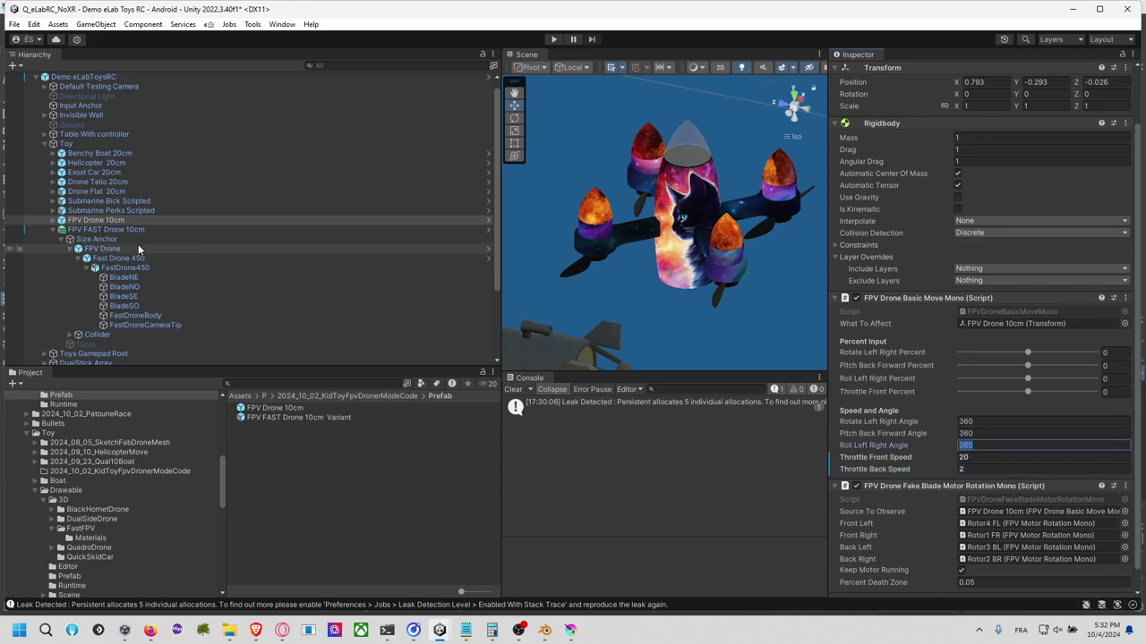
{"action": "scroll", "coordinate": [927, 180], "scroll_direction": "up", "scroll_amount": 2}
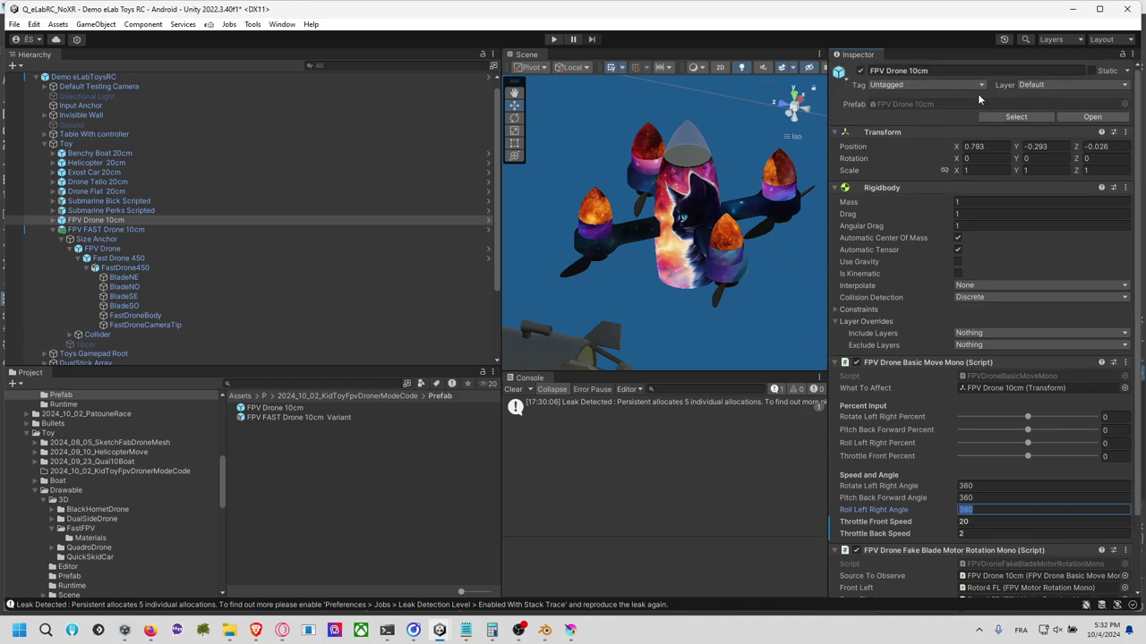
{"action": "scroll", "coordinate": [937, 410], "scroll_direction": "down", "scroll_amount": 1}
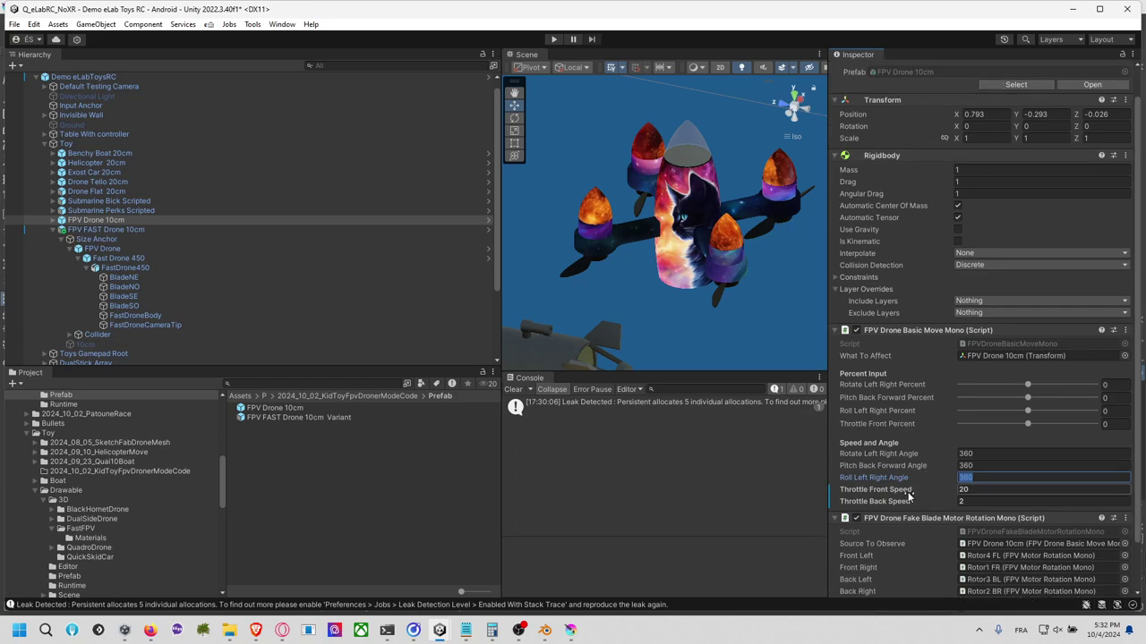
Step: Apply Throttle Front Speed and Throttle Back Speed to the FPV Drone 10cm base prefab
{"action": "right_click", "coordinate": [908, 492]}
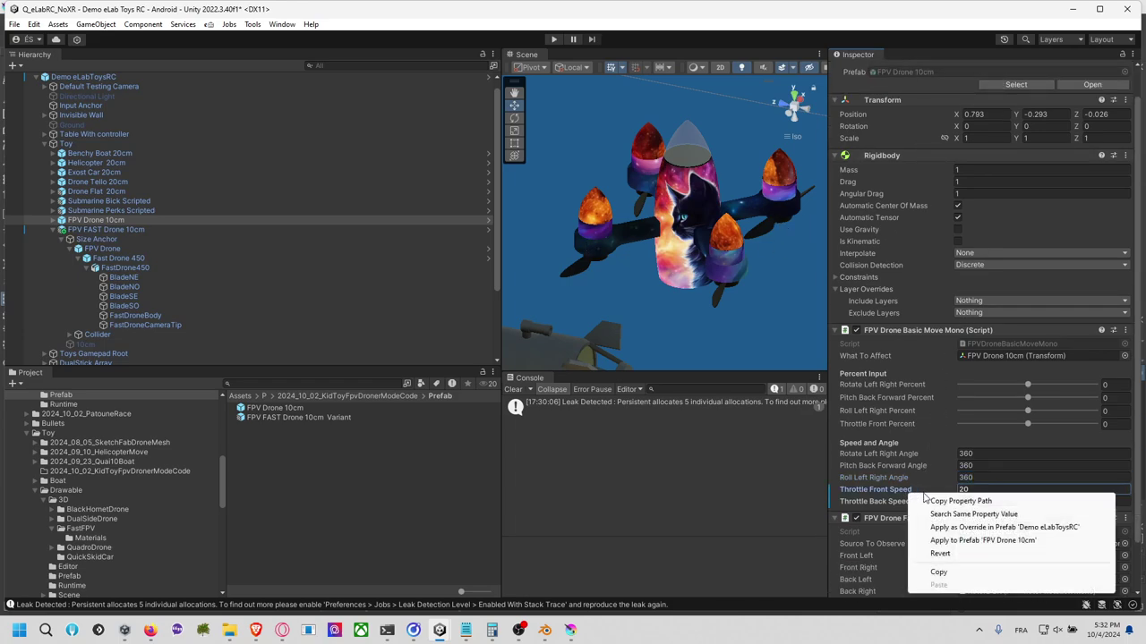
{"action": "left_click", "coordinate": [1003, 542]}
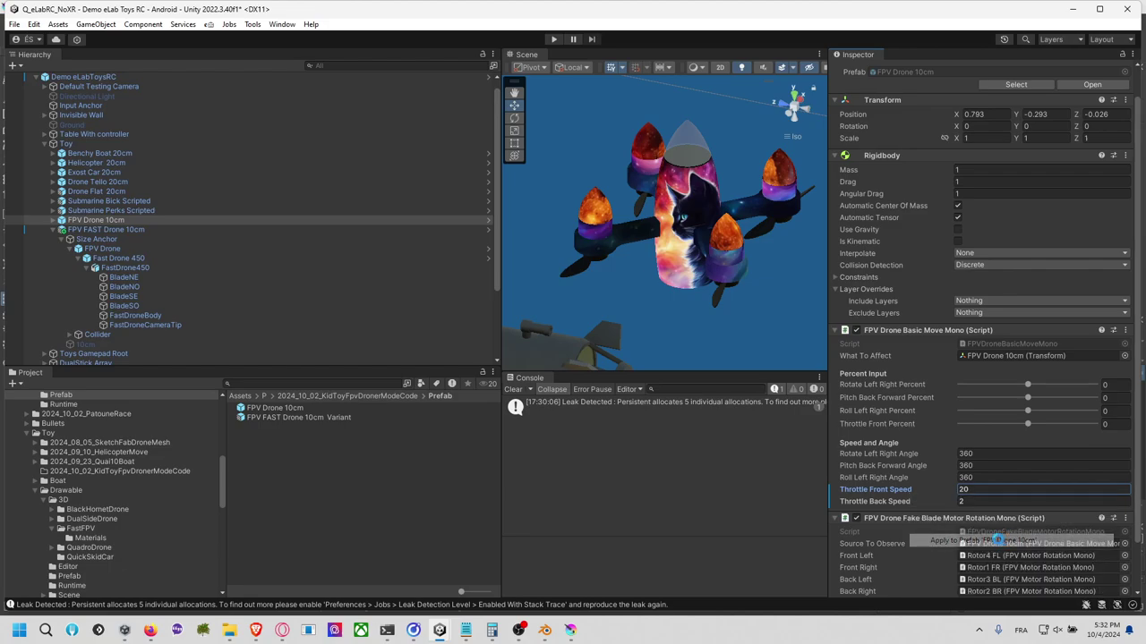
{"action": "right_click", "coordinate": [892, 503]}
{"action": "left_click", "coordinate": [982, 553]}
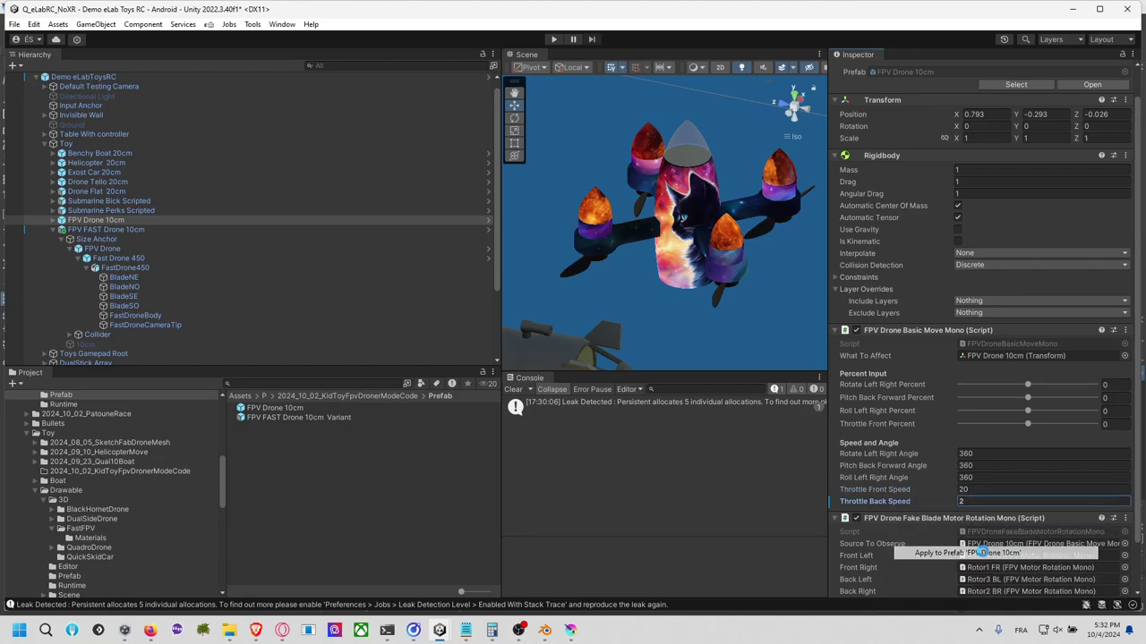
Step: On the FAST variant, apply Throttle Front Speed to the base and keep Throttle Back Speed as override
{"action": "left_click", "coordinate": [134, 228]}
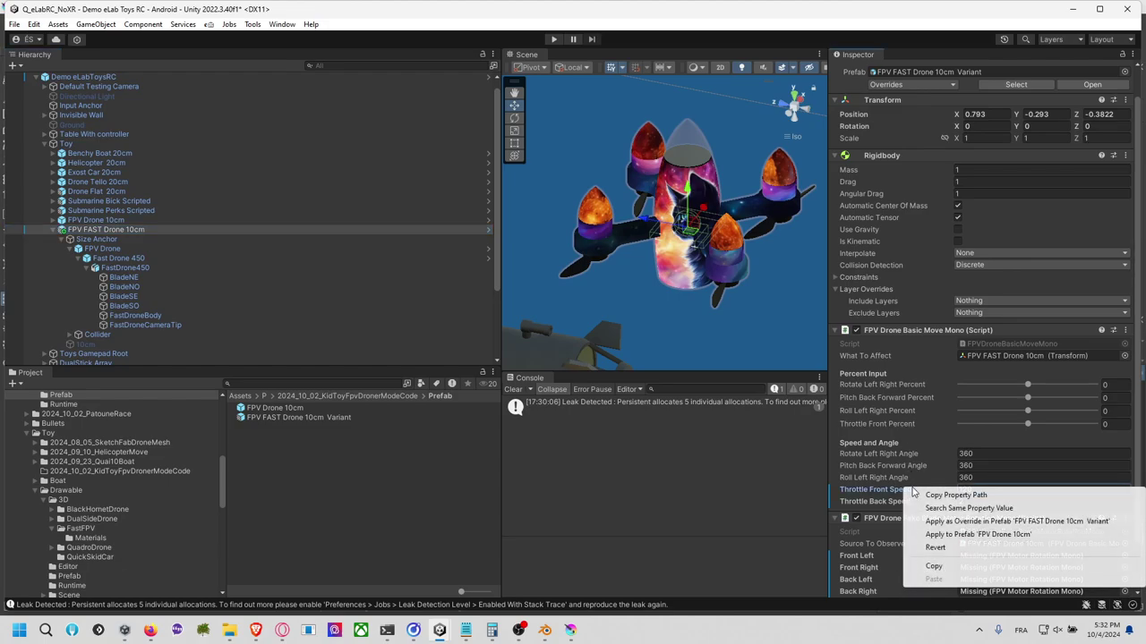
{"action": "right_click", "coordinate": [908, 490]}
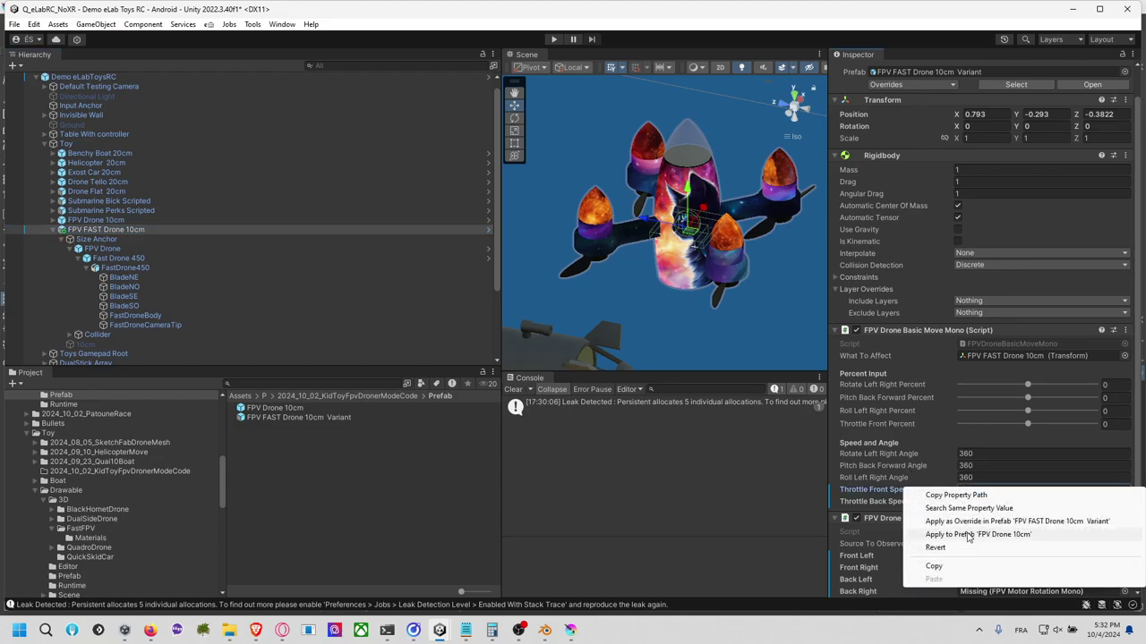
{"action": "left_click", "coordinate": [967, 536]}
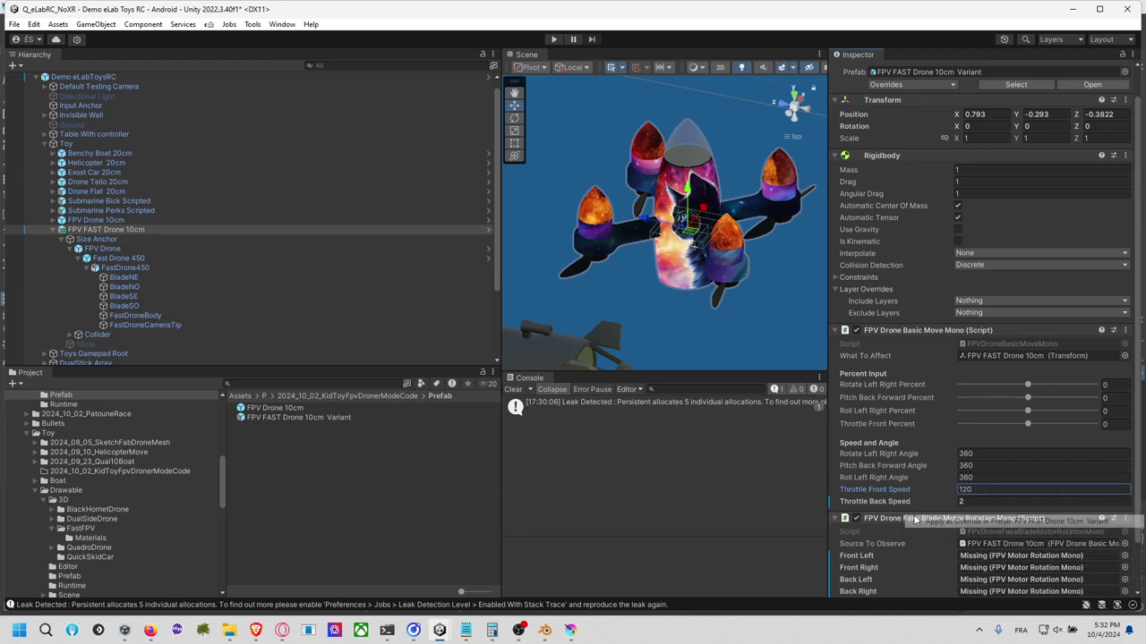
{"action": "right_click", "coordinate": [878, 502]}
{"action": "left_click", "coordinate": [950, 541]}
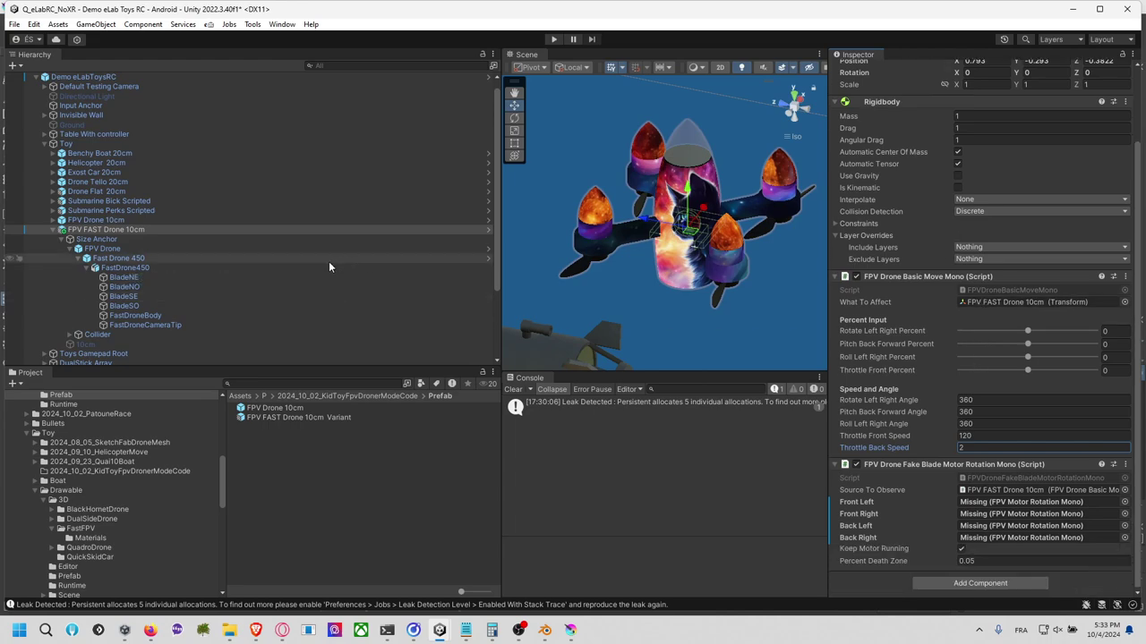
Step: Assign rotors: Front Left BladeNO, Front Right BladeNE, Back Left BladeSO, Back Right BladeSE
{"action": "left_click", "coordinate": [139, 228]}
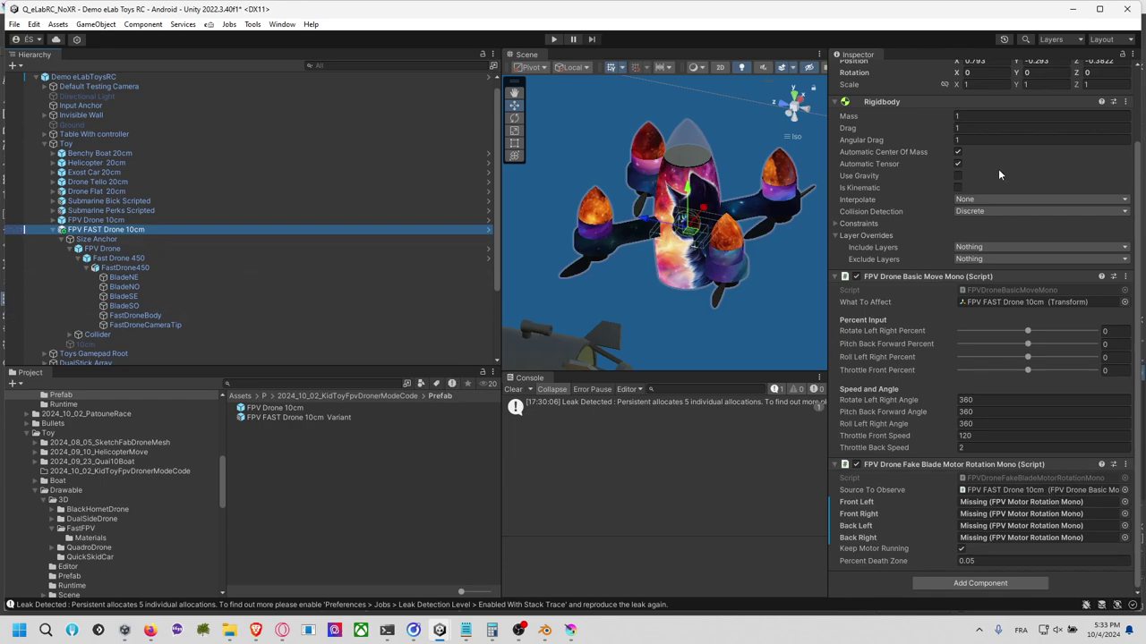
{"action": "left_click", "coordinate": [1114, 64]}
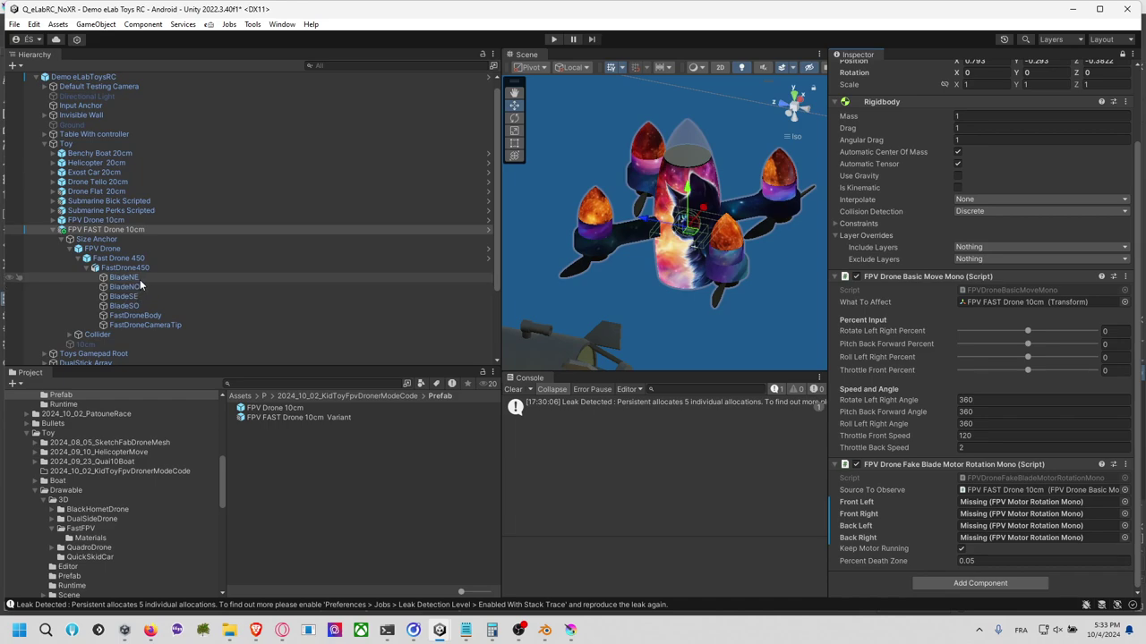
{"action": "left_click_drag", "start_coordinate": [139, 285], "coordinate": [975, 504]}
{"action": "left_click_drag", "start_coordinate": [140, 279], "coordinate": [962, 508]}
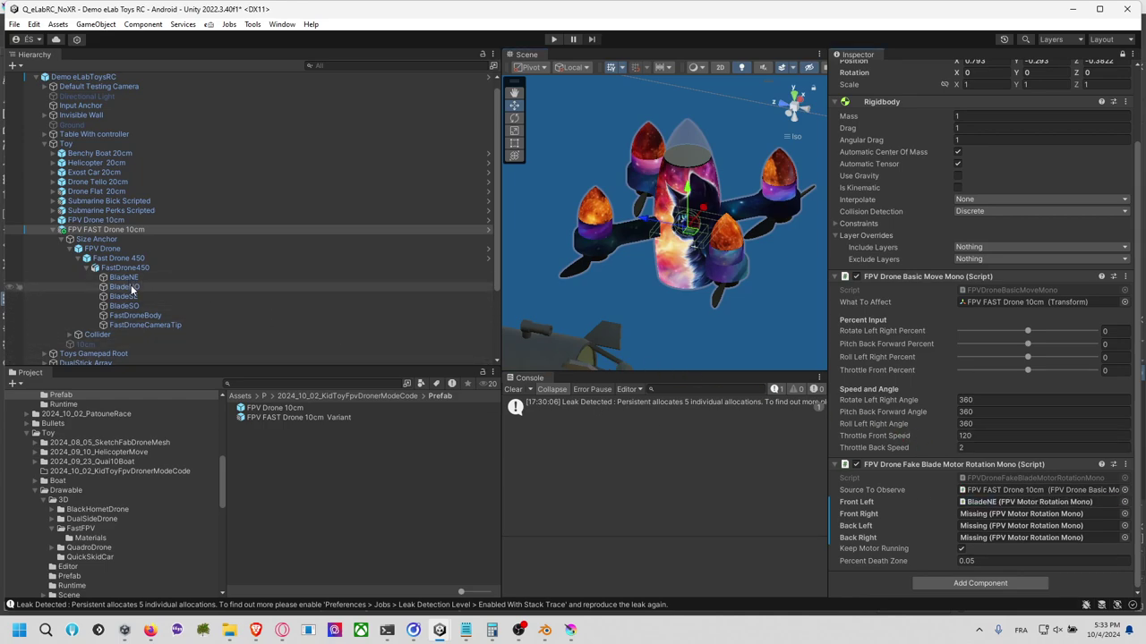
{"action": "left_click_drag", "start_coordinate": [130, 287], "coordinate": [1020, 503]}
{"action": "left_click_drag", "start_coordinate": [134, 277], "coordinate": [985, 508]}
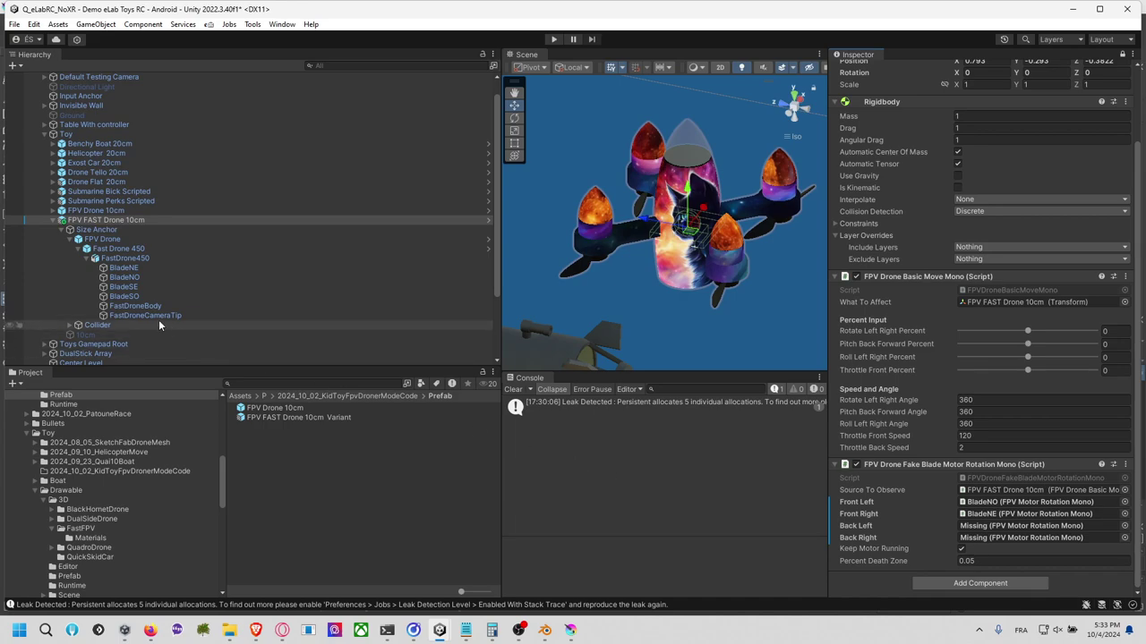
{"action": "left_click_drag", "start_coordinate": [125, 287], "coordinate": [969, 530]}
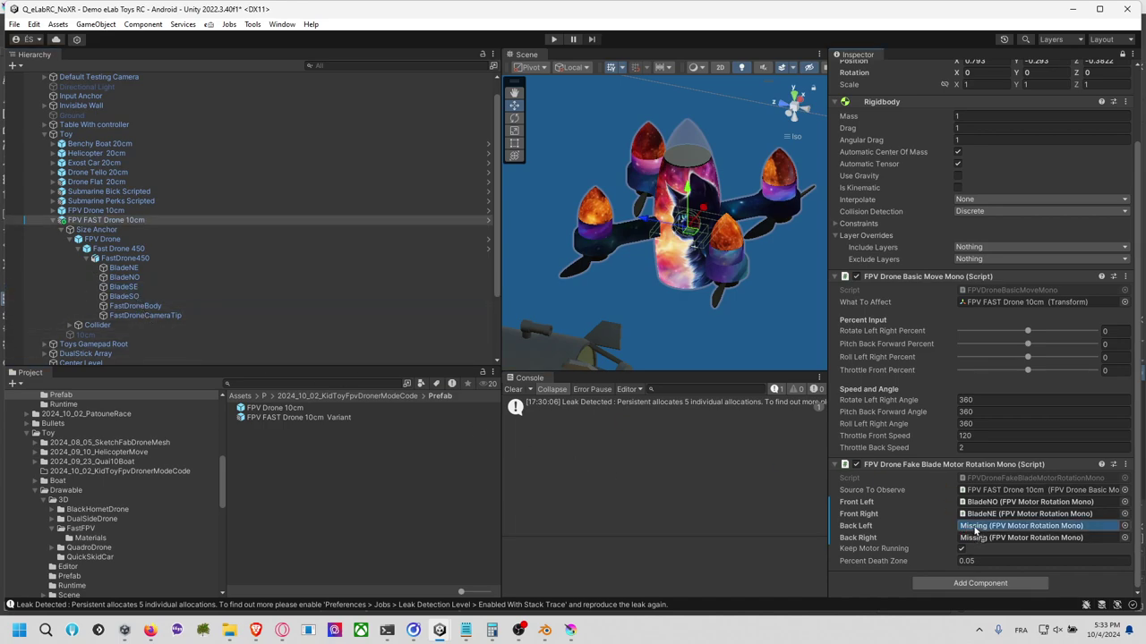
{"action": "left_click_drag", "start_coordinate": [134, 296], "coordinate": [983, 541]}
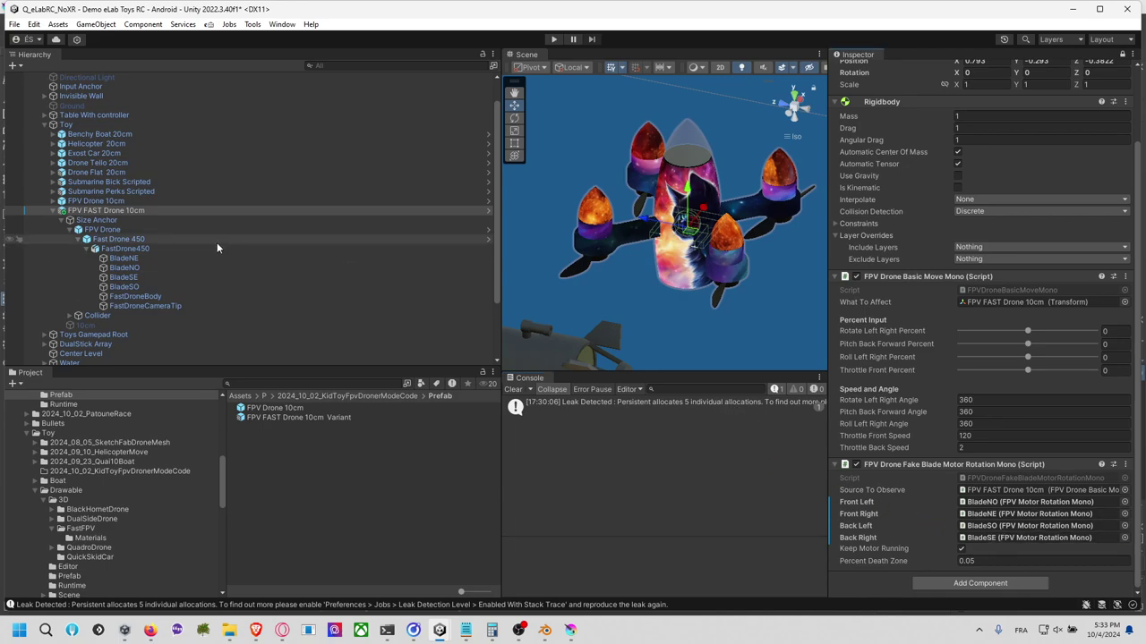
{"action": "right_click", "coordinate": [911, 467]}
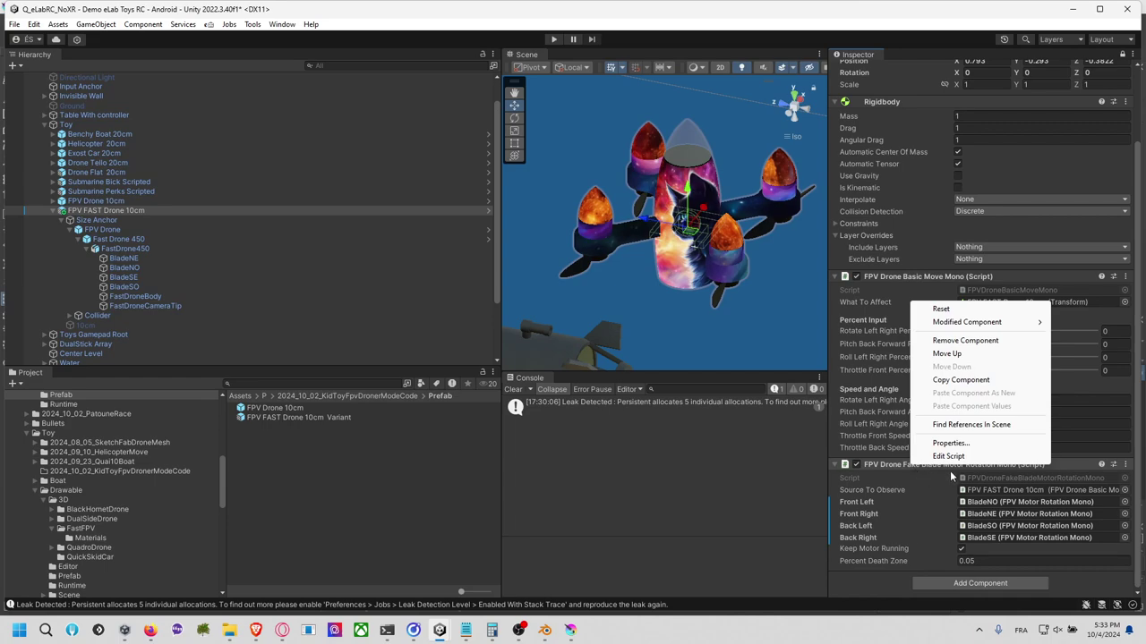
Step: Apply the rotor assignments as an override in the FPV FAST Drone 10cm Variant prefab
{"action": "mouse_move", "coordinate": [994, 327]}
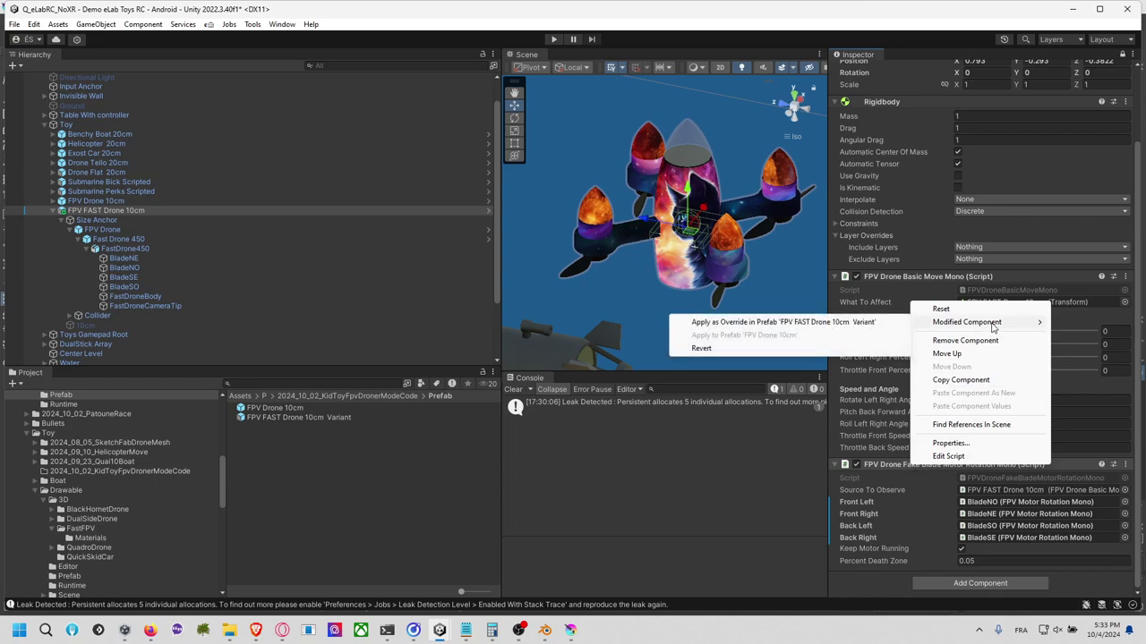
{"action": "left_click", "coordinate": [816, 324]}
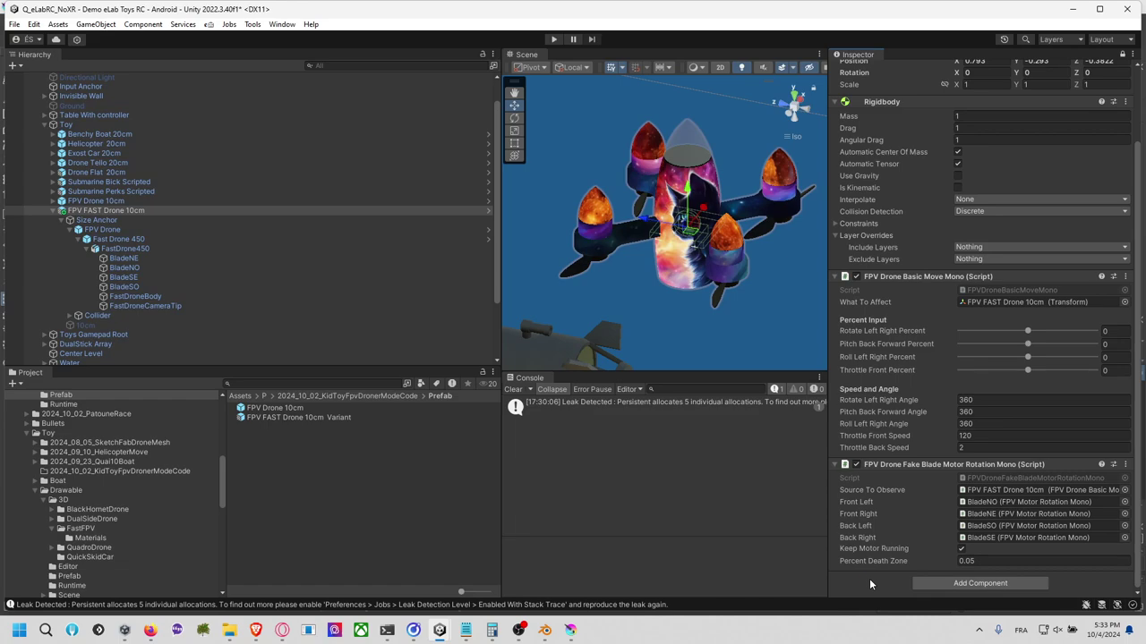
{"action": "scroll", "coordinate": [638, 215], "scroll_direction": "down", "scroll_amount": 4}
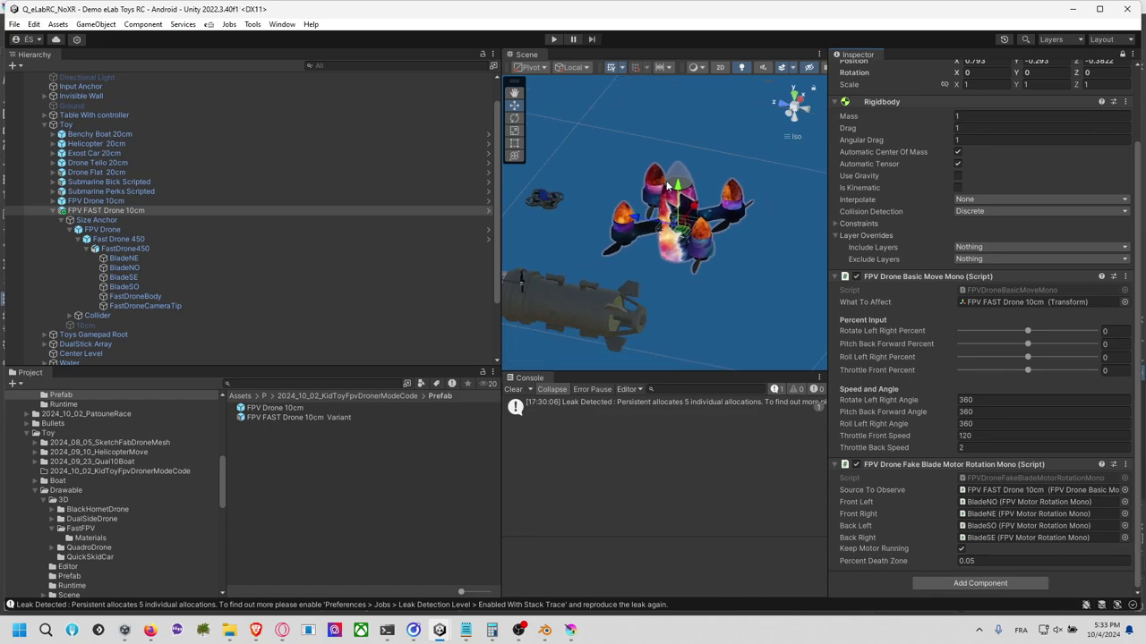
{"action": "middle_click_drag", "start_coordinate": [667, 186], "coordinate": [667, 231]}
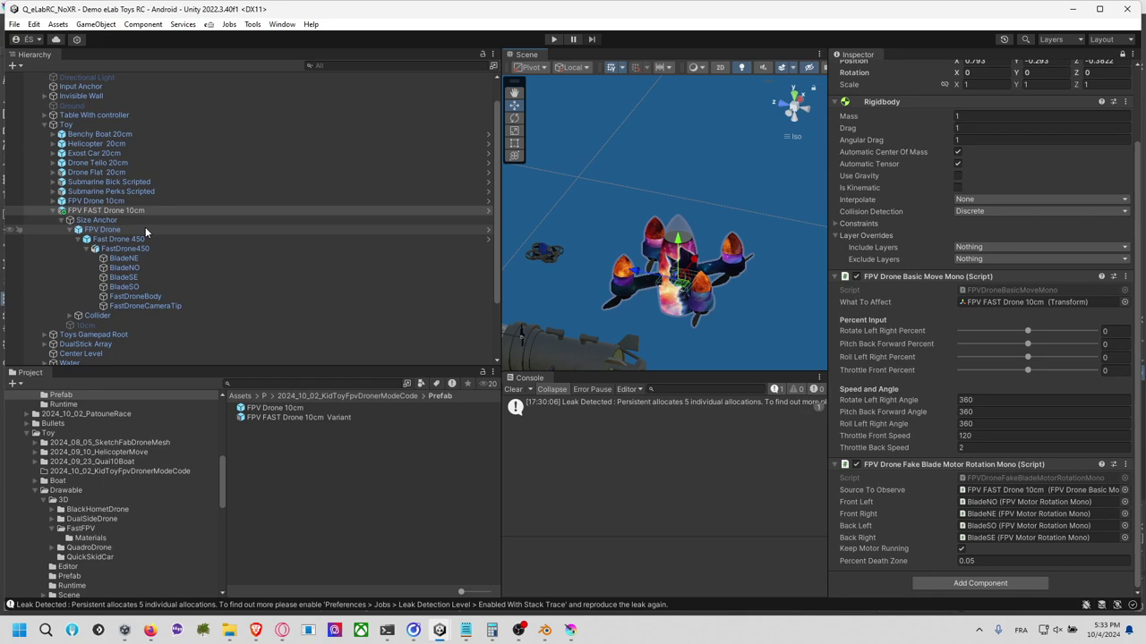
{"action": "scroll", "coordinate": [126, 179], "scroll_direction": "up", "scroll_amount": 2}
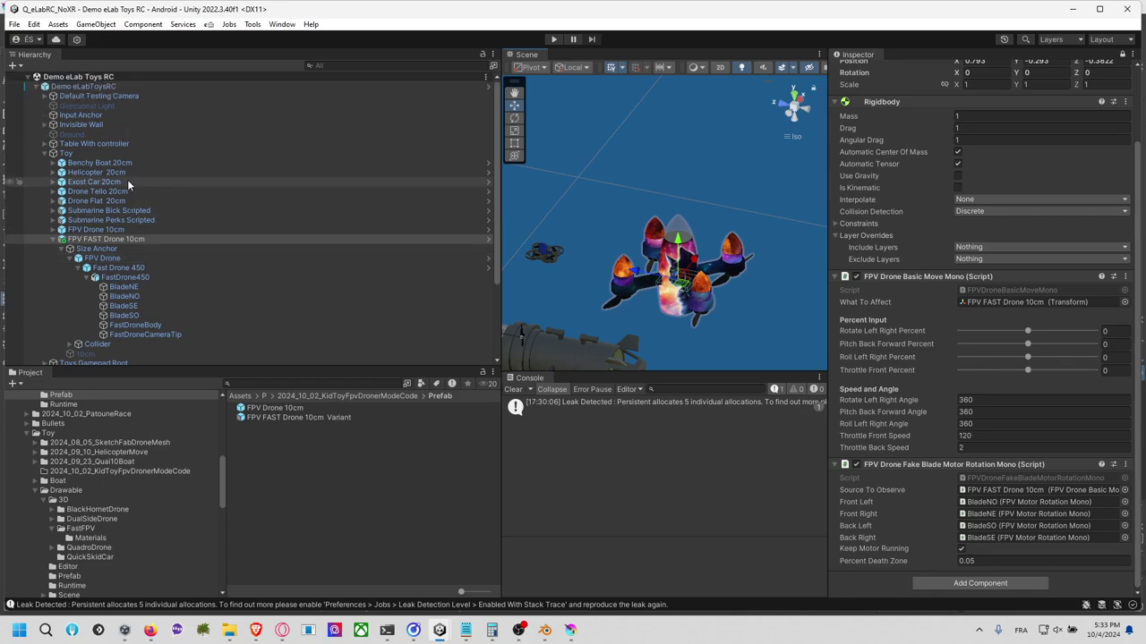
Step: Expand Table With controller, Toys Gamepad Root and Anchor Table RC, then frame Acrobatic Drone Dual
{"action": "left_click", "coordinate": [55, 240]}
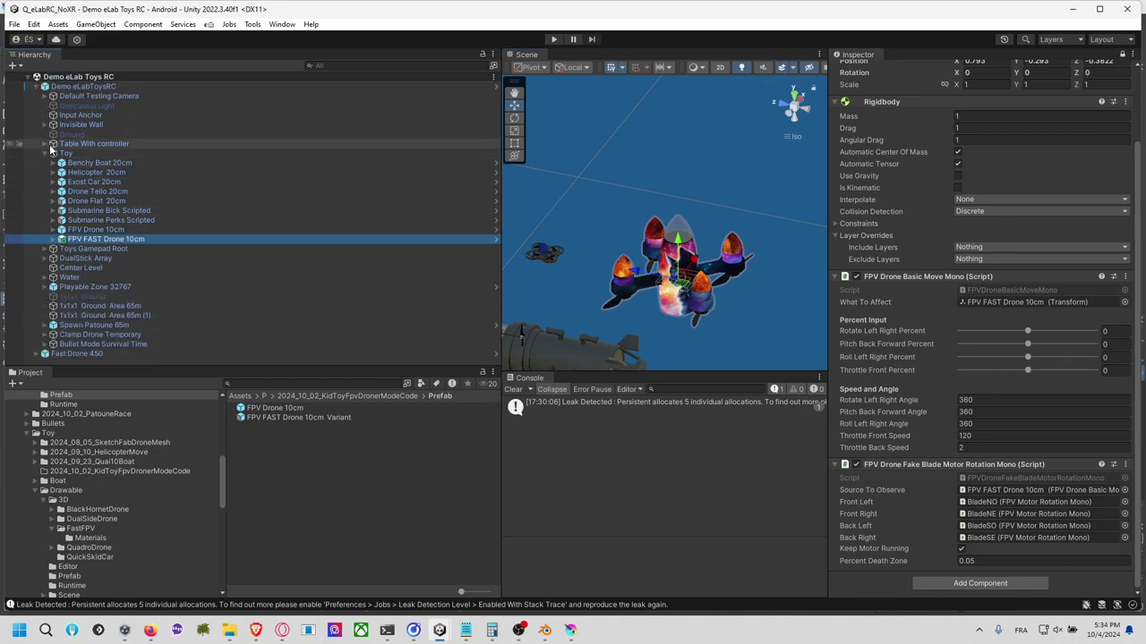
{"action": "left_click", "coordinate": [45, 144]}
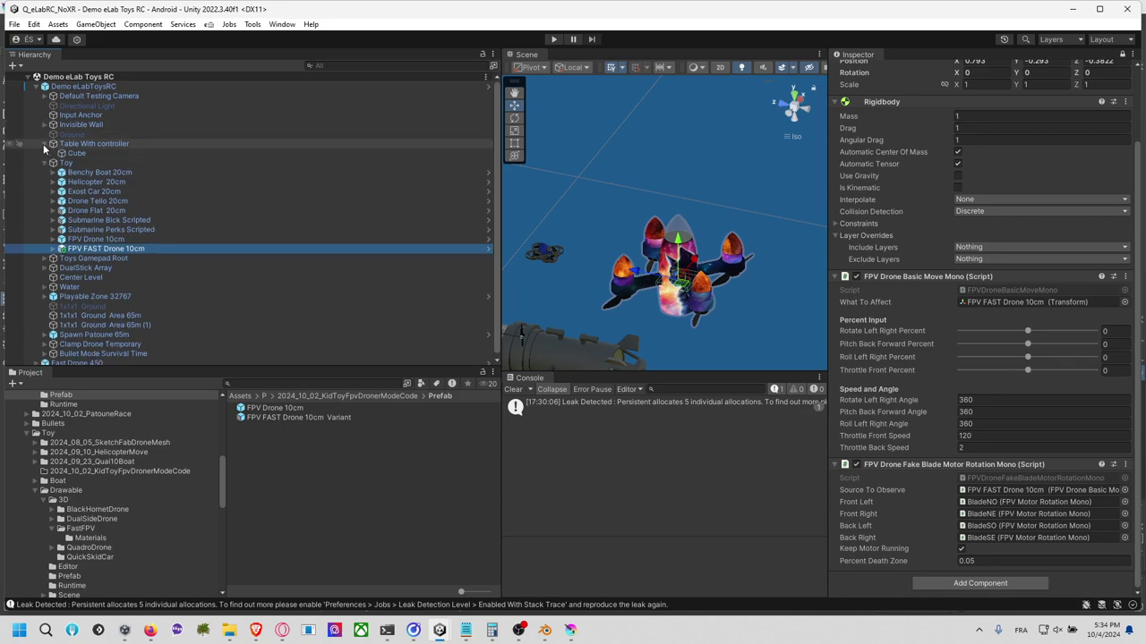
{"action": "left_click", "coordinate": [46, 258]}
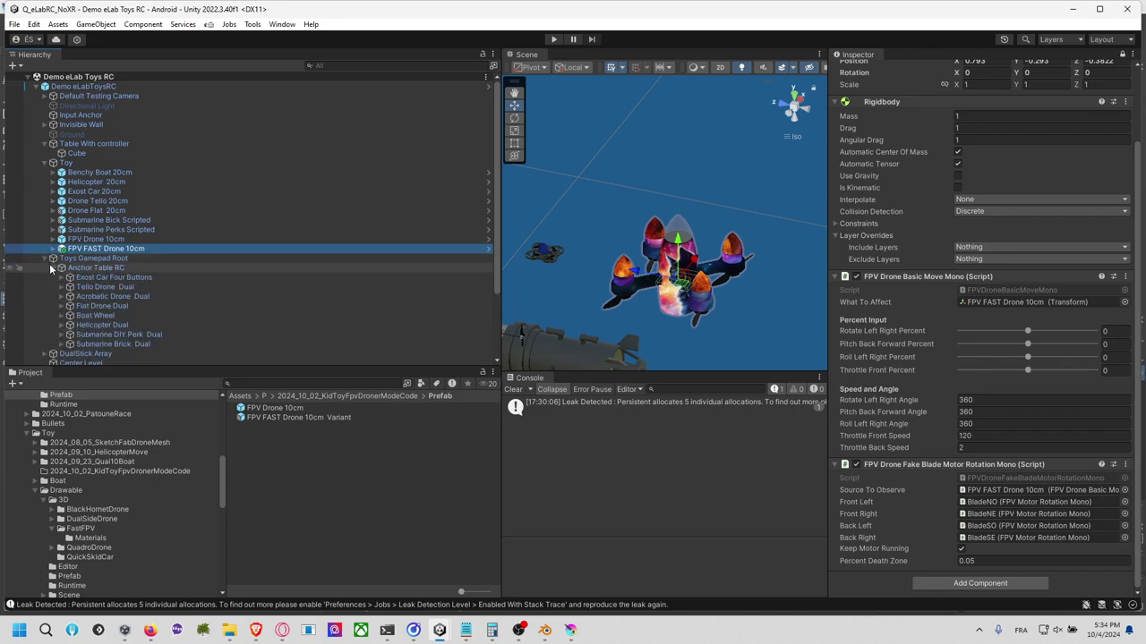
{"action": "left_click", "coordinate": [51, 268]}
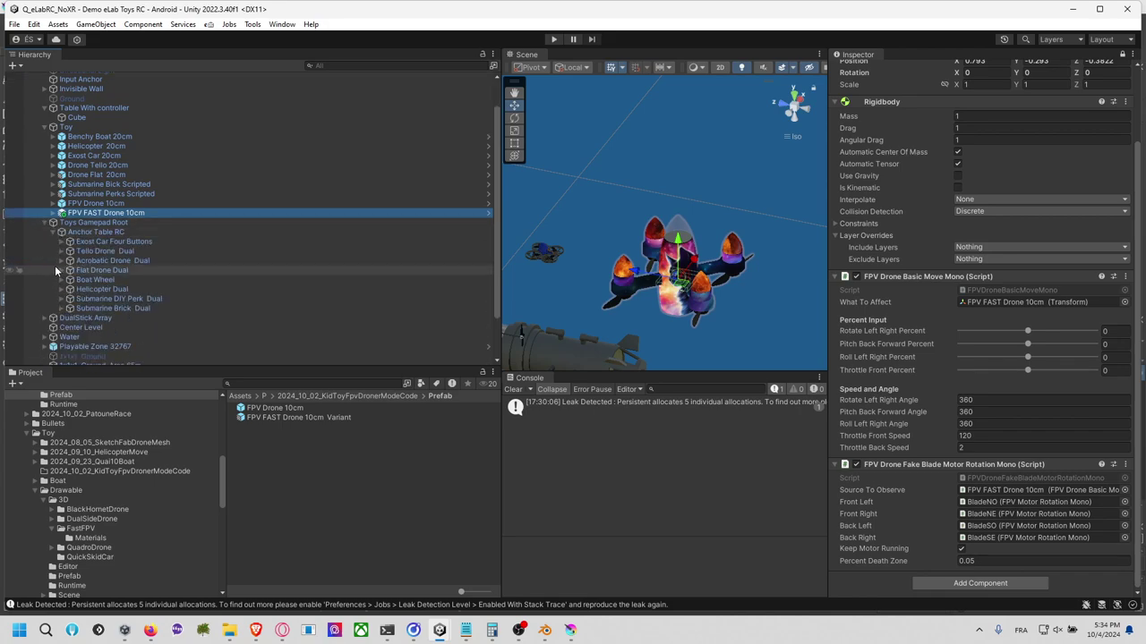
{"action": "double_click", "coordinate": [119, 262]}
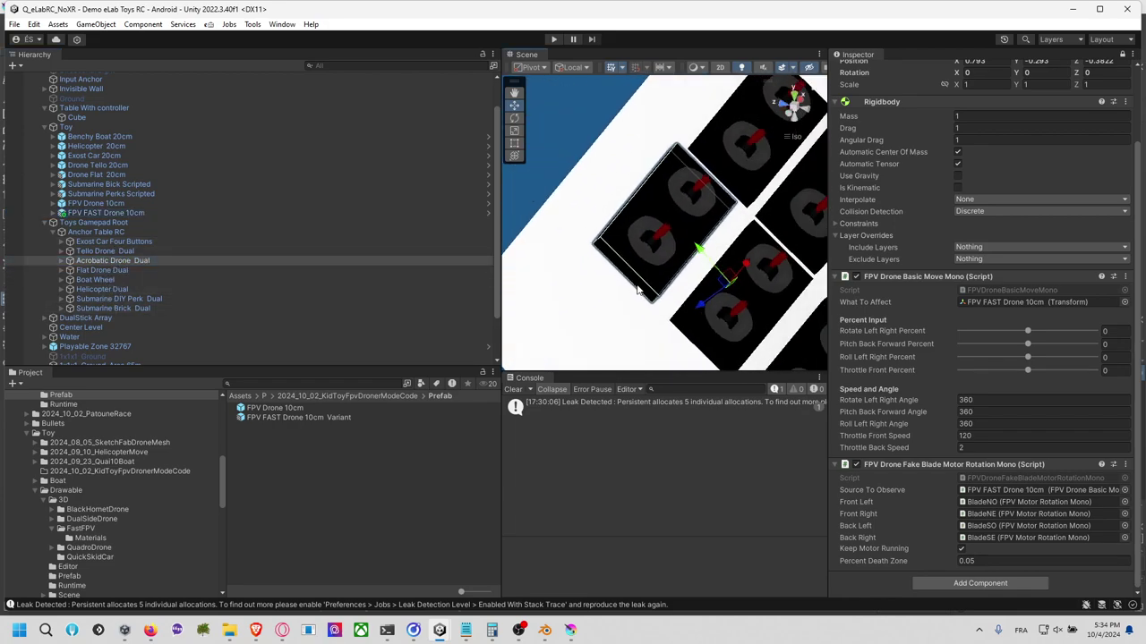
Step: Duplicate the Acrobatic Drone Dual controller and place the copy beside the original
{"action": "key", "text": "ctrl+d"}
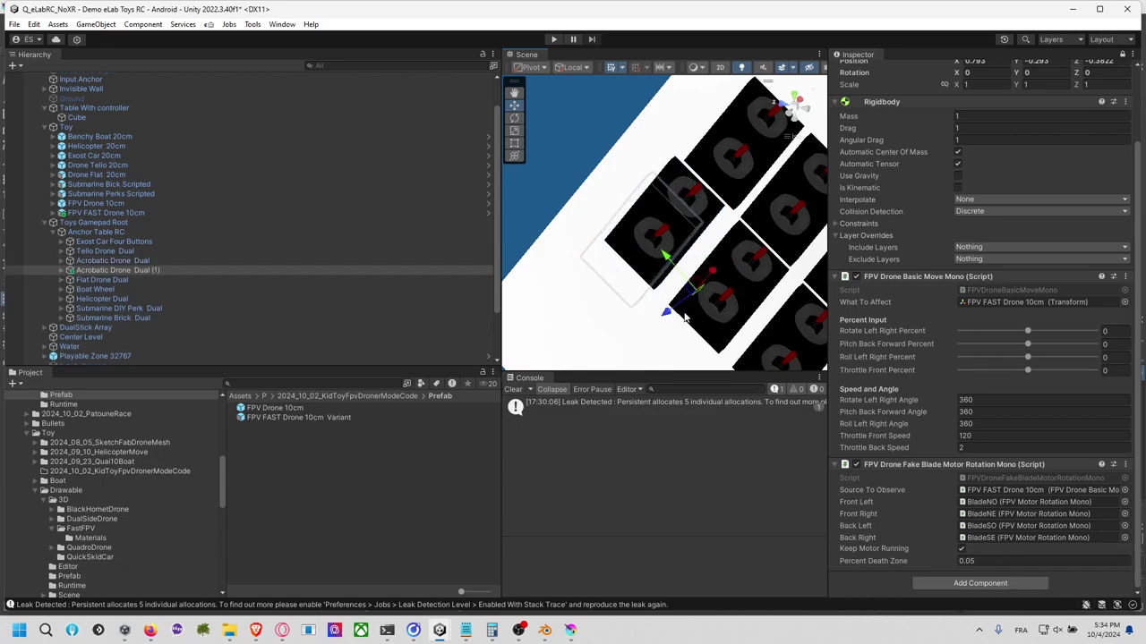
{"action": "left_click", "coordinate": [573, 67]}
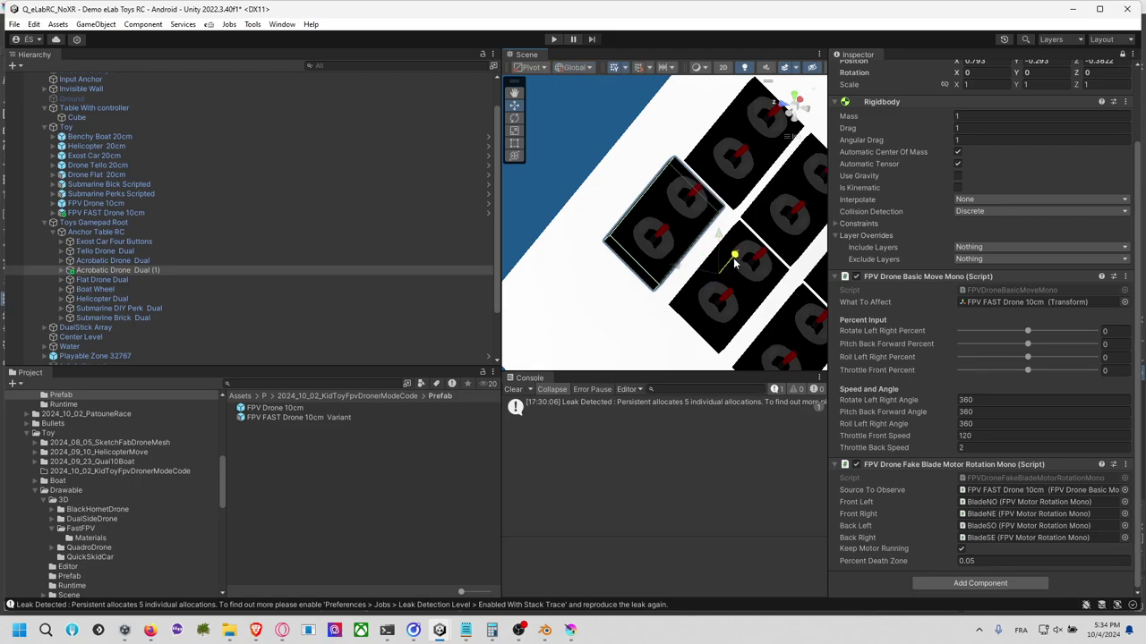
{"action": "left_click_drag", "start_coordinate": [746, 265], "coordinate": [667, 354]}
{"action": "middle_click_drag", "start_coordinate": [667, 354], "coordinate": [690, 283]}
Step: Rename the duplicated controller to 'Fast Drone Dual', removing the (1) suffix
{"action": "left_click", "coordinate": [130, 270]}
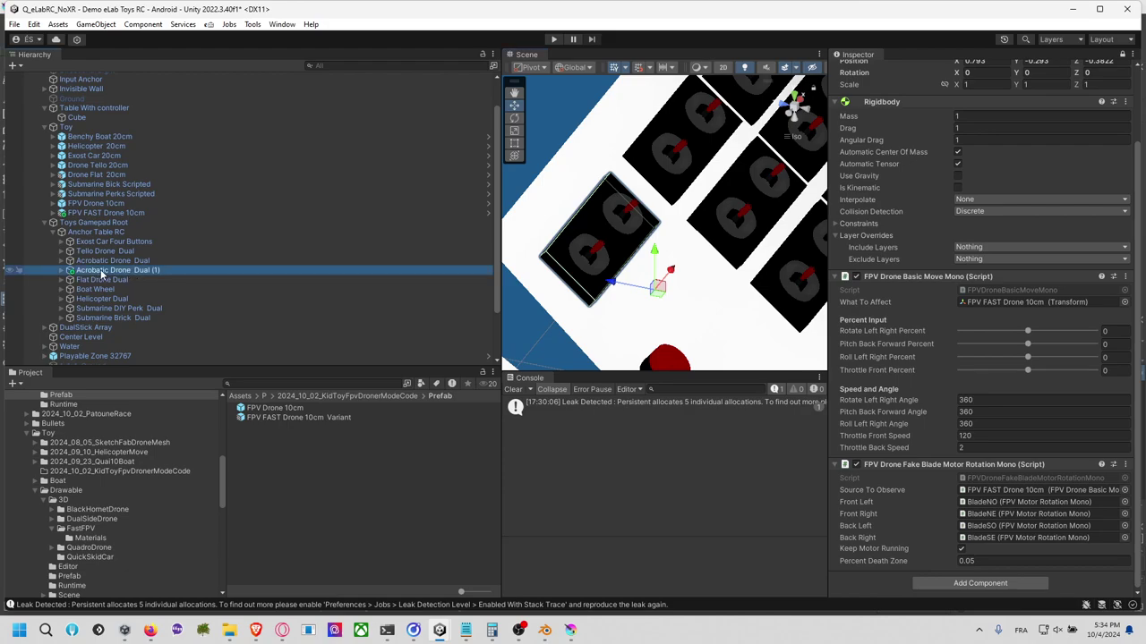
{"action": "left_click", "coordinate": [104, 271]}
{"action": "left_click_drag", "start_coordinate": [108, 270], "coordinate": [72, 274]}
{"action": "type", "text": "Fasst"}
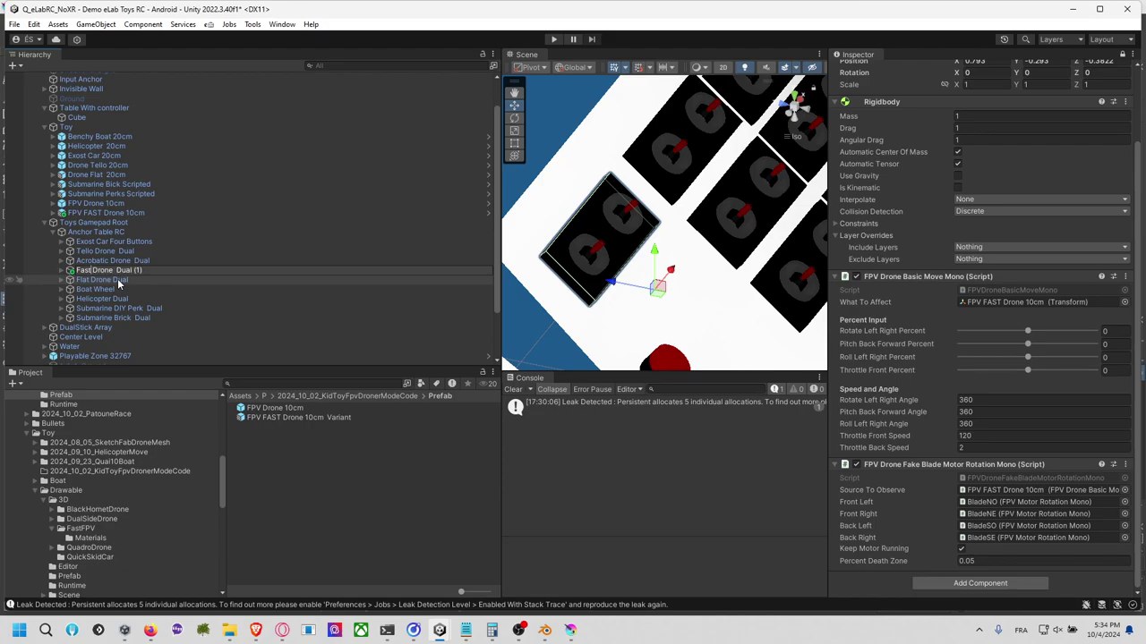
{"action": "key", "text": "Return"}
{"action": "left_click", "coordinate": [134, 272]}
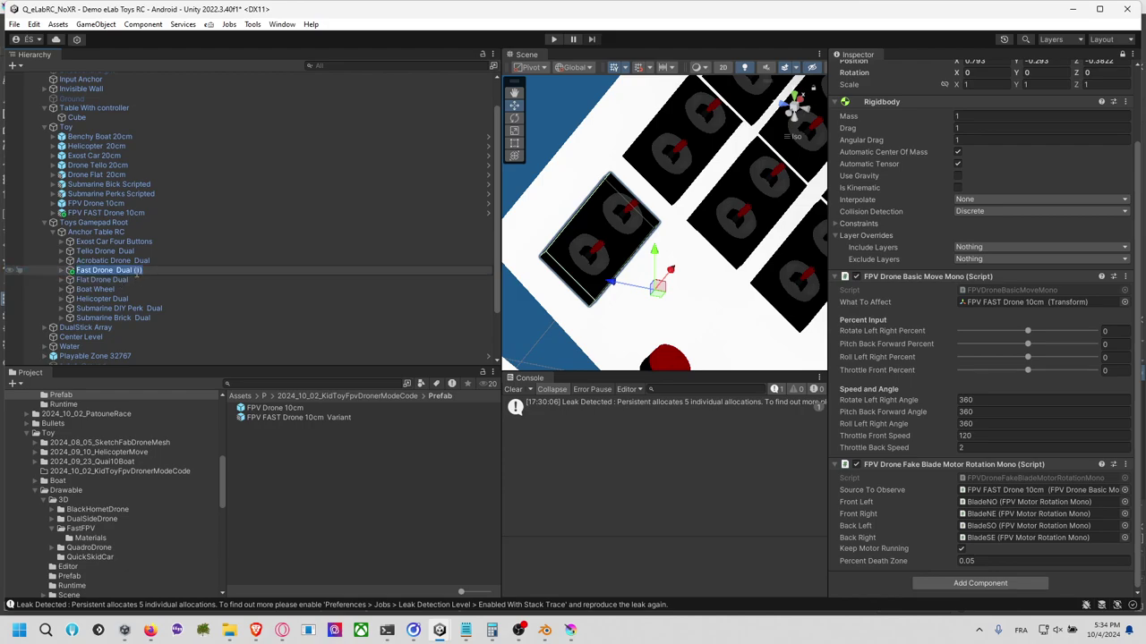
{"action": "left_click_drag", "start_coordinate": [133, 272], "coordinate": [176, 272]}
{"action": "key", "text": "BackSpace"}
{"action": "key", "text": "BackSpace"}
{"action": "key", "text": "Return"}
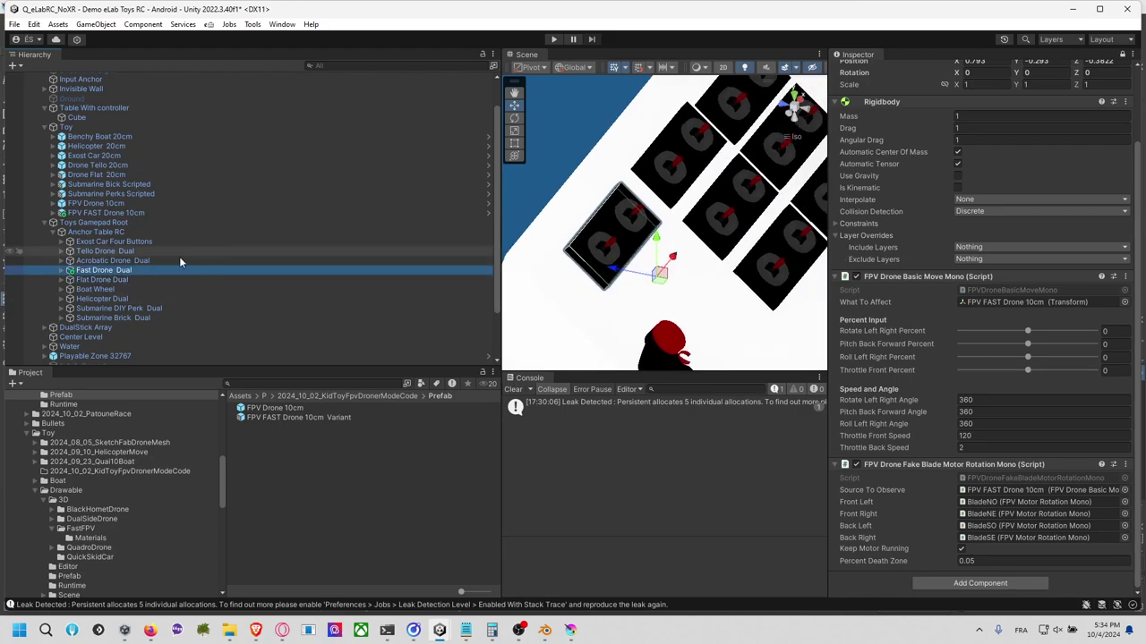
Step: Expand Fast Drone Dual and compare it with Acrobatic Drone Dual to tell them apart
{"action": "left_click", "coordinate": [64, 272]}
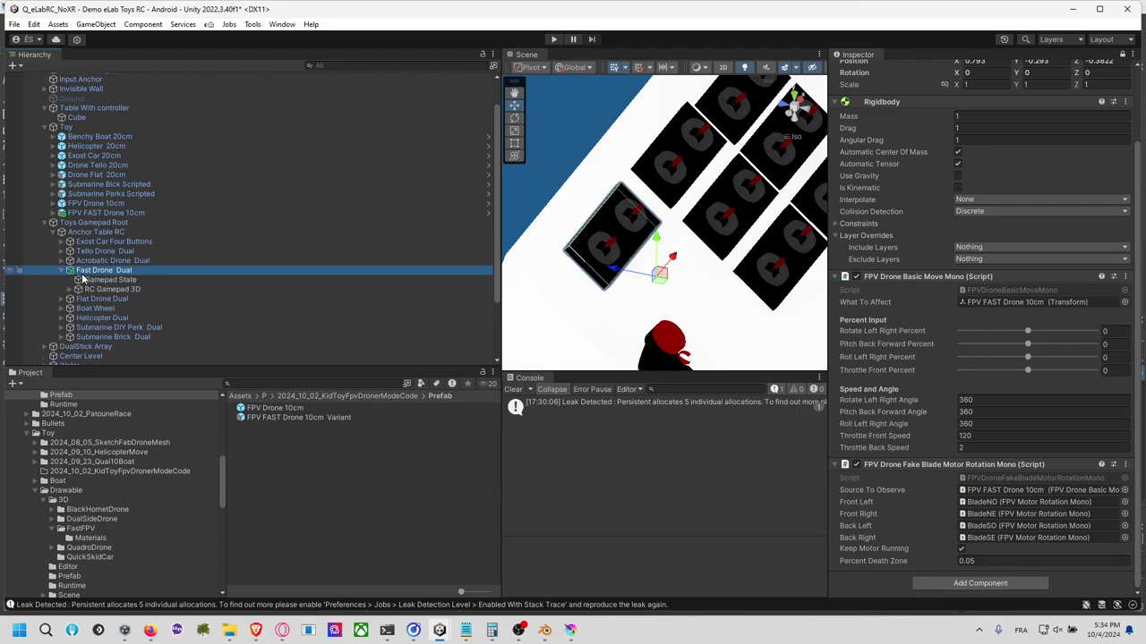
{"action": "left_click", "coordinate": [114, 281]}
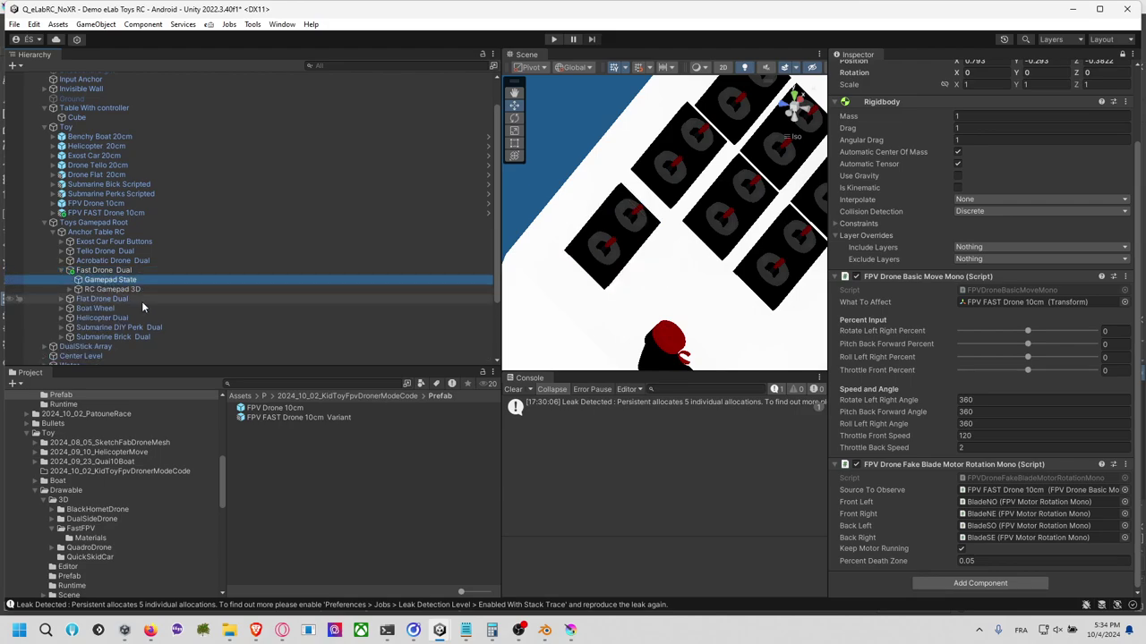
{"action": "left_click", "coordinate": [147, 269]}
{"action": "left_click", "coordinate": [150, 260]}
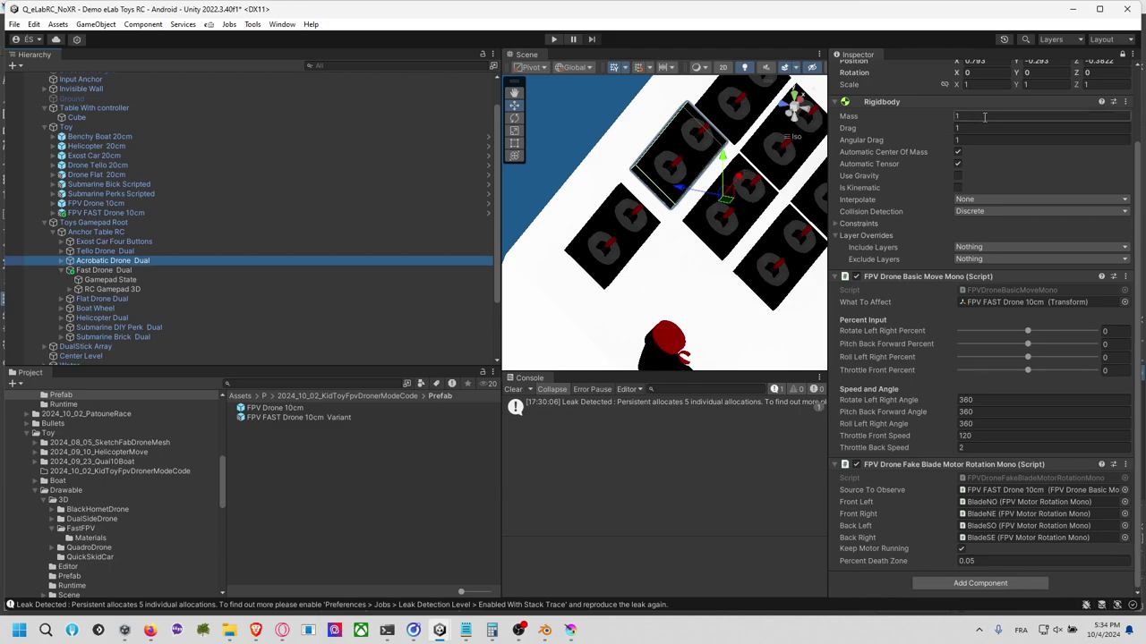
{"action": "left_click", "coordinate": [135, 271]}
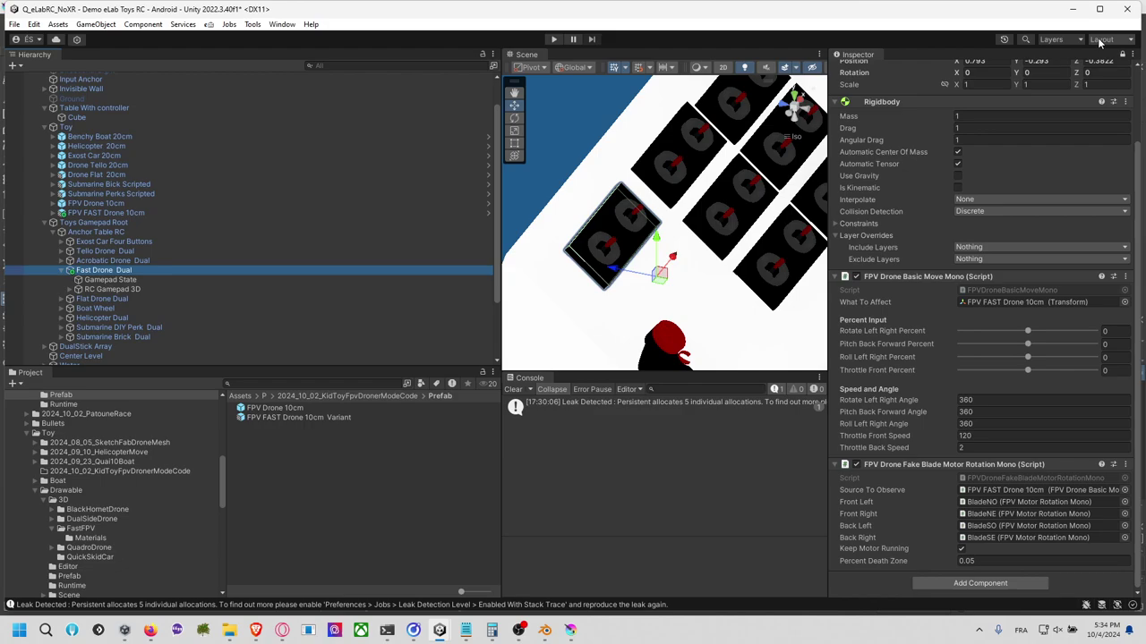
Step: Unlock the Inspector and point Gamepad State's left horizontal event at FPV FAST Drone 10cm
{"action": "left_click", "coordinate": [1122, 56]}
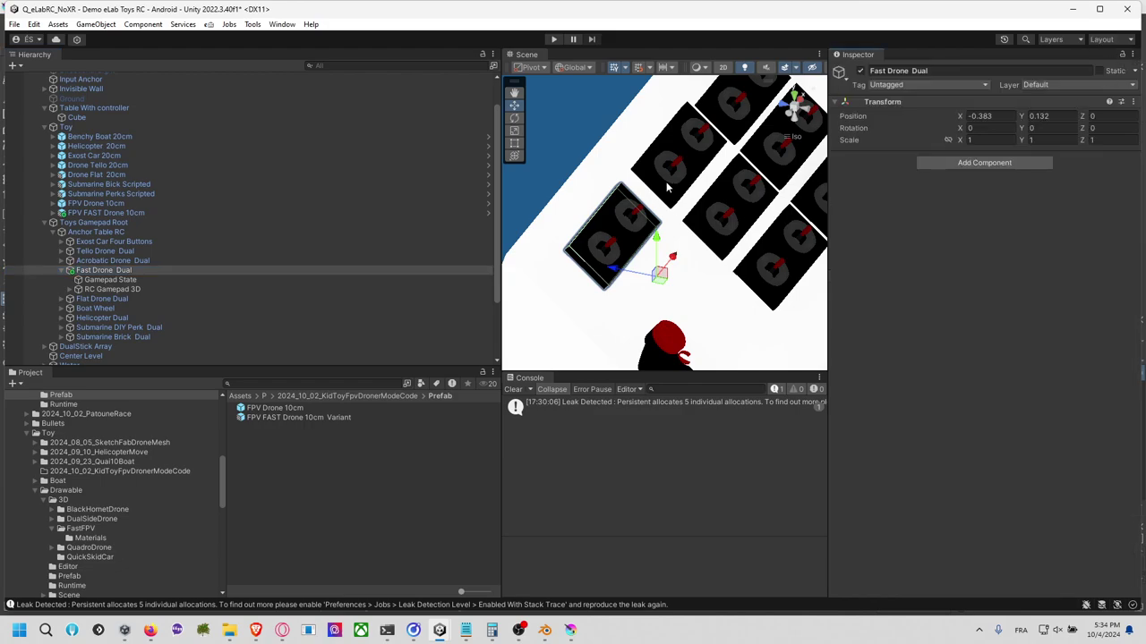
{"action": "left_click", "coordinate": [103, 279]}
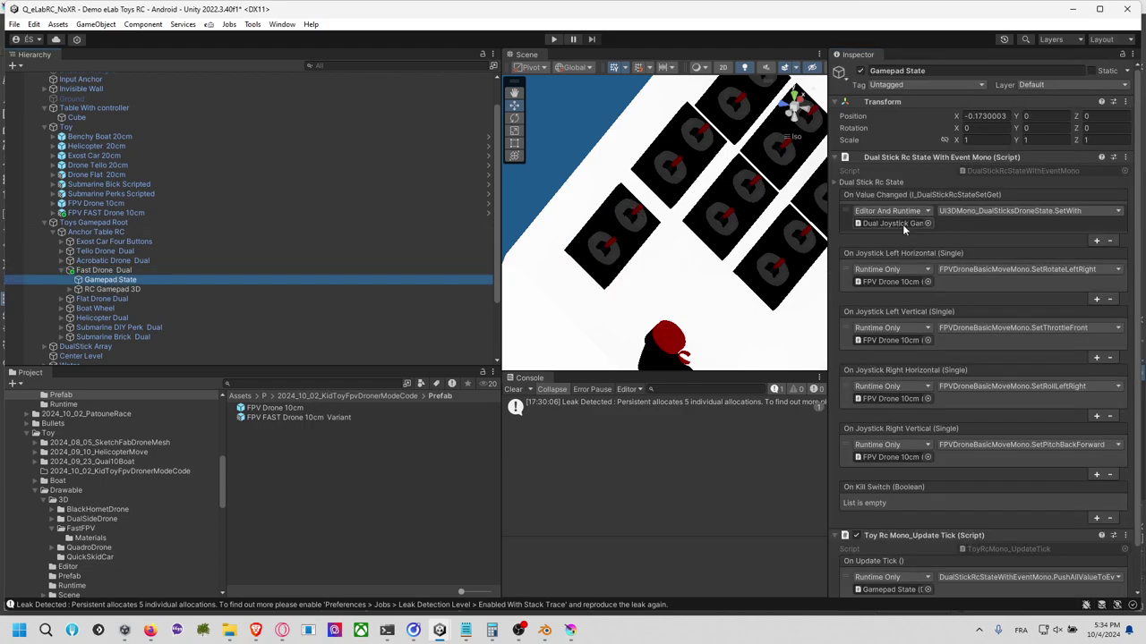
{"action": "left_click", "coordinate": [891, 281]}
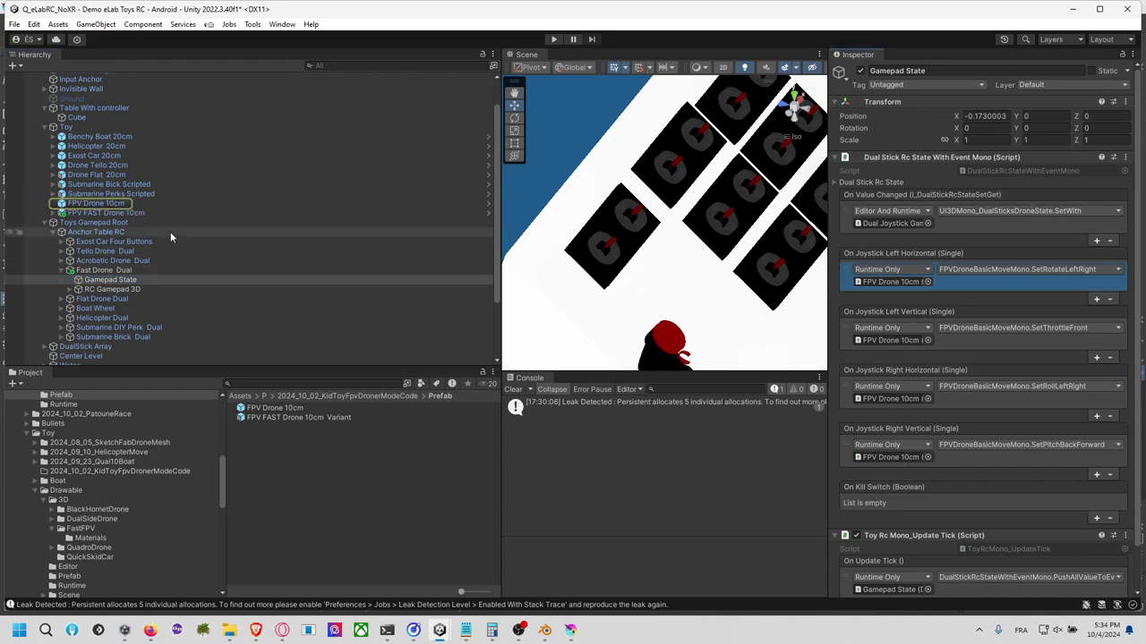
{"action": "left_click_drag", "start_coordinate": [103, 218], "coordinate": [892, 289]}
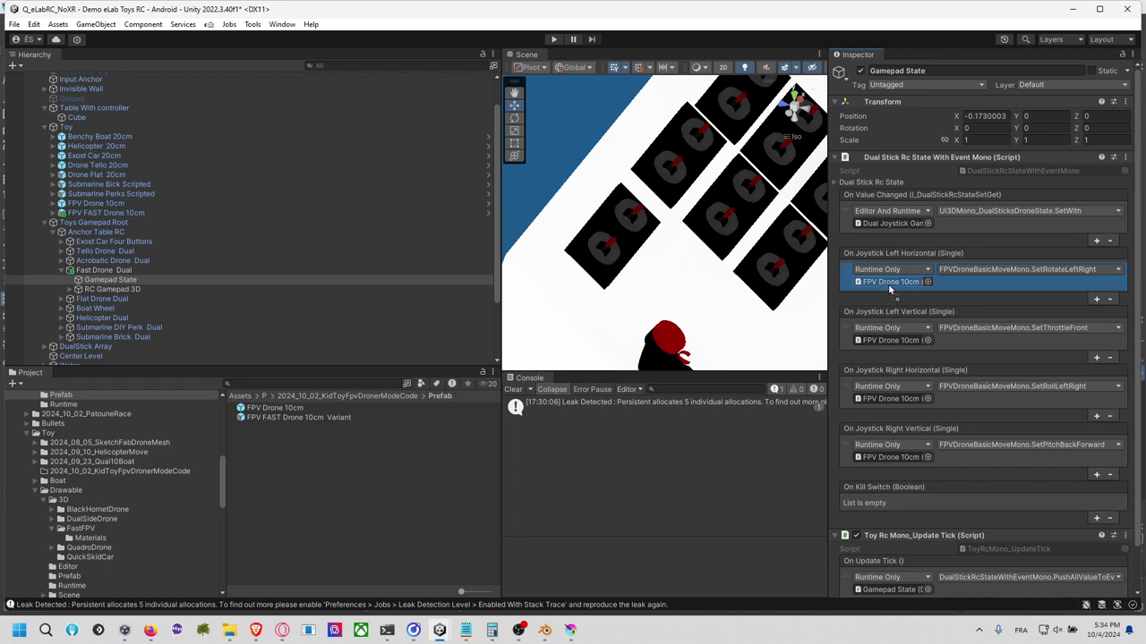
{"action": "left_click_drag", "start_coordinate": [889, 287], "coordinate": [889, 287]}
Step: Retarget left vertical, right horizontal and right vertical events to FPV FAST Drone 10cm, undoing wrong drops
{"action": "left_click", "coordinate": [224, 281]}
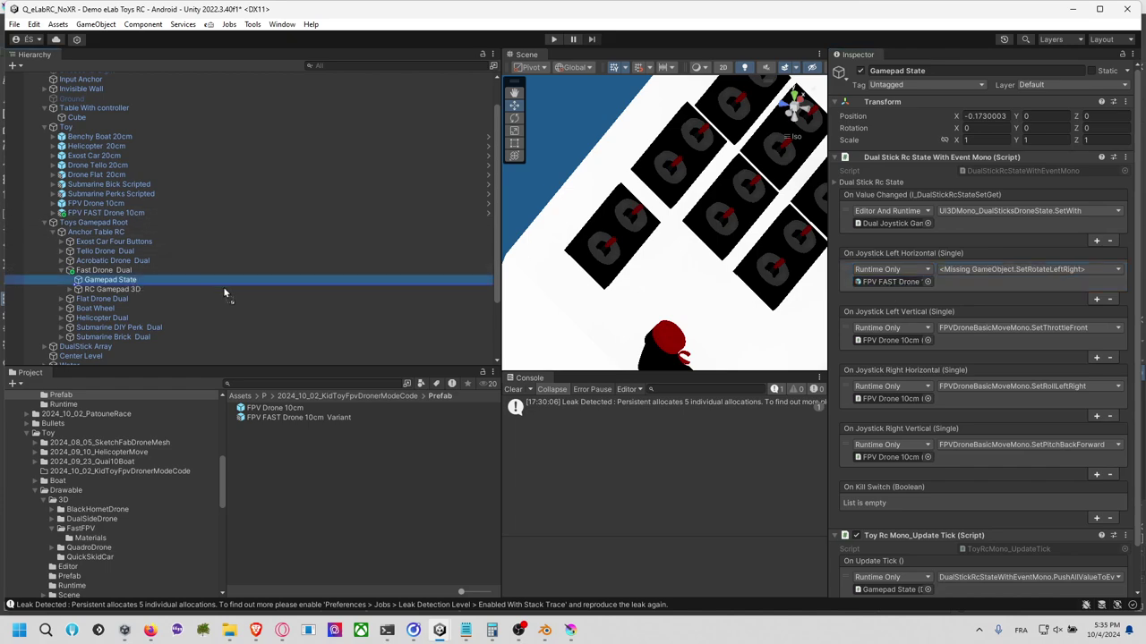
{"action": "left_click_drag", "start_coordinate": [224, 283], "coordinate": [866, 341]}
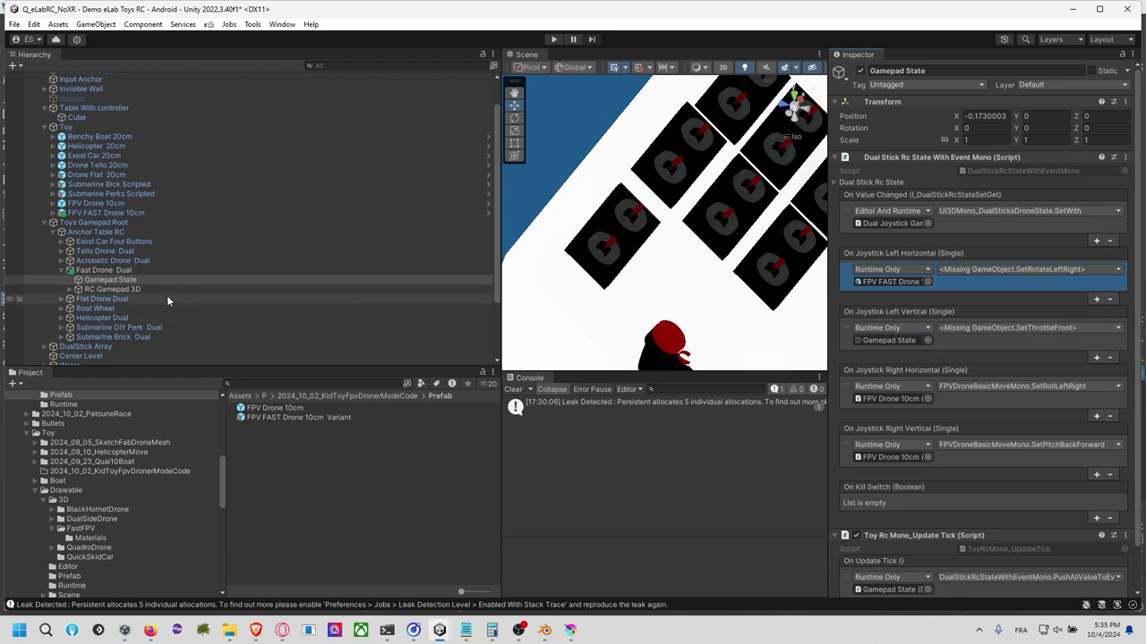
{"action": "left_click_drag", "start_coordinate": [138, 281], "coordinate": [922, 398]}
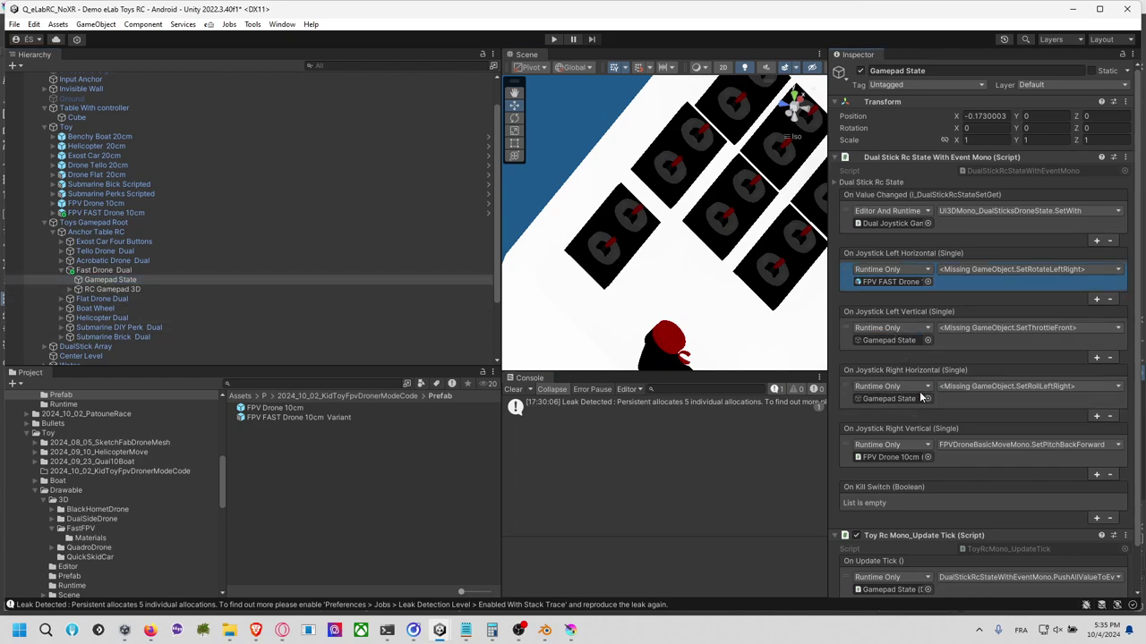
{"action": "left_click_drag", "start_coordinate": [126, 281], "coordinate": [898, 423]}
{"action": "key", "text": "ctrl+z"}
{"action": "key", "text": "ctrl+z"}
{"action": "left_click_drag", "start_coordinate": [125, 213], "coordinate": [890, 341]}
{"action": "left_click_drag", "start_coordinate": [125, 213], "coordinate": [899, 394]}
{"action": "left_click", "coordinate": [114, 215]}
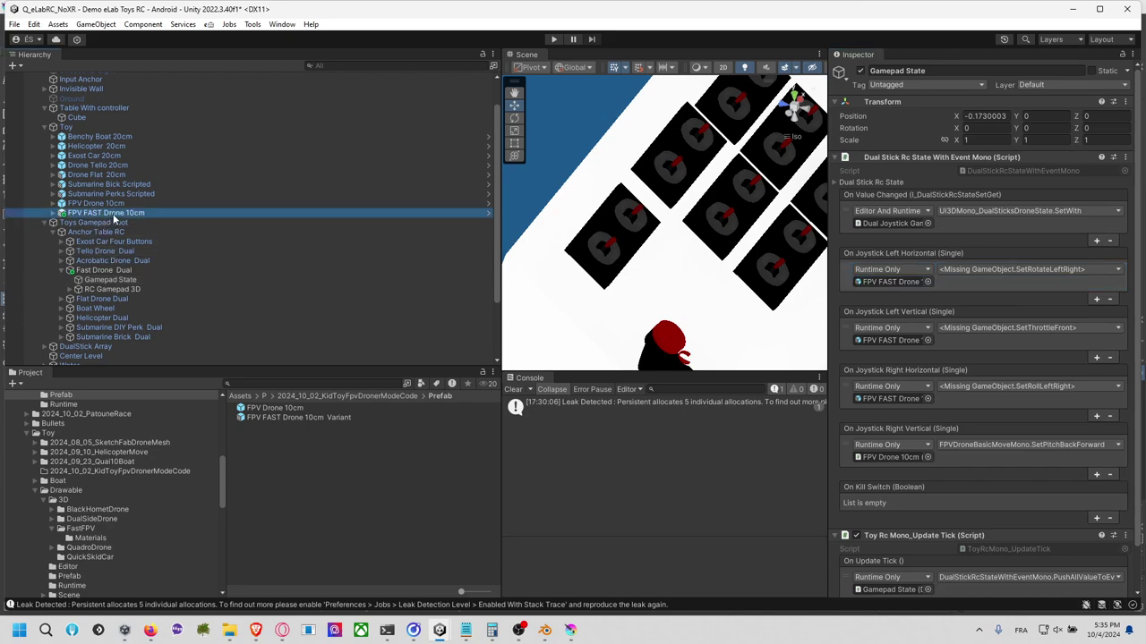
{"action": "left_click_drag", "start_coordinate": [114, 218], "coordinate": [917, 458]}
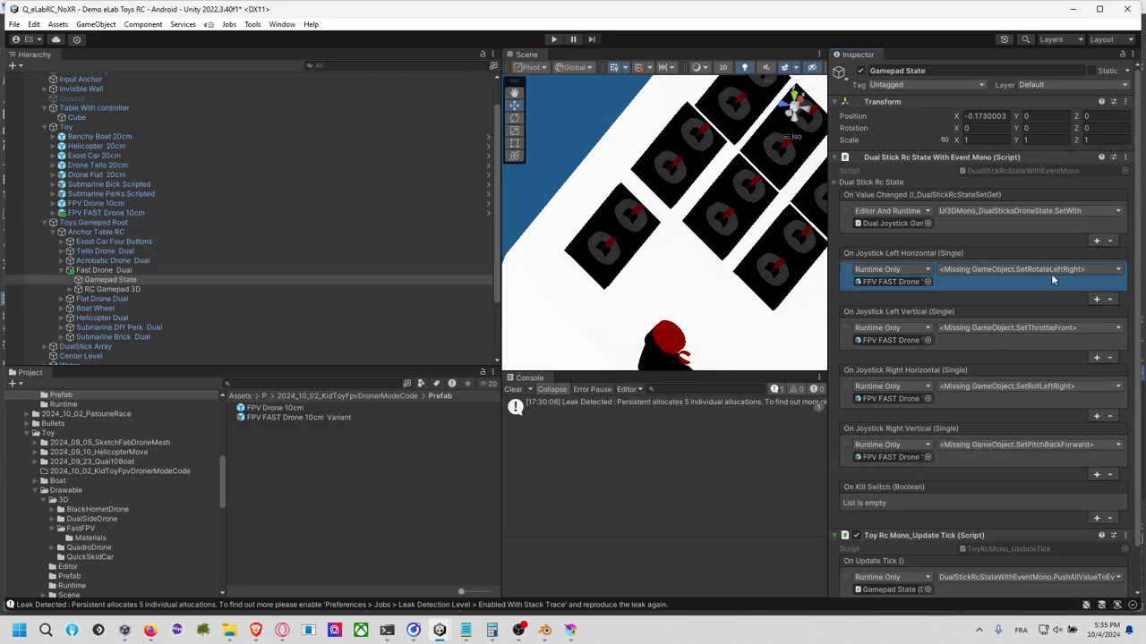
Step: Make left horizontal call SetRotateLeftRight and left vertical call SetThrottleFront
{"action": "left_click", "coordinate": [1057, 271]}
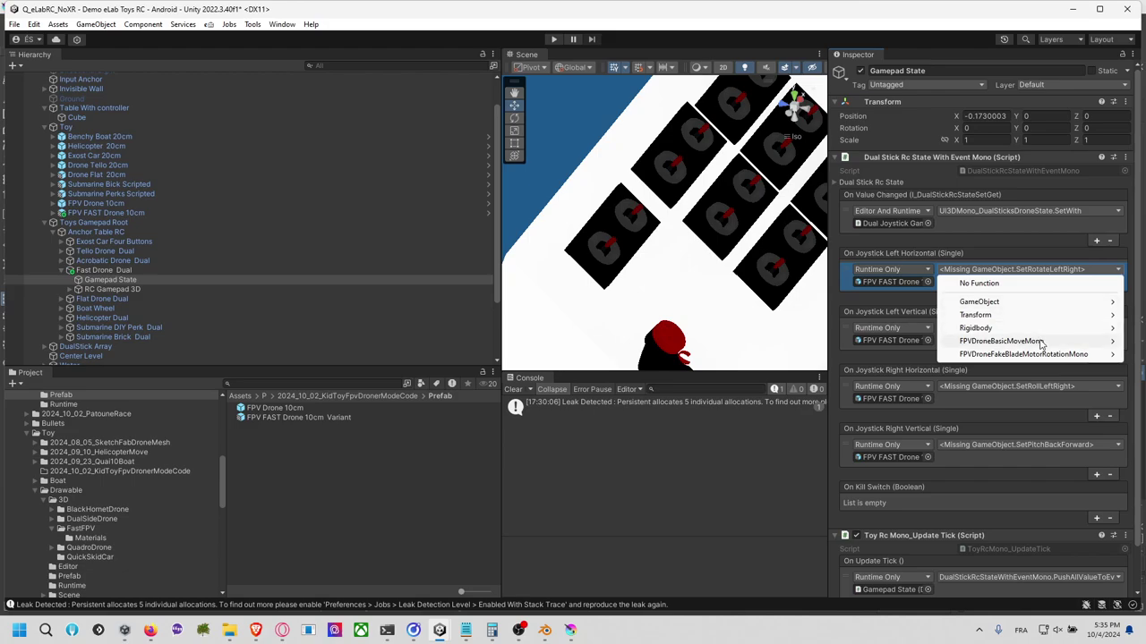
{"action": "mouse_move", "coordinate": [1041, 342]}
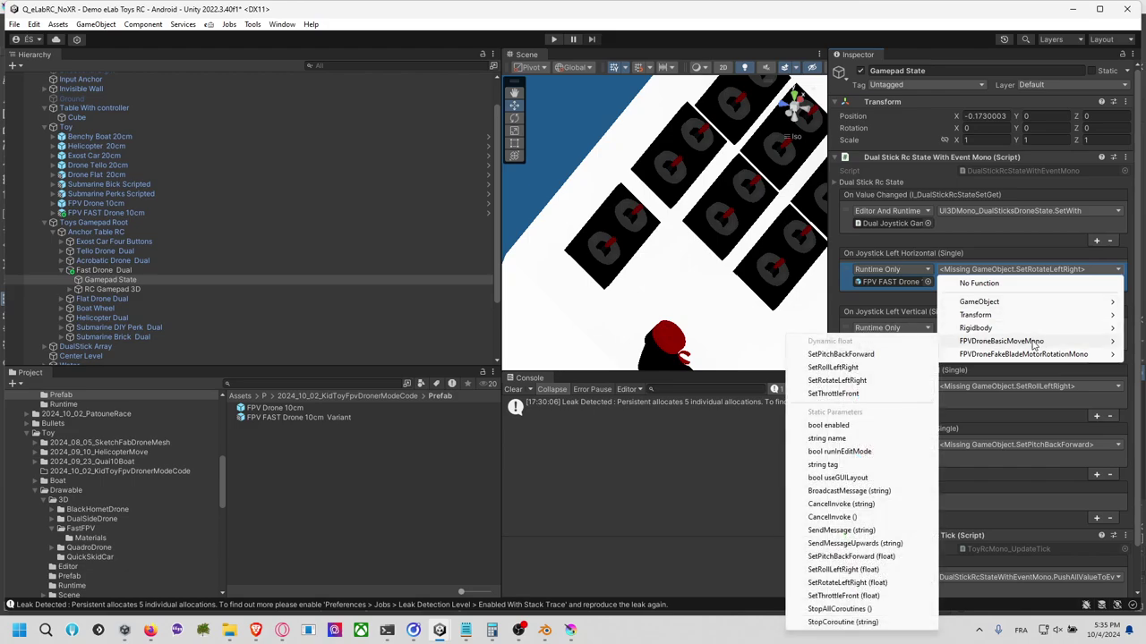
{"action": "left_click", "coordinate": [887, 381]}
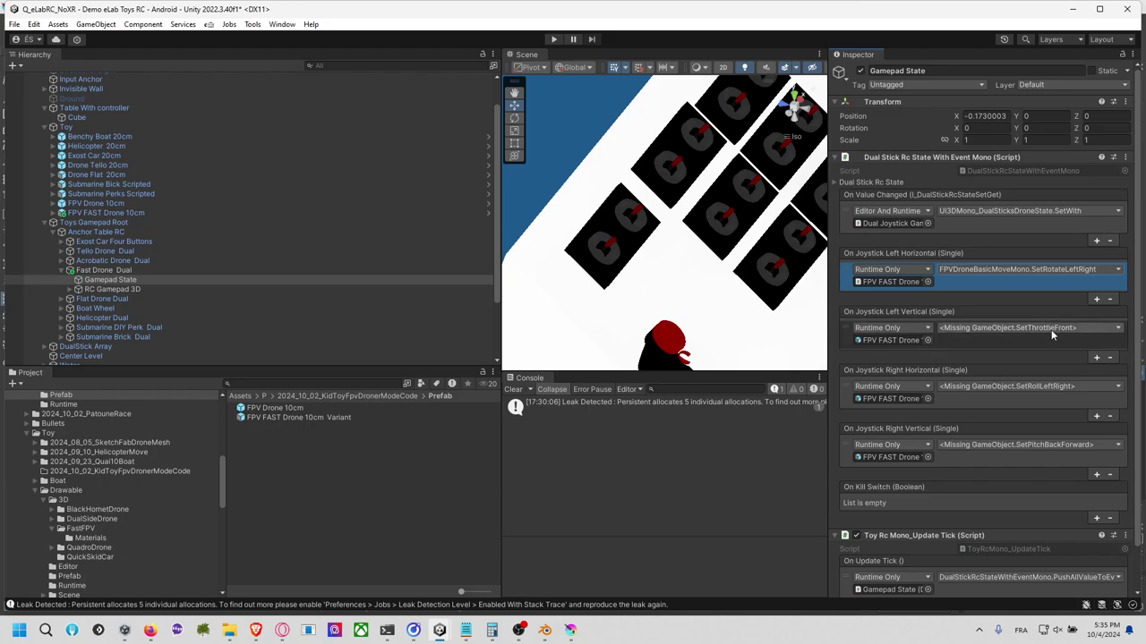
{"action": "left_click", "coordinate": [1052, 331]}
{"action": "mouse_move", "coordinate": [1039, 415]}
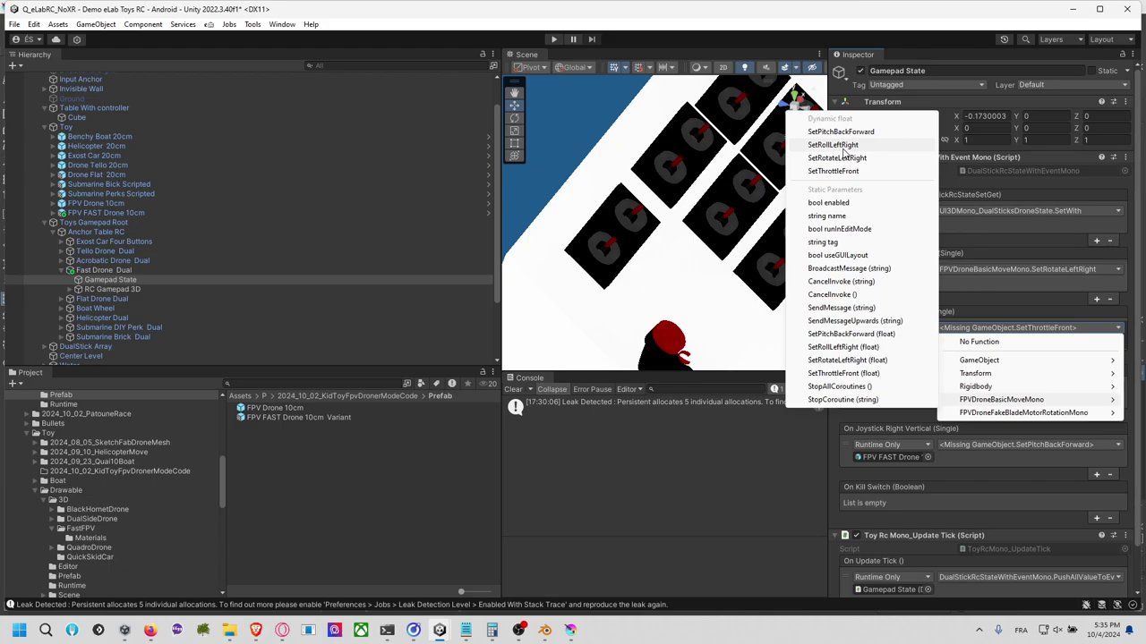
{"action": "left_click", "coordinate": [842, 171]}
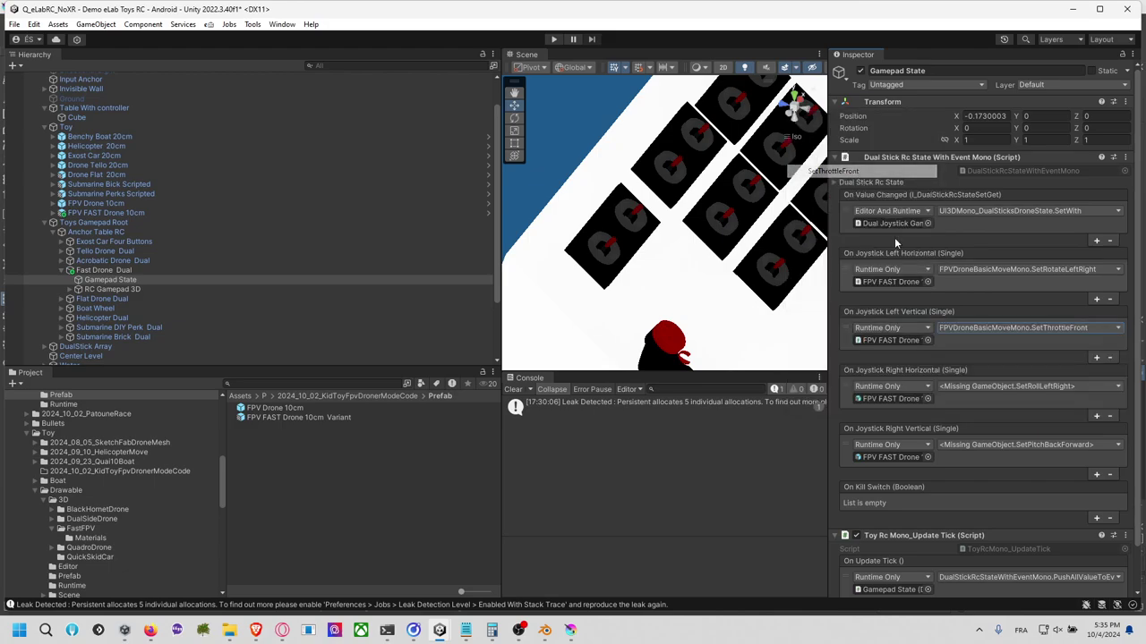
Step: Make right horizontal call SetRollLeftRight and right vertical call SetPitchBackForward, then select FPV FAST Drone 10cm
{"action": "left_click", "coordinate": [1031, 386]}
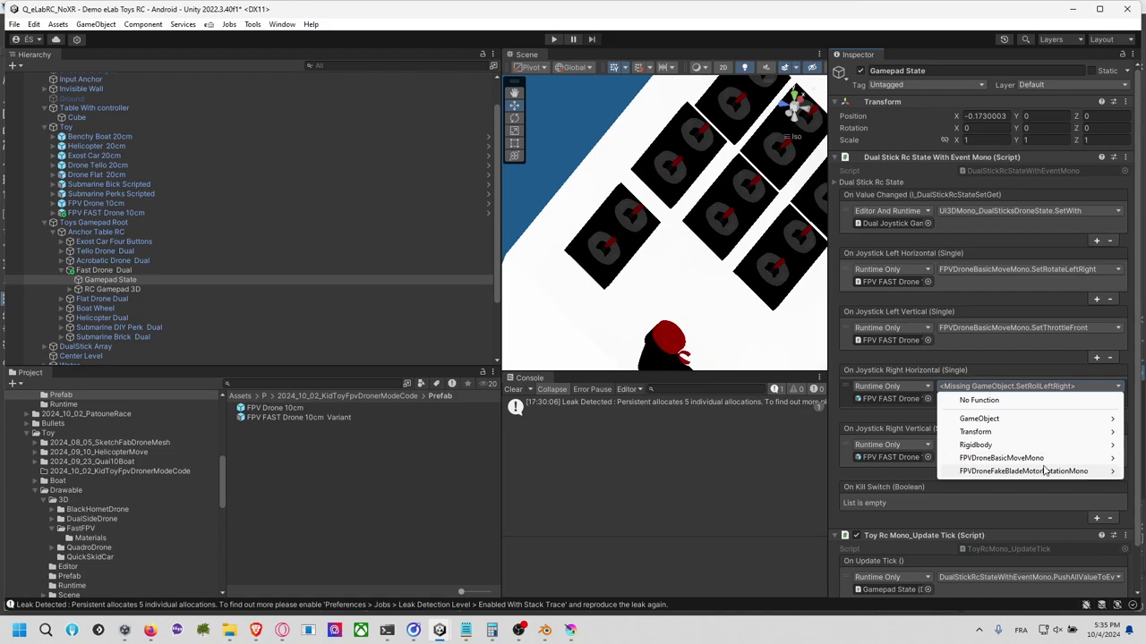
{"action": "mouse_move", "coordinate": [1056, 458]}
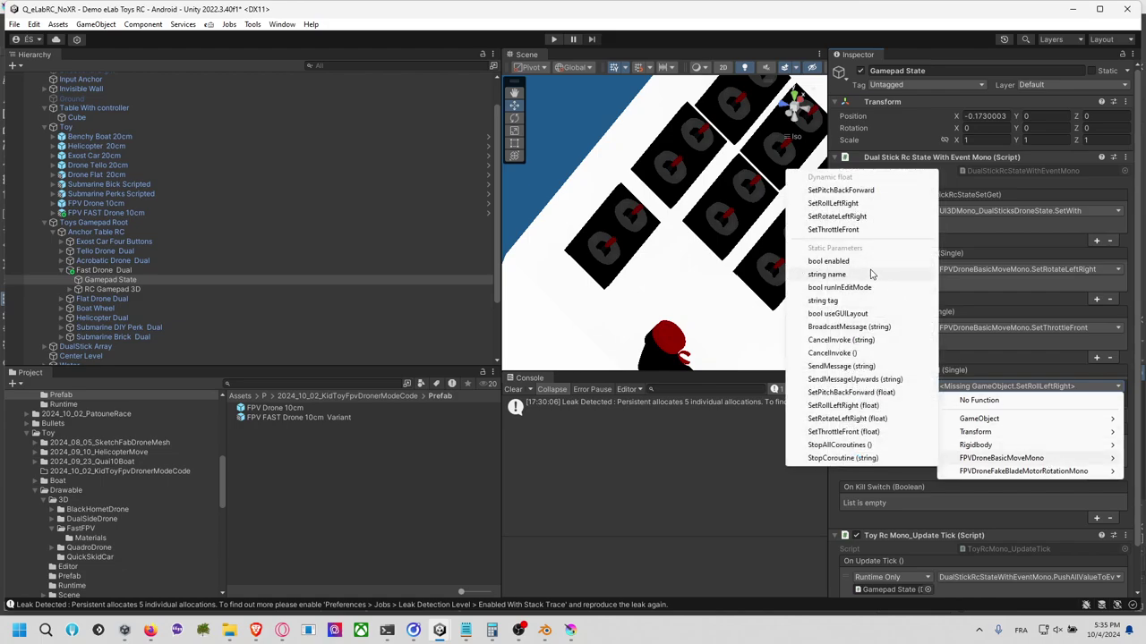
{"action": "left_click", "coordinate": [842, 209]}
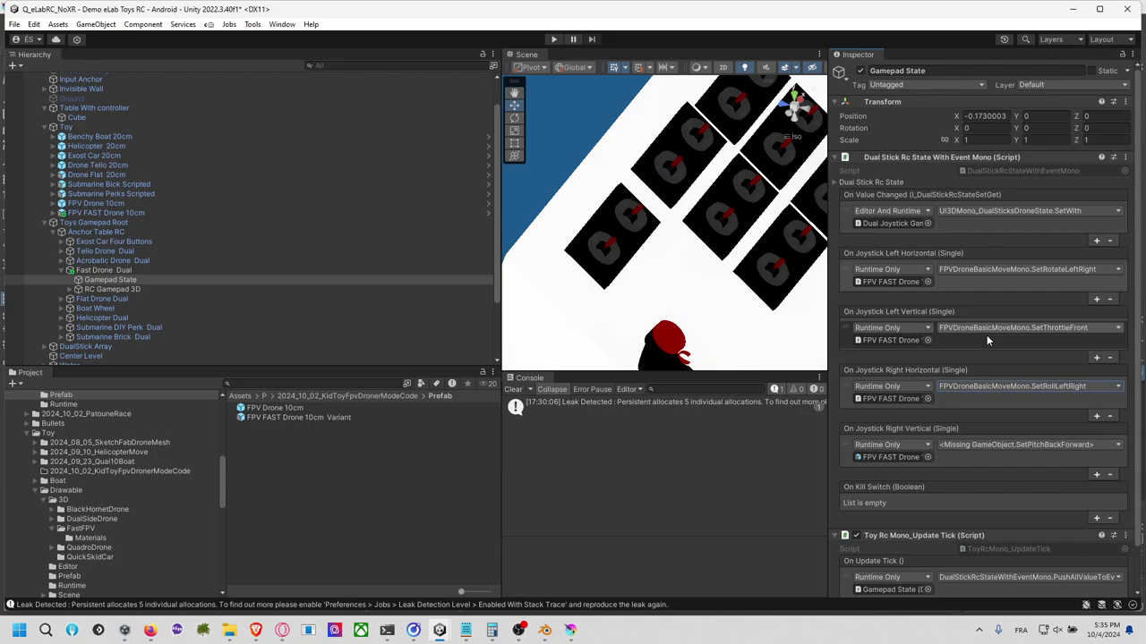
{"action": "left_click", "coordinate": [1020, 445]}
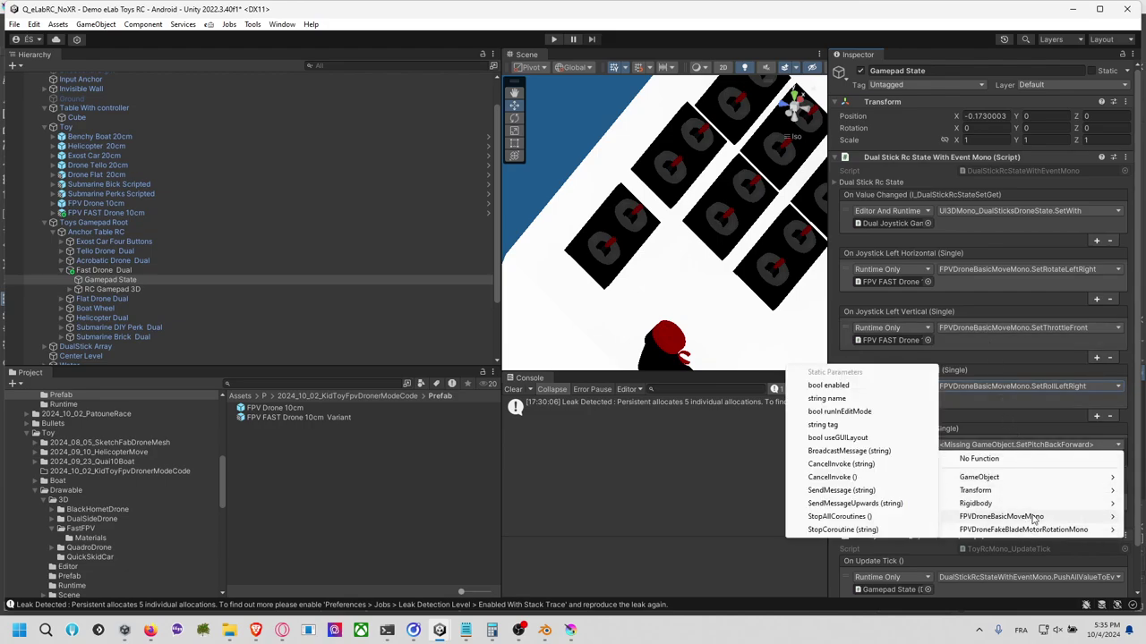
{"action": "mouse_move", "coordinate": [1034, 518]}
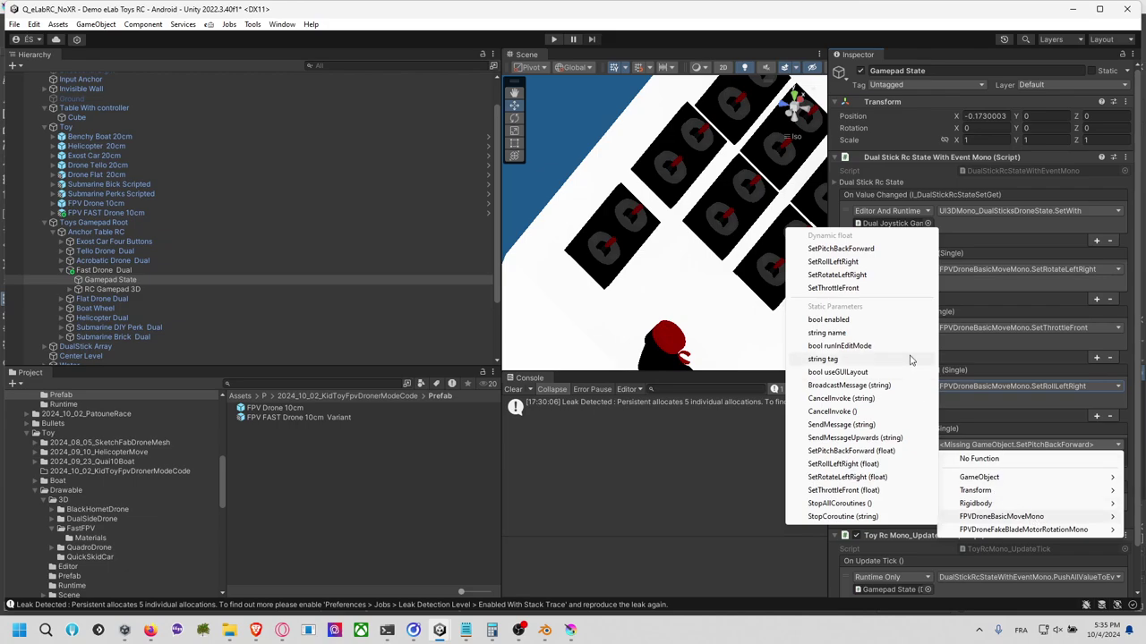
{"action": "left_click", "coordinate": [886, 249]}
{"action": "left_click", "coordinate": [895, 456]}
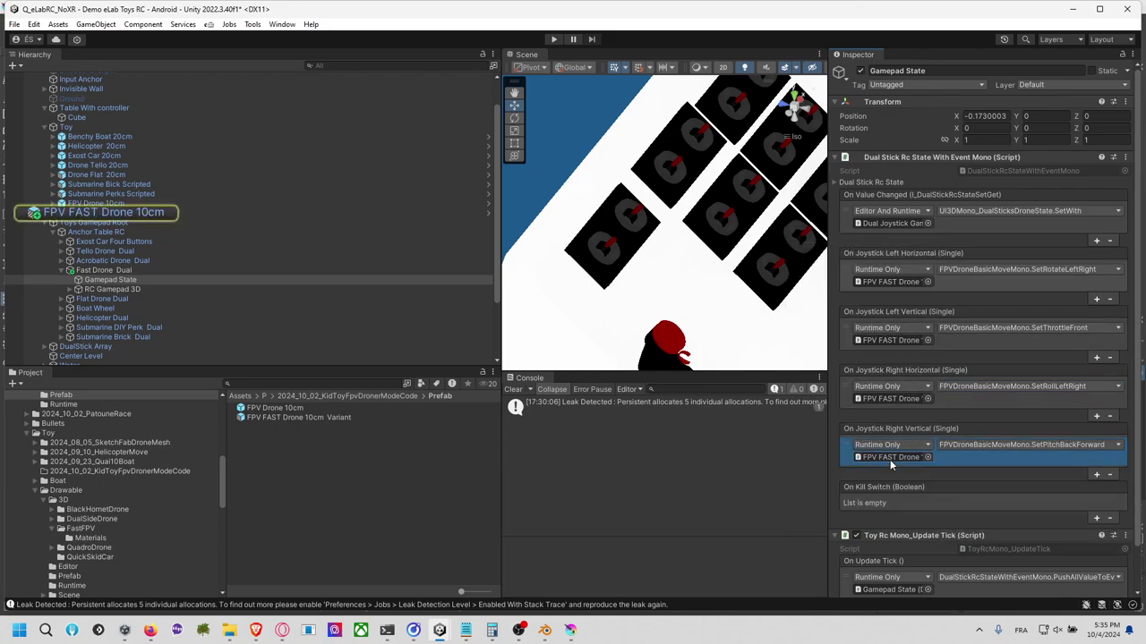
{"action": "left_click", "coordinate": [108, 212]}
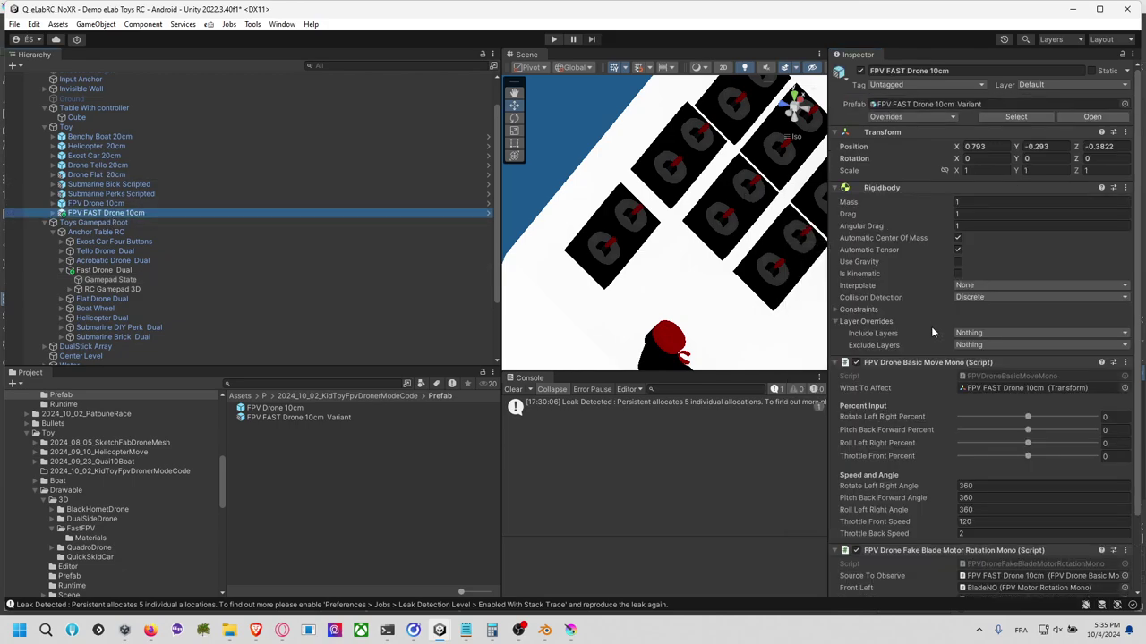
Step: Set FPV Drone Basic Move Mono's Pitch Back Forward Angle and Roll Left Right Angle to 20
{"action": "scroll", "coordinate": [931, 326], "scroll_direction": "down", "scroll_amount": 2}
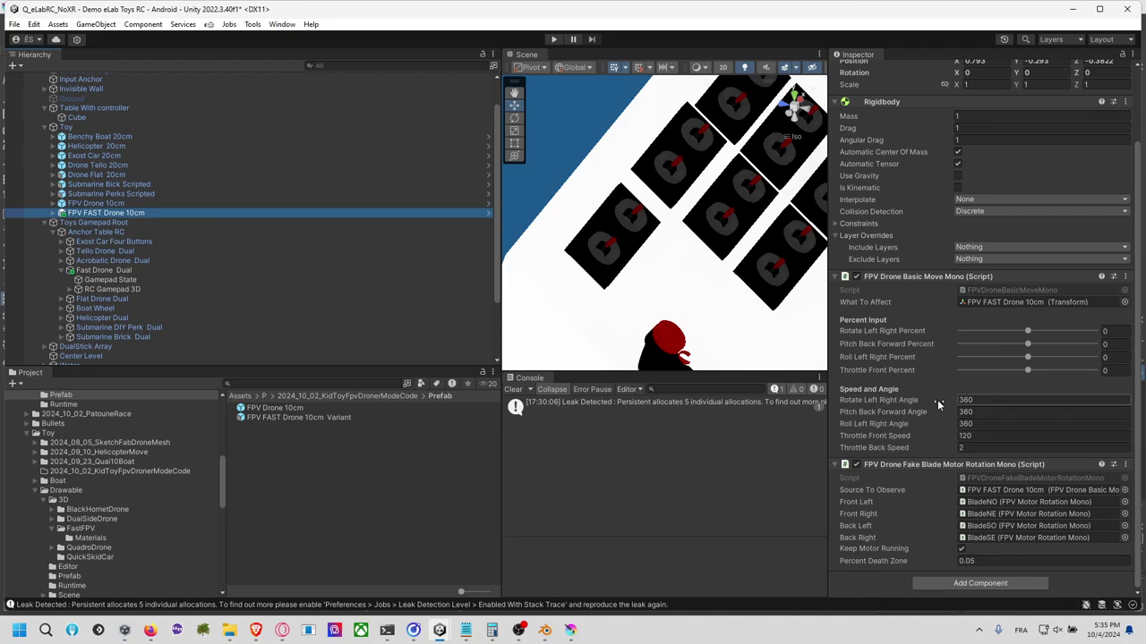
{"action": "left_click", "coordinate": [993, 402]}
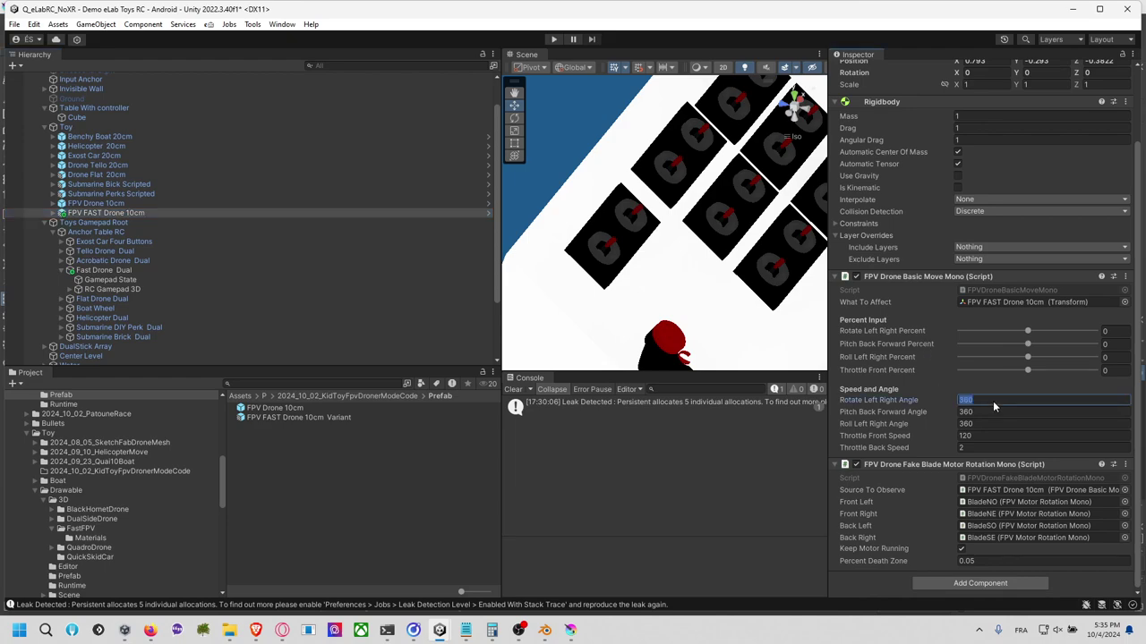
{"action": "left_click", "coordinate": [983, 412]}
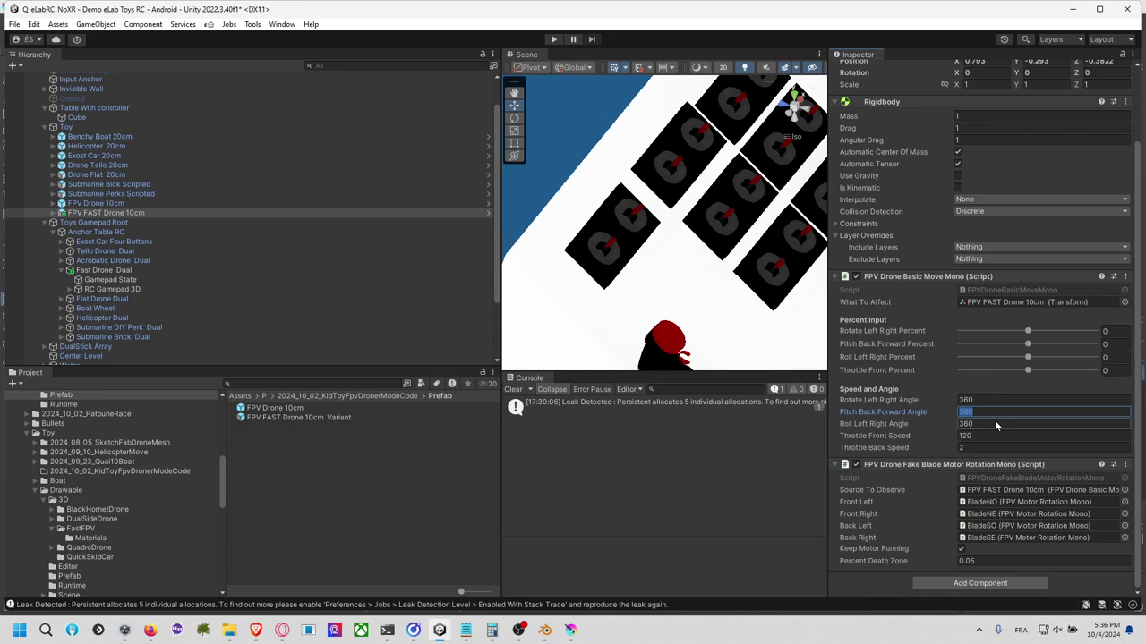
{"action": "type", "text": "20"}
{"action": "left_click", "coordinate": [990, 425]}
{"action": "type", "text": "20"}
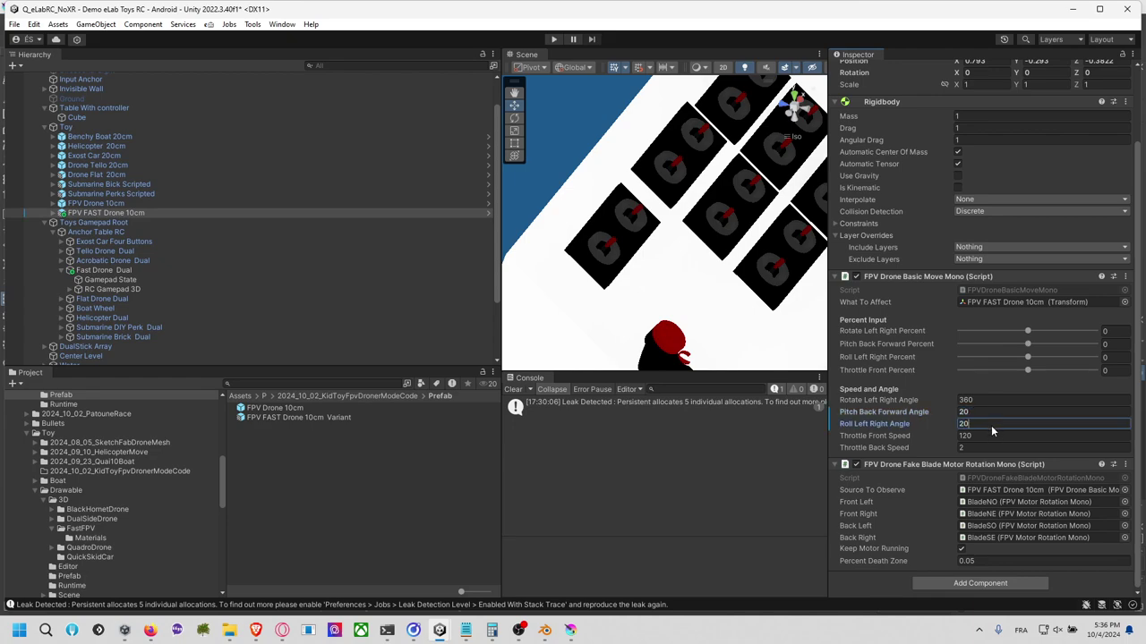
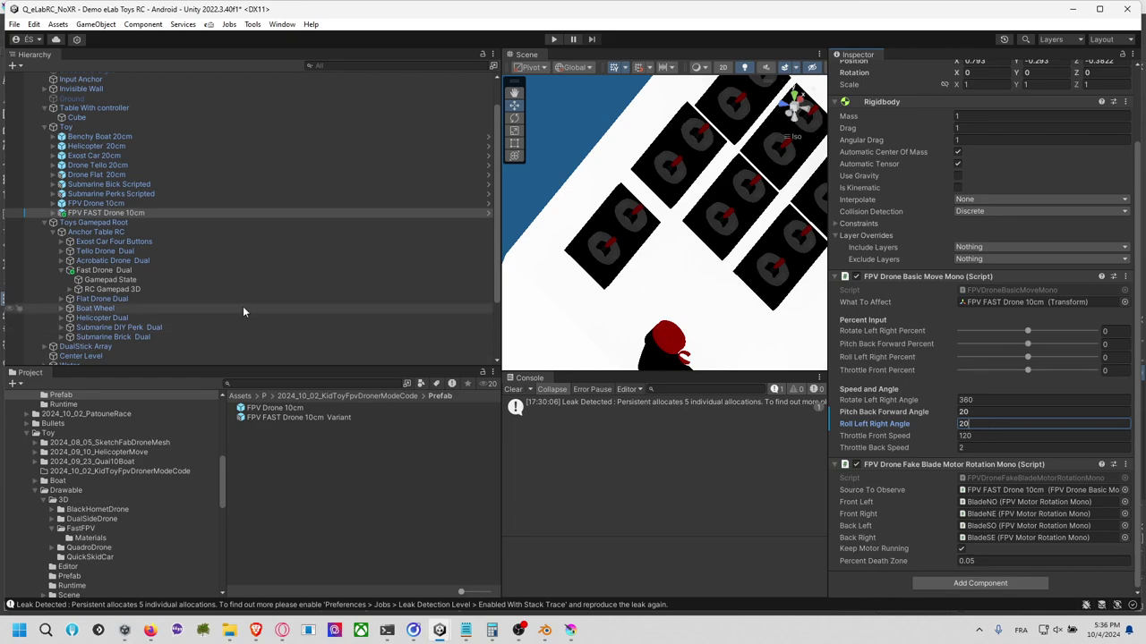
Step: Apply all of FPV FAST Drone 10cm's overrides to its prefab variant
{"action": "right_click", "coordinate": [901, 278]}
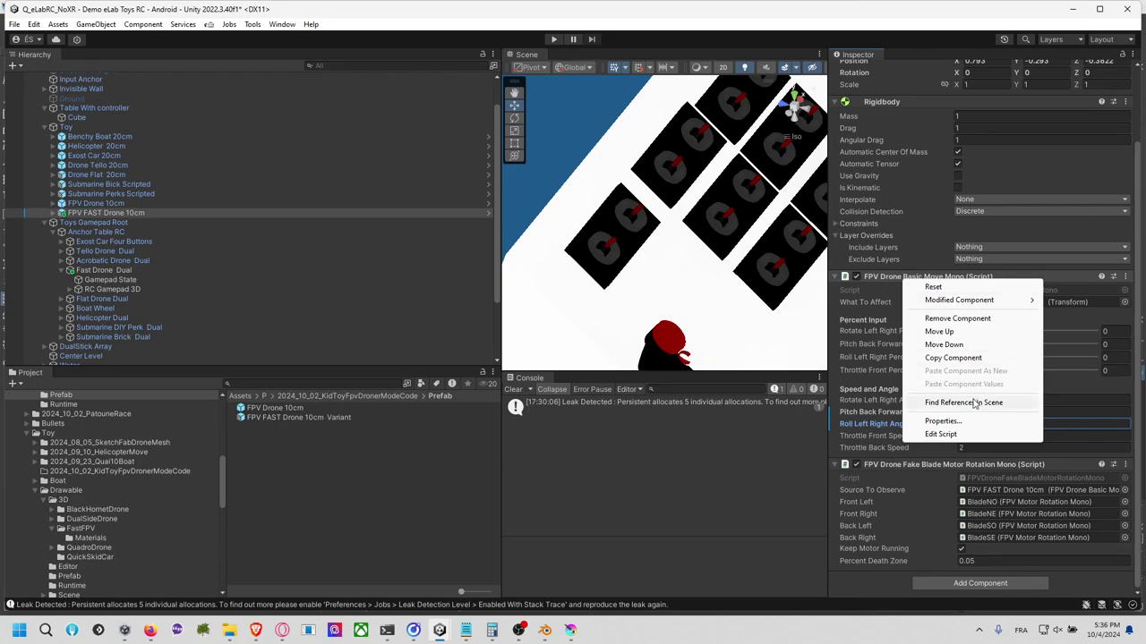
{"action": "left_click", "coordinate": [189, 216]}
{"action": "left_click", "coordinate": [253, 214]}
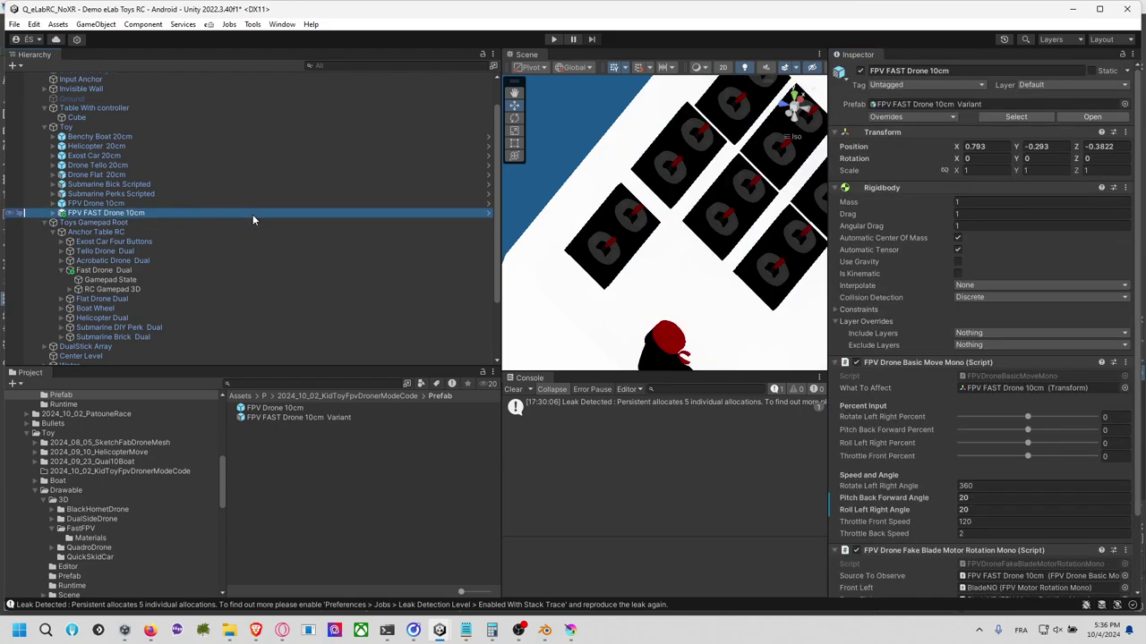
{"action": "left_click", "coordinate": [929, 118]}
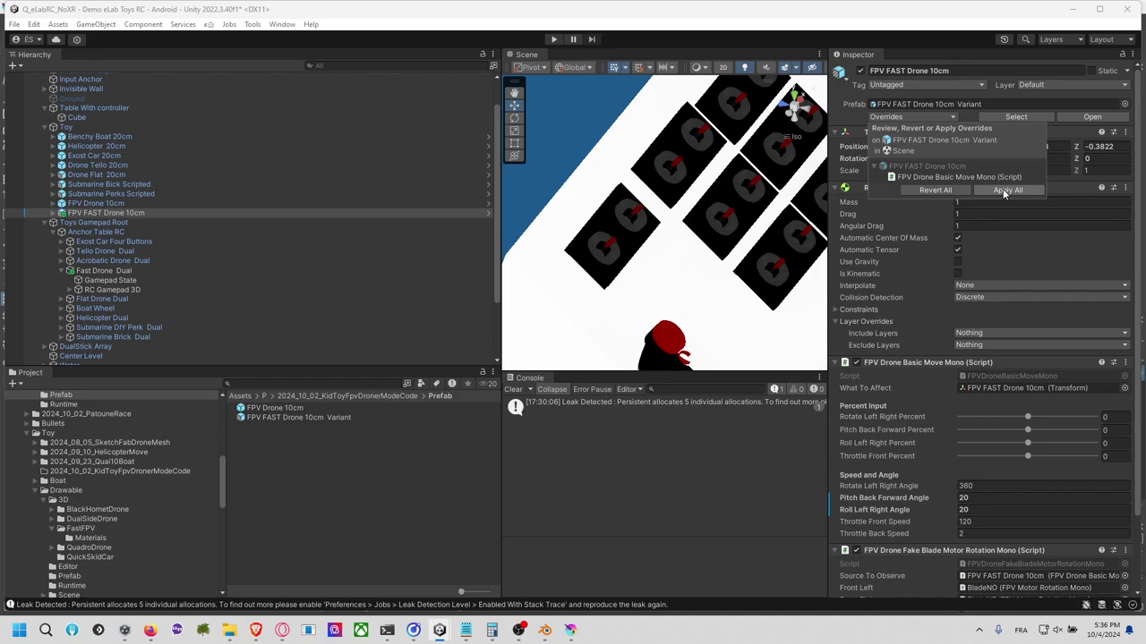
{"action": "left_click", "coordinate": [1003, 191]}
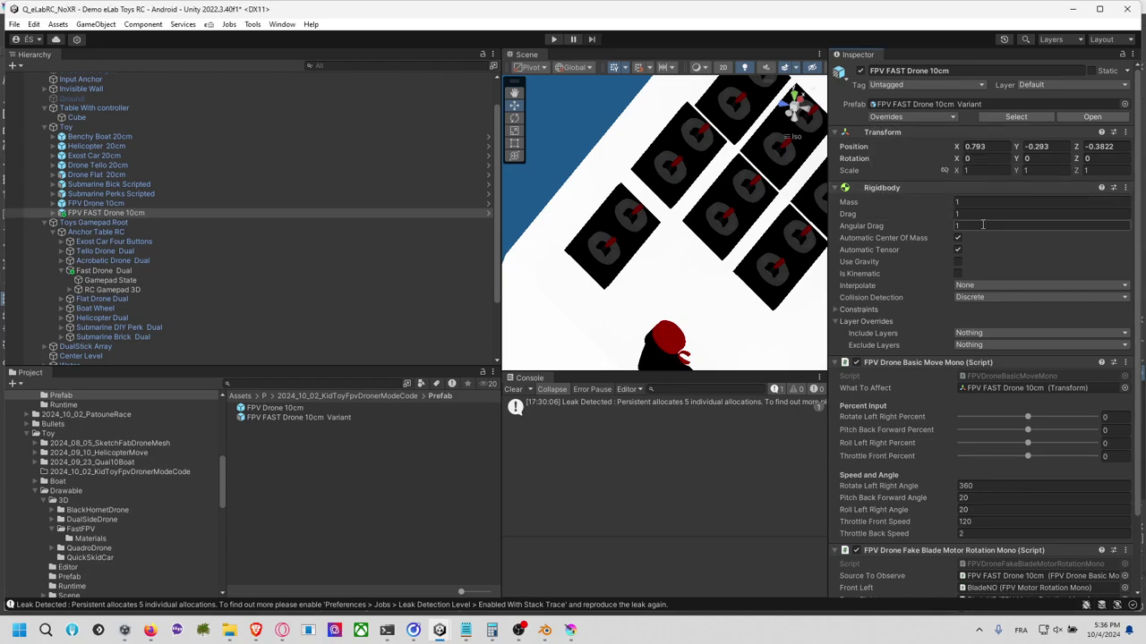
Step: Frame FPV FAST Drone 10cm in the Scene view, then select Exost Car Four Buttons
{"action": "scroll", "coordinate": [704, 259], "scroll_direction": "down", "scroll_amount": 8}
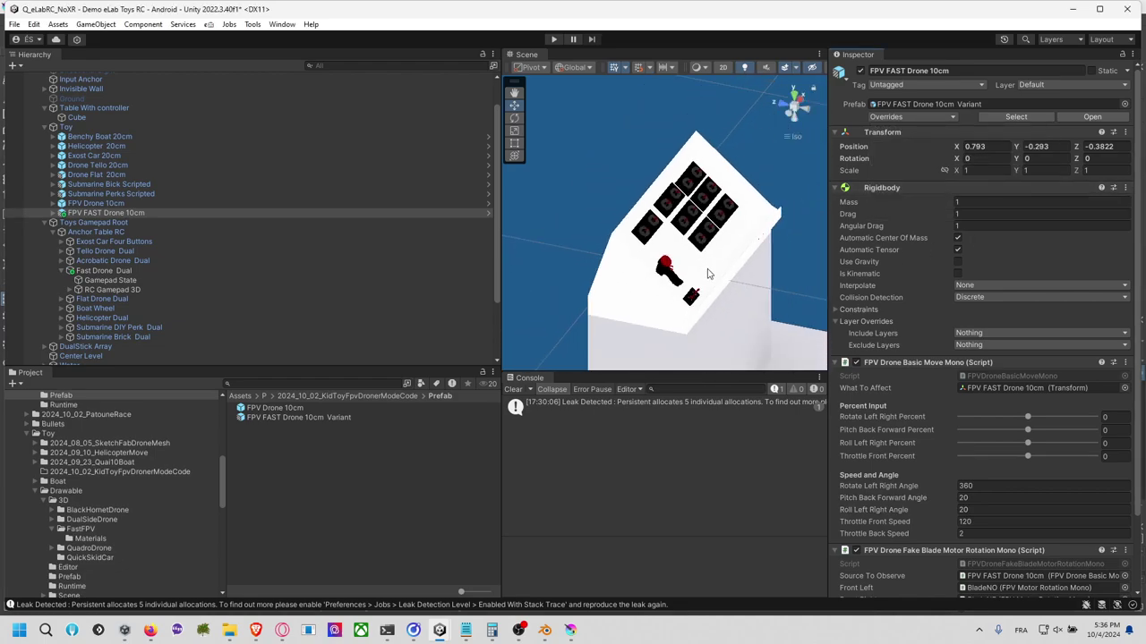
{"action": "scroll", "coordinate": [706, 283], "scroll_direction": "down", "scroll_amount": 8}
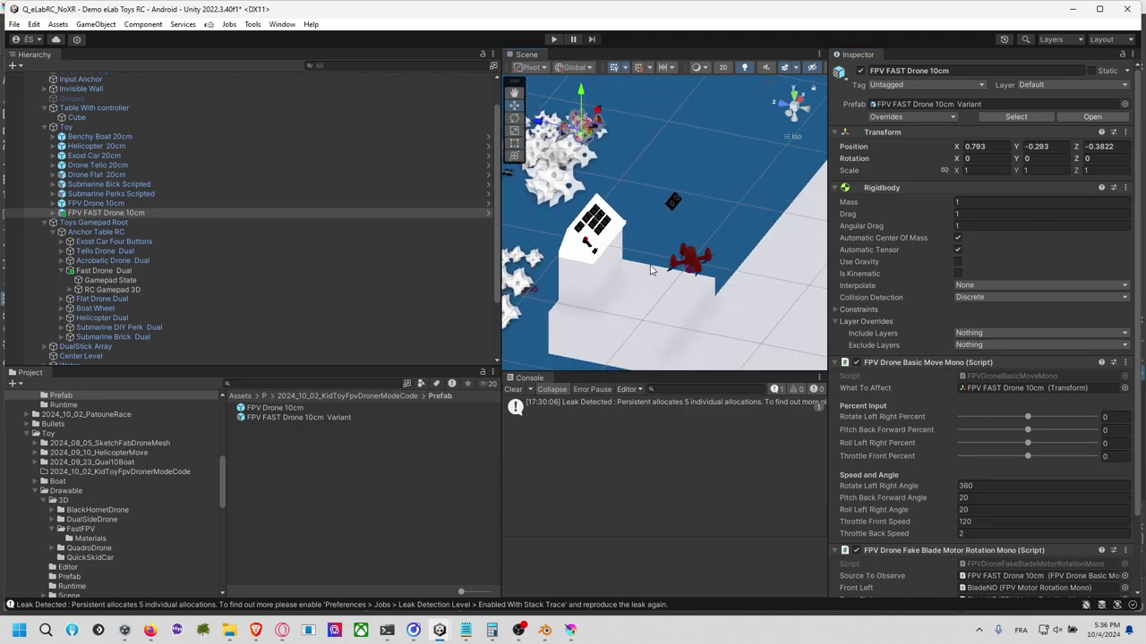
{"action": "key", "text": "f"}
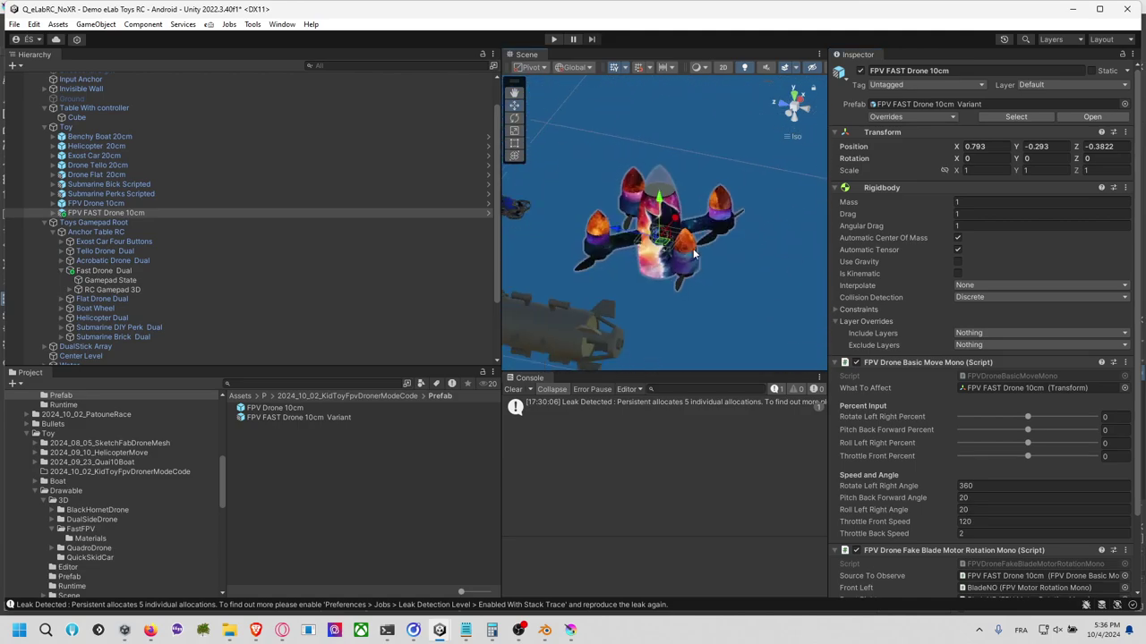
{"action": "scroll", "coordinate": [711, 252], "scroll_direction": "down", "scroll_amount": 3}
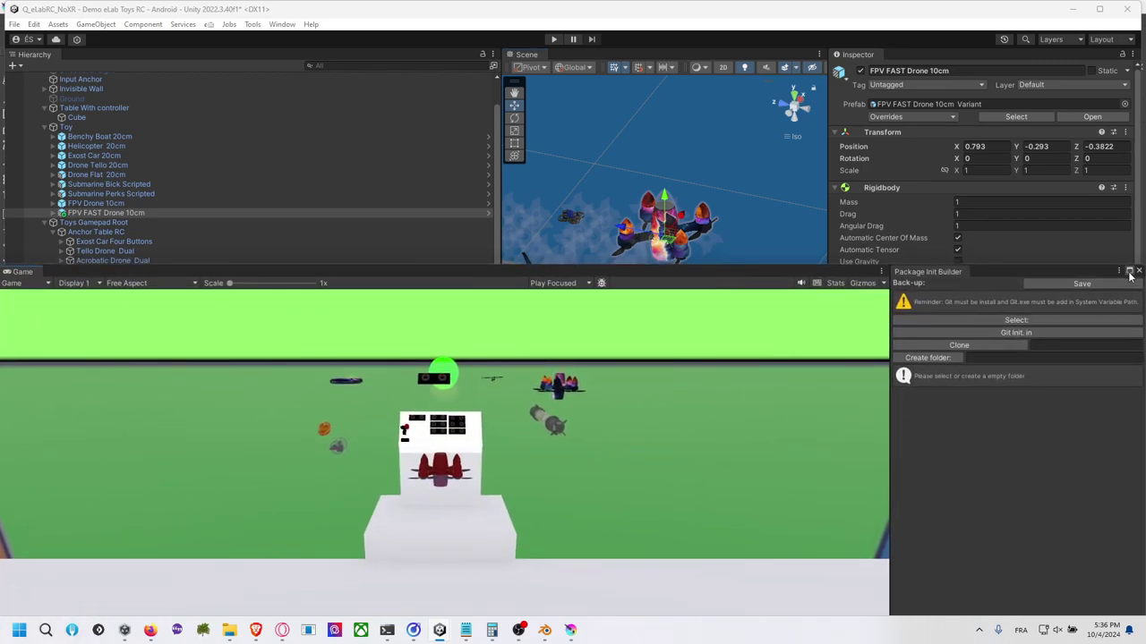
{"action": "left_click", "coordinate": [231, 240]}
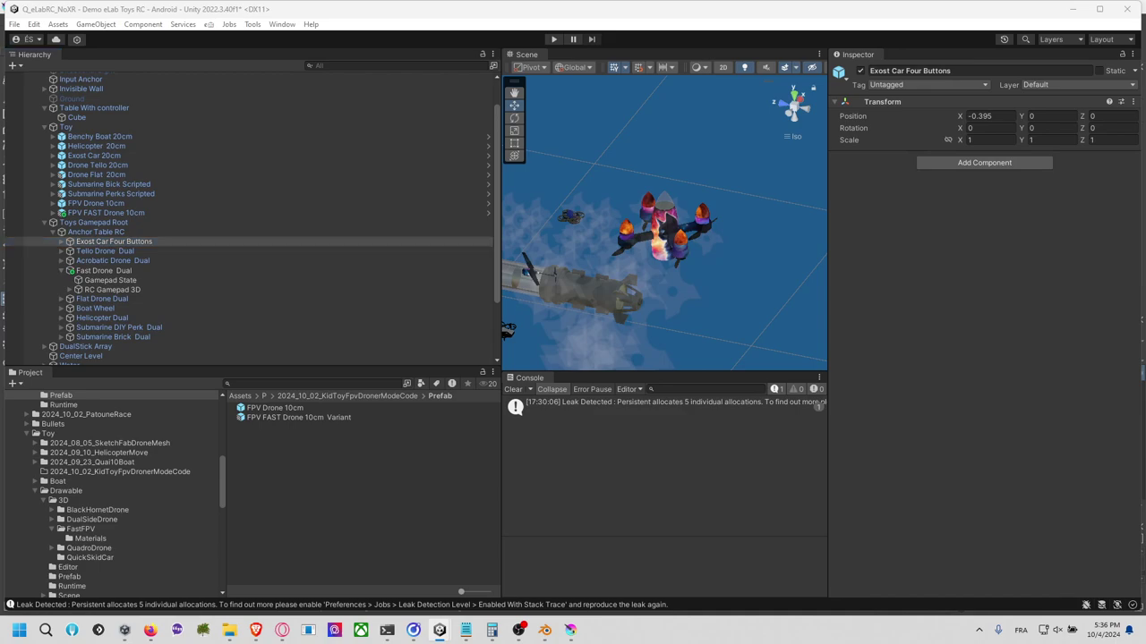
Step: Add FPV FAST Drone 10cm as the ninth element of DualStick Array's Dual Sticks Group
{"action": "left_click", "coordinate": [141, 214]}
{"action": "scroll", "coordinate": [142, 224], "scroll_direction": "down", "scroll_amount": 3}
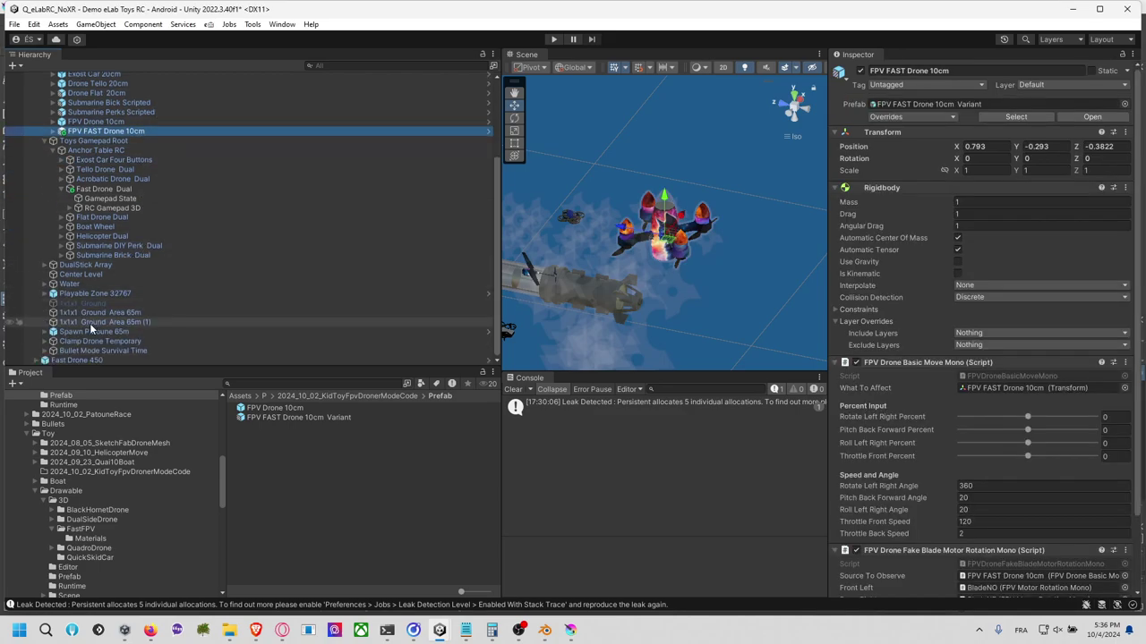
{"action": "left_click", "coordinate": [100, 265]}
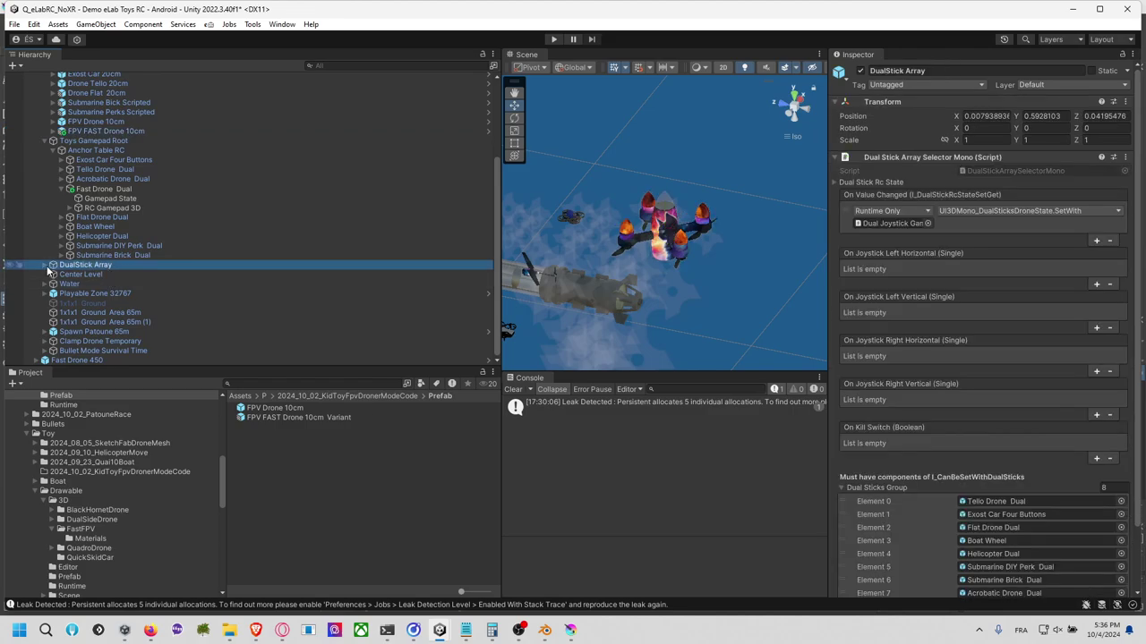
{"action": "left_click", "coordinate": [45, 266]}
{"action": "scroll", "coordinate": [879, 397], "scroll_direction": "down", "scroll_amount": 3}
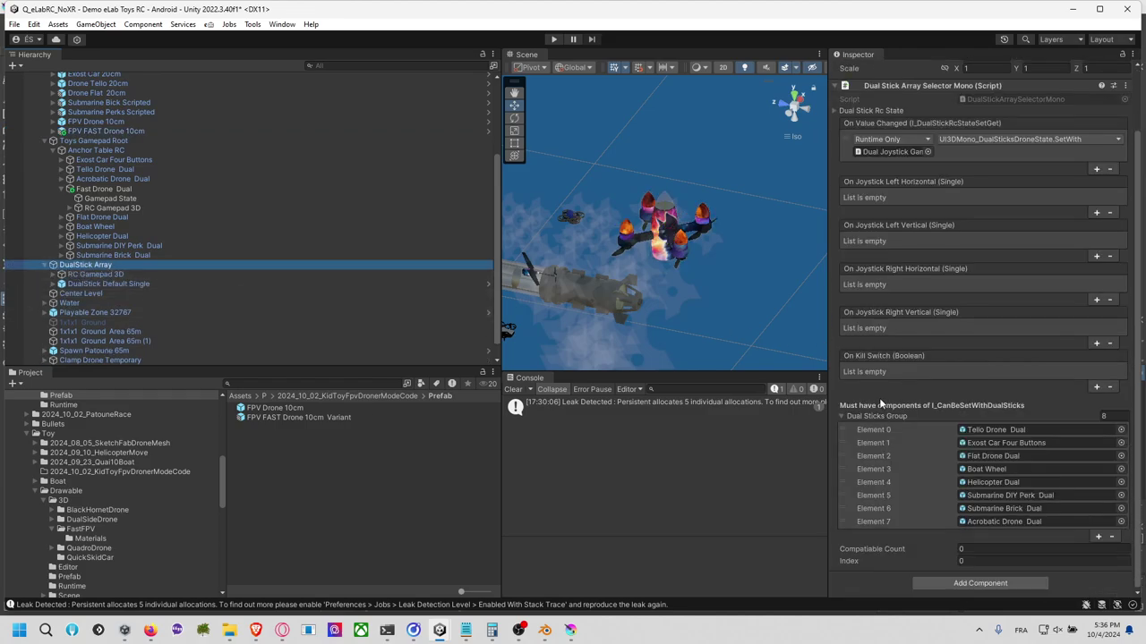
{"action": "scroll", "coordinate": [173, 230], "scroll_direction": "up", "scroll_amount": 3}
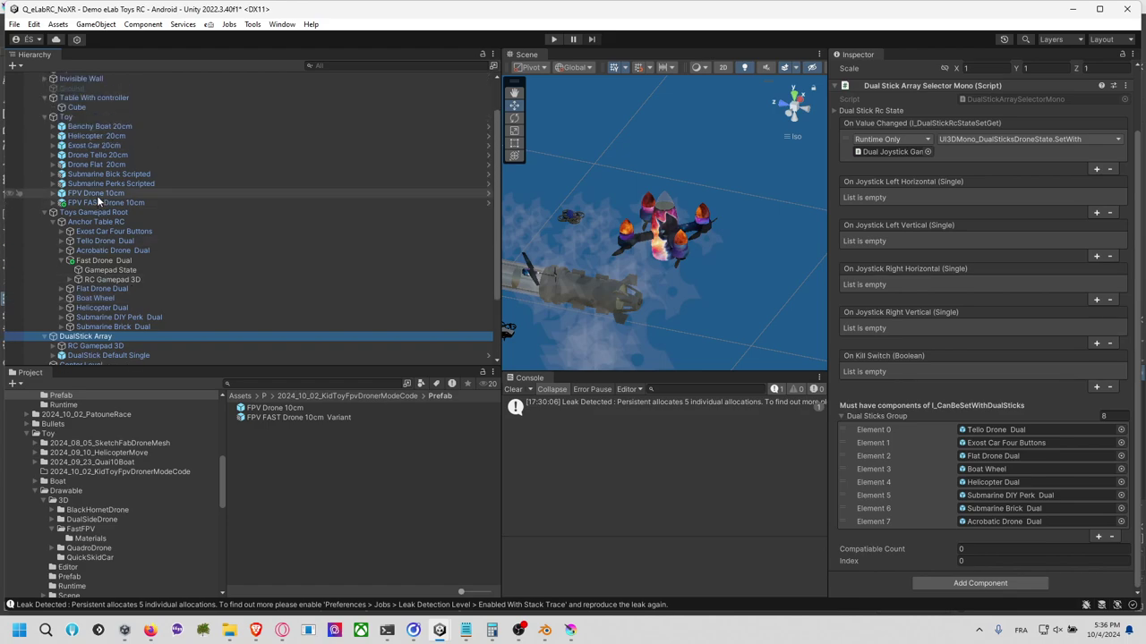
{"action": "left_click_drag", "start_coordinate": [97, 199], "coordinate": [925, 414]}
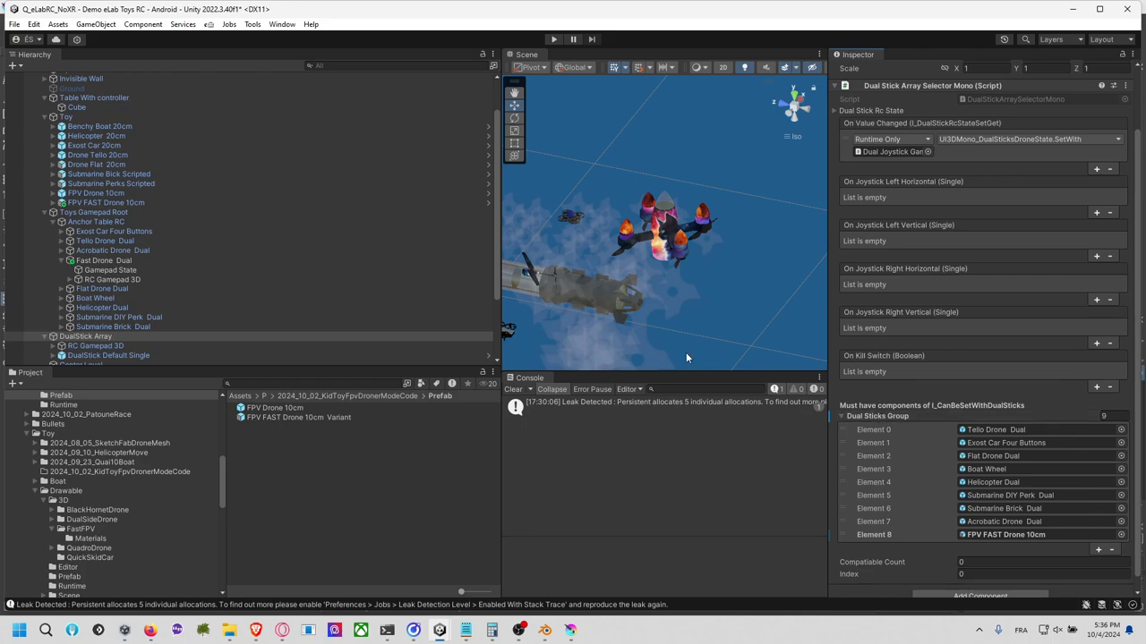
{"action": "scroll", "coordinate": [331, 197], "scroll_direction": "up", "scroll_amount": 2}
Step: Apply all prefab overrides on the root Demo eLabToysRC object
{"action": "left_click", "coordinate": [218, 87]}
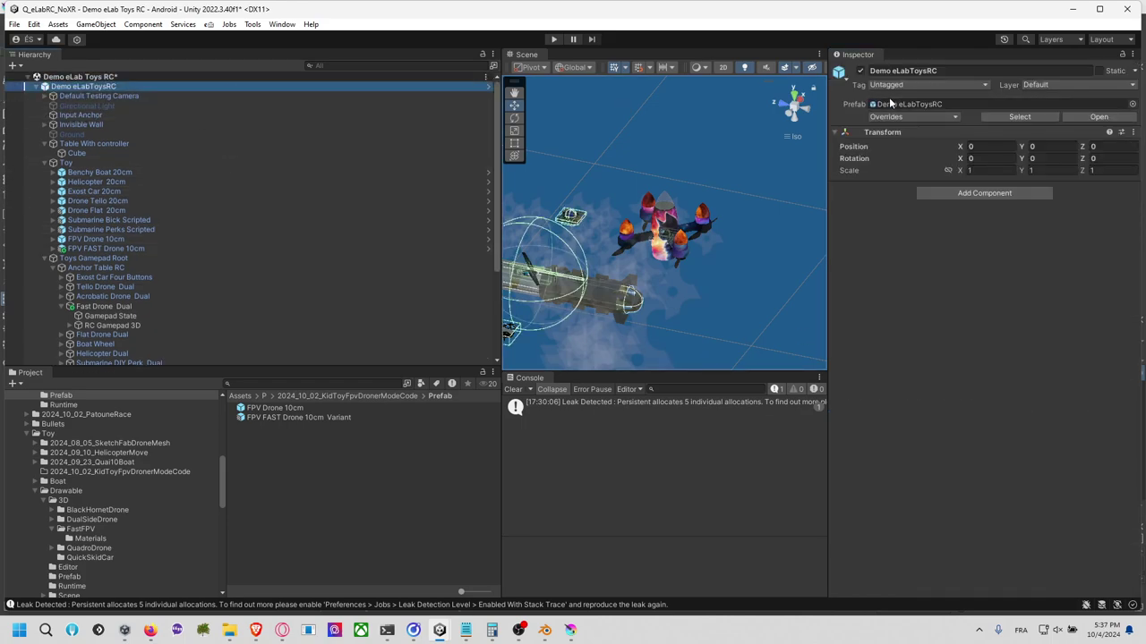
{"action": "left_click", "coordinate": [923, 117]}
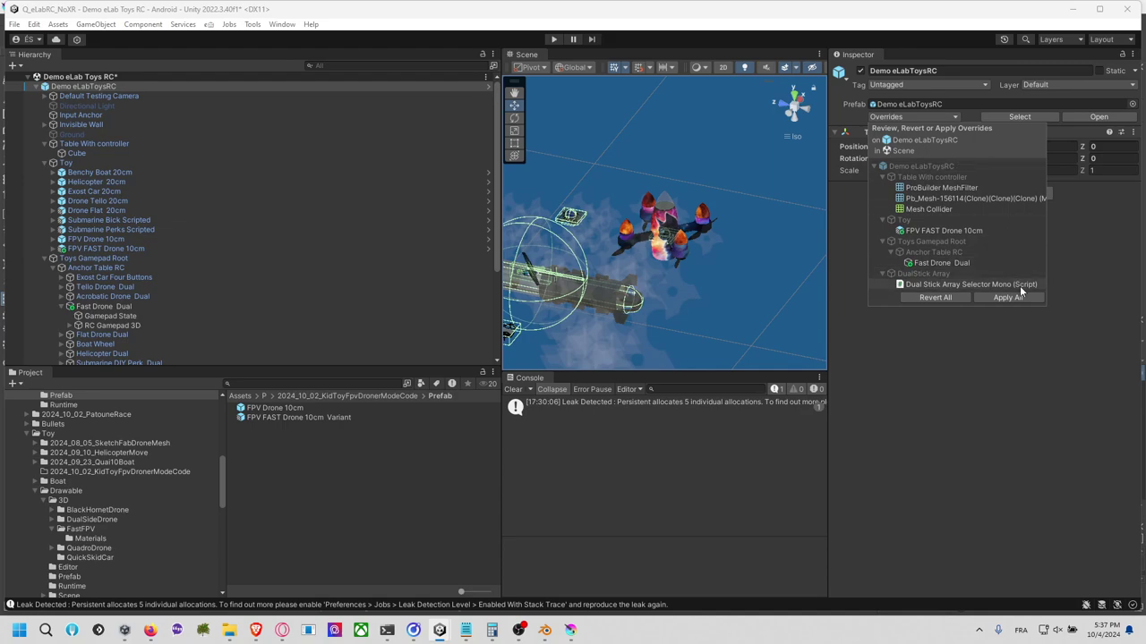
{"action": "left_click", "coordinate": [187, 143]}
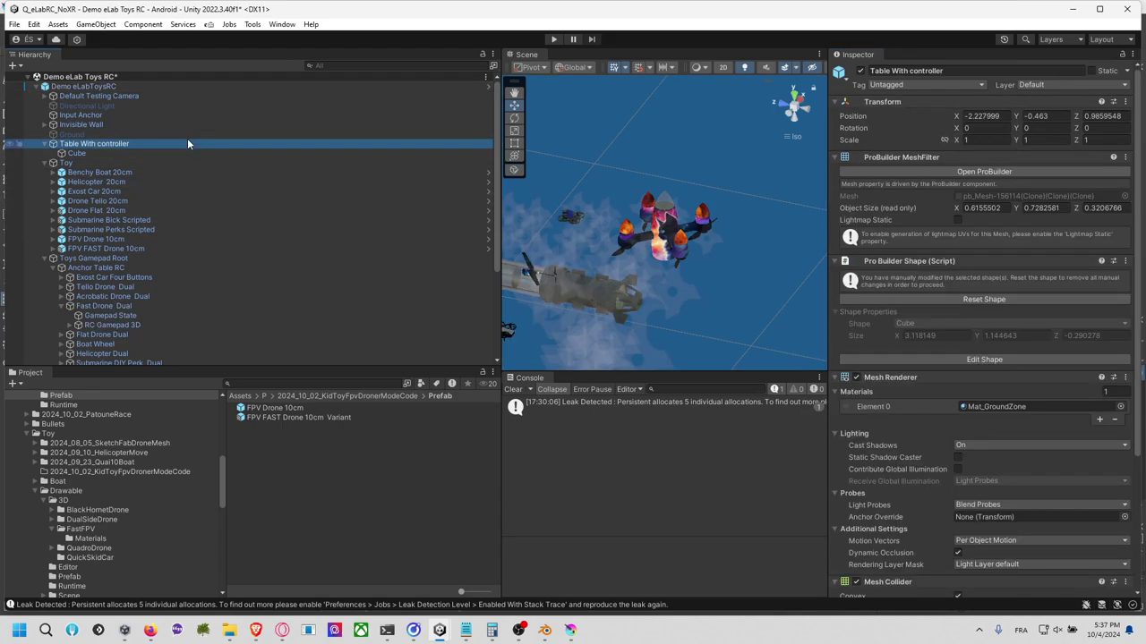
Step: Enter Play mode, test-fly the drone in a maximized Game view, then exit full screen
{"action": "left_click", "coordinate": [552, 39]}
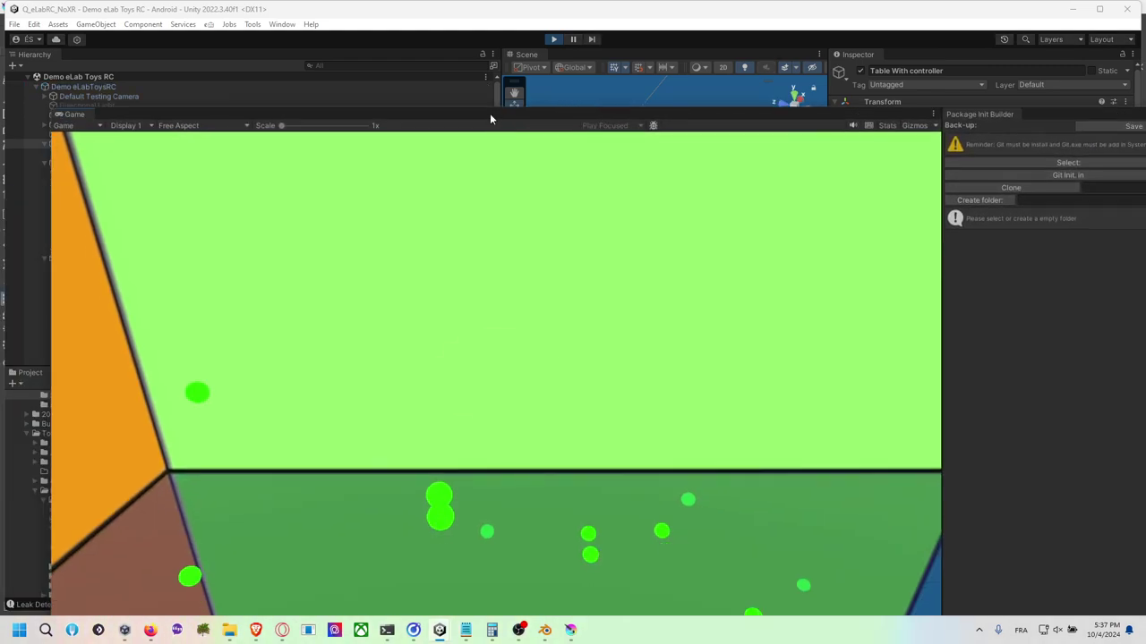
{"action": "left_click_drag", "start_coordinate": [706, 116], "coordinate": [548, 167]}
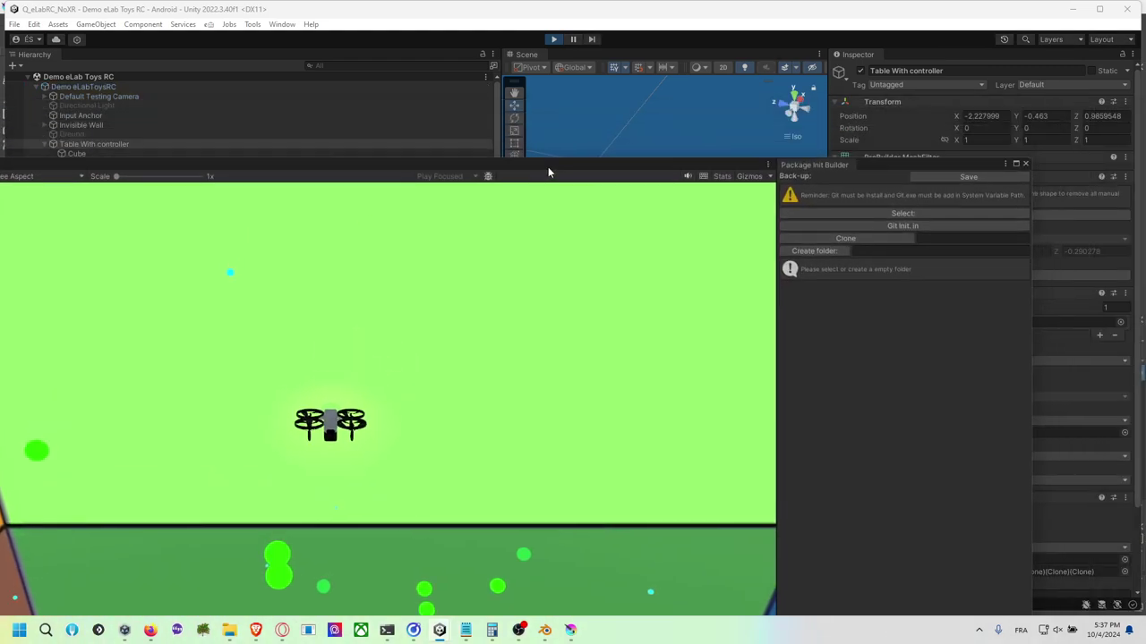
{"action": "left_click", "coordinate": [1015, 164]}
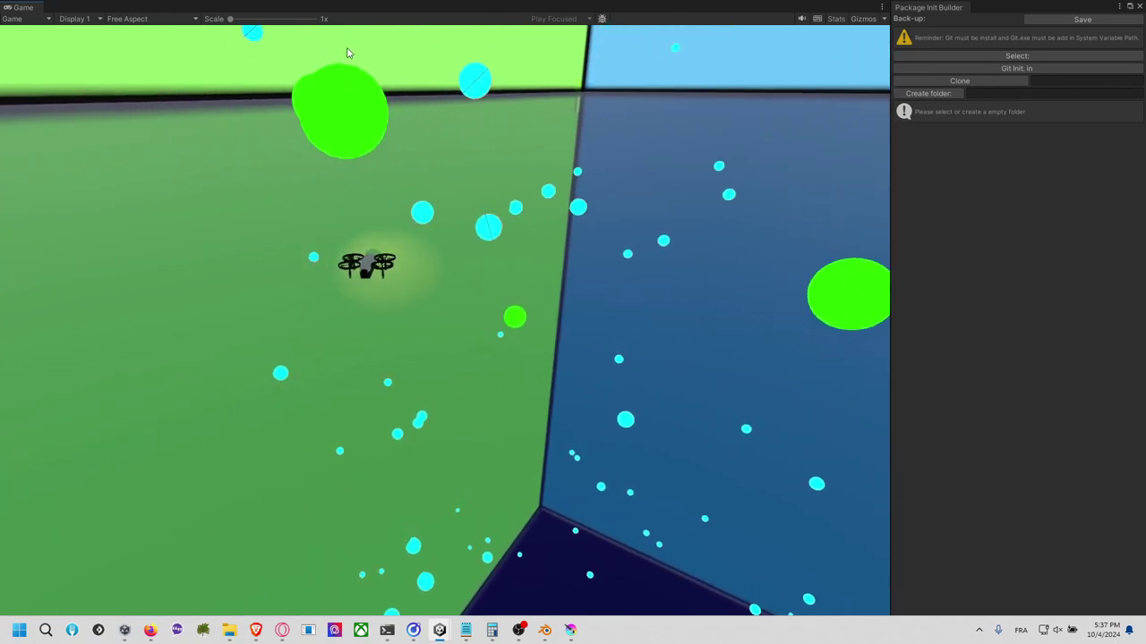
{"action": "key", "text": "ctrl+p"}
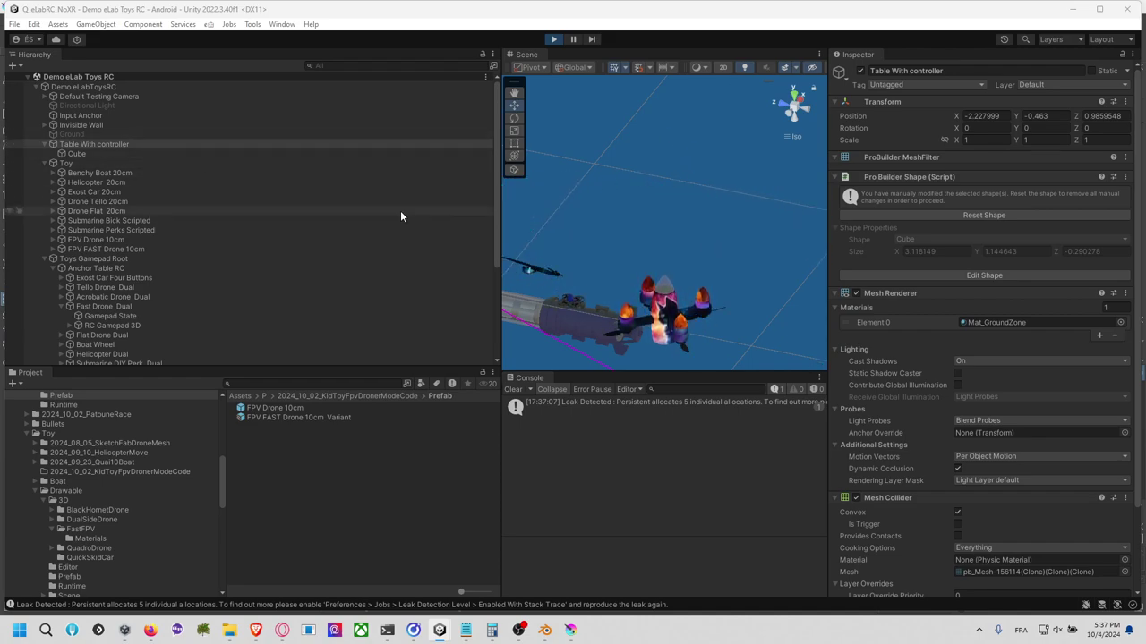
Step: Collapse the Toy group and expand Default Testing Camera in the Hierarchy
{"action": "left_click", "coordinate": [144, 173]}
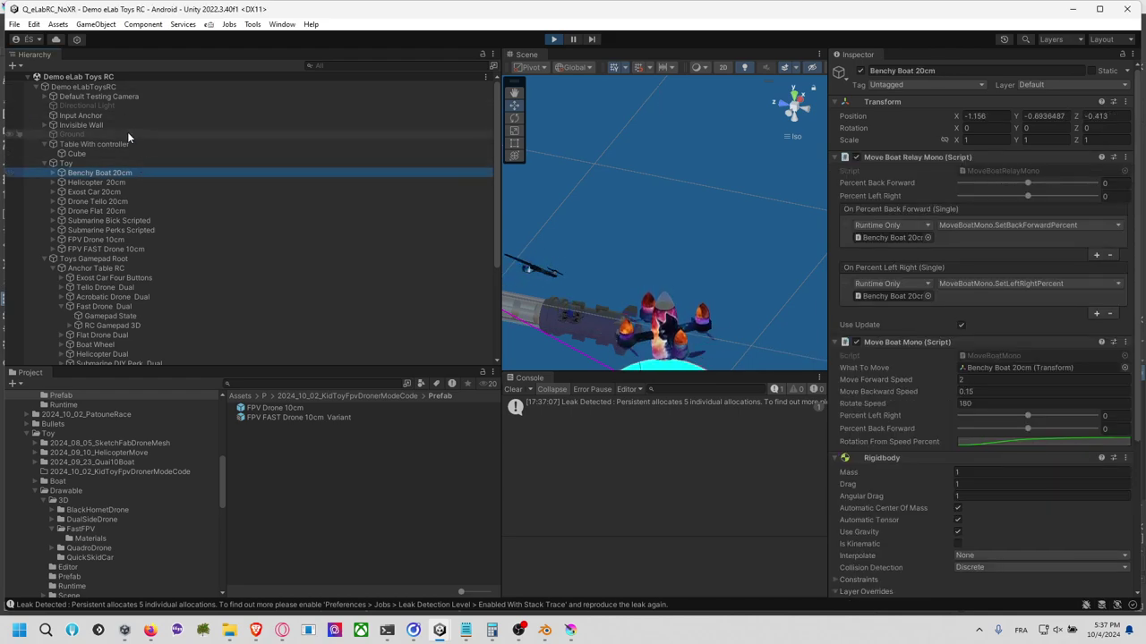
{"action": "left_click", "coordinate": [44, 164]}
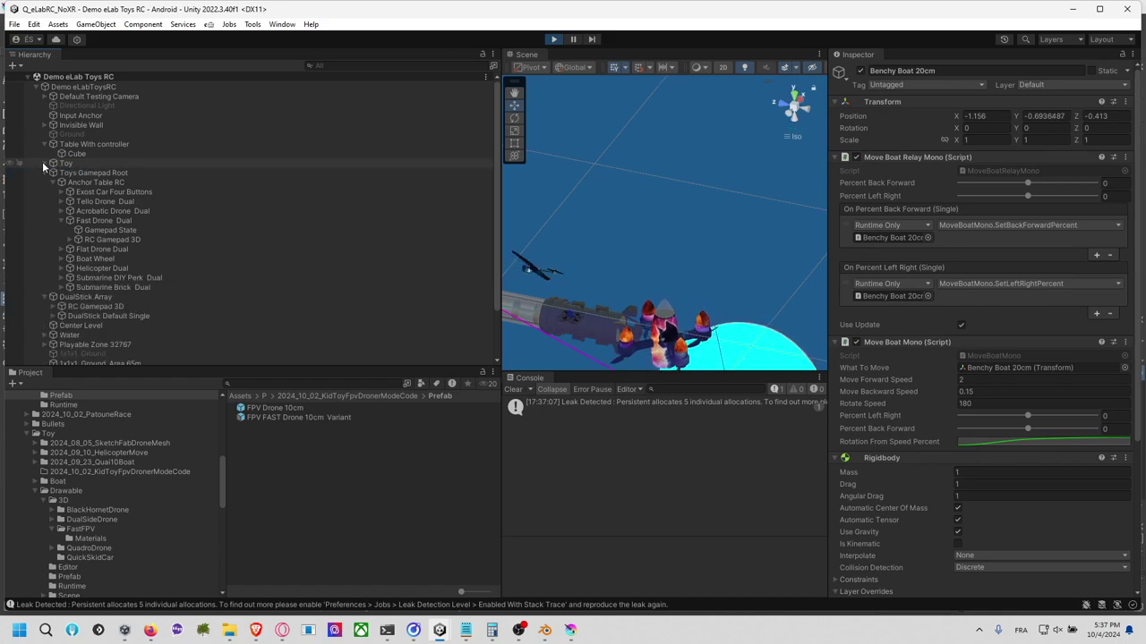
{"action": "scroll", "coordinate": [63, 175], "scroll_direction": "down", "scroll_amount": 2}
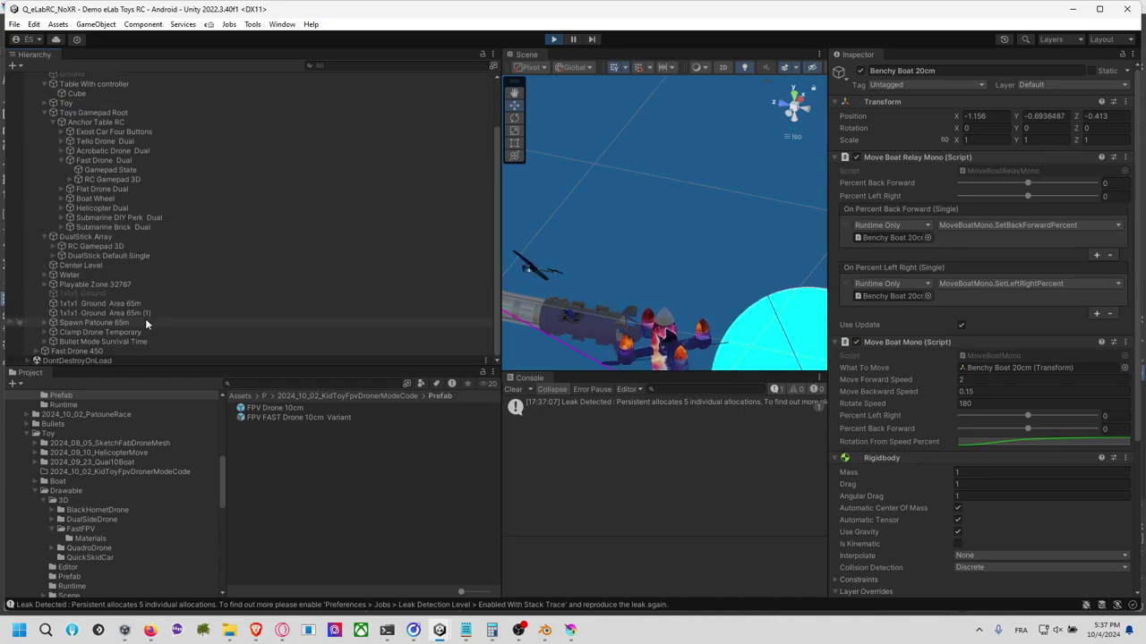
{"action": "scroll", "coordinate": [145, 319], "scroll_direction": "up", "scroll_amount": 2}
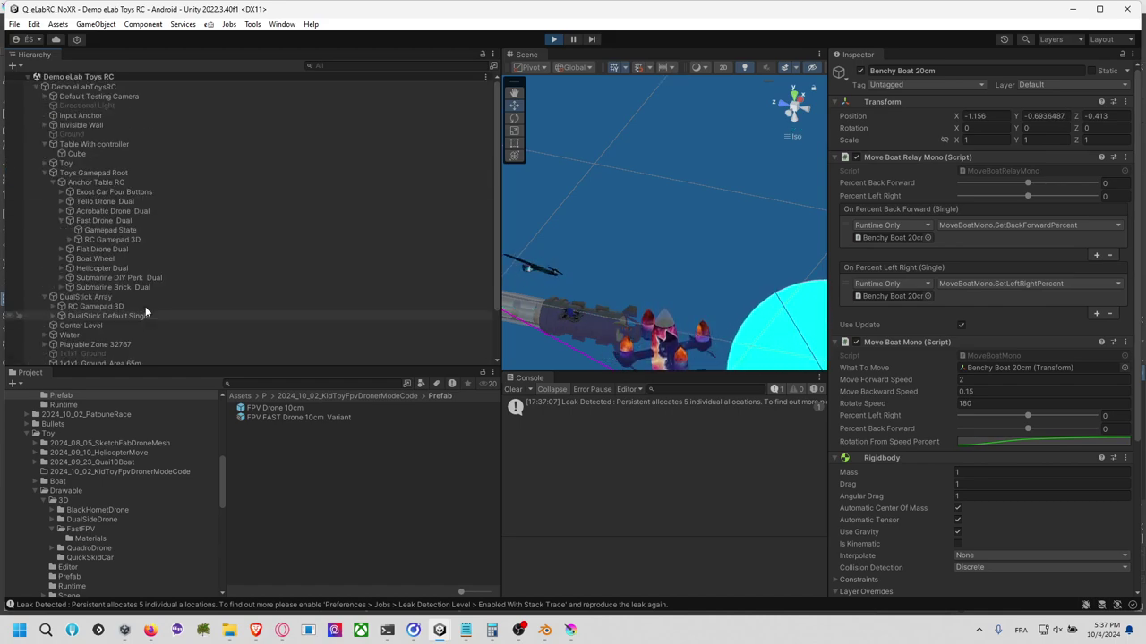
{"action": "left_click", "coordinate": [45, 96]}
{"action": "left_click", "coordinate": [80, 96]}
Step: Retarget Follow Tello to FPV FAST Drone 10cm and select its child Main Camera
{"action": "left_click", "coordinate": [86, 106]}
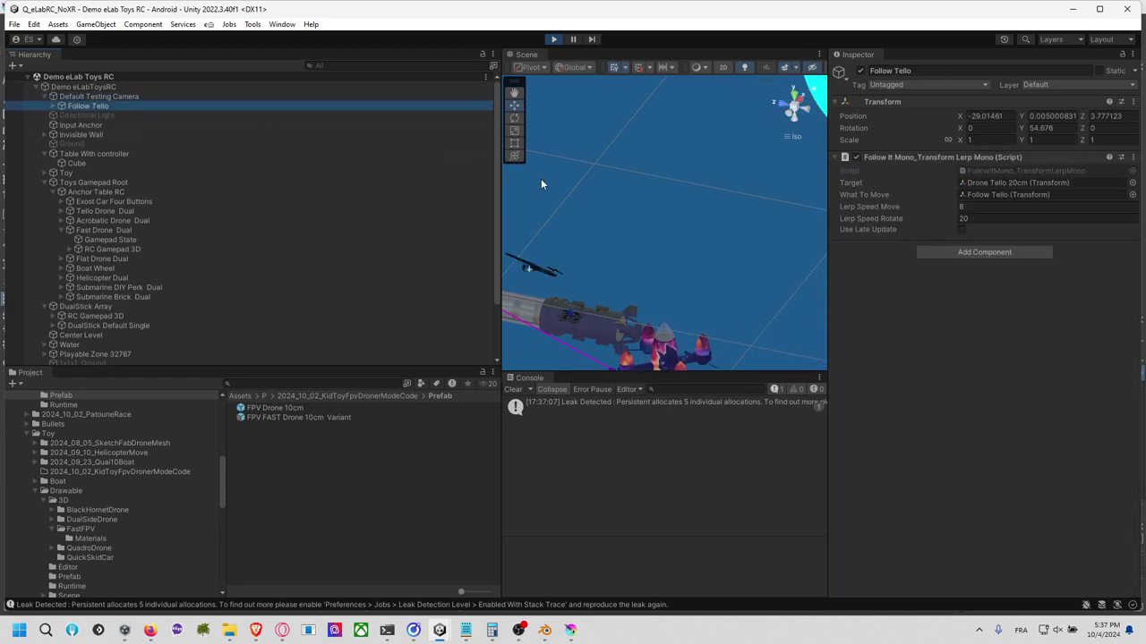
{"action": "left_click", "coordinate": [1007, 183]}
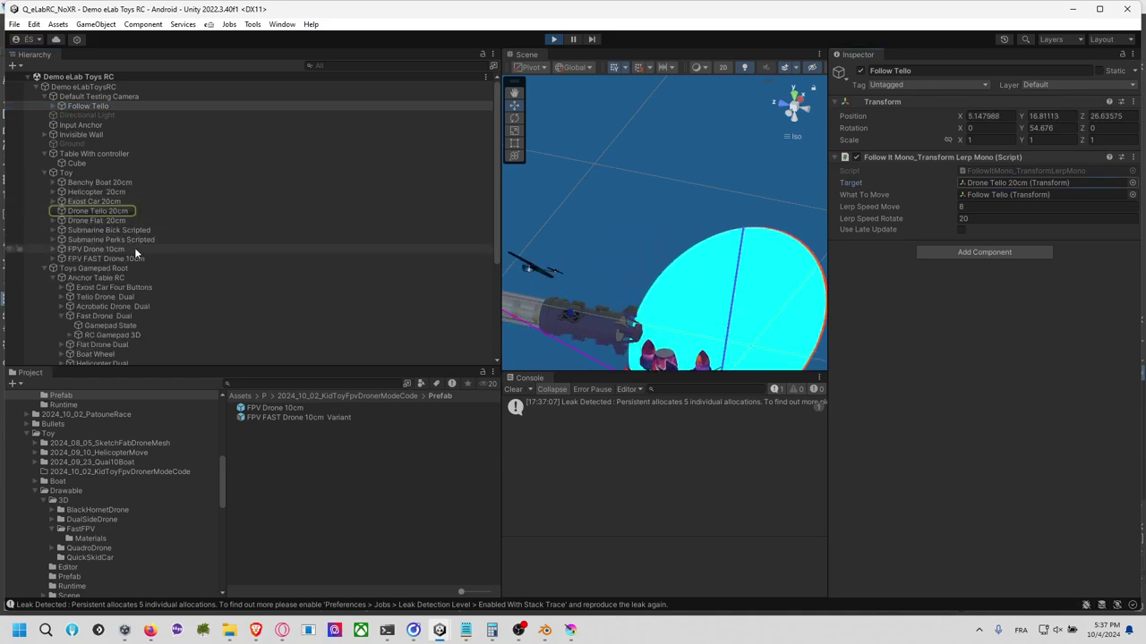
{"action": "left_click_drag", "start_coordinate": [128, 256], "coordinate": [996, 182]}
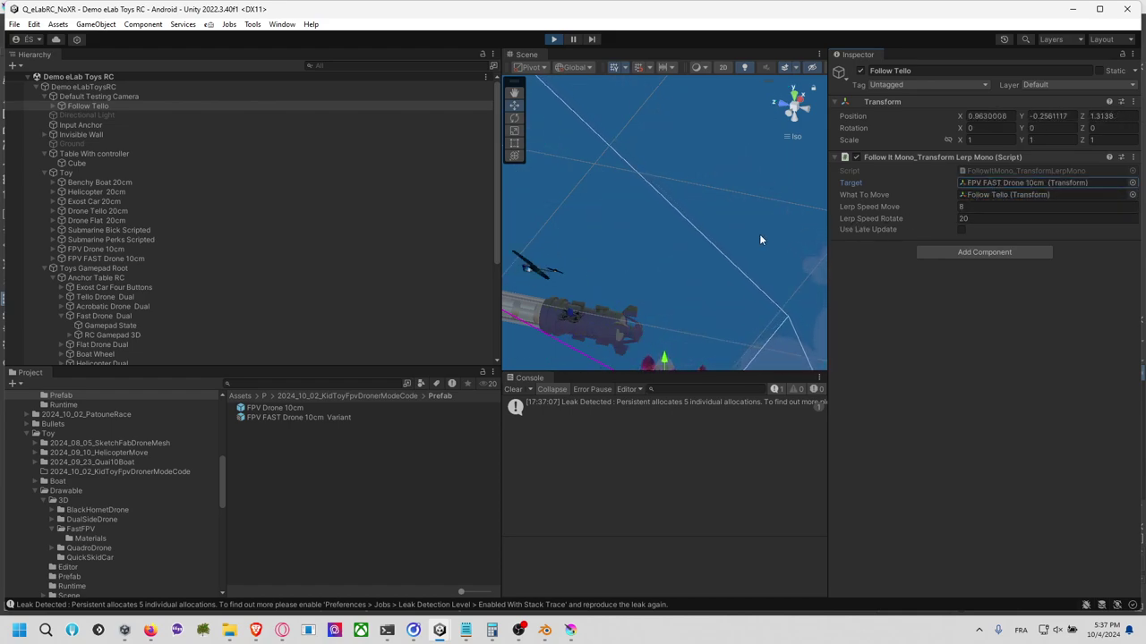
{"action": "left_click", "coordinate": [52, 106]}
{"action": "left_click", "coordinate": [98, 115]}
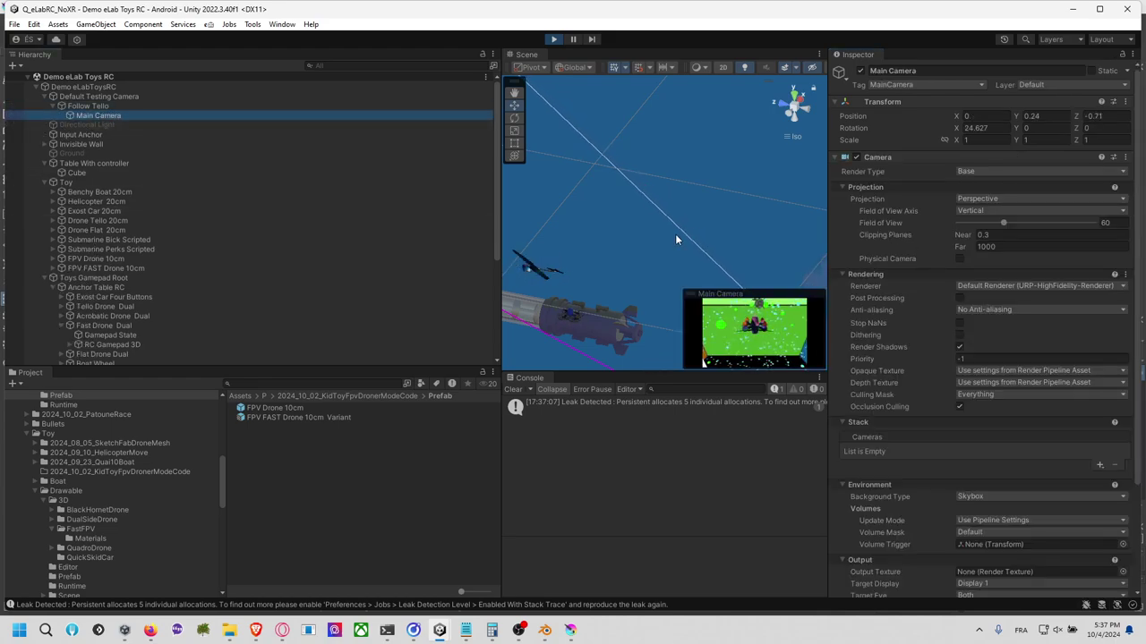
Step: Frame the Main Camera and tilt it downward to X rotation -95.346
{"action": "key", "text": "f"}
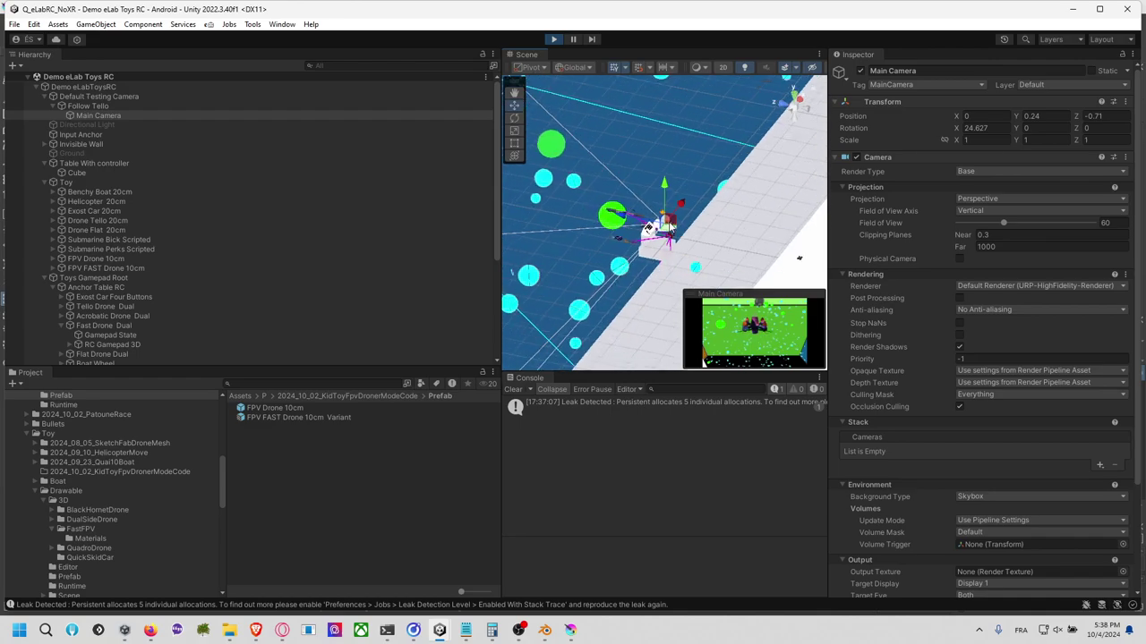
{"action": "scroll", "coordinate": [668, 228], "scroll_direction": "up", "scroll_amount": 5}
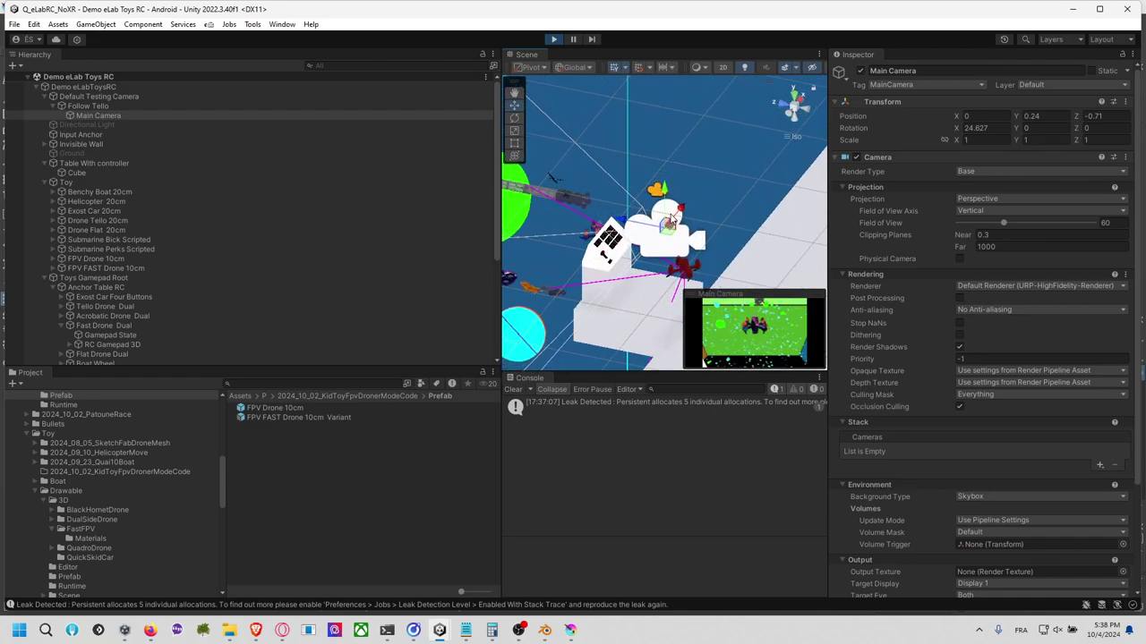
{"action": "key", "text": "e"}
{"action": "left_click_drag", "start_coordinate": [686, 206], "coordinate": [851, 262]}
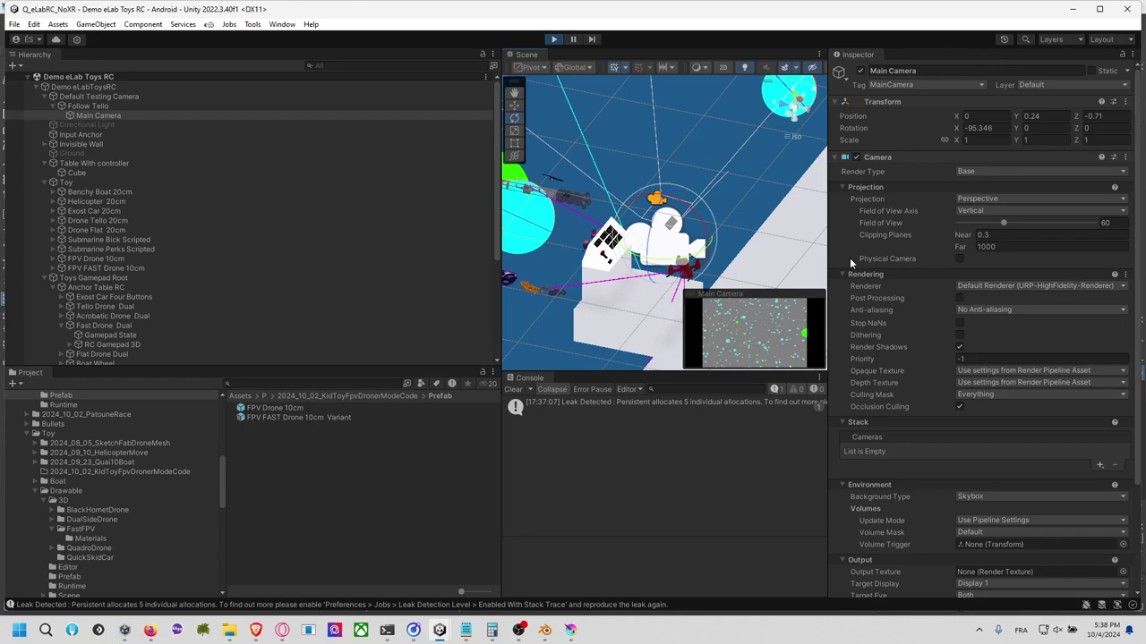
Step: Move the Main Camera down near the drone and back along Z
{"action": "key", "text": "w"}
{"action": "left_click", "coordinate": [662, 206]}
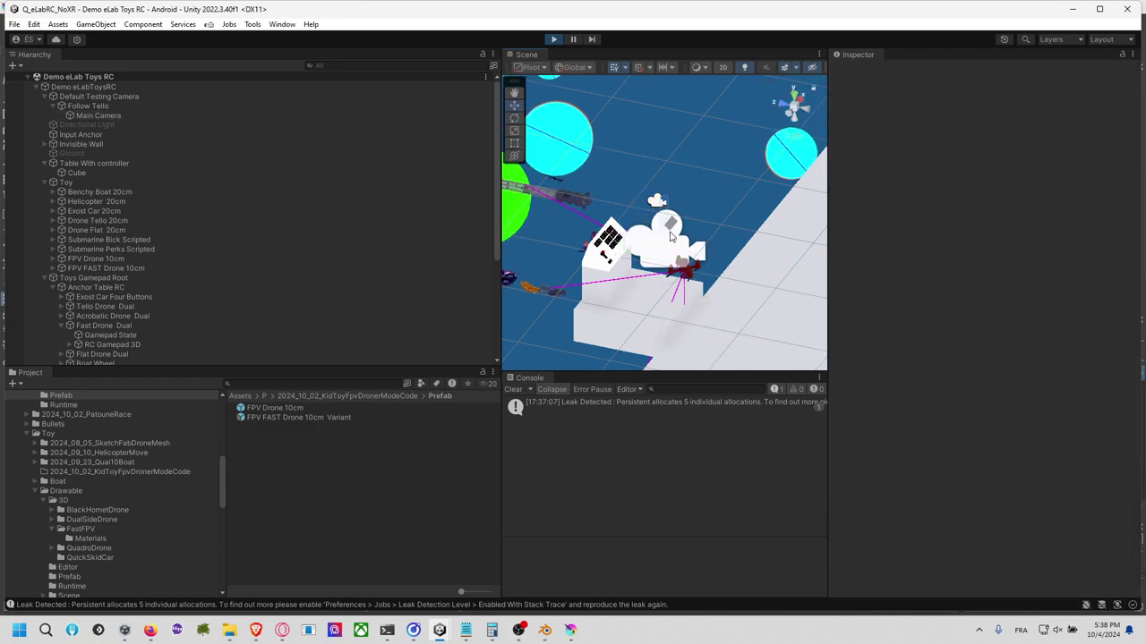
{"action": "left_click", "coordinate": [669, 219]}
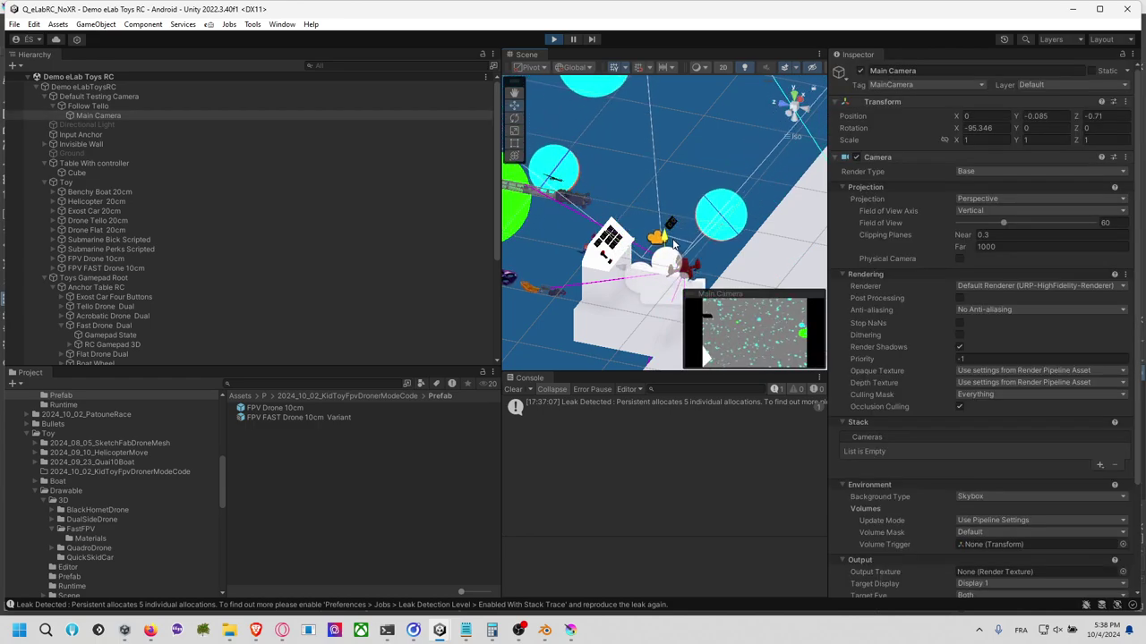
{"action": "left_click_drag", "start_coordinate": [672, 219], "coordinate": [861, 518]}
{"action": "left_click_drag", "start_coordinate": [787, 389], "coordinate": [696, 238]}
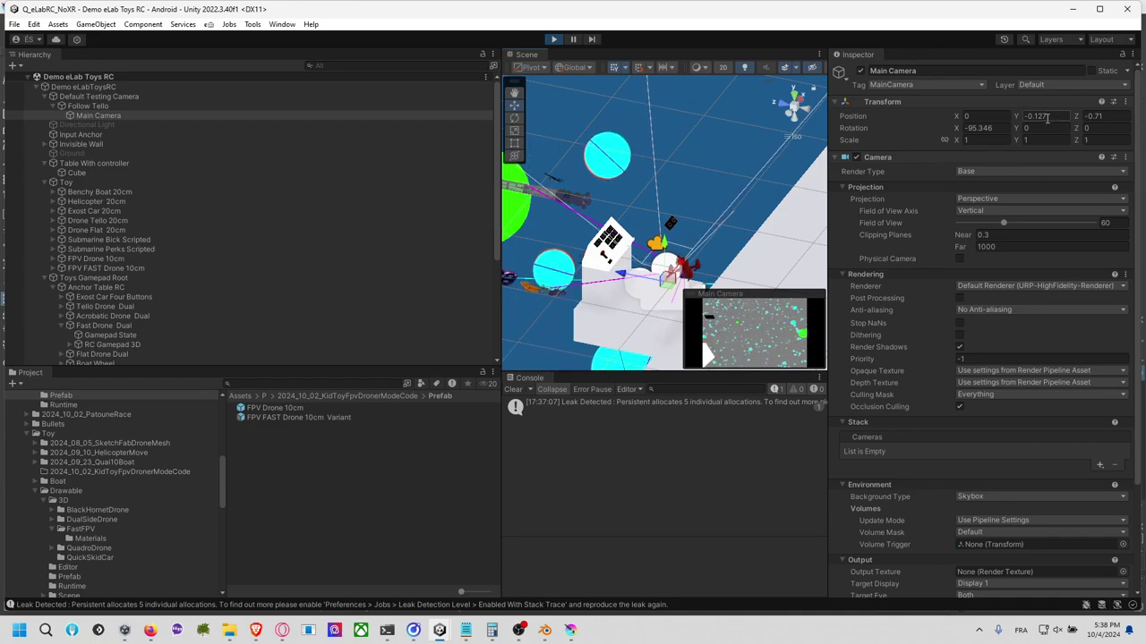
{"action": "type", "text": "0"}
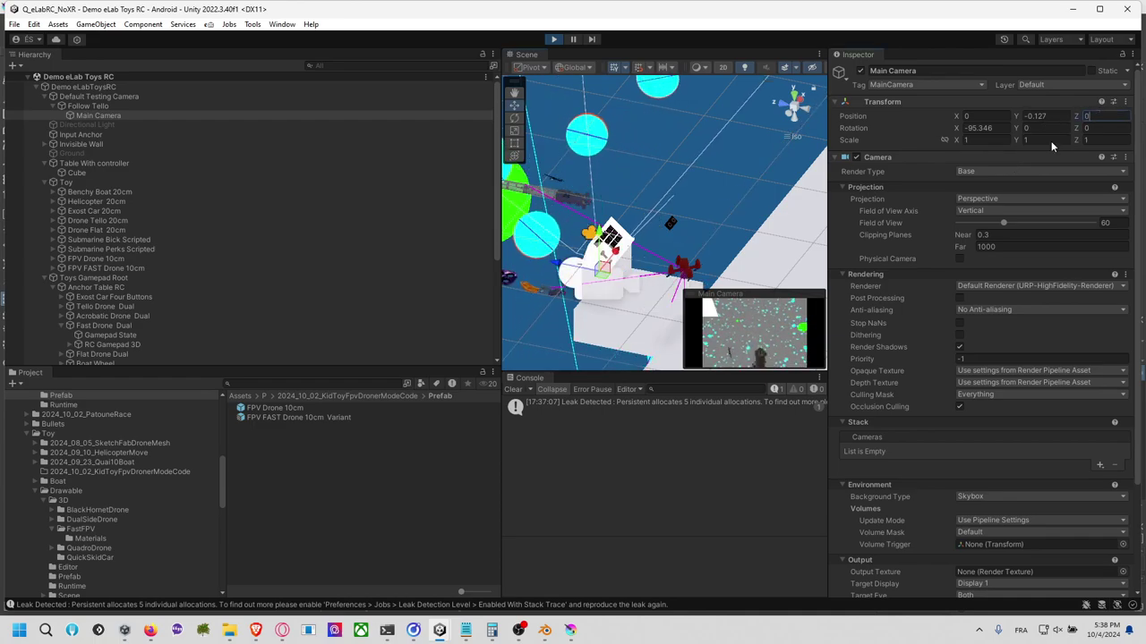
{"action": "left_click_drag", "start_coordinate": [563, 273], "coordinate": [783, 307]}
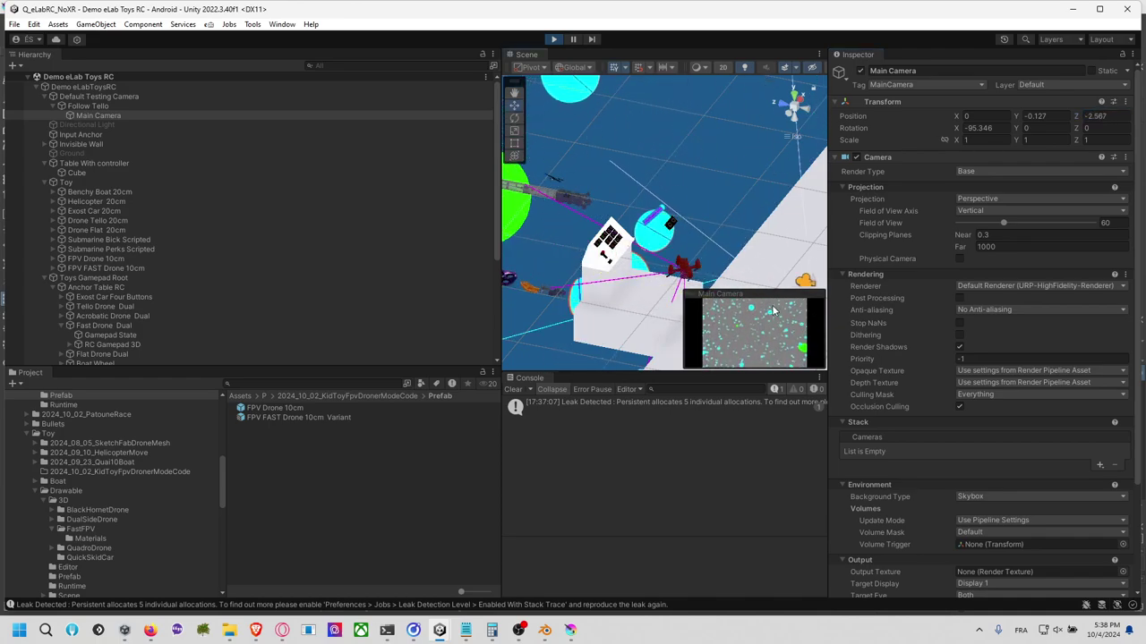
Step: Fine-tune the camera's height and left offset from the left and back views
{"action": "left_click", "coordinate": [792, 117]}
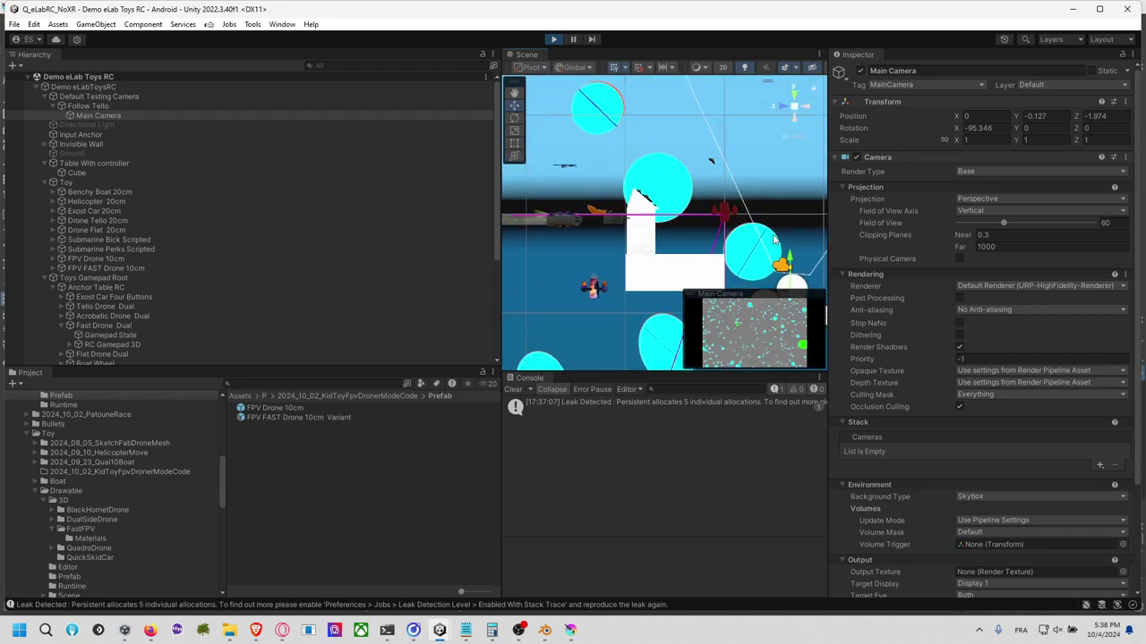
{"action": "middle_click_drag", "start_coordinate": [770, 179], "coordinate": [694, 170]}
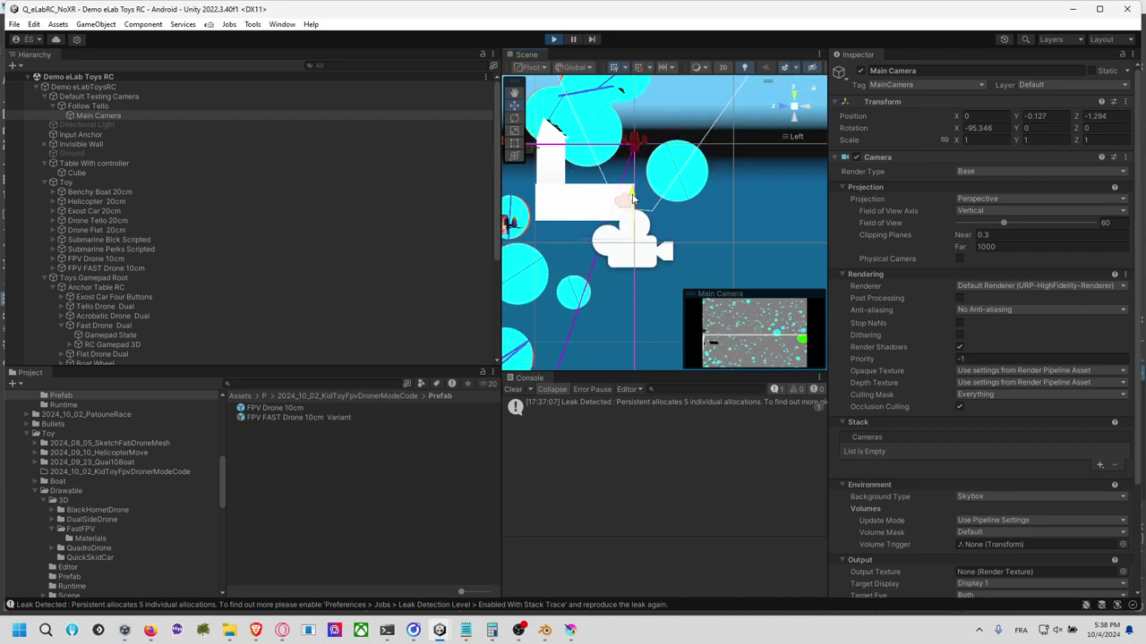
{"action": "left_click_drag", "start_coordinate": [632, 199], "coordinate": [641, 165]}
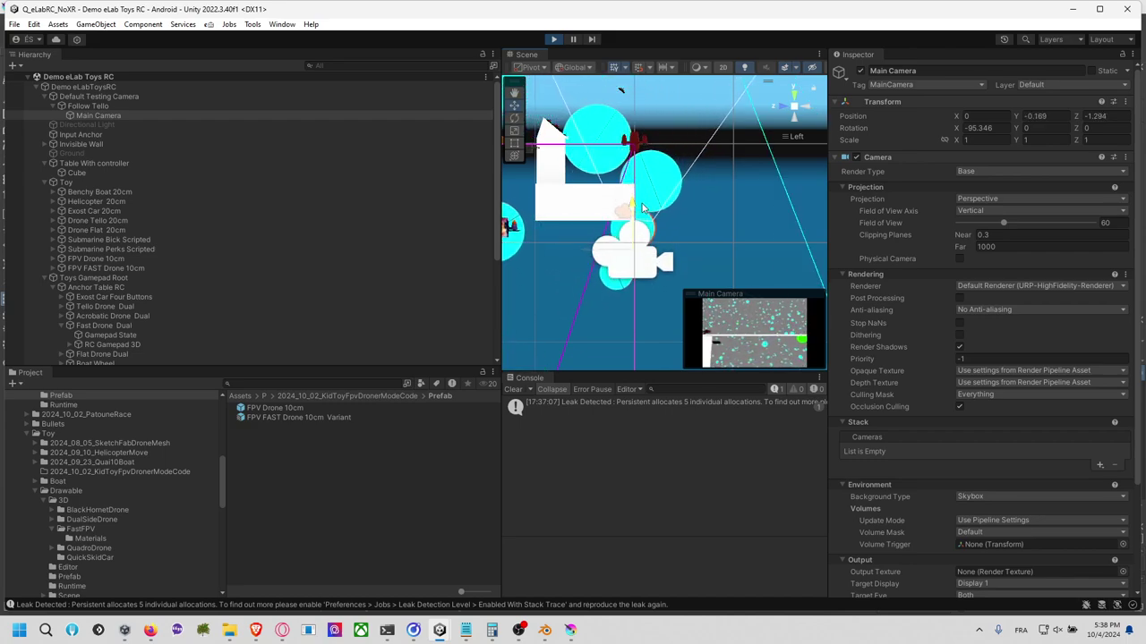
{"action": "left_click_drag", "start_coordinate": [642, 208], "coordinate": [810, 111]}
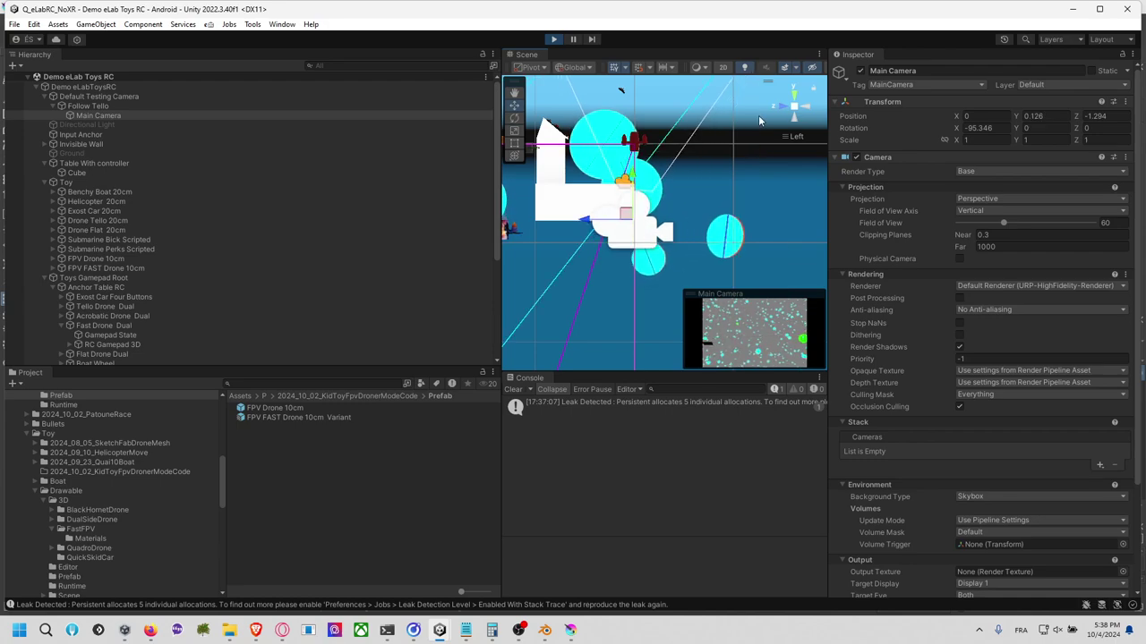
{"action": "left_click", "coordinate": [811, 111]}
{"action": "left_click_drag", "start_coordinate": [680, 231], "coordinate": [616, 234]}
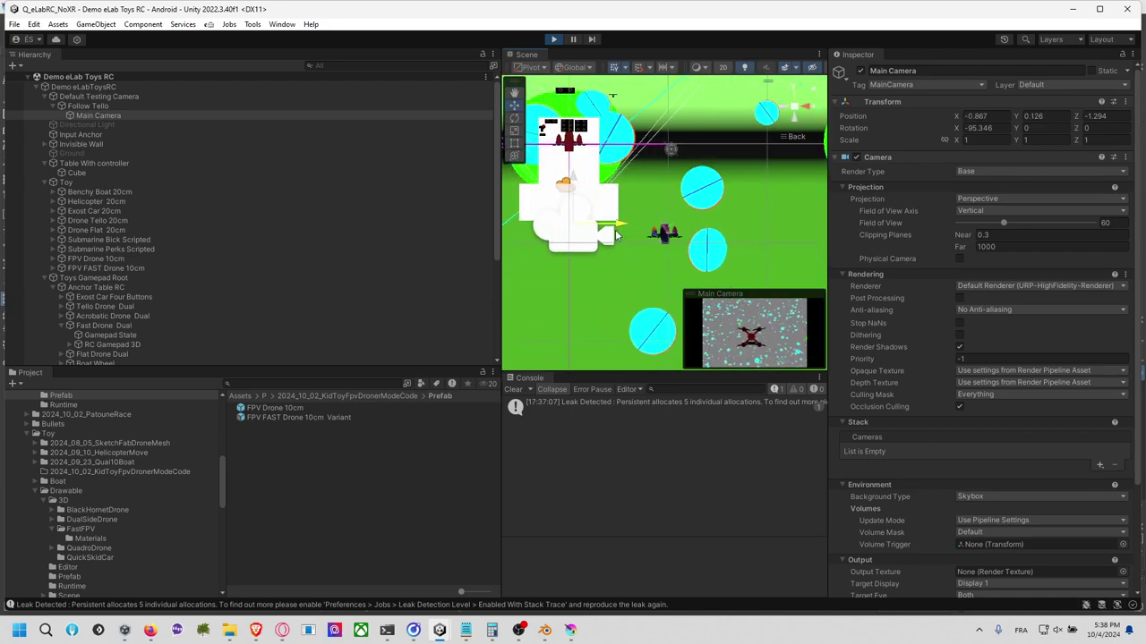
{"action": "mouse_move", "coordinate": [575, 189]}
{"action": "left_mouse_down"}
{"action": "mouse_move", "coordinate": [574, 171]}
{"action": "mouse_move", "coordinate": [574, 194]}
{"action": "left_mouse_up"}
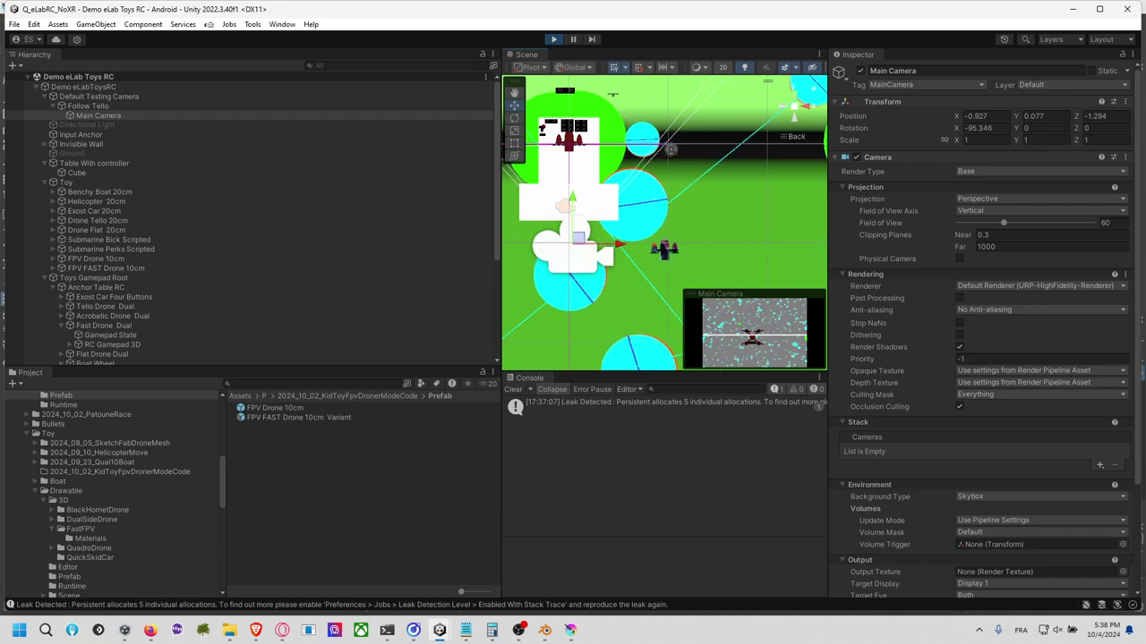
Step: Widen the Scene view and shift the camera right to 0.025, -0.941, 0.021
{"action": "left_click_drag", "start_coordinate": [501, 314], "coordinate": [240, 314]}
{"action": "left_click_drag", "start_coordinate": [592, 373], "coordinate": [618, 364]}
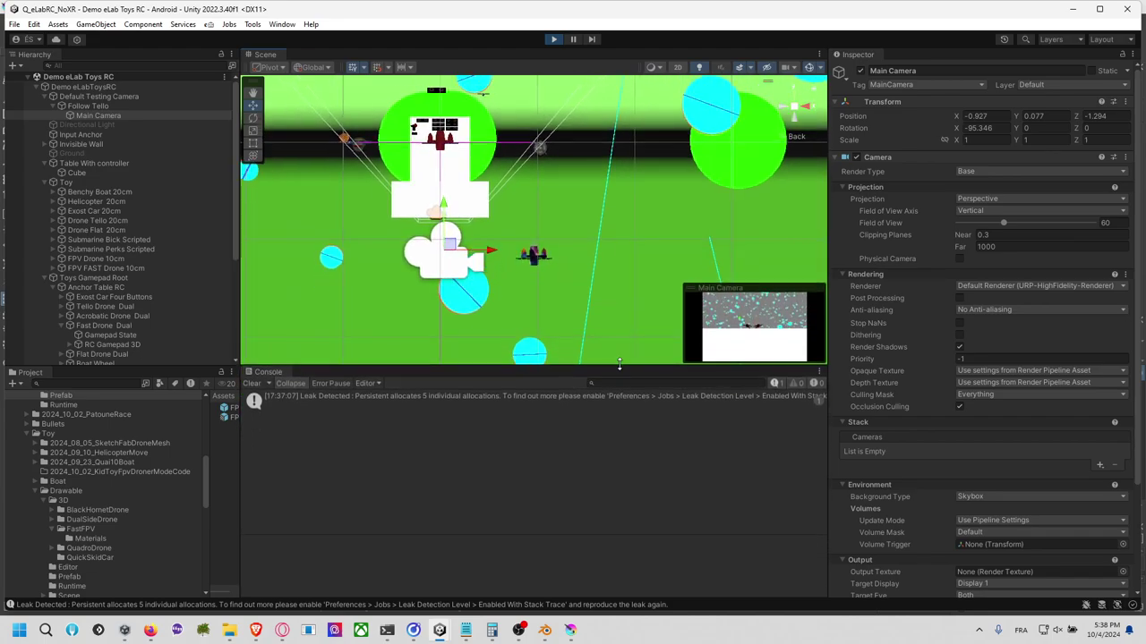
{"action": "left_click_drag", "start_coordinate": [491, 262], "coordinate": [543, 281]}
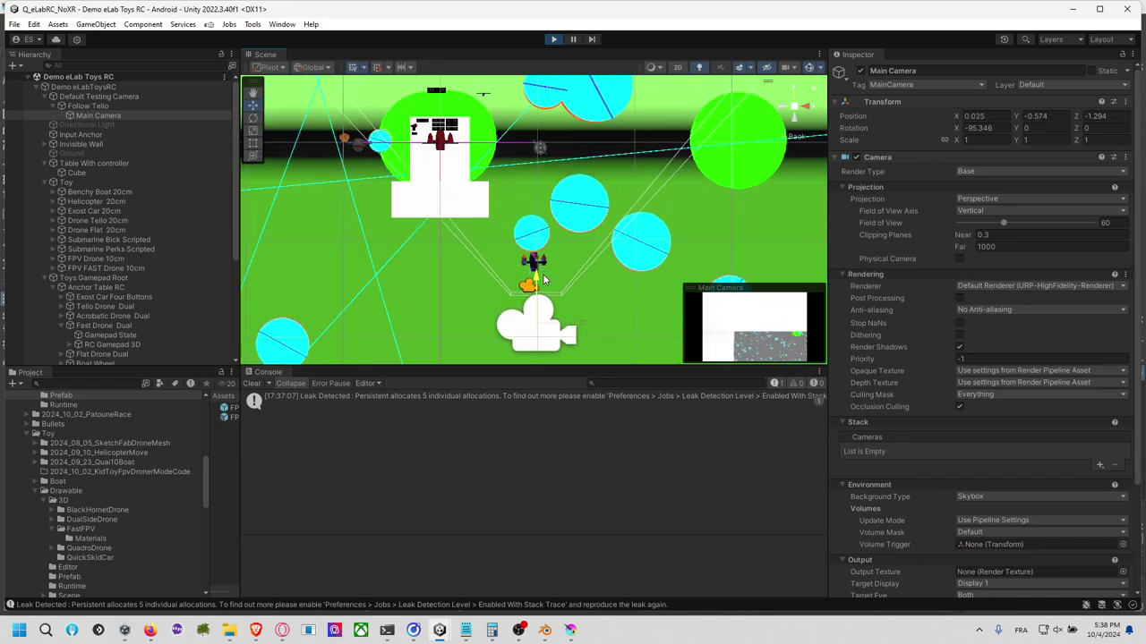
{"action": "left_click", "coordinate": [805, 112]}
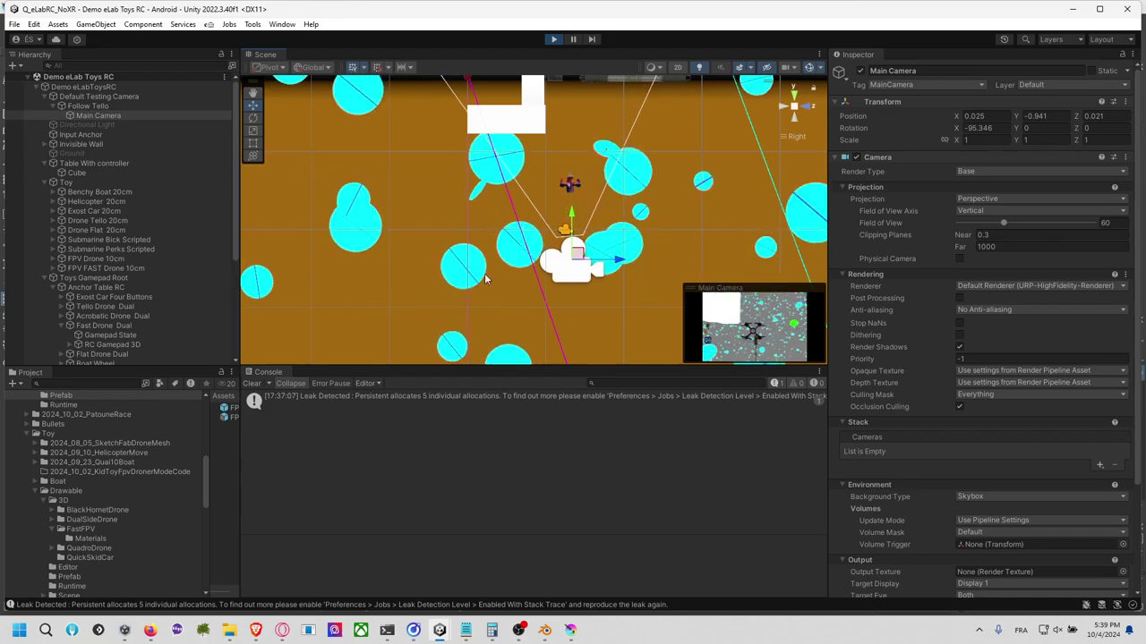
{"action": "left_click", "coordinate": [827, 228]}
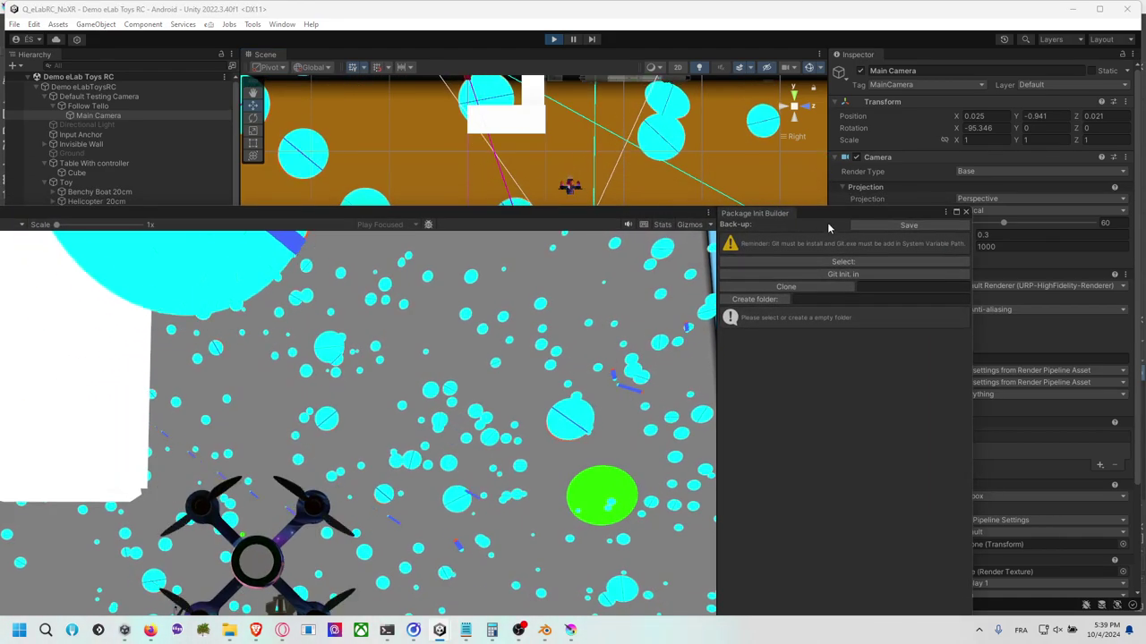
{"action": "left_click_drag", "start_coordinate": [827, 222], "coordinate": [824, 116]}
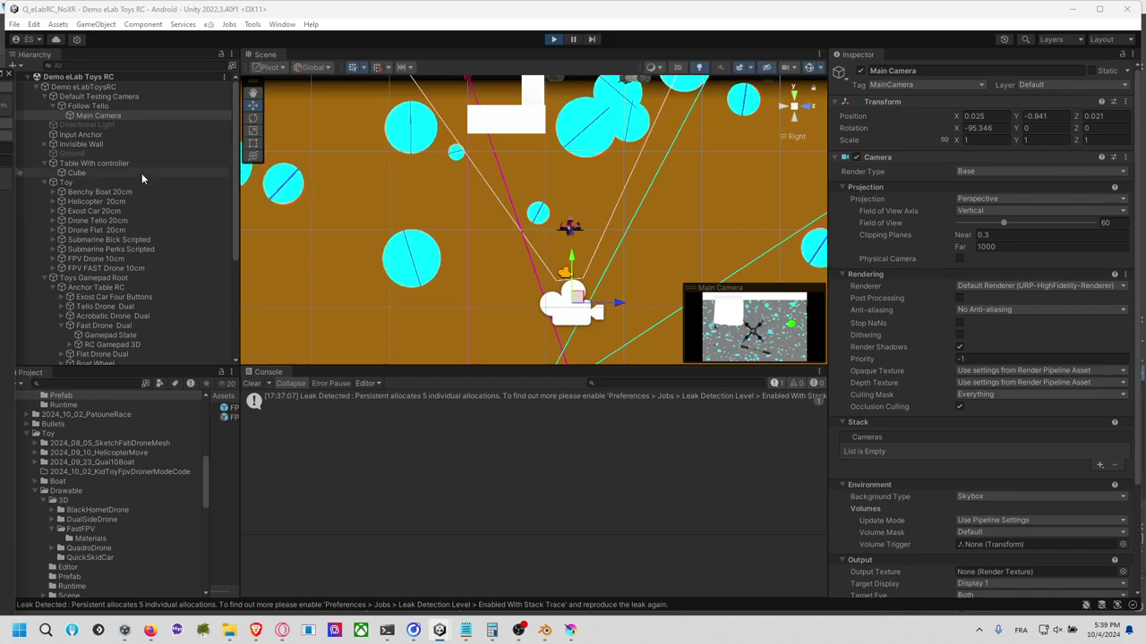
Step: Check that Dual Sticks Group element 8 is FPV FAST Drone 10cm, then select that drone
{"action": "scroll", "coordinate": [142, 179], "scroll_direction": "down", "scroll_amount": 5}
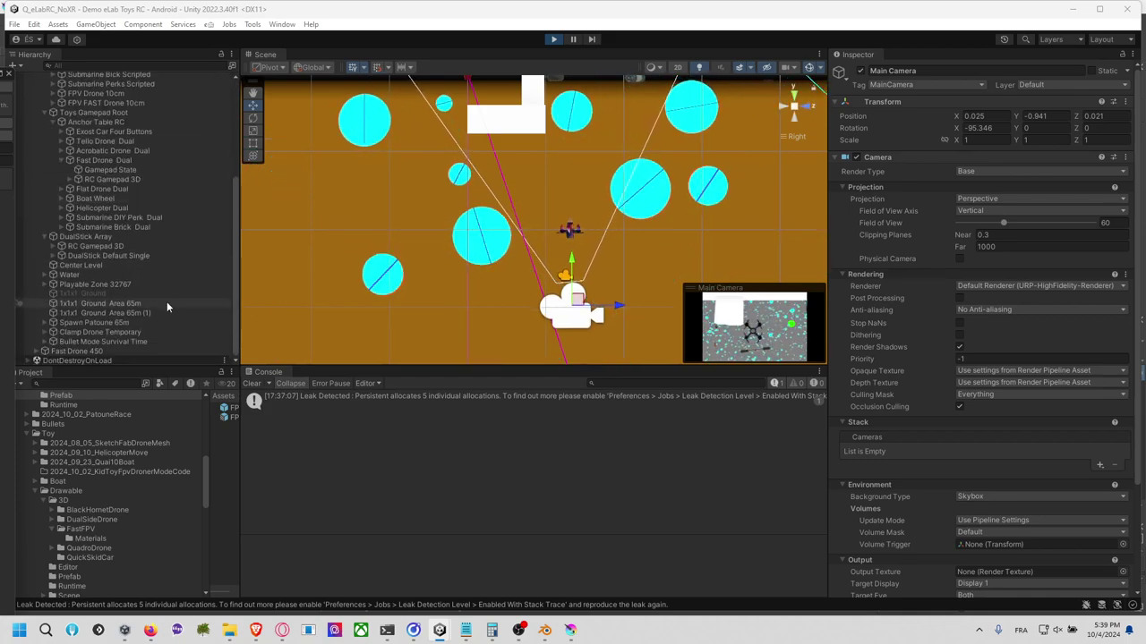
{"action": "left_click", "coordinate": [135, 236]}
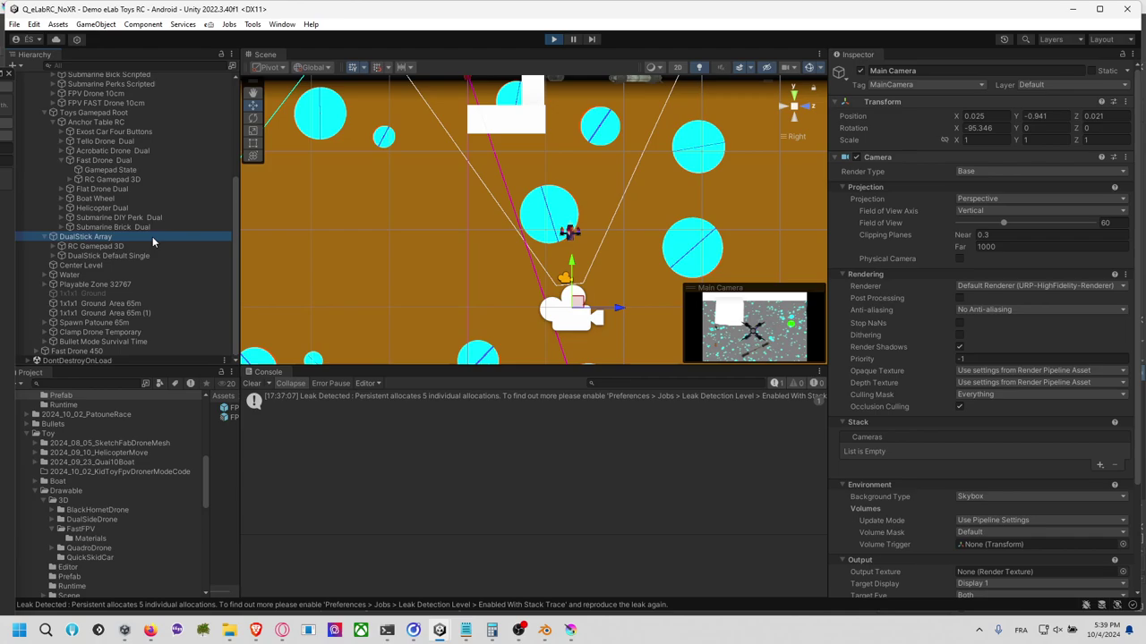
{"action": "scroll", "coordinate": [1001, 404], "scroll_direction": "down", "scroll_amount": 3}
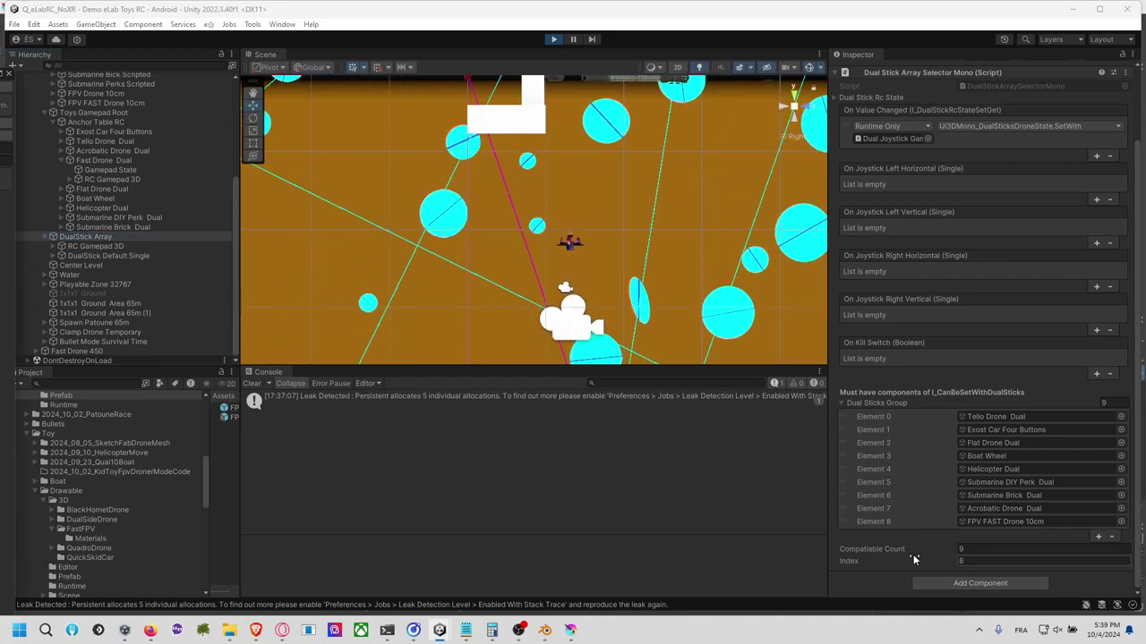
{"action": "left_click", "coordinate": [987, 521]}
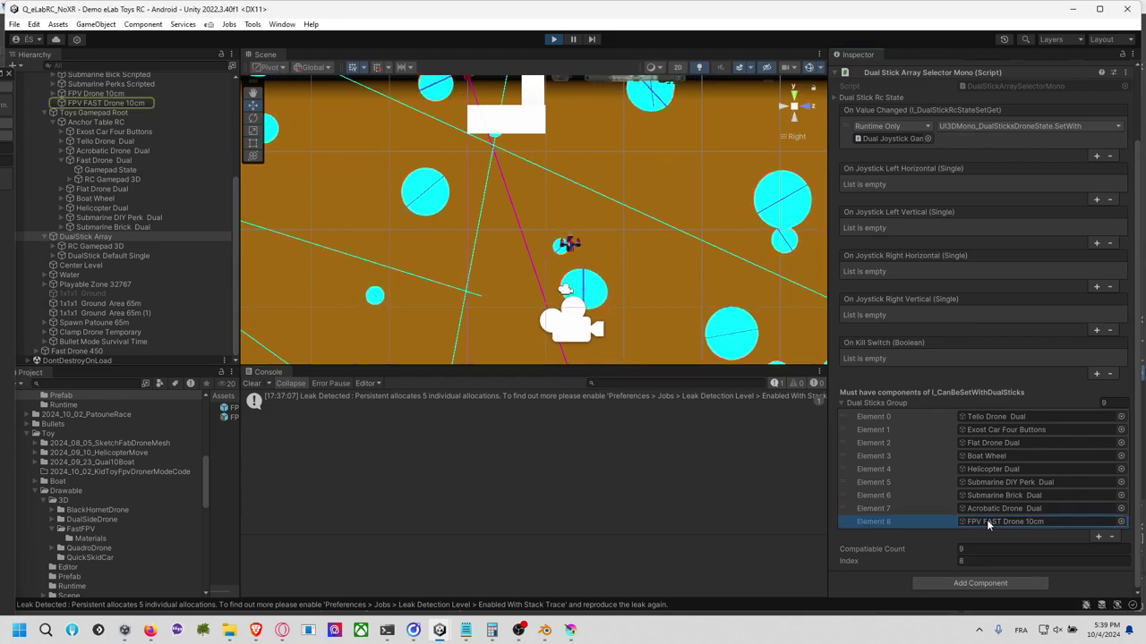
{"action": "left_click", "coordinate": [139, 103]}
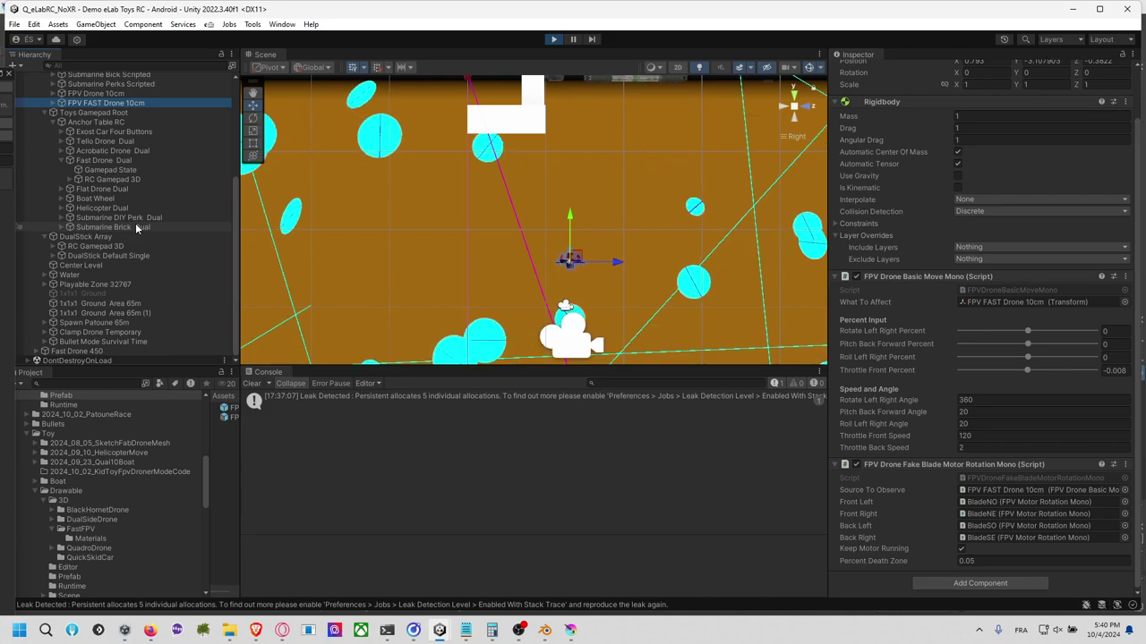
Step: Stop Play mode and duplicate Default Testing Camera as 'Default Testing Camera FAST'
{"action": "left_click", "coordinate": [555, 40]}
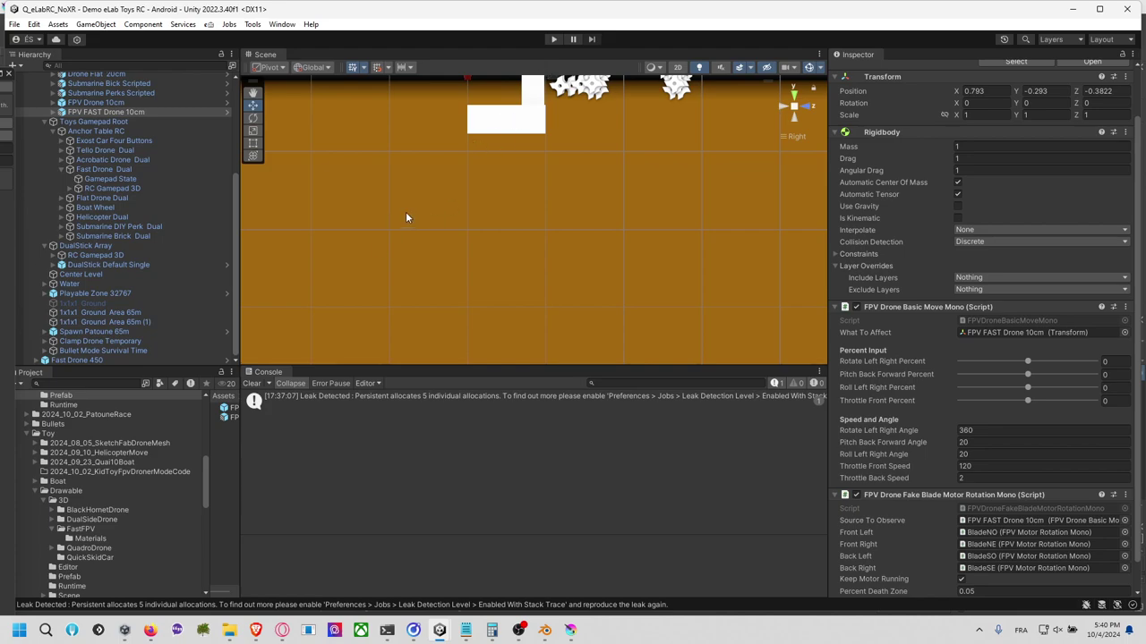
{"action": "scroll", "coordinate": [136, 141], "scroll_direction": "up", "scroll_amount": 5}
{"action": "left_click", "coordinate": [113, 105]}
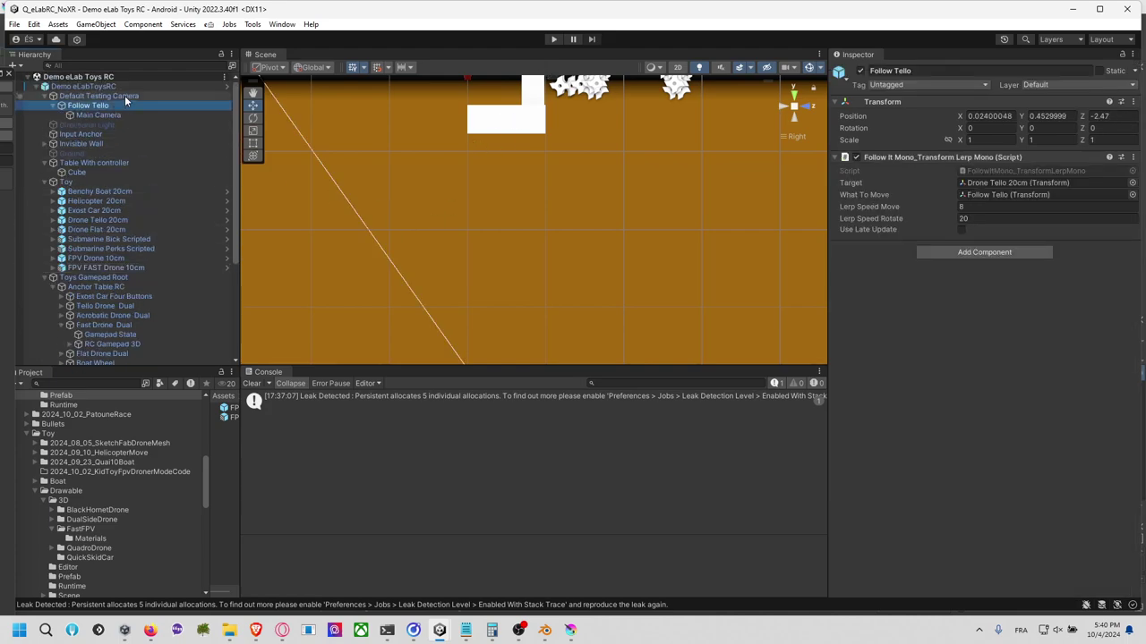
{"action": "left_click", "coordinate": [125, 98]}
{"action": "key", "text": "ctrl+d"}
{"action": "left_click", "coordinate": [47, 126]}
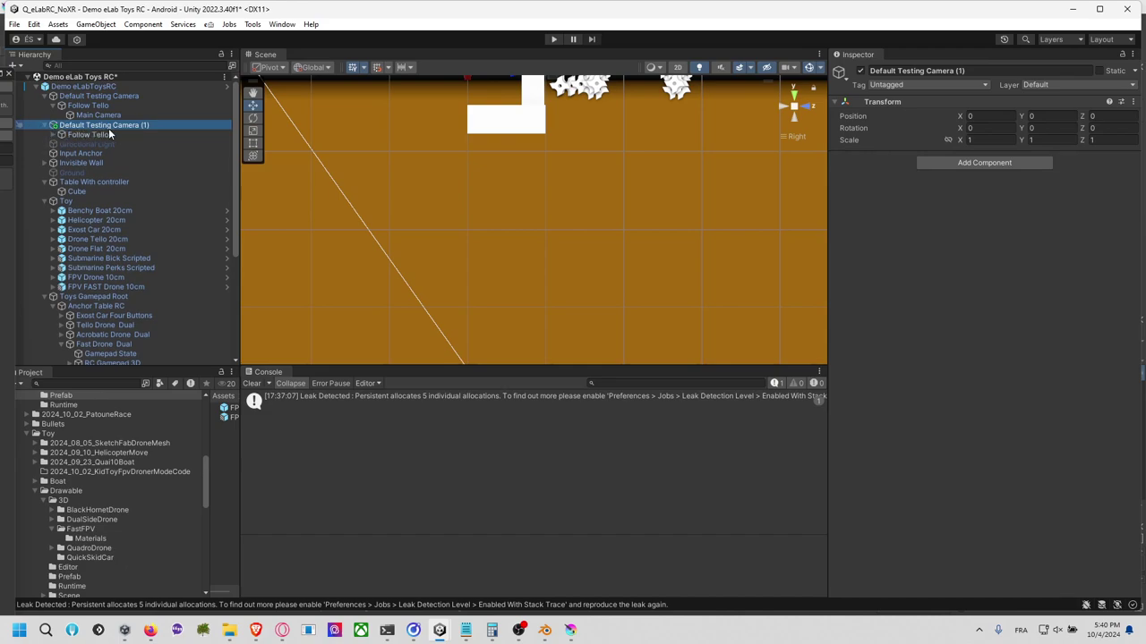
{"action": "left_click", "coordinate": [112, 128]}
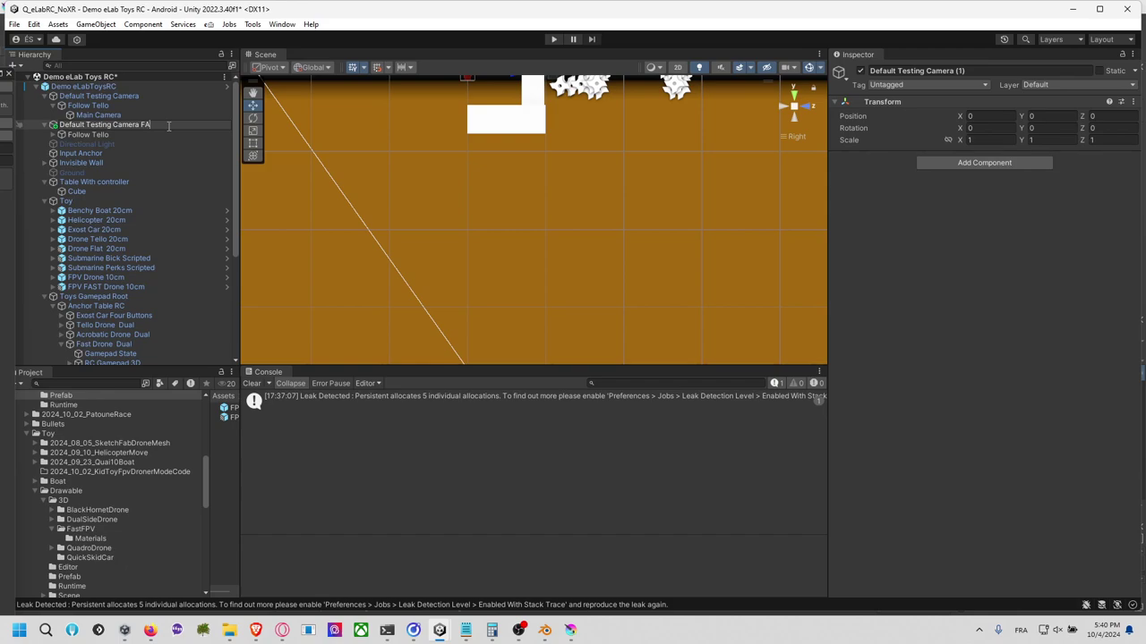
Step: Deactivate the original Default Testing Camera and select the FAST copy
{"action": "left_click", "coordinate": [117, 96]}
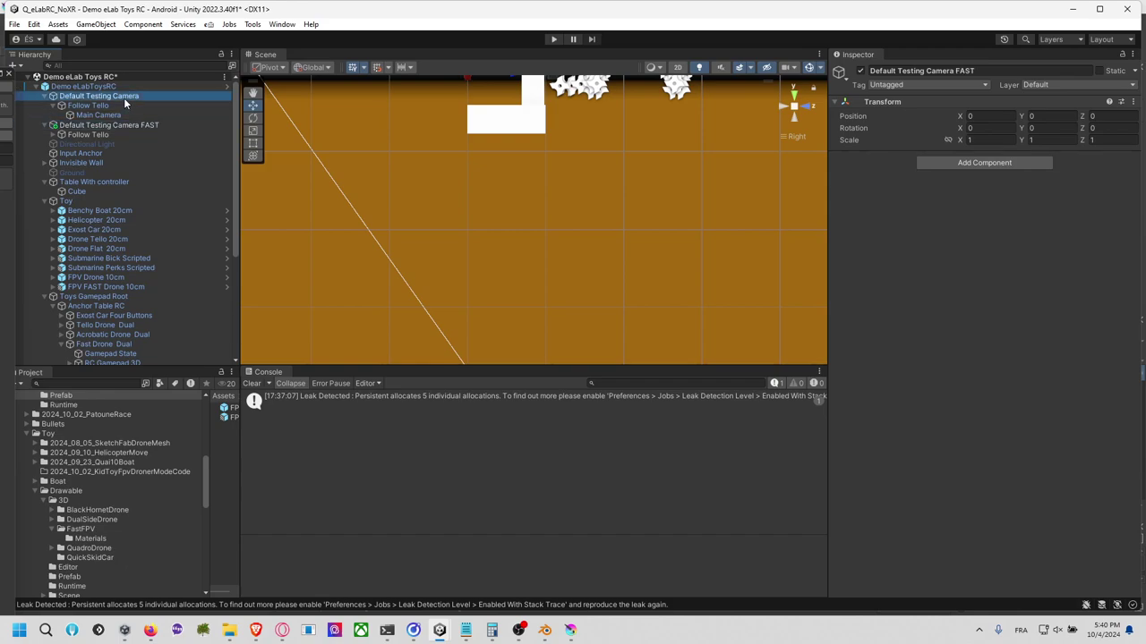
{"action": "left_click", "coordinate": [860, 71]}
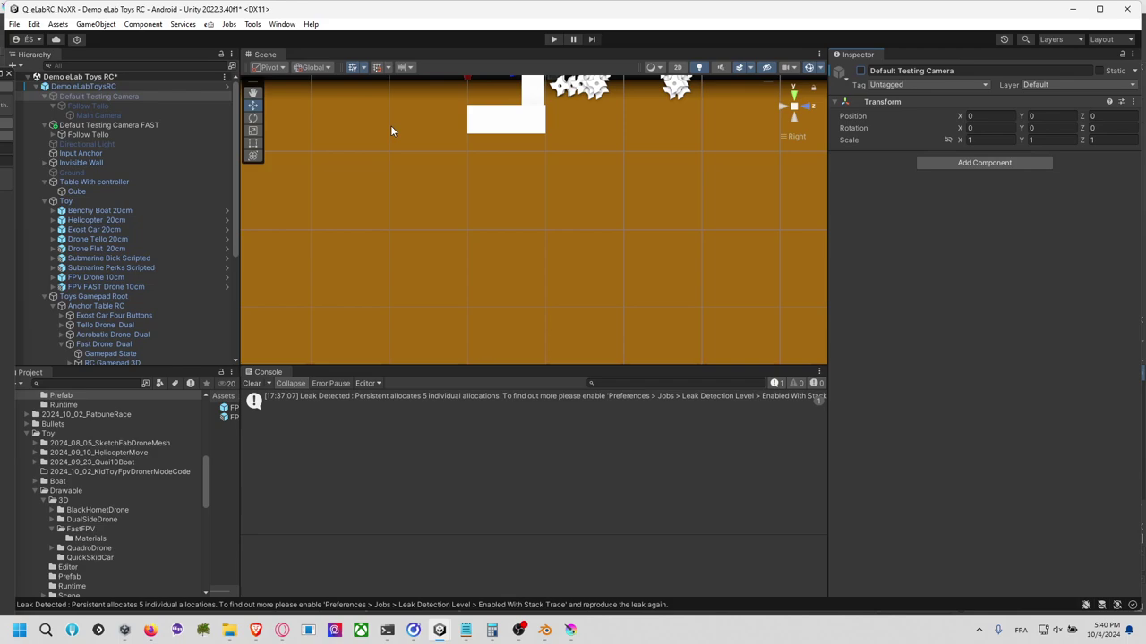
{"action": "double_click", "coordinate": [119, 125]}
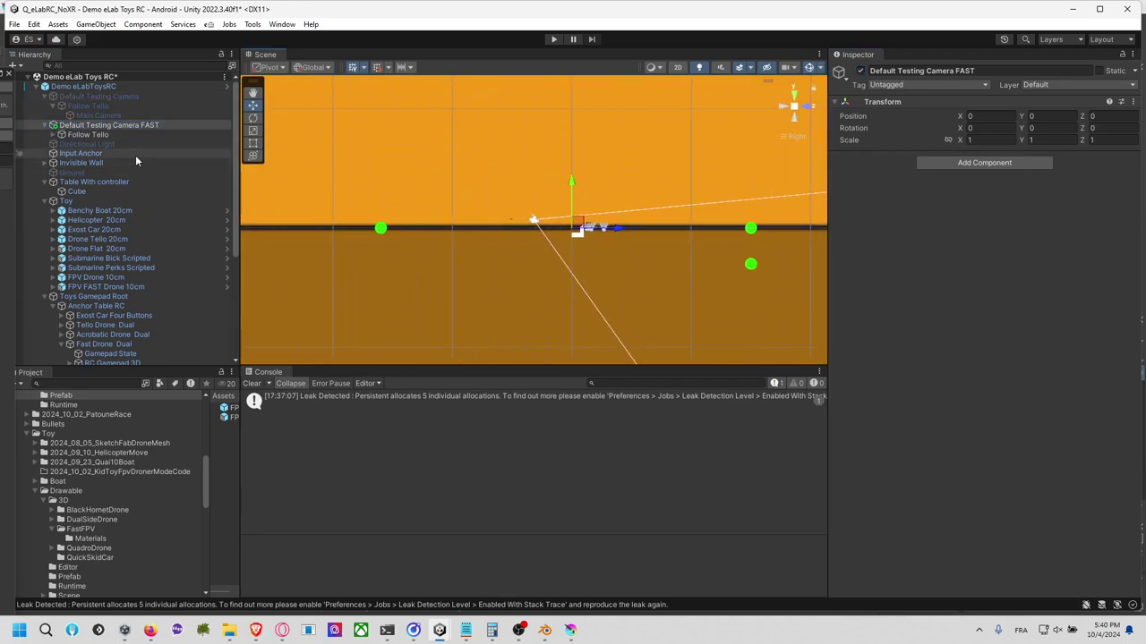
Step: Set the FAST rig's Follow Tello Target to FPV FAST Drone 10cm by searching 'fast'
{"action": "left_click", "coordinate": [149, 133]}
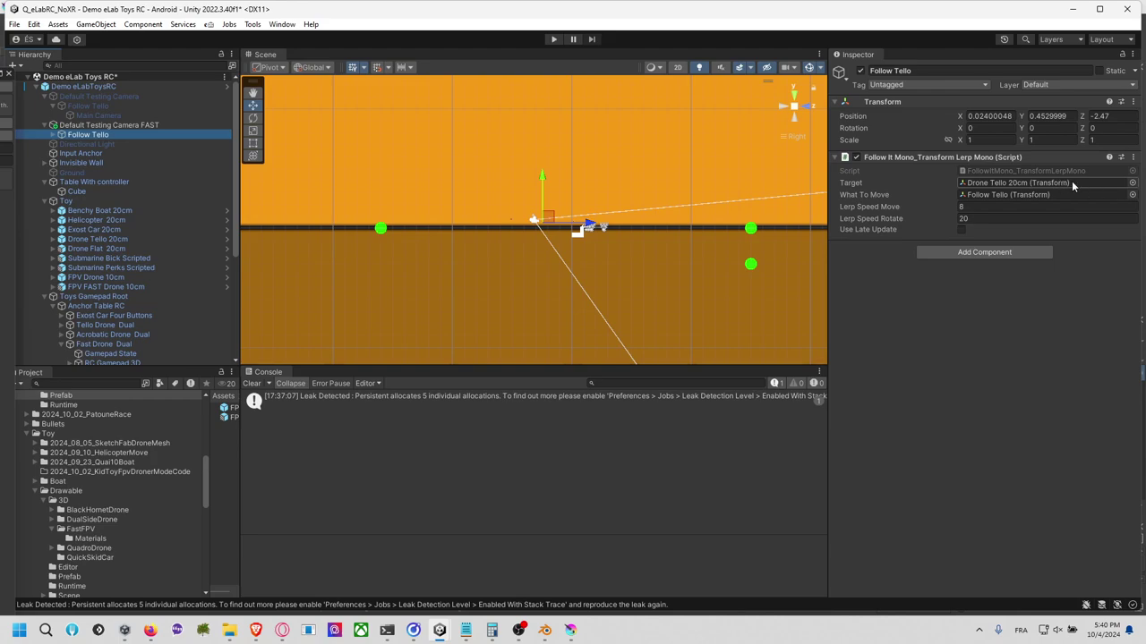
{"action": "left_click", "coordinate": [1130, 184]}
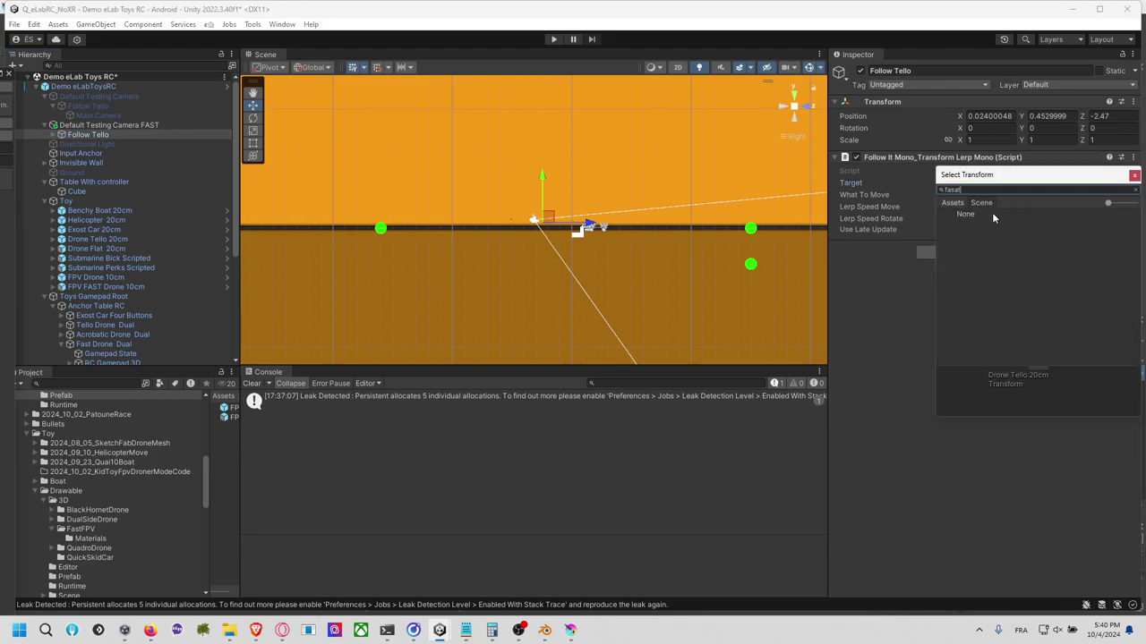
{"action": "type", "text": "fasat"}
{"action": "key", "text": "BackSpace"}
{"action": "key", "text": "BackSpace"}
{"action": "type", "text": "t"}
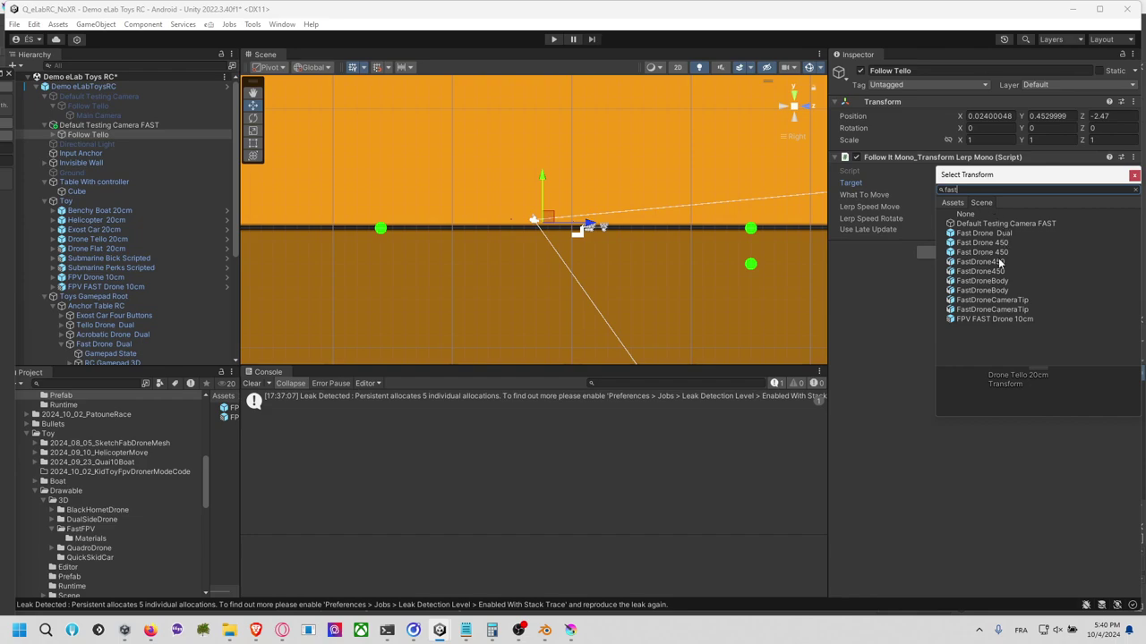
{"action": "left_click", "coordinate": [1009, 320]}
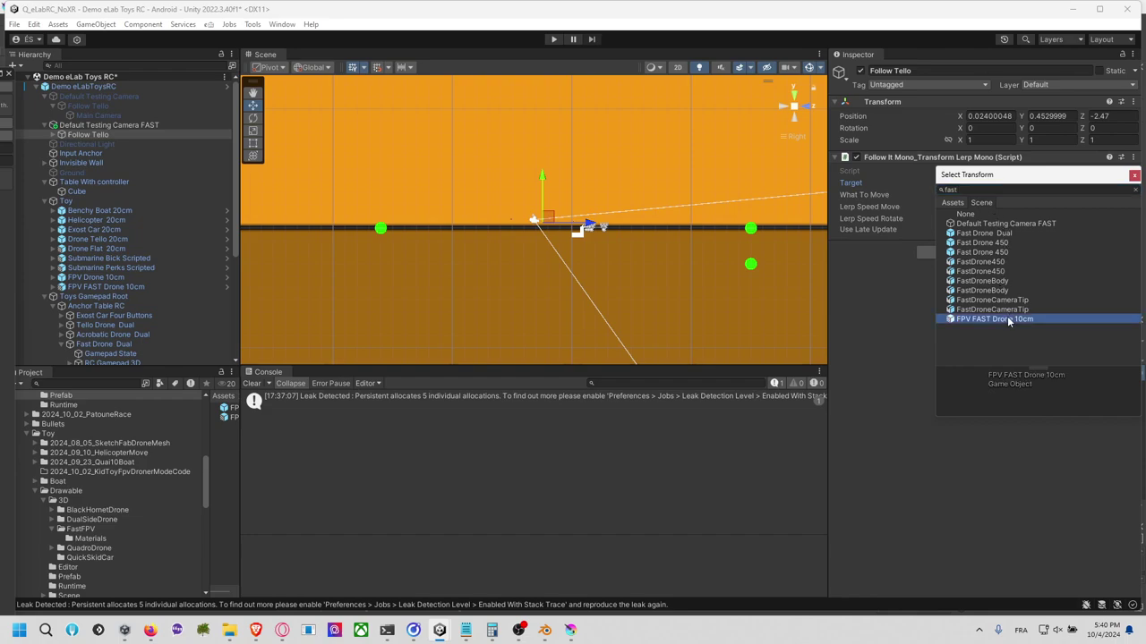
{"action": "left_click", "coordinate": [1135, 177]}
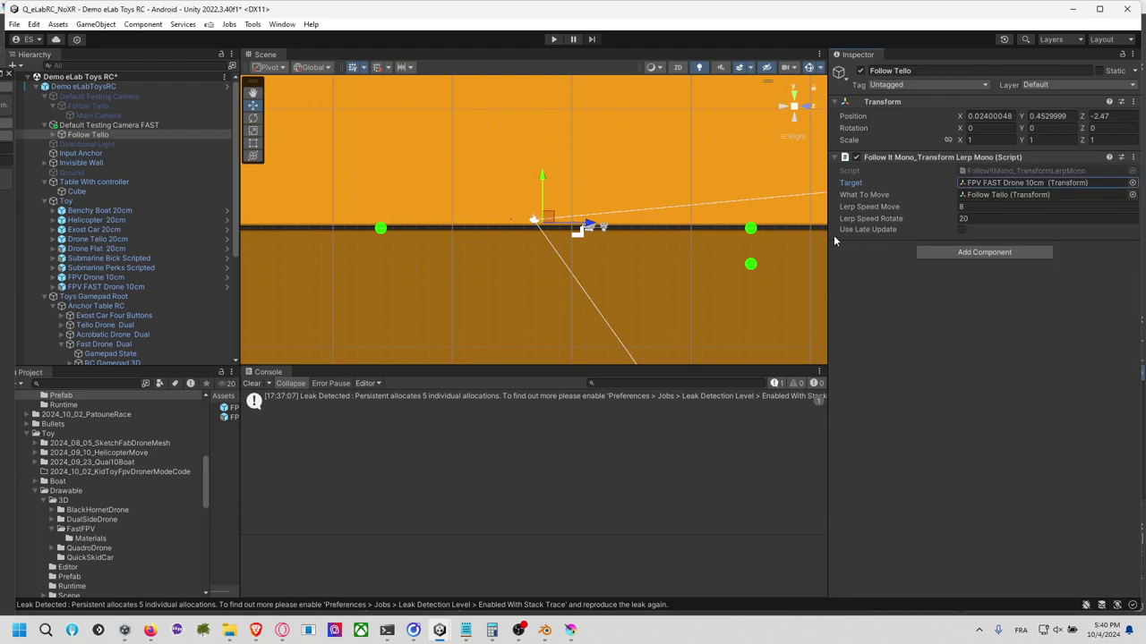
{"action": "left_click", "coordinate": [978, 186]}
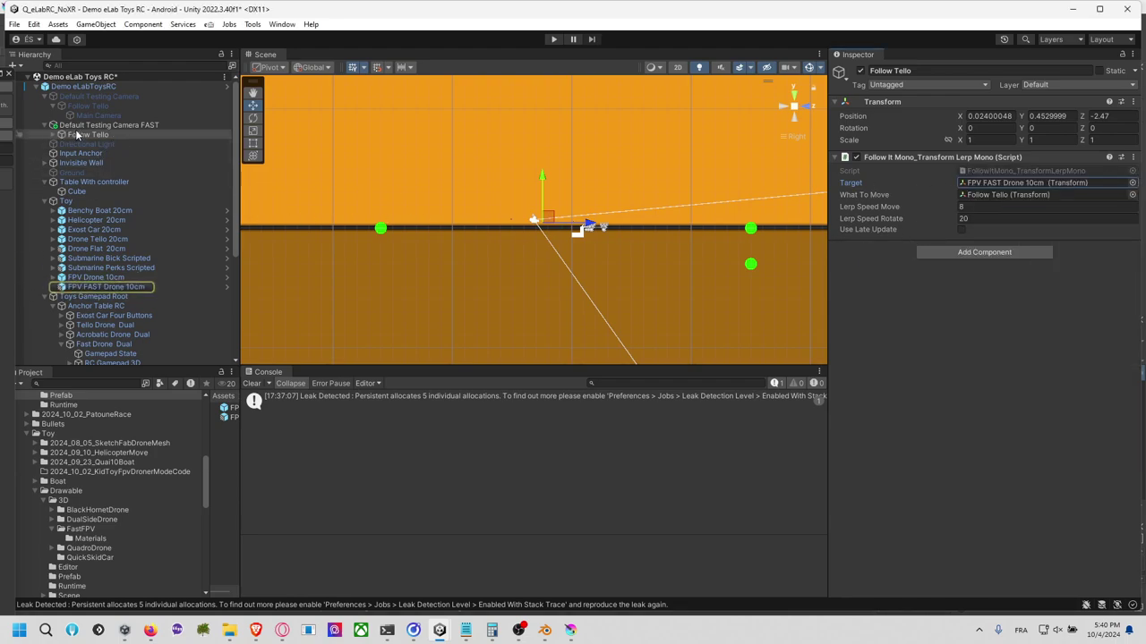
{"action": "right_click", "coordinate": [979, 157]}
Step: Snap Follow Tello onto the drone and set its Main Camera's X rotation to -90
{"action": "left_click", "coordinate": [1031, 314]}
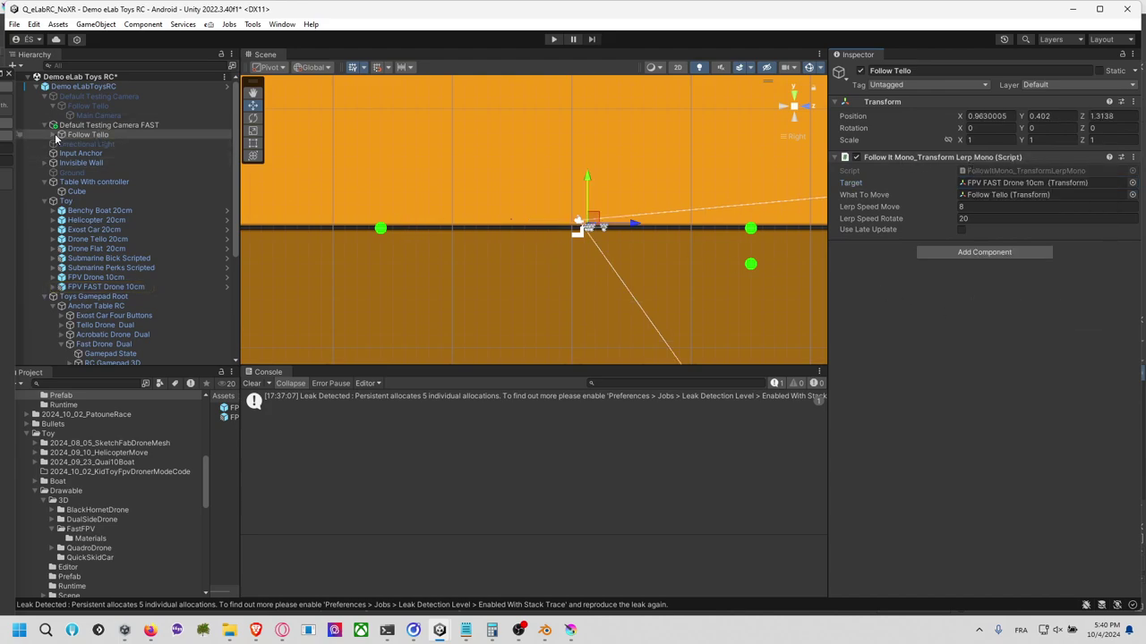
{"action": "left_click", "coordinate": [53, 135]}
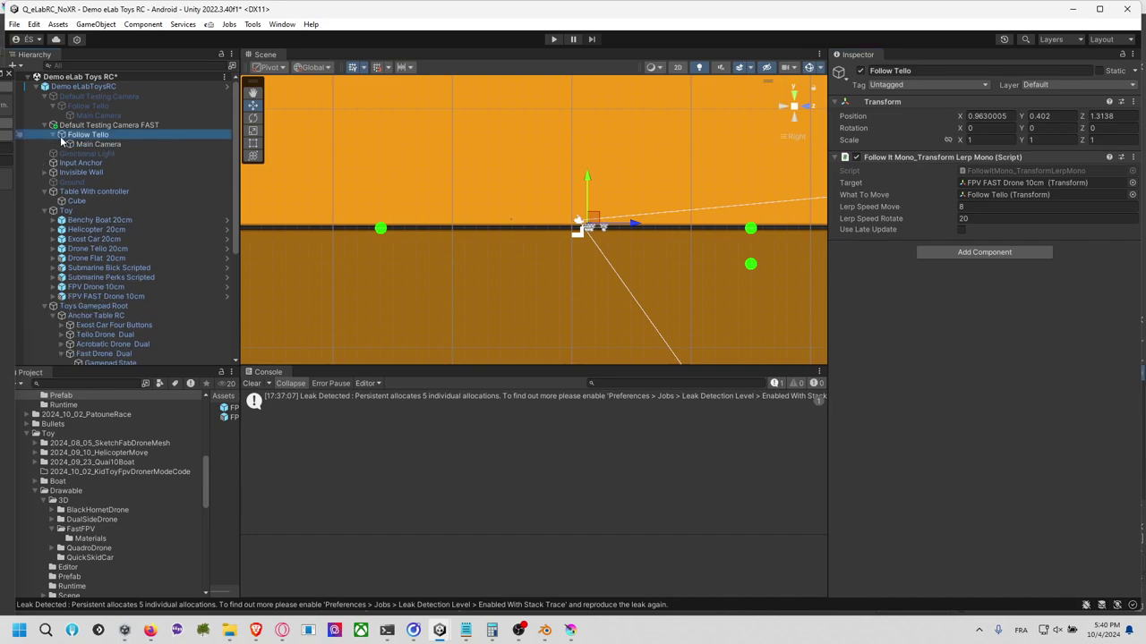
{"action": "left_click", "coordinate": [96, 145]}
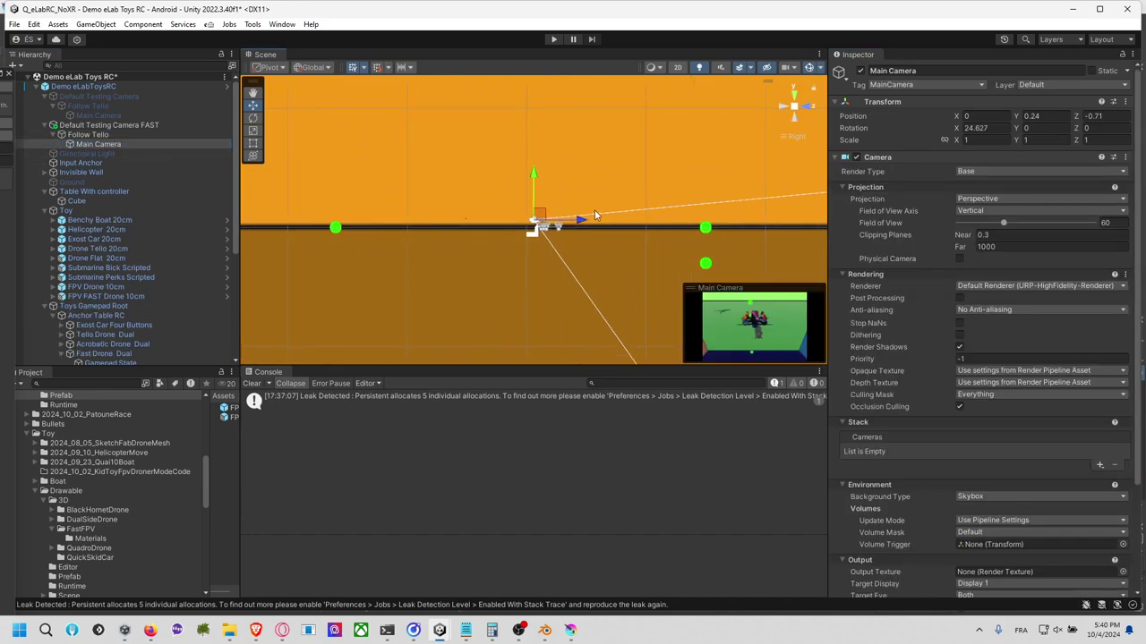
{"action": "type", "text": "0"}
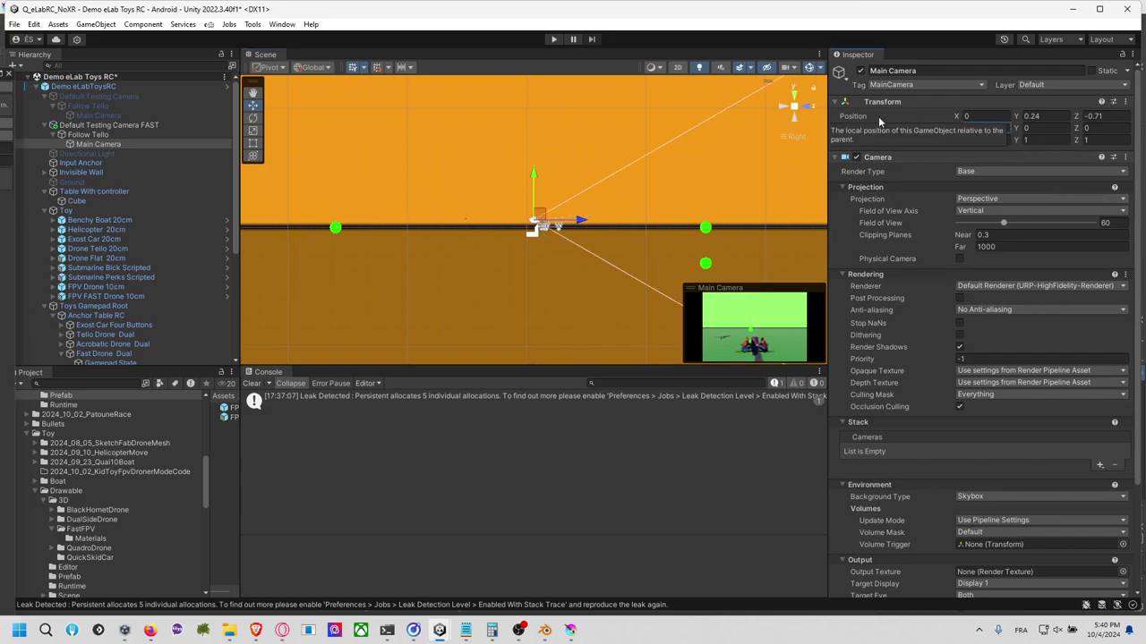
{"action": "type", "text": "90"}
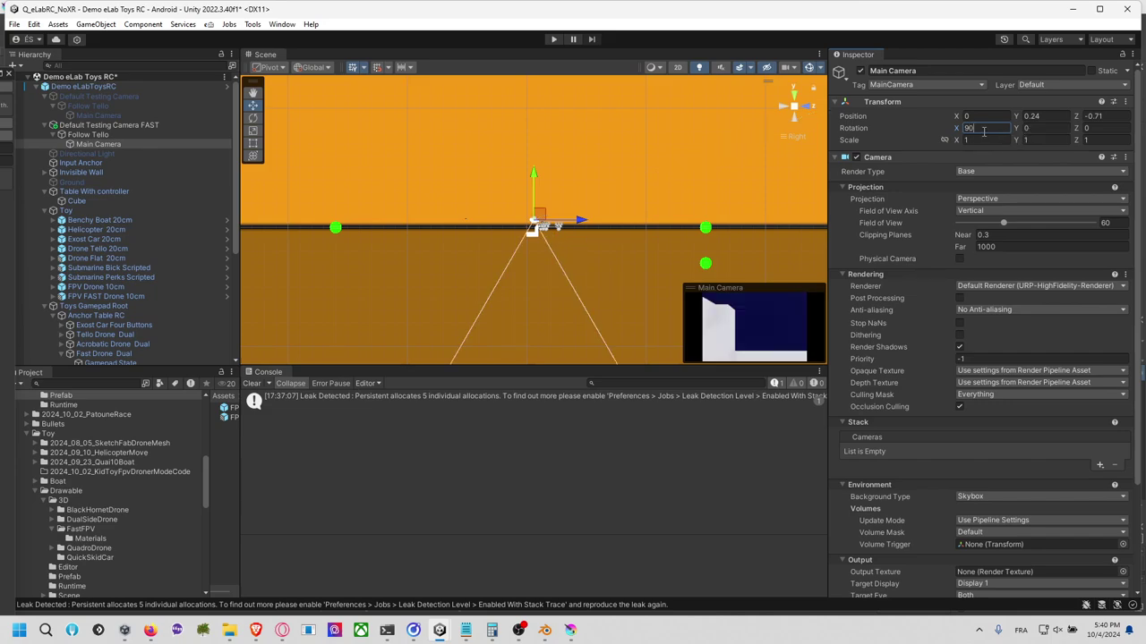
{"action": "left_click", "coordinate": [1008, 138]}
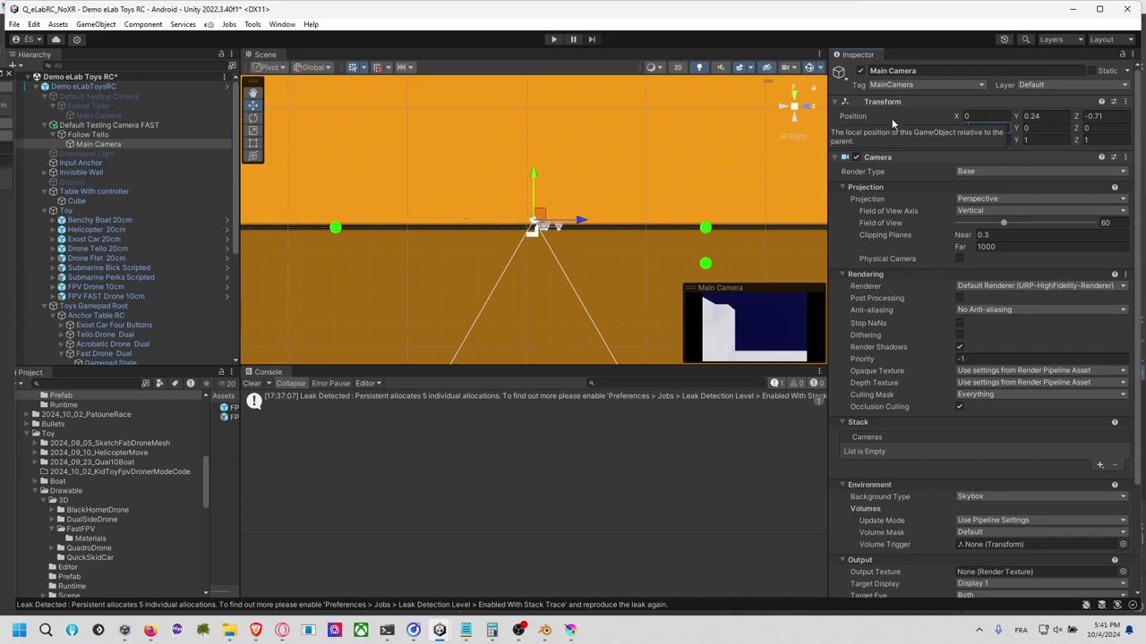
{"action": "type", "text": "-90"}
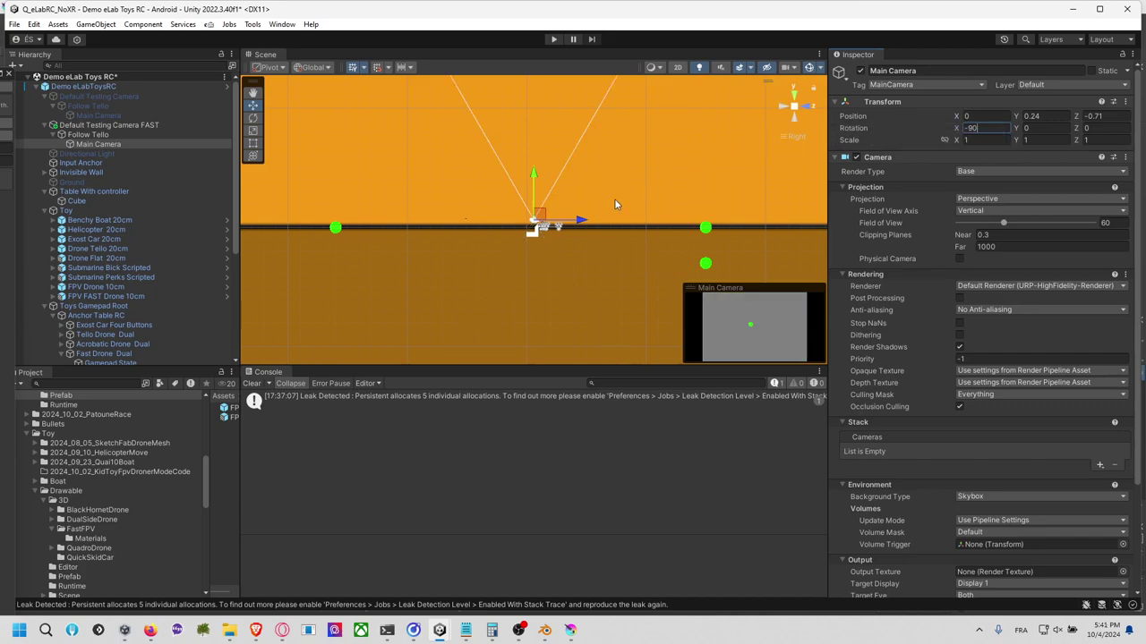
Step: Place the Main Camera at position 0, -0.95, 0 below the drone, then reselect Follow Tello
{"action": "left_click_drag", "start_coordinate": [539, 219], "coordinate": [545, 229]}
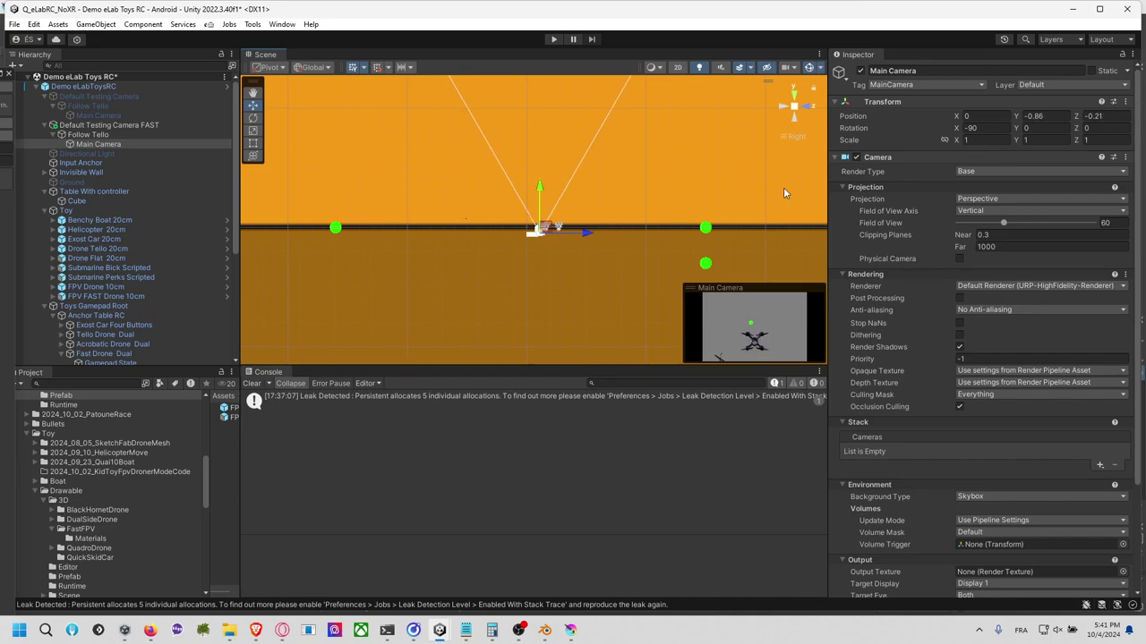
{"action": "type", "text": "0"}
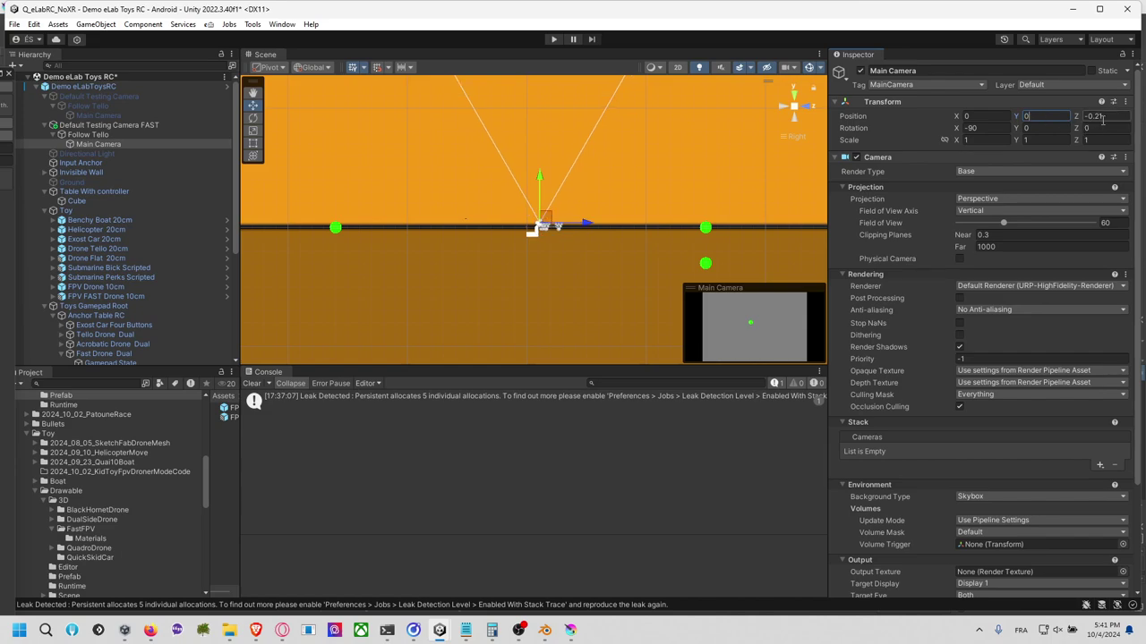
{"action": "left_click", "coordinate": [1101, 116]}
{"action": "type", "text": "0"}
{"action": "left_click_drag", "start_coordinate": [543, 171], "coordinate": [541, 190]}
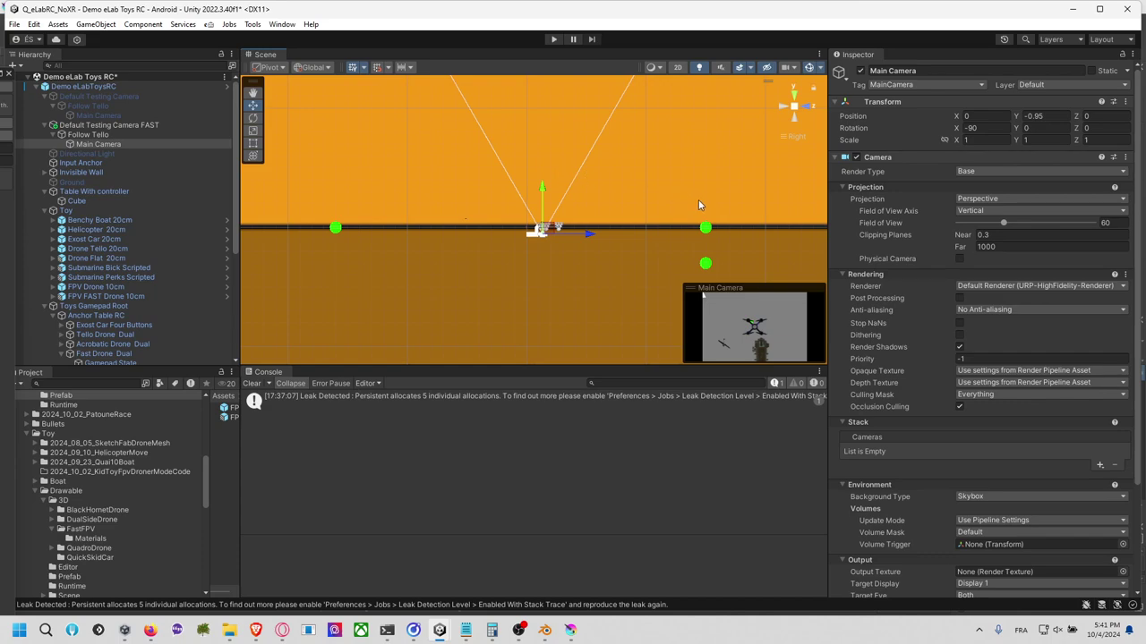
{"action": "left_click", "coordinate": [109, 125]}
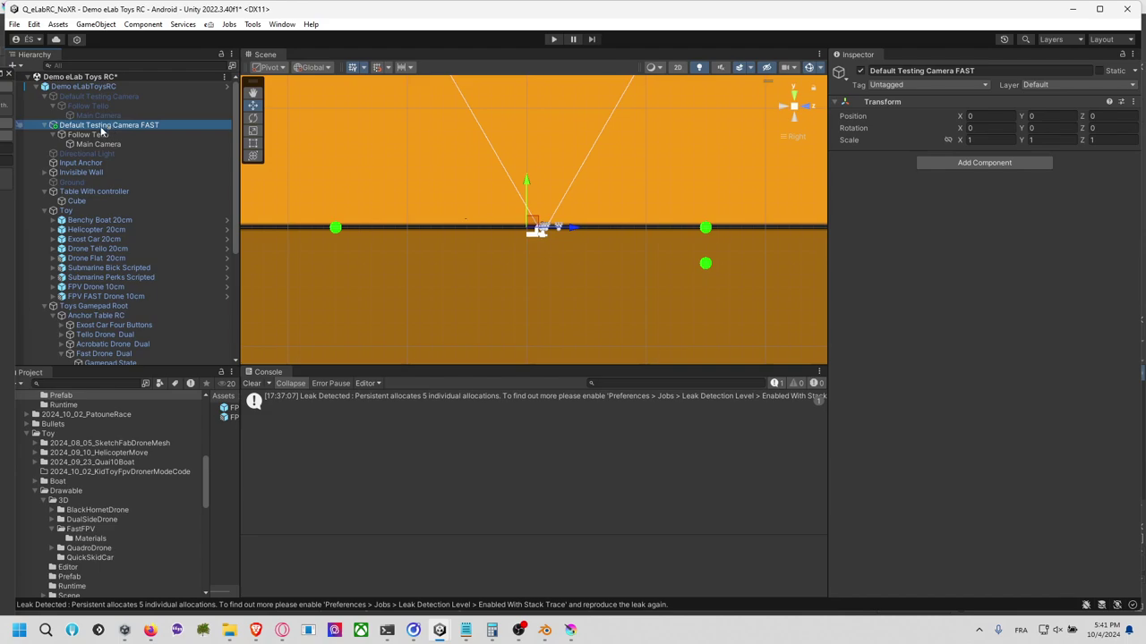
{"action": "left_click", "coordinate": [89, 135]}
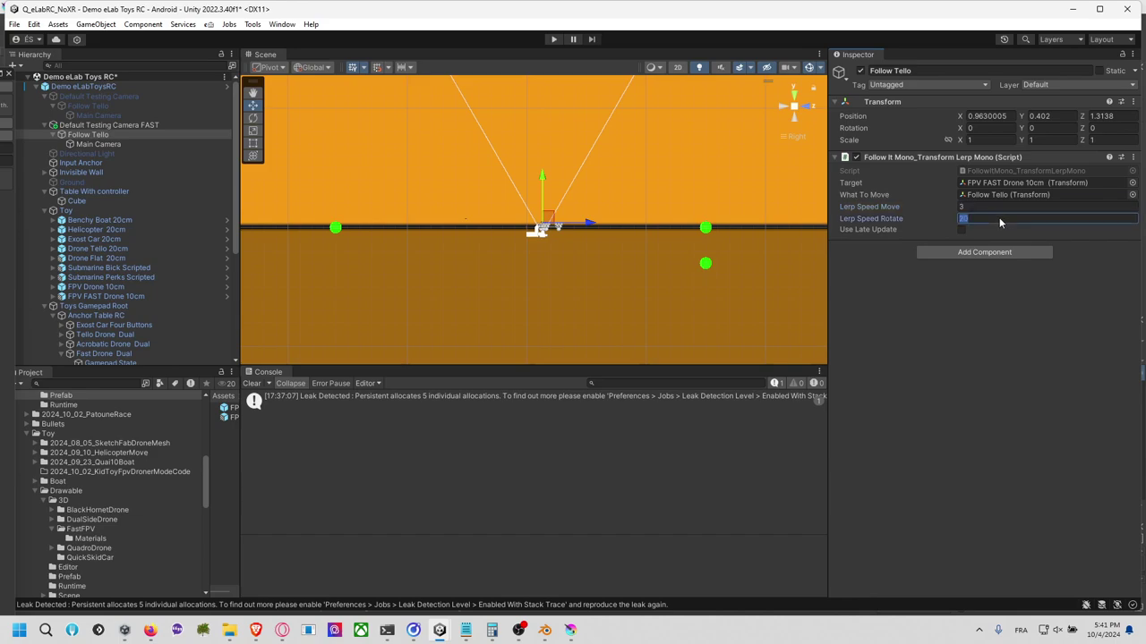
Step: Set Follow Tello's Lerp Speed Move and Lerp Speed Rotate to 30
{"action": "type", "text": "30"}
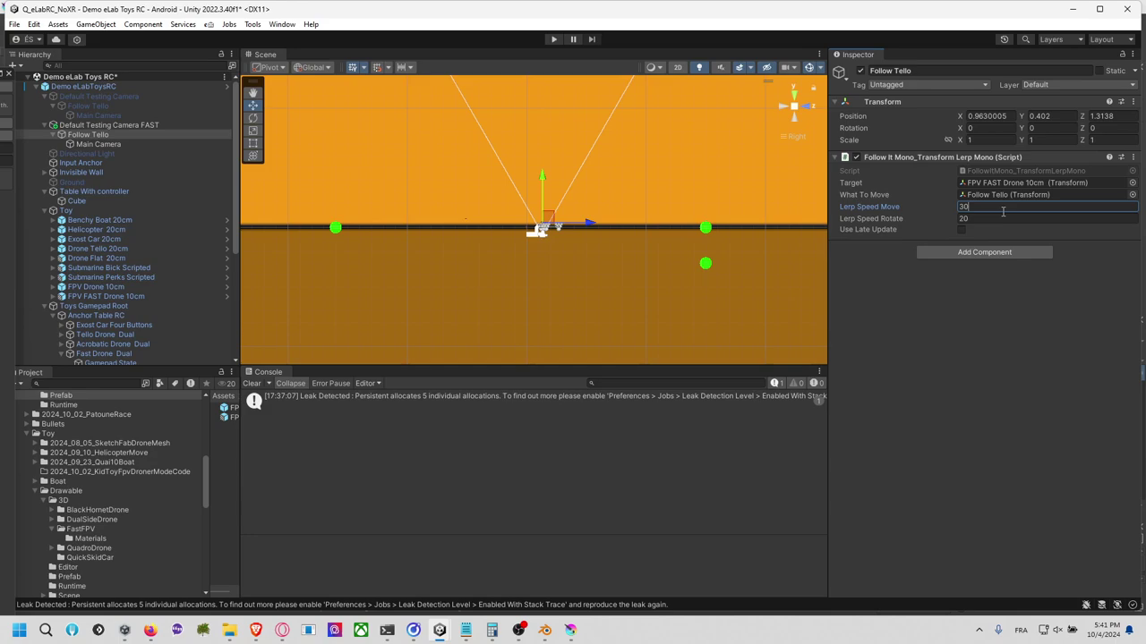
{"action": "key", "text": "Tab"}
{"action": "type", "text": "3"}
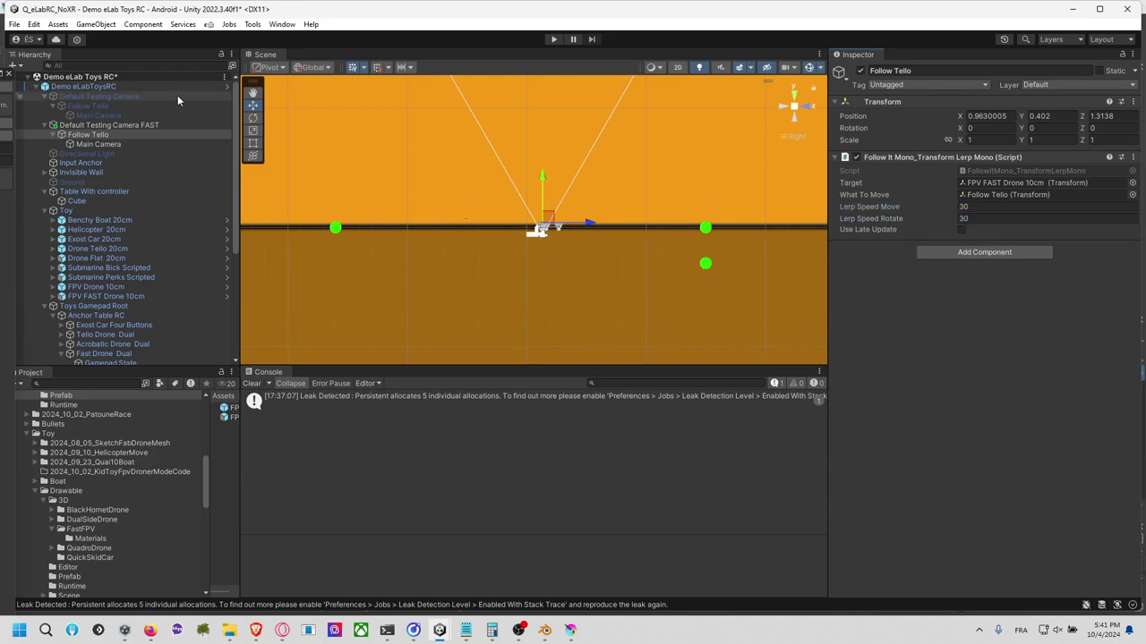
{"action": "left_click", "coordinate": [89, 143]}
{"action": "left_click", "coordinate": [135, 135]}
Step: Rename FPV FAST Drone 10cm to FPV FAST Drone 25cm
{"action": "left_click_drag", "start_coordinate": [141, 127], "coordinate": [130, 300]}
{"action": "left_click", "coordinate": [132, 296]}
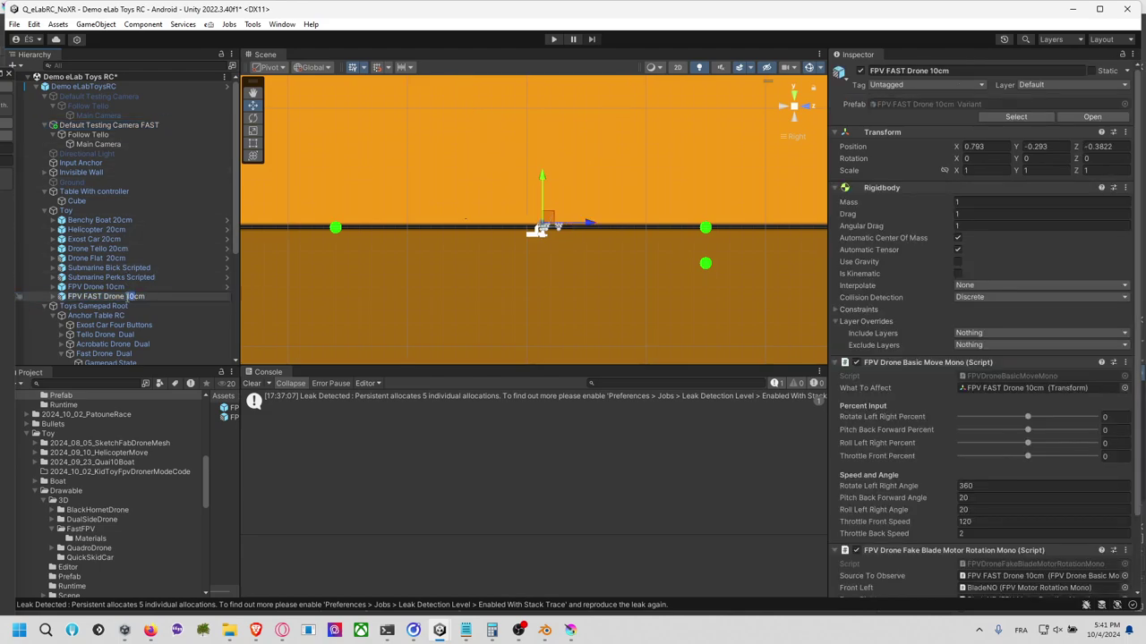
{"action": "left_click", "coordinate": [174, 302]}
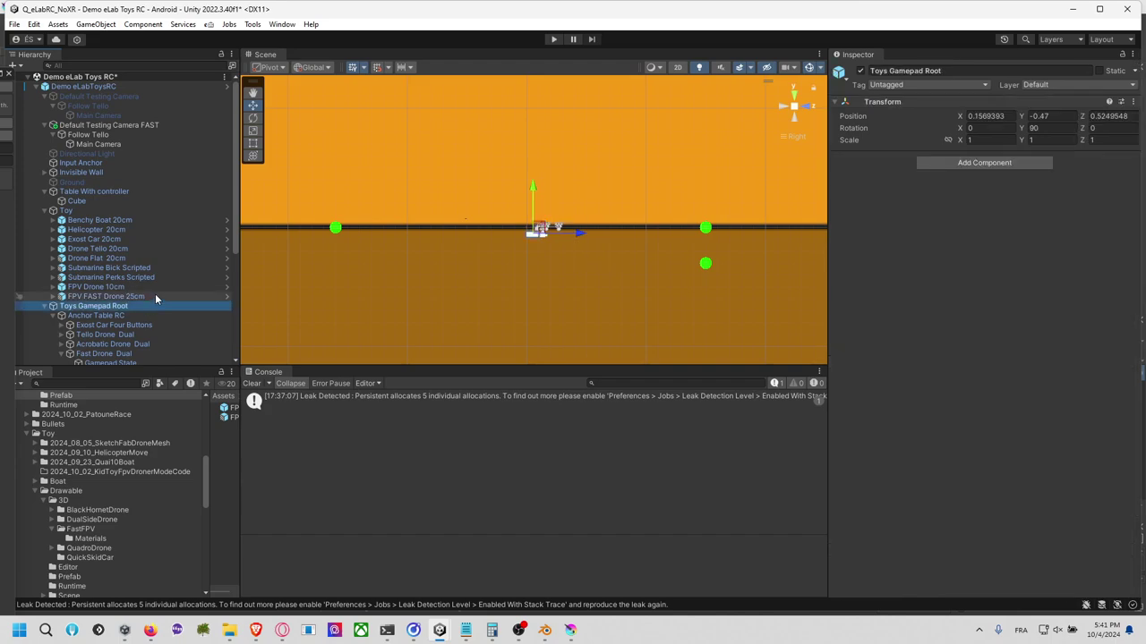
{"action": "left_click", "coordinate": [154, 296]}
{"action": "left_click", "coordinate": [153, 288]}
{"action": "left_click", "coordinate": [177, 297]}
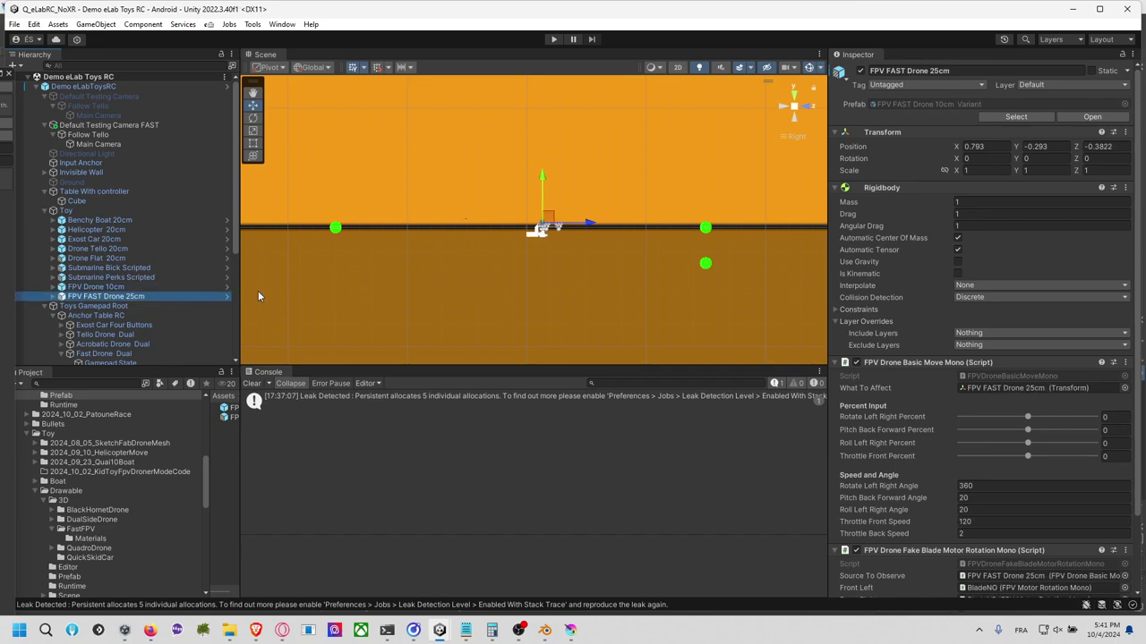
Step: Look over the FPV FAST Drone 25cm rig and its Main Camera in the Hierarchy
{"action": "left_click", "coordinate": [147, 305]}
{"action": "left_click", "coordinate": [161, 296]}
{"action": "left_click", "coordinate": [134, 143]}
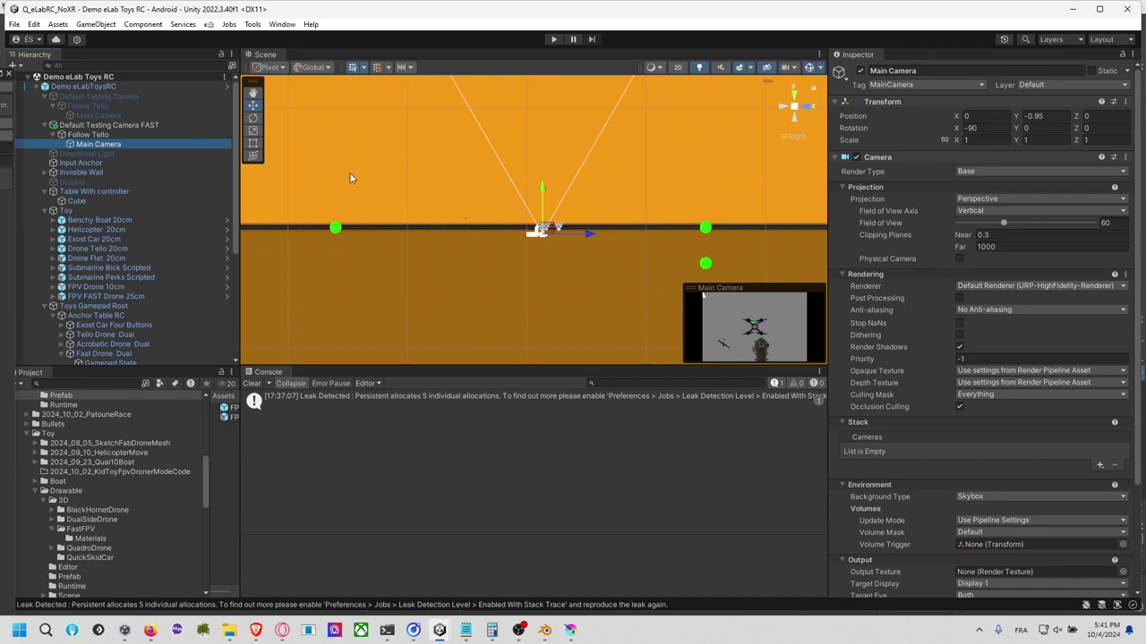
{"action": "scroll", "coordinate": [192, 256], "scroll_direction": "down", "scroll_amount": 5}
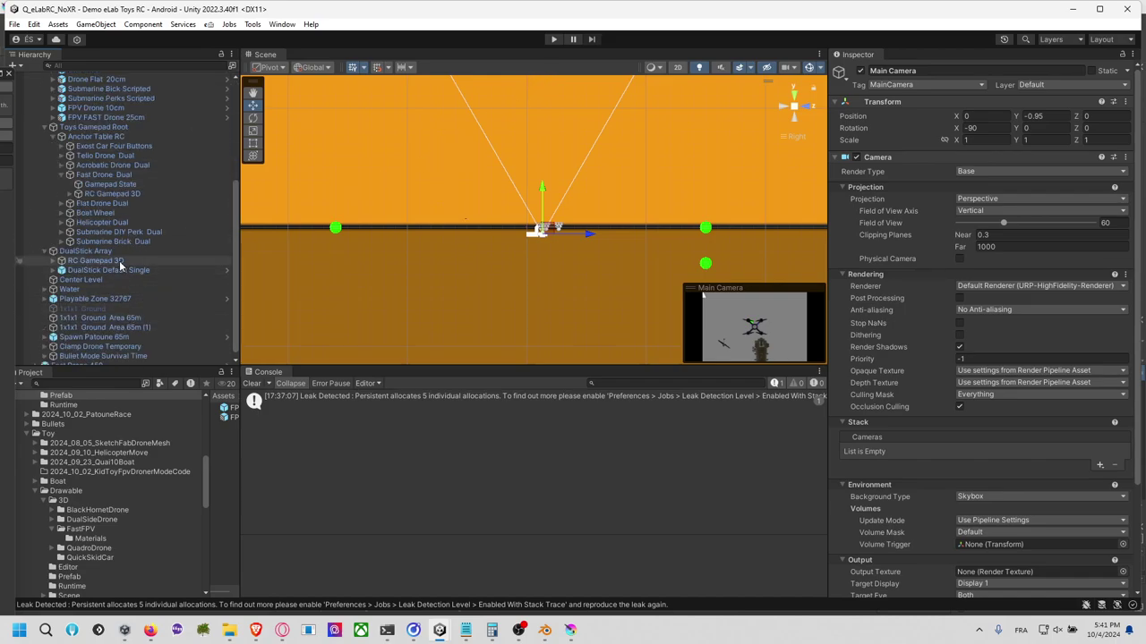
Step: Put Fast Drone Dual into Element 8 of the DualStick Array's Dual Sticks Group
{"action": "left_click", "coordinate": [121, 250]}
{"action": "scroll", "coordinate": [972, 398], "scroll_direction": "down", "scroll_amount": 5}
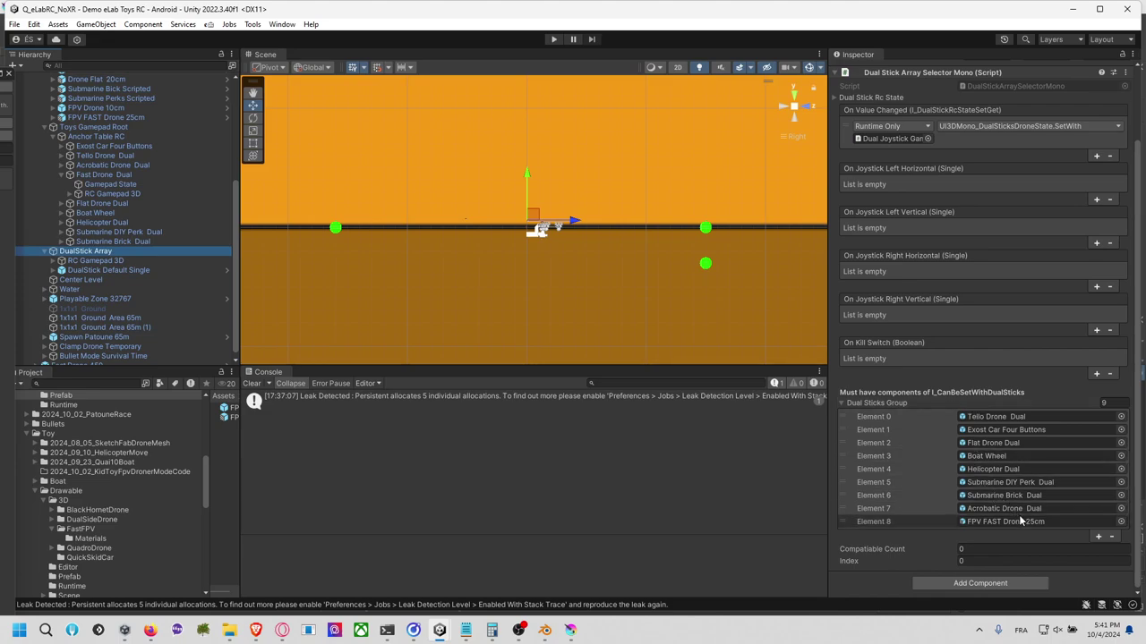
{"action": "left_click", "coordinate": [1021, 522]}
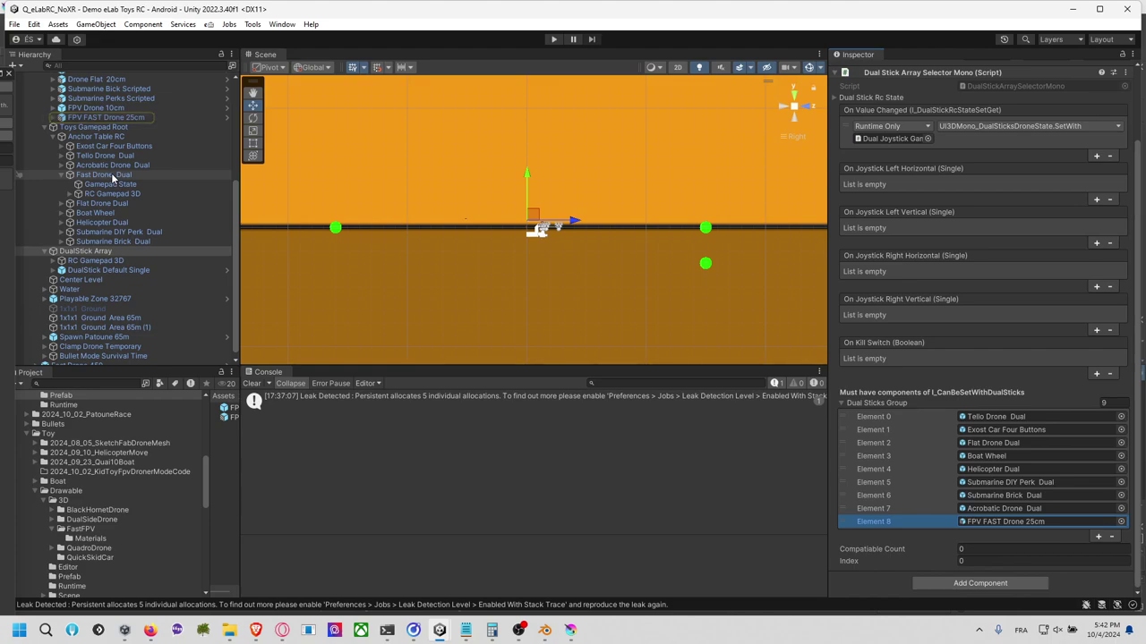
{"action": "left_click_drag", "start_coordinate": [112, 177], "coordinate": [1013, 522]}
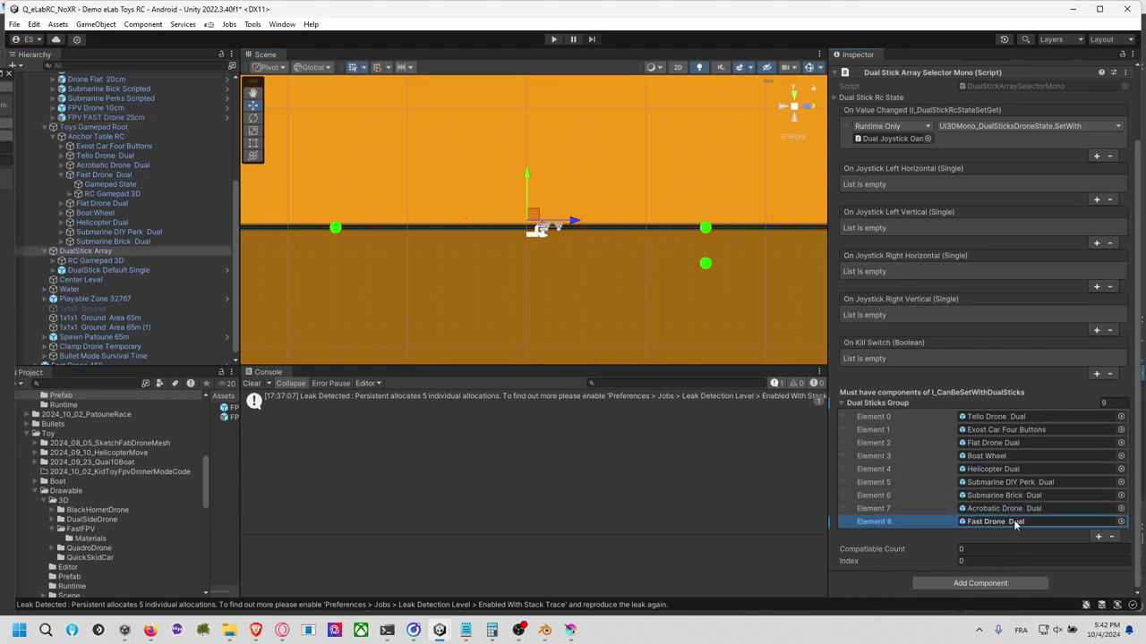
{"action": "scroll", "coordinate": [206, 185], "scroll_direction": "up", "scroll_amount": 5}
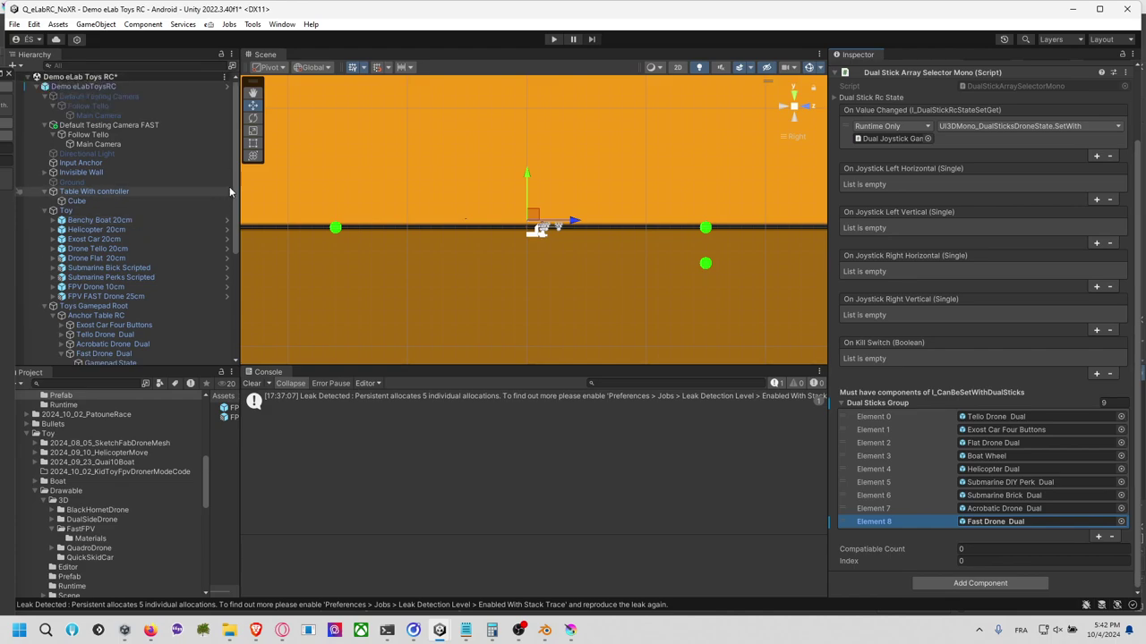
Step: Check the Demo eLabToysRC prefab overrides list, then enter Play mode
{"action": "left_click", "coordinate": [139, 88]}
{"action": "left_click", "coordinate": [918, 117]}
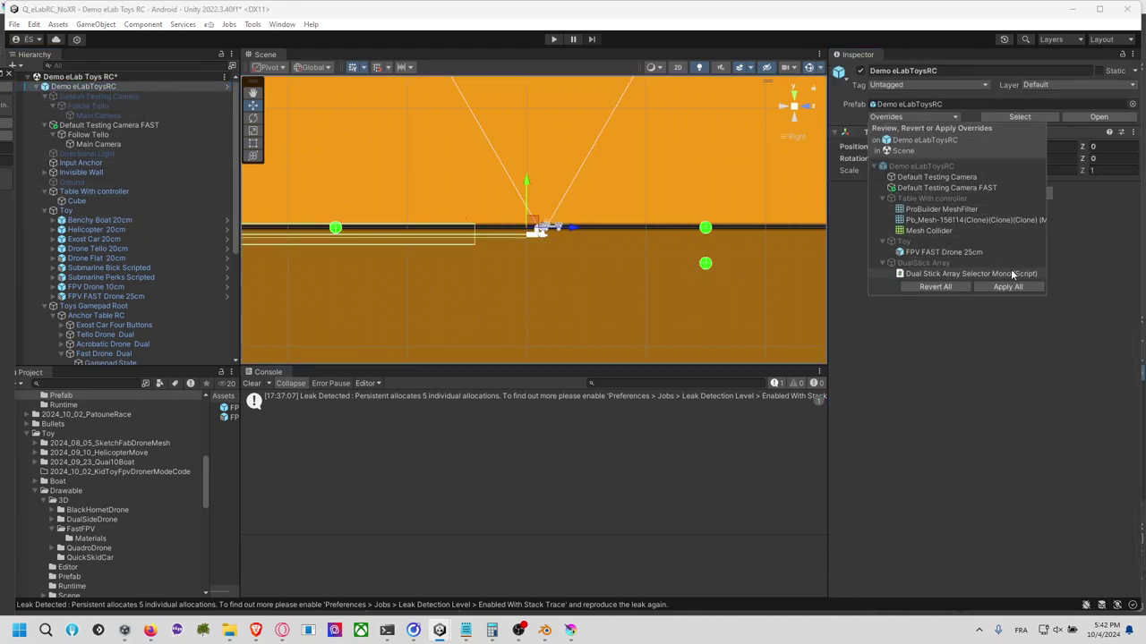
{"action": "left_click", "coordinate": [735, 153]}
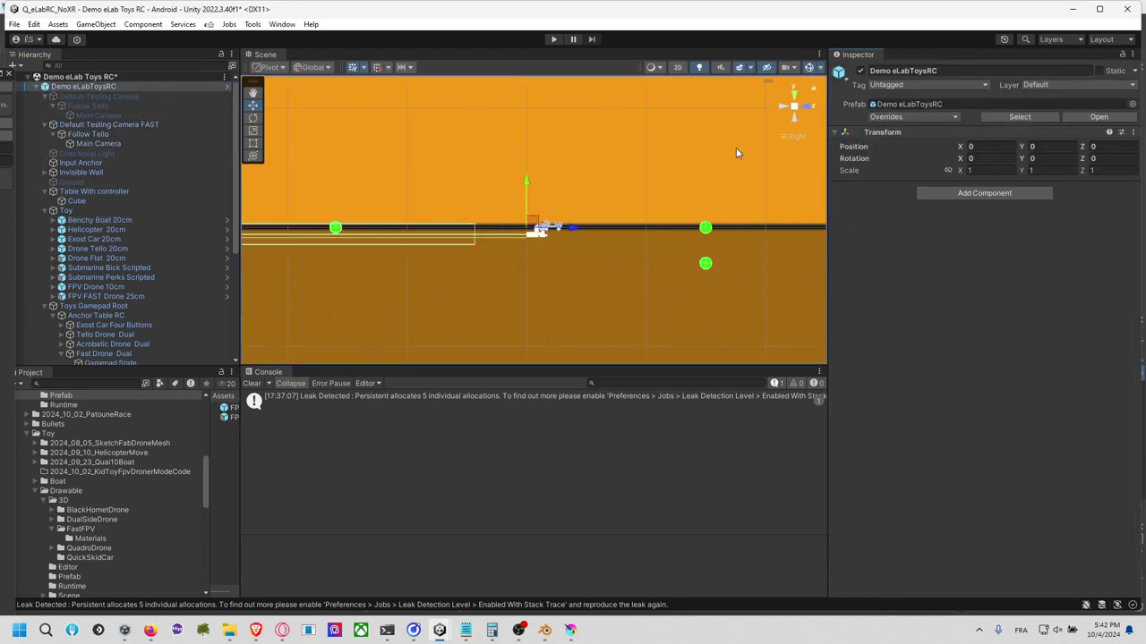
{"action": "left_click", "coordinate": [554, 40]}
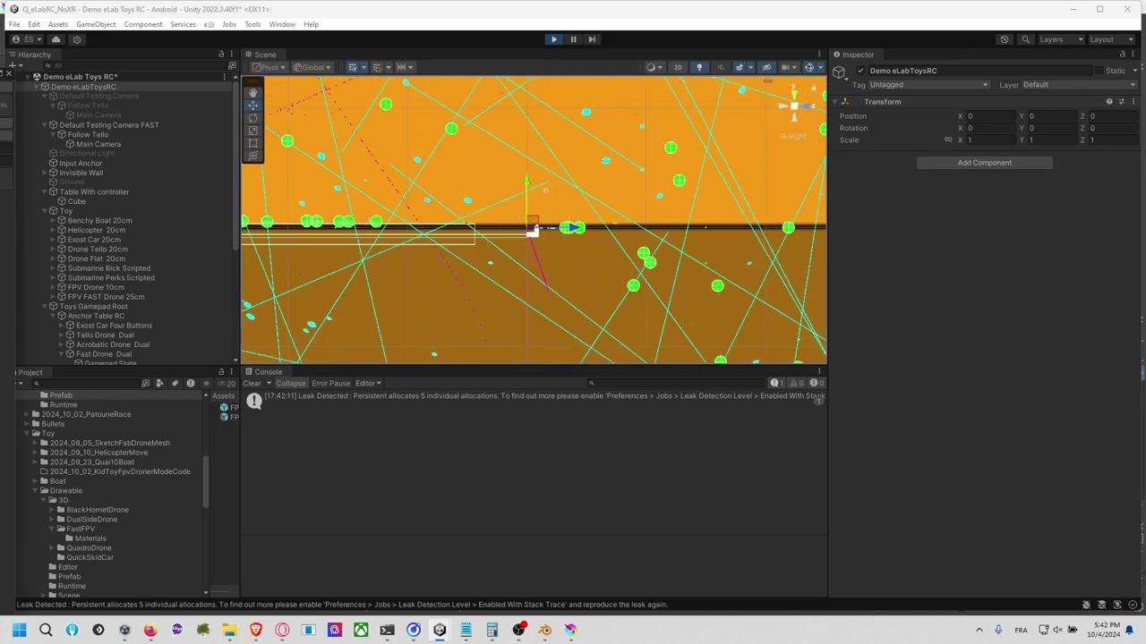
Step: Bring the Game view over the editor, test-fly the drone, then exit Play mode
{"action": "key", "text": "alt+Tab"}
{"action": "left_click_drag", "start_coordinate": [691, 192], "coordinate": [782, 60]}
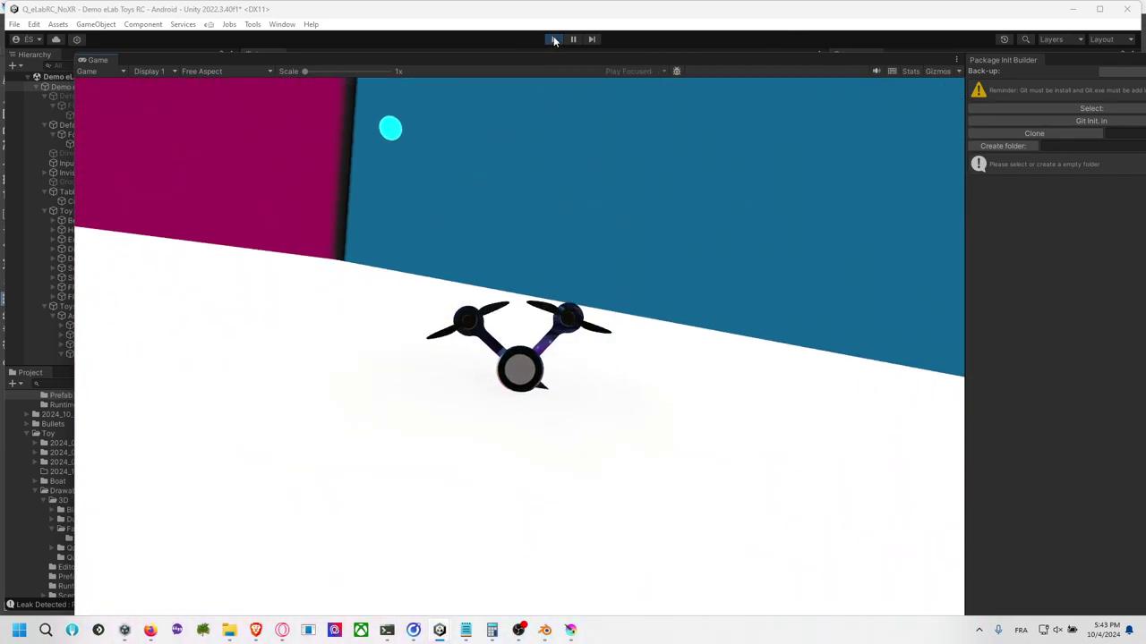
{"action": "left_click", "coordinate": [553, 39]}
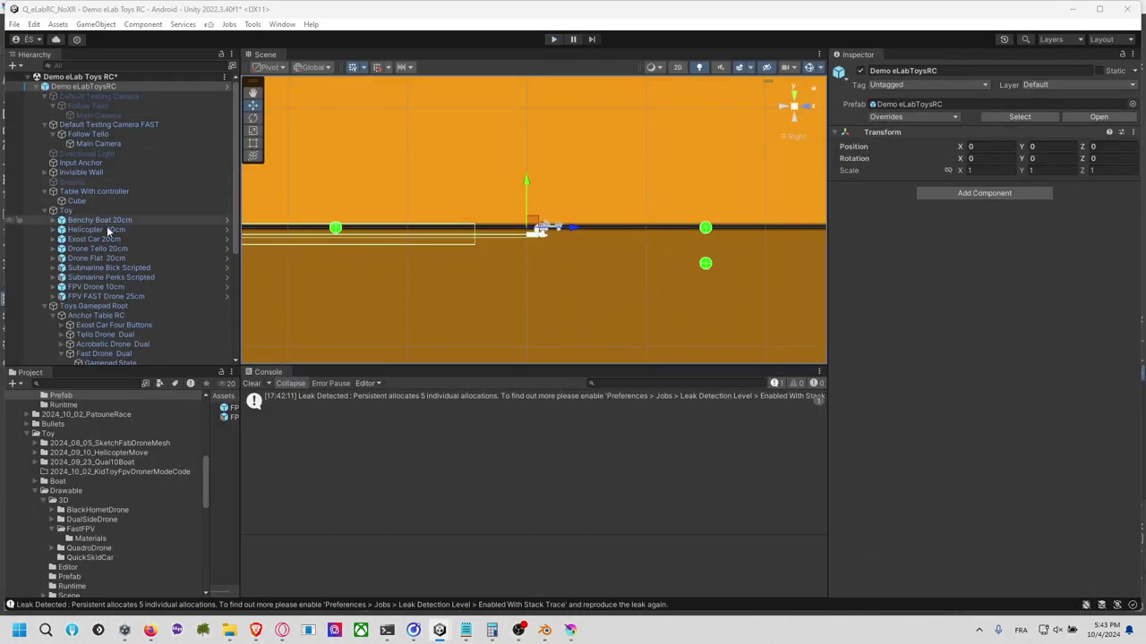
Step: On FPV FAST Drone 25cm, expand Rigidbody constraints and set pitch and roll angles to 90
{"action": "left_click", "coordinate": [116, 297]}
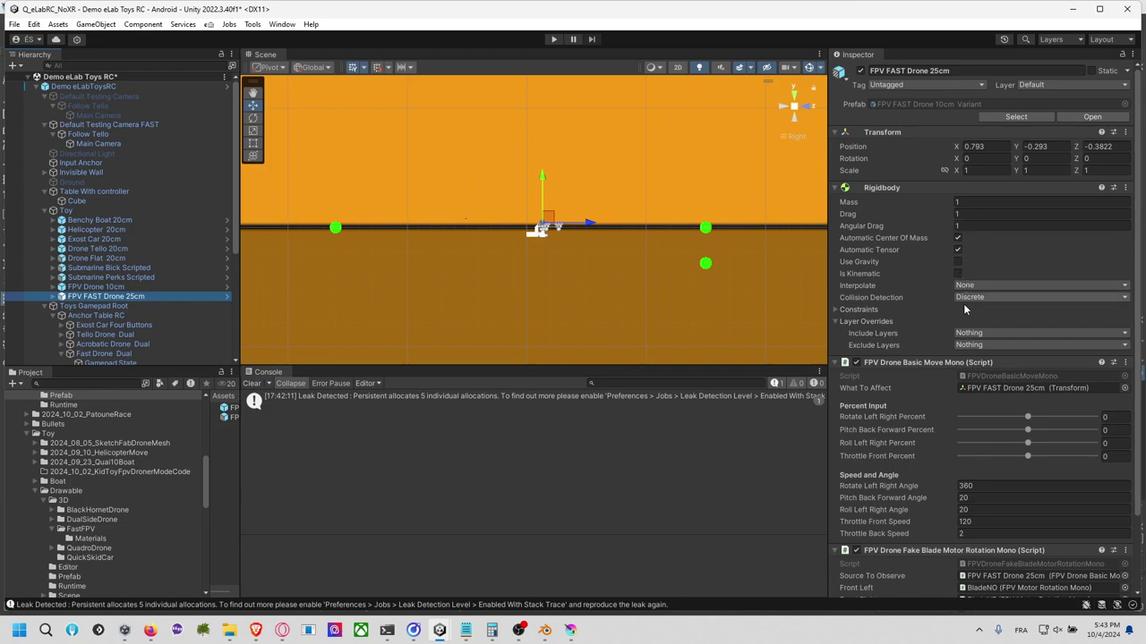
{"action": "left_click", "coordinate": [878, 304]}
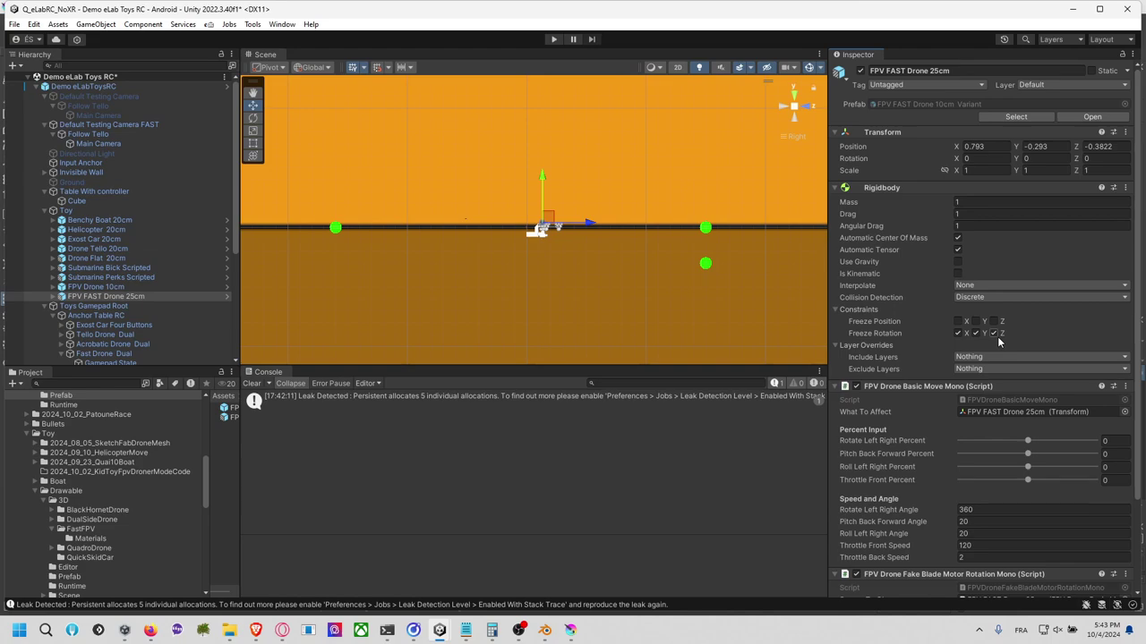
{"action": "scroll", "coordinate": [931, 367], "scroll_direction": "down", "scroll_amount": 2}
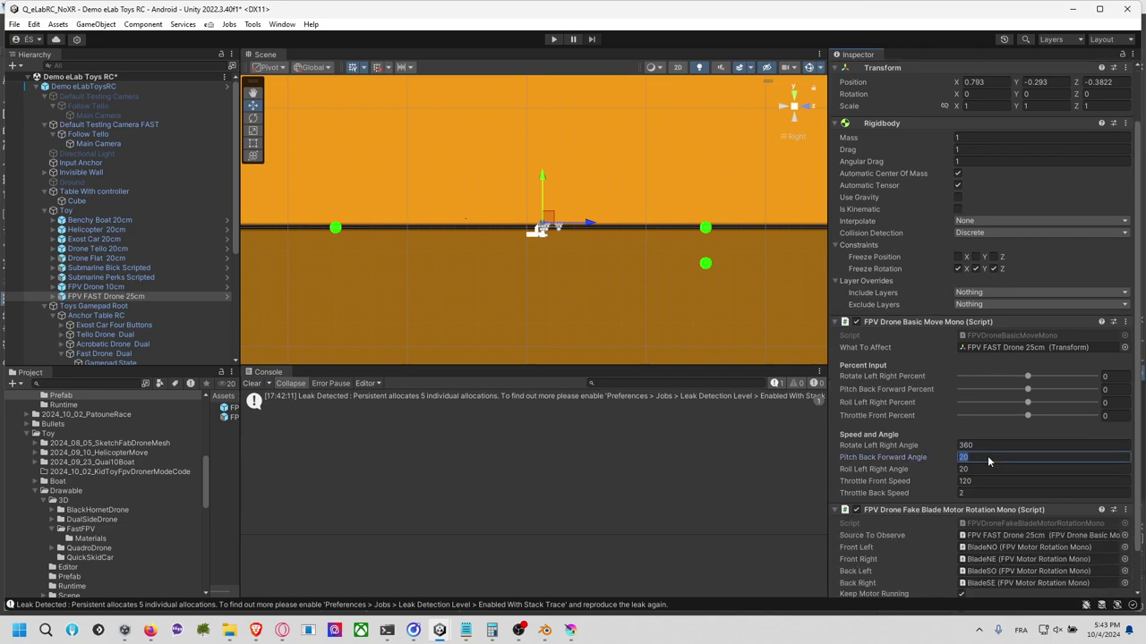
{"action": "type", "text": "90"}
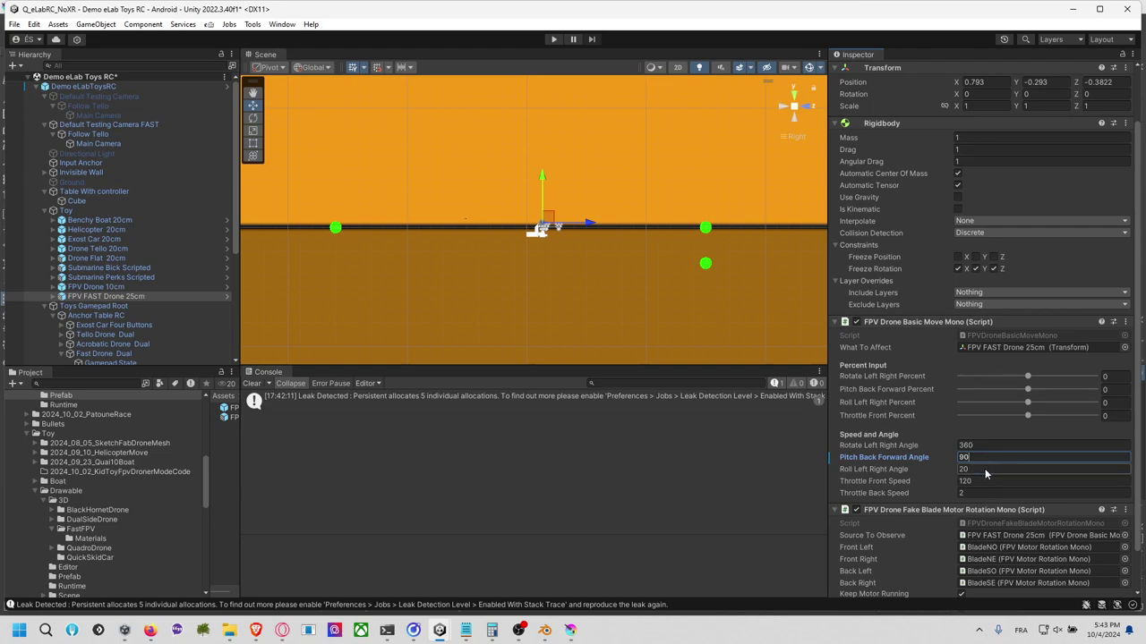
{"action": "left_click", "coordinate": [985, 468]}
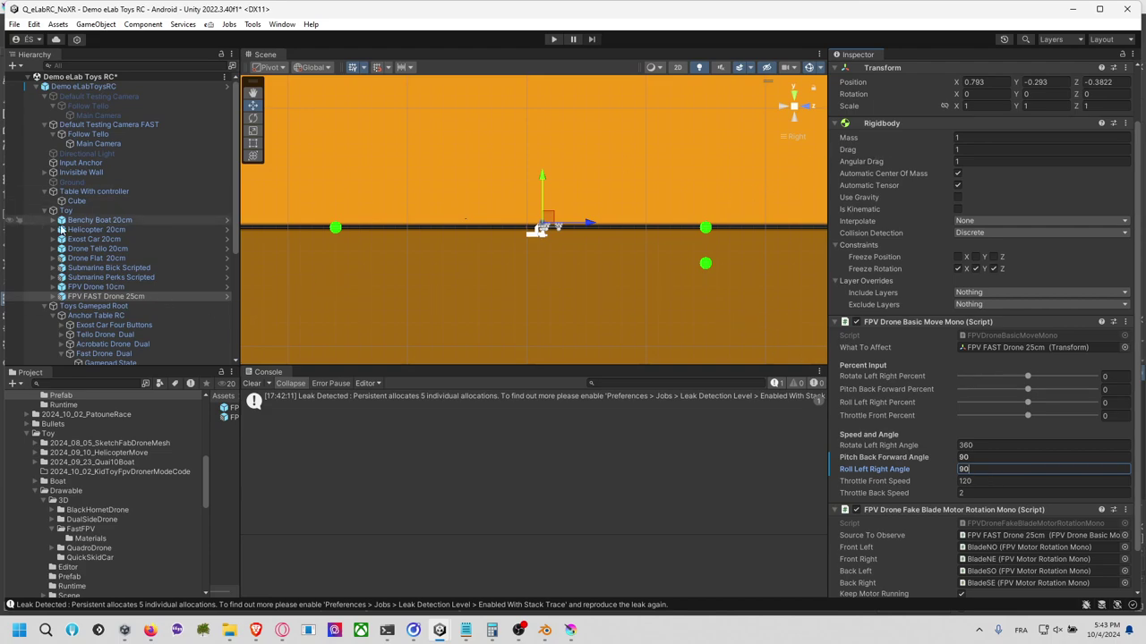
Step: Run Play mode with the Game view enlarged to fly the drone at the 90° angles
{"action": "left_click", "coordinate": [553, 40]}
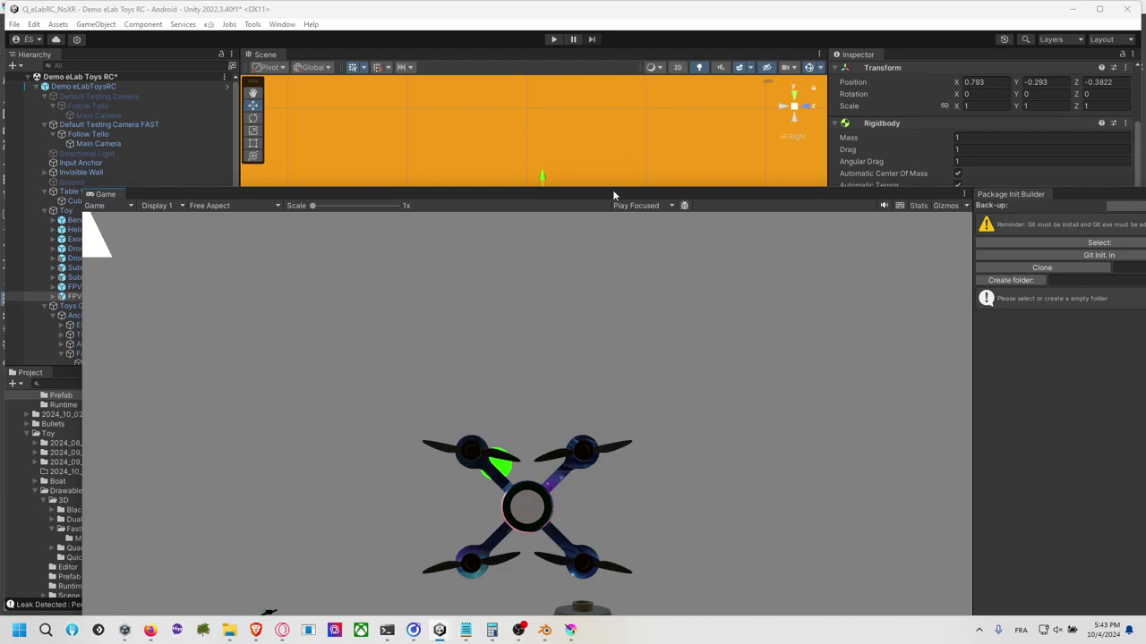
{"action": "left_click_drag", "start_coordinate": [614, 196], "coordinate": [555, 40]}
{"action": "left_click", "coordinate": [554, 40]}
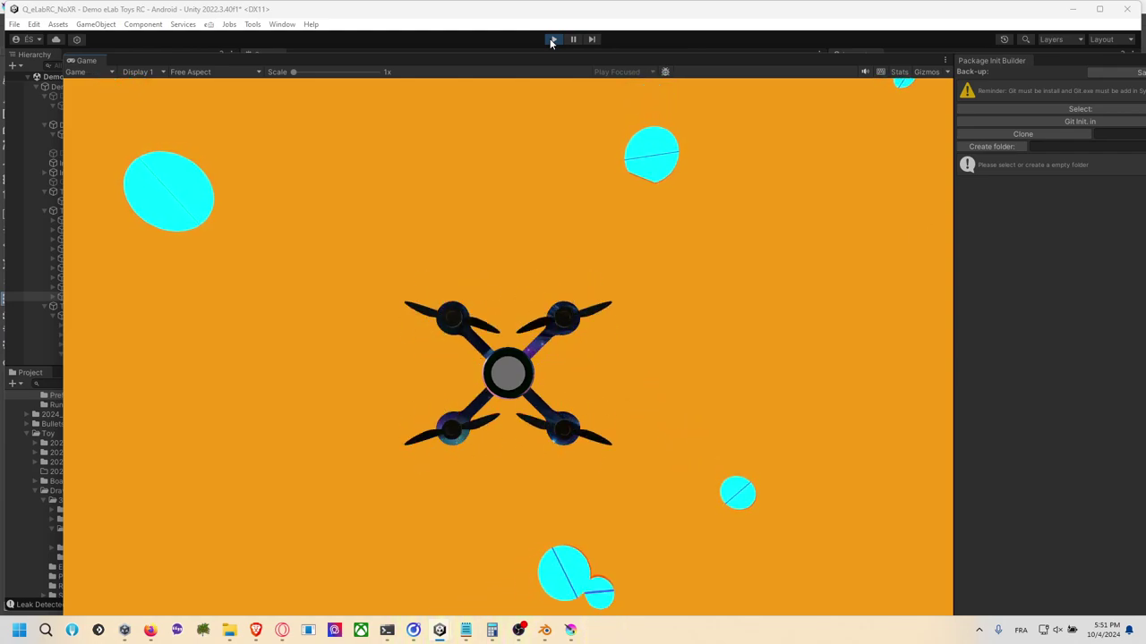
Step: Exit Play mode and collapse the Toy and Toys Gamepad Root groups in the Hierarchy
{"action": "left_click", "coordinate": [552, 39]}
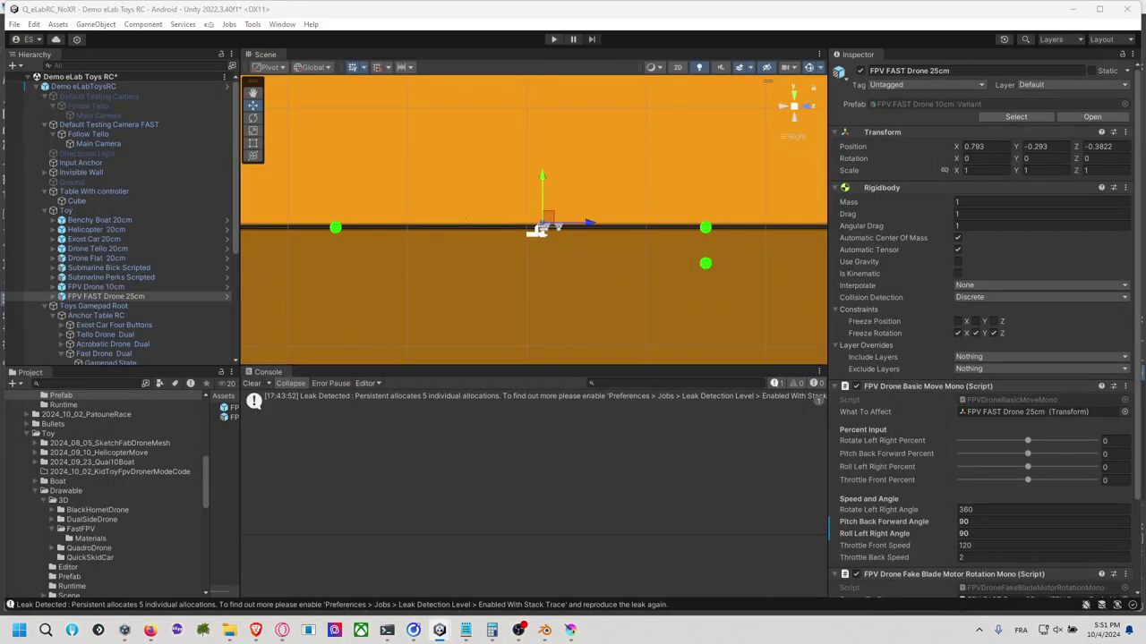
{"action": "scroll", "coordinate": [145, 325], "scroll_direction": "down", "scroll_amount": 5}
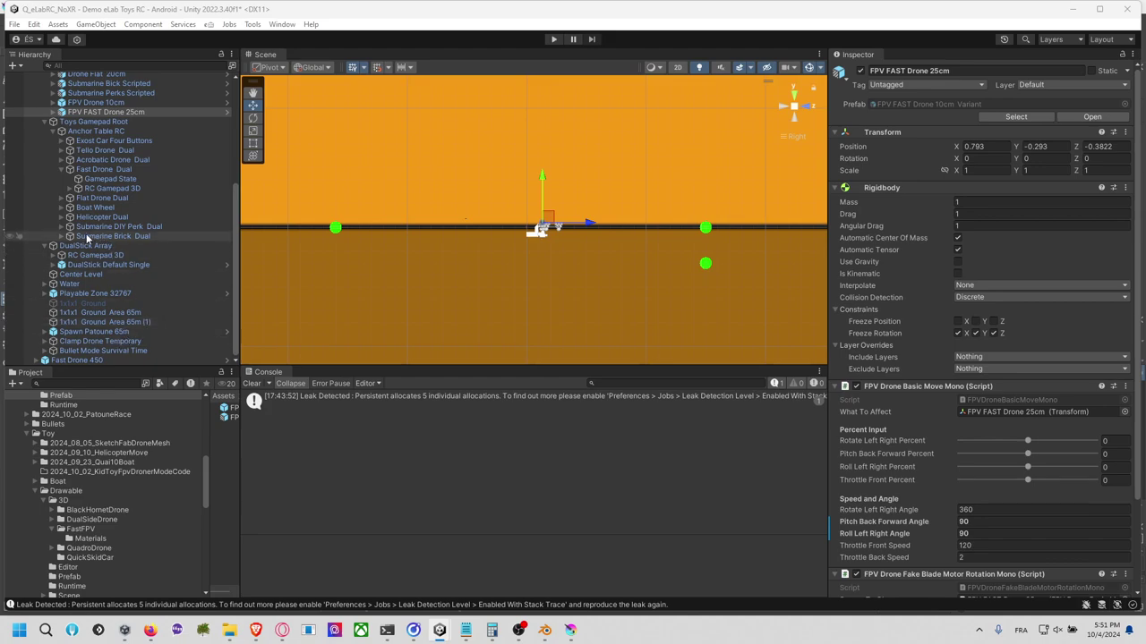
{"action": "scroll", "coordinate": [102, 170], "scroll_direction": "up", "scroll_amount": 5}
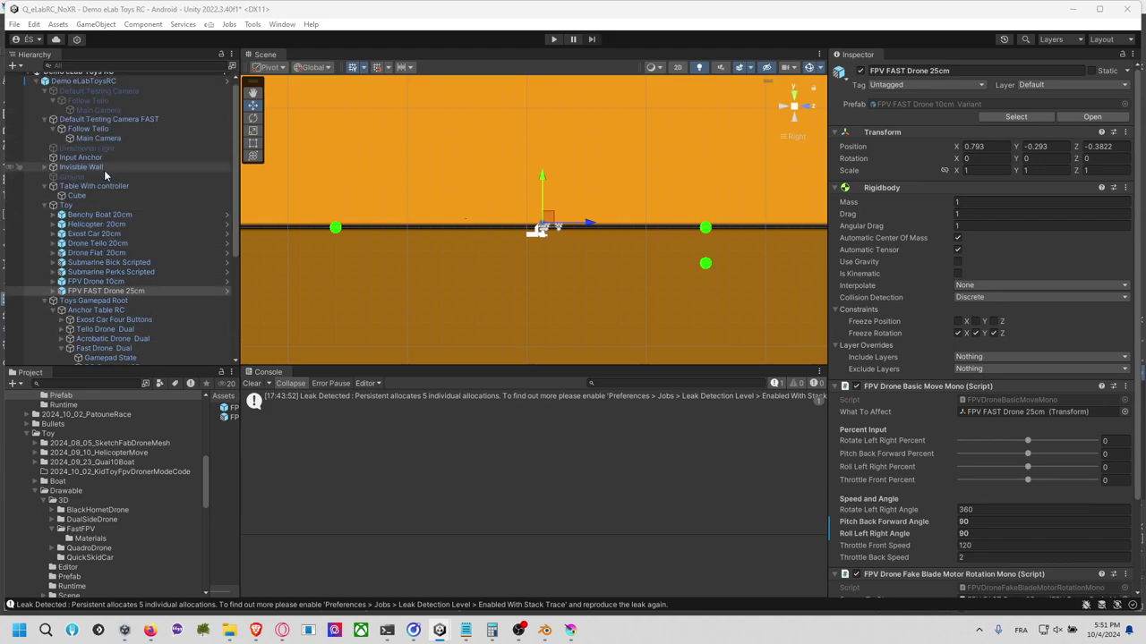
{"action": "scroll", "coordinate": [103, 170], "scroll_direction": "up", "scroll_amount": 1}
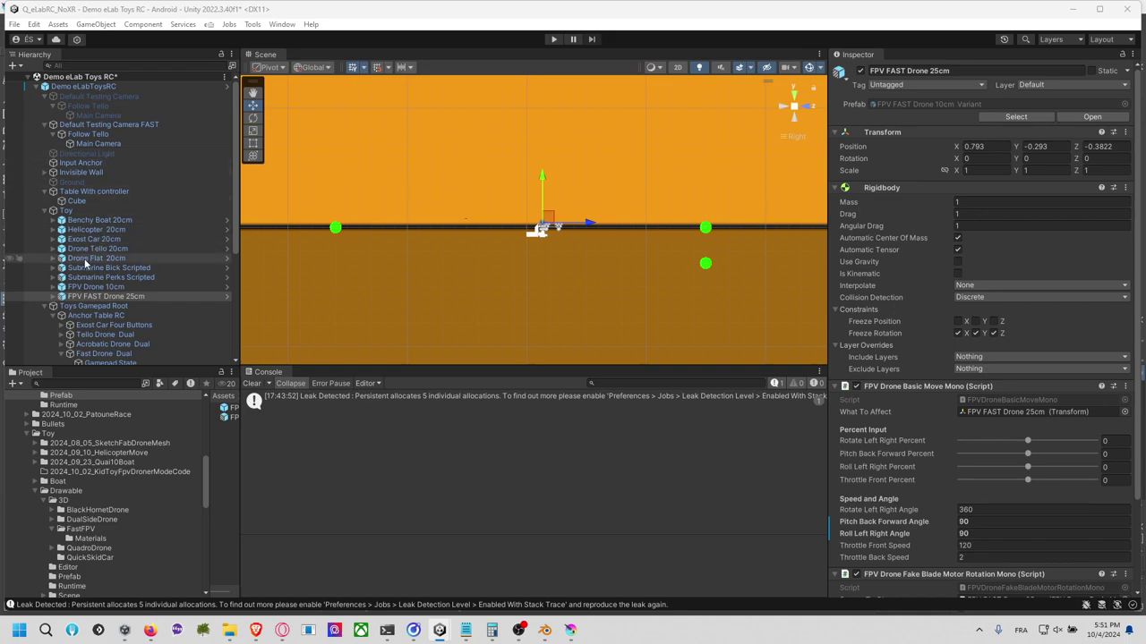
{"action": "left_click", "coordinate": [44, 212]}
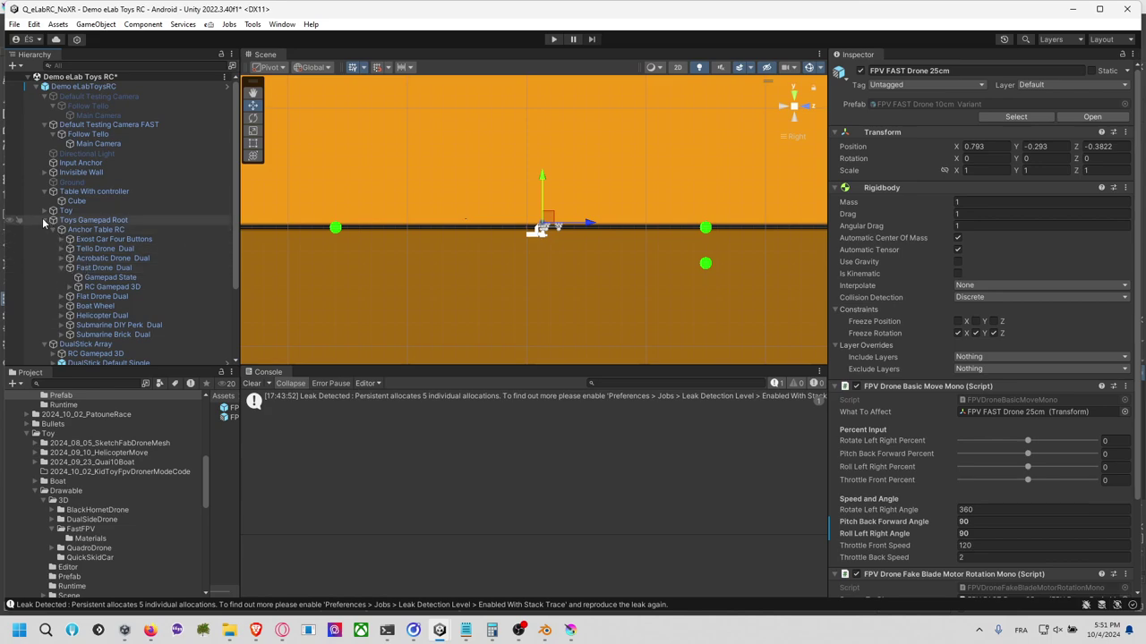
{"action": "left_click", "coordinate": [44, 221]}
Step: Expand DualStick Default Single and select Exception FSI6X to see its DualStick Default event bindings
{"action": "left_click", "coordinate": [86, 250]}
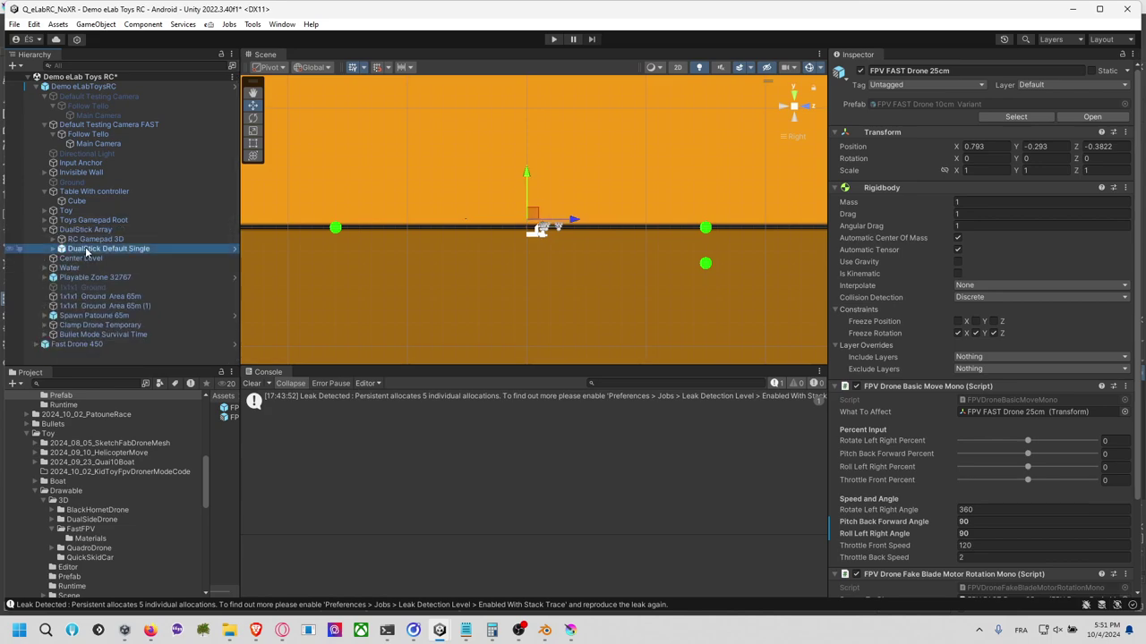
{"action": "left_click", "coordinate": [54, 248]}
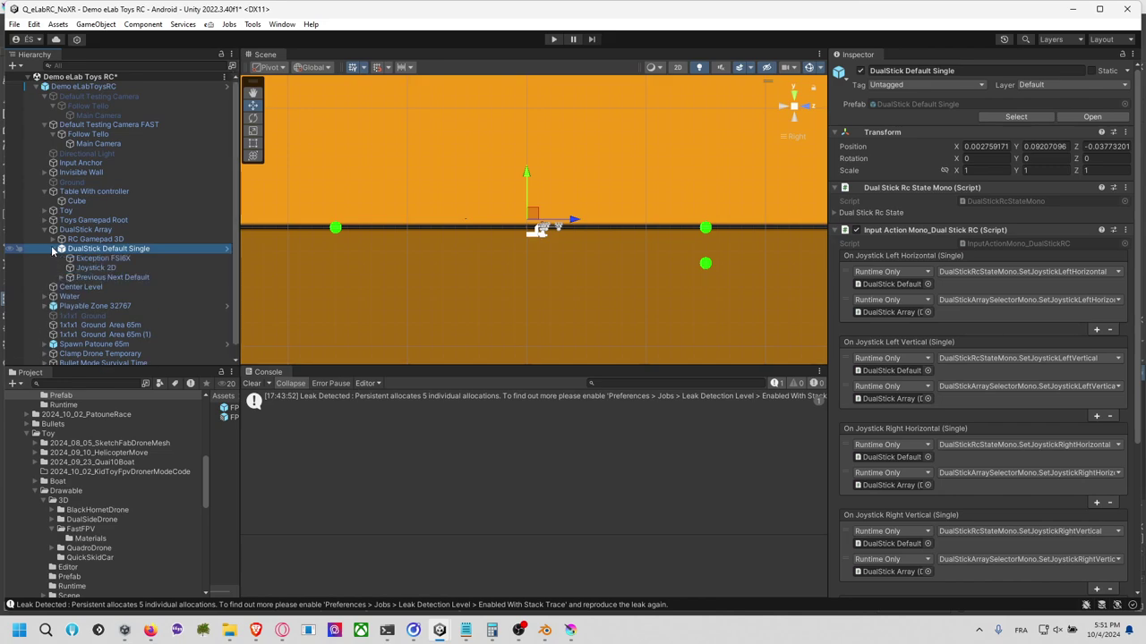
{"action": "left_click", "coordinate": [97, 268]}
{"action": "left_click", "coordinate": [106, 257]}
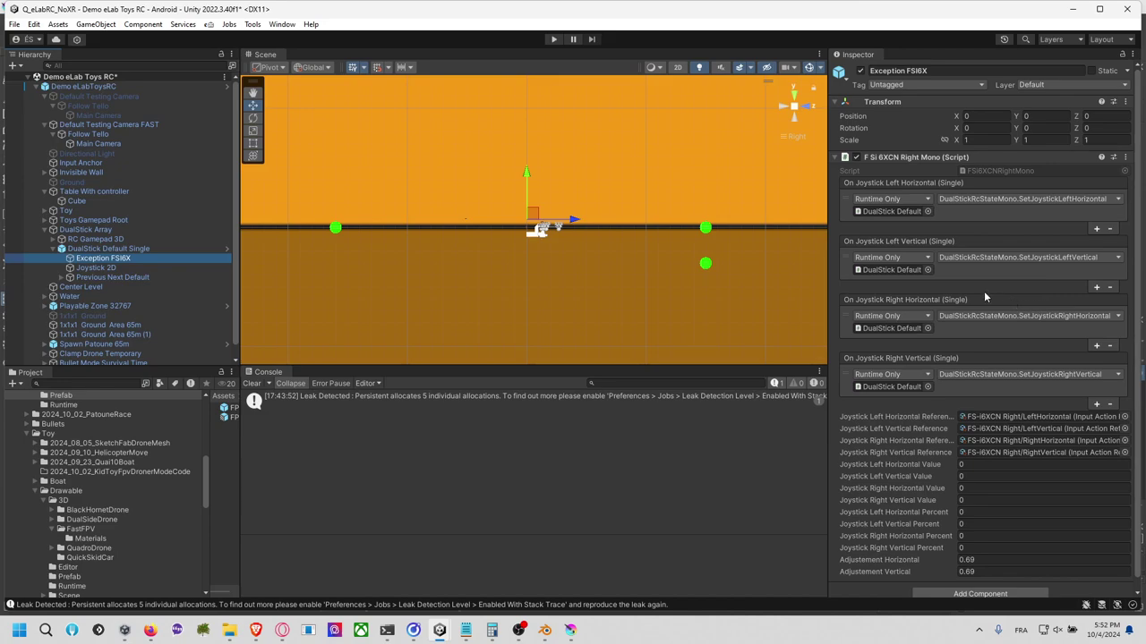
{"action": "scroll", "coordinate": [983, 296], "scroll_direction": "down", "scroll_amount": 1}
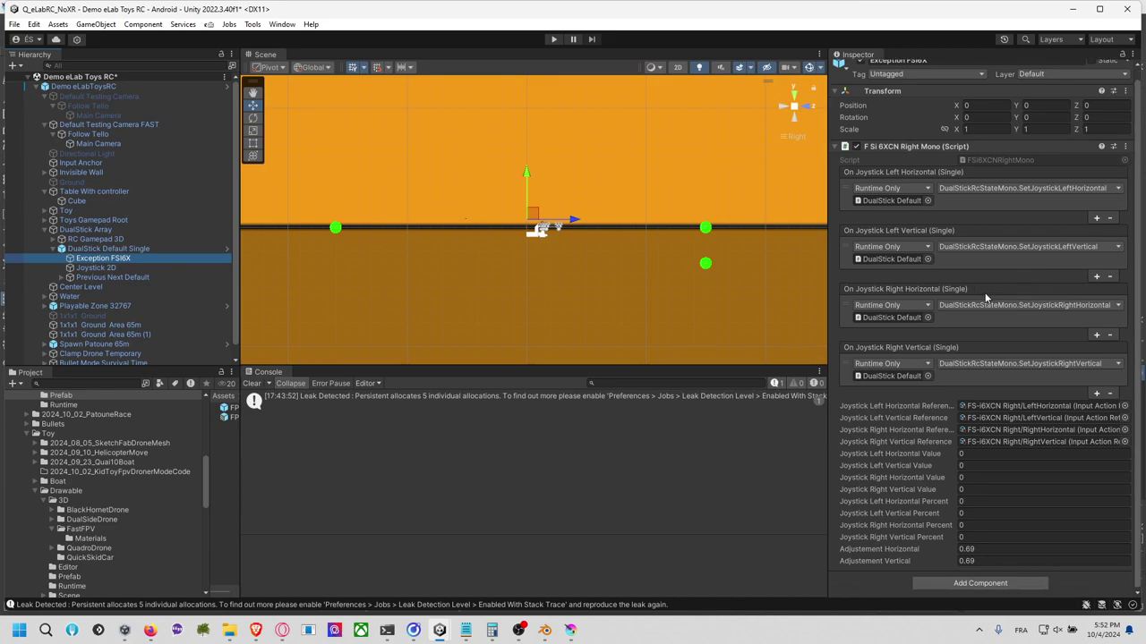
Step: Enter Play mode and expand DualStick Default Single's Dual Stick Rc State to watch live values
{"action": "left_click", "coordinate": [553, 39]}
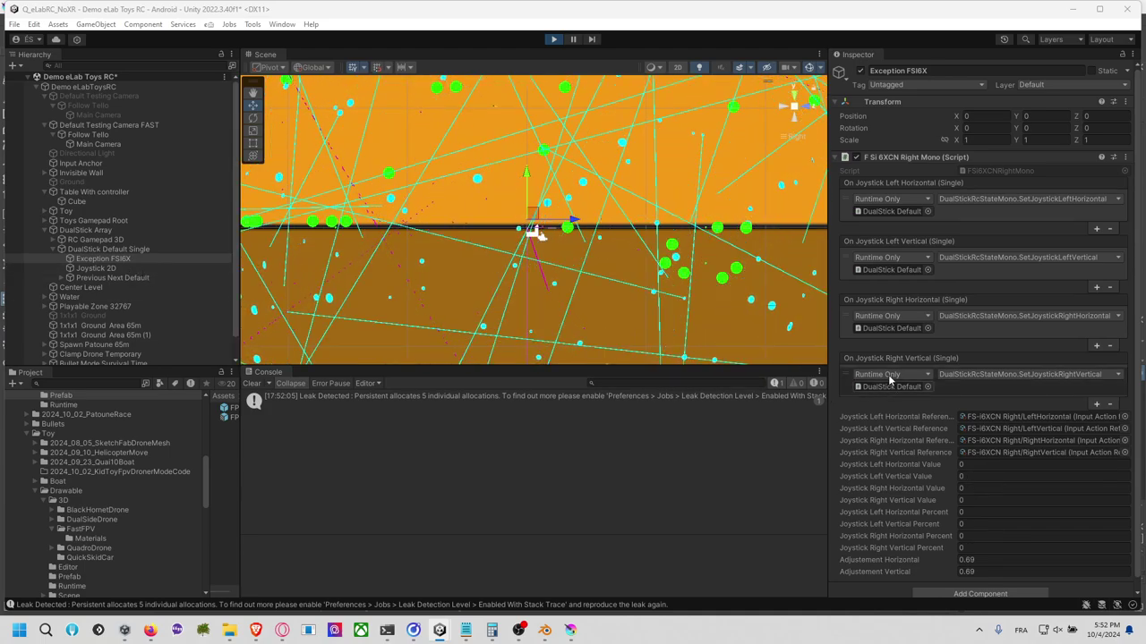
{"action": "left_click", "coordinate": [891, 329]}
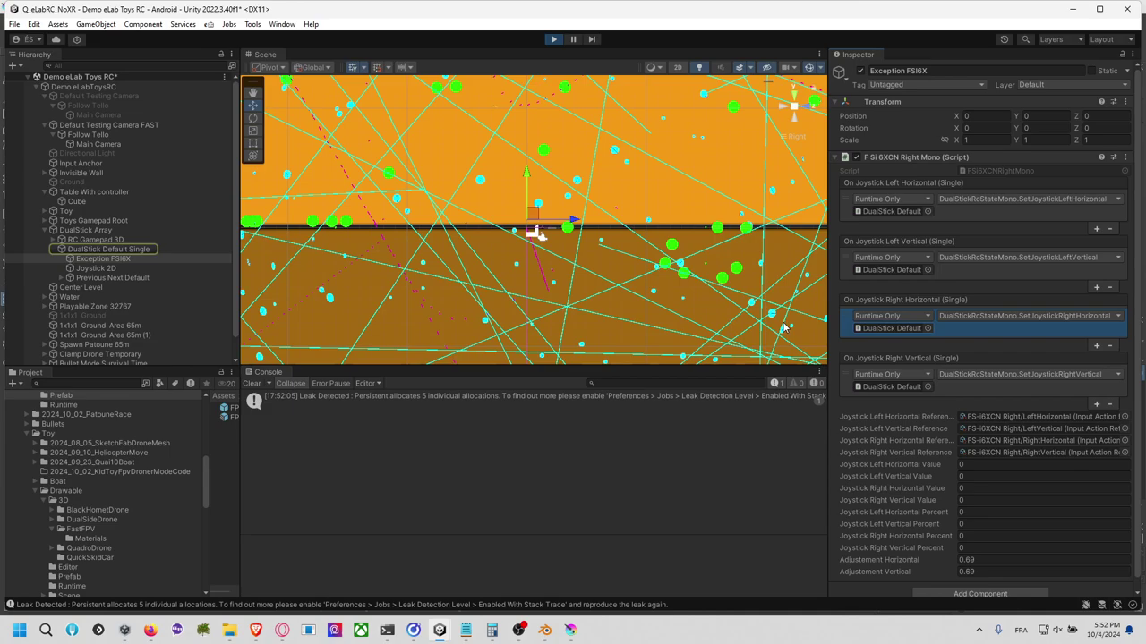
{"action": "left_click", "coordinate": [144, 249]}
{"action": "scroll", "coordinate": [937, 333], "scroll_direction": "down", "scroll_amount": 5}
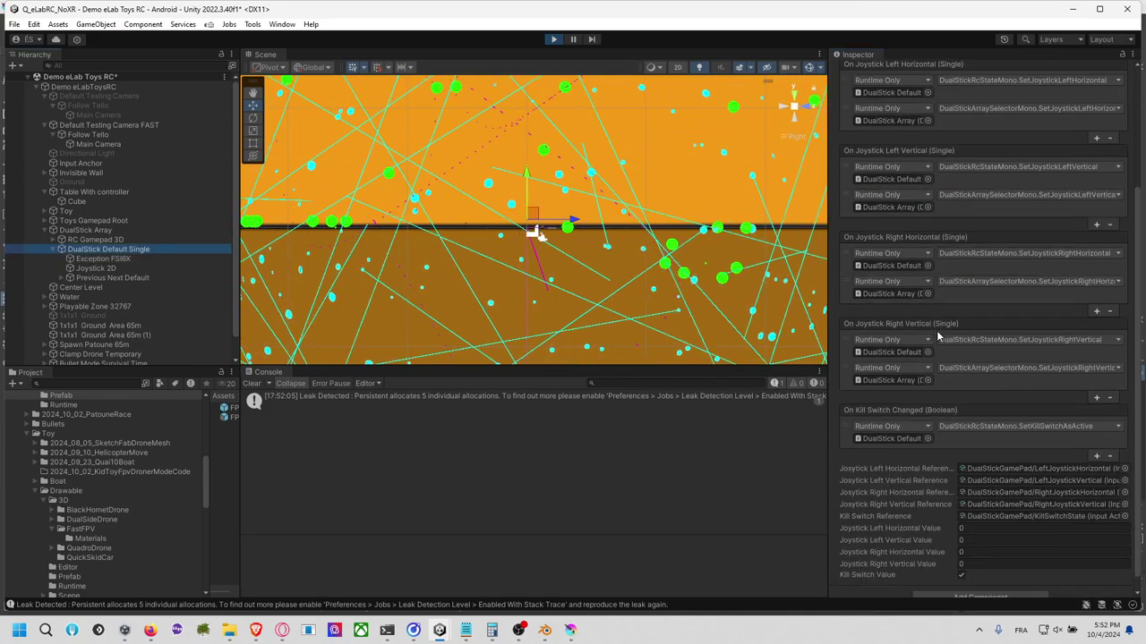
{"action": "scroll", "coordinate": [933, 329], "scroll_direction": "up", "scroll_amount": 4}
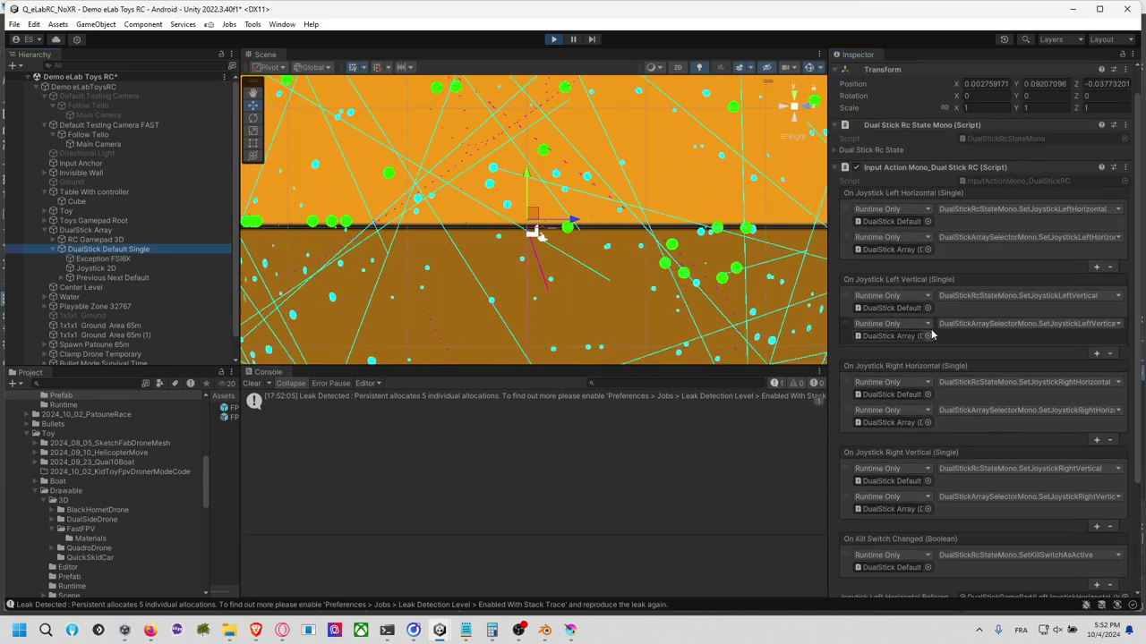
{"action": "left_click", "coordinate": [880, 150]}
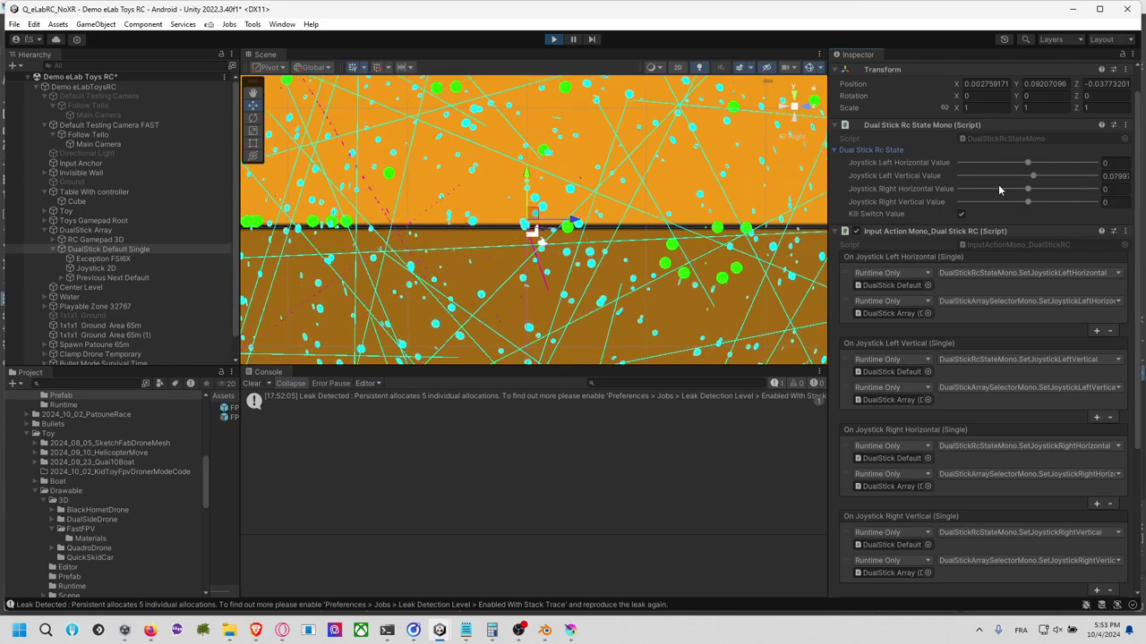
Step: Locate the left horizontal input action in the Input folder and widen the Hierarchy and Project panels
{"action": "scroll", "coordinate": [998, 184], "scroll_direction": "down", "scroll_amount": 5}
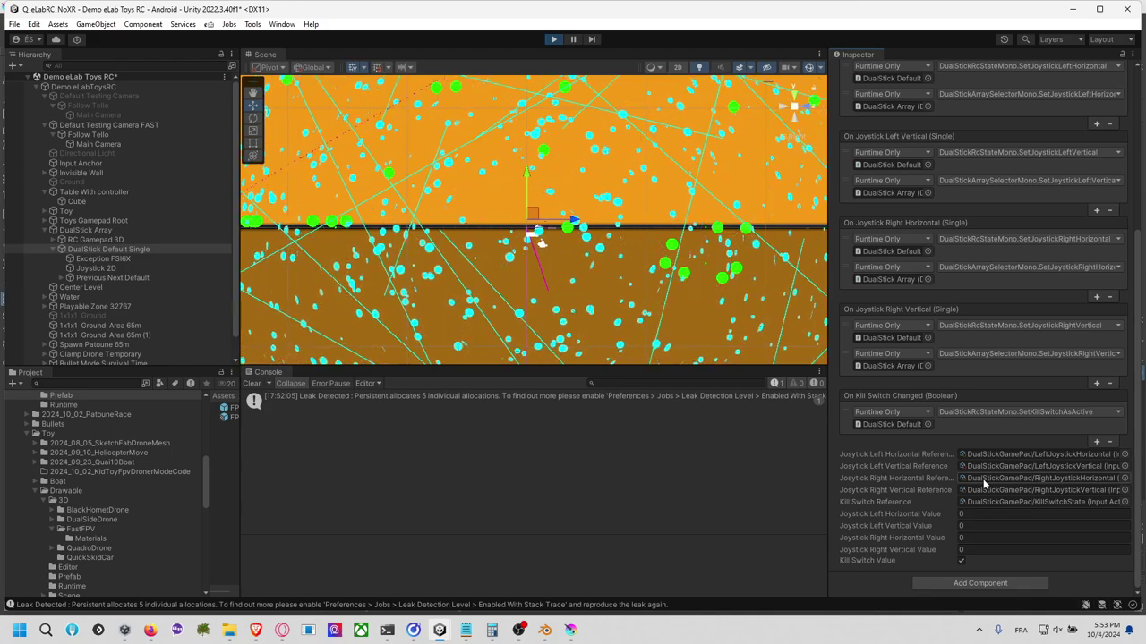
{"action": "scroll", "coordinate": [981, 479], "scroll_direction": "up", "scroll_amount": 6}
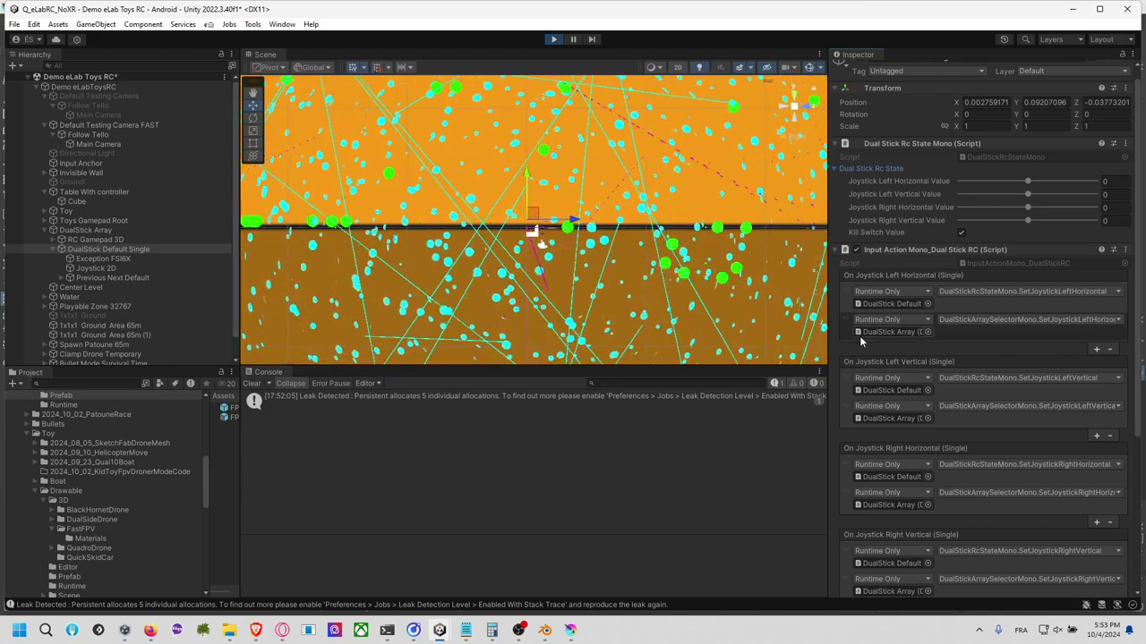
{"action": "scroll", "coordinate": [889, 337], "scroll_direction": "down", "scroll_amount": 4}
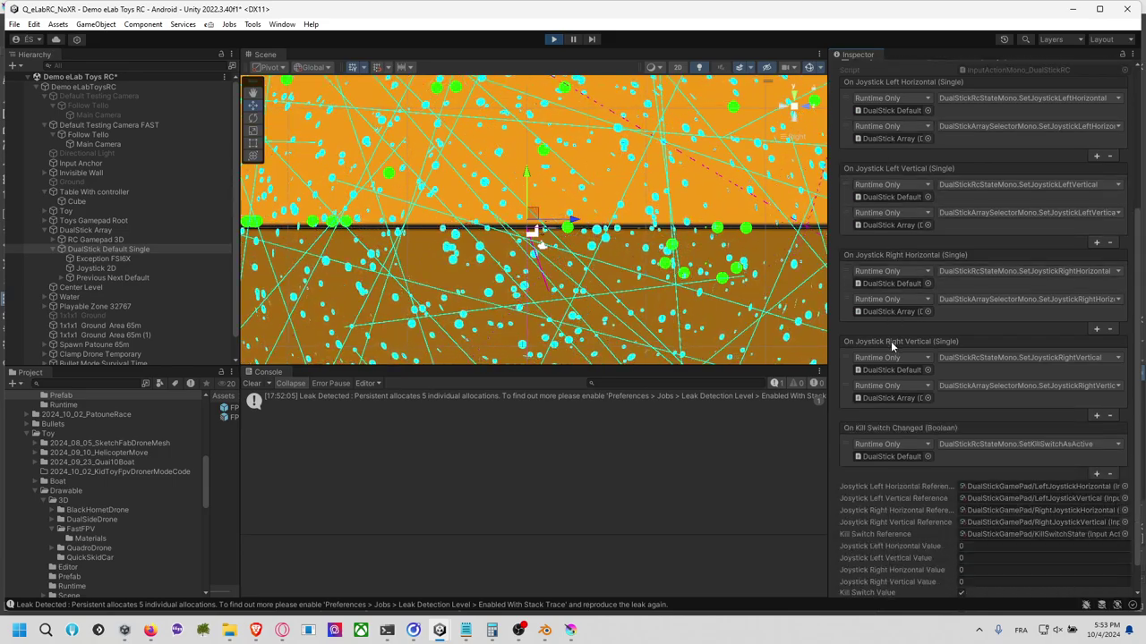
{"action": "left_click", "coordinate": [1017, 486]}
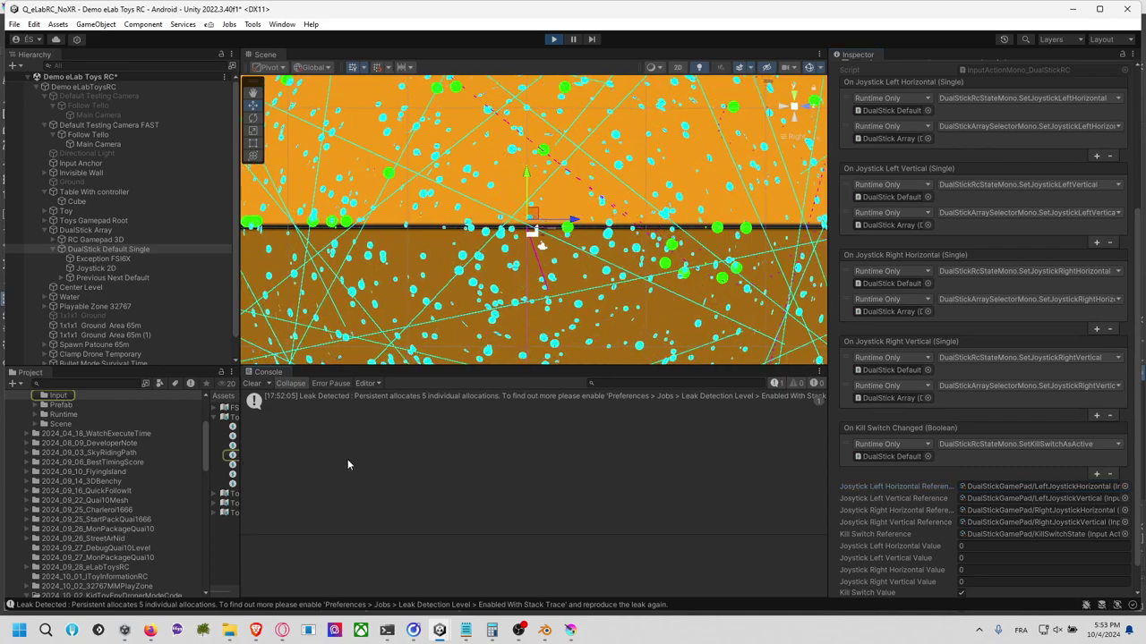
{"action": "left_click_drag", "start_coordinate": [240, 455], "coordinate": [503, 457]}
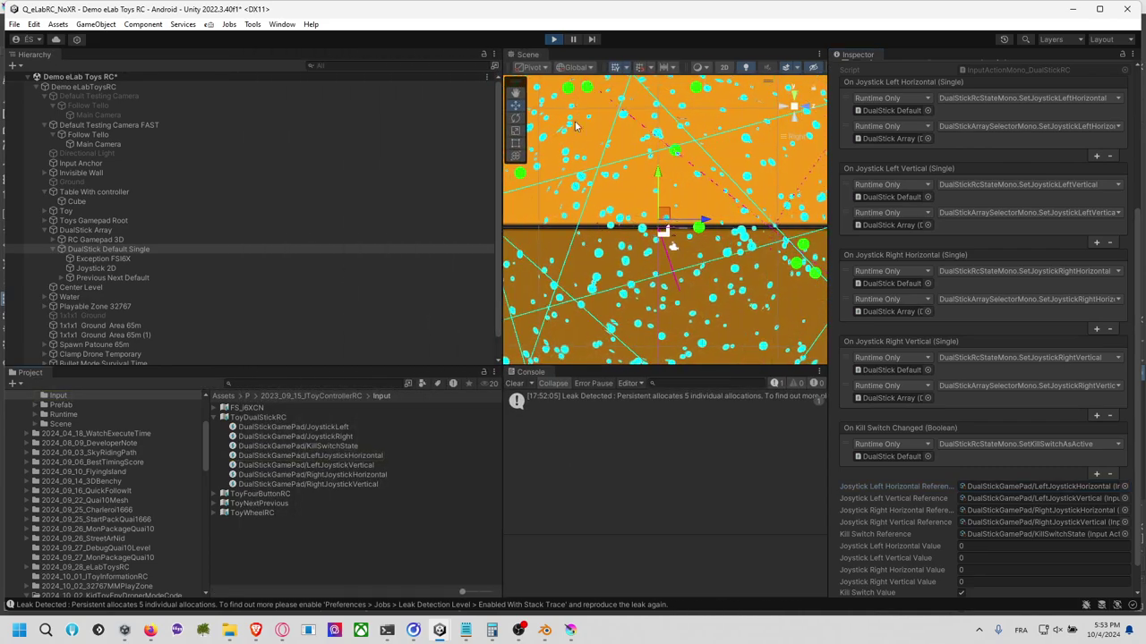
Step: Stop Play mode, inspect RightJoystickHorizontal and Joystick 2D's bindings, then restart Play mode
{"action": "left_click", "coordinate": [553, 40]}
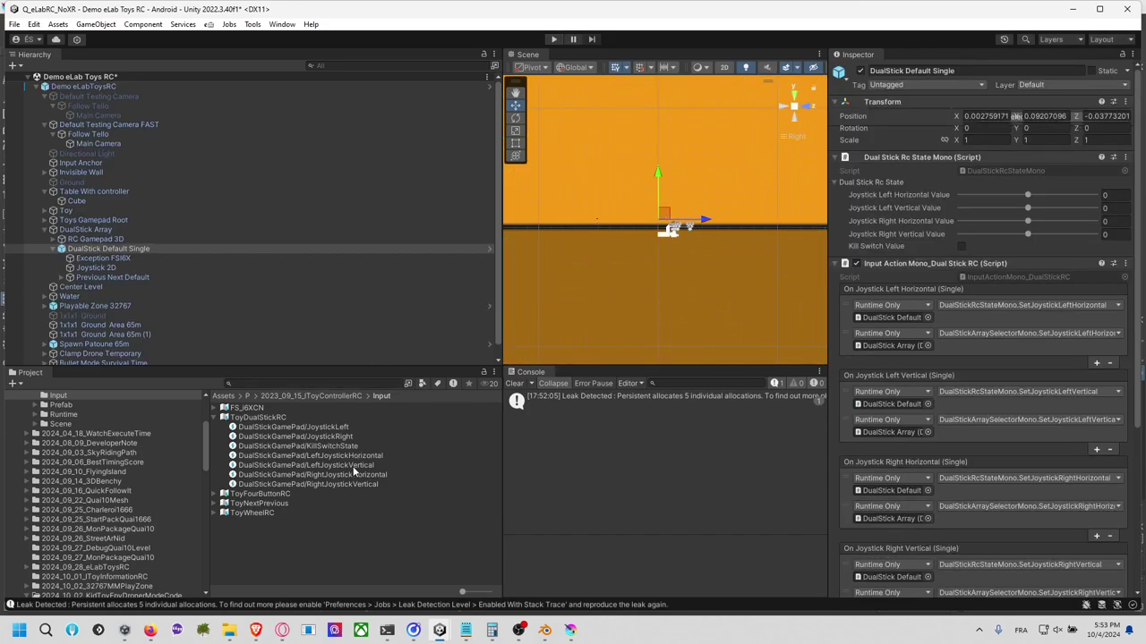
{"action": "left_click", "coordinate": [355, 475]}
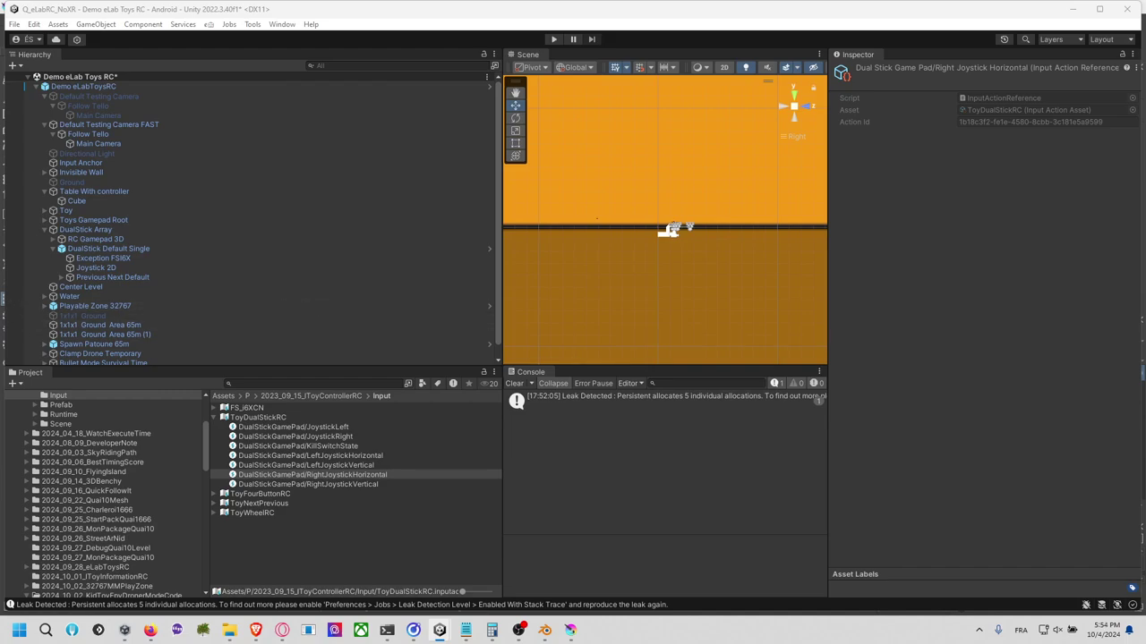
{"action": "scroll", "coordinate": [182, 260], "scroll_direction": "down", "scroll_amount": 1}
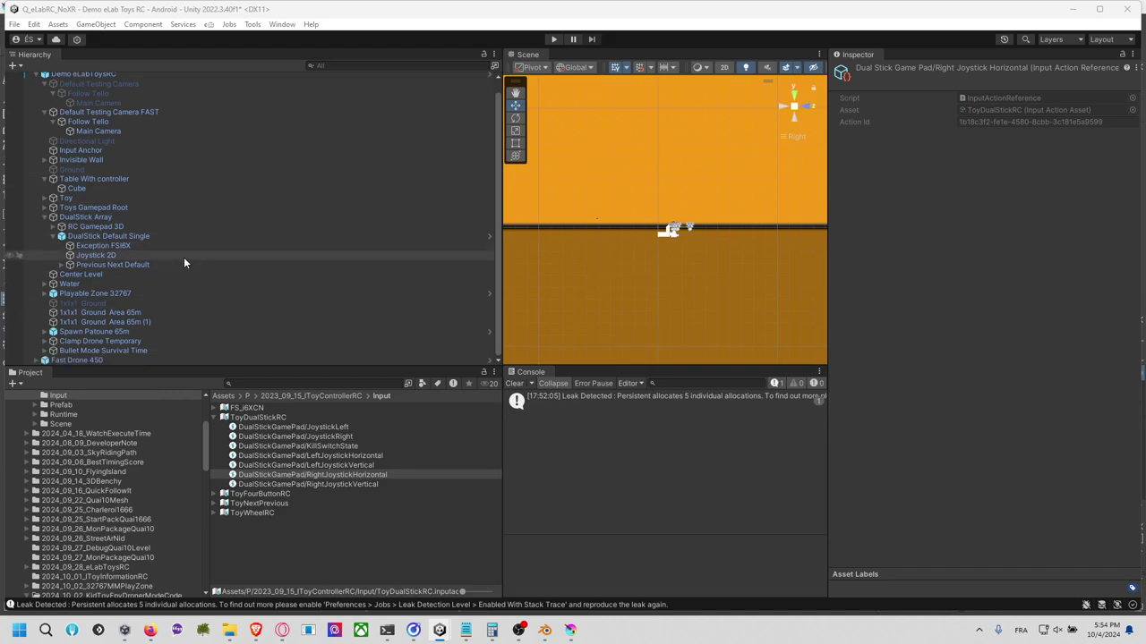
{"action": "left_click", "coordinate": [171, 236]}
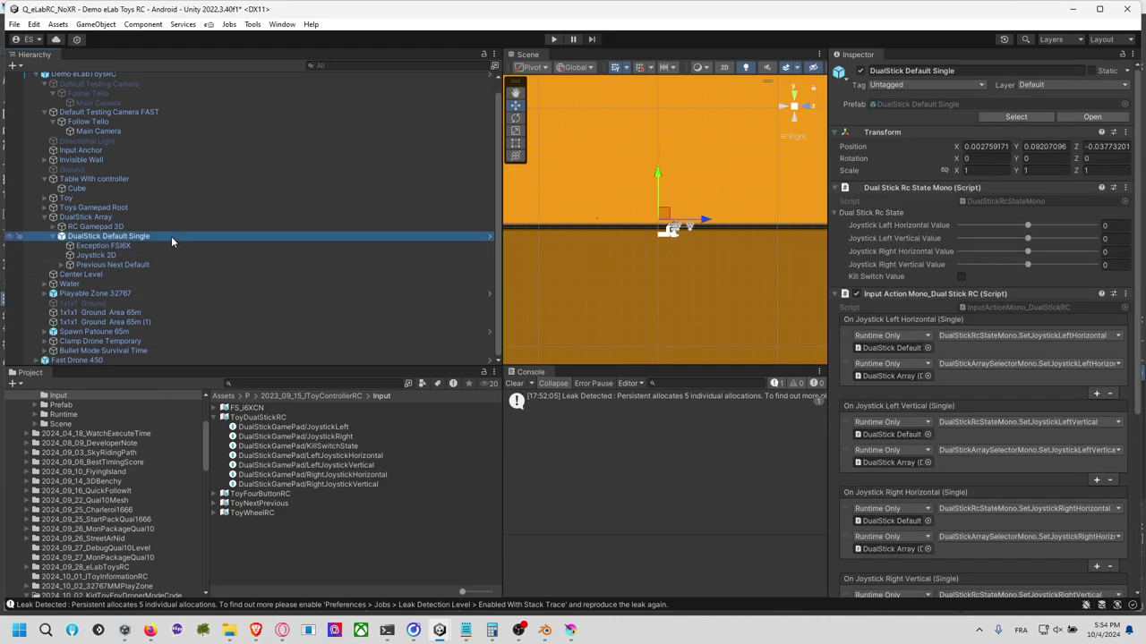
{"action": "left_click", "coordinate": [158, 253]}
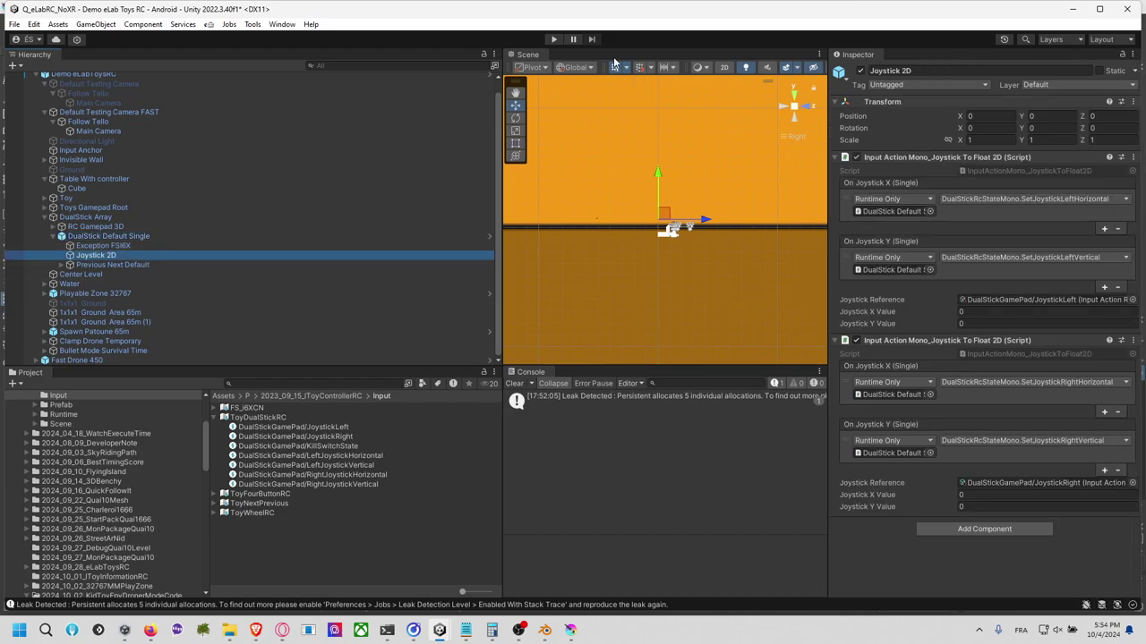
{"action": "left_click", "coordinate": [553, 39]}
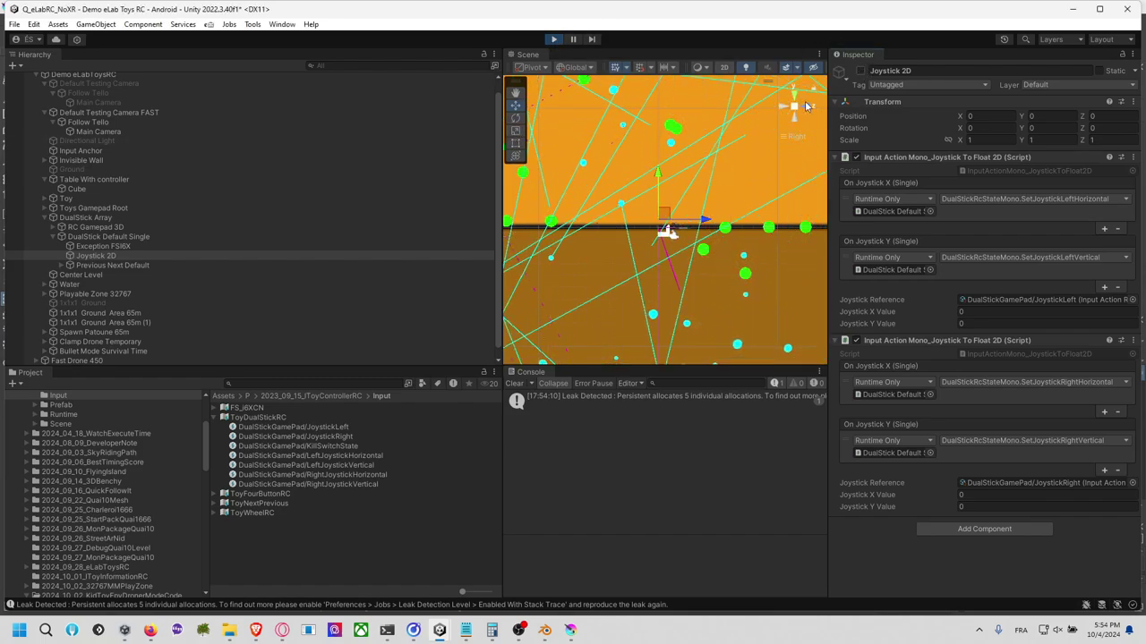
Step: Fly the drone in the maximized Game view and confirm DualStick Default Single's left vertical reads 0.15871
{"action": "left_click", "coordinate": [140, 247]}
{"action": "left_click", "coordinate": [146, 237]}
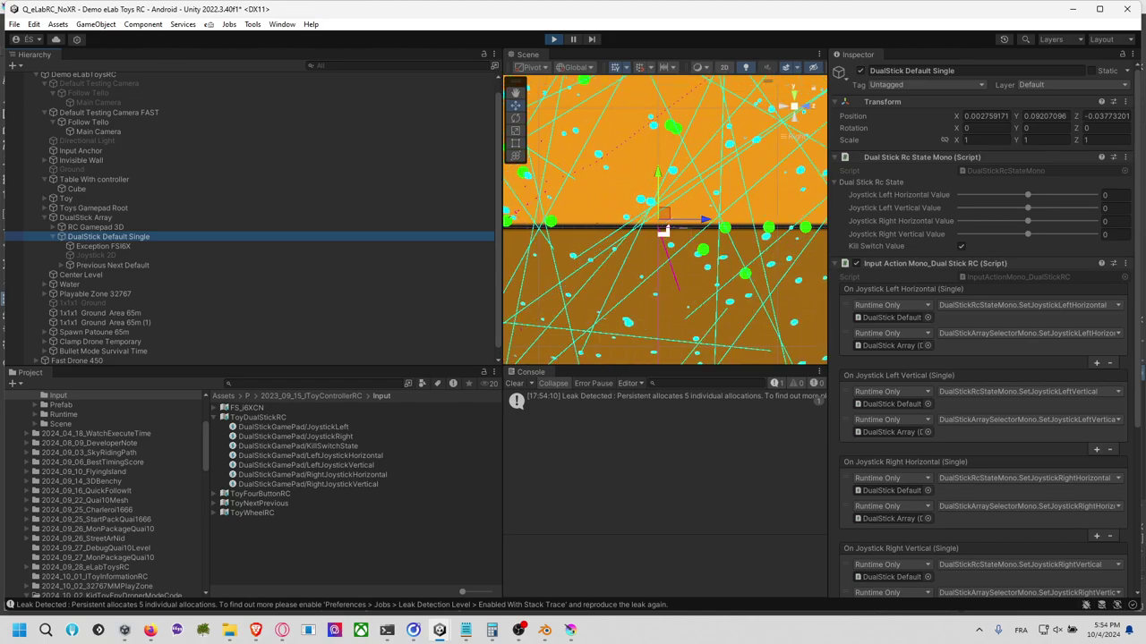
{"action": "key", "text": "alt+Tab"}
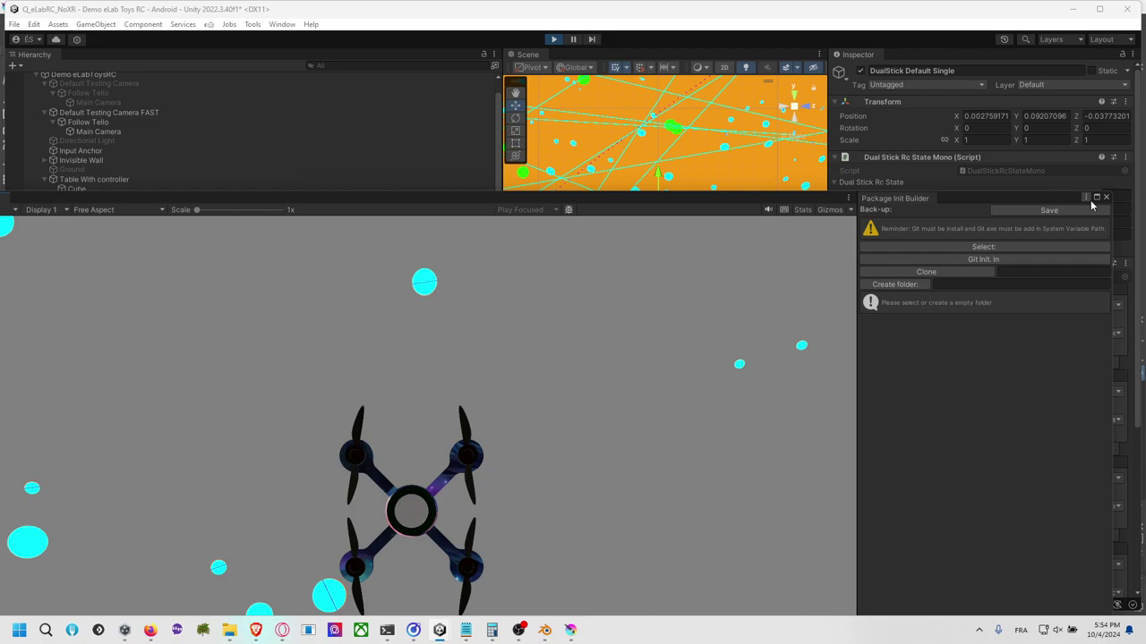
{"action": "double_click", "coordinate": [1015, 192]}
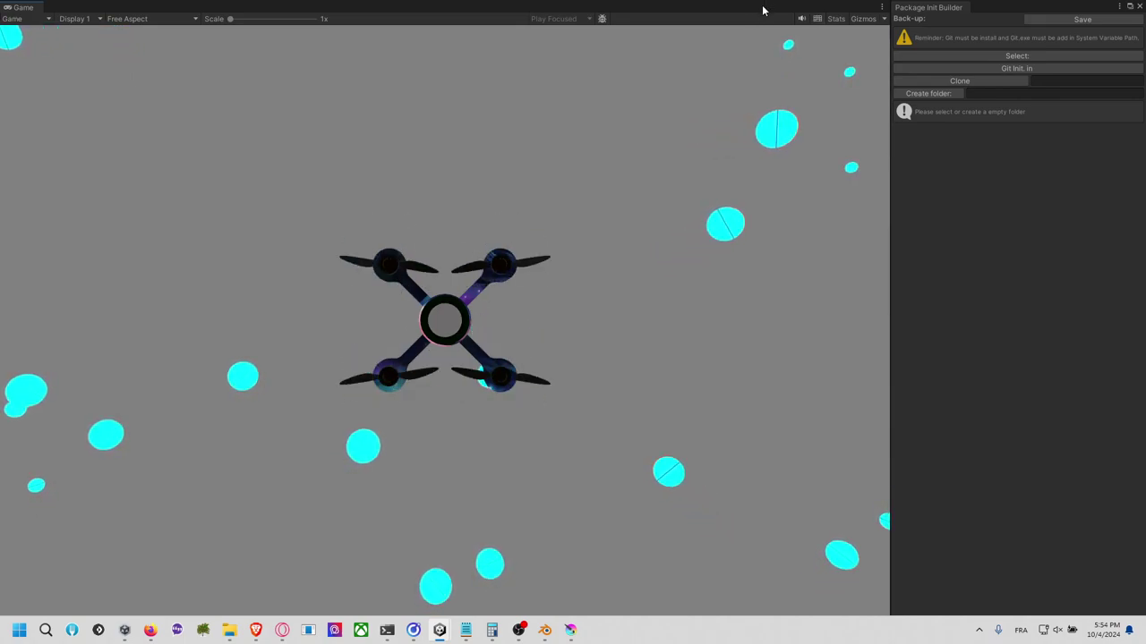
{"action": "key", "text": "ctrl+p"}
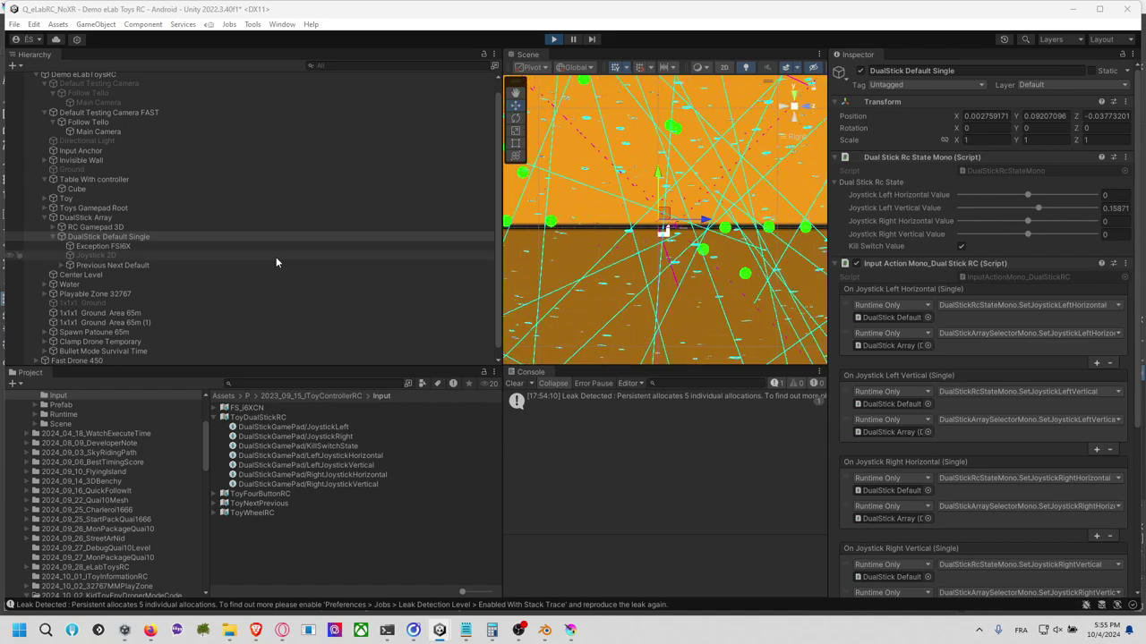
Step: Compare Exception FSI6X's live joystick values and right vertical event target with DualStick Default Single's state
{"action": "left_click", "coordinate": [163, 250]}
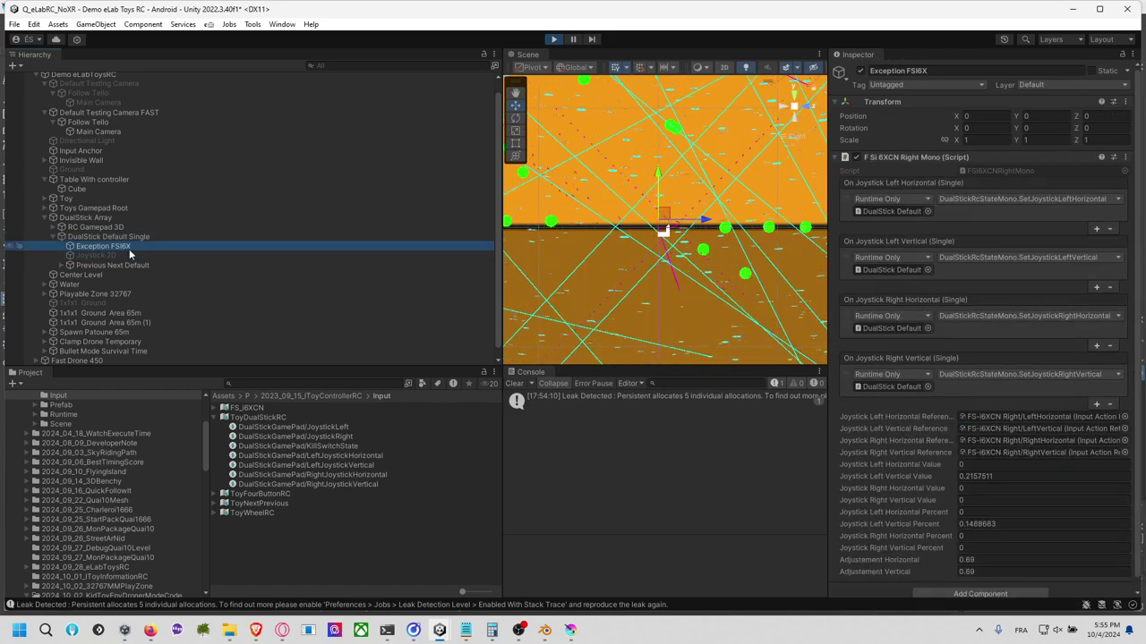
{"action": "scroll", "coordinate": [962, 362], "scroll_direction": "down", "scroll_amount": 1}
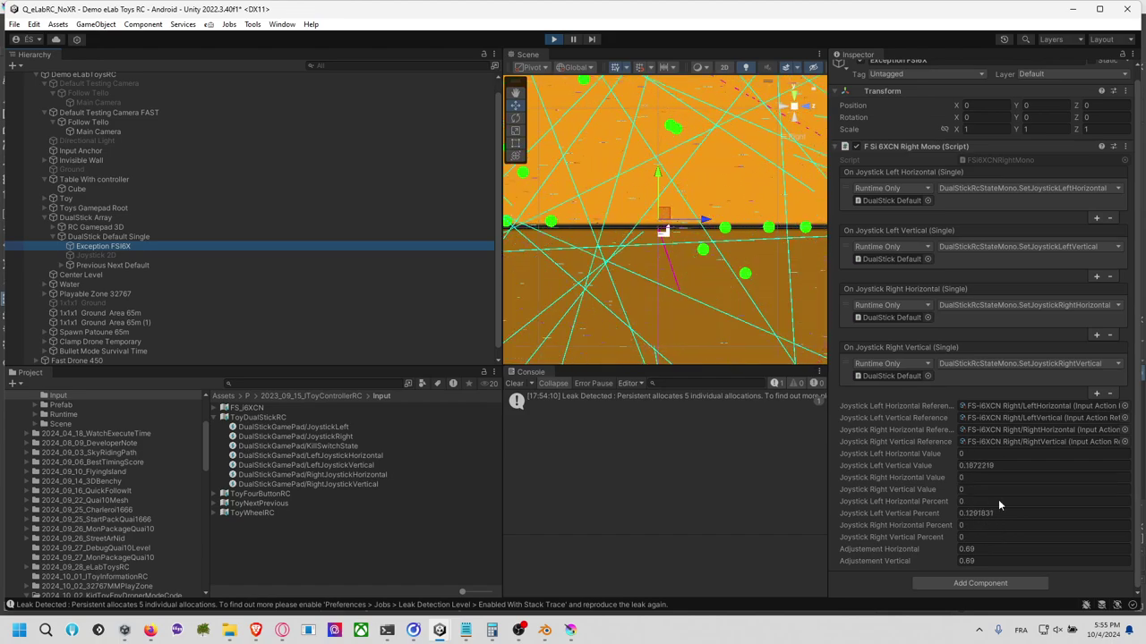
{"action": "left_click", "coordinate": [134, 235]}
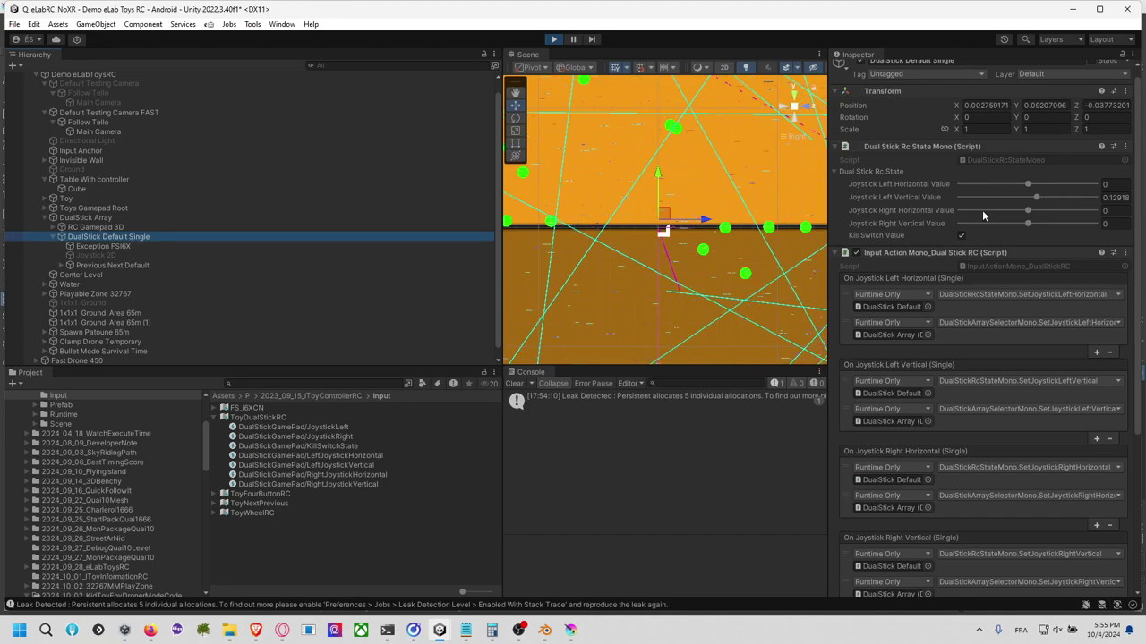
{"action": "left_click", "coordinate": [133, 247]}
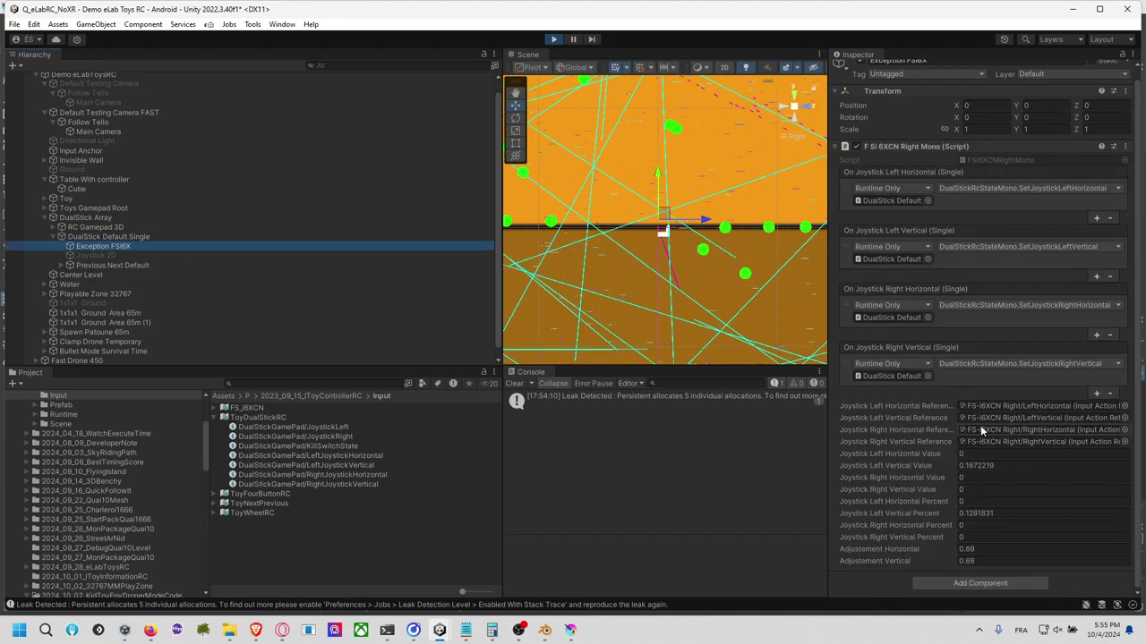
{"action": "left_click", "coordinate": [891, 376]}
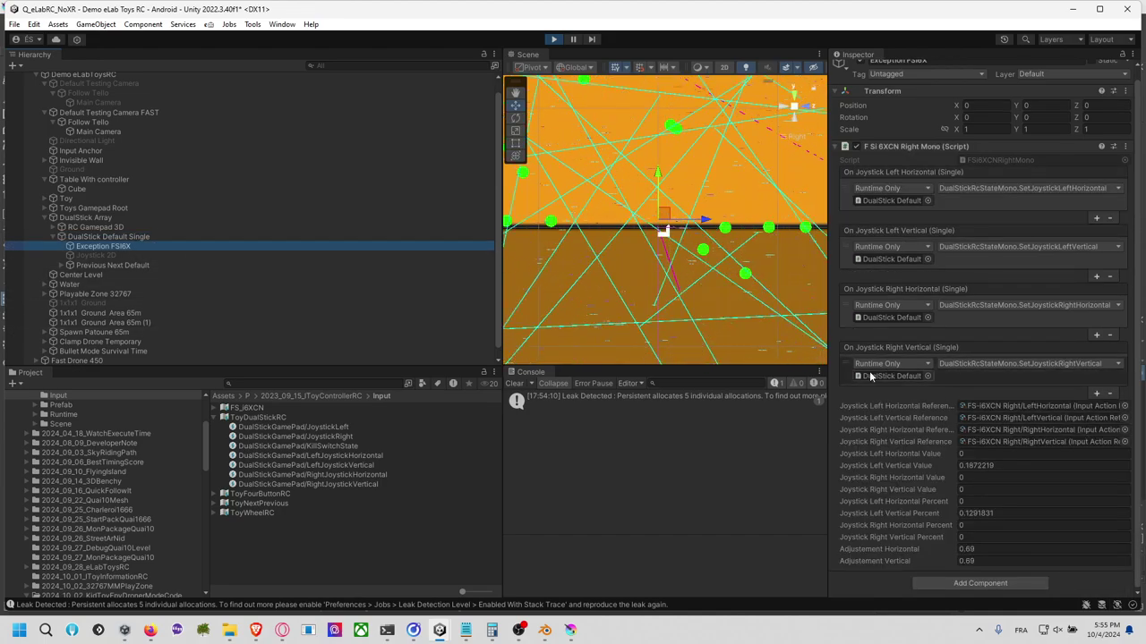
{"action": "left_click", "coordinate": [156, 236]}
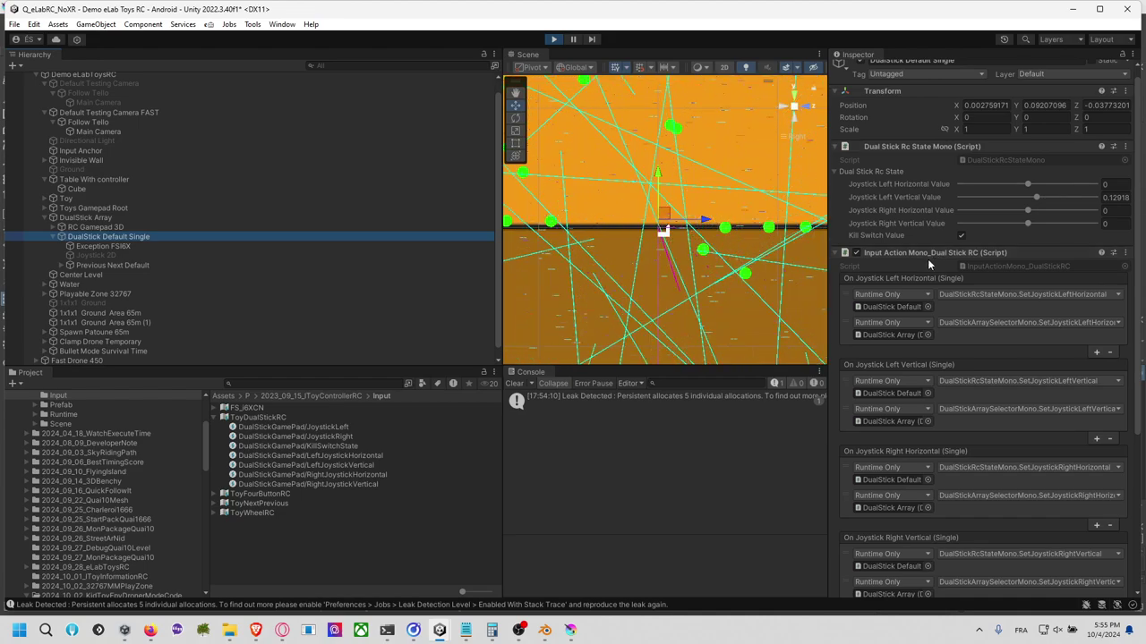
{"action": "left_click", "coordinate": [146, 246]}
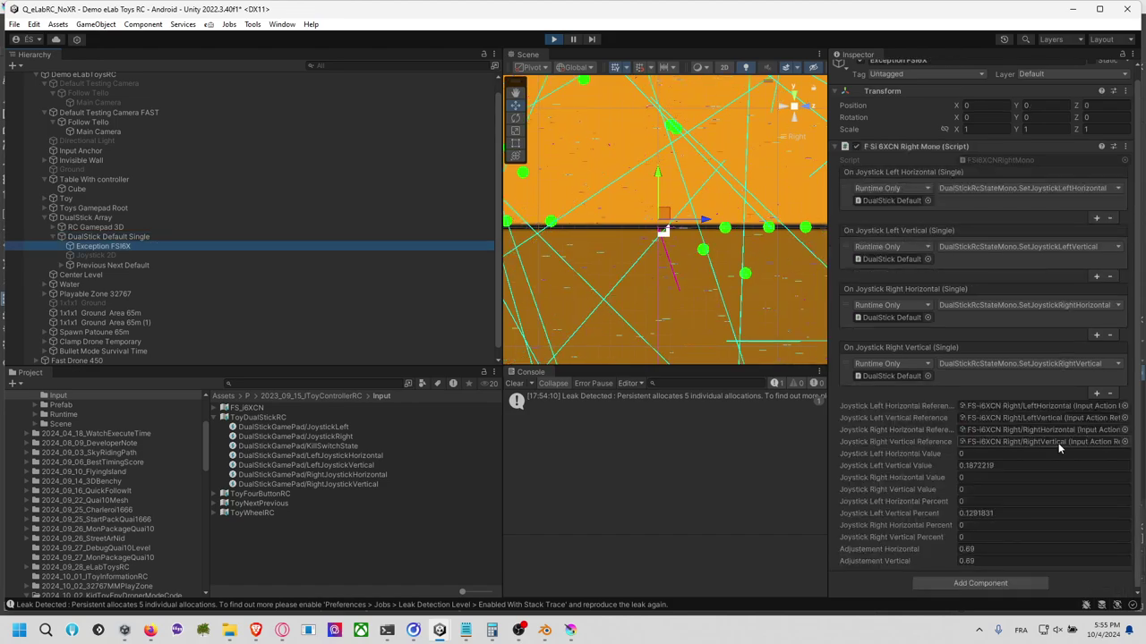
{"action": "left_click", "coordinate": [882, 376]}
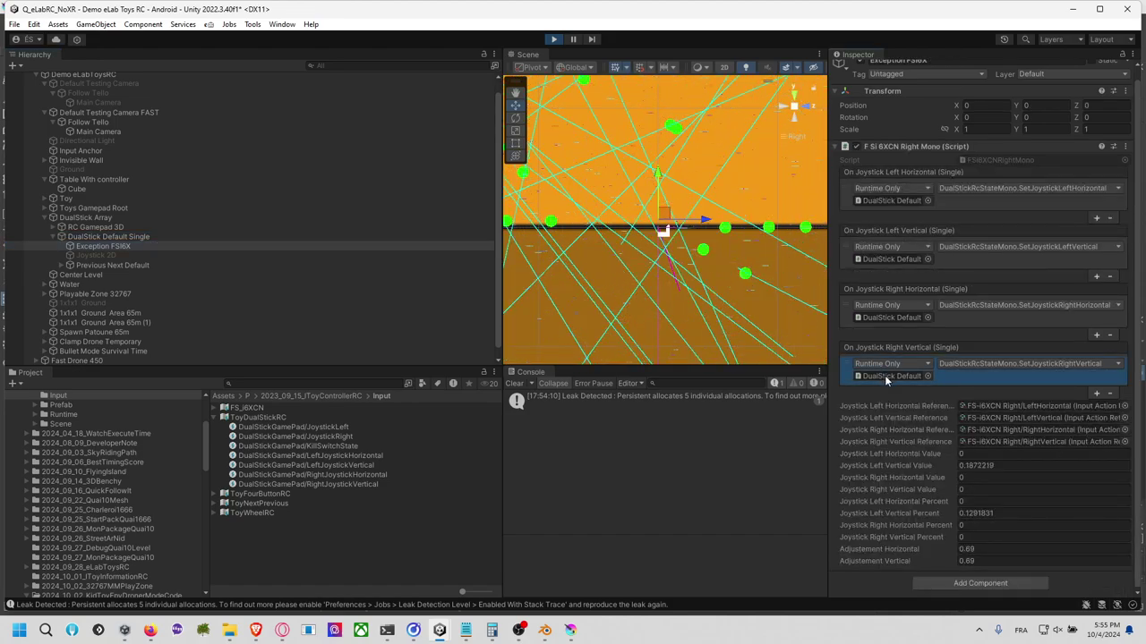
{"action": "left_click", "coordinate": [884, 376]}
Step: Review DualStick Default Single's Input Action Mono event lists and locate the first joystick event's target
{"action": "left_click", "coordinate": [162, 229]}
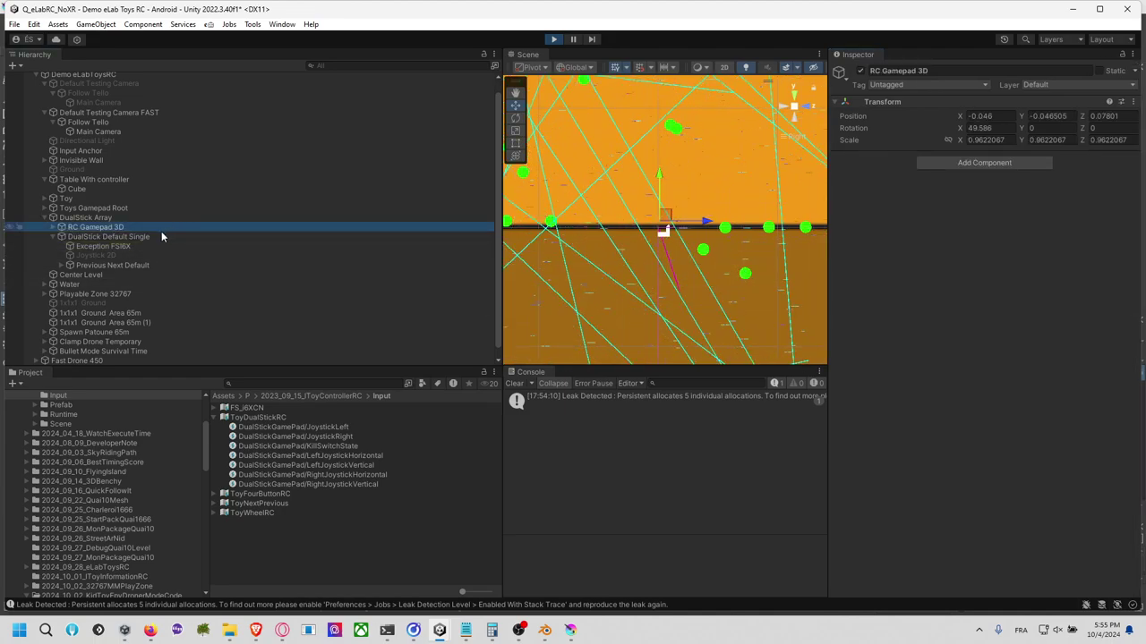
{"action": "left_click", "coordinate": [156, 235]}
{"action": "scroll", "coordinate": [958, 260], "scroll_direction": "down", "scroll_amount": 5}
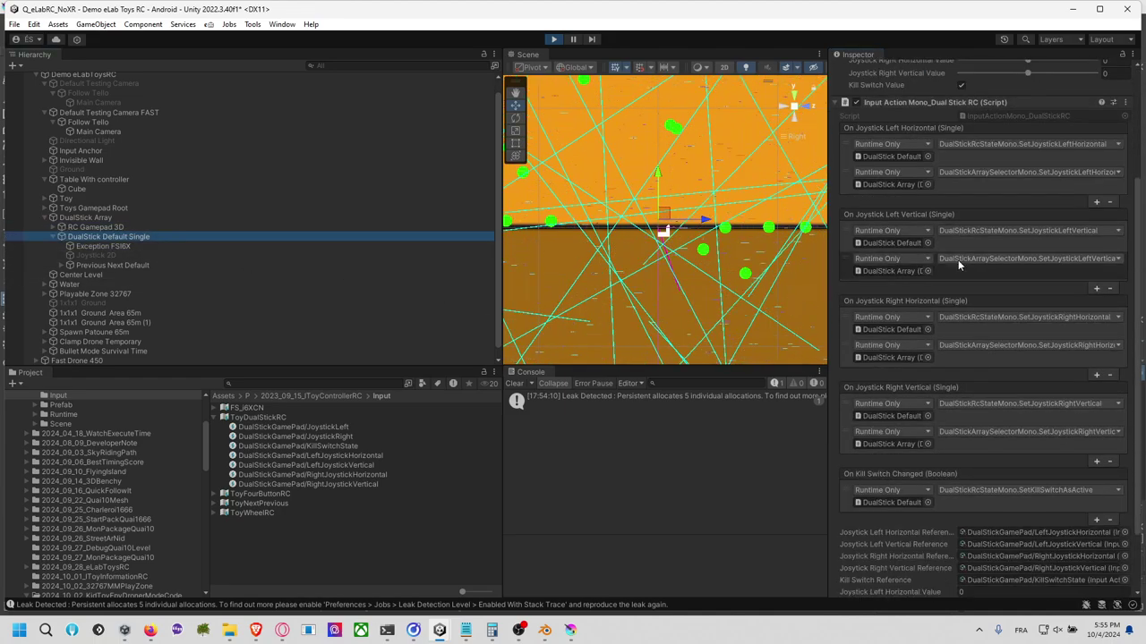
{"action": "scroll", "coordinate": [958, 260], "scroll_direction": "down", "scroll_amount": 3}
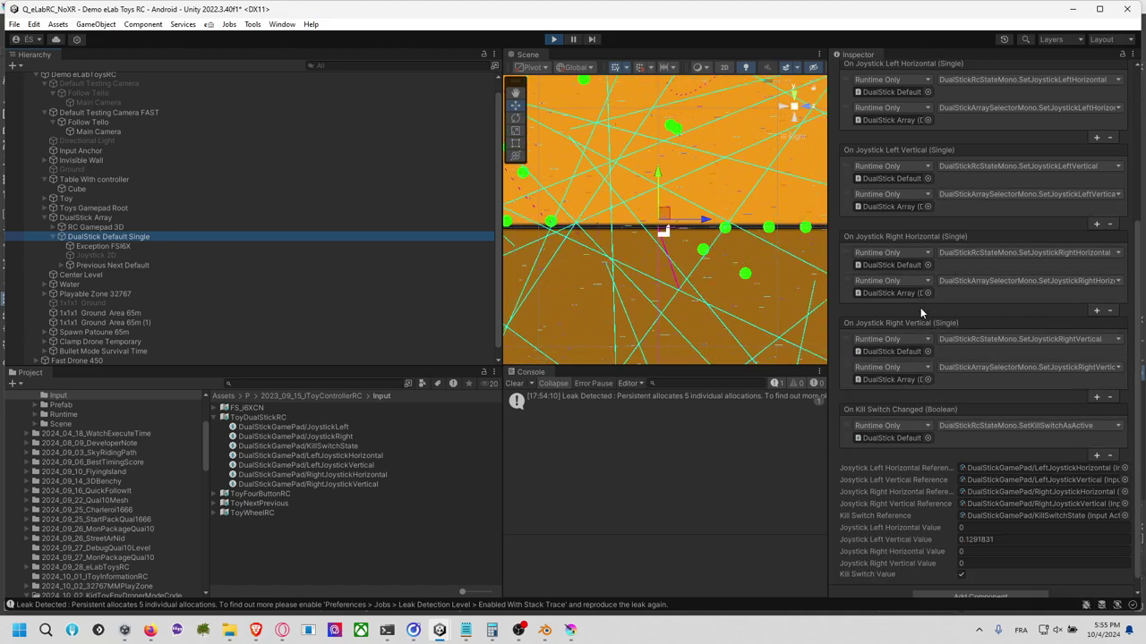
{"action": "scroll", "coordinate": [972, 393], "scroll_direction": "up", "scroll_amount": 4}
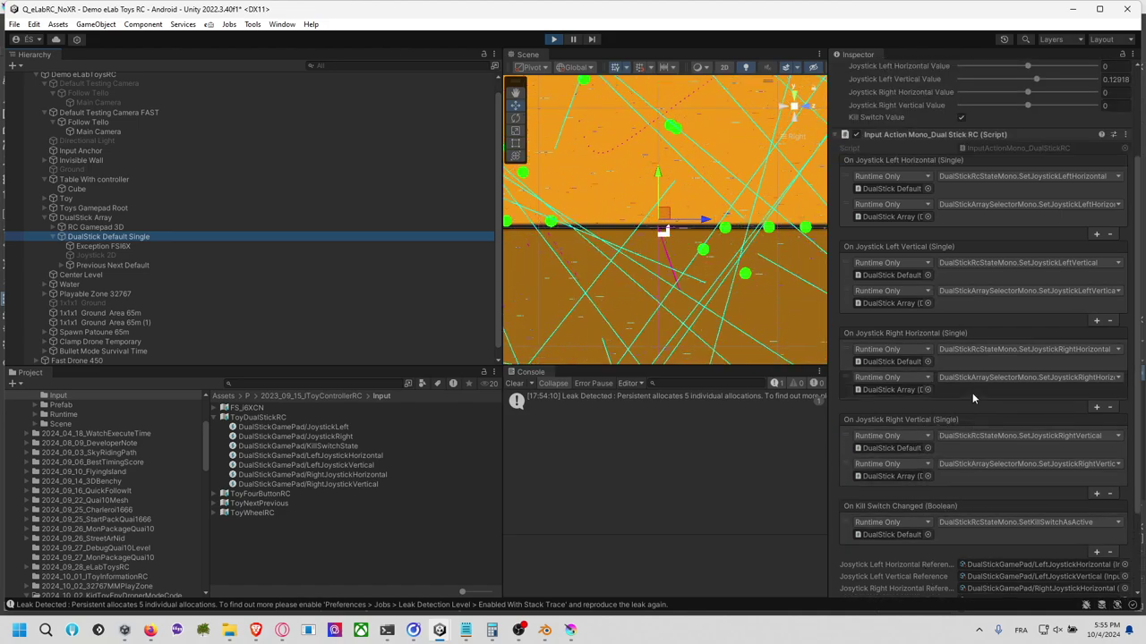
{"action": "scroll", "coordinate": [972, 393], "scroll_direction": "up", "scroll_amount": 4}
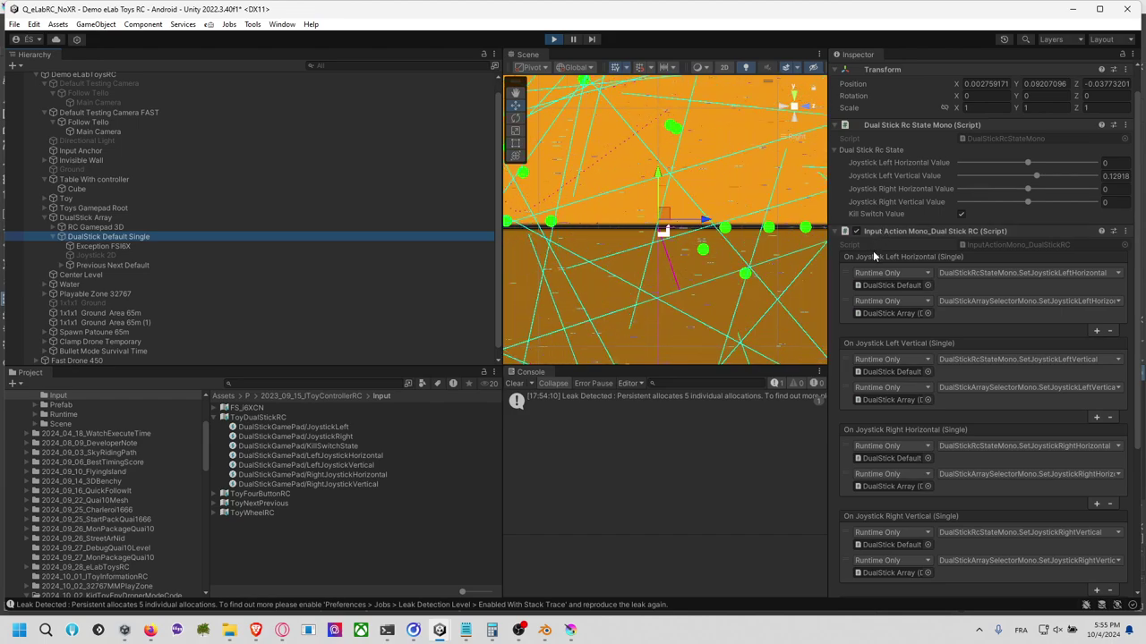
{"action": "scroll", "coordinate": [875, 248], "scroll_direction": "down", "scroll_amount": 4}
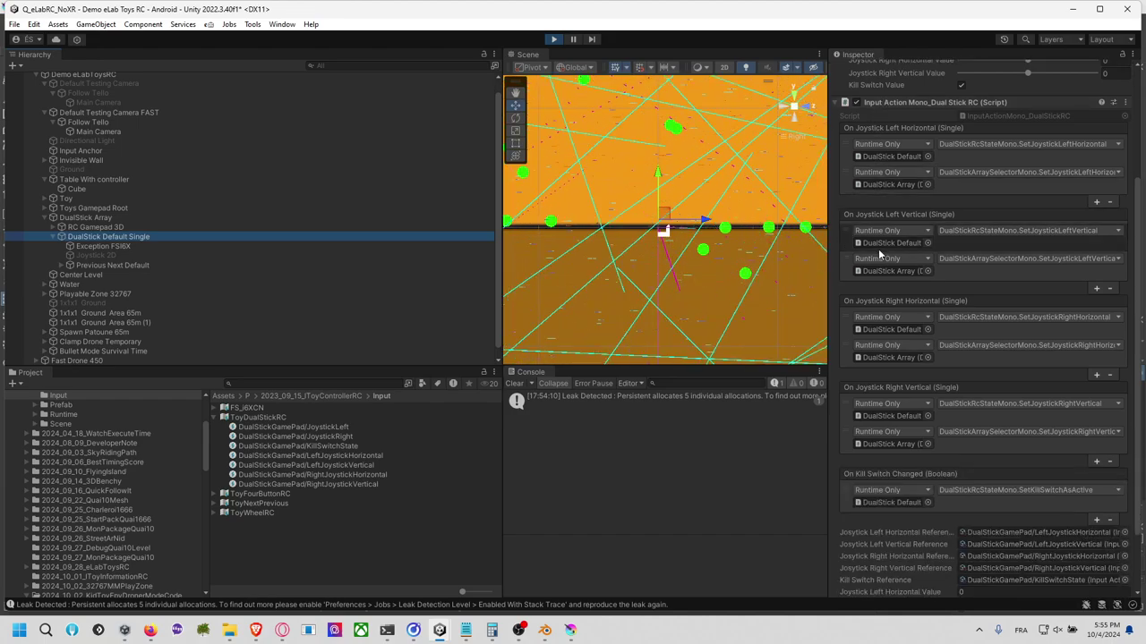
{"action": "scroll", "coordinate": [878, 254], "scroll_direction": "down", "scroll_amount": 2}
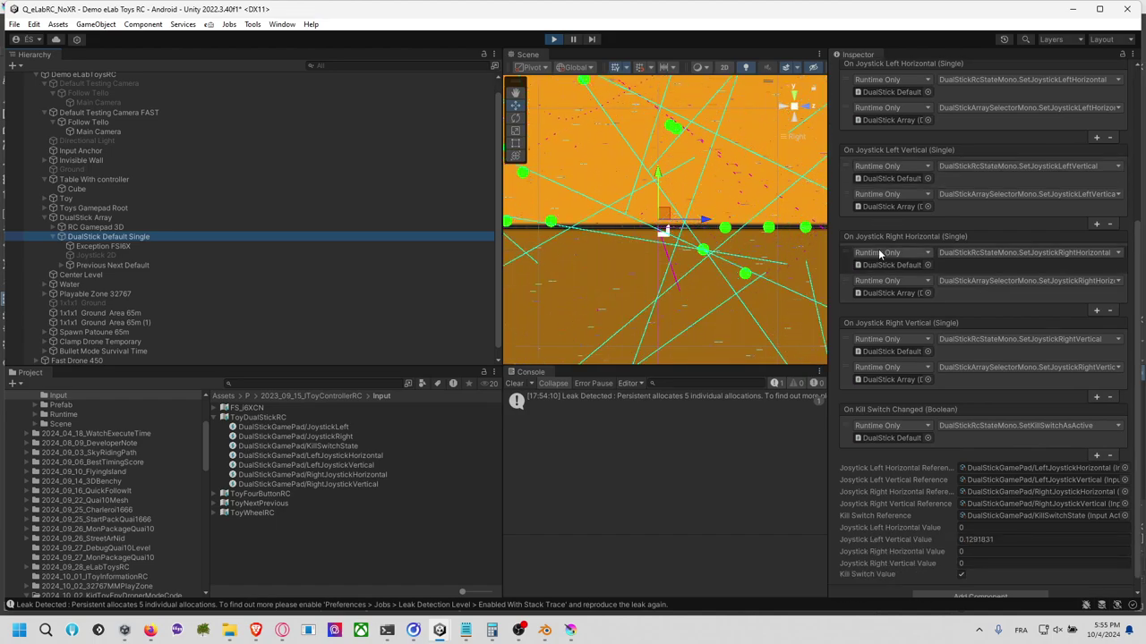
{"action": "scroll", "coordinate": [886, 249], "scroll_direction": "up", "scroll_amount": 3}
{"action": "scroll", "coordinate": [895, 232], "scroll_direction": "up", "scroll_amount": 3}
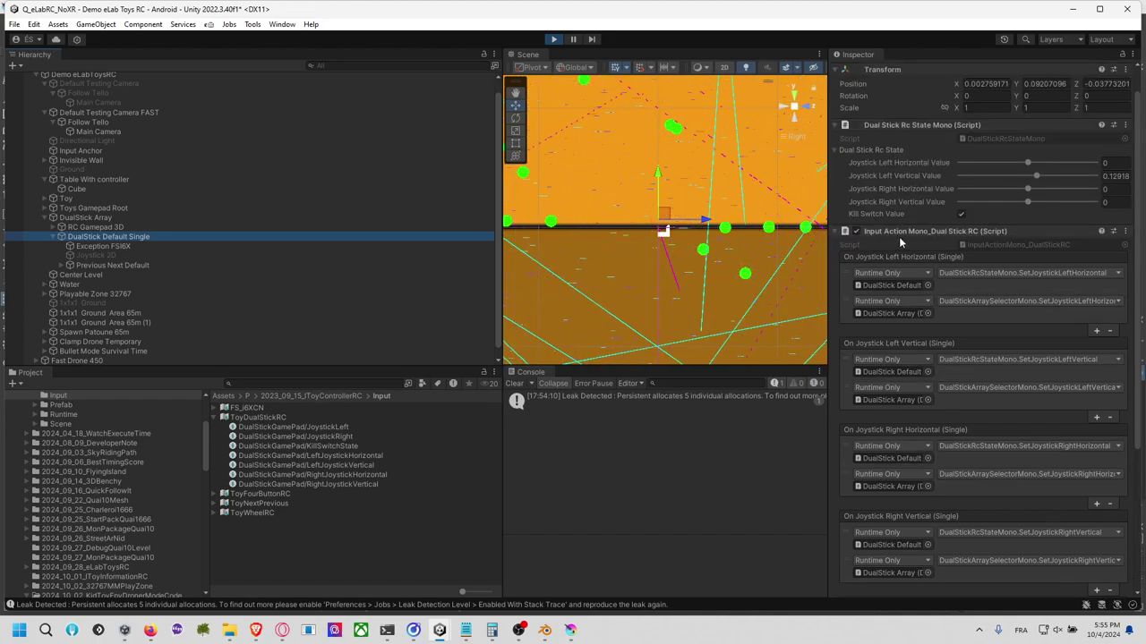
{"action": "left_click", "coordinate": [895, 288]}
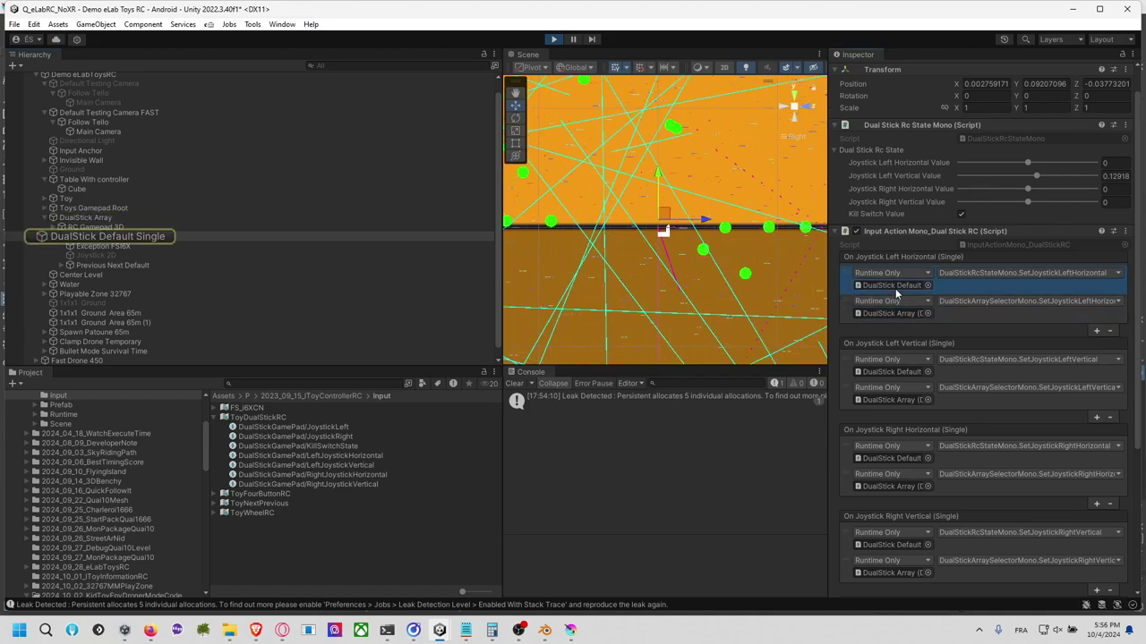
Step: Remove the Input Action Mono component from DualStick Default Single and check DualStick Array's Dual Stick Rc State values
{"action": "right_click", "coordinate": [916, 233]}
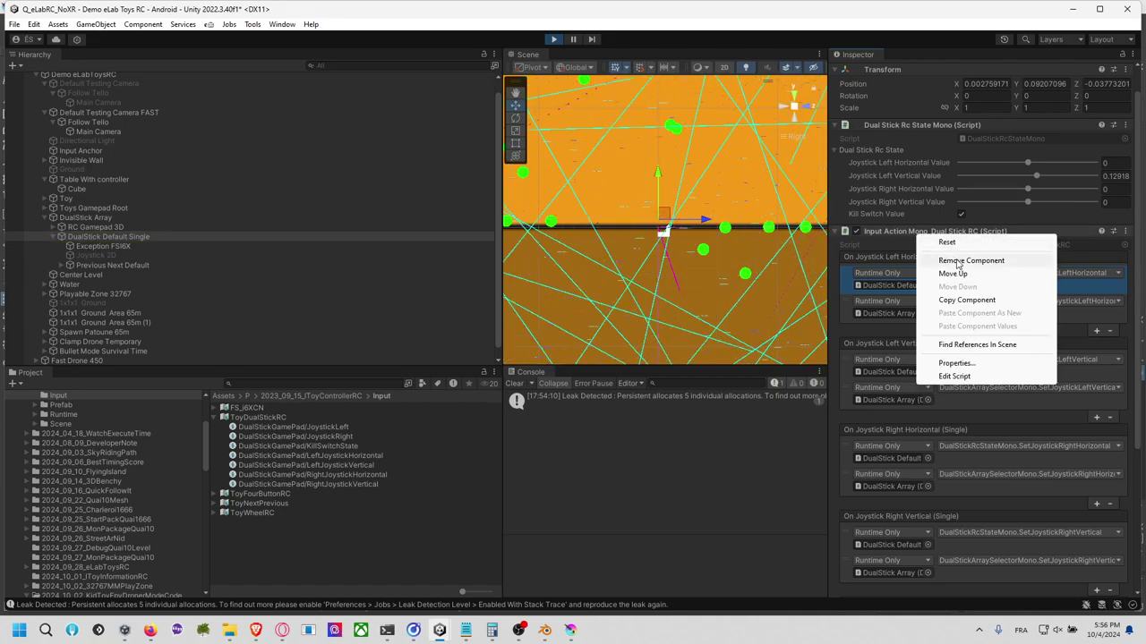
{"action": "left_click", "coordinate": [949, 259]}
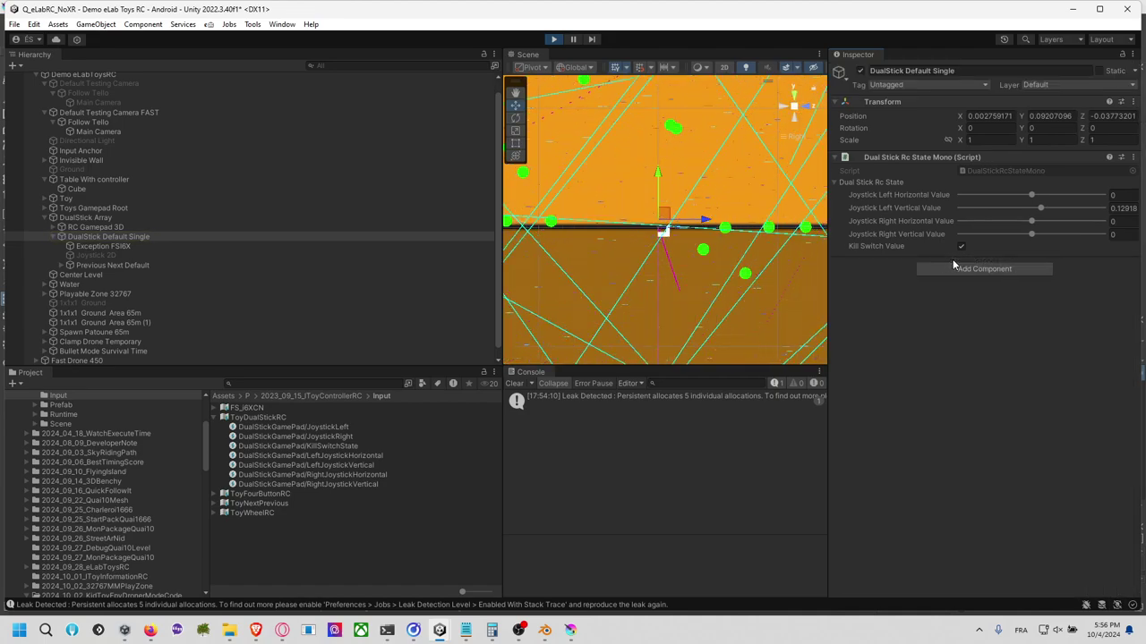
{"action": "left_click", "coordinate": [130, 247]}
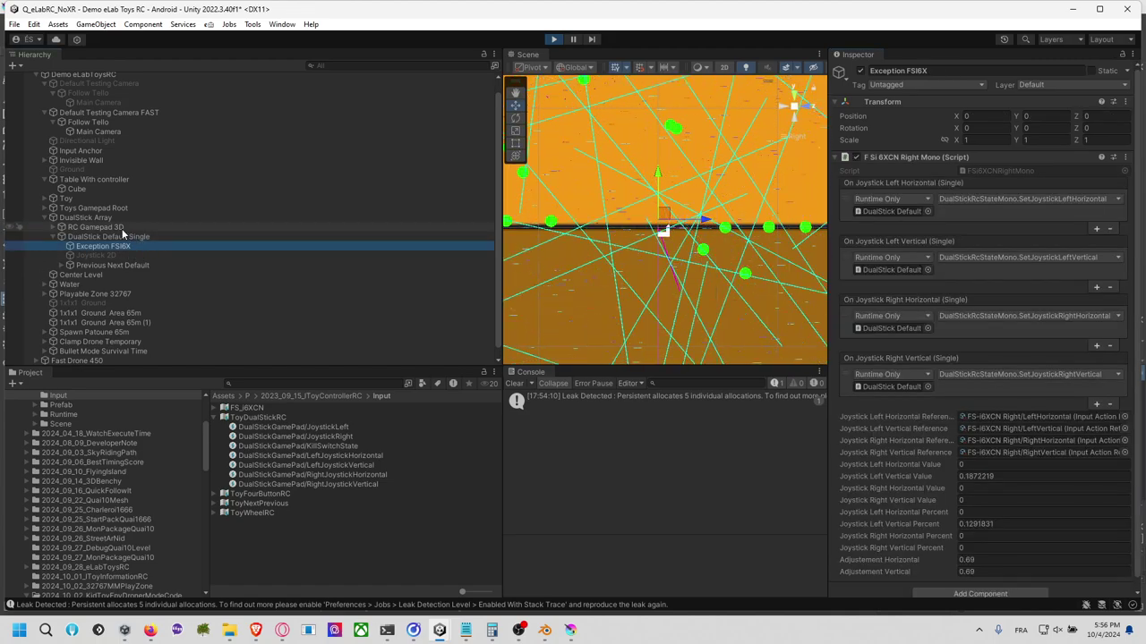
{"action": "left_click", "coordinate": [124, 218]}
{"action": "scroll", "coordinate": [977, 328], "scroll_direction": "down", "scroll_amount": 3}
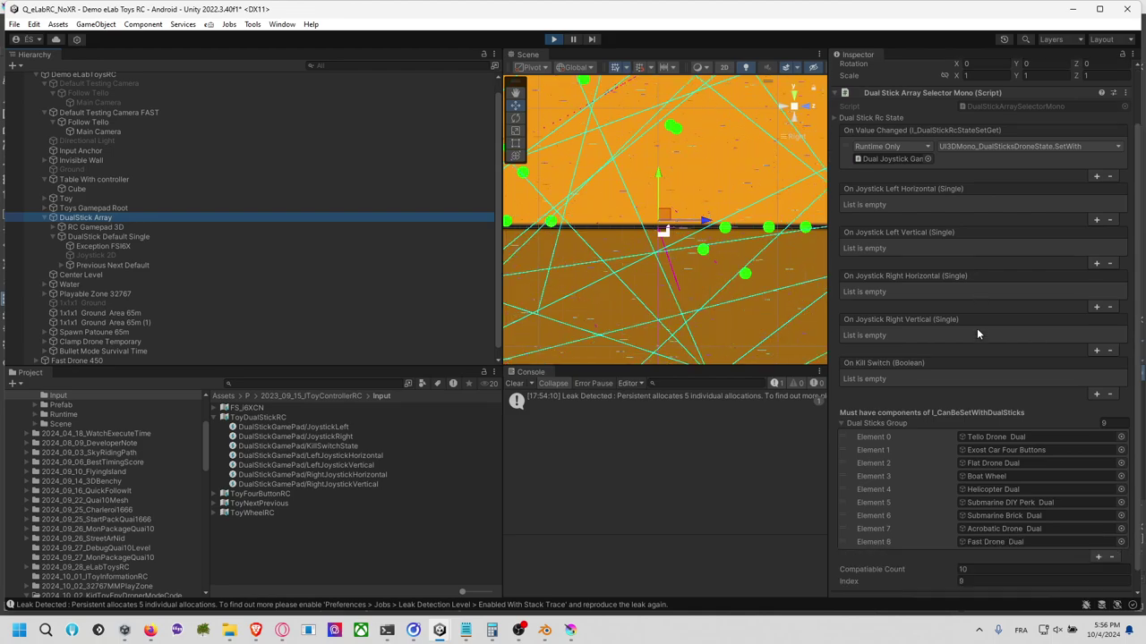
{"action": "scroll", "coordinate": [977, 327], "scroll_direction": "up", "scroll_amount": 3}
{"action": "left_click", "coordinate": [869, 182]}
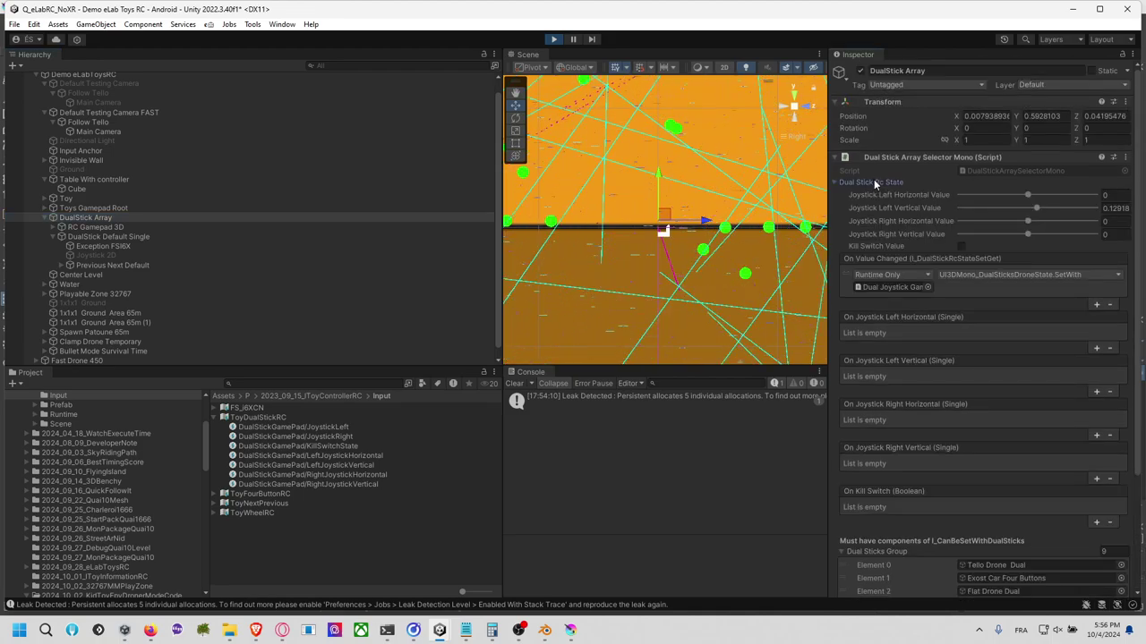
Step: Check Exception FSI6X's left horizontal event target and exit Play mode
{"action": "left_click", "coordinate": [123, 246]}
{"action": "left_click", "coordinate": [904, 214]}
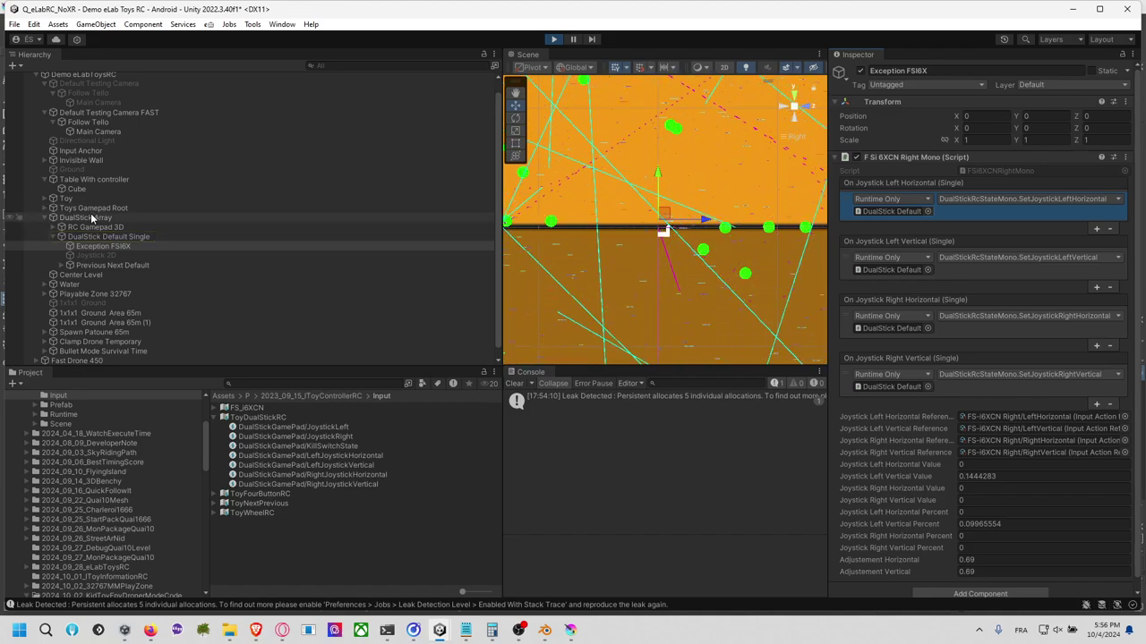
{"action": "left_click", "coordinate": [554, 39]}
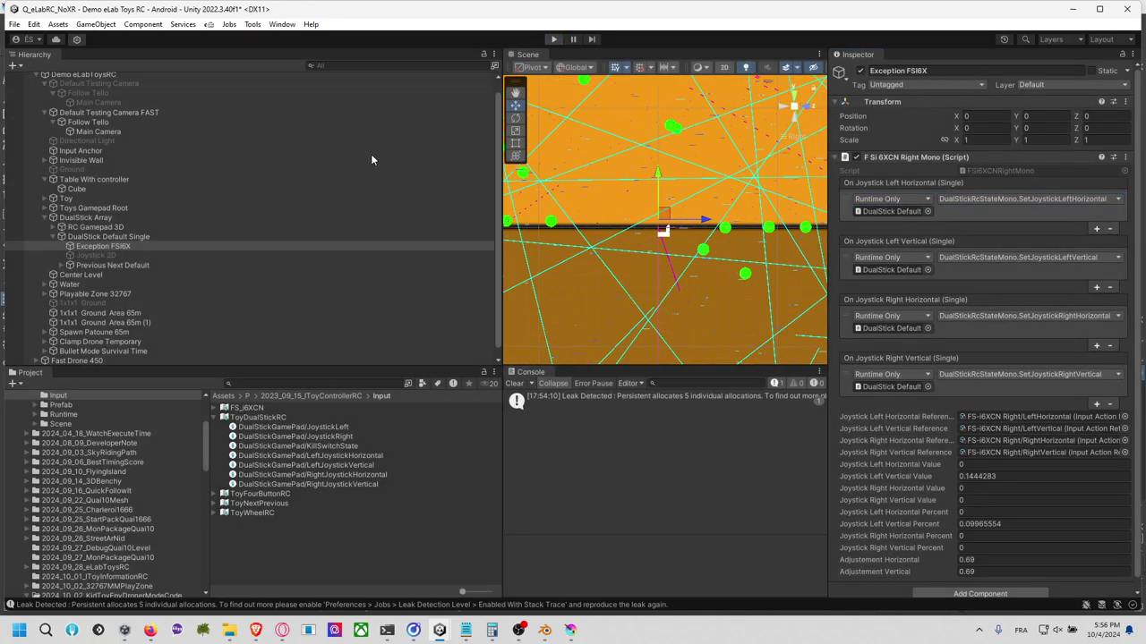
{"action": "left_click", "coordinate": [898, 213]}
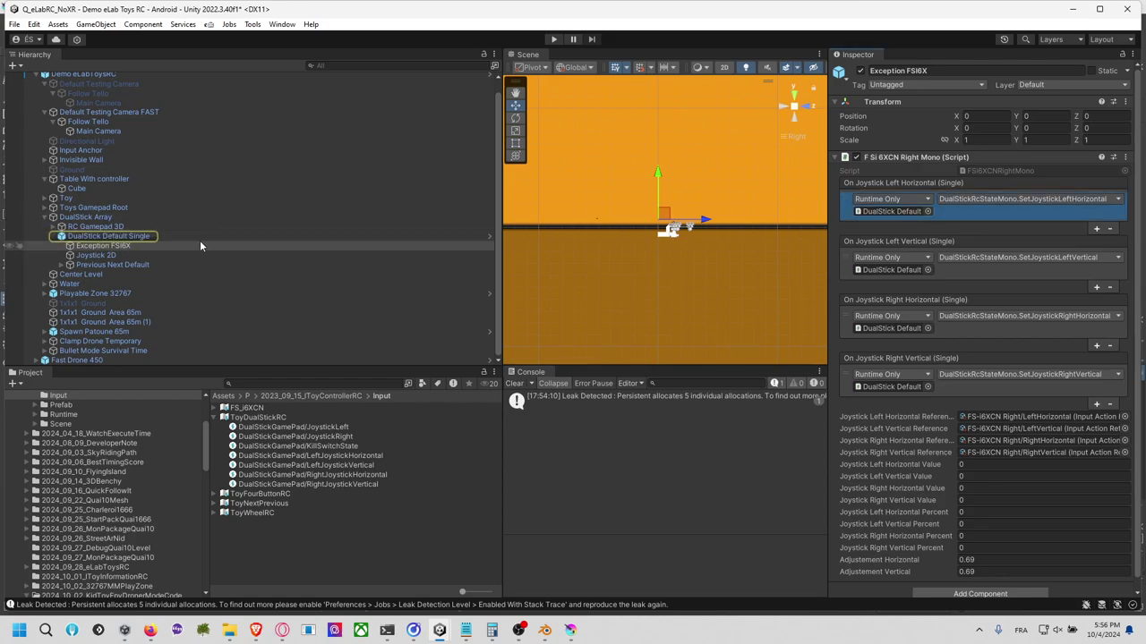
Step: Put DualStick Array in the left-stick event fields and DualStick Default in the right-stick fields
{"action": "left_click_drag", "start_coordinate": [86, 217], "coordinate": [891, 211]}
{"action": "left_click_drag", "start_coordinate": [911, 270], "coordinate": [911, 270]}
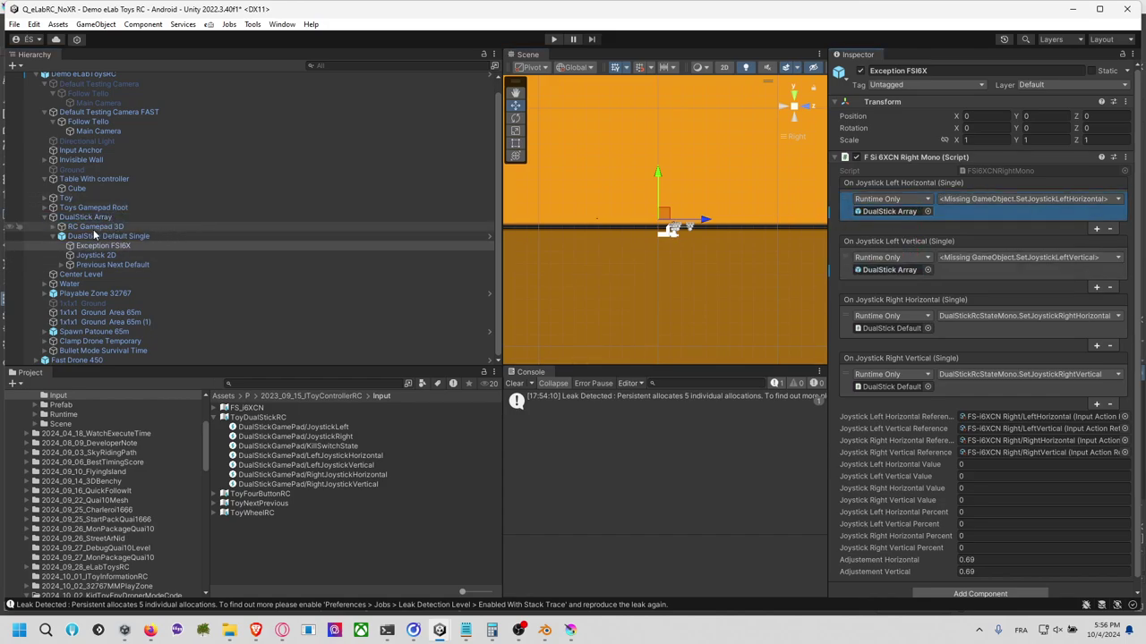
{"action": "left_click_drag", "start_coordinate": [100, 237], "coordinate": [891, 328]}
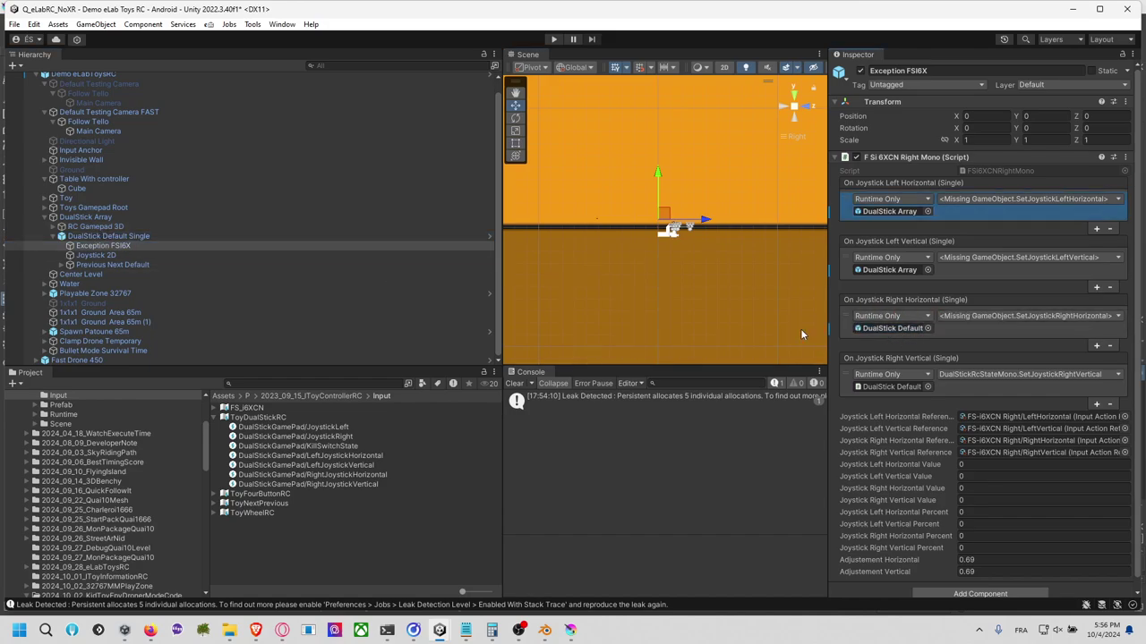
{"action": "left_click_drag", "start_coordinate": [100, 237], "coordinate": [890, 386]}
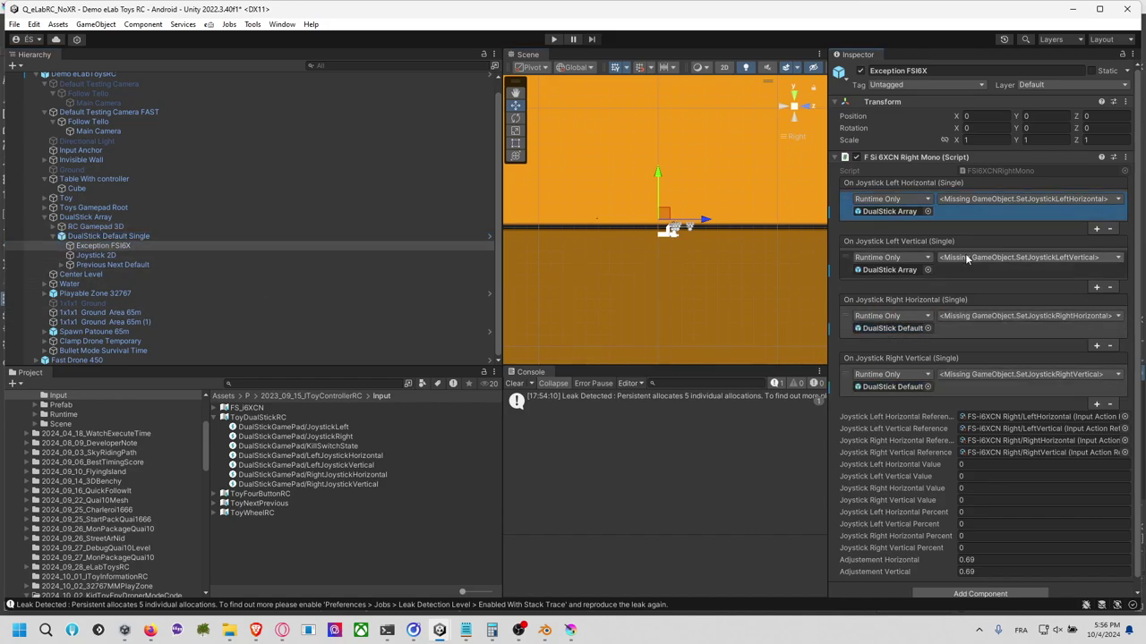
Step: Bind the left-stick events to DualStickArraySelectorMono's SetJoystickLeftHorizontal and SetJoystickLeftVertical
{"action": "left_click", "coordinate": [988, 198]}
{"action": "mouse_move", "coordinate": [986, 259]}
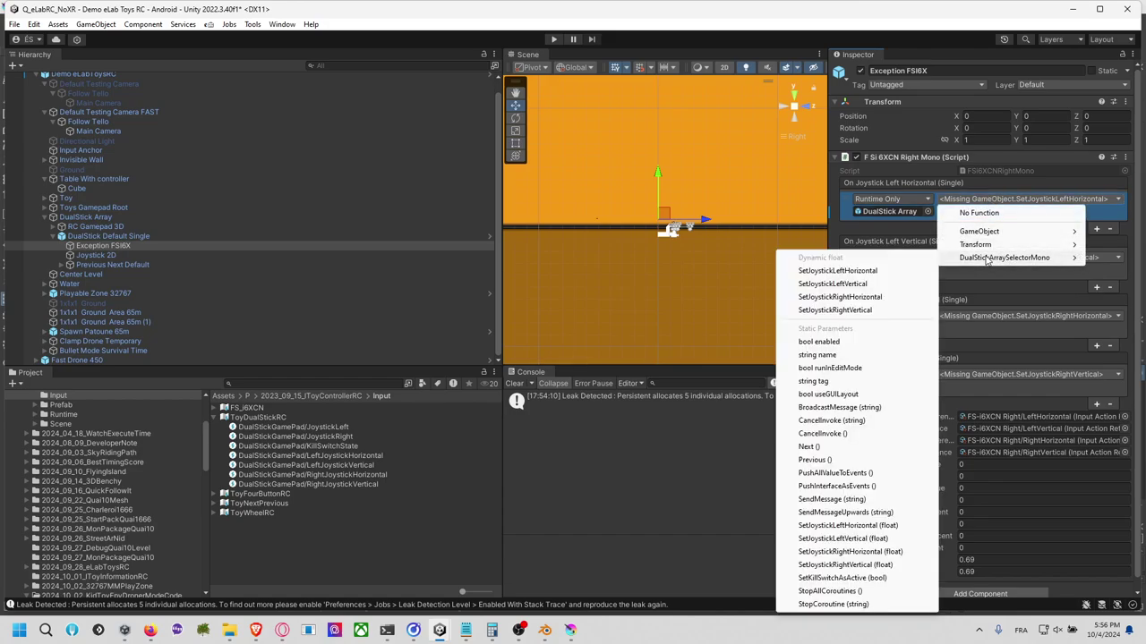
{"action": "left_click", "coordinate": [877, 272]}
{"action": "left_click", "coordinate": [988, 257]}
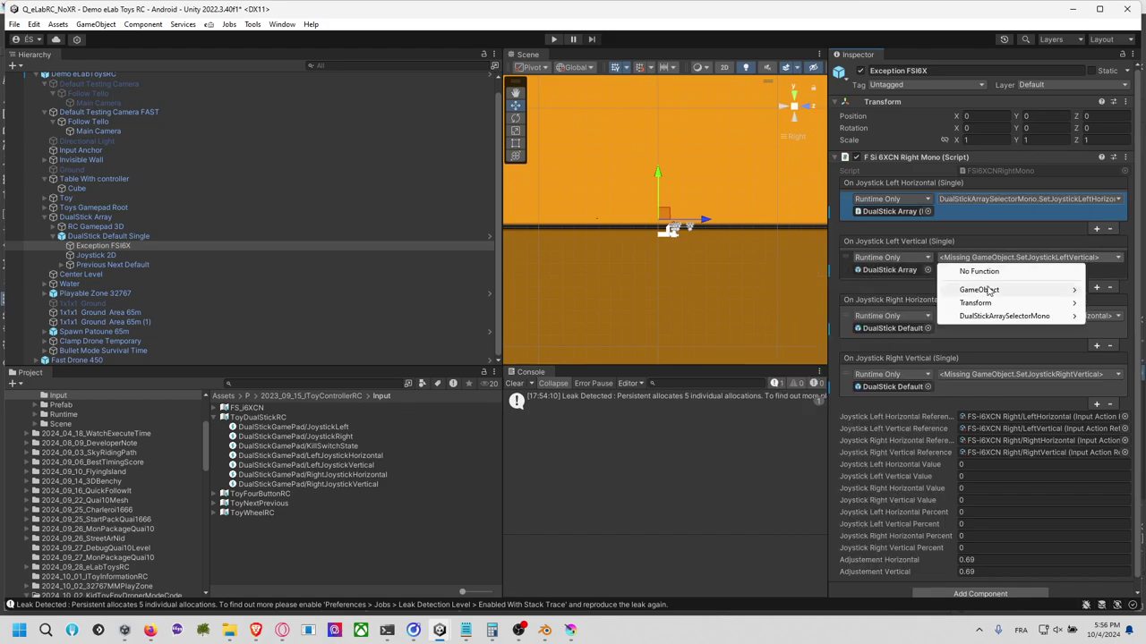
{"action": "mouse_move", "coordinate": [992, 321]}
{"action": "left_click", "coordinate": [922, 315]}
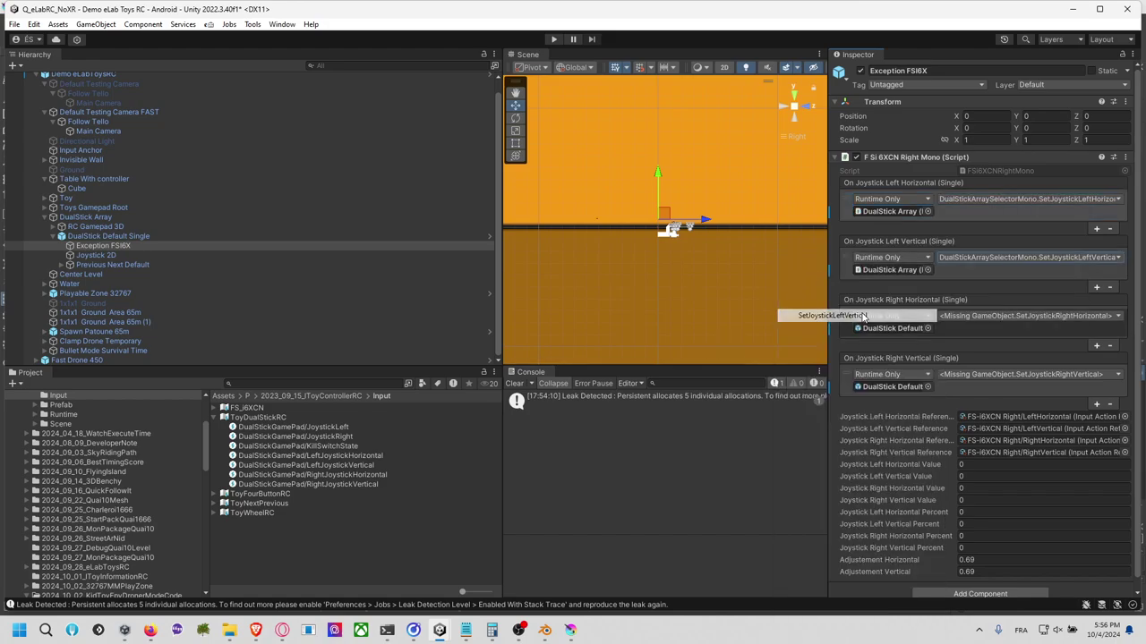
Step: Bind the right-stick events to DualStickRcStateMono's SetJoystickRightHorizontal and SetJoystickRightVertical, then start Play mode
{"action": "left_click", "coordinate": [985, 315]}
{"action": "mouse_move", "coordinate": [1002, 392]}
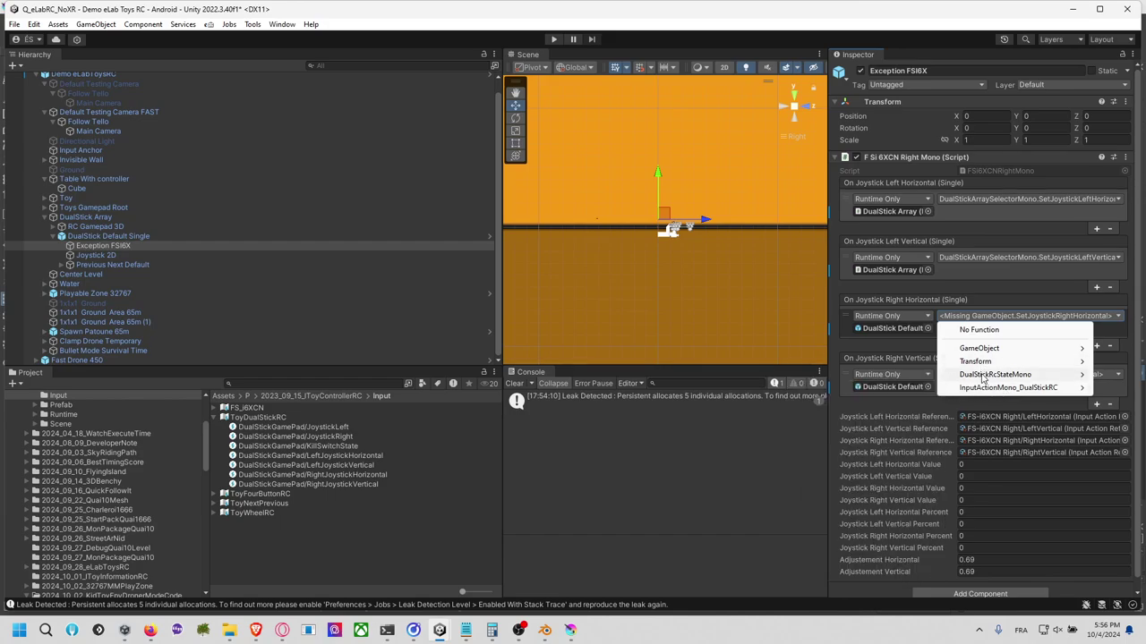
{"action": "left_click", "coordinate": [859, 126]}
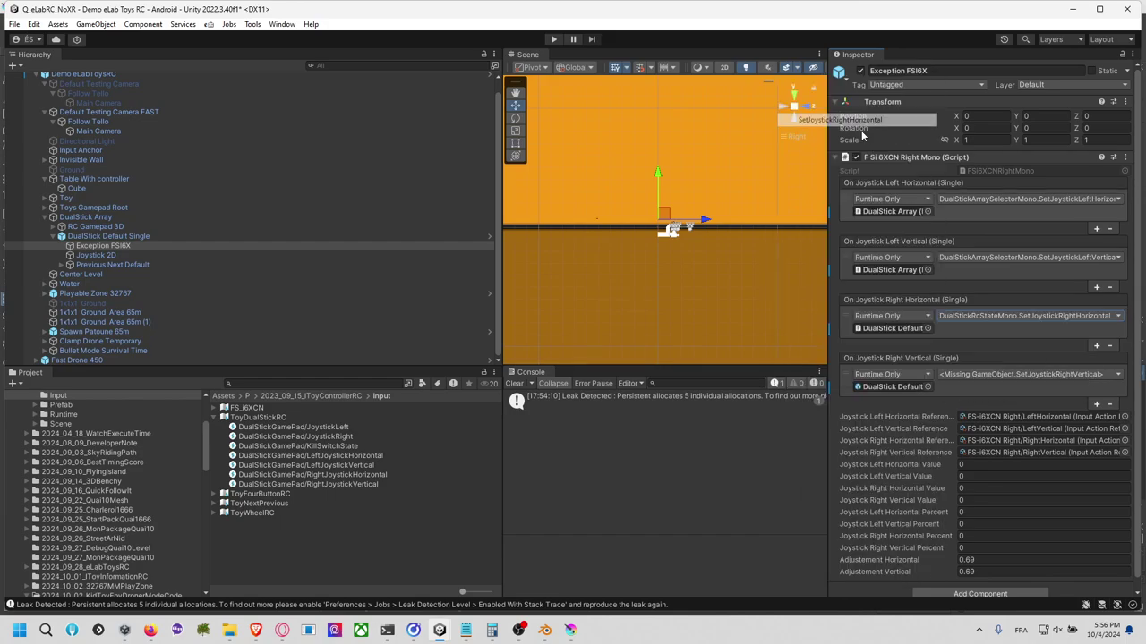
{"action": "left_click", "coordinate": [985, 374]}
{"action": "mouse_move", "coordinate": [982, 437]}
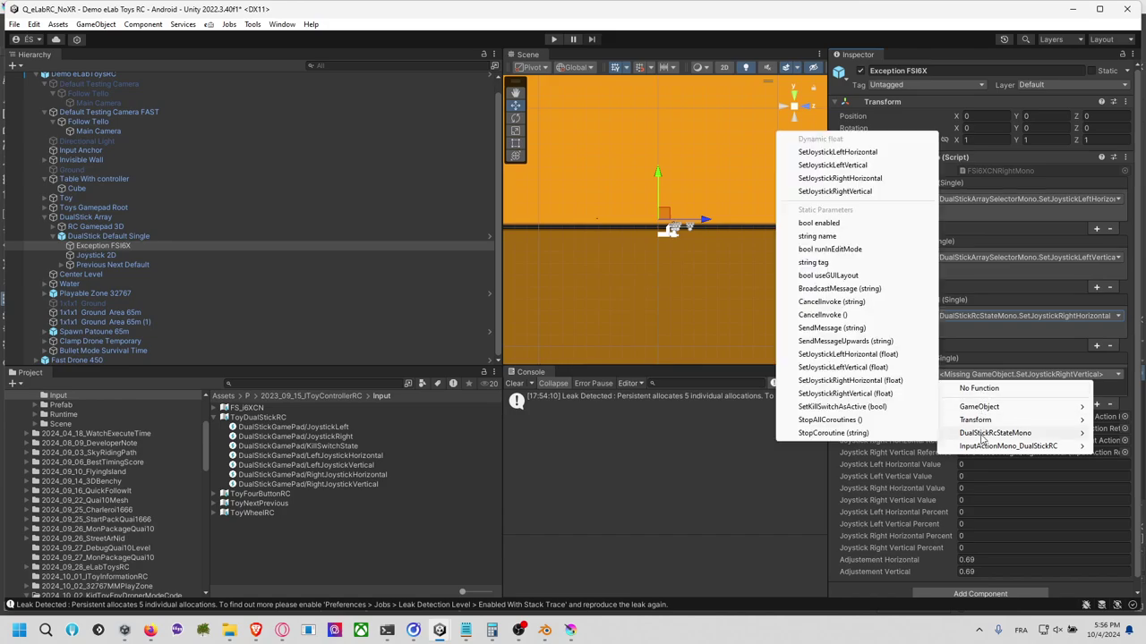
{"action": "left_click", "coordinate": [852, 191]}
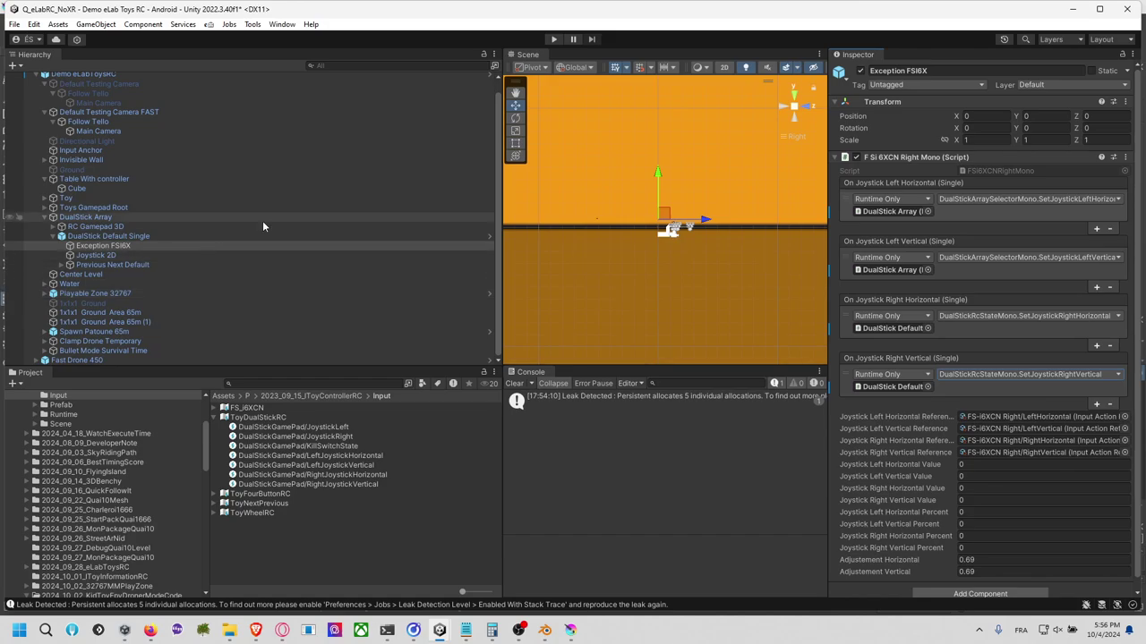
{"action": "left_click", "coordinate": [555, 41]}
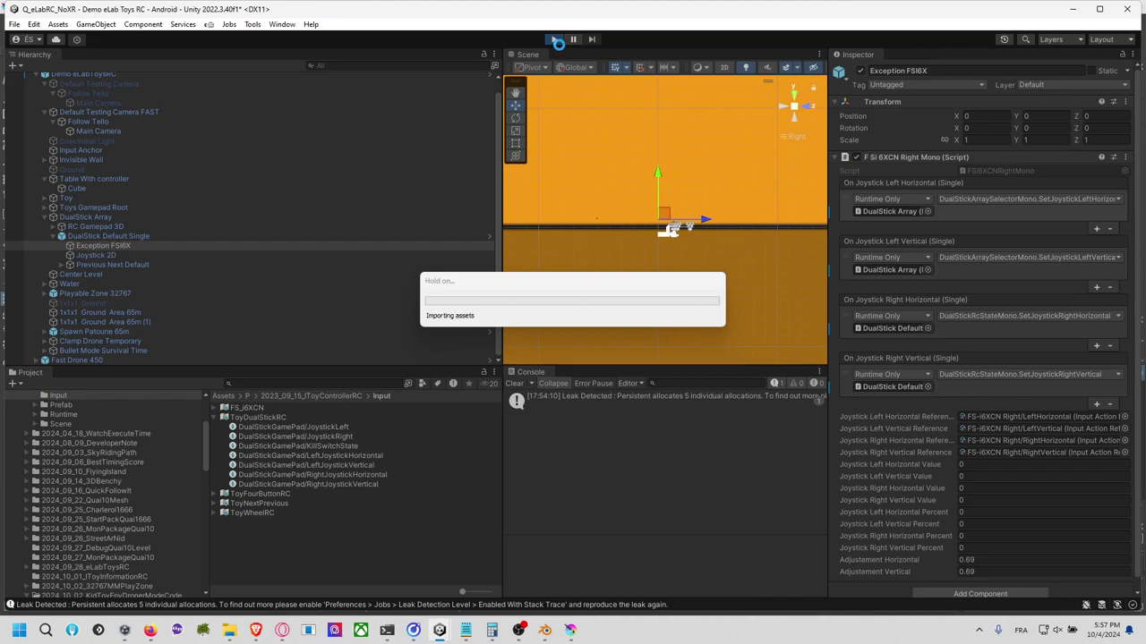
Step: Watch DualStick Array's live joystick values and inspect Joystick 2D and Previous Next Default
{"action": "left_click", "coordinate": [116, 218]}
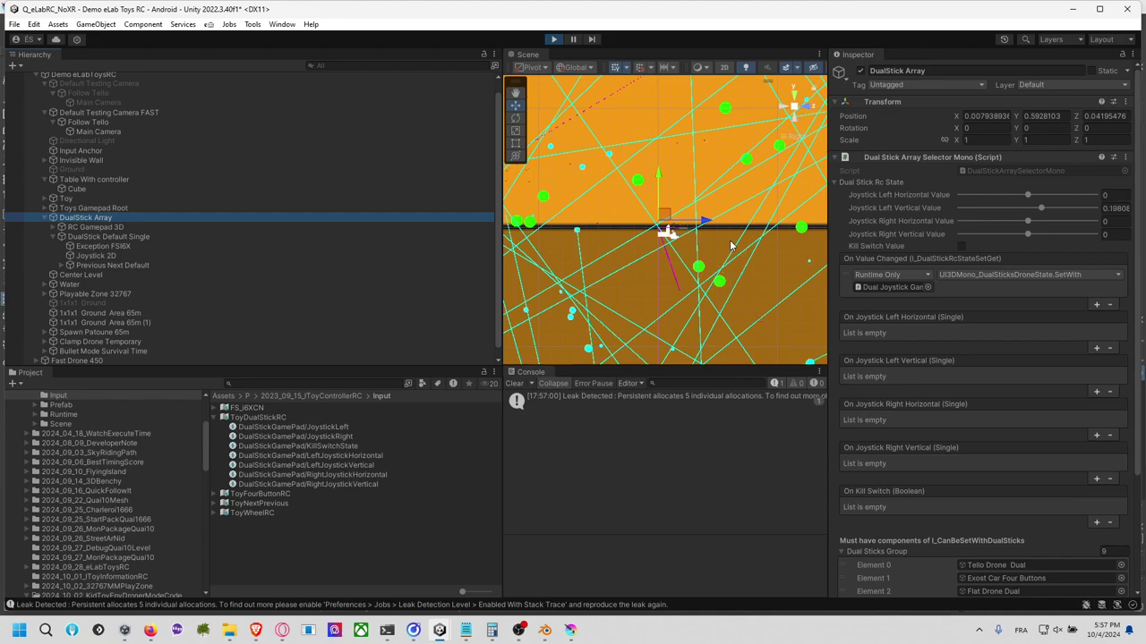
{"action": "left_click", "coordinate": [97, 257]}
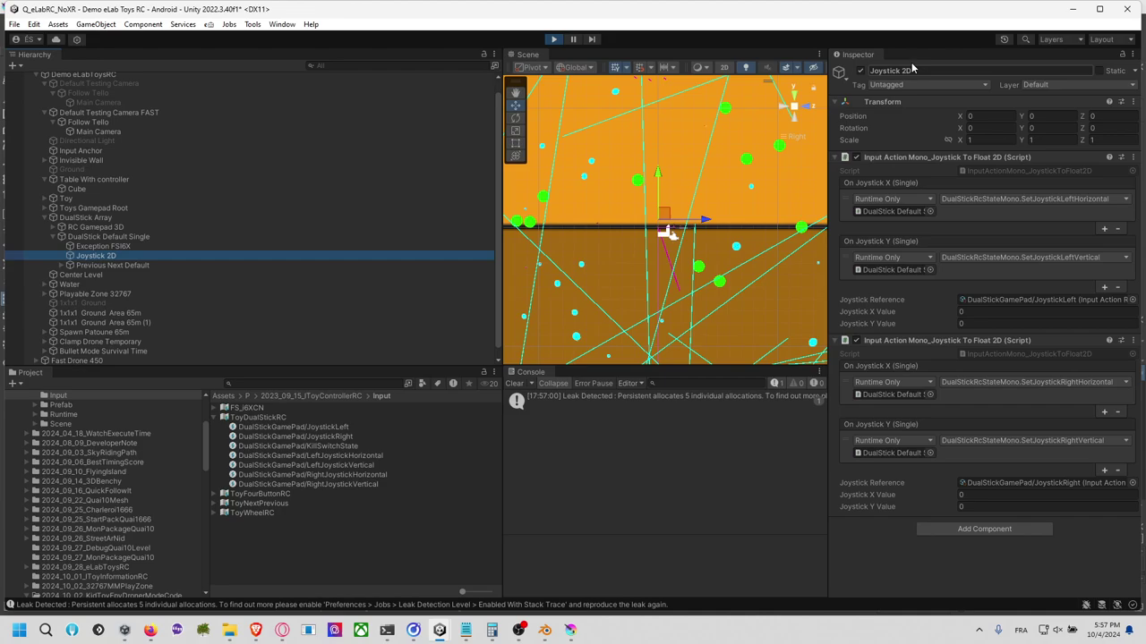
{"action": "left_click", "coordinate": [151, 263]}
Step: Remove the Input Action Mono_Dual Stick RC component from DualStick Default Single
{"action": "left_click", "coordinate": [131, 237]}
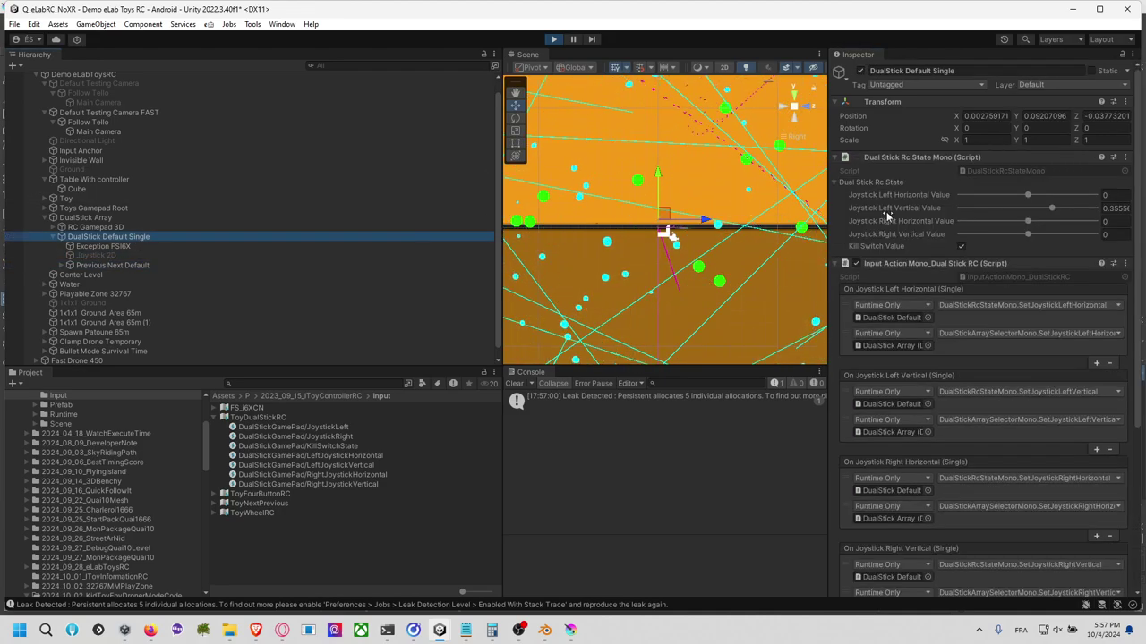
{"action": "right_click", "coordinate": [895, 265]}
{"action": "left_click", "coordinate": [951, 290]}
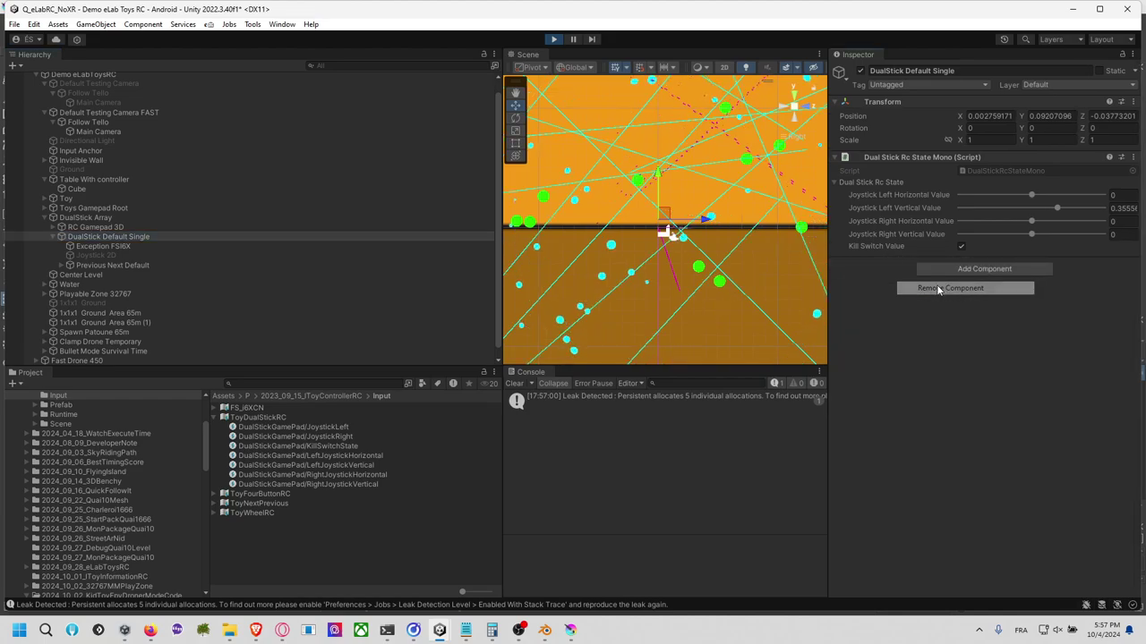
Step: Check Exception FSI6X's right horizontal and left vertical event targets, then stop Play mode
{"action": "left_click", "coordinate": [102, 245]}
{"action": "scroll", "coordinate": [971, 325], "scroll_direction": "down", "scroll_amount": 1}
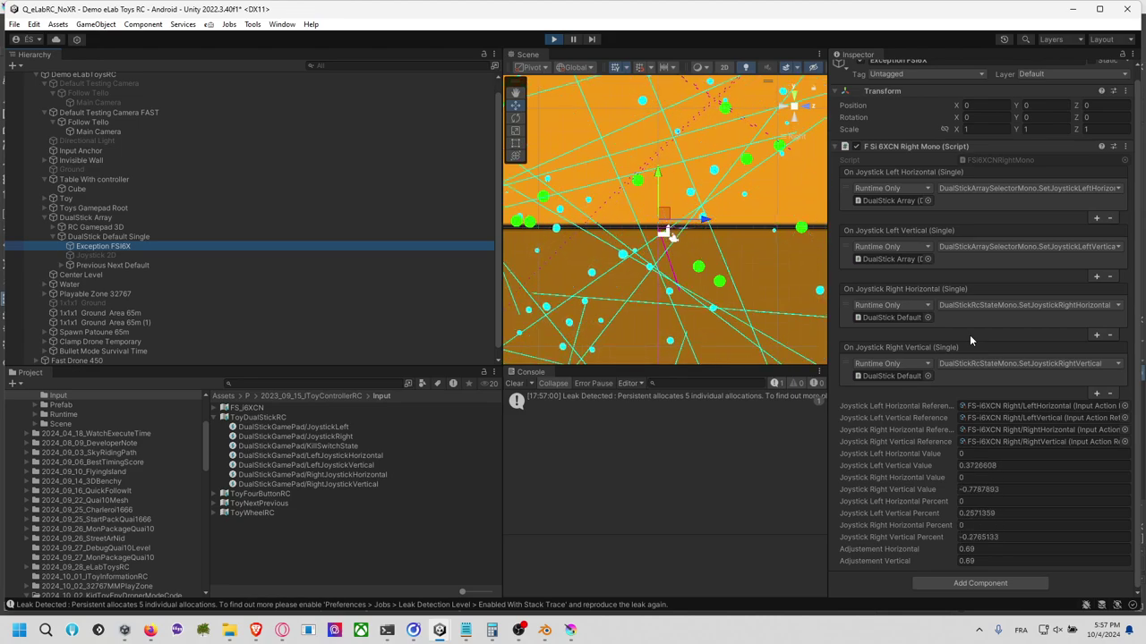
{"action": "left_click", "coordinate": [908, 319]}
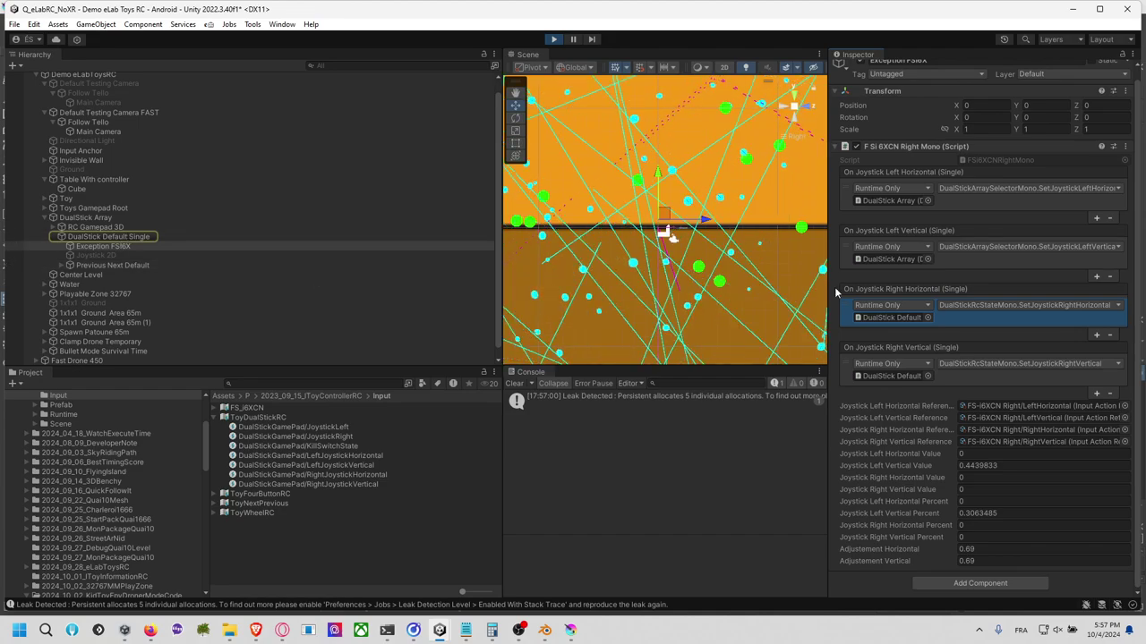
{"action": "left_click", "coordinate": [890, 260]}
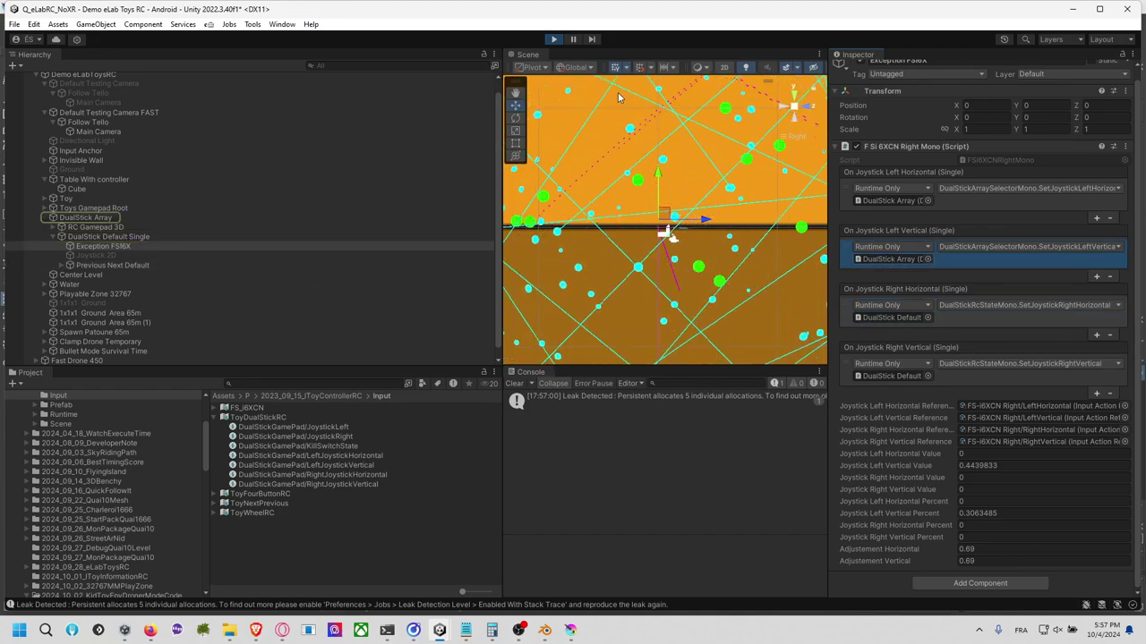
{"action": "left_click", "coordinate": [553, 38]}
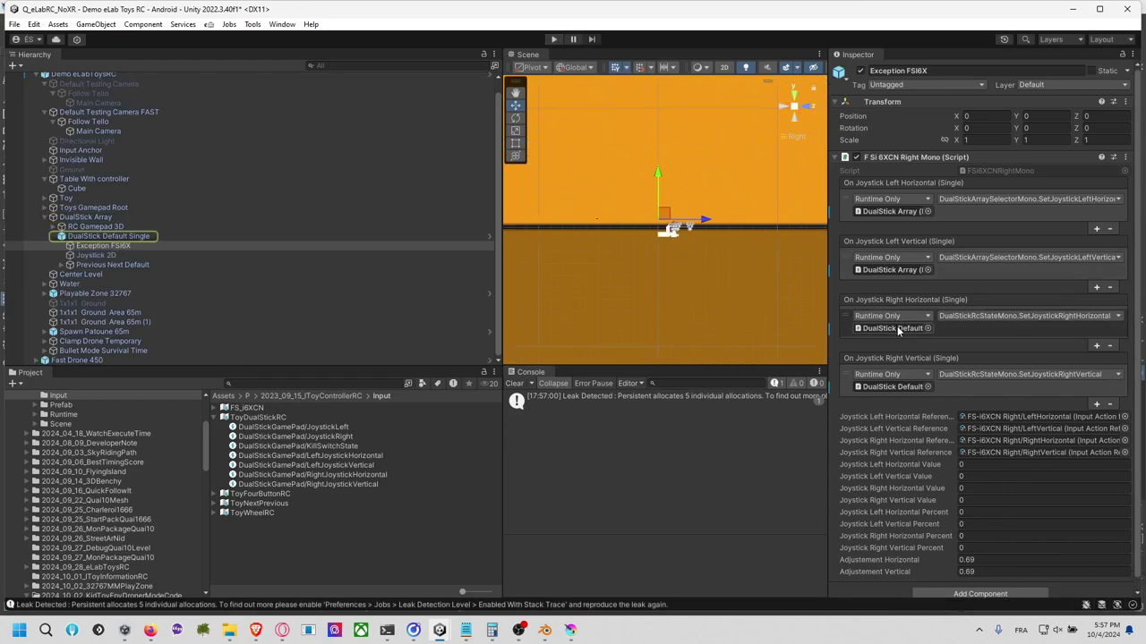
Step: Wire the right-stick events to DualStick Array's SetJoystickRightHorizontal and SetJoystickRightVertical selector functions
{"action": "left_click", "coordinate": [899, 331]}
{"action": "left_click_drag", "start_coordinate": [101, 246], "coordinate": [759, 313]}
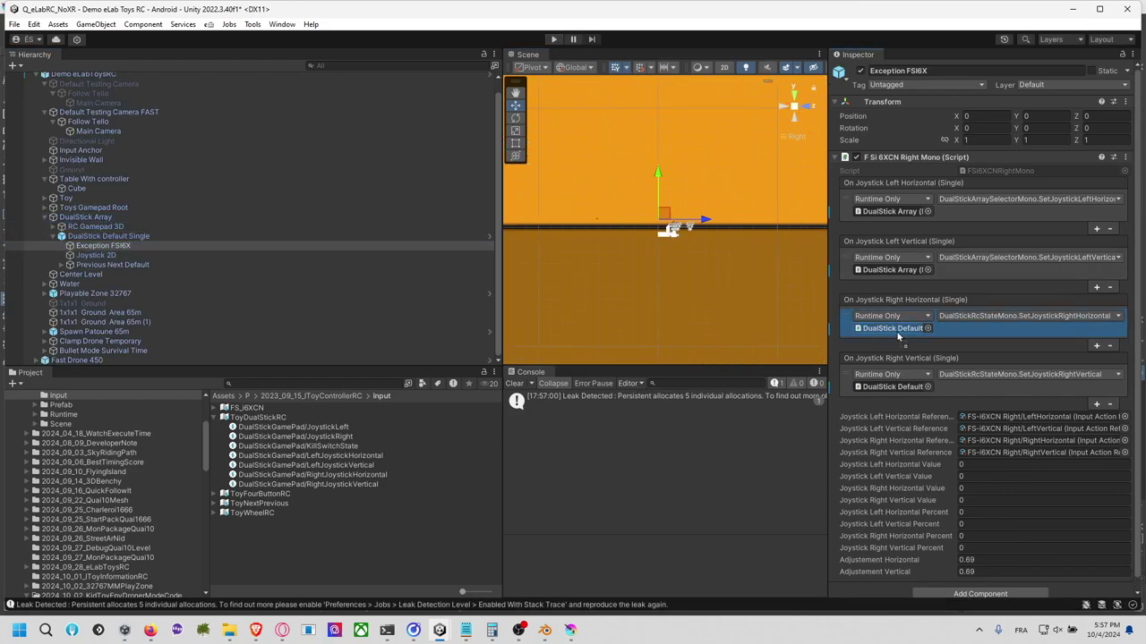
{"action": "left_click_drag", "start_coordinate": [85, 217], "coordinate": [890, 329]}
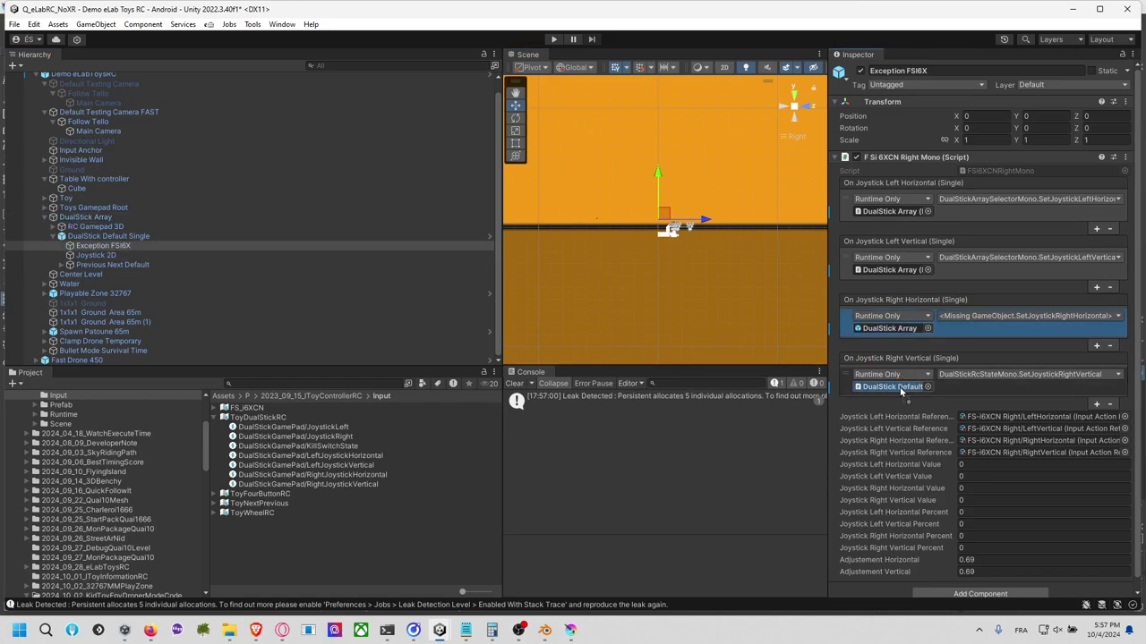
{"action": "left_click", "coordinate": [984, 318]}
{"action": "mouse_move", "coordinate": [1009, 376]}
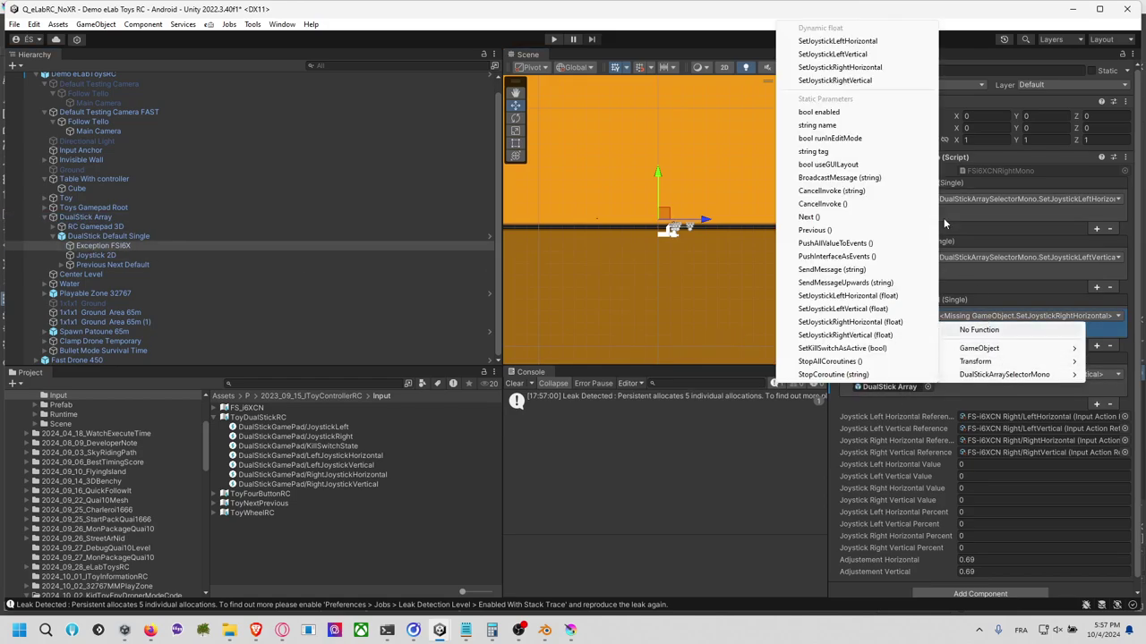
{"action": "left_click", "coordinate": [865, 68]}
{"action": "left_click", "coordinate": [1027, 374]}
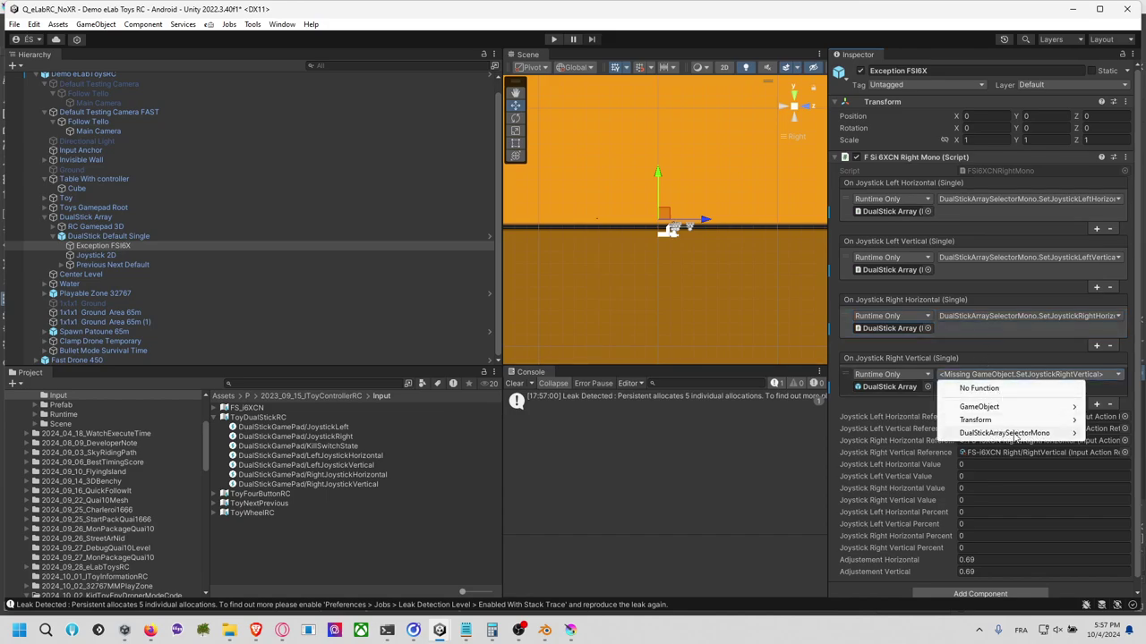
{"action": "mouse_move", "coordinate": [996, 433]}
{"action": "left_click", "coordinate": [875, 139]}
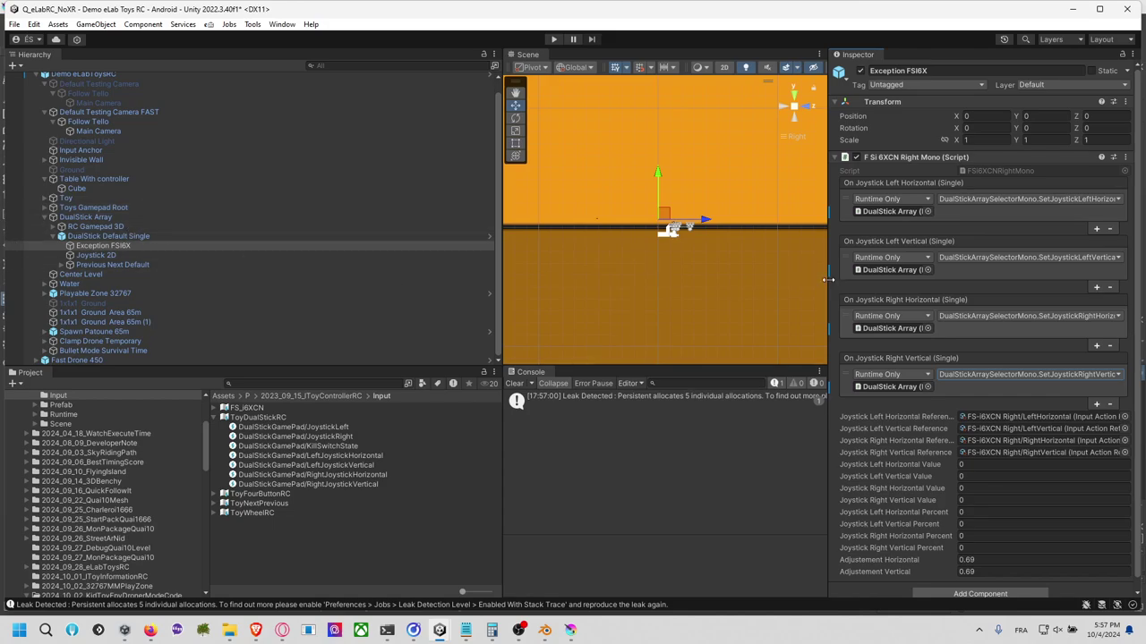
Step: Review the Demo eLabToysRC prefab's pending overrides and close without applying them
{"action": "scroll", "coordinate": [146, 176], "scroll_direction": "up", "scroll_amount": 1}
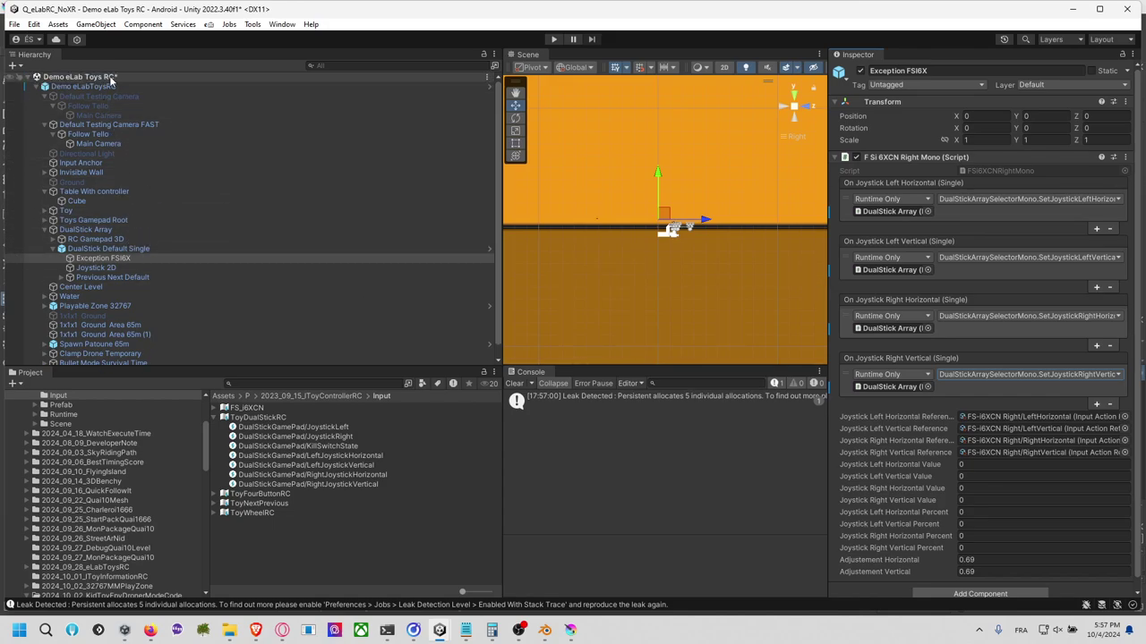
{"action": "left_click", "coordinate": [108, 86]}
{"action": "left_click", "coordinate": [908, 117]}
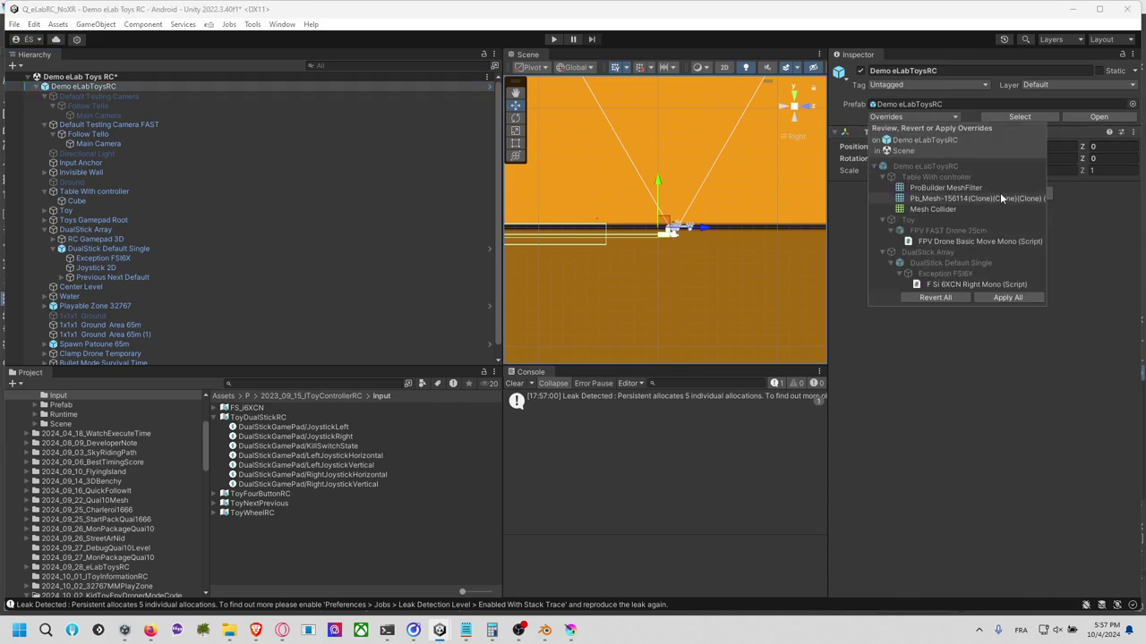
{"action": "left_click", "coordinate": [778, 235]}
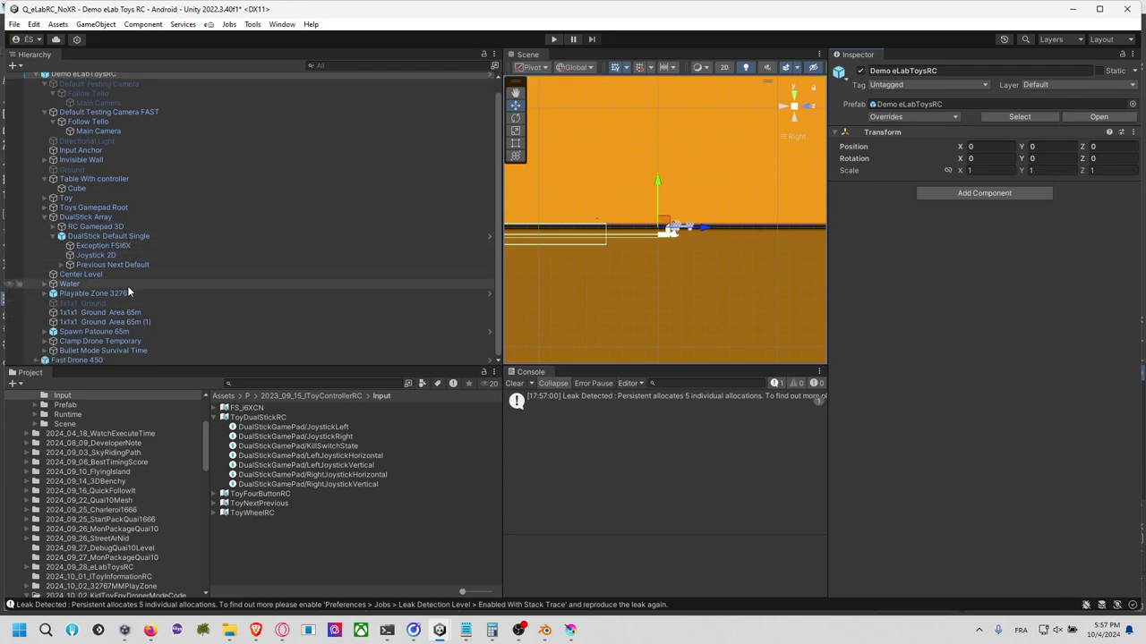
{"action": "scroll", "coordinate": [127, 286], "scroll_direction": "down", "scroll_amount": 1}
Step: Start Play mode and fly the drone while watching Exception FSI6X's stick values and DualStick Array
{"action": "left_click", "coordinate": [133, 247]}
{"action": "left_click", "coordinate": [133, 254]}
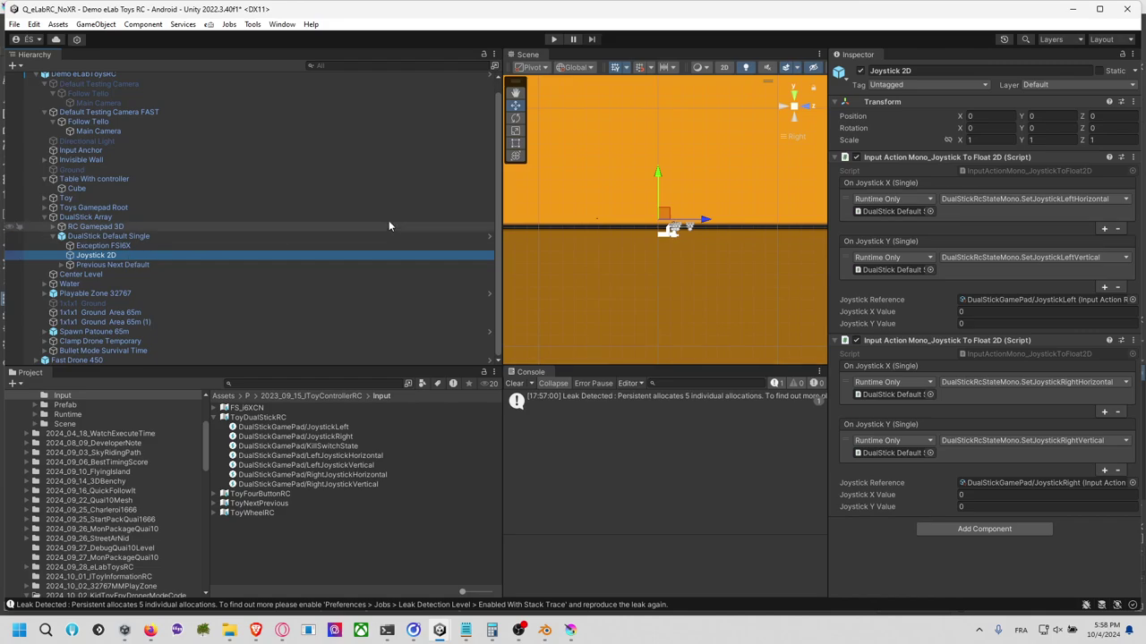
{"action": "left_click", "coordinate": [553, 41]}
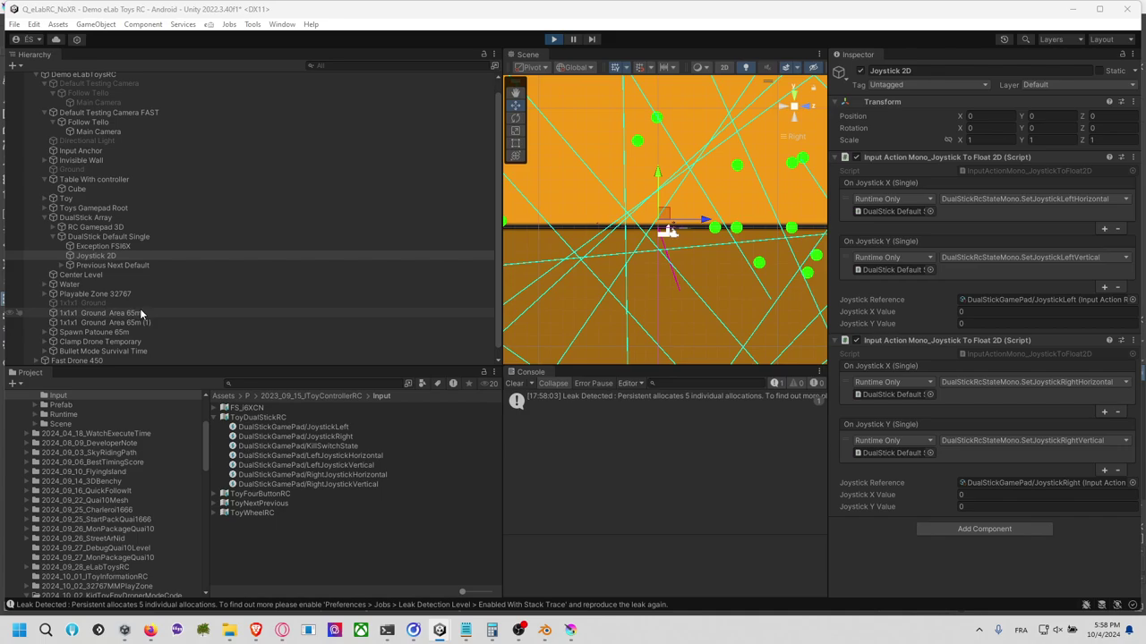
{"action": "left_click", "coordinate": [262, 248]}
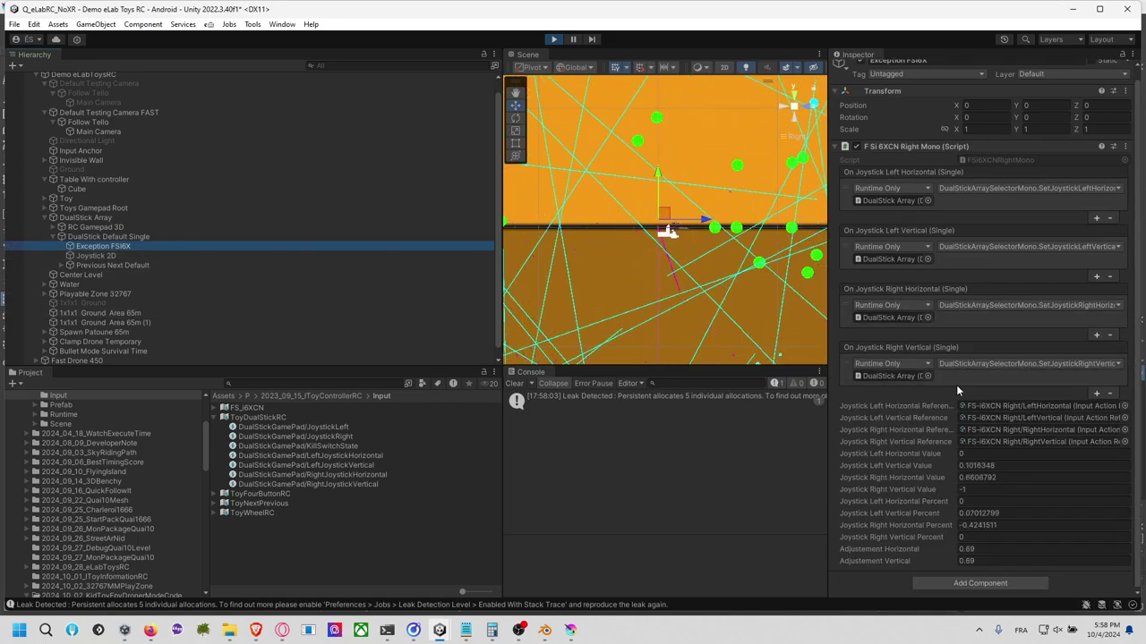
{"action": "left_click", "coordinate": [893, 377]}
{"action": "left_click", "coordinate": [680, 231]}
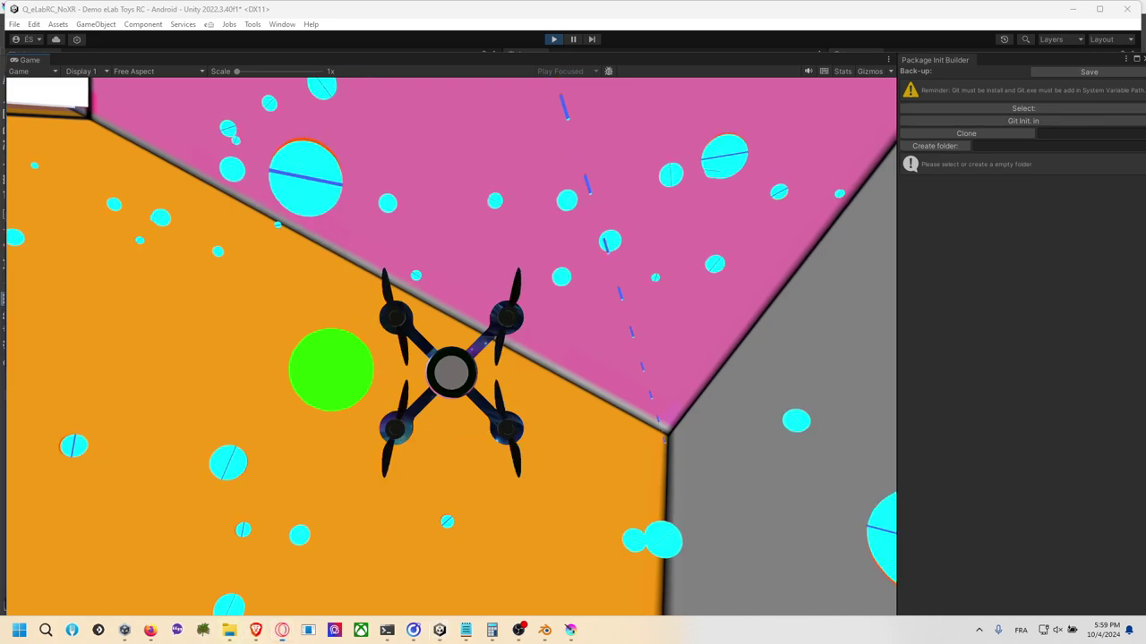
Step: Search Google for 'flysky' in Opera, open the GoolRC FS-i6 Amazon listing, and return to Unity
{"action": "left_click", "coordinate": [282, 630]}
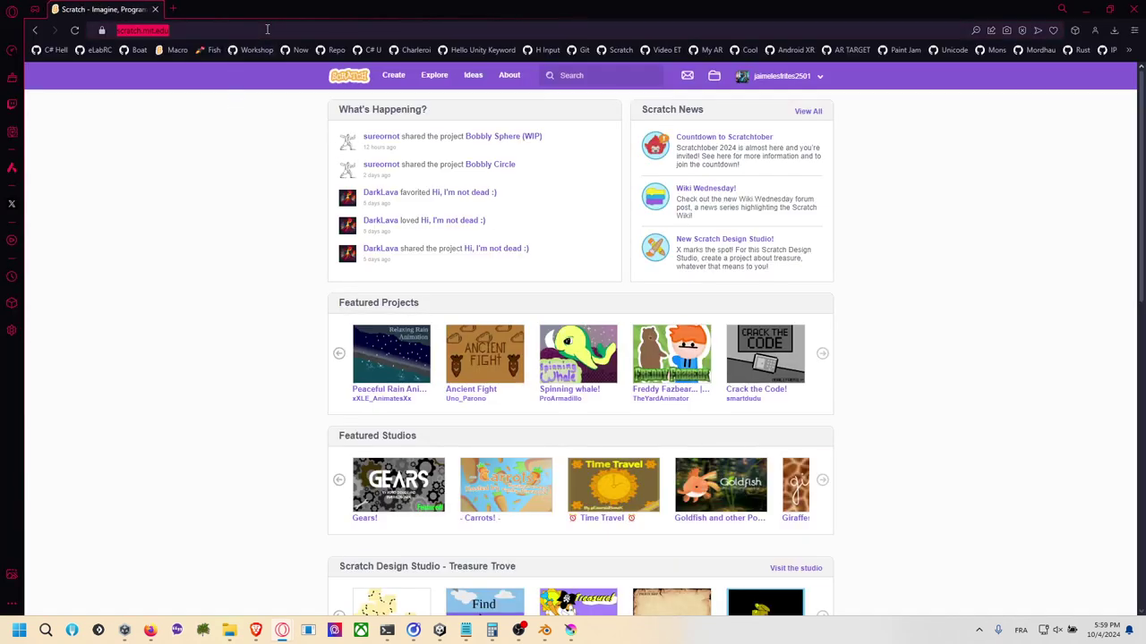
{"action": "type", "text": "fl"}
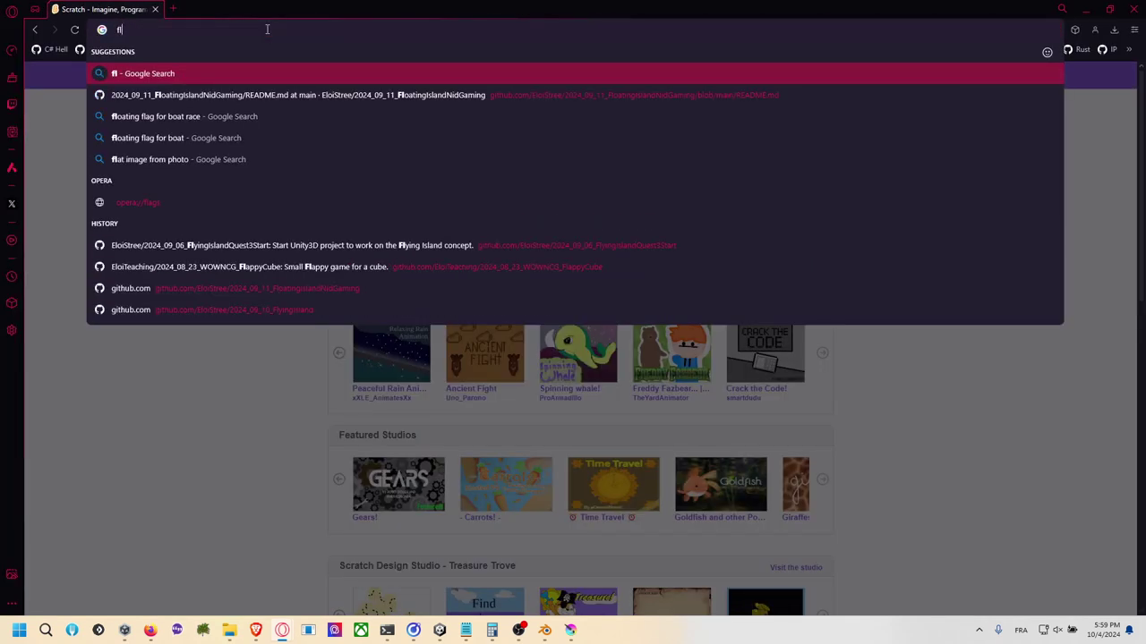
{"action": "type", "text": "ysky"}
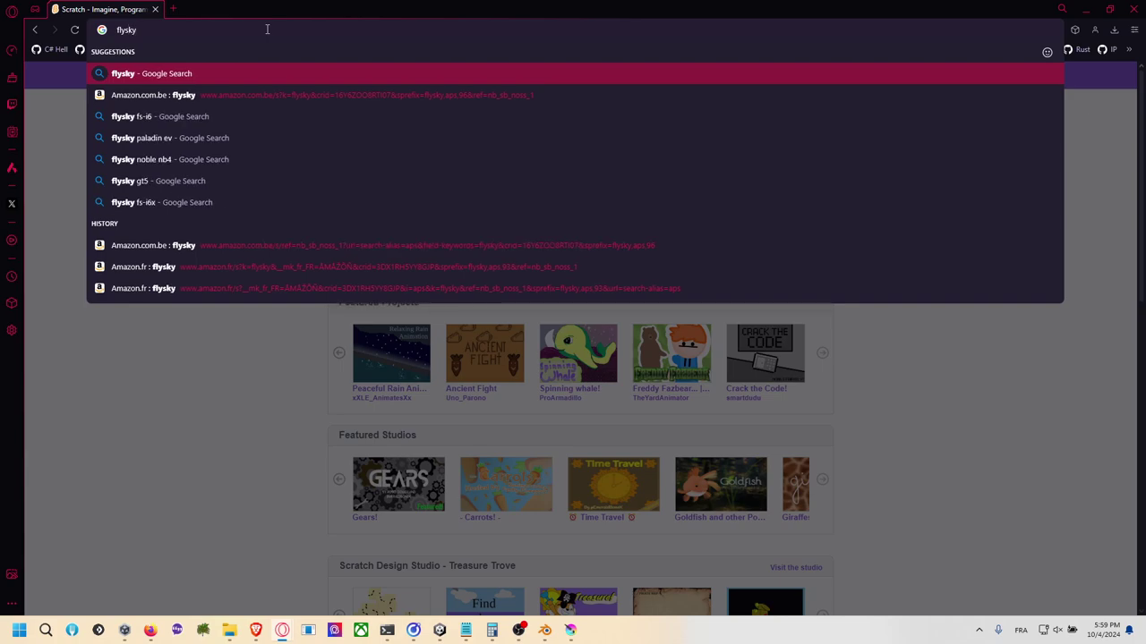
{"action": "key", "text": "Return"}
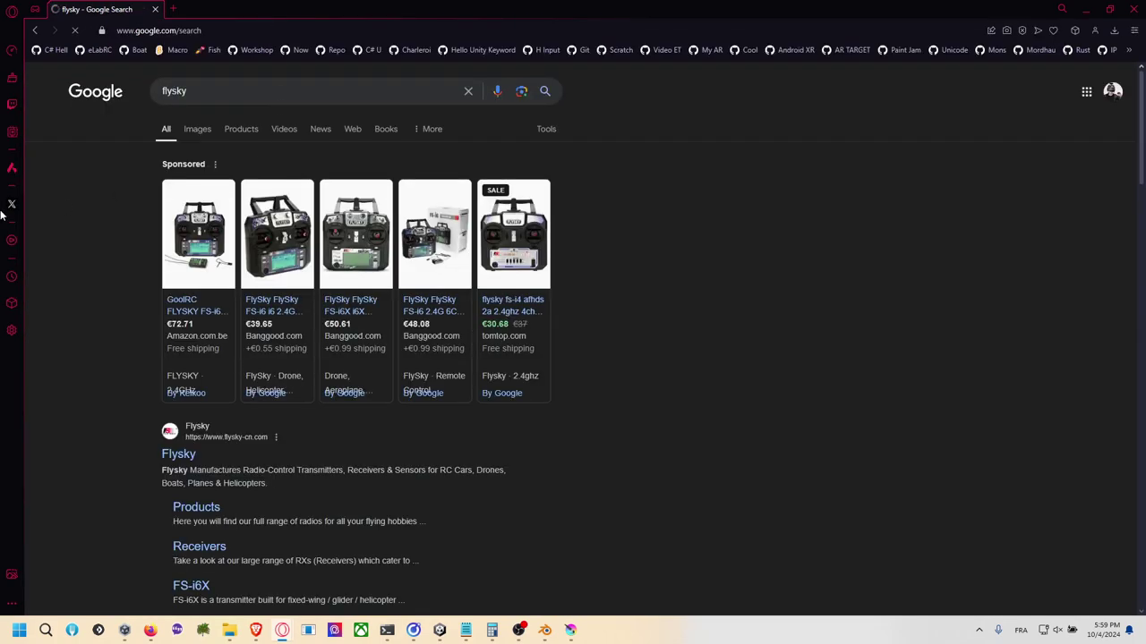
{"action": "left_click", "coordinate": [198, 257]}
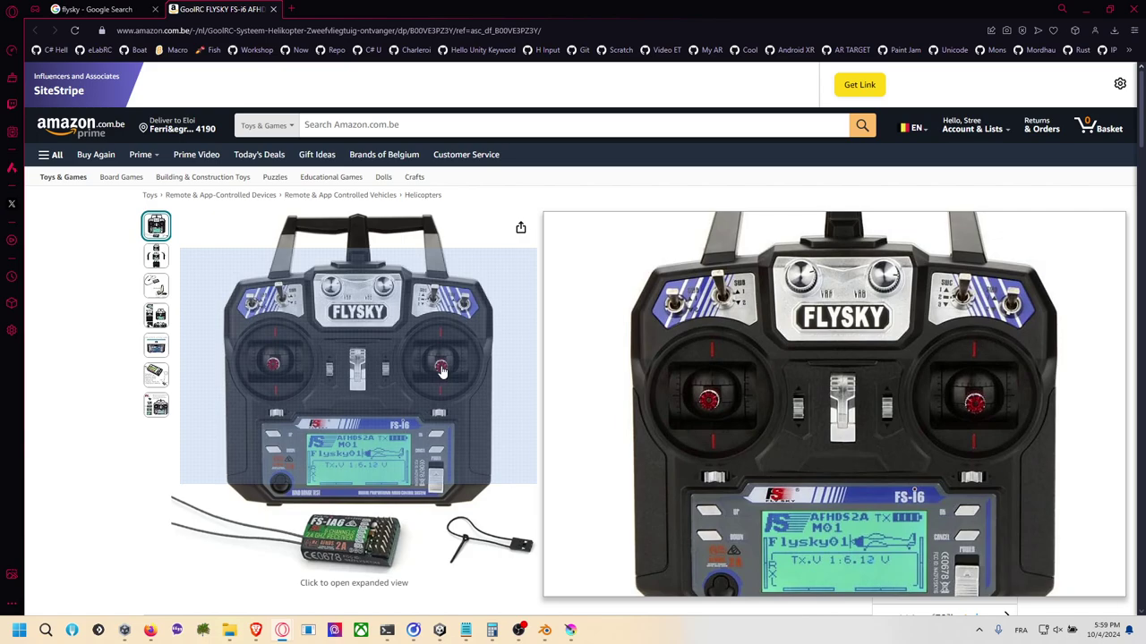
{"action": "key", "text": "alt+Tab"}
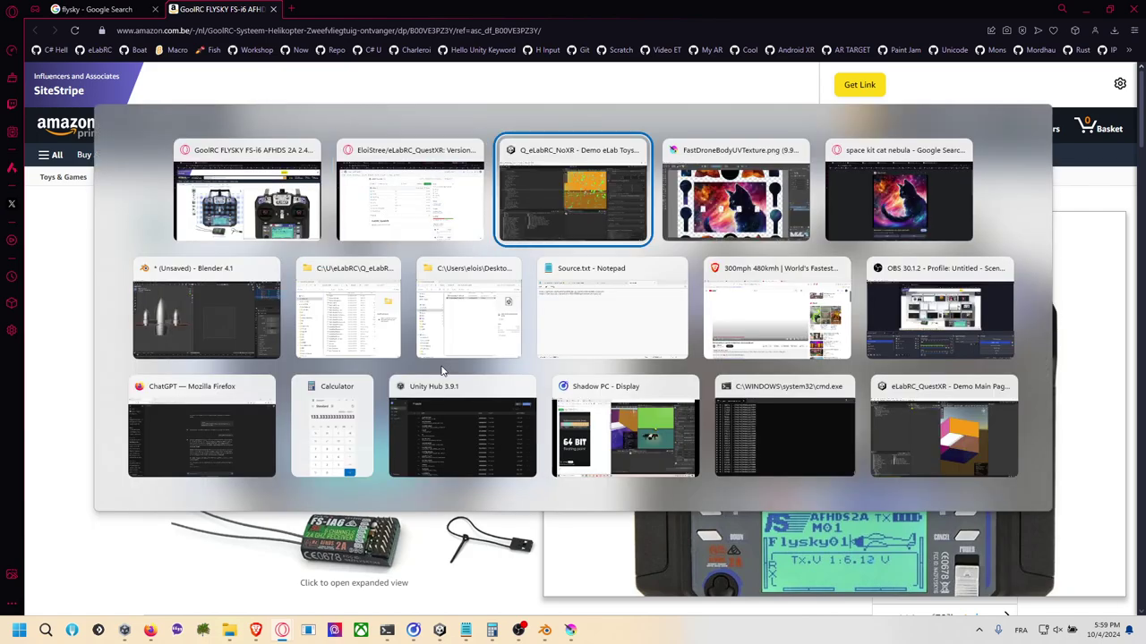
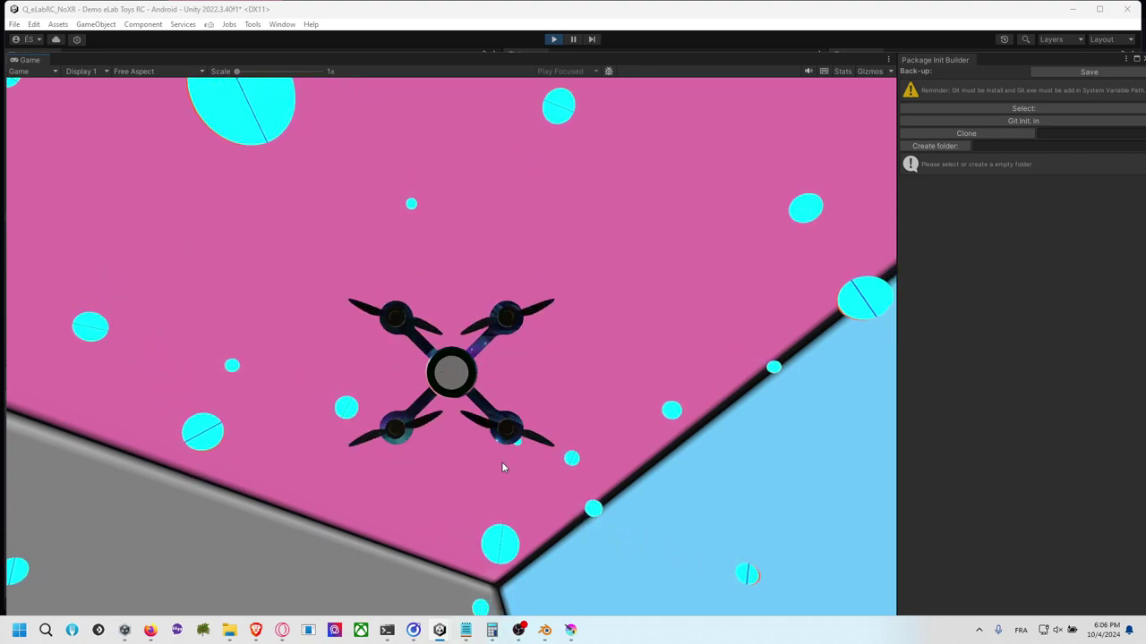
Step: Switch from the running Unity game to the Blender window showing the FastDrone450 v2 model
{"action": "mouse_move", "coordinate": [544, 630]}
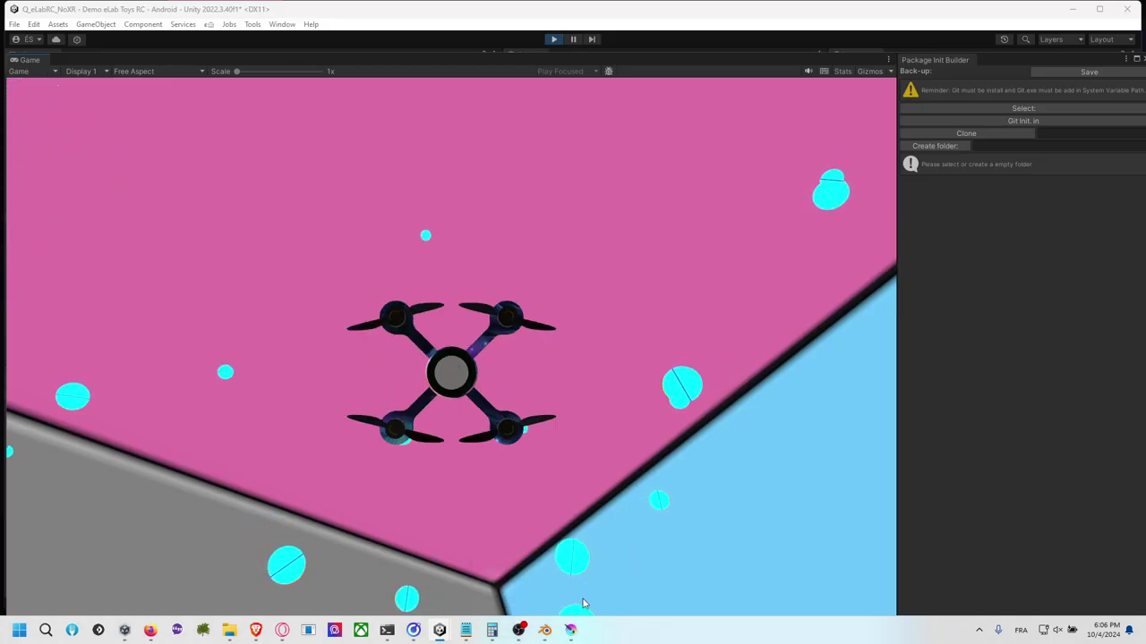
{"action": "left_click", "coordinate": [544, 630]}
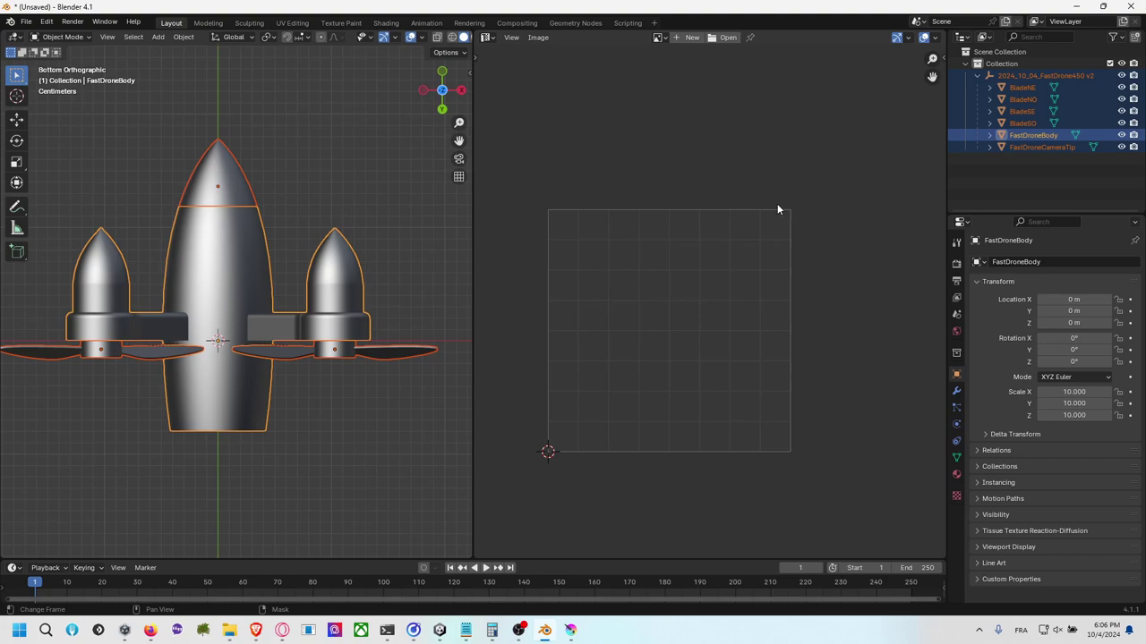
Step: Quit Blender without saving the untitled drone file, returning to Unity's Game view
{"action": "middle_click_drag", "start_coordinate": [326, 247], "coordinate": [414, 260]}
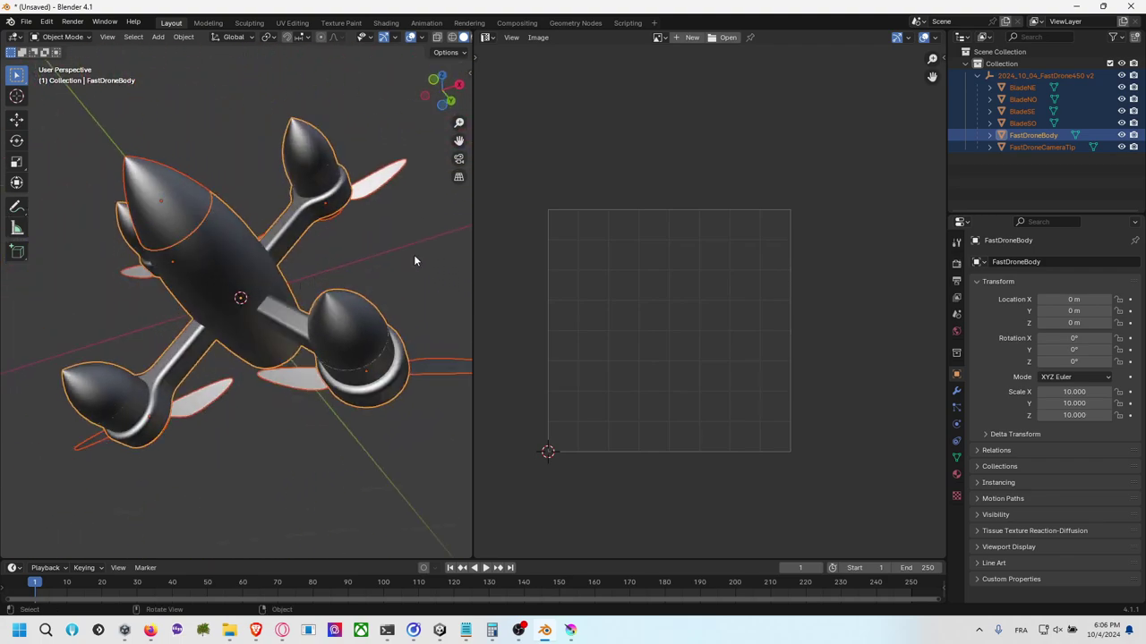
{"action": "left_click", "coordinate": [1129, 6]}
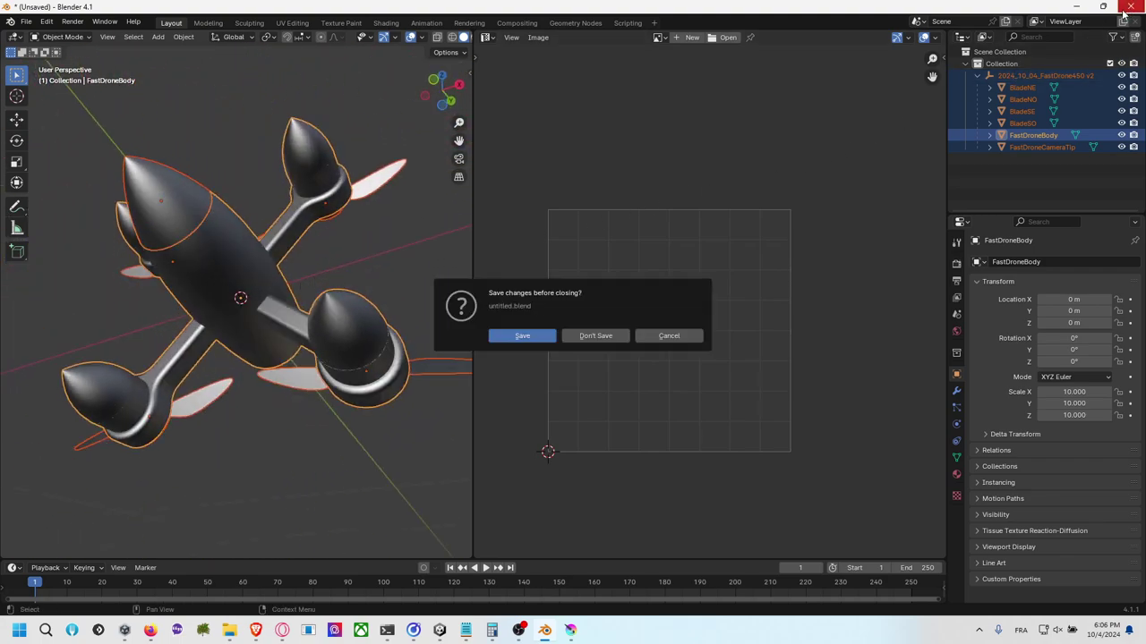
{"action": "left_click", "coordinate": [595, 336]}
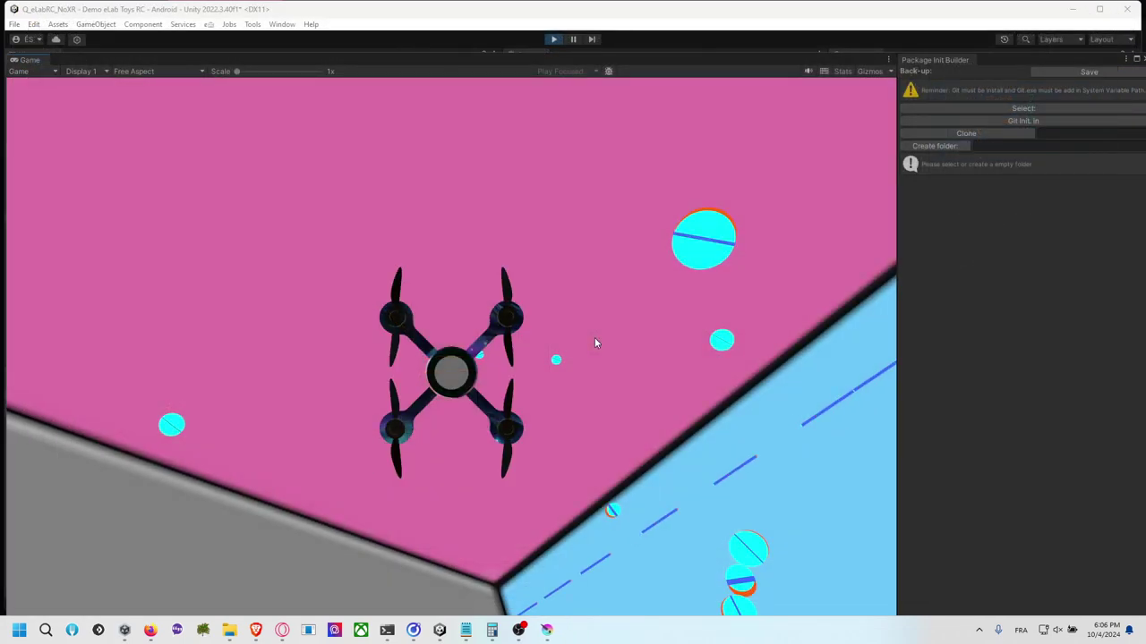